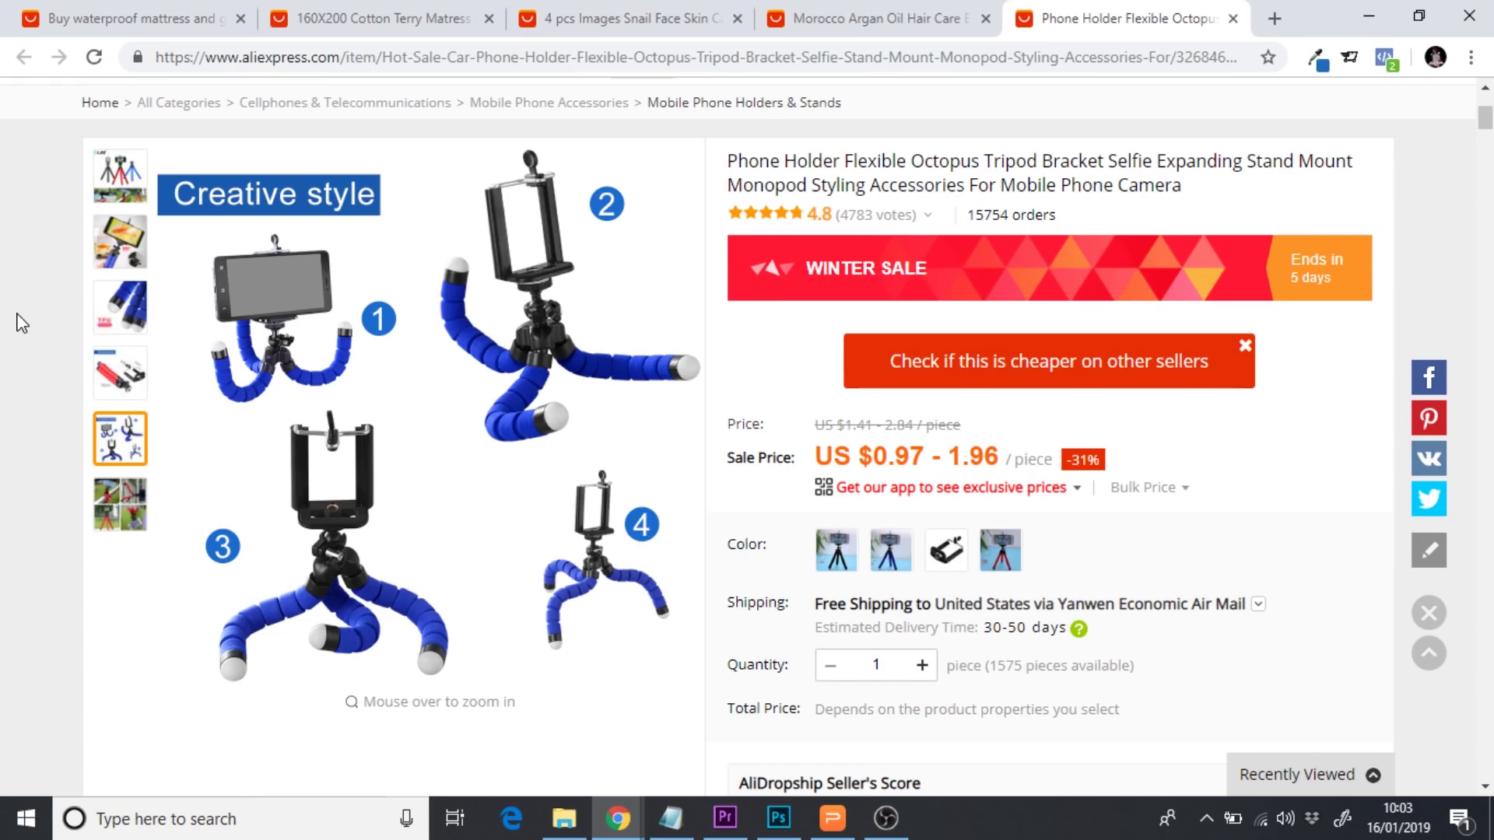
# Scroll through the phone holder description, then switch to the Morocco Argan Oil hair care listing
pyautogui.scroll(-3, 21, 323)
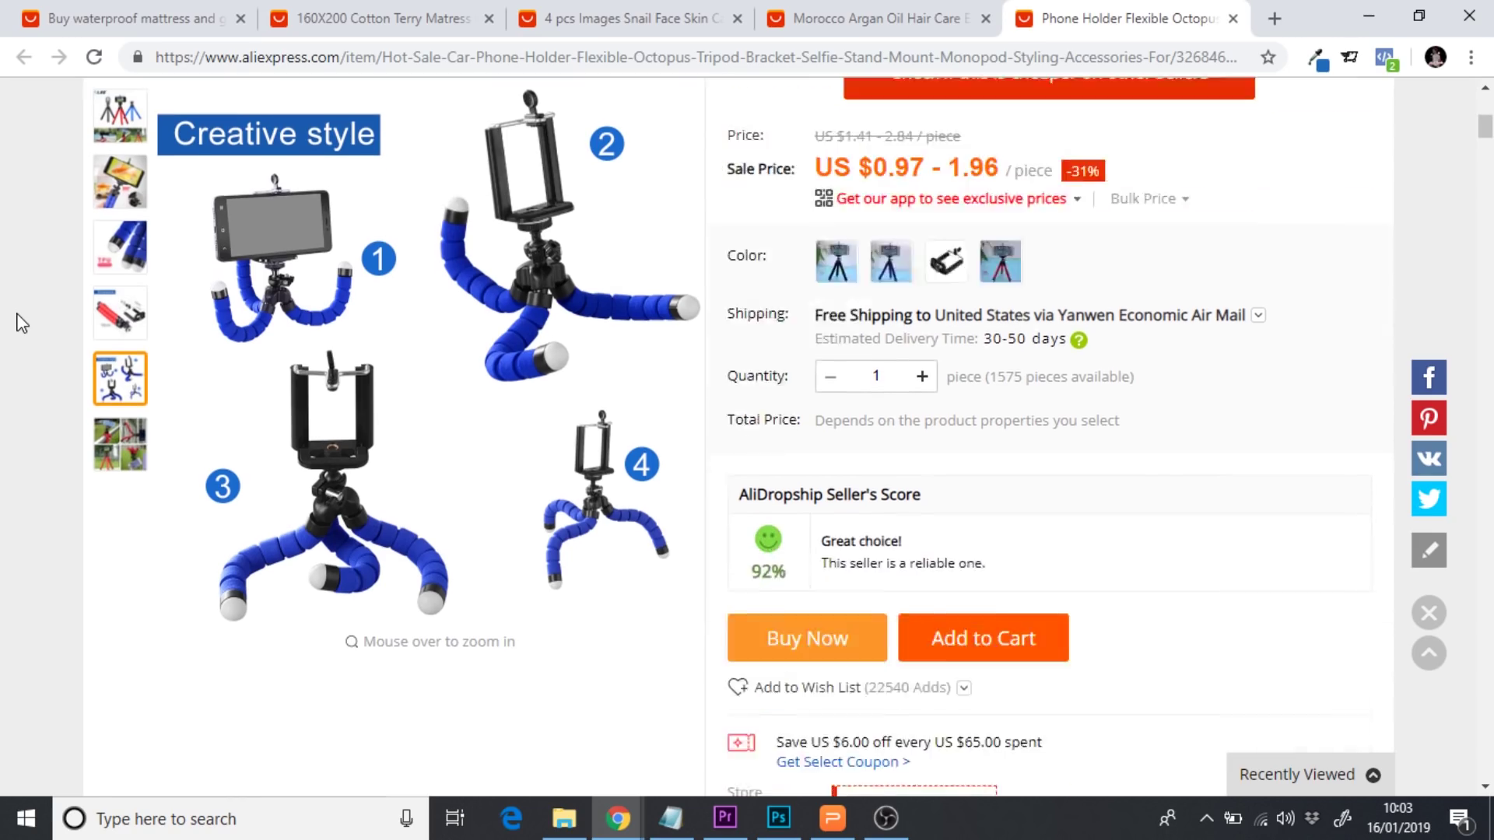
pyautogui.scroll(-15, 21, 323)
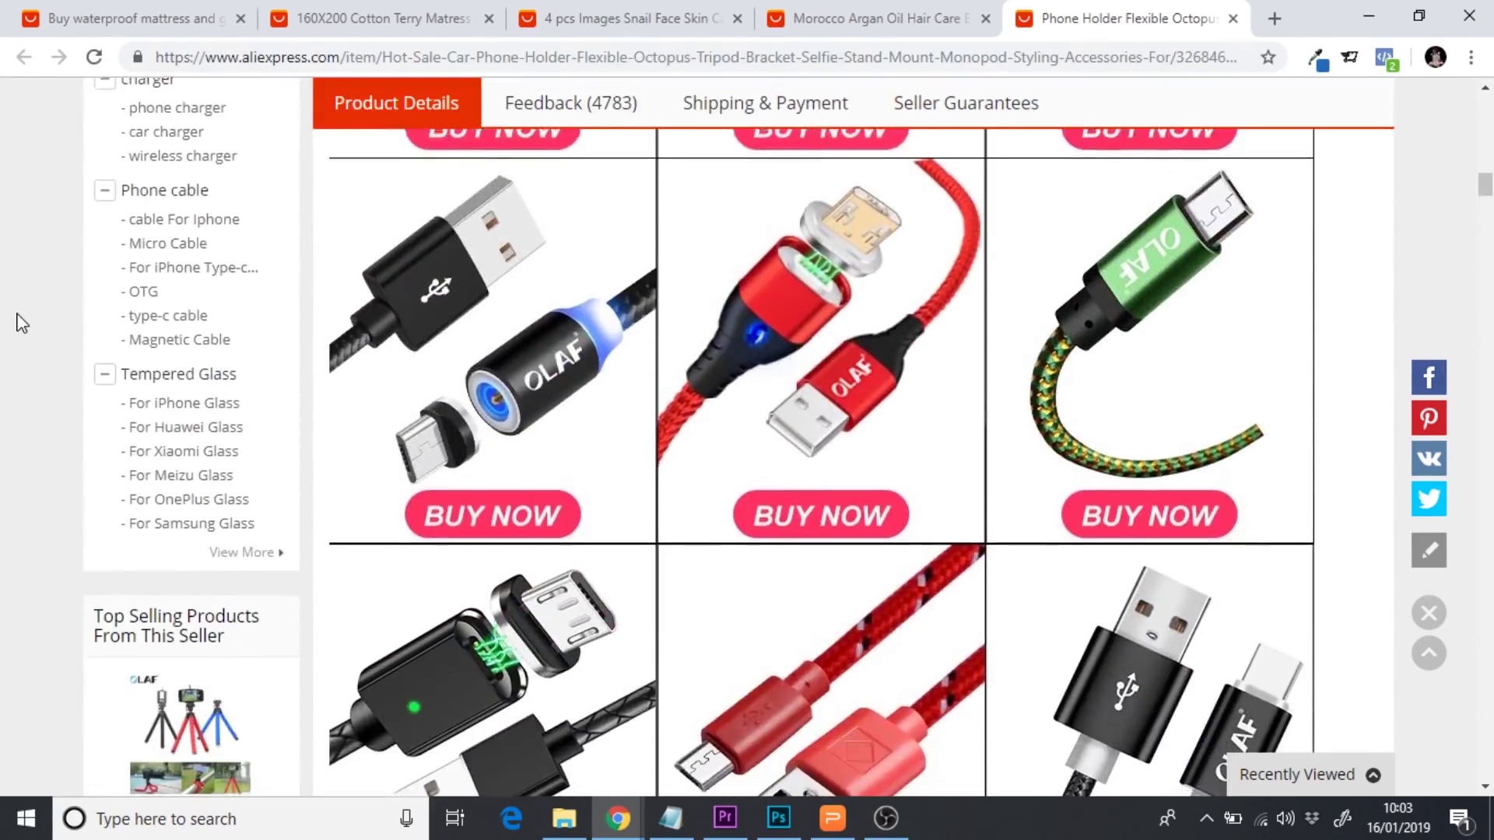
pyautogui.scroll(-10, 21, 323)
pyautogui.scroll(5, 22, 323)
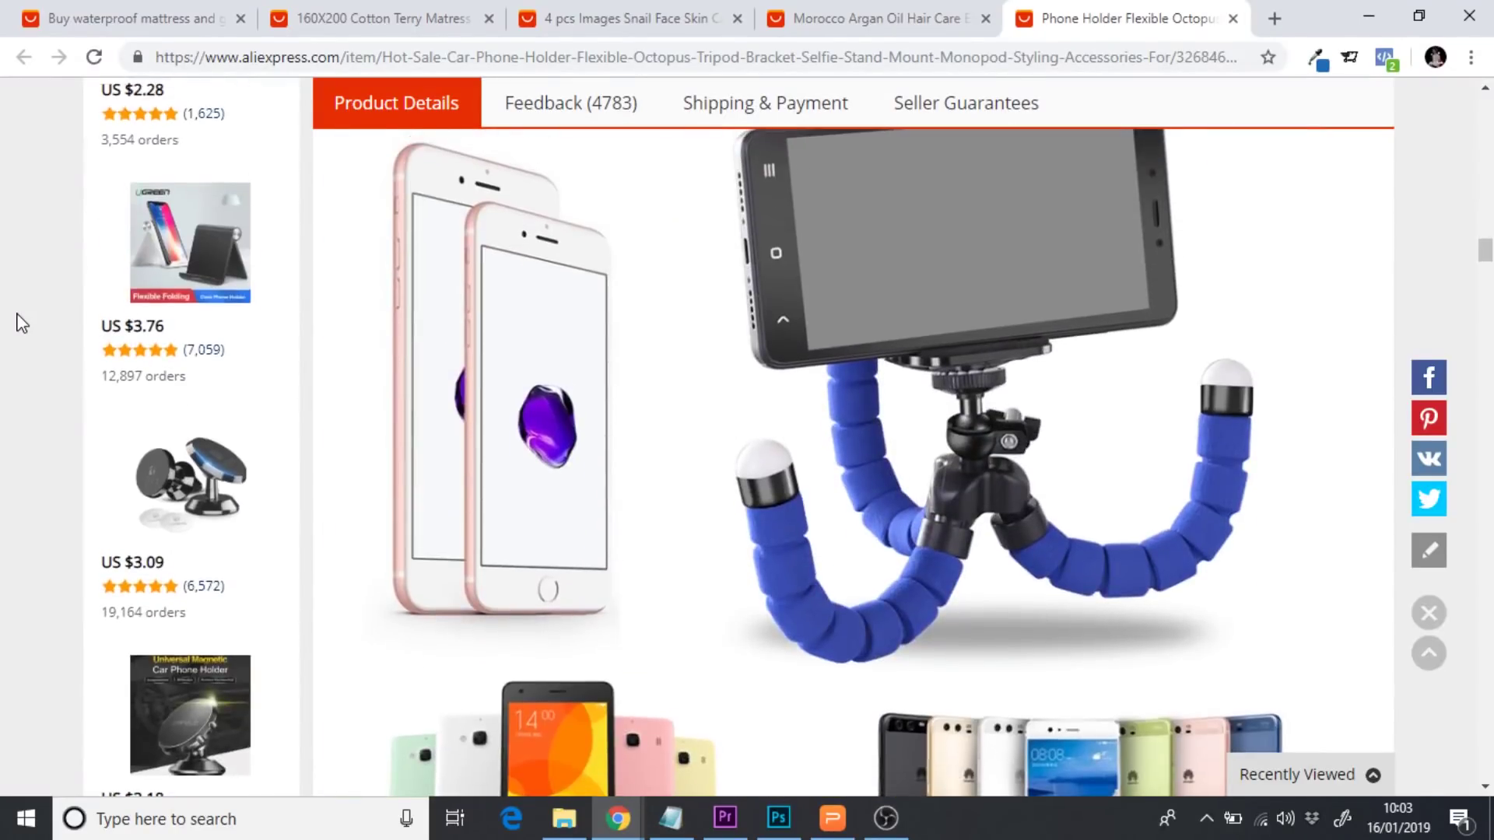
pyautogui.scroll(9, 21, 323)
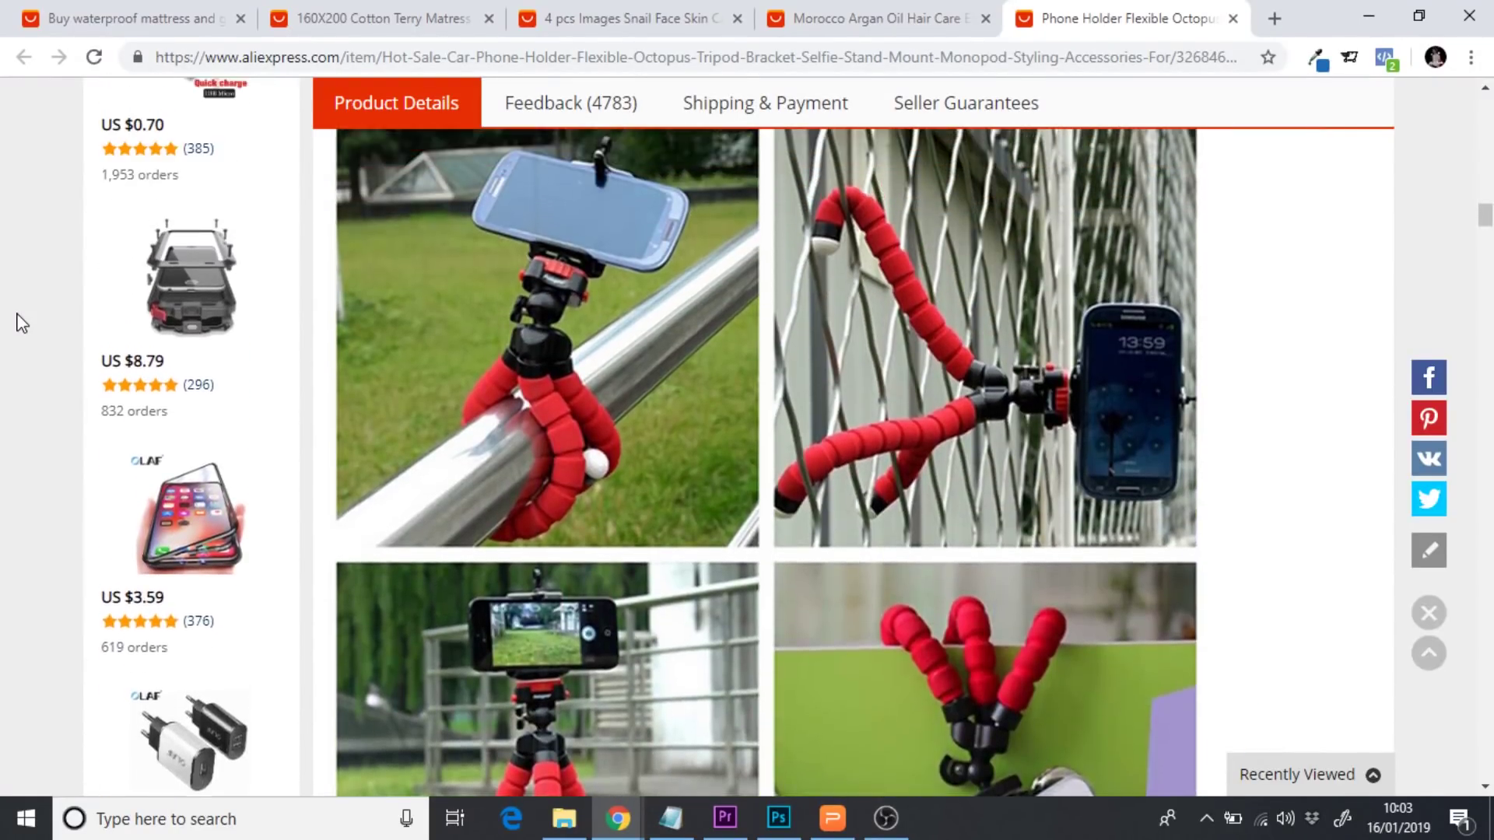
pyautogui.scroll(1, 21, 323)
pyautogui.scroll(-10, 21, 323)
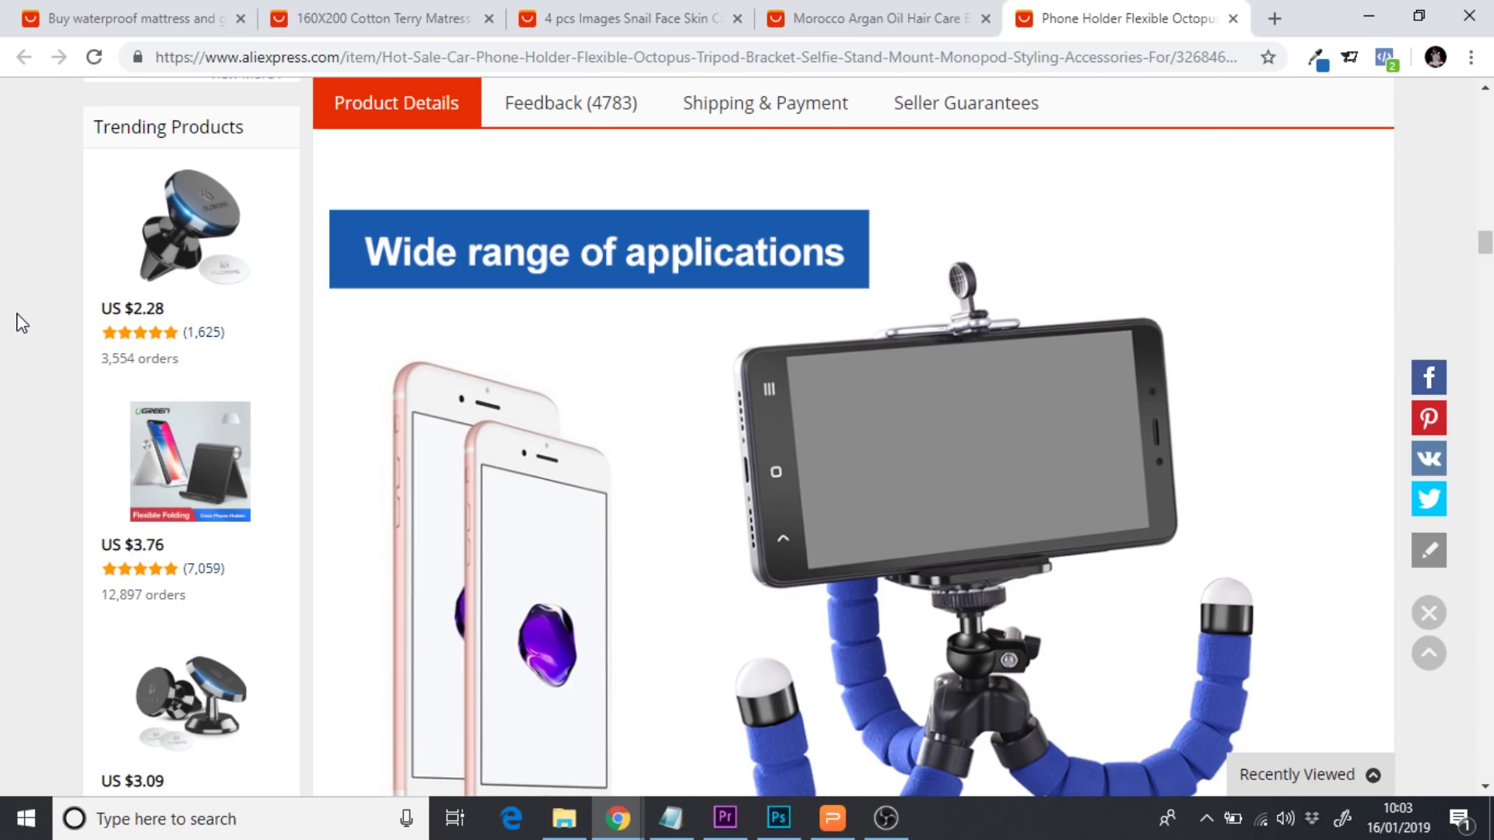
pyautogui.scroll(10, 21, 323)
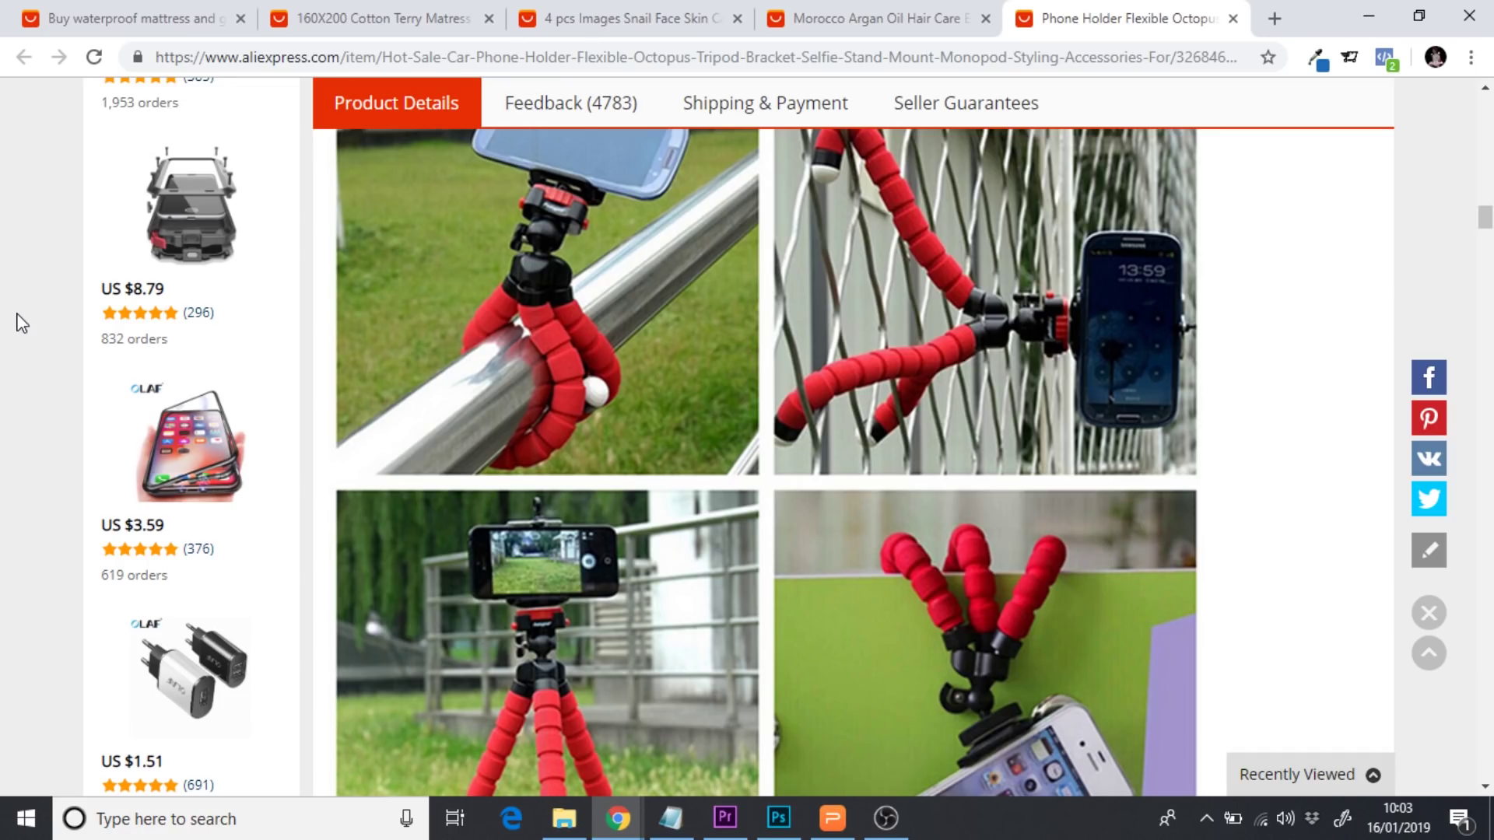
pyautogui.scroll(-10, 21, 323)
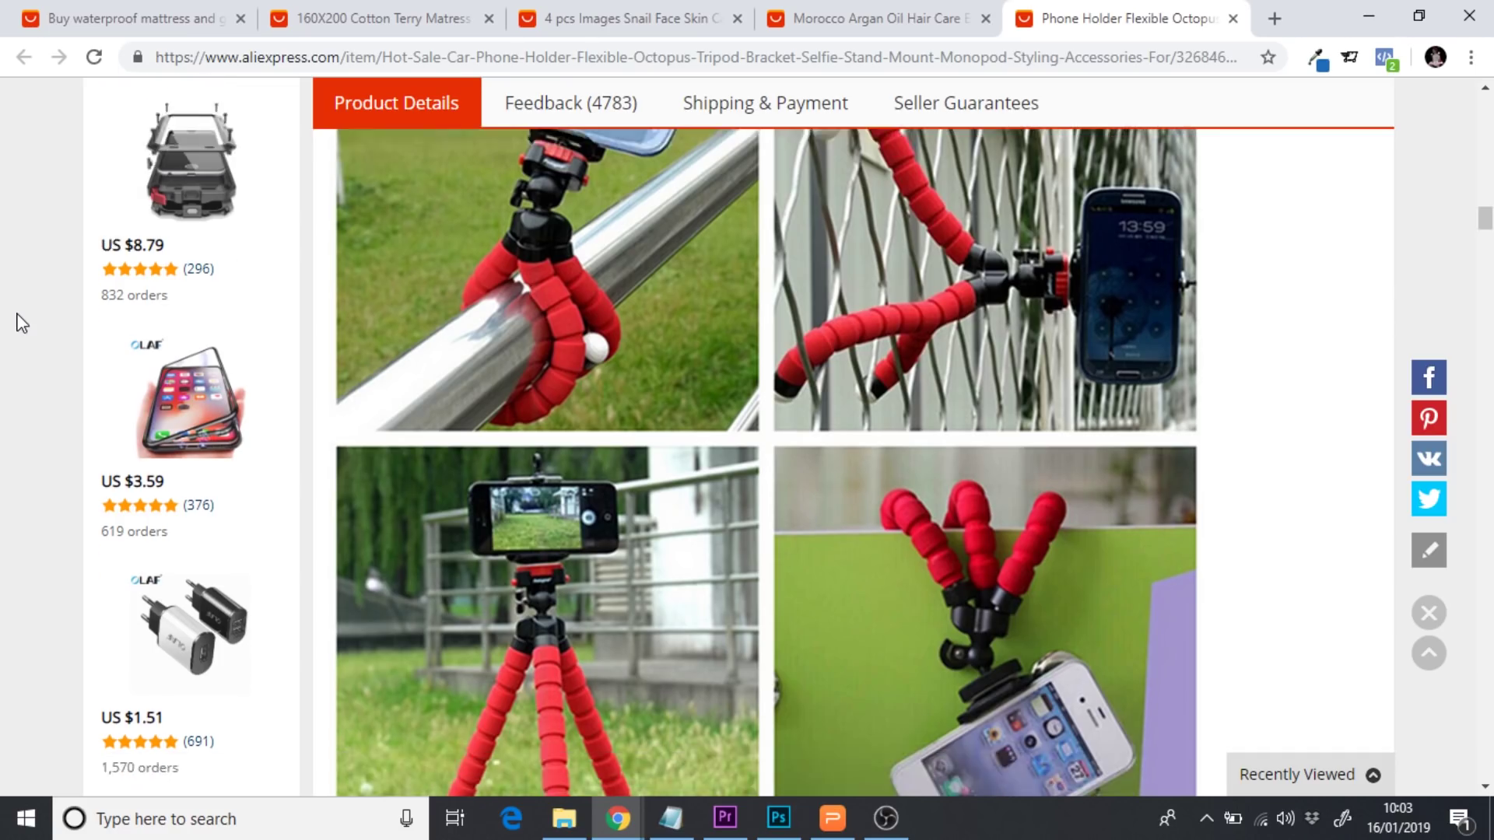
pyautogui.scroll(-15, 21, 323)
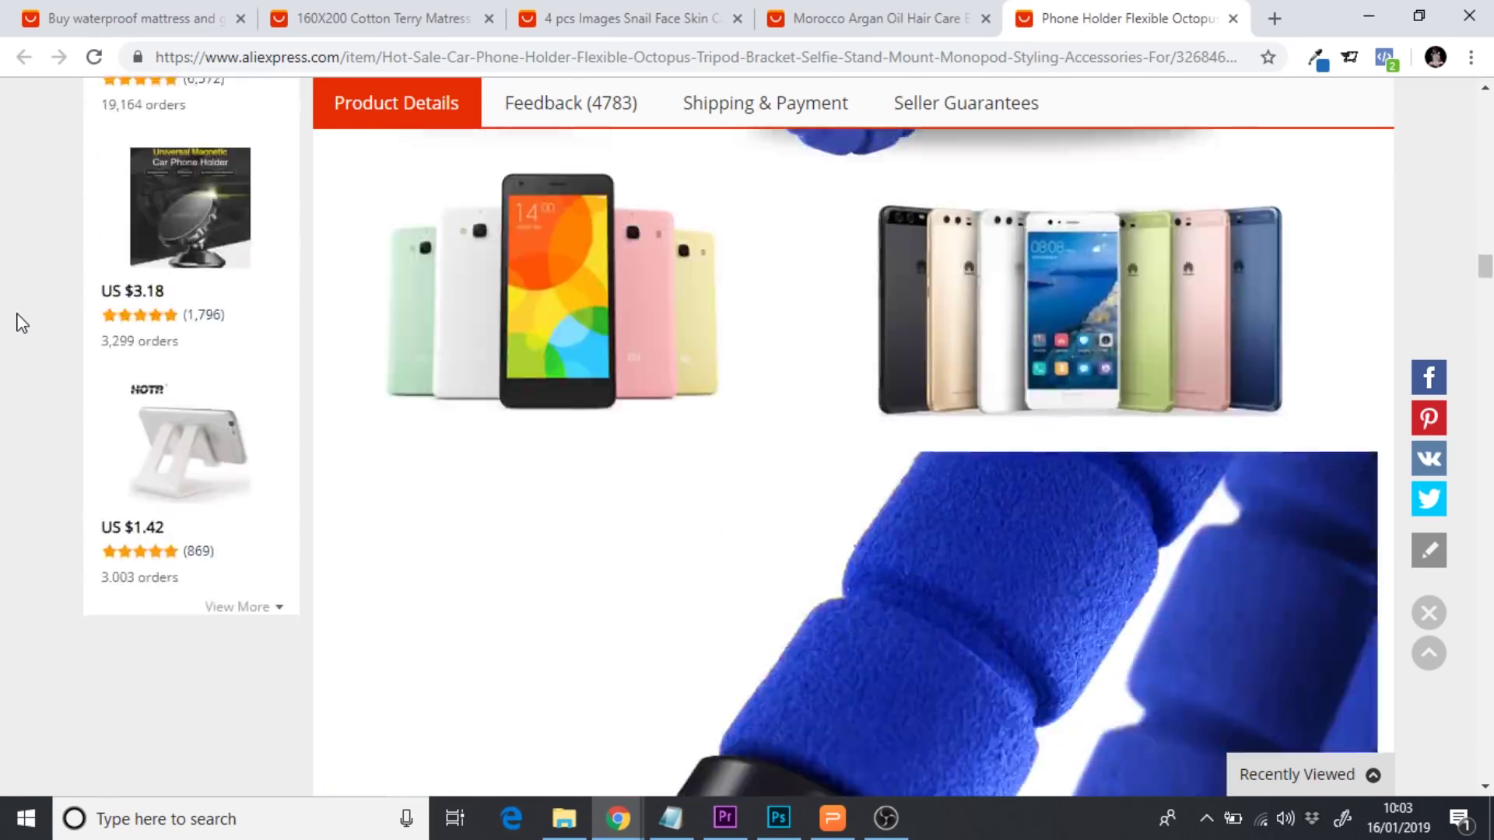
pyautogui.scroll(5, 21, 323)
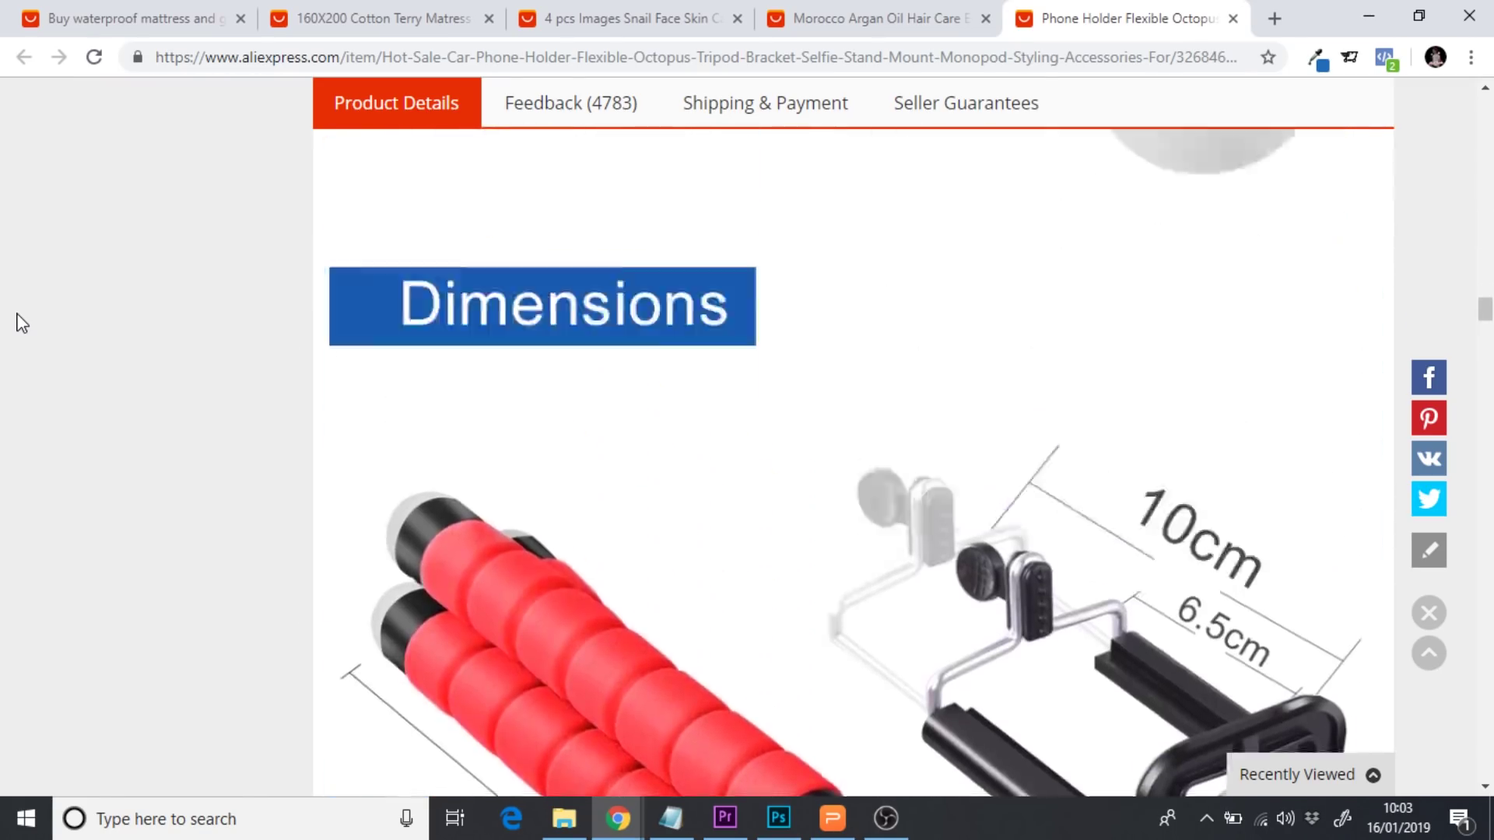
pyautogui.scroll(8, 21, 323)
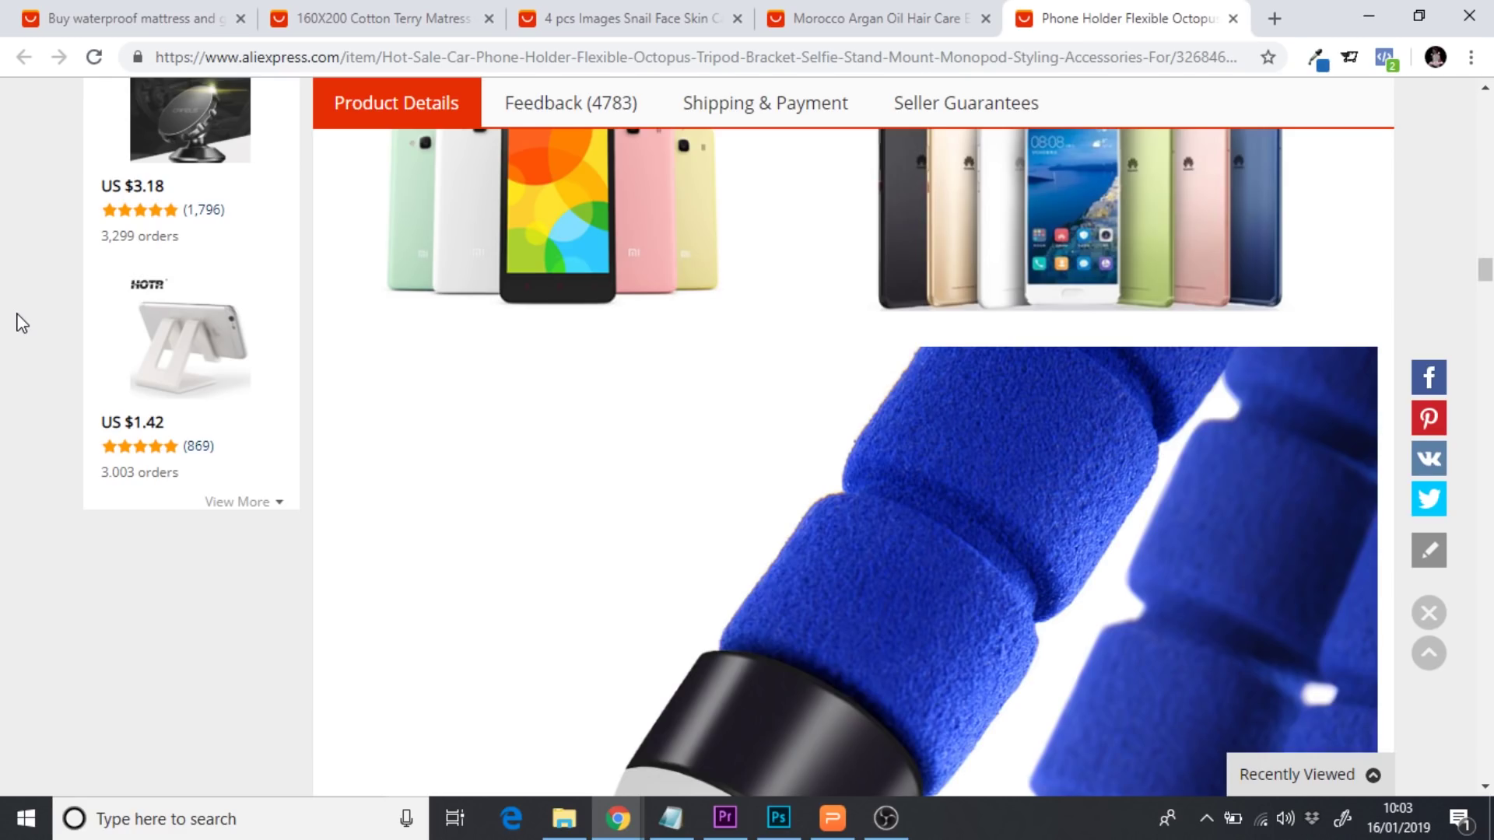
pyautogui.scroll(6, 21, 322)
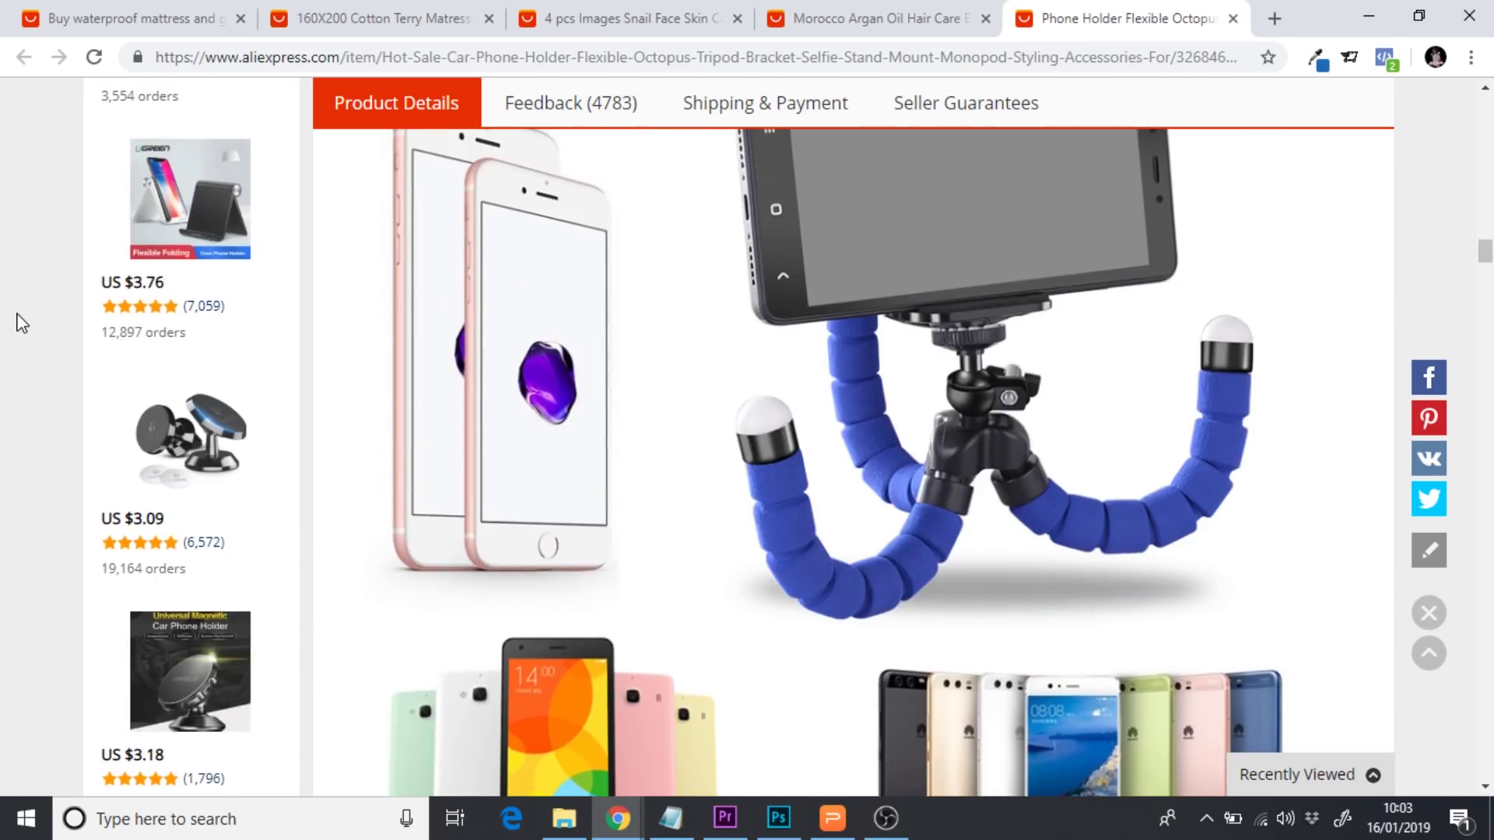
pyautogui.scroll(6, 21, 323)
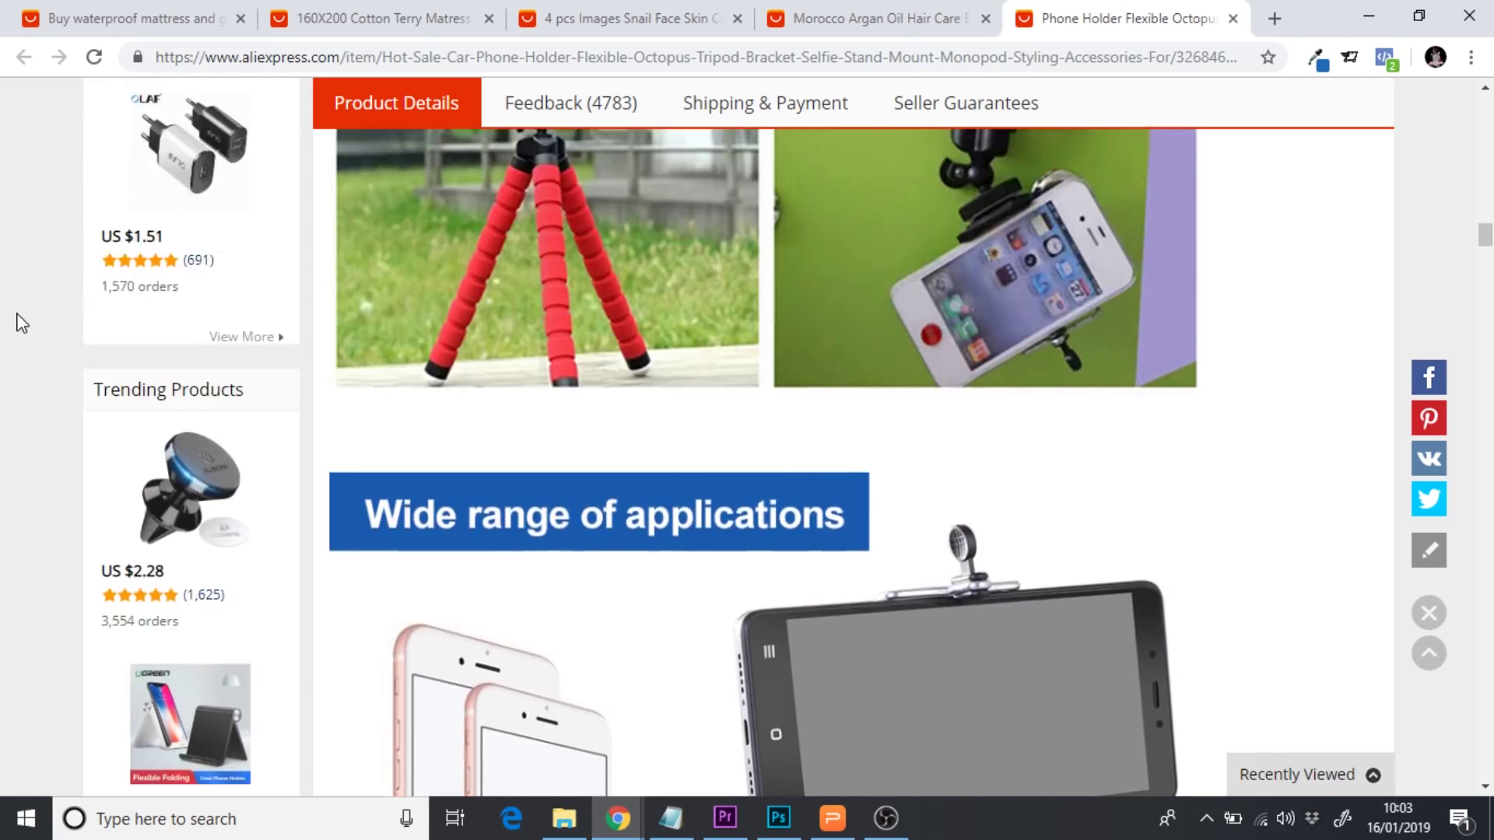
pyautogui.scroll(-4, 21, 323)
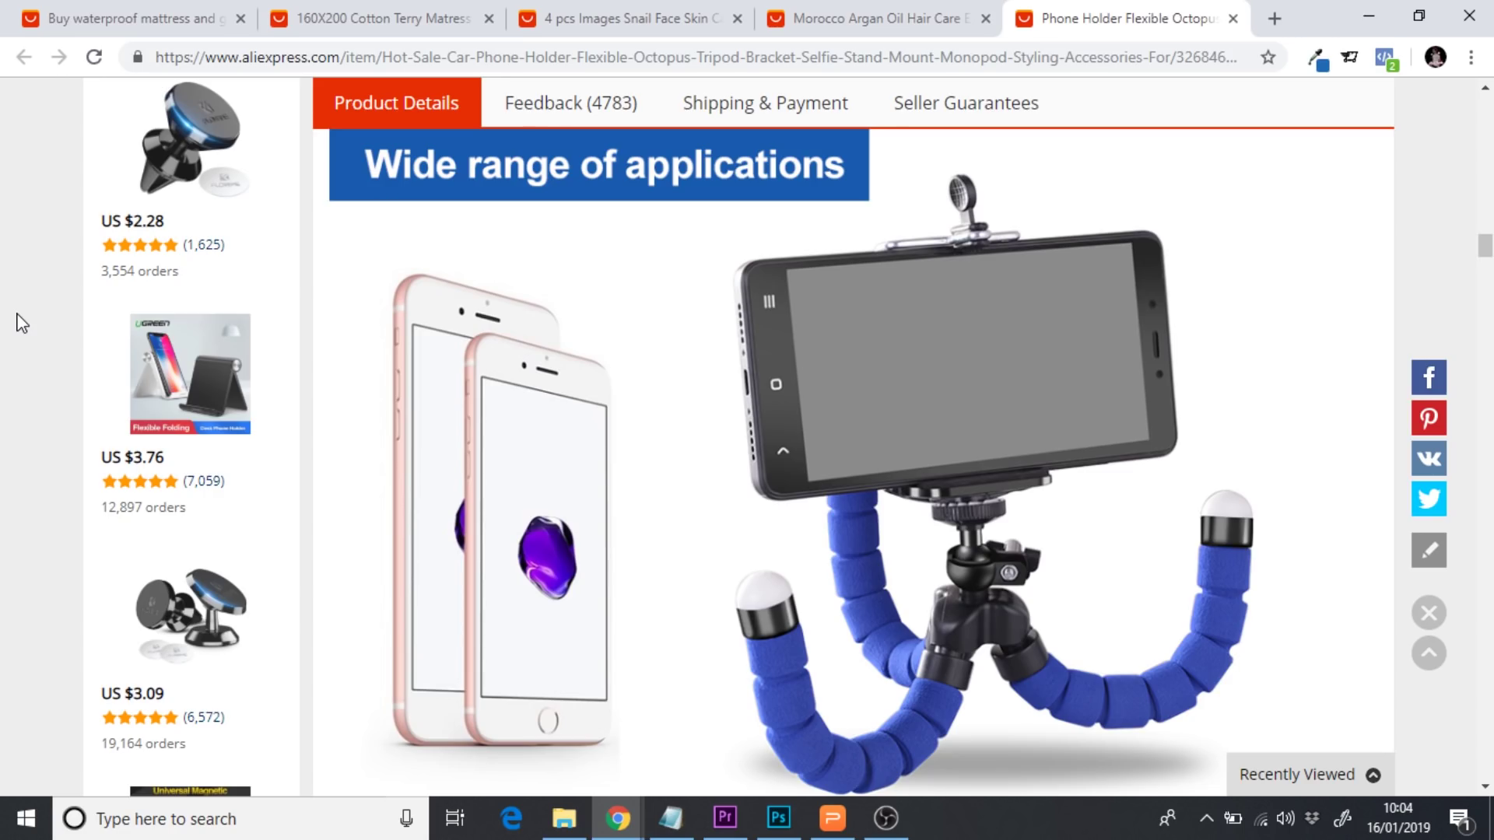
pyautogui.scroll(-5, 21, 323)
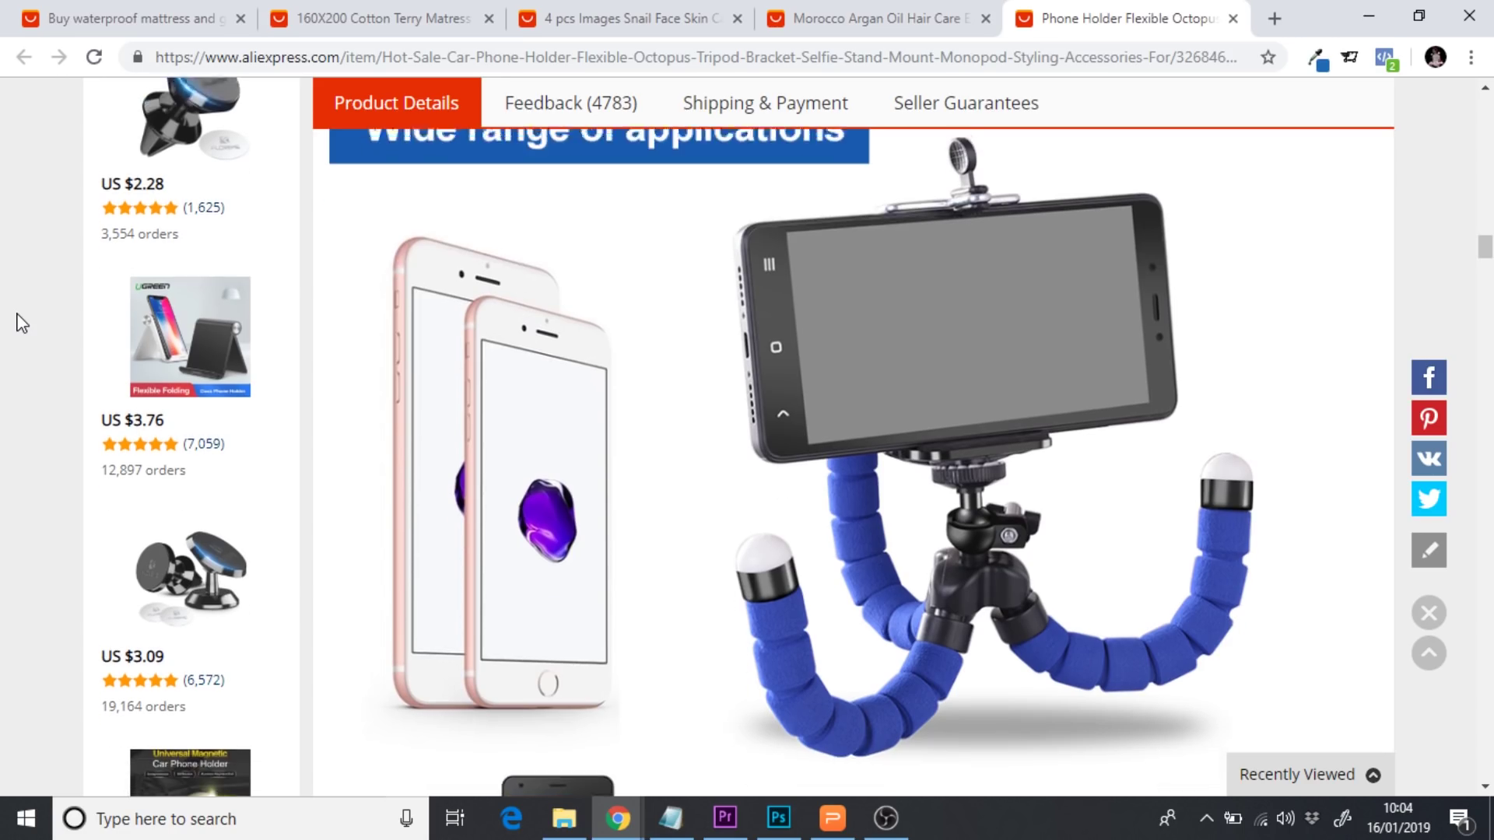
pyautogui.scroll(-6, 21, 323)
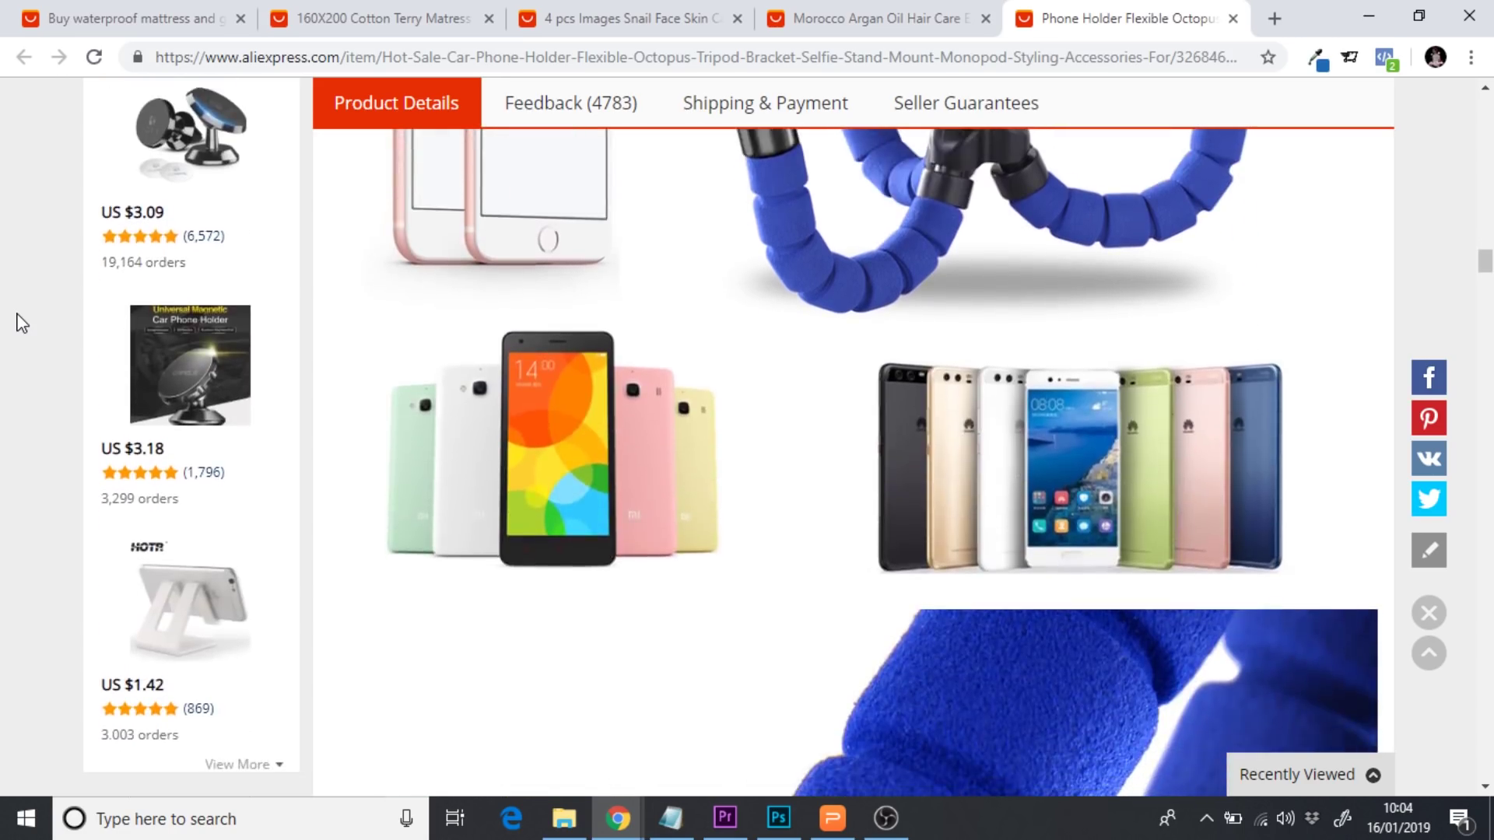
pyautogui.scroll(-10, 21, 323)
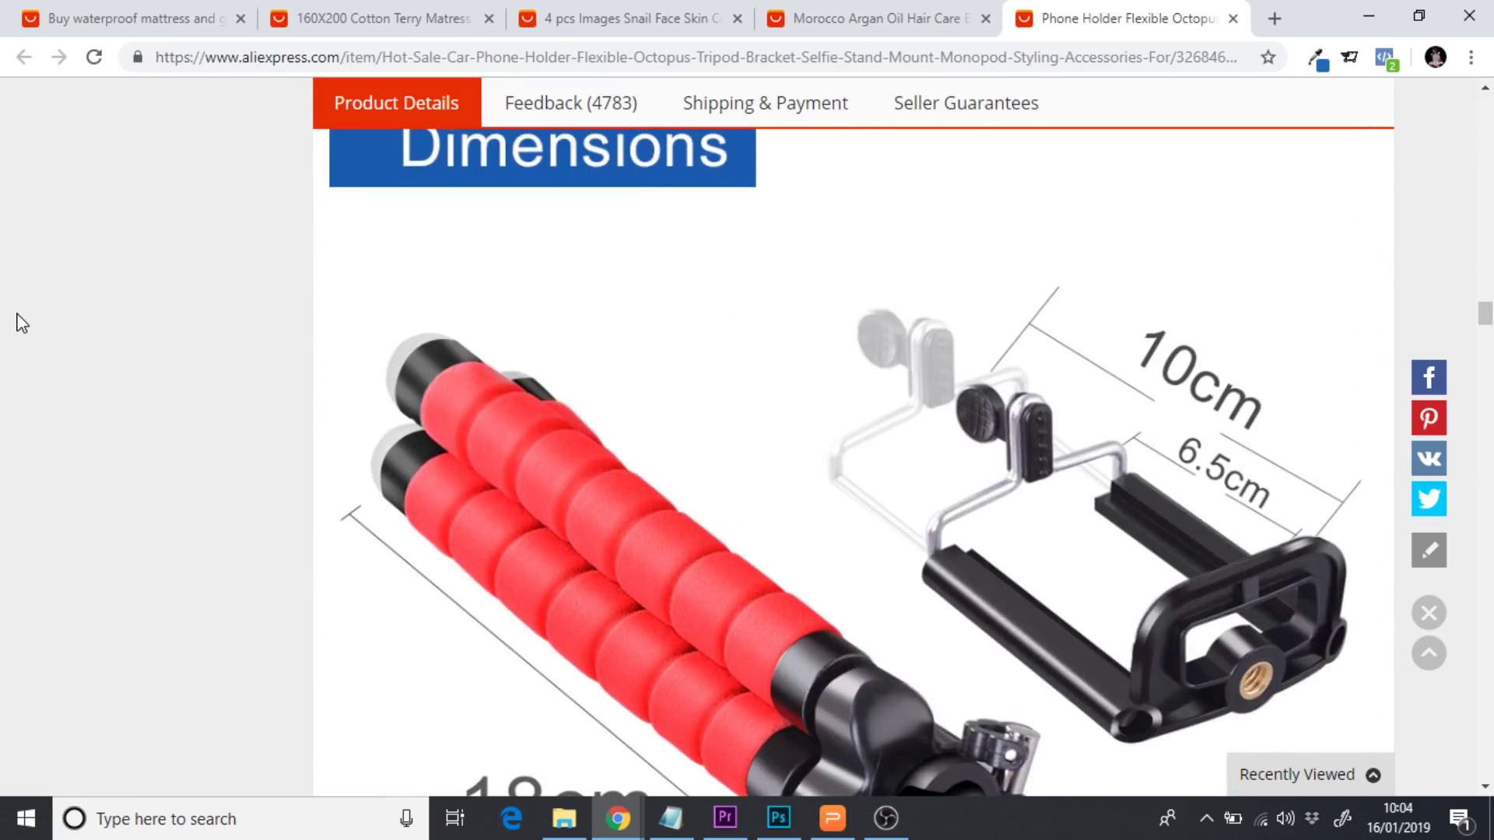
pyautogui.scroll(-8, 22, 323)
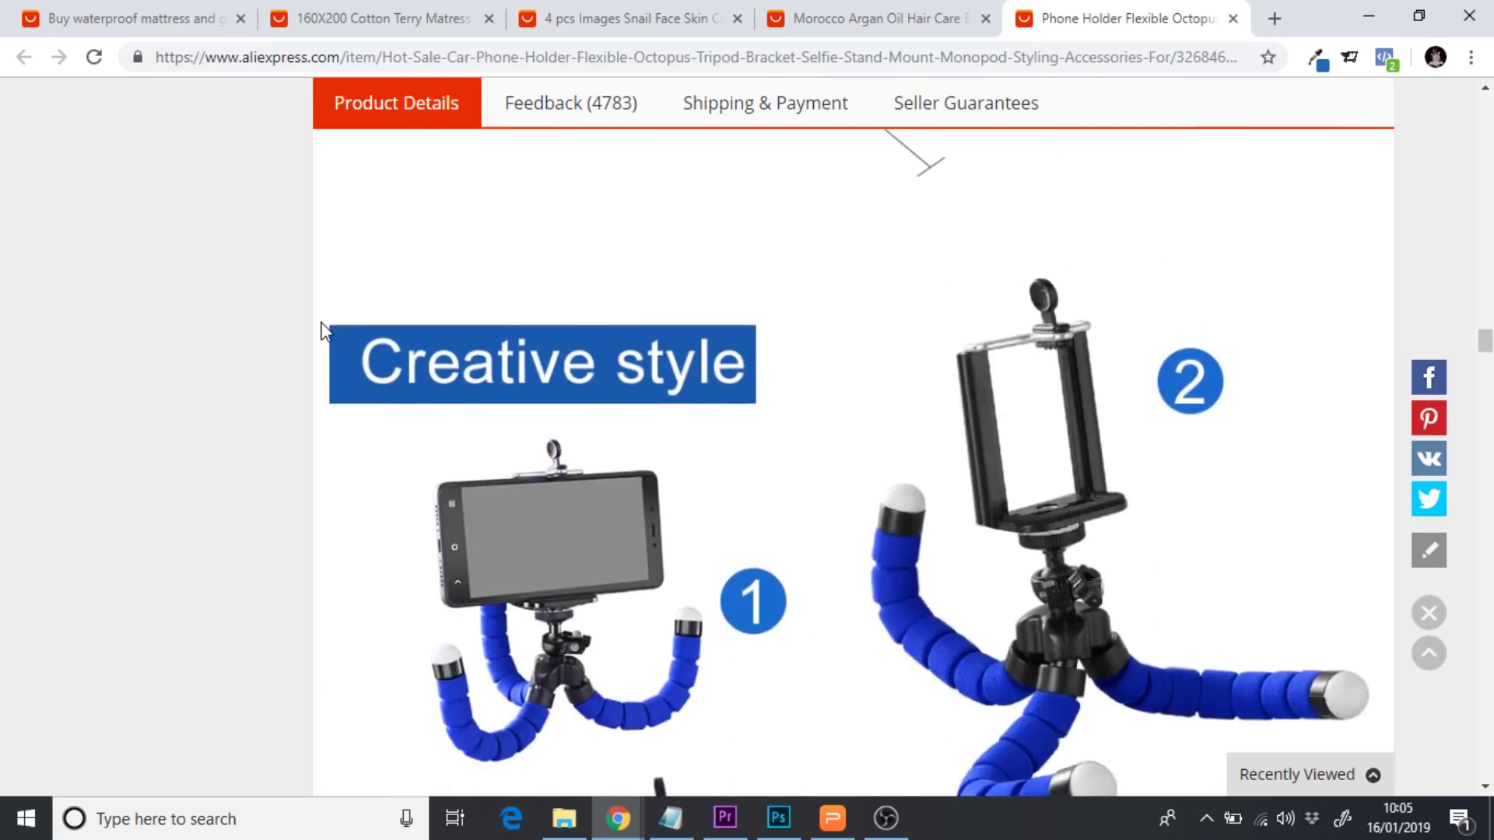
pyautogui.scroll(-10, 325, 330)
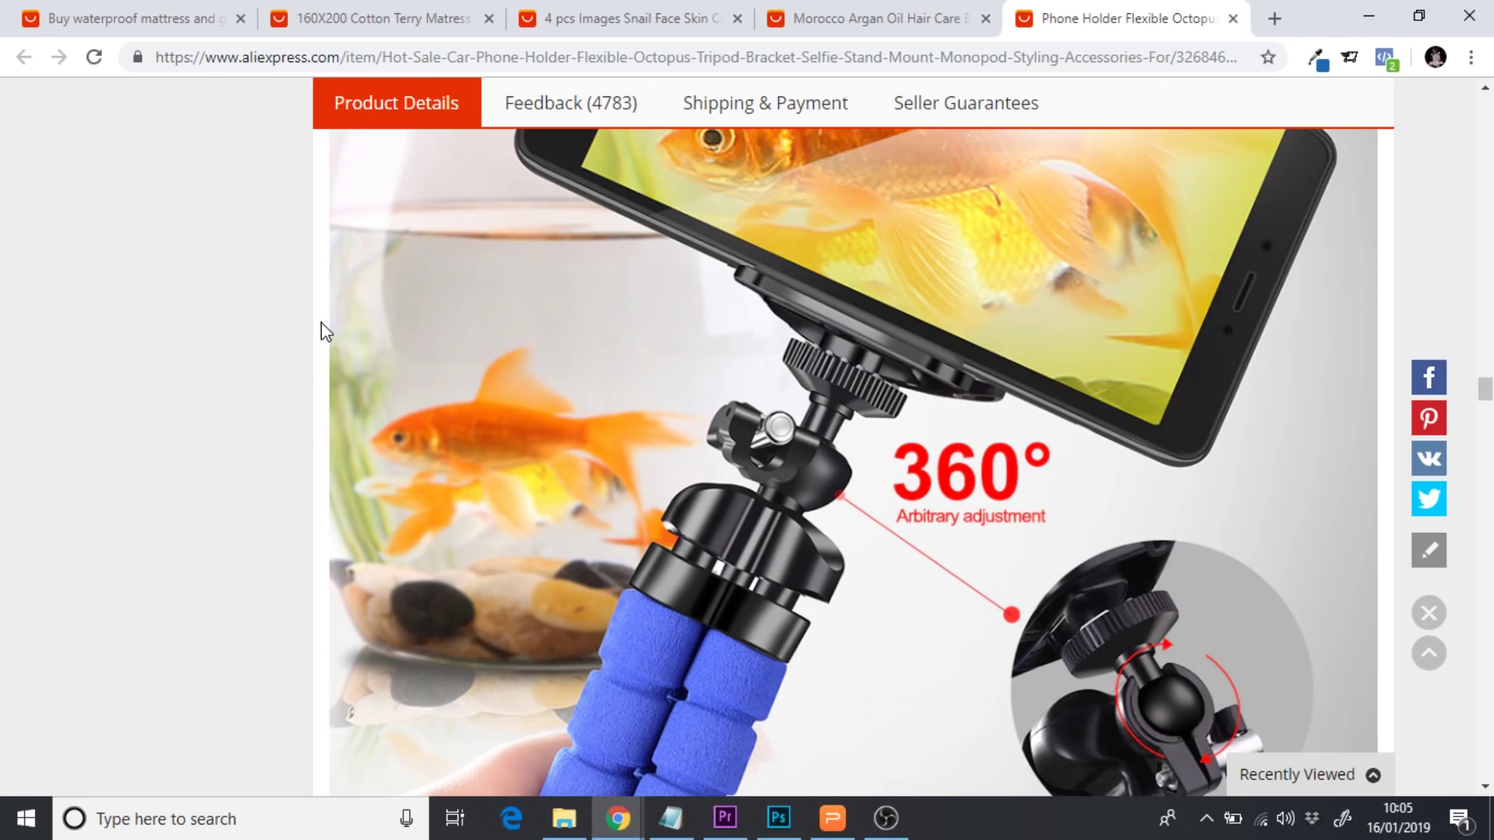
pyautogui.scroll(-10, 325, 330)
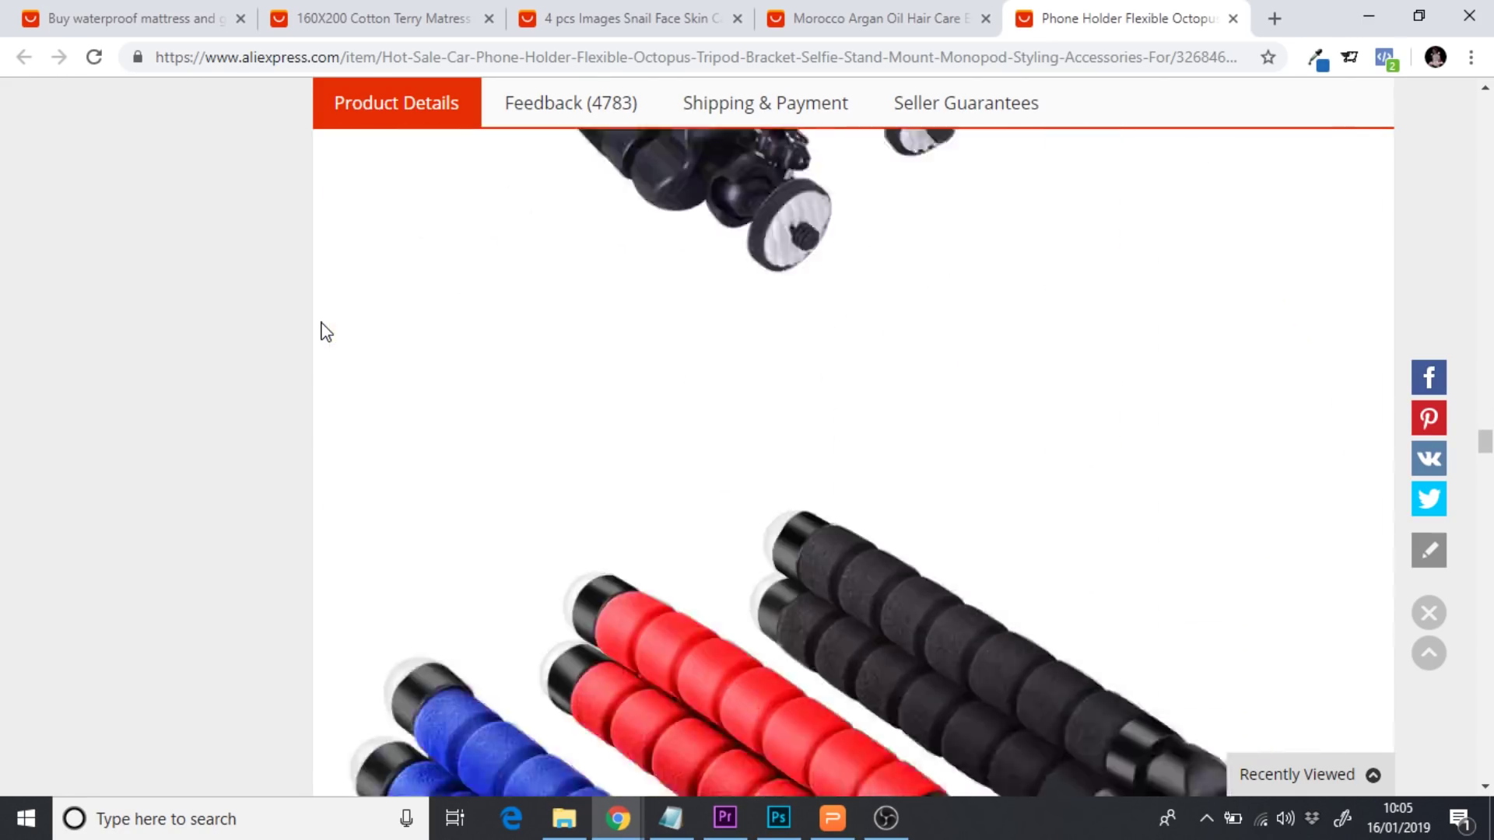
pyautogui.scroll(-8, 325, 331)
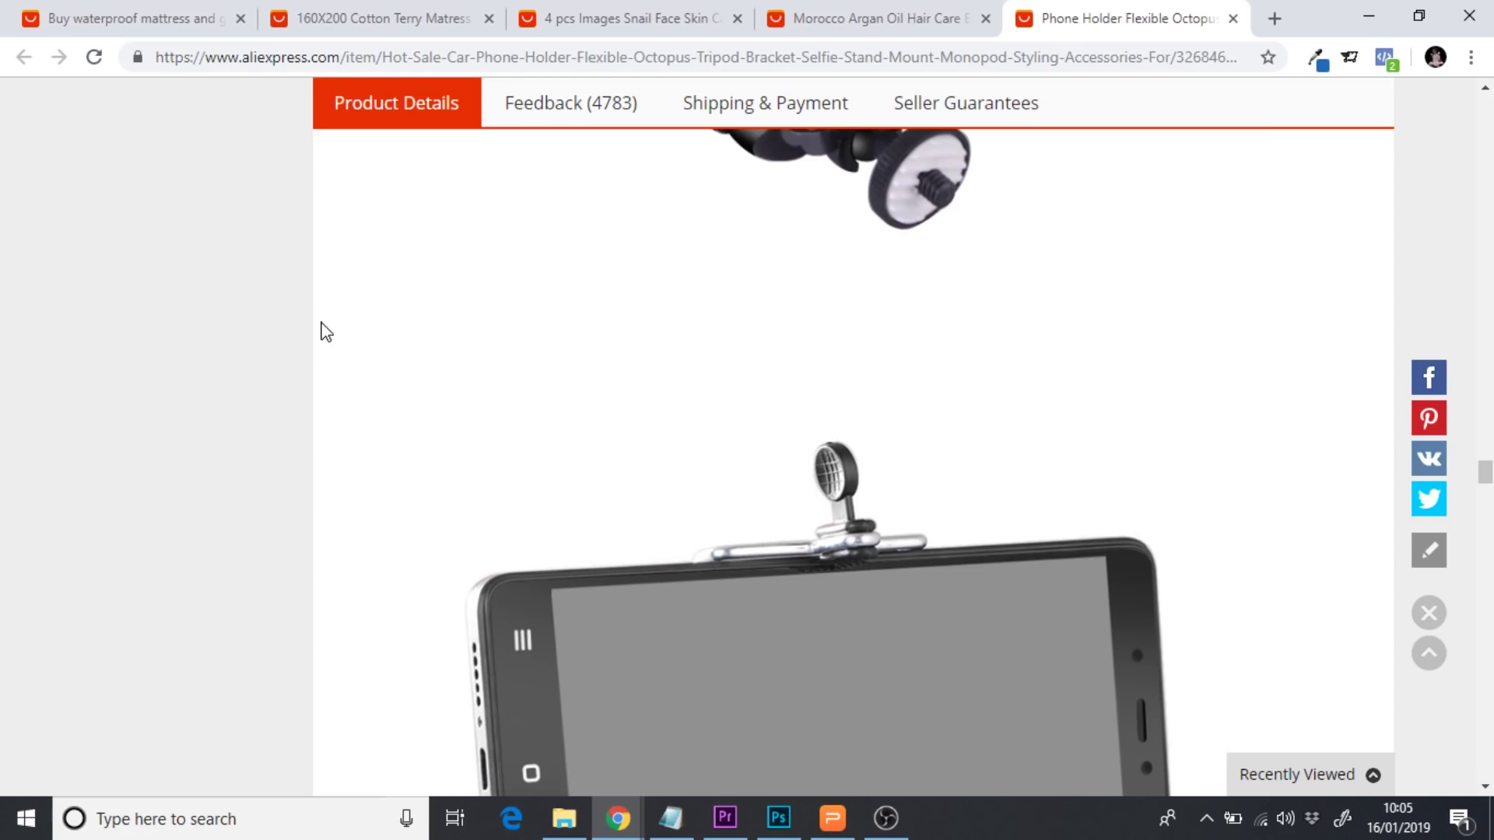
pyautogui.scroll(-5, 325, 331)
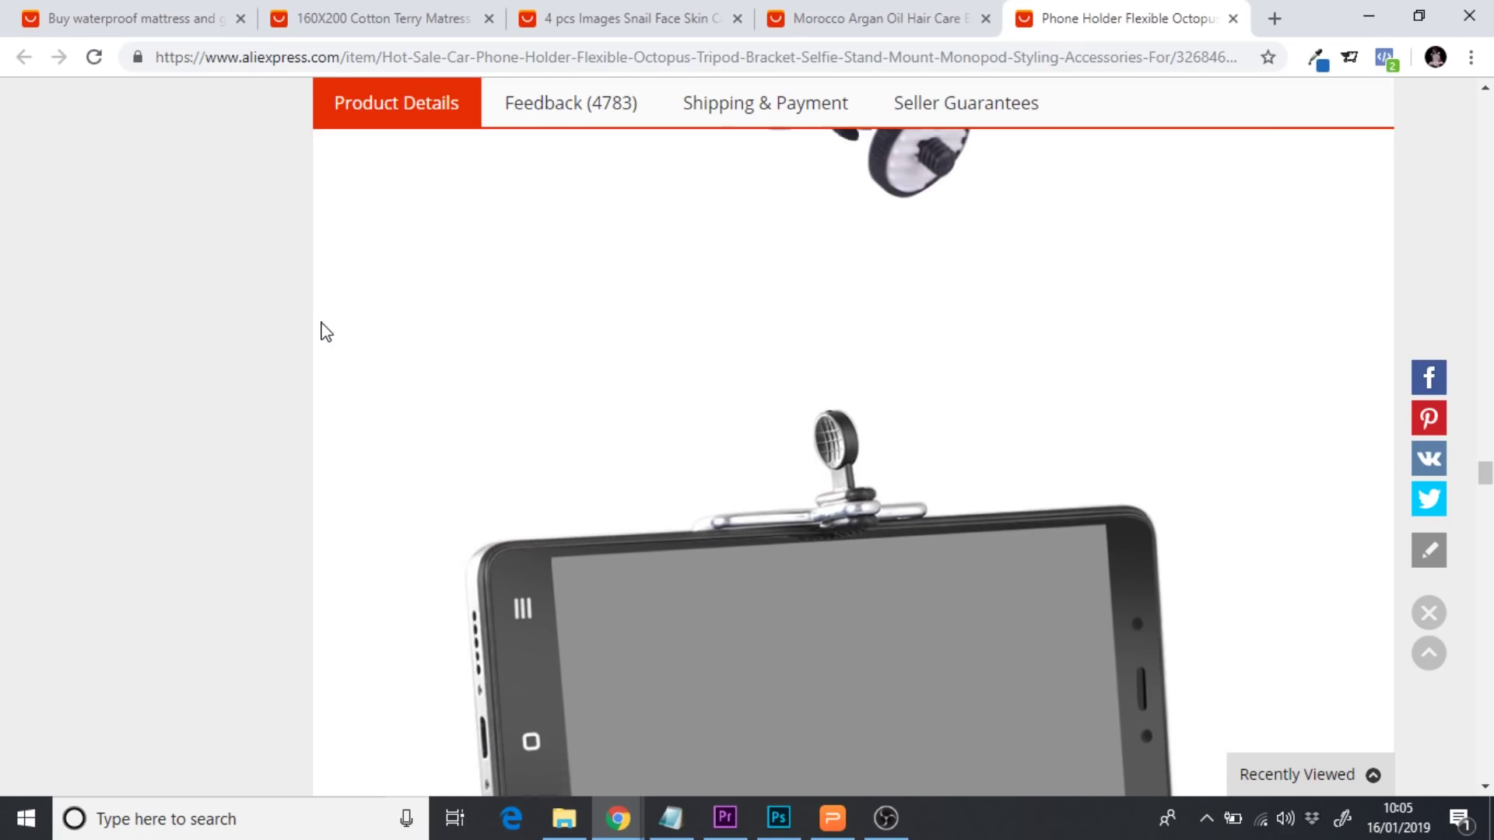
pyautogui.scroll(-4, 325, 331)
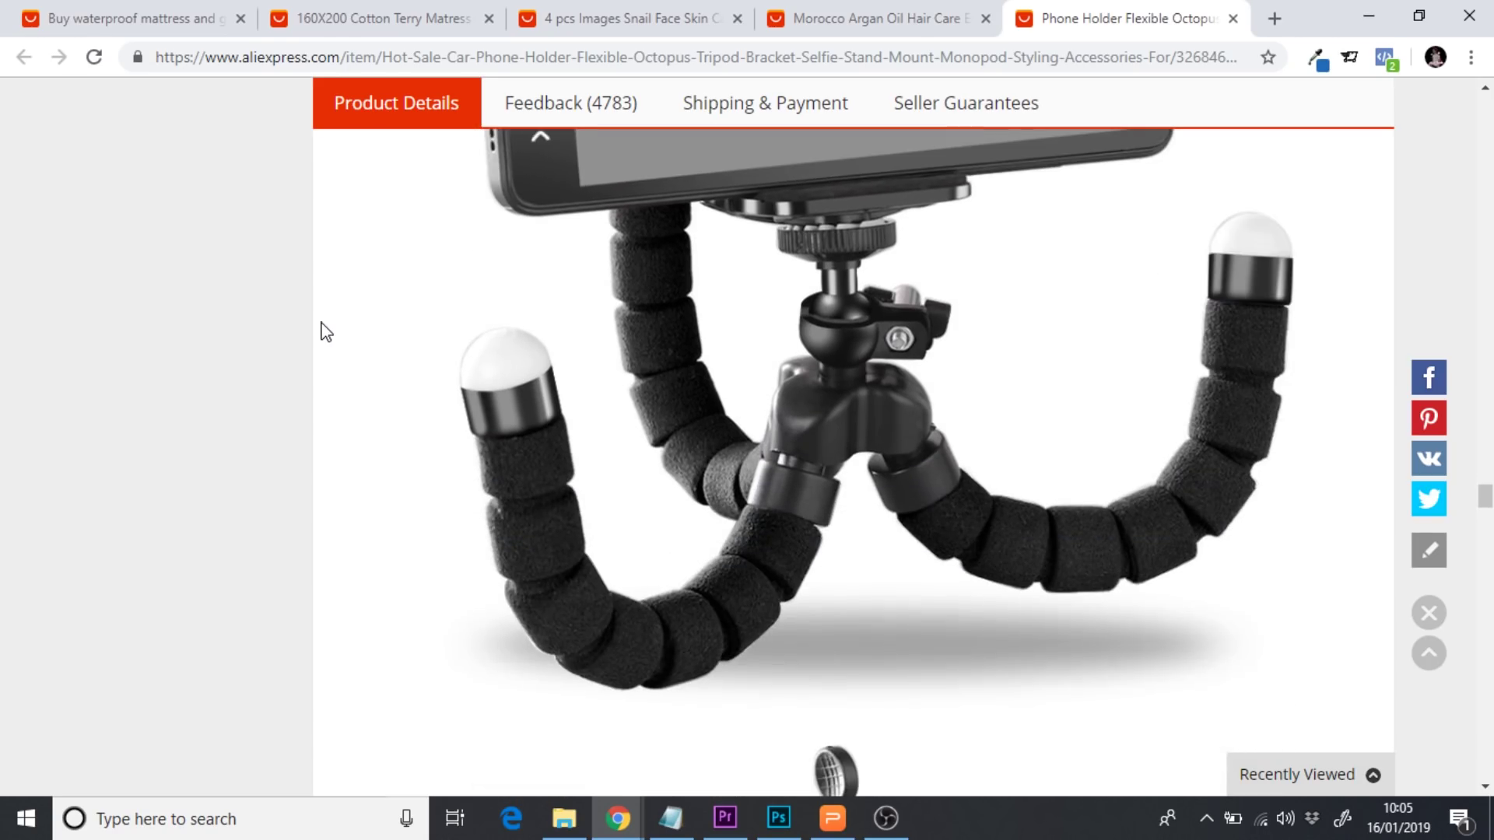
pyautogui.click(876, 14)
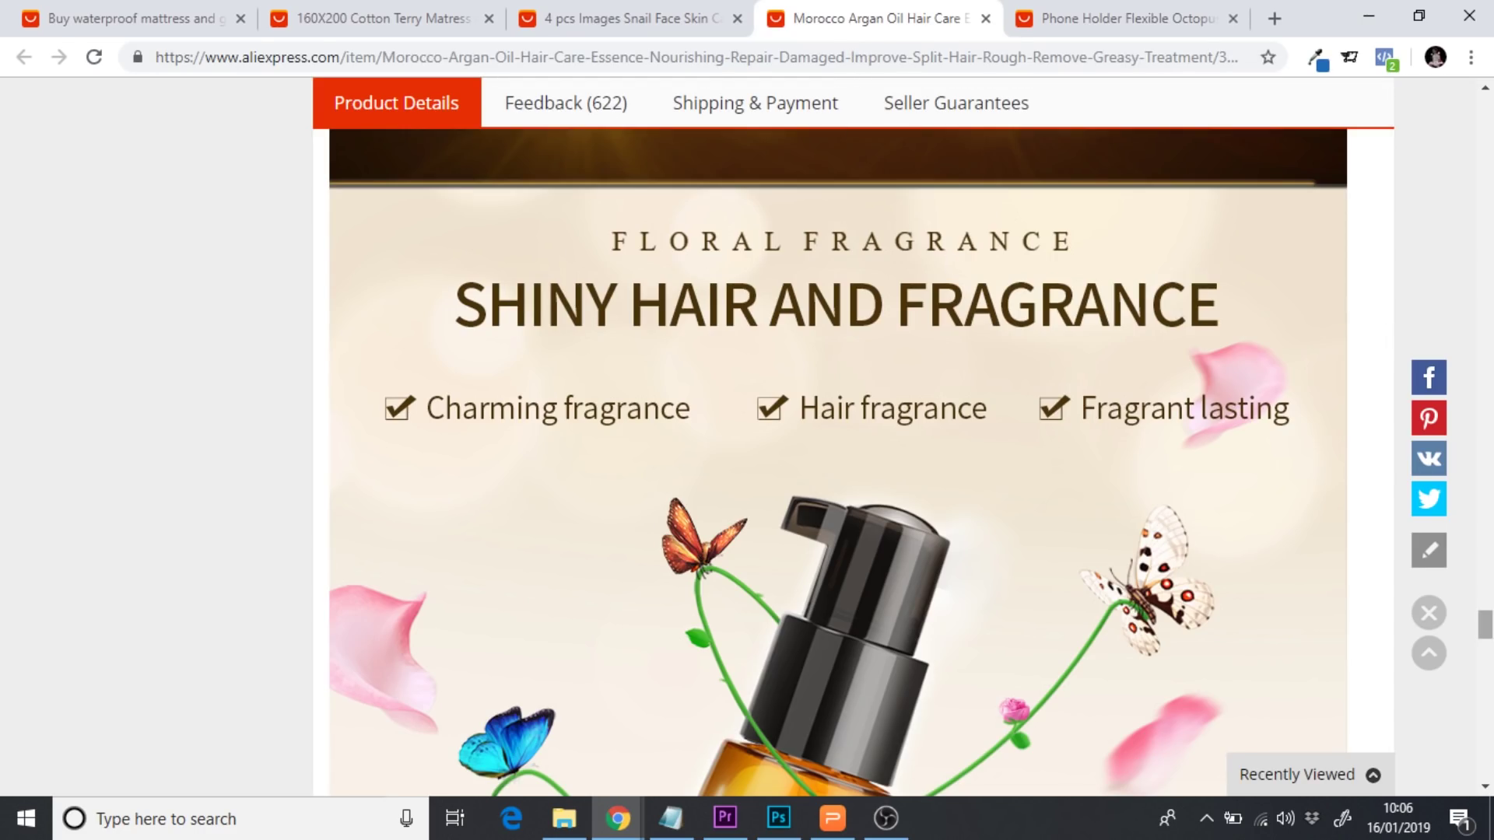
pyautogui.moveTo(1485, 624); pyautogui.dragTo(1484, 97)
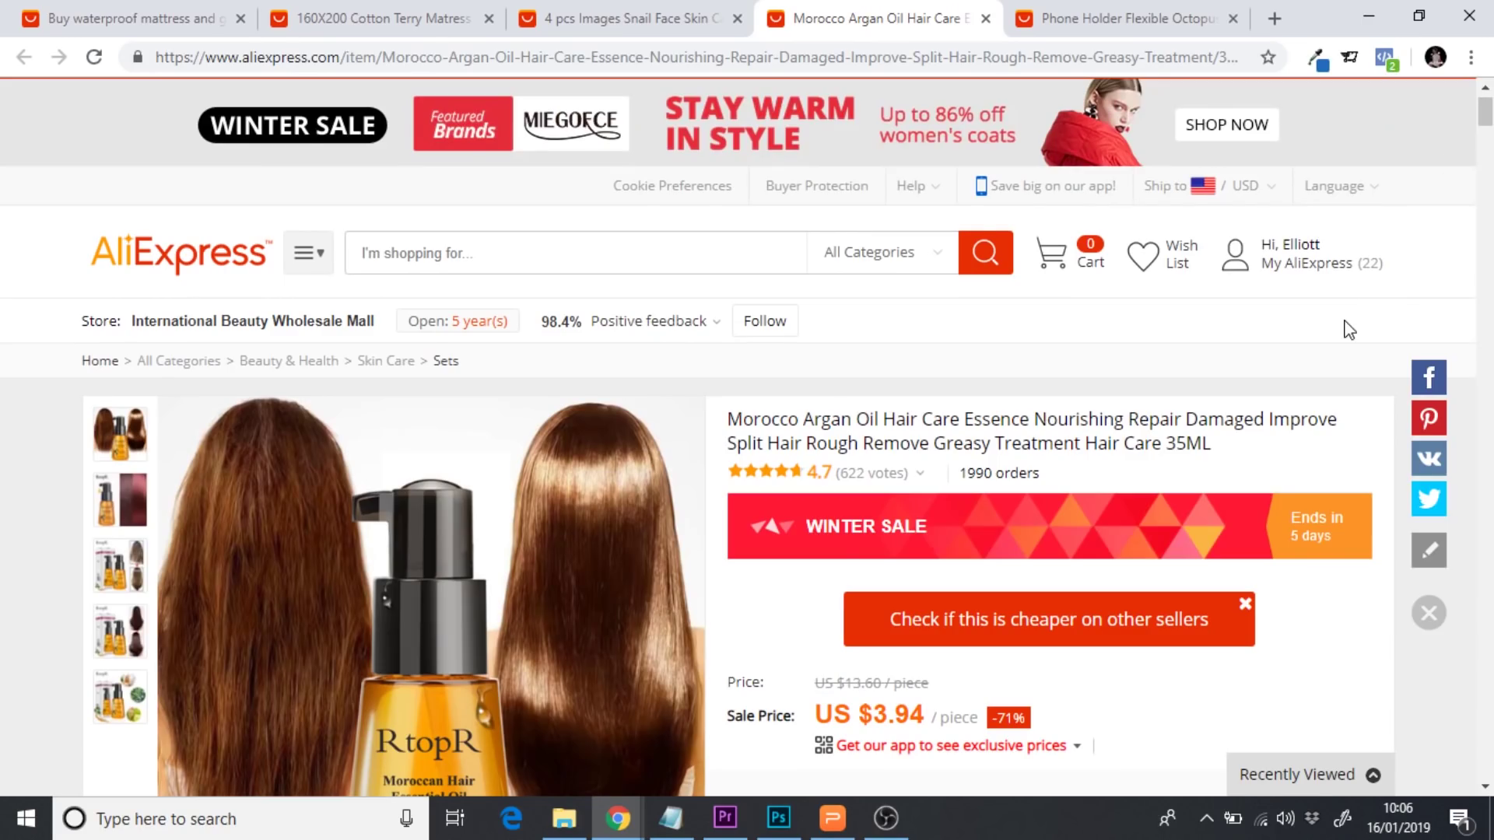
pyautogui.moveTo(1350, 331)
pyautogui.scroll(-20, 1350, 330)
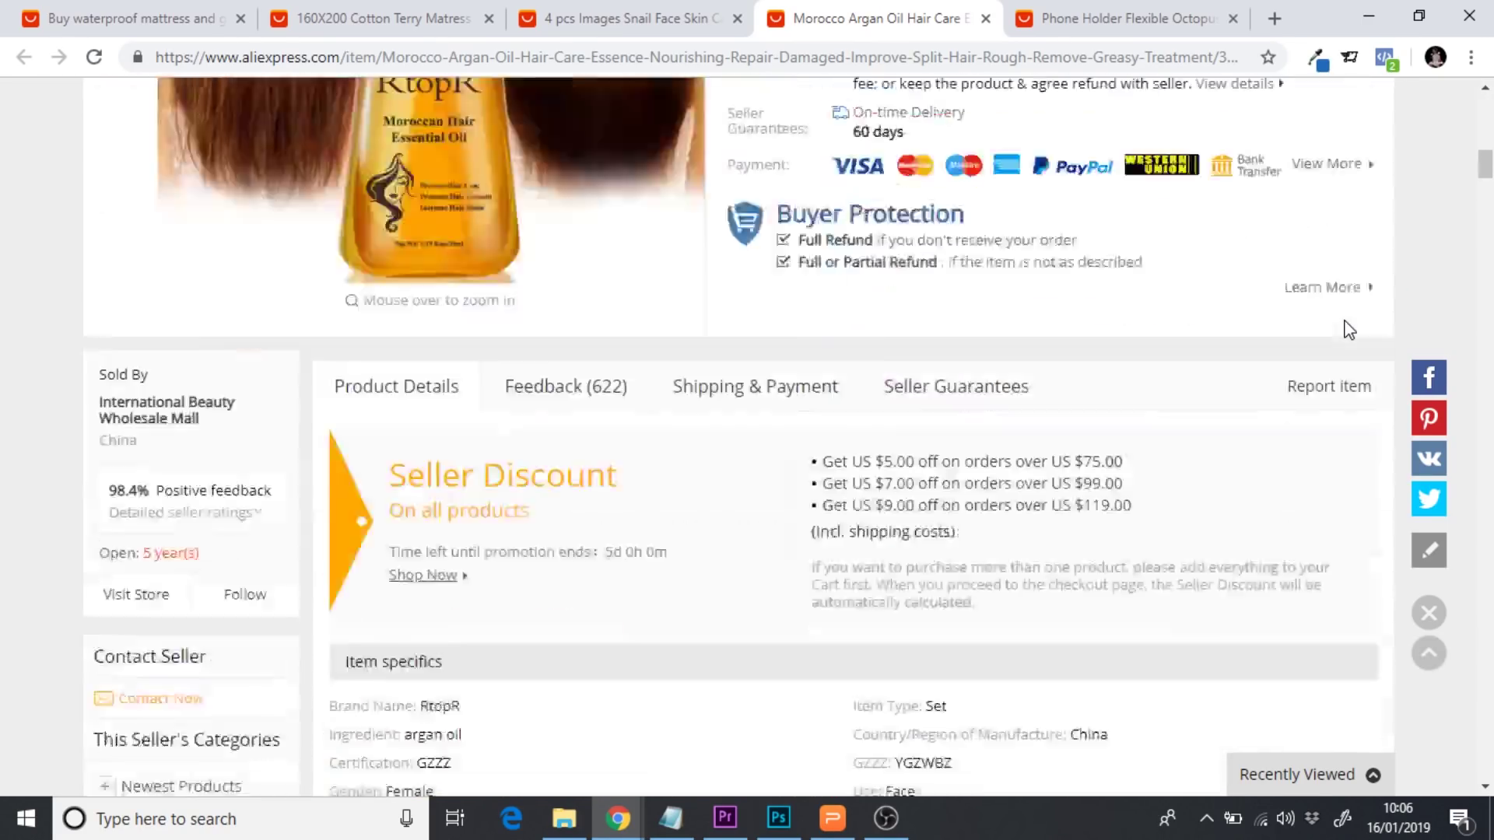
pyautogui.scroll(-20, 1350, 331)
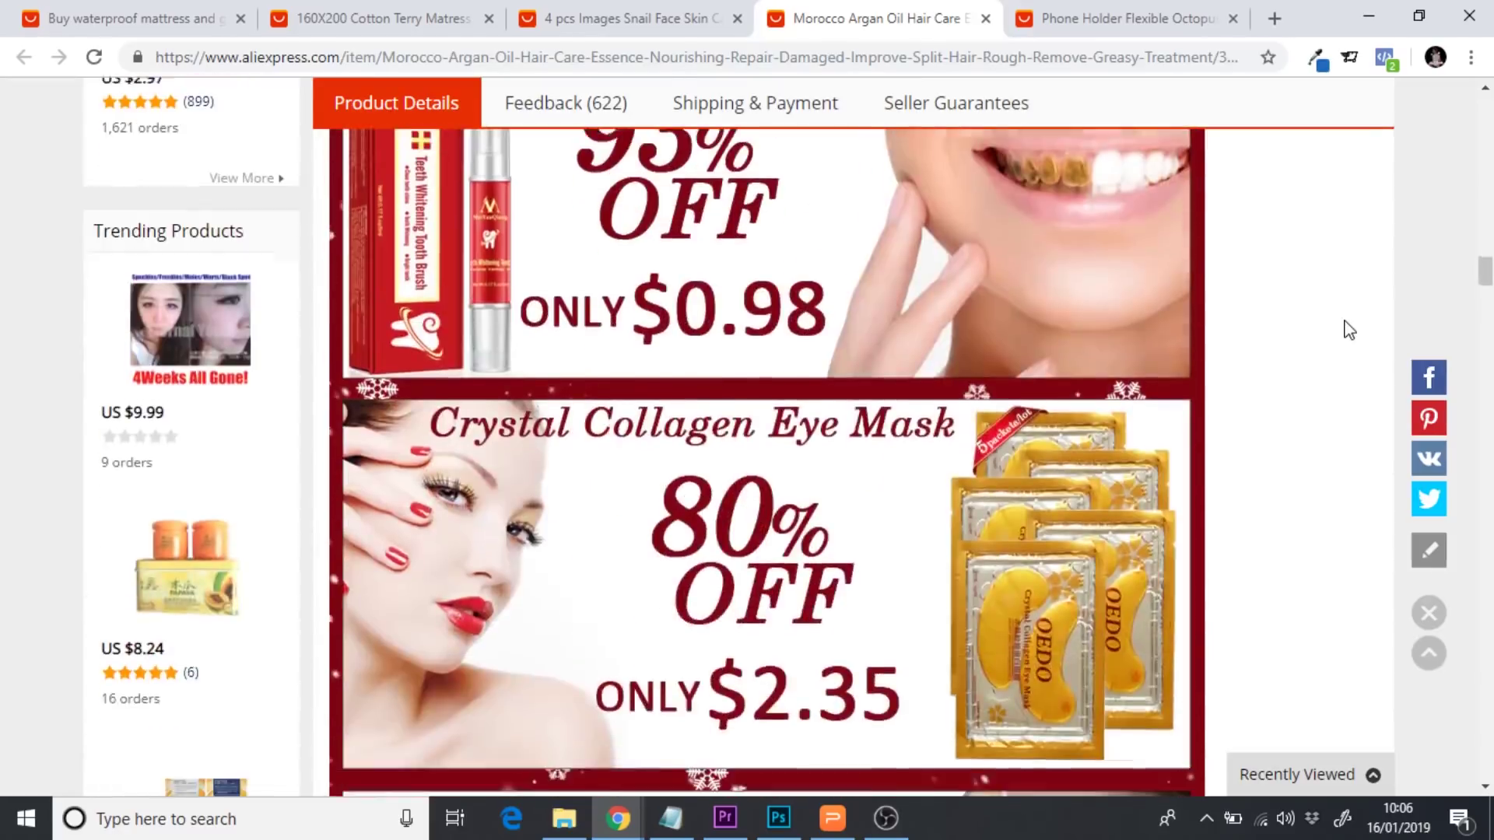
pyautogui.scroll(-15, 1350, 331)
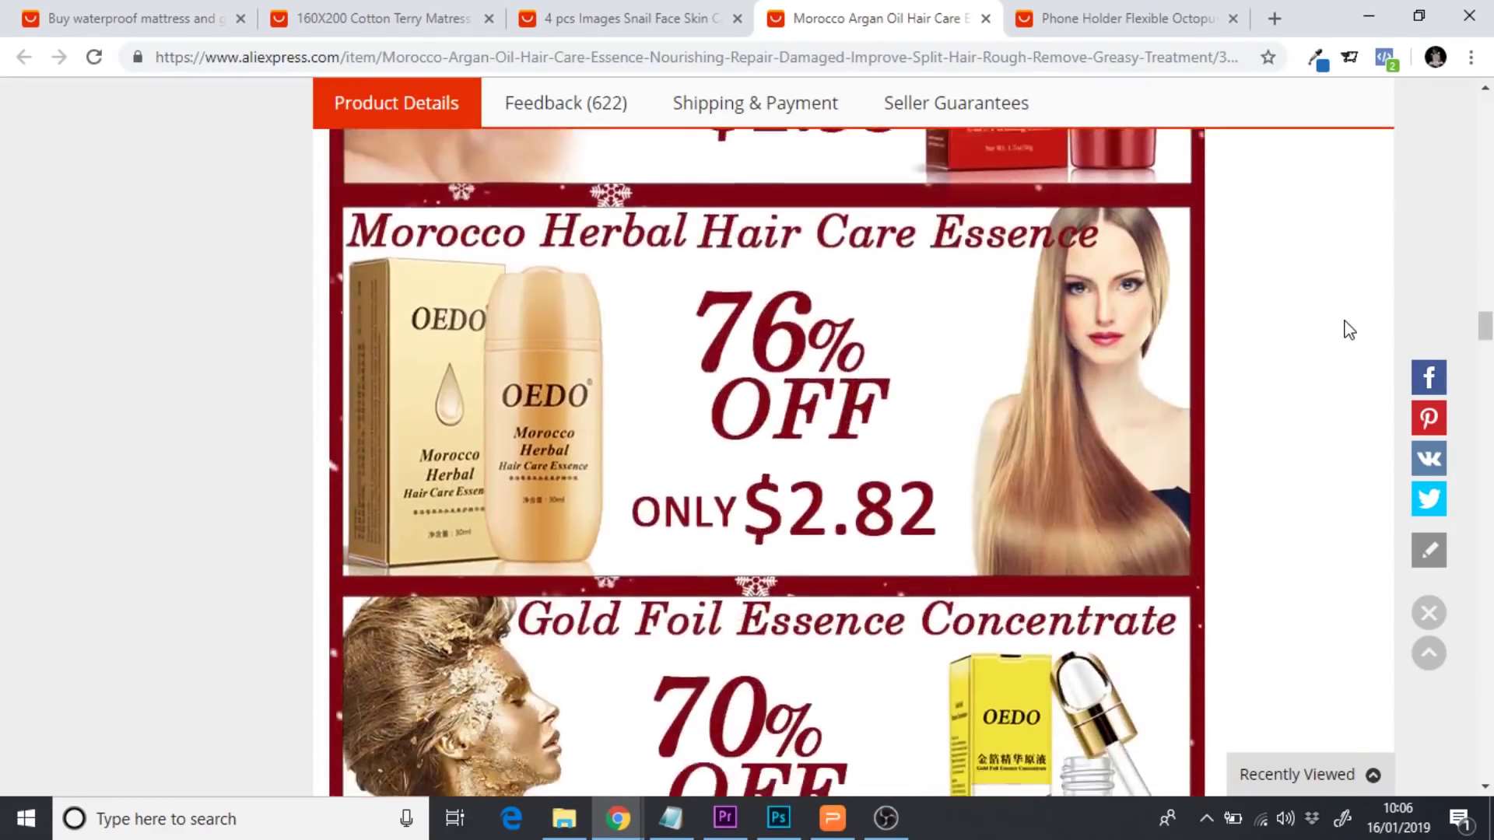
pyautogui.scroll(-10, 1350, 331)
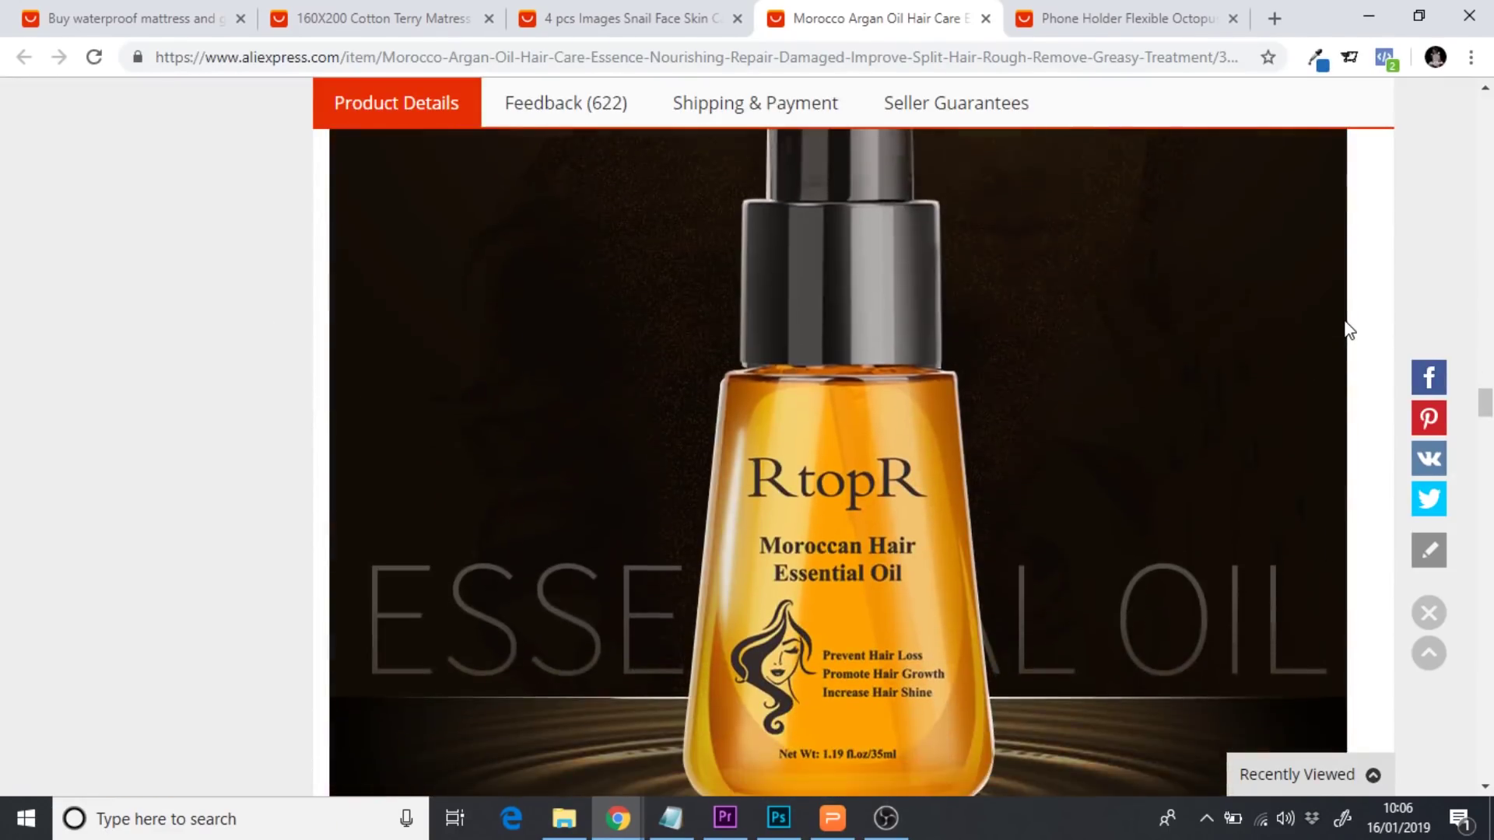
pyautogui.scroll(-15, 1350, 331)
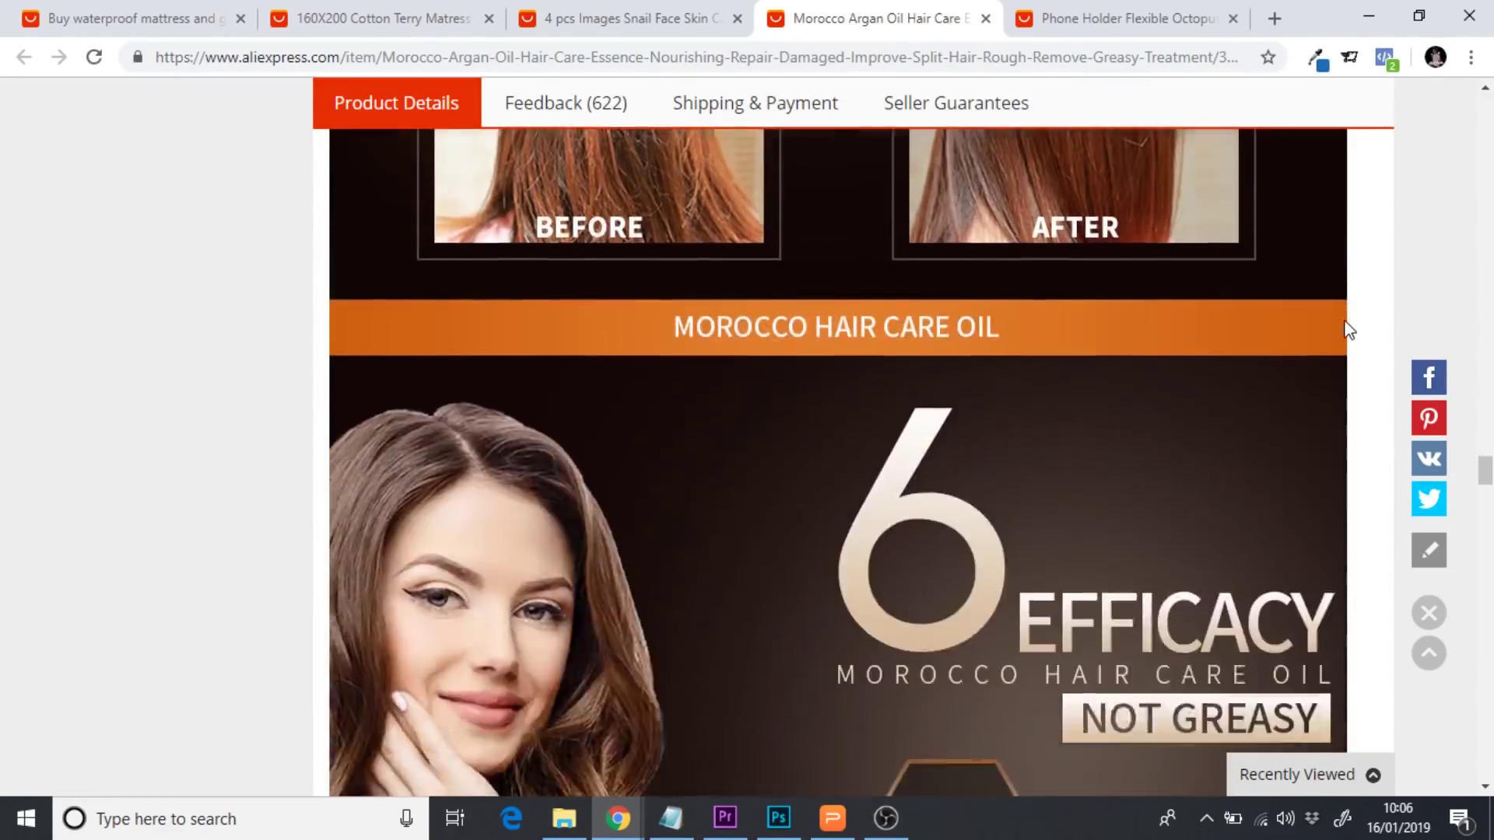
pyautogui.scroll(-2, 1351, 331)
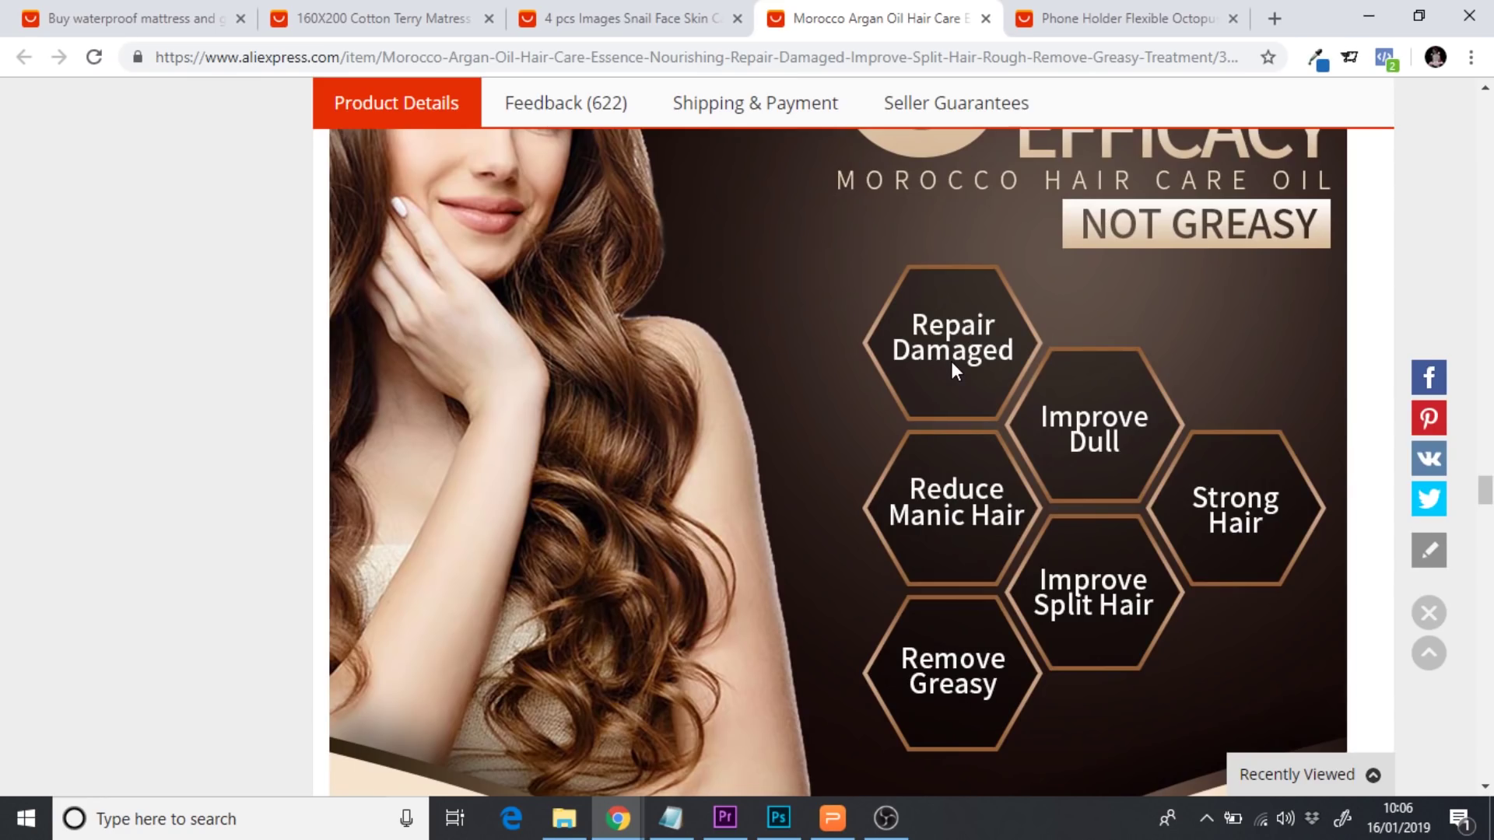
pyautogui.scroll(-15, 951, 362)
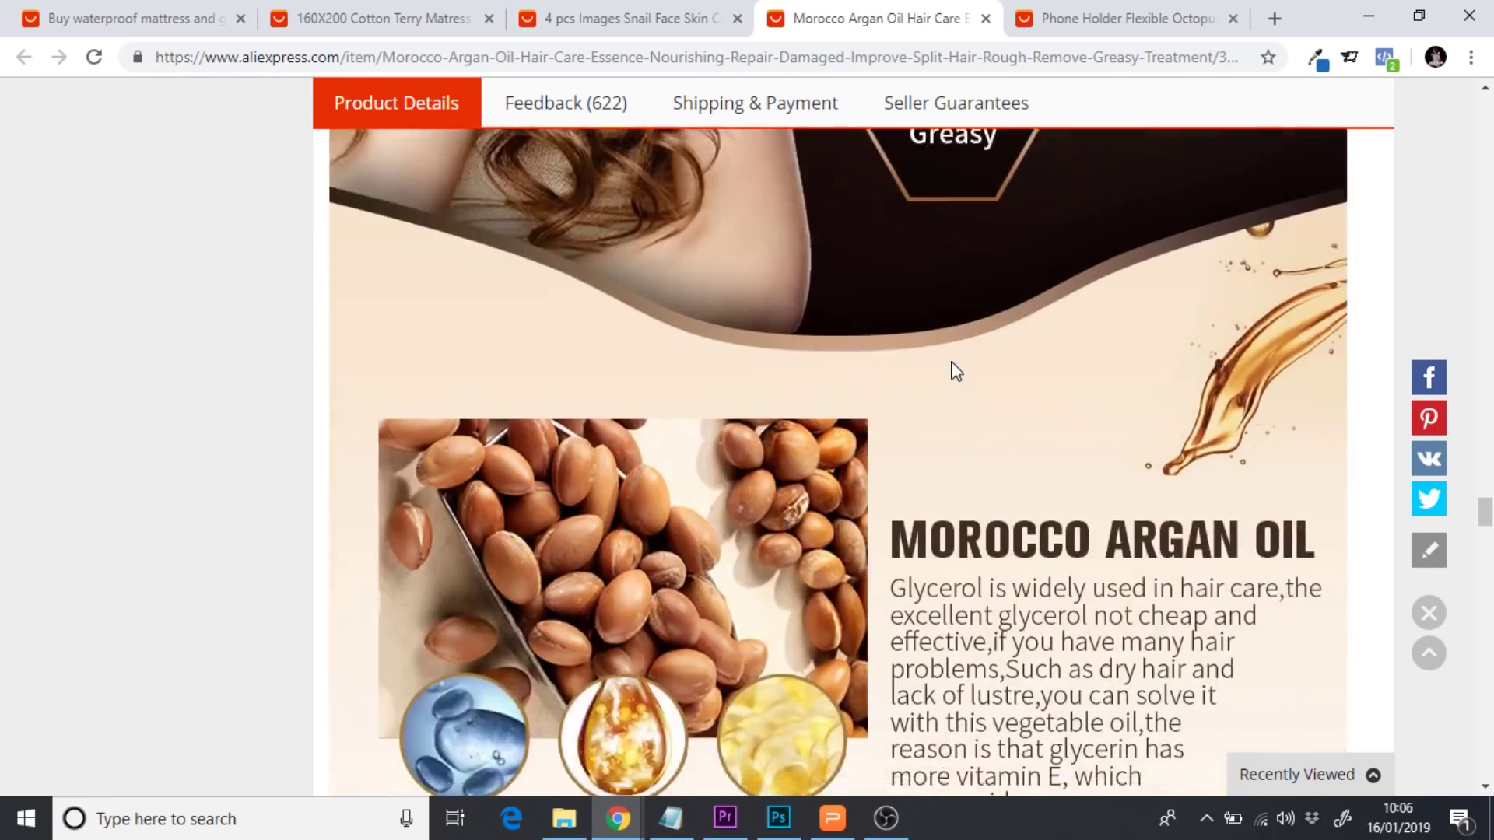
pyautogui.scroll(4, 951, 361)
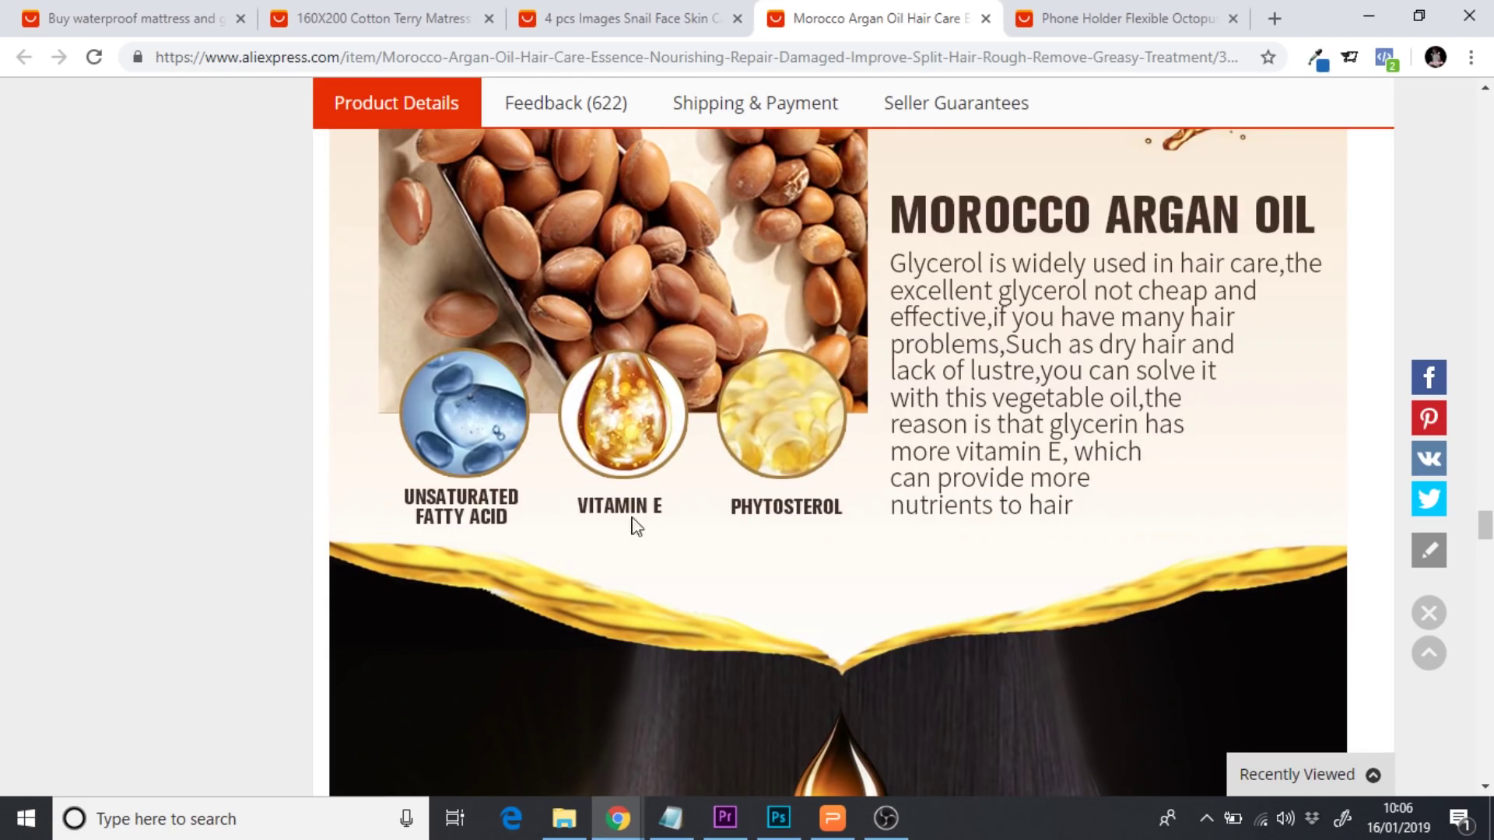
pyautogui.scroll(10, 686, 562)
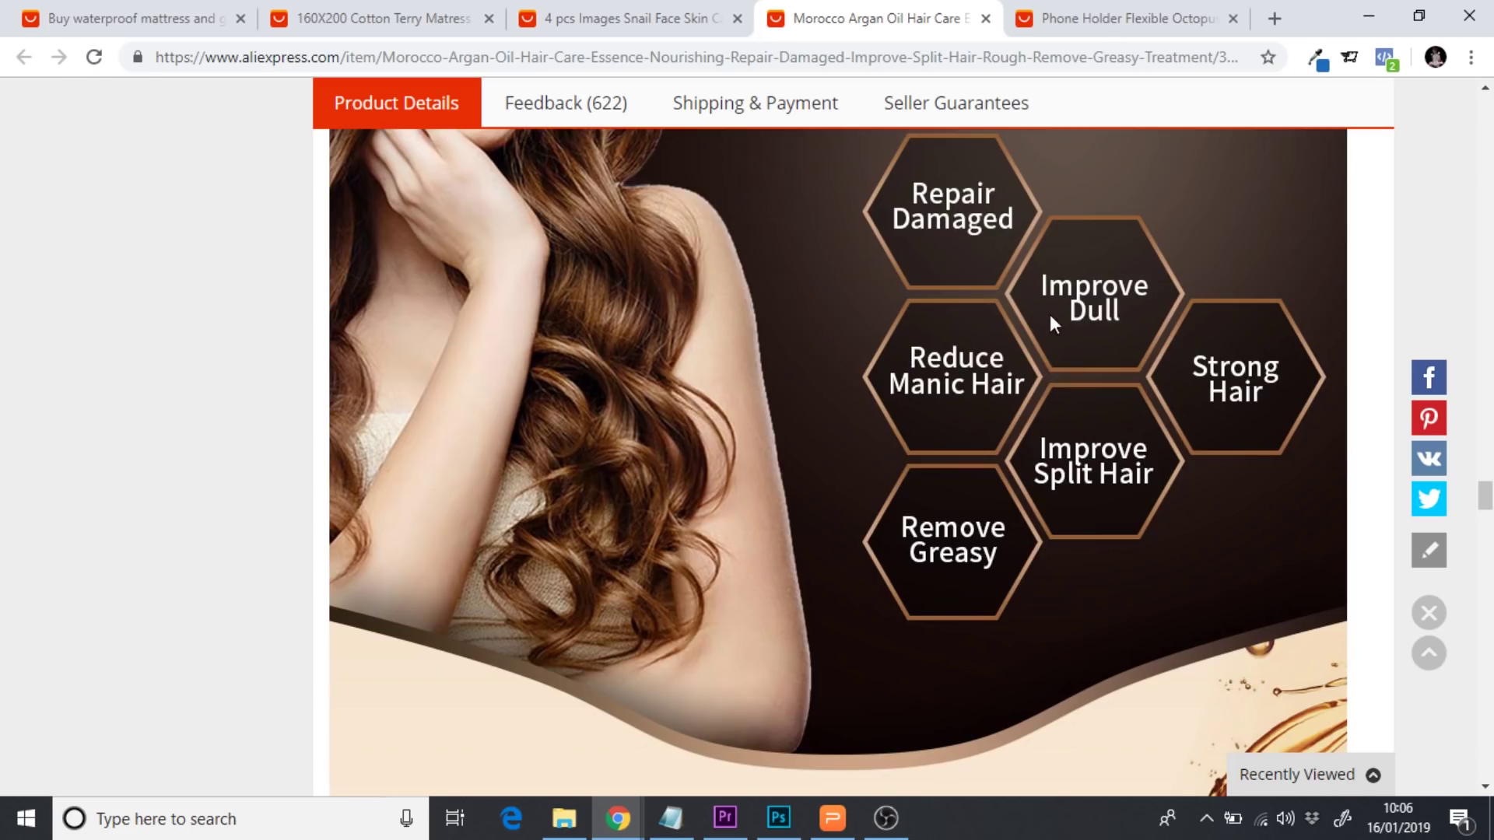
# Look over the 4 pcs snail face skin care set listing, then move to the mattress cover listing
pyautogui.click(660, 19)
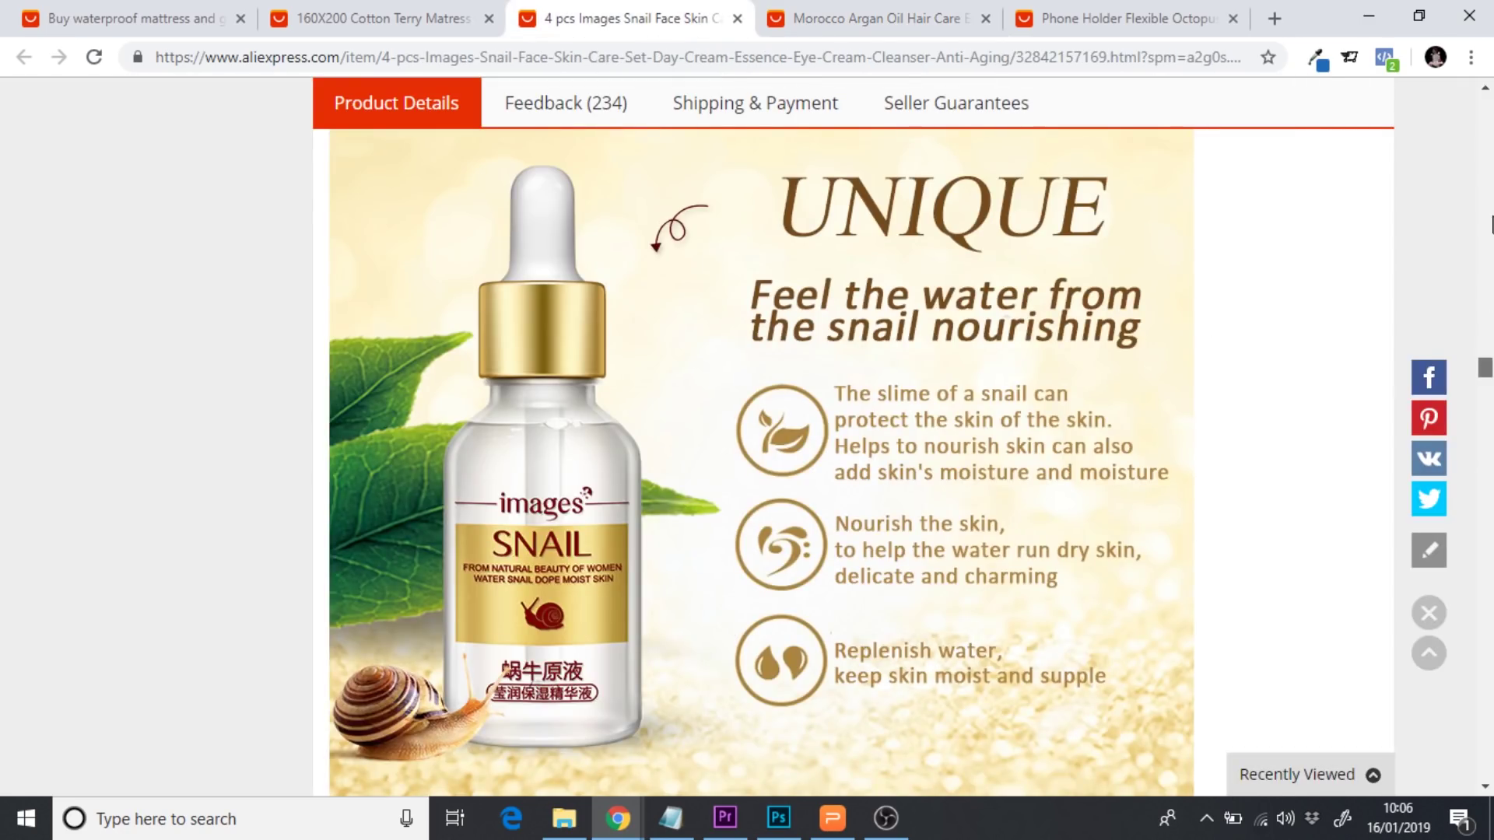
pyautogui.moveTo(1485, 372); pyautogui.dragTo(1486, 282)
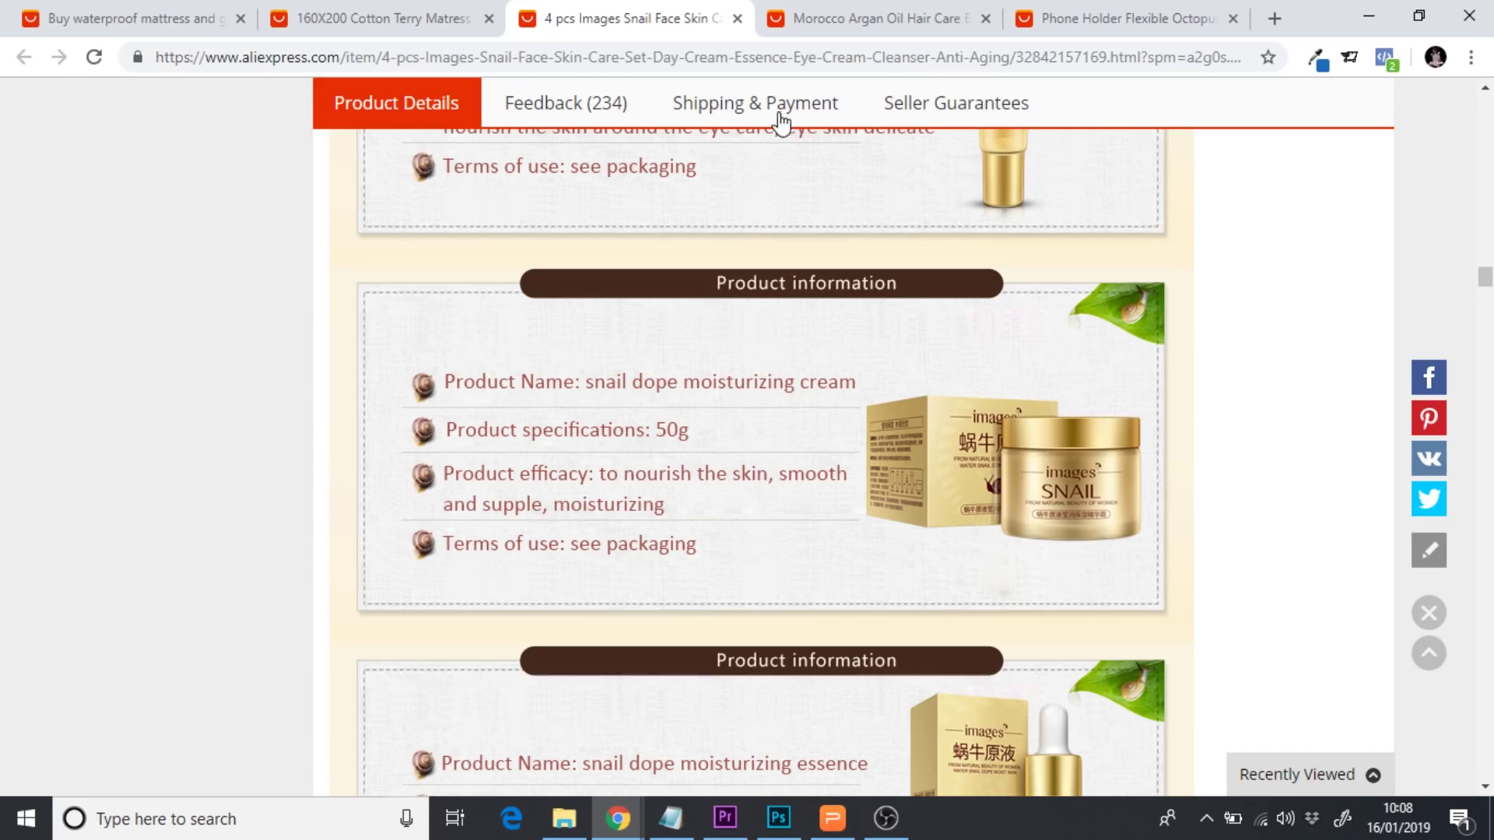
pyautogui.click(398, 10)
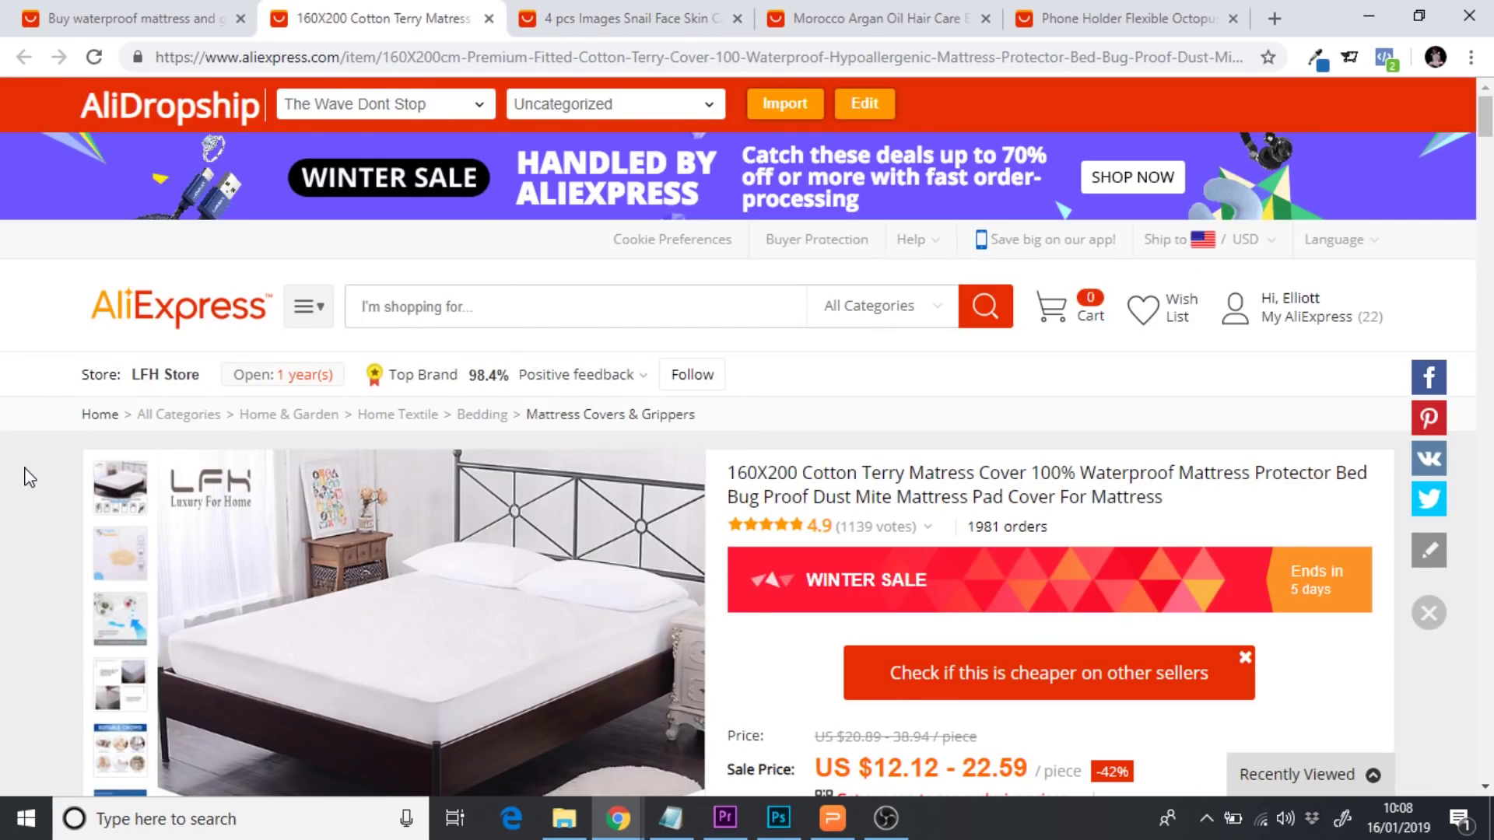
# Scroll the mattress cover listing to its Suitable Crowd image and 90x200–200x200cm size options
pyautogui.scroll(-4, 30, 477)
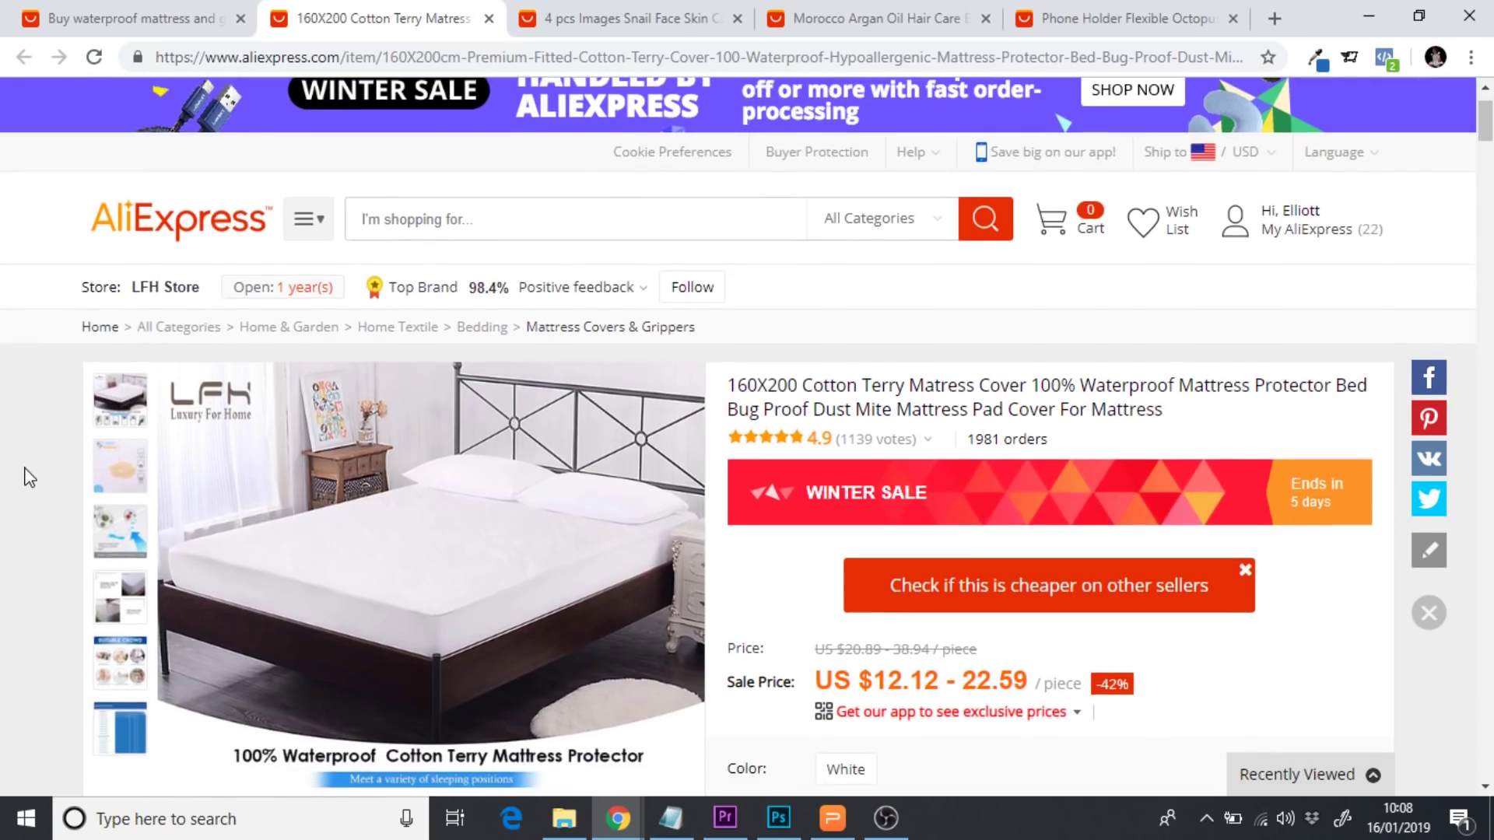
pyautogui.scroll(-6, 29, 477)
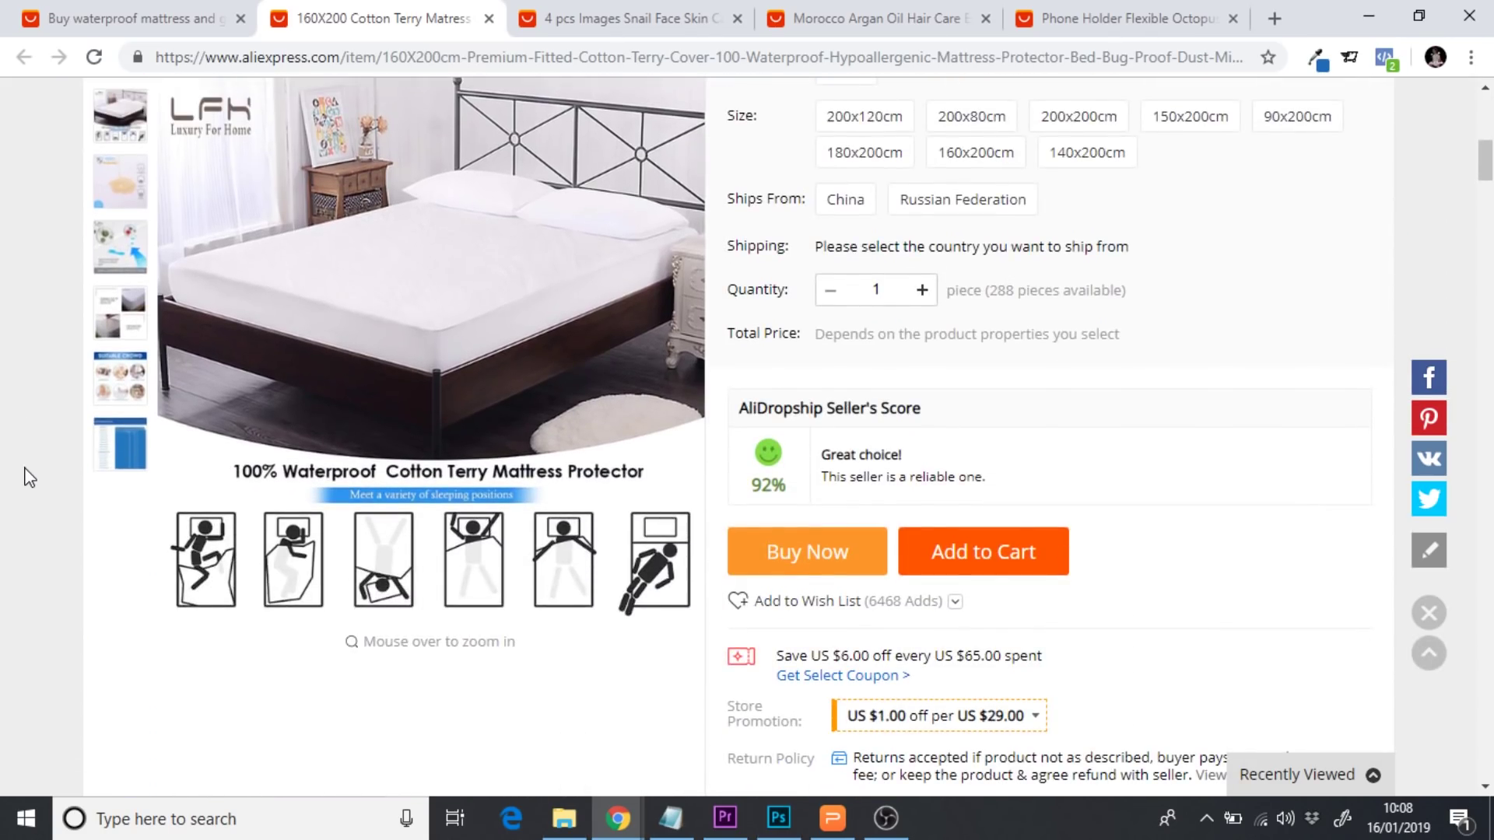
pyautogui.moveTo(133, 381)
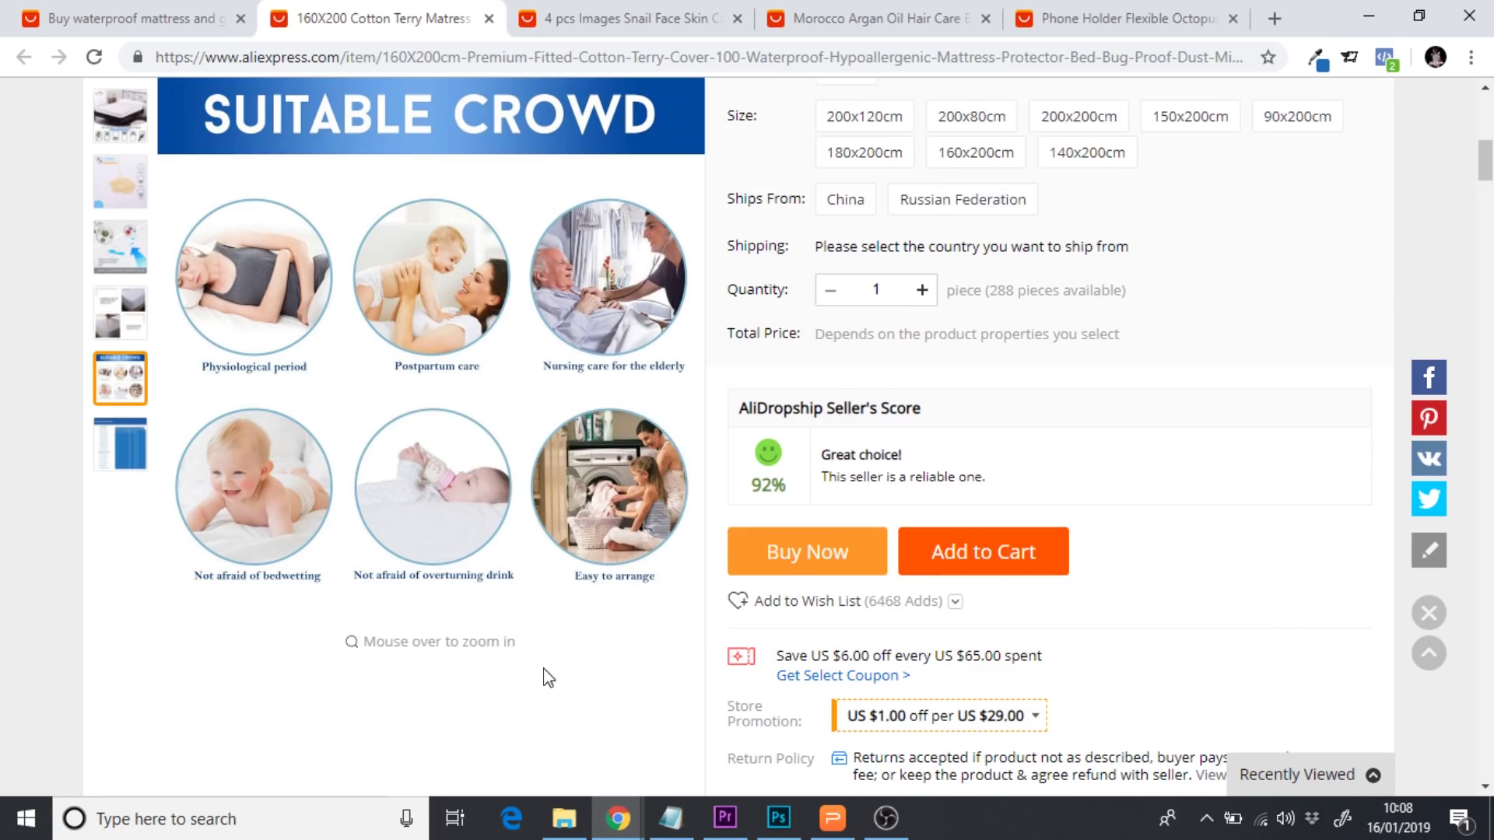
pyautogui.scroll(-15, 549, 679)
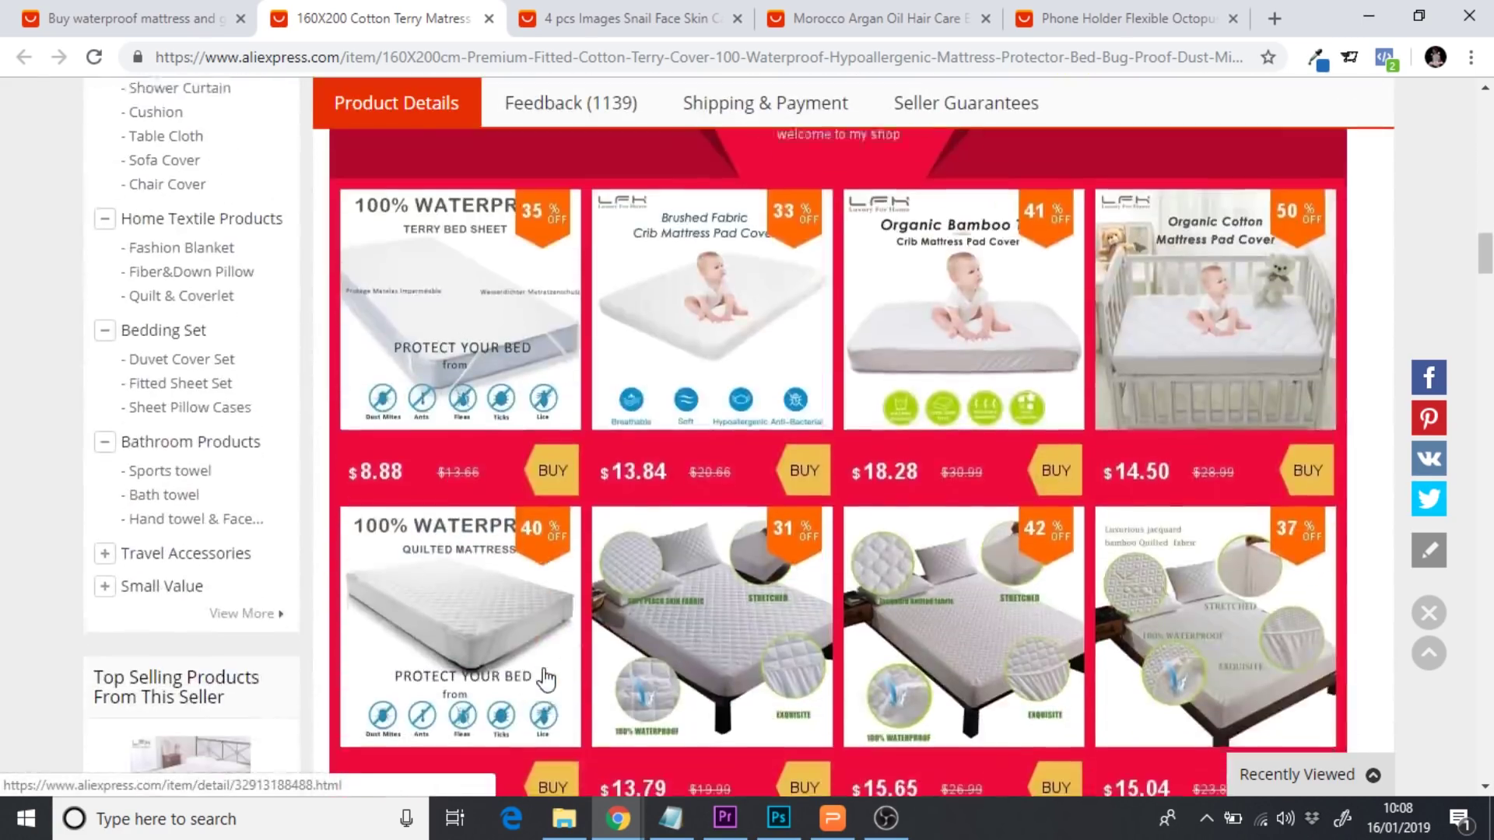
pyautogui.scroll(-13, 547, 679)
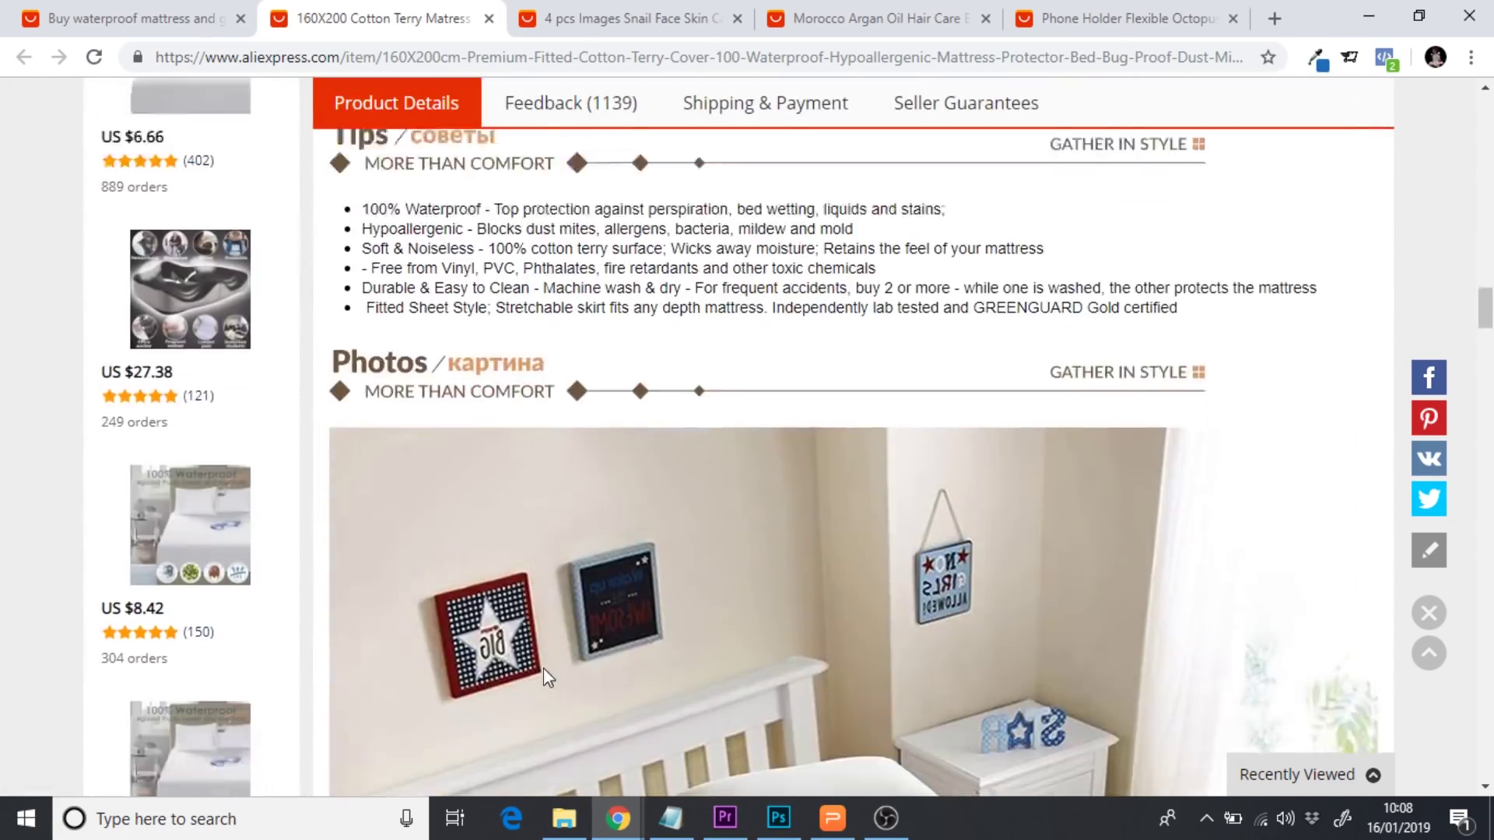
pyautogui.scroll(3, 543, 667)
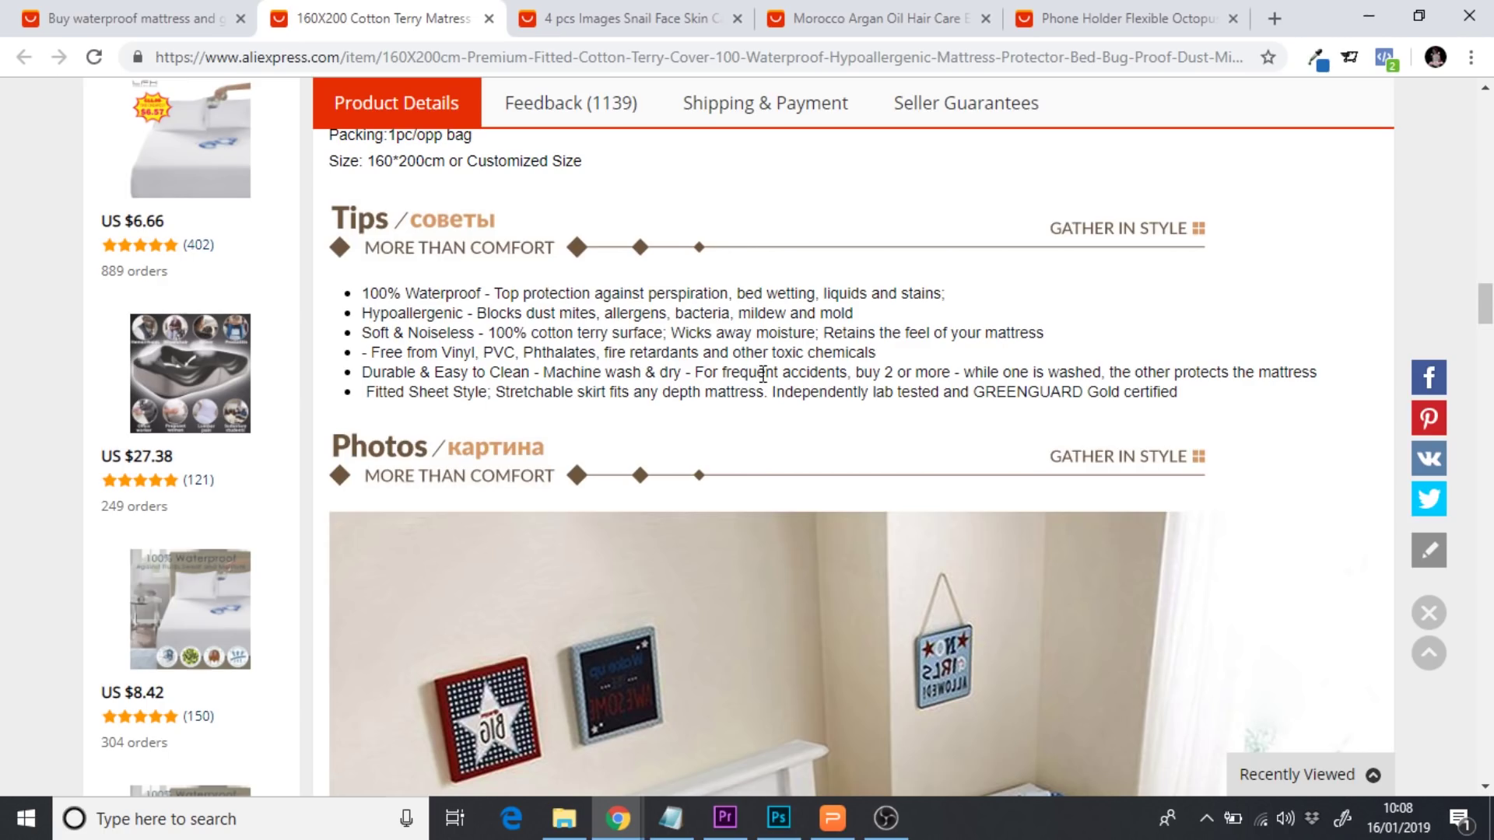
pyautogui.scroll(-4, 771, 386)
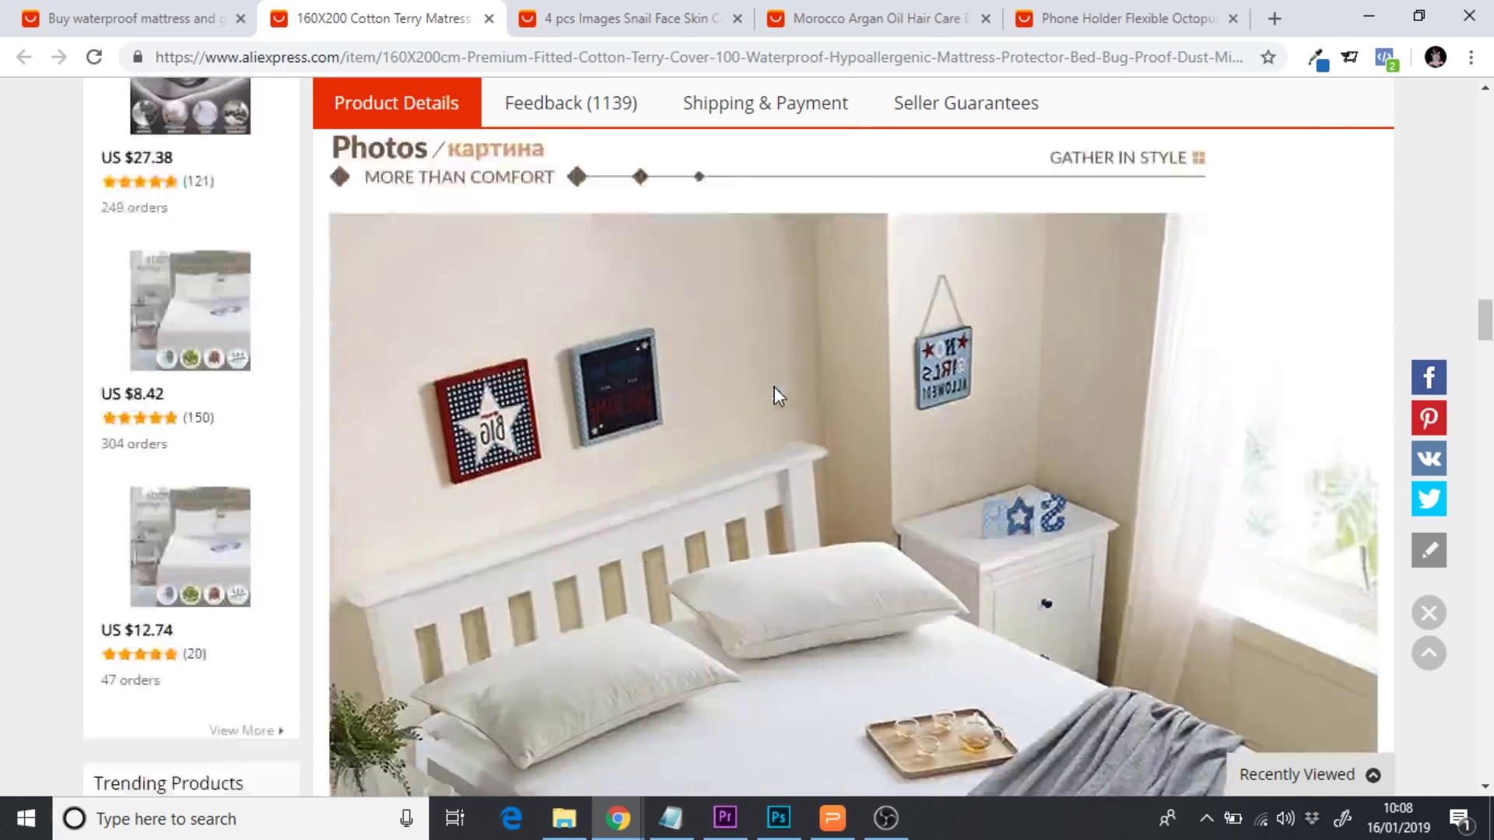
pyautogui.scroll(-20, 778, 397)
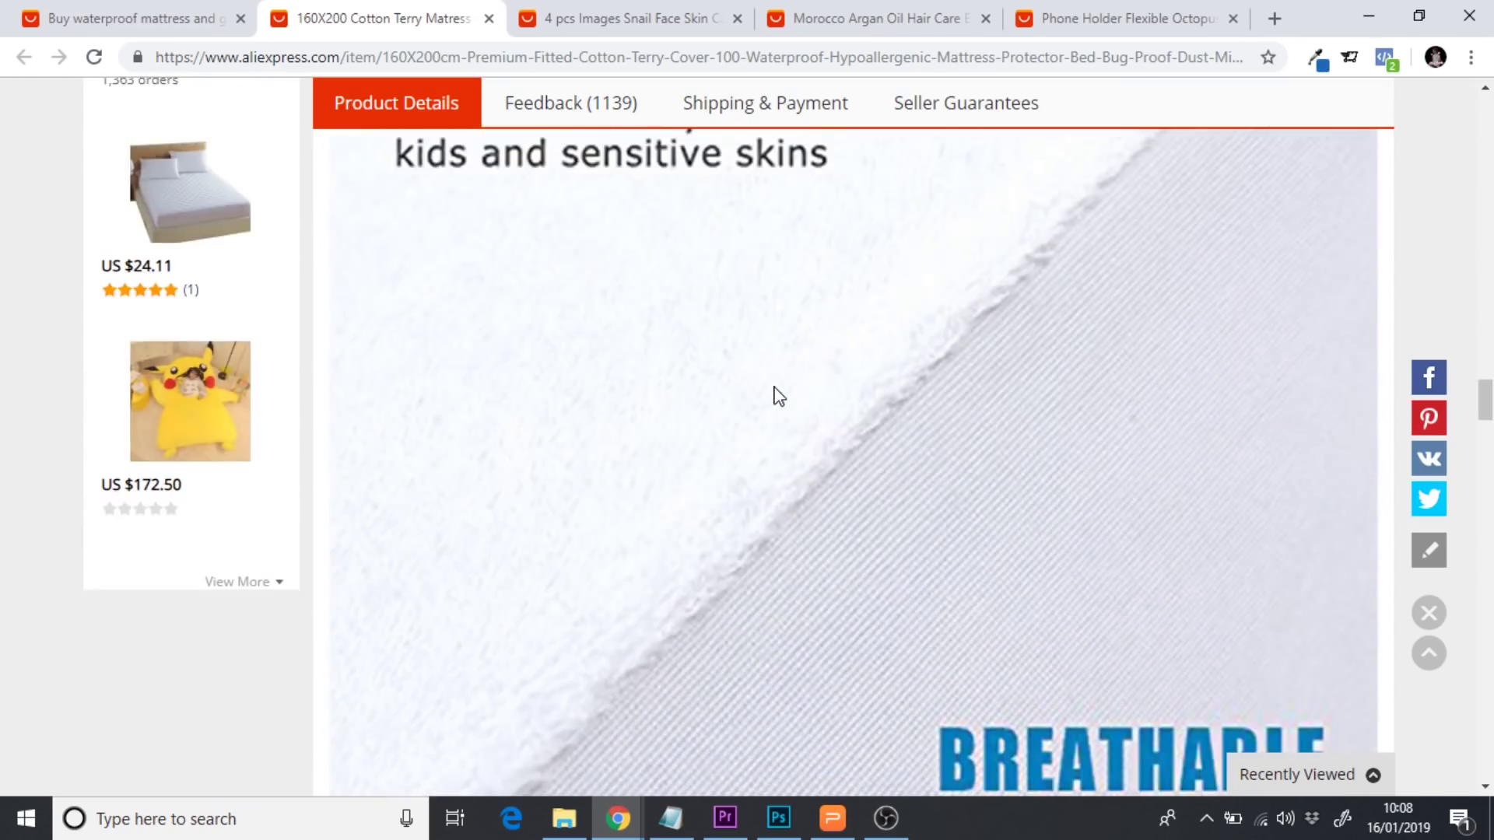
pyautogui.scroll(-11, 778, 396)
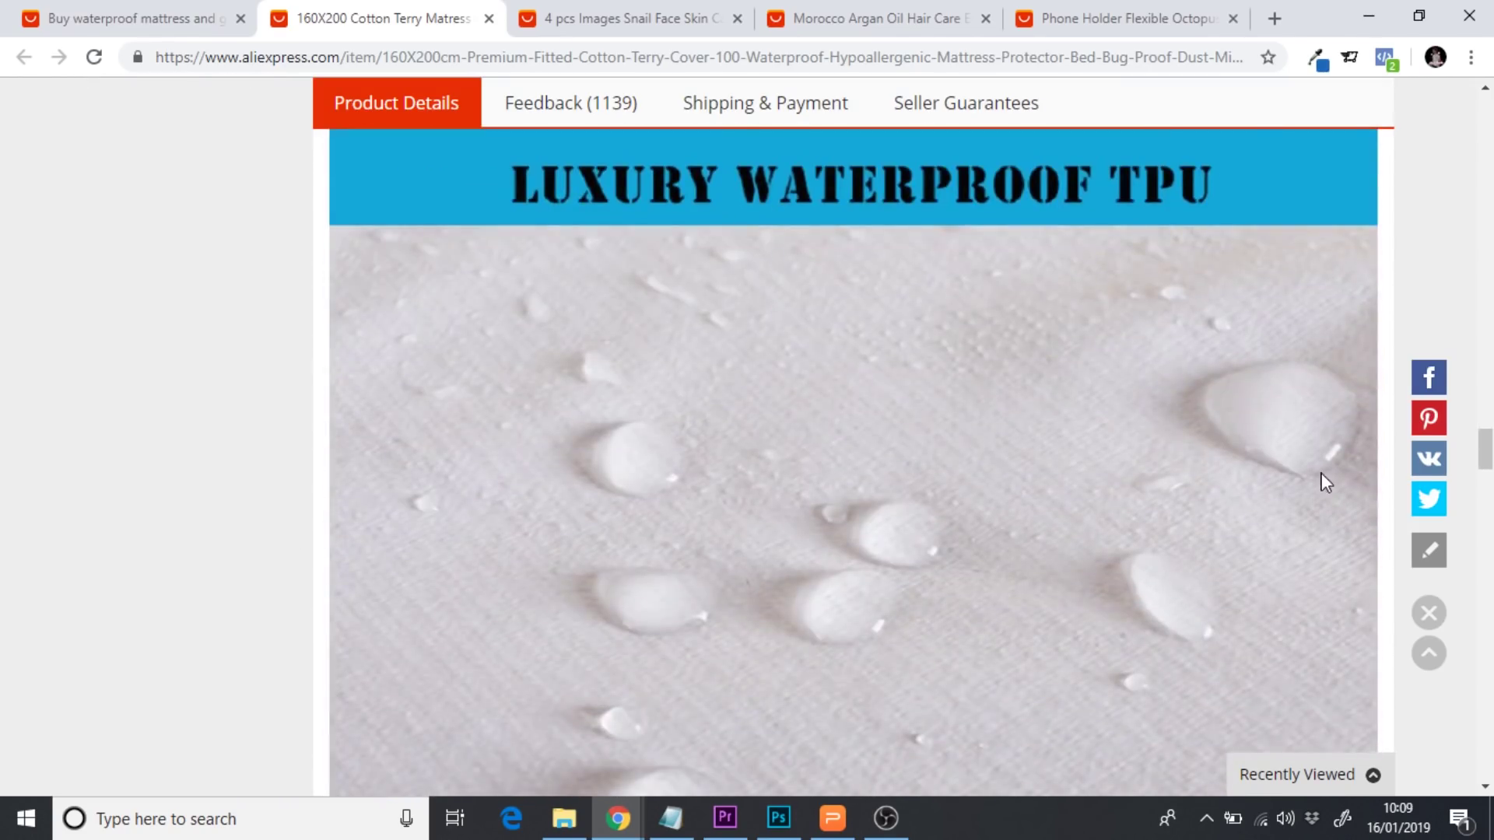
pyautogui.moveTo(1490, 459); pyautogui.dragTo(1479, 101)
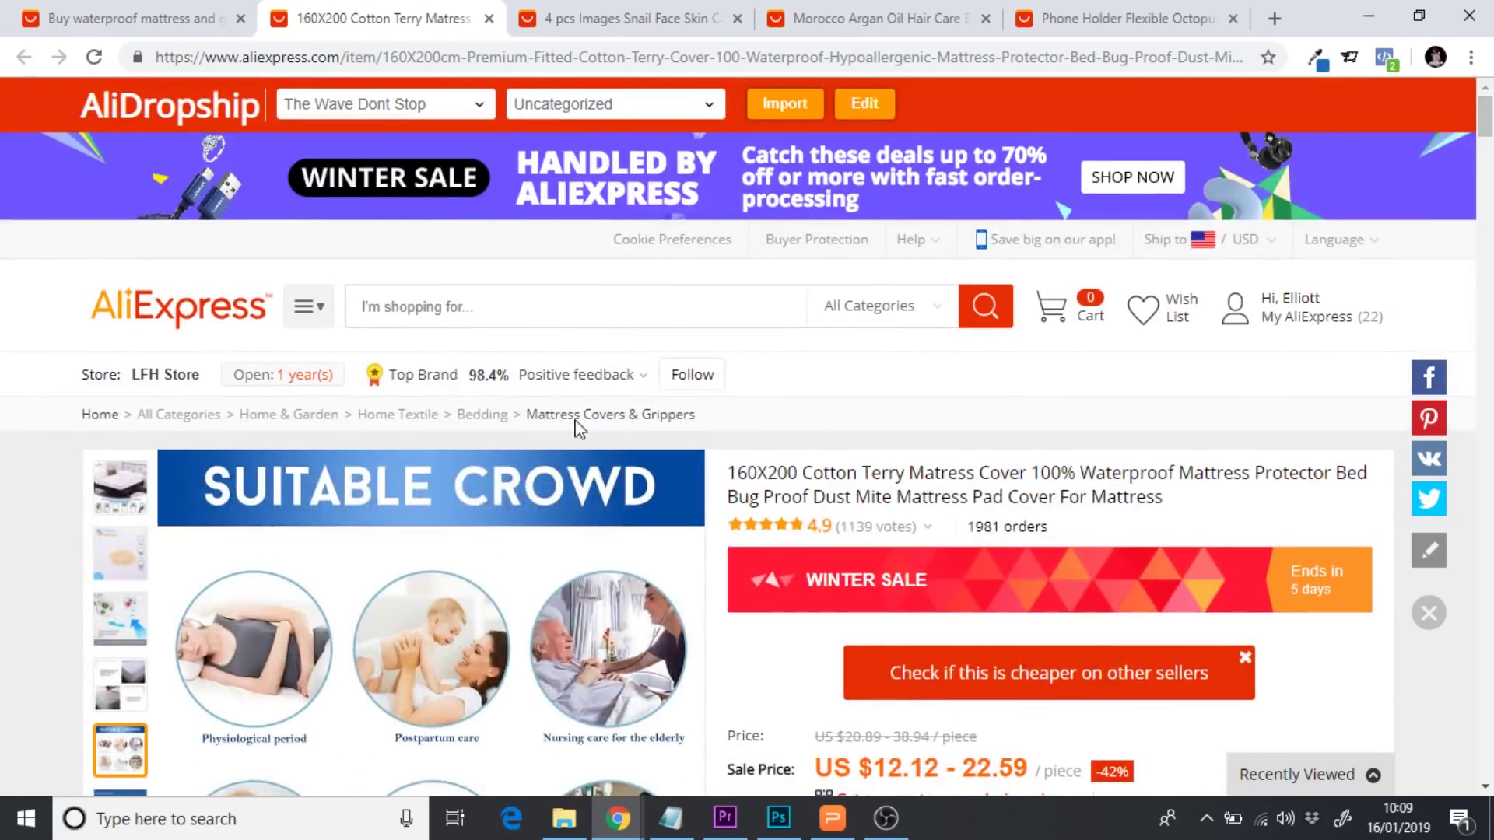
pyautogui.moveTo(124, 502)
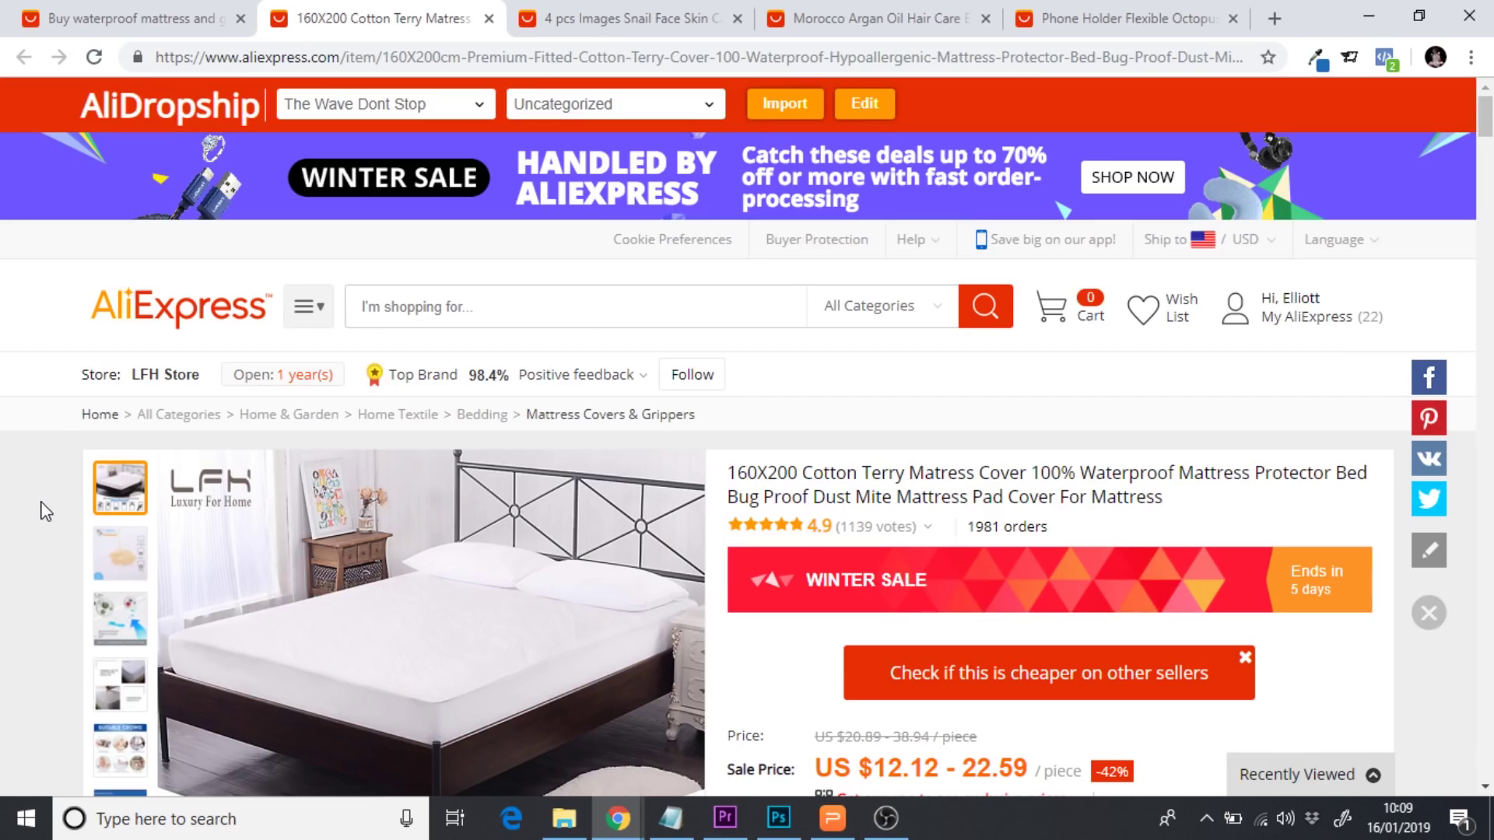
pyautogui.scroll(-3, 43, 511)
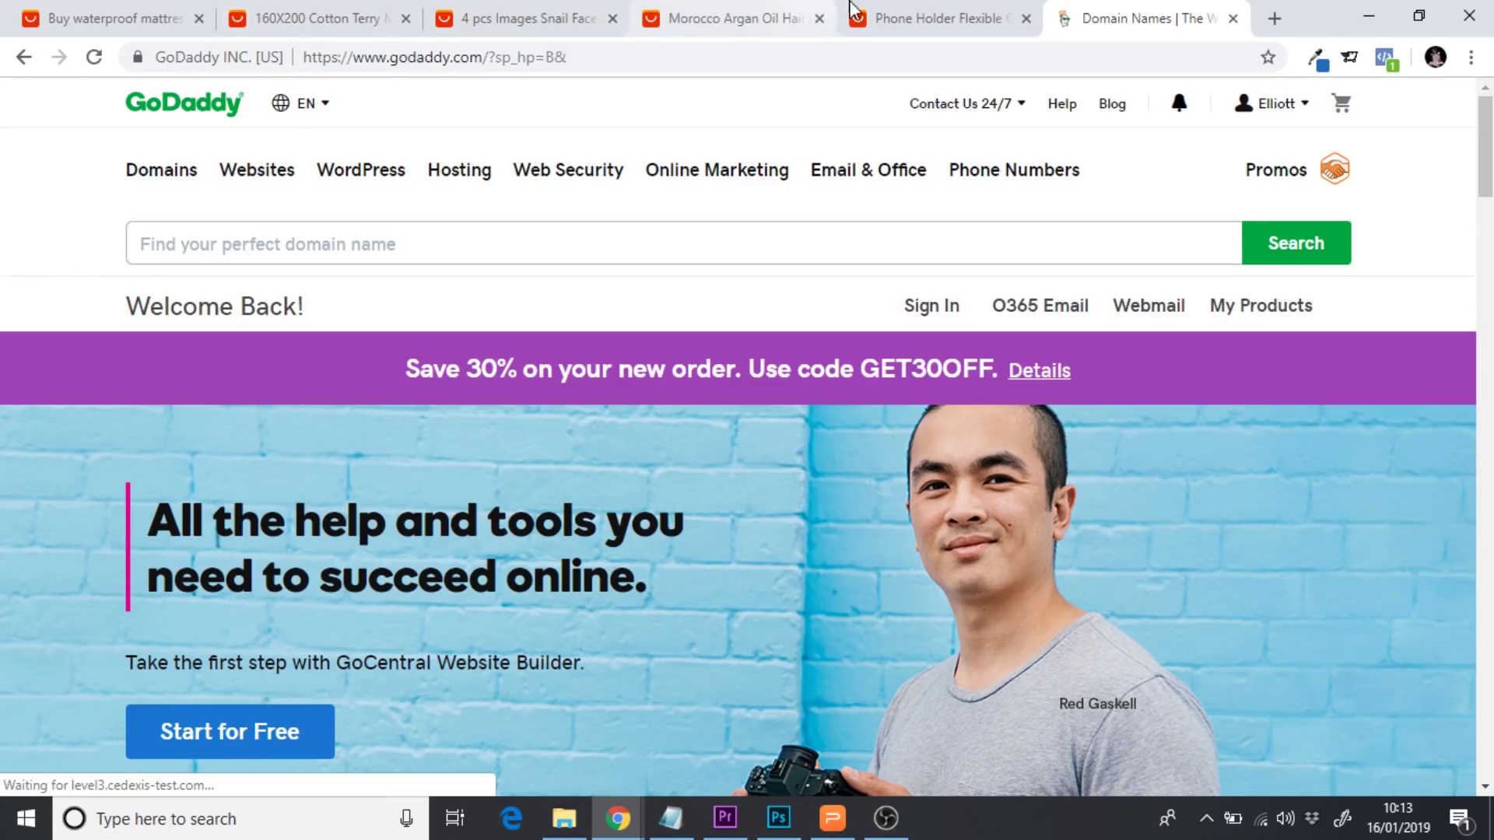
# Glance at the octopus phone holder listing, then return to GoDaddy's domain search page
pyautogui.click(928, 18)
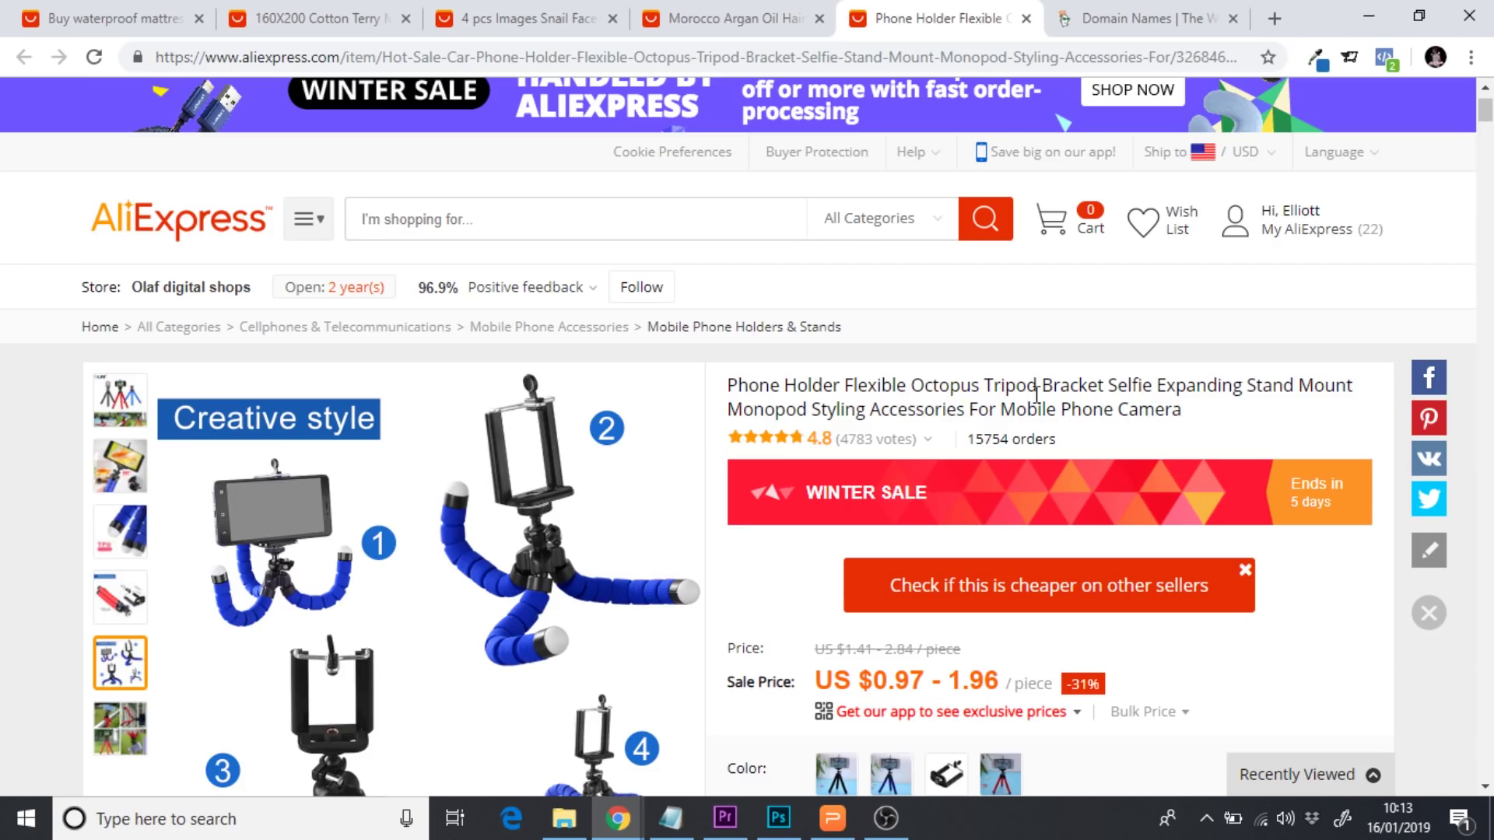
pyautogui.click(1175, 11)
# Search GoDaddy for OcTripod, finding octripod.com available at £0.88 for the first year
pyautogui.click(554, 244)
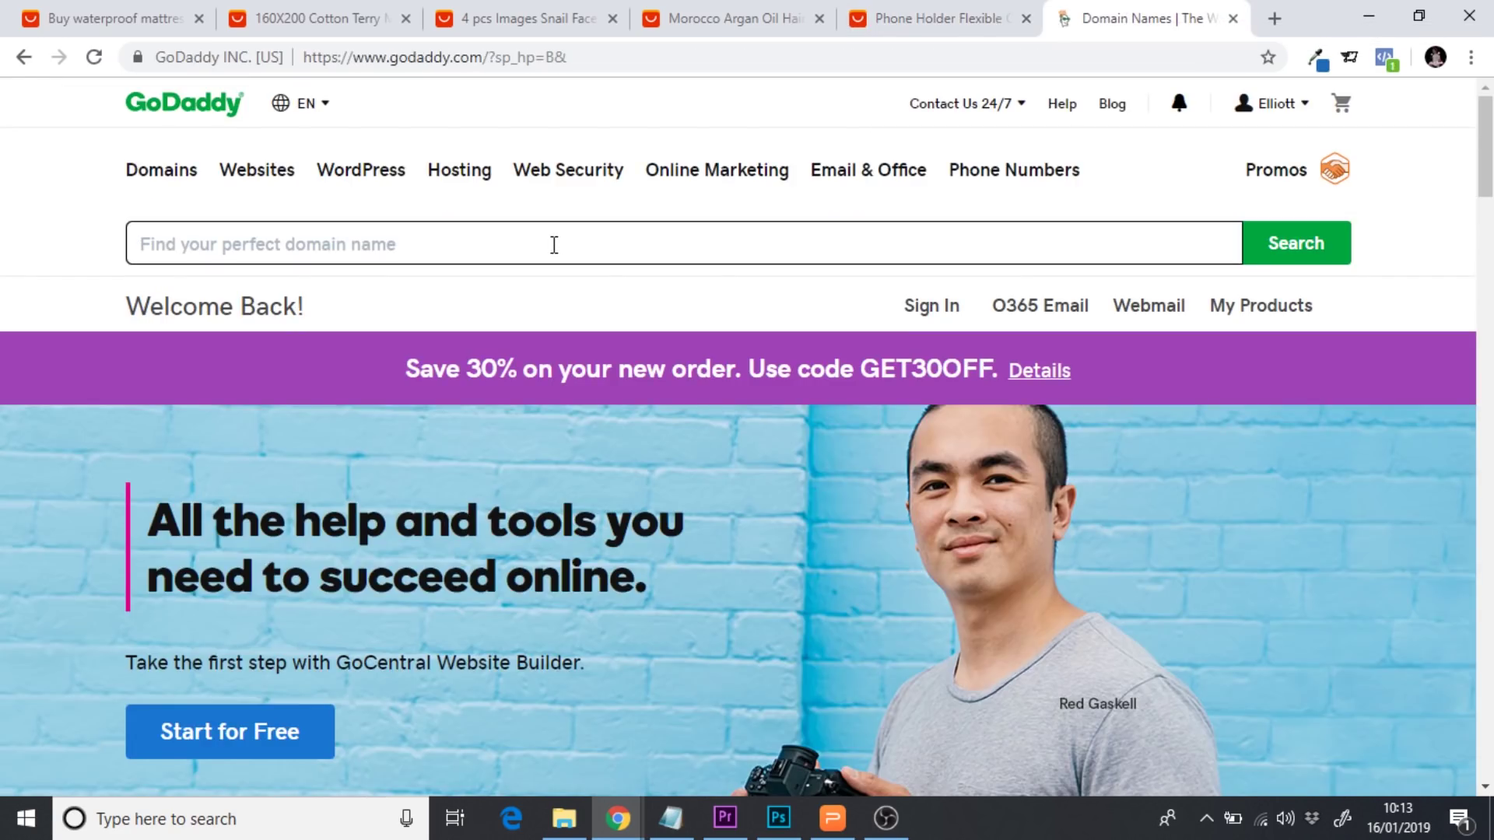
pyautogui.write('OcTri')
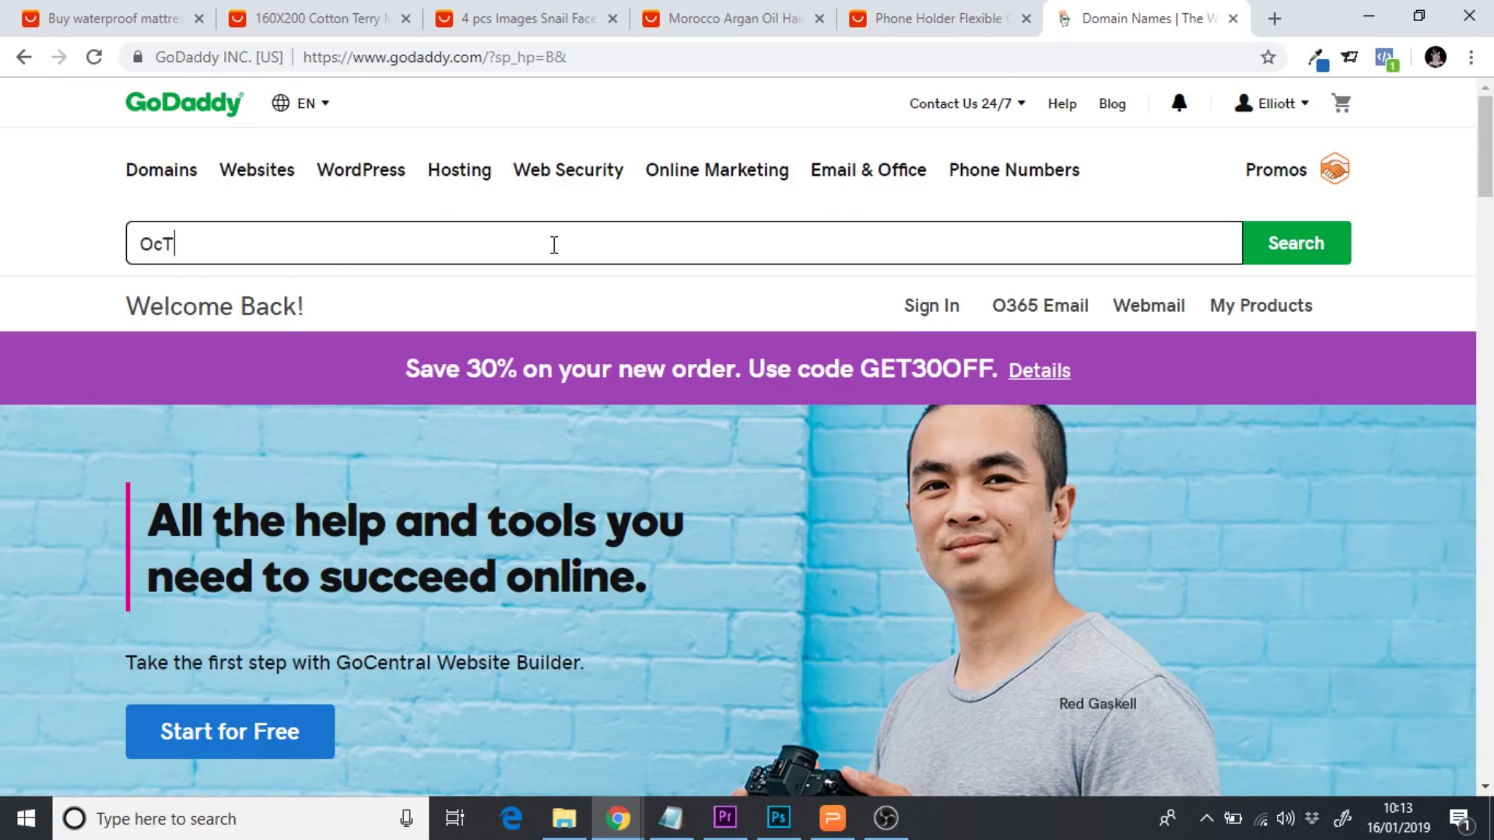
pyautogui.write('pod')
pyautogui.press('Return')
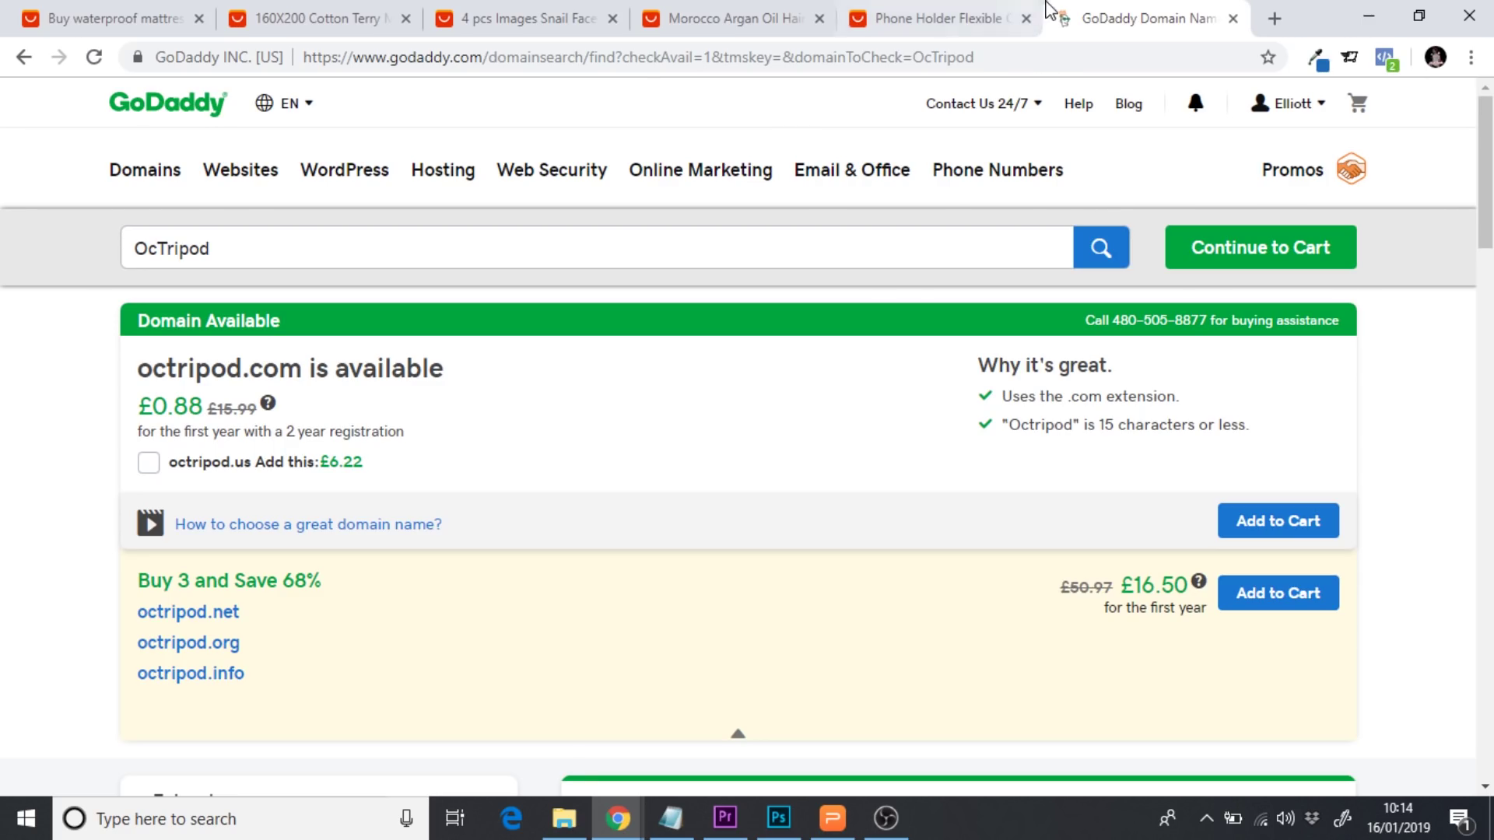
pyautogui.click(903, 15)
pyautogui.click(1098, 9)
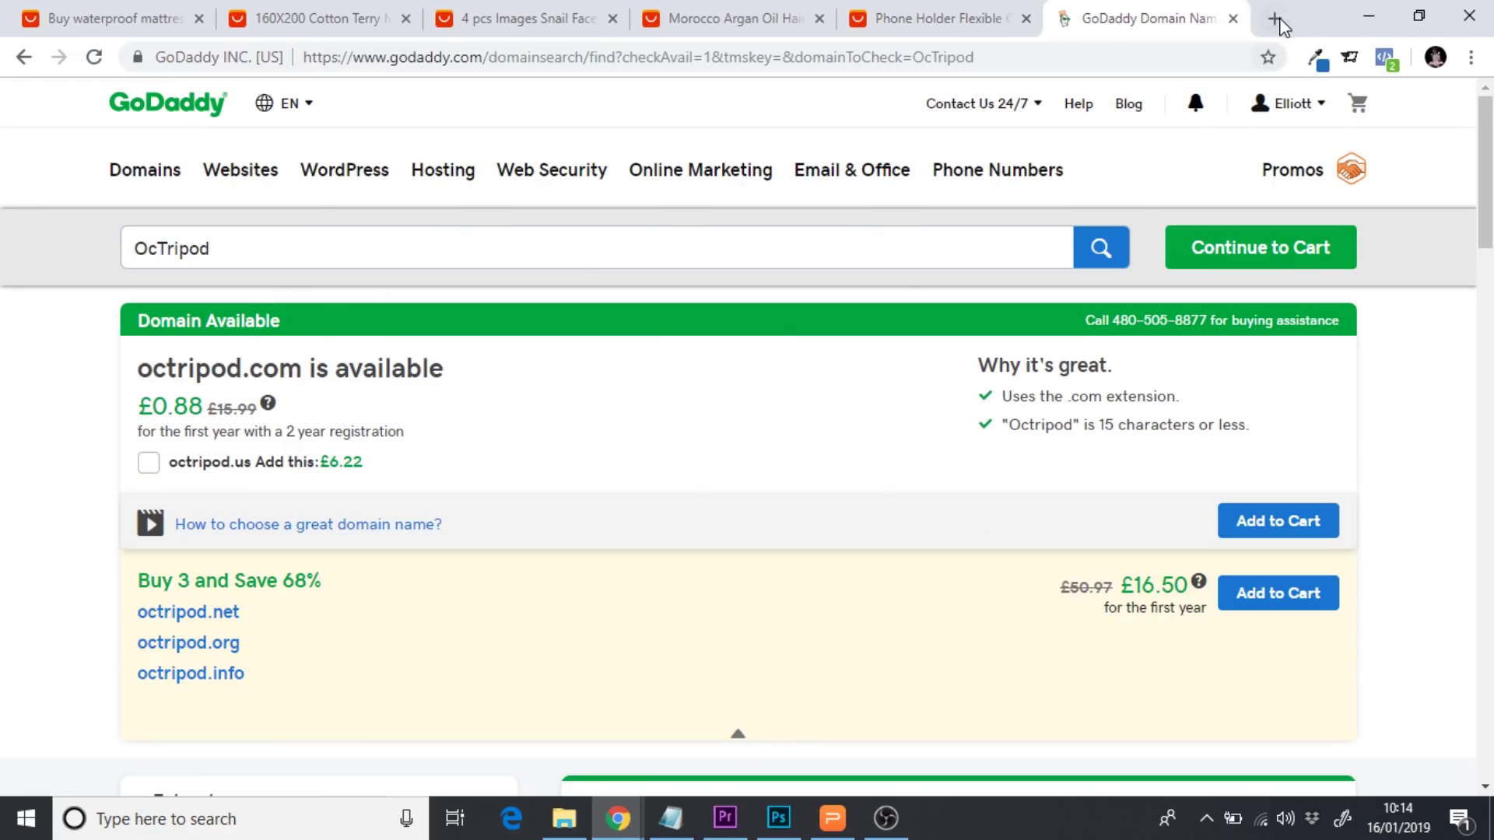
pyautogui.click(1276, 17)
# Search Google for octripod and review the results, including the Ellinium Octripod v2 product
pyautogui.write('o')
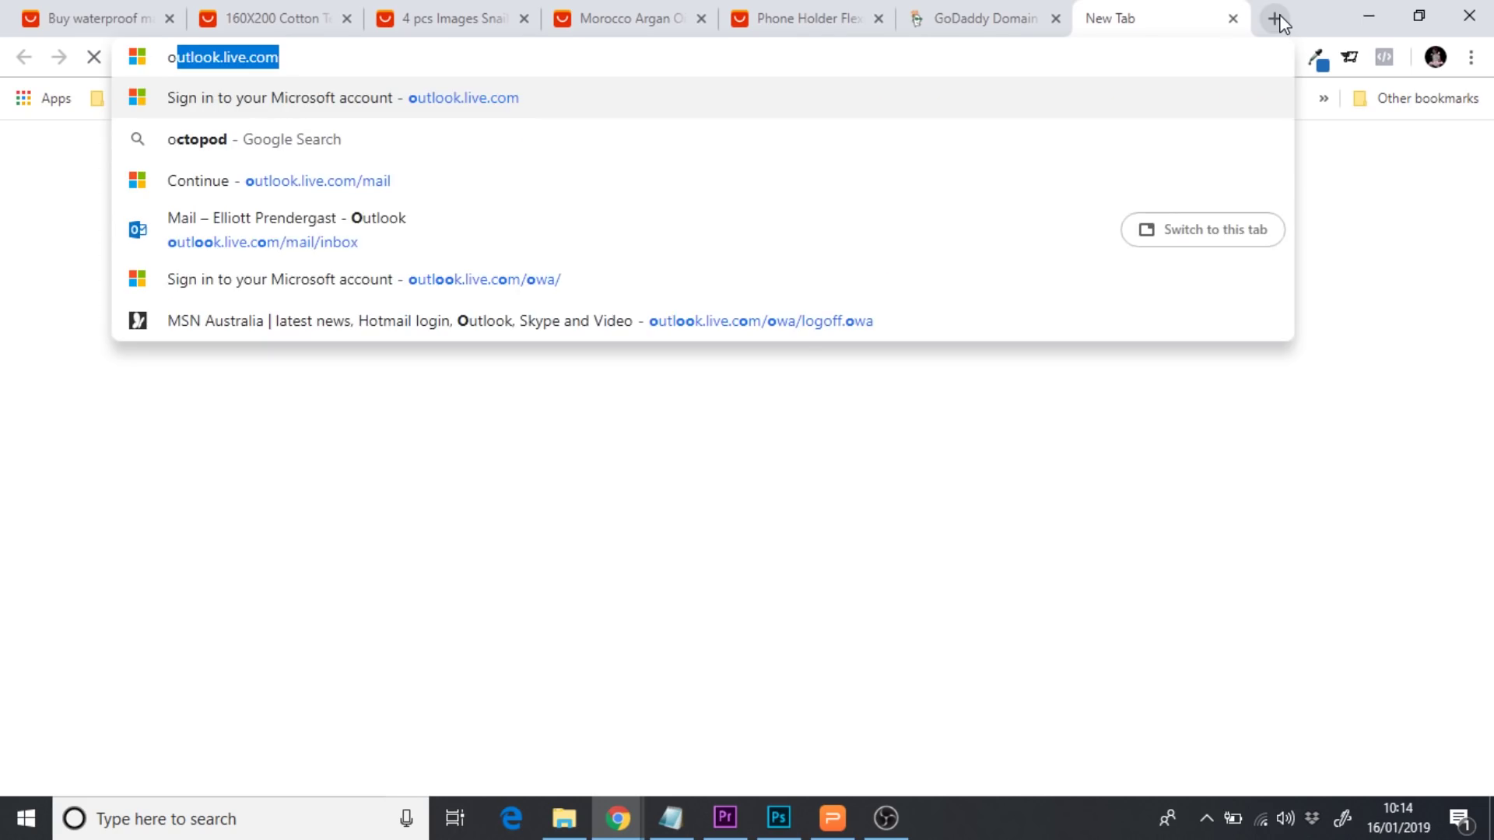
pyautogui.write('ctripod')
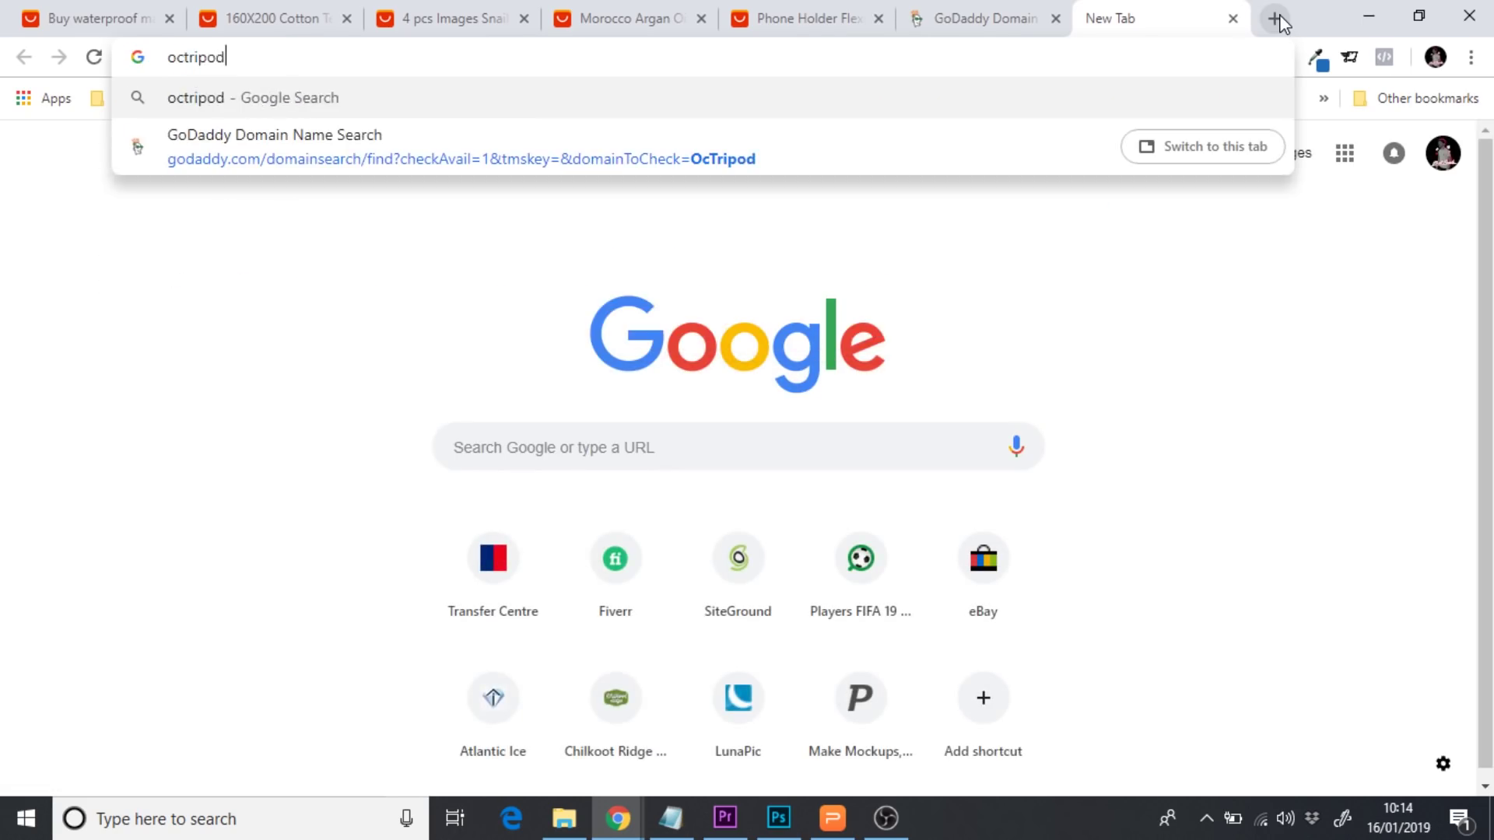
pyautogui.press('Return')
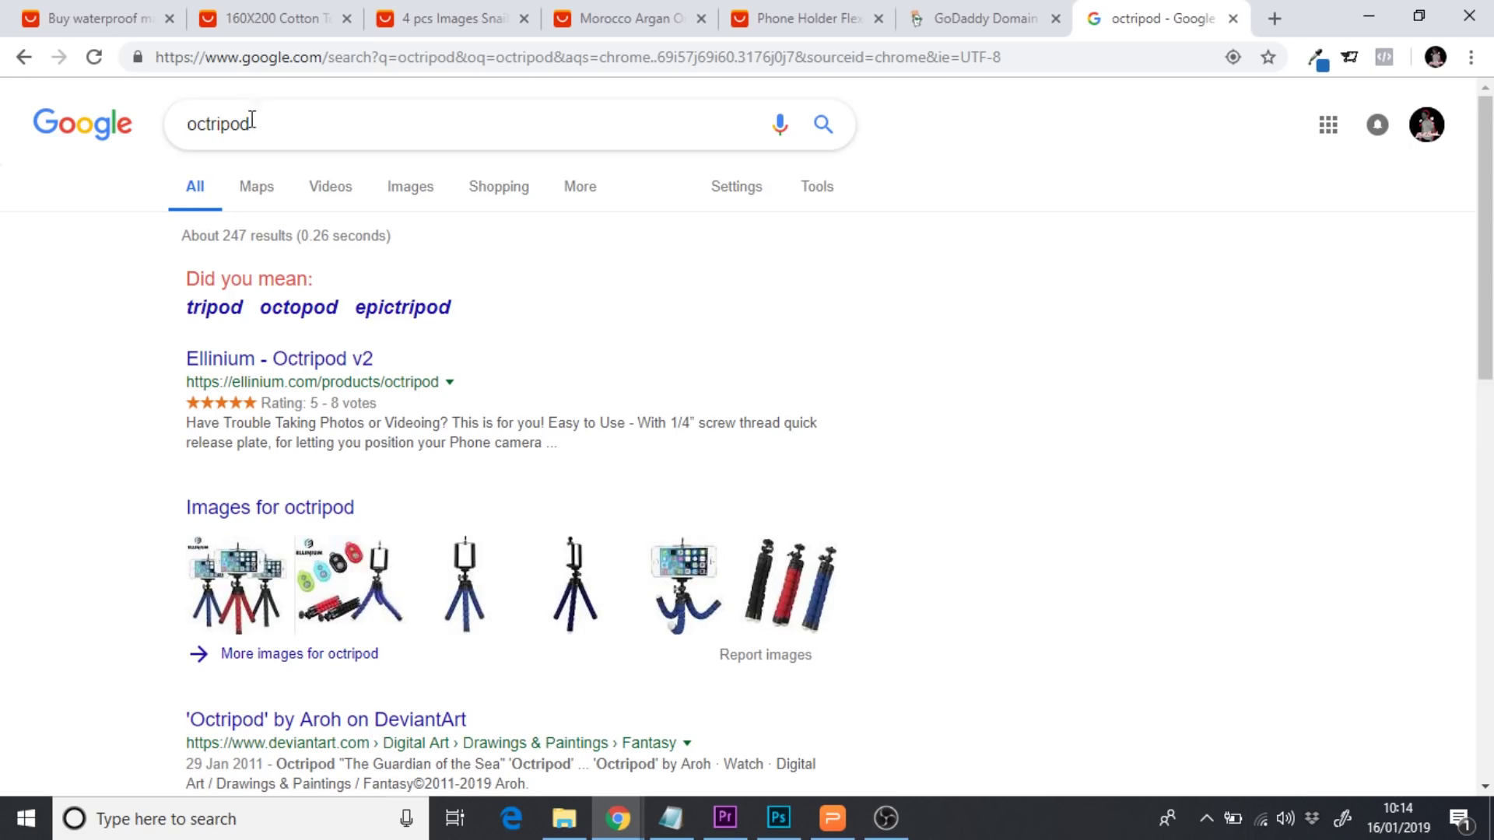
pyautogui.moveTo(251, 124); pyautogui.dragTo(185, 130)
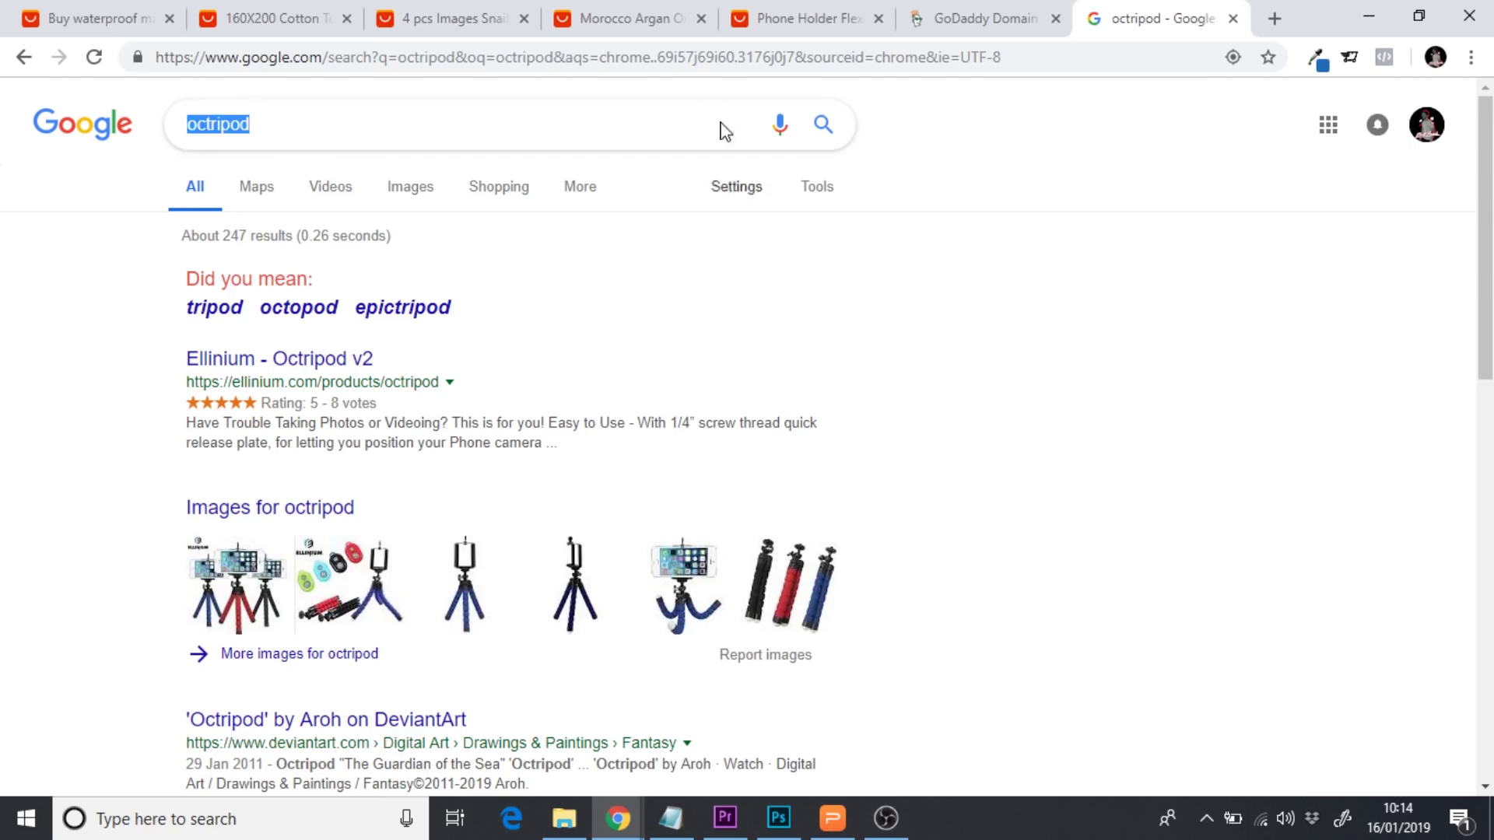
# Recheck the Morocco Argan Oil listing, clear the Google search box, and return to GoDaddy
pyautogui.click(621, 17)
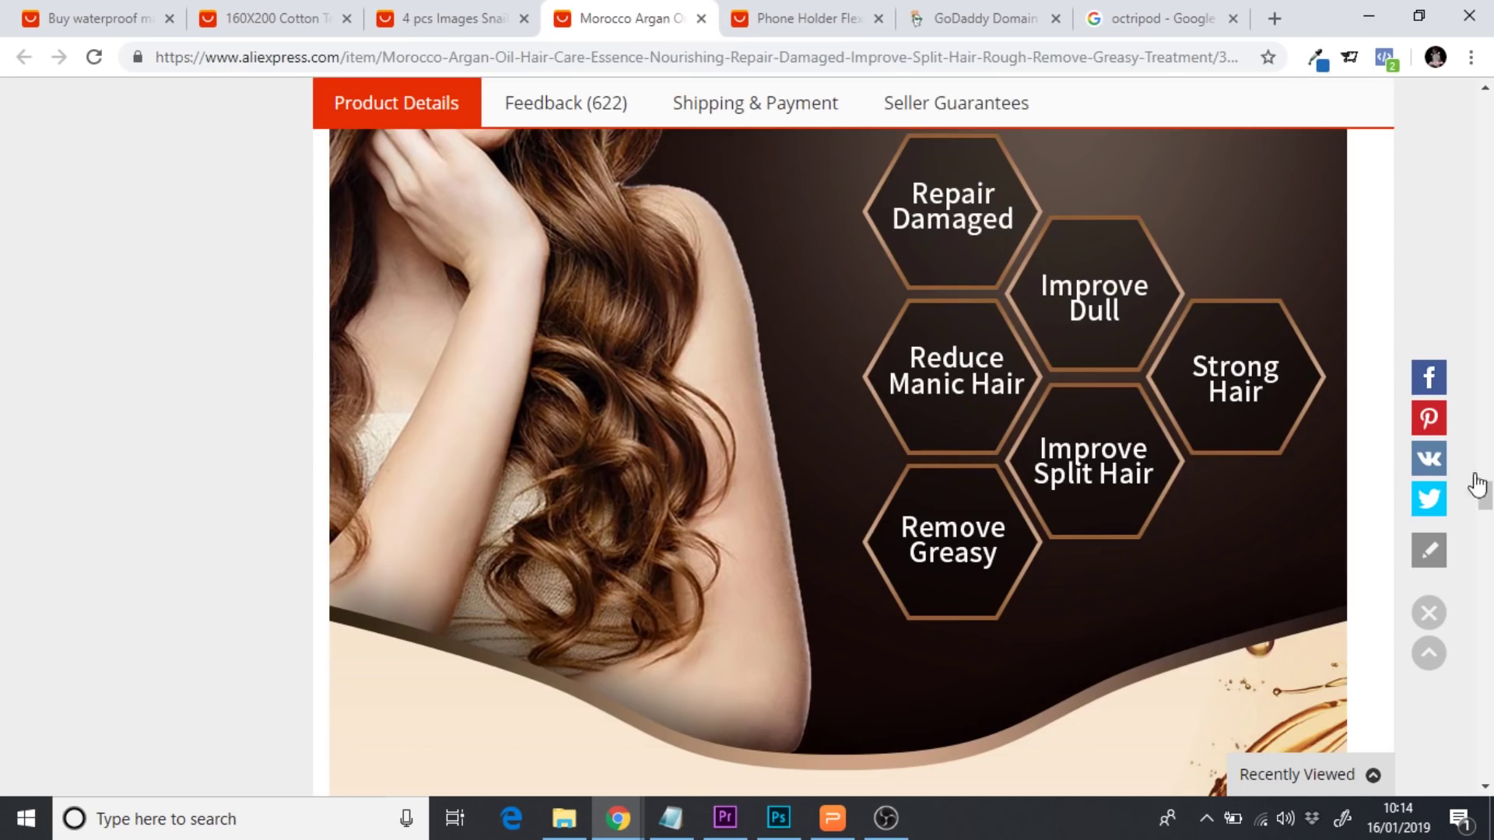
pyautogui.moveTo(1484, 495); pyautogui.dragTo(1490, 125)
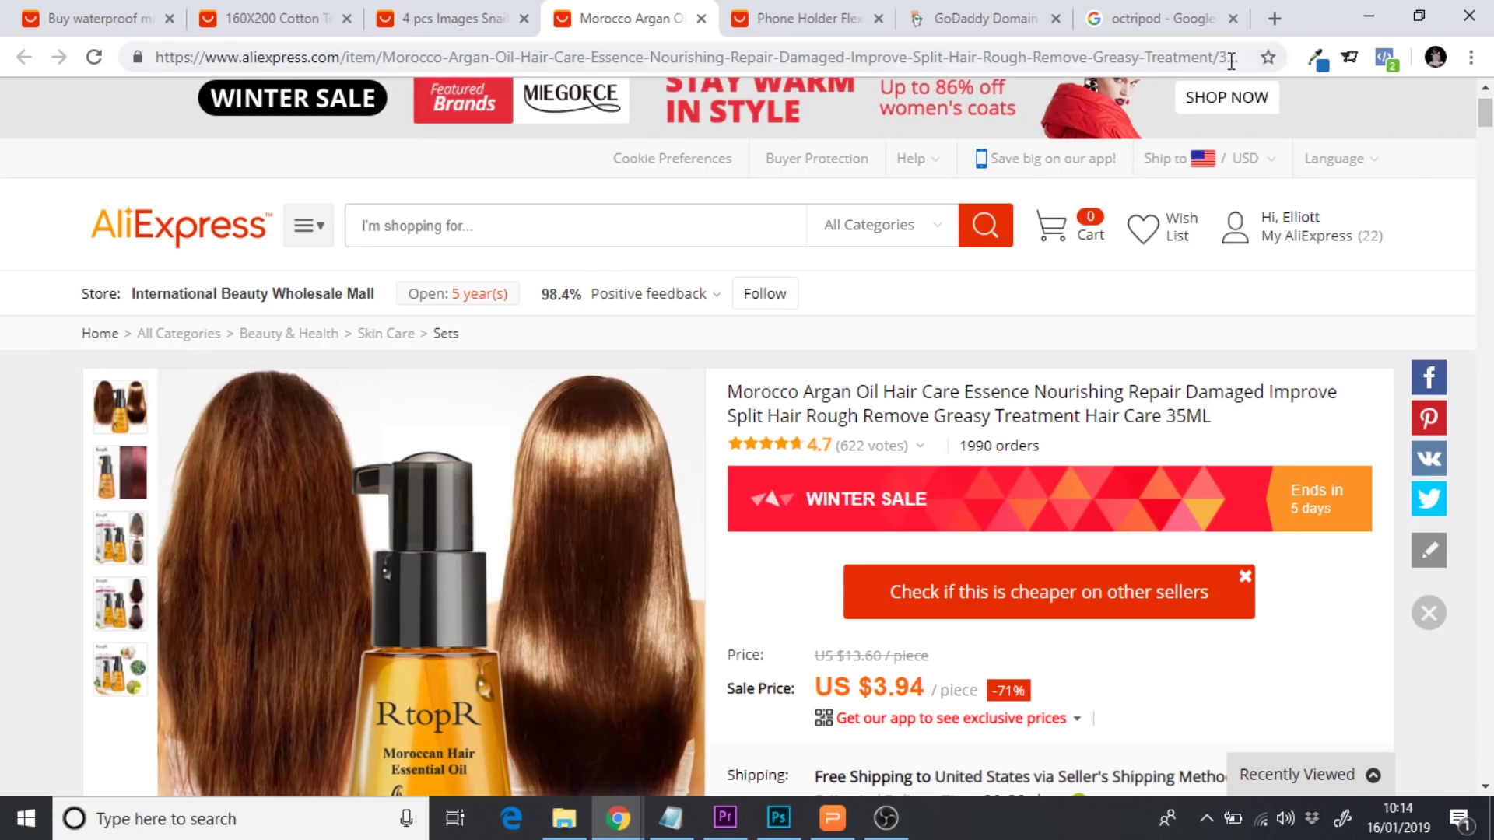
pyautogui.click(1174, 17)
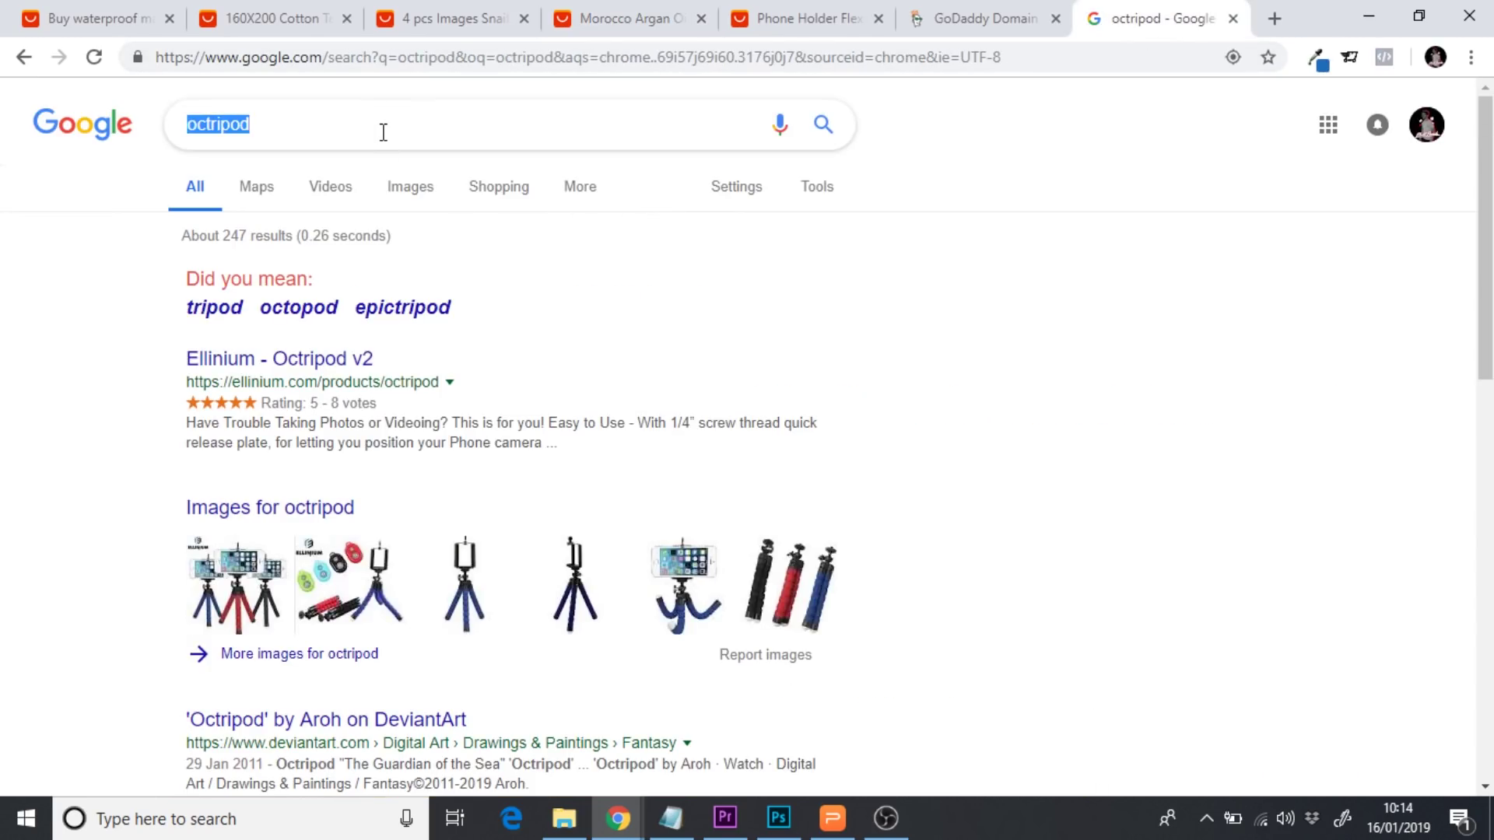
pyautogui.write('mo')
pyautogui.press('BackSpace')
pyautogui.press('BackSpace')
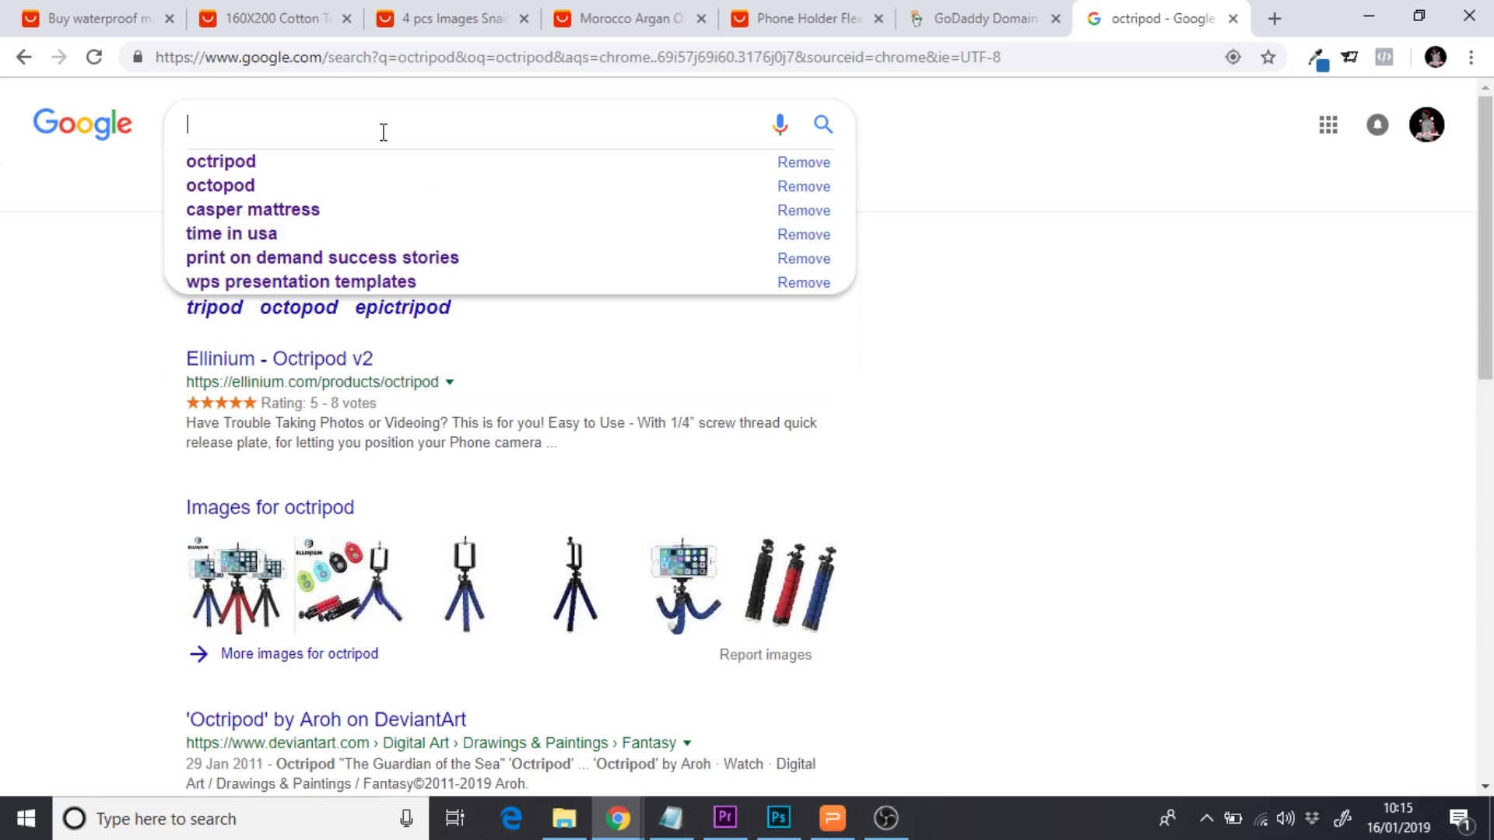
pyautogui.click(965, 16)
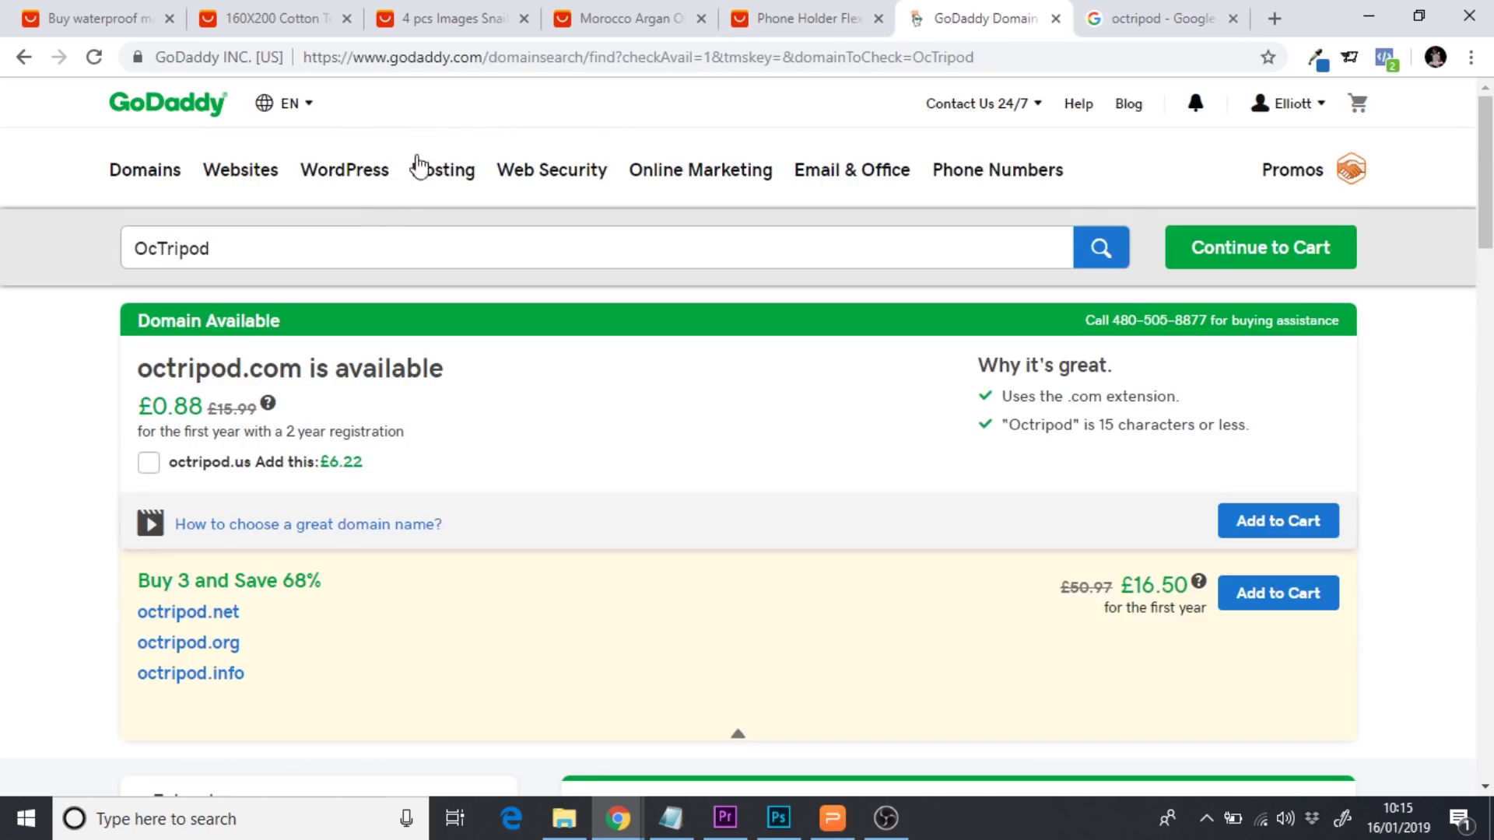
# Check morrogan.com on GoDaddy, which is available at £0.88 for the first year
pyautogui.doubleClick(349, 241)
pyautogui.write('Morr')
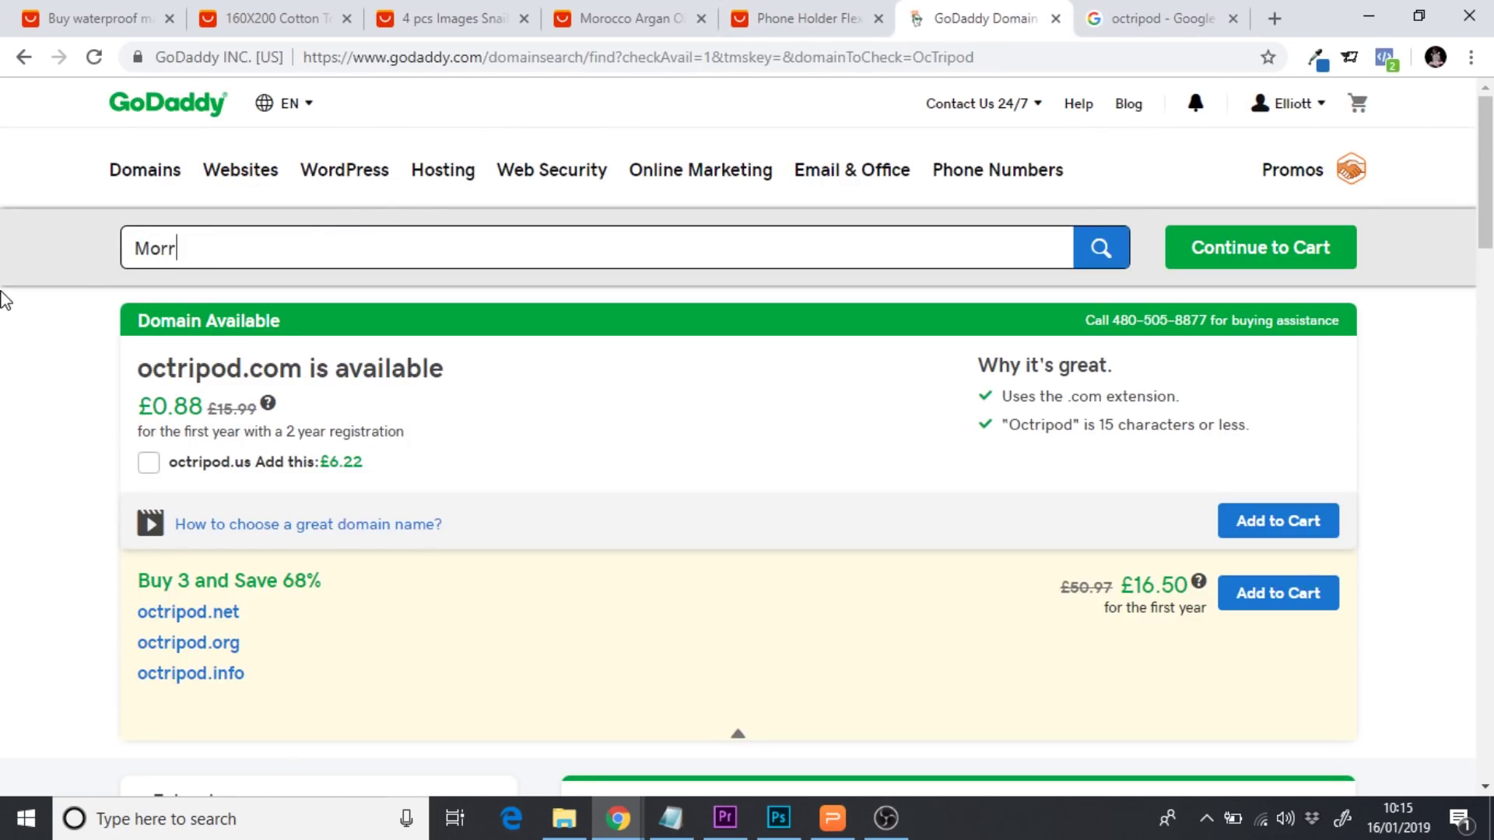
pyautogui.write('ogan')
pyautogui.press('Return')
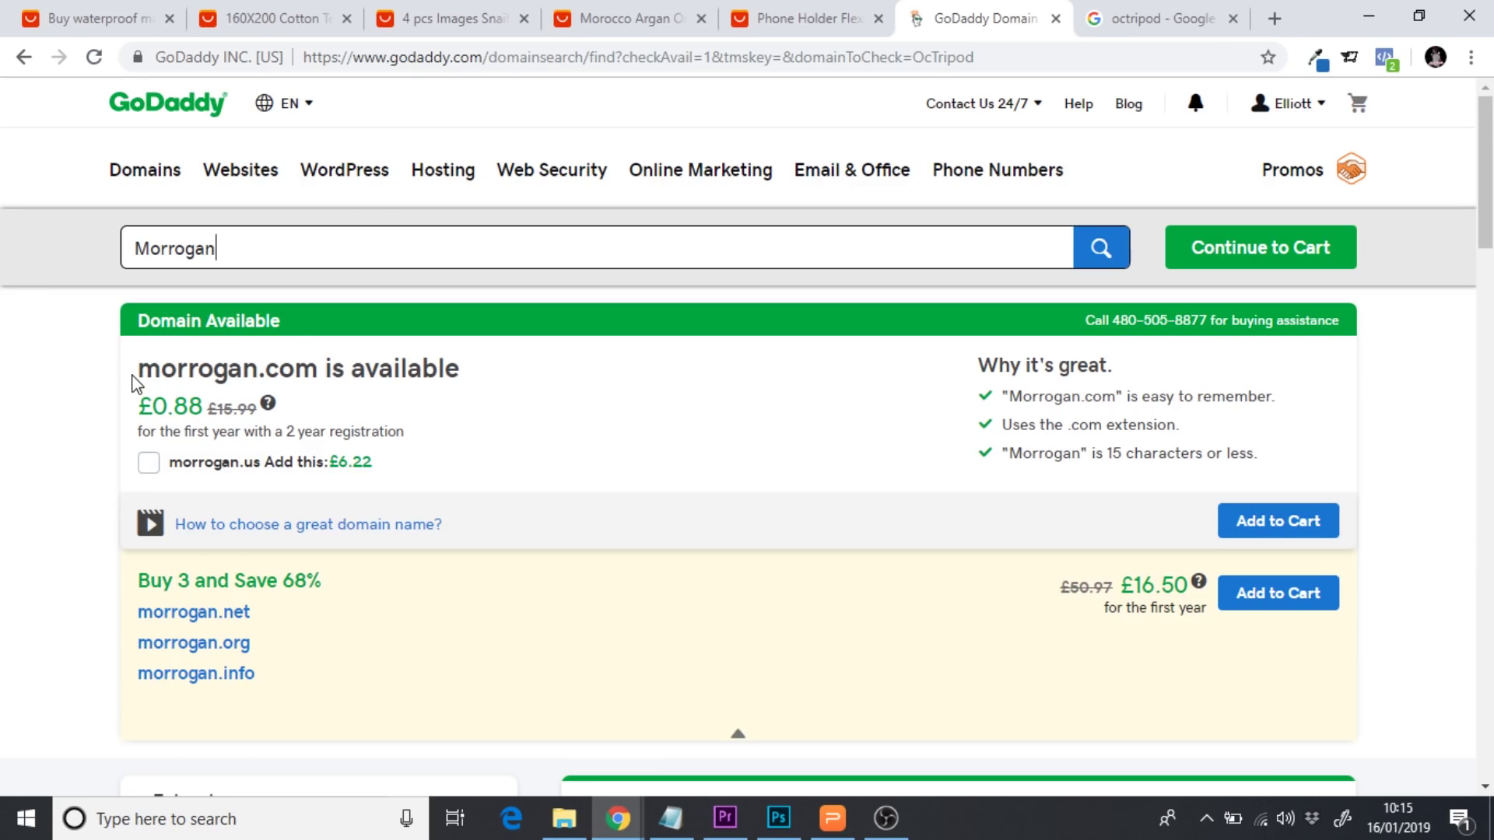
# Compare the Morrogan name against the Morocco Argan product title, then return to the domain results
pyautogui.click(632, 22)
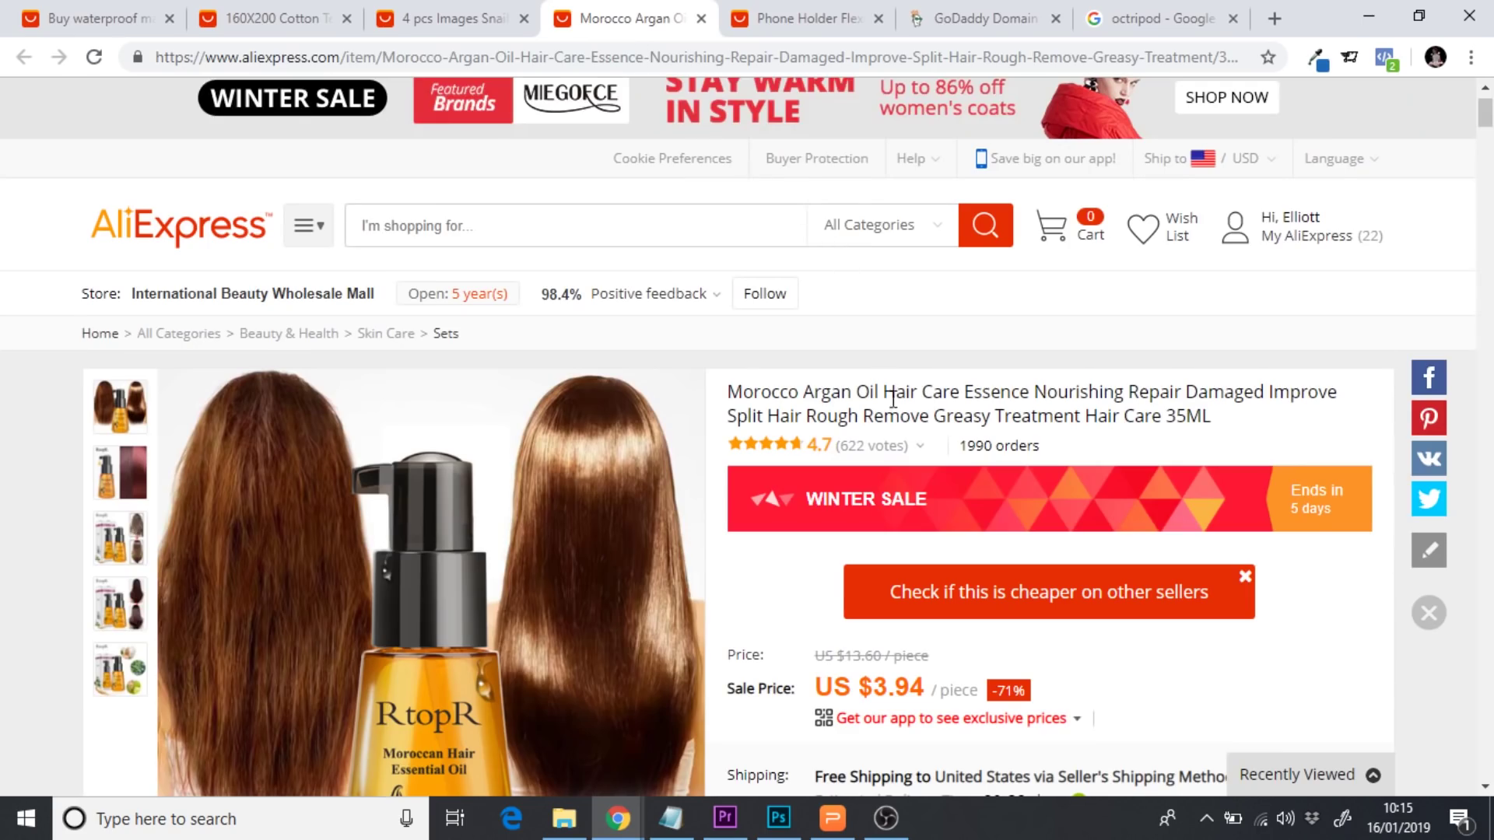
pyautogui.moveTo(740, 387); pyautogui.dragTo(844, 393)
pyautogui.click(839, 392)
pyautogui.click(1020, 17)
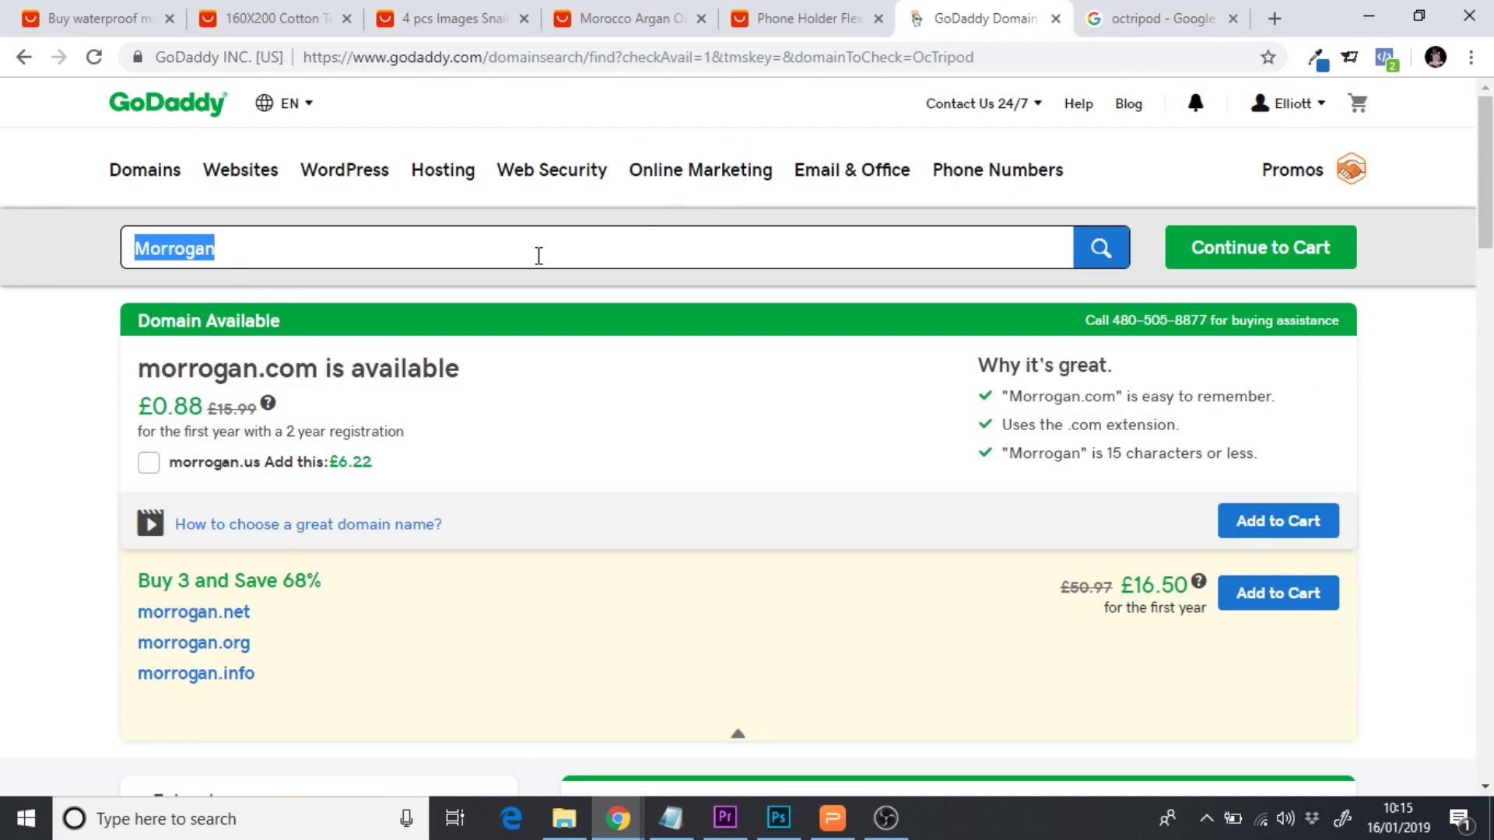
pyautogui.click(1164, 18)
# Search Google for Morrogan and review the ~4,100 results, mostly surname pages plus an Instagram account
pyautogui.write('Morrogan')
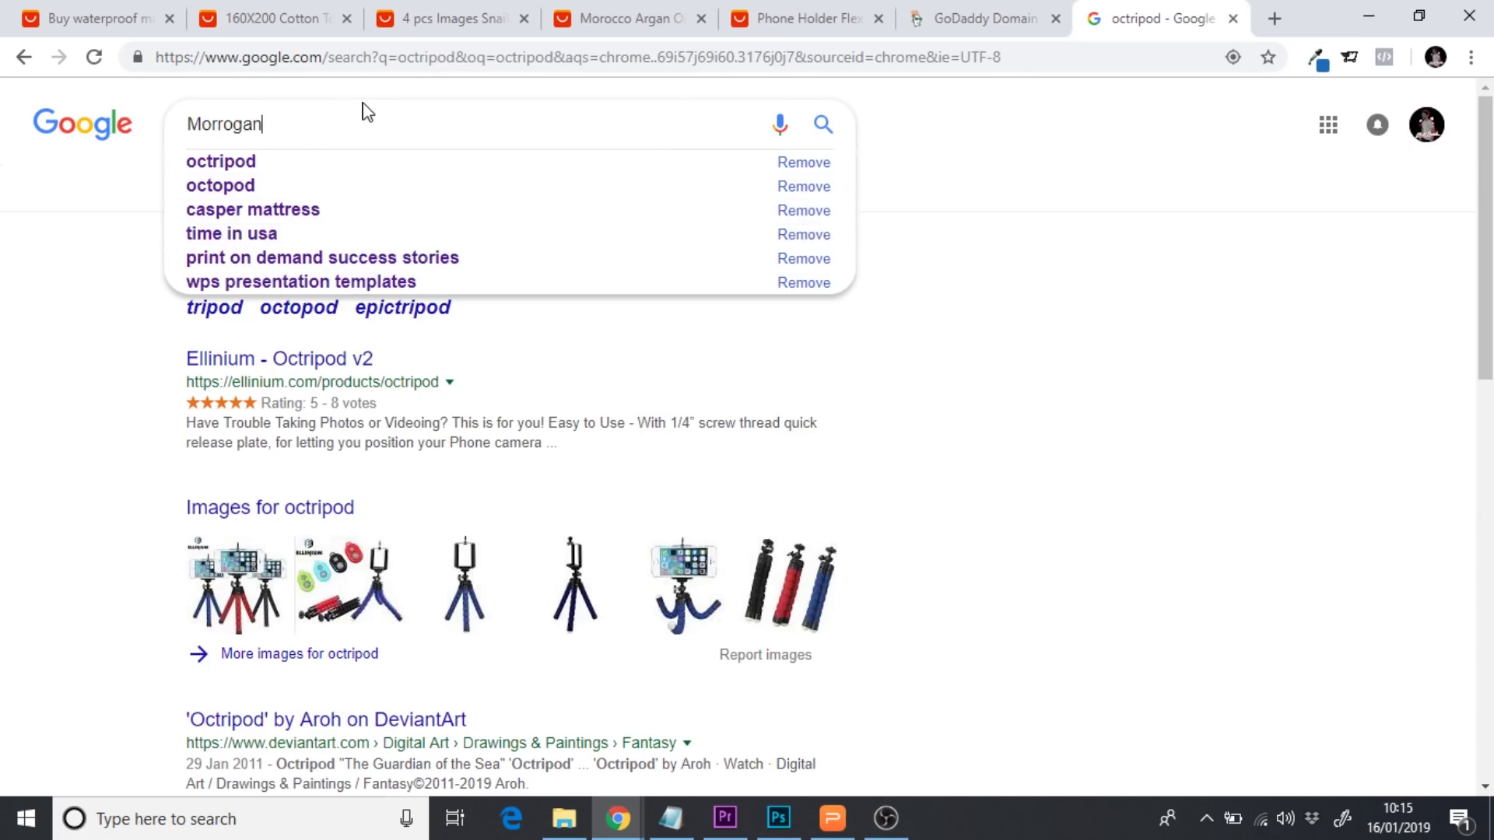
pyautogui.press('Return')
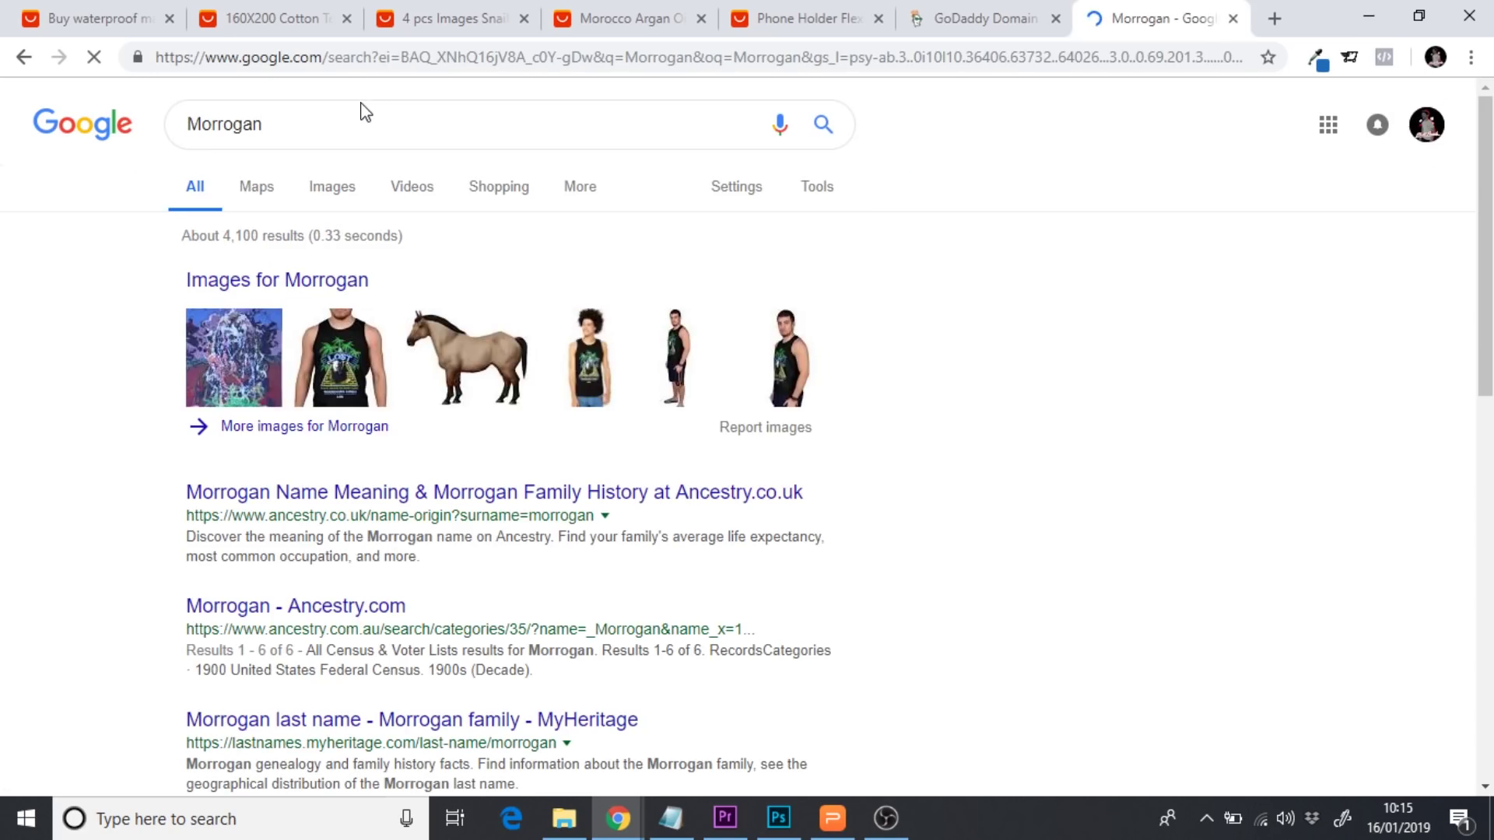
pyautogui.scroll(-1, 108, 403)
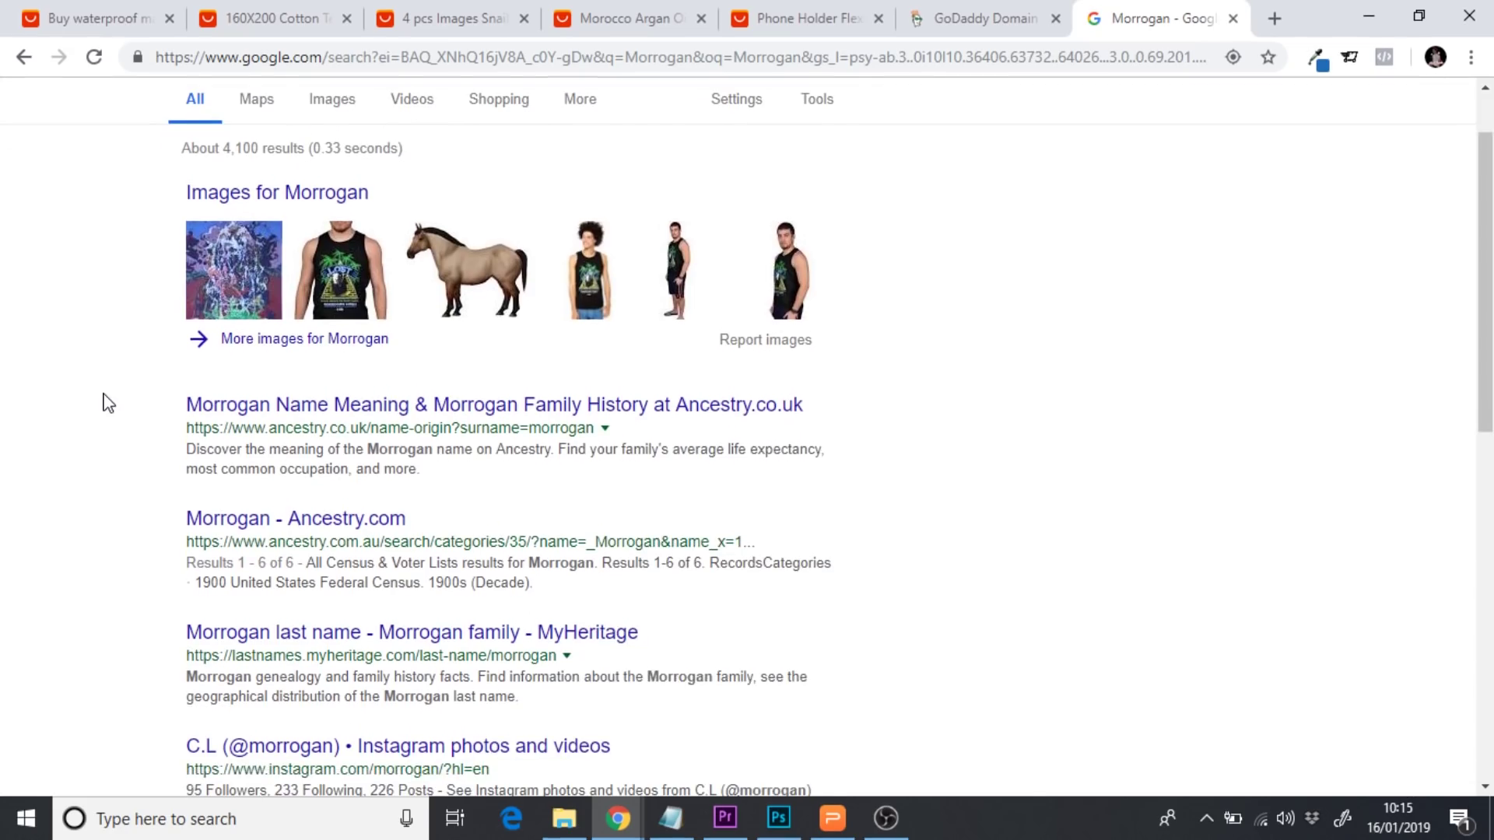
pyautogui.scroll(-1, 3, 426)
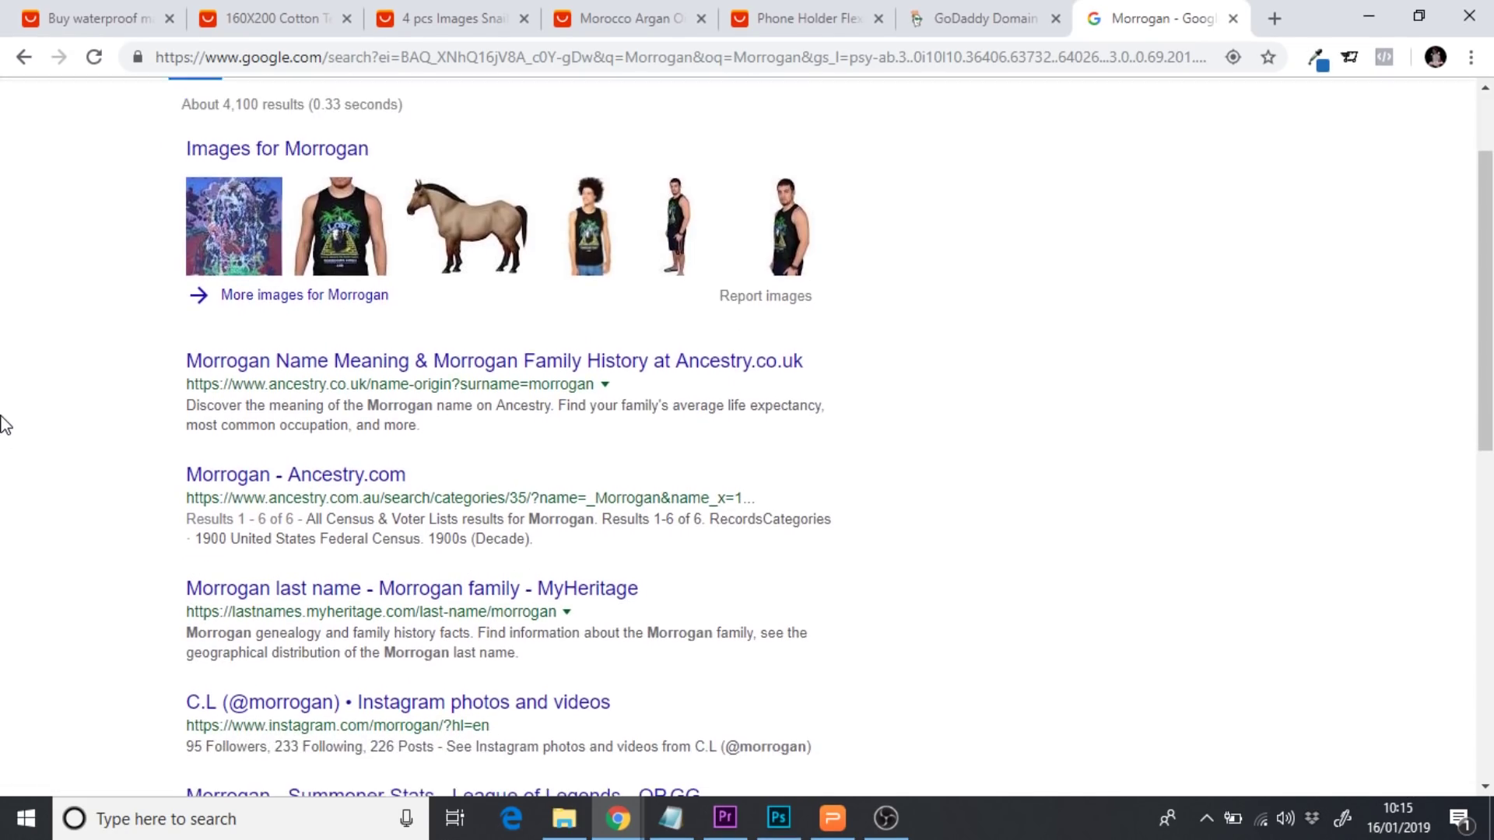
pyautogui.scroll(2, 2, 426)
pyautogui.scroll(1, 2, 426)
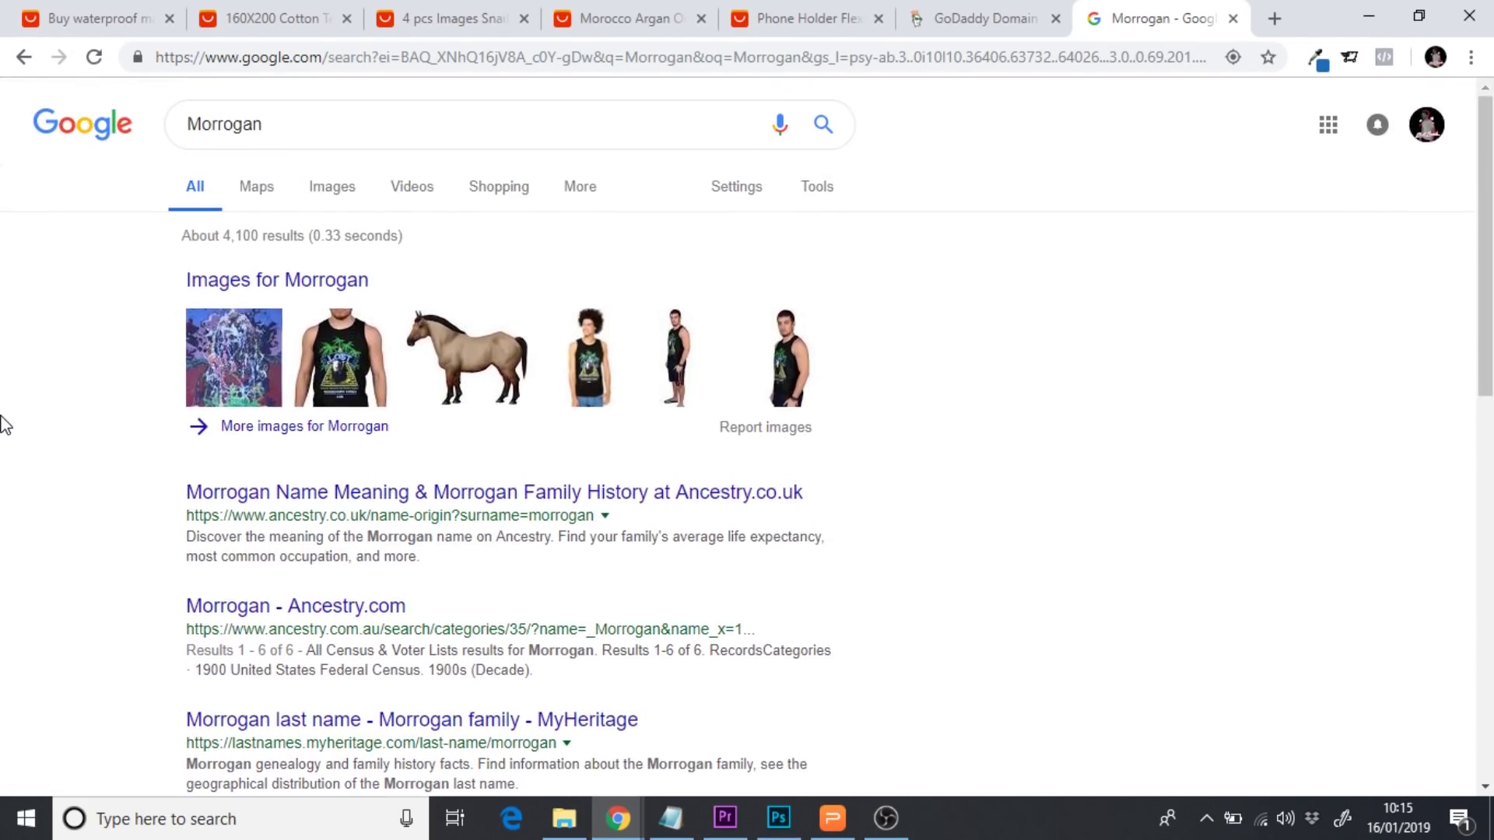
pyautogui.moveTo(287, 124); pyautogui.dragTo(175, 124)
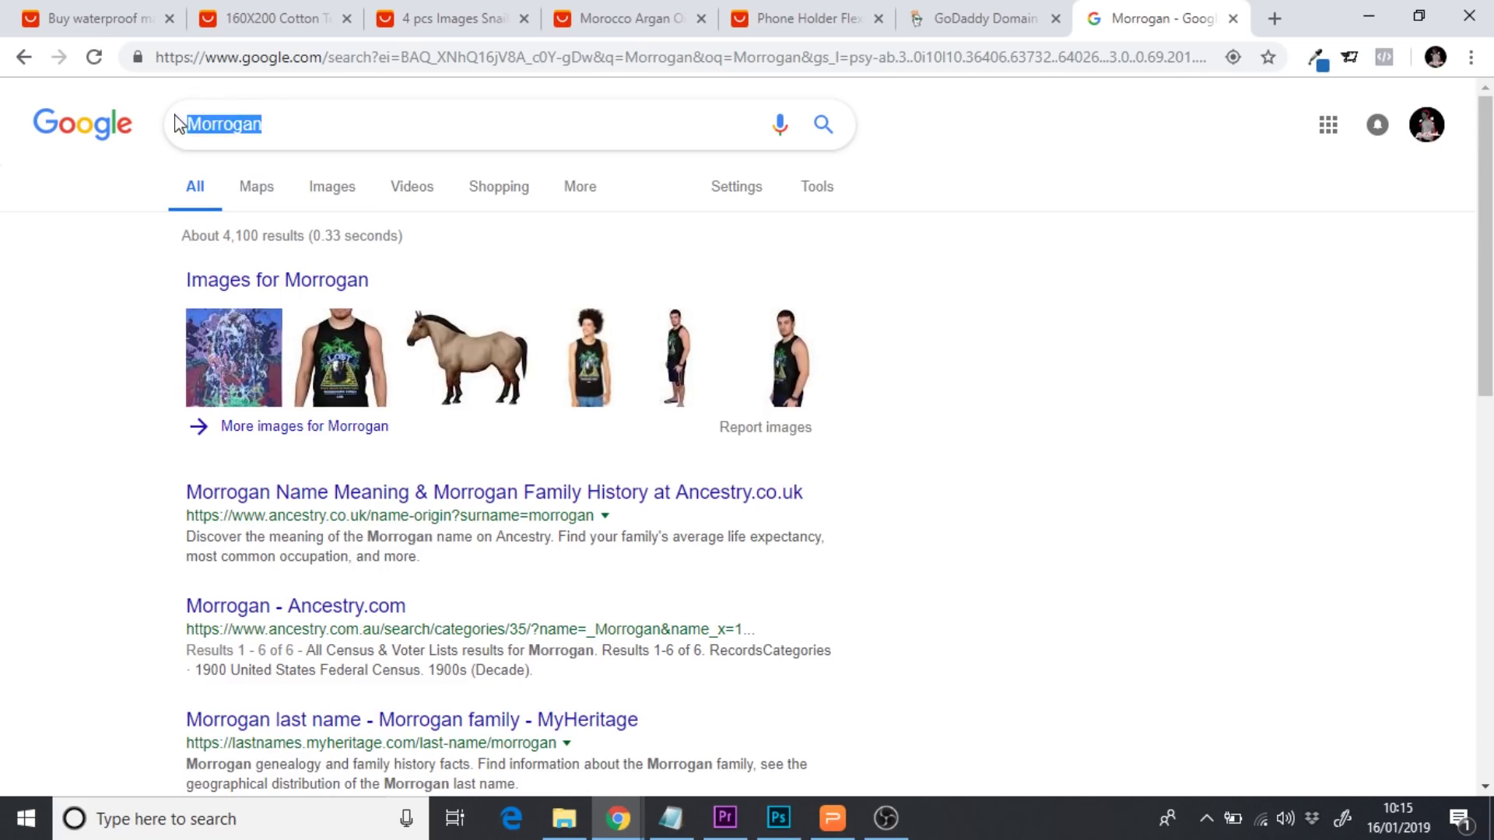
pyautogui.click(108, 483)
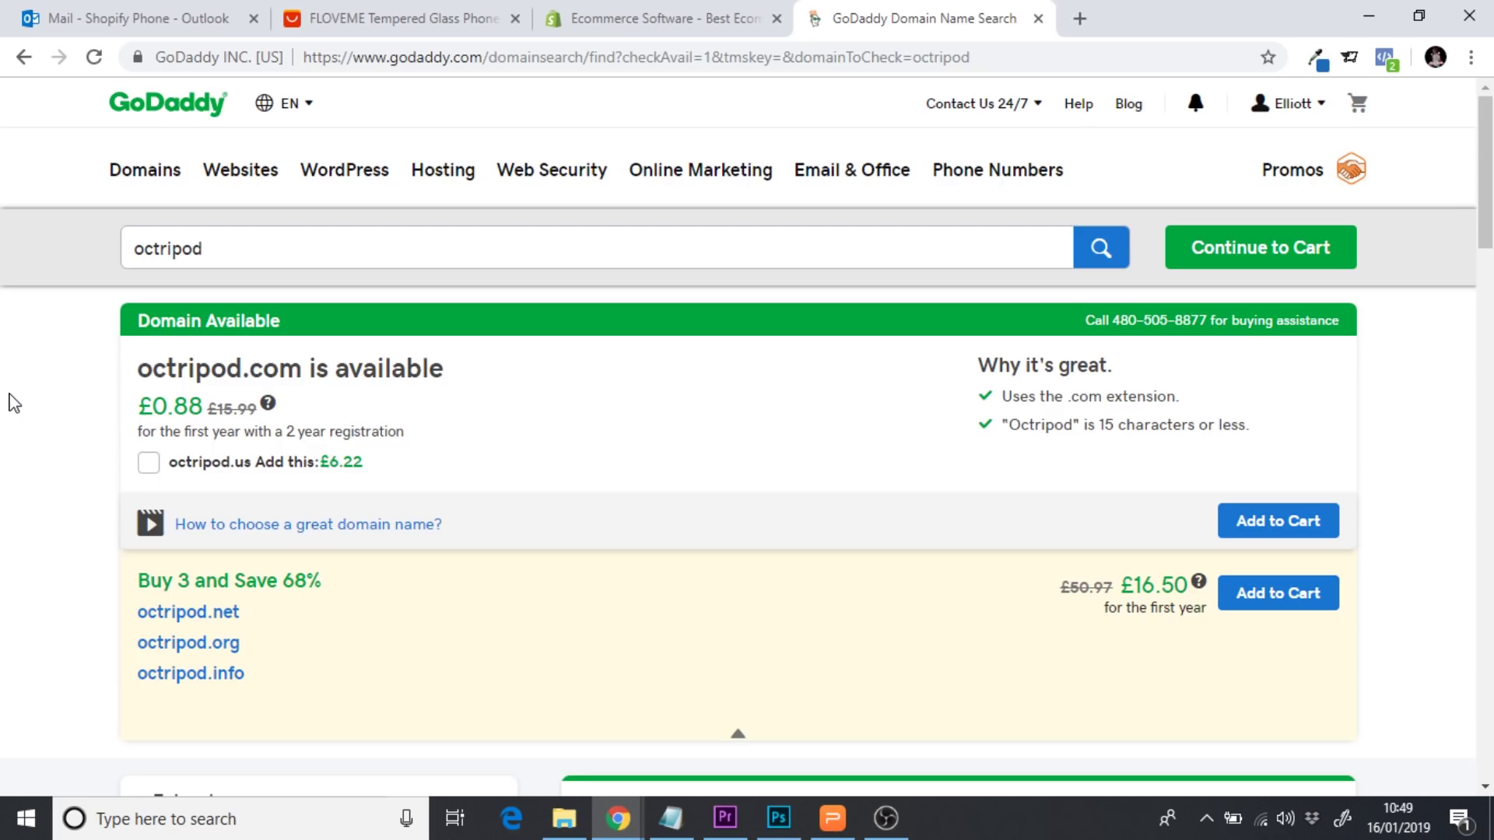
# Review the octripod.com availability result, then bring up Shopify's UK homepage with its 14-day free trial
pyautogui.moveTo(251, 245); pyautogui.dragTo(89, 243)
pyautogui.click(30, 397)
pyautogui.click(615, 11)
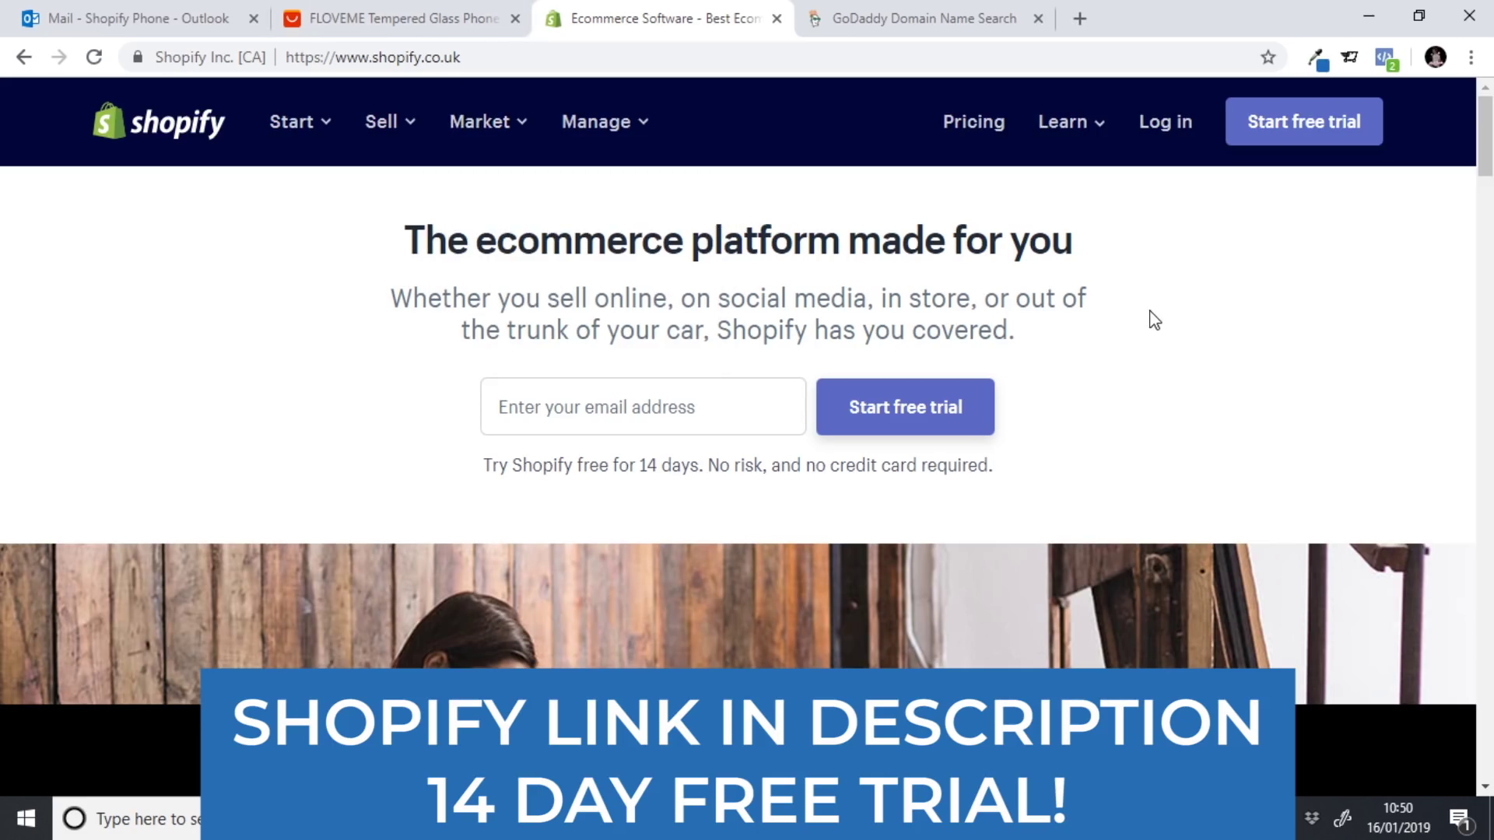
# Sign up for a Shopify free trial with an e-mail and password, naming the store 'Phone Case One Product'
pyautogui.click(1259, 129)
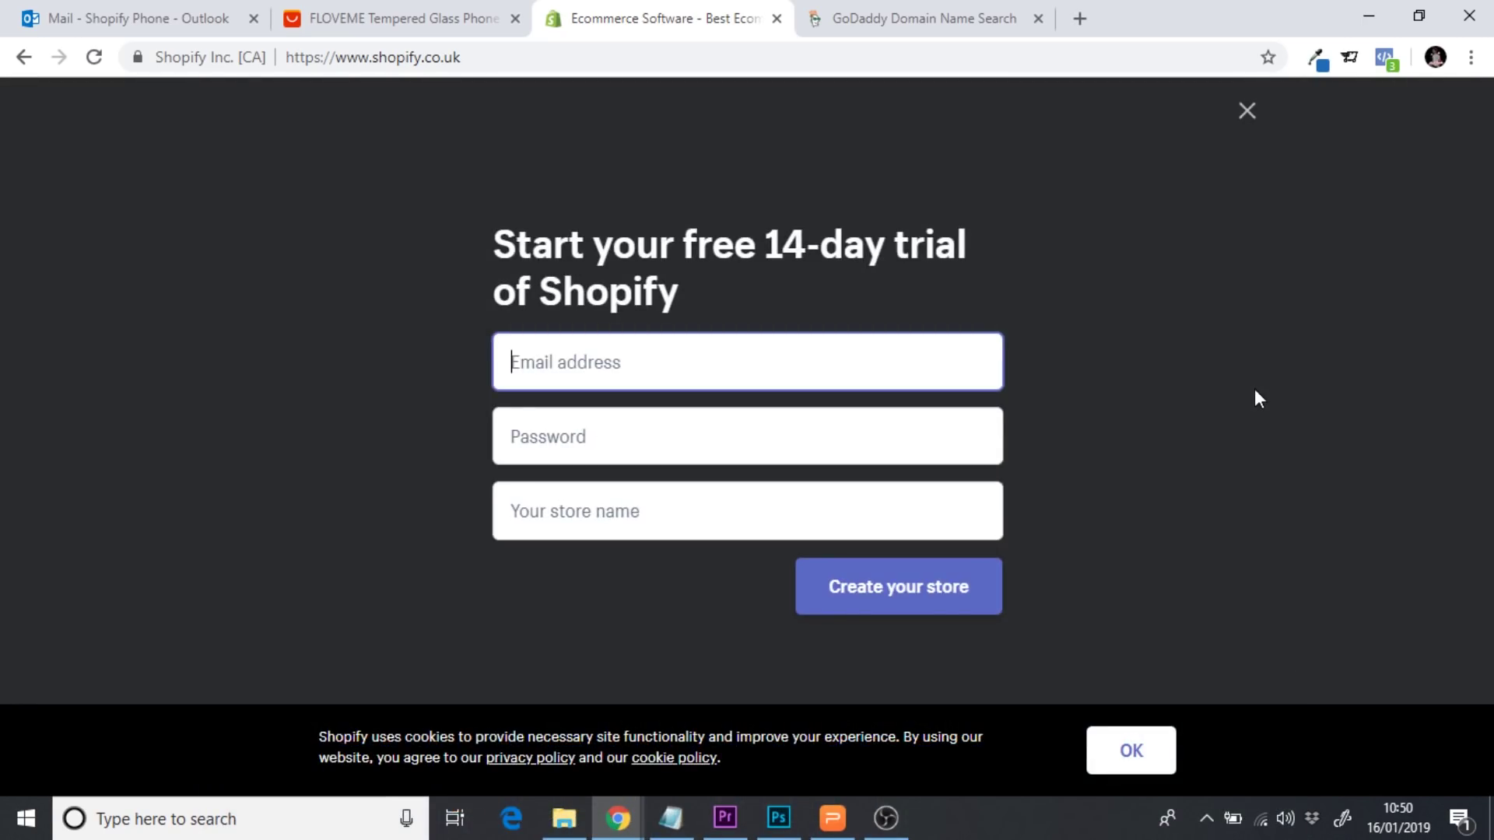
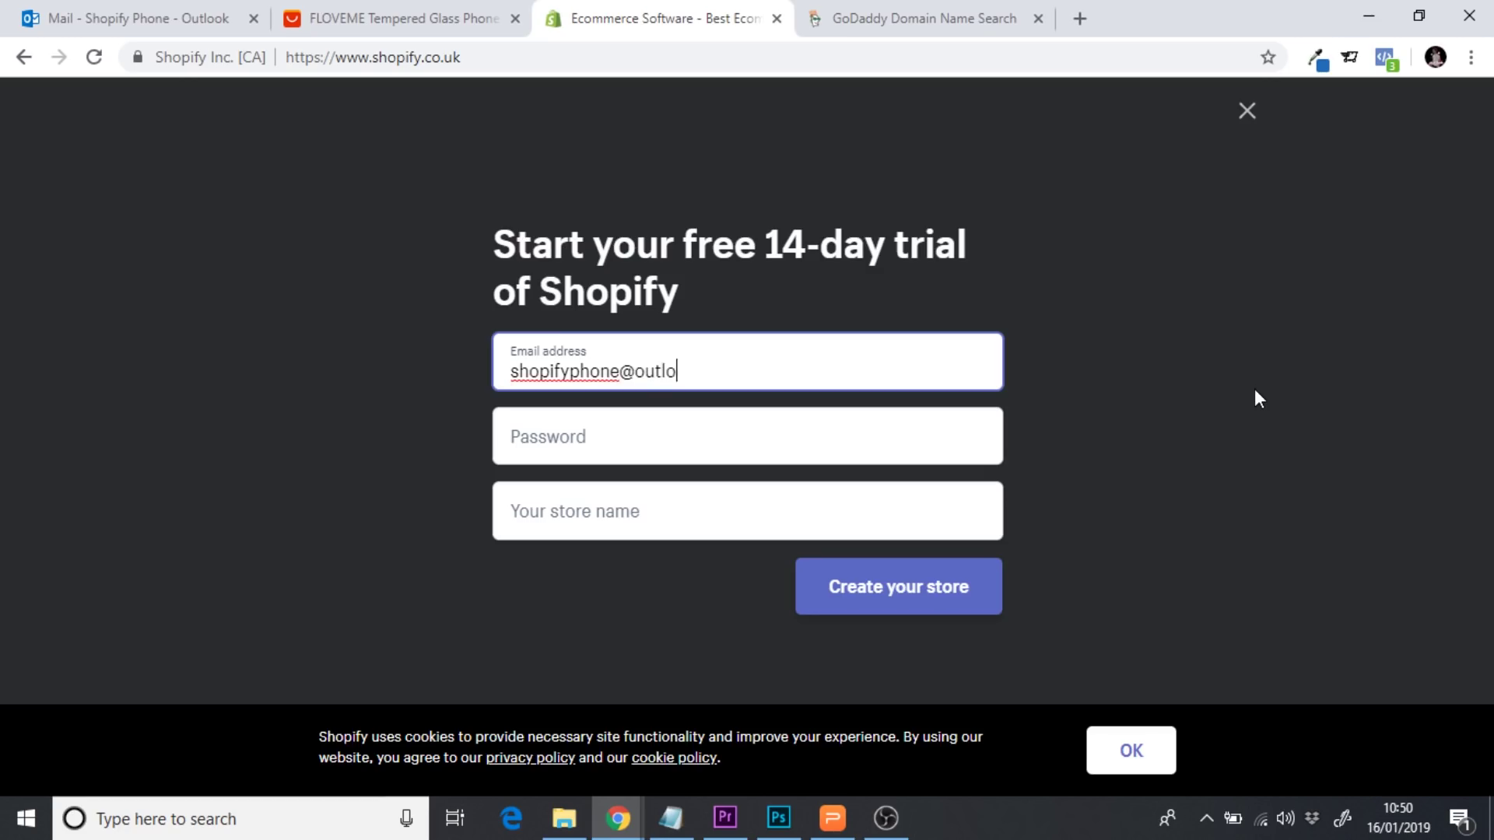
pyautogui.press('Tab')
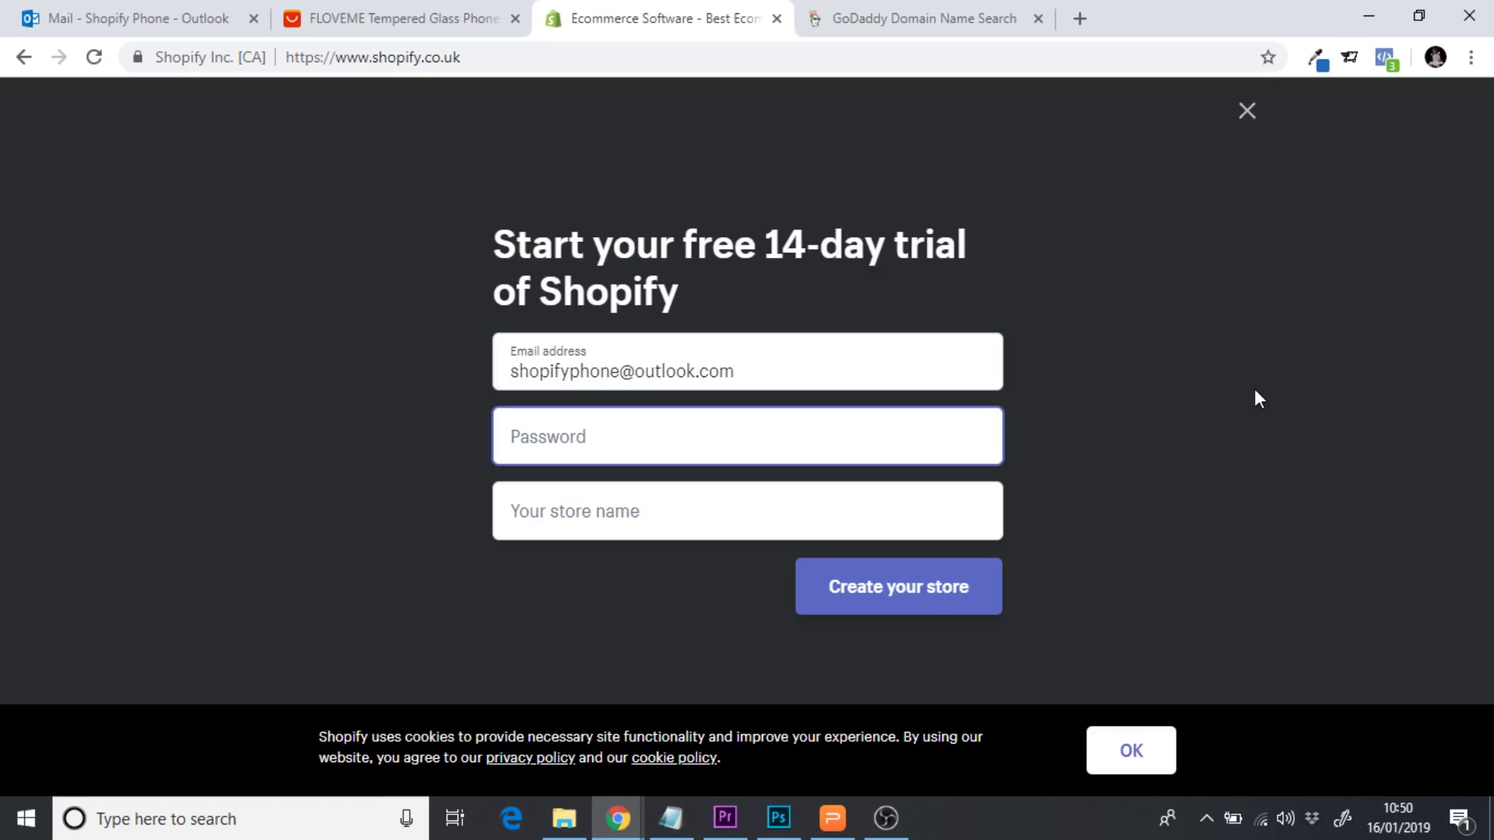
pyautogui.write('********')
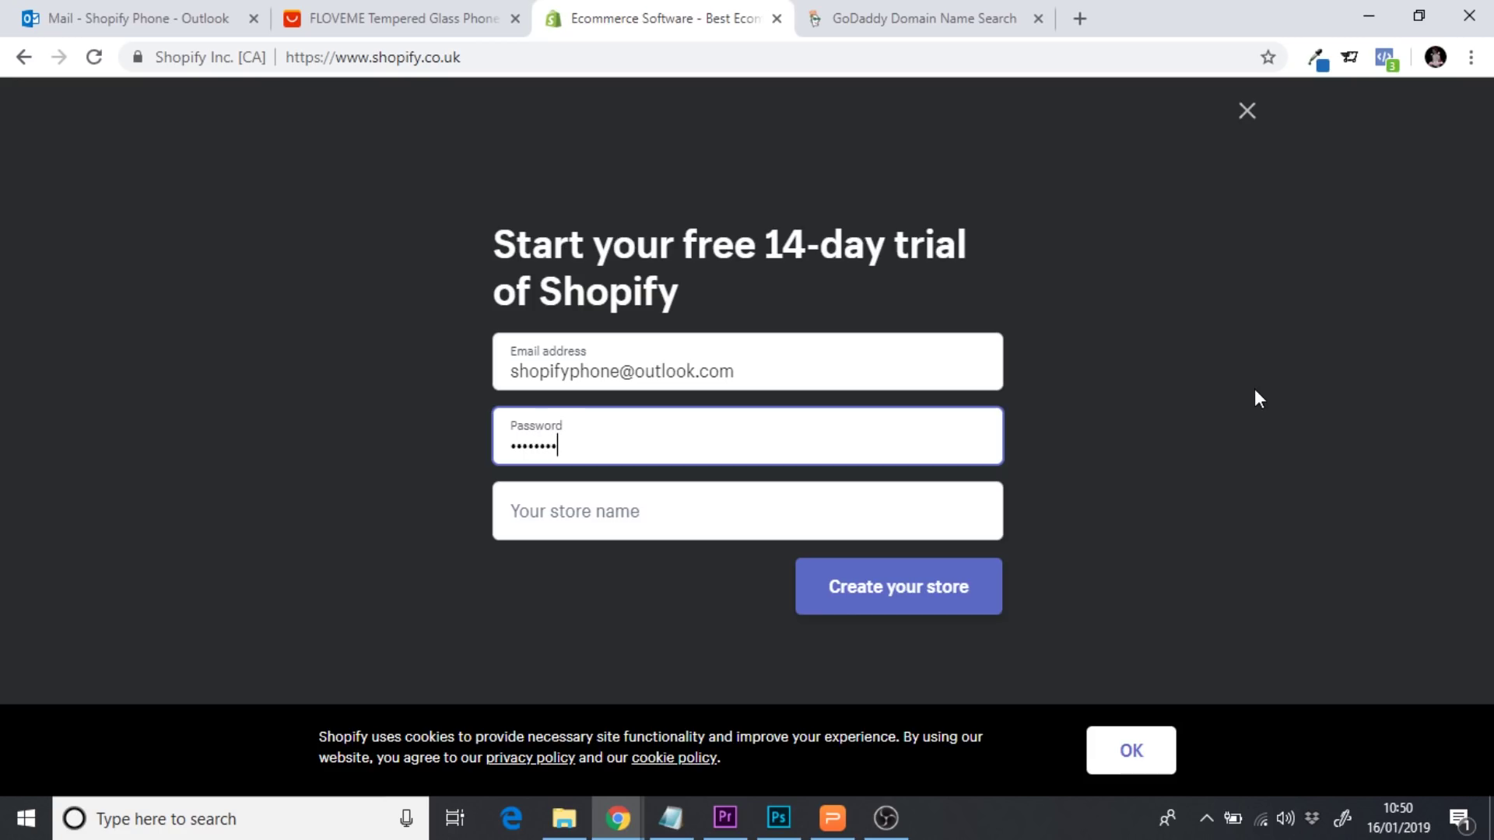
pyautogui.press('Tab')
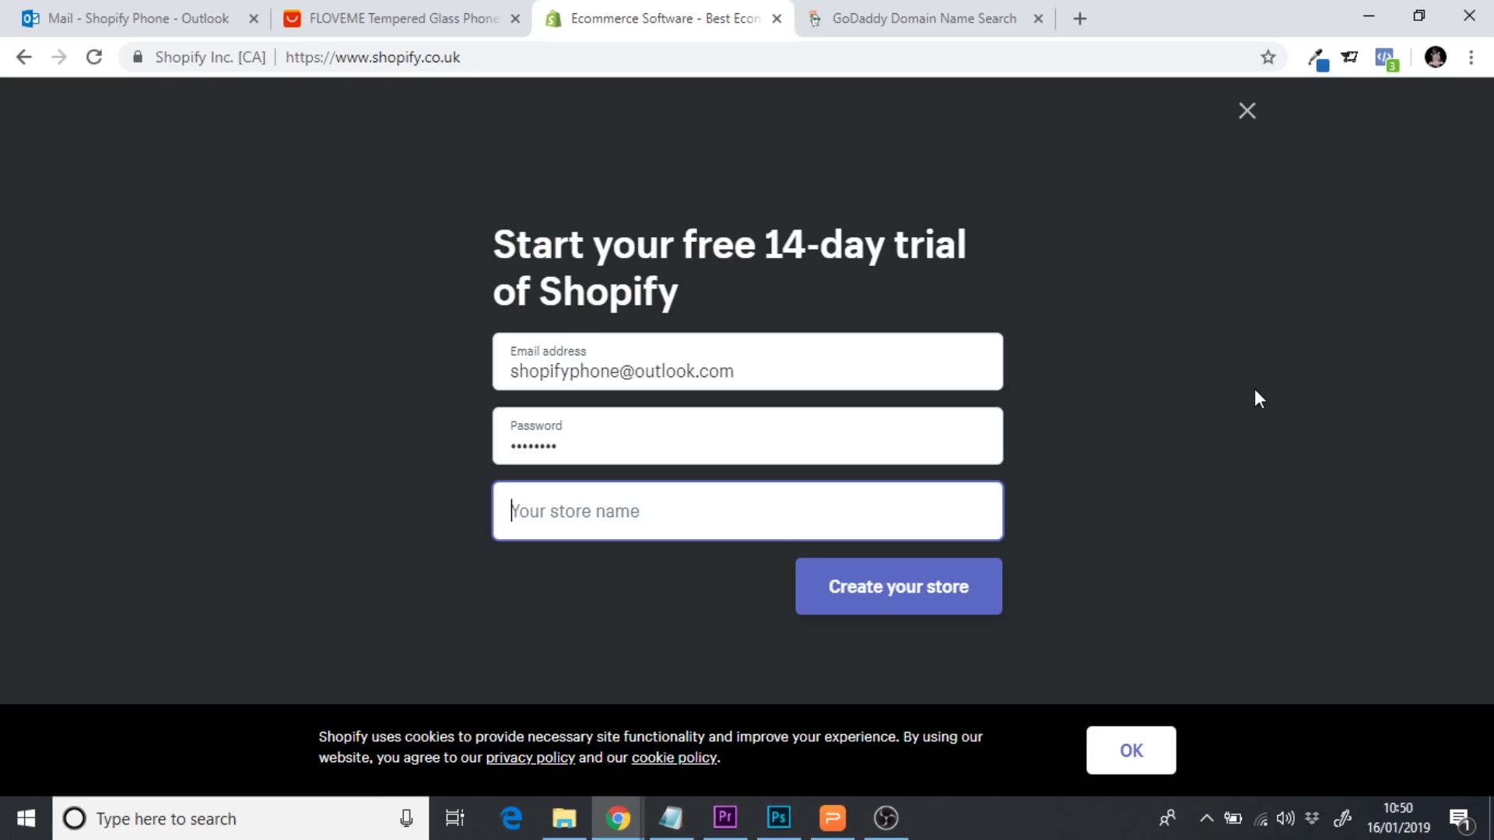
pyautogui.write('S')
pyautogui.press('BackSpace')
pyautogui.write('Phone')
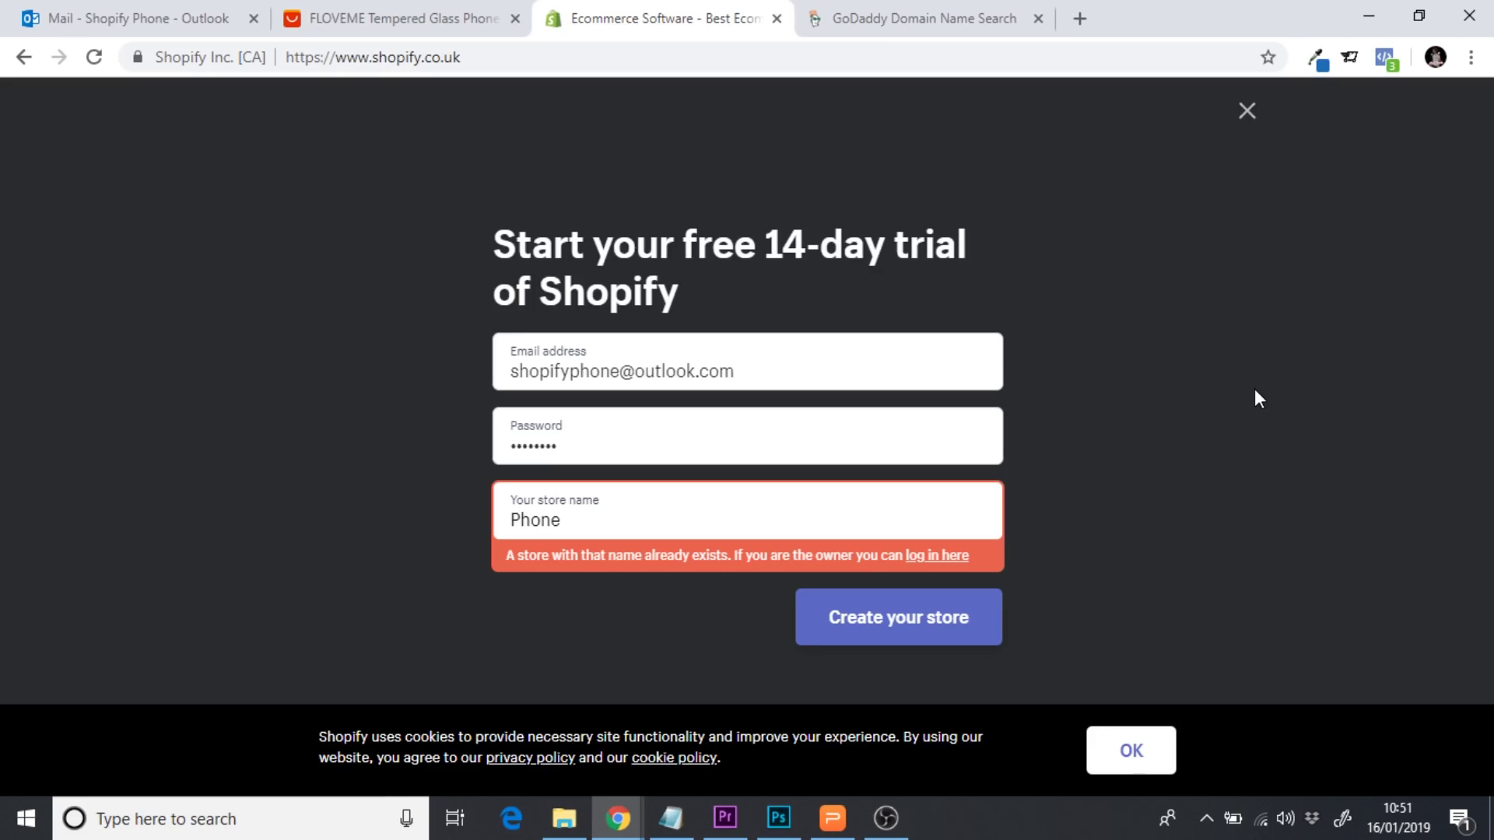
pyautogui.write('Case O')
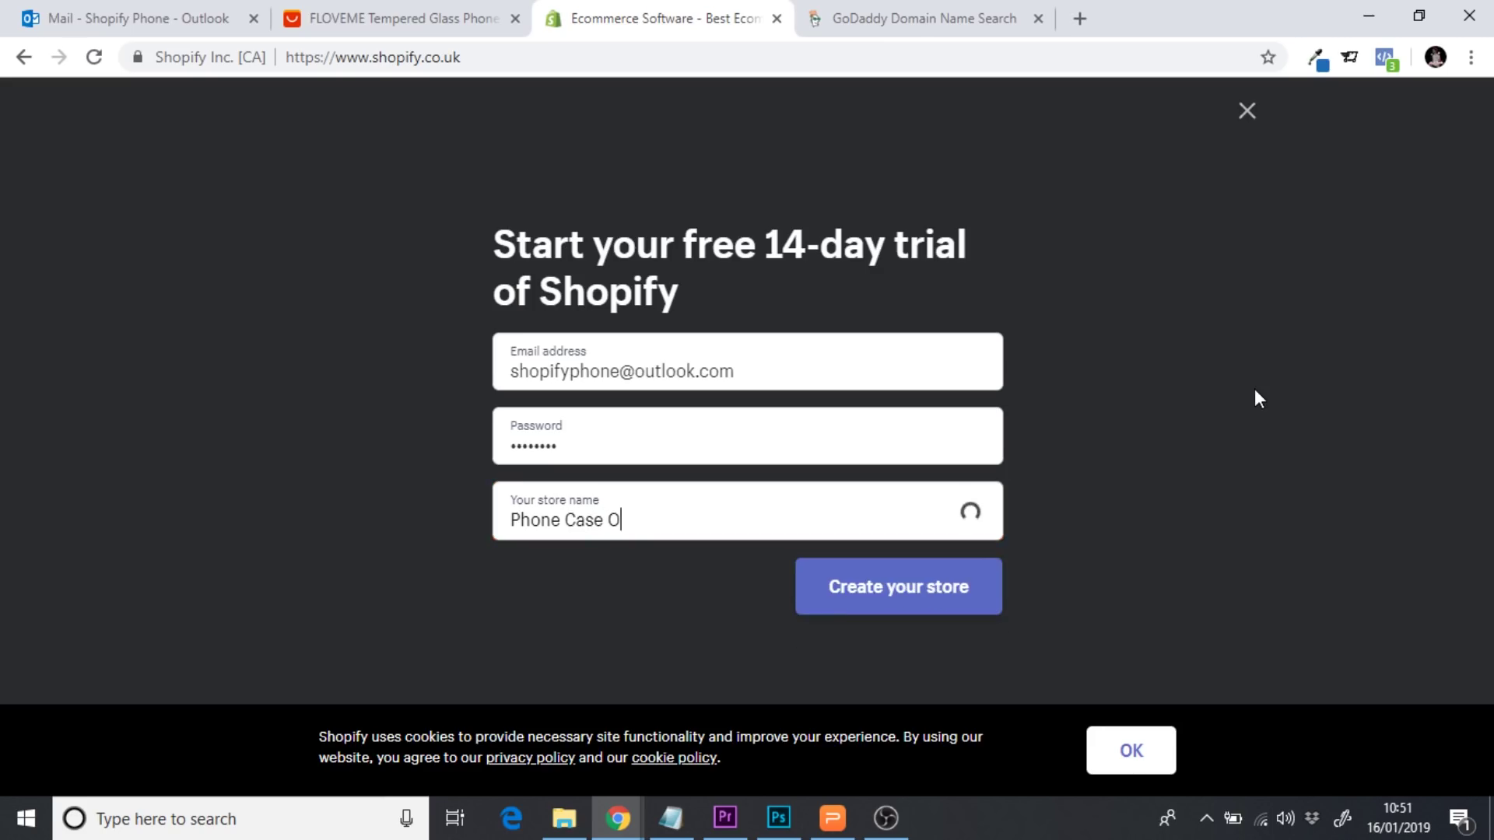
pyautogui.write('ne Product')
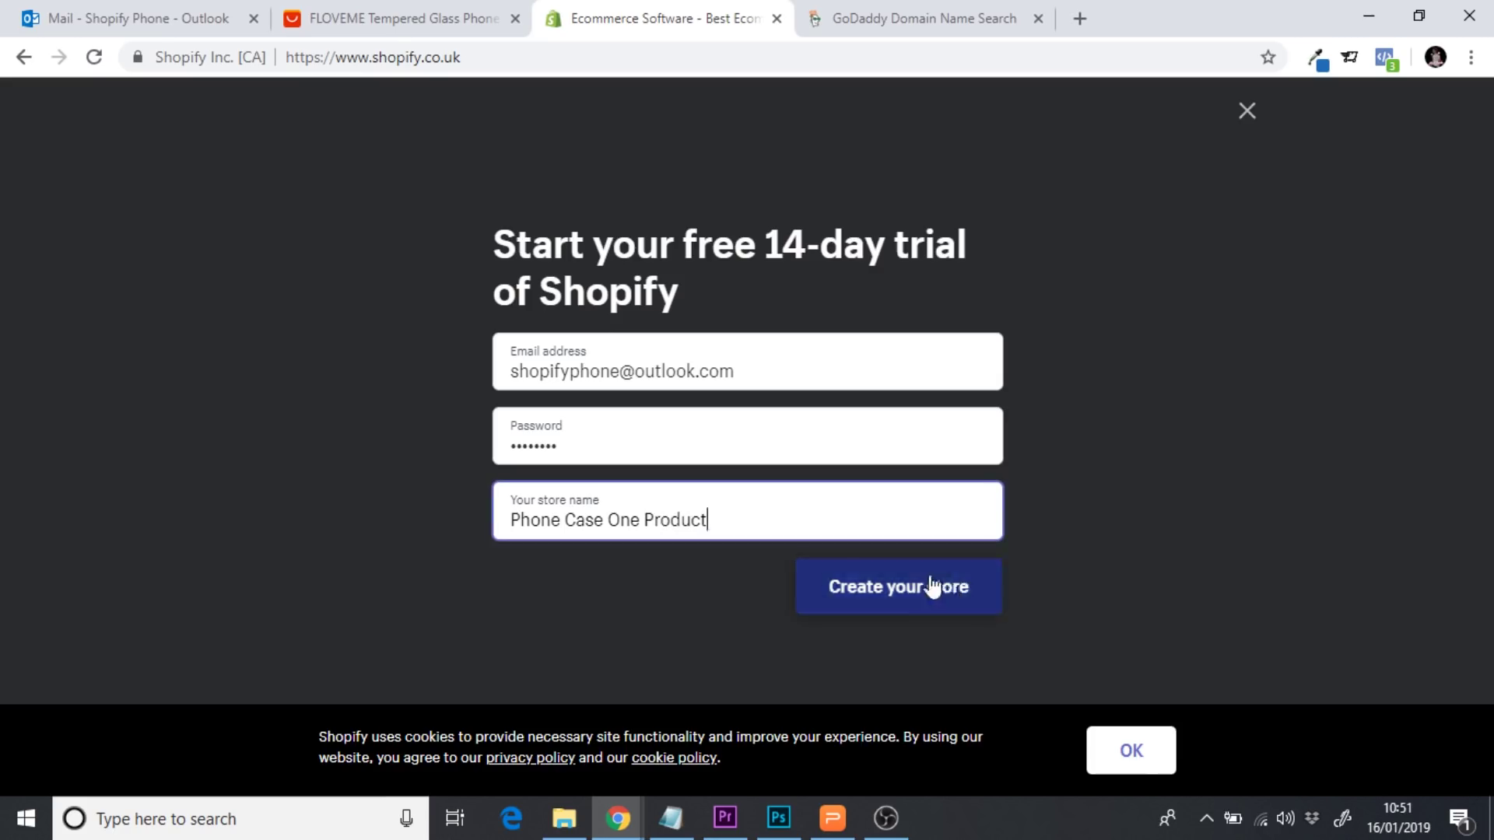
pyautogui.click(901, 592)
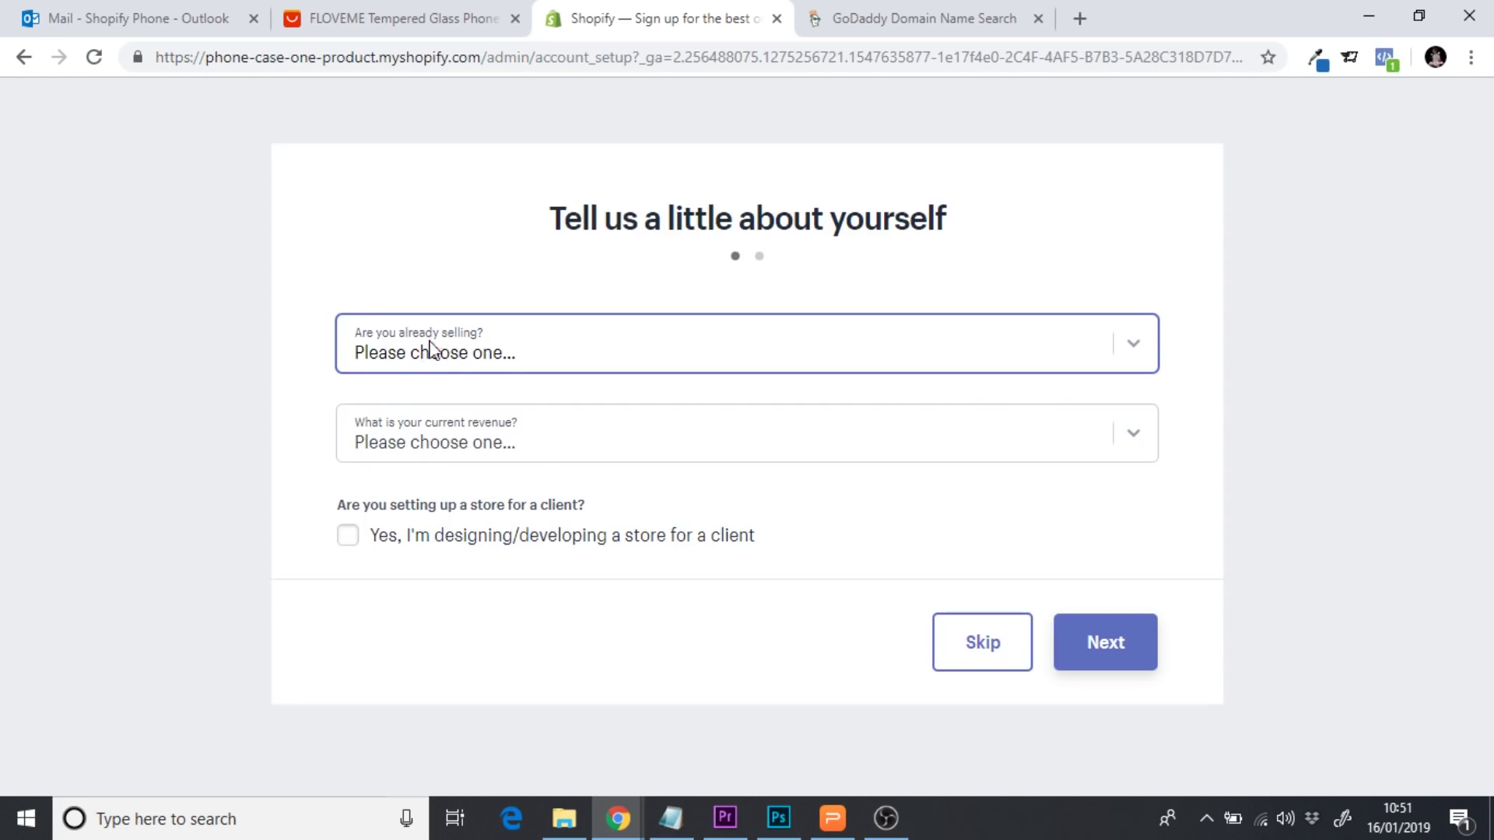
# Answer the setup questions with 'I'm just playing around' and '£0 GBP' revenue
pyautogui.click(477, 356)
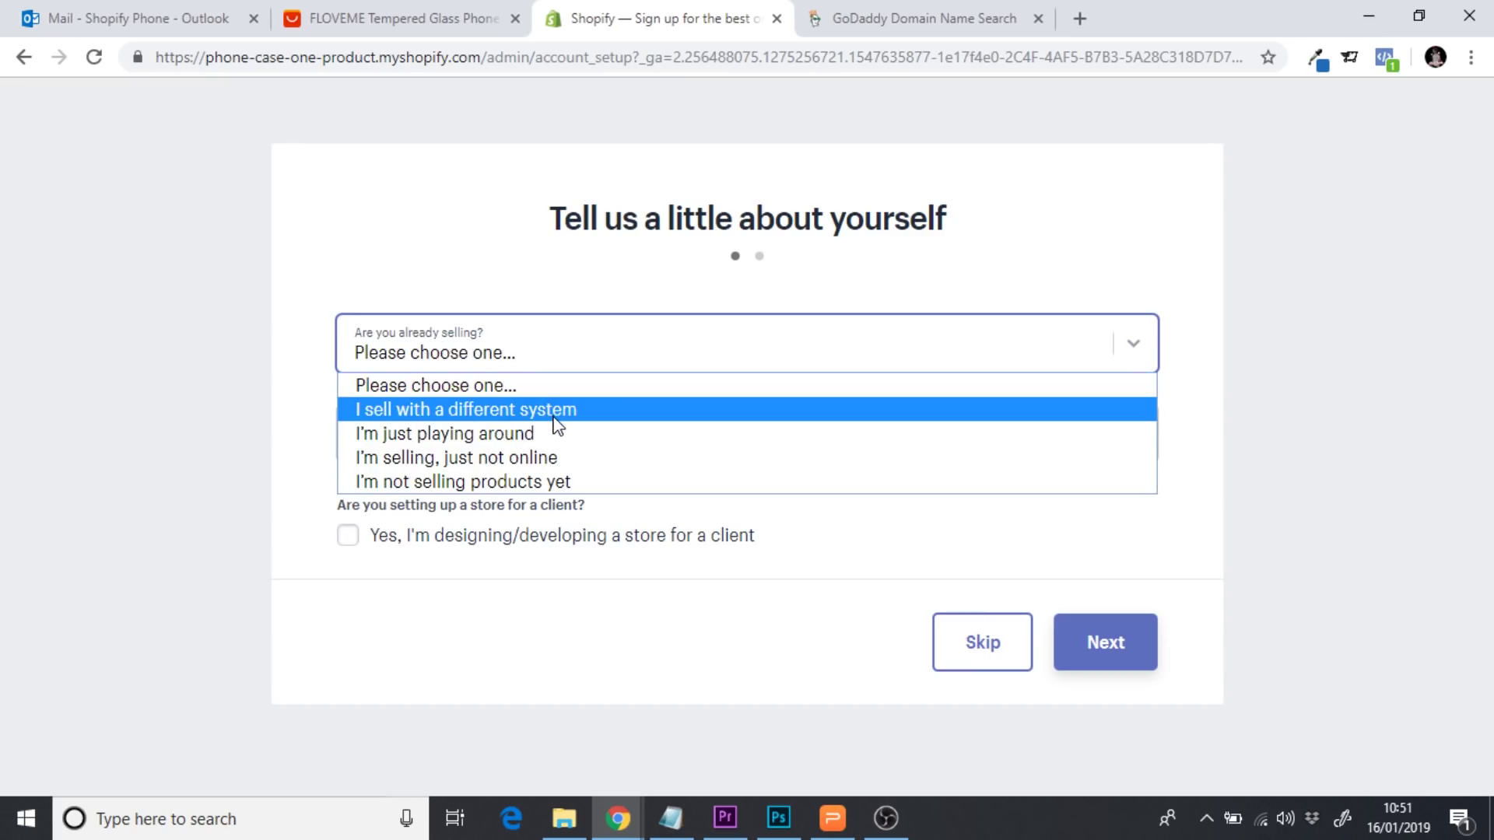
pyautogui.click(512, 434)
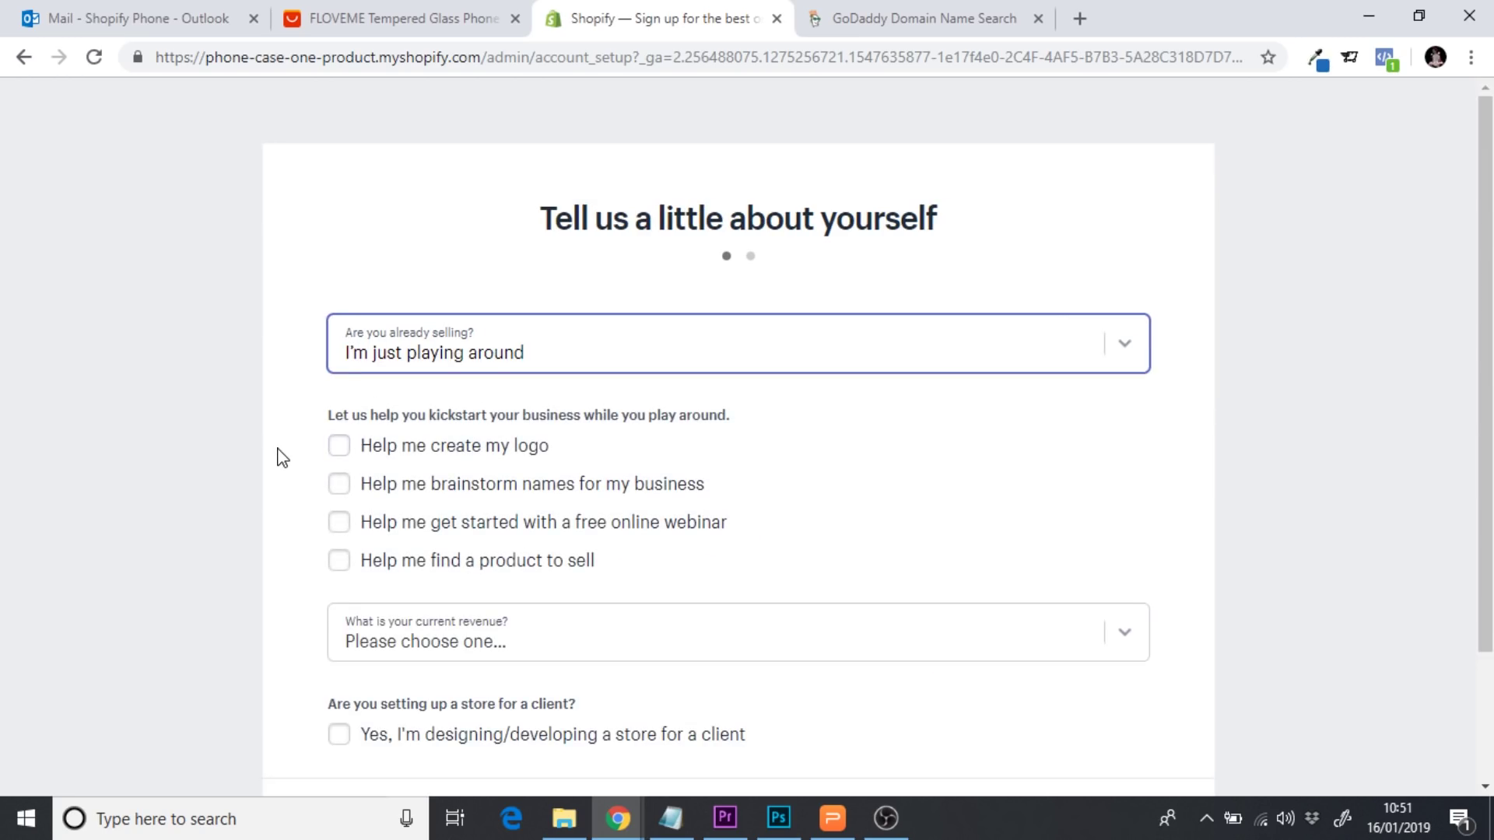
pyautogui.click(277, 457)
pyautogui.scroll(-2, 278, 456)
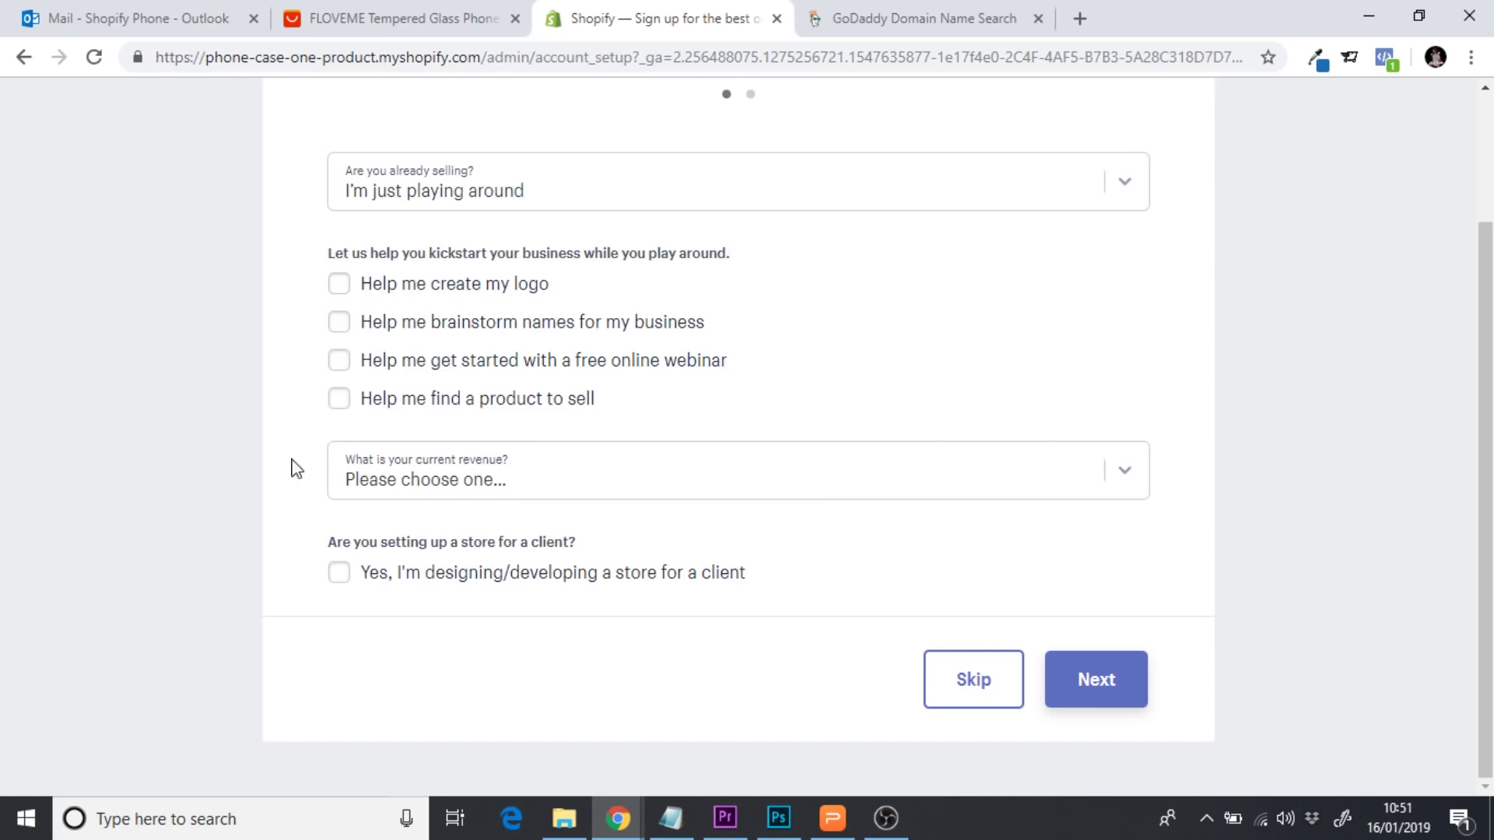
pyautogui.click(491, 487)
pyautogui.click(534, 536)
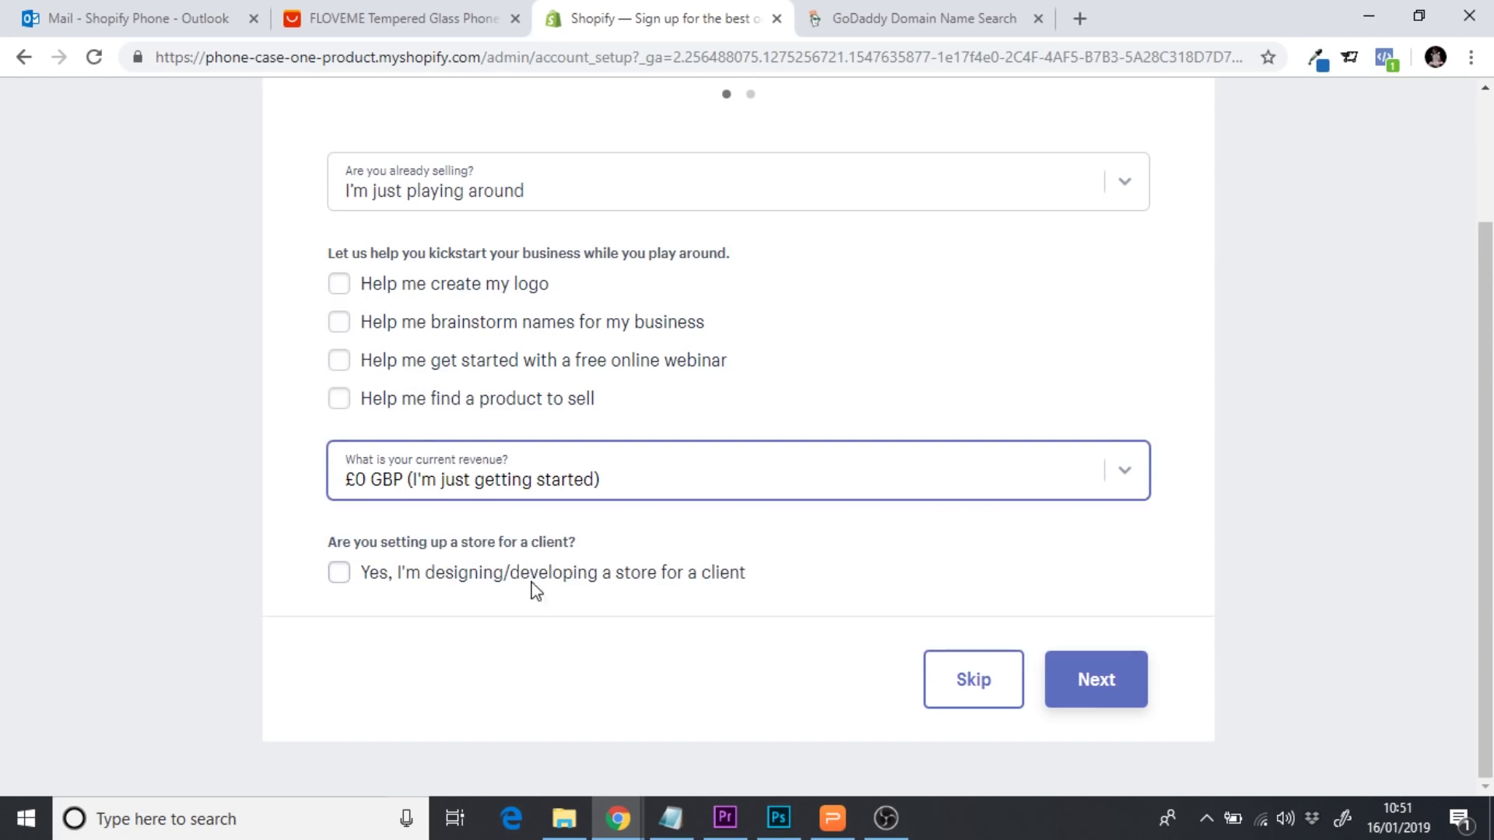
pyautogui.click(1113, 700)
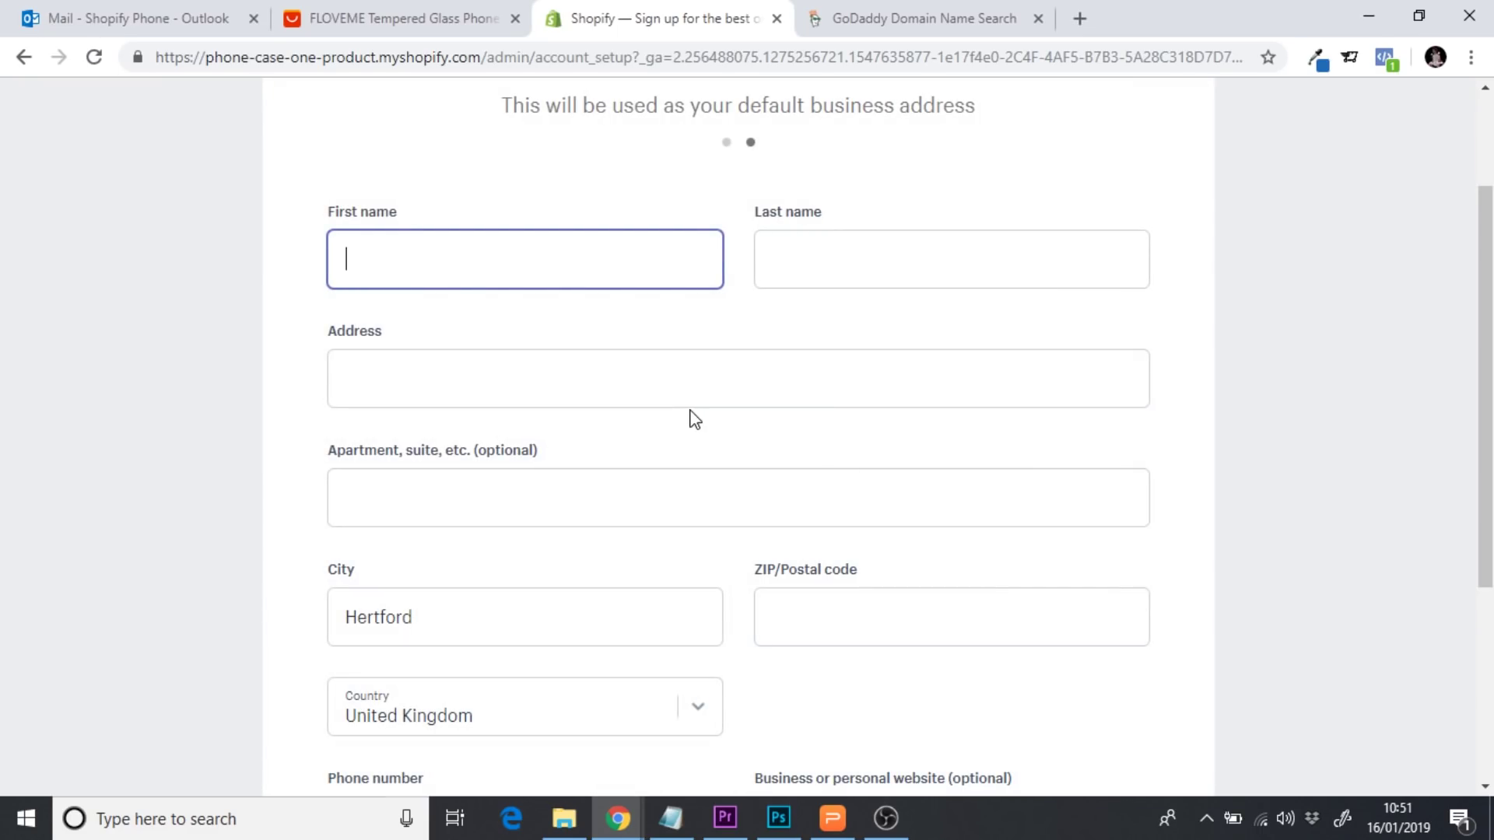
# Fill in the business address form with the owner's name and enter the store
pyautogui.press('Tab')
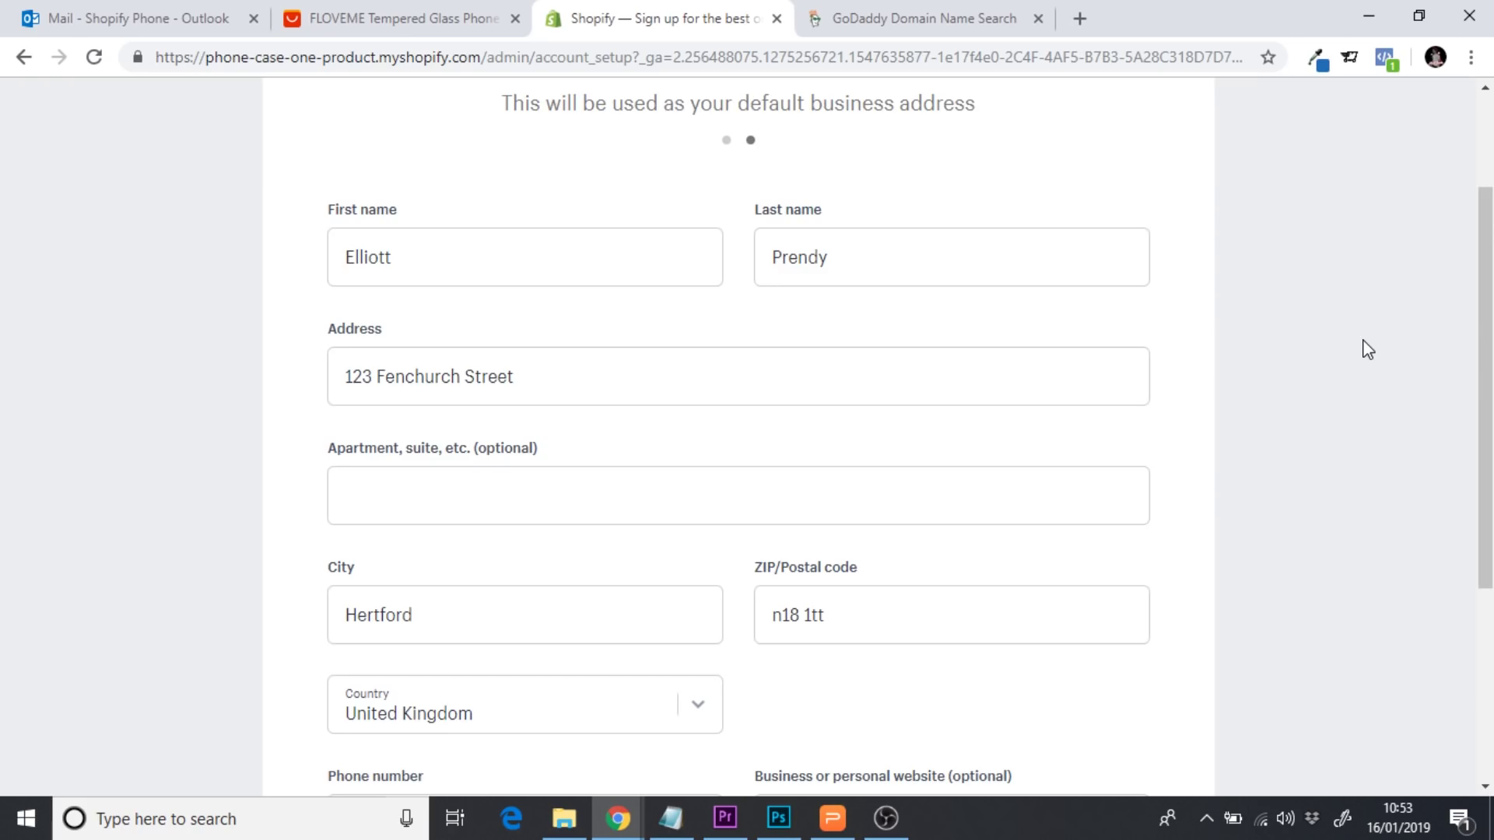
pyautogui.scroll(-4, 1368, 351)
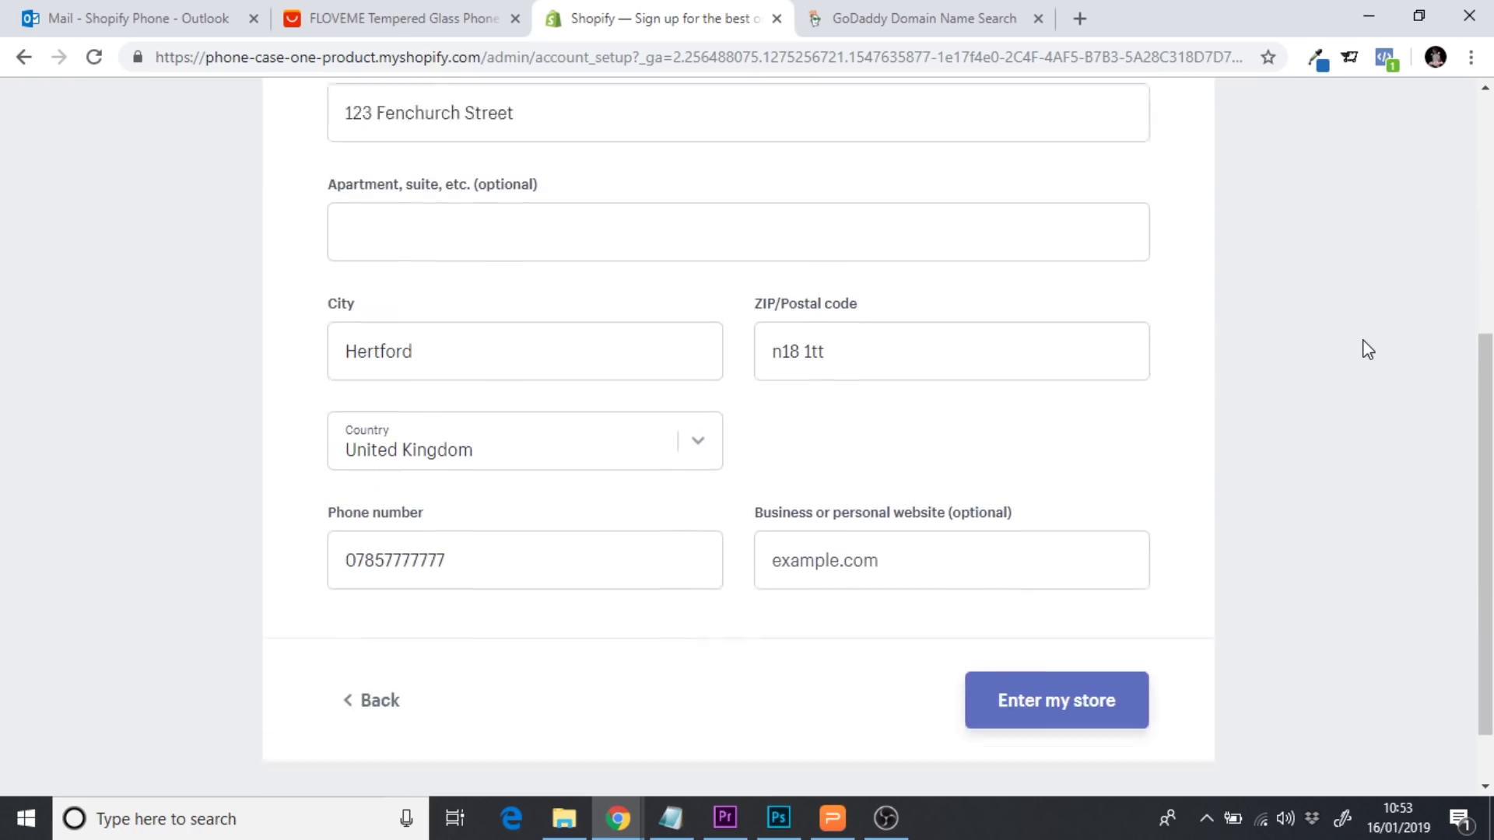
pyautogui.click(1021, 643)
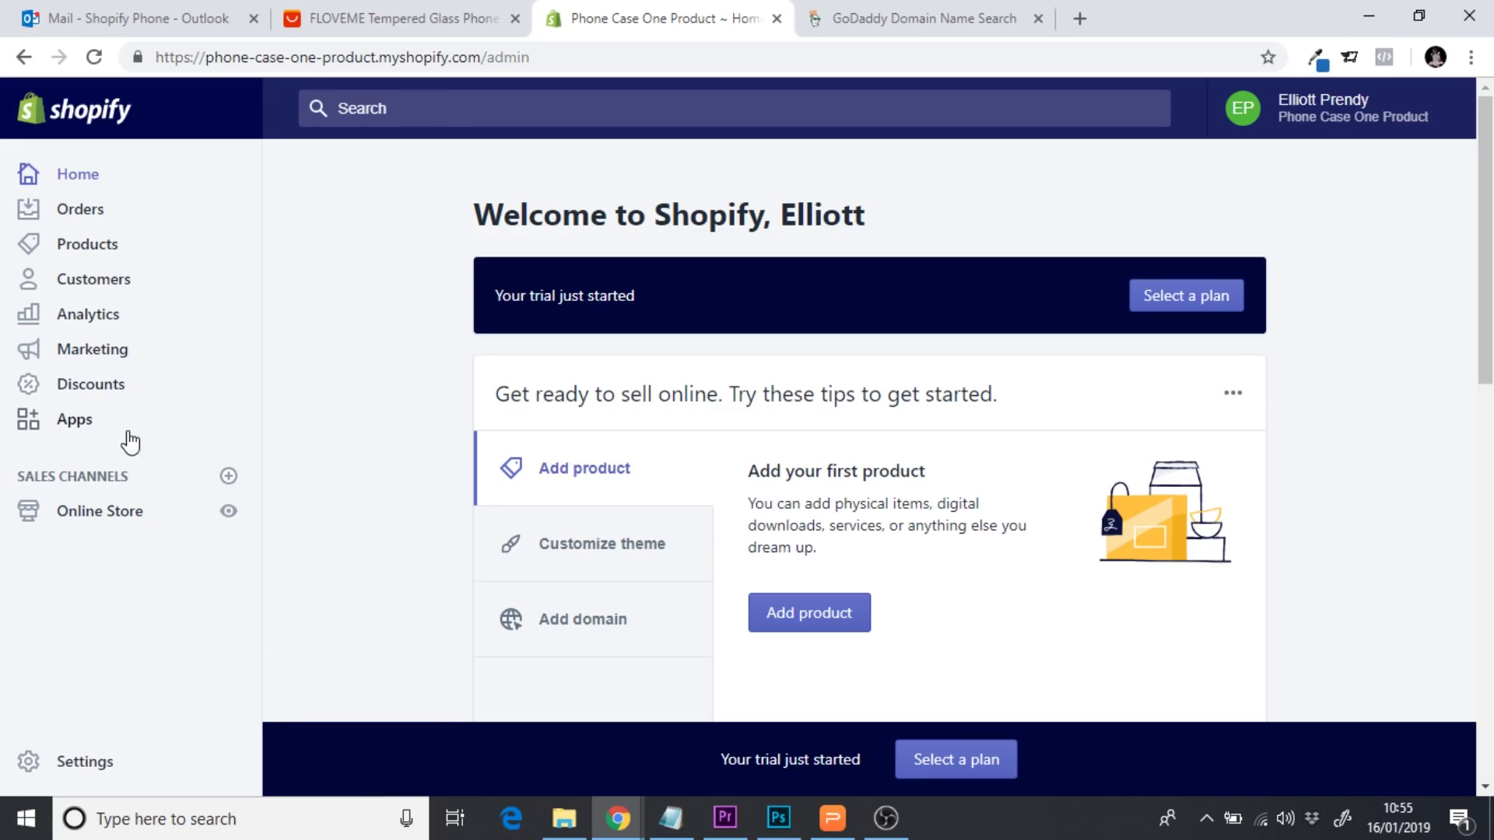
# Go from the Apps page to the Shopify App Store and focus its app search field
pyautogui.click(92, 427)
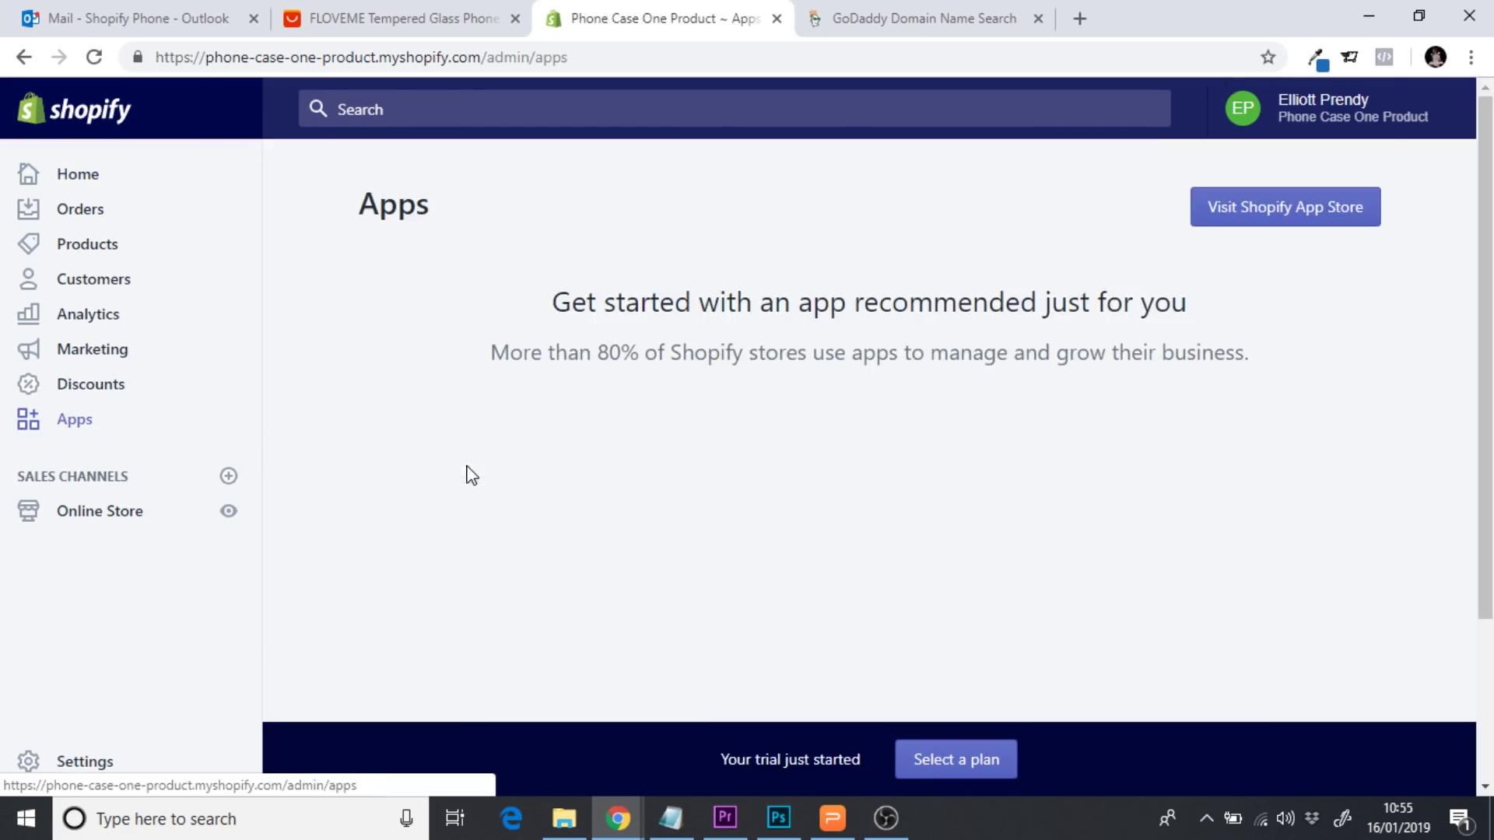
pyautogui.click(1315, 222)
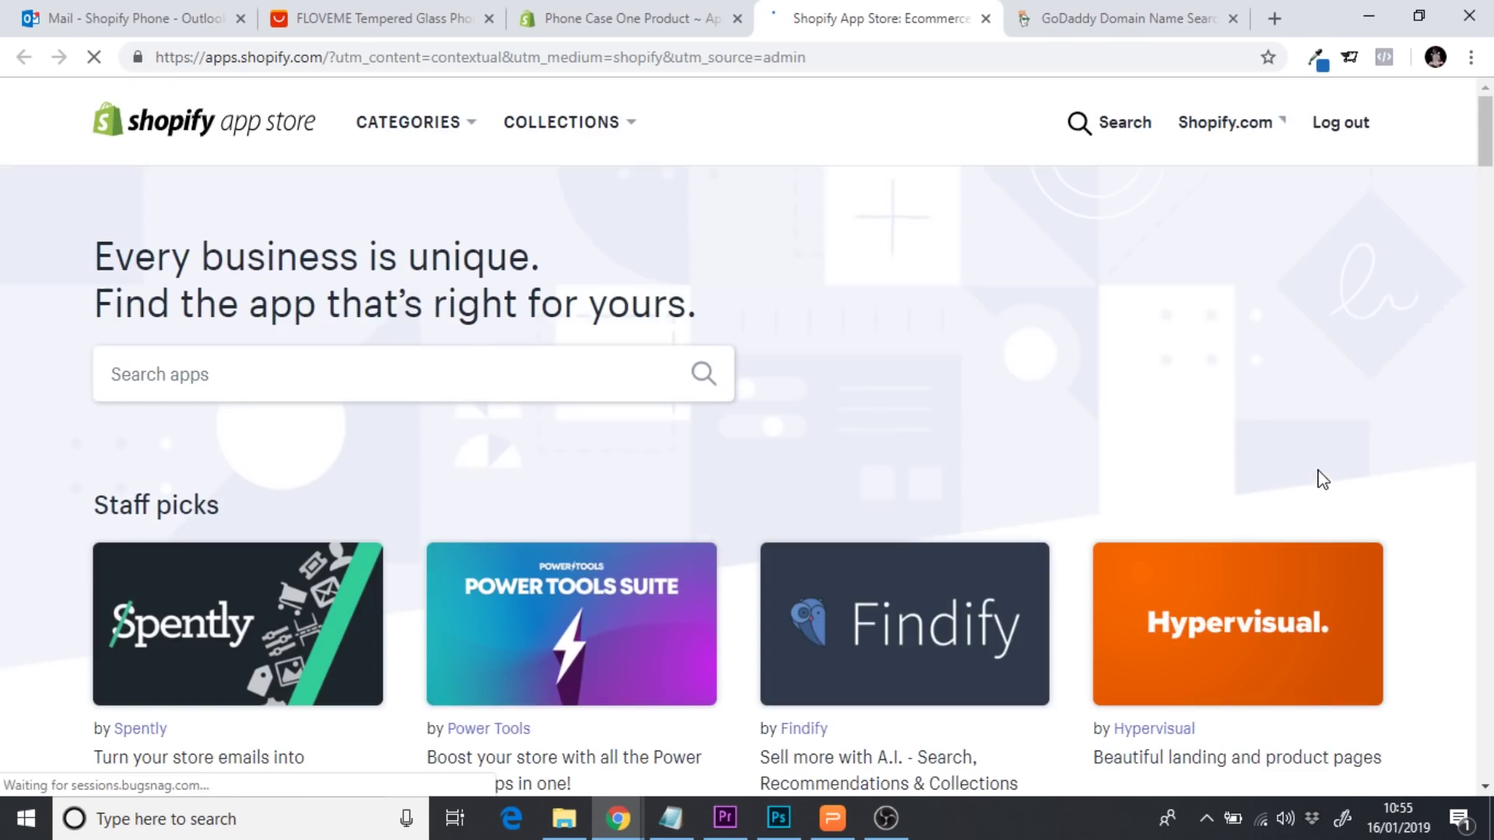
pyautogui.click(161, 376)
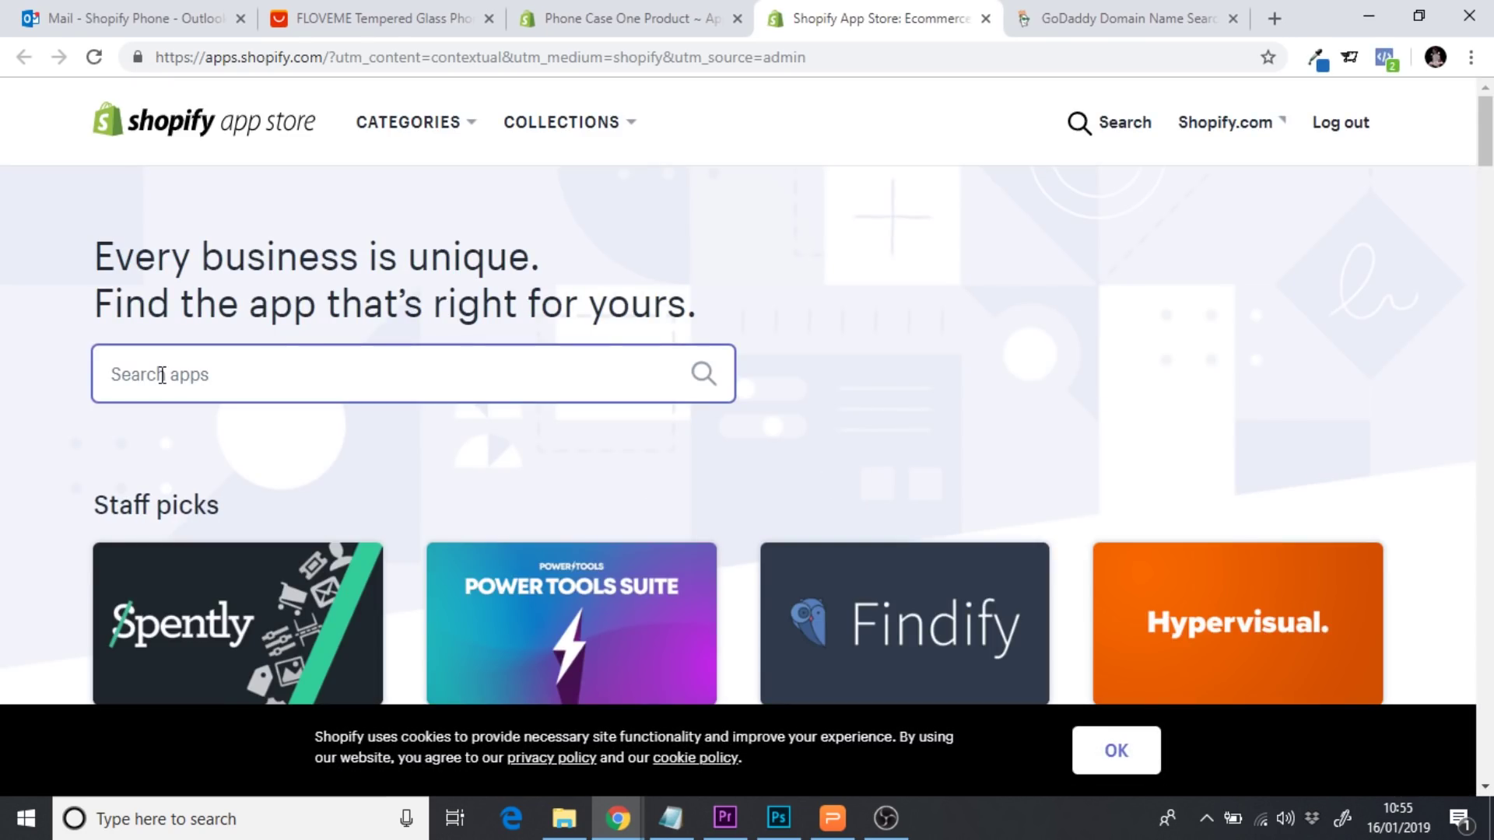
# Search for 'oberlo', open the Oberlo listing and install it on the phone case store
pyautogui.write('ober')
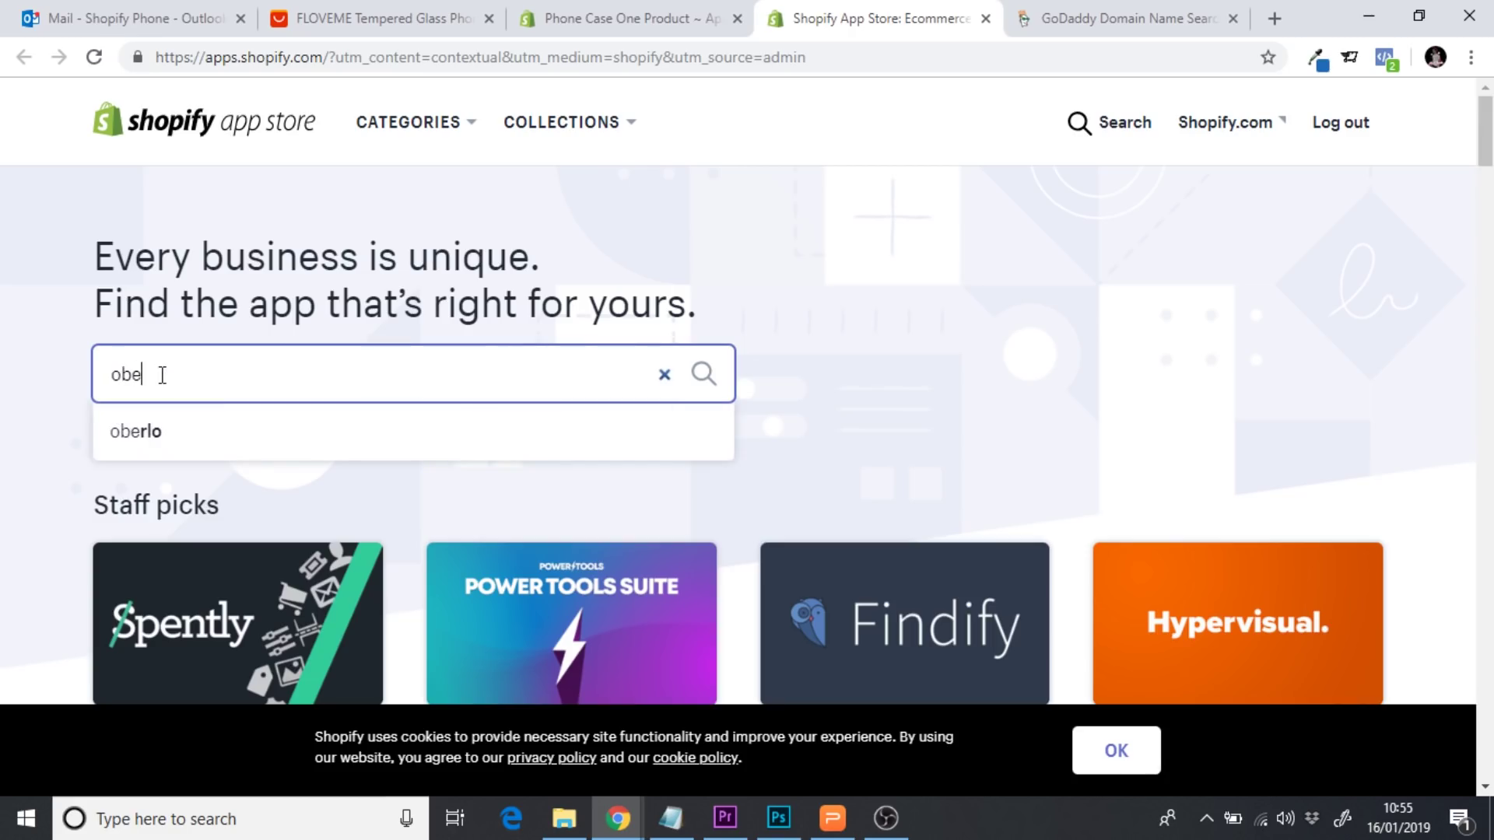
pyautogui.click(166, 440)
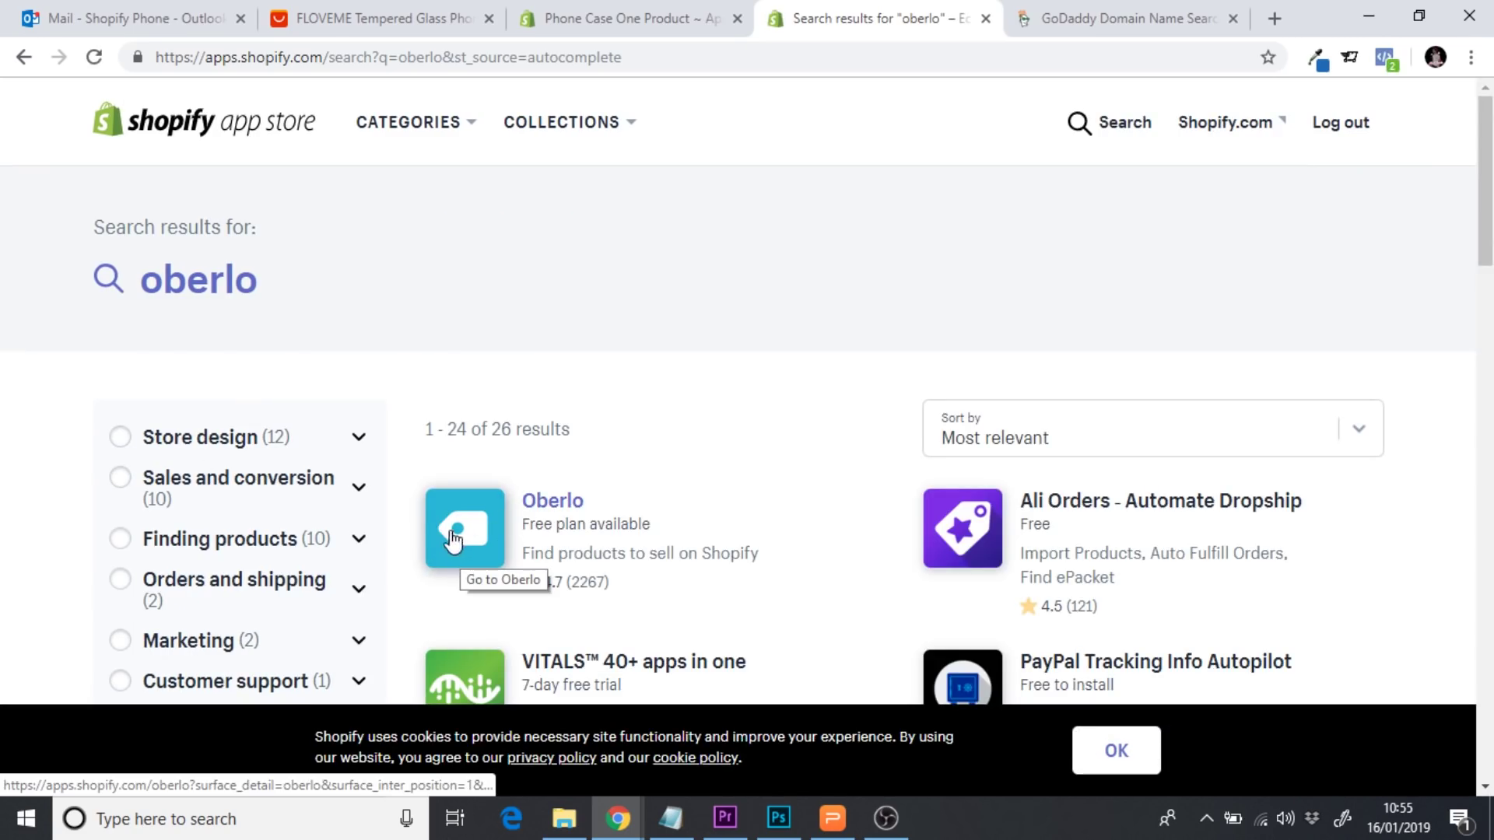
pyautogui.click(544, 507)
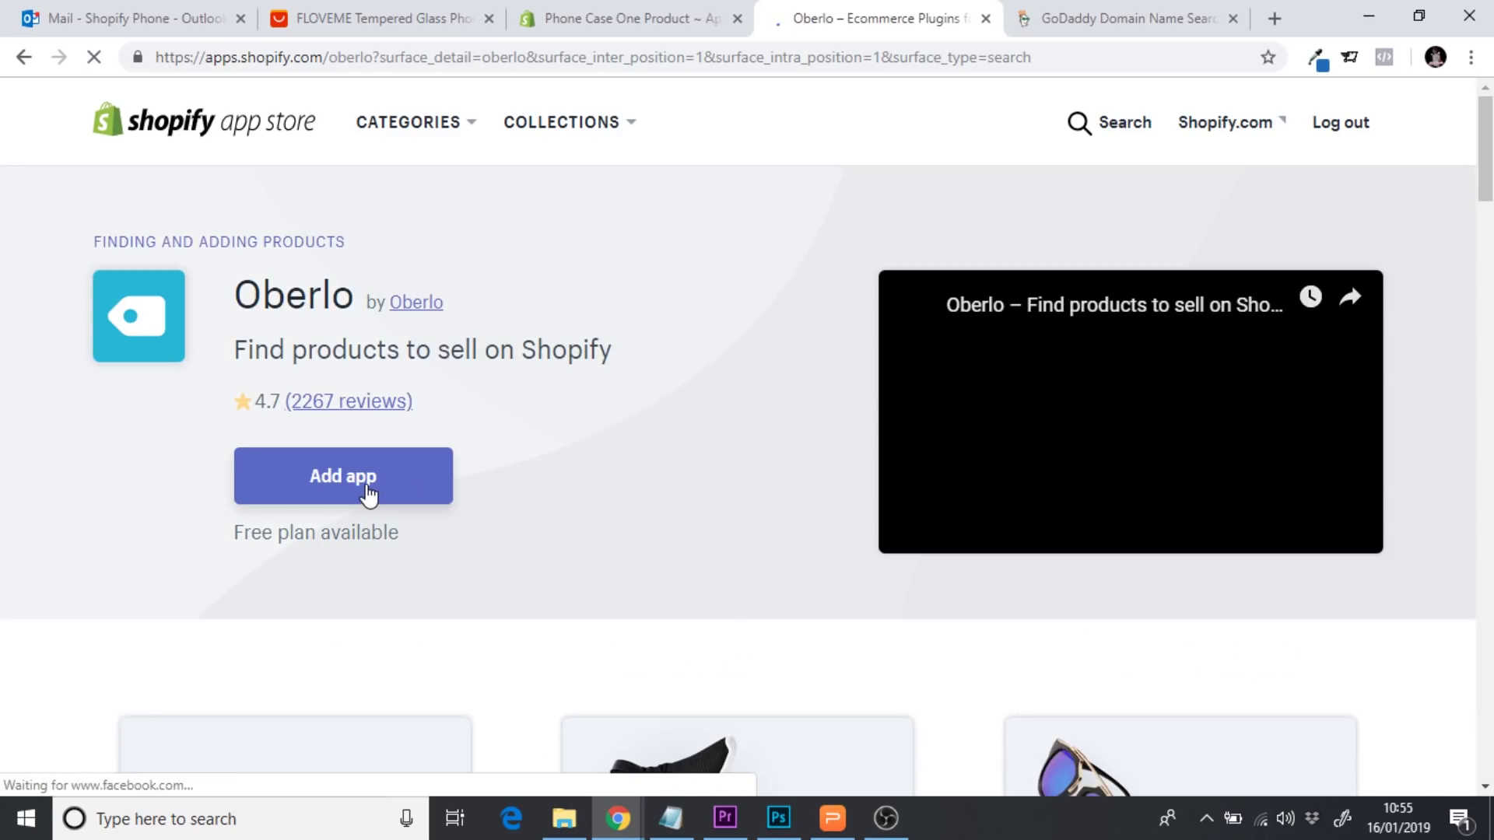
pyautogui.click(368, 490)
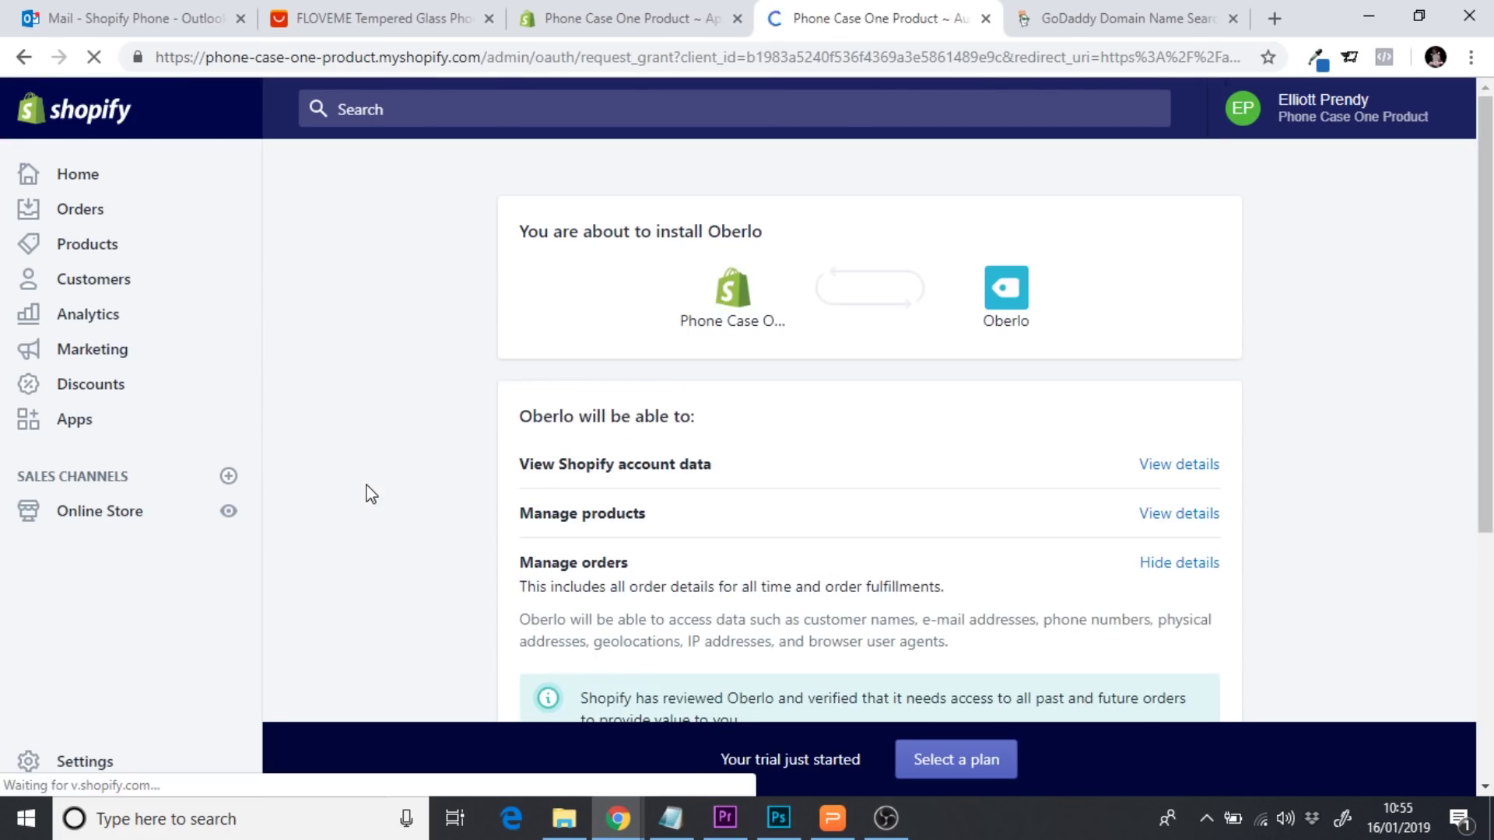
pyautogui.moveTo(1483, 343); pyautogui.dragTo(1489, 494)
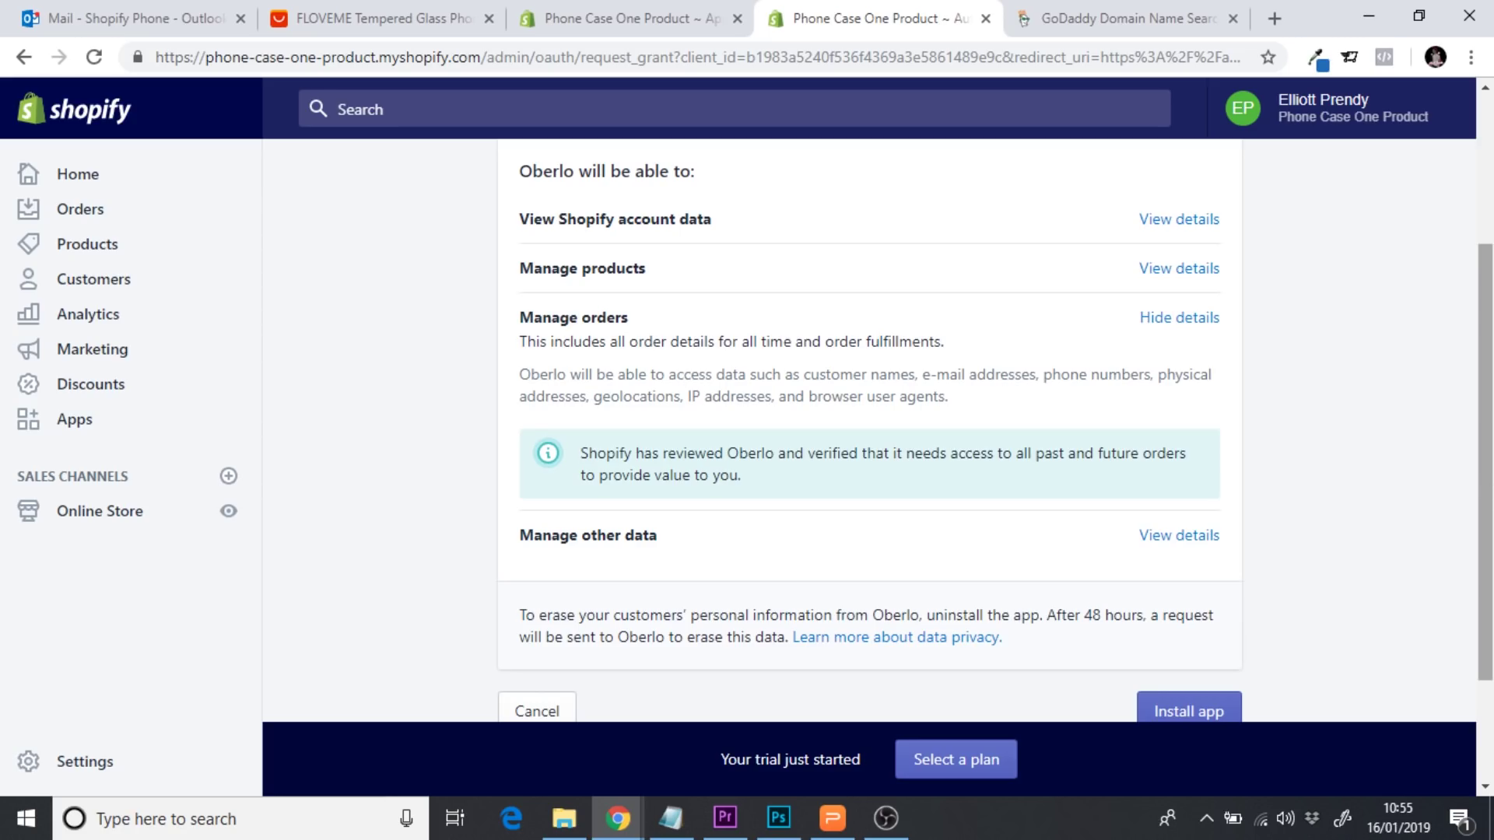
pyautogui.scroll(-1, 1291, 600)
pyautogui.click(1212, 611)
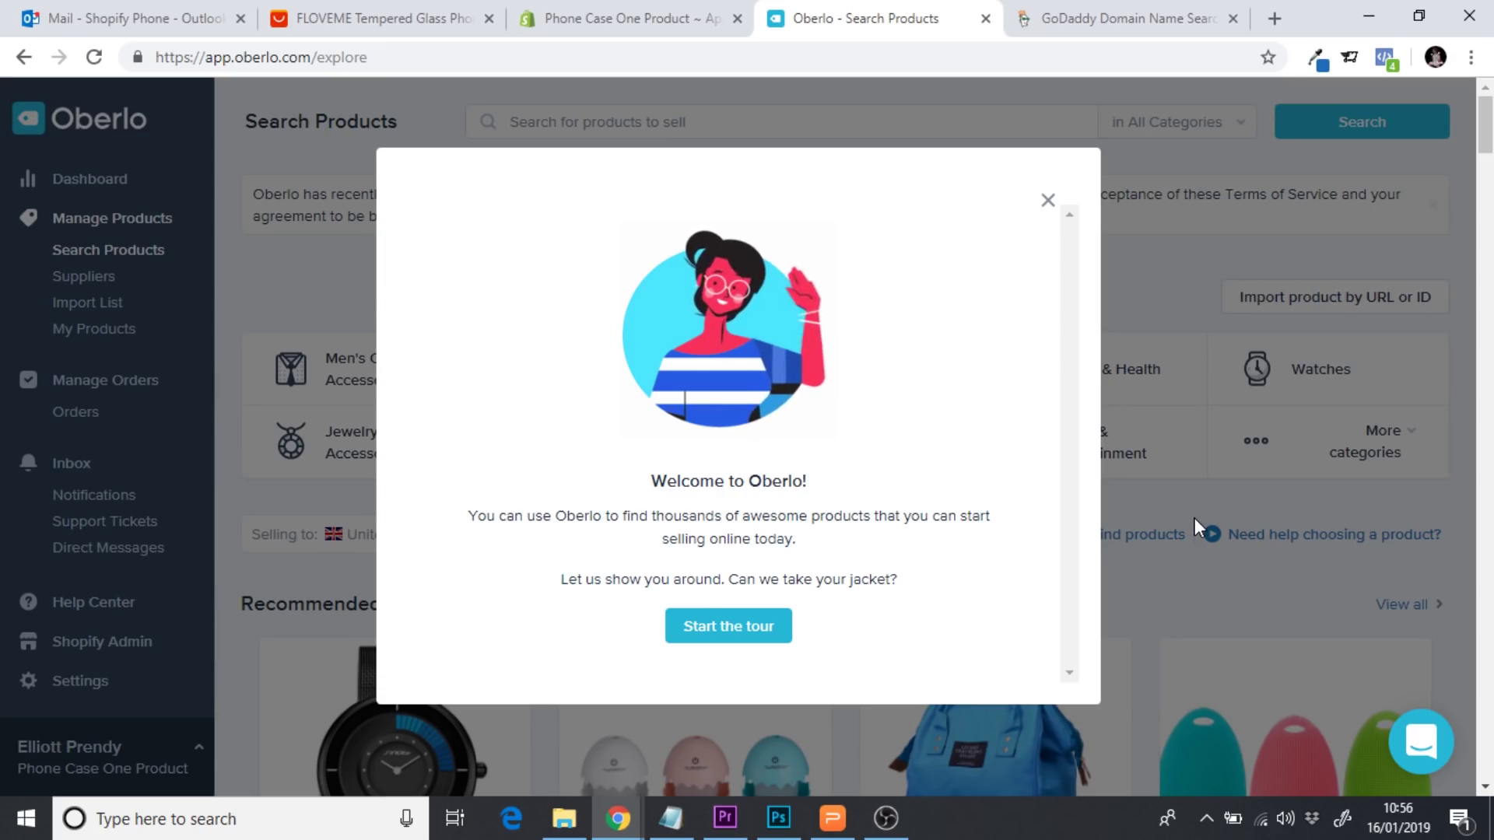
# Dismiss the Oberlo welcome message and copy the AliExpress phone case page's URL
pyautogui.click(1048, 201)
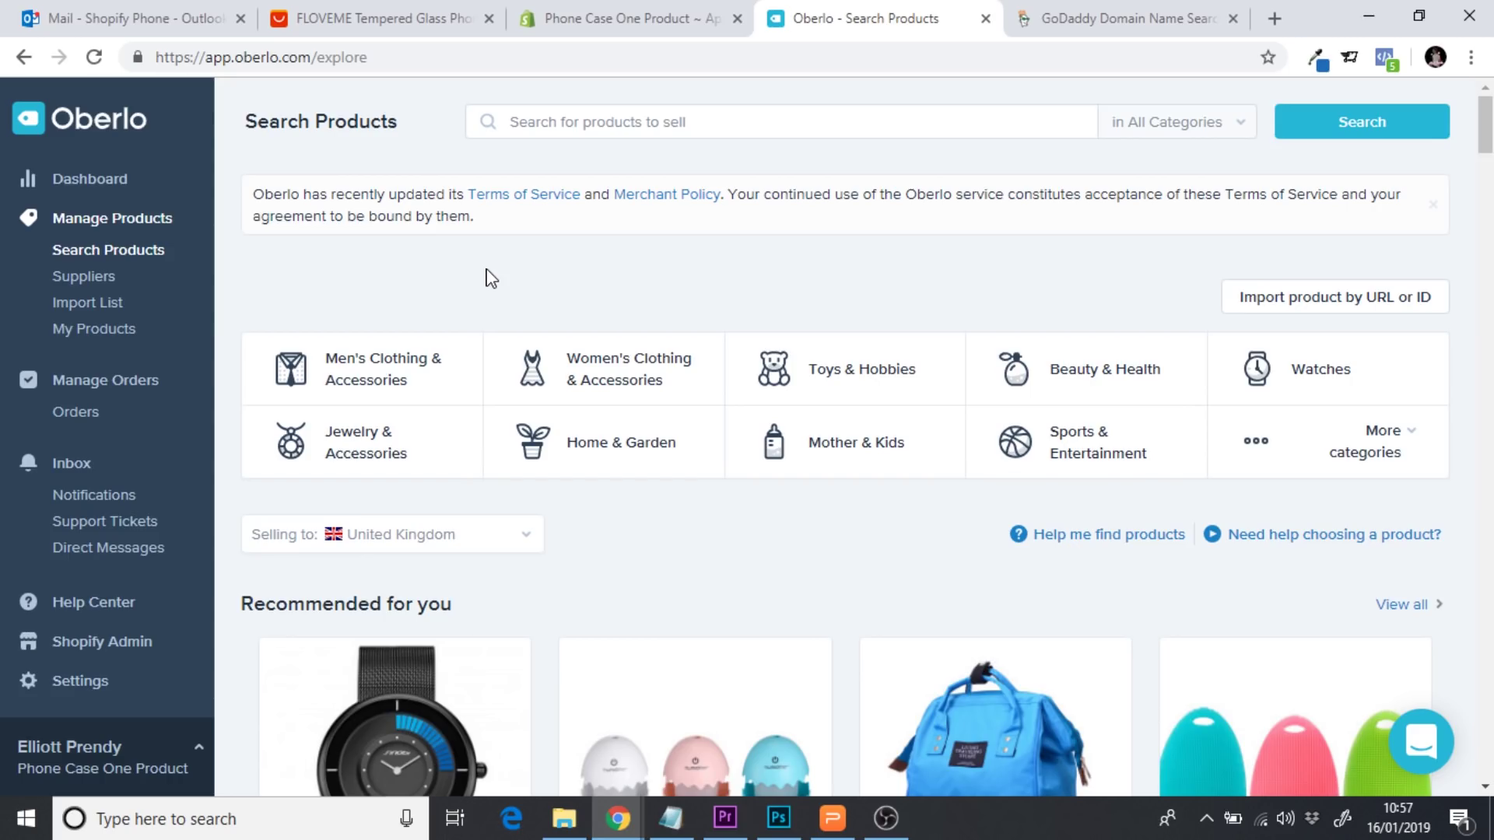
pyautogui.click(348, 22)
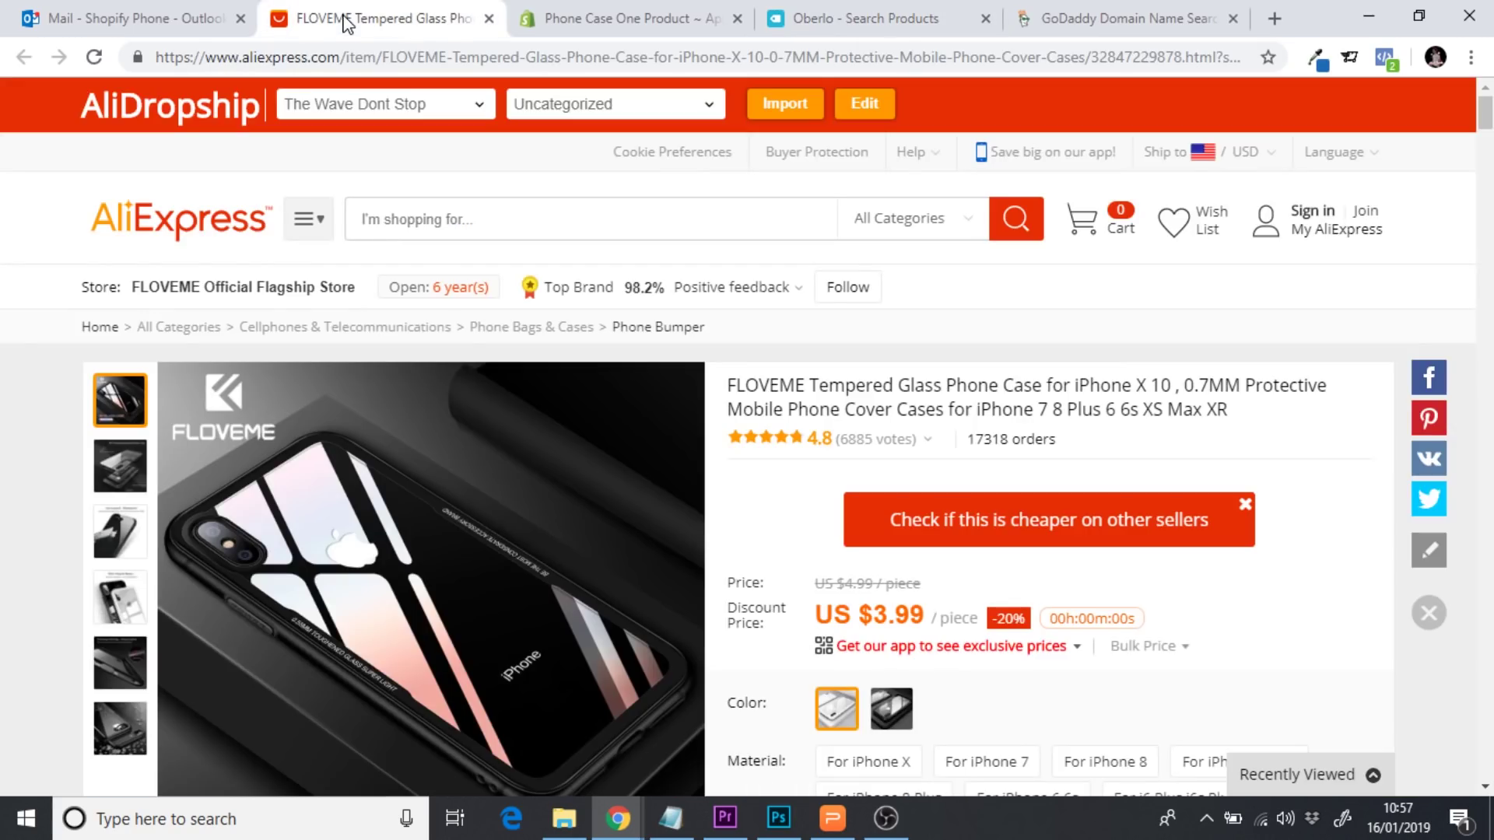
pyautogui.click(356, 63)
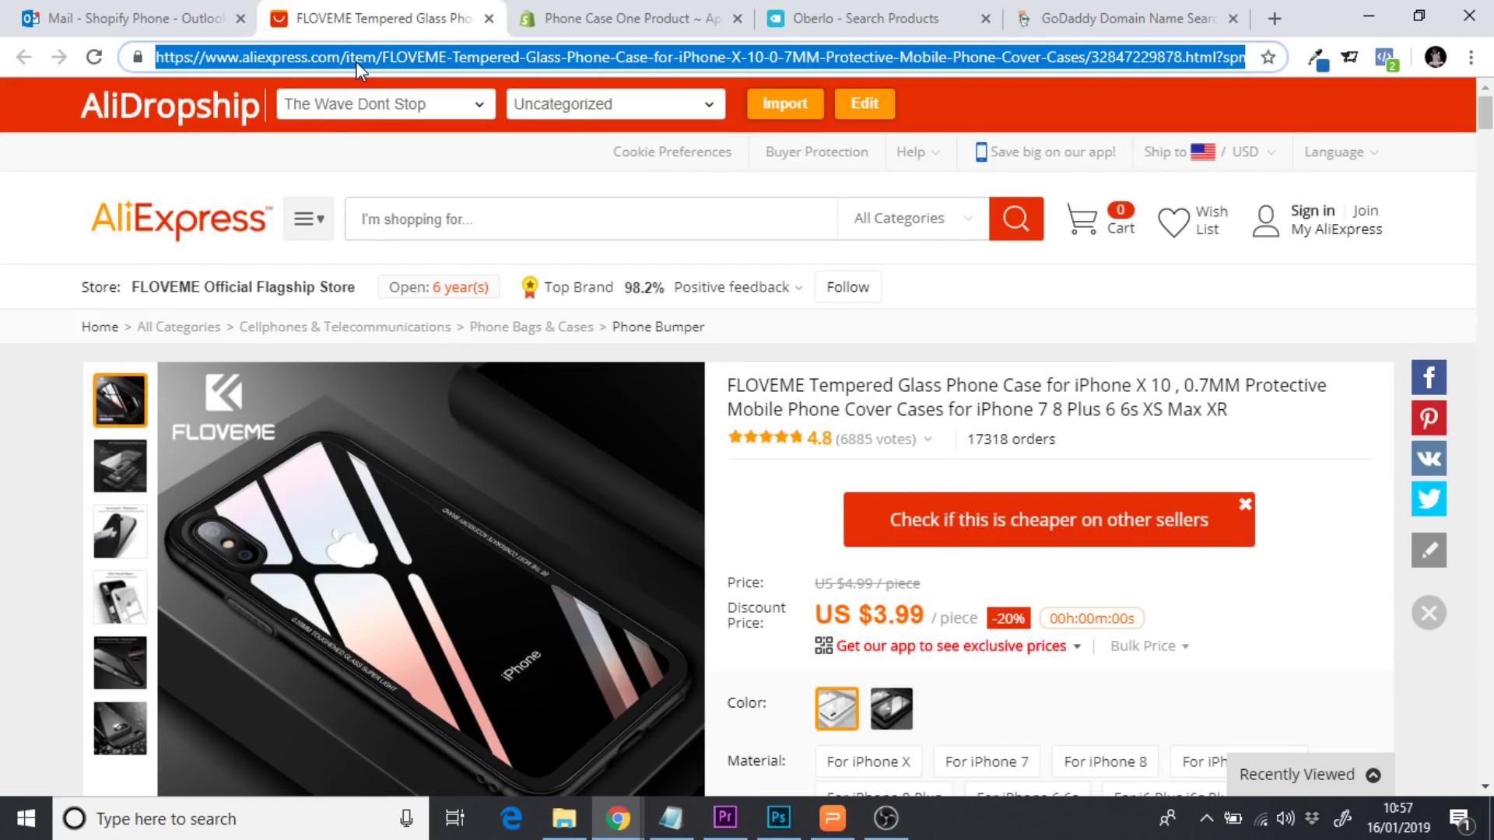
pyautogui.click(833, 27)
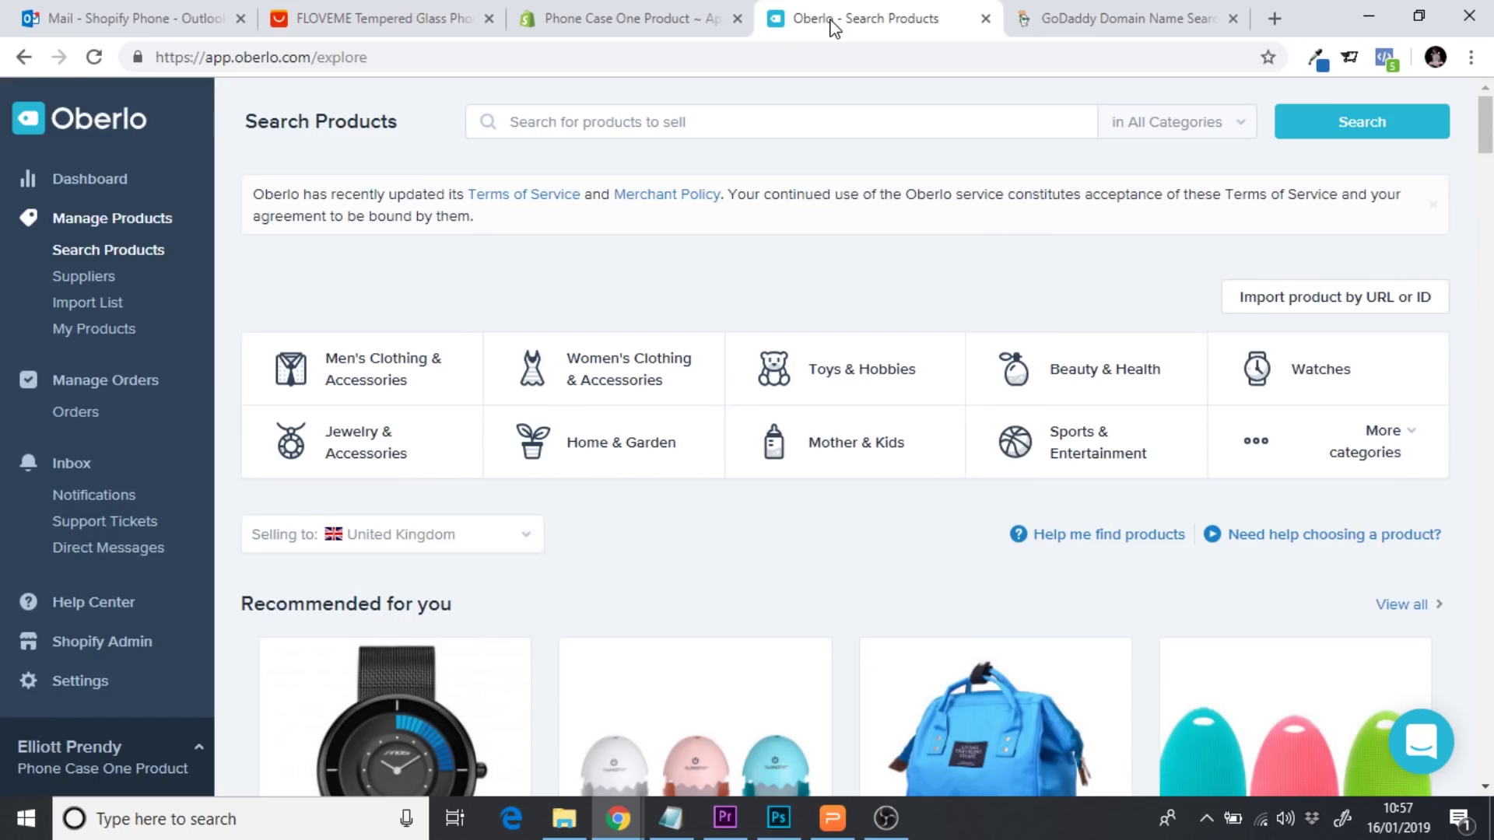
# Import the FLOVEME phone case by pasting its AliExpress URL, then view the Import List
pyautogui.click(1310, 307)
pyautogui.click(494, 281)
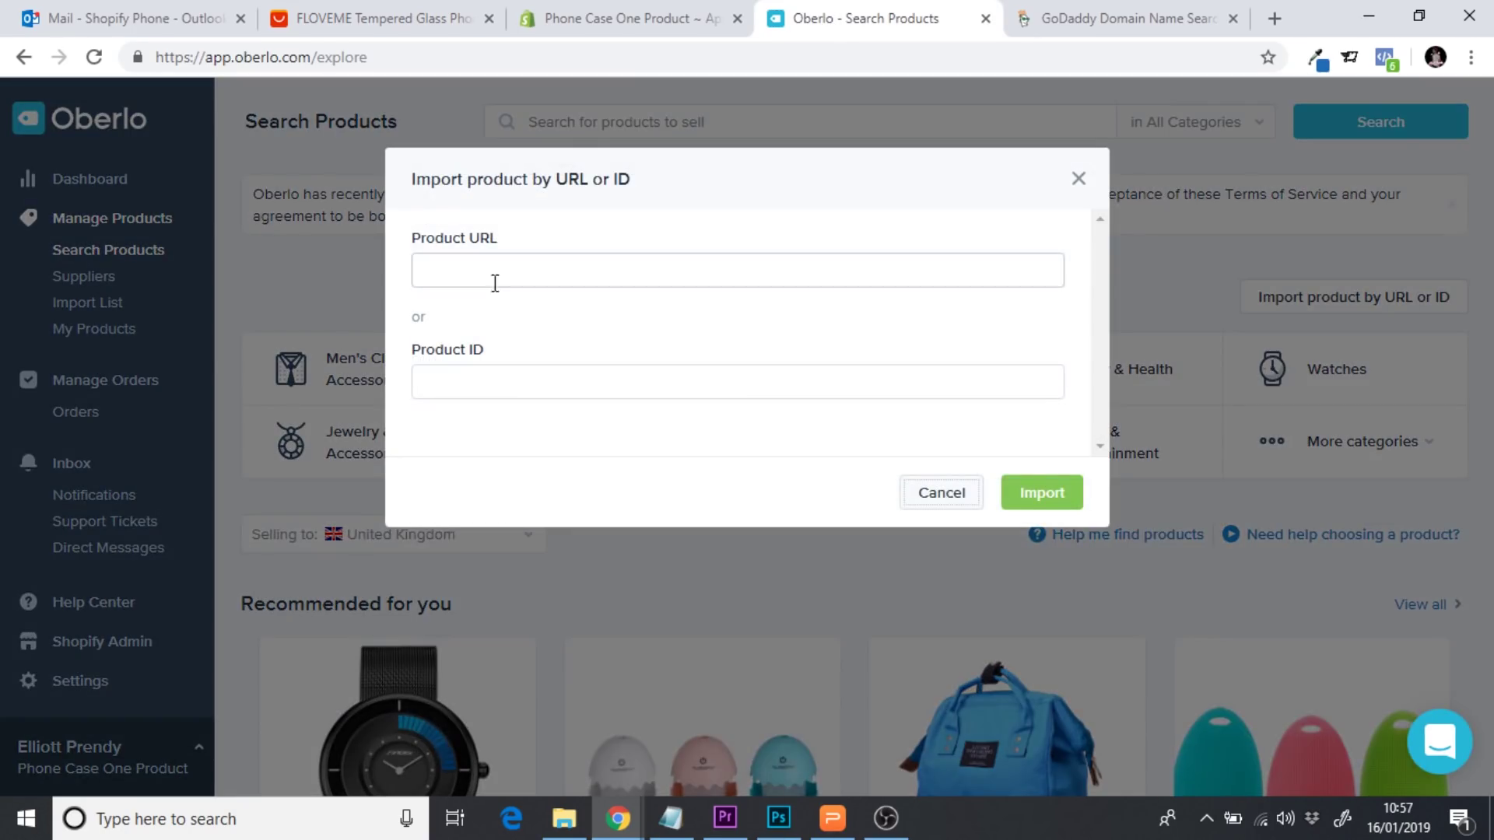
pyautogui.hotkey('ctrl', 'v')
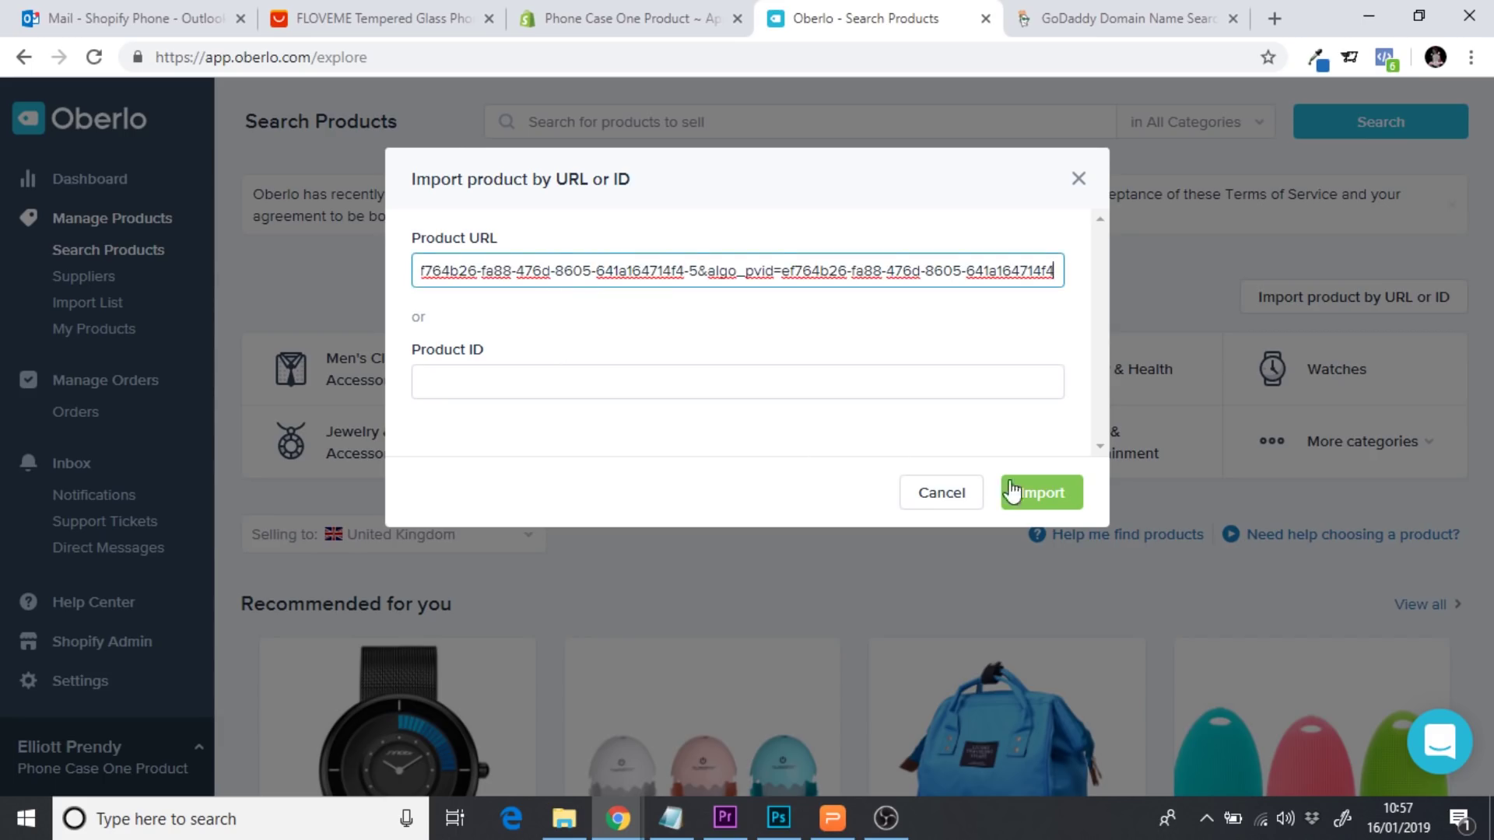
pyautogui.click(1044, 495)
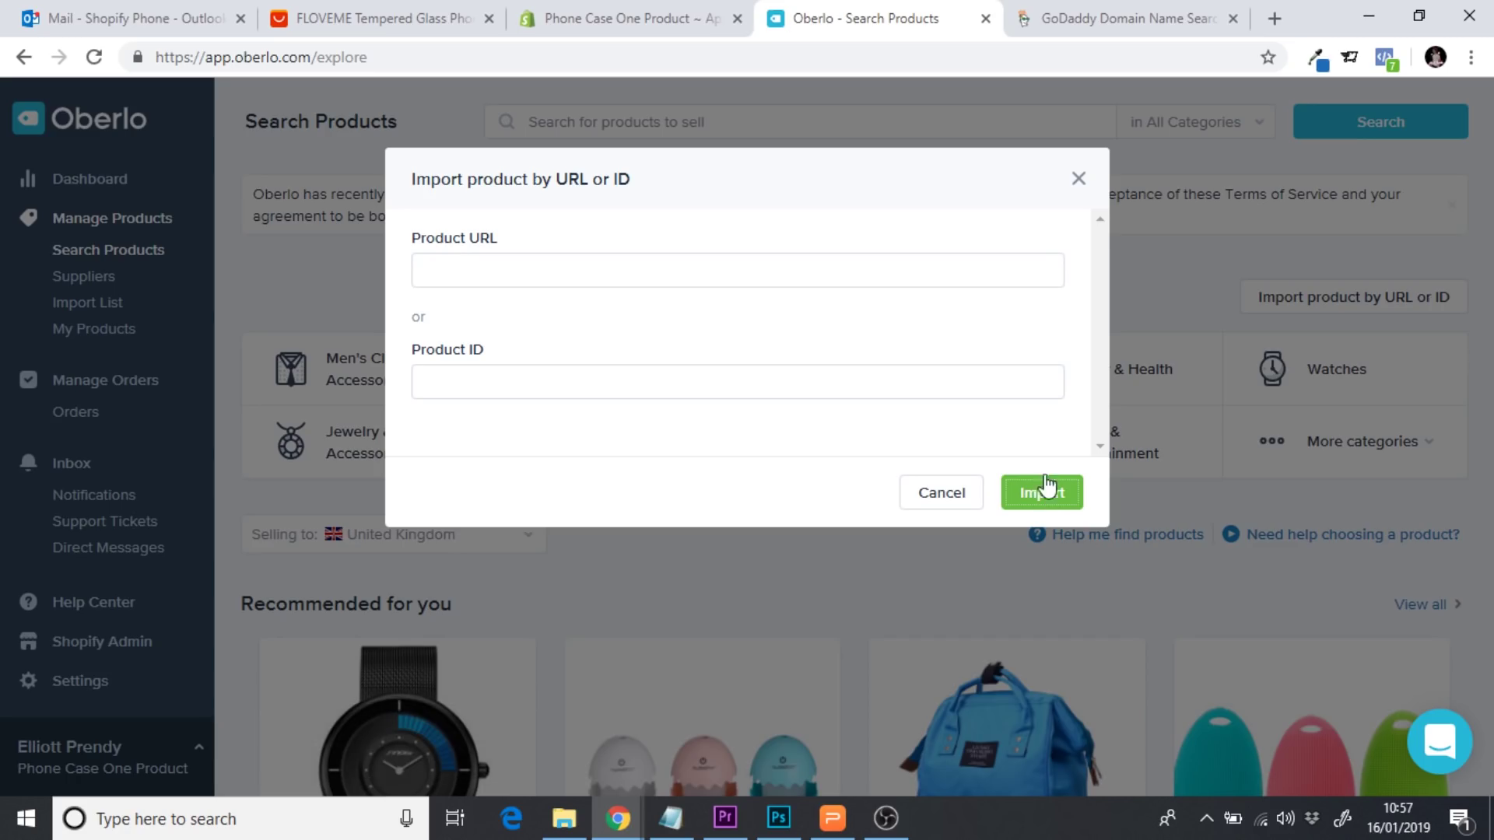
pyautogui.click(1072, 183)
pyautogui.click(107, 304)
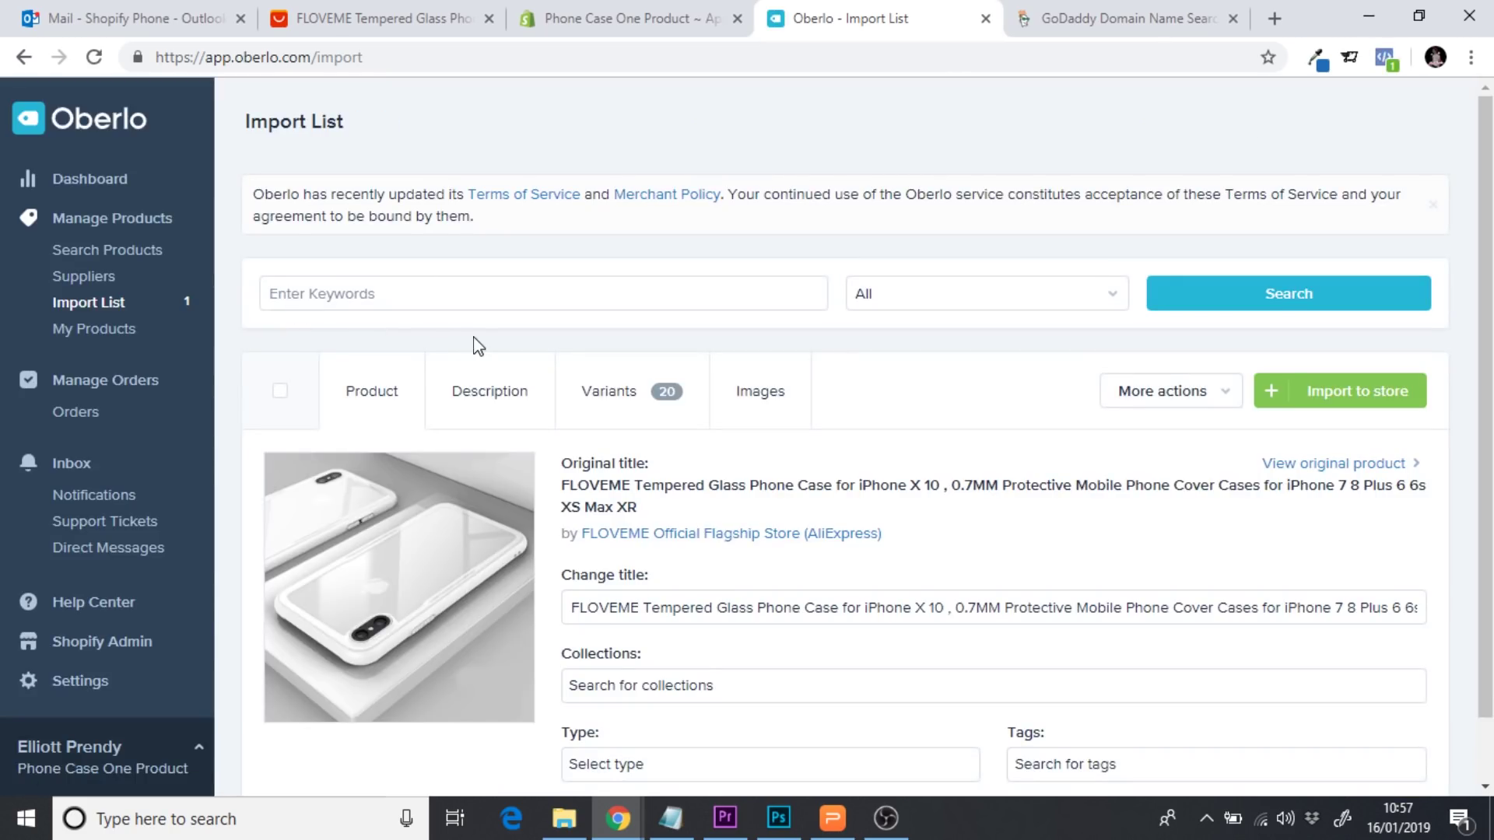
pyautogui.scroll(-1, 478, 346)
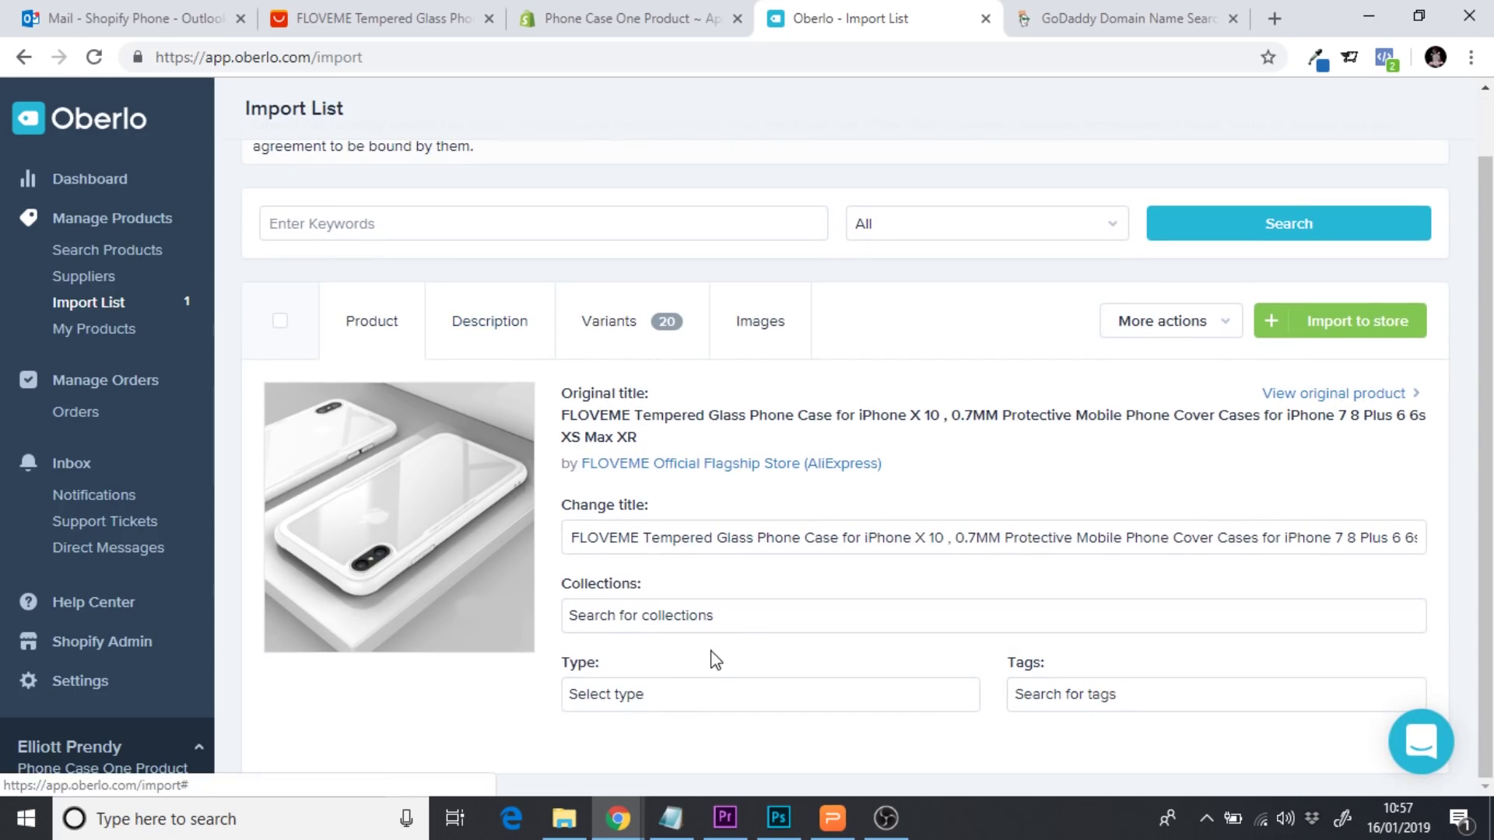
pyautogui.click(347, 18)
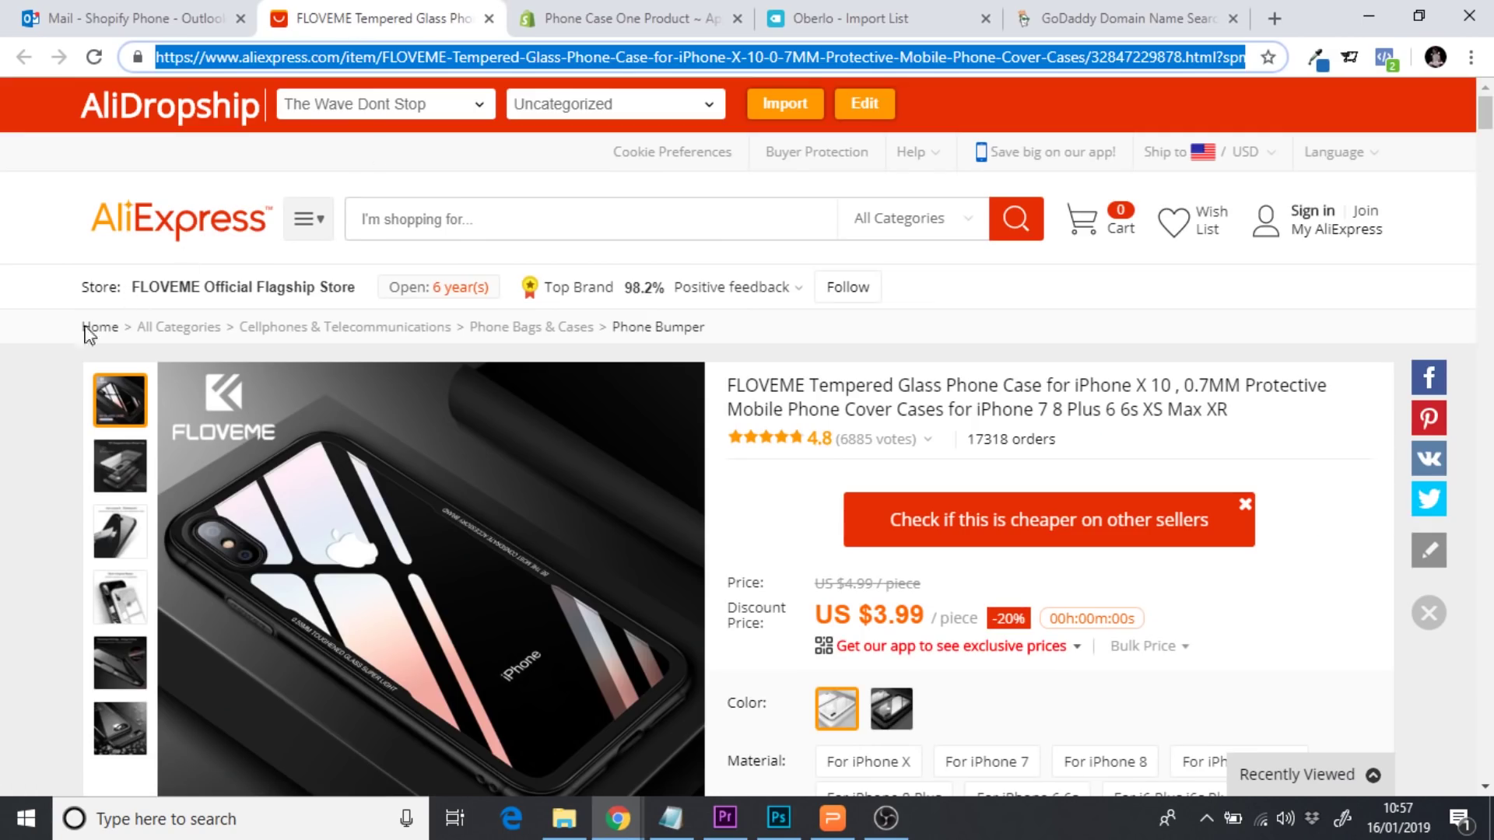
pyautogui.click(15, 438)
pyautogui.scroll(-1, 14, 438)
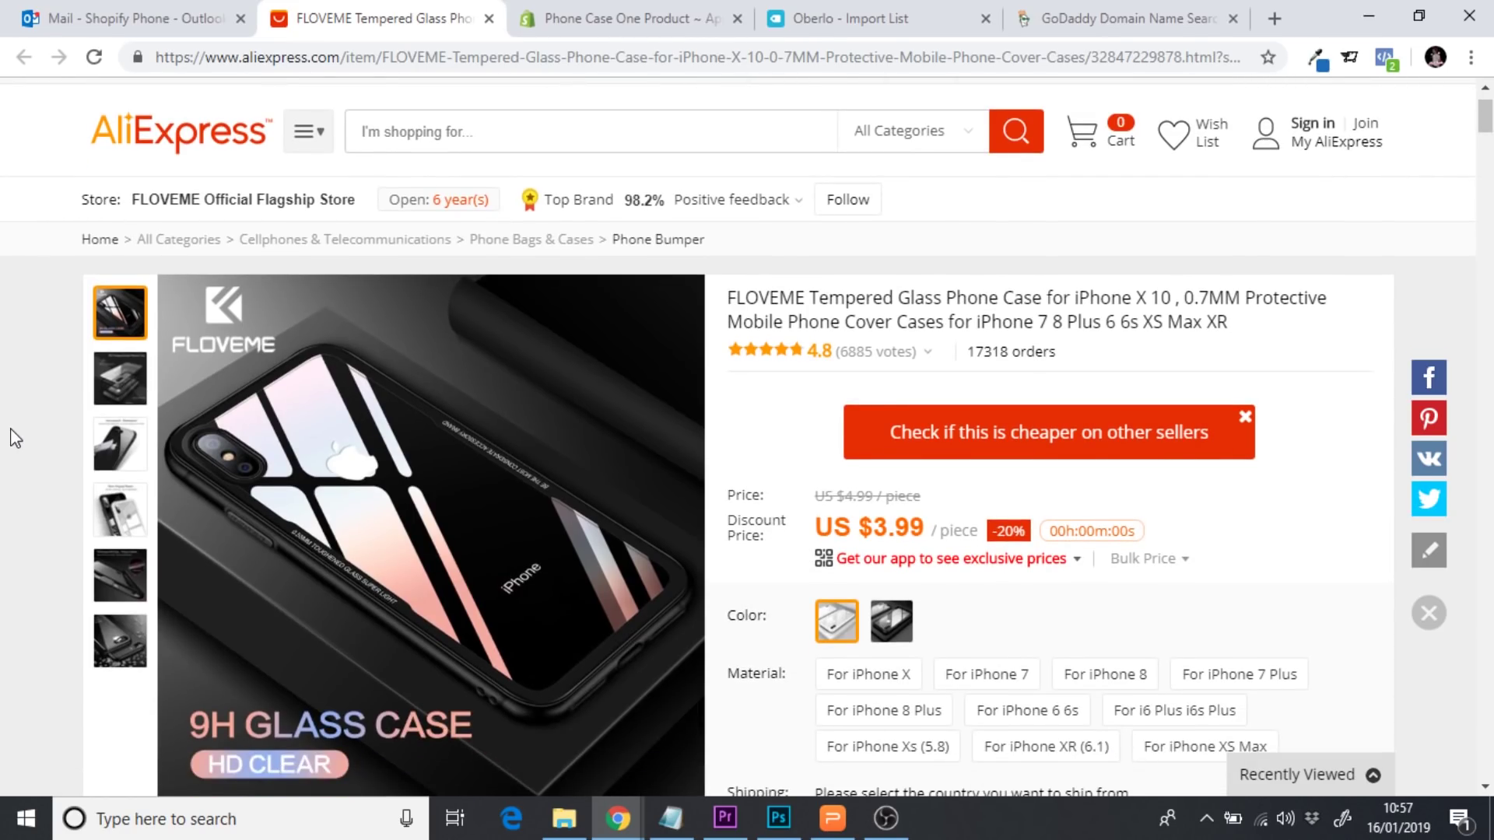
pyautogui.scroll(-1, 14, 438)
pyautogui.scroll(-3, 14, 438)
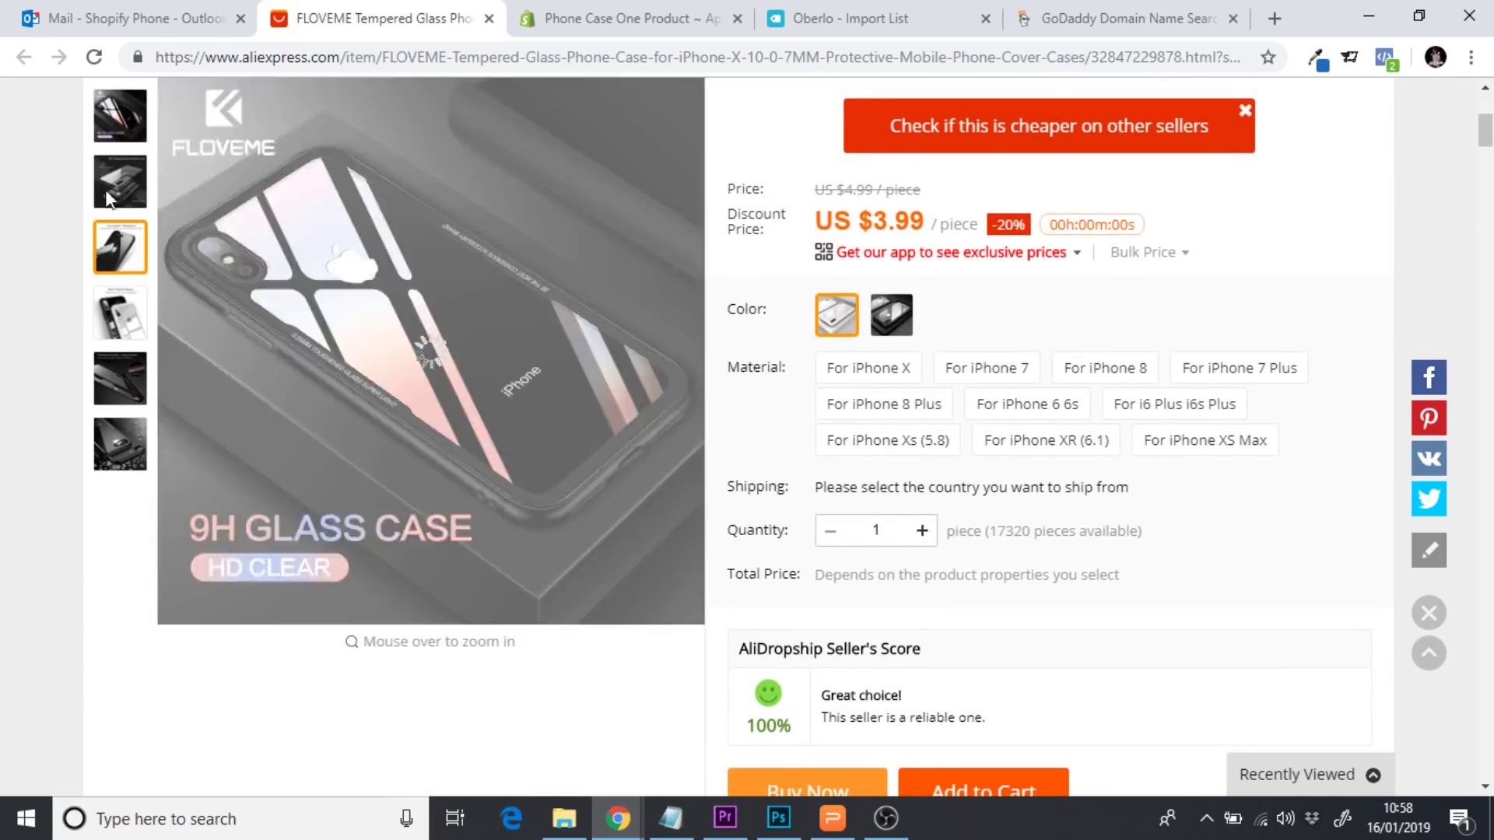
pyautogui.moveTo(115, 194)
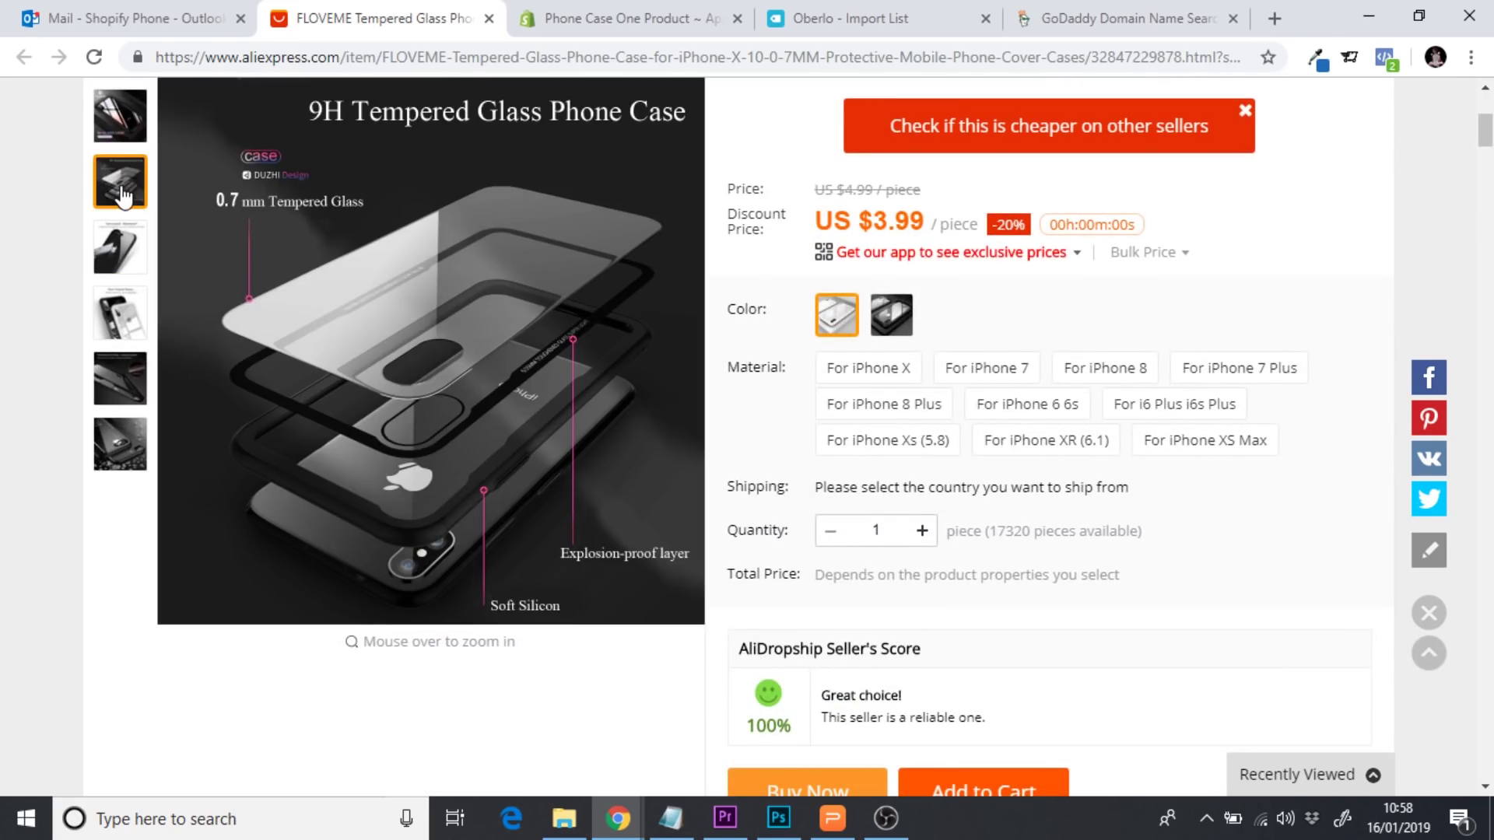
pyautogui.moveTo(116, 323)
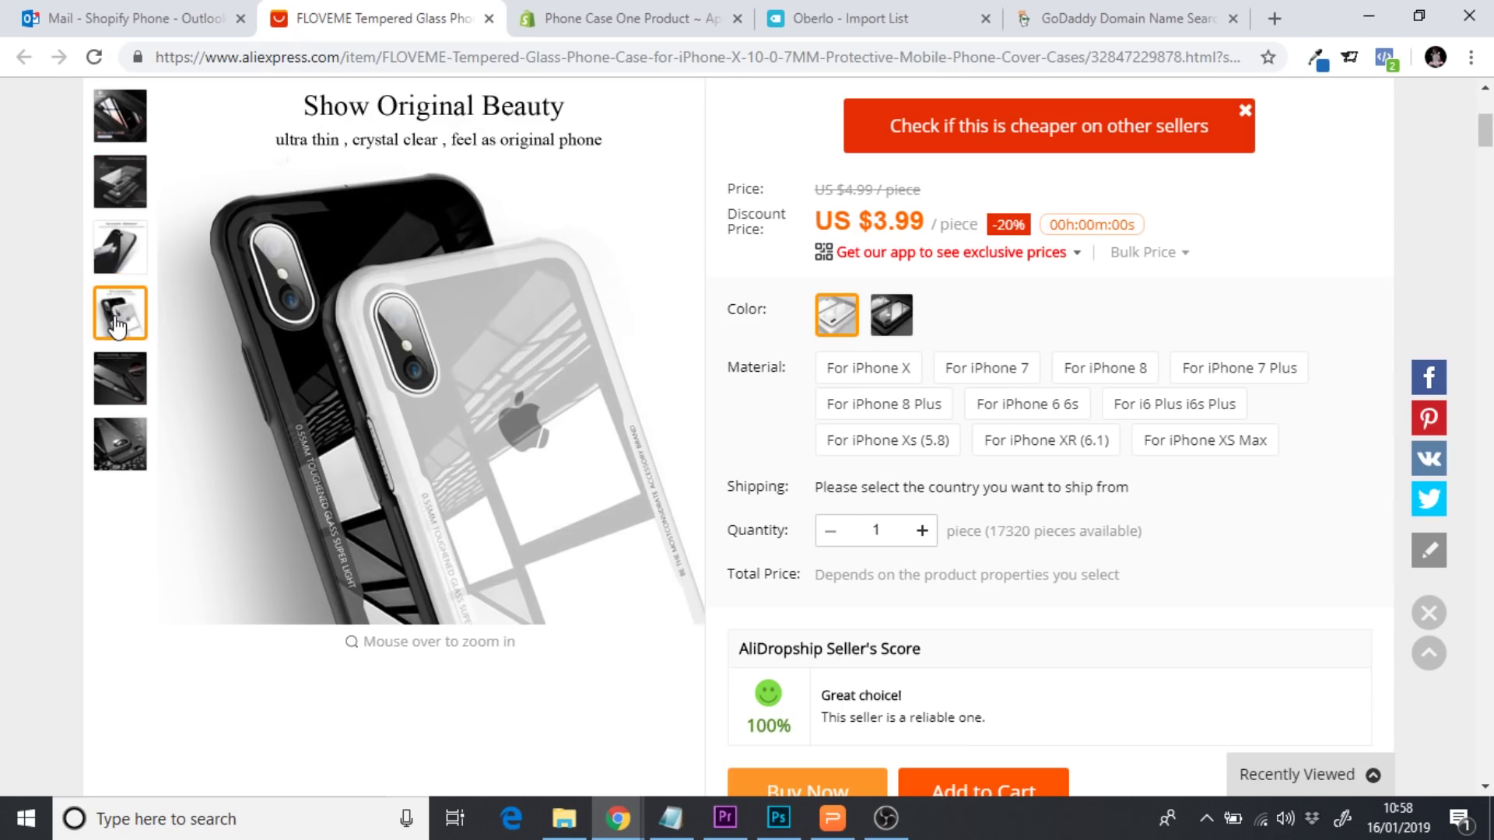
pyautogui.moveTo(119, 386)
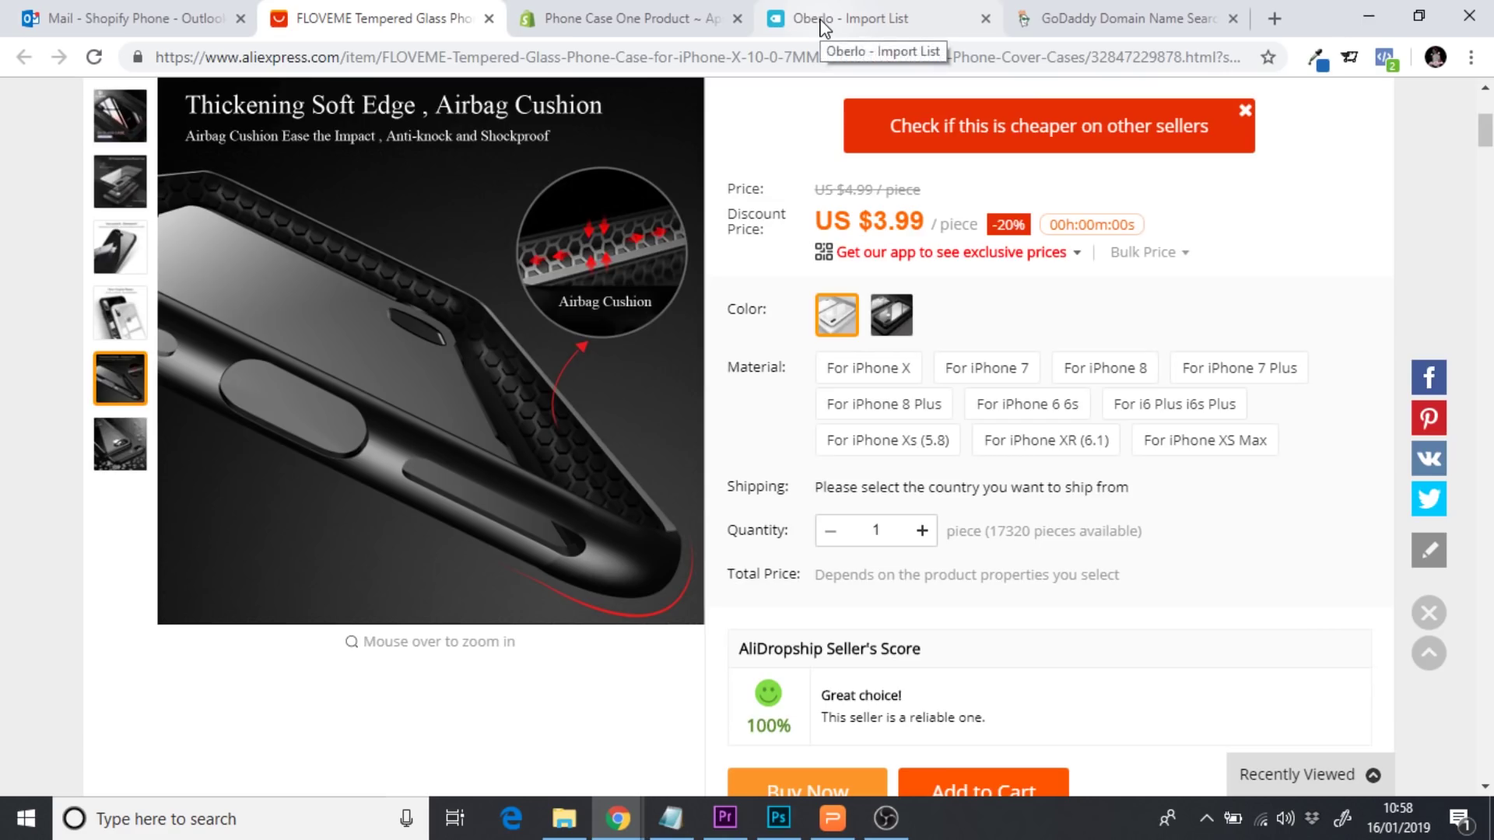
pyautogui.click(822, 23)
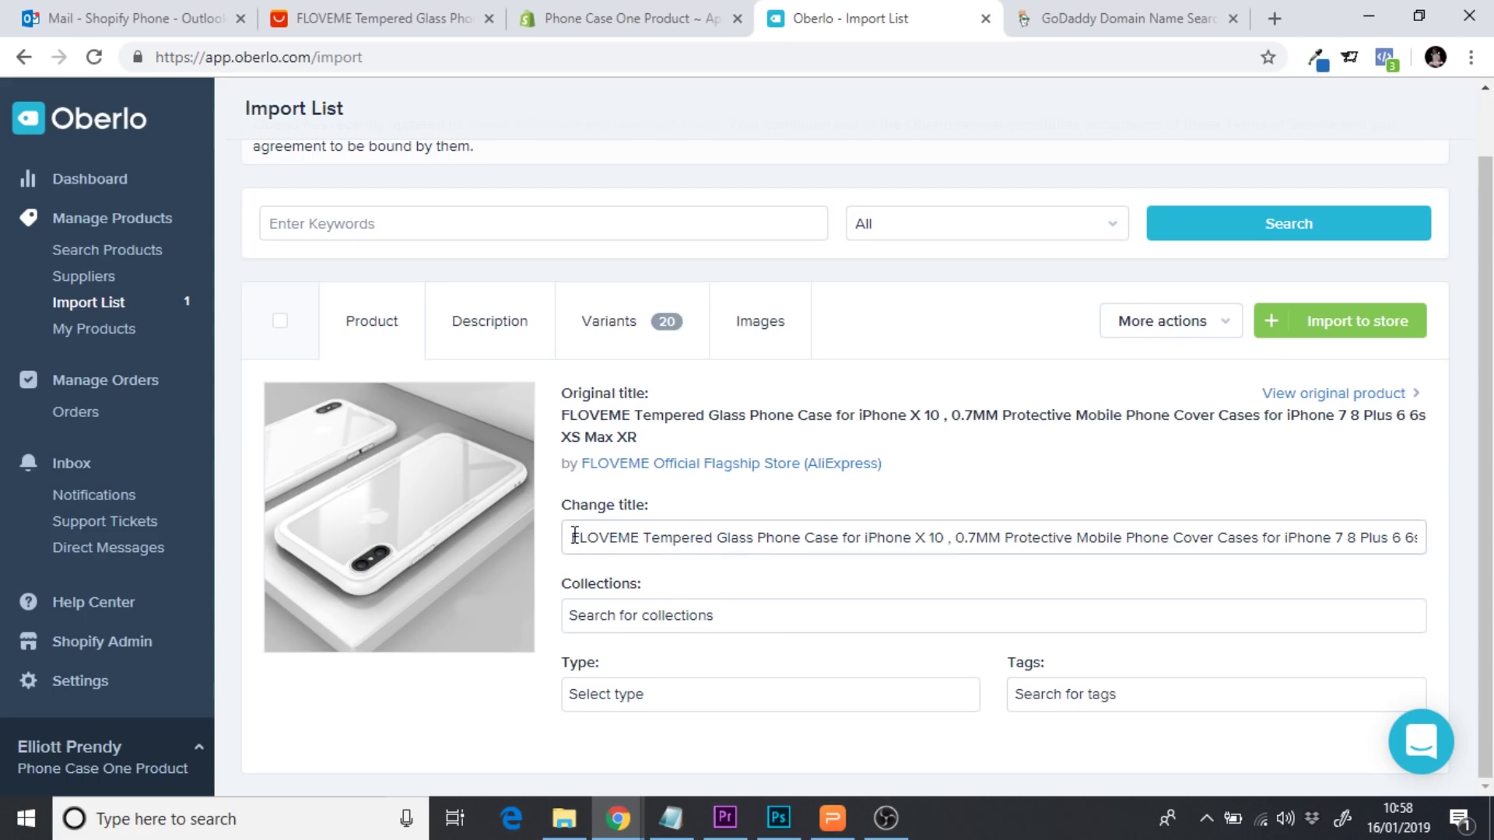
# Clear the product's long title and copy the domain name 'insdestrucicase' from GoDaddy
pyautogui.moveTo(573, 537); pyautogui.dragTo(1457, 550)
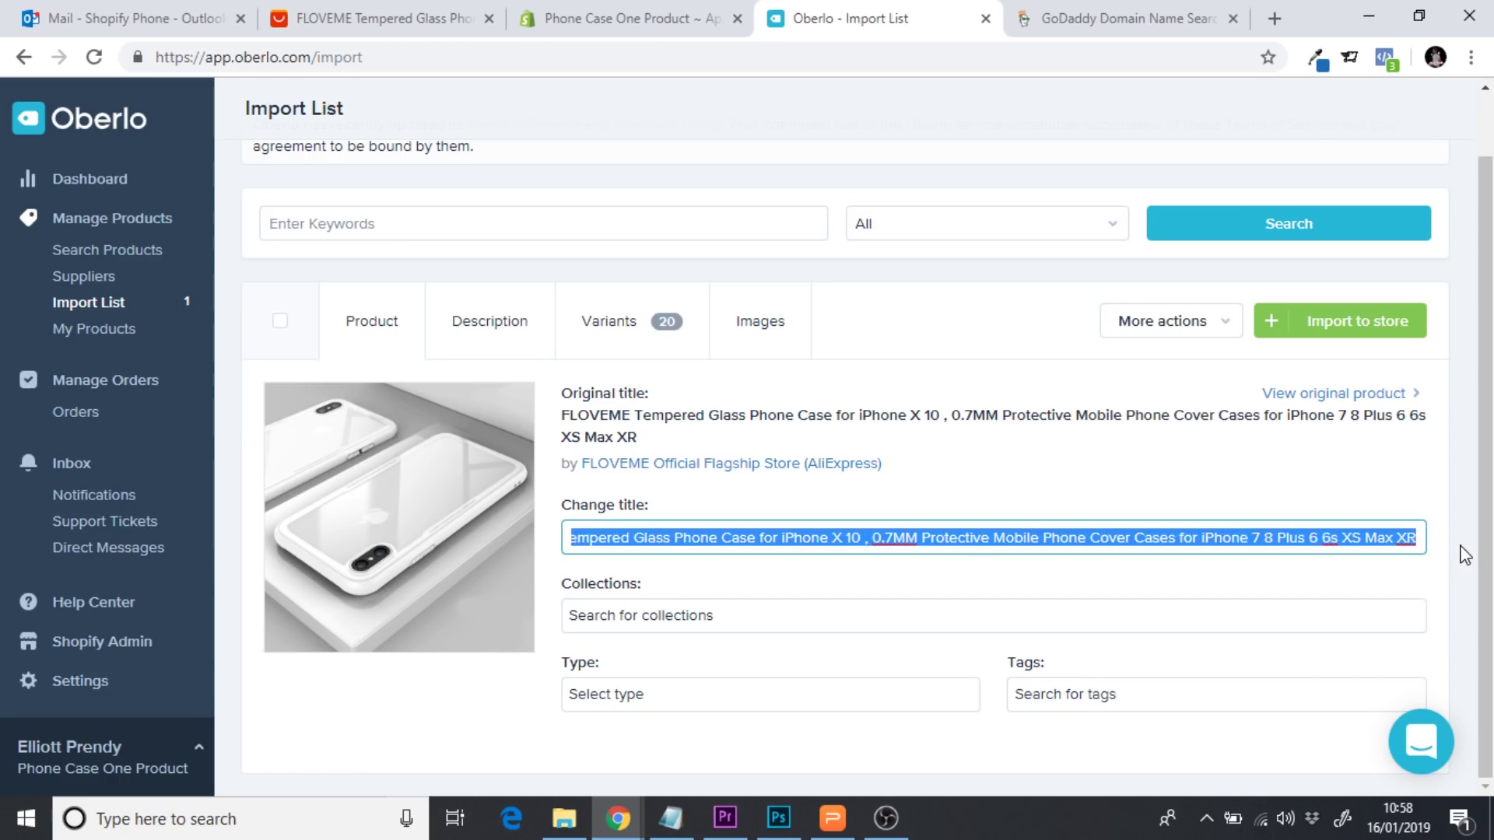
pyautogui.press('BackSpace')
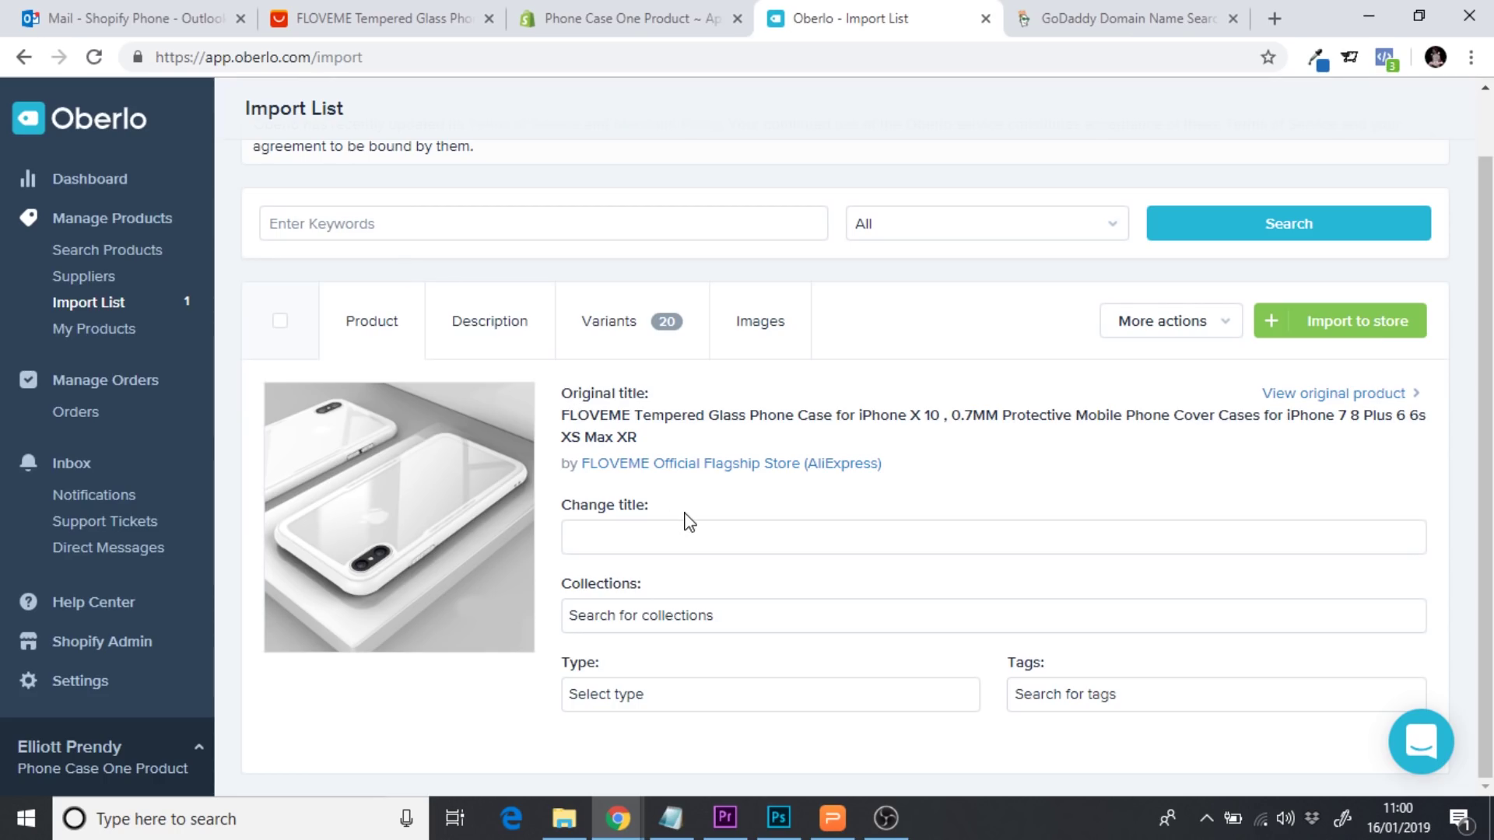
pyautogui.click(1050, 17)
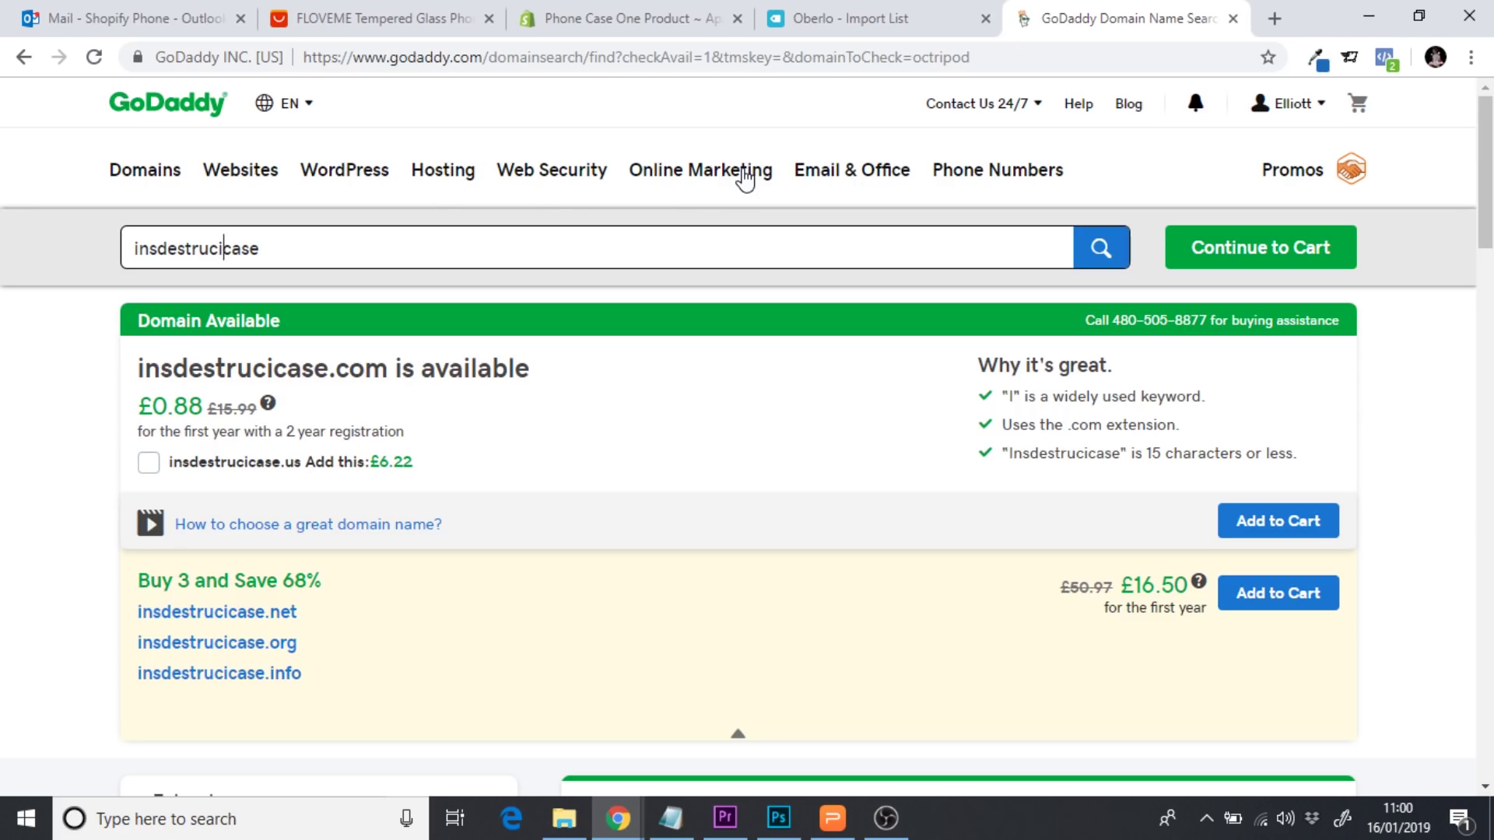
pyautogui.moveTo(267, 255); pyautogui.dragTo(113, 249)
pyautogui.hotkey('ctrl', 'c')
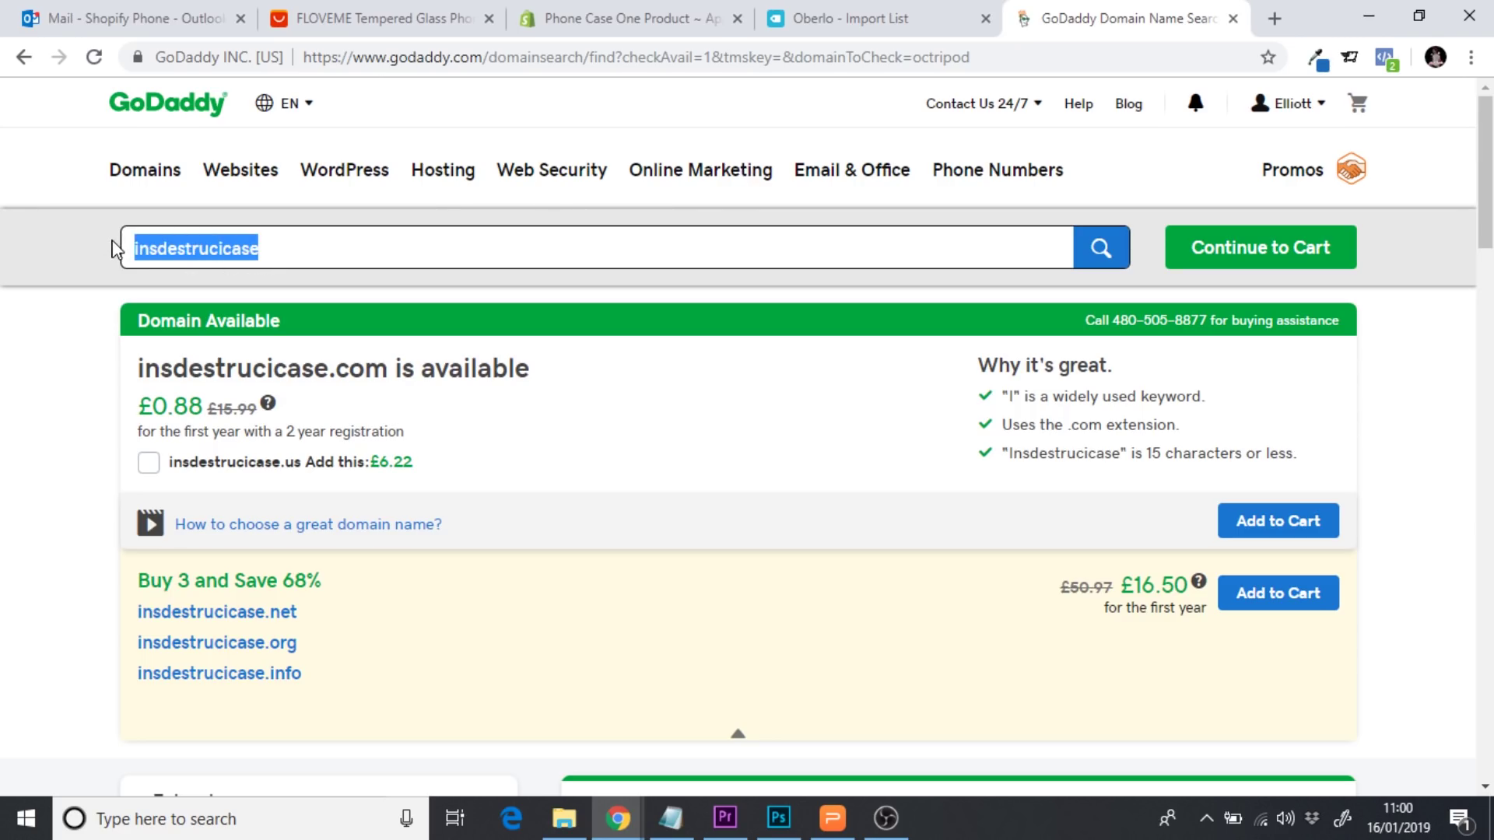
pyautogui.click(851, 20)
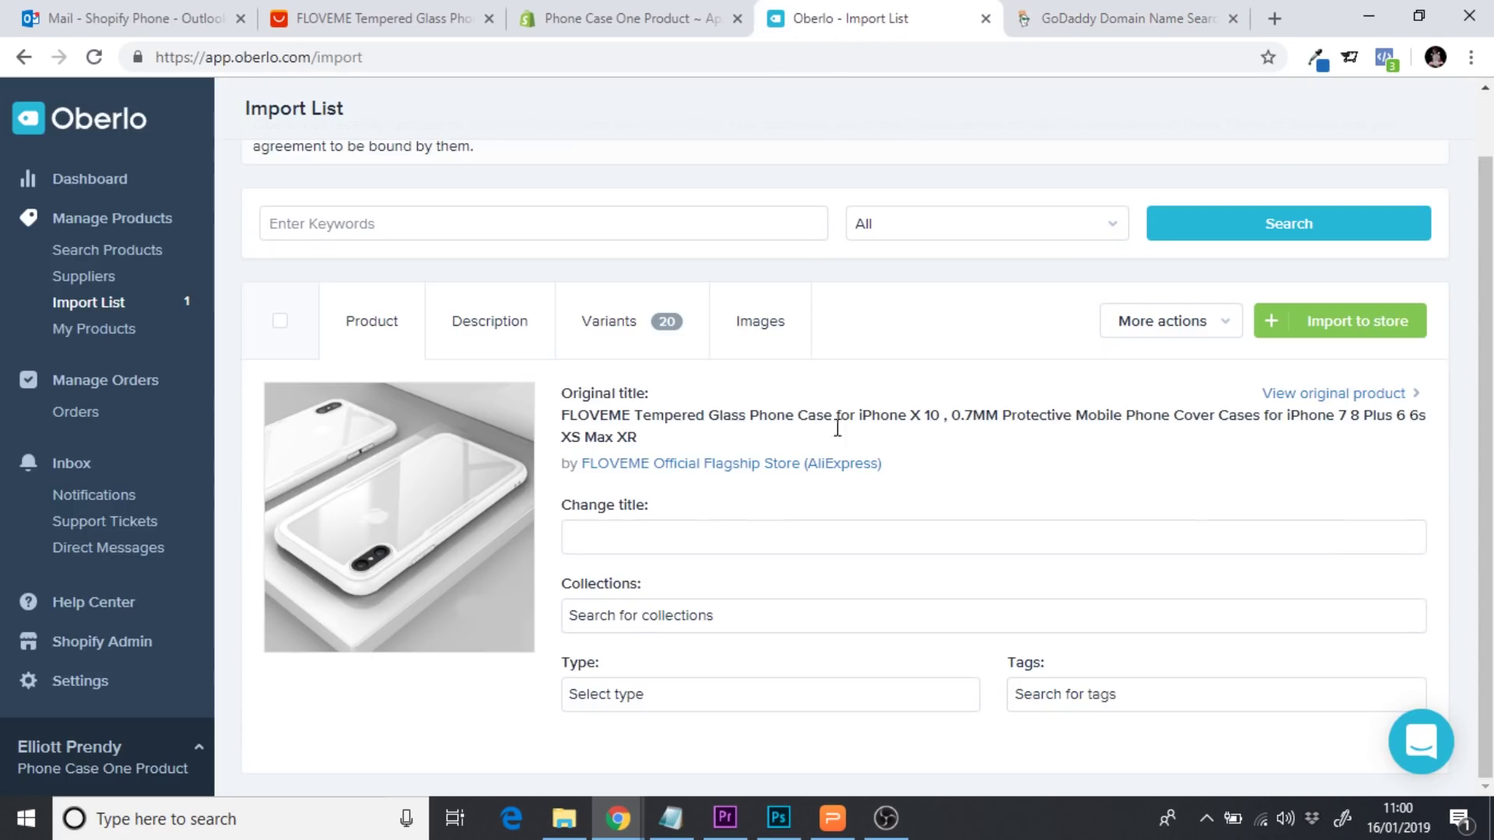
# Paste it as the new title, capitalise it to 'Insdestrucicase' and add a dash
pyautogui.click(629, 548)
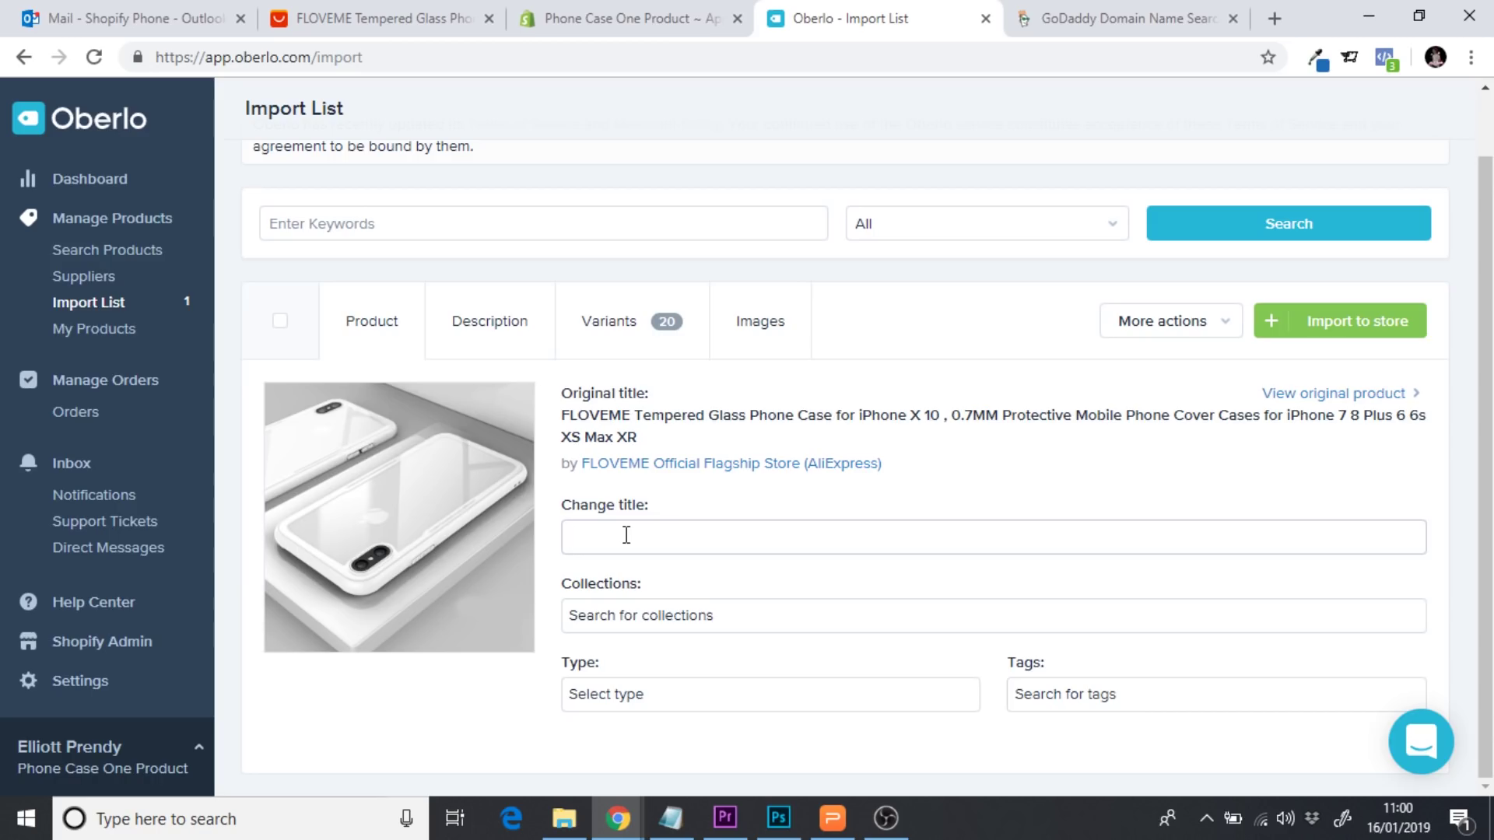
pyautogui.hotkey('ctrl', 'v')
pyautogui.click(579, 537)
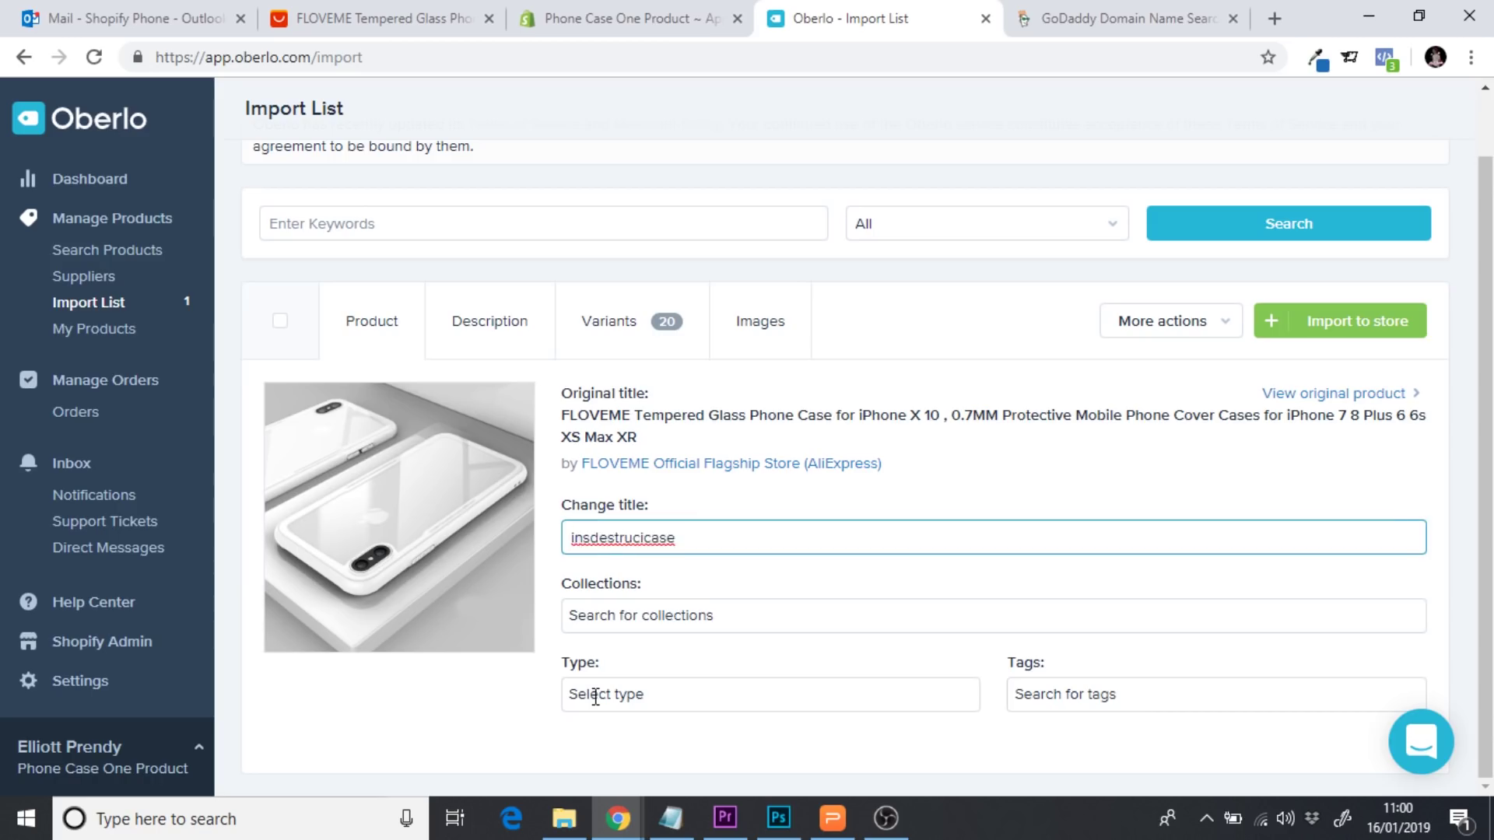
pyautogui.press('Delete')
pyautogui.write('I')
pyautogui.click(754, 538)
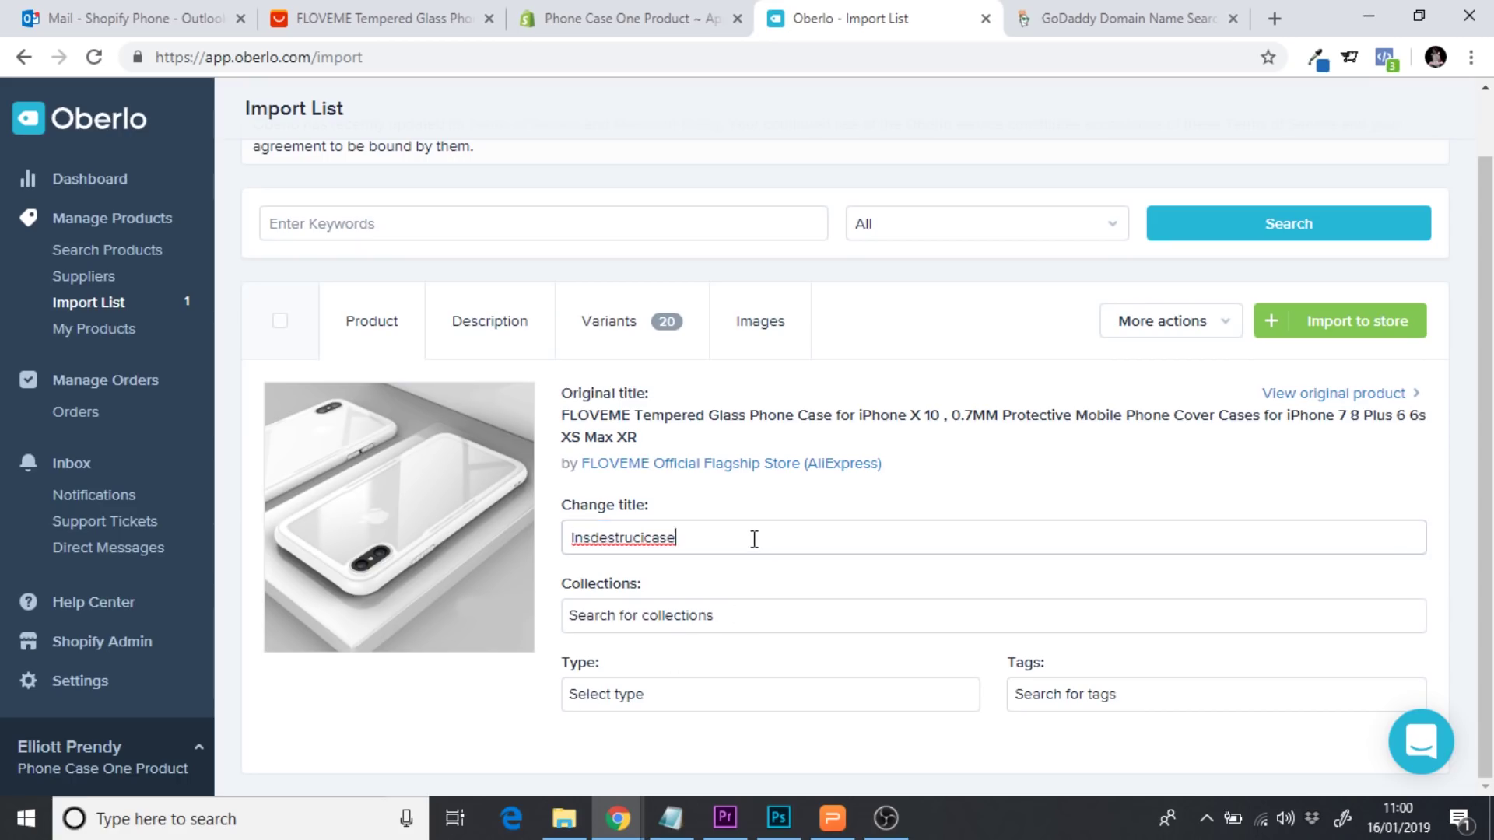
pyautogui.write('-')
# Check the AliExpress product page for wording to use in the title
pyautogui.click(886, 319)
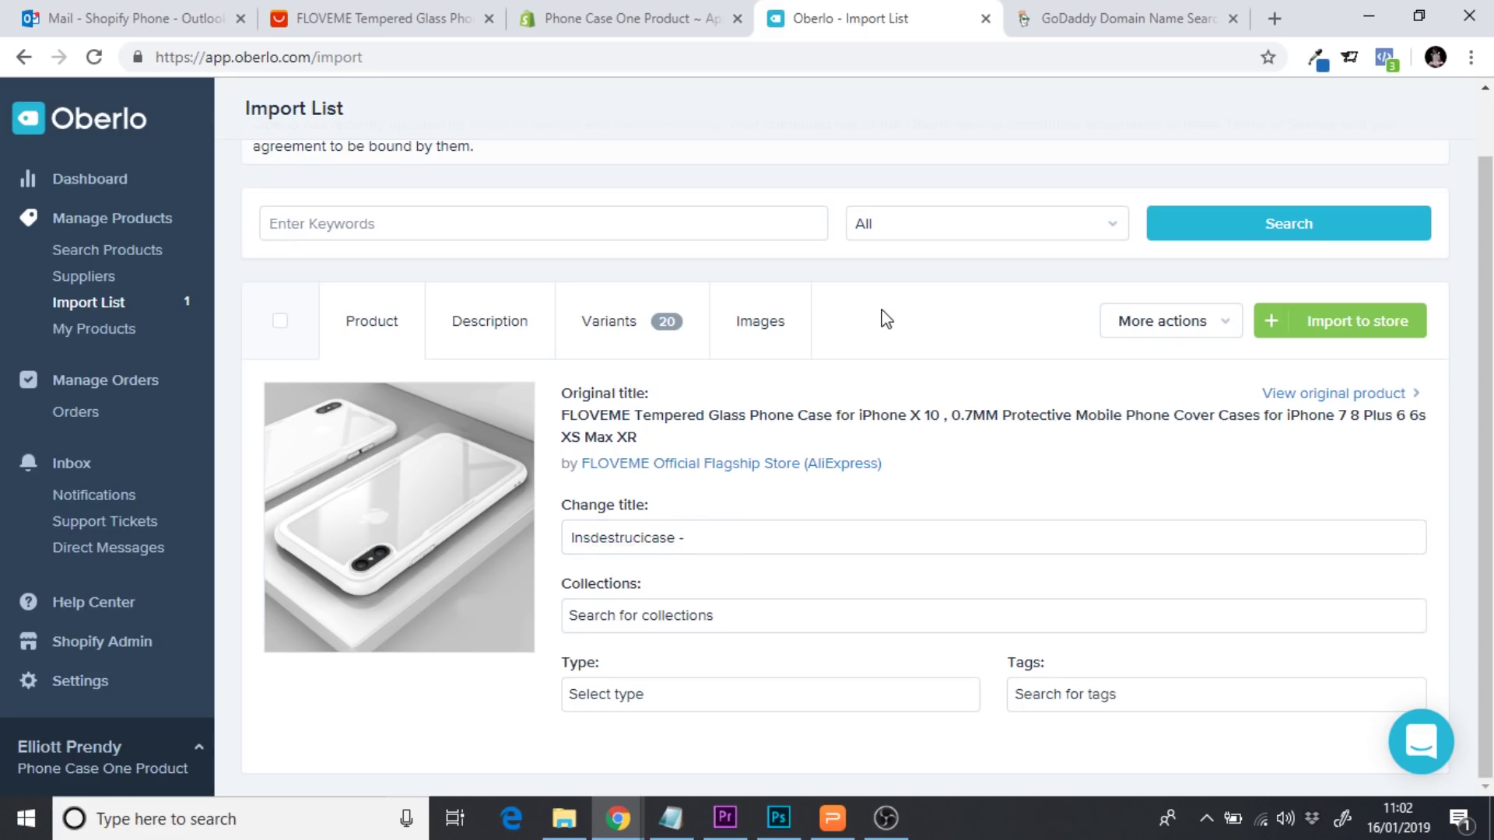
pyautogui.click(377, 19)
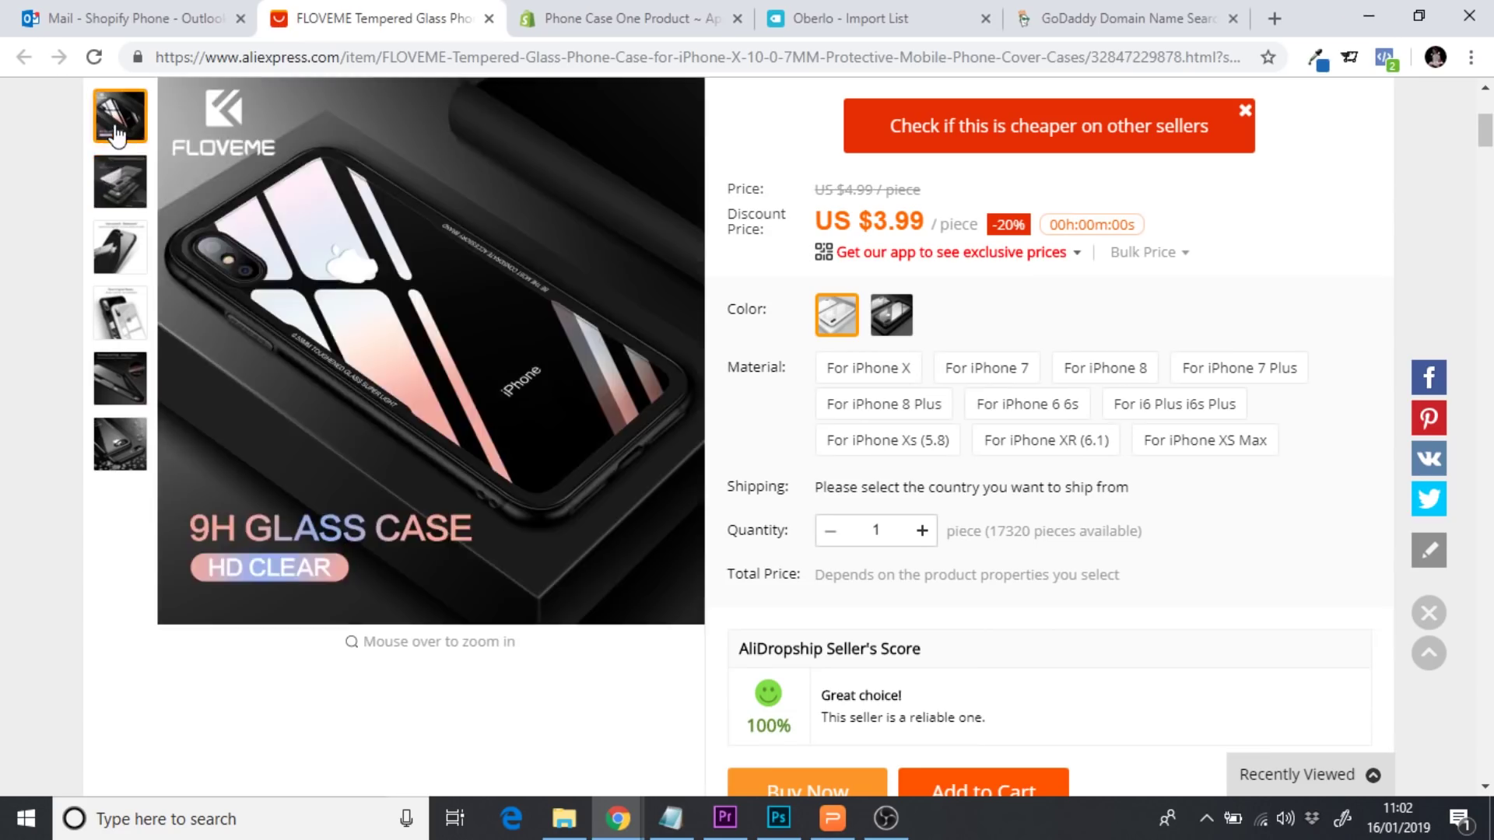
pyautogui.moveTo(119, 269)
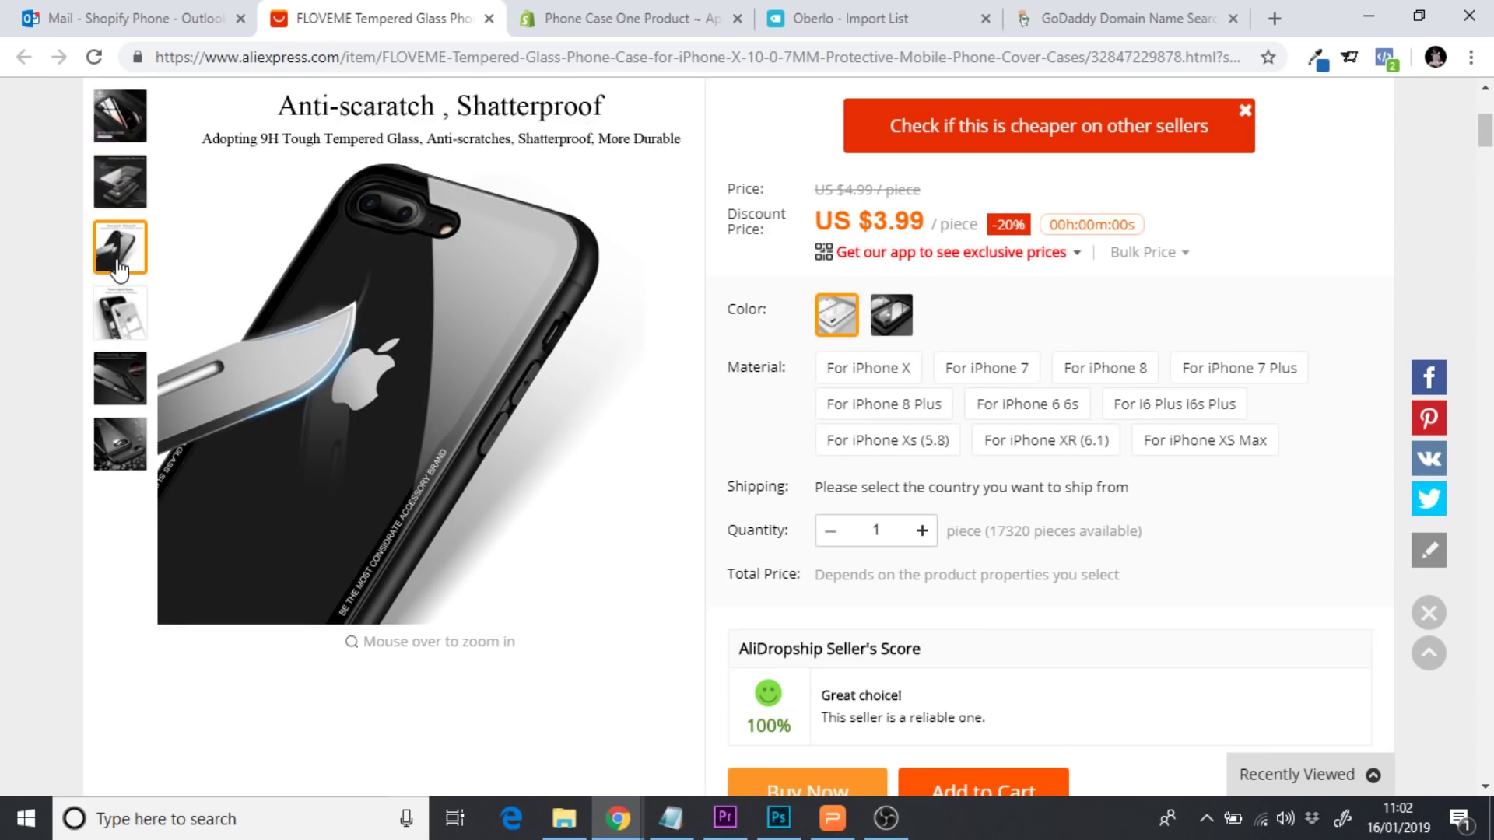
pyautogui.click(856, 19)
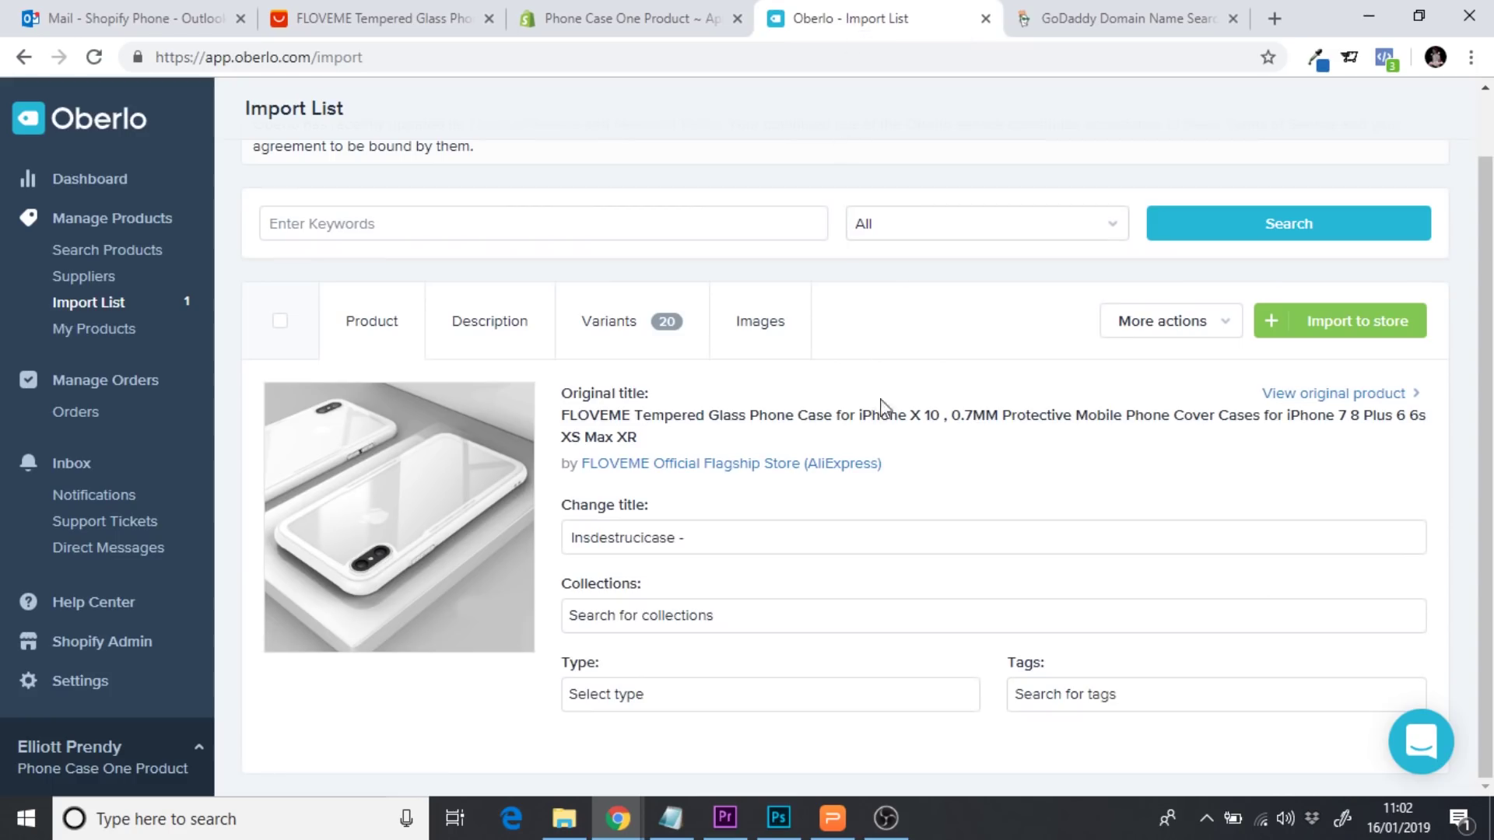
# Append 'Tempered Glass, Anti-Scratch, Shaterproof Case' to the title, fixing typos along the way
pyautogui.click(779, 541)
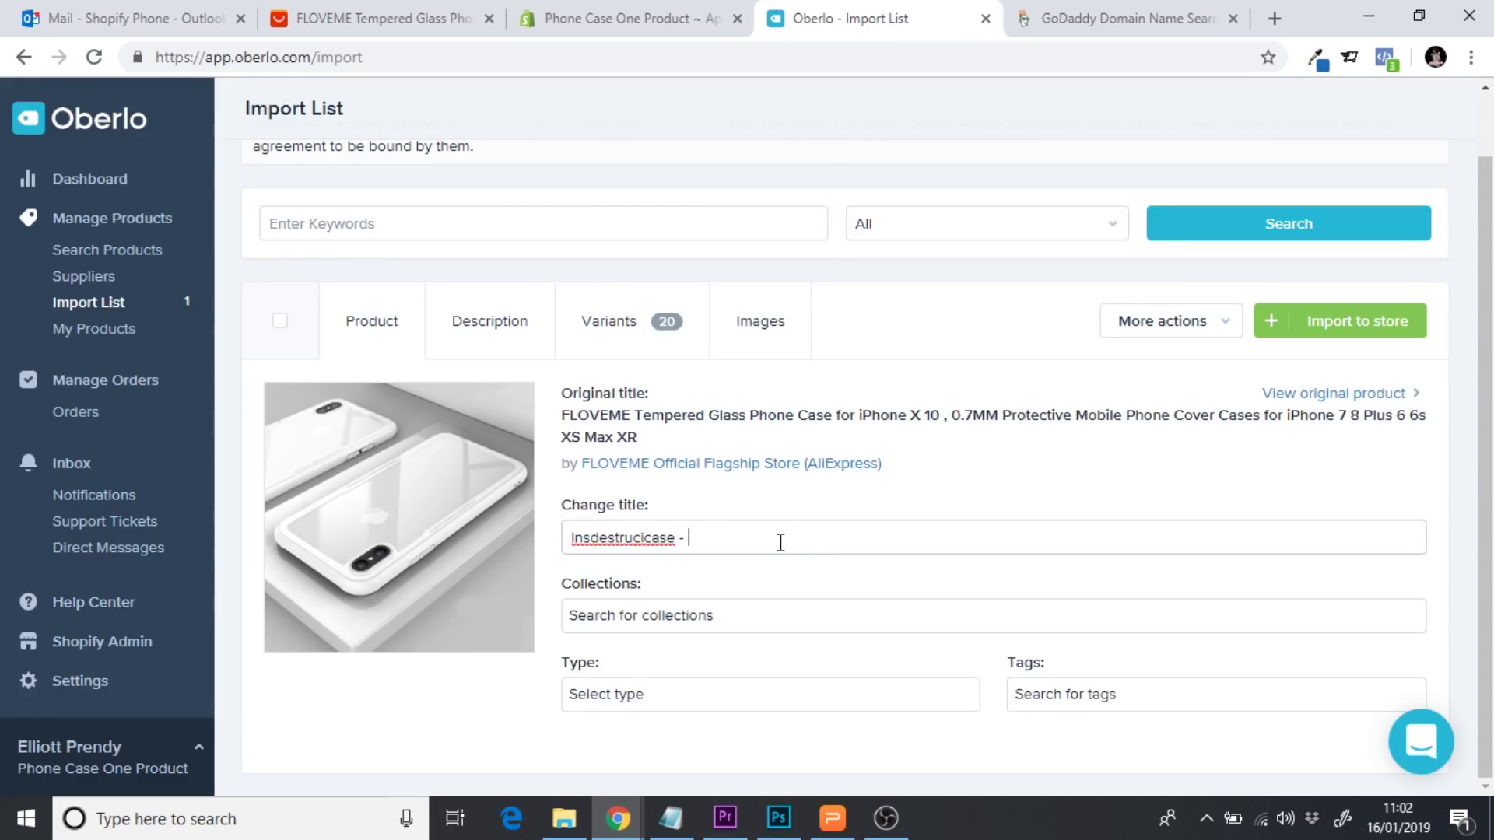
pyautogui.write('Tempered Glsss')
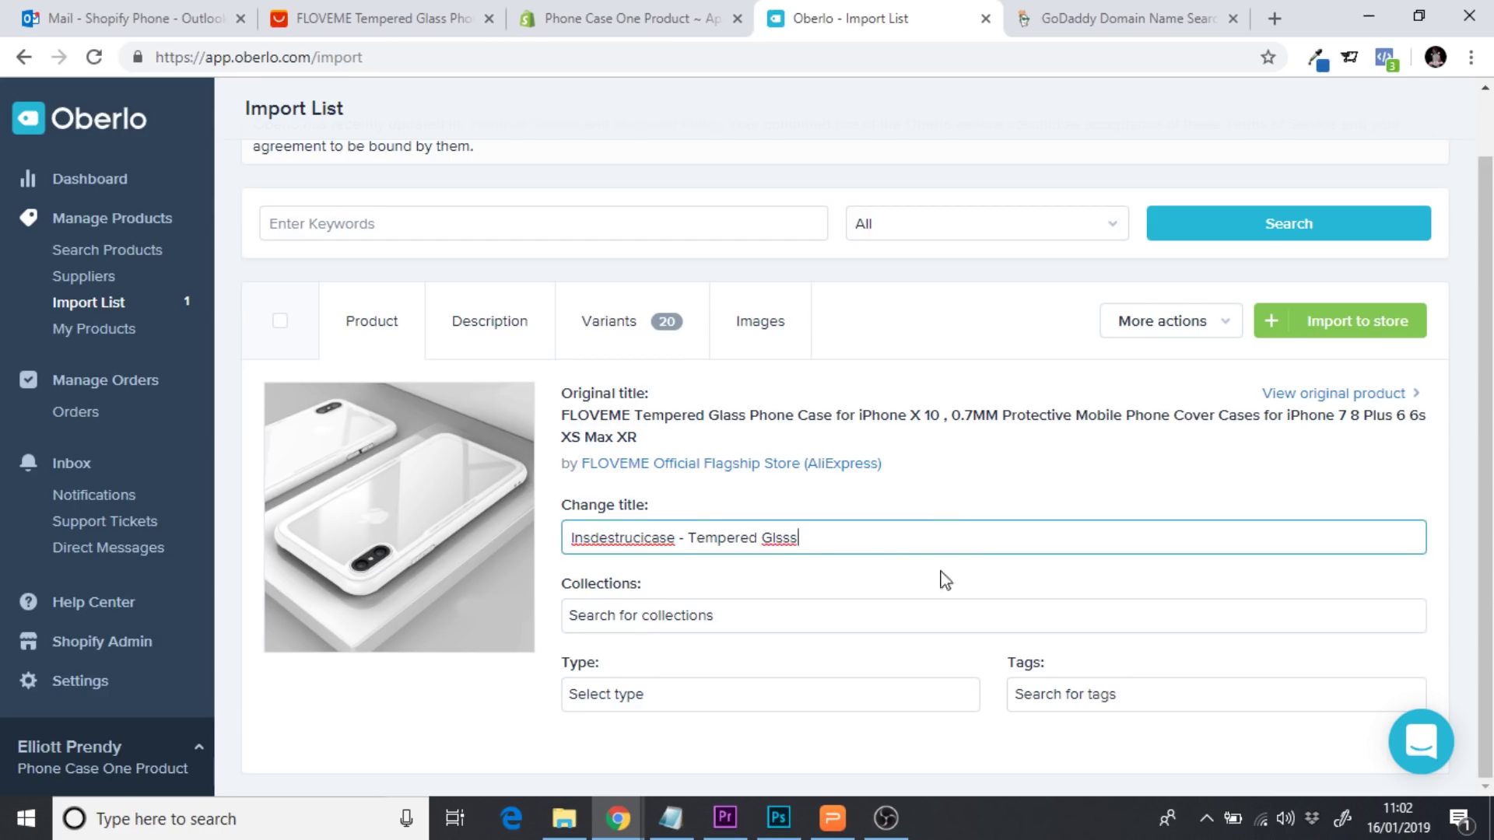
pyautogui.press('BackSpace')
pyautogui.press('BackSpace')
pyautogui.press('BackSpace')
pyautogui.write('ass, S')
pyautogui.press('BackSpace')
pyautogui.write('Anit')
pyautogui.press('BackSpace')
pyautogui.write('ti-Scratch, Sar')
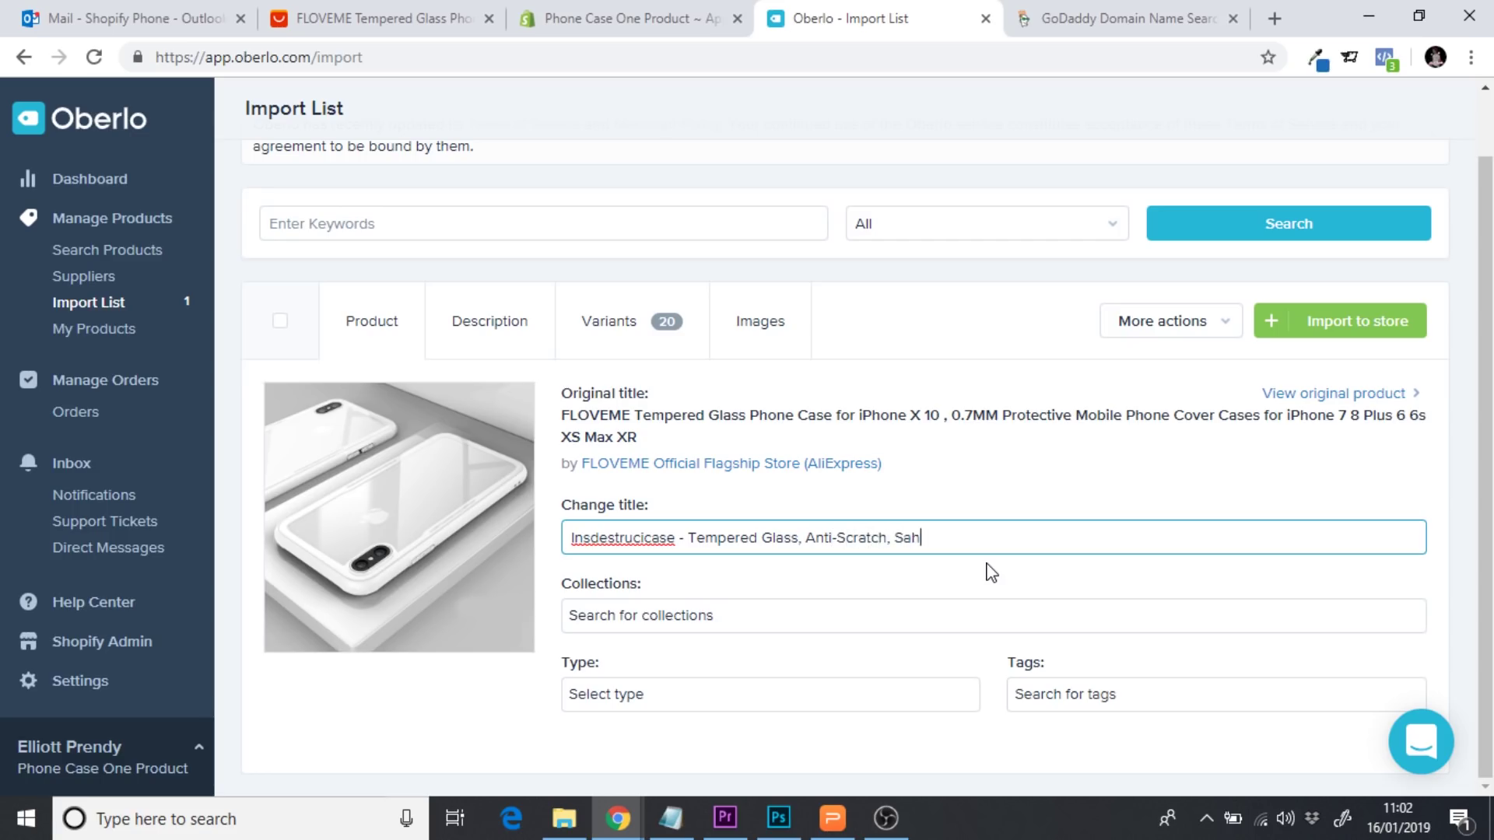
pyautogui.press('BackSpace')
pyautogui.press('BackSpace')
pyautogui.write('haterproof Case')
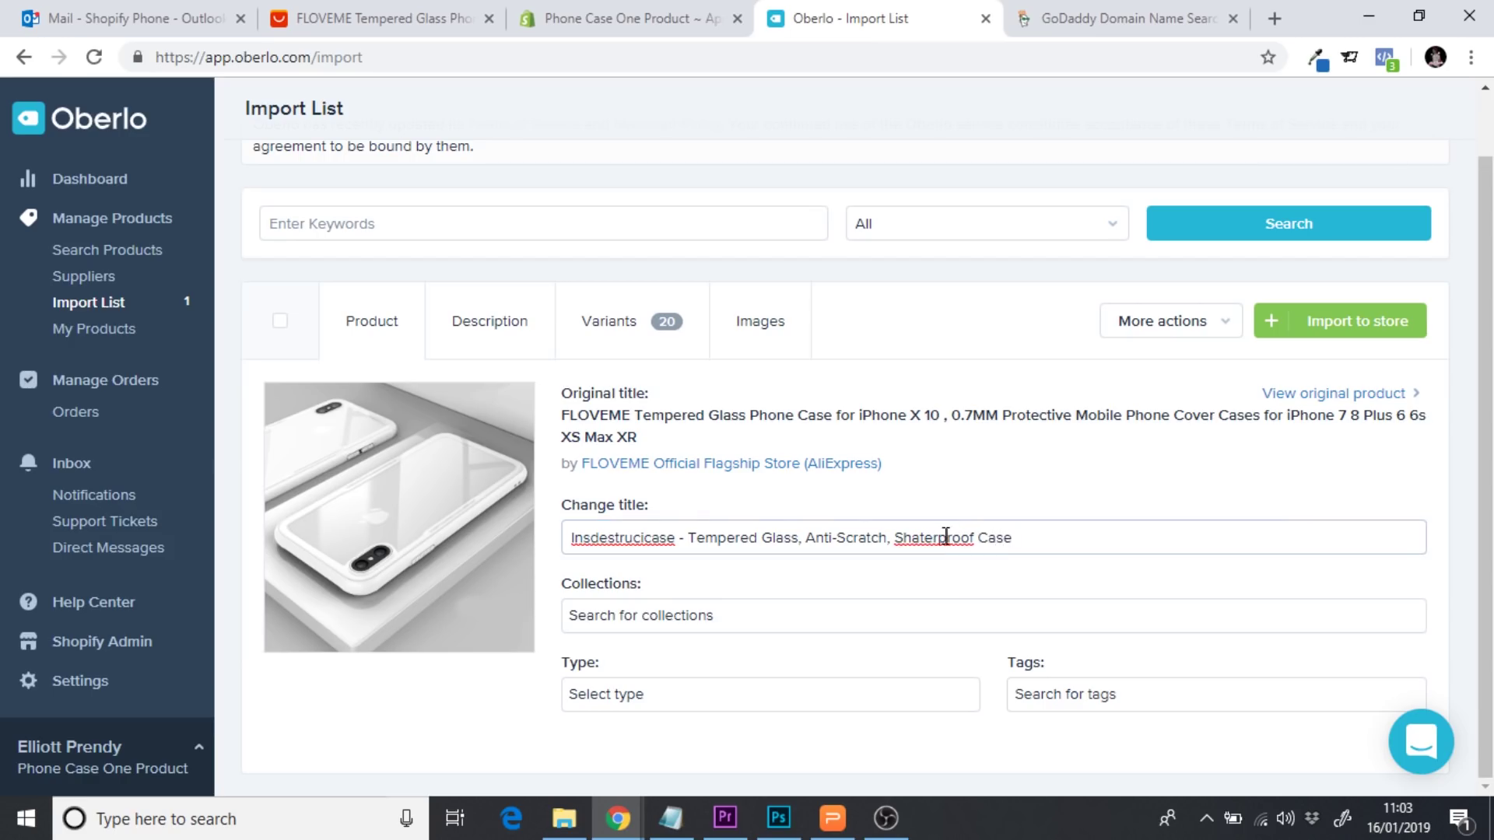
# Correct 'Shaterproof' to 'Shatterproof' with spell-check and save the title
pyautogui.rightClick(948, 537)
pyautogui.click(1036, 256)
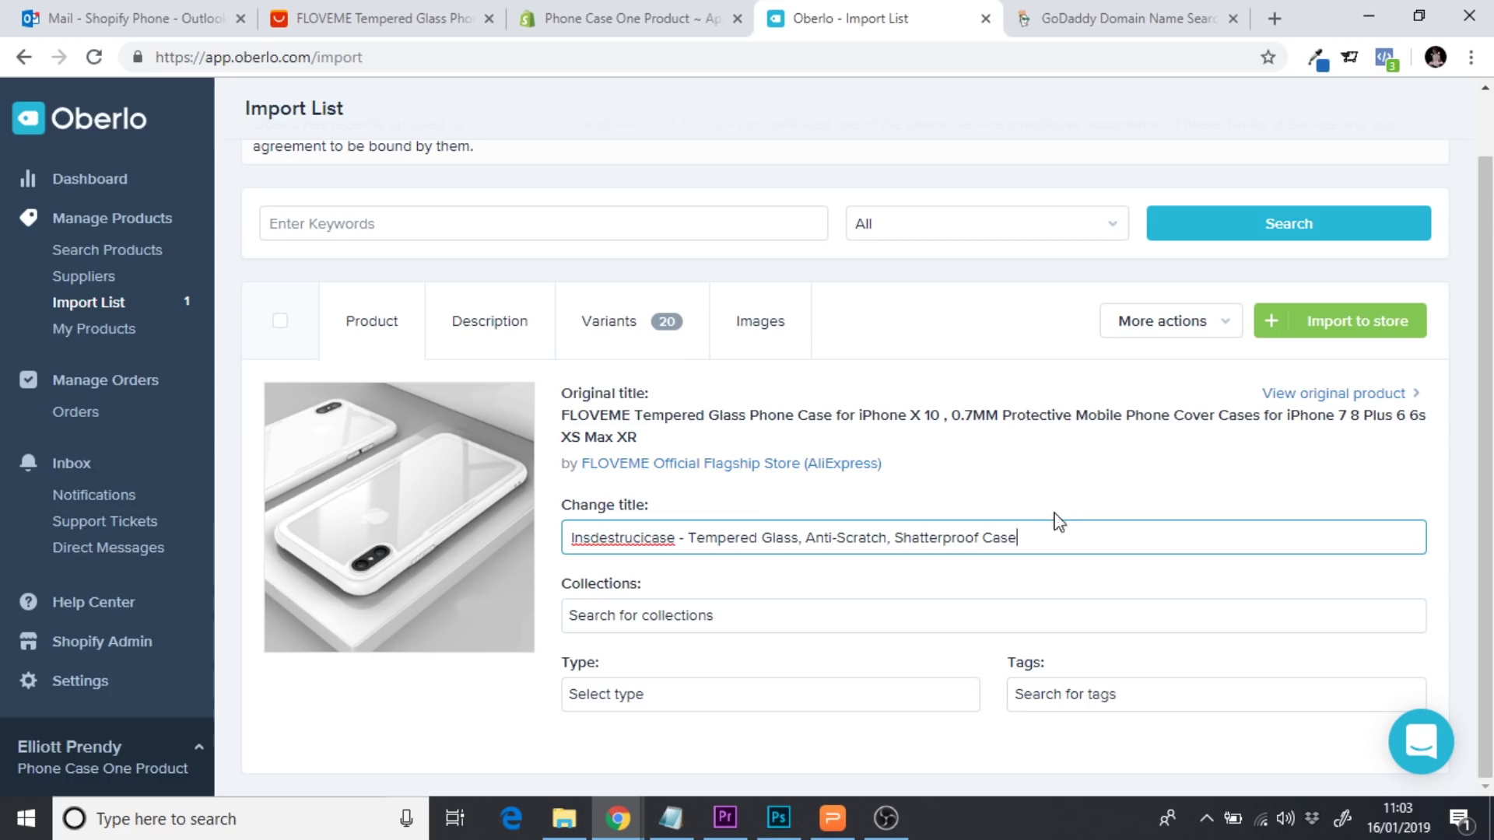
pyautogui.moveTo(1061, 536); pyautogui.dragTo(594, 544)
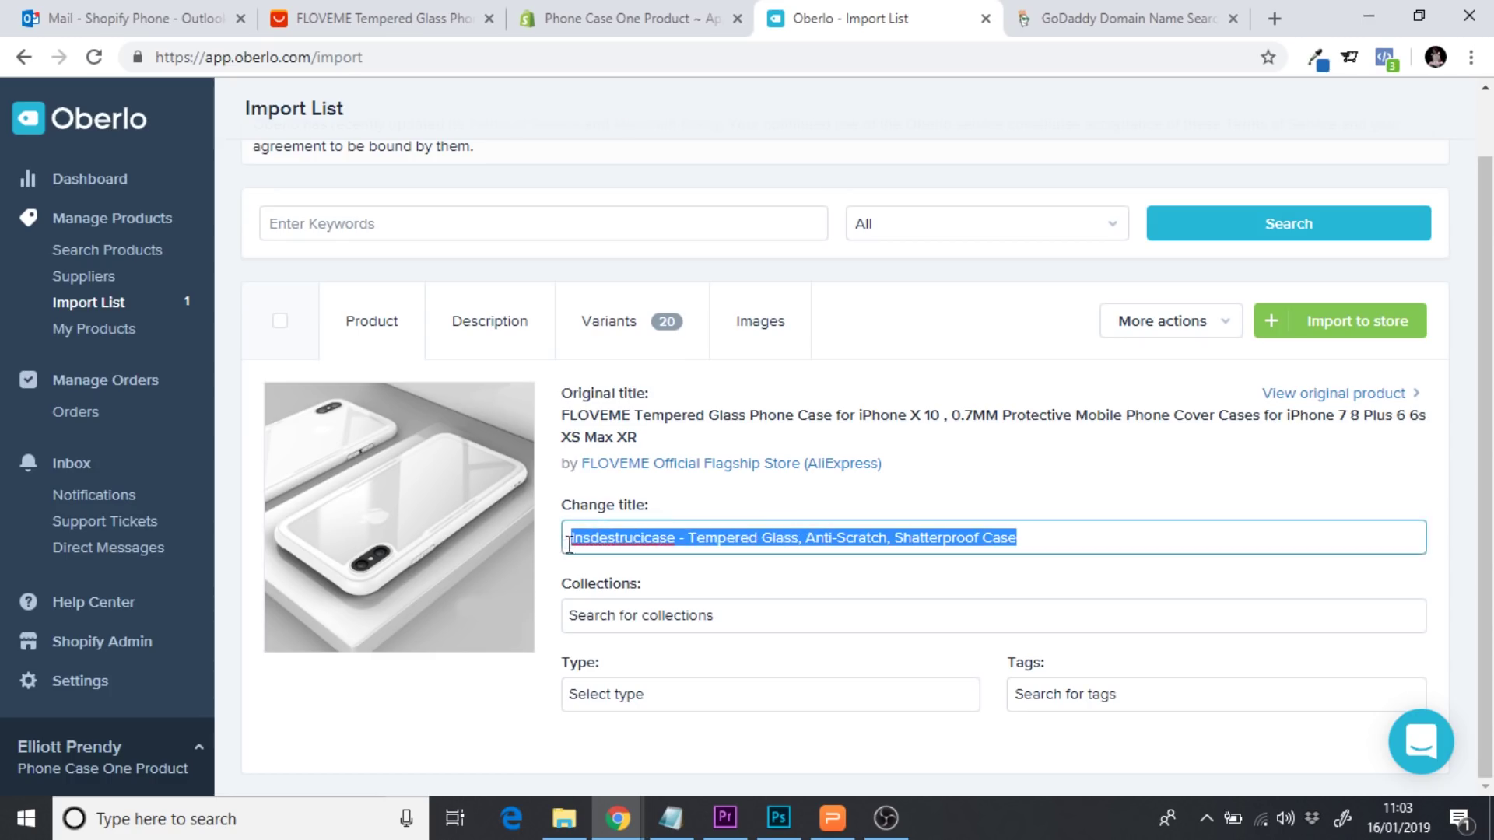
pyautogui.click(915, 502)
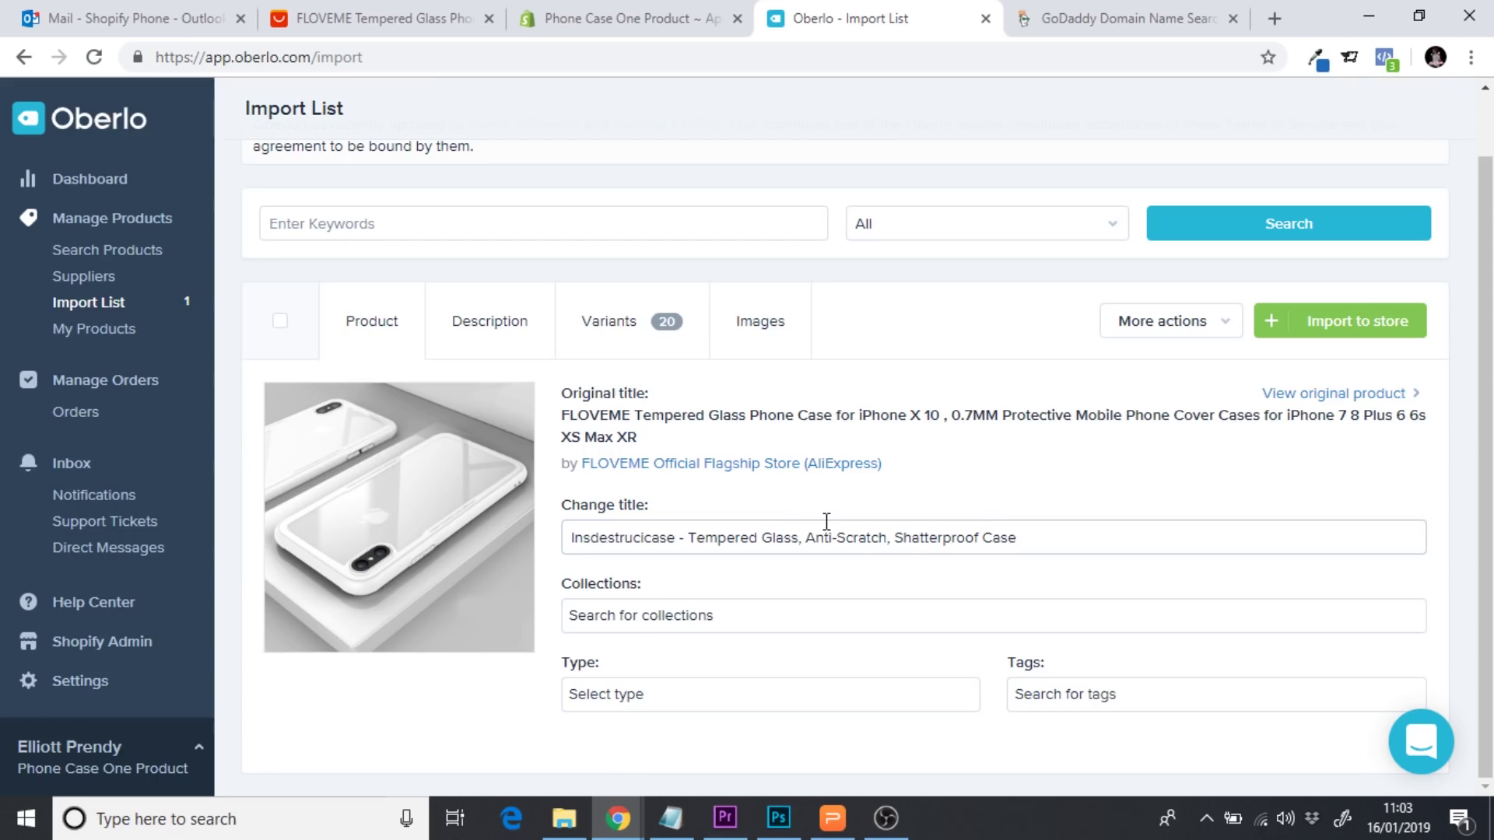
# In the Description tab, insert blank lines above the 'Compatible iPhone Model:' spec list
pyautogui.click(487, 336)
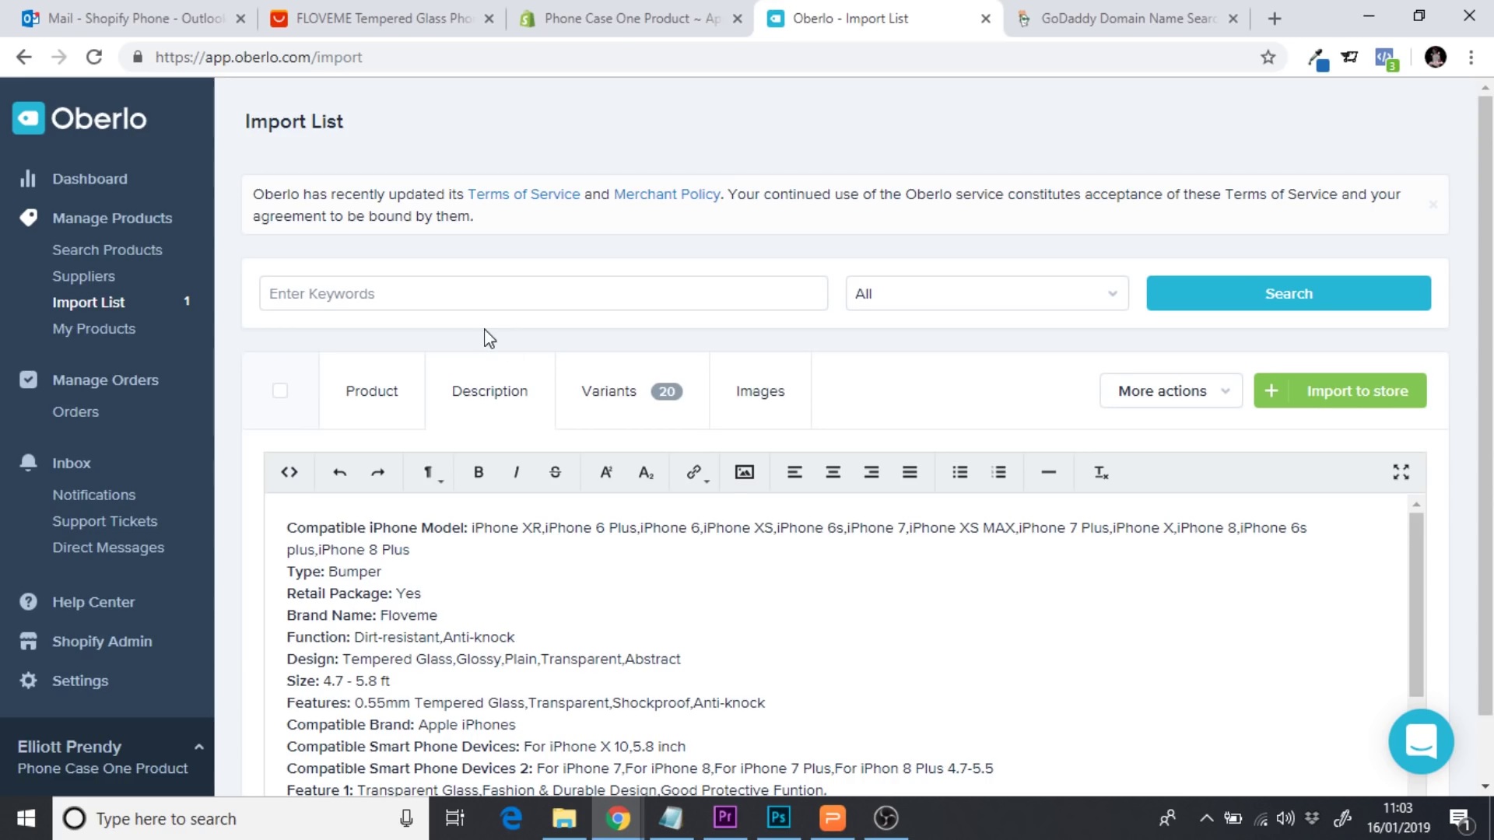
pyautogui.scroll(-1, 1406, 576)
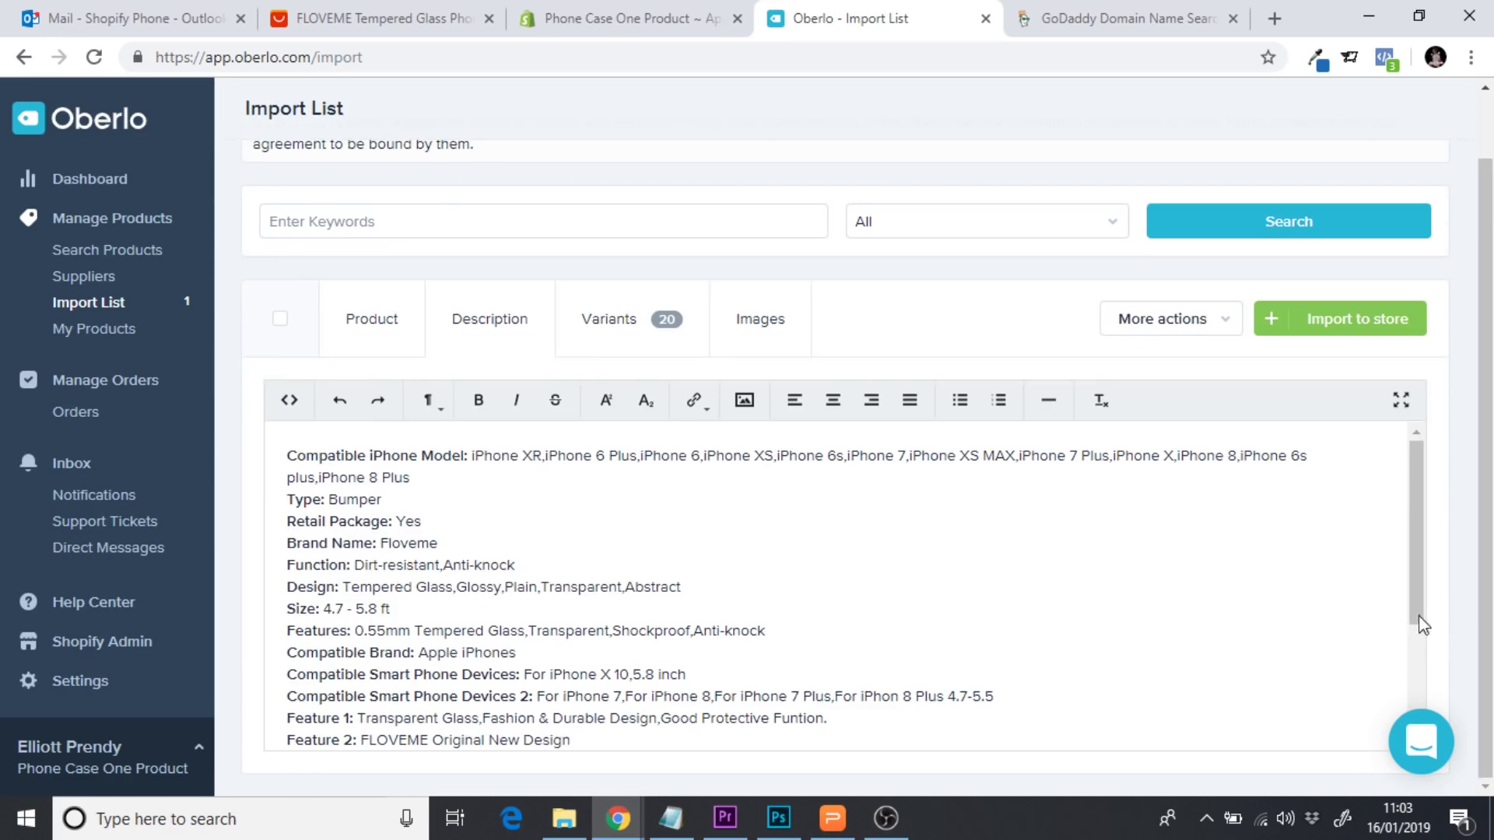
pyautogui.moveTo(1418, 616); pyautogui.dragTo(1409, 683)
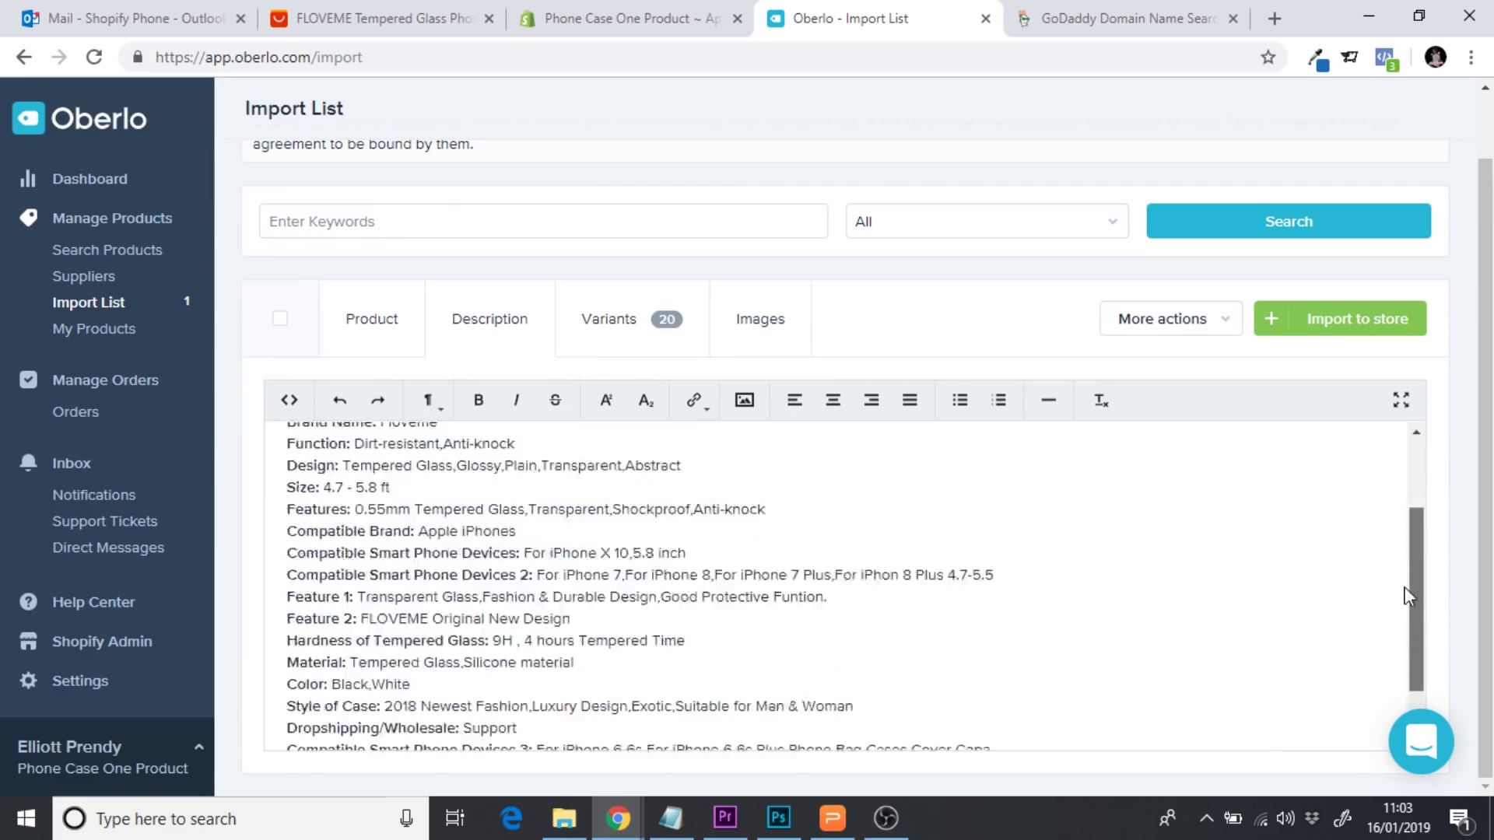
pyautogui.moveTo(1405, 596); pyautogui.dragTo(1408, 519)
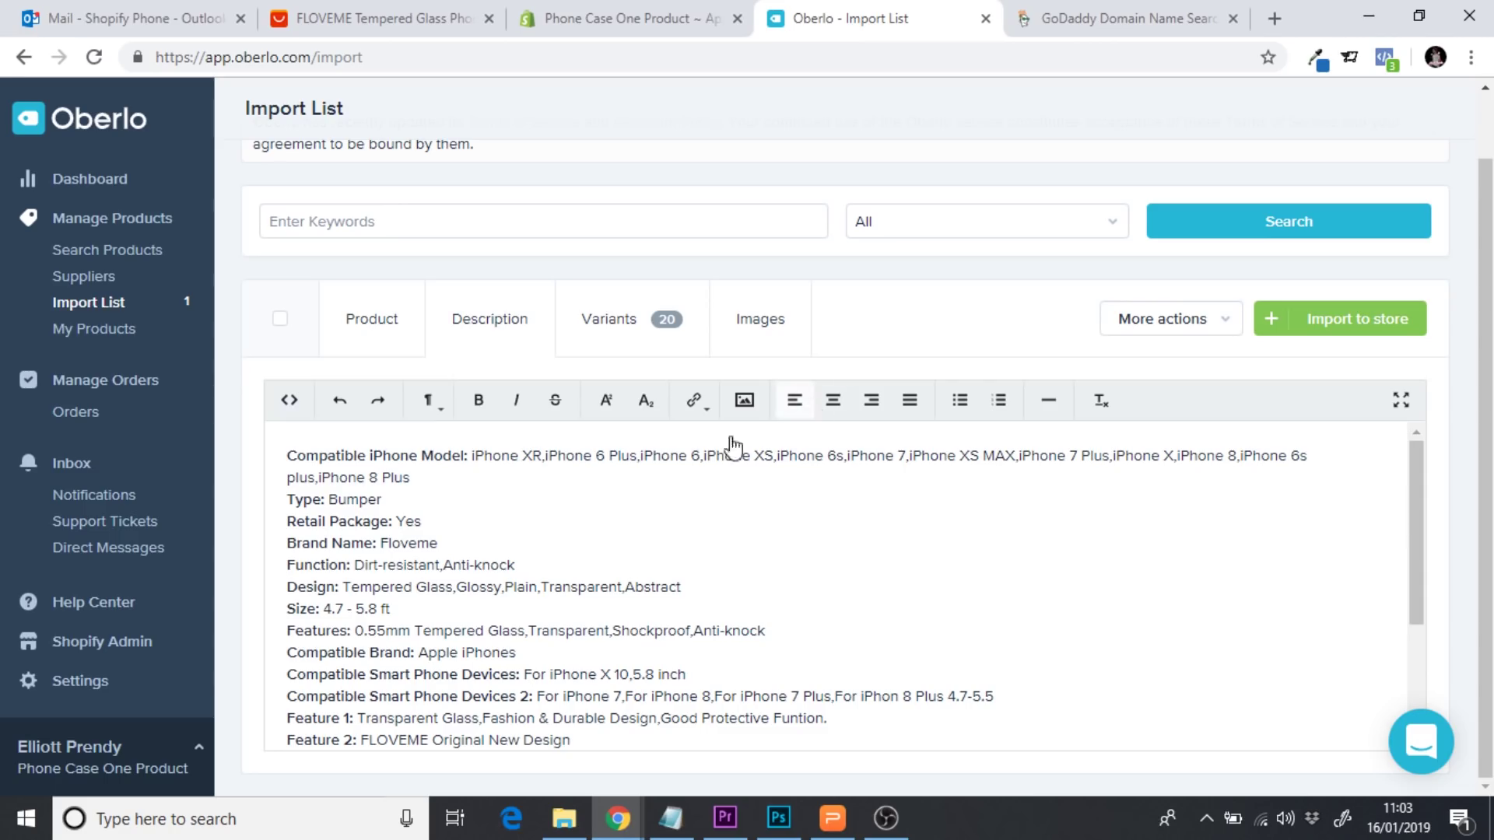
pyautogui.click(288, 459)
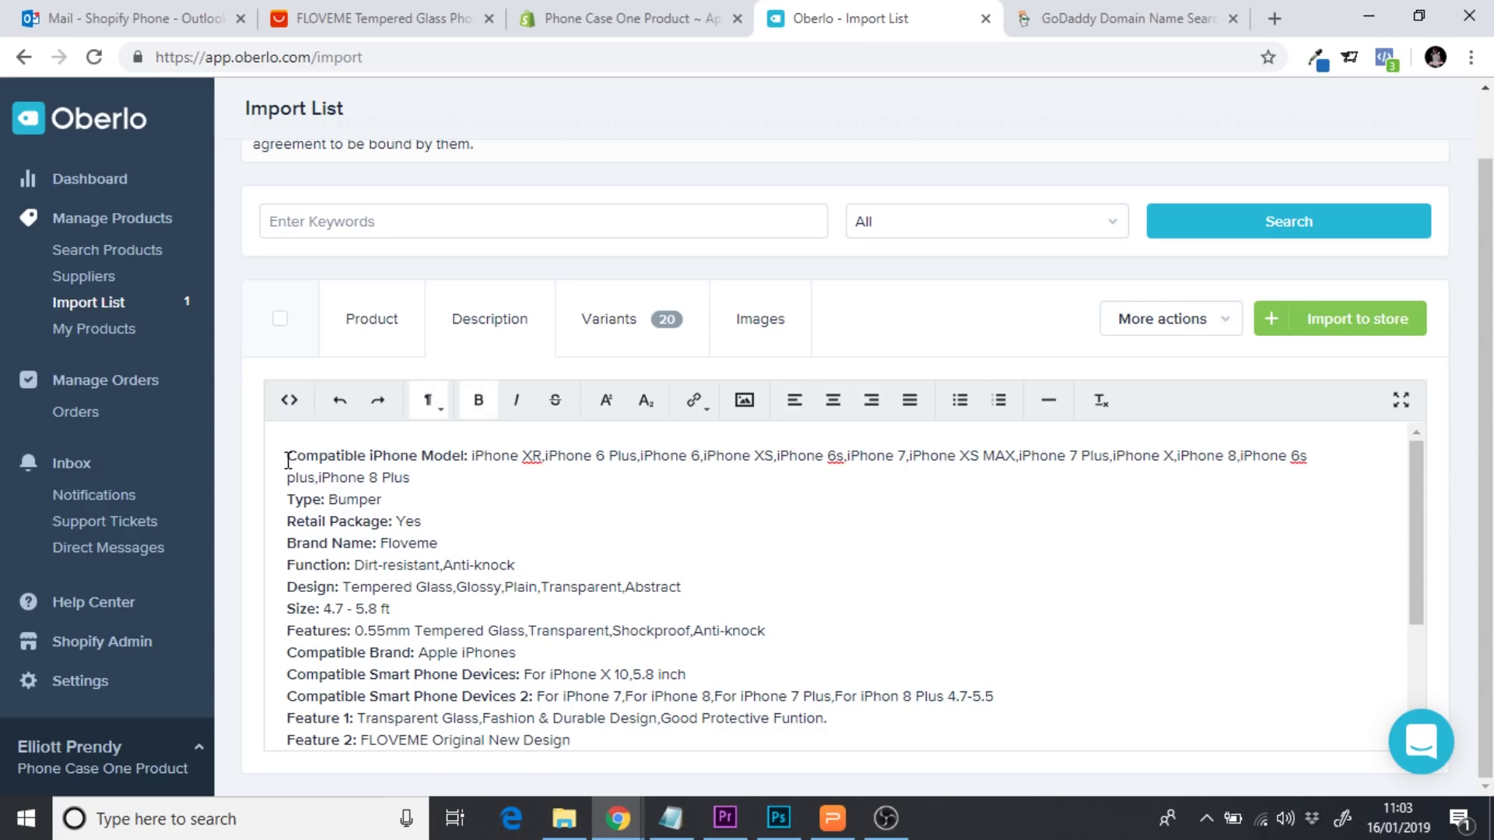
pyautogui.press('Return')
pyautogui.press('Return')
pyautogui.press('Return')
pyautogui.press('Return')
pyautogui.press('Return')
pyautogui.press('Return')
pyautogui.press('Return')
pyautogui.press('Return')
pyautogui.press('Return')
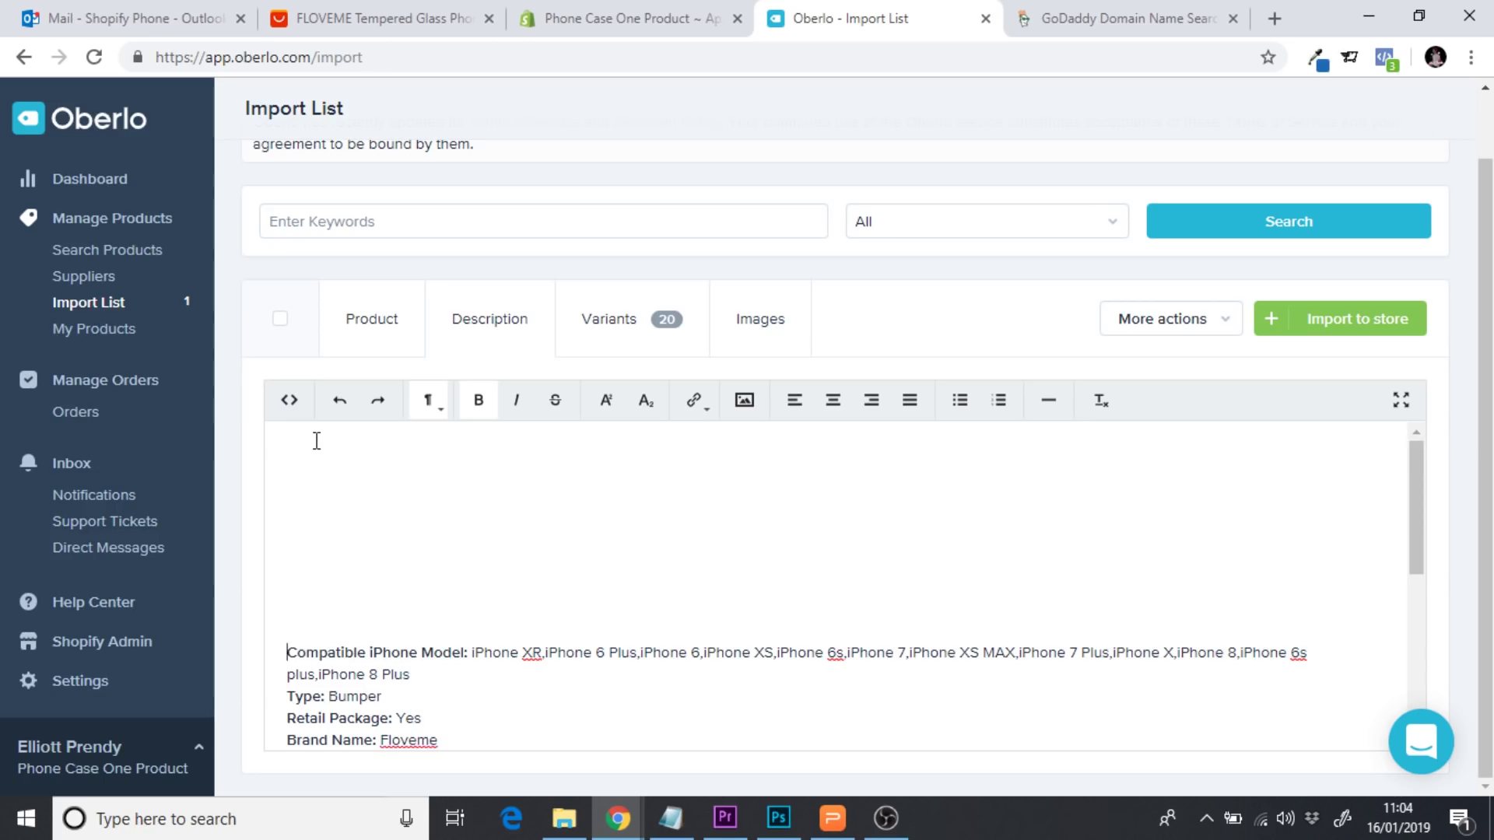
pyautogui.click(317, 440)
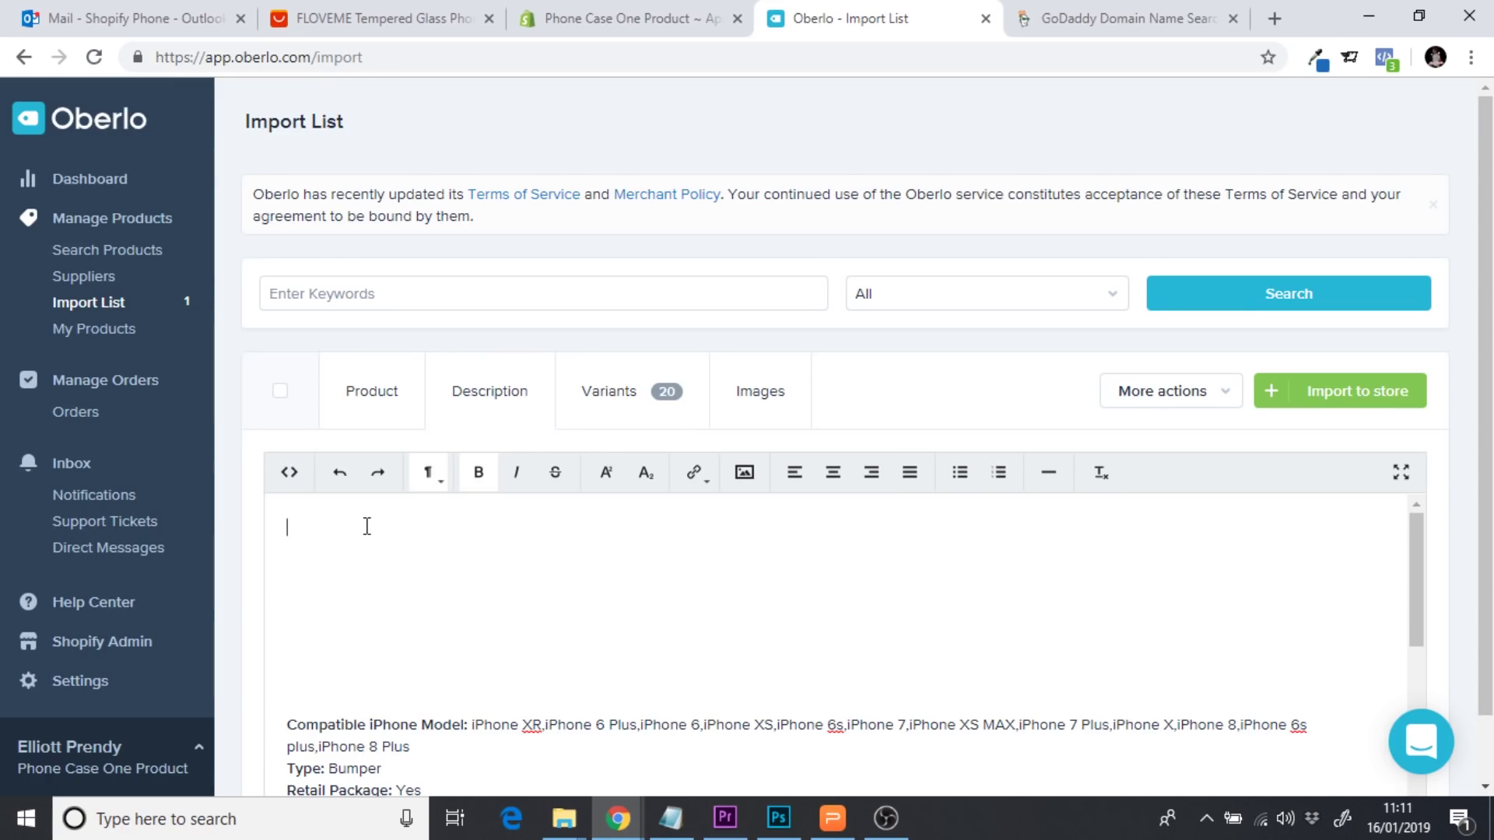
pyautogui.click(358, 18)
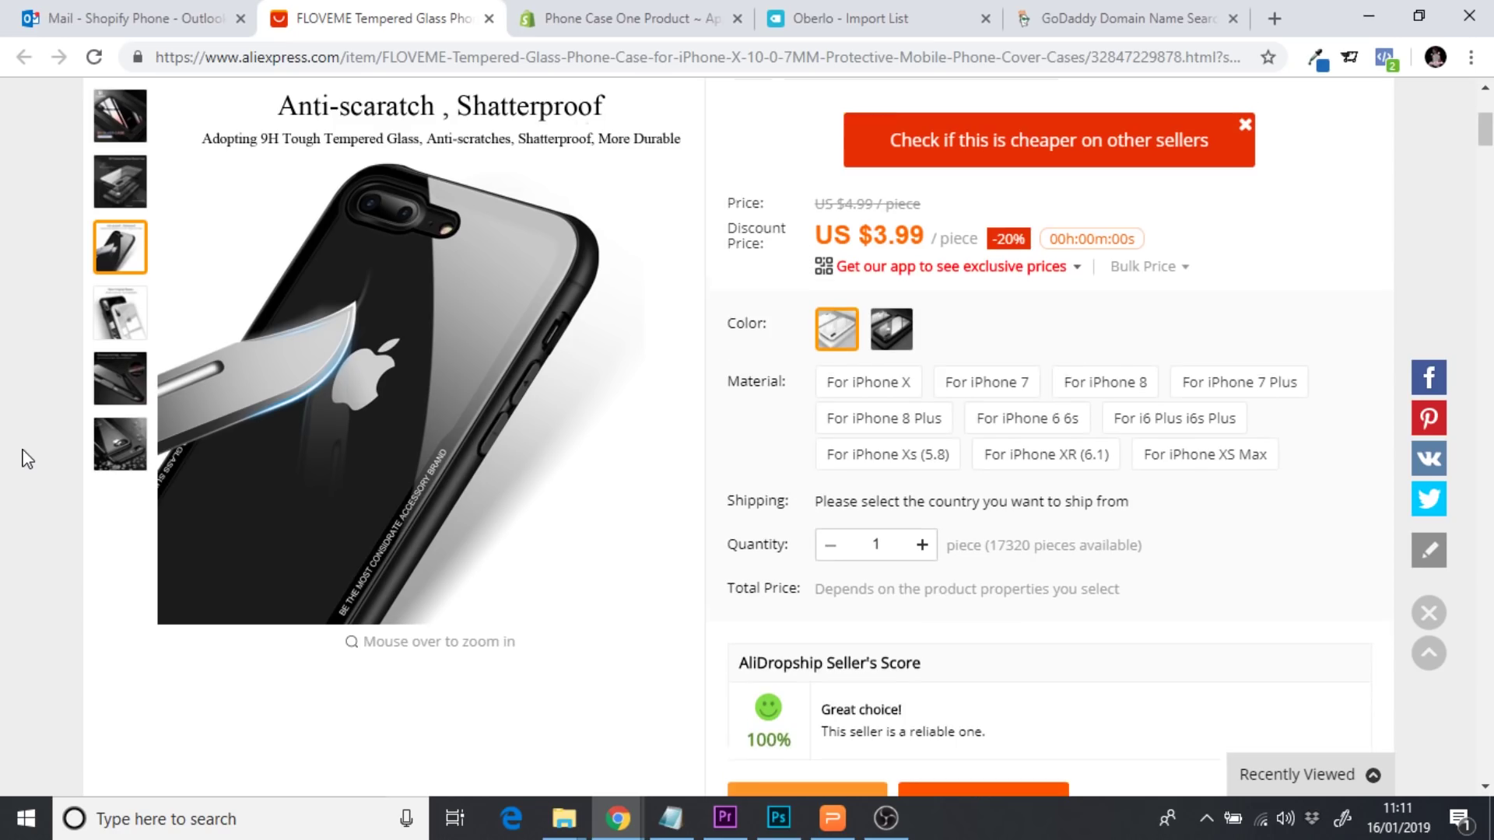
pyautogui.scroll(-4, 27, 459)
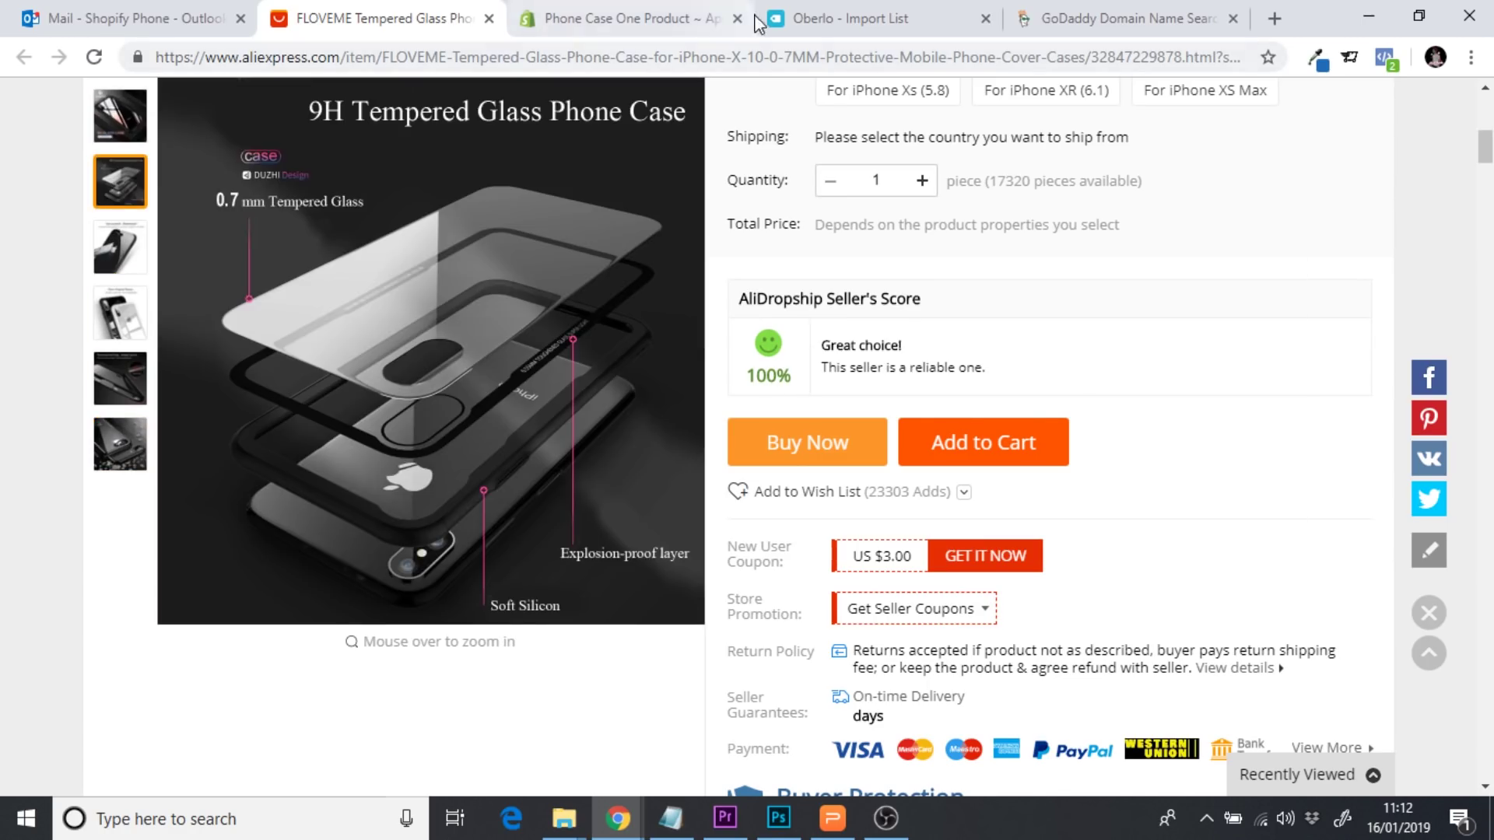
pyautogui.click(660, 17)
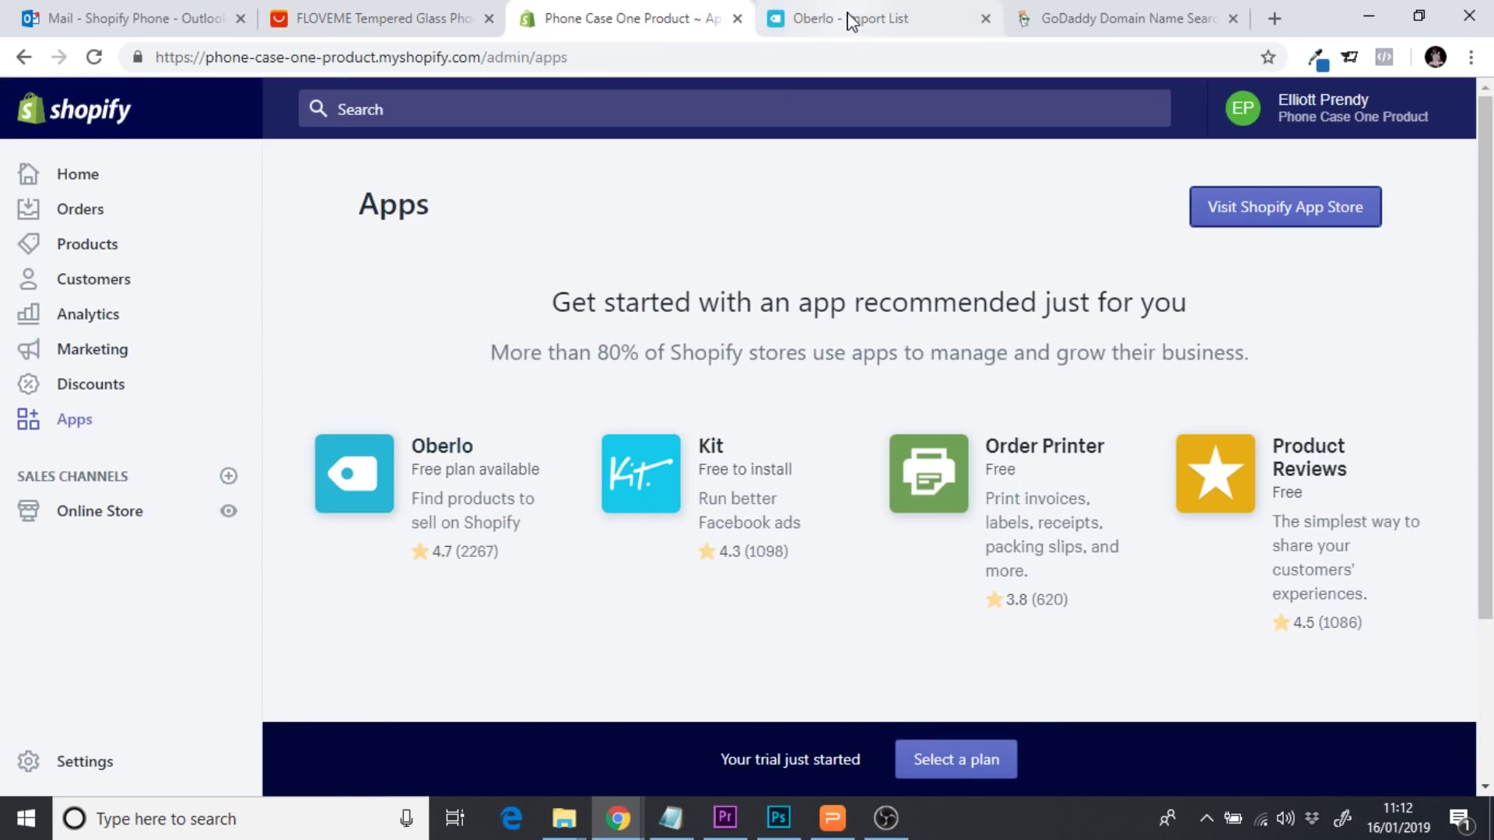
pyautogui.click(854, 18)
# Type 'The Indestructicase, the ultimate case in phone protection.' as the description's first line
pyautogui.click(627, 537)
pyautogui.write('The I')
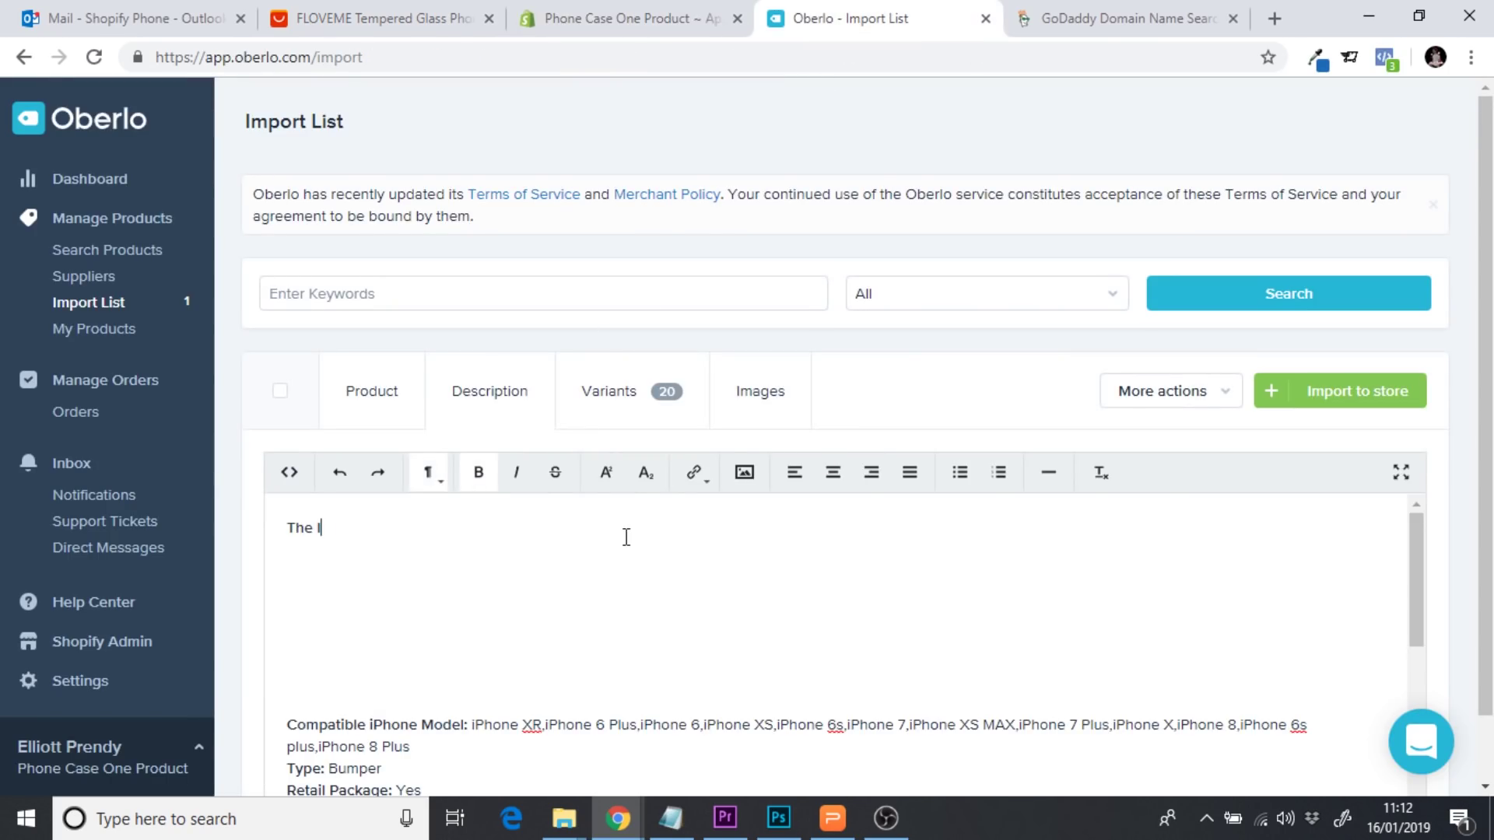
pyautogui.write('ndestructicase, the u')
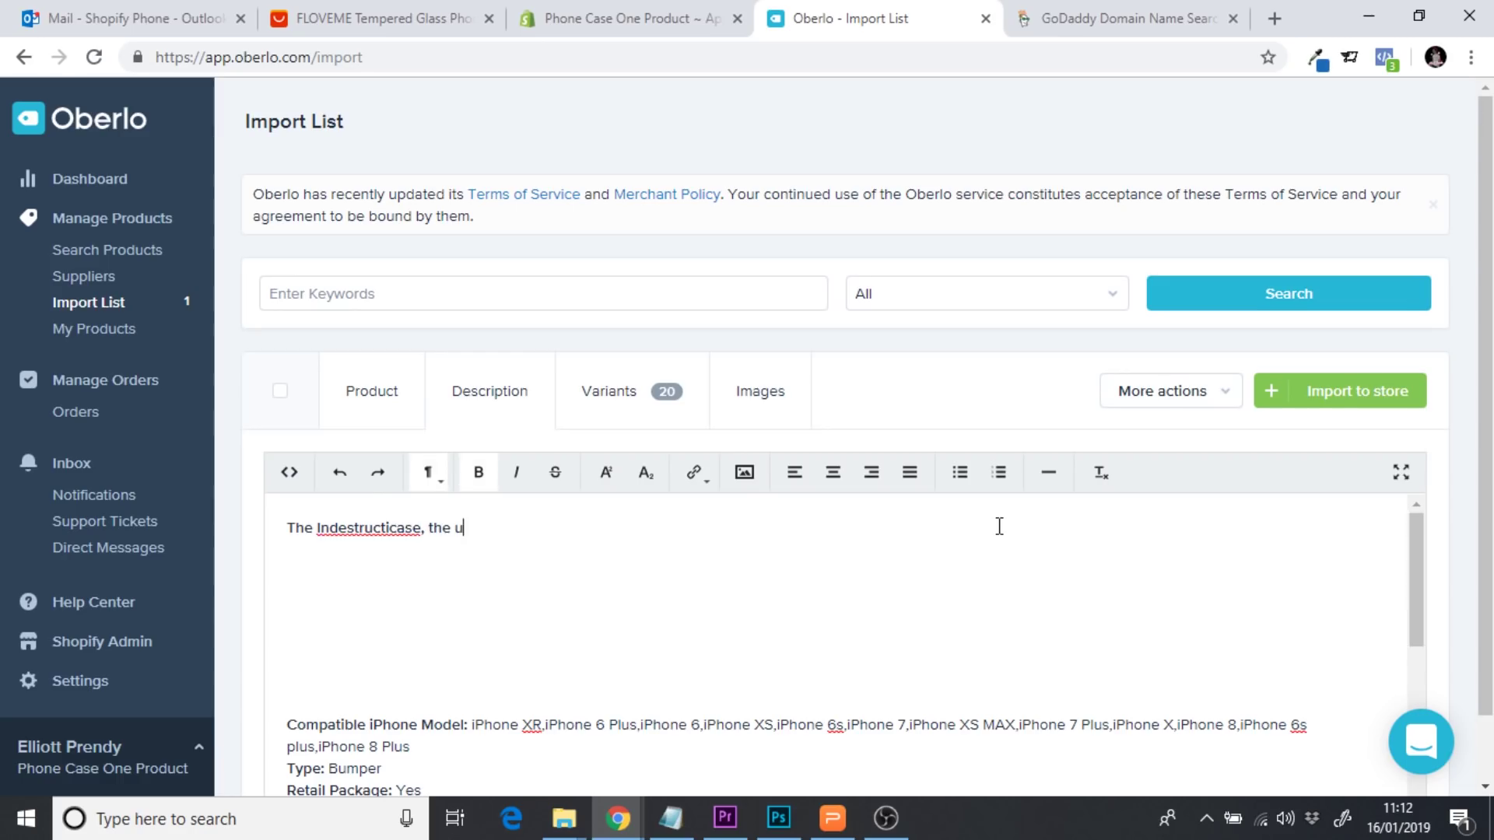
pyautogui.write('ltimate case in')
pyautogui.write(' phone pr')
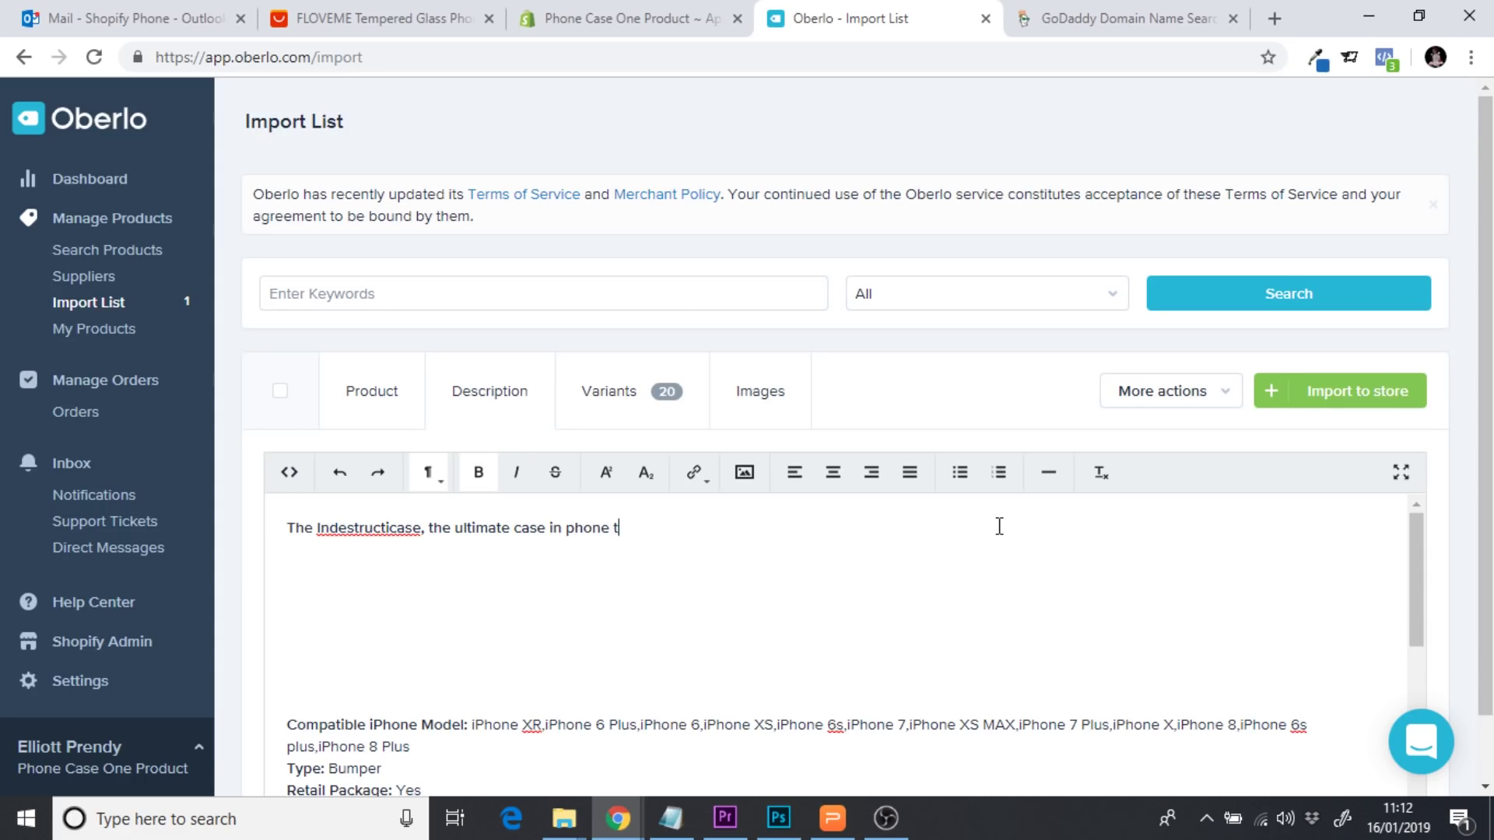
pyautogui.write('otection.')
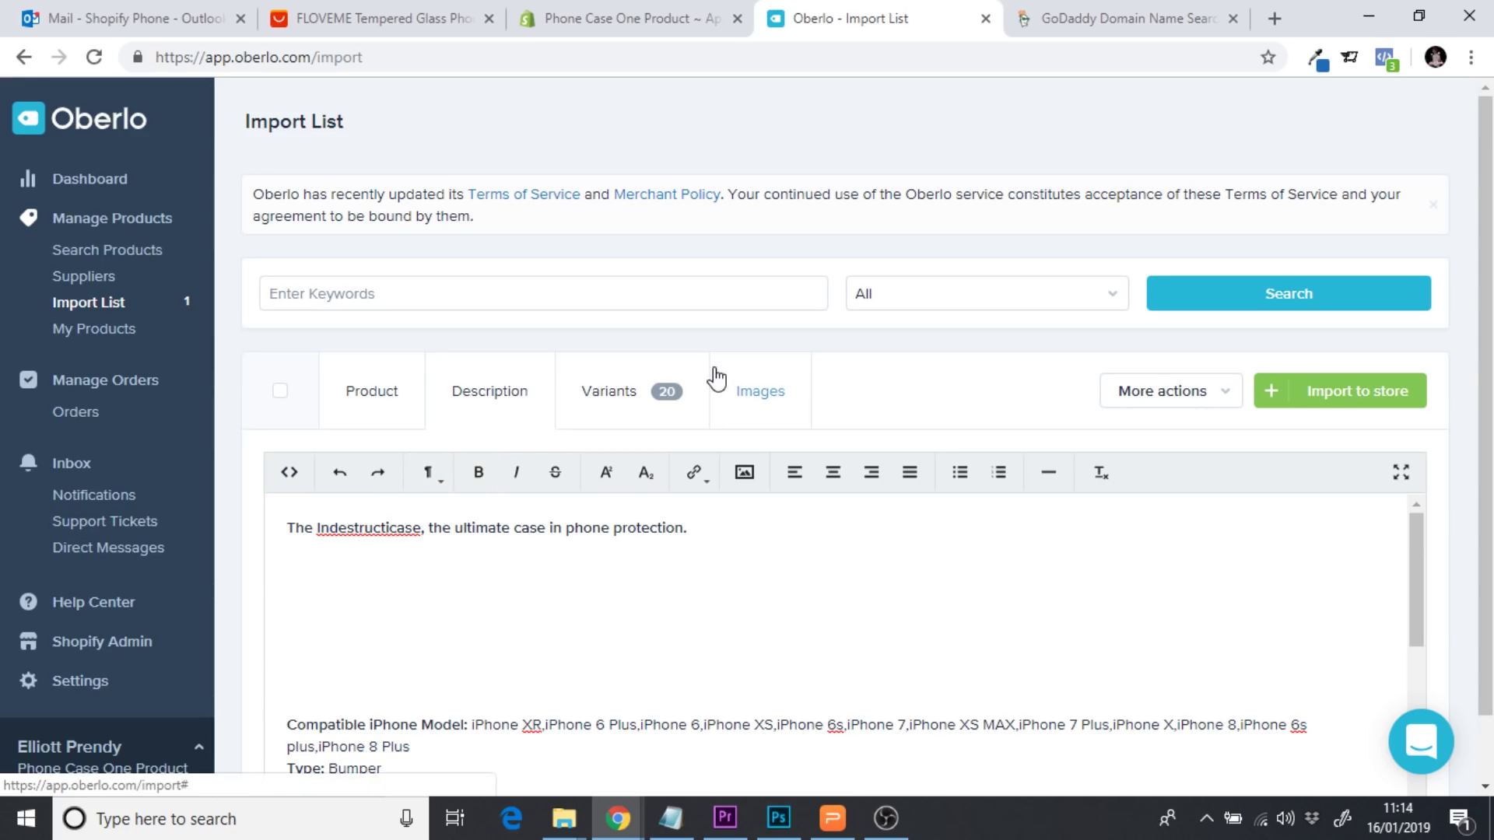
pyautogui.click(385, 11)
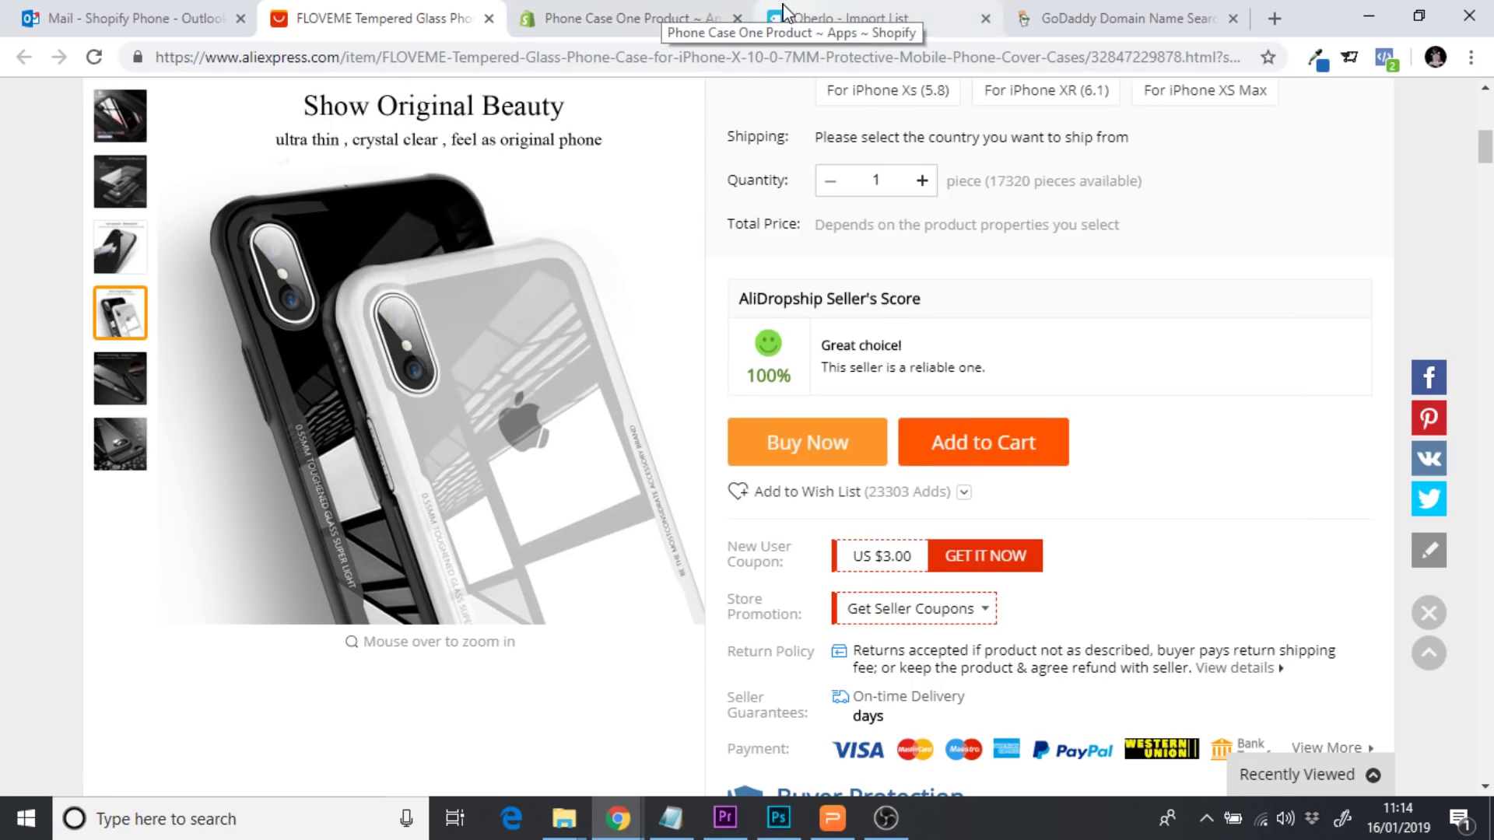
# Type a second line: the ultra thin, crystal clear case shows the phone's original form
pyautogui.click(840, 18)
pyautogui.press('Return')
pyautogui.press('Return')
pyautogui.press('Return')
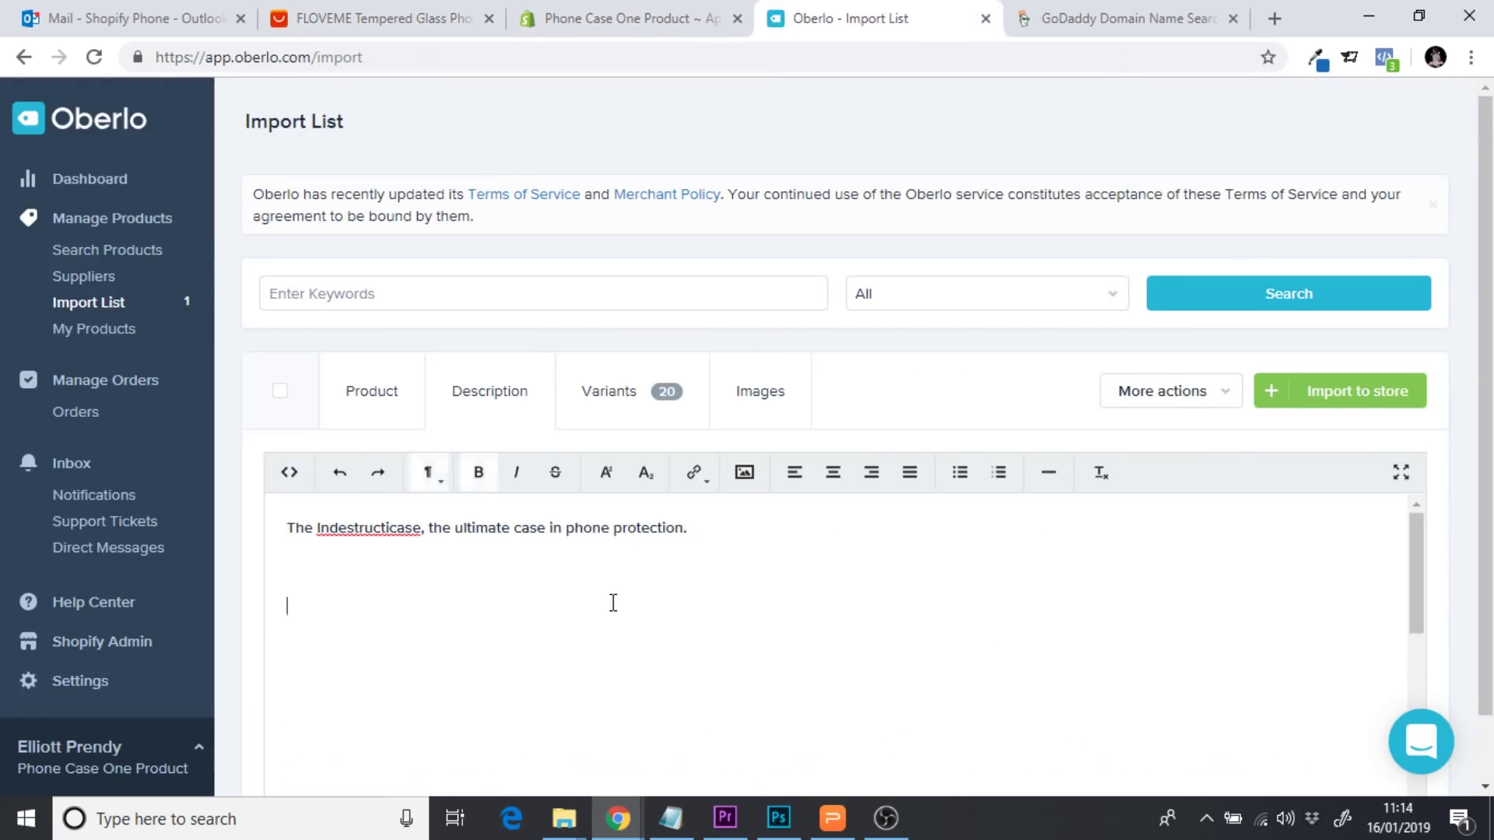
pyautogui.press('BackSpace')
pyautogui.write('With an')
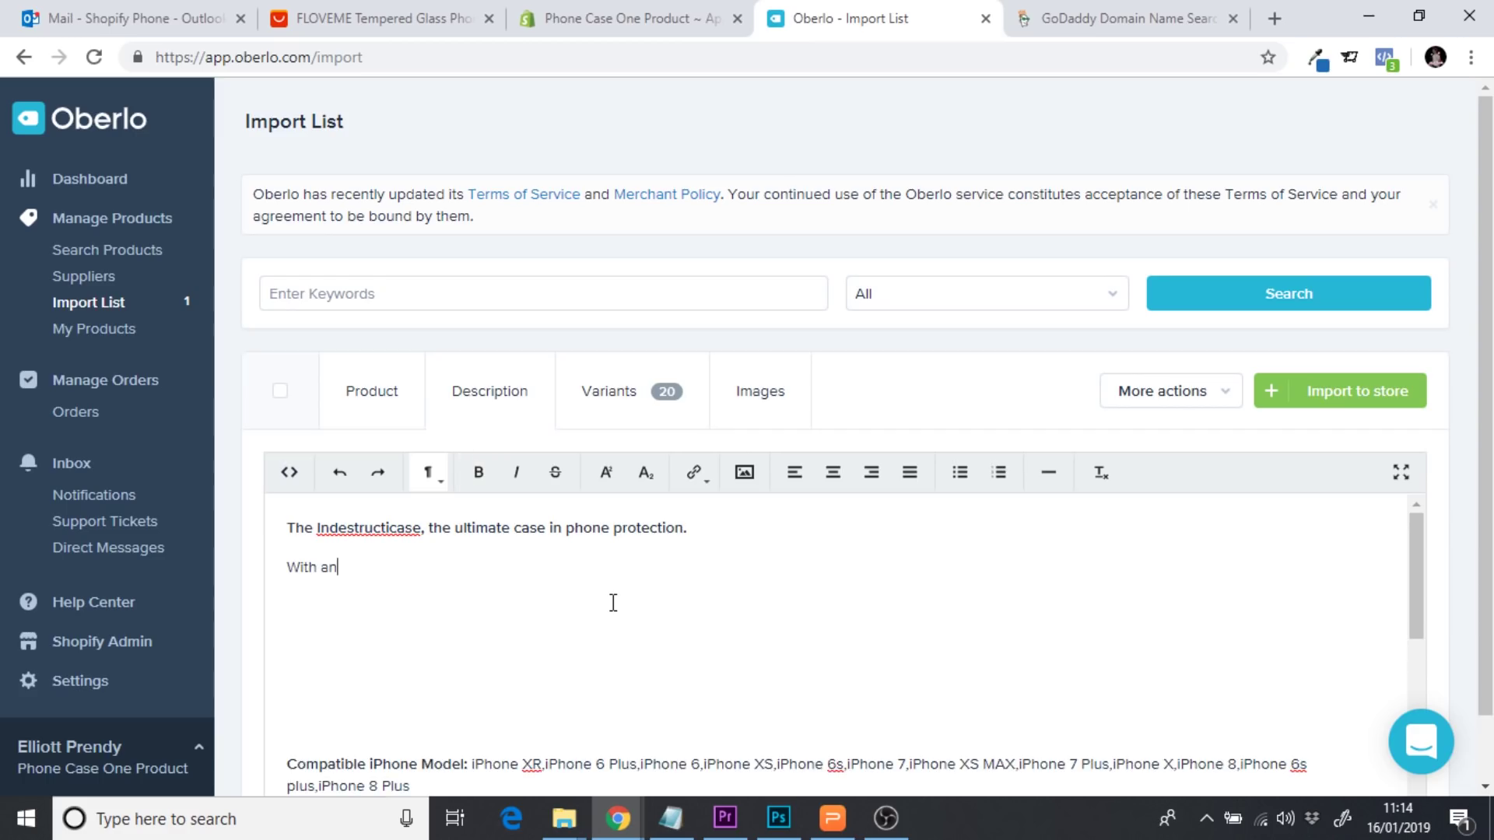
pyautogui.write(' ultra thin, c')
pyautogui.write('t')
pyautogui.write('stal clear feel')
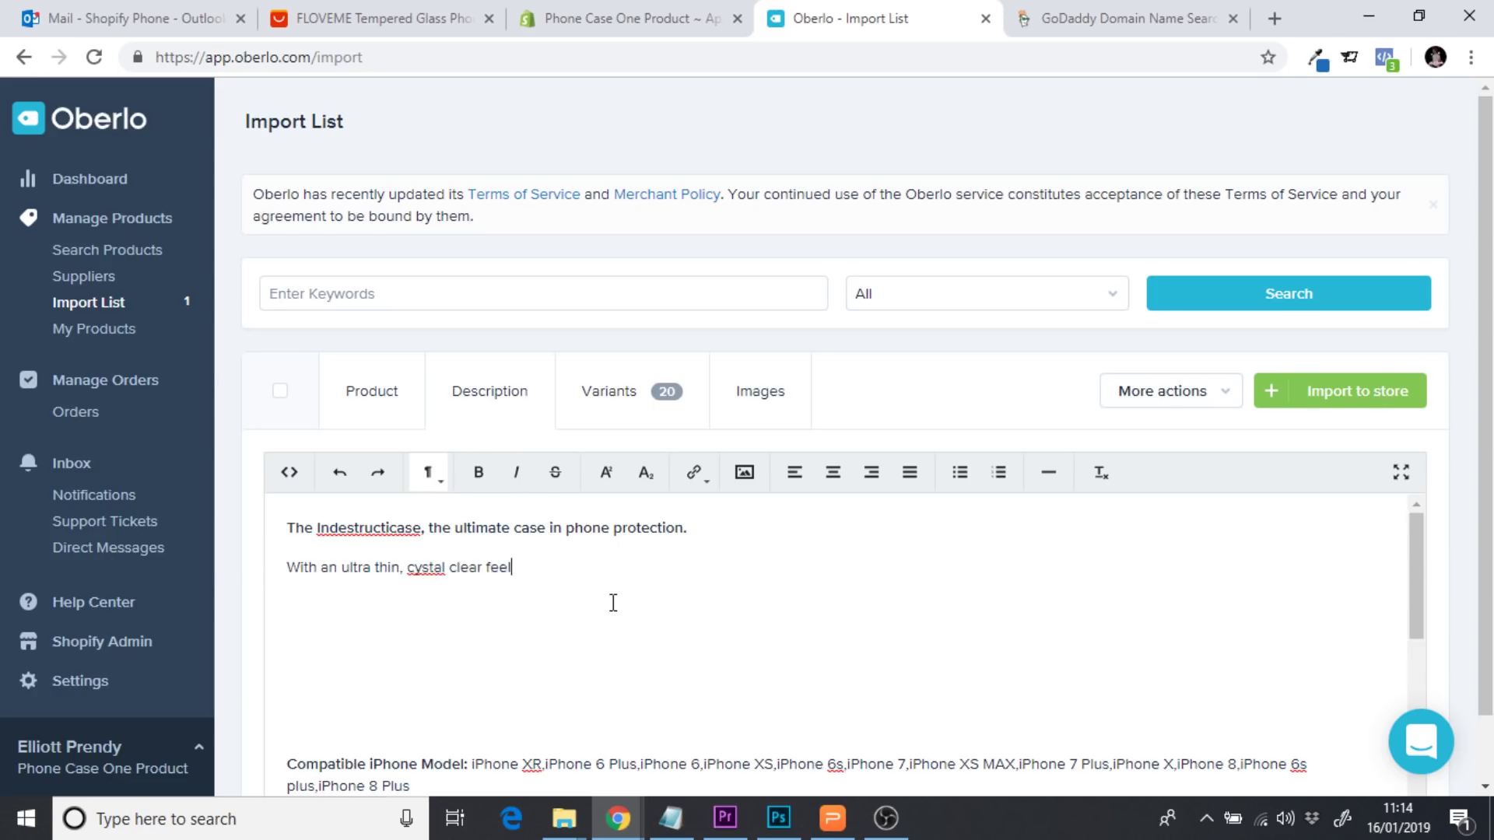
pyautogui.click(415, 569)
pyautogui.write('r')
pyautogui.click(534, 567)
pyautogui.write('your phon')
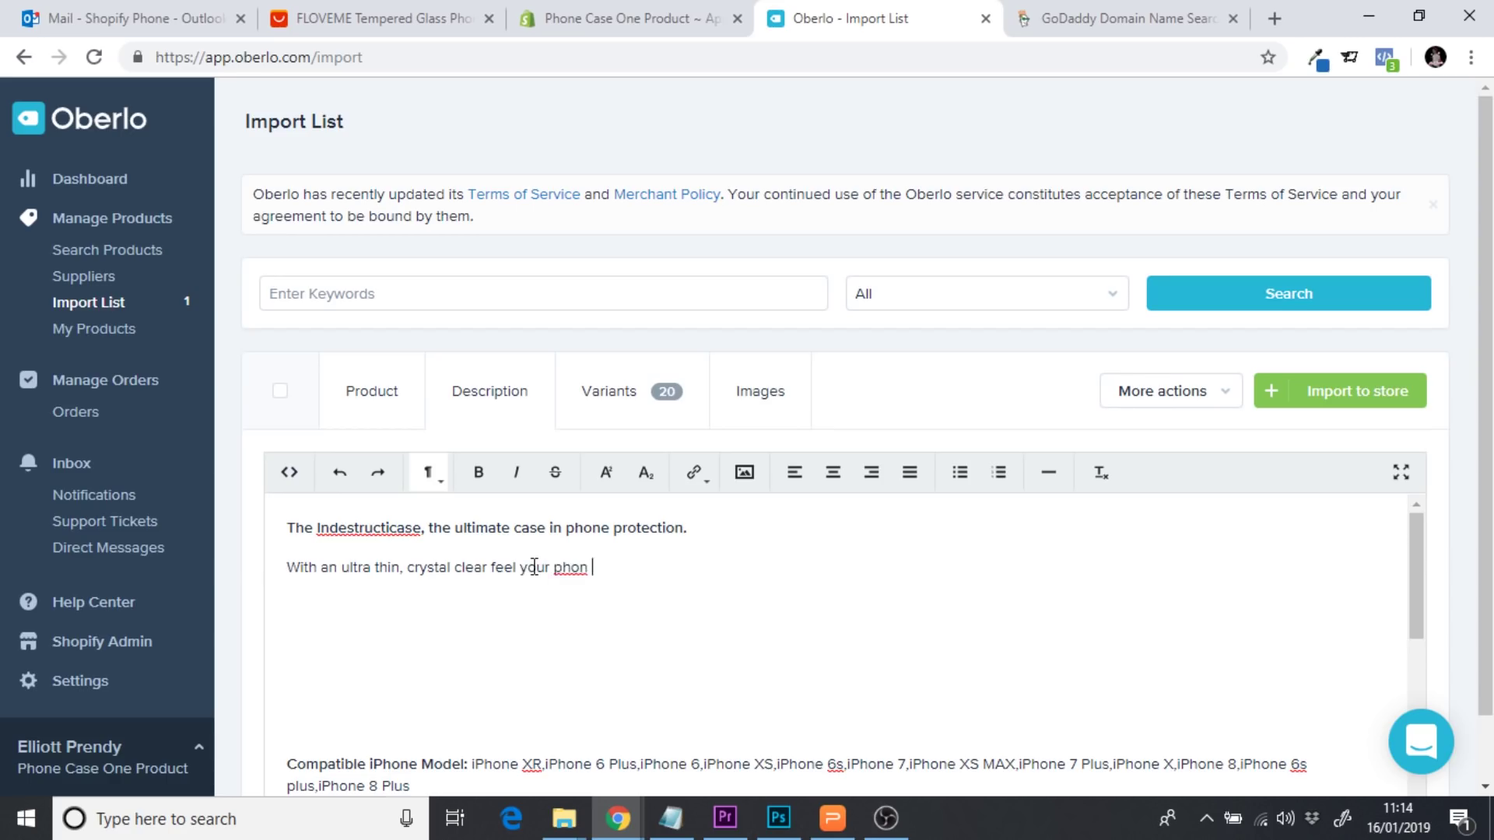
pyautogui.press('BackSpace')
pyautogui.write('e will appear as though it ')
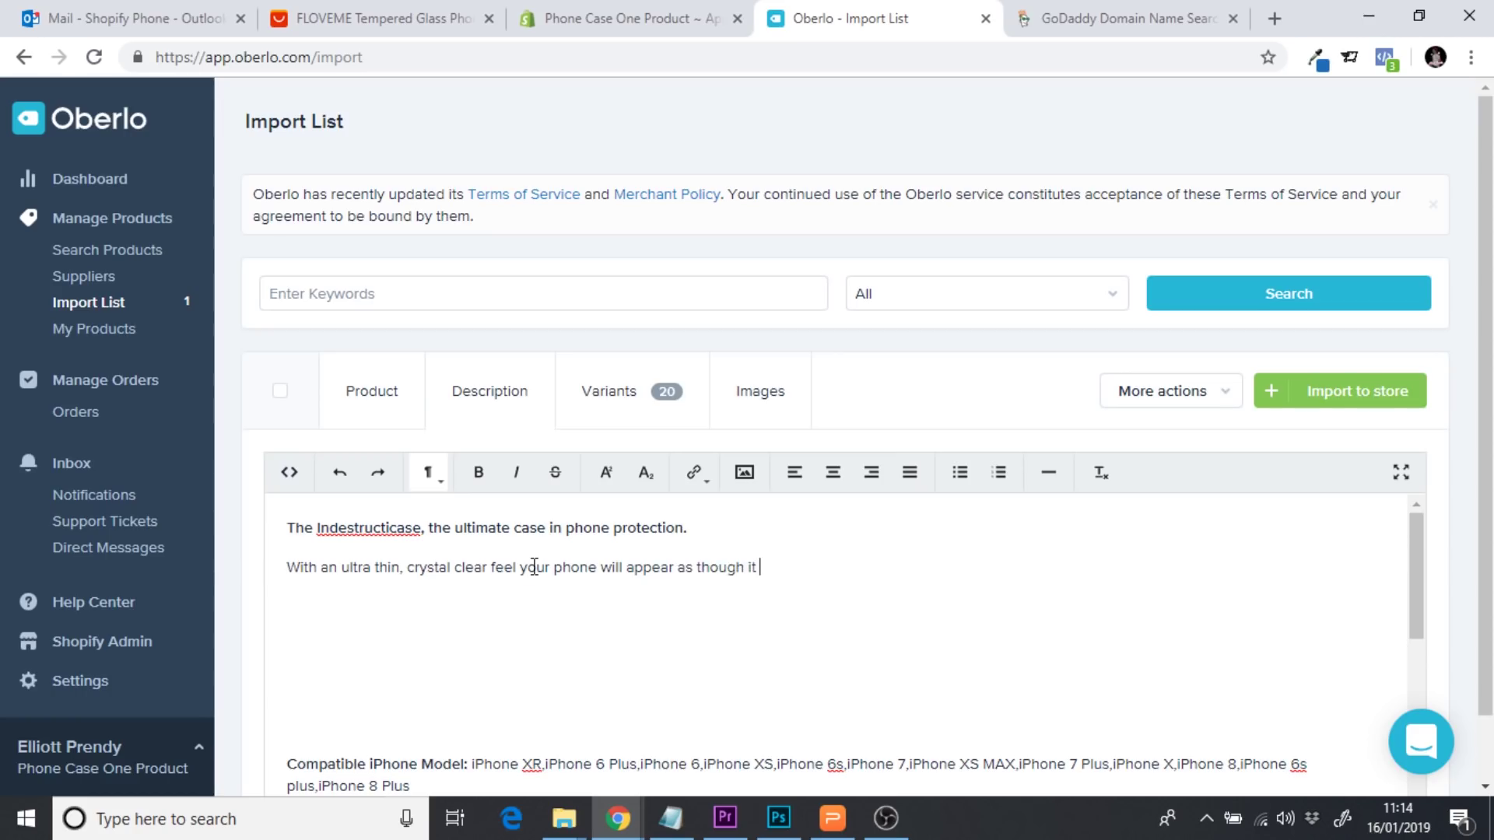
pyautogui.press('BackSpace')
pyautogui.press('BackSpace')
pyautogui.write("n it's original form, show")
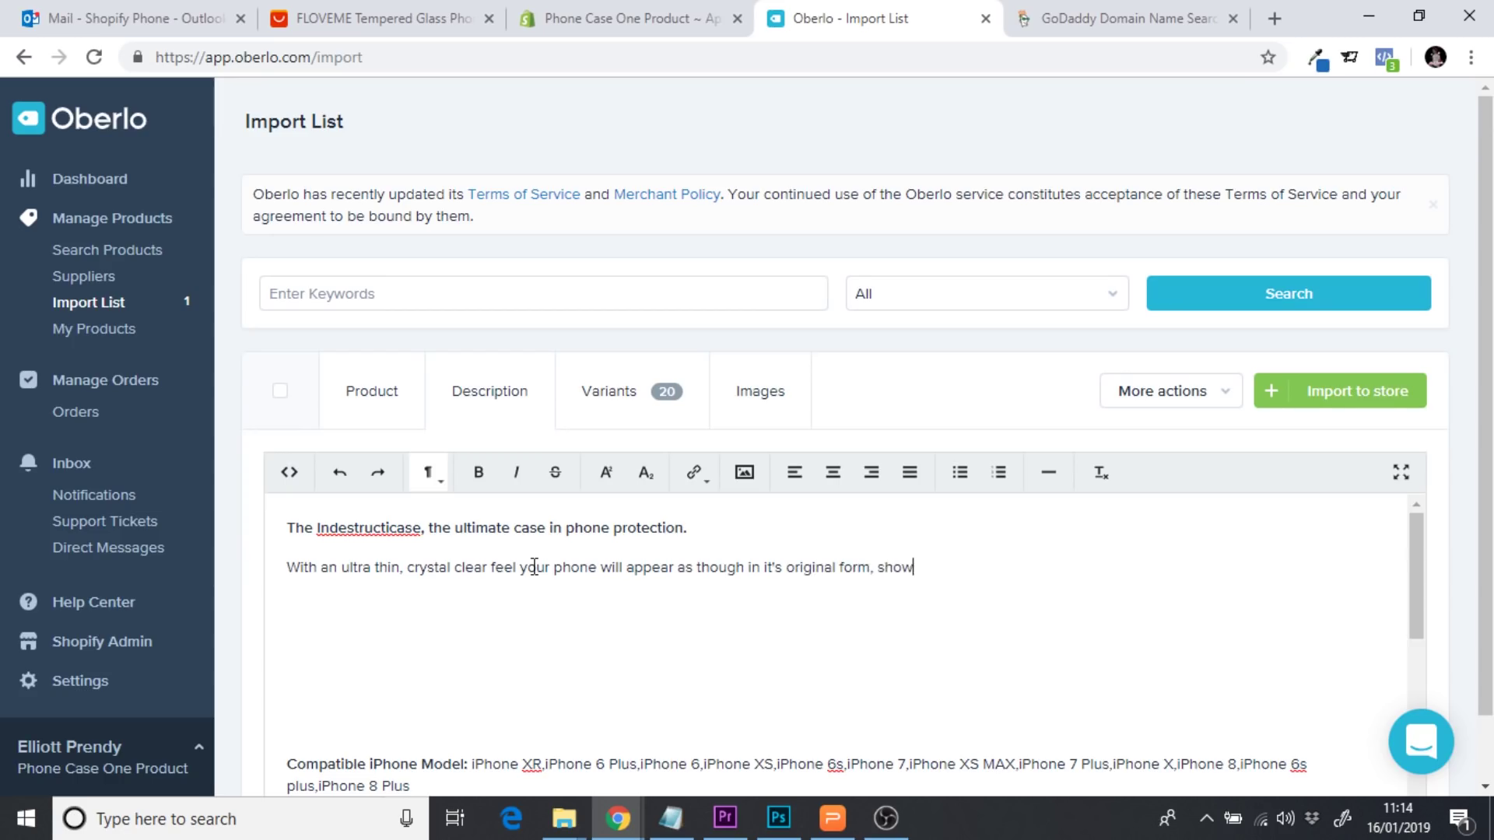
pyautogui.write('casing its fully beauty')
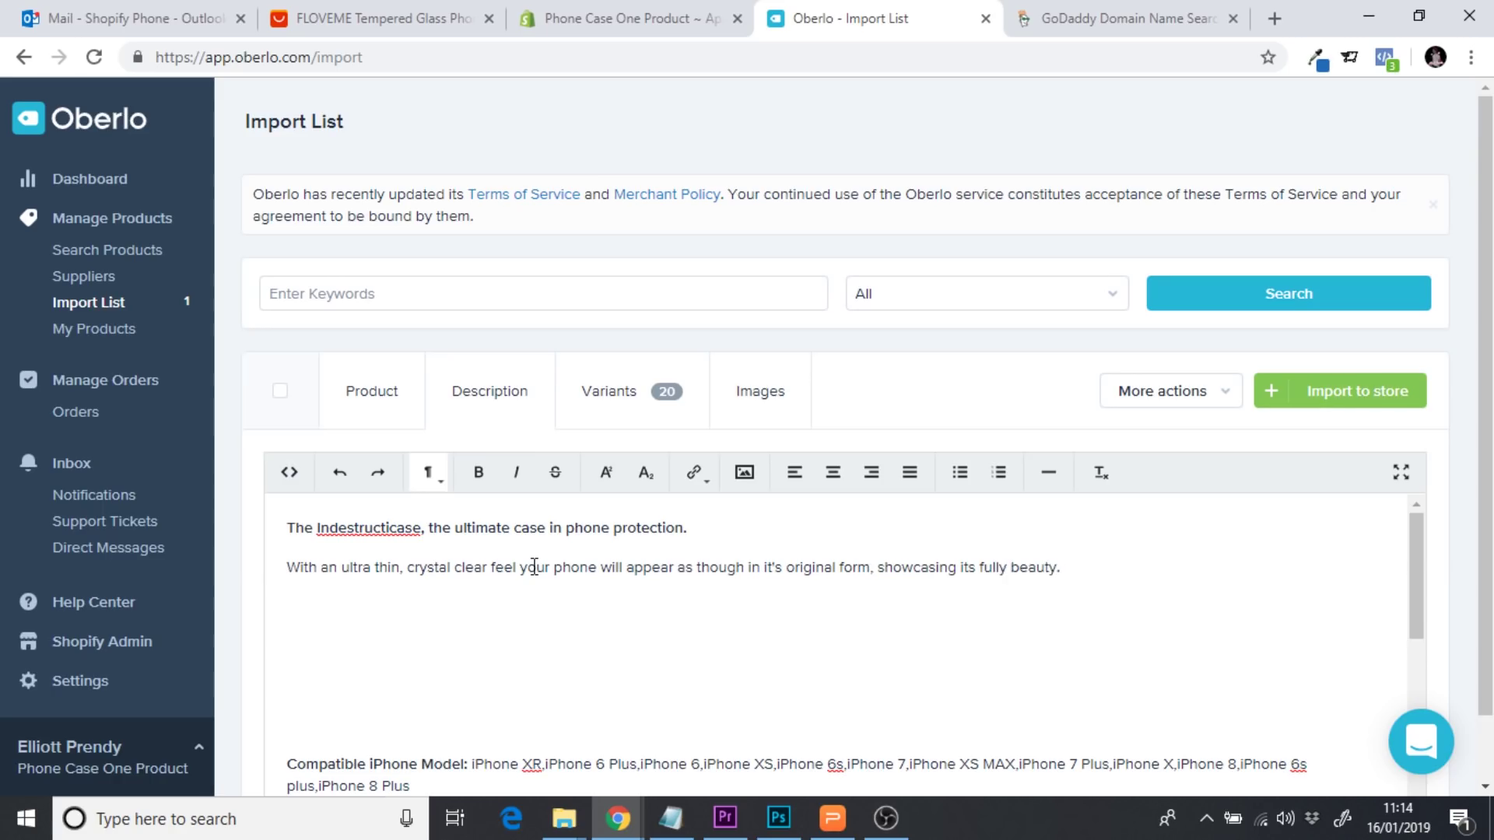
pyautogui.write('.')
# Review the two description lines and move to the empty line below them
pyautogui.moveTo(566, 529); pyautogui.dragTo(684, 535)
pyautogui.click(760, 569)
pyautogui.moveTo(1110, 570); pyautogui.dragTo(430, 567)
pyautogui.click(487, 585)
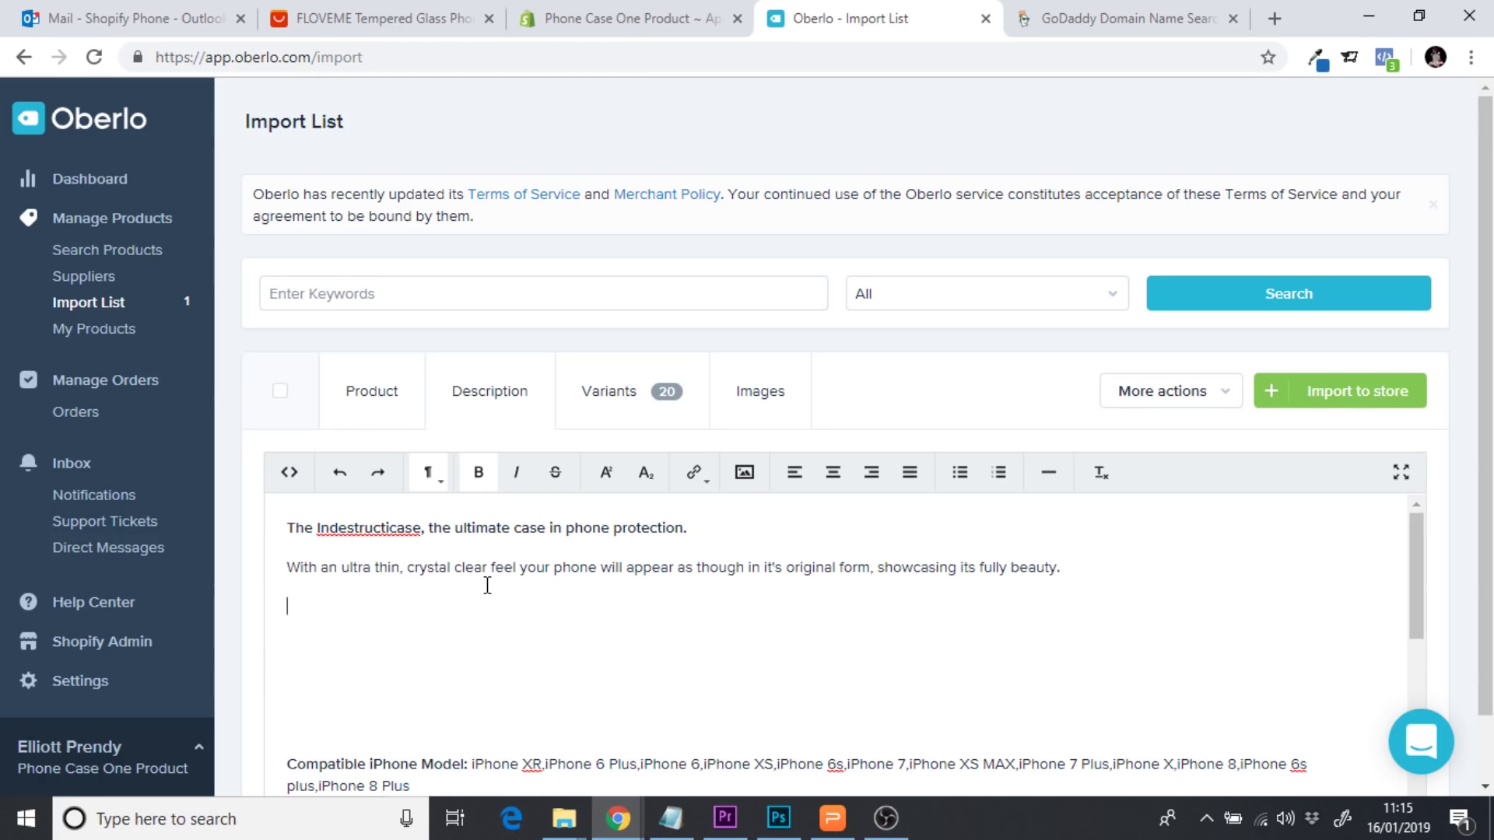
pyautogui.click(377, 17)
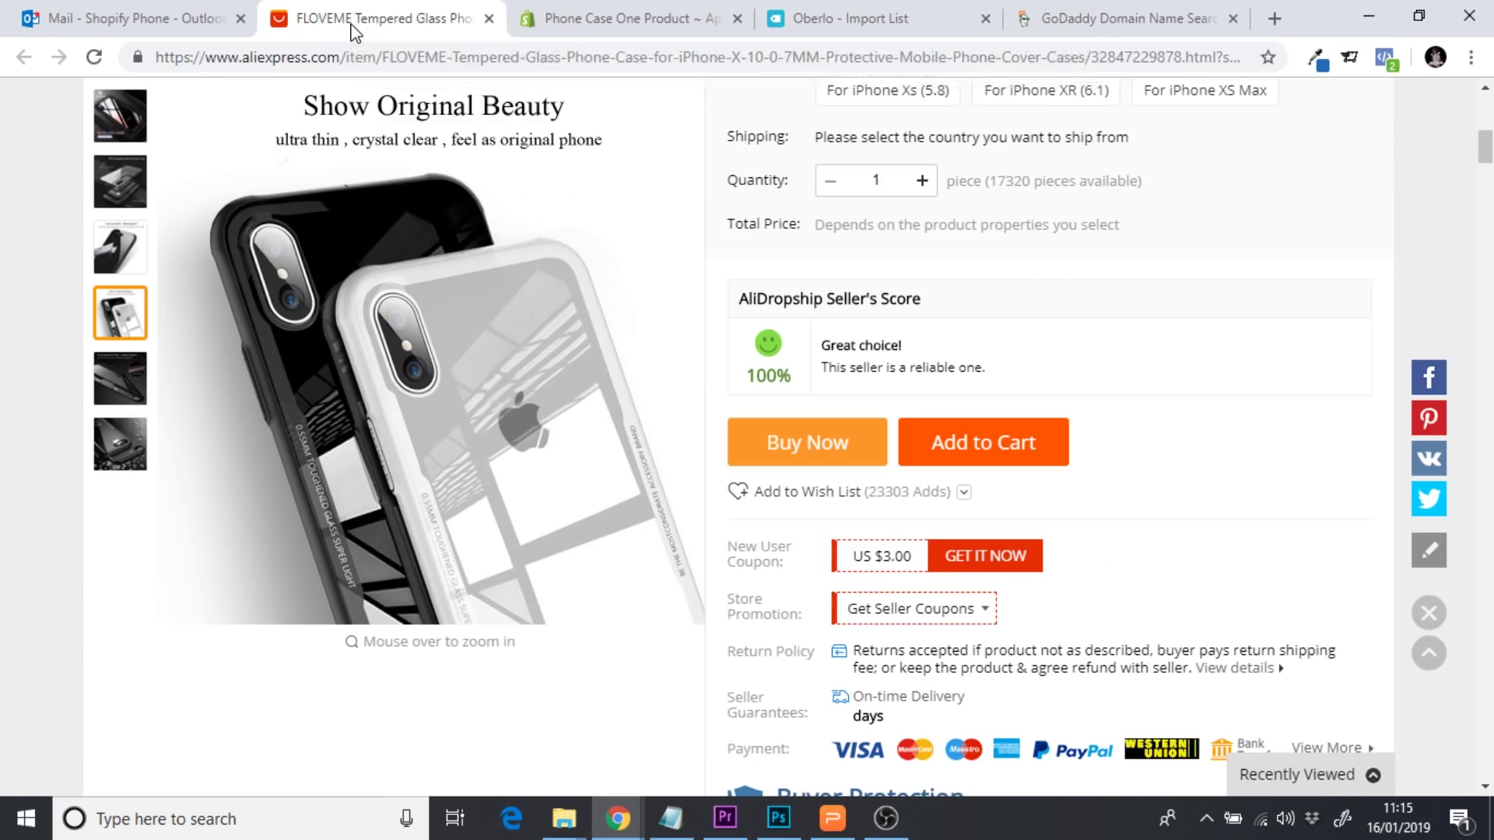
# After 'beauty.', add 'The Airbag cushion edge eases impact, meaning you will never have to worry about dropping your phone again.'
pyautogui.moveTo(129, 398)
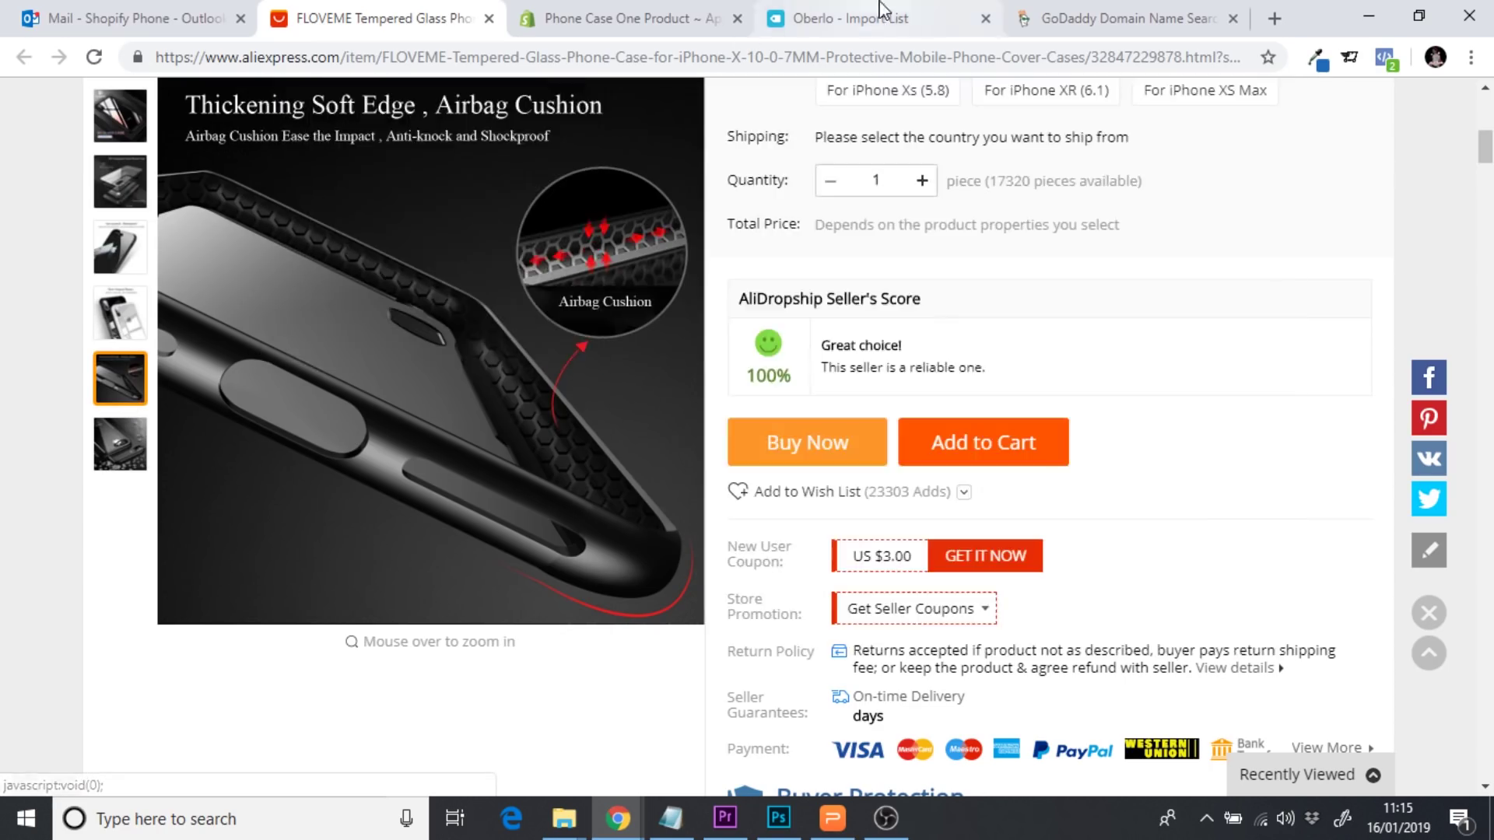
pyautogui.click(856, 18)
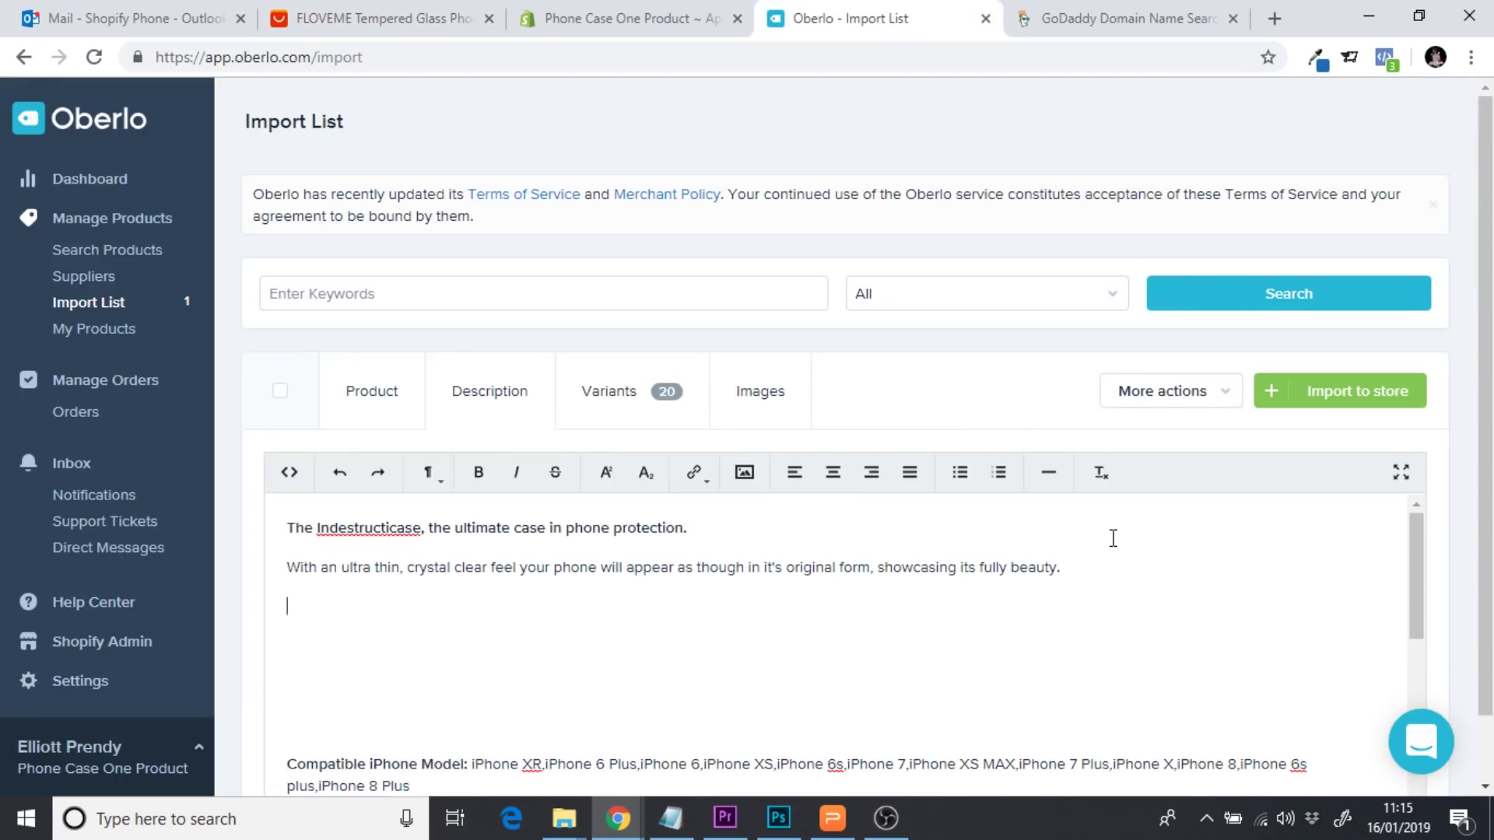
pyautogui.click(1101, 573)
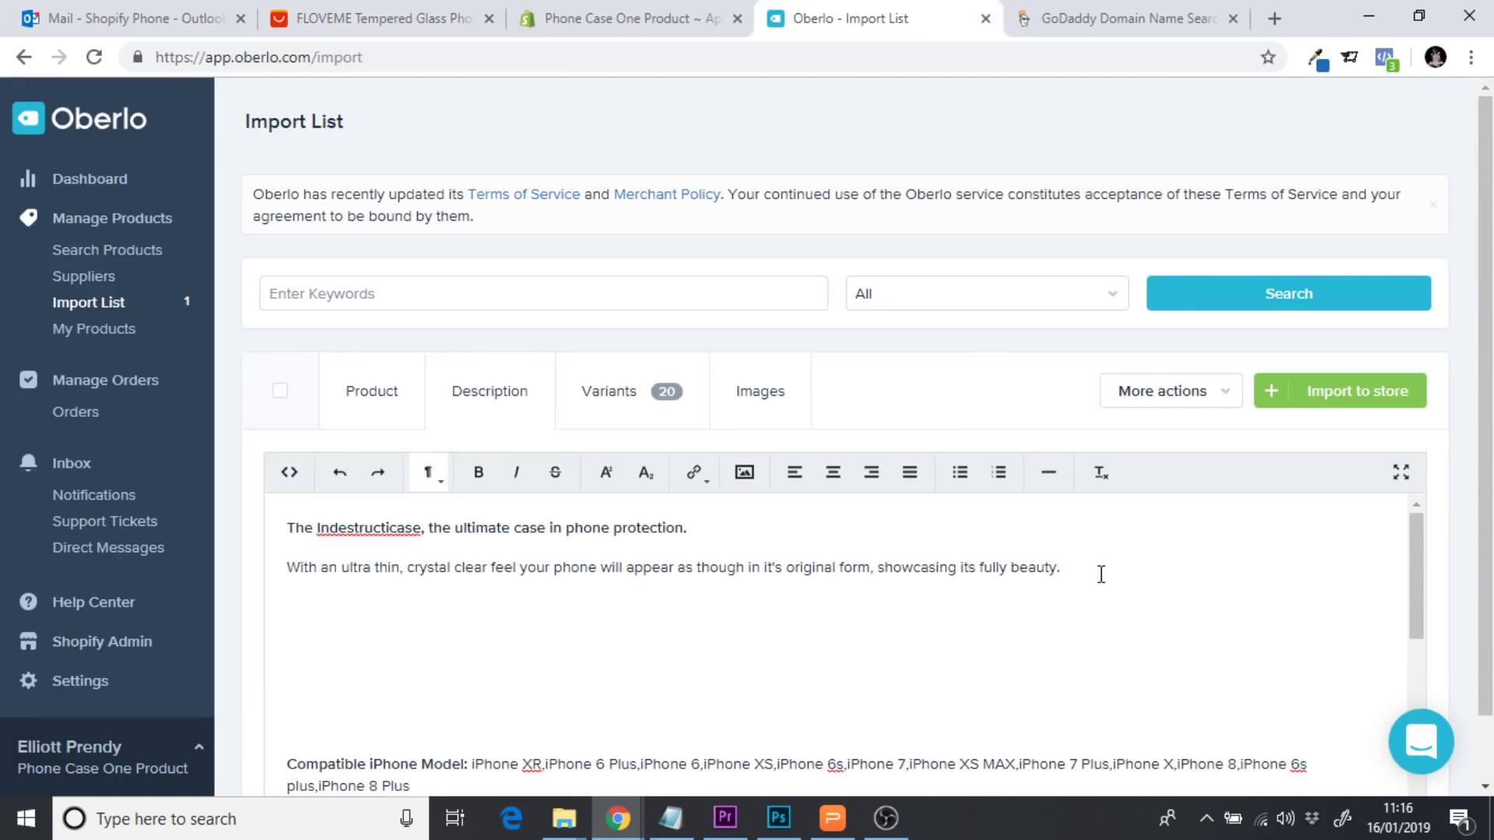
pyautogui.write('The Airbag cushion edge eases ')
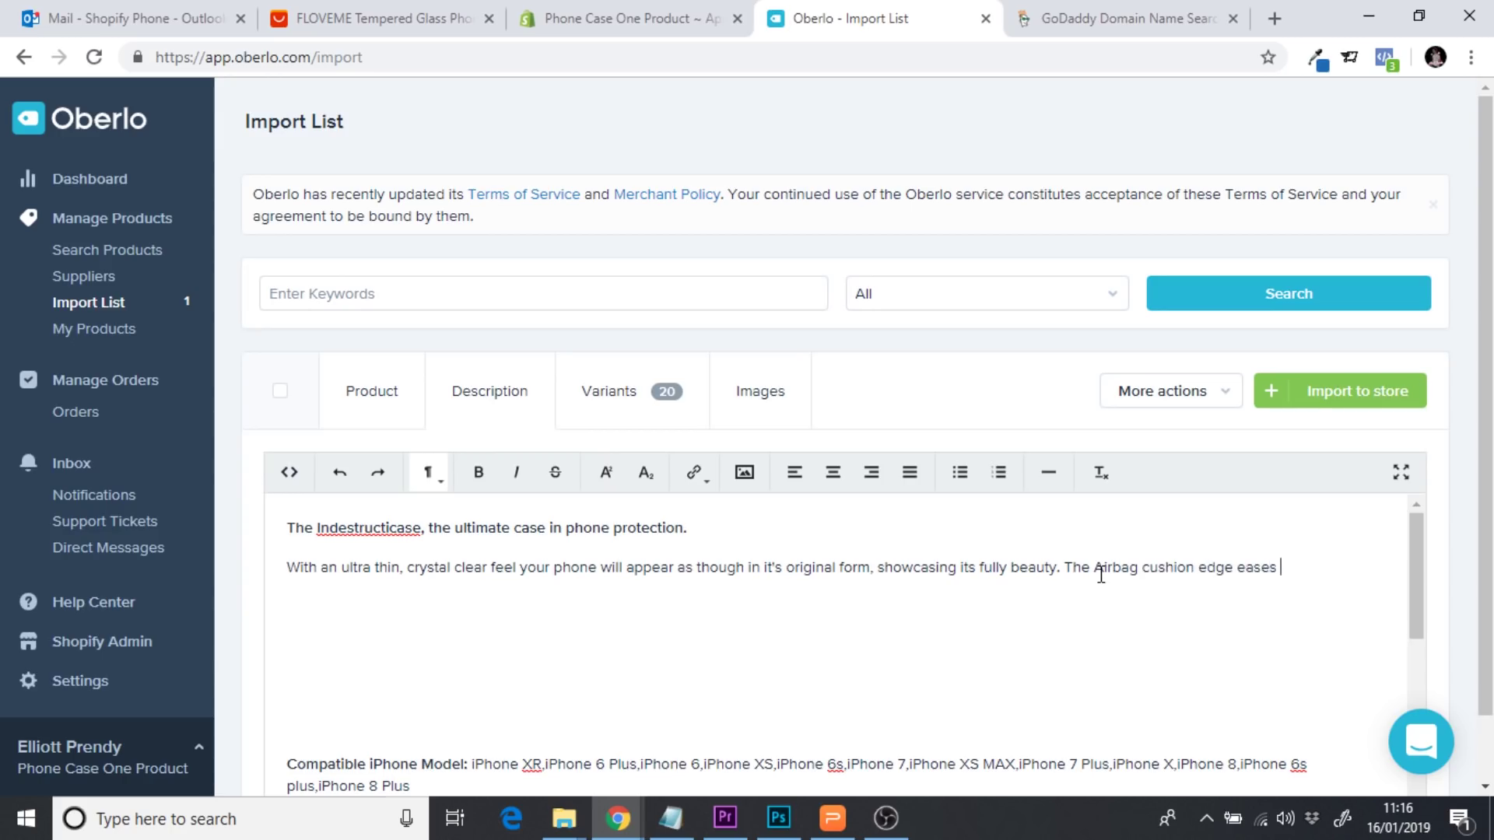
pyautogui.write('impact, meaing you')
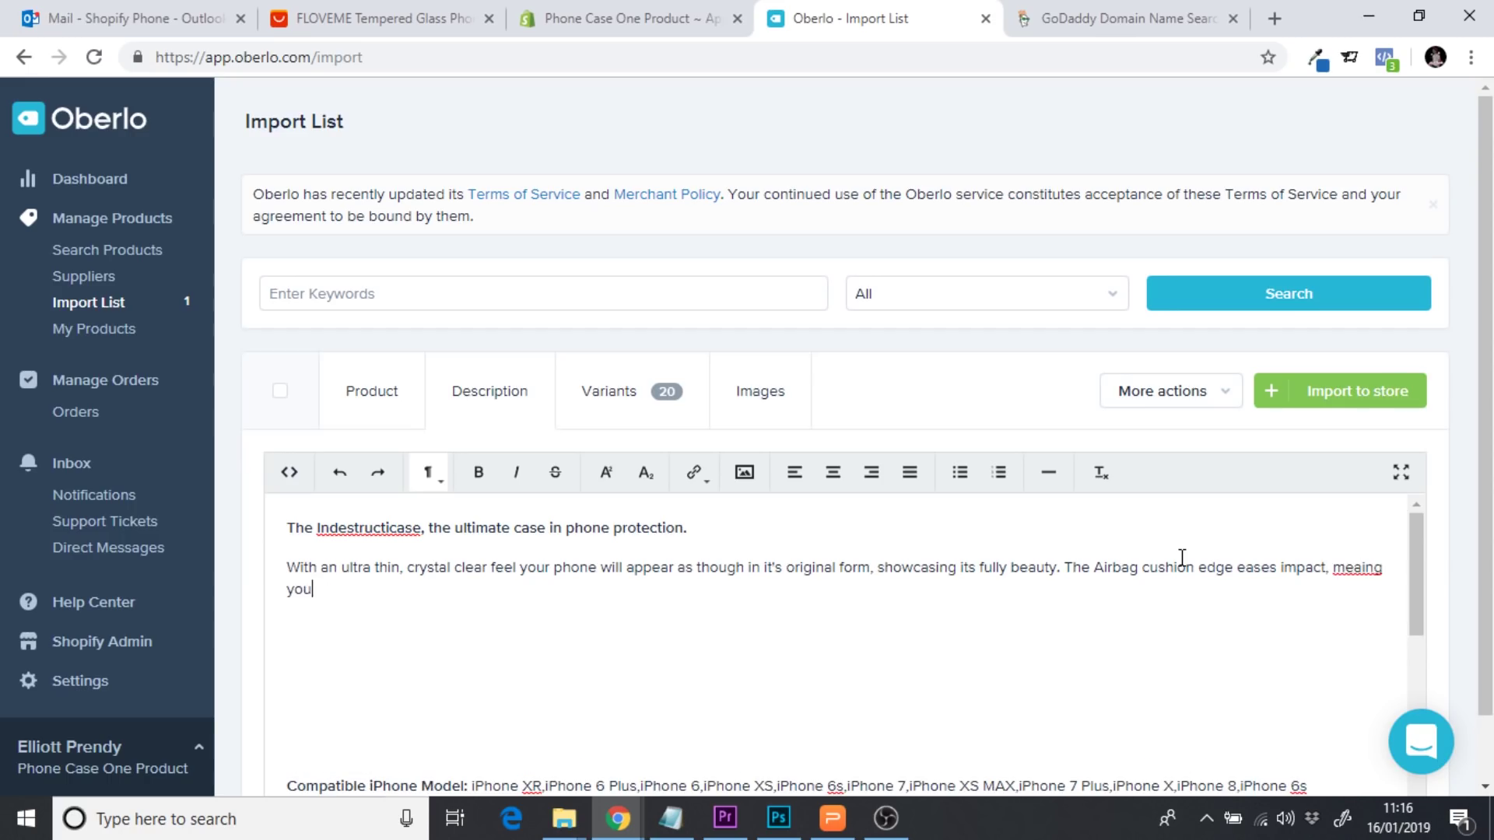
pyautogui.press('BackSpace')
pyautogui.press('BackSpace')
pyautogui.press('BackSpace')
pyautogui.press('BackSpace')
pyautogui.press('BackSpace')
pyautogui.press('BackSpace')
pyautogui.press('BackSpace')
pyautogui.write('nin')
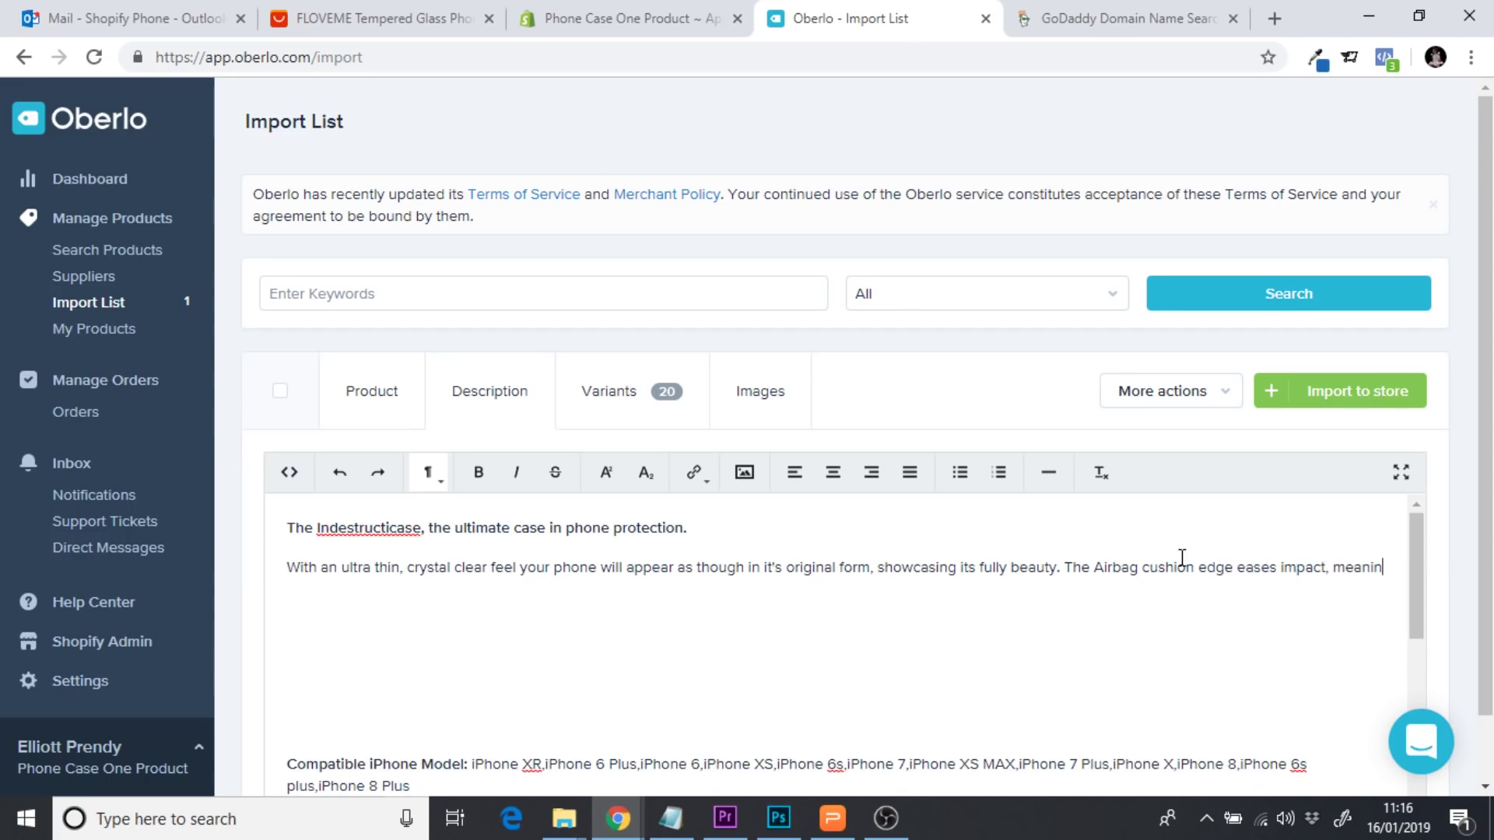
pyautogui.write('g you will nev')
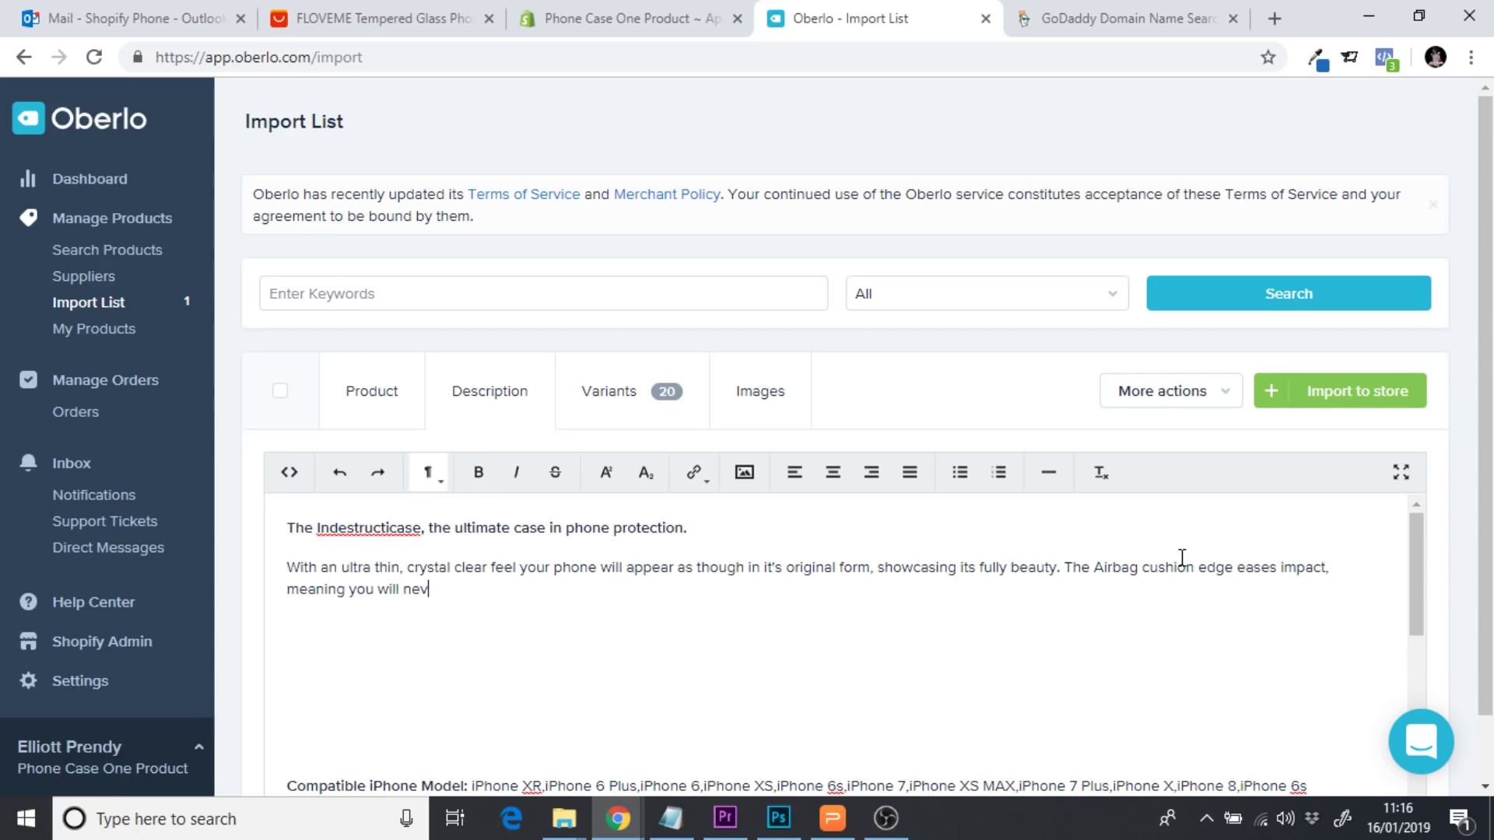
pyautogui.write('er have to worry about dr')
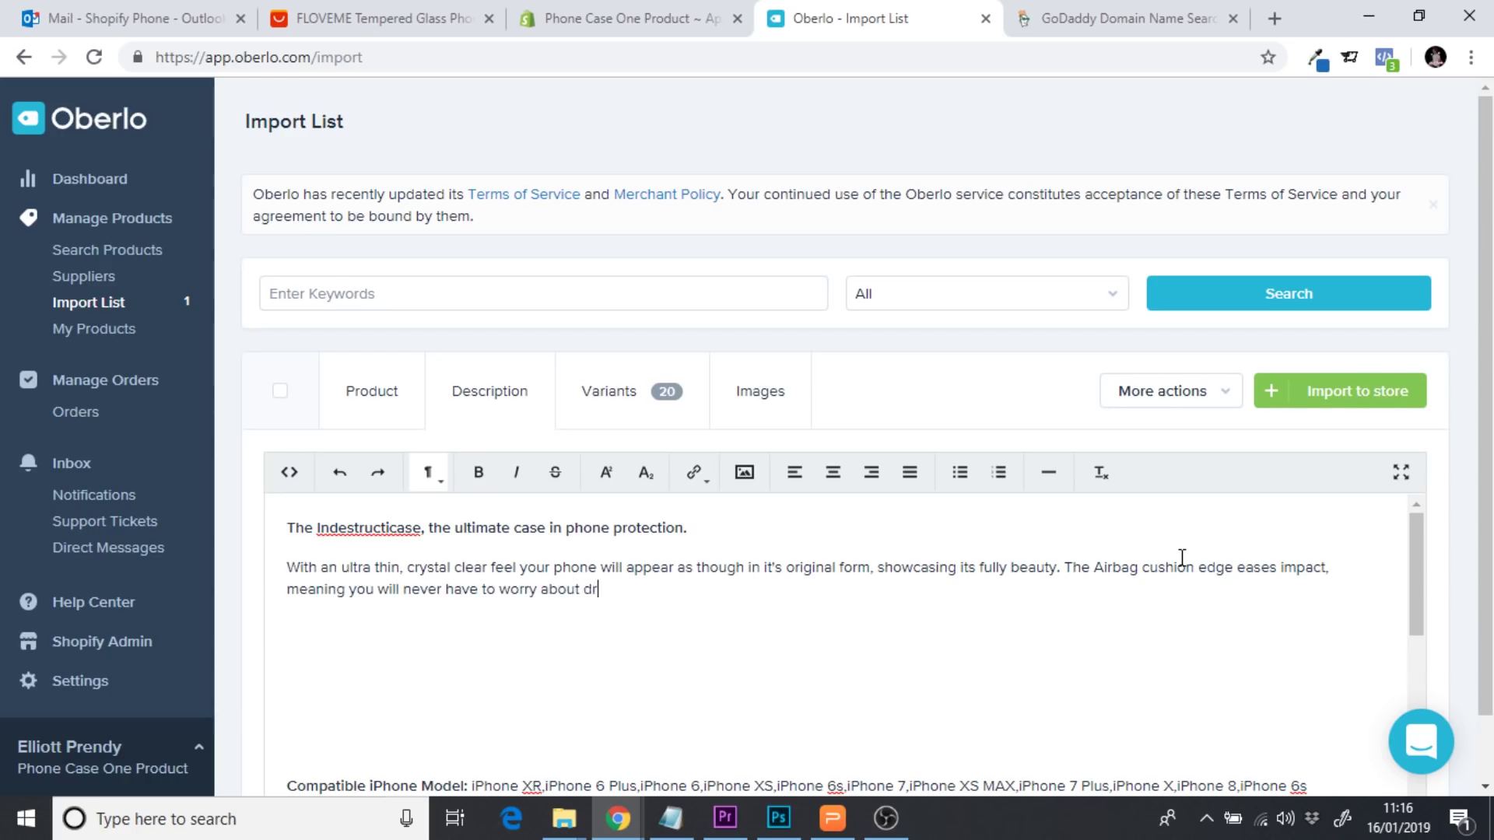
pyautogui.write('opping your phone again.')
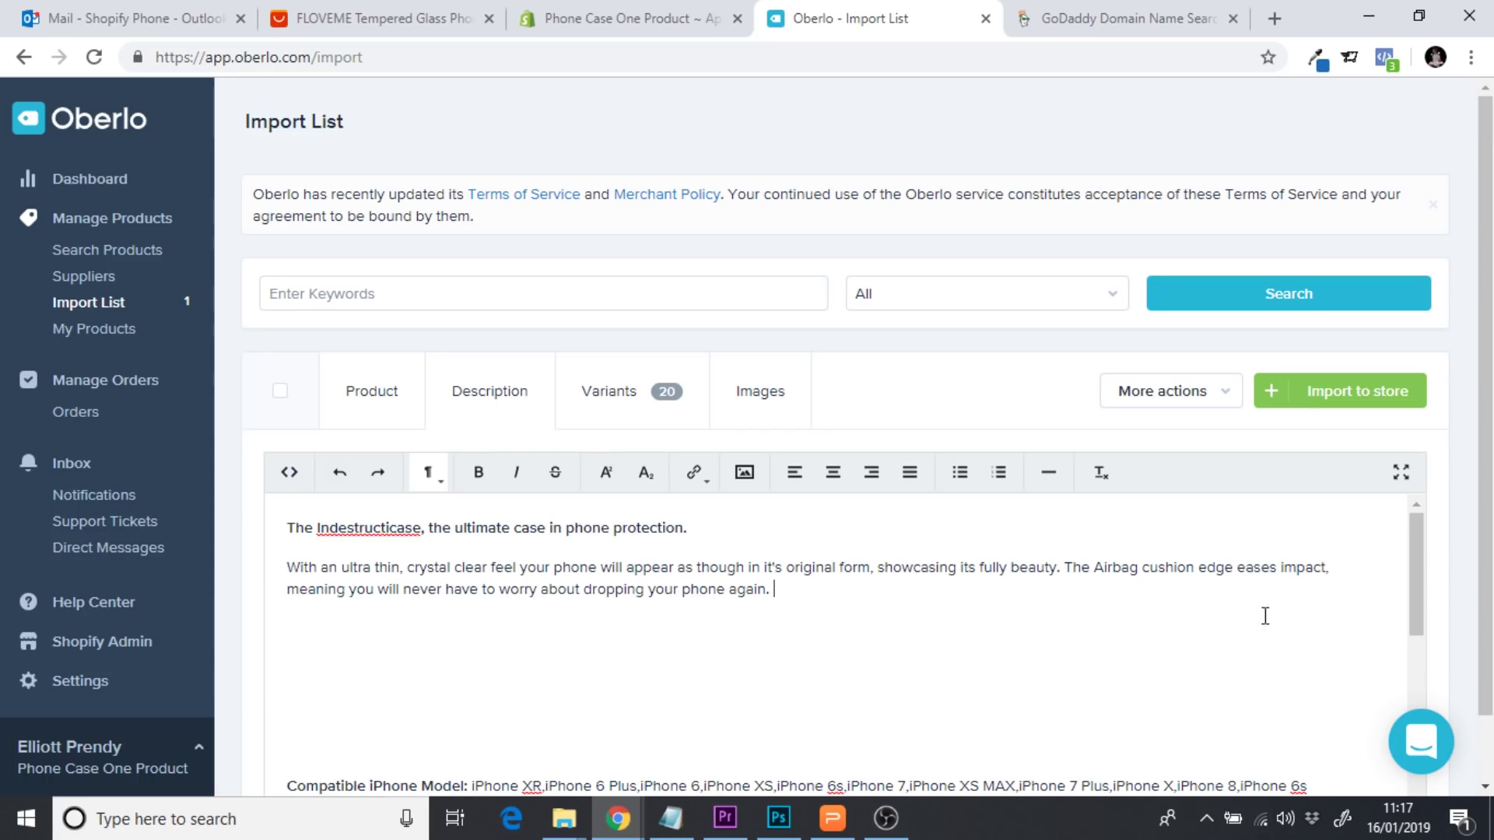
pyautogui.click(842, 595)
pyautogui.click(401, 14)
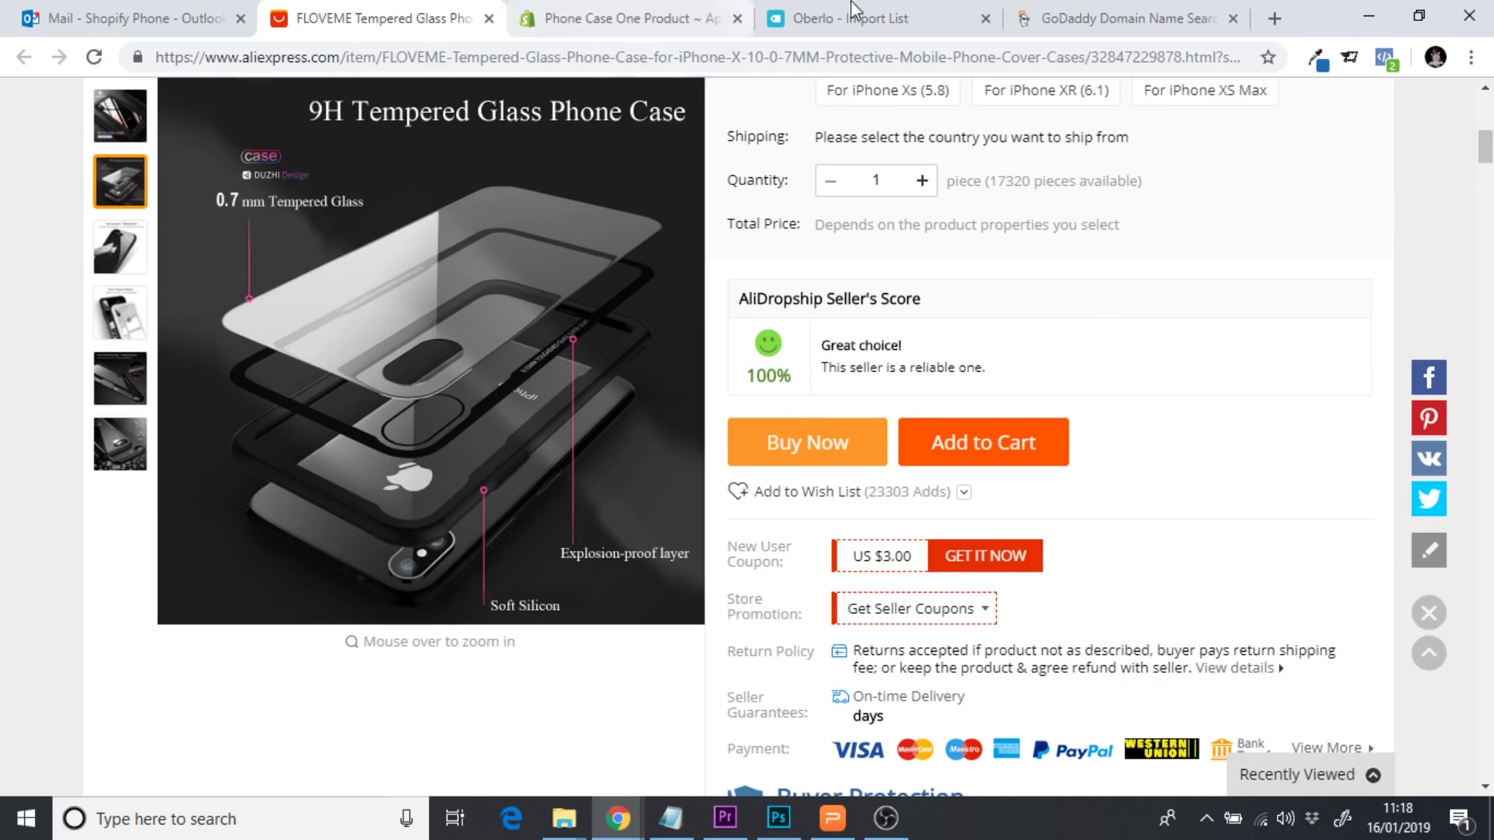
# After 'Indestructicase', write that it is entirely shatterproof and shockproof, so if you drop your phone…
pyautogui.click(892, 9)
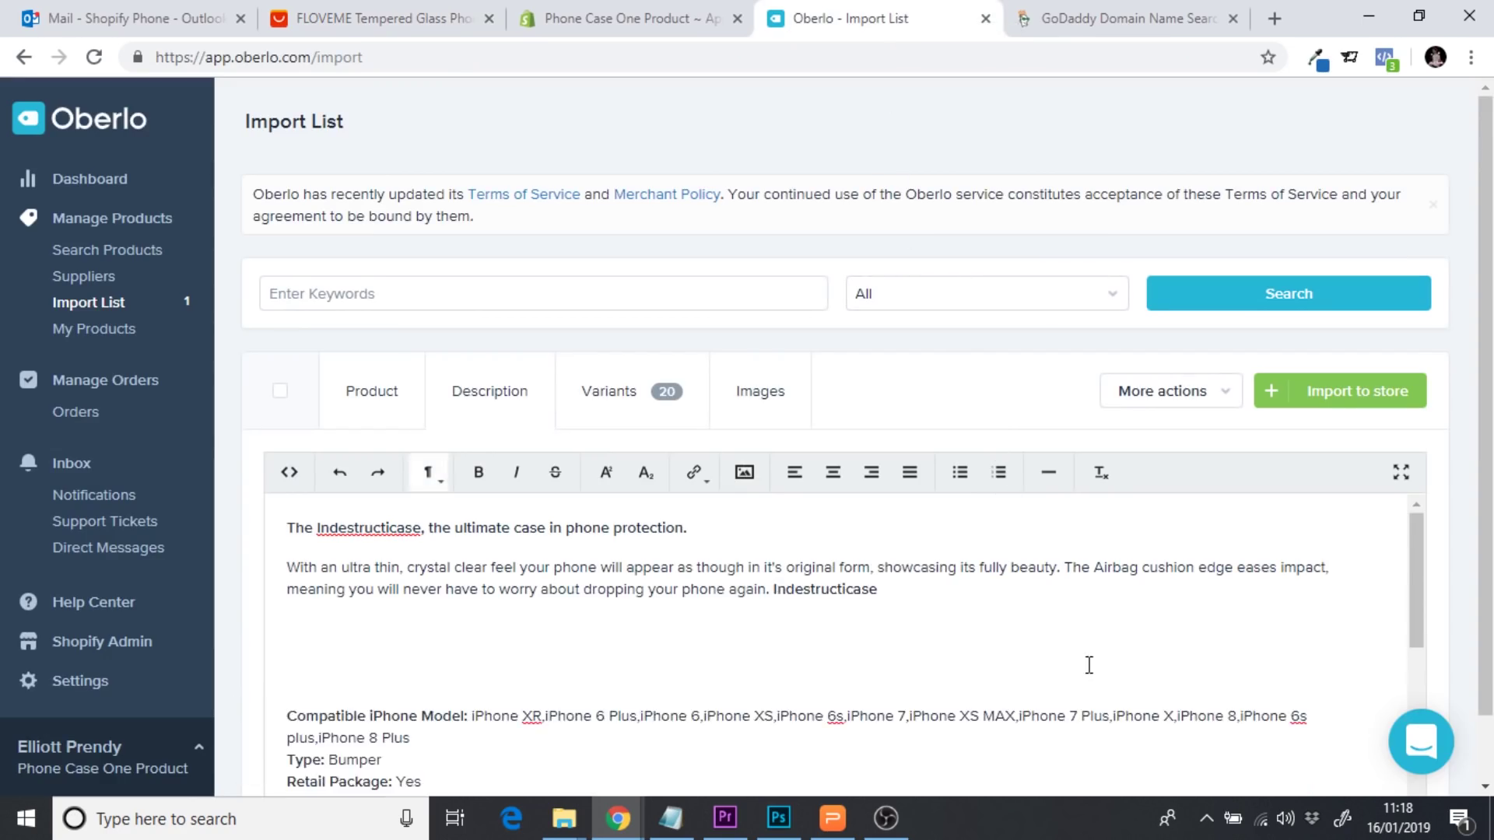
pyautogui.click(954, 599)
pyautogui.write(', is ente')
pyautogui.press('BackSpace')
pyautogui.write('irely. shatterproo')
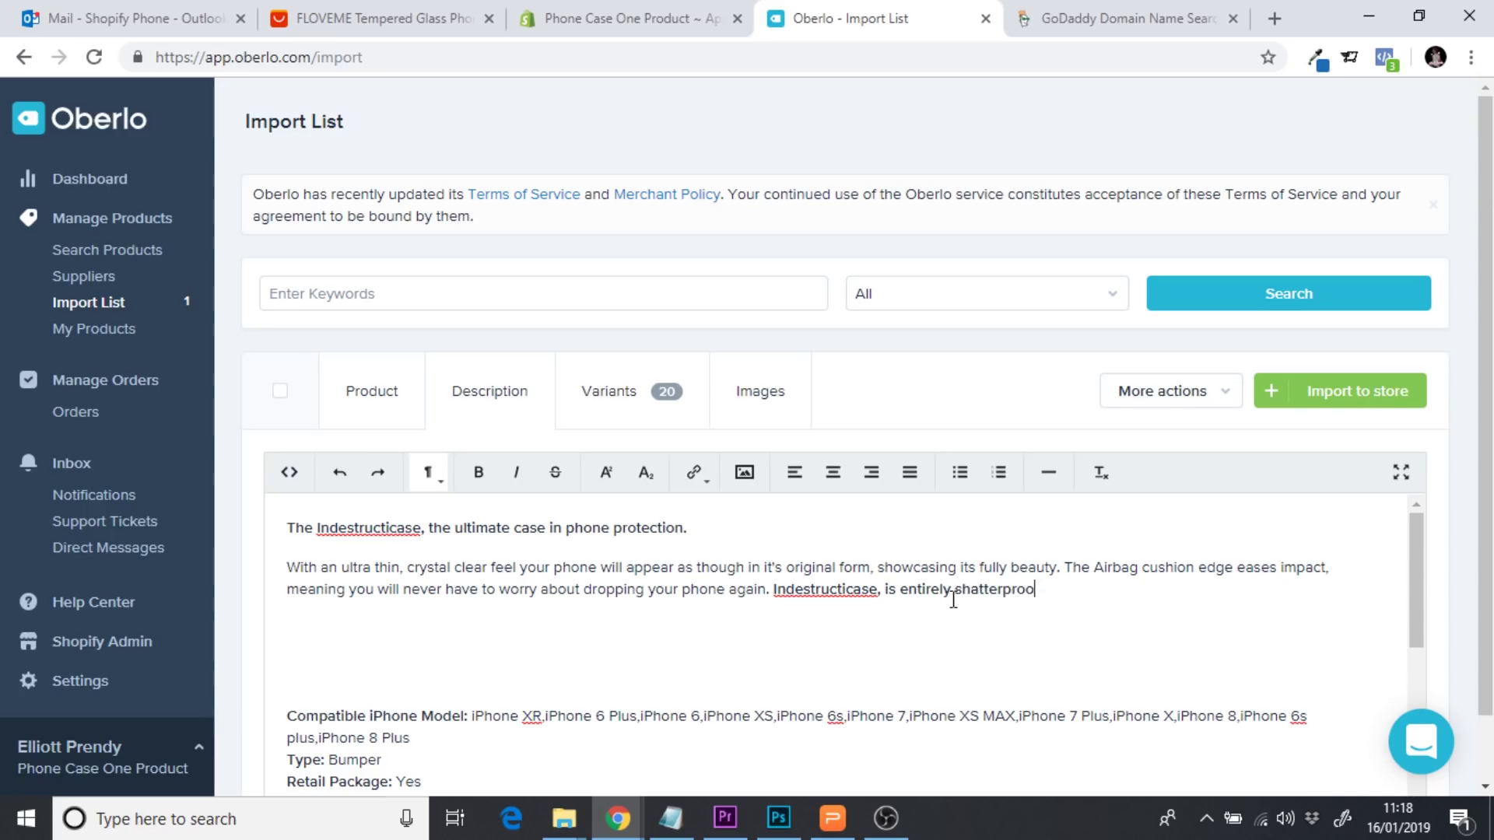
pyautogui.write('f and shockproof, so')
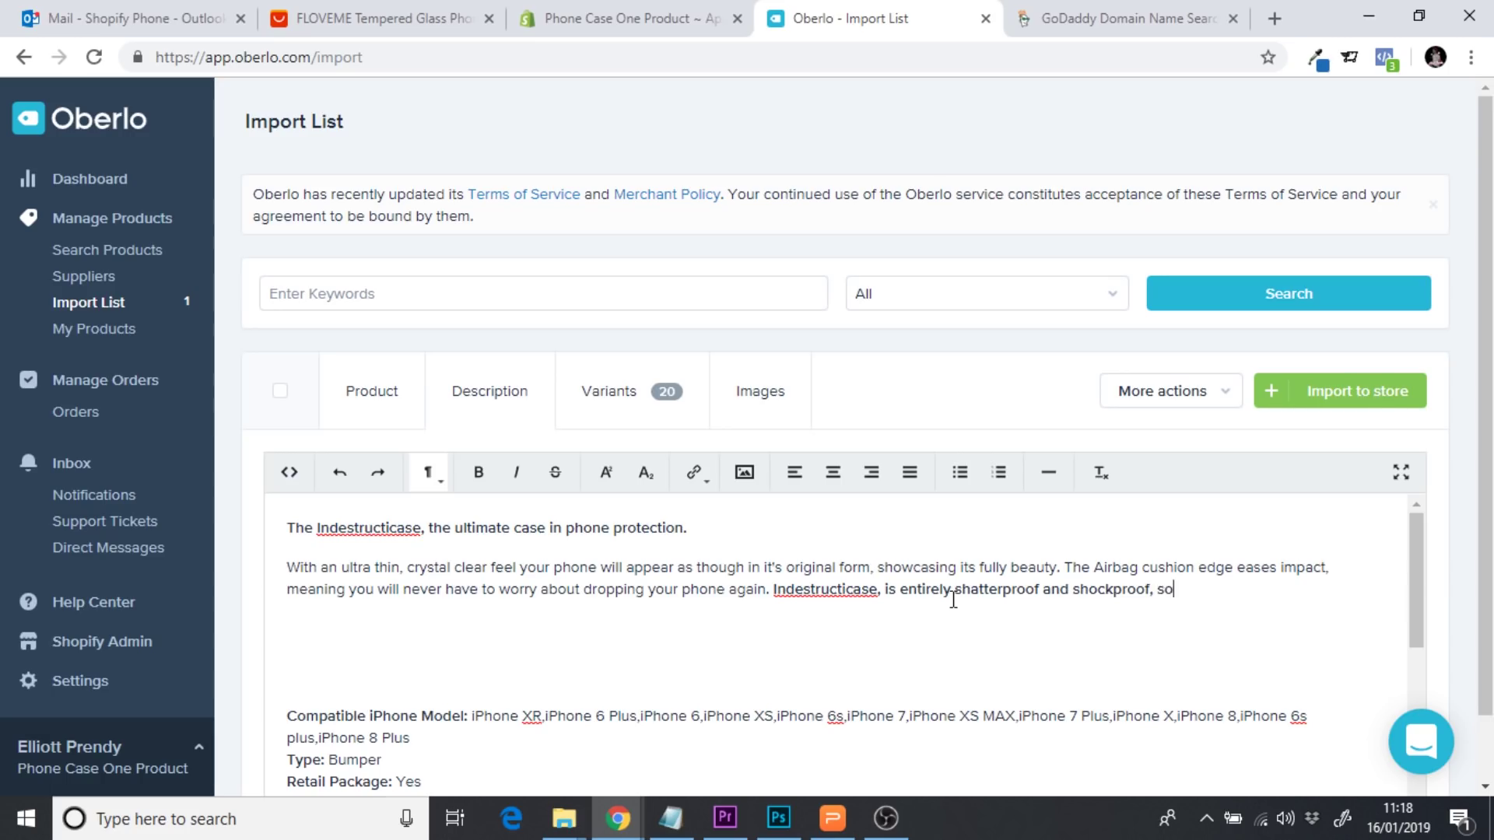
pyautogui.write(' if you do drop yout')
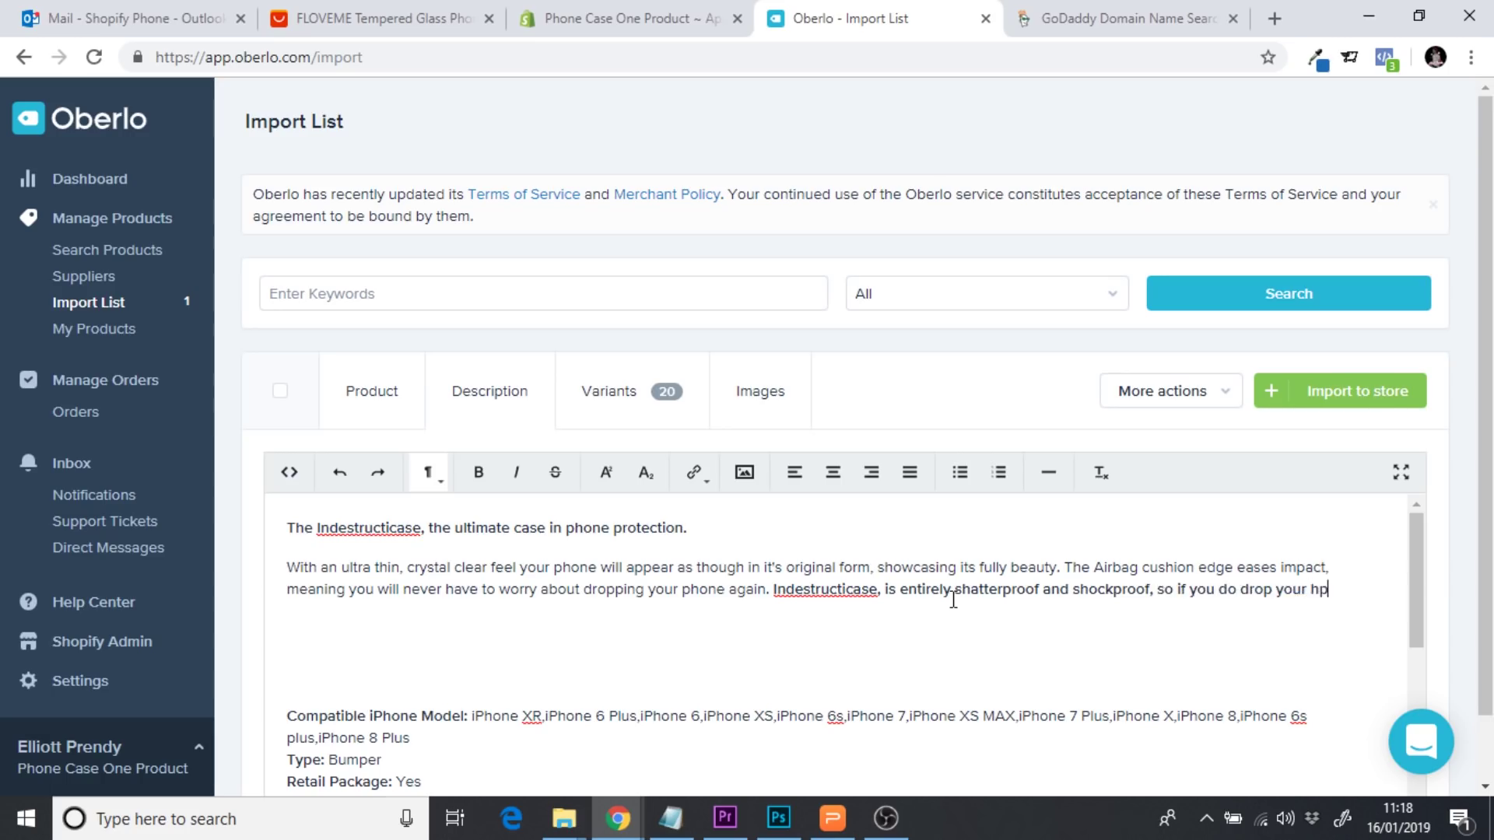
pyautogui.press('BackSpace')
pyautogui.write('r hope, you won')
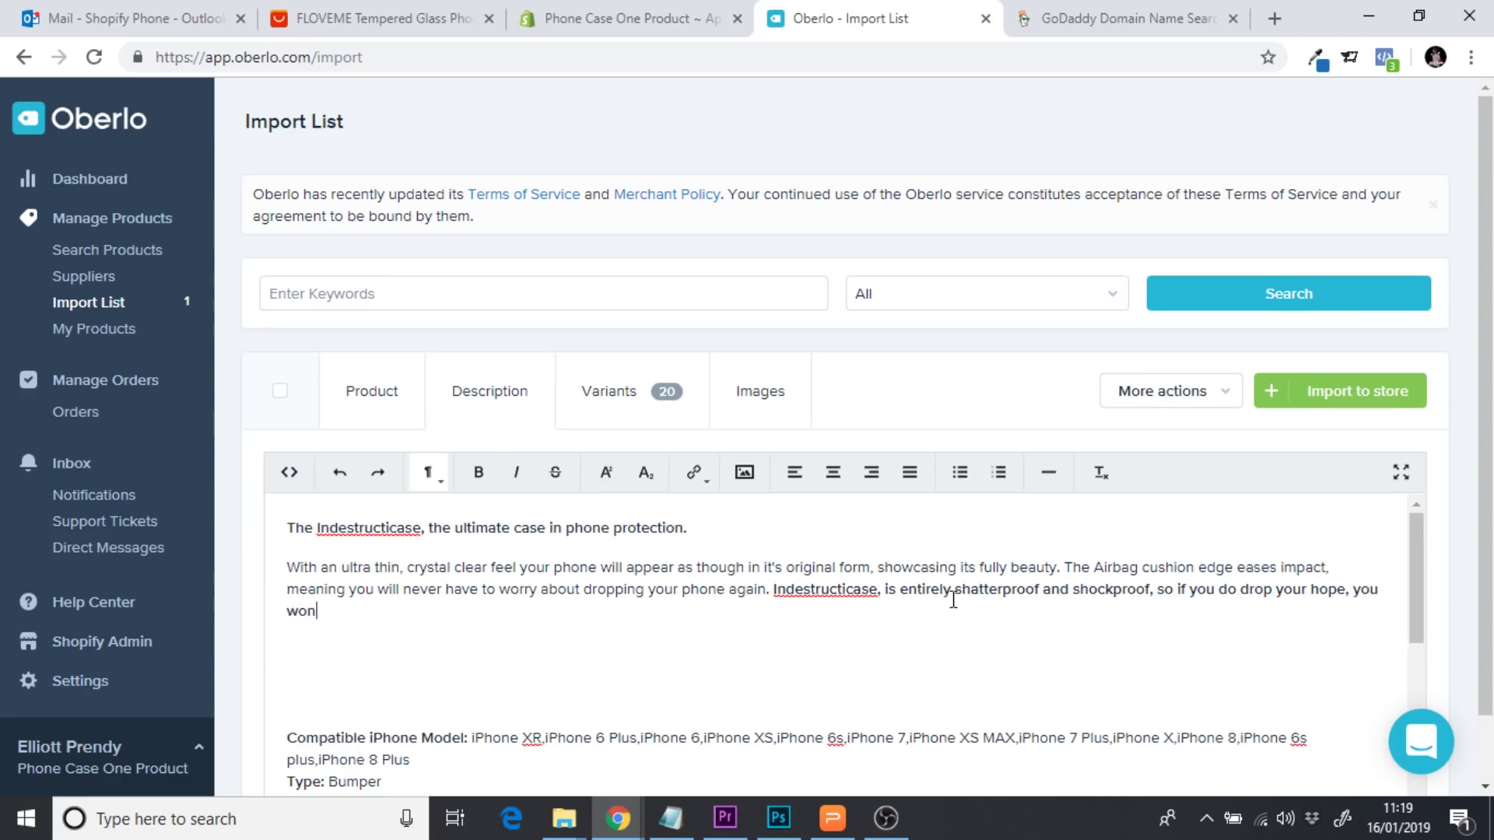
pyautogui.write("'t suffer that heart wre")
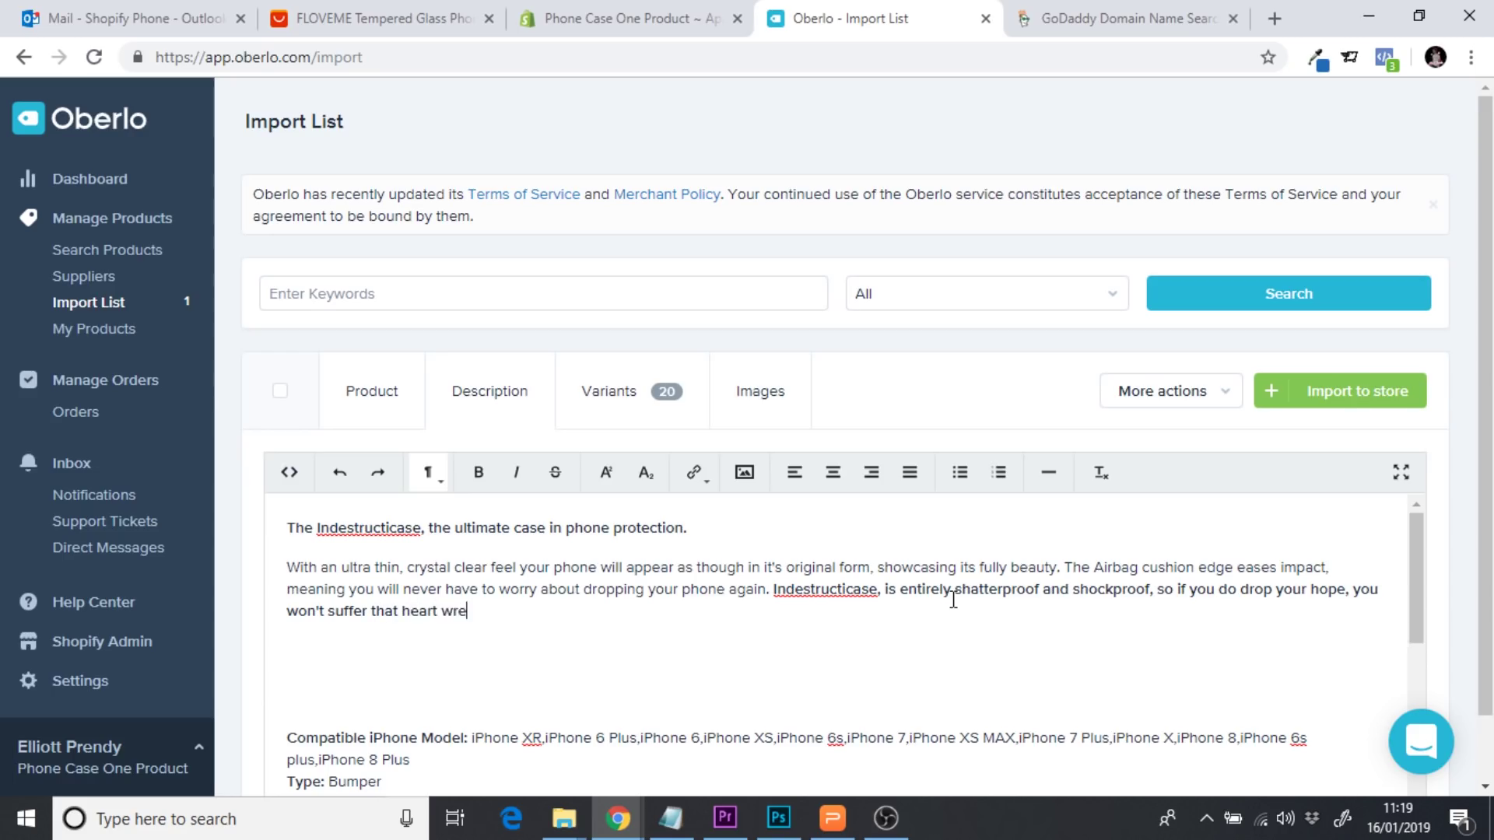
pyautogui.write('nching moment of piecing')
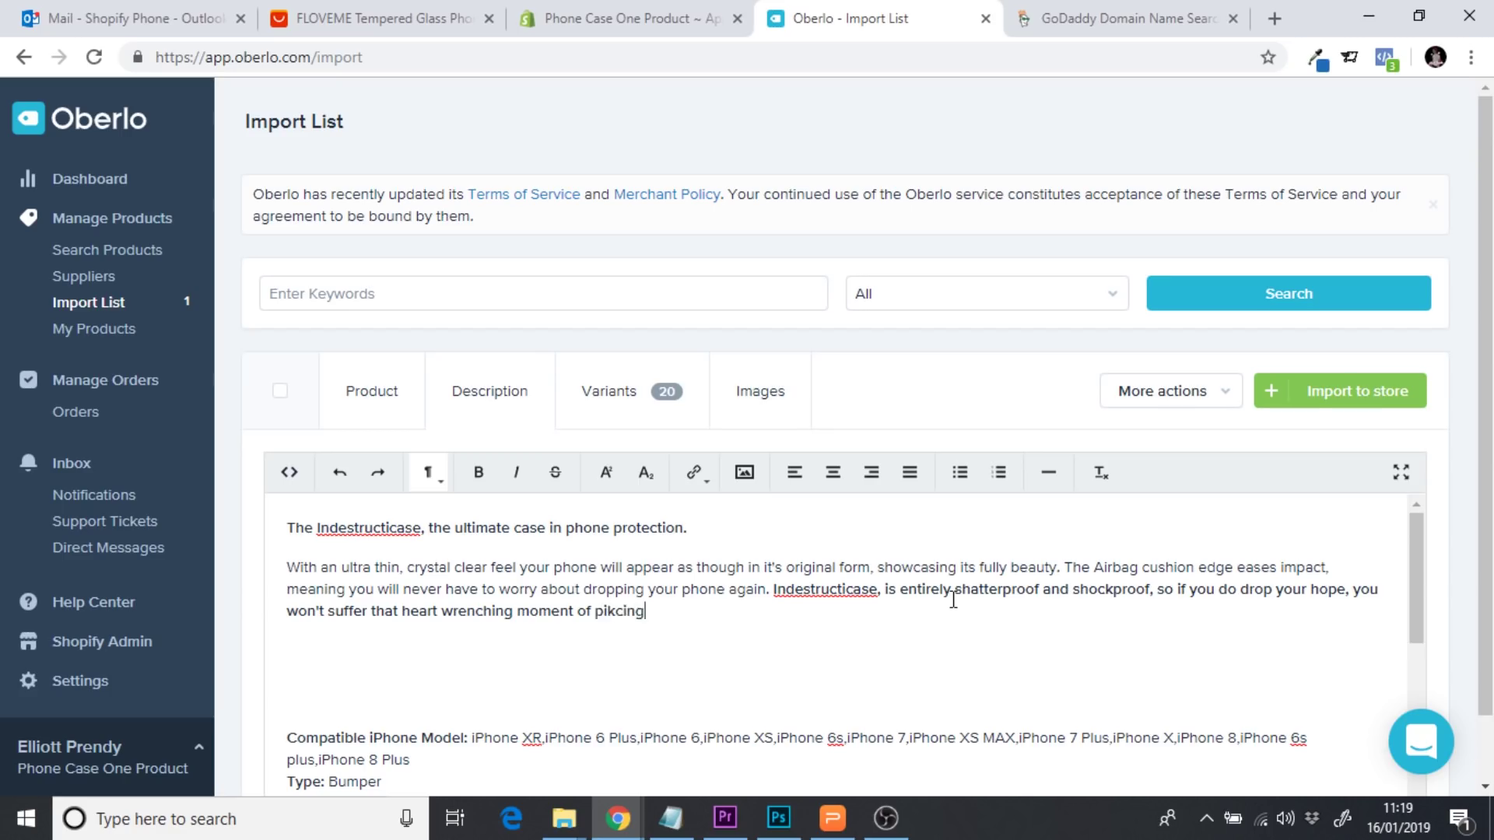
# Finish the sentence with '…picking it up… it will always remain fully protected' and start a new paragraph
pyautogui.press('BackSpace')
pyautogui.press('BackSpace')
pyautogui.press('BackSpace')
pyautogui.press('BackSpace')
pyautogui.press('BackSpace')
pyautogui.write('k')
pyautogui.press('BackSpace')
pyautogui.write('cking it up and seeing the damage')
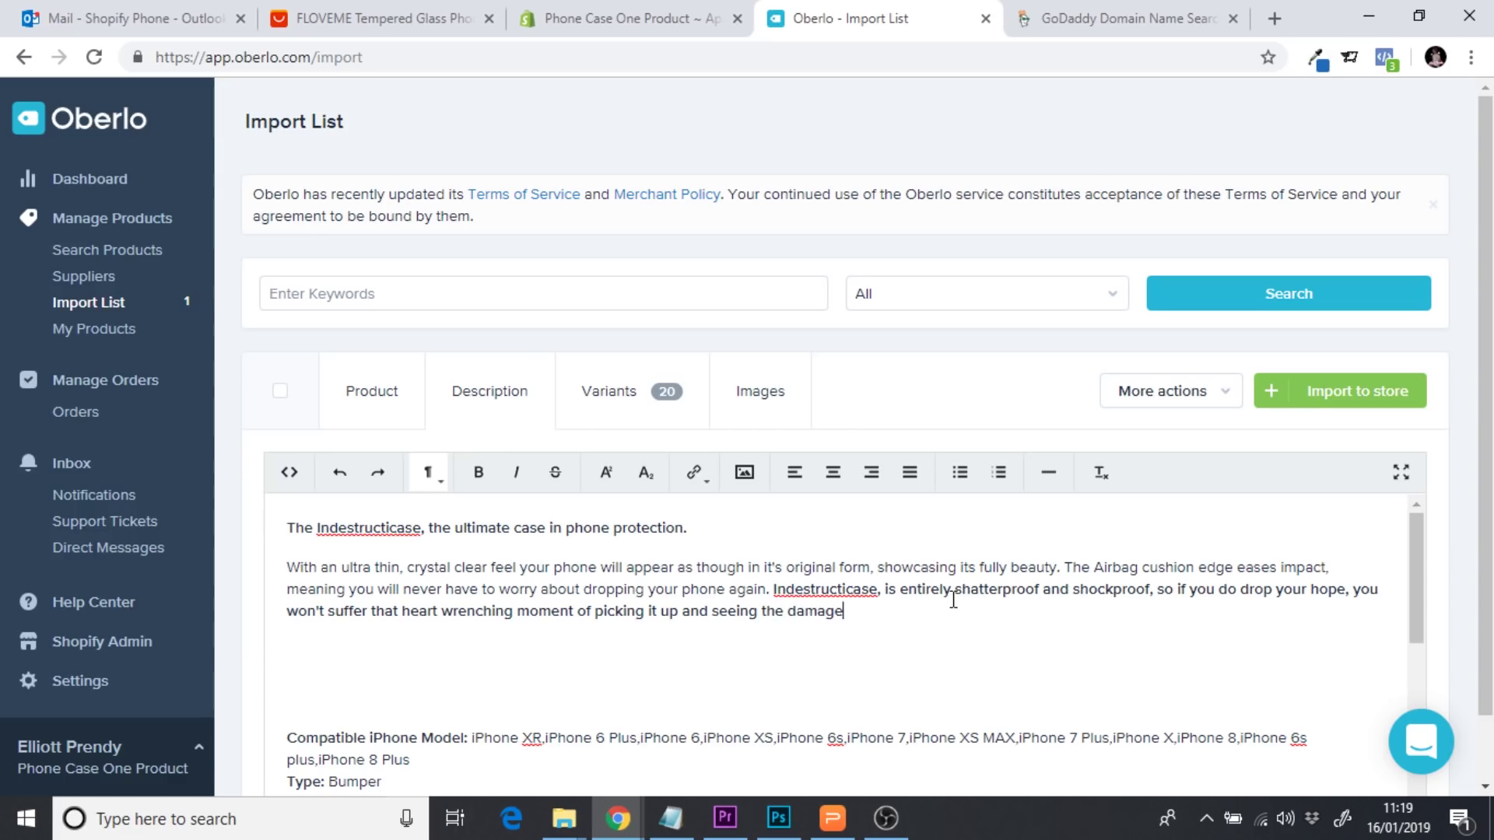
pyautogui.write(', it will always remain fully')
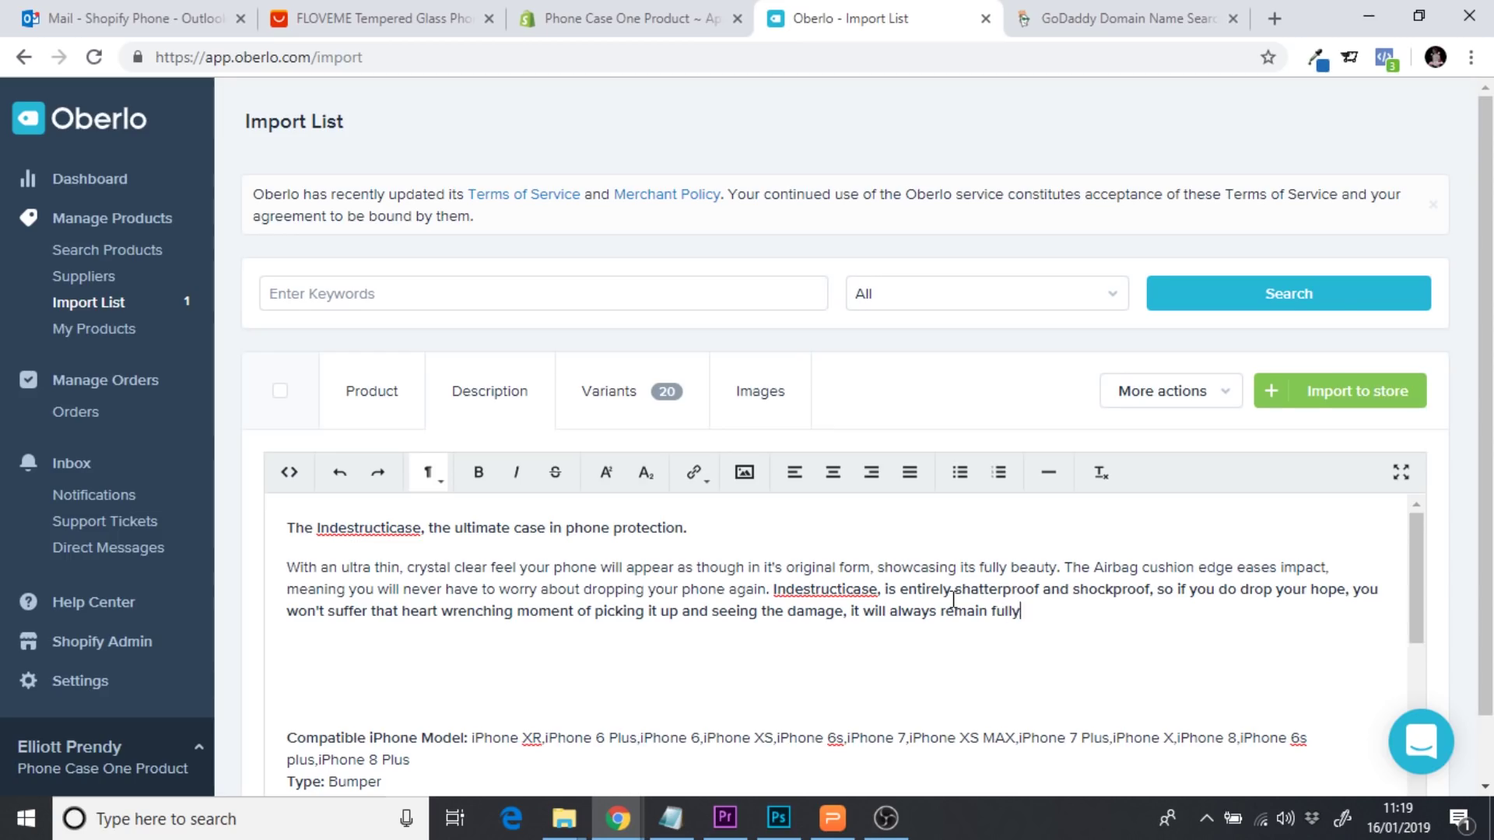
pyautogui.write(' protected.')
pyautogui.click(1163, 611)
pyautogui.press('Return')
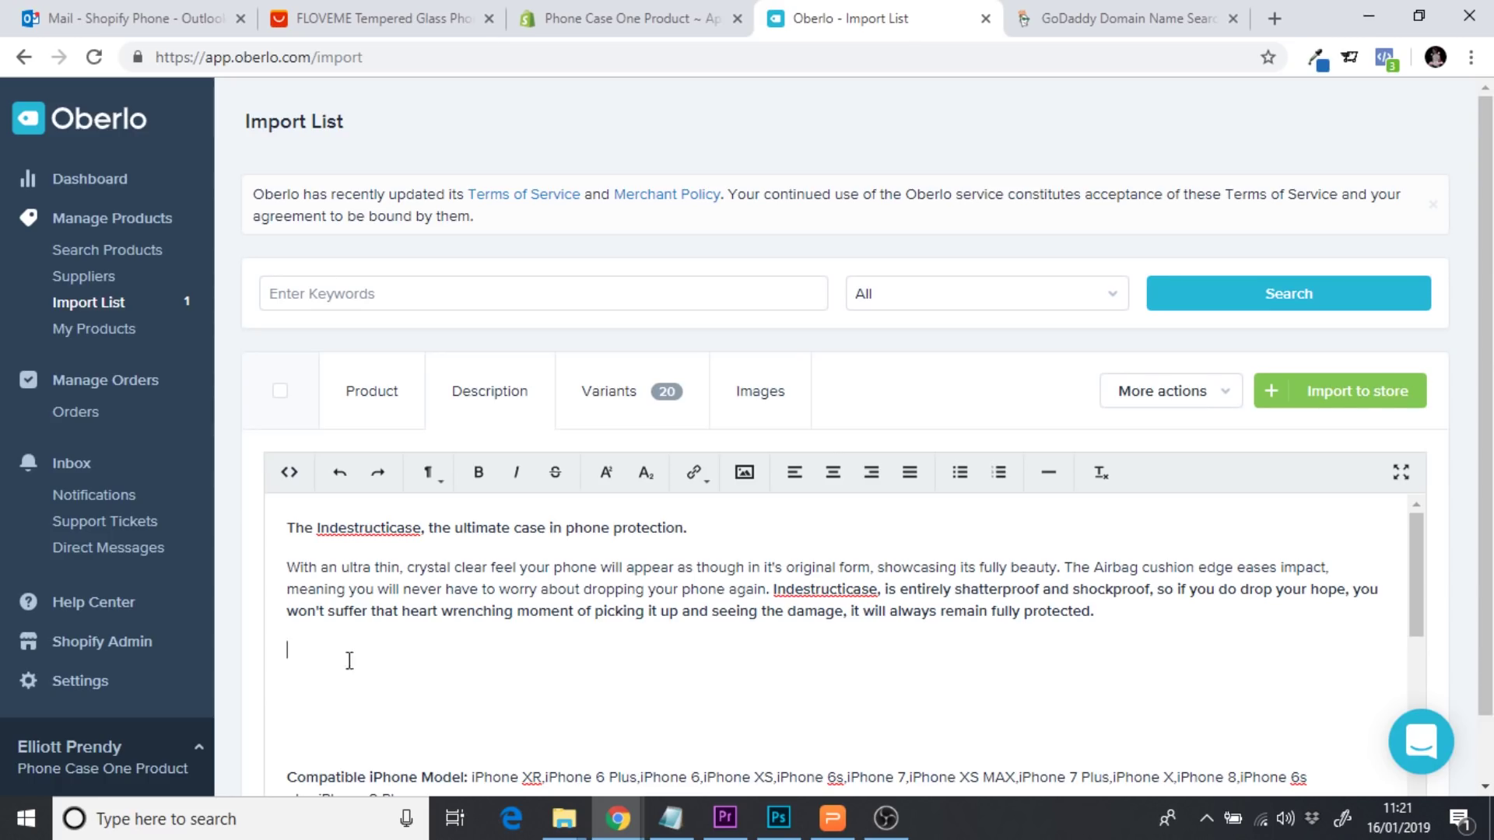
# Select the product name 'Indestructicase' in the description text to copy it
pyautogui.moveTo(288, 528); pyautogui.dragTo(444, 537)
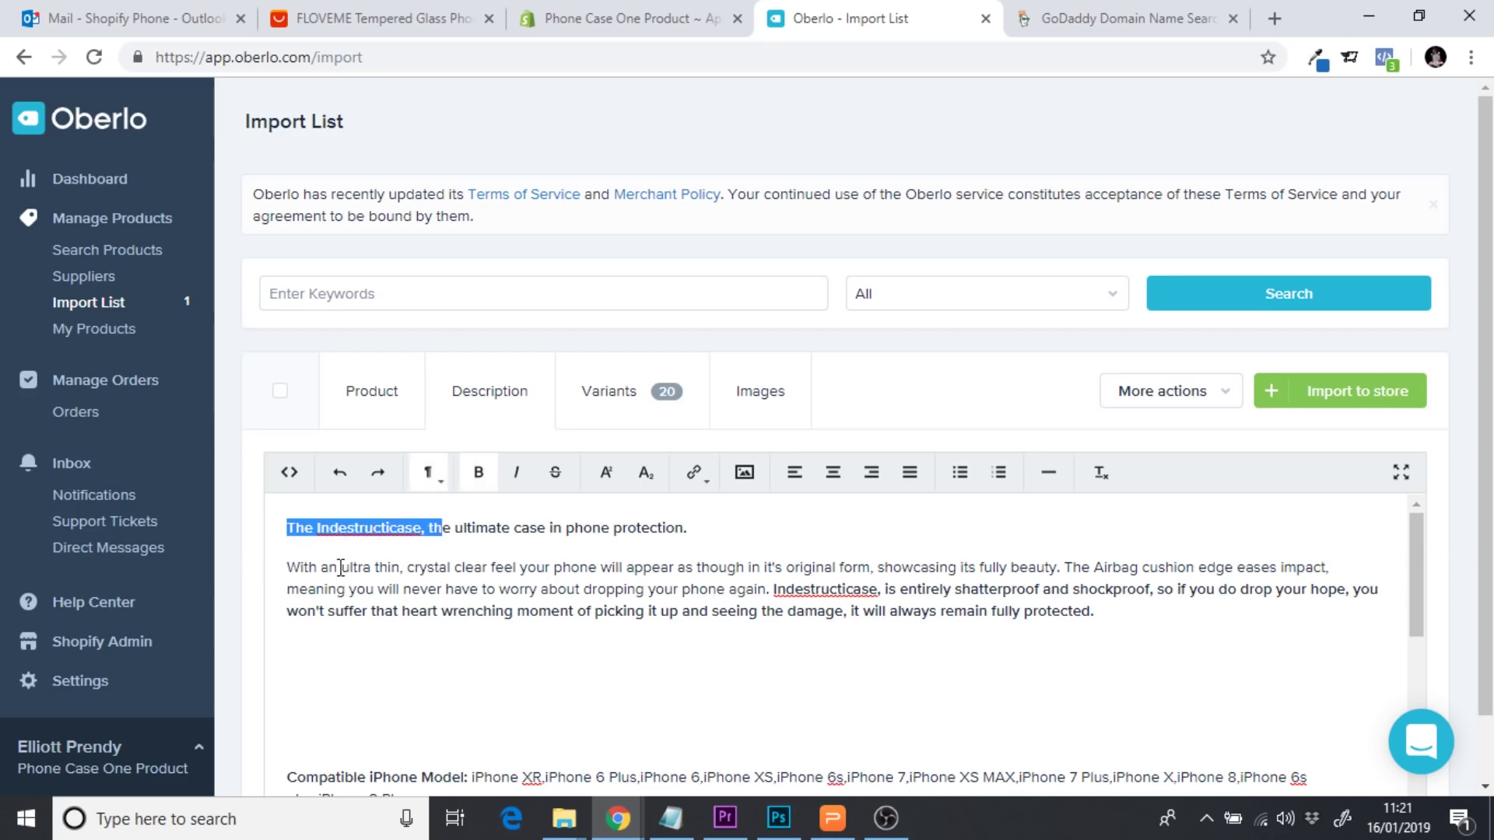
pyautogui.moveTo(299, 567); pyautogui.dragTo(953, 541)
pyautogui.click(1025, 542)
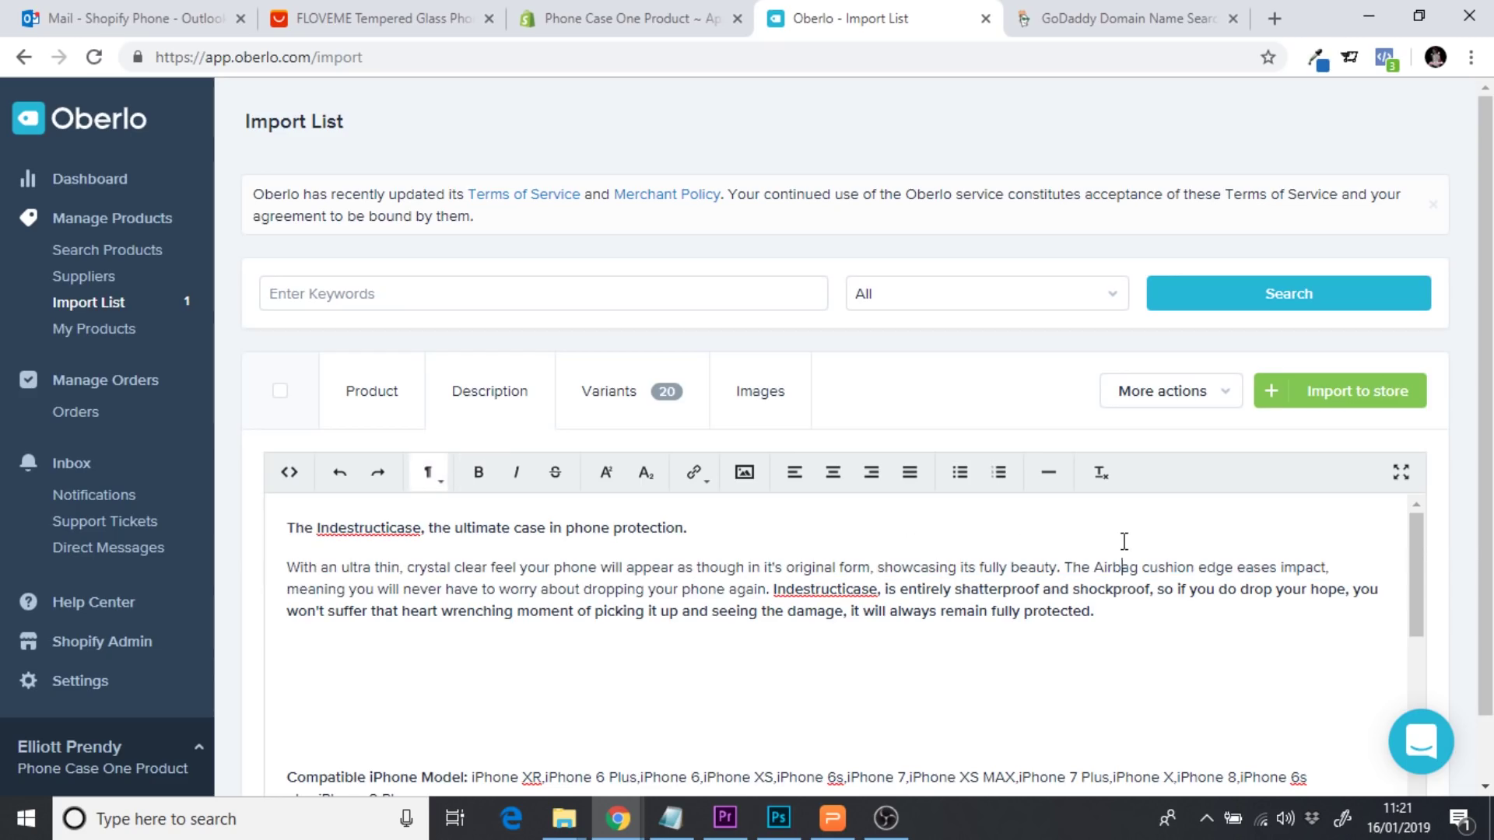
pyautogui.doubleClick(1076, 566)
pyautogui.click(1116, 566)
pyautogui.moveTo(774, 590); pyautogui.dragTo(879, 589)
pyautogui.hotkey('ctrl', 'c')
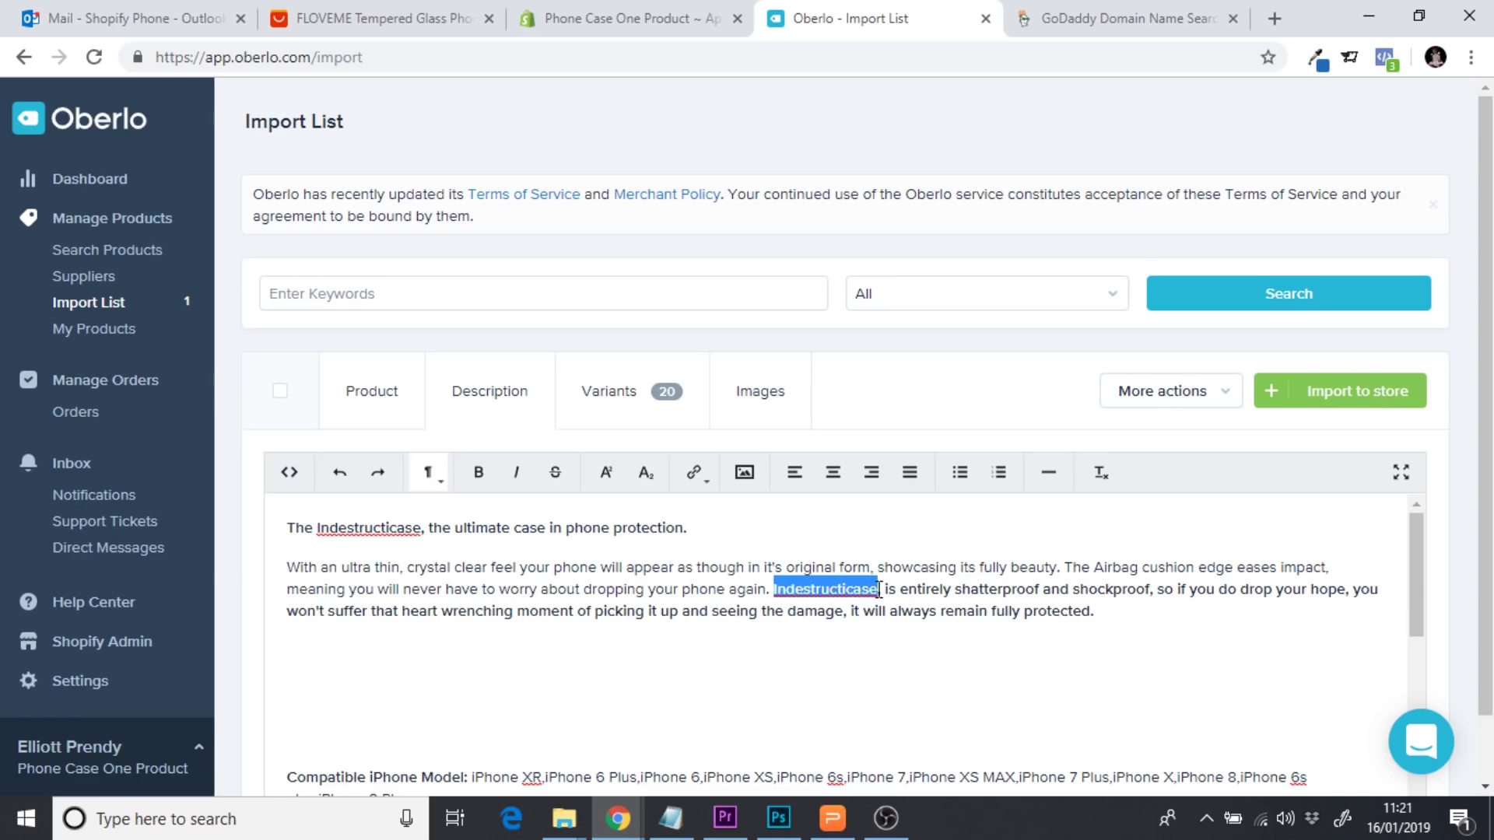
# Start the third paragraph: 'As Indestructicase has 9H tempered glass, it is also totally scratch proof…'
pyautogui.press('Return')
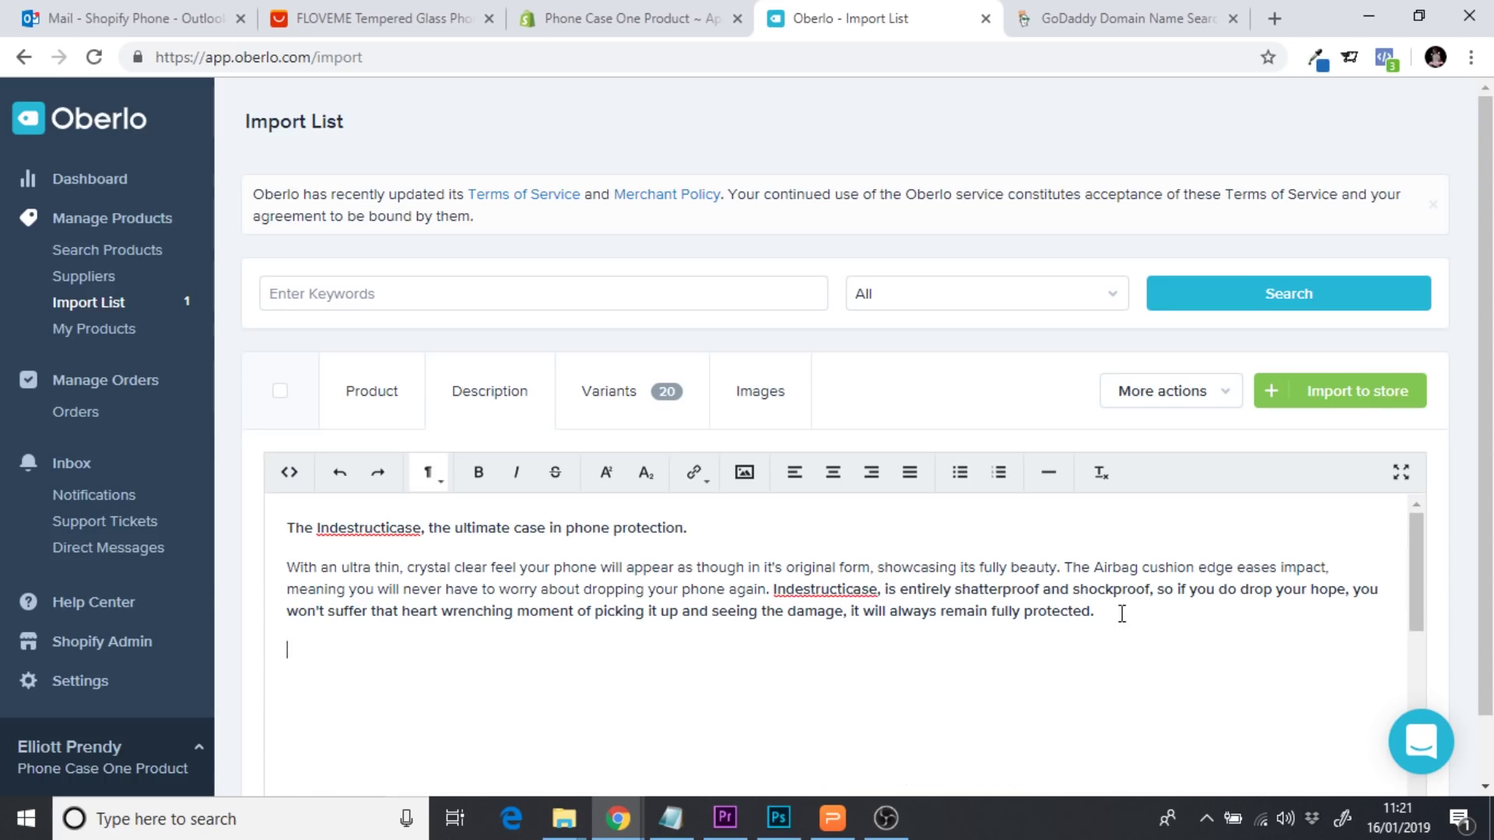
pyautogui.write('As')
pyautogui.hotkey('ctrl', 'v')
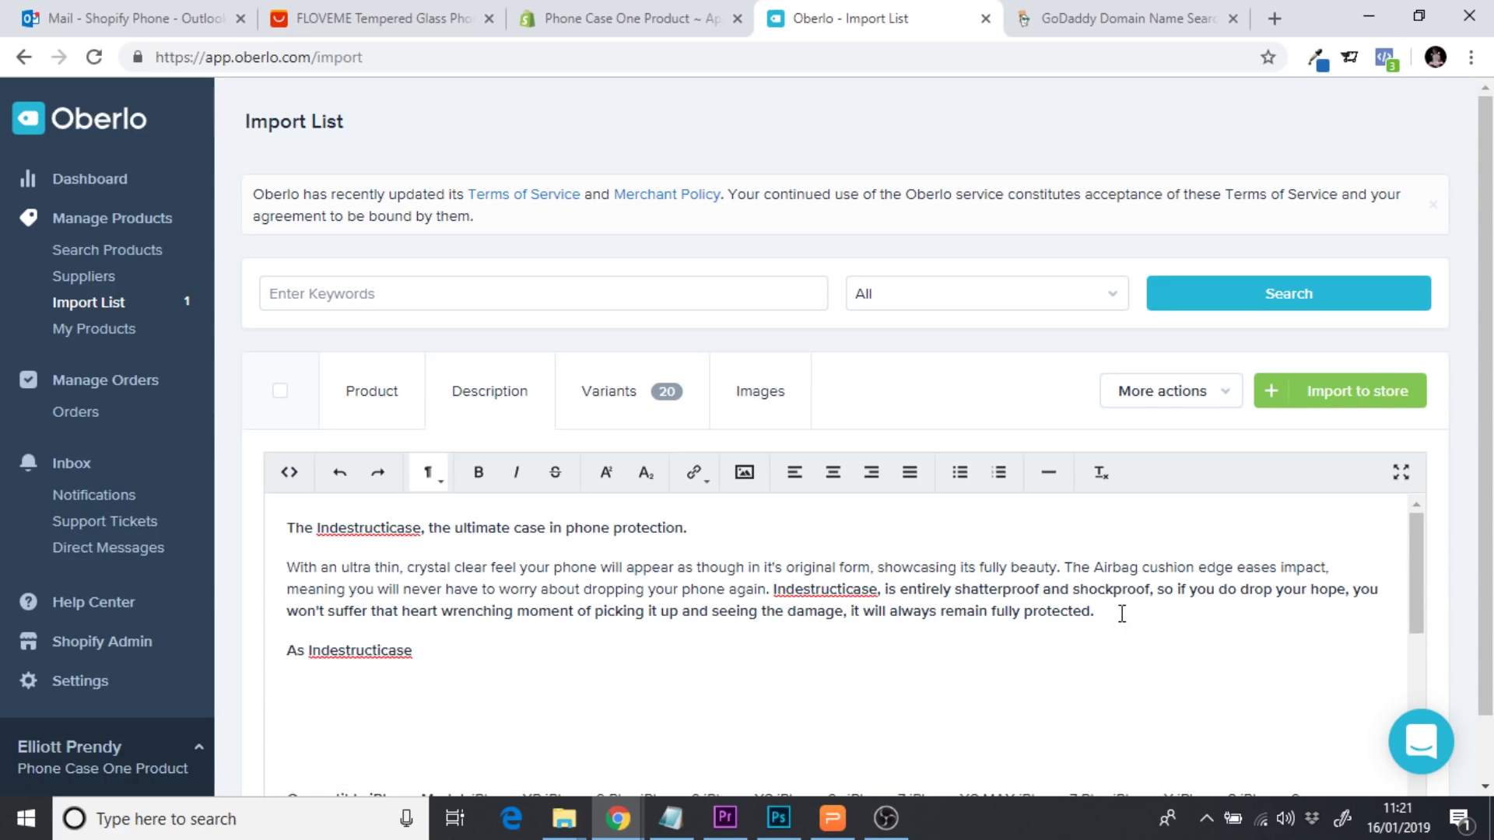
pyautogui.write('has 9H tempered glass')
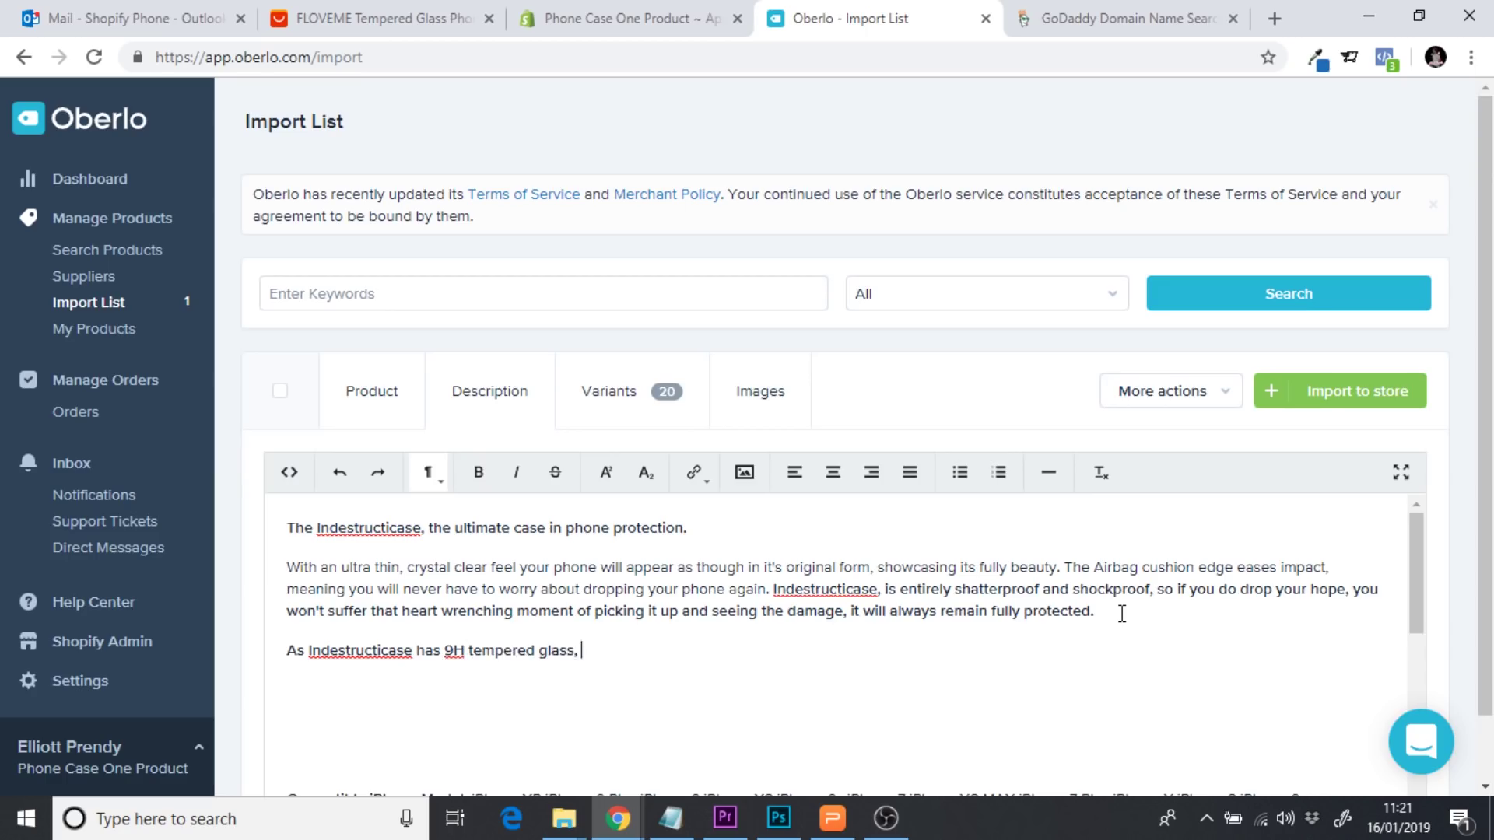
pyautogui.write(', it is also totally scra')
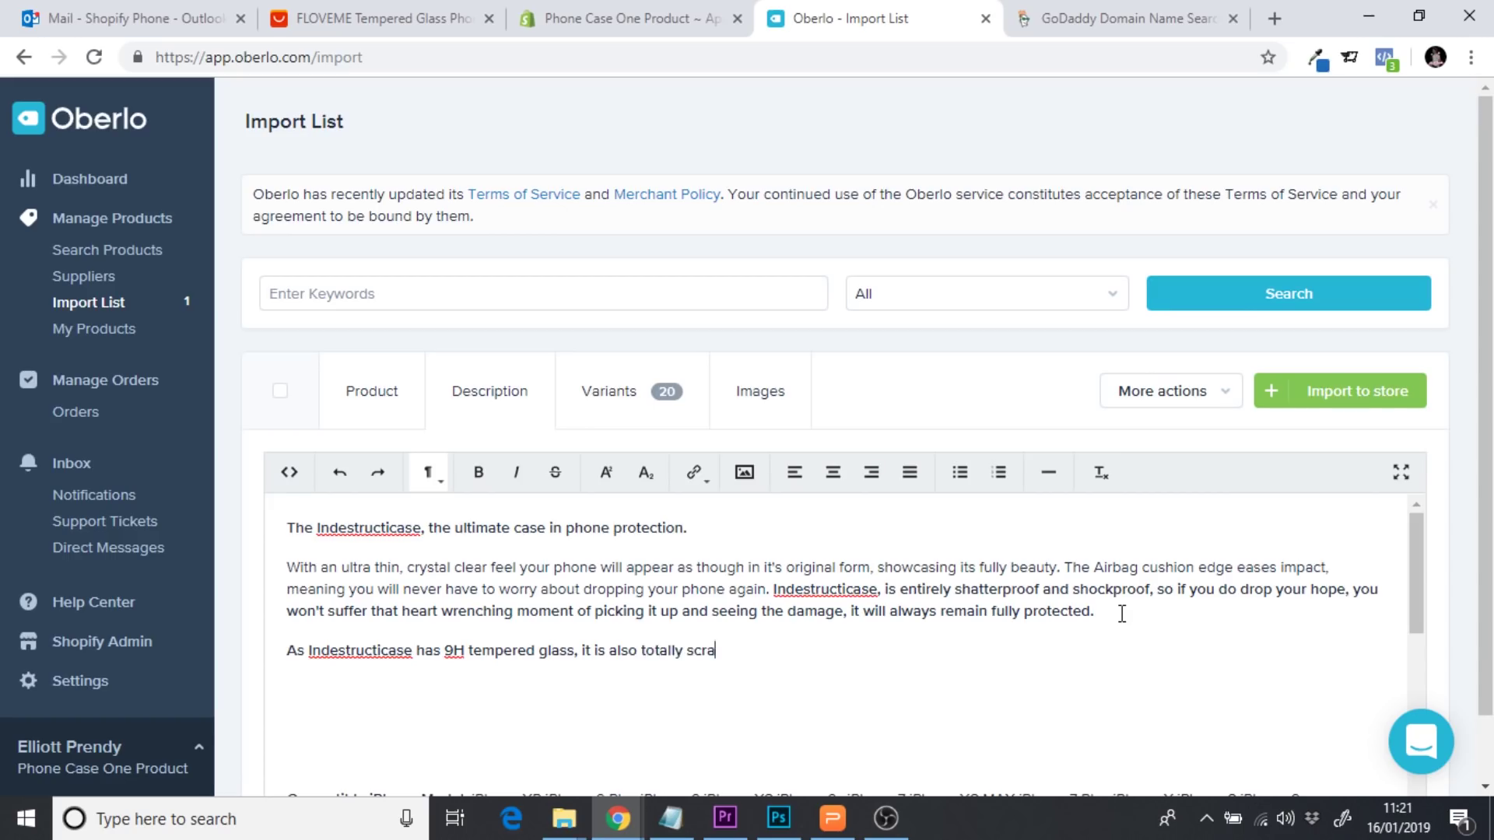
pyautogui.write('tch proof meaning your')
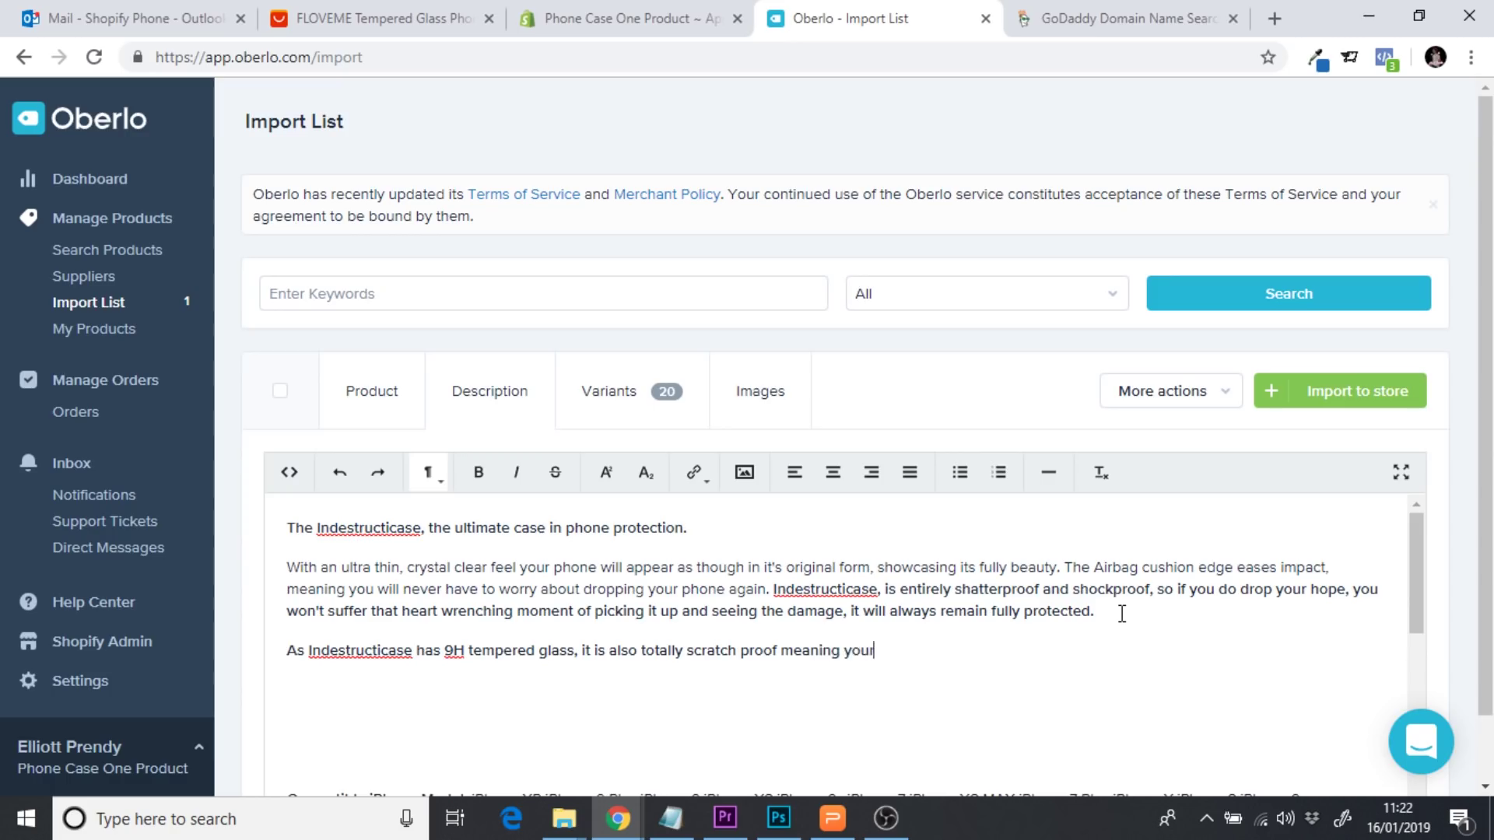
pyautogui.write(' phone is safe from an')
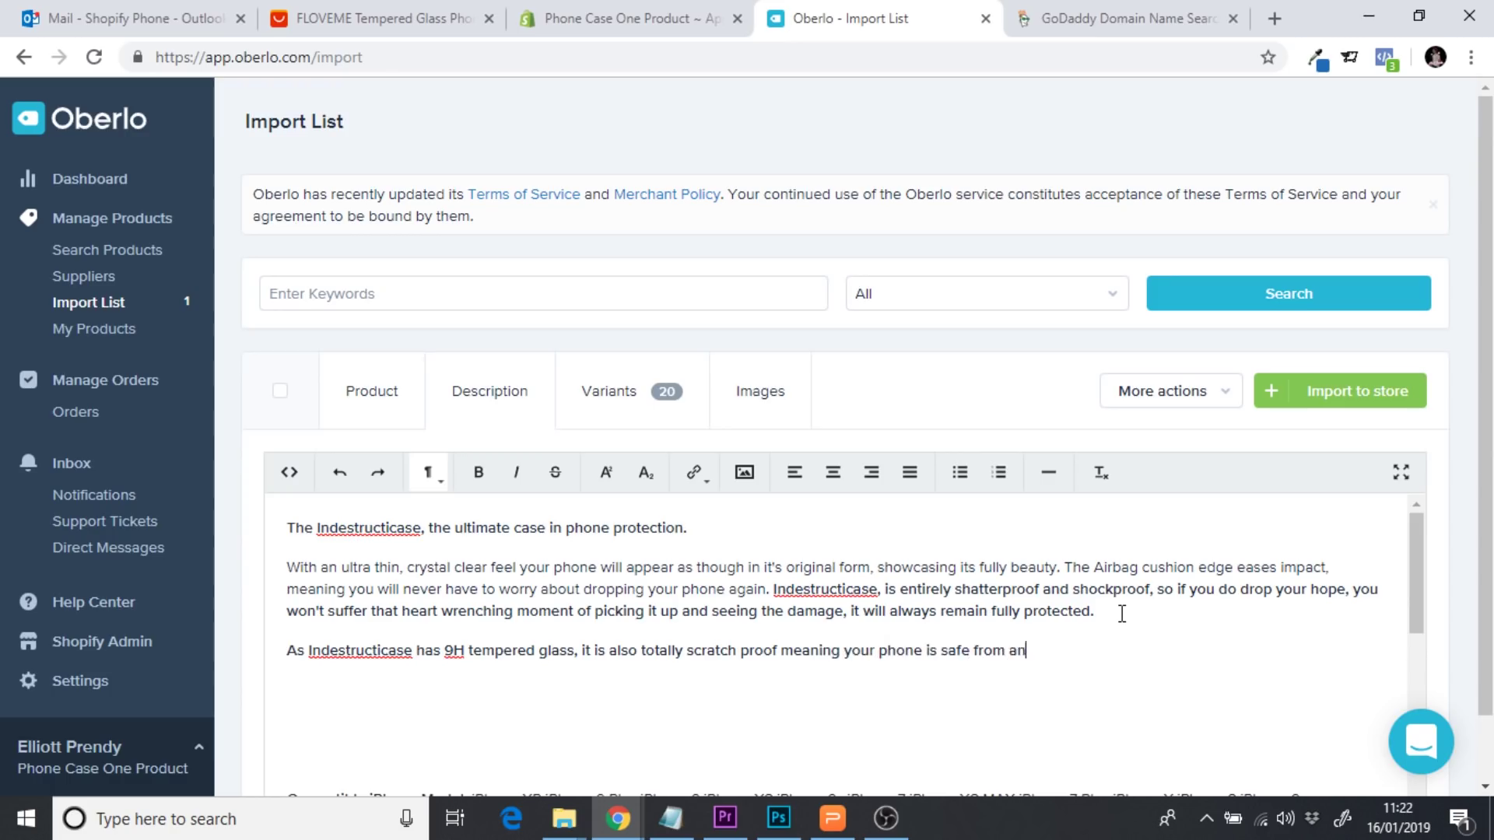
pyautogui.write('y small scratches and general w')
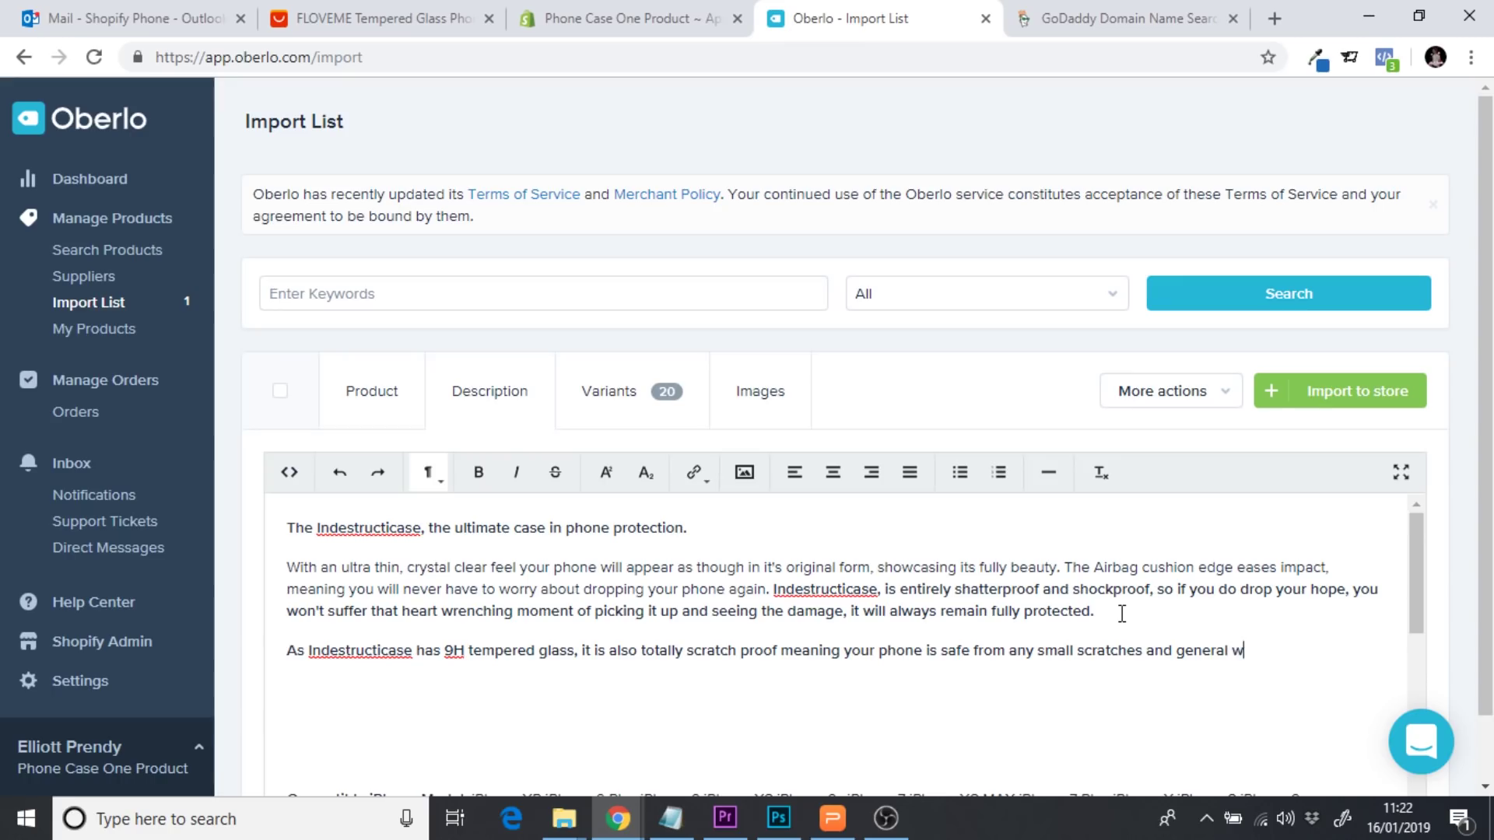
pyautogui.write('ear and tear.')
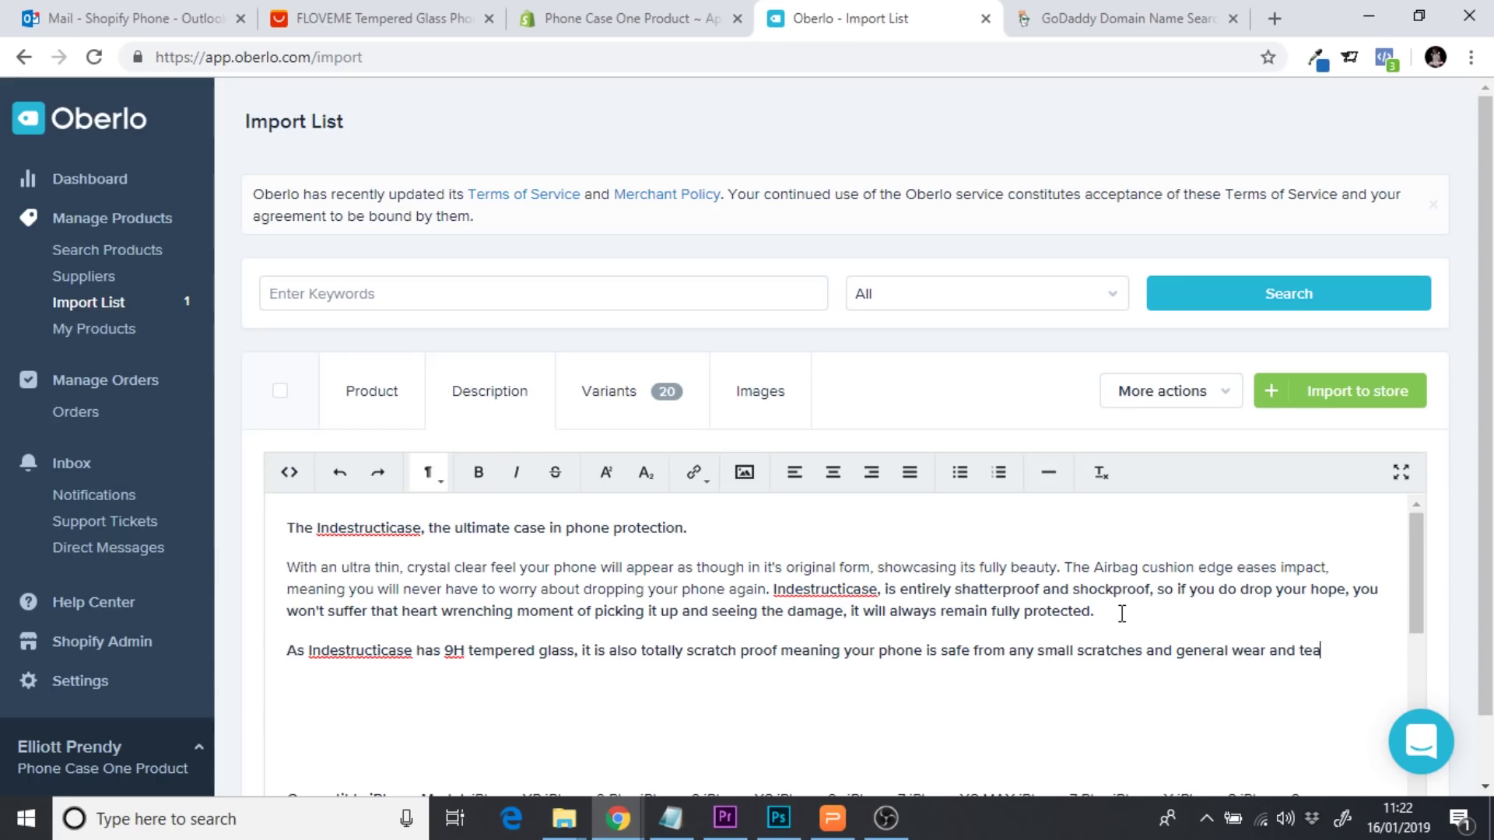
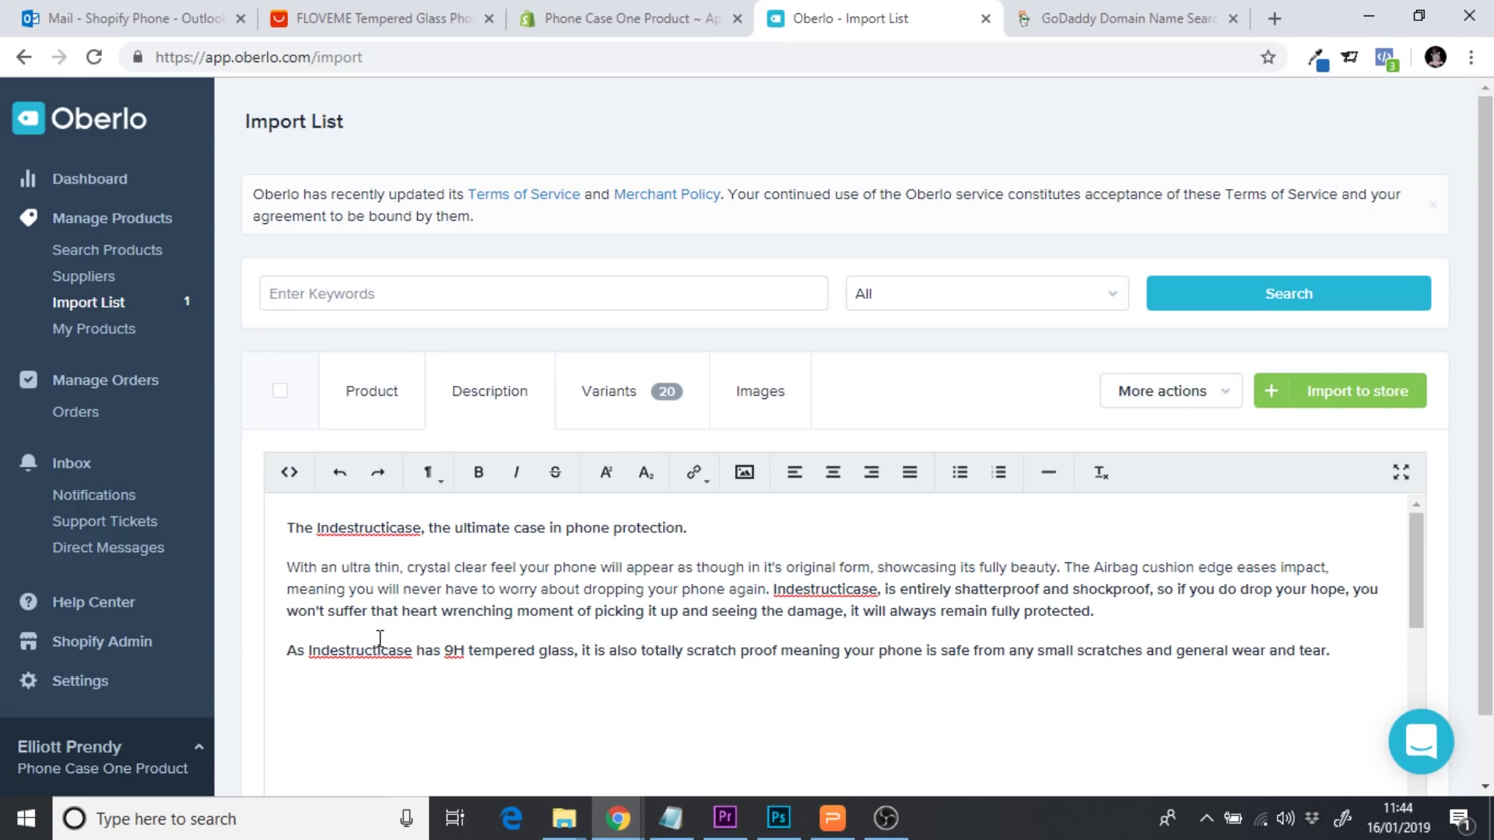
# Paste the iPhone compatibility paragraph and change DuraCase in it to Indestructicase
pyautogui.write('DuraCase is compatible for iPhone 7,8,7 plus,8 plus,and for iPhone X, coming in both black & white colors to keep you looking stylish and protected at all times.')
pyautogui.doubleClick(348, 654)
pyautogui.hotkey('ctrl', 'c')
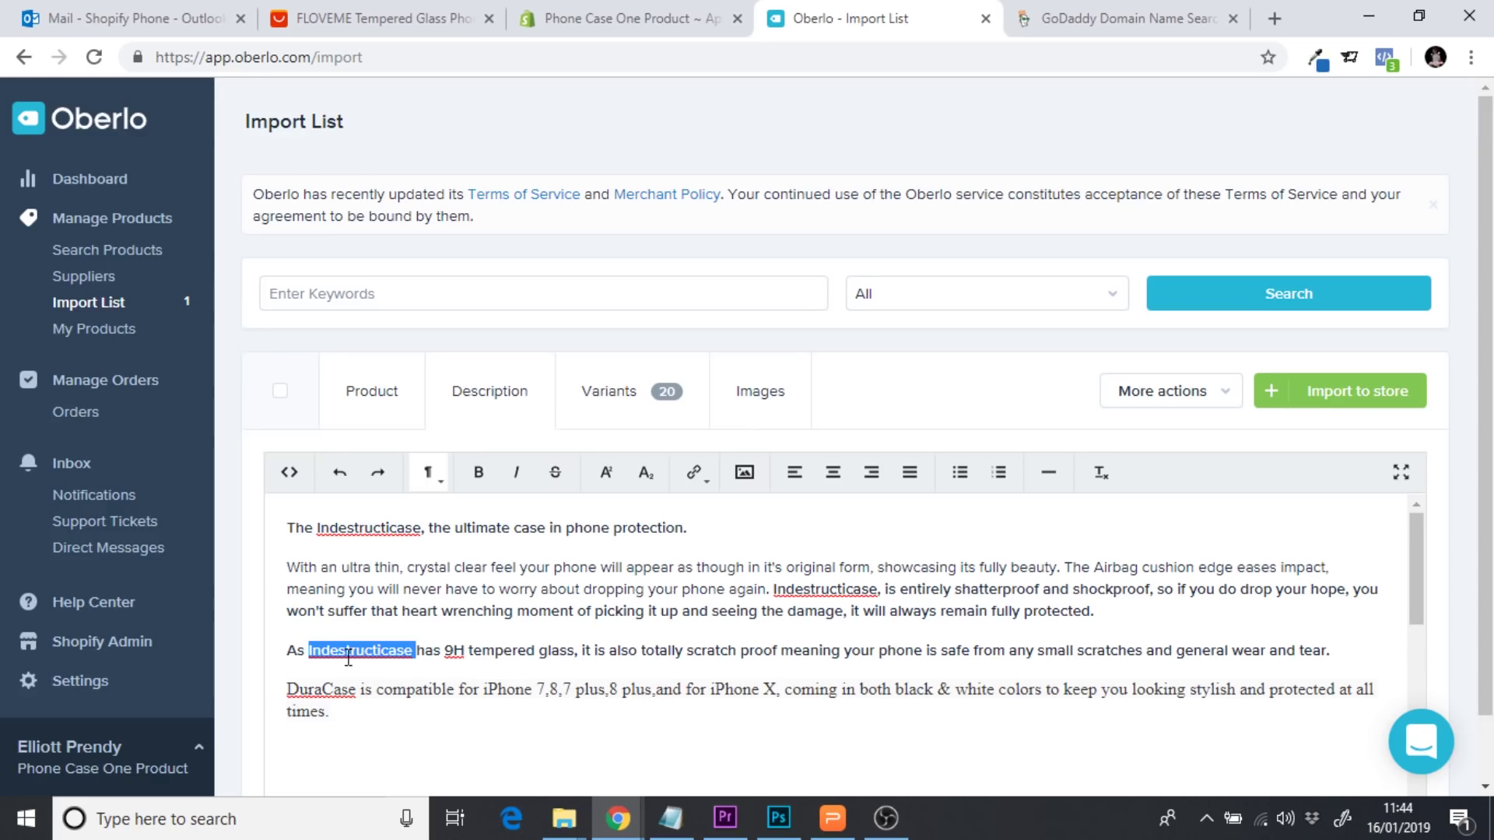
pyautogui.moveTo(357, 689); pyautogui.dragTo(284, 689)
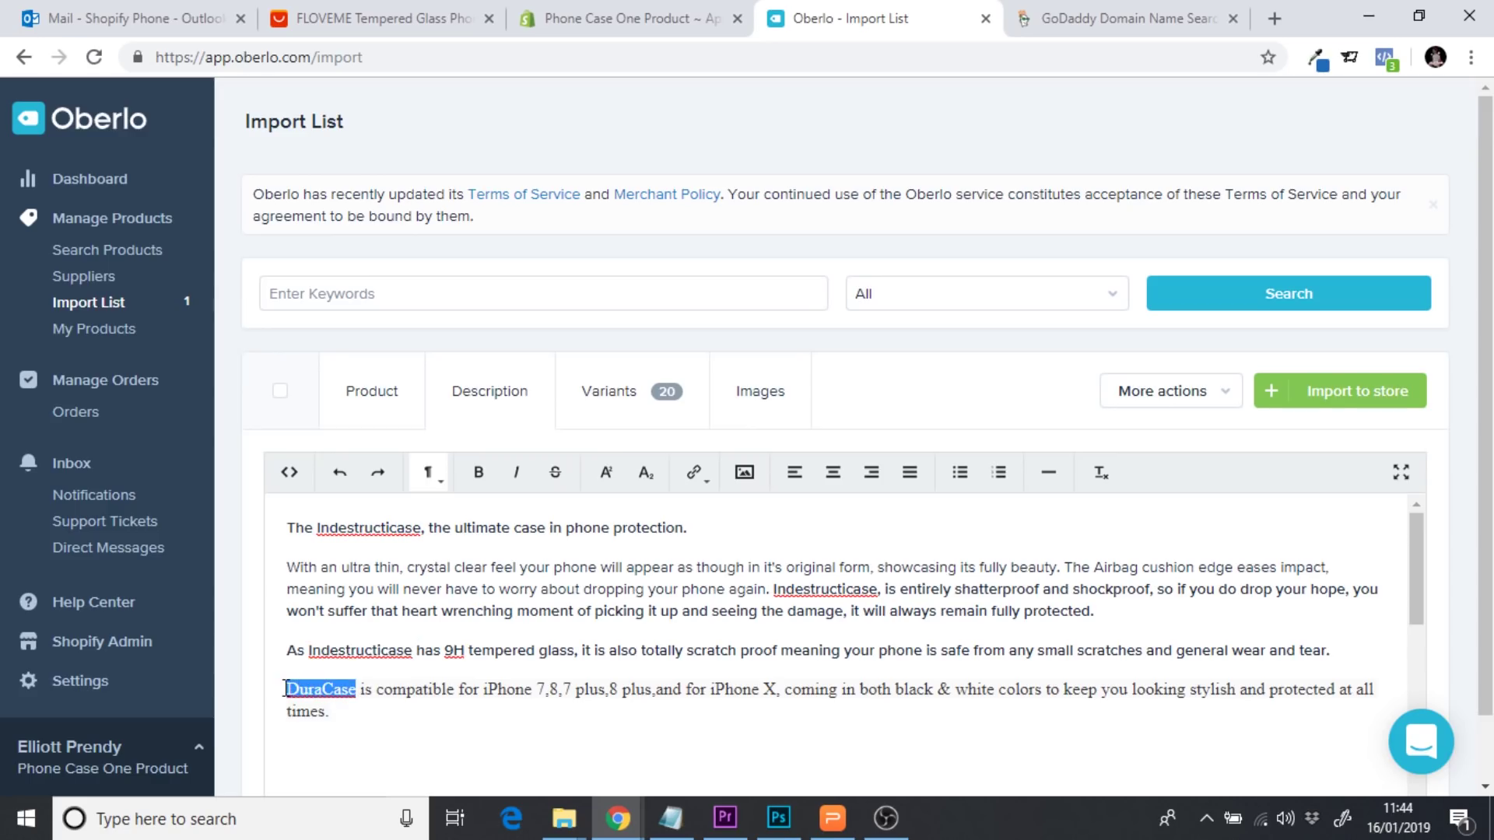
pyautogui.hotkey('ctrl', 'v')
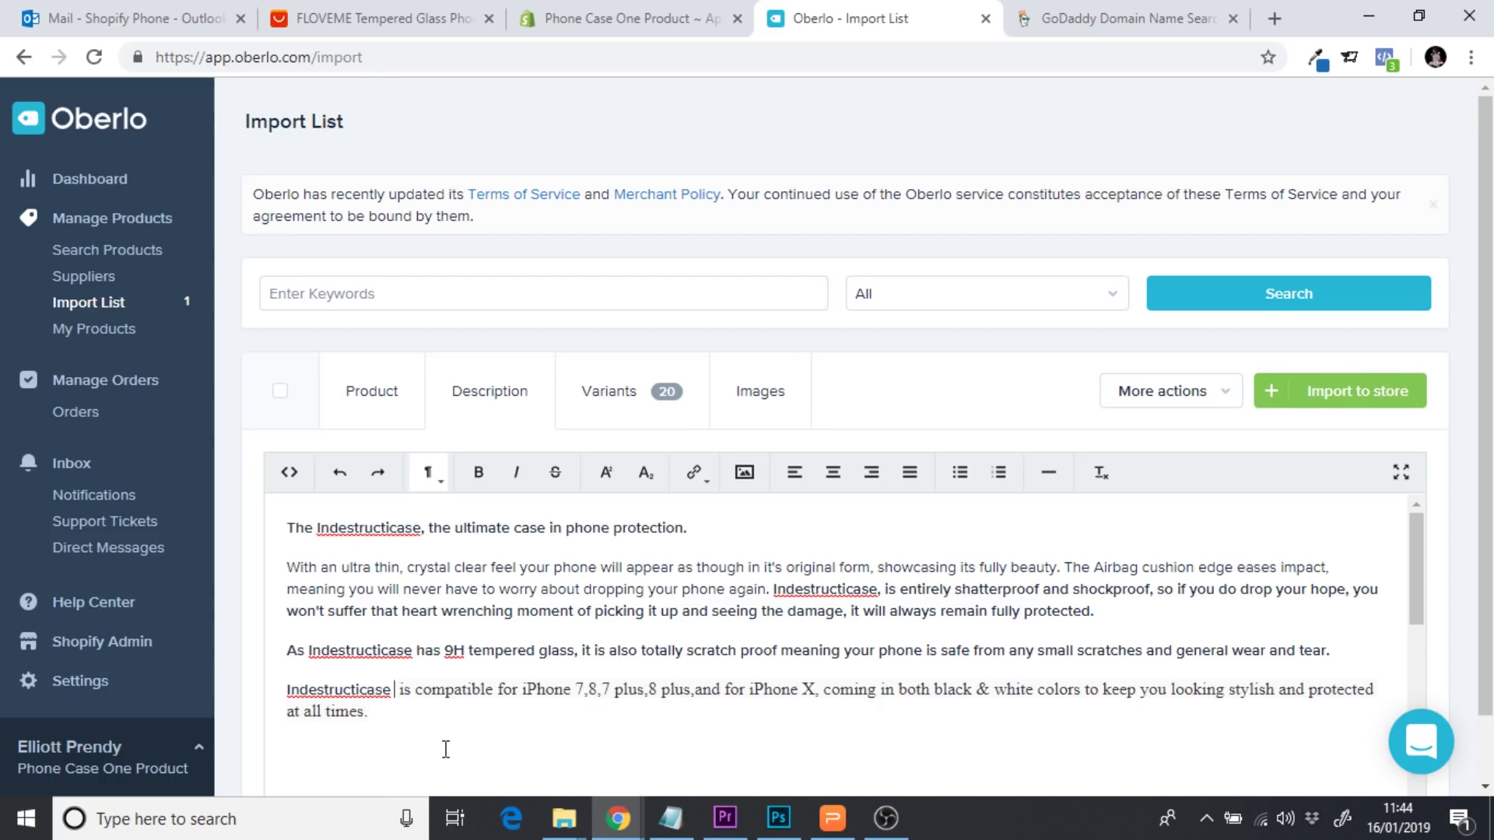
pyautogui.press('BackSpace')
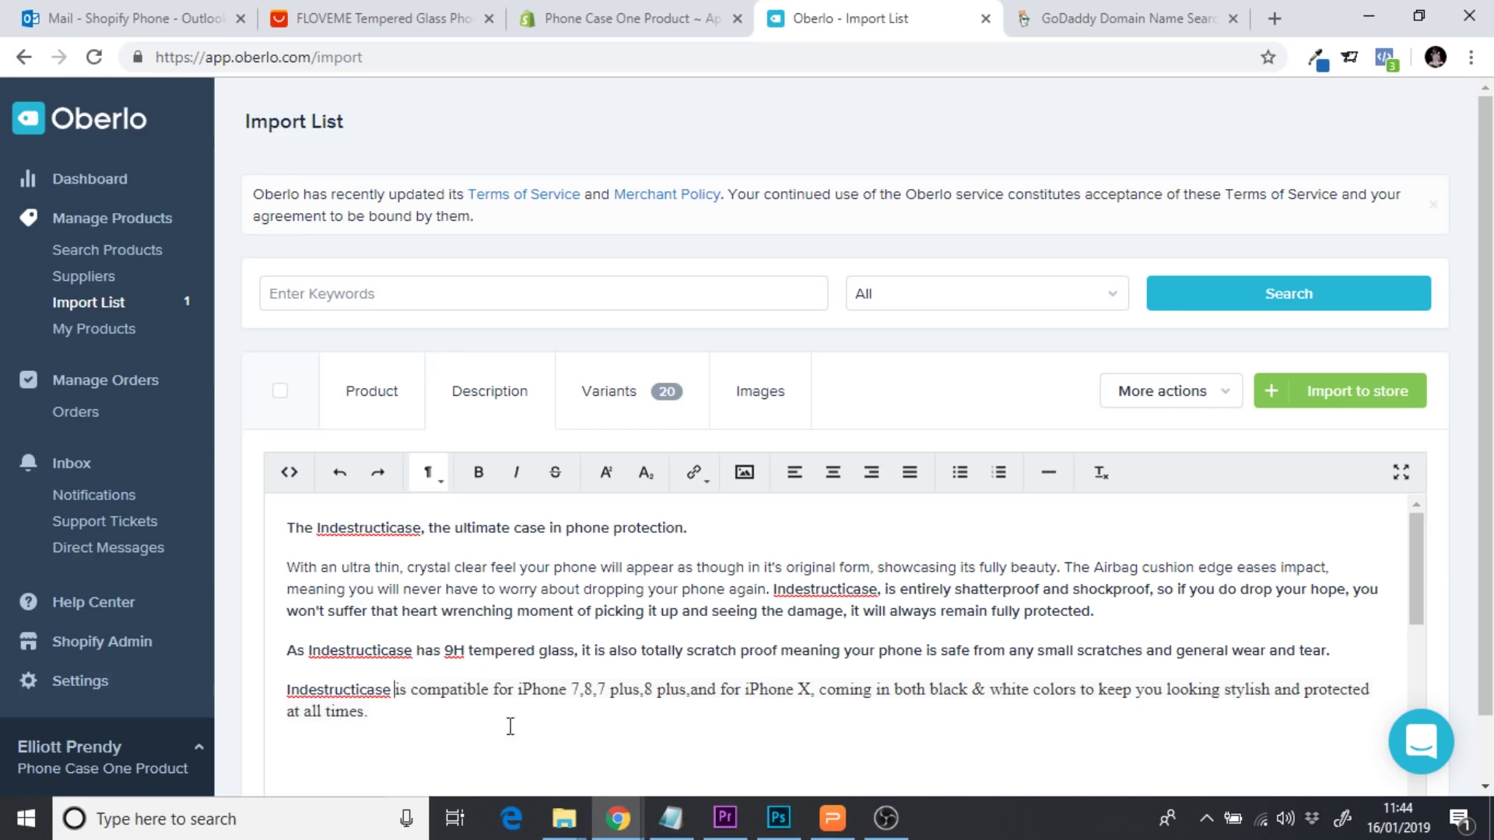
pyautogui.moveTo(374, 713); pyautogui.dragTo(293, 691)
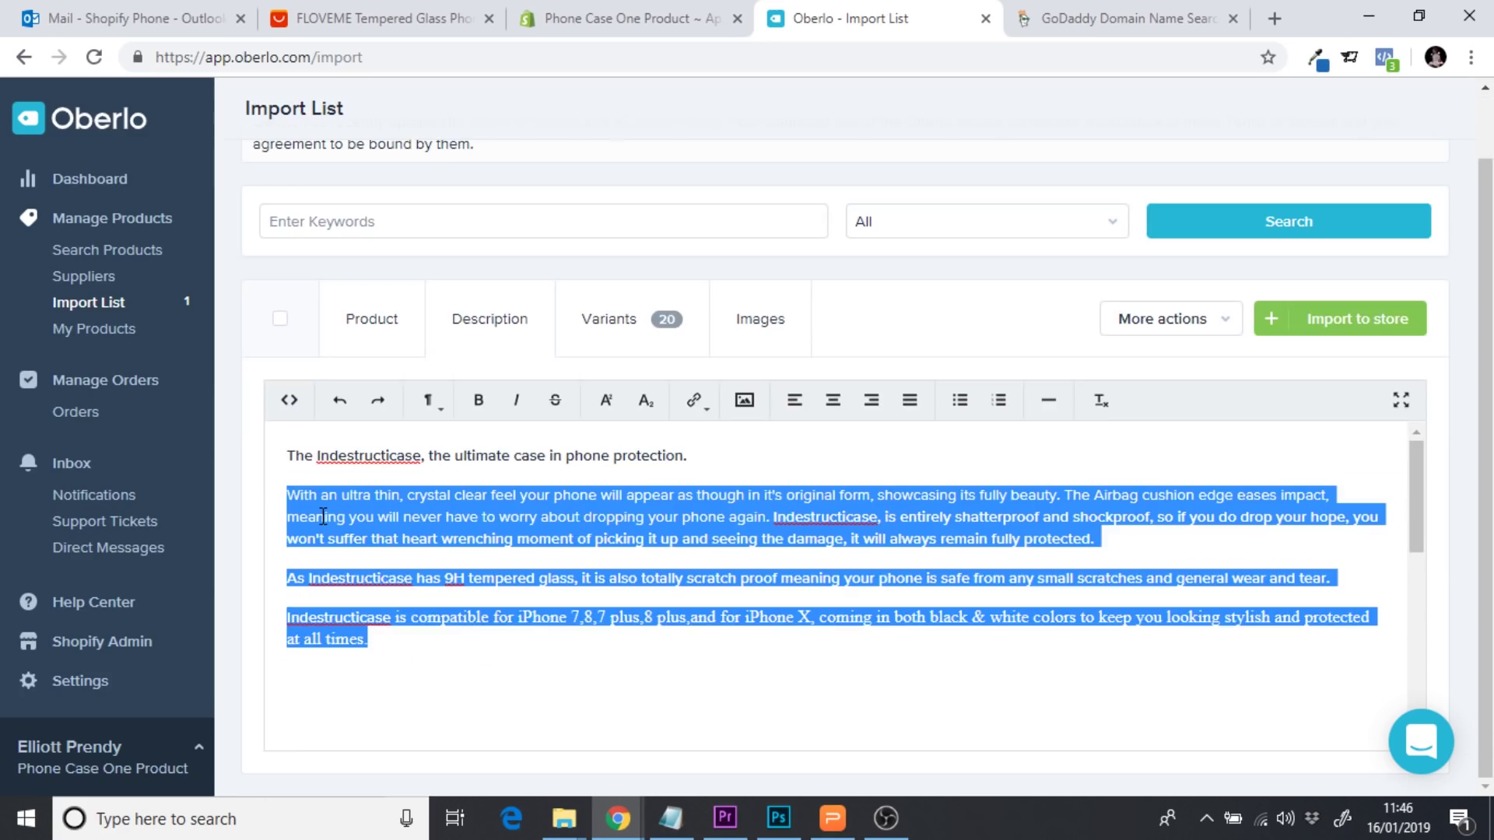
# Strip the formatting from all four description paragraphs so they share one plain paragraph font
pyautogui.moveTo(405, 642); pyautogui.dragTo(264, 436)
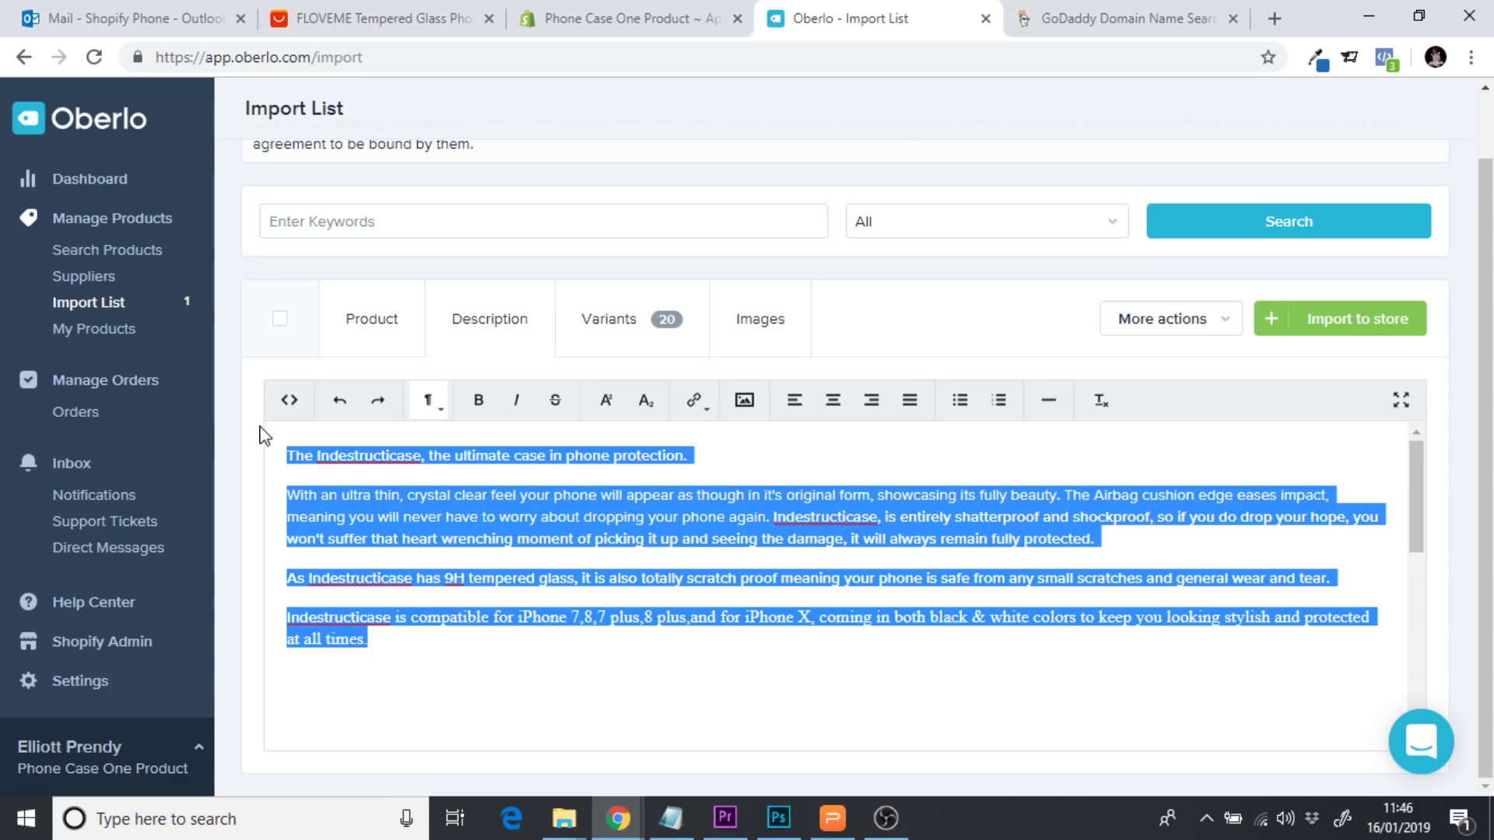
pyautogui.click(433, 406)
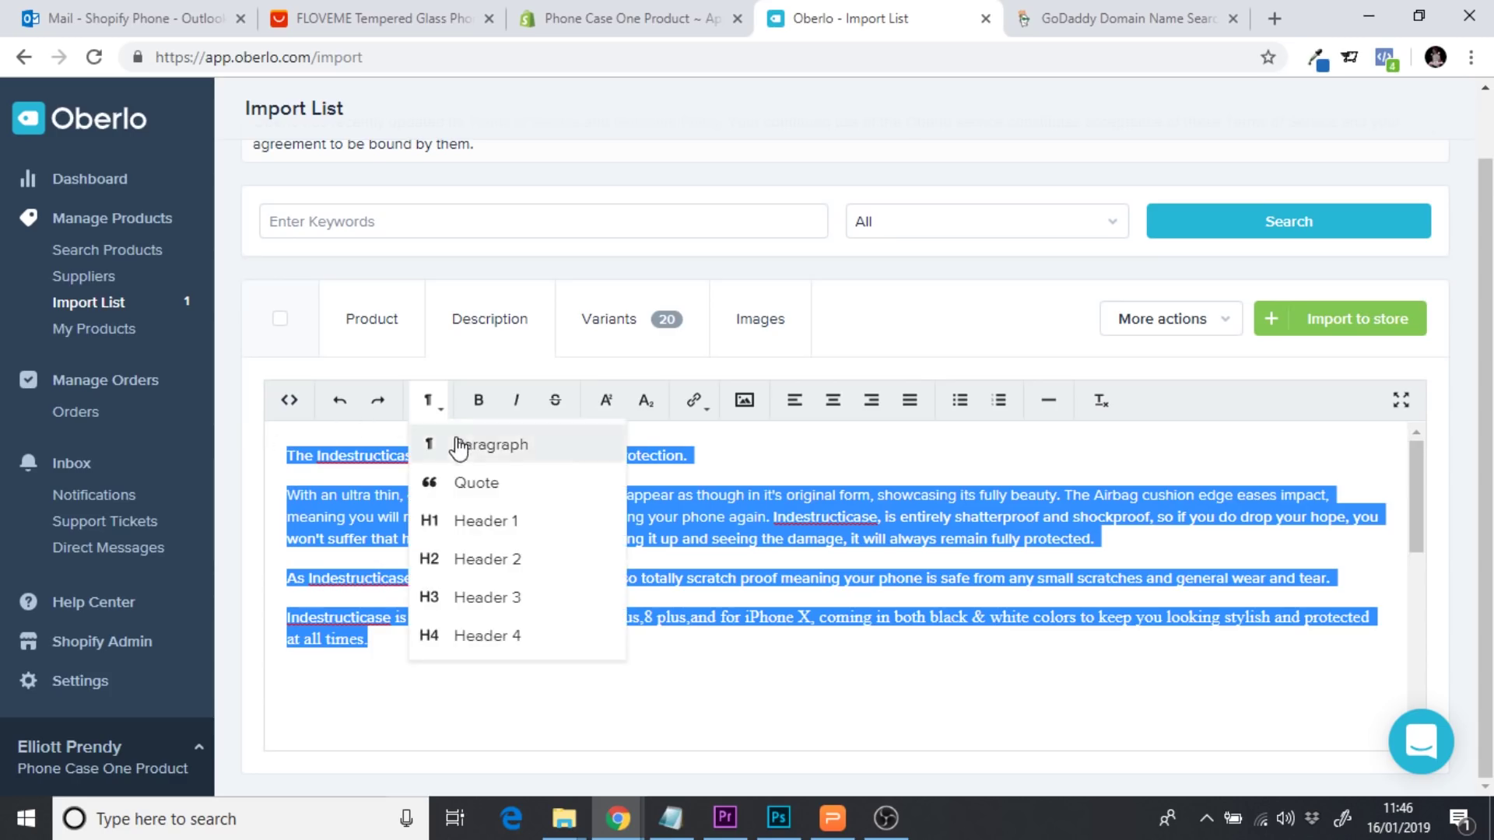
pyautogui.click(459, 448)
pyautogui.click(440, 411)
pyautogui.click(460, 439)
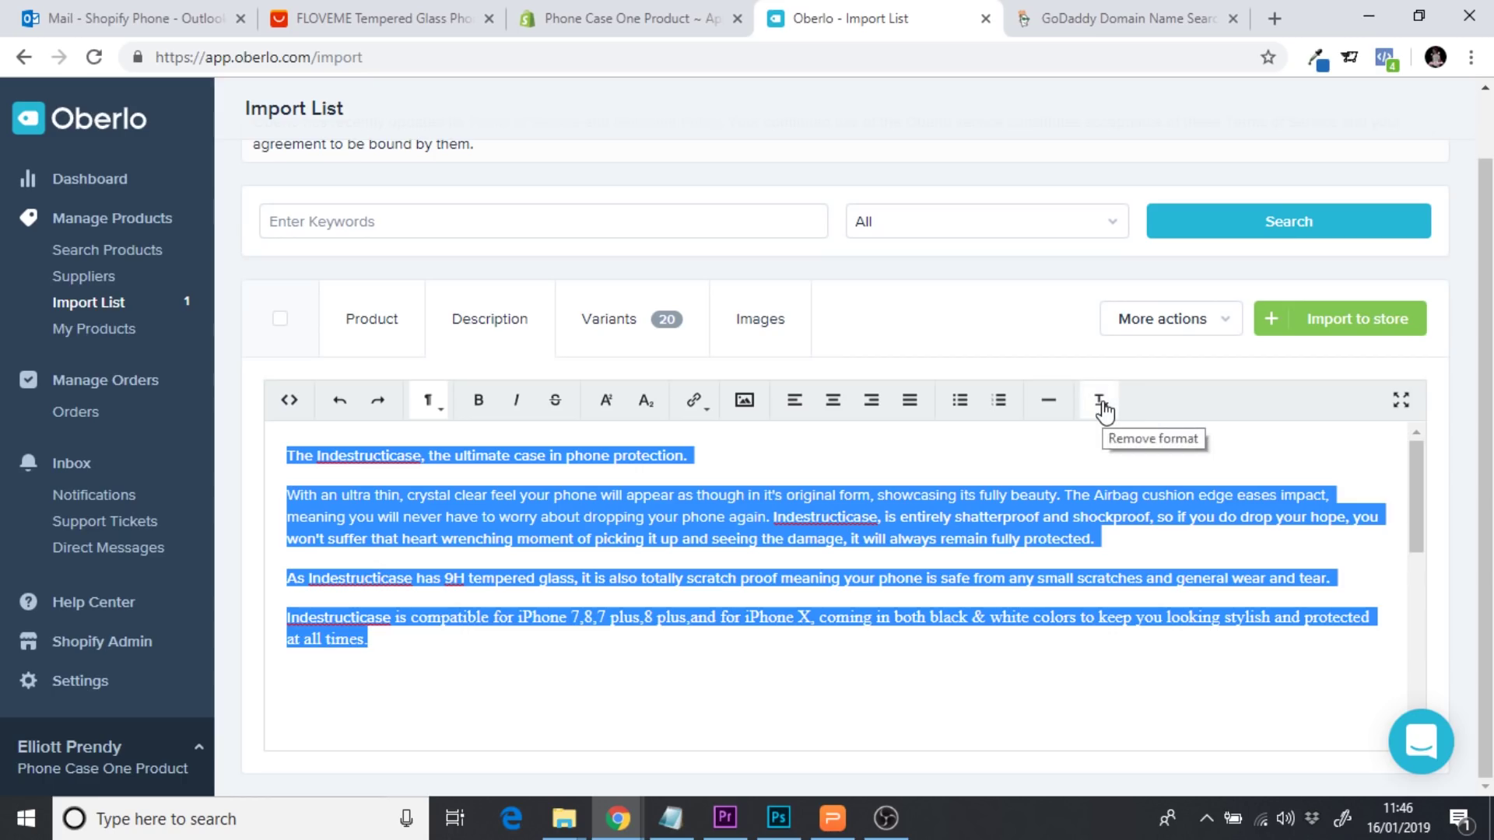
pyautogui.click(1102, 405)
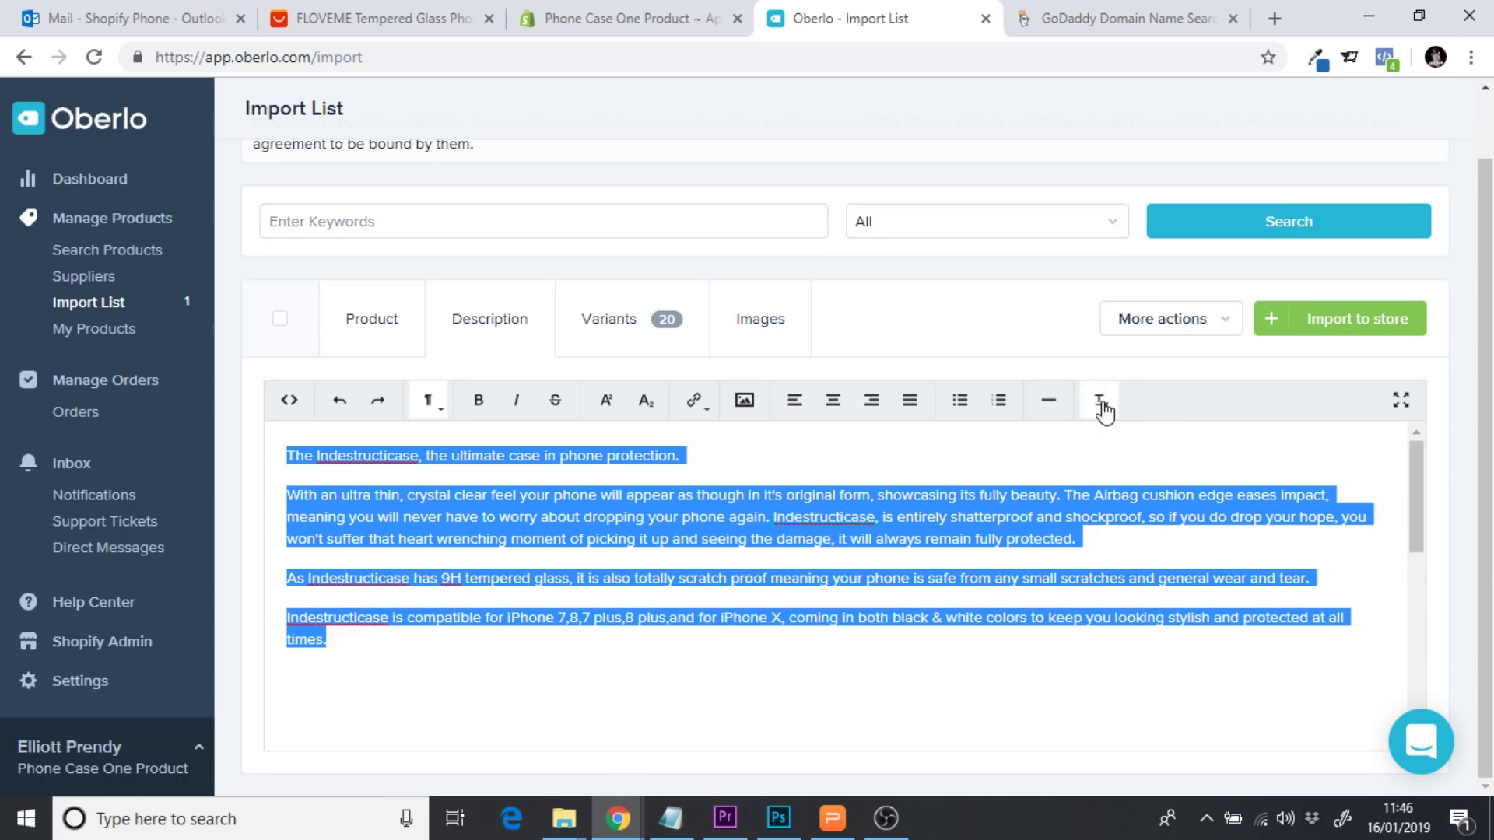
pyautogui.click(432, 403)
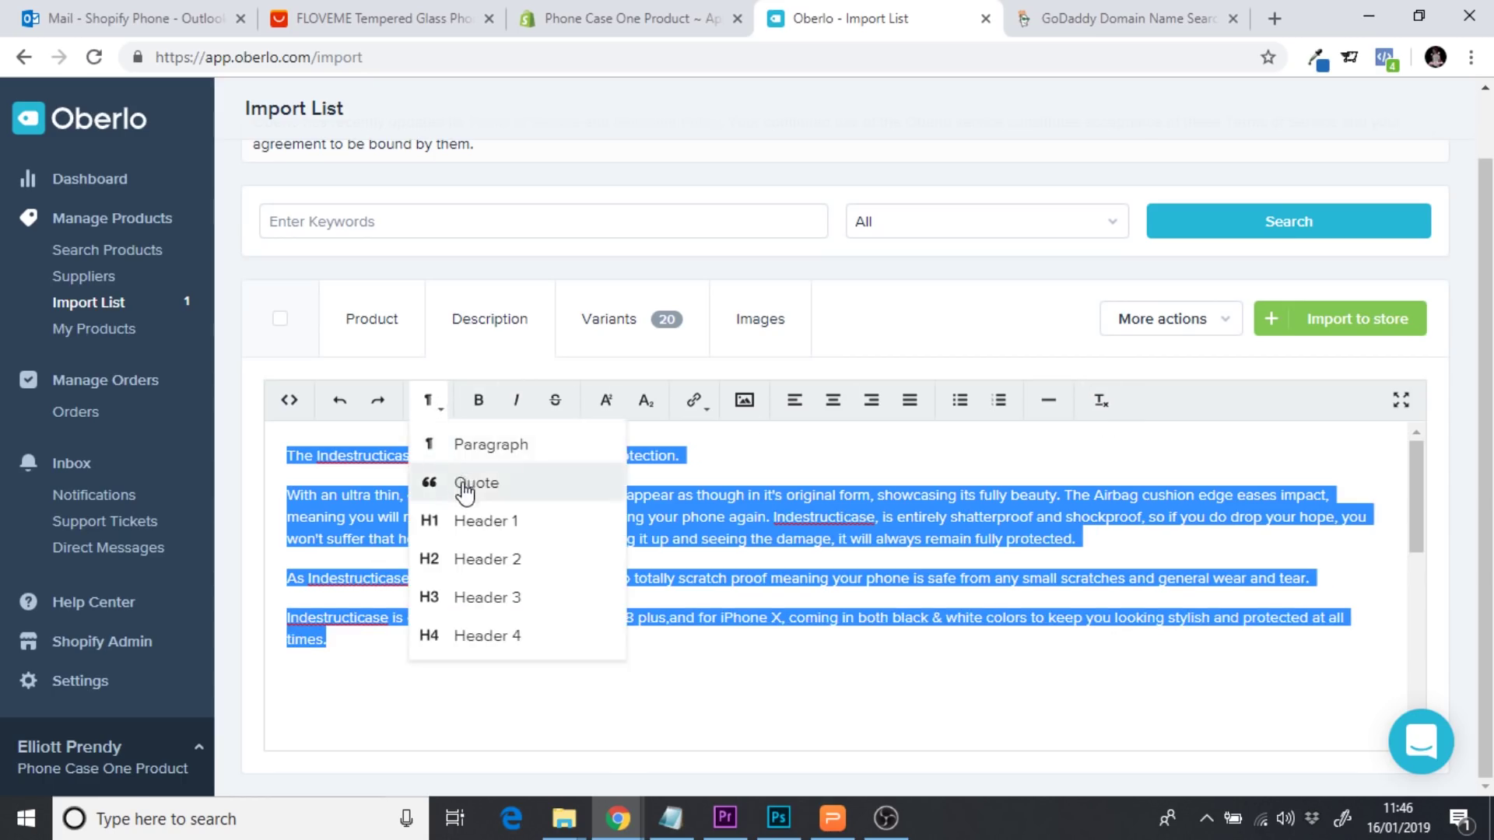
pyautogui.click(465, 490)
pyautogui.click(429, 403)
pyautogui.click(456, 444)
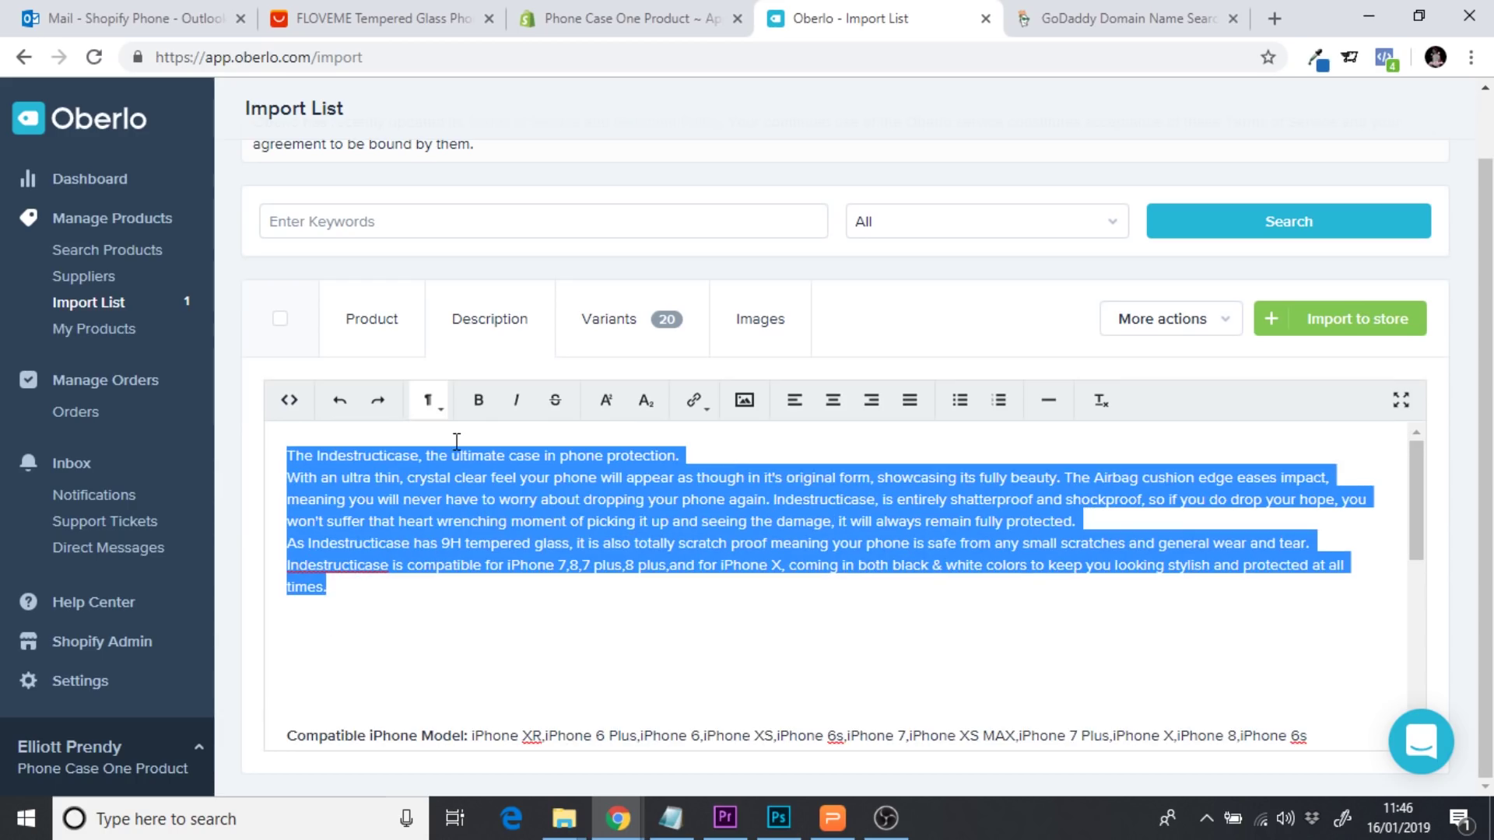
pyautogui.click(554, 520)
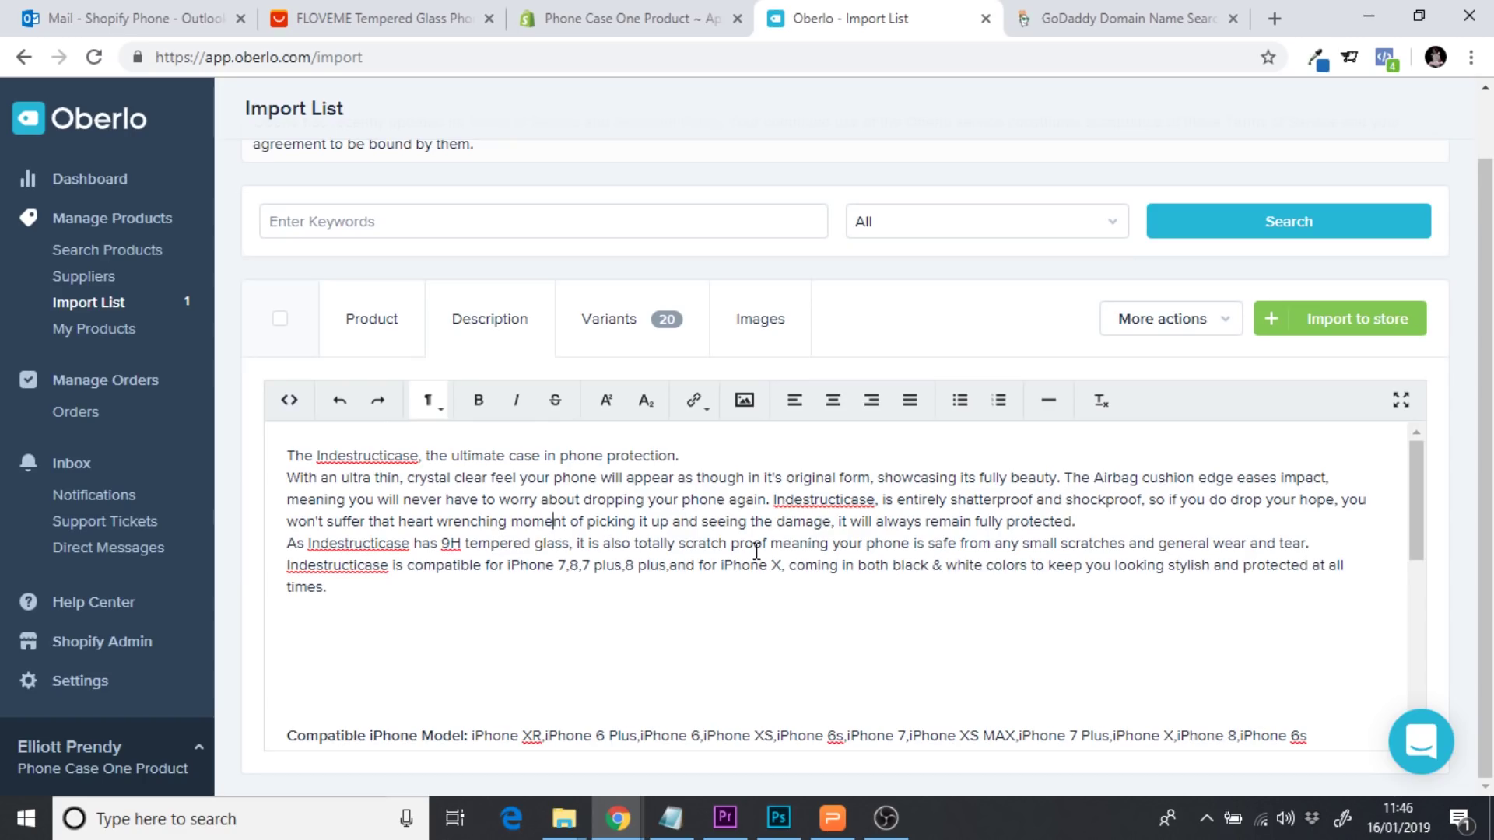
# Add blank lines between paragraphs, join the 9H glass sentence to the shockproof paragraph, and trim lines before the specs
pyautogui.click(733, 458)
pyautogui.press('Return')
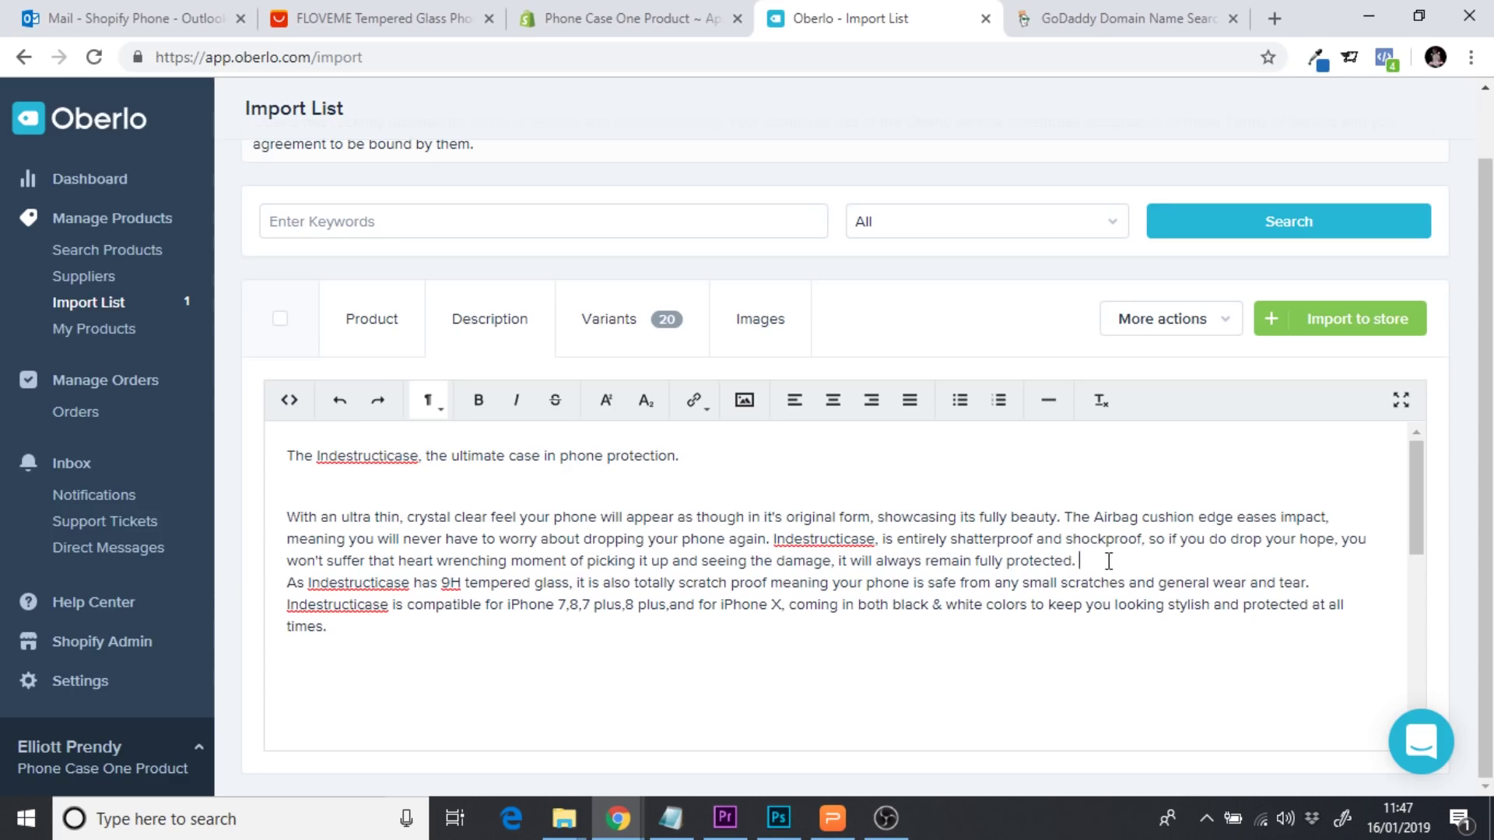
pyautogui.press('Return')
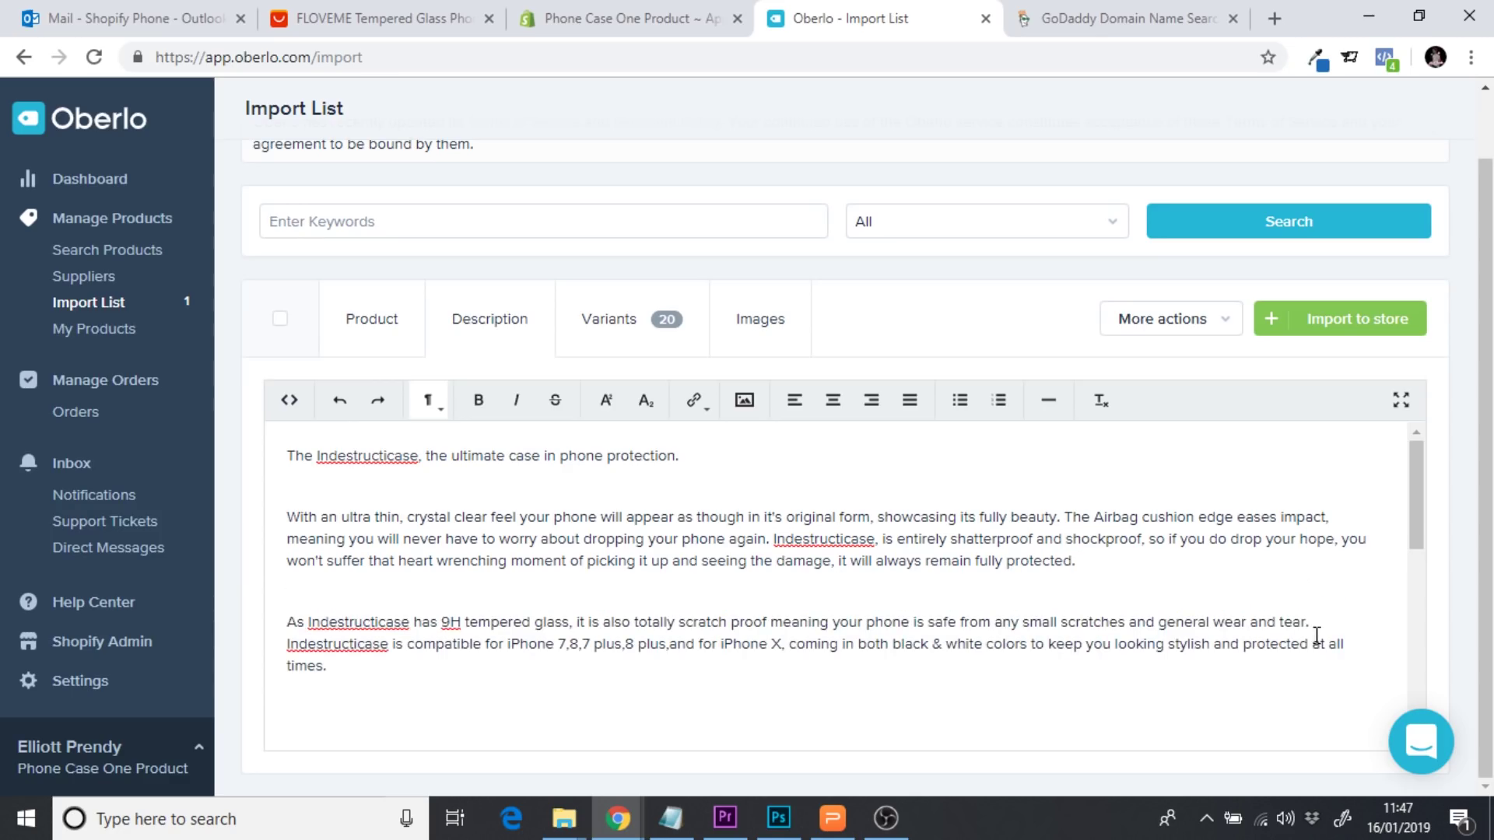
pyautogui.click(1326, 633)
pyautogui.press('Return')
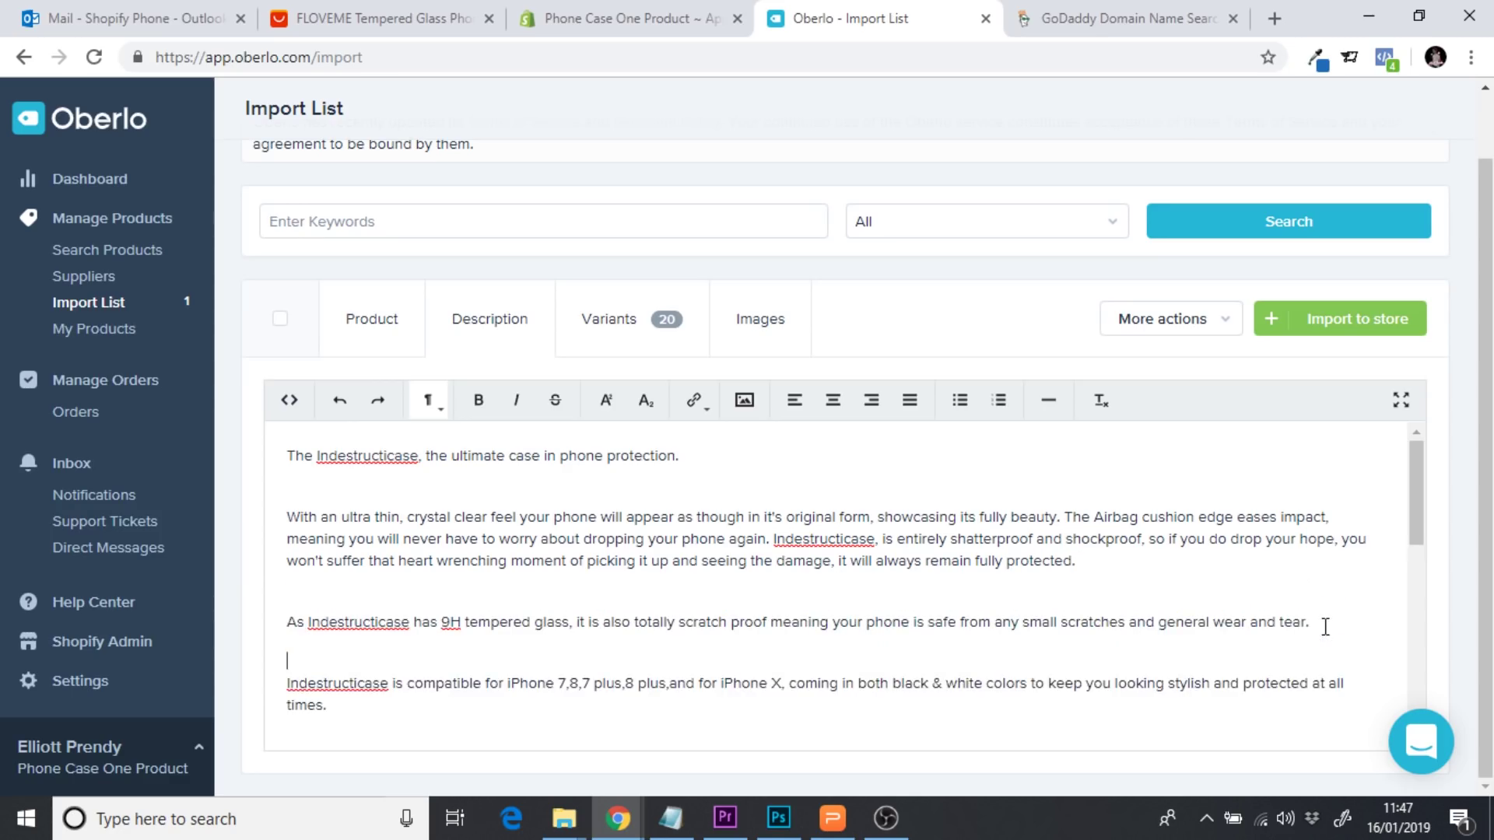
pyautogui.click(291, 626)
pyautogui.press('BackSpace')
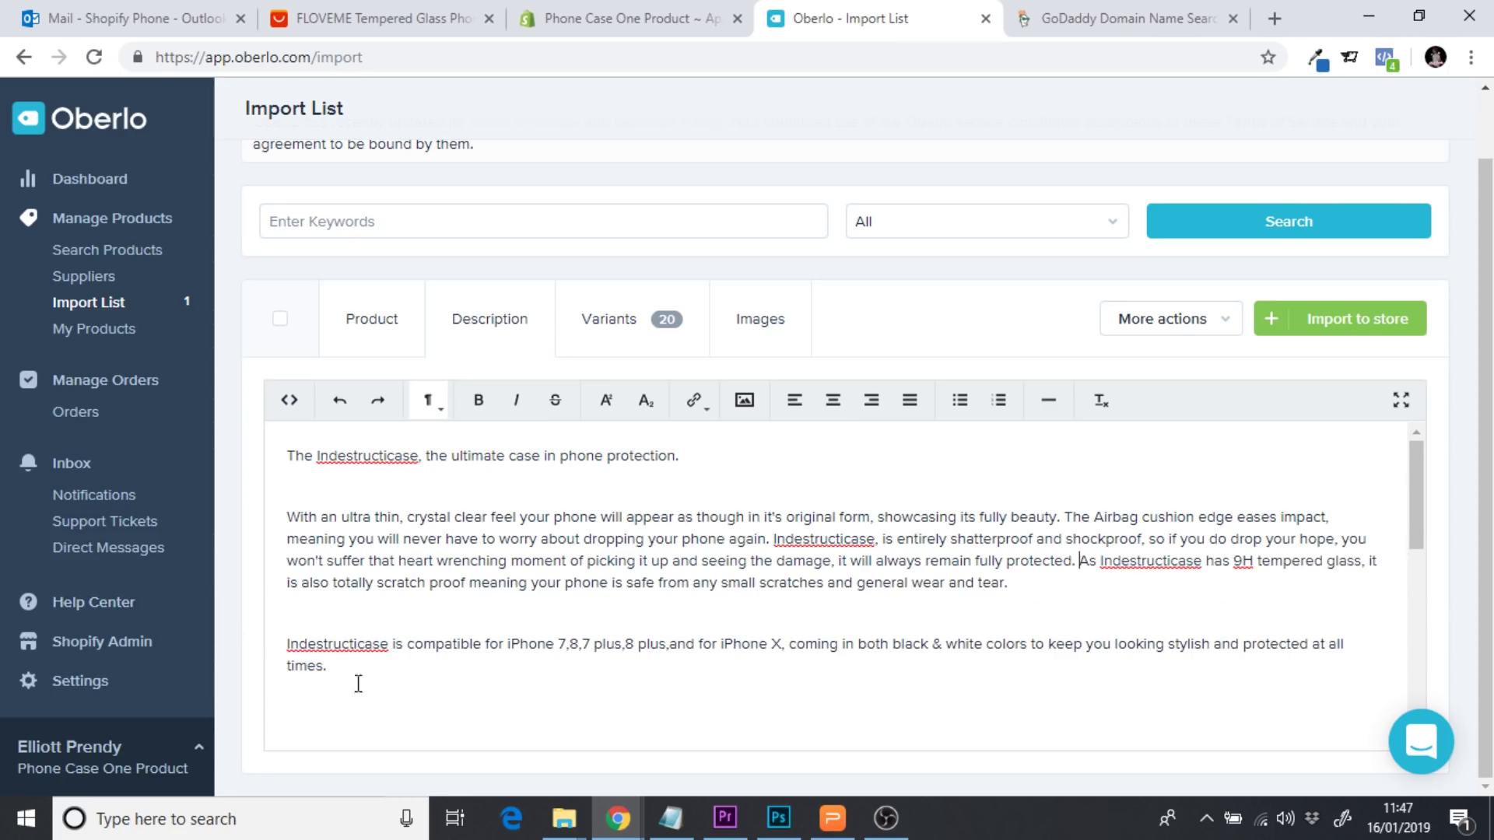
pyautogui.moveTo(1415, 472); pyautogui.dragTo(1411, 545)
pyautogui.click(399, 541)
pyautogui.press('BackSpace')
pyautogui.press('BackSpace')
pyautogui.press('BackSpace')
pyautogui.press('BackSpace')
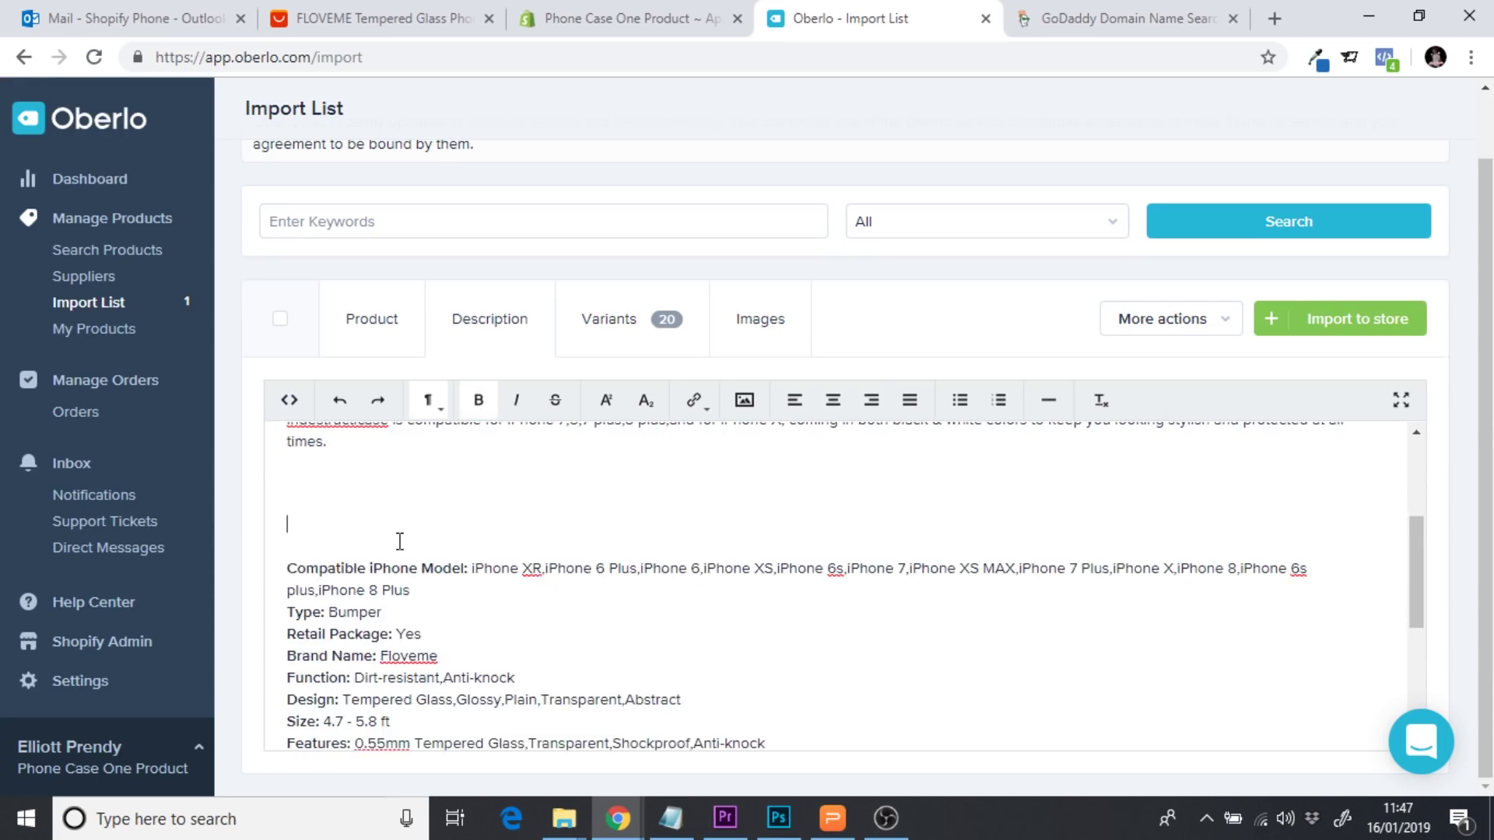
# Add a 'Features' heading line above the specification list
pyautogui.click(338, 477)
pyautogui.write('Fuea')
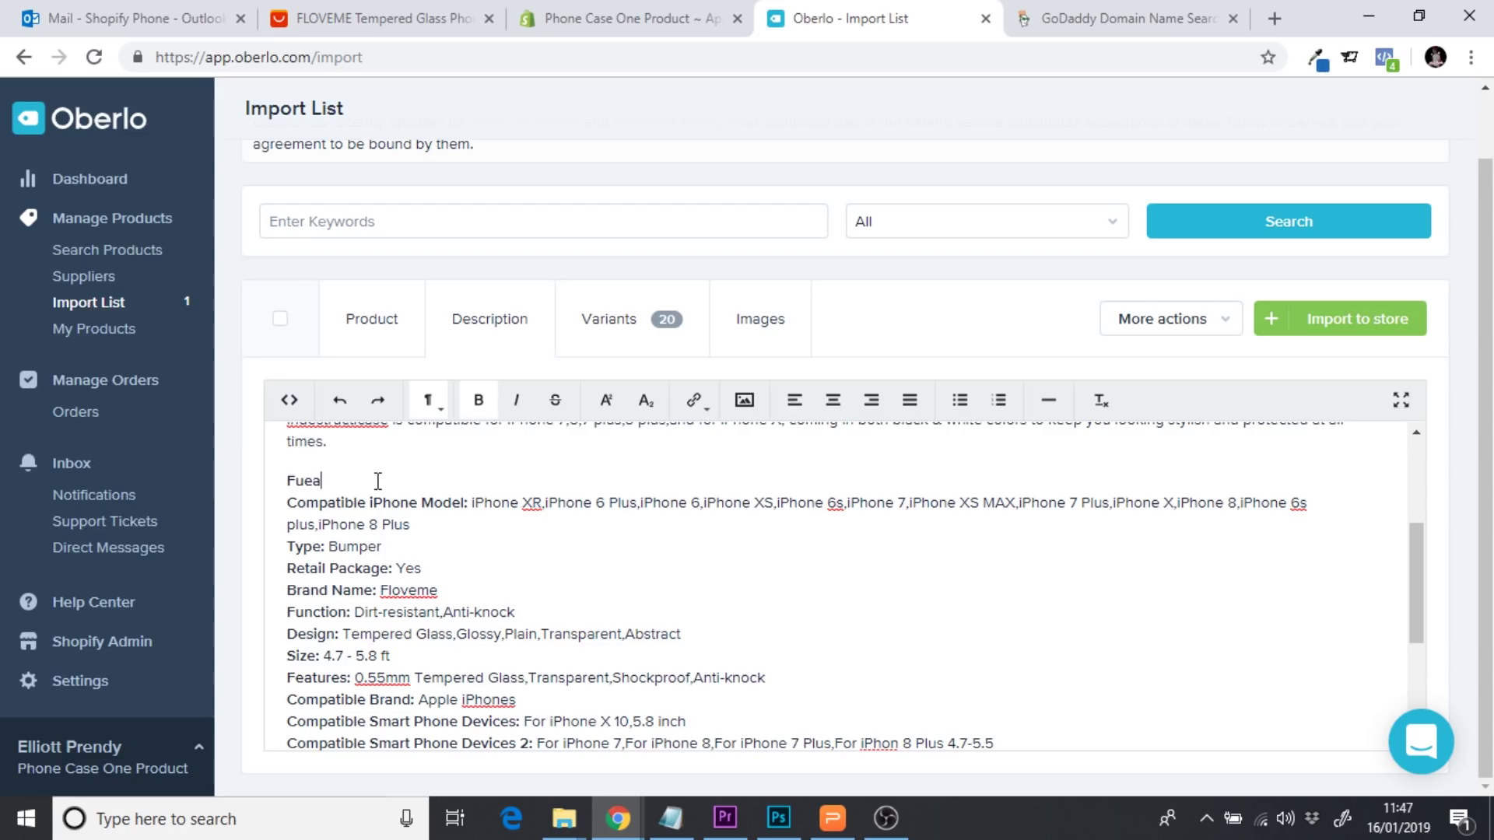
pyautogui.press('BackSpace')
pyautogui.press('BackSpace')
pyautogui.press('BackSpace')
pyautogui.write('eatures')
pyautogui.moveTo(366, 483); pyautogui.dragTo(284, 482)
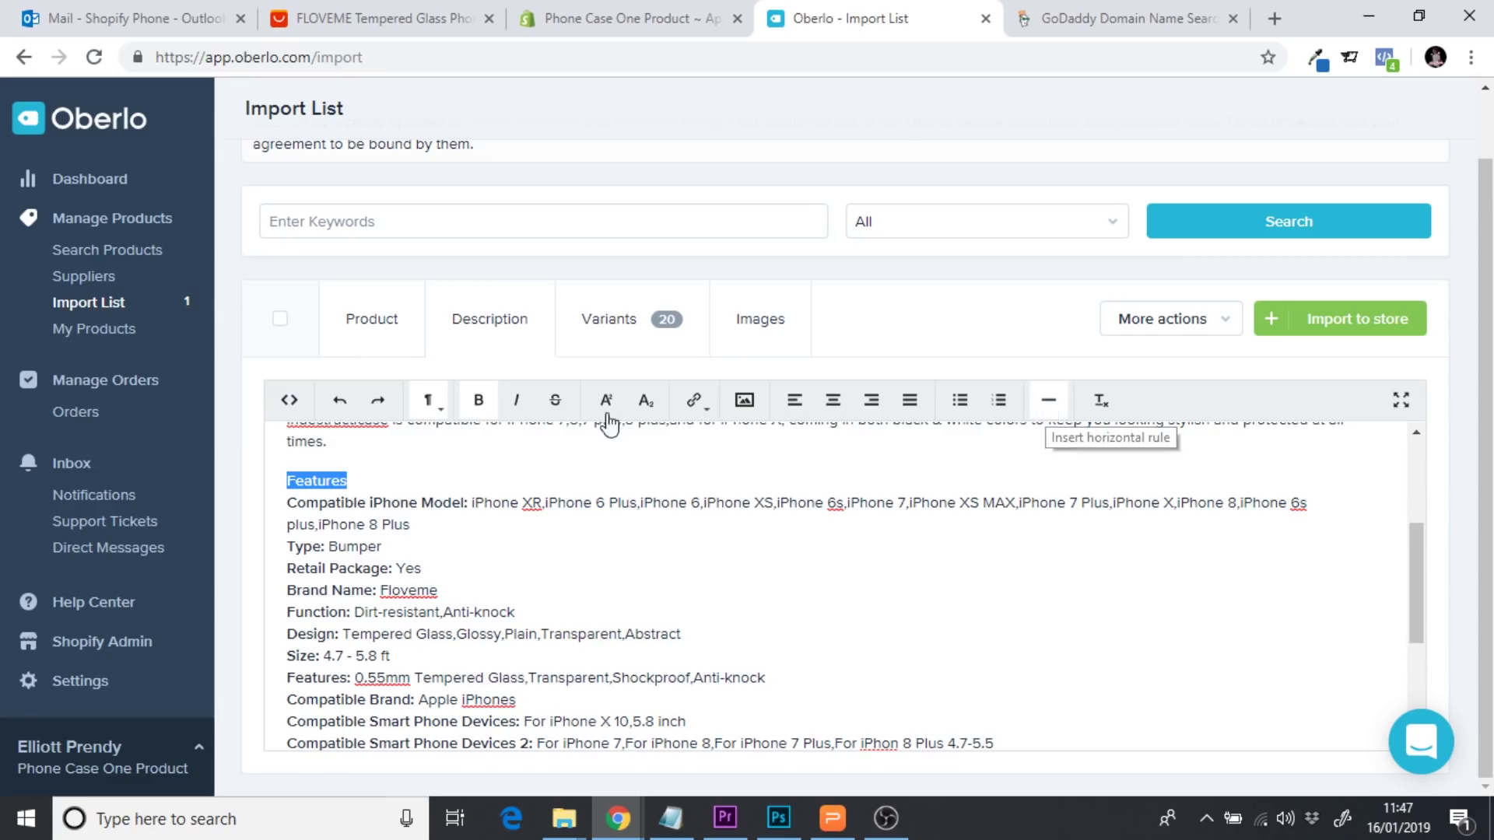
pyautogui.click(389, 480)
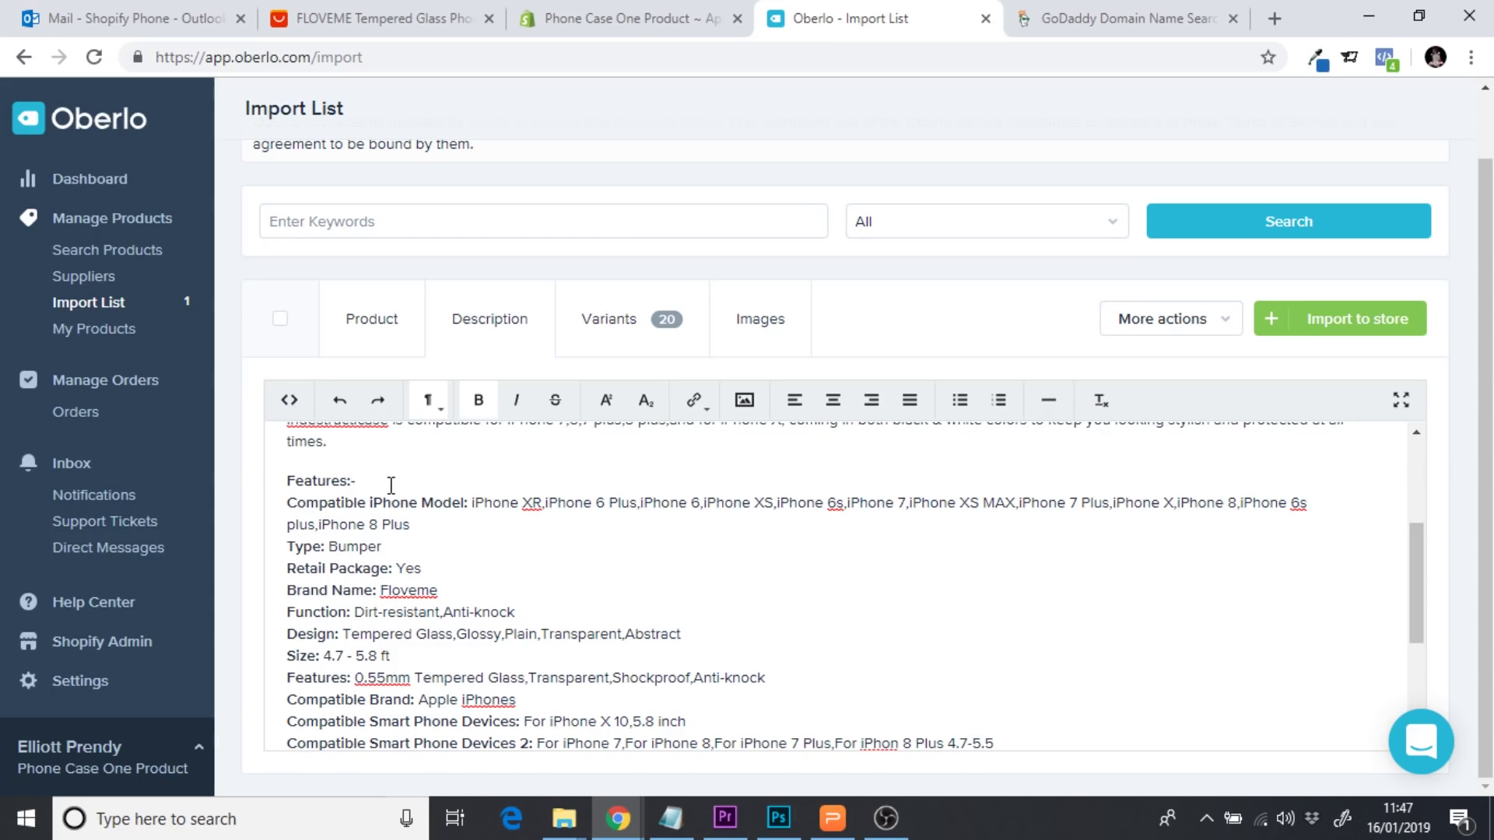
# Delete the Type: Bumper, Retail Package: Yes, Brand Name and Feature 2 spec lines
pyautogui.moveTo(1413, 604)
pyautogui.mouseDown()
pyautogui.moveTo(1410, 695)
pyautogui.moveTo(1405, 607)
pyautogui.mouseUp()
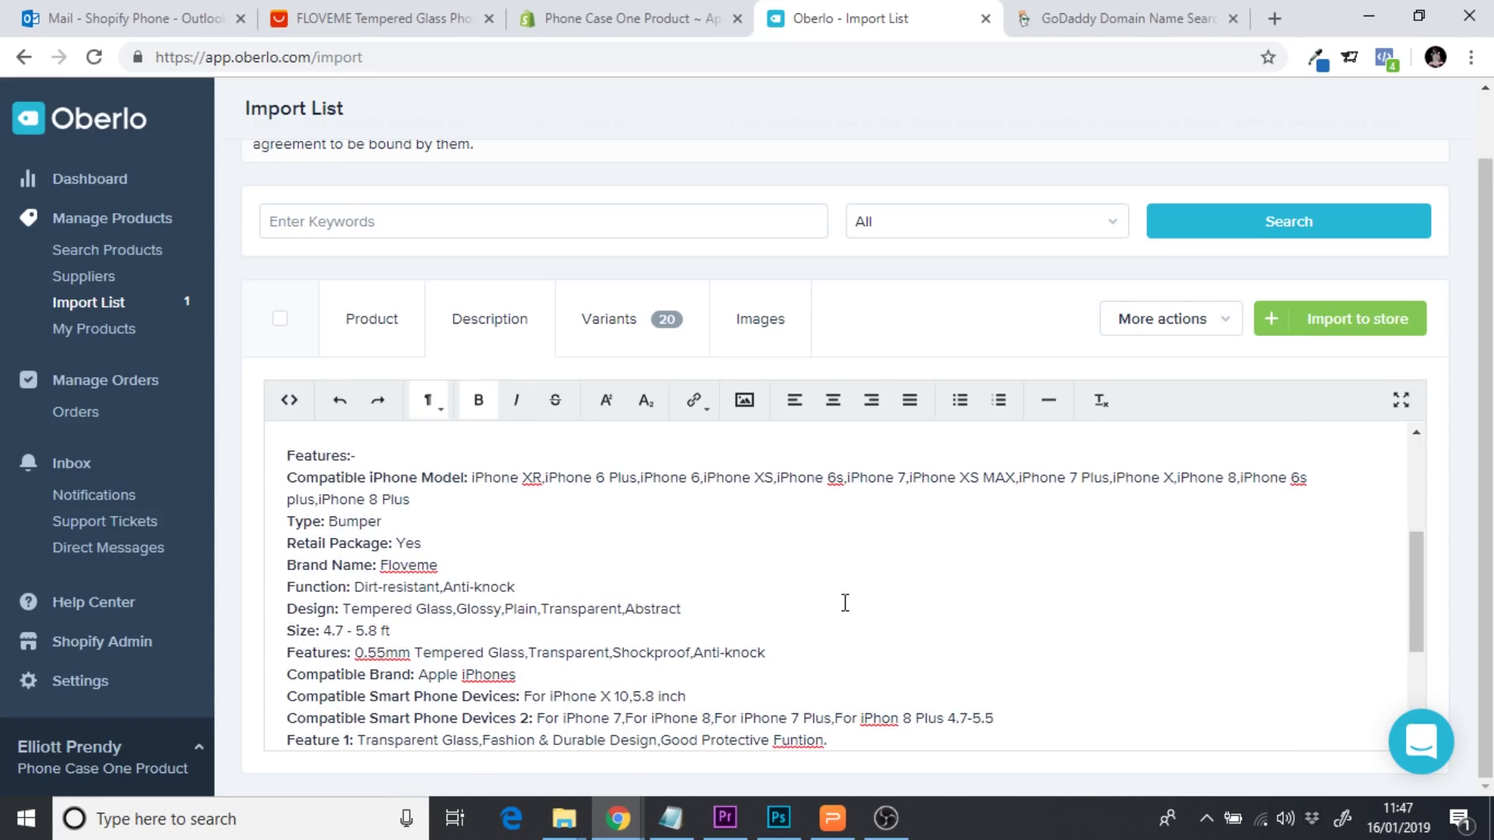
pyautogui.click(647, 523)
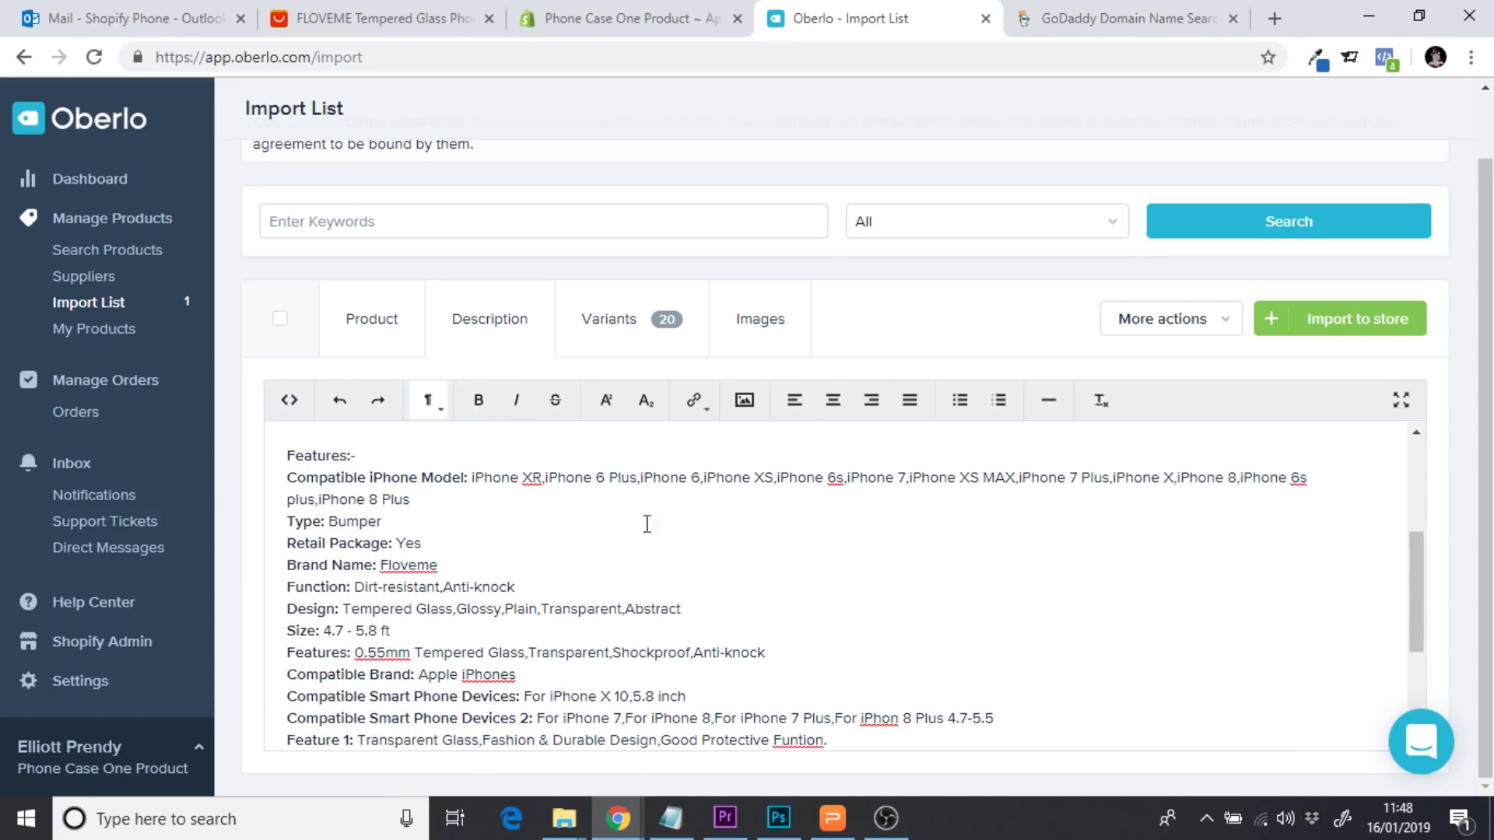
pyautogui.moveTo(406, 524); pyautogui.dragTo(295, 523)
pyautogui.press('BackSpace')
pyautogui.press('BackSpace')
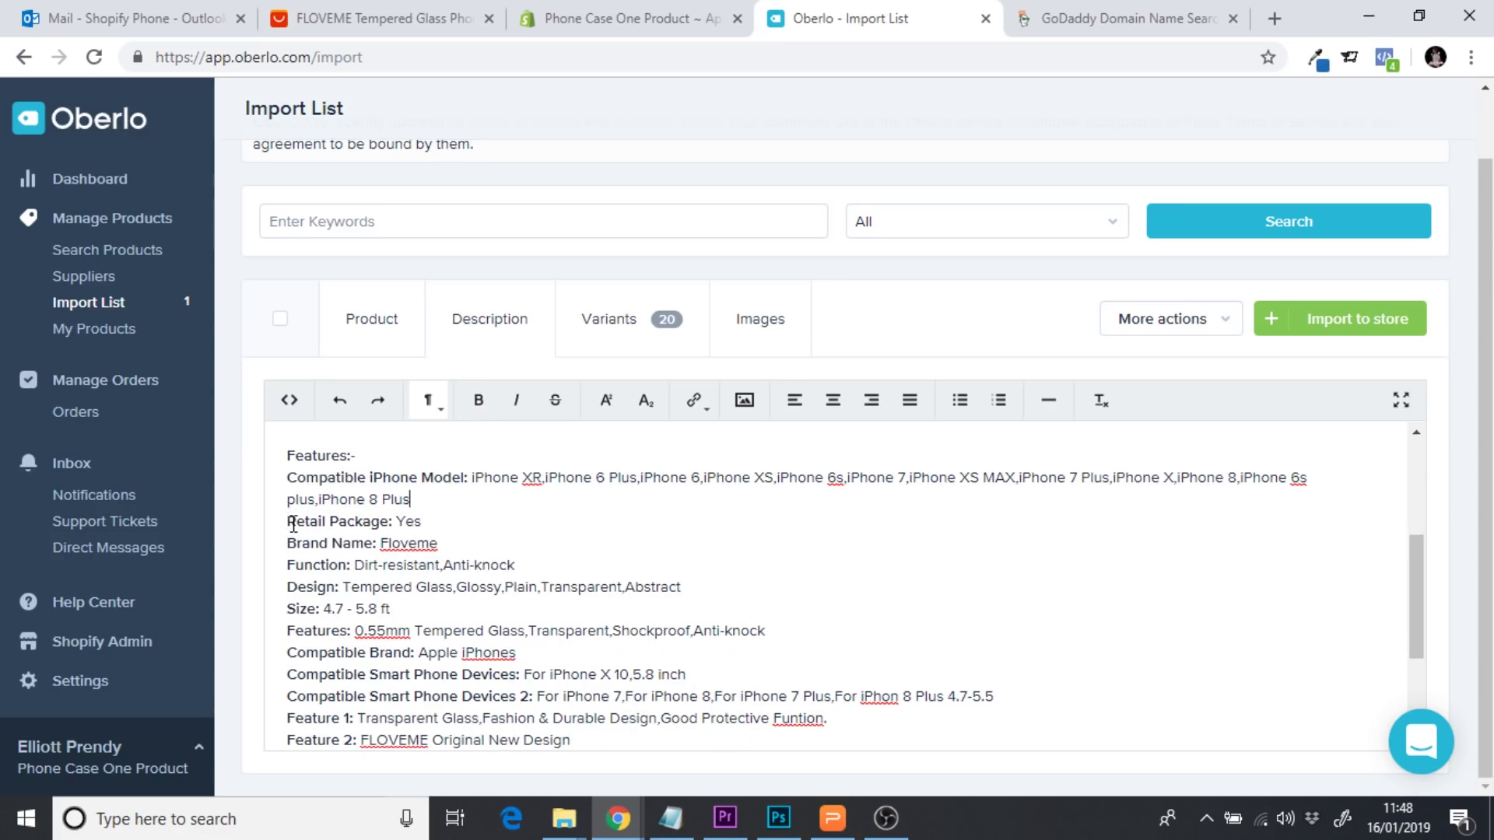
pyautogui.moveTo(434, 522); pyautogui.dragTo(296, 523)
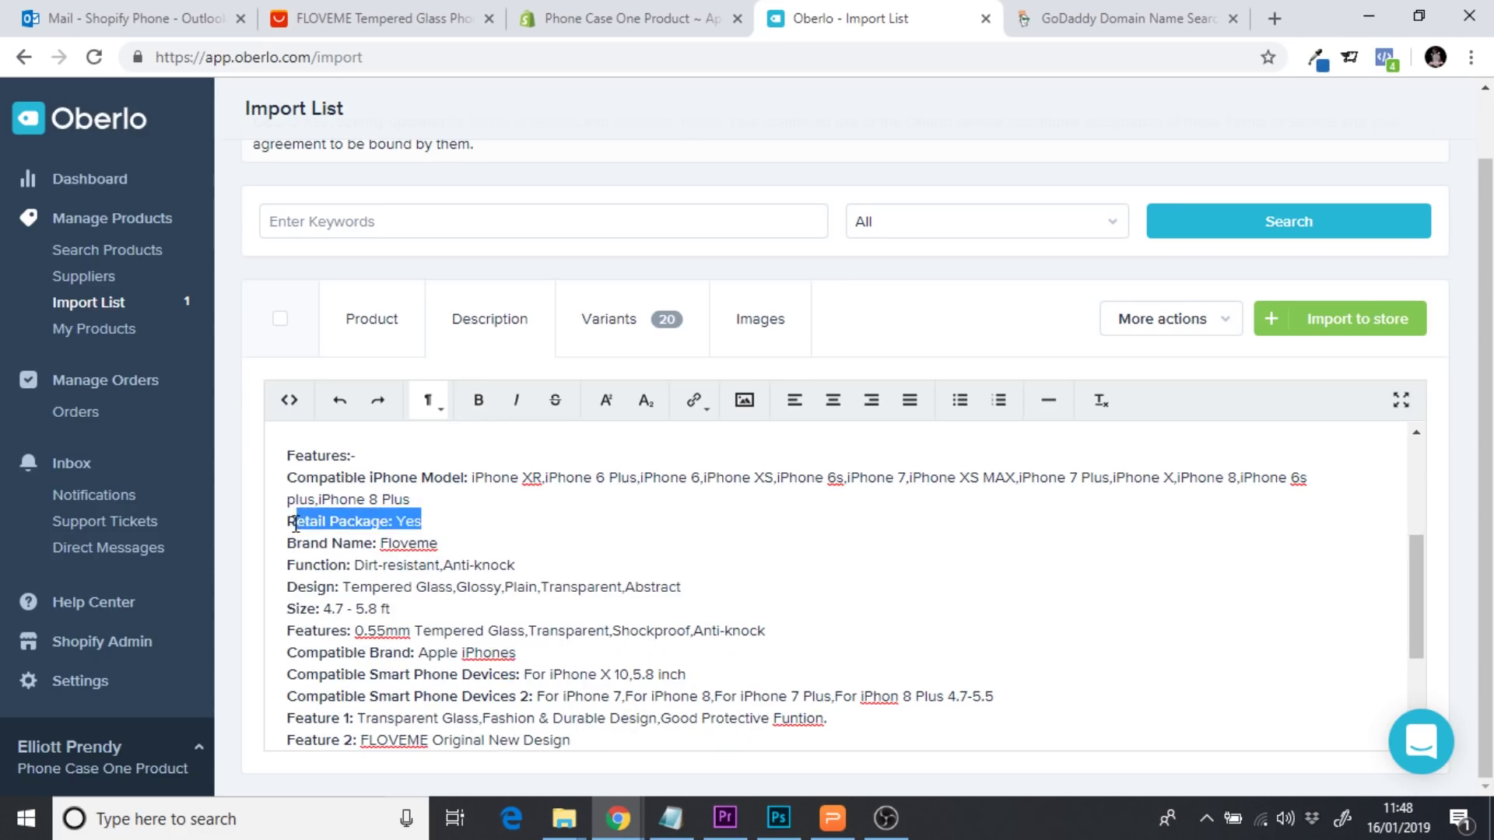
pyautogui.press('BackSpace')
pyautogui.press('BackSpace')
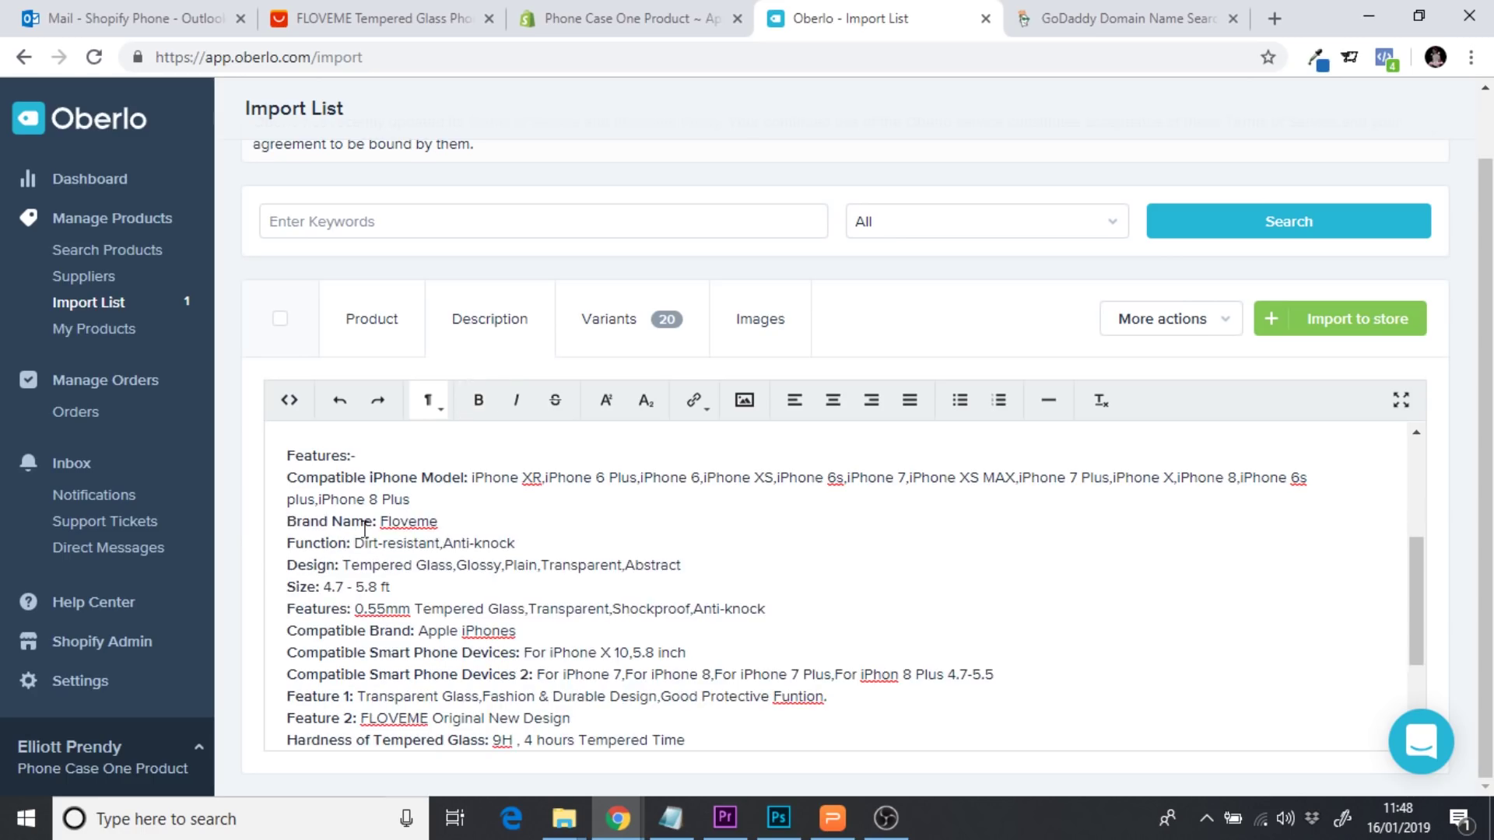
pyautogui.moveTo(444, 526); pyautogui.dragTo(290, 522)
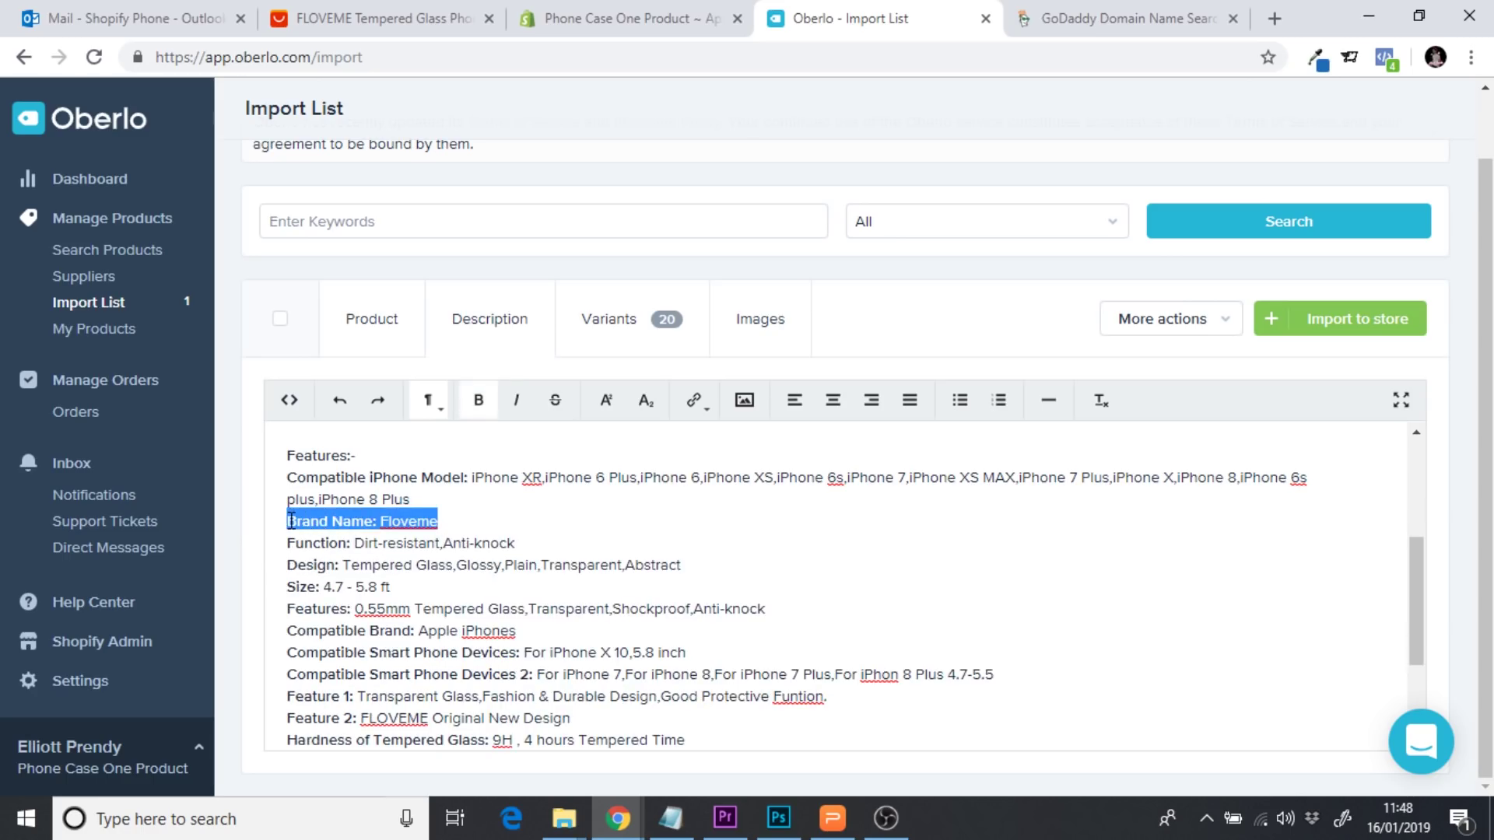
pyautogui.press('BackSpace')
pyautogui.press('BackSpace')
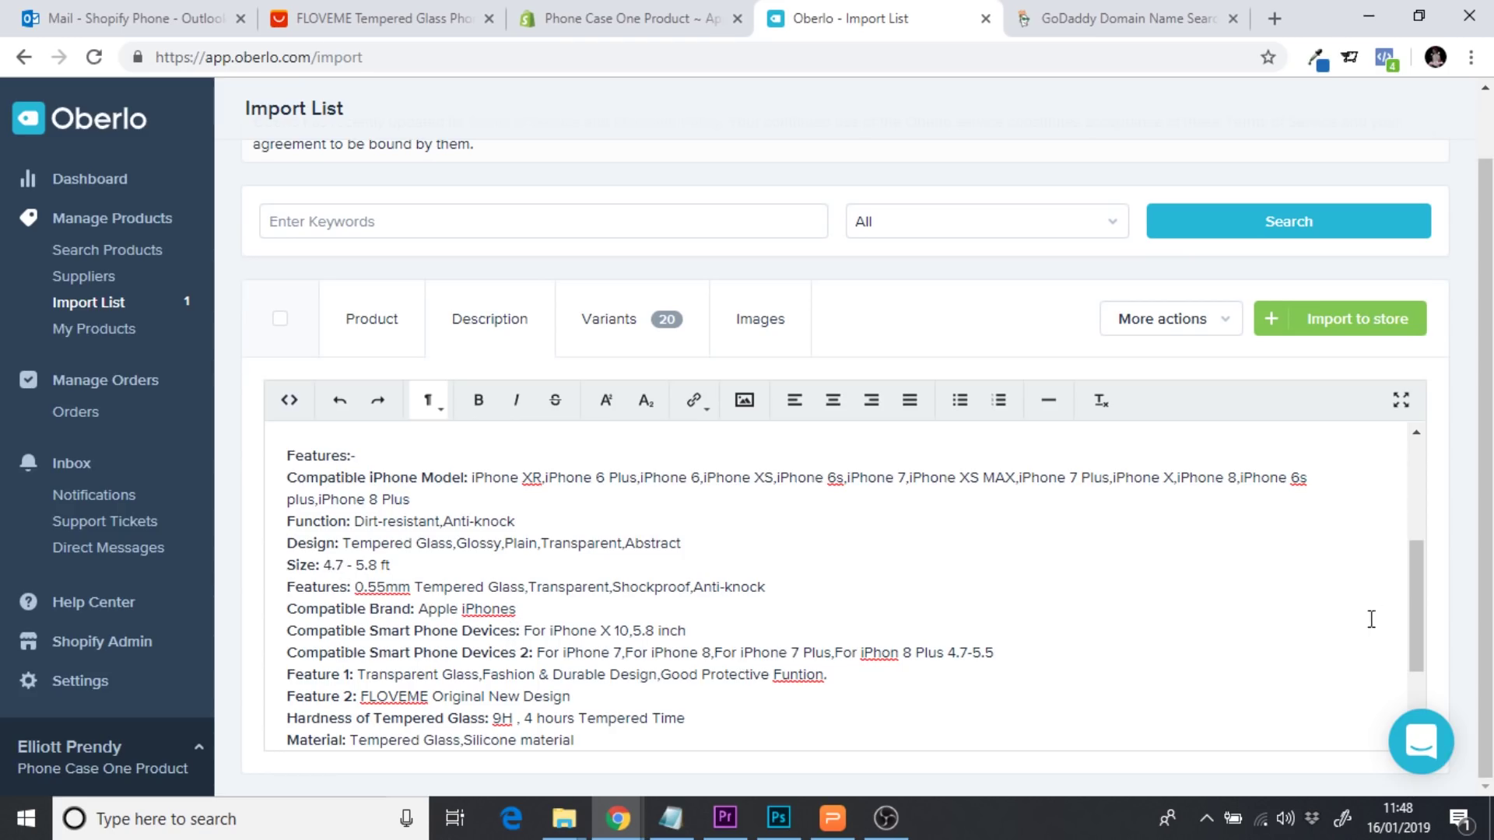
pyautogui.moveTo(1414, 590); pyautogui.dragTo(1421, 643)
pyautogui.moveTo(590, 593); pyautogui.dragTo(281, 588)
pyautogui.press('BackSpace')
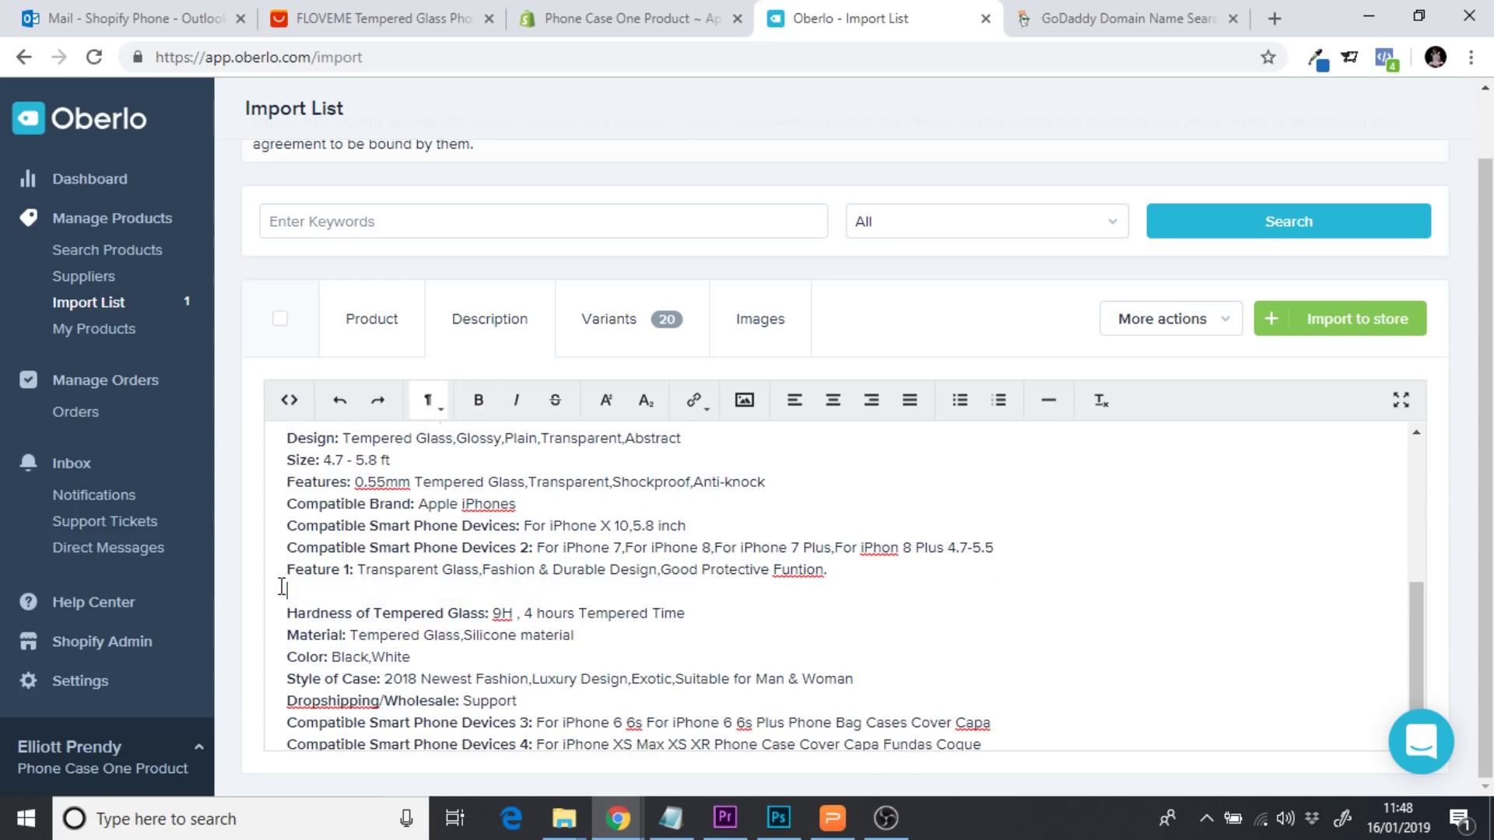
pyautogui.press('BackSpace')
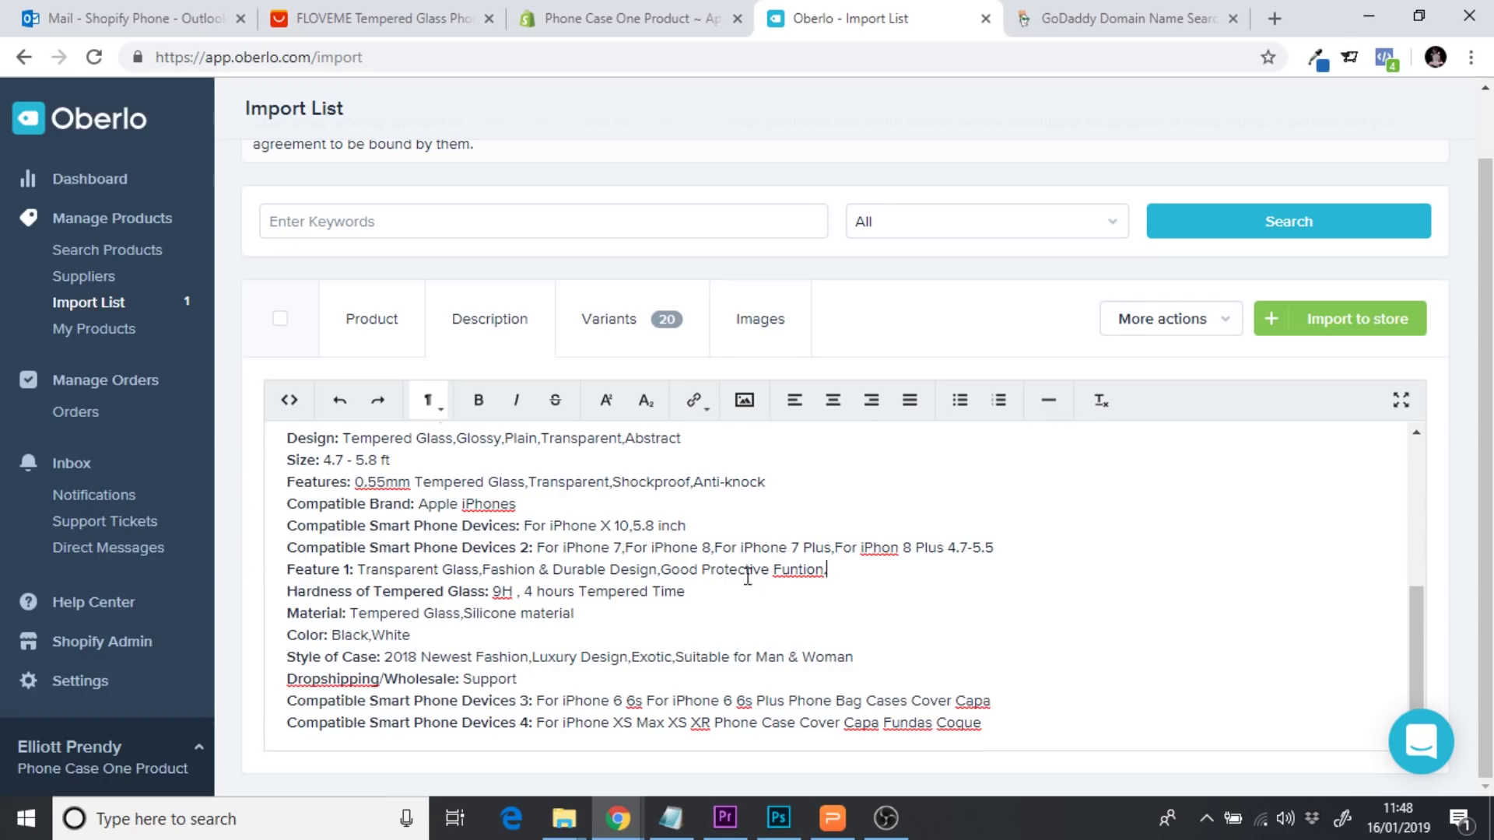
# Fix the spellings 'iPhon' to 'iPhone' and 'Funtion' to 'Function' in the specs
pyautogui.click(900, 548)
pyautogui.write('e')
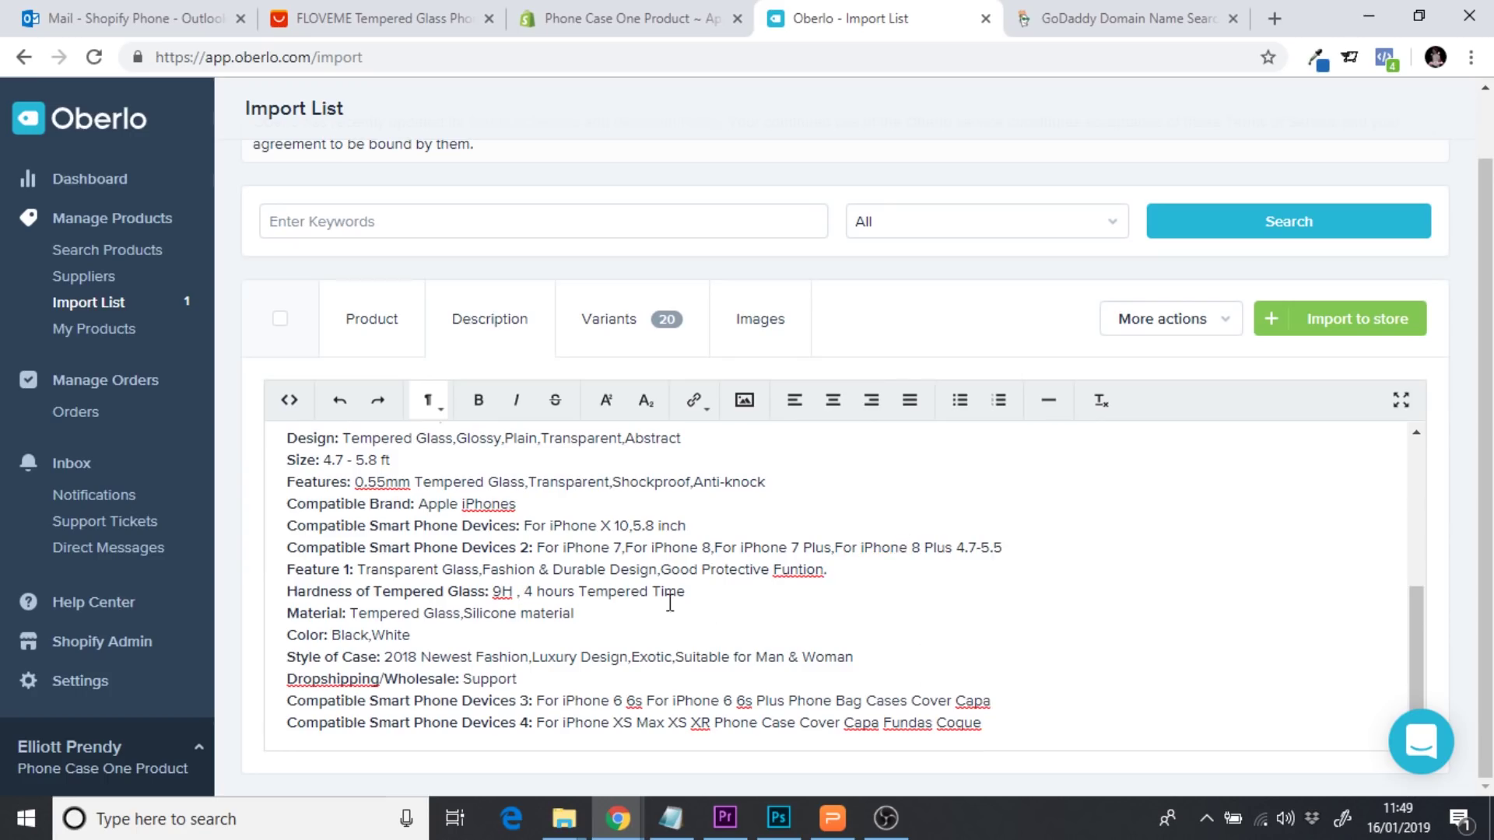
pyautogui.click(795, 573)
pyautogui.write('c')
pyautogui.click(710, 592)
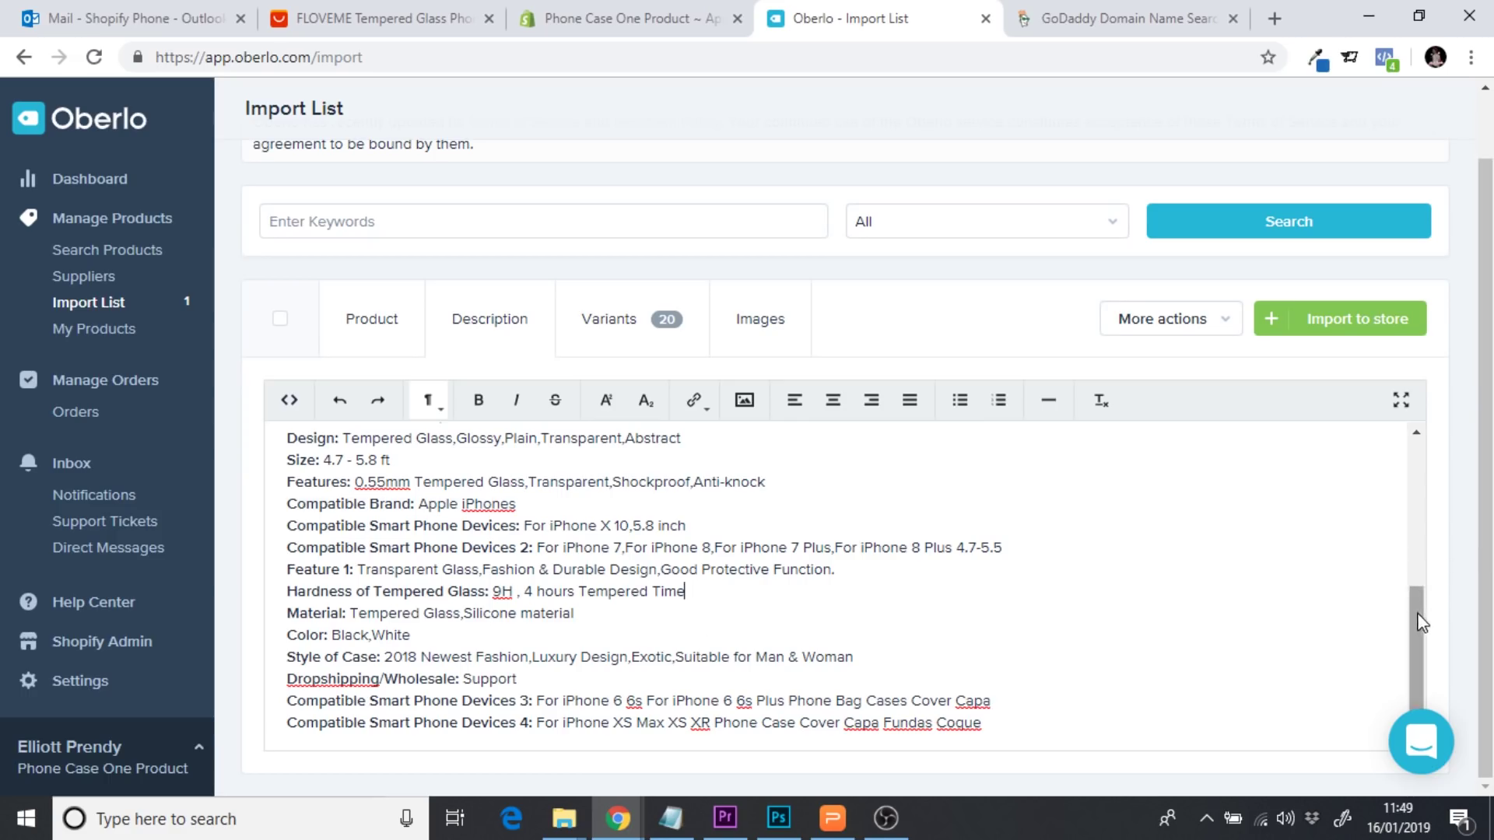
# Delete the extra devices line and the Style of Case and Dropshipping/Wholesale lines
pyautogui.scroll(-1, 1417, 603)
pyautogui.moveTo(1011, 710); pyautogui.dragTo(285, 678)
pyautogui.press('BackSpace')
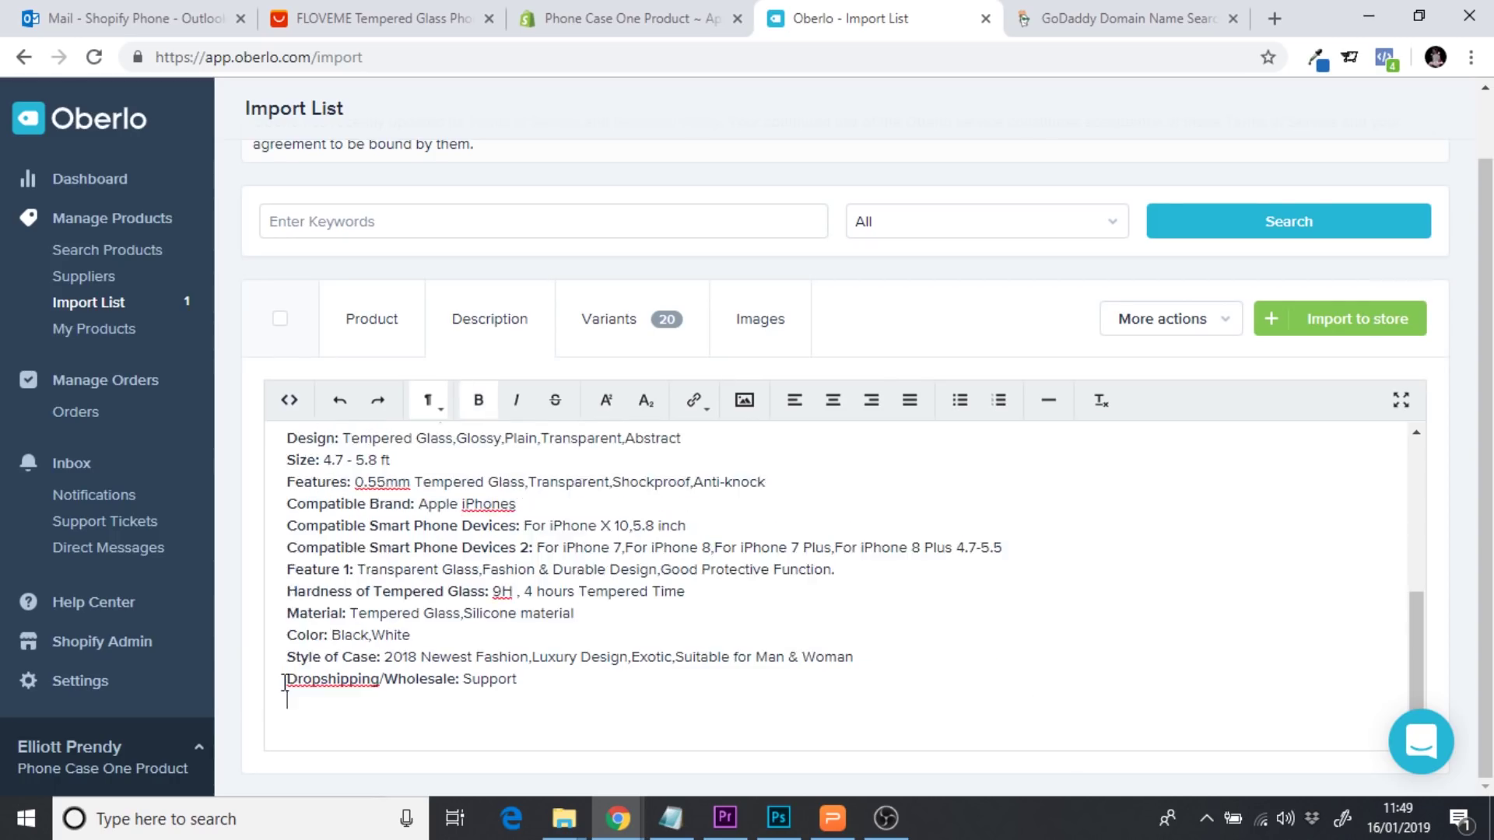
pyautogui.moveTo(520, 682); pyautogui.dragTo(285, 666)
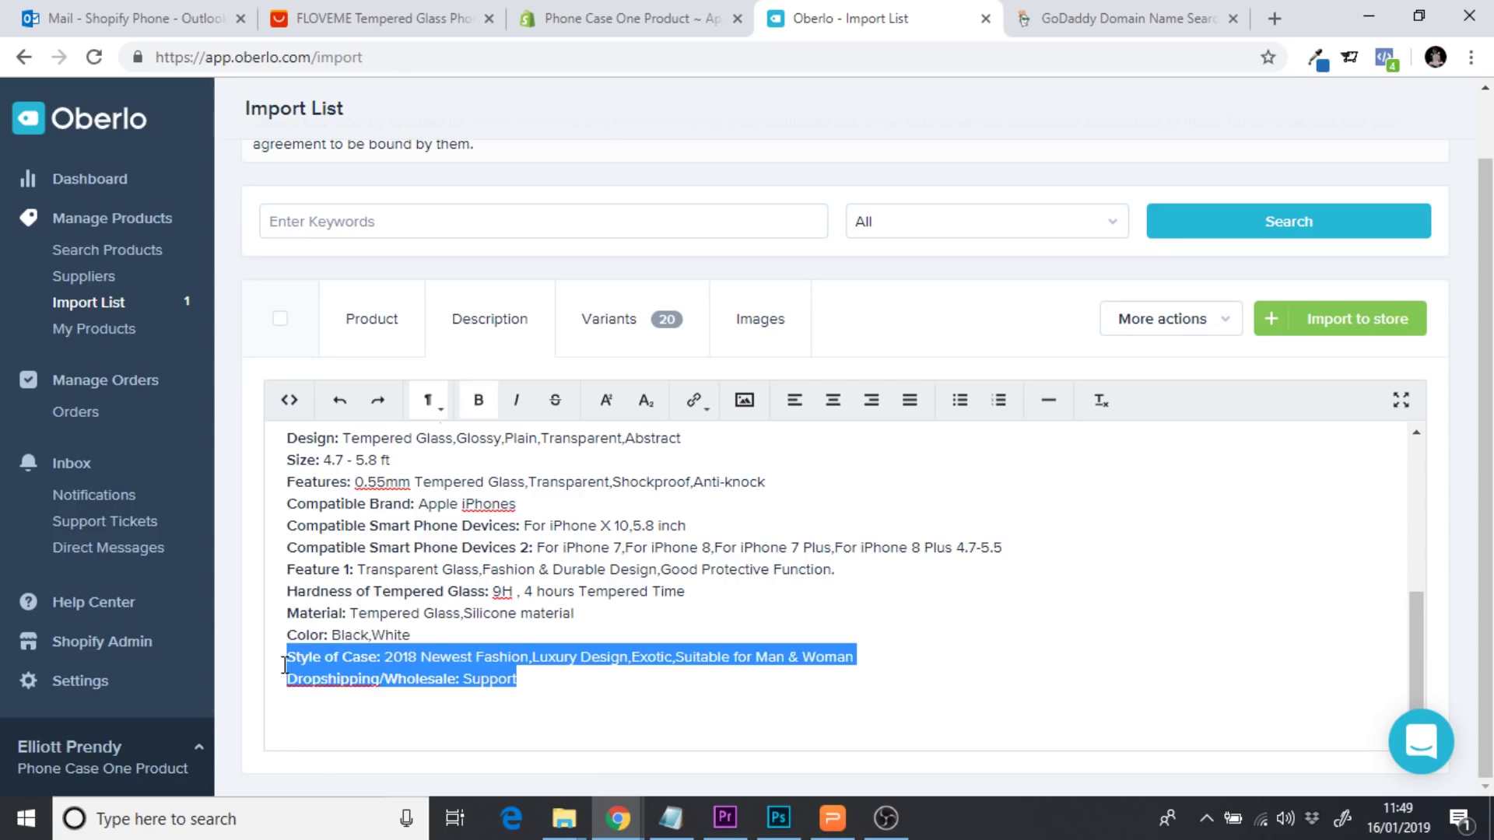
pyautogui.press('BackSpace')
# Change the Color line to read 'Black /White'
pyautogui.click(371, 657)
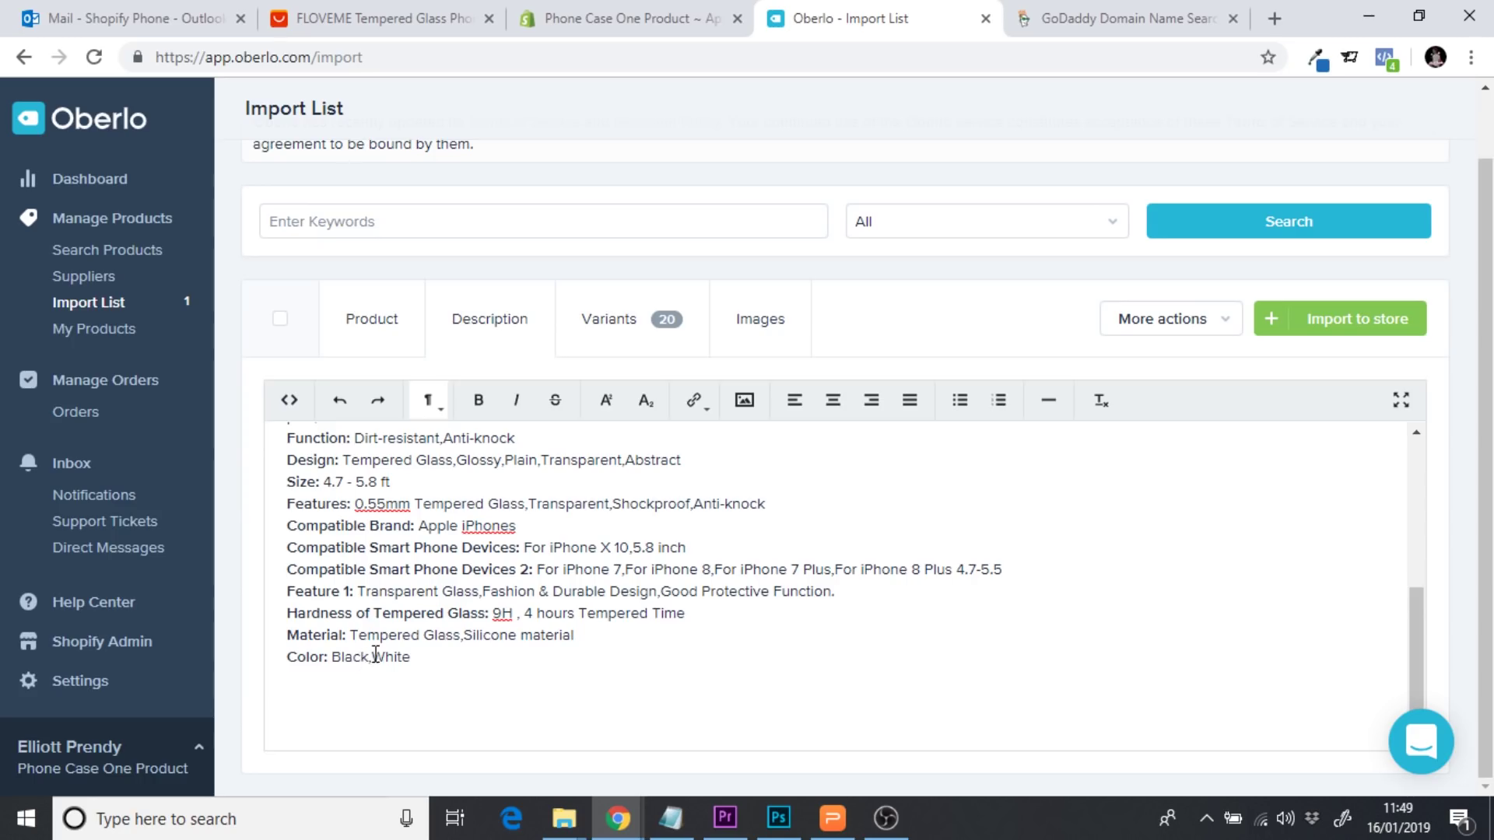
pyautogui.press('BackSpace')
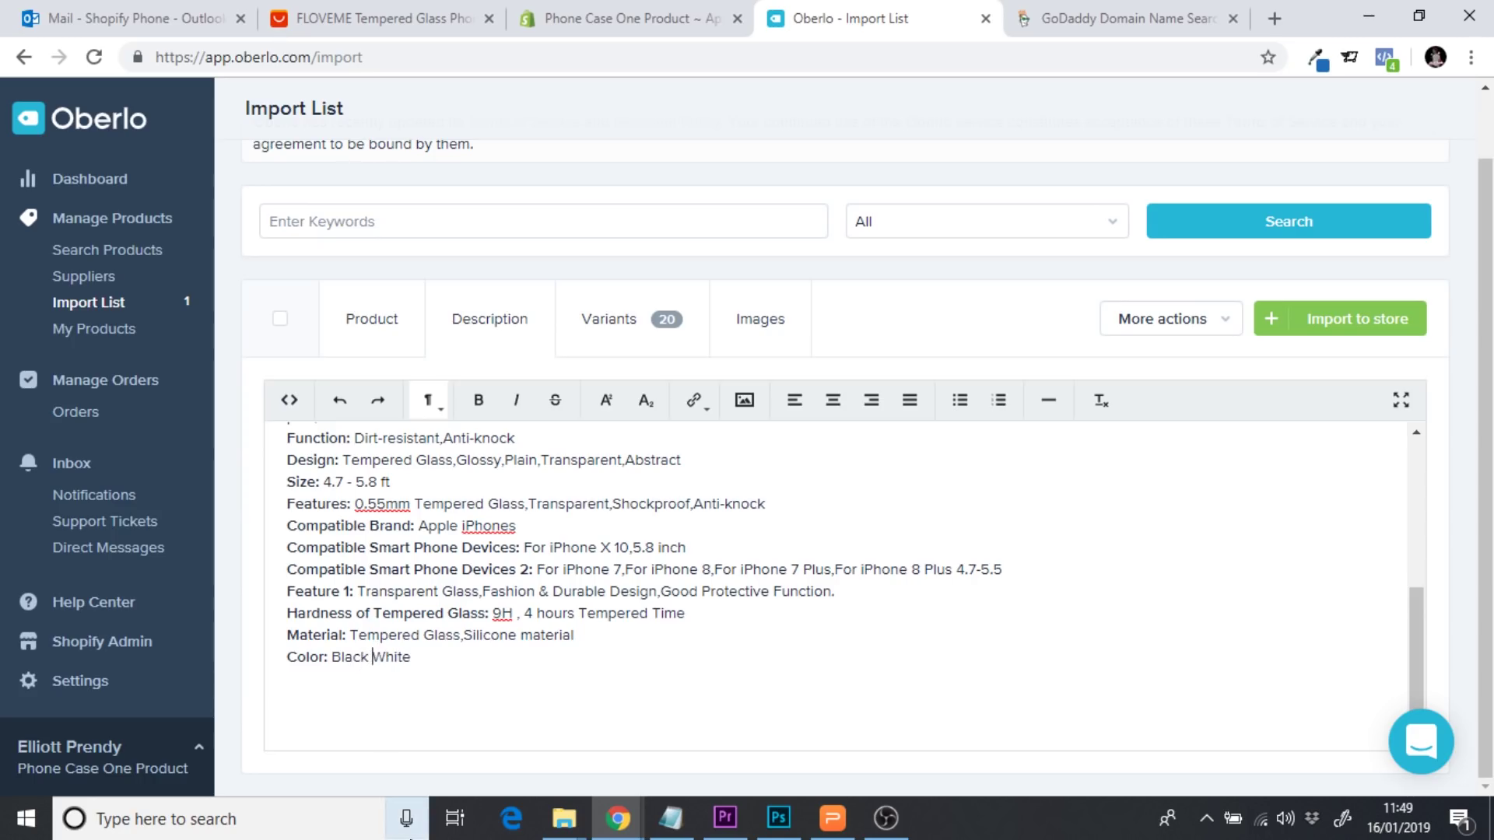
pyautogui.write('/')
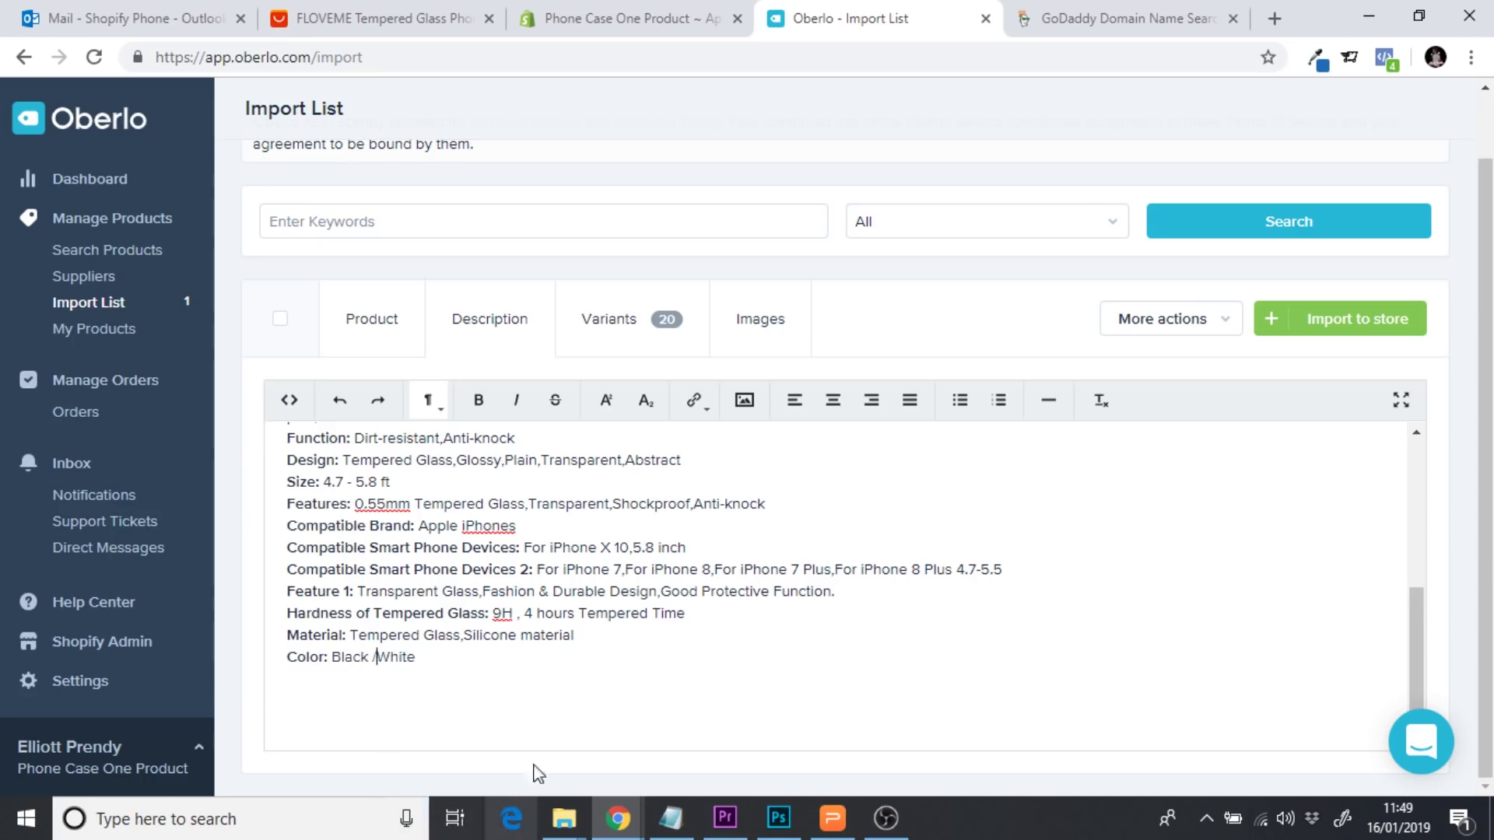
pyautogui.click(477, 680)
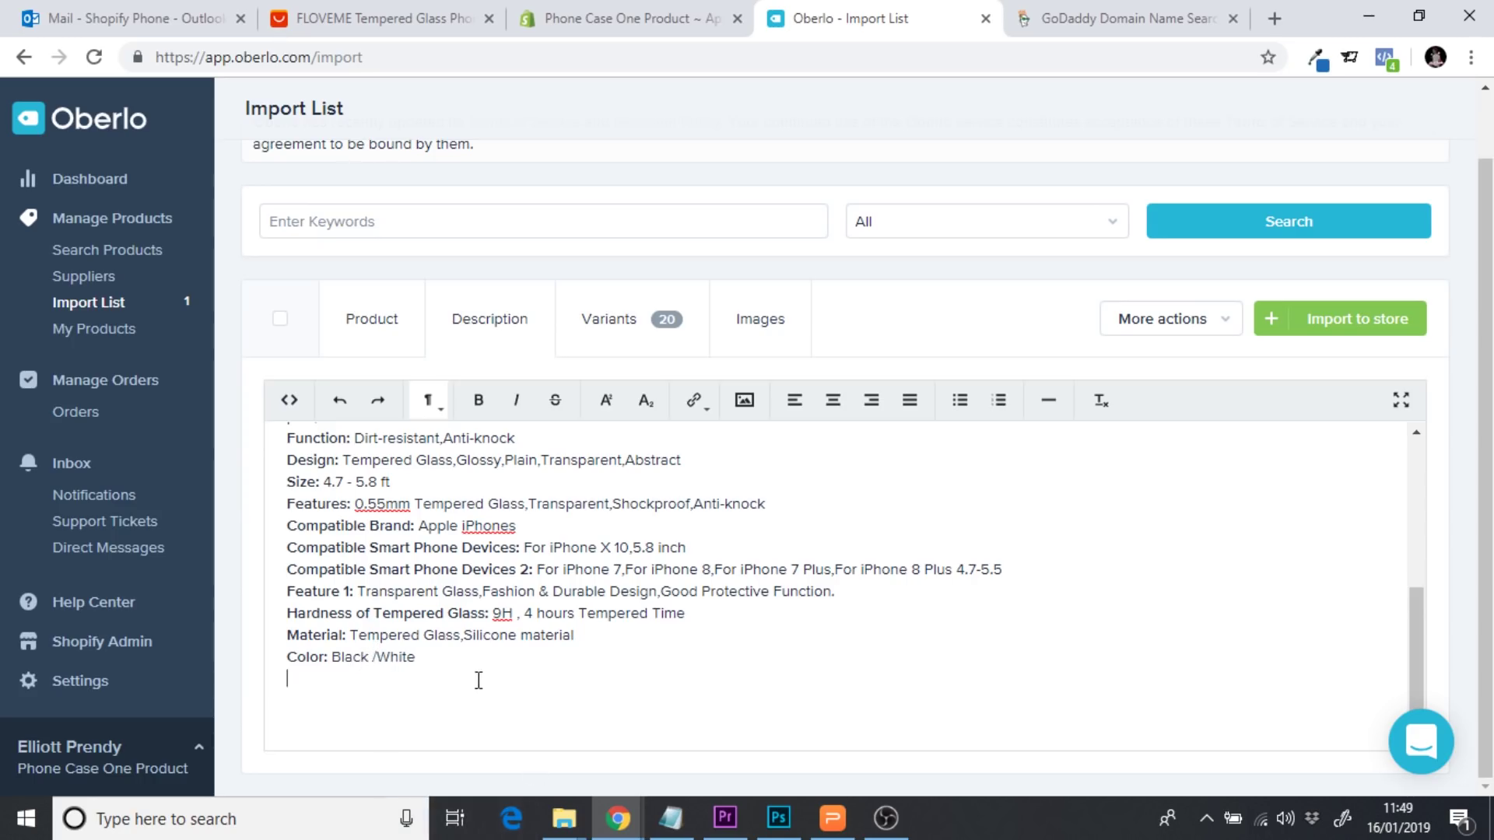
# Add spaces after the commas in the Material, Features and other spec lines
pyautogui.click(464, 635)
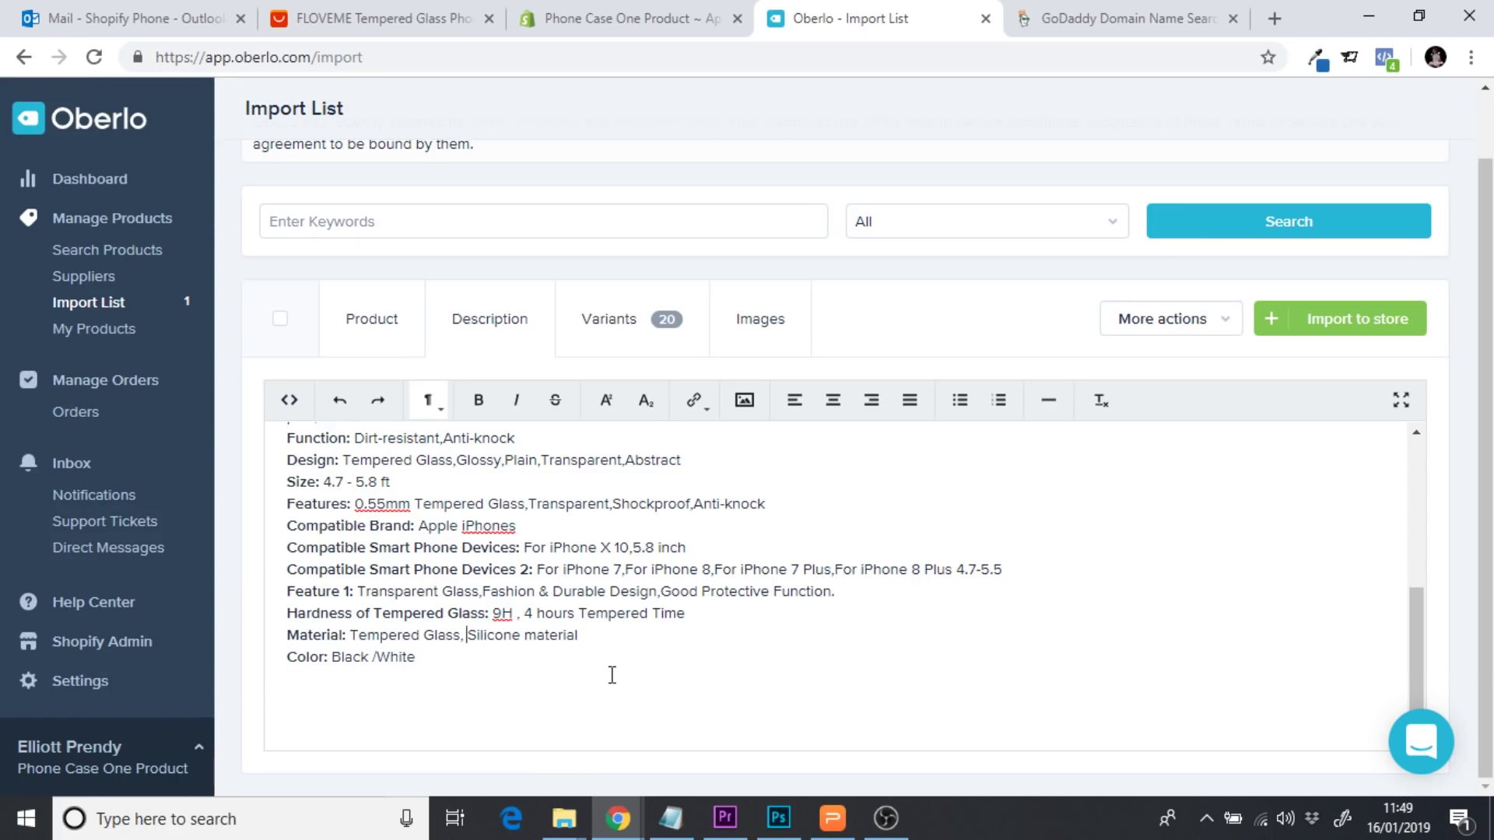
pyautogui.moveTo(1413, 633); pyautogui.dragTo(1416, 587)
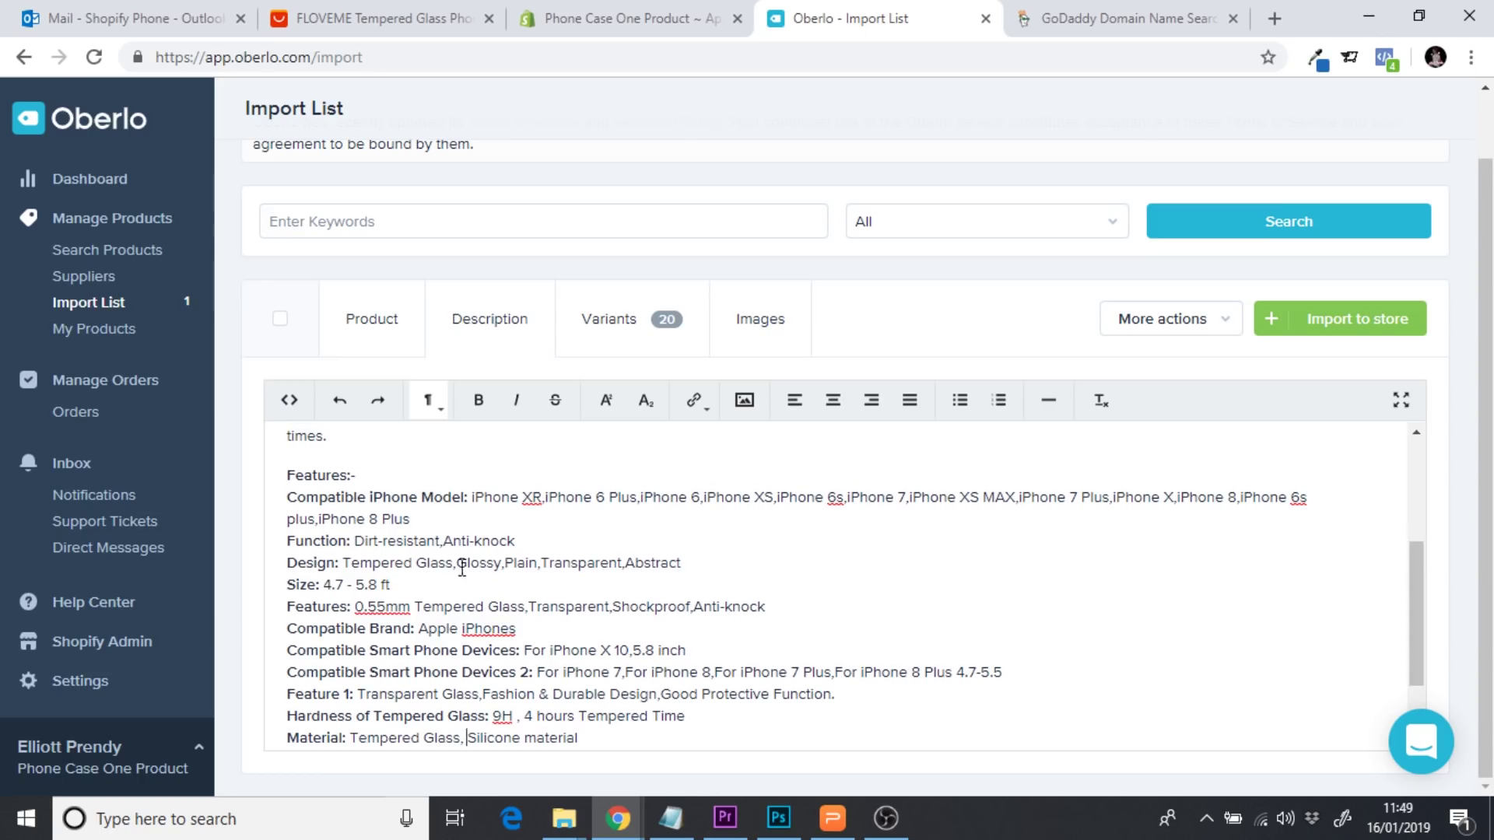
pyautogui.click(507, 563)
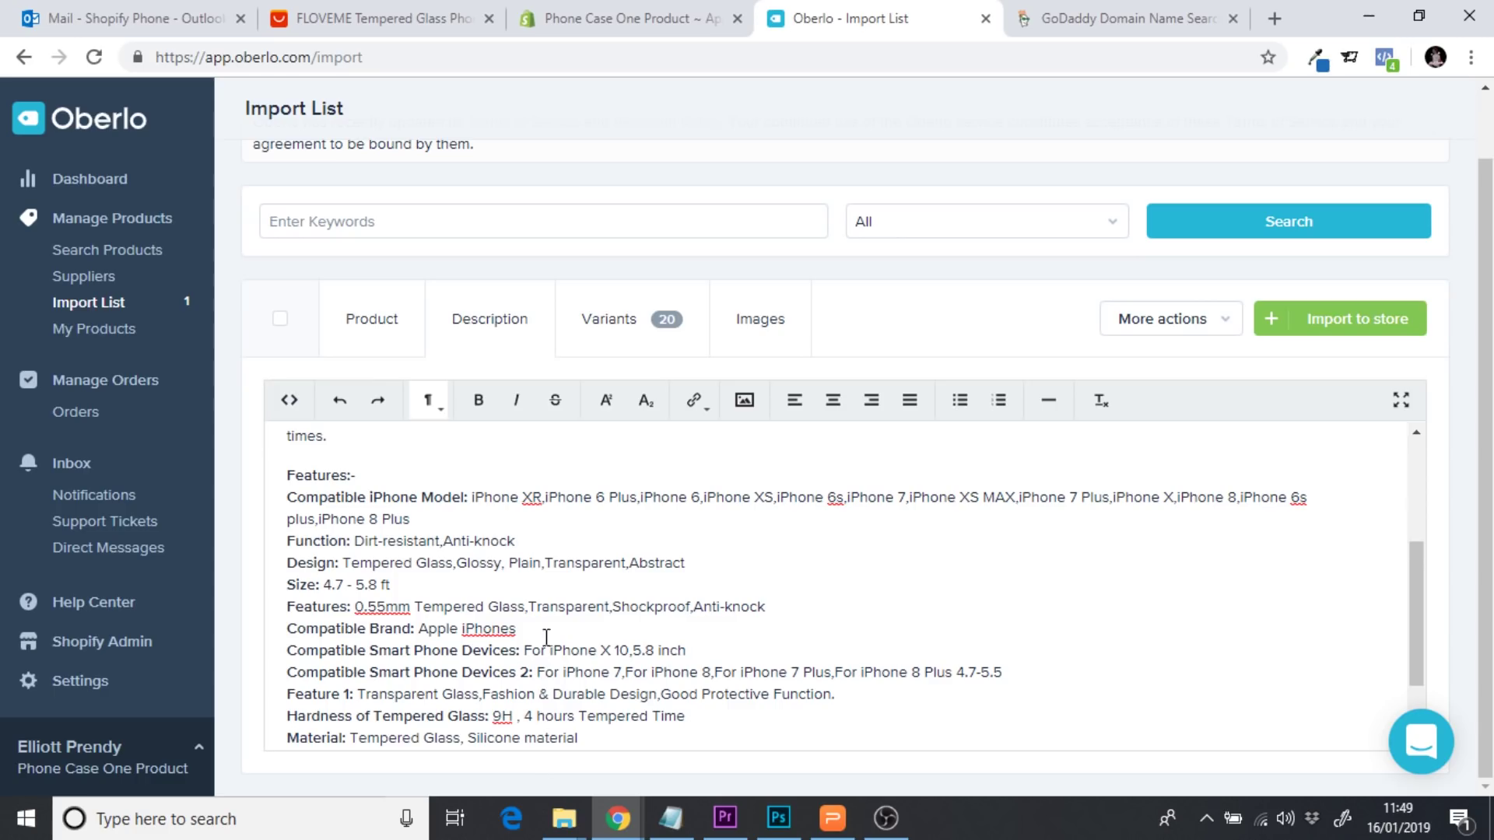
pyautogui.click(545, 563)
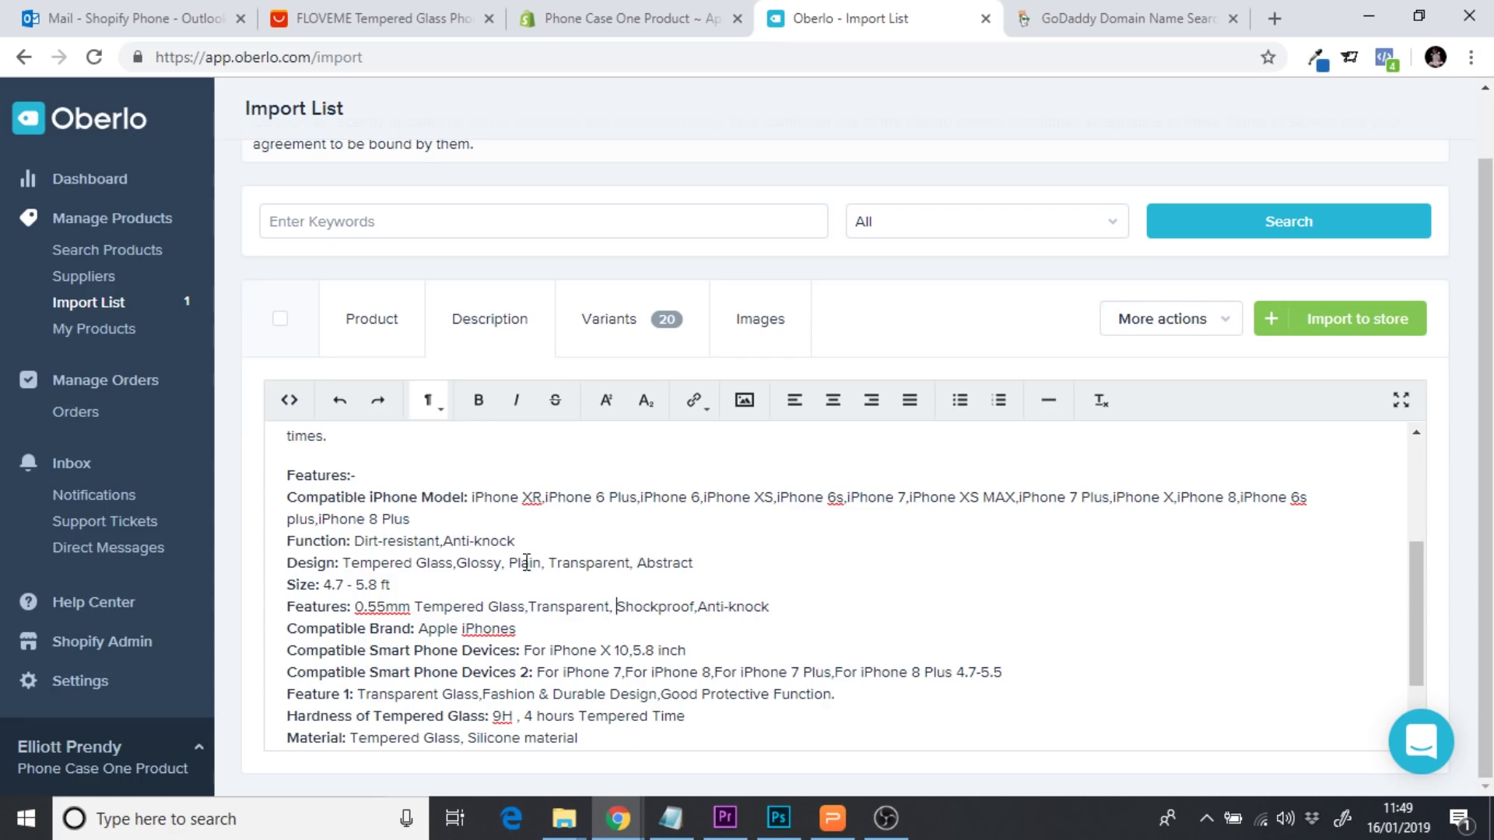
pyautogui.click(534, 607)
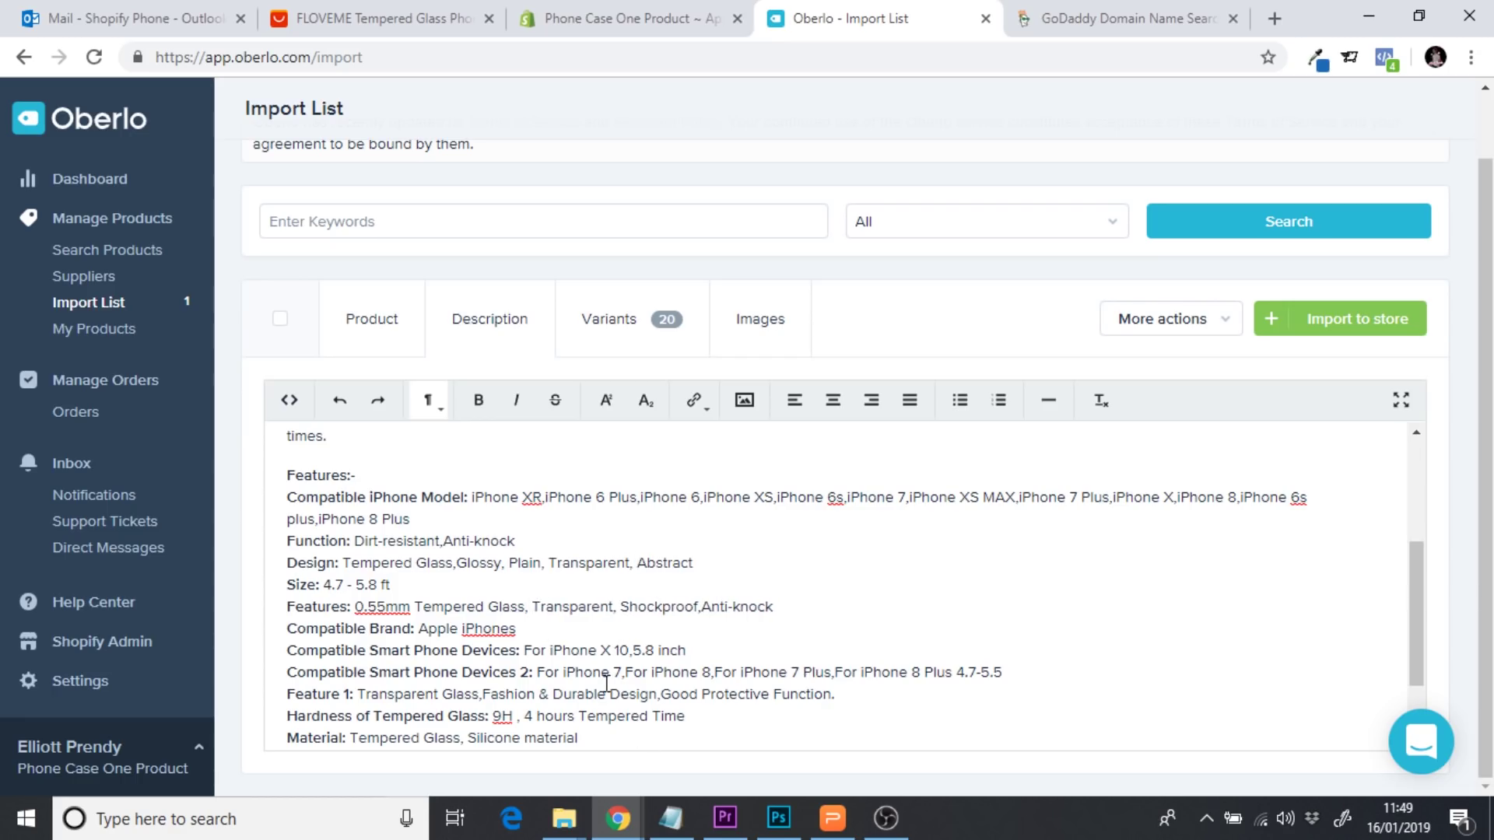
pyautogui.click(663, 693)
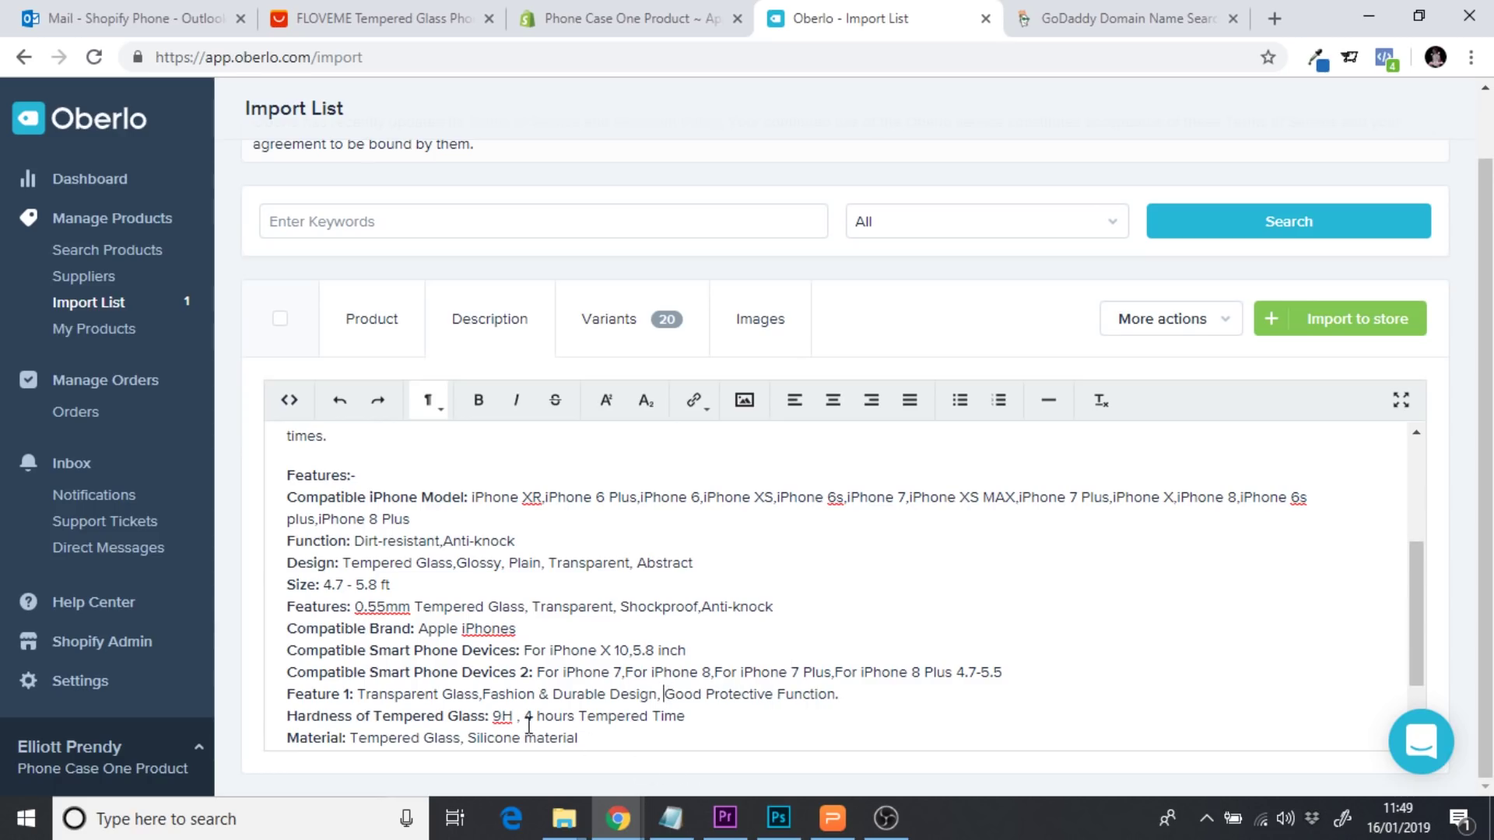
pyautogui.click(485, 694)
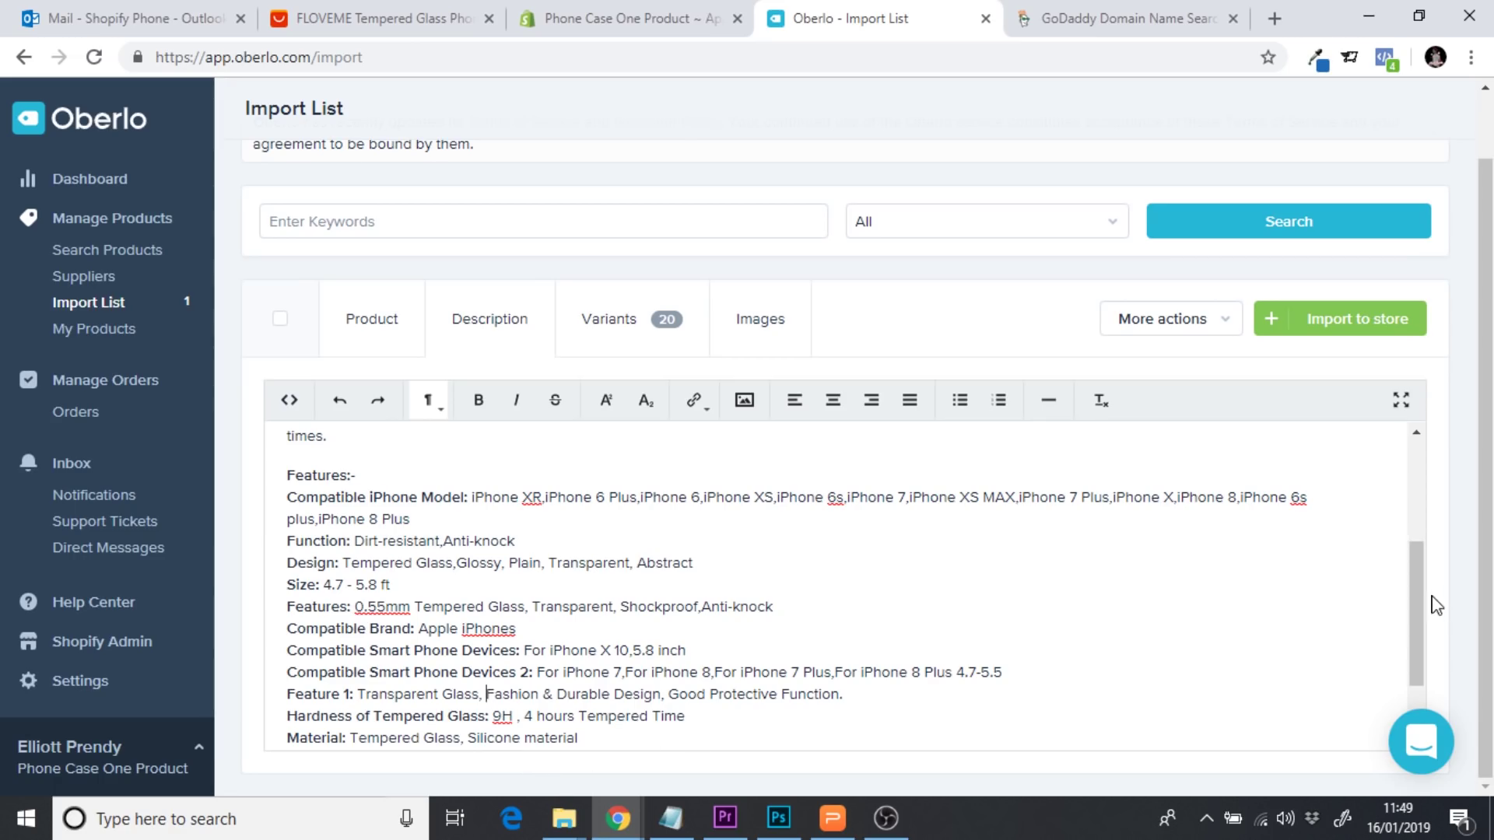
# Delete the blank lines after the tagline and before the compatibility paragraph
pyautogui.moveTo(1416, 607); pyautogui.dragTo(1397, 494)
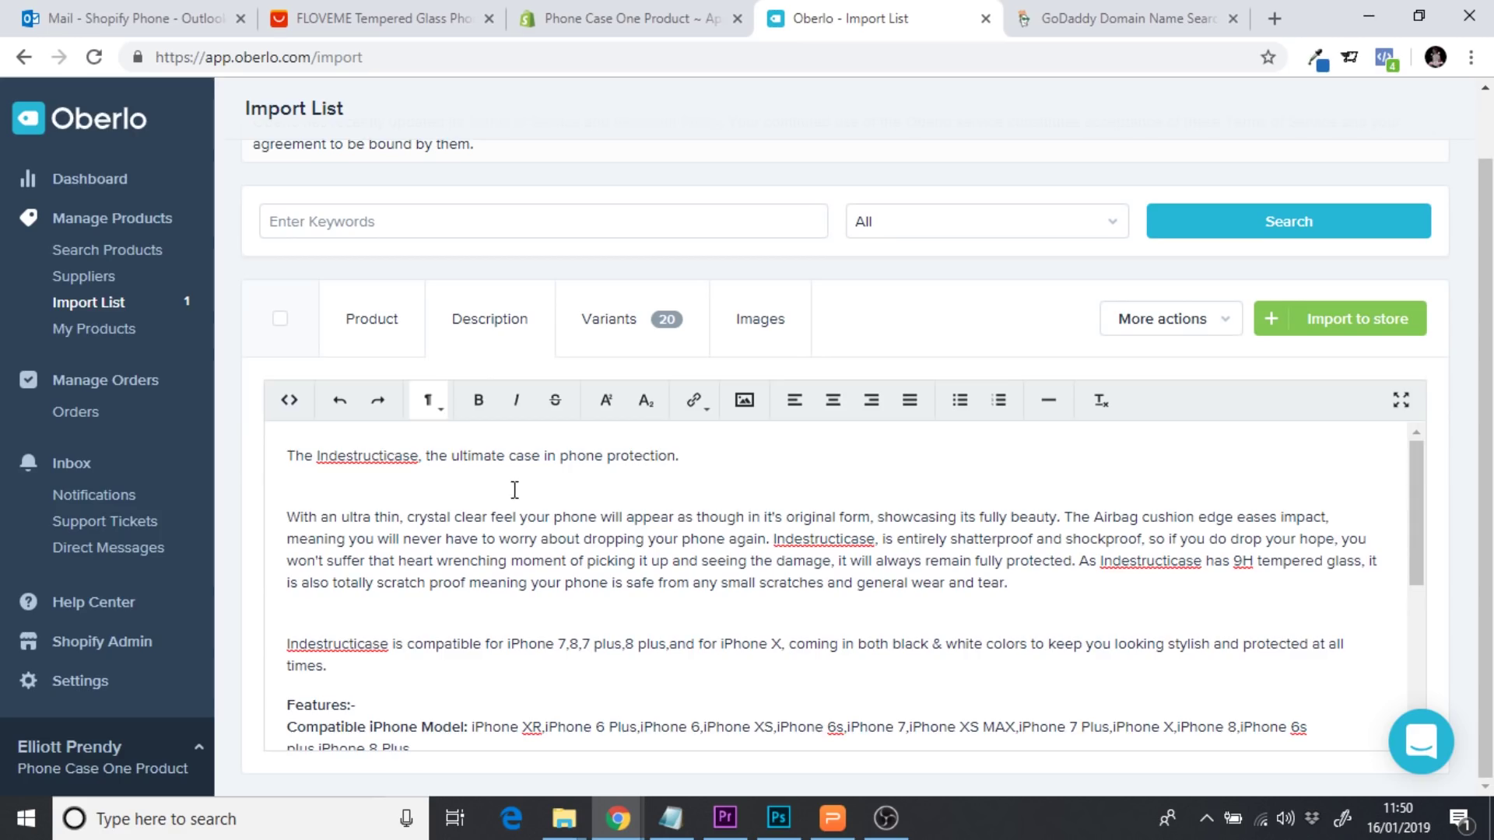
pyautogui.click(488, 490)
pyautogui.press('BackSpace')
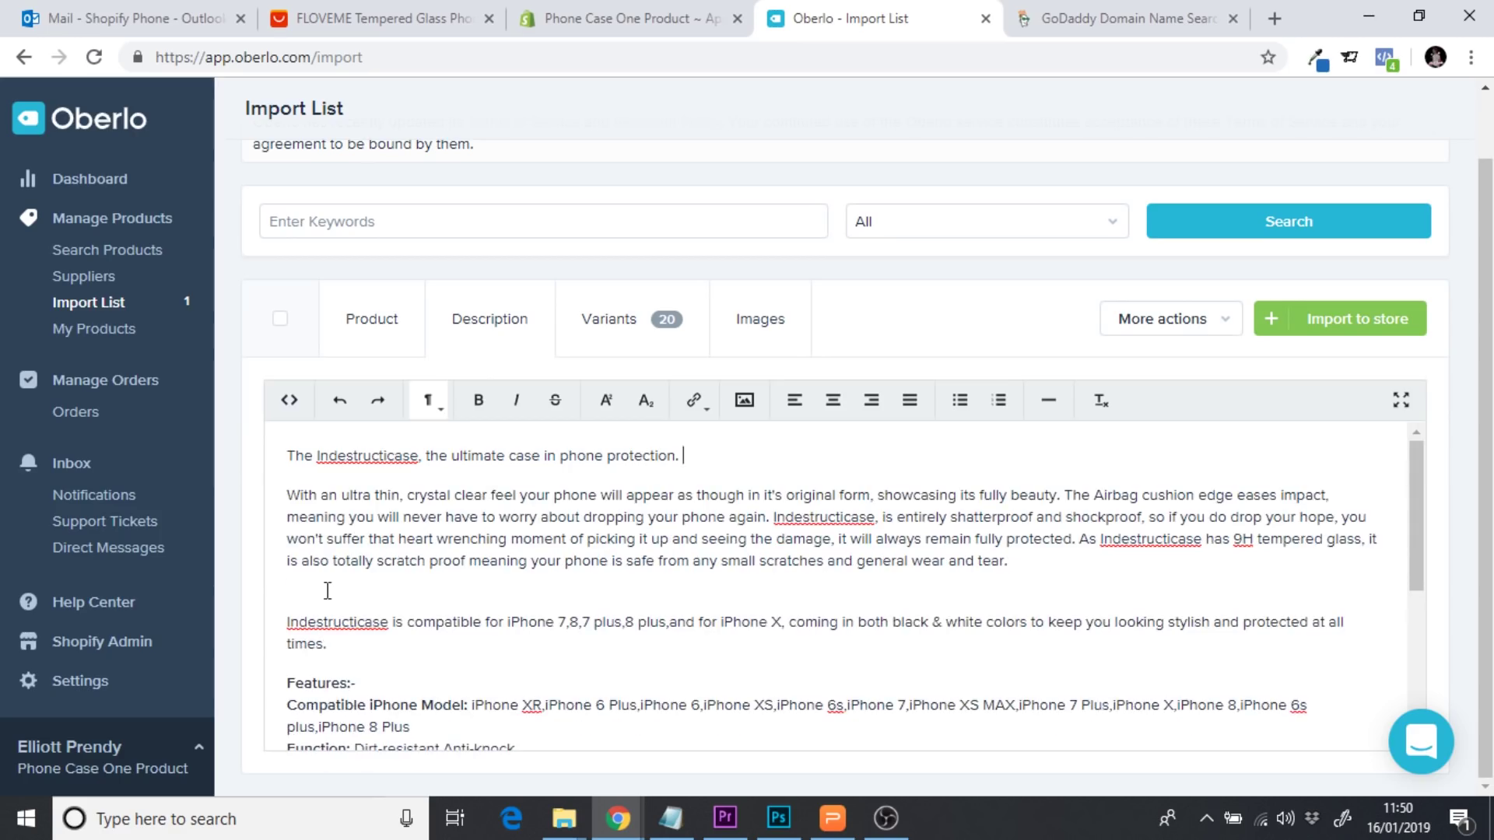
pyautogui.click(320, 598)
pyautogui.press('BackSpace')
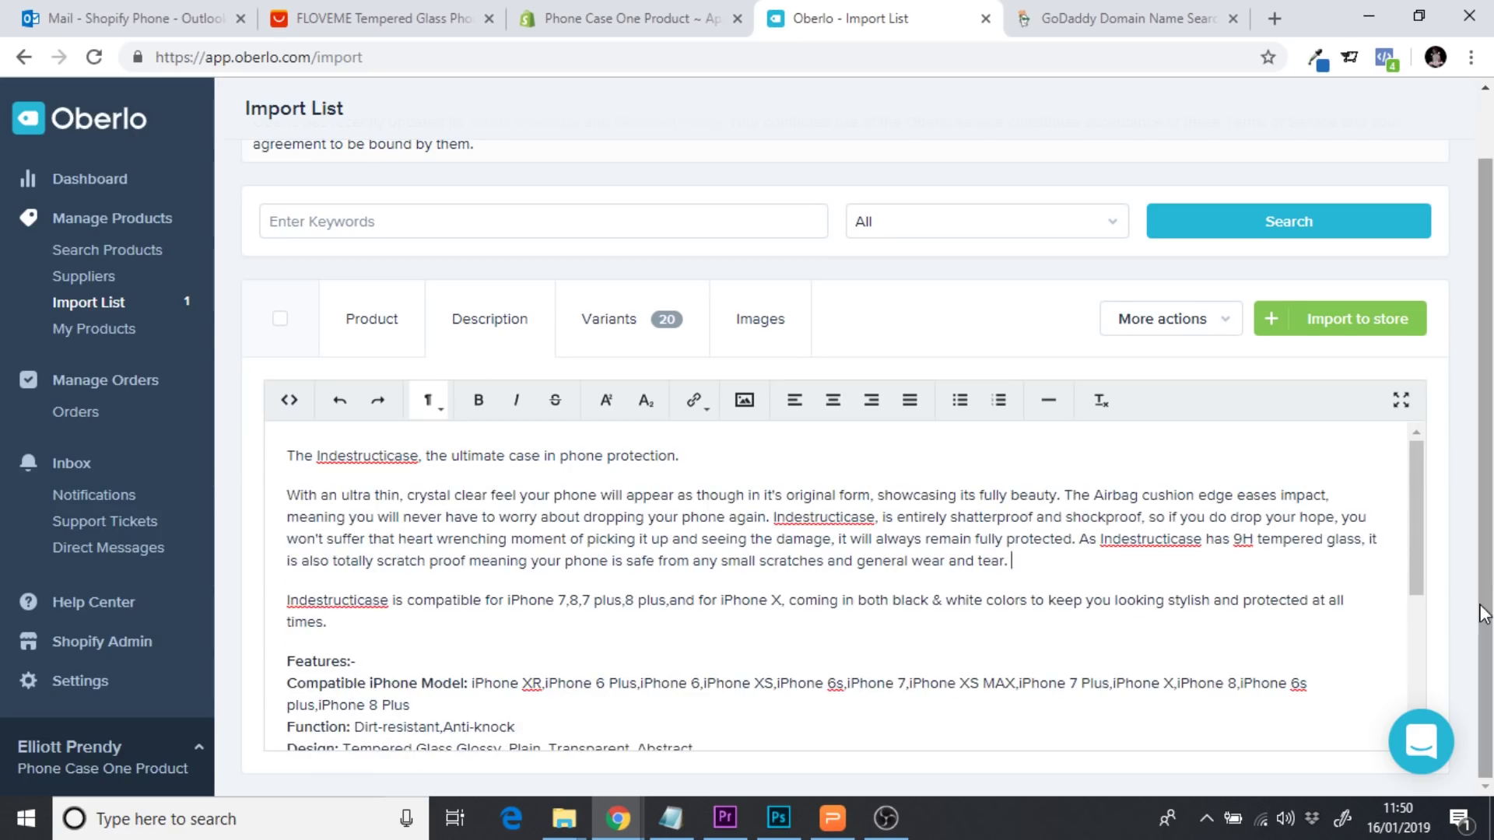
pyautogui.moveTo(1411, 526); pyautogui.dragTo(1416, 470)
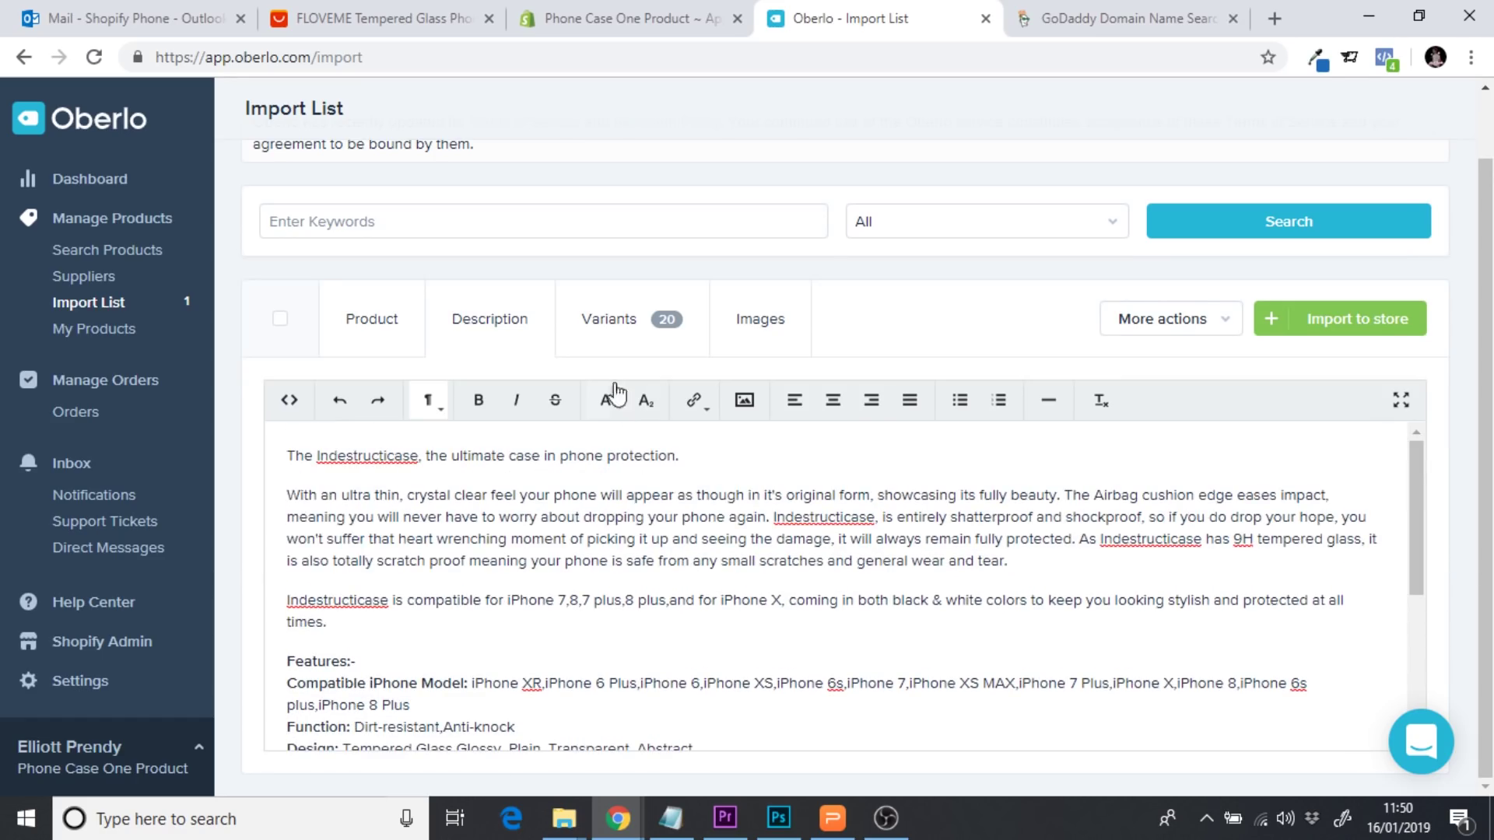
# Set the first variant's price to 25.99
pyautogui.click(605, 344)
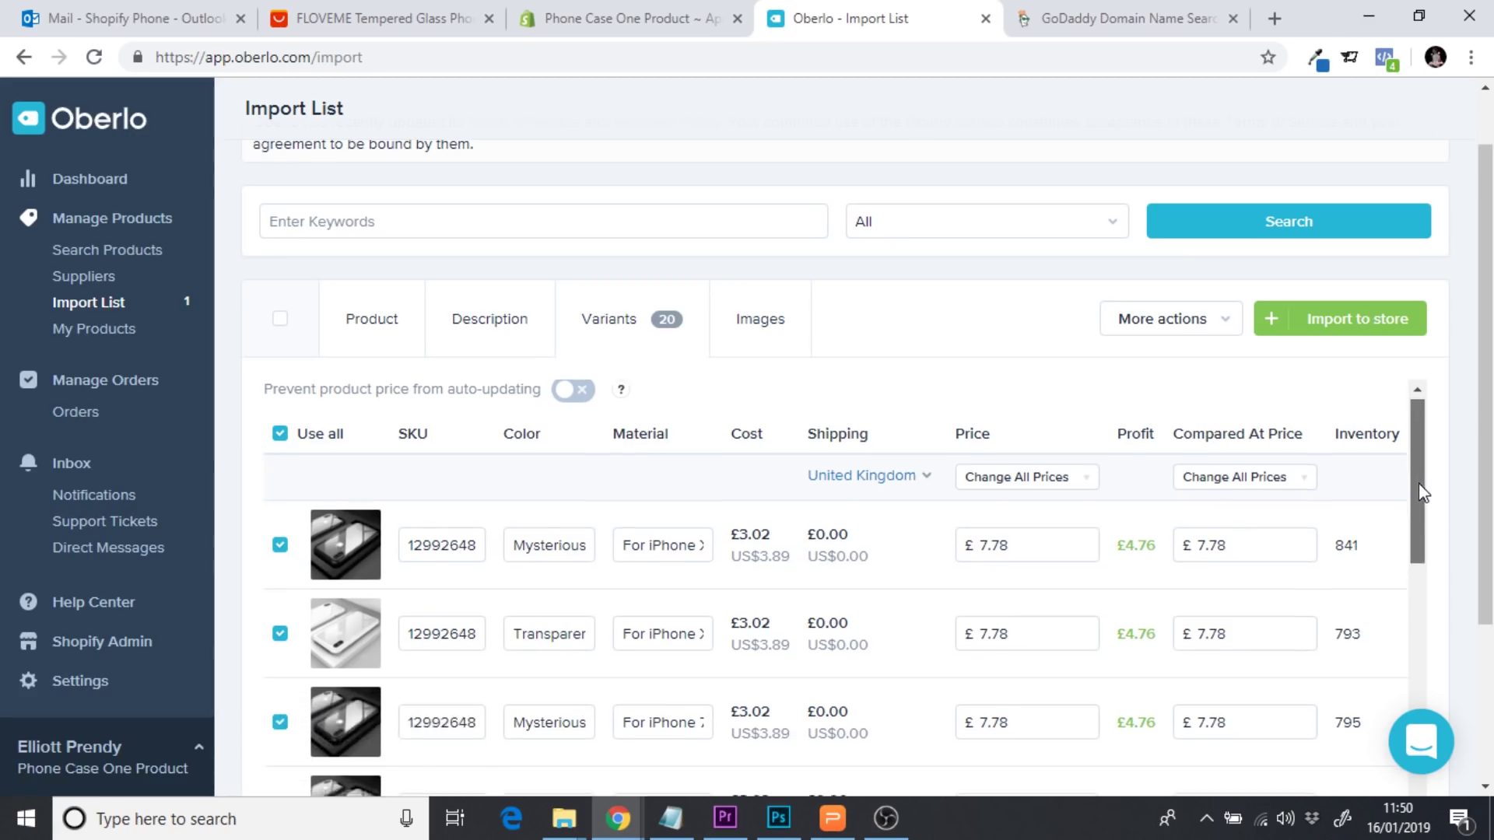
pyautogui.moveTo(1418, 483); pyautogui.dragTo(1419, 795)
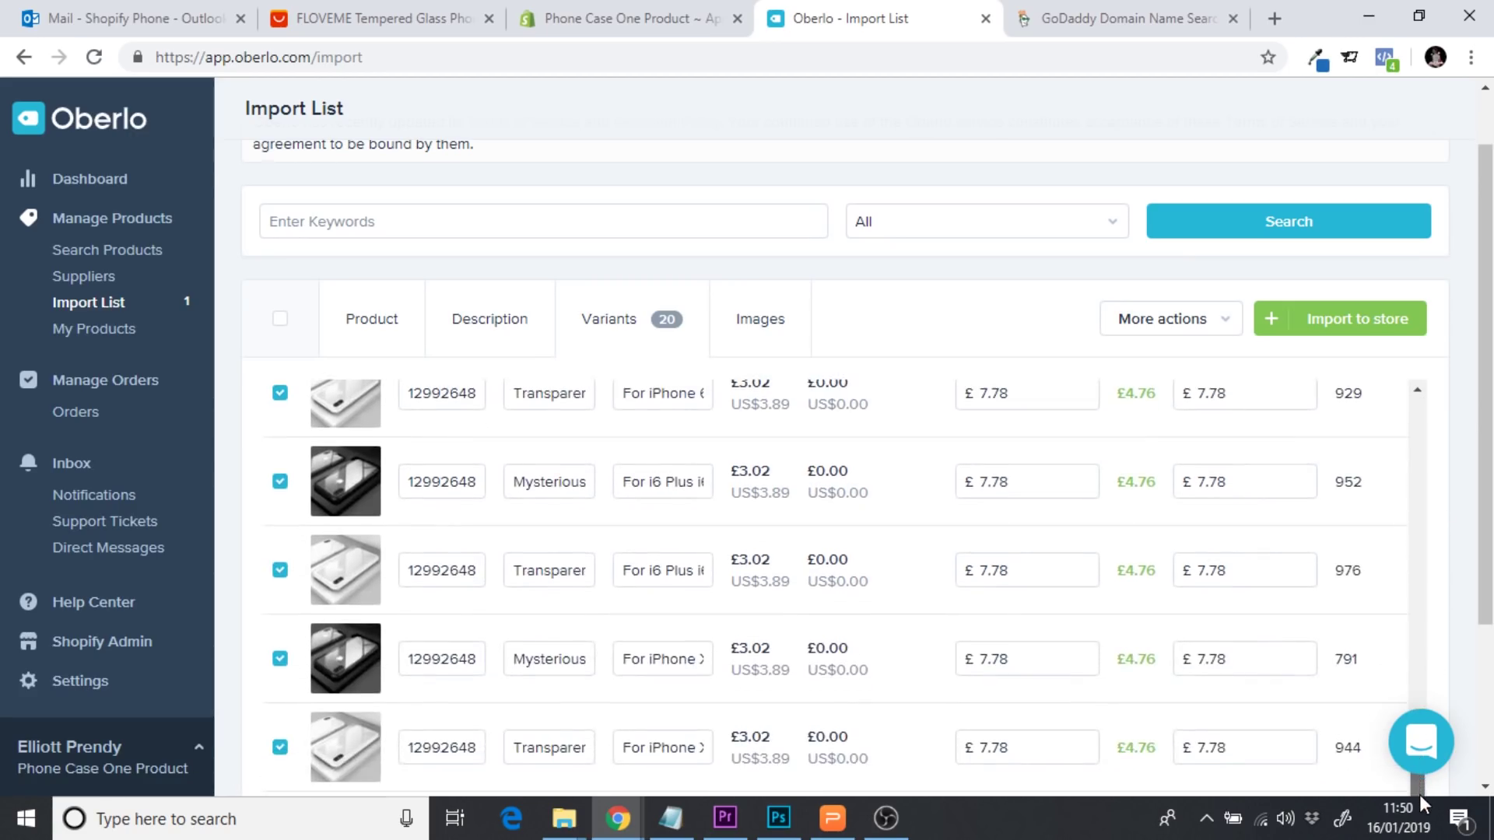
pyautogui.moveTo(1490, 498); pyautogui.dragTo(1425, 244)
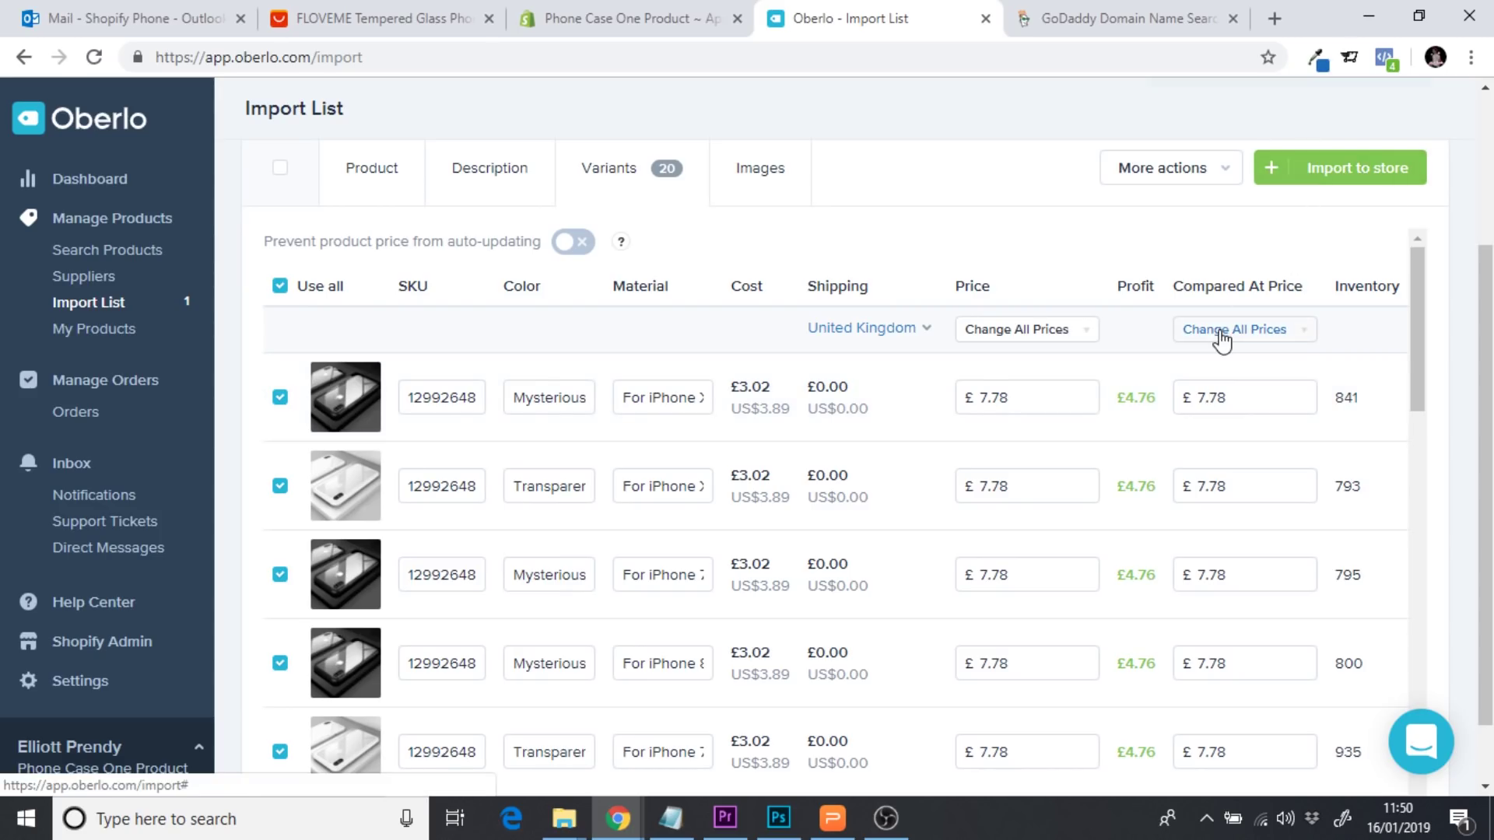
pyautogui.click(993, 397)
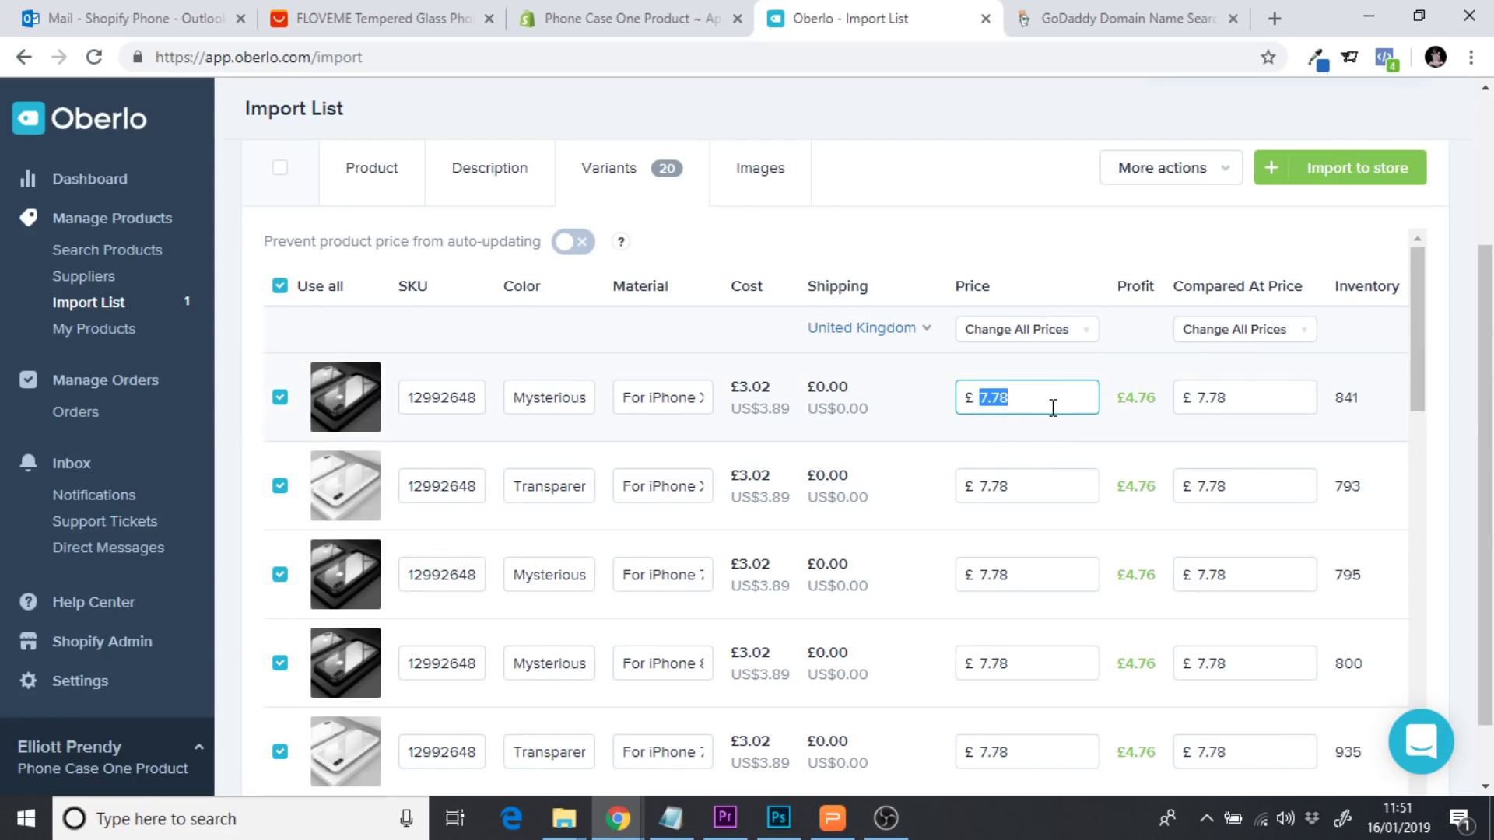
pyautogui.write('19')
pyautogui.write('.9')
pyautogui.press('BackSpace')
pyautogui.press('BackSpace')
pyautogui.press('BackSpace')
pyautogui.press('BackSpace')
pyautogui.write('25.99')
# Give the first variant a compare-at price of 15.99
pyautogui.click(1263, 401)
pyautogui.press('BackSpace')
pyautogui.press('BackSpace')
pyautogui.press('BackSpace')
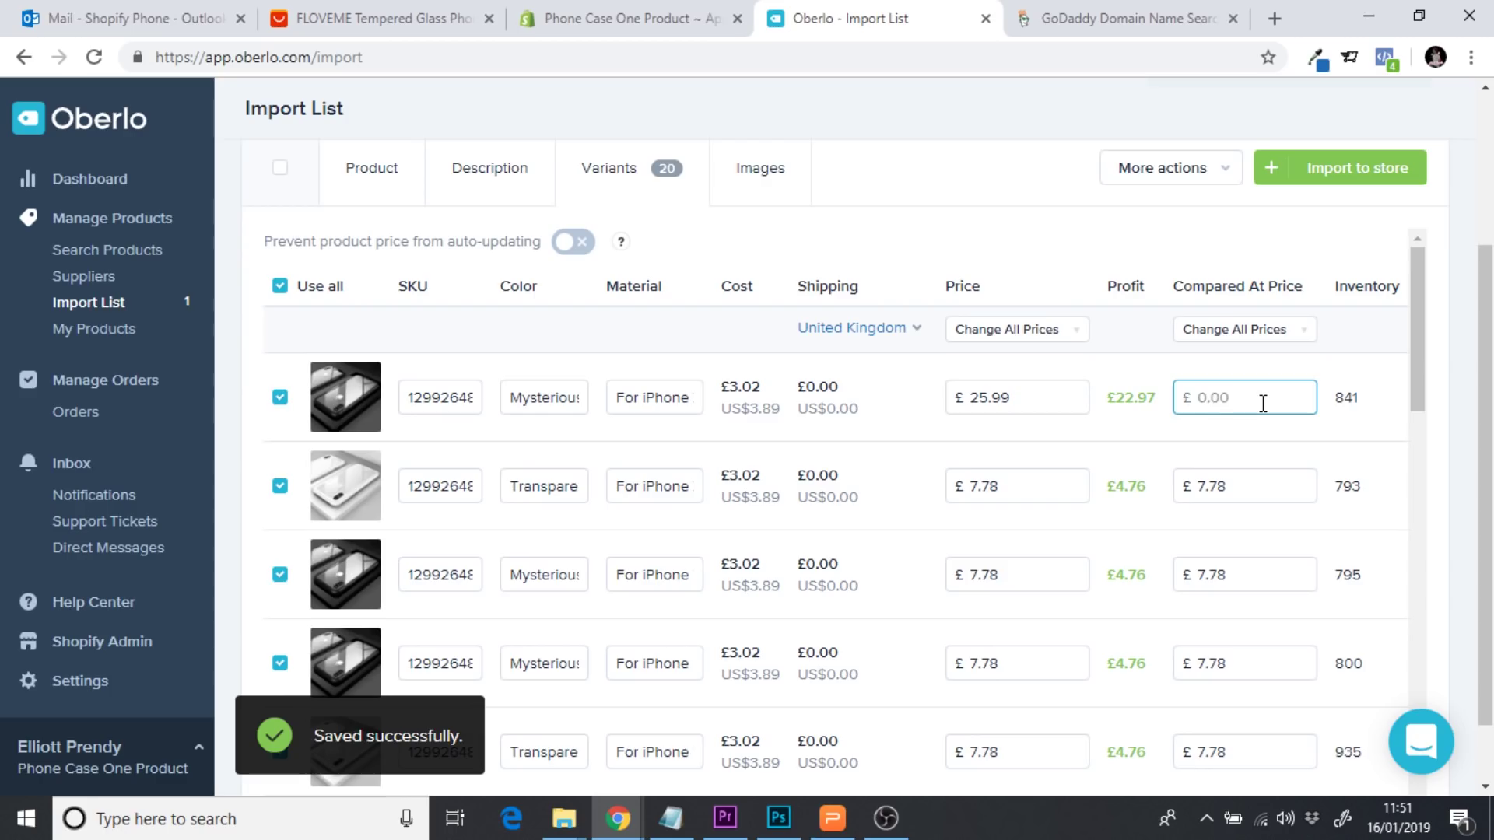
pyautogui.write('15.99')
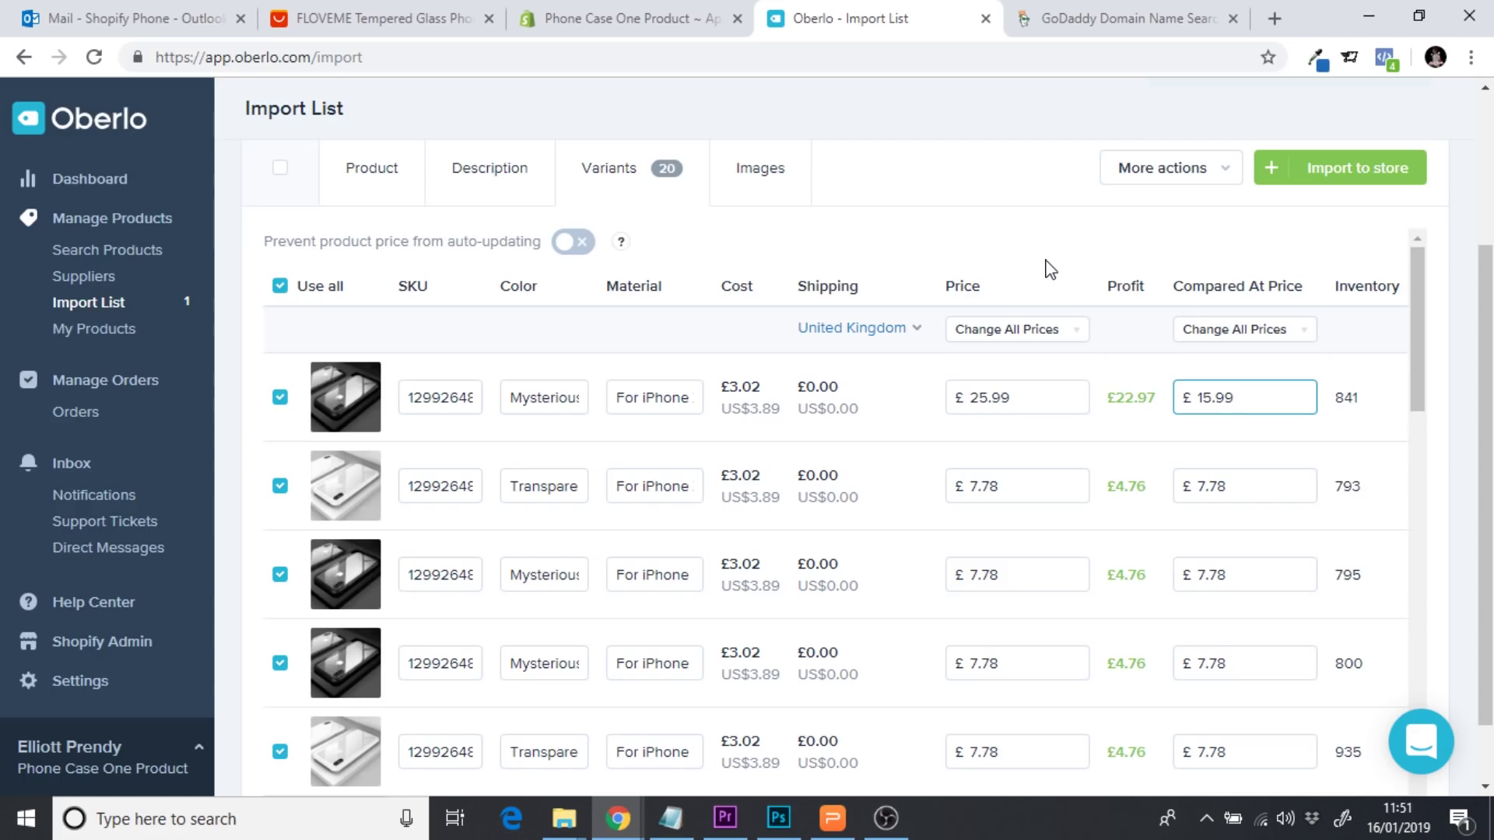
pyautogui.click(1037, 288)
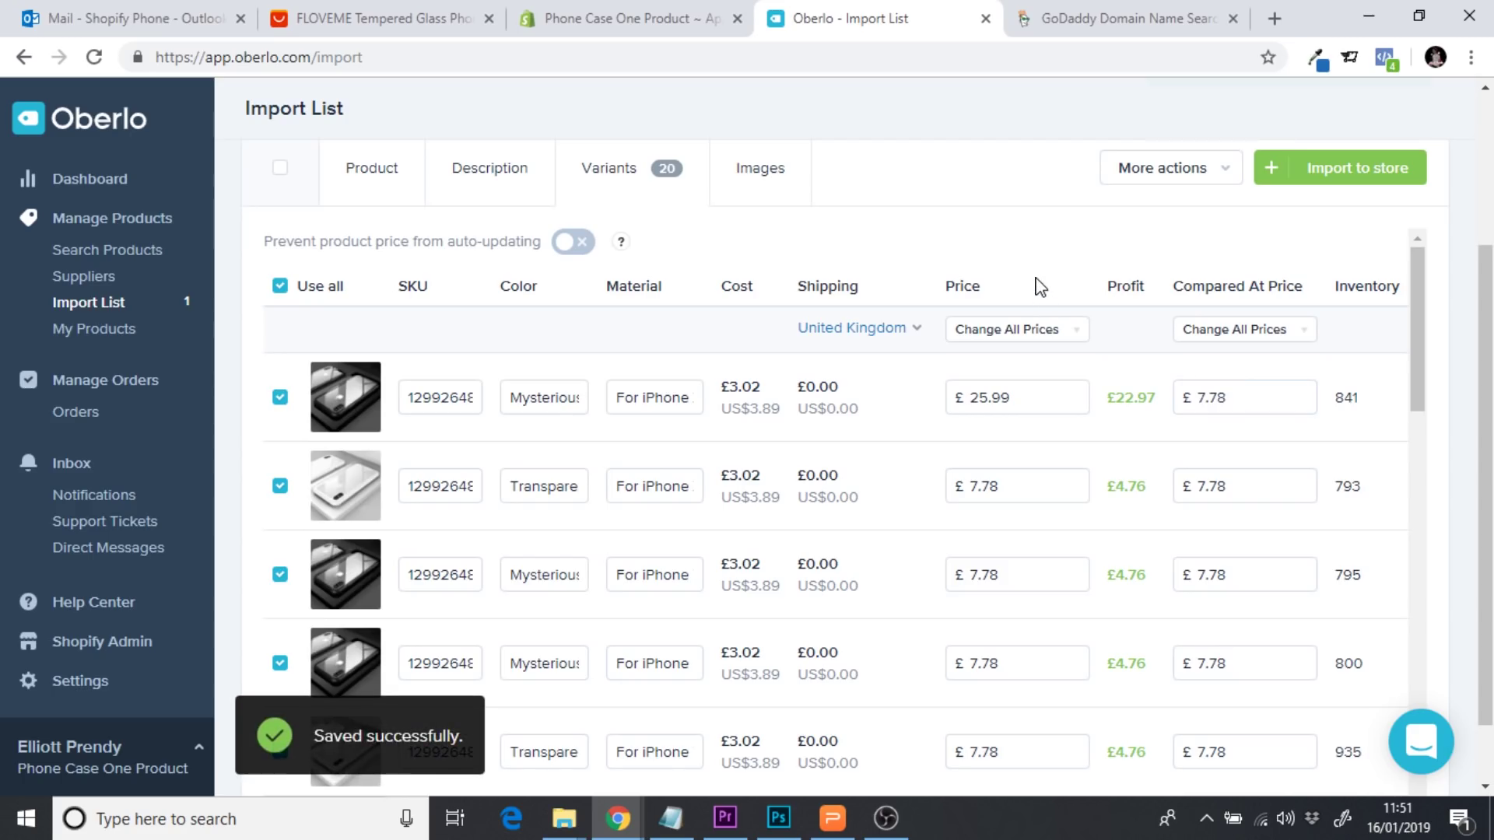
pyautogui.moveTo(1263, 399); pyautogui.dragTo(1181, 398)
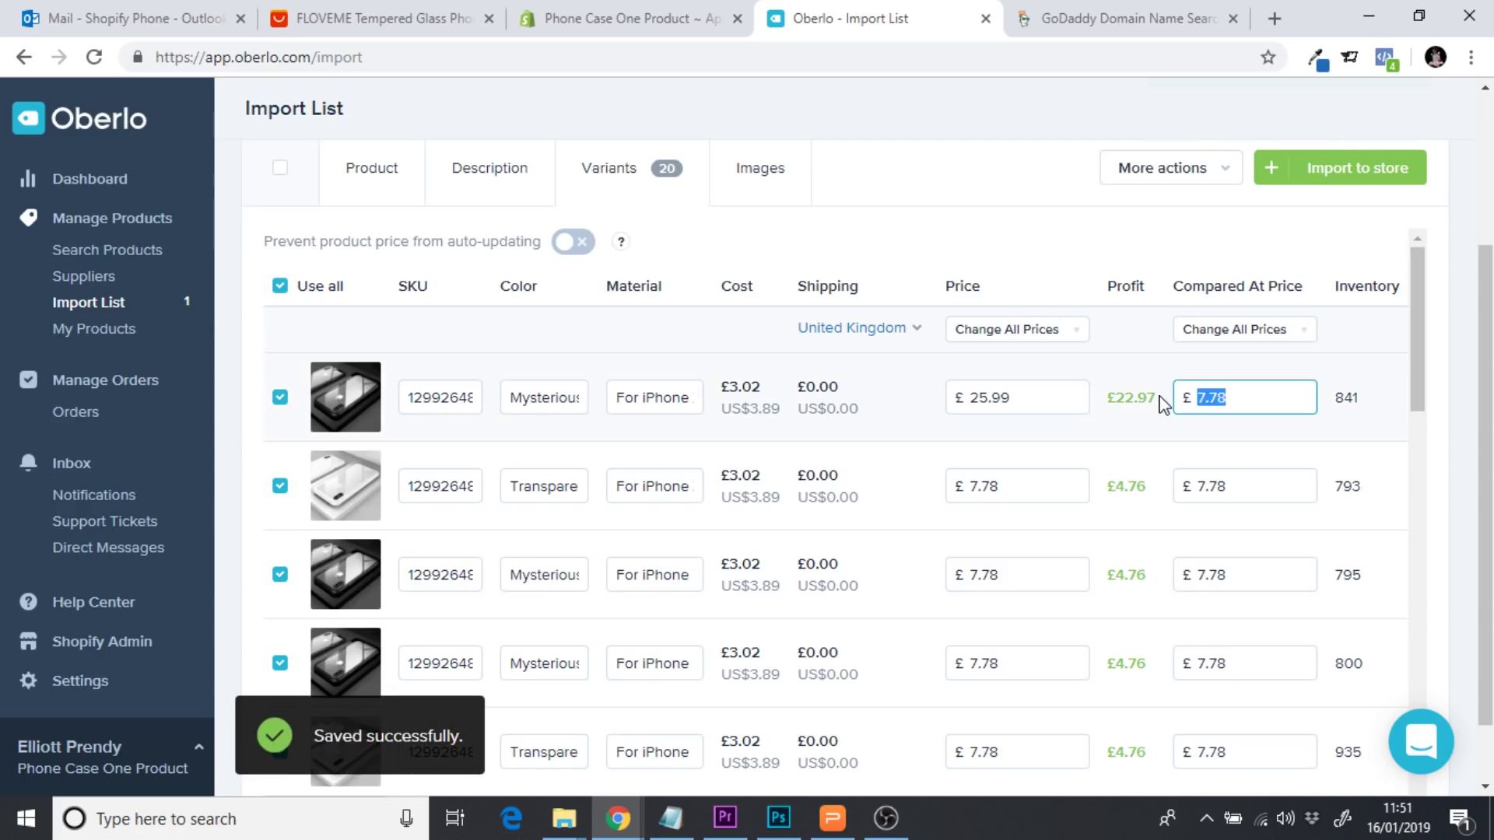
pyautogui.write('15.99')
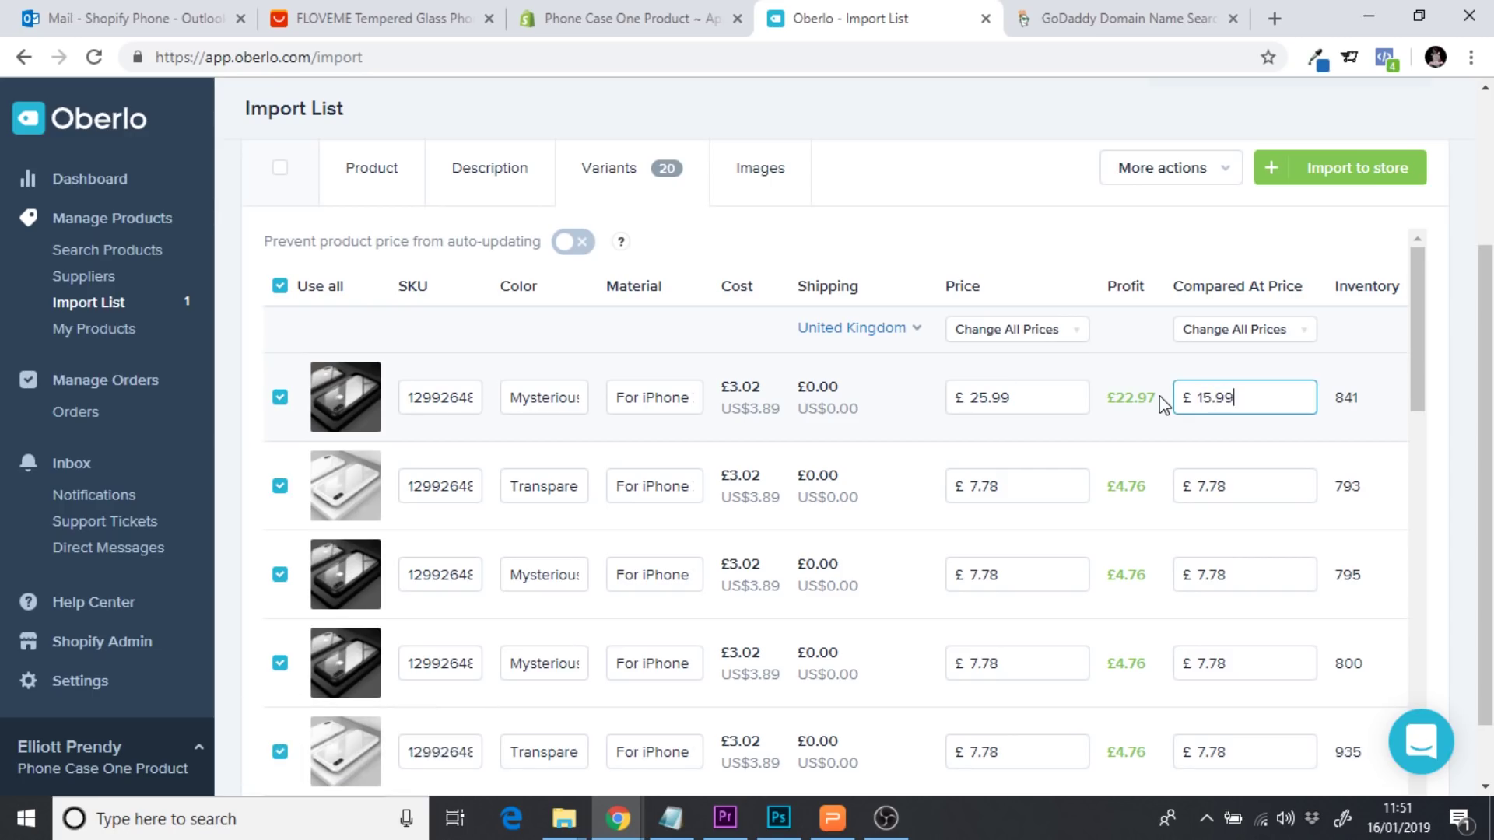
pyautogui.click(1057, 282)
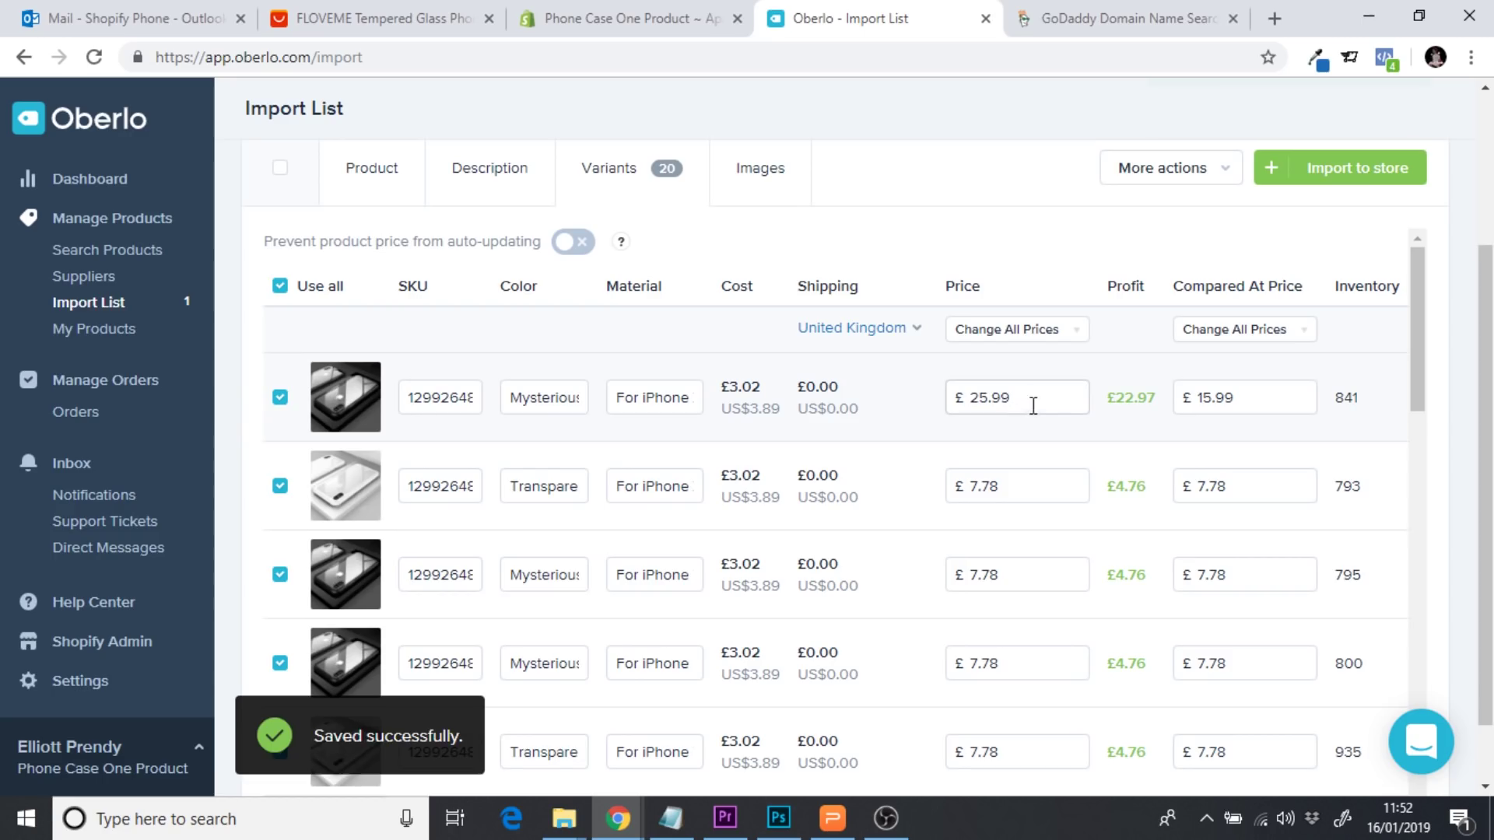
# Copy the 25.99 price onto the second variant
pyautogui.moveTo(1034, 405); pyautogui.dragTo(878, 404)
pyautogui.hotkey('ctrl', 'c')
pyautogui.moveTo(1043, 484); pyautogui.dragTo(957, 484)
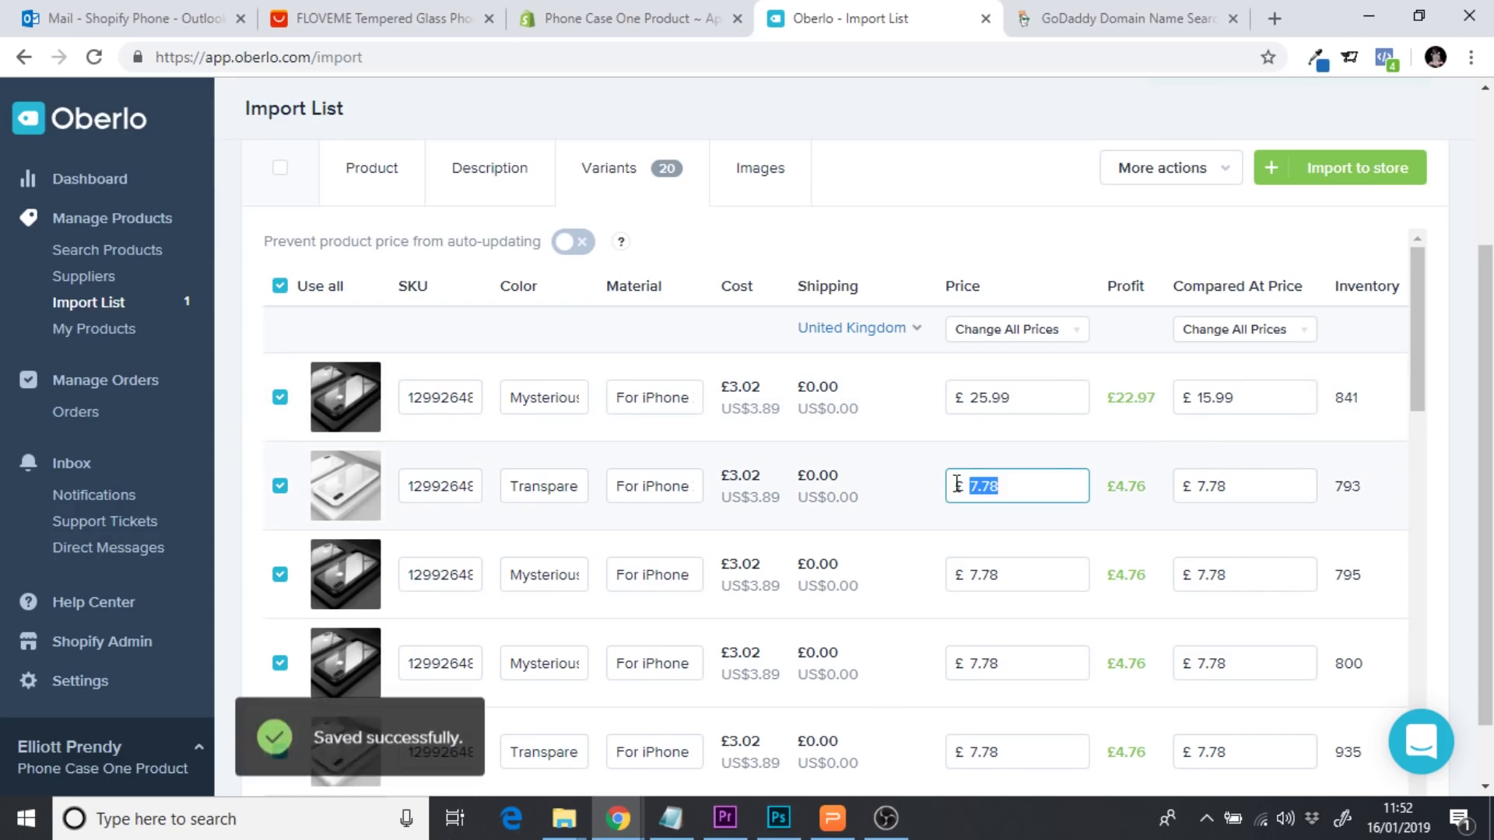
pyautogui.hotkey('ctrl', 'v')
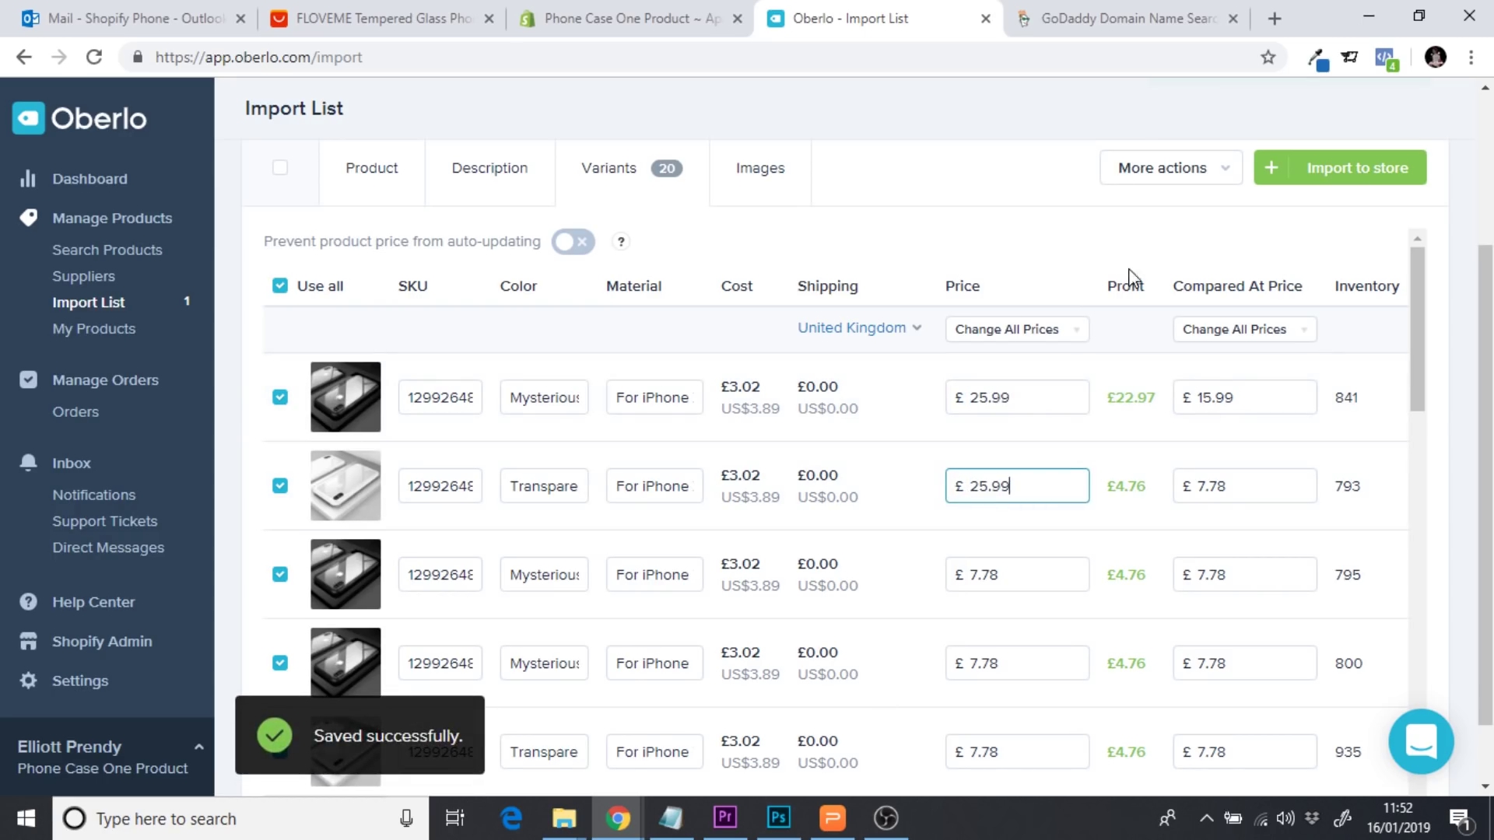
pyautogui.click(1043, 255)
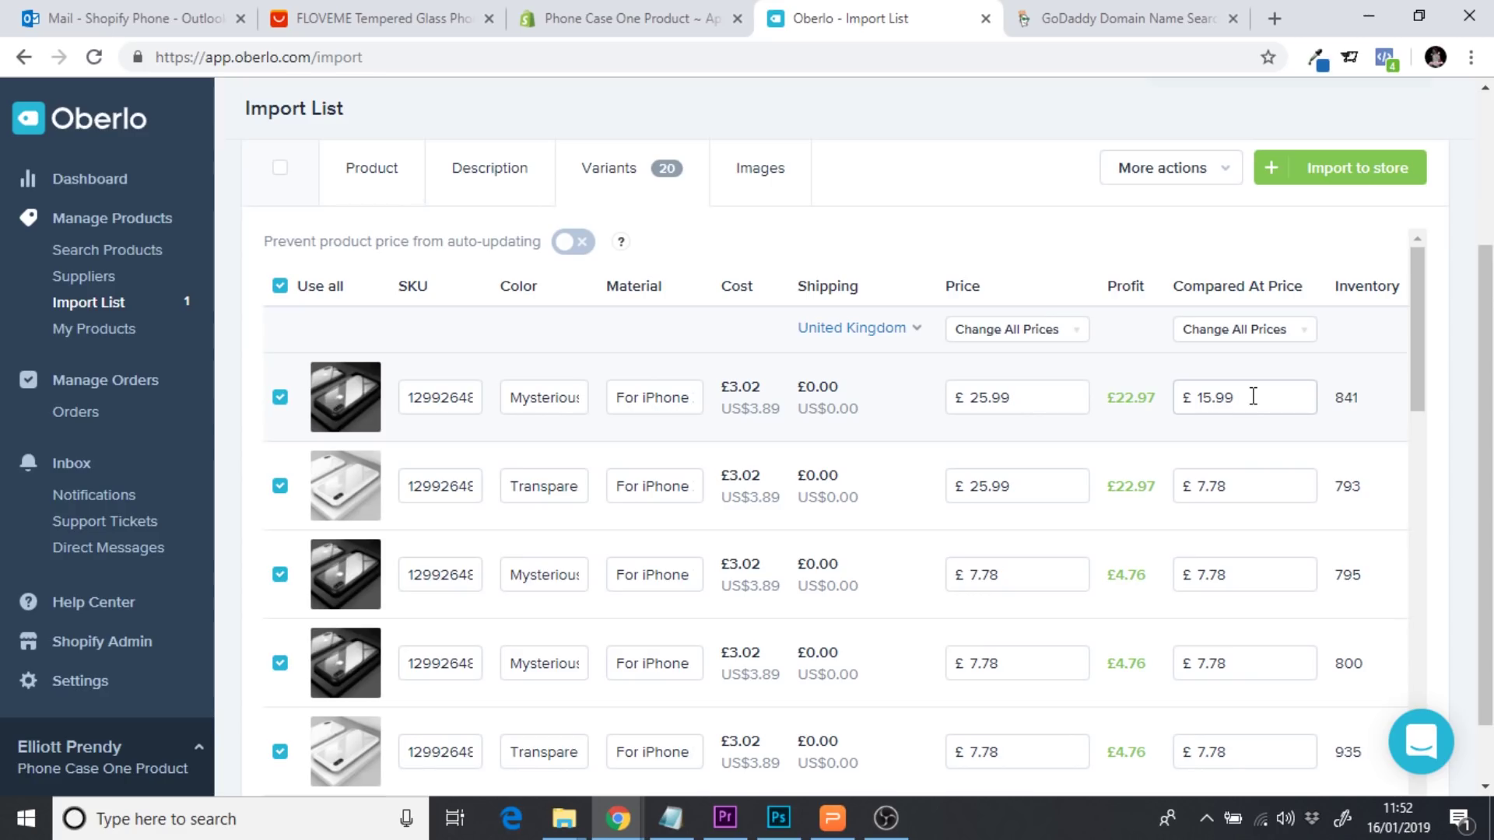
# Check the full colour names of the first two variants, such as Mysterious Black, leaving them unchanged
pyautogui.click(916, 407)
pyautogui.click(513, 400)
pyautogui.moveTo(524, 398); pyautogui.dragTo(619, 400)
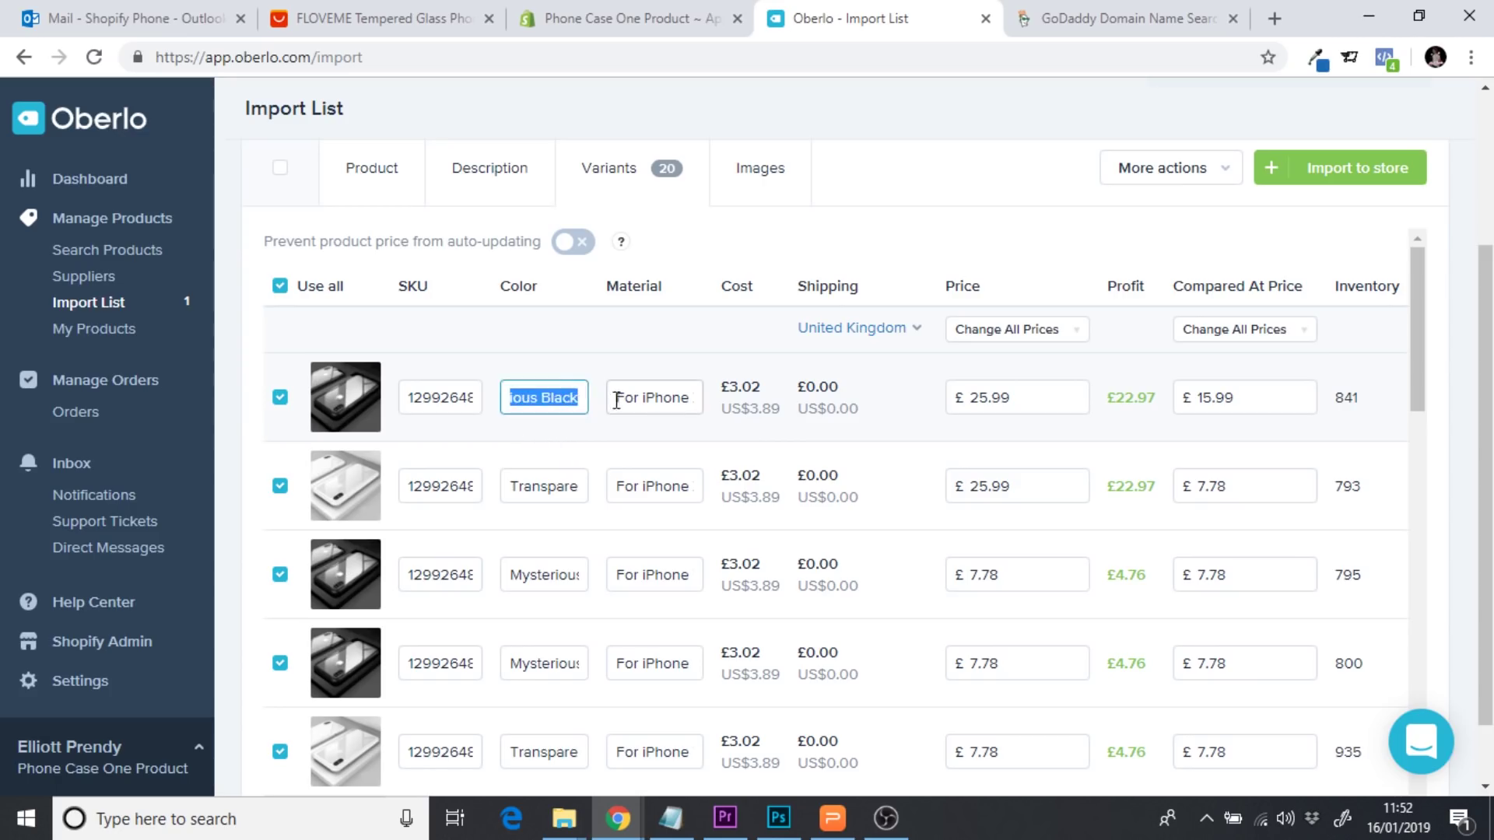
pyautogui.click(552, 342)
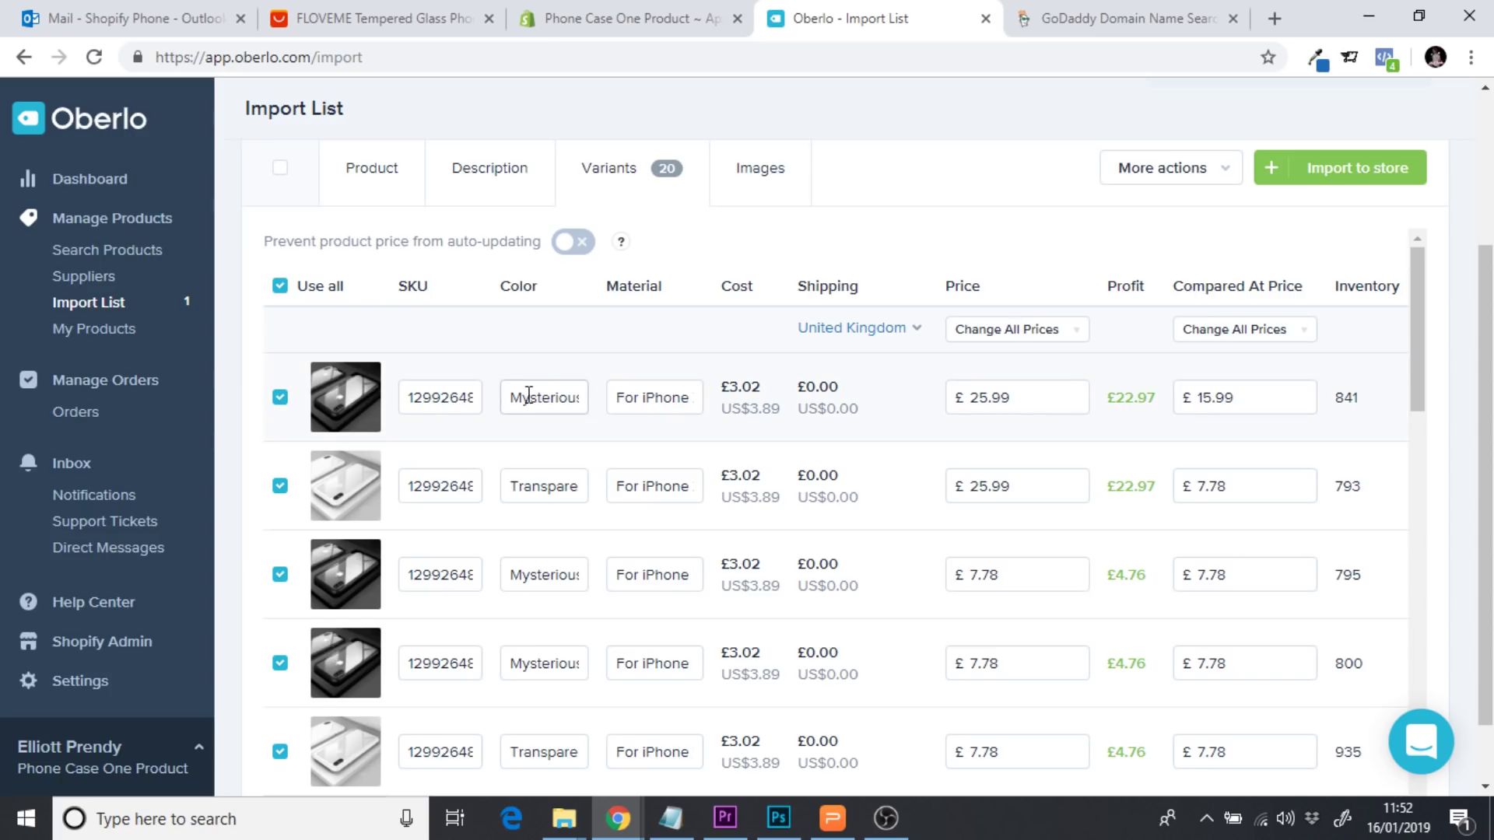
pyautogui.moveTo(513, 399); pyautogui.dragTo(587, 400)
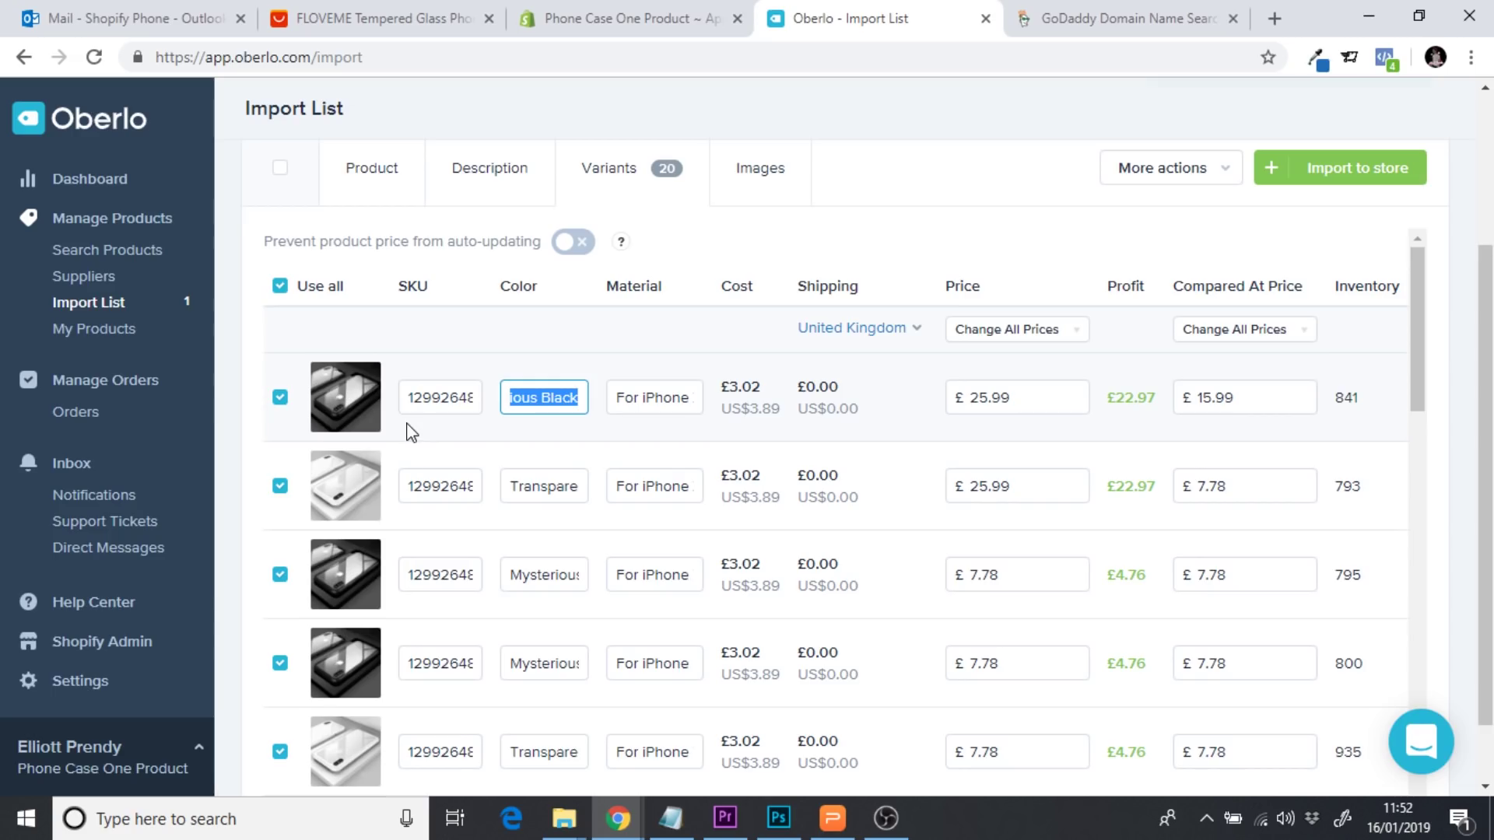
pyautogui.click(544, 397)
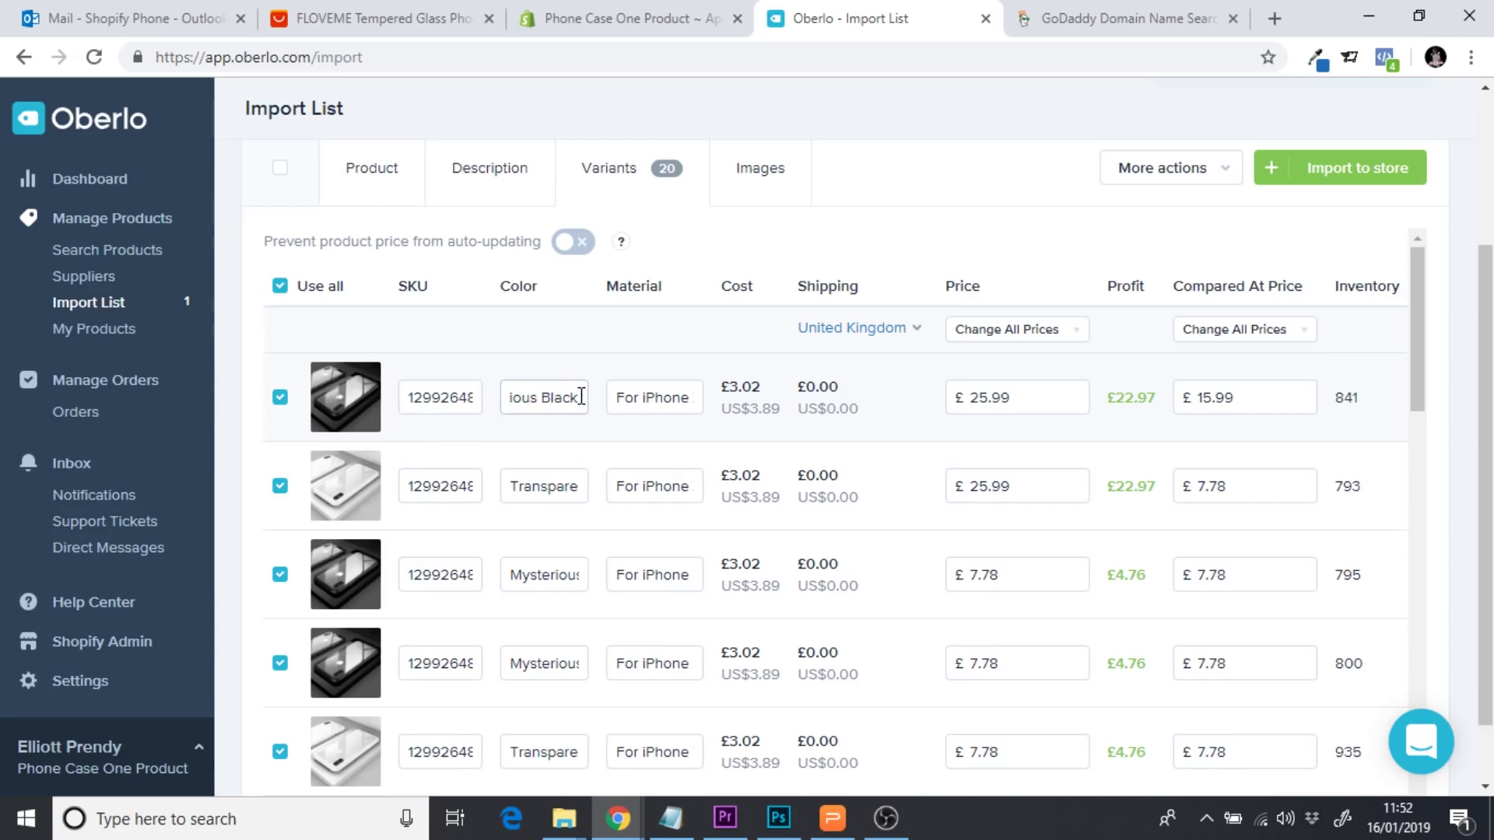
pyautogui.hotkey('ctrl', 'a')
pyautogui.click(555, 340)
pyautogui.moveTo(514, 400); pyautogui.dragTo(644, 404)
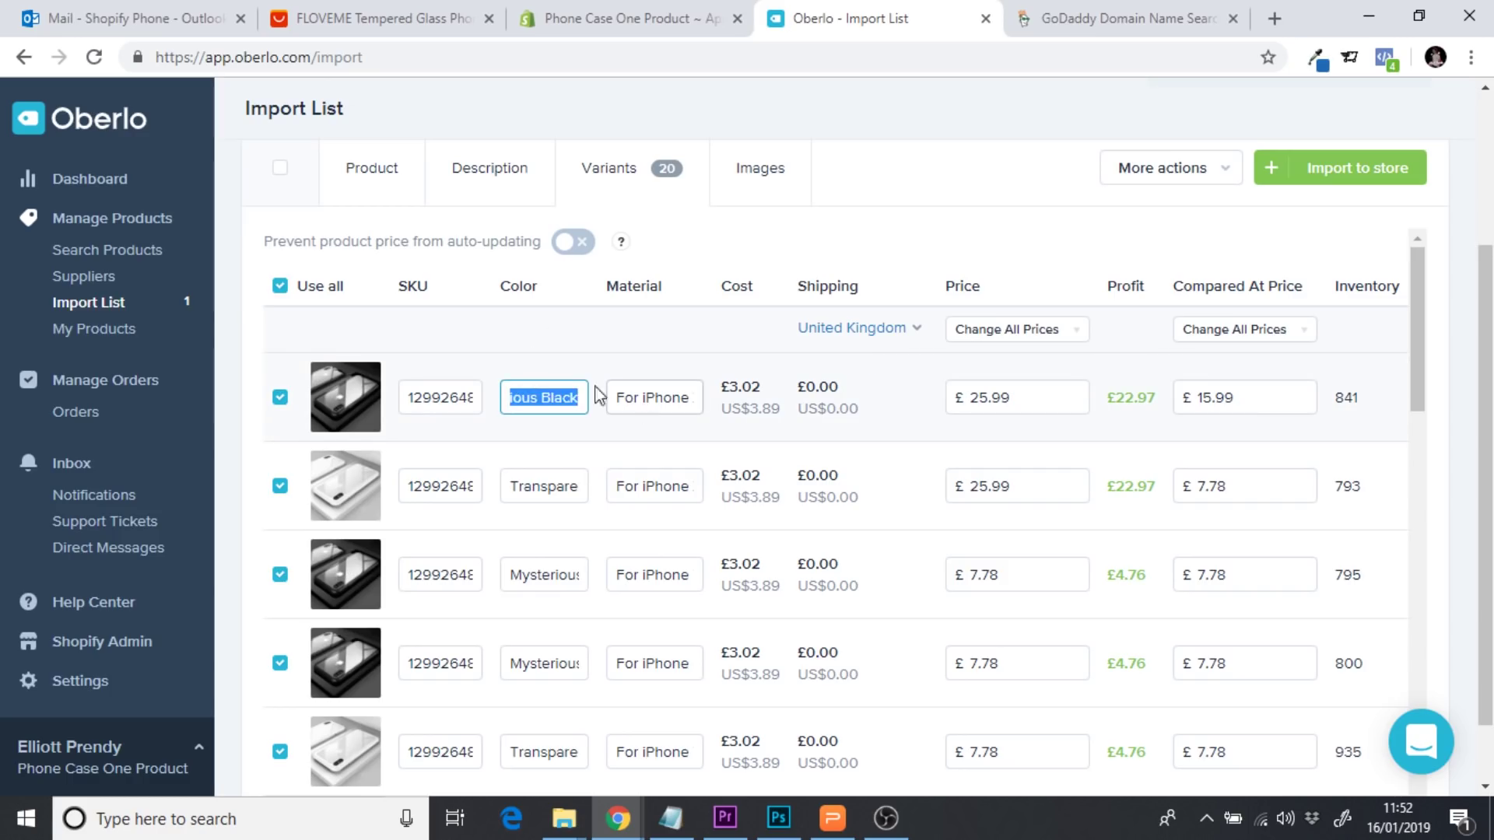
pyautogui.click(568, 366)
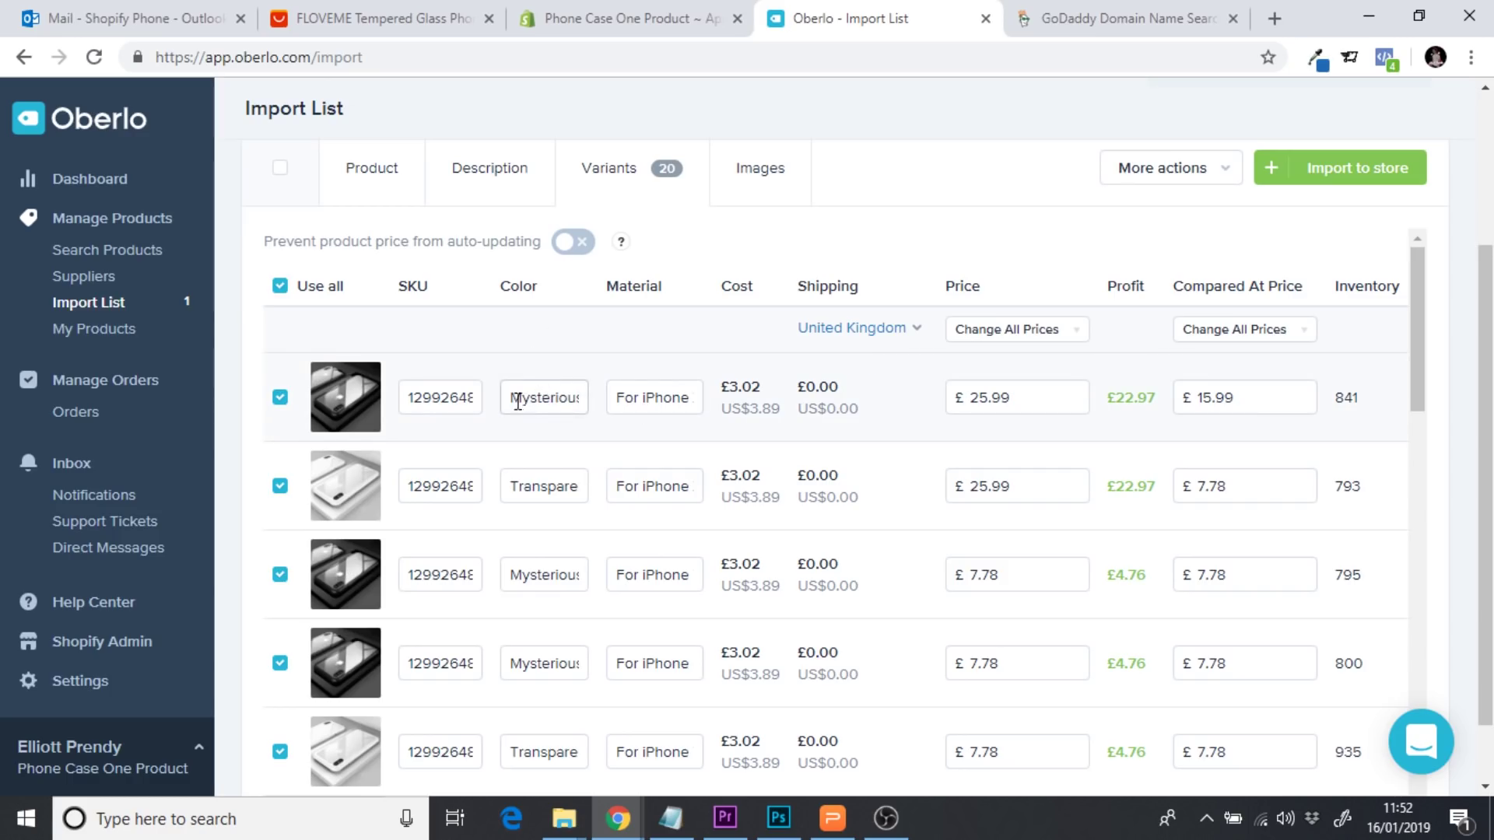
pyautogui.moveTo(517, 402); pyautogui.dragTo(617, 407)
pyautogui.click(520, 484)
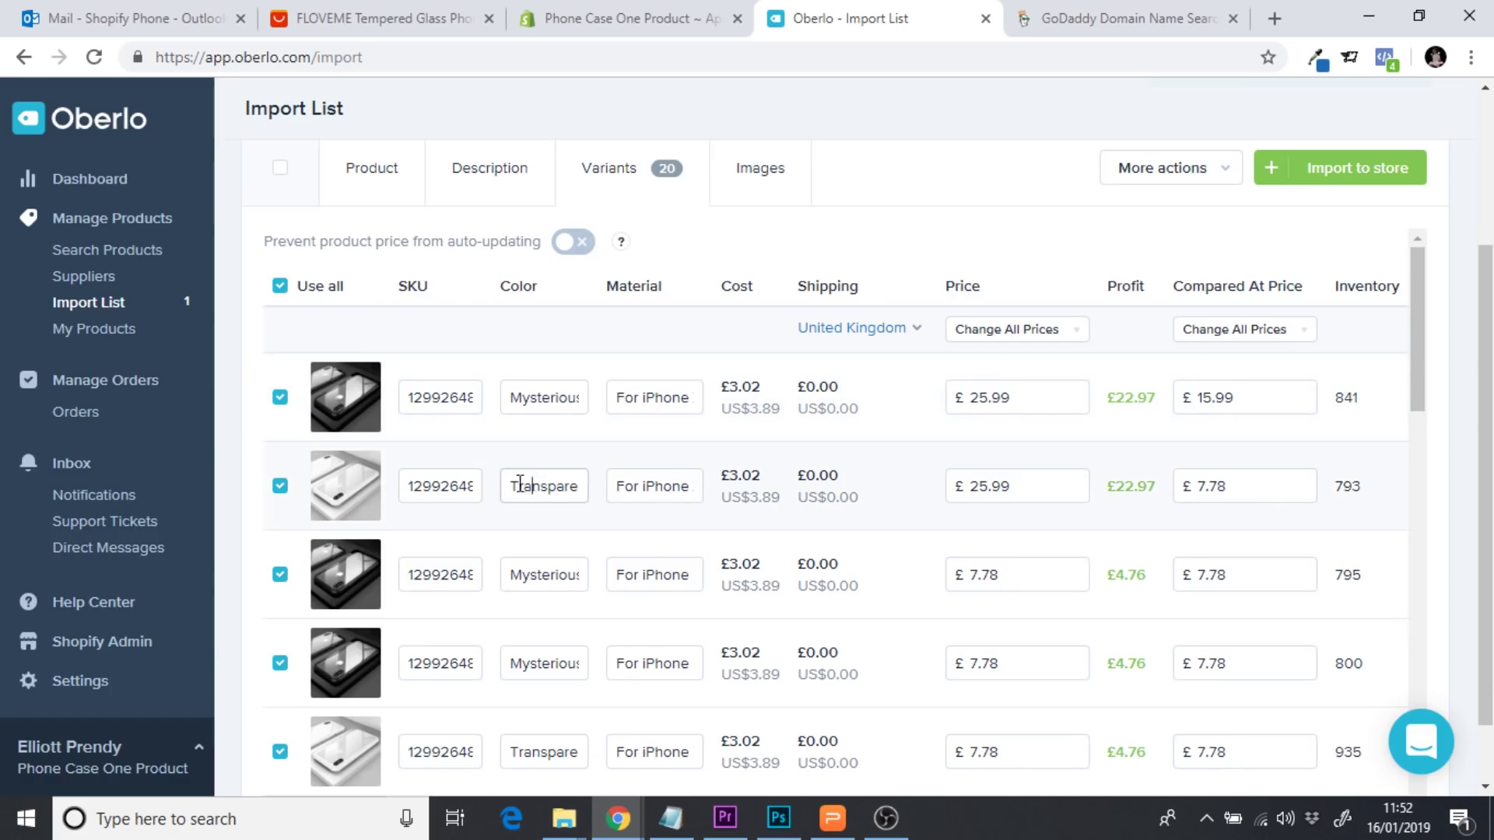
pyautogui.moveTo(521, 484); pyautogui.dragTo(646, 490)
pyautogui.click(552, 457)
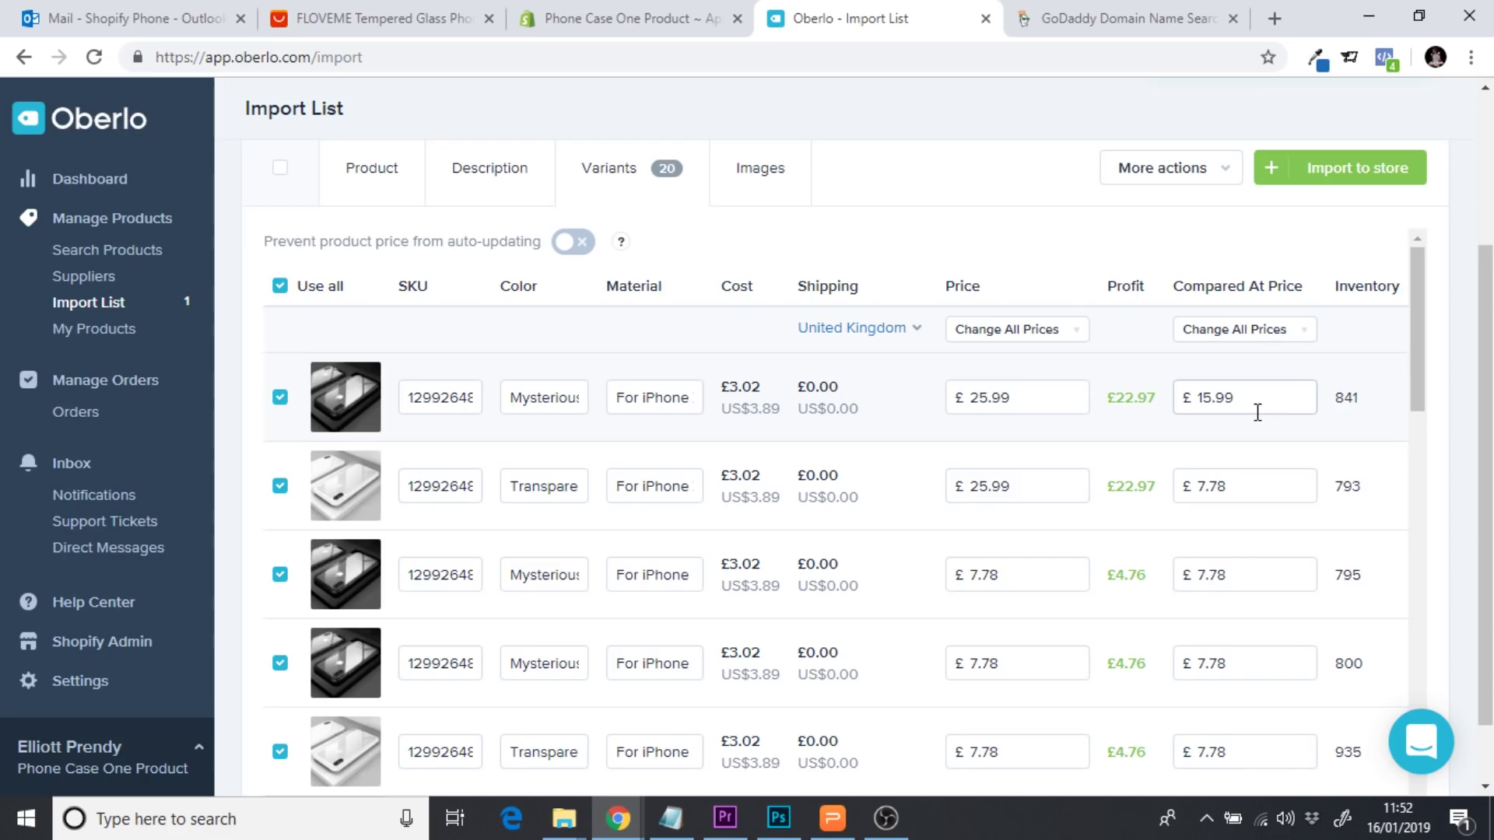
# Commit the 25.99 prices and 15.99 compare-at prices so the variants save
pyautogui.moveTo(1253, 399); pyautogui.dragTo(1187, 400)
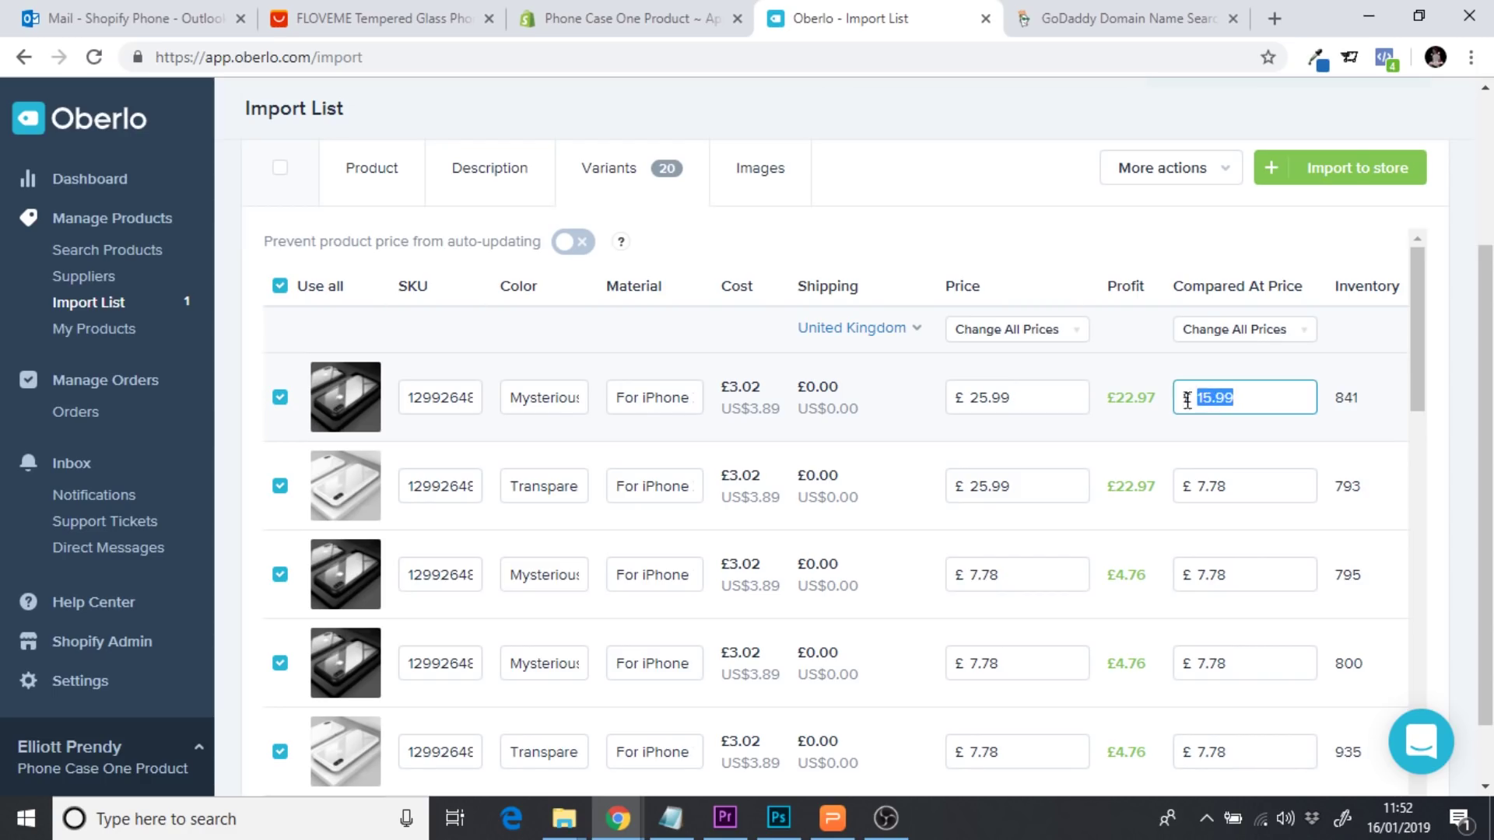
pyautogui.doubleClick(983, 399)
pyautogui.click(968, 488)
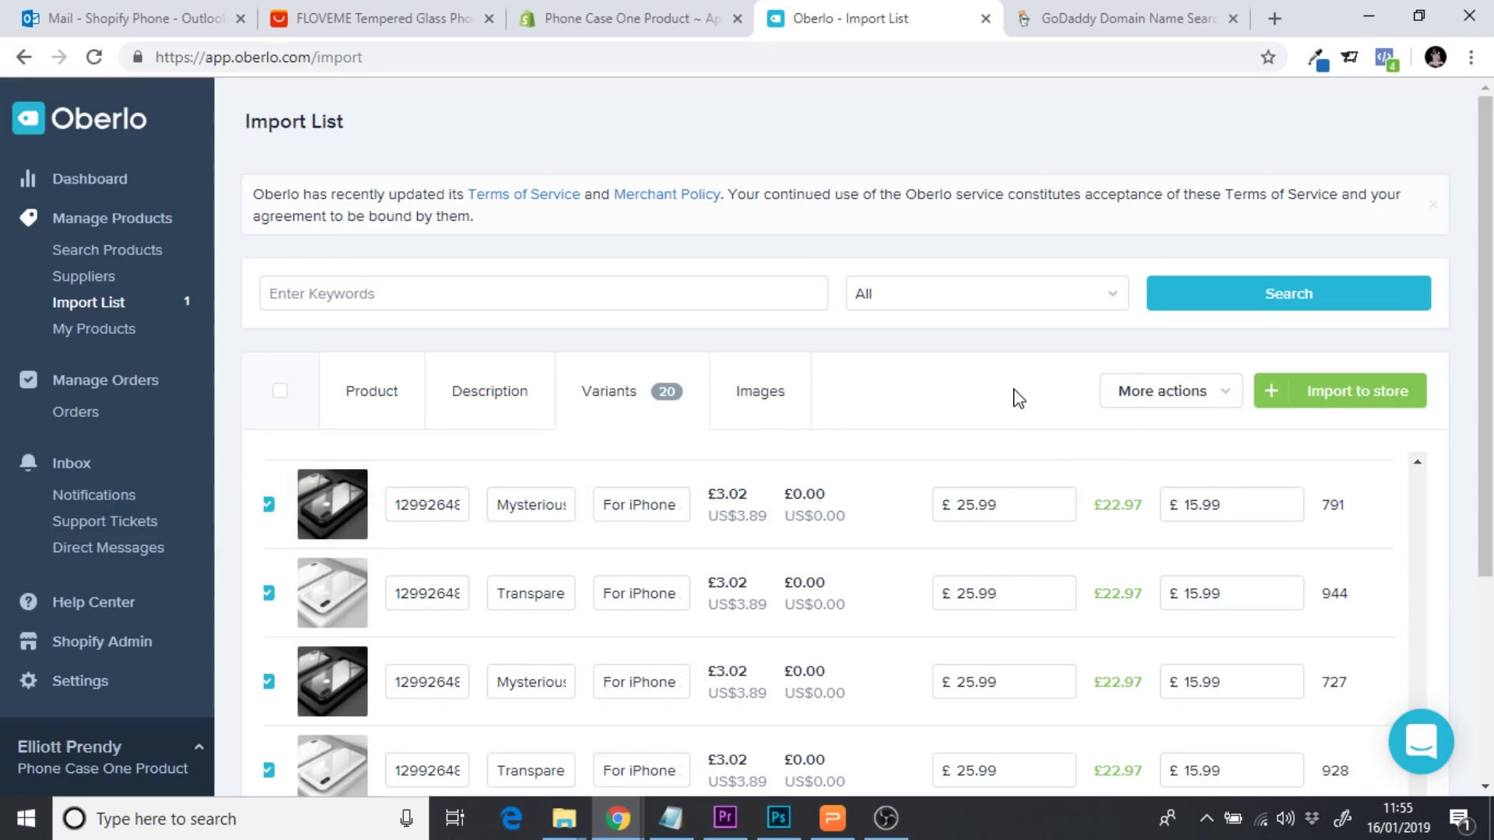
pyautogui.moveTo(1100, 511); pyautogui.dragTo(1145, 516)
pyautogui.click(1130, 509)
pyautogui.moveTo(640, 504); pyautogui.dragTo(710, 507)
pyautogui.click(652, 483)
# Add the splash photo and three second-row photos to the product images
pyautogui.click(761, 397)
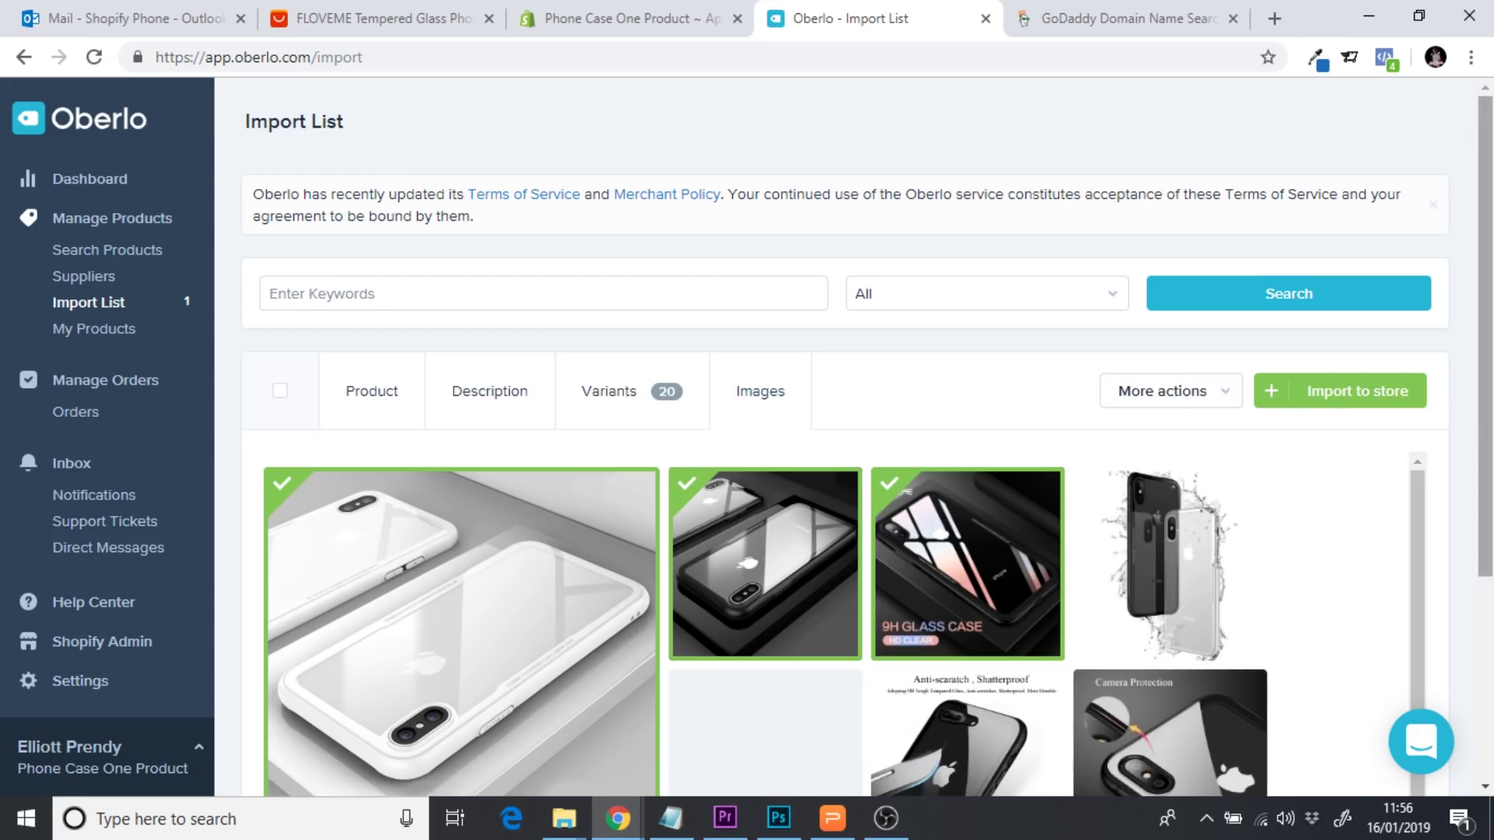
pyautogui.scroll(-4, 1428, 420)
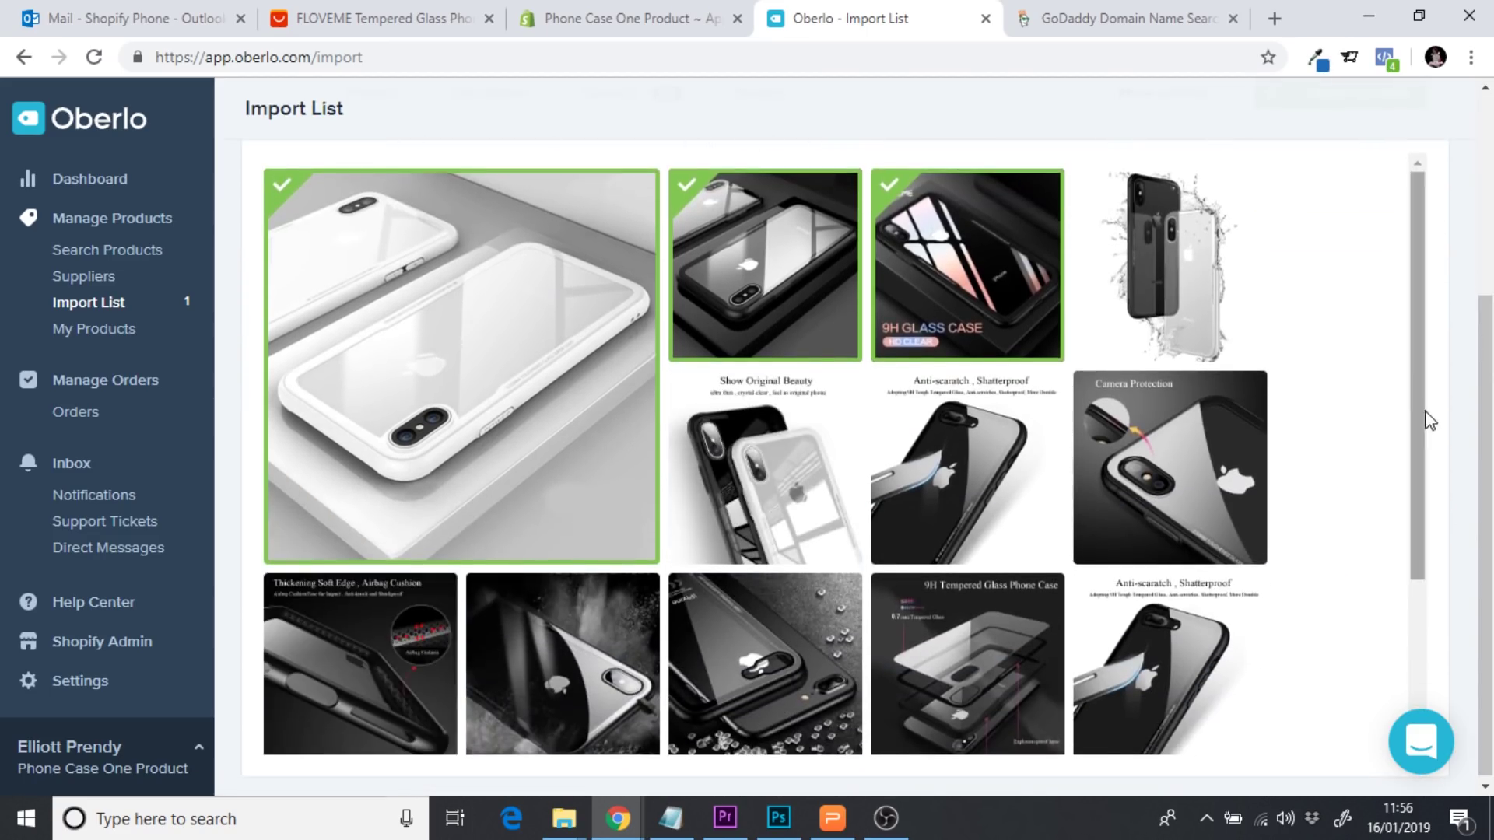
pyautogui.scroll(-2, 1429, 420)
pyautogui.scroll(2, 1424, 373)
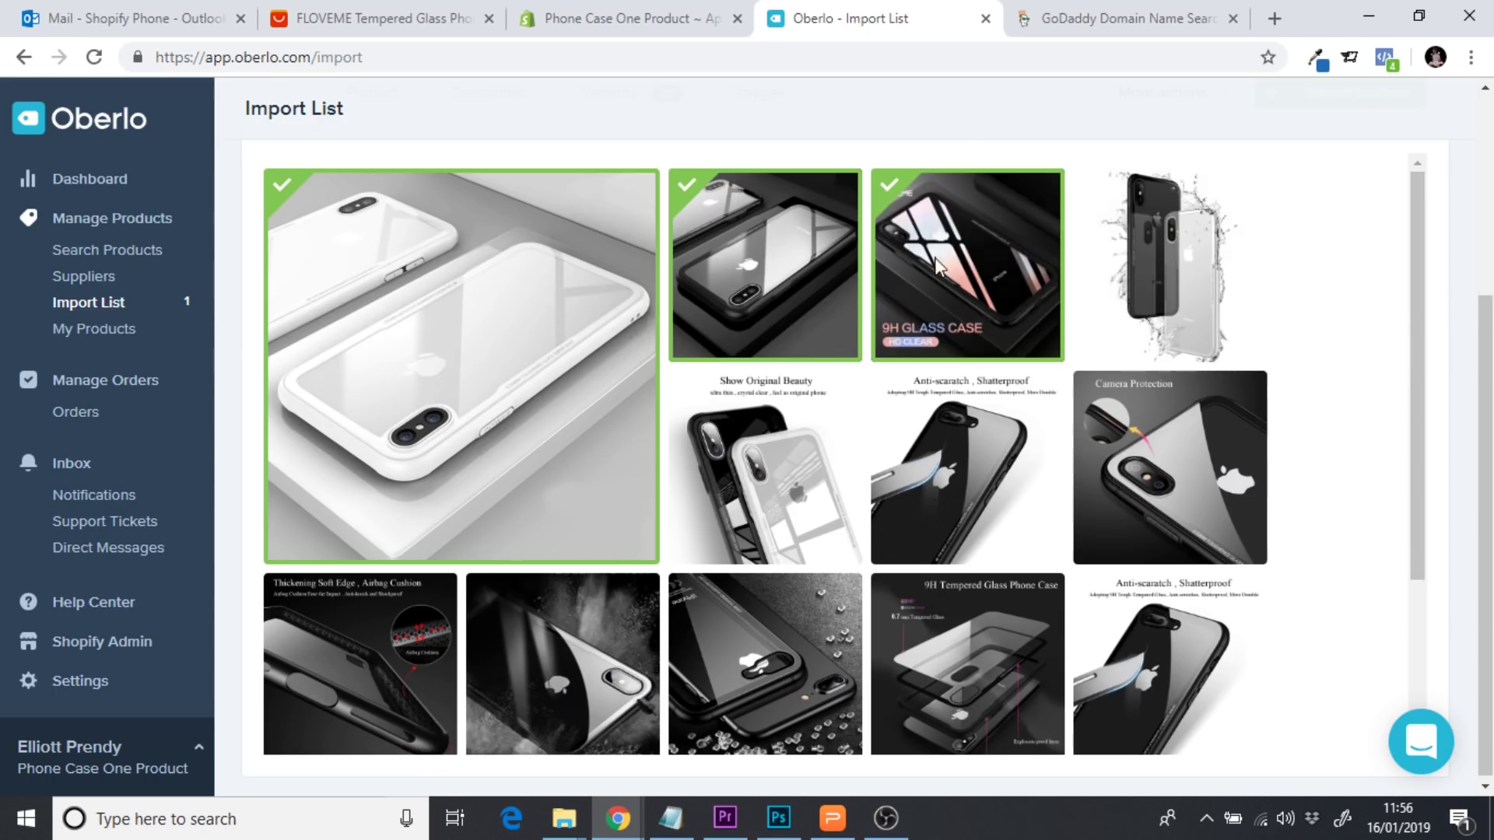
pyautogui.moveTo(446, 338)
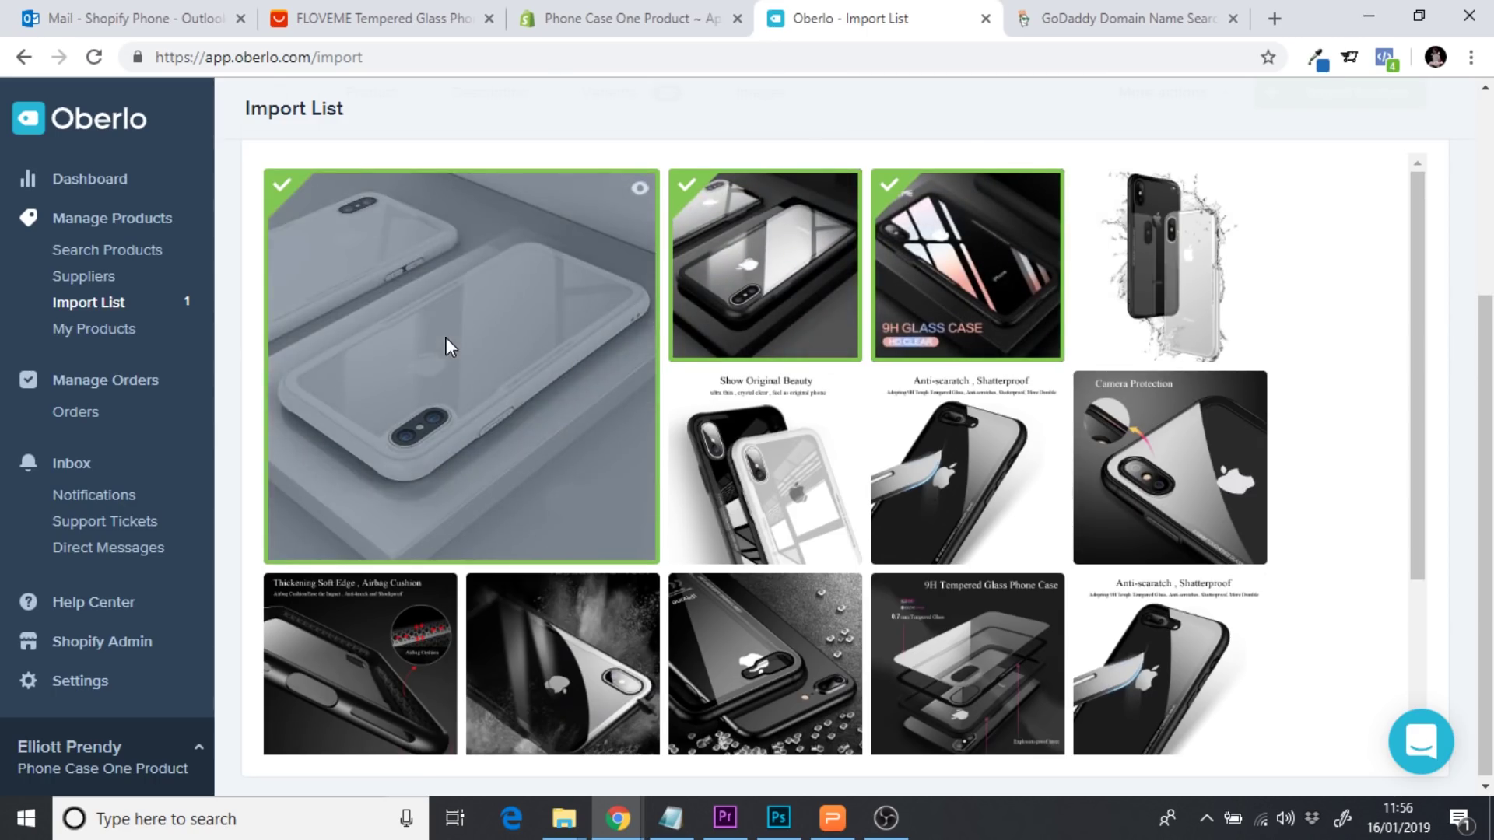
pyautogui.click(1193, 257)
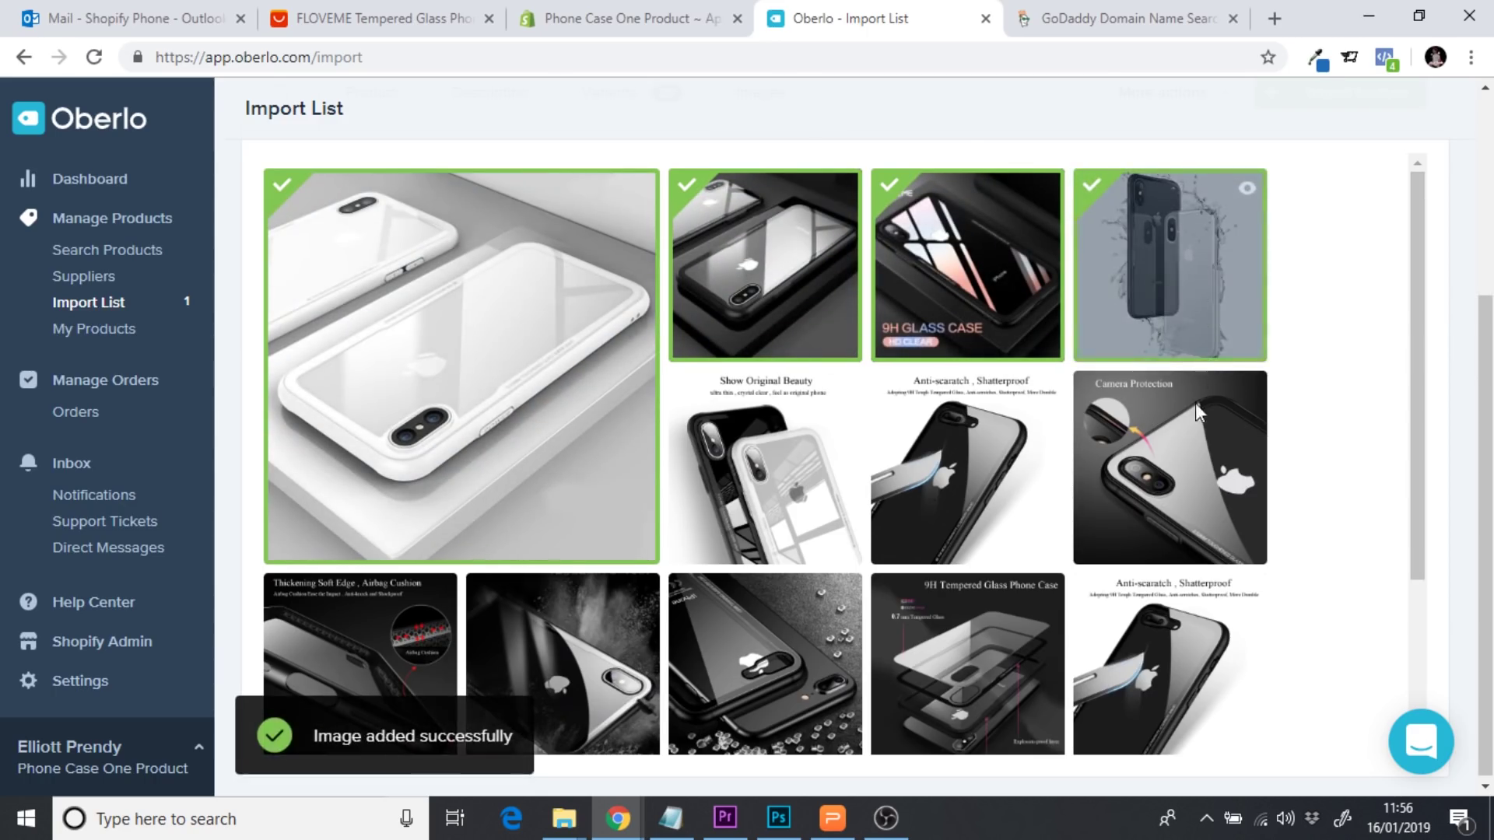
pyautogui.click(1185, 447)
pyautogui.click(979, 464)
pyautogui.click(769, 465)
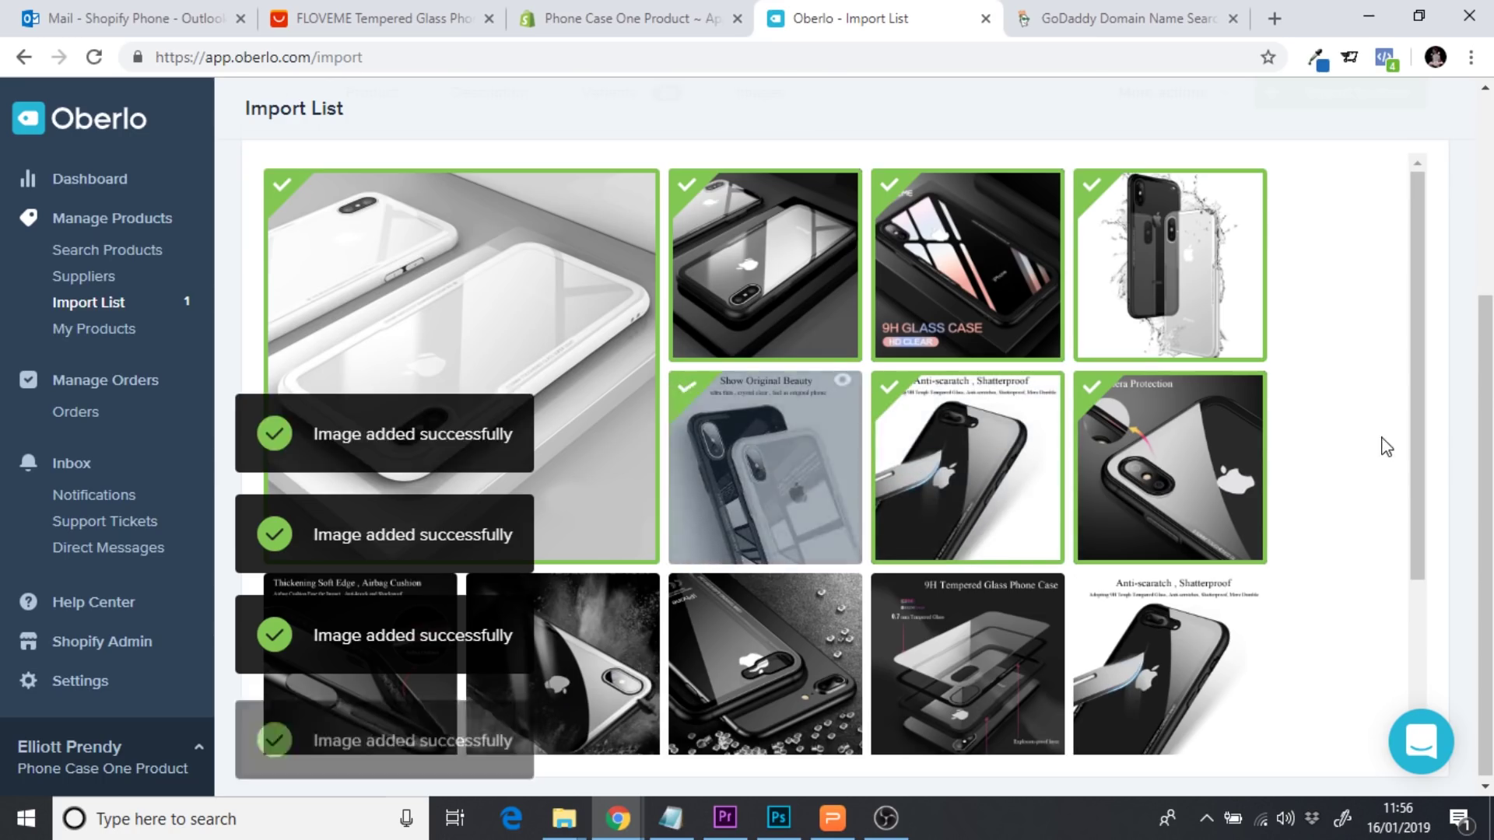
# Add the 9H Tempered Glass Phone Case photo, another photo and two third-row photos
pyautogui.moveTo(1418, 403); pyautogui.dragTo(1413, 520)
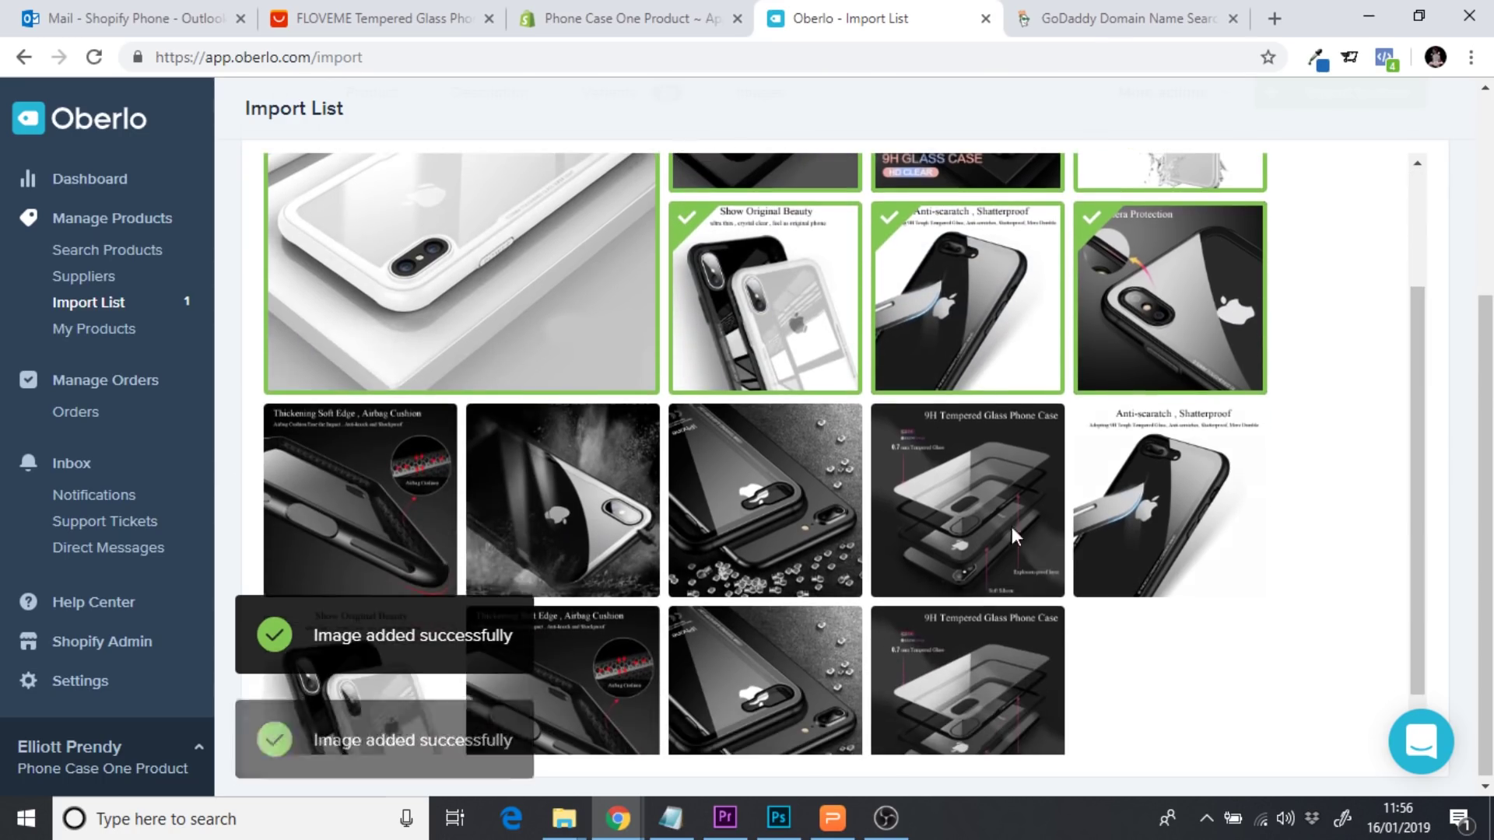
pyautogui.click(965, 509)
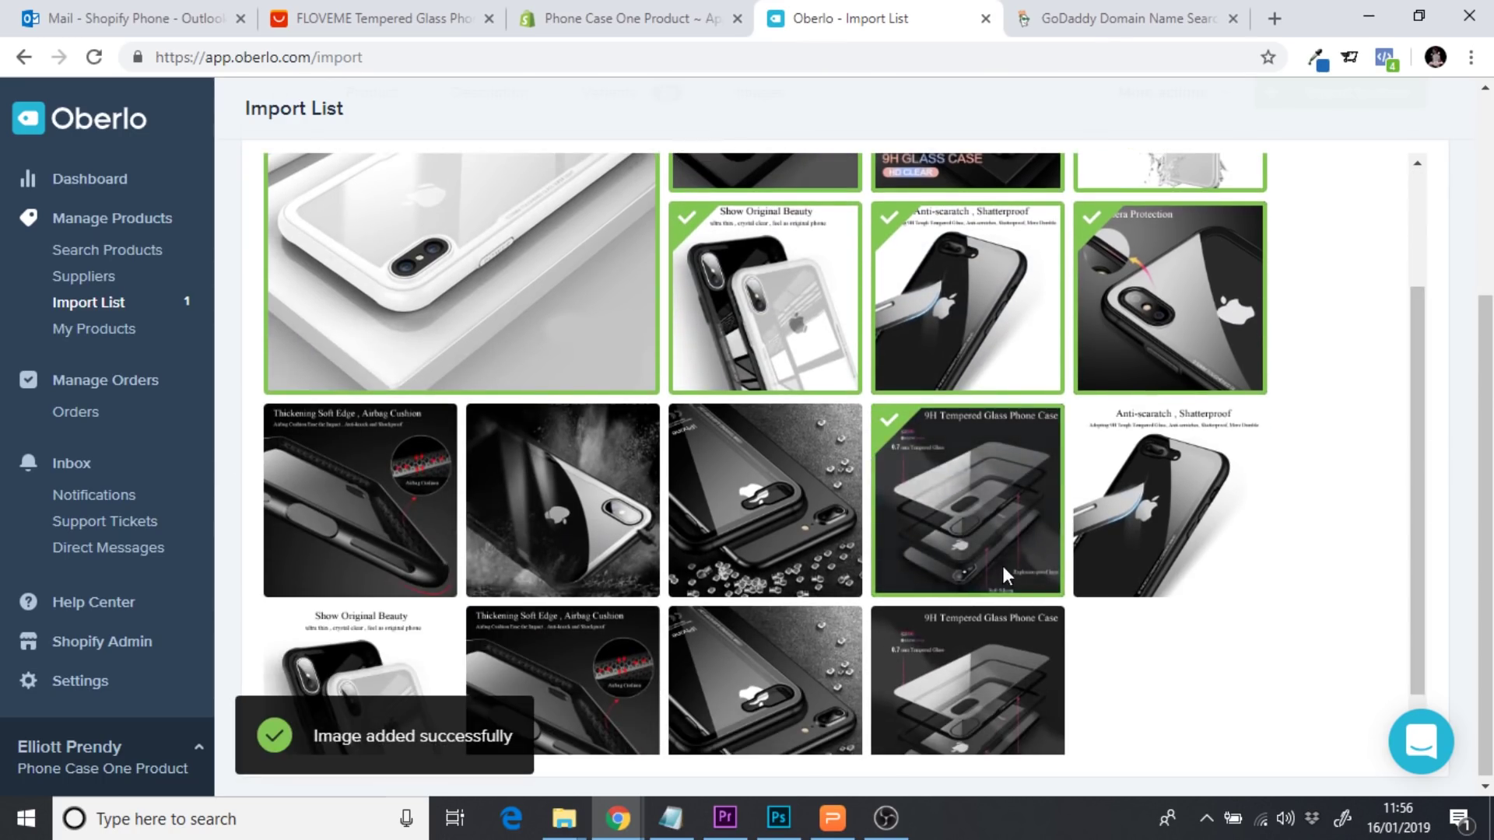
pyautogui.click(792, 506)
pyautogui.moveTo(1424, 505); pyautogui.dragTo(1420, 389)
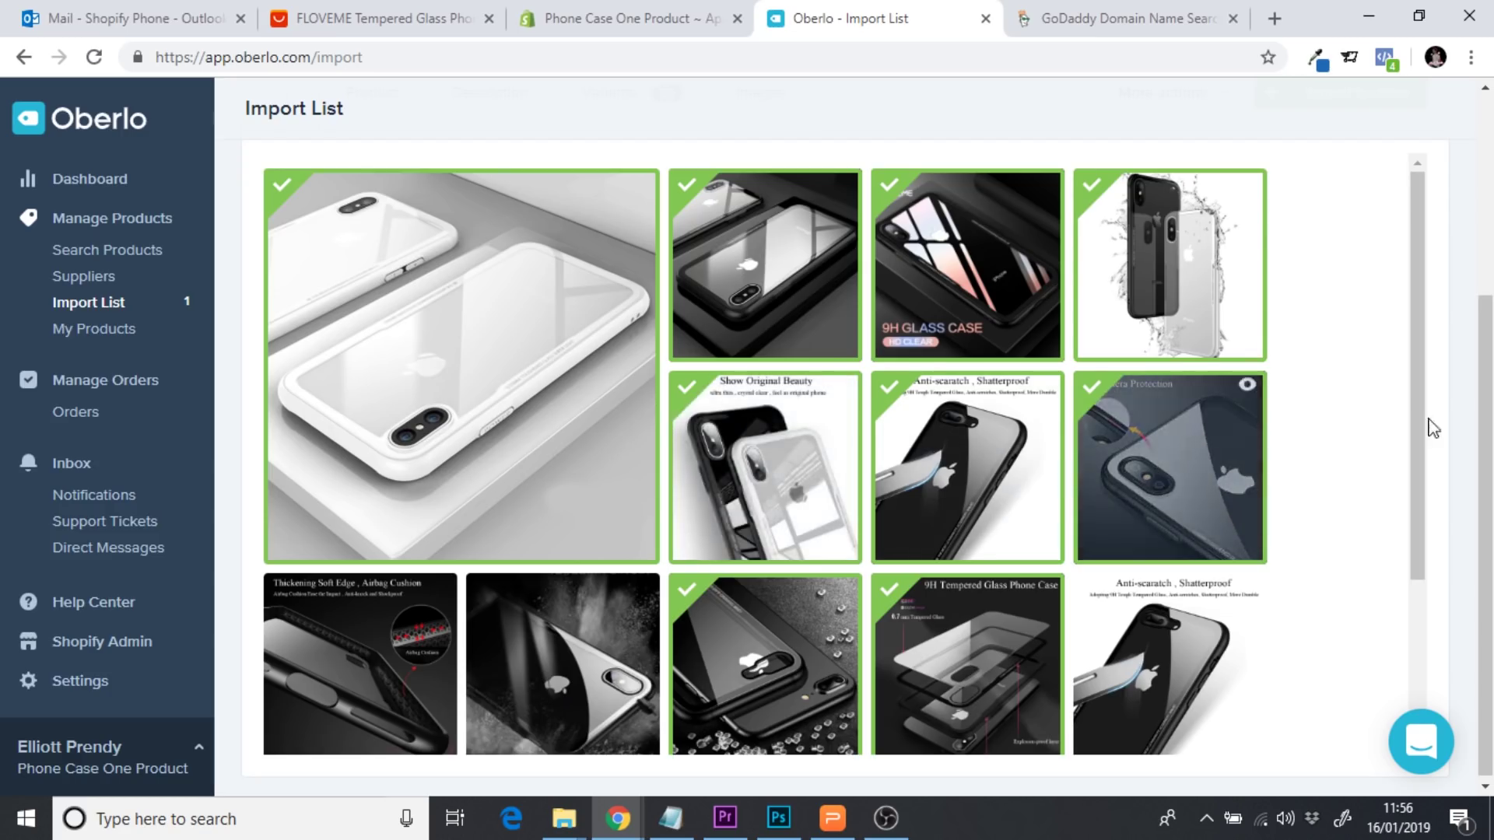
pyautogui.moveTo(1423, 381); pyautogui.dragTo(1421, 404)
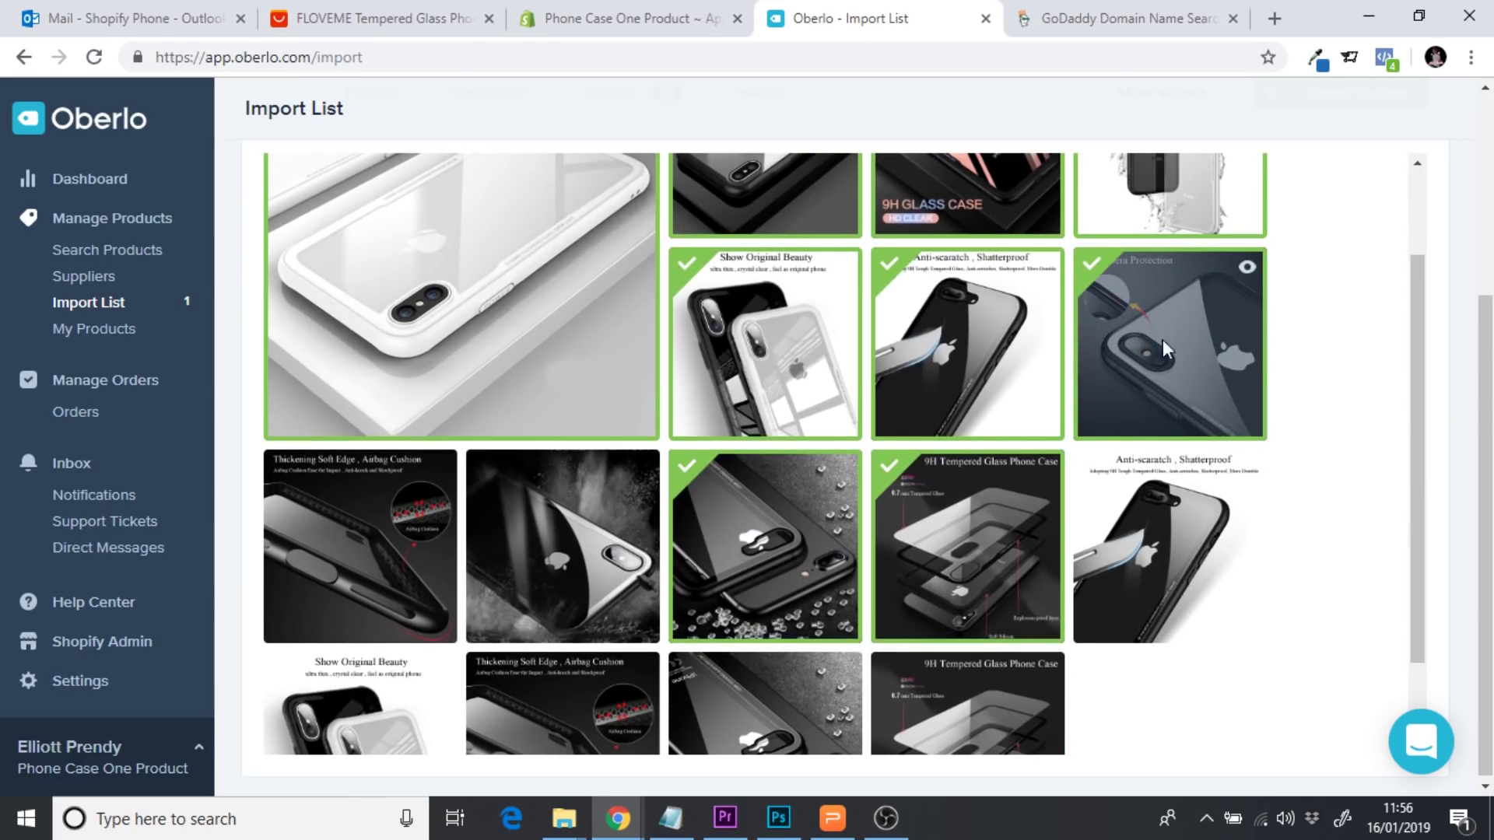
pyautogui.click(388, 520)
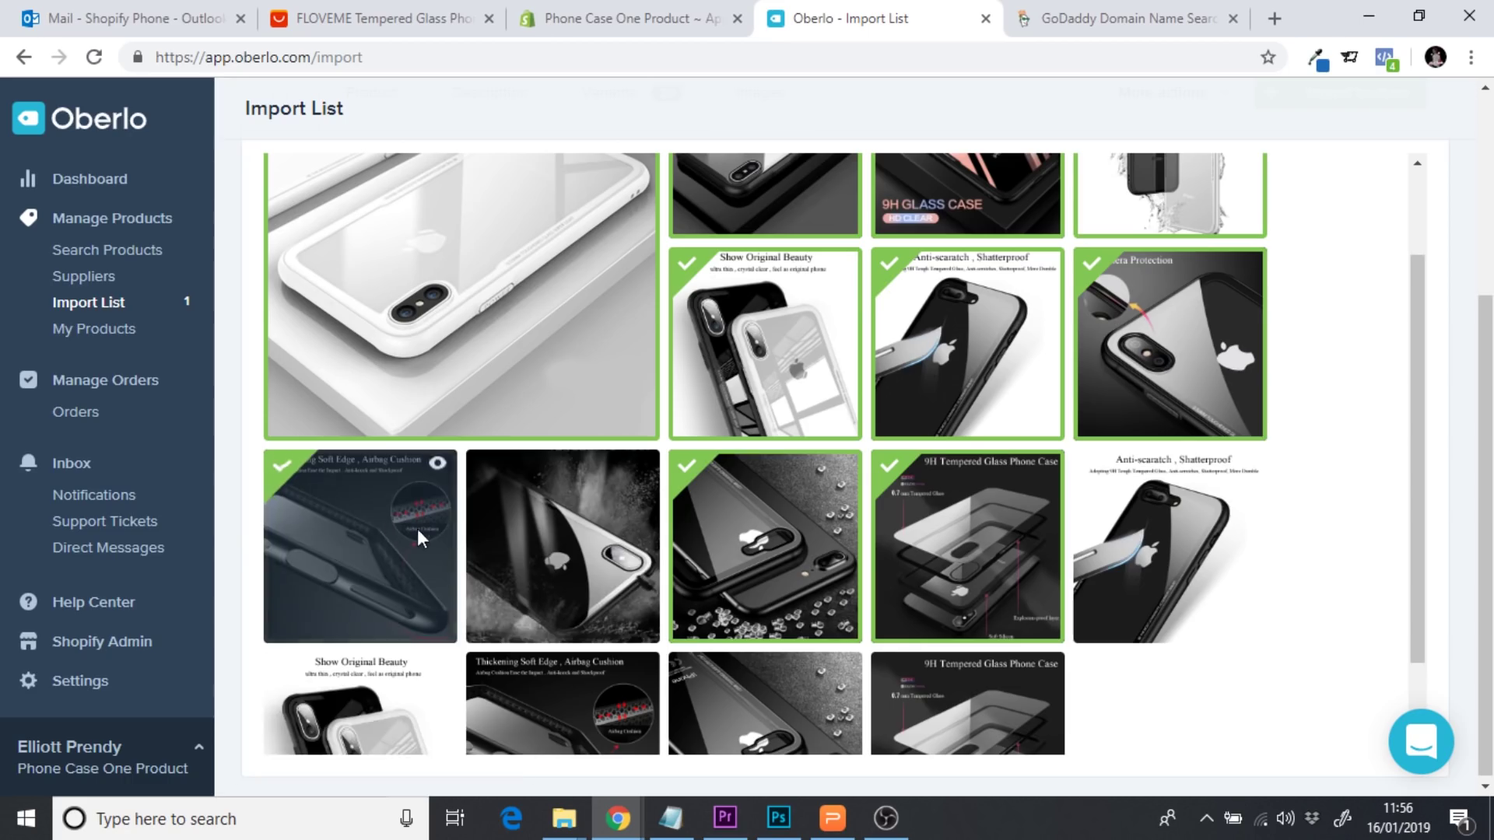
pyautogui.click(609, 555)
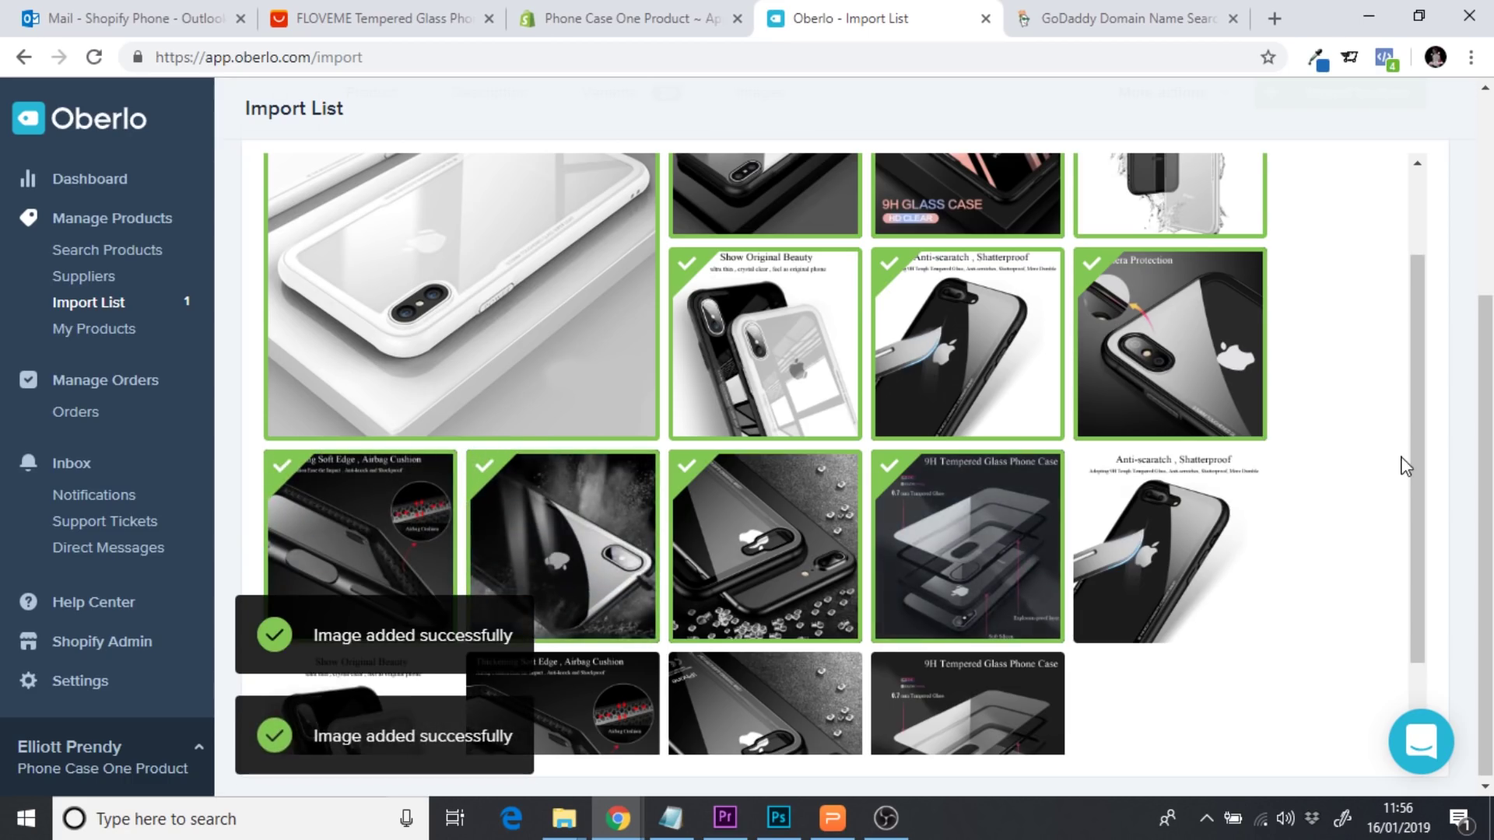
pyautogui.scroll(-1, 1415, 437)
pyautogui.scroll(10, 1436, 311)
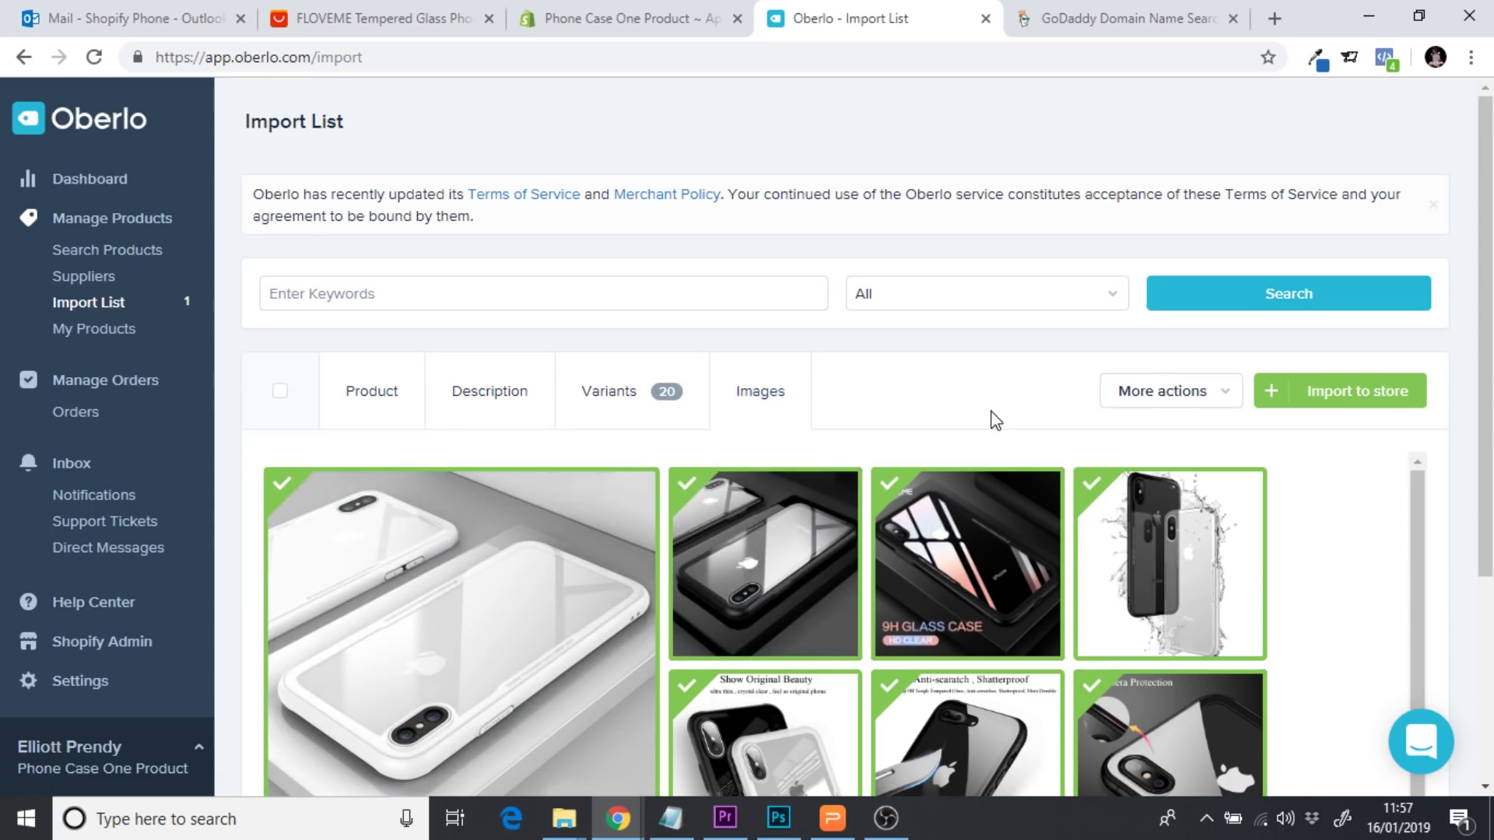
# Import the Insdestrucicase phone case to the store, dismiss the chat popup and return to Shopify admin
pyautogui.click(1367, 395)
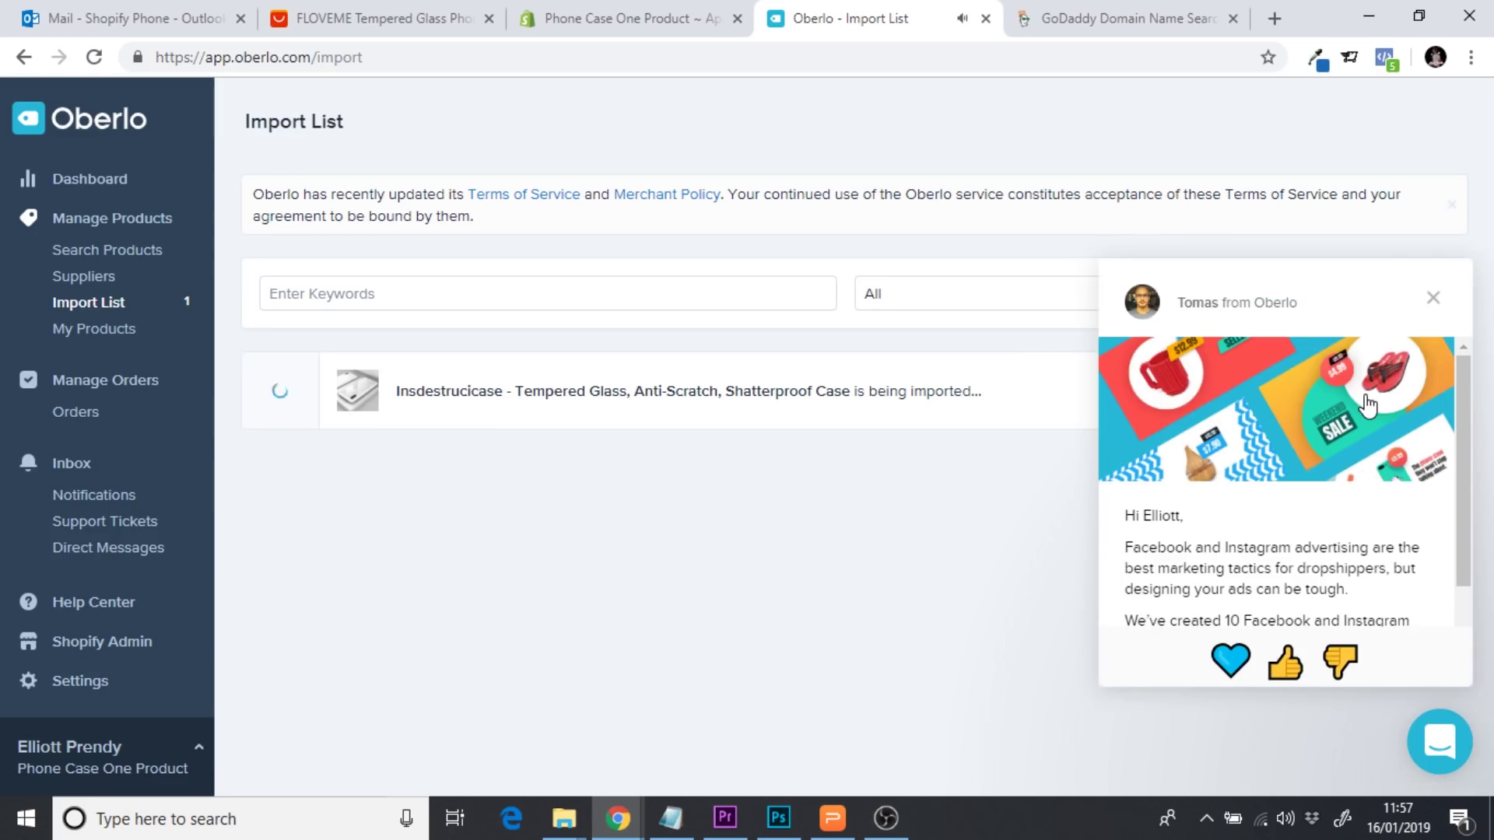
pyautogui.click(1432, 297)
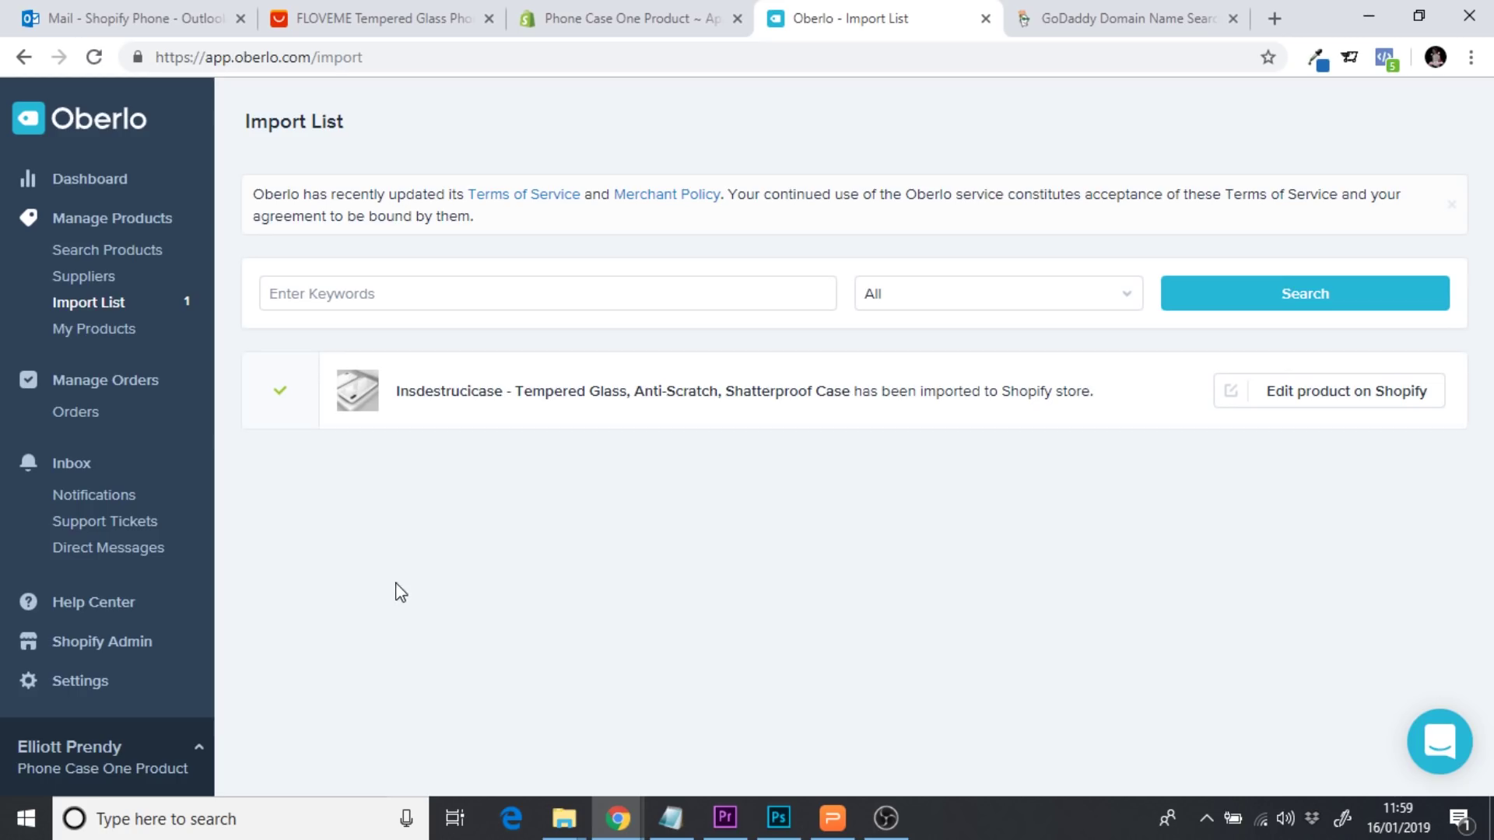
pyautogui.click(599, 11)
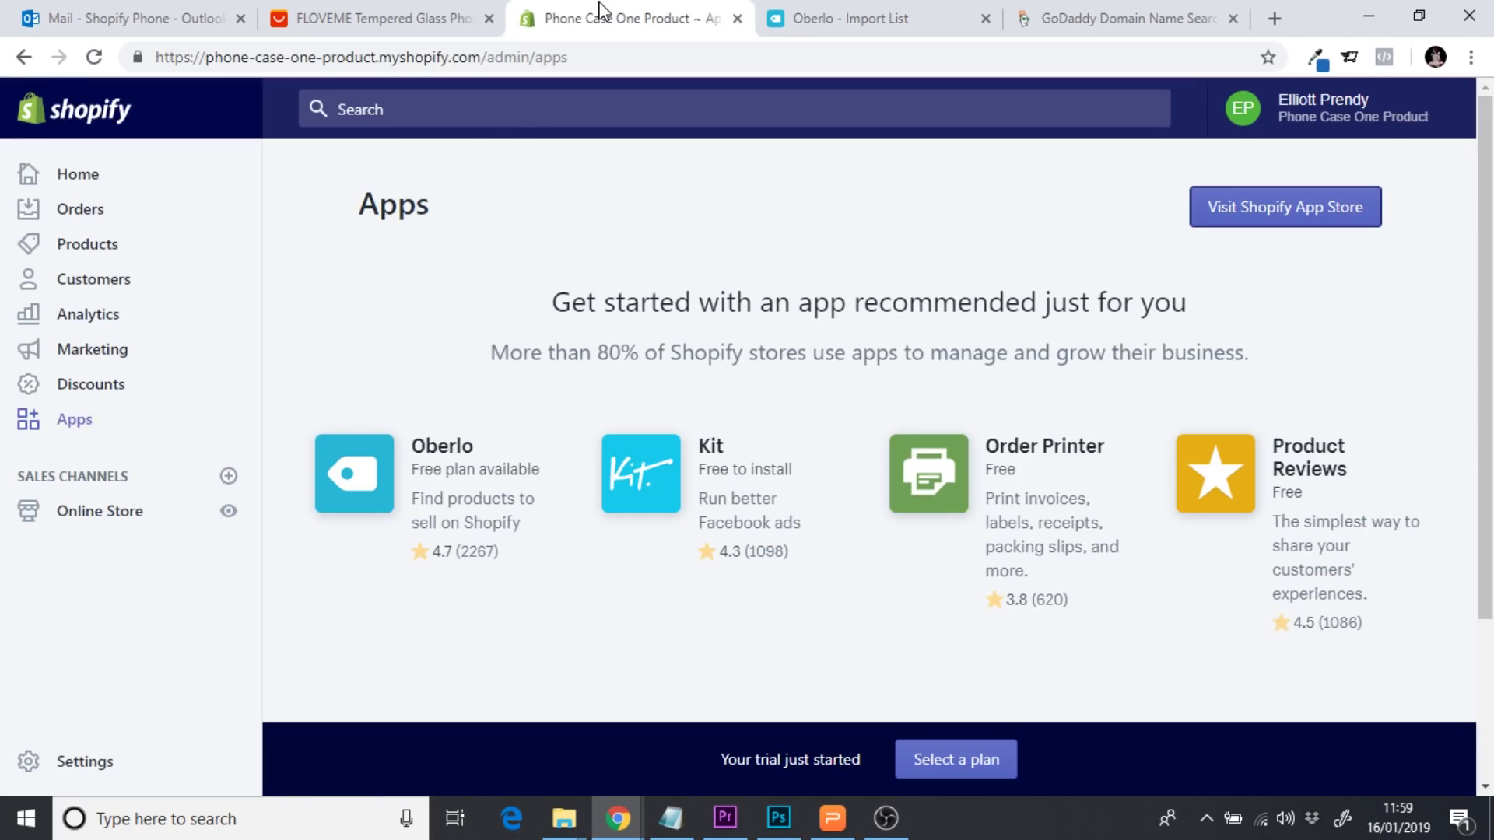
# Go from Products to Online Store > Themes and bring up Explore free themes
pyautogui.click(97, 254)
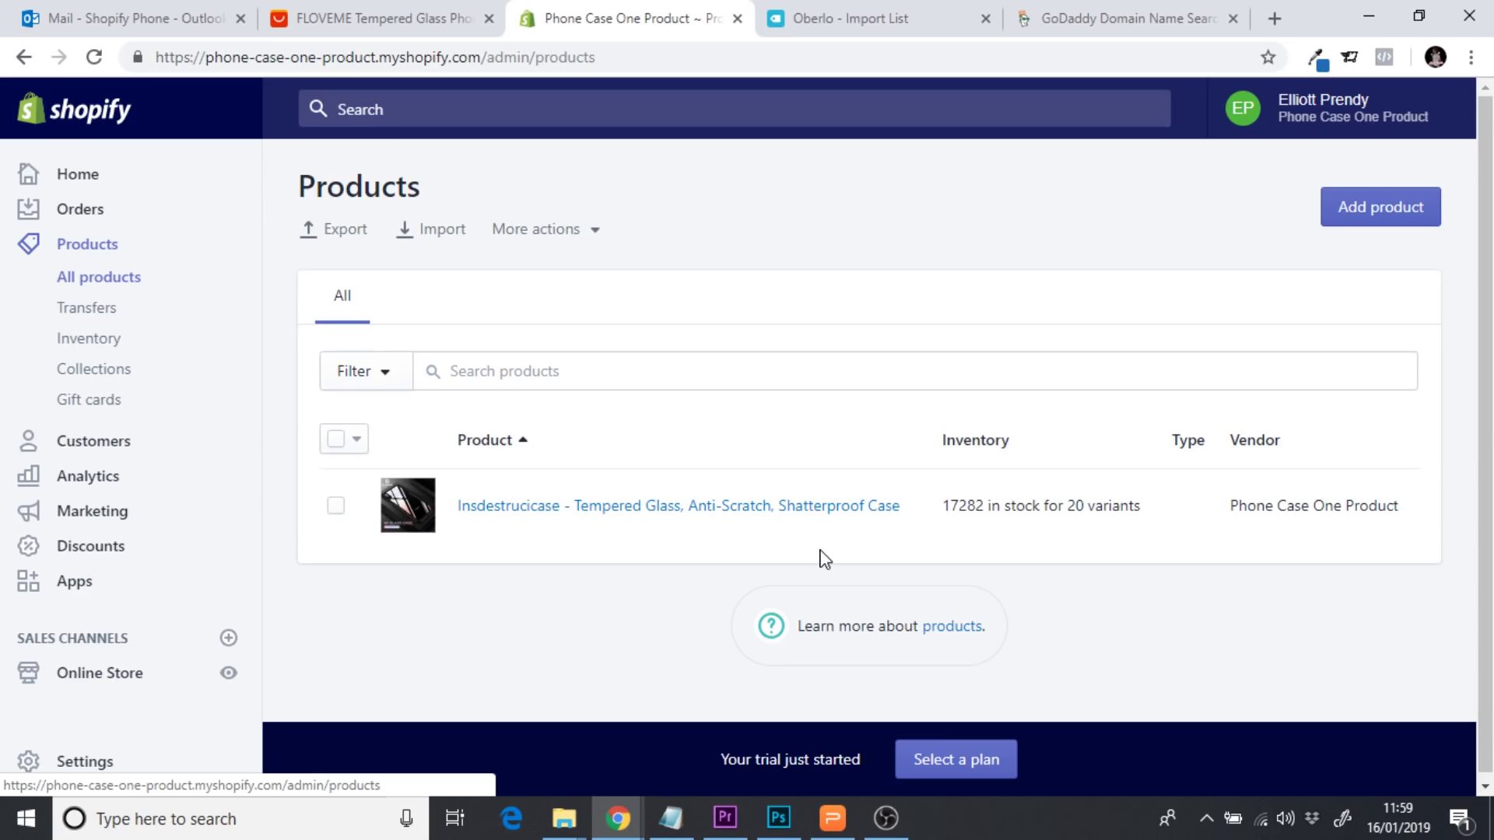
pyautogui.click(127, 683)
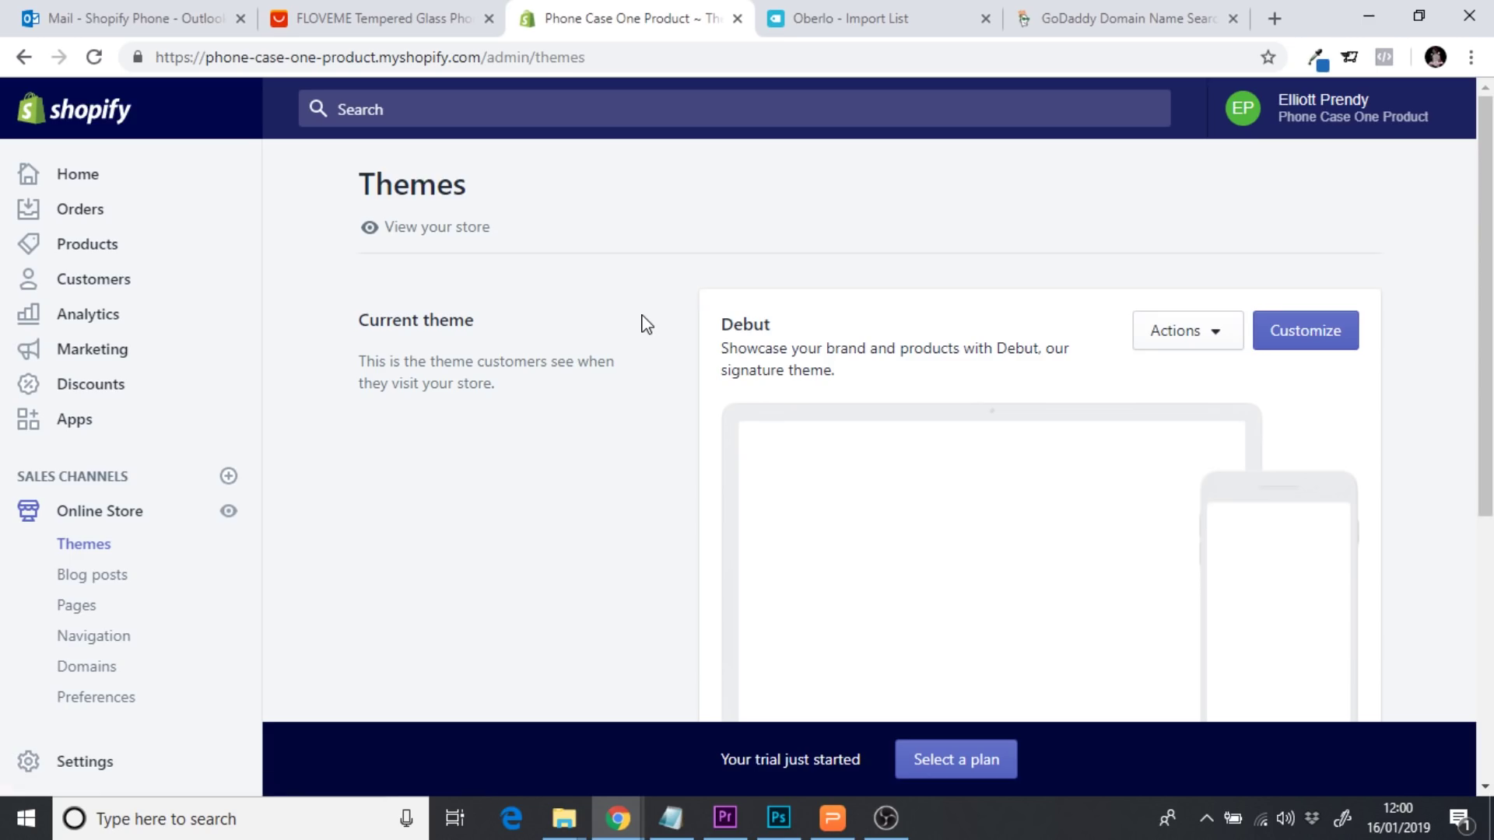
pyautogui.scroll(-1, 646, 324)
pyautogui.scroll(-3, 646, 325)
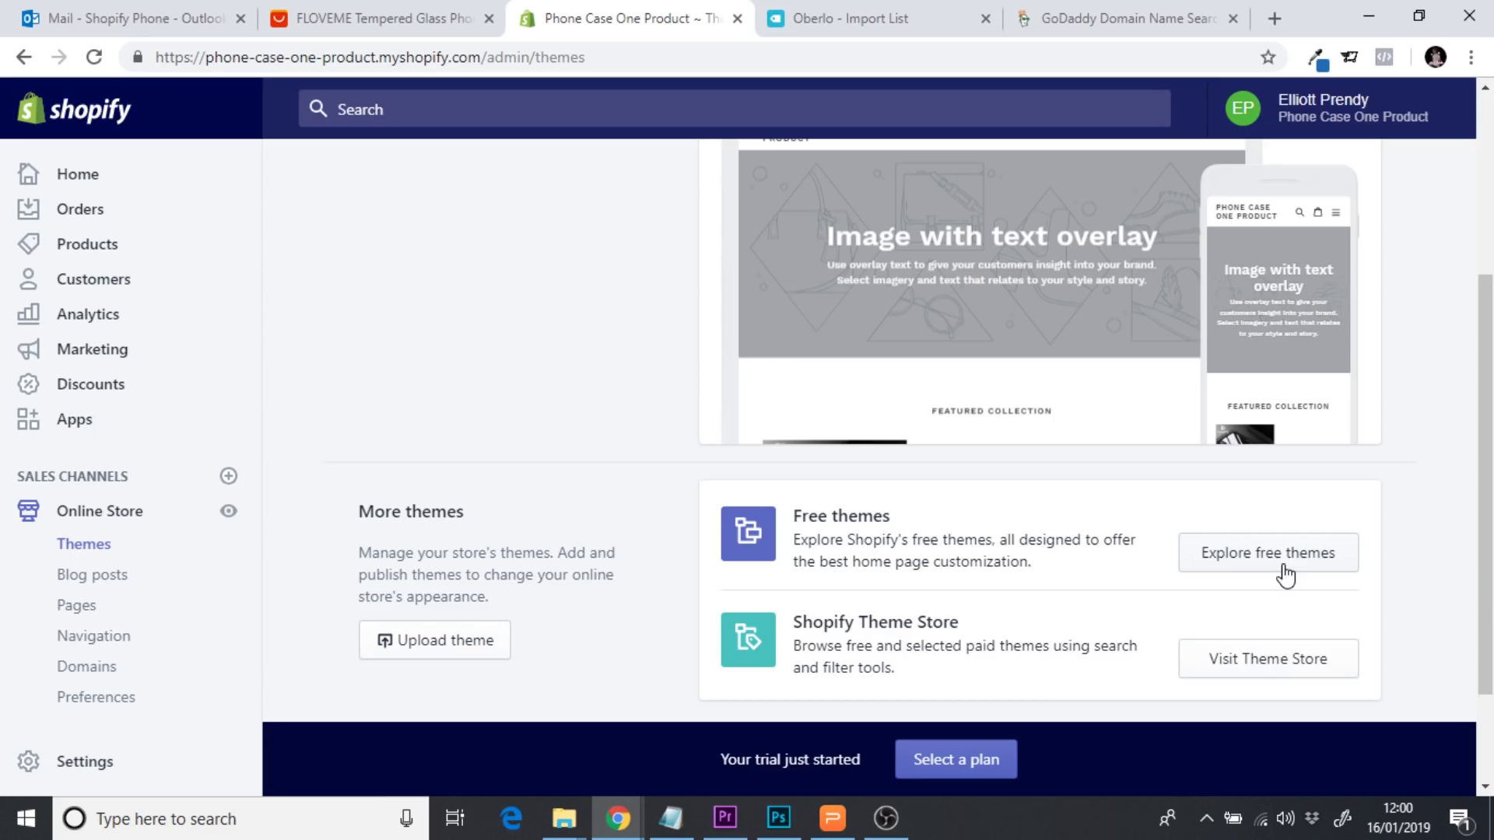
pyautogui.click(1285, 576)
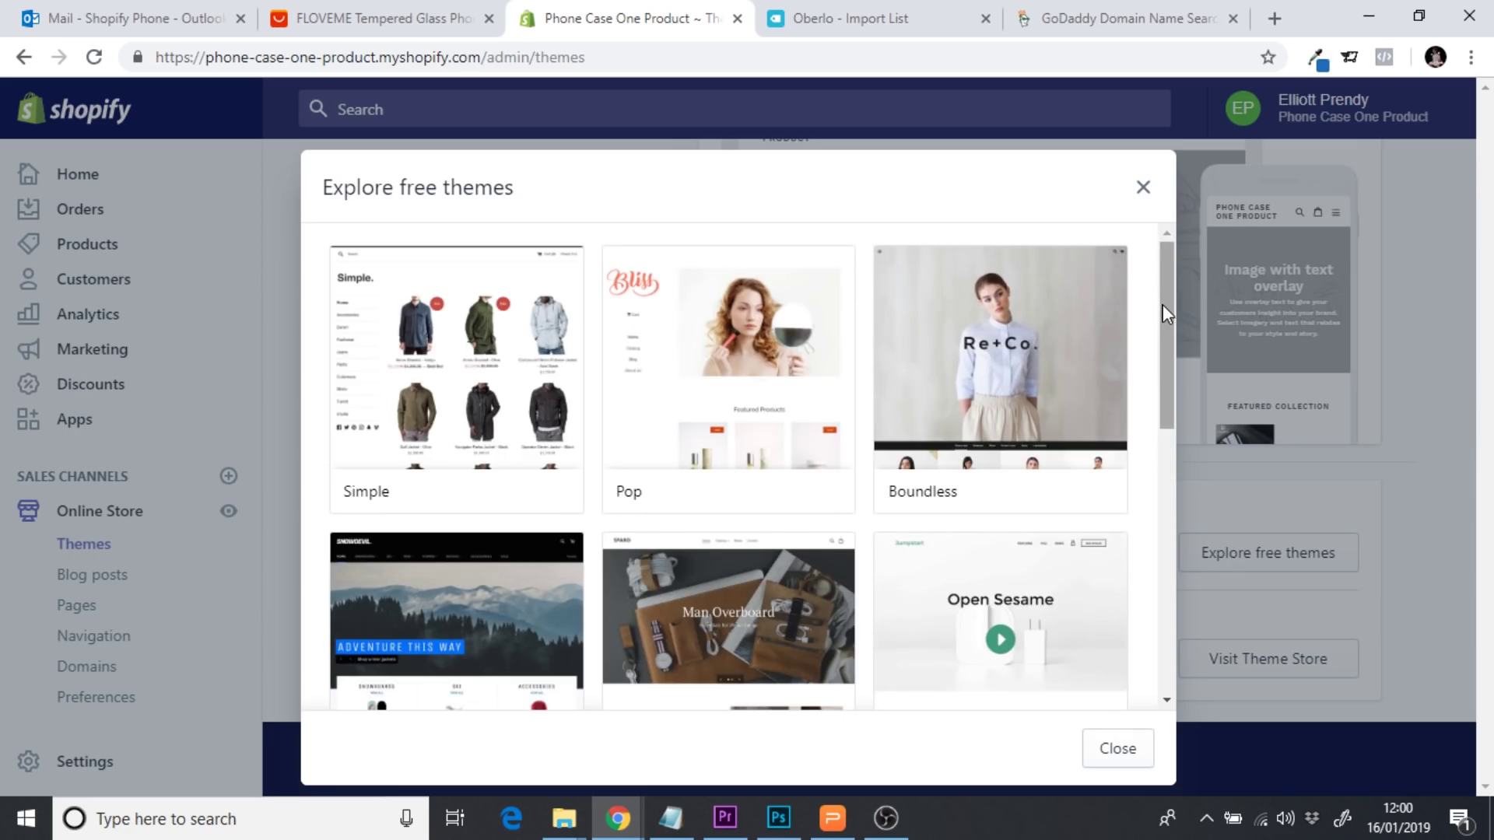
# Close the free themes gallery and switch to the FLOVEME phone case page on AliExpress
pyautogui.moveTo(1166, 317); pyautogui.dragTo(1163, 400)
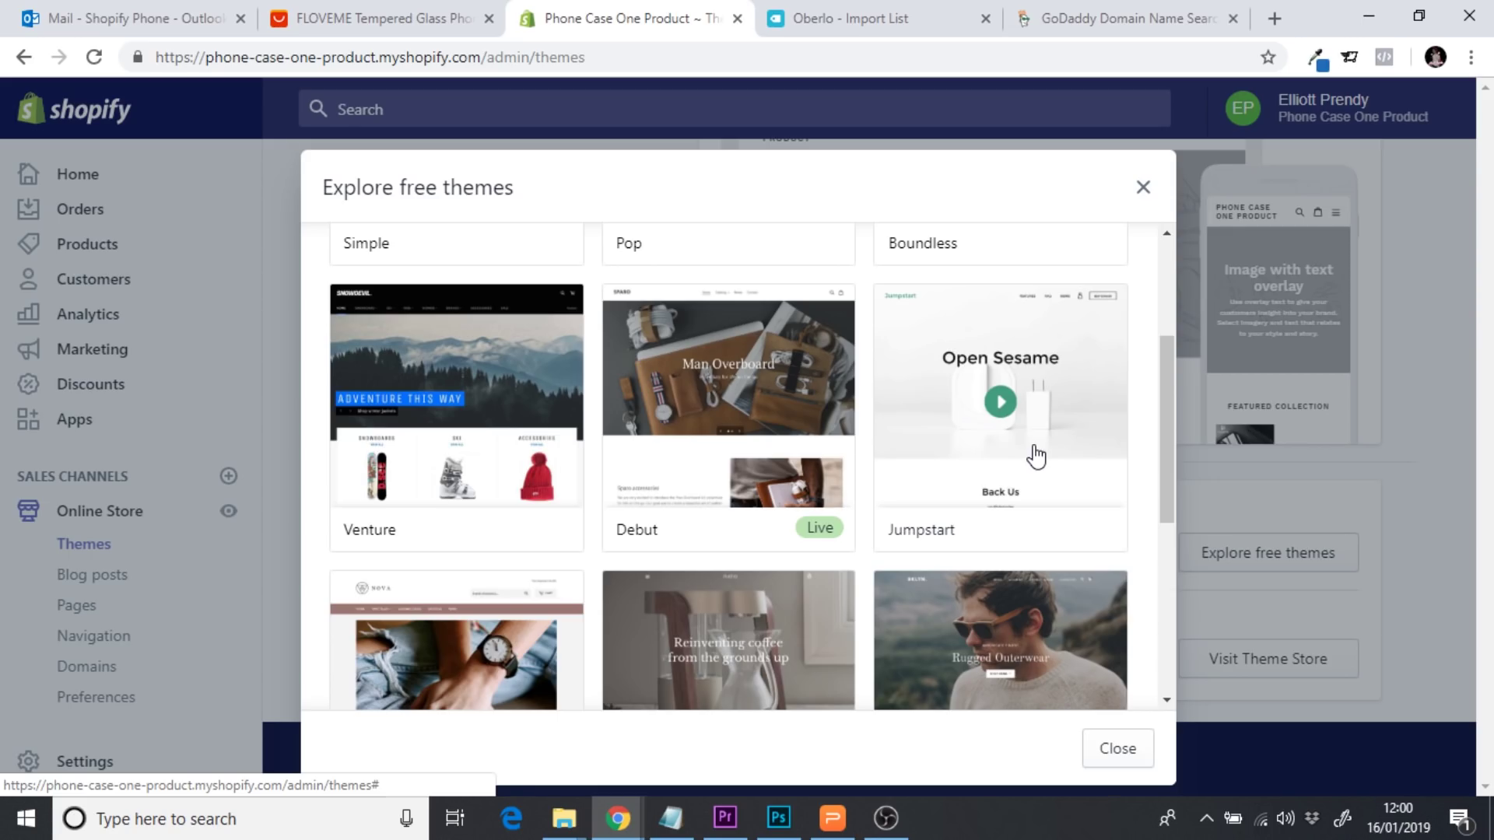
pyautogui.moveTo(1170, 447); pyautogui.dragTo(1164, 358)
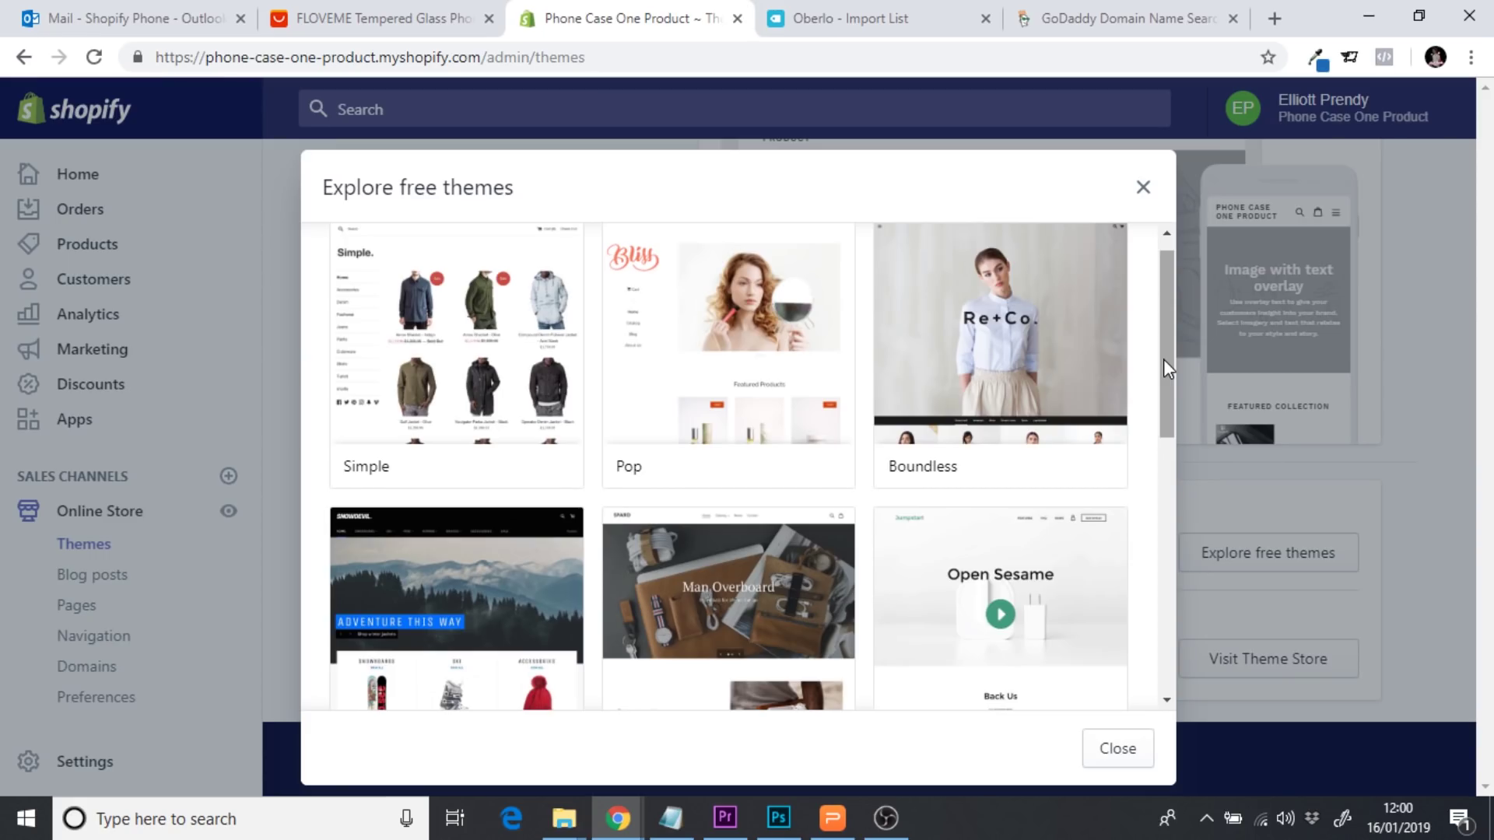
pyautogui.moveTo(1164, 358); pyautogui.dragTo(1165, 400)
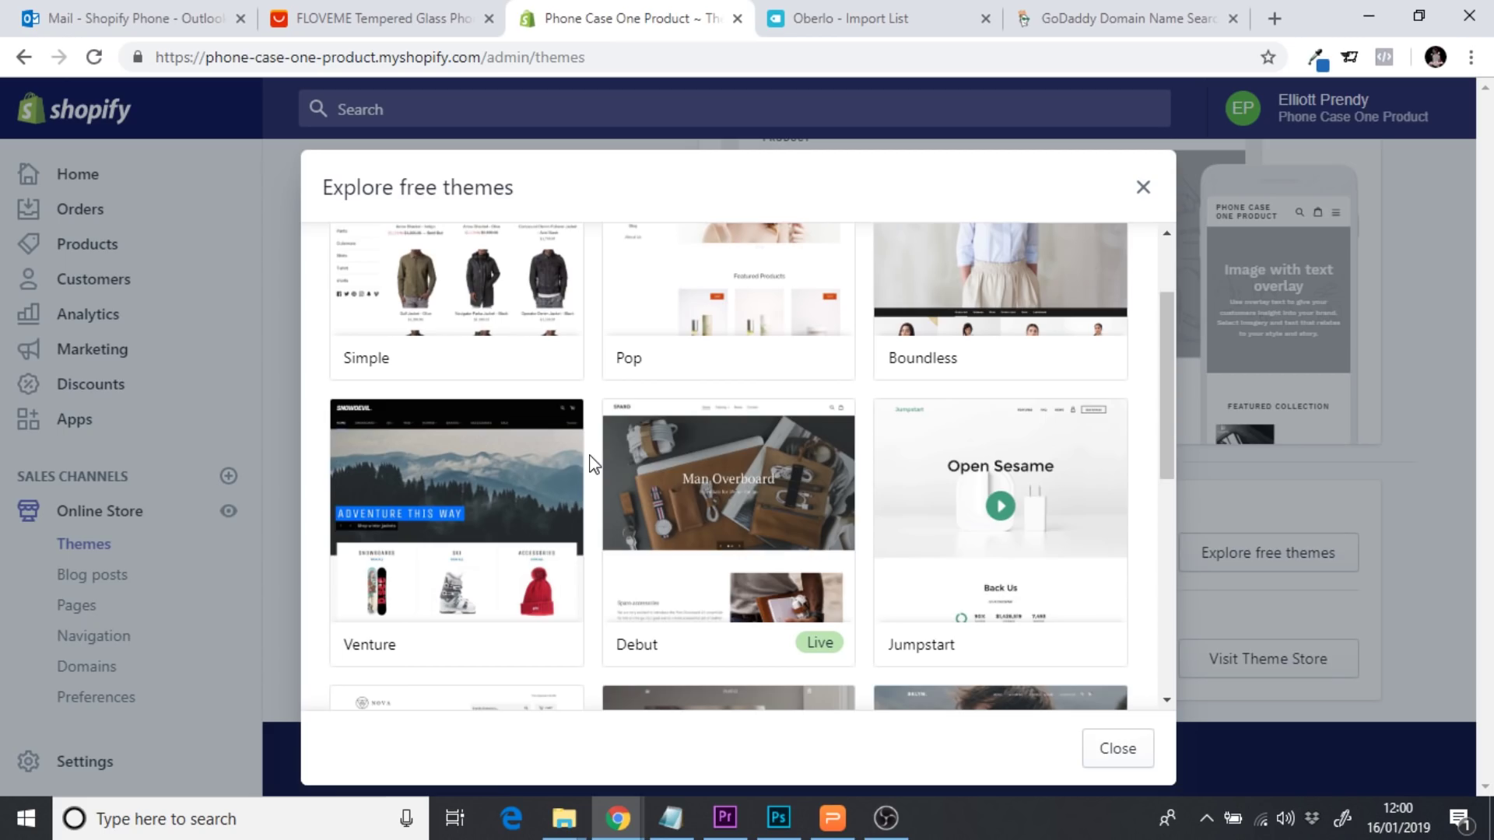
pyautogui.click(1121, 749)
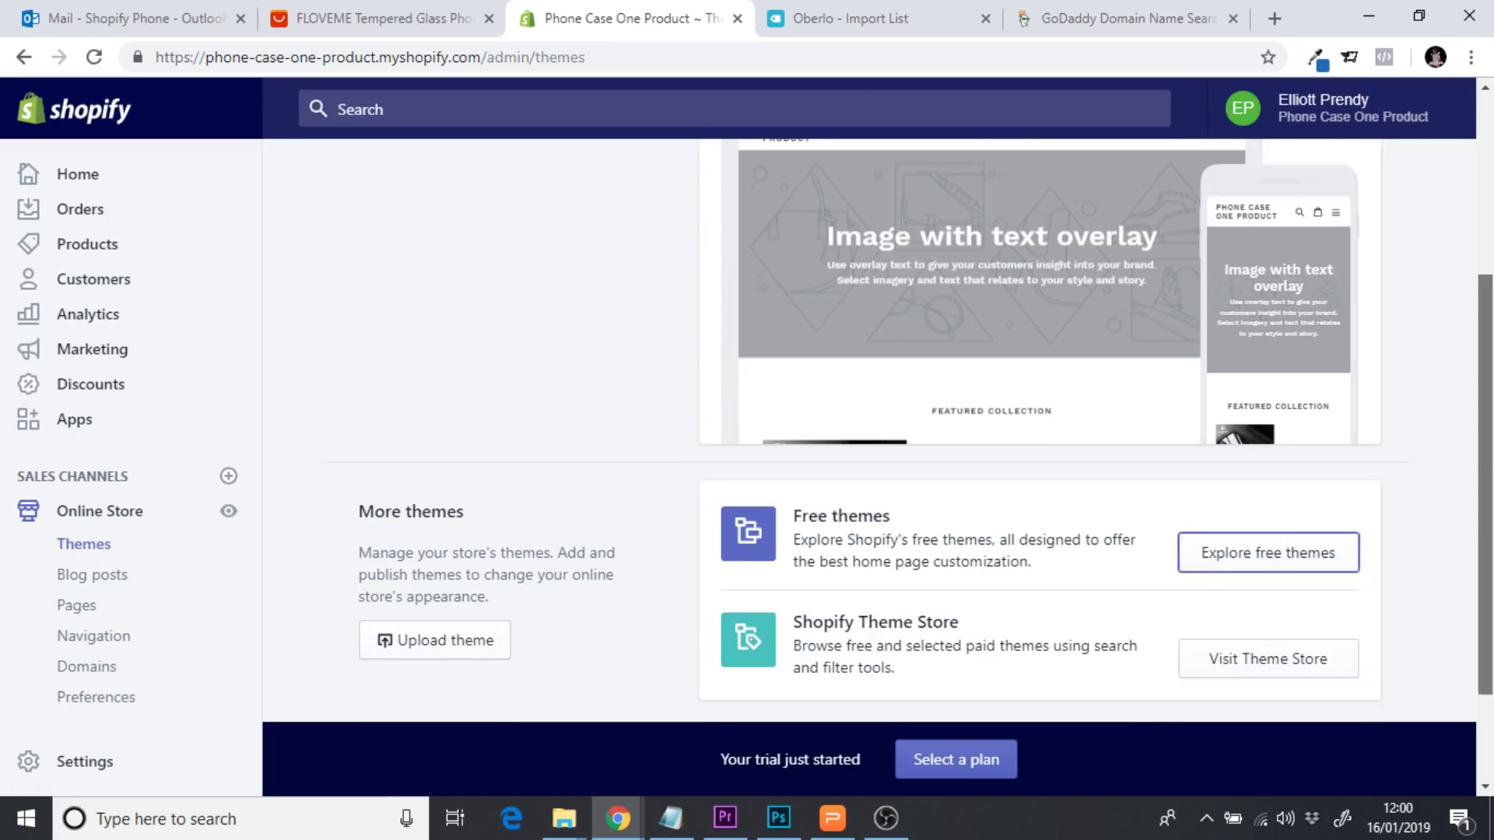
pyautogui.scroll(2, 834, 355)
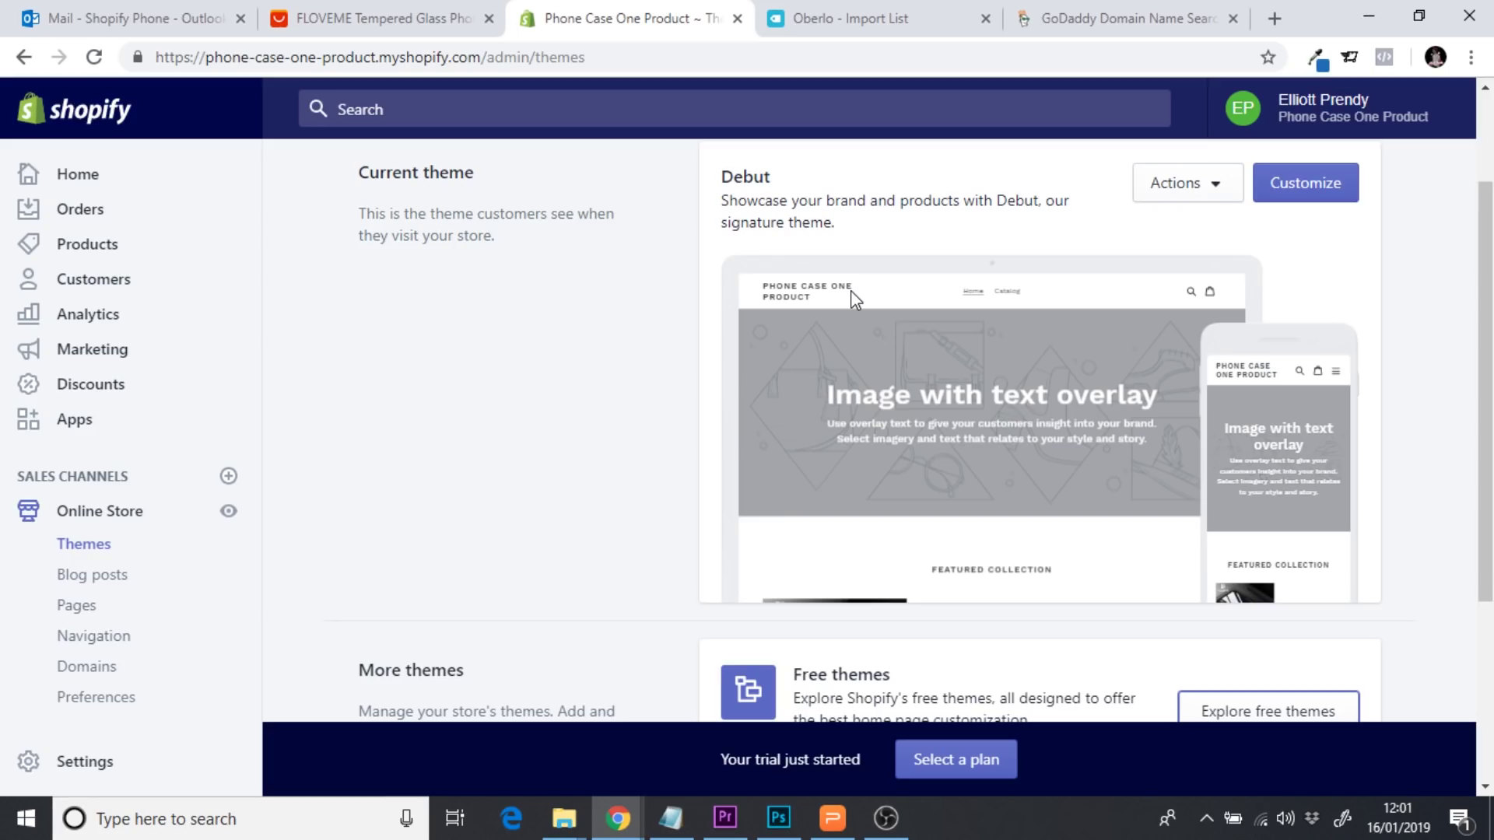
pyautogui.scroll(1, 1485, 246)
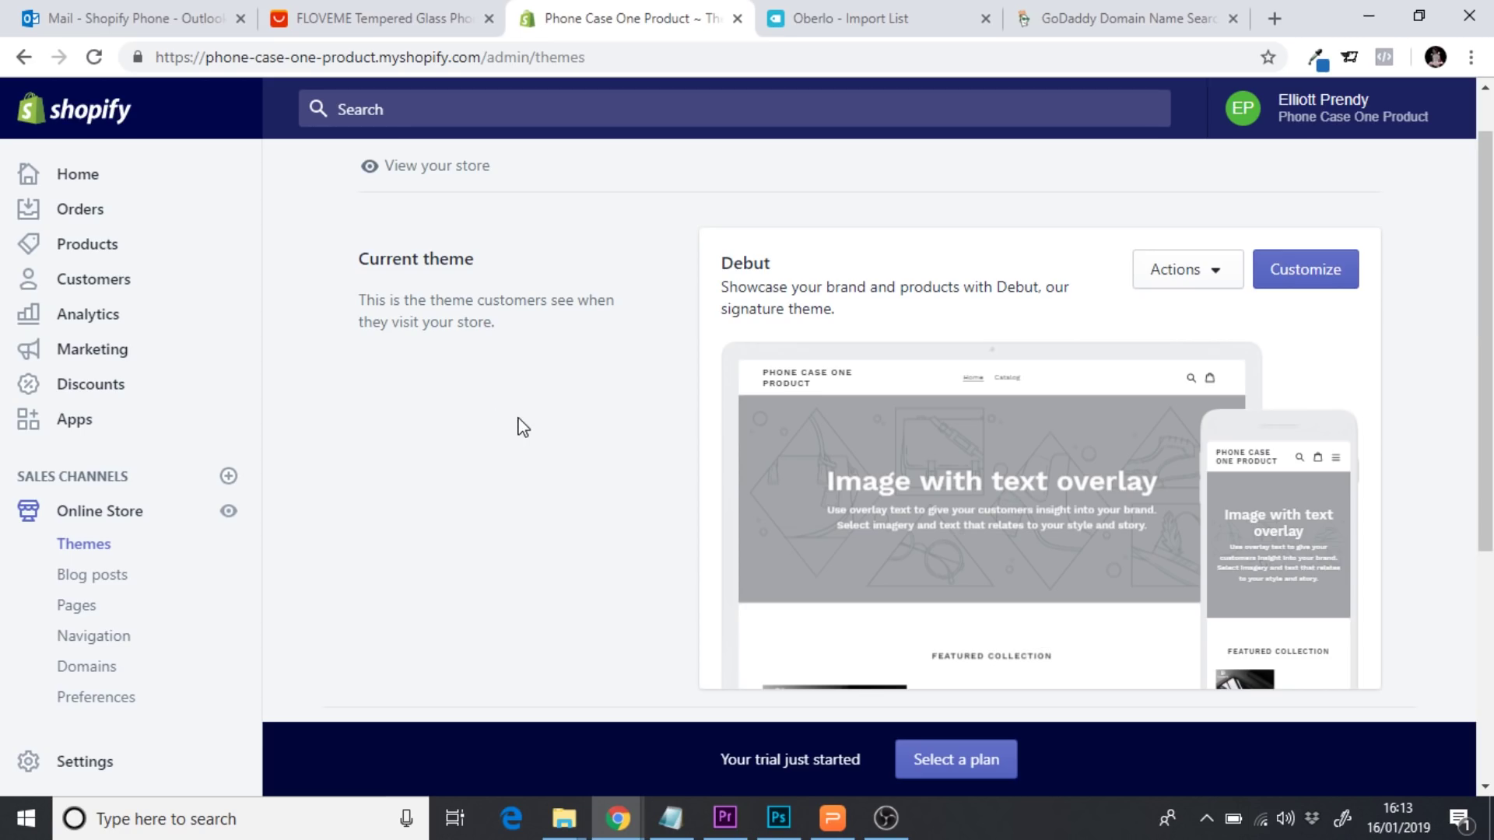
pyautogui.click(326, 11)
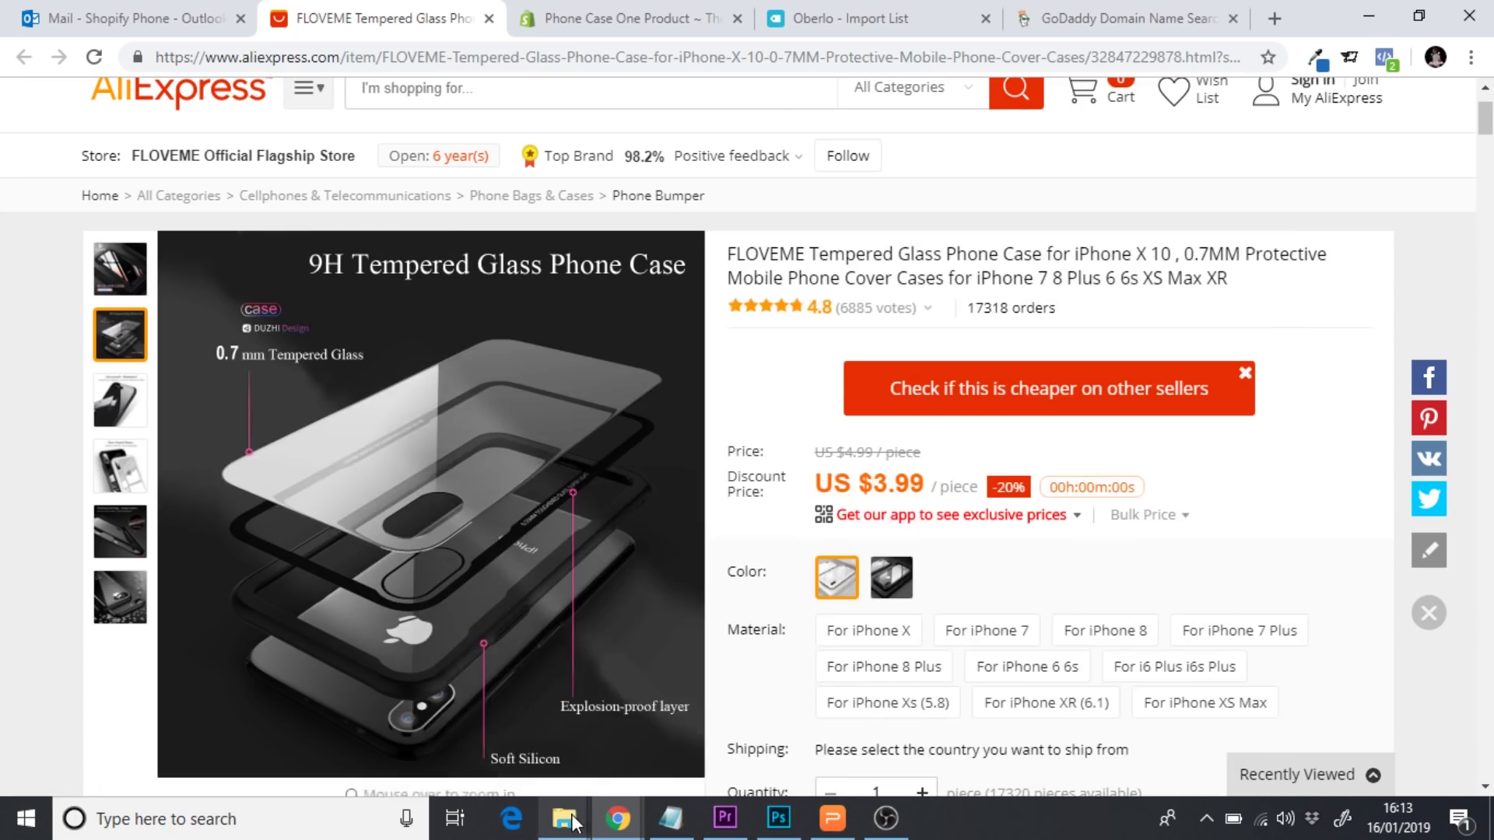
# Open the No Background folder beside the product page and browse the Case 1–8 images
pyautogui.moveTo(572, 822)
pyautogui.click(643, 747)
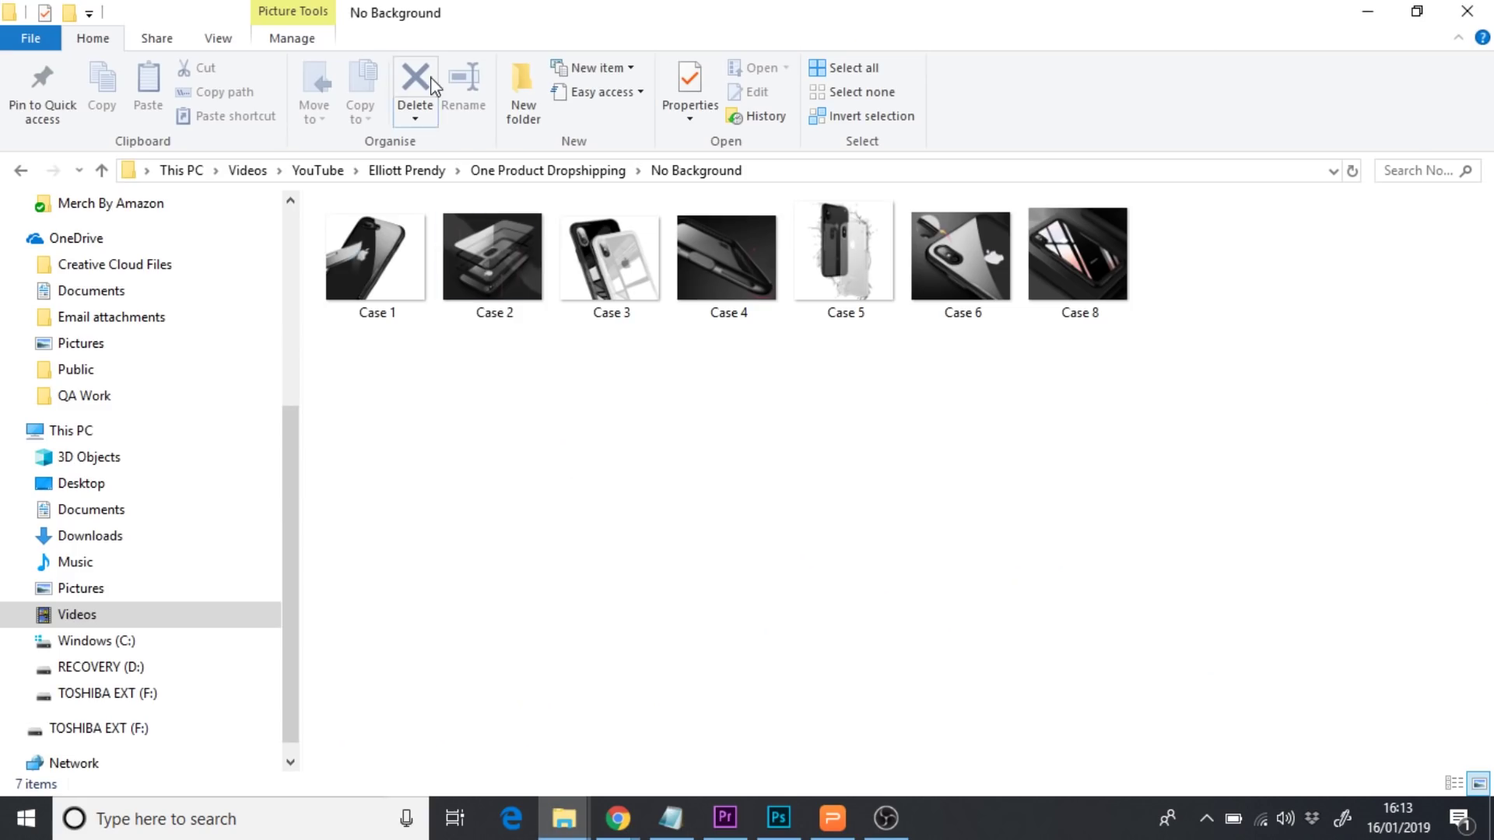
pyautogui.moveTo(406, 25); pyautogui.dragTo(974, 197)
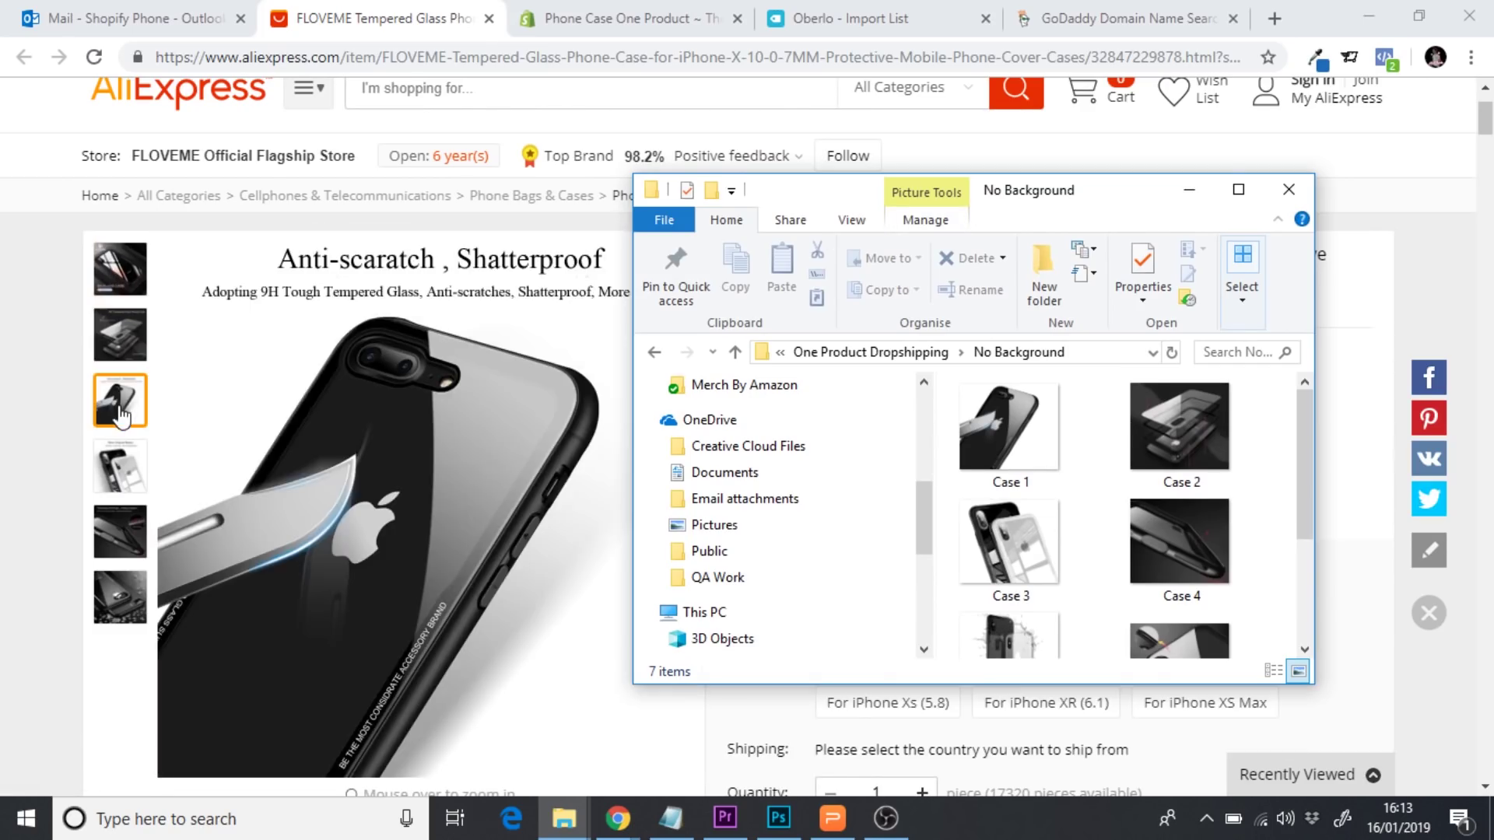
pyautogui.click(1046, 558)
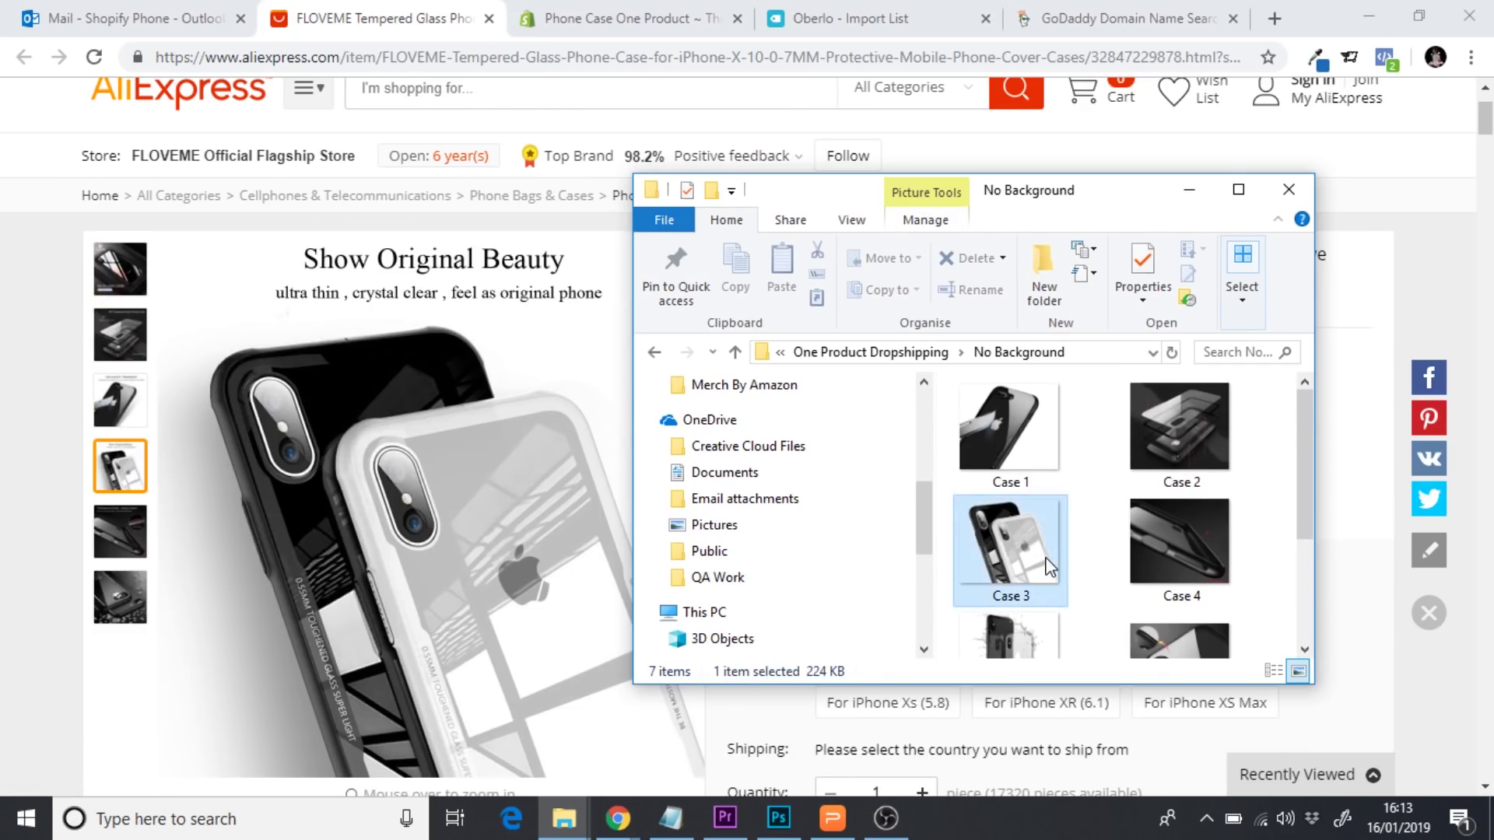
pyautogui.click(1196, 464)
pyautogui.click(1043, 437)
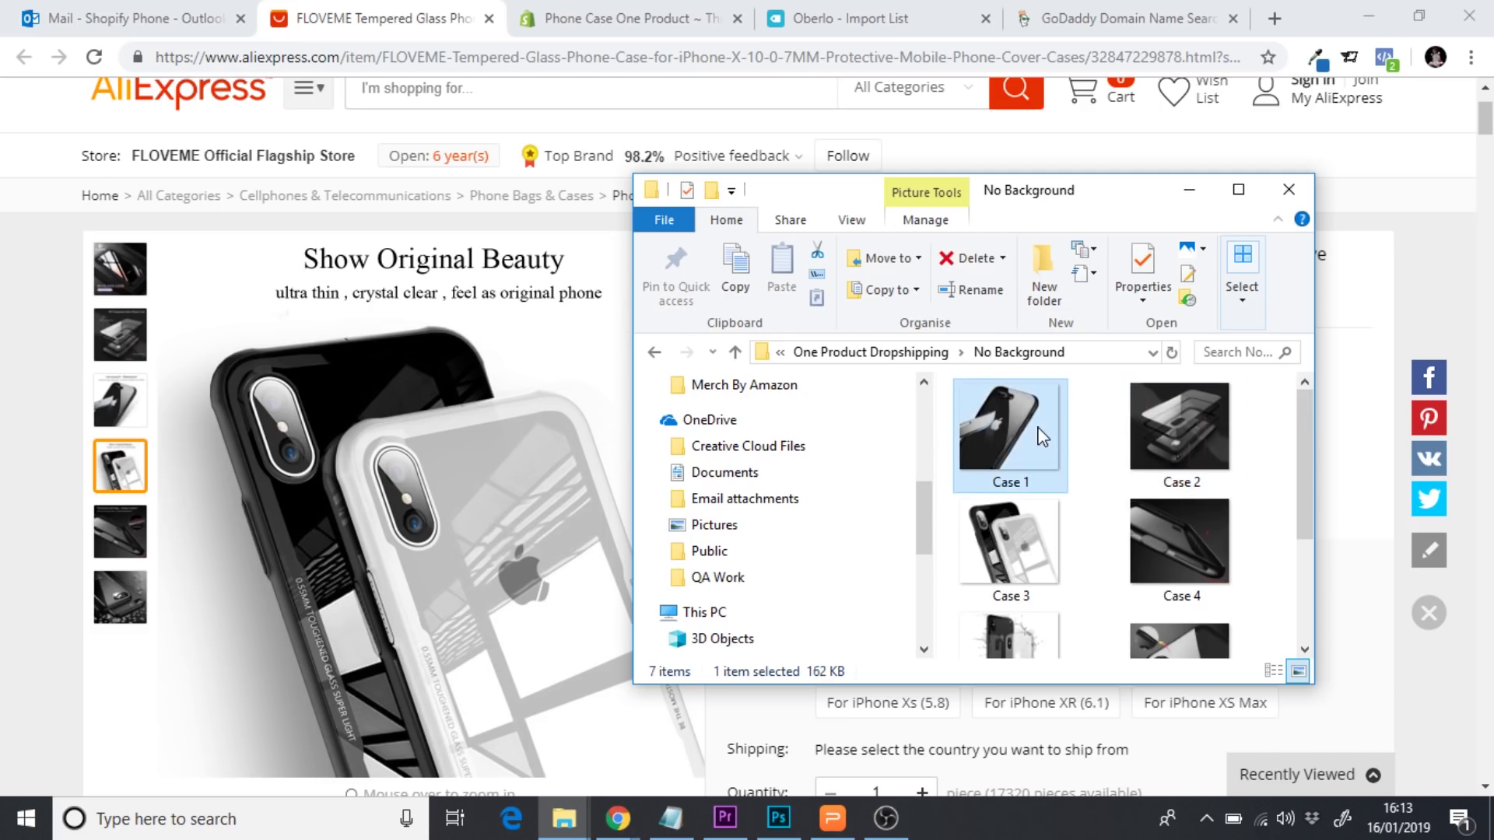
pyautogui.click(1011, 545)
pyautogui.scroll(-3, 1089, 529)
pyautogui.click(1035, 591)
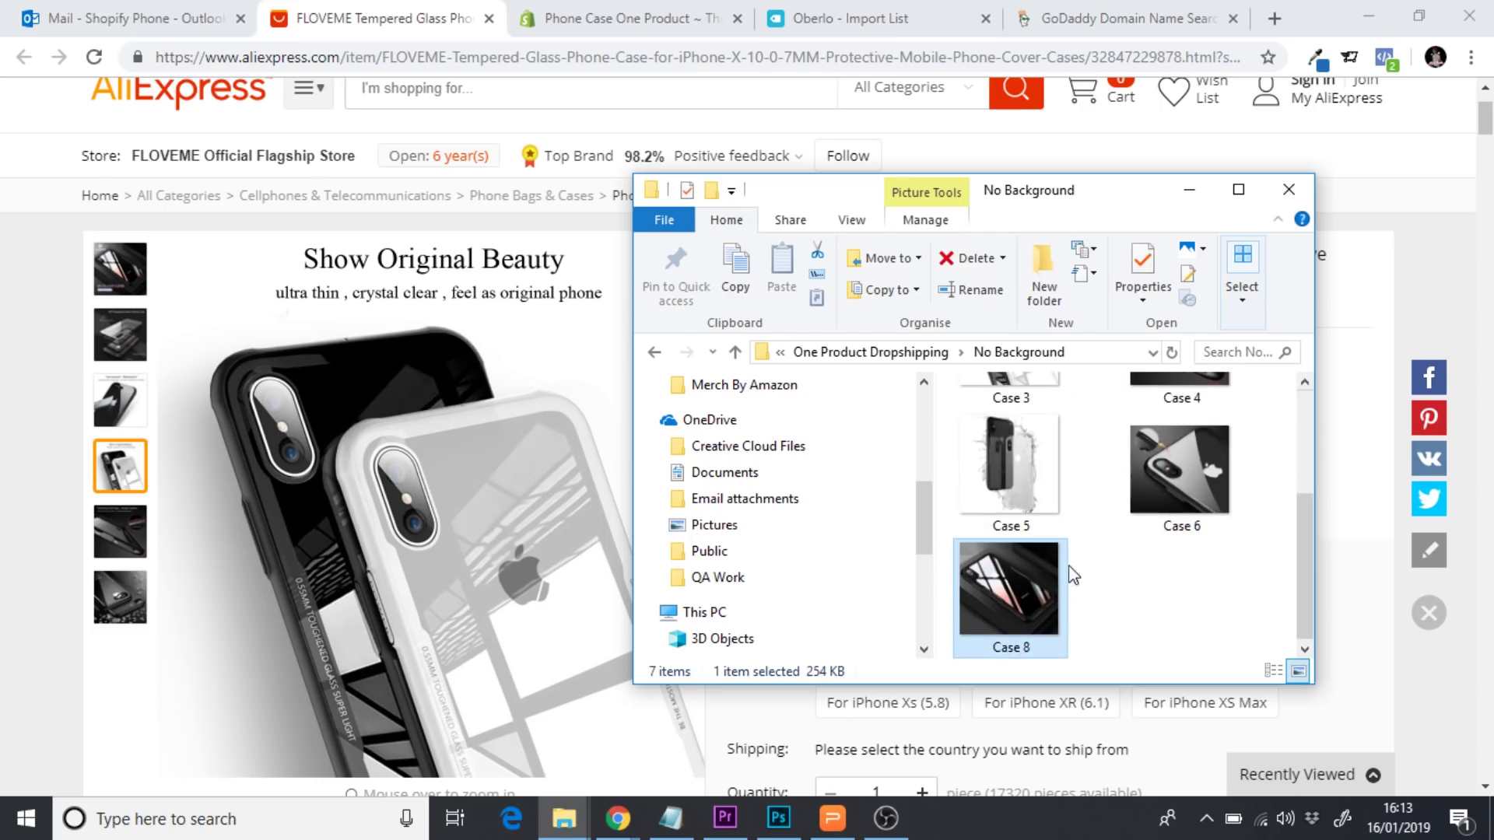
pyautogui.click(1033, 479)
pyautogui.click(1200, 484)
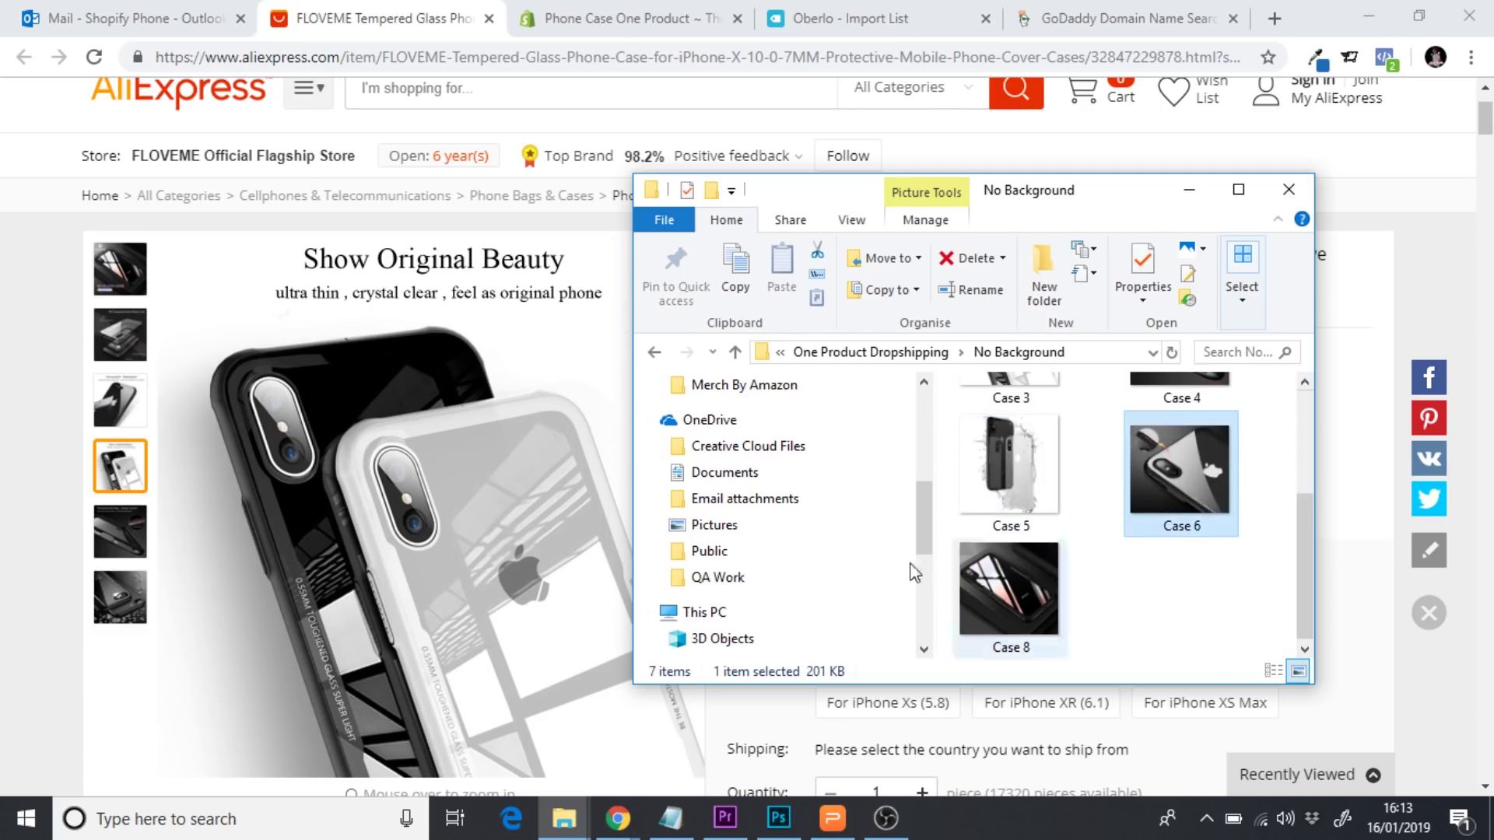
pyautogui.moveTo(117, 537)
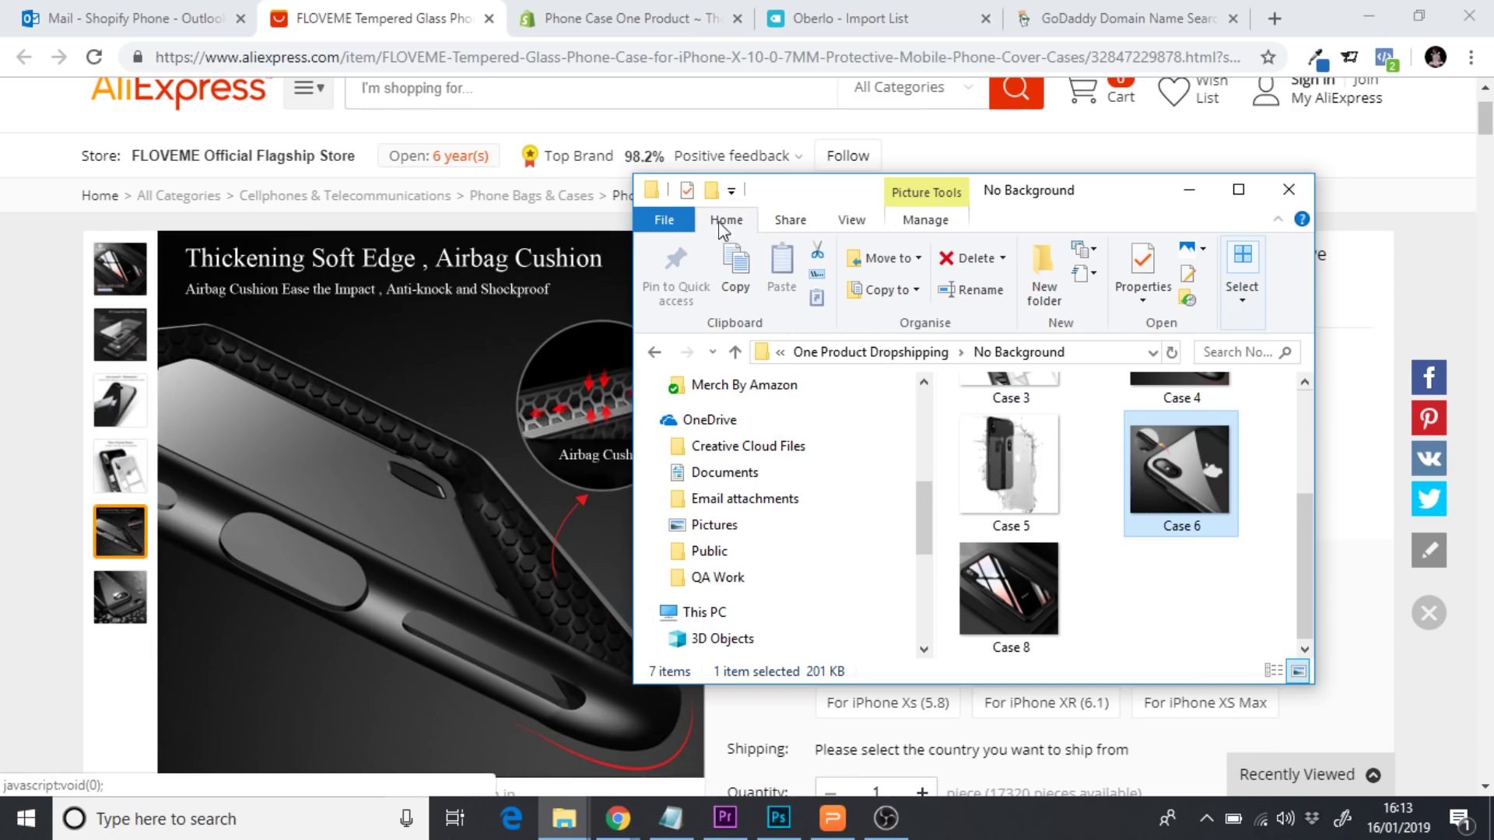
pyautogui.moveTo(774, 200); pyautogui.dragTo(919, 209)
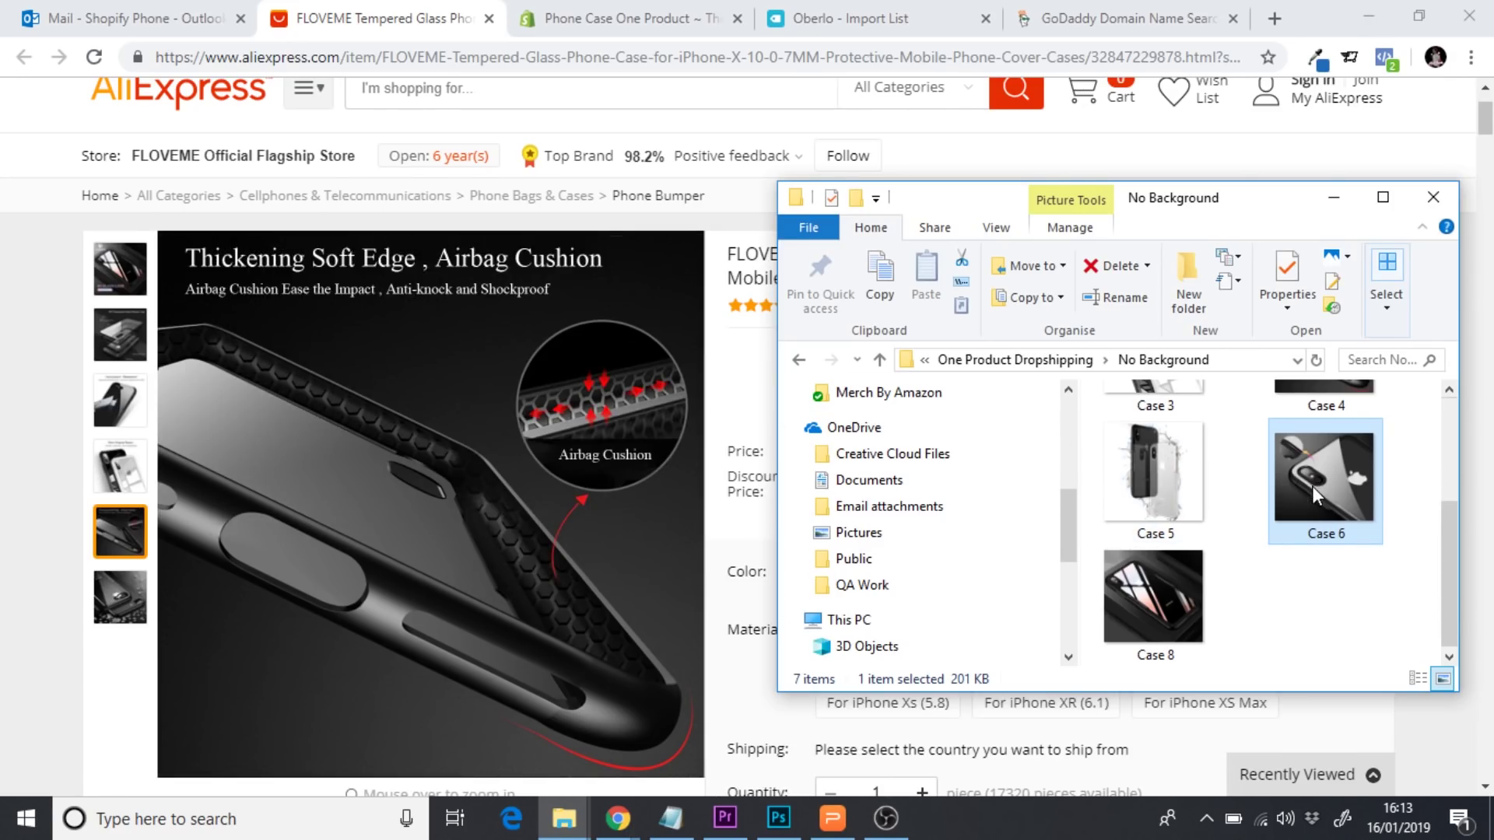
# Preview the Case 4 and Case 8 images in Photos, then close them
pyautogui.press('Up')
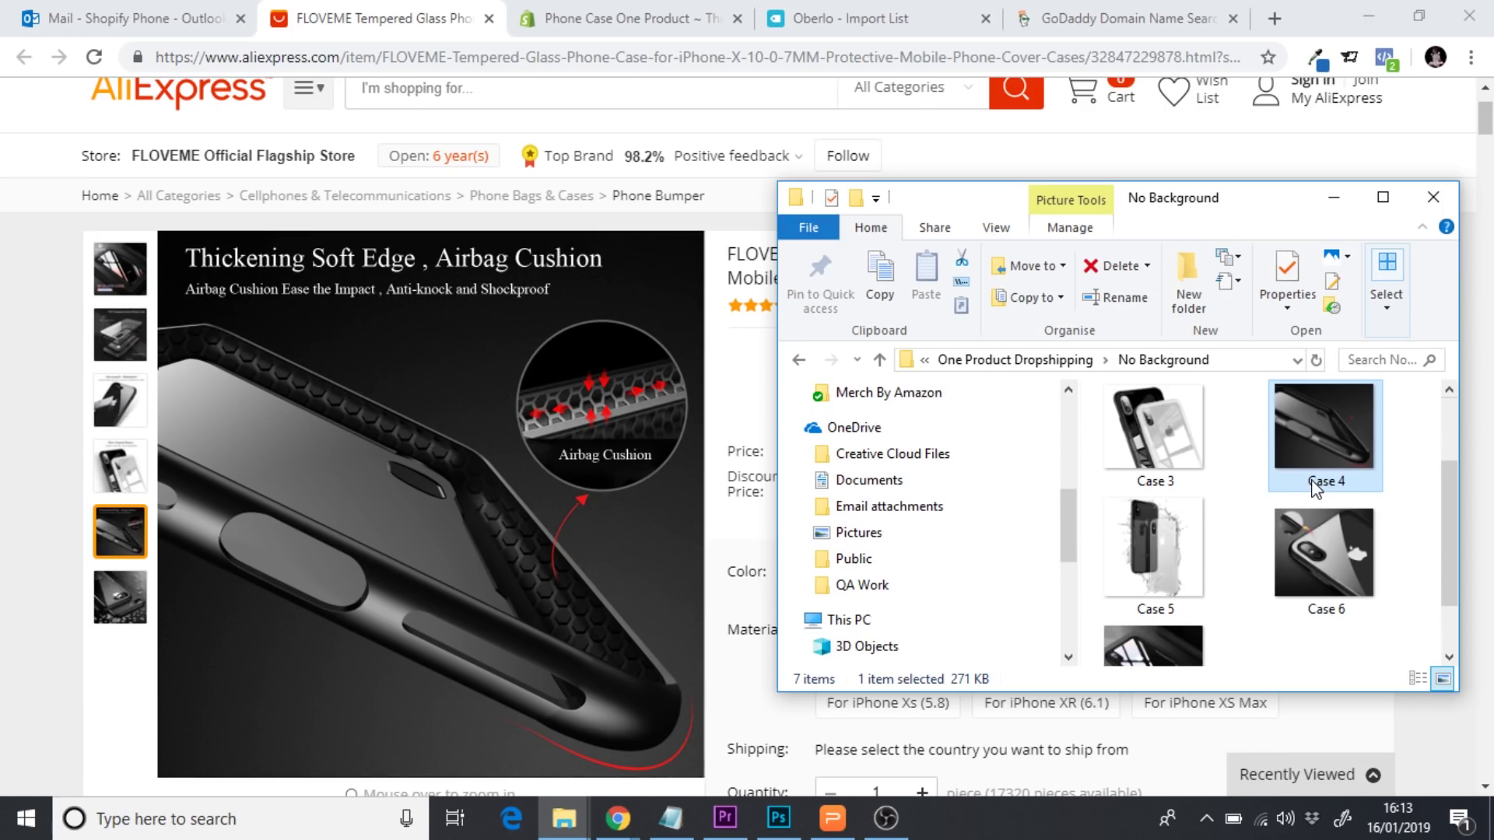
pyautogui.doubleClick(1321, 465)
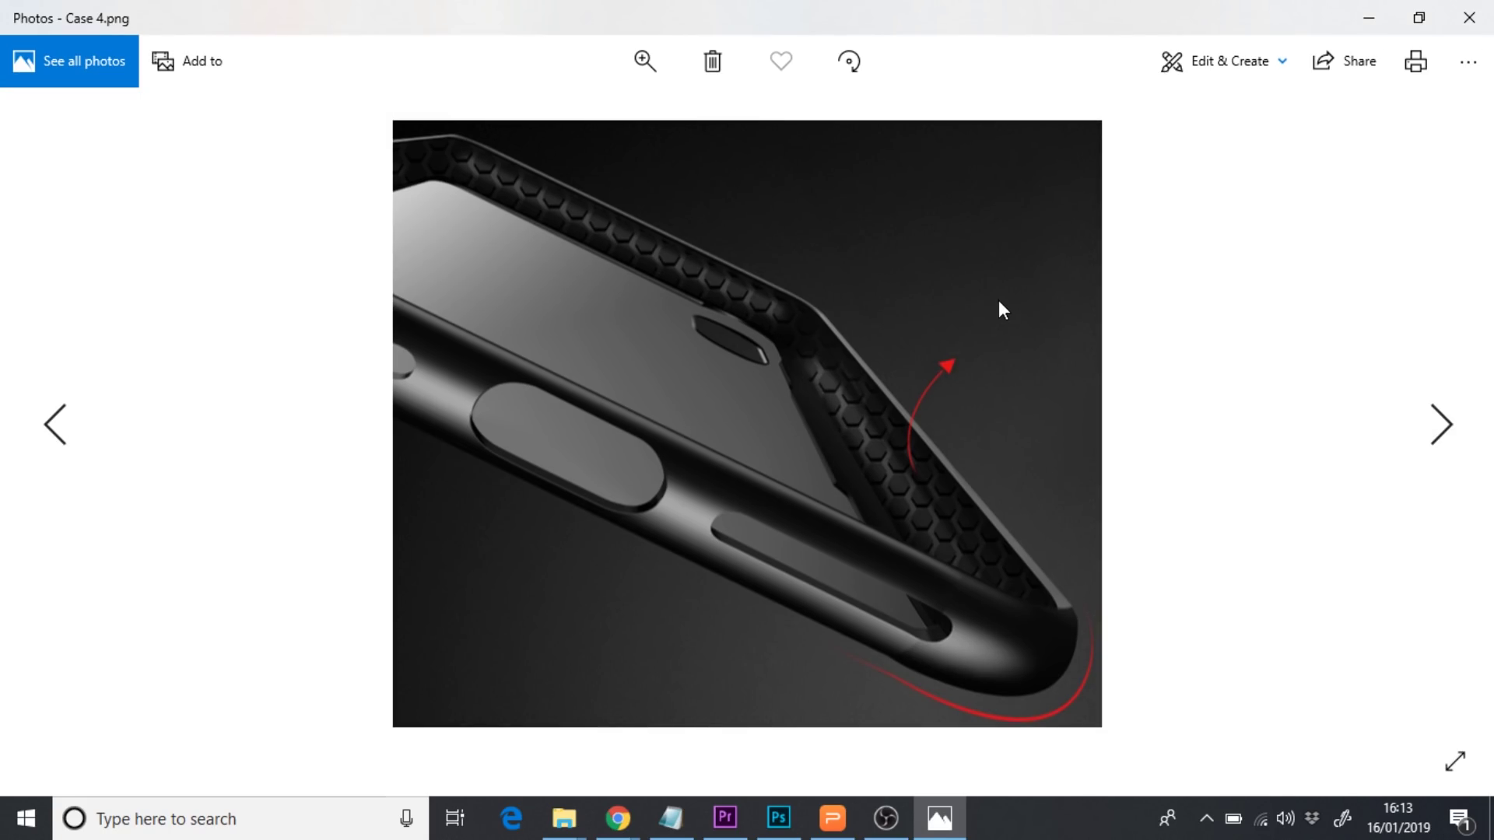
pyautogui.click(1469, 18)
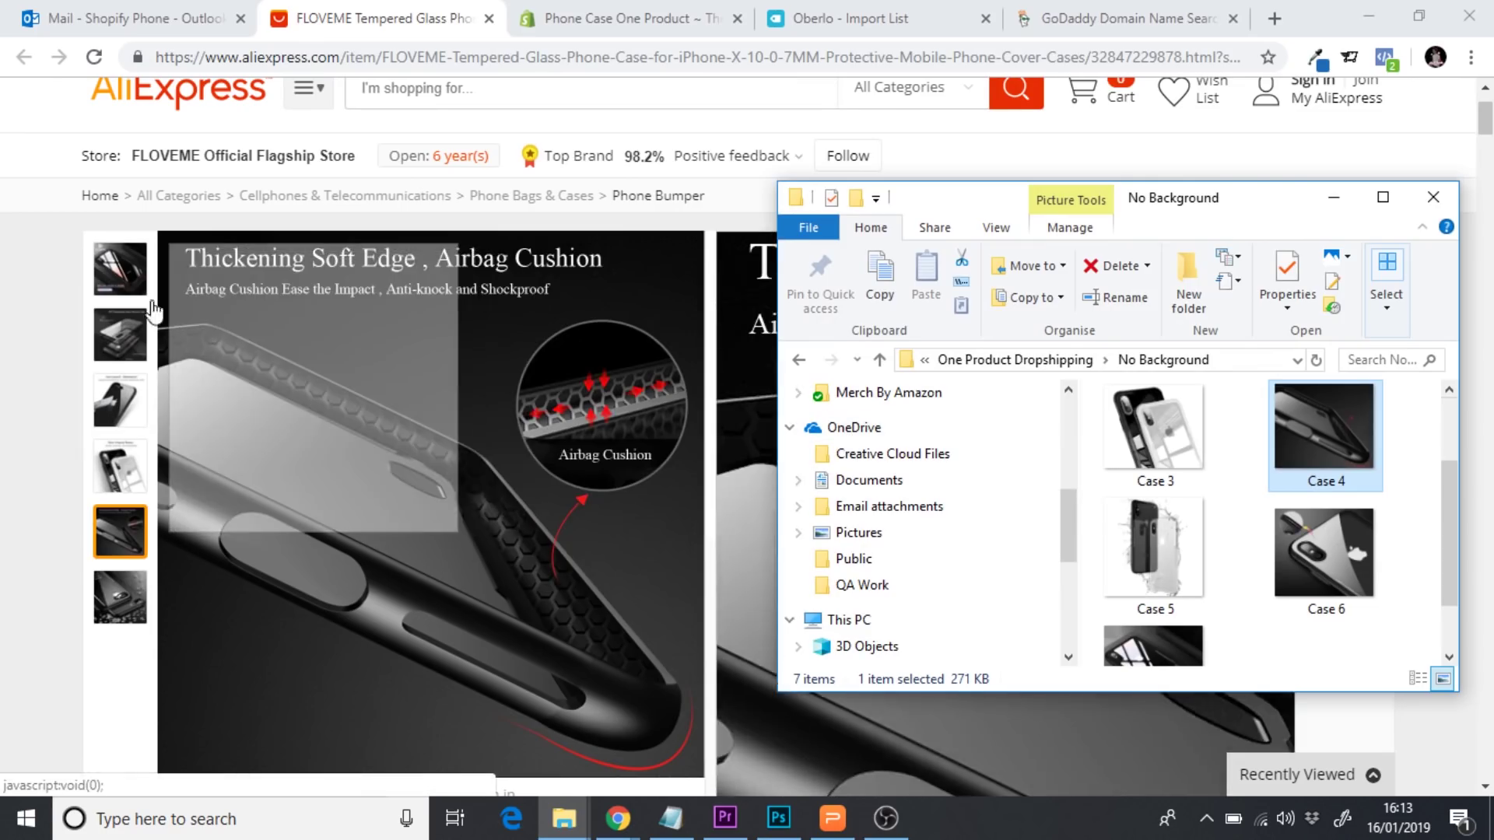
pyautogui.moveTo(111, 273)
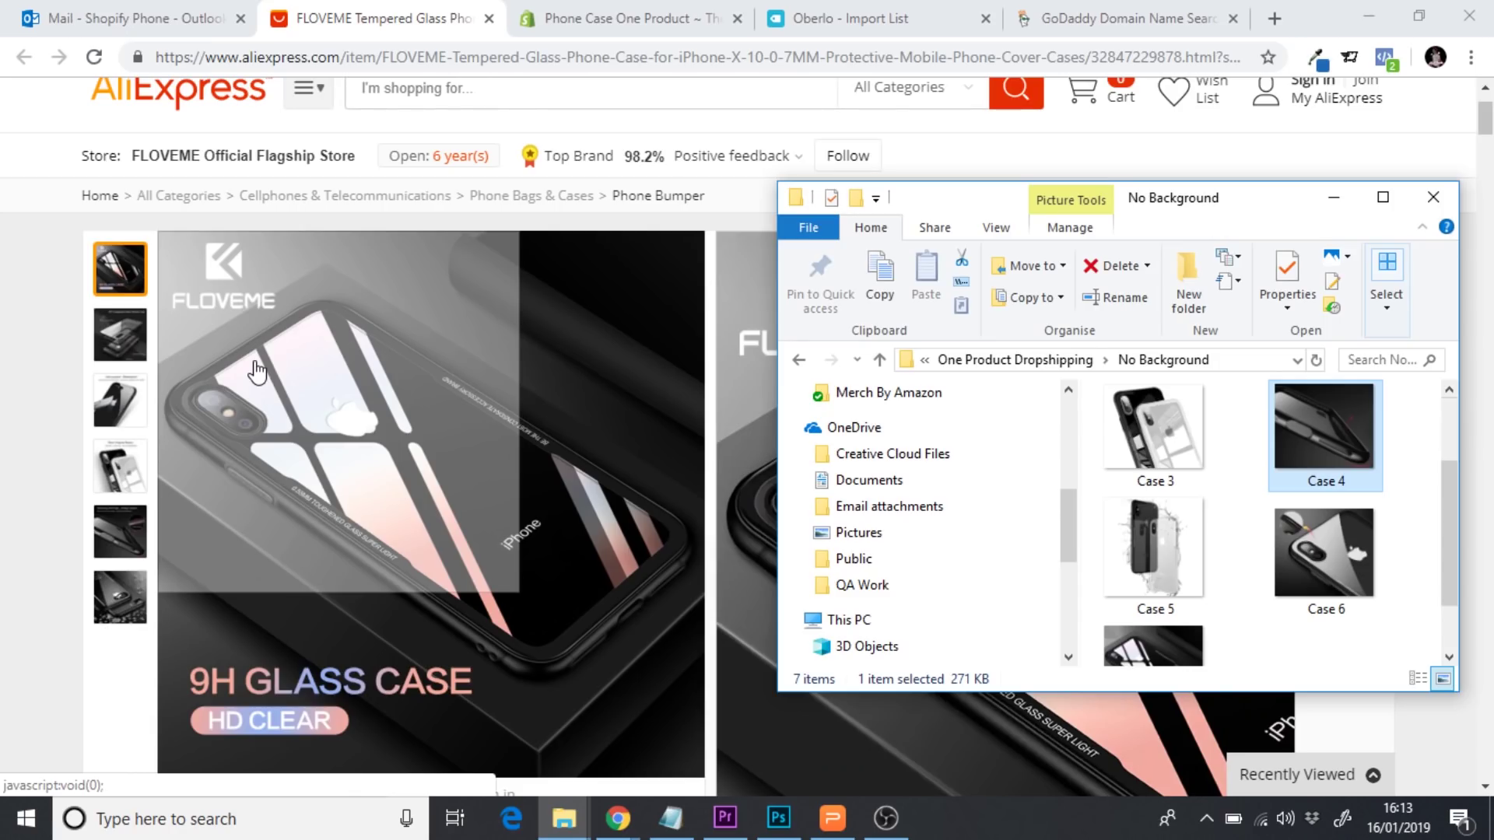
pyautogui.scroll(-2, 1442, 520)
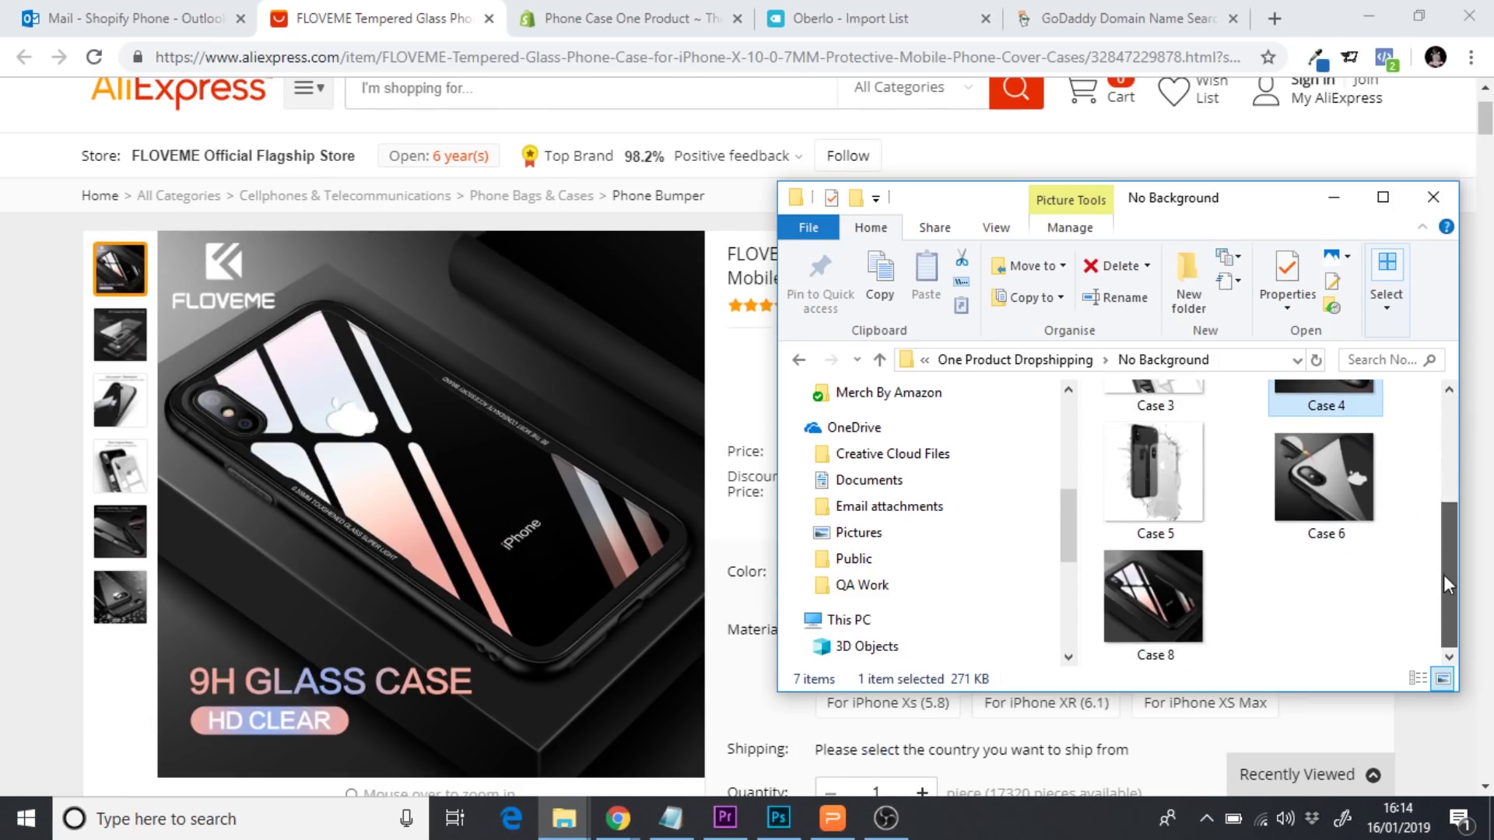
pyautogui.click(1147, 589)
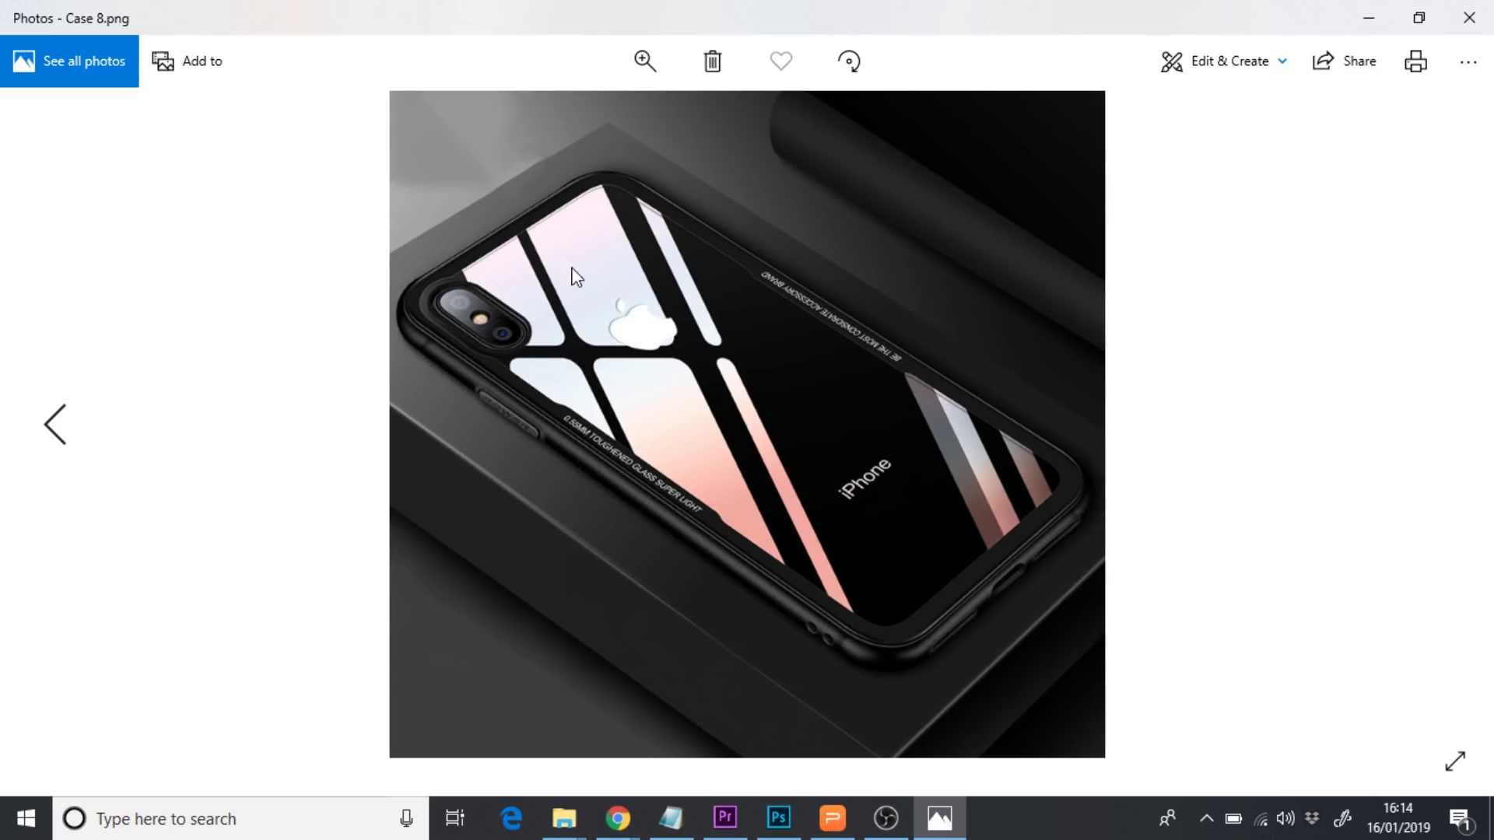
pyautogui.click(1467, 17)
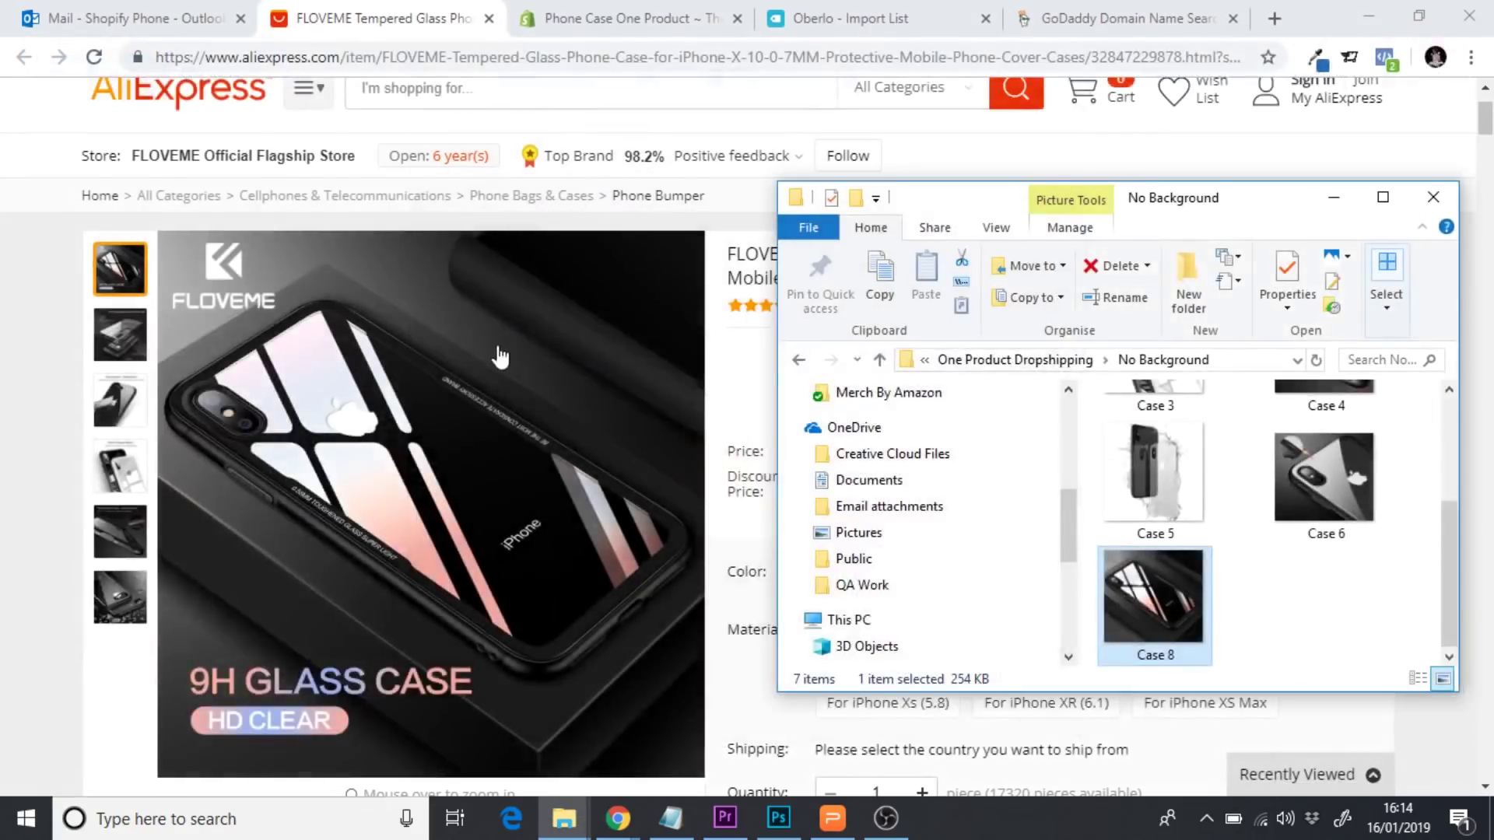
# Return to the AliExpress FLOVEME listing and bring up the product image's context menu
pyautogui.click(118, 340)
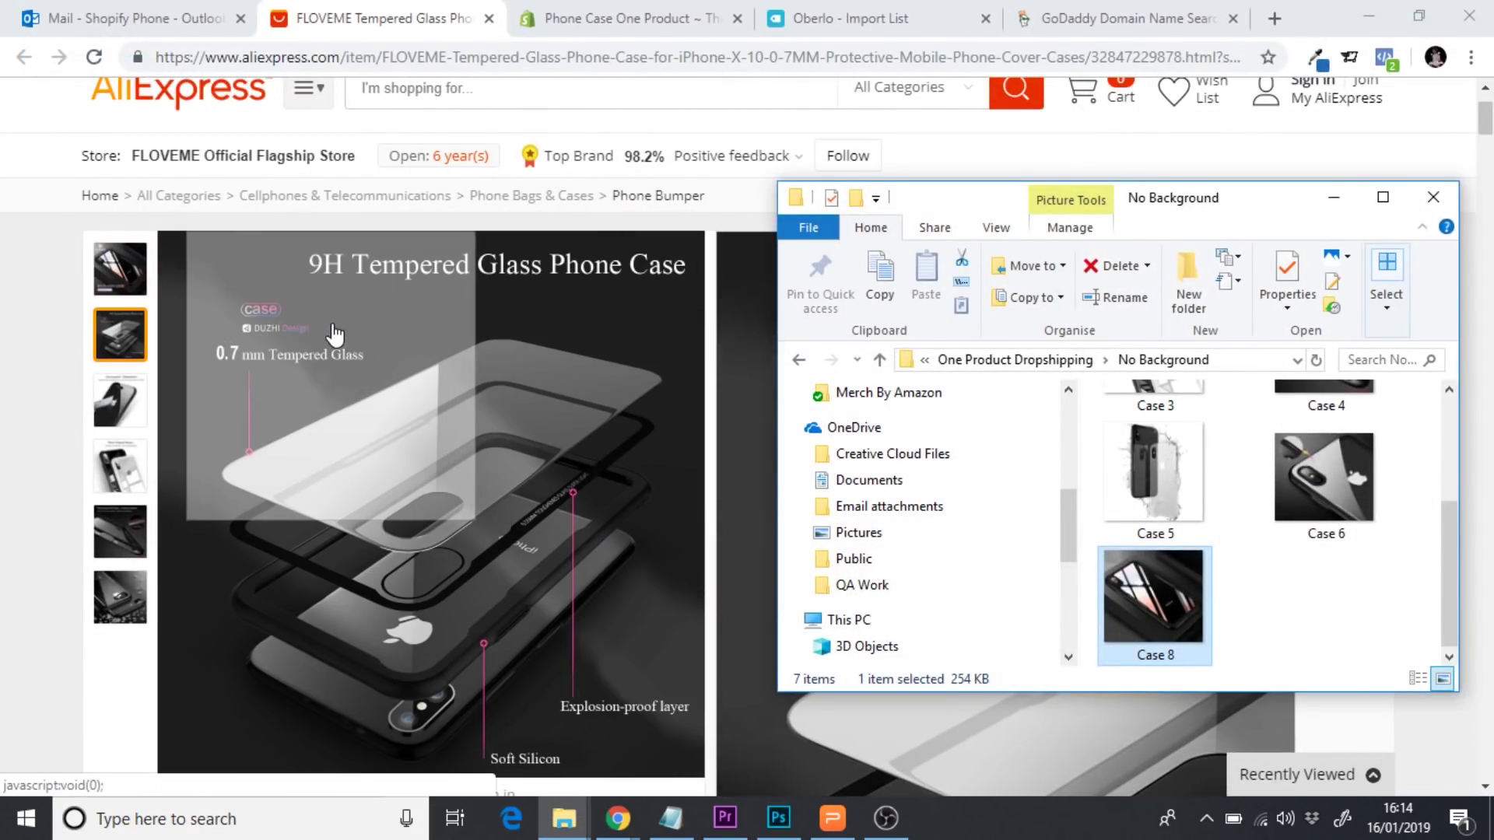
pyautogui.click(31, 309)
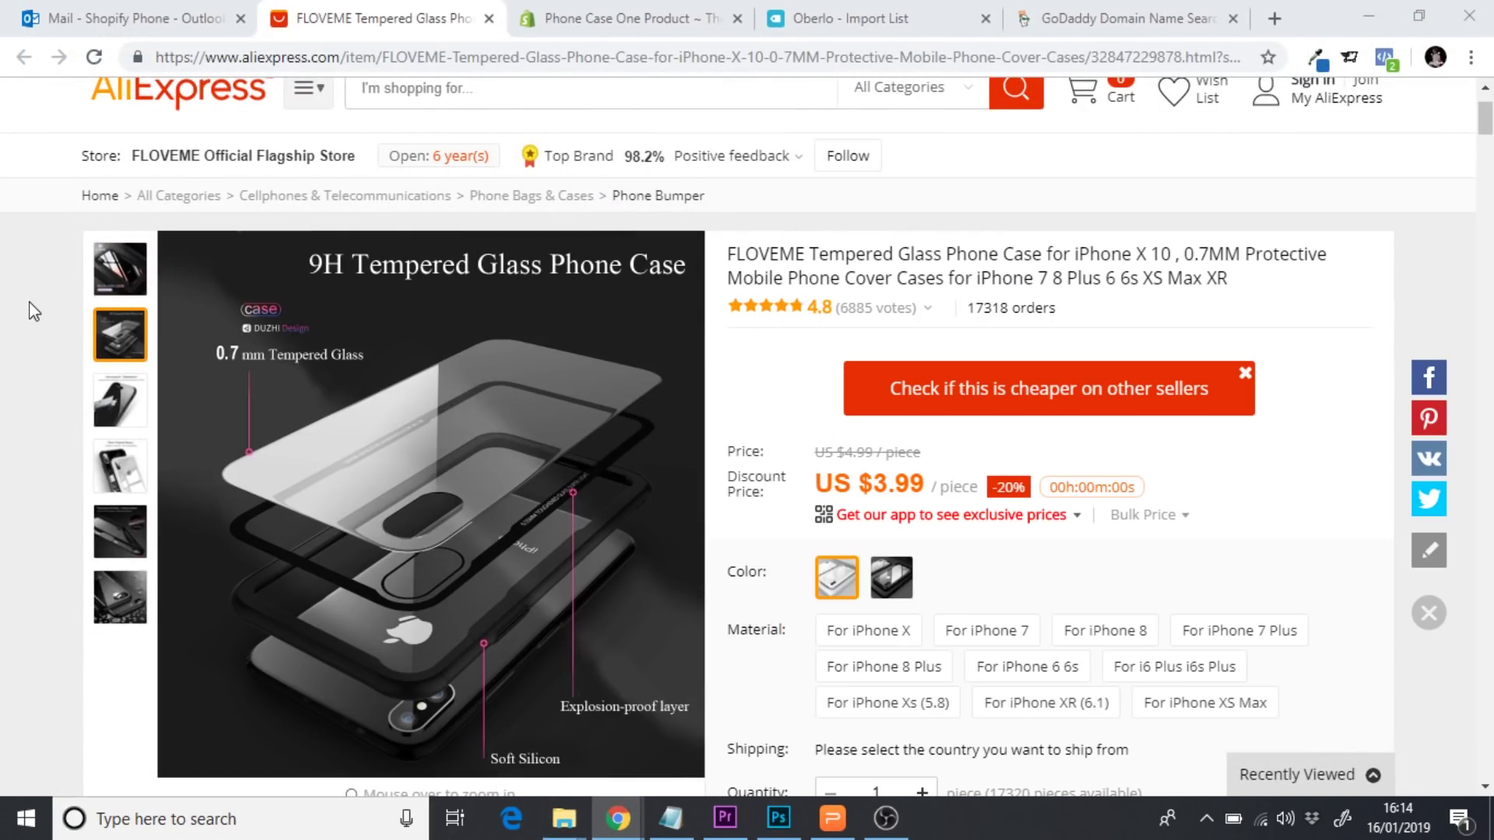
pyautogui.moveTo(1489, 110); pyautogui.dragTo(1489, 113)
pyautogui.moveTo(645, 320)
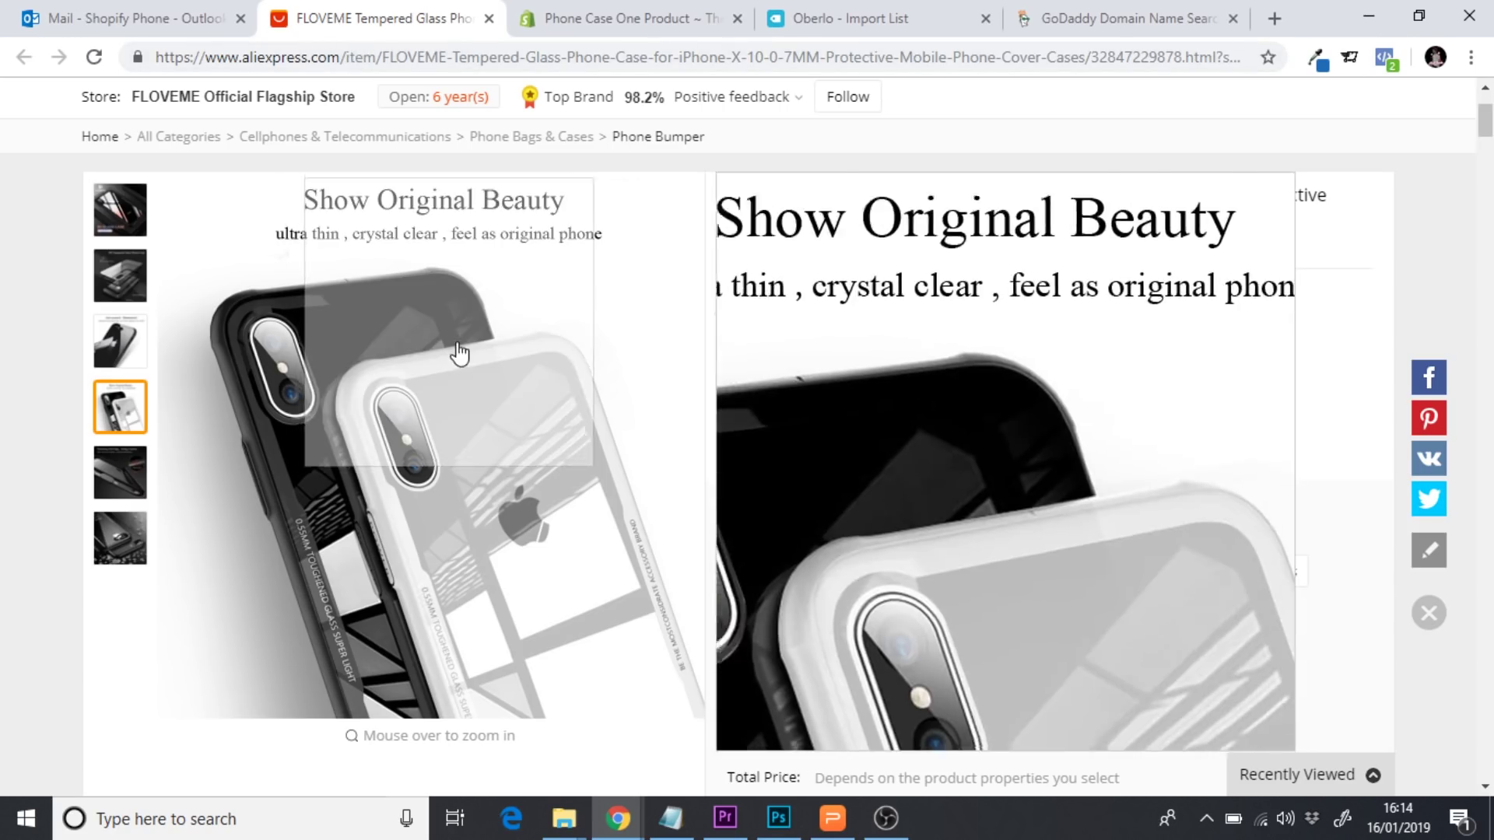
pyautogui.rightClick(473, 381)
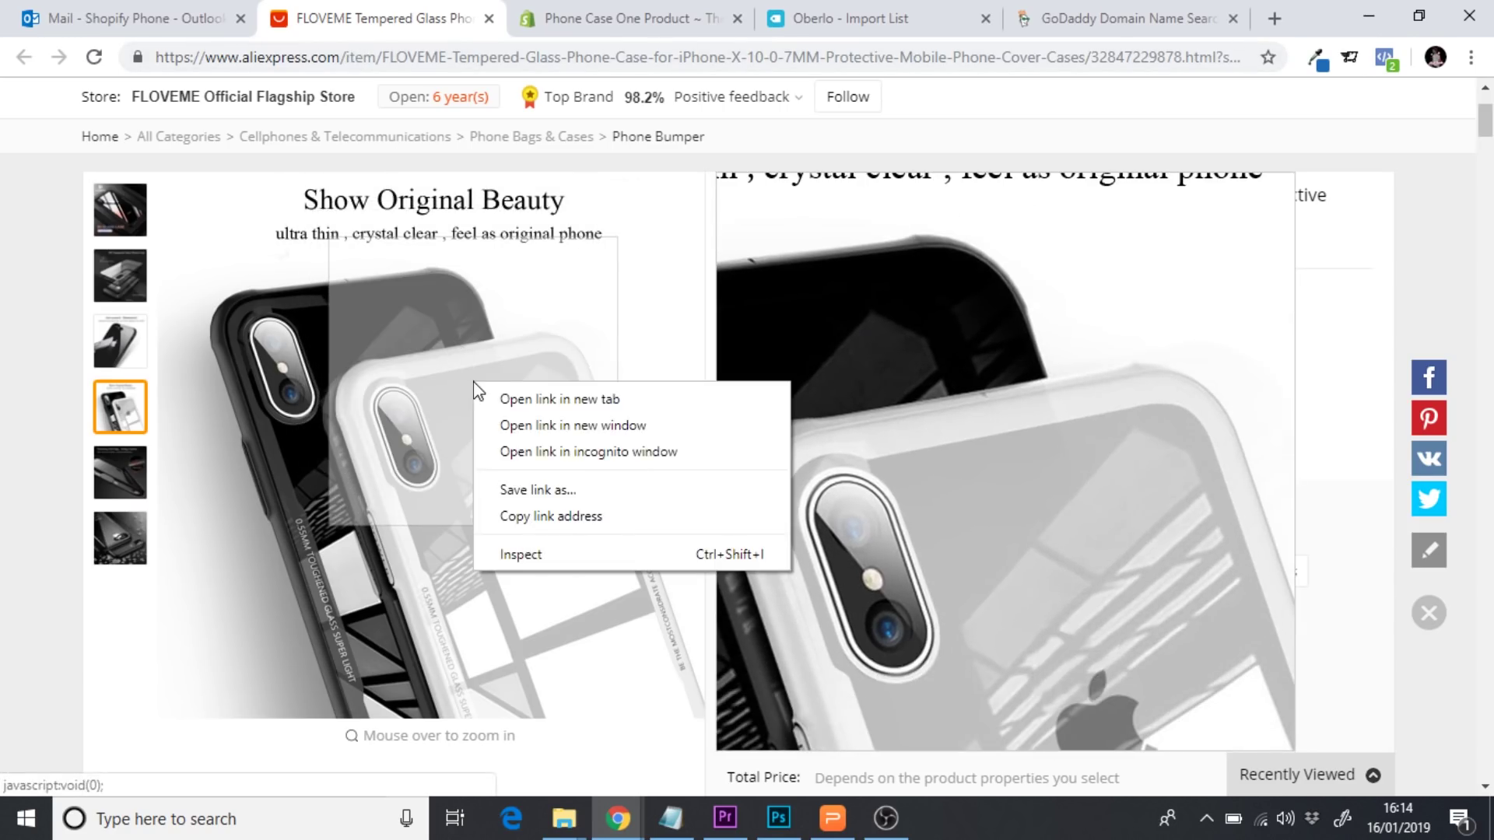
# Inspect the product gallery in DevTools and cycle through the FLOVEME 9H glass case photos
pyautogui.click(543, 559)
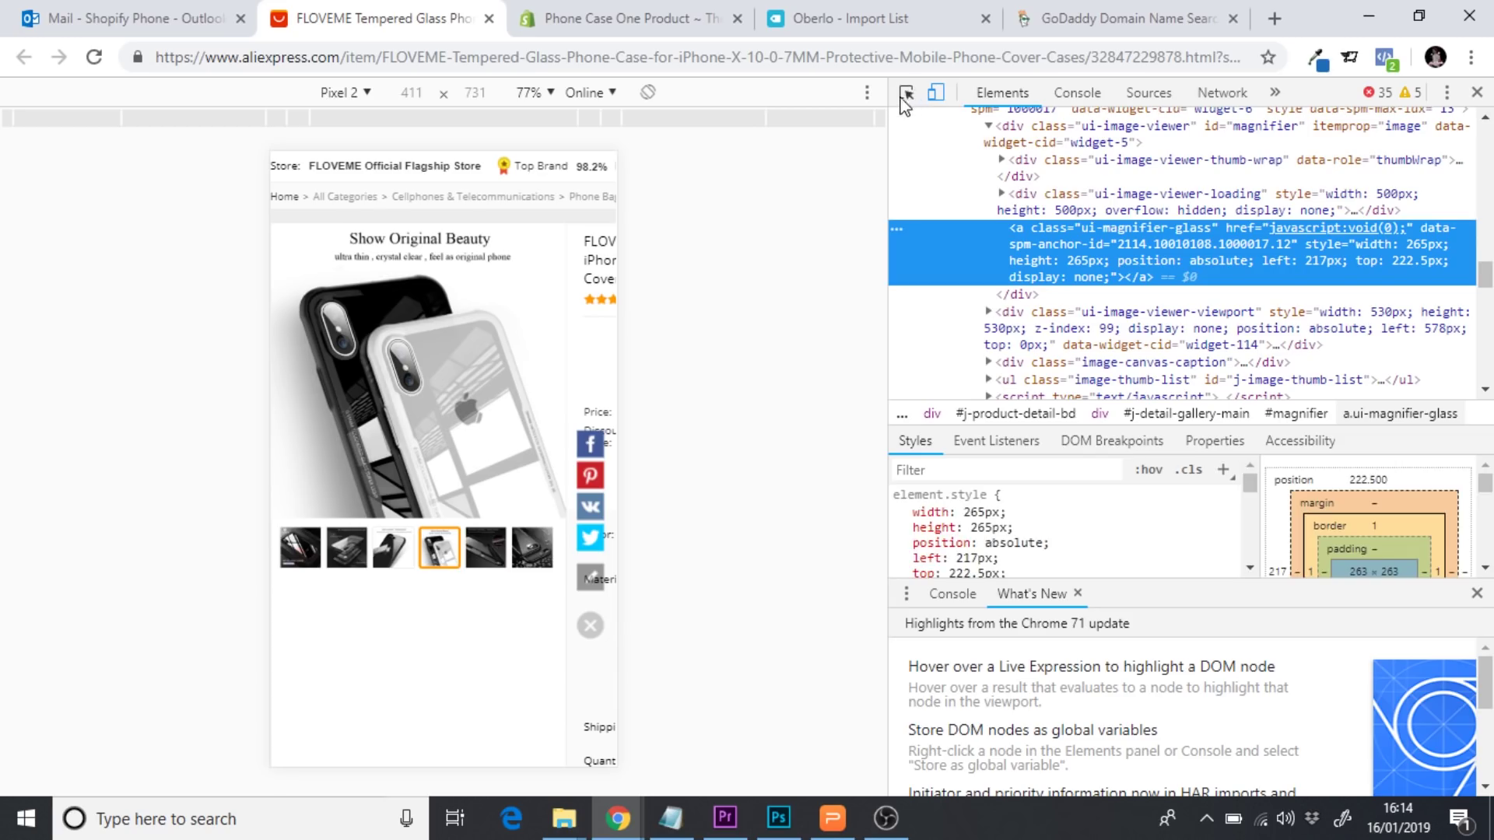
pyautogui.click(907, 94)
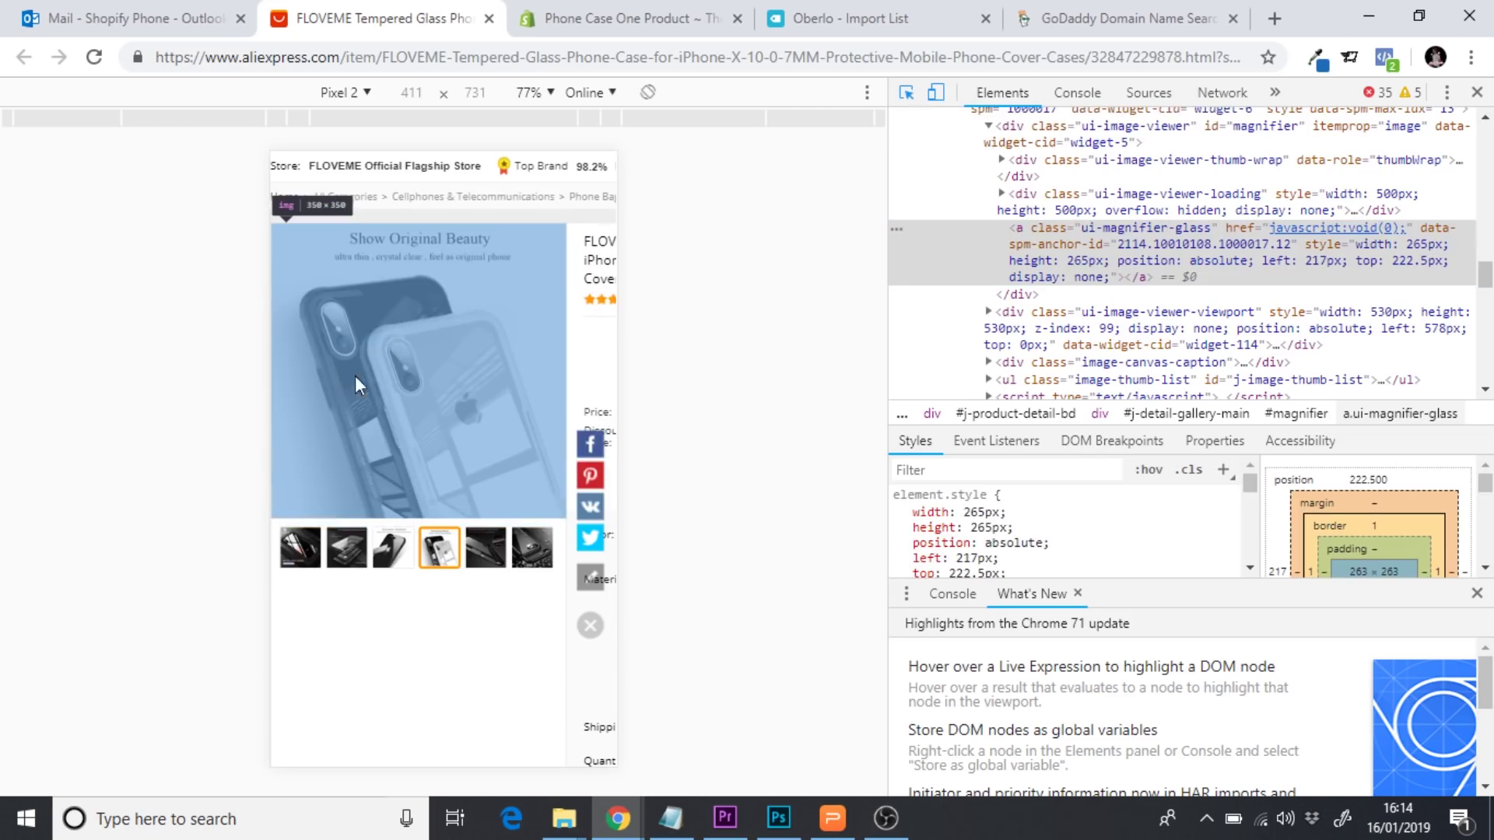
pyautogui.click(345, 554)
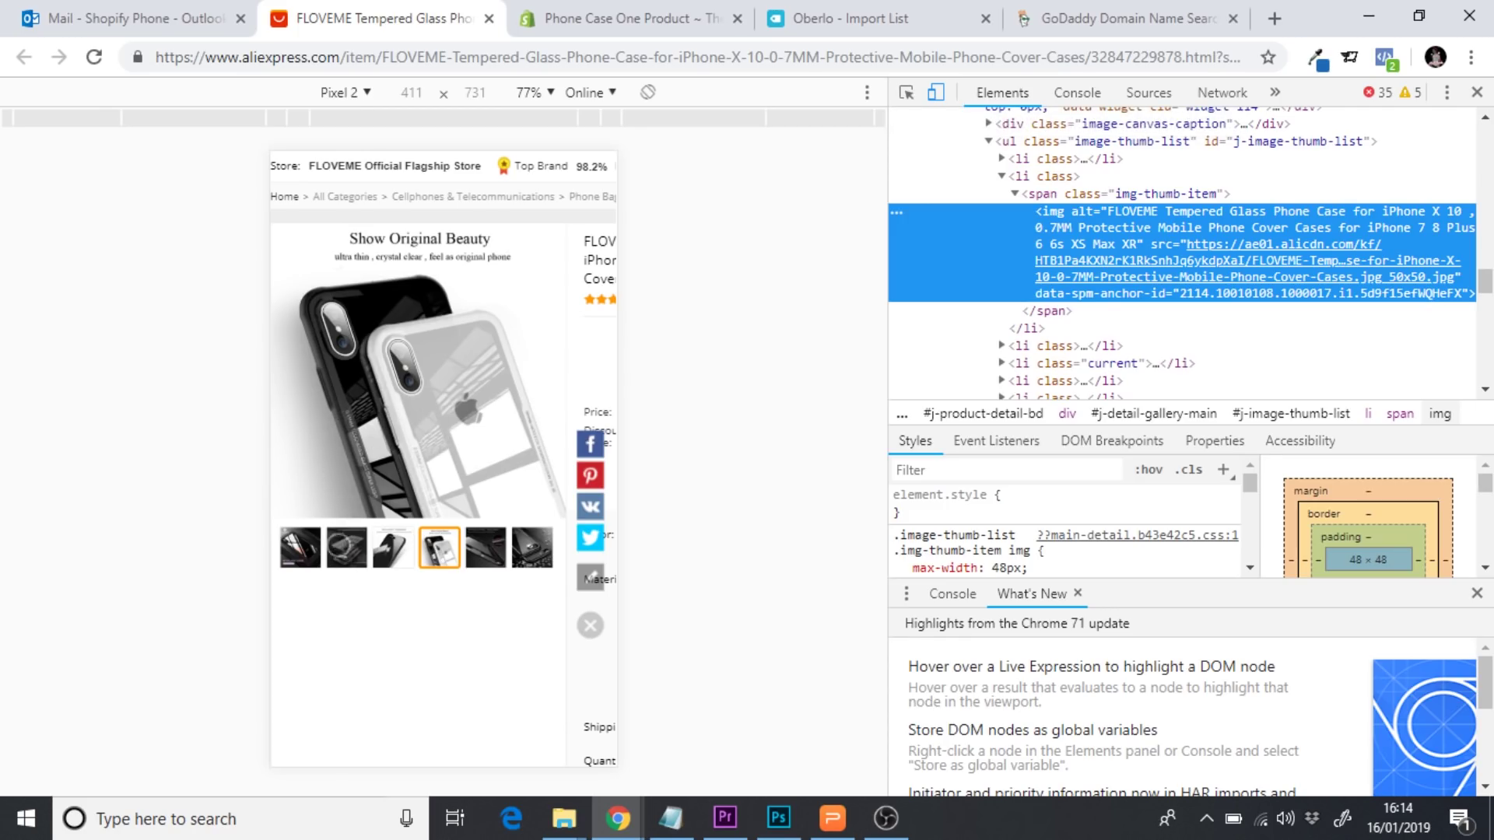
pyautogui.click(339, 545)
pyautogui.click(300, 548)
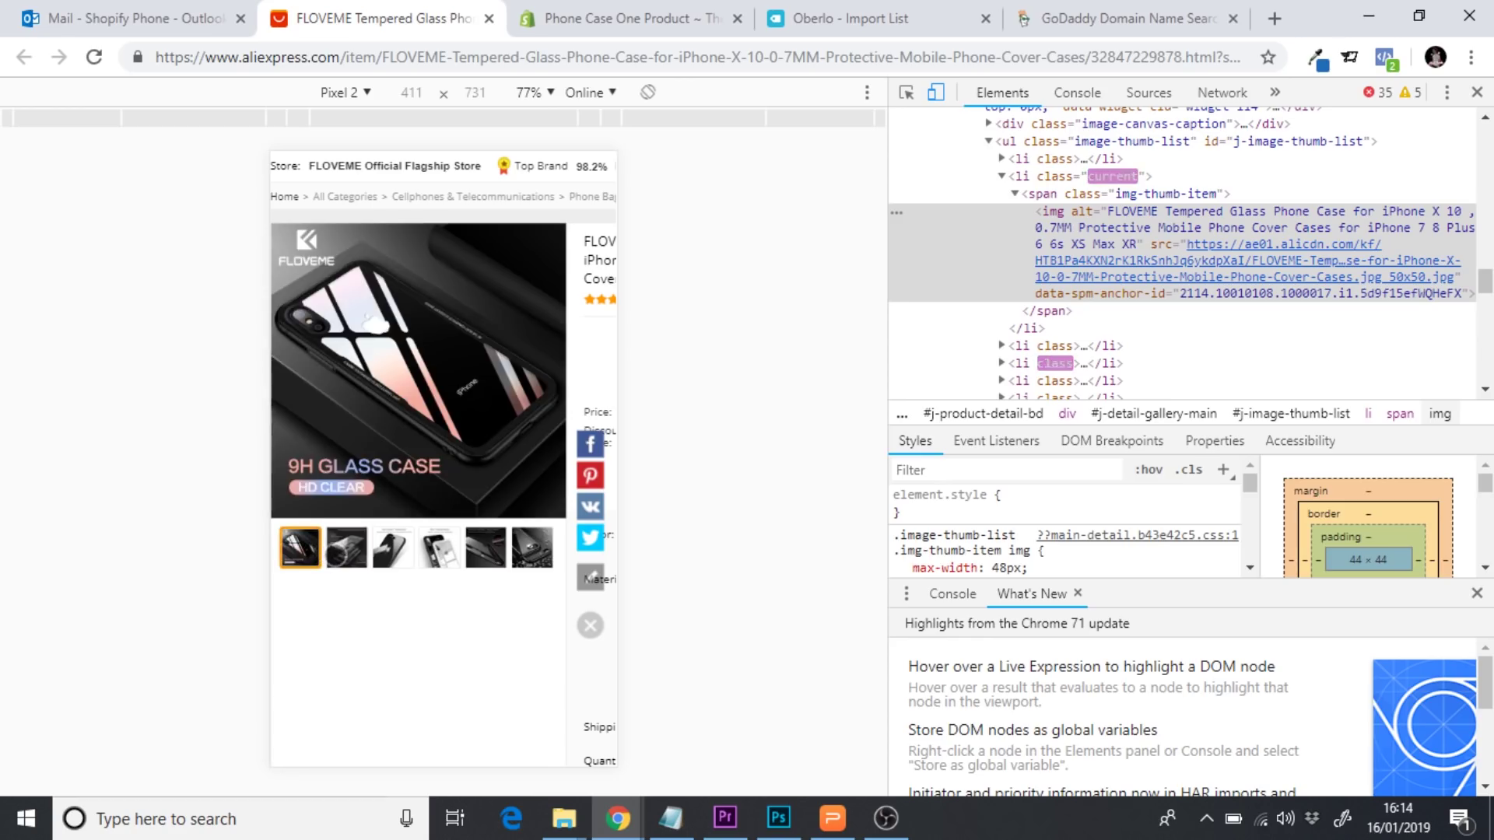
pyautogui.click(342, 549)
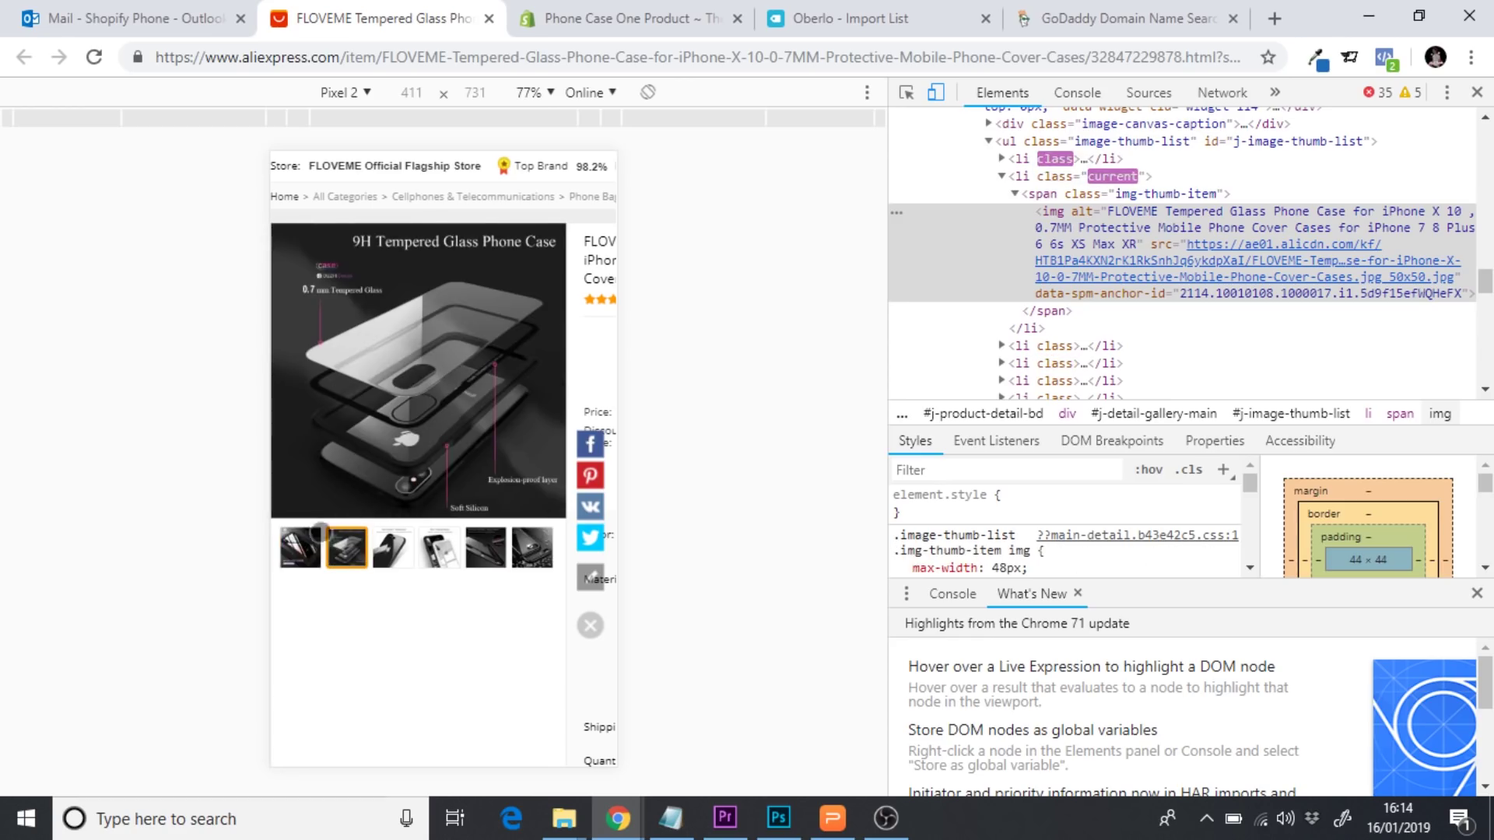
pyautogui.click(300, 547)
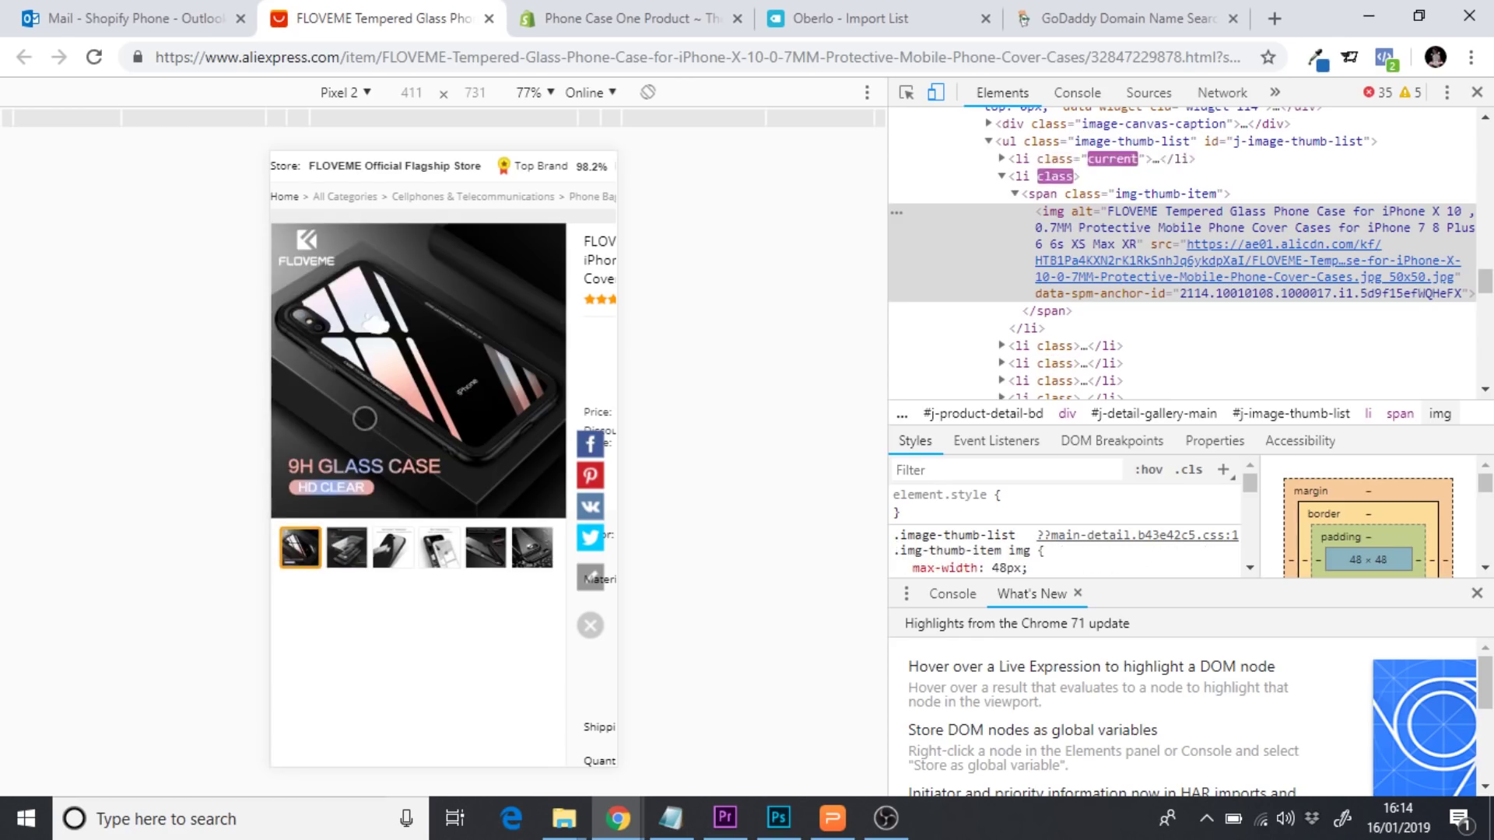
# Copy the main 350×350 product image's src URL and load it in a new tab
pyautogui.click(906, 94)
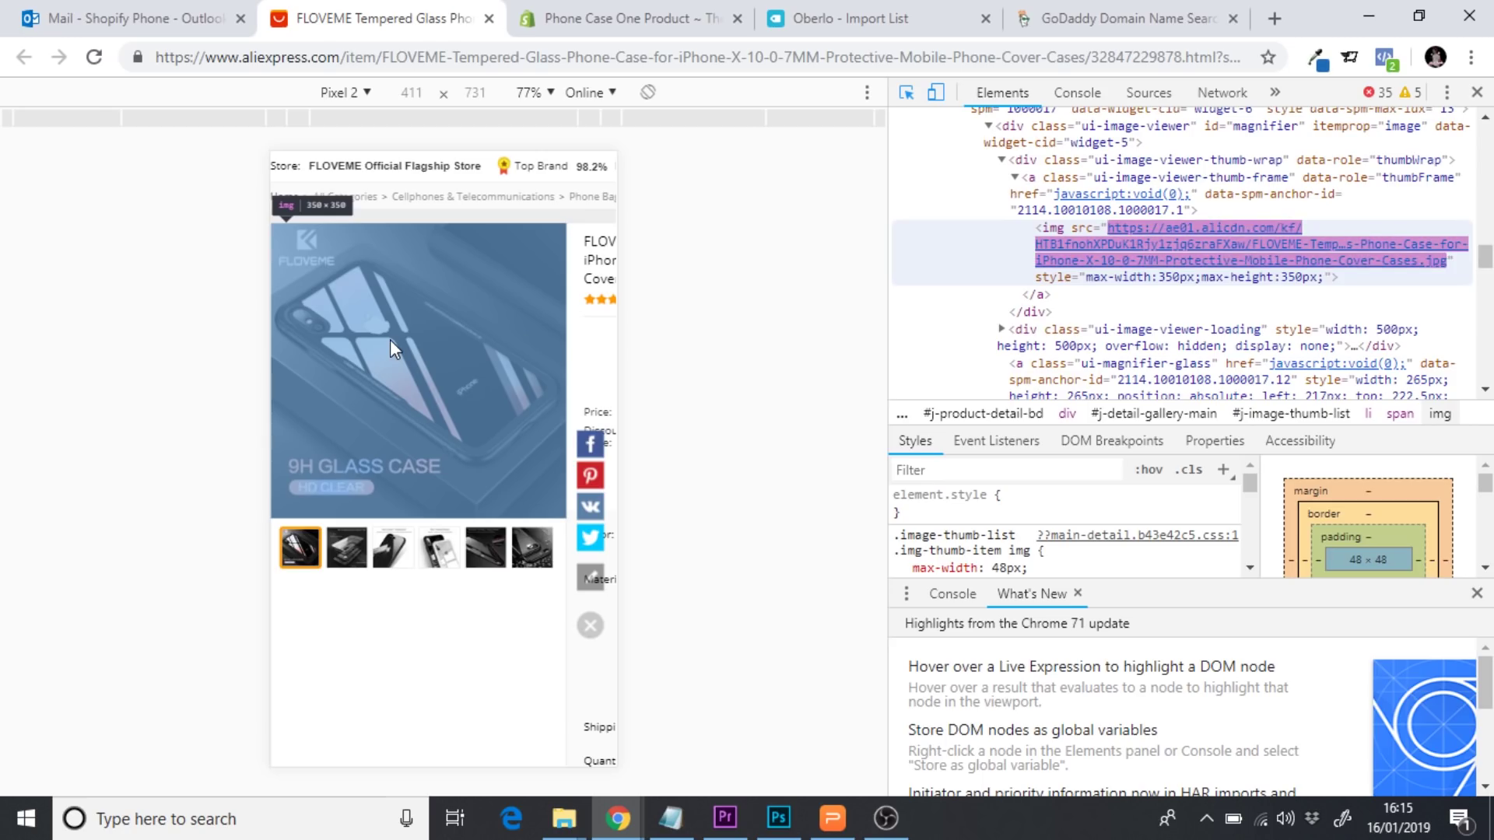
pyautogui.click(1153, 237)
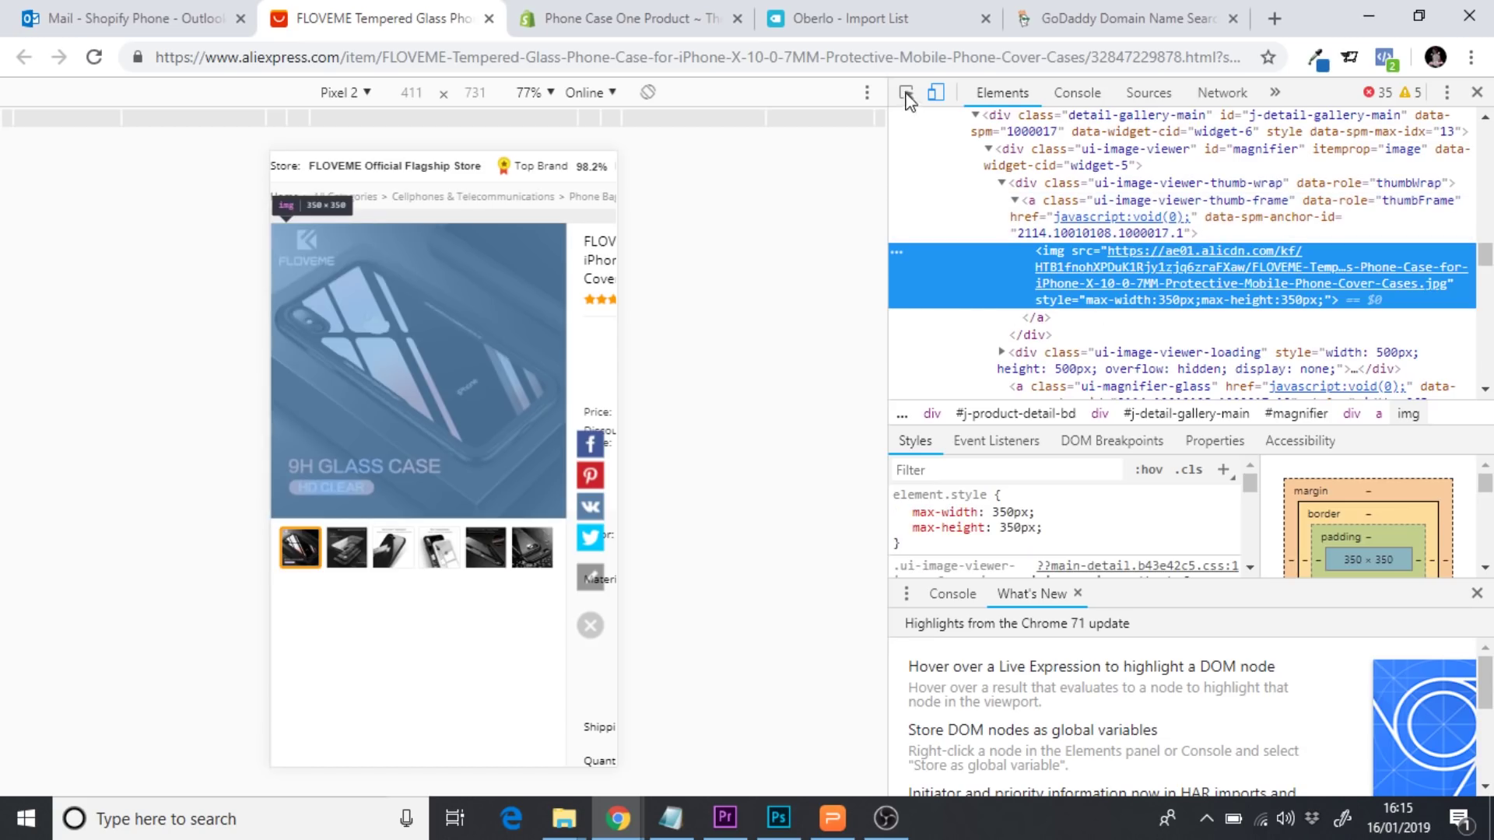
pyautogui.click(907, 93)
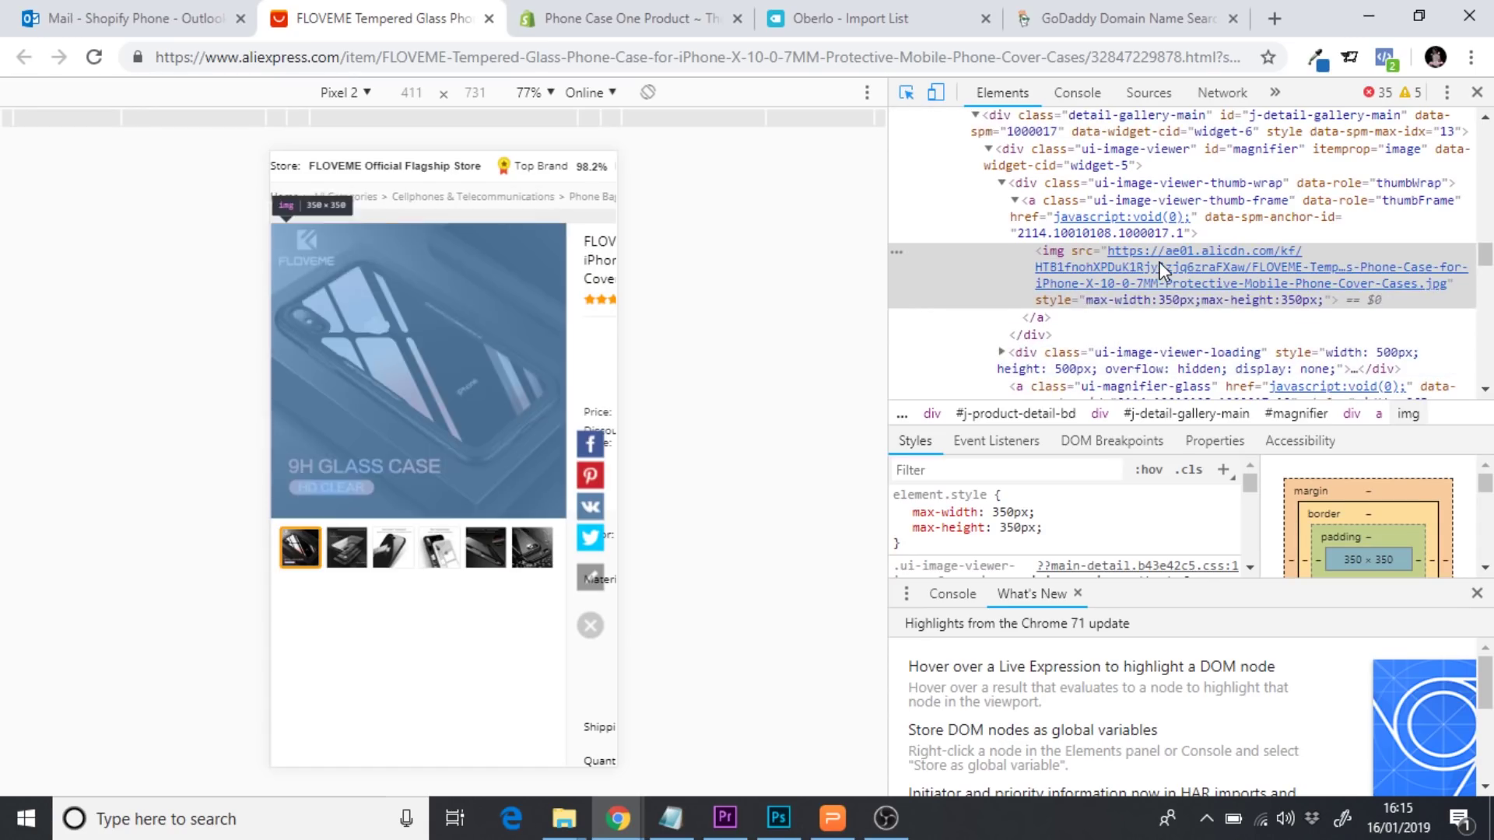
pyautogui.click(1160, 252)
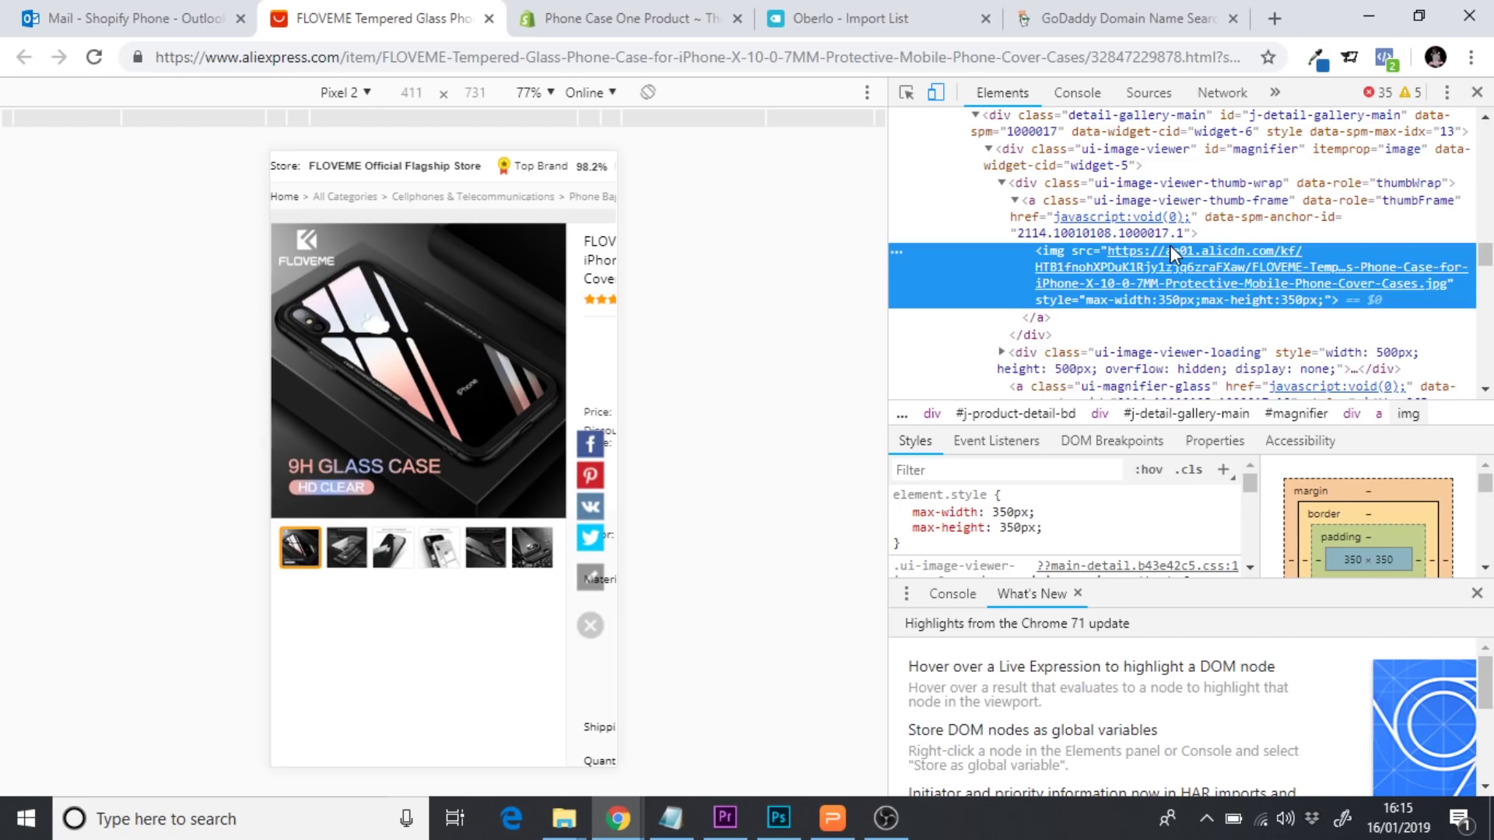
pyautogui.doubleClick(1170, 251)
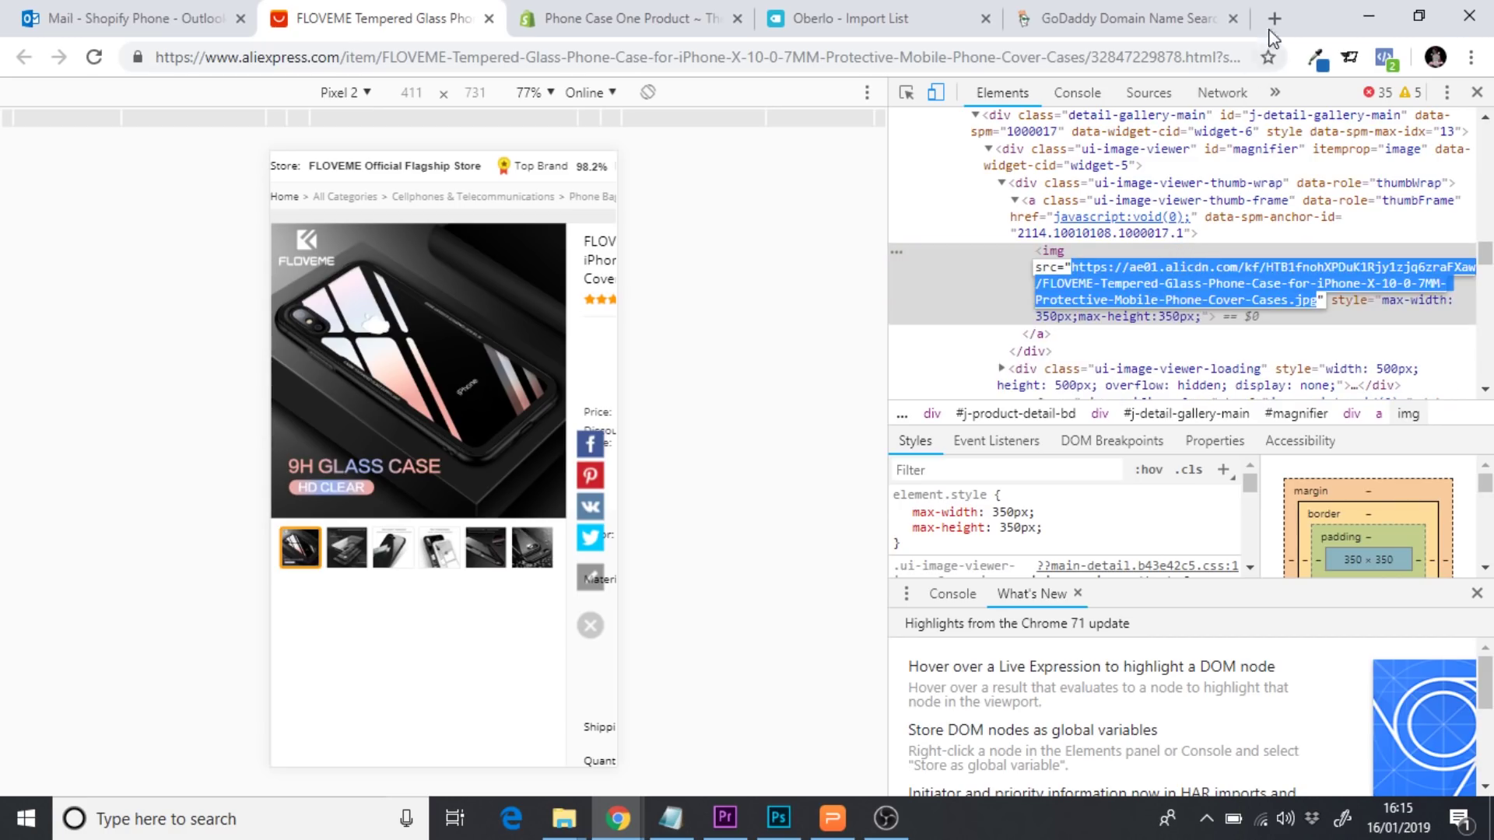
pyautogui.hotkey('ctrl', 'c')
pyautogui.hotkey('ctrl', 't')
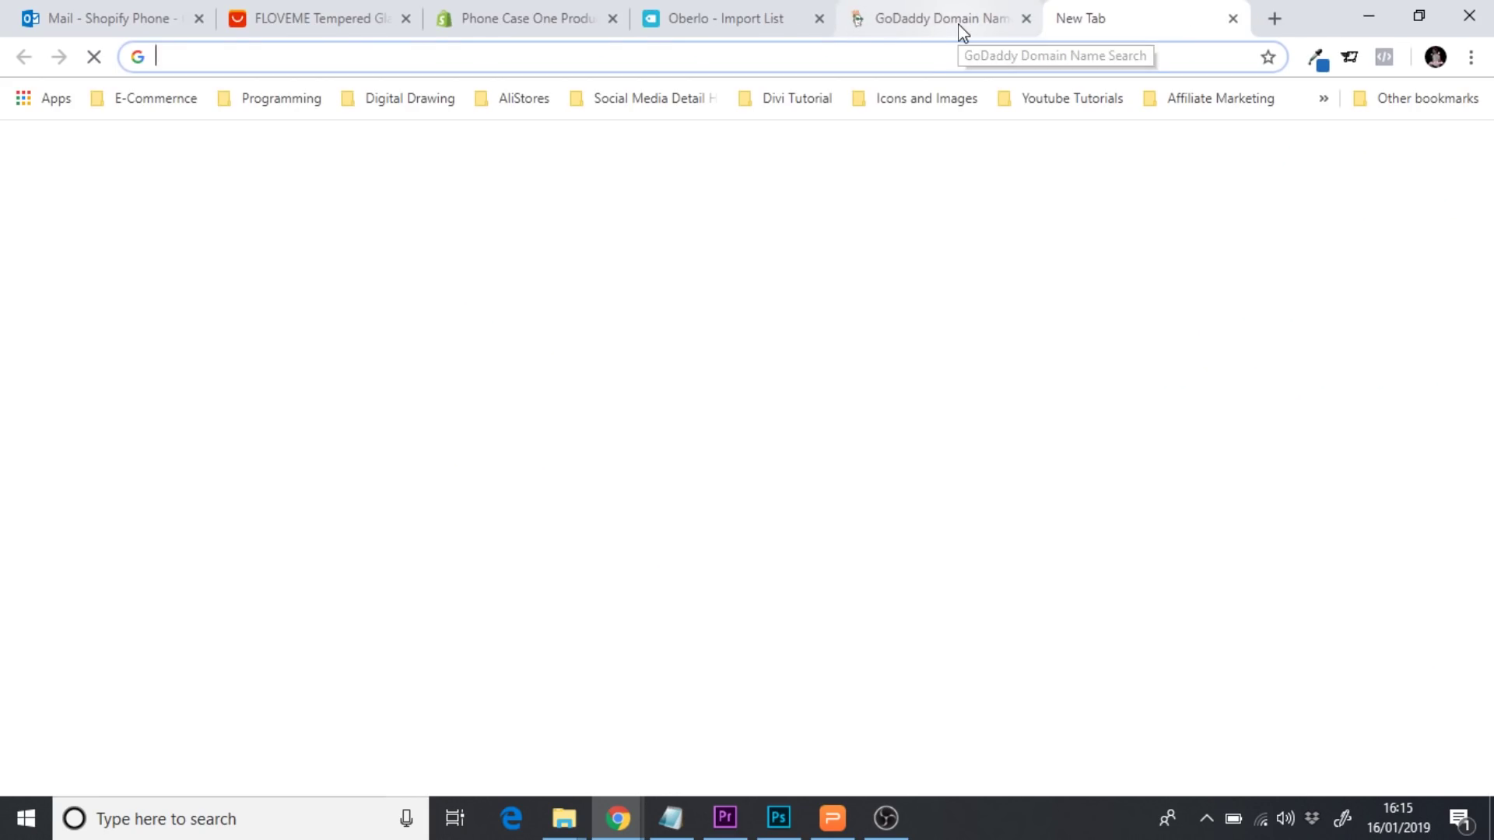
pyautogui.hotkey('ctrl', 'v')
pyautogui.press('Return')
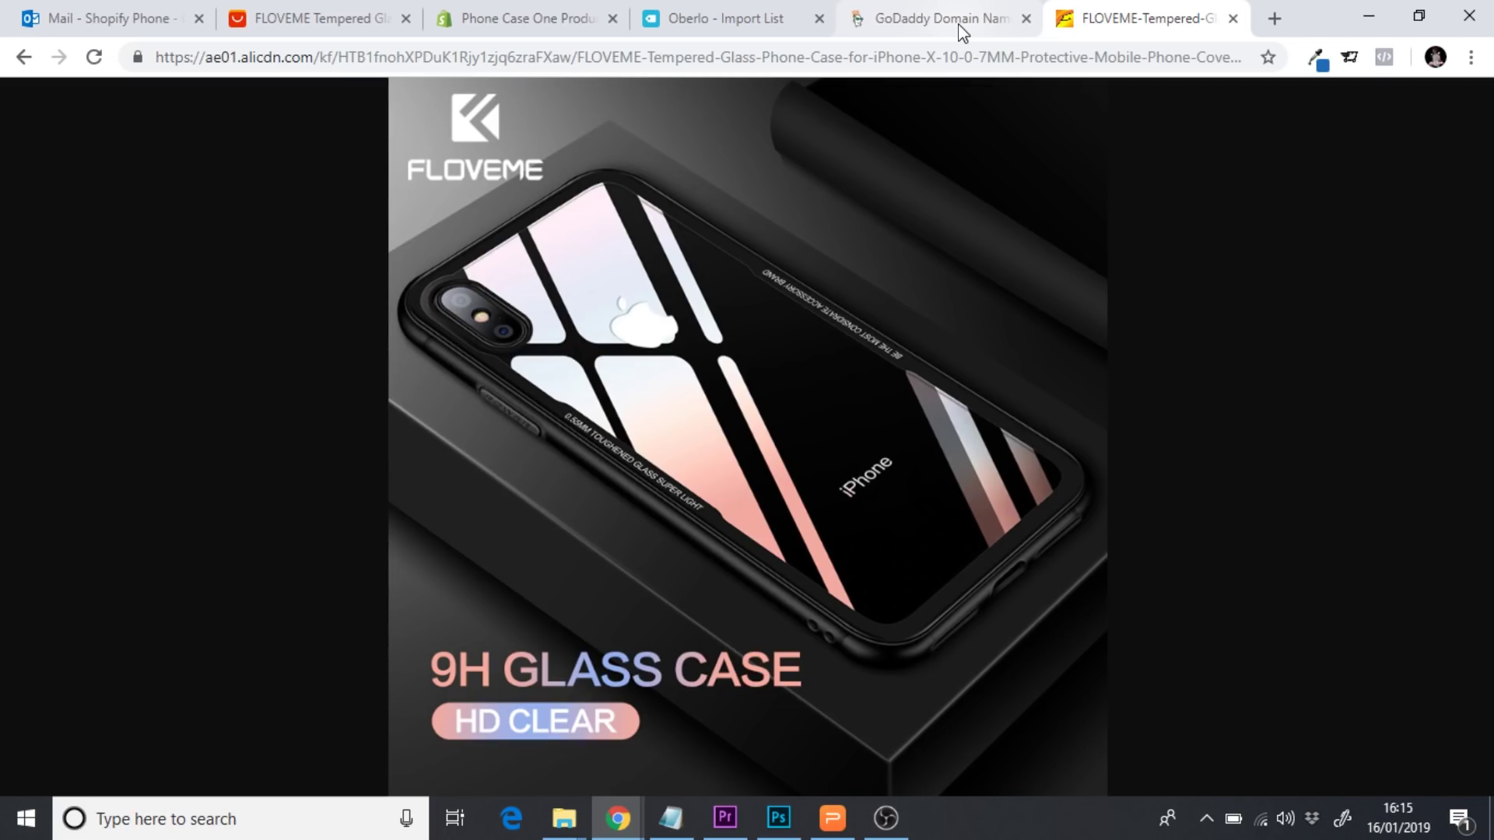
# Toggle the standalone case image between full size and fit-to-window
pyautogui.rightClick(720, 384)
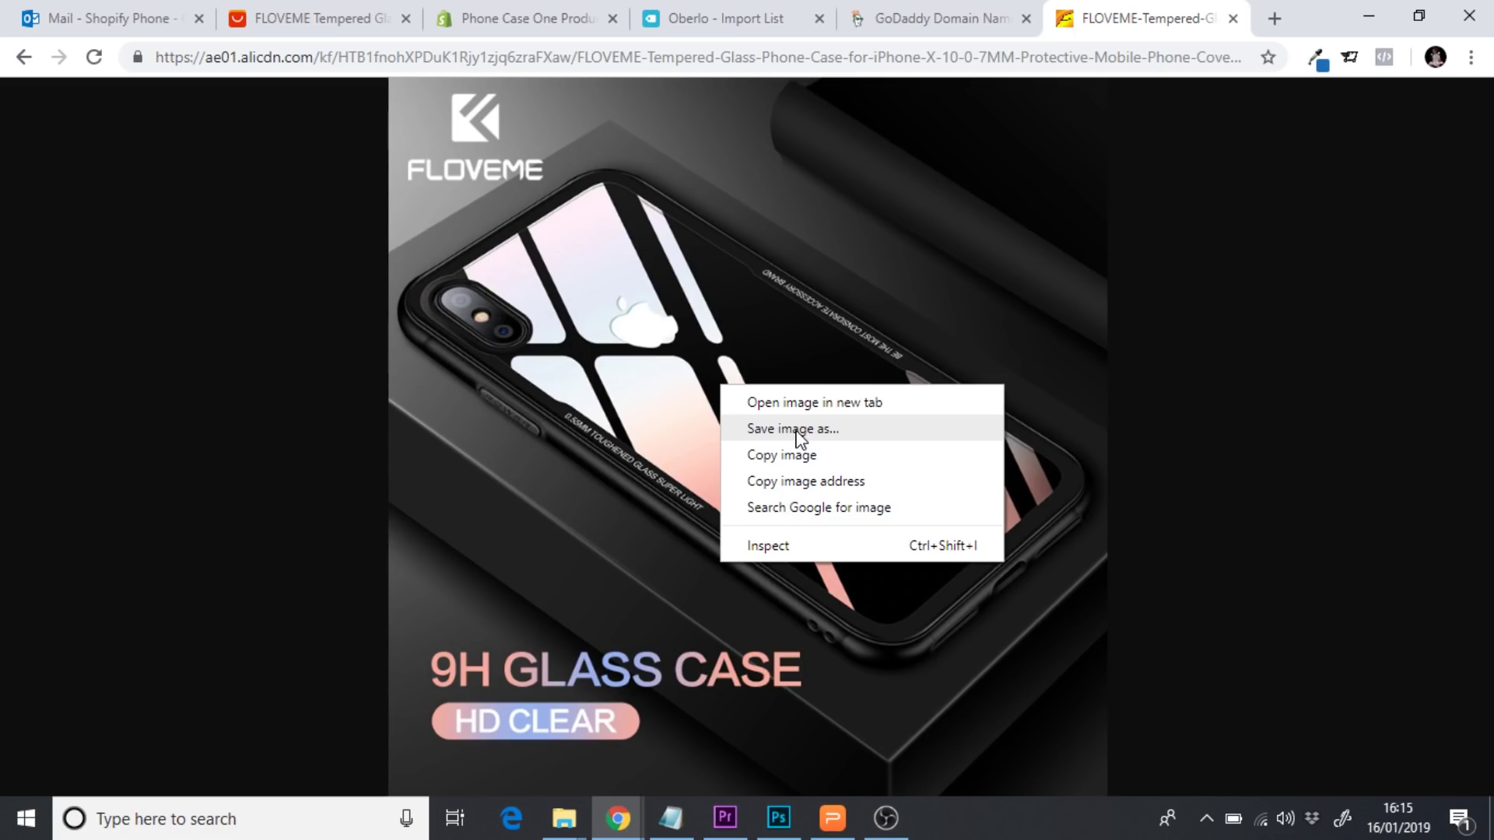
pyautogui.click(620, 426)
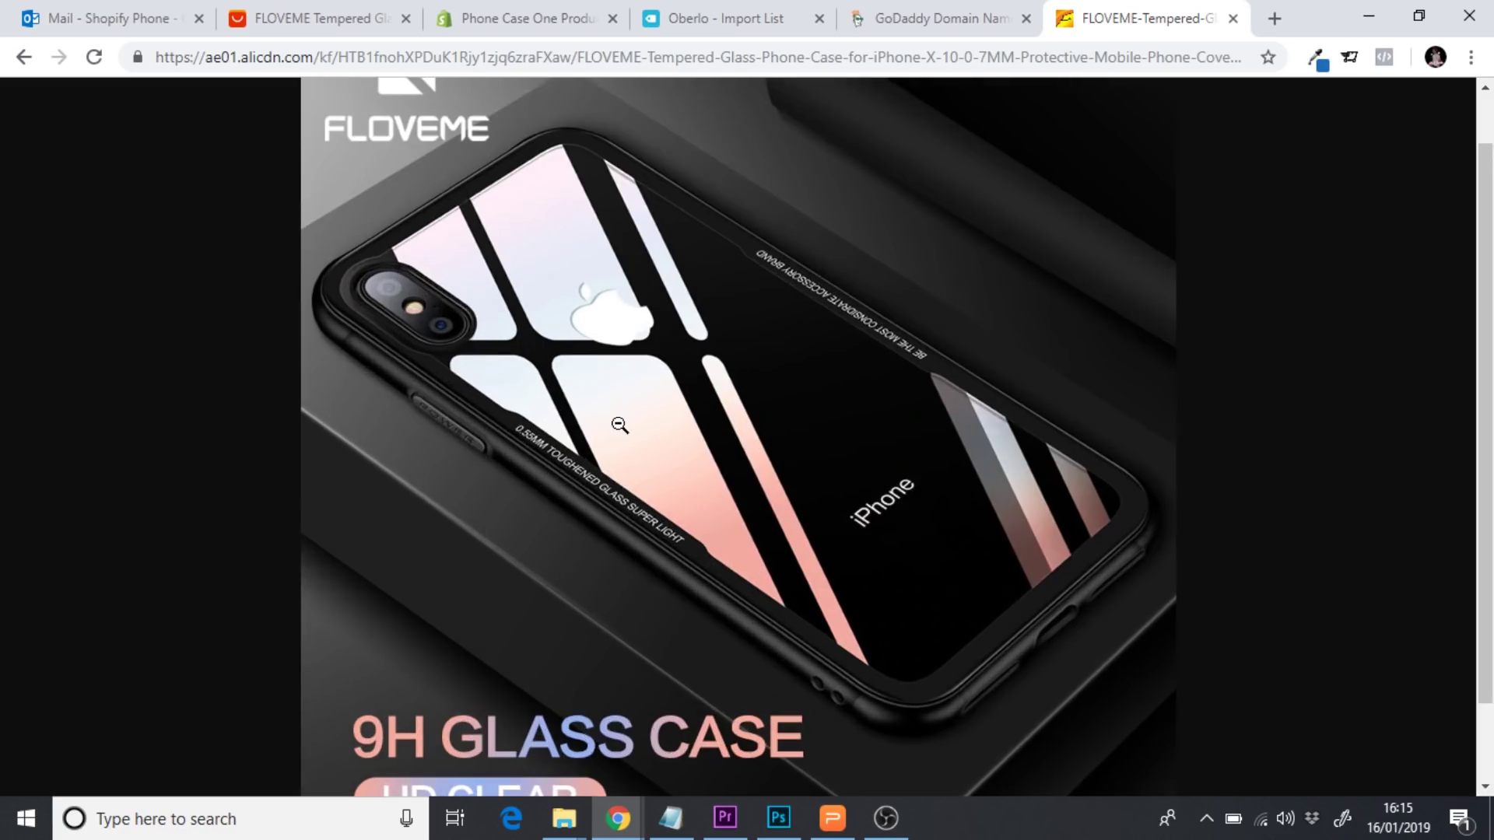
pyautogui.click(619, 425)
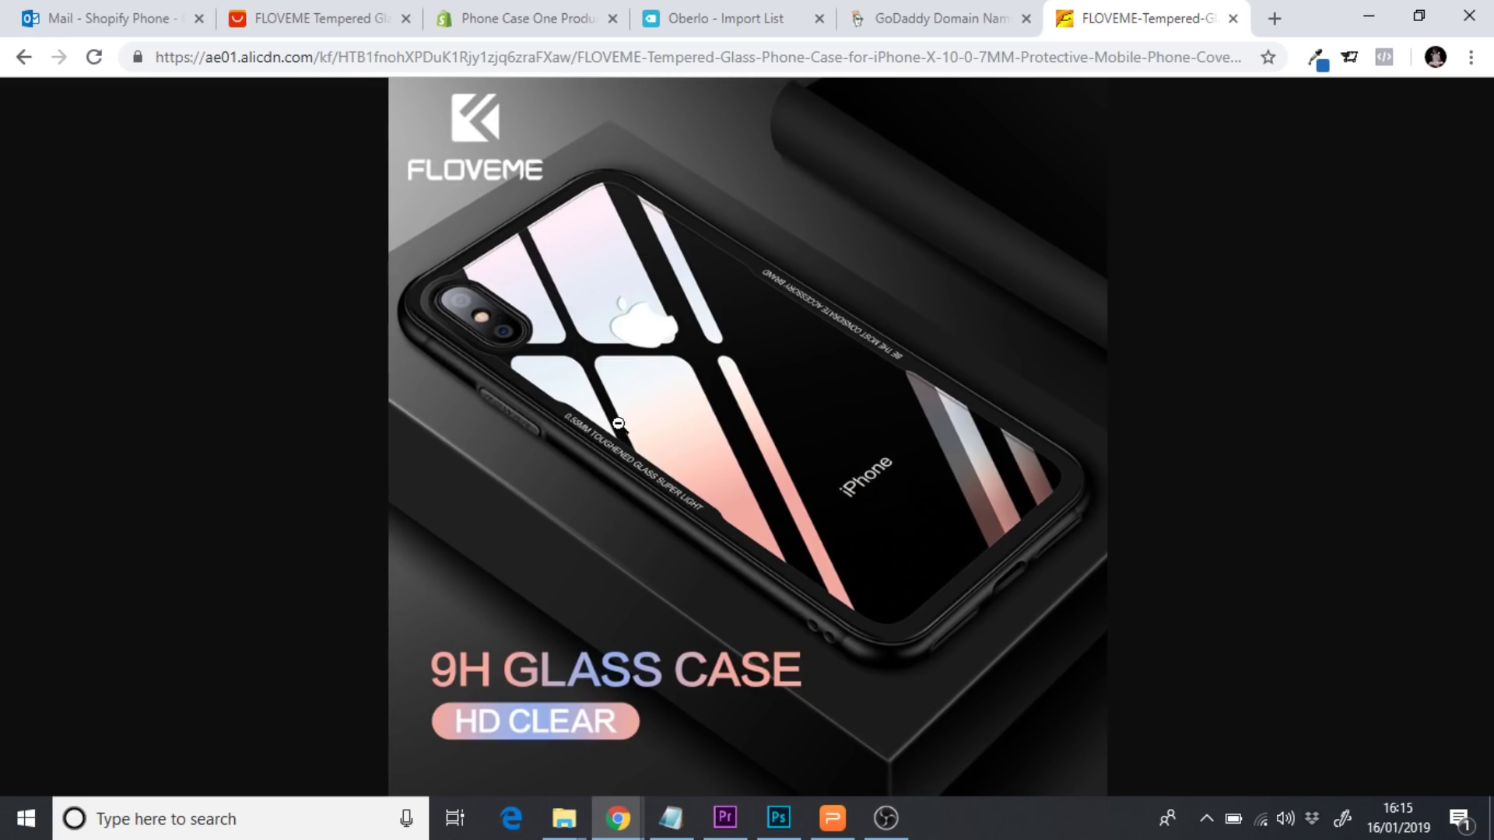
# Launch Snipping Tool and snip a rectangle around the whole phone case image
pyautogui.click(193, 823)
pyautogui.write('snipp')
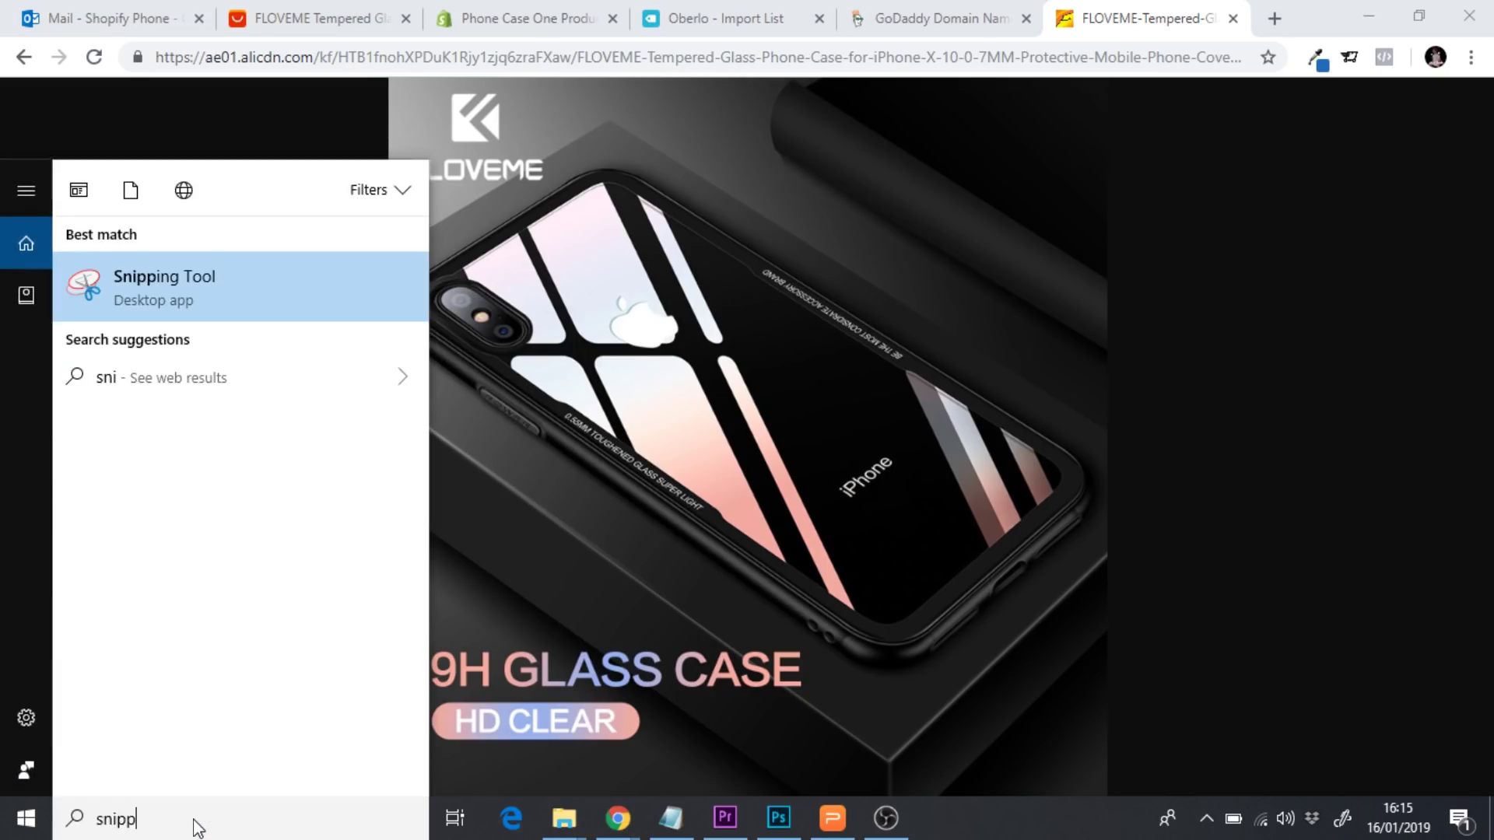
pyautogui.click(180, 290)
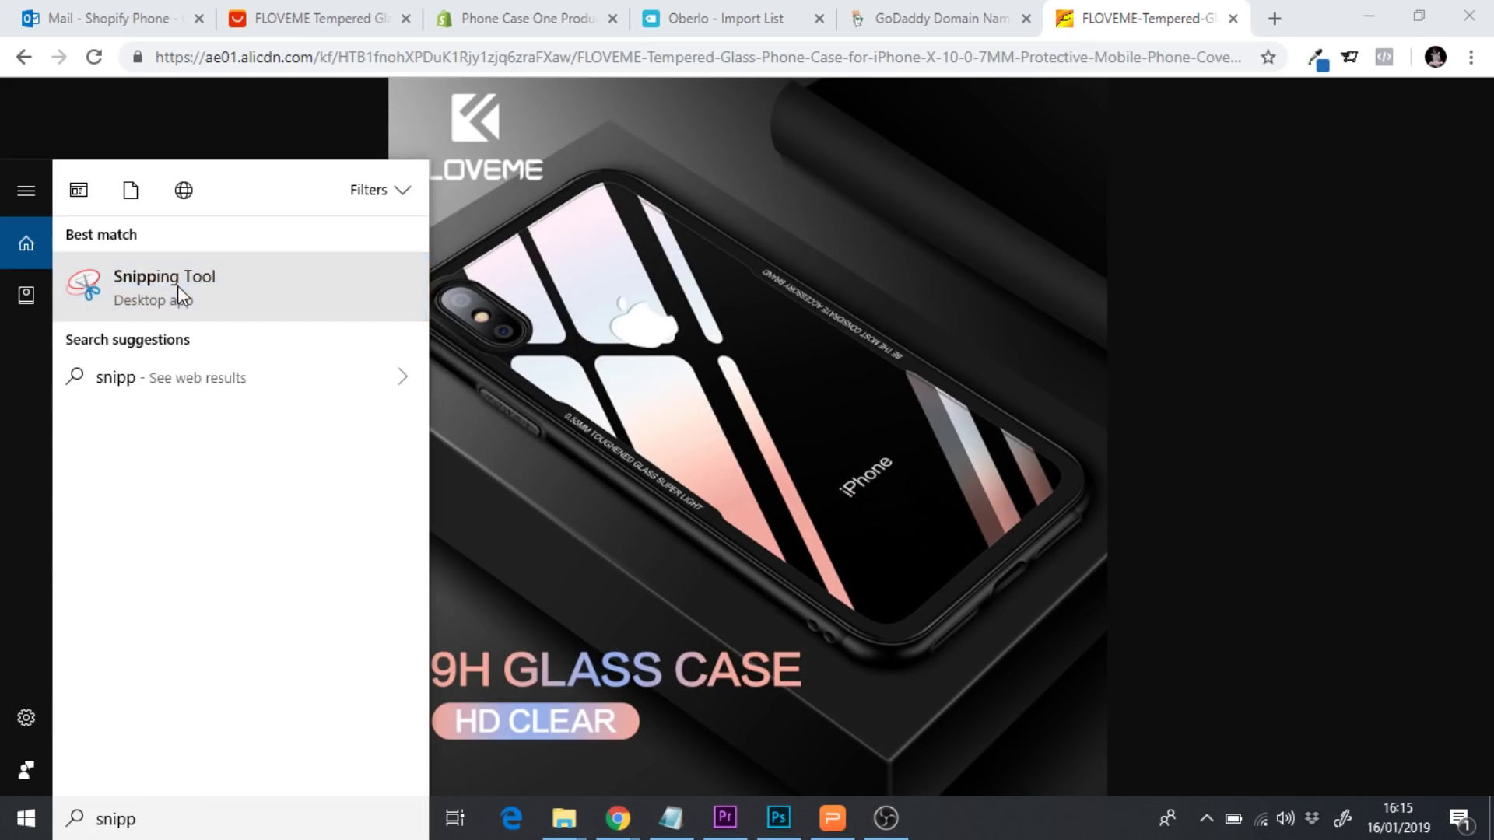
pyautogui.click(798, 312)
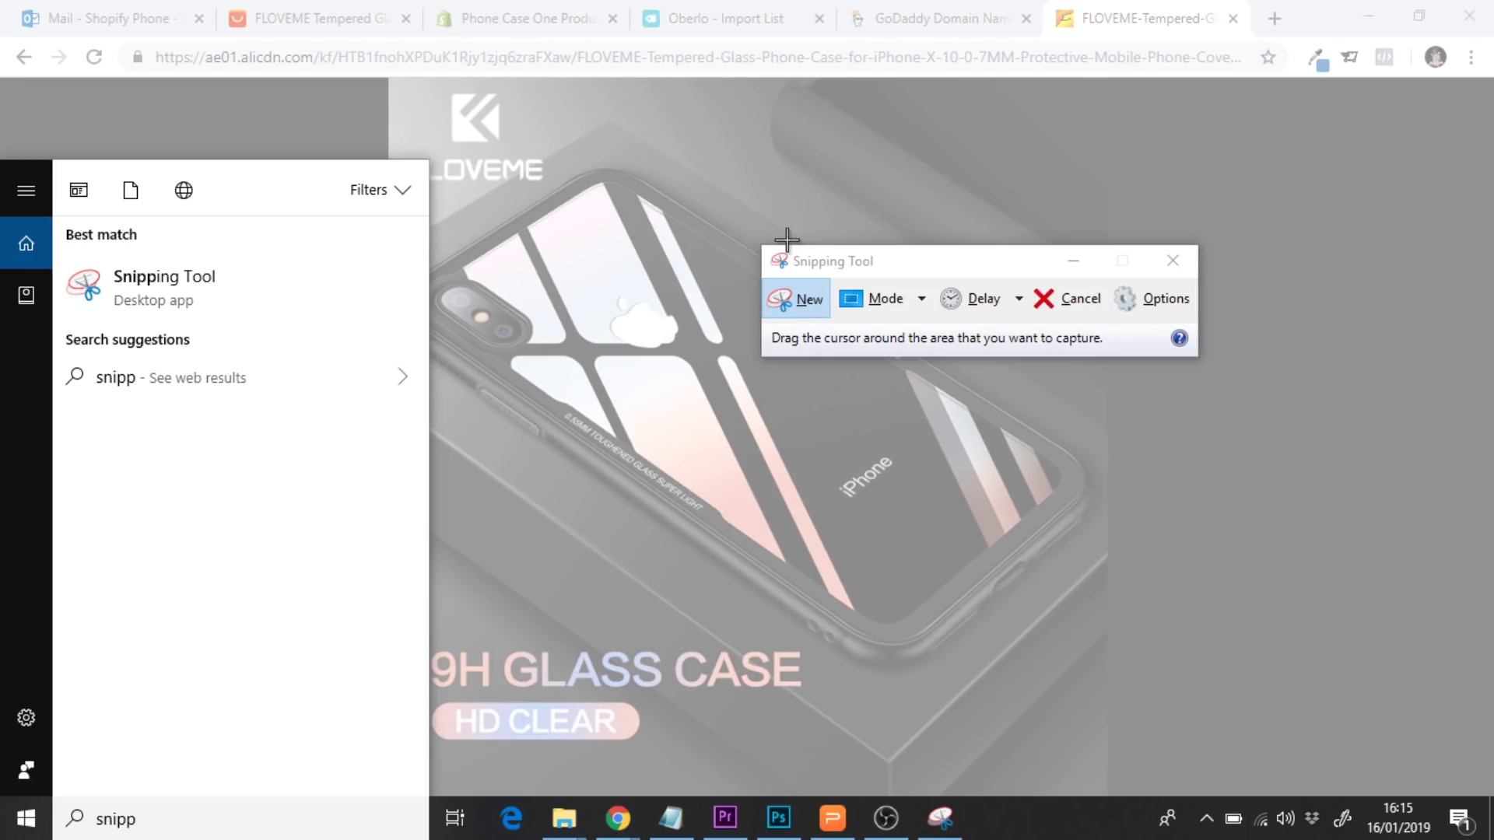
pyautogui.click(1079, 309)
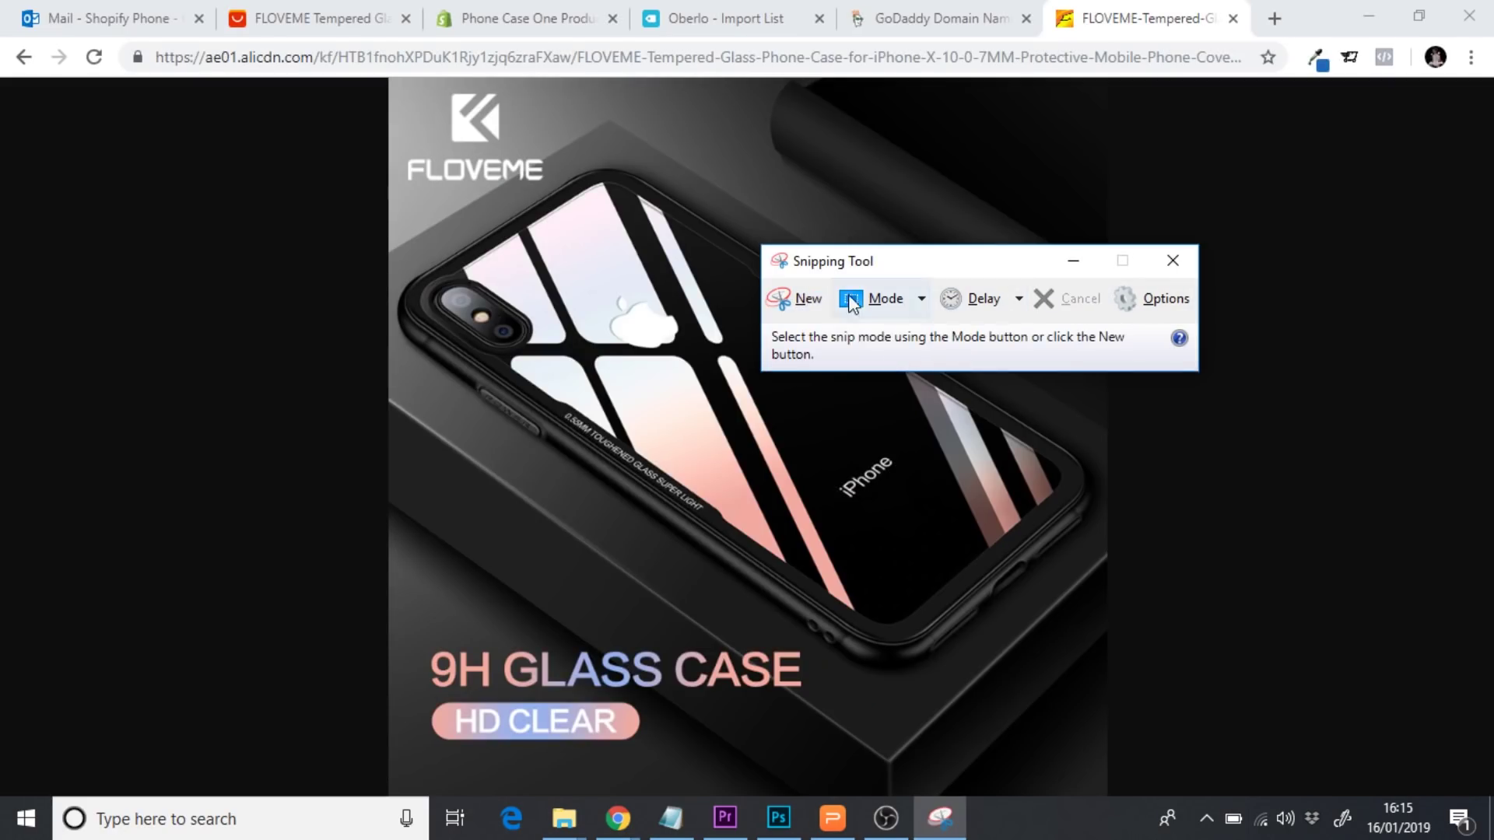
pyautogui.click(799, 297)
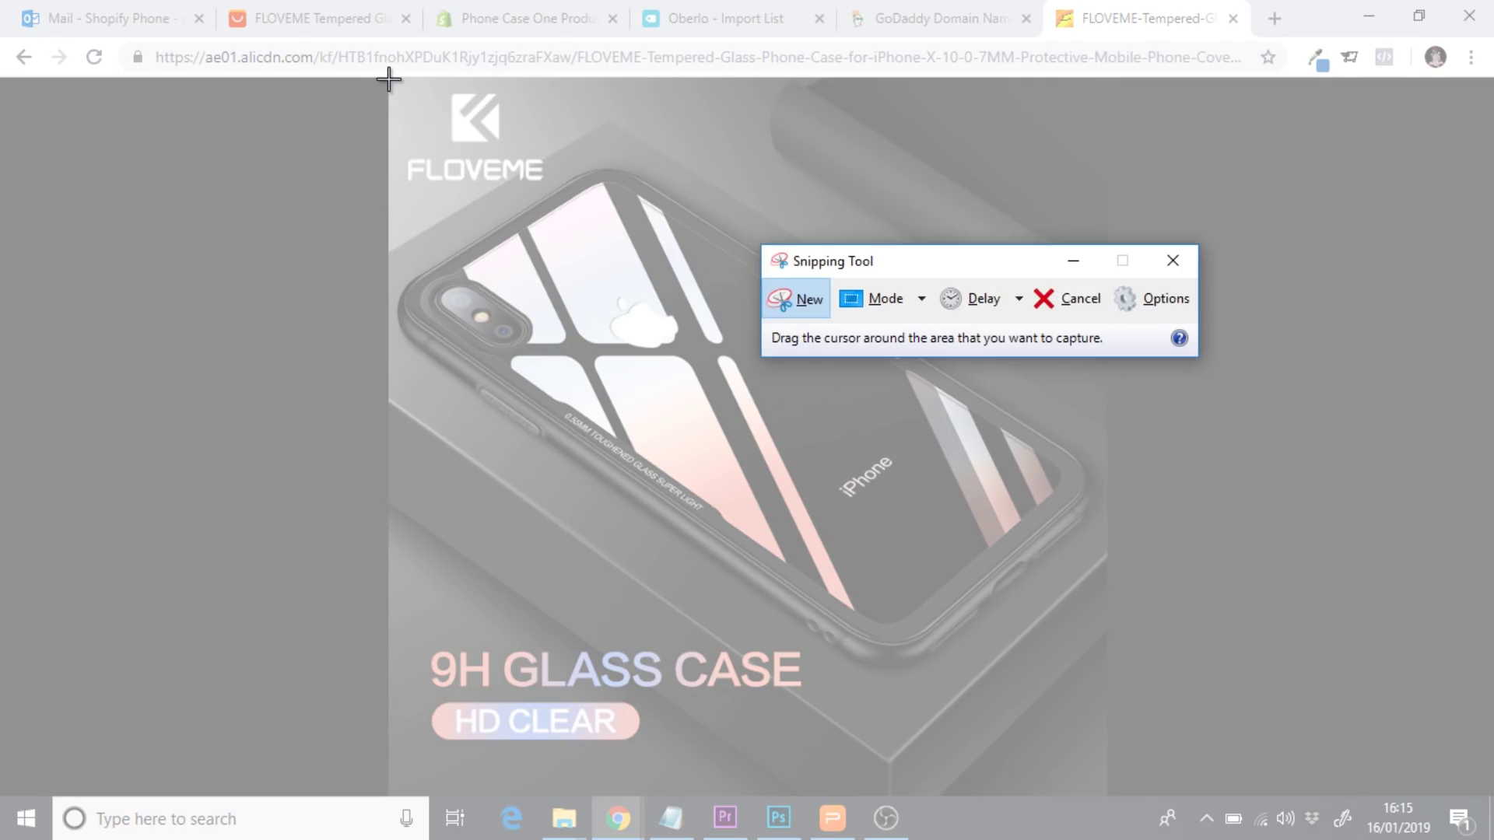
pyautogui.moveTo(391, 78); pyautogui.dragTo(1107, 792)
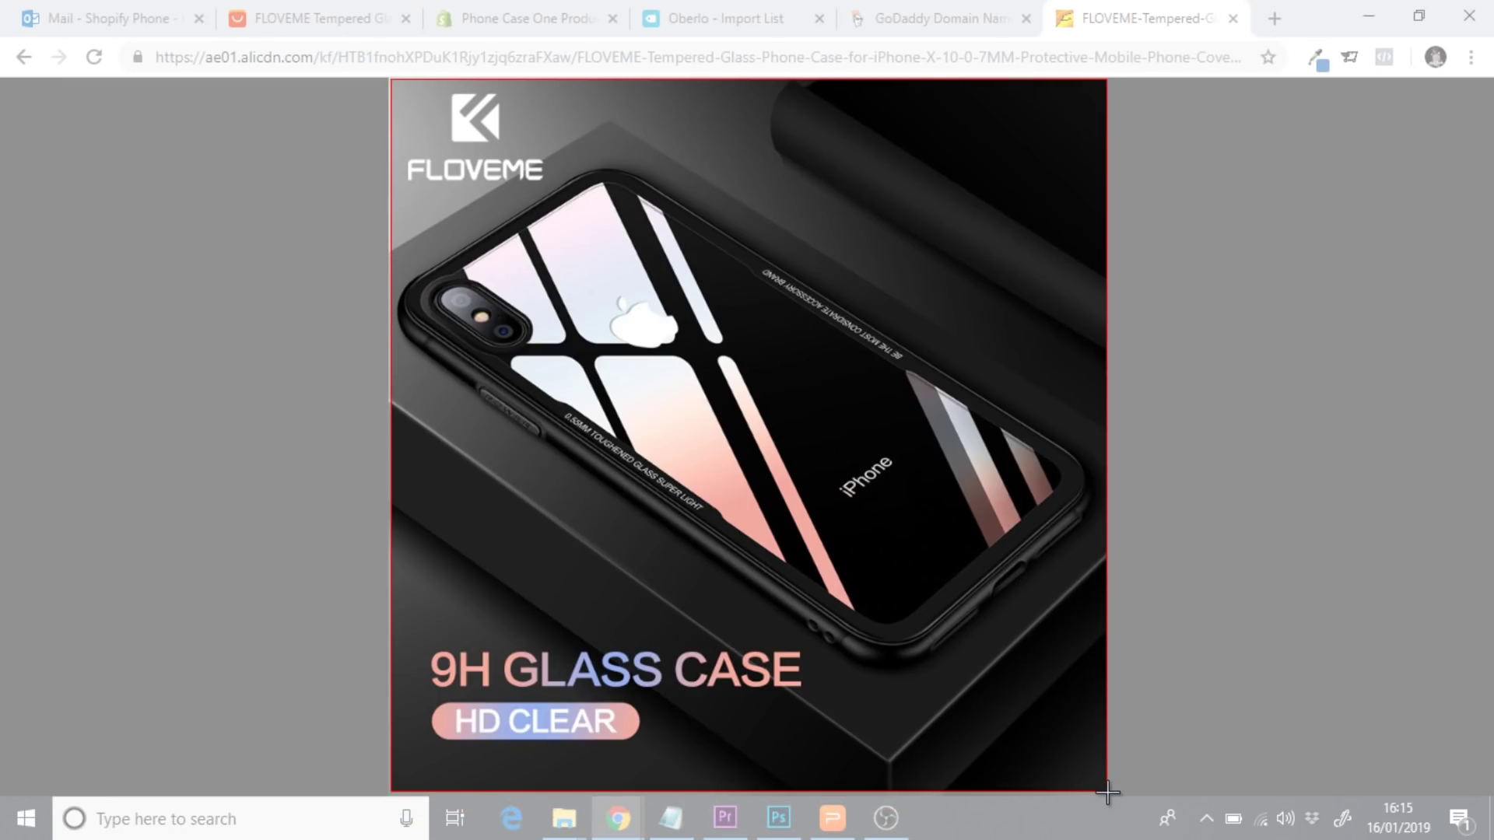
pyautogui.moveTo(1107, 792)
pyautogui.mouseDown()
pyautogui.moveTo(1089, 793)
pyautogui.moveTo(1103, 791)
pyautogui.mouseUp()
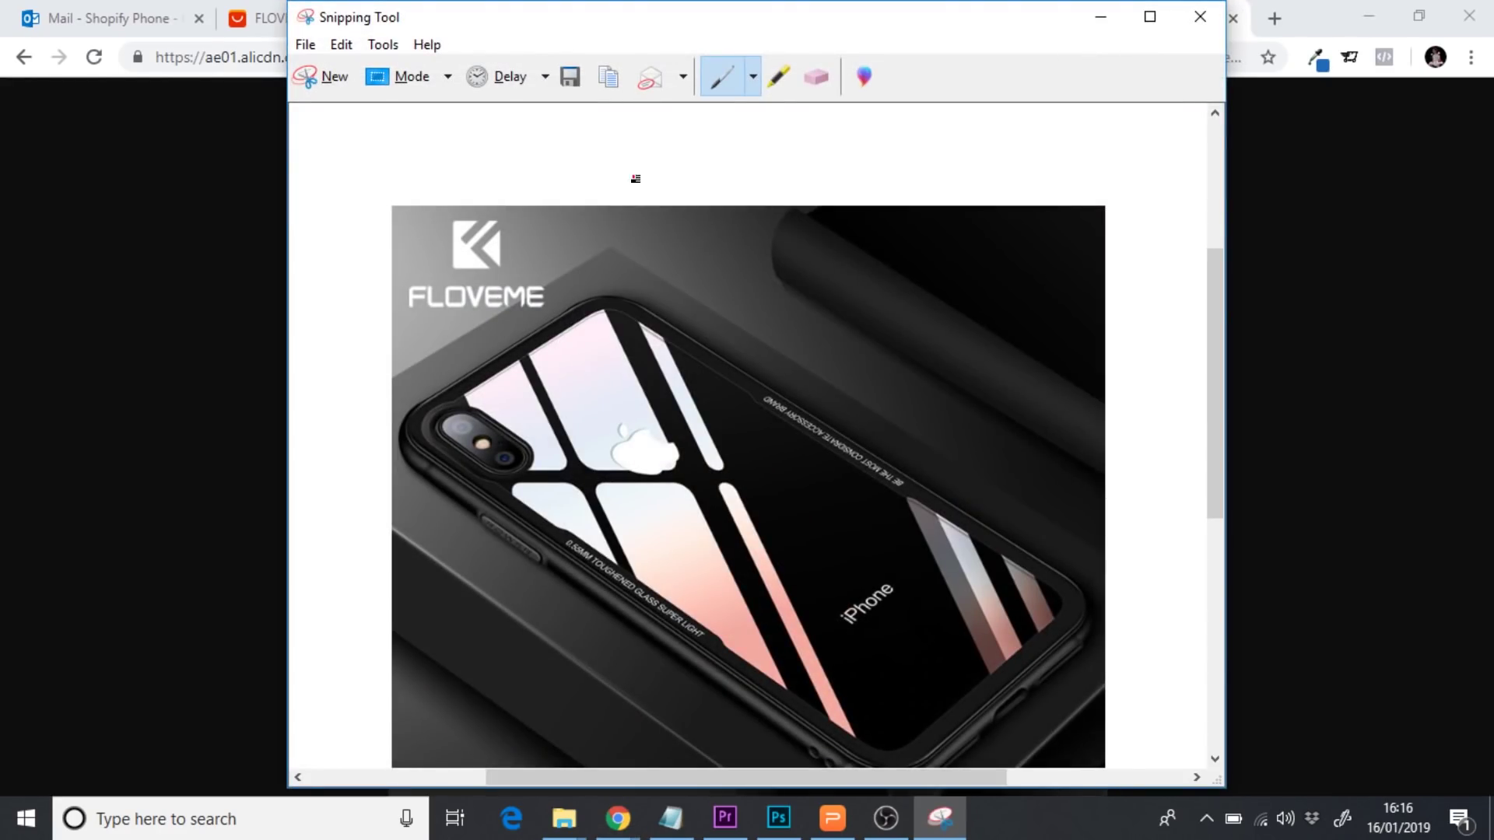
# Save the snip as 'Case 9' PNG in the No Background folder, then return to Chrome
pyautogui.click(572, 80)
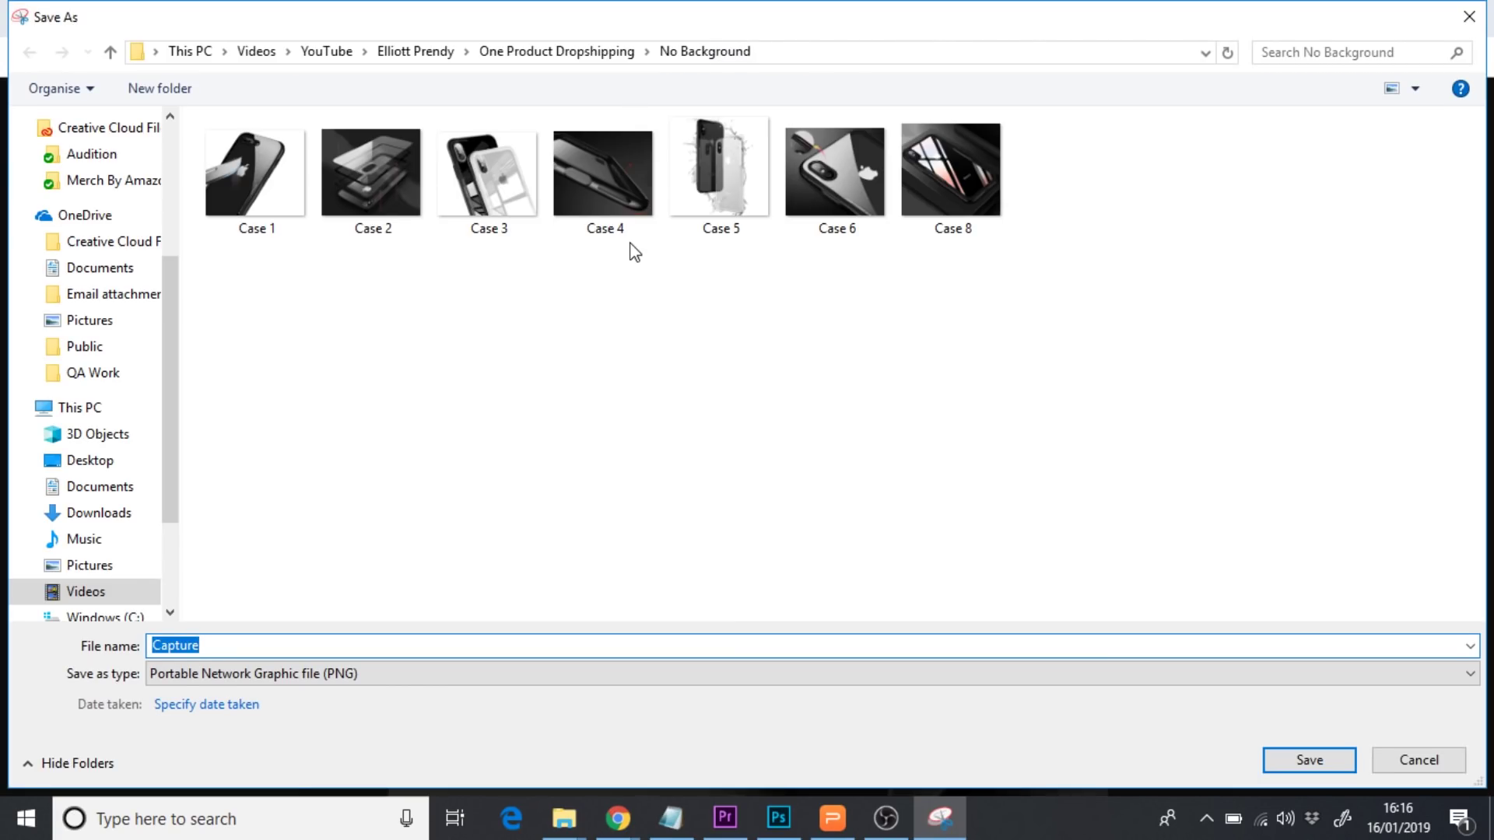
pyautogui.write('Case')
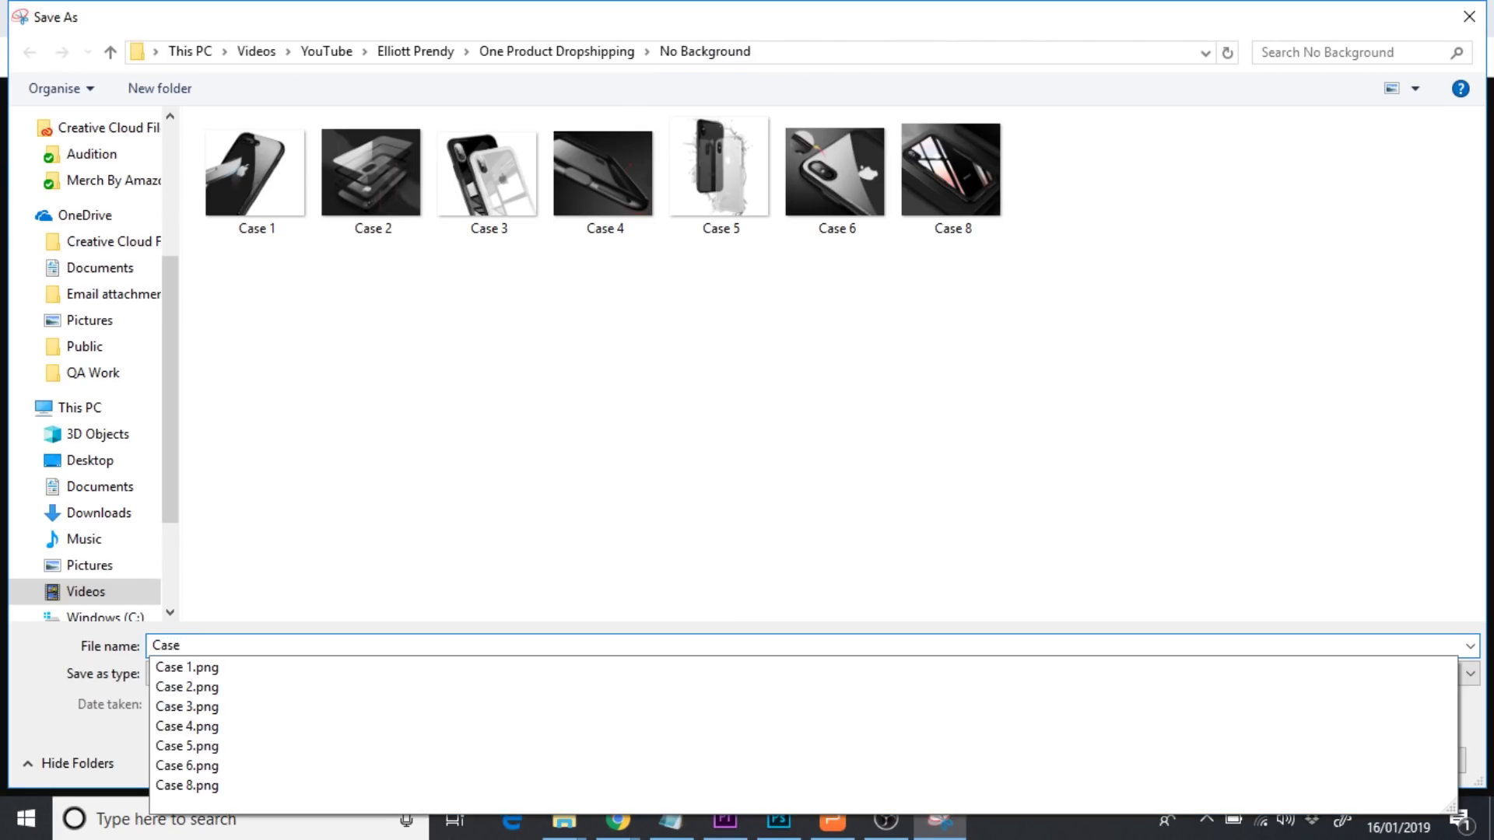
pyautogui.write(' 9')
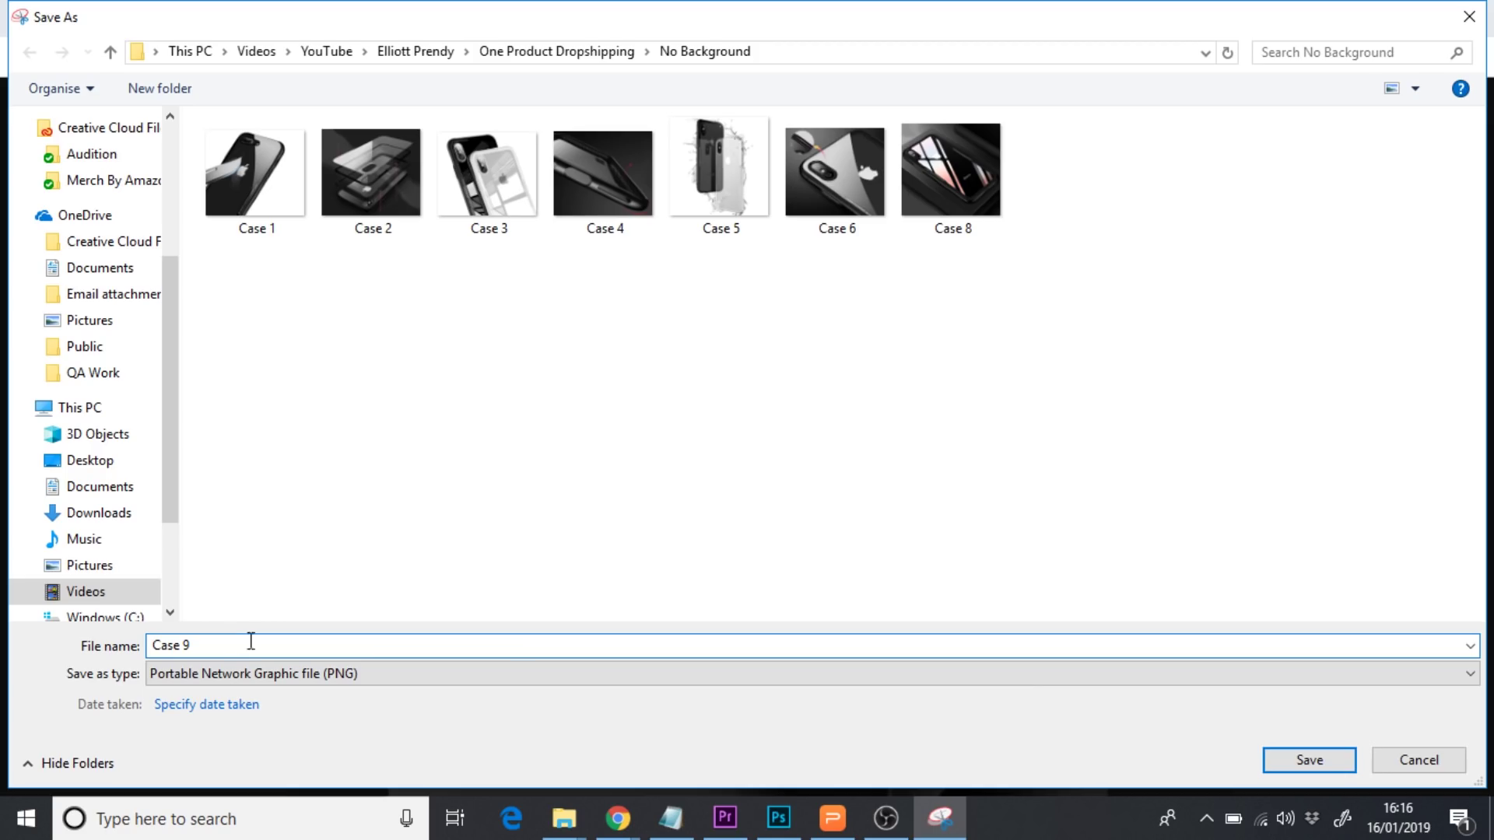
pyautogui.click(1321, 761)
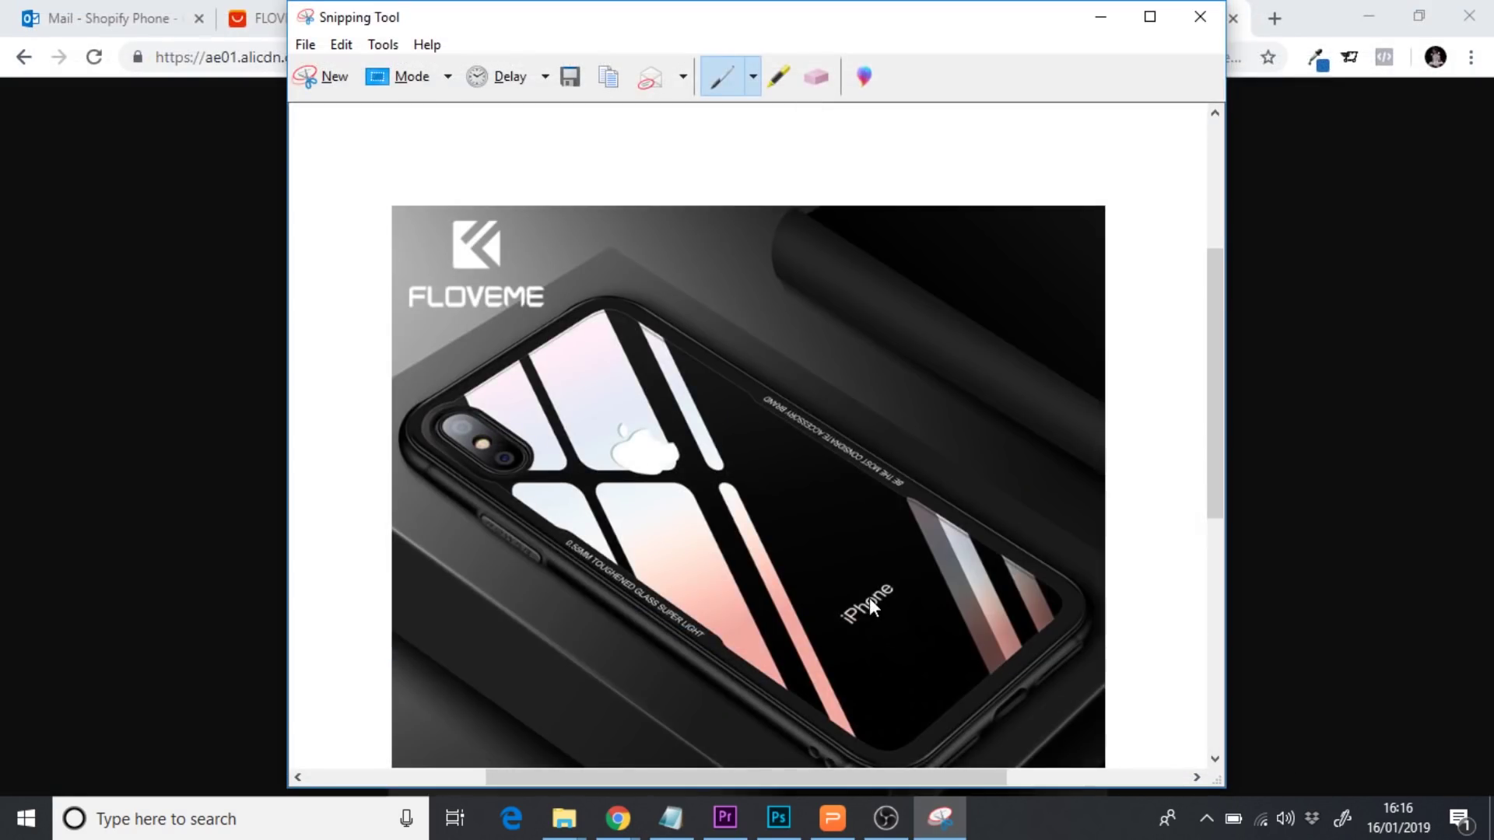
pyautogui.click(1320, 438)
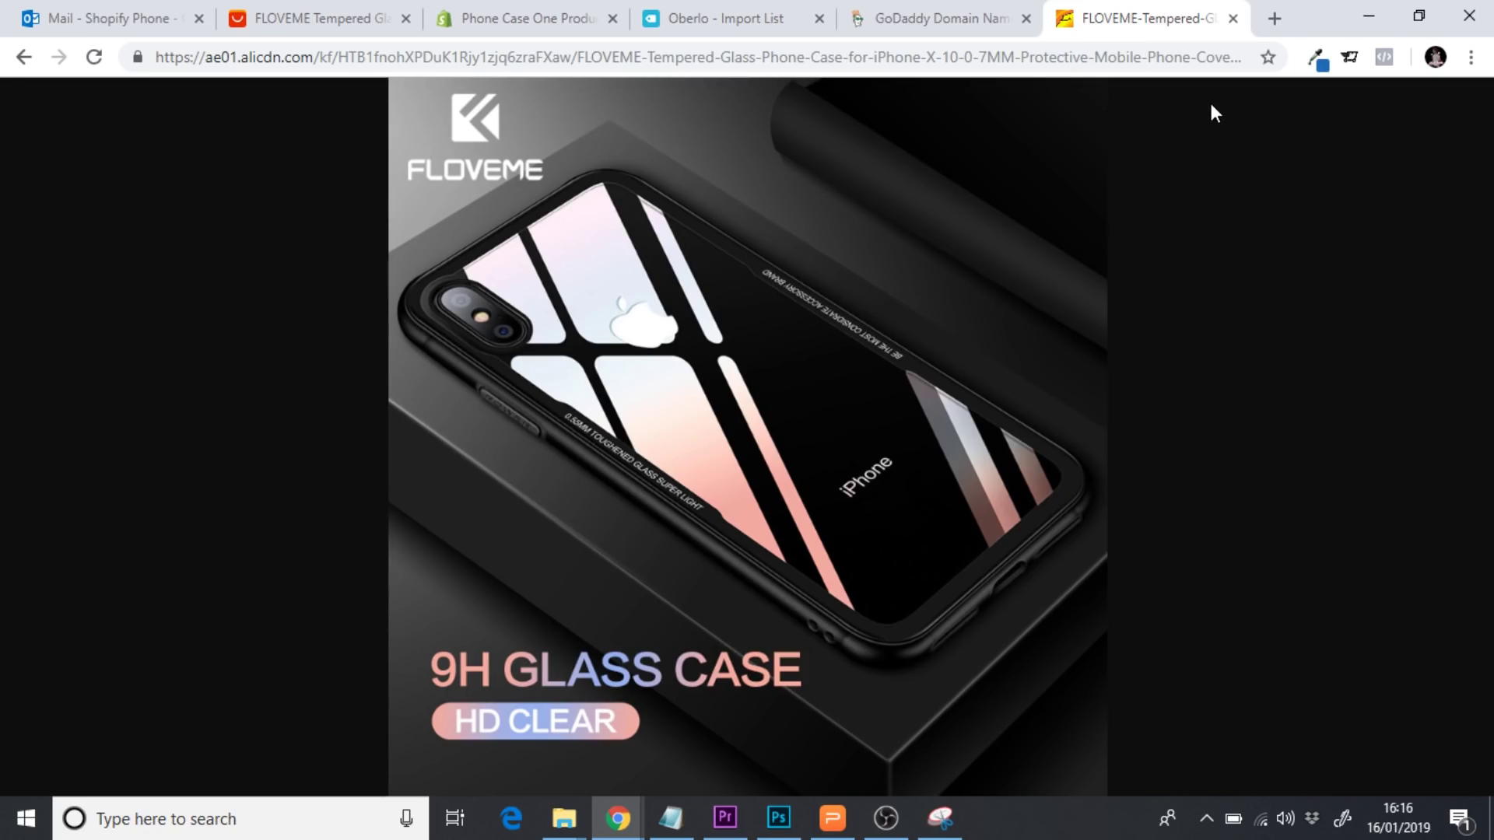
# Close the image tab and switch the AliExpress gallery to the second product photo
pyautogui.click(1233, 18)
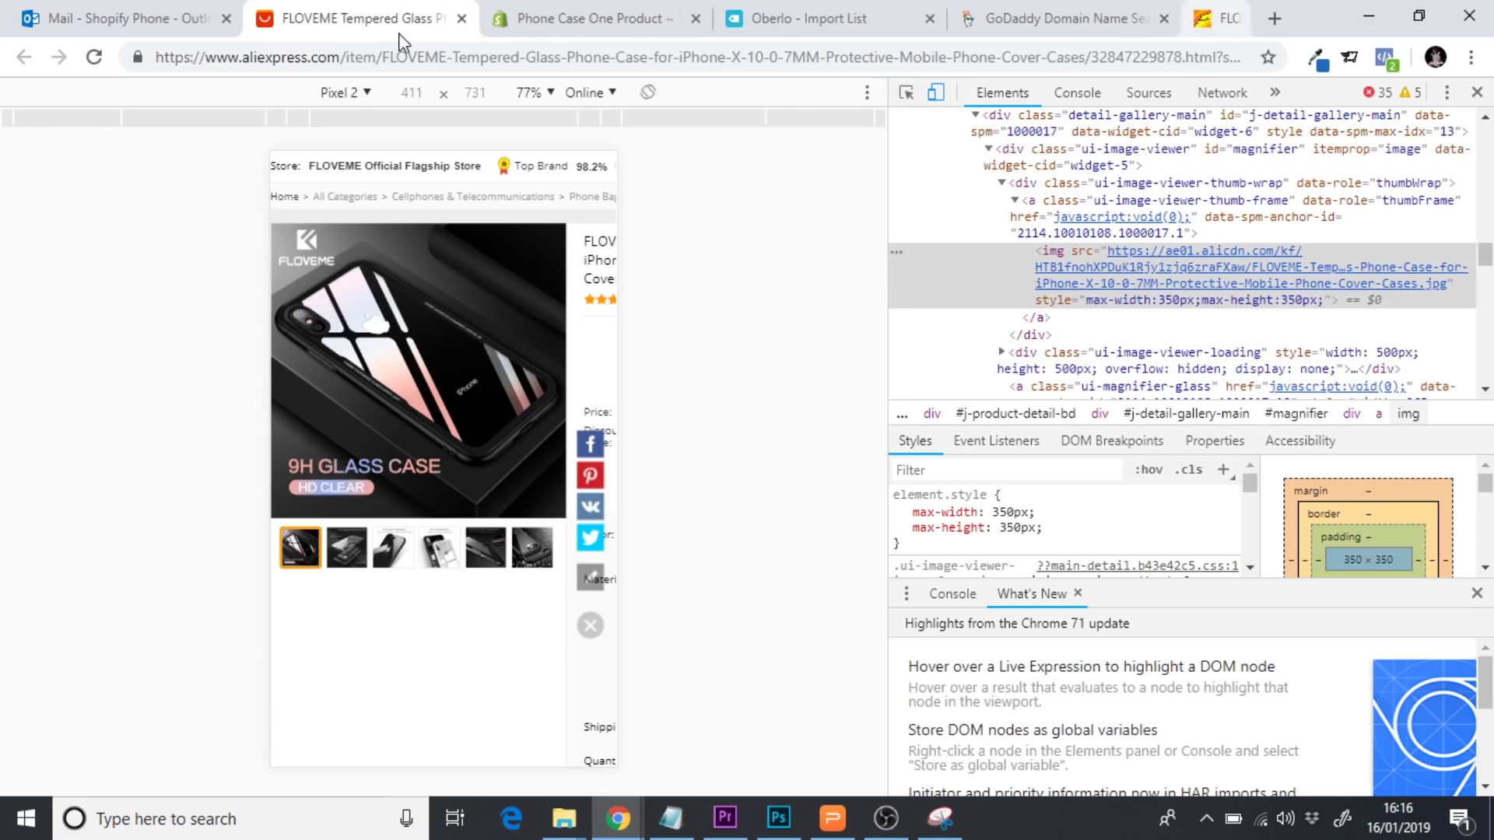
pyautogui.click(906, 93)
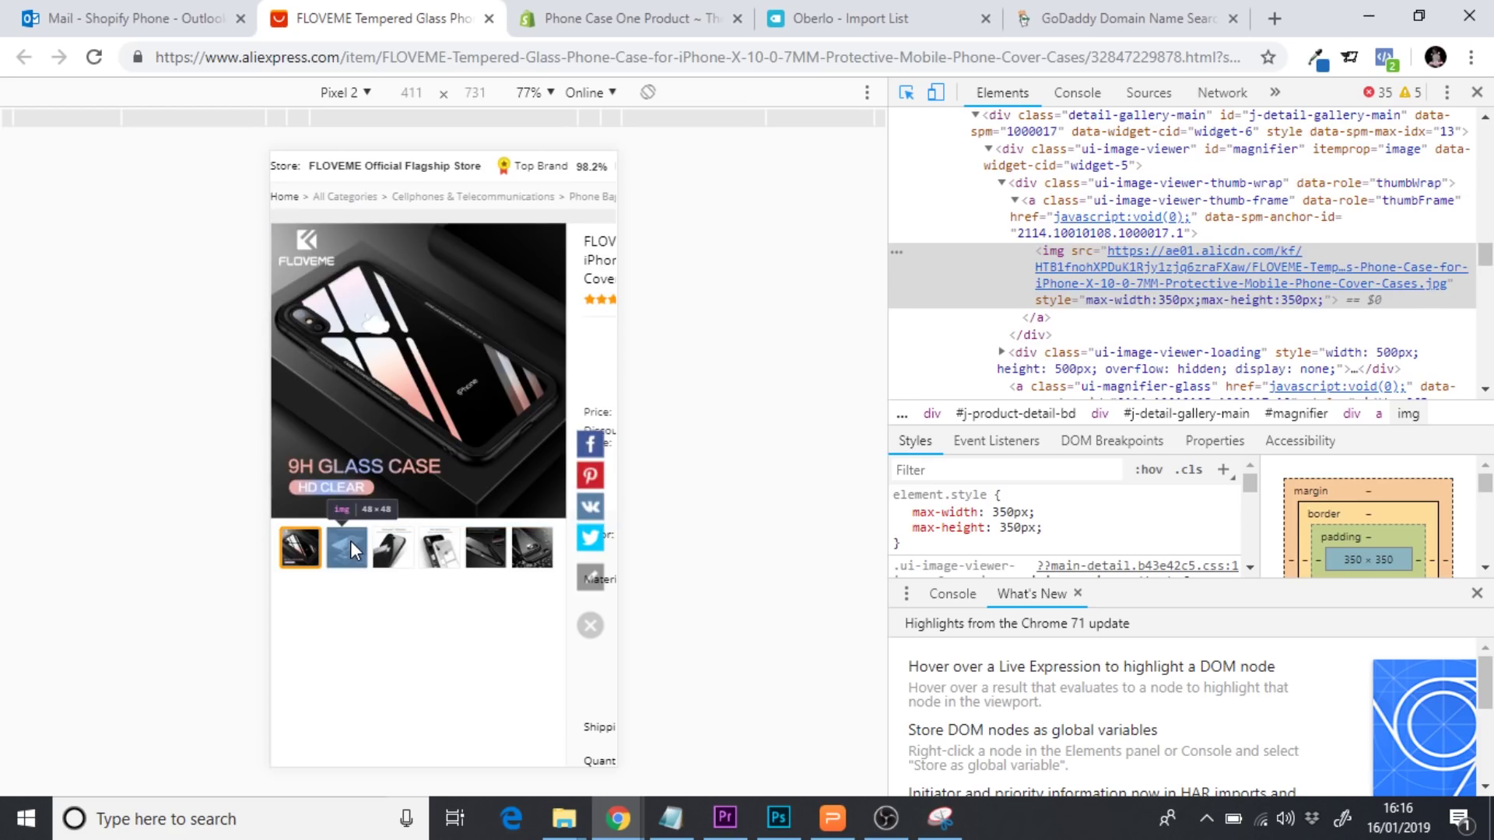
pyautogui.click(350, 562)
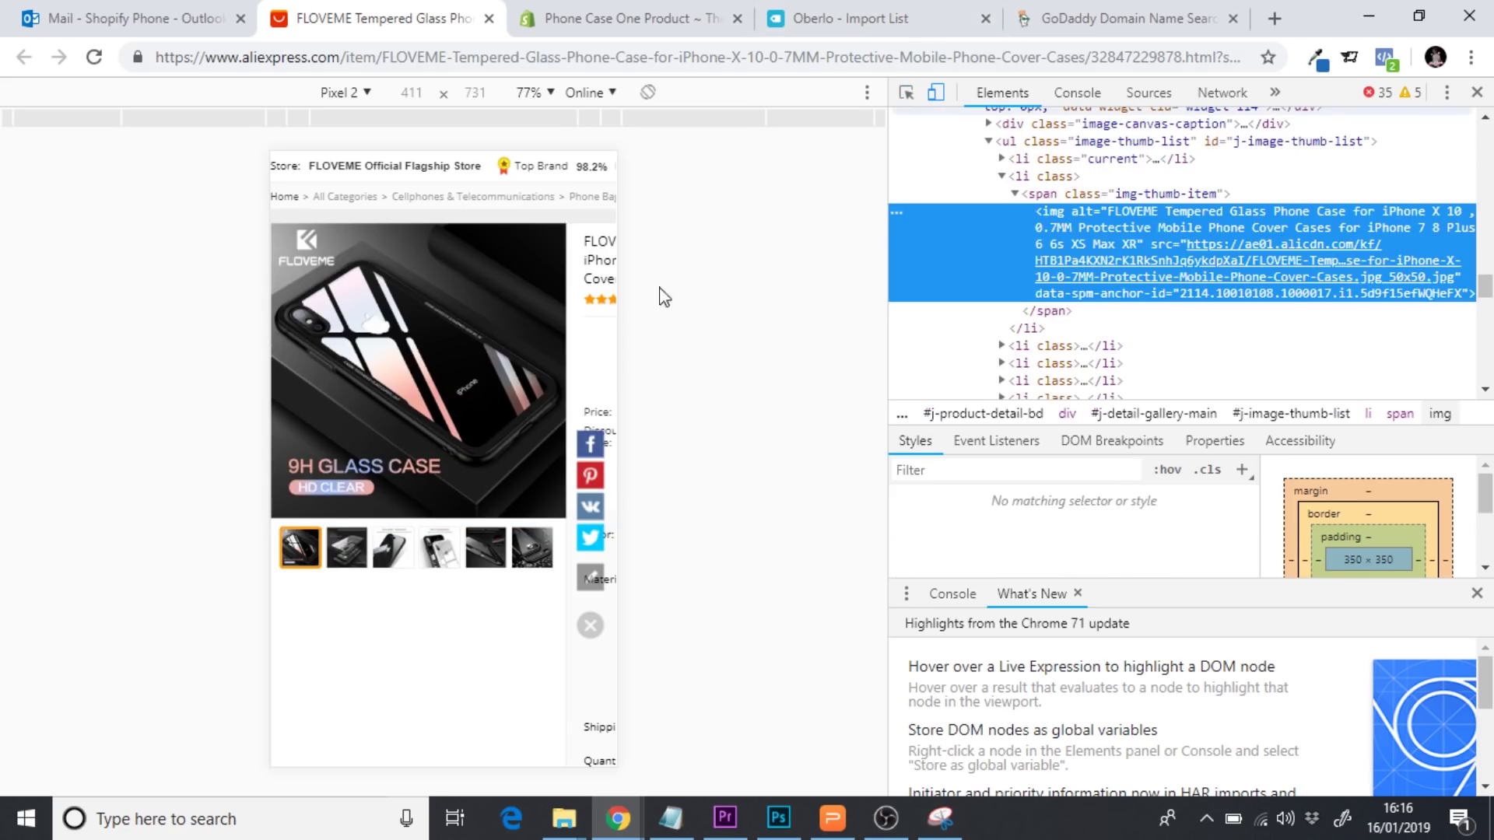
pyautogui.click(342, 547)
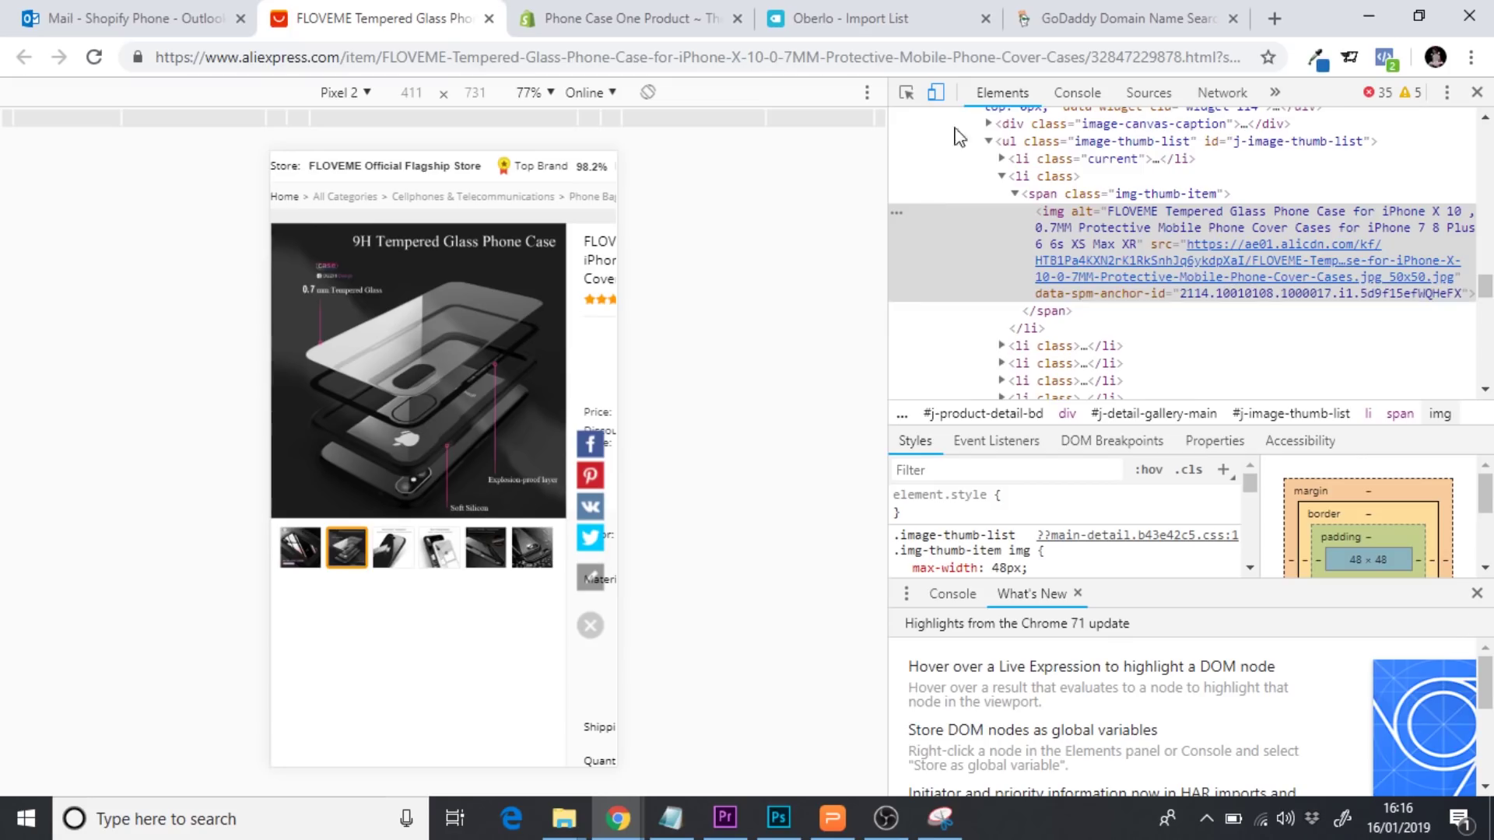
# Load the 9H Tempered Glass diagram's alicdn source URL in a new tab
pyautogui.click(907, 94)
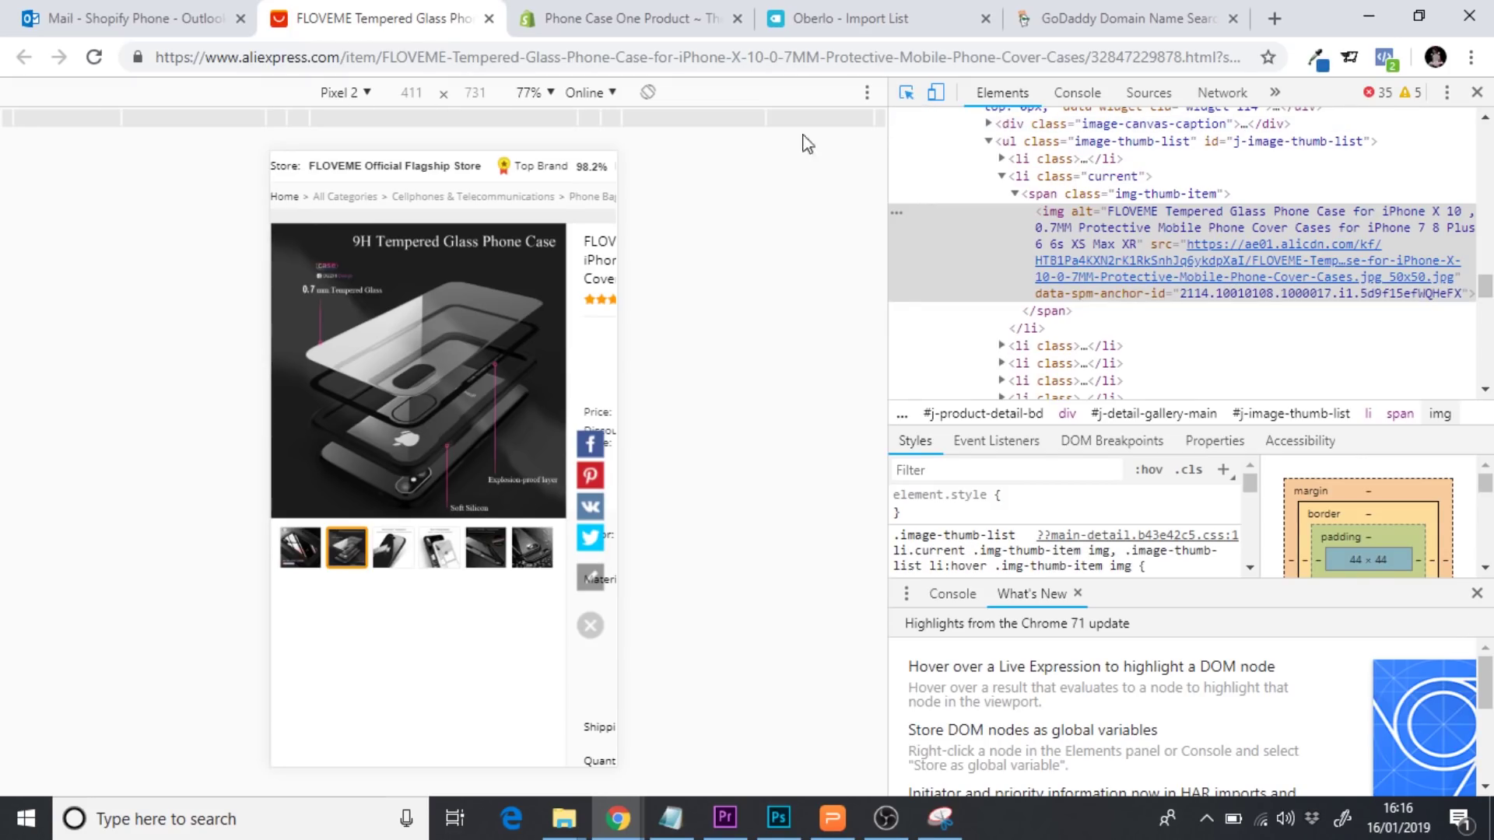
pyautogui.click(421, 346)
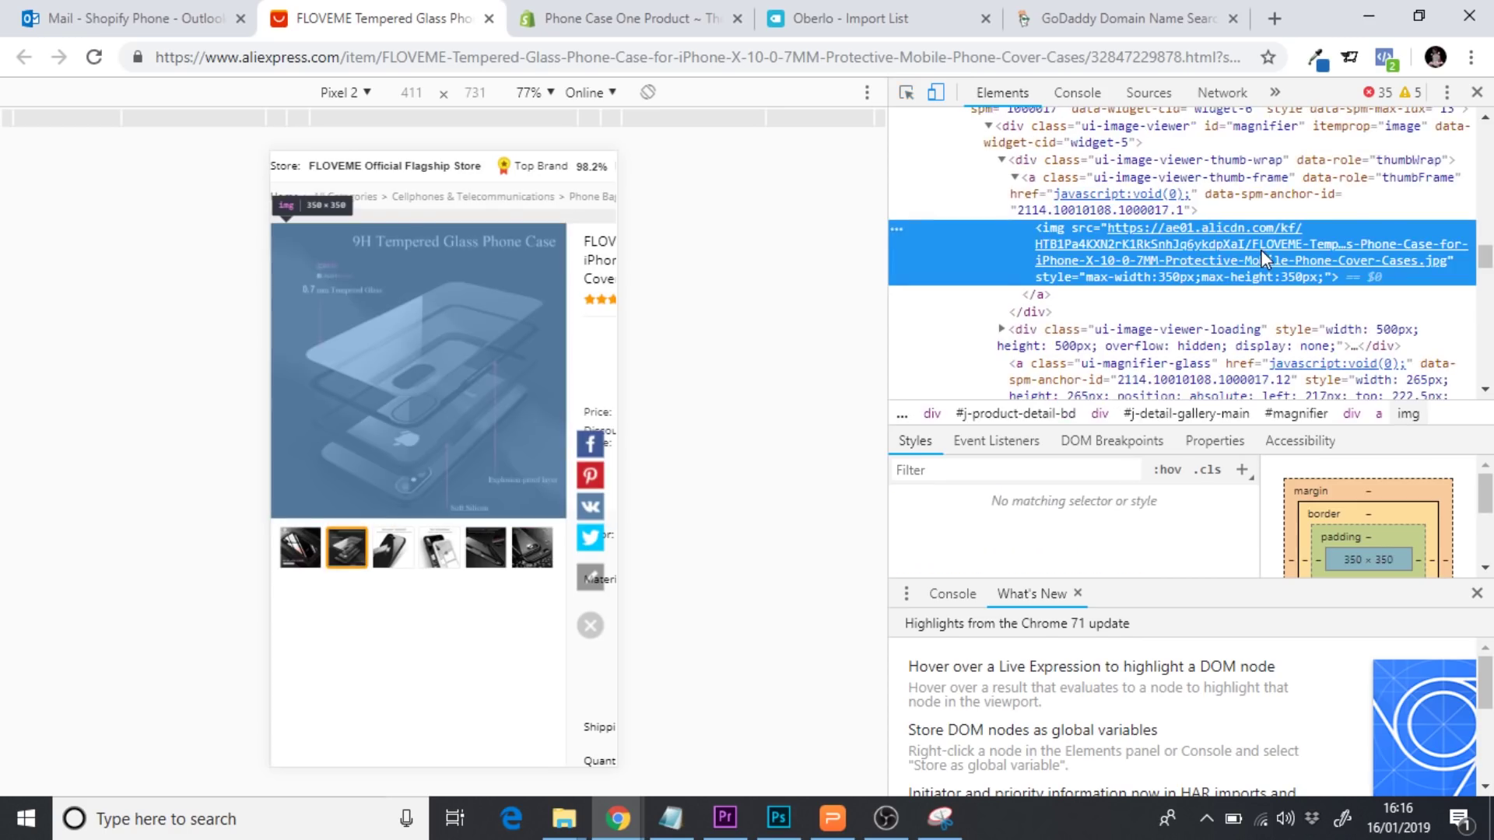
pyautogui.doubleClick(1212, 230)
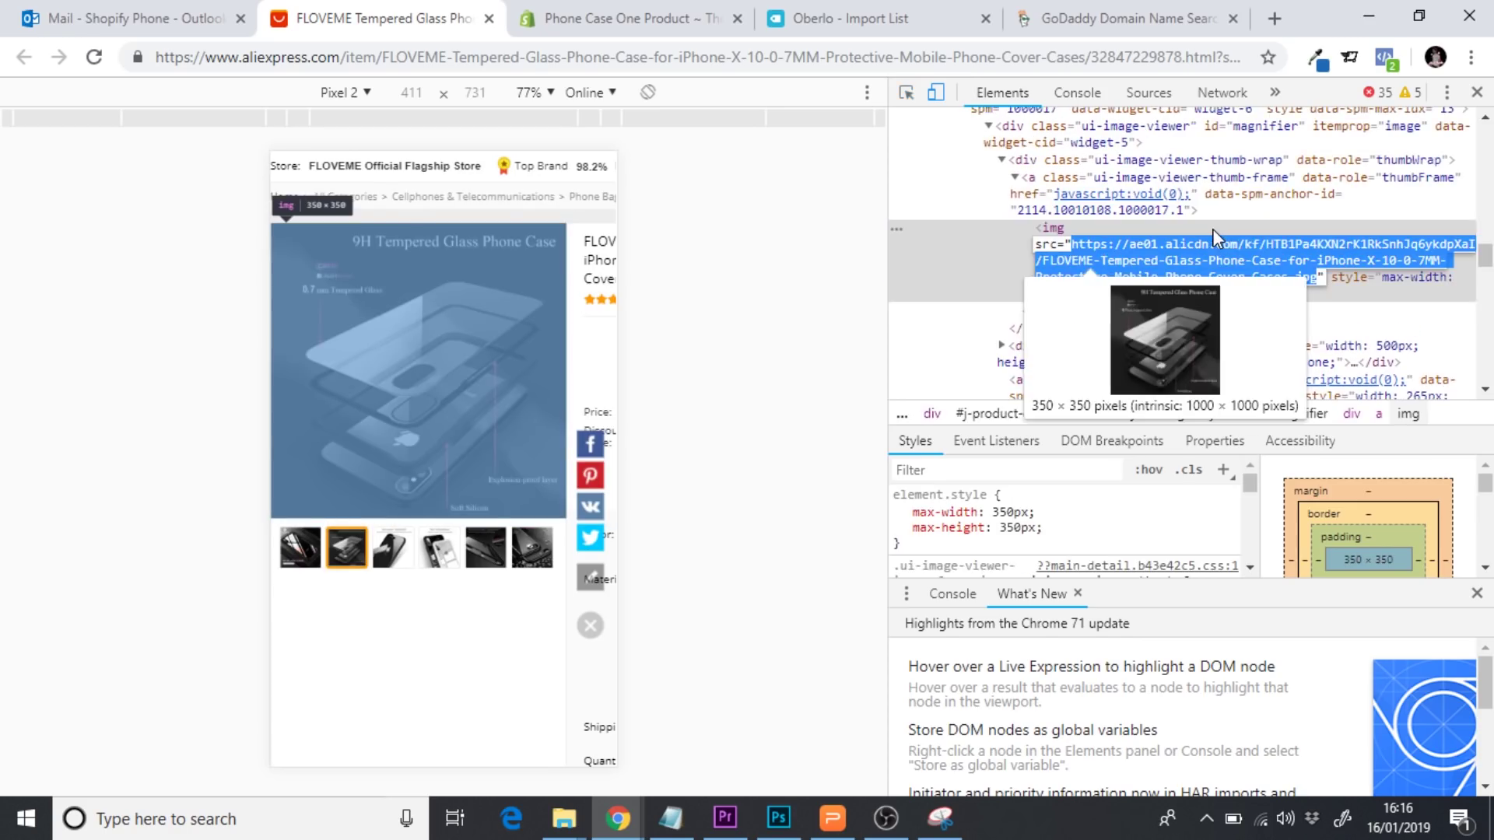
pyautogui.click(1273, 8)
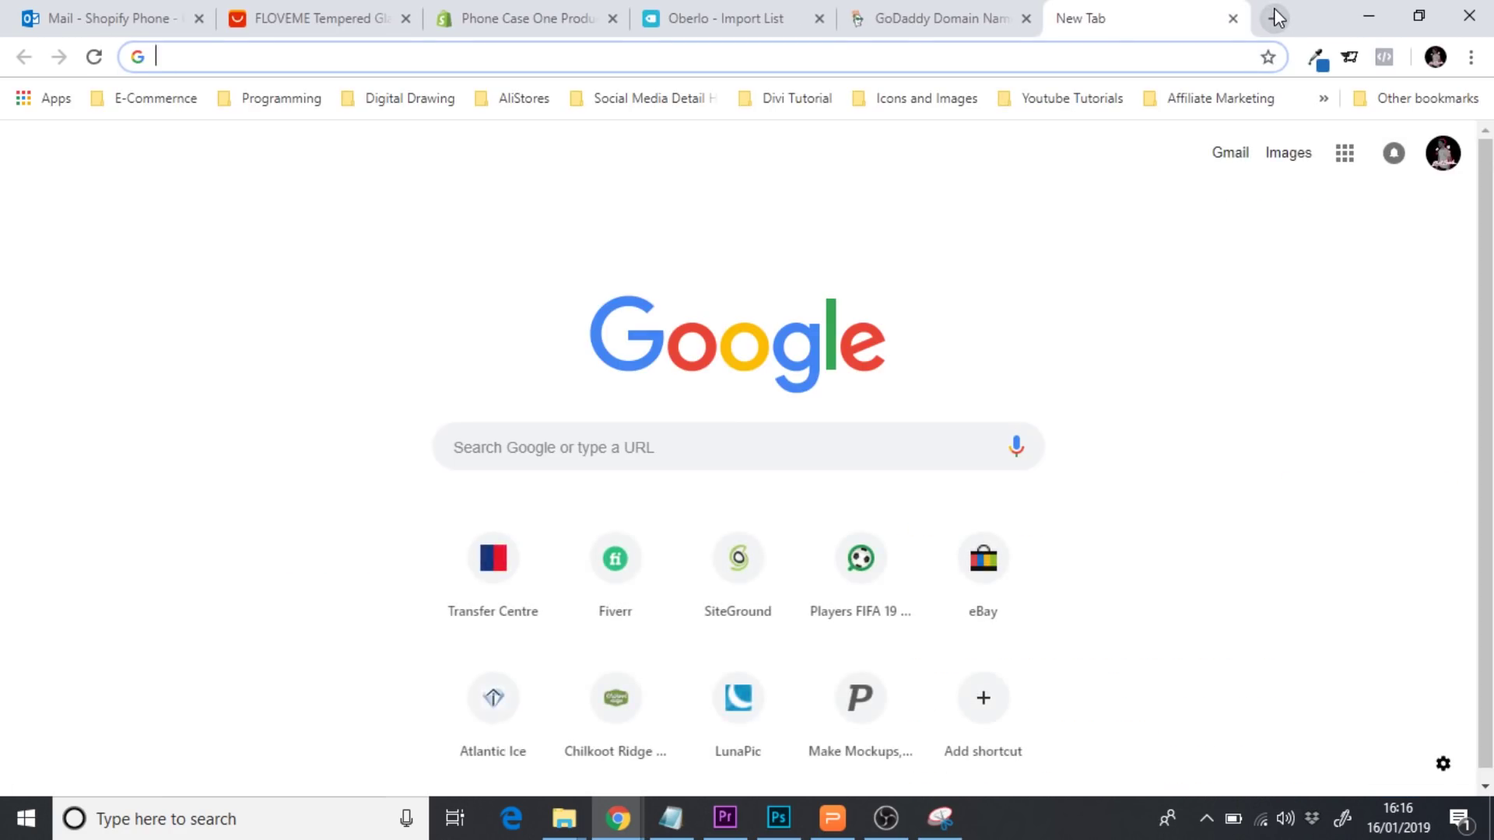
pyautogui.write('https://ae01.alicdn.com/kf/HTB1Pa4KXN2rK1RkSnhJq6ykdpXal/FLOVEME-Tempered-Glass-Phone-Case-for-iPhone-X-10-0-7MM-Protective-Mobile-Phone-Cover-Cases.jpg')
pyautogui.press('Return')
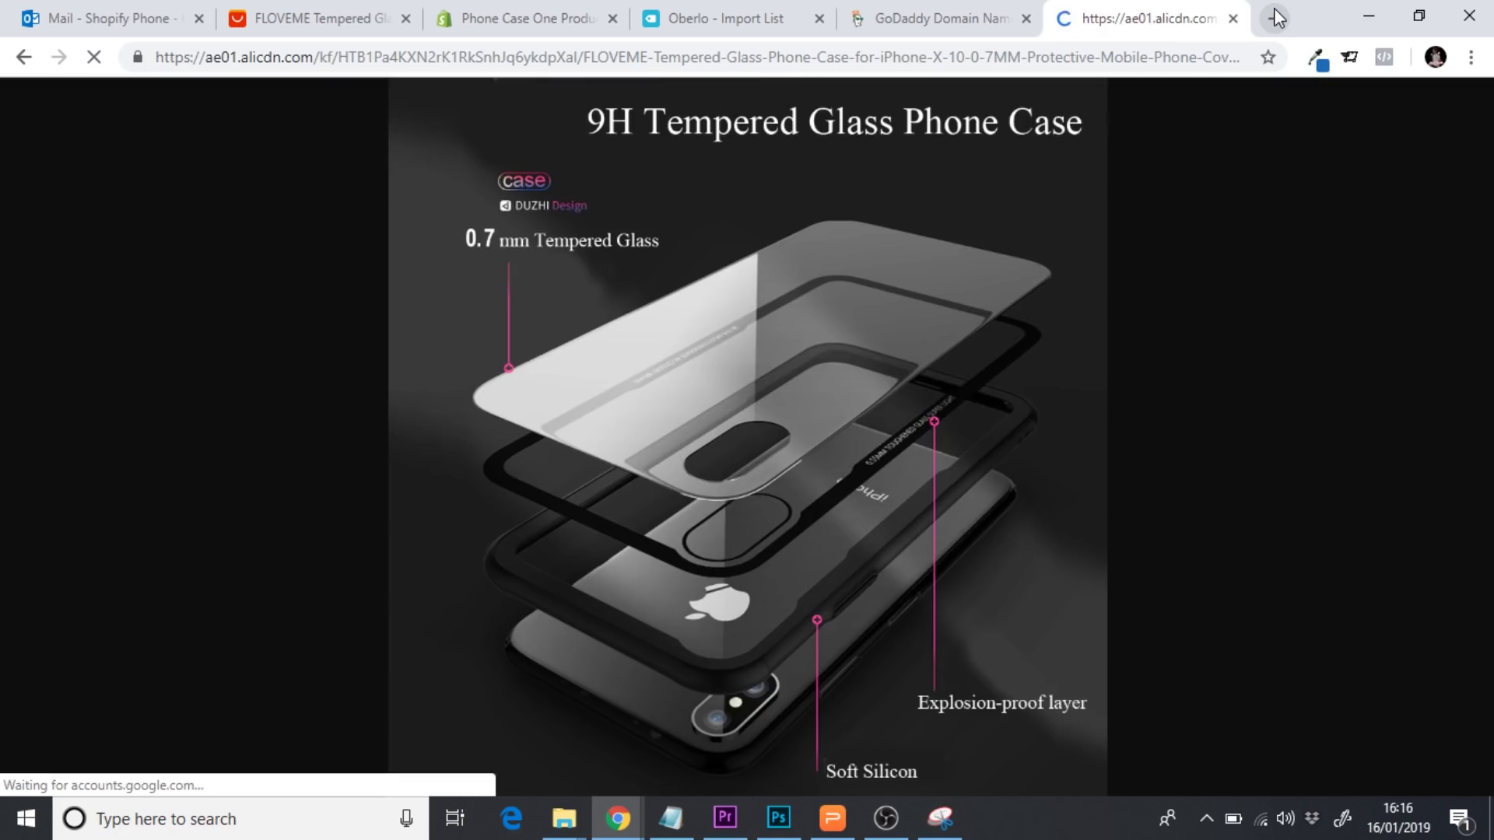
pyautogui.click(941, 819)
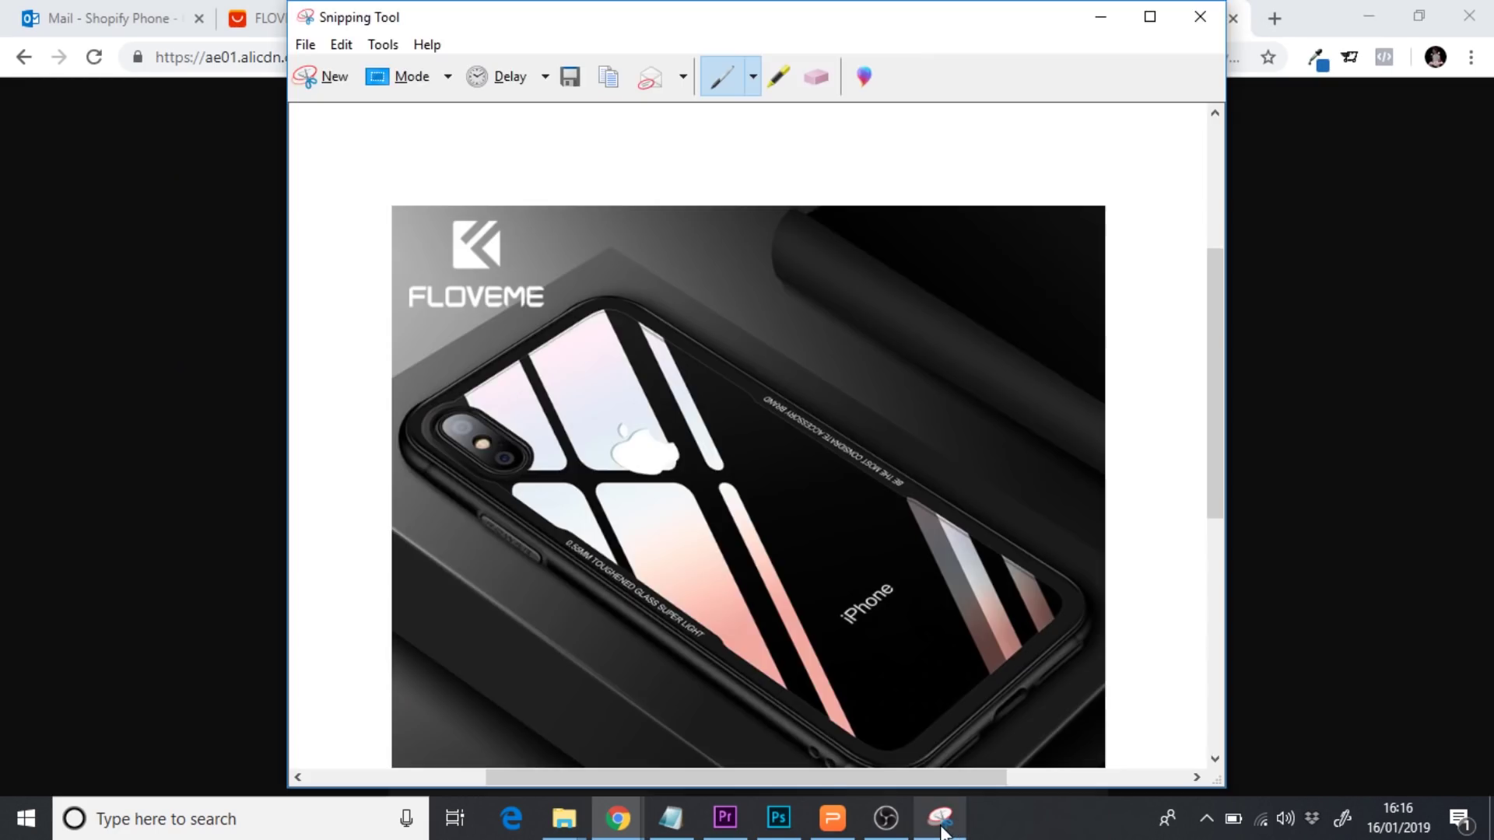
pyautogui.click(941, 821)
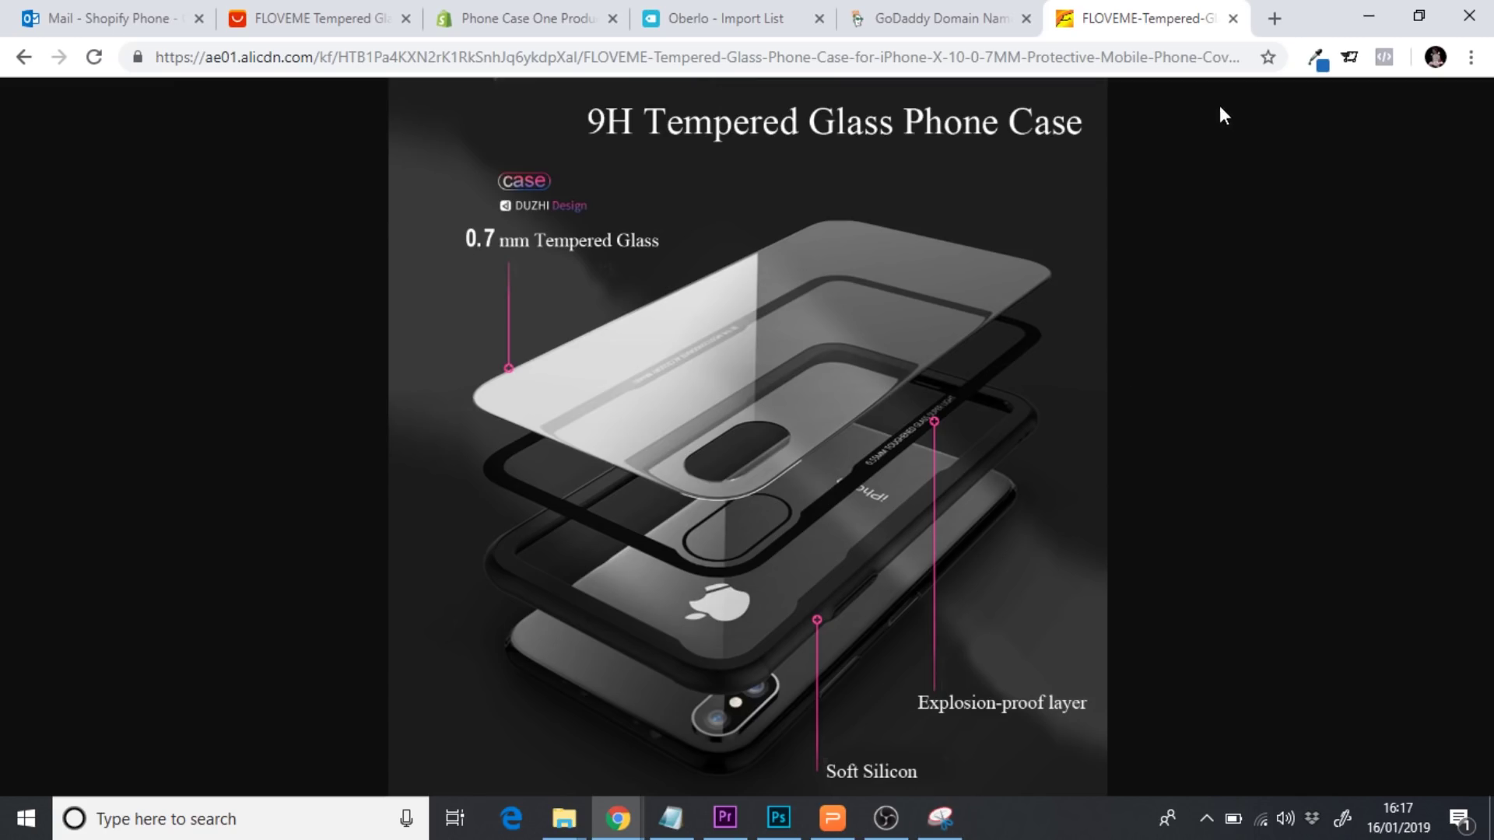
# Go to Fiverr and search for 'photoshop background removal' services
pyautogui.click(1274, 19)
pyautogui.write('fi')
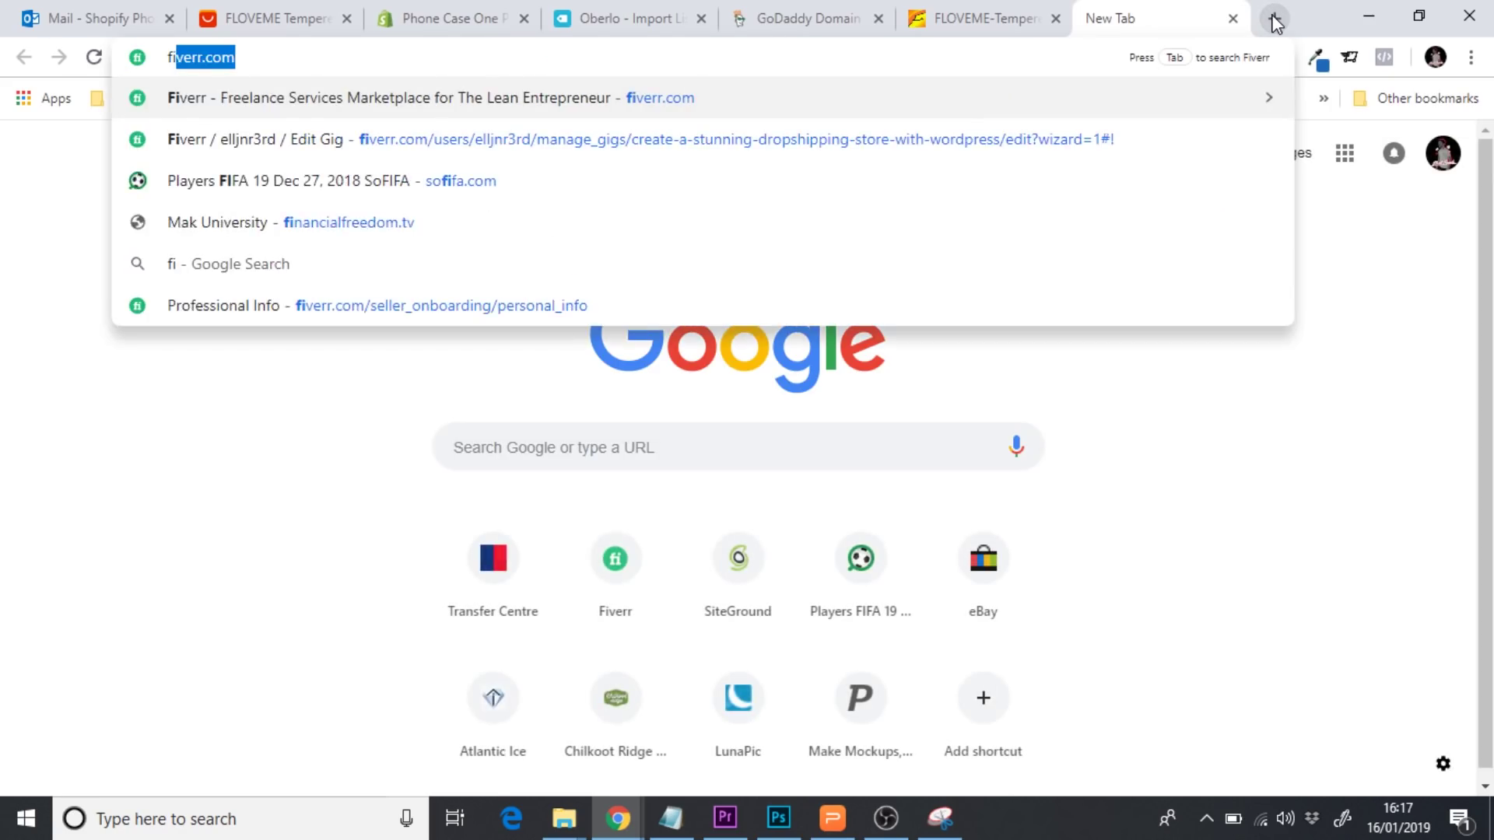
pyautogui.press('Return')
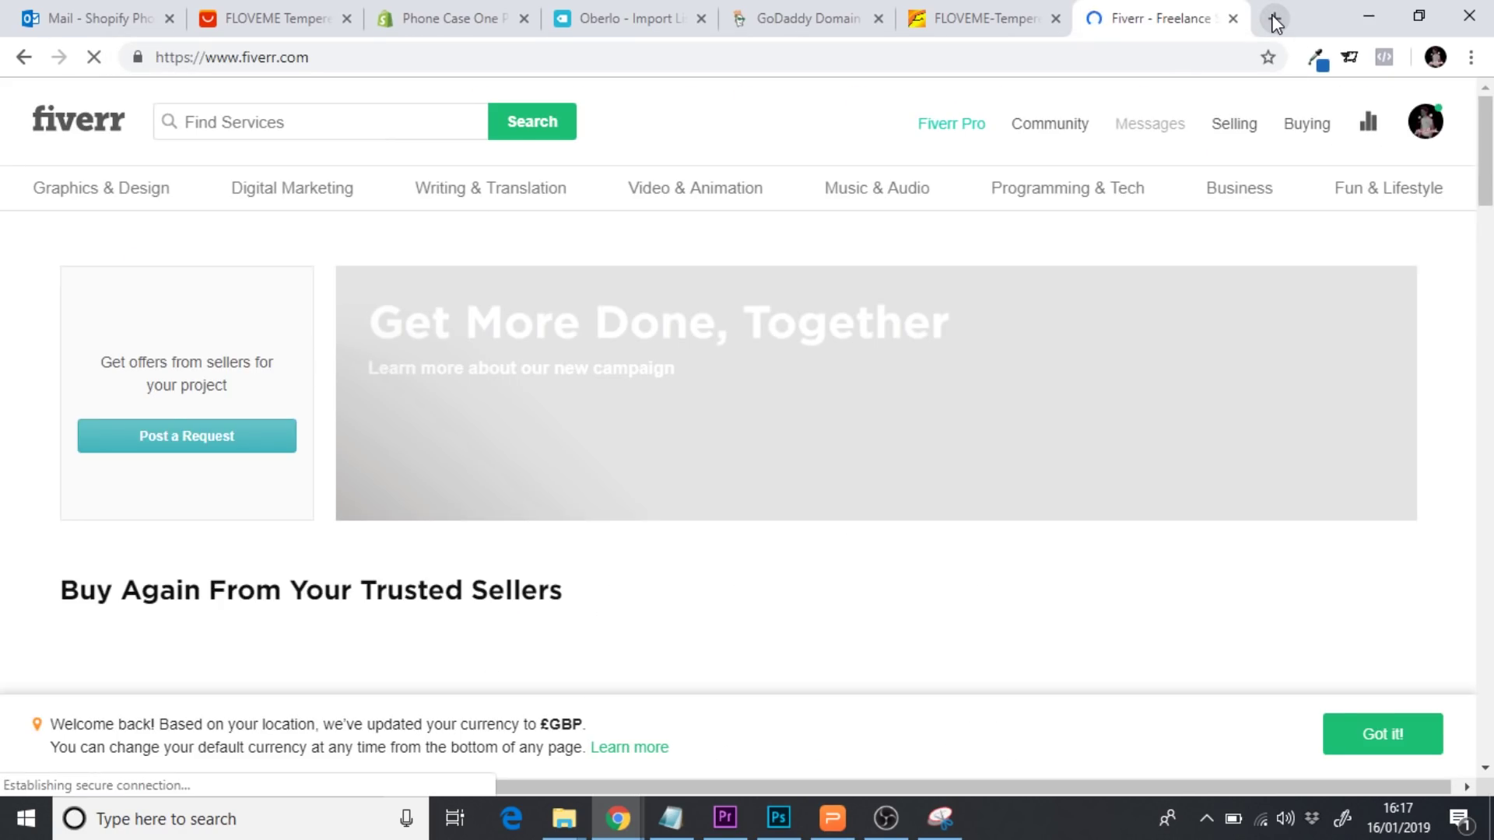
pyautogui.click(245, 127)
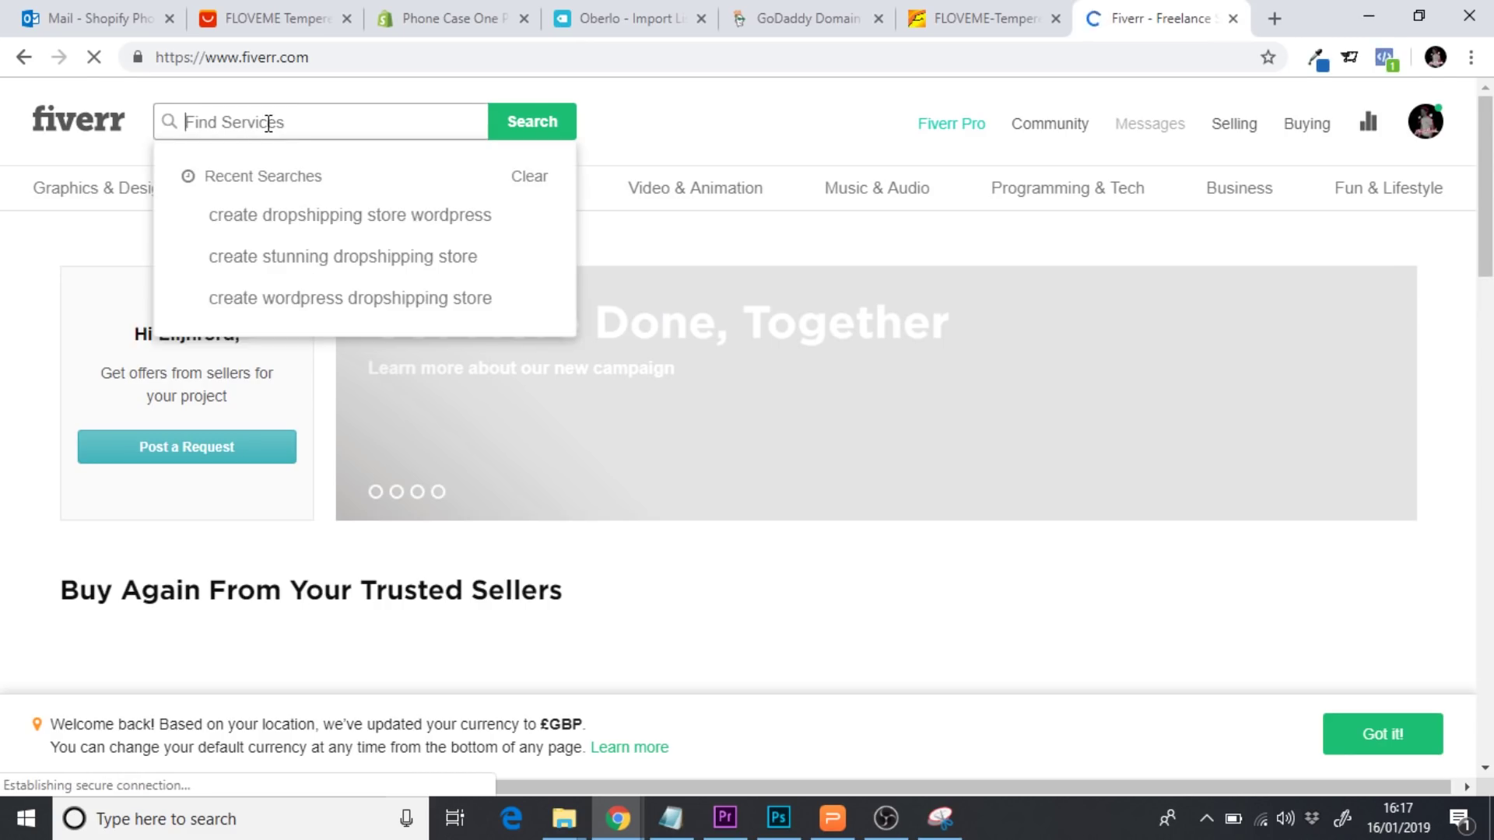
pyautogui.write('pho')
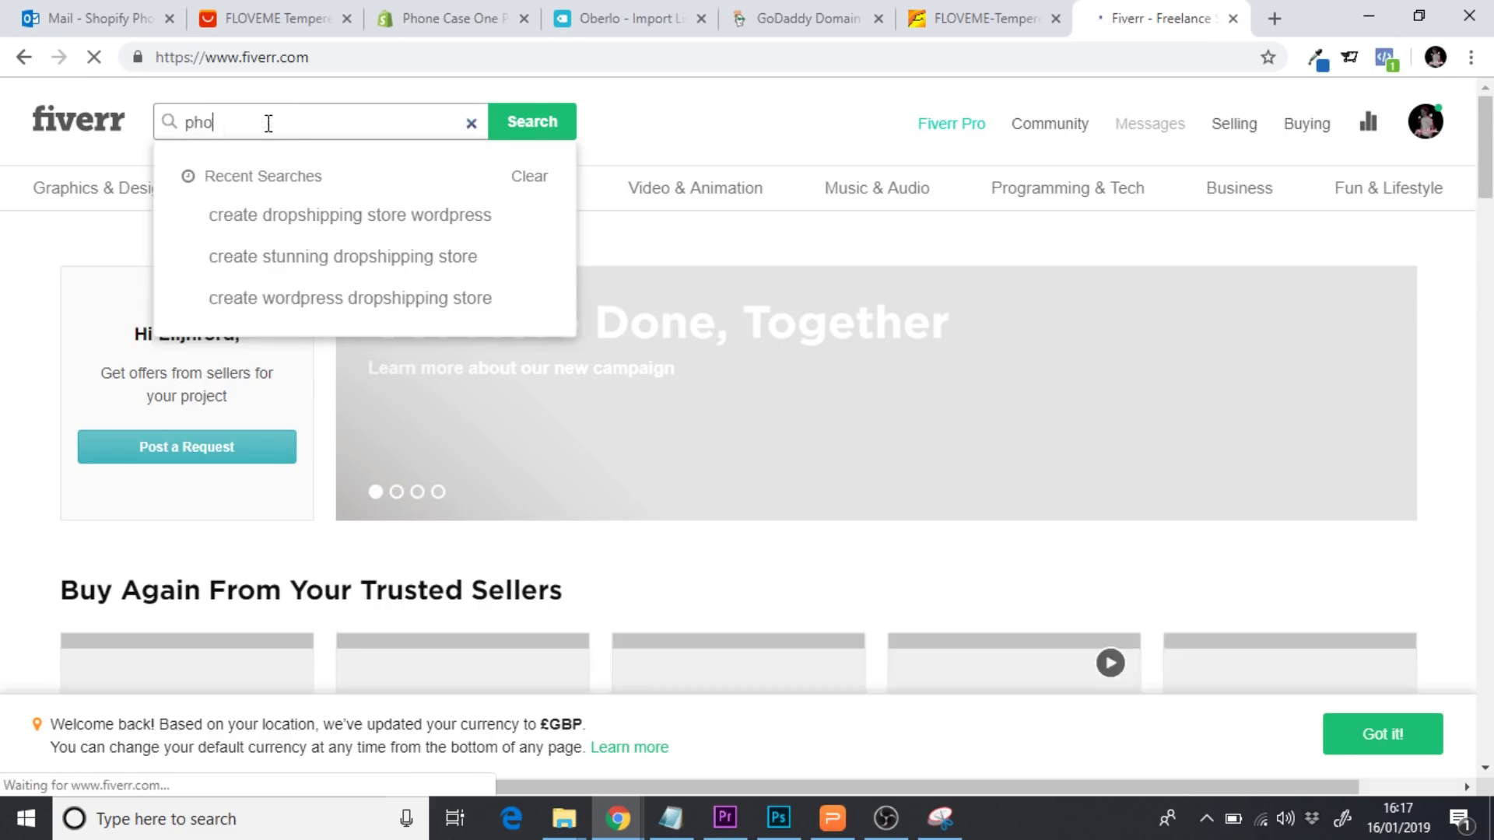
pyautogui.write('toshop')
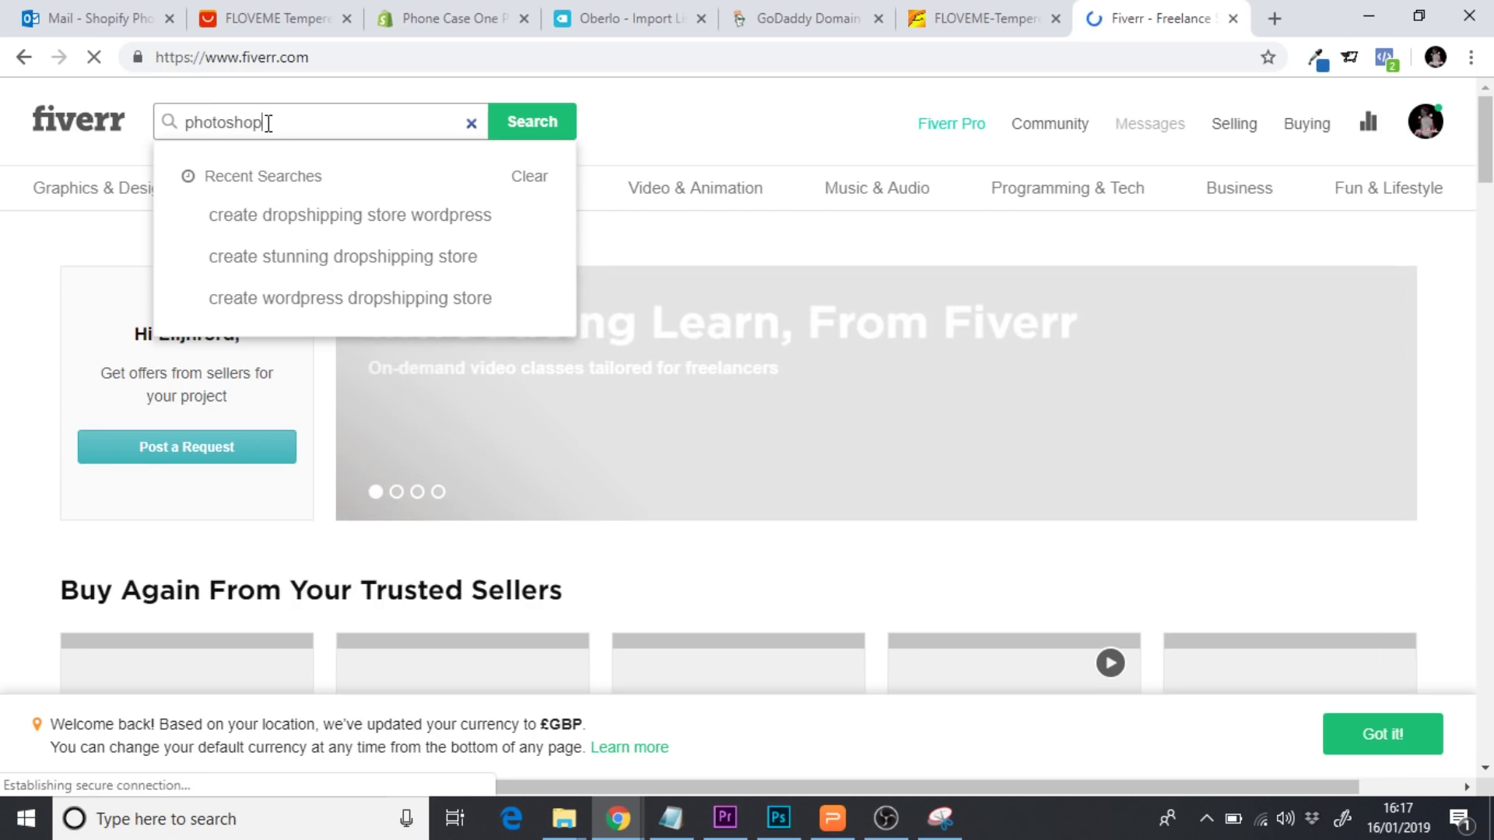
pyautogui.write(' background removal')
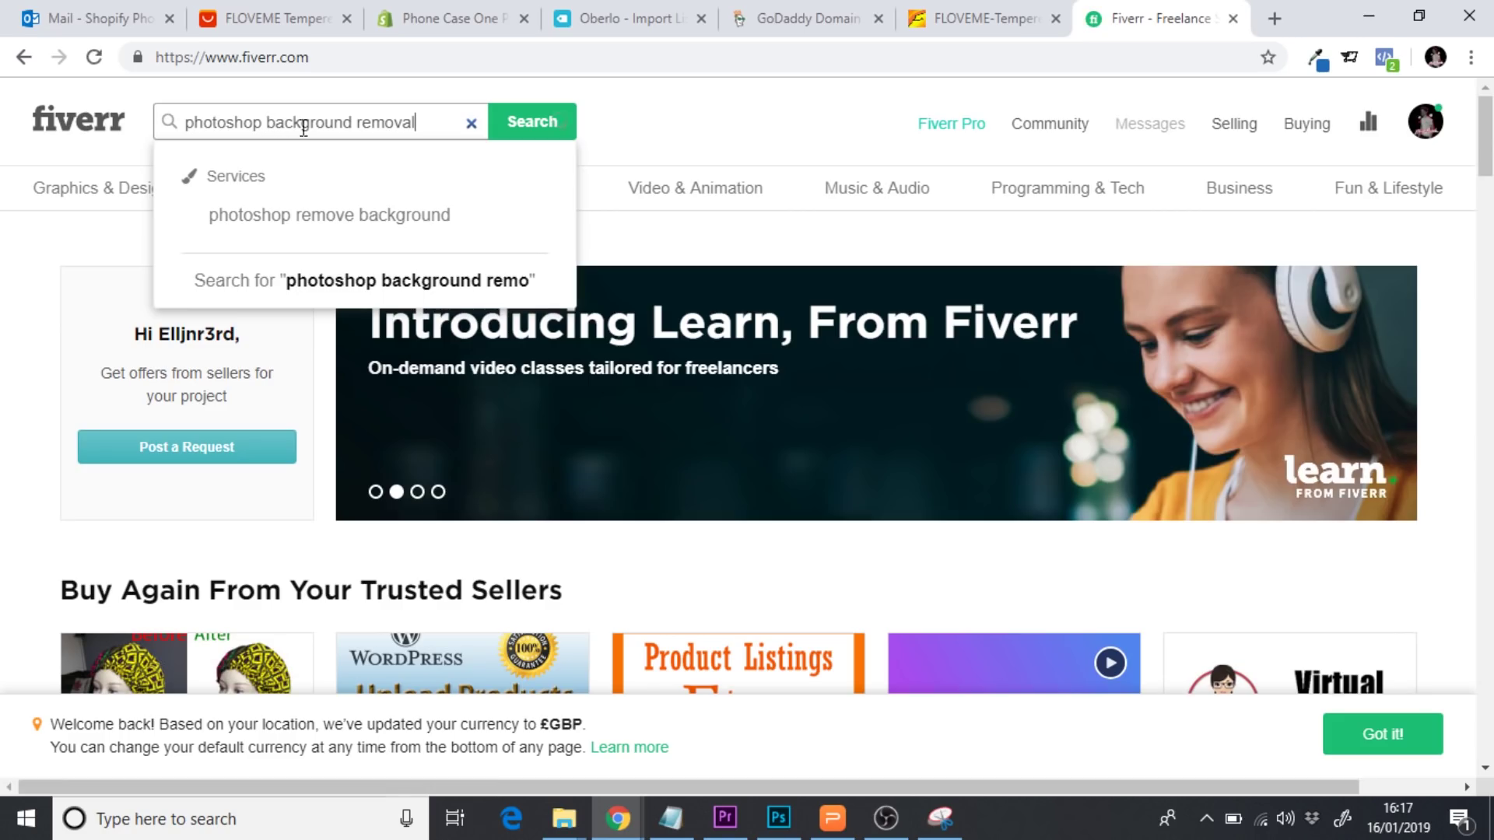
pyautogui.click(526, 138)
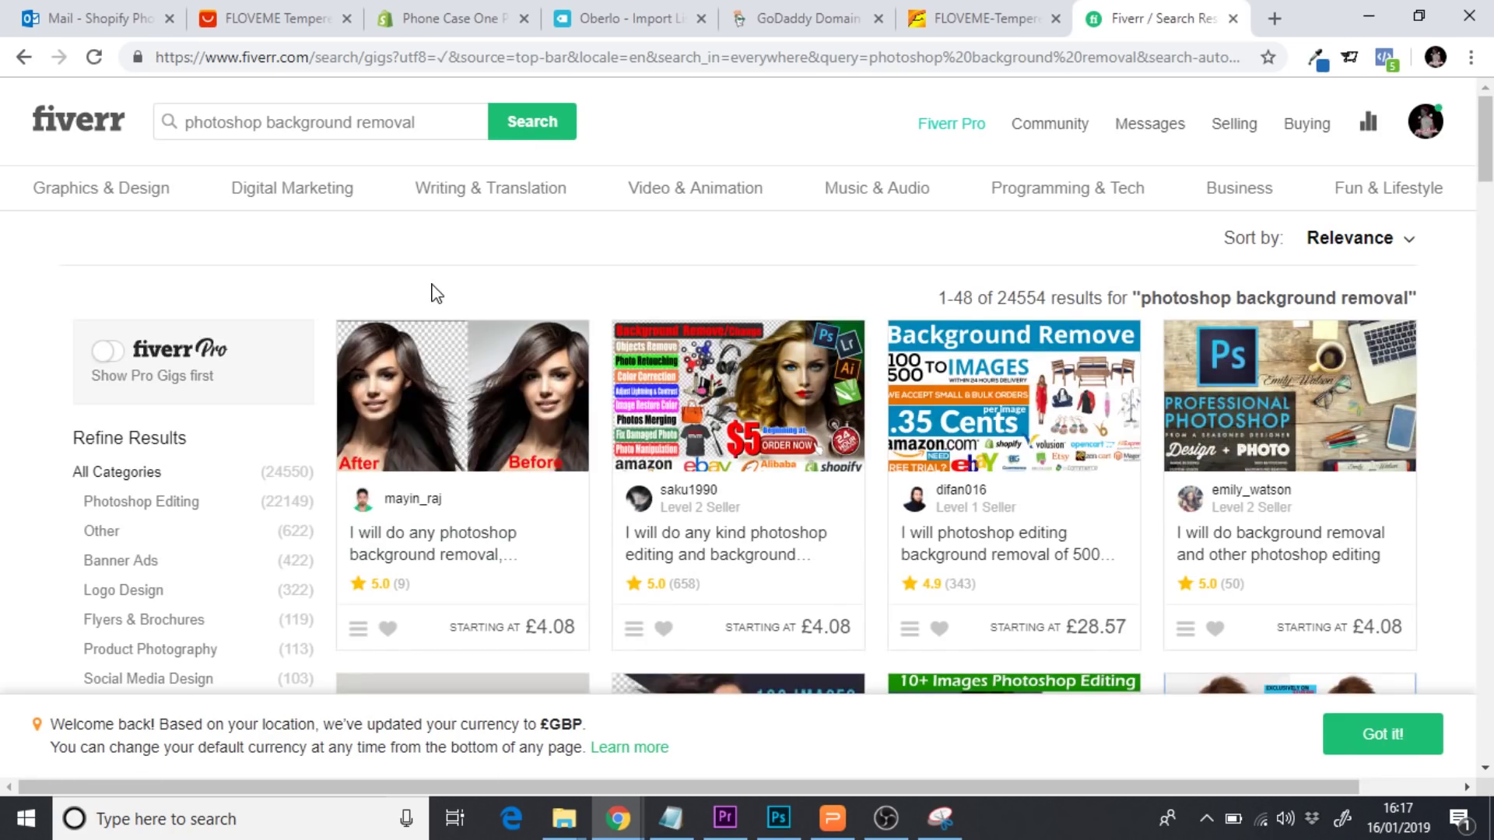
# Browse the search results, then go to the Manage Orders list
pyautogui.scroll(-4, 431, 294)
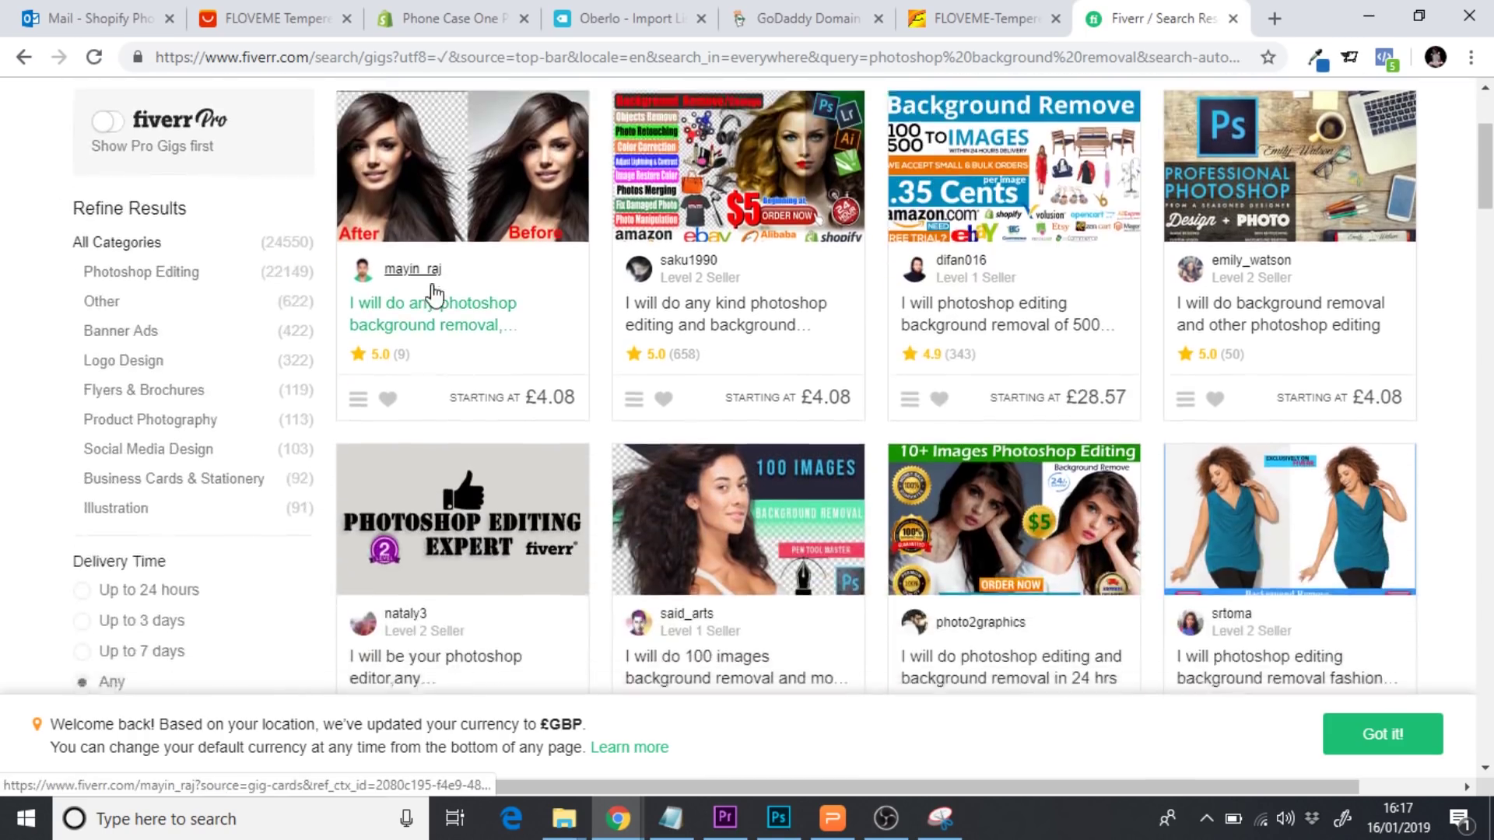
pyautogui.scroll(-5, 434, 296)
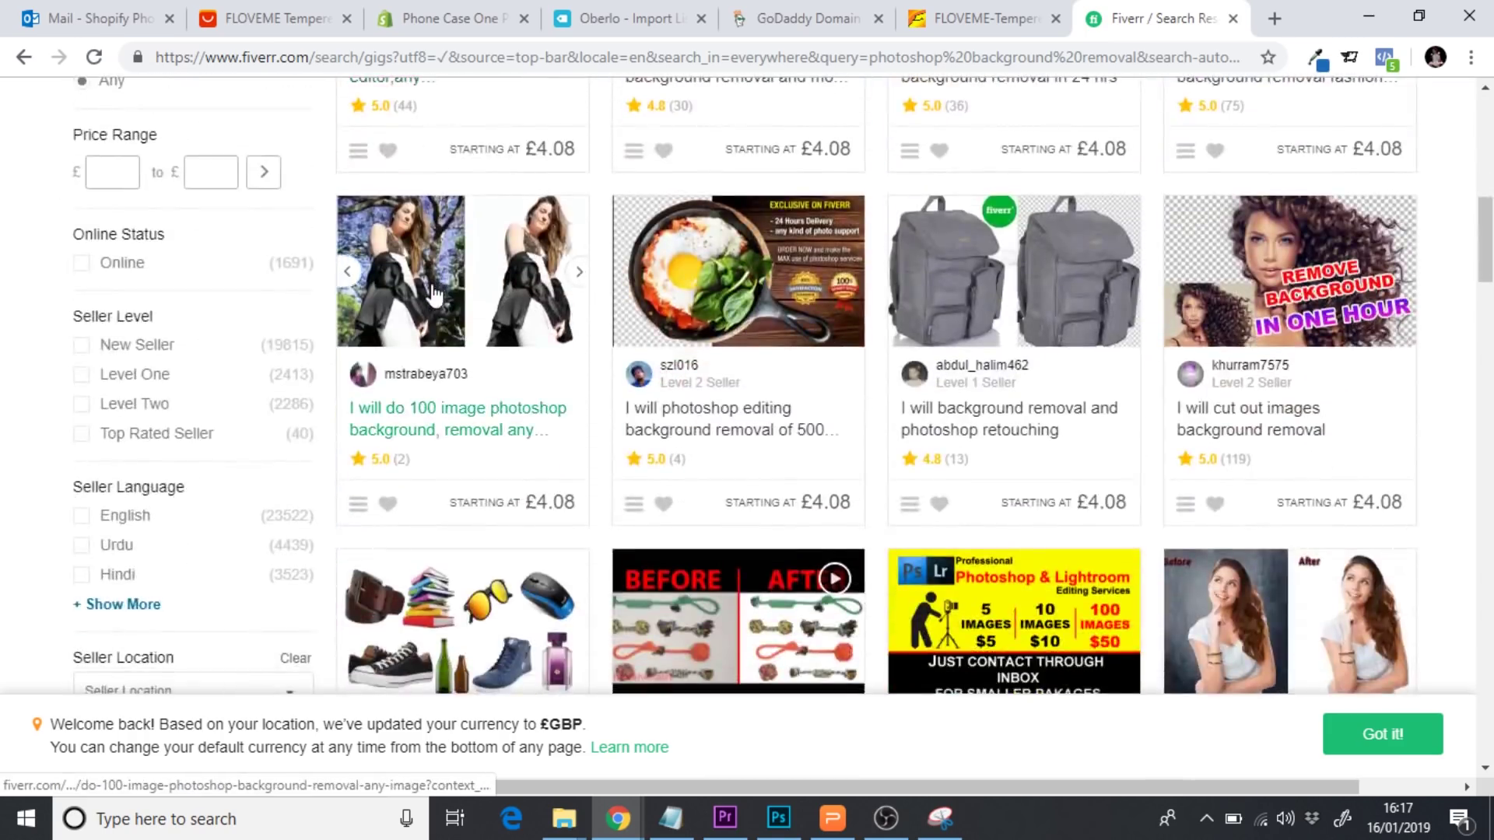
pyautogui.scroll(9, 434, 296)
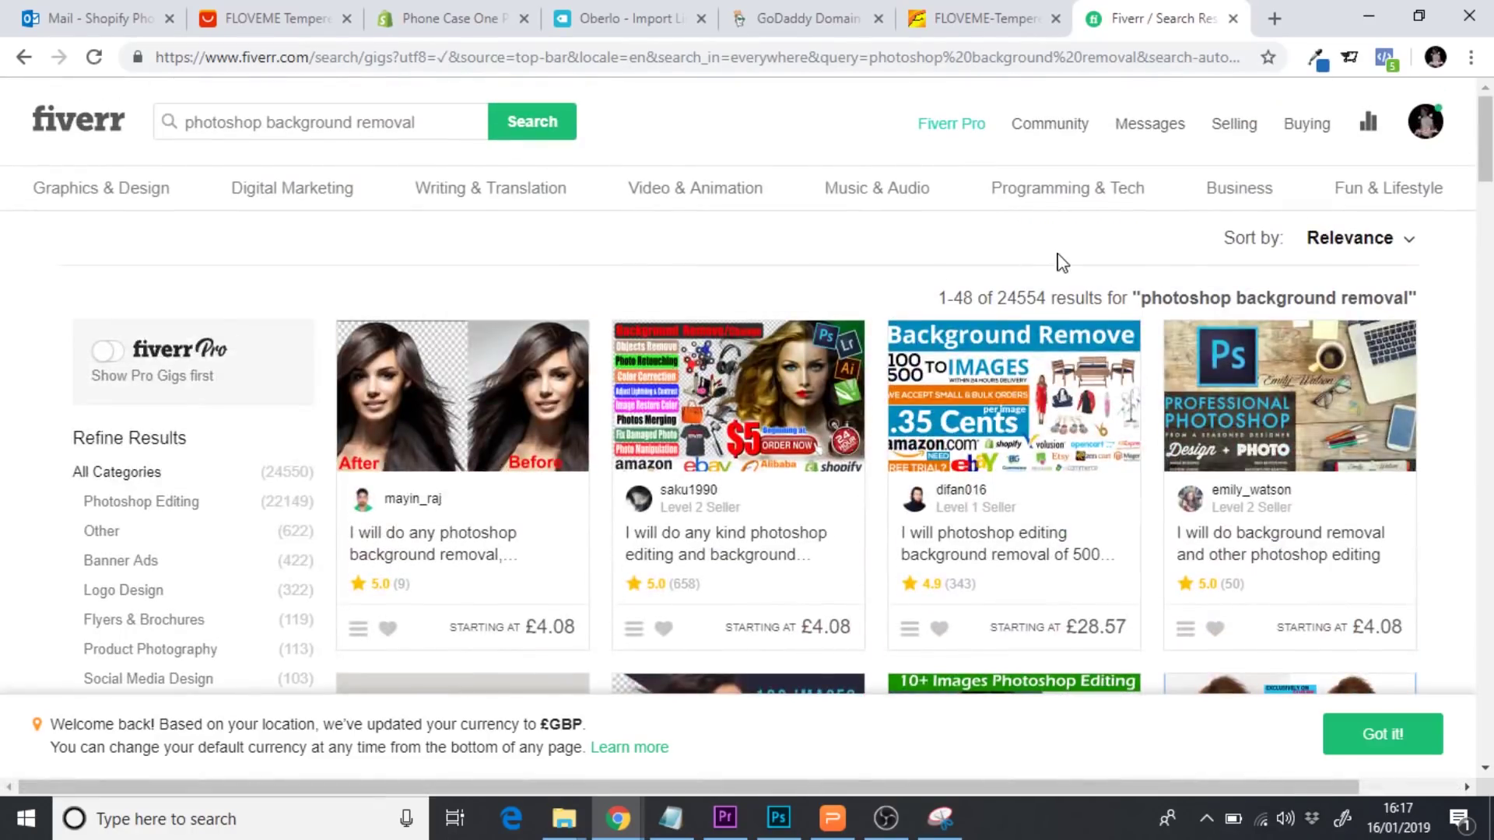
pyautogui.moveTo(1304, 140)
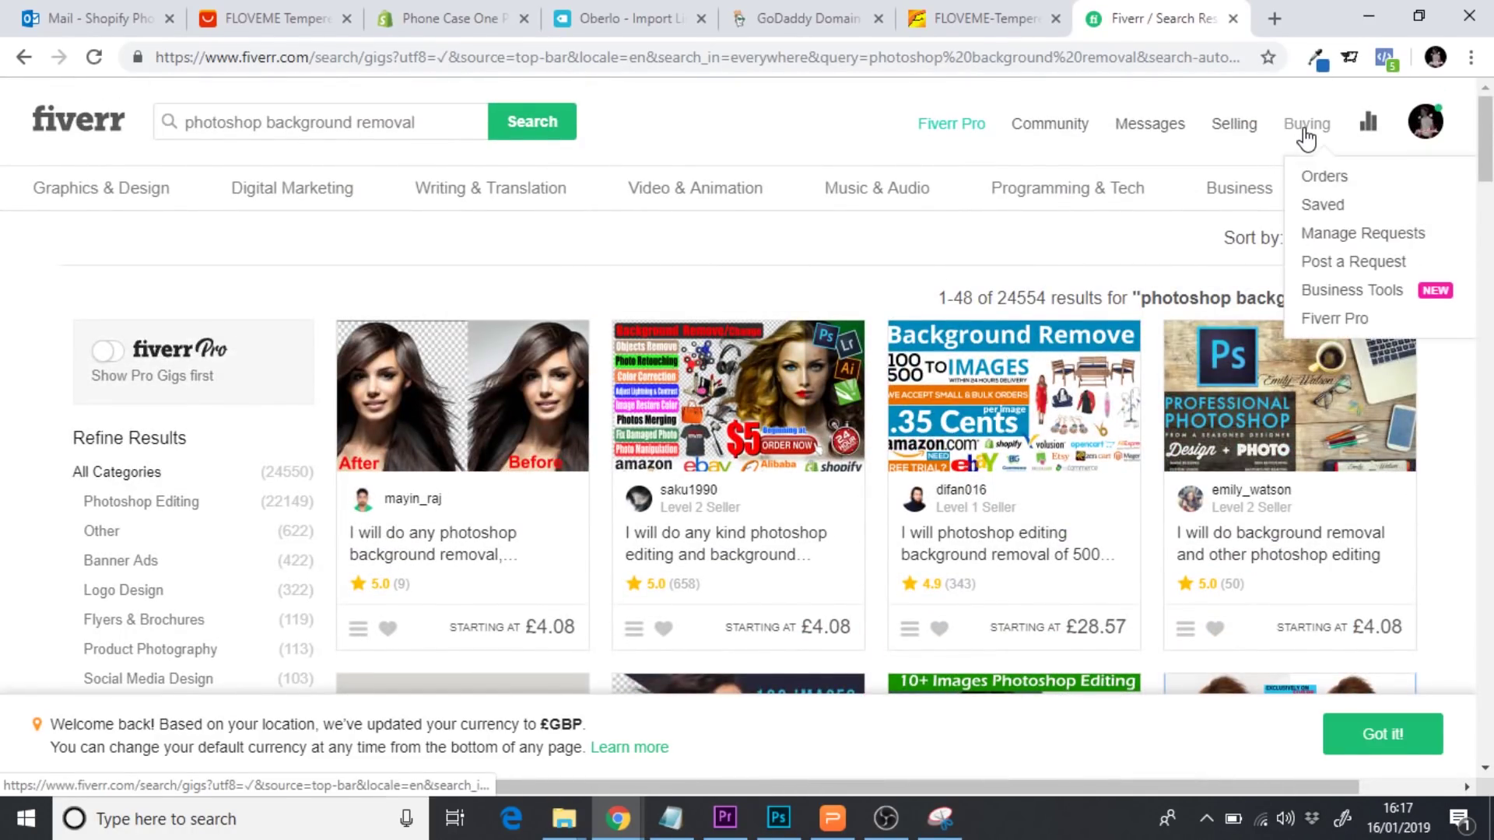
pyautogui.click(1329, 174)
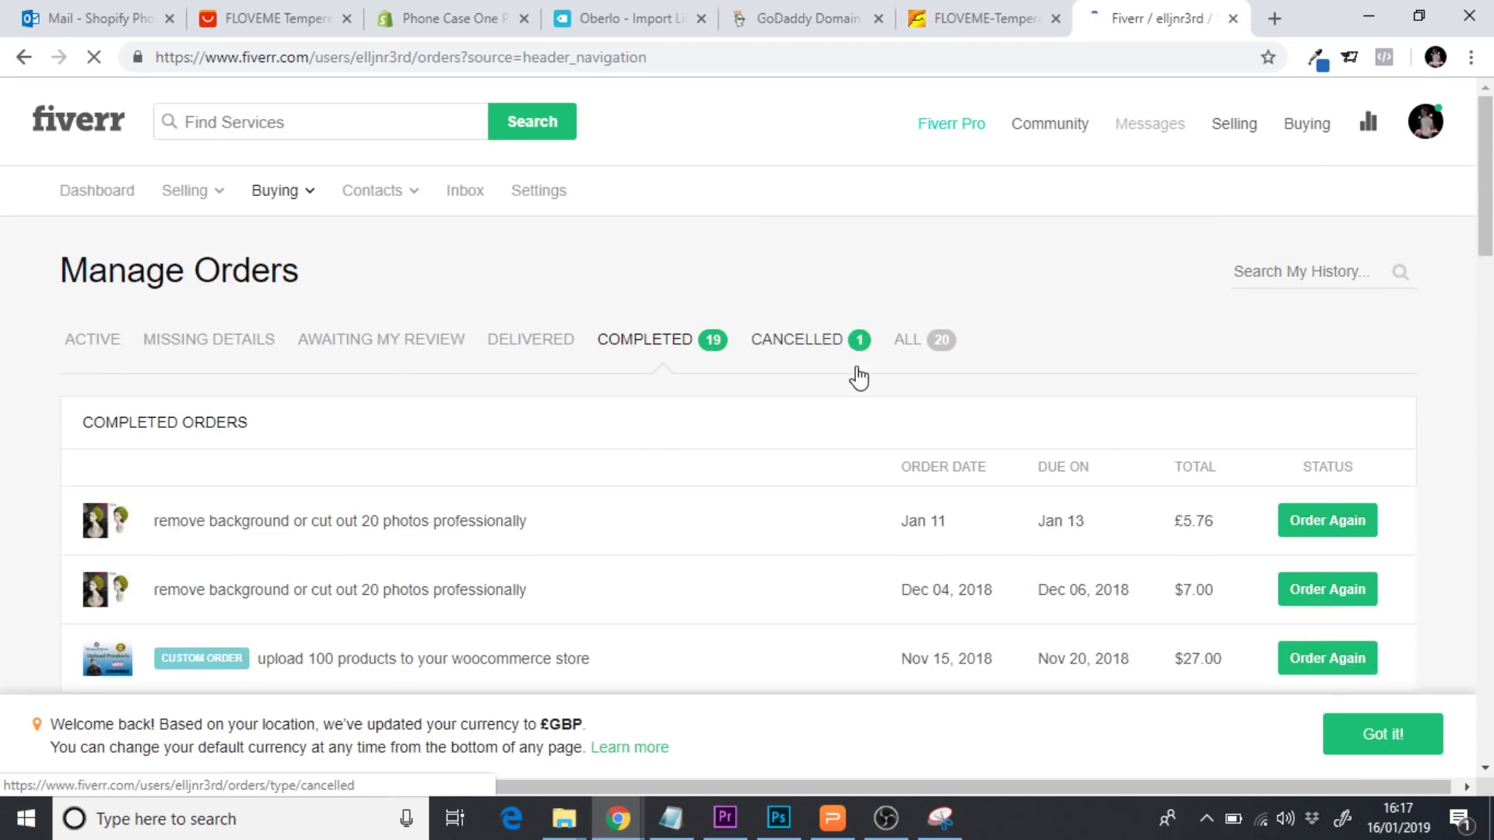
# Open the £5.76 background-removal order and expand its requirements to review the message and Case attachments
pyautogui.click(559, 533)
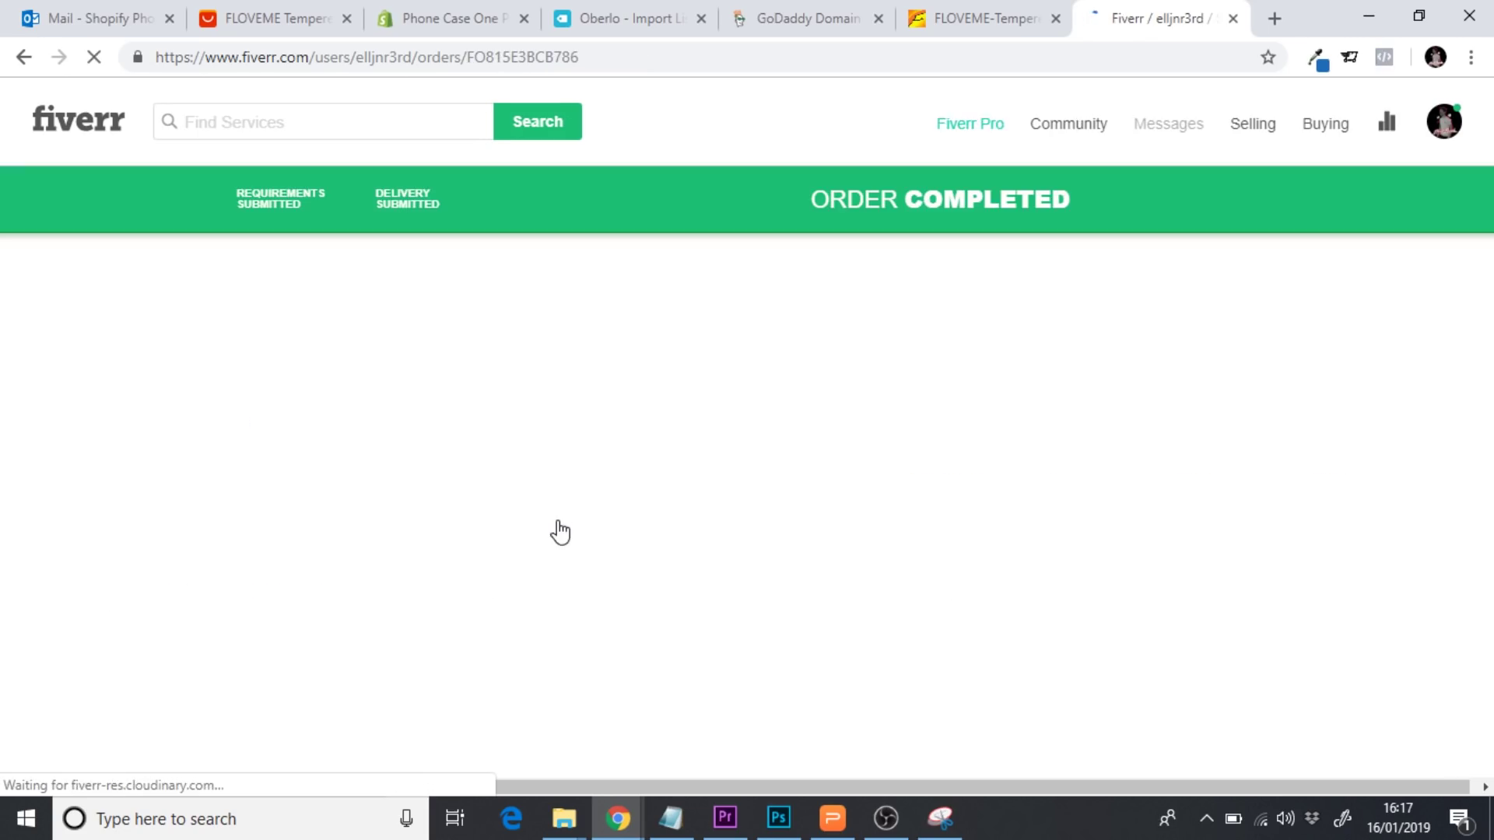
pyautogui.scroll(-1, 560, 532)
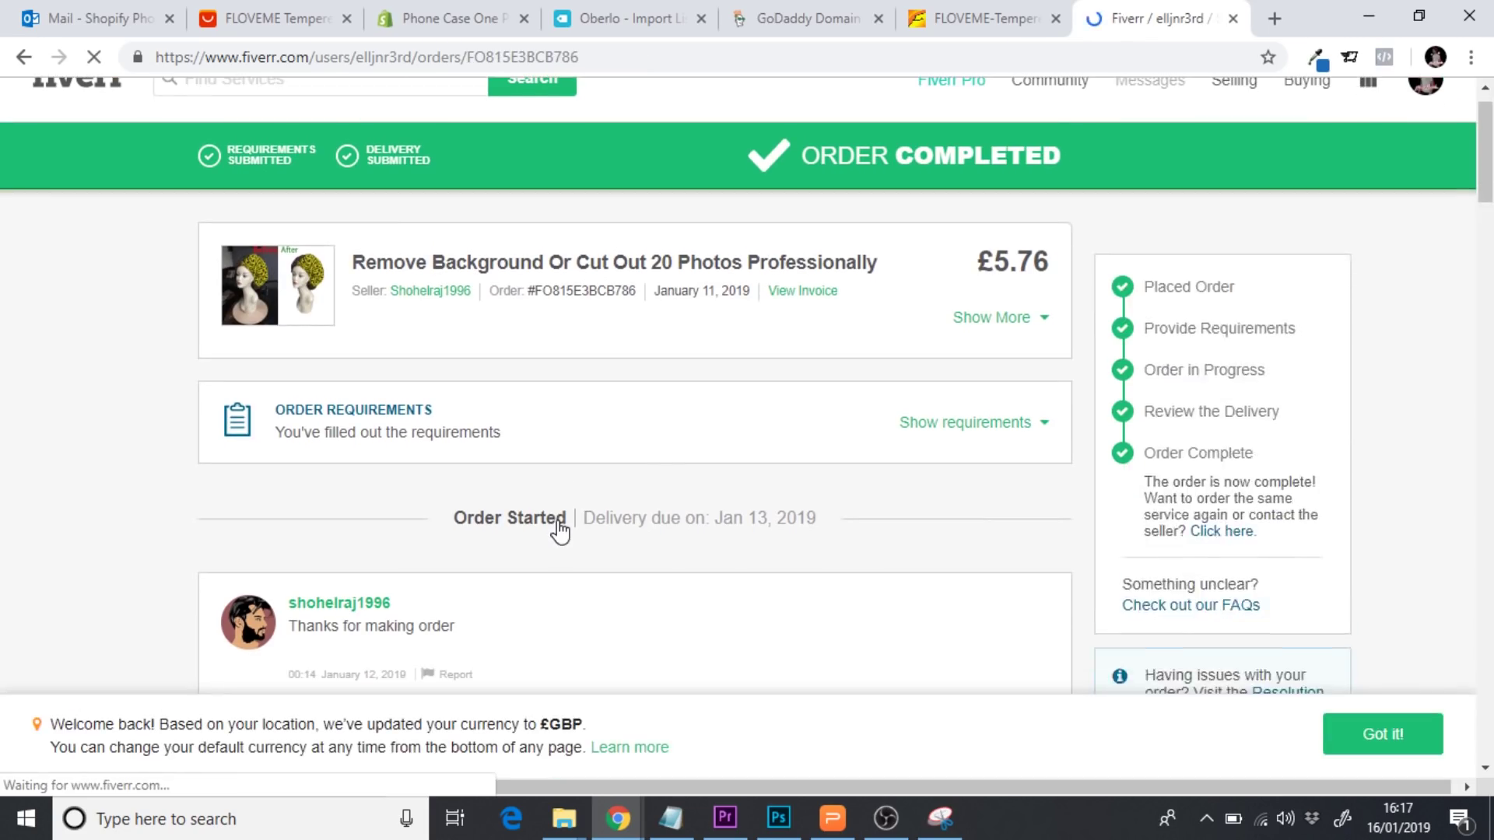
pyautogui.click(957, 424)
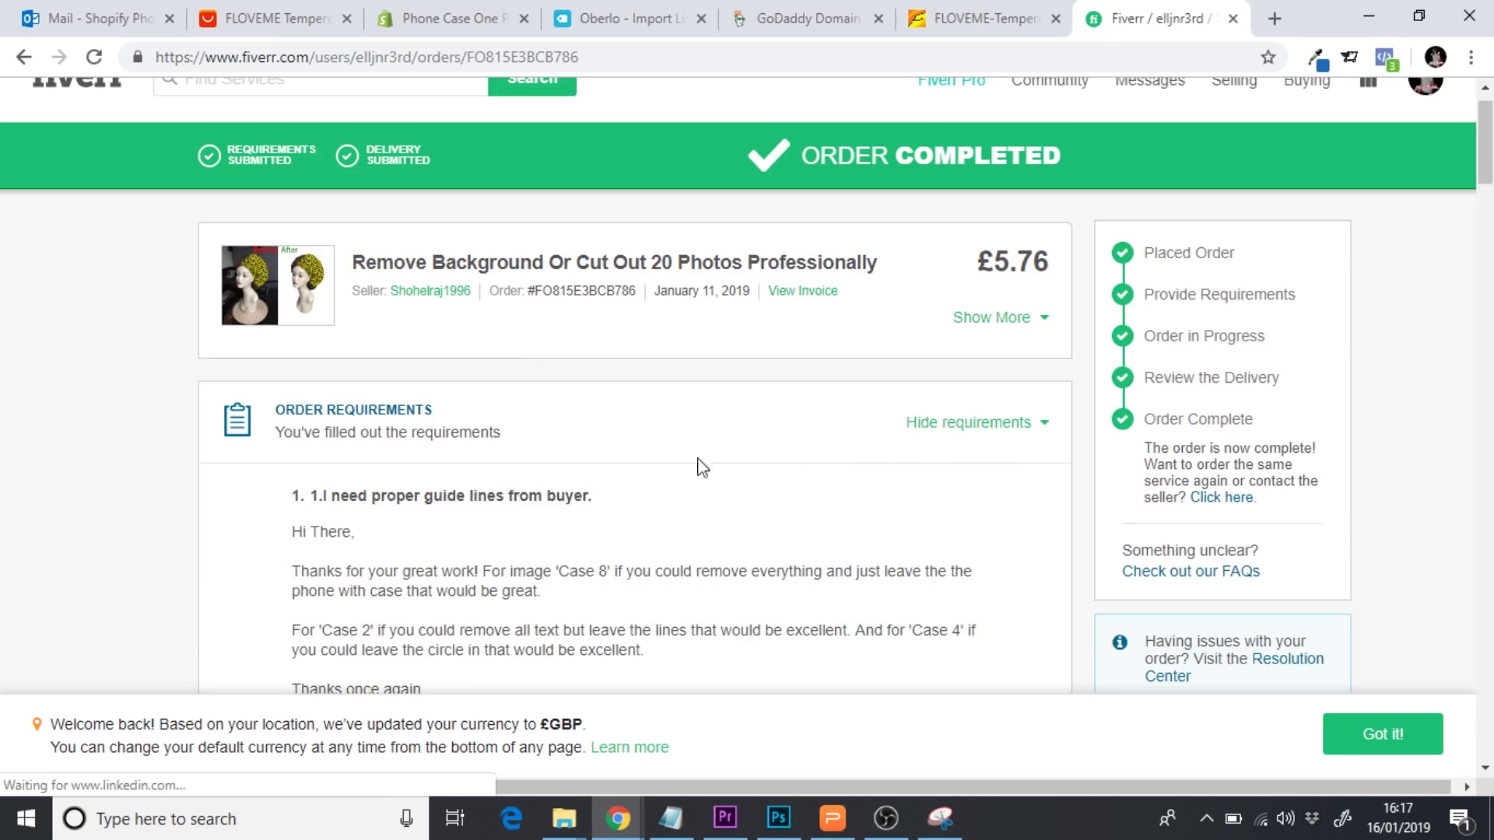
pyautogui.scroll(-2, 538, 590)
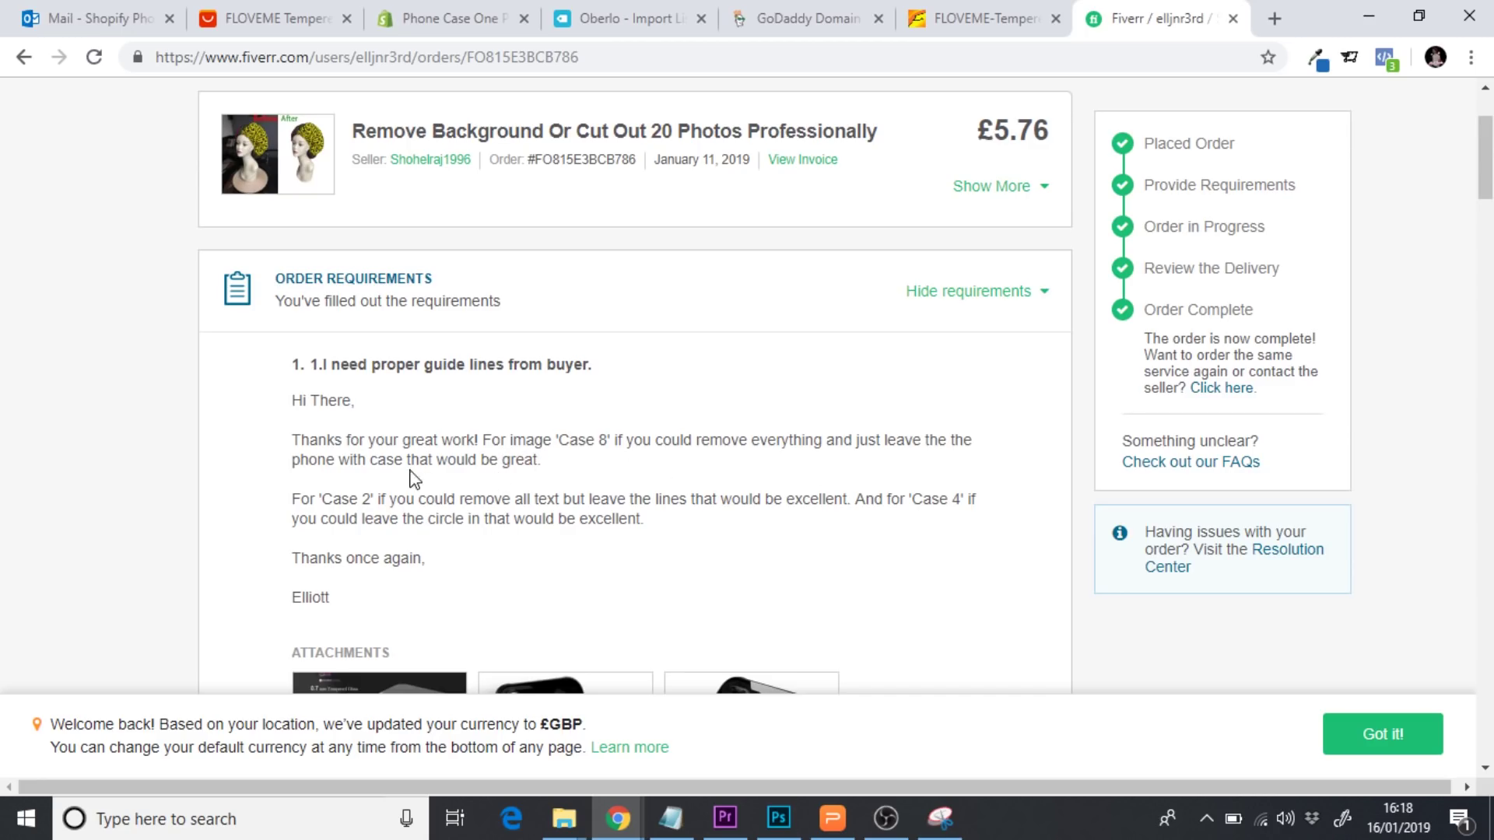
pyautogui.scroll(-2, 591, 490)
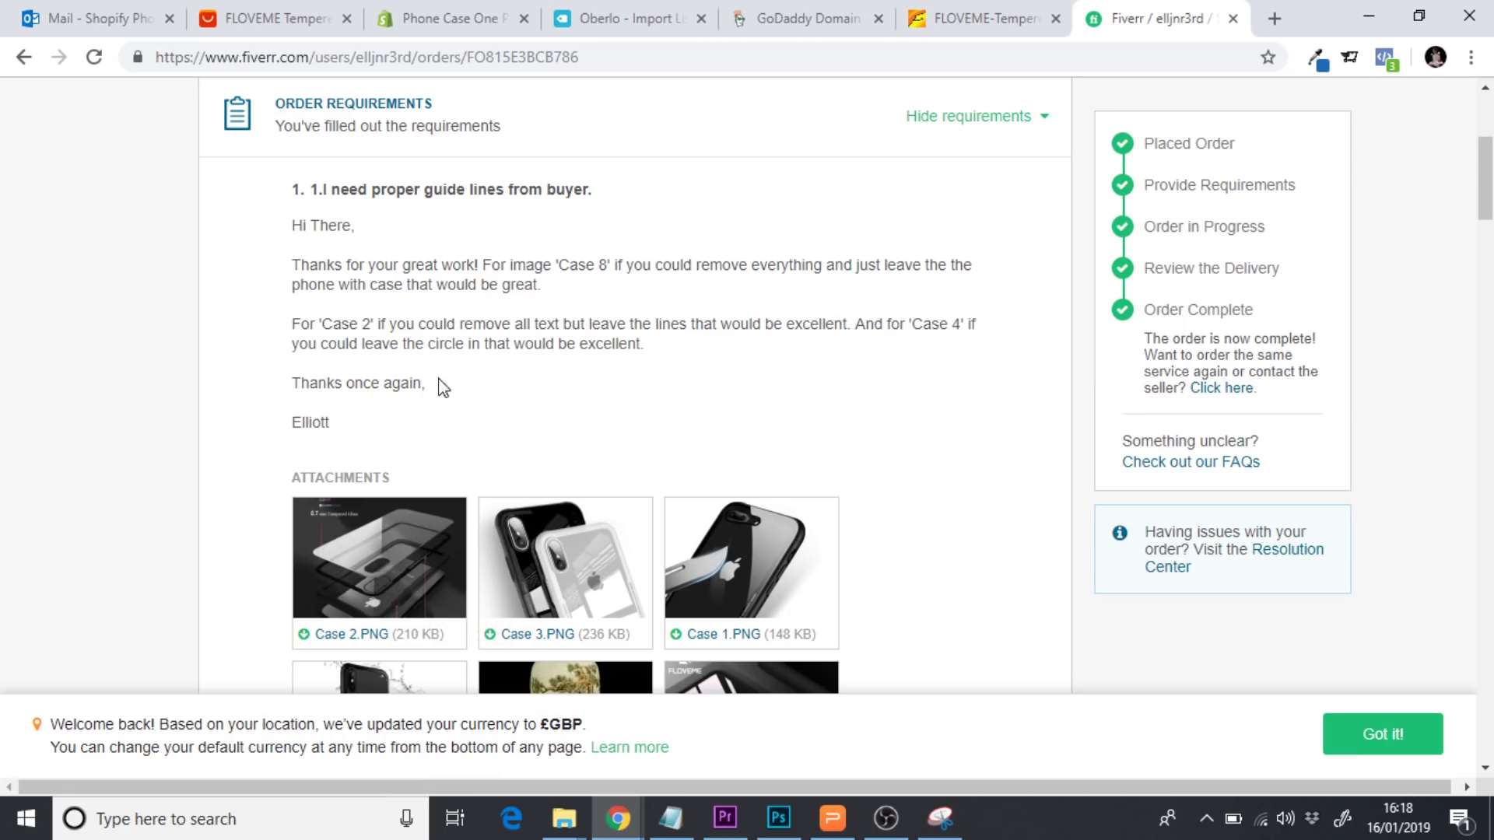
pyautogui.scroll(-3, 549, 378)
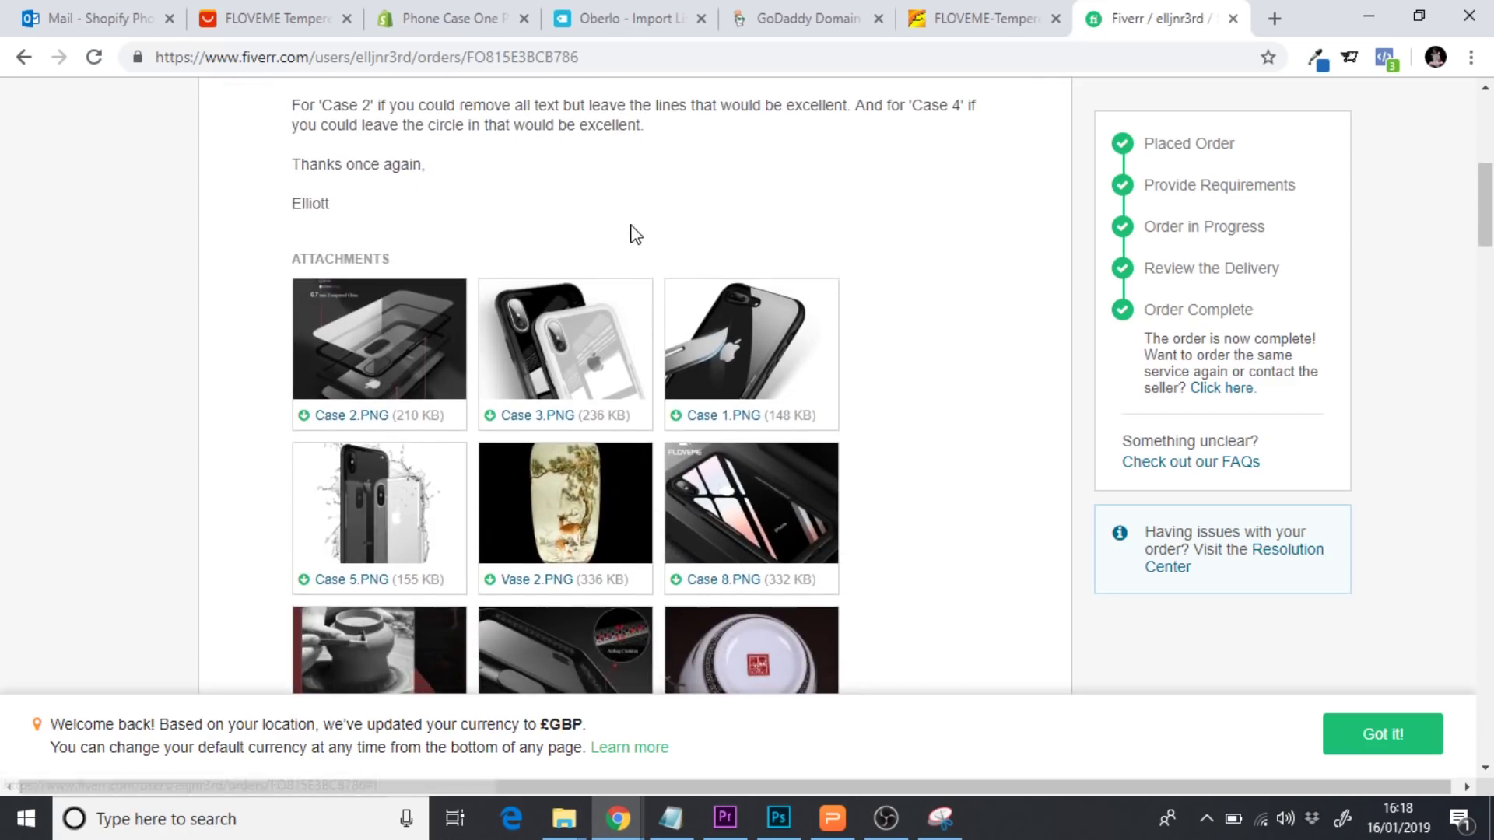
pyautogui.scroll(1, 634, 233)
pyautogui.scroll(2, 636, 233)
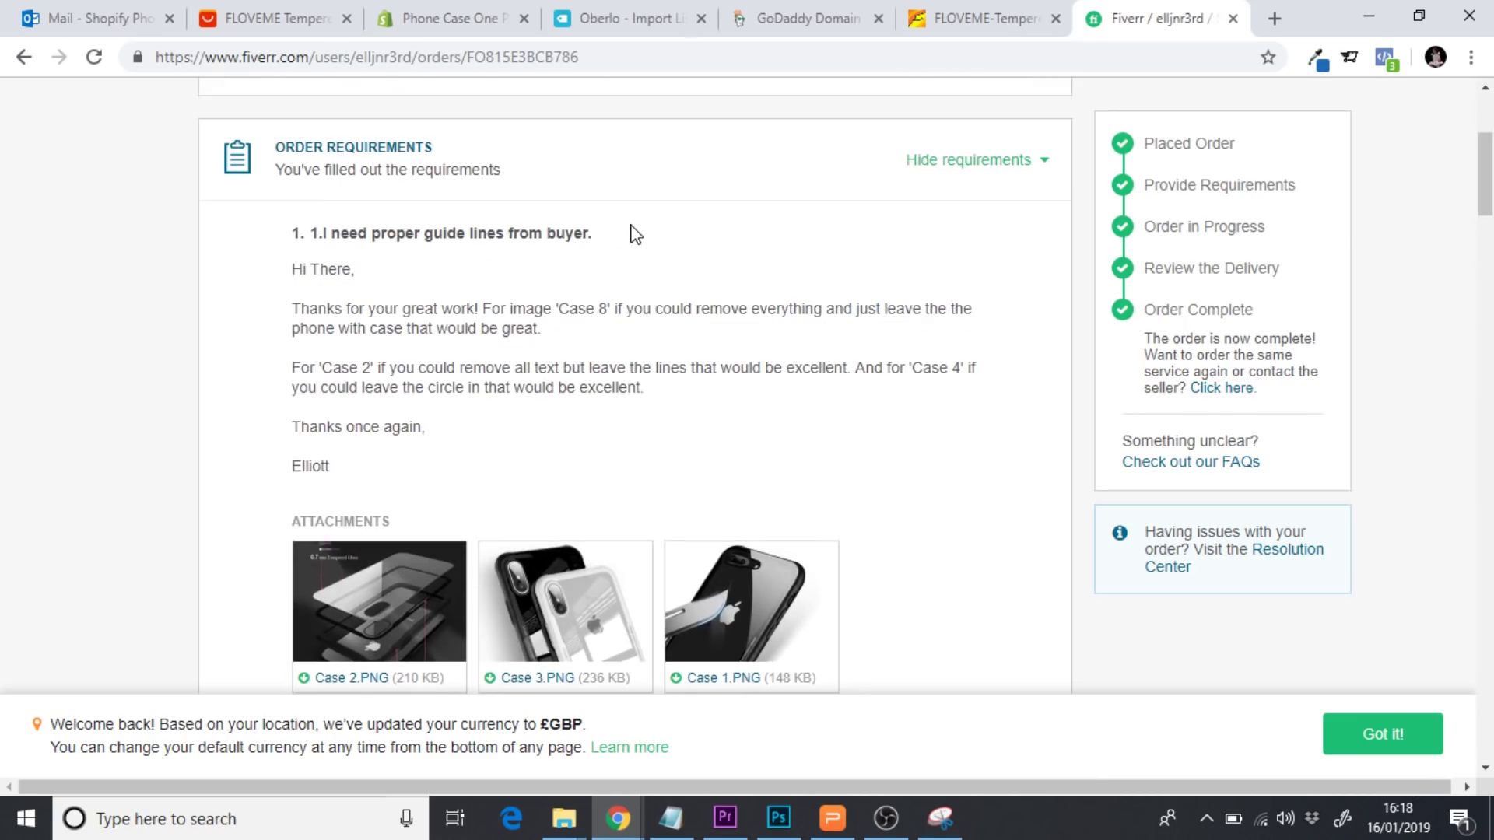
pyautogui.scroll(2, 635, 234)
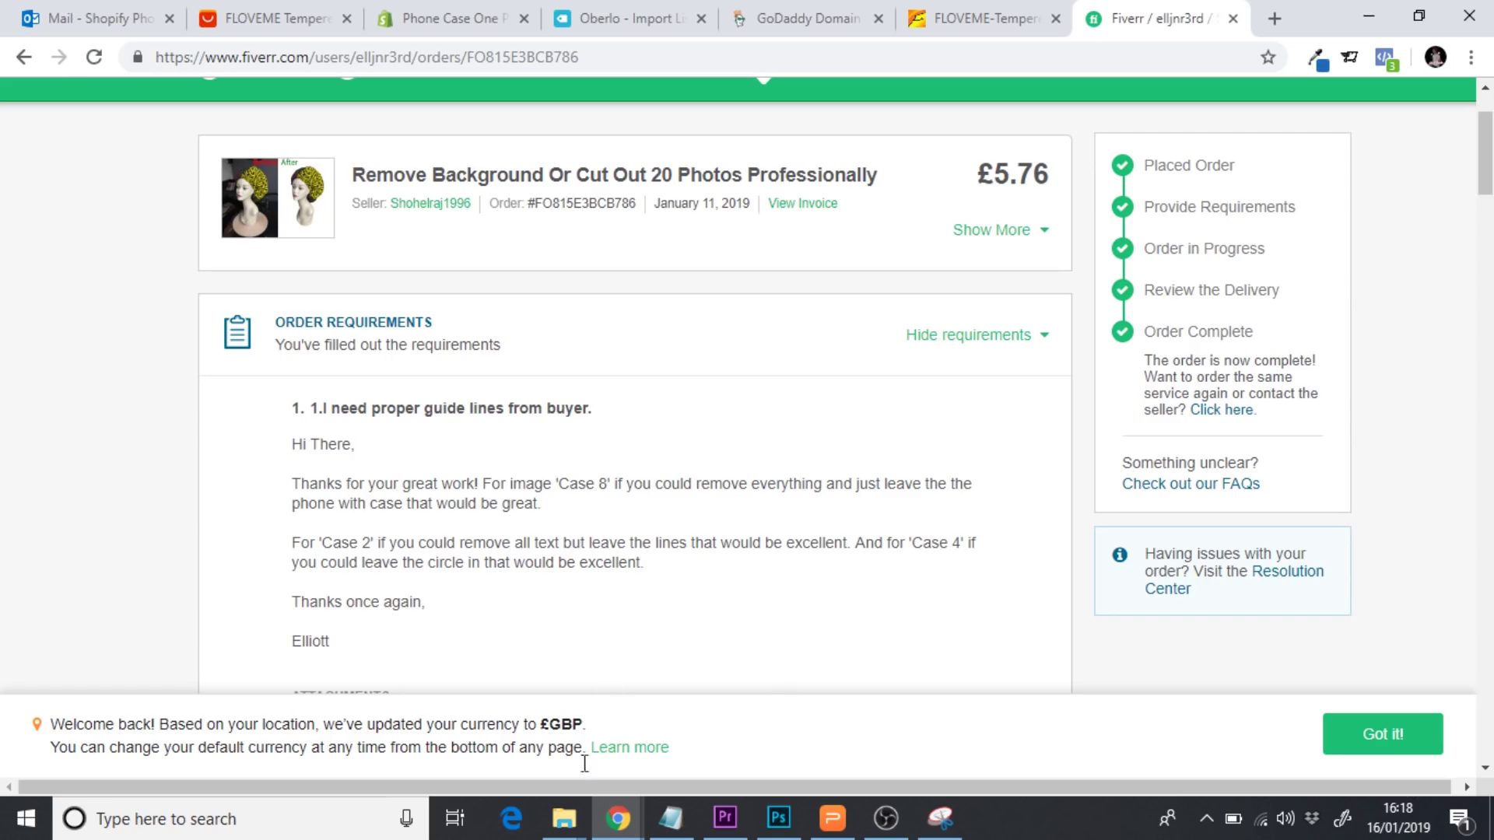
# Bring the No Background folder forward and maximize it
pyautogui.moveTo(564, 817)
pyautogui.click(683, 778)
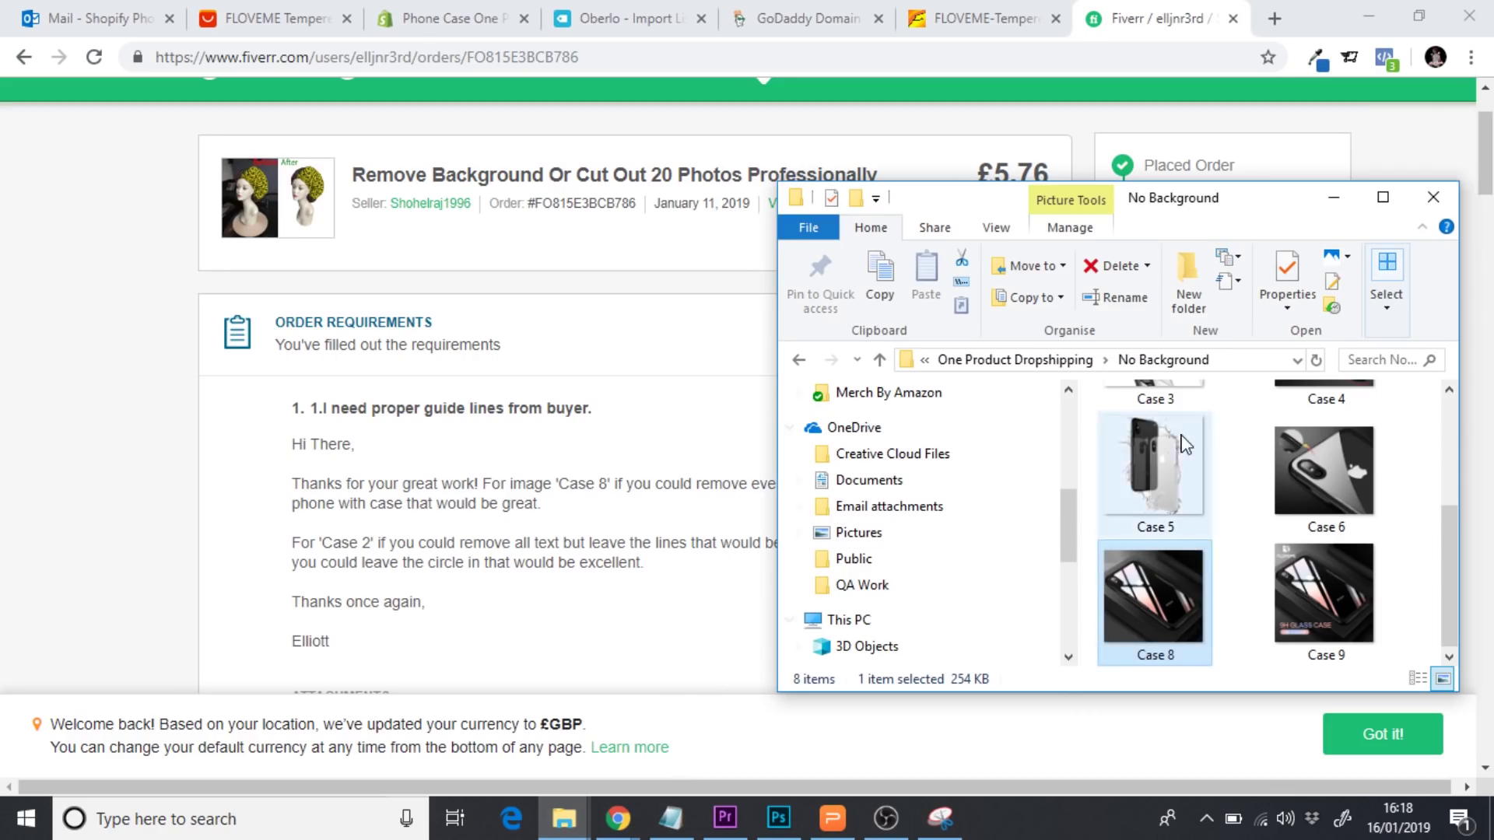
pyautogui.click(1382, 197)
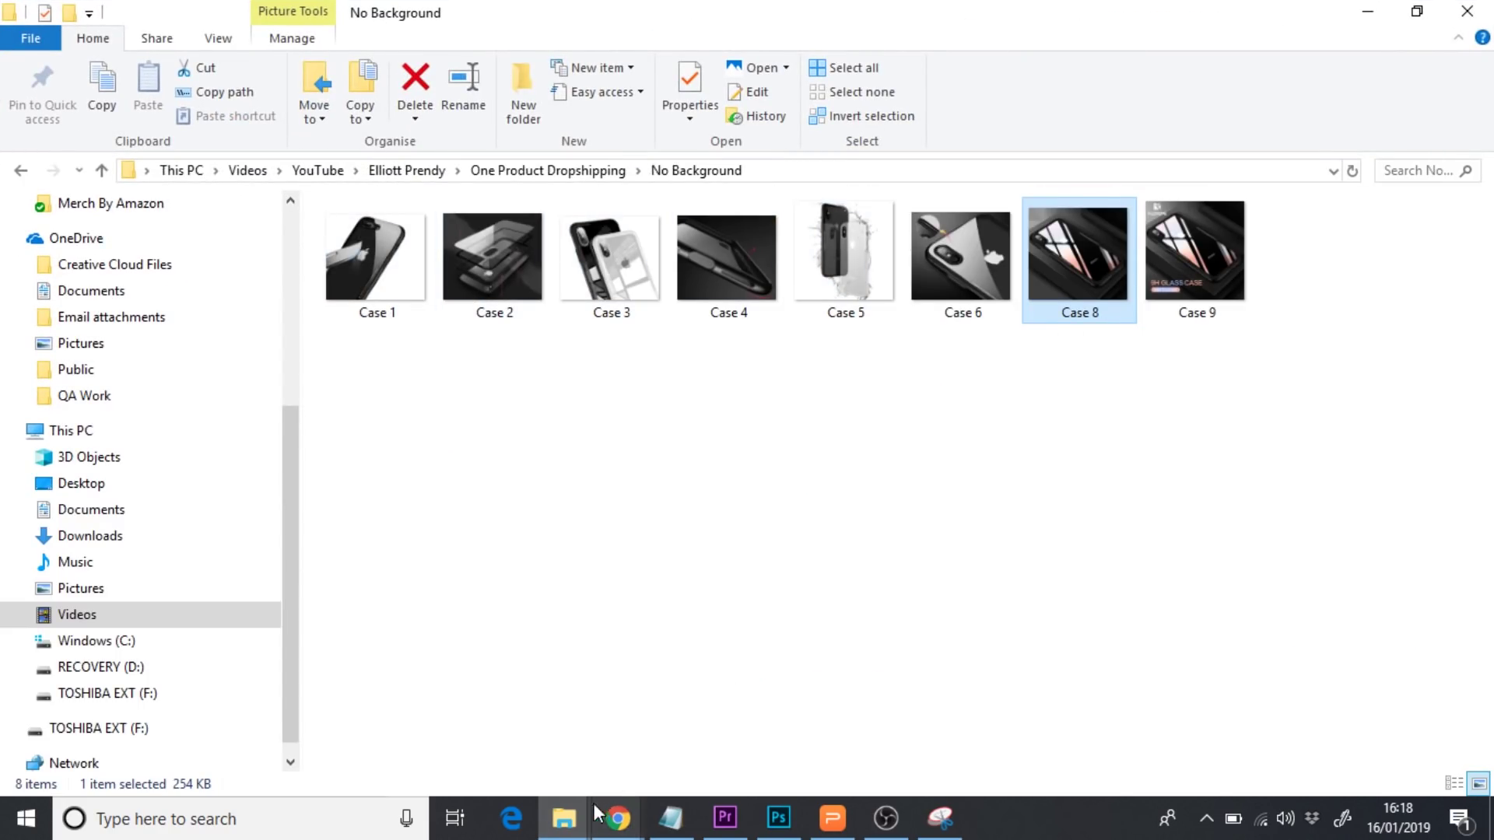
# On the AliExpress page, close DevTools and show the Show Original Beauty gallery photo
pyautogui.moveTo(617, 817)
pyautogui.click(554, 764)
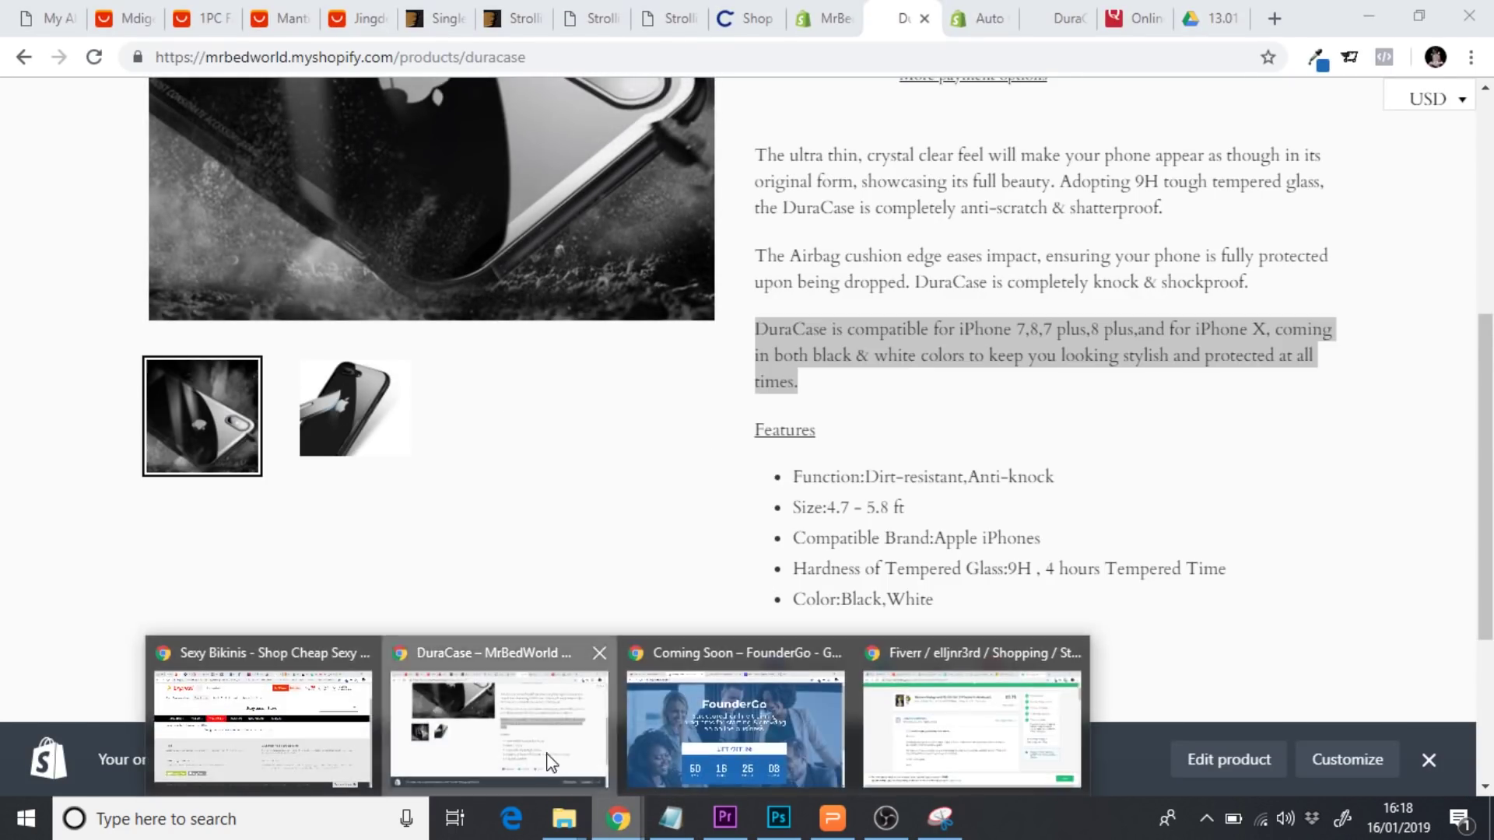
pyautogui.click(551, 763)
pyautogui.click(618, 817)
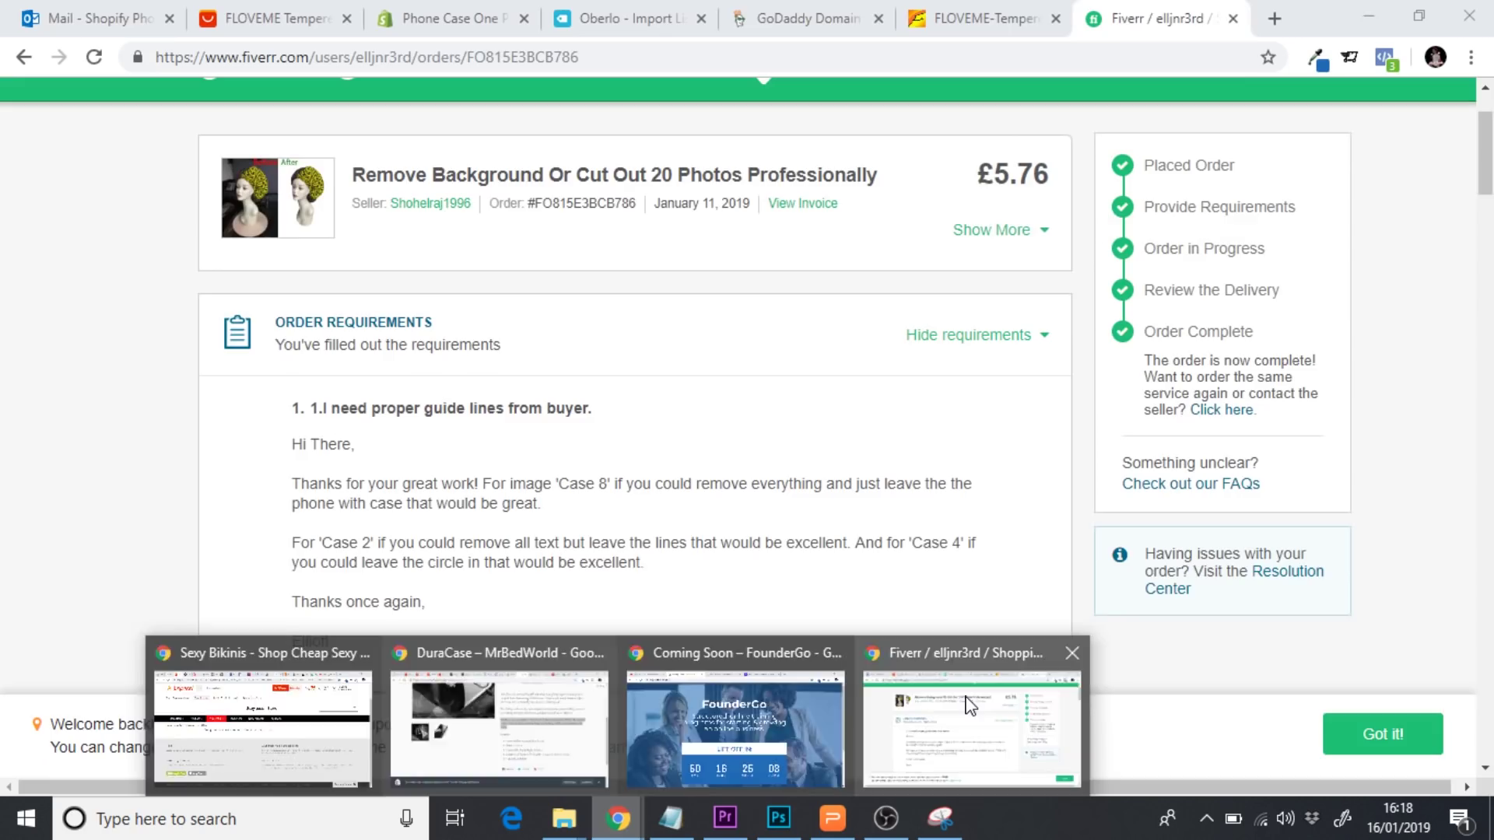
pyautogui.click(969, 704)
pyautogui.click(310, 23)
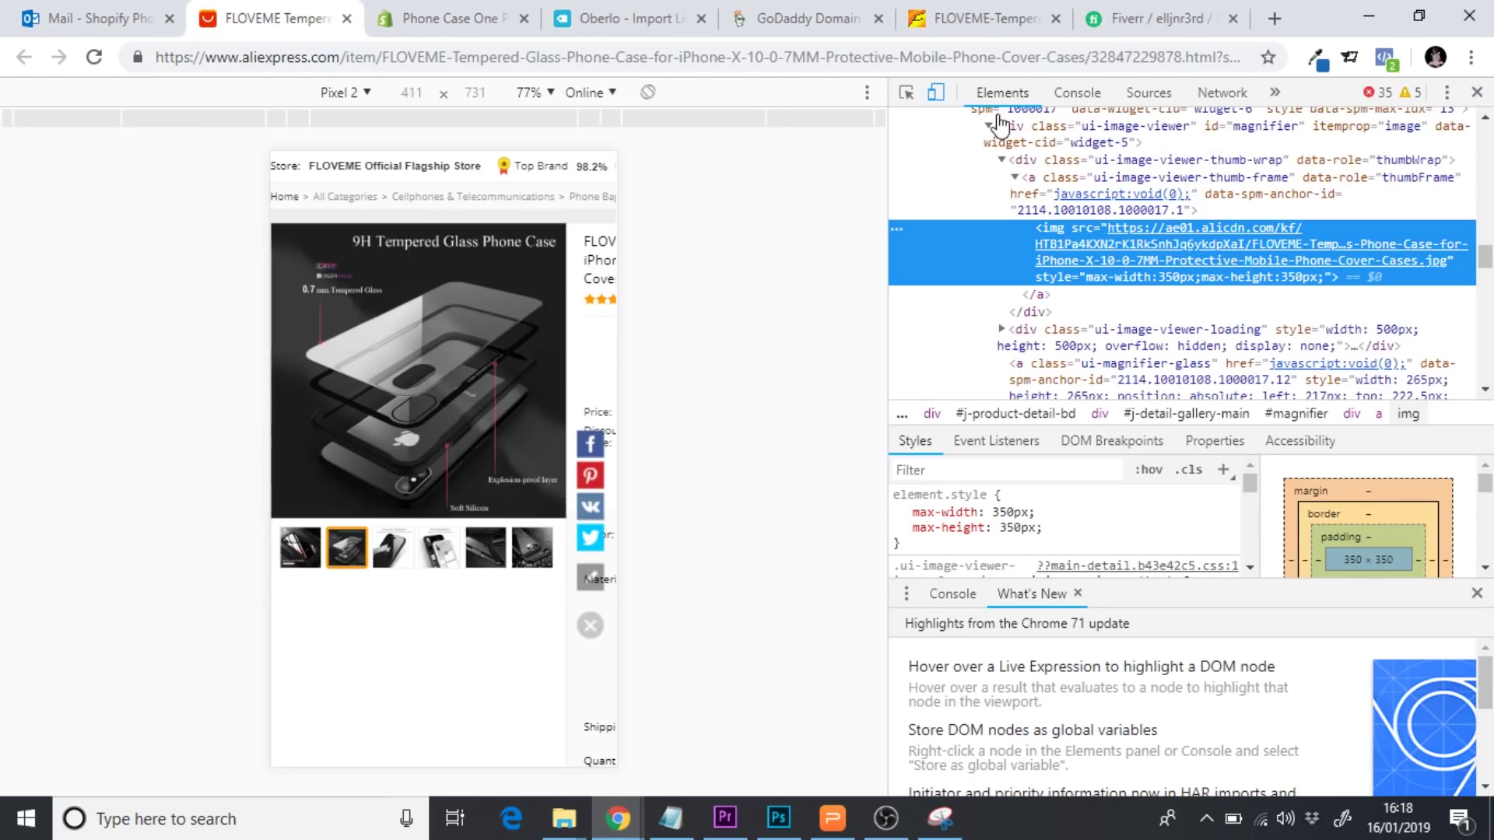
pyautogui.click(1477, 92)
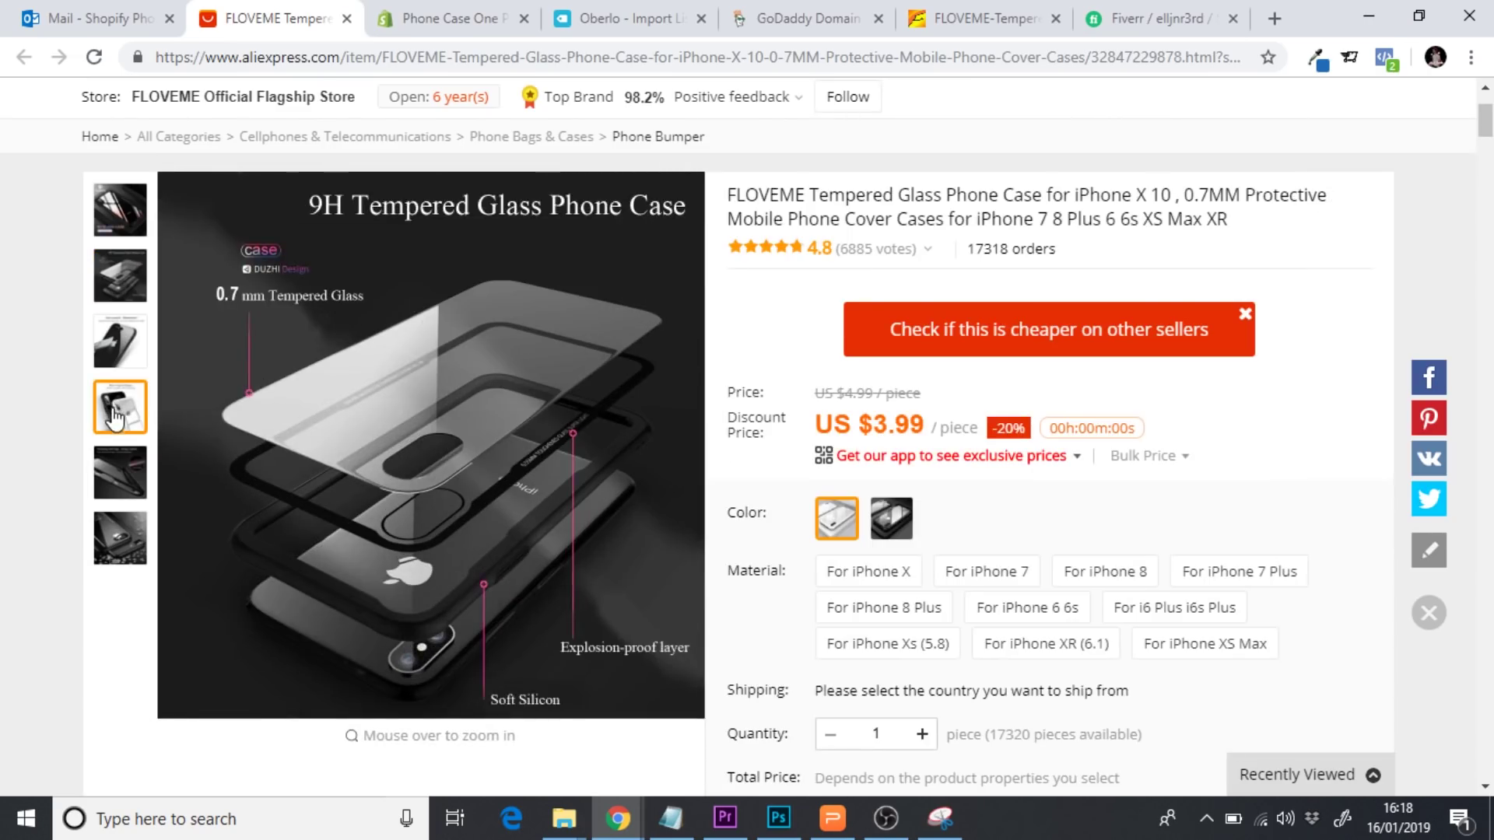
pyautogui.click(119, 362)
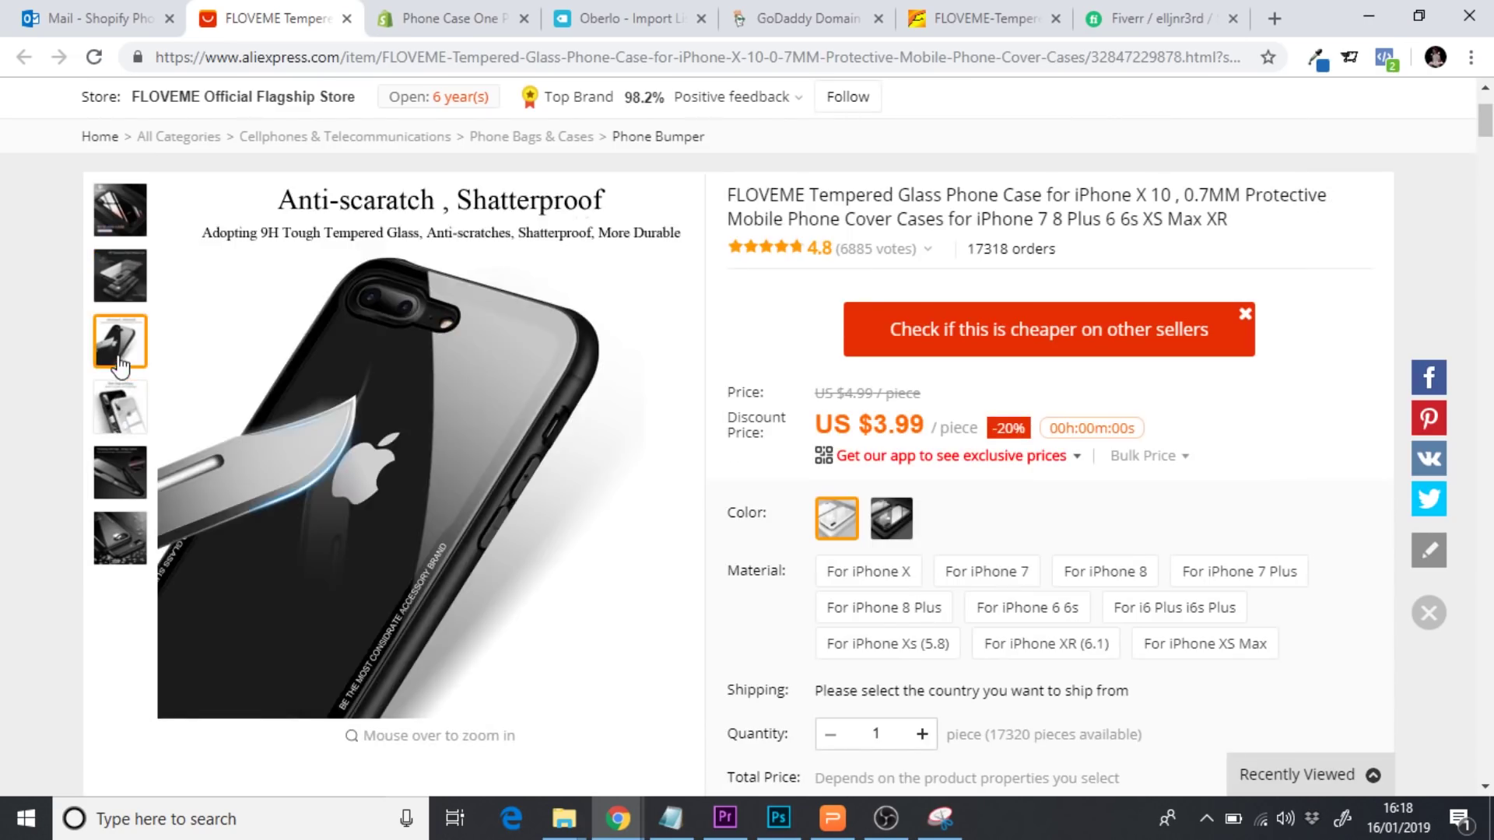
pyautogui.click(122, 401)
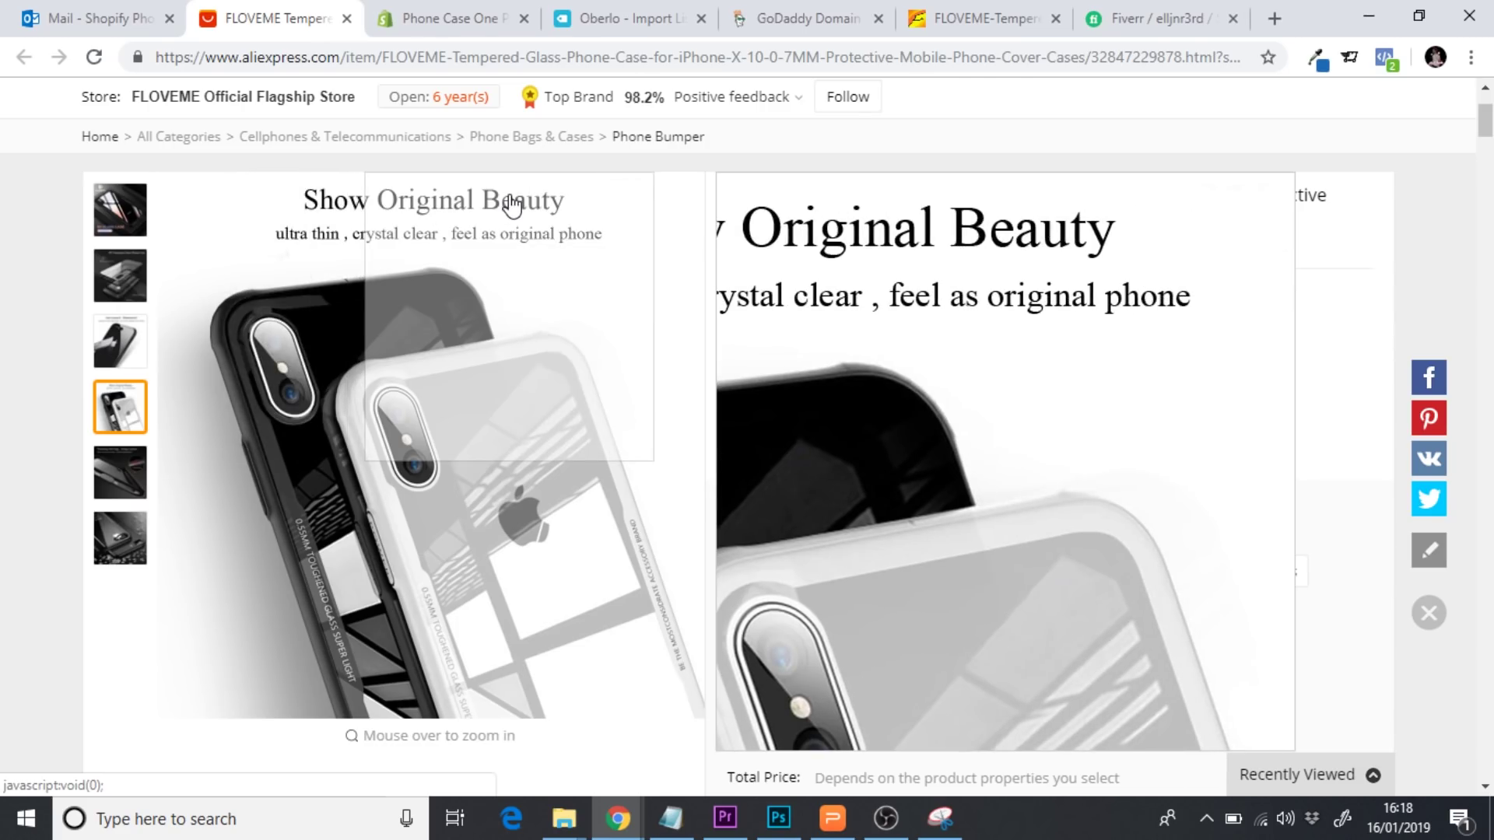
# Return to the No Background folder showing Case 1–6, Case 8 and Case 9
pyautogui.moveTo(570, 831)
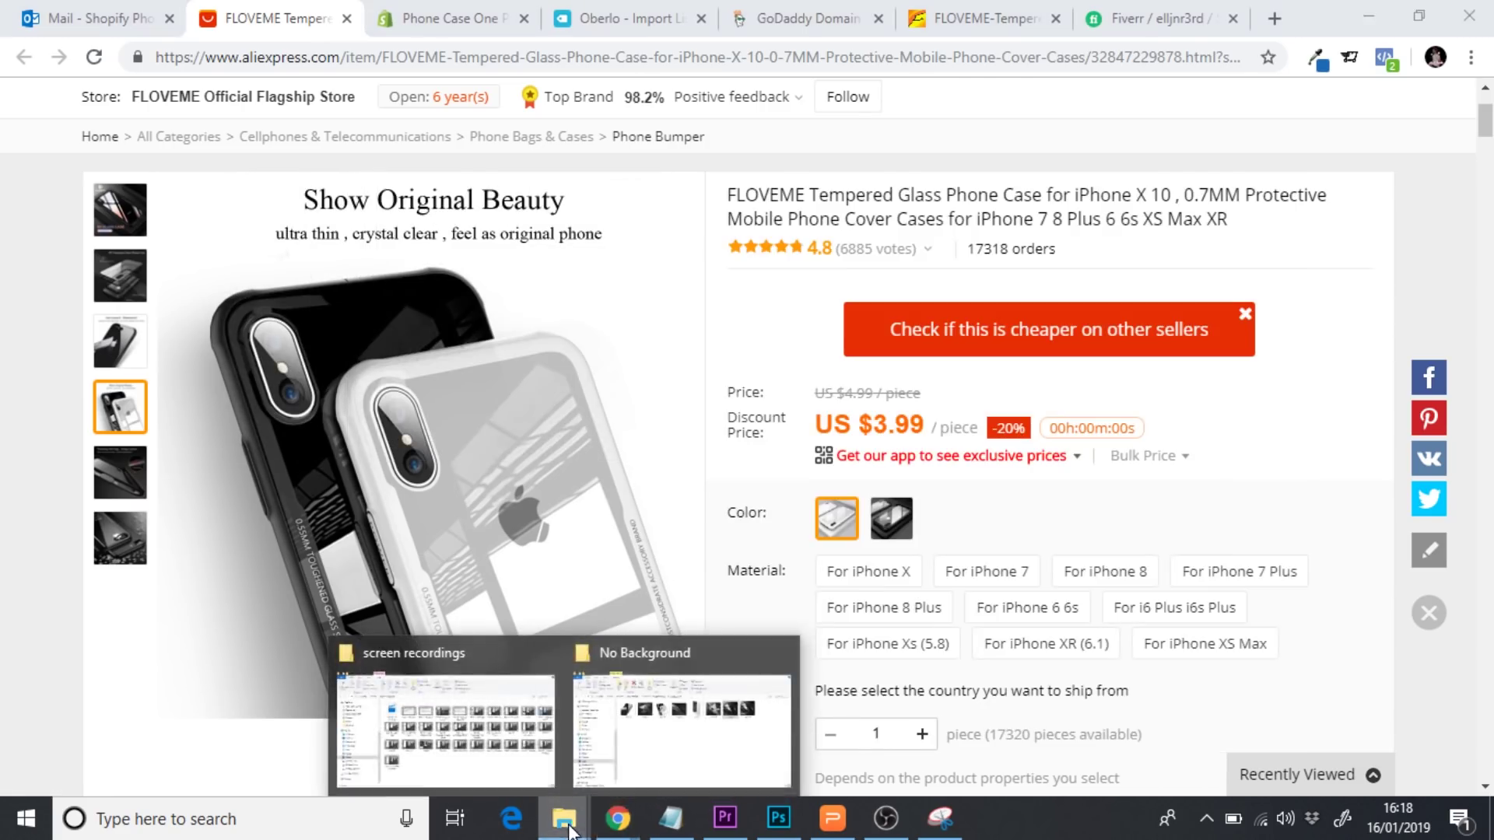
pyautogui.click(671, 759)
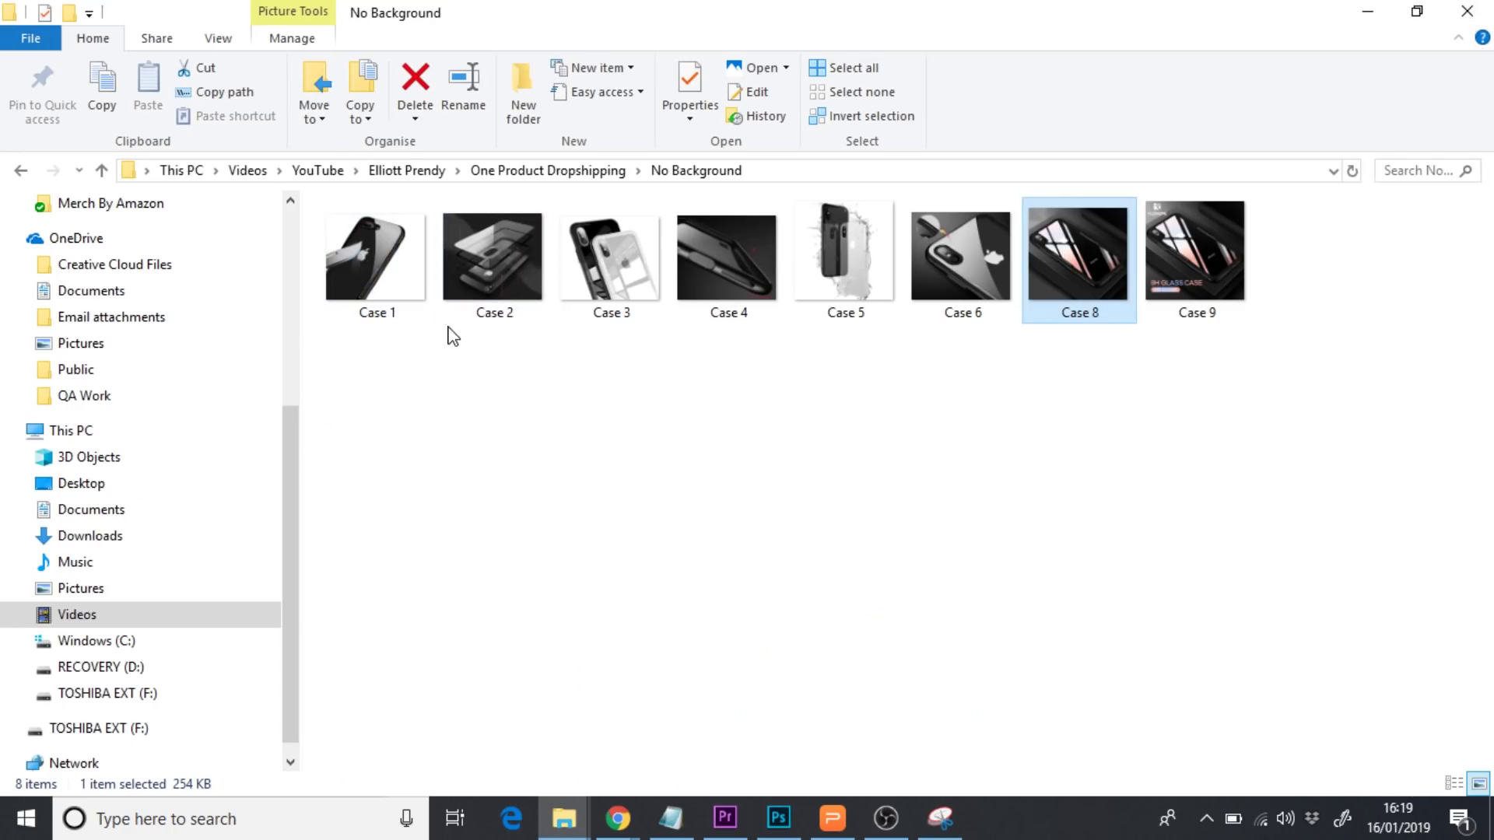
pyautogui.click(465, 384)
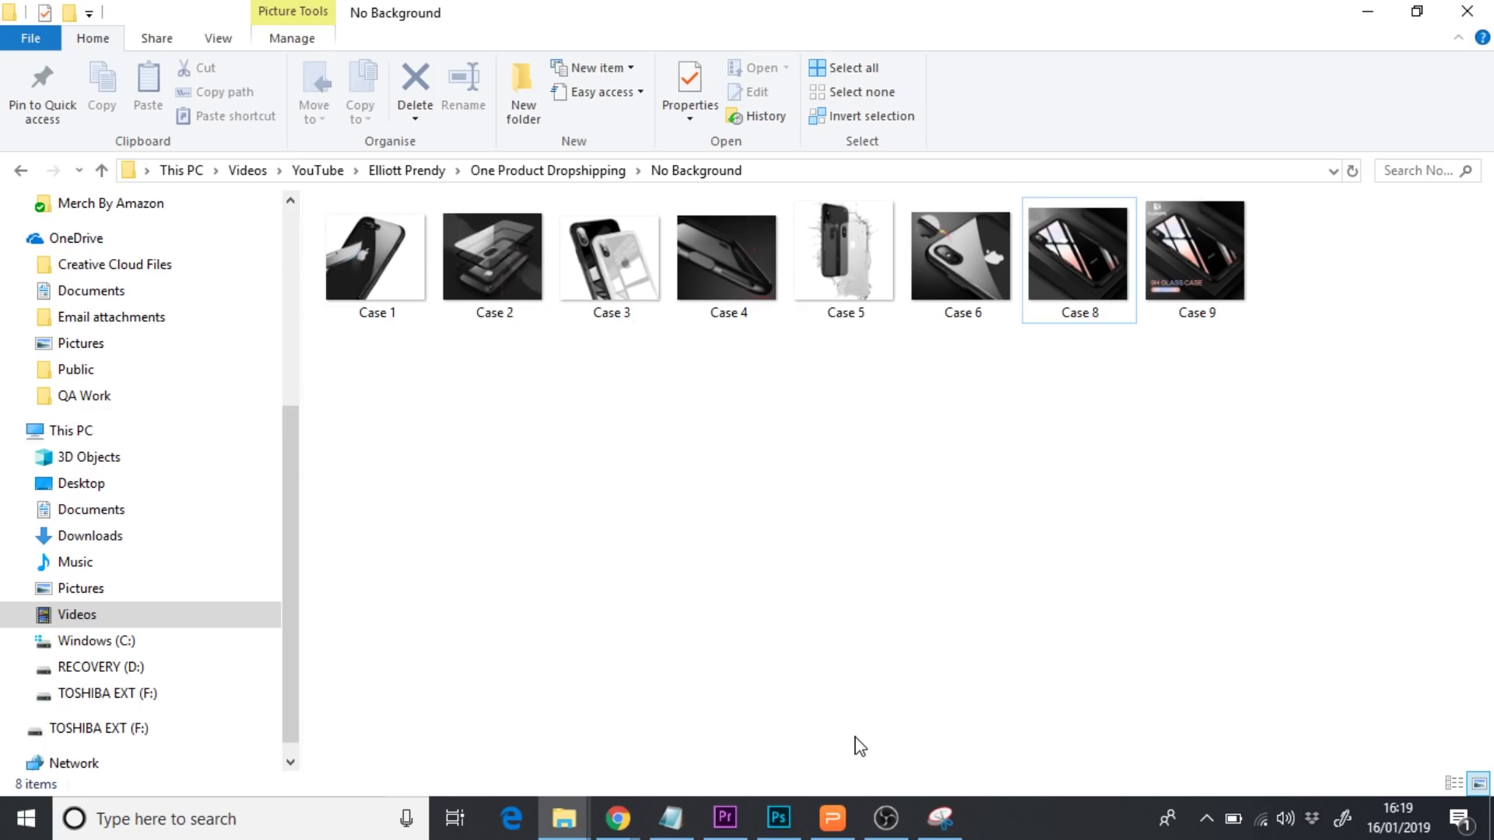
# Switch to the 'Phone Case One Product' Shopify Themes page and start customizing Debut
pyautogui.hotkey('alt', 'Tab')
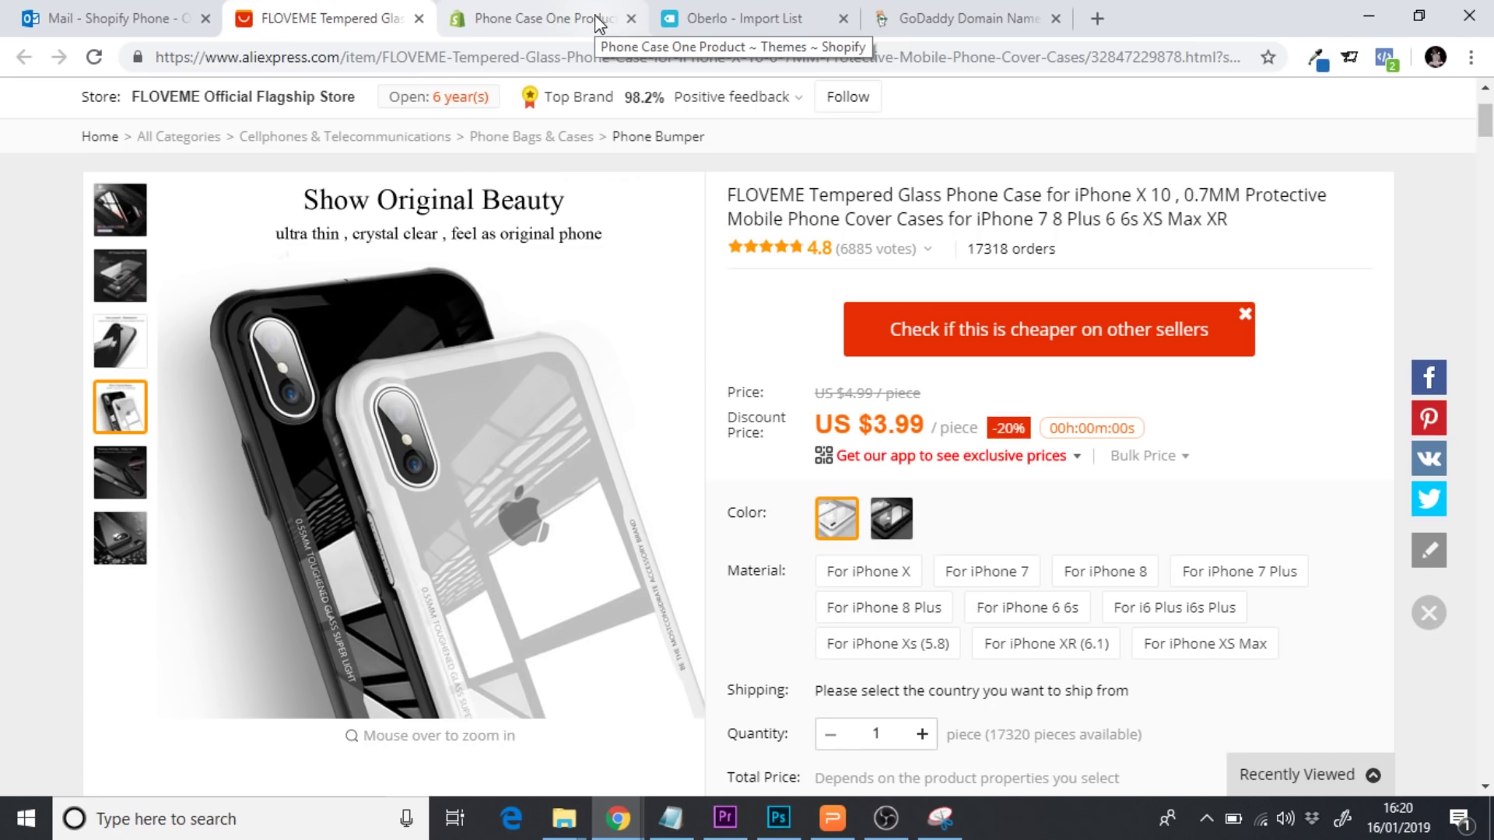
pyautogui.click(551, 25)
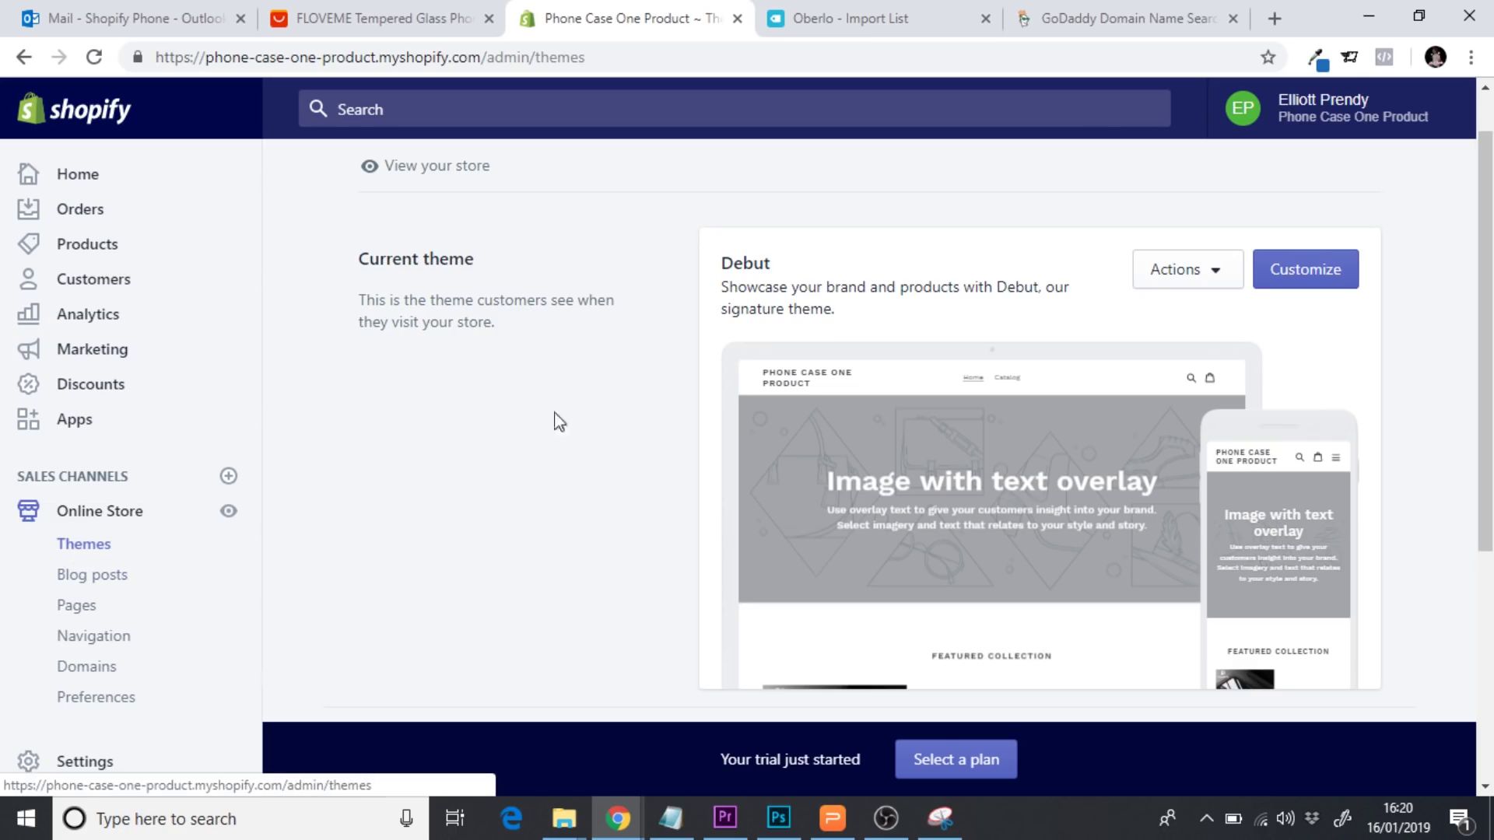
pyautogui.click(1301, 287)
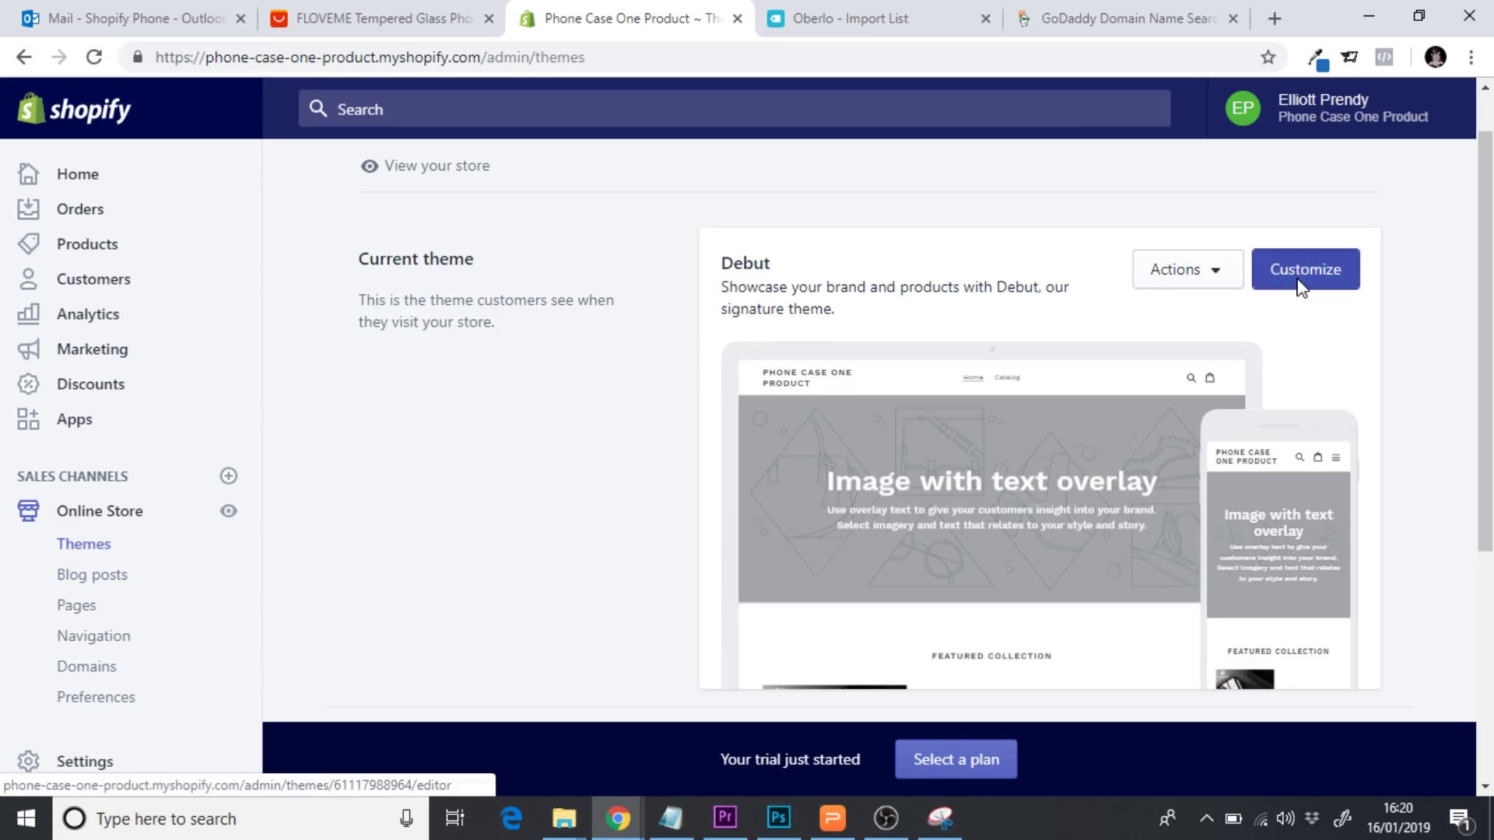
# In the Debut editor, remove the Image with text overlay section
pyautogui.click(1301, 286)
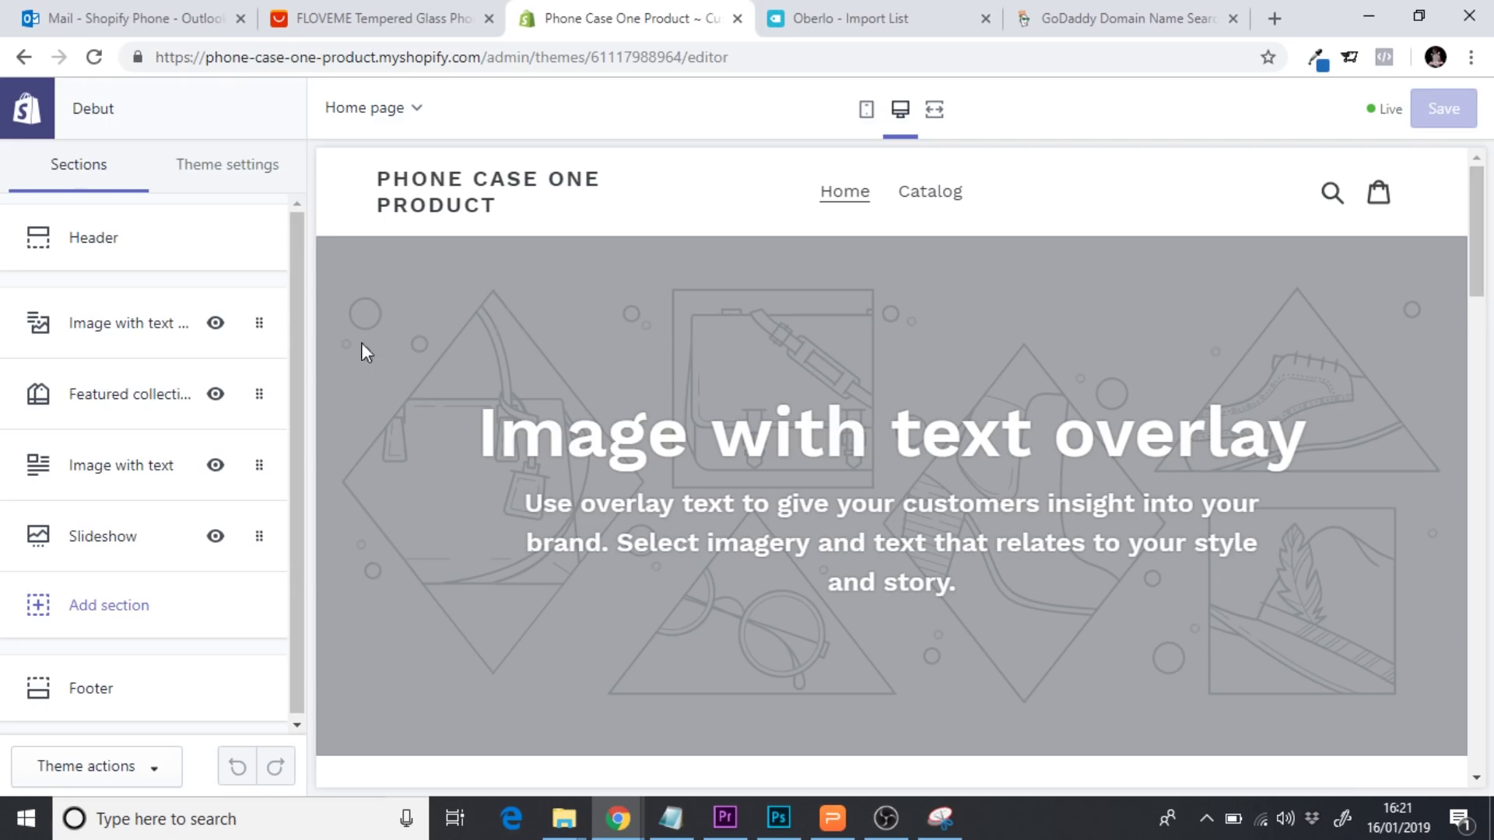
pyautogui.click(102, 325)
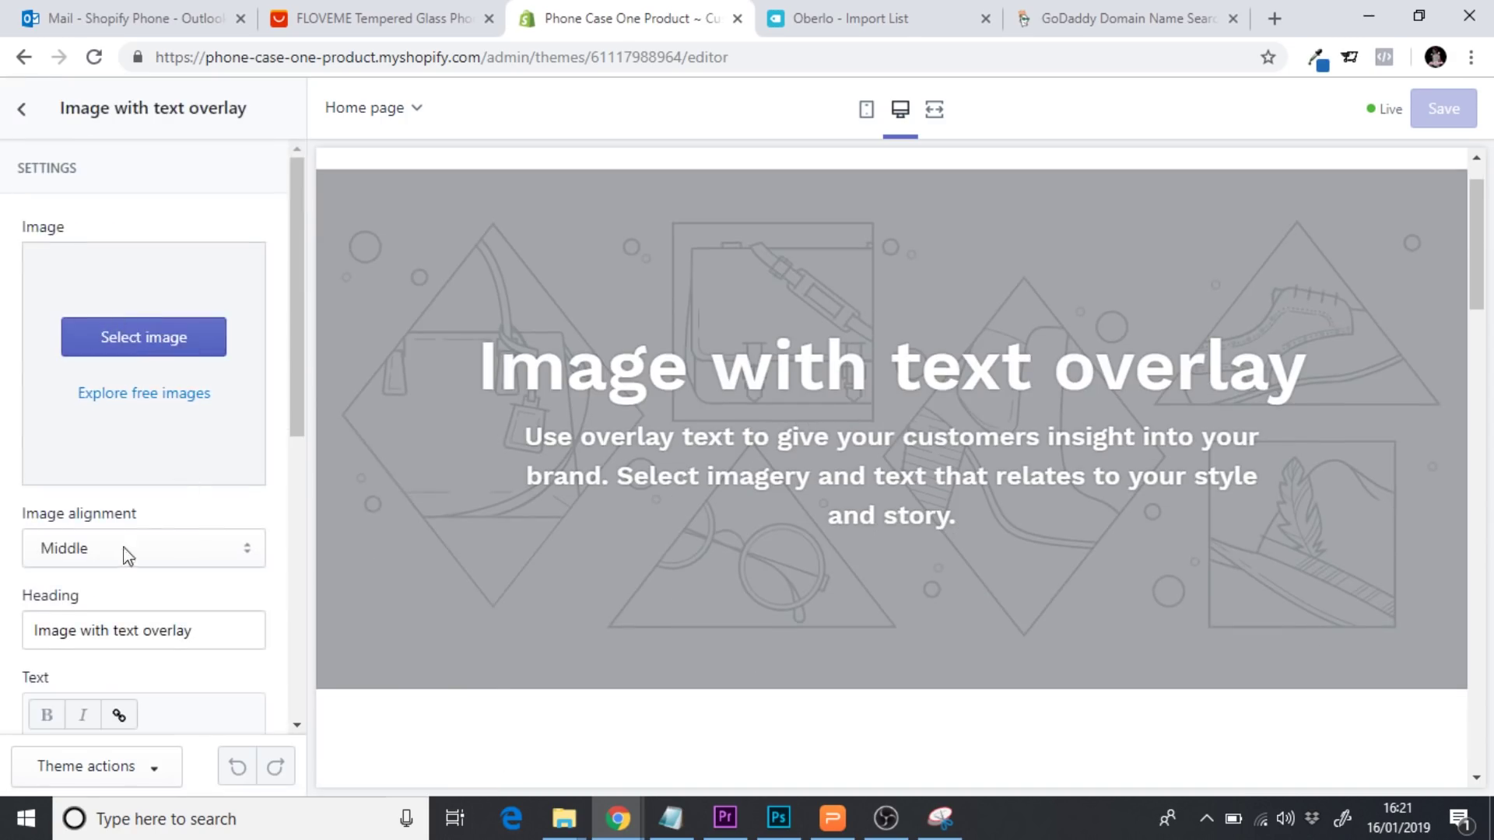
pyautogui.moveTo(301, 305); pyautogui.dragTo(317, 247)
pyautogui.click(23, 111)
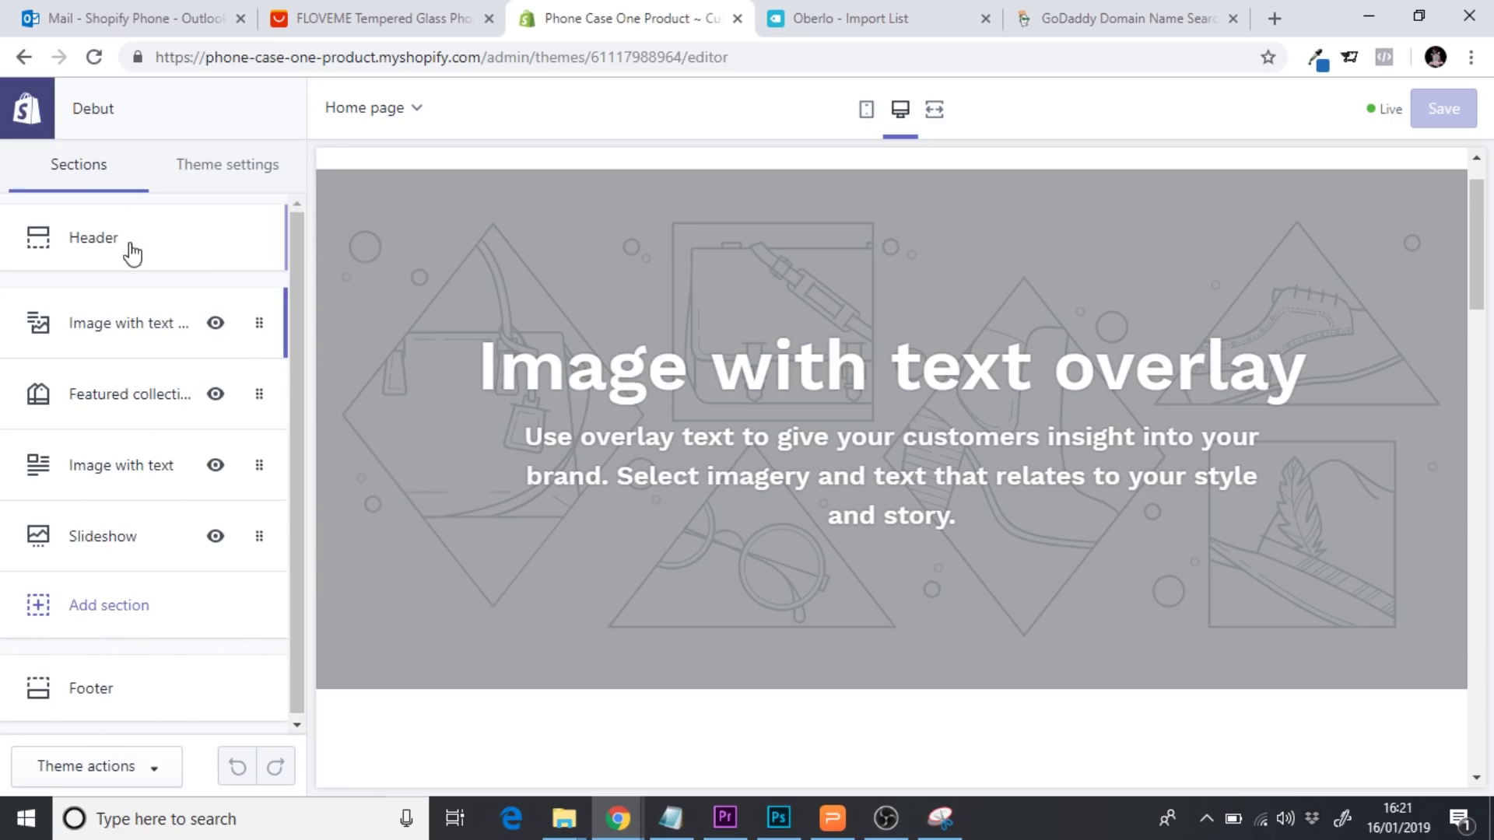
pyautogui.click(260, 306)
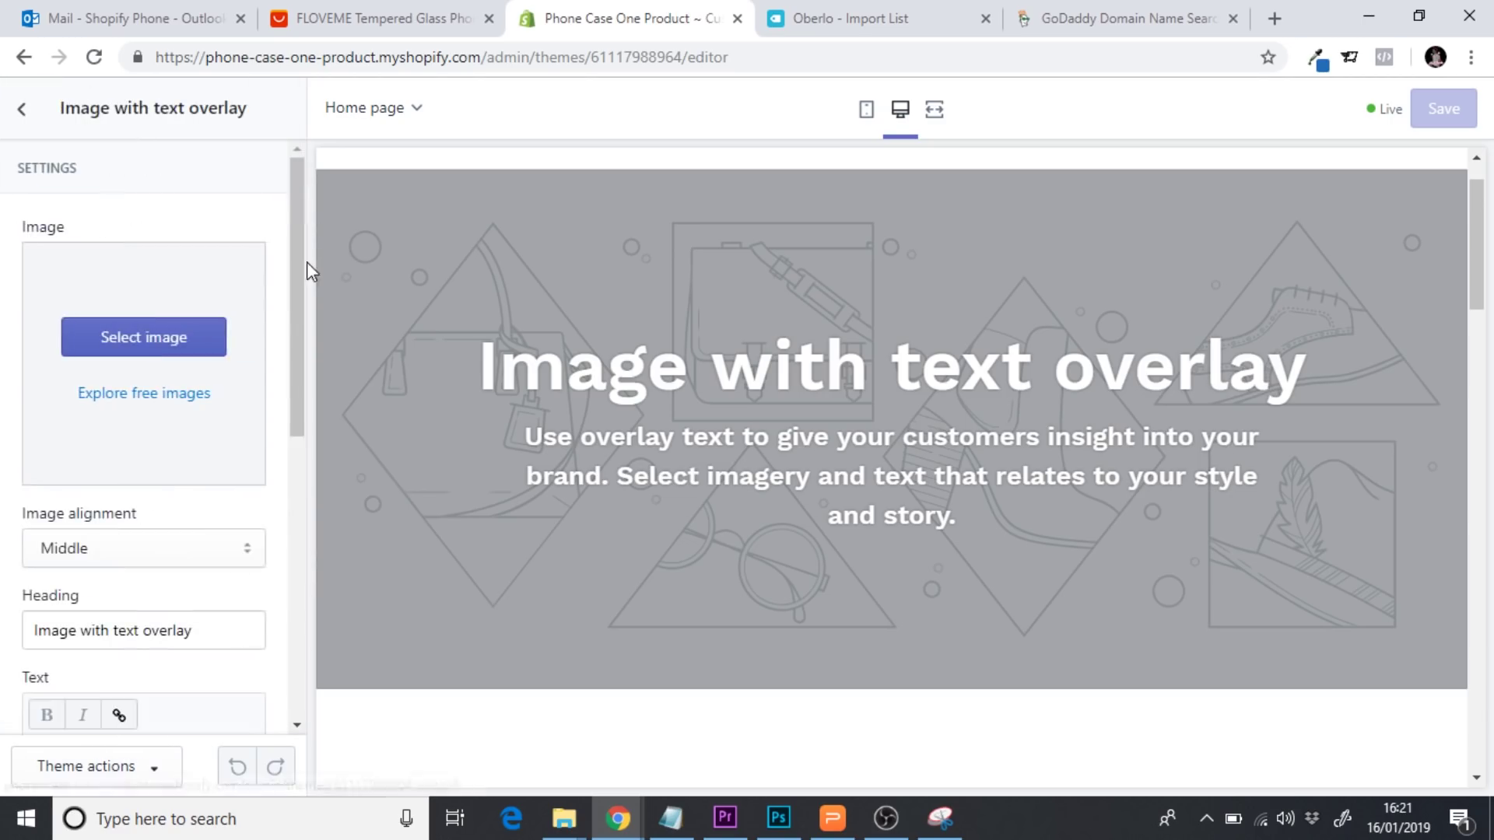
pyautogui.moveTo(307, 261); pyautogui.dragTo(317, 565)
pyautogui.click(92, 704)
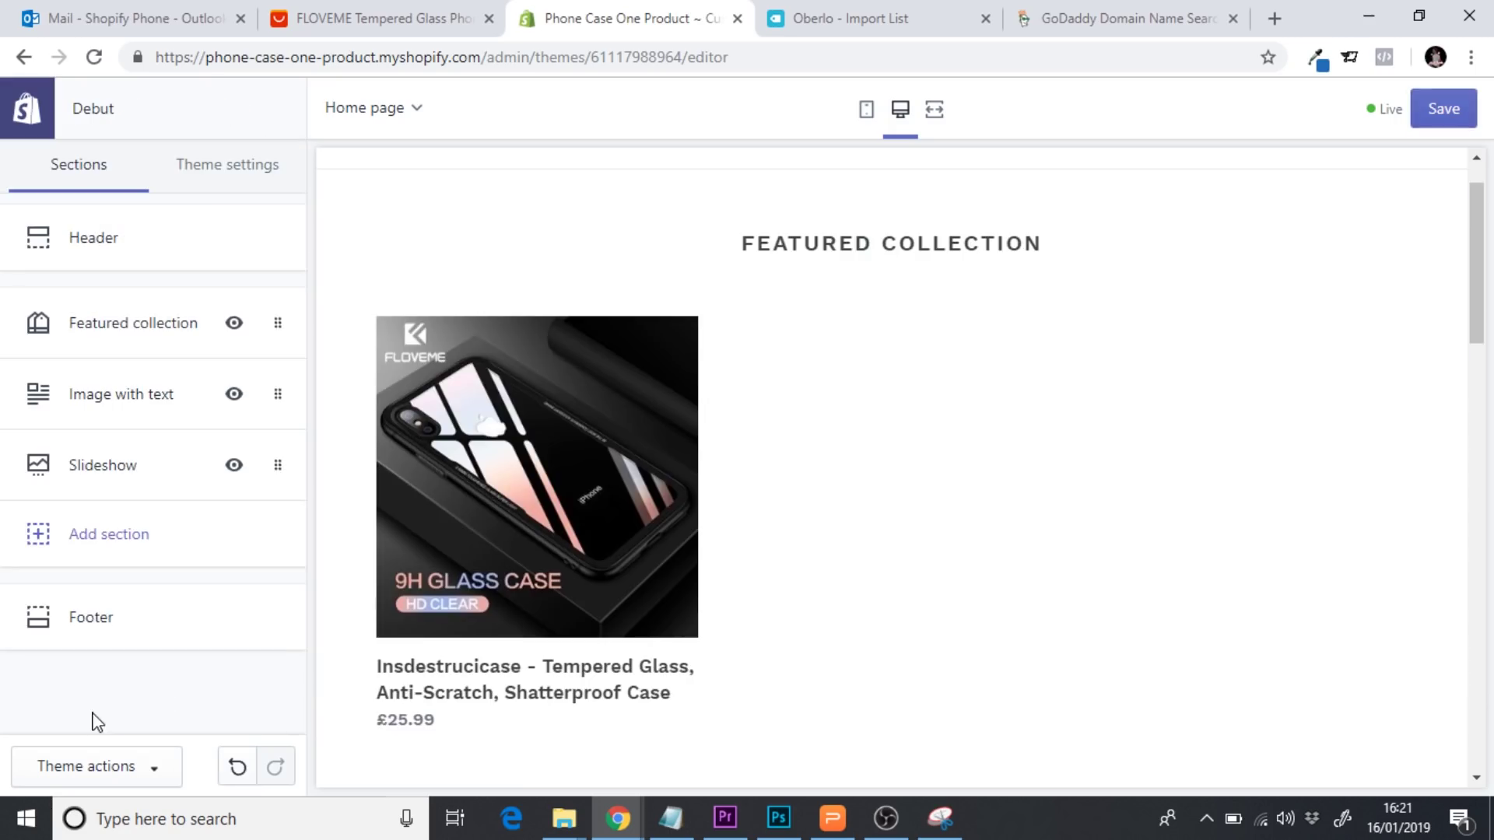
# Remove the Featured collection, Image with text and Slideshow sections
pyautogui.click(98, 327)
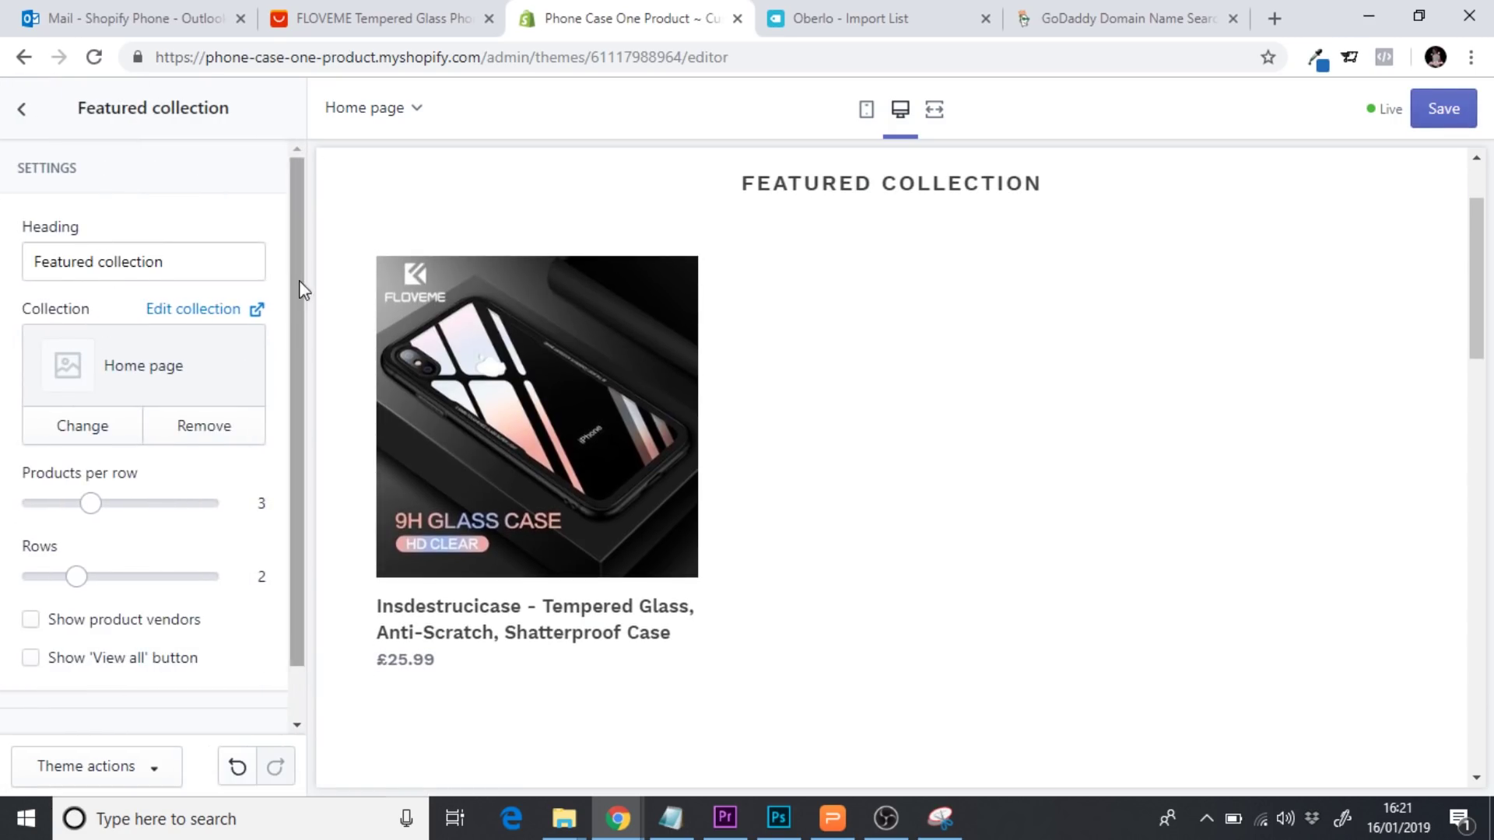
pyautogui.moveTo(300, 287); pyautogui.dragTo(304, 410)
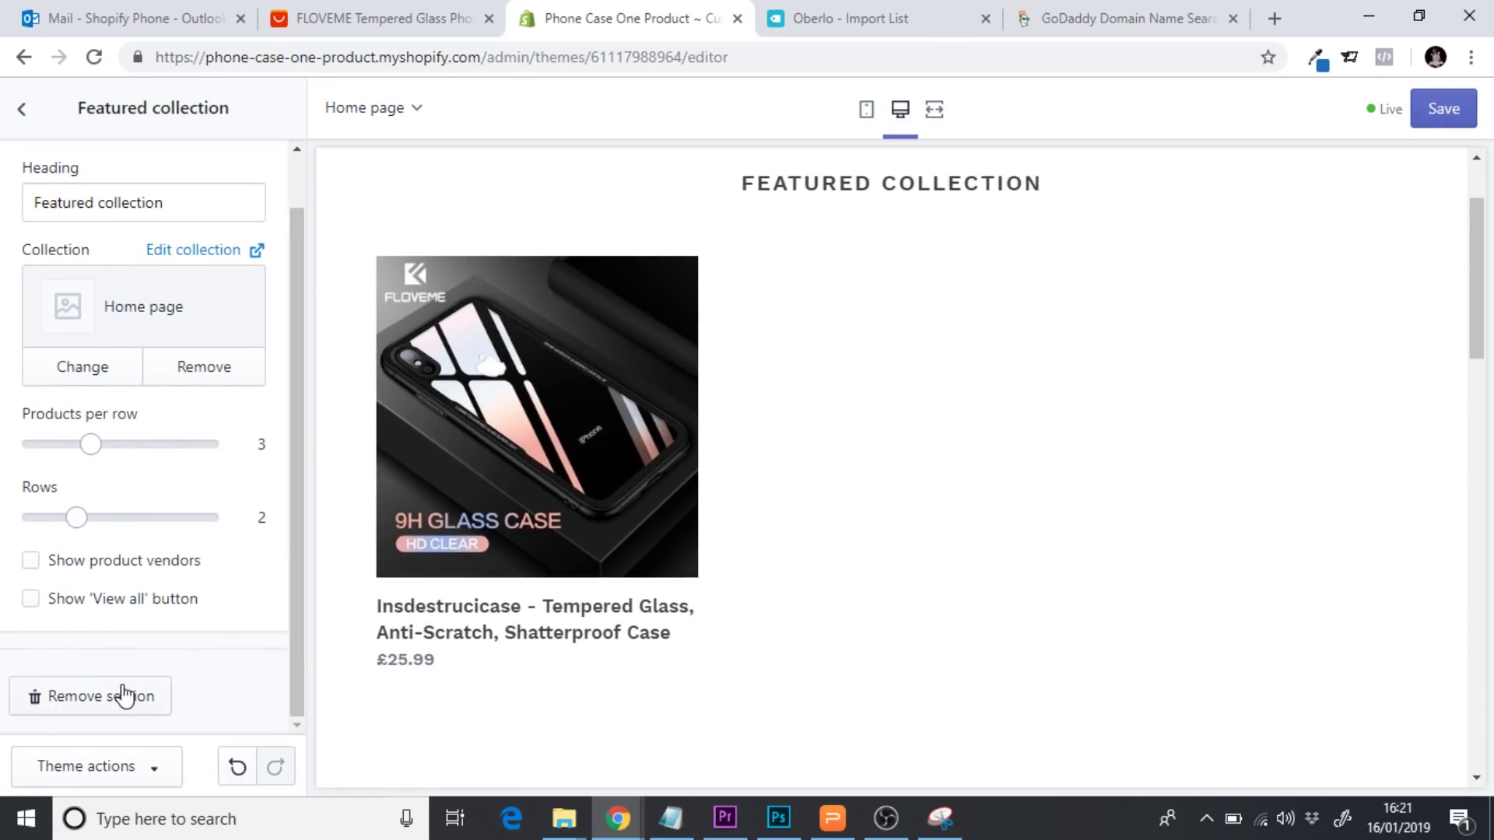
pyautogui.click(126, 697)
pyautogui.click(154, 327)
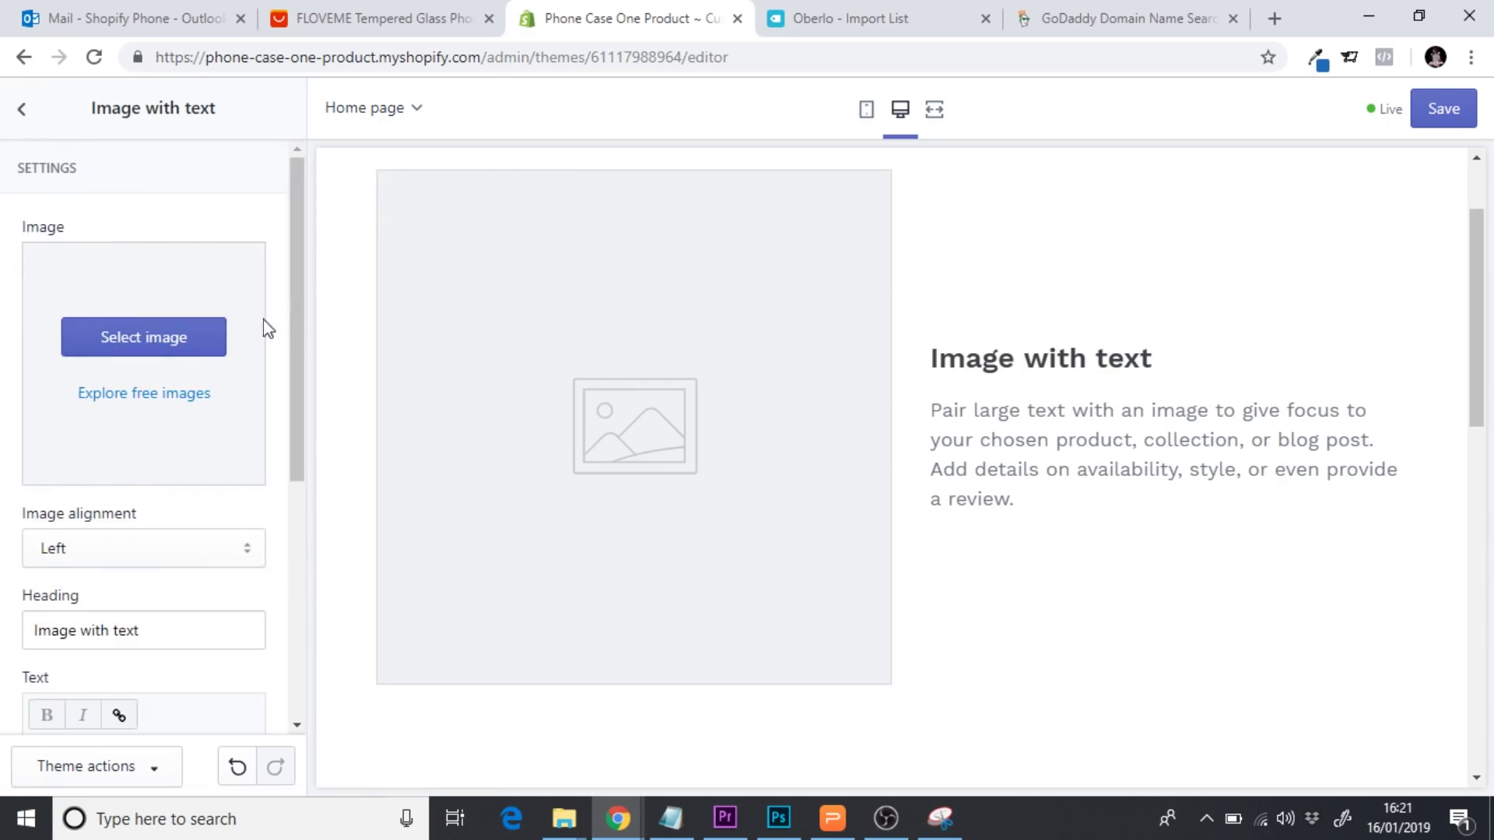
pyautogui.moveTo(293, 350); pyautogui.dragTo(304, 641)
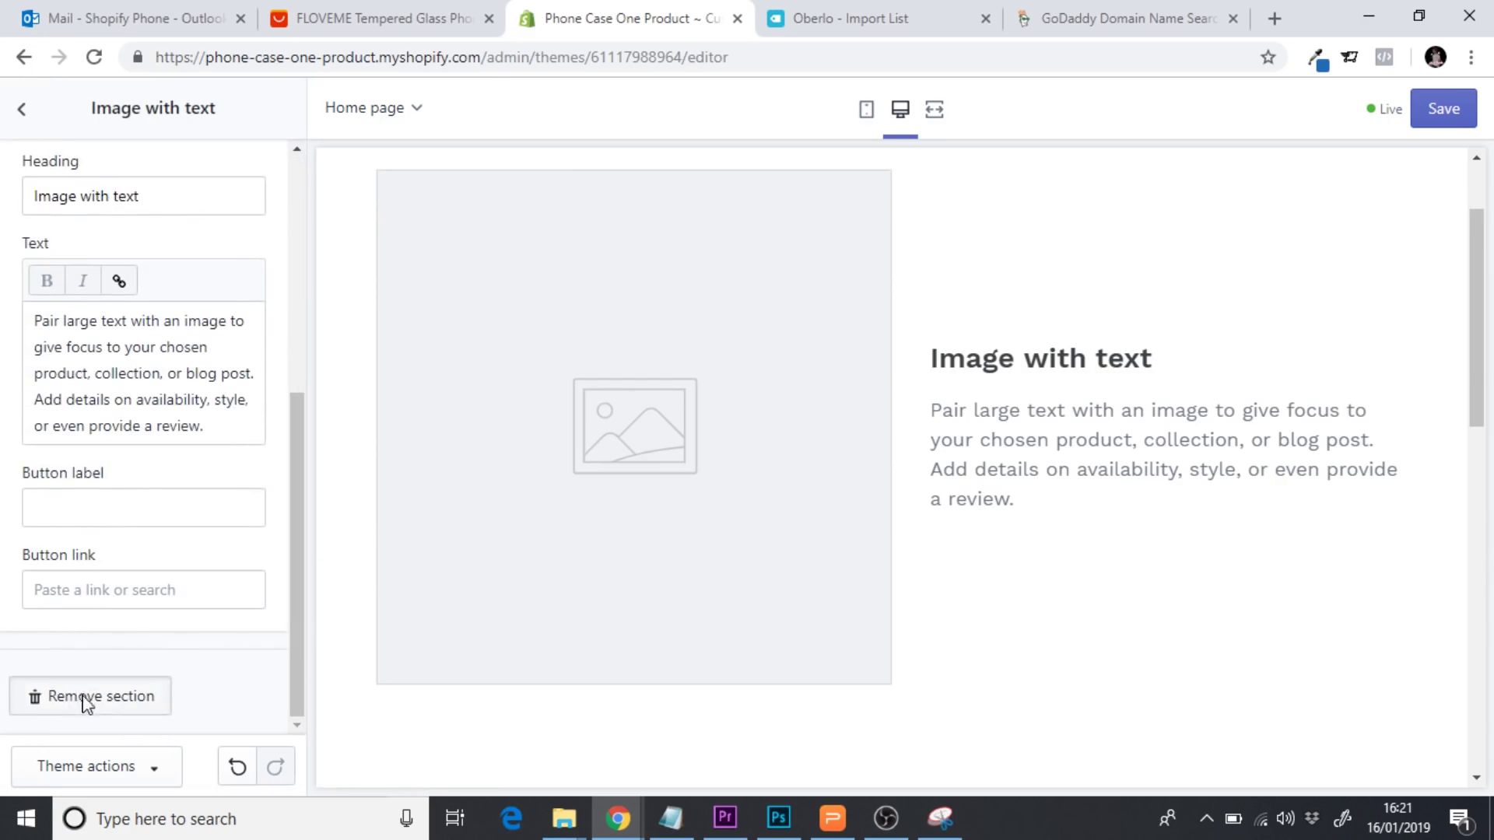
pyautogui.click(85, 698)
pyautogui.click(163, 323)
pyautogui.moveTo(296, 324); pyautogui.dragTo(304, 534)
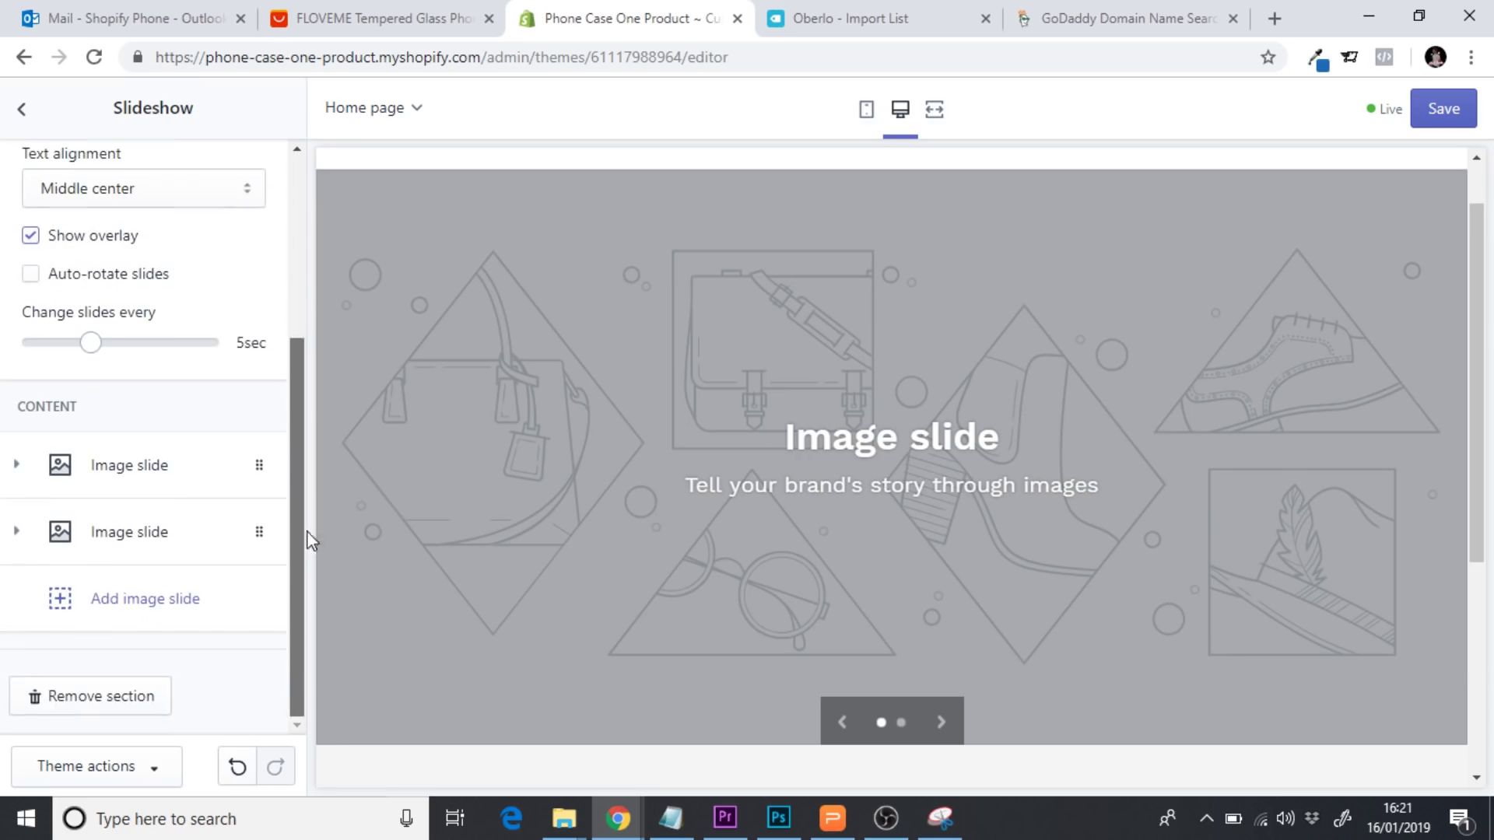
pyautogui.click(119, 695)
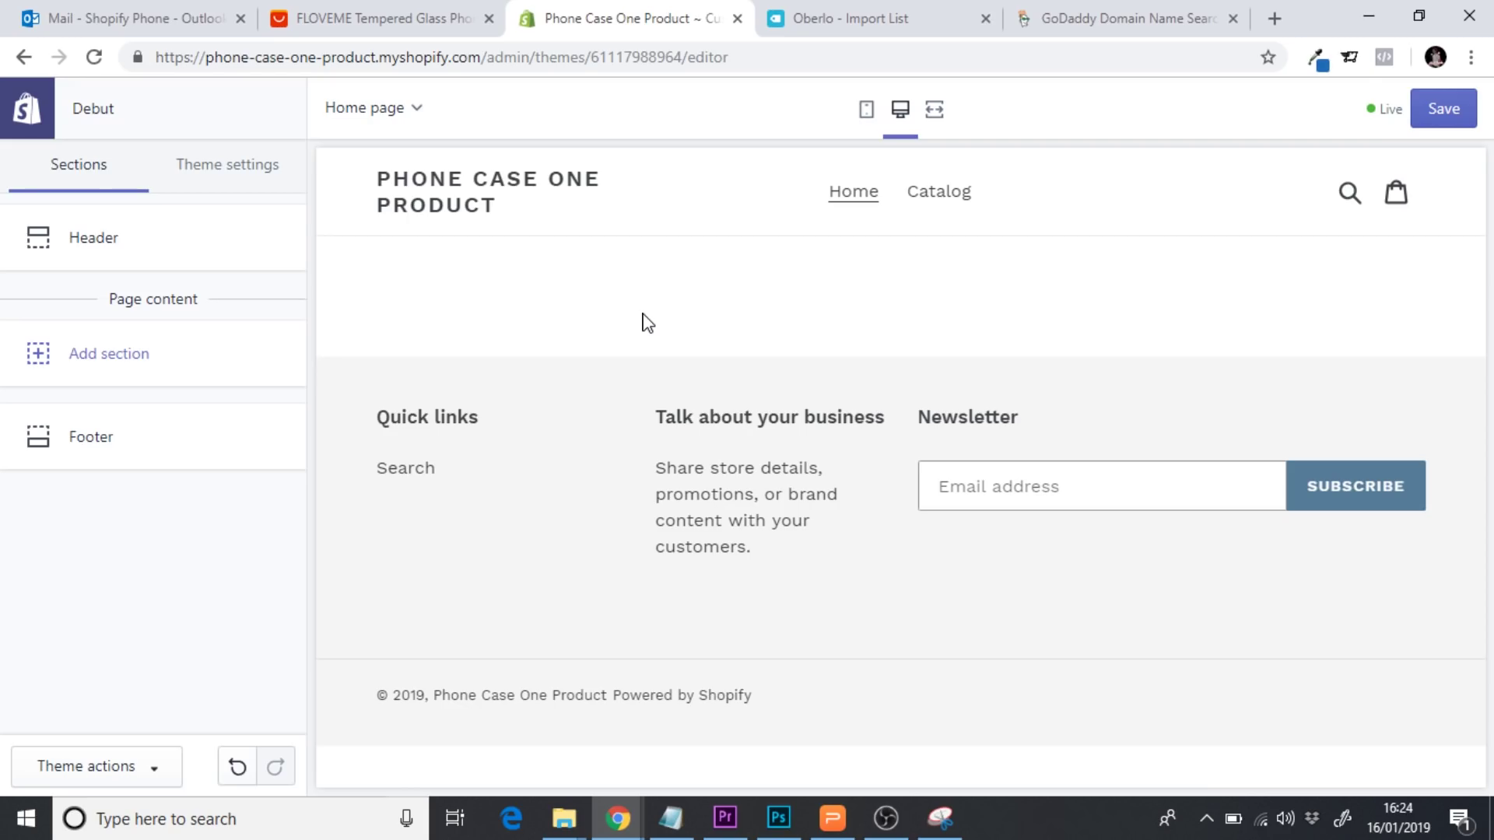
# Load casper.com's mattress page in a new tab, review its headline, then return to the Shopify editor
pyautogui.click(1280, 21)
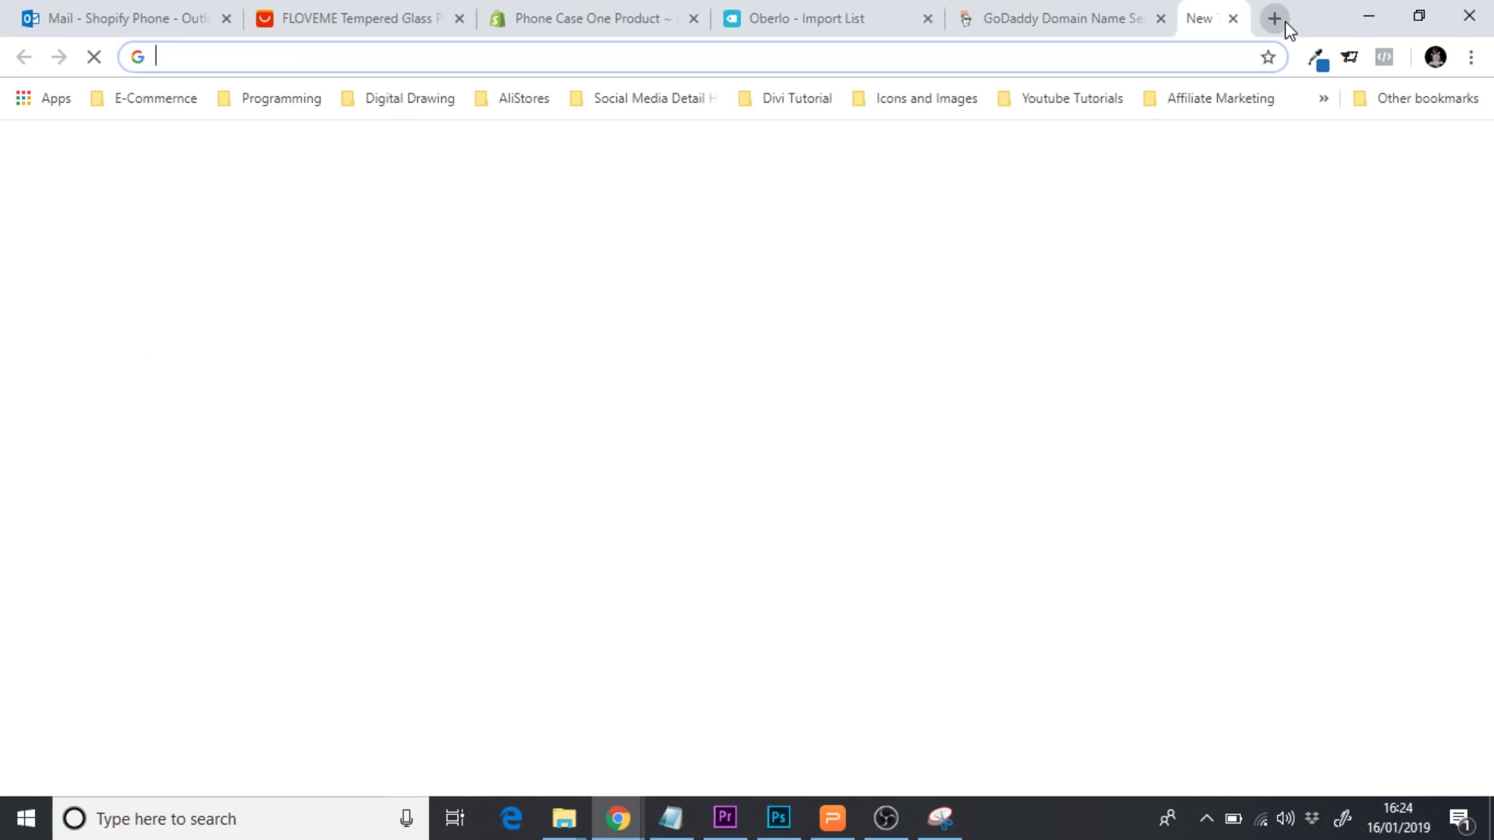
pyautogui.write('cas')
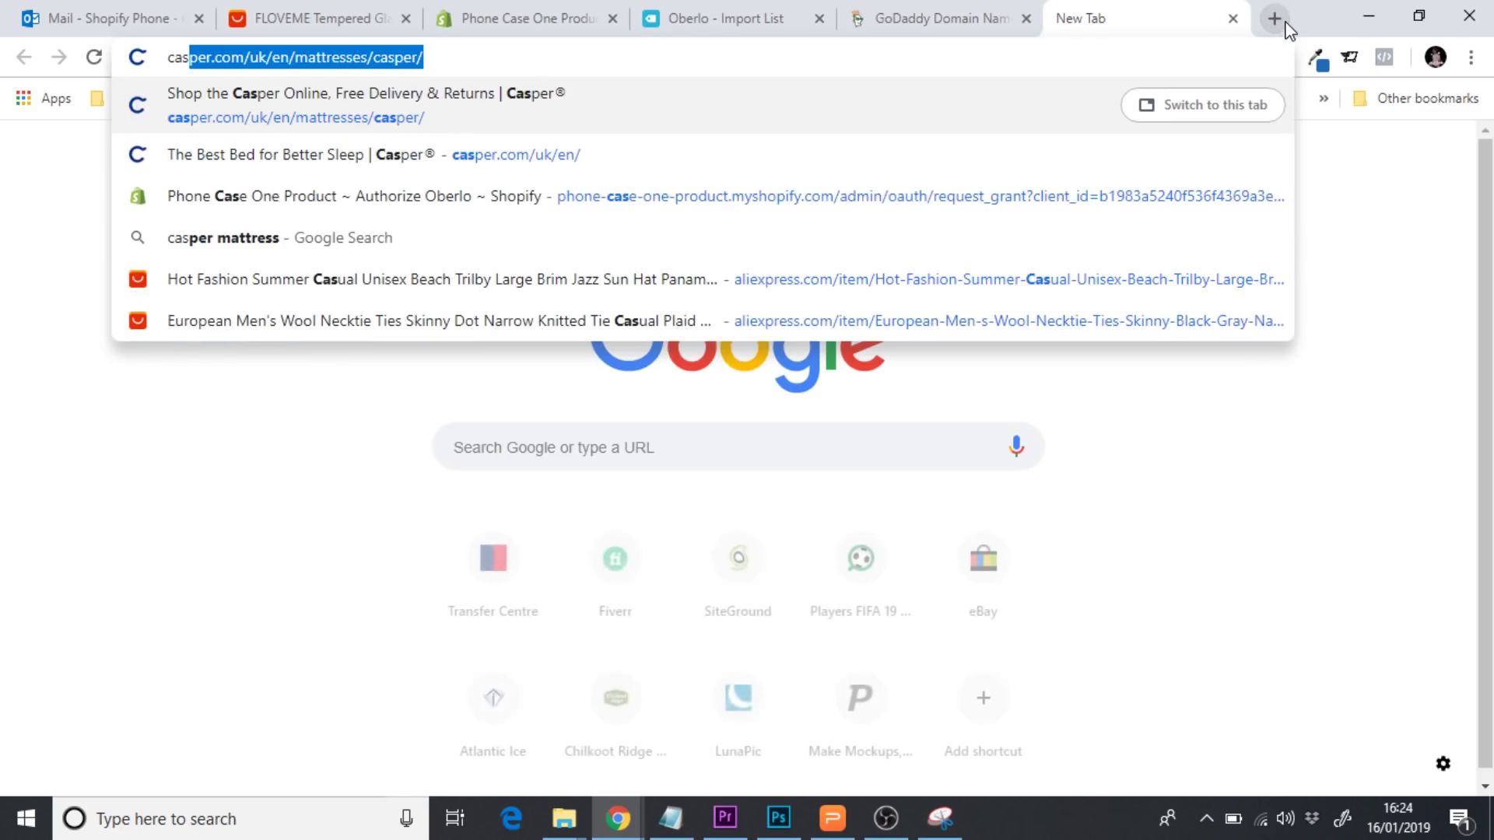
pyautogui.press('Return')
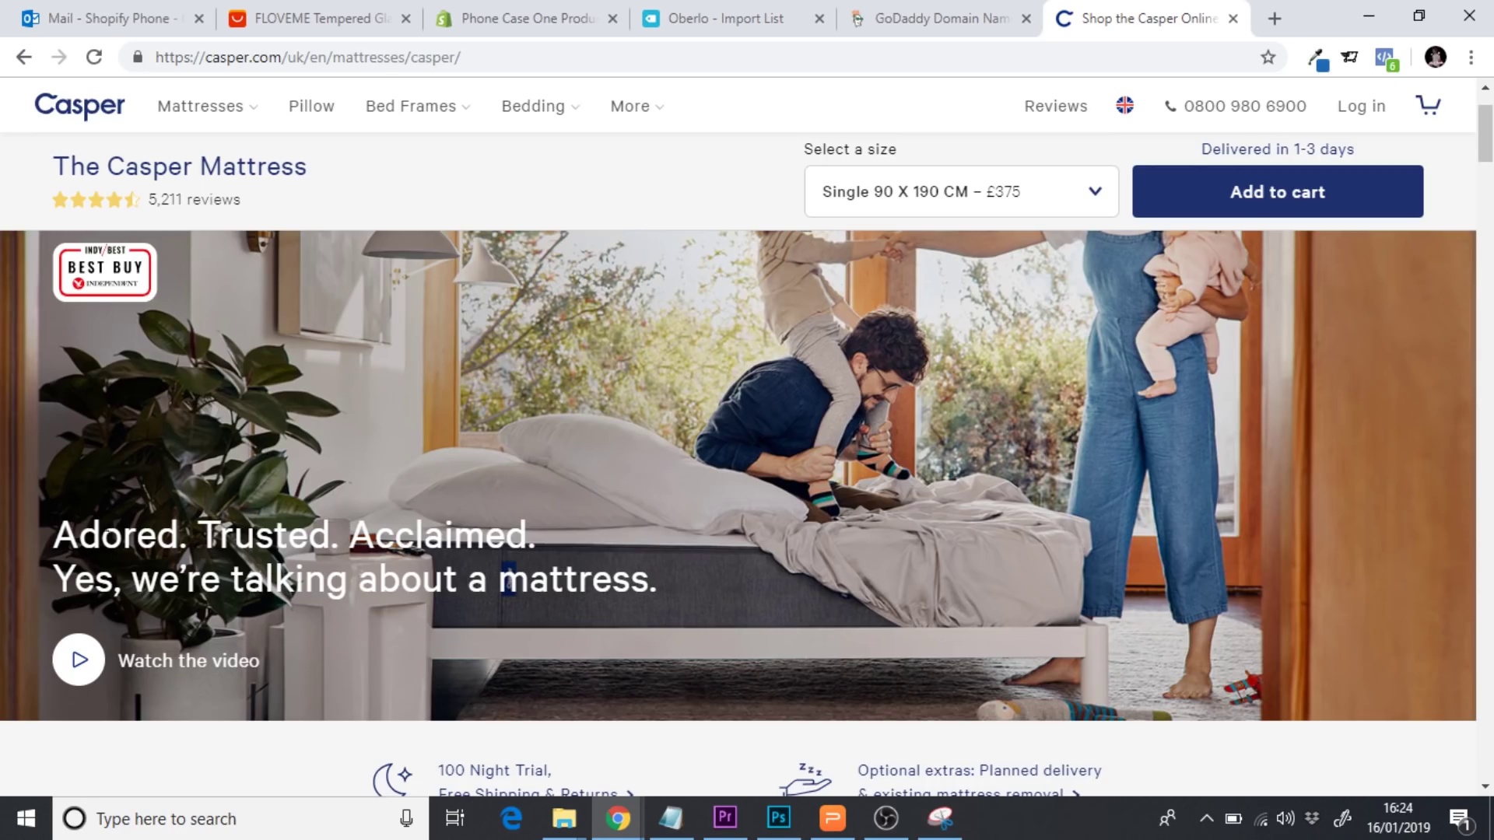
pyautogui.moveTo(51, 536); pyautogui.dragTo(657, 584)
pyautogui.click(811, 585)
pyautogui.click(528, 18)
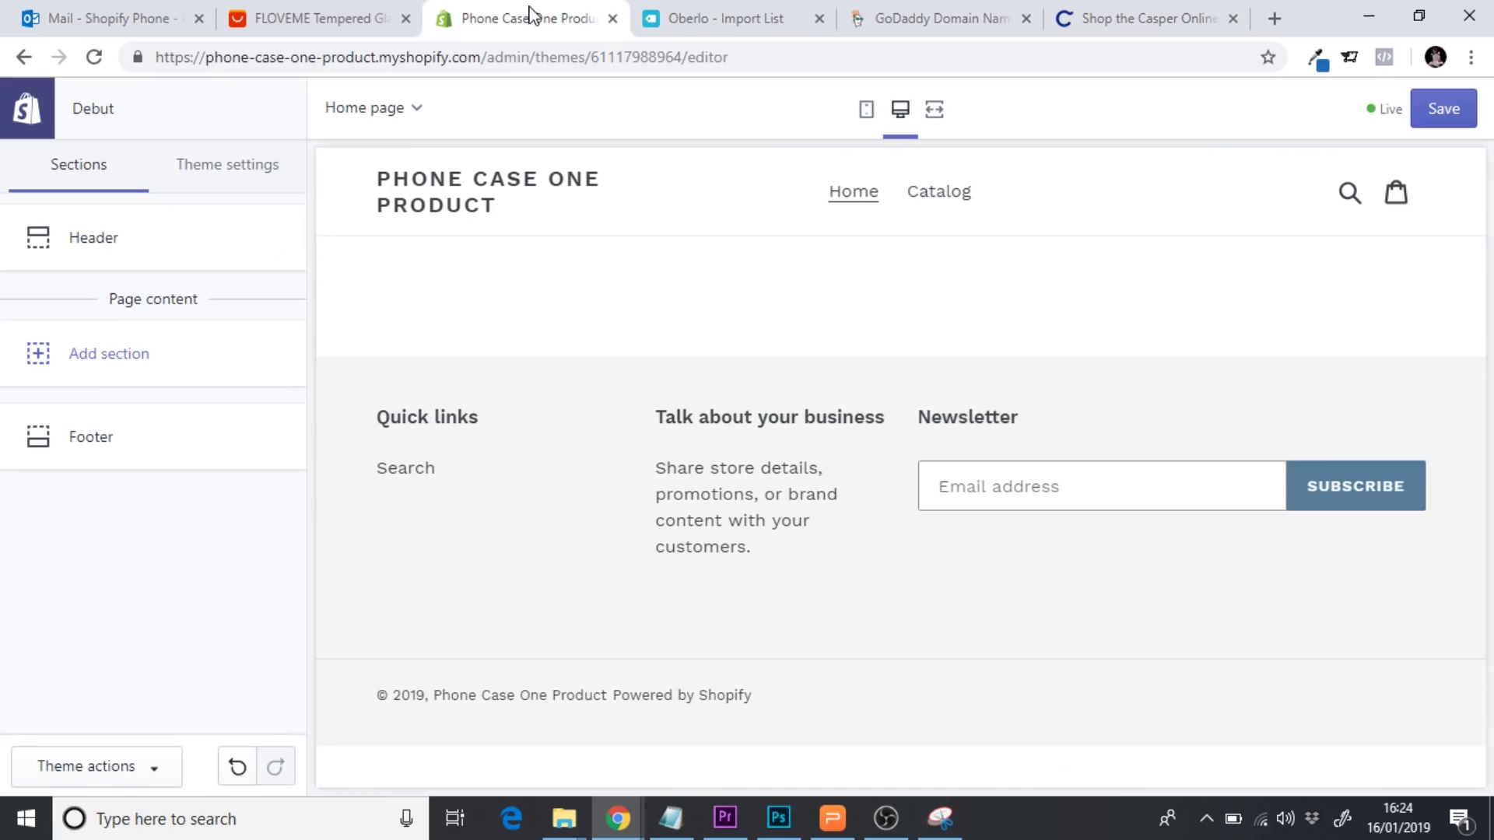
# Add an Image with text section to the homepage
pyautogui.click(71, 373)
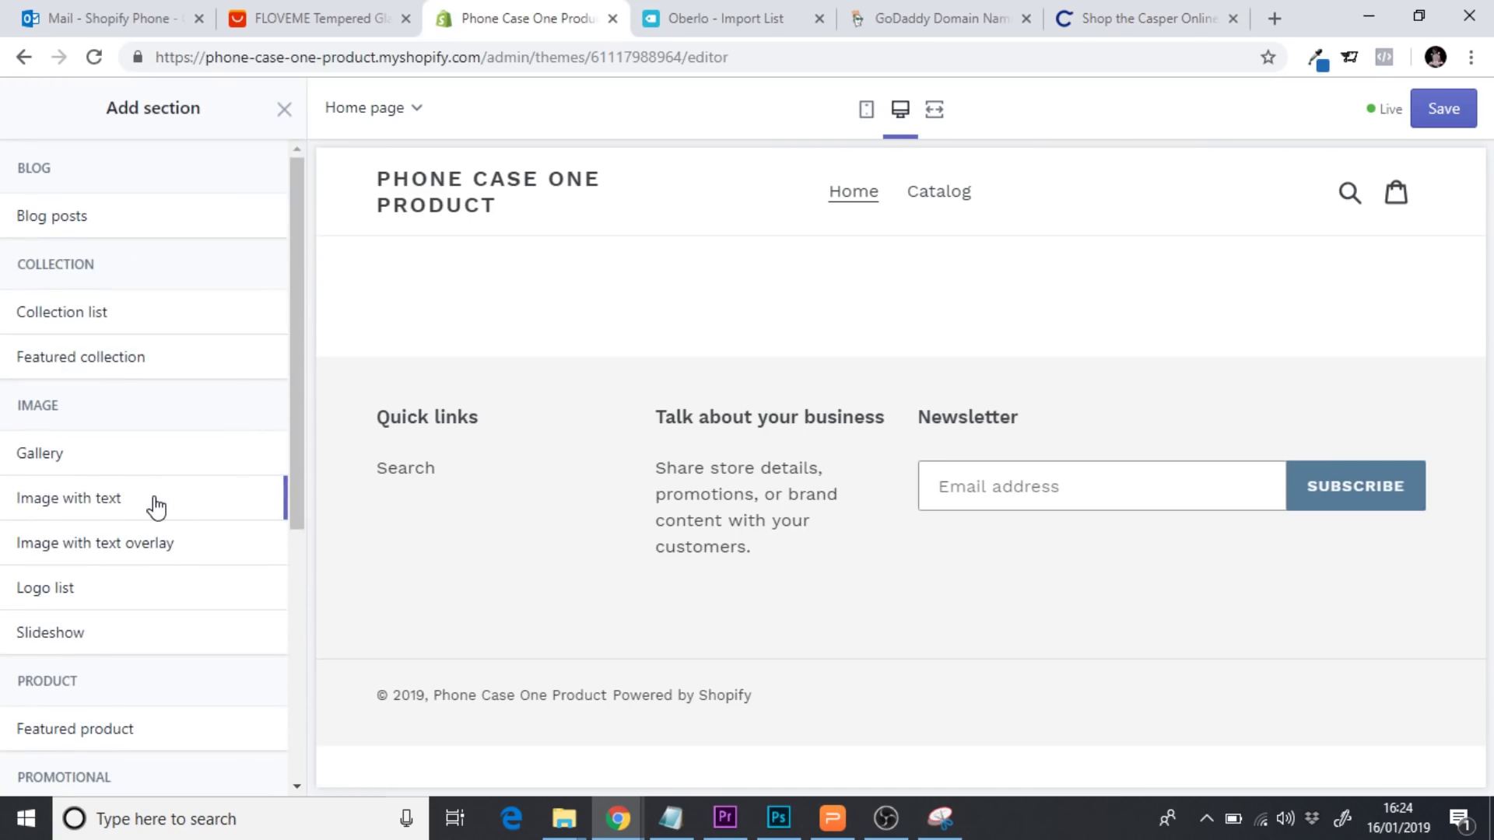
pyautogui.moveTo(154, 505)
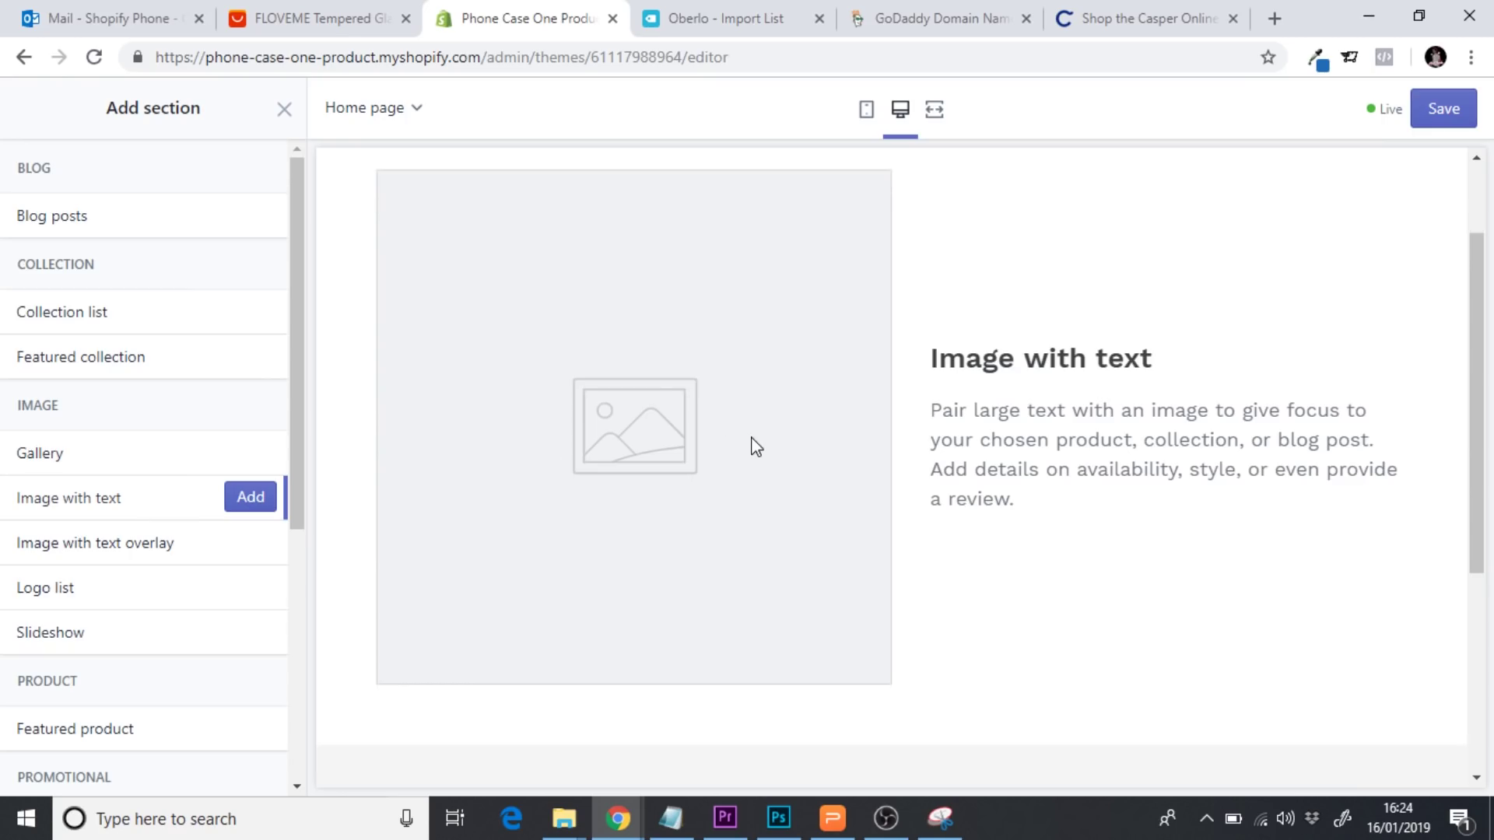
pyautogui.scroll(2, 1477, 335)
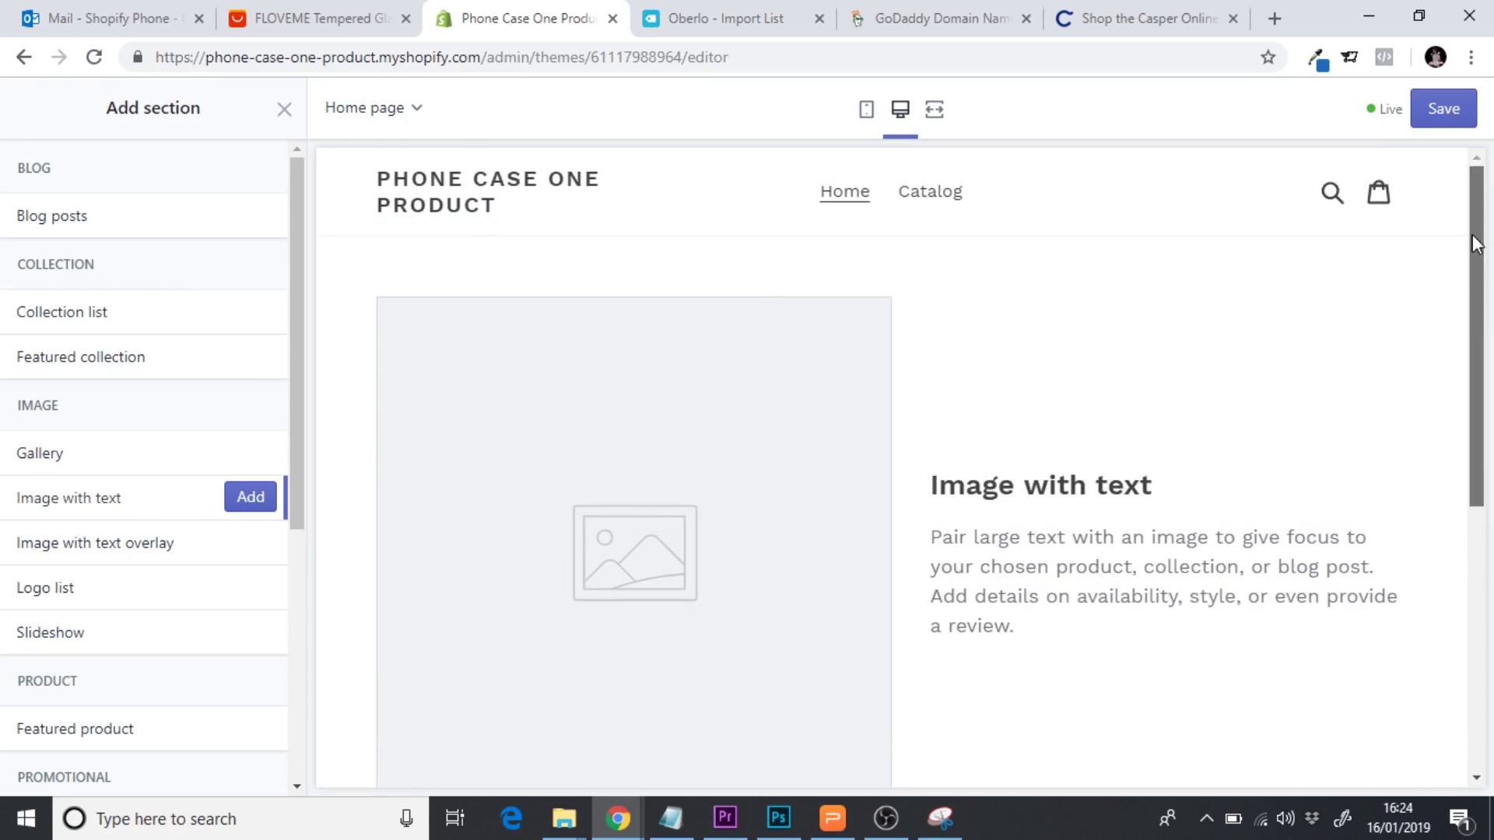
pyautogui.click(250, 499)
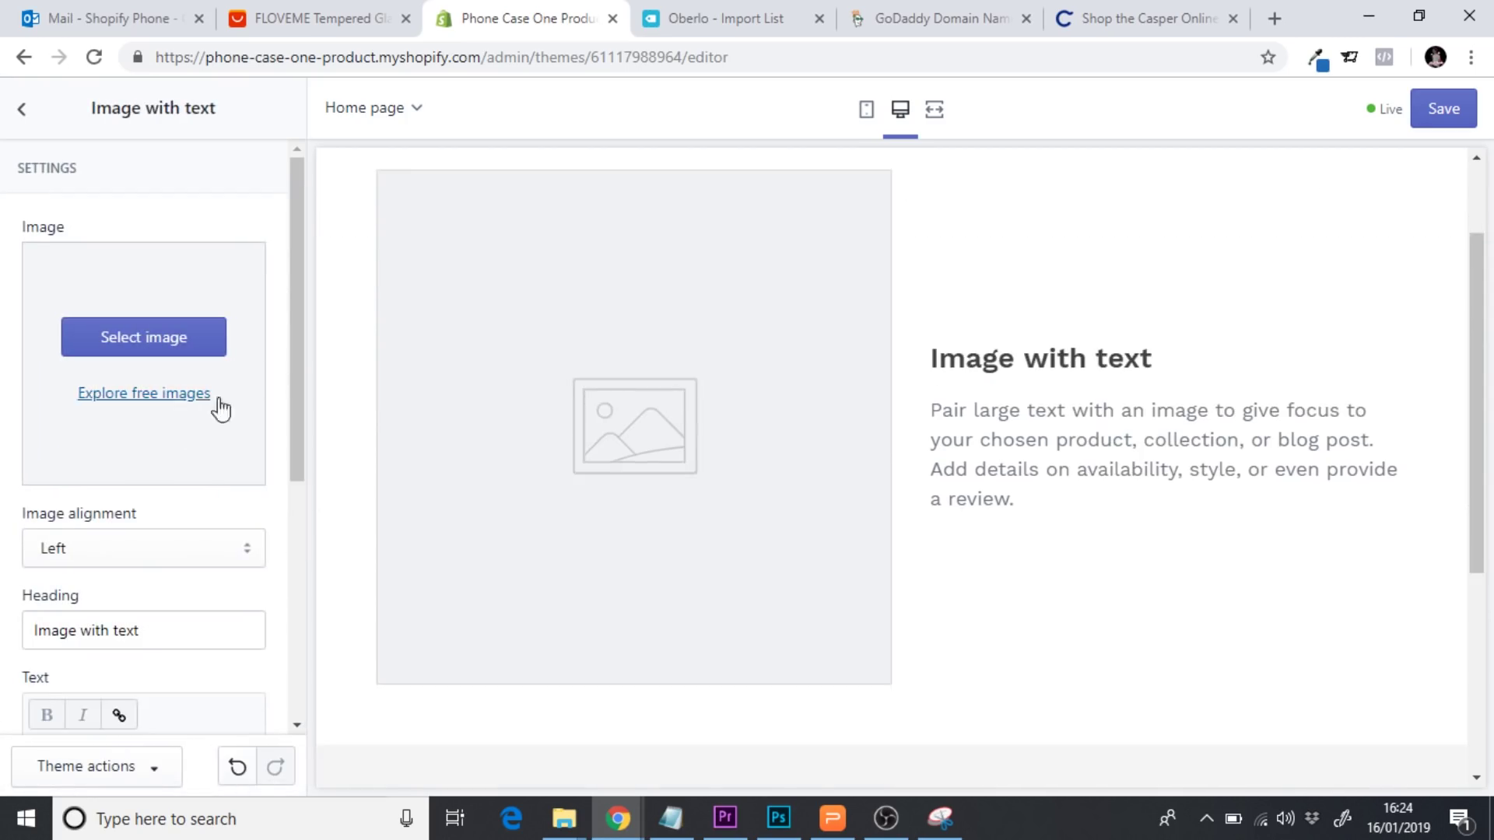
pyautogui.moveTo(298, 419); pyautogui.dragTo(300, 451)
# Set the section's image alignment to Right
pyautogui.click(147, 491)
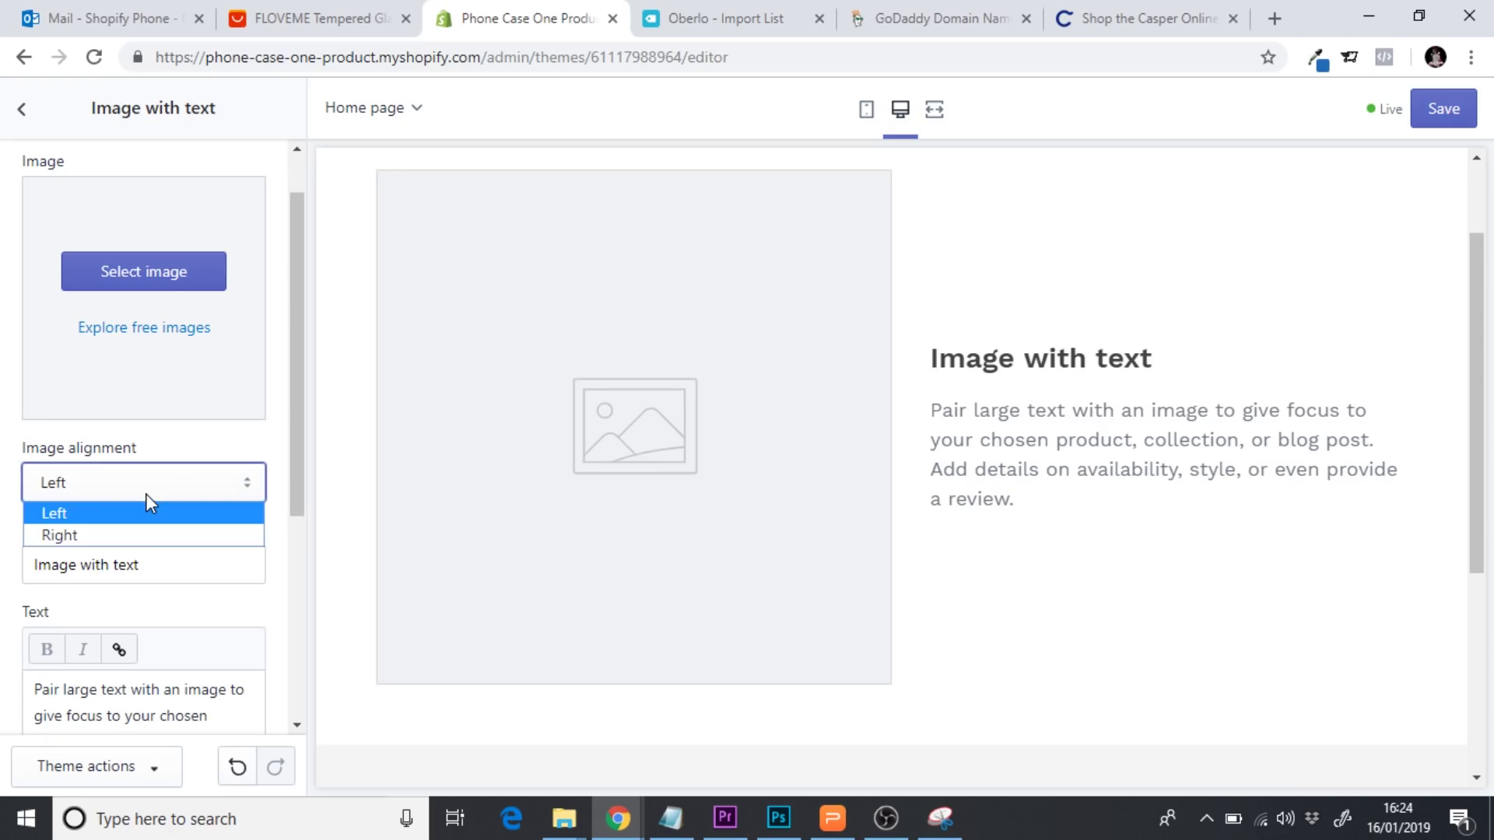
pyautogui.click(93, 536)
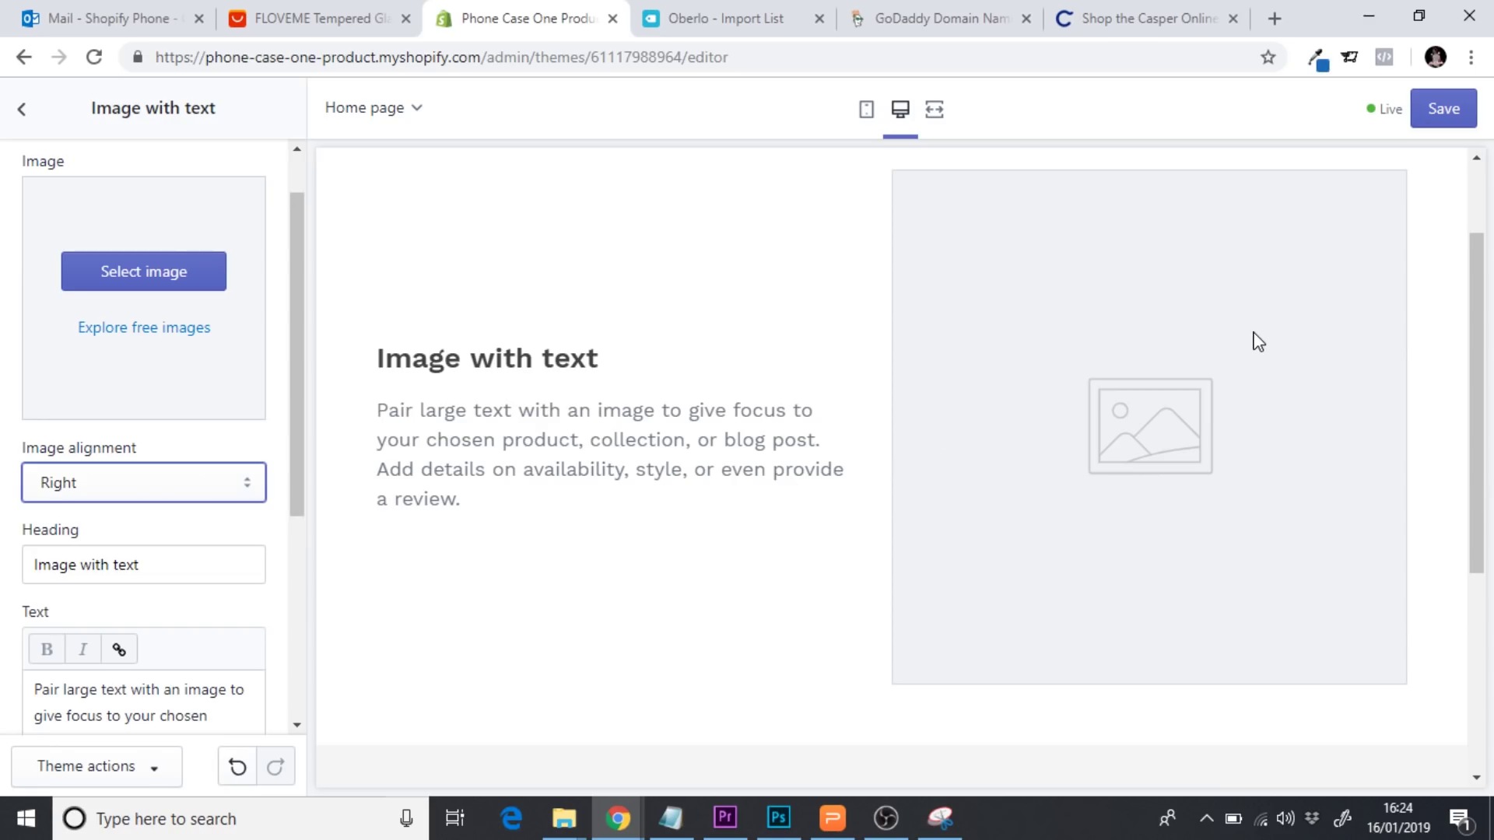
pyautogui.scroll(1, 295, 261)
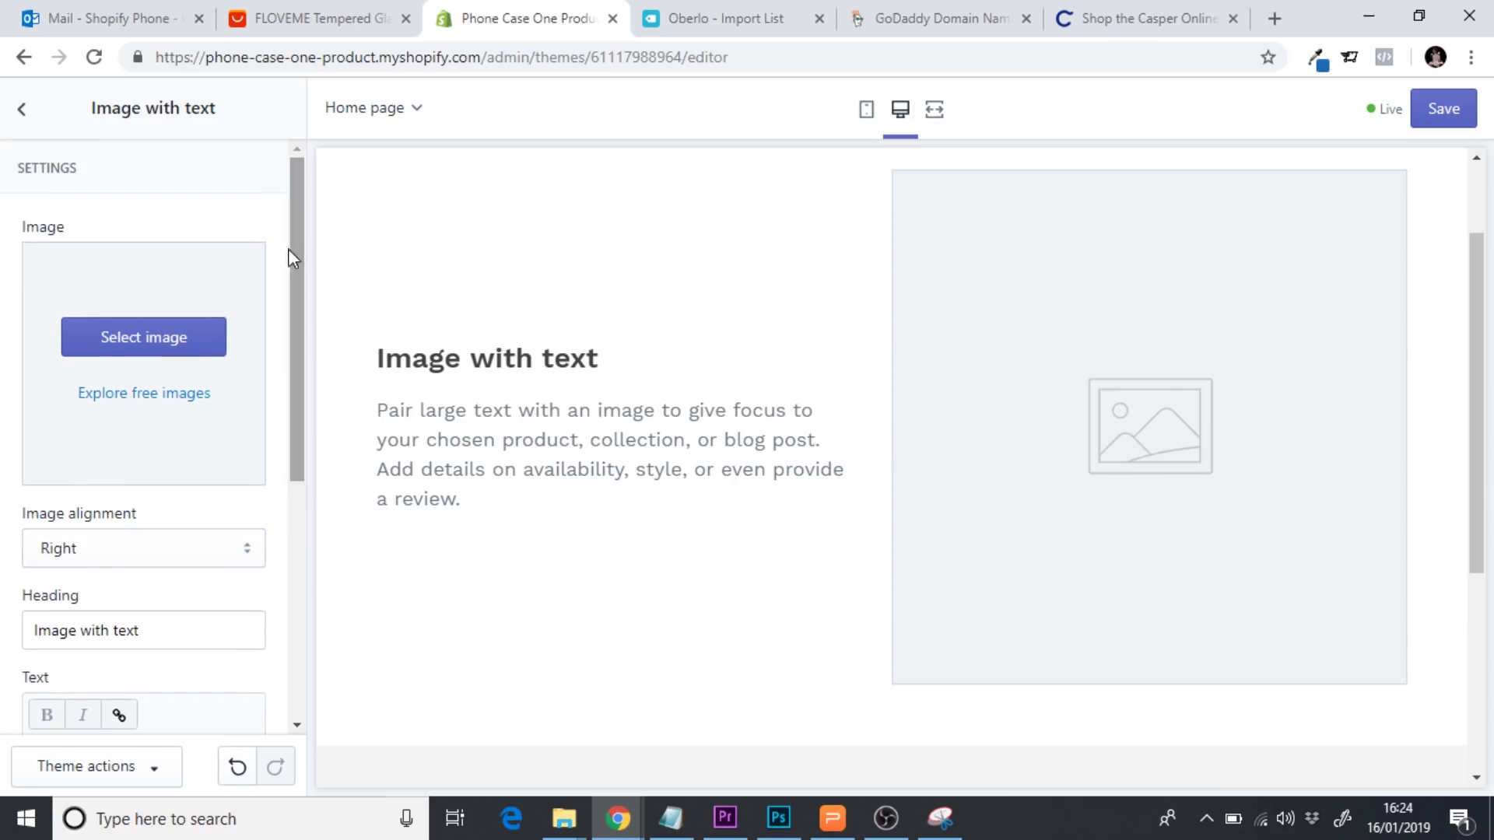
pyautogui.click(145, 338)
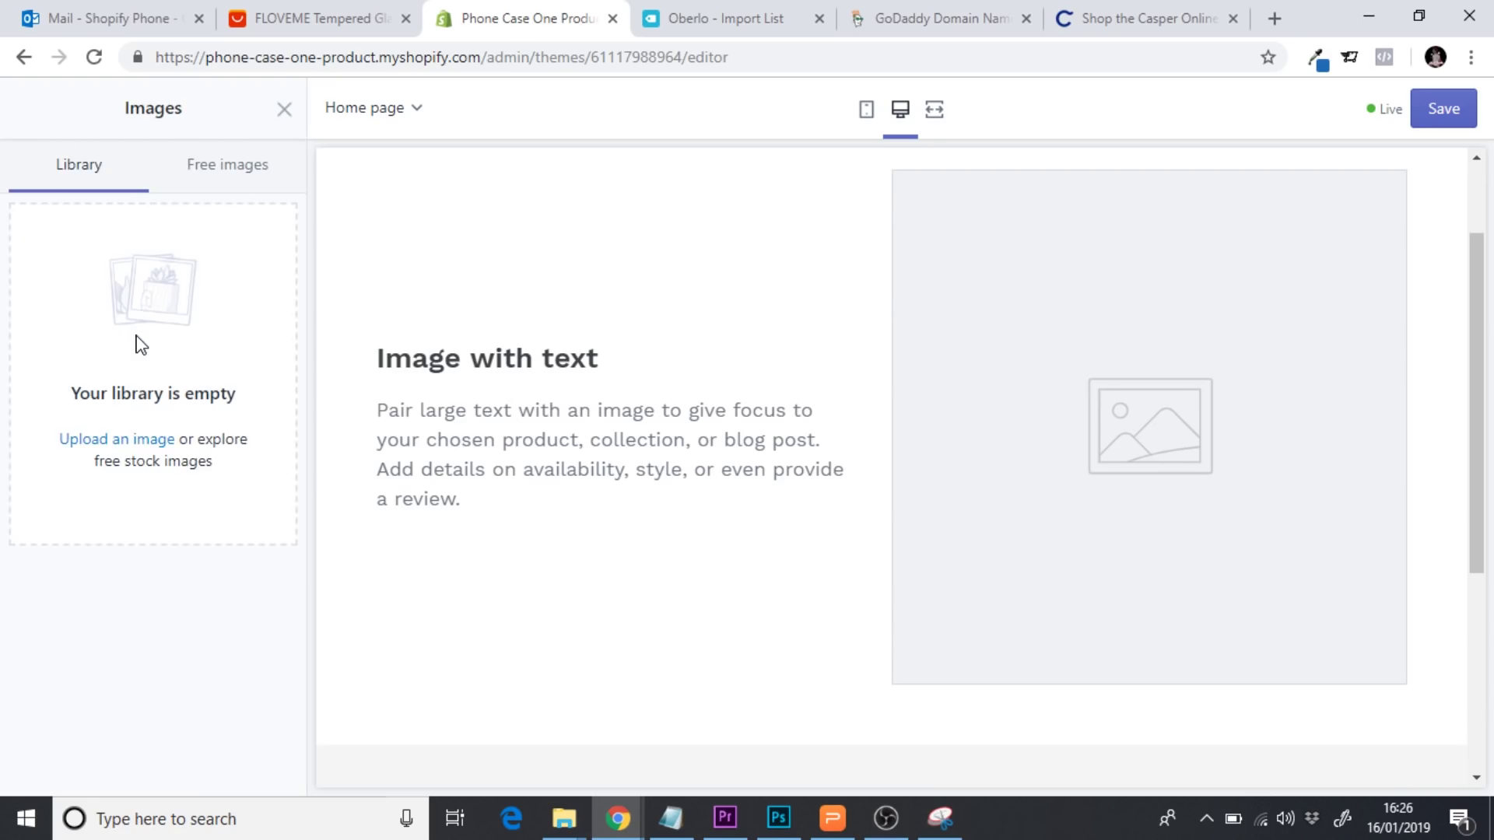
# Upload the Case 5 phone case photo from the computer and preview the page at full width
pyautogui.click(125, 447)
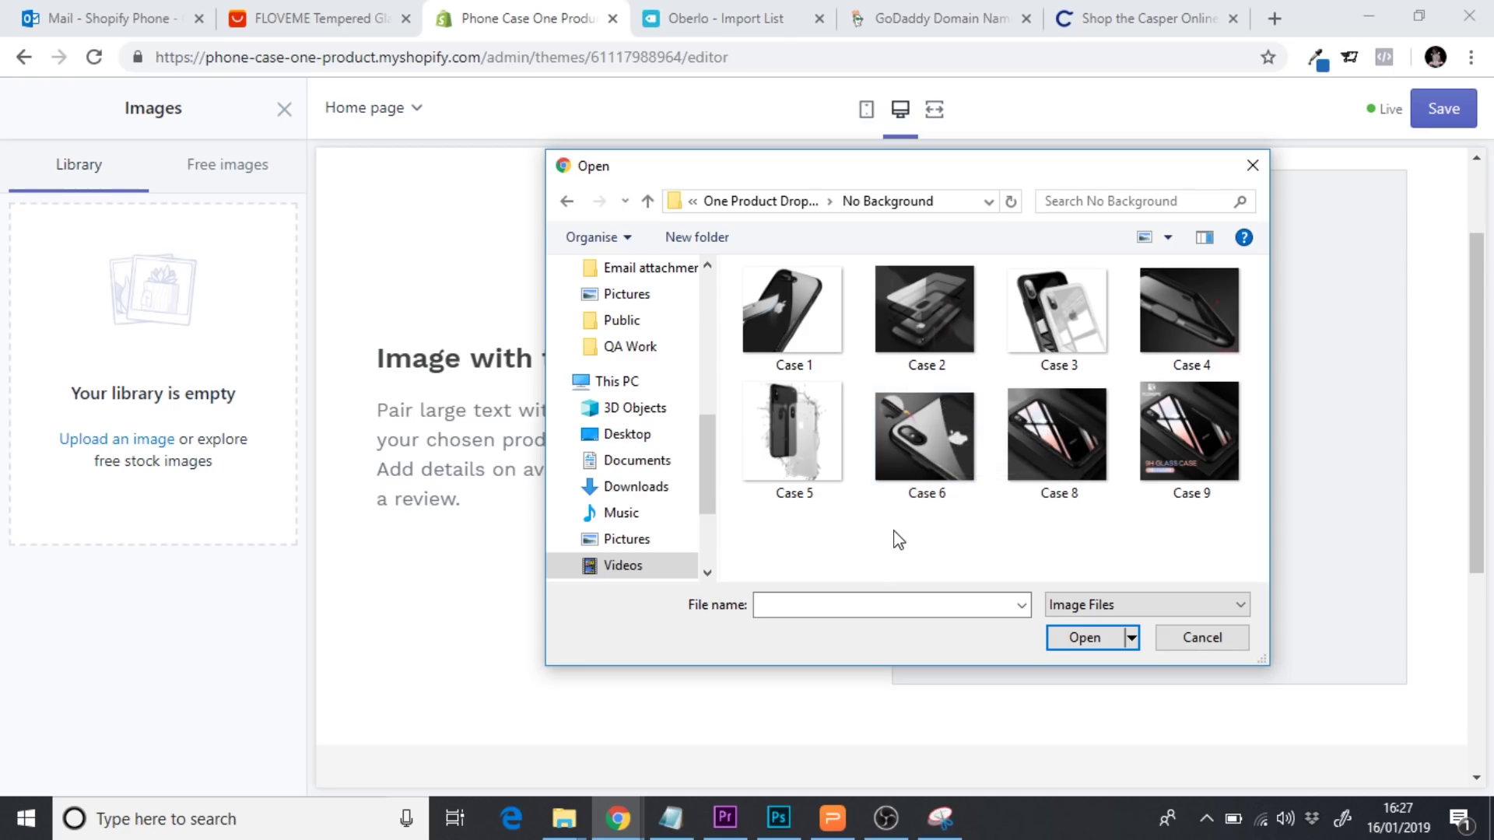
pyautogui.click(802, 459)
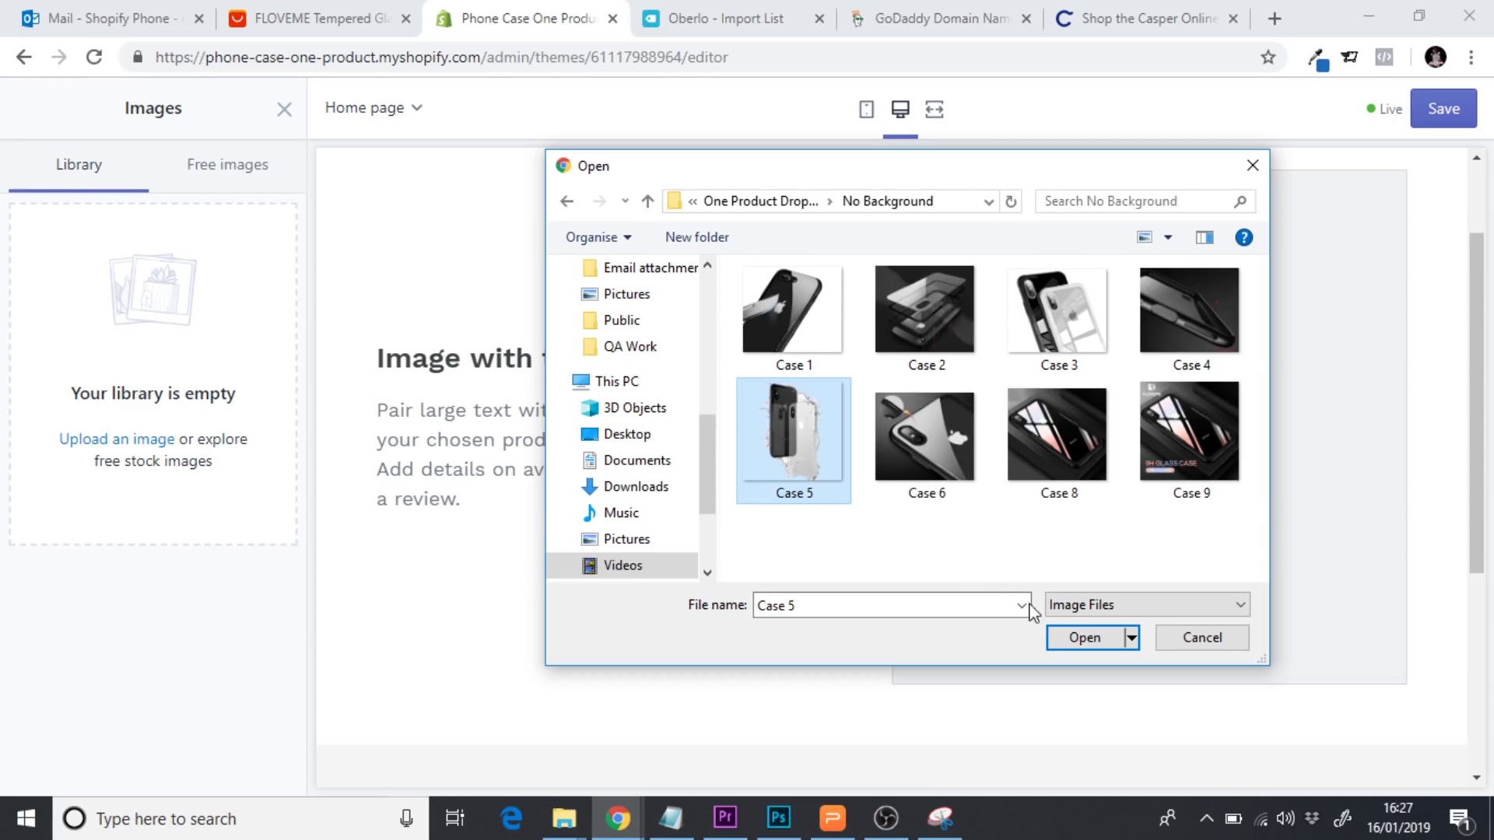
pyautogui.click(1084, 637)
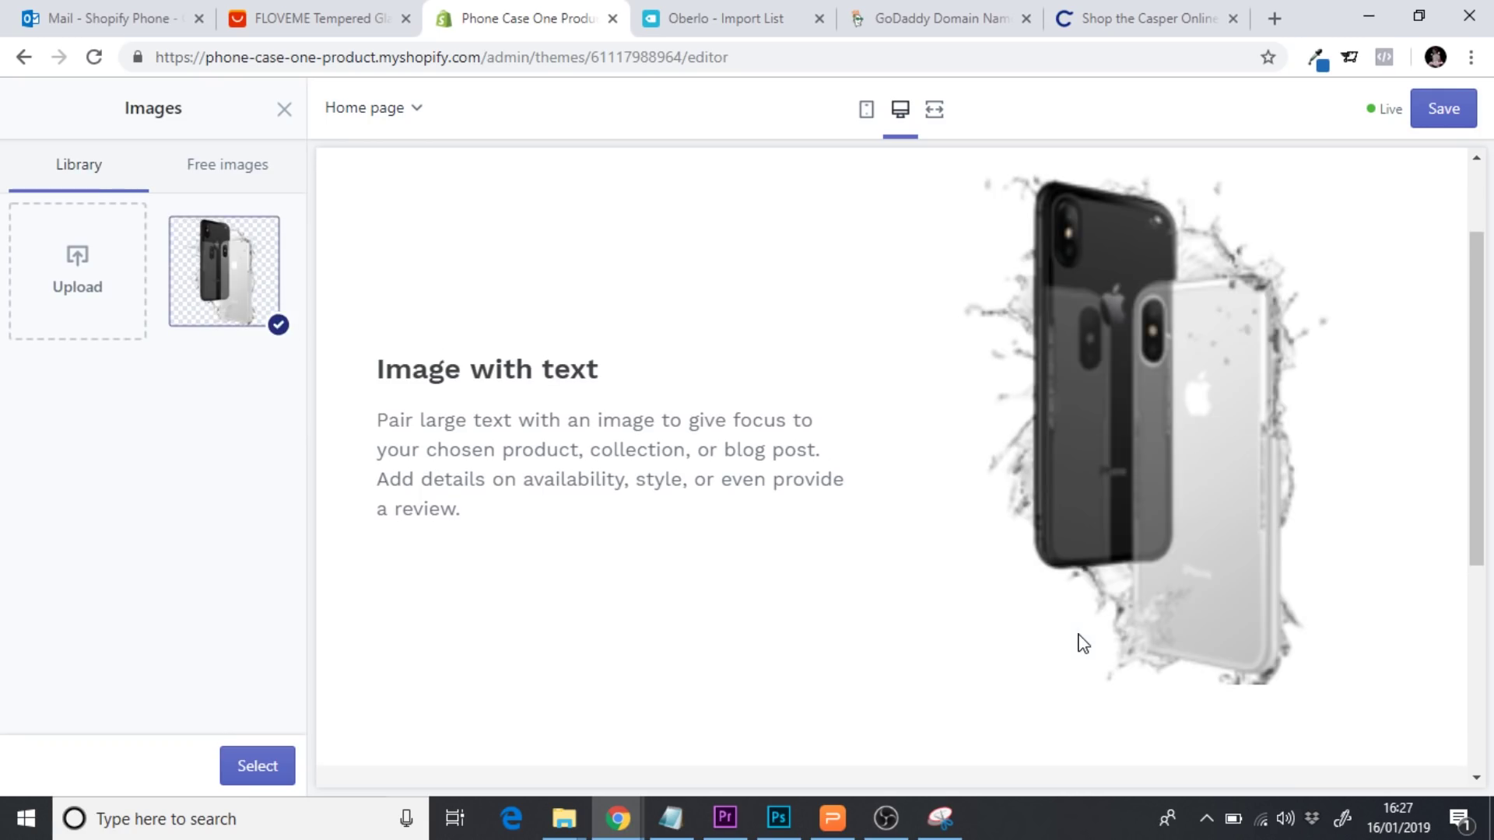
pyautogui.moveTo(1479, 508); pyautogui.dragTo(1480, 424)
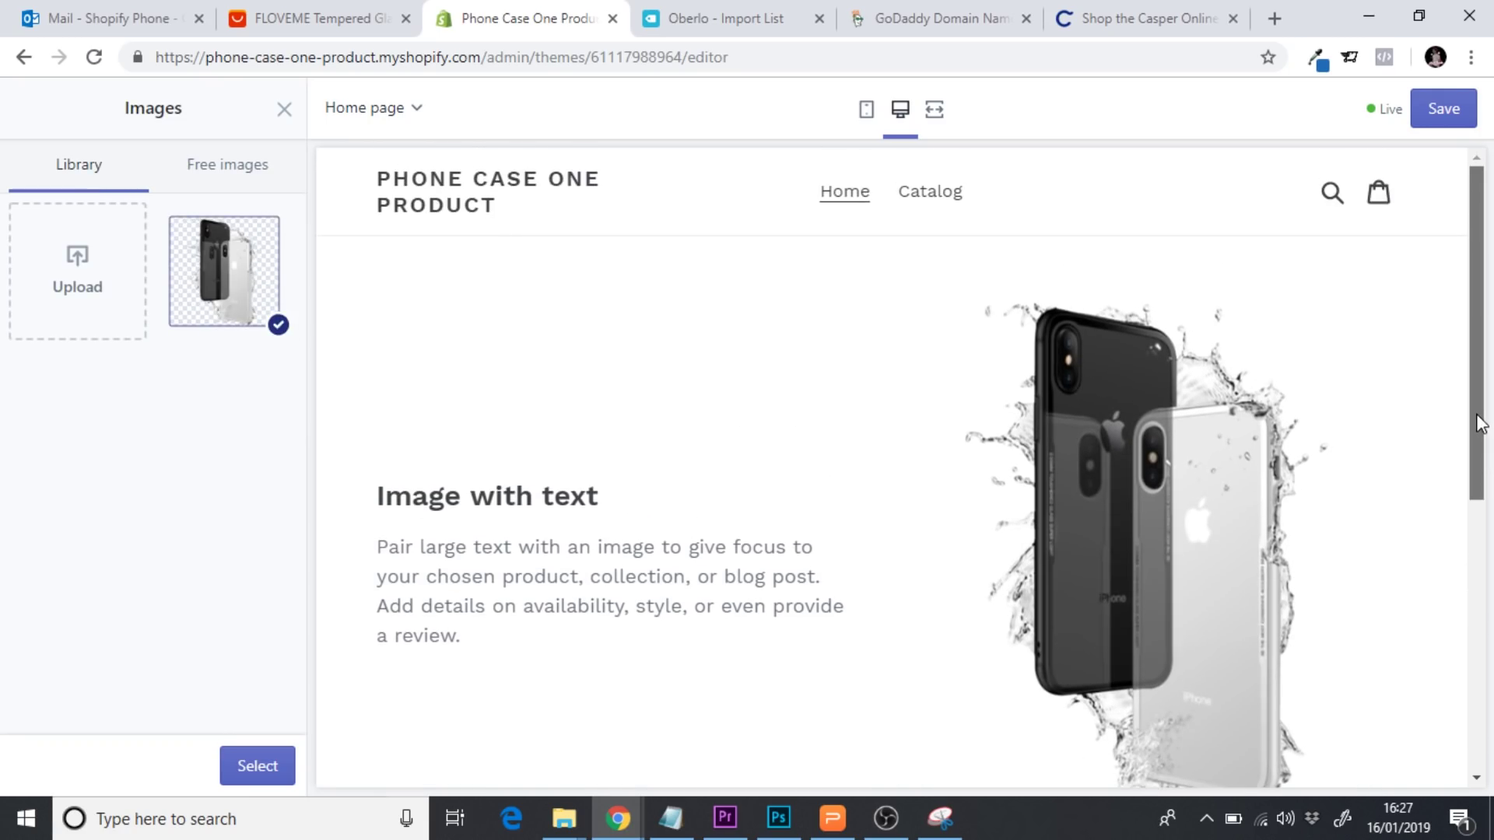
pyautogui.click(936, 116)
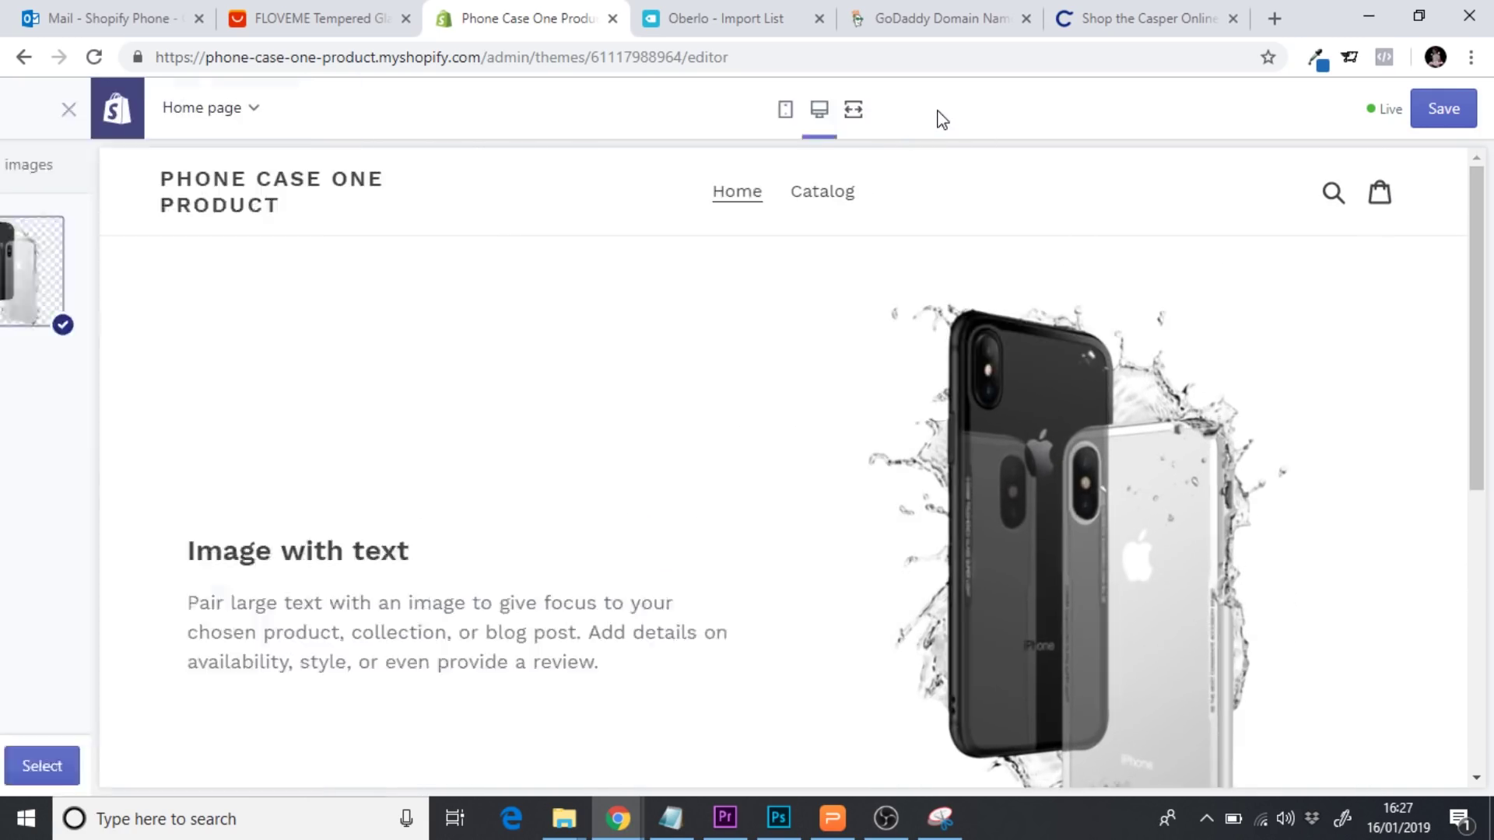
pyautogui.moveTo(1484, 293); pyautogui.dragTo(1474, 342)
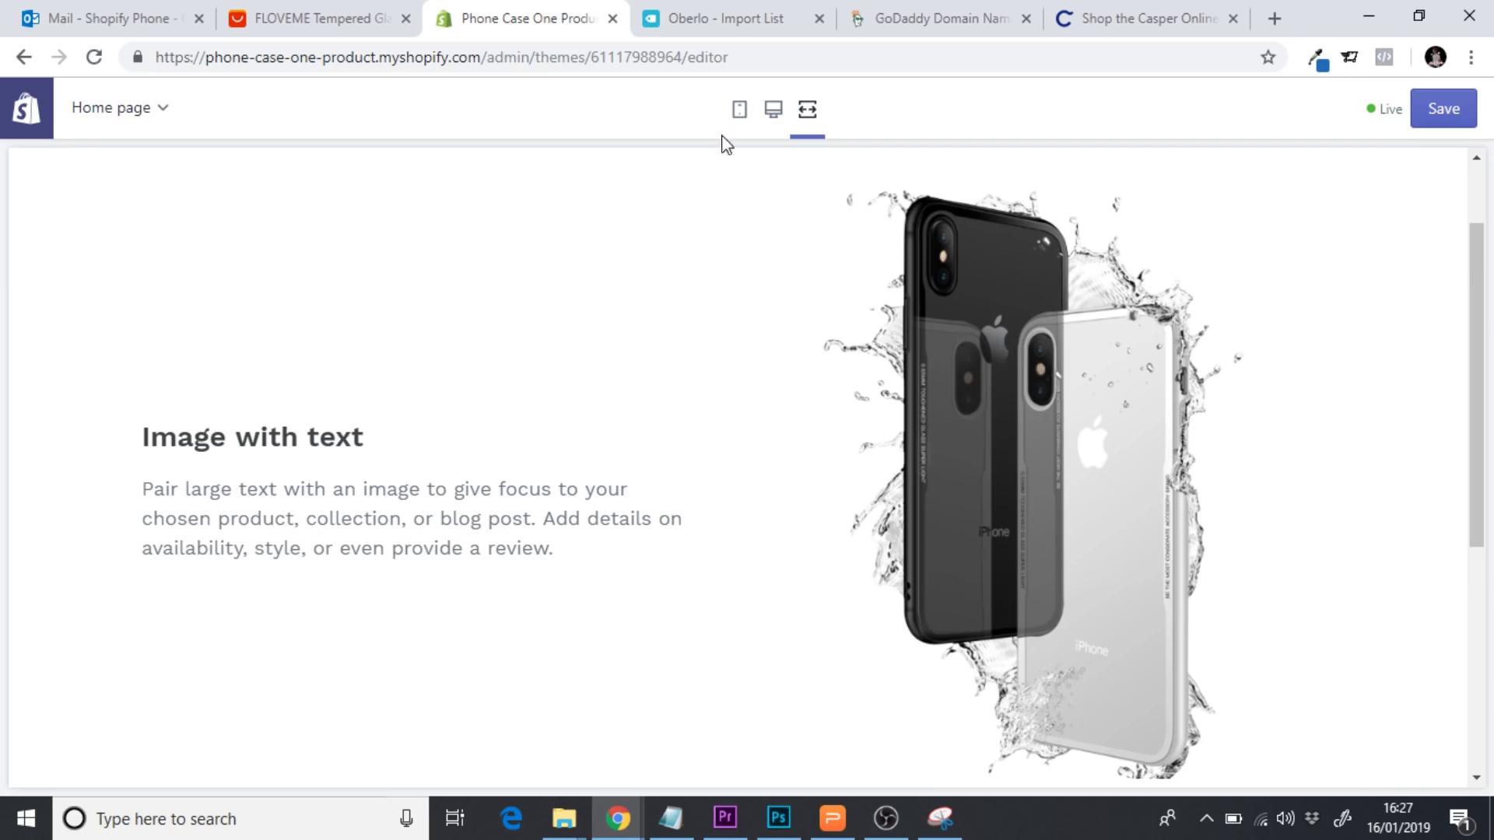
# Preview the homepage in the mobile phone layout
pyautogui.click(740, 109)
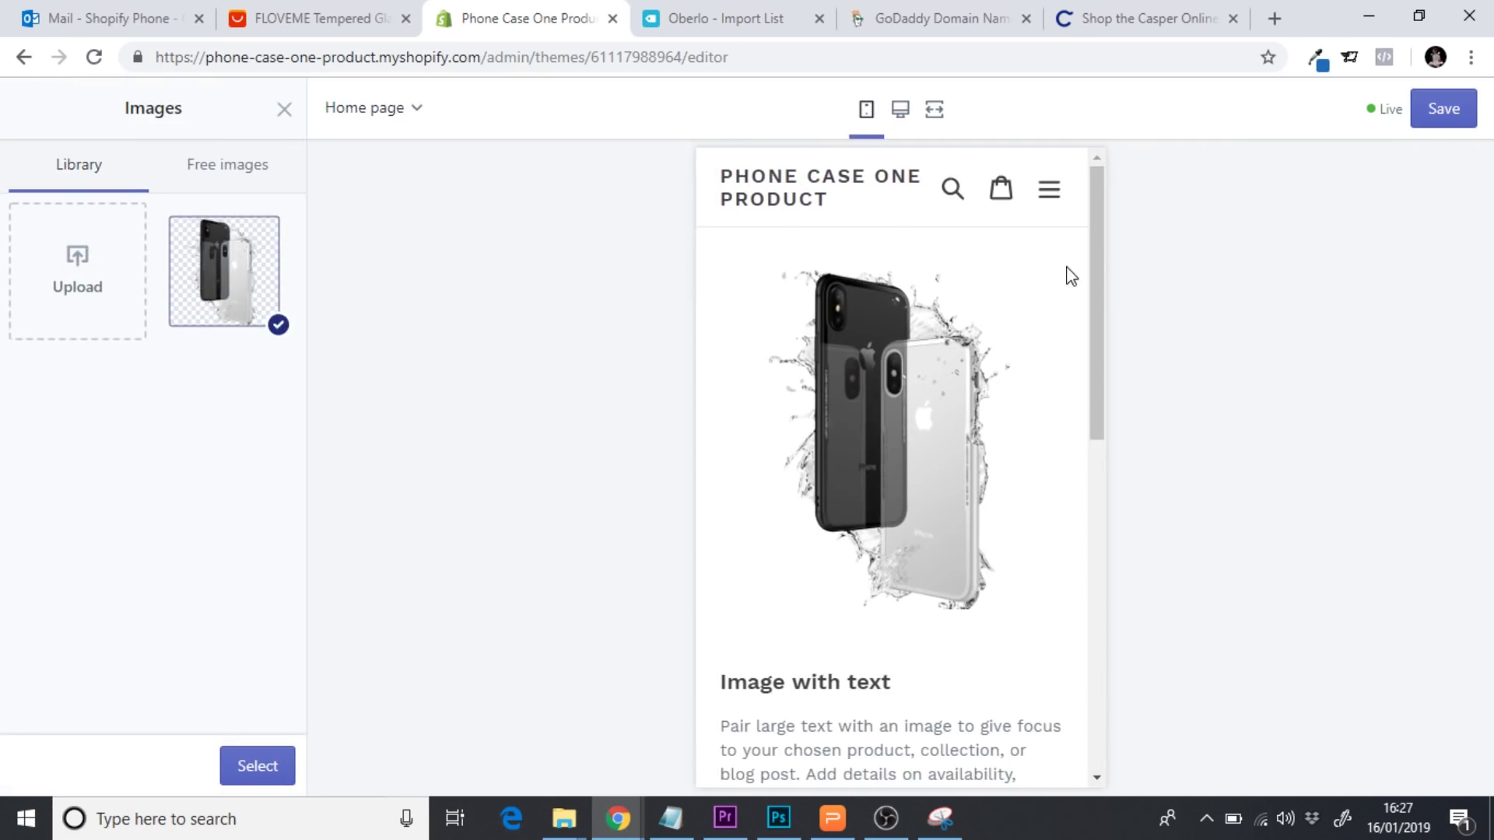
pyautogui.moveTo(1093, 249); pyautogui.dragTo(1096, 362)
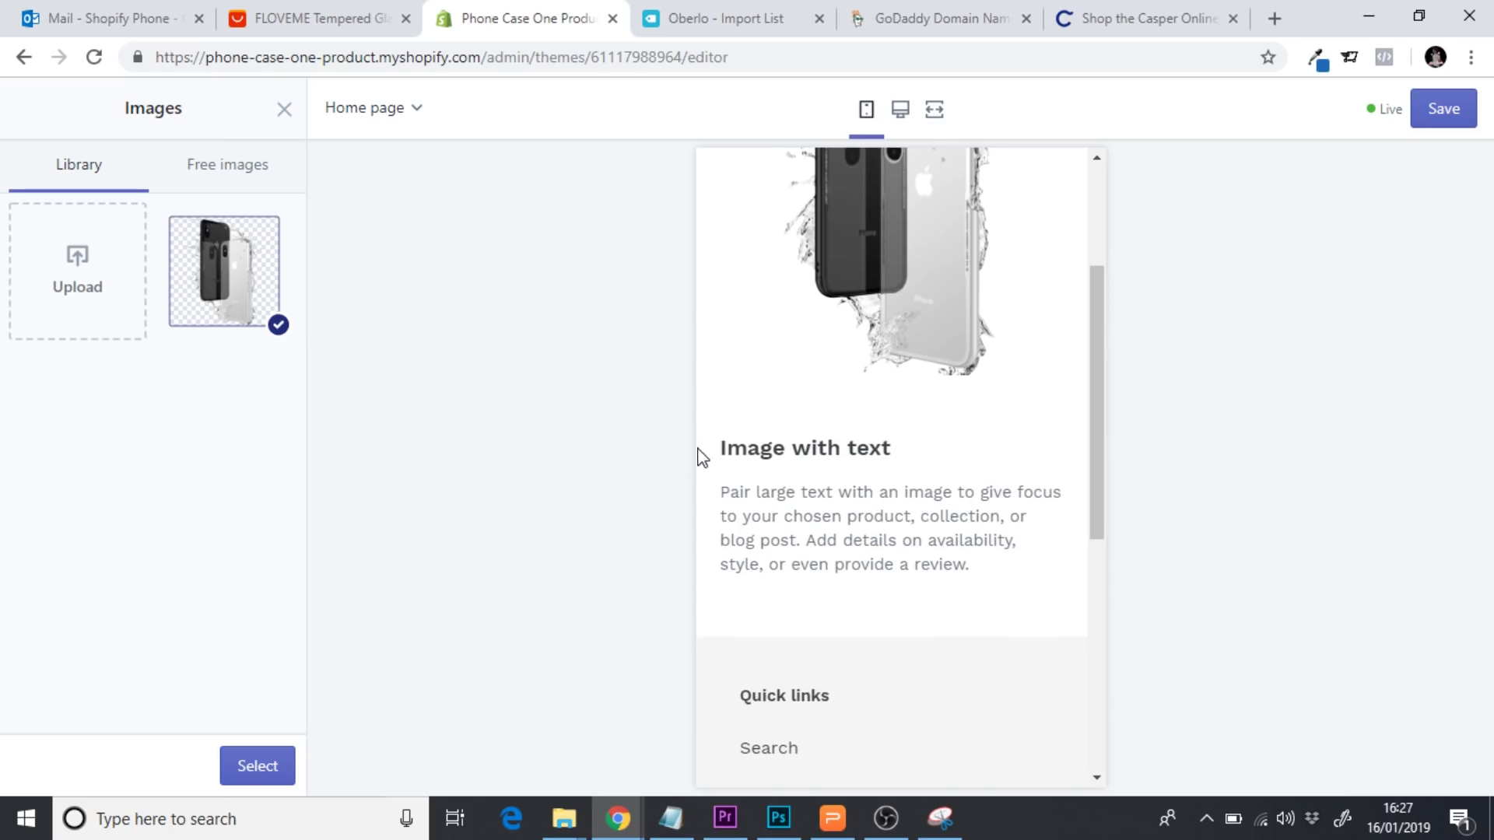
pyautogui.moveTo(1096, 488); pyautogui.dragTo(1095, 364)
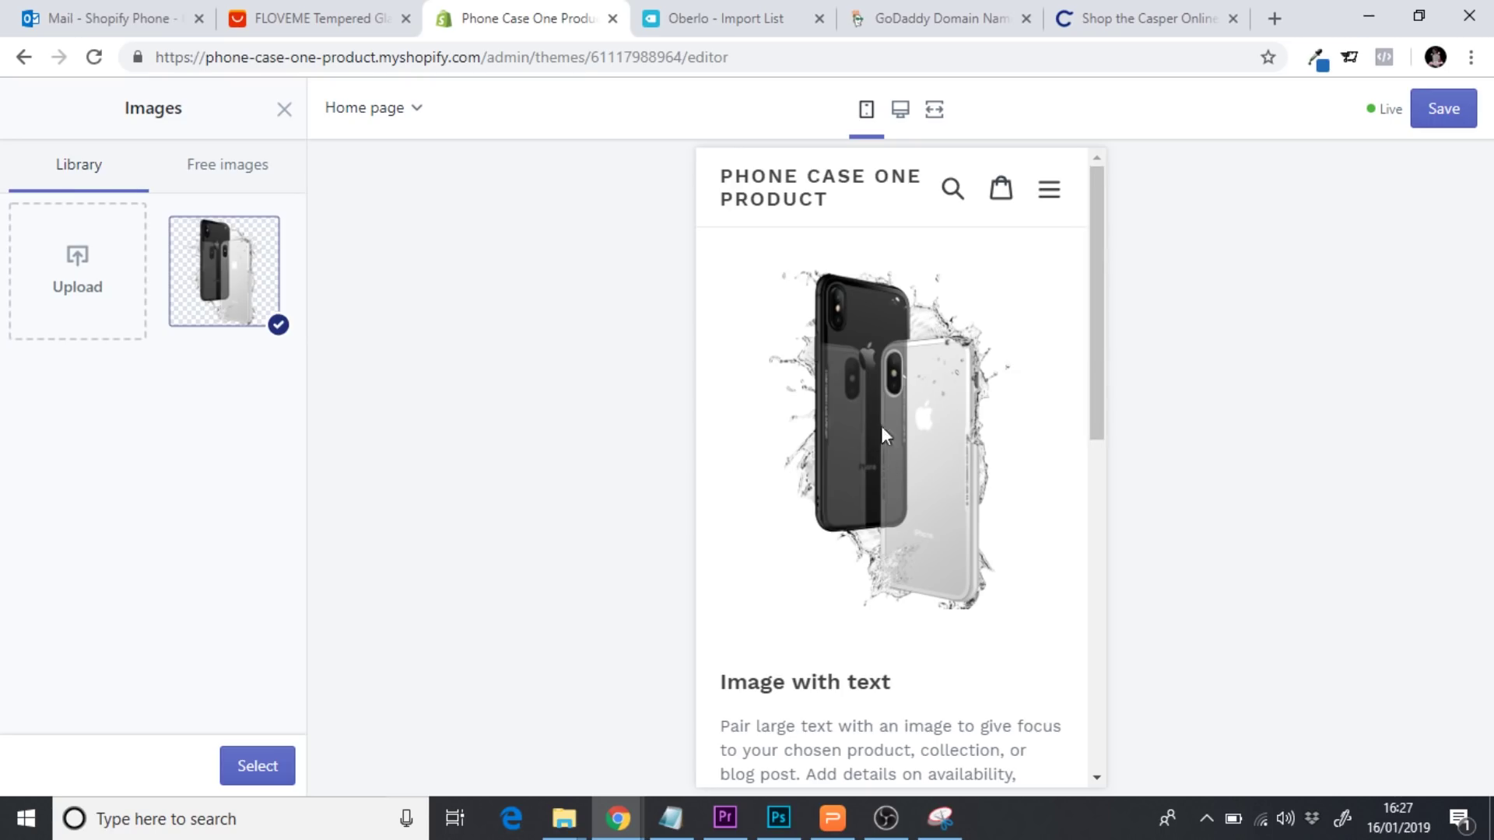
pyautogui.moveTo(1098, 250); pyautogui.dragTo(1094, 288)
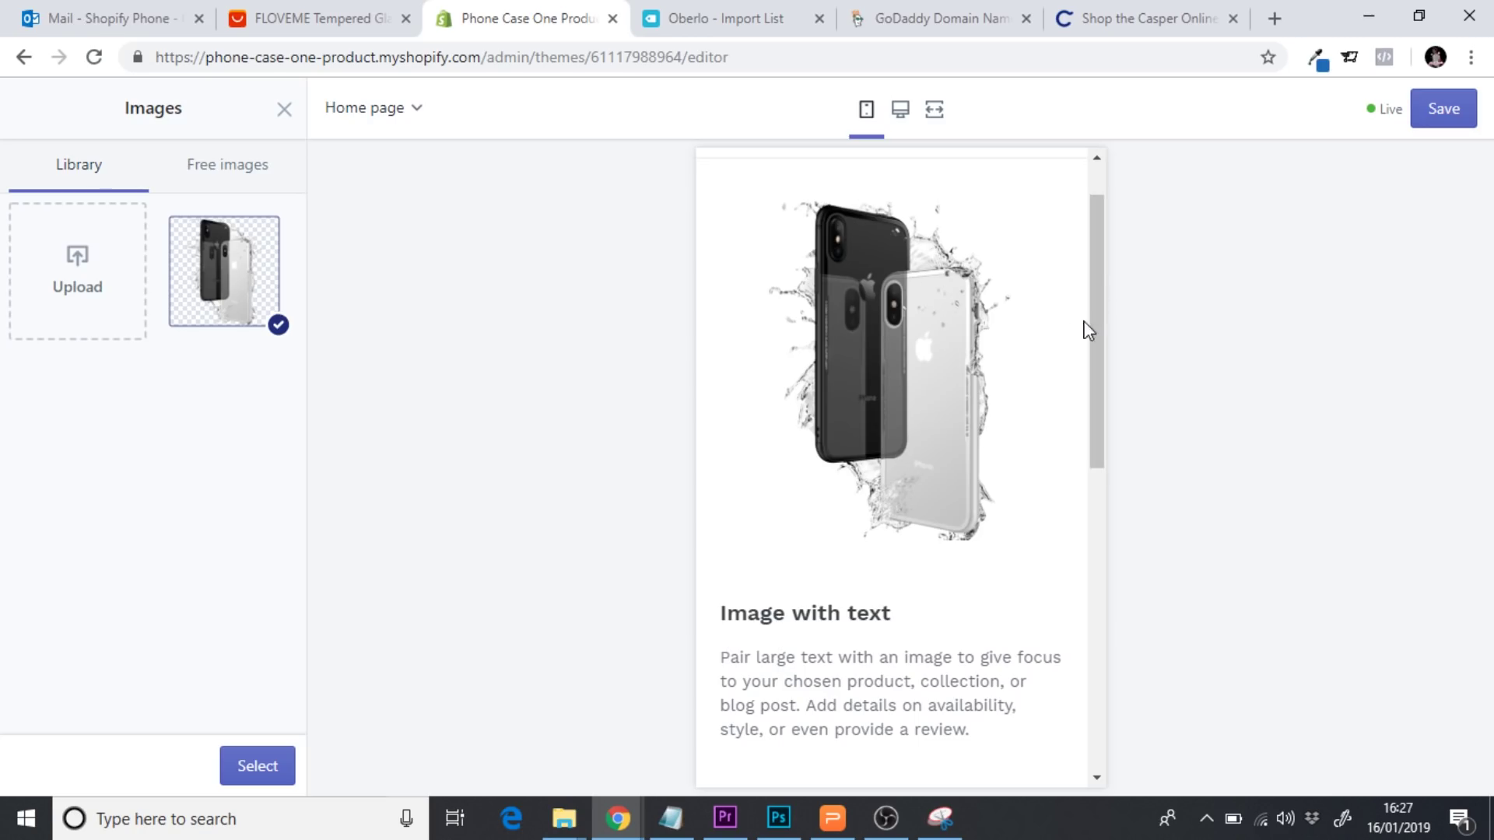
pyautogui.moveTo(1097, 323); pyautogui.dragTo(1087, 283)
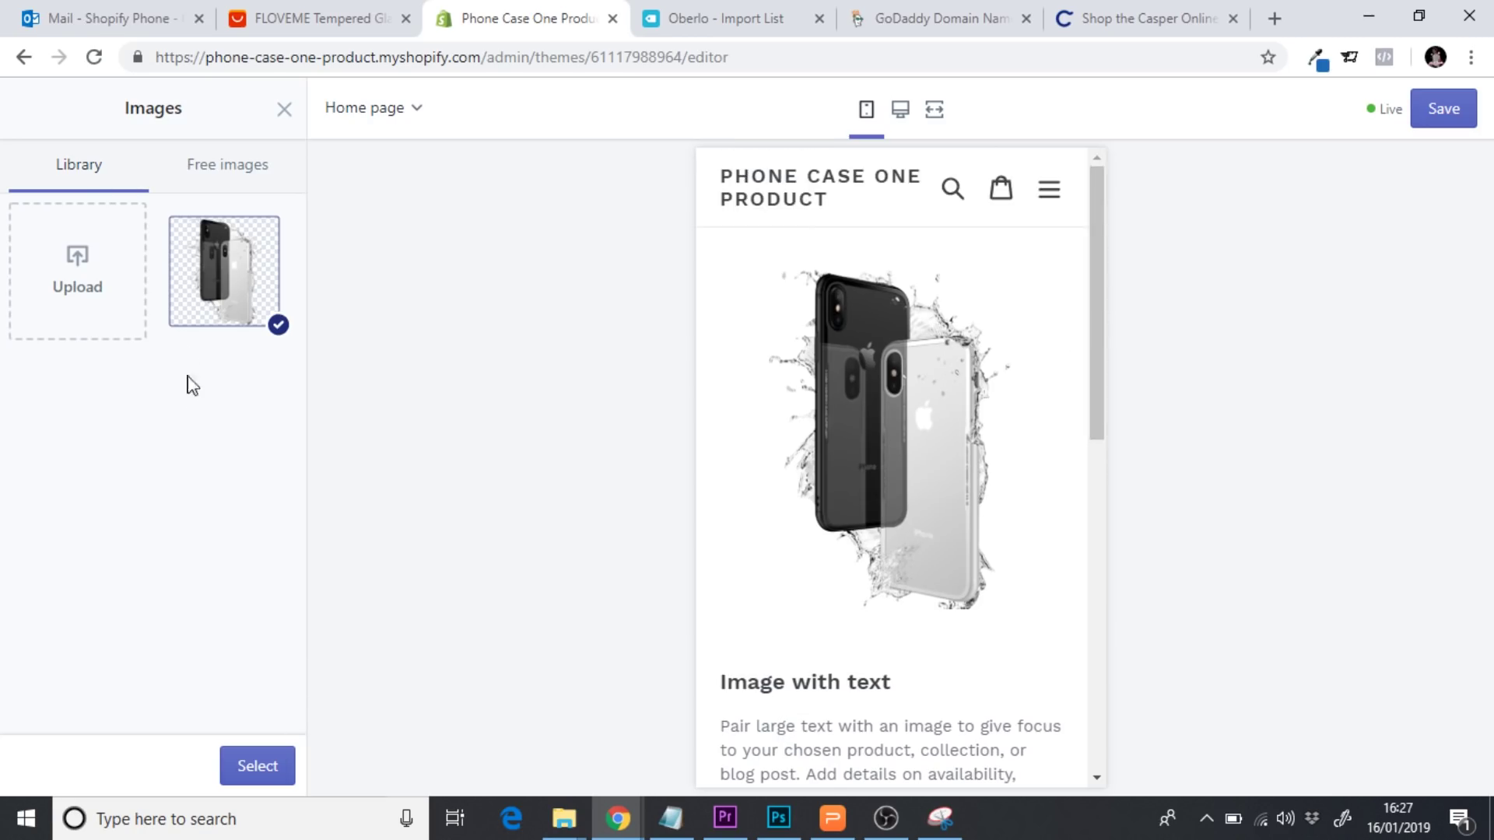
# Select the phone case image from the library as the section's image
pyautogui.click(196, 308)
pyautogui.click(224, 260)
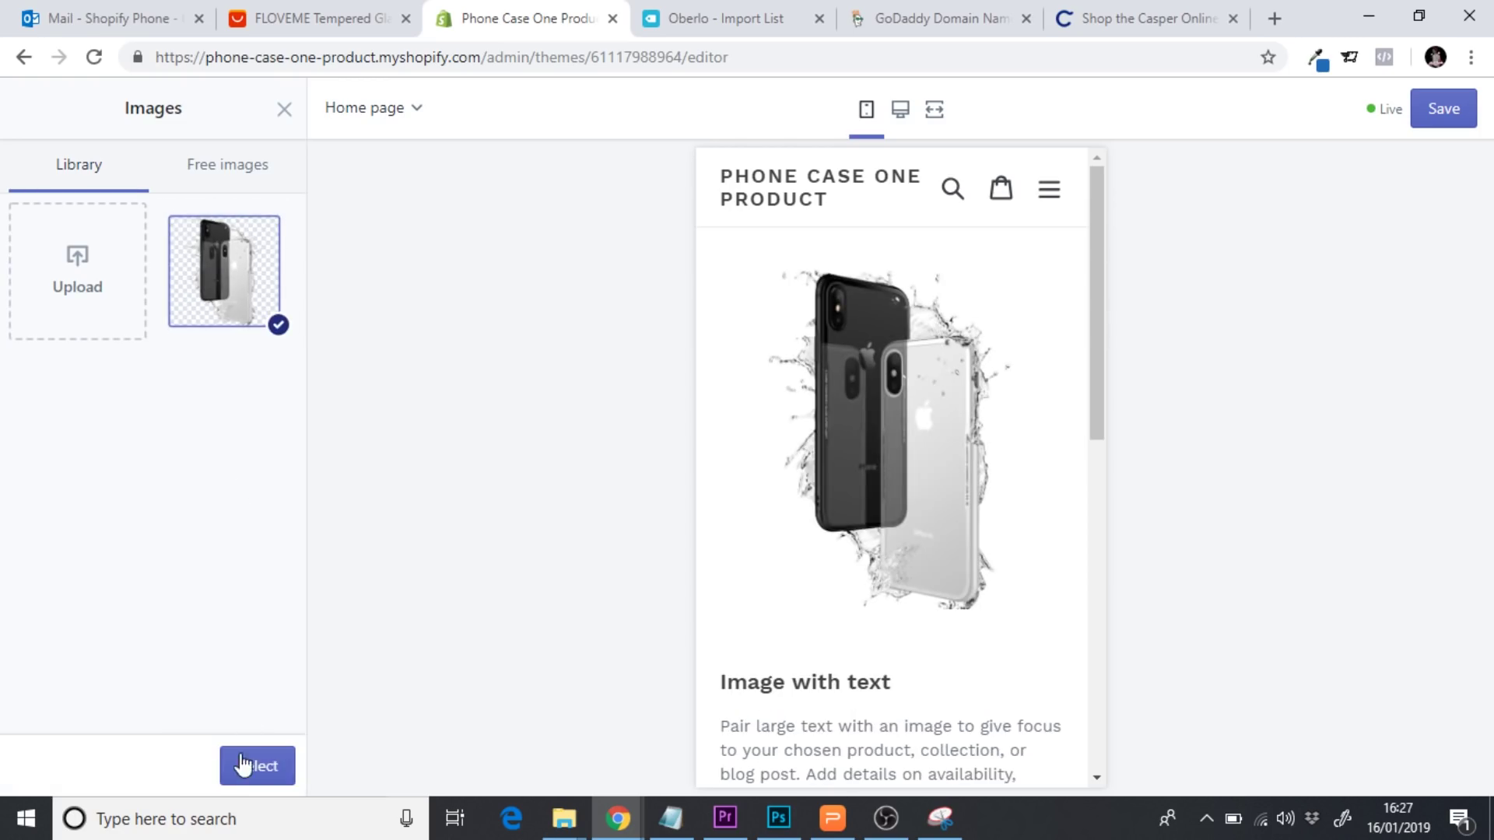
pyautogui.click(239, 768)
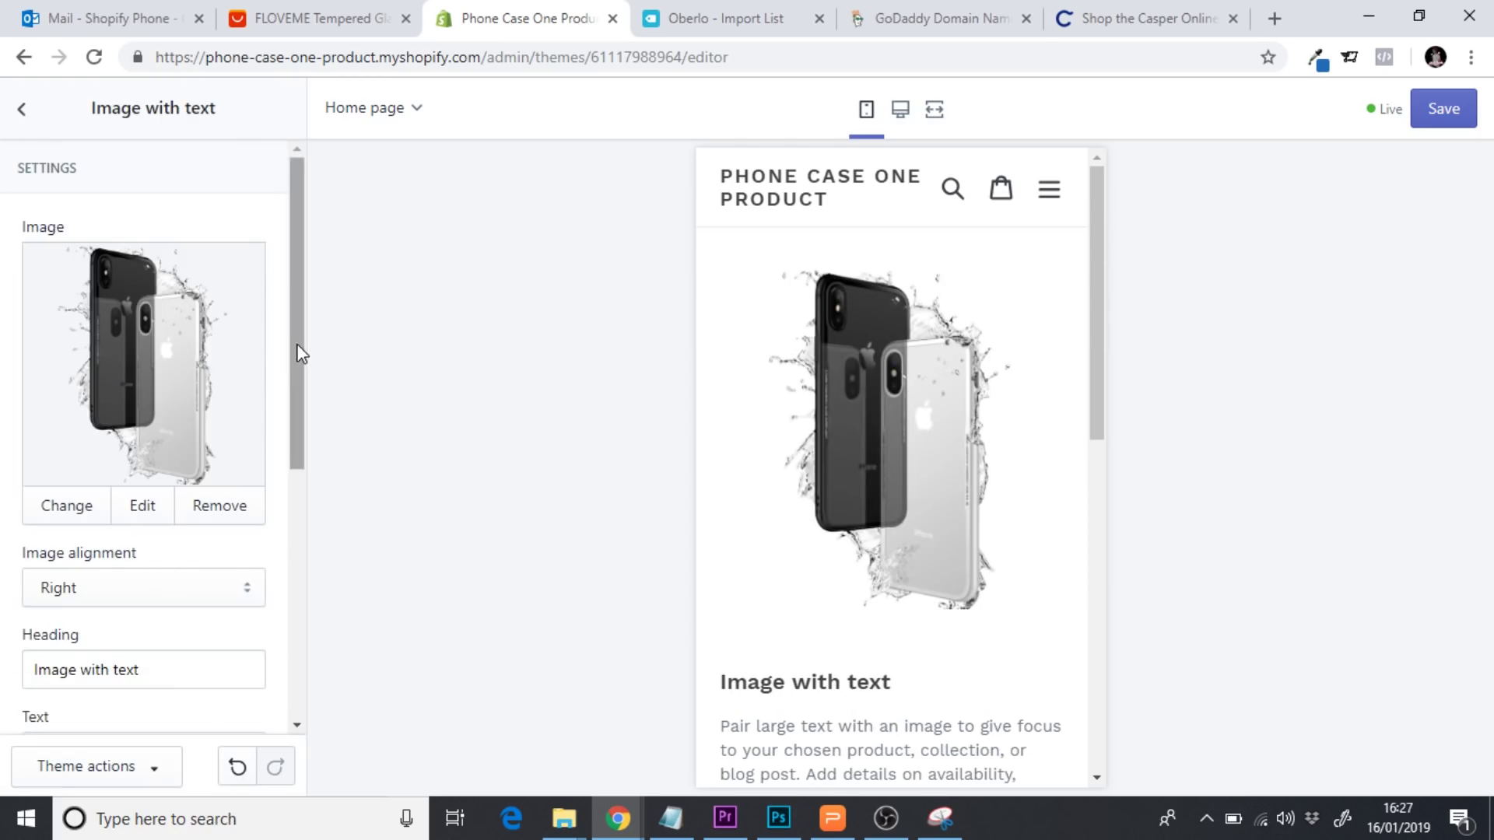
pyautogui.scroll(-2, 296, 372)
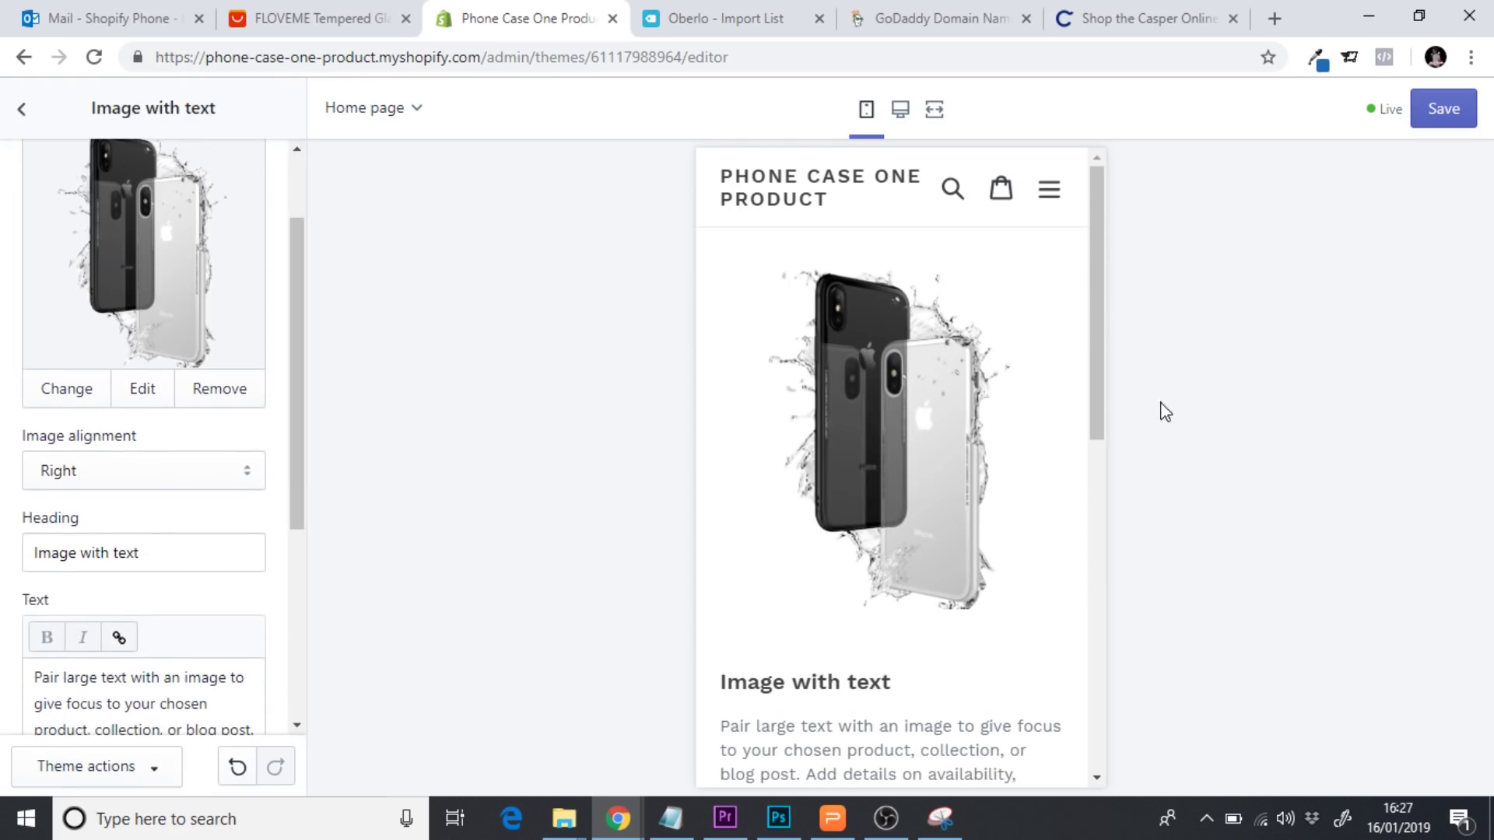
pyautogui.moveTo(1110, 343); pyautogui.dragTo(1107, 467)
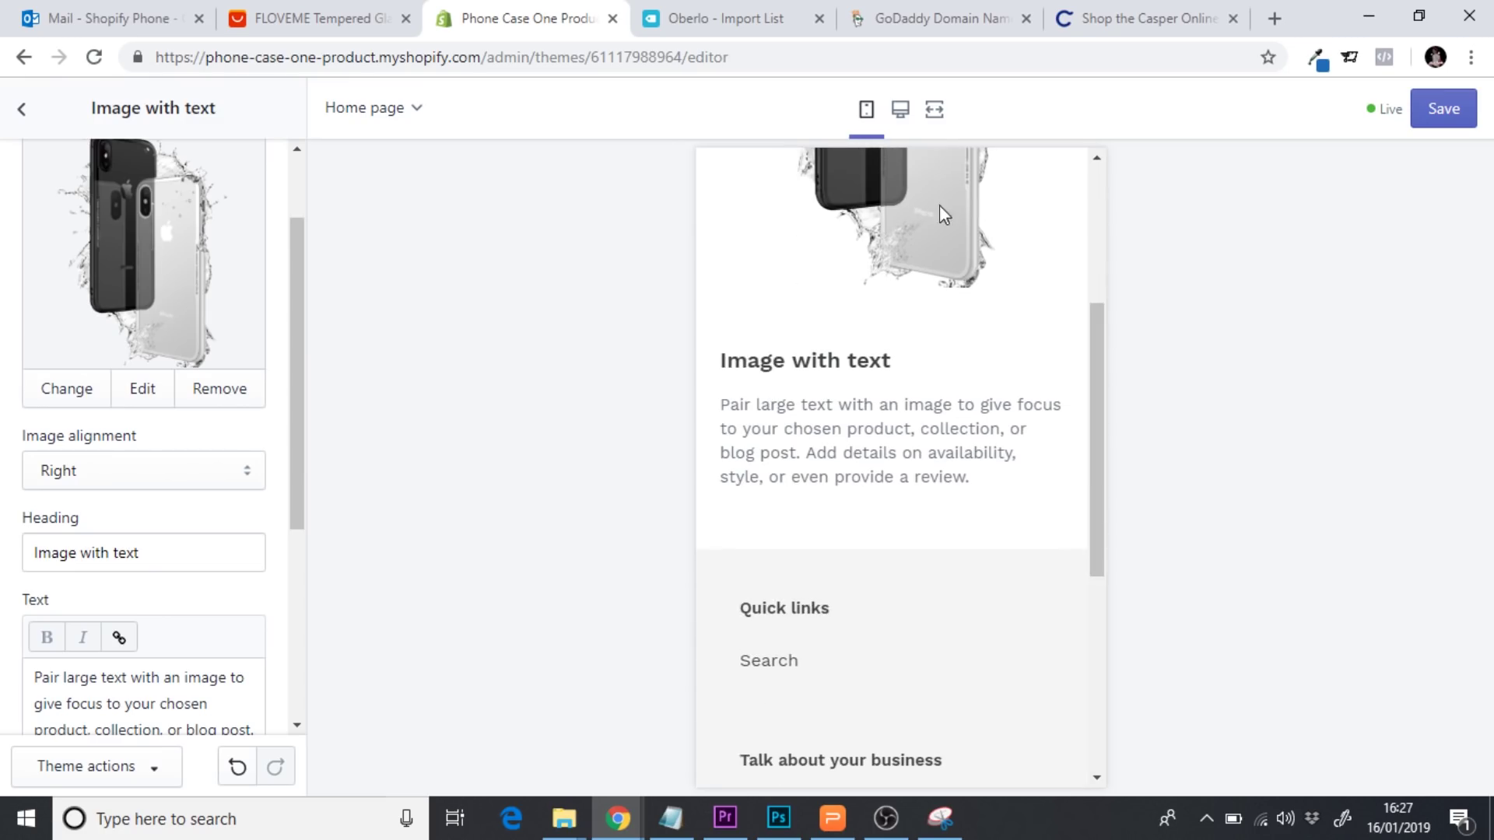
# Switch the preview back to the desktop layout
pyautogui.click(901, 110)
pyautogui.moveTo(1478, 443); pyautogui.dragTo(1458, 190)
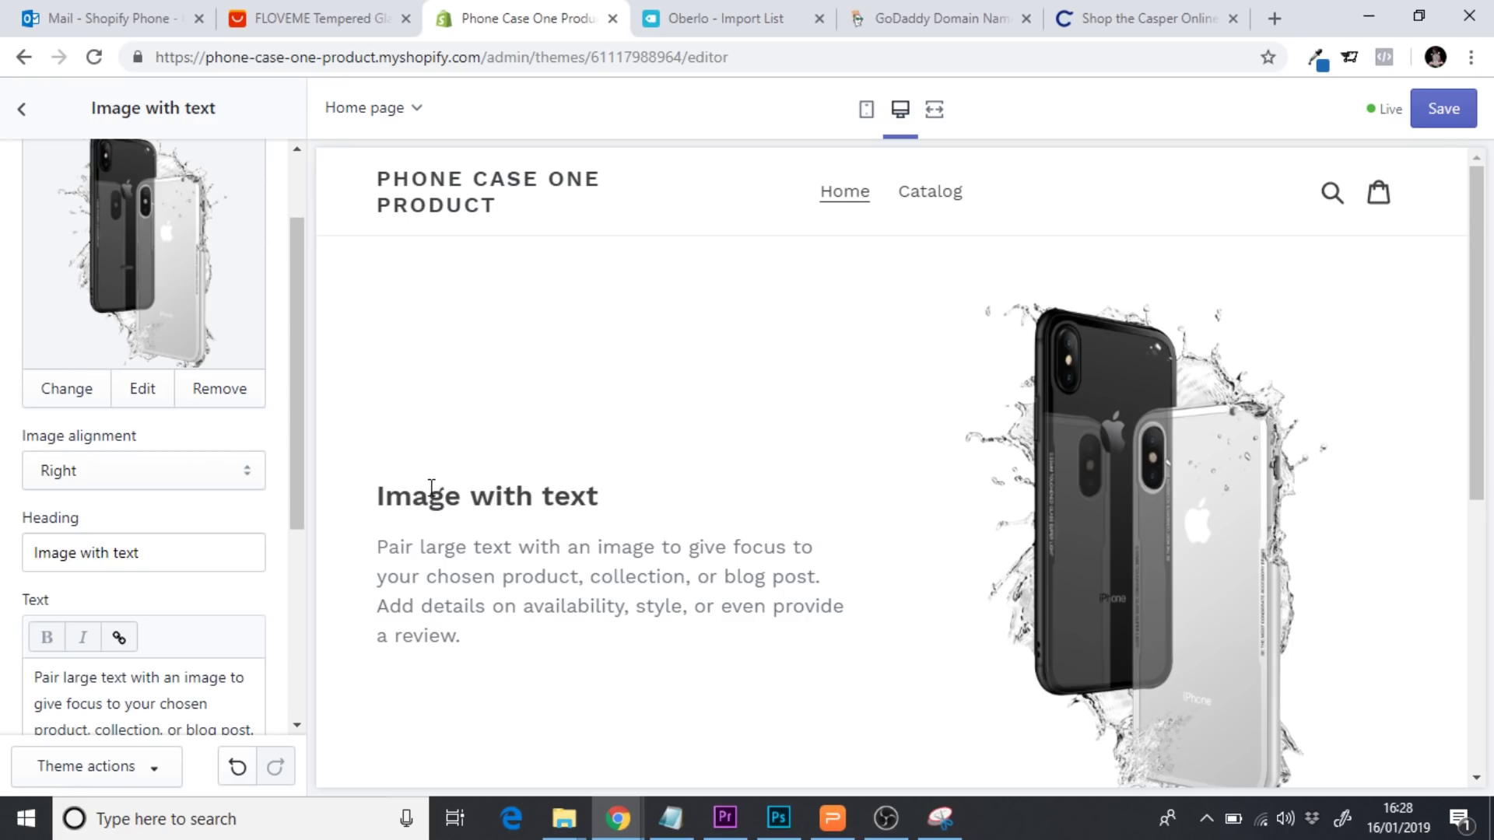
pyautogui.moveTo(301, 449); pyautogui.dragTo(298, 358)
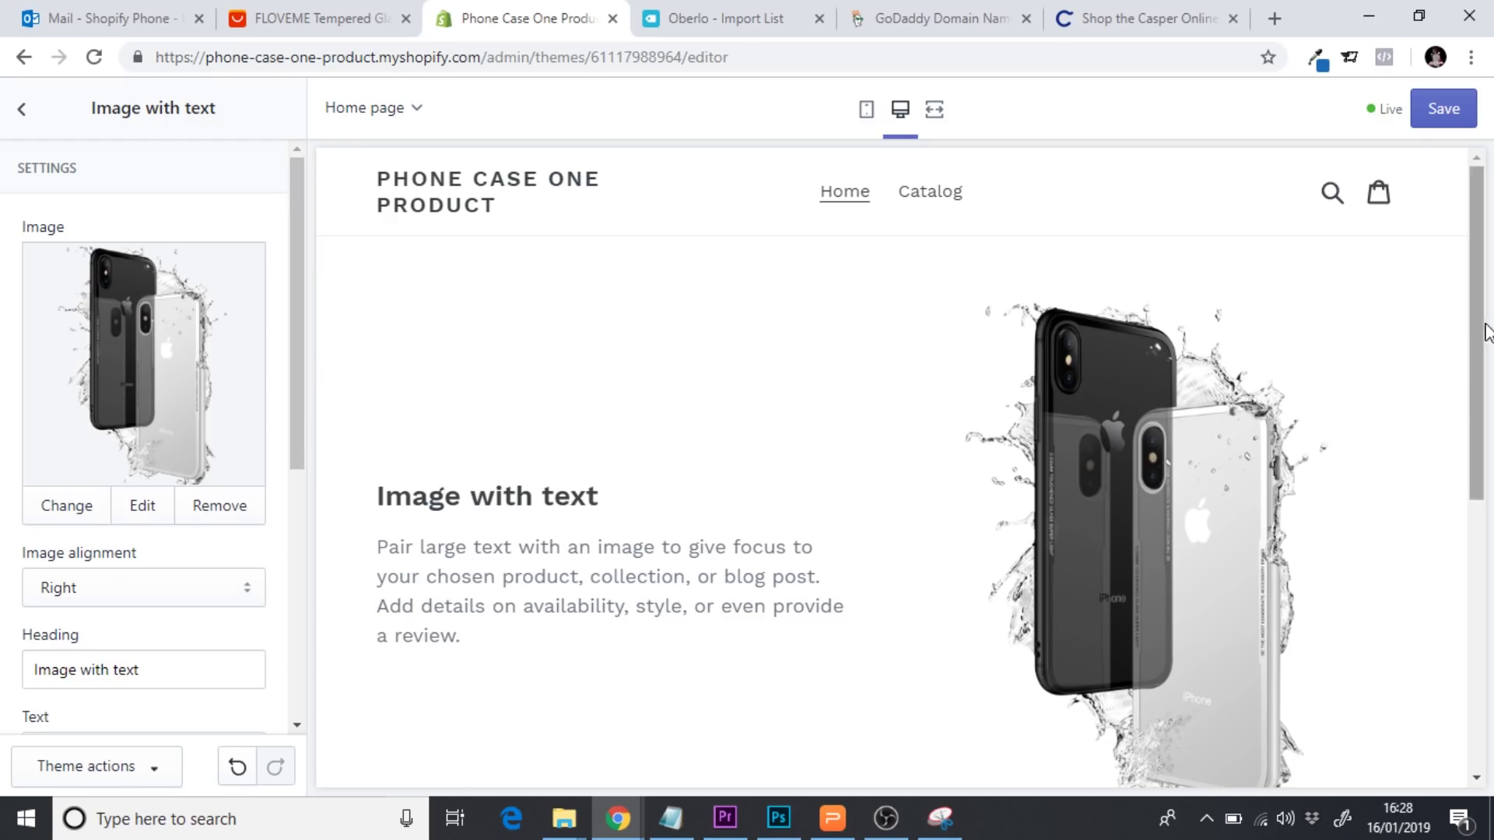
# Replace the 'Image with text' heading with 'The Indestructicase' and apply the edit
pyautogui.moveTo(1484, 326)
pyautogui.mouseDown()
pyautogui.moveTo(1486, 596)
pyautogui.moveTo(1485, 342)
pyautogui.mouseUp()
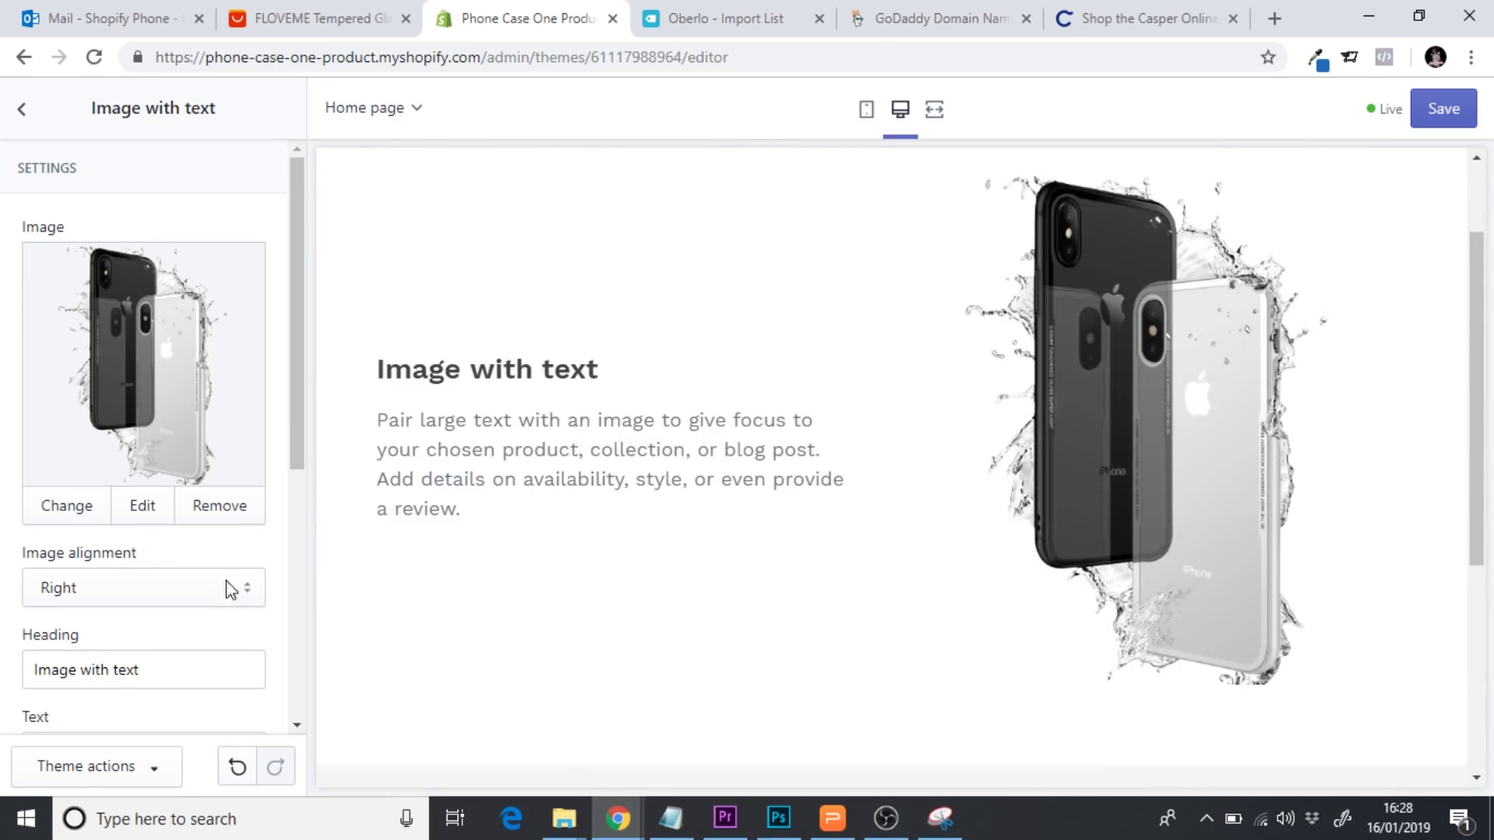
pyautogui.moveTo(300, 380); pyautogui.dragTo(292, 445)
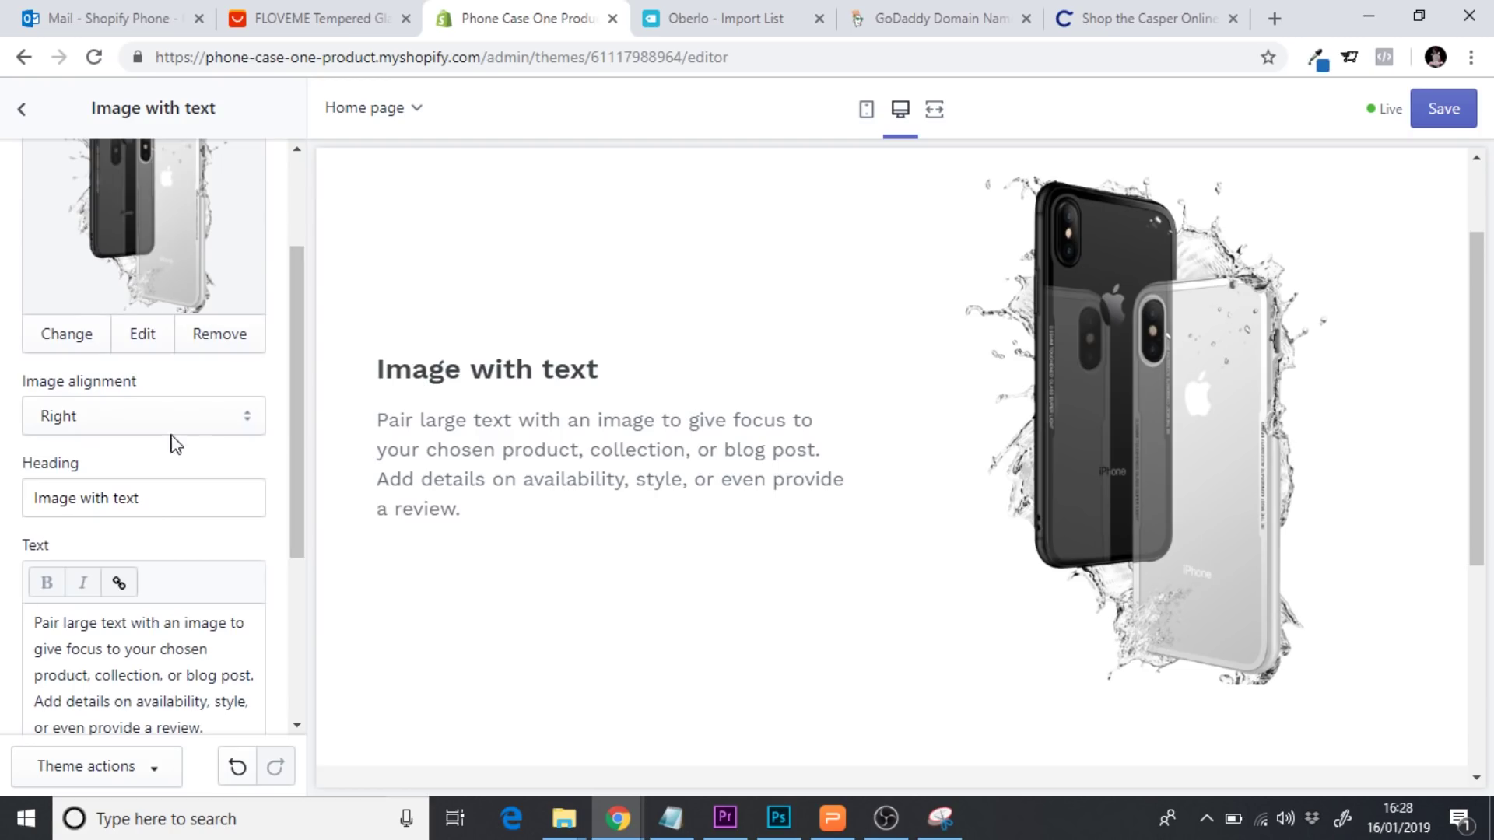
pyautogui.moveTo(160, 496); pyautogui.dragTo(4, 498)
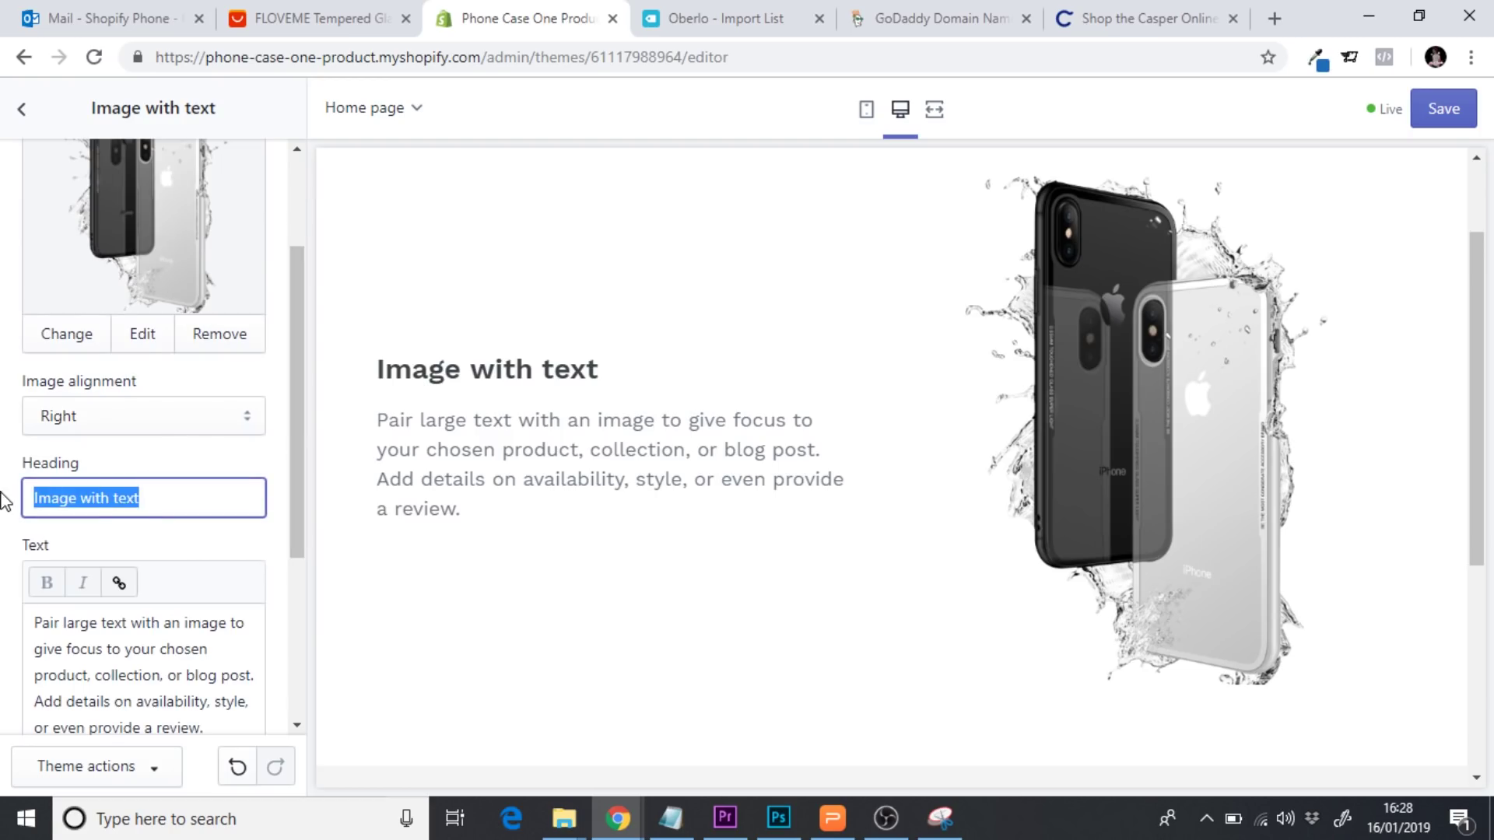
pyautogui.write('The ')
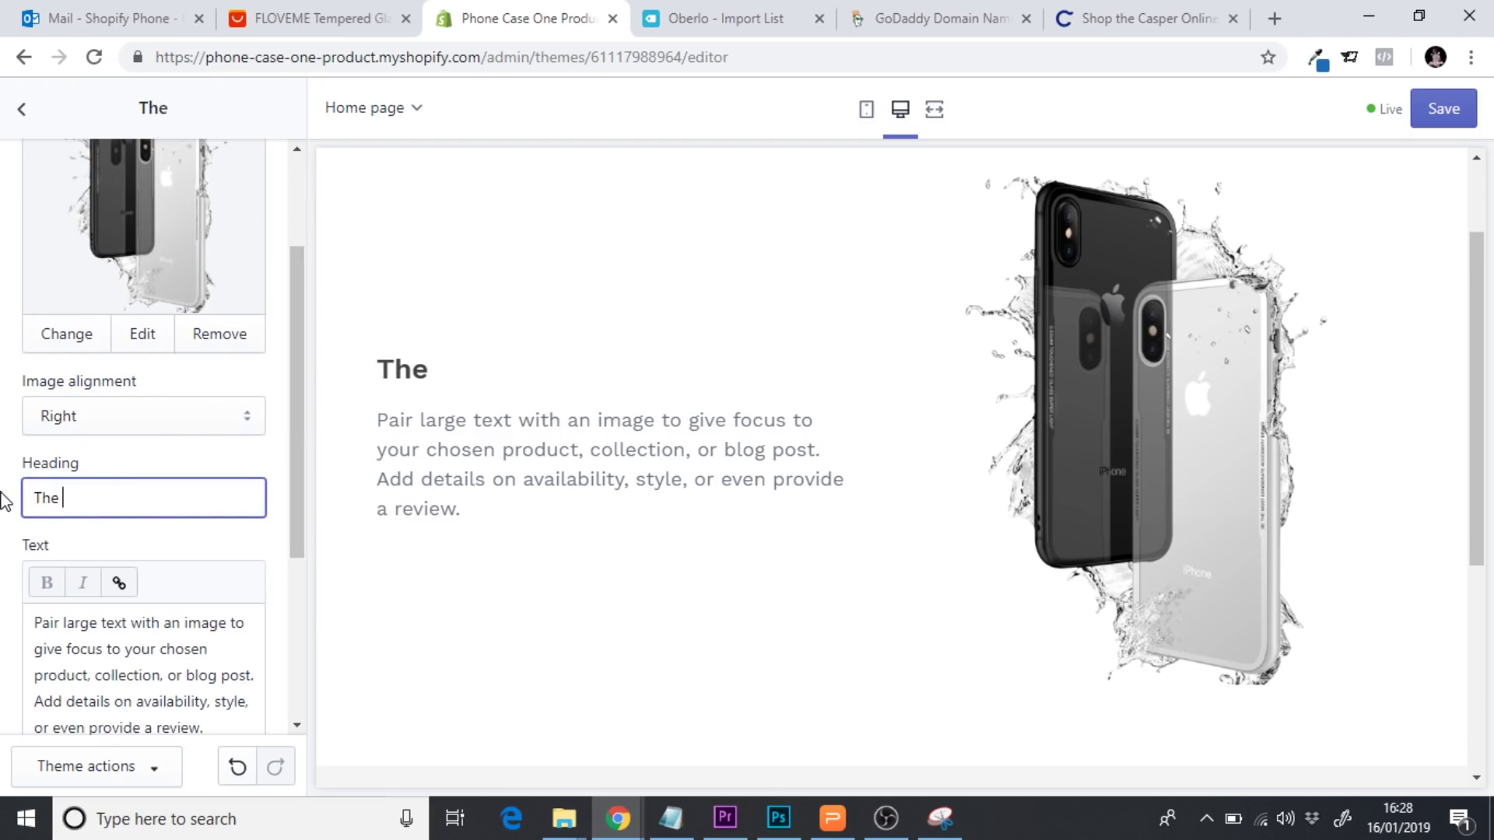
pyautogui.write('Ind')
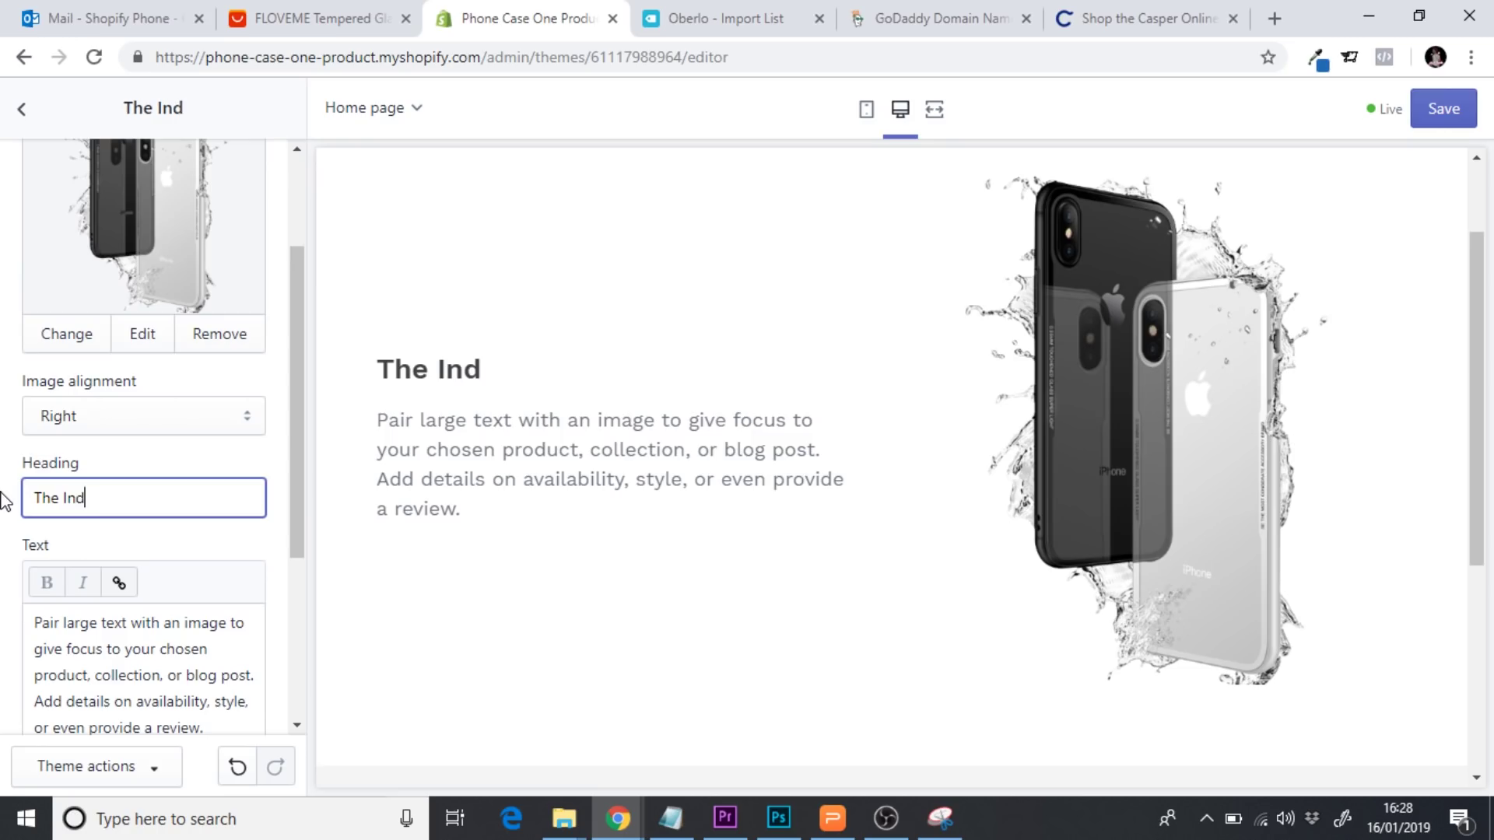
pyautogui.write('estructicase')
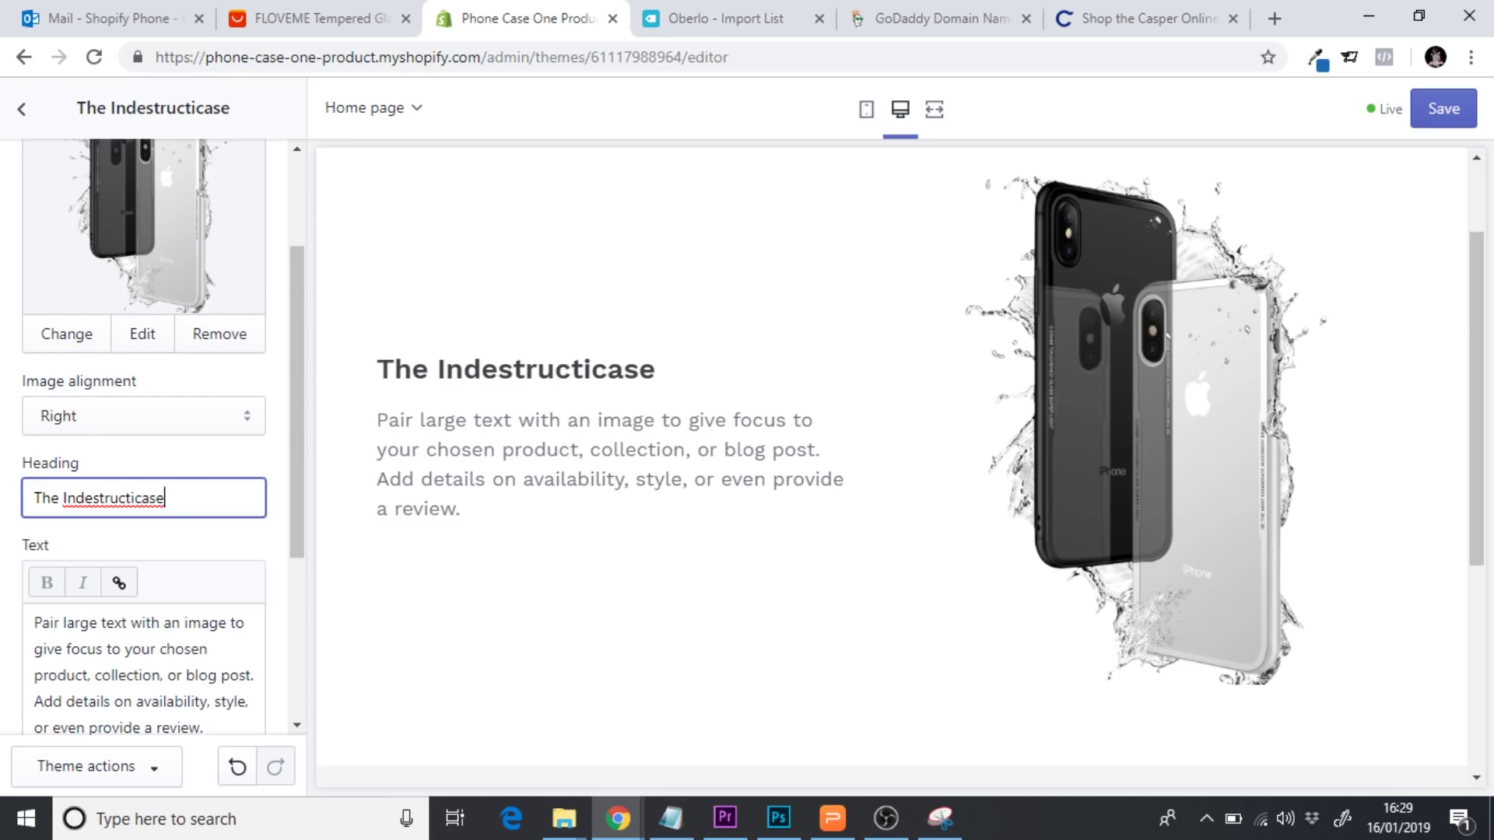
pyautogui.moveTo(1477, 311); pyautogui.dragTo(1481, 212)
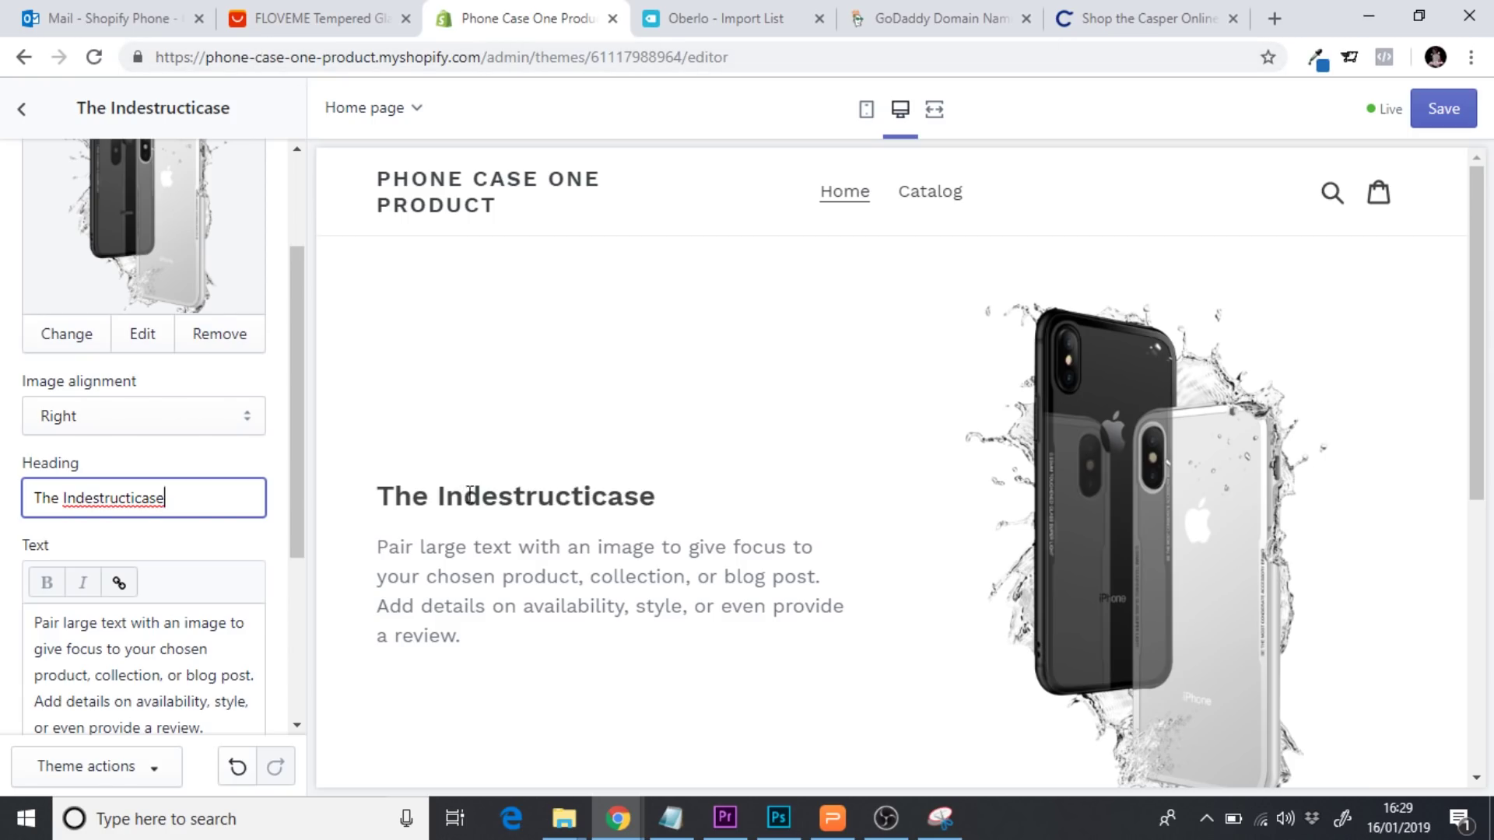
pyautogui.moveTo(379, 498)
pyautogui.mouseDown()
pyautogui.moveTo(667, 493)
pyautogui.moveTo(367, 490)
pyautogui.mouseUp()
pyautogui.click(657, 496)
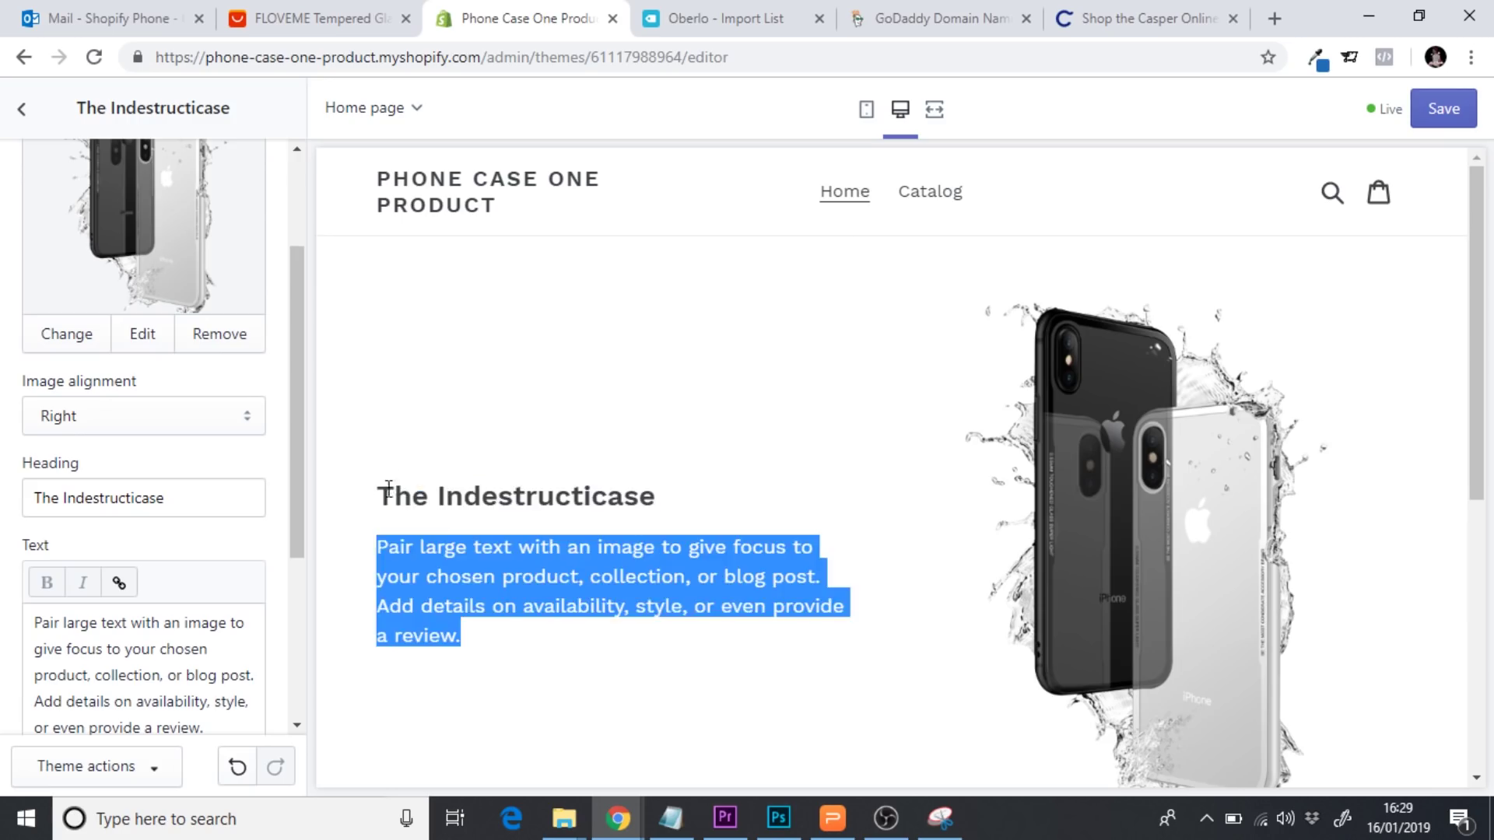
pyautogui.doubleClick(404, 499)
pyautogui.click(443, 499)
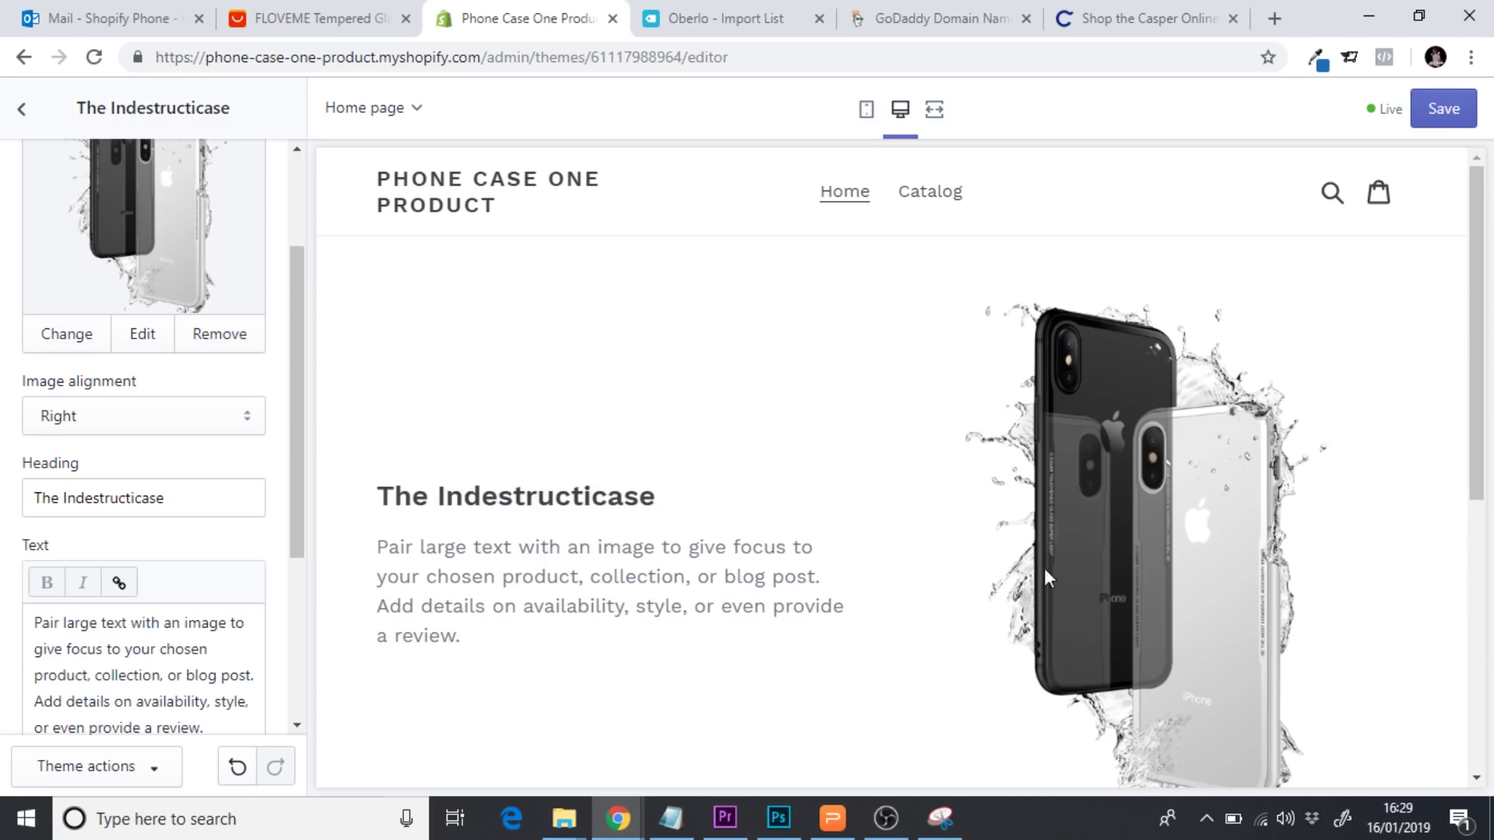
pyautogui.moveTo(297, 451); pyautogui.dragTo(4, 378)
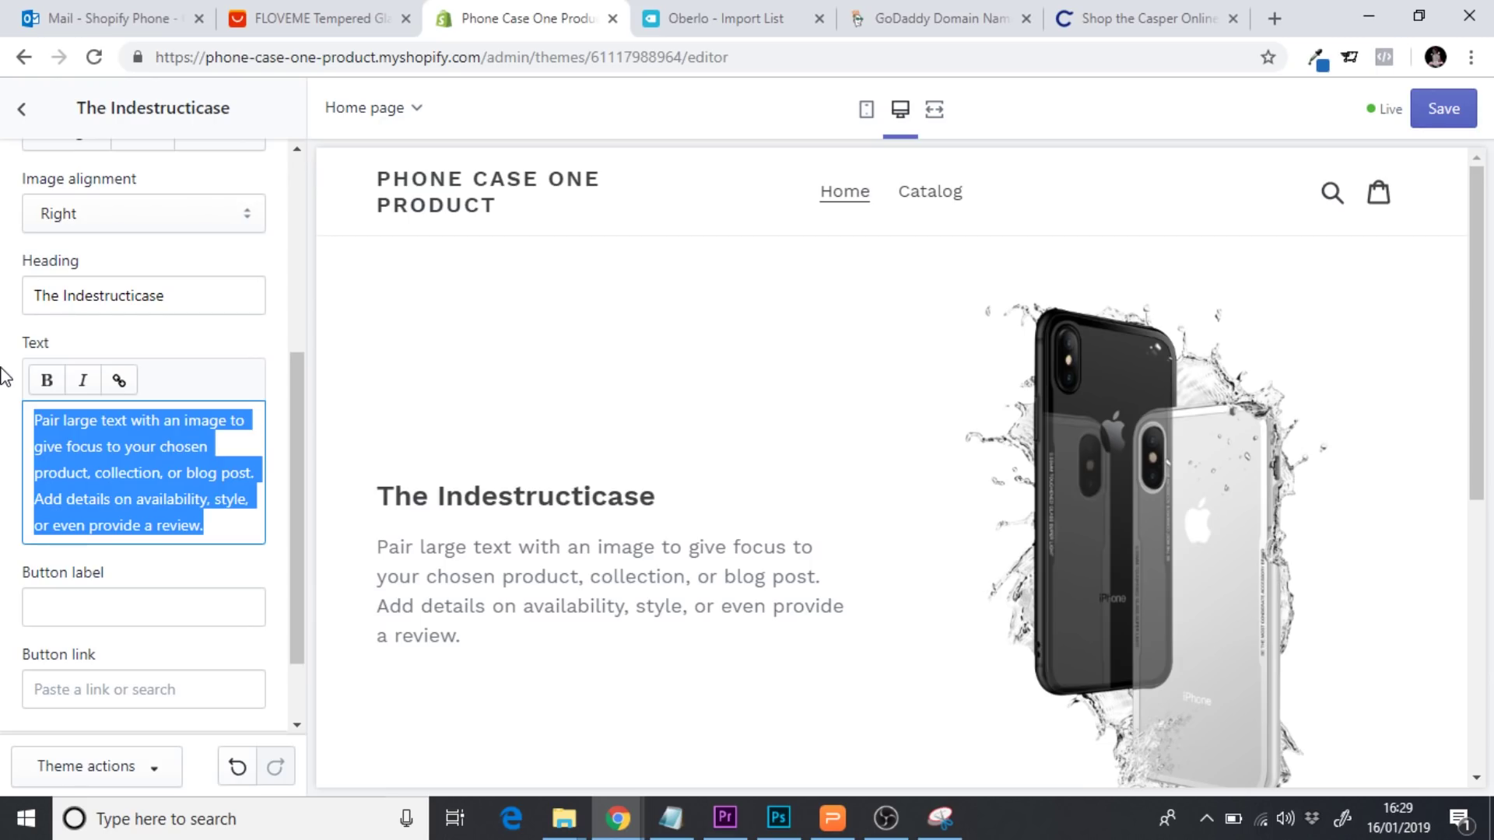
# Type the tagline 'No more broken phones....... EVER' into the Text box, fixing a typo
pyautogui.write('No more')
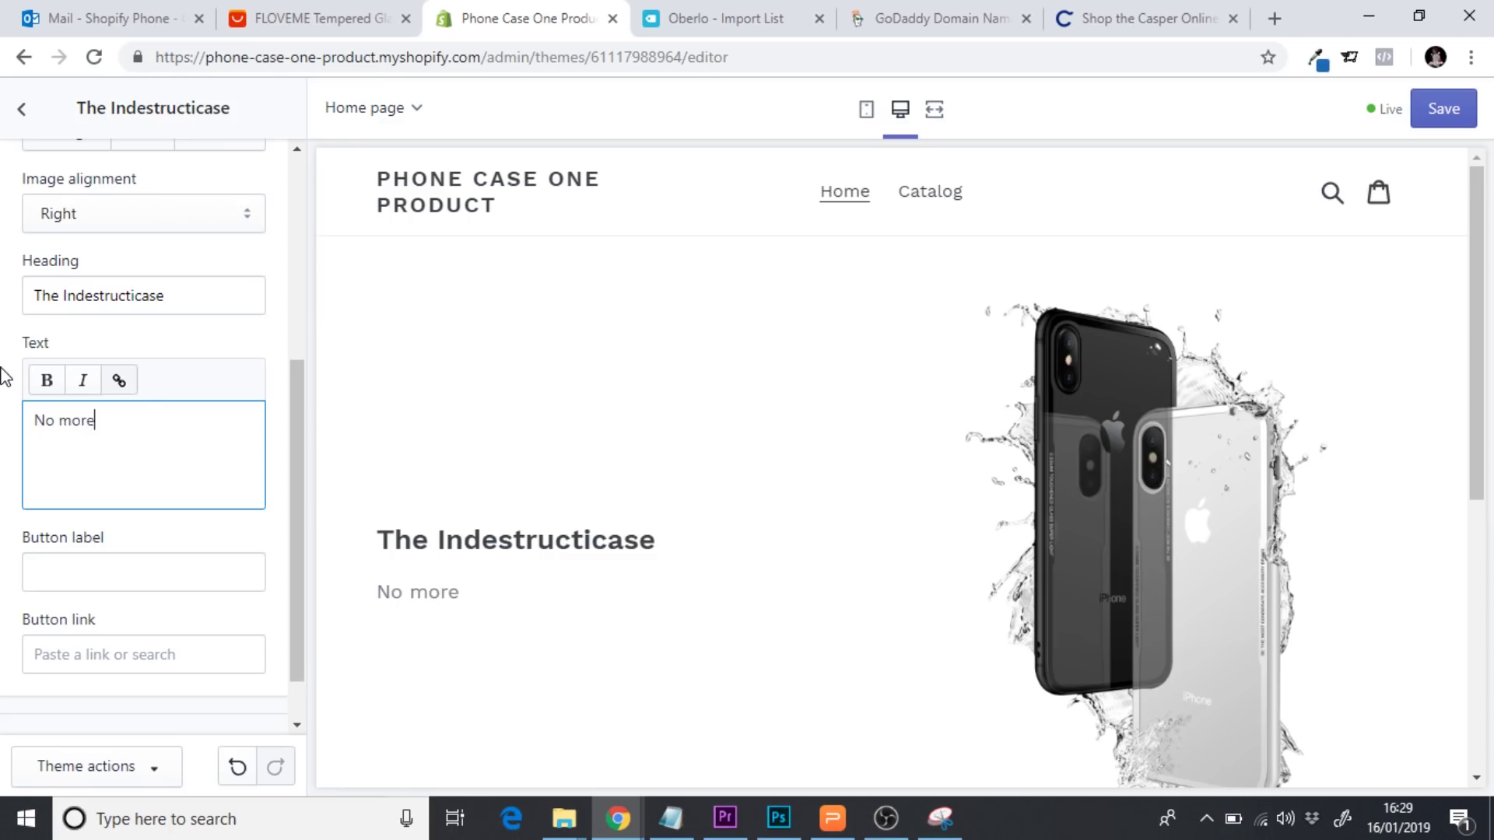
pyautogui.write(' borken pho')
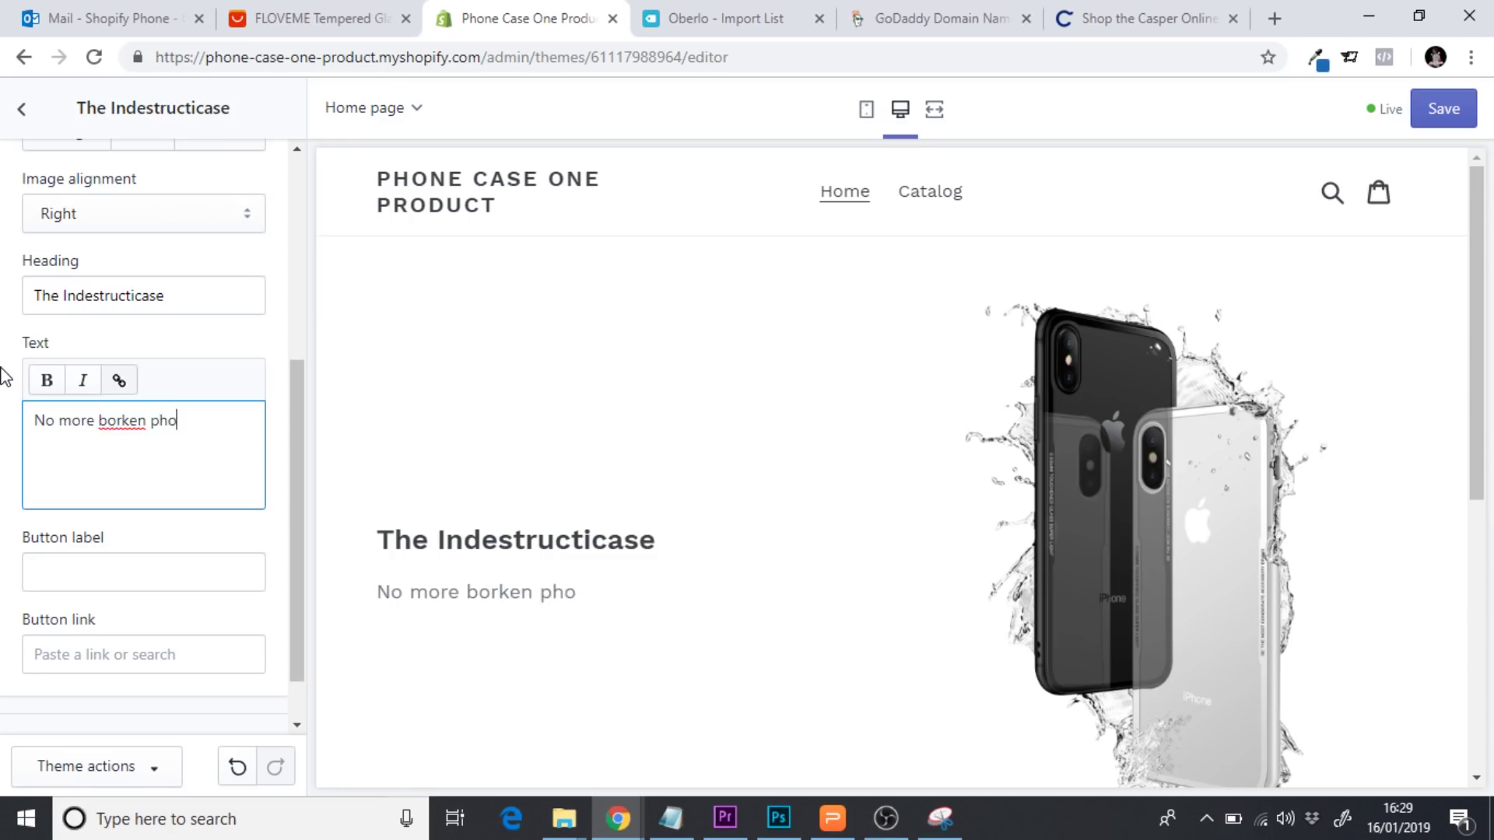
pyautogui.press('BackSpace')
pyautogui.press('BackSpace')
pyautogui.press('BackSpace')
pyautogui.press('BackSpace')
pyautogui.press('BackSpace')
pyautogui.press('BackSpace')
pyautogui.press('BackSpace')
pyautogui.press('BackSpace')
pyautogui.press('BackSpace')
pyautogui.write('ro')
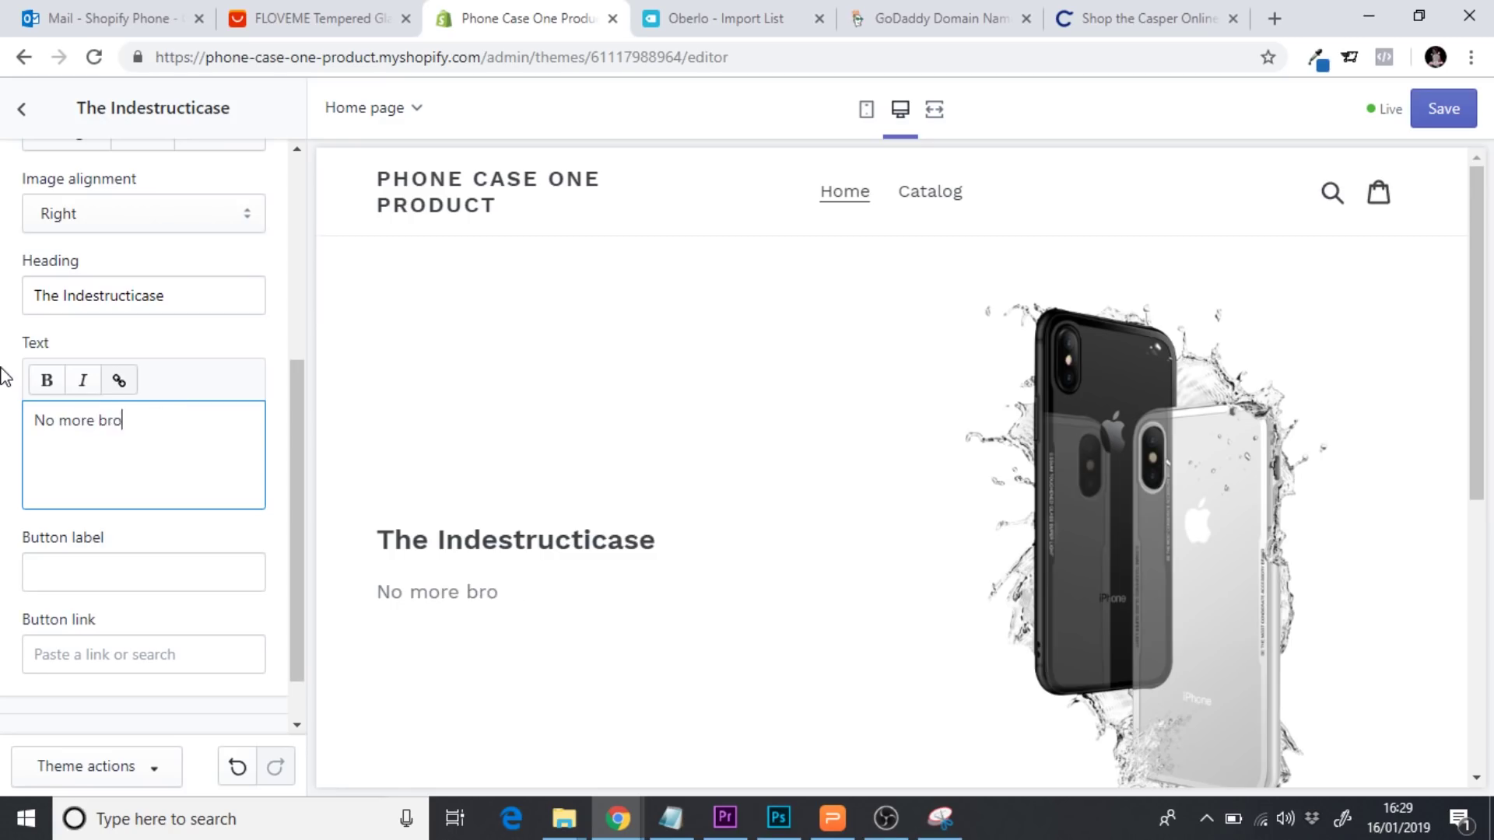
pyautogui.write('kensphones')
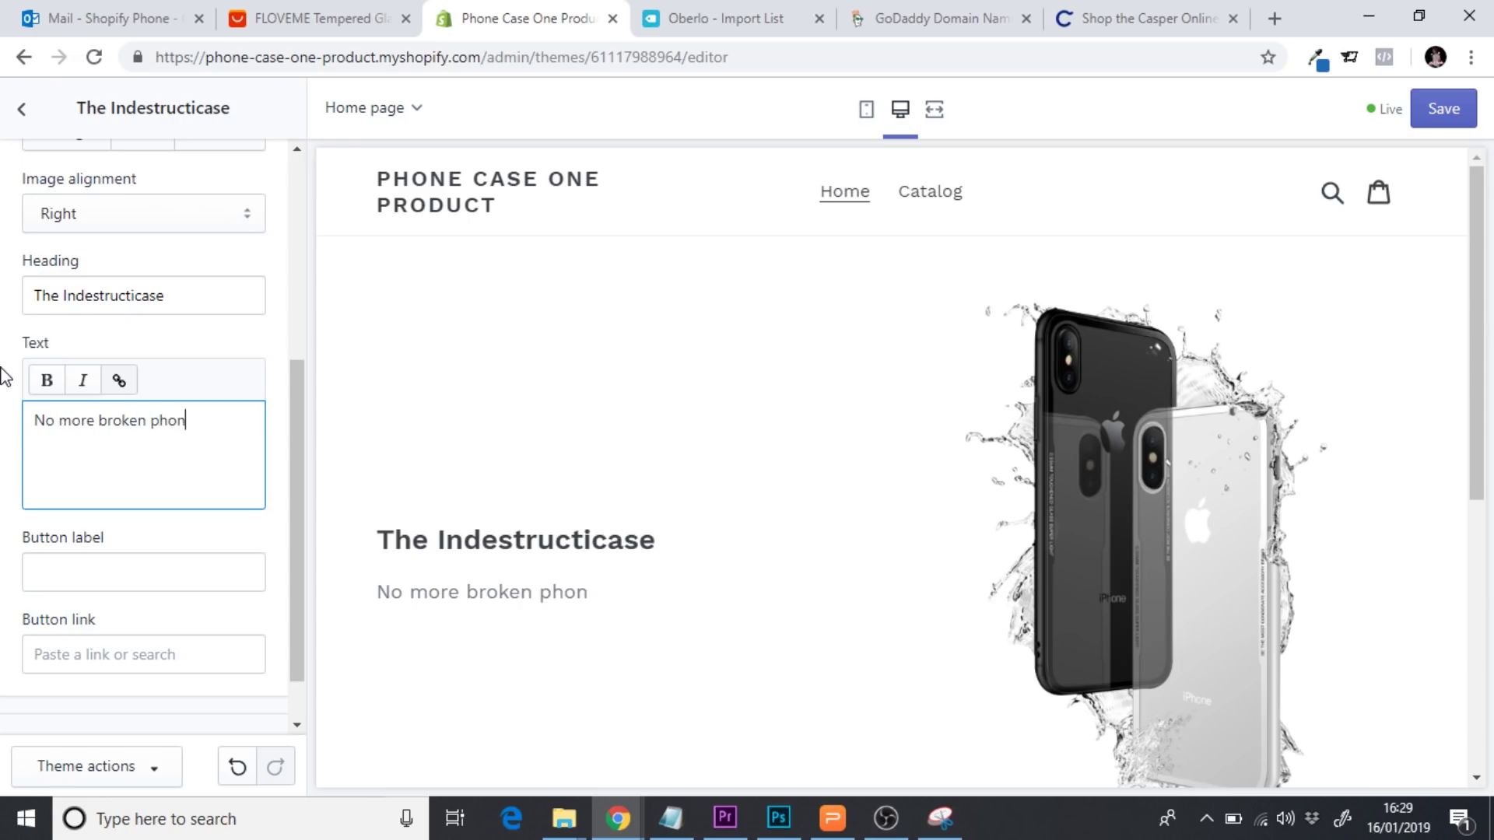
pyautogui.write('....... EVER')
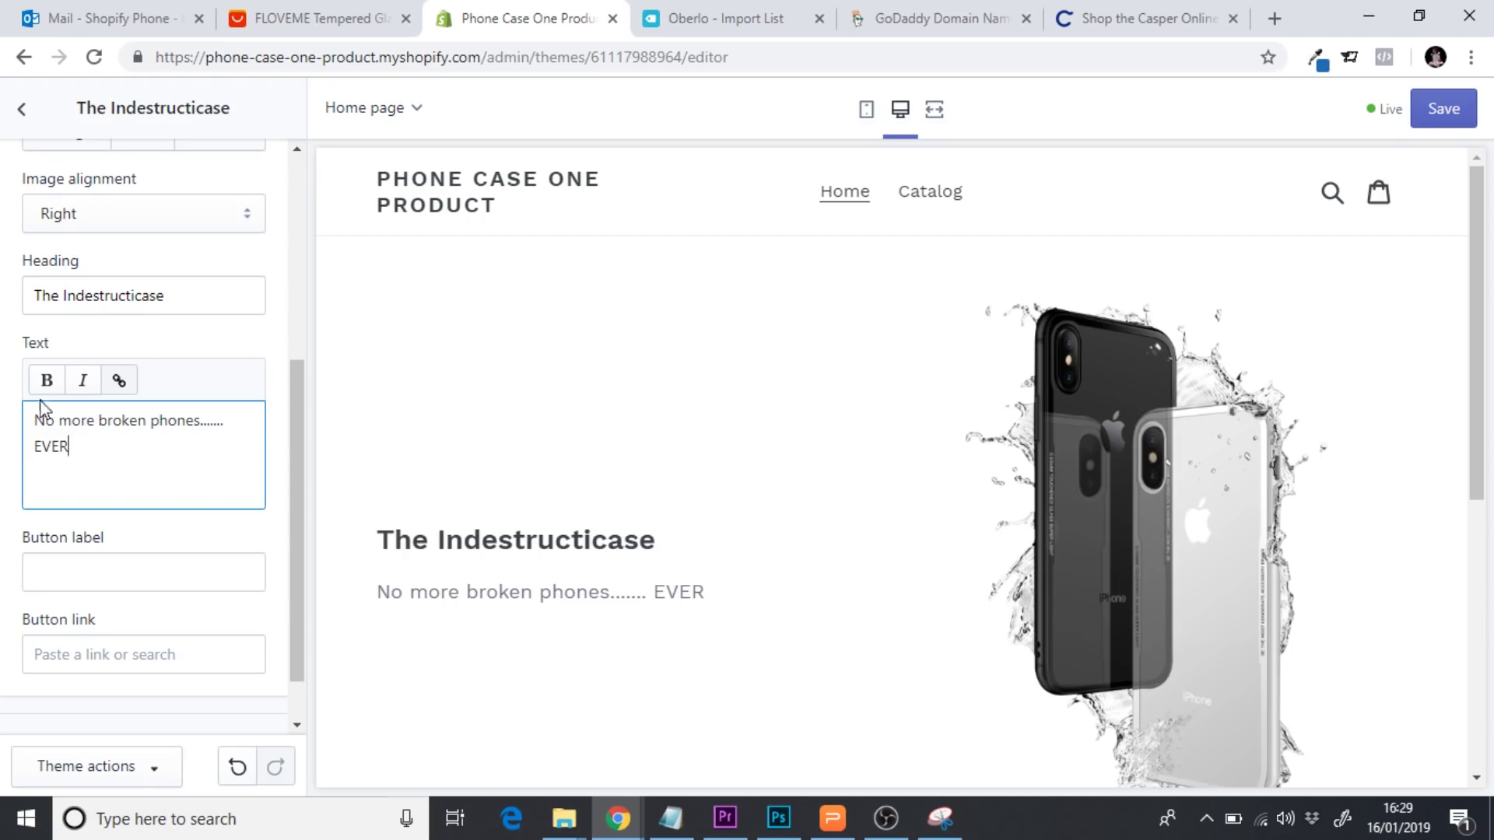
# Make the word EVER bold and remove the extra blank line after it
pyautogui.doubleClick(47, 443)
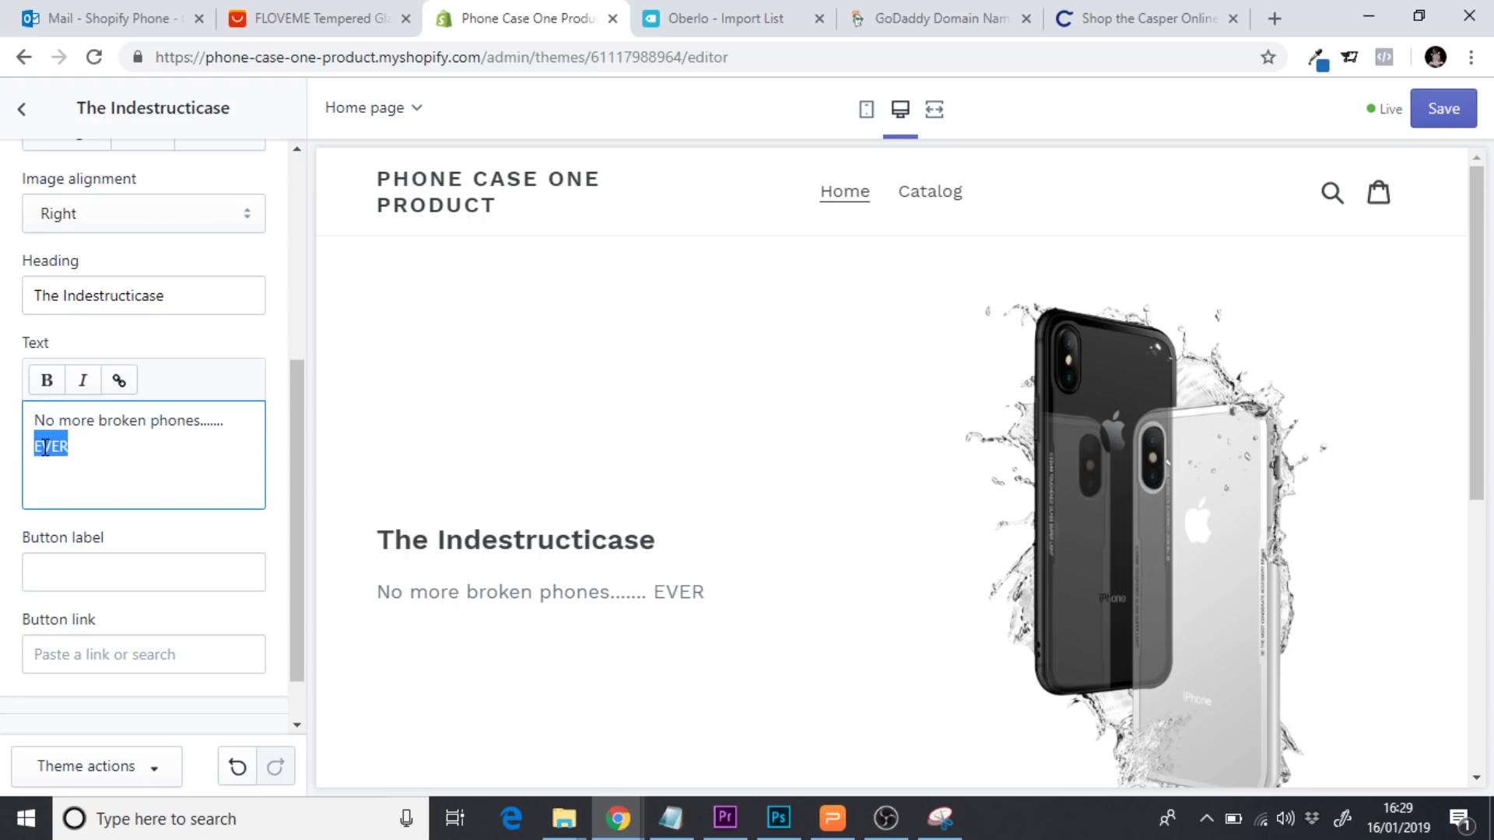
pyautogui.click(45, 380)
pyautogui.click(121, 448)
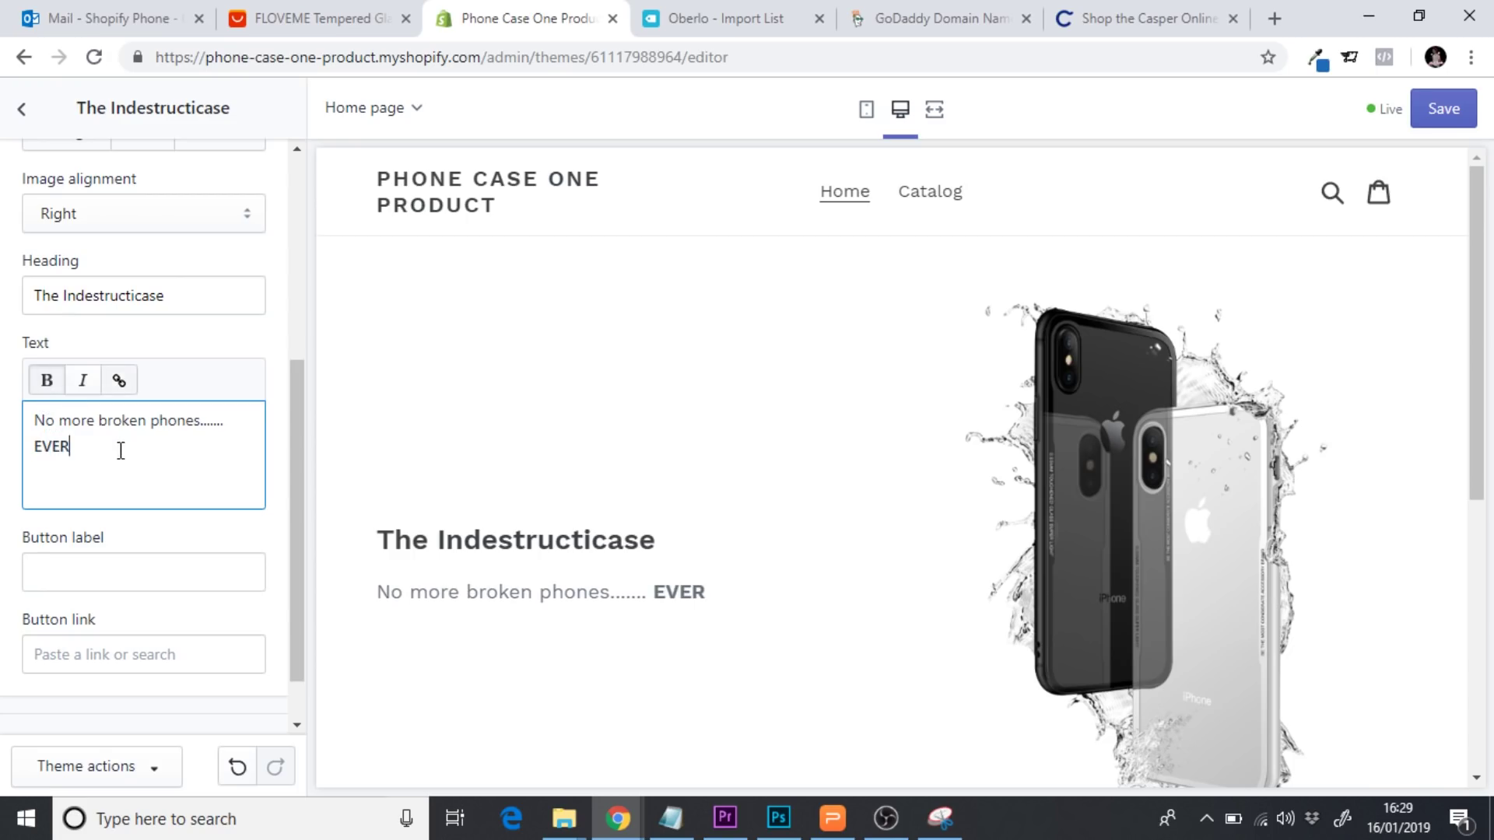
pyautogui.press('Return')
pyautogui.press('Return')
pyautogui.press('BackSpace')
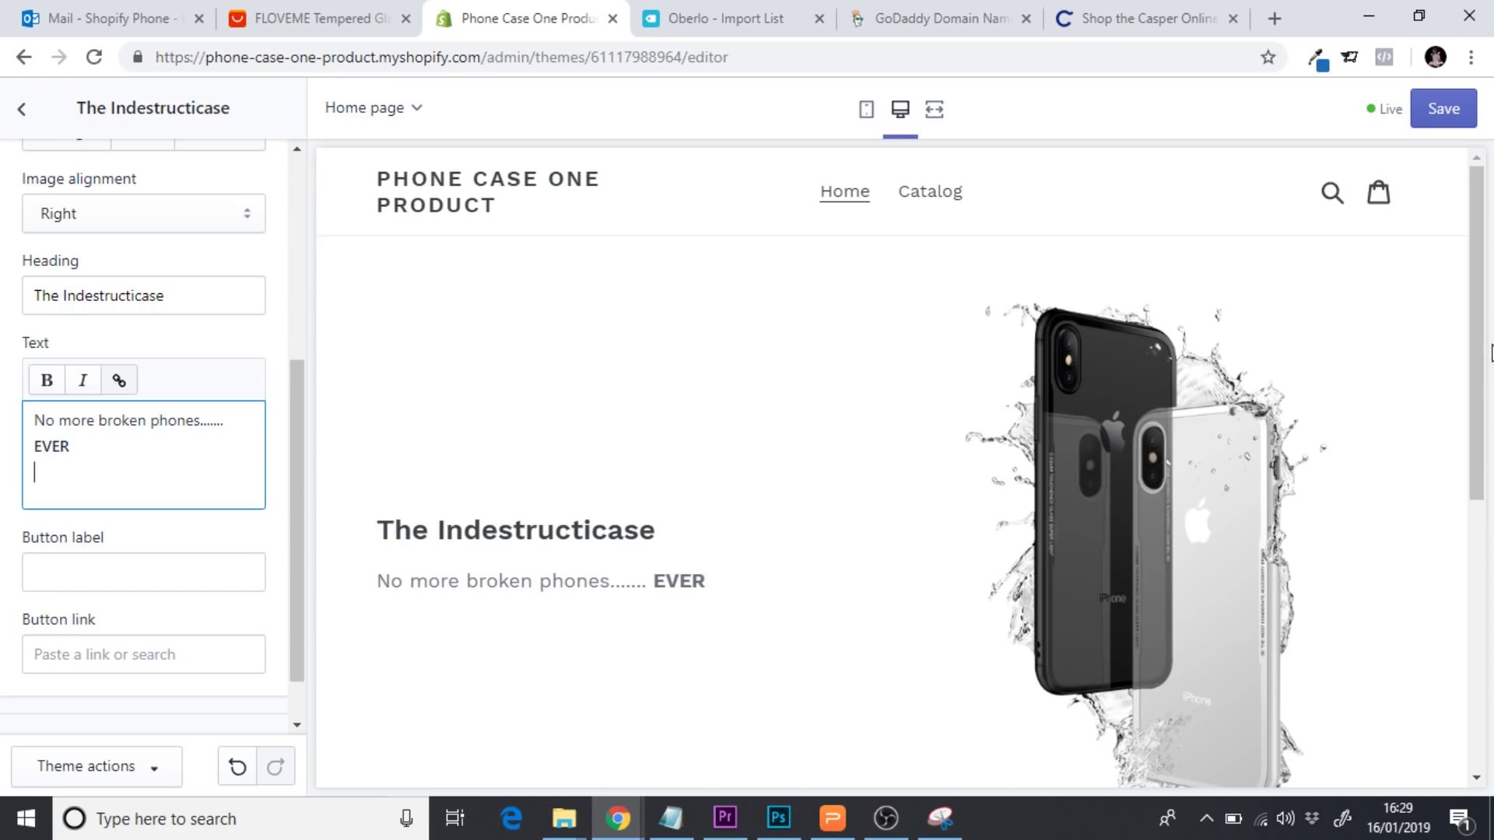
pyautogui.scroll(-2, 1482, 348)
pyautogui.scroll(2, 1480, 348)
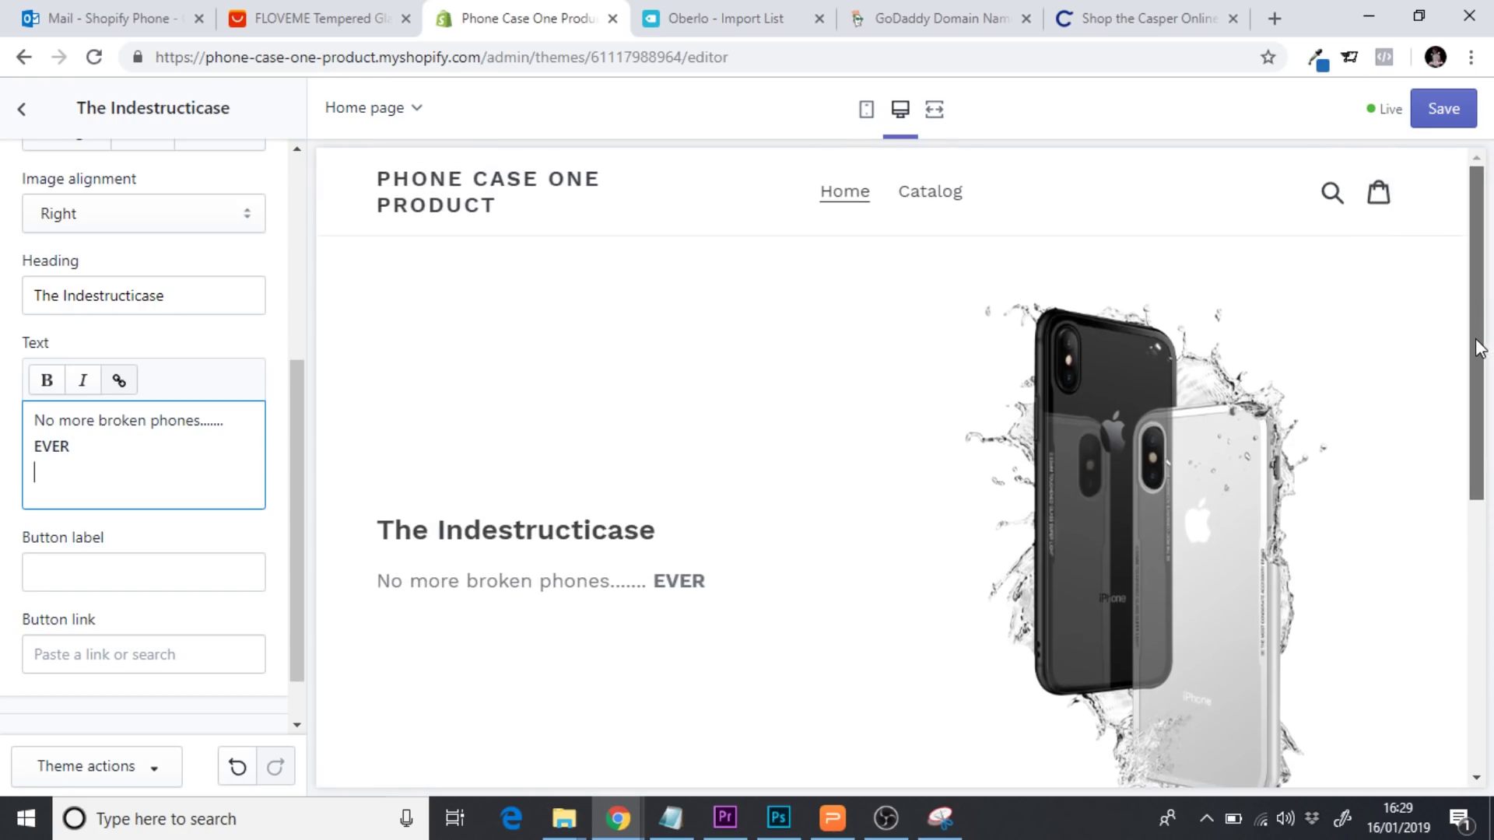
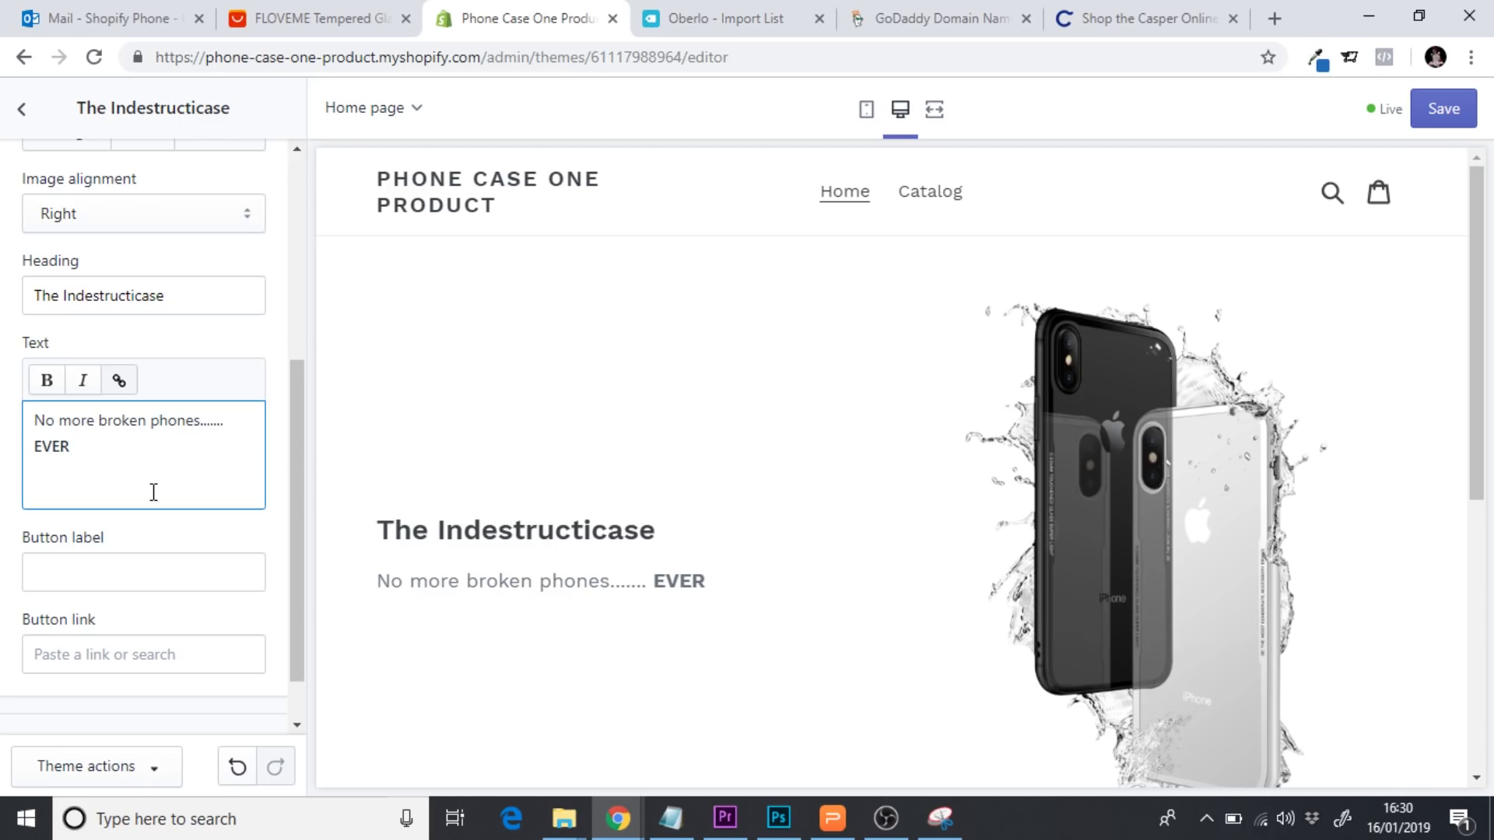
# Type 'The ultimate case for phone protection.' on a new line below EVER, fixing typos
pyautogui.write('The tul')
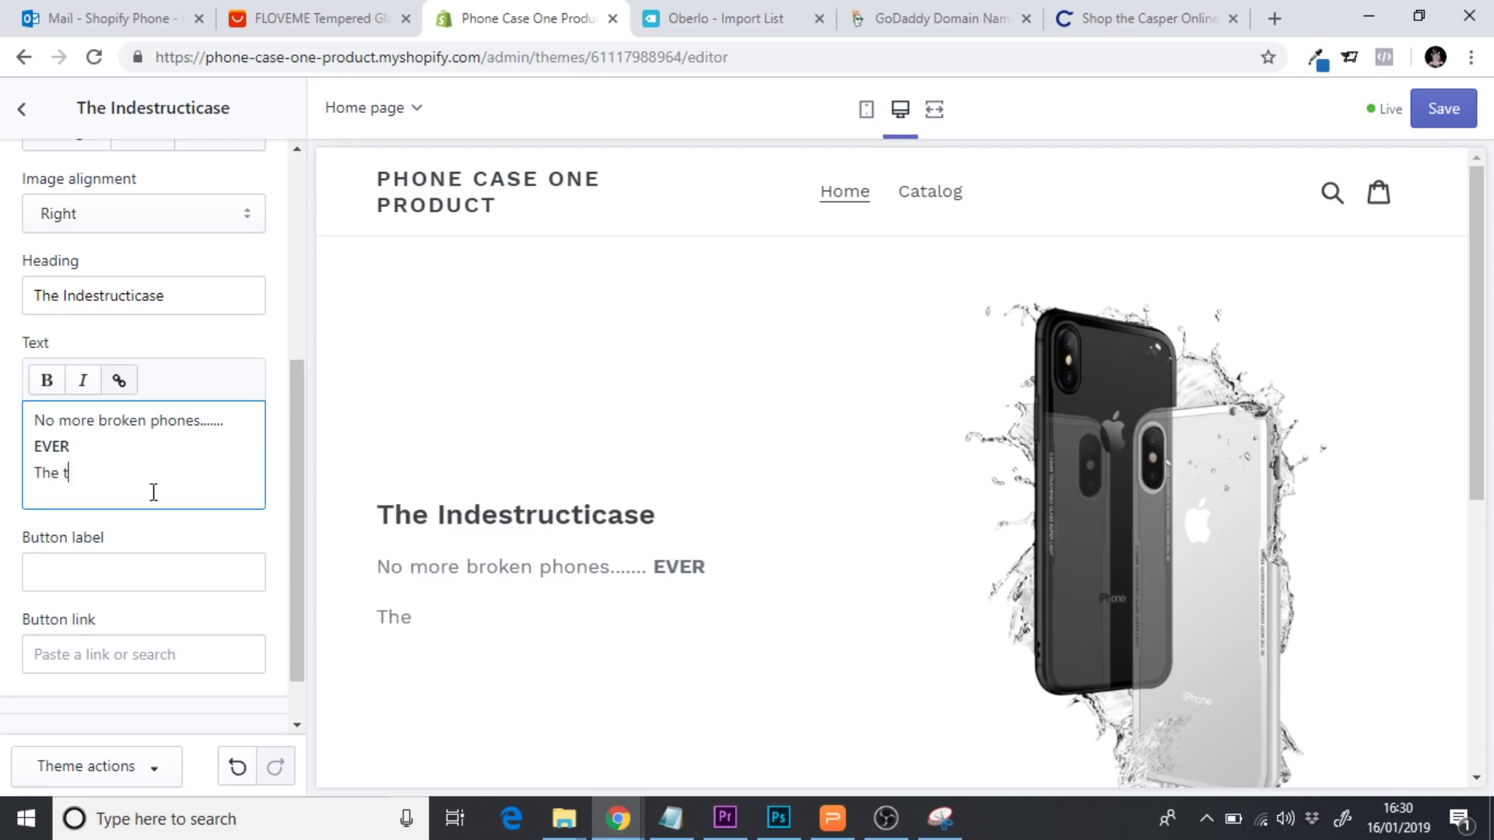
pyautogui.press('BackSpace')
pyautogui.press('BackSpace')
pyautogui.write('ultimate')
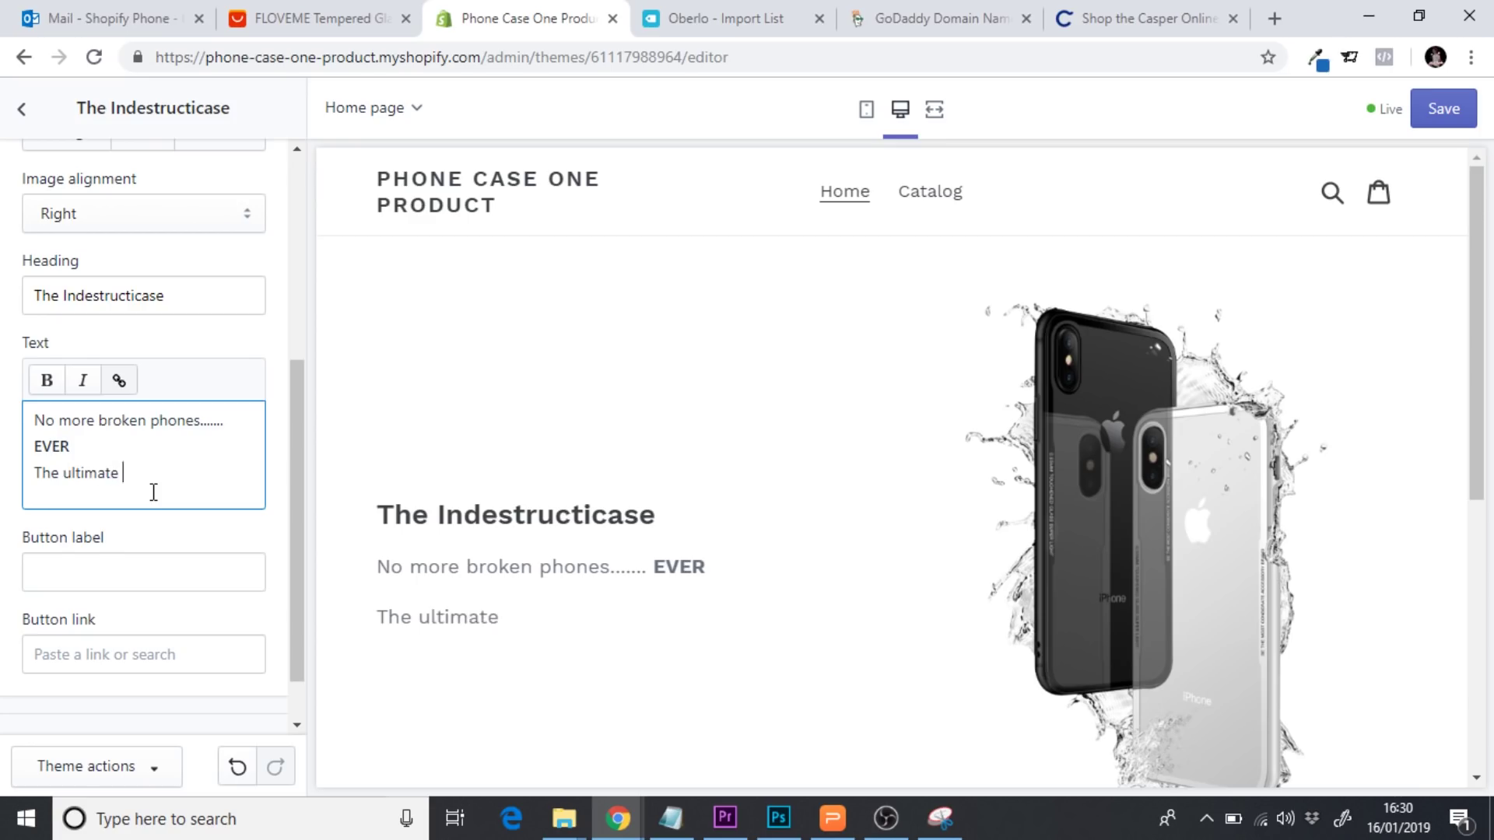
pyautogui.write(' case for ph')
pyautogui.write('on p')
pyautogui.press('BackSpace')
pyautogui.press('BackSpace')
pyautogui.write('e ')
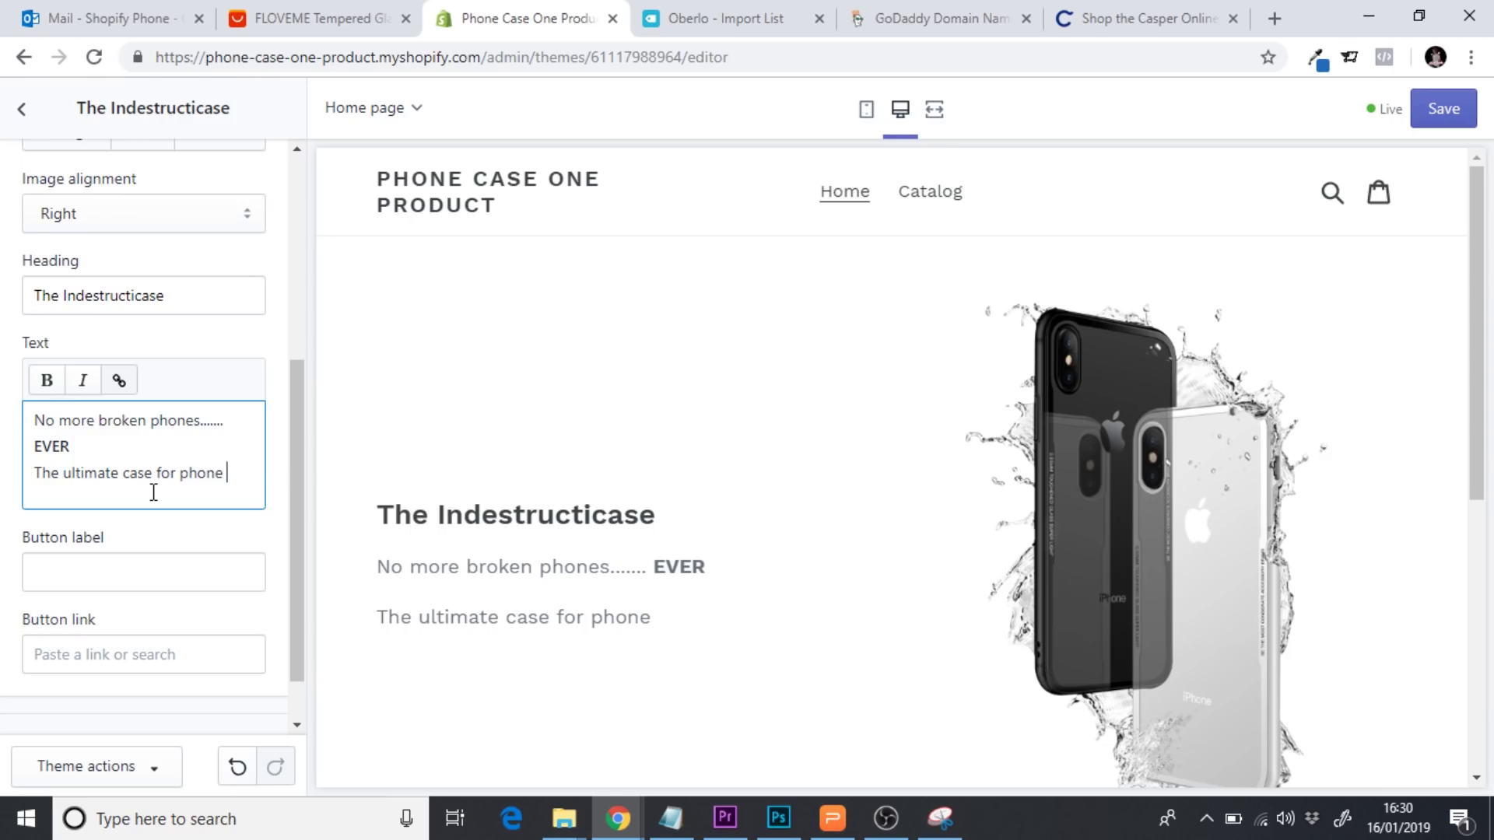
pyautogui.write('prot')
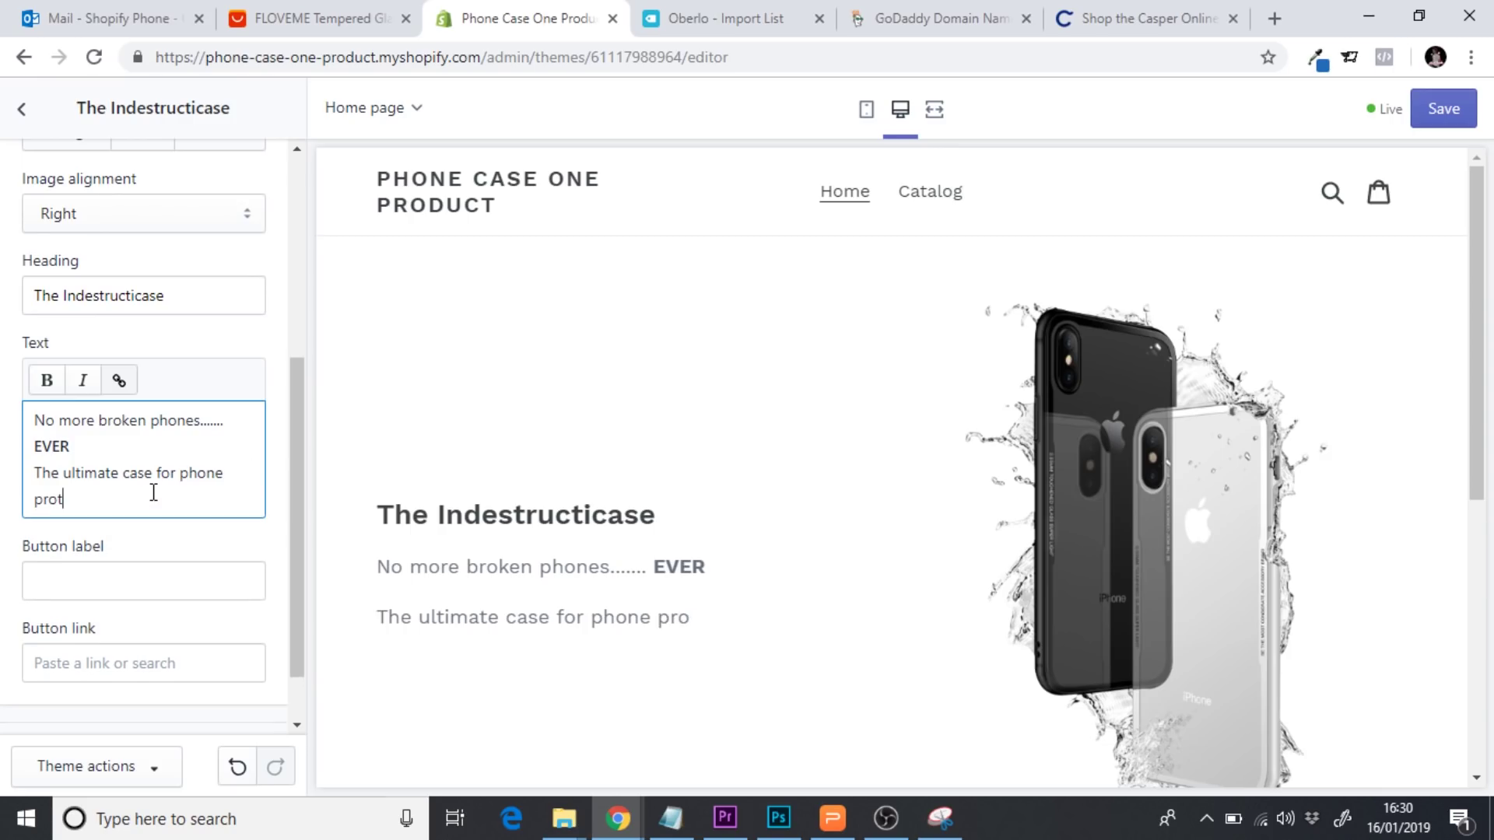
pyautogui.write('ection.')
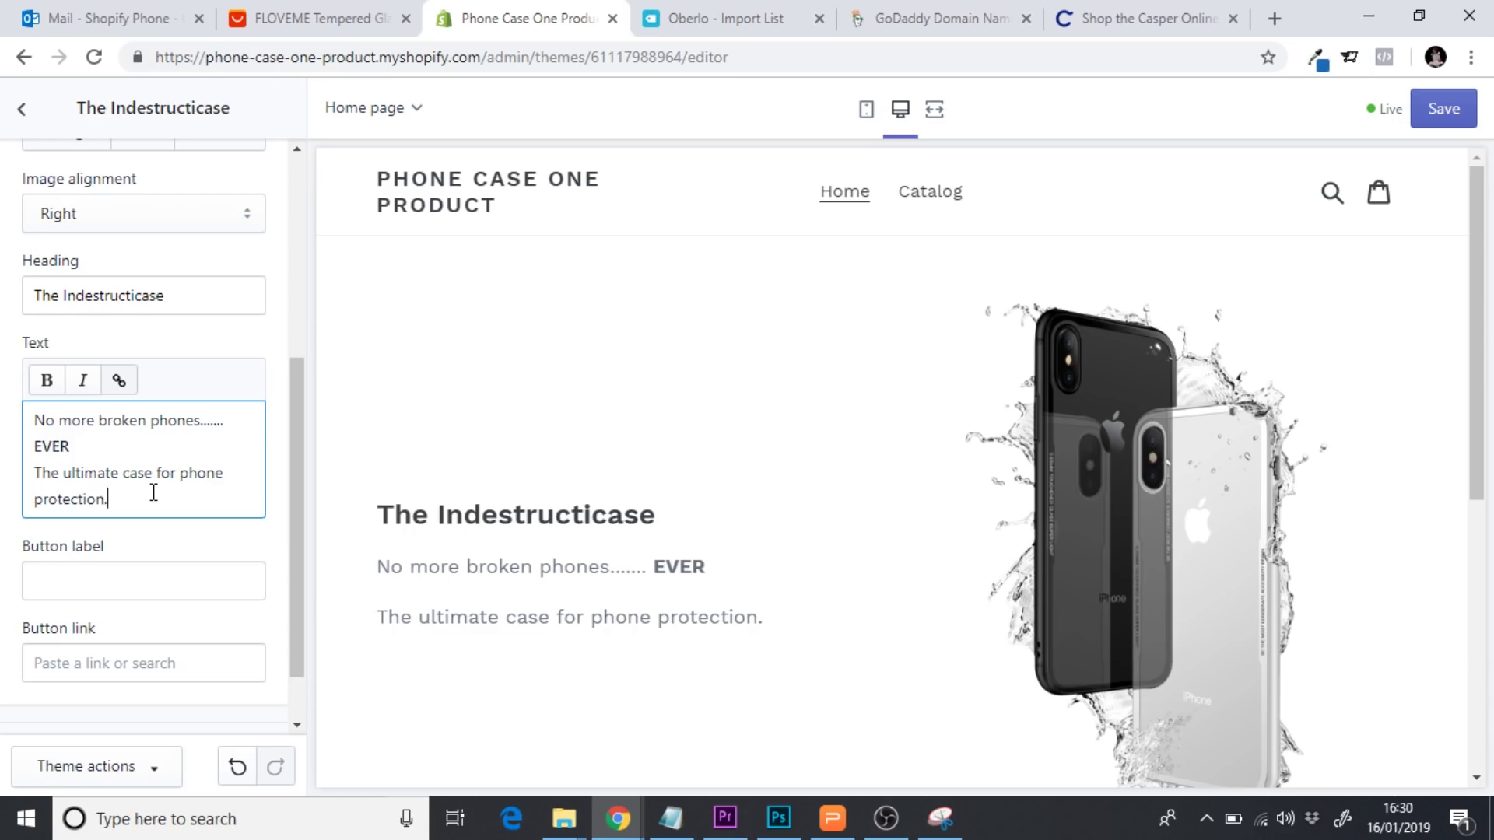
pyautogui.moveTo(1477, 379)
pyautogui.mouseDown()
pyautogui.moveTo(1457, 700)
pyautogui.moveTo(1480, 371)
pyautogui.mouseUp()
# Set the button label to BUY NOW and its link to Products > Insdestructicase
pyautogui.scroll(-1, 1483, 335)
pyautogui.moveTo(301, 474); pyautogui.dragTo(300, 520)
pyautogui.click(147, 523)
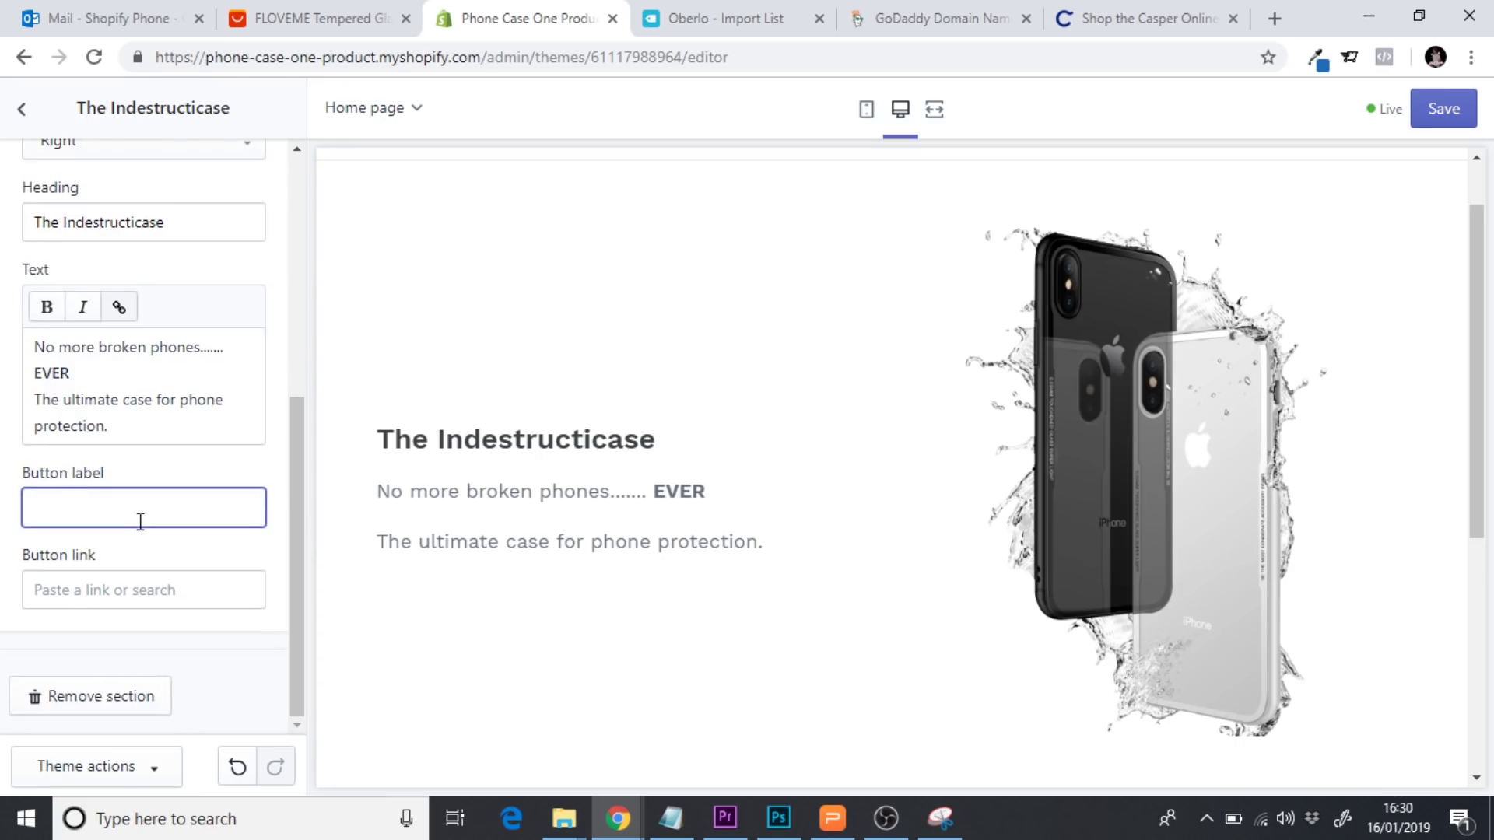
pyautogui.write('BUY NOW')
pyautogui.click(101, 590)
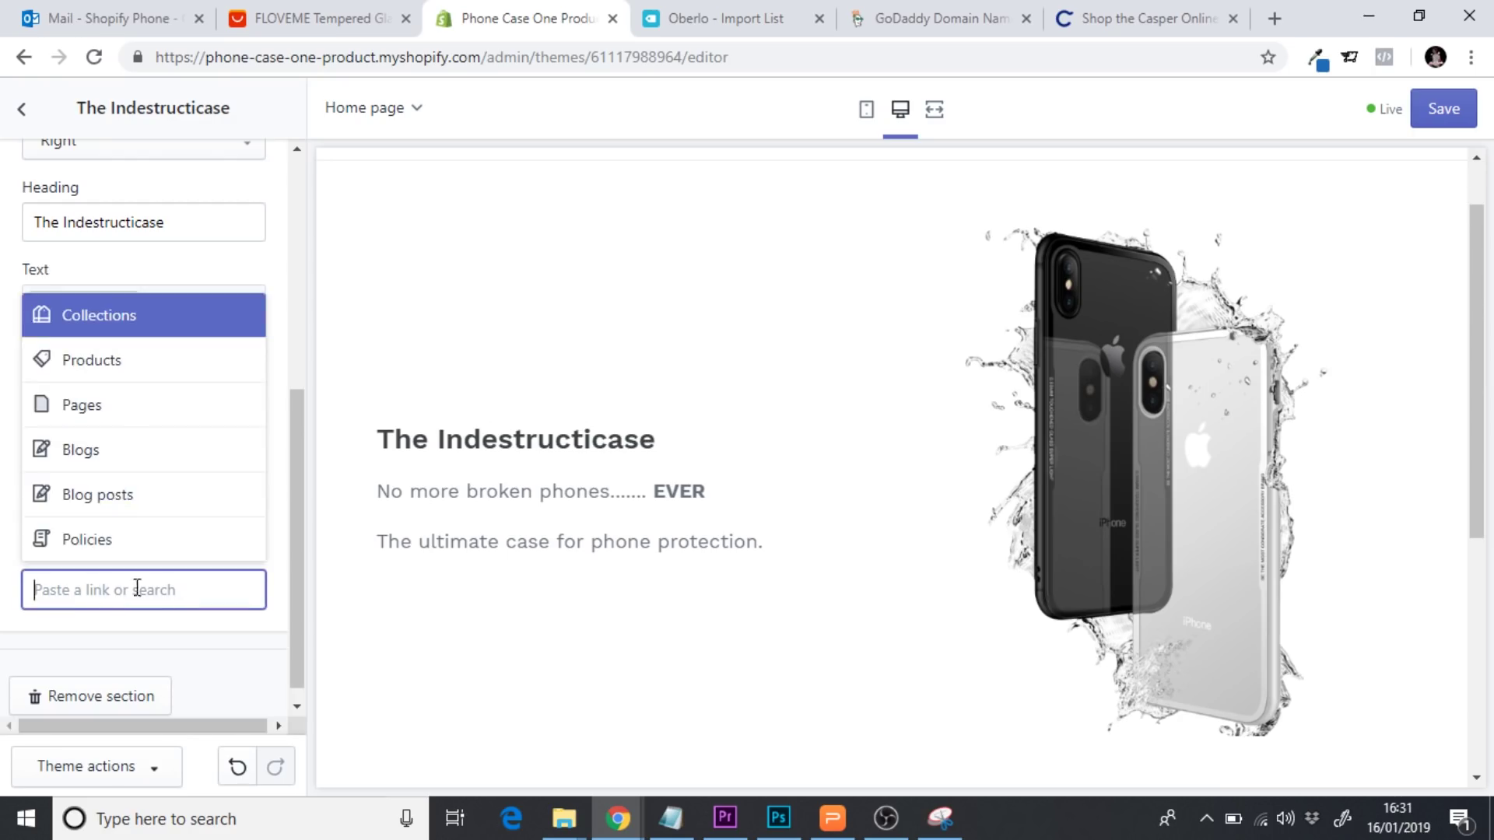
pyautogui.click(101, 365)
pyautogui.click(136, 522)
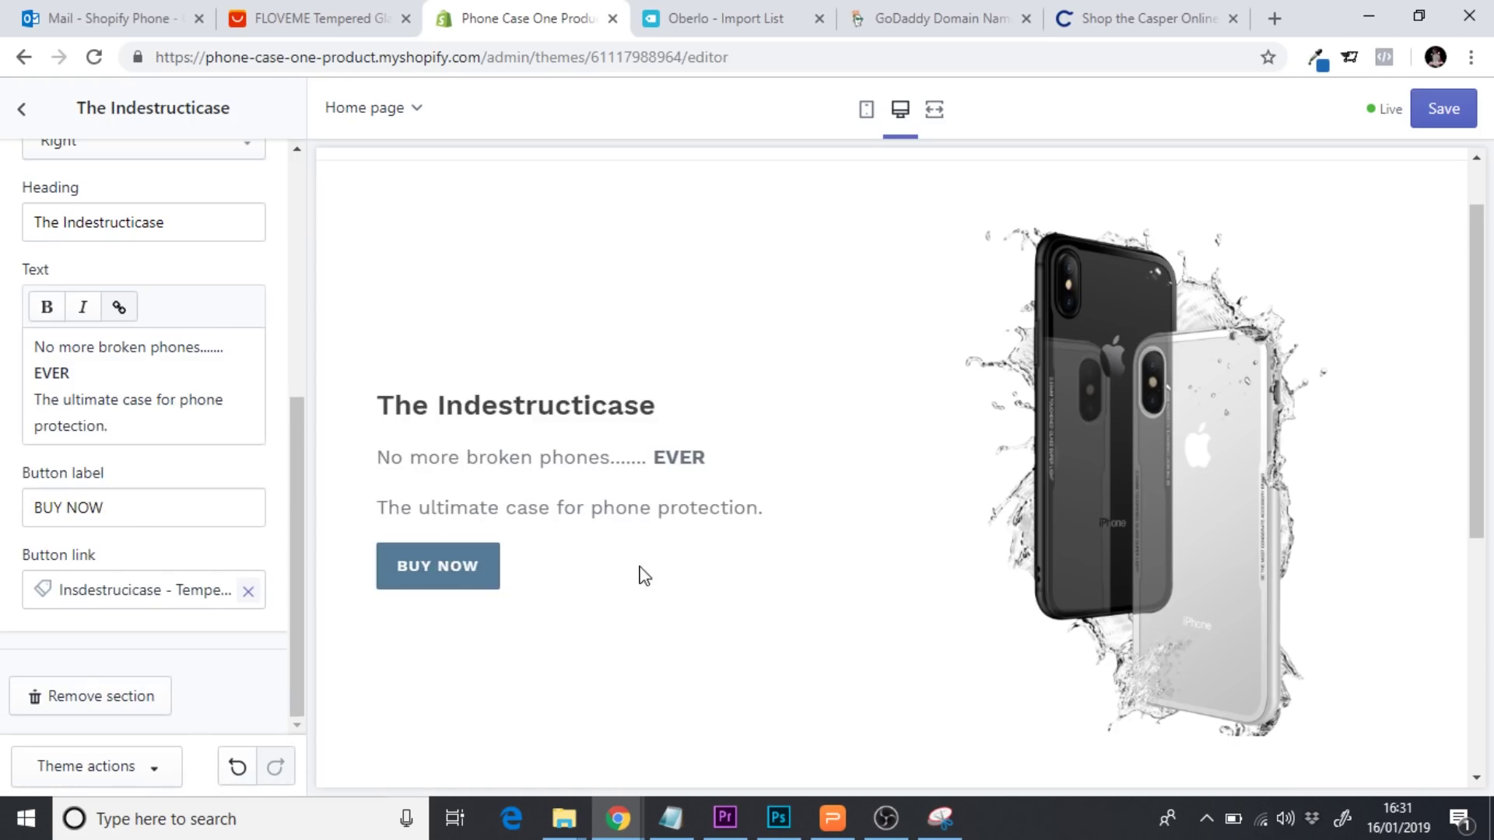
pyautogui.scroll(1, 1478, 433)
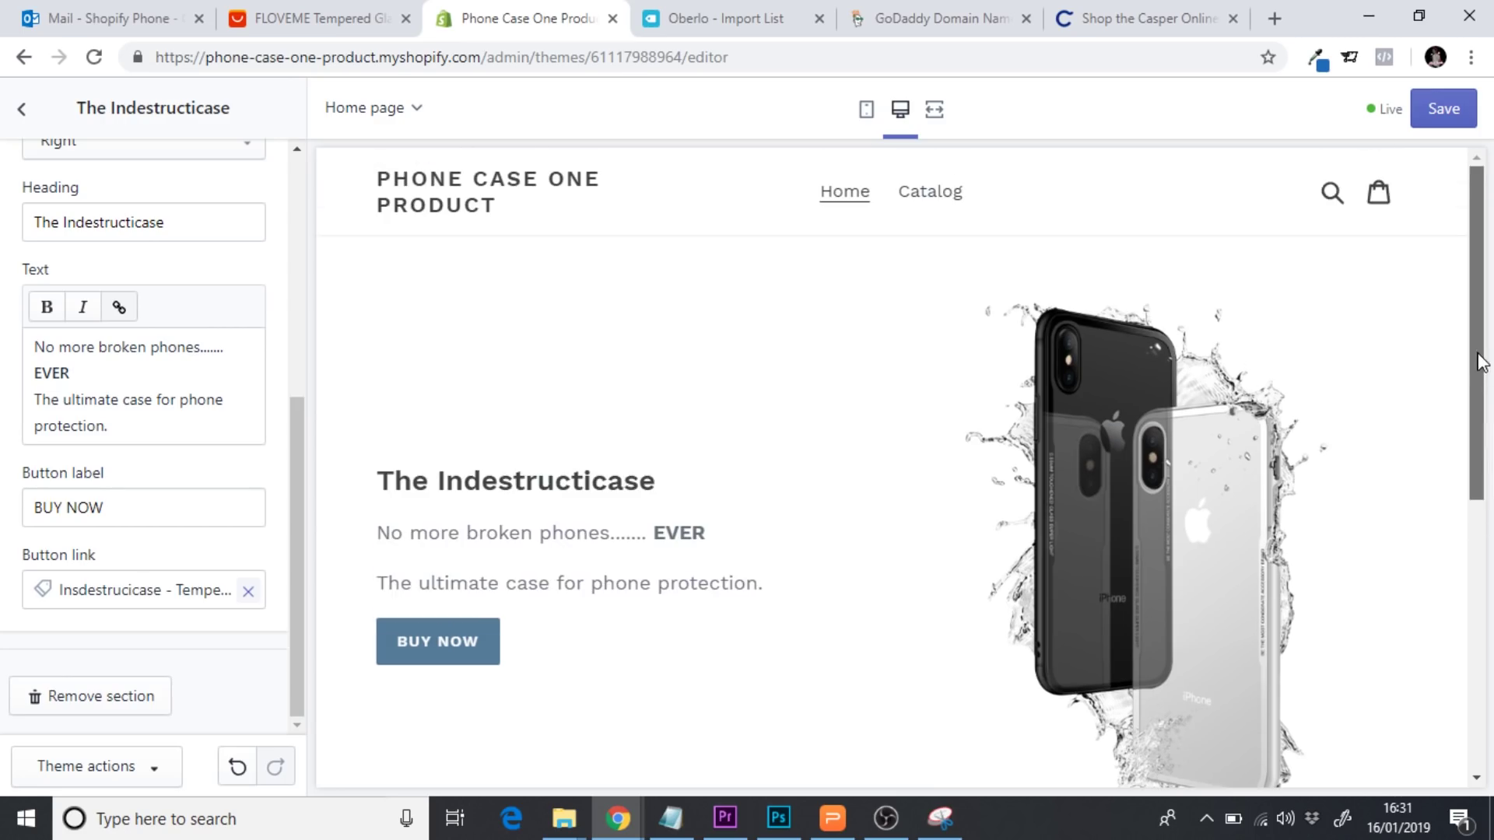
pyautogui.moveTo(1483, 326); pyautogui.dragTo(1483, 296)
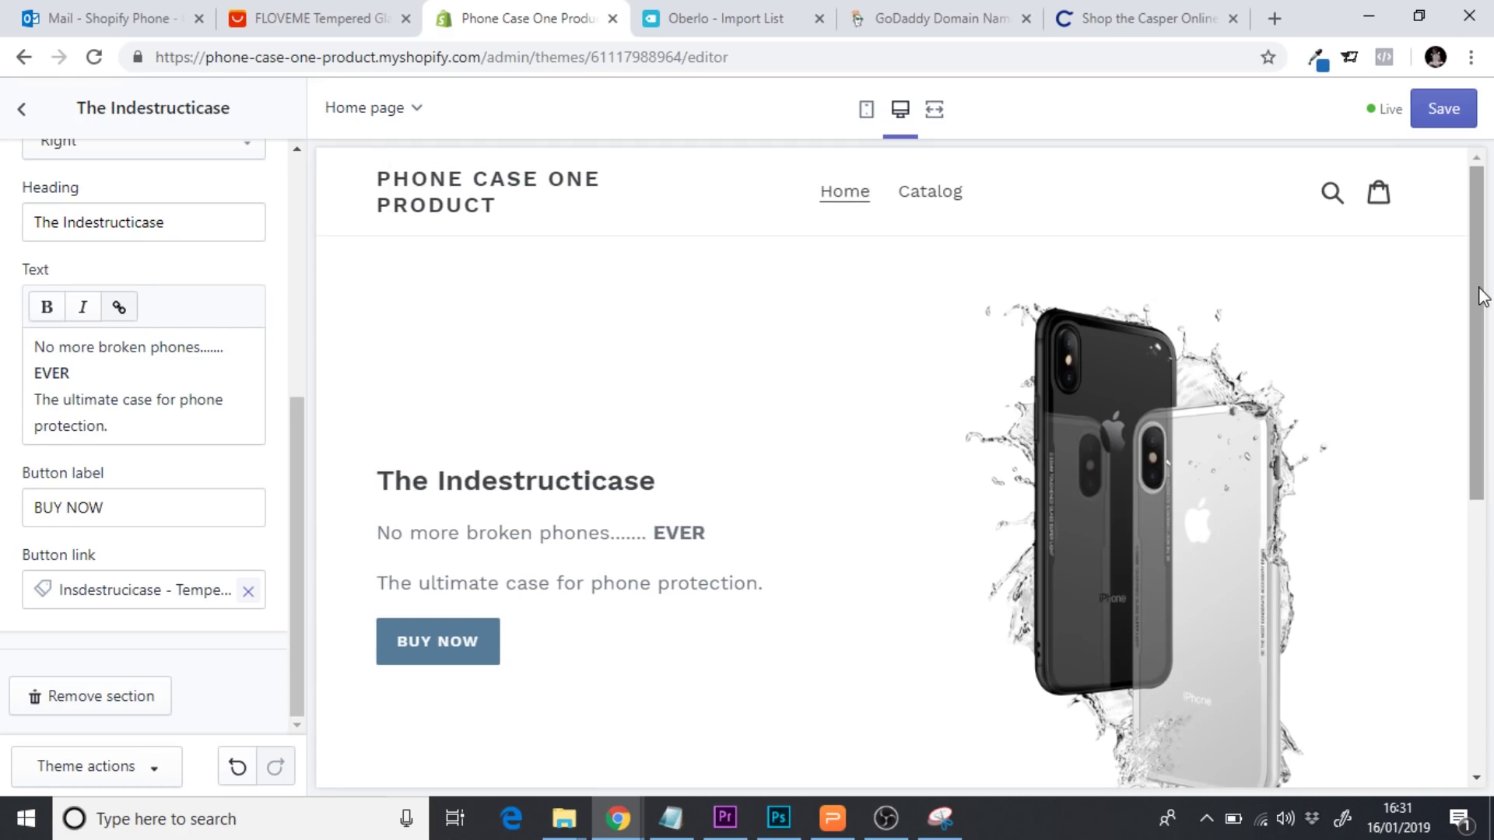
pyautogui.moveTo(1483, 294); pyautogui.dragTo(1481, 418)
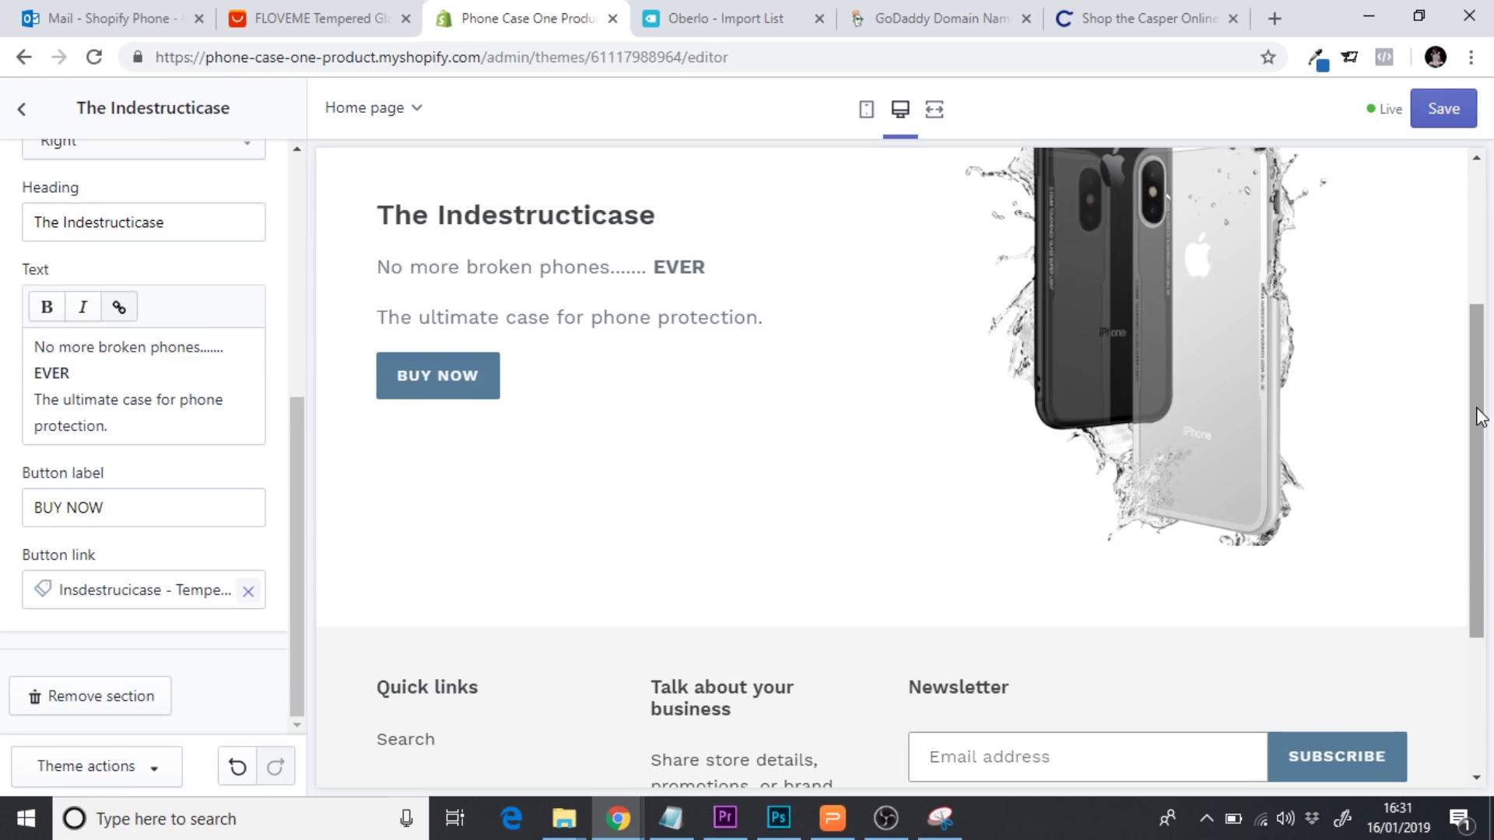
pyautogui.scroll(-1, 1481, 428)
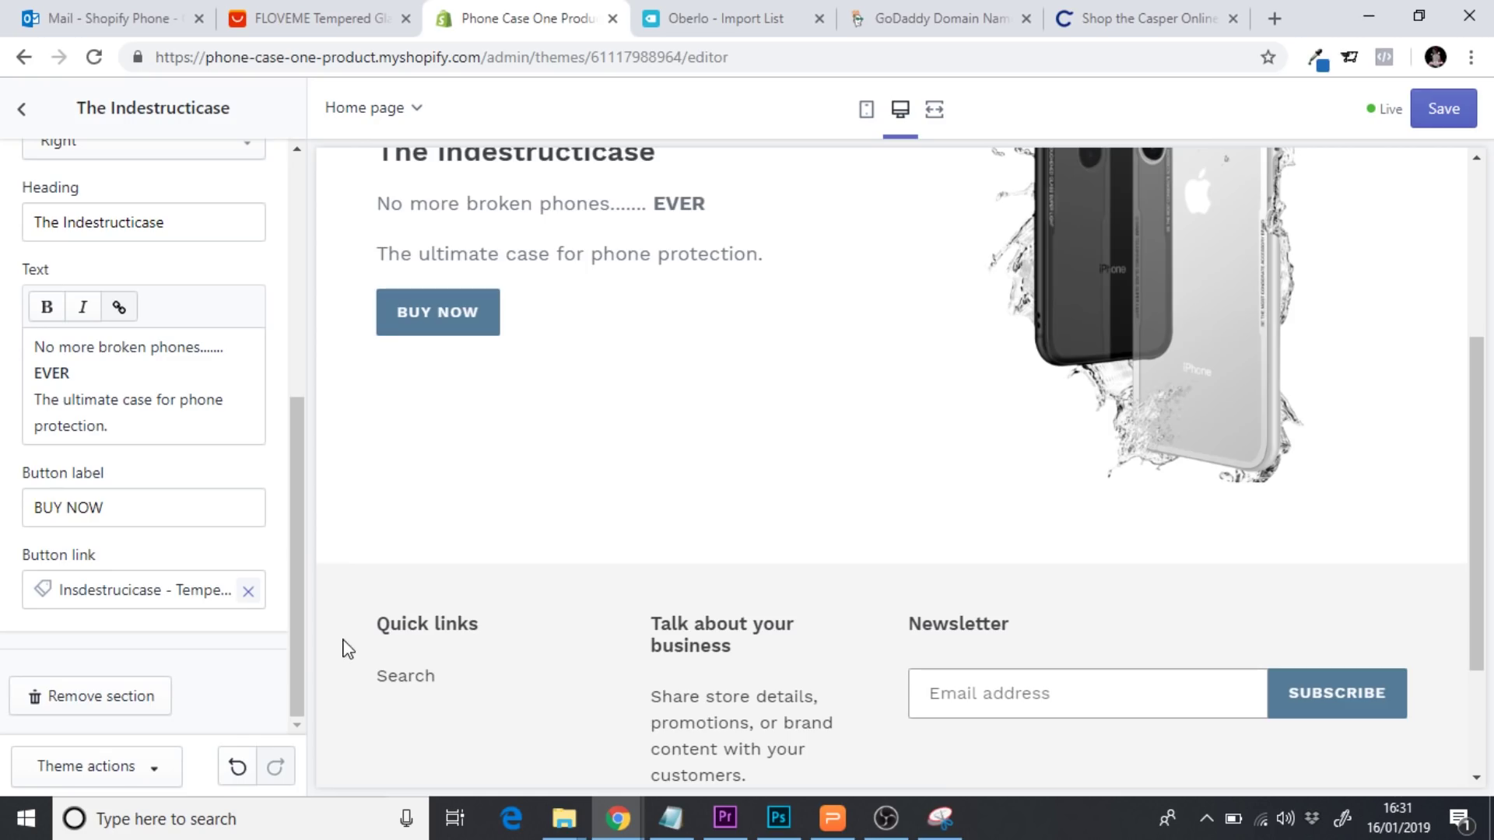
# Save the homepage changes and go back to the sections list
pyautogui.click(1440, 108)
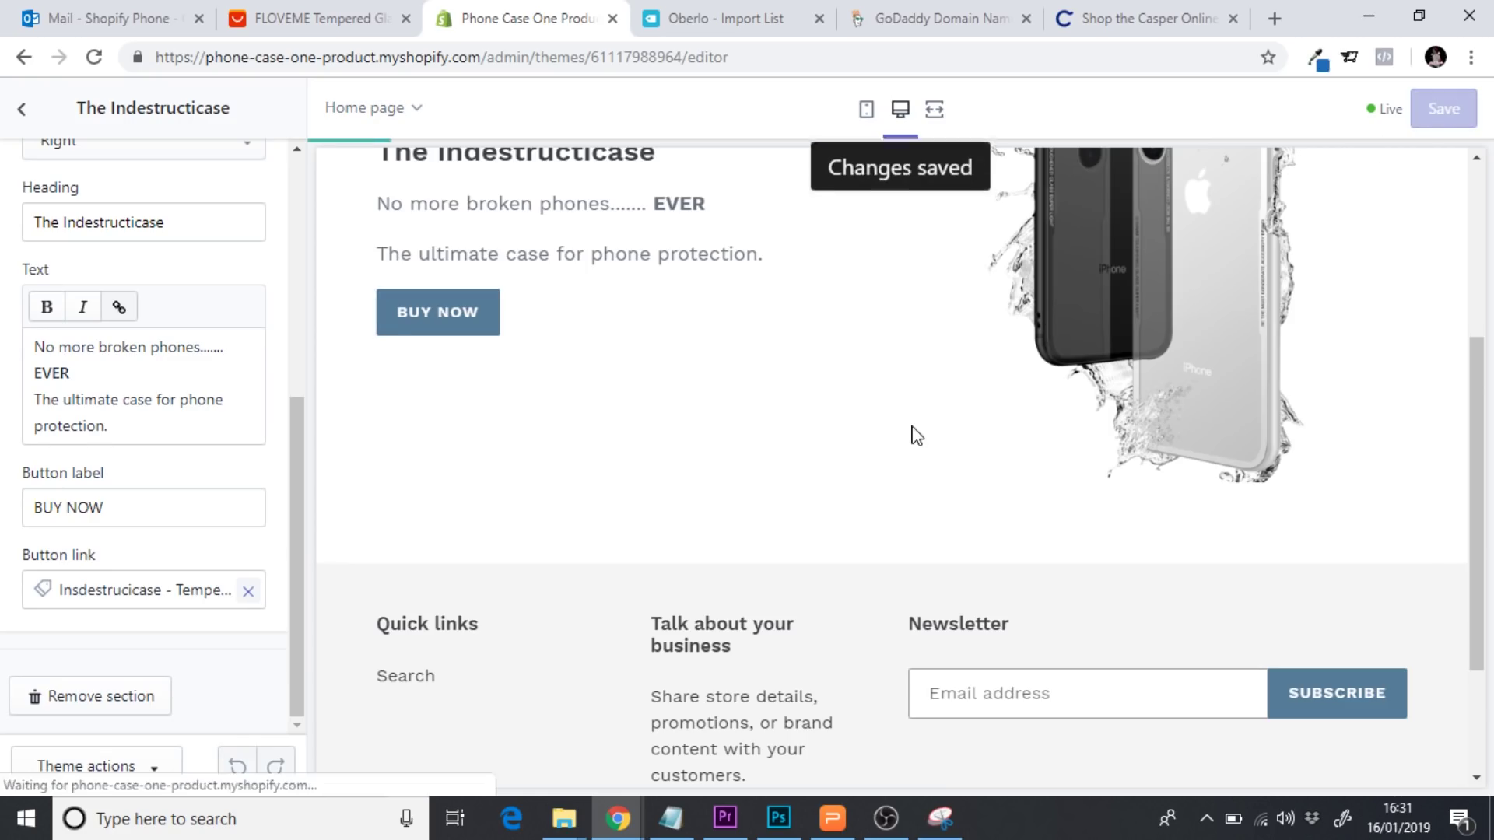
pyautogui.click(21, 113)
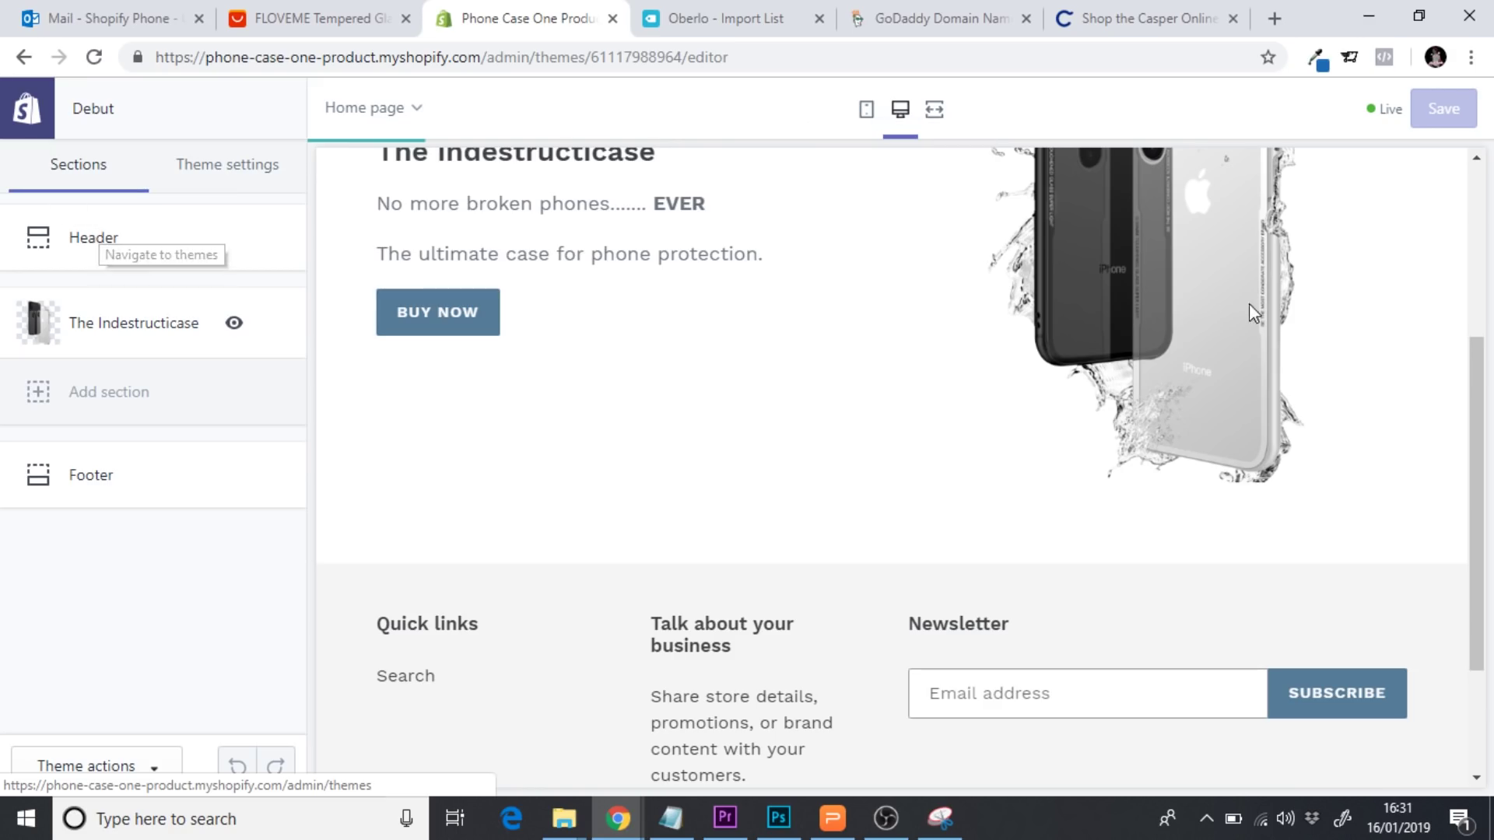
pyautogui.scroll(5, 1477, 335)
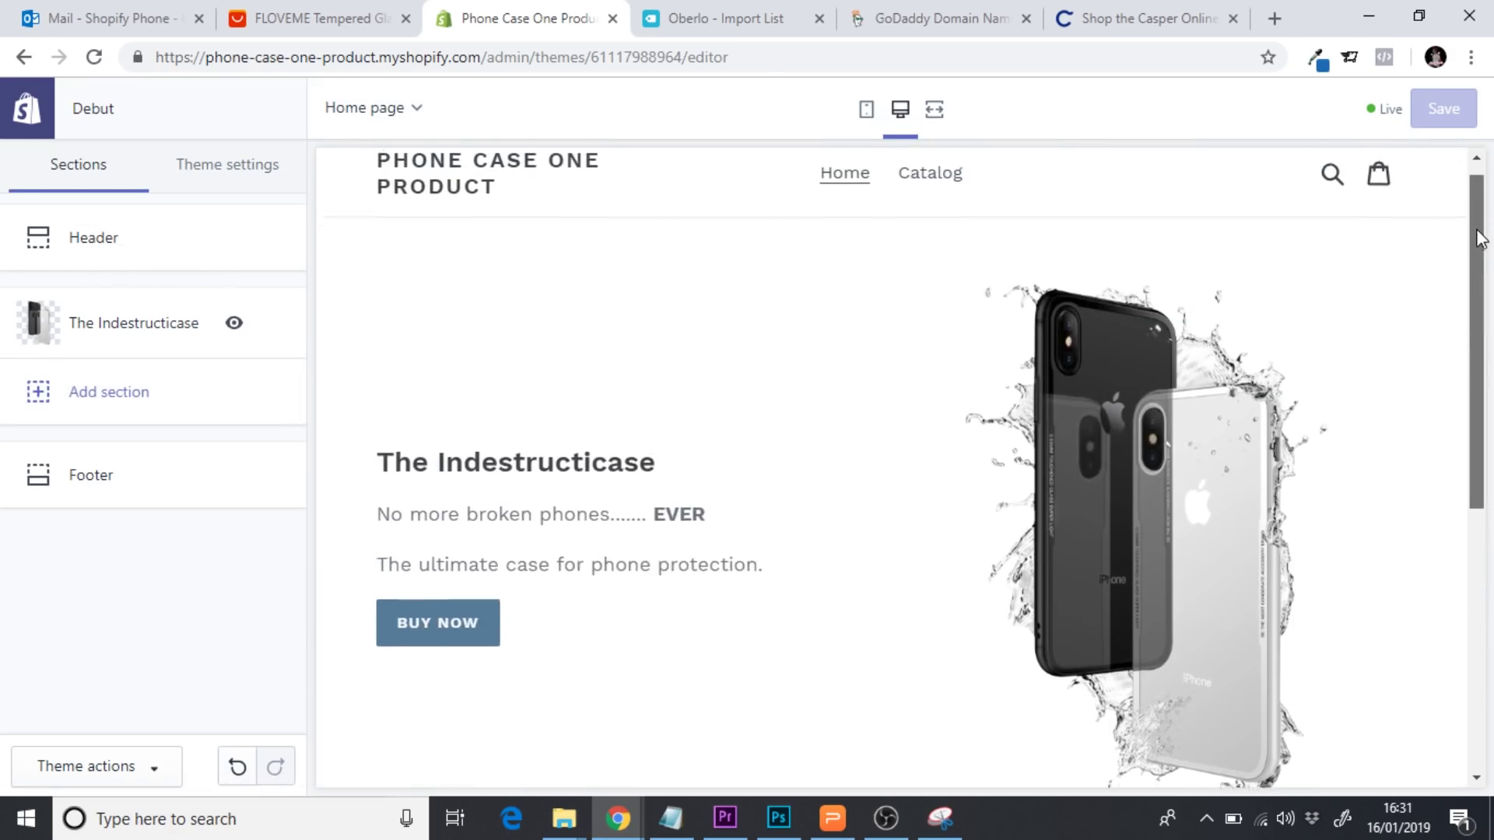
pyautogui.moveTo(1480, 237); pyautogui.dragTo(1480, 210)
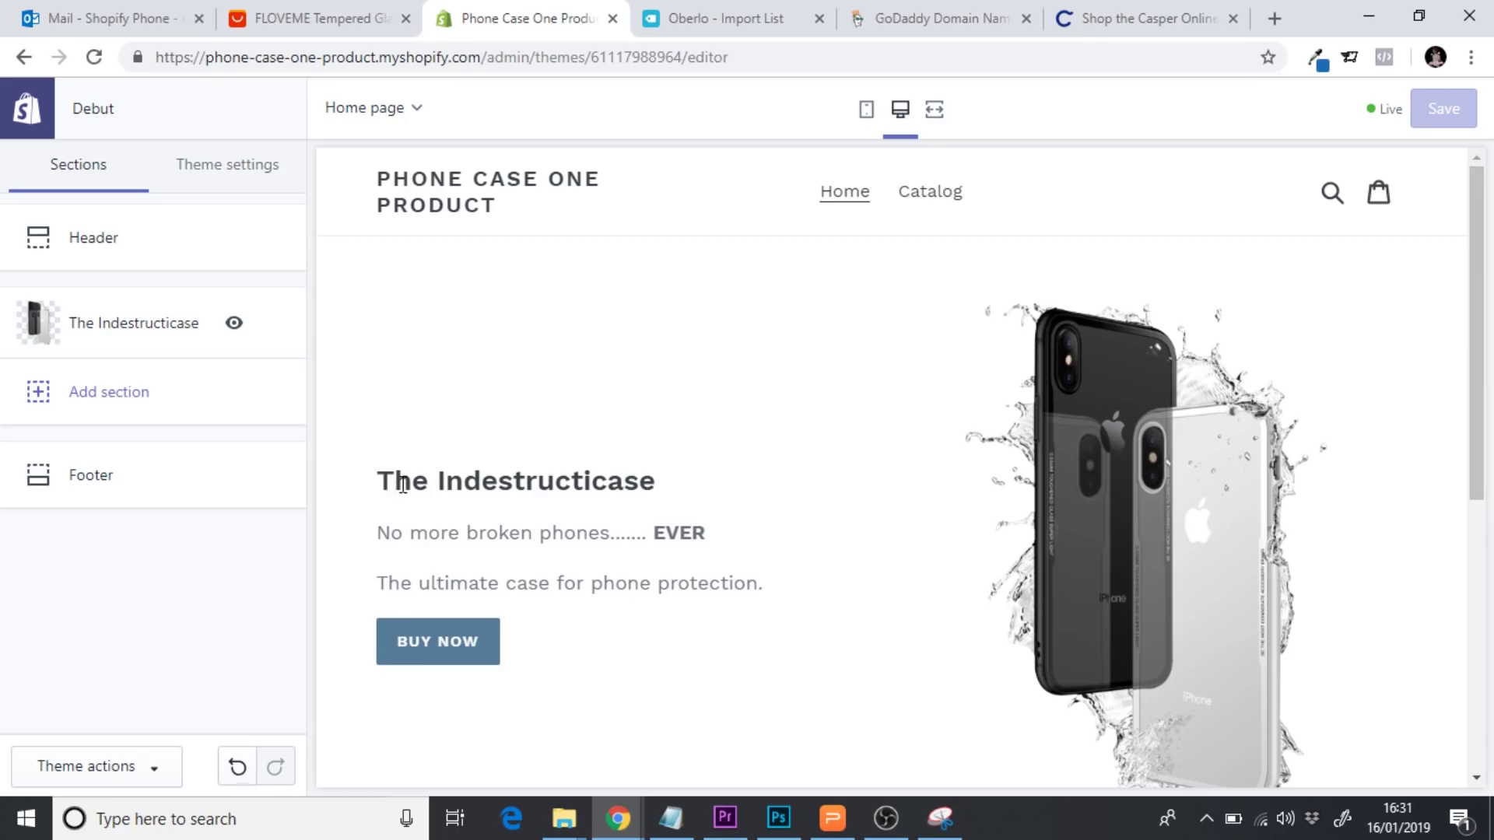
# Highlight the Indestructicase heading and both tagline lines in the preview to review them
pyautogui.moveTo(396, 486); pyautogui.dragTo(755, 603)
pyautogui.click(755, 603)
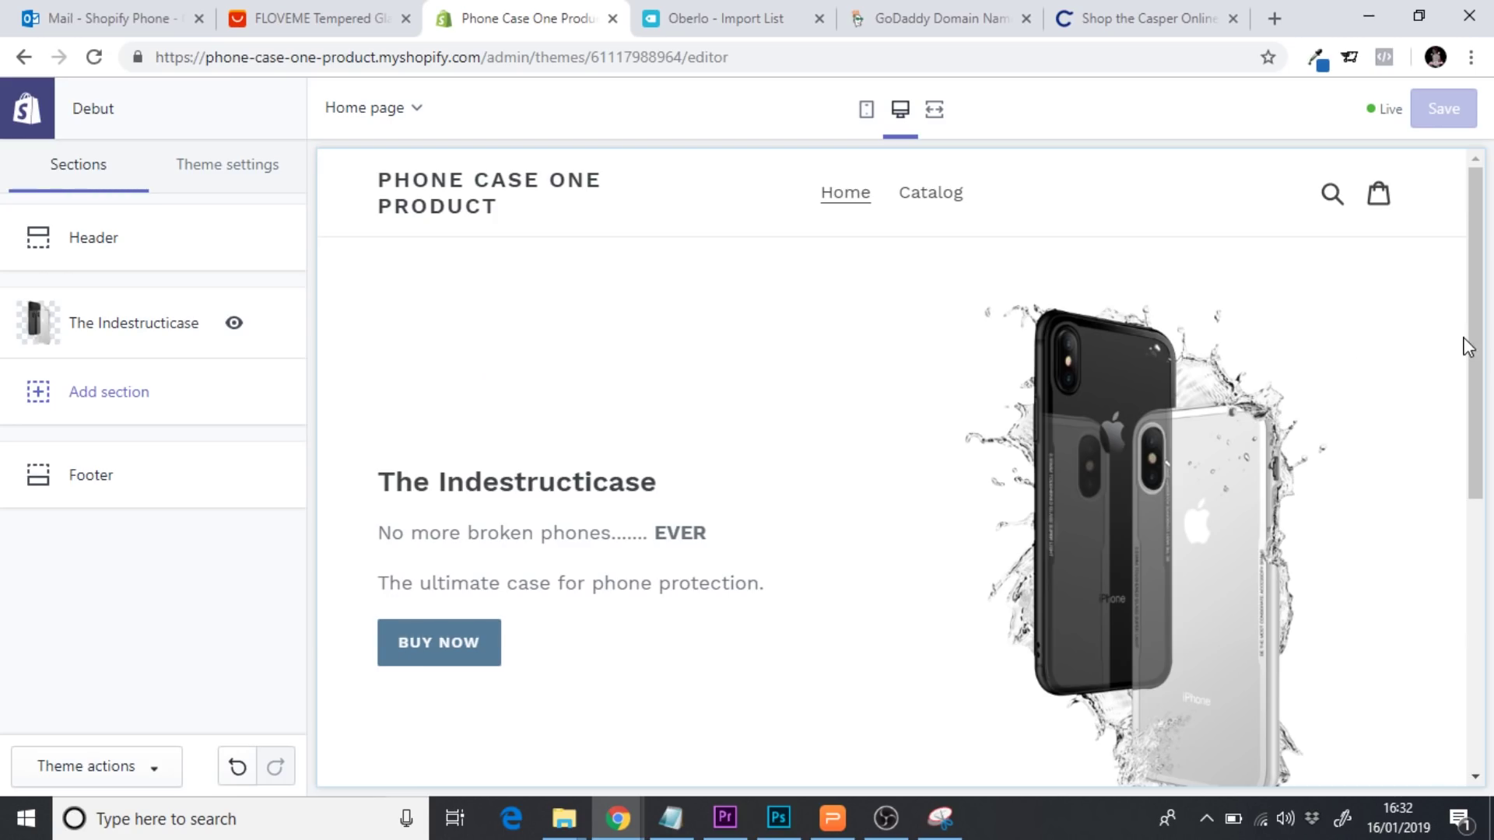
pyautogui.moveTo(793, 594); pyautogui.dragTo(384, 479)
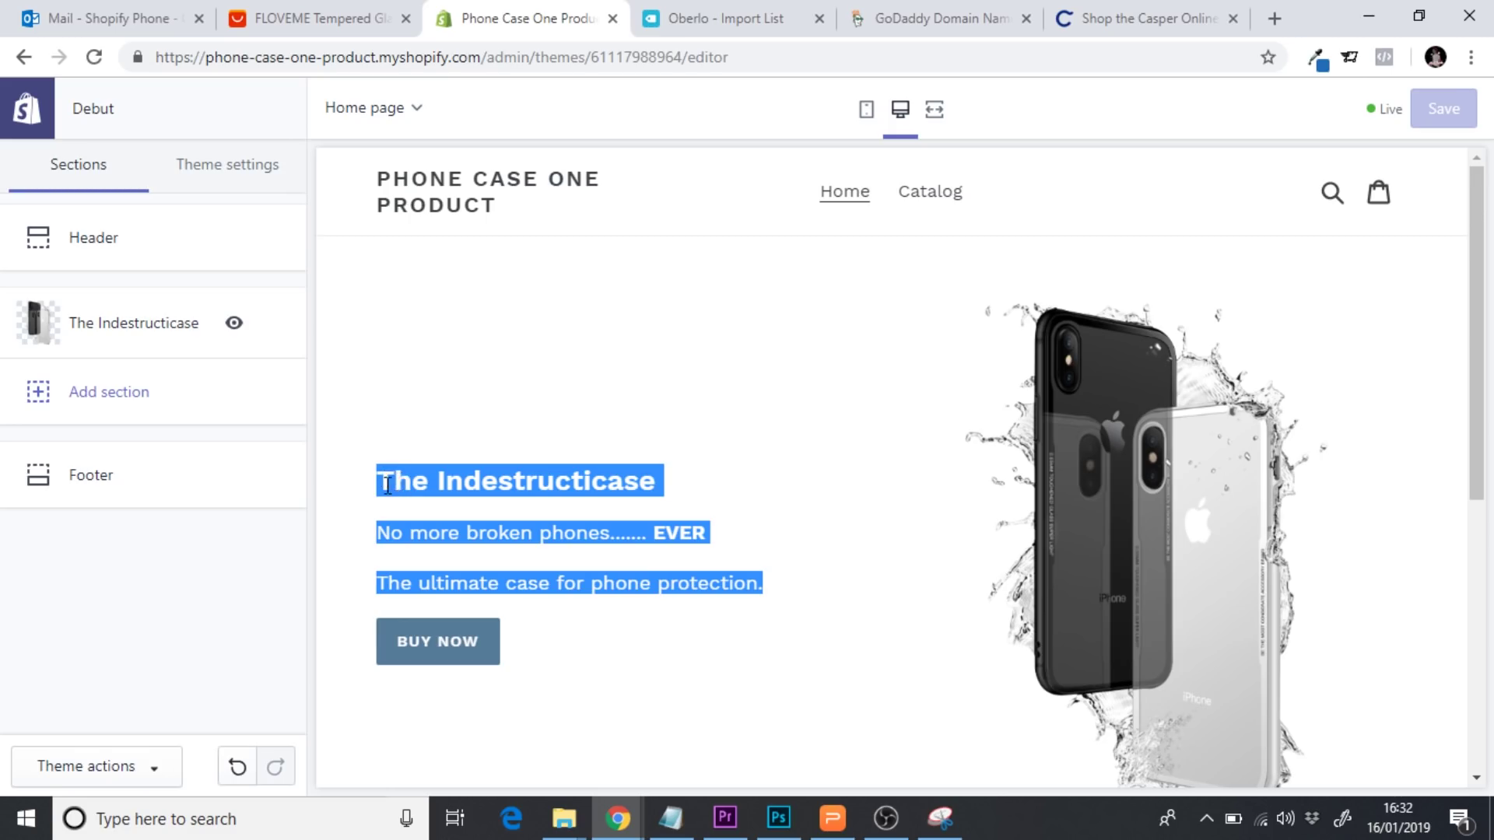
pyautogui.click(405, 487)
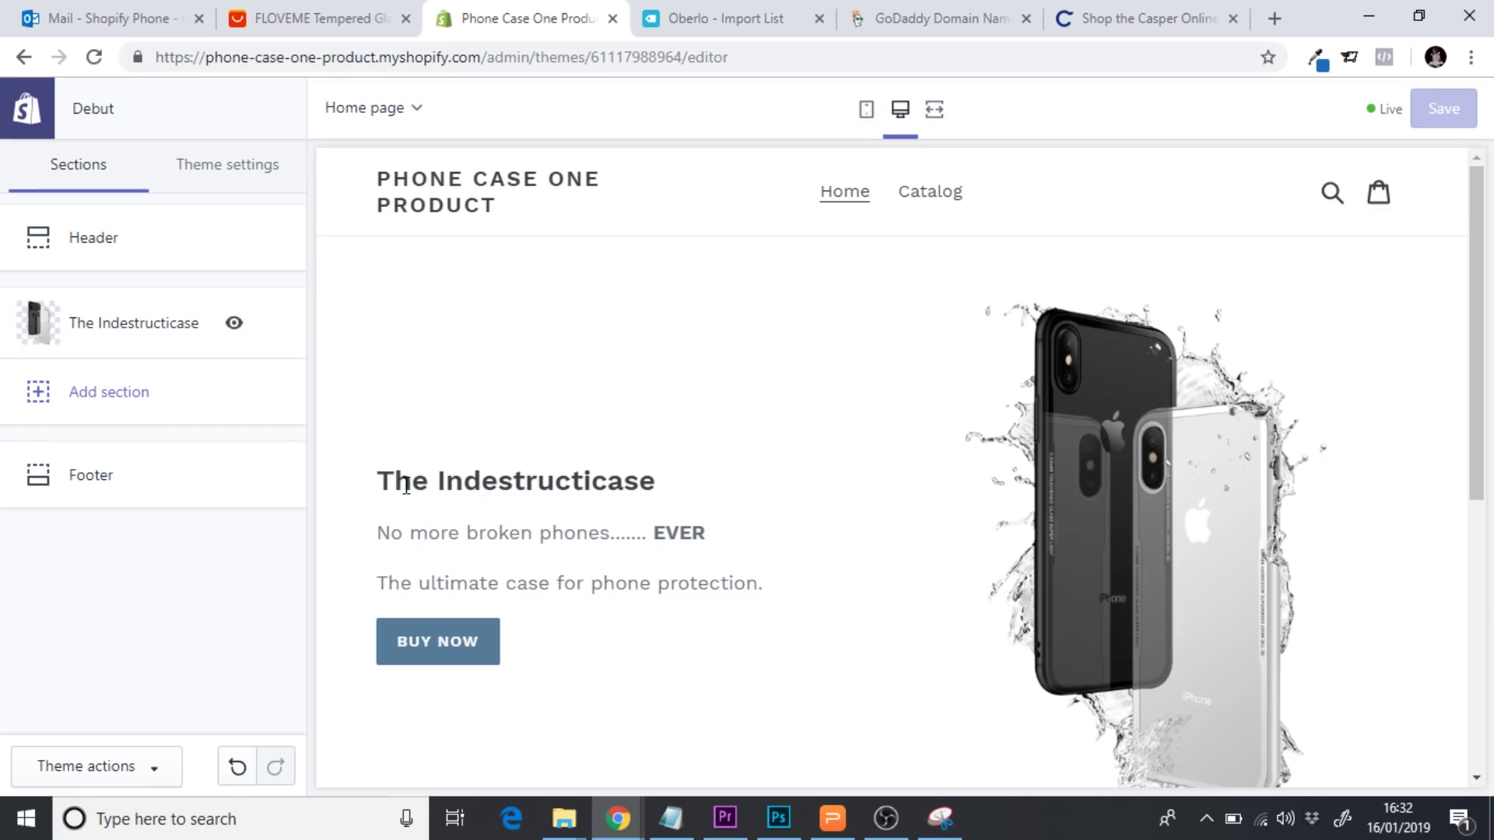
pyautogui.moveTo(1482, 364); pyautogui.dragTo(1487, 319)
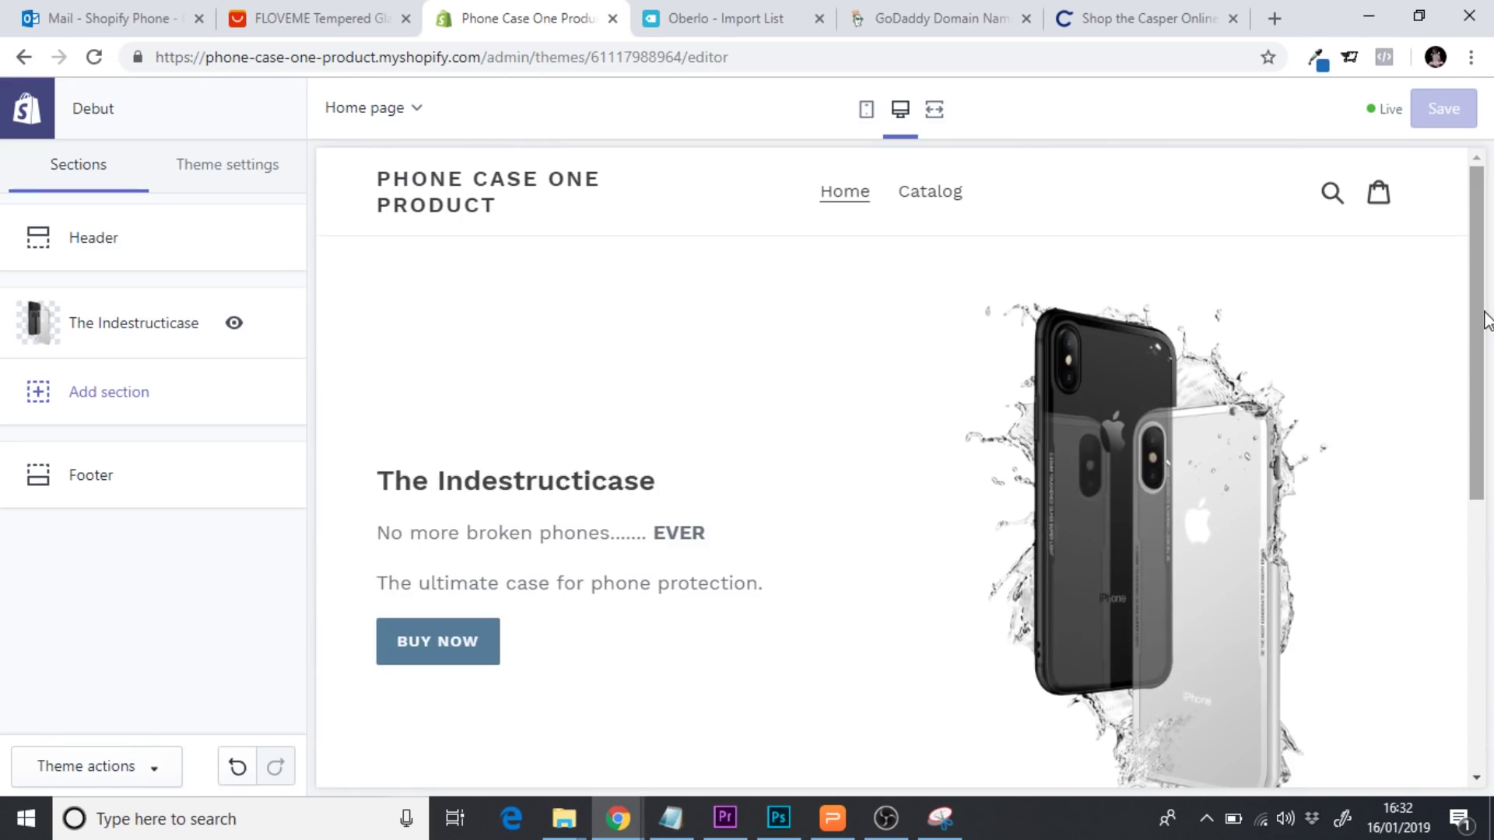
# In Typography, switch the headings and buttons font from Work Sans Semi Bold to Montserrat Regular
pyautogui.click(231, 164)
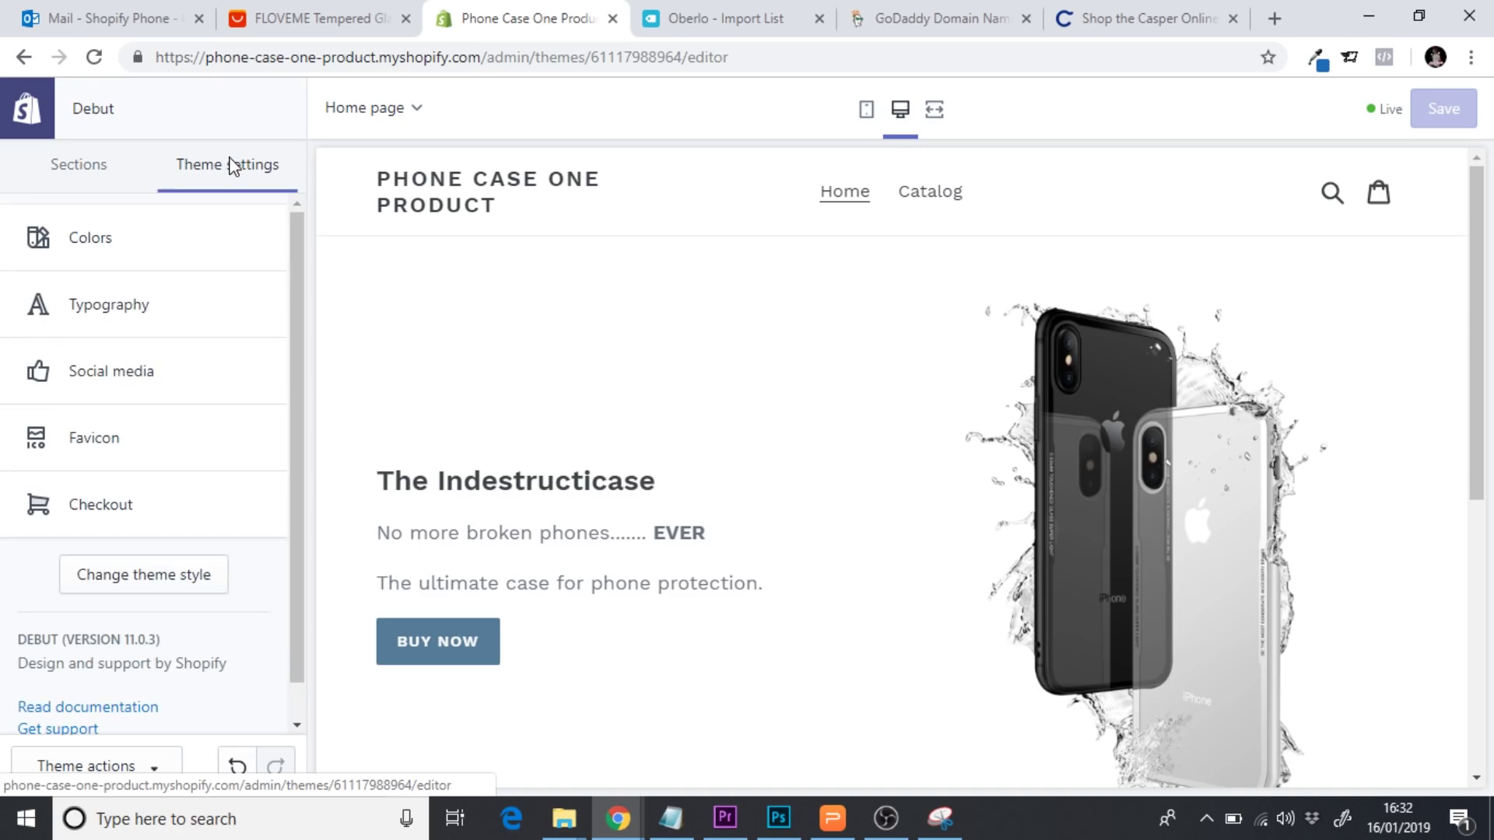
pyautogui.click(125, 312)
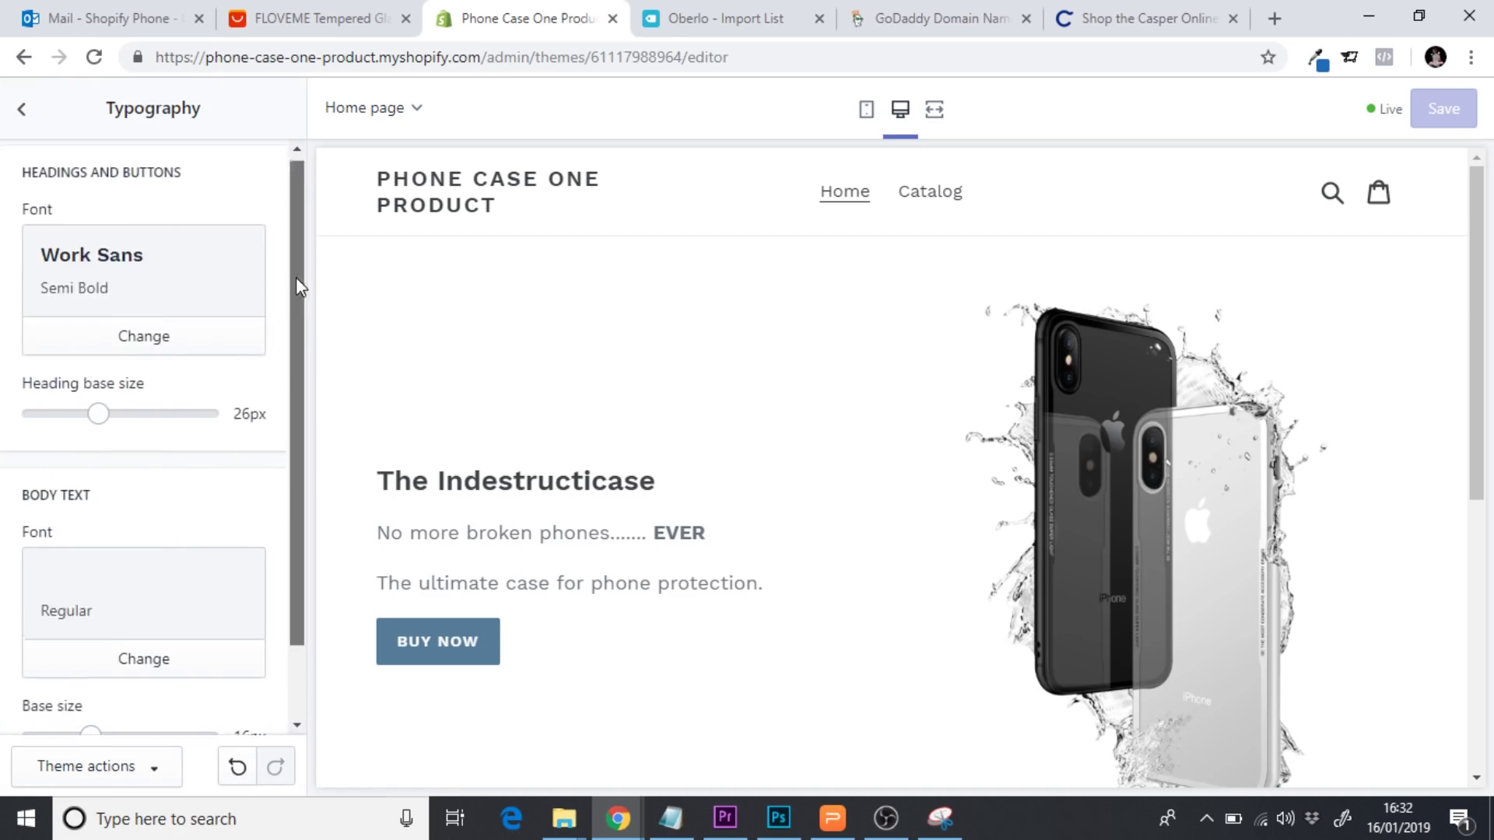
pyautogui.moveTo(296, 277)
pyautogui.mouseDown()
pyautogui.moveTo(296, 307)
pyautogui.moveTo(293, 263)
pyautogui.moveTo(296, 371)
pyautogui.moveTo(297, 292)
pyautogui.mouseUp()
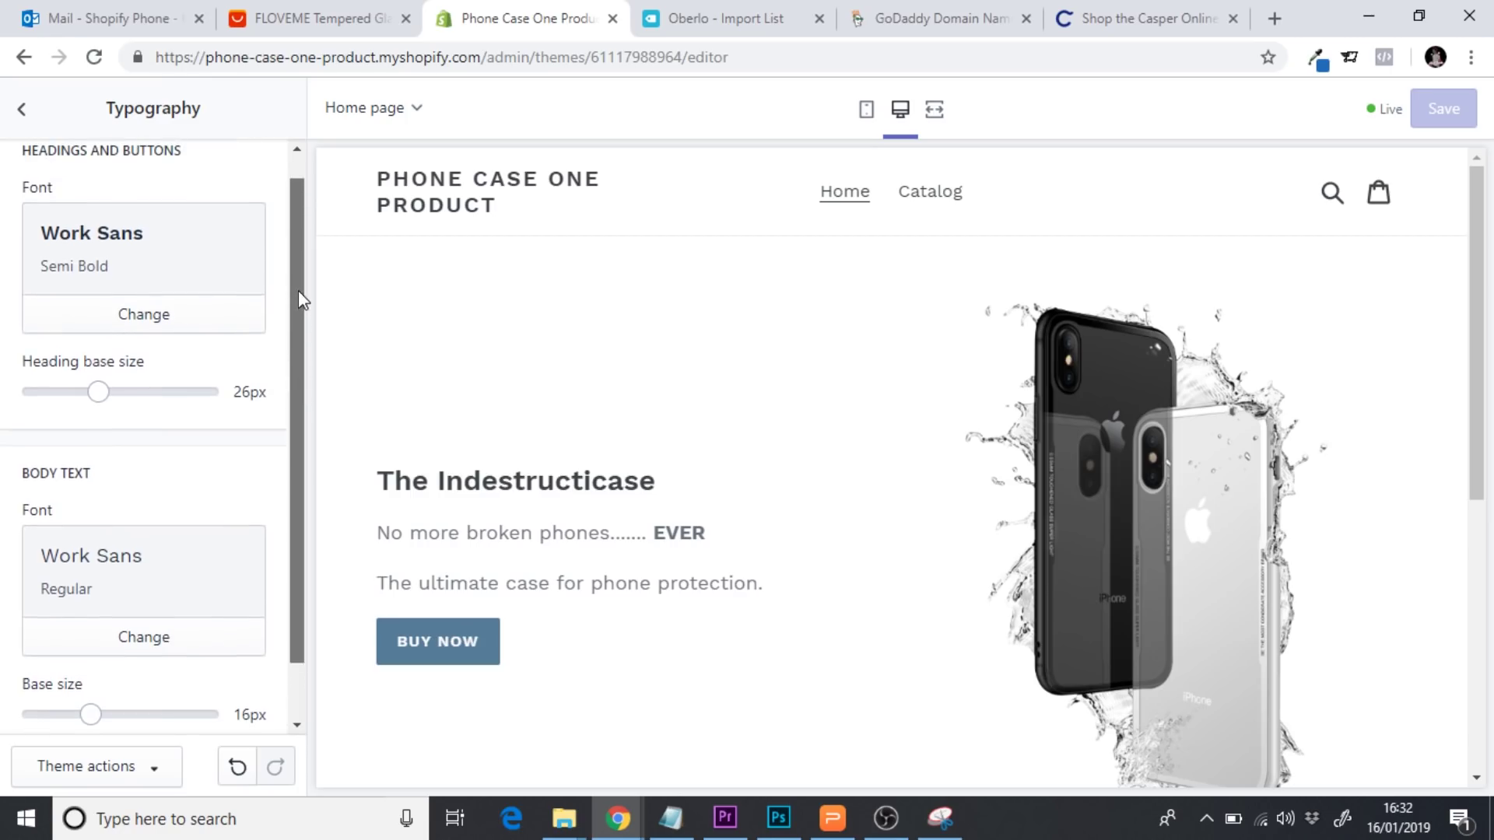
pyautogui.click(148, 319)
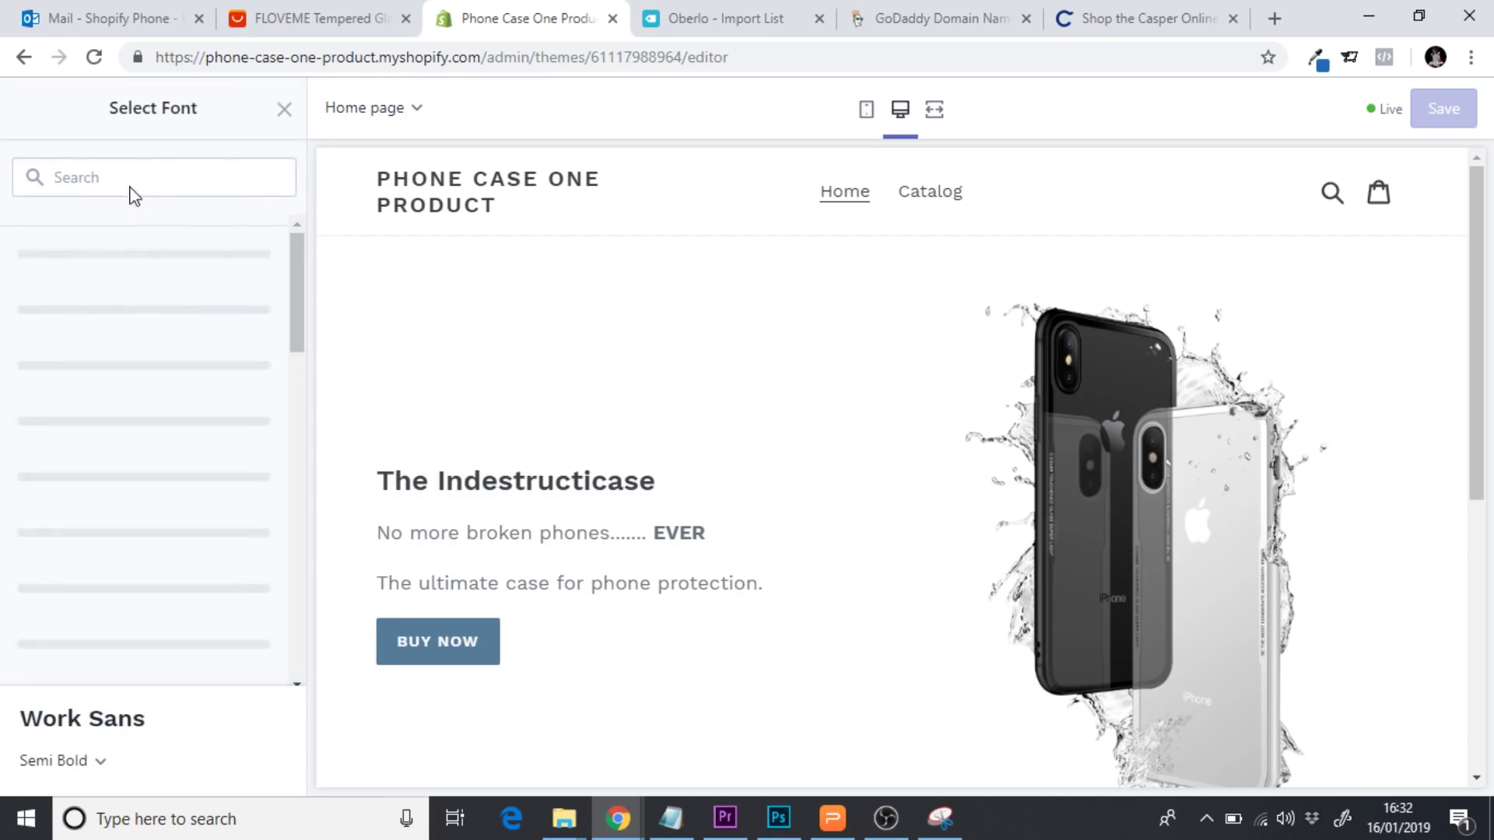
pyautogui.click(131, 185)
pyautogui.write('monr')
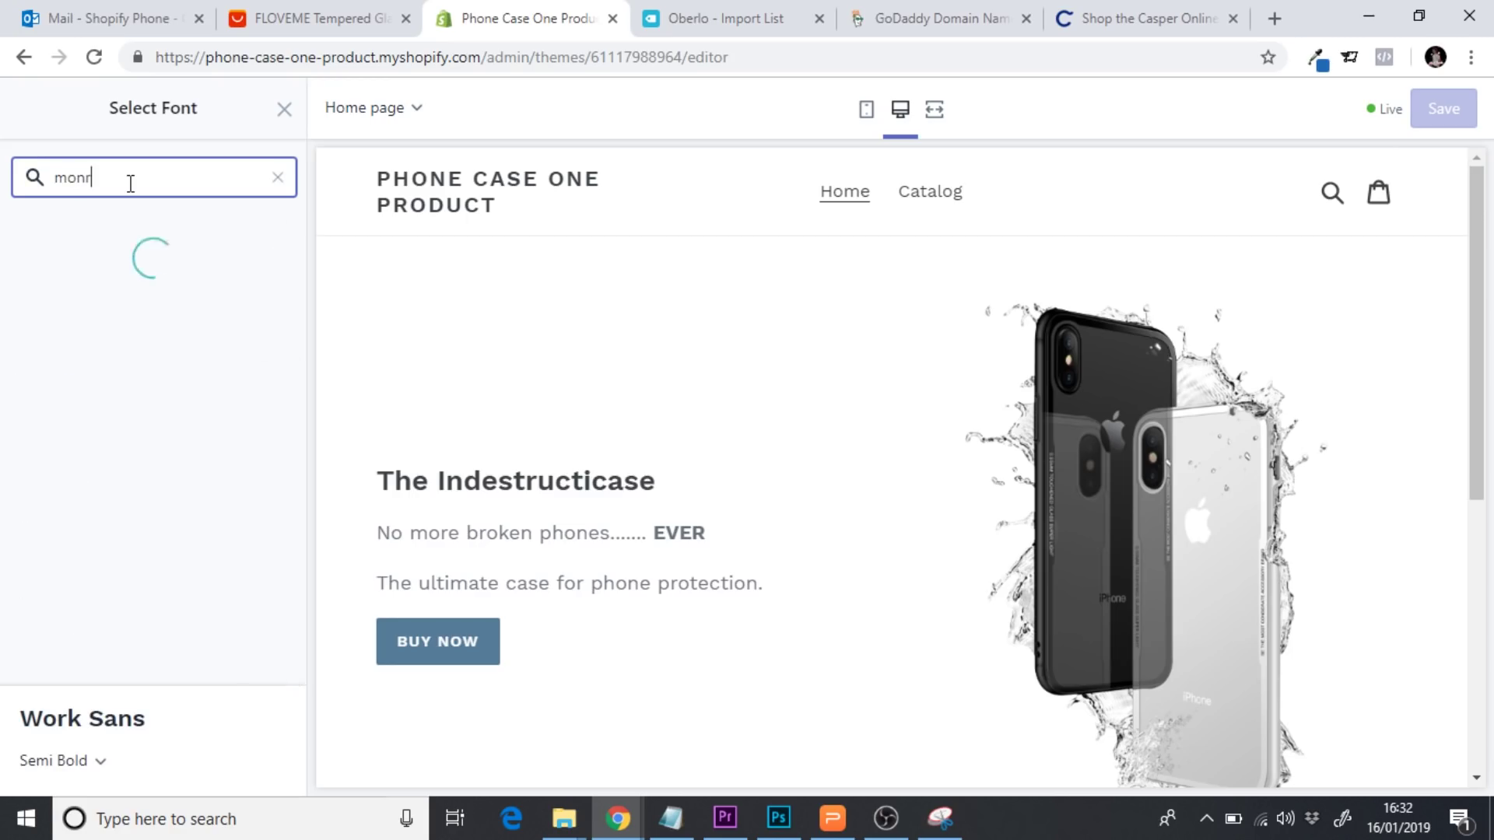
pyautogui.press('BackSpace')
pyautogui.write('ts')
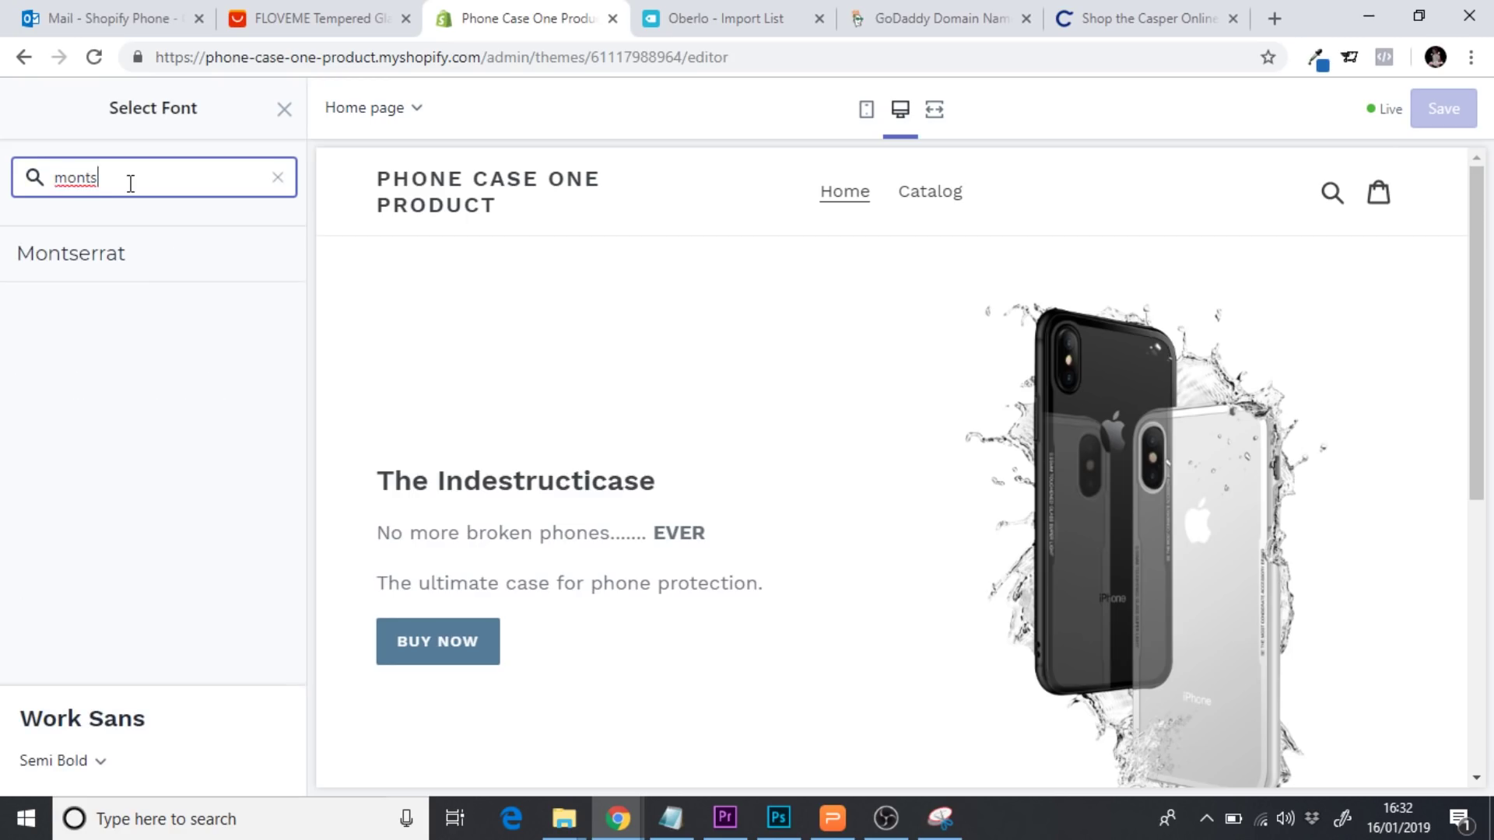
pyautogui.click(114, 274)
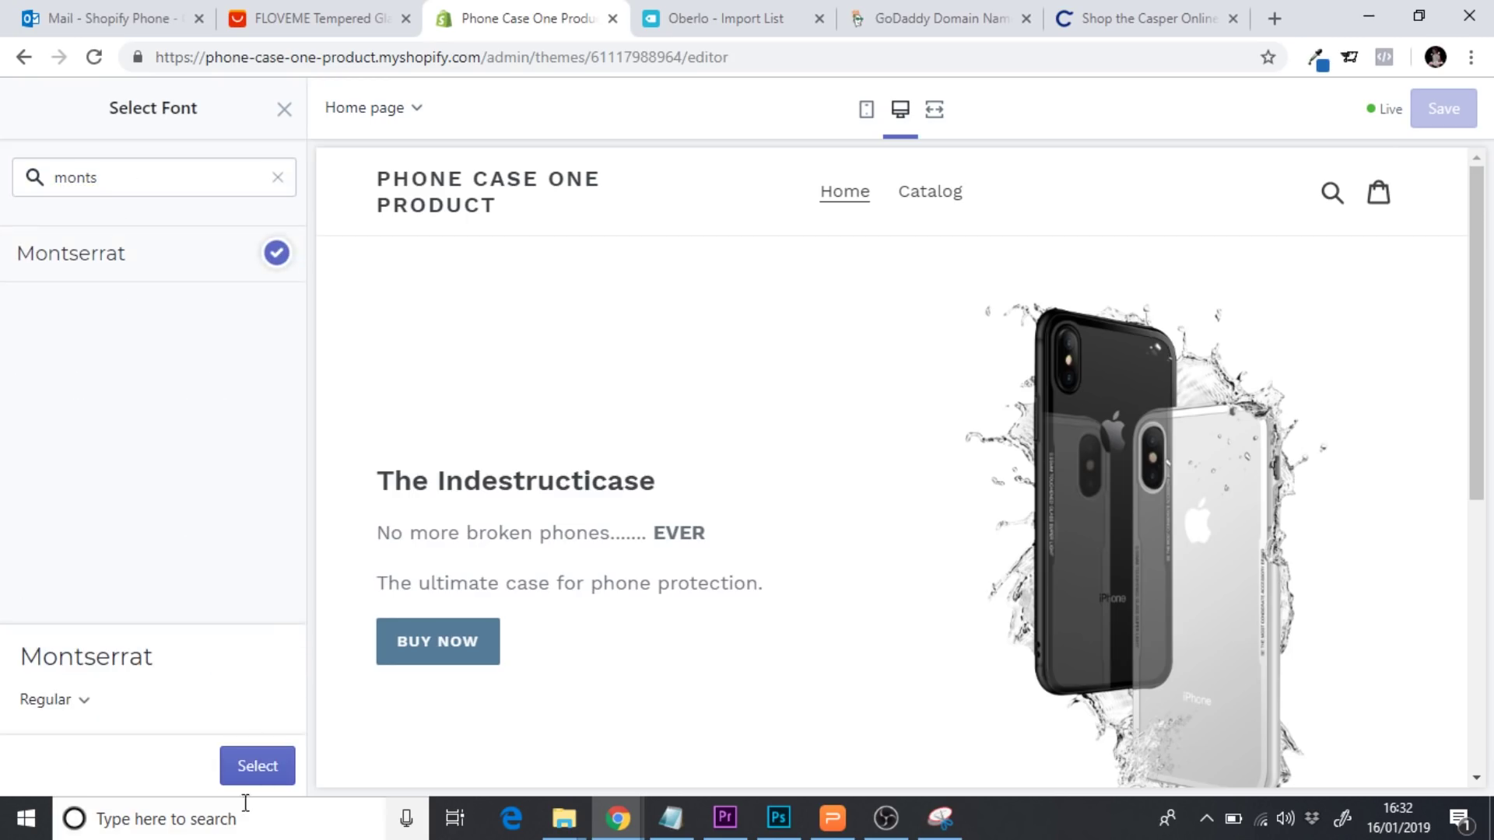
pyautogui.click(256, 766)
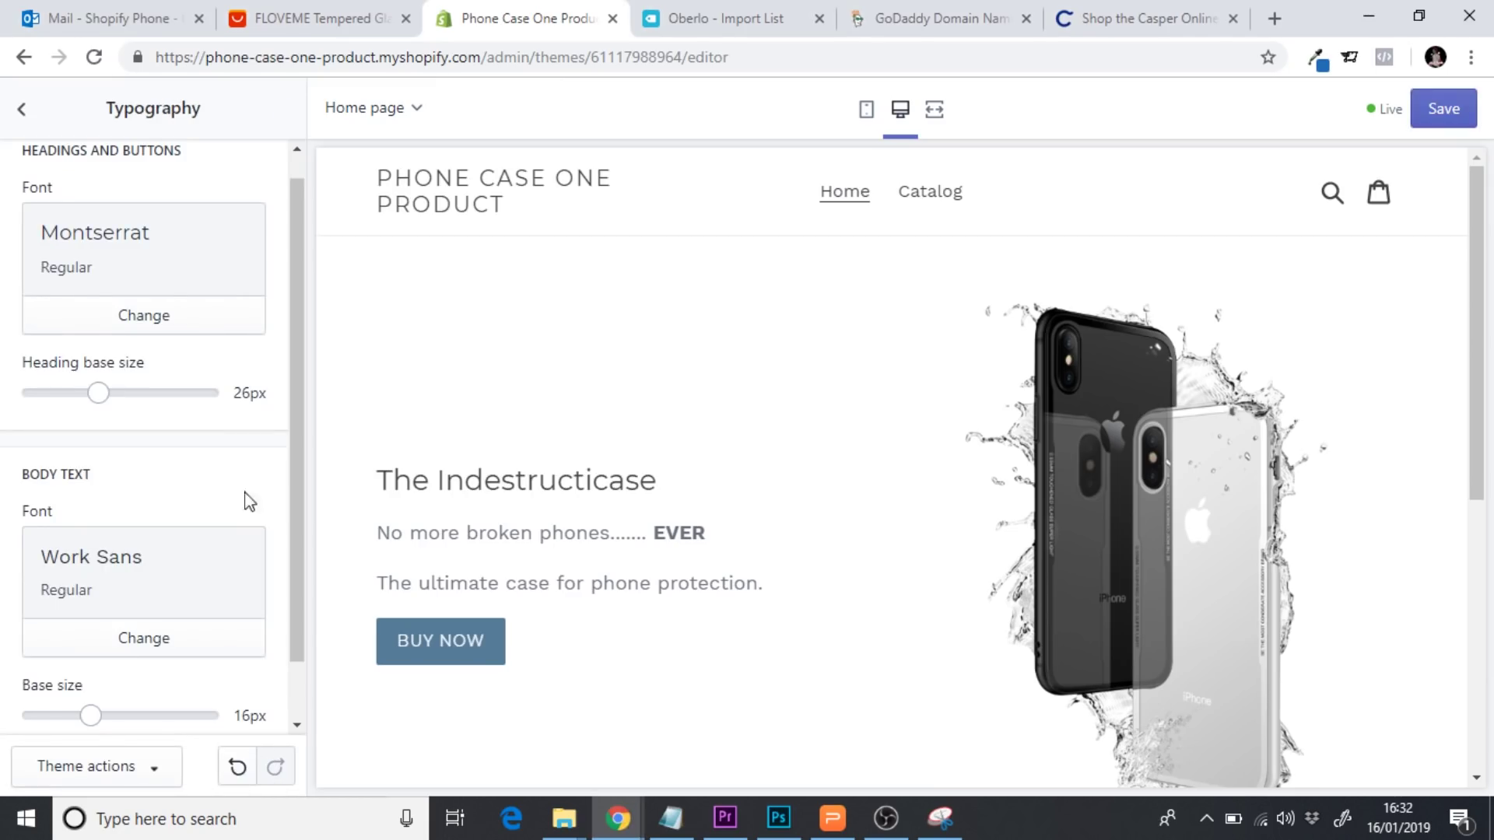
pyautogui.moveTo(293, 428); pyautogui.dragTo(292, 467)
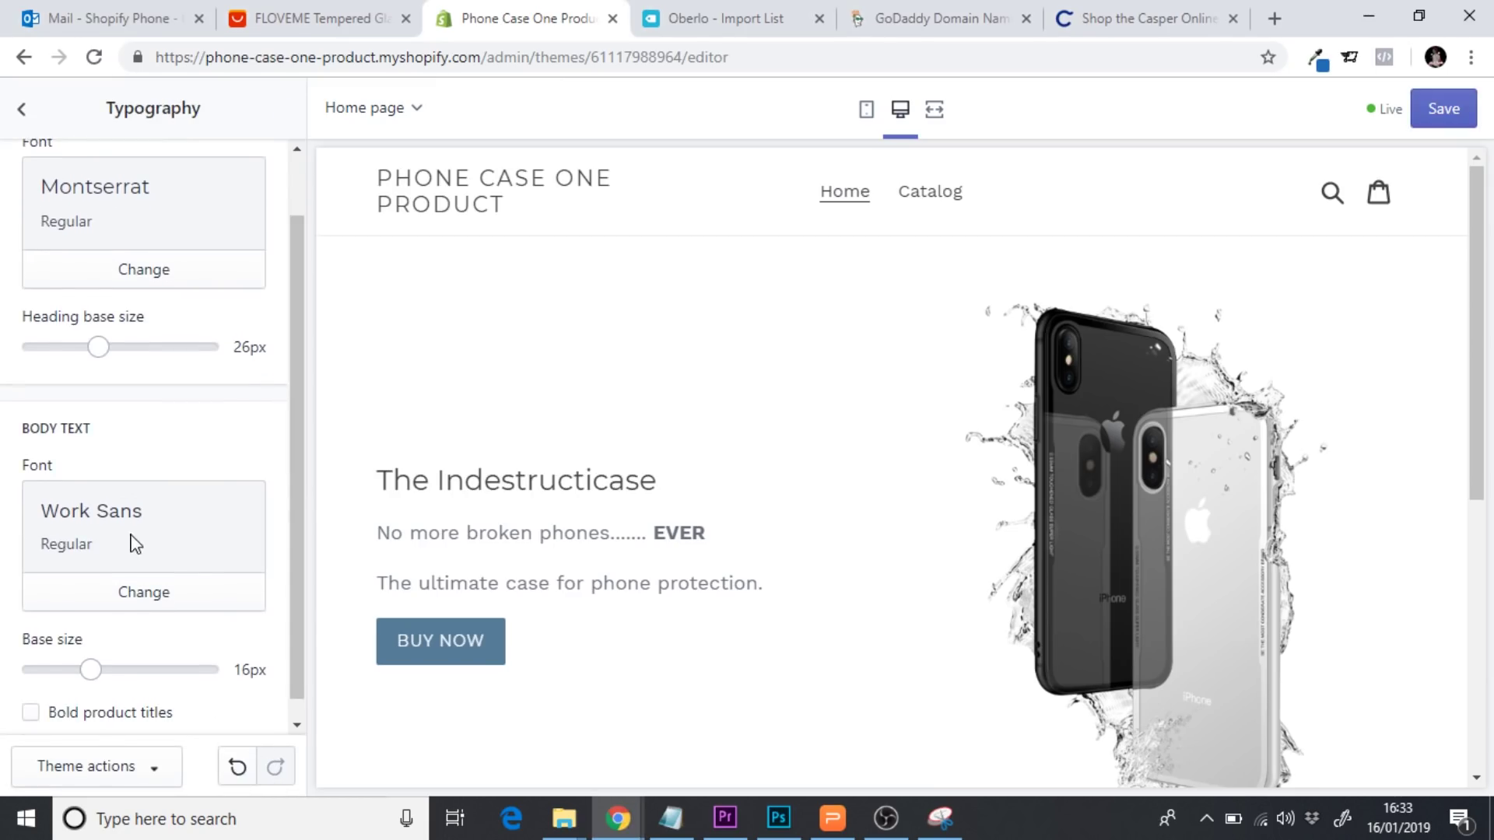
pyautogui.click(140, 593)
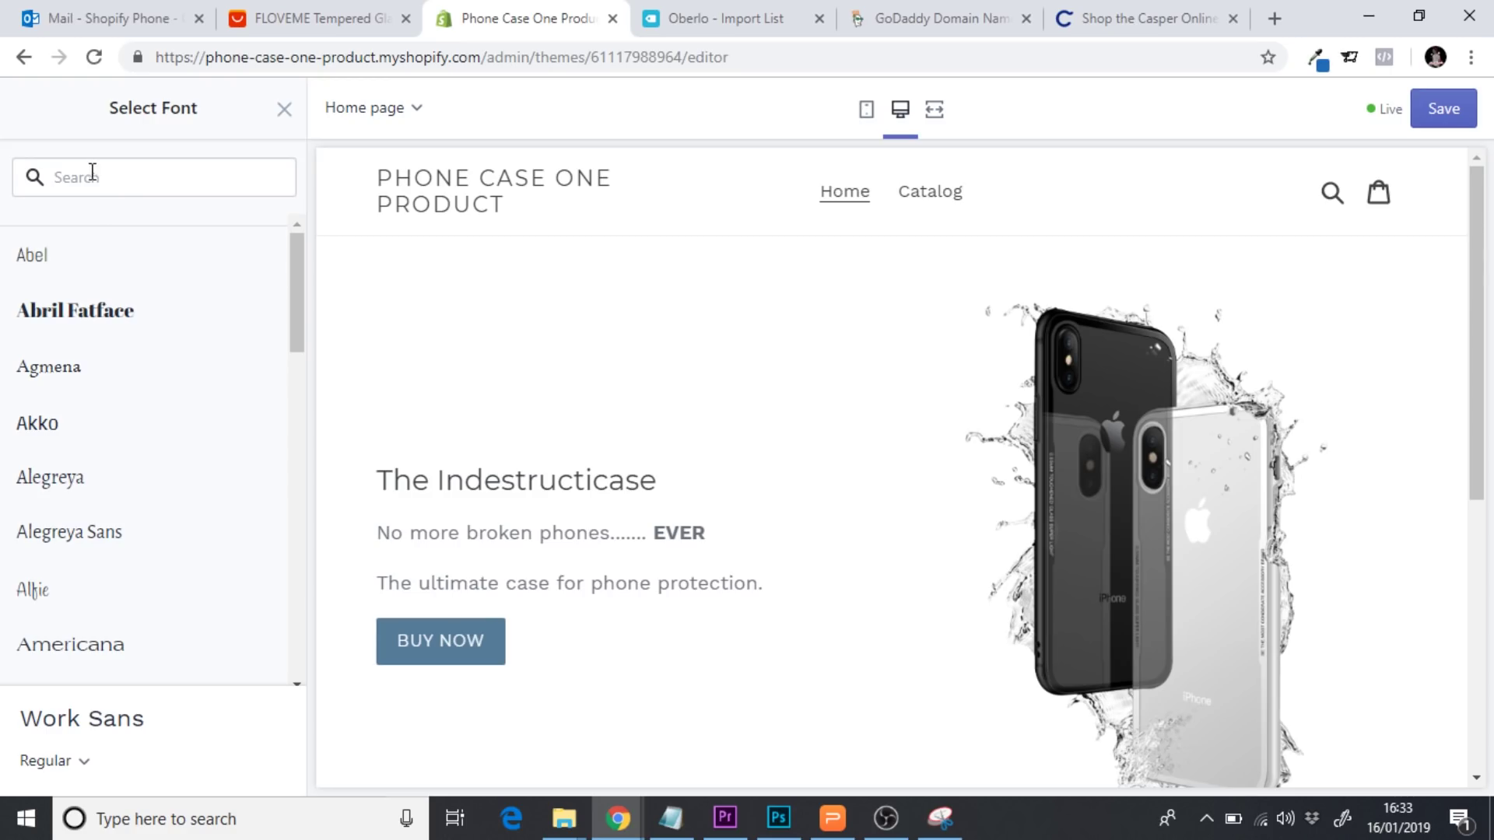
# Set the body text font to Garamond and compare it with the headings in the preview
pyautogui.click(92, 176)
pyautogui.write('garam')
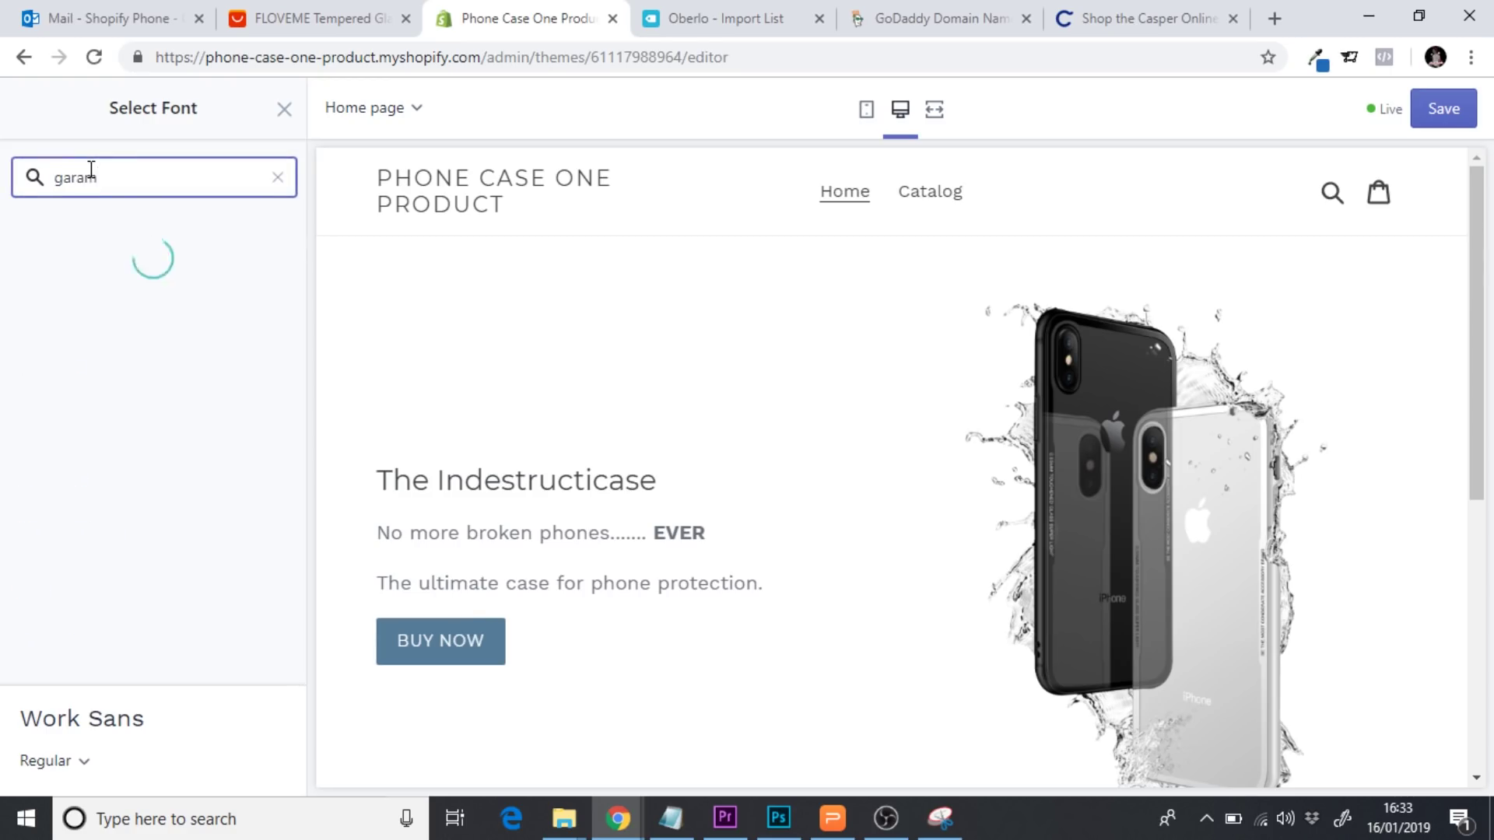
pyautogui.click(110, 257)
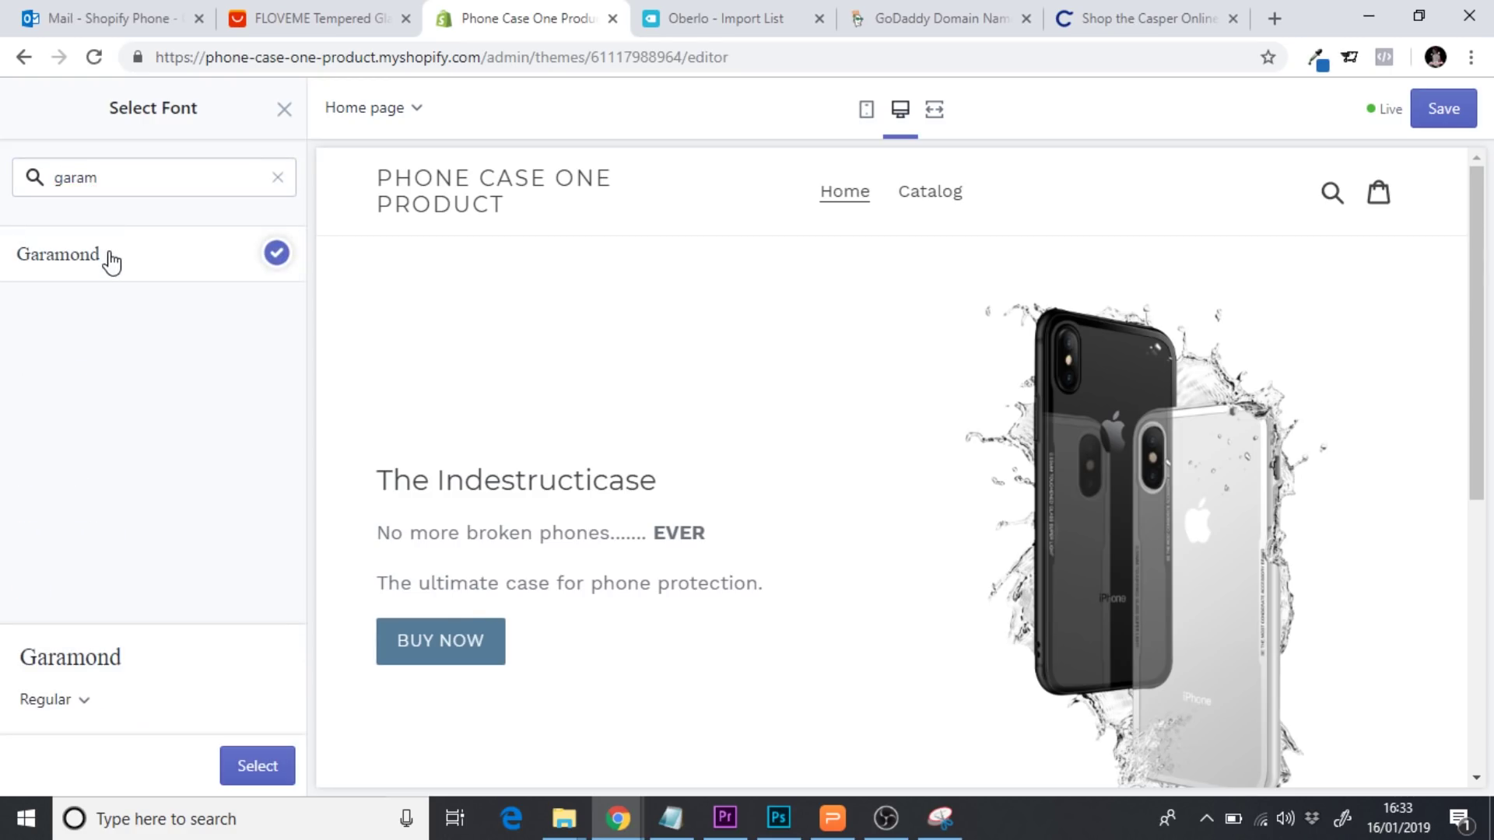
pyautogui.click(240, 765)
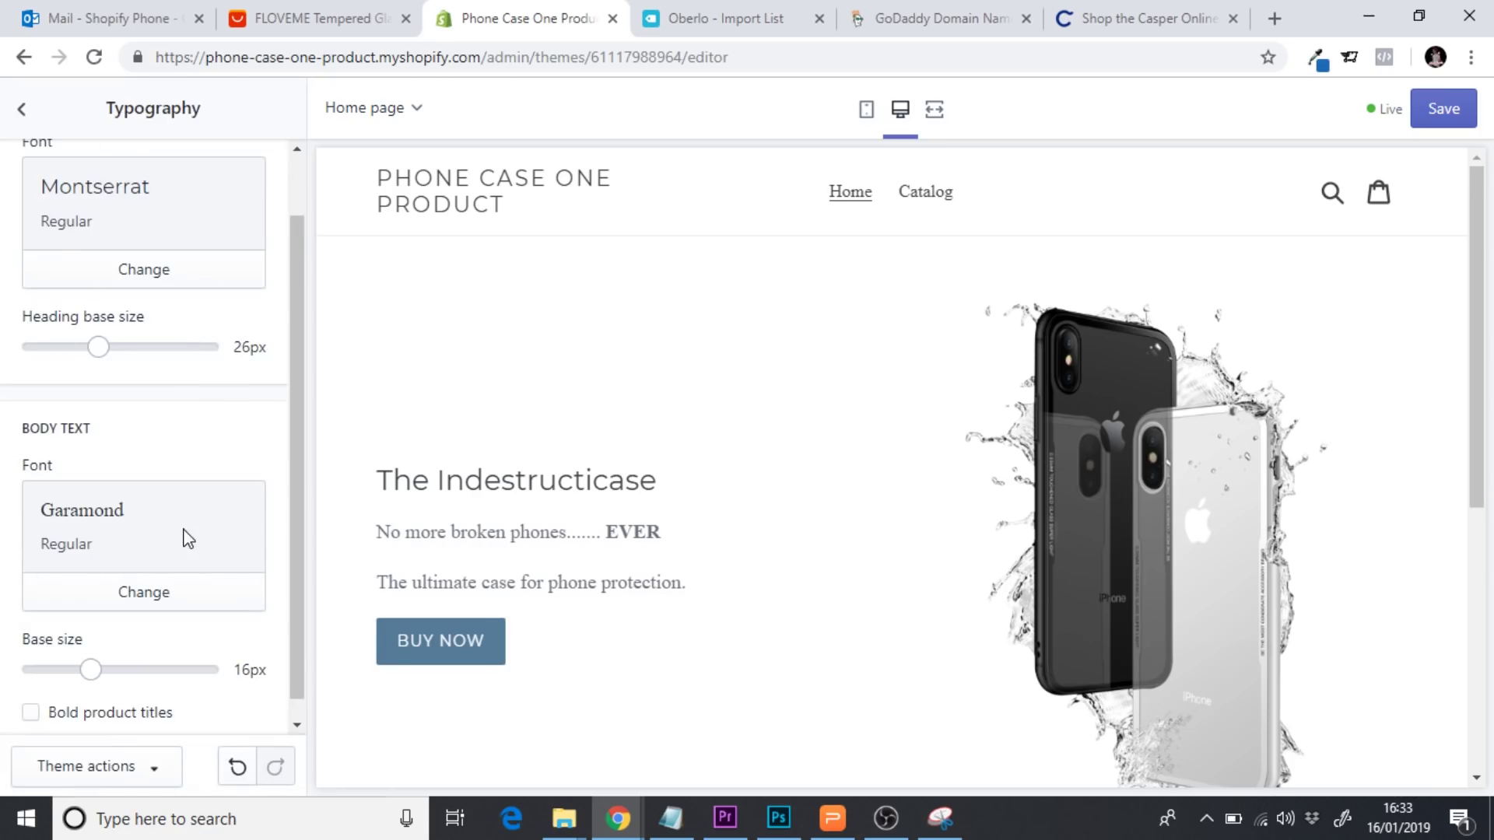
pyautogui.scroll(1, 301, 423)
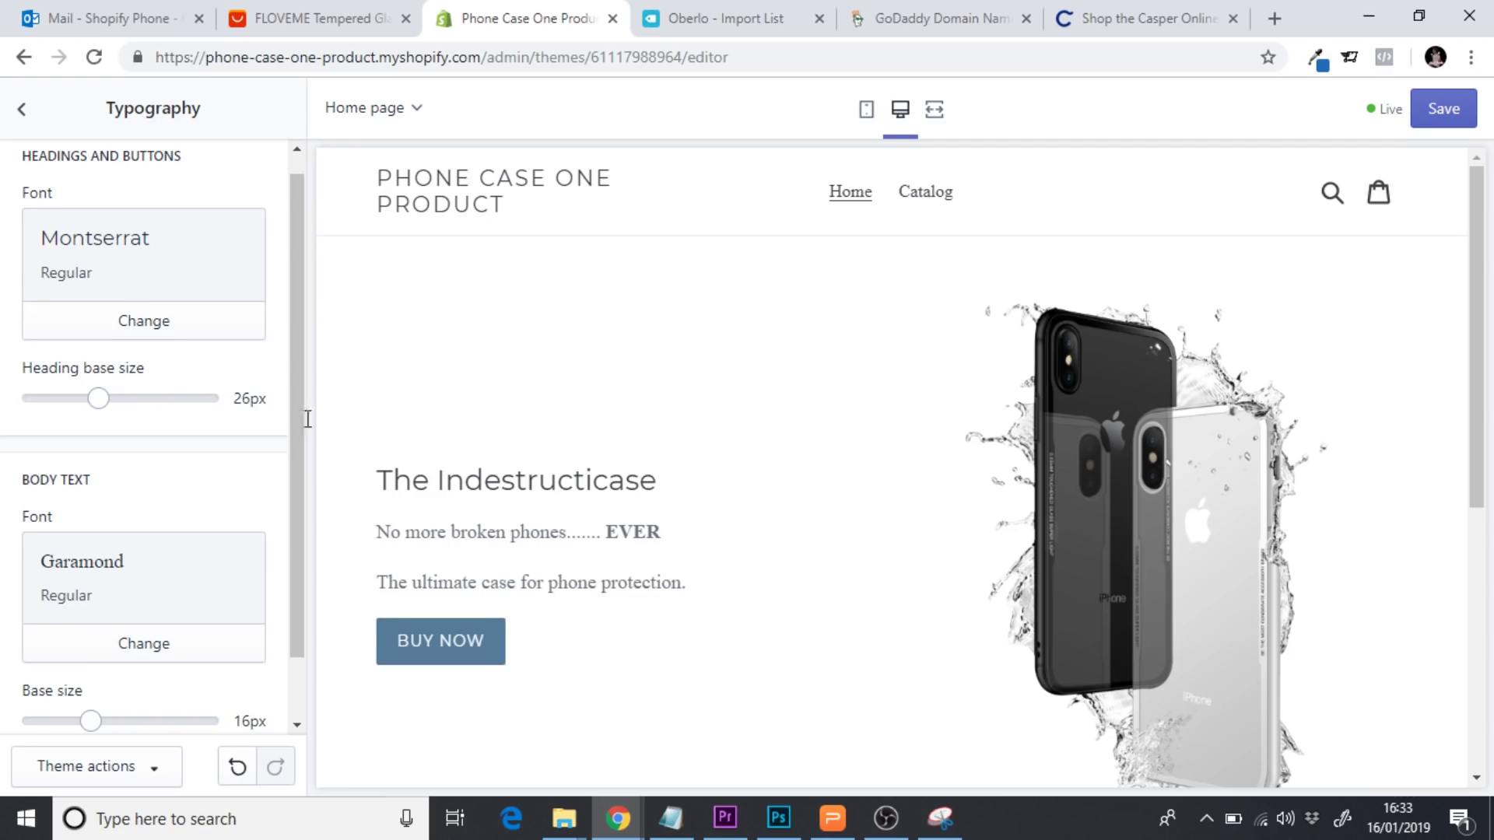
pyautogui.scroll(1, 299, 413)
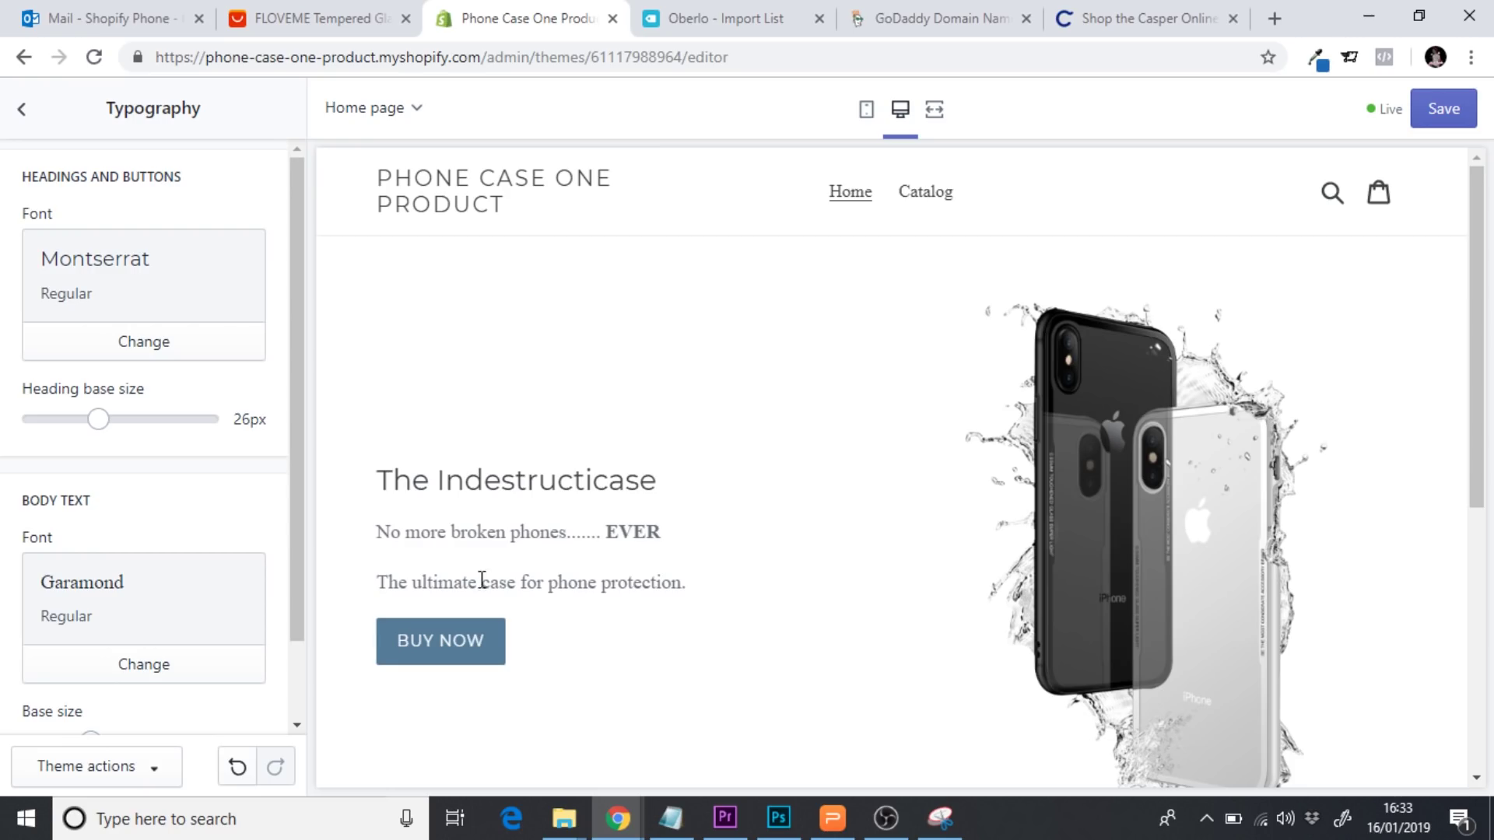
pyautogui.moveTo(381, 479); pyautogui.dragTo(695, 580)
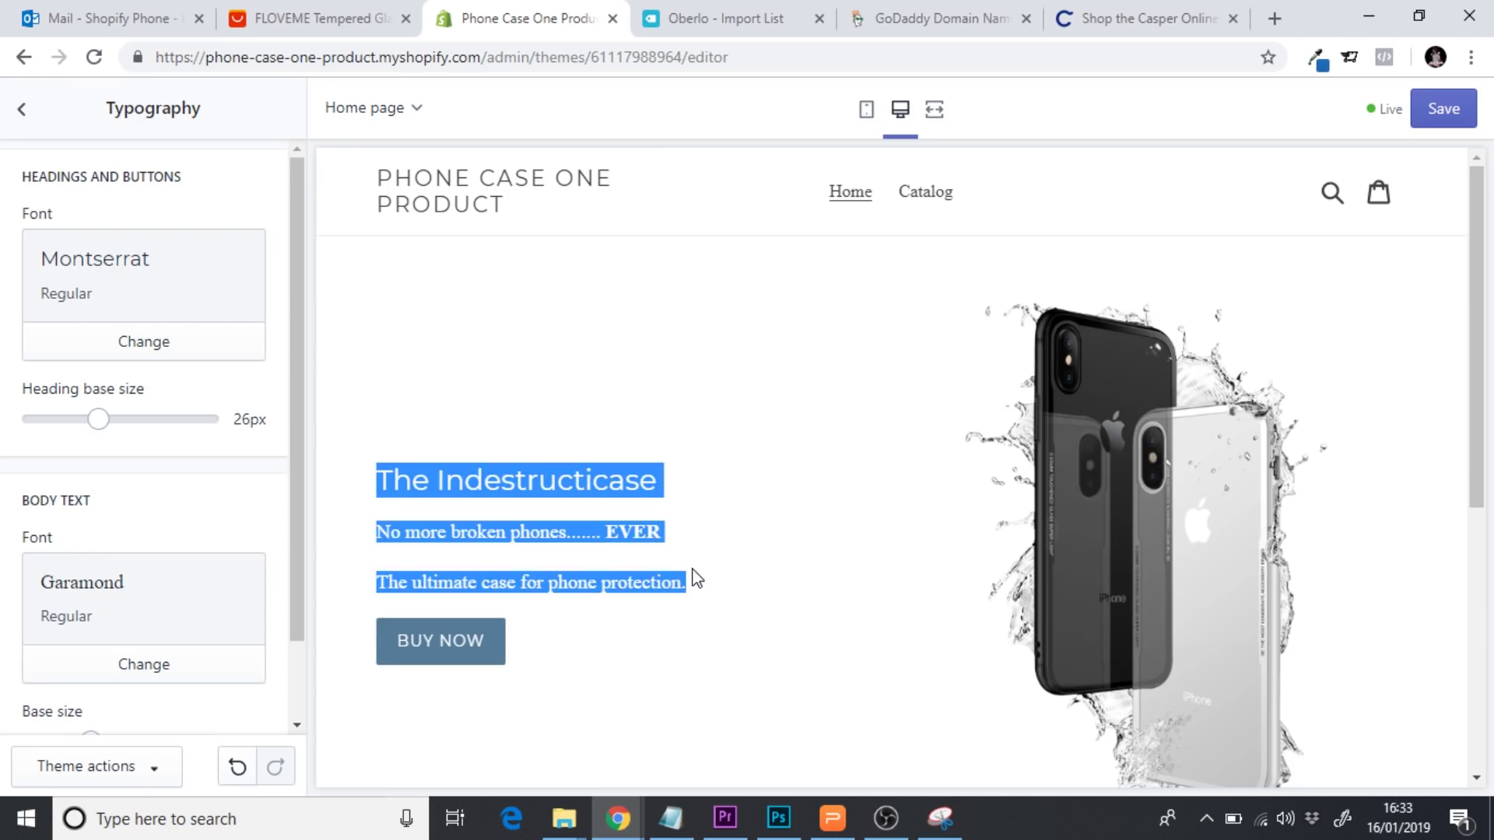
pyautogui.click(697, 579)
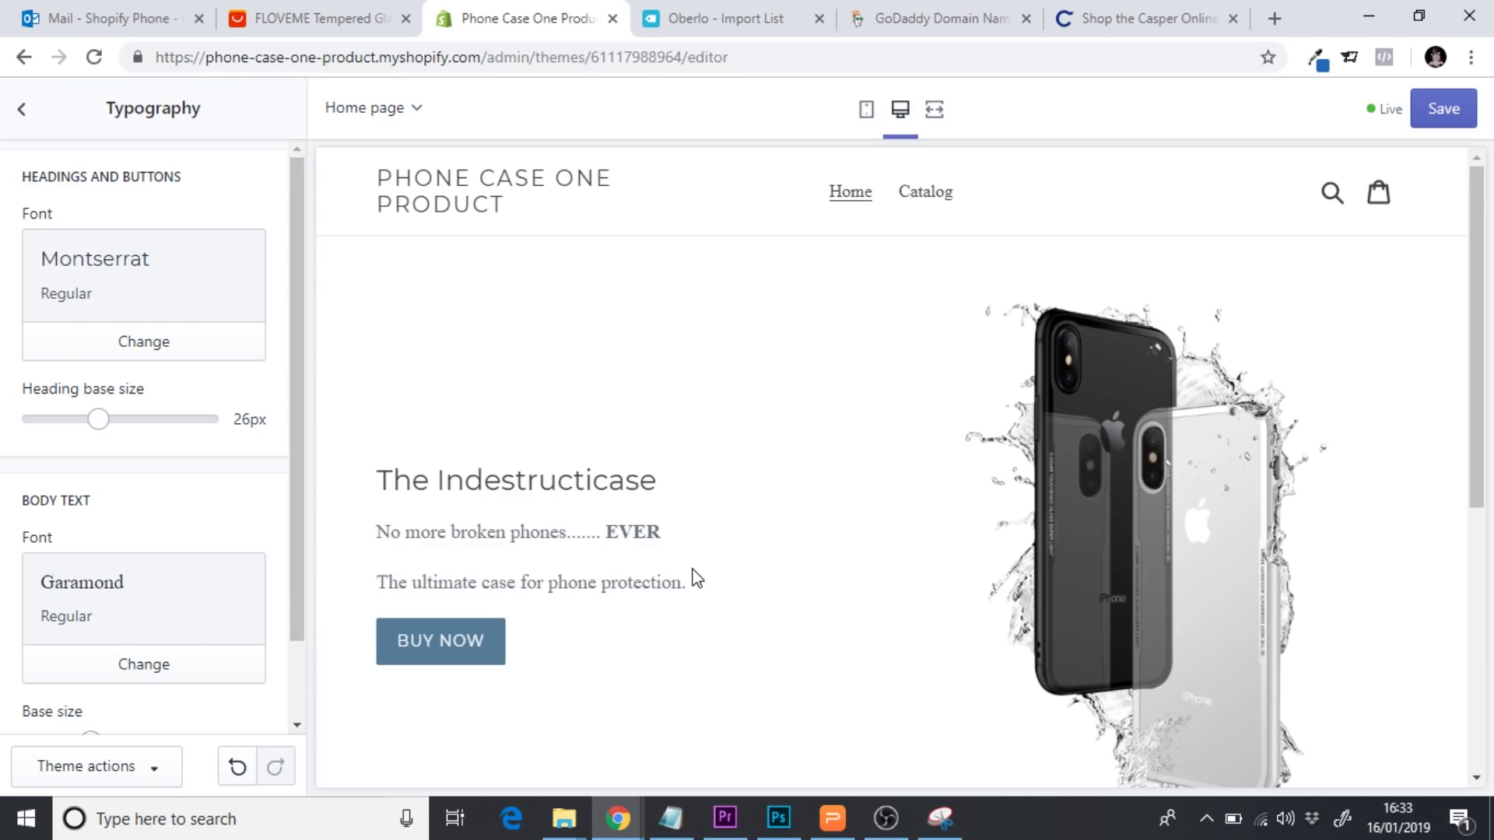
# Browse the headings font choices without changing Montserrat, then return to the theme settings list
pyautogui.click(148, 339)
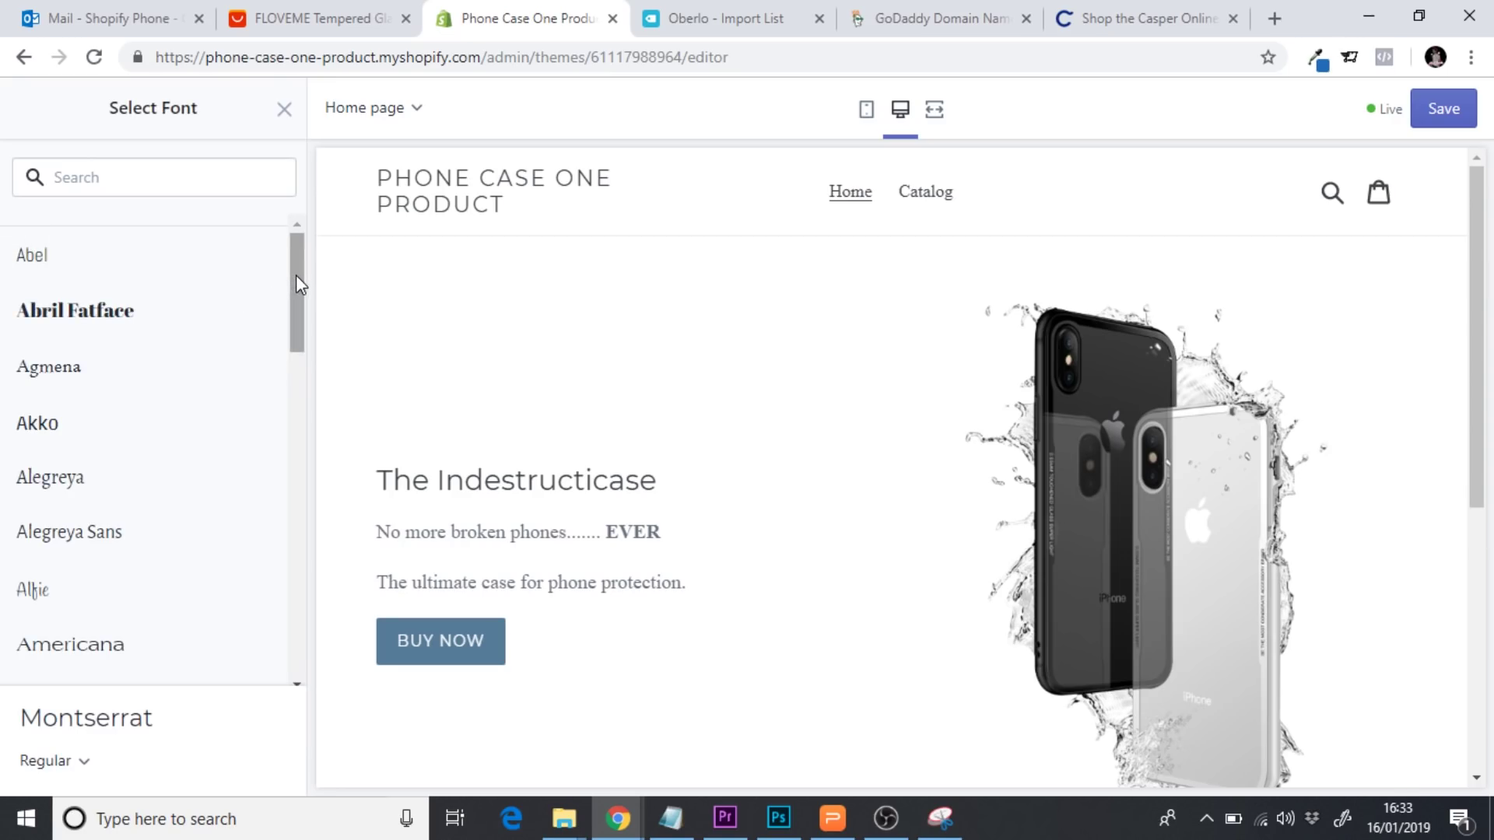
pyautogui.moveTo(297, 276); pyautogui.dragTo(295, 244)
pyautogui.click(283, 116)
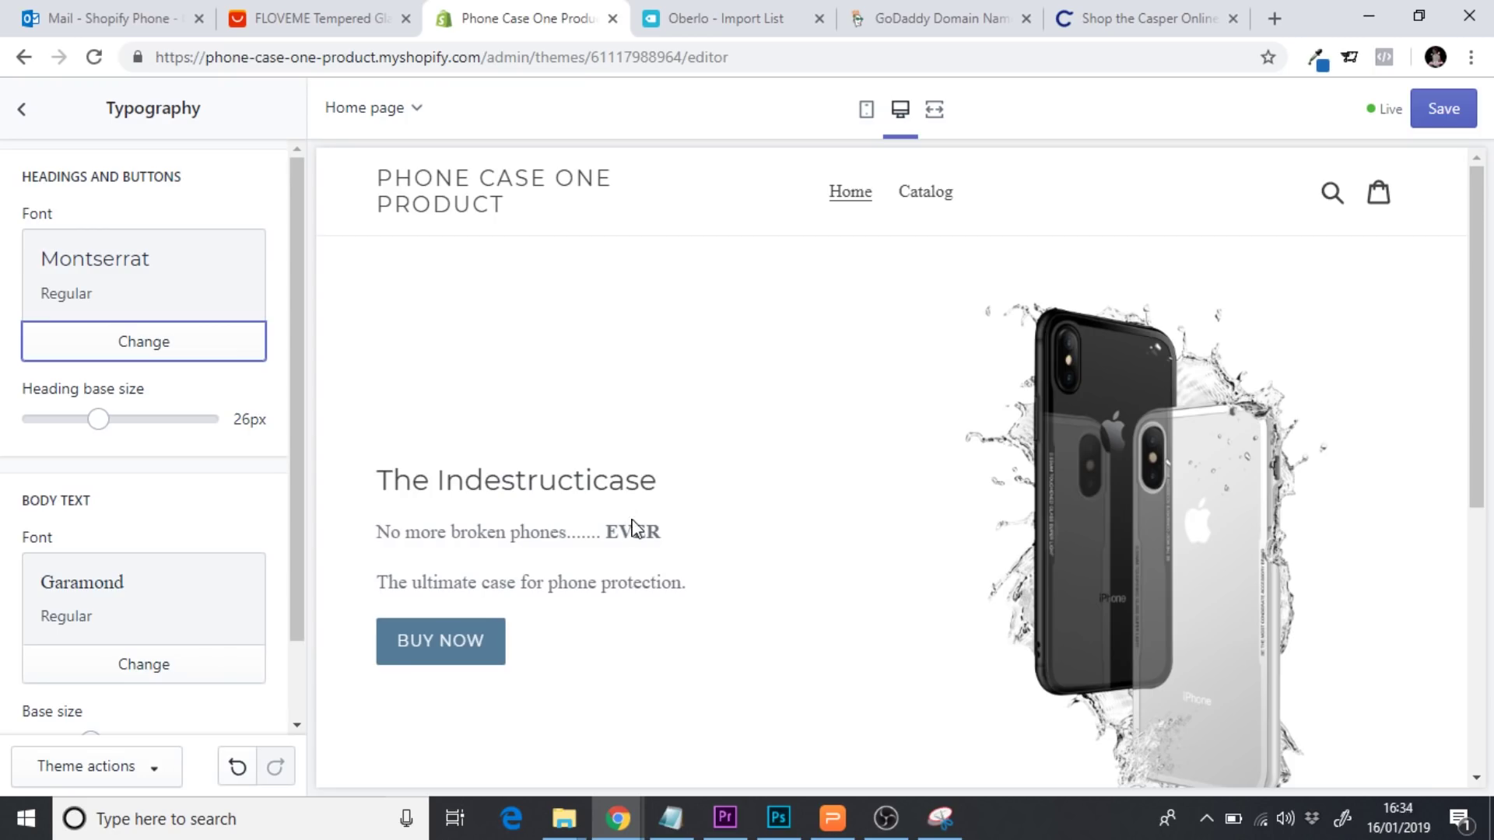
pyautogui.click(19, 108)
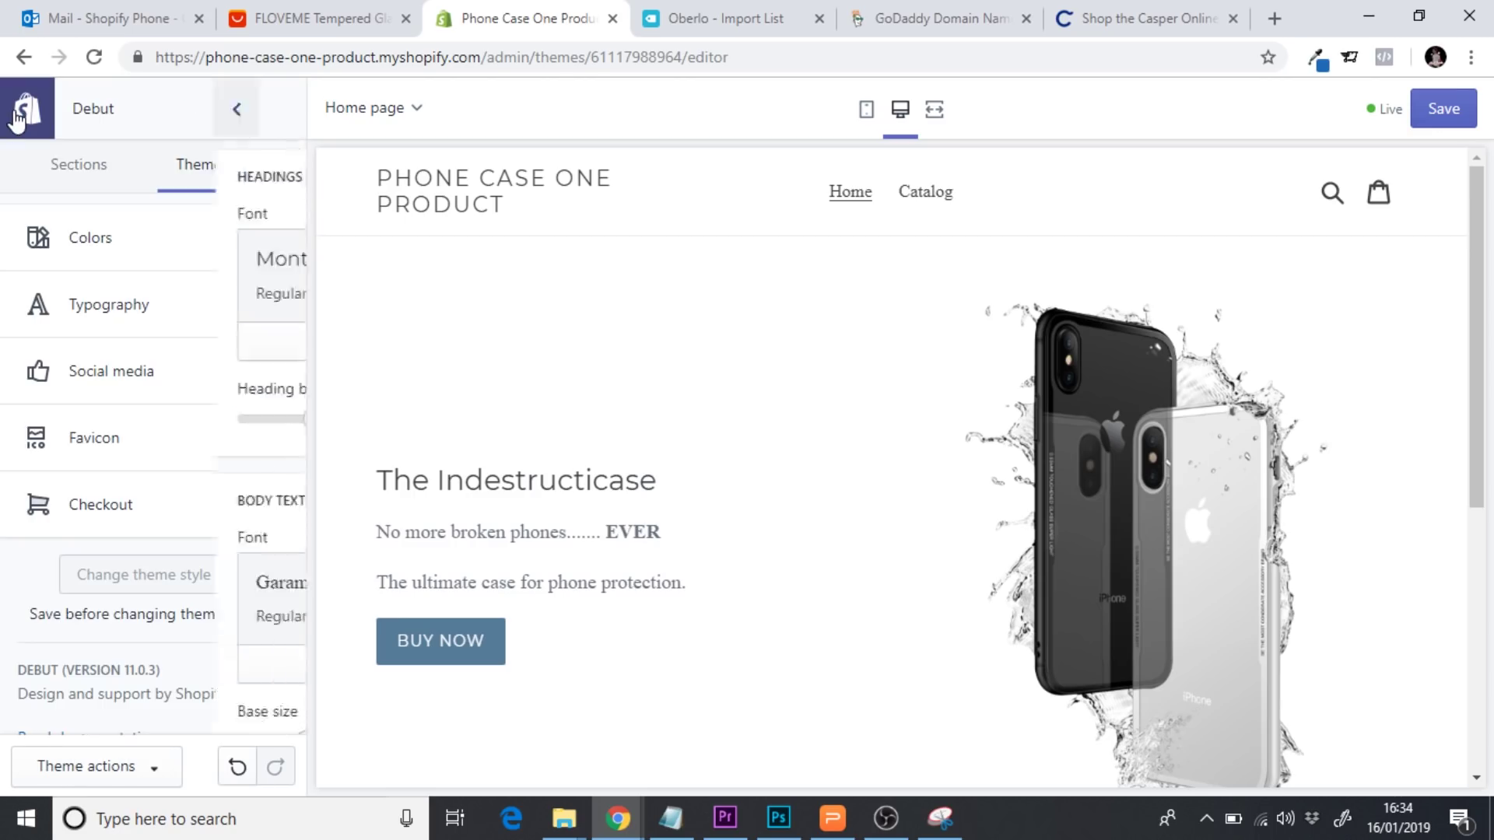
# In Colors, set the sale price to red (#E32C2B)
pyautogui.click(149, 241)
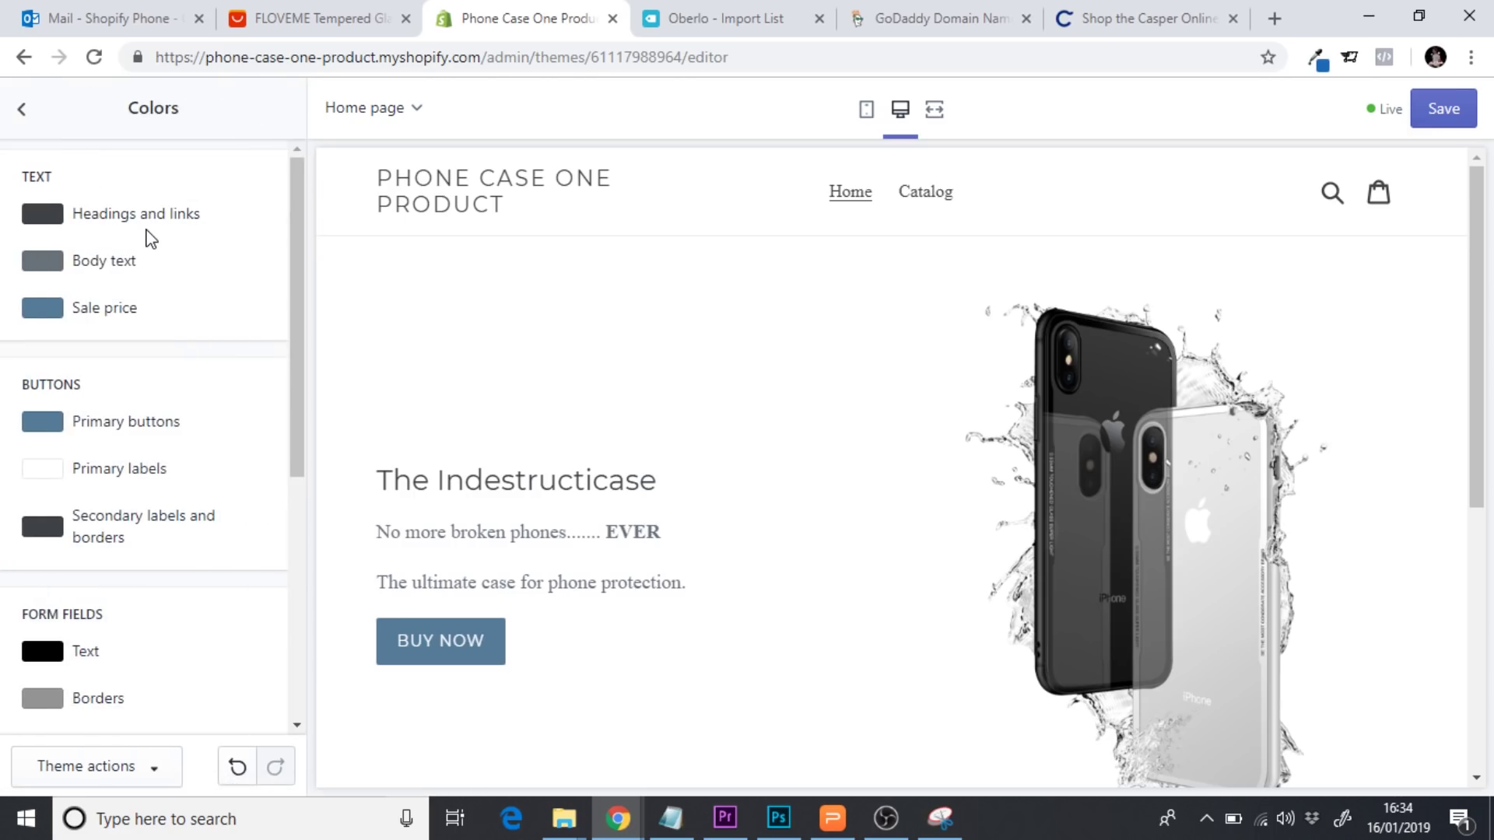
pyautogui.click(59, 317)
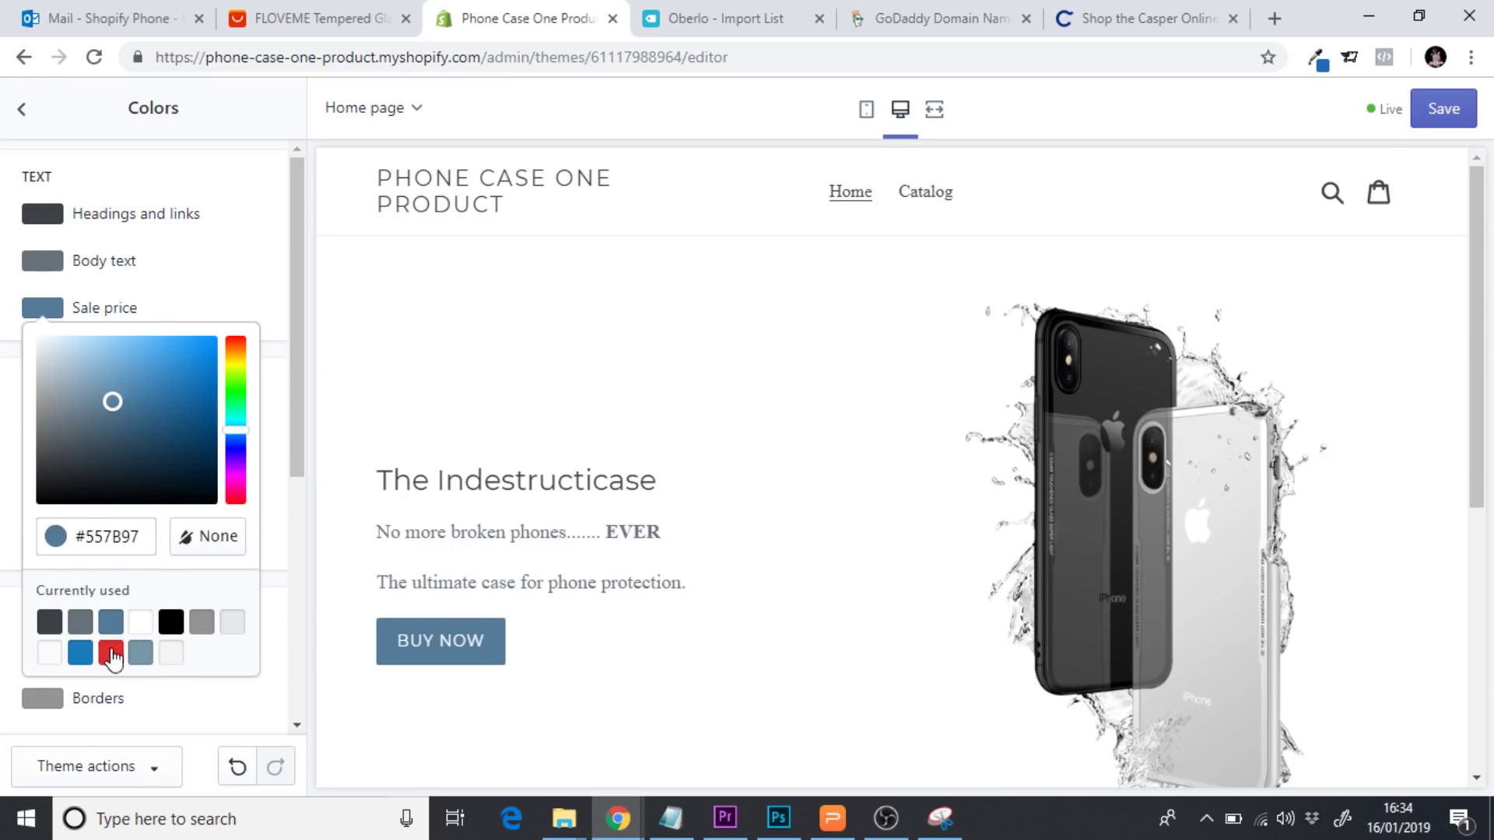
pyautogui.click(111, 654)
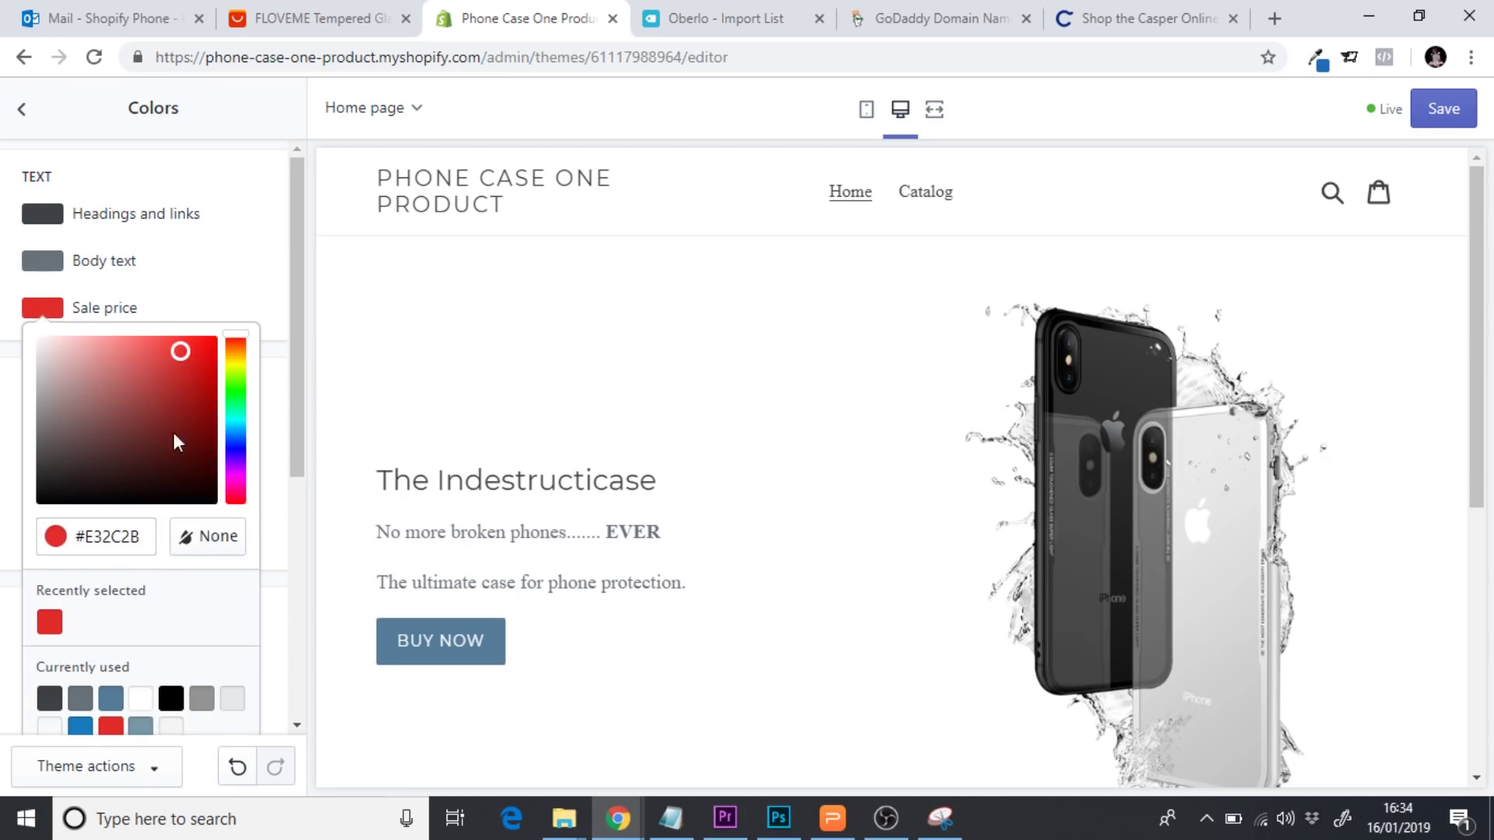
pyautogui.moveTo(181, 353); pyautogui.dragTo(238, 333)
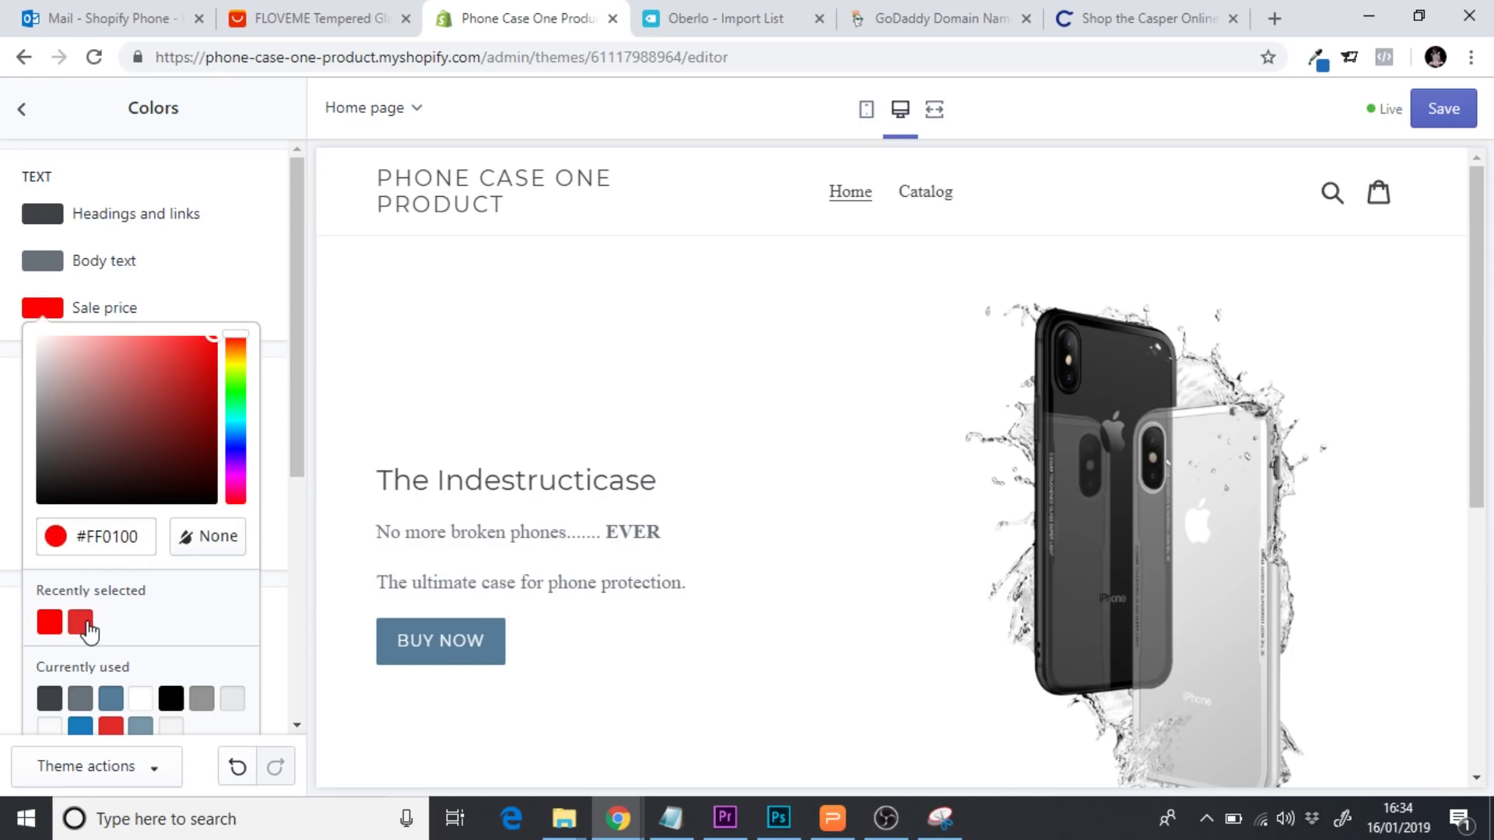
pyautogui.click(81, 623)
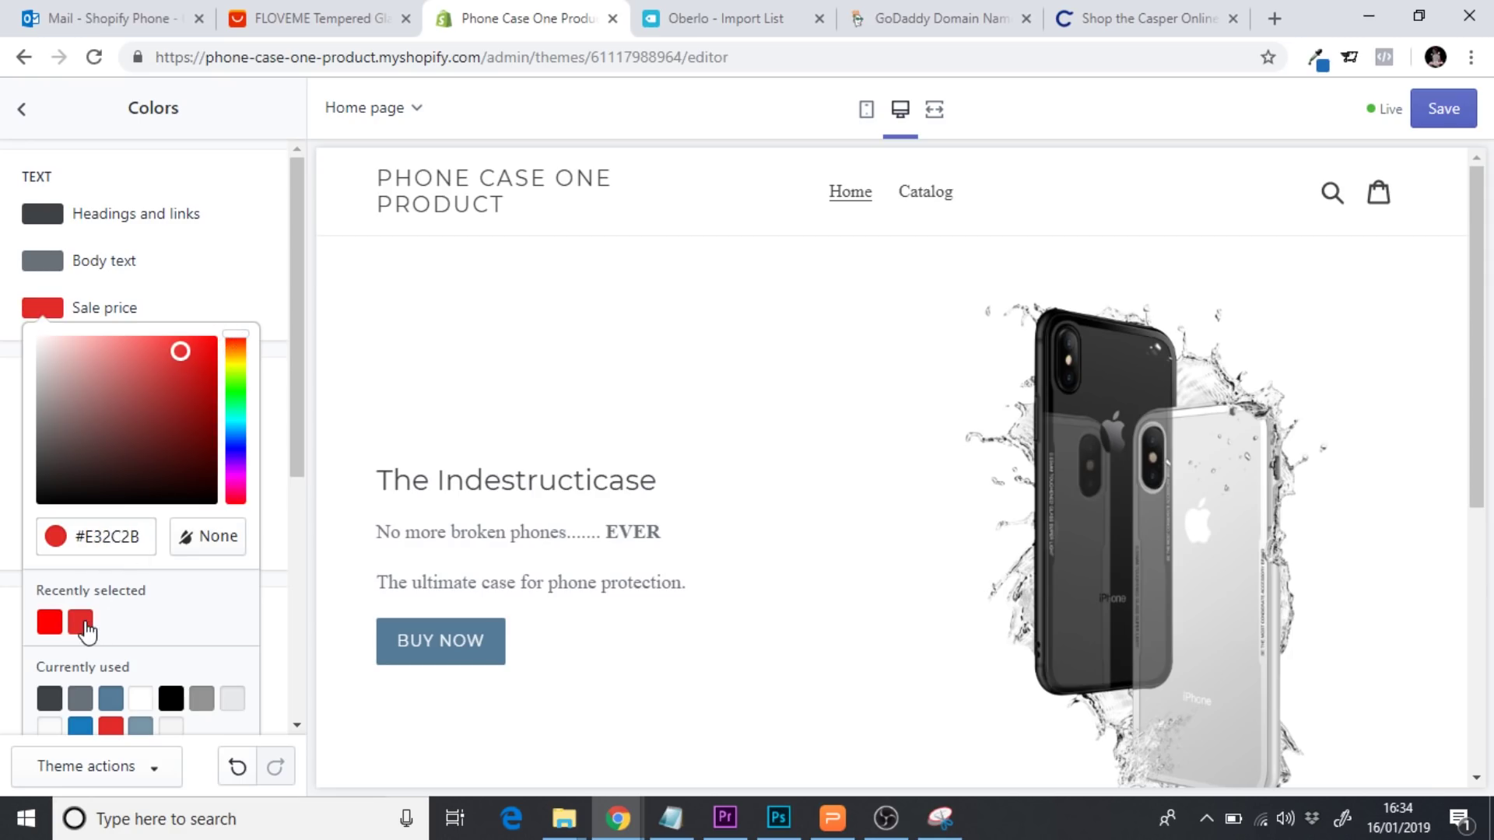
# Make the headings and links colour black
pyautogui.click(264, 265)
pyautogui.click(47, 217)
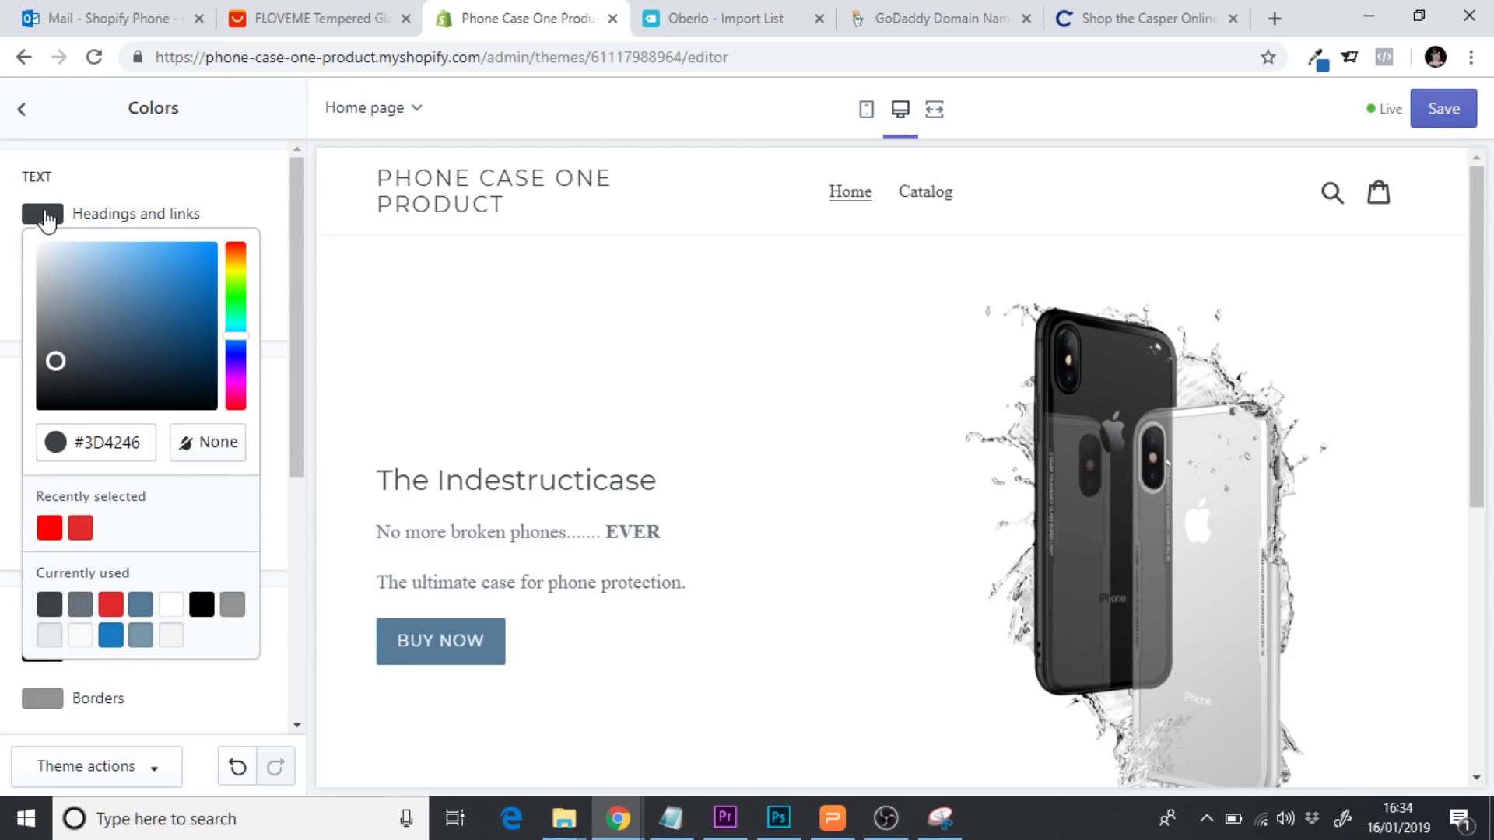
pyautogui.click(202, 604)
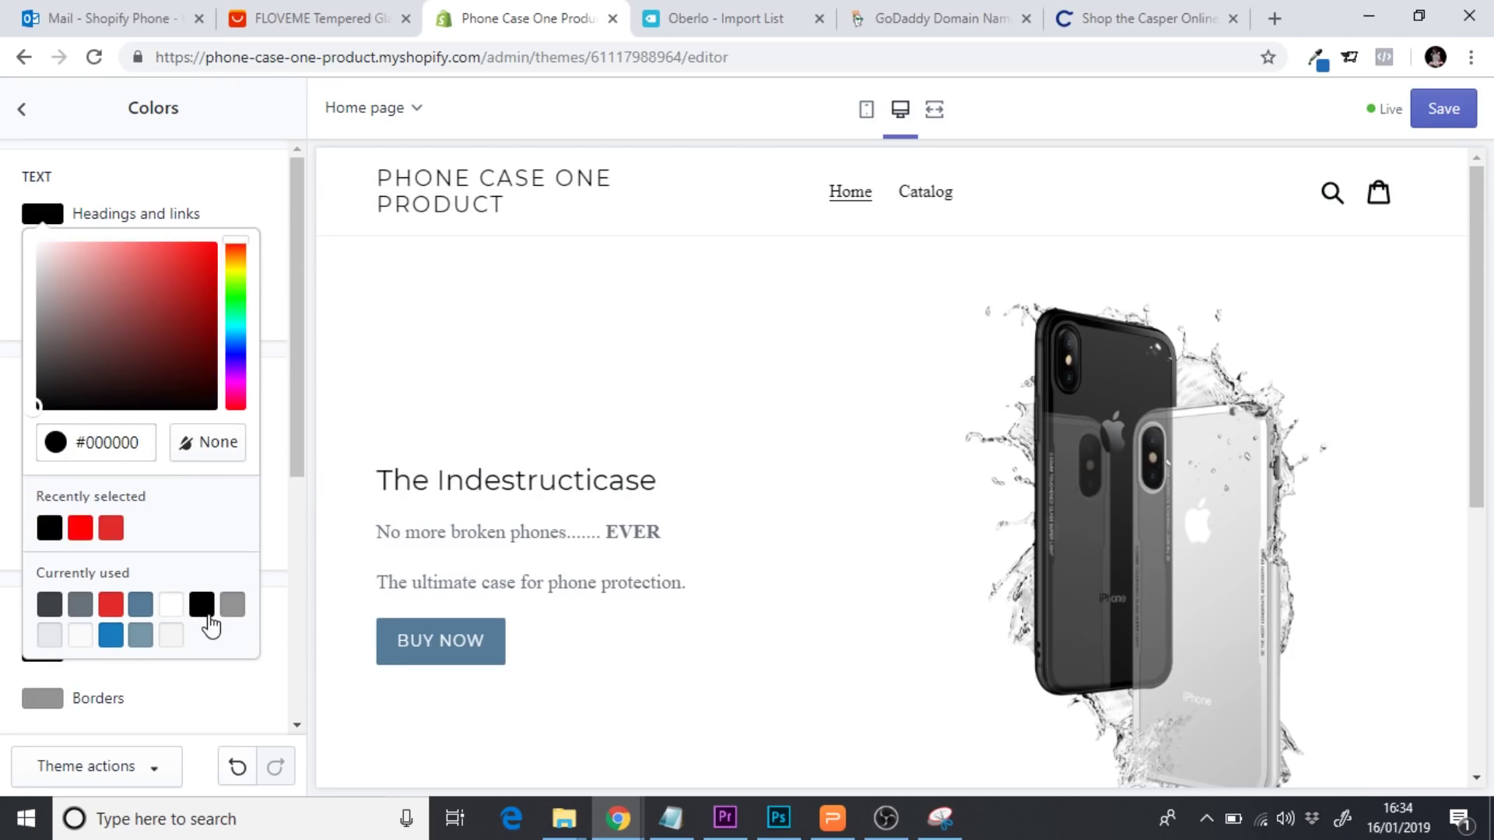
pyautogui.click(280, 360)
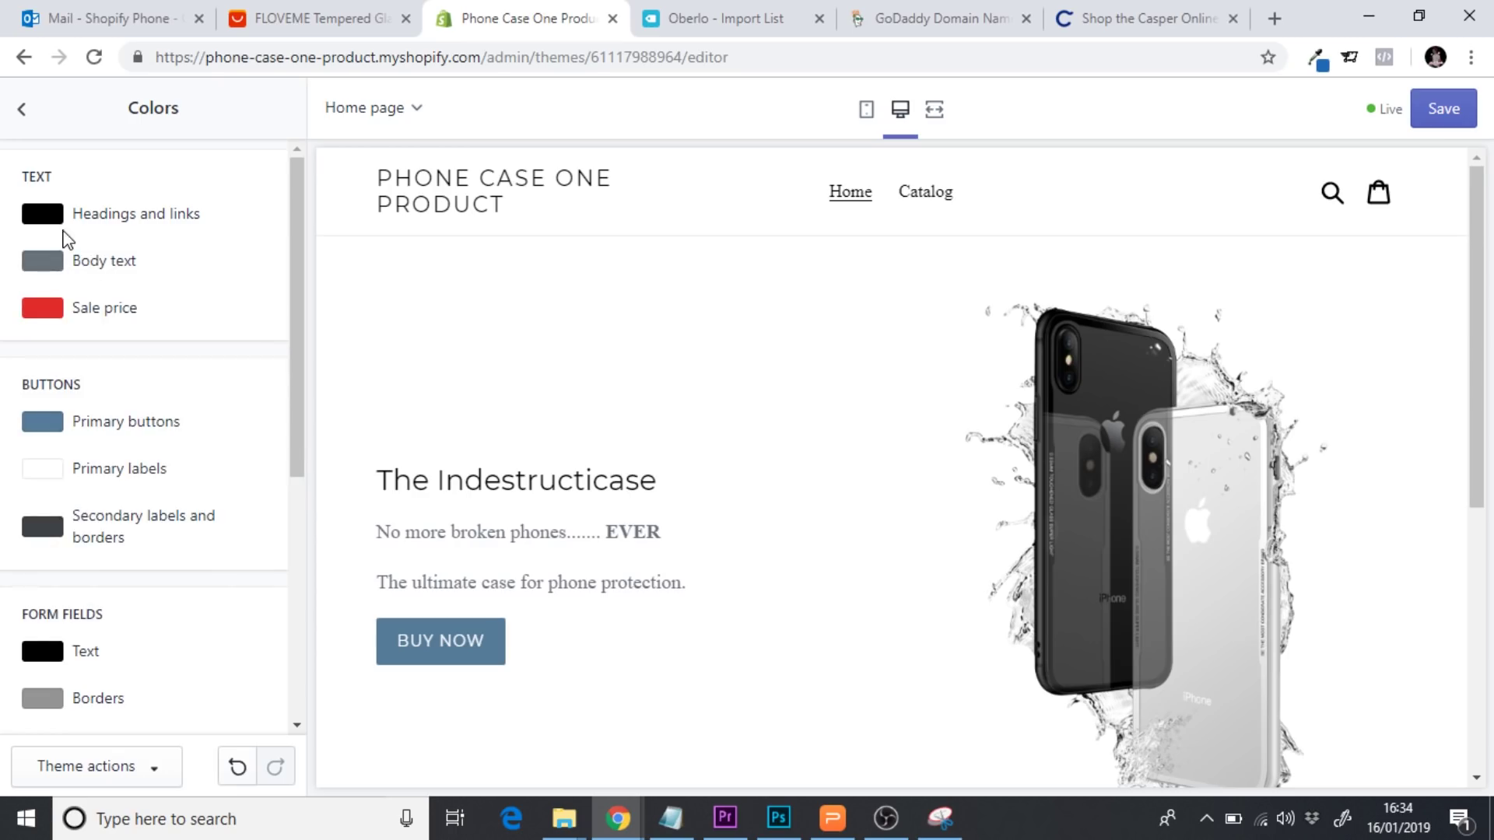
# Set the body text colour to near-black #0E0E0E
pyautogui.click(58, 267)
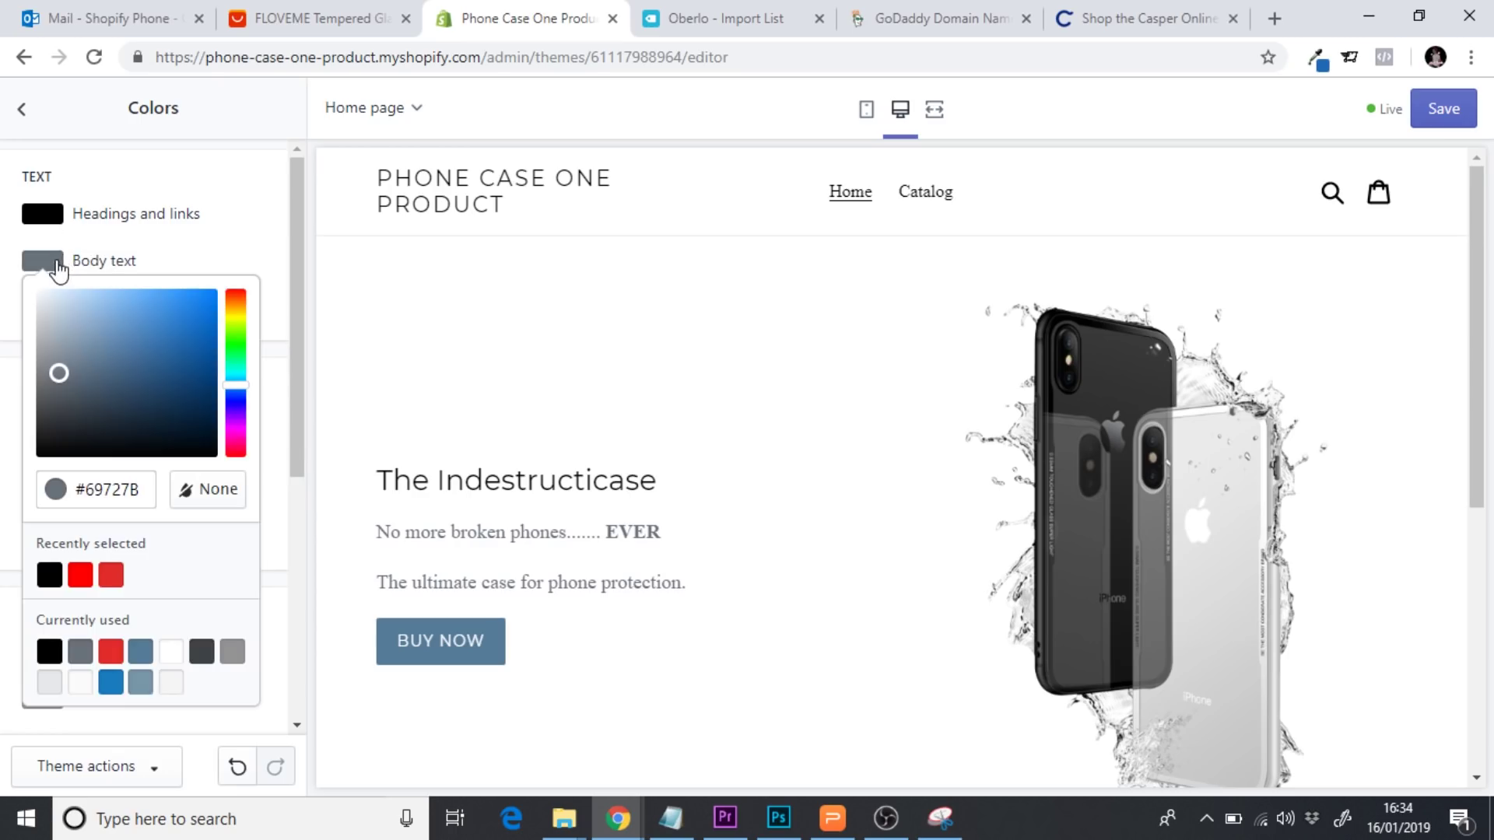
pyautogui.doubleClick(89, 495)
pyautogui.write('0E0E0E')
pyautogui.click(214, 547)
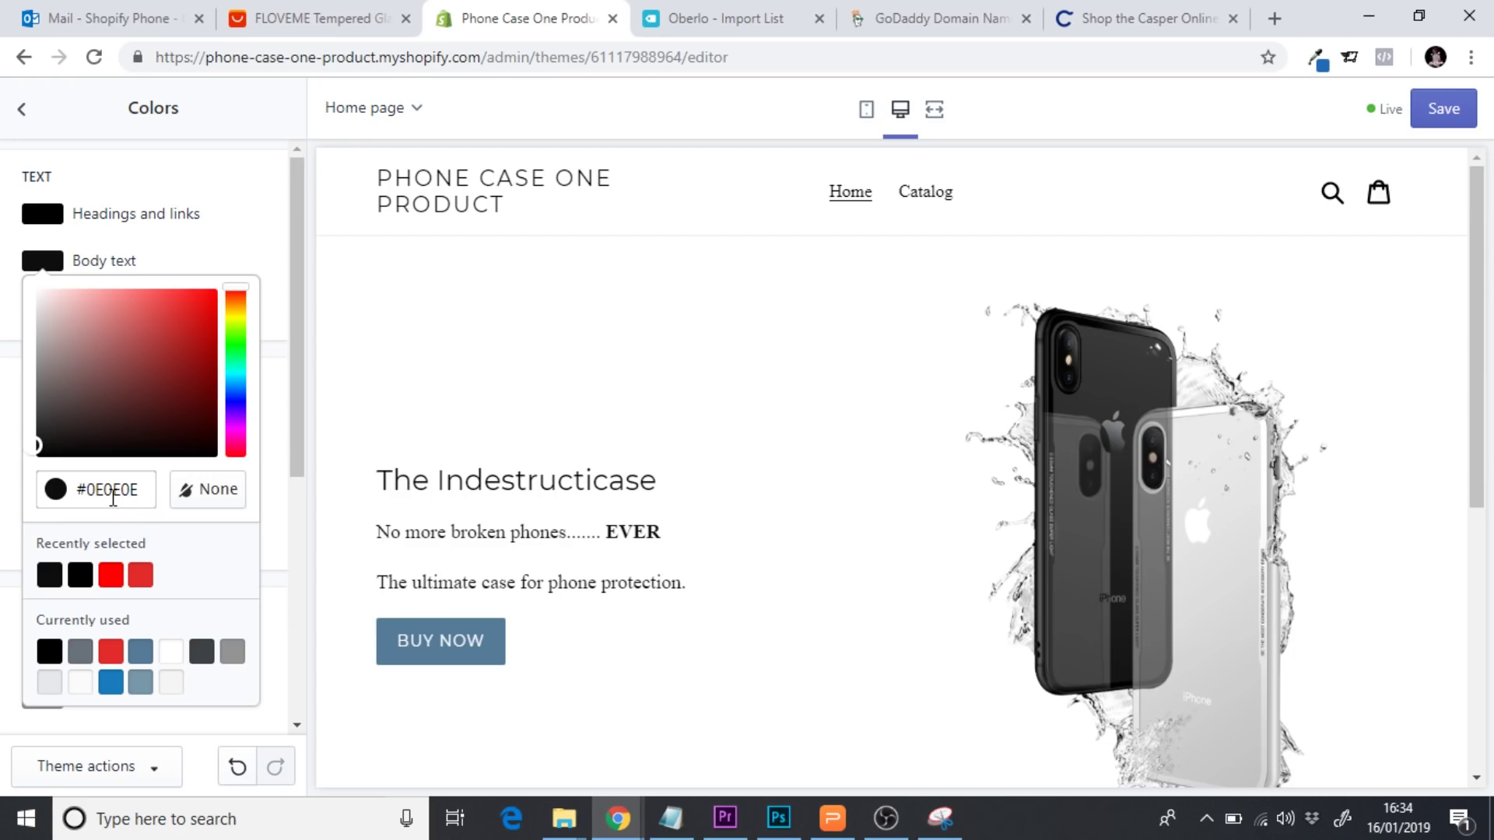
pyautogui.click(278, 381)
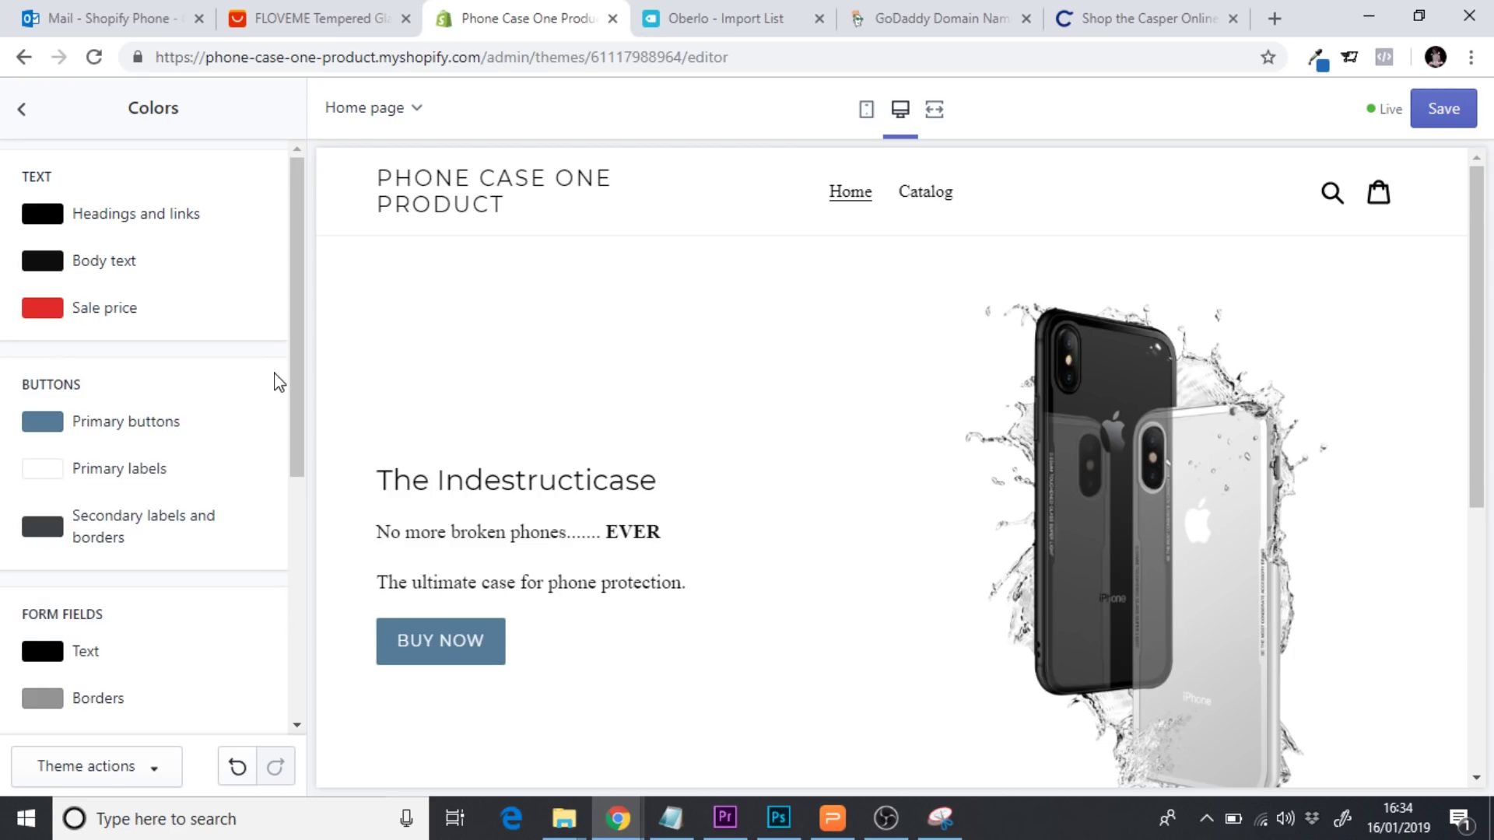
# Make the primary buttons red
pyautogui.moveTo(294, 373); pyautogui.dragTo(287, 404)
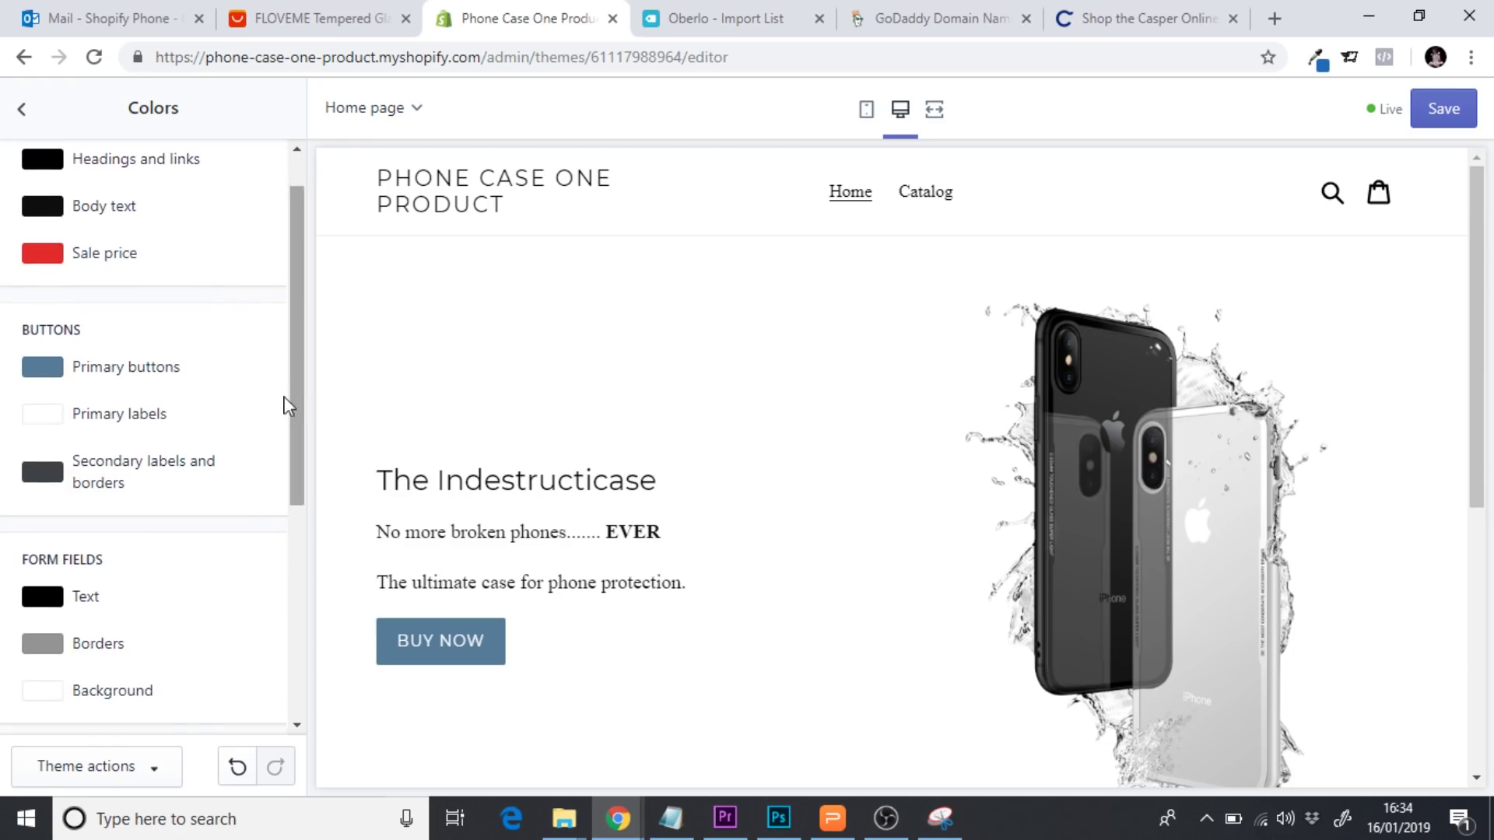
pyautogui.click(45, 377)
pyautogui.click(140, 685)
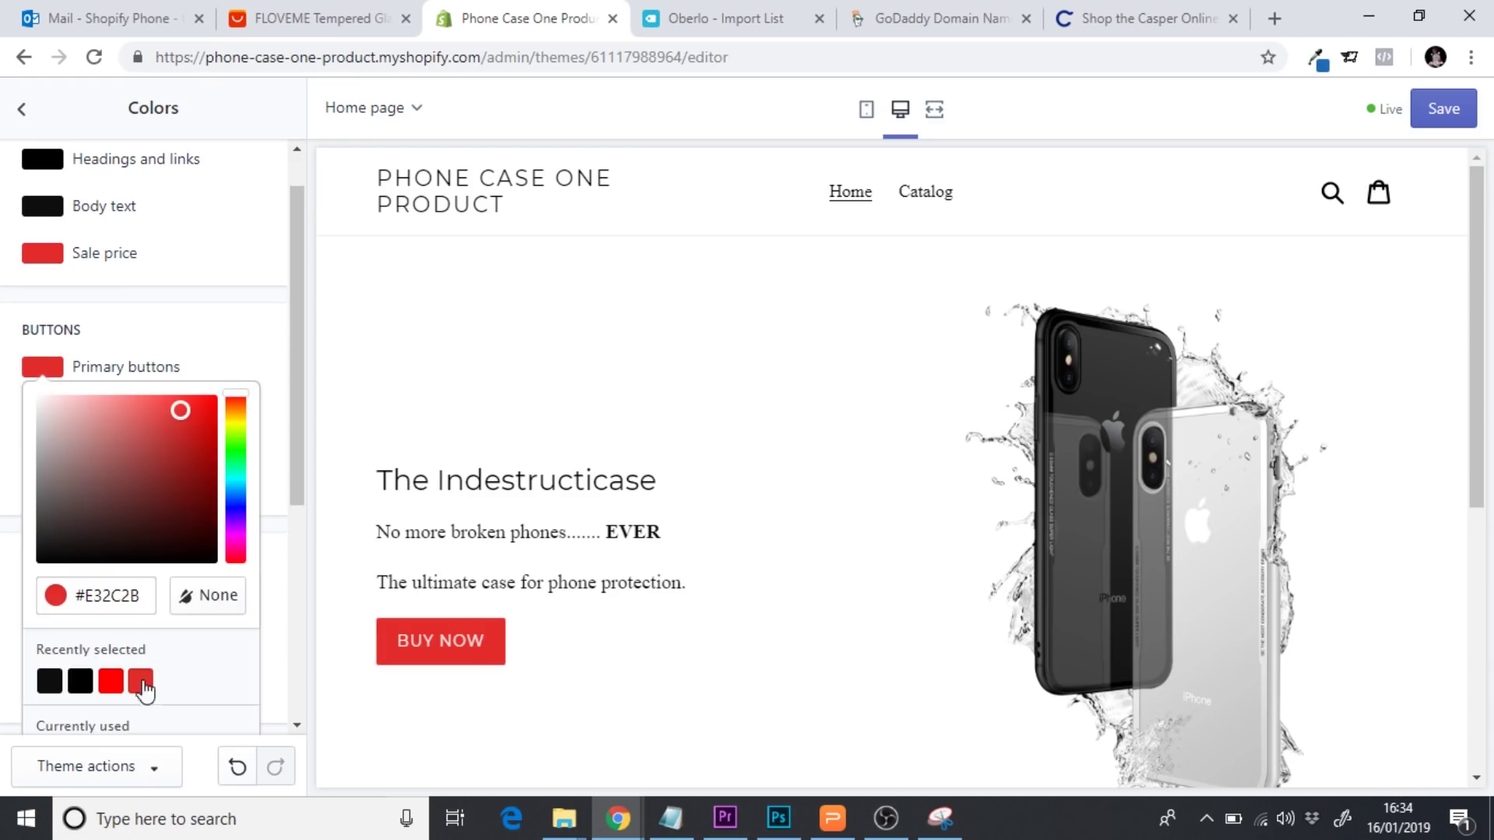
pyautogui.click(229, 319)
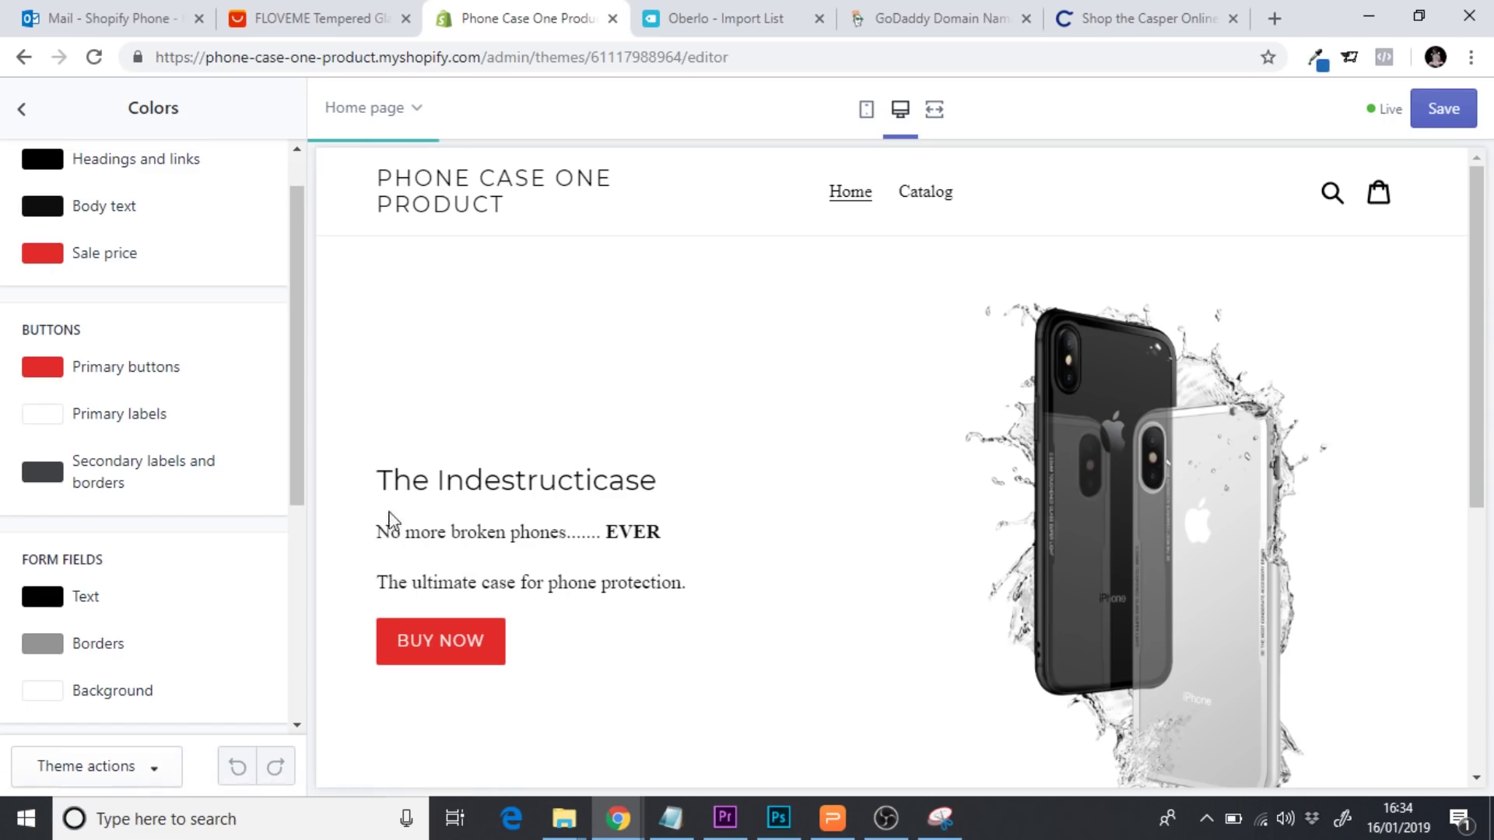
# Try yellow and other hues on the BUY NOW button, revert to red, then view the Casper page
pyautogui.click(53, 382)
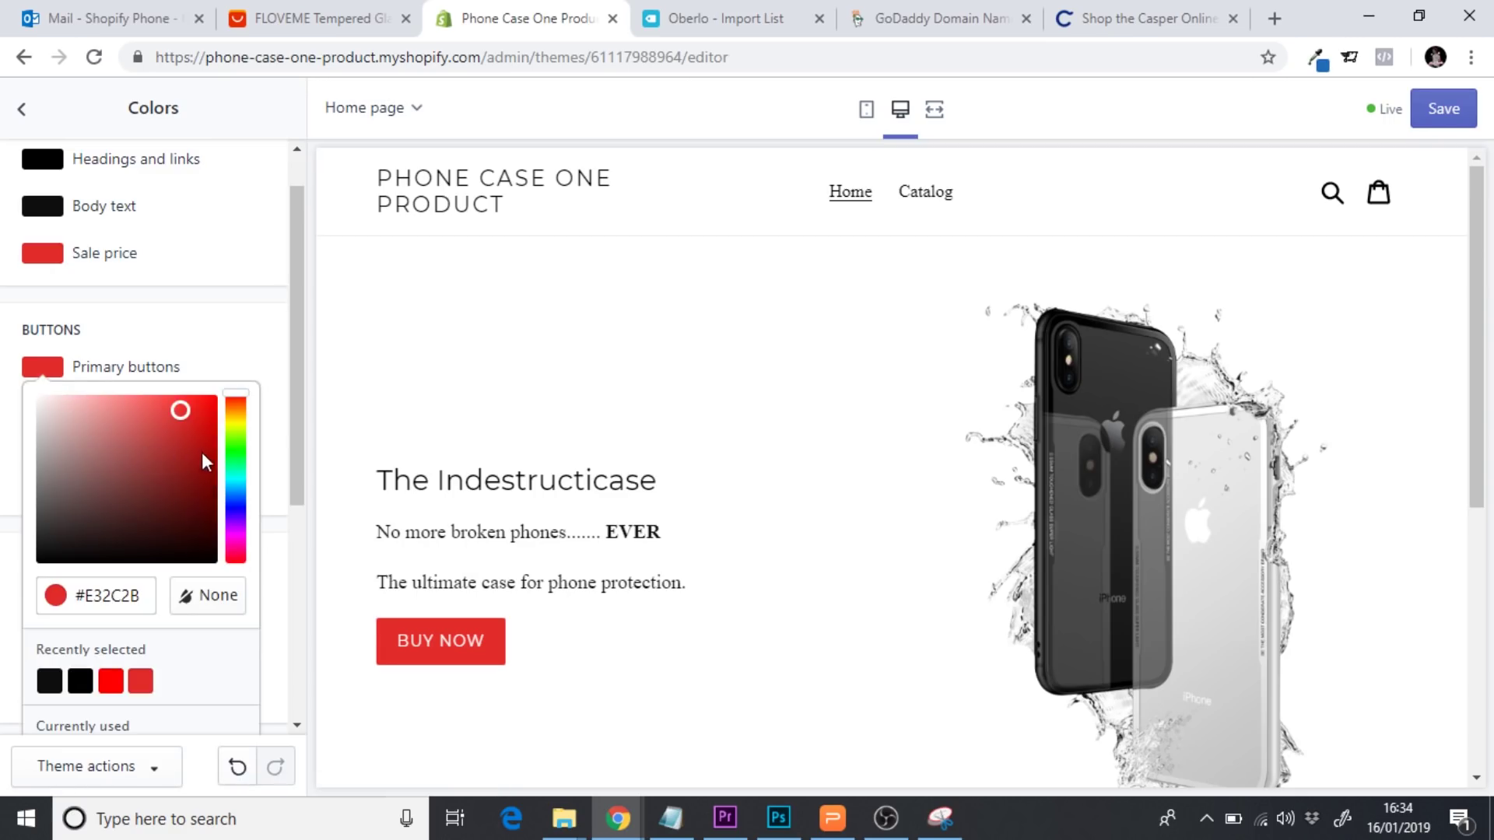
pyautogui.click(234, 423)
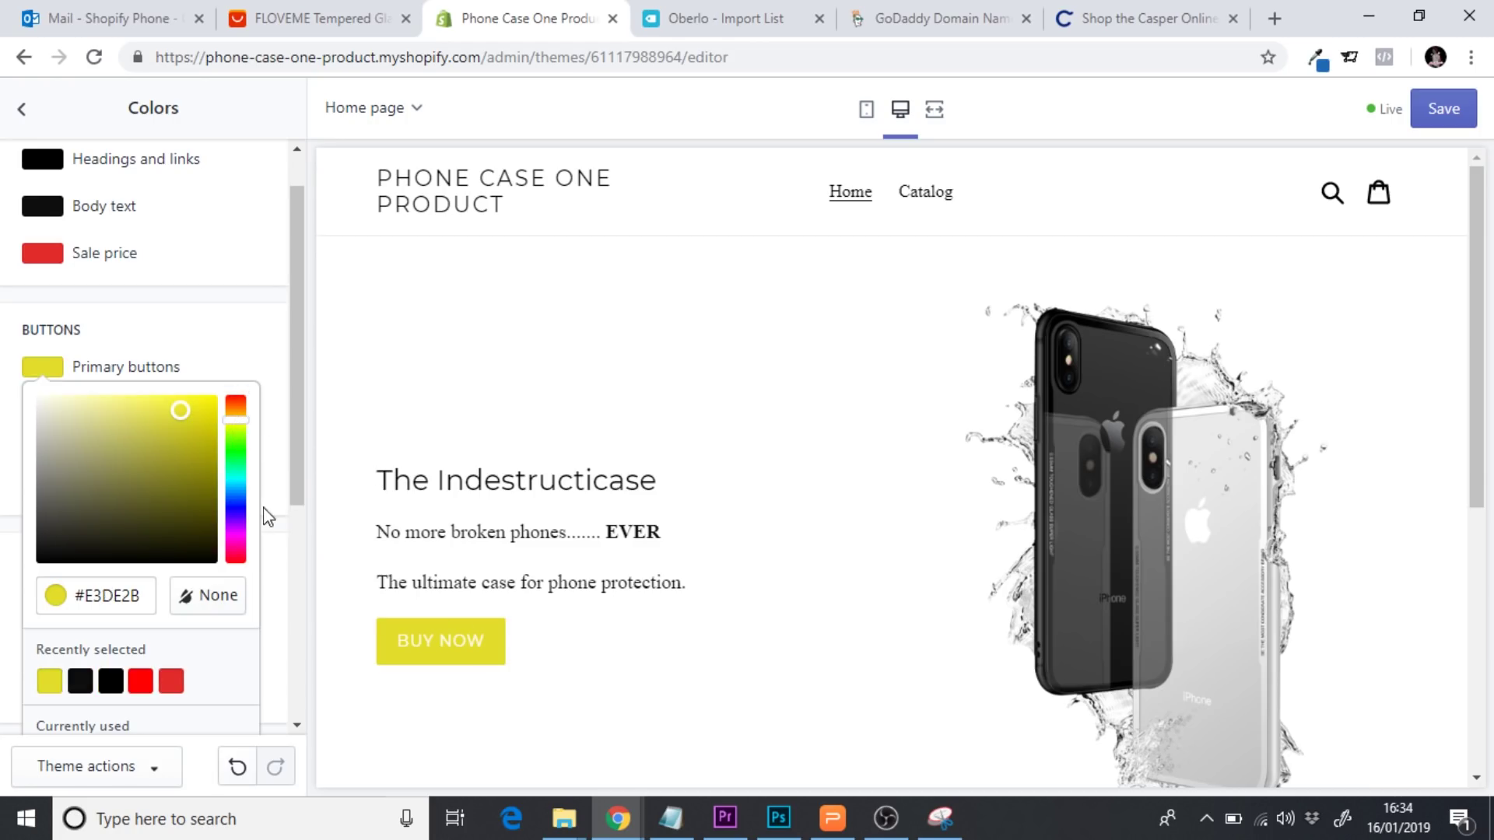
pyautogui.moveTo(237, 438); pyautogui.dragTo(251, 523)
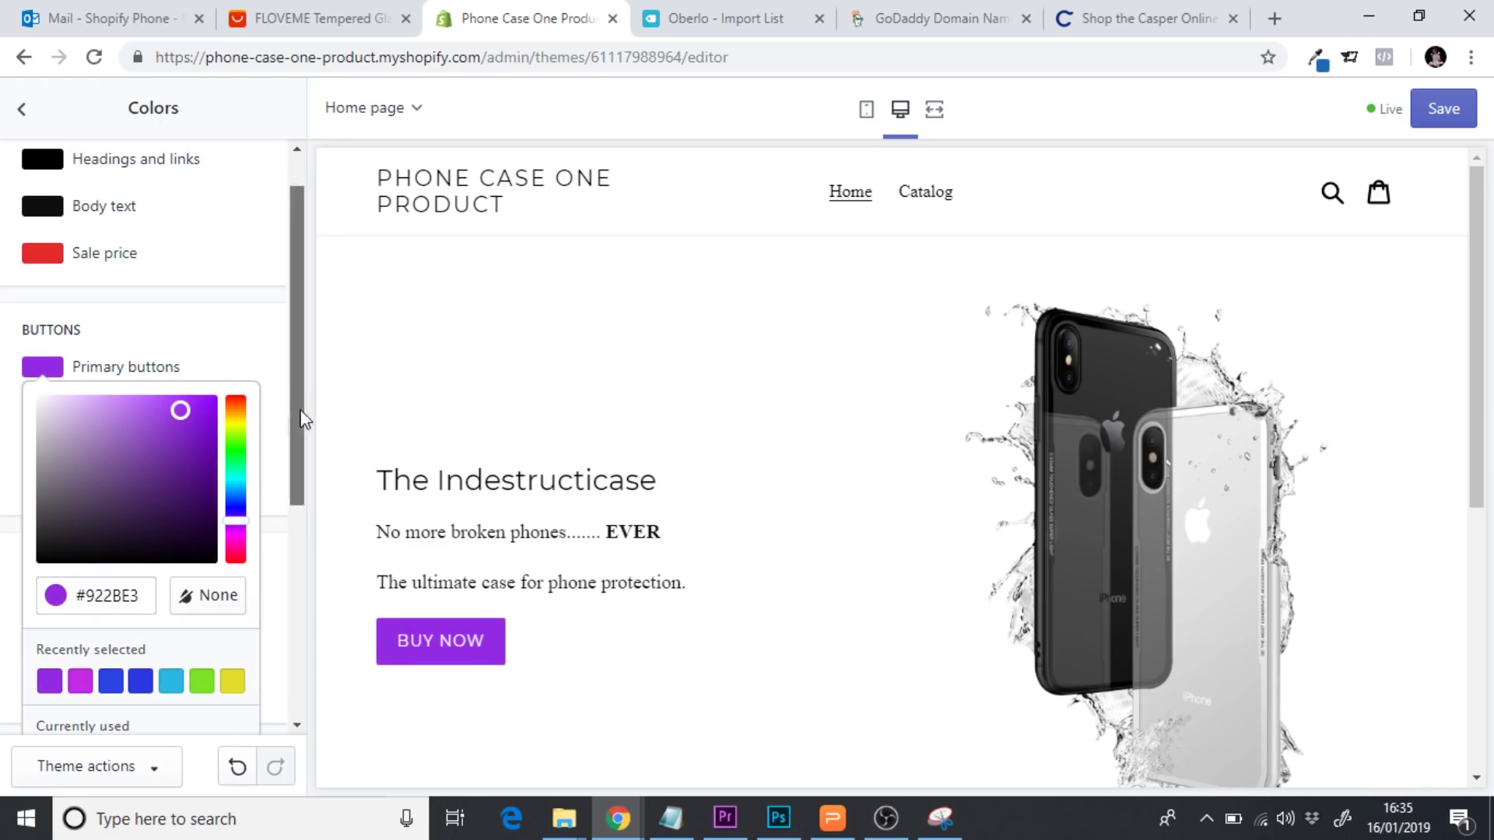
pyautogui.scroll(-1, 301, 428)
pyautogui.click(119, 656)
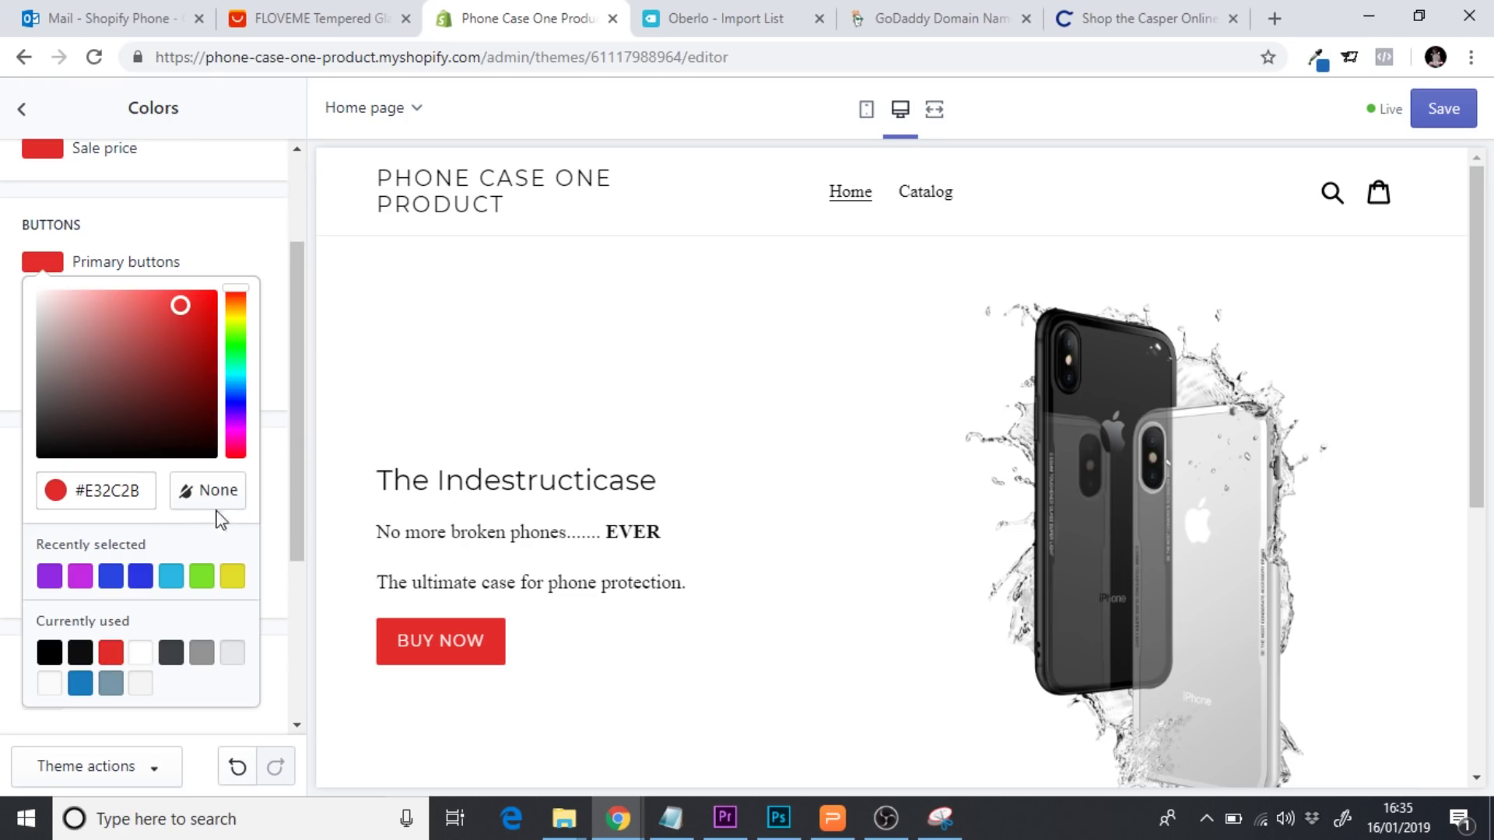
pyautogui.click(279, 471)
pyautogui.moveTo(299, 427); pyautogui.dragTo(290, 309)
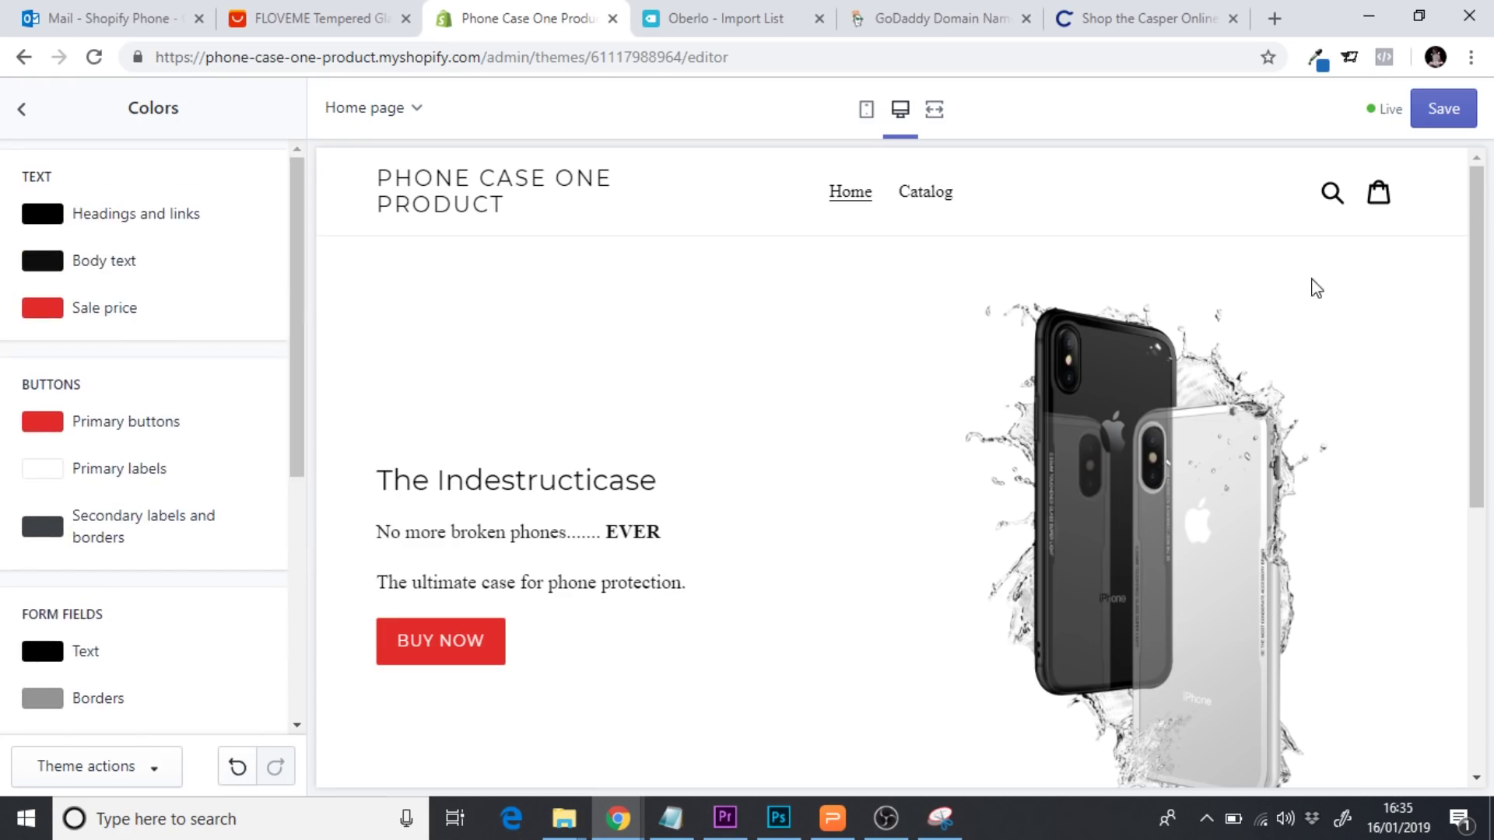
pyautogui.moveTo(1480, 276); pyautogui.dragTo(1473, 381)
pyautogui.scroll(4, 1473, 381)
pyautogui.click(1144, 9)
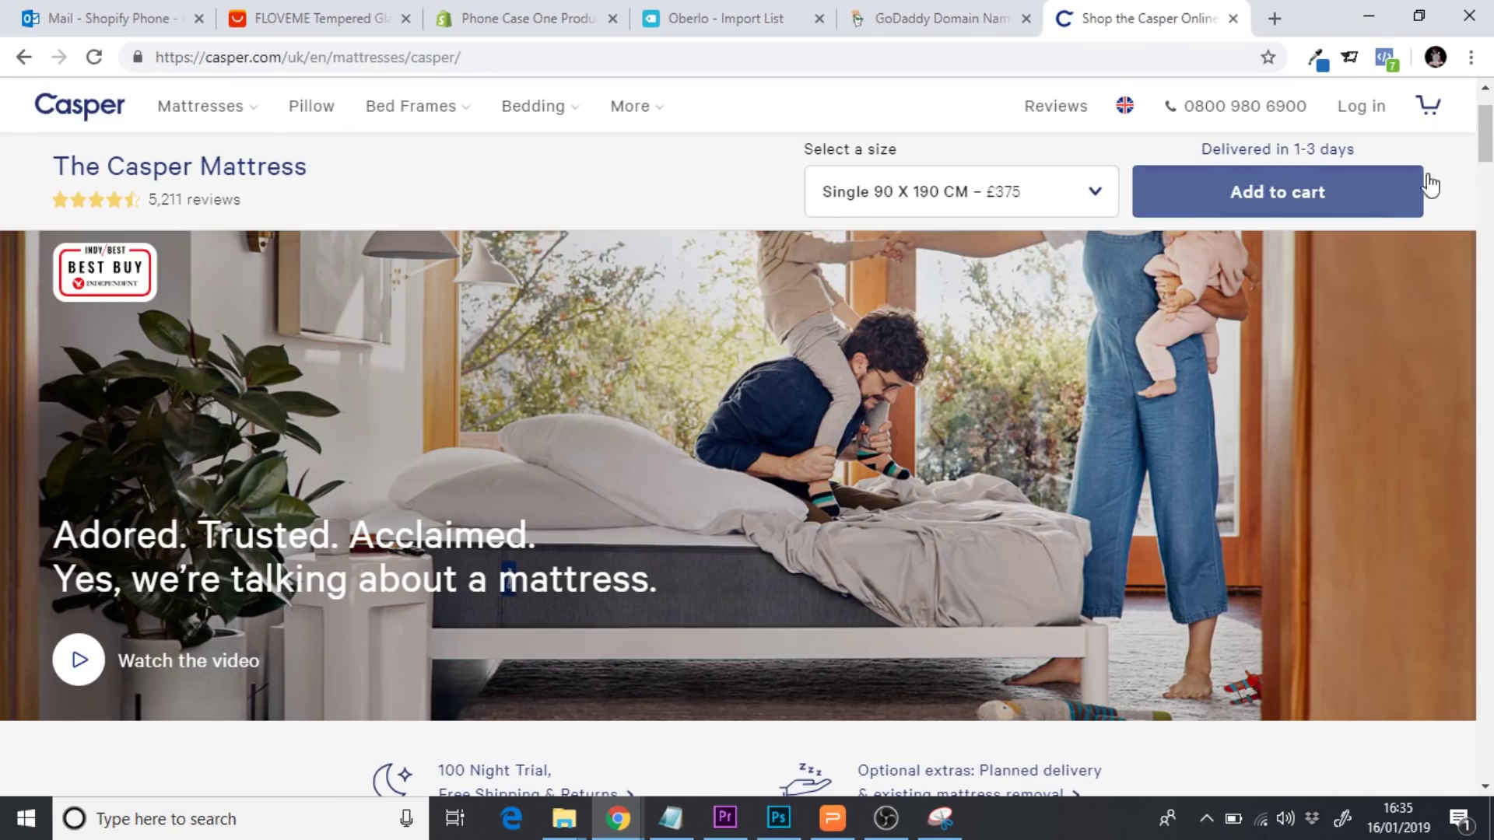
# Scroll through Casper's 'What makes the Casper different?' section, then return to the Shopify tab
pyautogui.scroll(1, 1487, 171)
pyautogui.moveTo(1486, 169); pyautogui.dragTo(1485, 245)
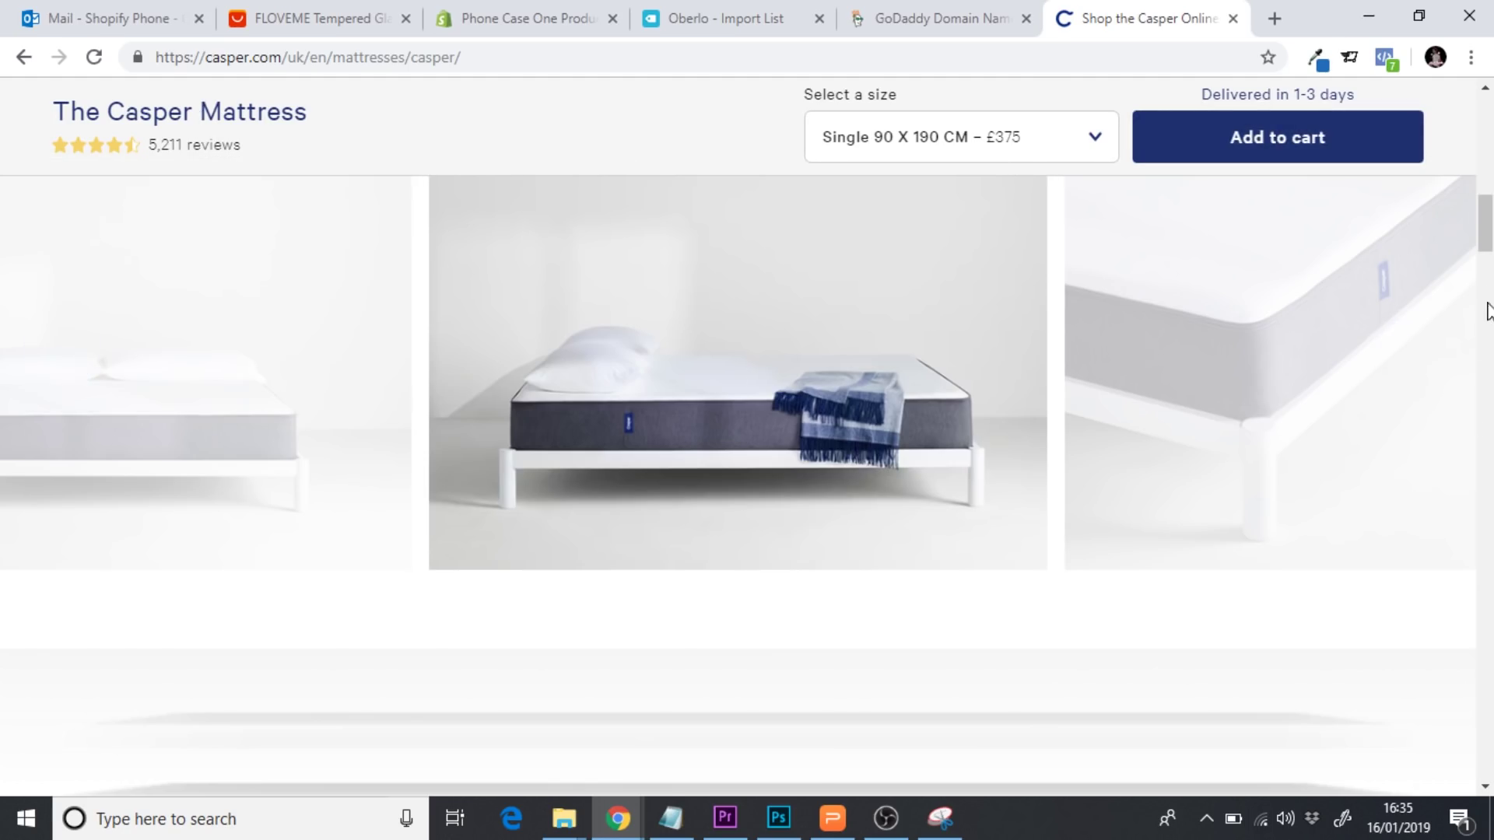
pyautogui.moveTo(1485, 225); pyautogui.dragTo(1486, 185)
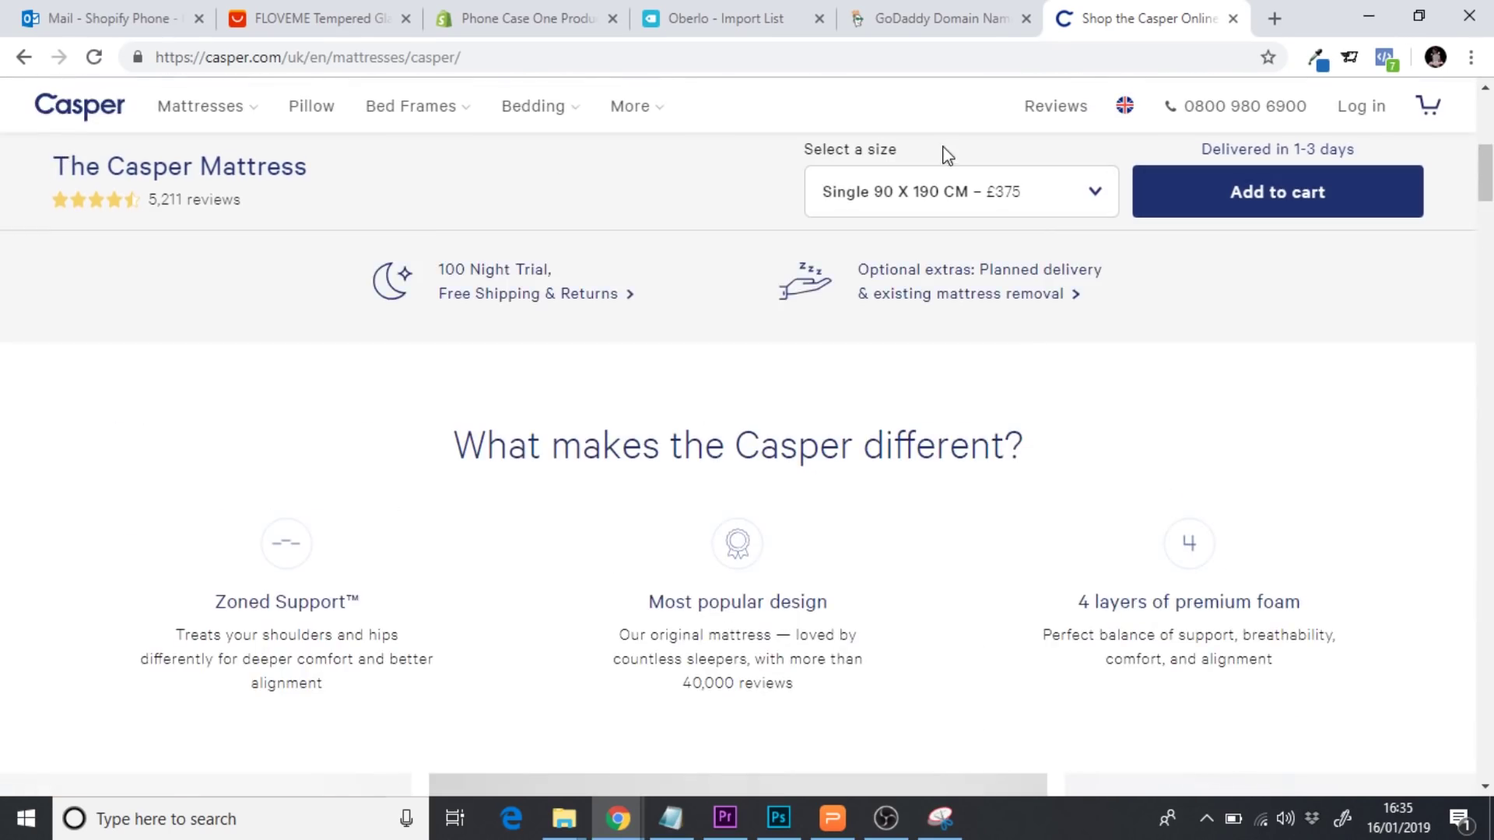
pyautogui.click(521, 22)
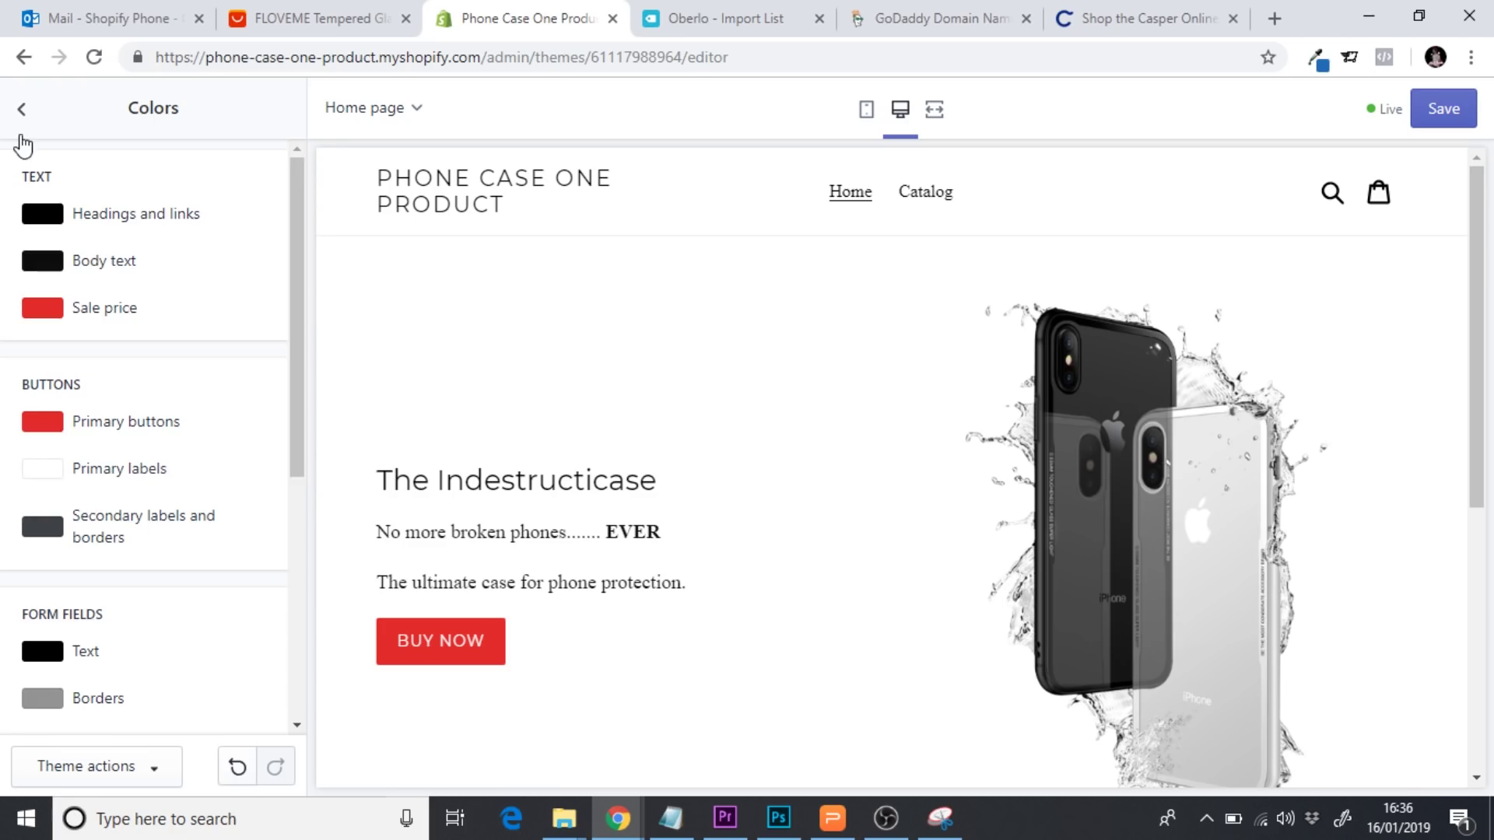
# Add a 'Text columns with images' section below the Indestructicase section on the home page
pyautogui.click(21, 109)
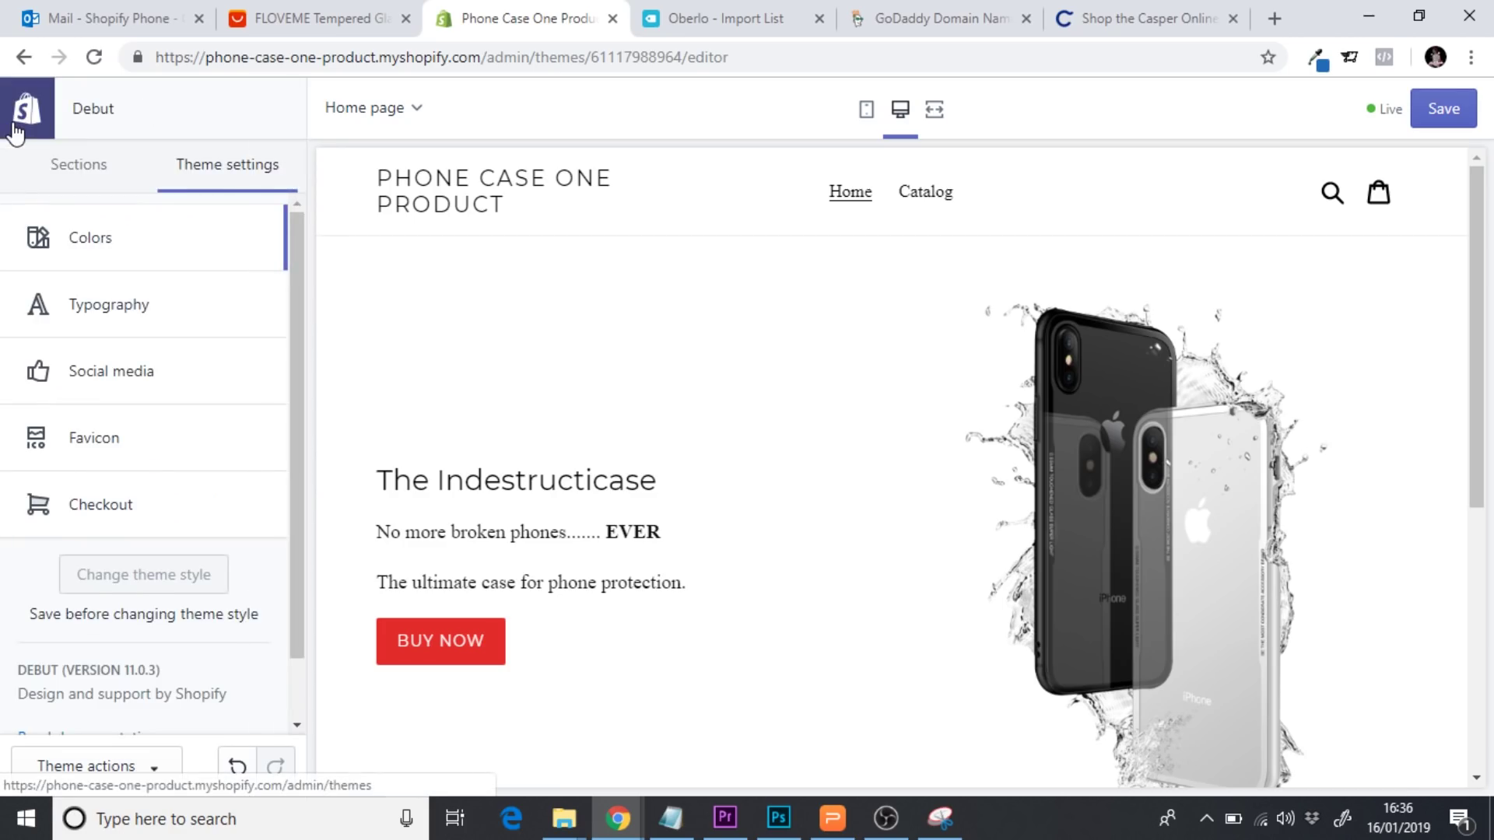
pyautogui.click(83, 184)
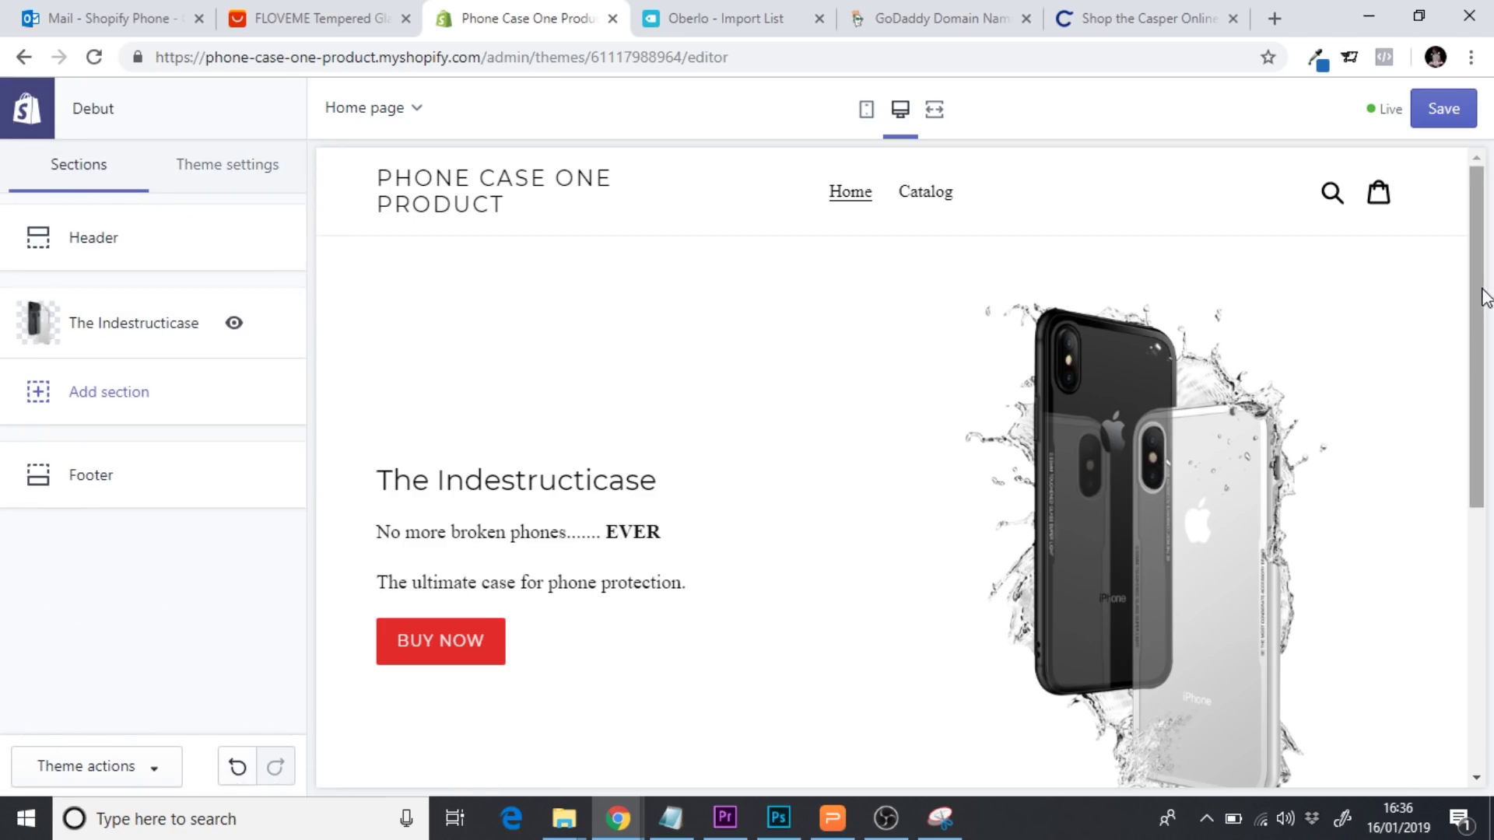
pyautogui.moveTo(1484, 296); pyautogui.dragTo(1484, 486)
pyautogui.scroll(-1, 1485, 487)
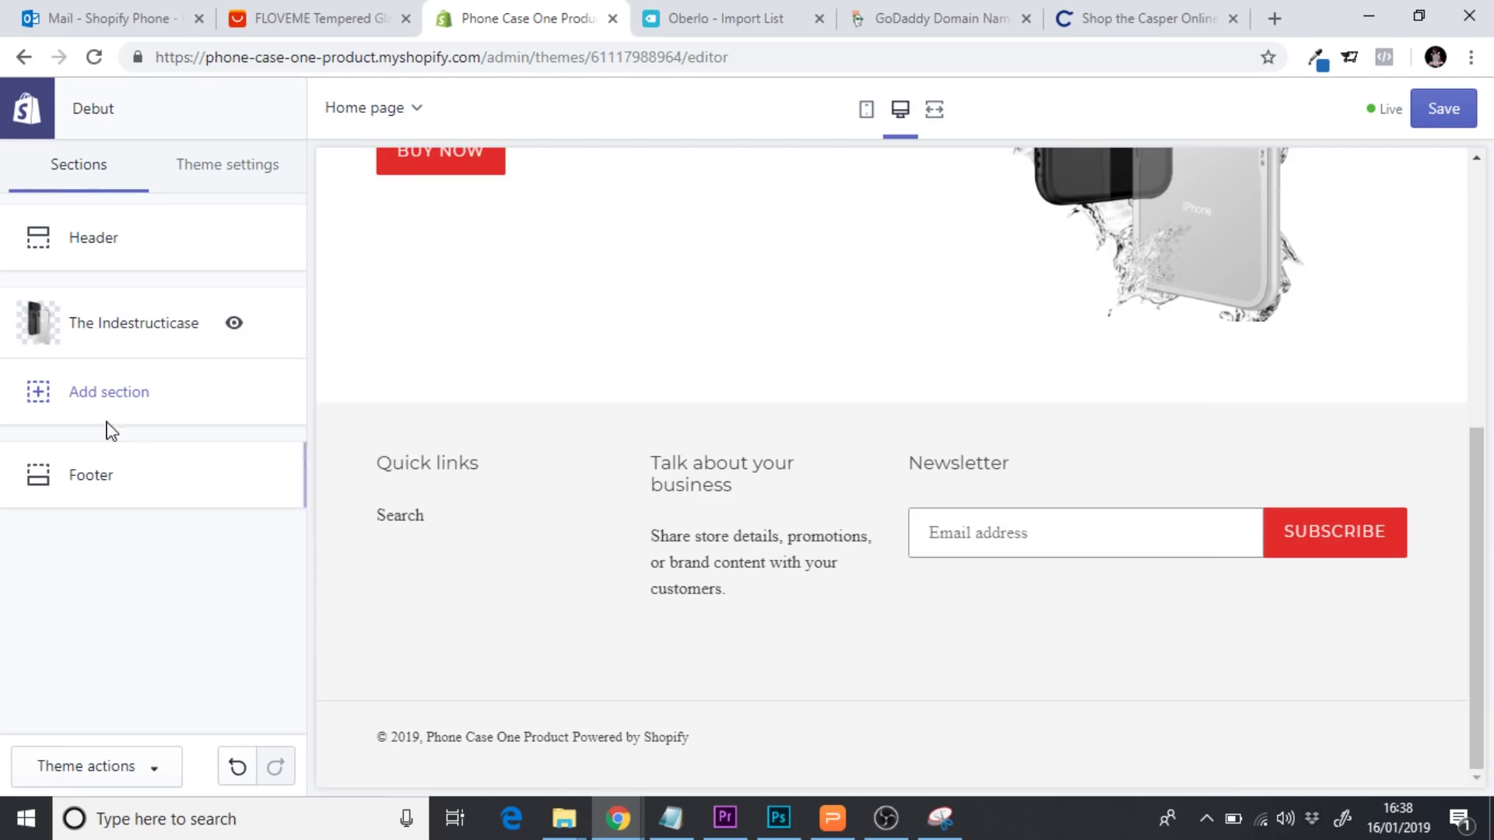
pyautogui.click(99, 405)
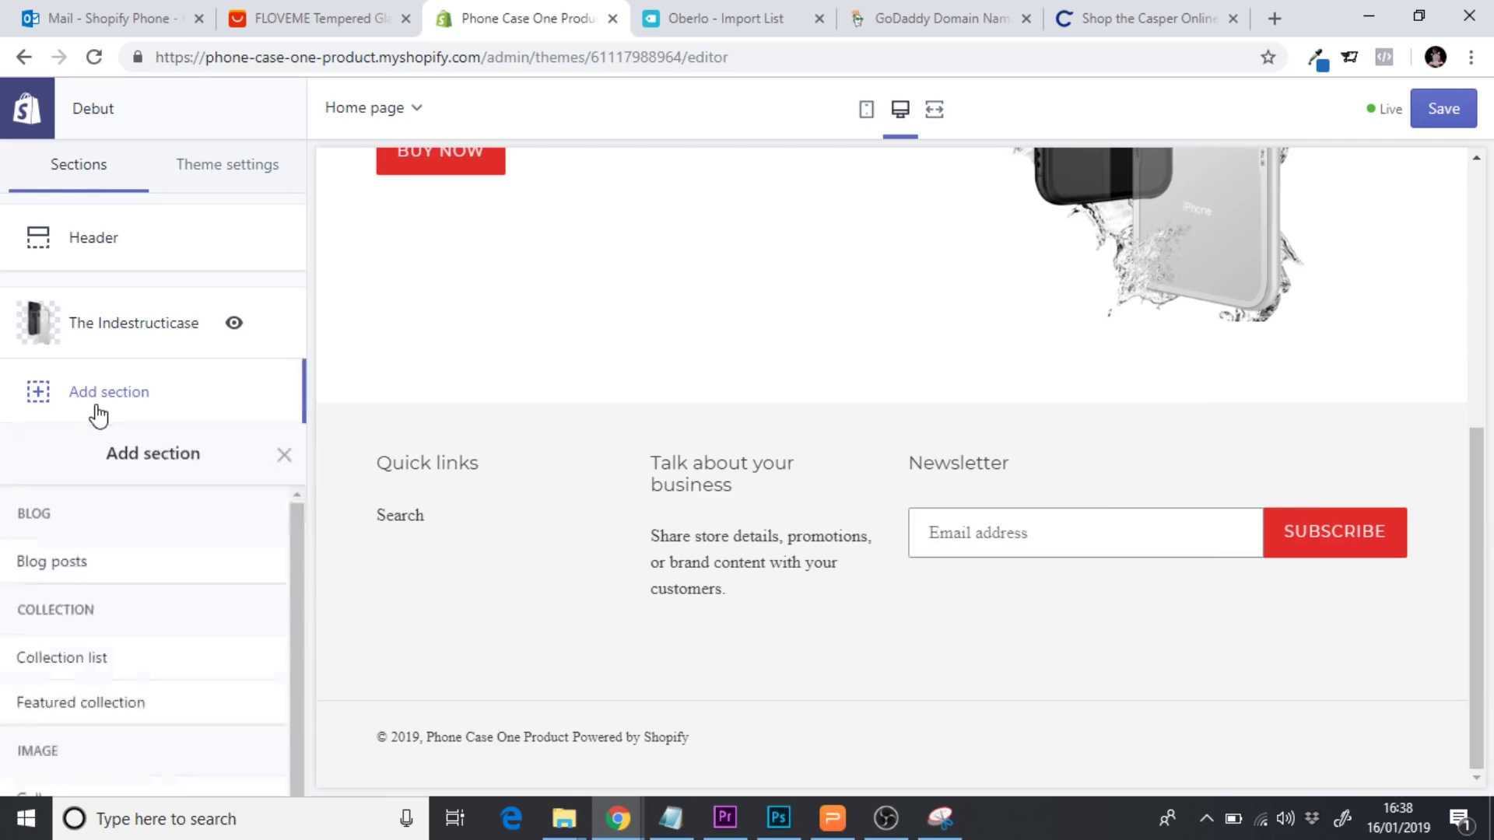
pyautogui.moveTo(290, 393); pyautogui.dragTo(303, 673)
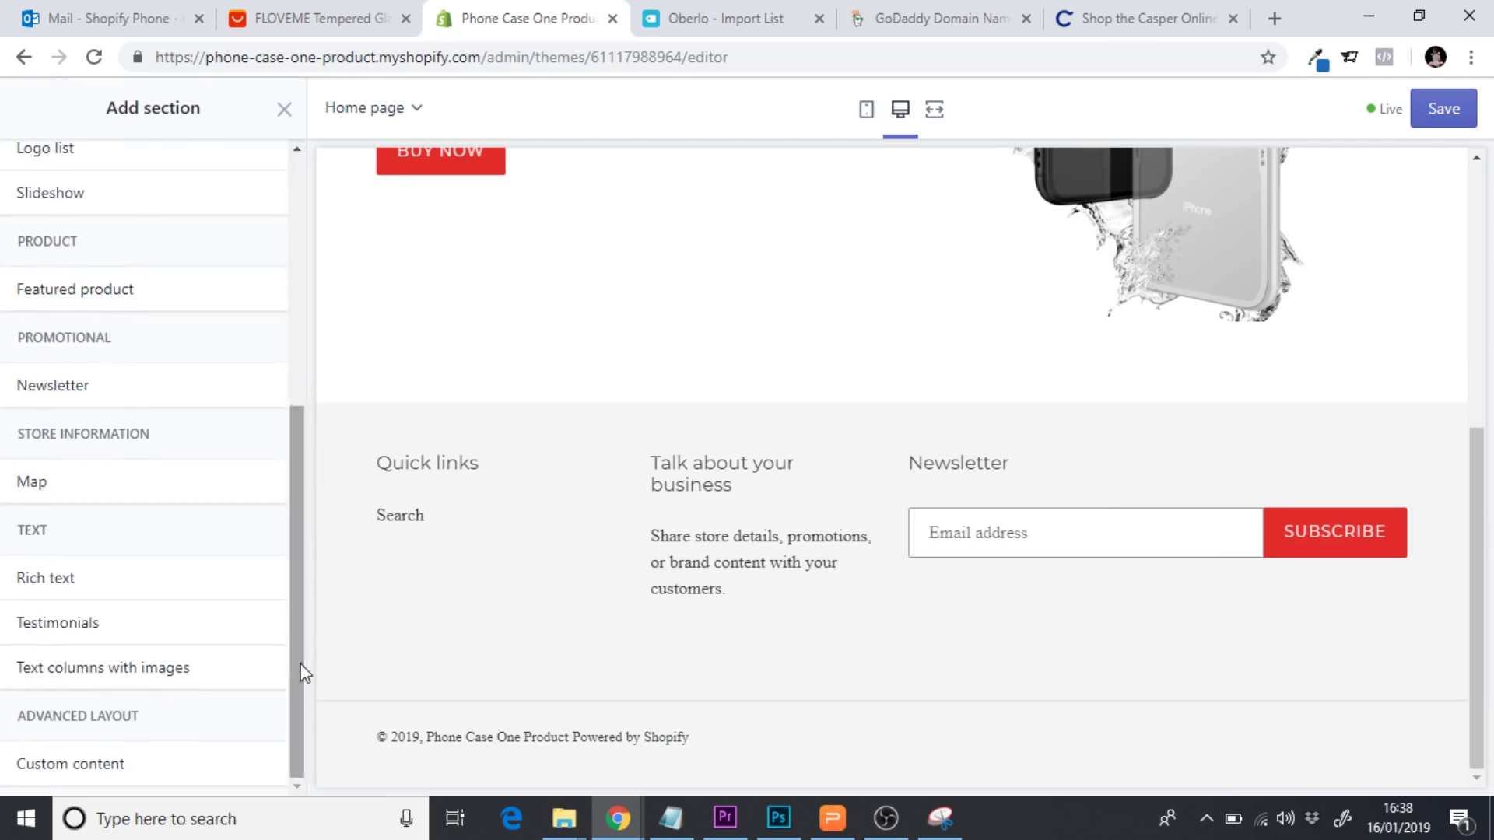
pyautogui.click(92, 682)
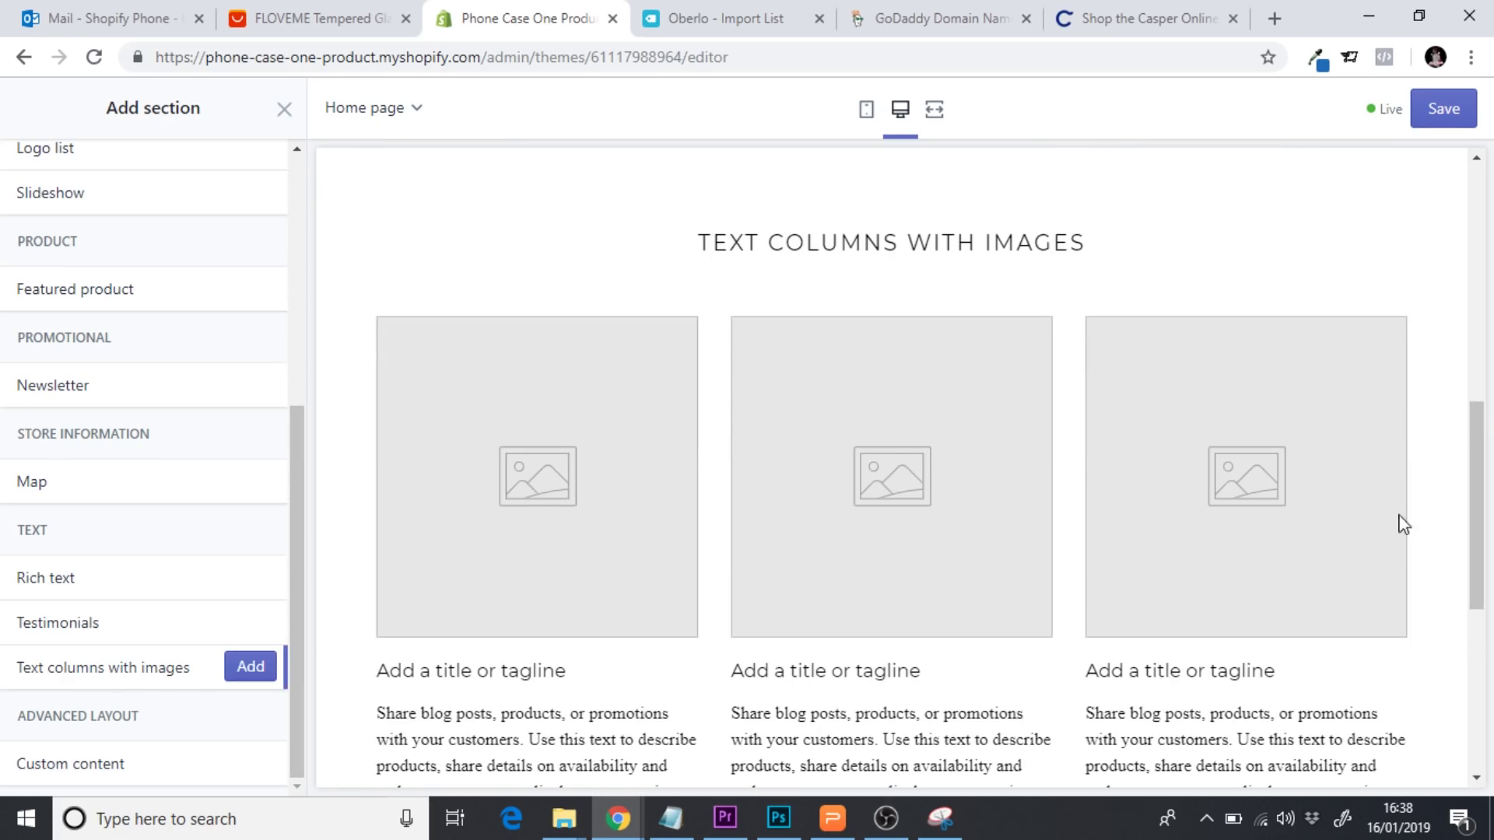
pyautogui.moveTo(1477, 511)
pyautogui.mouseDown()
pyautogui.moveTo(1483, 243)
pyautogui.moveTo(1486, 496)
pyautogui.mouseUp()
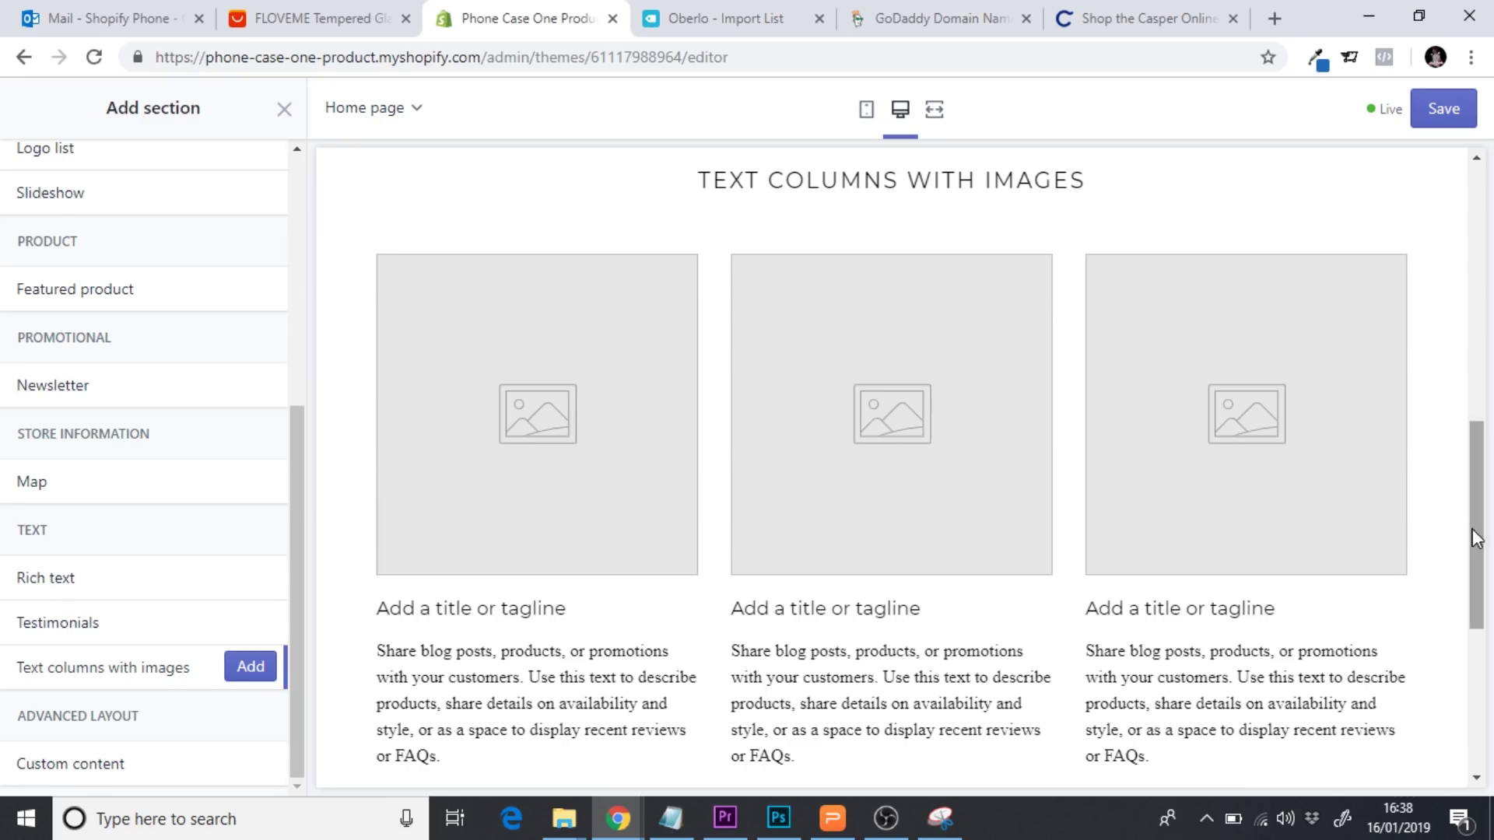
pyautogui.moveTo(1471, 534); pyautogui.dragTo(1475, 492)
pyautogui.click(251, 666)
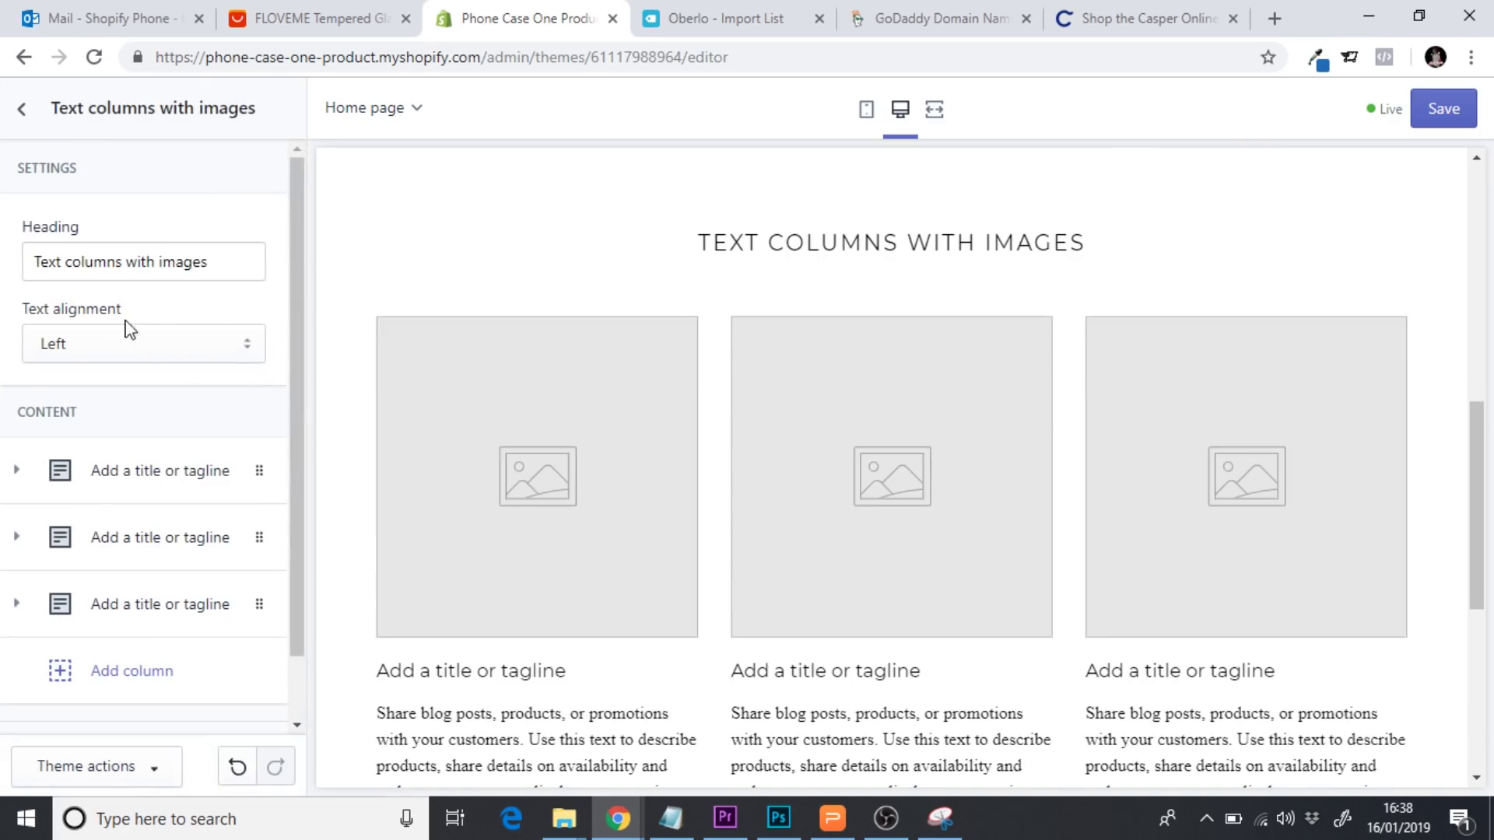
# Change the three-column section heading to 'Why Indestructicase?'
pyautogui.tripleClick(123, 265)
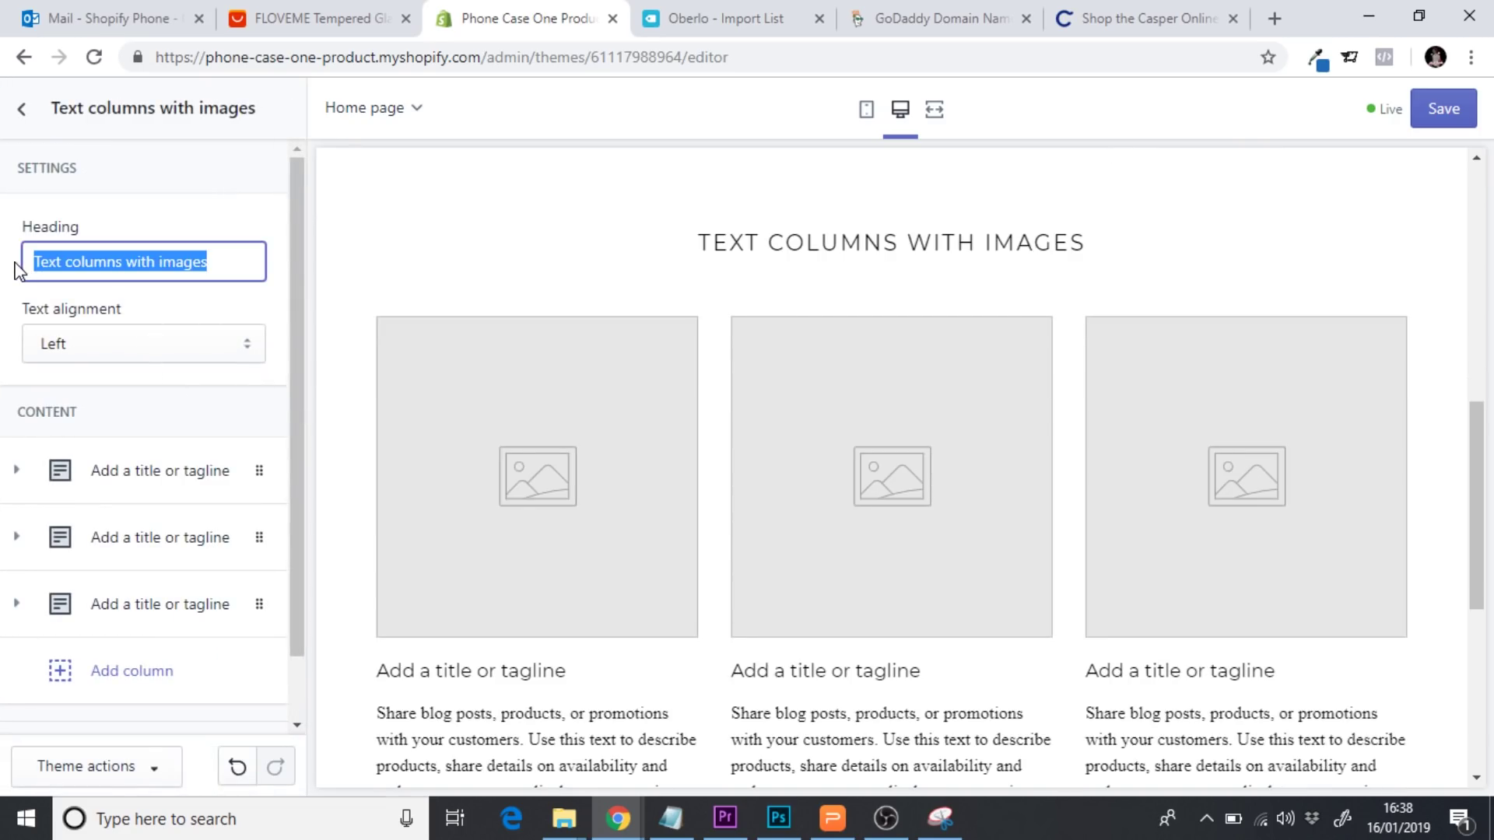
pyautogui.write('Why')
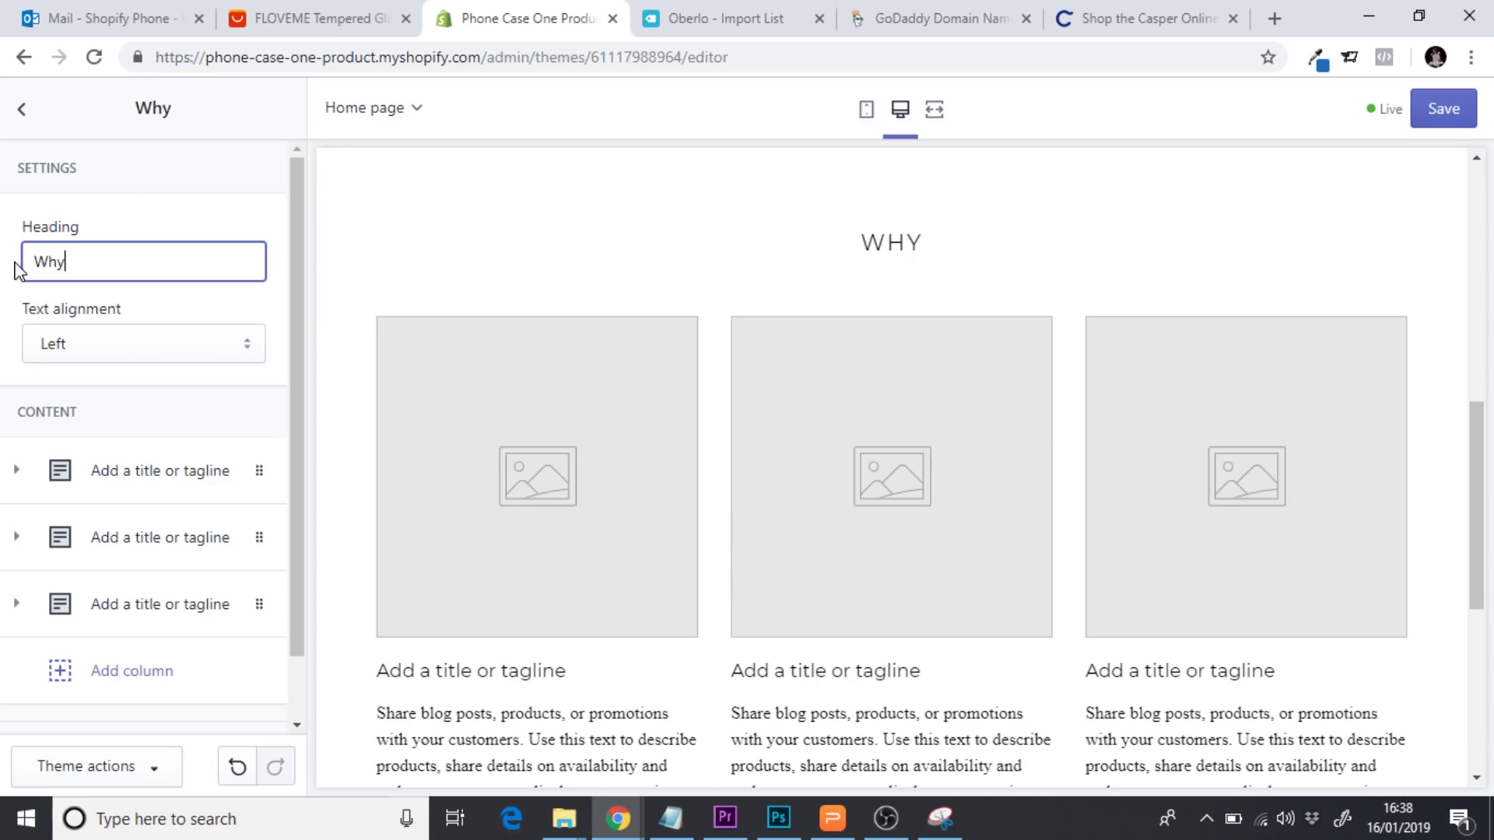
pyautogui.write(' Ind')
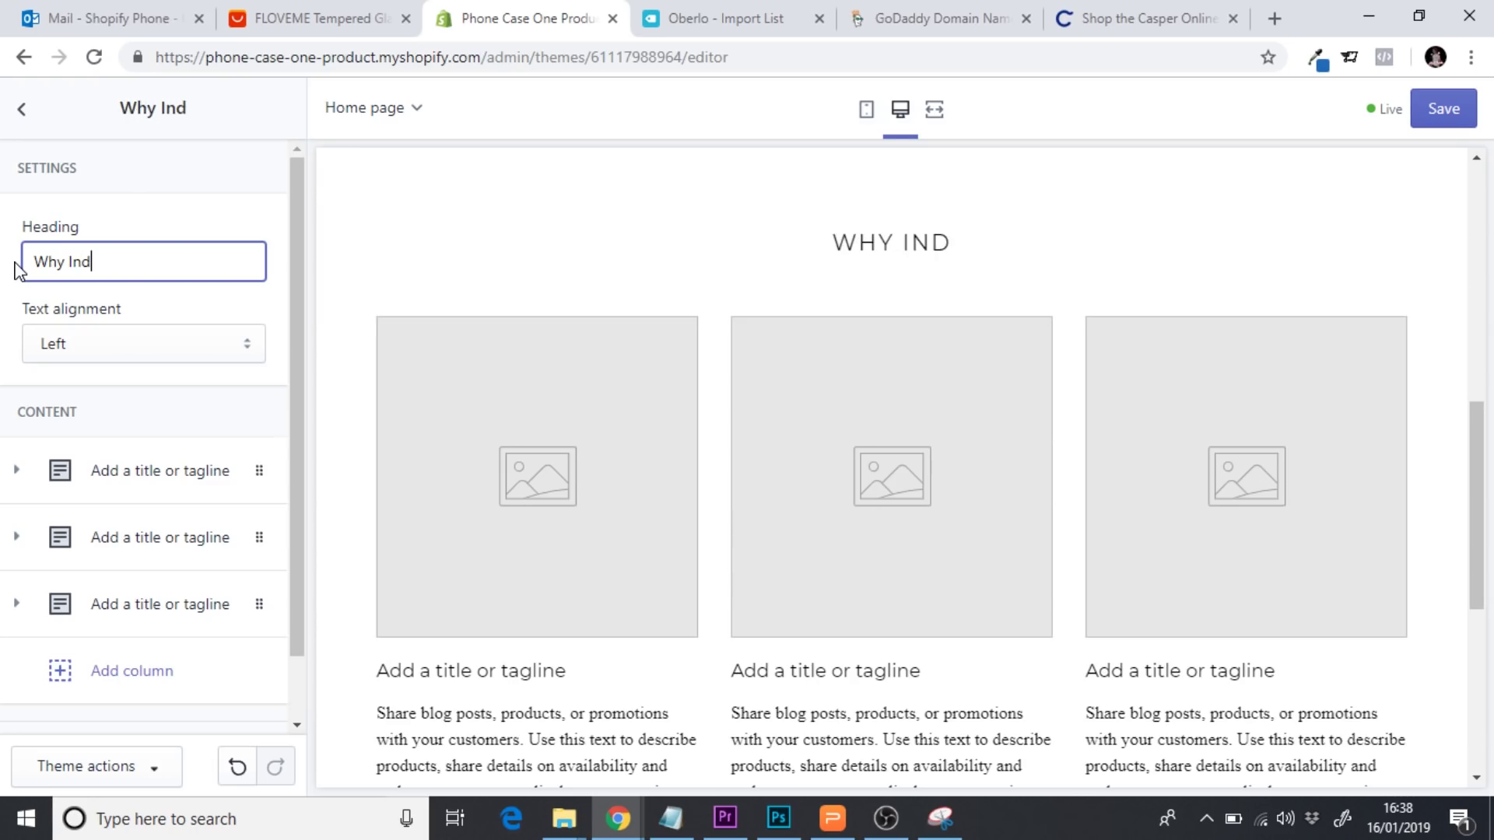
pyautogui.write('estruct')
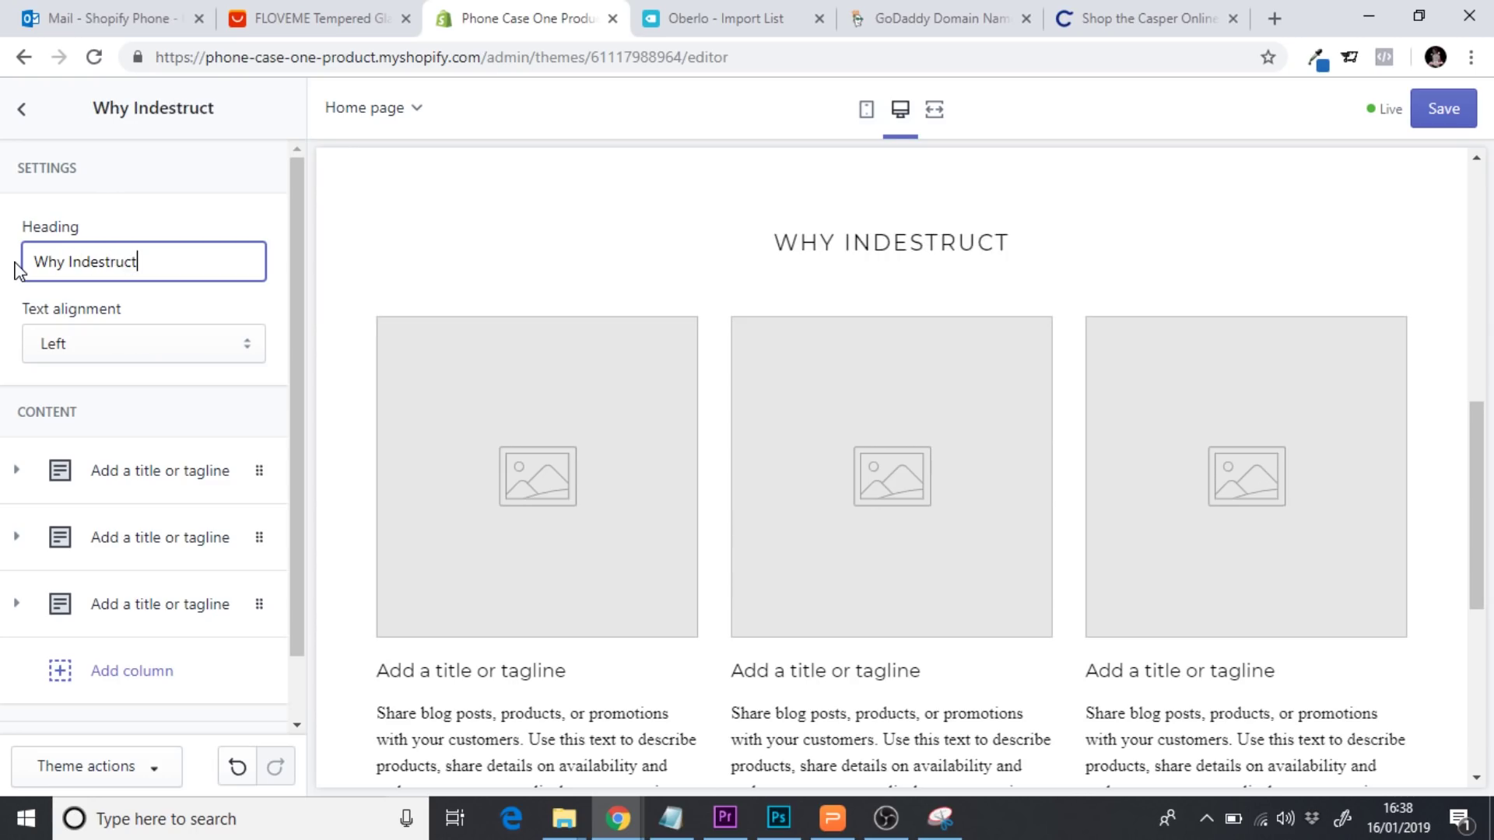
pyautogui.write('icase?')
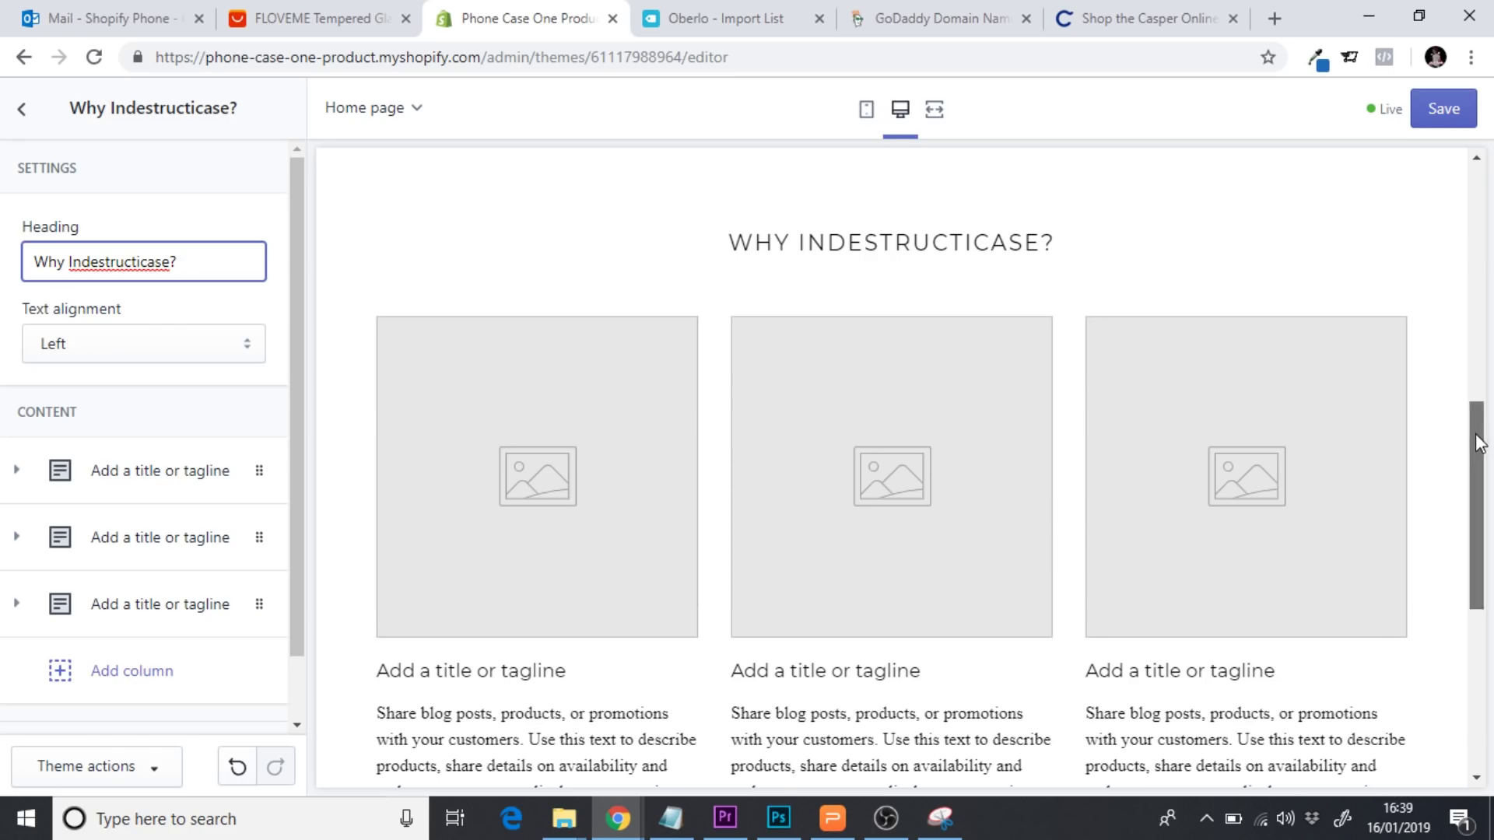
pyautogui.moveTo(1479, 443); pyautogui.dragTo(1479, 453)
pyautogui.moveTo(305, 399); pyautogui.dragTo(307, 457)
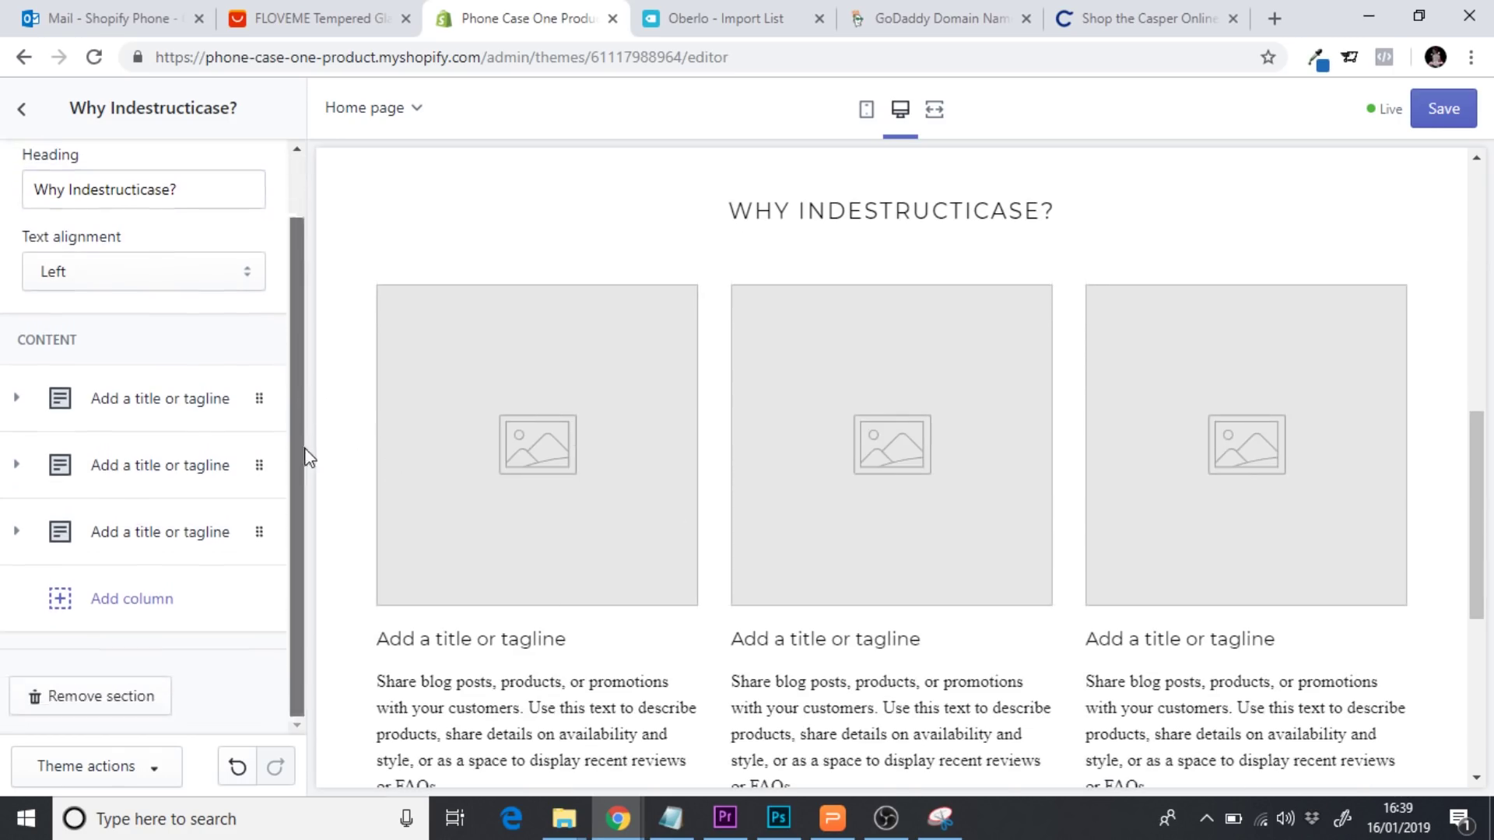
# Expand the first column's content block and check the section in the preview
pyautogui.click(191, 412)
pyautogui.moveTo(299, 330); pyautogui.dragTo(300, 377)
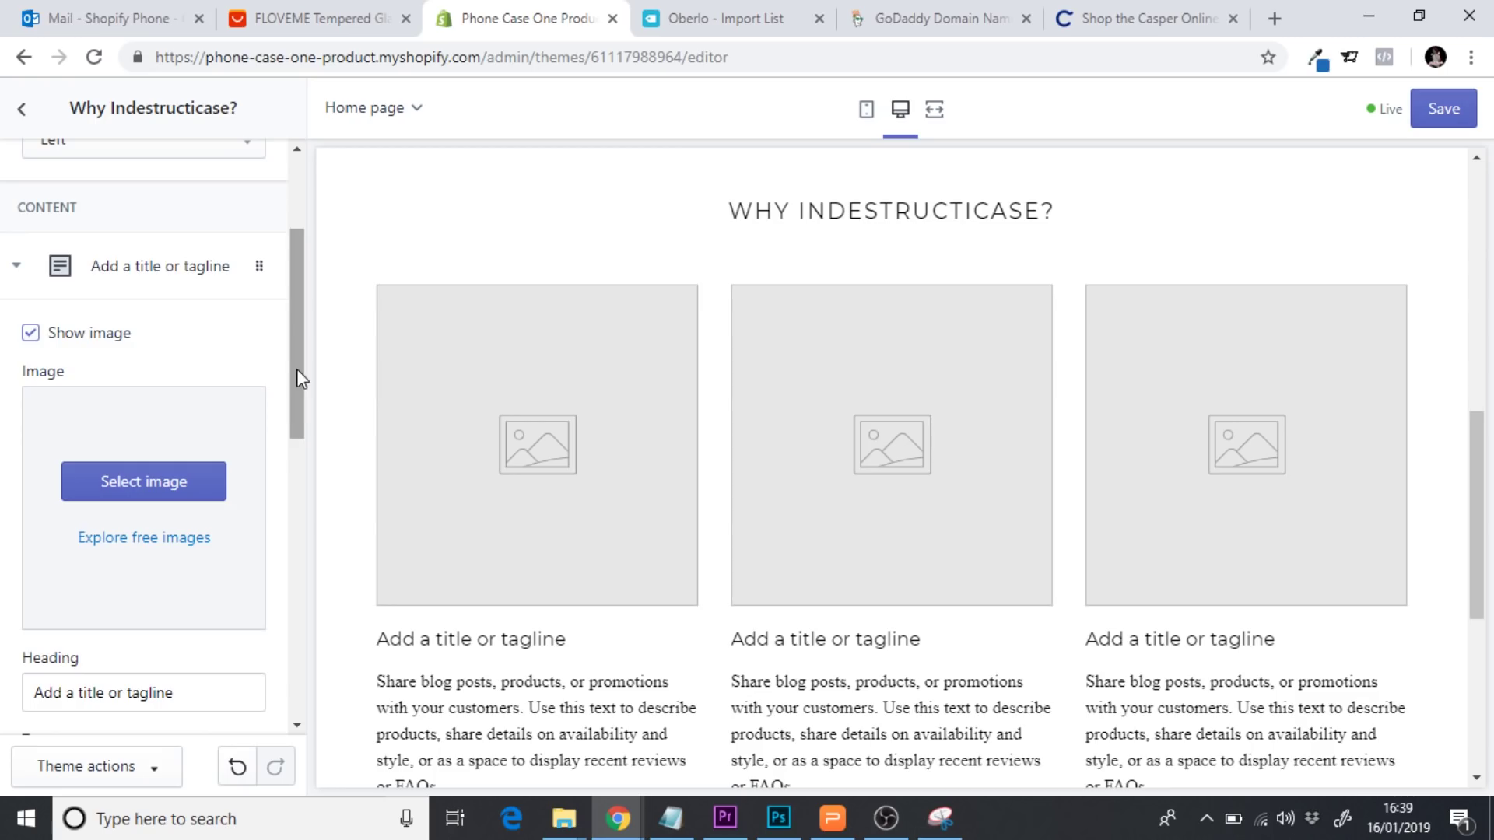
pyautogui.moveTo(1479, 514); pyautogui.dragTo(1478, 545)
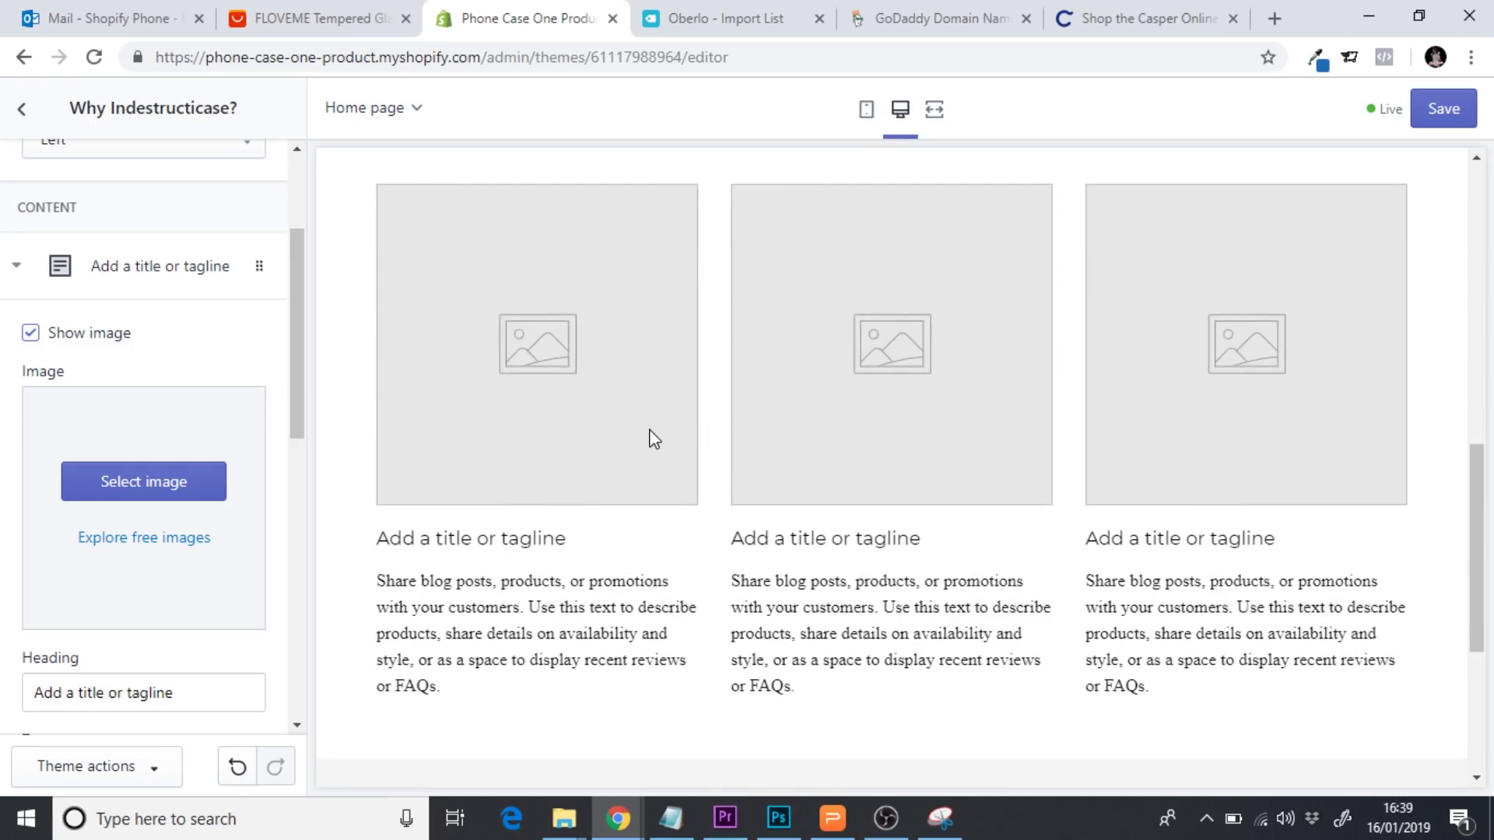
pyautogui.moveTo(1473, 545); pyautogui.dragTo(1470, 257)
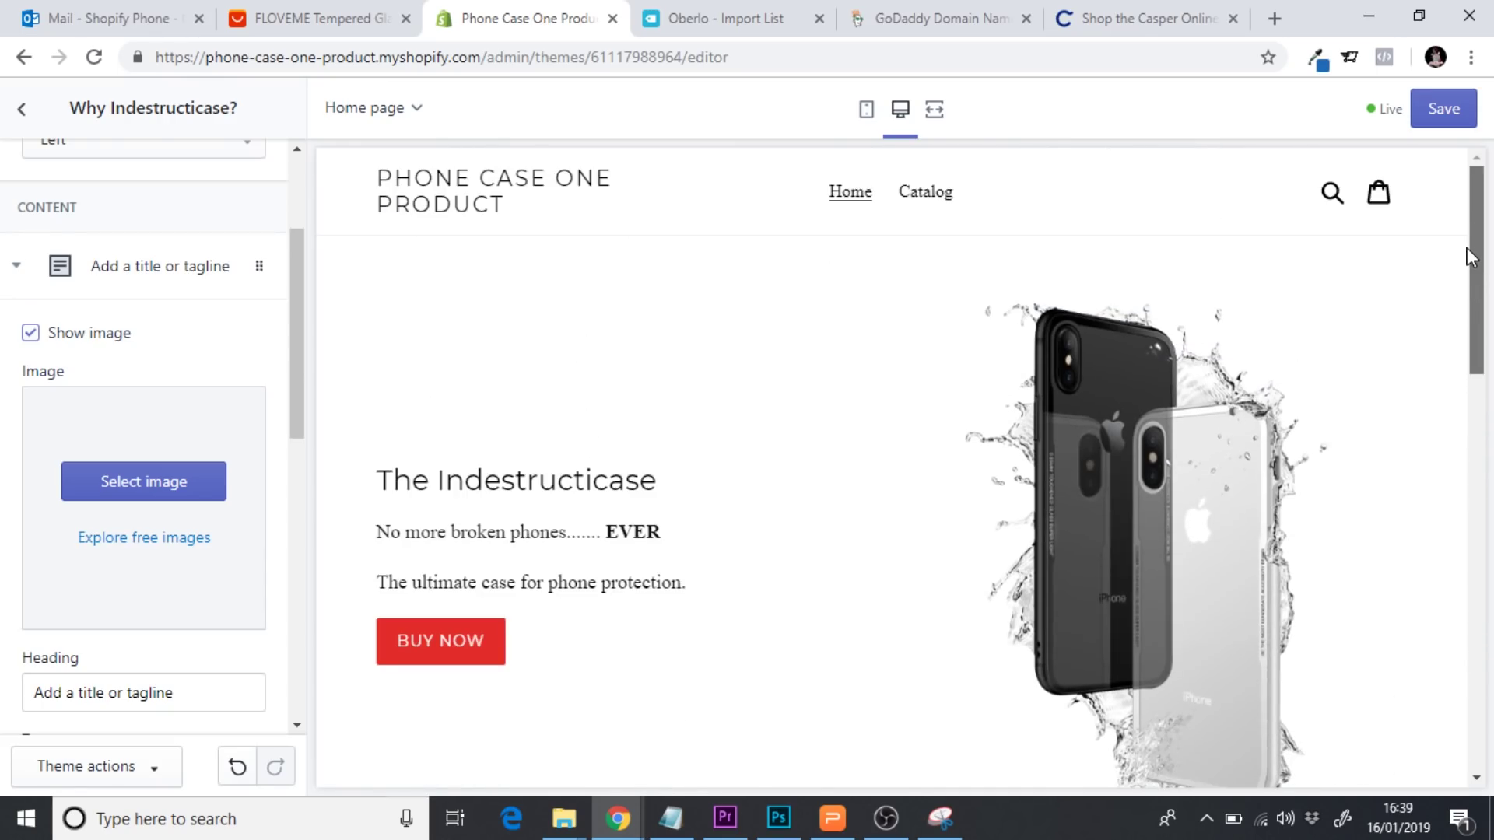
pyautogui.scroll(-7, 1470, 256)
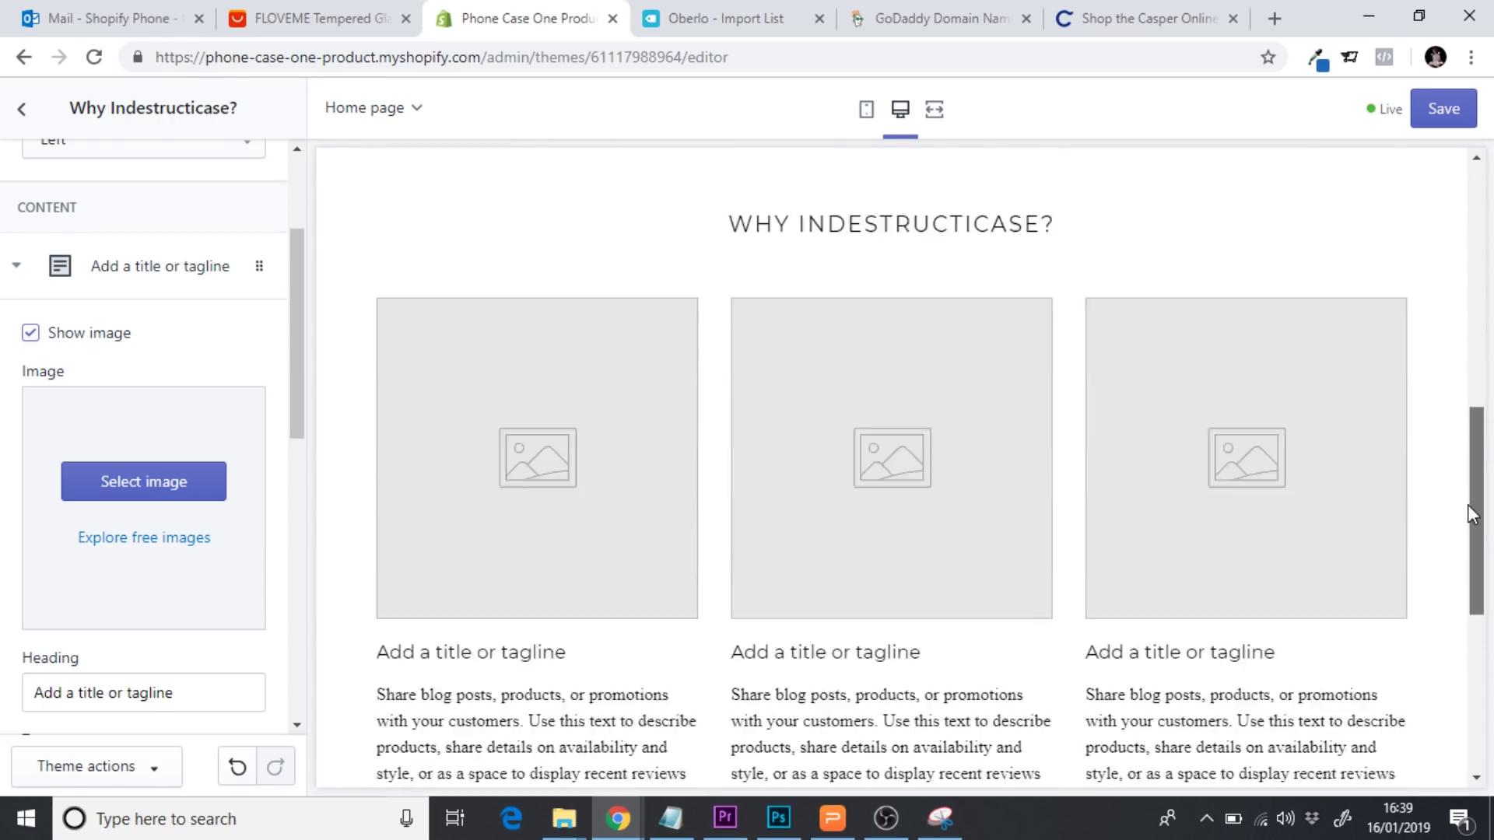
pyautogui.scroll(6, 1462, 327)
pyautogui.scroll(1, 1455, 284)
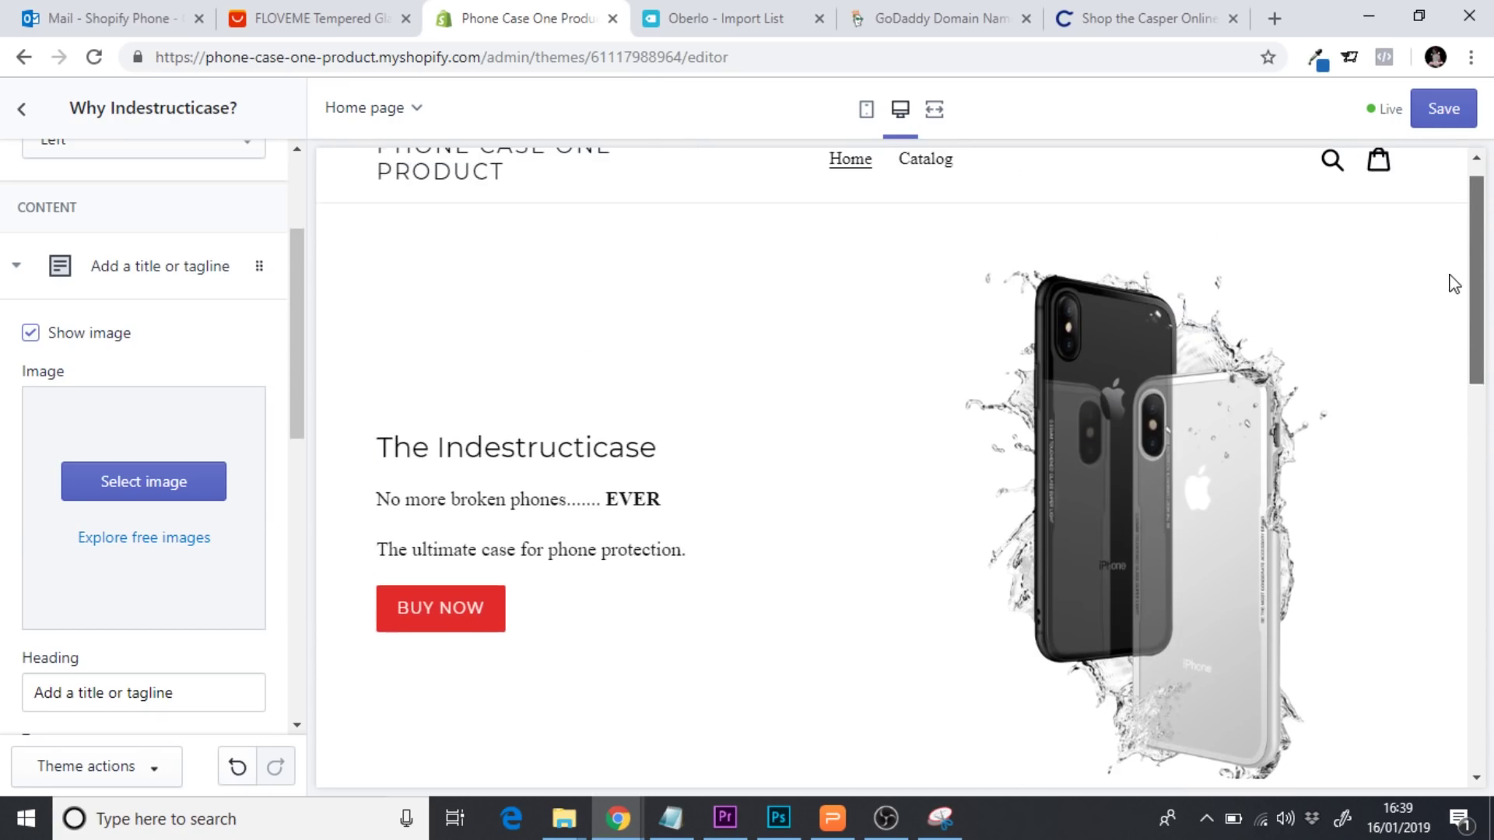
pyautogui.moveTo(1467, 339); pyautogui.dragTo(1463, 597)
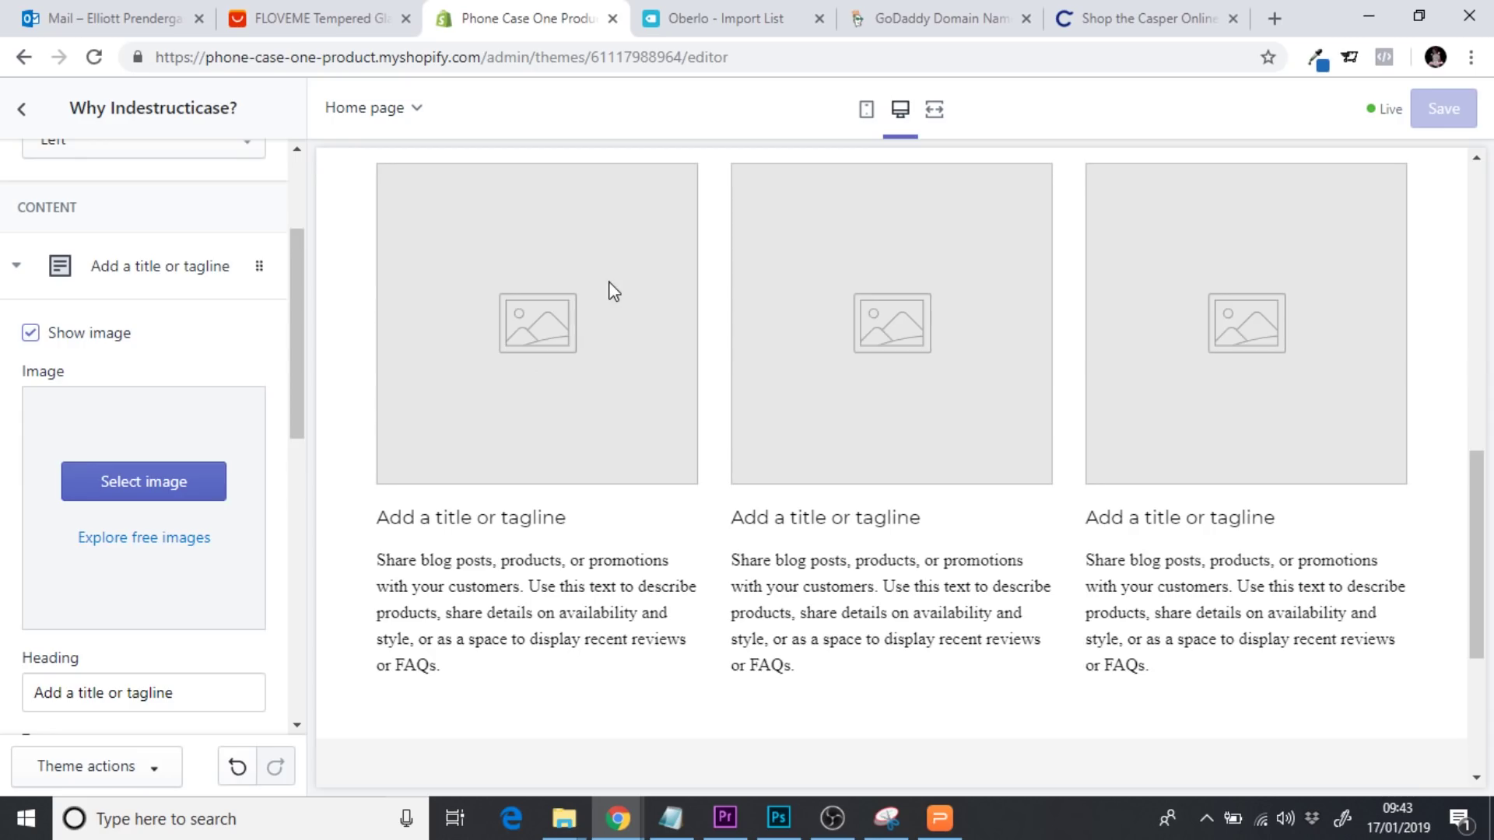
# Open the Canva website in a new browser tab
pyautogui.click(1274, 18)
pyautogui.write('can')
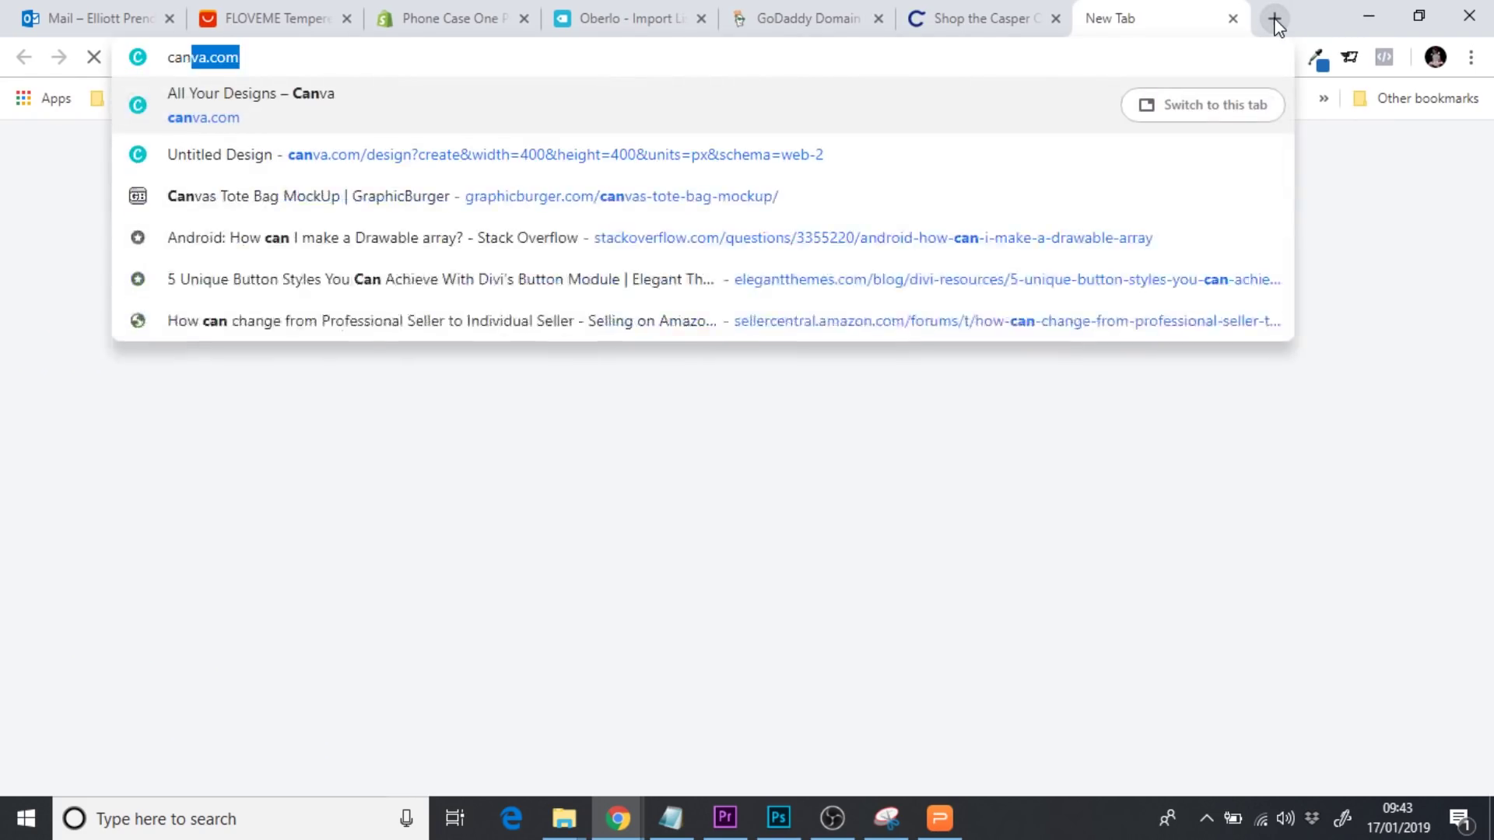
pyautogui.press('Return')
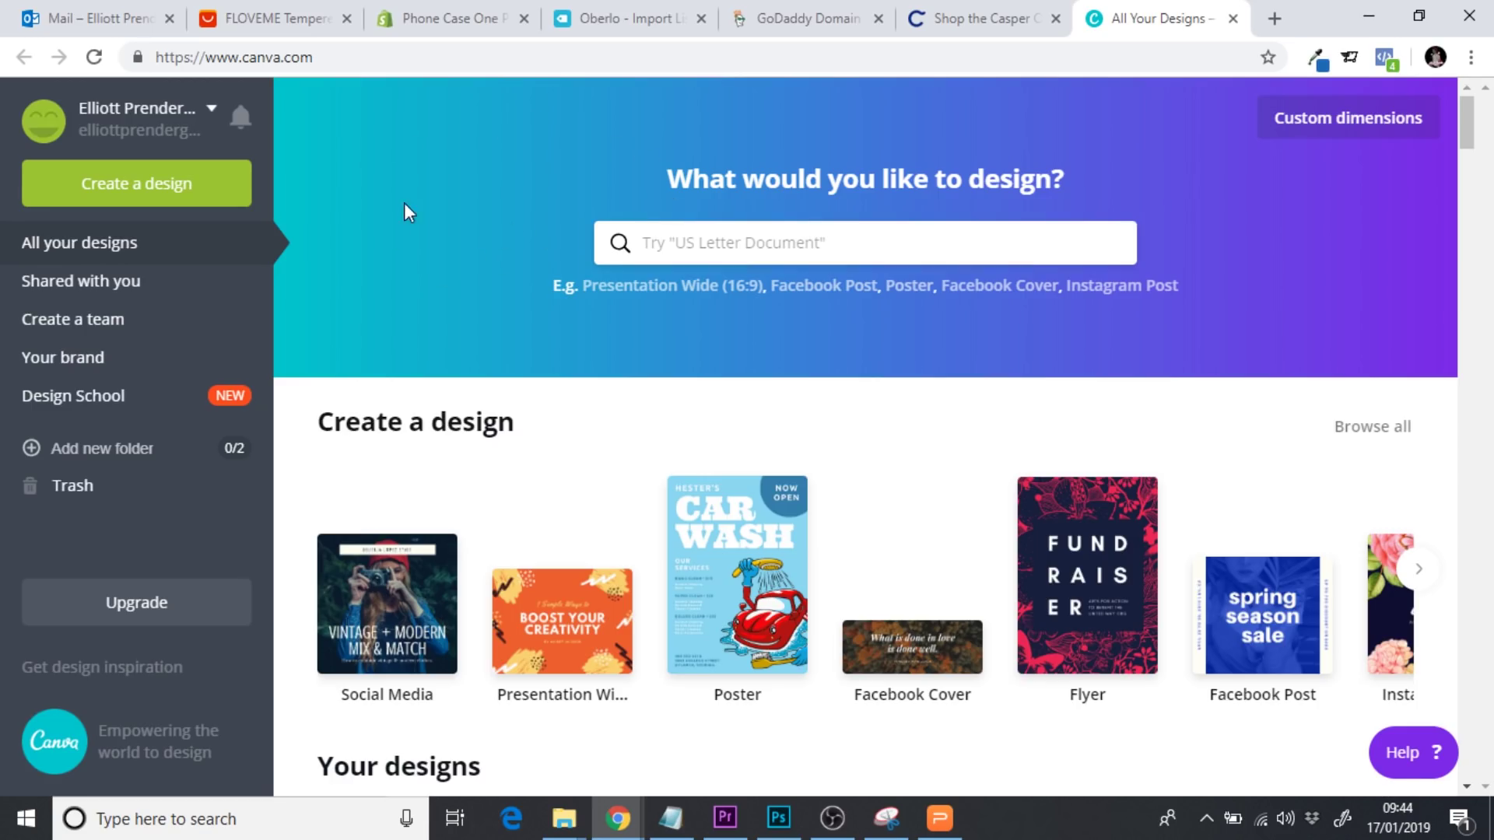
# Create a custom 400 × 400 px blank design in Canva
pyautogui.click(1305, 135)
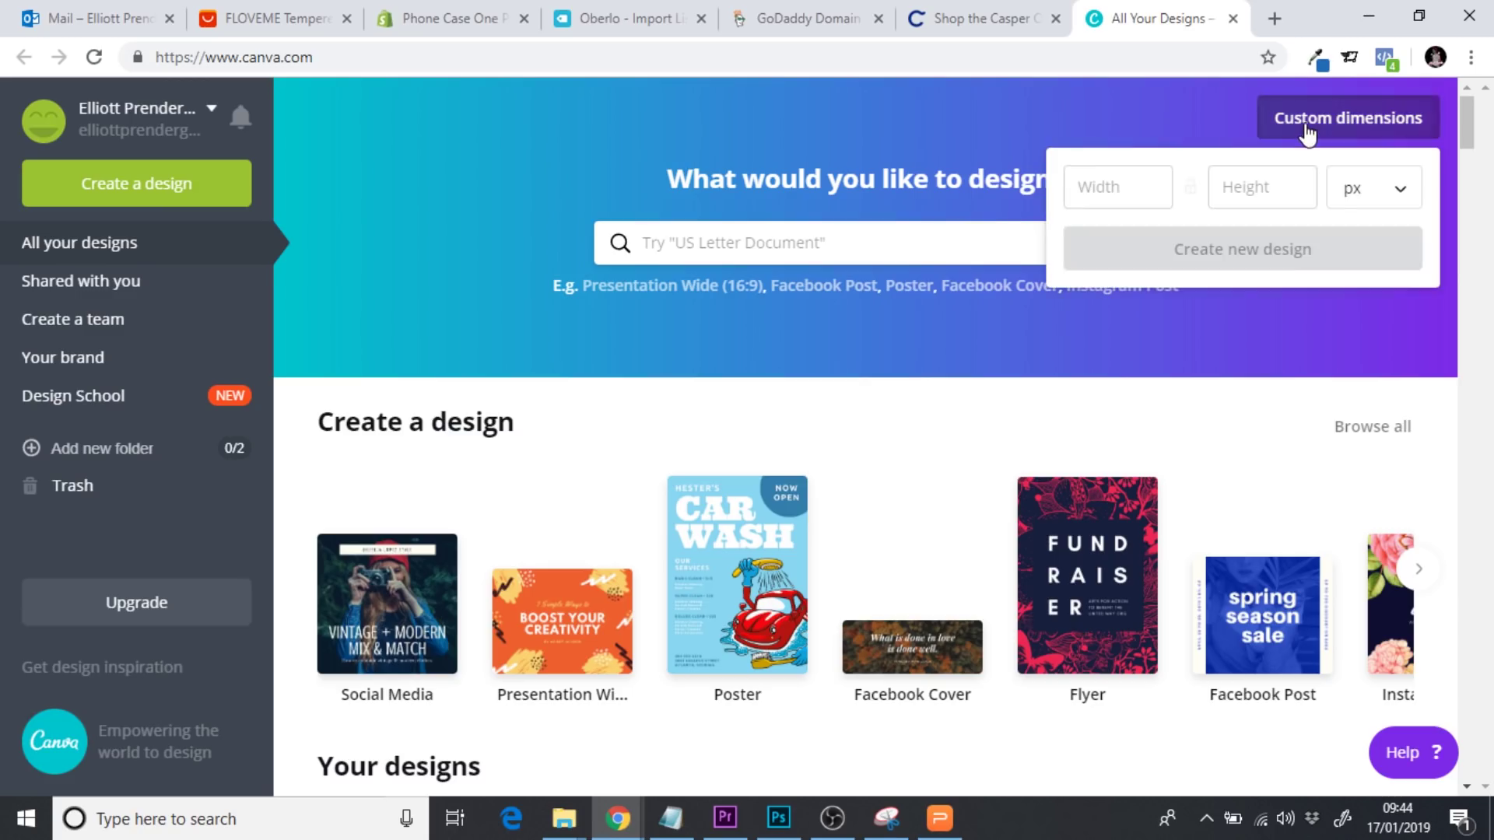
pyautogui.click(1120, 193)
pyautogui.write('400')
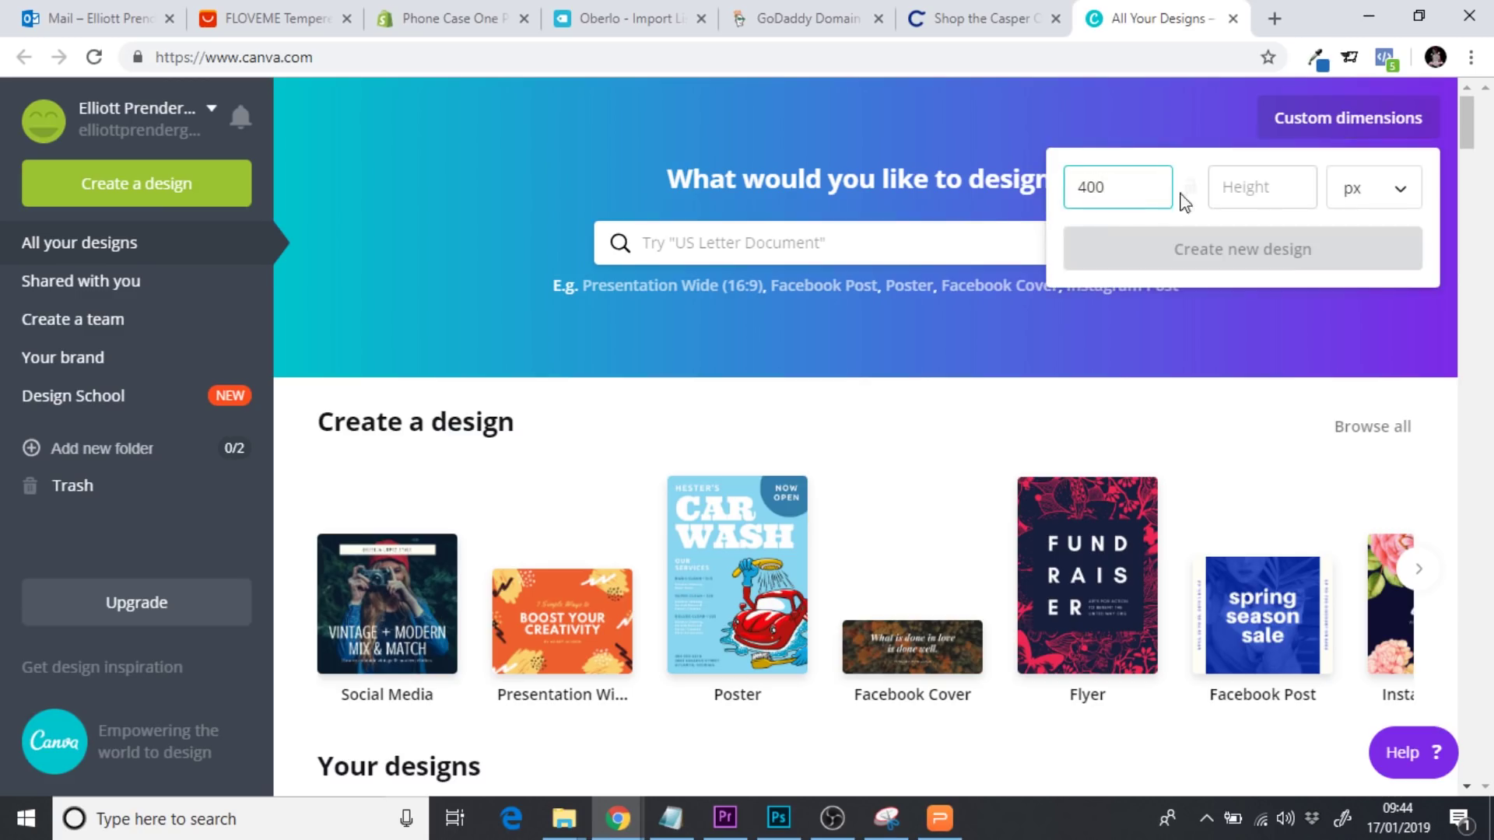
pyautogui.click(1258, 189)
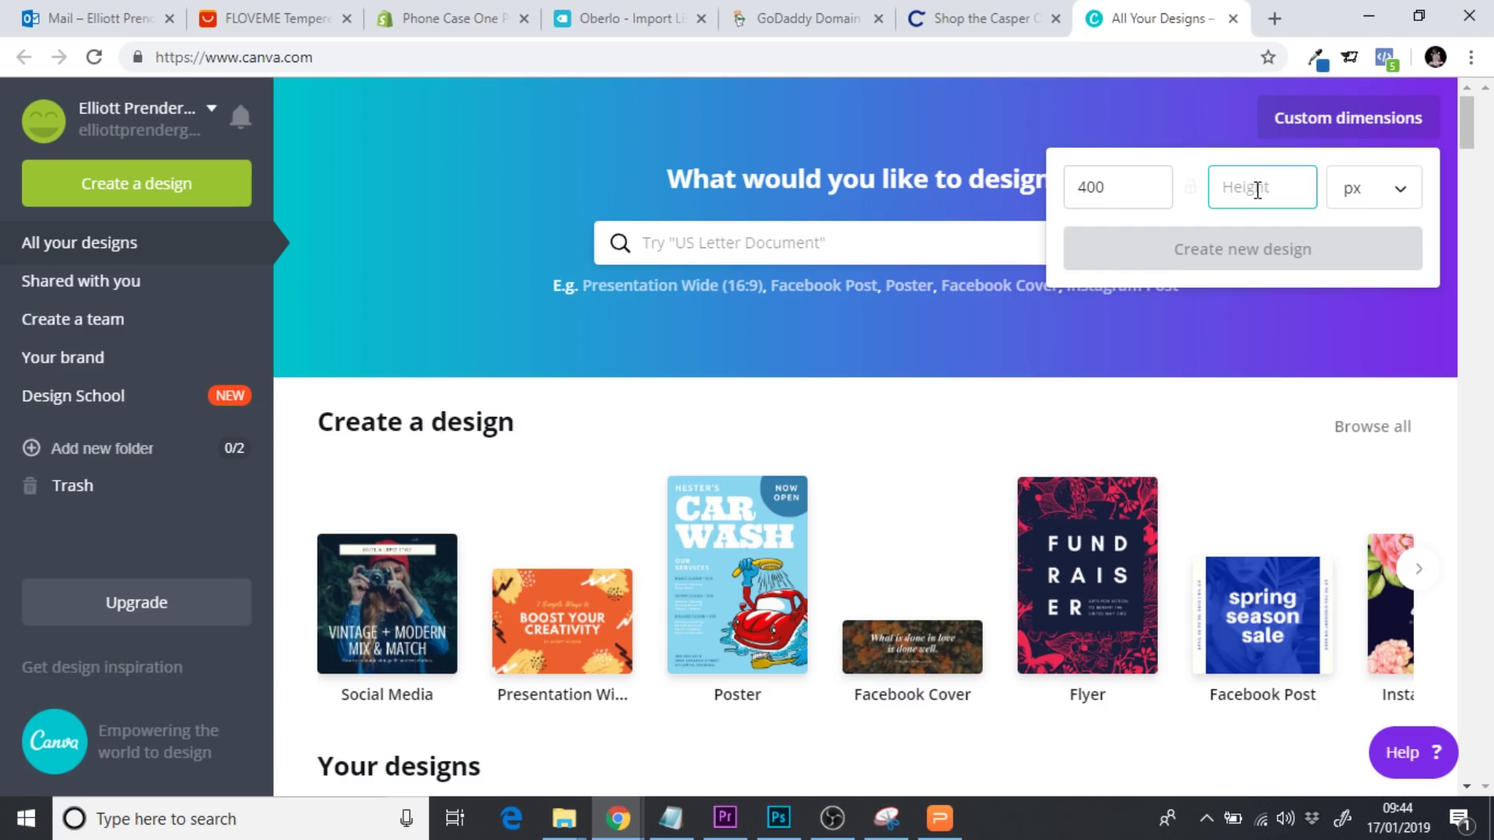
pyautogui.write('400')
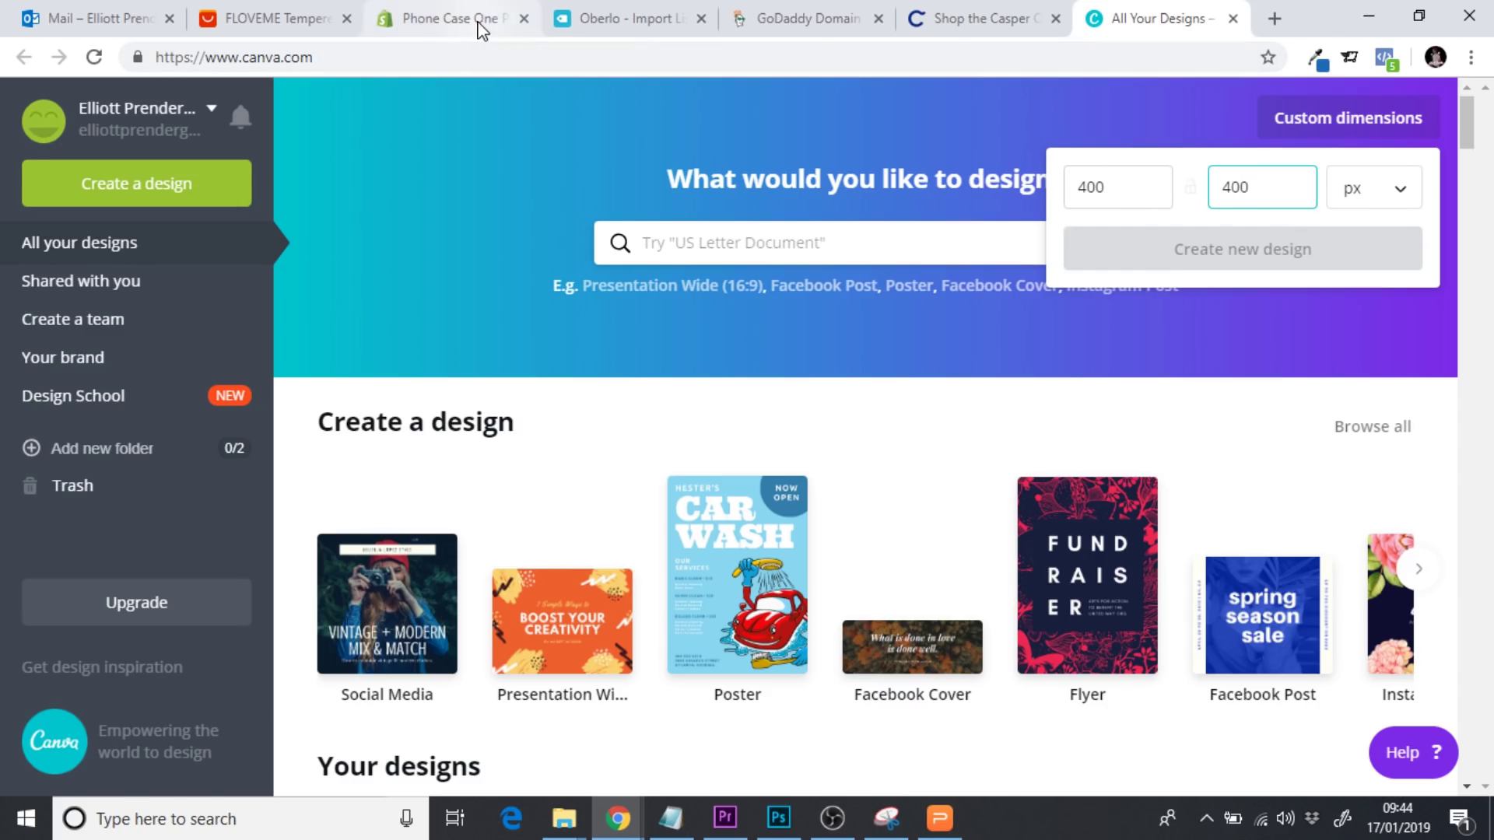
pyautogui.click(457, 22)
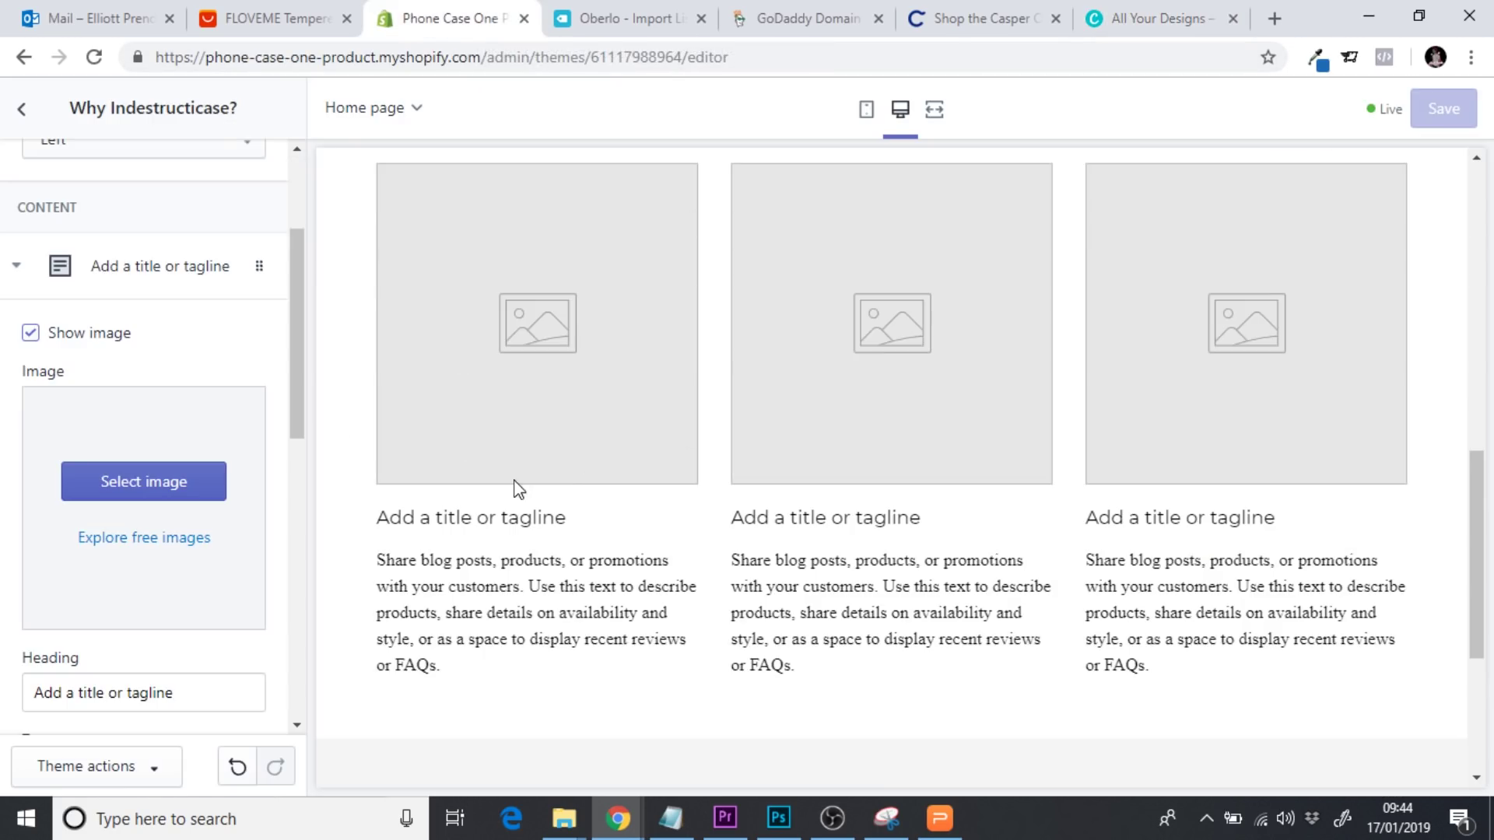
pyautogui.click(1160, 18)
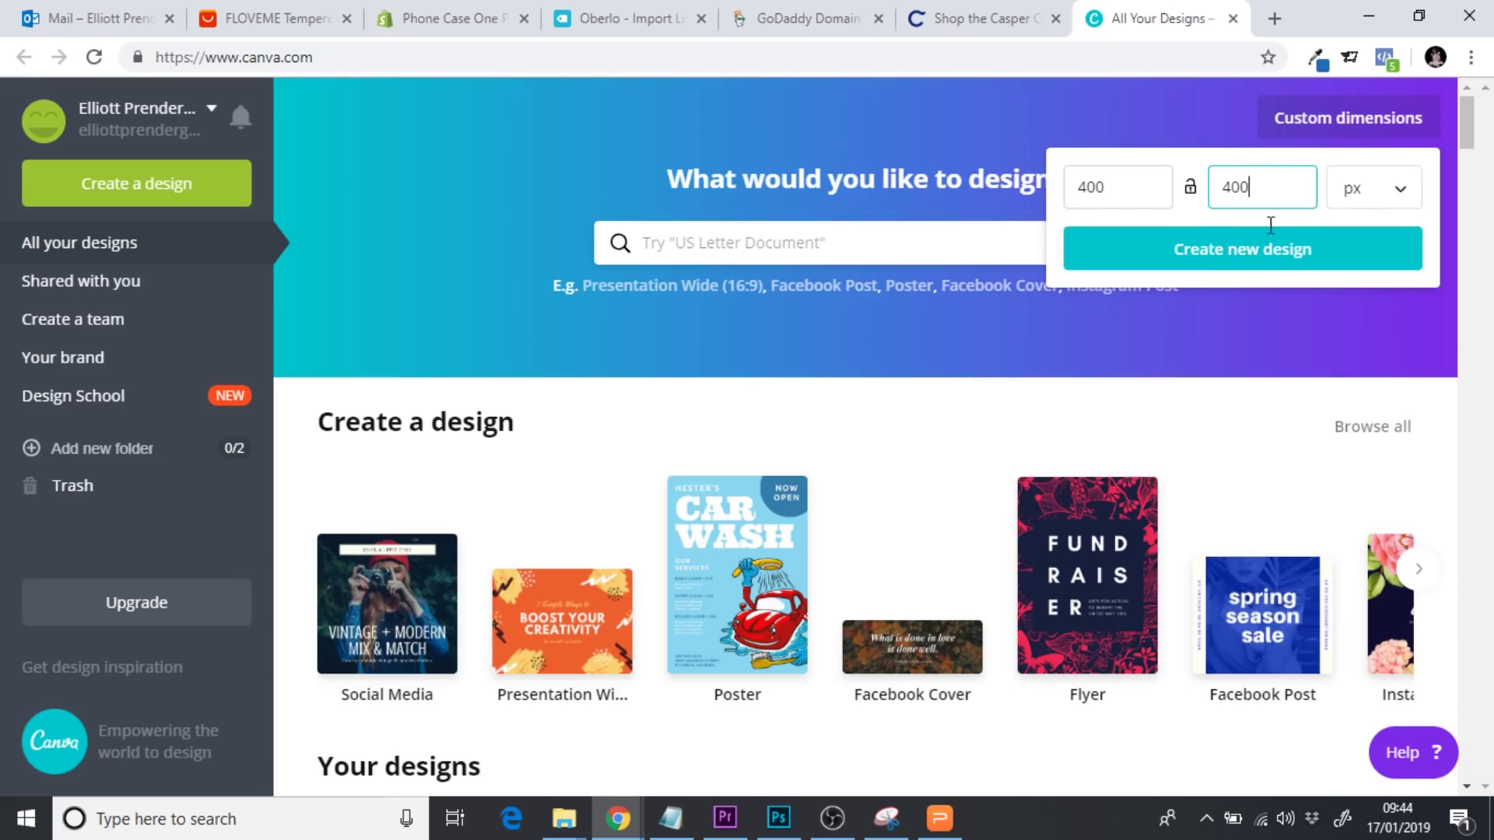
pyautogui.click(1241, 260)
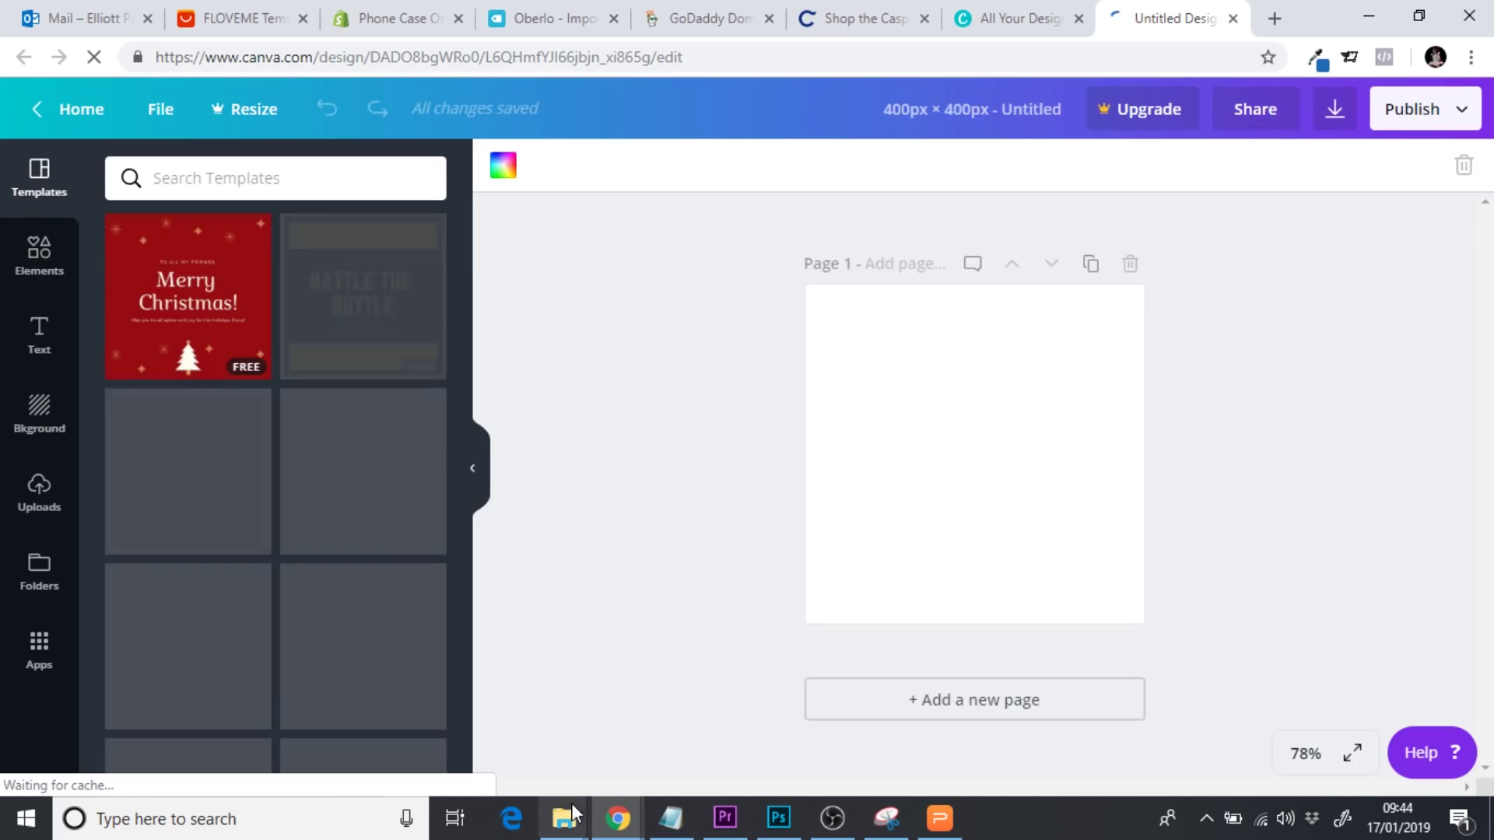
# Upload the Case 3 photo from the No Background folder into Canva's Uploads
pyautogui.moveTo(568, 818)
pyautogui.click(440, 724)
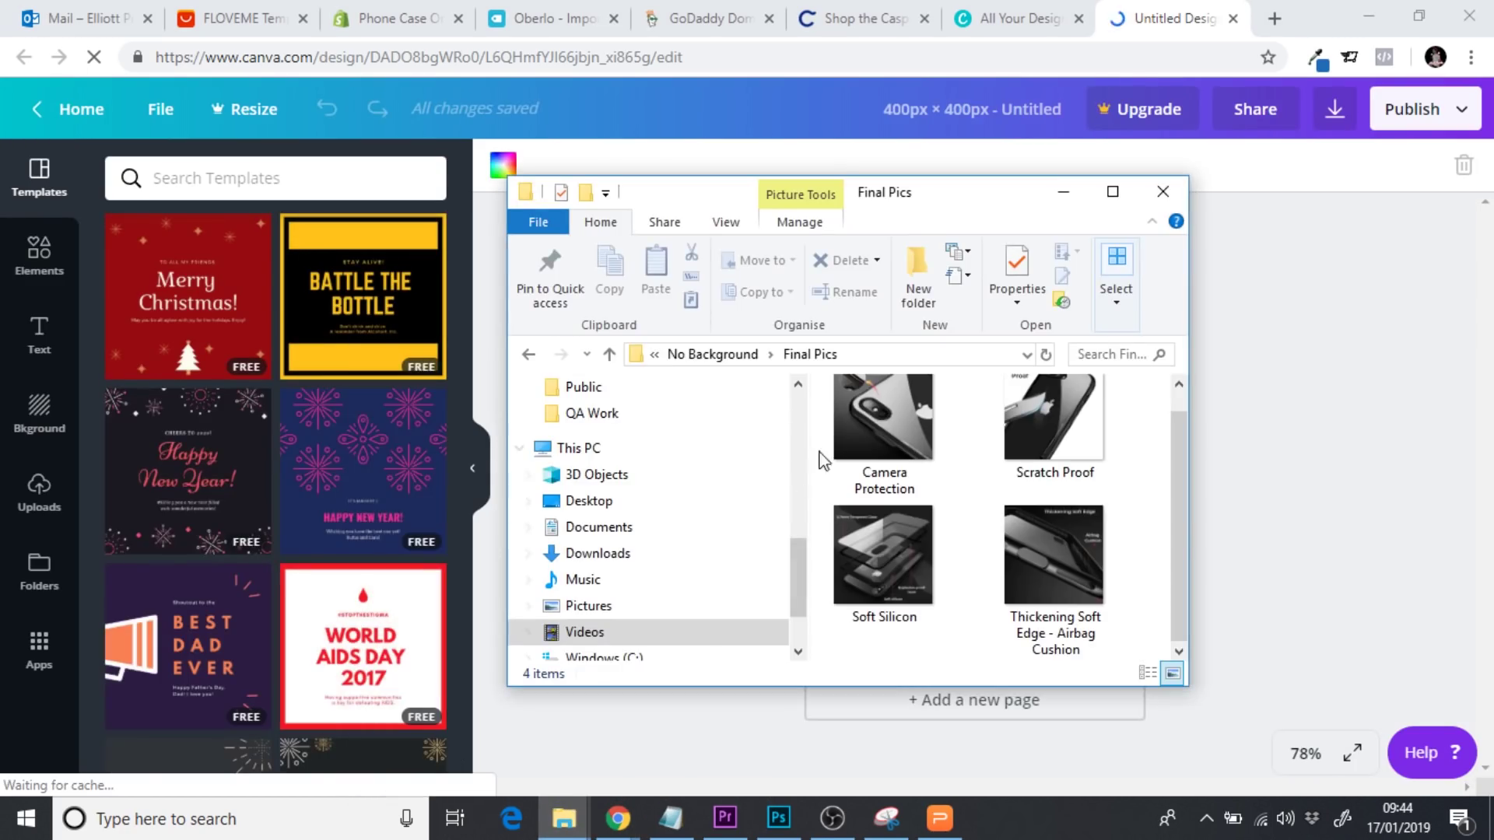
pyautogui.click(709, 353)
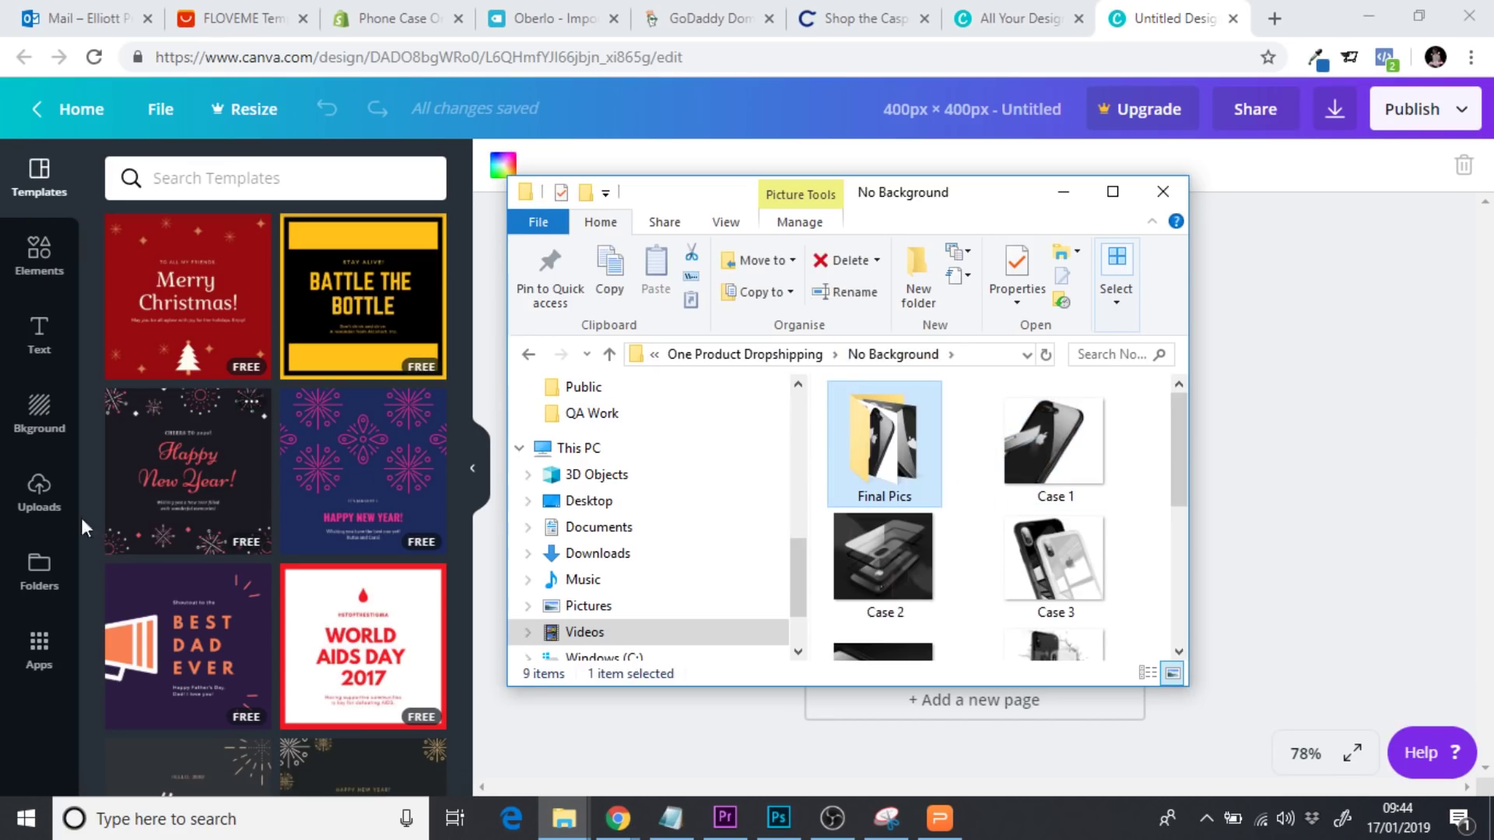
pyautogui.click(39, 498)
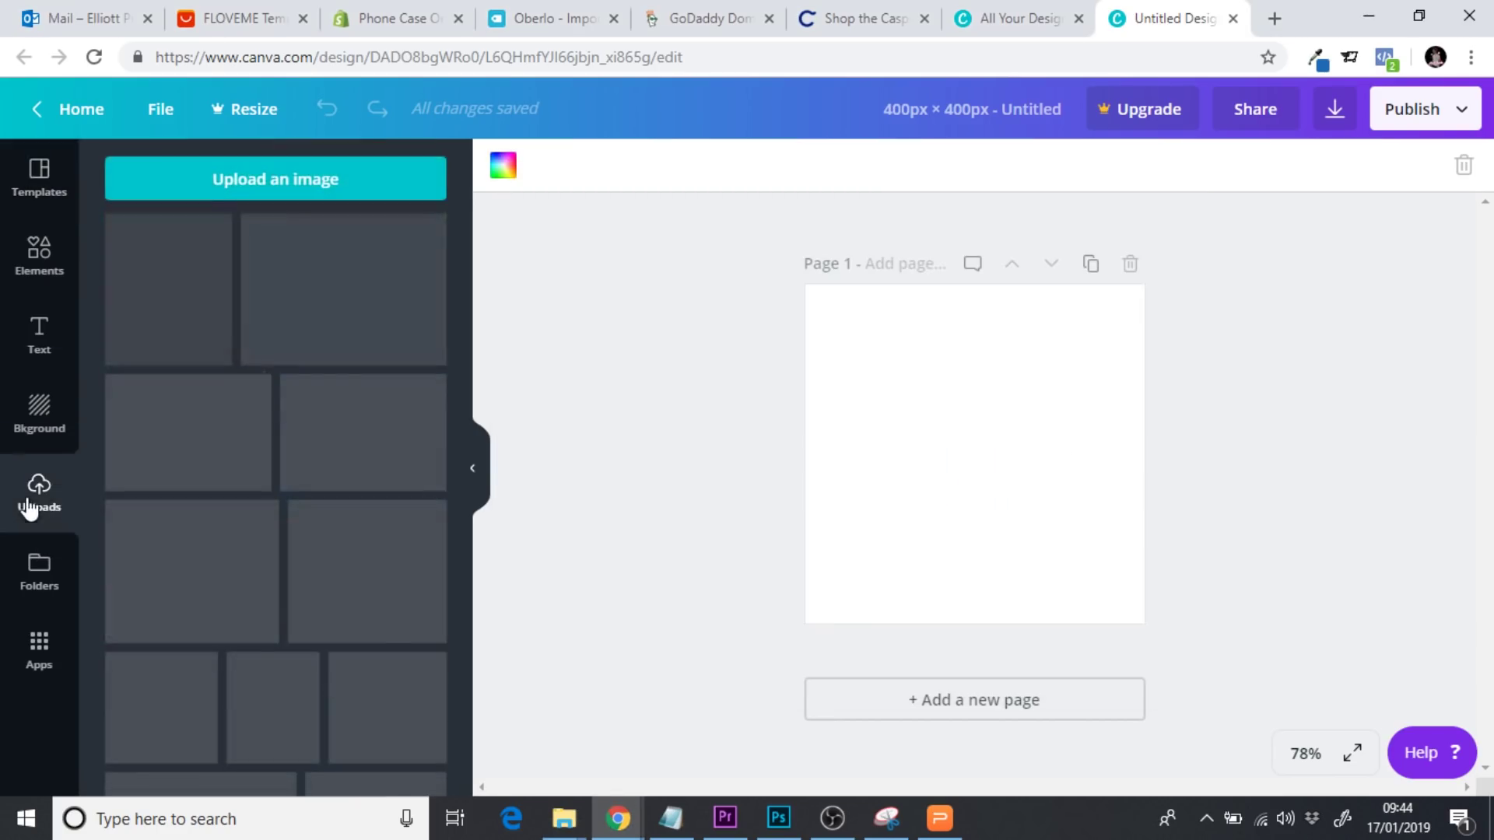
pyautogui.moveTo(564, 818)
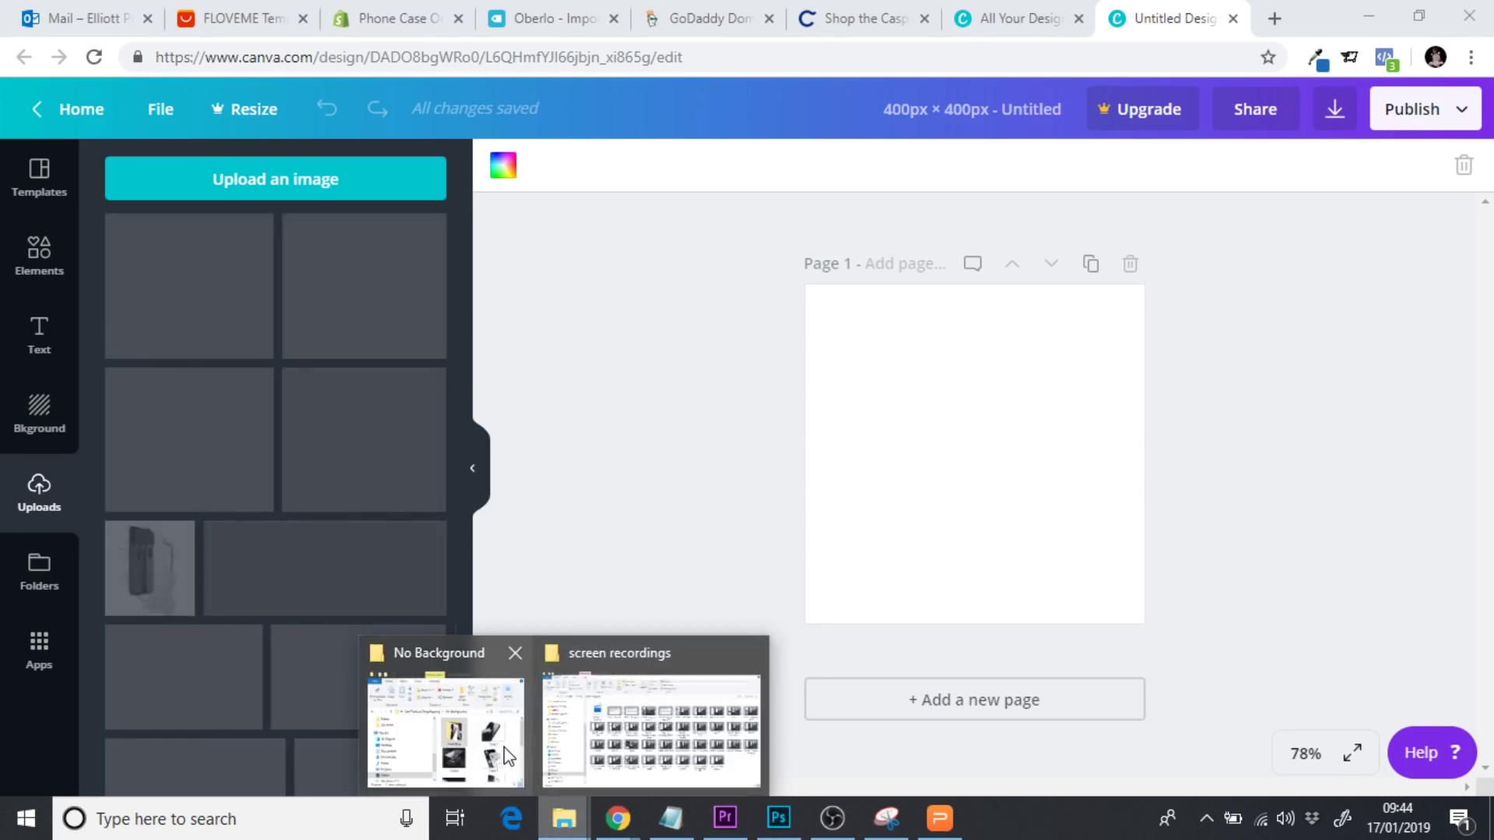
pyautogui.click(504, 755)
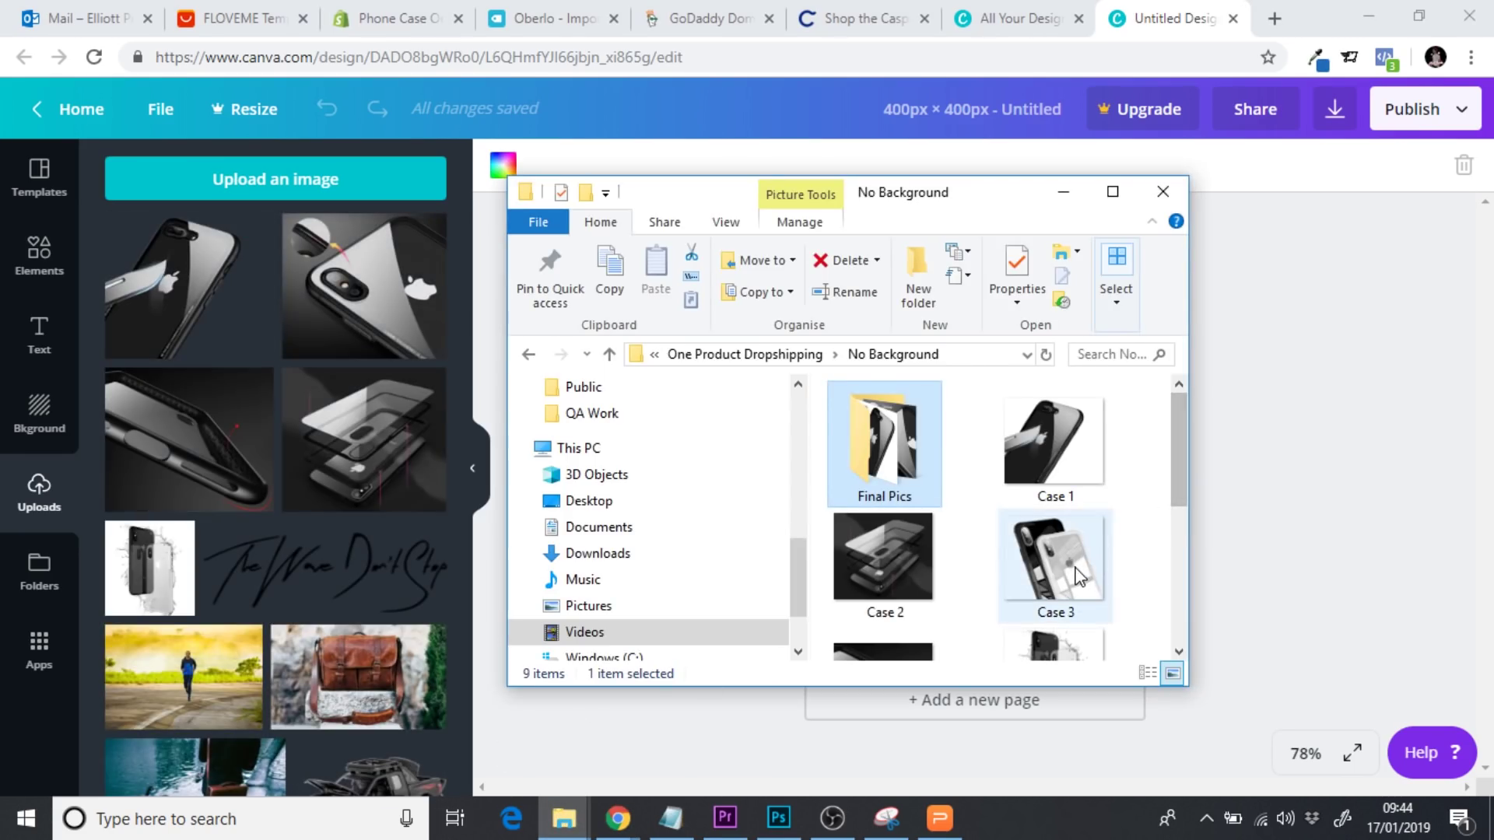
pyautogui.click(1074, 560)
pyautogui.moveTo(1074, 576); pyautogui.dragTo(289, 498)
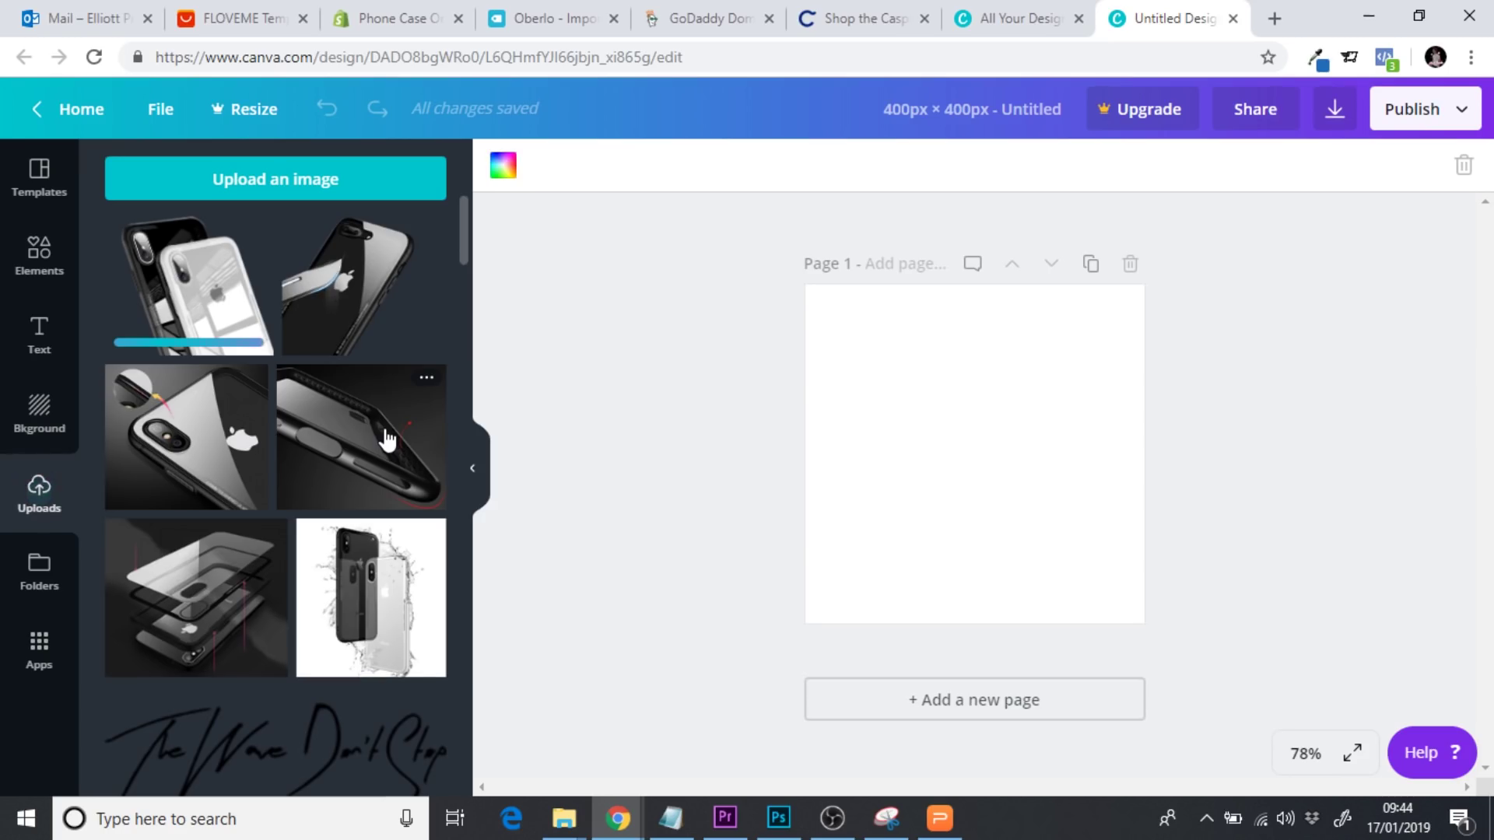
# Place the two-phone Case 3 photo on the page, resize it, then delete it
pyautogui.click(209, 327)
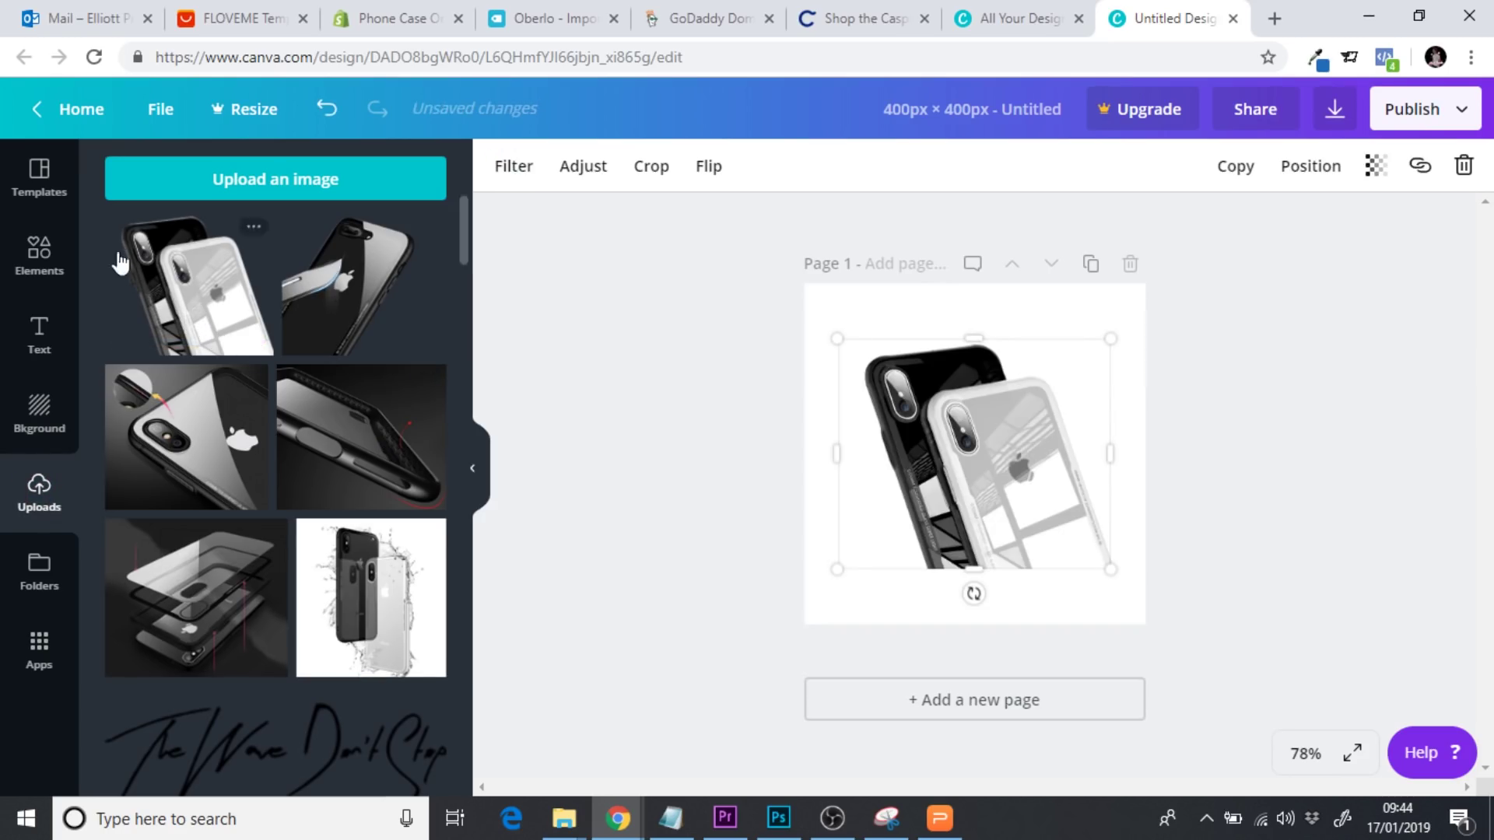
pyautogui.moveTo(1002, 492); pyautogui.dragTo(1037, 550)
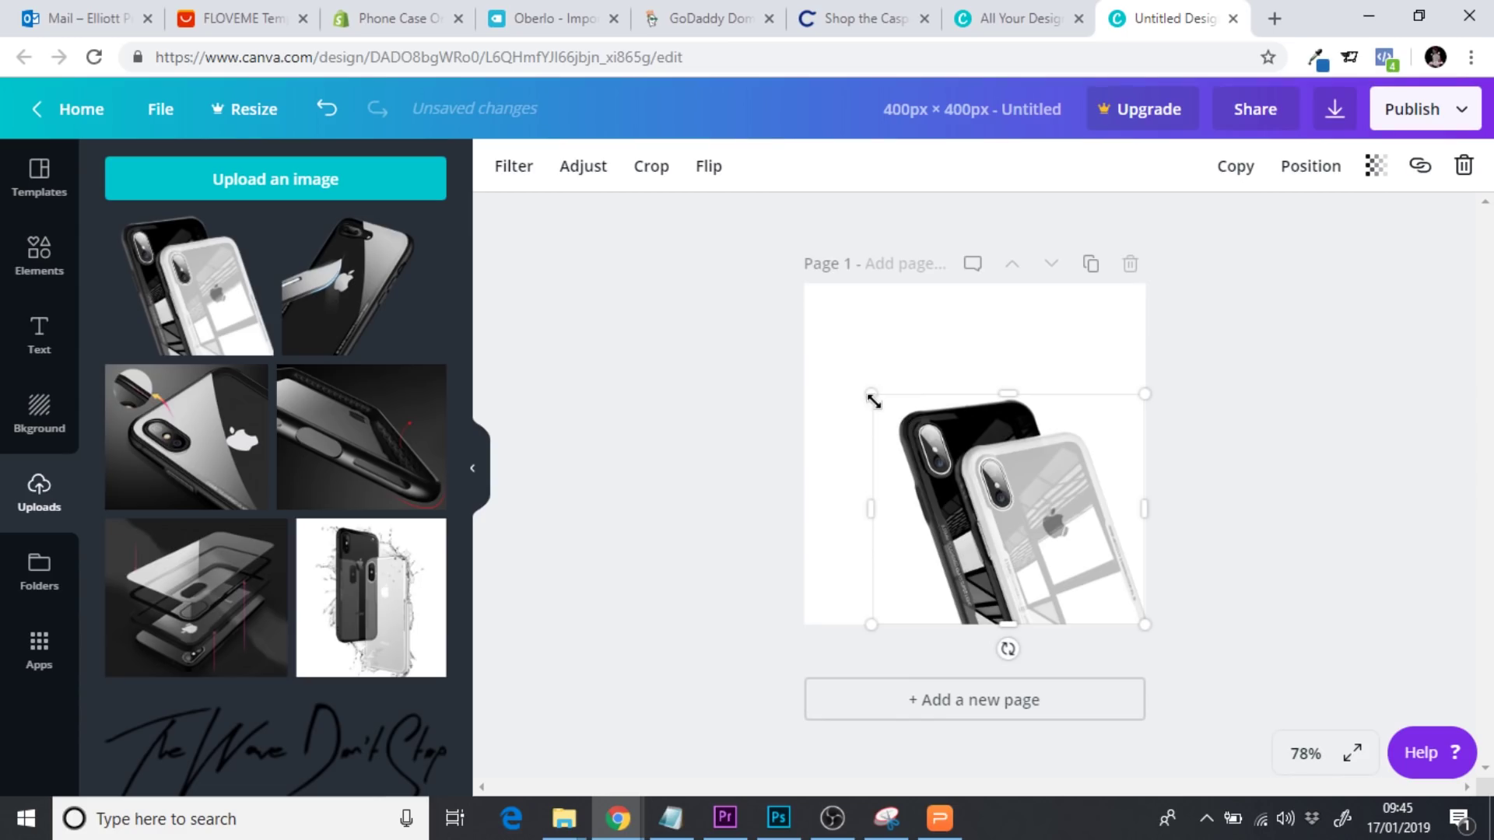
pyautogui.moveTo(873, 401); pyautogui.dragTo(711, 283)
pyautogui.moveTo(948, 401); pyautogui.dragTo(993, 420)
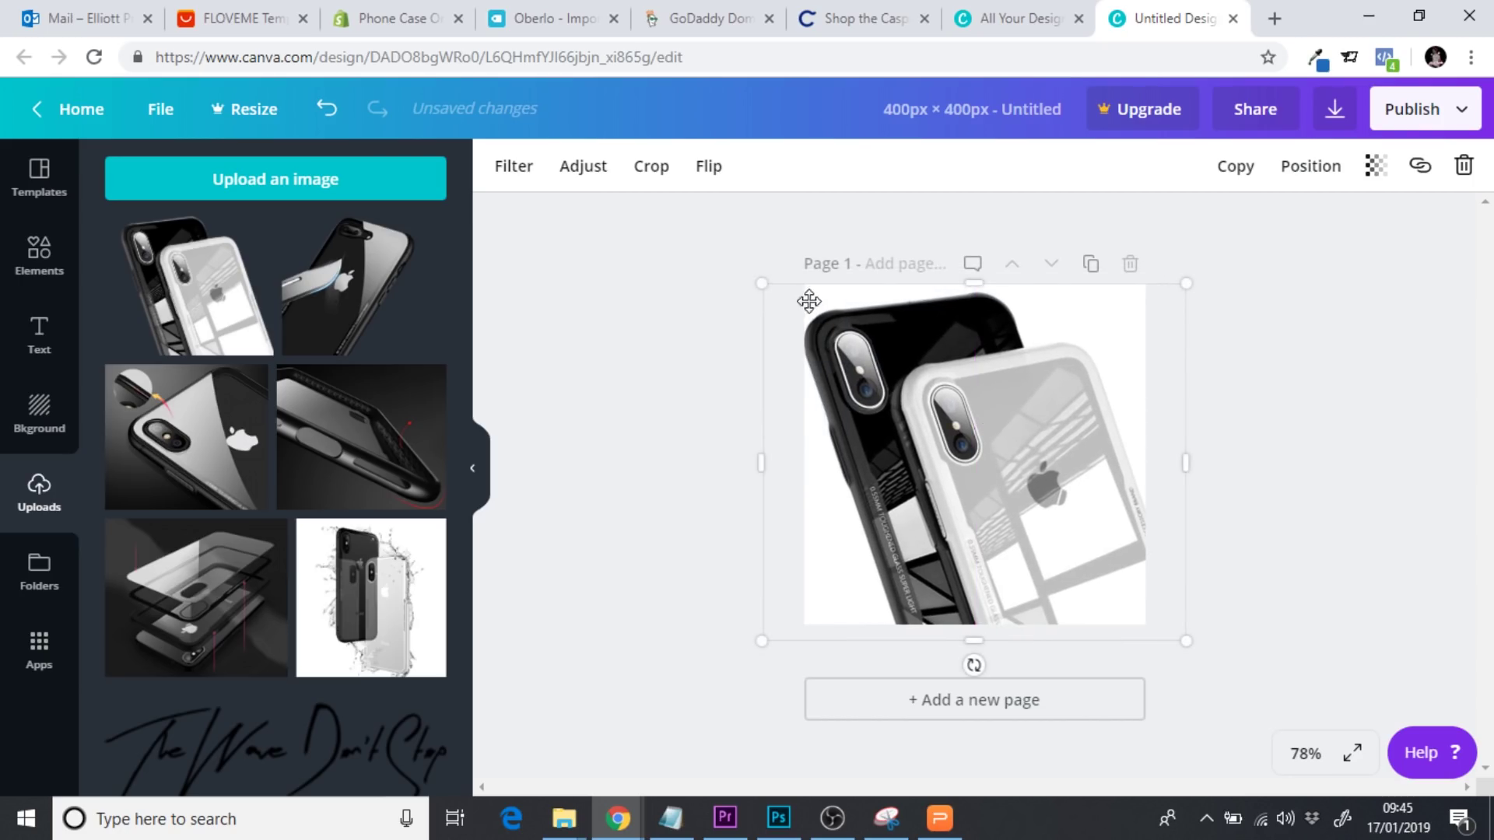
pyautogui.moveTo(760, 283); pyautogui.dragTo(777, 289)
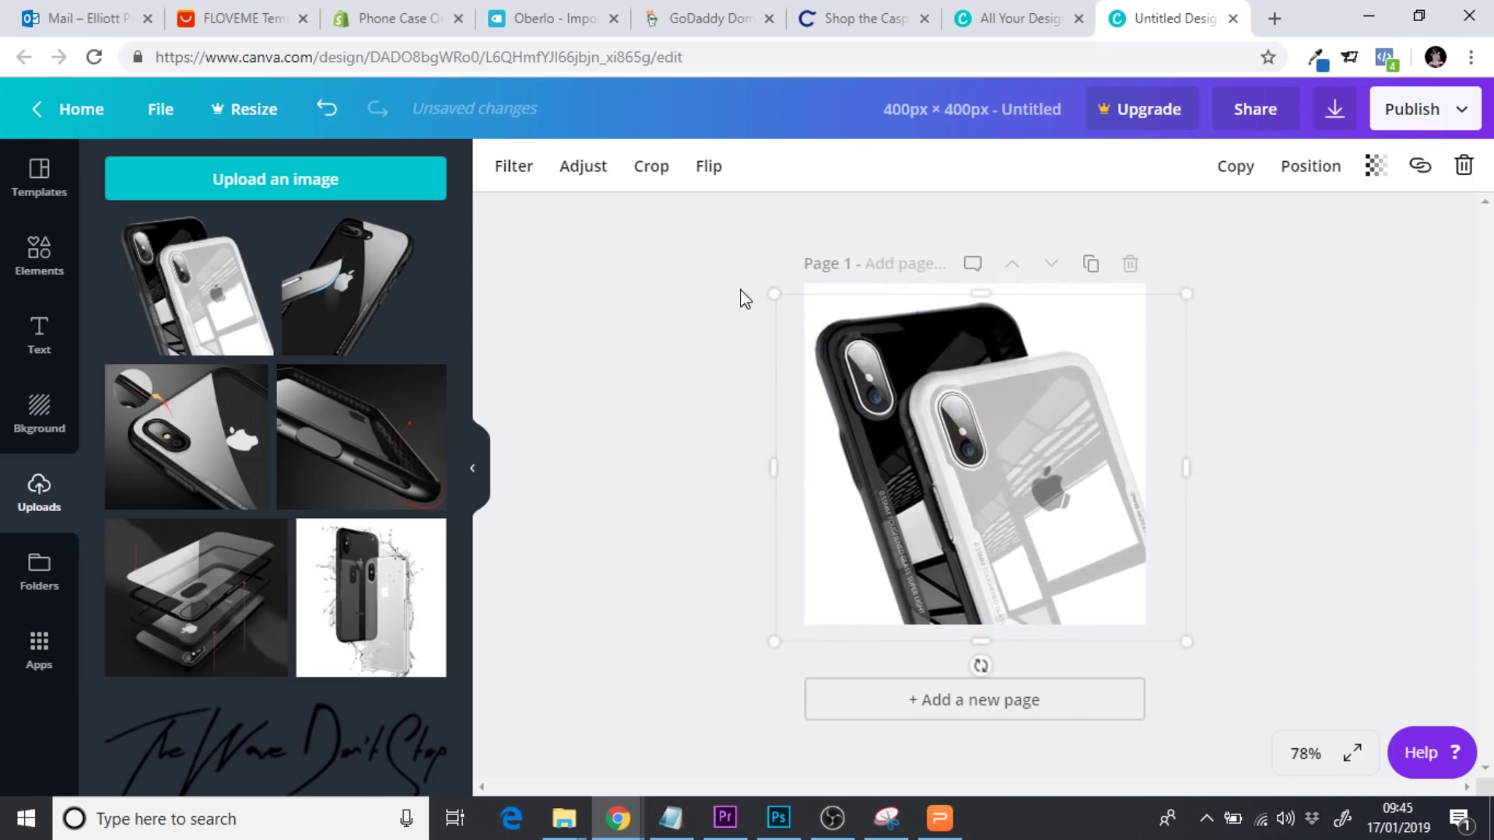
pyautogui.click(743, 297)
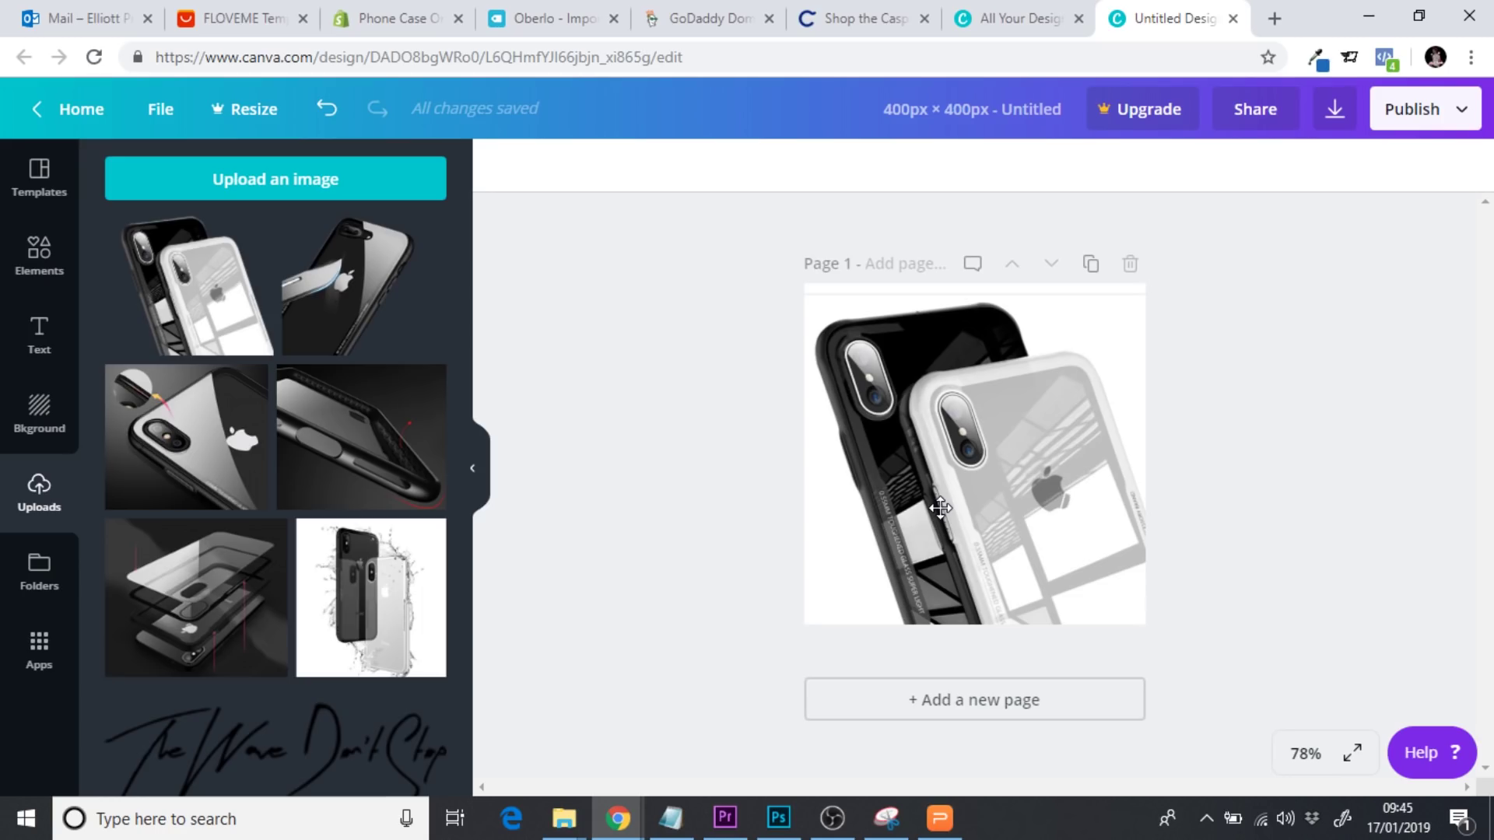
pyautogui.click(916, 521)
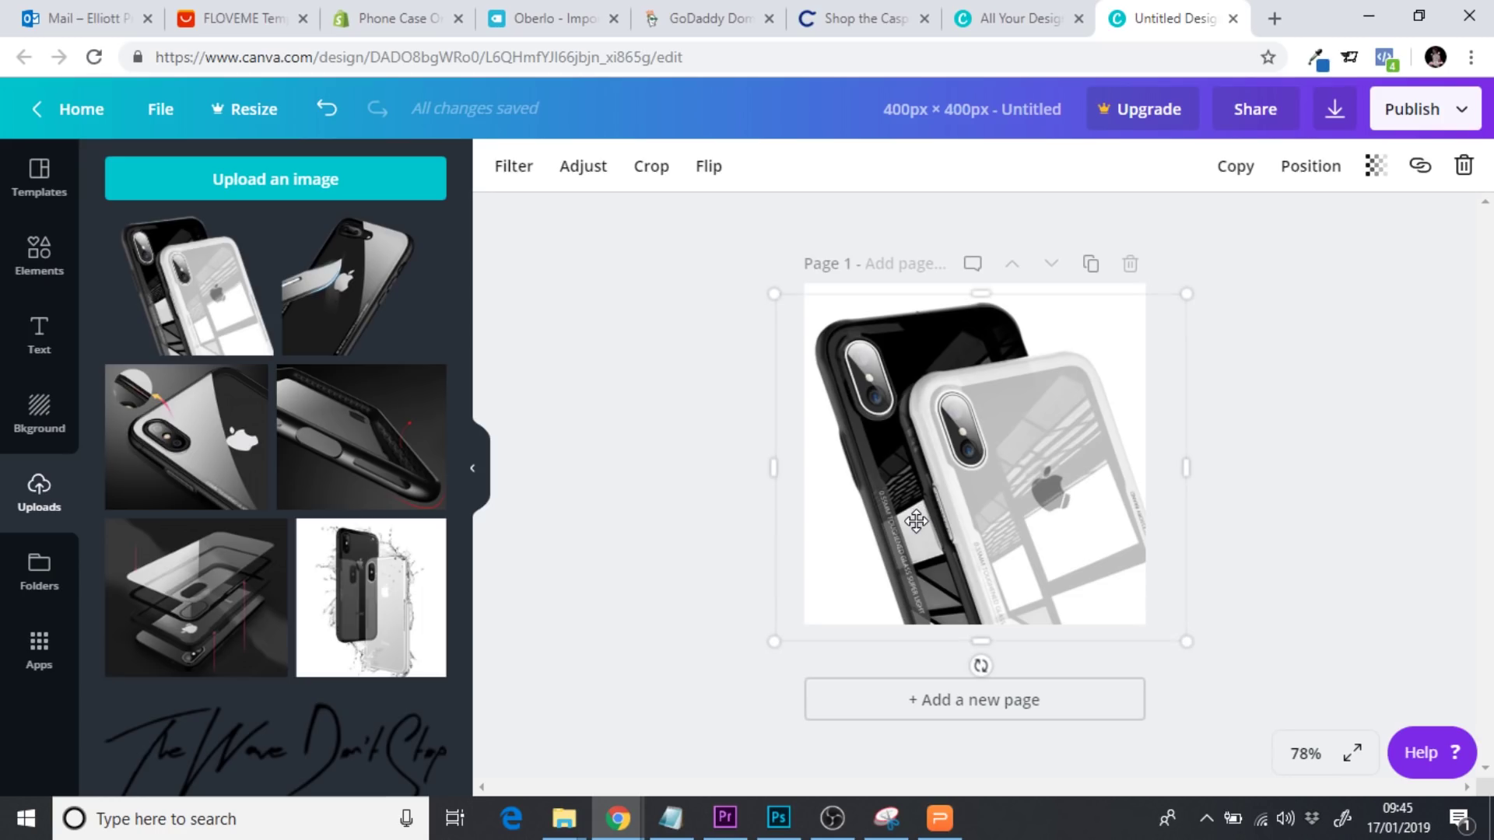
pyautogui.press('Delete')
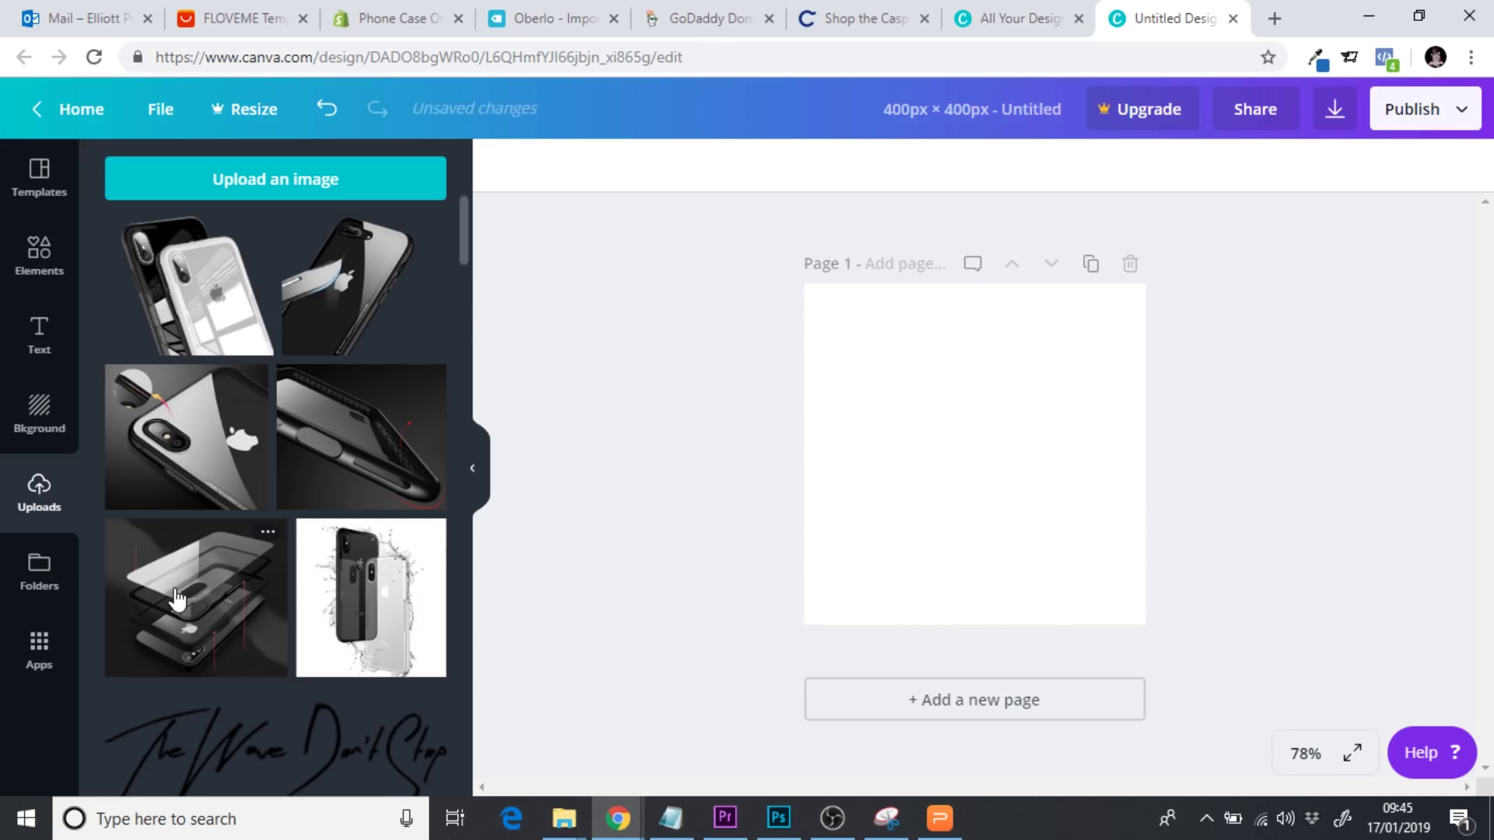
# Add the layered-glass case photo and stretch it to cover the 400 × 400 page
pyautogui.click(178, 598)
pyautogui.moveTo(1000, 437); pyautogui.dragTo(975, 391)
pyautogui.moveTo(1094, 550); pyautogui.dragTo(1183, 654)
pyautogui.moveTo(1120, 584); pyautogui.dragTo(1096, 582)
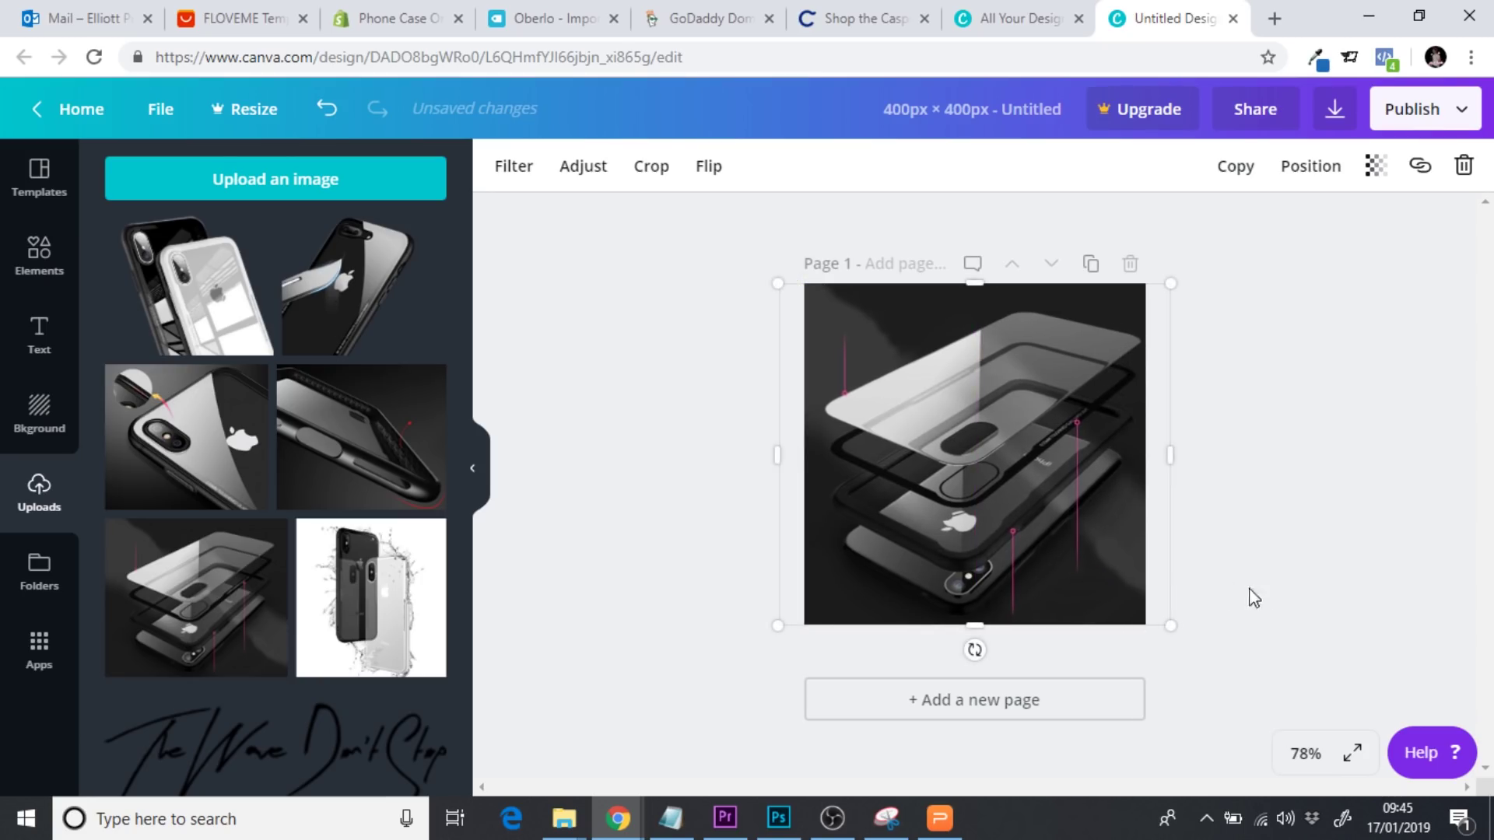
pyautogui.click(1266, 591)
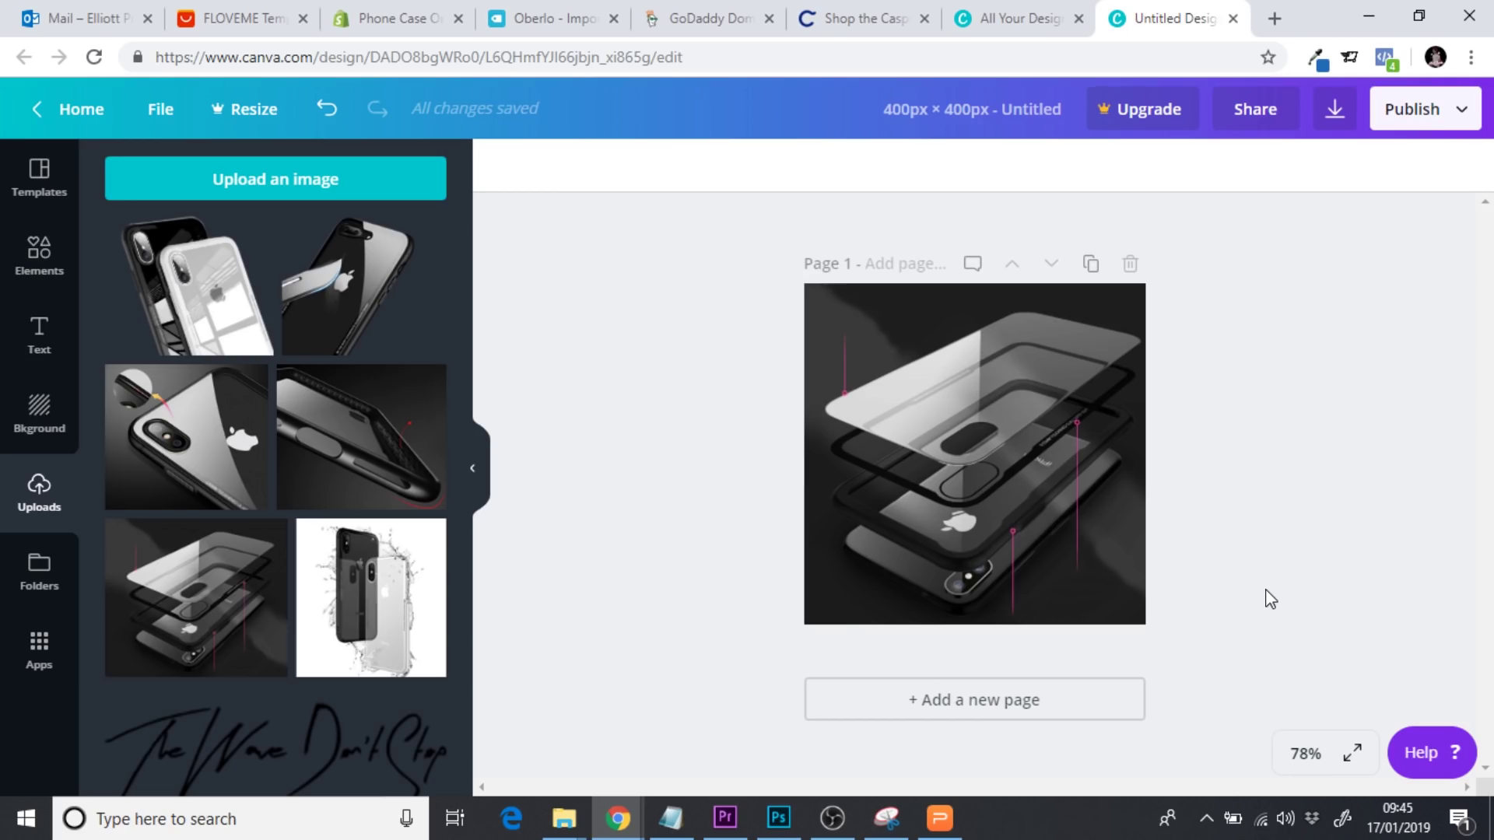
pyautogui.click(393, 24)
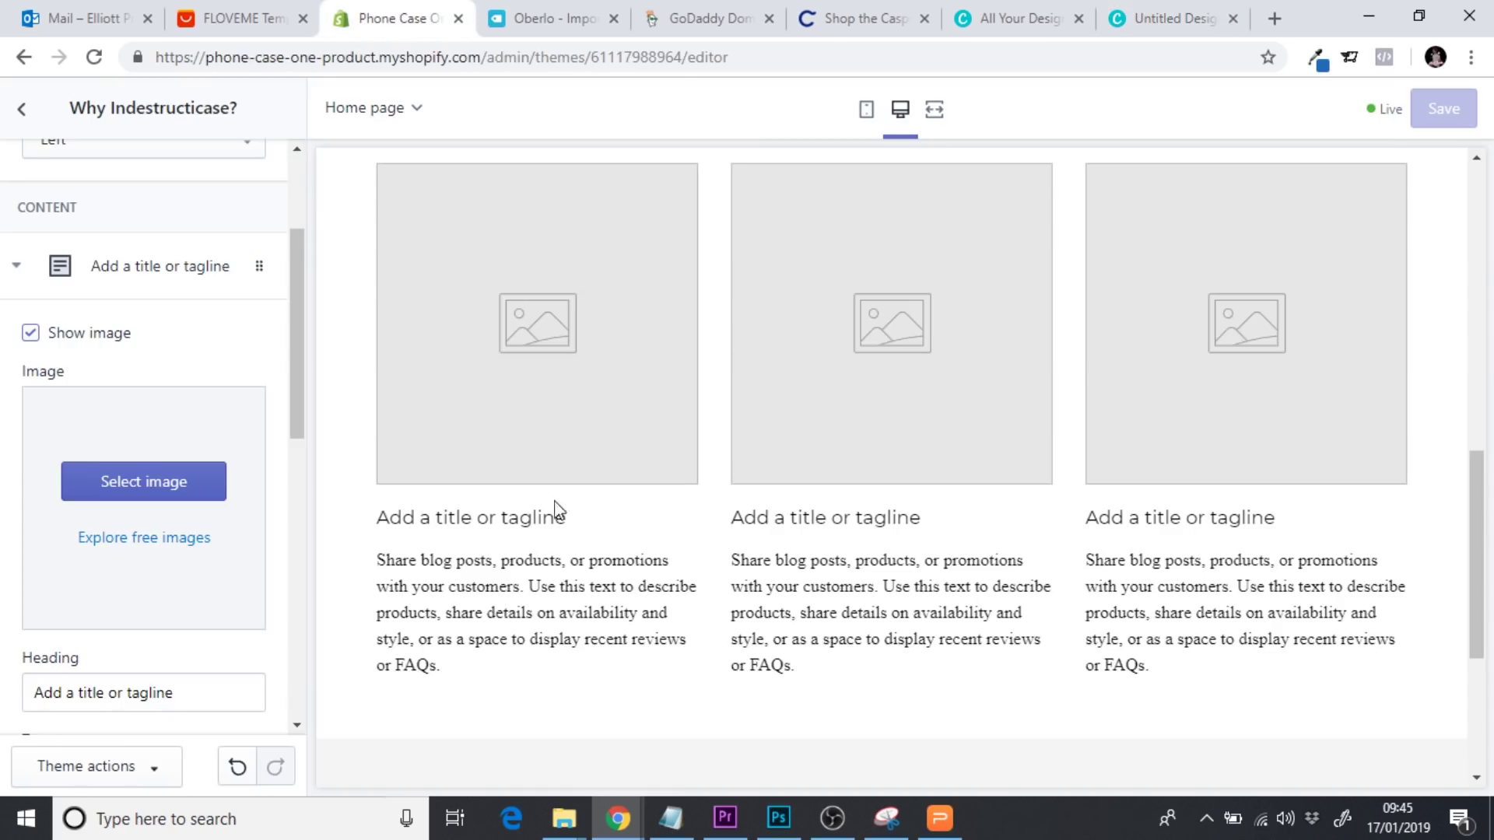
pyautogui.moveTo(377, 518); pyautogui.dragTo(594, 534)
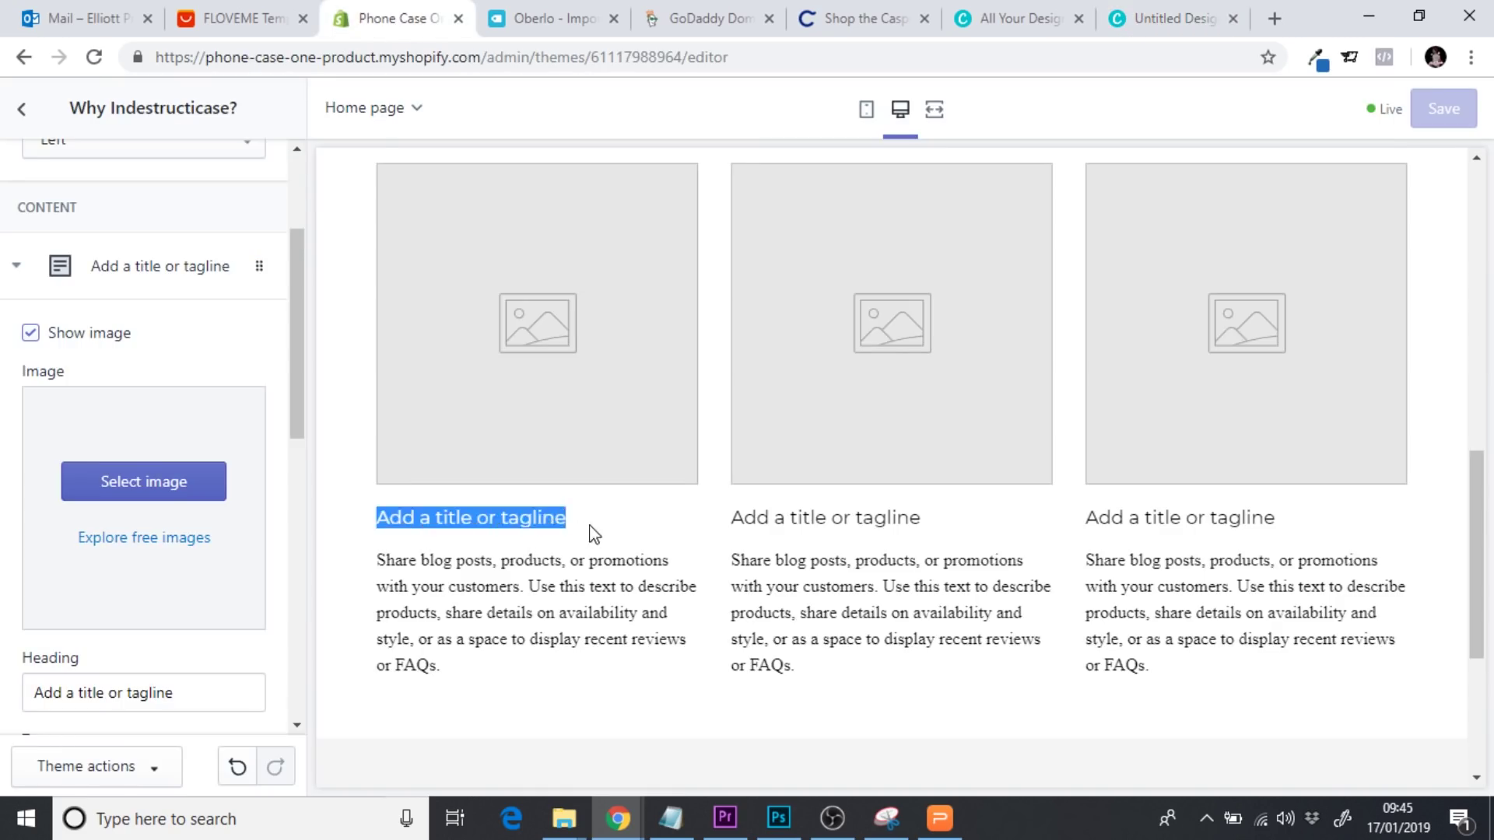
pyautogui.click(1164, 11)
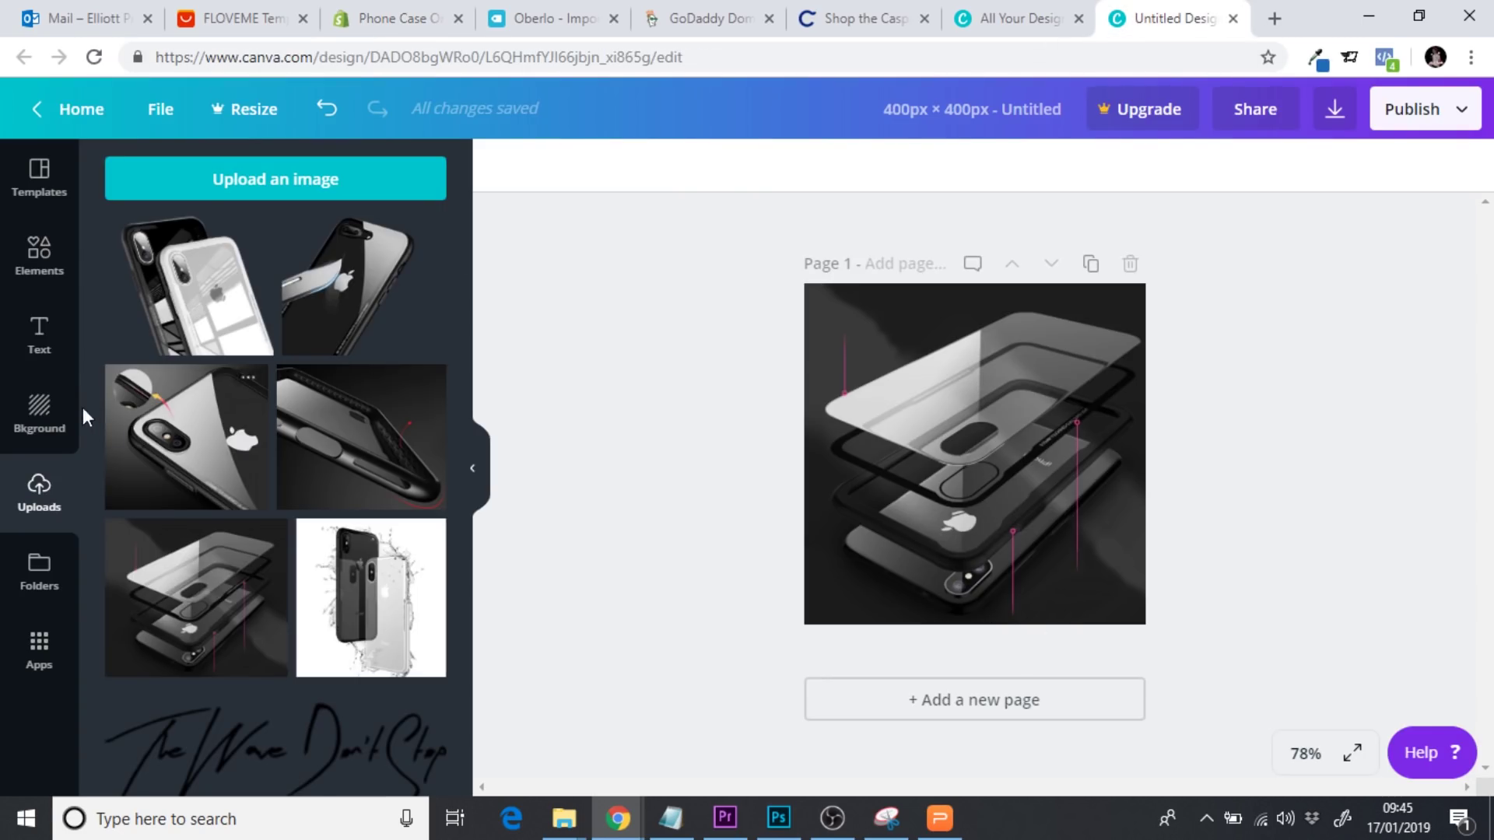
# Add a heading text box in white Montserrat Semi-Bold
pyautogui.click(40, 335)
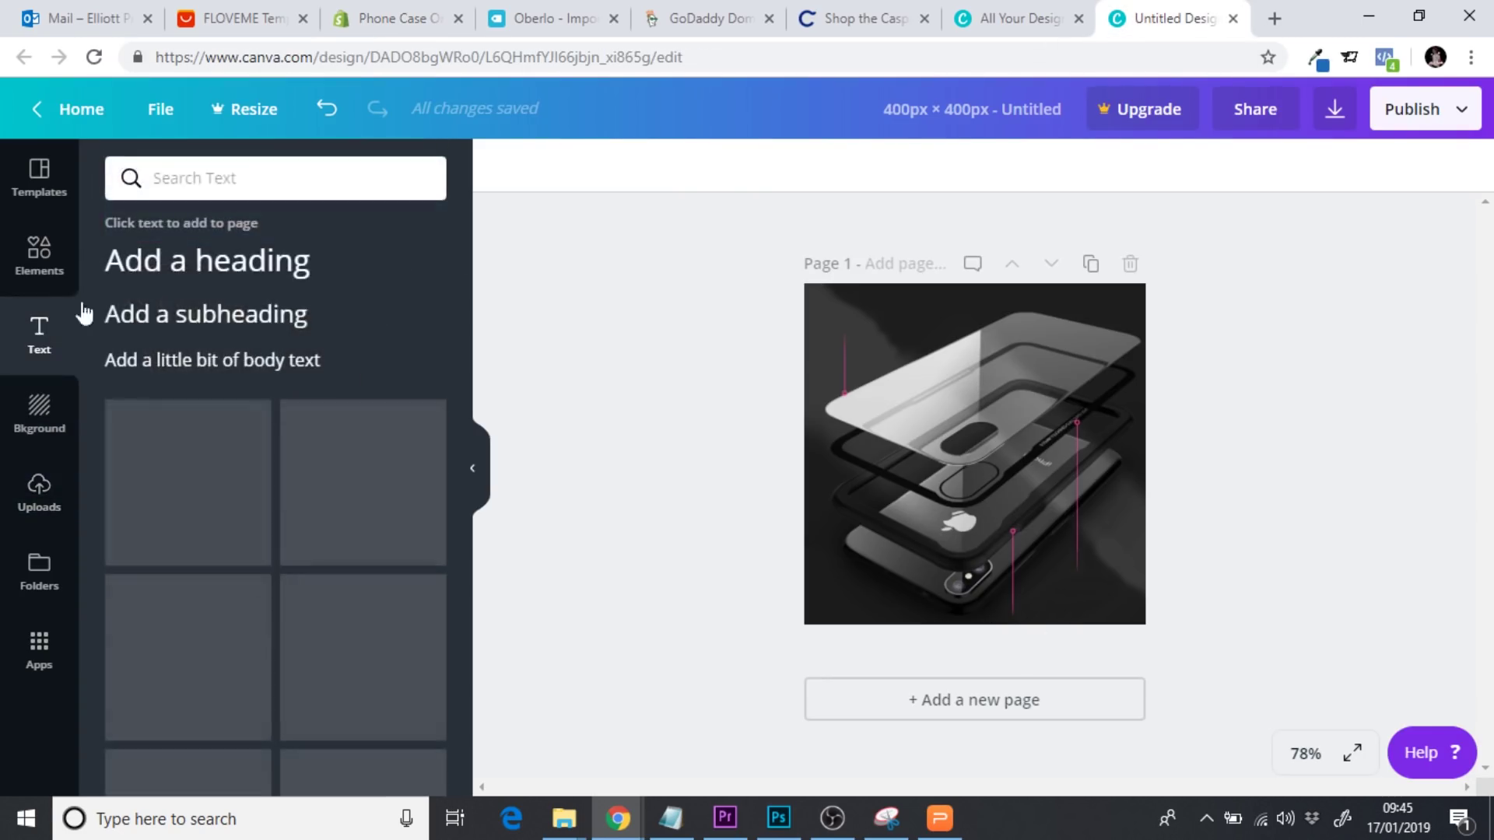
pyautogui.click(197, 262)
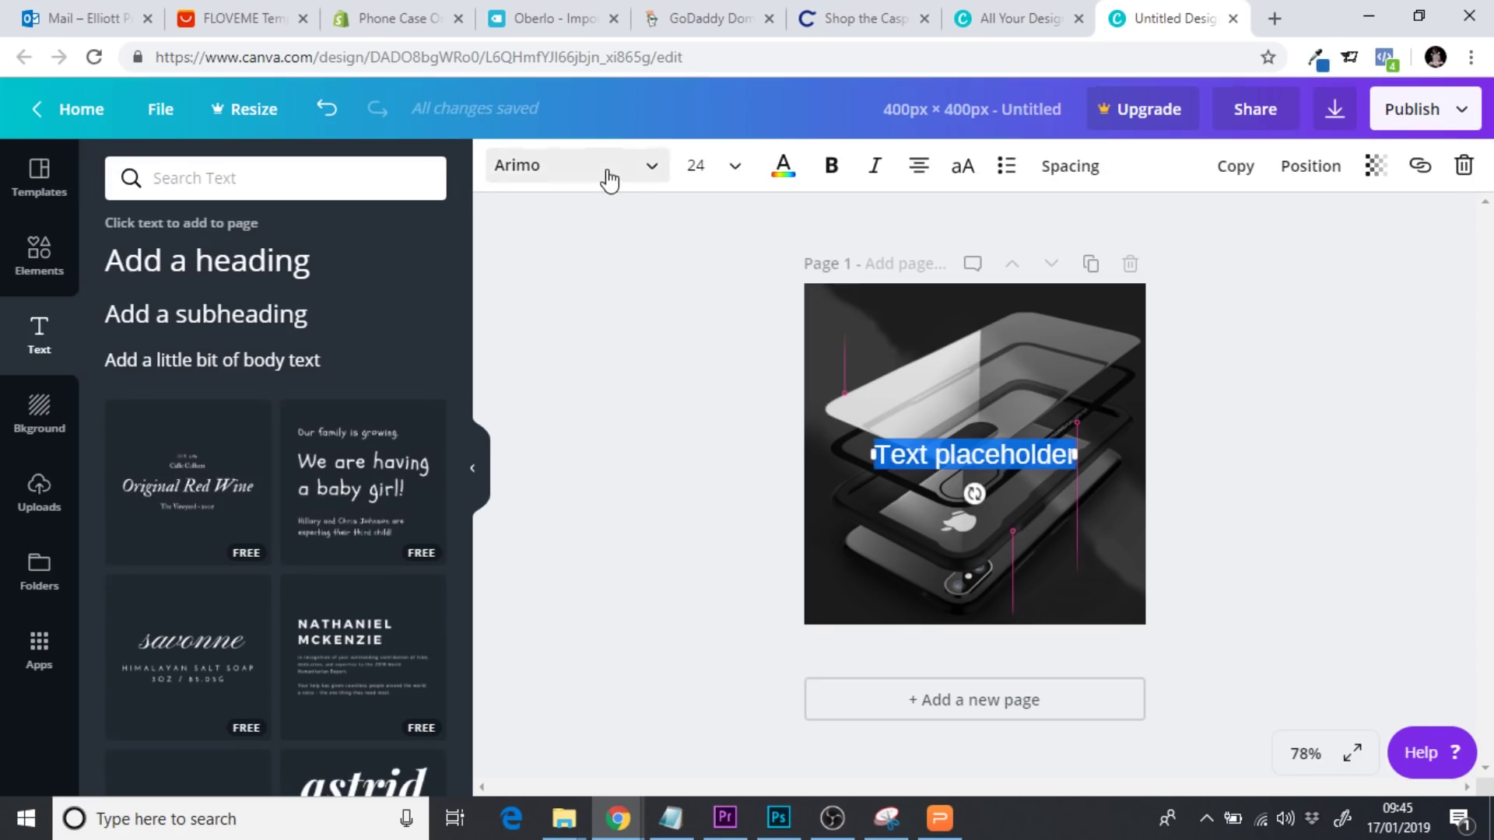
pyautogui.click(609, 181)
pyautogui.write('mont')
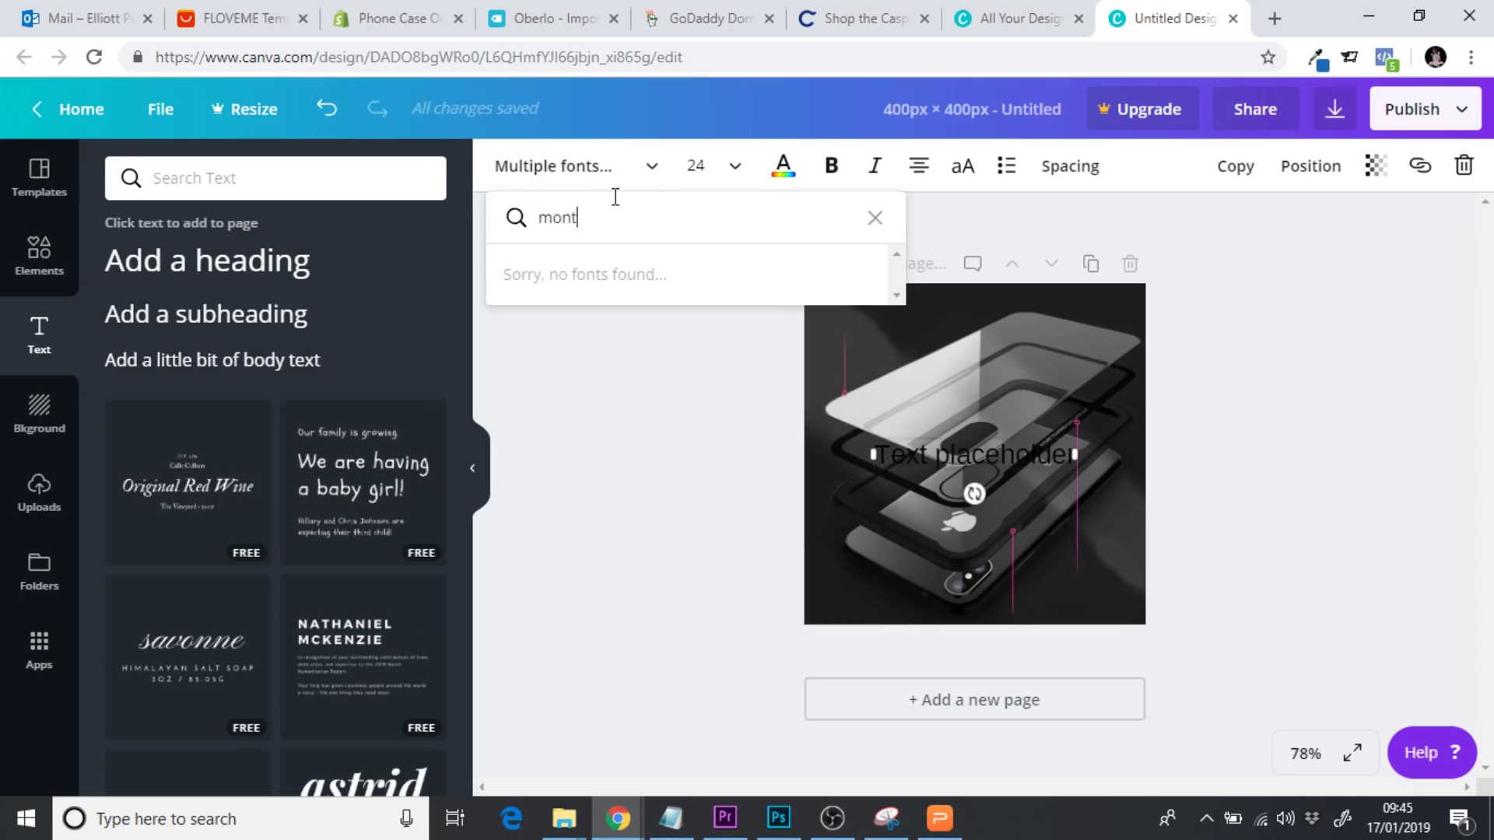
pyautogui.write('s')
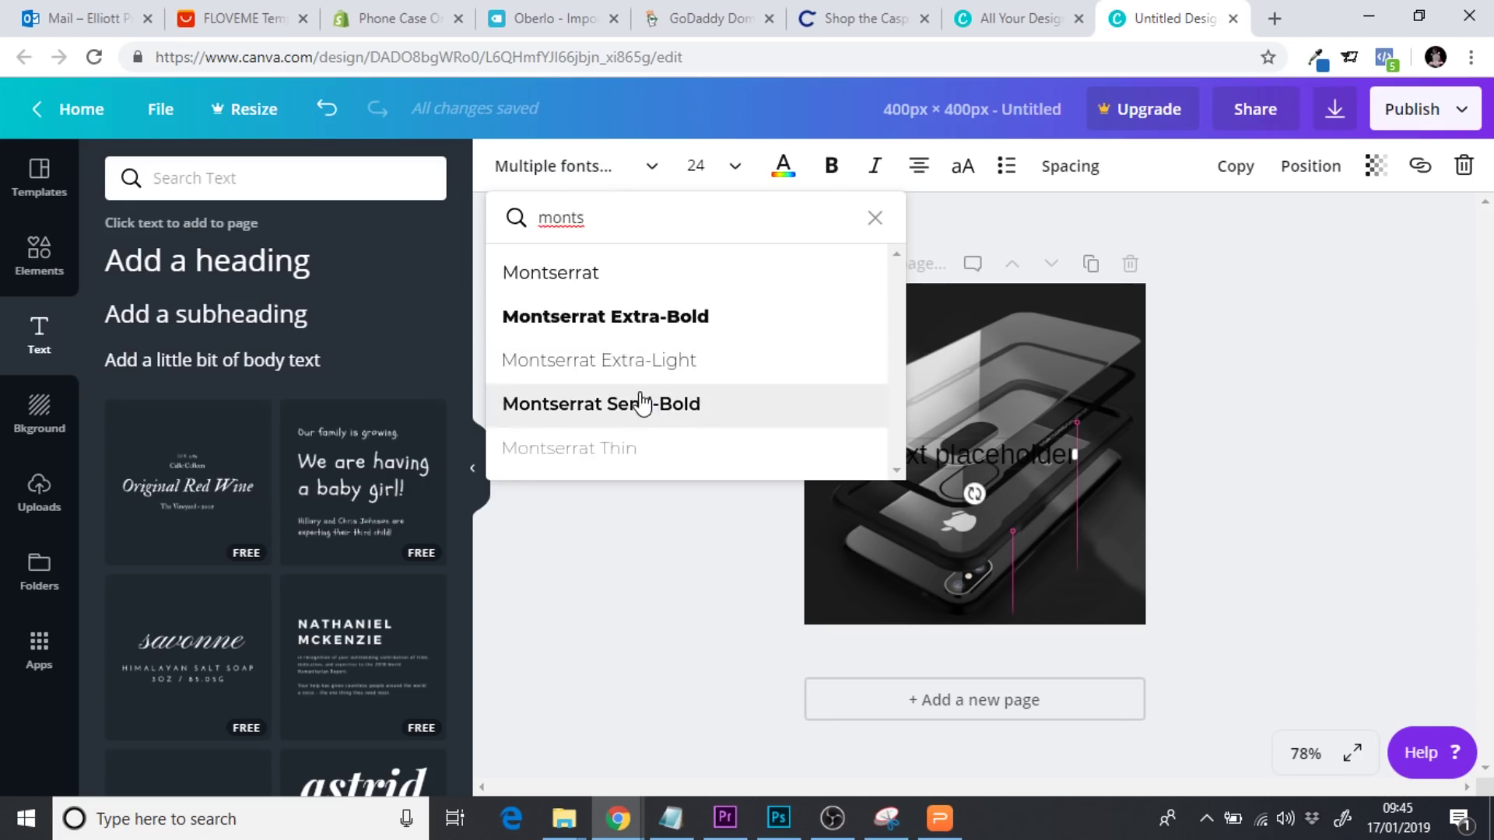
pyautogui.click(642, 406)
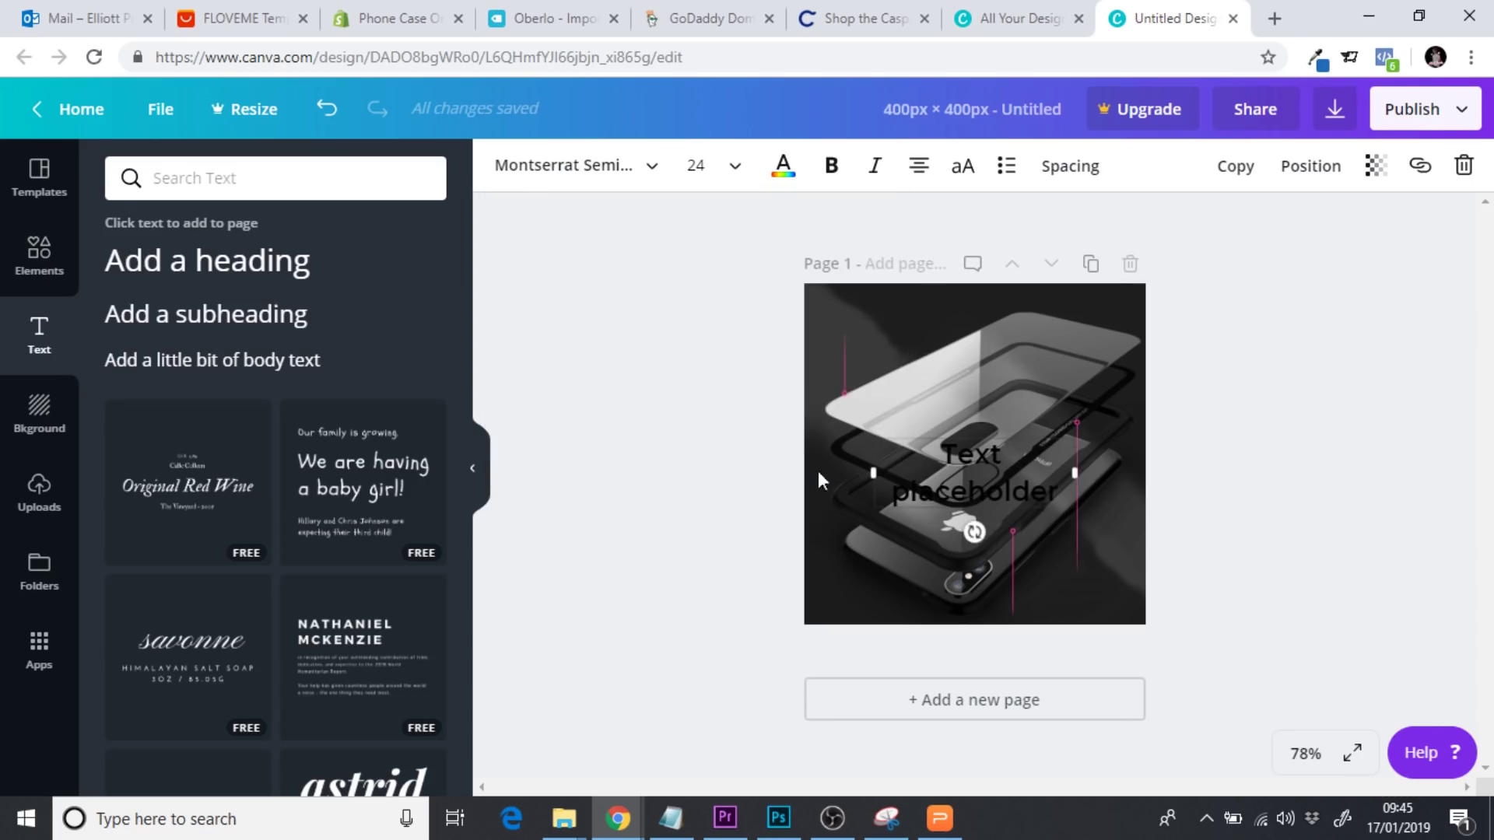
pyautogui.moveTo(1060, 492); pyautogui.dragTo(925, 454)
pyautogui.click(783, 180)
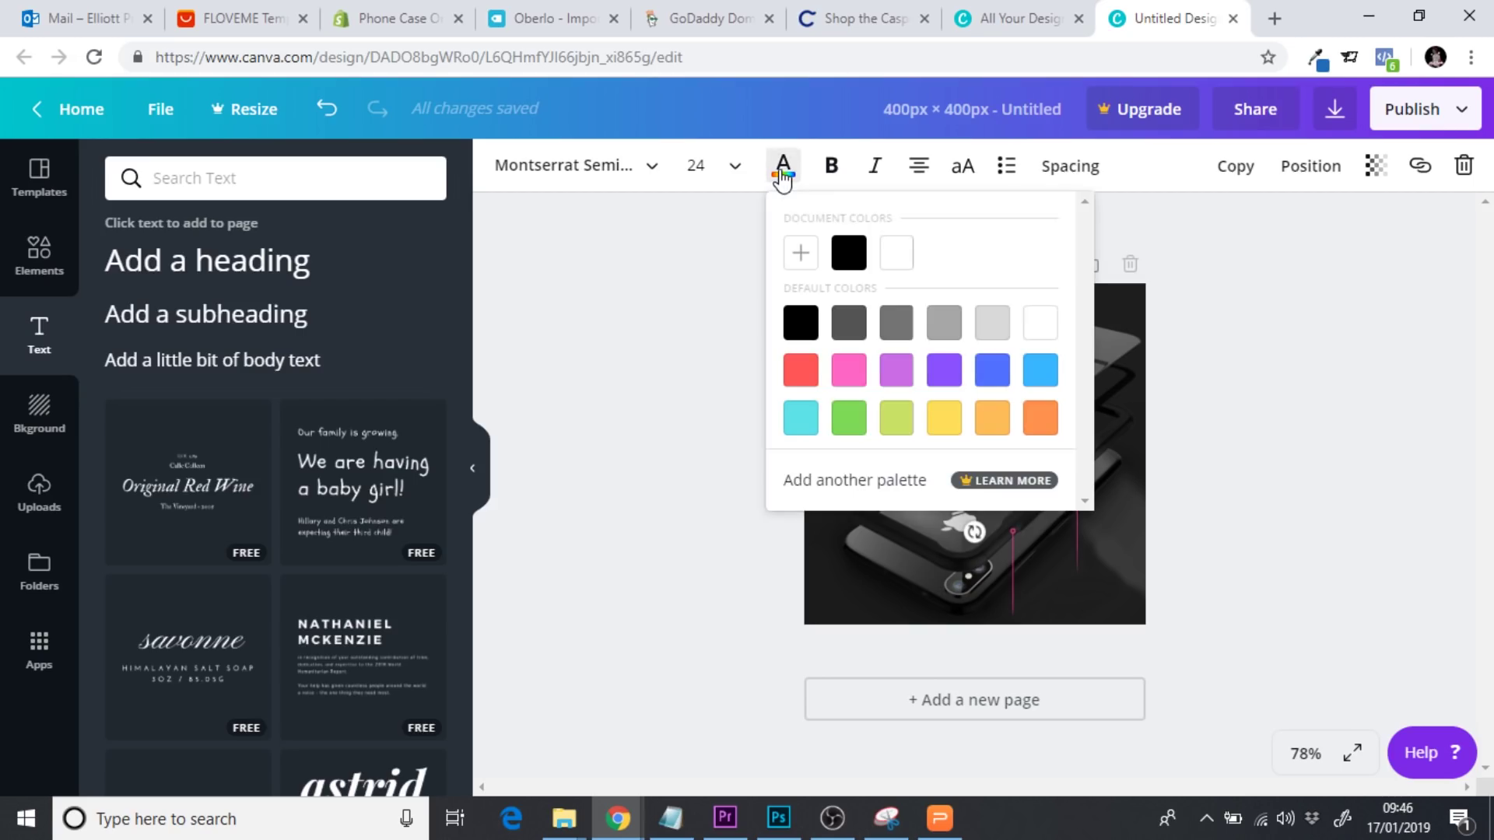
pyautogui.click(887, 253)
pyautogui.click(645, 427)
pyautogui.click(702, 430)
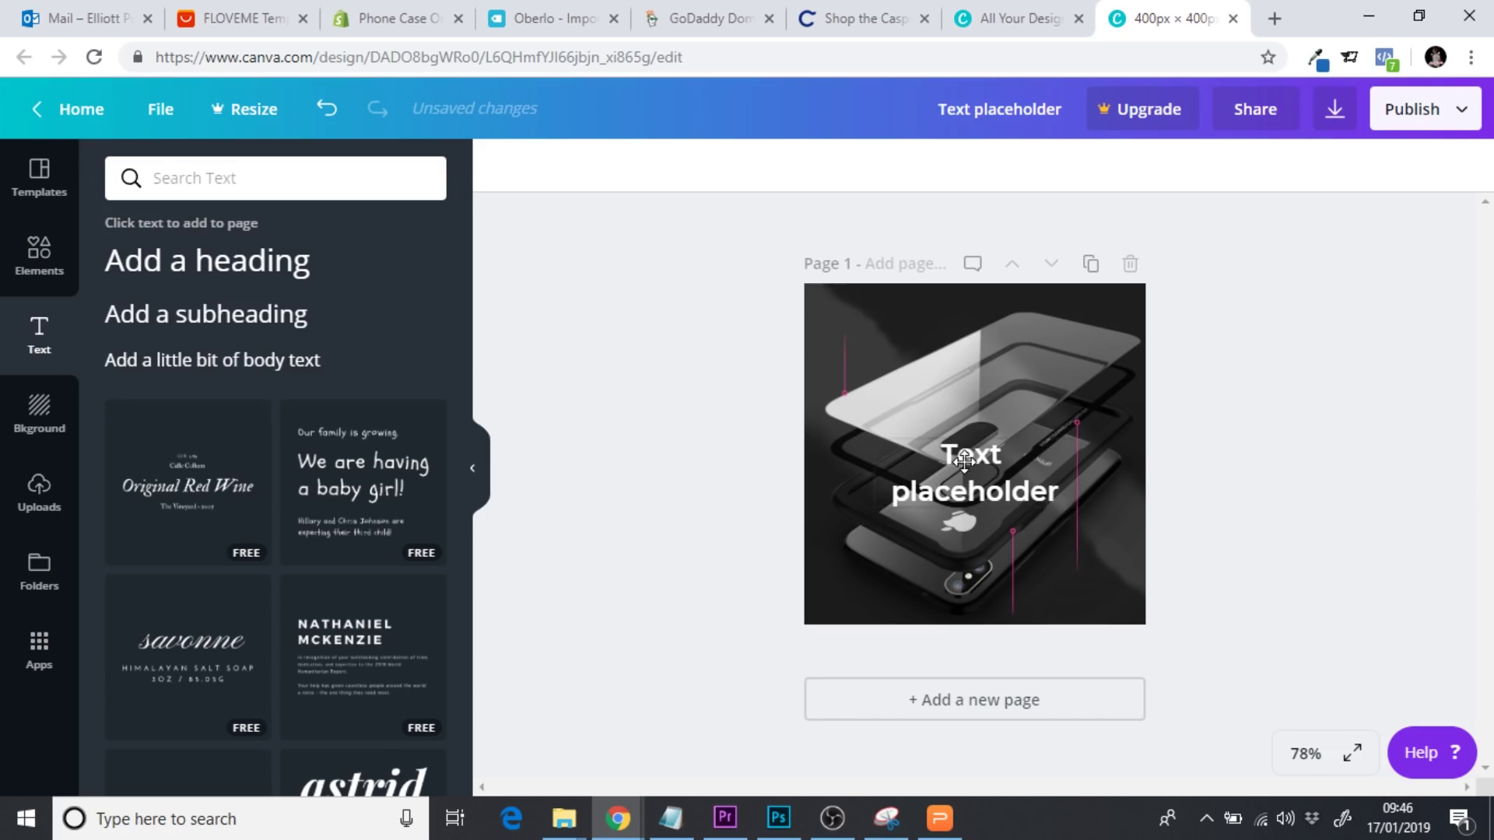
pyautogui.click(965, 461)
# Replace the heading text with 'Explosion-Proof Layer'
pyautogui.click(233, 29)
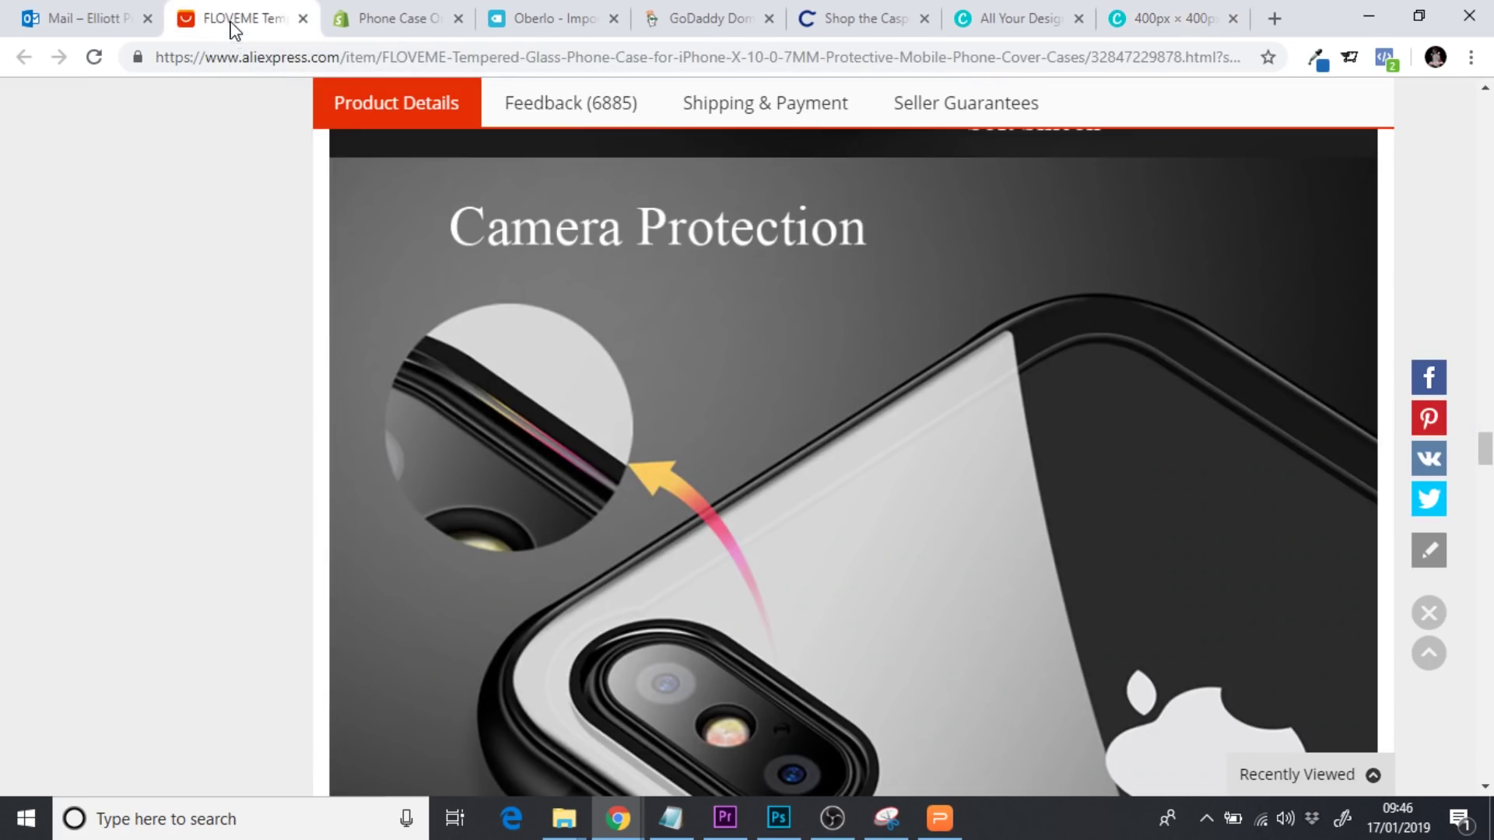
pyautogui.scroll(5, 1485, 436)
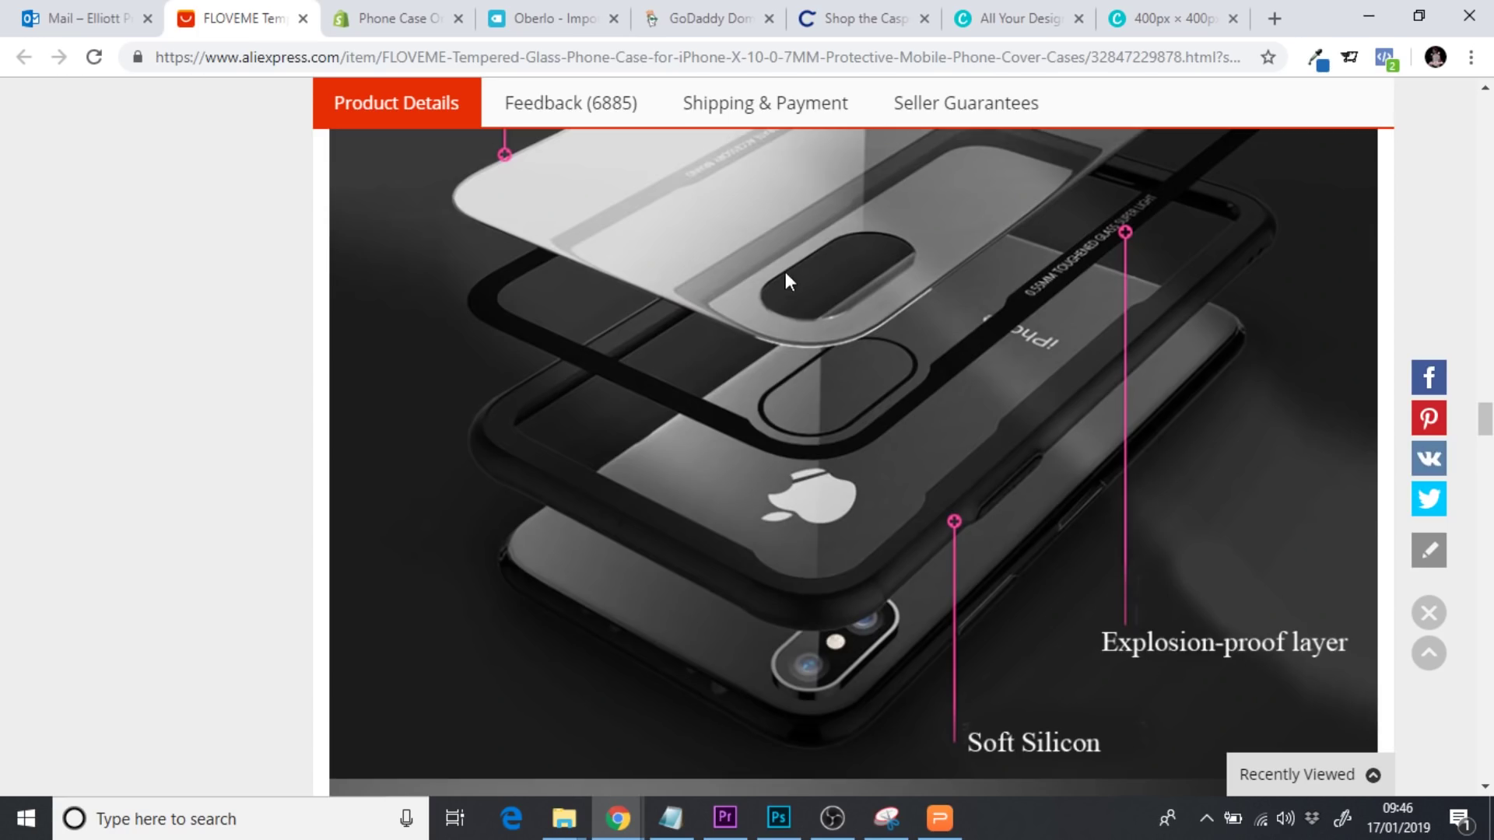
pyautogui.click(1142, 18)
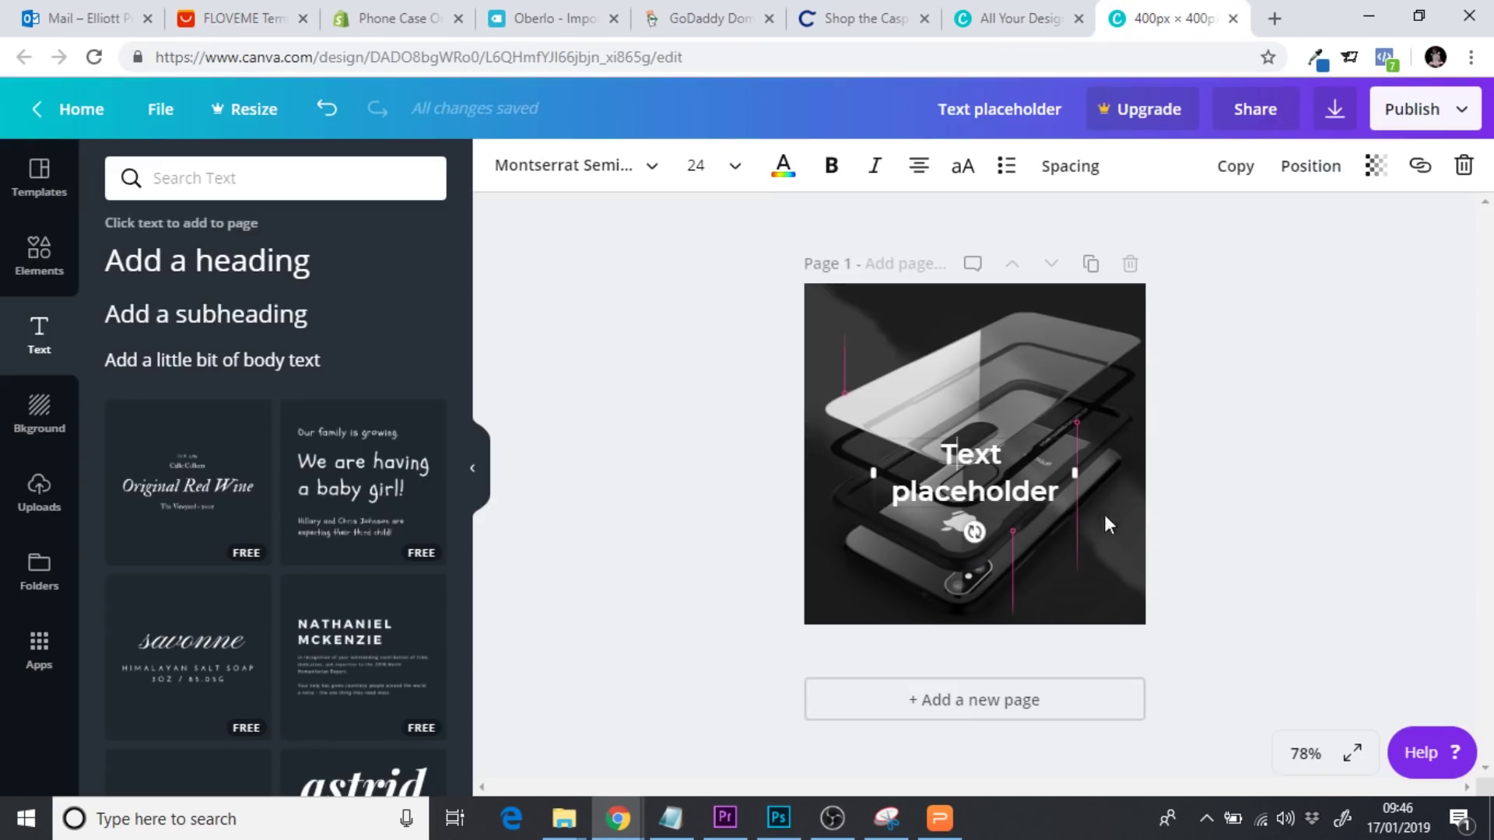
pyautogui.tripleClick(1052, 498)
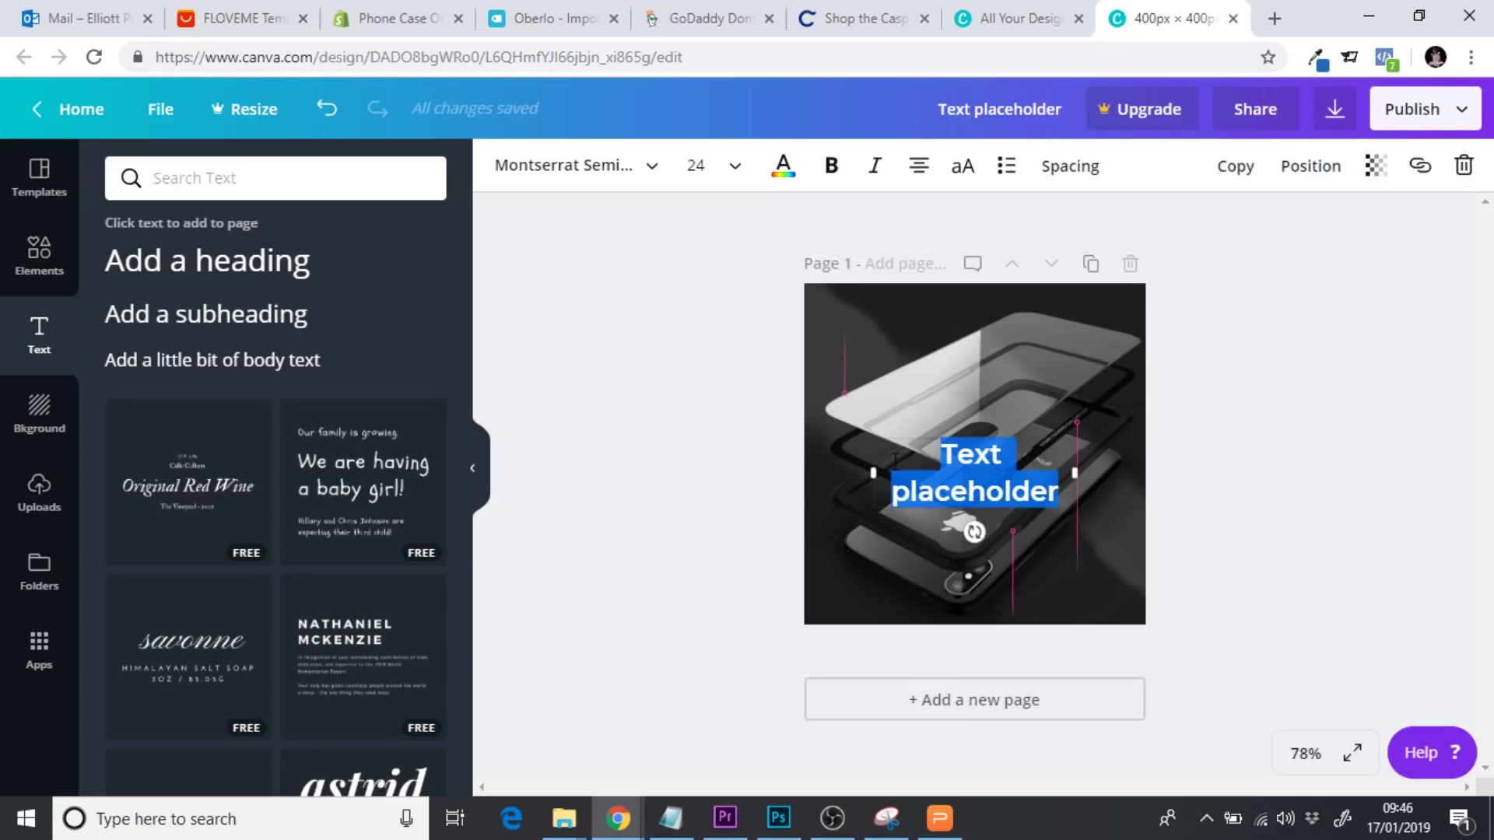
pyautogui.write('Explo')
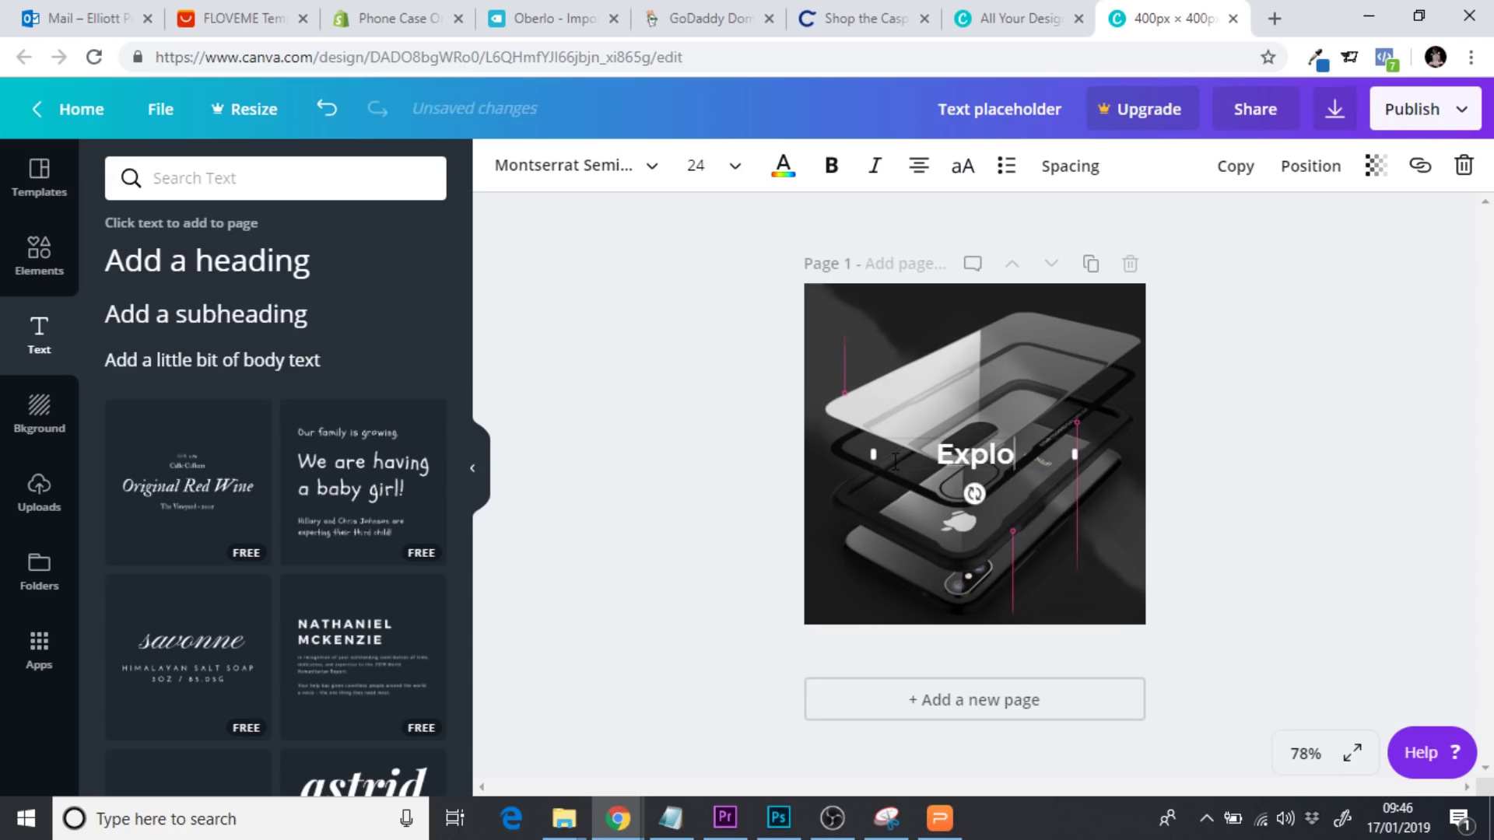
pyautogui.write('sion-Pro')
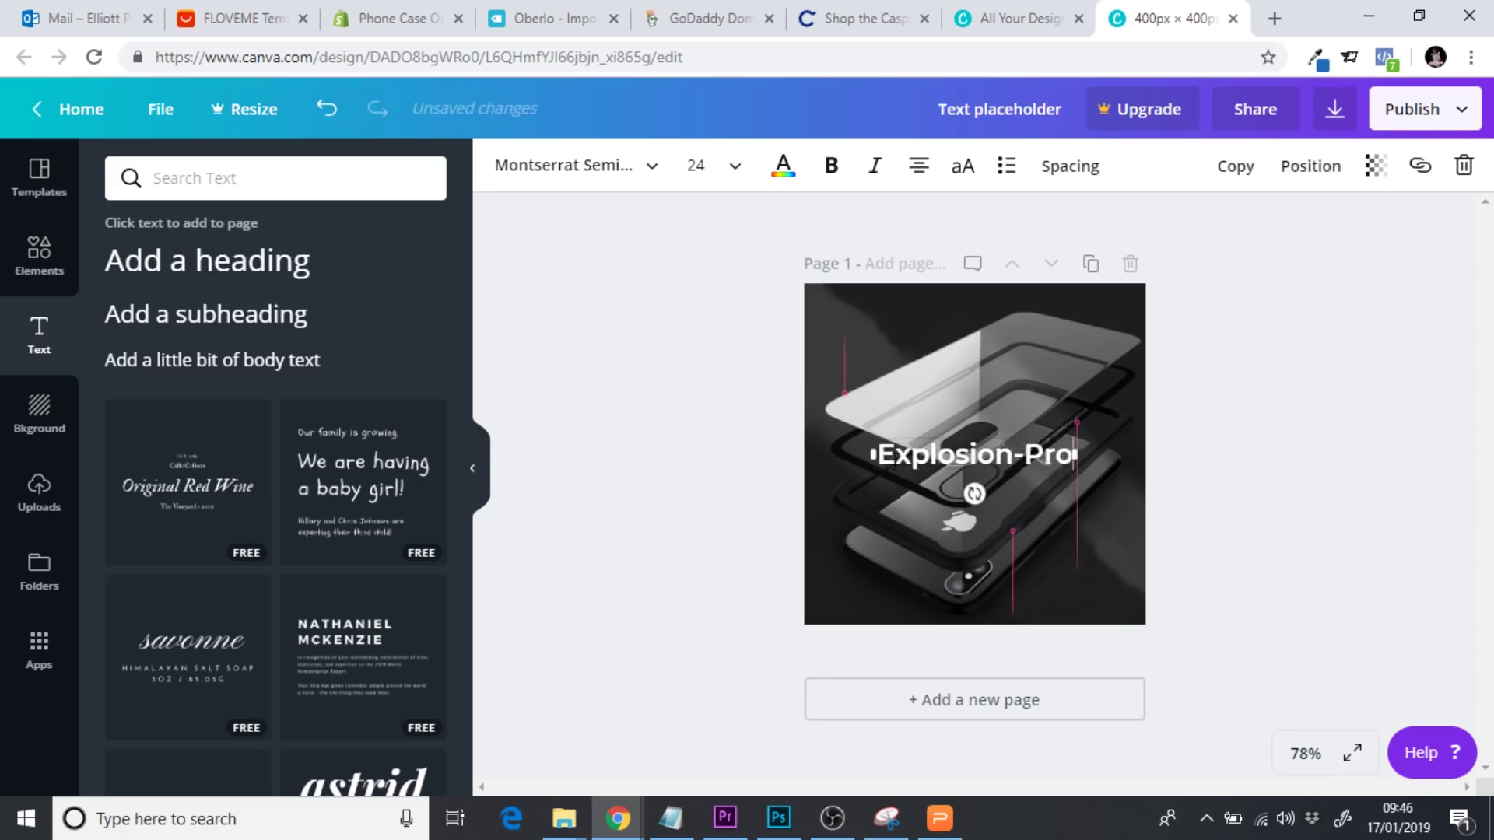
pyautogui.write('ff')
pyautogui.press('BackSpace')
pyautogui.press('BackSpace')
pyautogui.write('of')
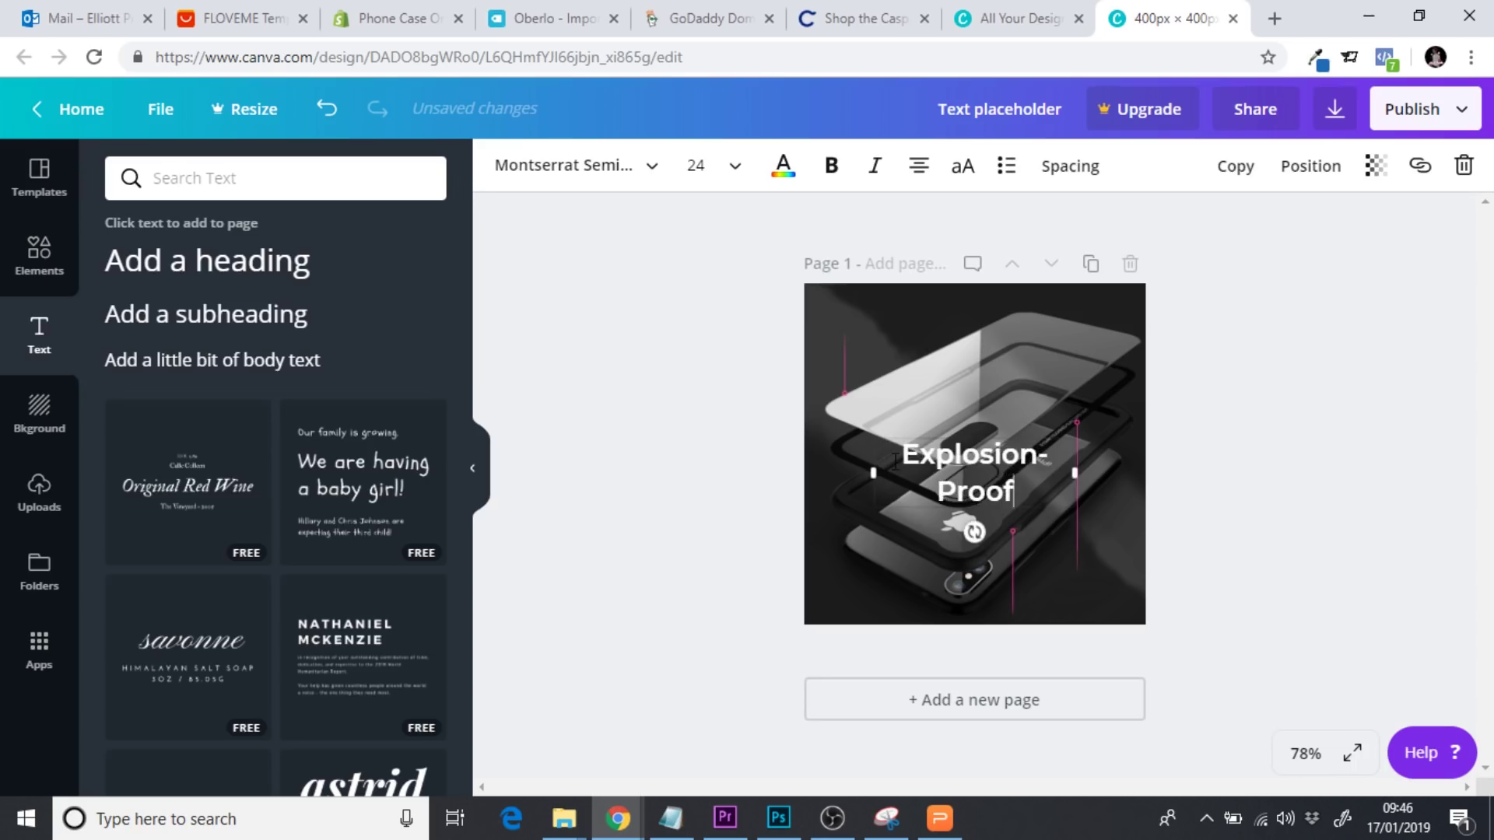
pyautogui.write(' Layer')
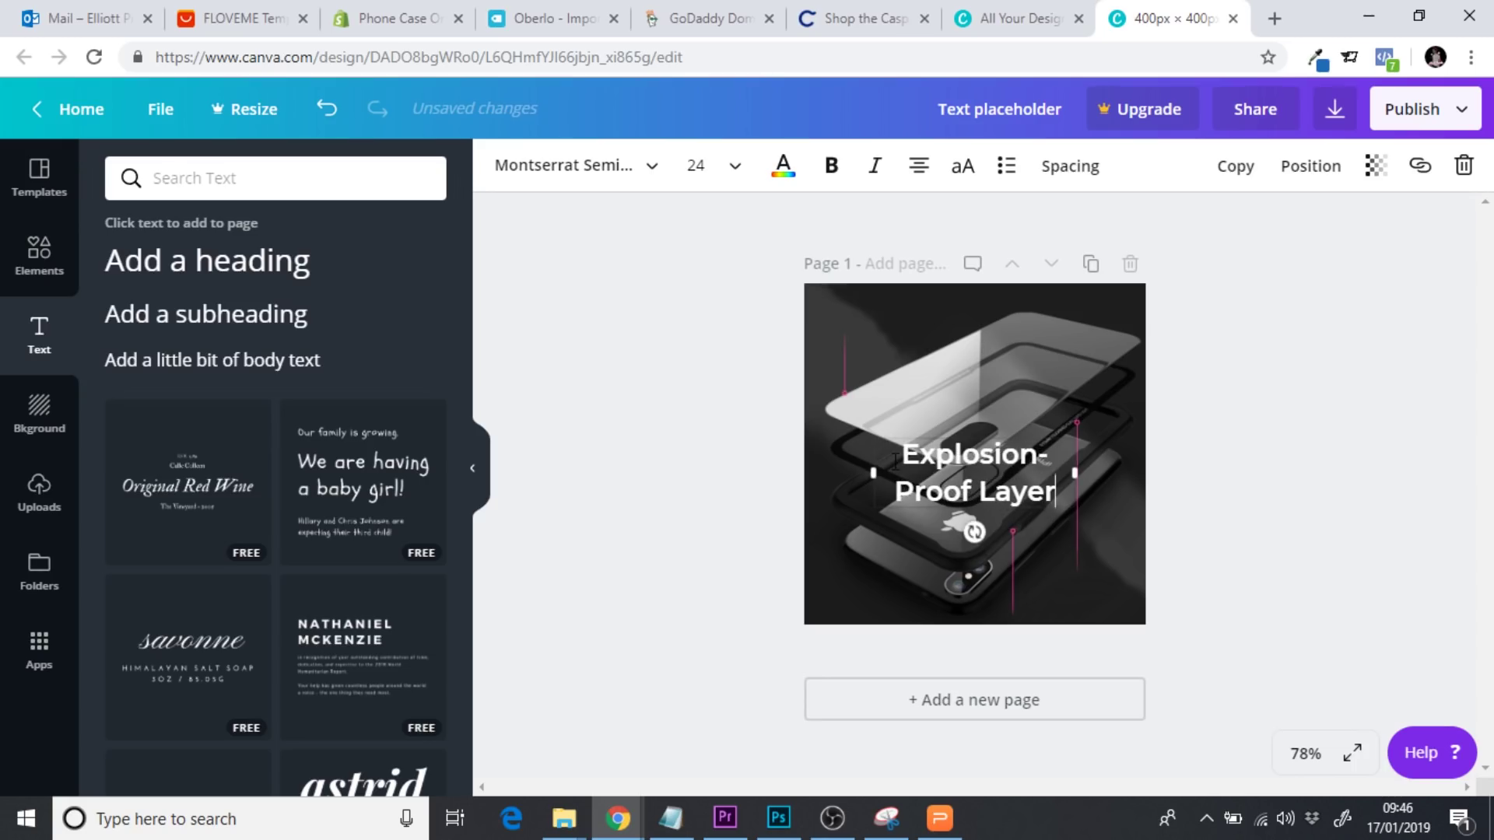
# Set the caption to size 10, place it at the image's lower right, then return to designs home
pyautogui.click(736, 170)
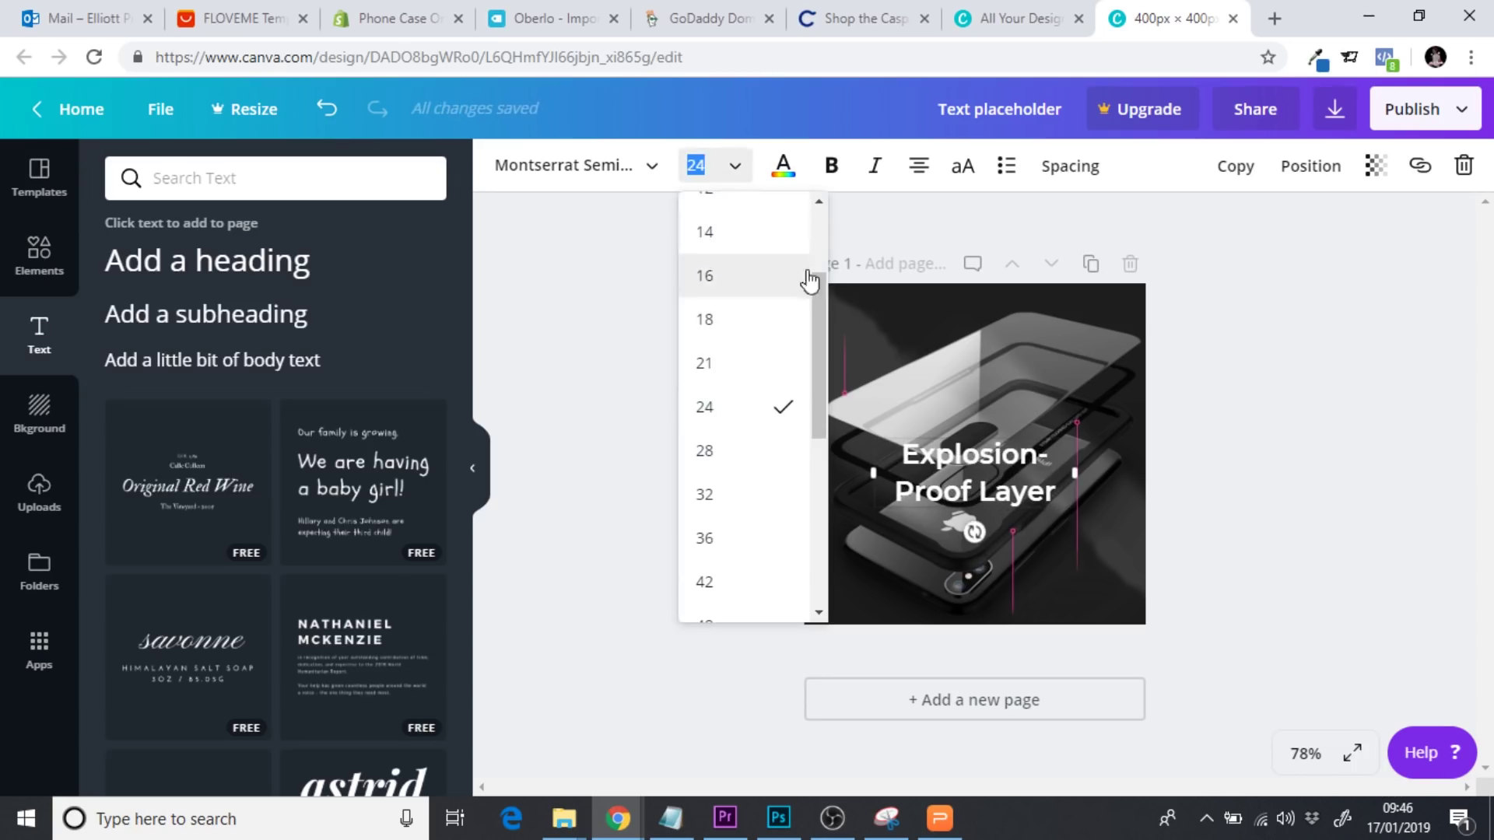
pyautogui.moveTo(823, 316); pyautogui.dragTo(819, 241)
pyautogui.click(722, 311)
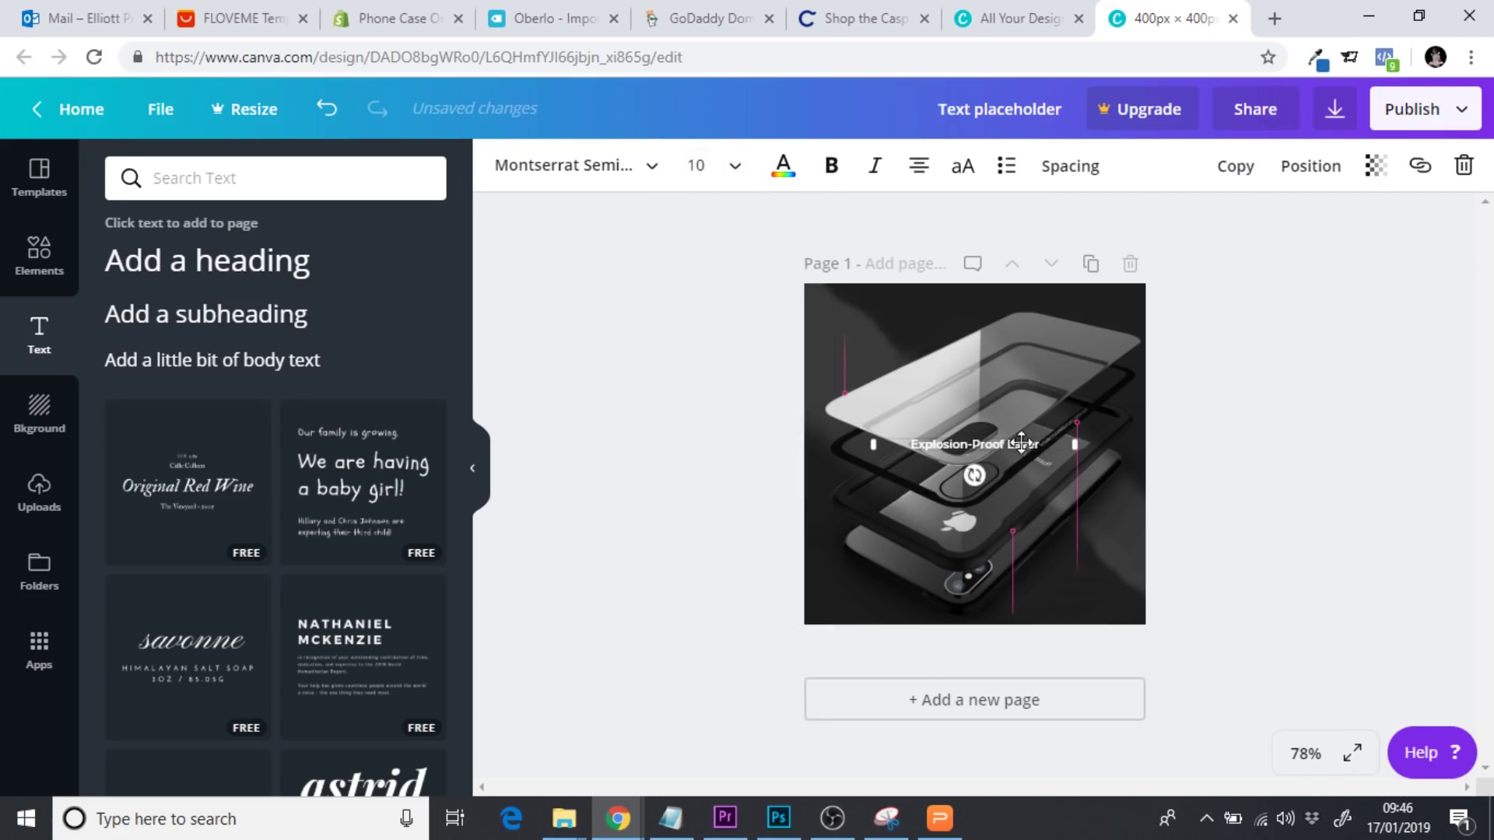
pyautogui.moveTo(1021, 434); pyautogui.dragTo(1127, 574)
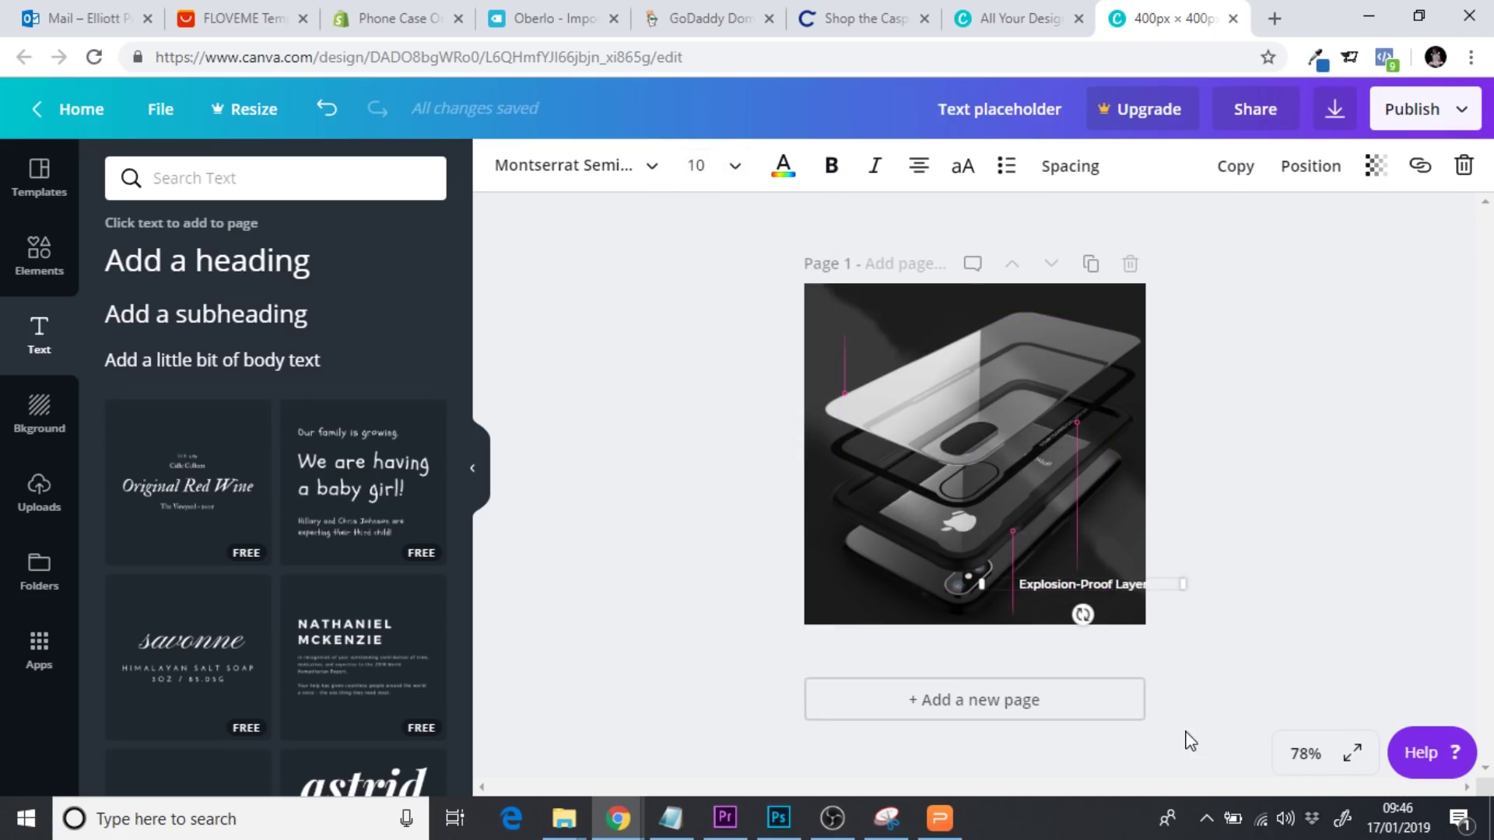
pyautogui.click(1276, 549)
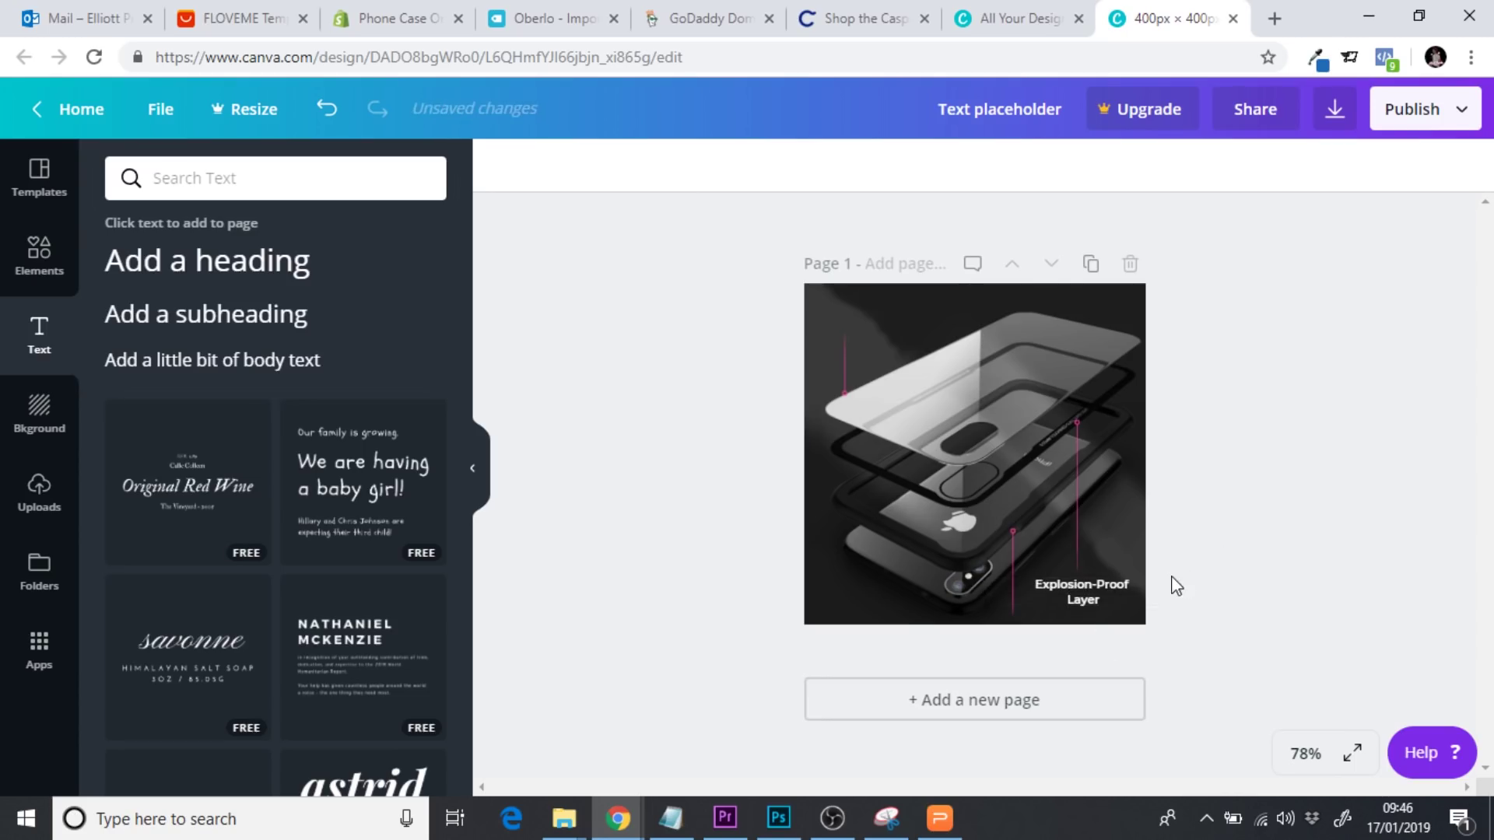
pyautogui.click(1138, 580)
pyautogui.moveTo(1131, 572); pyautogui.dragTo(1131, 565)
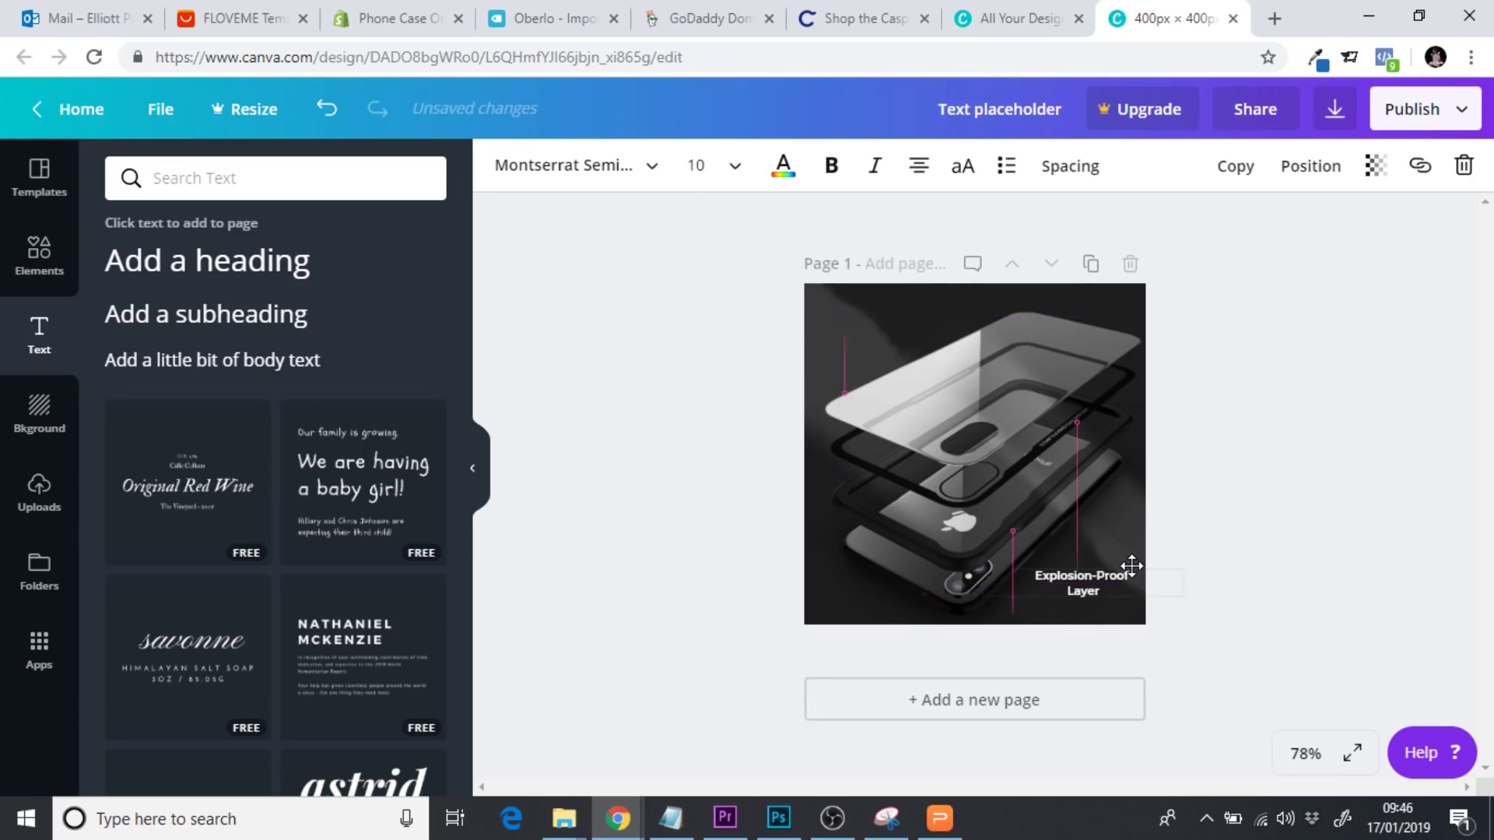
pyautogui.click(1262, 558)
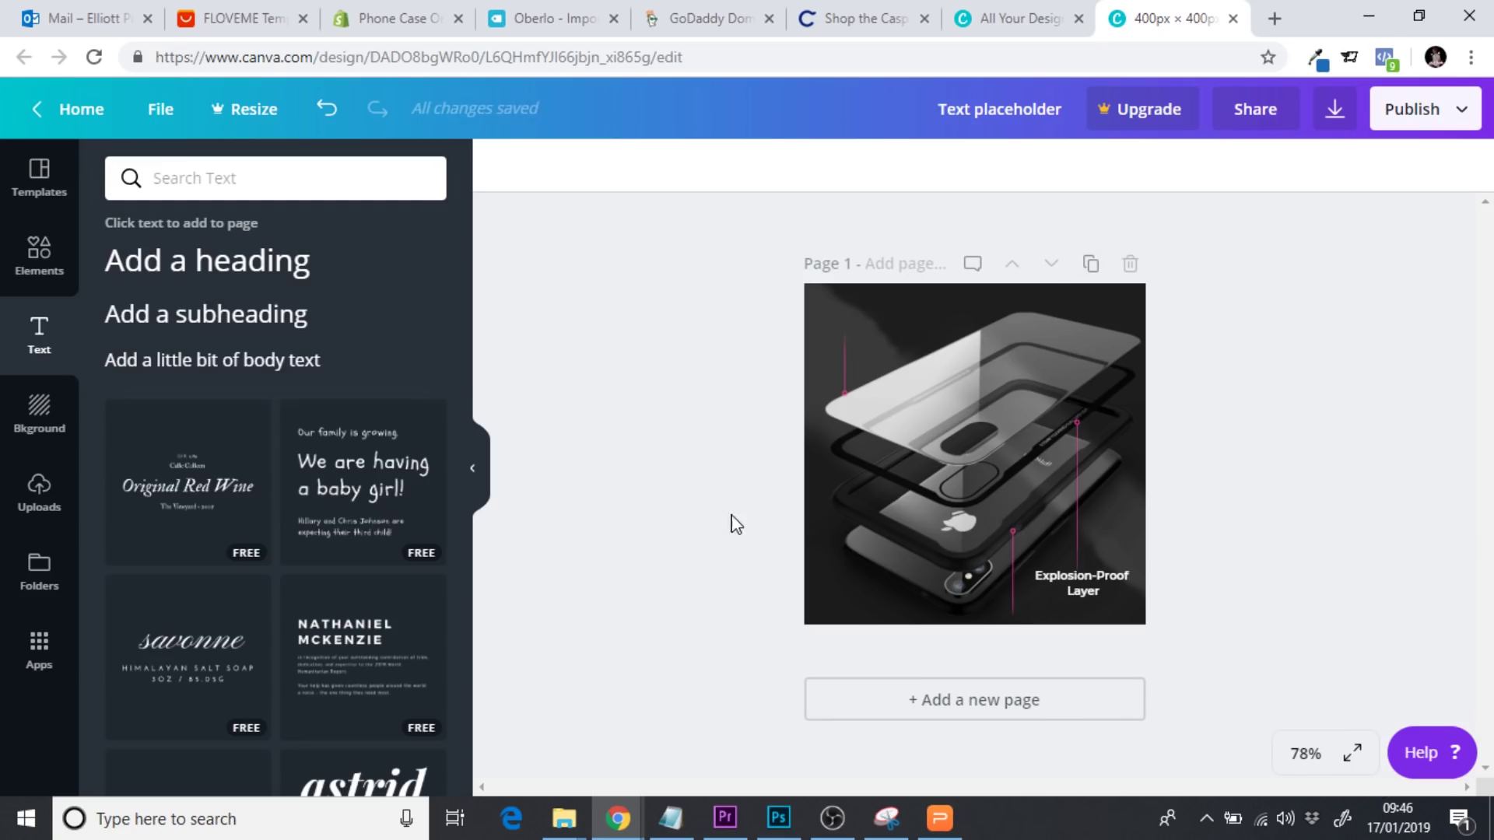
pyautogui.click(979, 25)
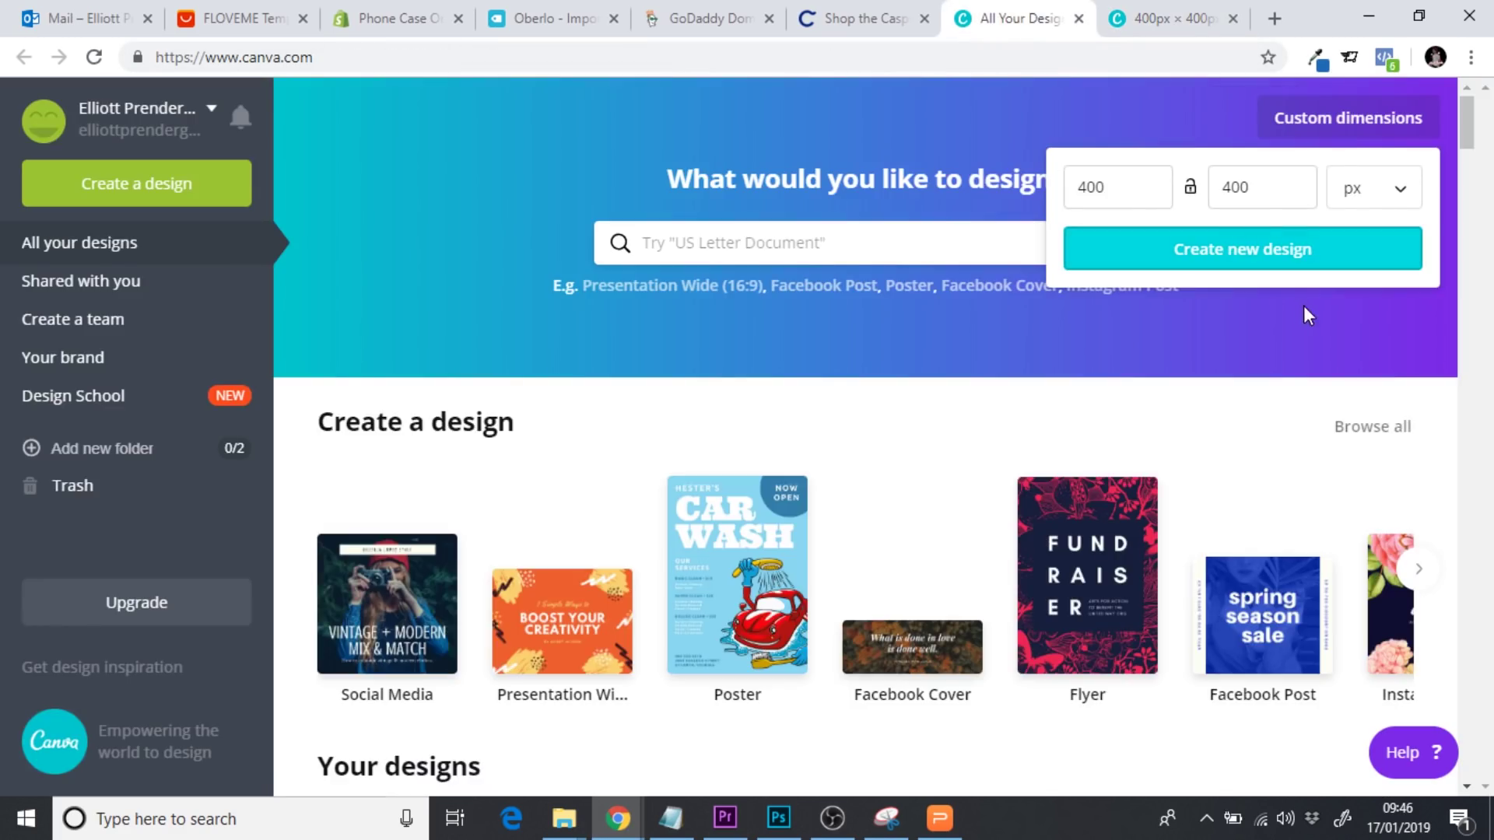
# Browse the AliExpress product feature images and compare them with the Canva designs
pyautogui.scroll(-5, 1473, 135)
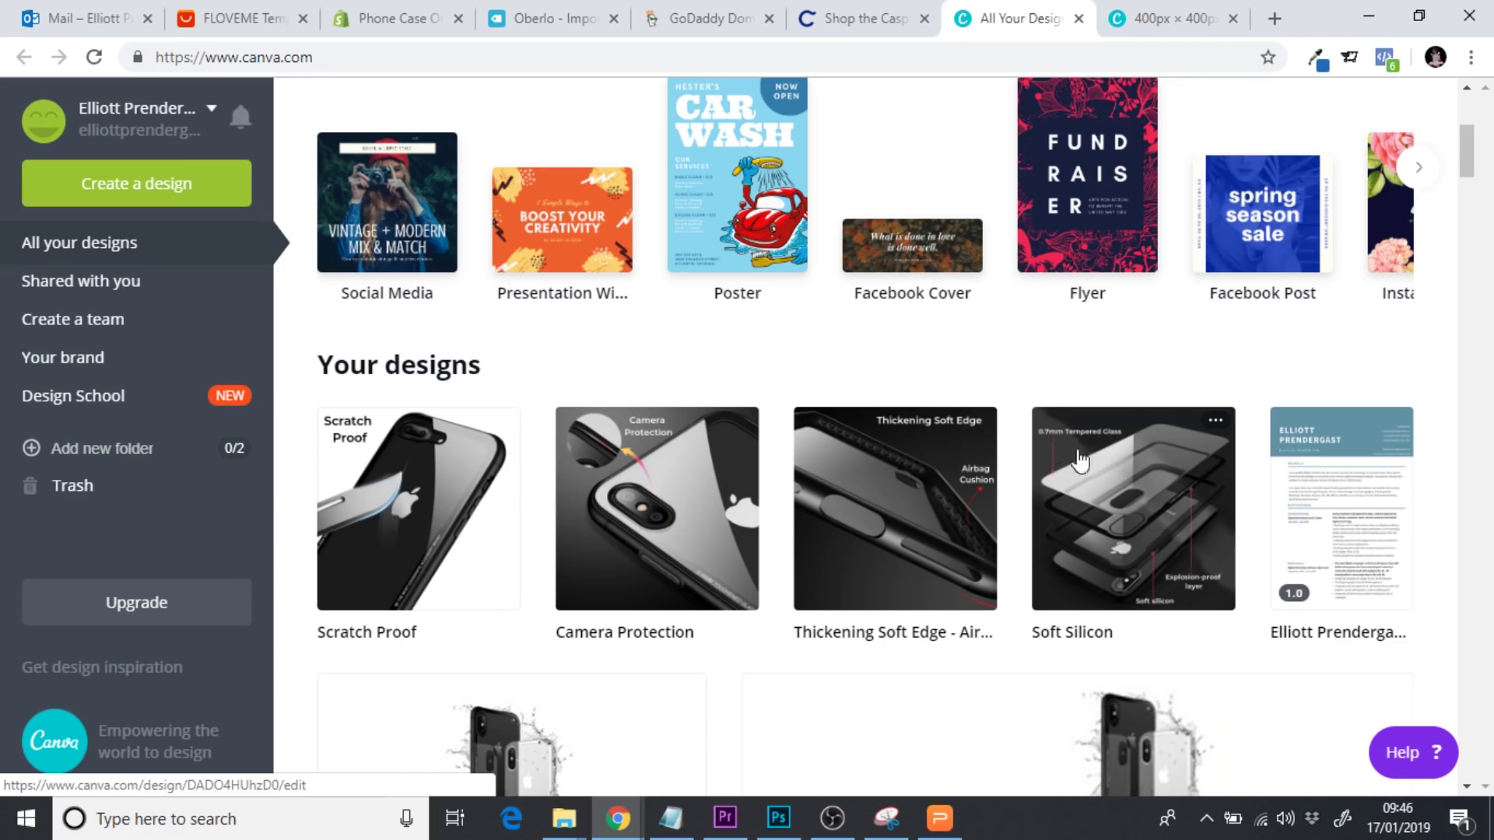
pyautogui.click(260, 16)
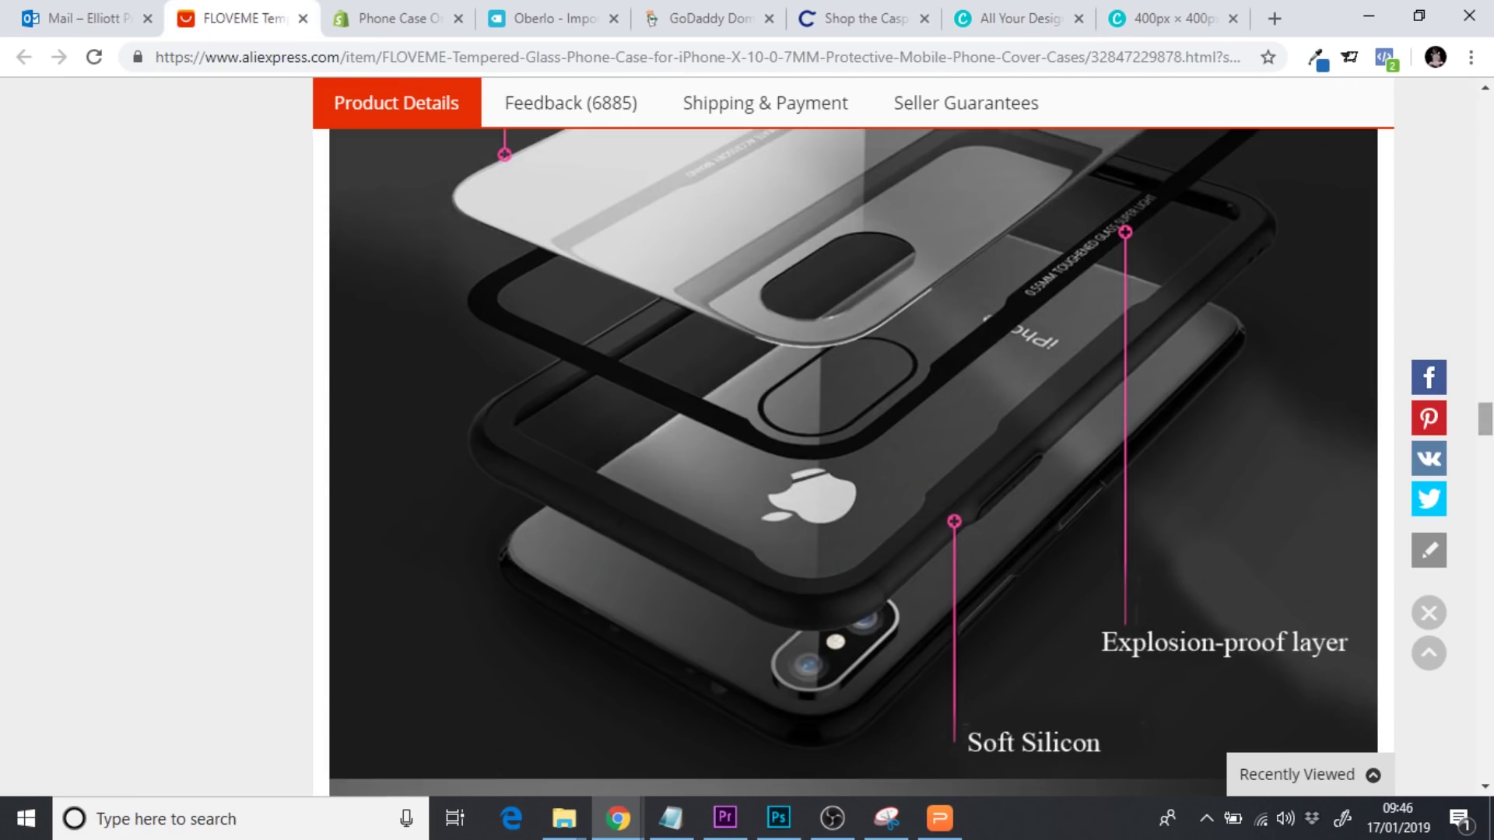
pyautogui.scroll(15, 1473, 299)
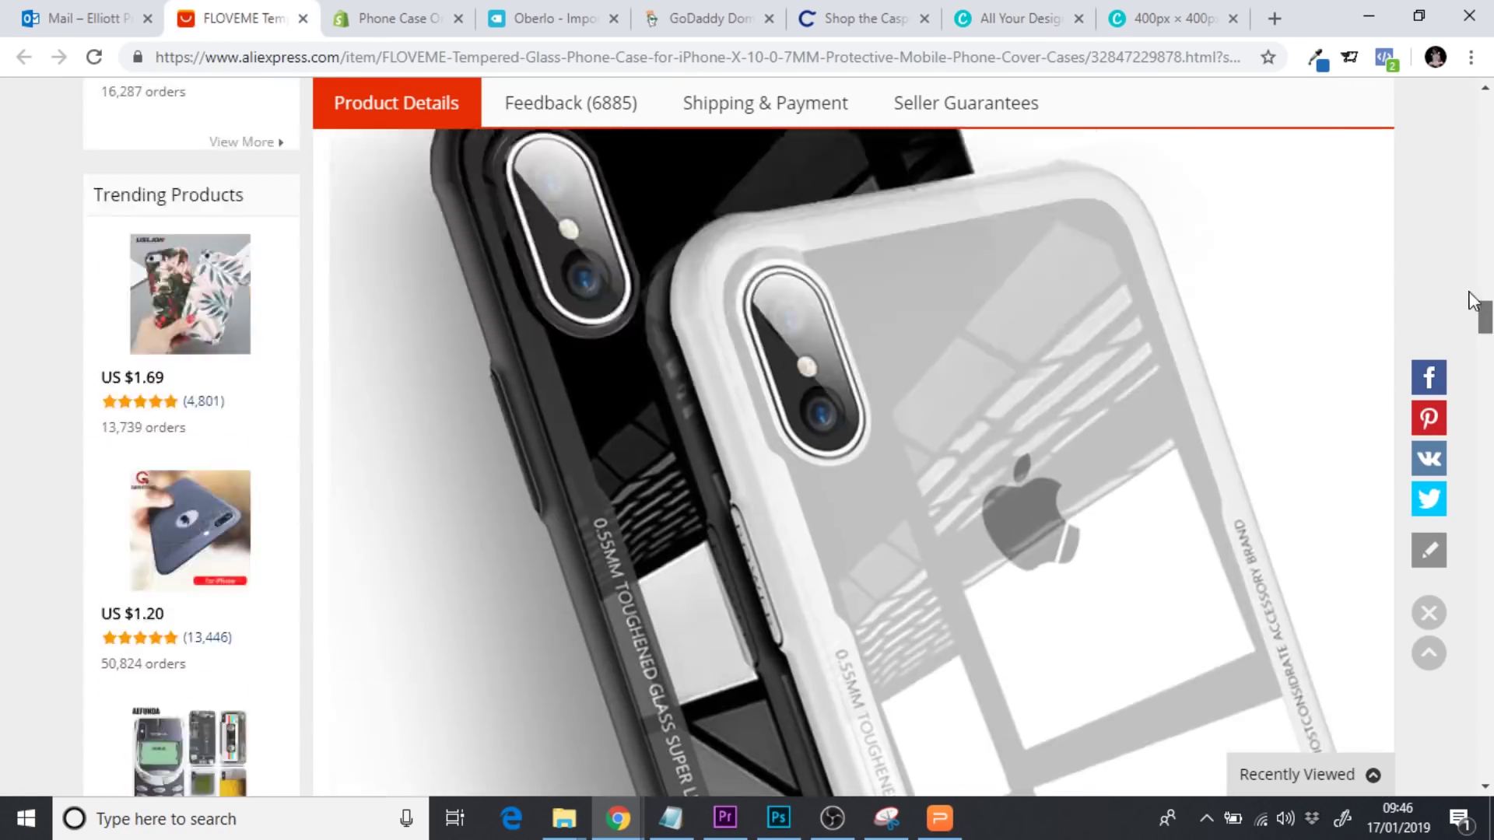
pyautogui.scroll(5, 1473, 300)
pyautogui.moveTo(1485, 288); pyautogui.dragTo(1487, 502)
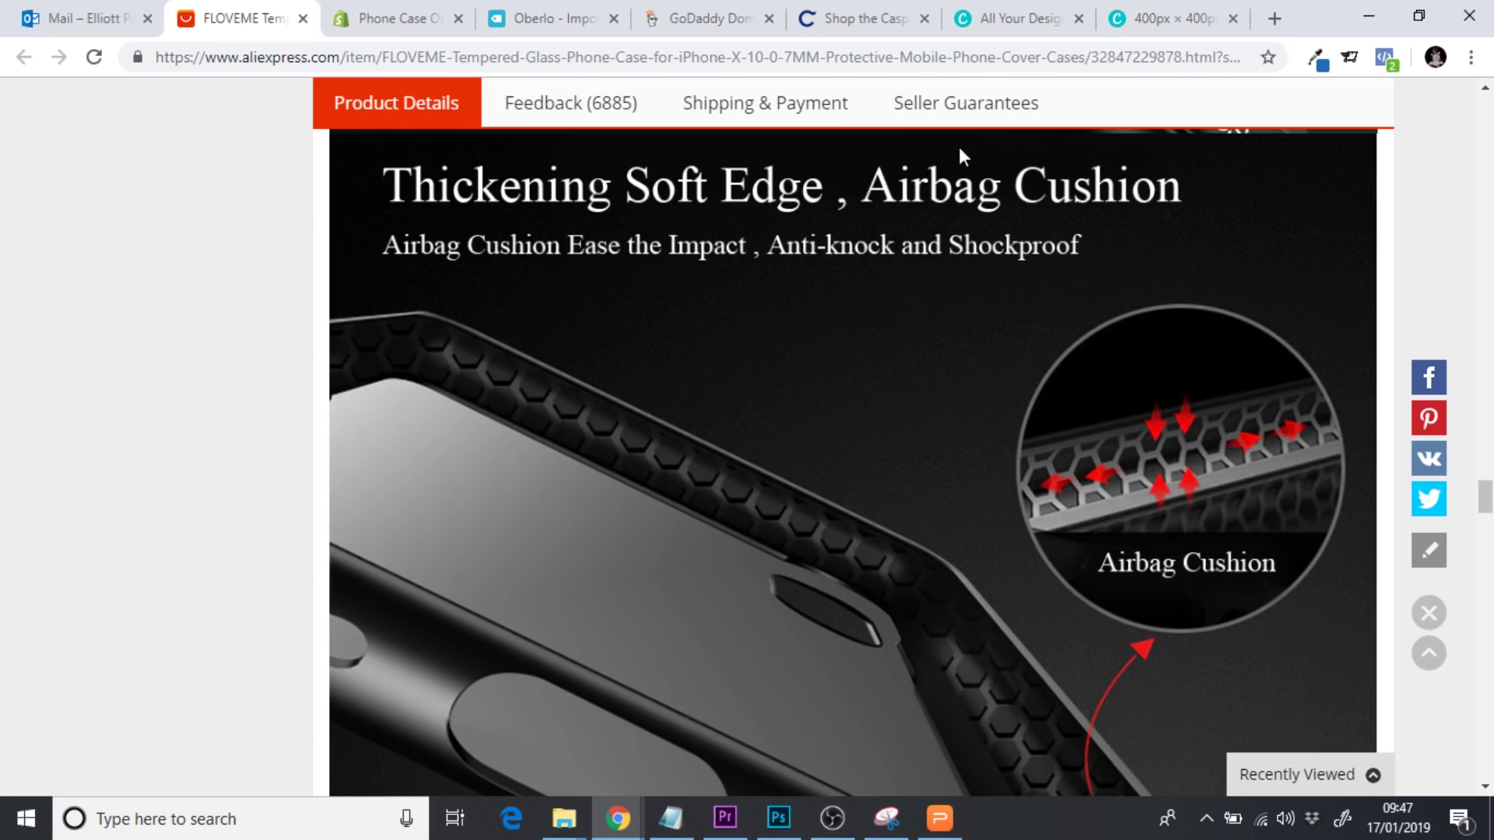
pyautogui.click(1004, 19)
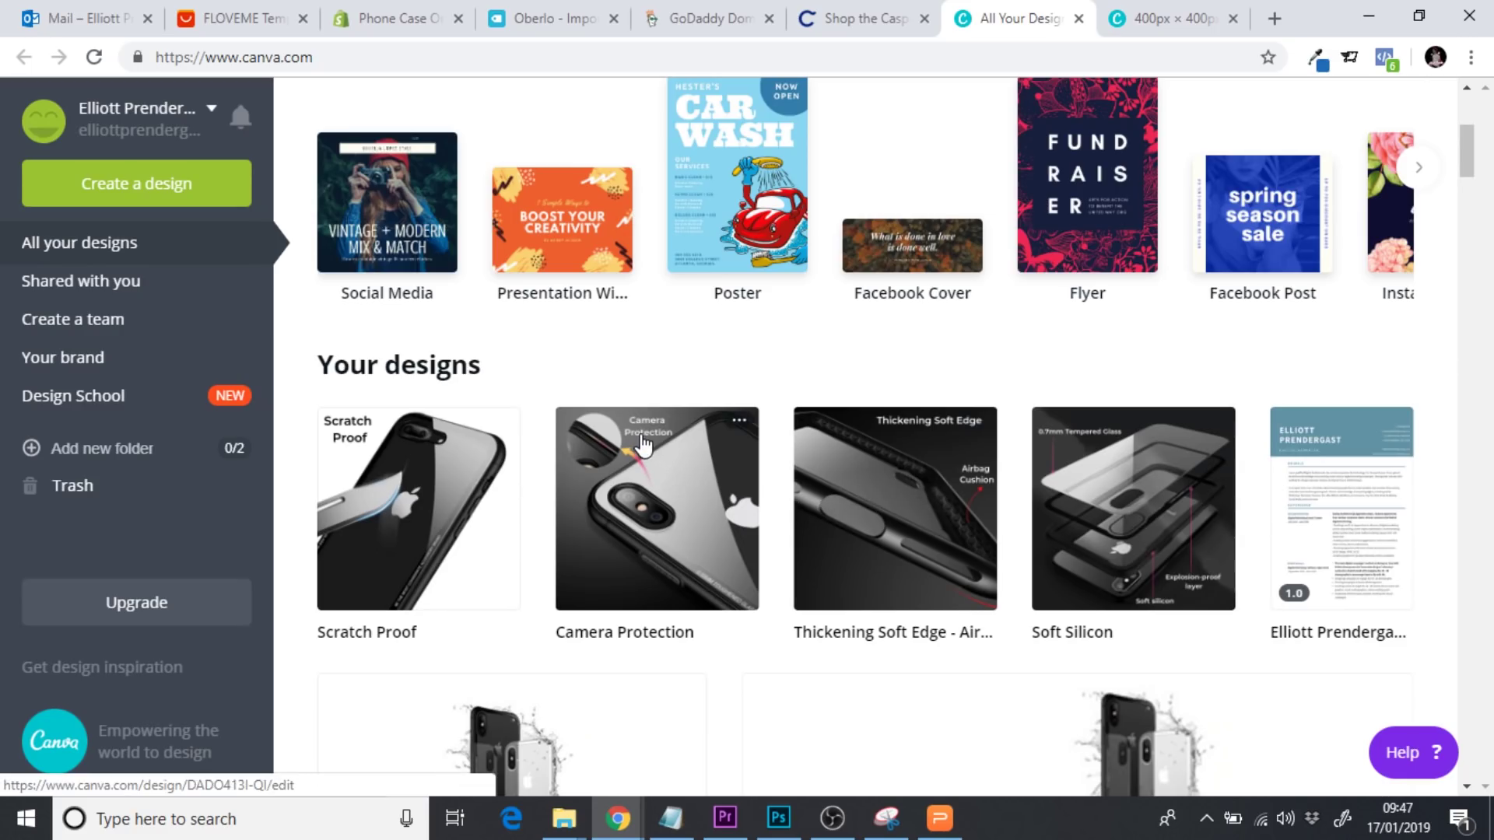
pyautogui.click(372, 11)
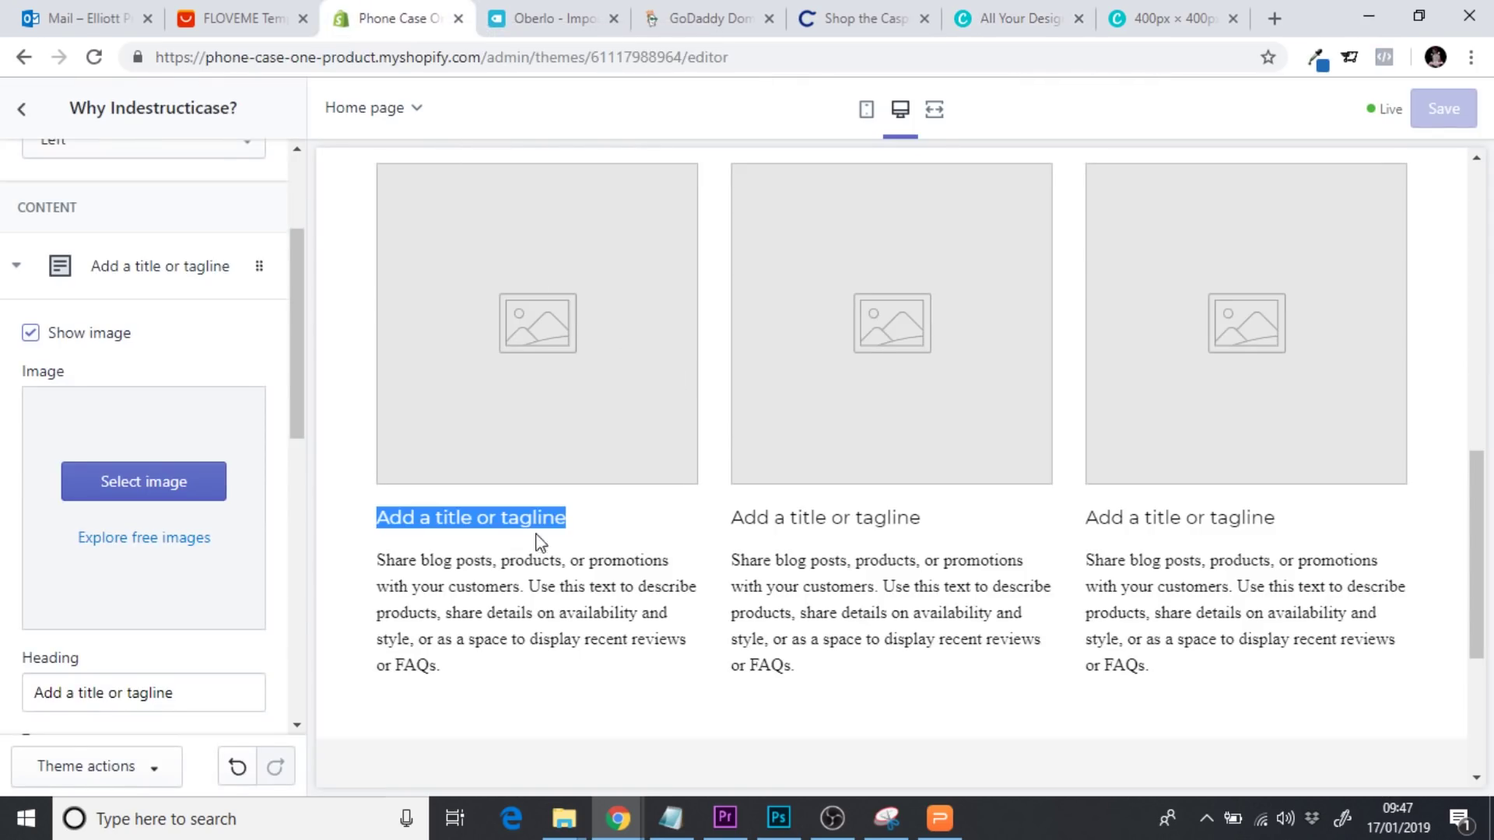
pyautogui.click(234, 18)
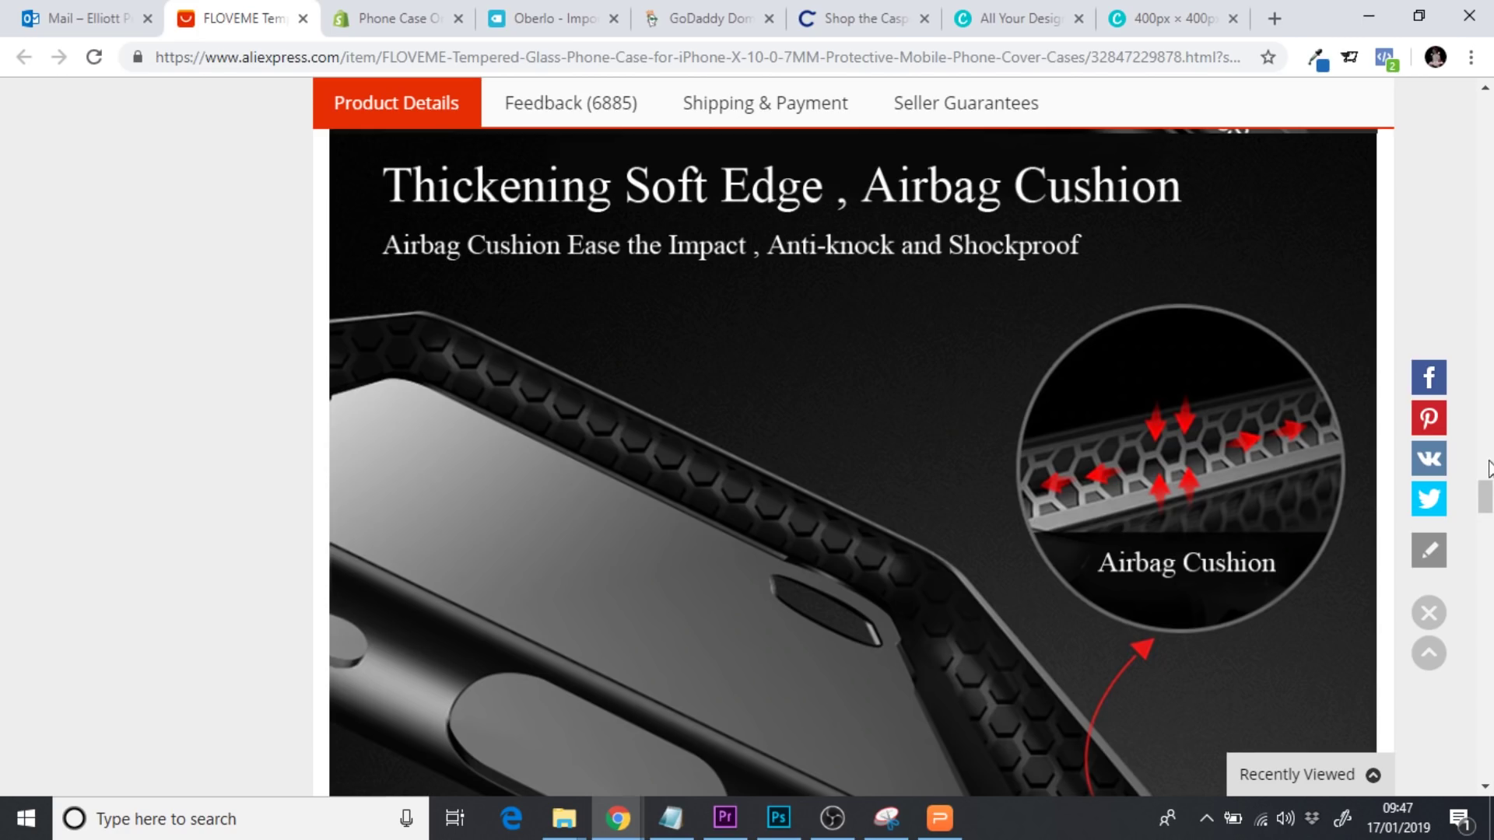
pyautogui.moveTo(1486, 496); pyautogui.dragTo(1486, 428)
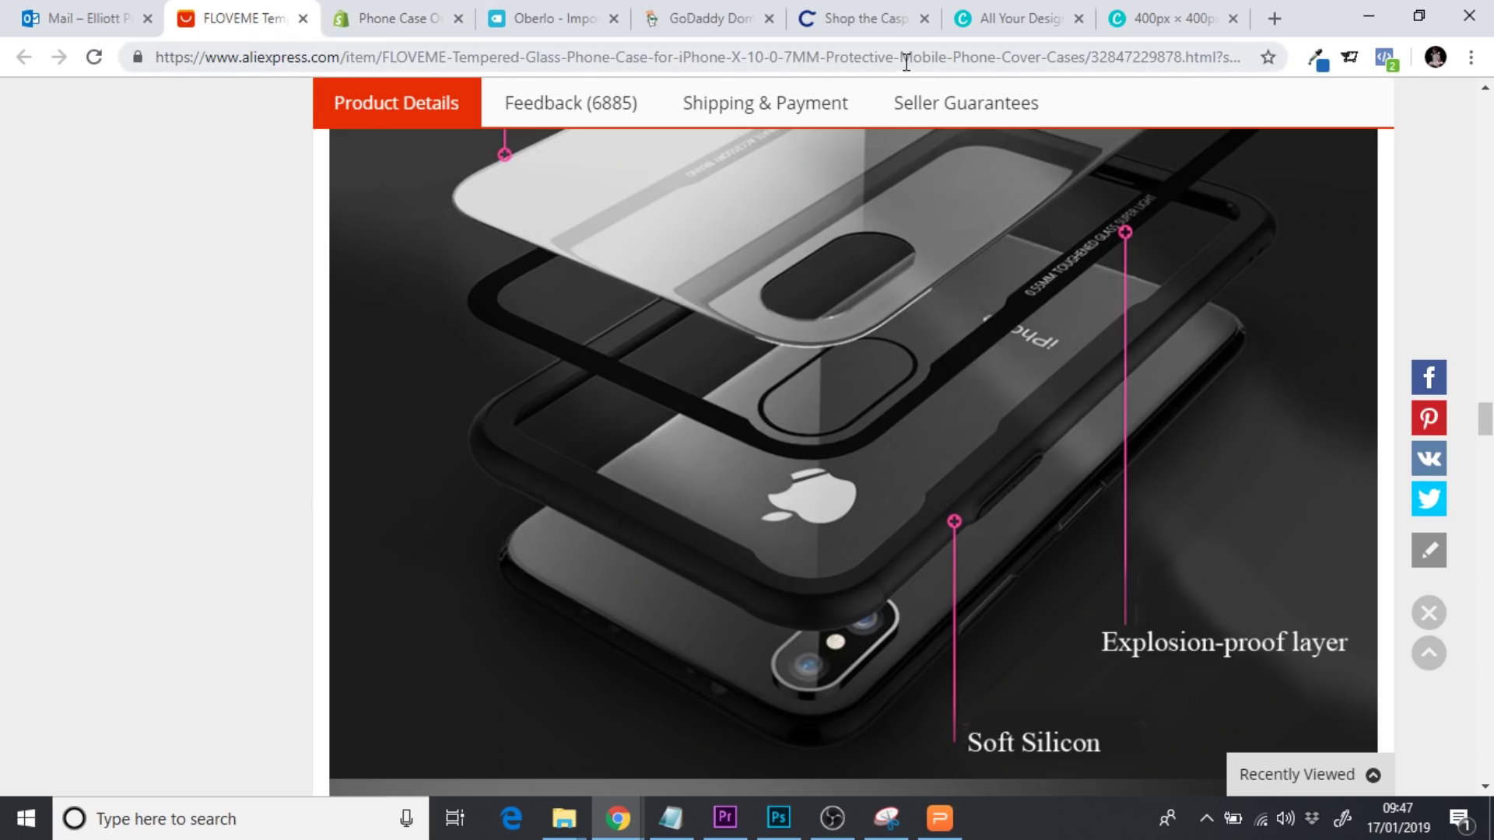
pyautogui.click(1008, 33)
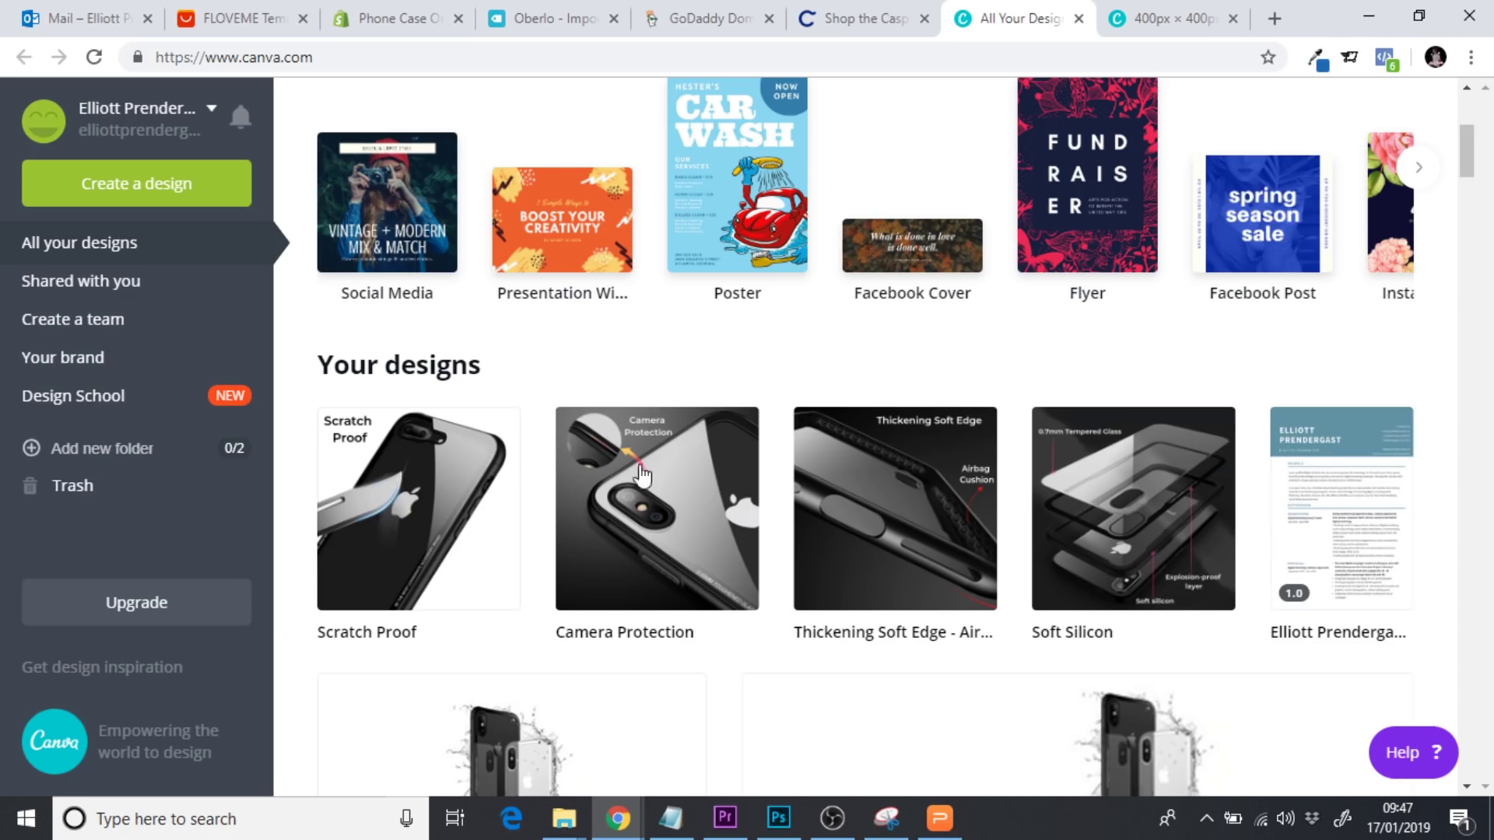
pyautogui.click(1180, 11)
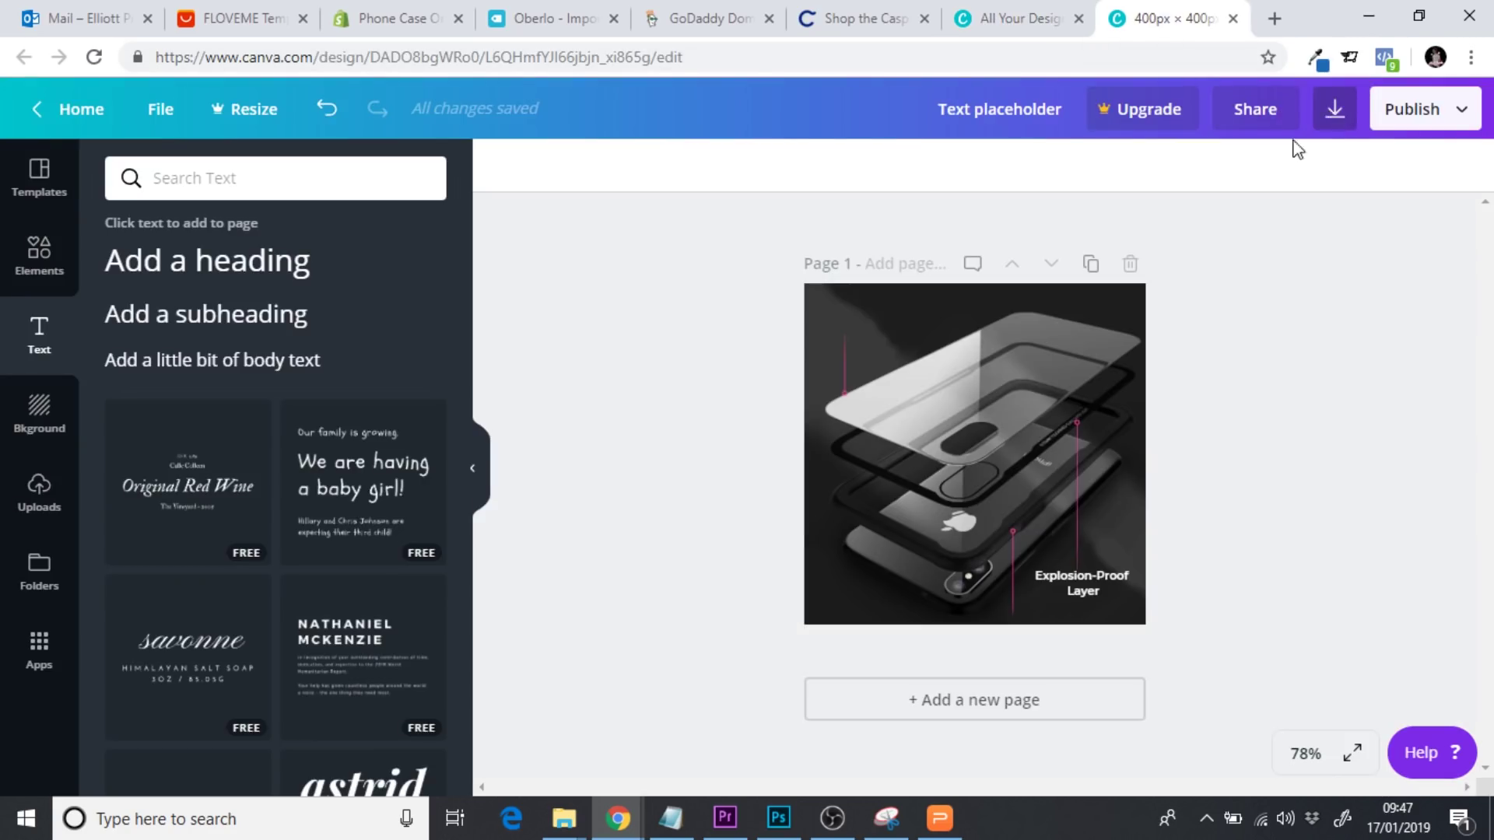
pyautogui.click(374, 14)
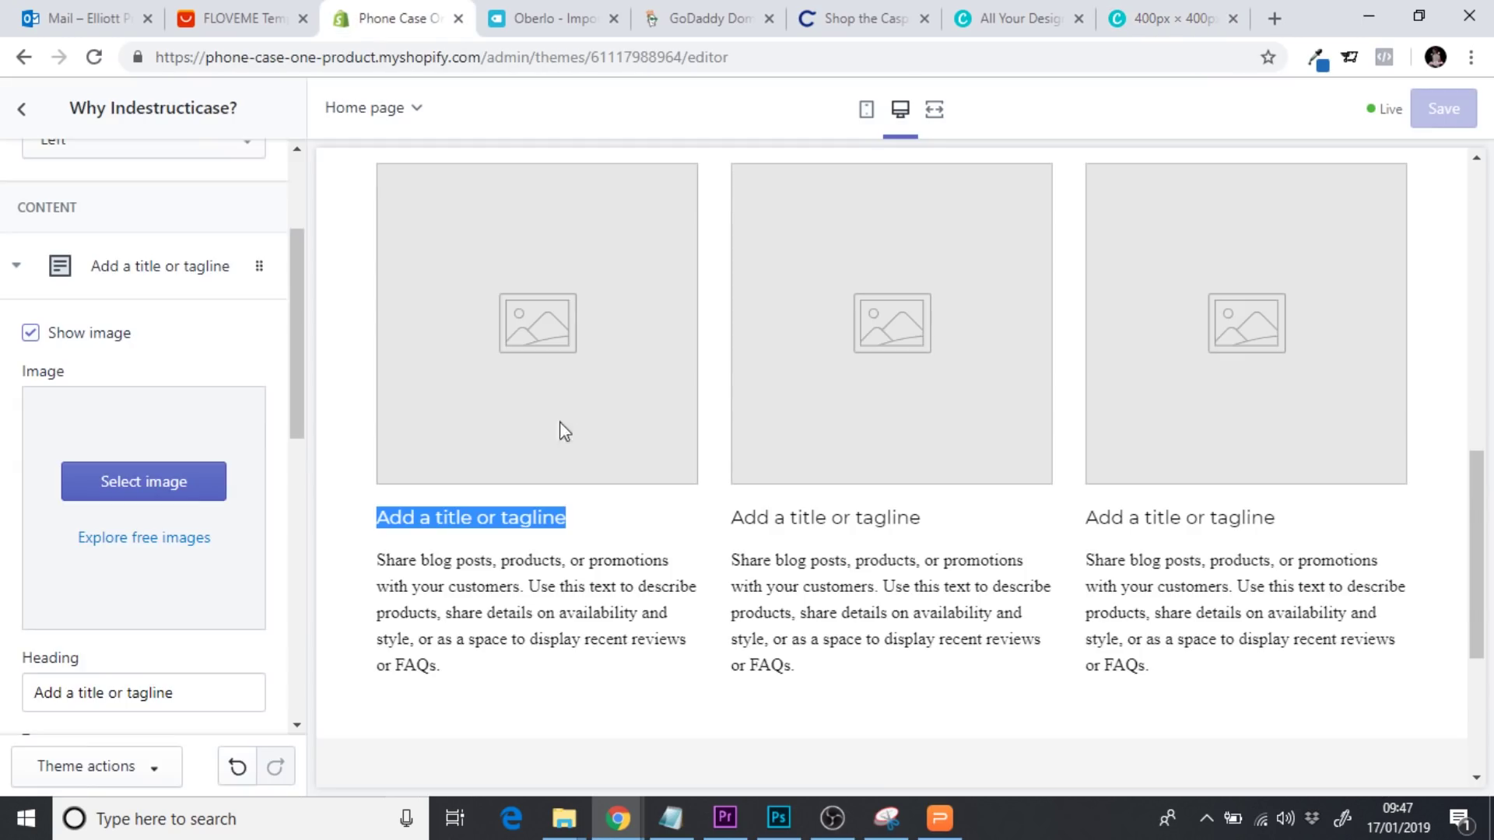
# Close both Canva tabs and go back to the Shopify theme editor
pyautogui.click(1000, 31)
pyautogui.click(1078, 19)
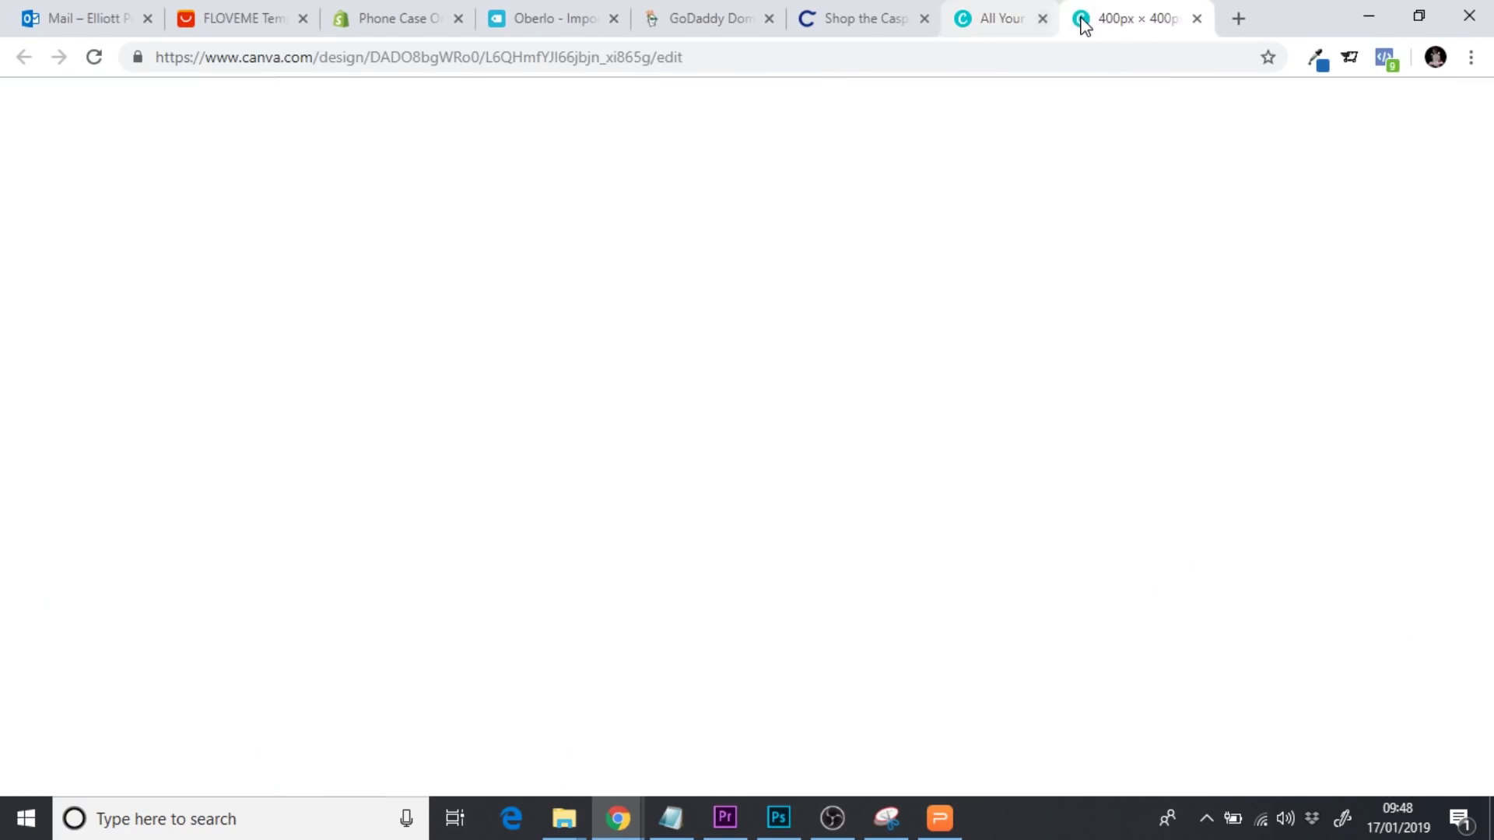
pyautogui.click(1079, 19)
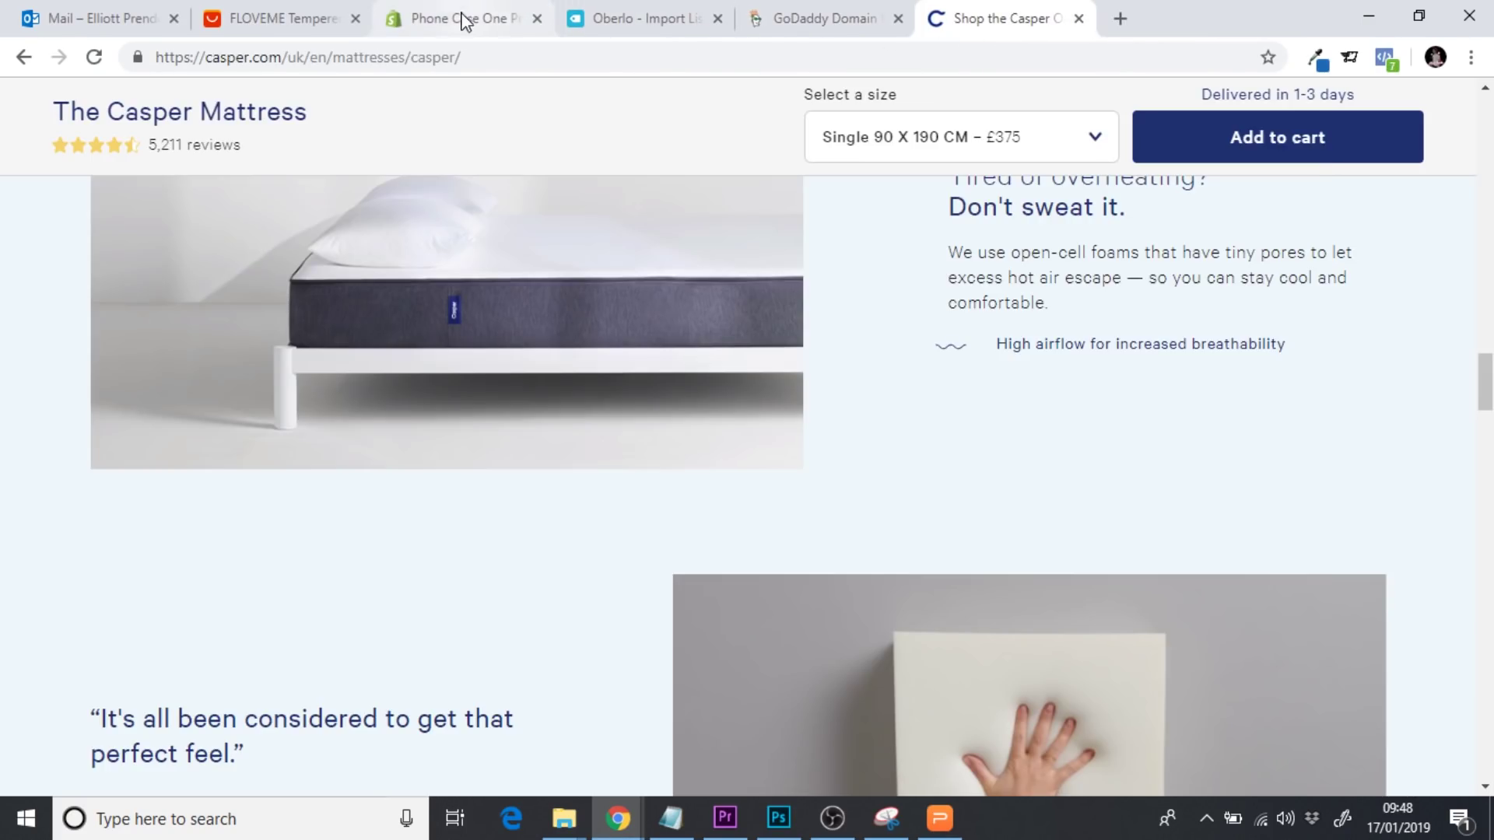
pyautogui.click(461, 18)
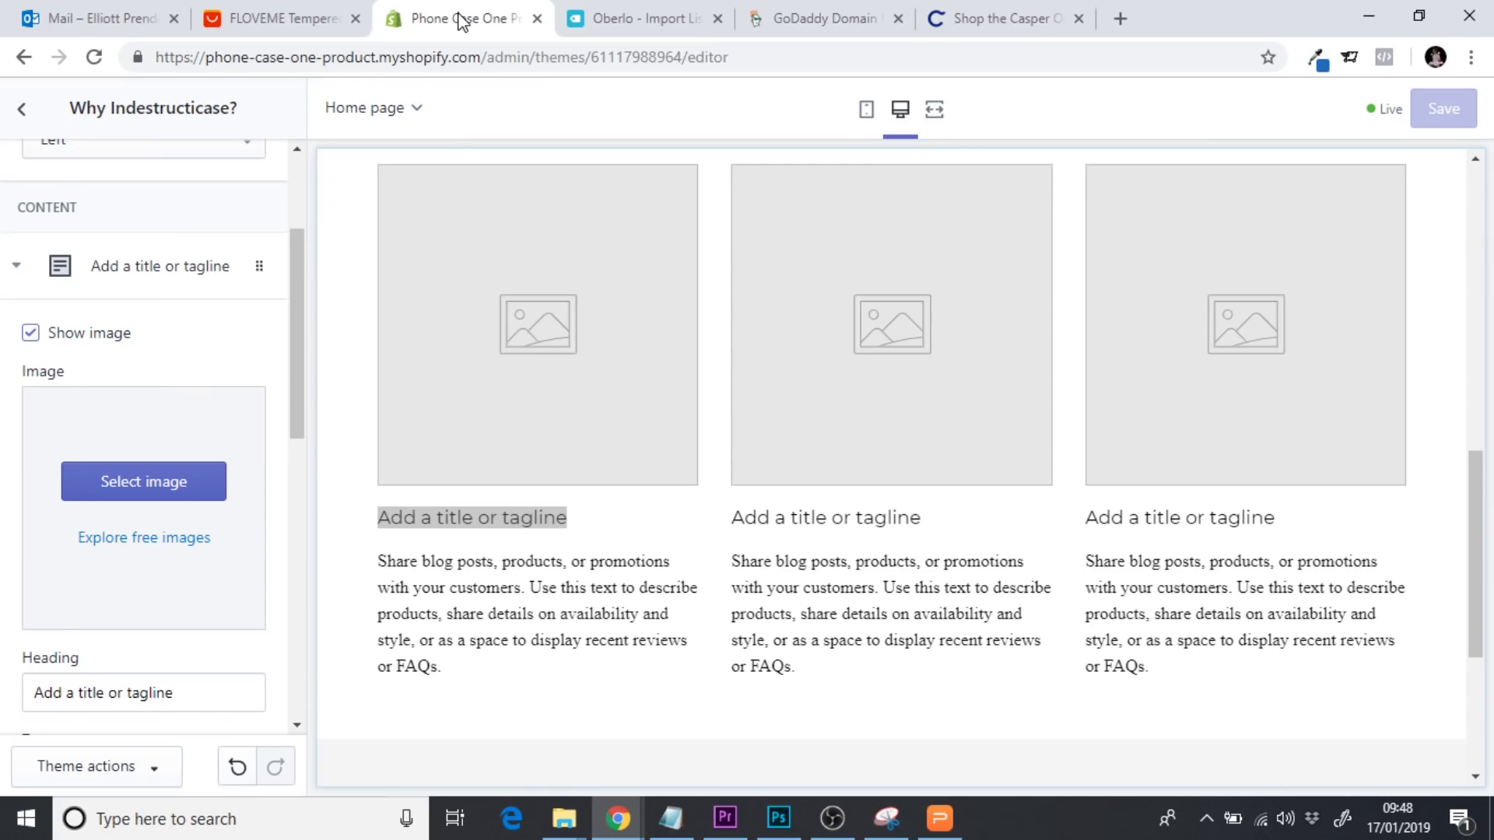
# Upload the Soft Silicon layered-glass image from Final Pics and apply it to the first column
pyautogui.click(165, 493)
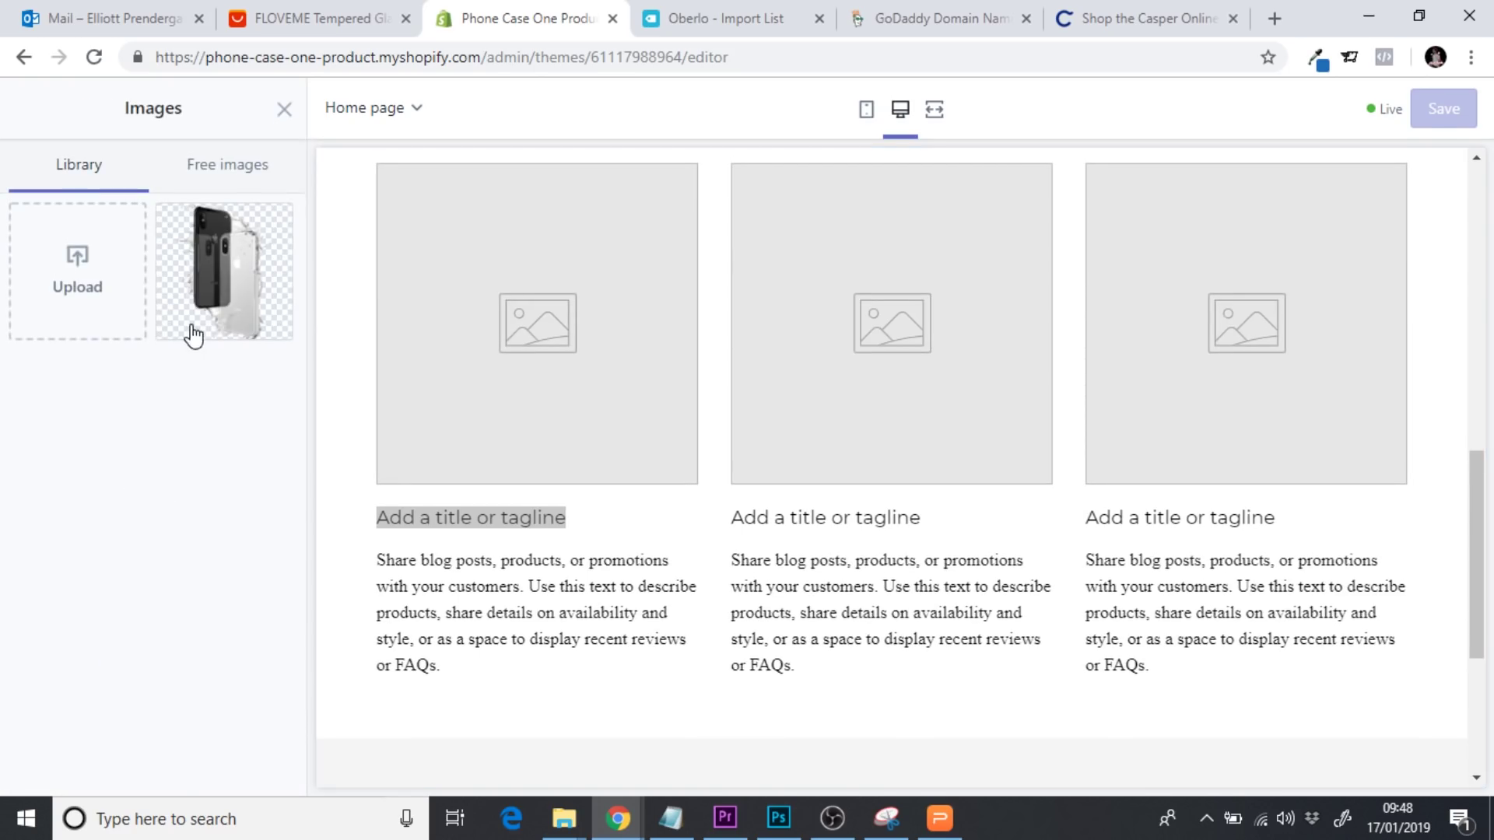
pyautogui.click(82, 292)
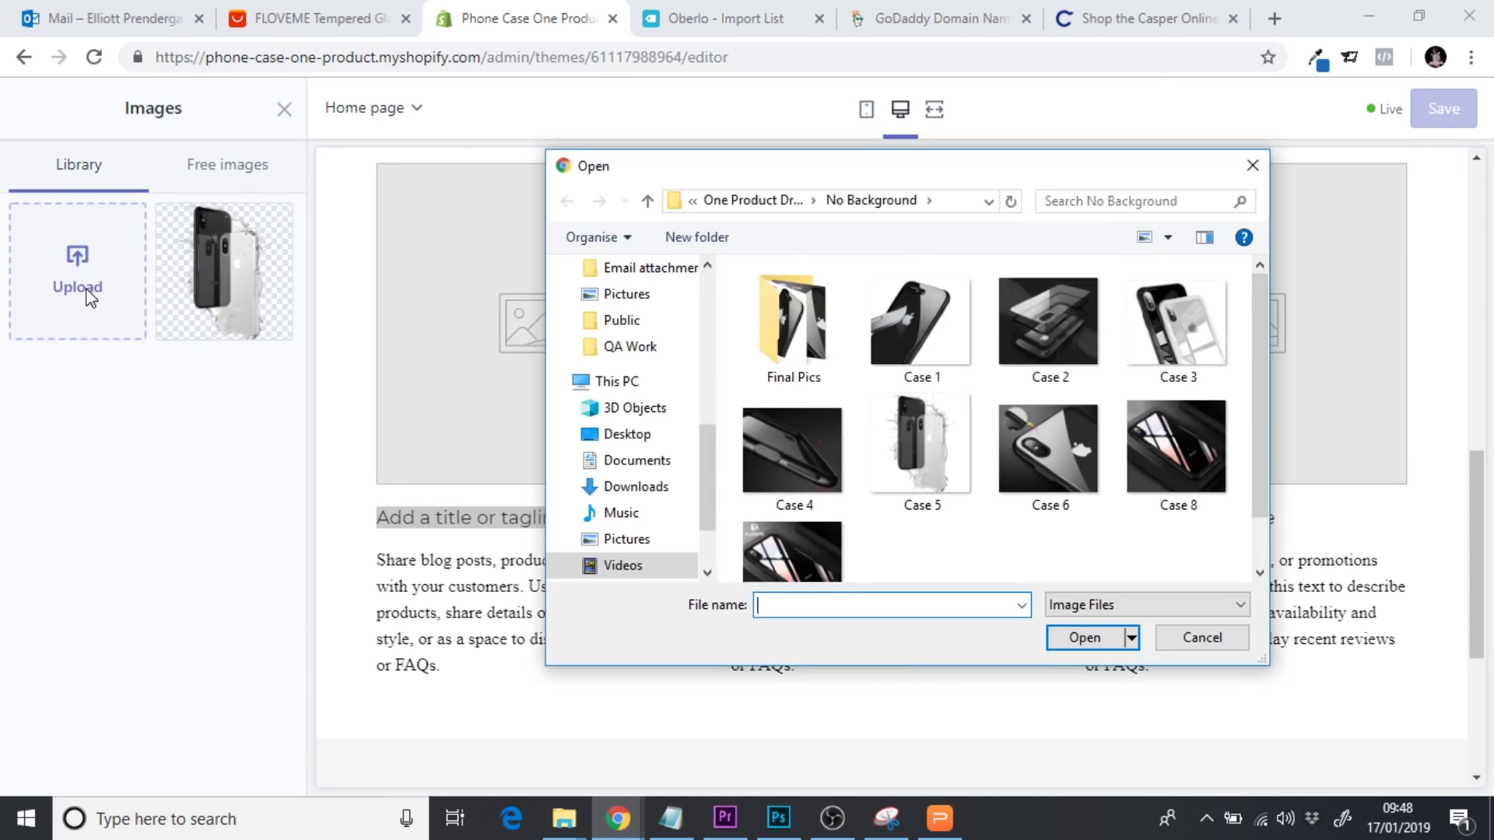
pyautogui.doubleClick(822, 325)
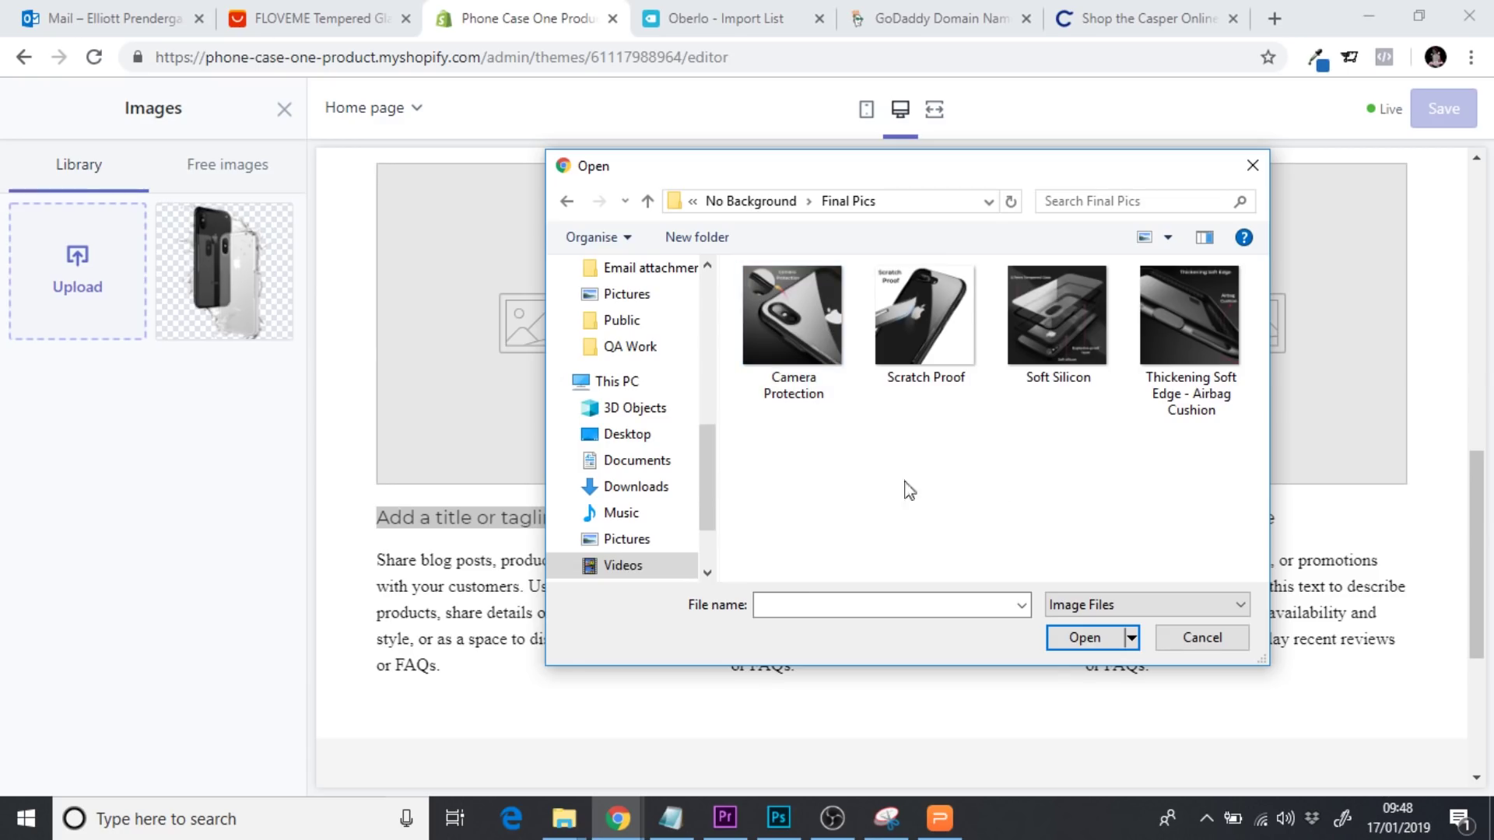
pyautogui.click(787, 326)
pyautogui.click(1089, 372)
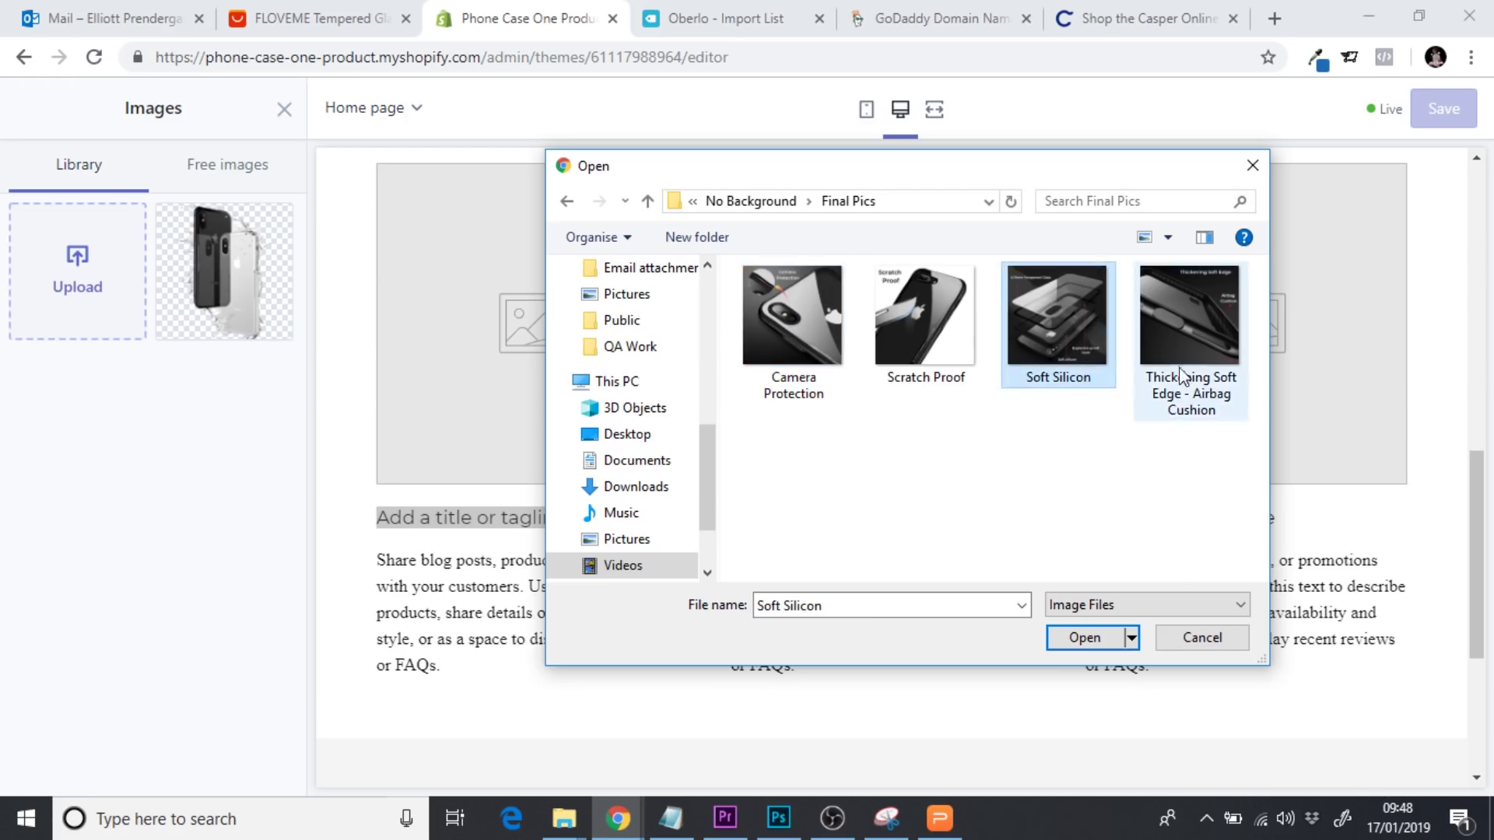
pyautogui.click(1201, 362)
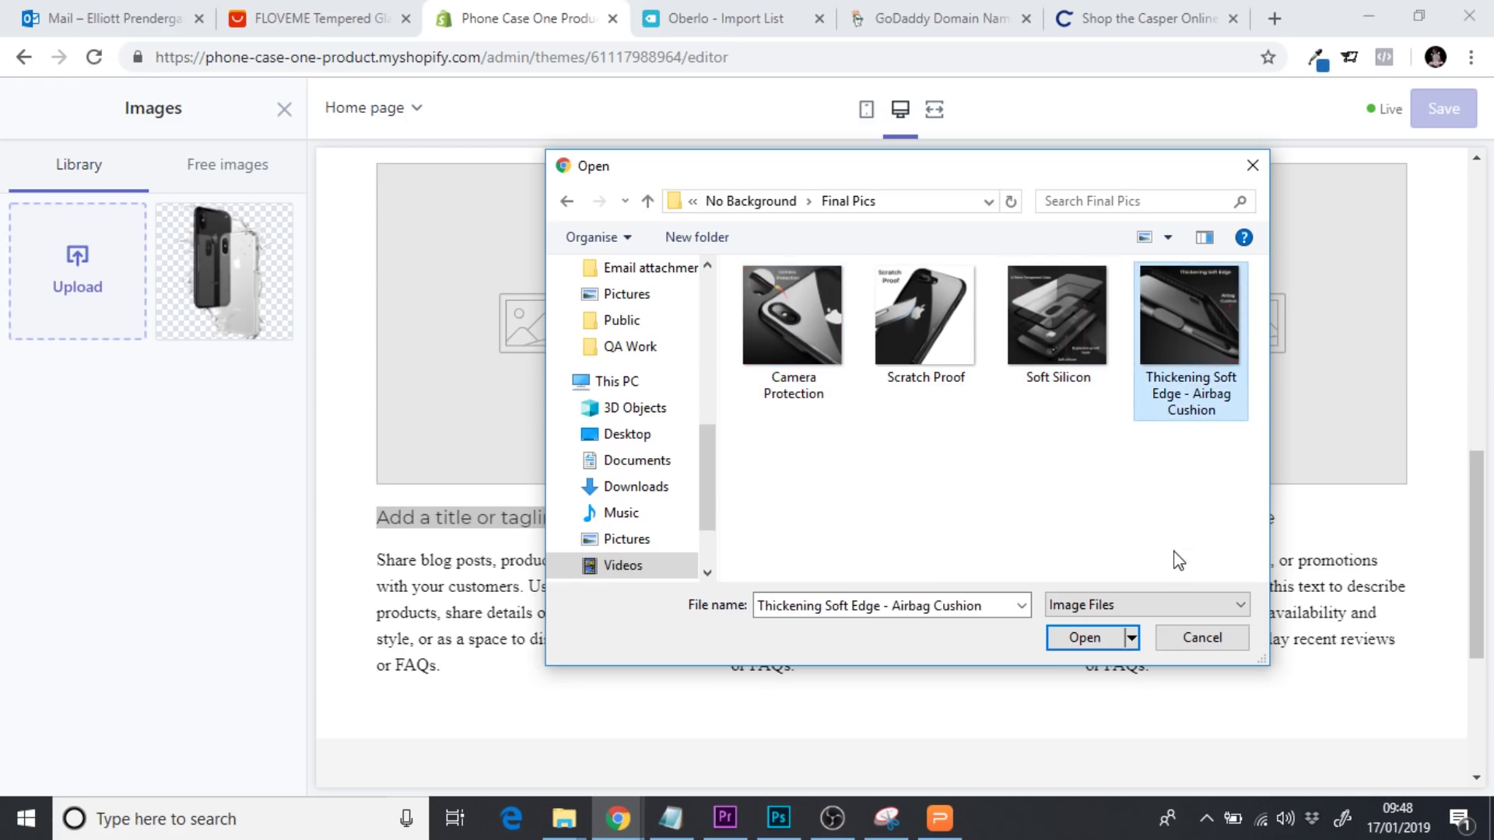
pyautogui.click(779, 342)
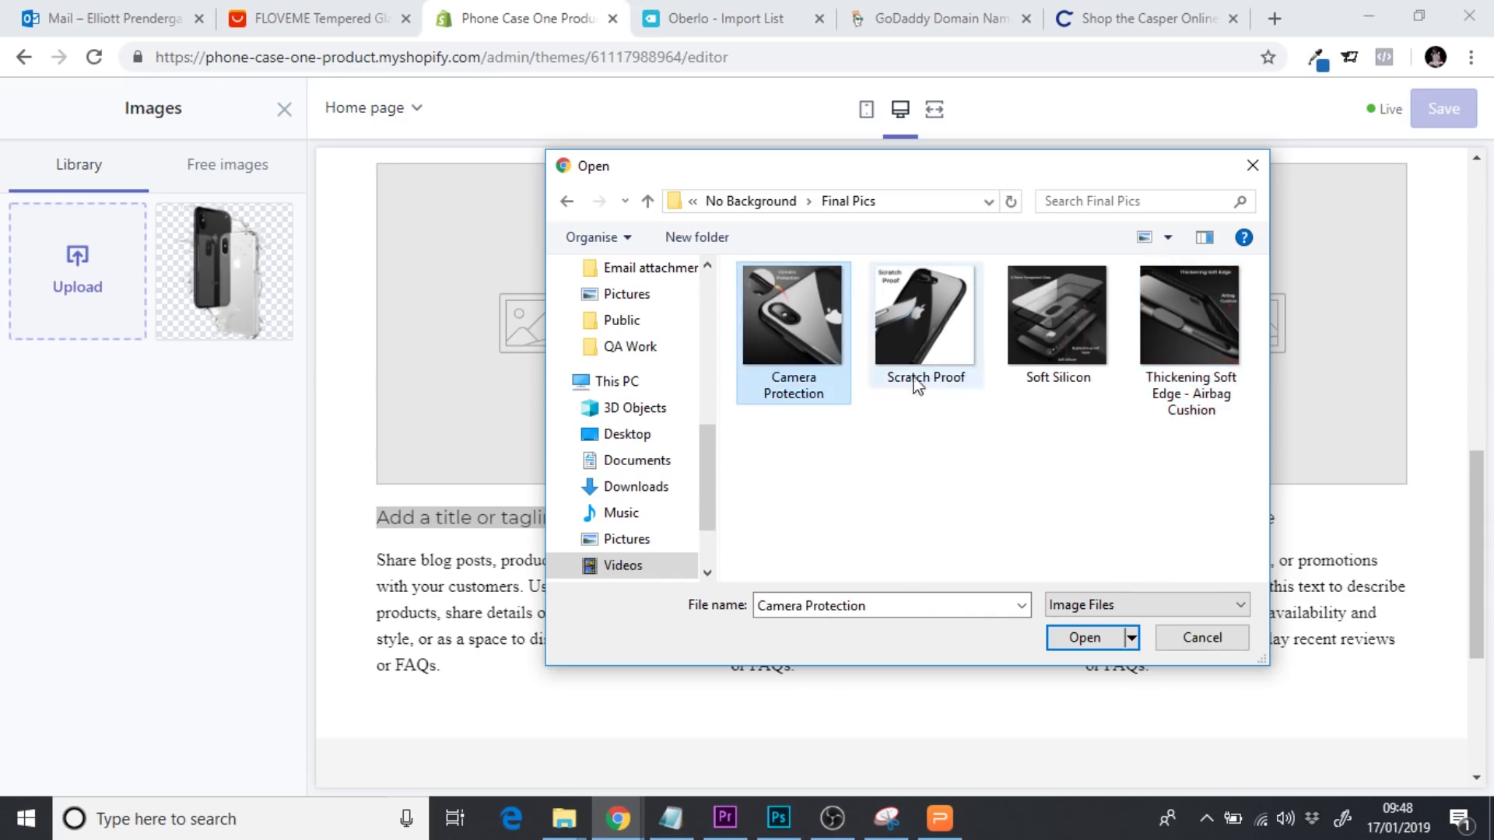
pyautogui.click(1041, 368)
pyautogui.click(1177, 393)
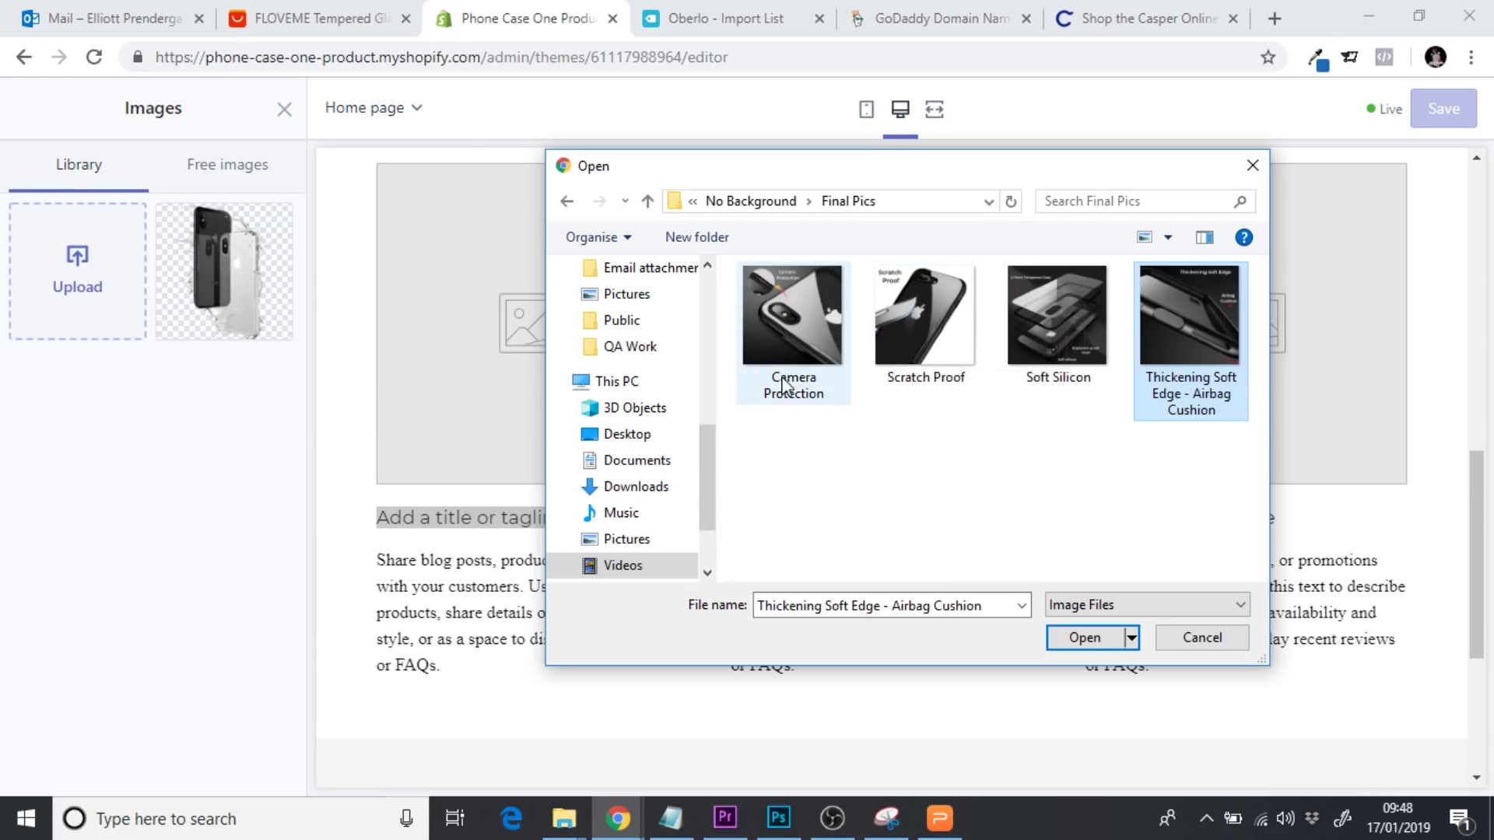
pyautogui.click(1063, 339)
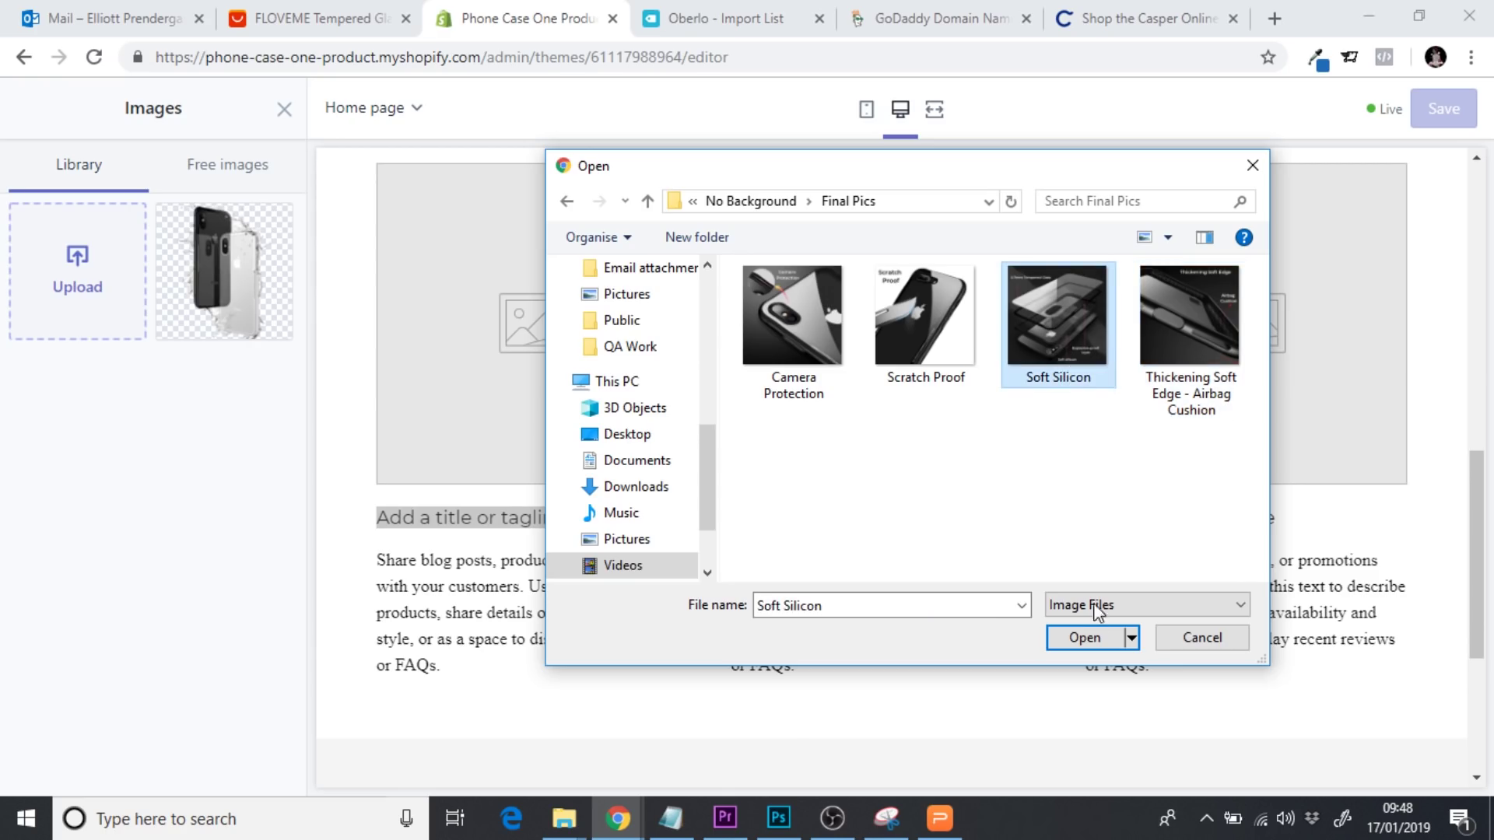
pyautogui.click(1084, 638)
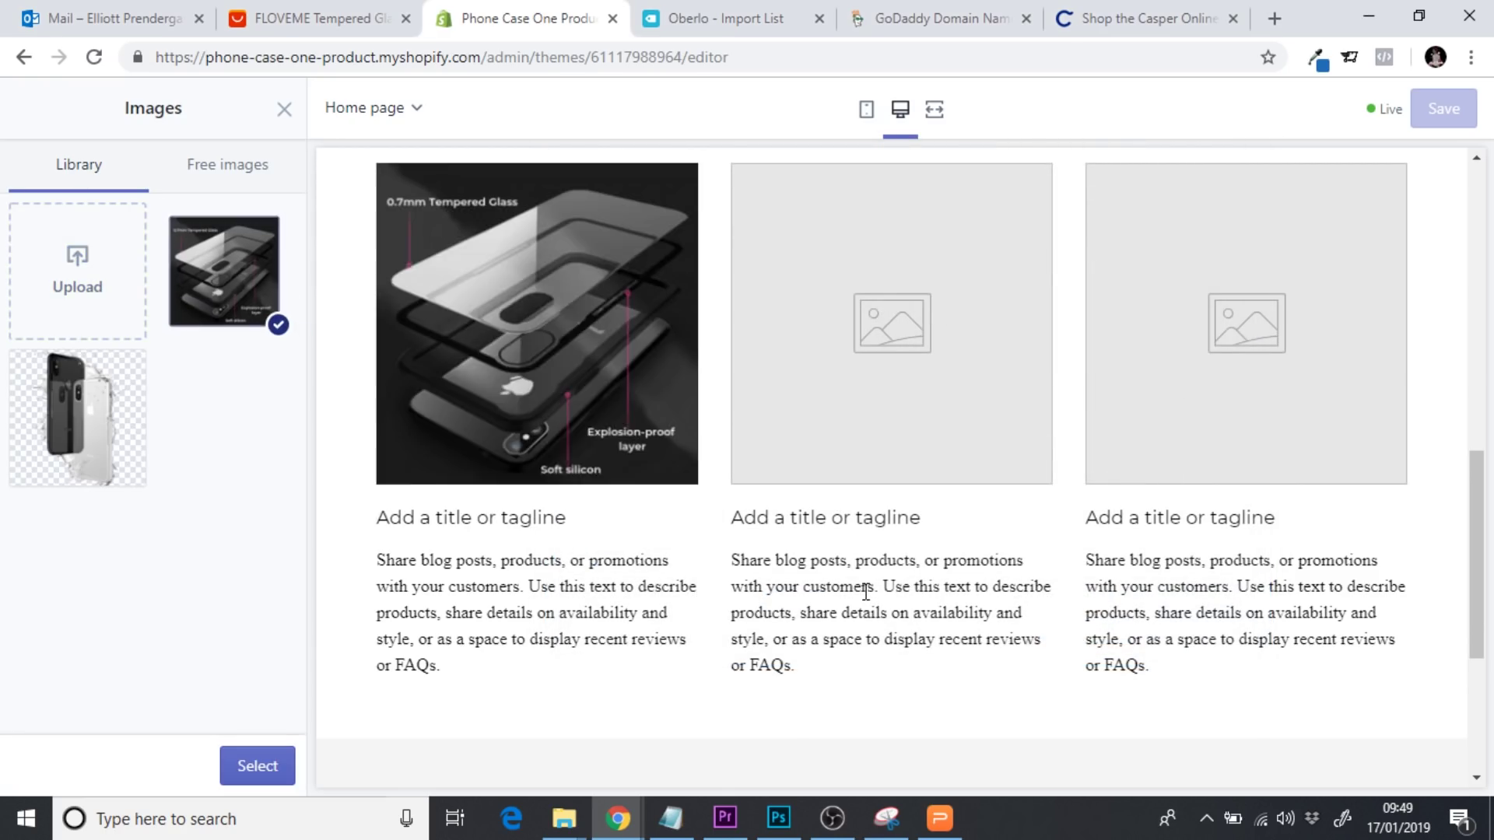
pyautogui.click(265, 776)
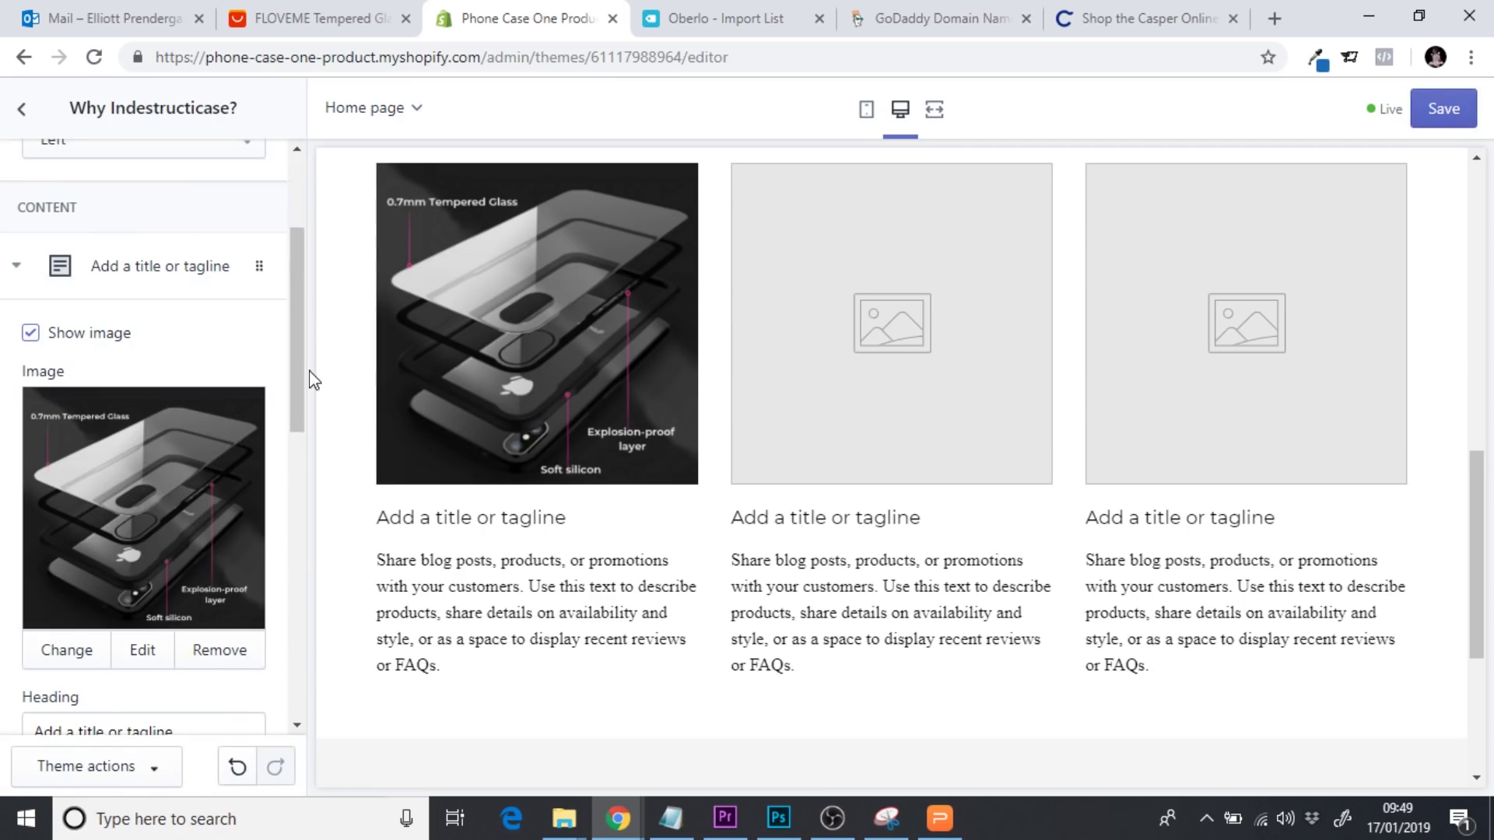
# Upload the Camera Protection image and apply it to the second column
pyautogui.click(156, 278)
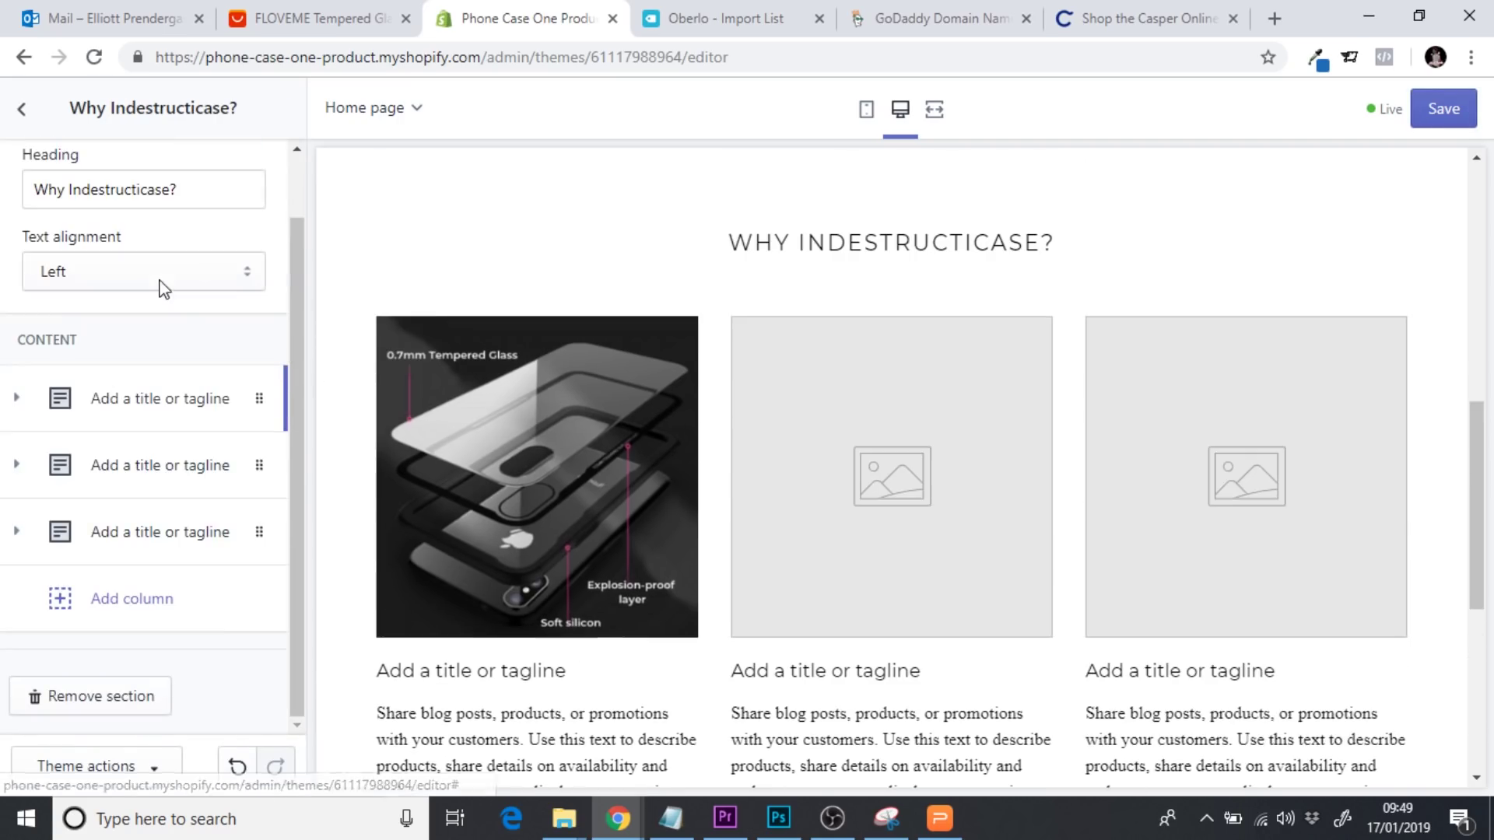
pyautogui.click(127, 481)
pyautogui.click(144, 548)
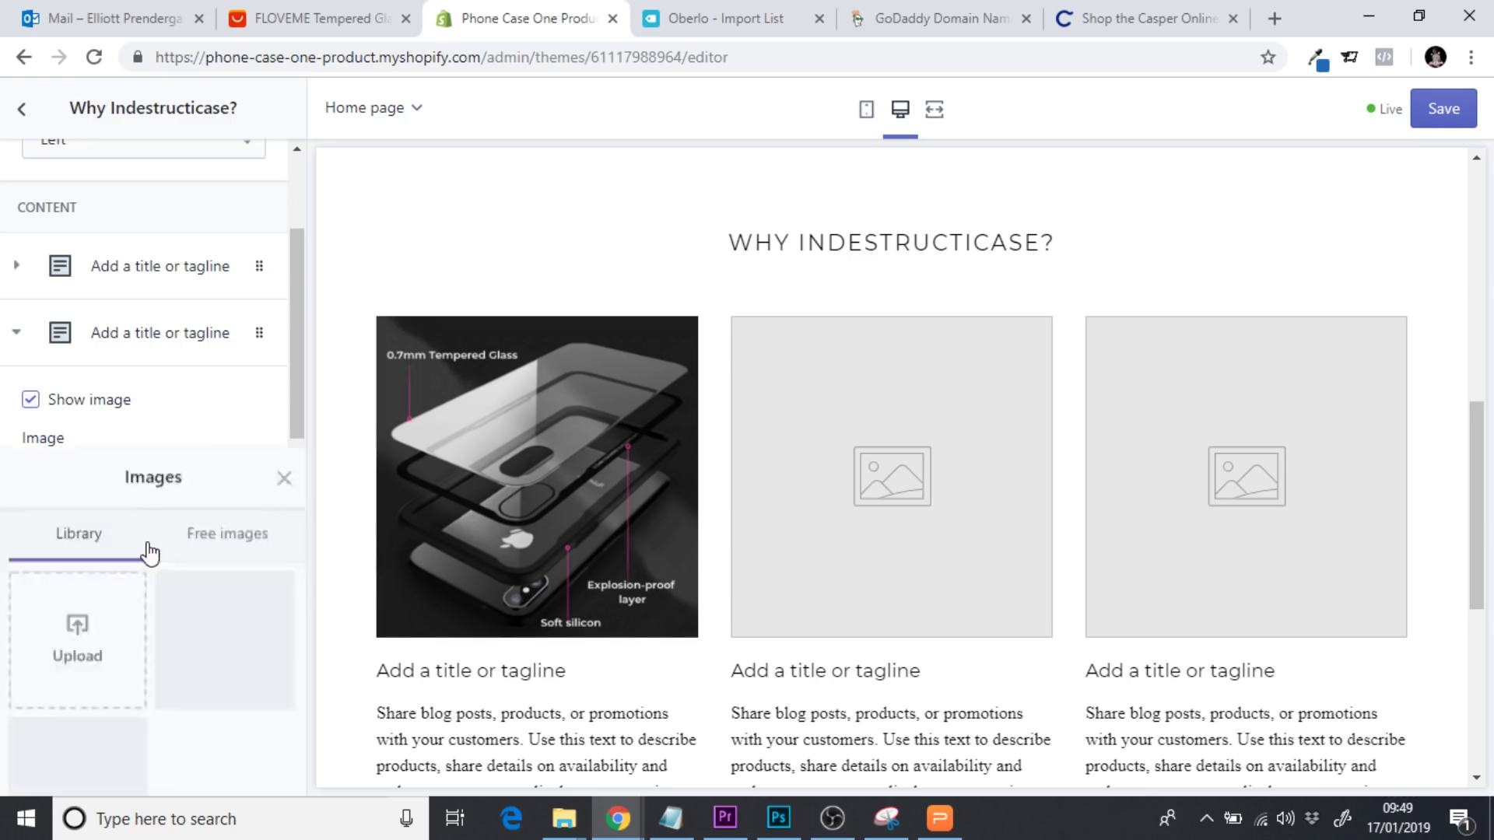
pyautogui.click(90, 321)
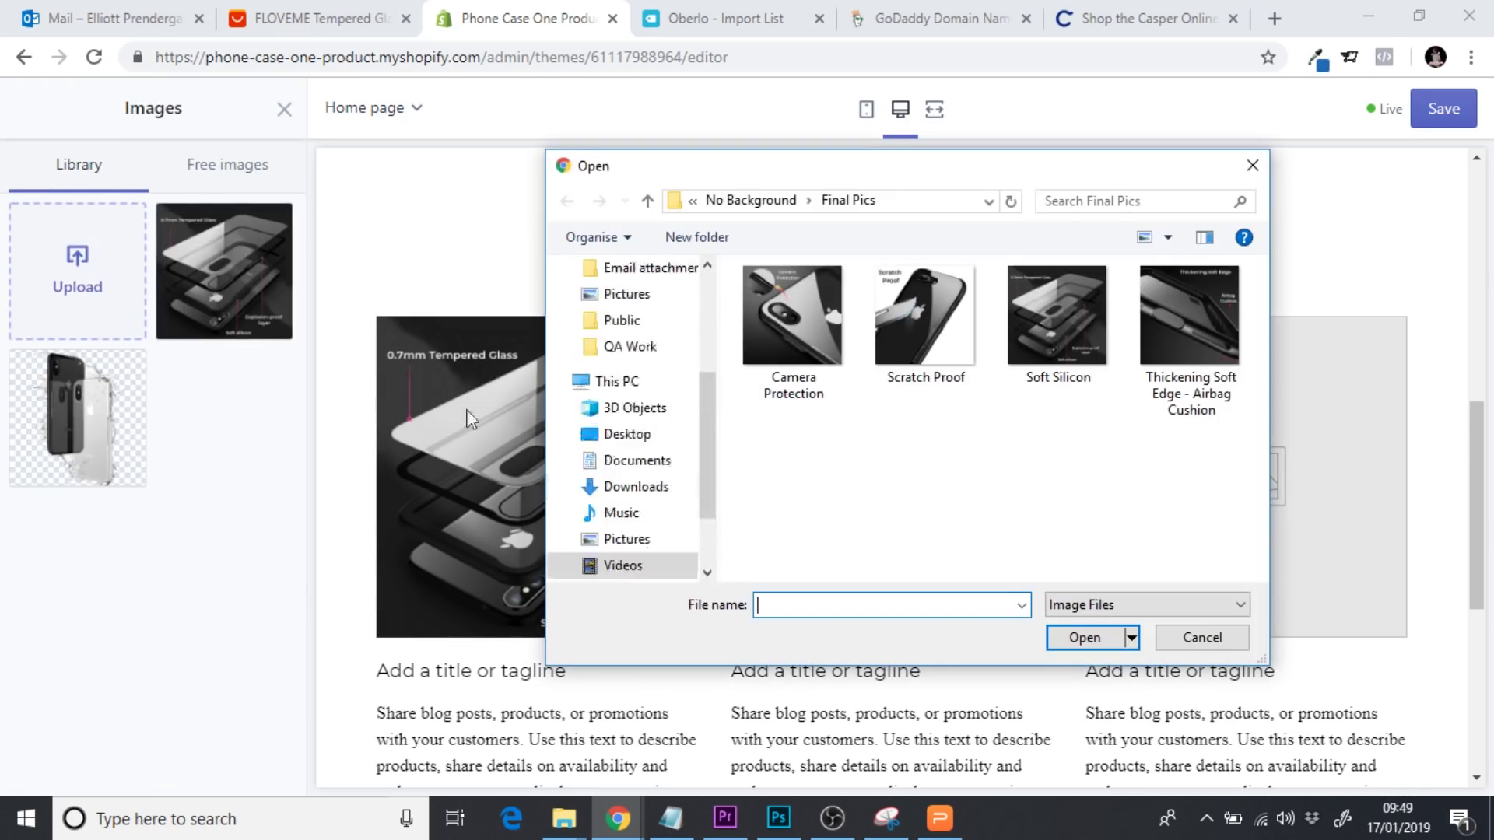
pyautogui.click(807, 351)
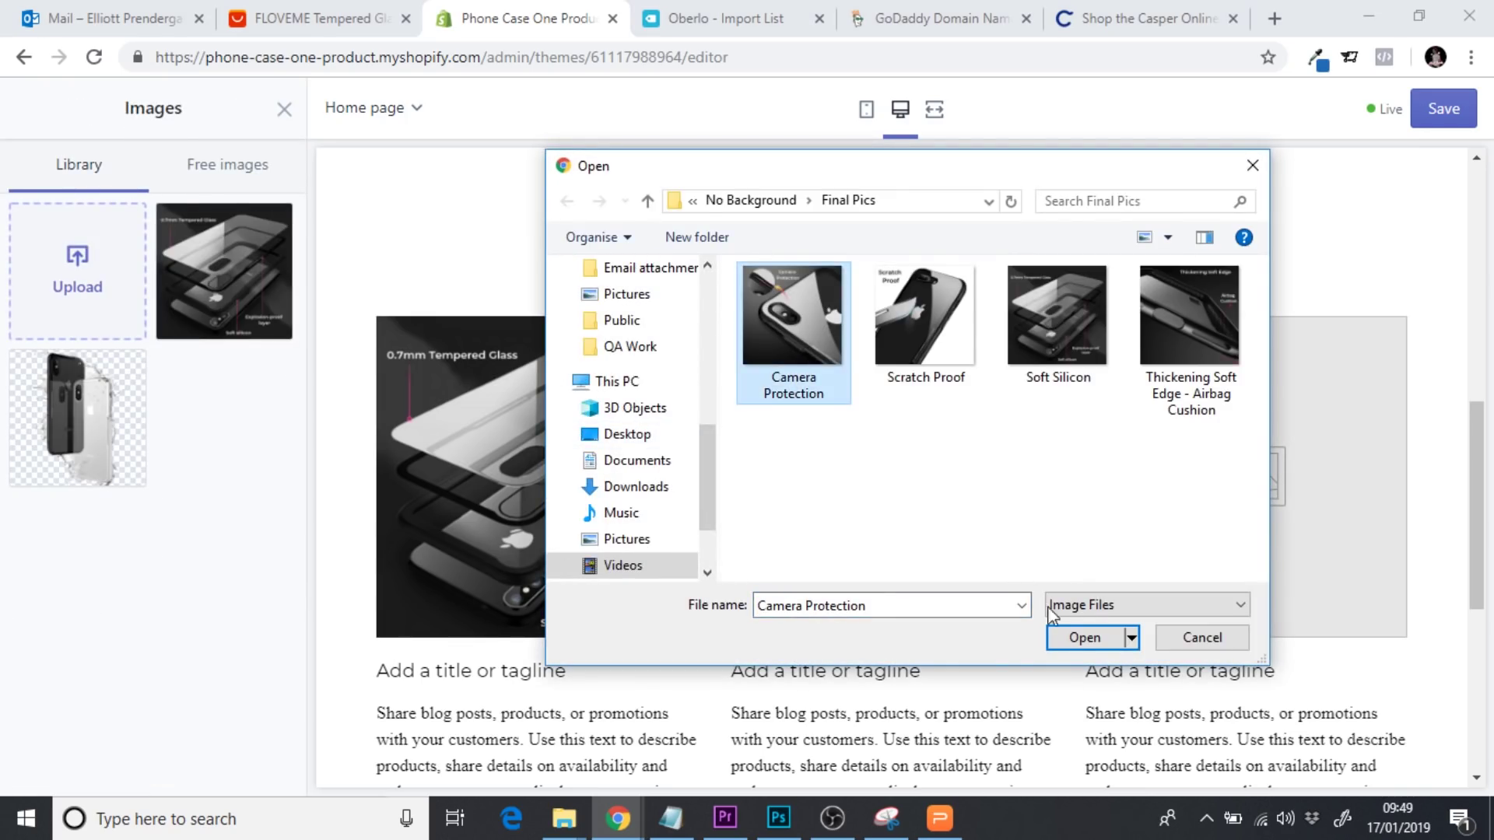
pyautogui.click(1088, 636)
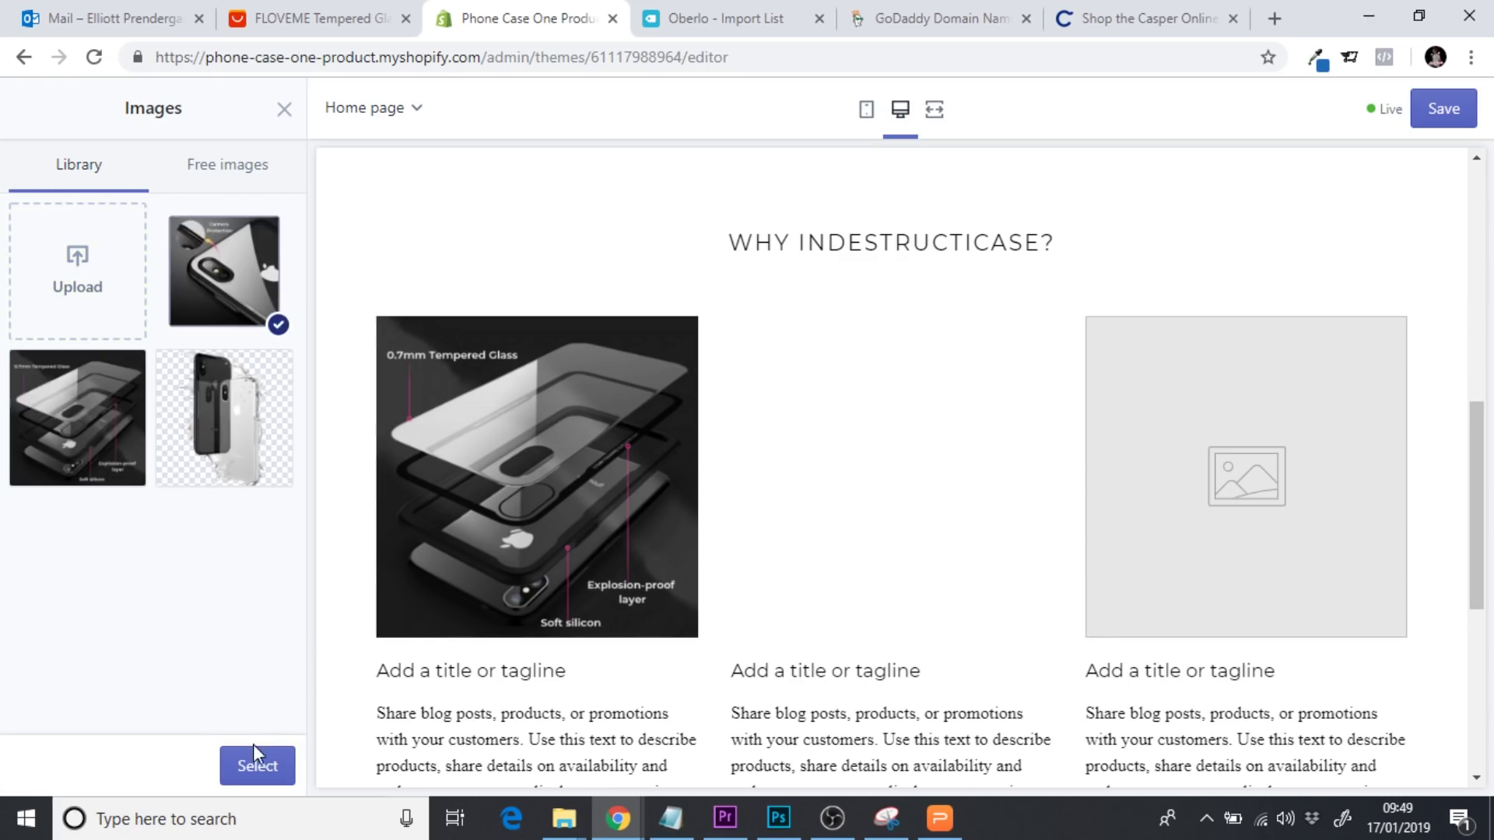
pyautogui.click(255, 769)
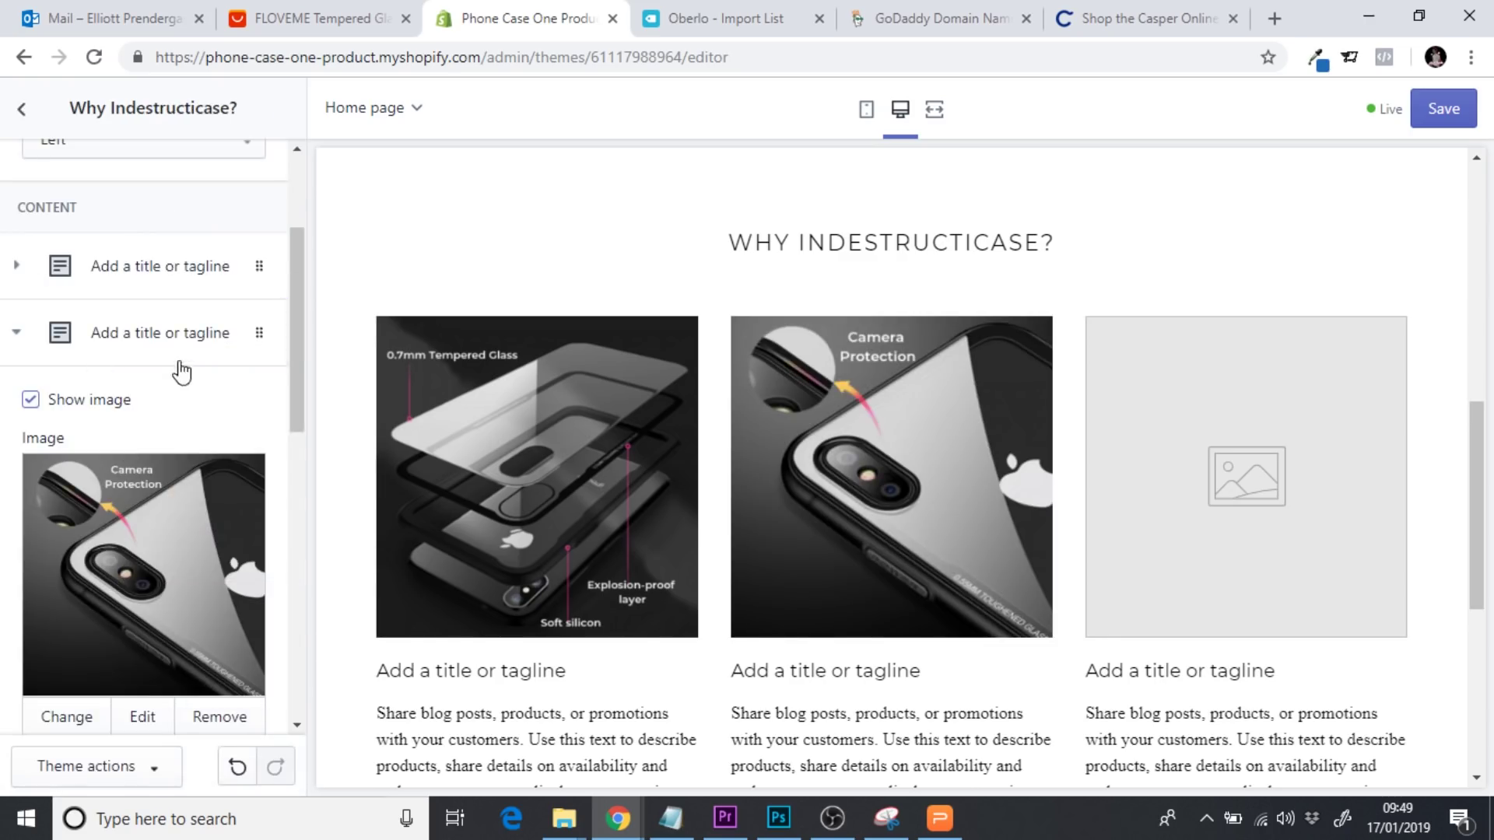
# Upload the Thickening Soft Edge - Airbag Cushion image for the third column
pyautogui.click(110, 333)
pyautogui.click(100, 535)
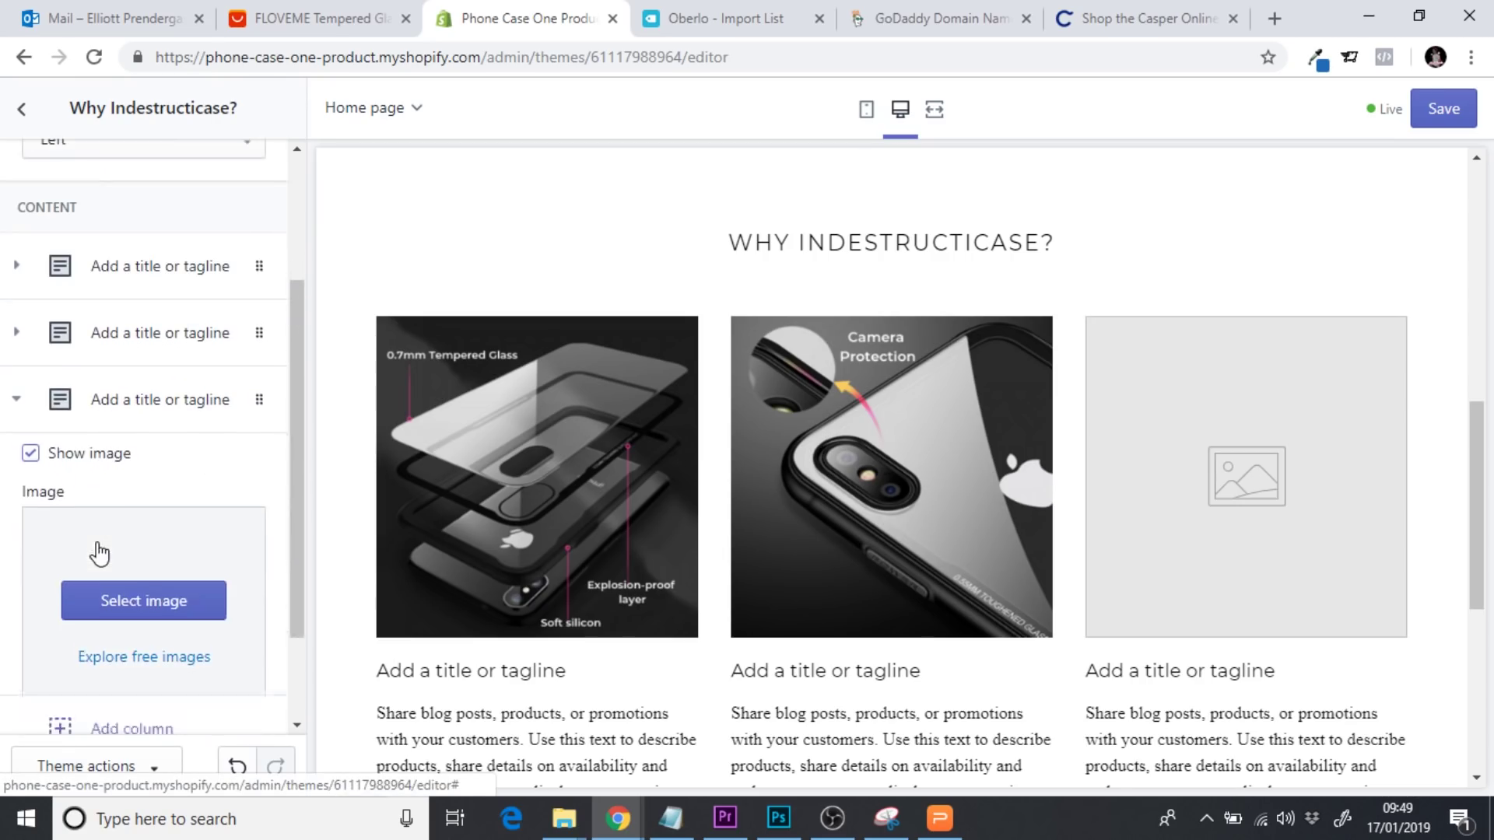
pyautogui.click(159, 618)
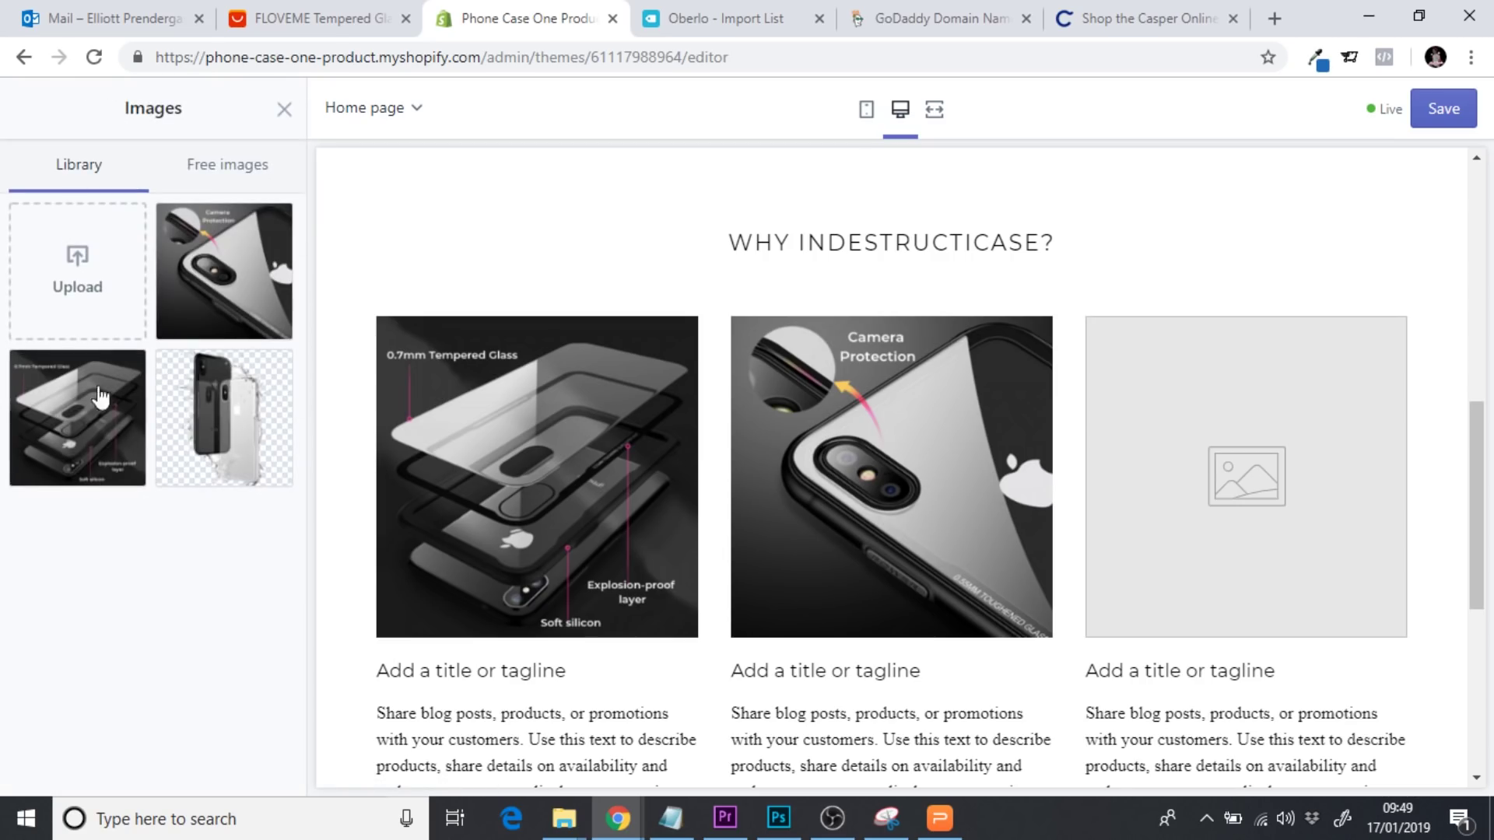
pyautogui.click(65, 315)
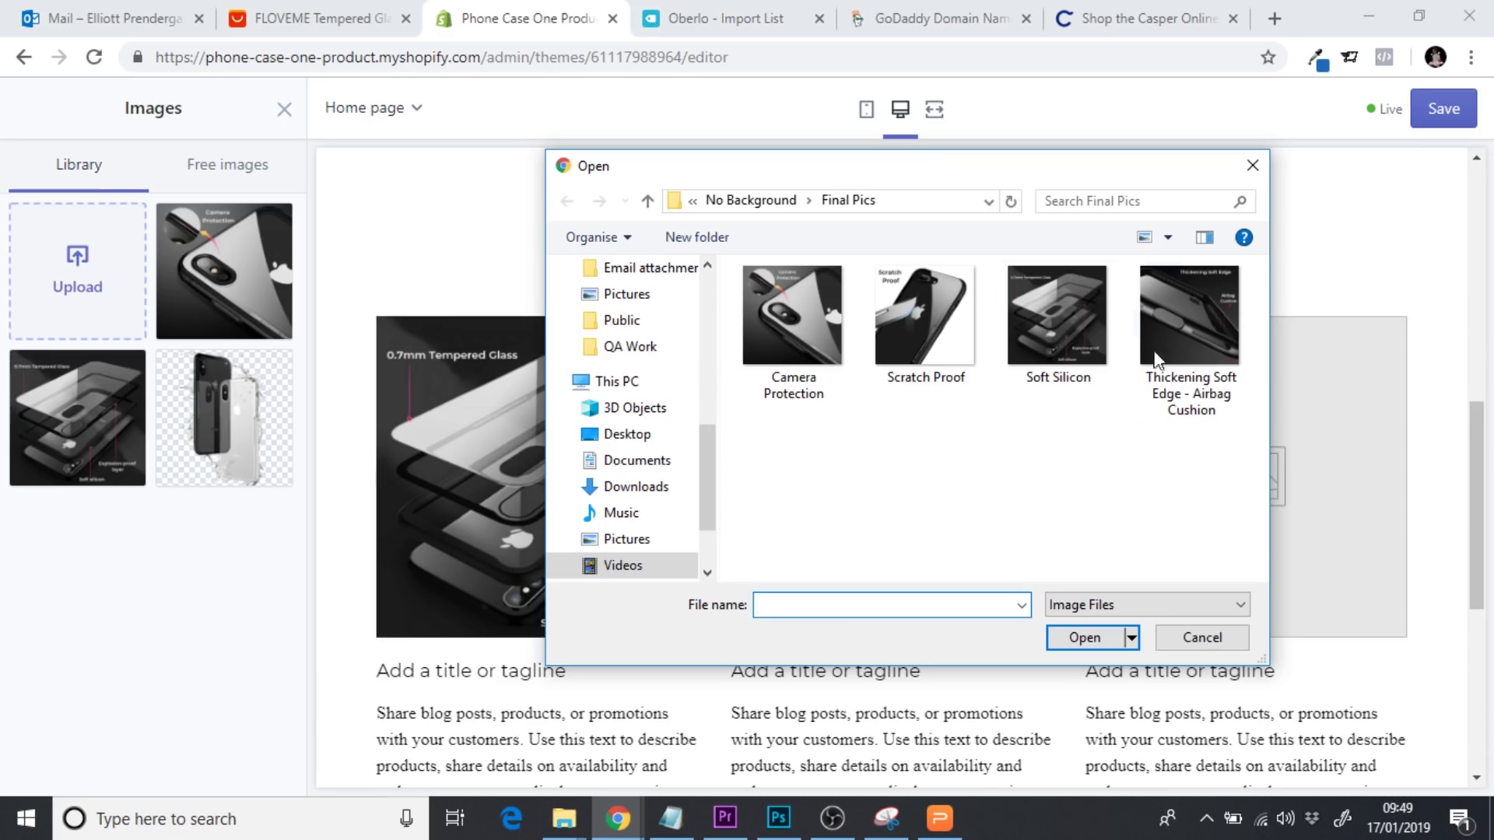
pyautogui.click(1188, 331)
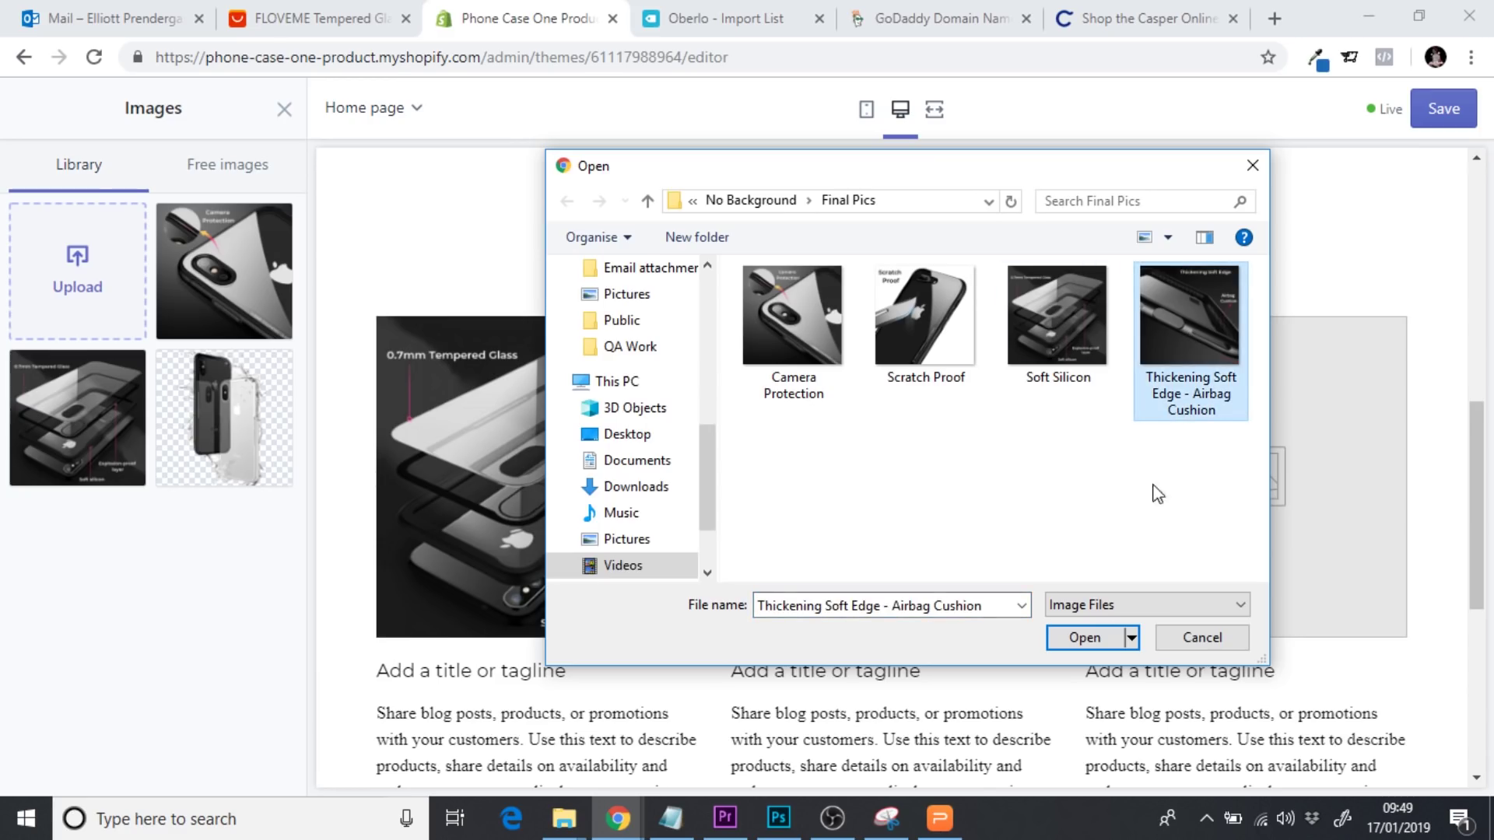
pyautogui.click(1092, 640)
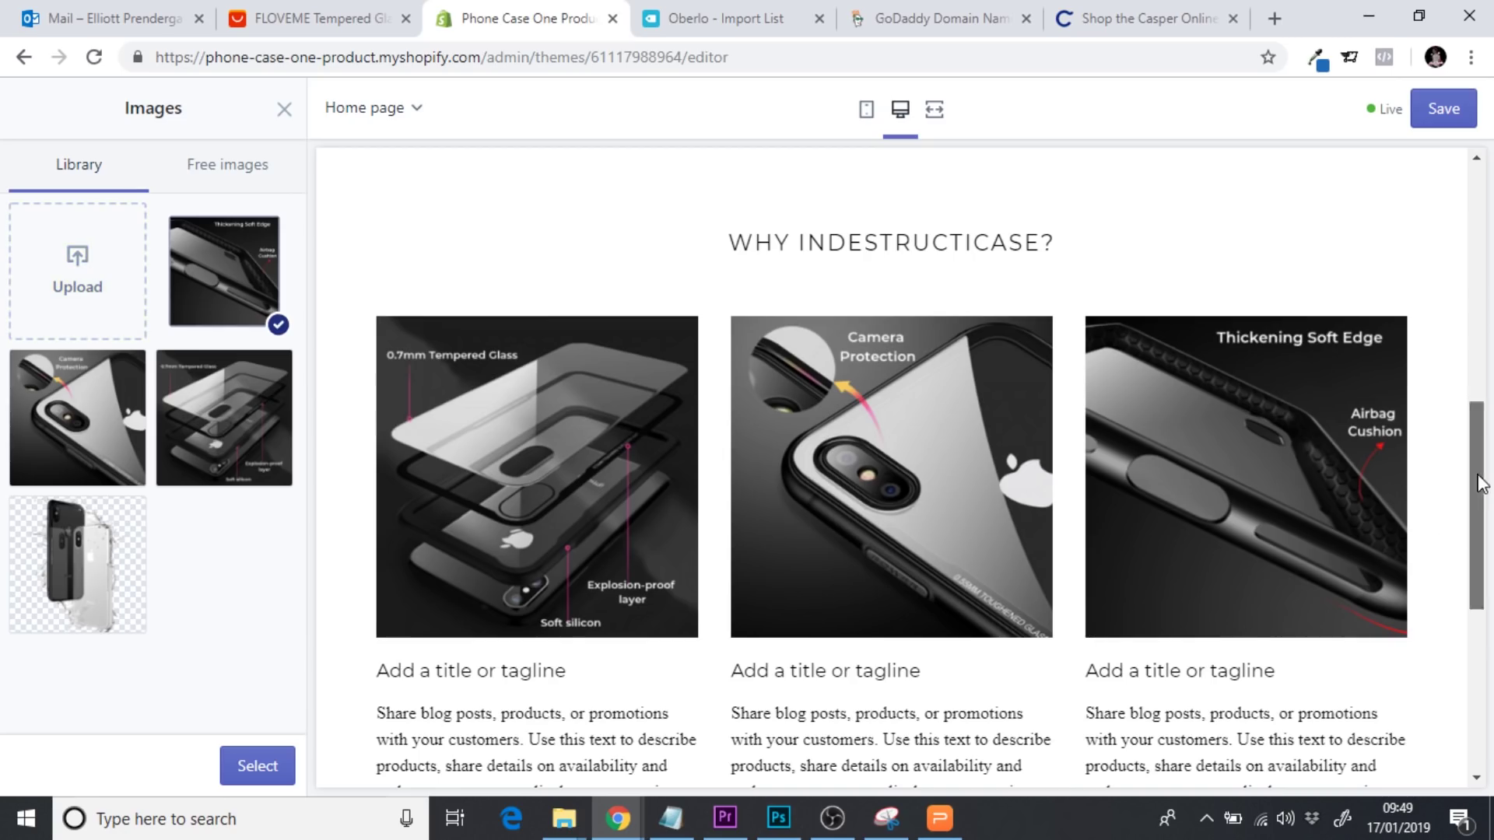
# Preview the section at full width and on mobile, then apply the Thickening Soft Edge image to column three
pyautogui.scroll(-1, 1481, 483)
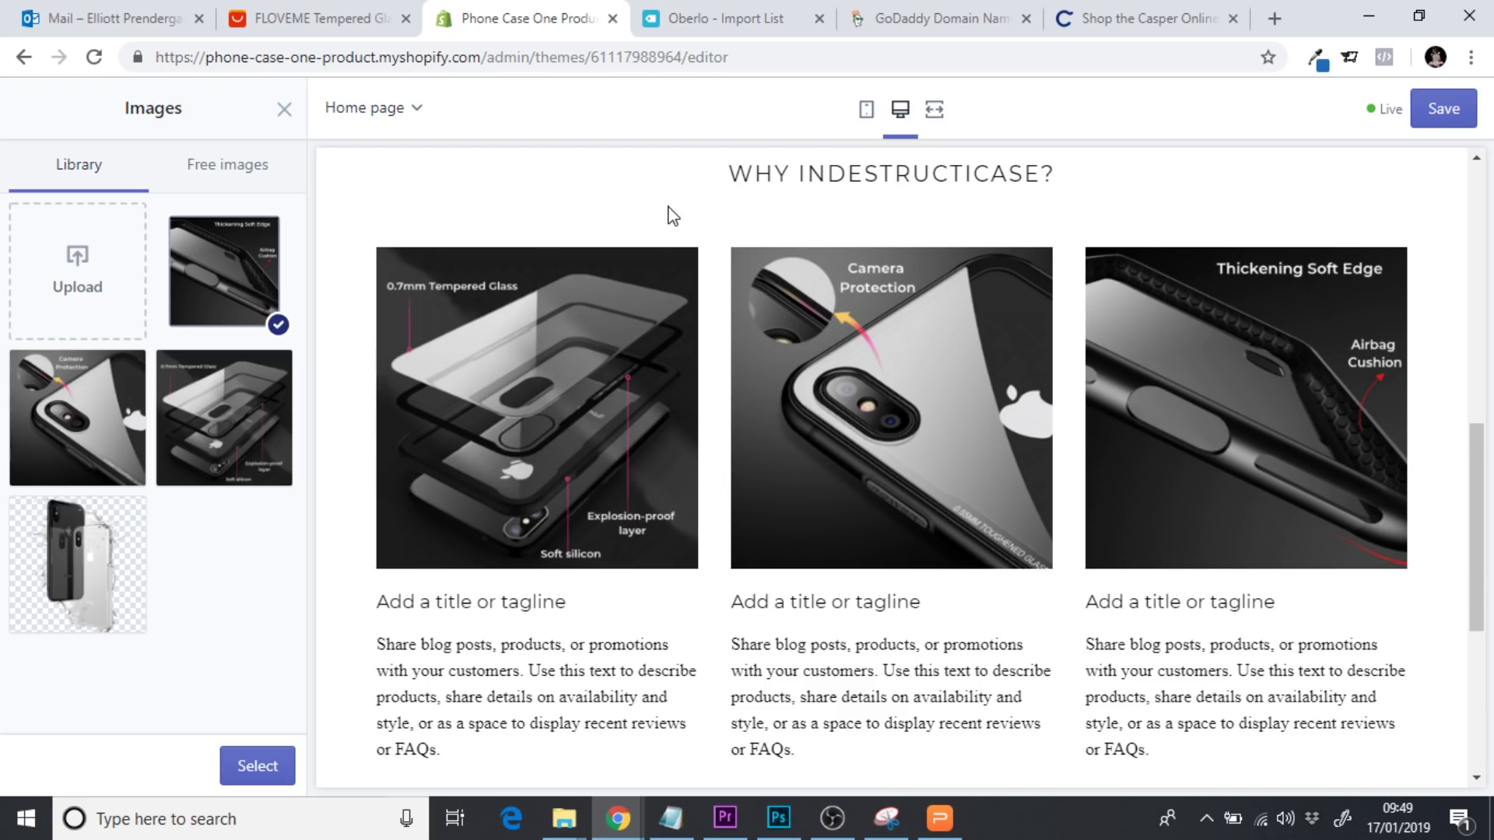
pyautogui.click(934, 109)
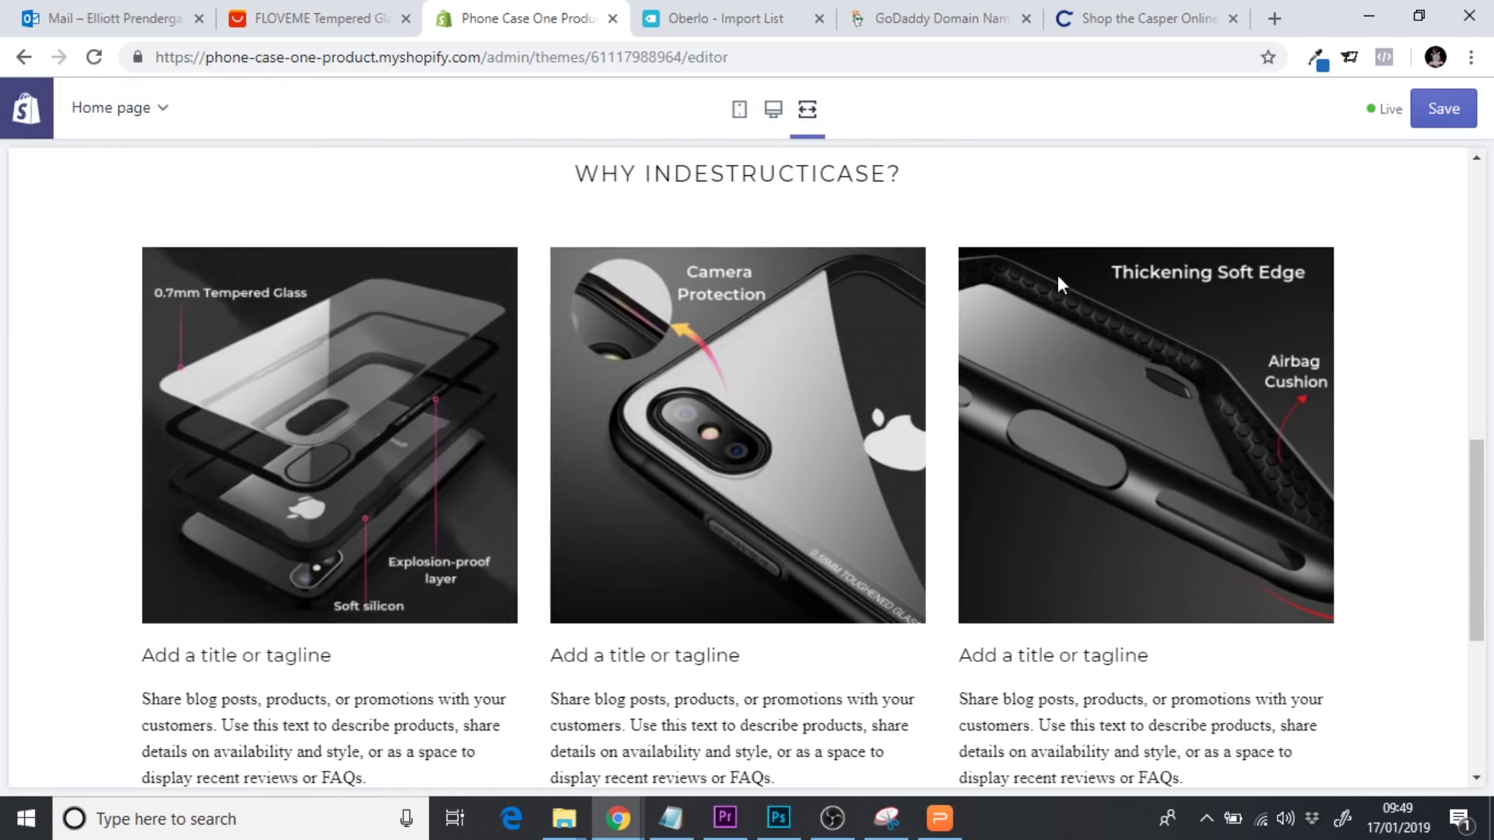
pyautogui.moveTo(1477, 545); pyautogui.dragTo(1476, 451)
pyautogui.scroll(-5, 1410, 461)
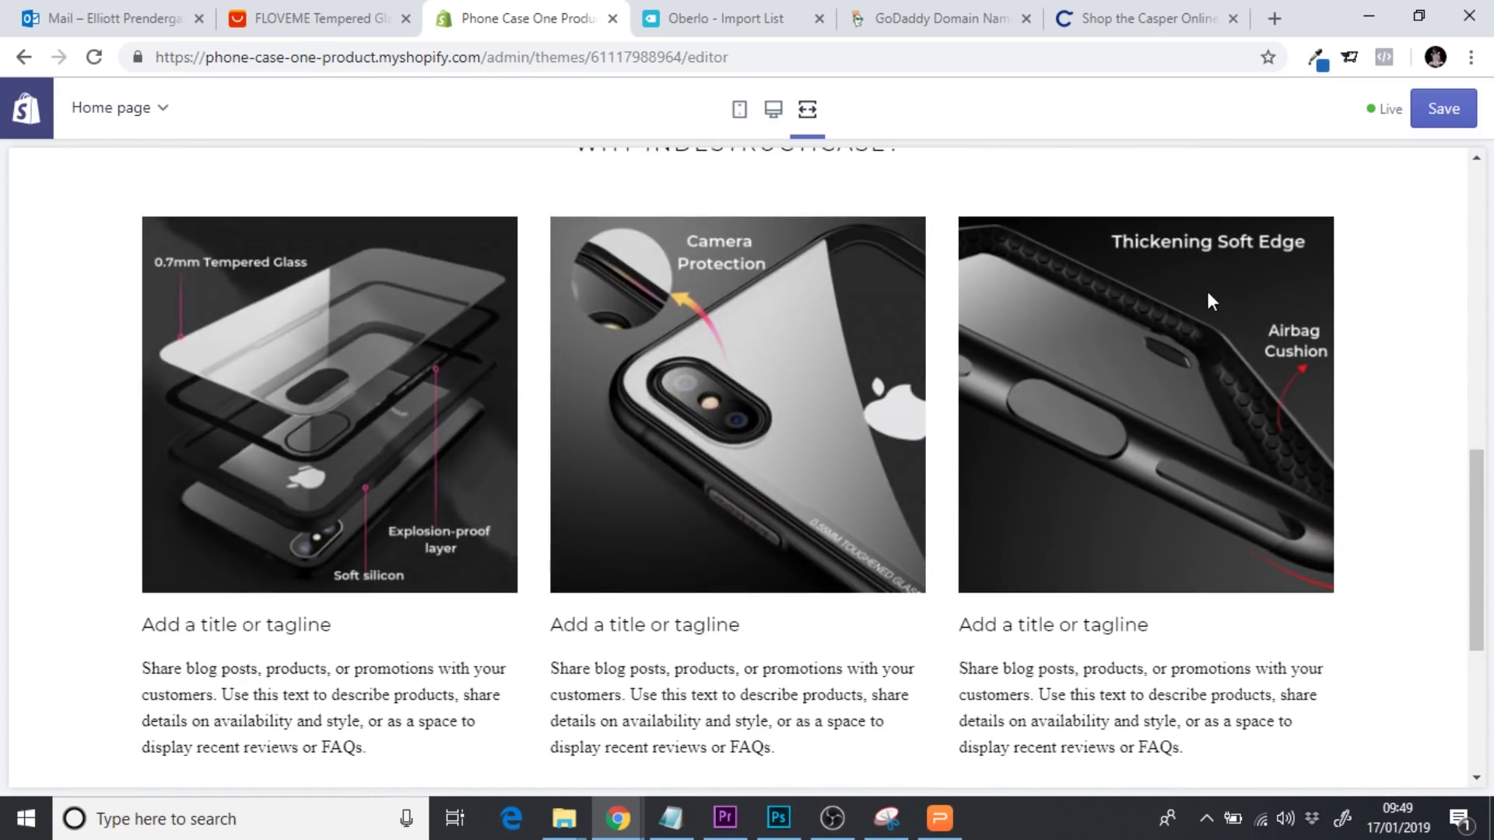
pyautogui.click(740, 109)
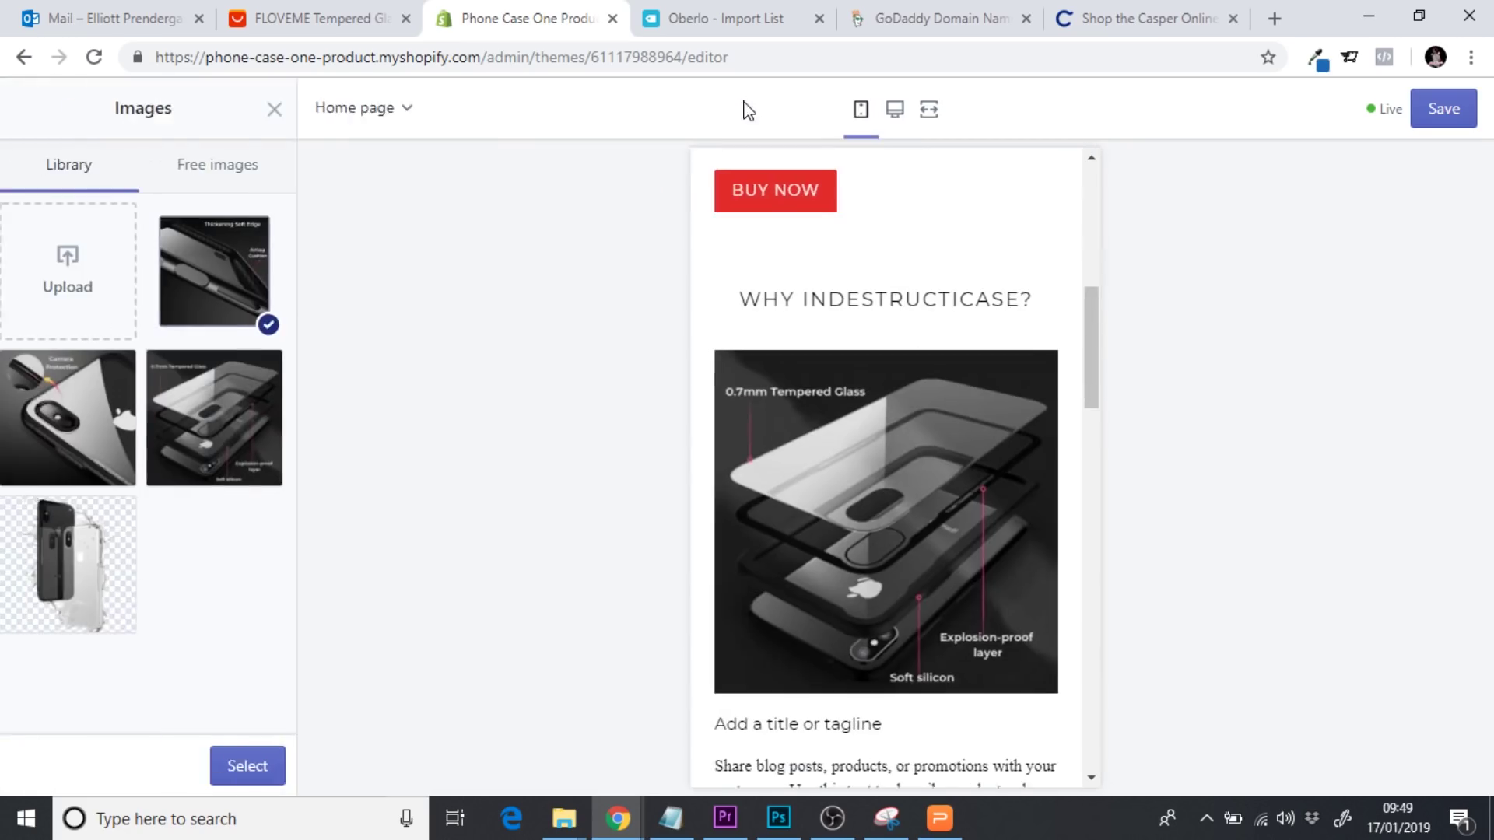
pyautogui.moveTo(1096, 354); pyautogui.dragTo(1130, 334)
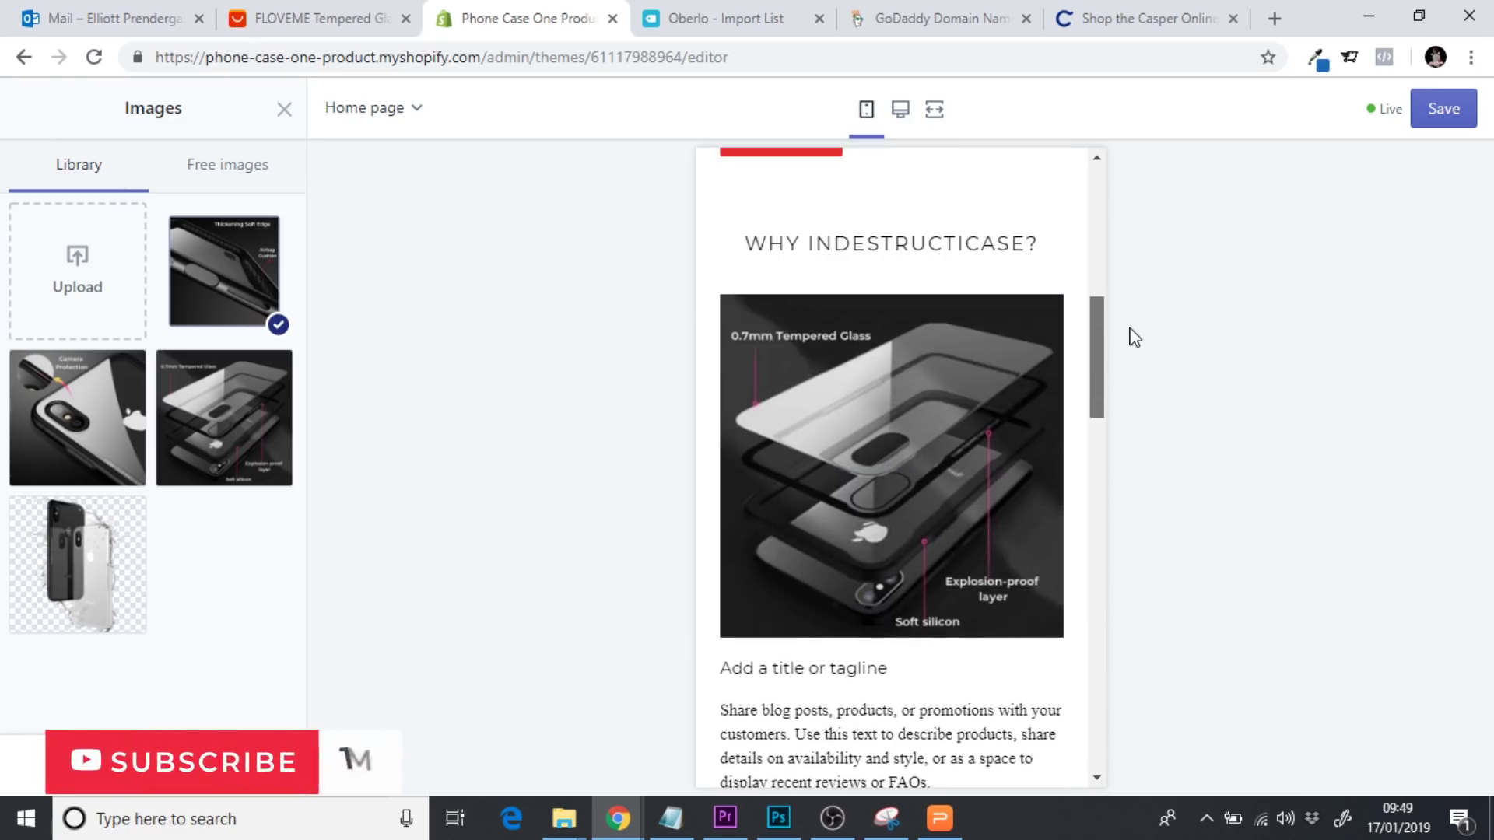
pyautogui.moveTo(888, 668); pyautogui.dragTo(878, 667)
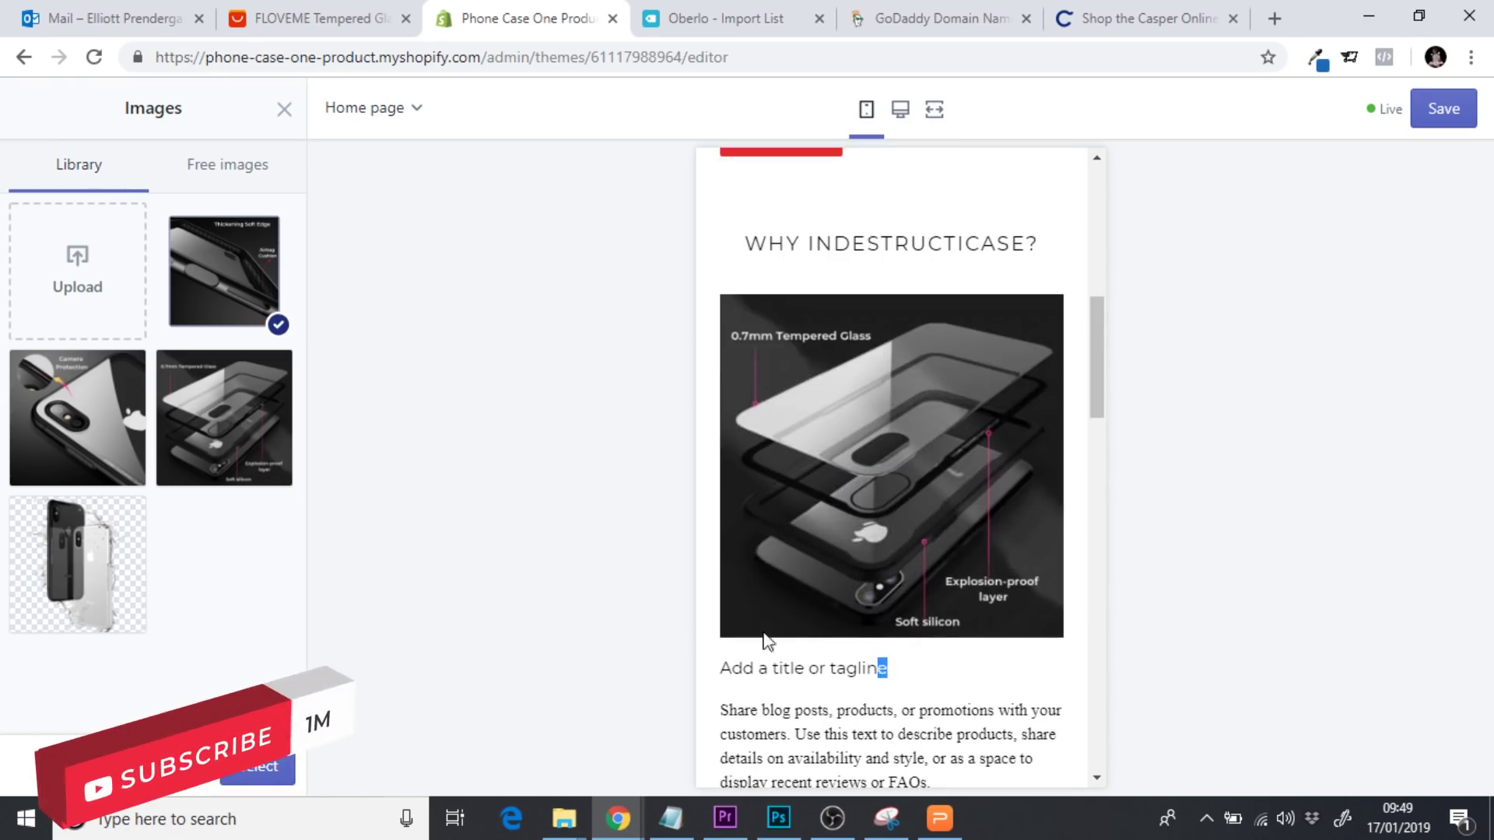
pyautogui.moveTo(1100, 390); pyautogui.dragTo(1101, 234)
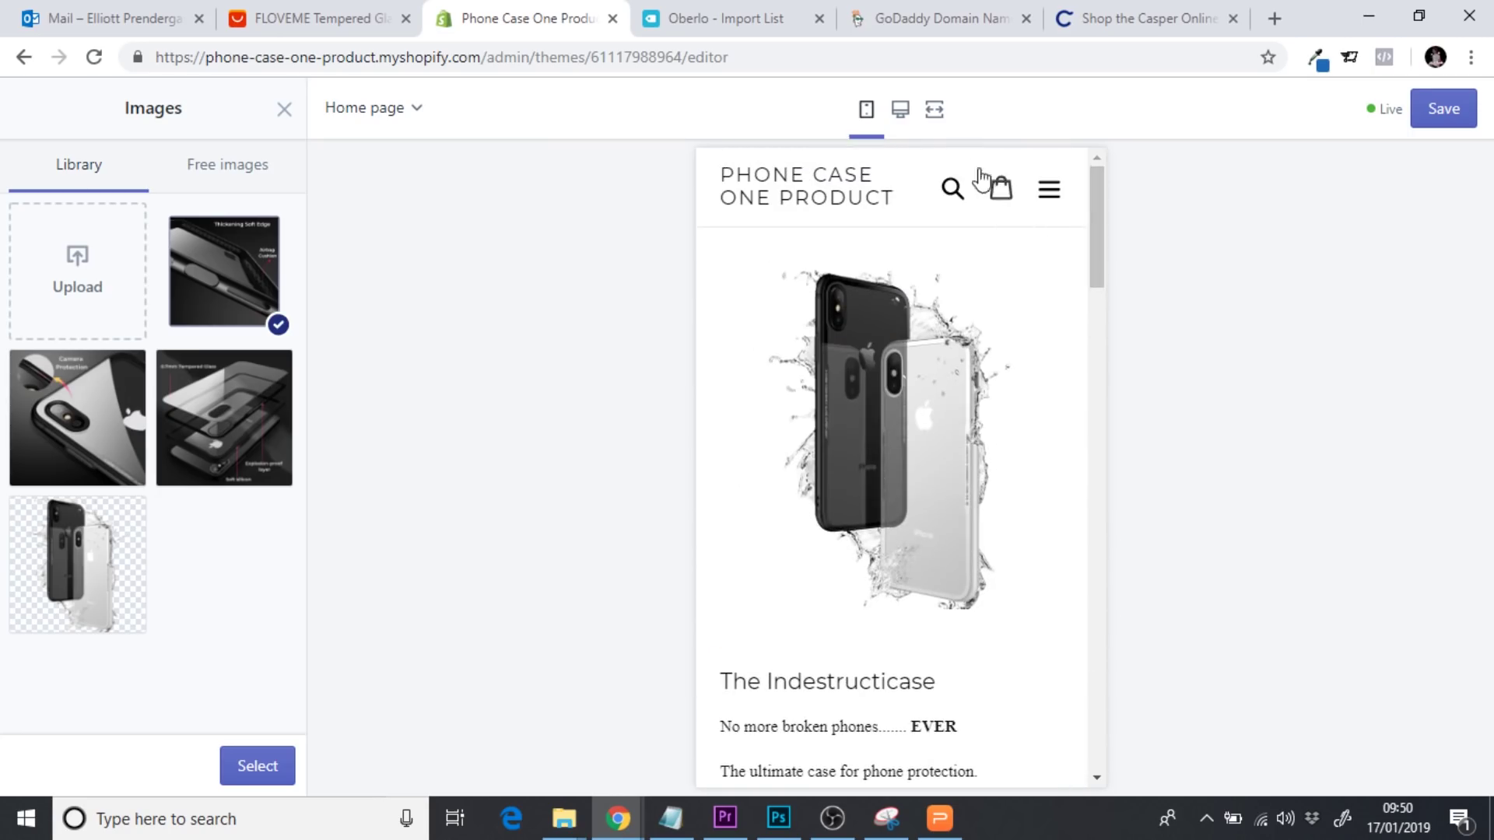
pyautogui.click(934, 111)
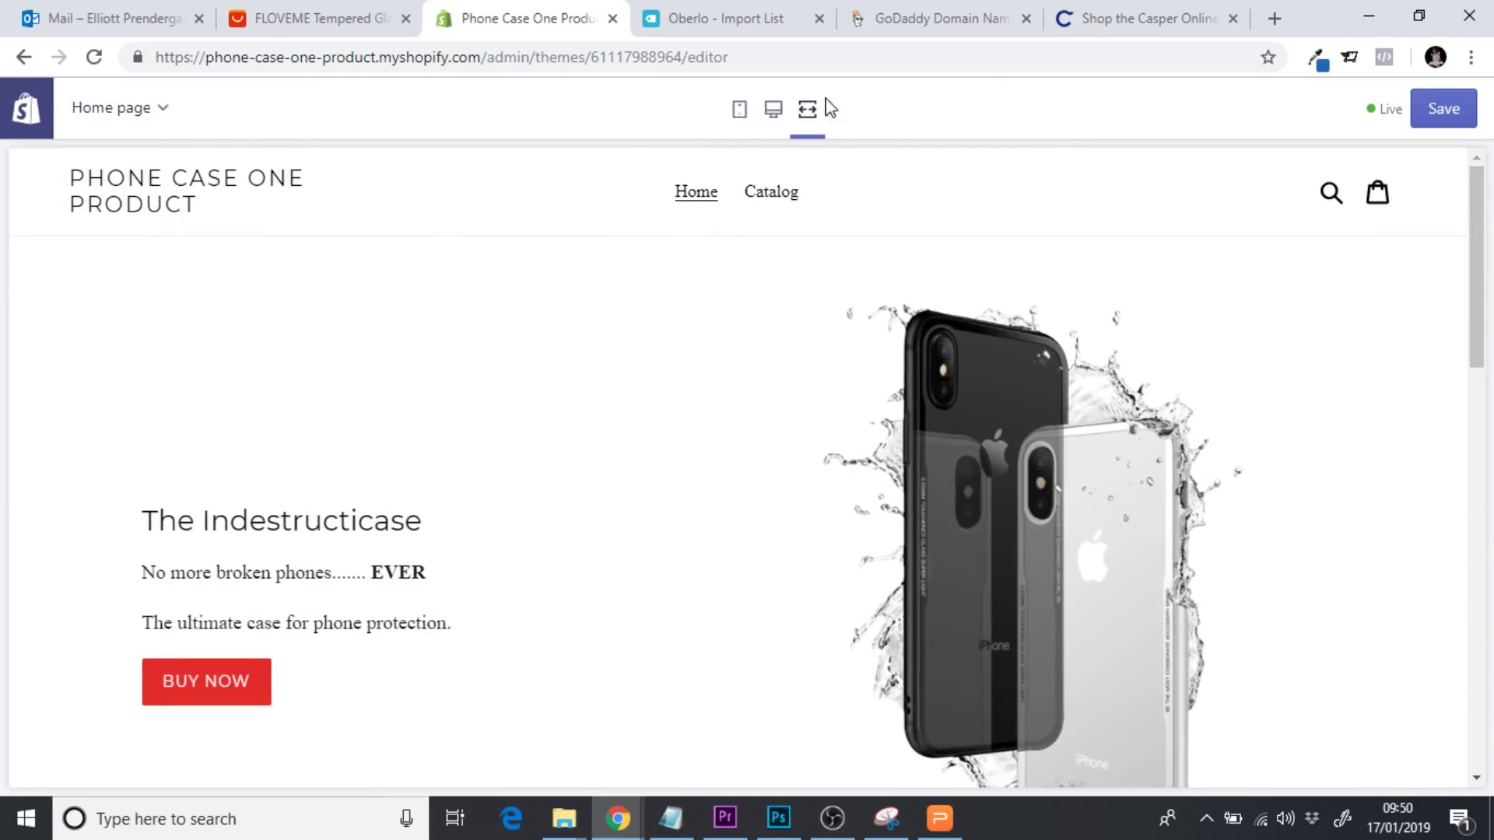
pyautogui.click(773, 109)
pyautogui.click(269, 771)
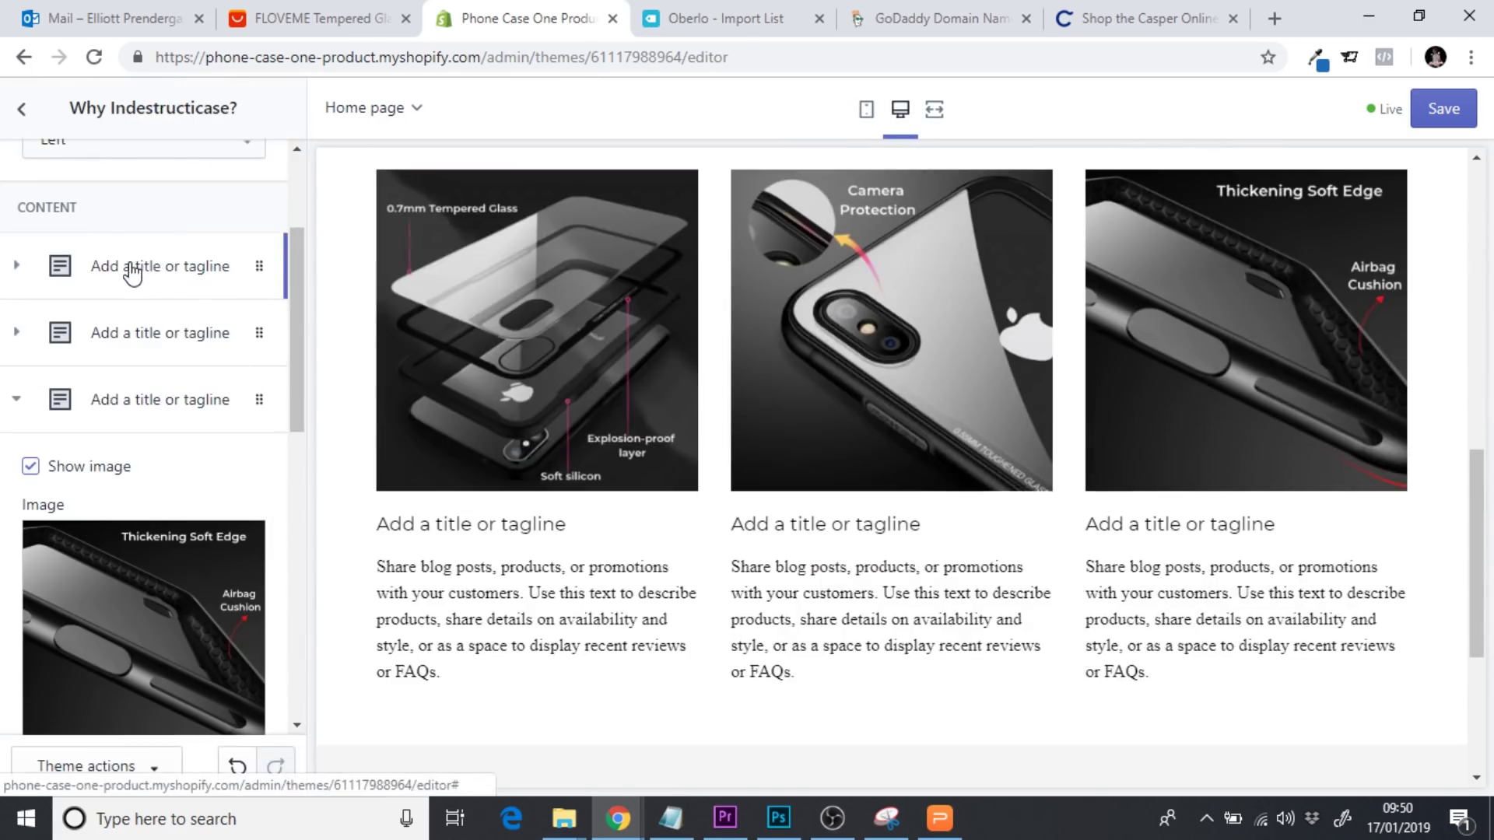
# Expand the first column and change its heading to 'Three Layers of Protection'
pyautogui.click(133, 270)
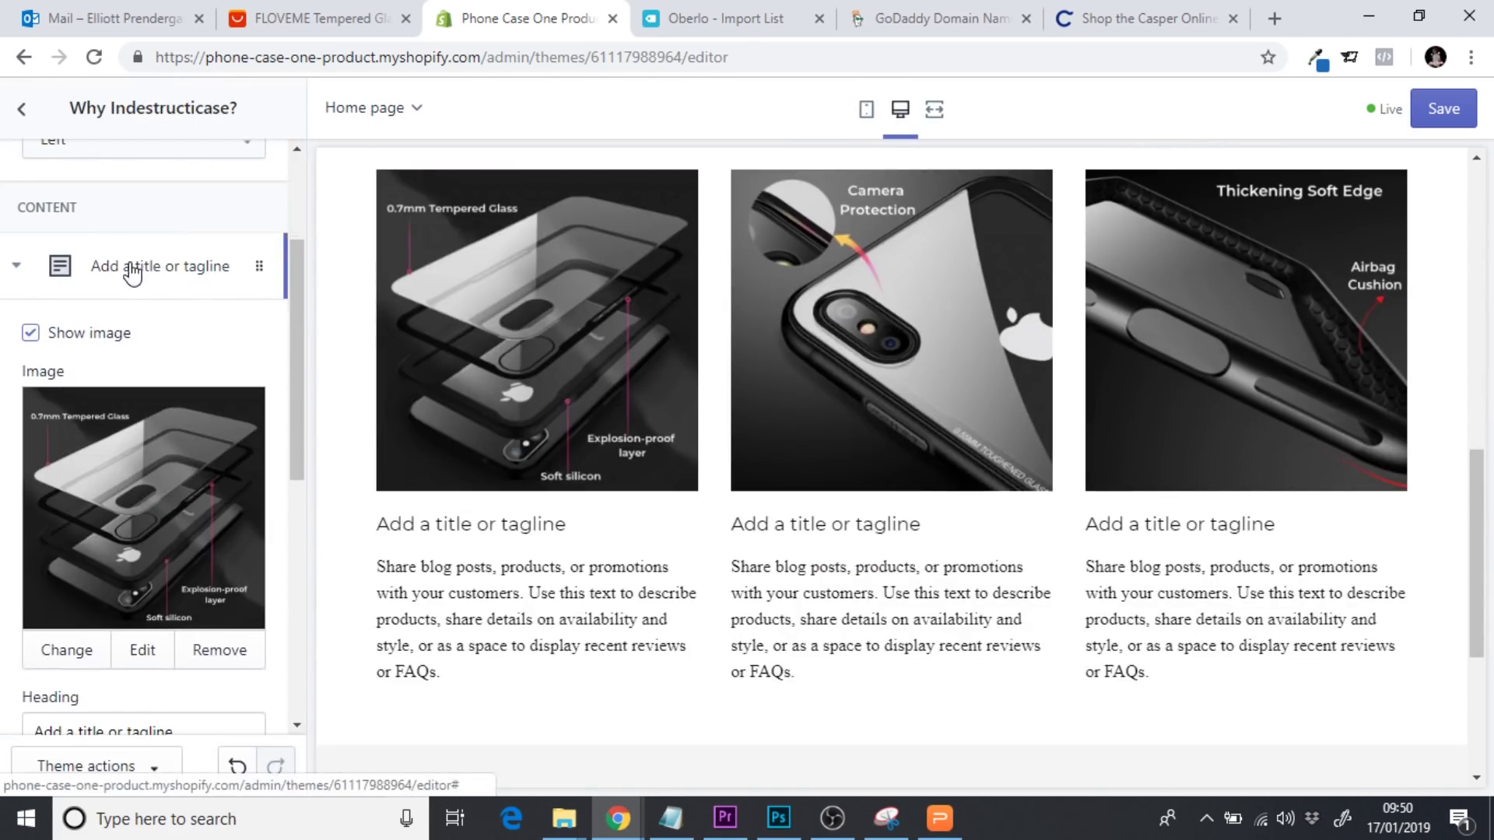
pyautogui.scroll(-1, 294, 265)
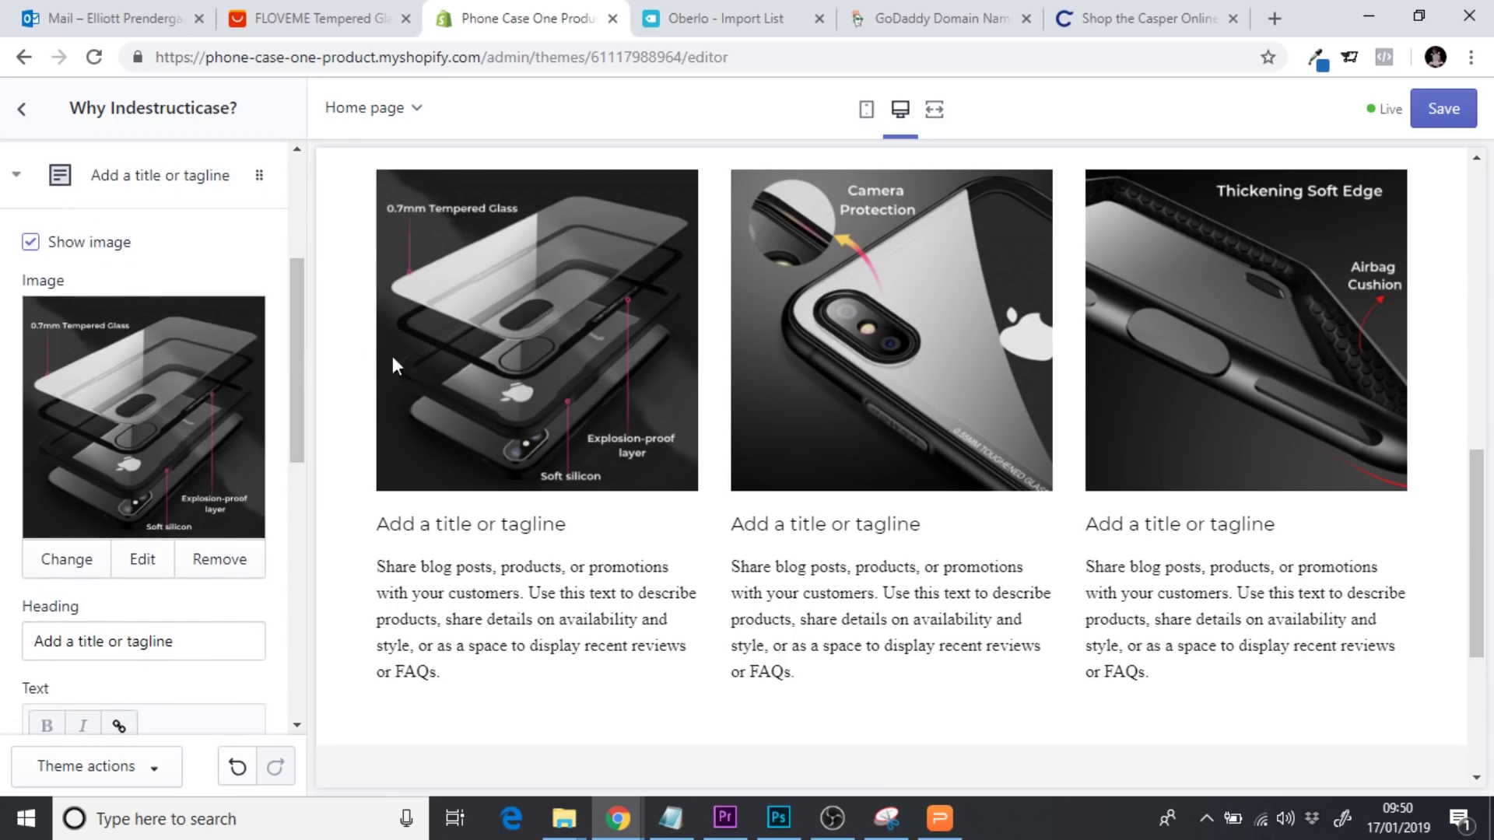
pyautogui.scroll(-1, 300, 357)
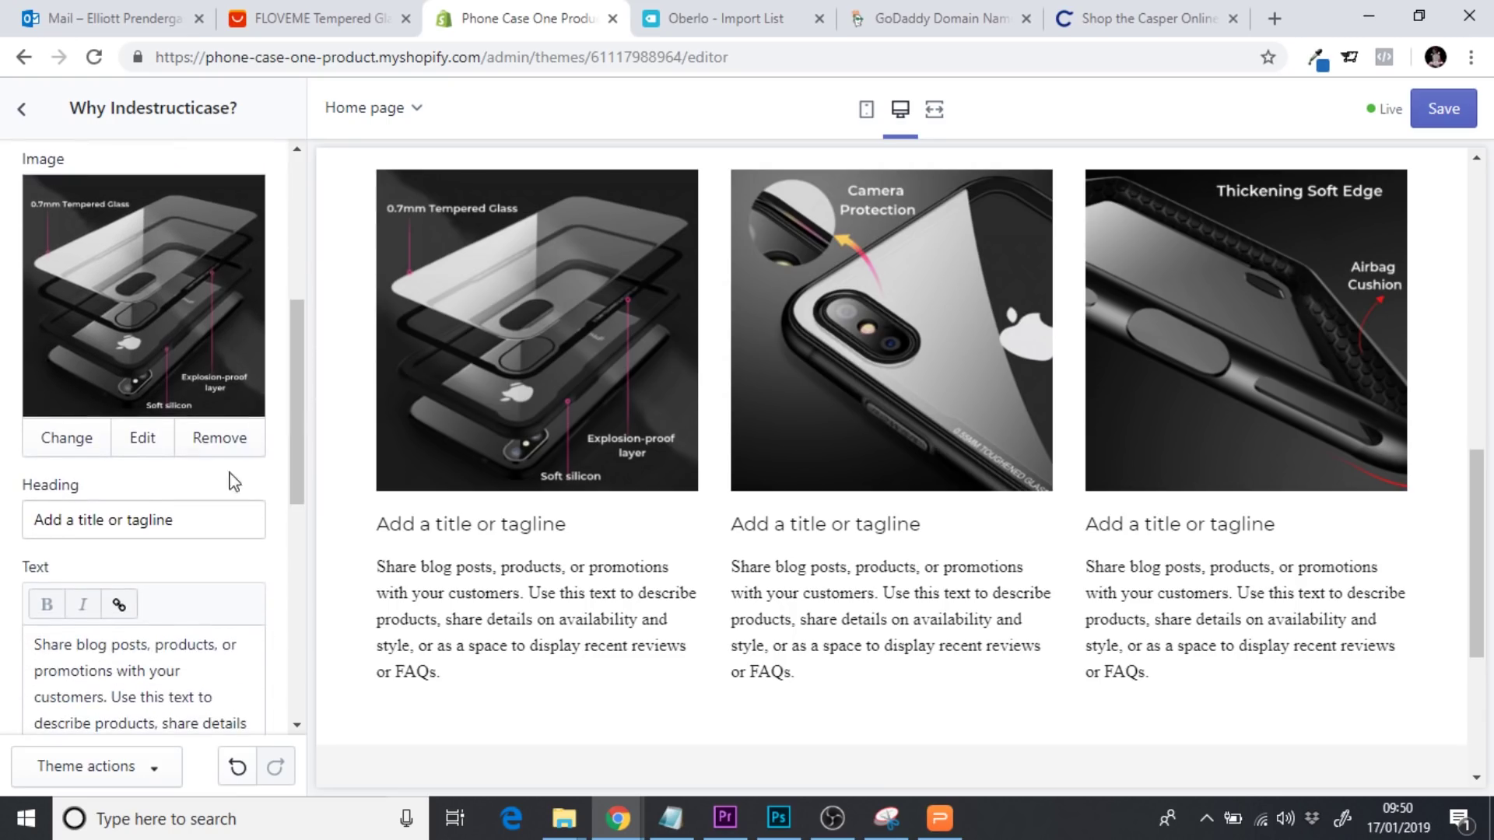
pyautogui.scroll(-1, 297, 391)
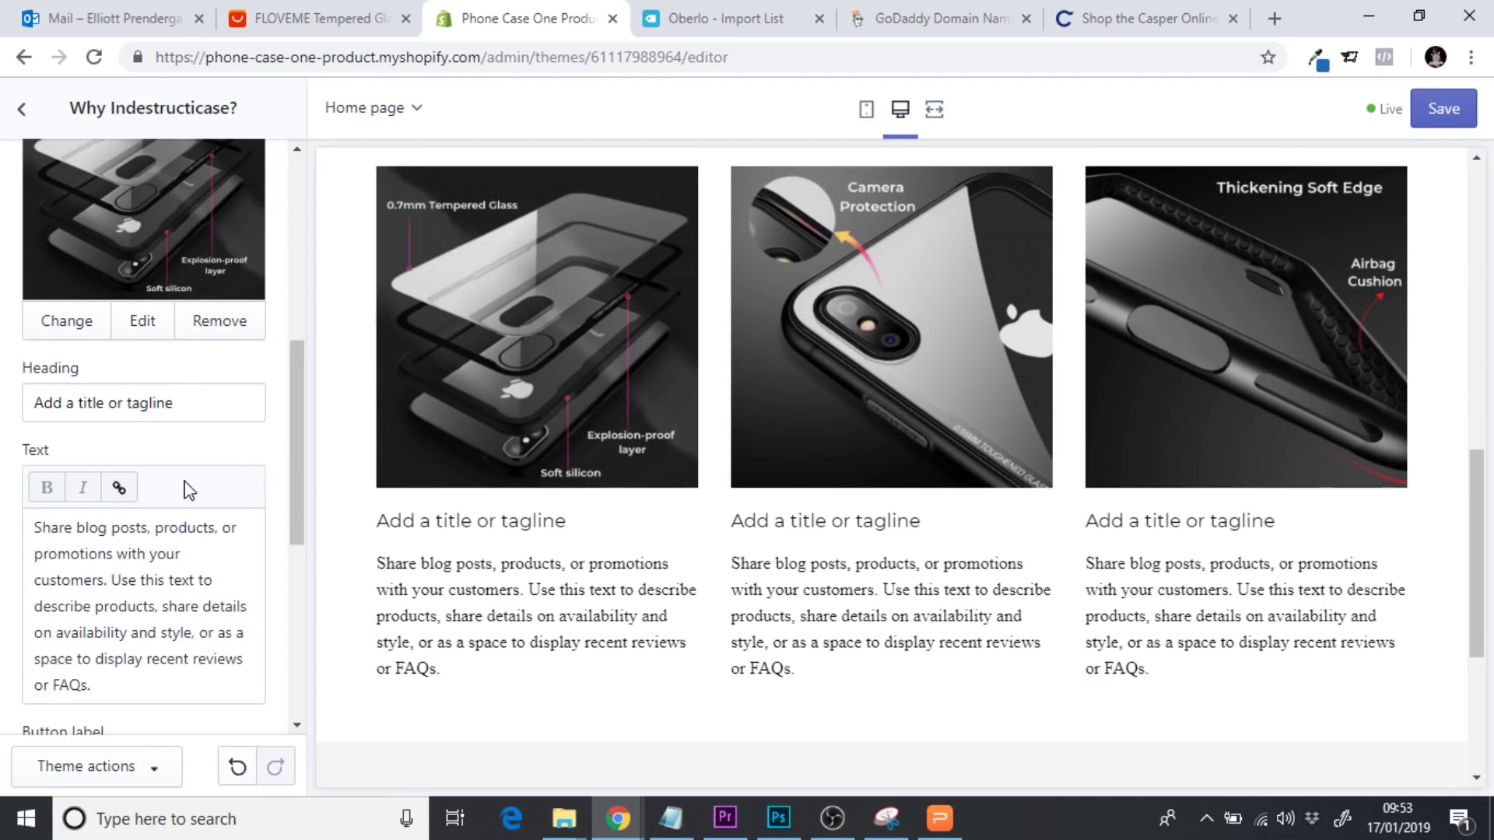
pyautogui.moveTo(217, 405); pyautogui.dragTo(2, 379)
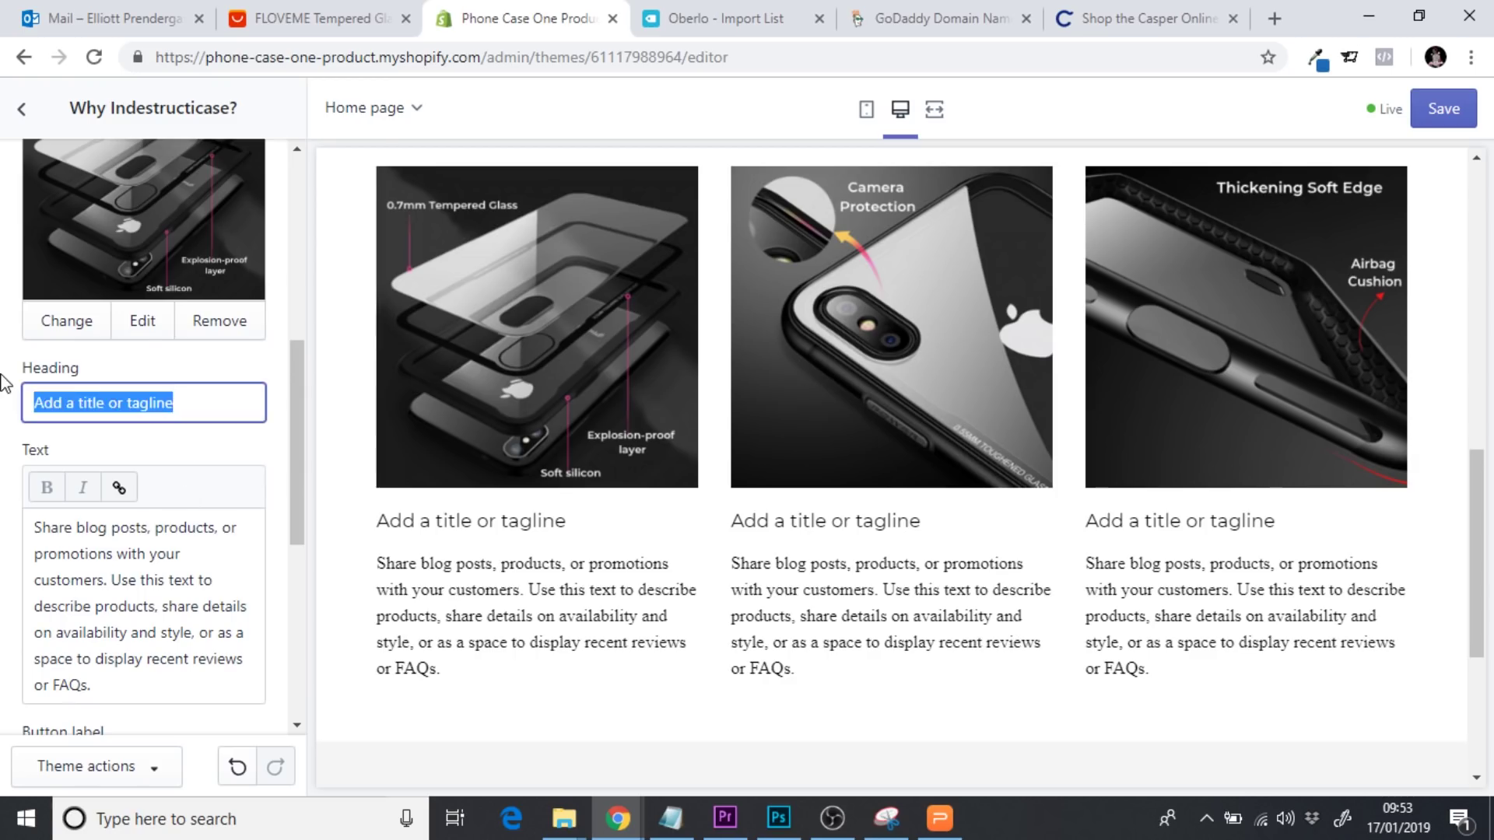
pyautogui.write('Three Lay')
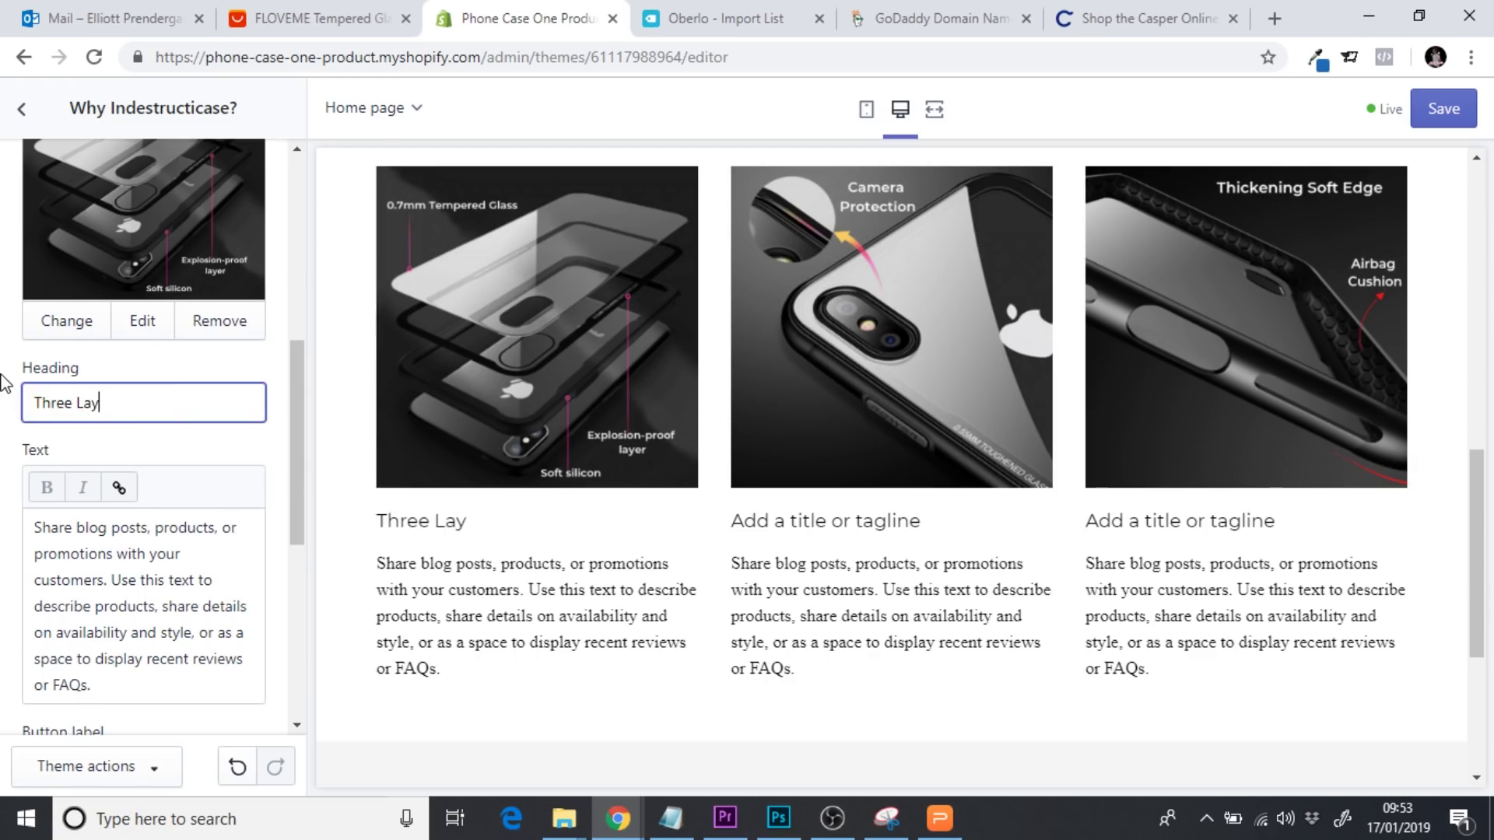
pyautogui.write('ers of Protectio')
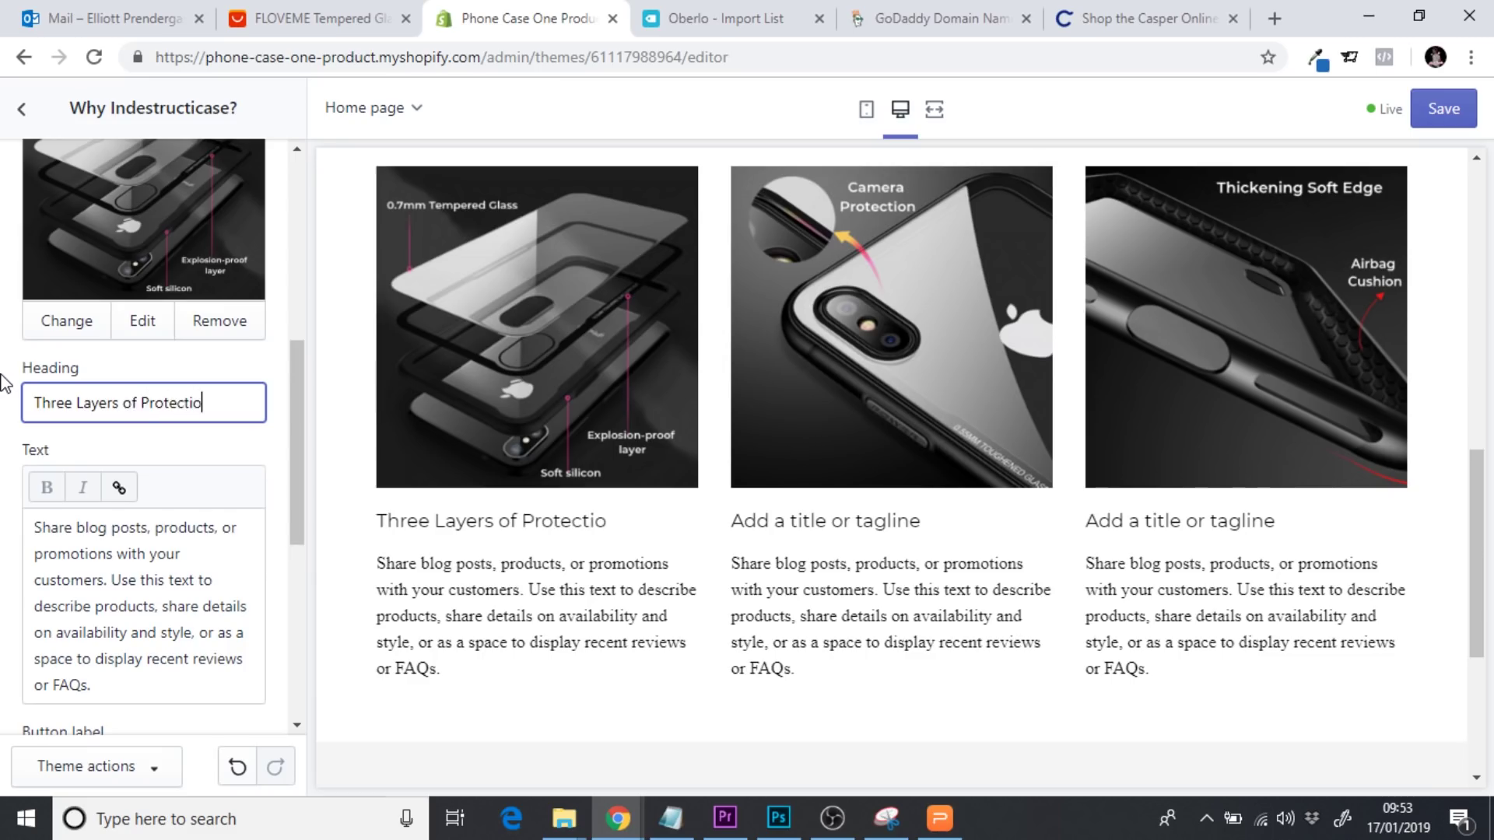
pyautogui.write('n')
pyautogui.moveTo(143, 680); pyautogui.dragTo(25, 513)
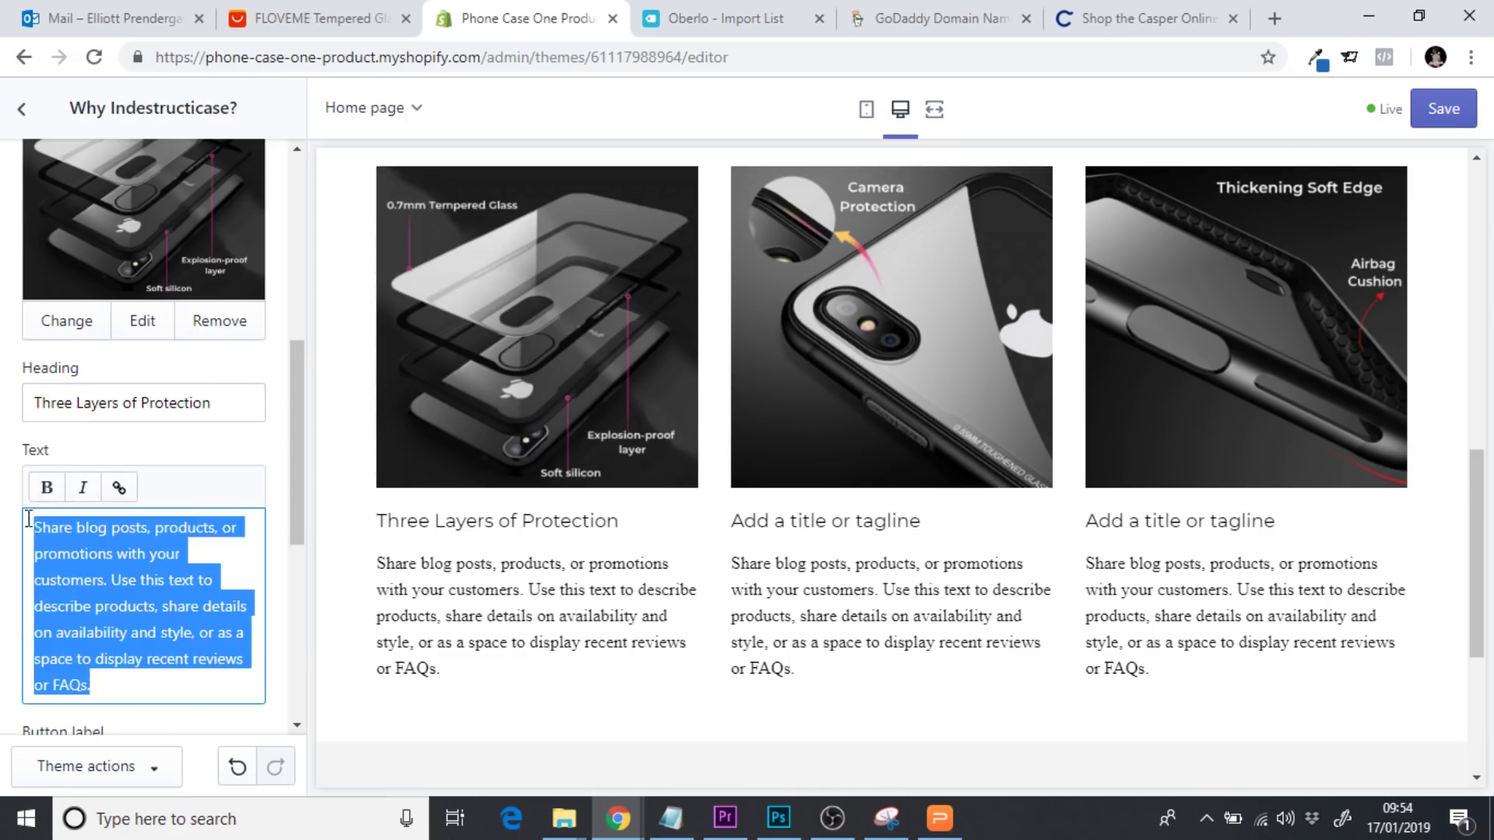
# Type 'Indestructicase has three layers of protection, meaning your phone will always remain safe no matter the type of drop'
pyautogui.write('Inde')
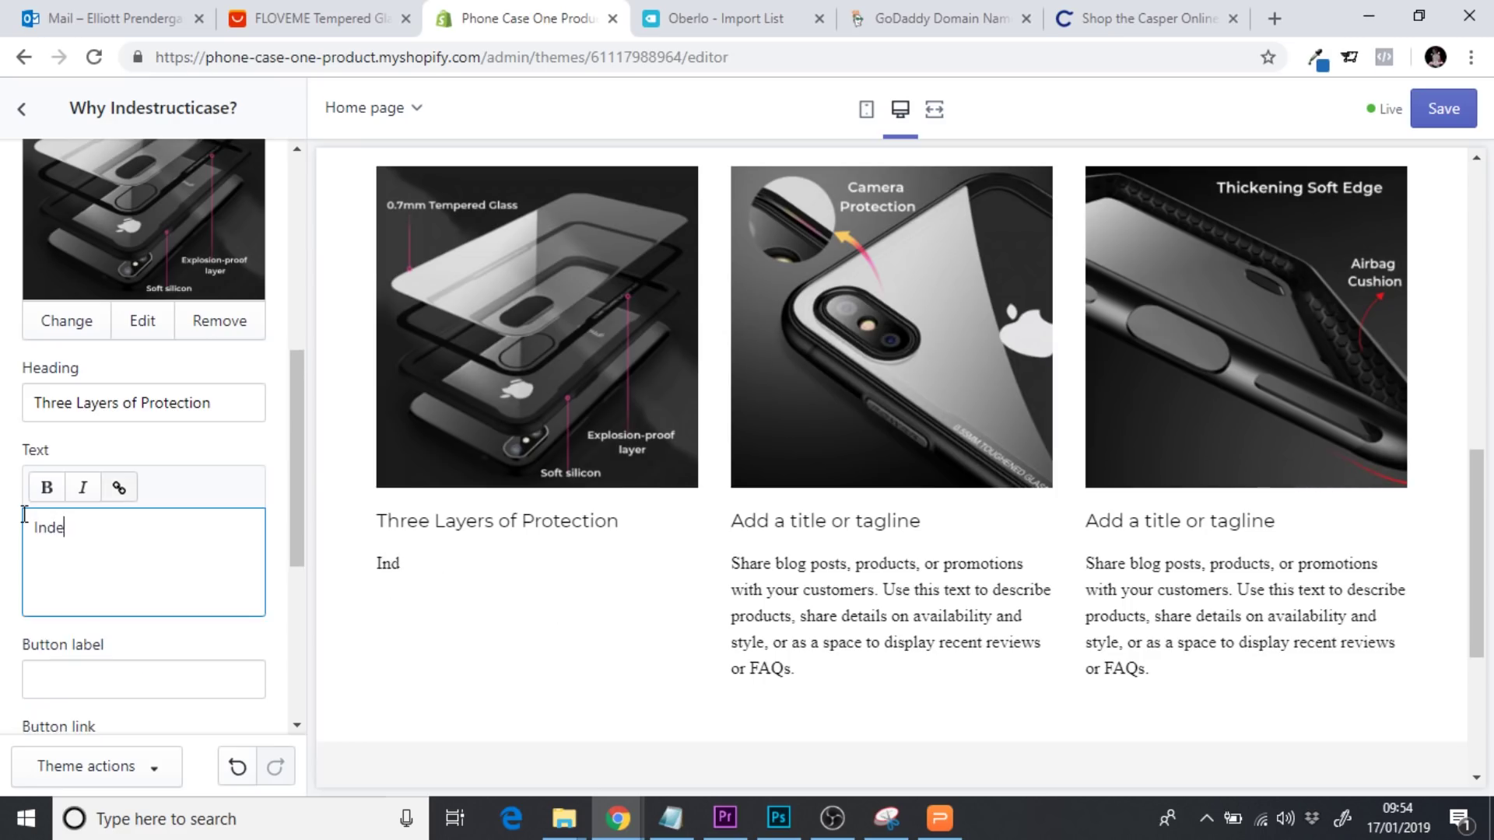
pyautogui.write('structicase ')
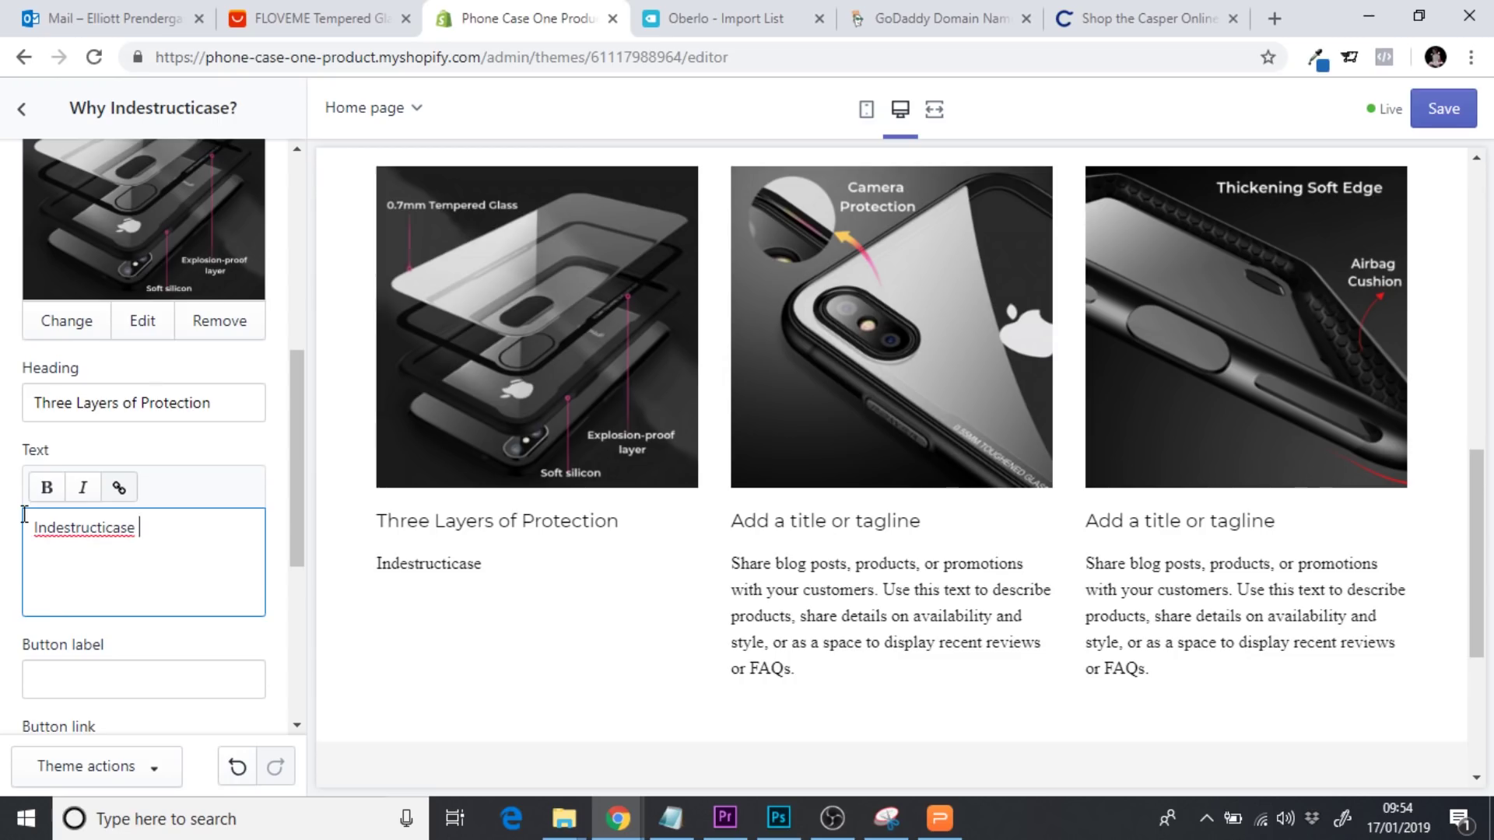
pyautogui.write('co')
pyautogui.press('BackSpace')
pyautogui.press('BackSpace')
pyautogui.write('has ')
pyautogui.write('3 lar')
pyautogui.press('BackSpace')
pyautogui.press('BackSpace')
pyautogui.press('BackSpace')
pyautogui.press('BackSpace')
pyautogui.press('BackSpace')
pyautogui.write('three')
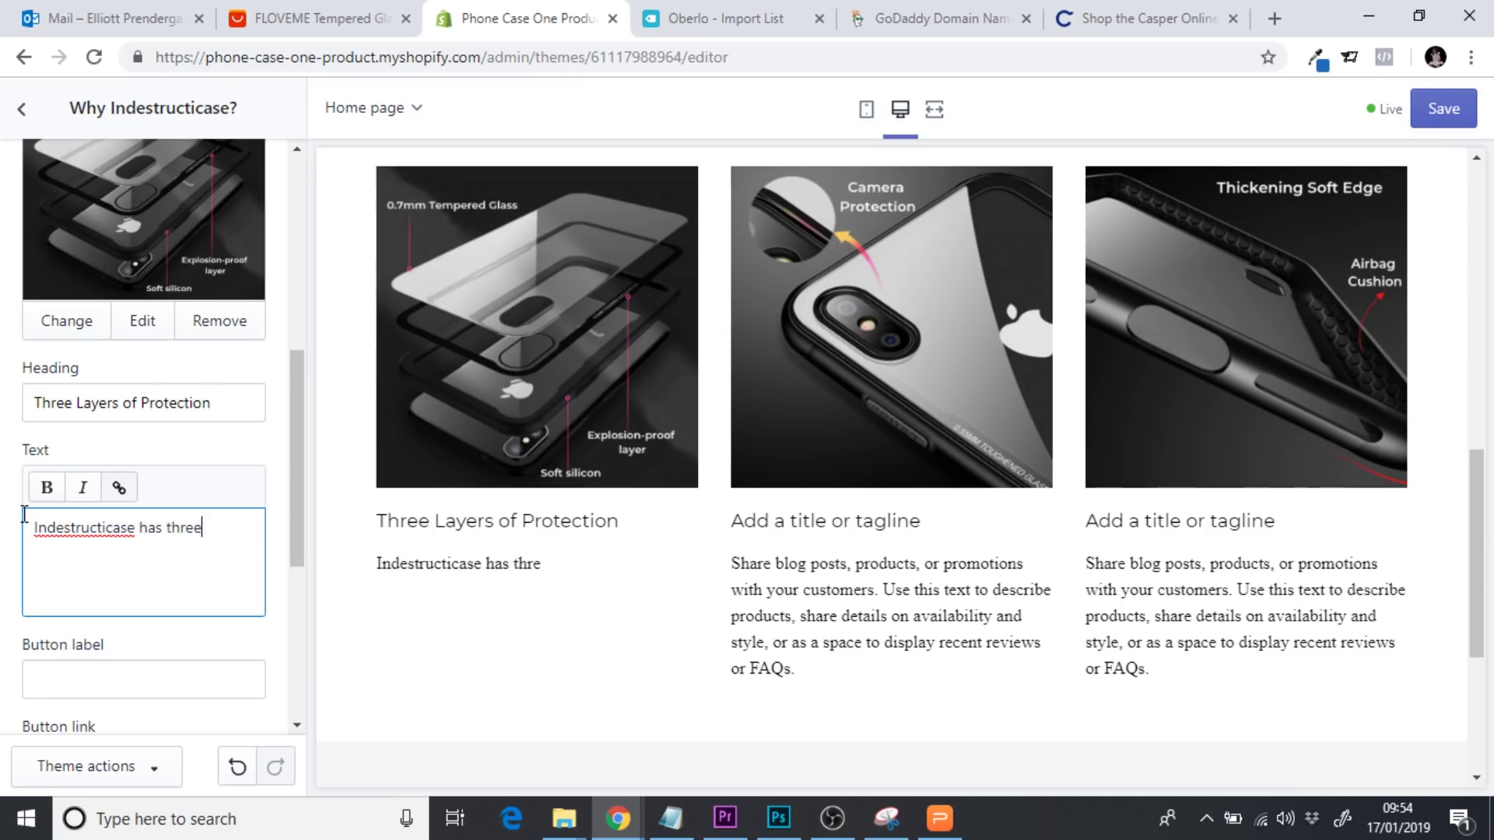
pyautogui.write(' layers of ')
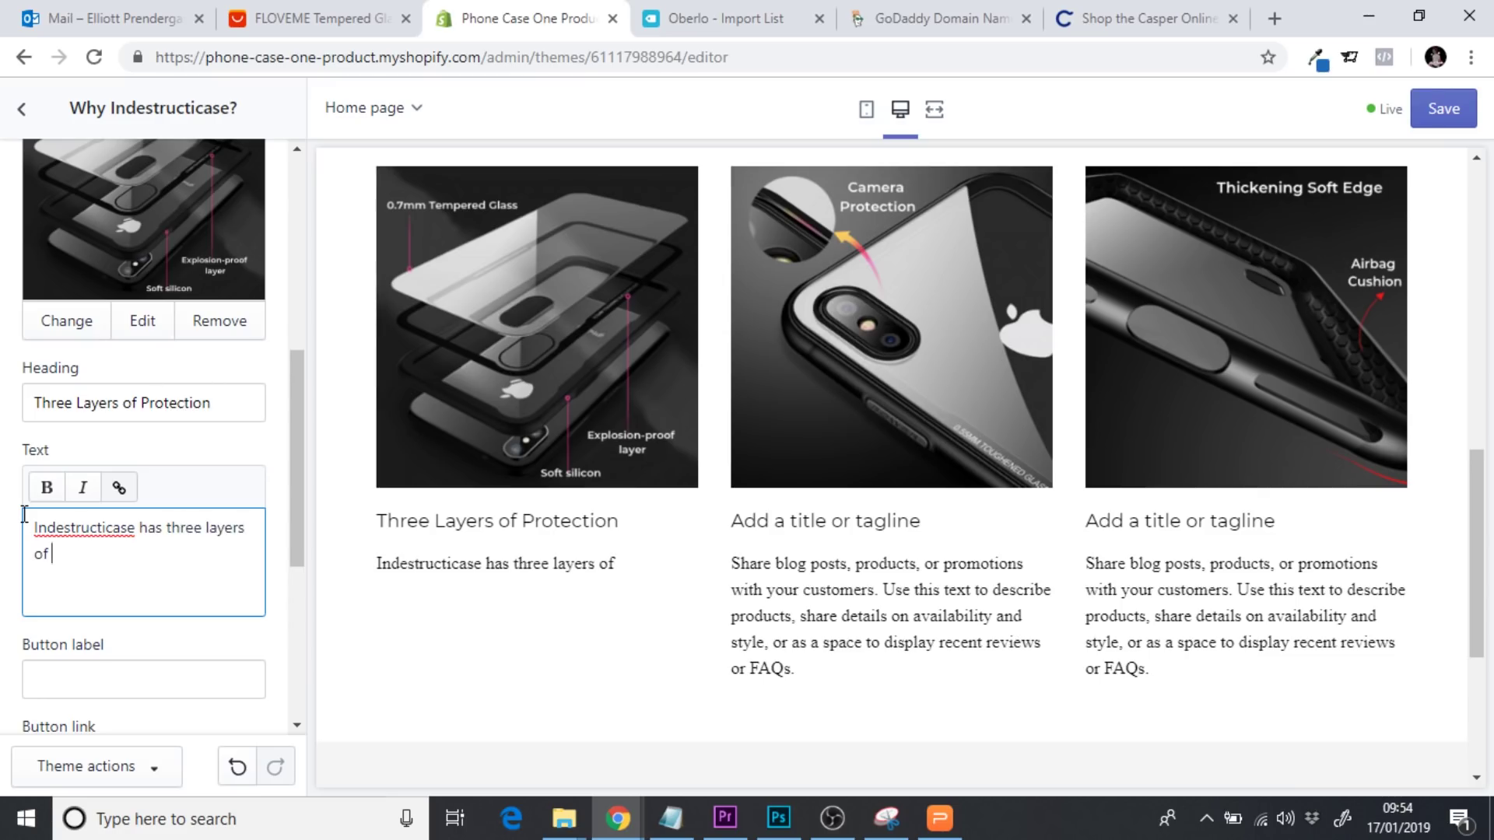
pyautogui.write('proec')
pyautogui.press('BackSpace')
pyautogui.write('tection, ')
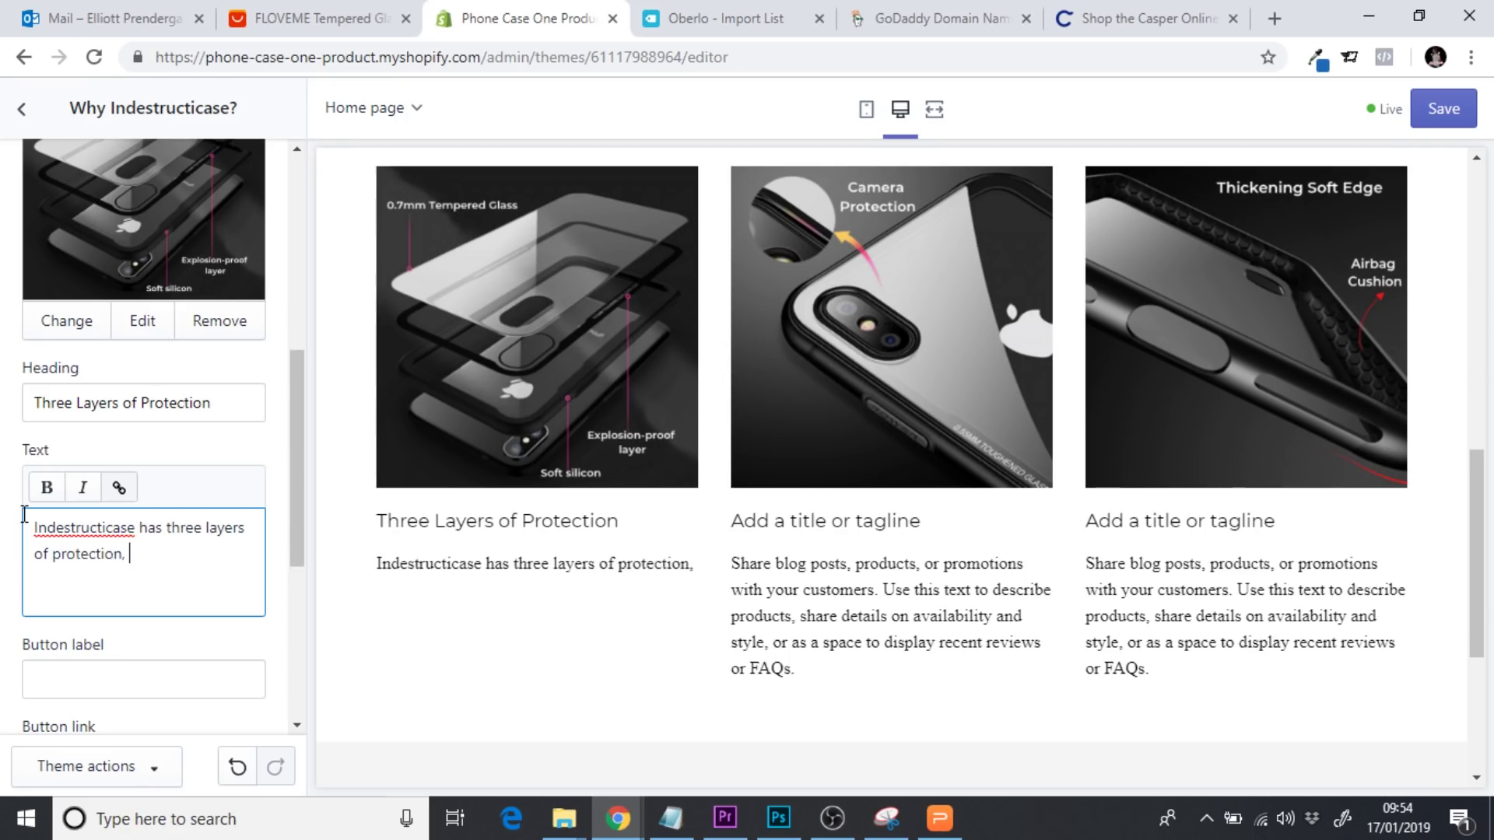
pyautogui.write('meaning')
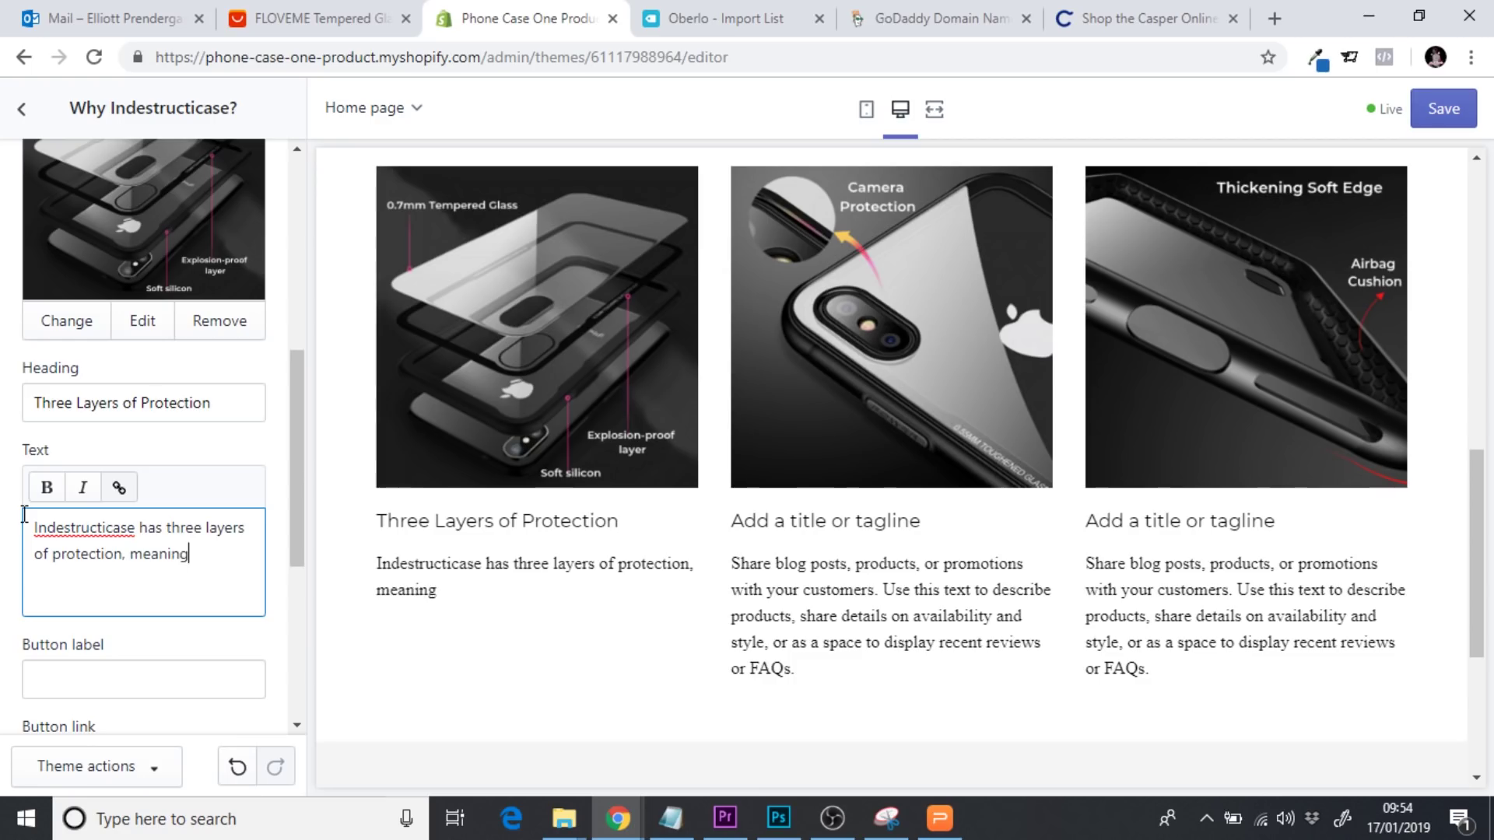
pyautogui.write(' your phone w')
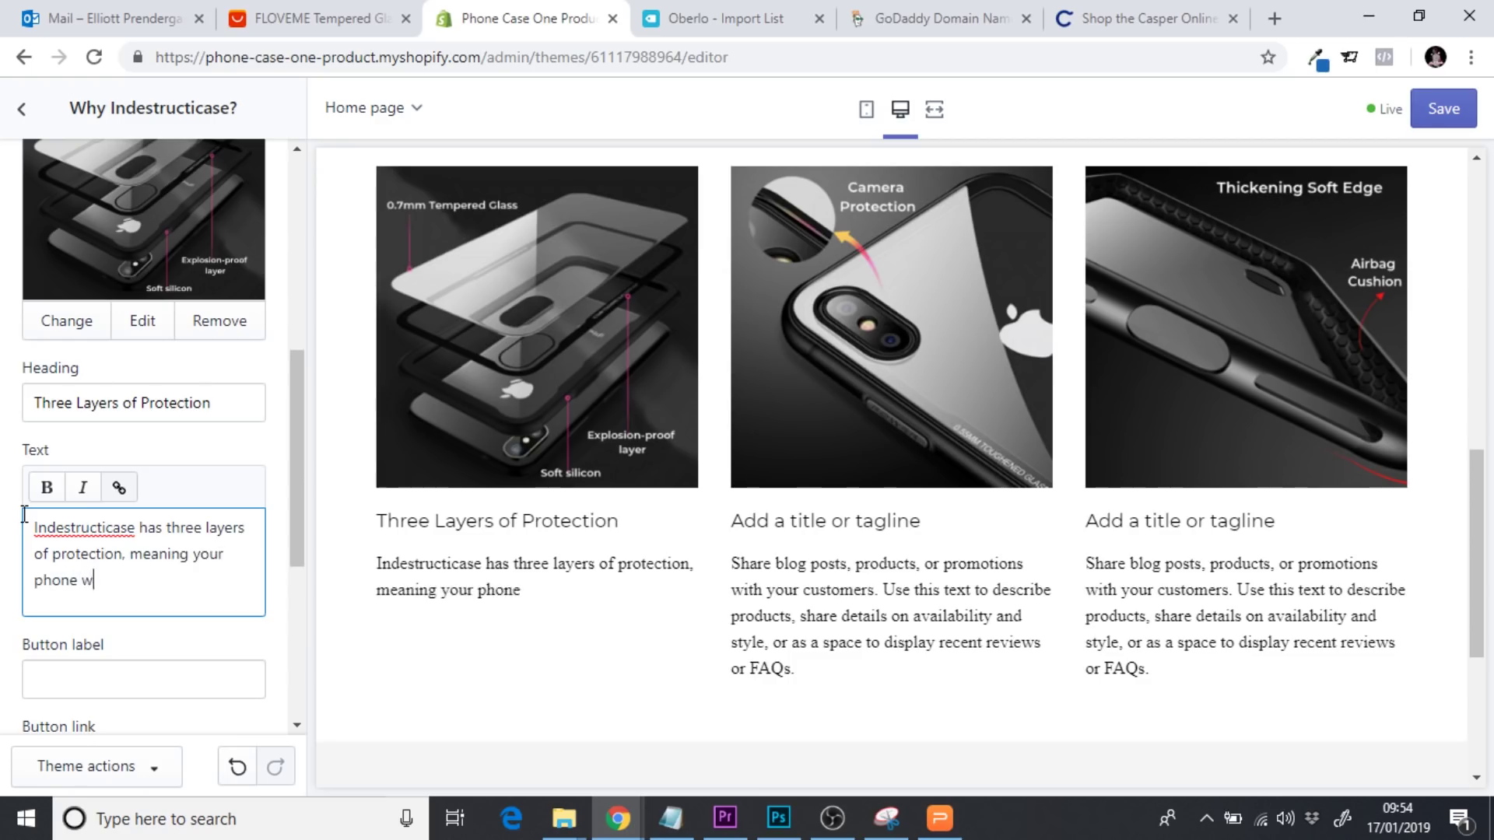
pyautogui.write('ill always remain')
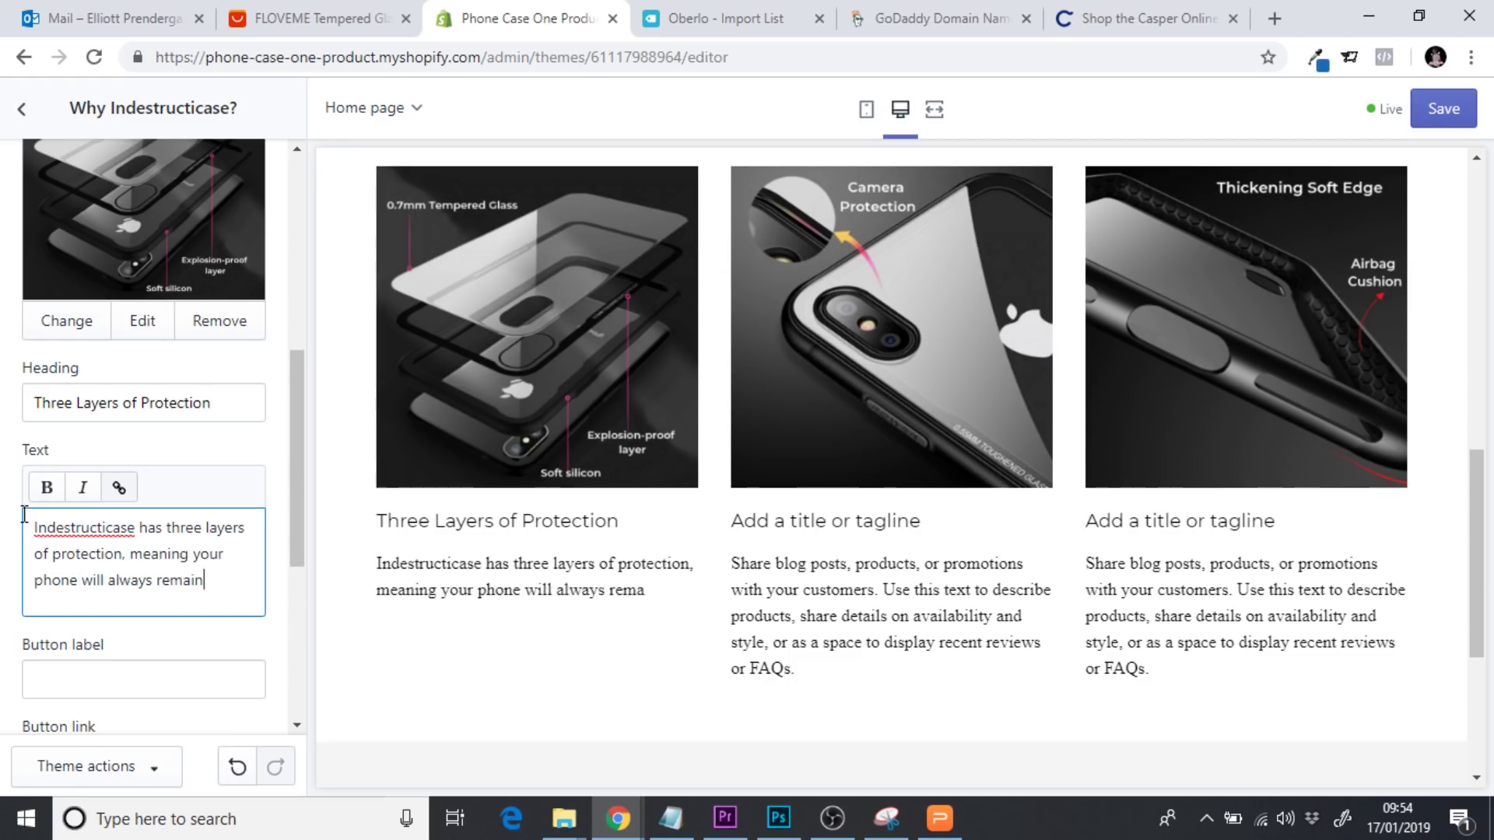
pyautogui.write(' safe no ma')
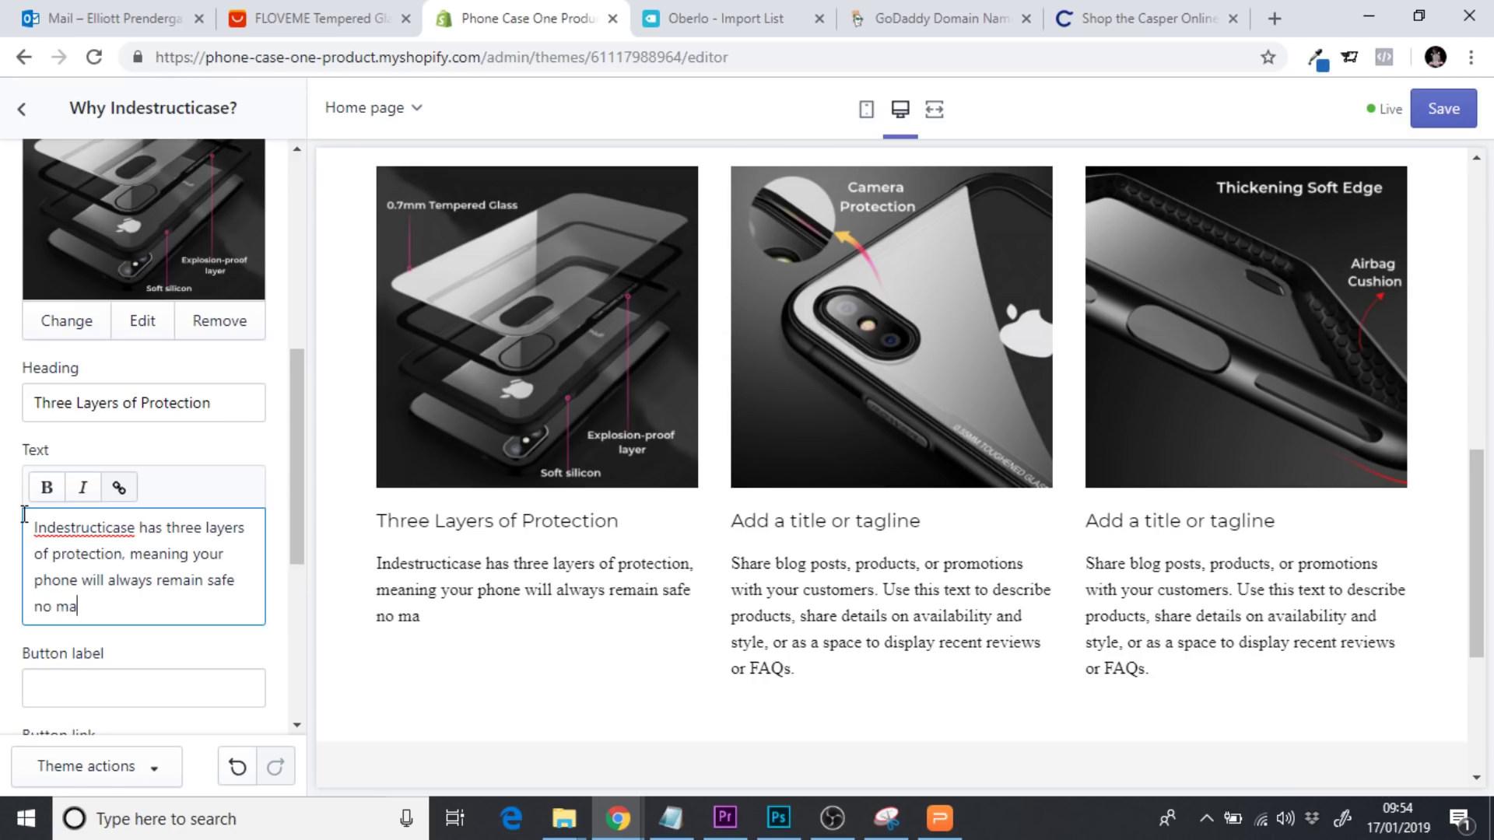
pyautogui.write('tter the type of damage')
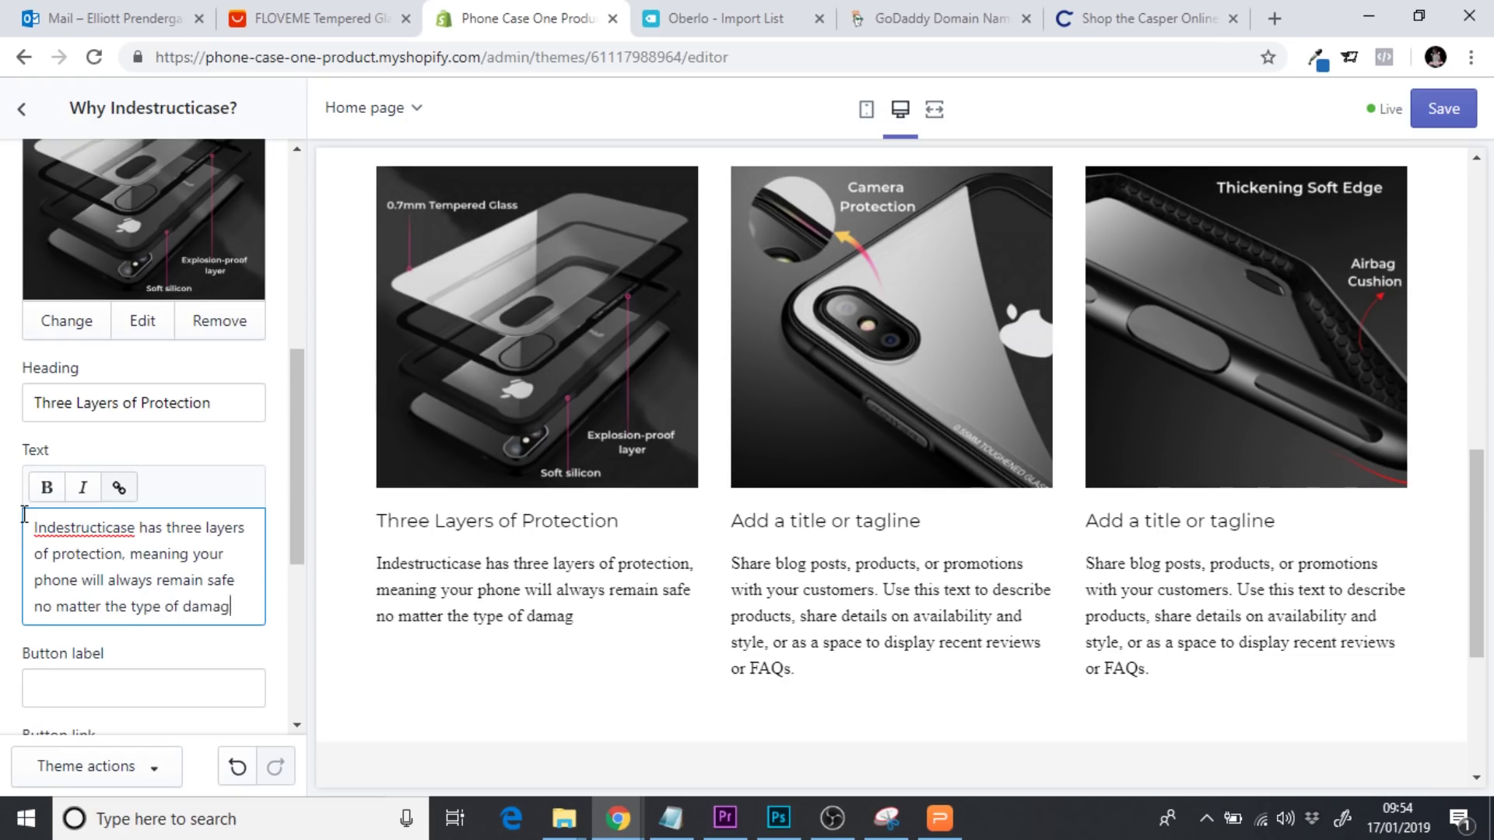
pyautogui.press('BackSpace')
pyautogui.press('BackSpace')
pyautogui.press('BackSpace')
pyautogui.press('BackSpace')
pyautogui.press('BackSpace')
pyautogui.press('BackSpace')
pyautogui.press('BackSpace')
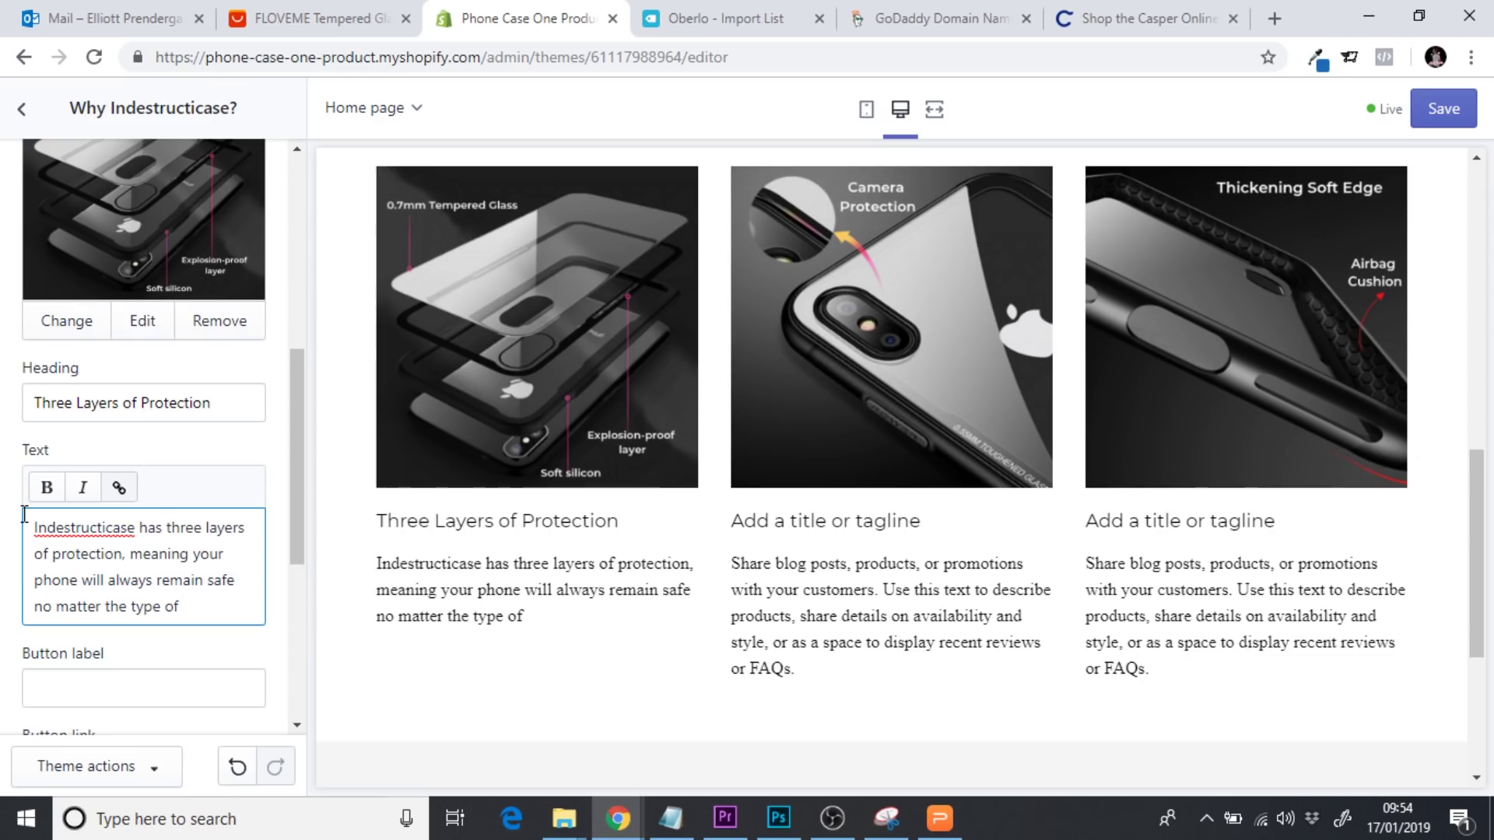
pyautogui.write('drop.')
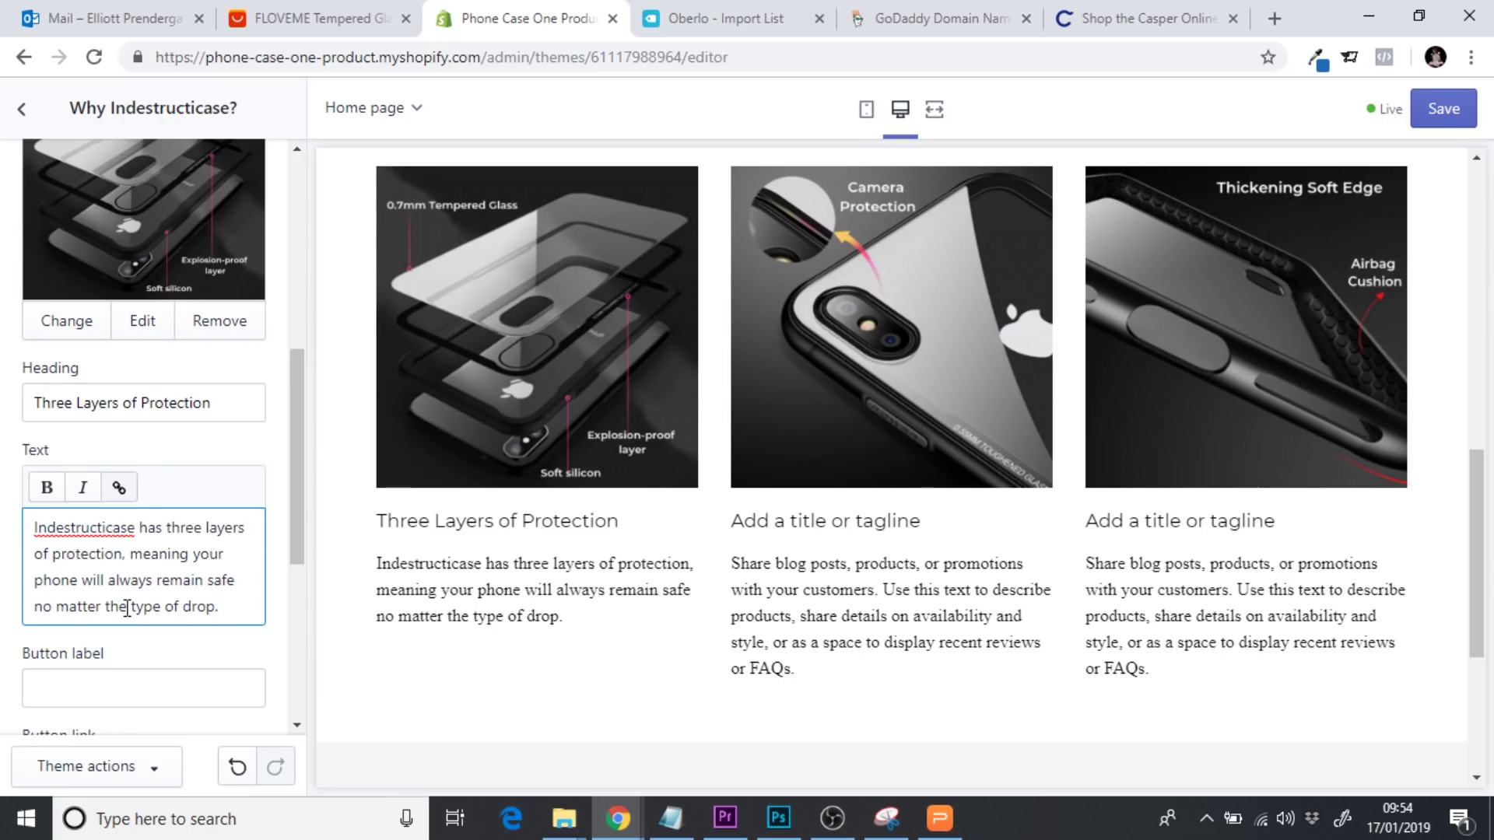
# Bold the word 'three' in the first column's description
pyautogui.doubleClick(188, 530)
pyautogui.click(45, 489)
pyautogui.click(185, 603)
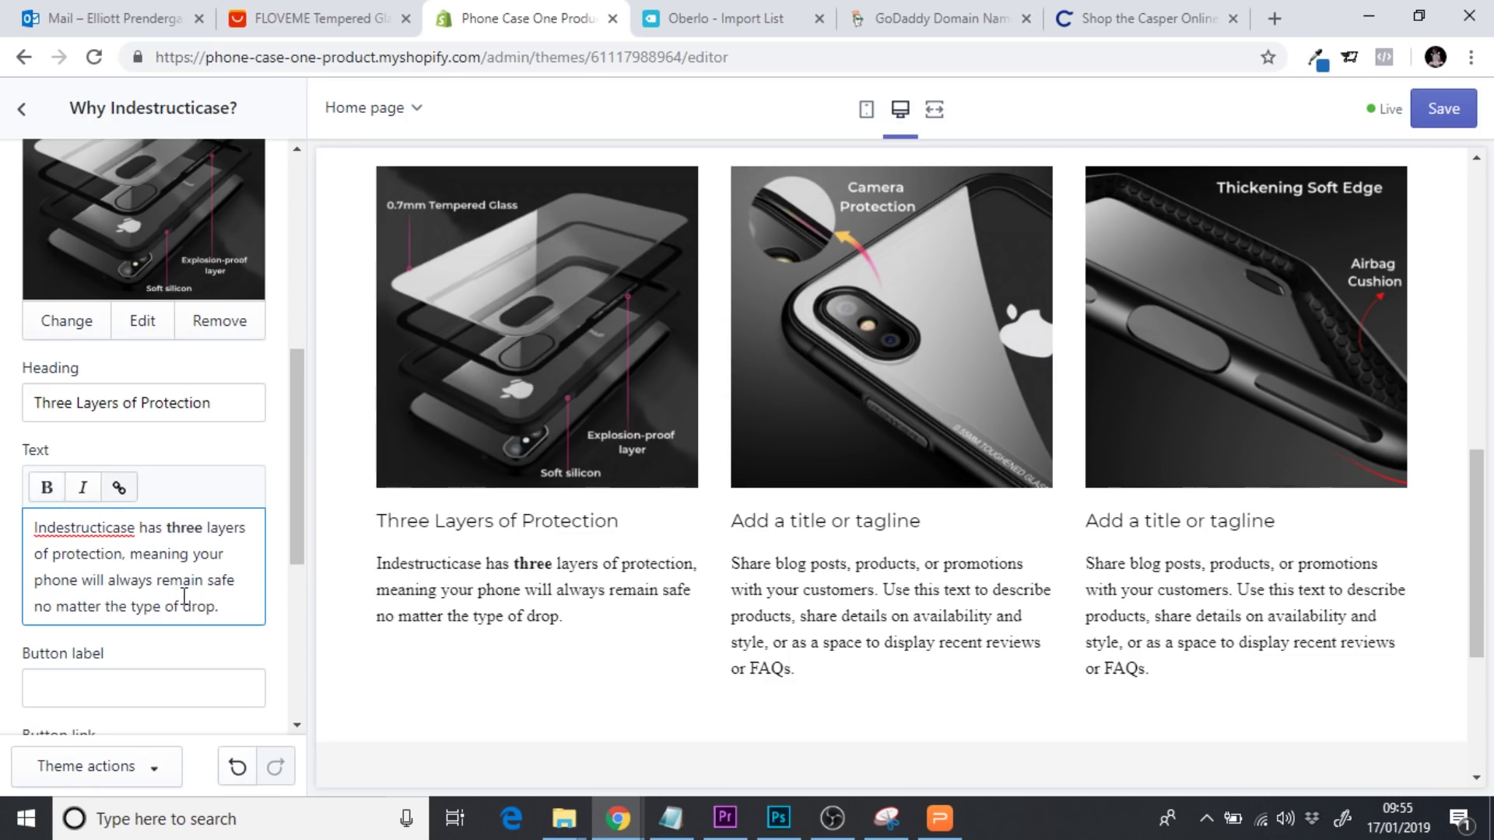
pyautogui.moveTo(296, 393); pyautogui.dragTo(299, 305)
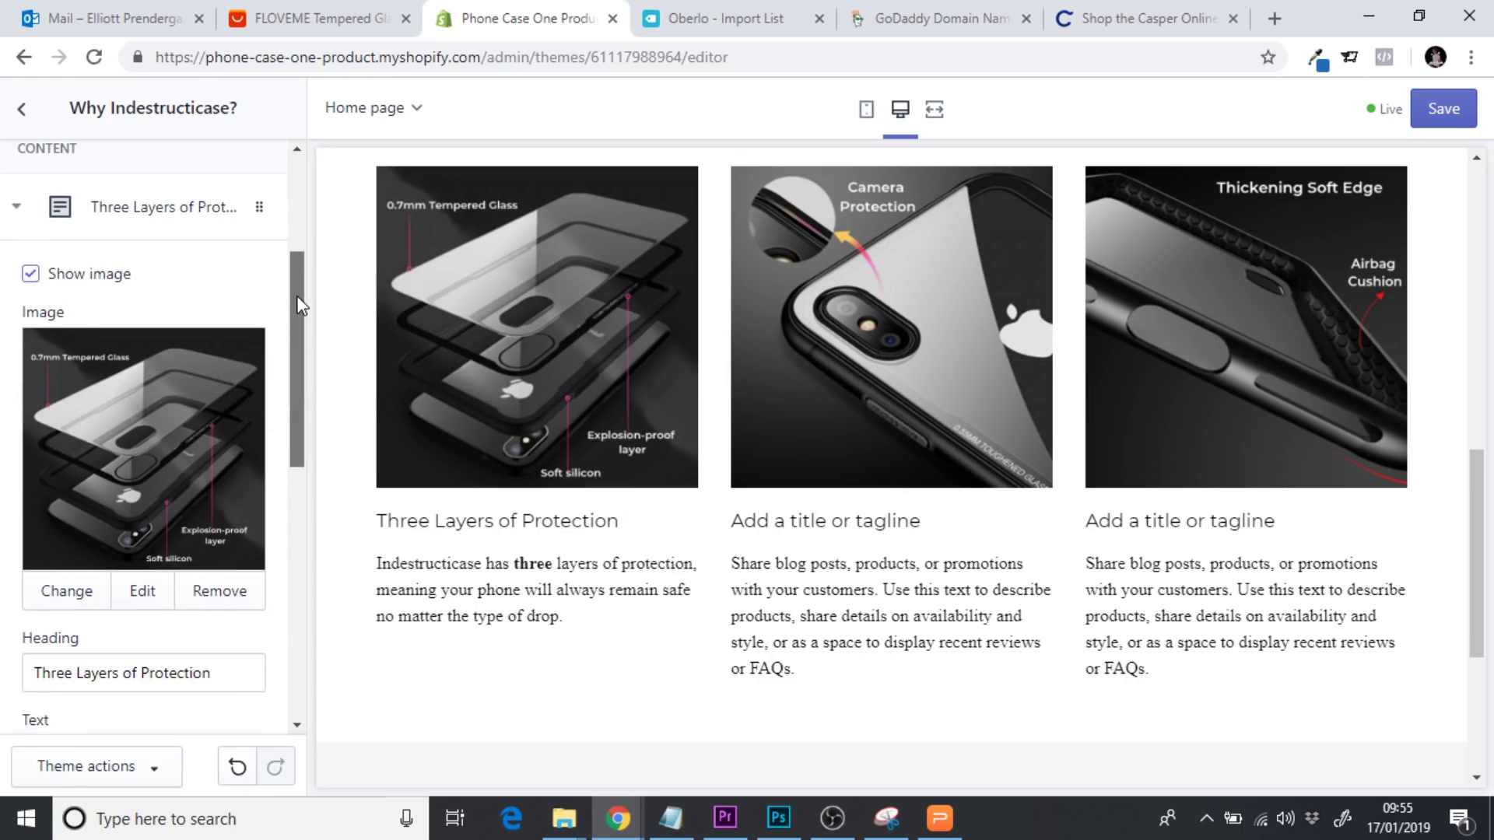
# Collapse the first column block and set the second column's heading to 'Camera Protection'
pyautogui.click(195, 227)
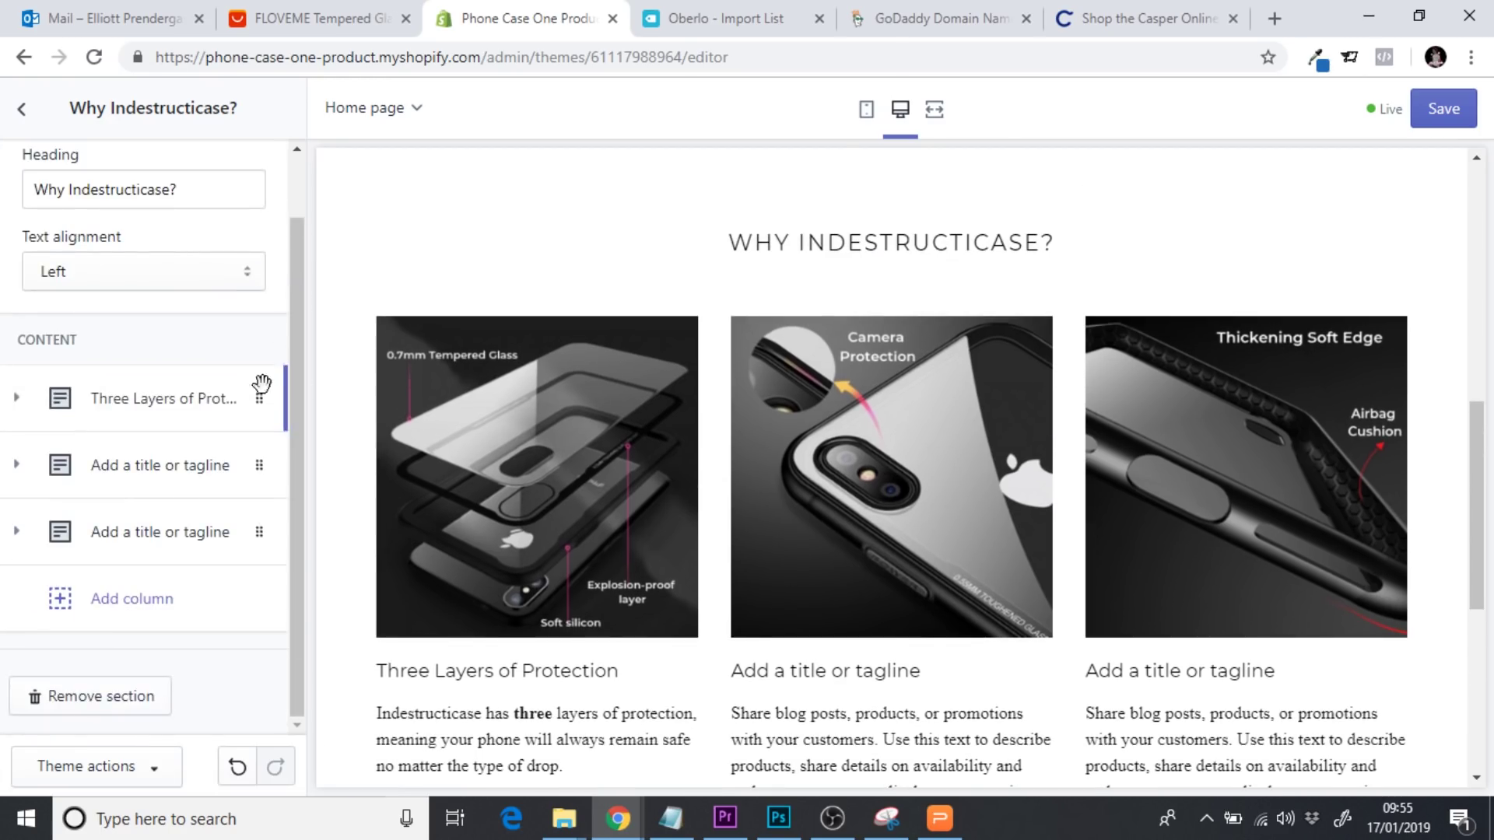
pyautogui.click(134, 476)
pyautogui.moveTo(300, 376); pyautogui.dragTo(304, 498)
pyautogui.click(224, 397)
pyautogui.hotkey('ctrl', 'a')
pyautogui.write('C')
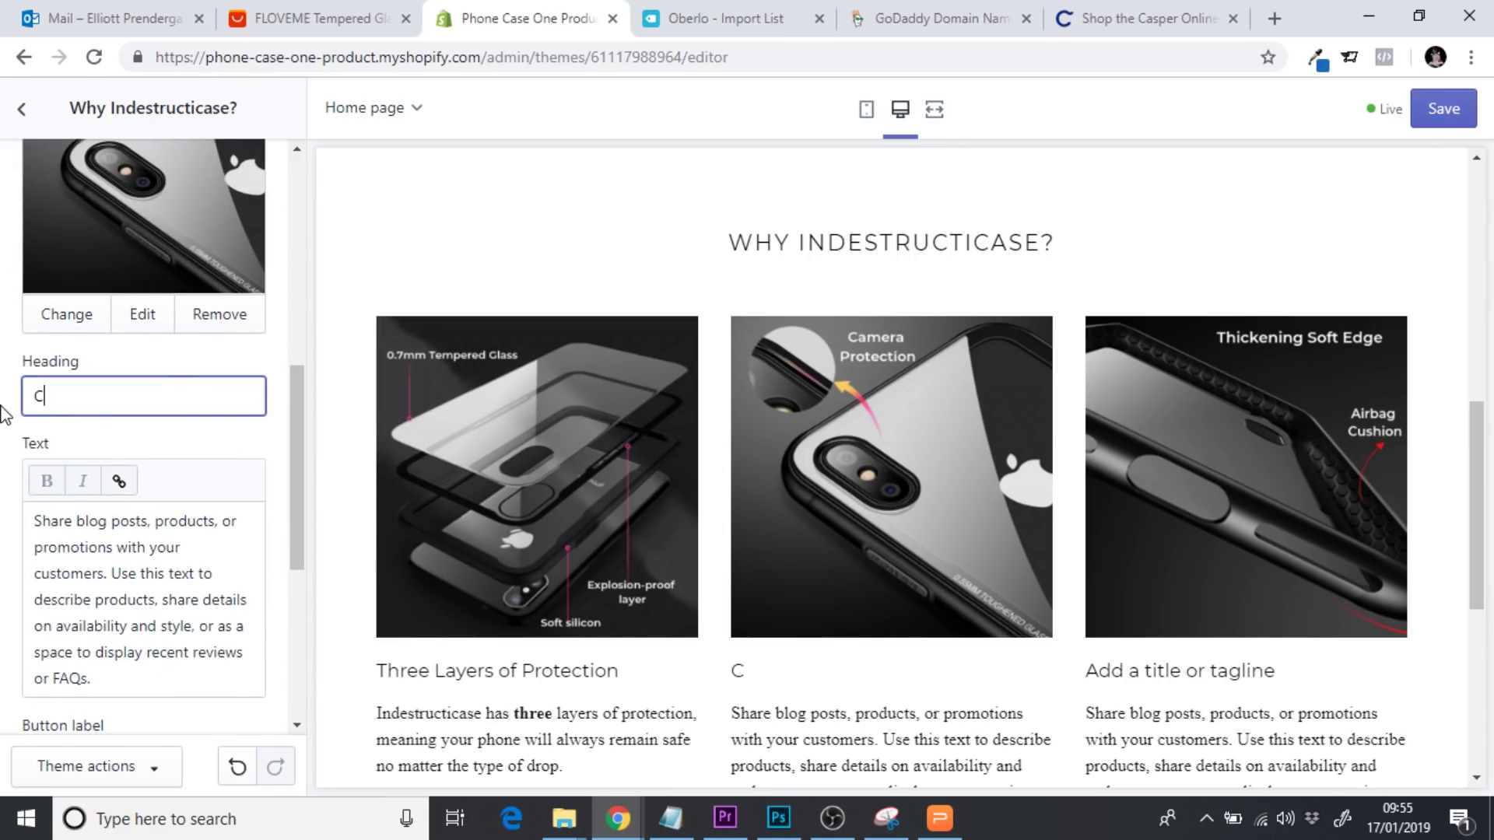
pyautogui.write('amera P')
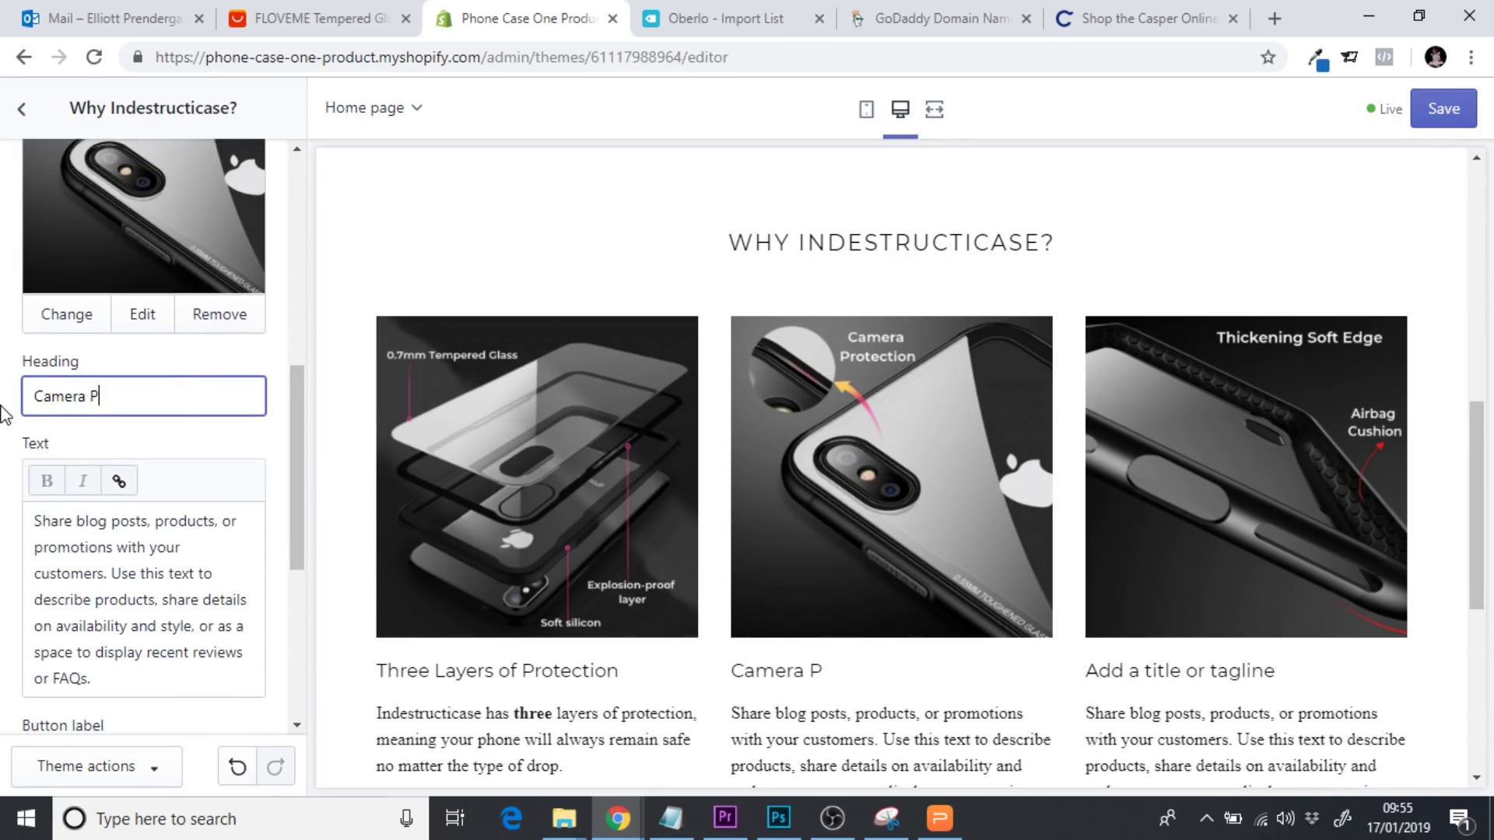
pyautogui.write('rotection')
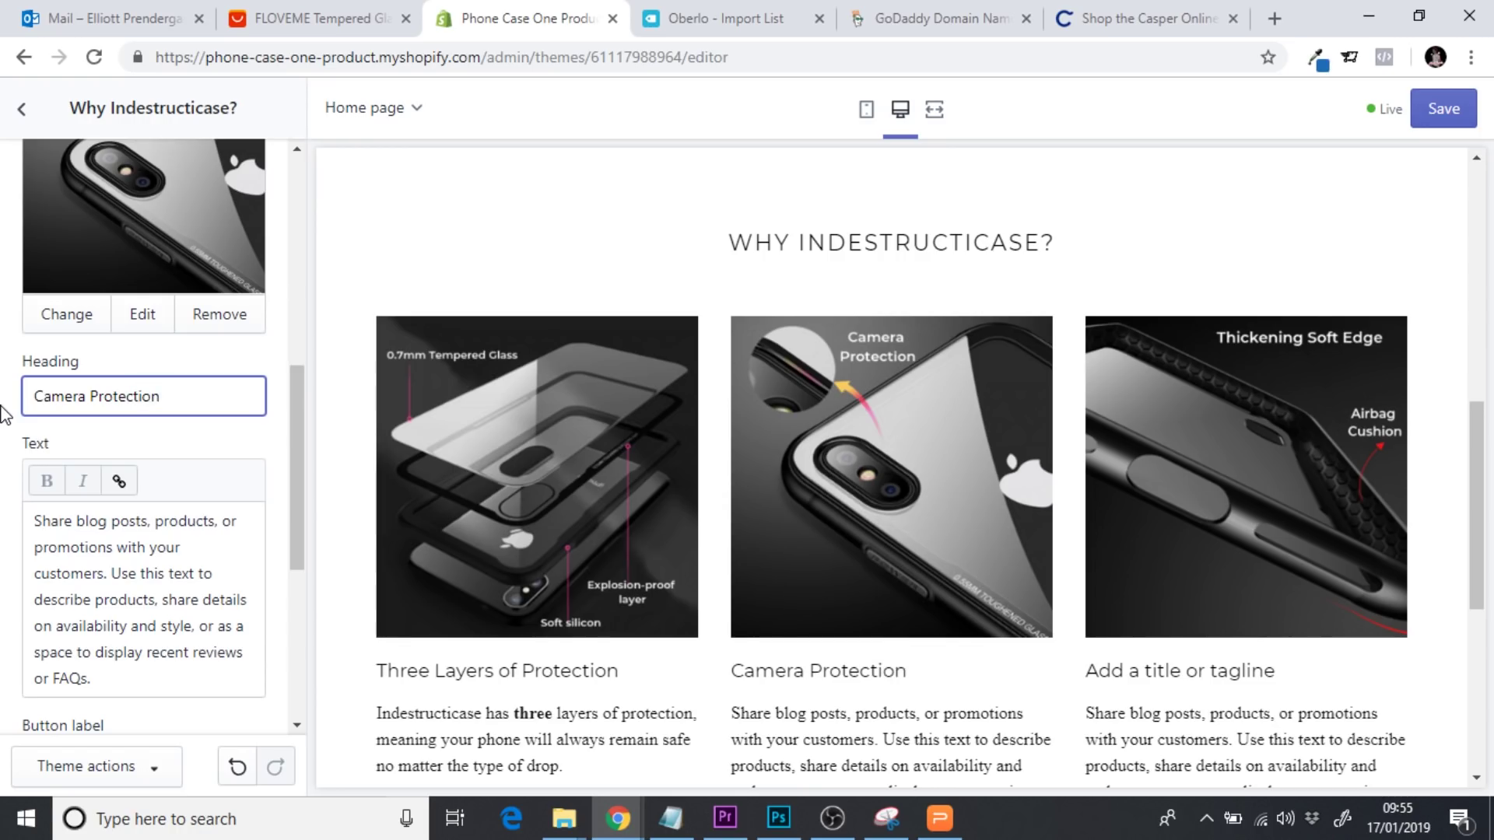
# Replace the second column's placeholder text with a description about no more blurry selfies and keeping cameras in tip top shape
pyautogui.click(123, 652)
pyautogui.moveTo(123, 677); pyautogui.dragTo(10, 510)
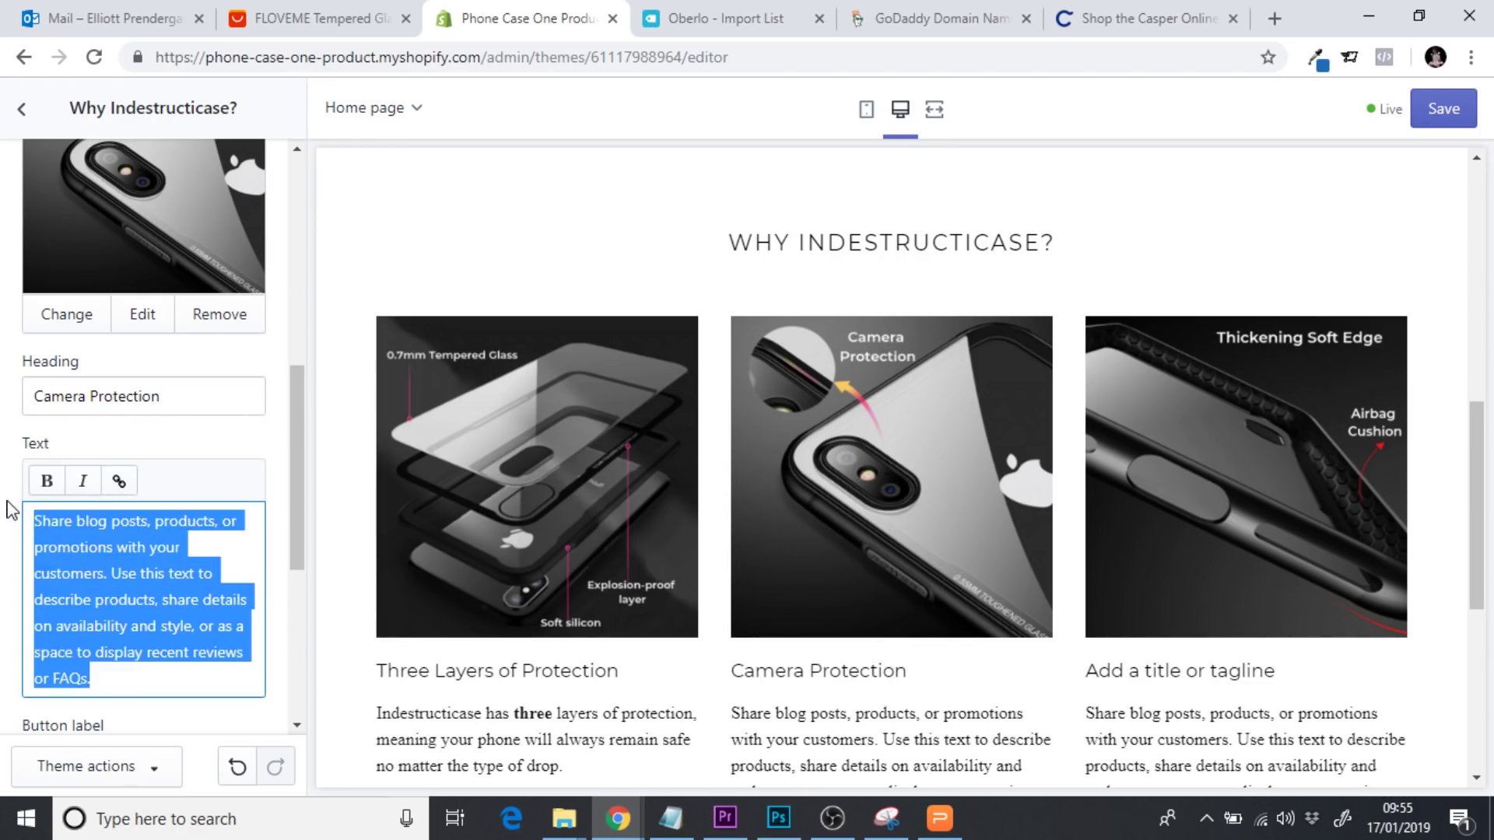
pyautogui.write('You will ')
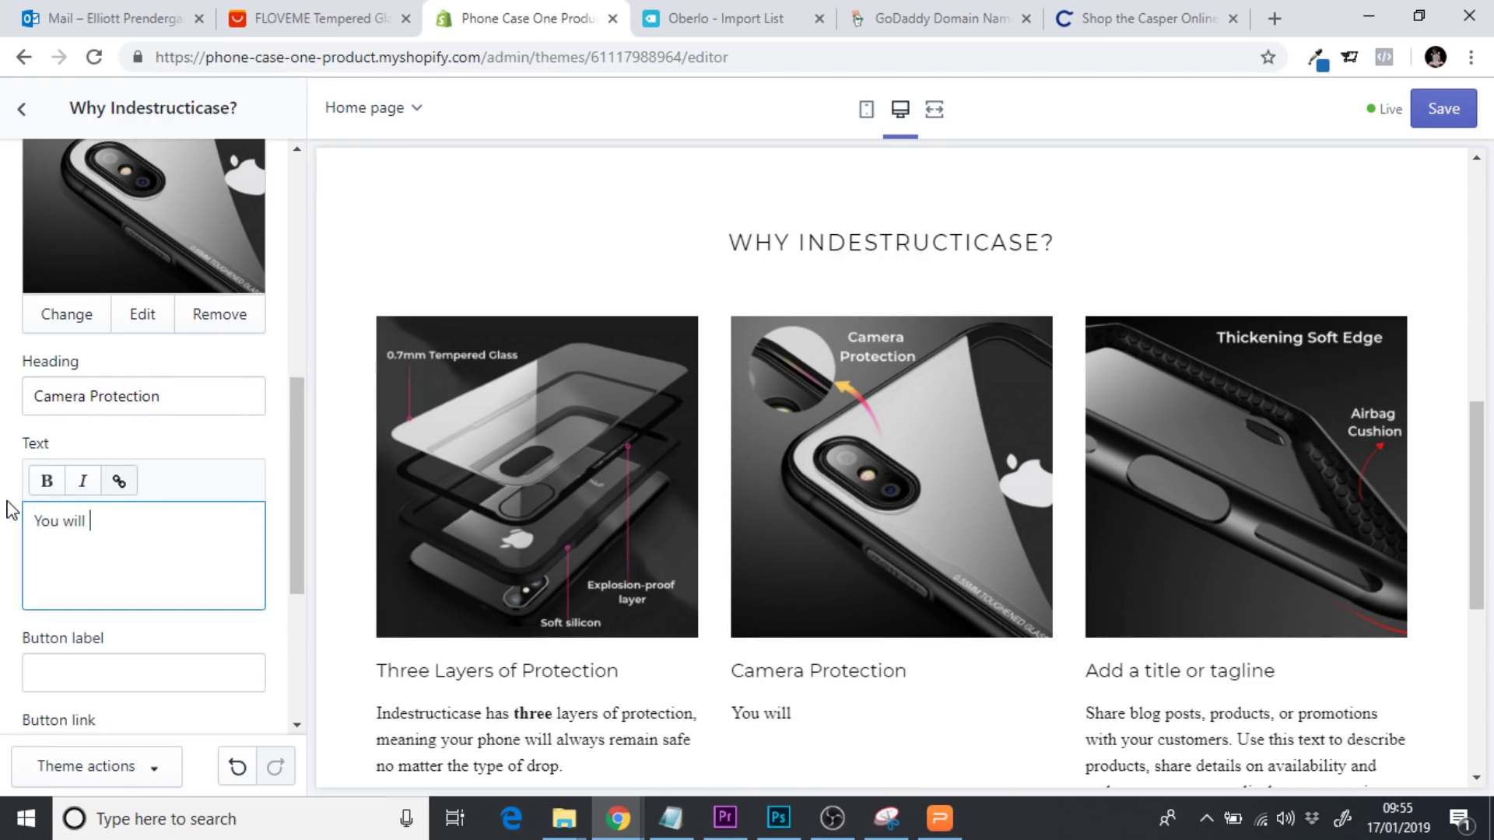
pyautogui.write('no longer face t')
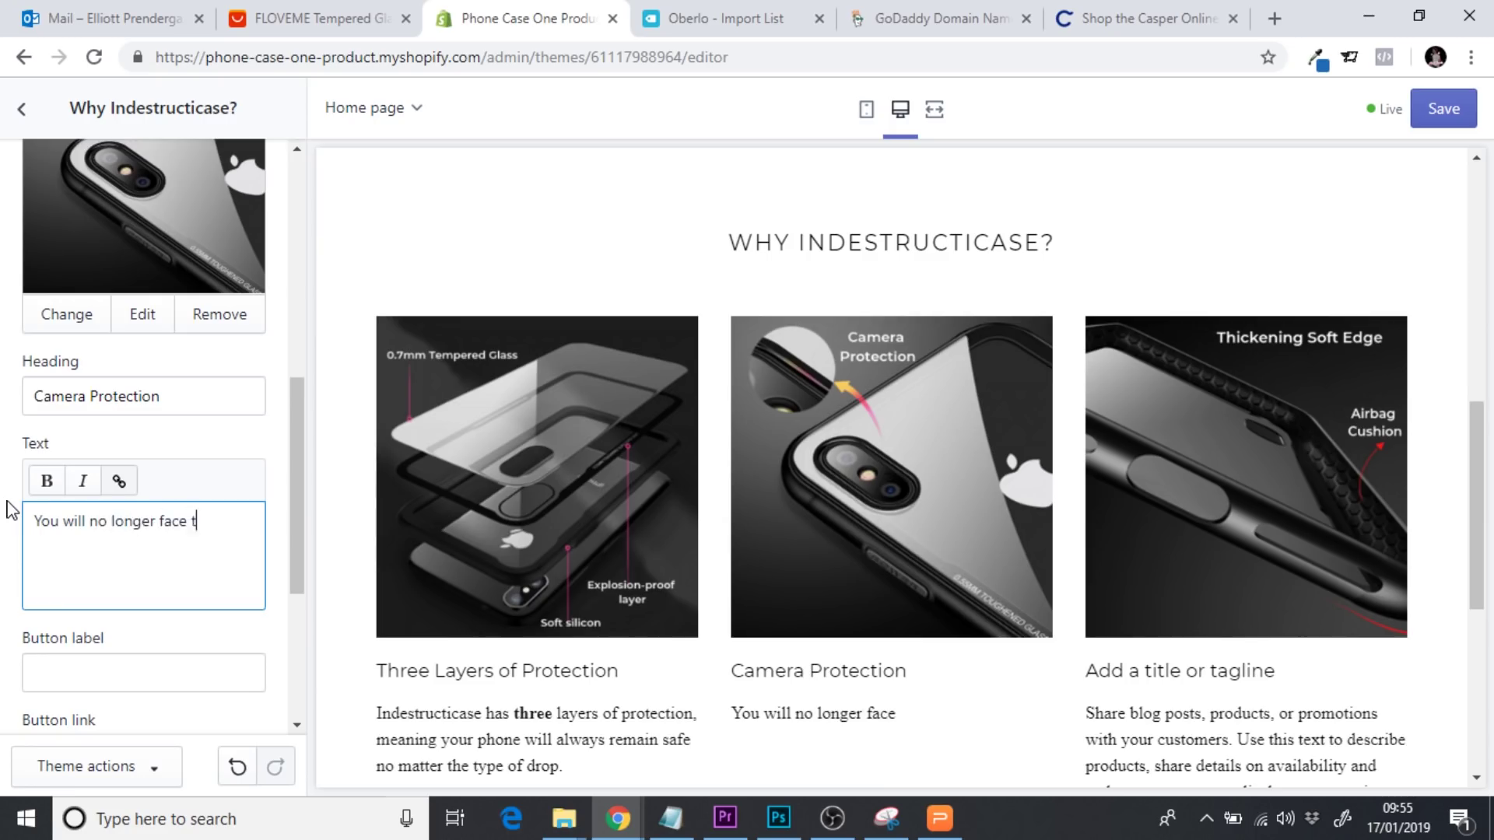
pyautogui.write('he frustration of takin')
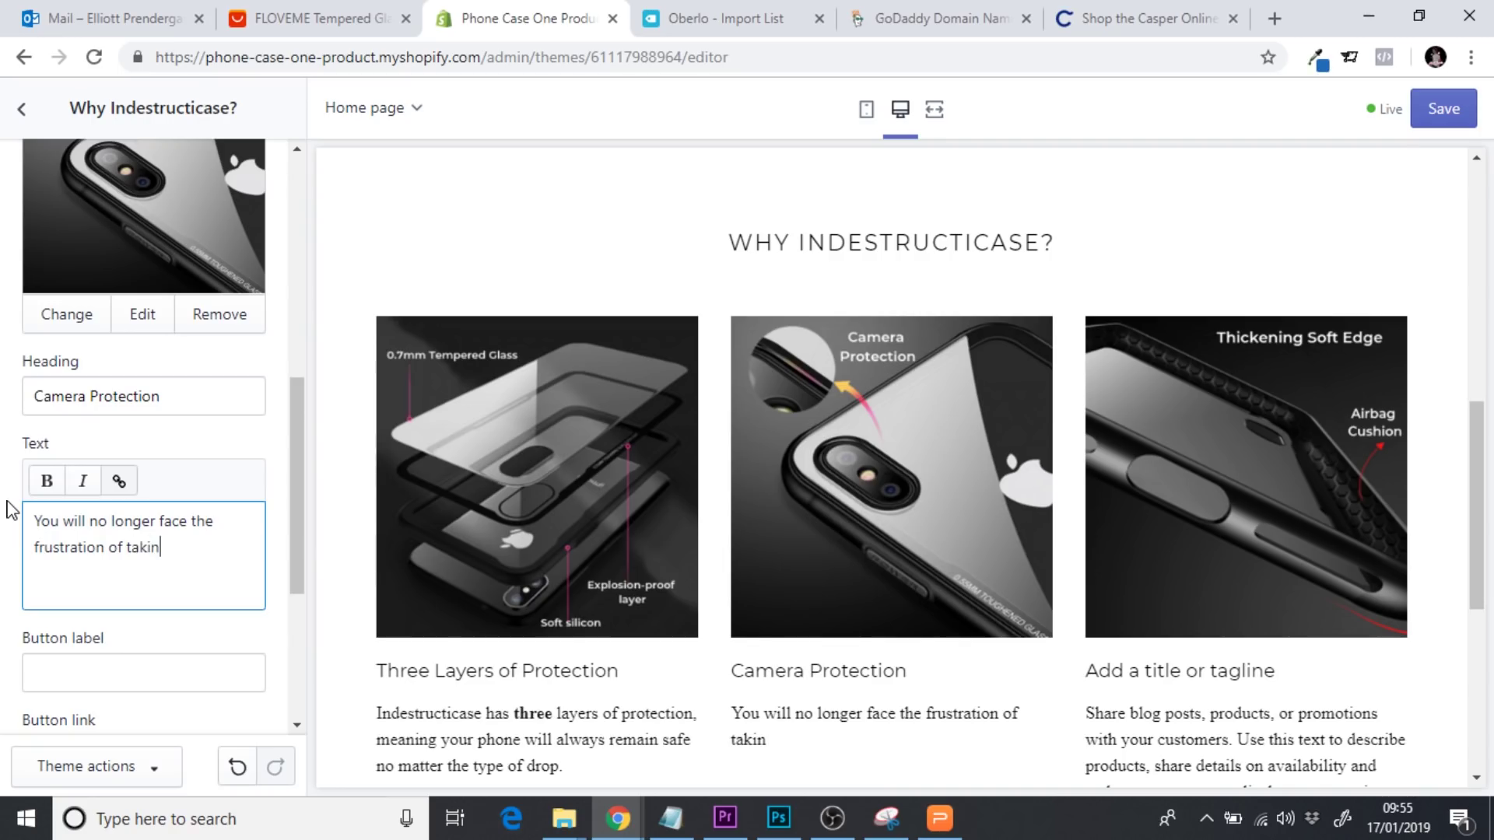
pyautogui.write('g blurry selfies')
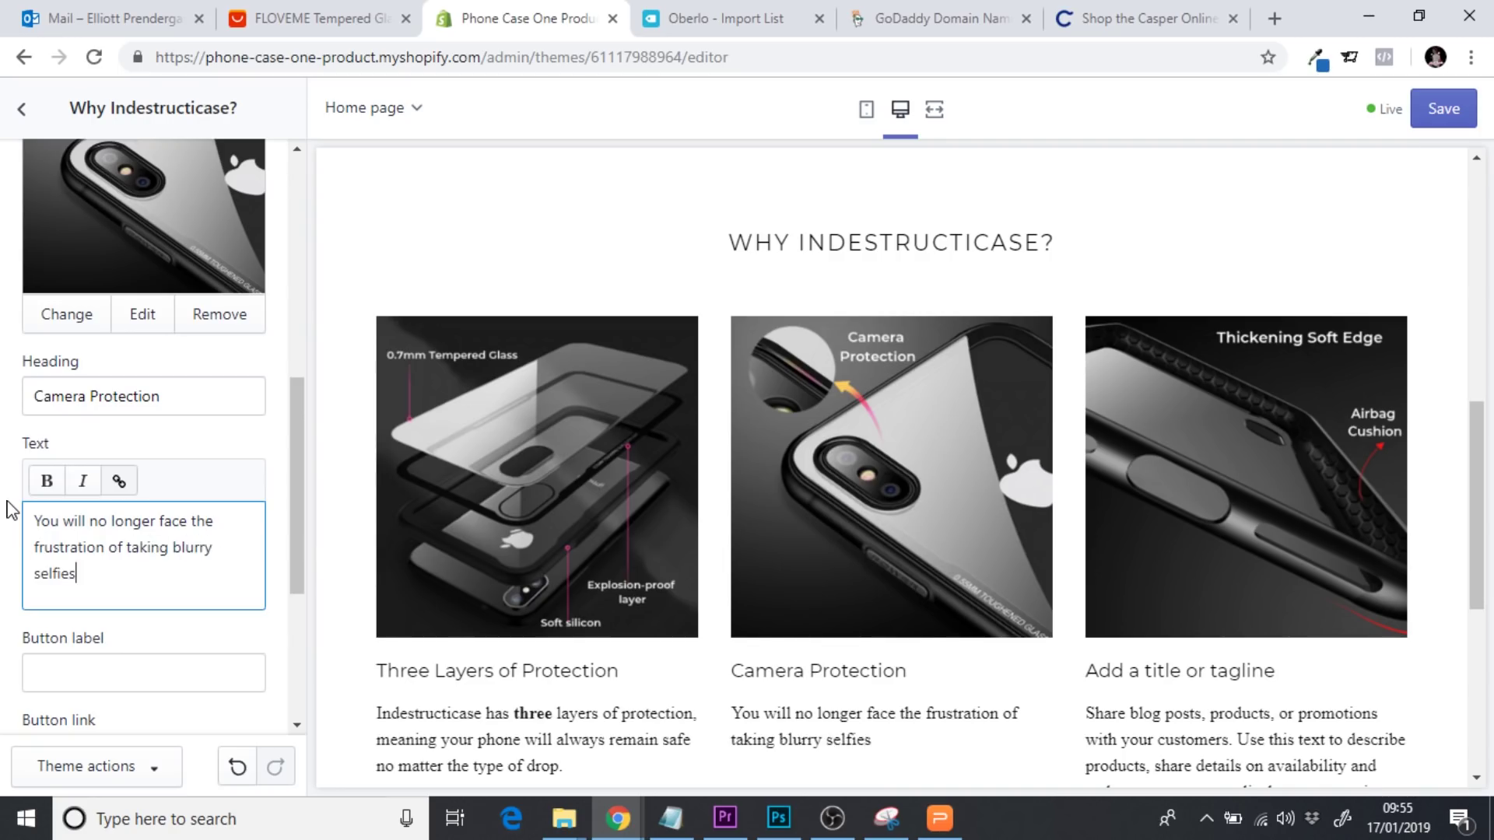
pyautogui.write(', the Indestr')
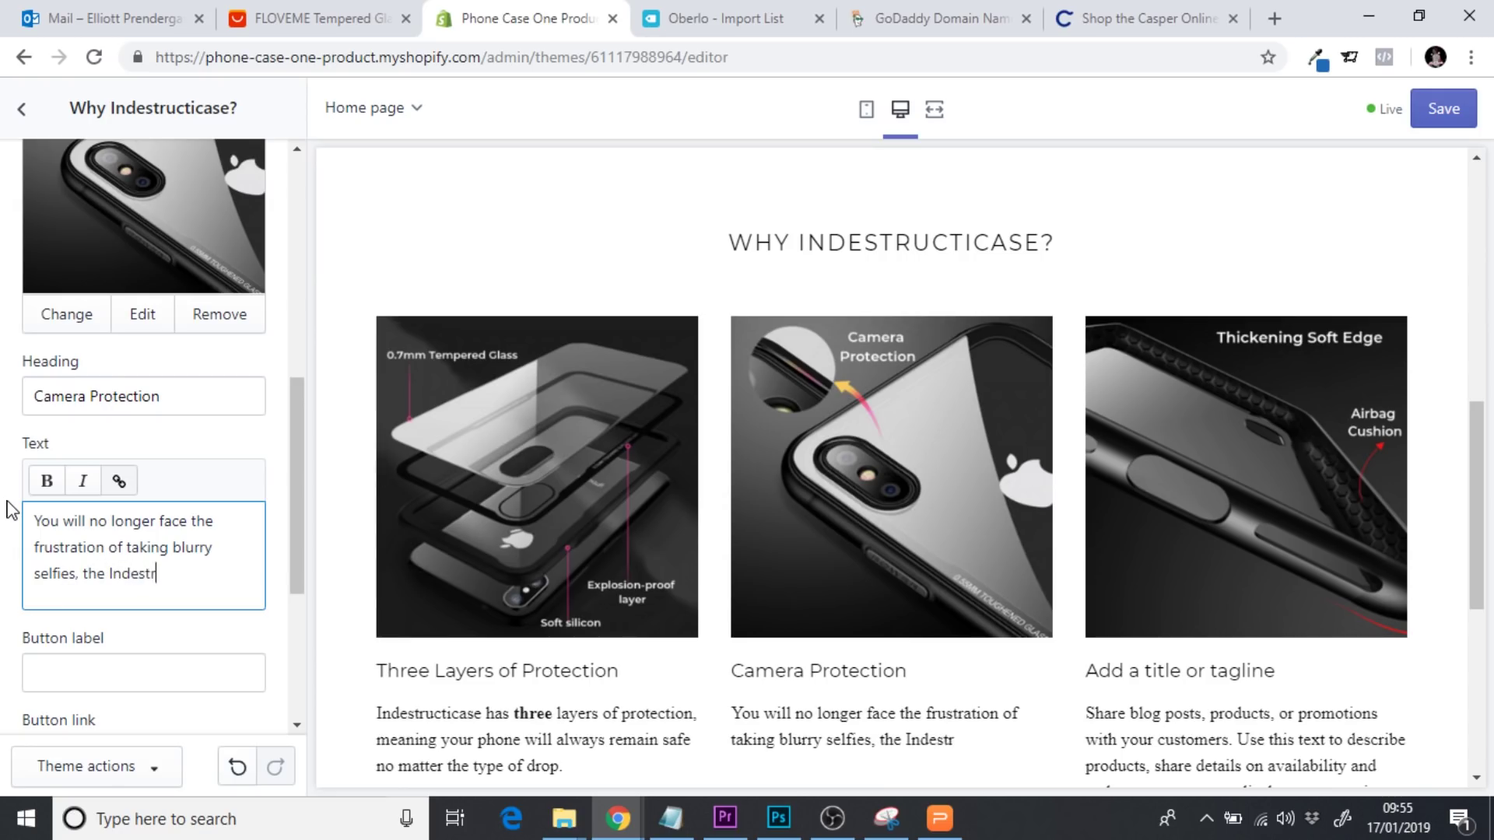
pyautogui.write('ucticase will')
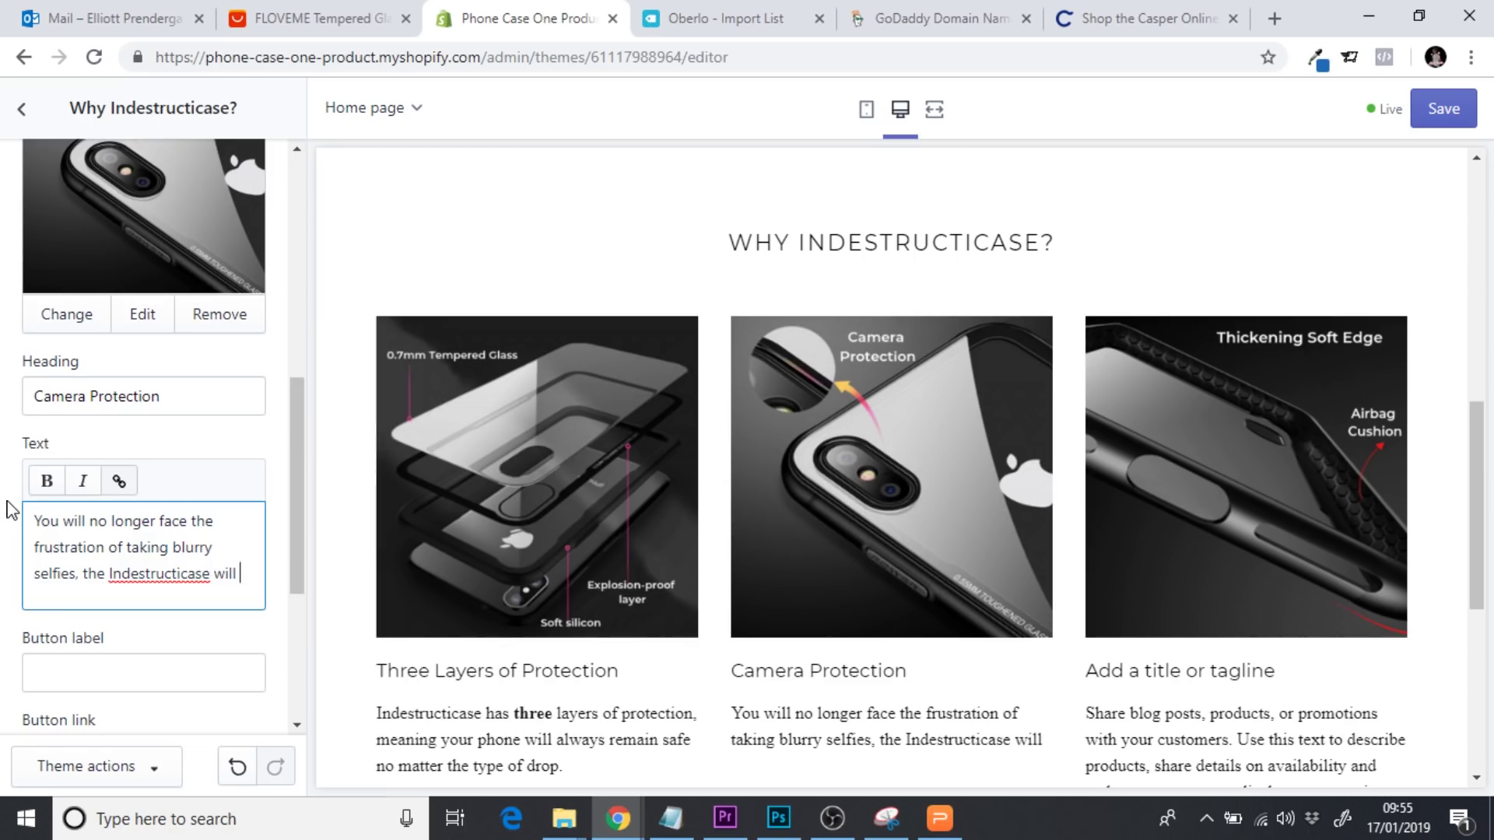
pyautogui.write(' keep your camera')
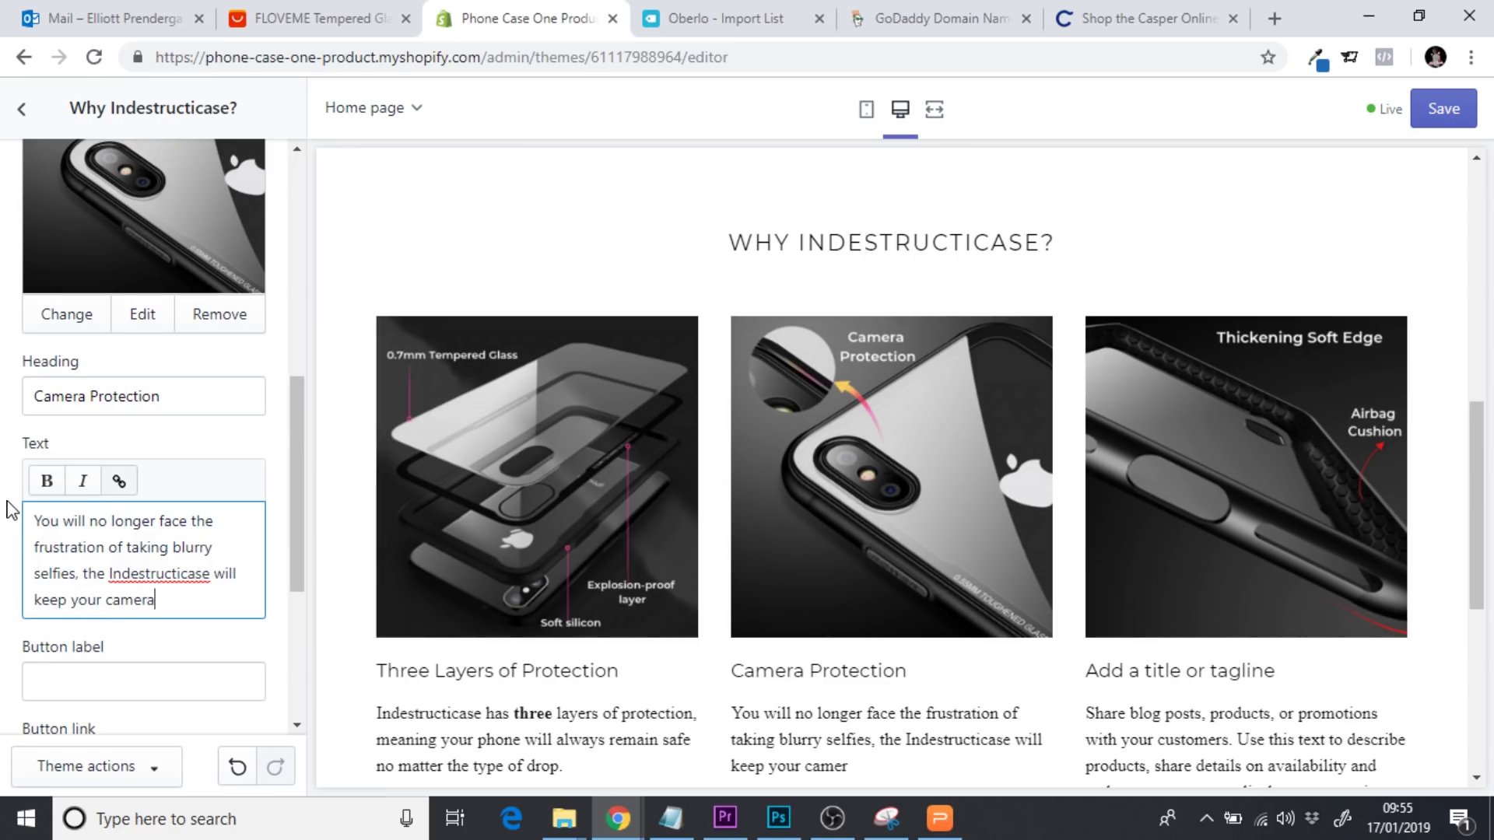
pyautogui.write(' in tip top shape')
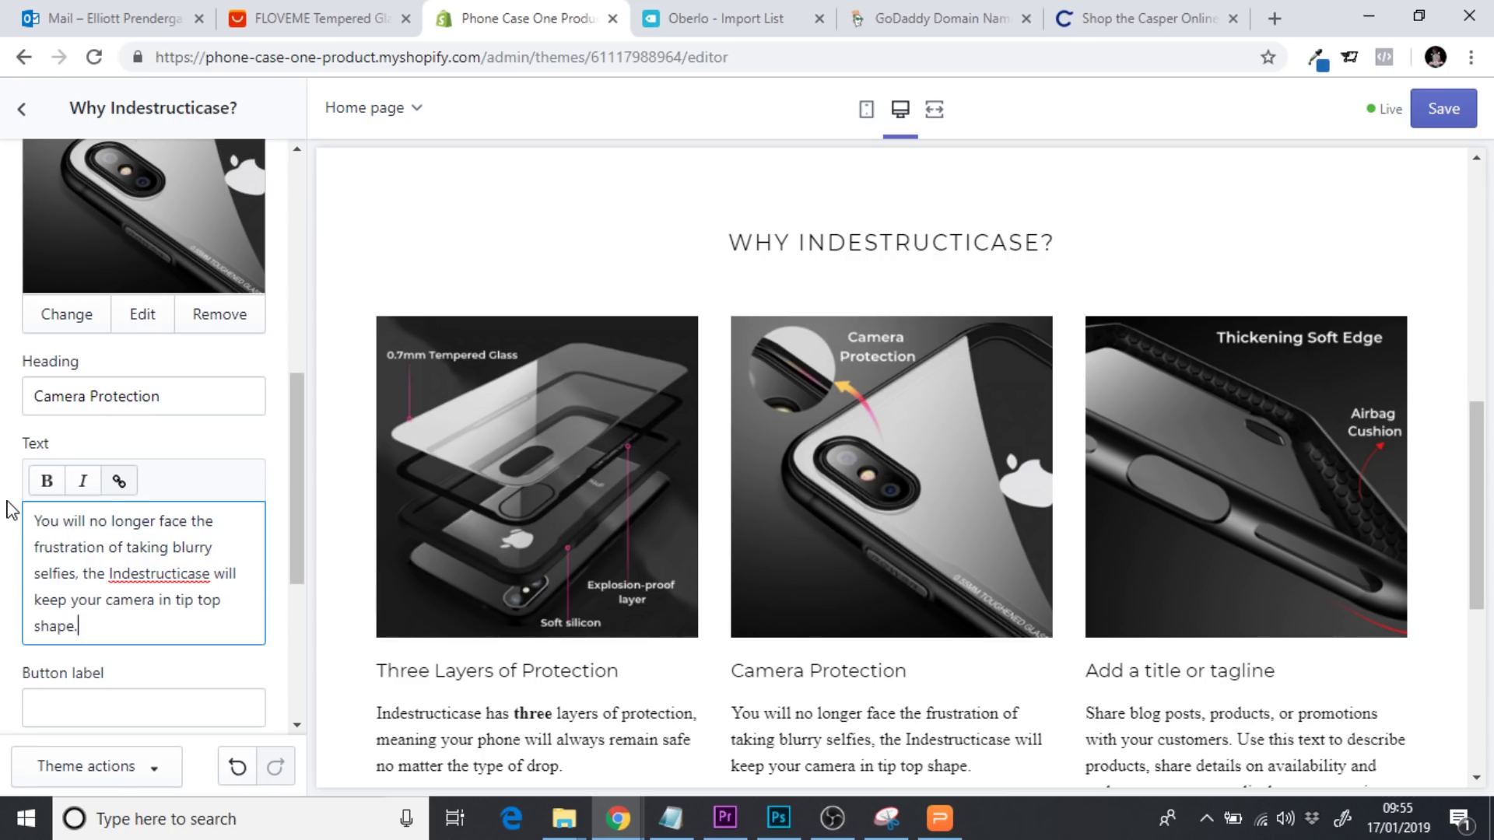
pyautogui.write('.')
pyautogui.moveTo(298, 441); pyautogui.dragTo(298, 463)
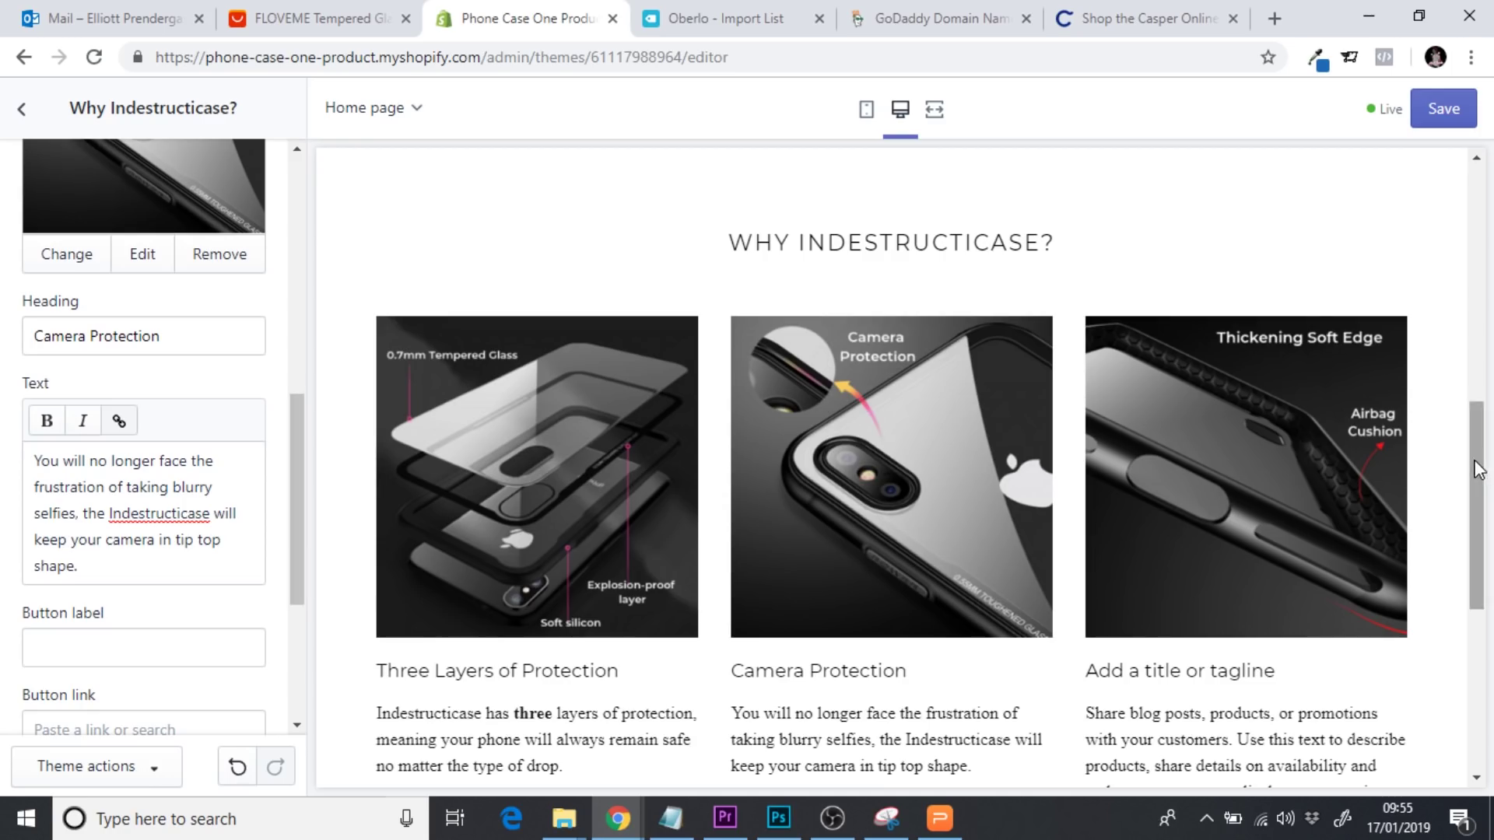
pyautogui.moveTo(1477, 472); pyautogui.dragTo(1477, 533)
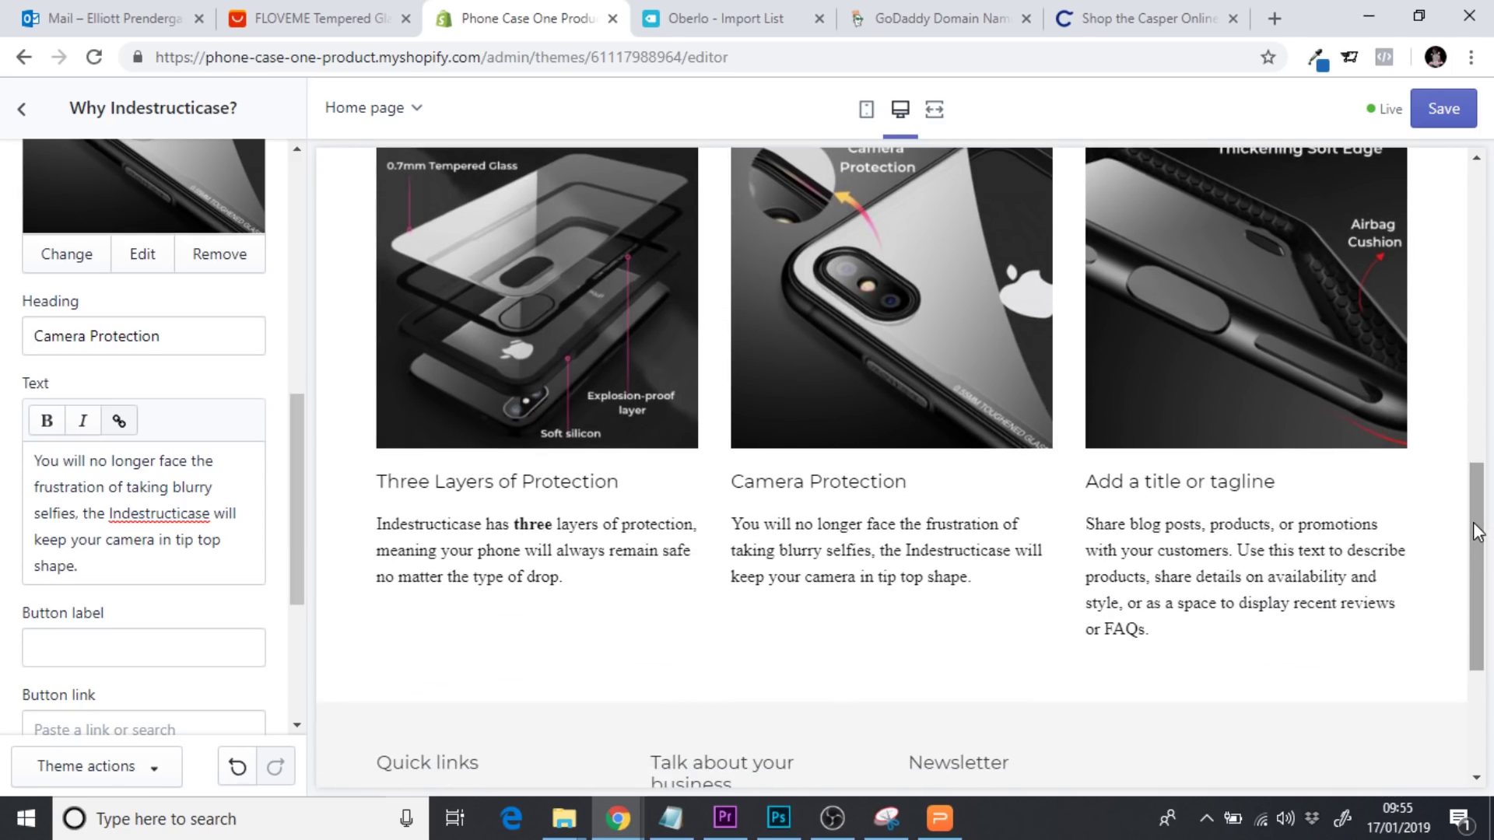
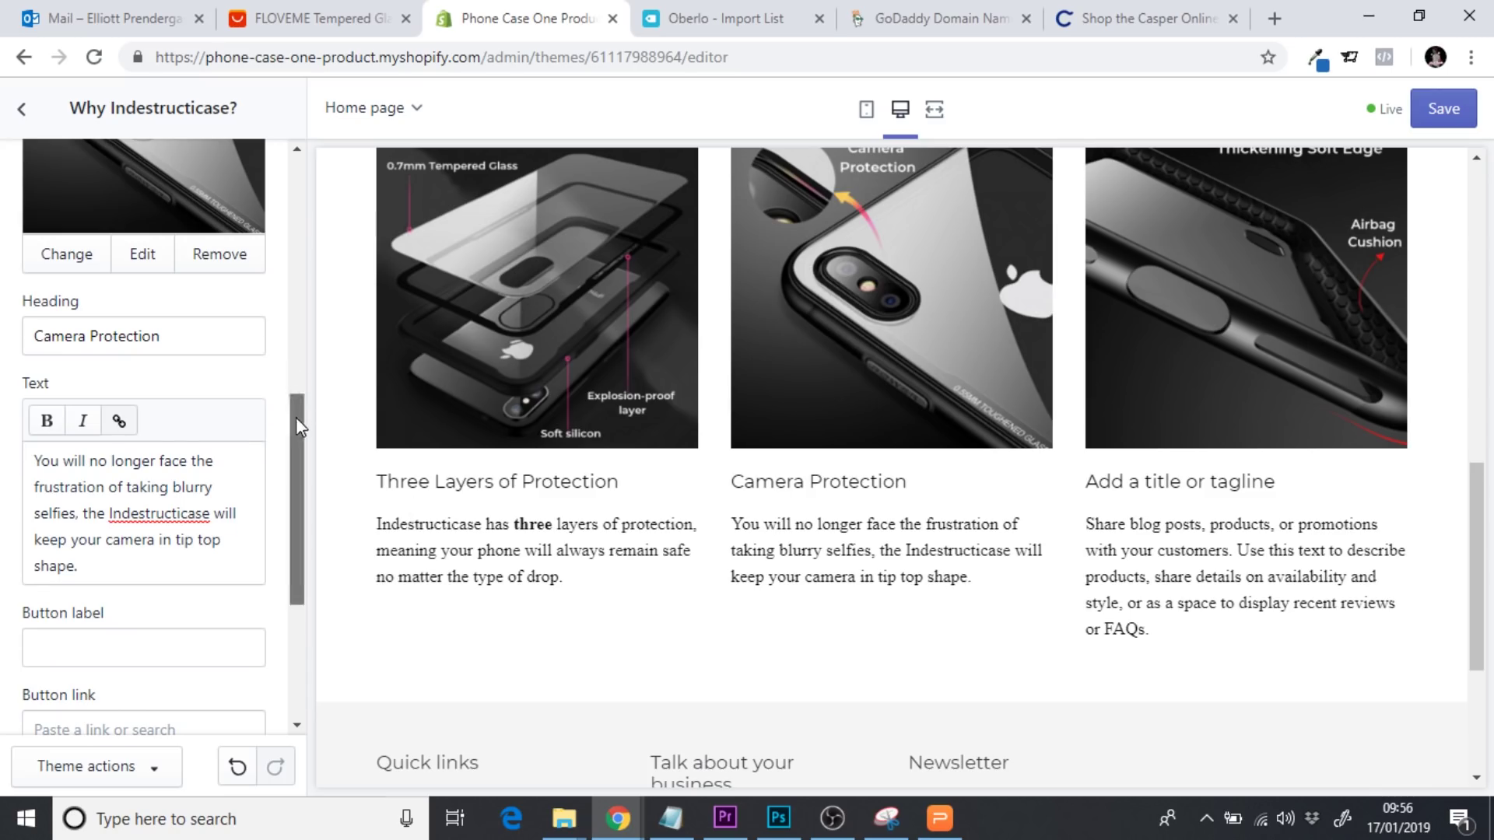
# Collapse the Camera Protection column block in the Why Indestructicase? section
pyautogui.moveTo(296, 425); pyautogui.dragTo(288, 271)
pyautogui.click(157, 255)
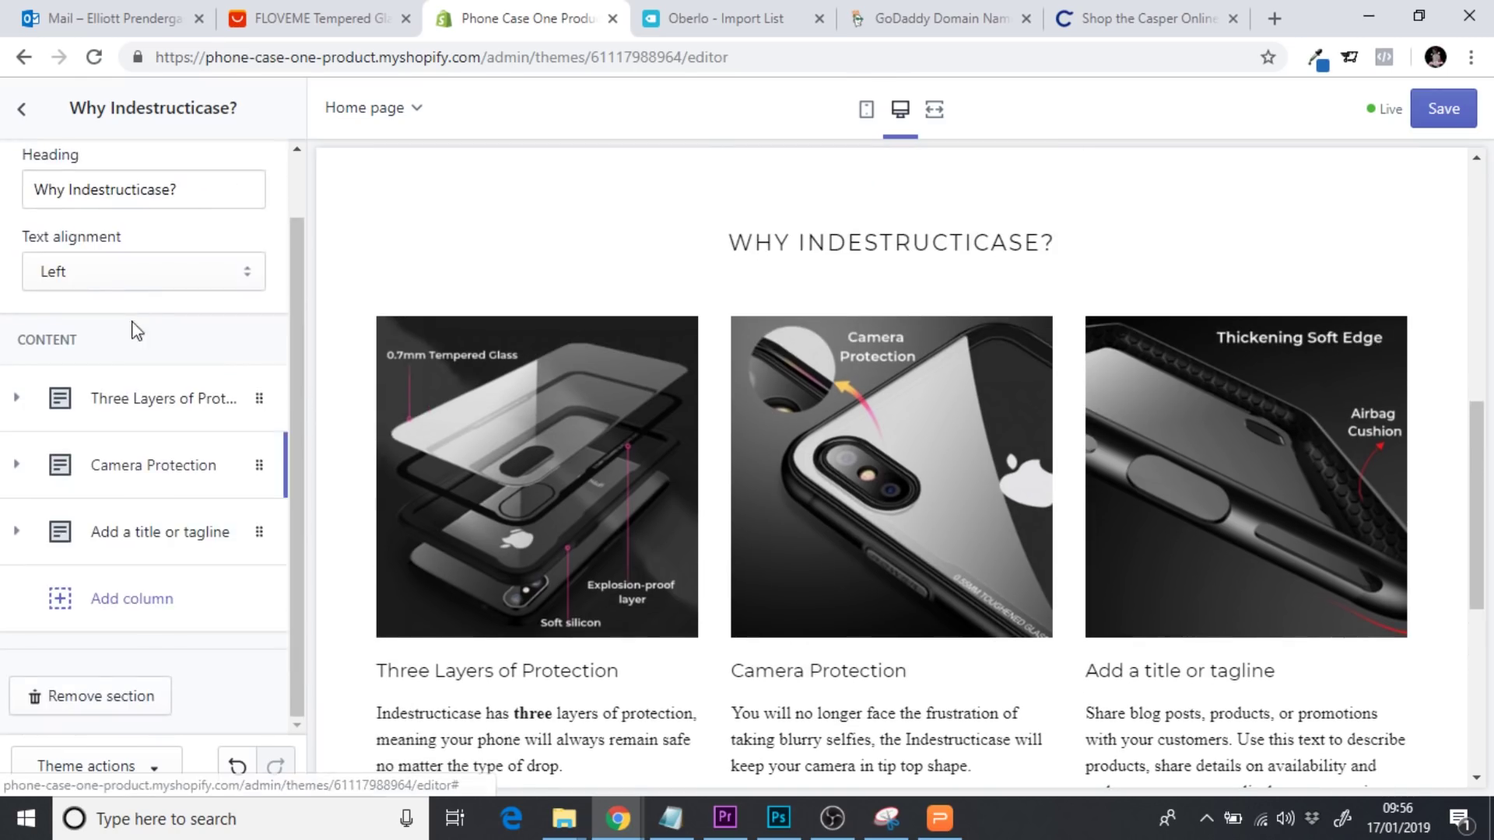
# Set the third column's heading to 'Soft Edge Protection'
pyautogui.click(133, 532)
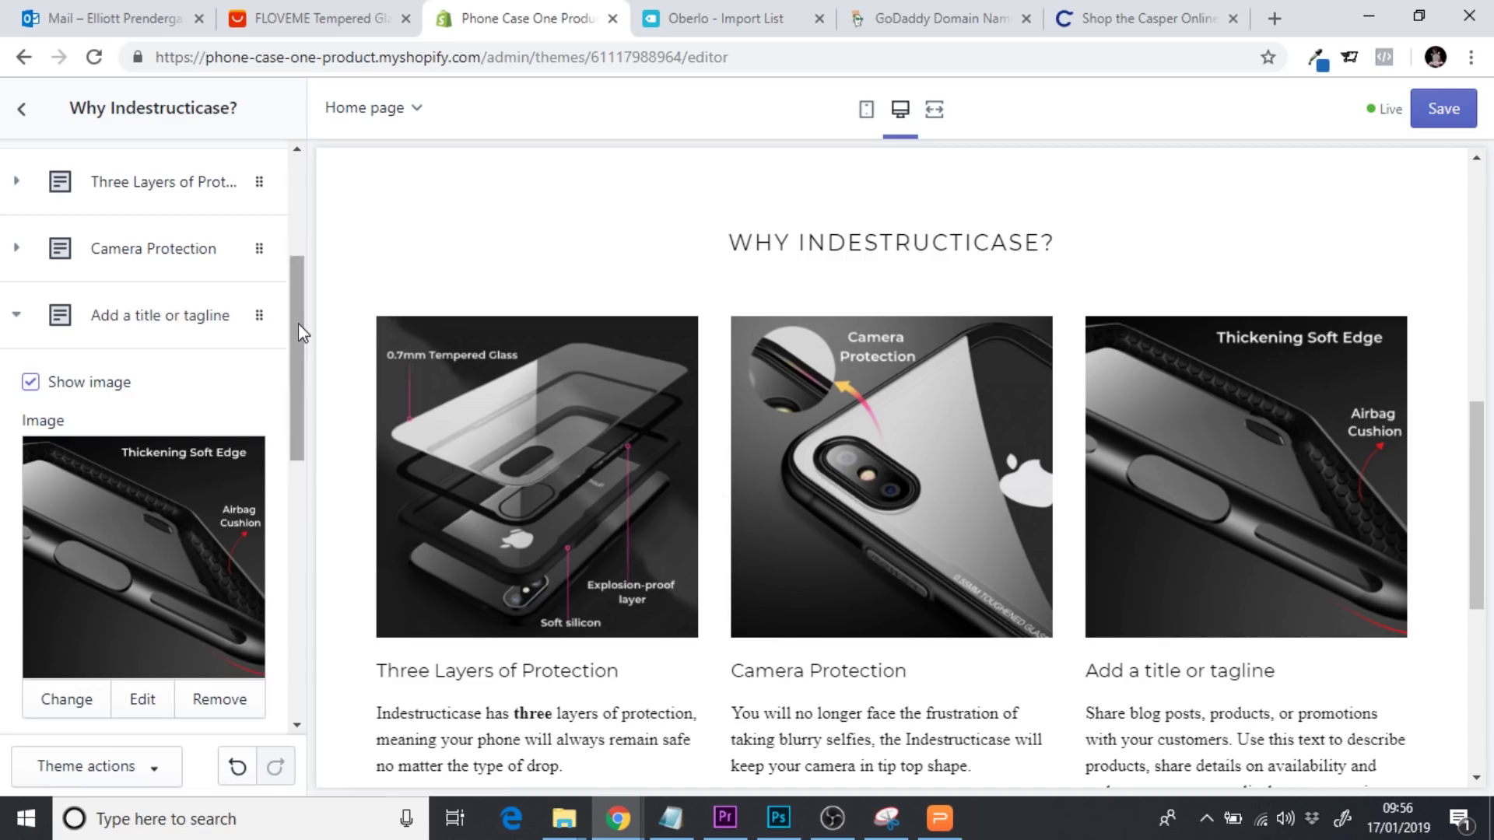
pyautogui.scroll(-4, 299, 386)
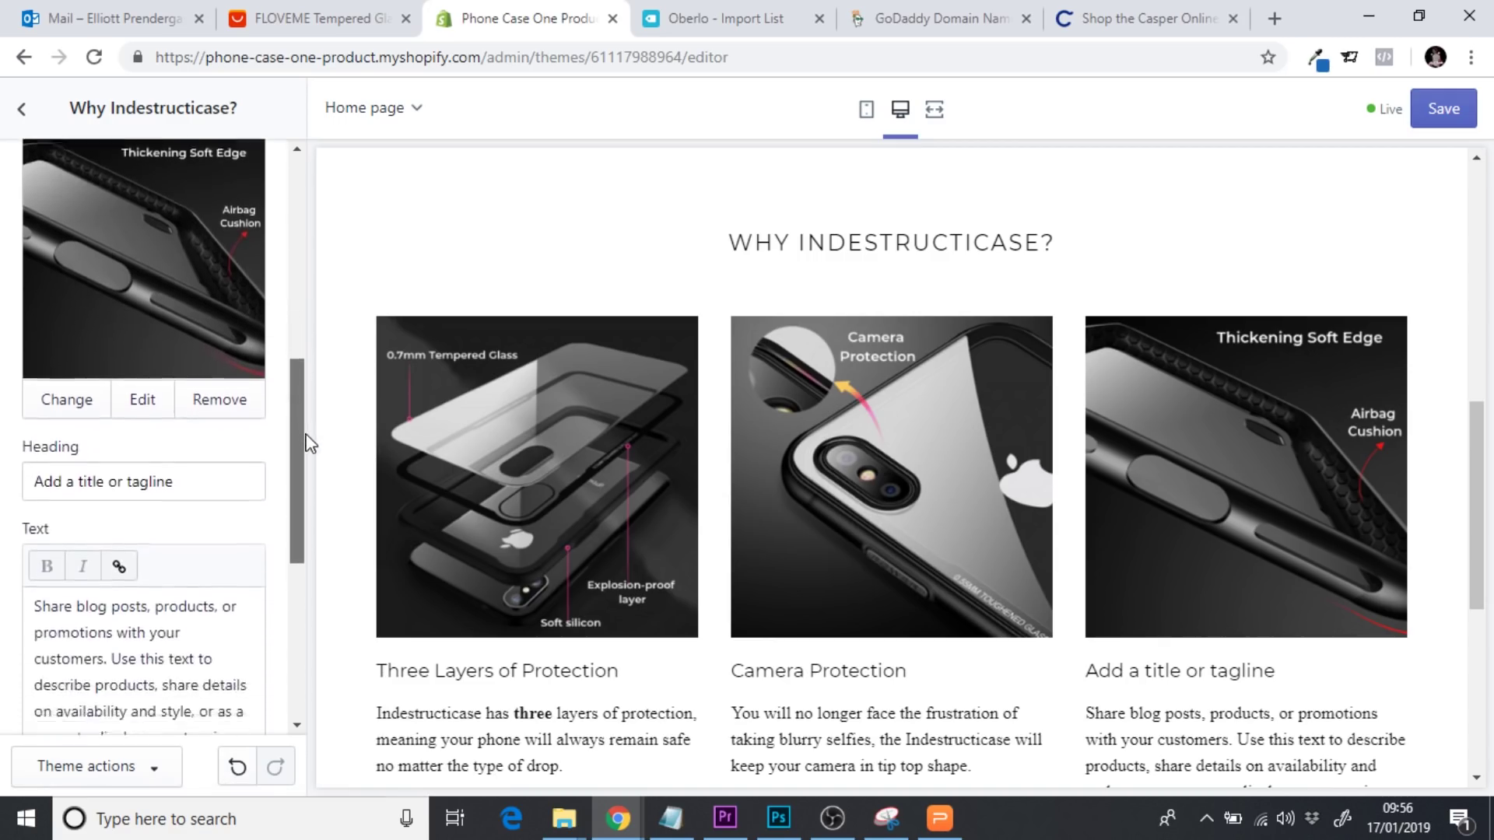
pyautogui.scroll(-1, 309, 444)
pyautogui.moveTo(214, 416); pyautogui.dragTo(4, 410)
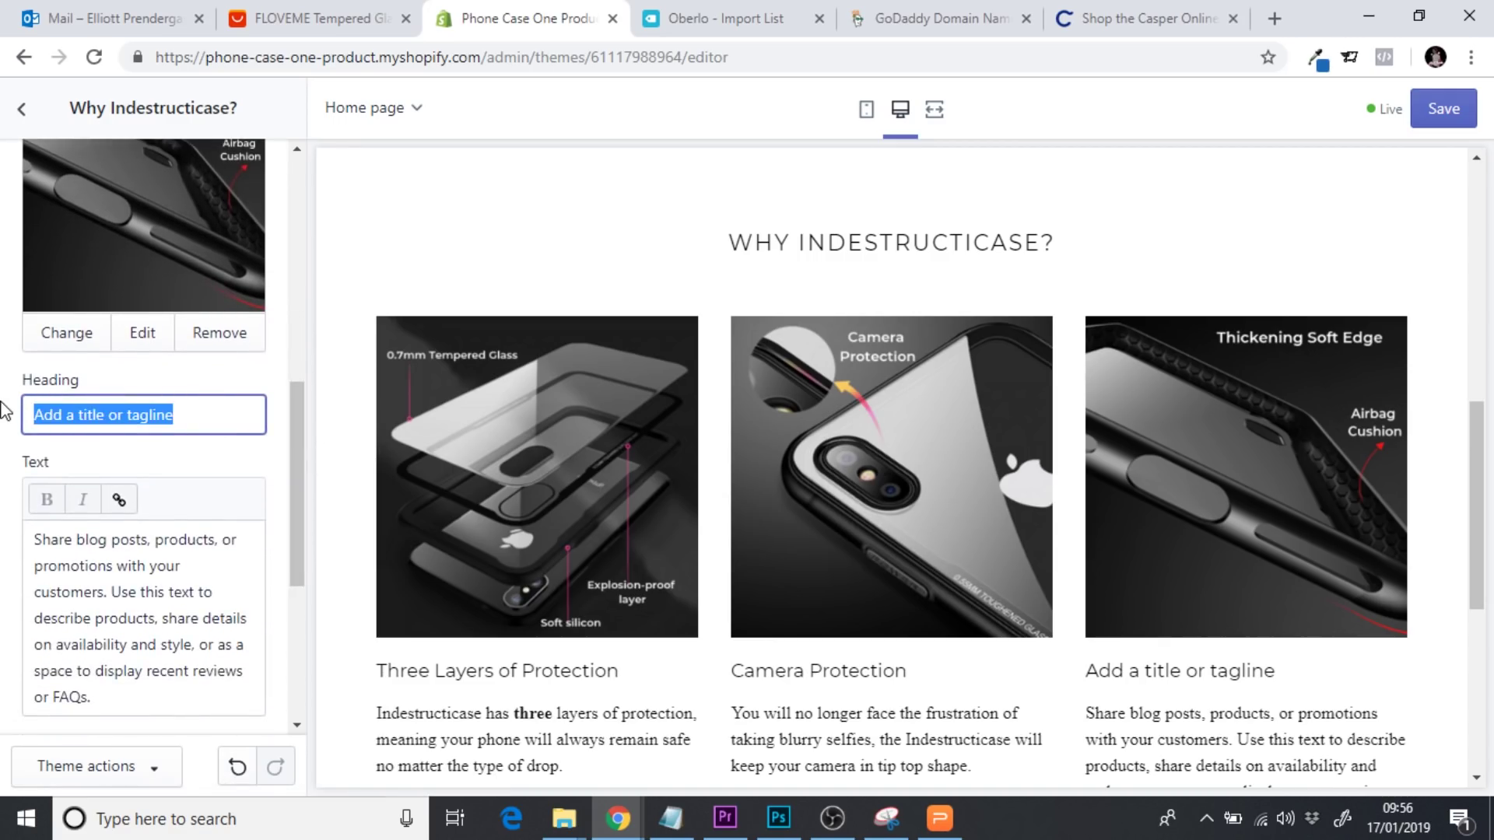
pyautogui.write('So')
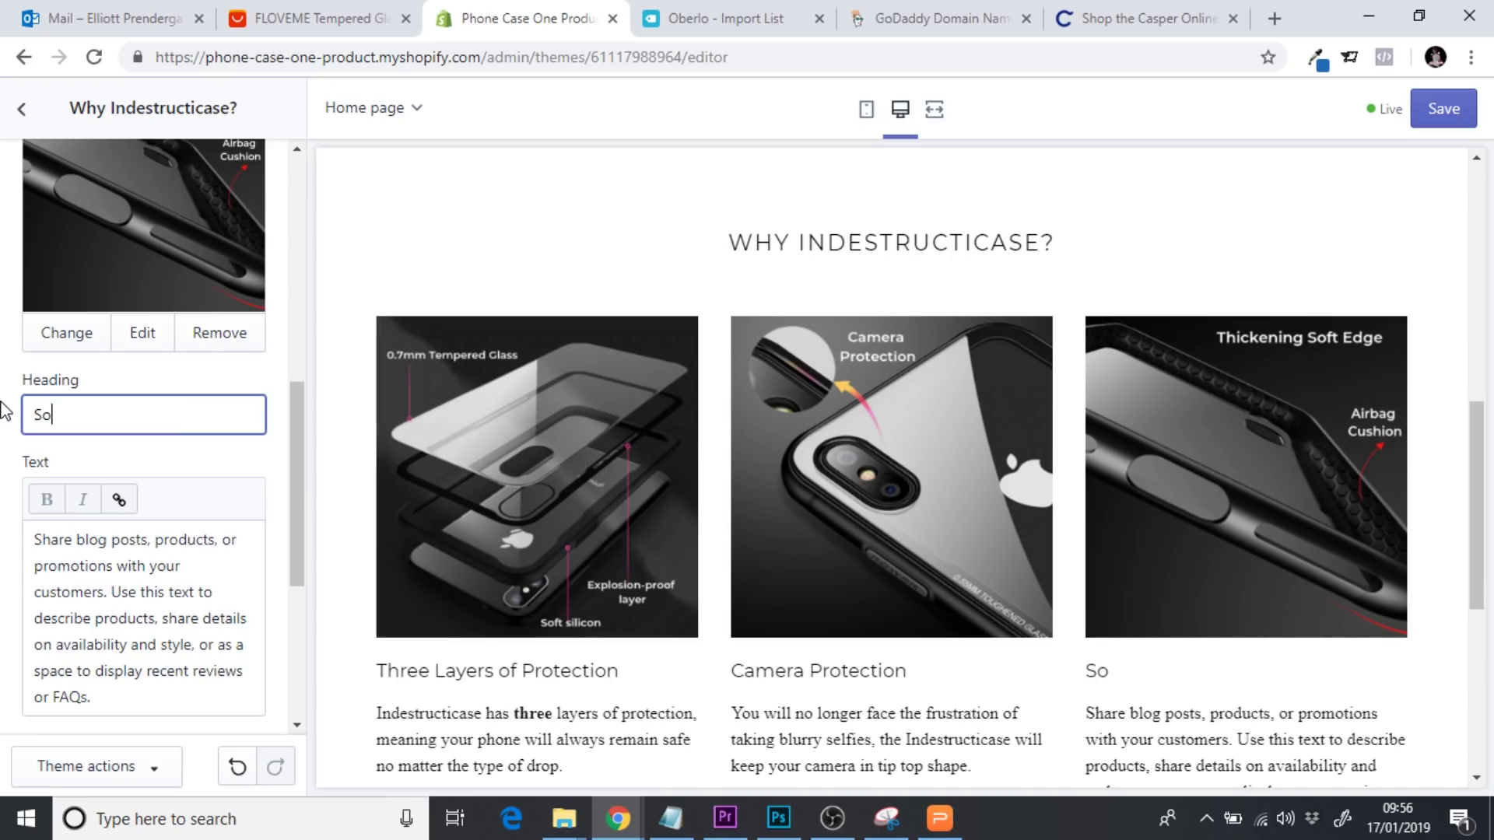
pyautogui.write('ft Edge Protection')
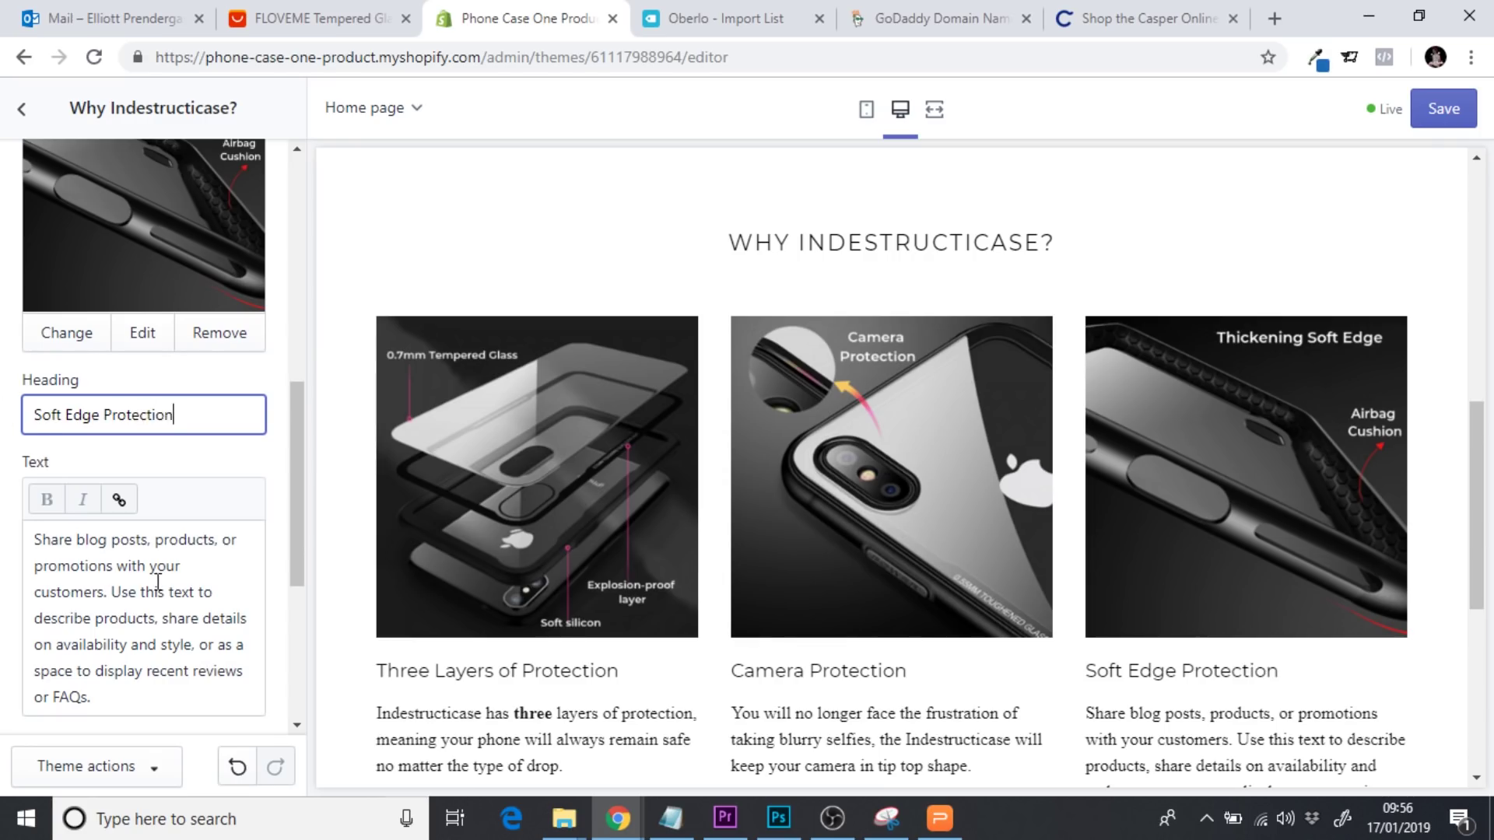
# Replace its placeholder text with 'The thickening soft edge will ensure the mechanics of your phone on the inside are also kept protected'
pyautogui.moveTo(144, 705); pyautogui.dragTo(17, 521)
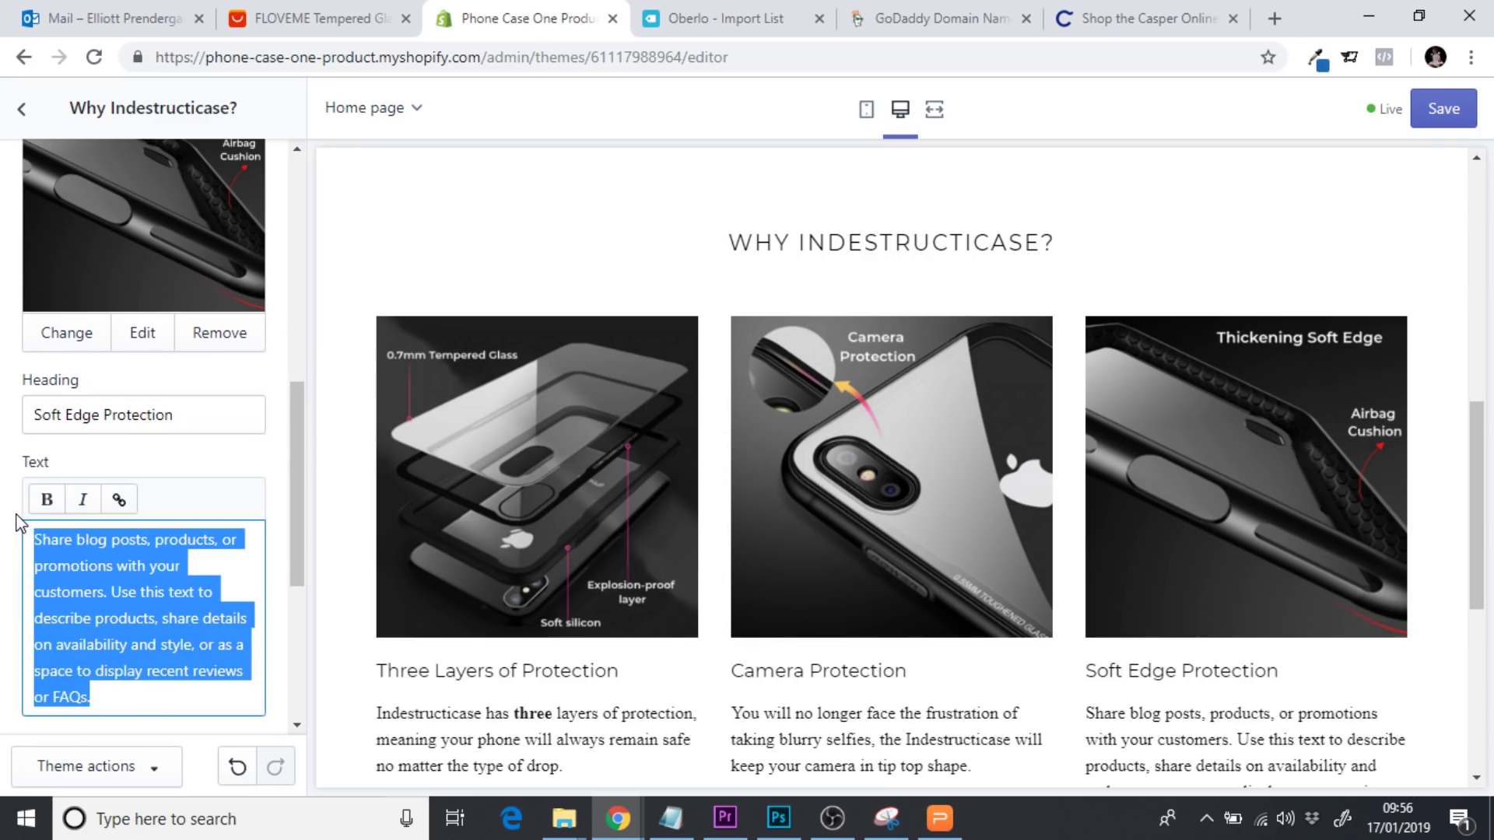
pyautogui.write('The thi')
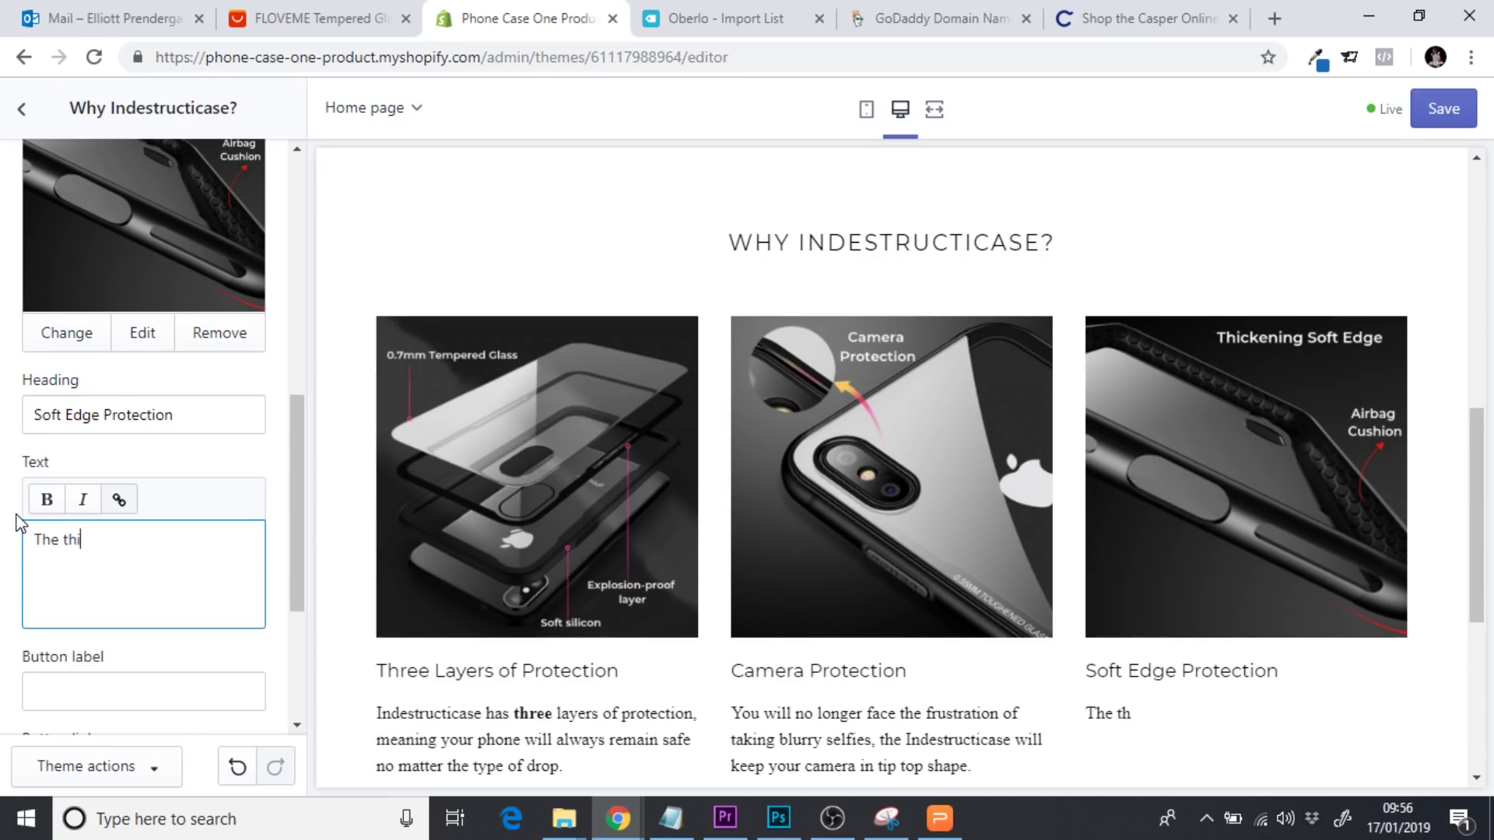
pyautogui.write('ckening sof')
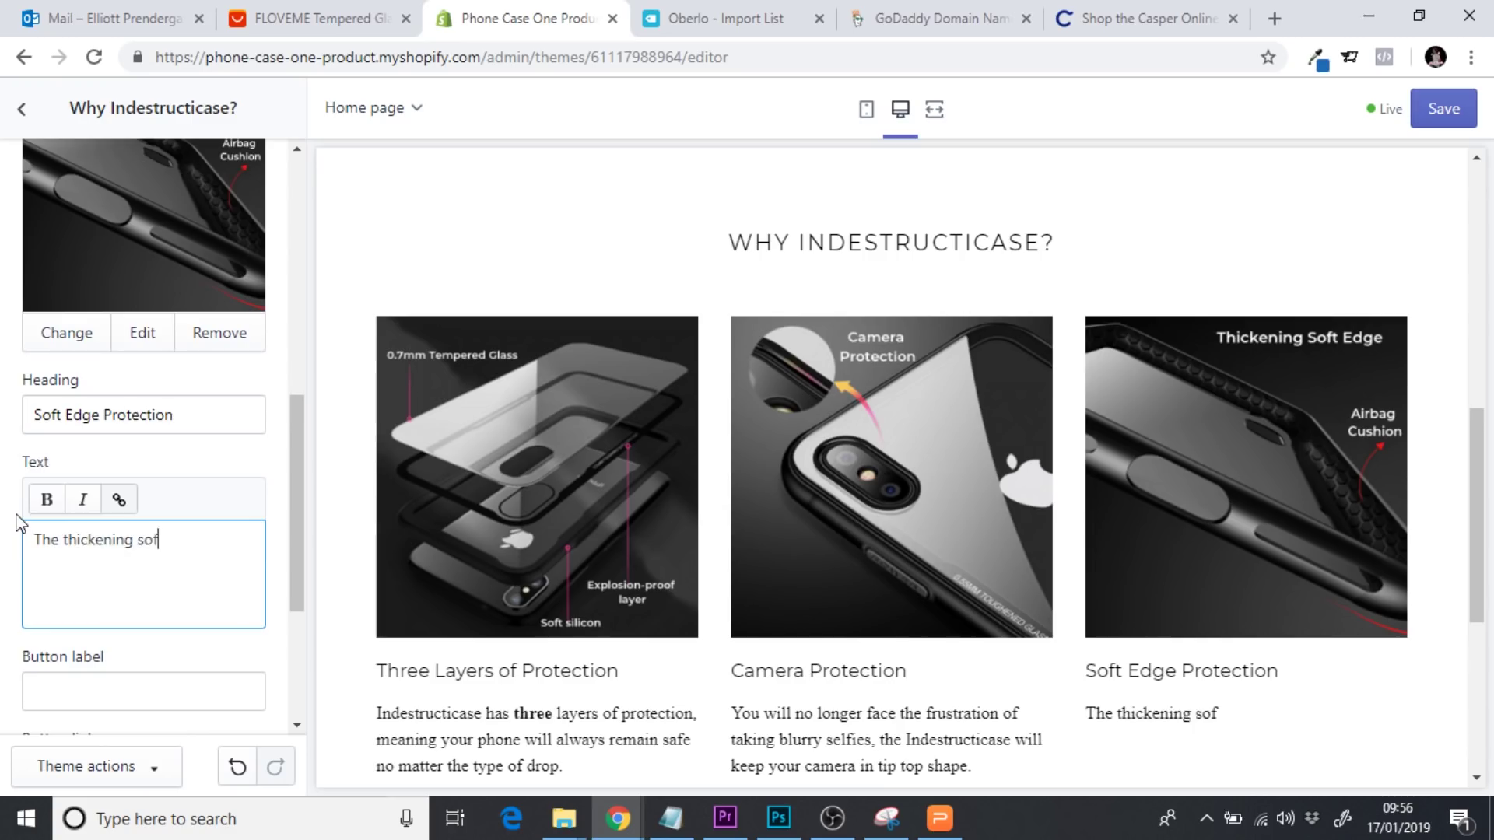
pyautogui.write('t edge, will')
pyautogui.press('BackSpace')
pyautogui.press('BackSpace')
pyautogui.press('BackSpace')
pyautogui.press('BackSpace')
pyautogui.press('BackSpace')
pyautogui.press('BackSpace')
pyautogui.write('will ens')
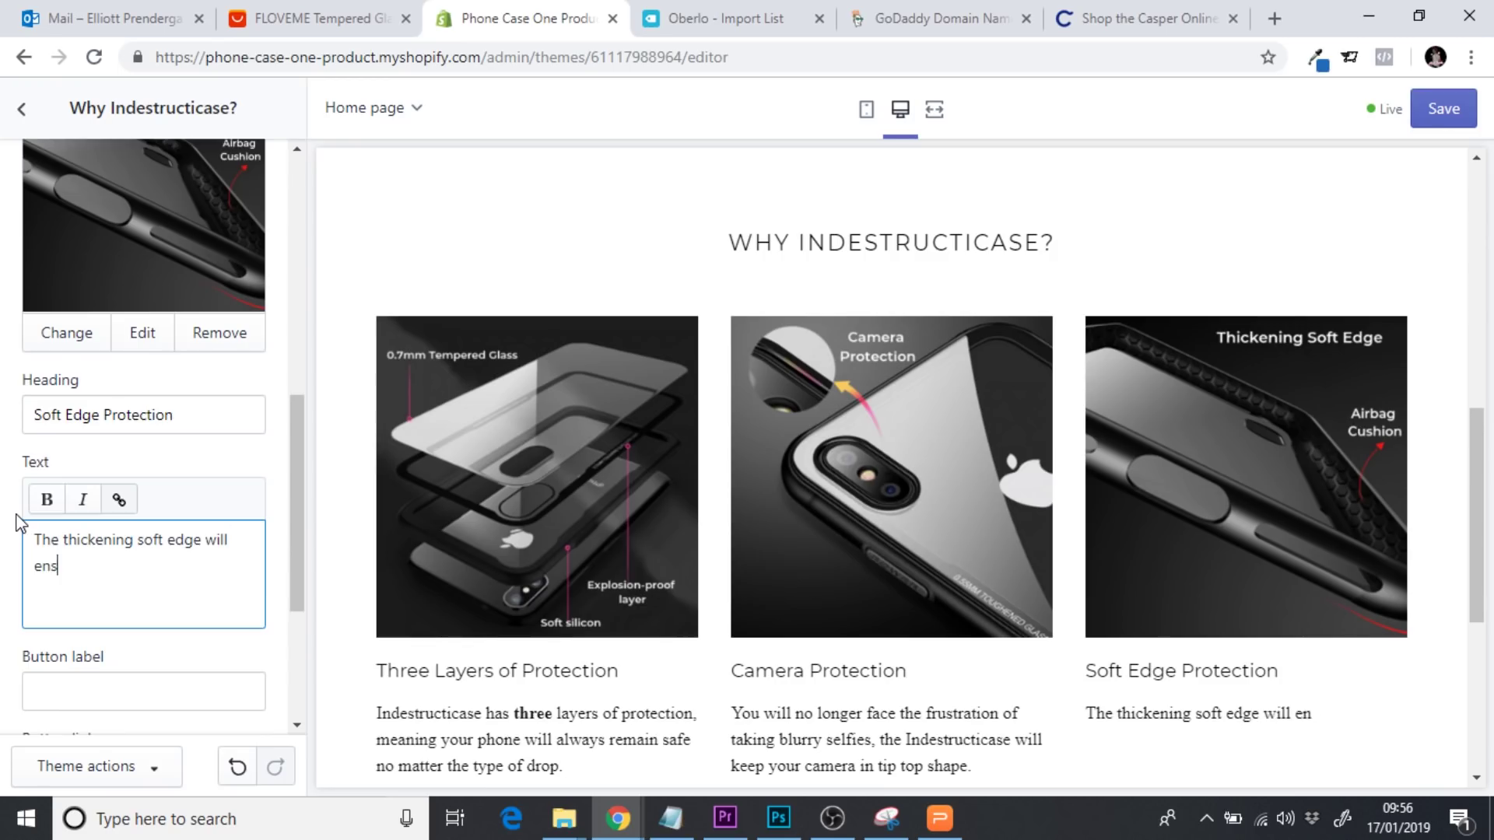
pyautogui.write('ure y')
pyautogui.press('BackSpace')
pyautogui.write('the')
pyautogui.write(' ma')
pyautogui.press('BackSpace')
pyautogui.press('BackSpace')
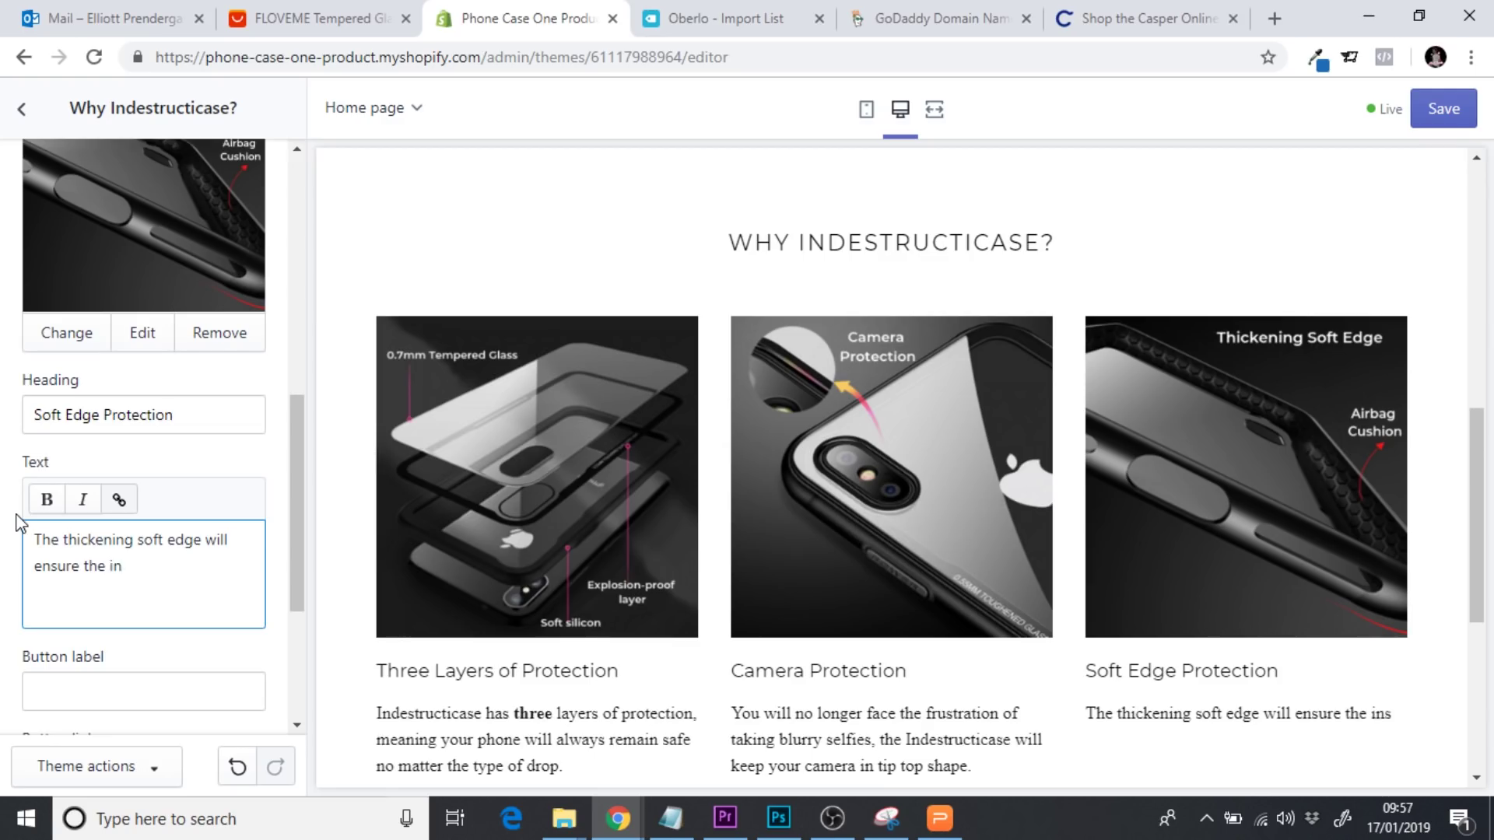
pyautogui.write('mah')
pyautogui.write('echanics')
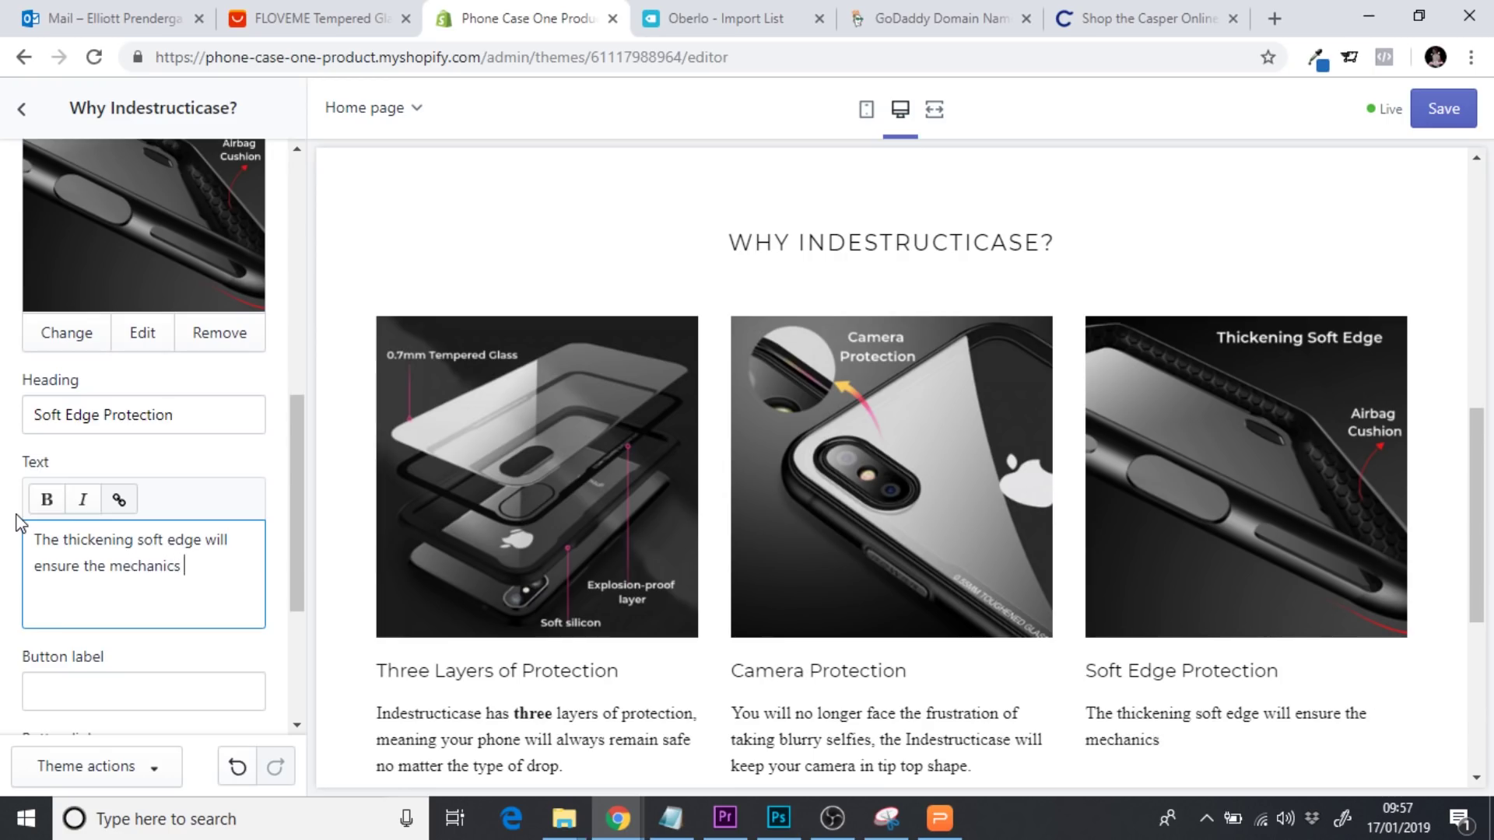
pyautogui.write(' of your phone on ')
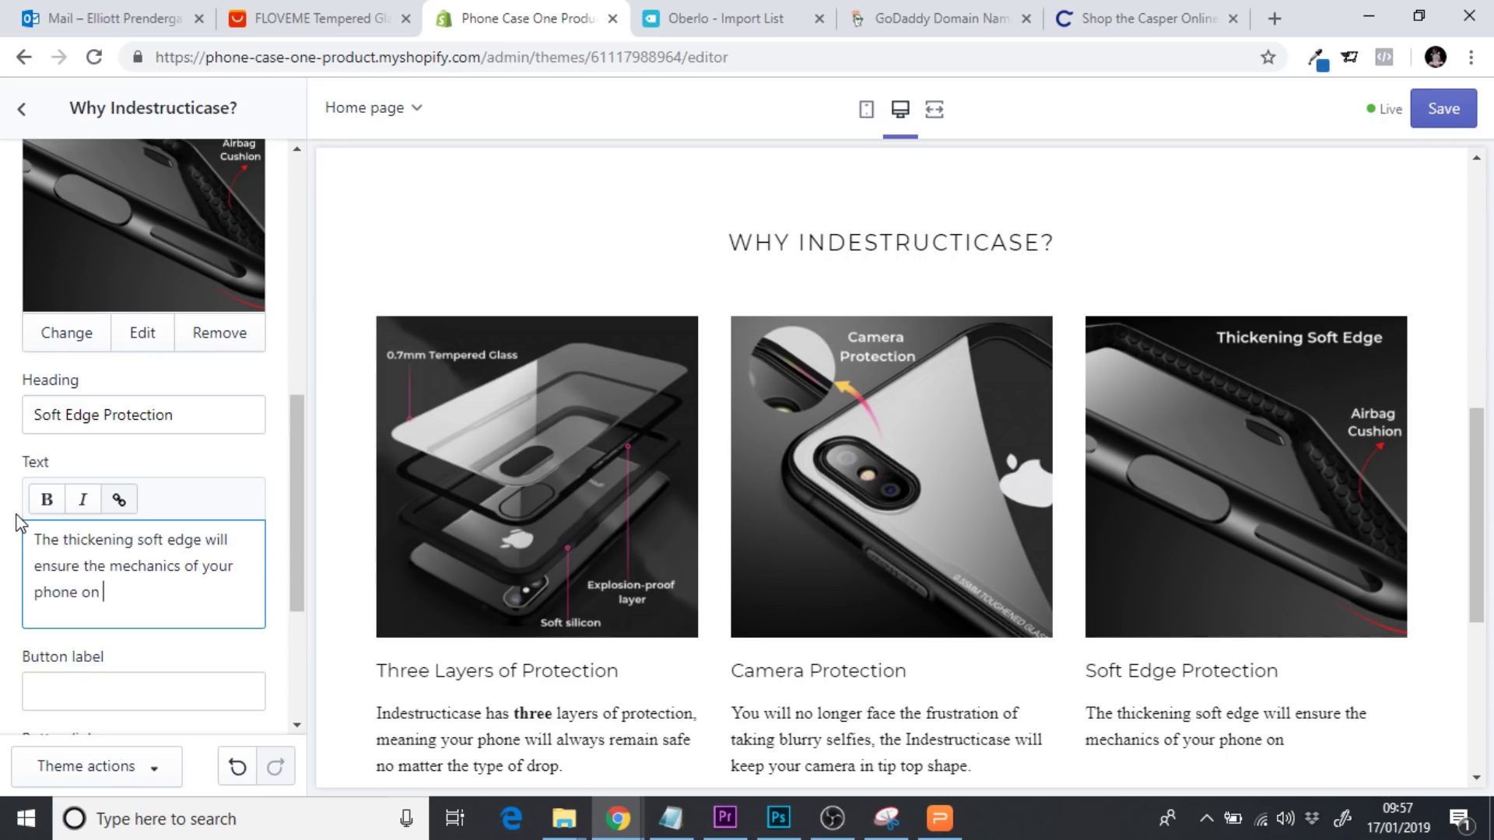
pyautogui.write('the inside')
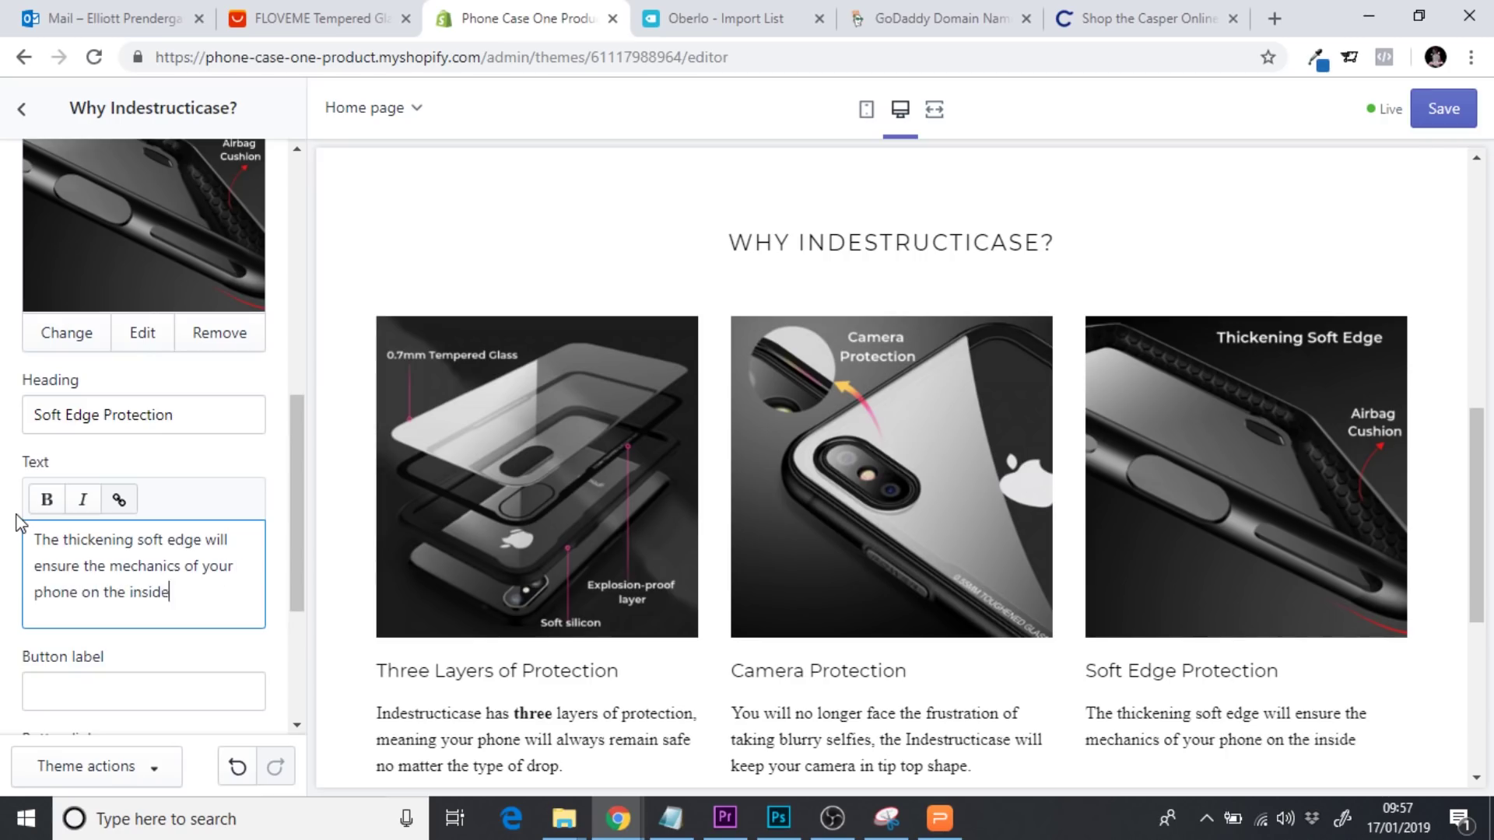
pyautogui.write(' are also kept ')
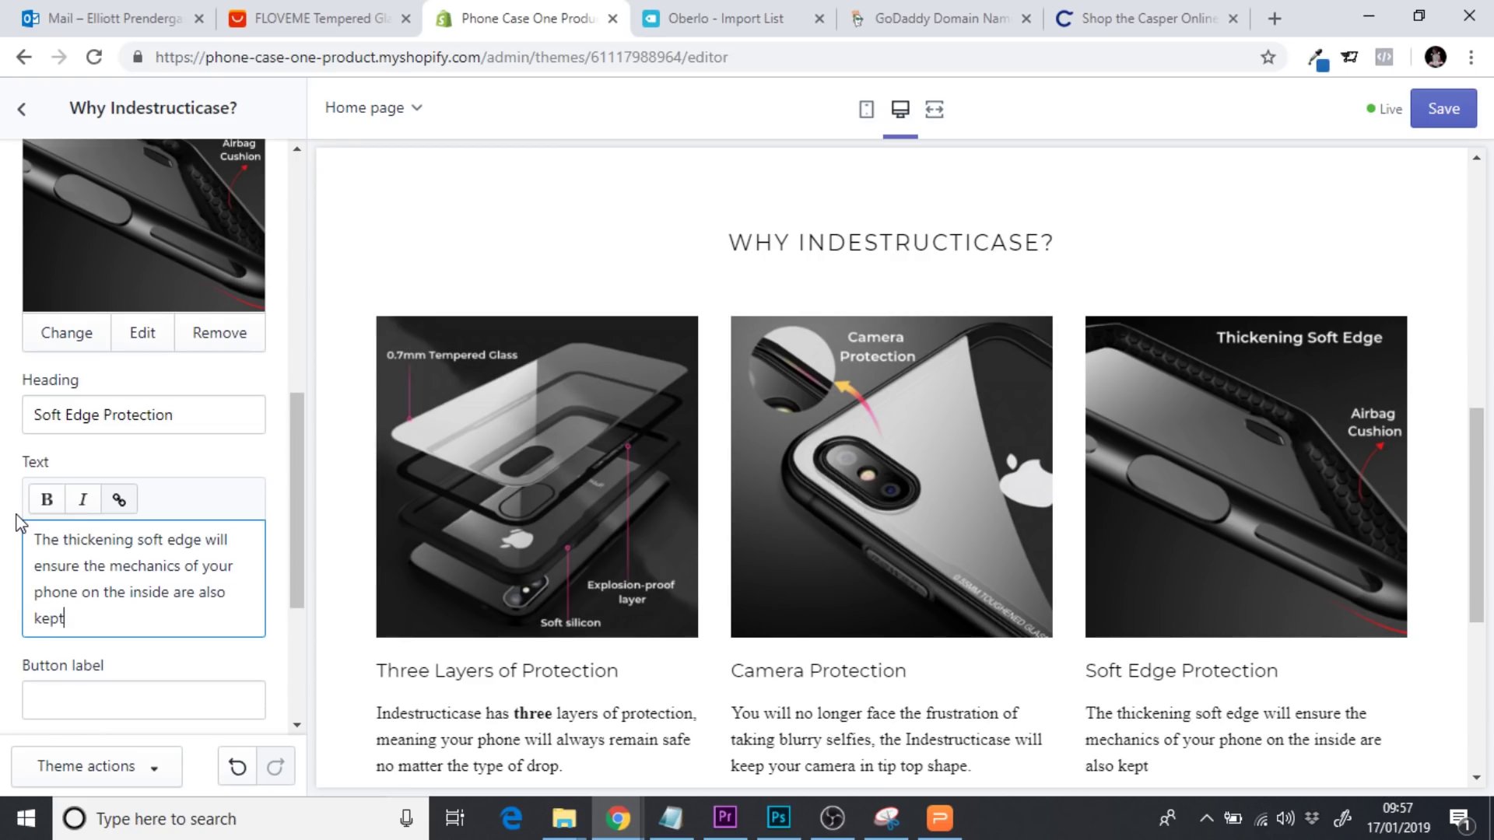
pyautogui.write('protected.')
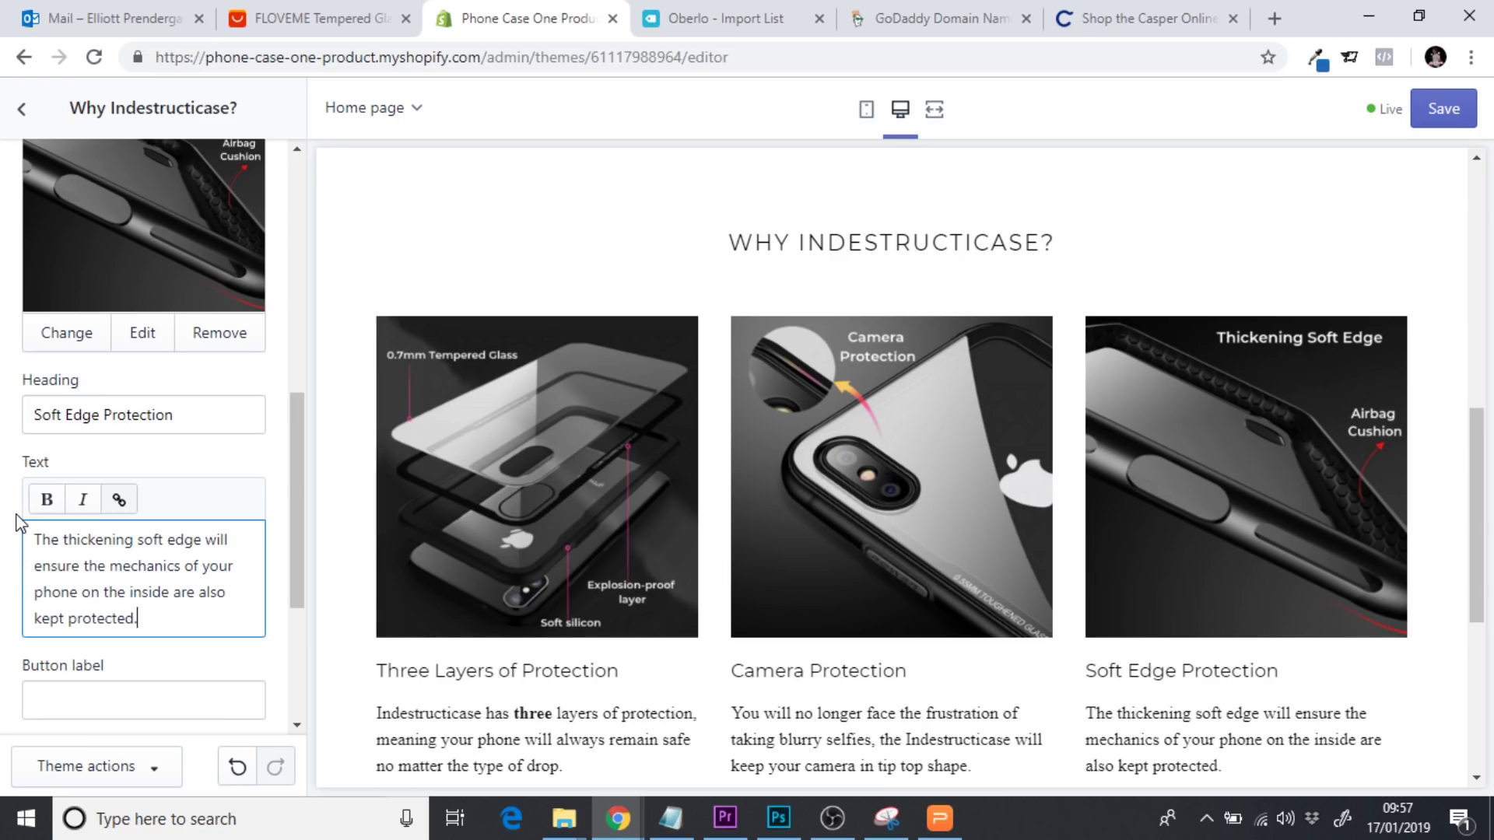
pyautogui.moveTo(1486, 435); pyautogui.dragTo(1483, 455)
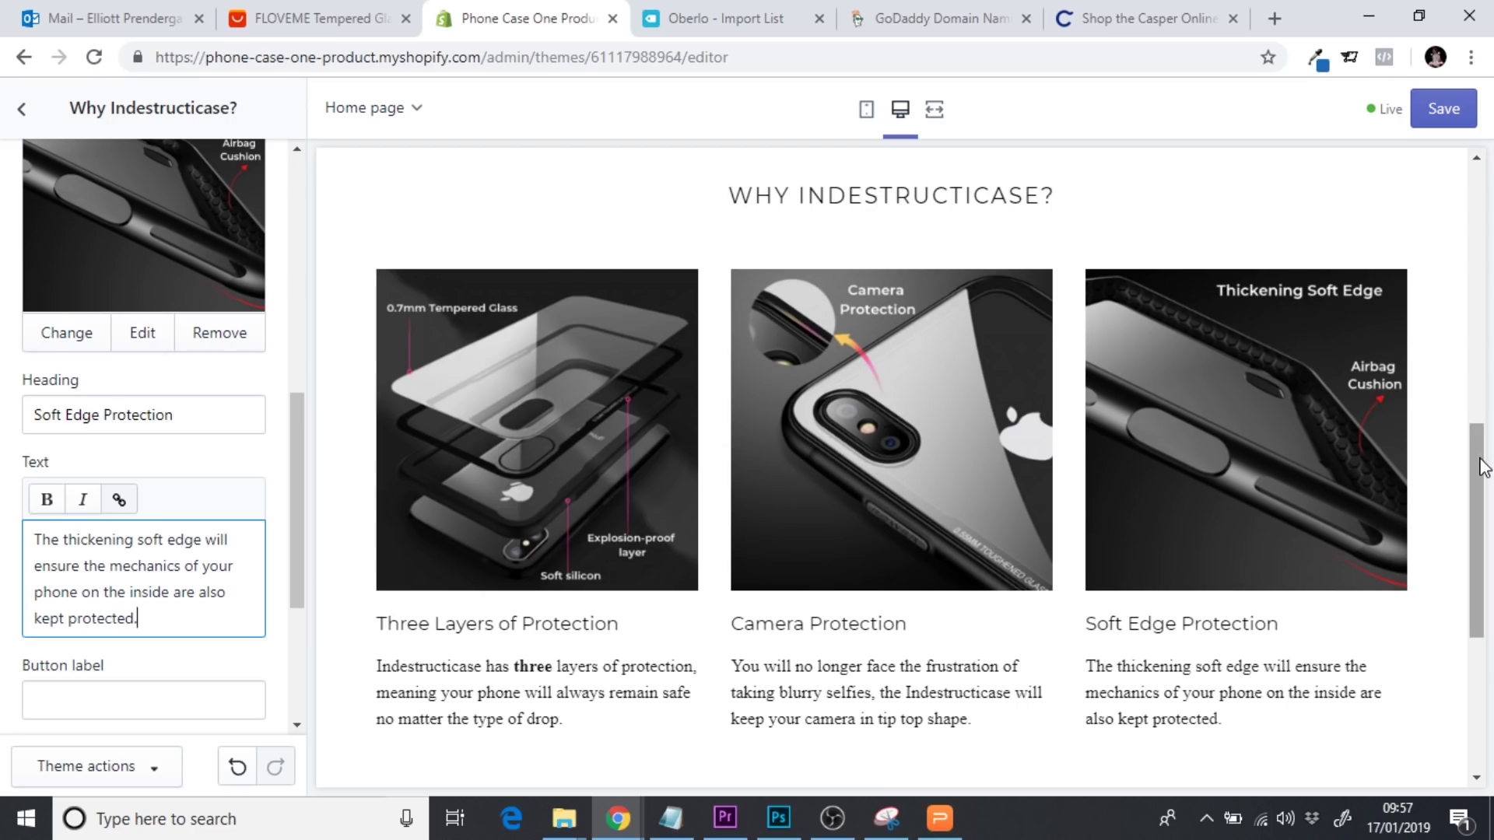
pyautogui.moveTo(1481, 460); pyautogui.dragTo(1455, 152)
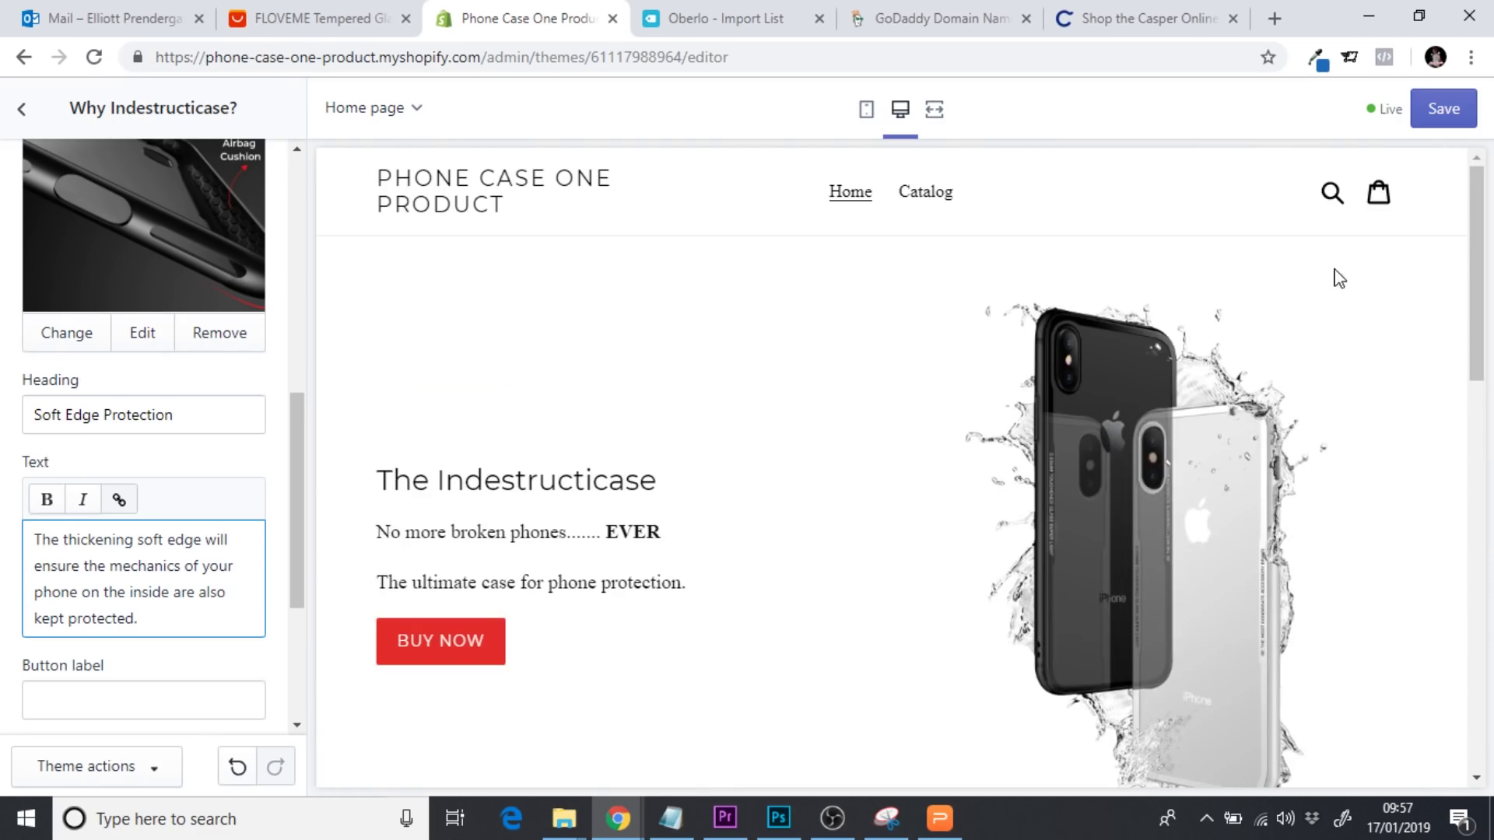
pyautogui.moveTo(1485, 227); pyautogui.dragTo(1483, 241)
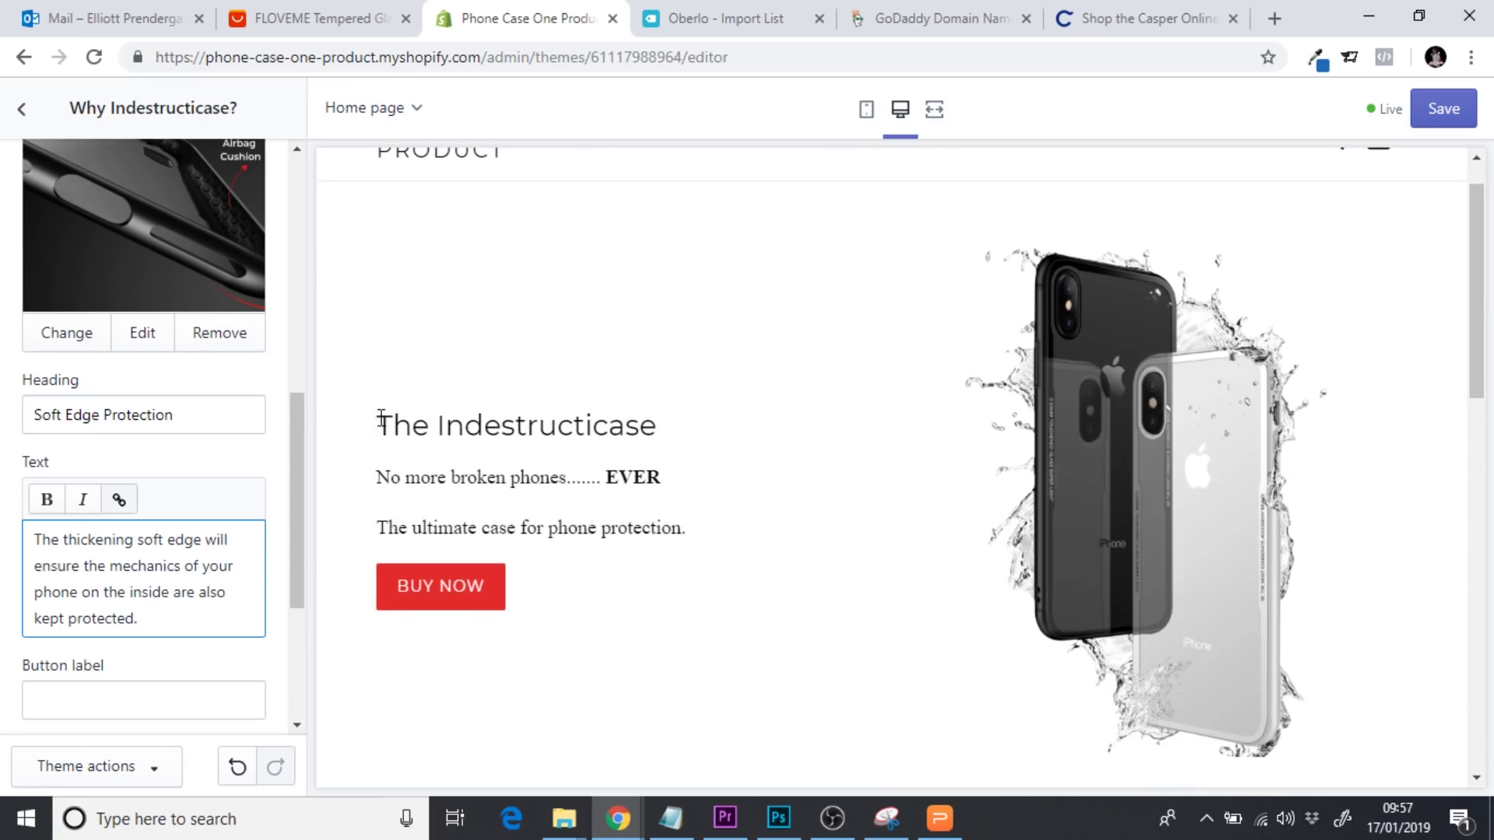
pyautogui.moveTo(380, 418); pyautogui.dragTo(684, 450)
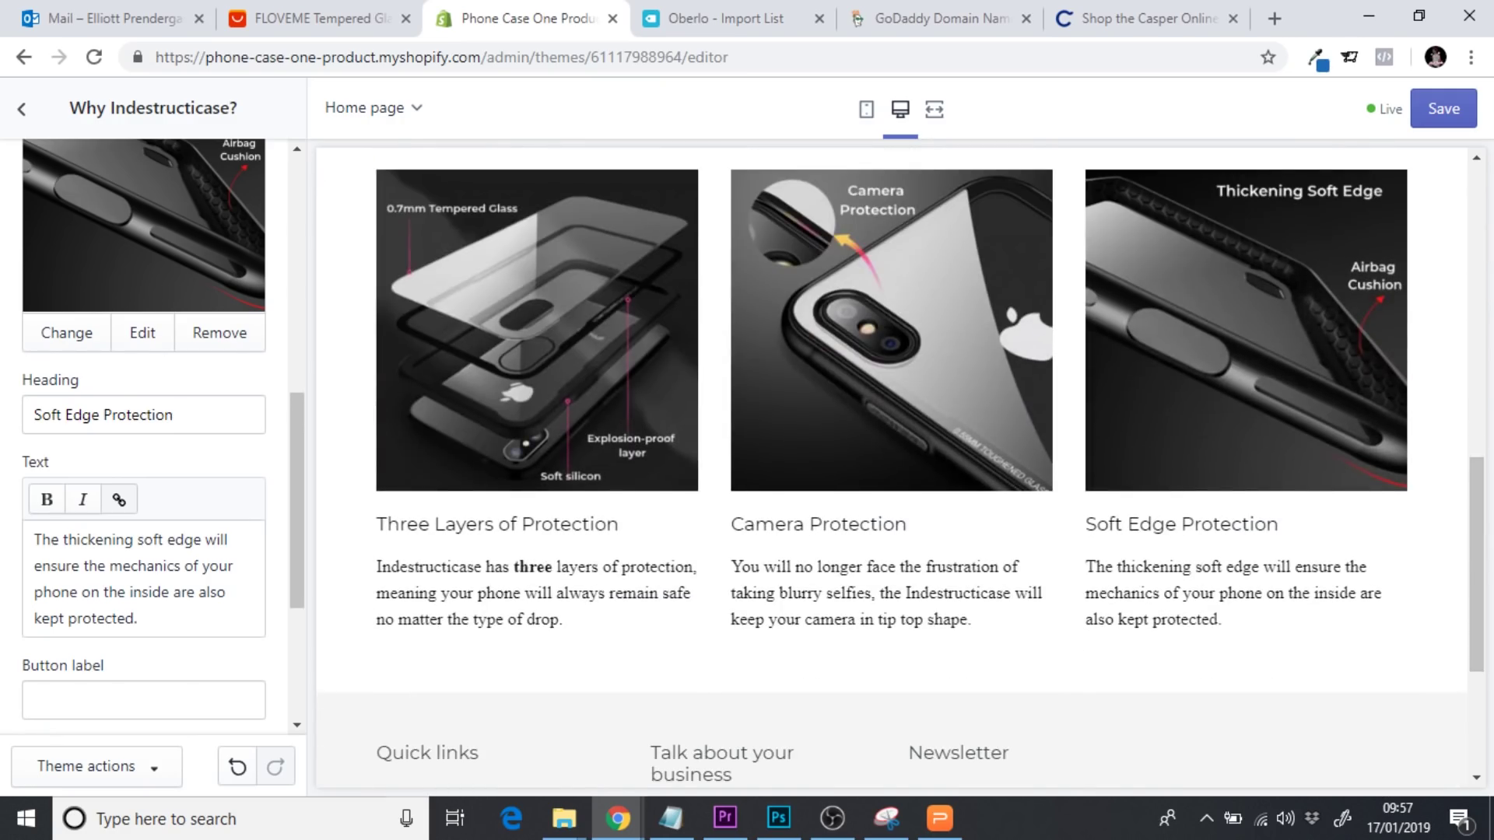
pyautogui.moveTo(1476, 501); pyautogui.dragTo(1473, 269)
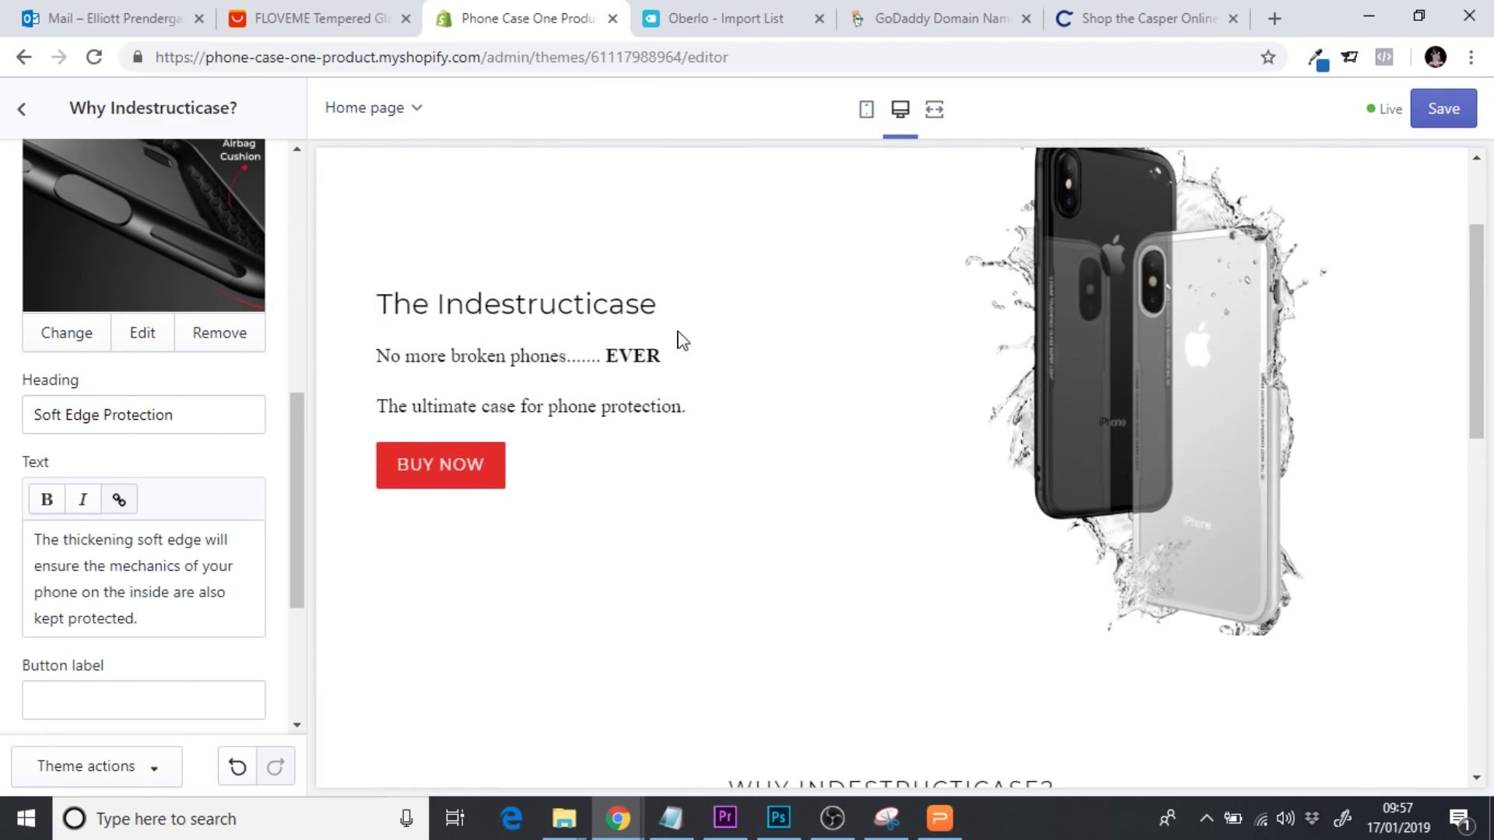
pyautogui.moveTo(421, 356); pyautogui.dragTo(554, 356)
pyautogui.click(565, 358)
pyautogui.moveTo(437, 406); pyautogui.dragTo(691, 413)
pyautogui.click(704, 420)
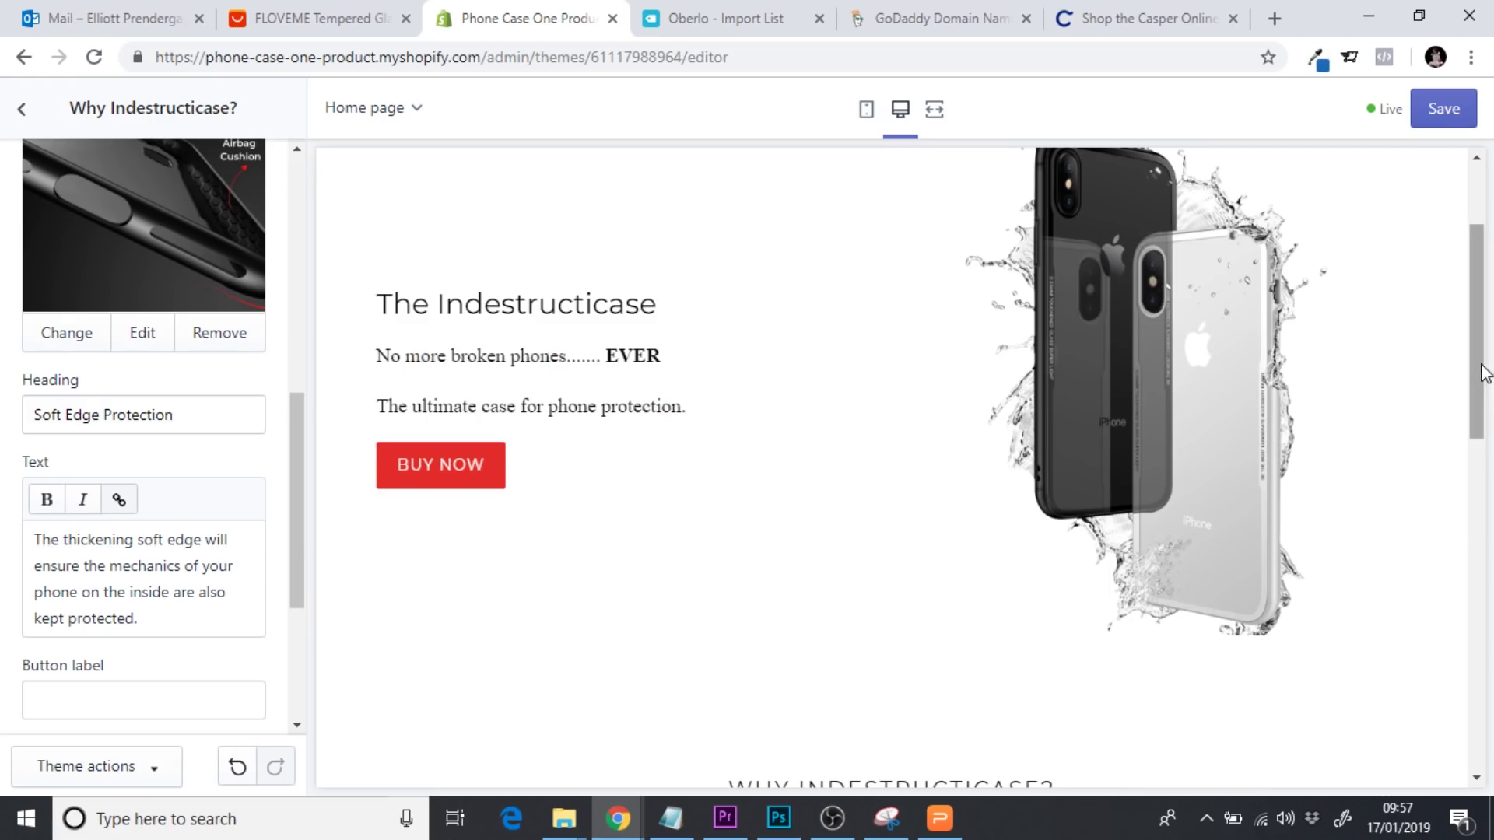
pyautogui.moveTo(1478, 366); pyautogui.dragTo(1479, 383)
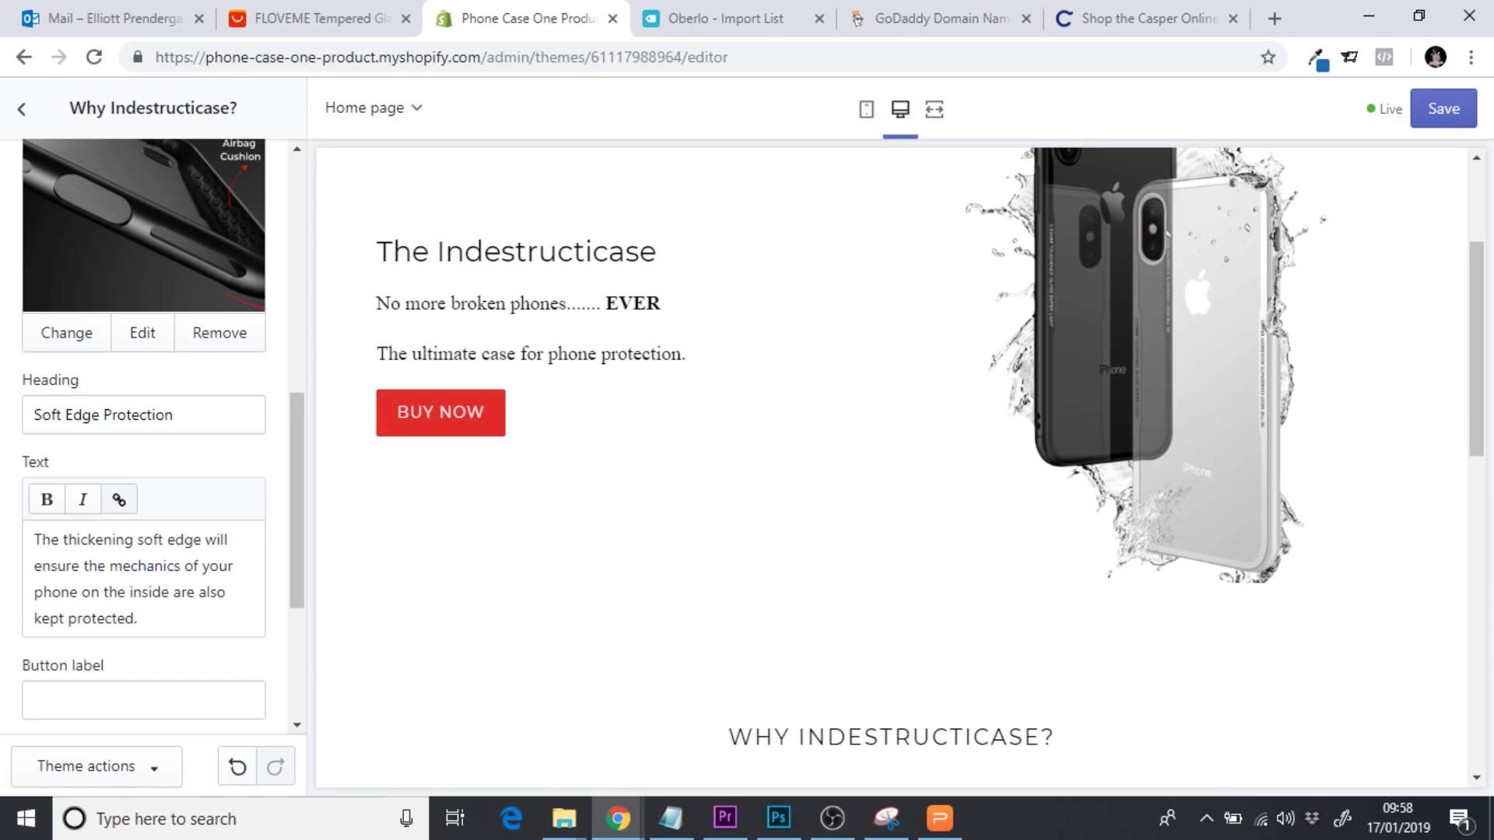
pyautogui.moveTo(1486, 381); pyautogui.dragTo(1488, 587)
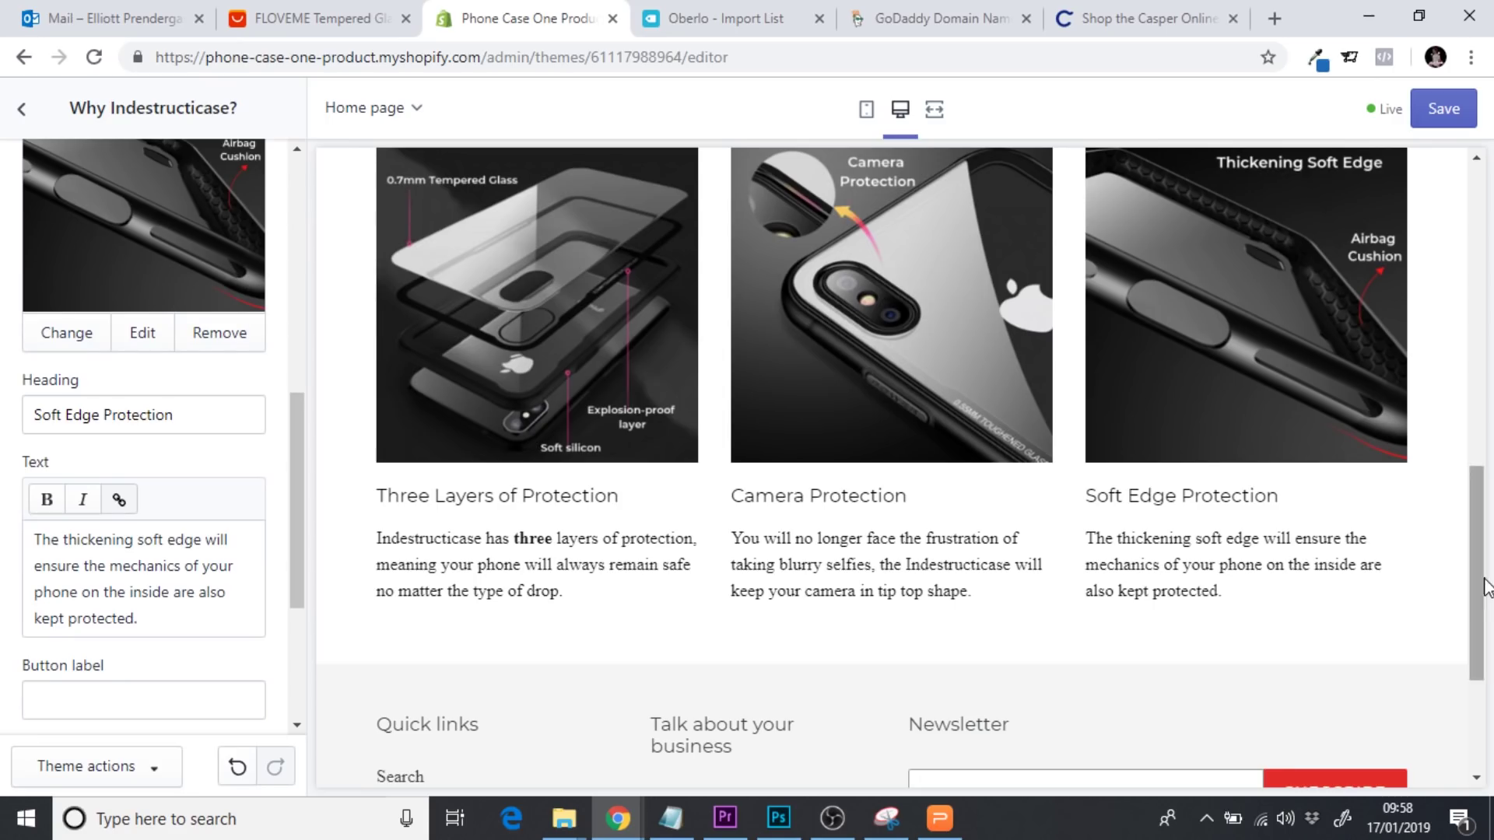
pyautogui.rightClick(1468, 362)
pyautogui.click(1154, 677)
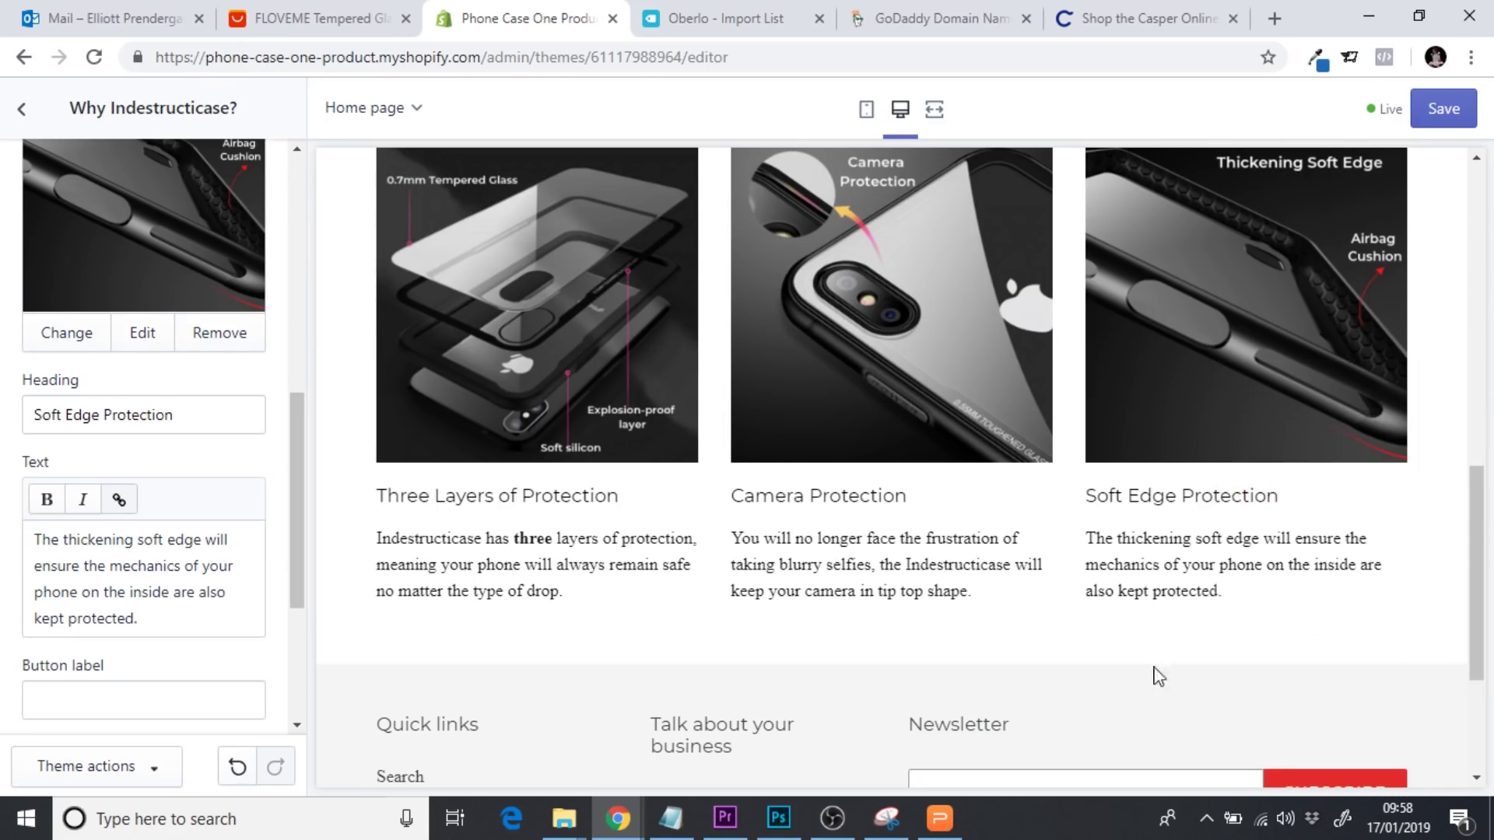
pyautogui.moveTo(1481, 558); pyautogui.dragTo(1451, 286)
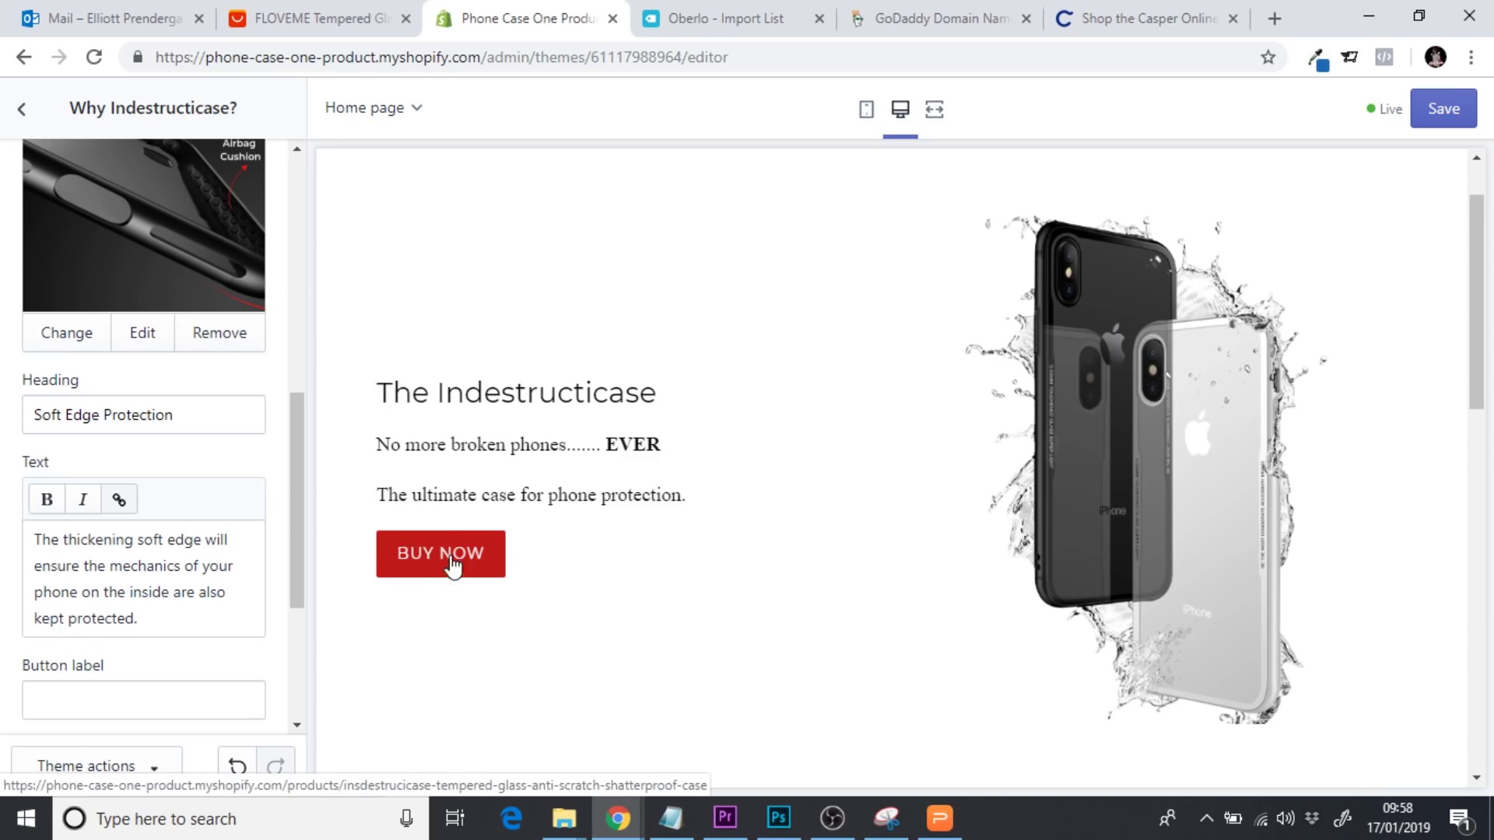
pyautogui.moveTo(1480, 315); pyautogui.dragTo(1479, 568)
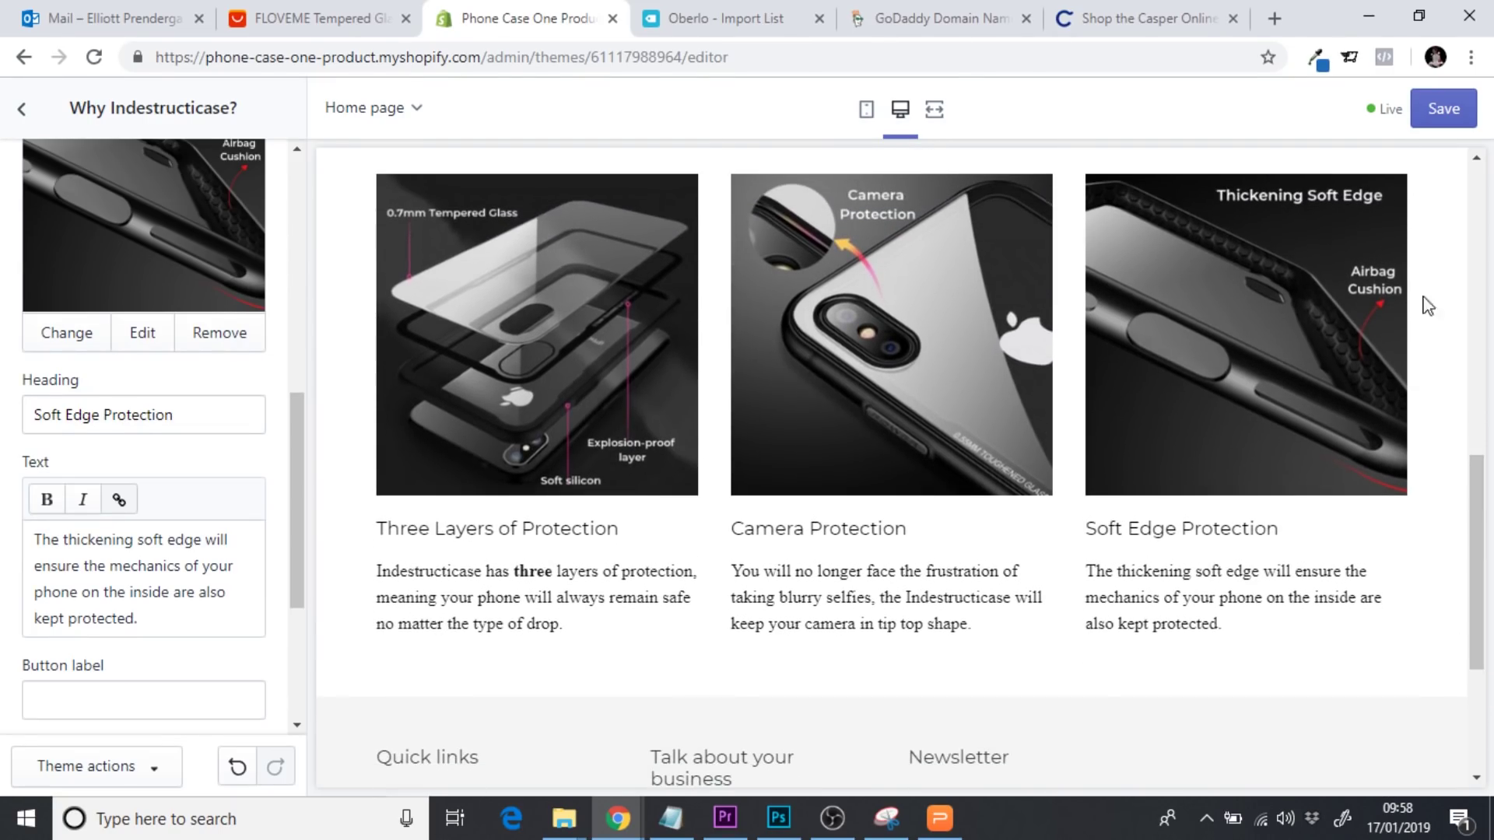
# Save the theme changes, go back to the Sections list, and switch to the AliExpress tab
pyautogui.click(1435, 117)
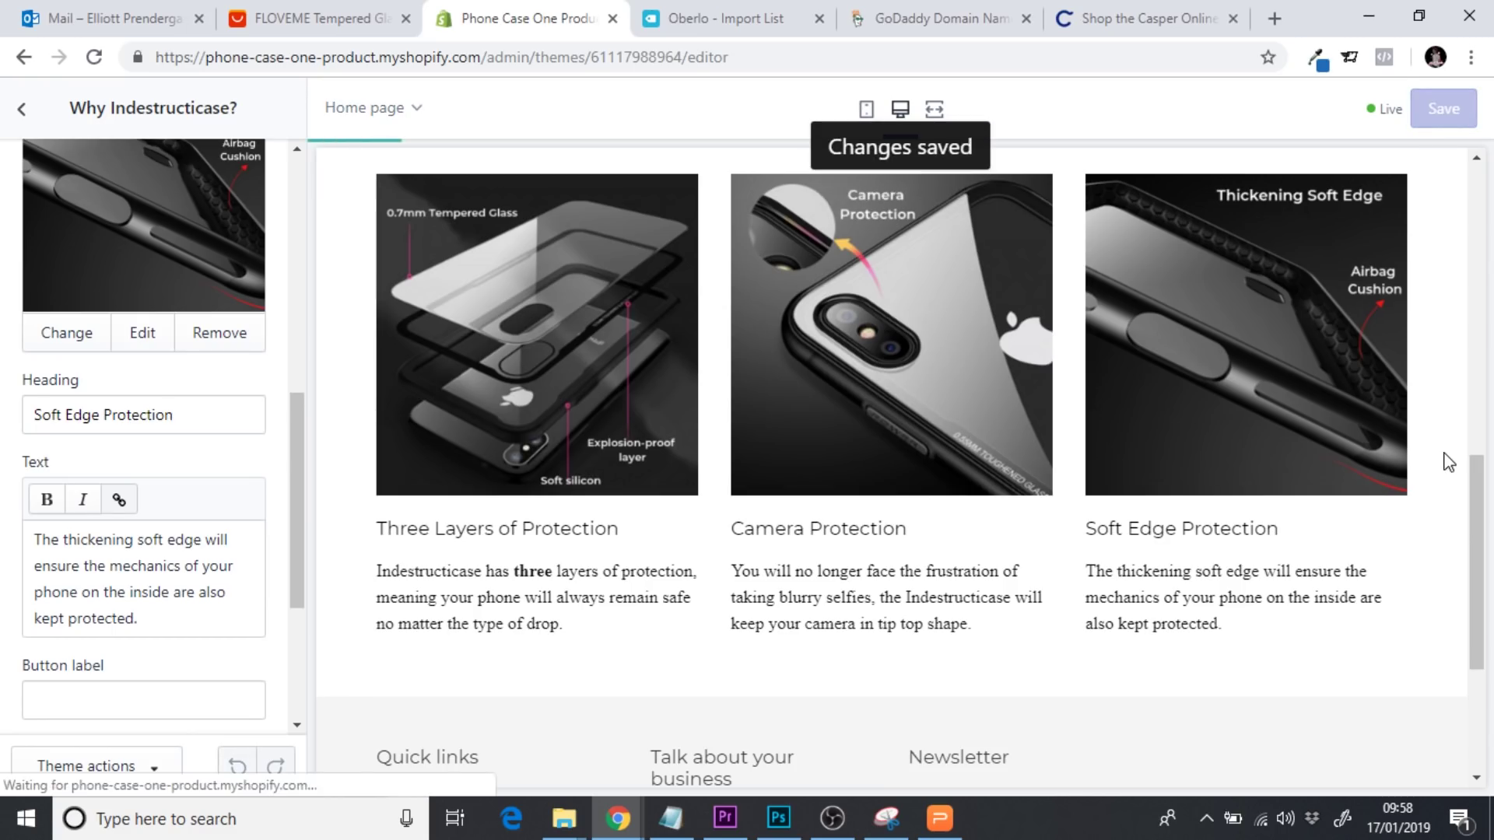
pyautogui.click(22, 111)
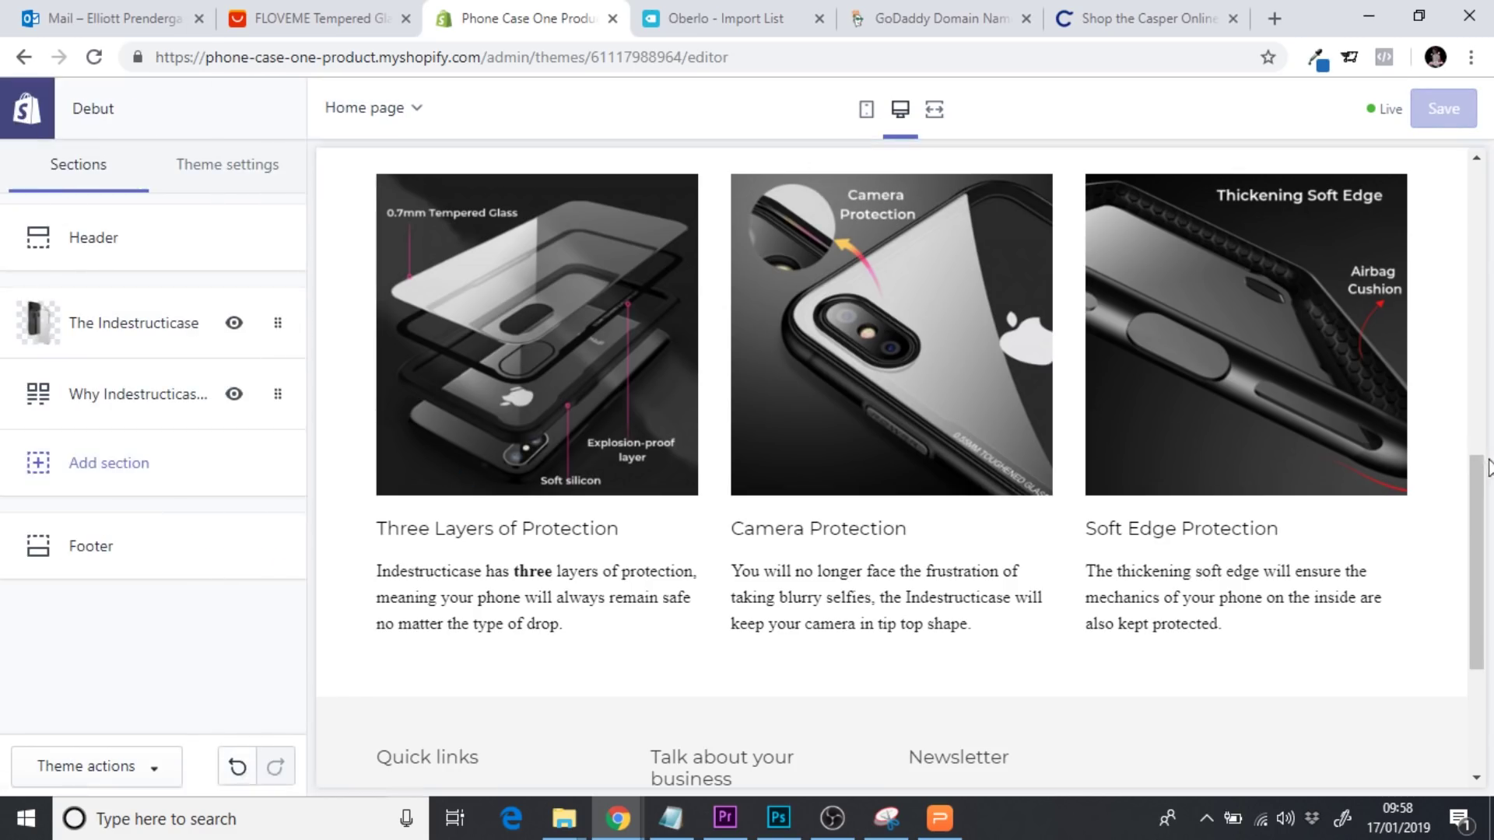
pyautogui.moveTo(1477, 491); pyautogui.dragTo(1477, 517)
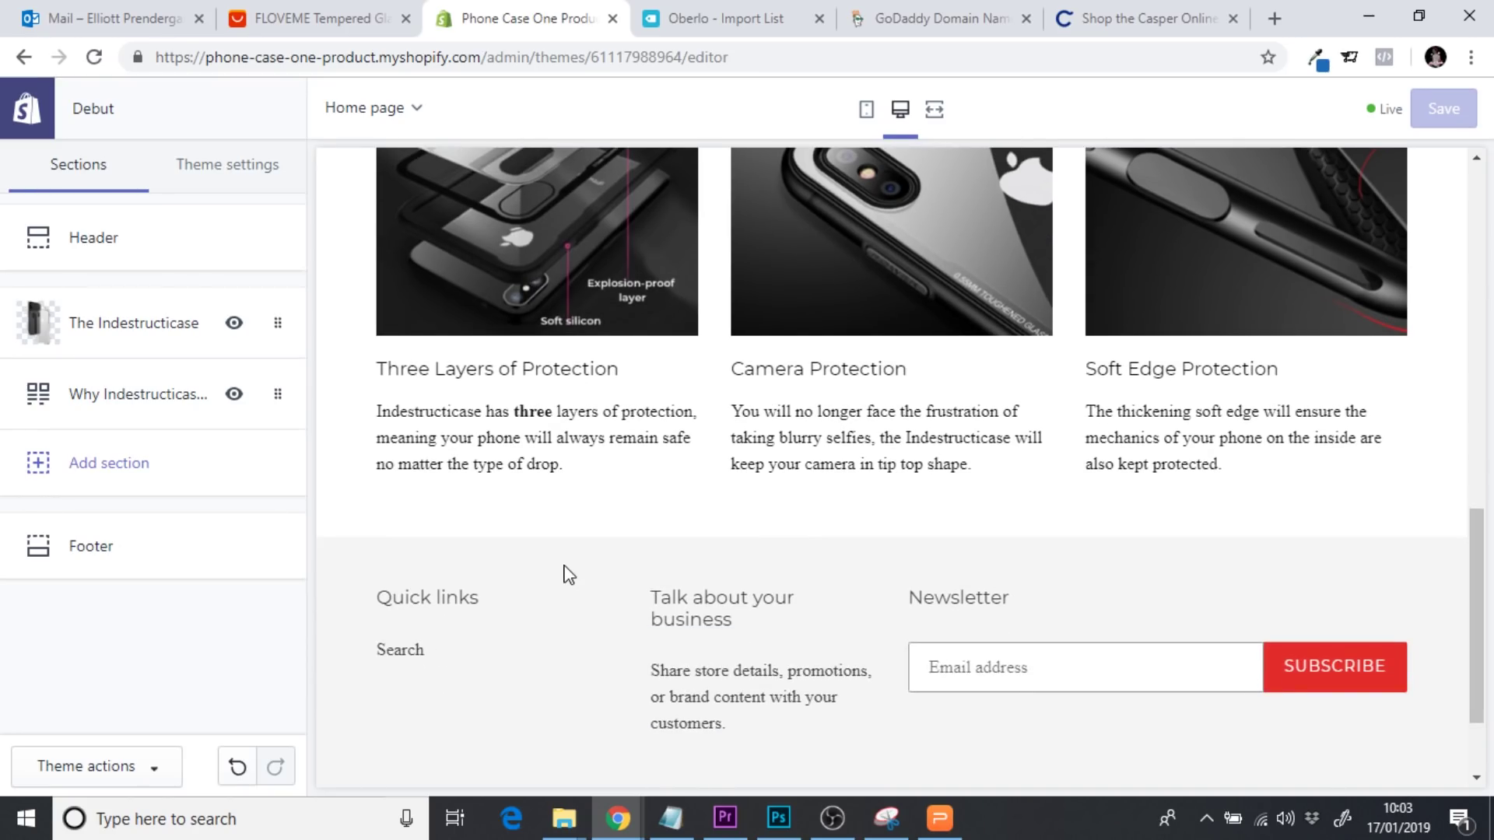
pyautogui.click(233, 18)
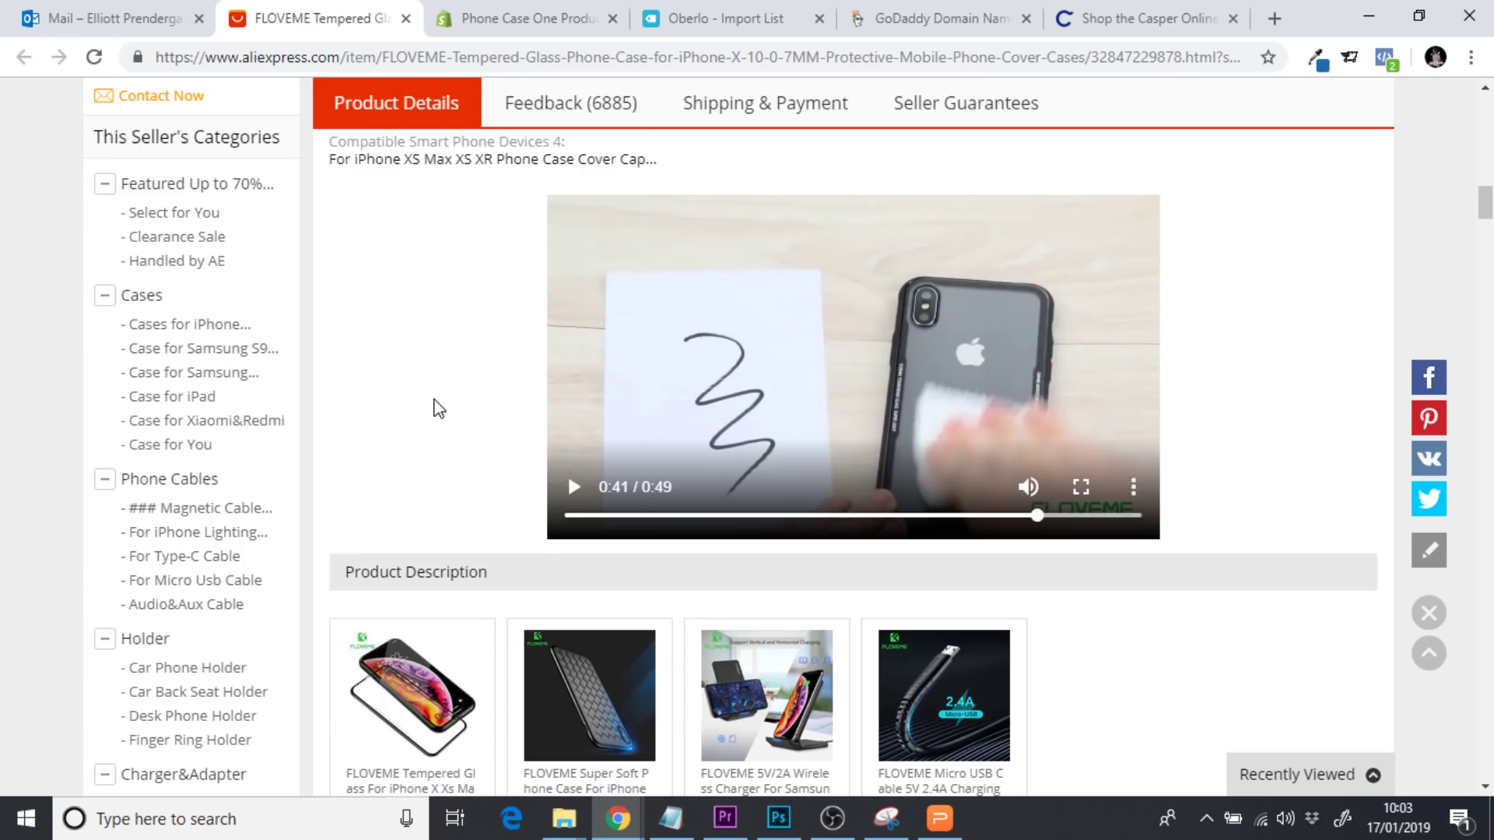
# Switch back to the 'Phone Case One Product' Shopify theme editor tab
pyautogui.click(498, 17)
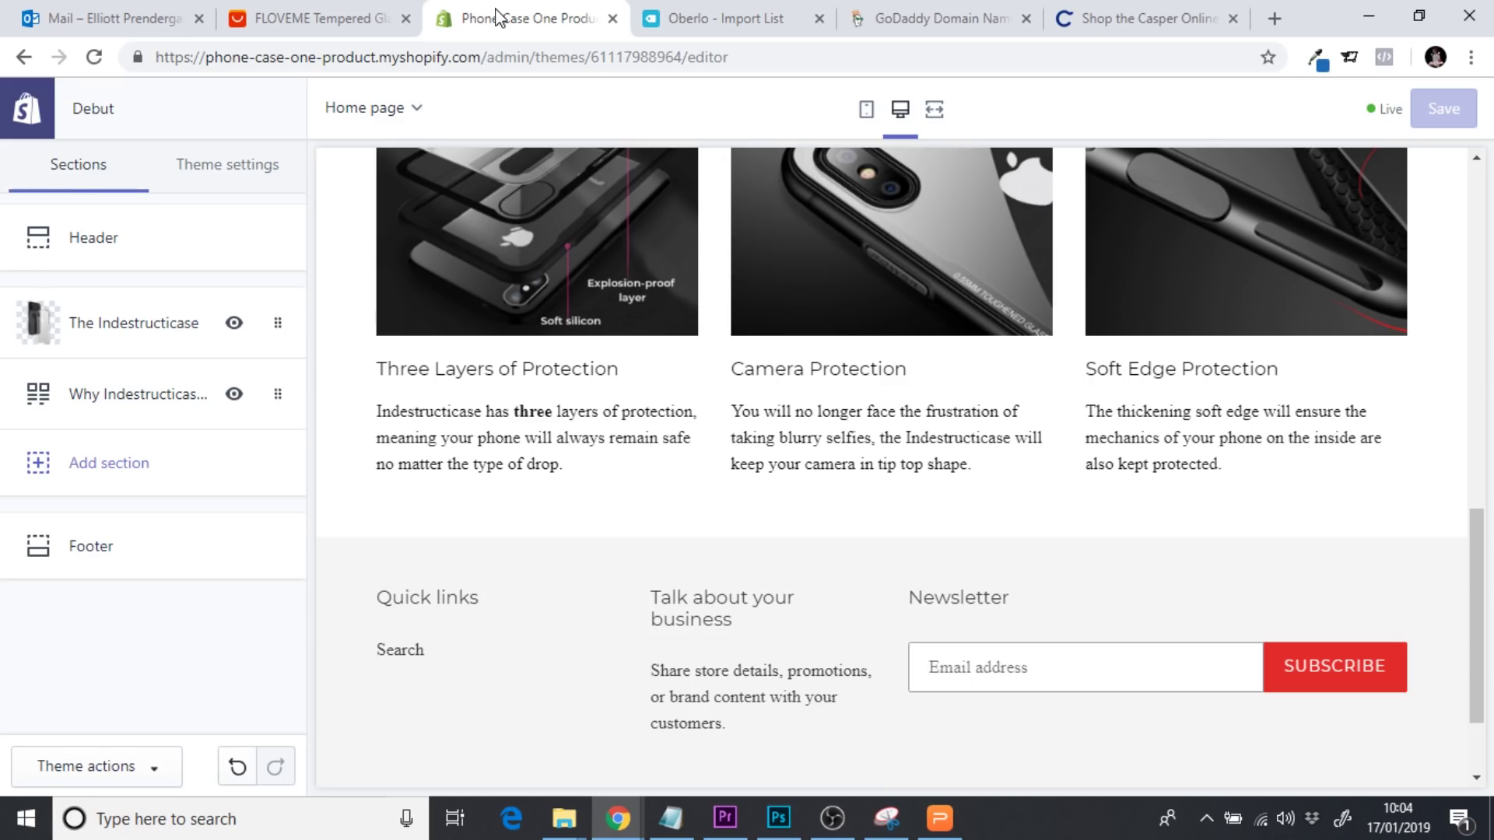
# Add a Custom content section to the homepage
pyautogui.click(122, 464)
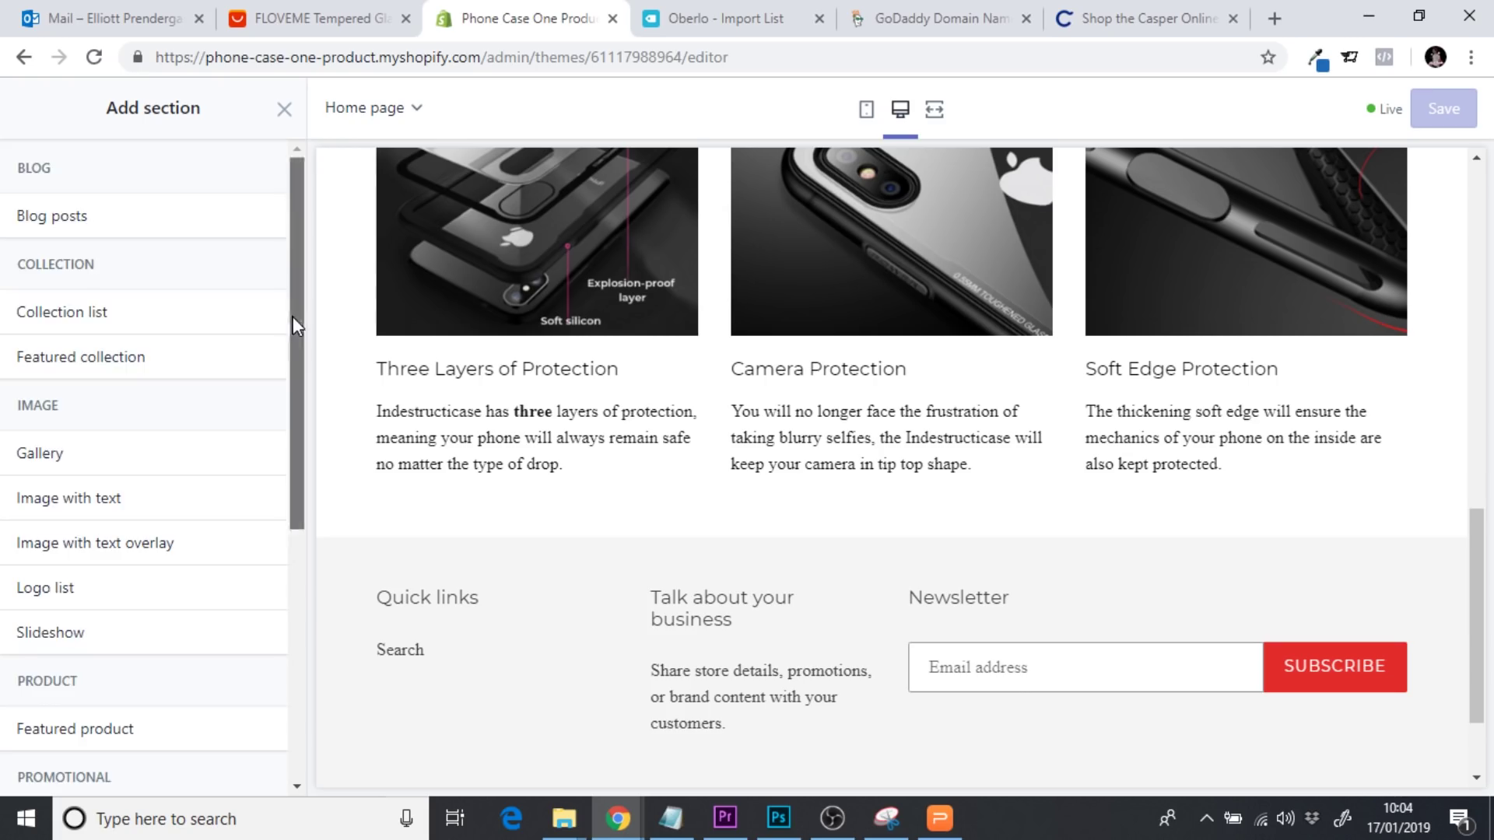
pyautogui.moveTo(292, 316); pyautogui.dragTo(307, 597)
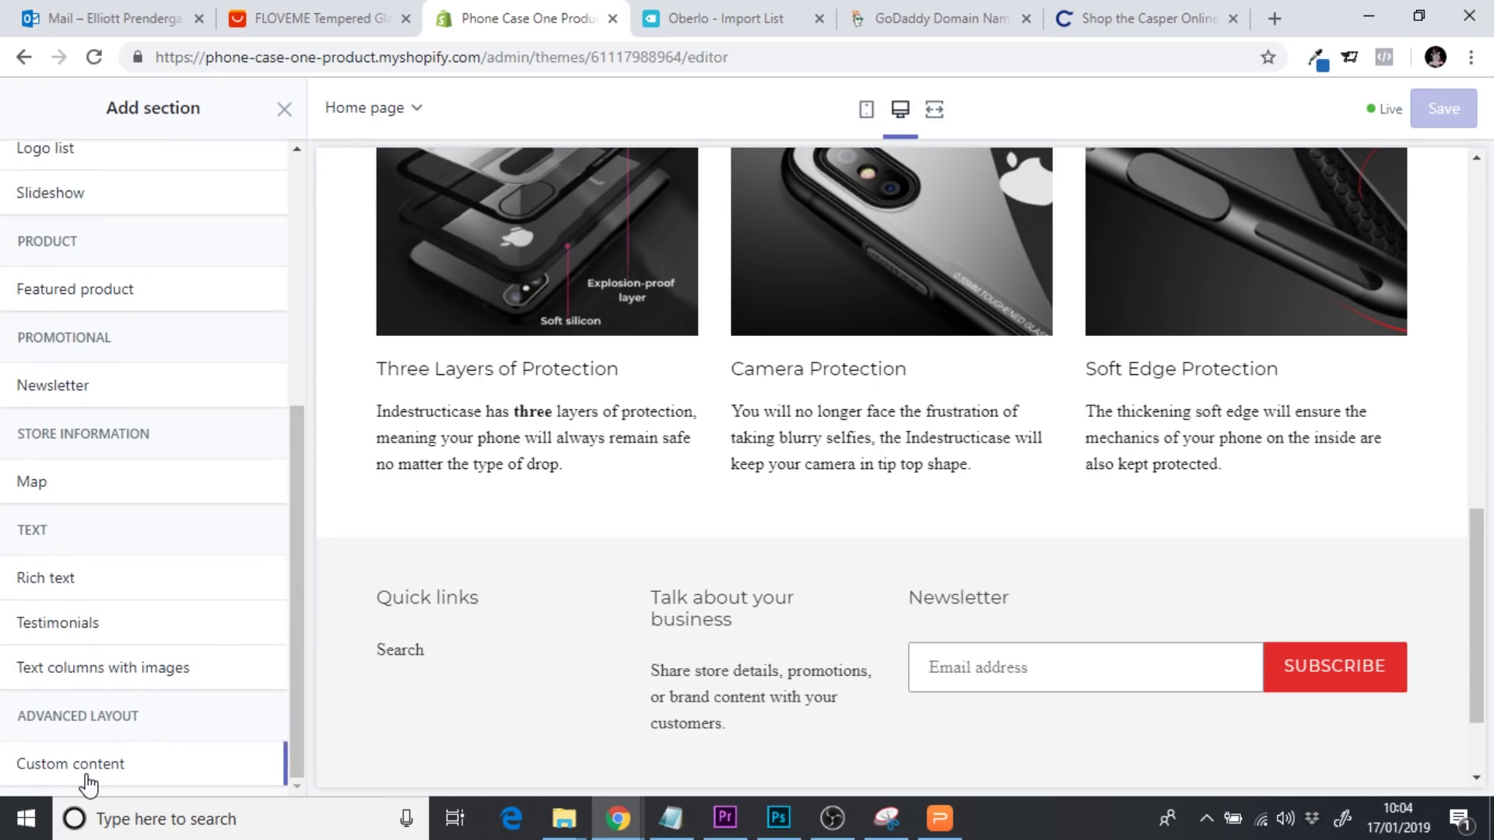
pyautogui.moveTo(87, 780)
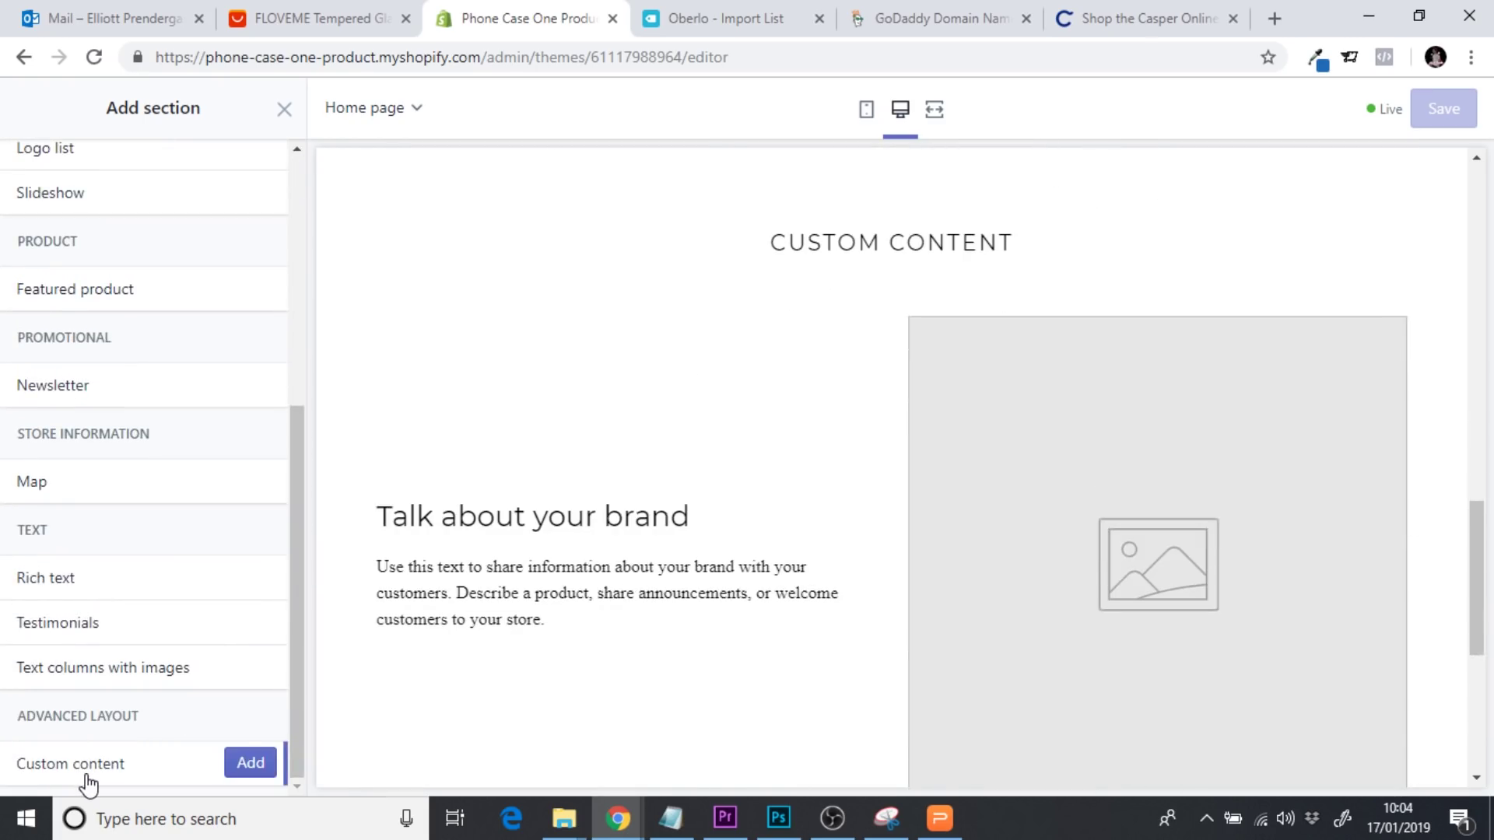
pyautogui.click(247, 766)
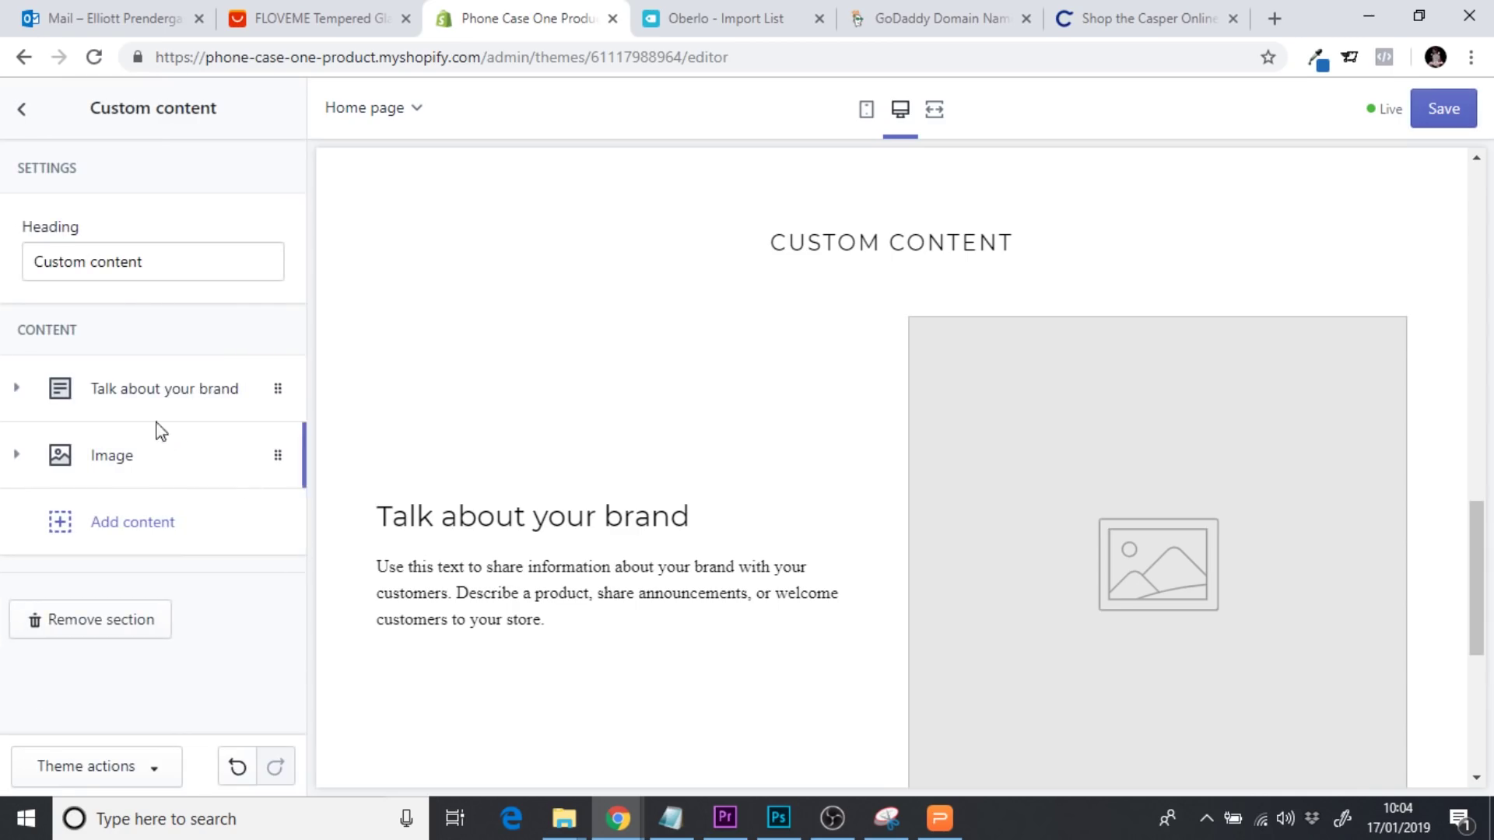
# Remove the section's 'Talk about your brand' text block and Image block
pyautogui.click(148, 405)
pyautogui.moveTo(302, 331); pyautogui.dragTo(304, 572)
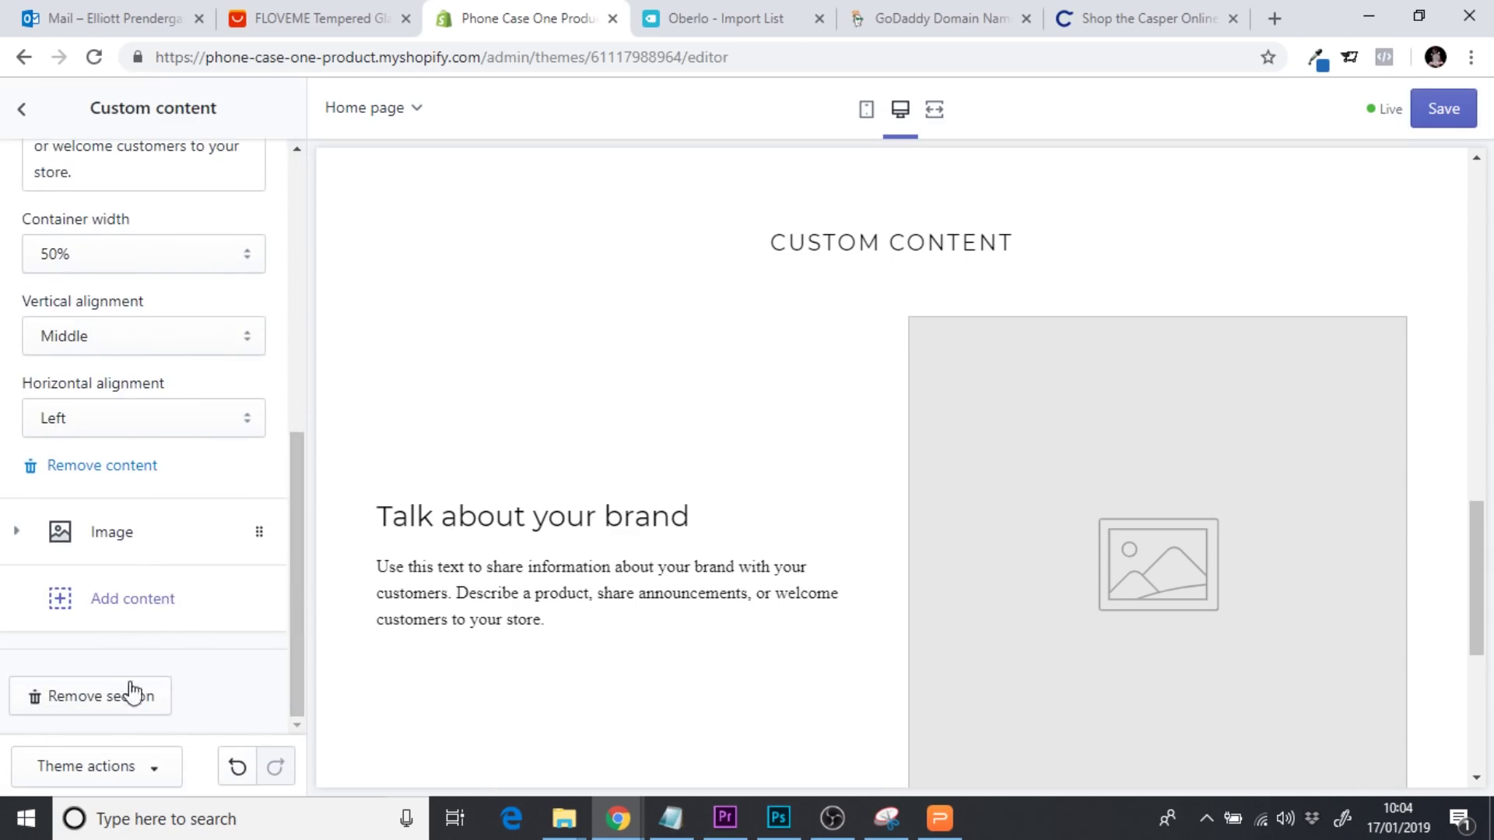
pyautogui.click(115, 466)
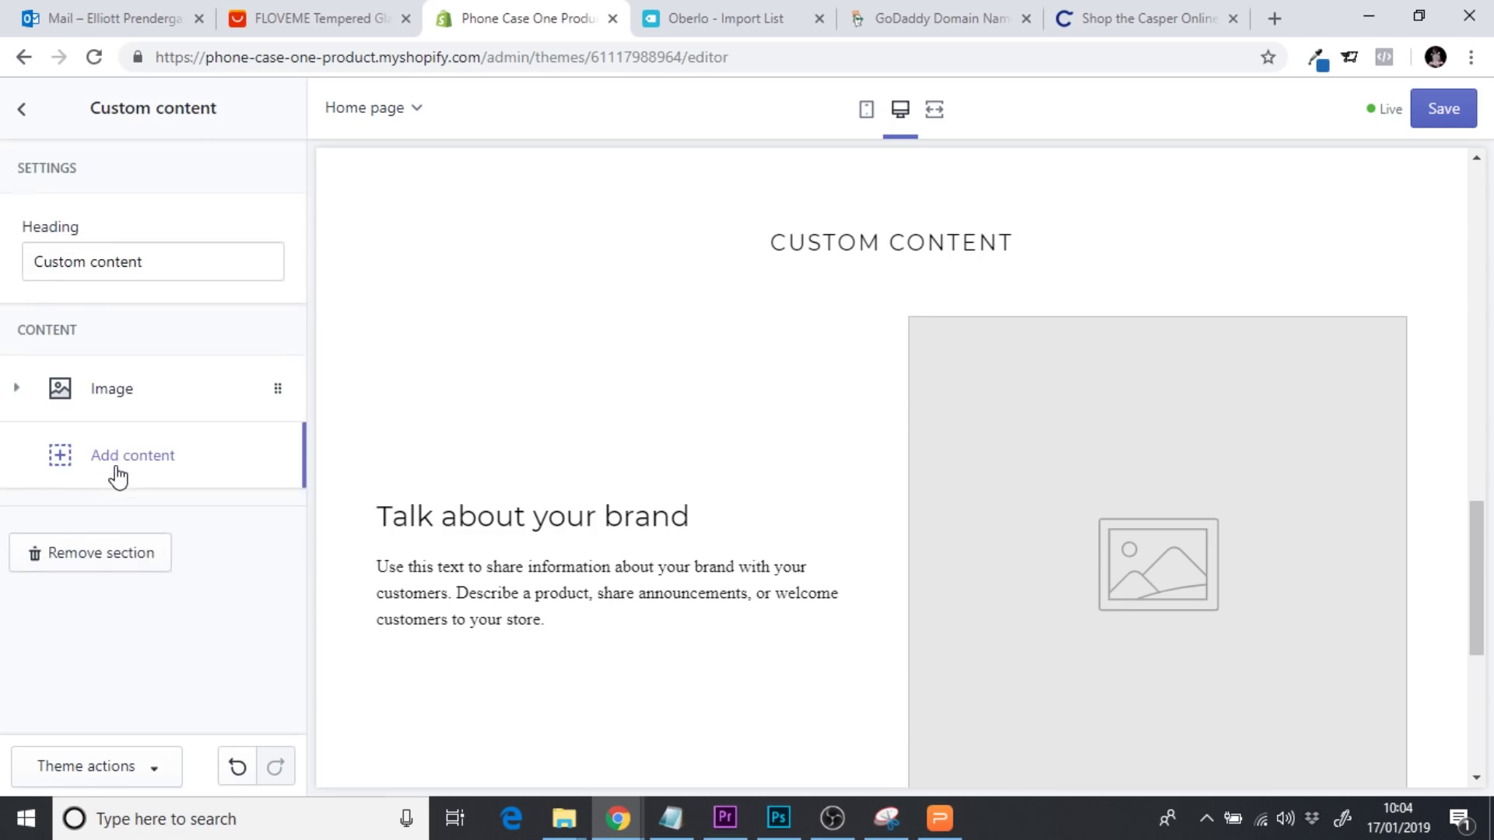
pyautogui.click(123, 397)
pyautogui.moveTo(296, 327); pyautogui.dragTo(296, 542)
pyautogui.click(84, 532)
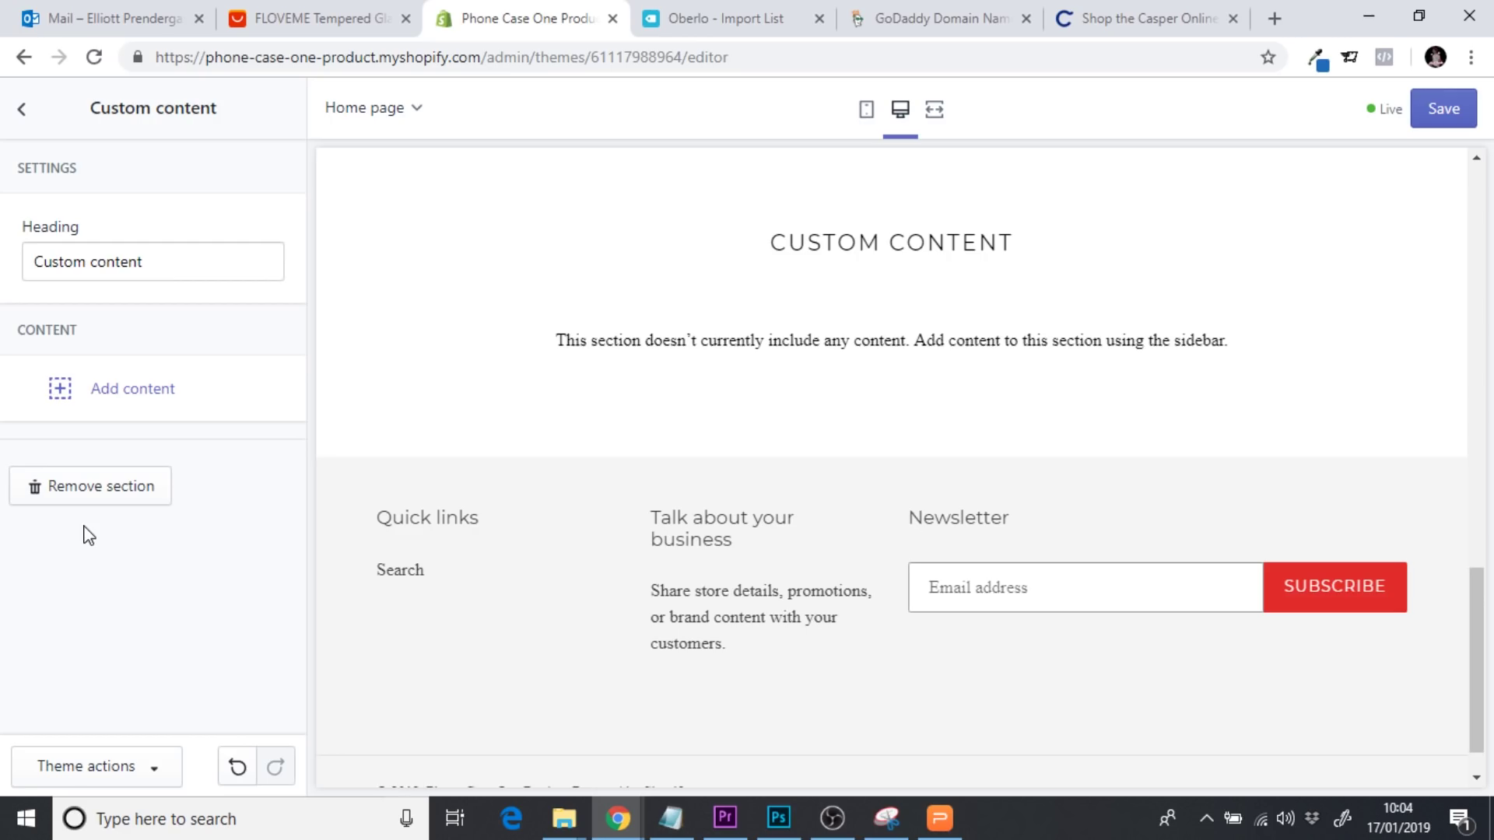
# Add a Video block to the section, then go to AliExpress for its video link
pyautogui.click(150, 395)
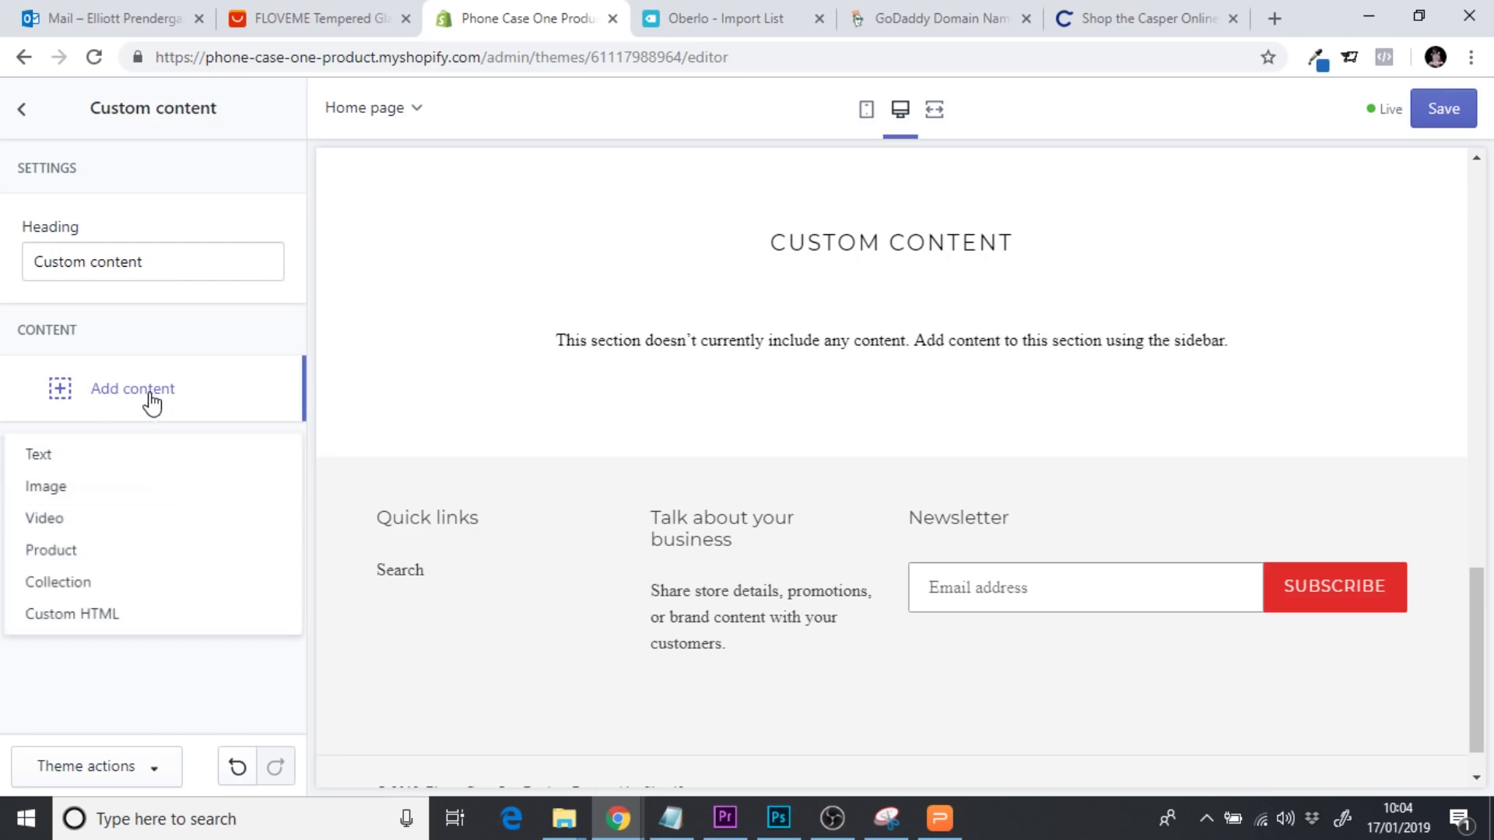
pyautogui.click(51, 519)
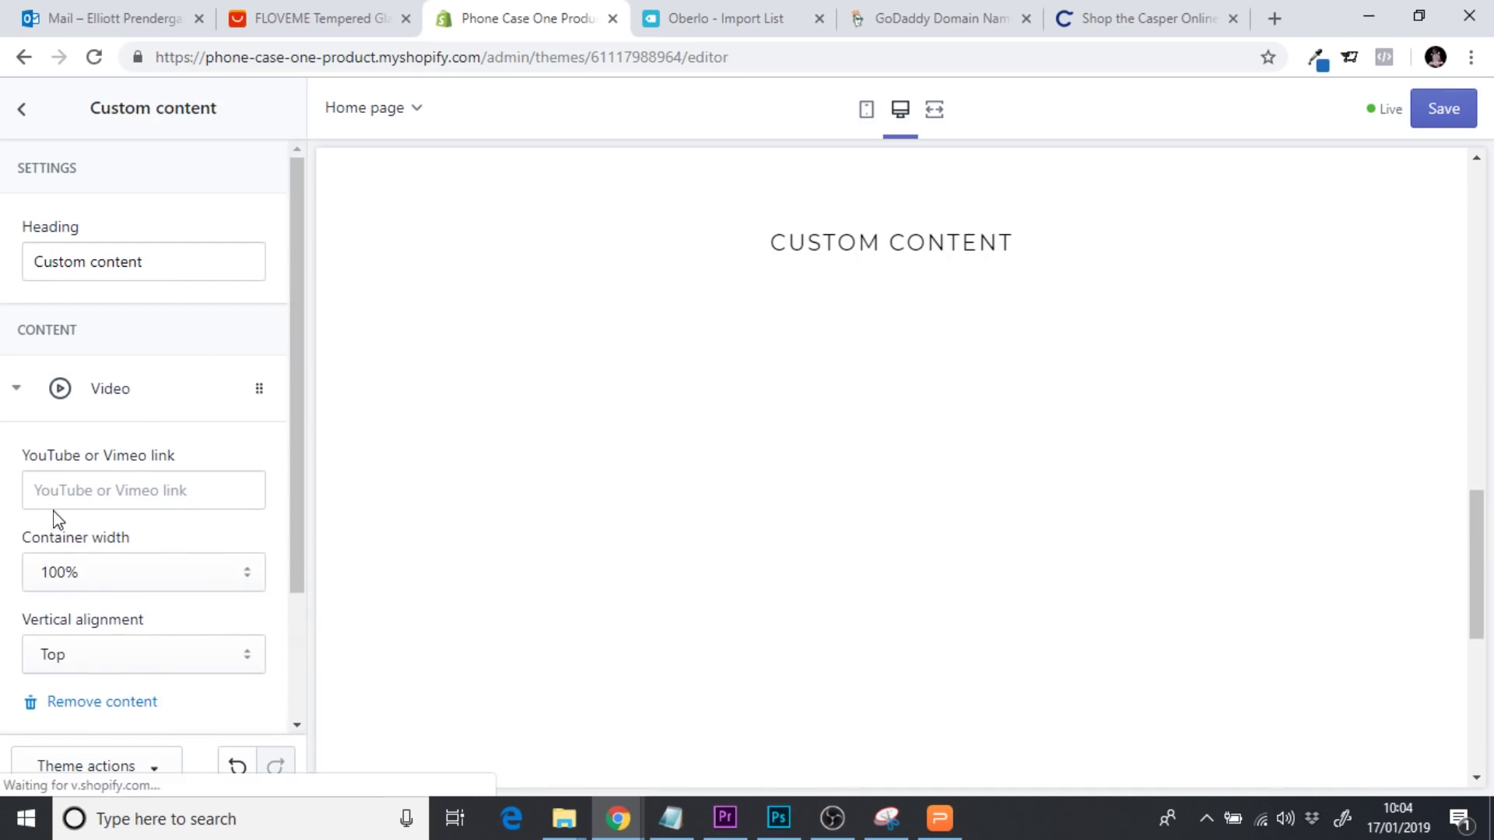
pyautogui.scroll(-1, 303, 337)
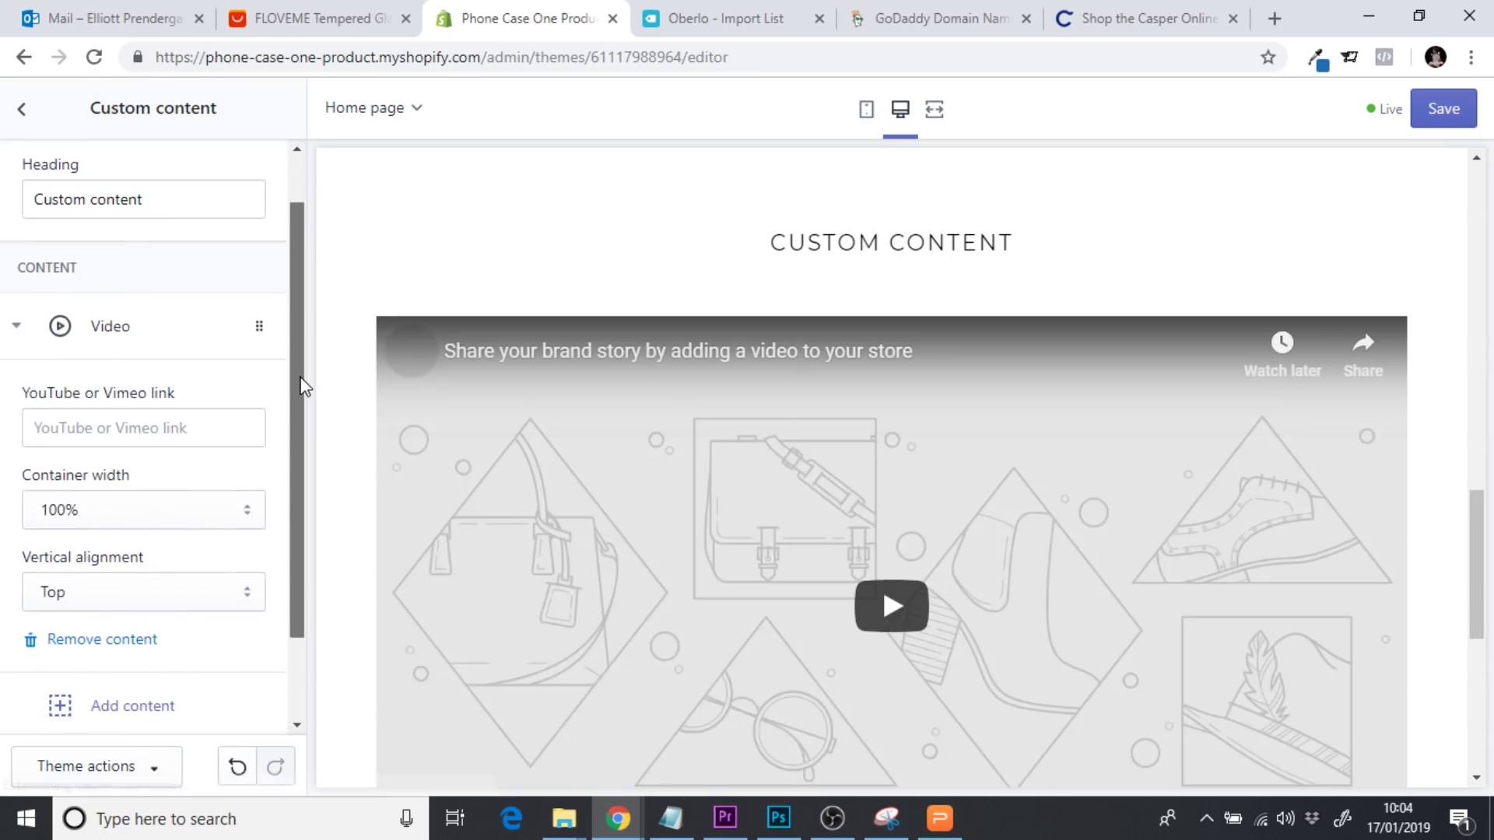
pyautogui.click(112, 433)
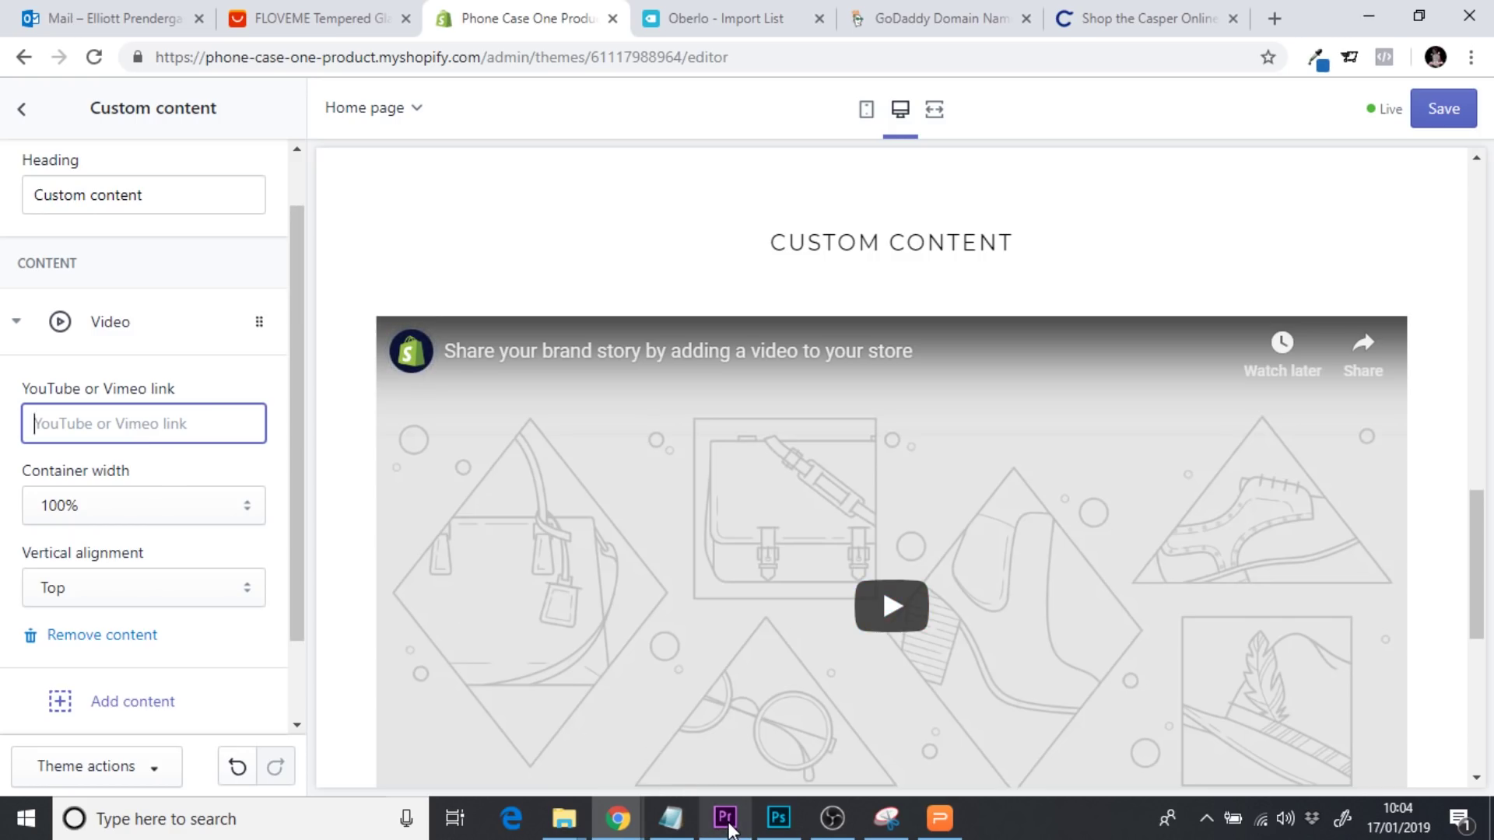
pyautogui.click(321, 17)
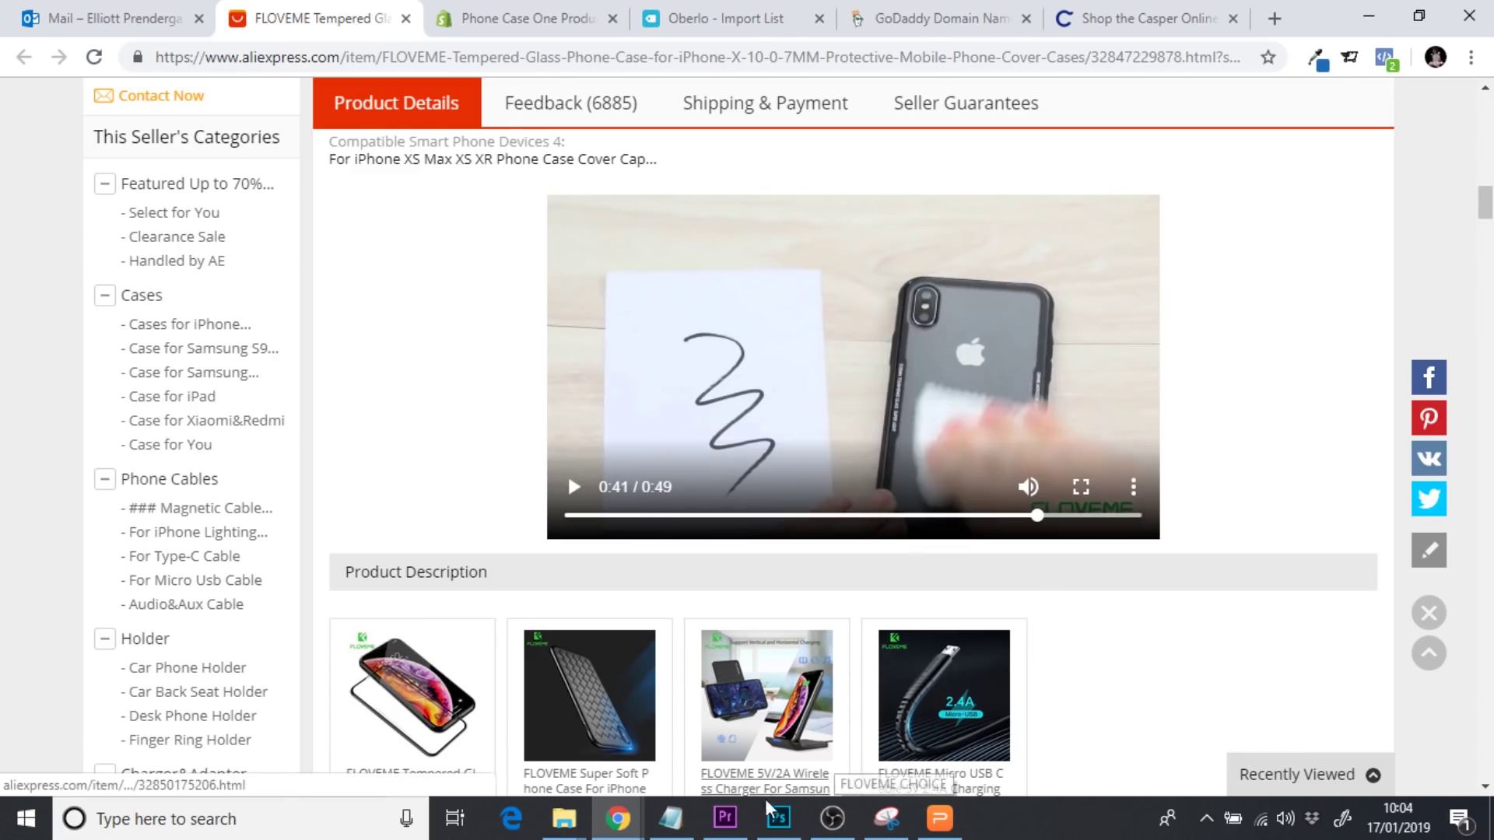
# Download the product demo video from the AliExpress player's extra-options menu, then switch to Premiere Pro
pyautogui.click(727, 820)
pyautogui.click(729, 822)
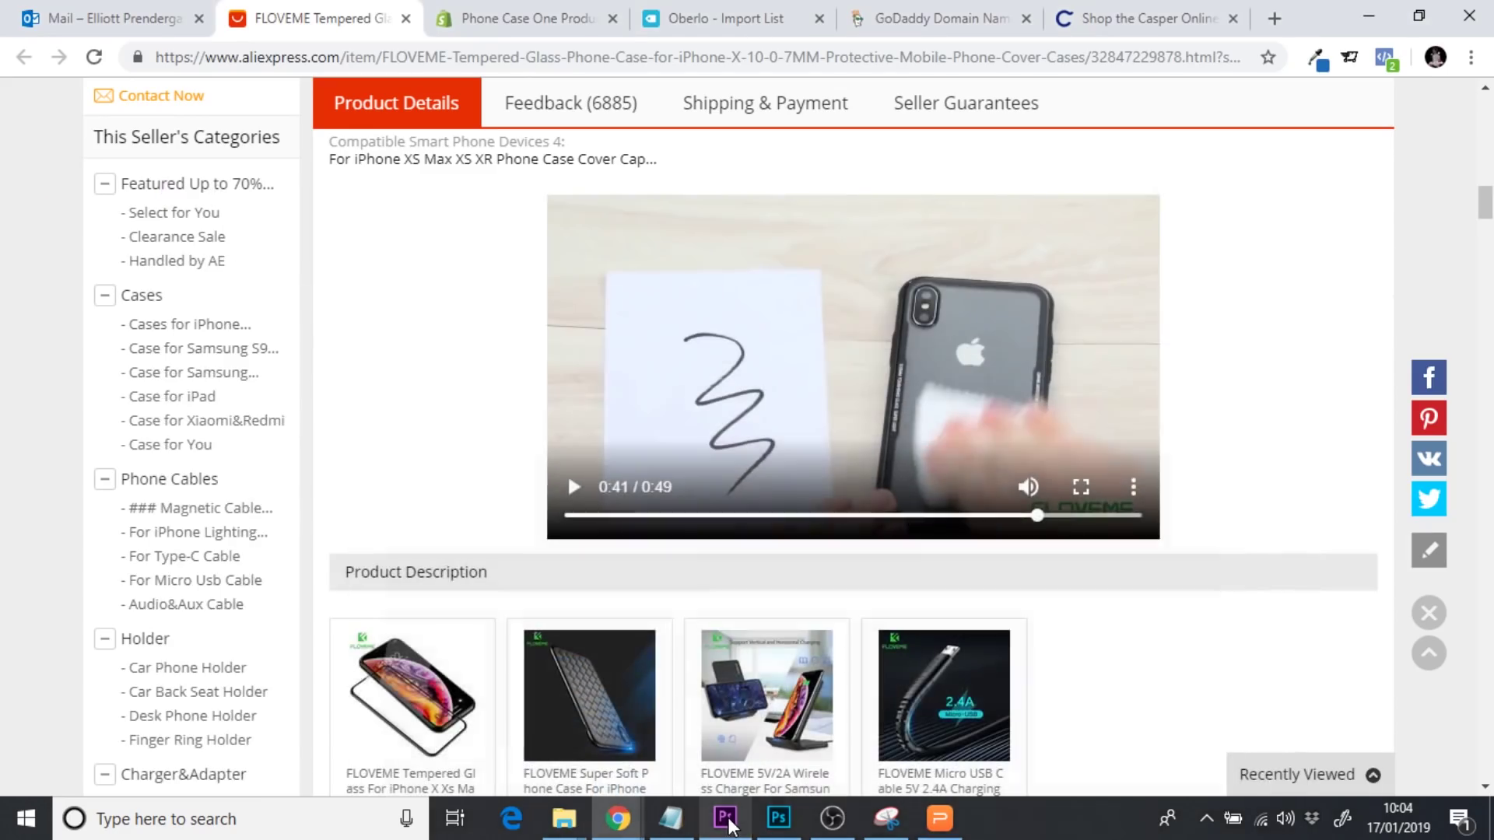
pyautogui.click(1133, 487)
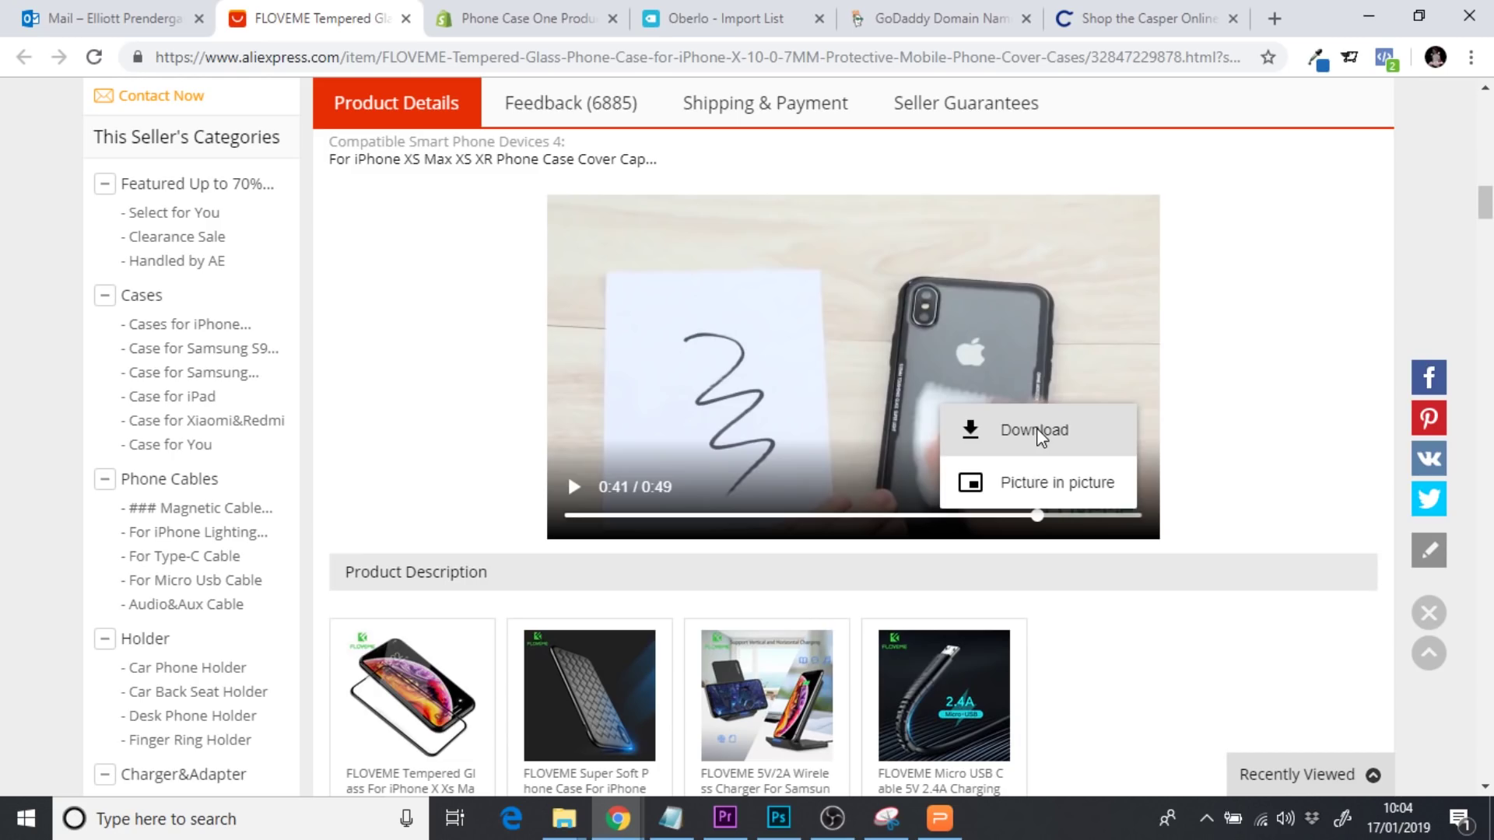
pyautogui.click(1272, 467)
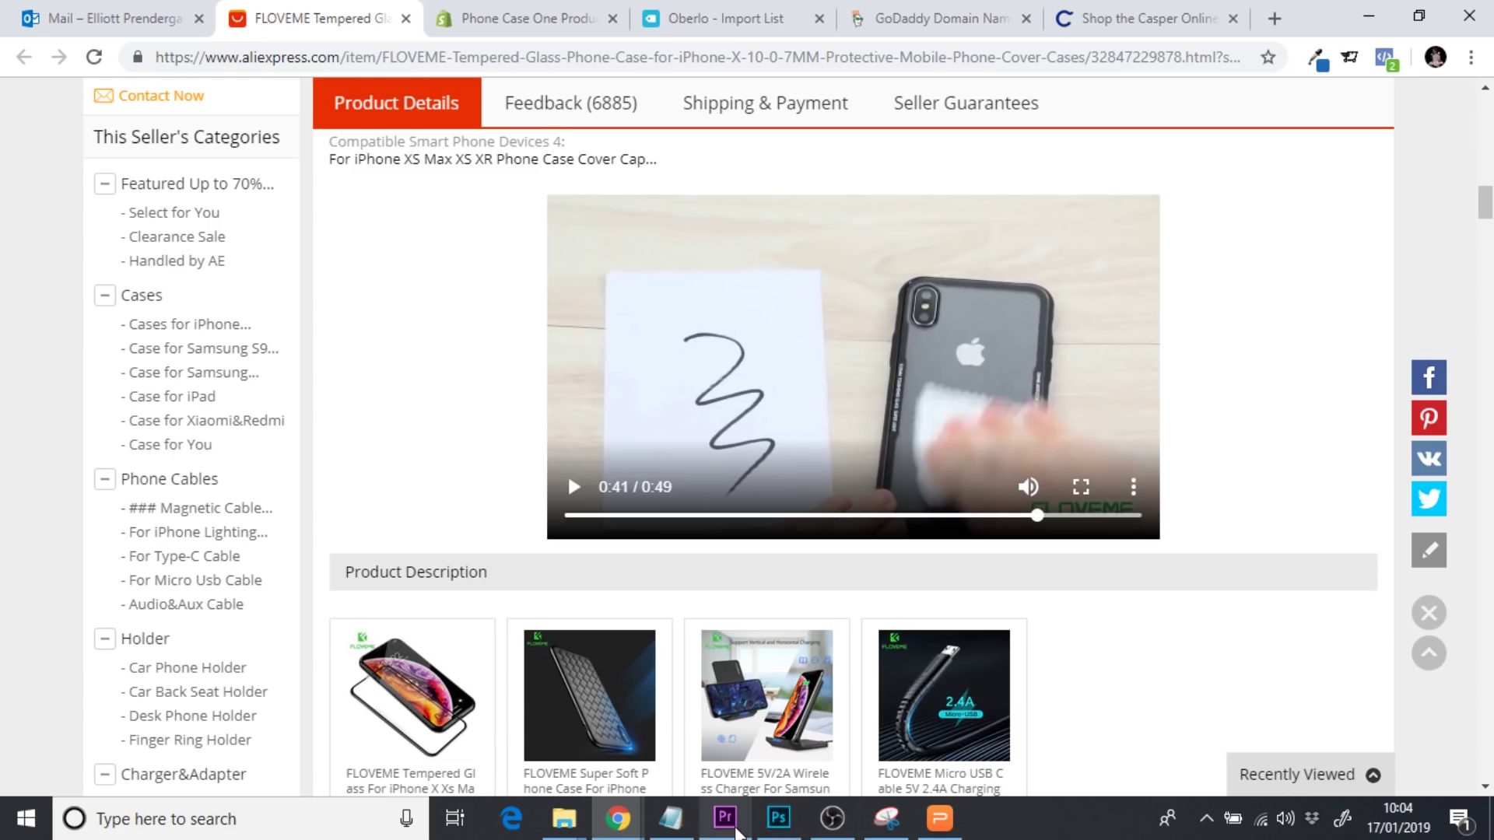
pyautogui.click(734, 829)
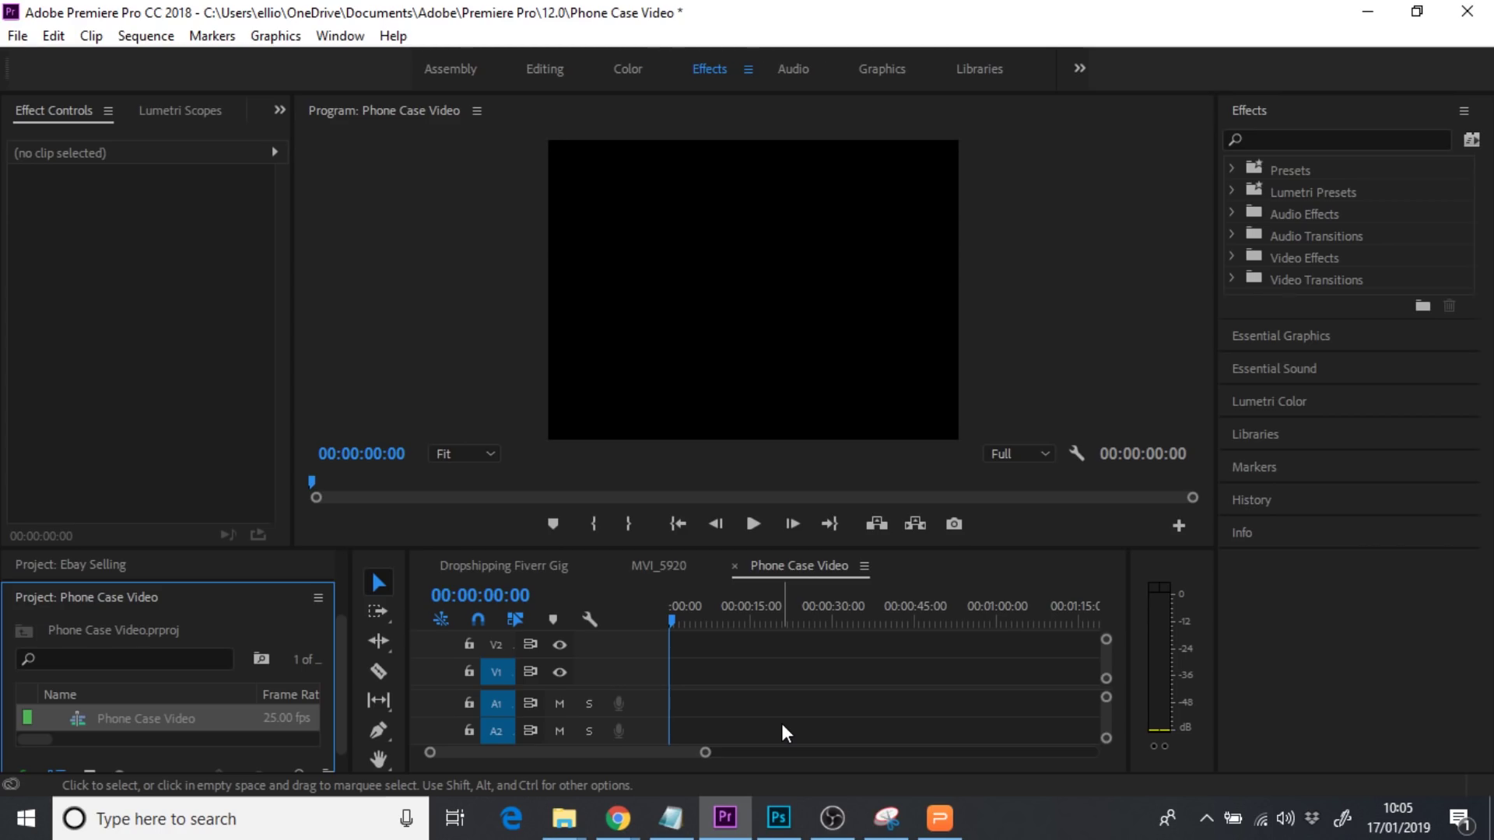
# Add One Product.mp4 to the Phone Case Video timeline, matching the sequence settings, and save
pyautogui.moveTo(565, 818)
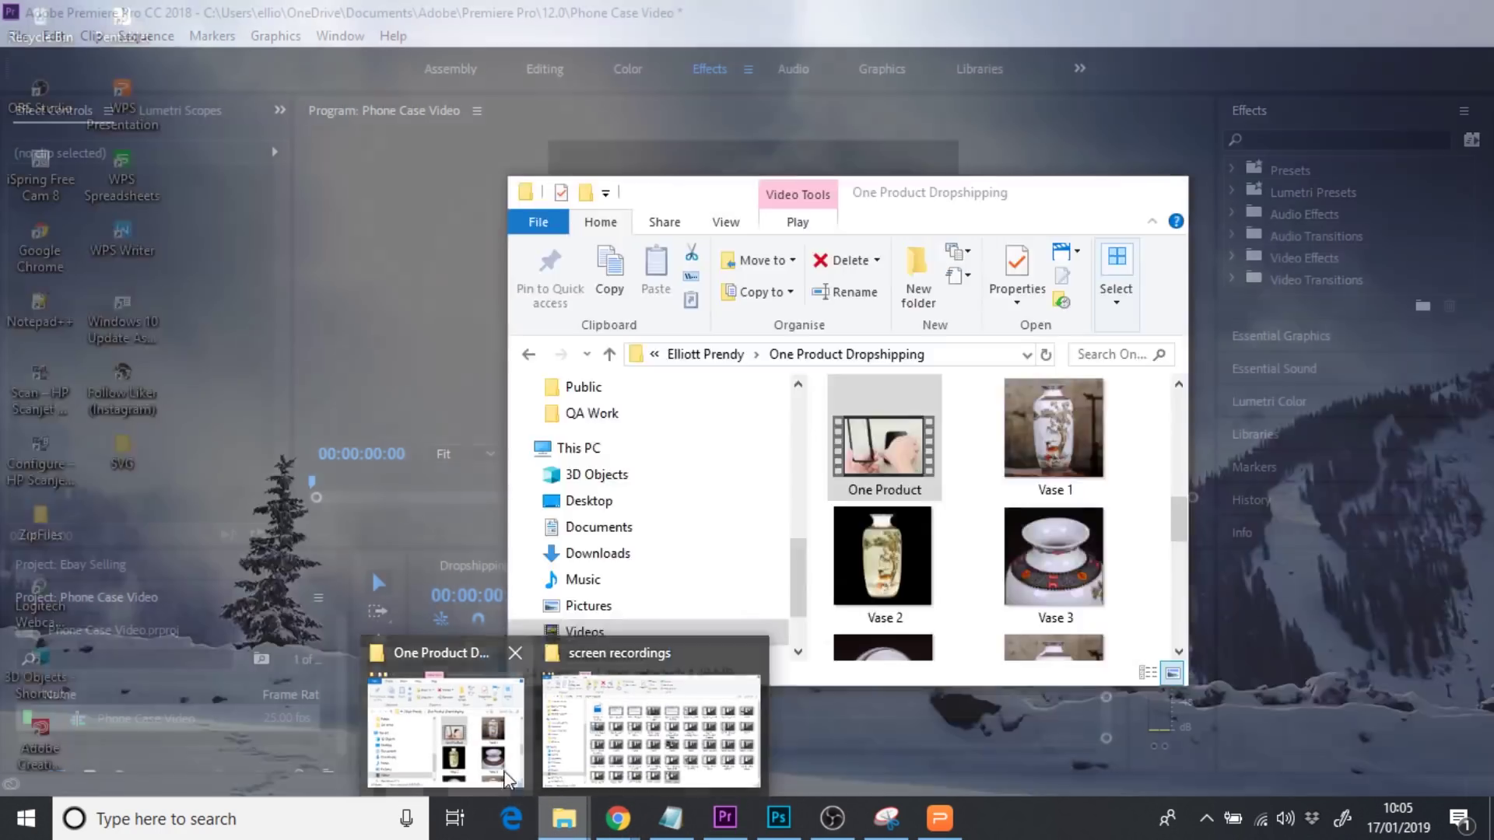
pyautogui.click(510, 778)
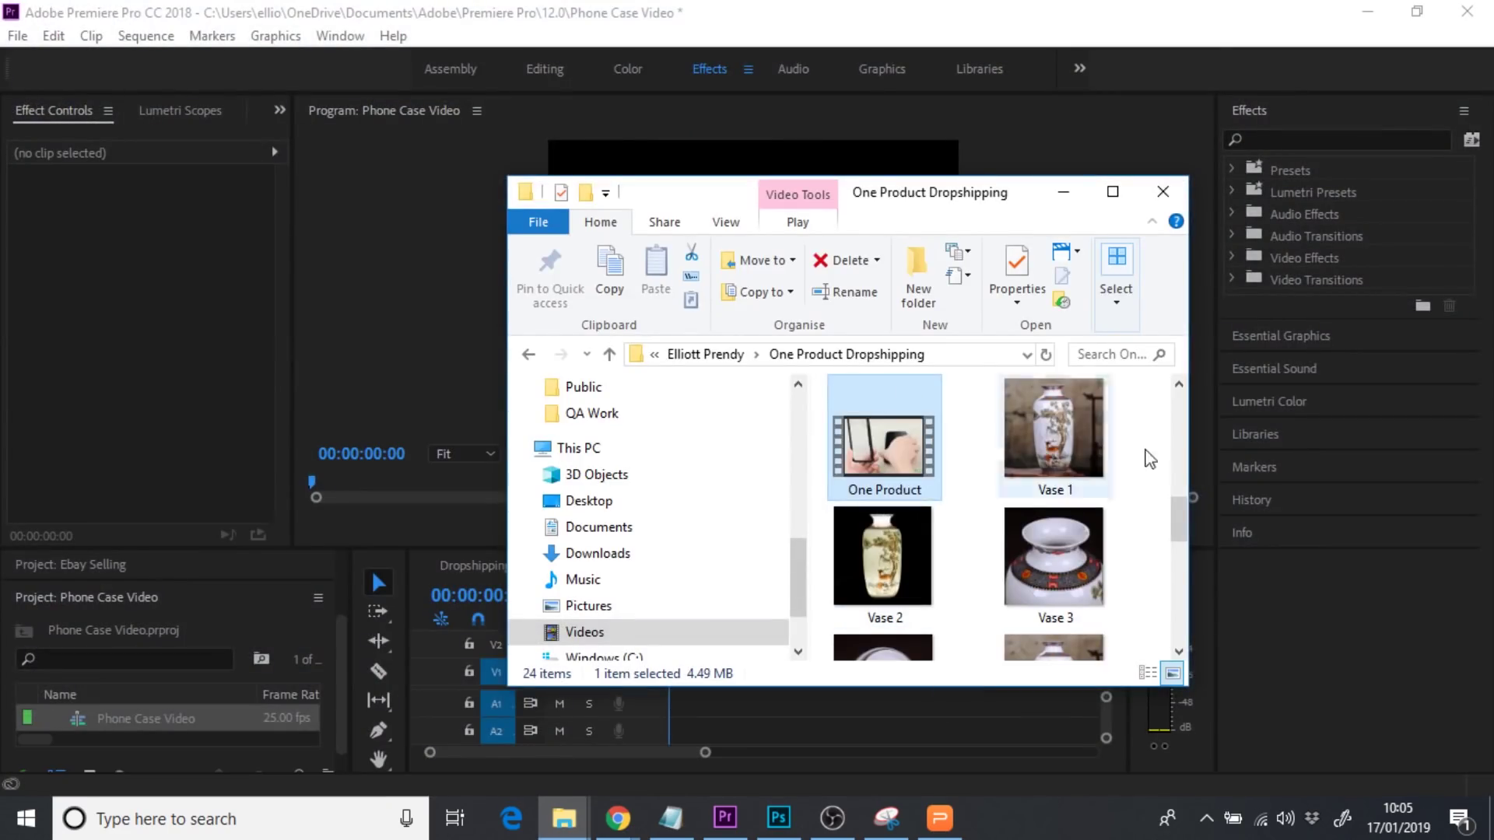
pyautogui.moveTo(1180, 516)
pyautogui.mouseDown()
pyautogui.moveTo(1180, 472)
pyautogui.moveTo(1180, 493)
pyautogui.mouseUp()
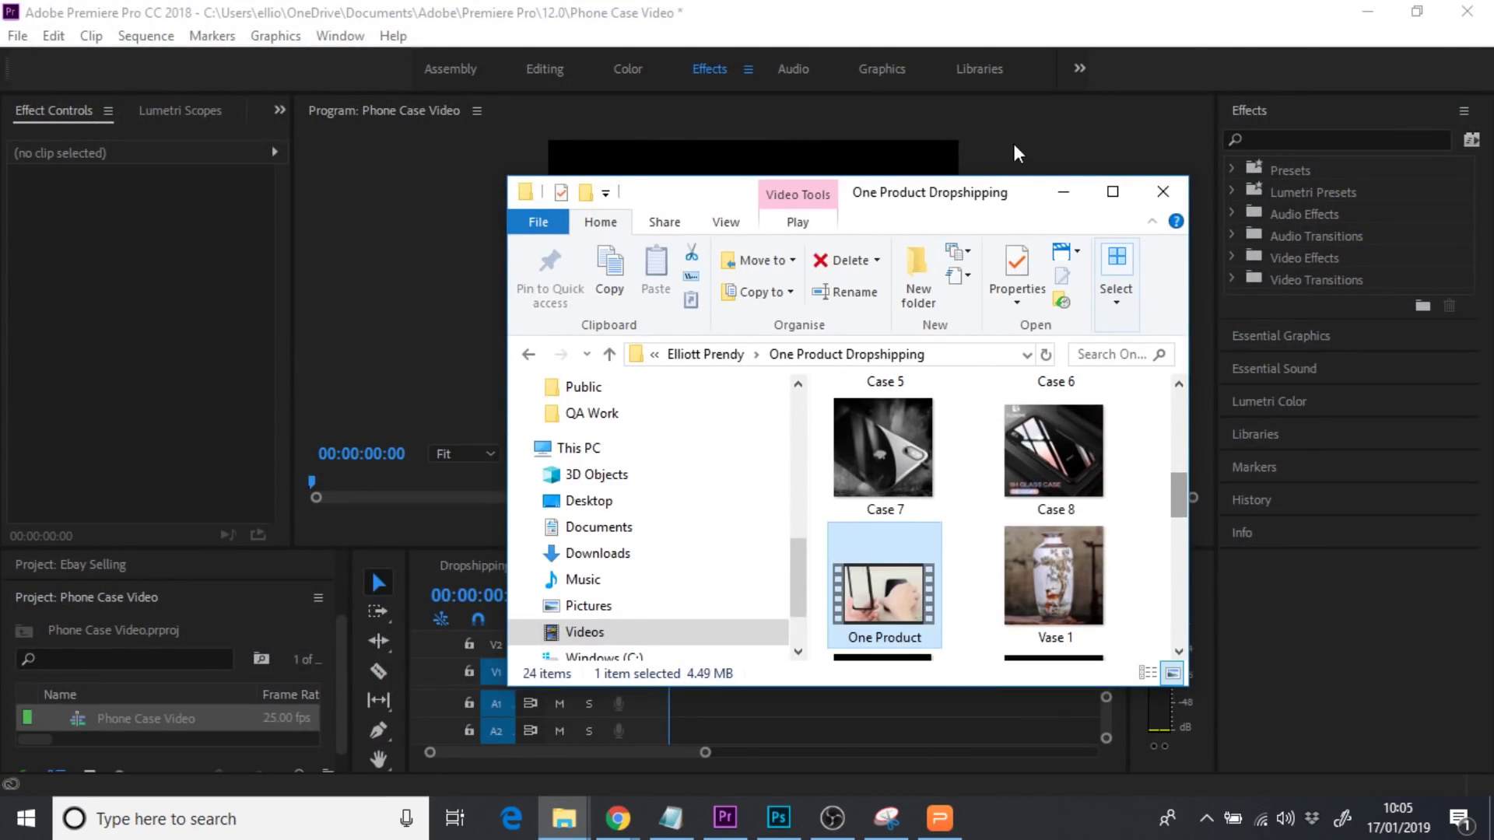
pyautogui.moveTo(973, 184); pyautogui.dragTo(1232, 173)
pyautogui.moveTo(1140, 504); pyautogui.dragTo(726, 703)
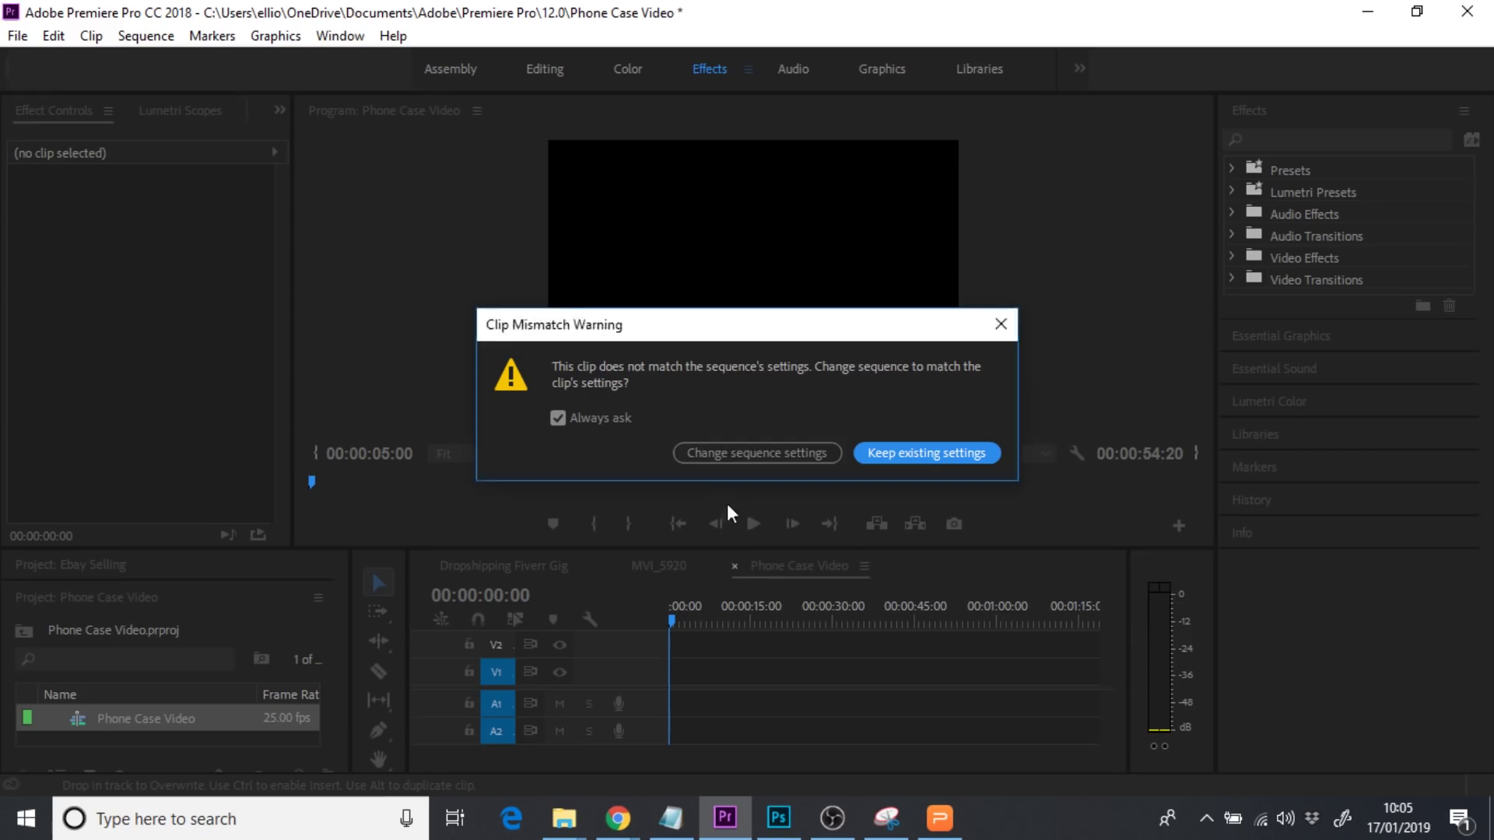
pyautogui.click(716, 458)
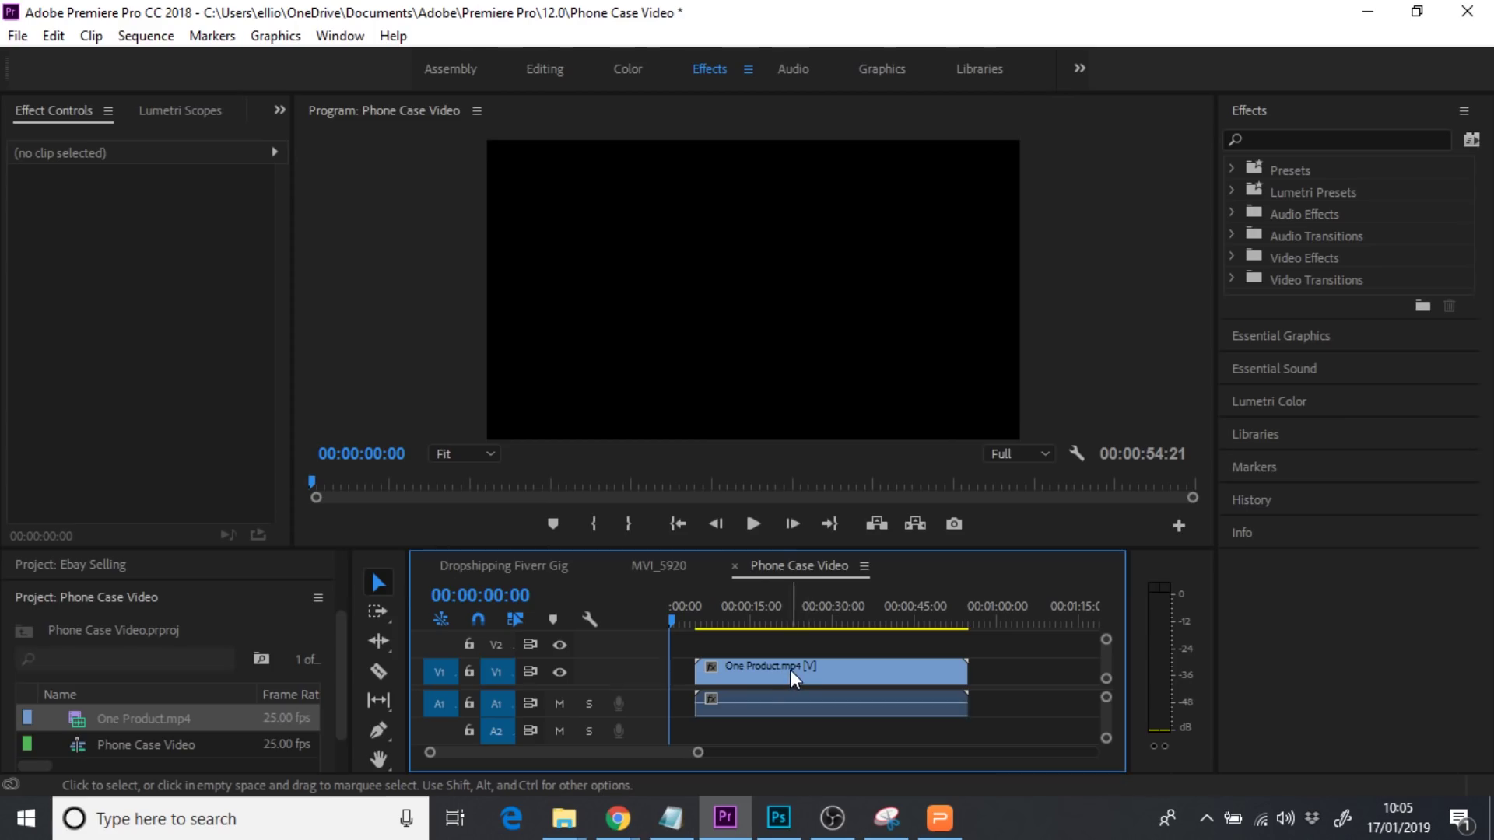
pyautogui.hotkey('ctrl', 's')
# Move the clip to the start of the sequence and delete its audio
pyautogui.click(796, 670)
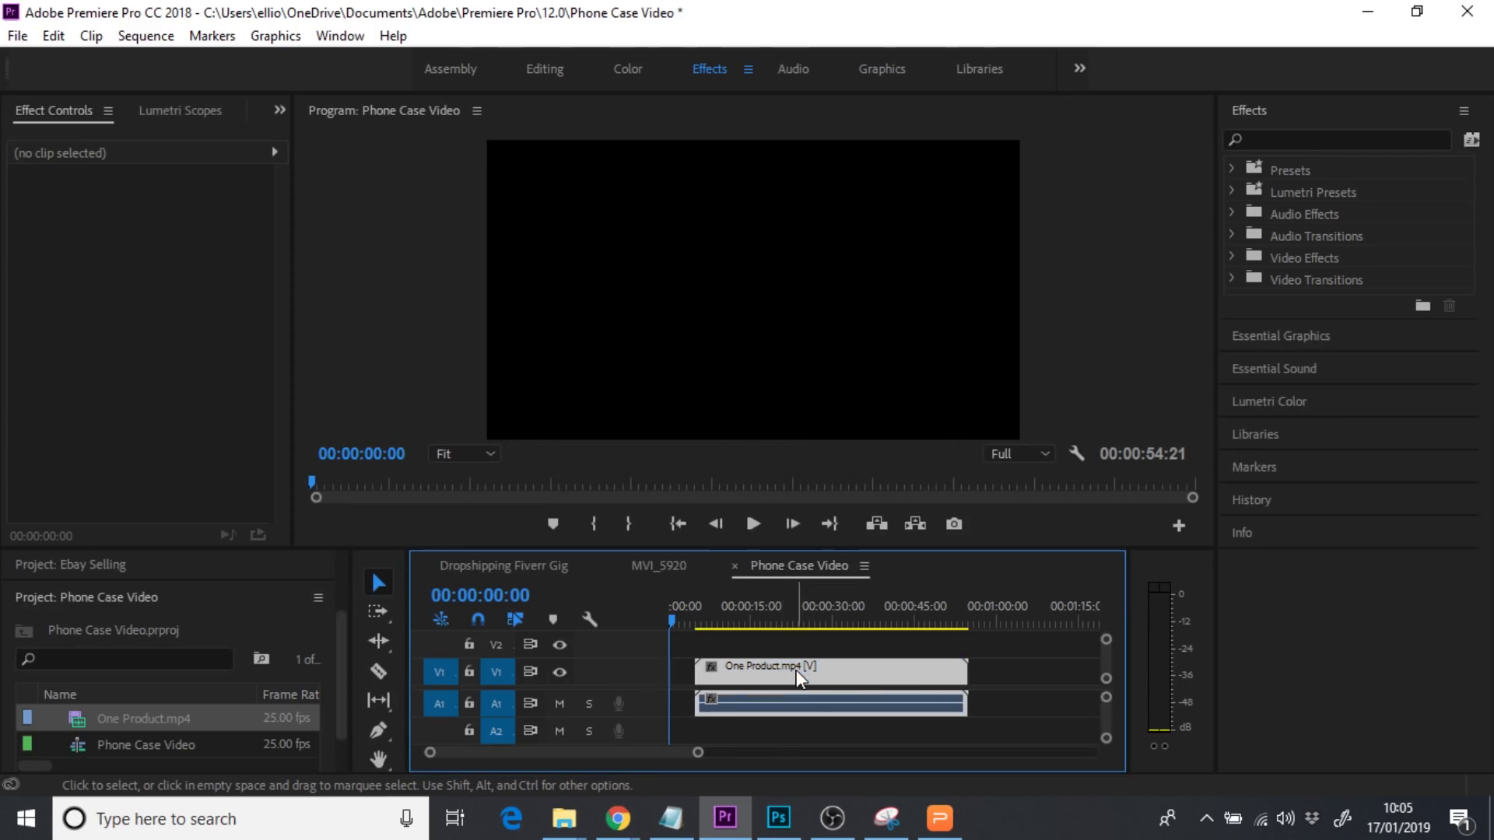
pyautogui.moveTo(821, 672); pyautogui.dragTo(736, 672)
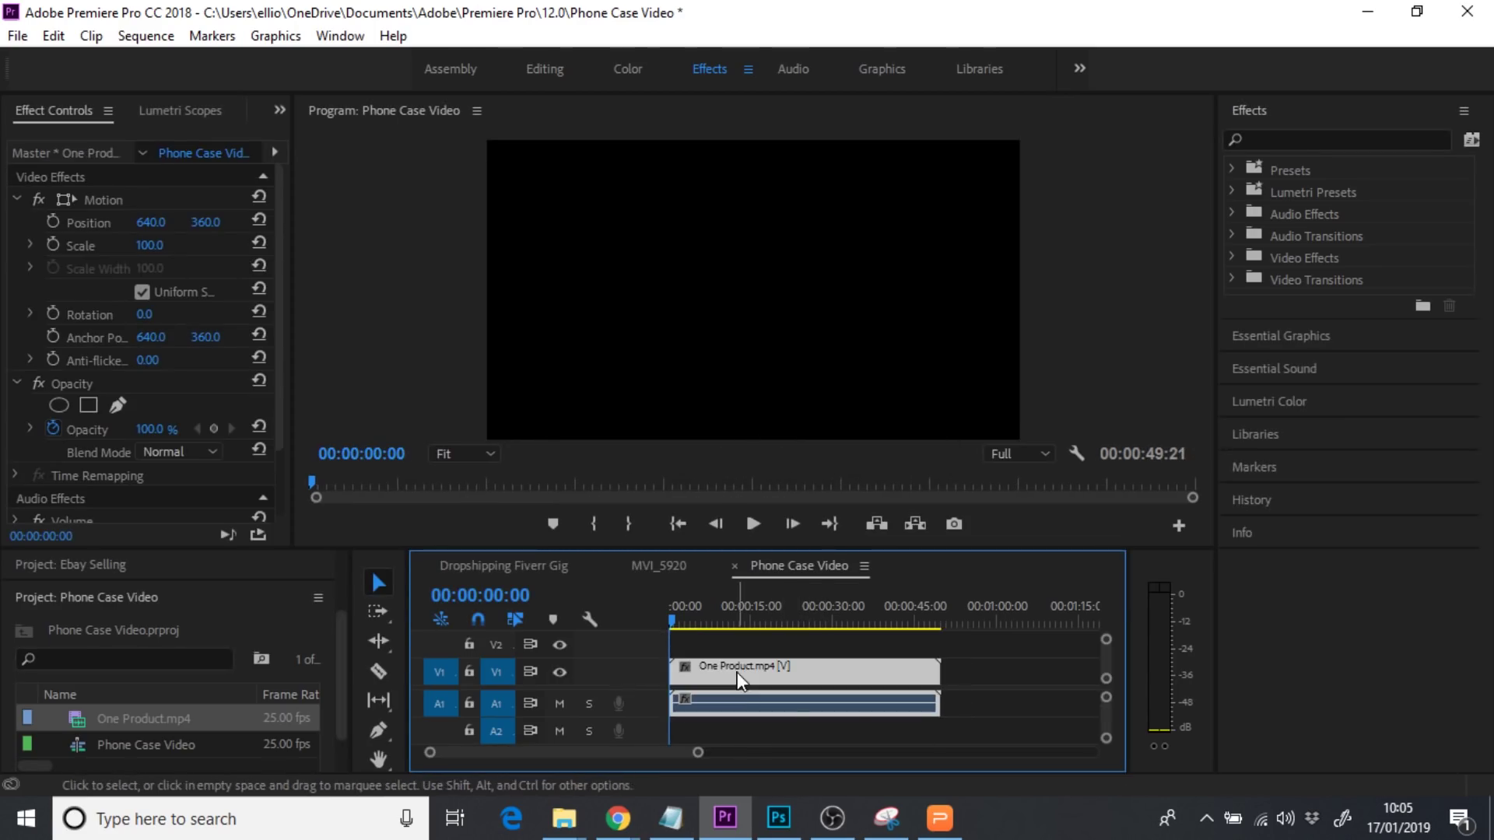
pyautogui.click(1006, 709)
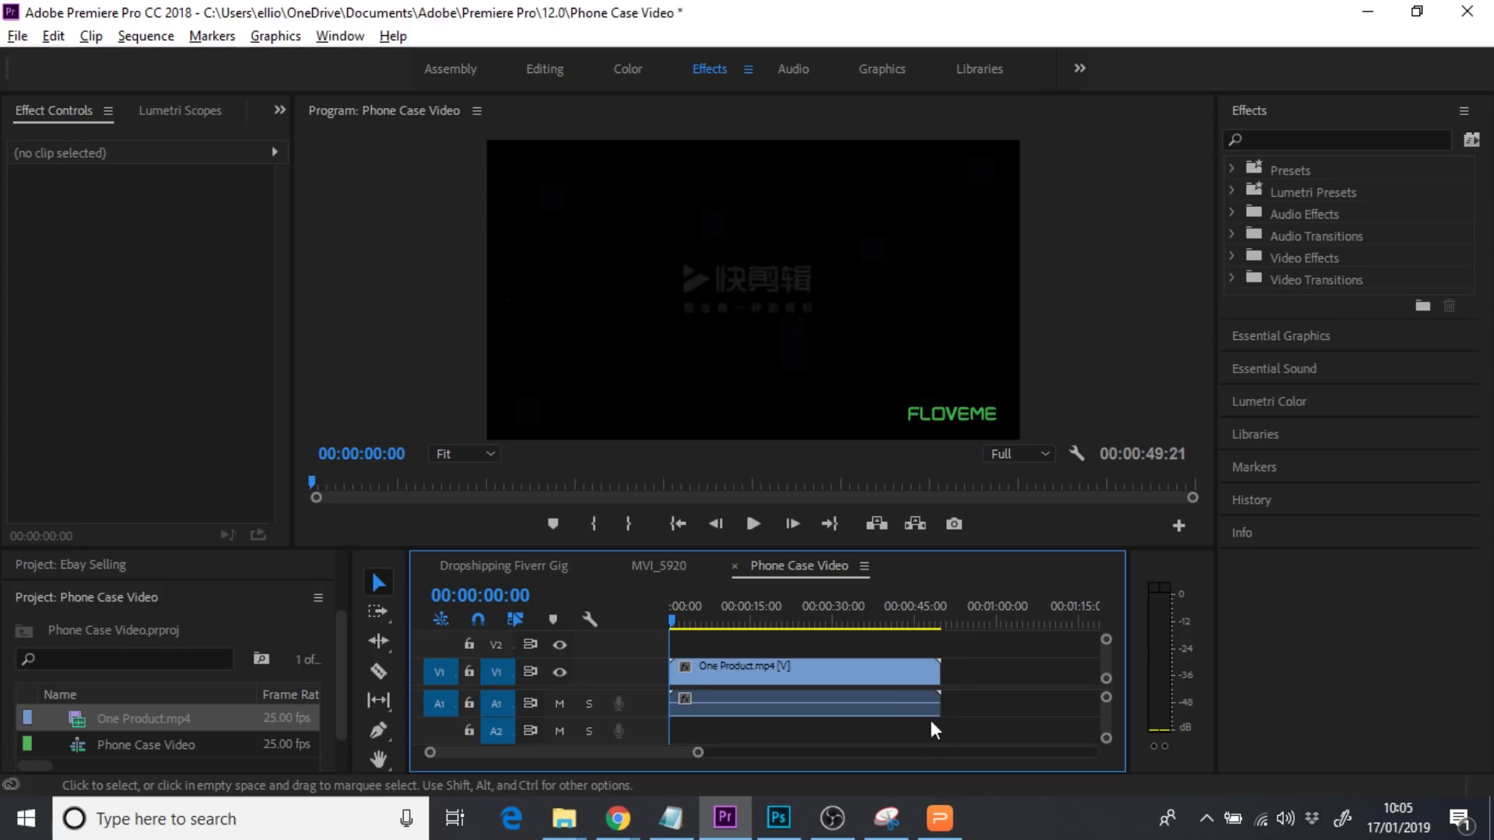
pyautogui.click(903, 706)
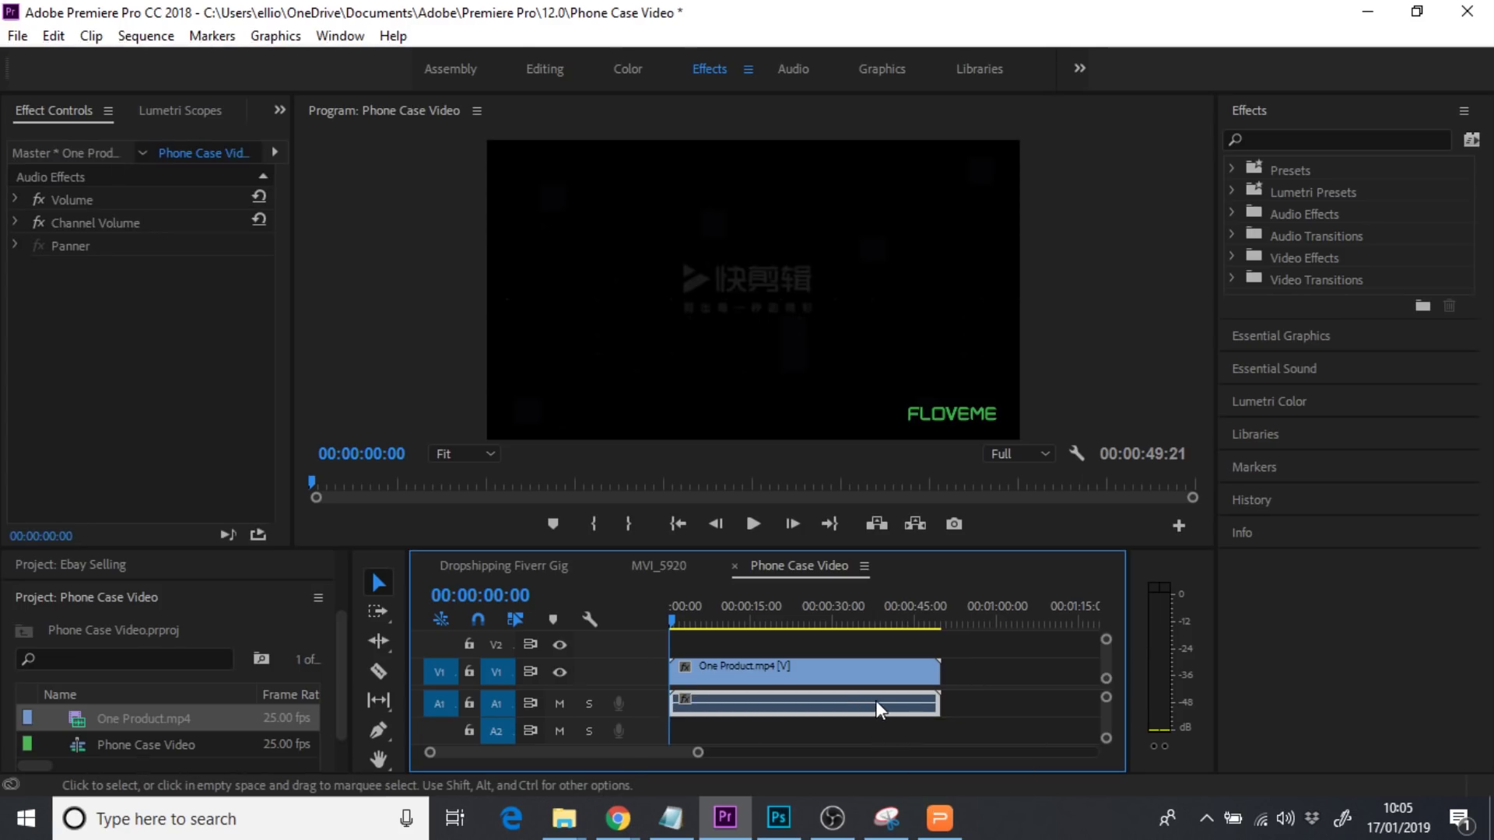
pyautogui.press('Delete')
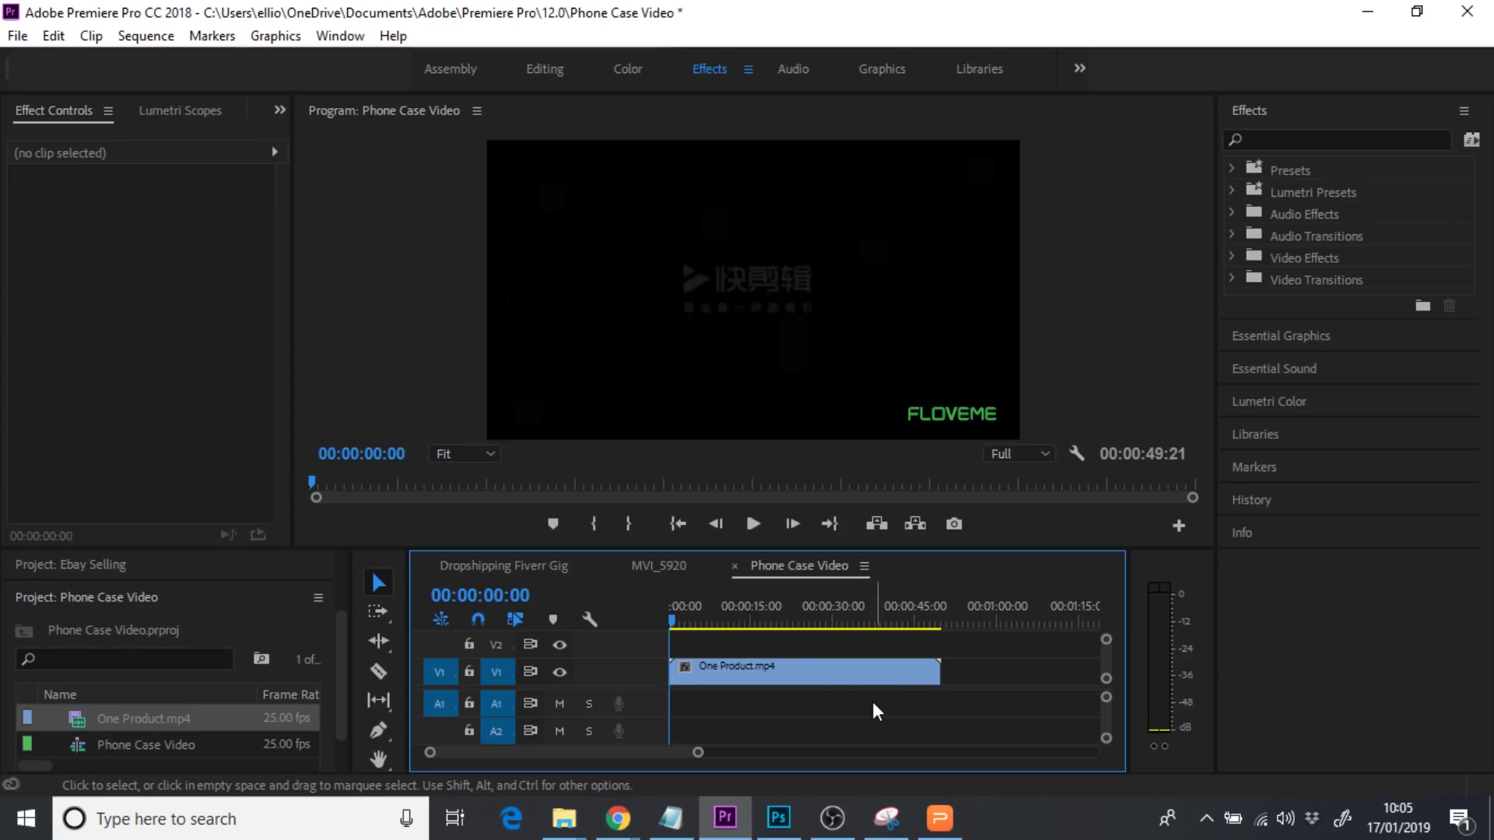
# Trim the first three frames off One Product.mp4 and move it to start at 00:00
pyautogui.moveTo(674, 629); pyautogui.dragTo(677, 629)
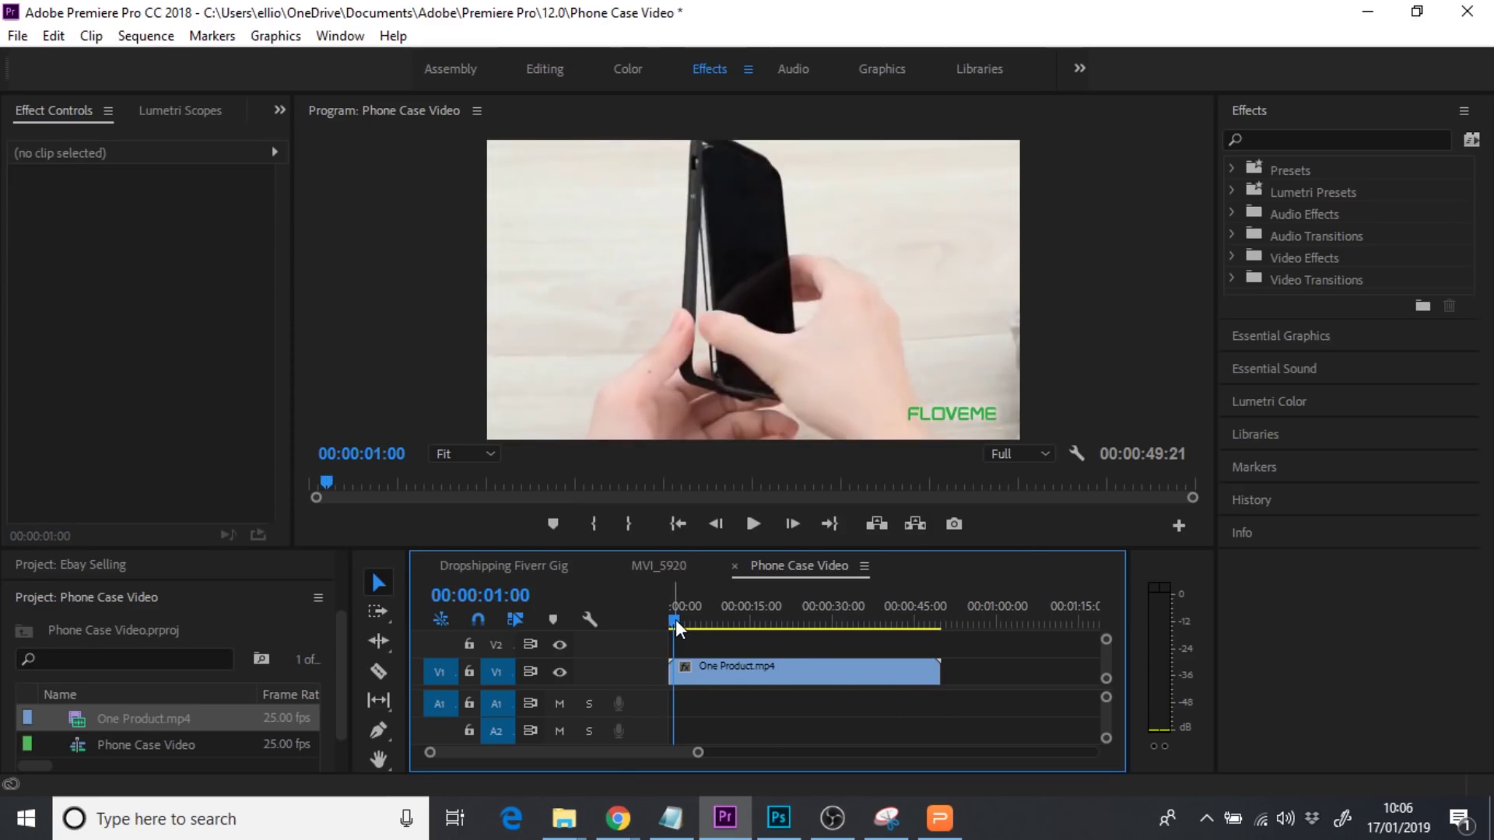
pyautogui.press('j')
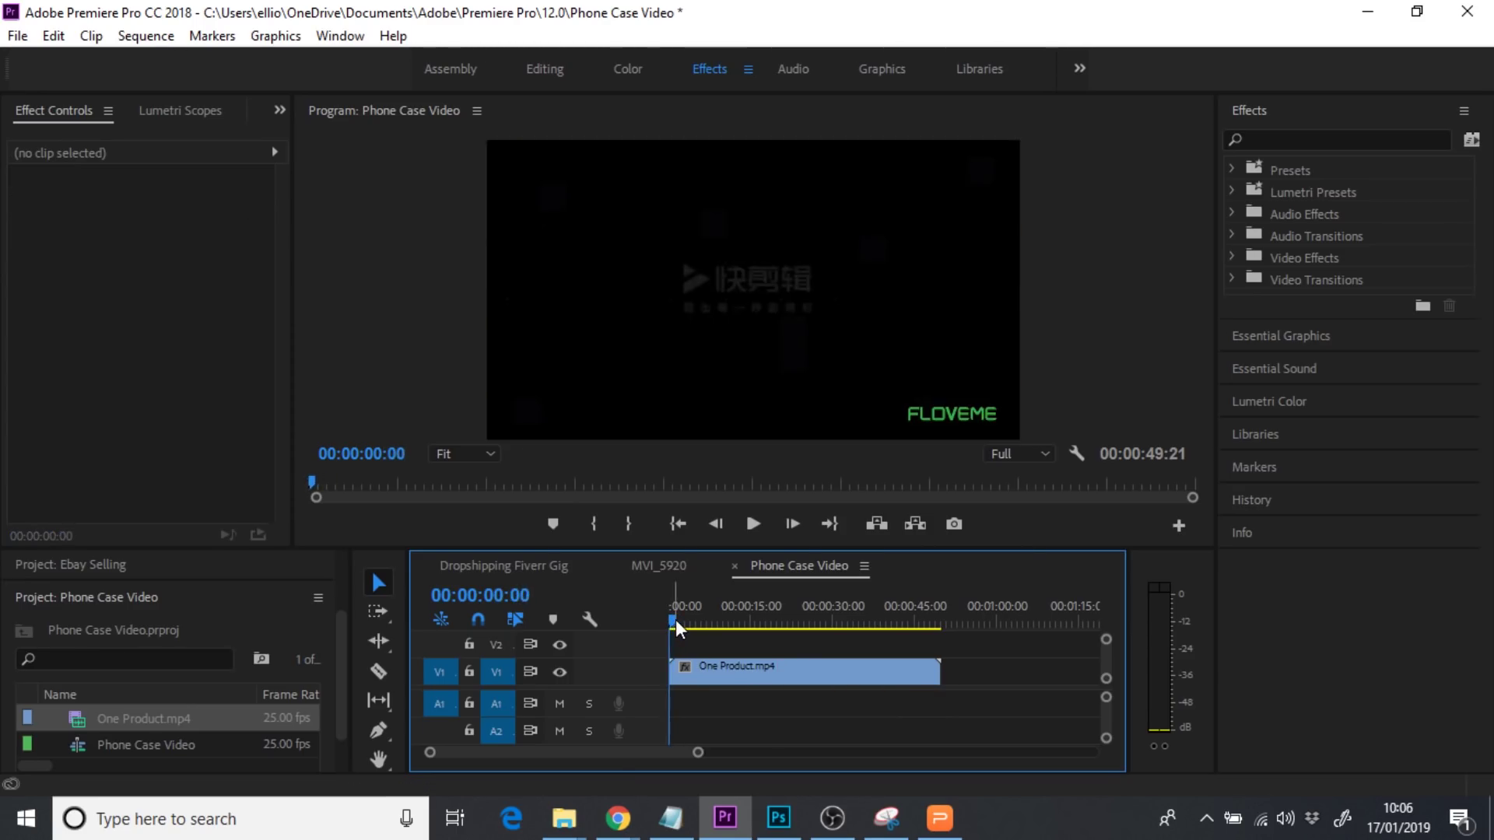
pyautogui.press('Right')
pyautogui.press('Right')
pyautogui.press('Right')
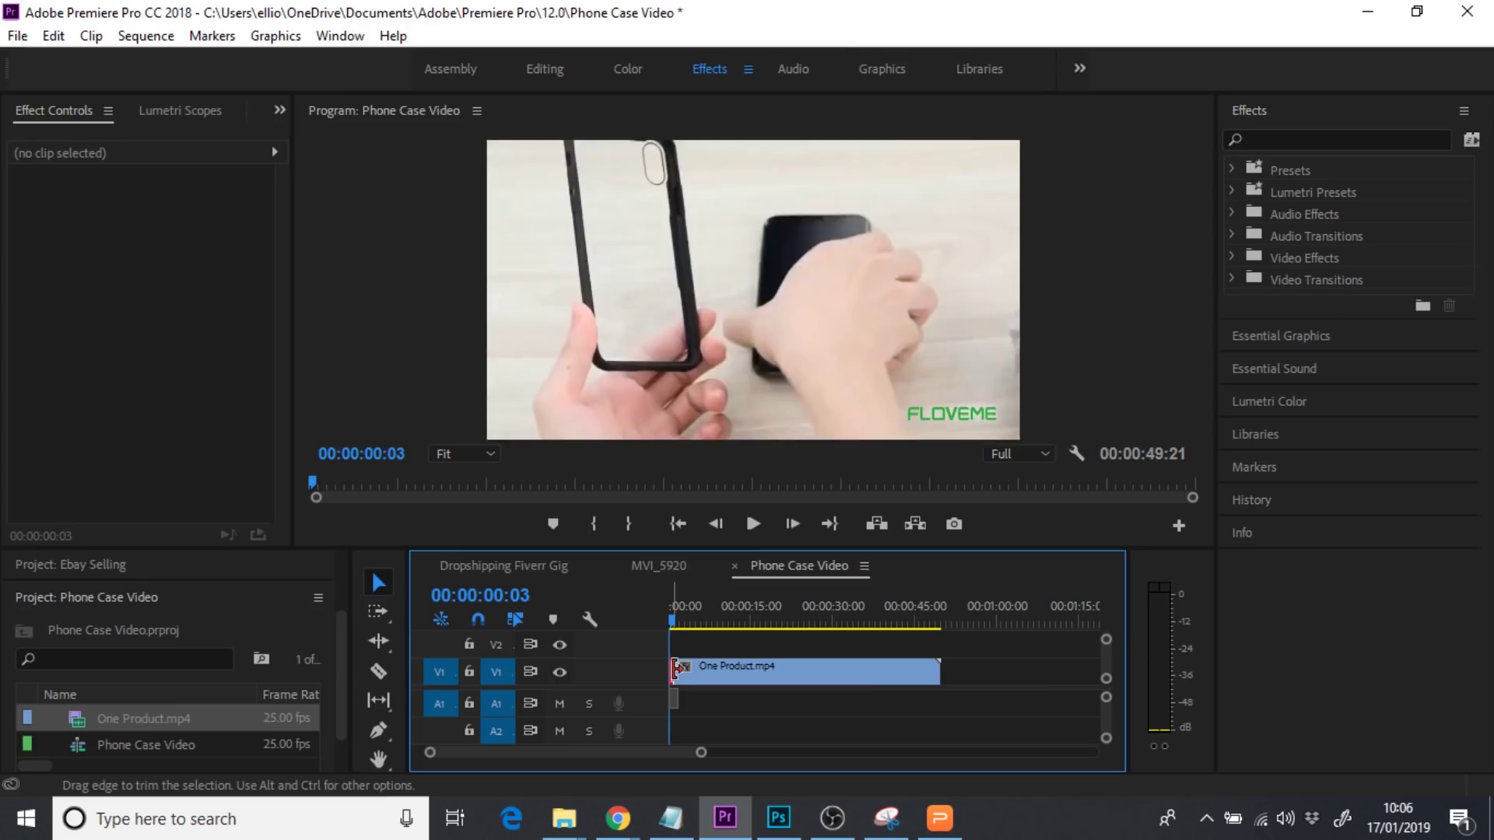
pyautogui.moveTo(671, 668); pyautogui.dragTo(657, 616)
pyautogui.click(695, 673)
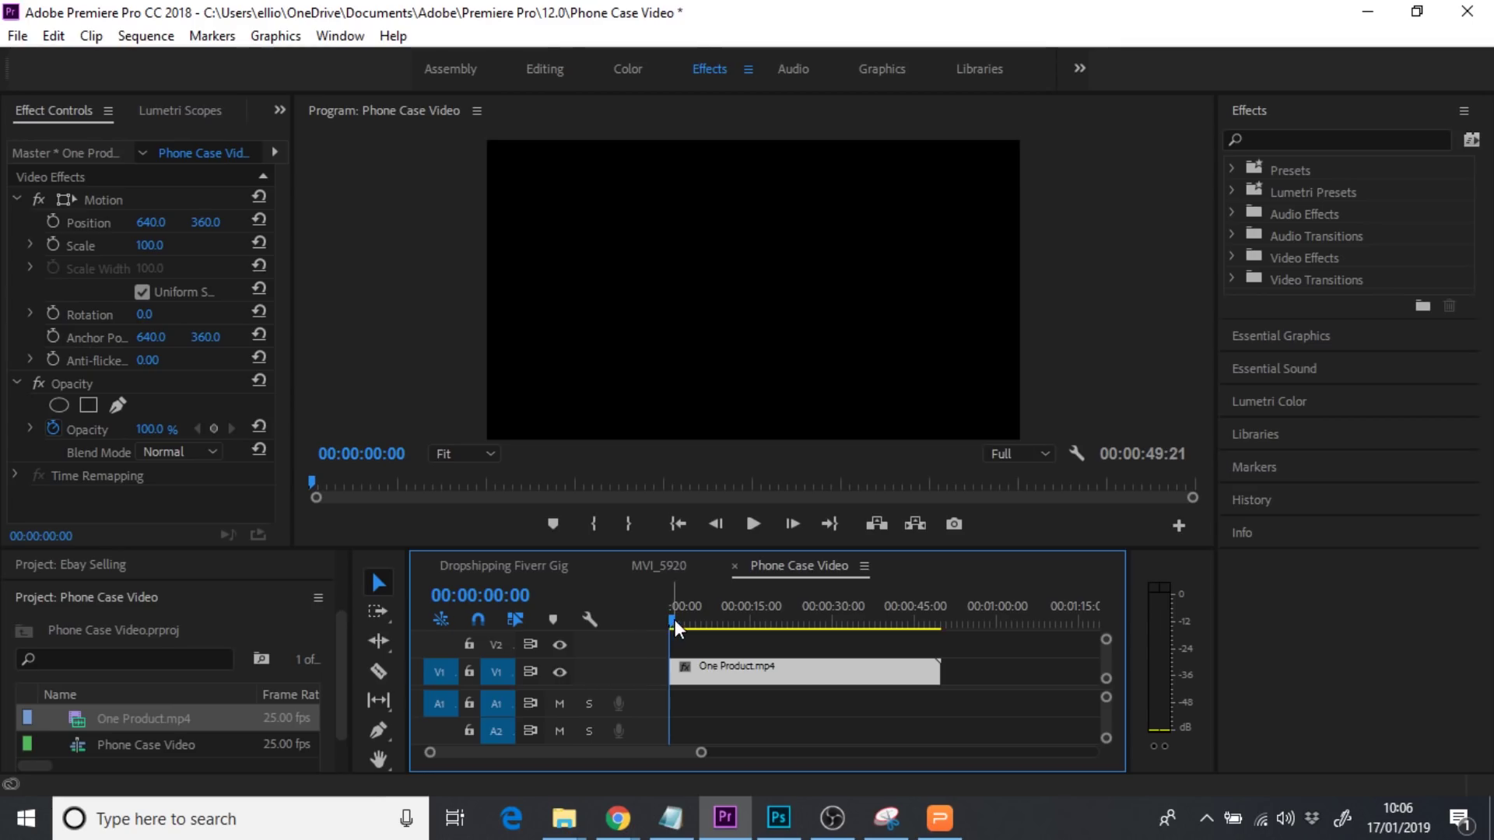
pyautogui.press('Right')
pyautogui.press('Right')
pyautogui.press('Right')
pyautogui.press('Right')
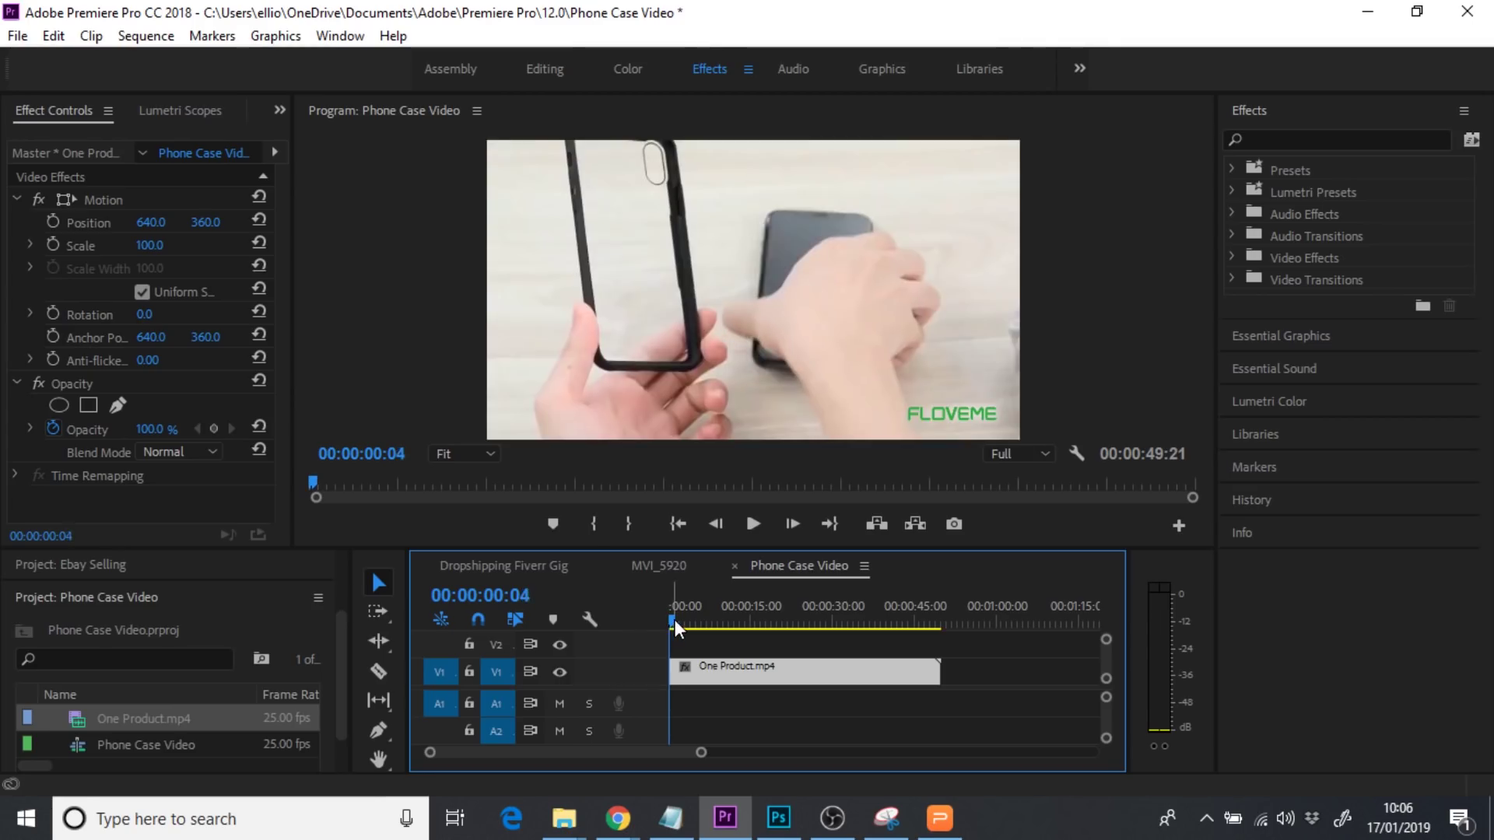
pyautogui.press('Left')
pyautogui.press('Left')
pyautogui.press('Left')
pyautogui.press('Left')
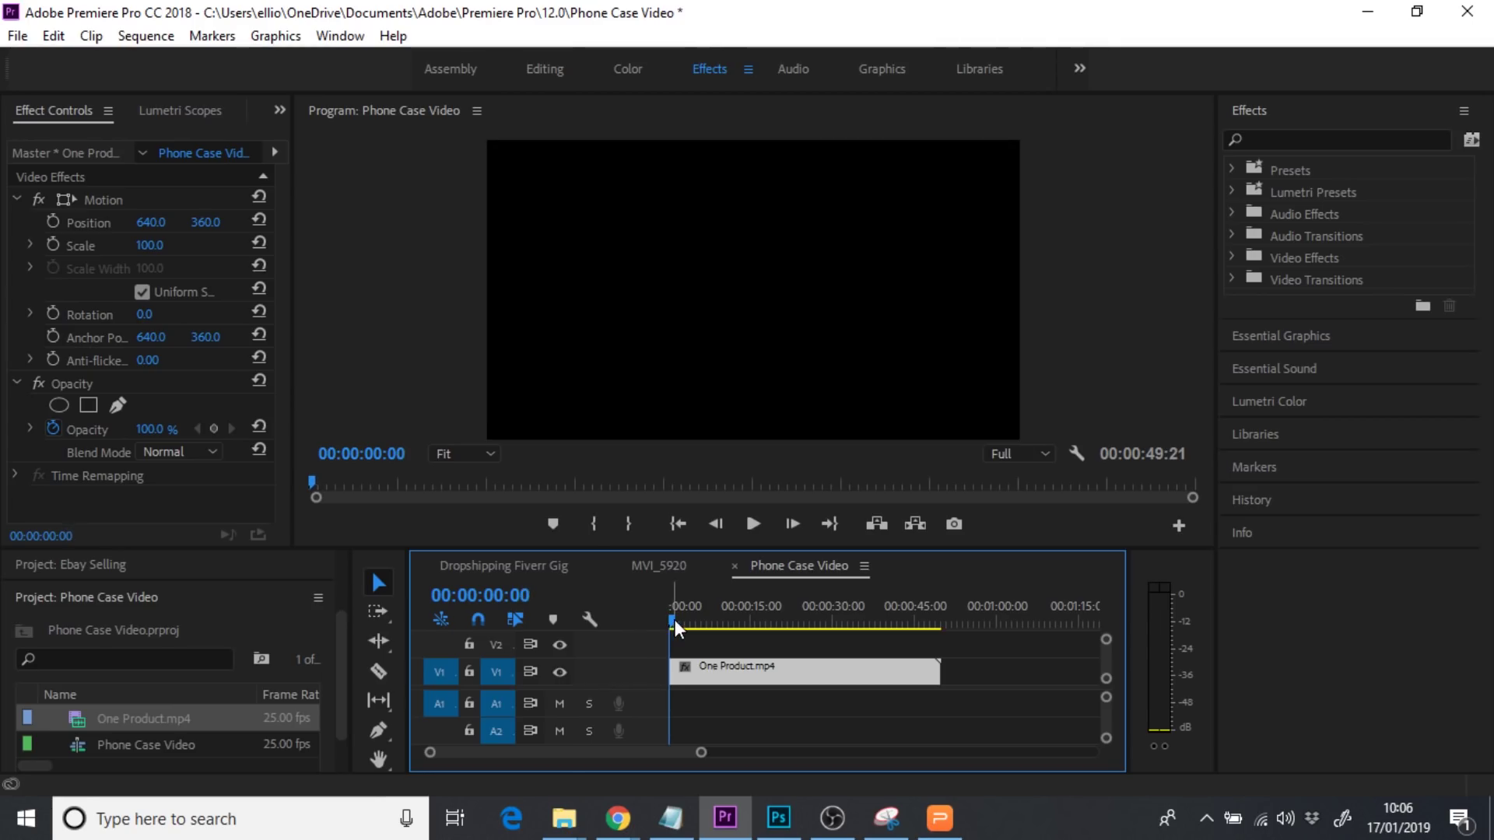
pyautogui.moveTo(716, 674); pyautogui.dragTo(710, 674)
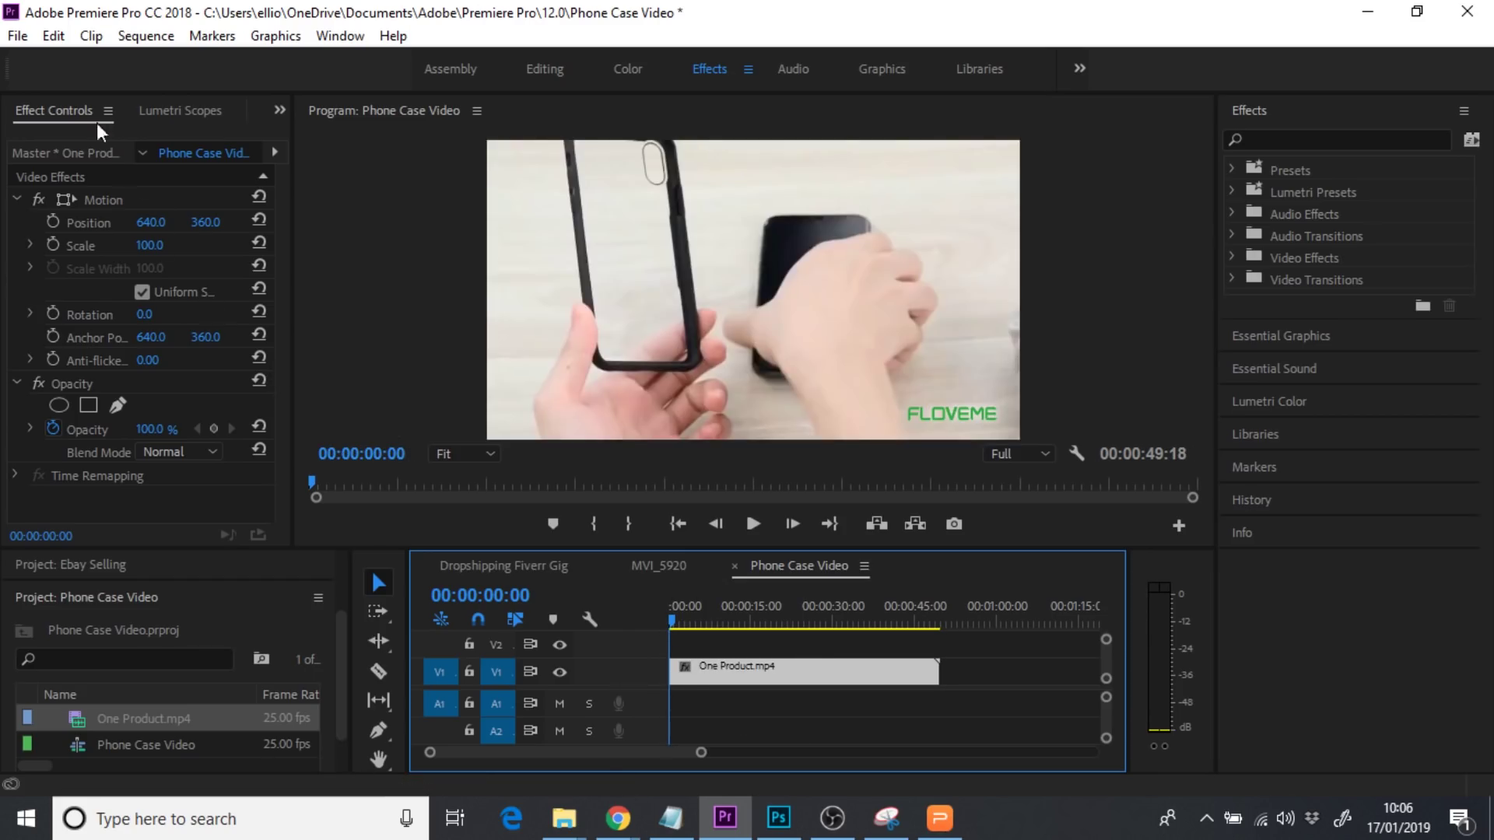
# Open the File > New submenu
pyautogui.click(18, 35)
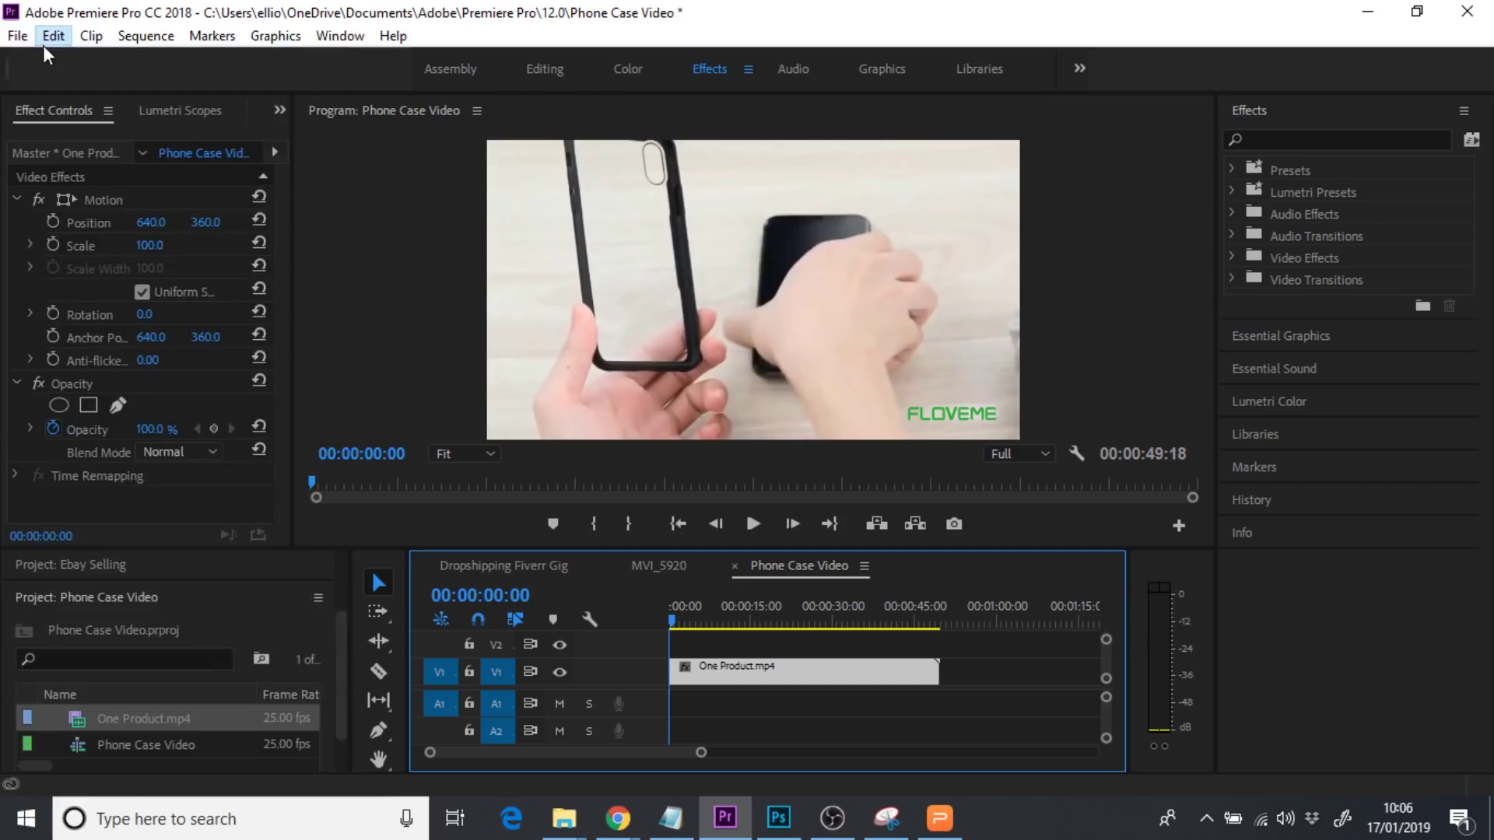
pyautogui.click(49, 36)
pyautogui.moveTo(17, 36)
pyautogui.moveTo(32, 63)
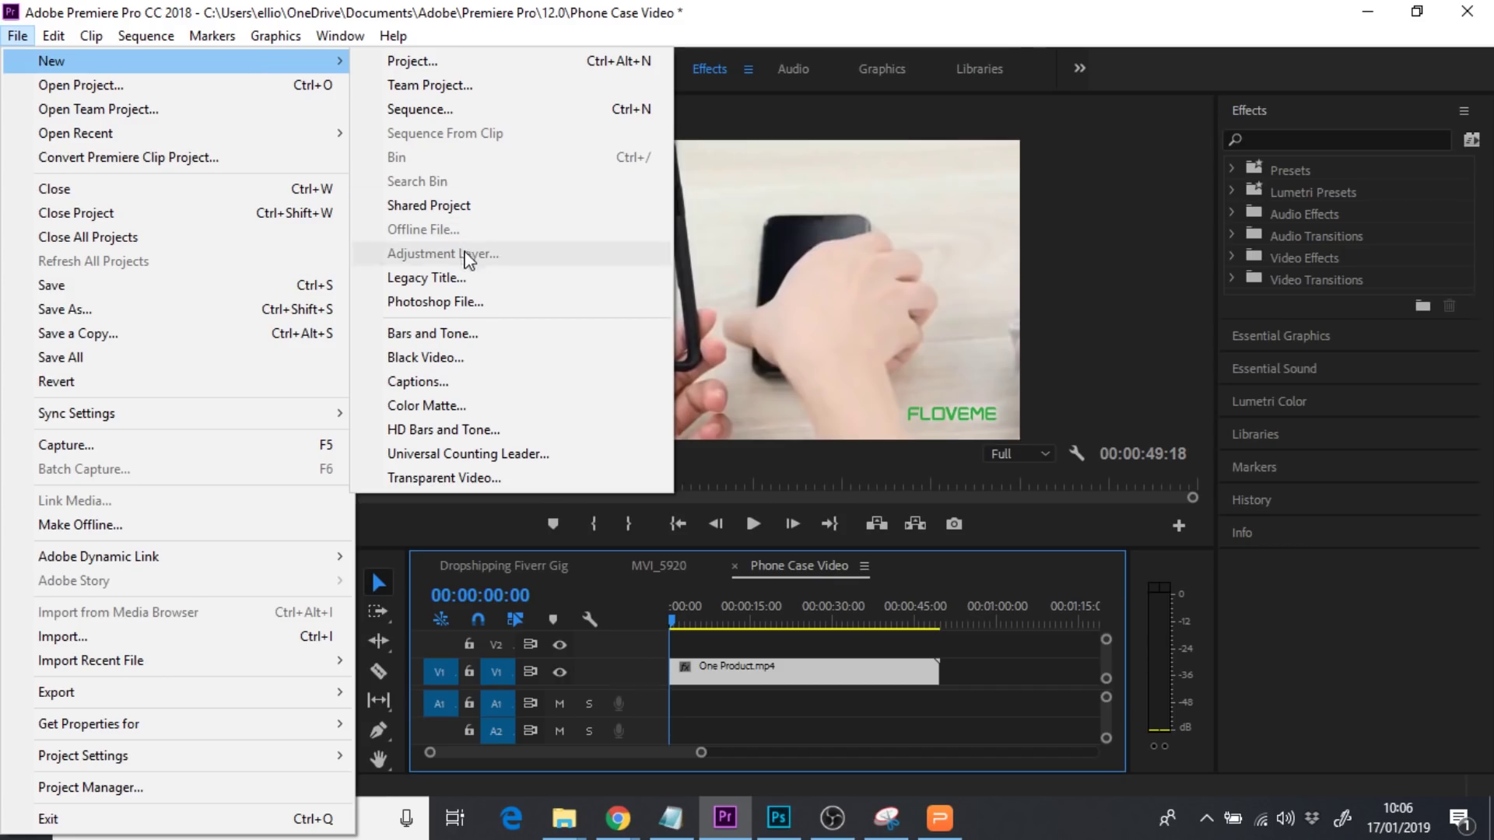
# Create a new legacy title named 'Text'
pyautogui.click(442, 279)
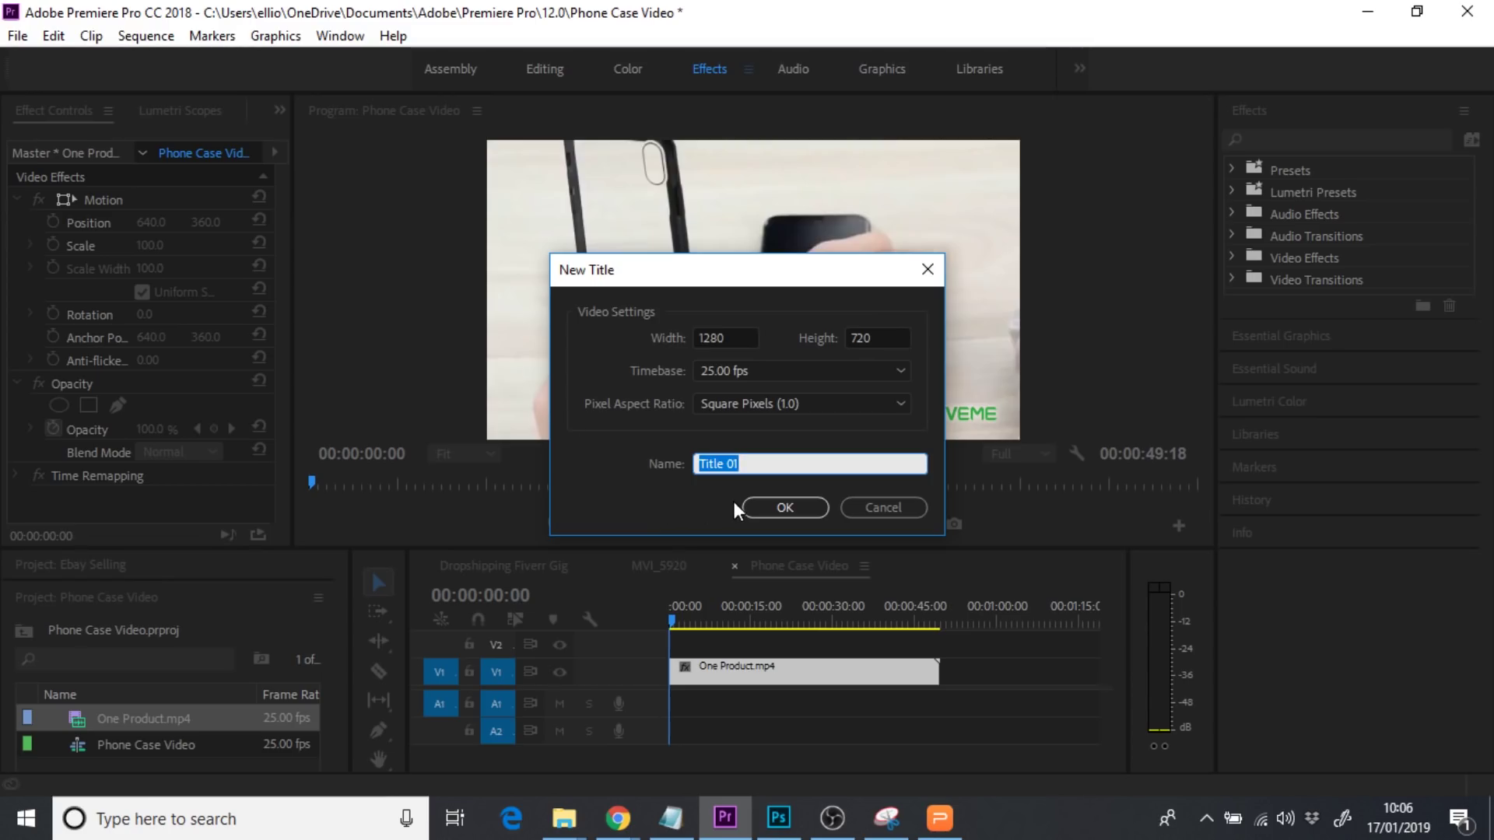
pyautogui.write('Text')
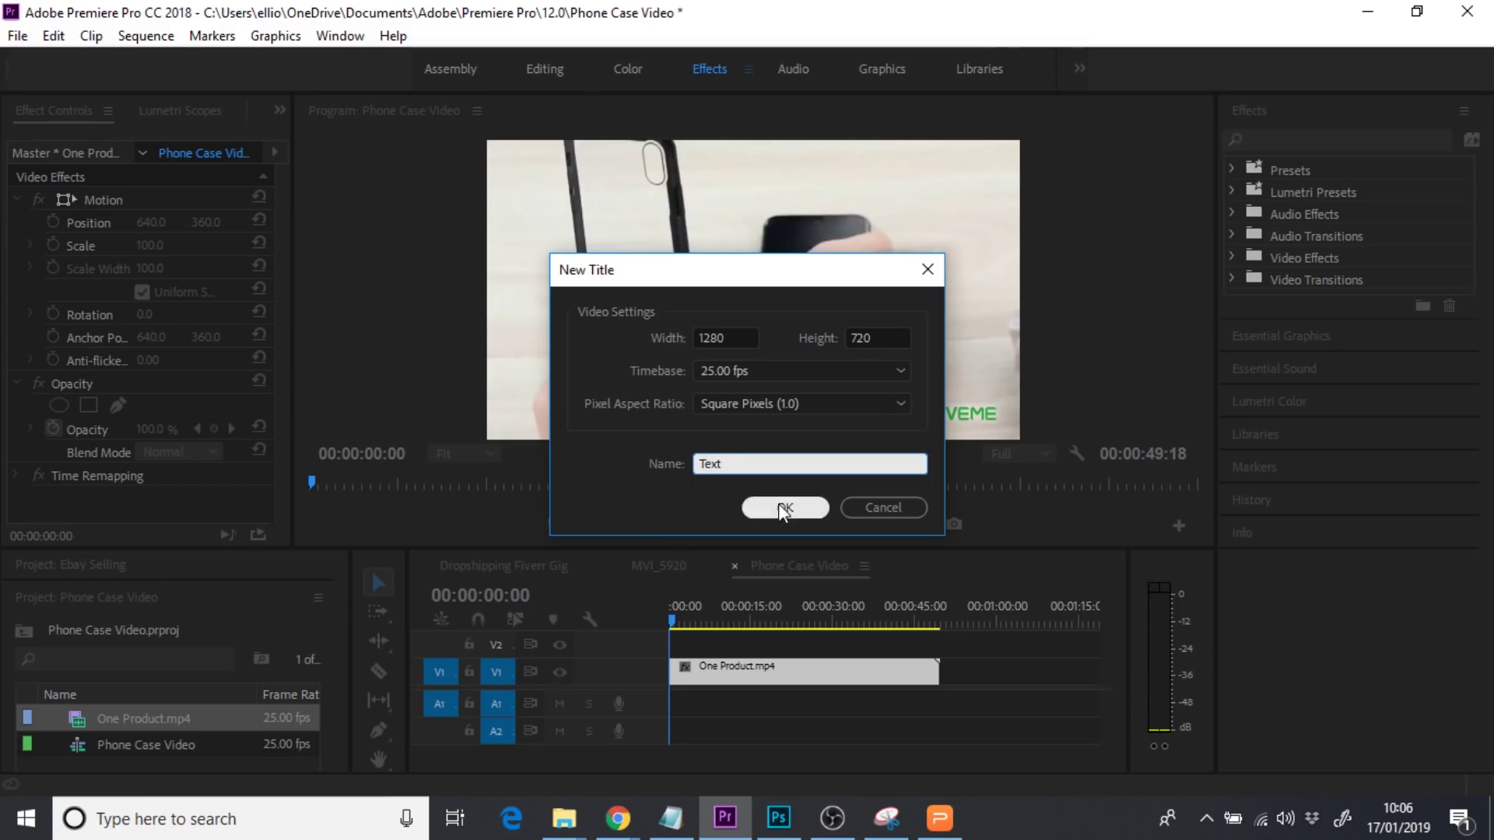
pyautogui.click(783, 506)
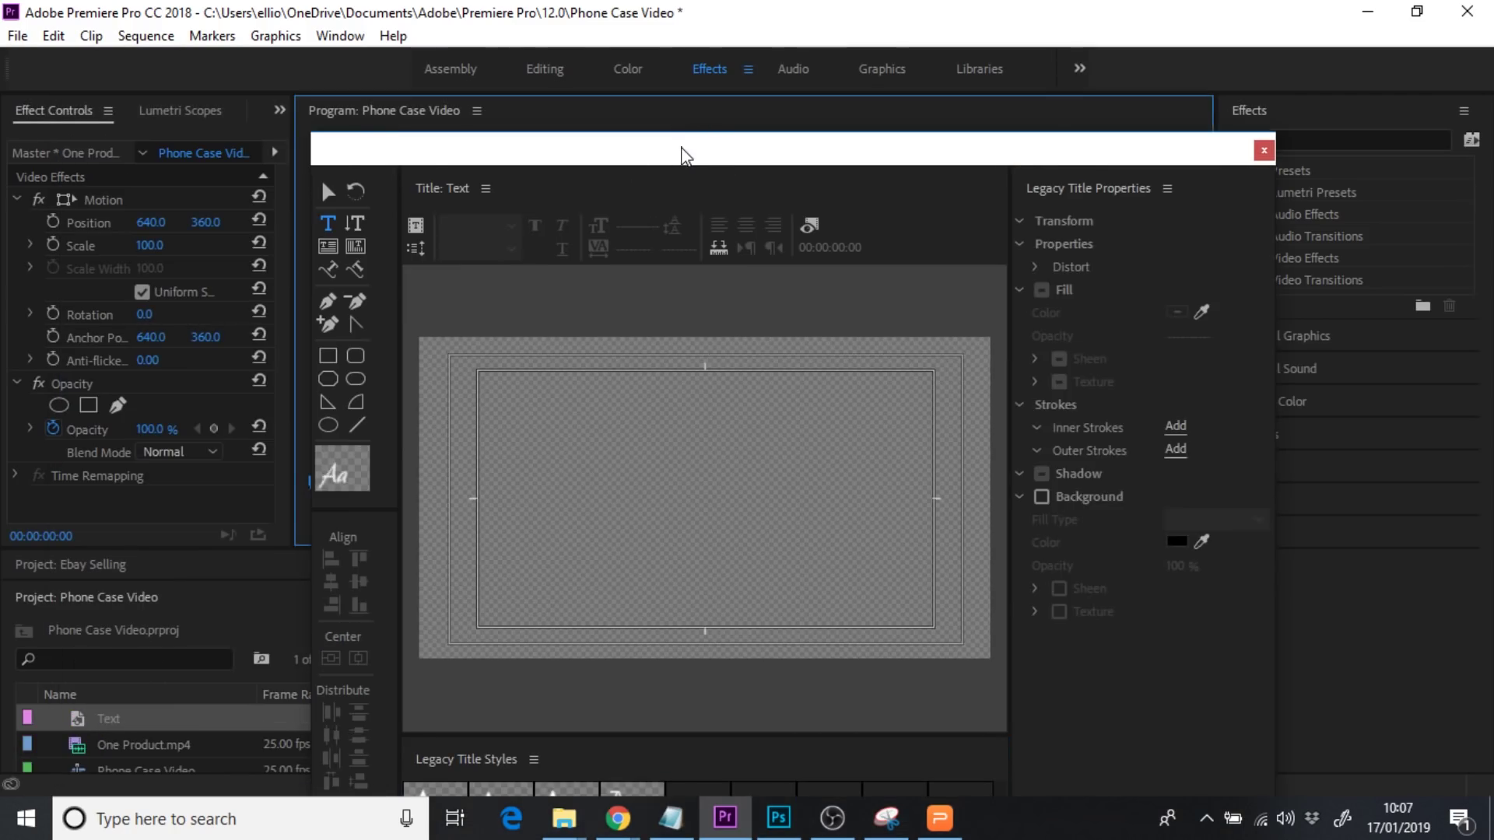
# Draw a white rectangle in the Text title's lower right and place it on V2 at 00:00
pyautogui.moveTo(684, 154); pyautogui.dragTo(349, 111)
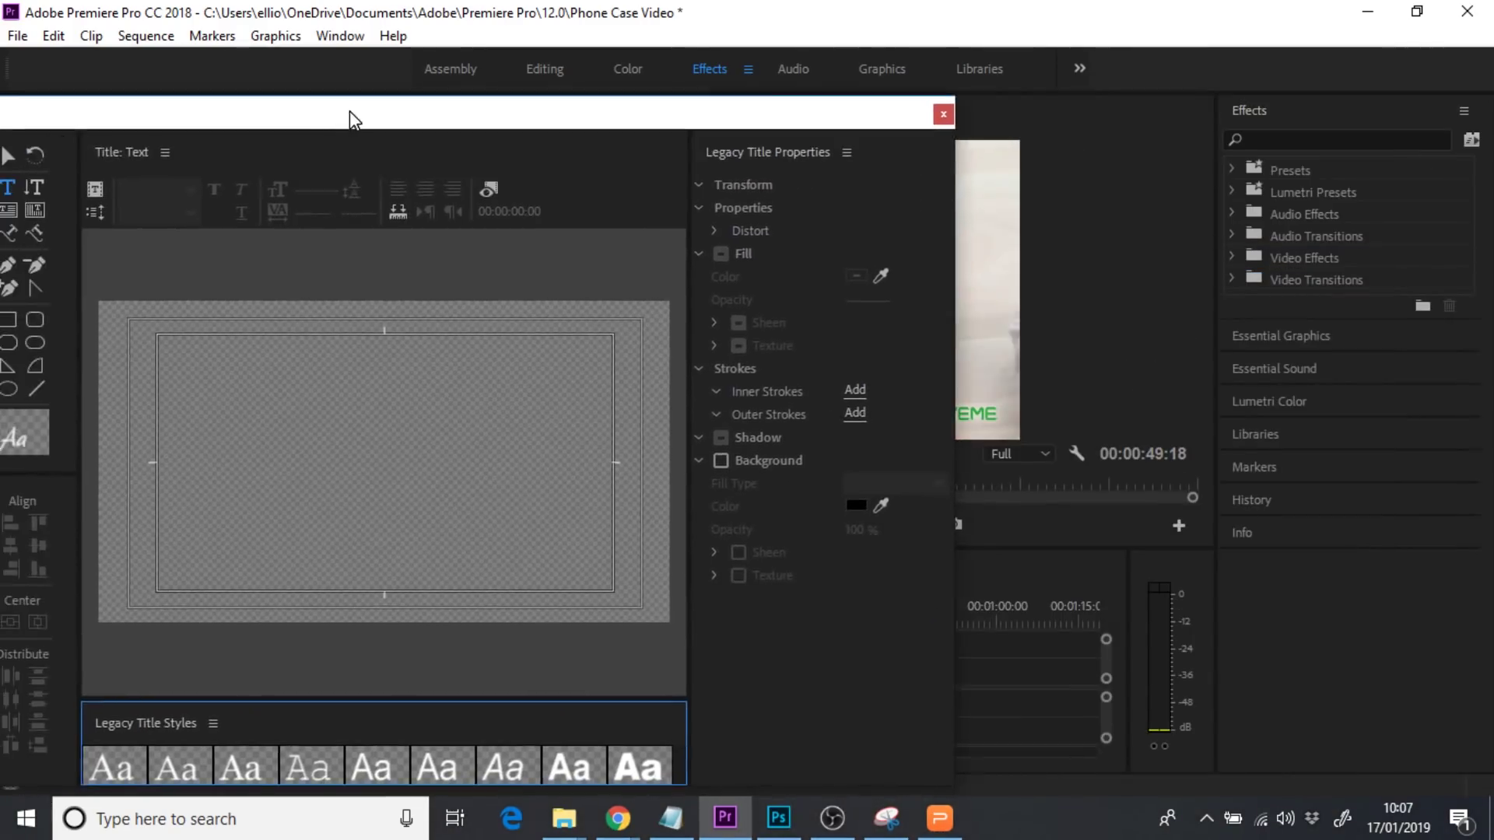
pyautogui.click(9, 322)
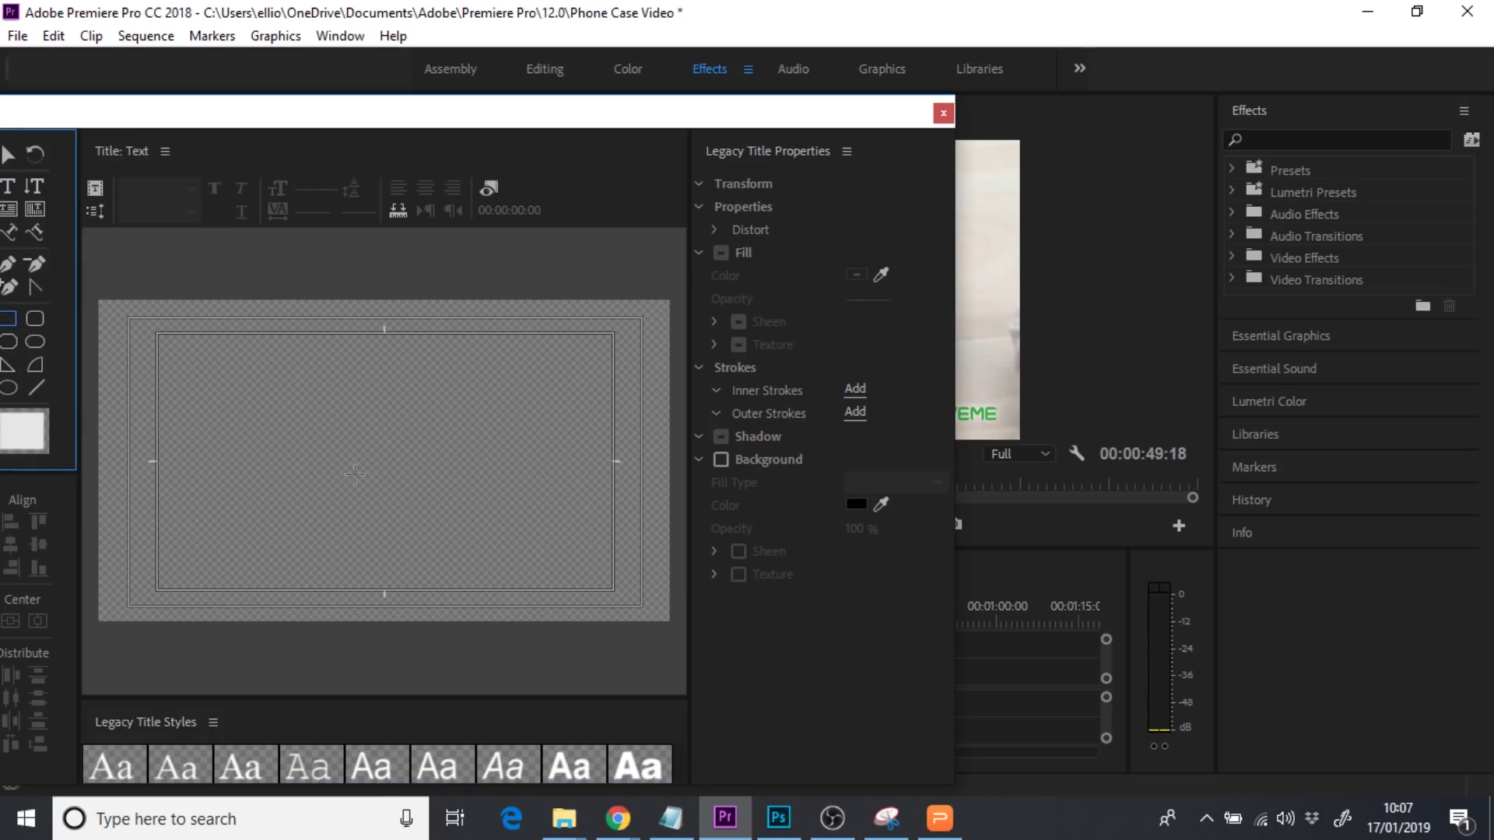
pyautogui.moveTo(457, 540); pyautogui.dragTo(615, 581)
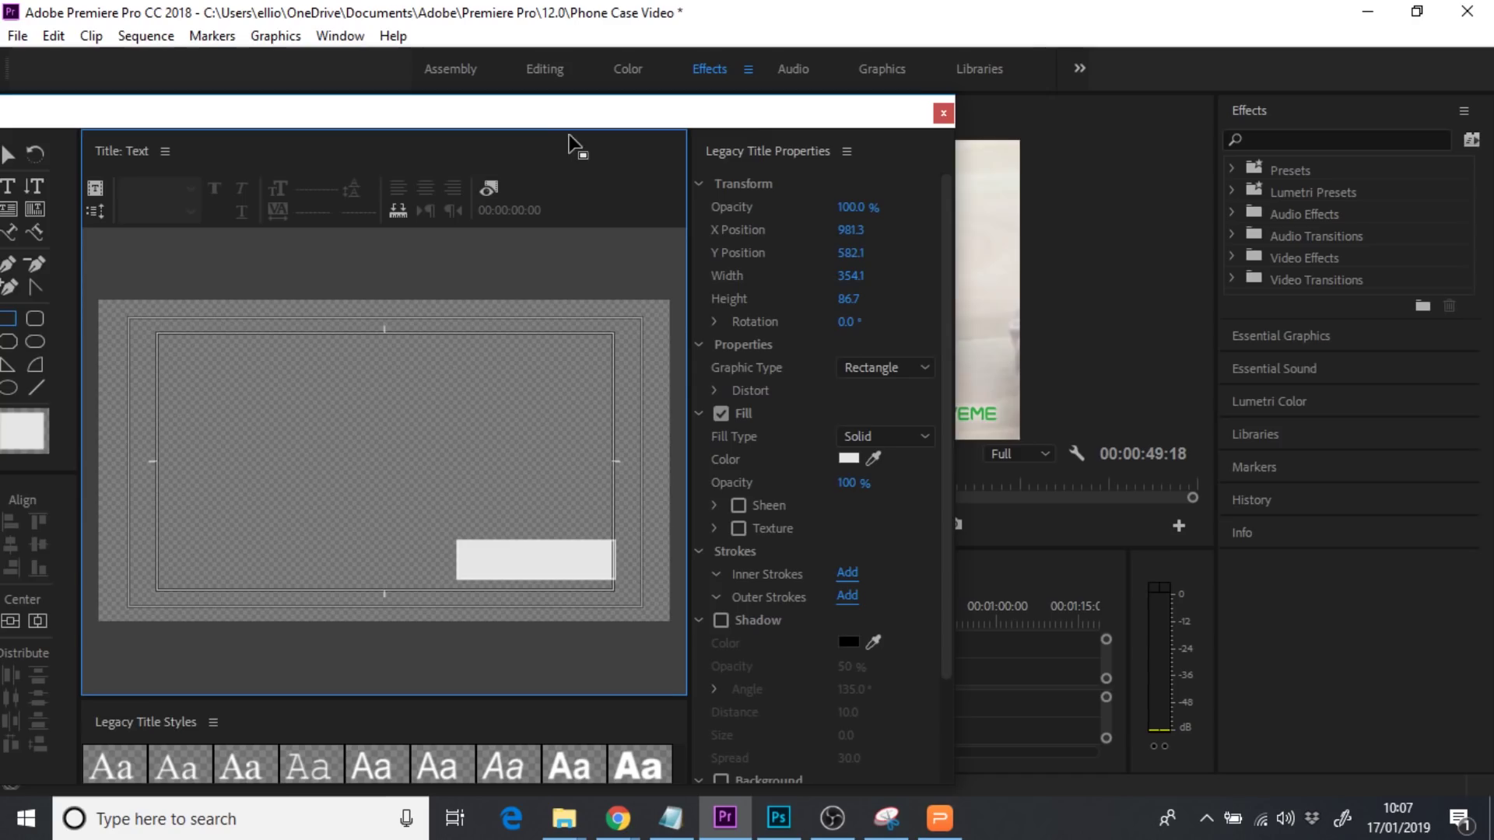
pyautogui.moveTo(574, 123); pyautogui.dragTo(722, 121)
pyautogui.click(1101, 113)
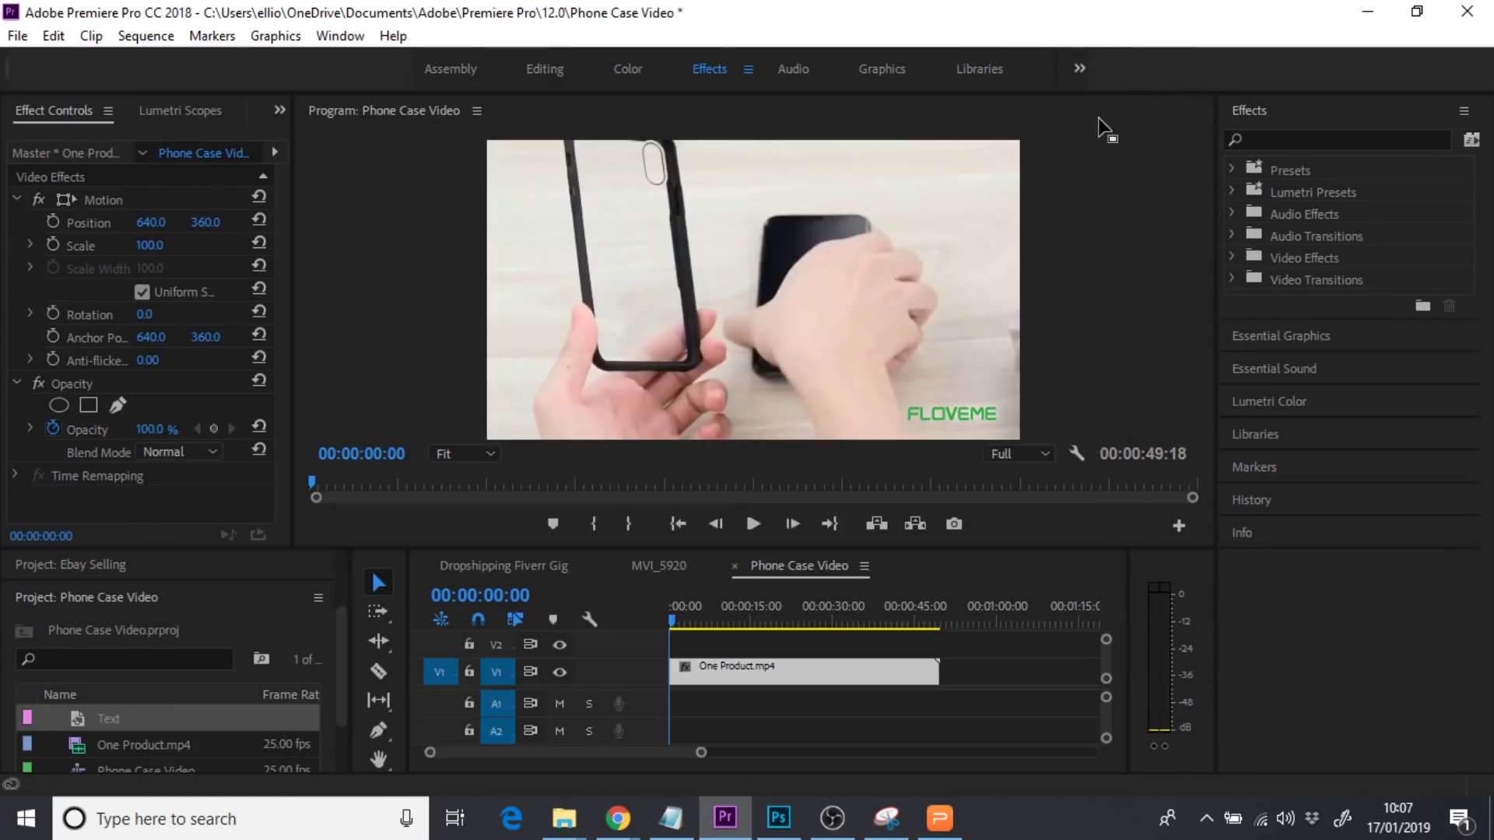
pyautogui.click(121, 722)
pyautogui.moveTo(708, 648); pyautogui.dragTo(647, 660)
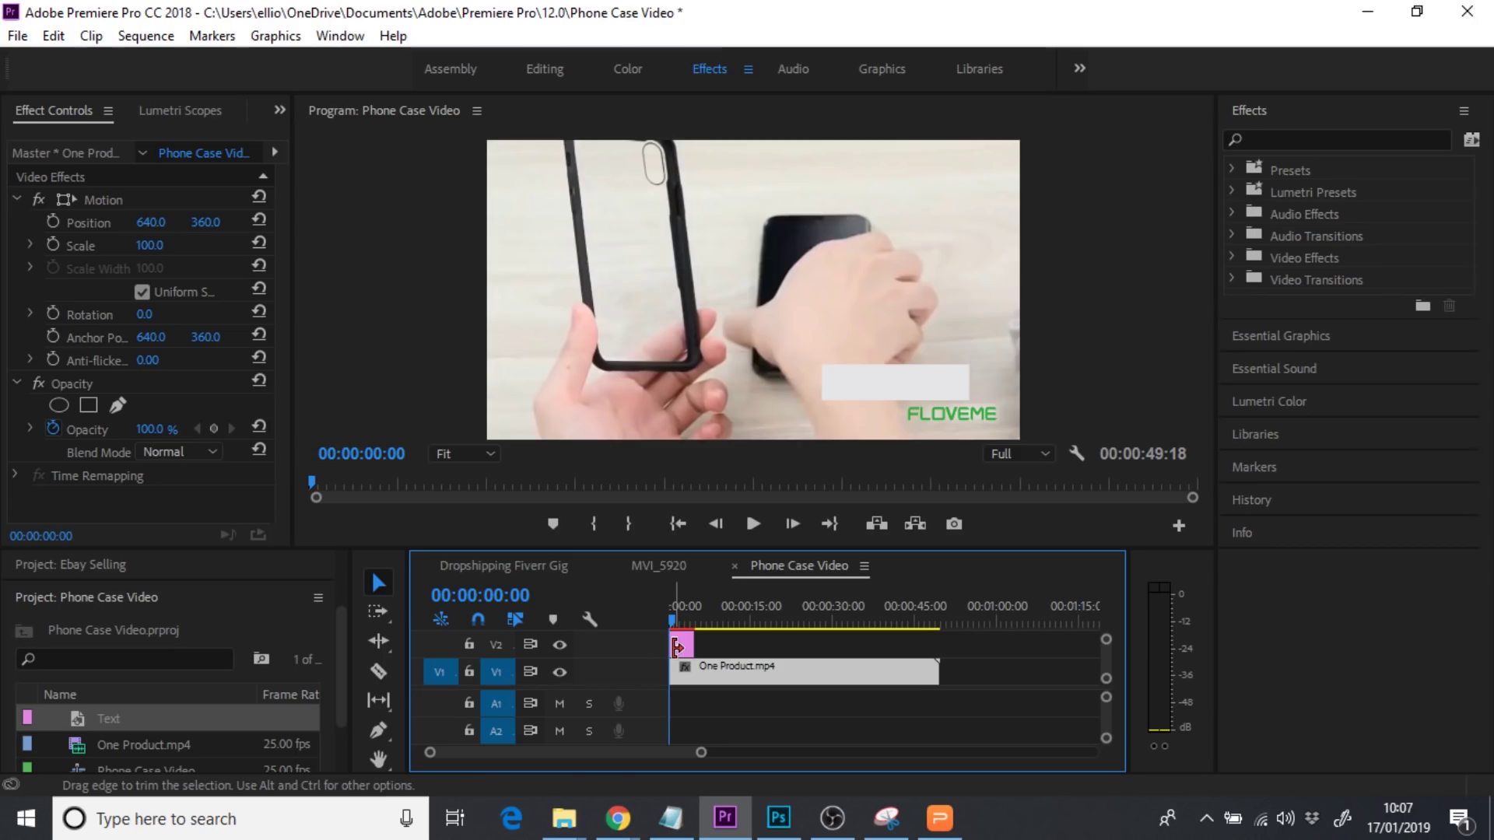
# Reopen the Text title and move the white rectangle further right and down
pyautogui.doubleClick(681, 644)
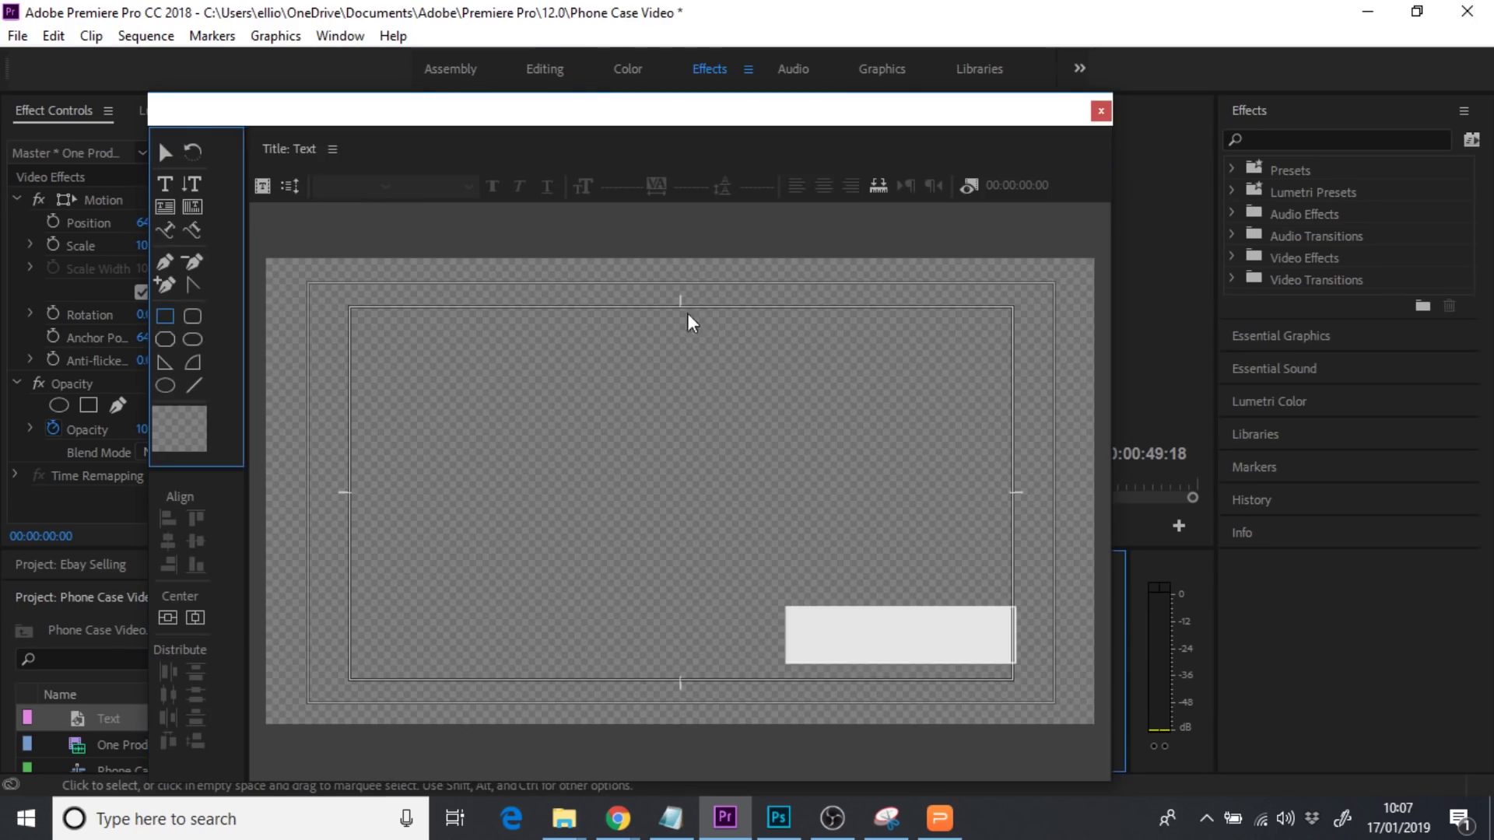
pyautogui.moveTo(614, 119); pyautogui.dragTo(222, 64)
pyautogui.click(320, 509)
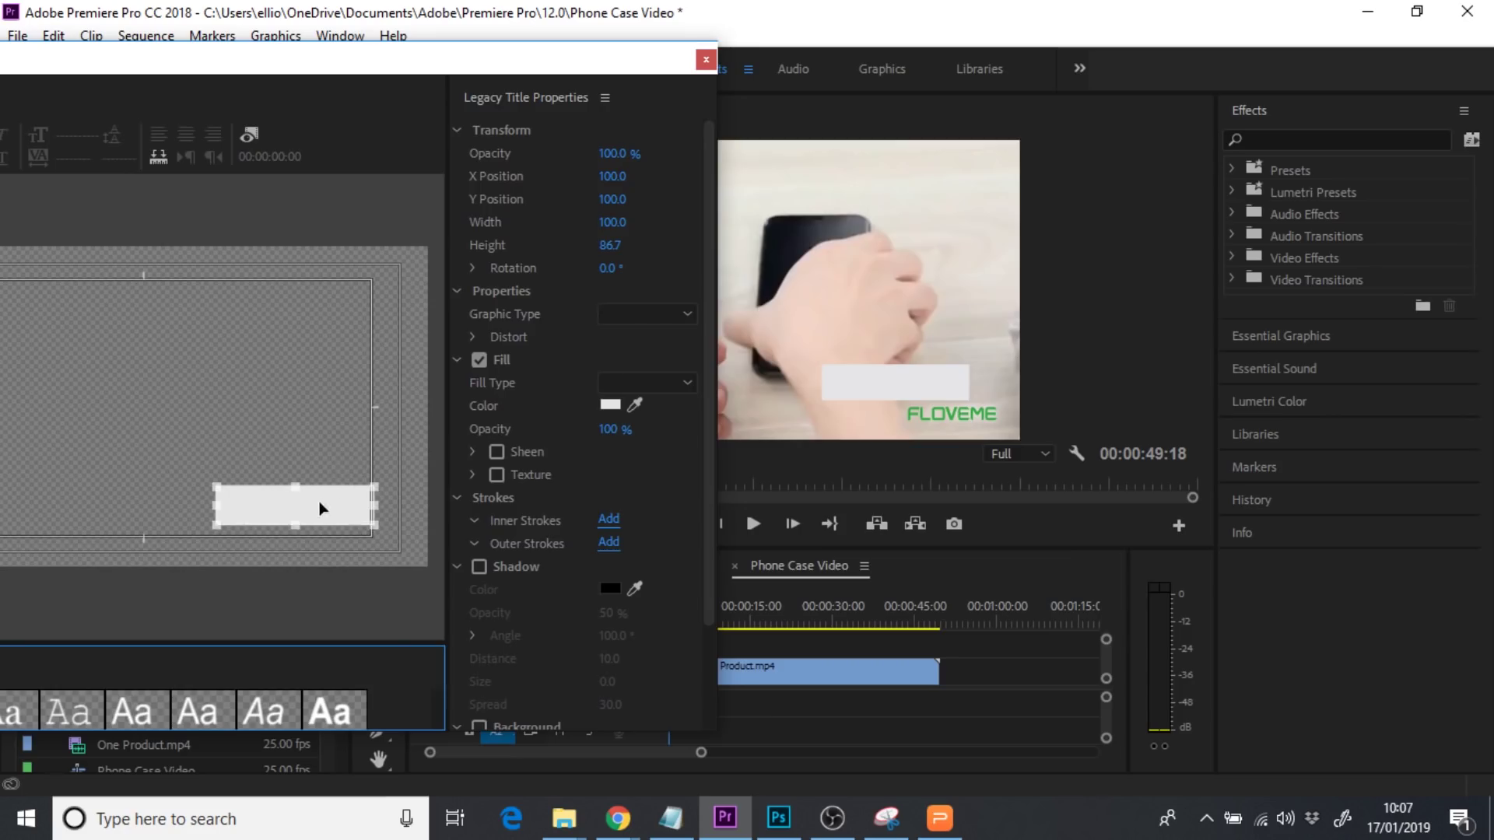
pyautogui.moveTo(308, 507); pyautogui.dragTo(353, 535)
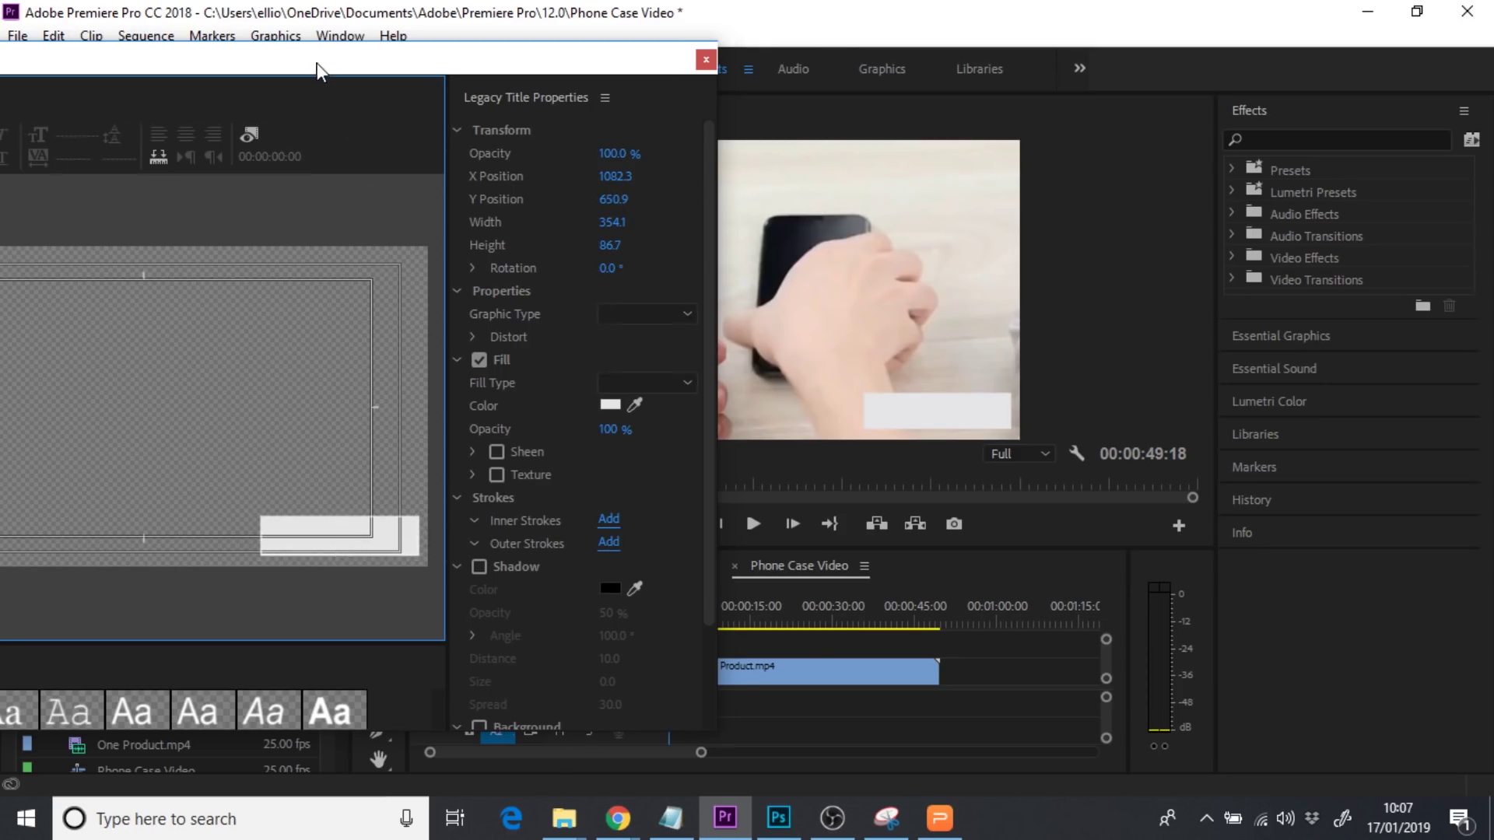
pyautogui.moveTo(317, 64); pyautogui.dragTo(621, 72)
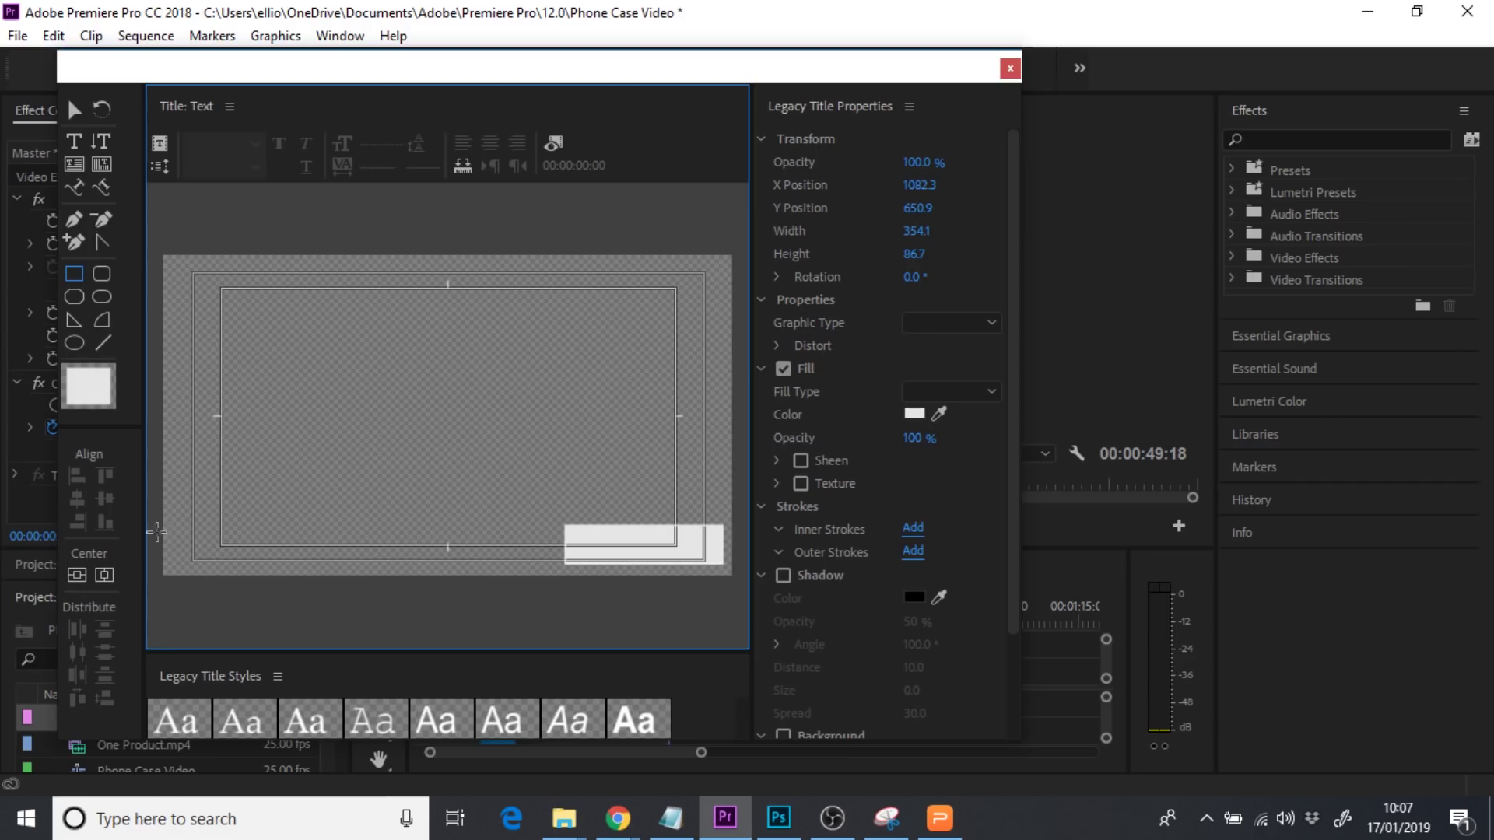
# Add the word 'Indestructicase' to the title in the Montserrat font
pyautogui.click(74, 141)
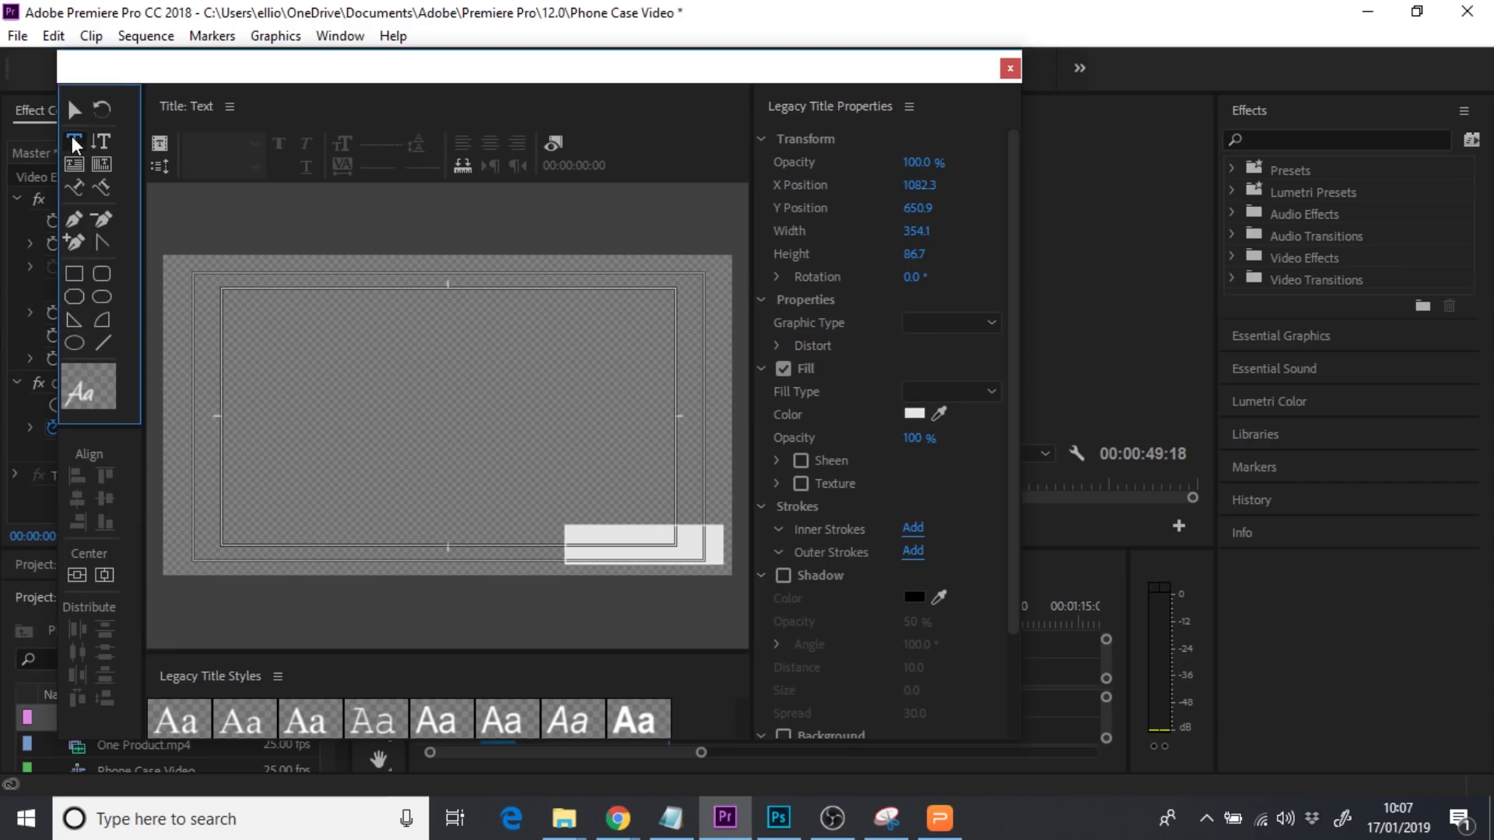
pyautogui.click(412, 405)
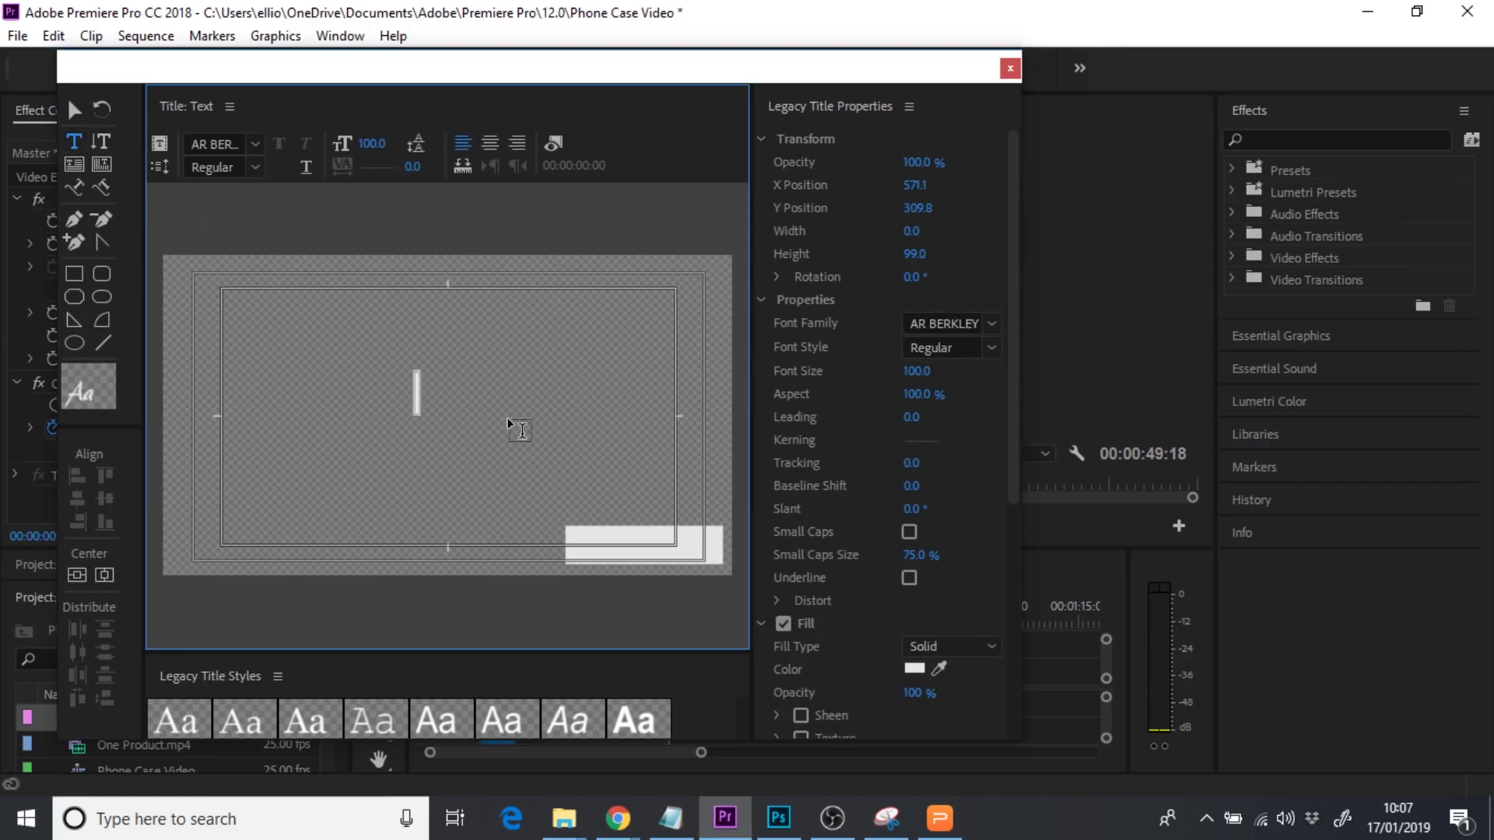
pyautogui.write('Sn')
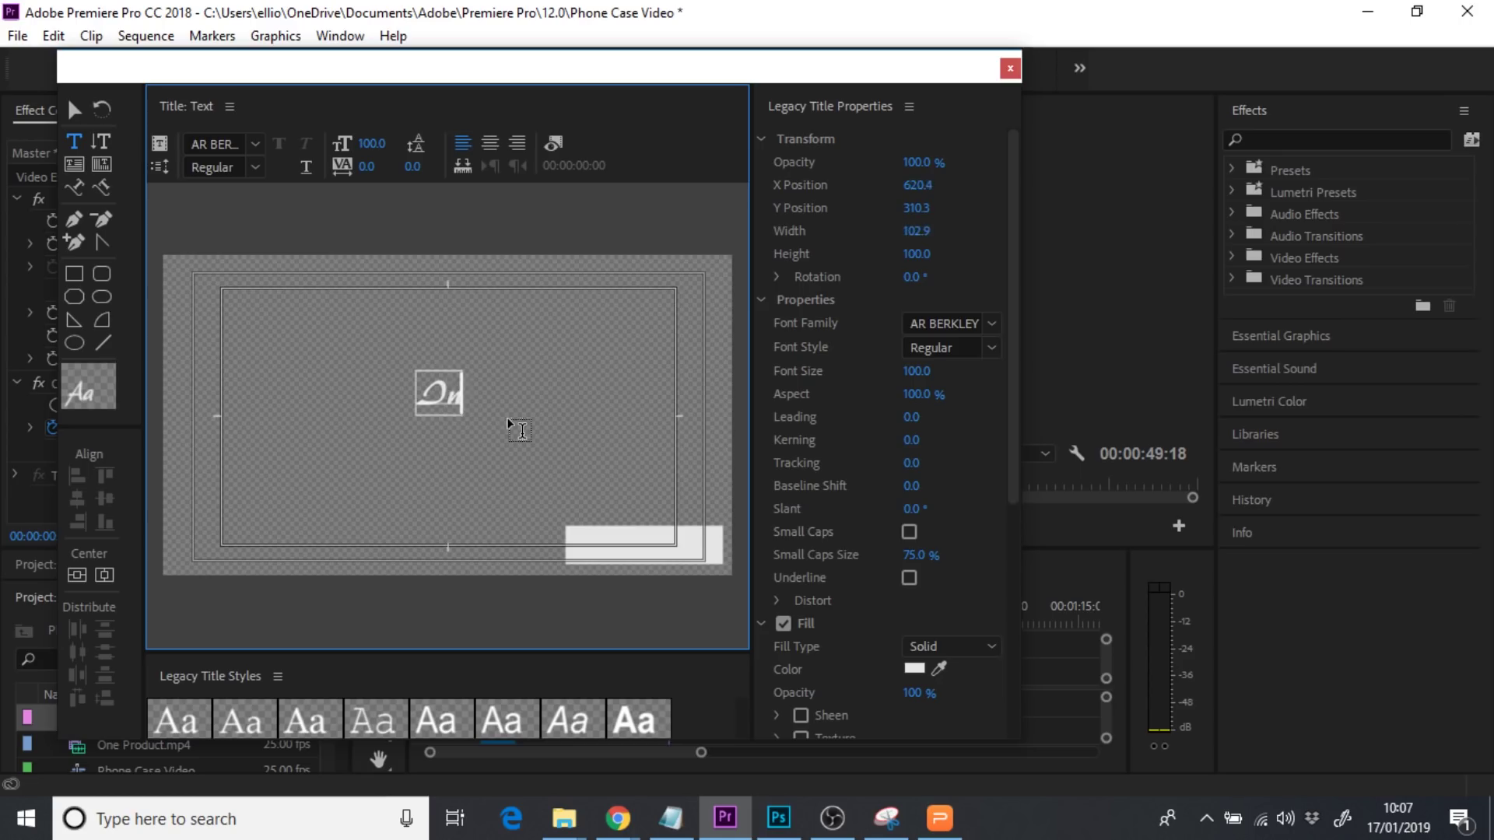
pyautogui.write('destr')
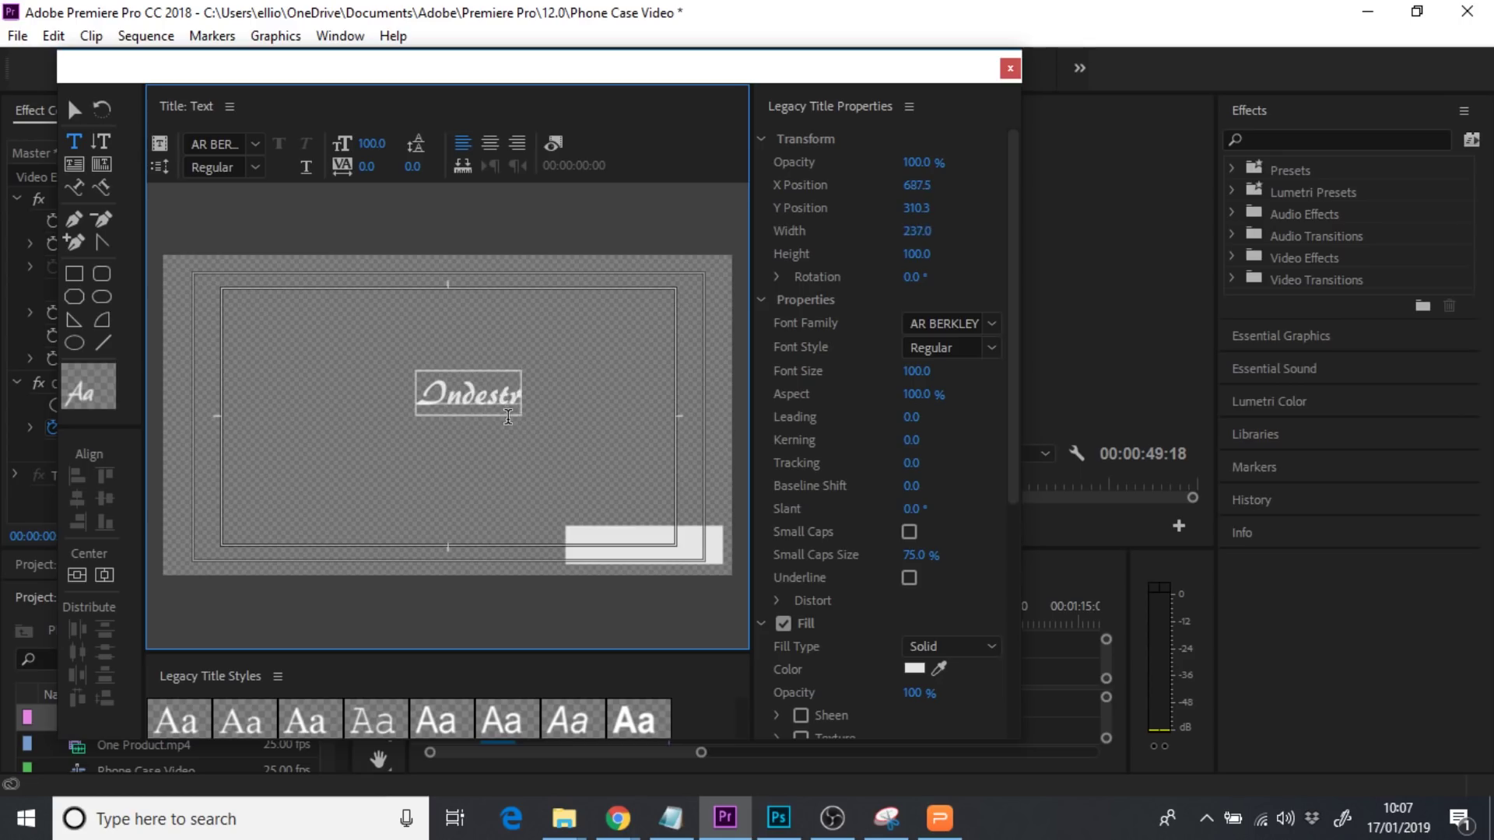
pyautogui.write('ucticase')
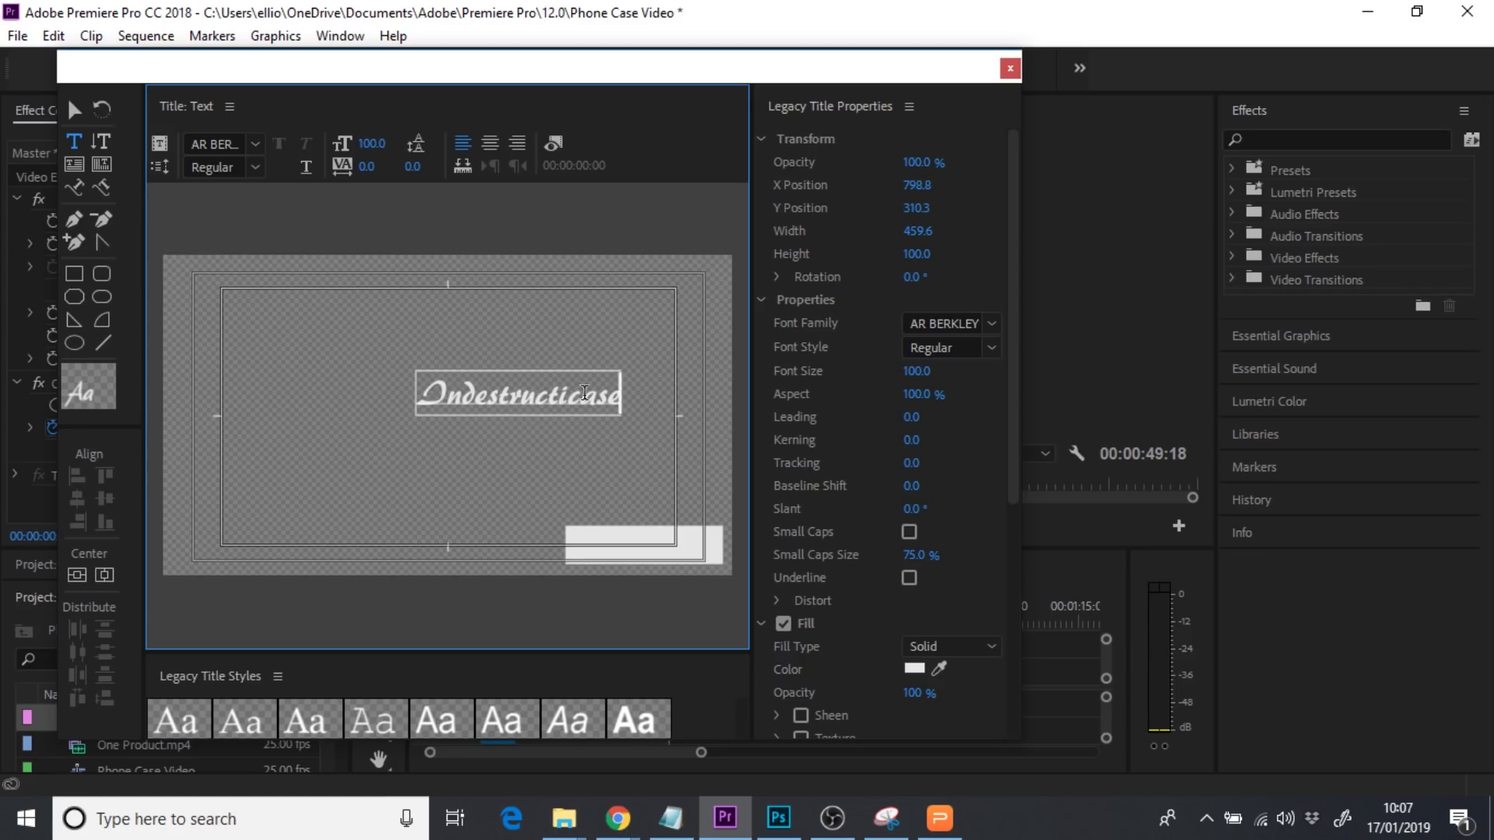
pyautogui.doubleClick(625, 387)
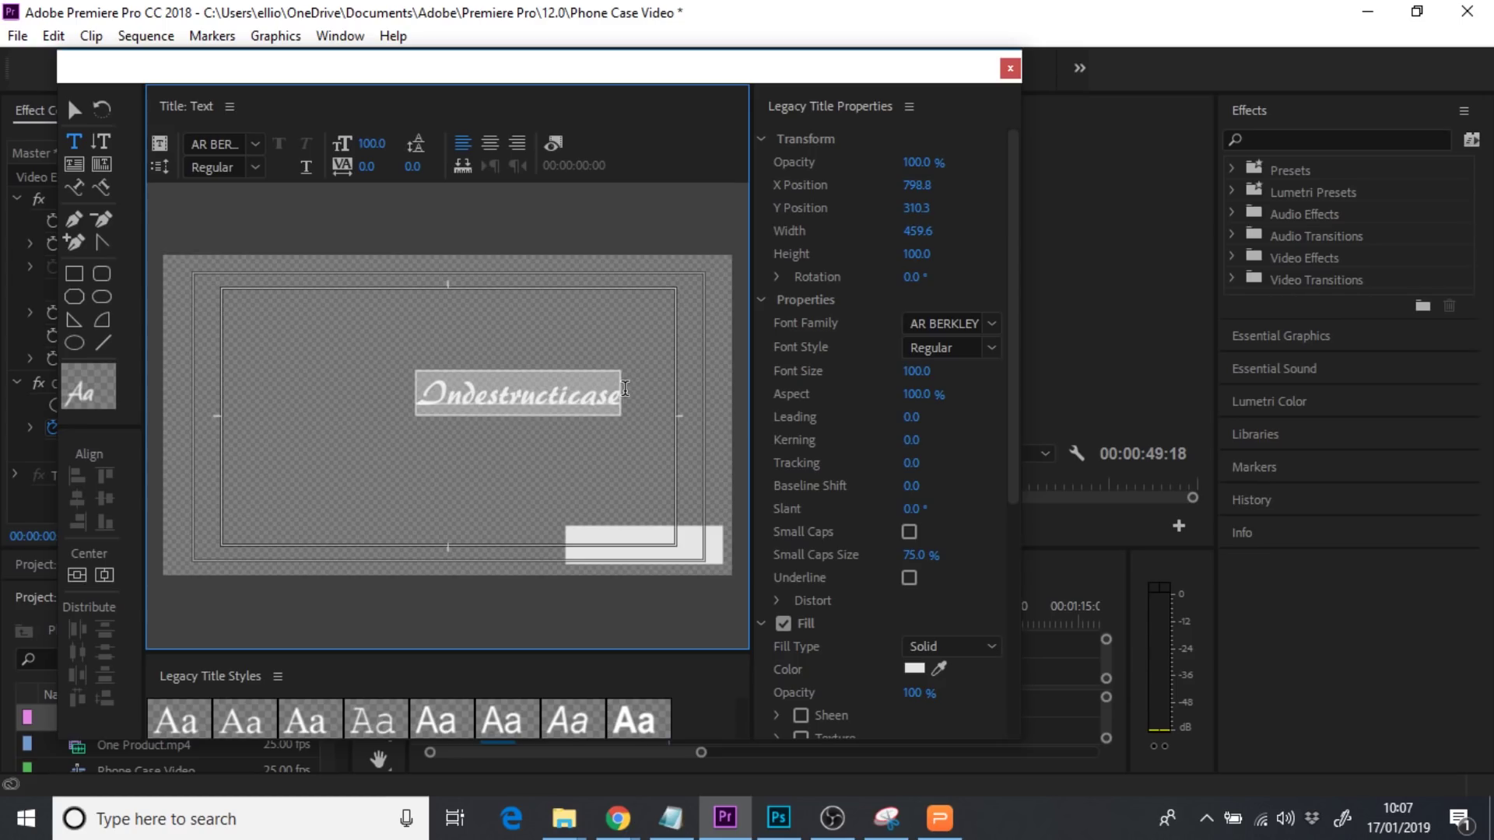
pyautogui.click(971, 333)
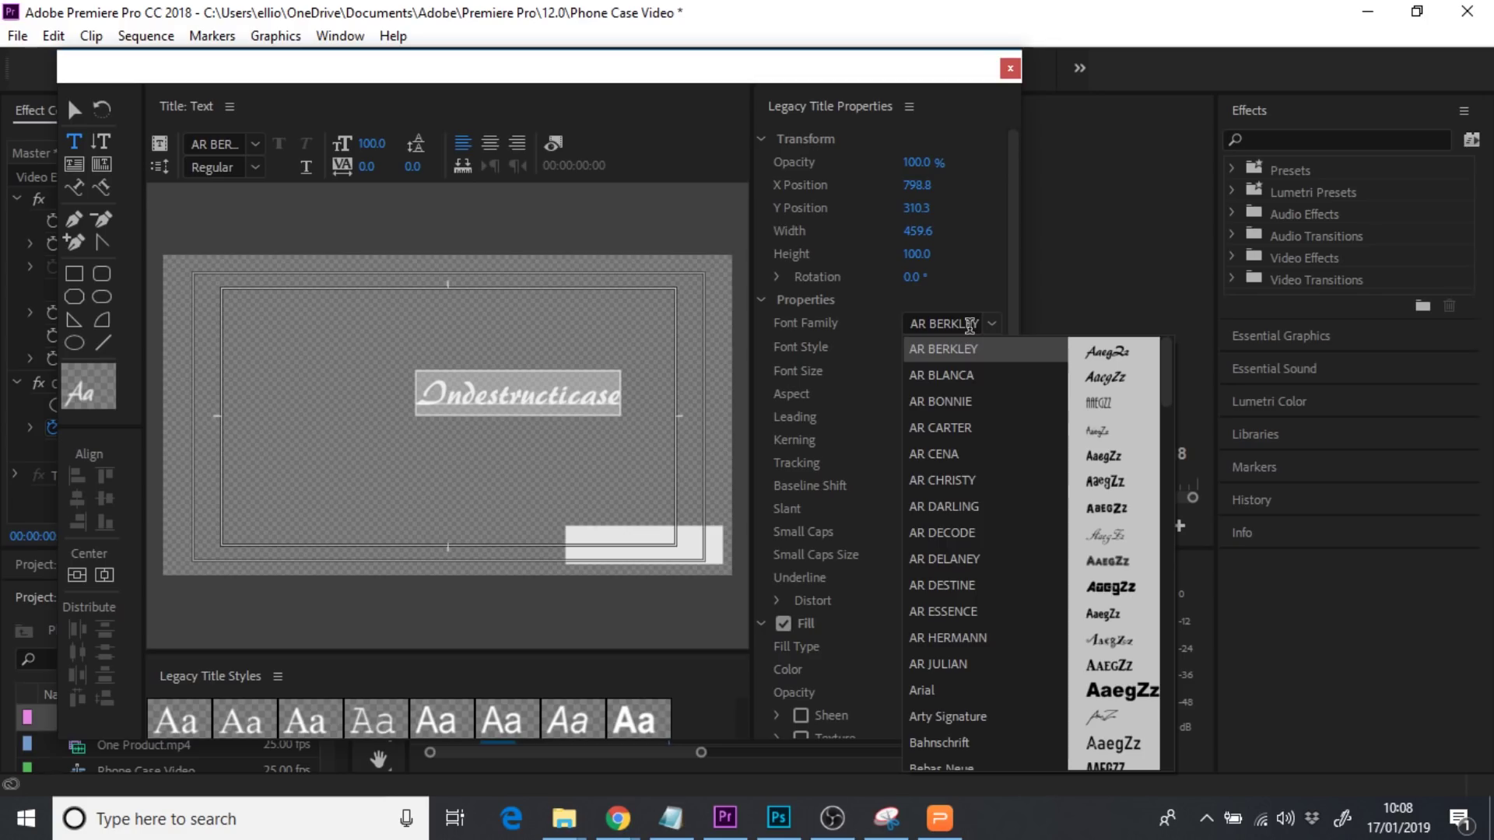
pyautogui.click(941, 324)
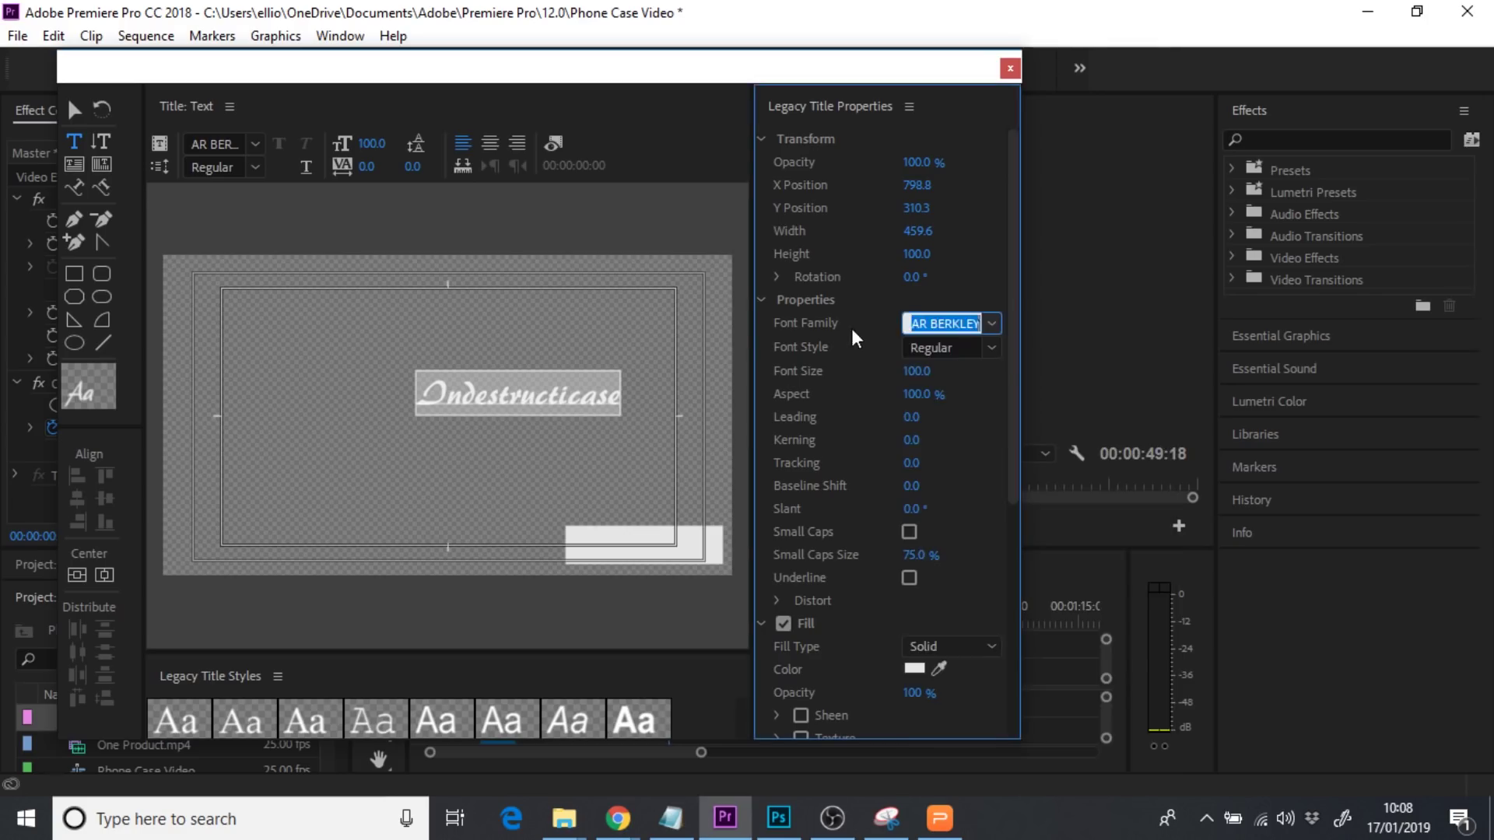
pyautogui.write('Mont')
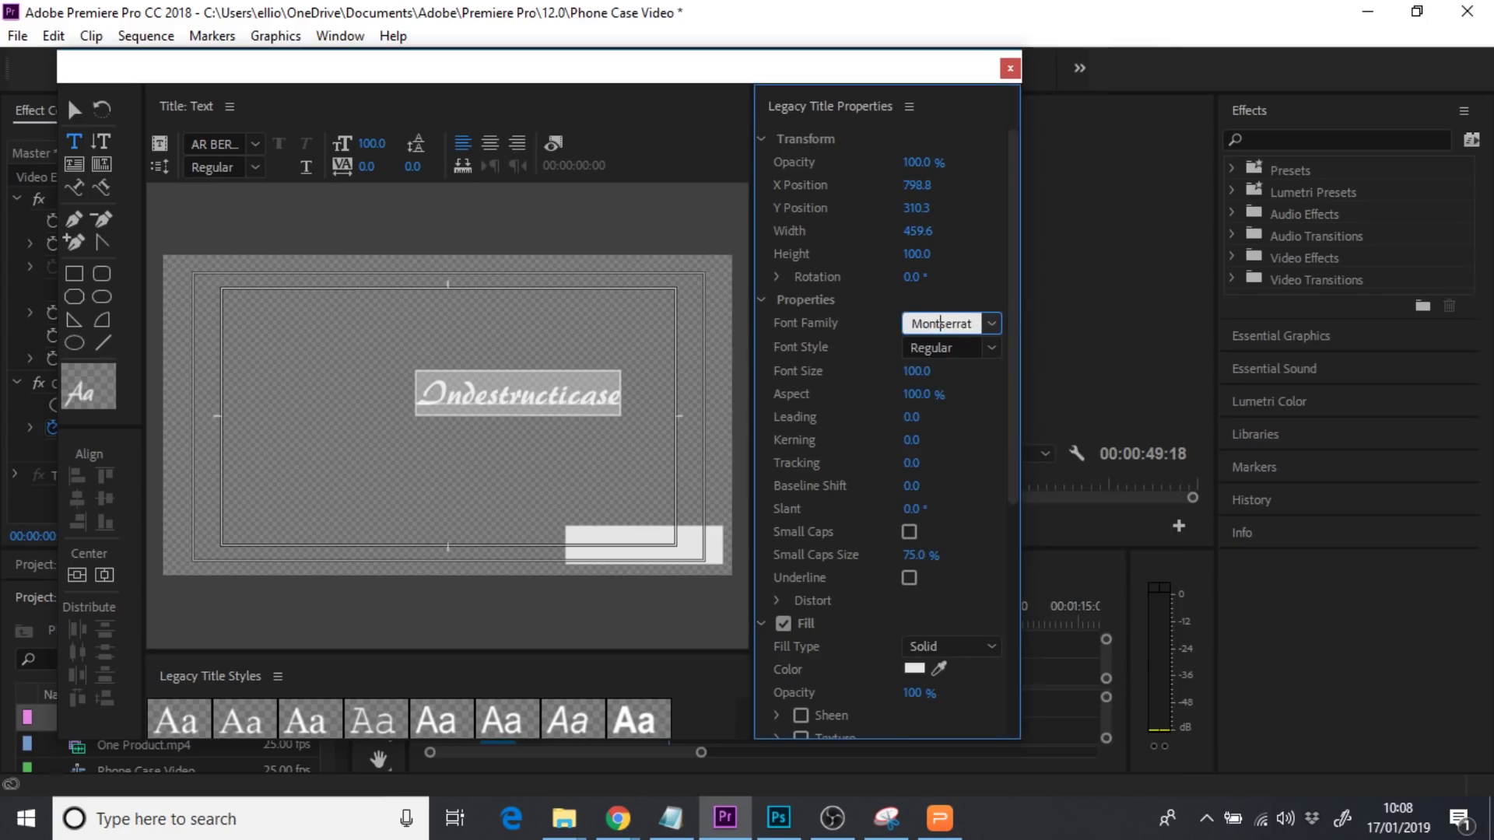
pyautogui.write('s')
pyautogui.press('Return')
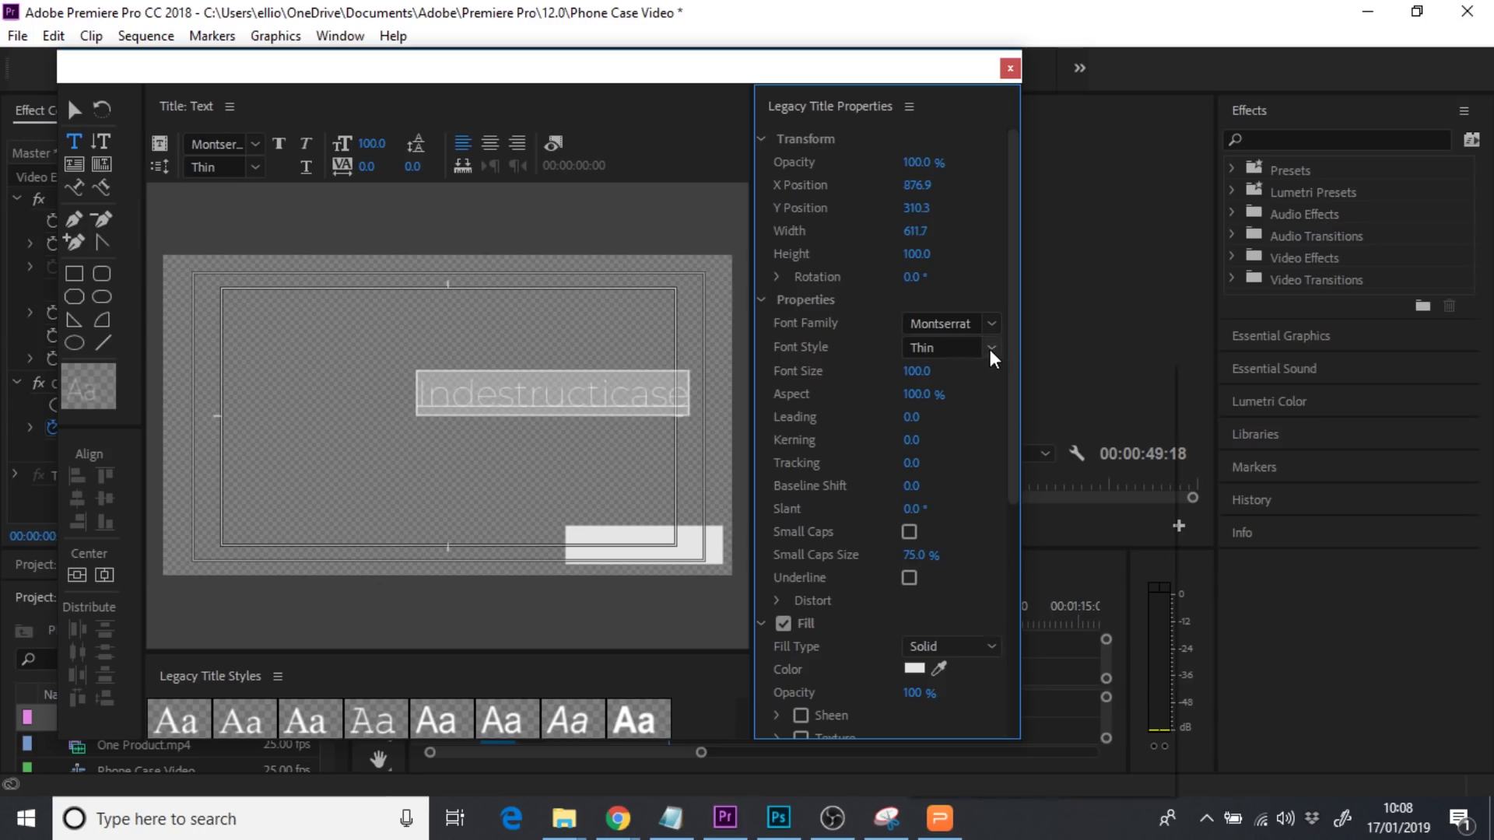
# Make the Indestructicase text SemiBold and colour it black
pyautogui.click(992, 354)
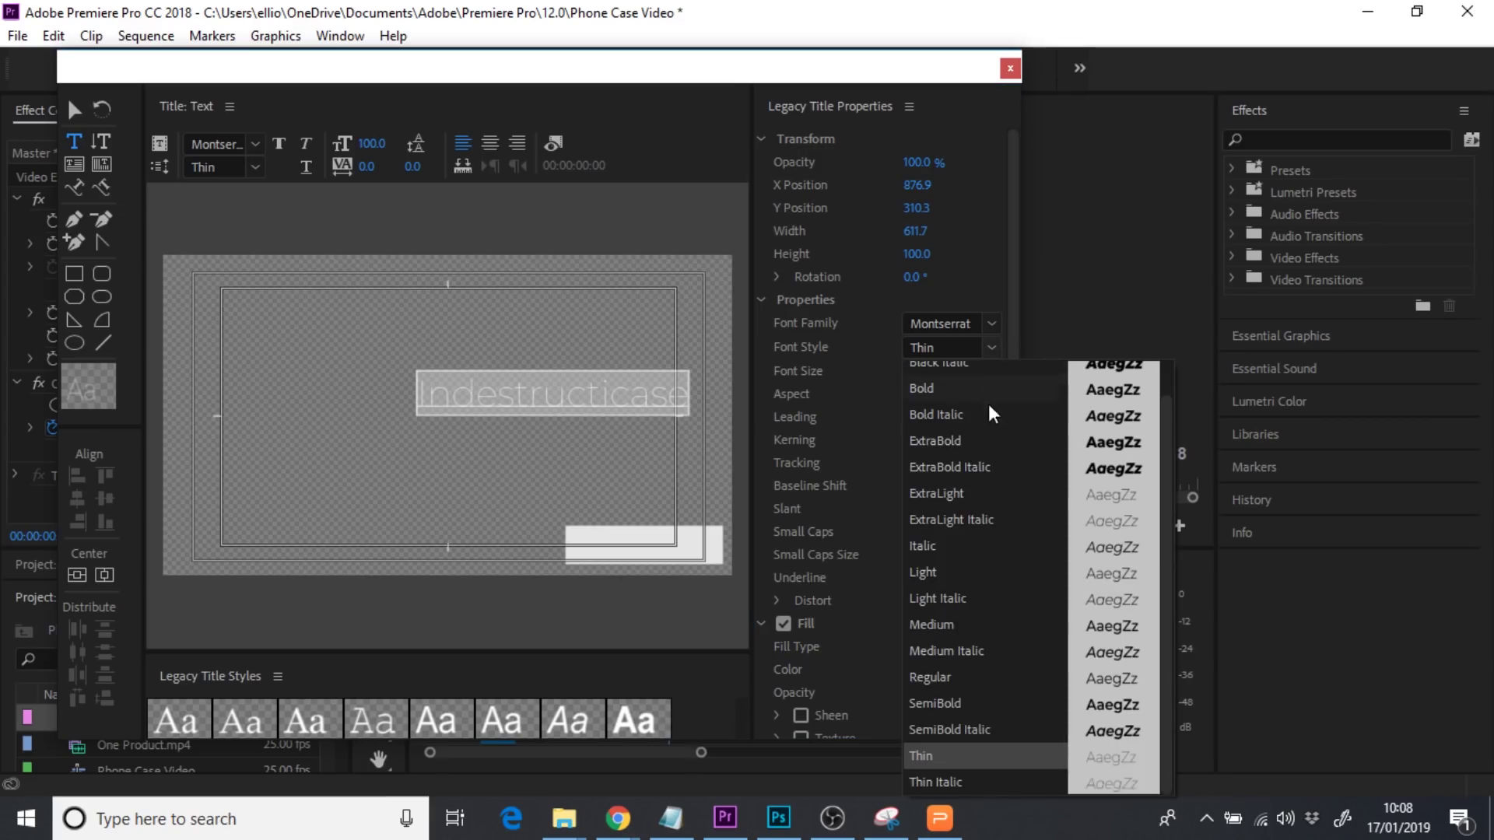
pyautogui.click(936, 703)
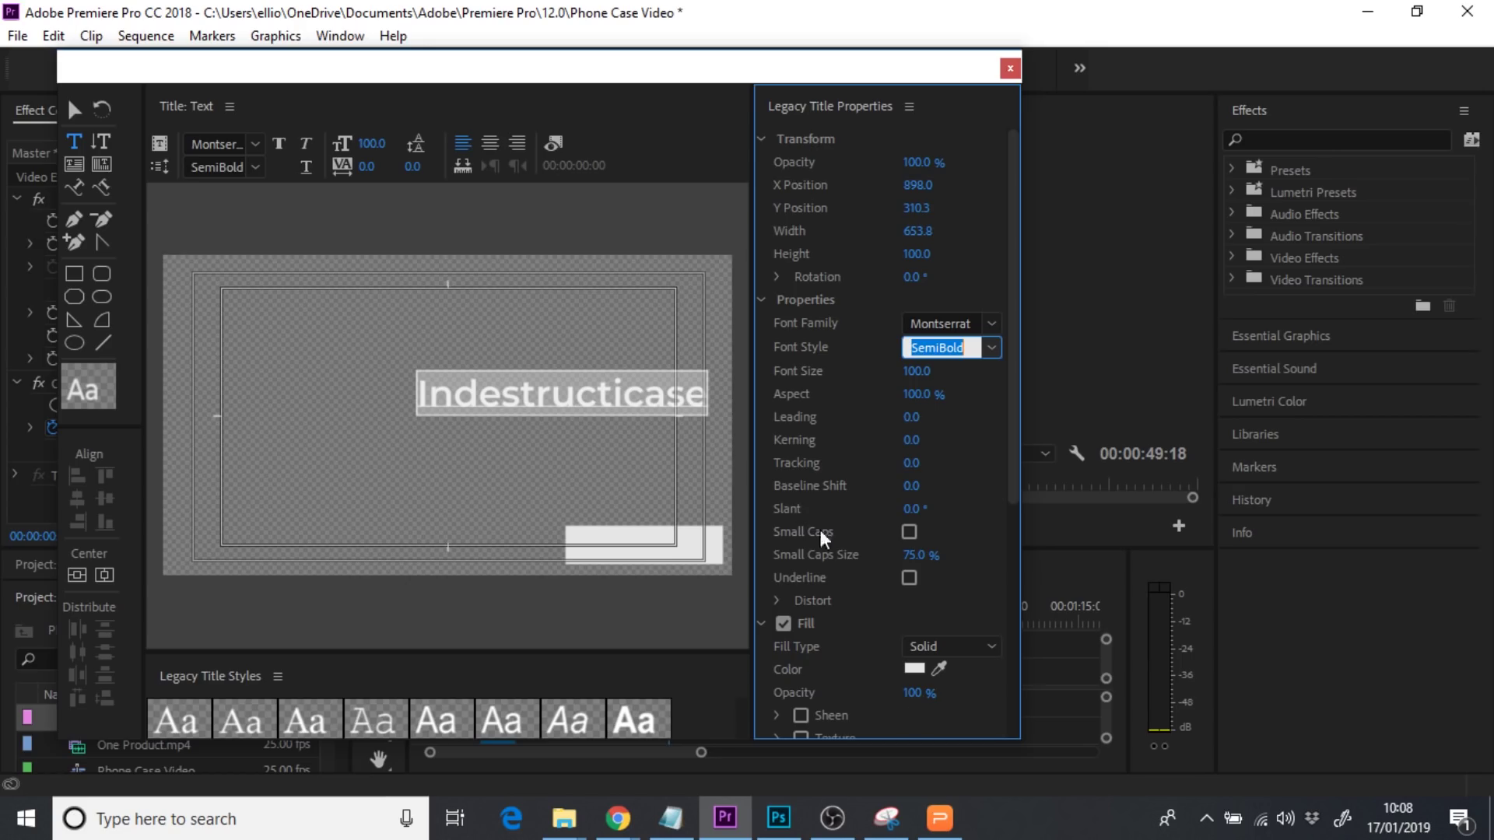
pyautogui.click(915, 671)
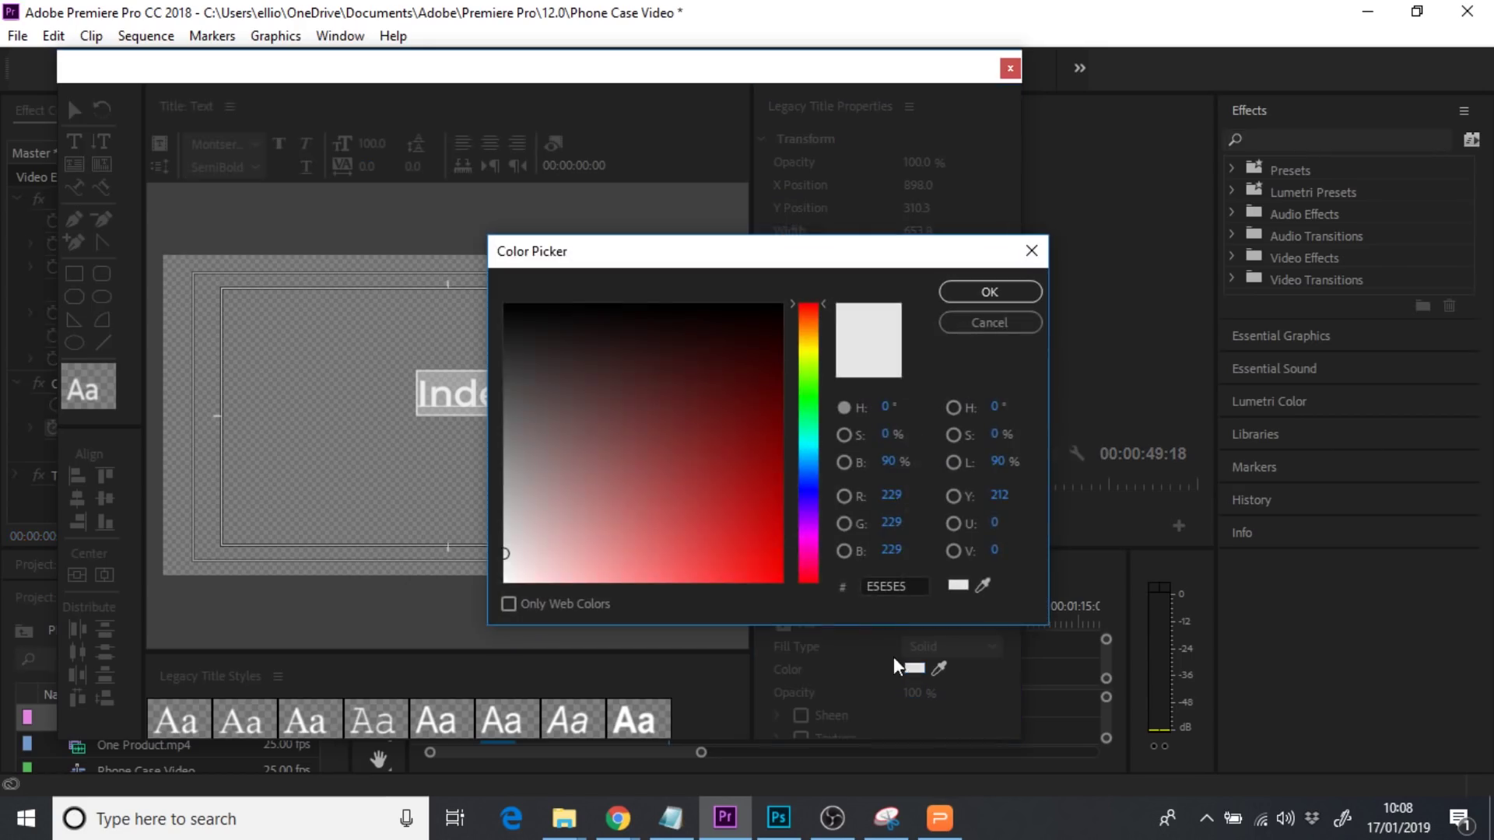
pyautogui.moveTo(610, 397); pyautogui.dragTo(473, 285)
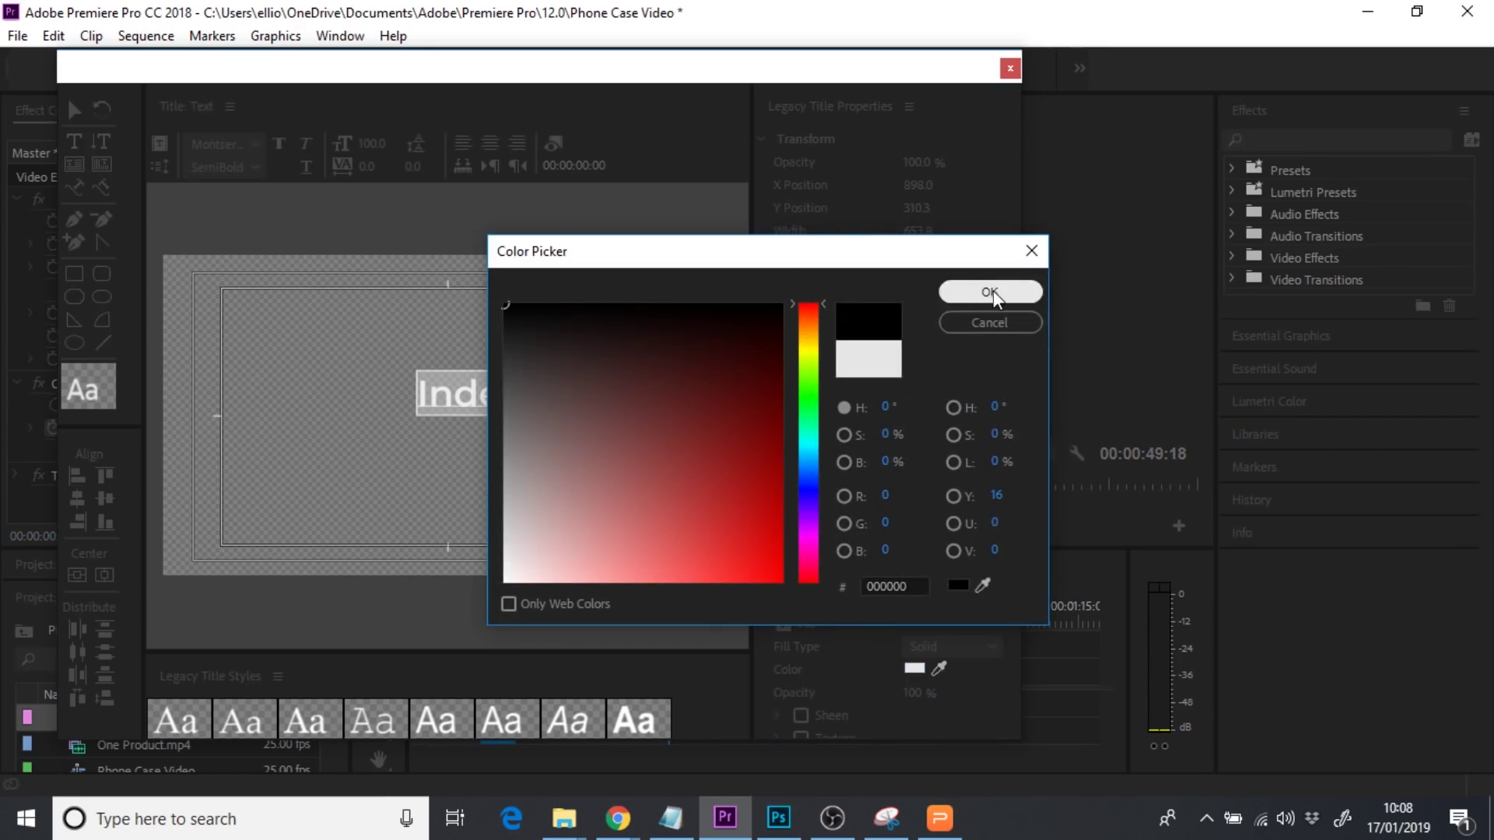
pyautogui.click(990, 292)
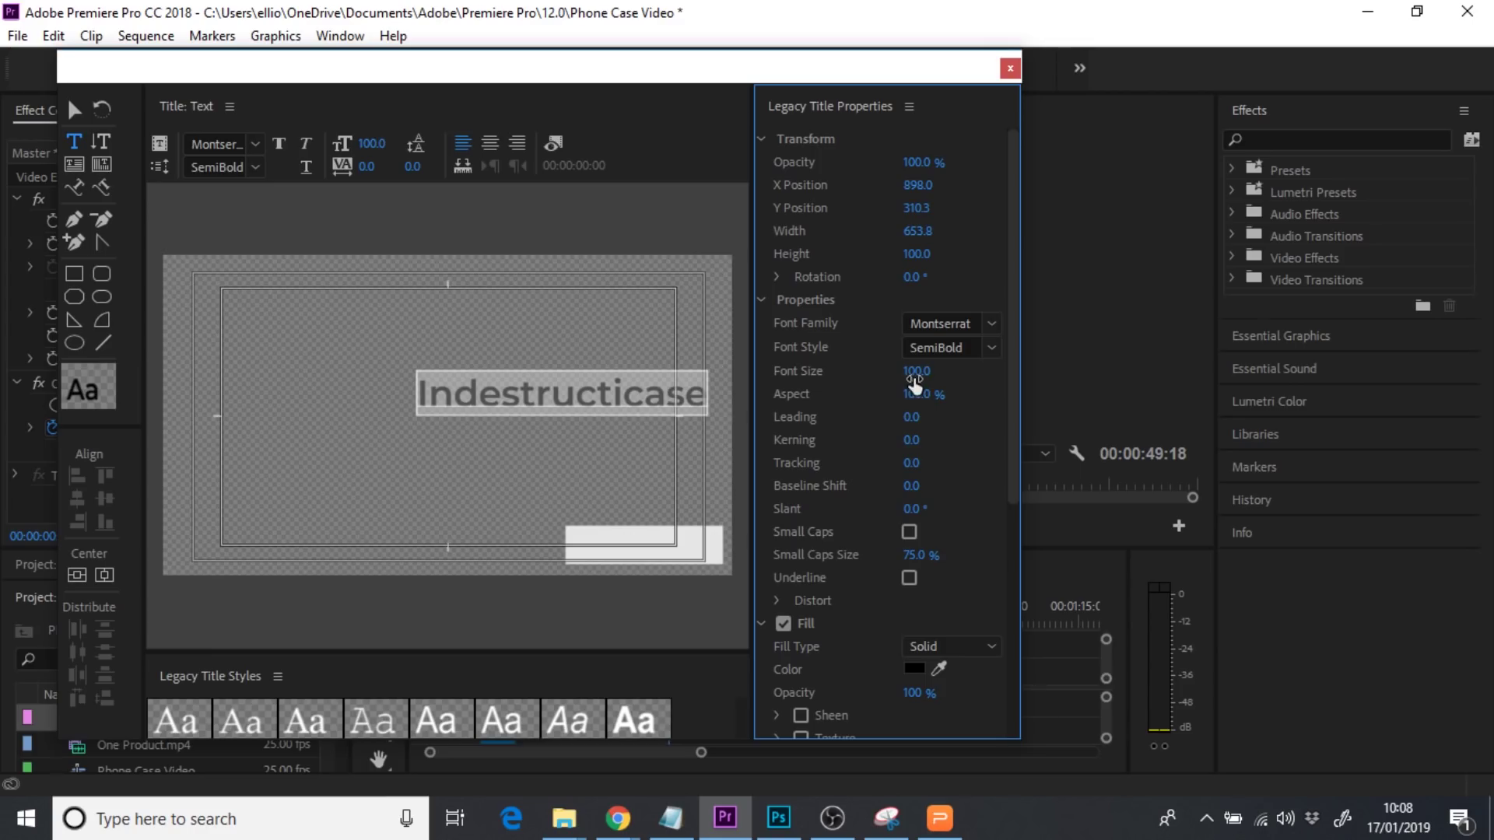
# Set the title text's font size to 50
pyautogui.click(916, 372)
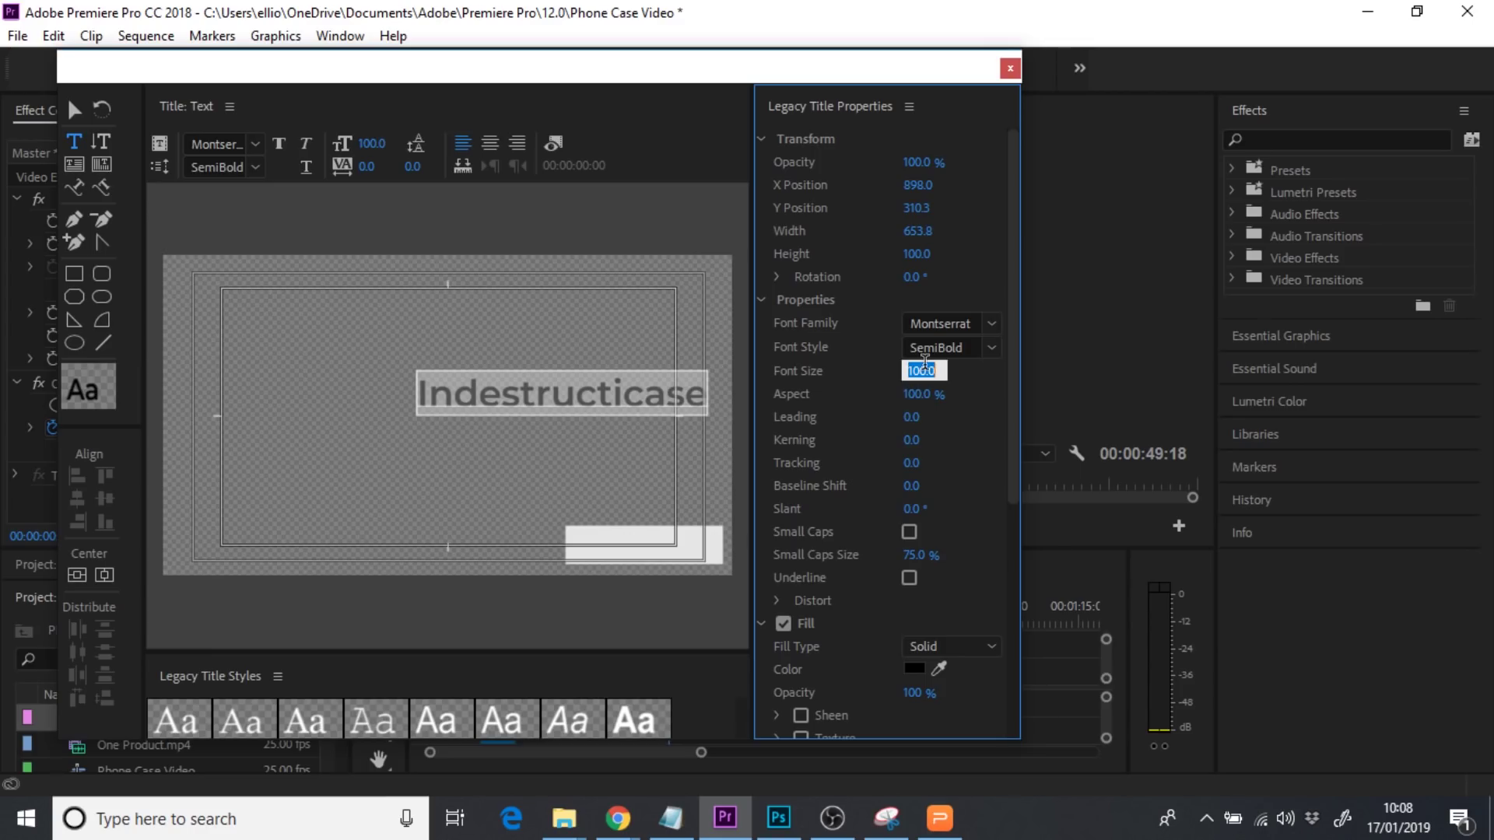
pyautogui.write('60')
pyautogui.press('Return')
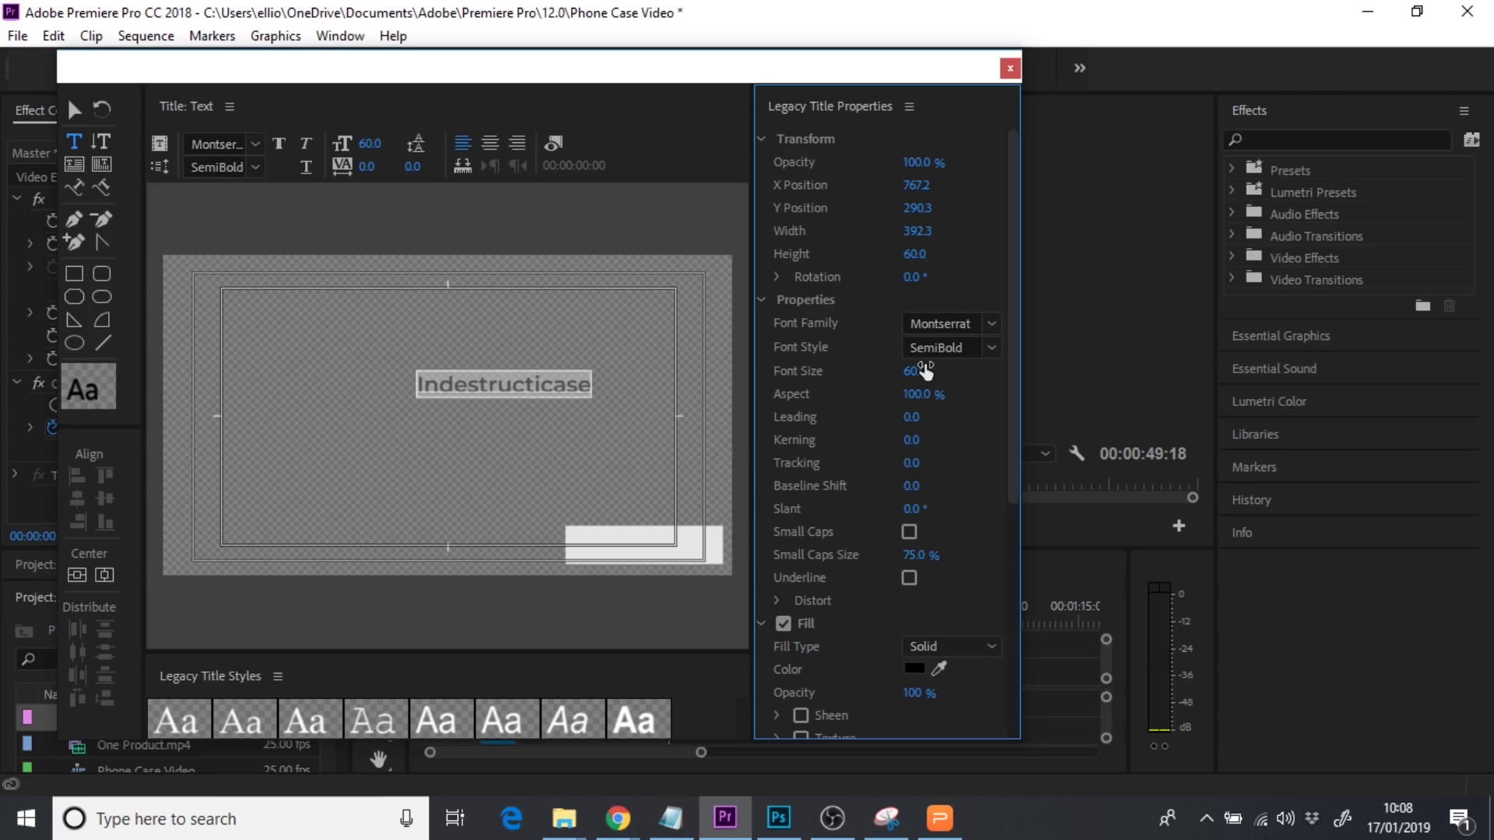
pyautogui.click(922, 371)
pyautogui.write('50')
pyautogui.press('Return')
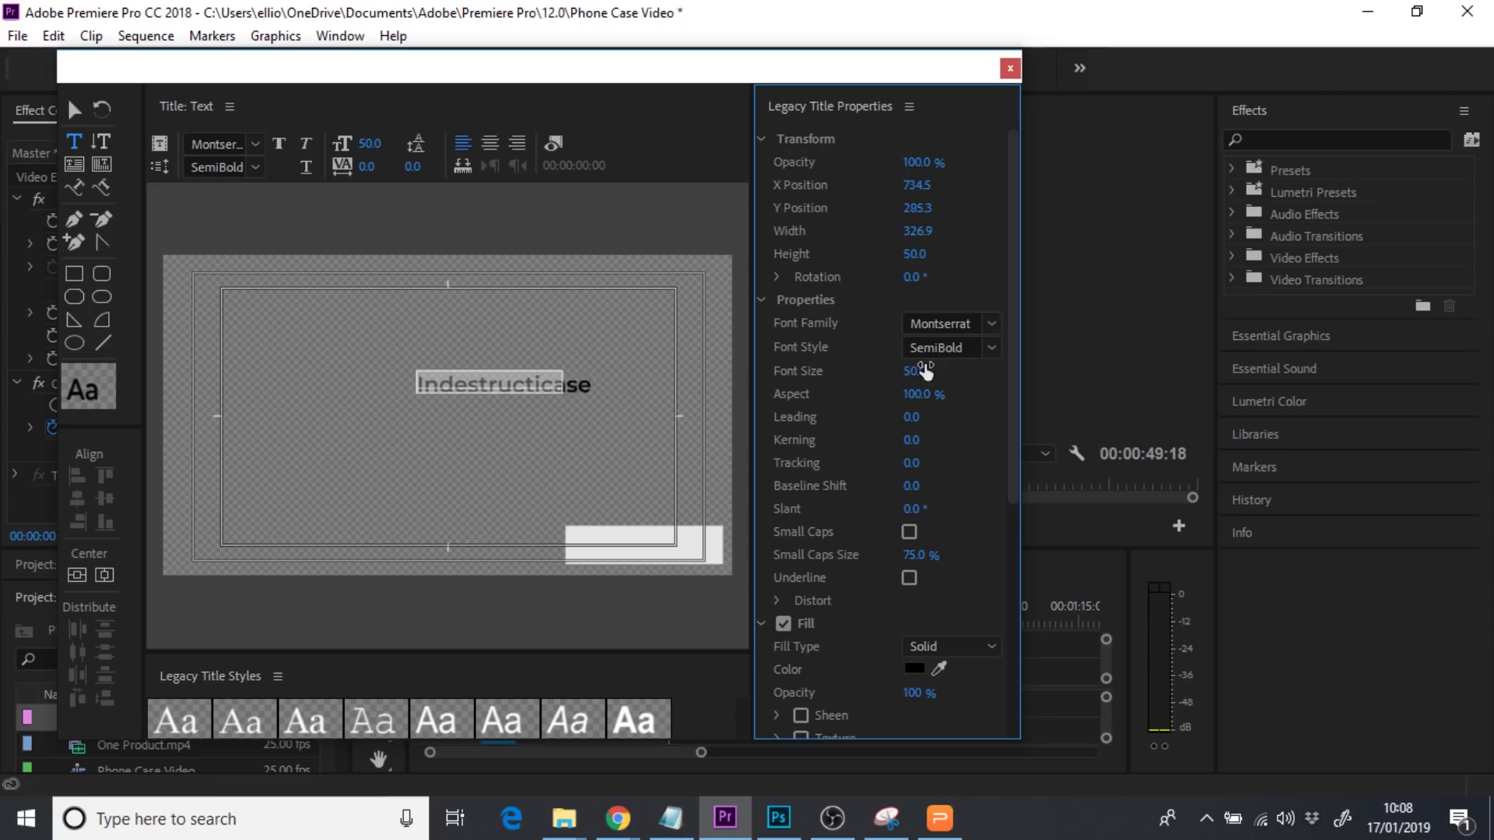
pyautogui.click(72, 115)
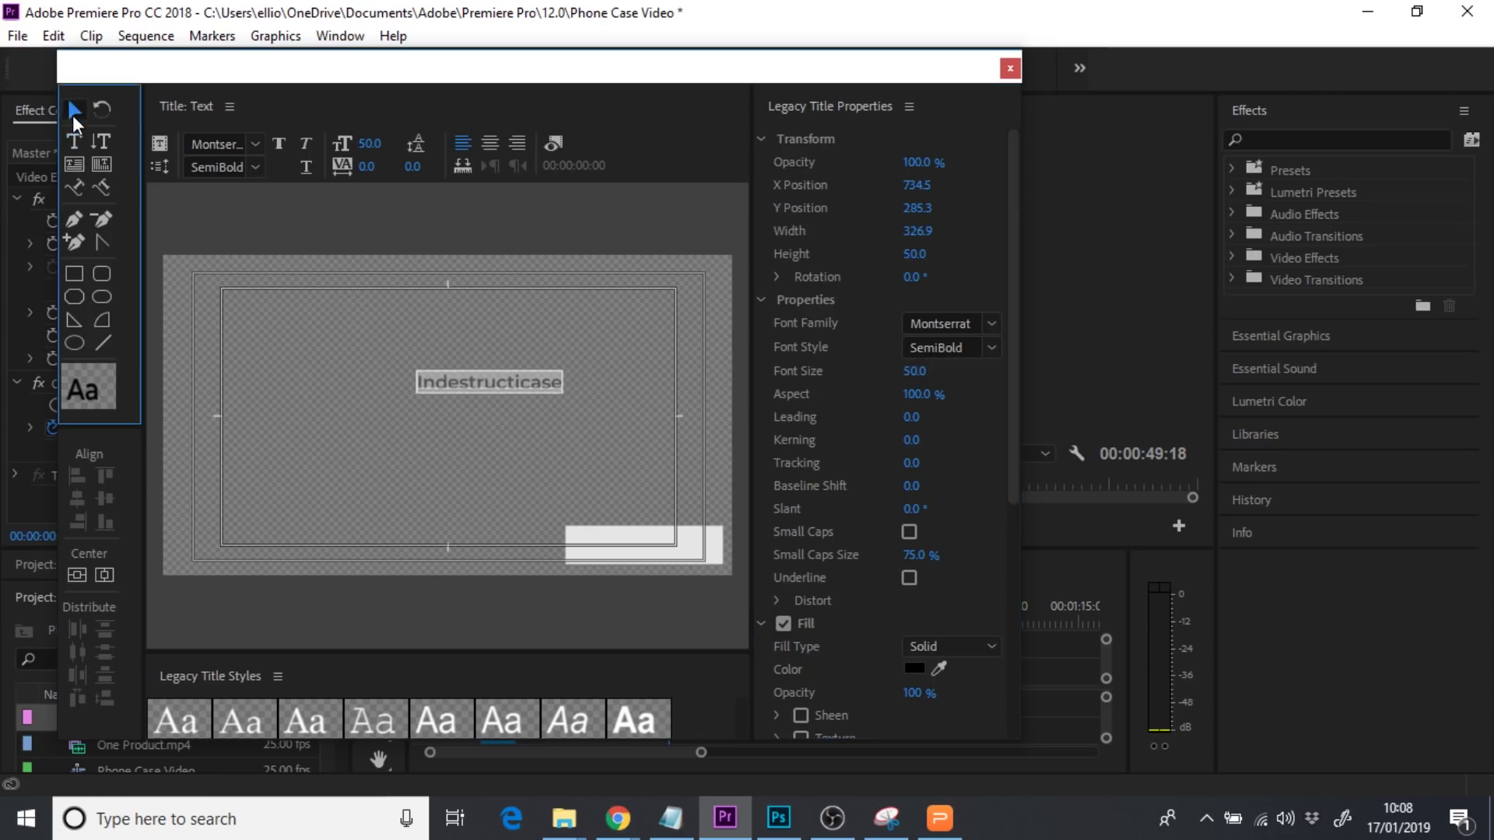
# Move 'Indestructicase' to the bottom-right and fill the box behind it with black
pyautogui.moveTo(511, 383); pyautogui.dragTo(670, 555)
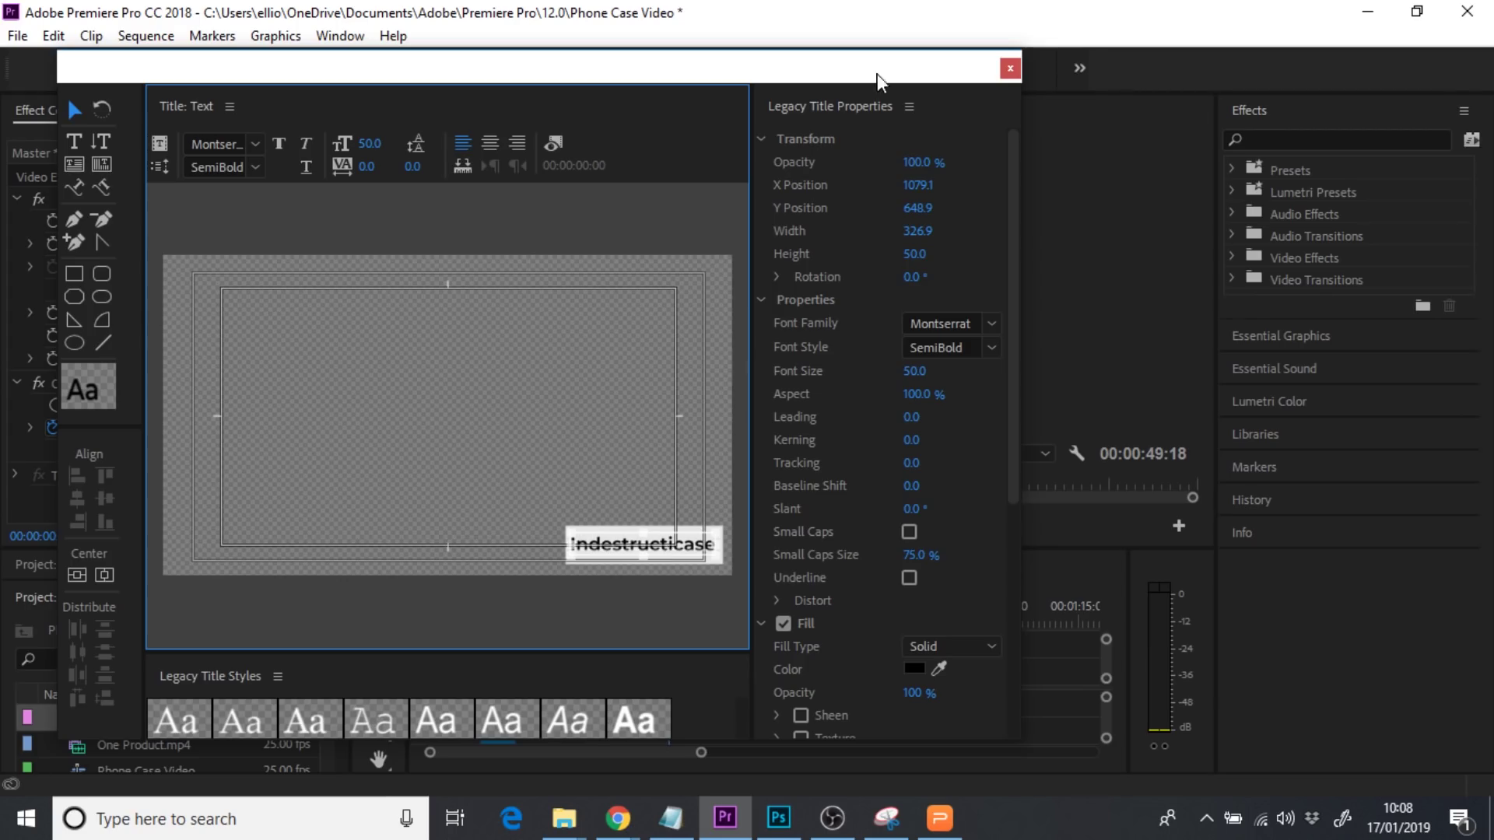
pyautogui.moveTo(877, 73); pyautogui.dragTo(590, 90)
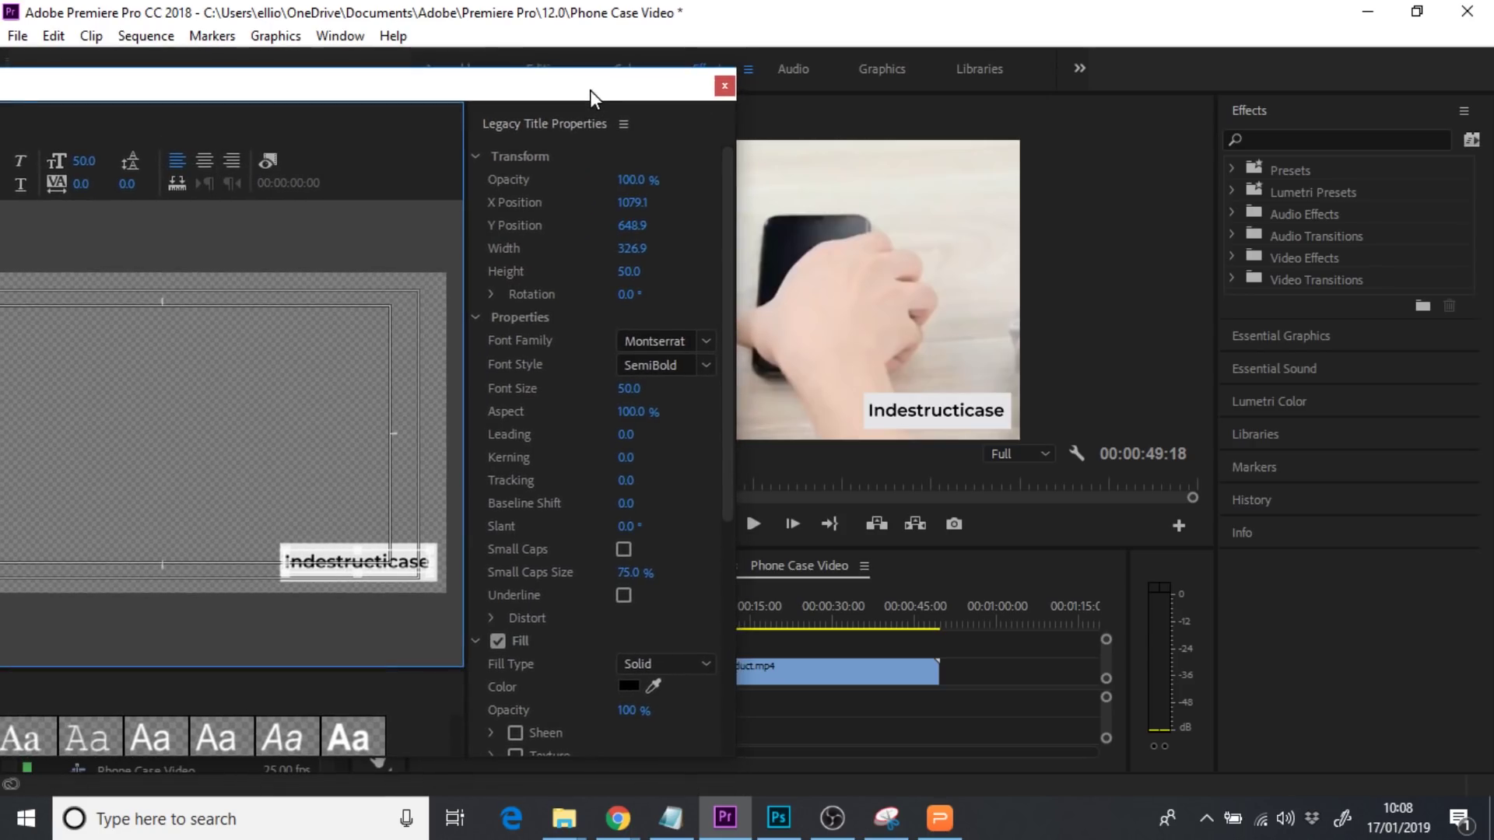
pyautogui.click(288, 500)
pyautogui.click(296, 555)
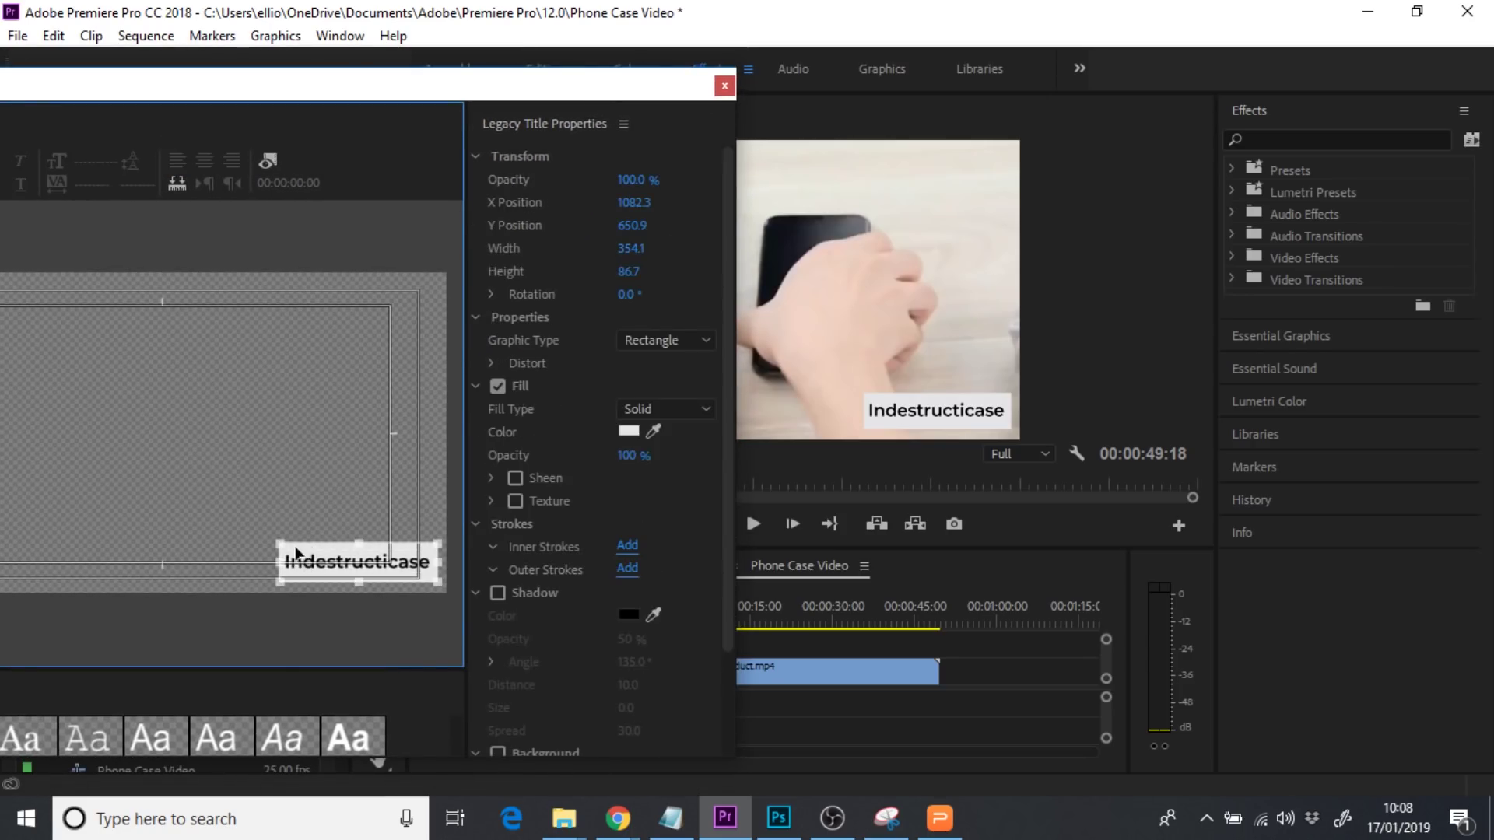
pyautogui.click(628, 431)
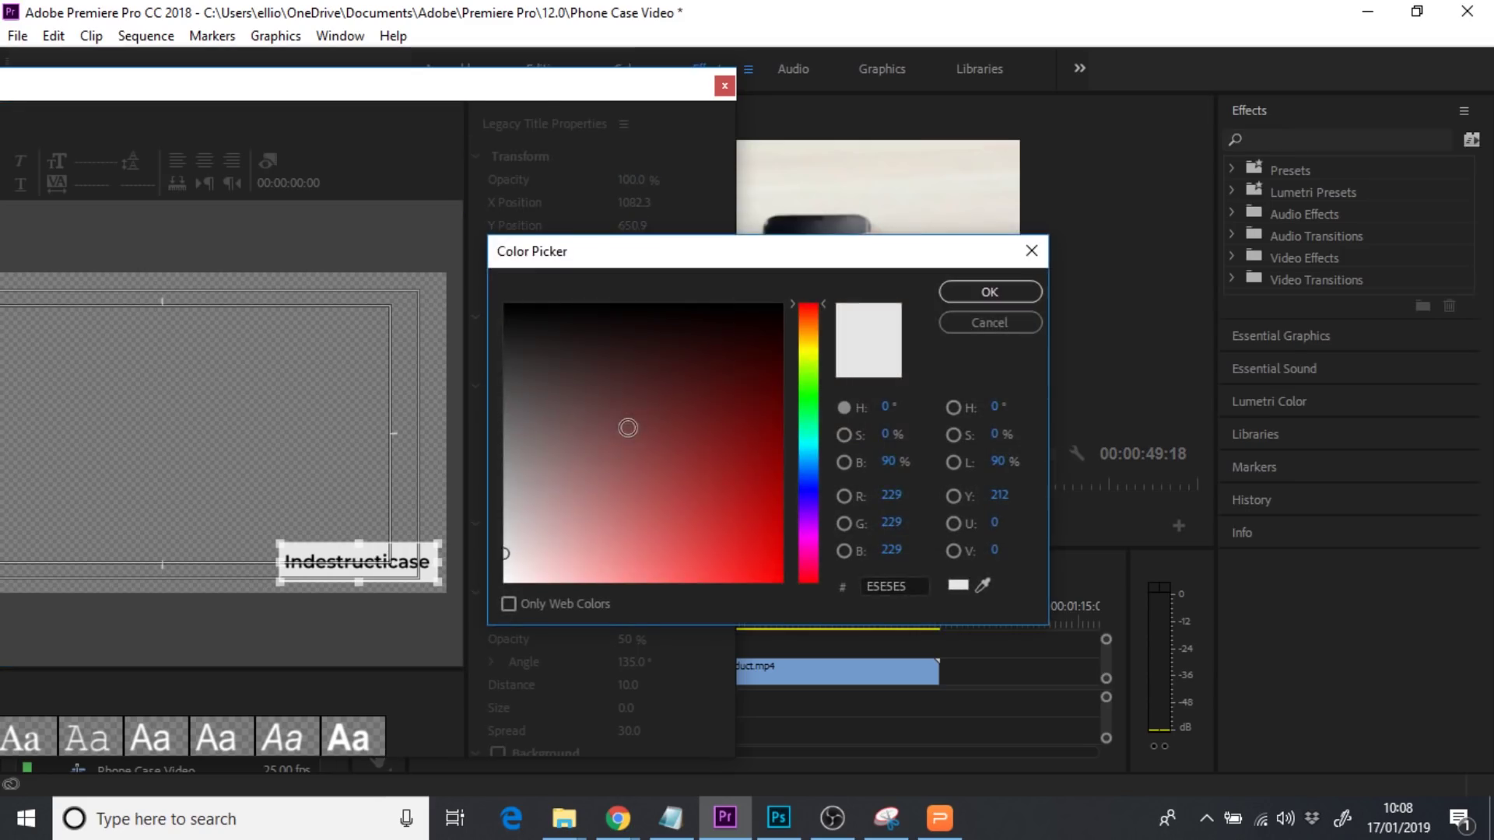
pyautogui.moveTo(594, 314); pyautogui.dragTo(400, 303)
pyautogui.click(1013, 286)
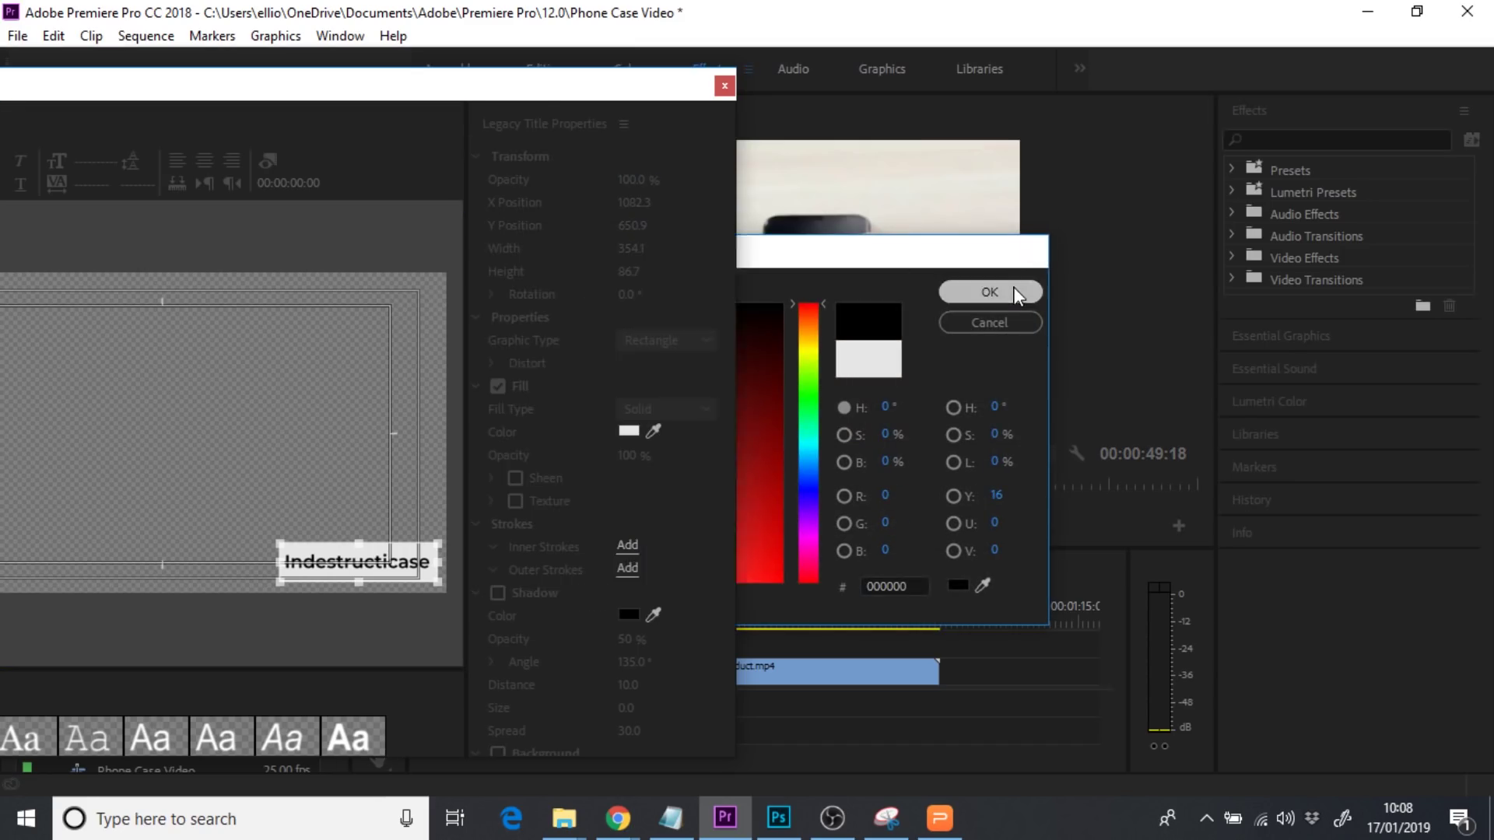
# Make the Indestructicase caption text white
pyautogui.click(358, 579)
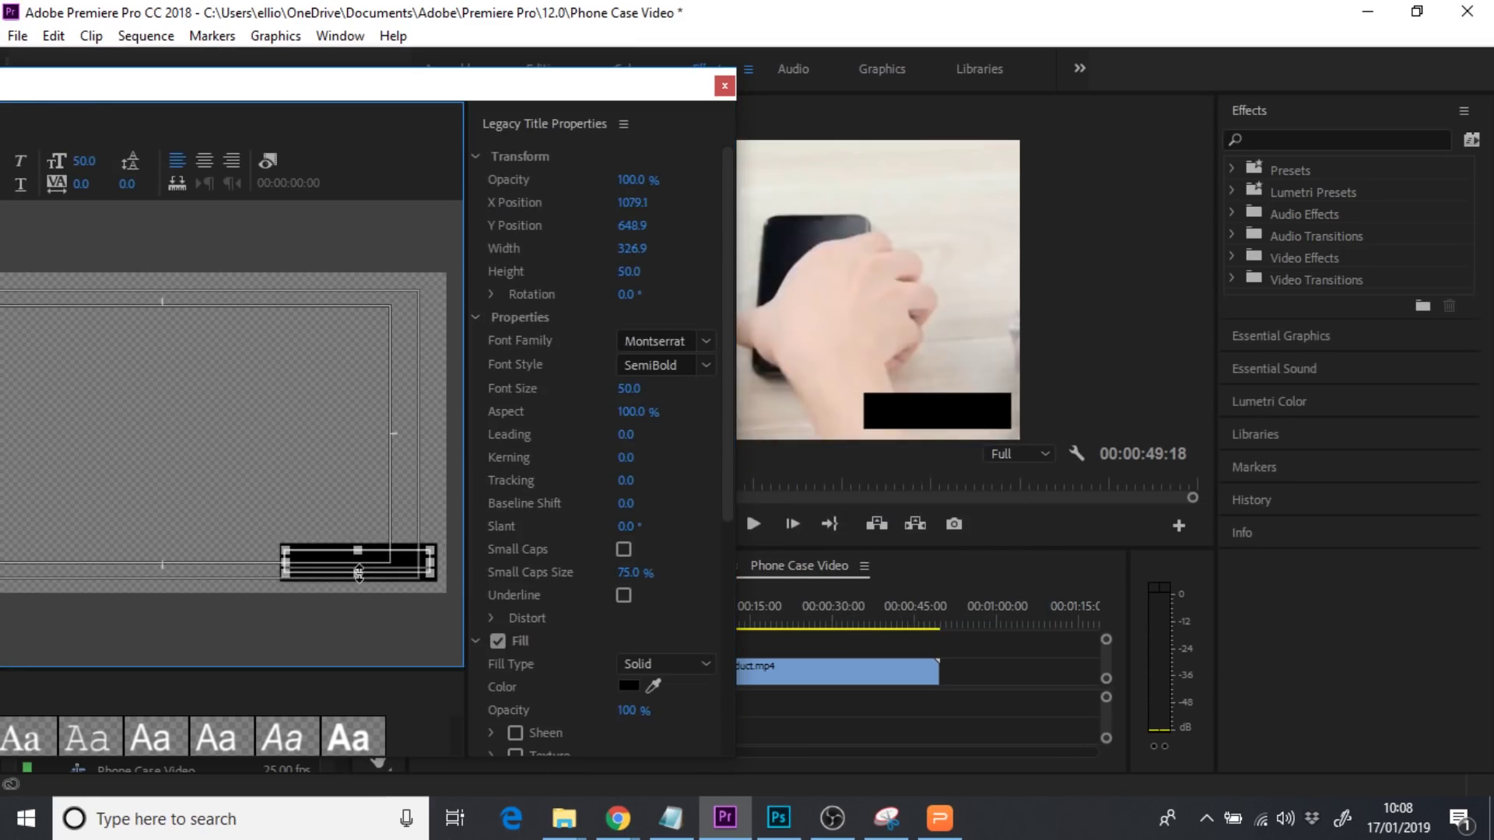
pyautogui.click(432, 590)
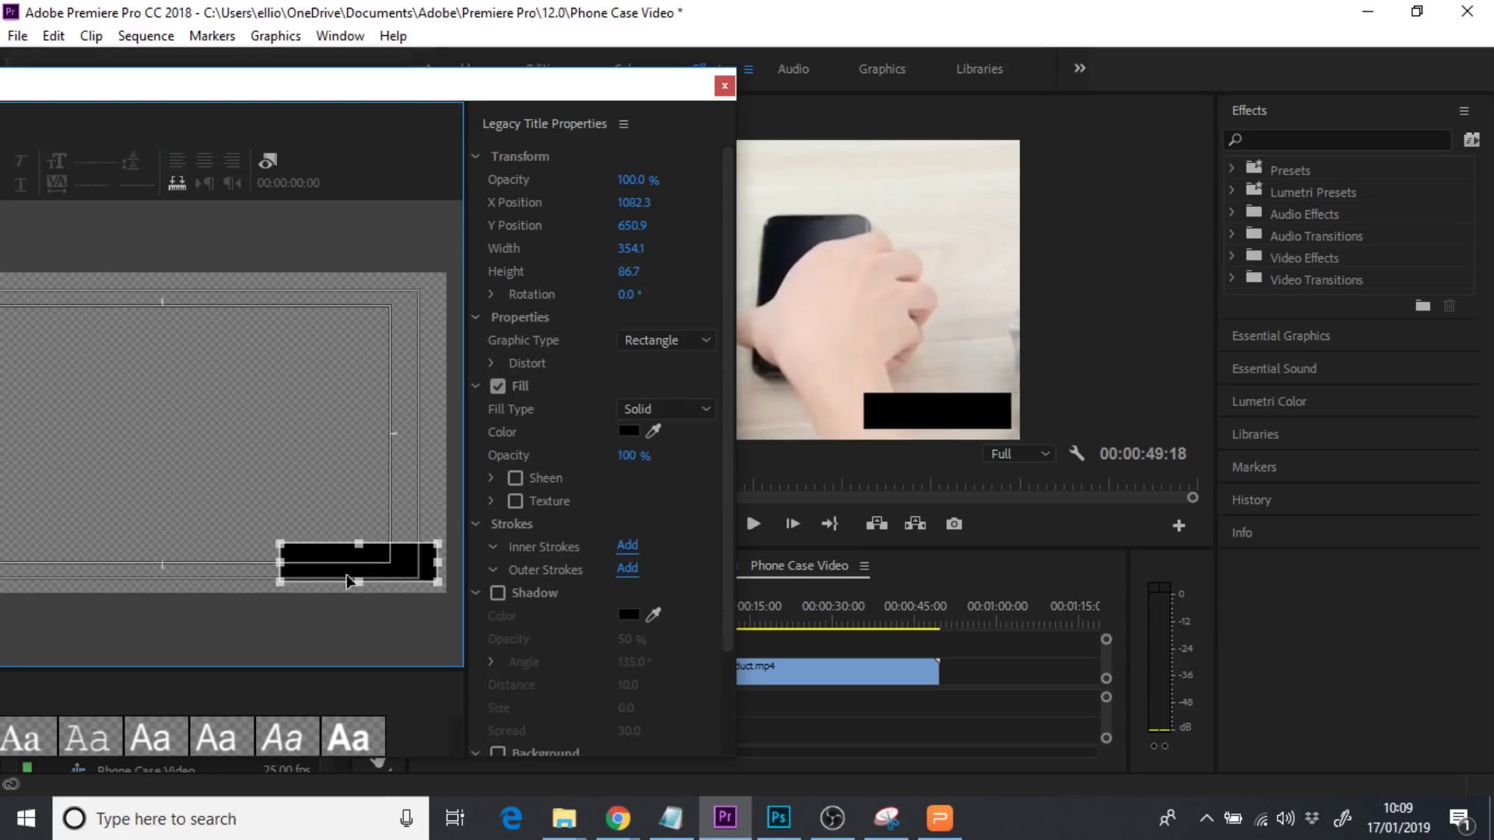
pyautogui.click(410, 565)
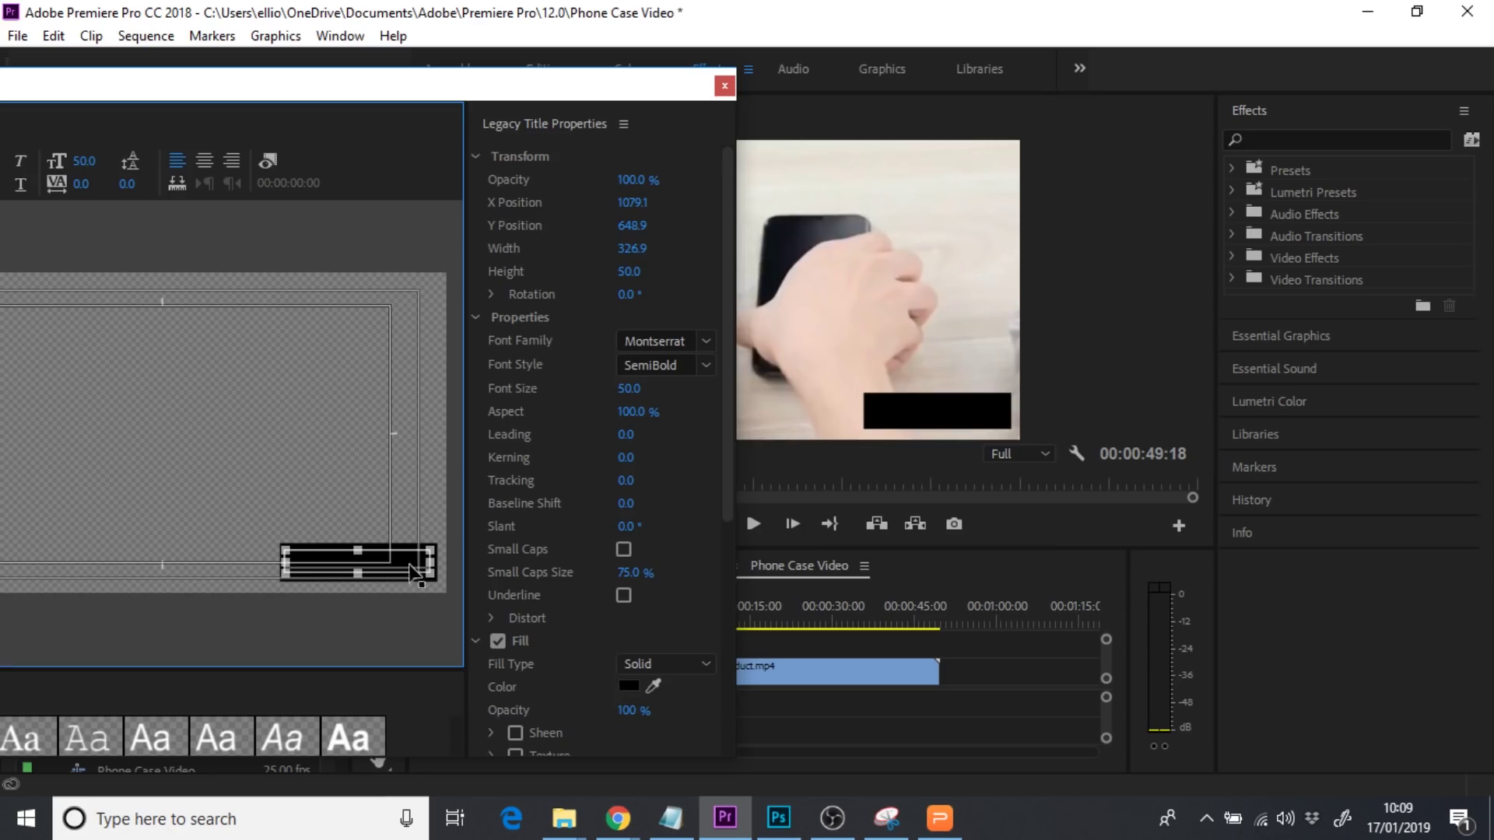
pyautogui.click(629, 685)
pyautogui.moveTo(573, 459); pyautogui.dragTo(479, 610)
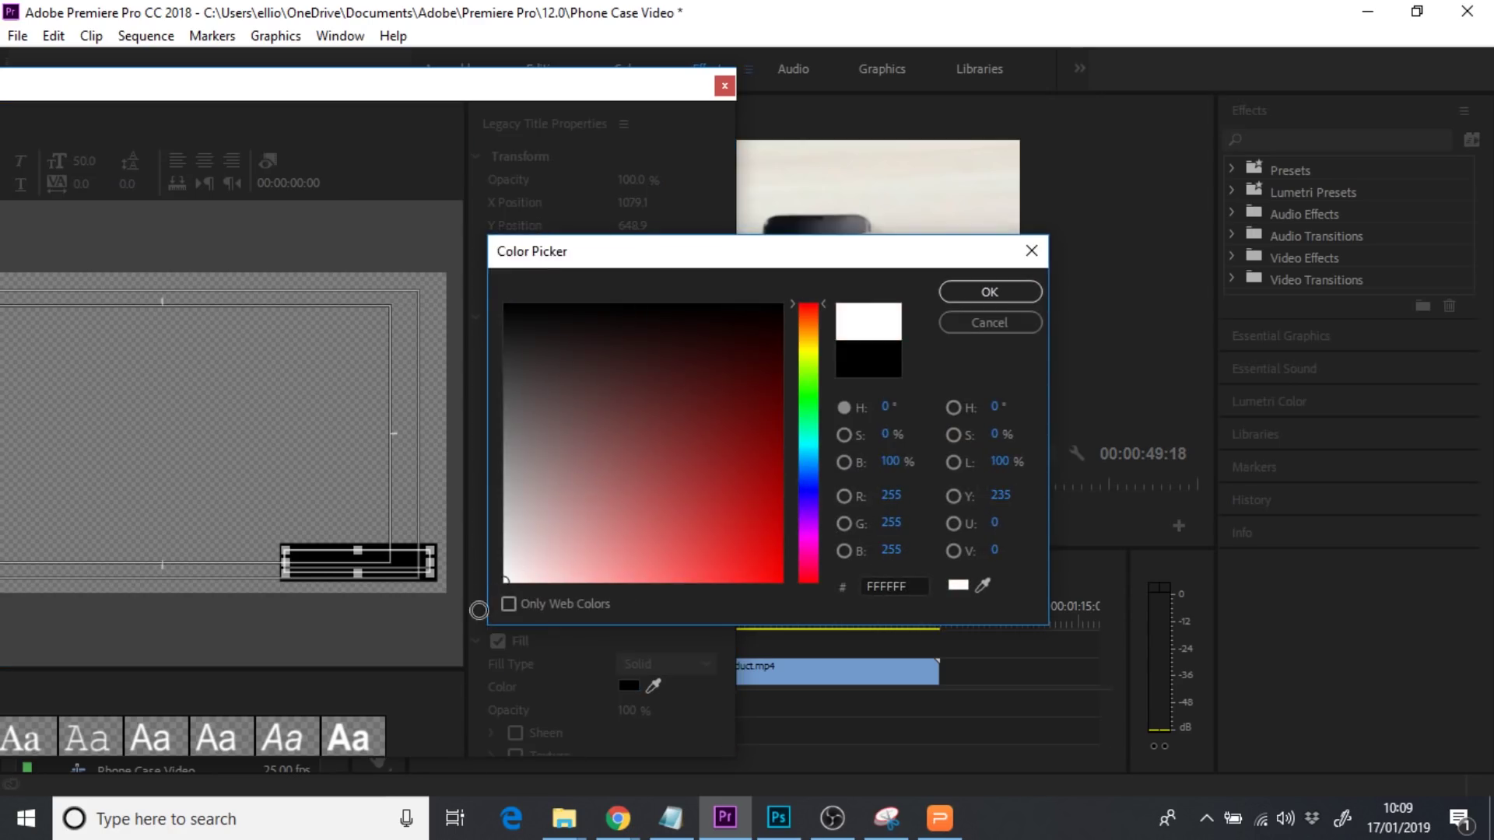
pyautogui.click(989, 292)
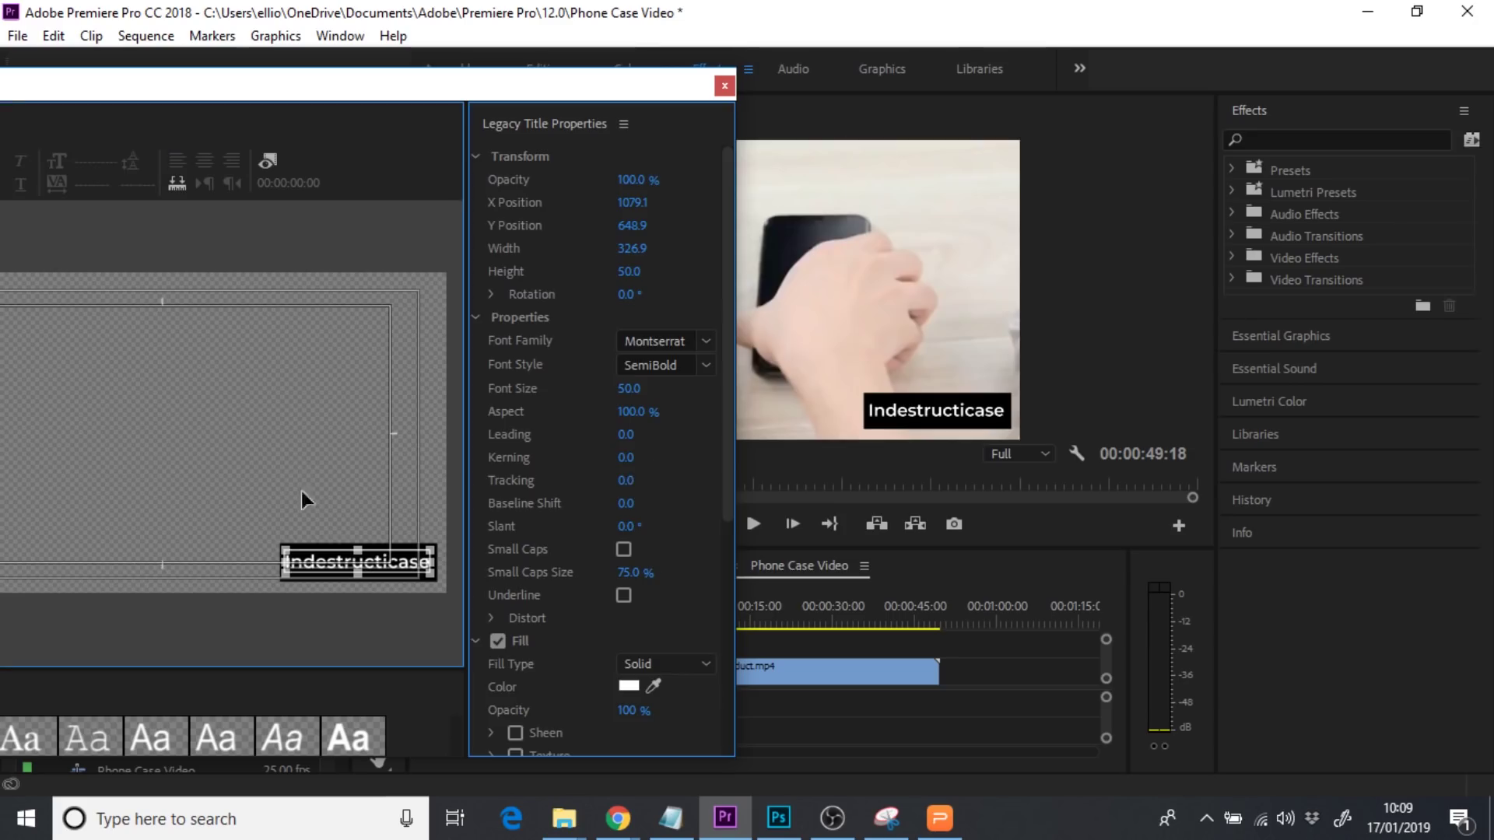
# Shorten the black box to fit the caption and close the title editor
pyautogui.click(340, 570)
pyautogui.moveTo(340, 571); pyautogui.dragTo(340, 568)
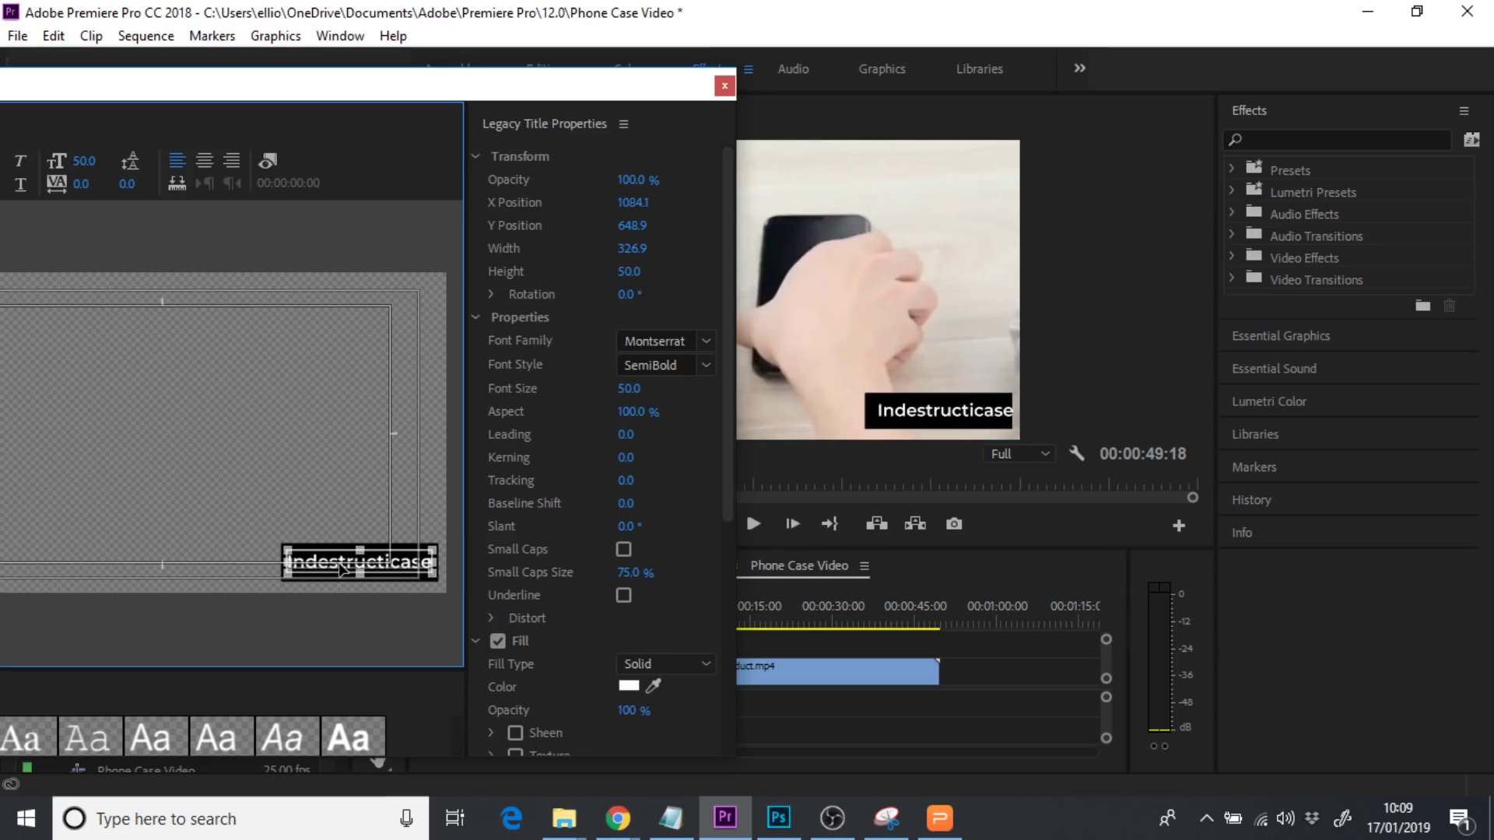
pyautogui.click(335, 526)
pyautogui.click(335, 547)
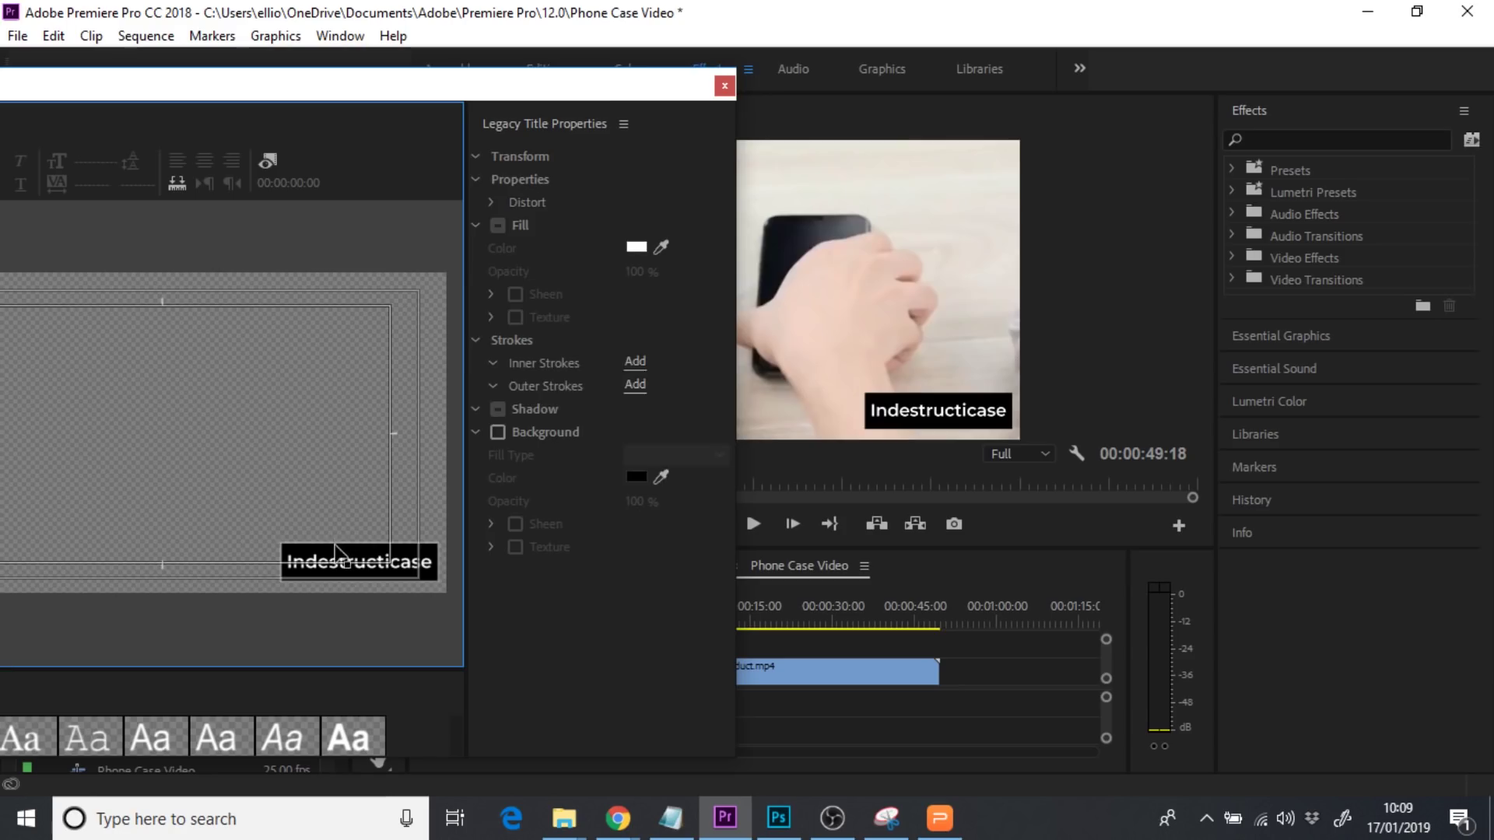
pyautogui.moveTo(358, 543); pyautogui.dragTo(361, 576)
pyautogui.click(347, 473)
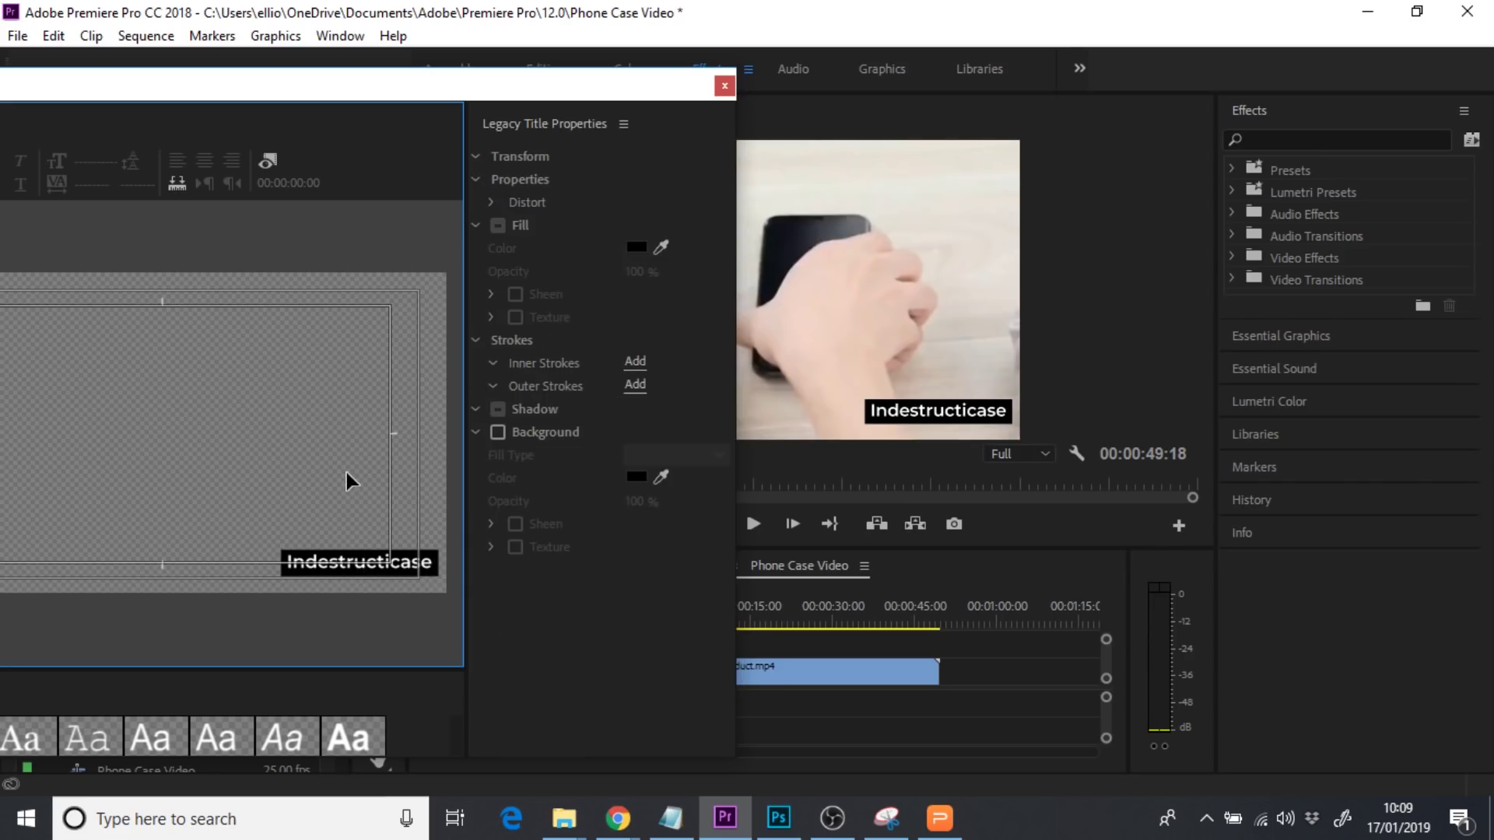
pyautogui.click(722, 87)
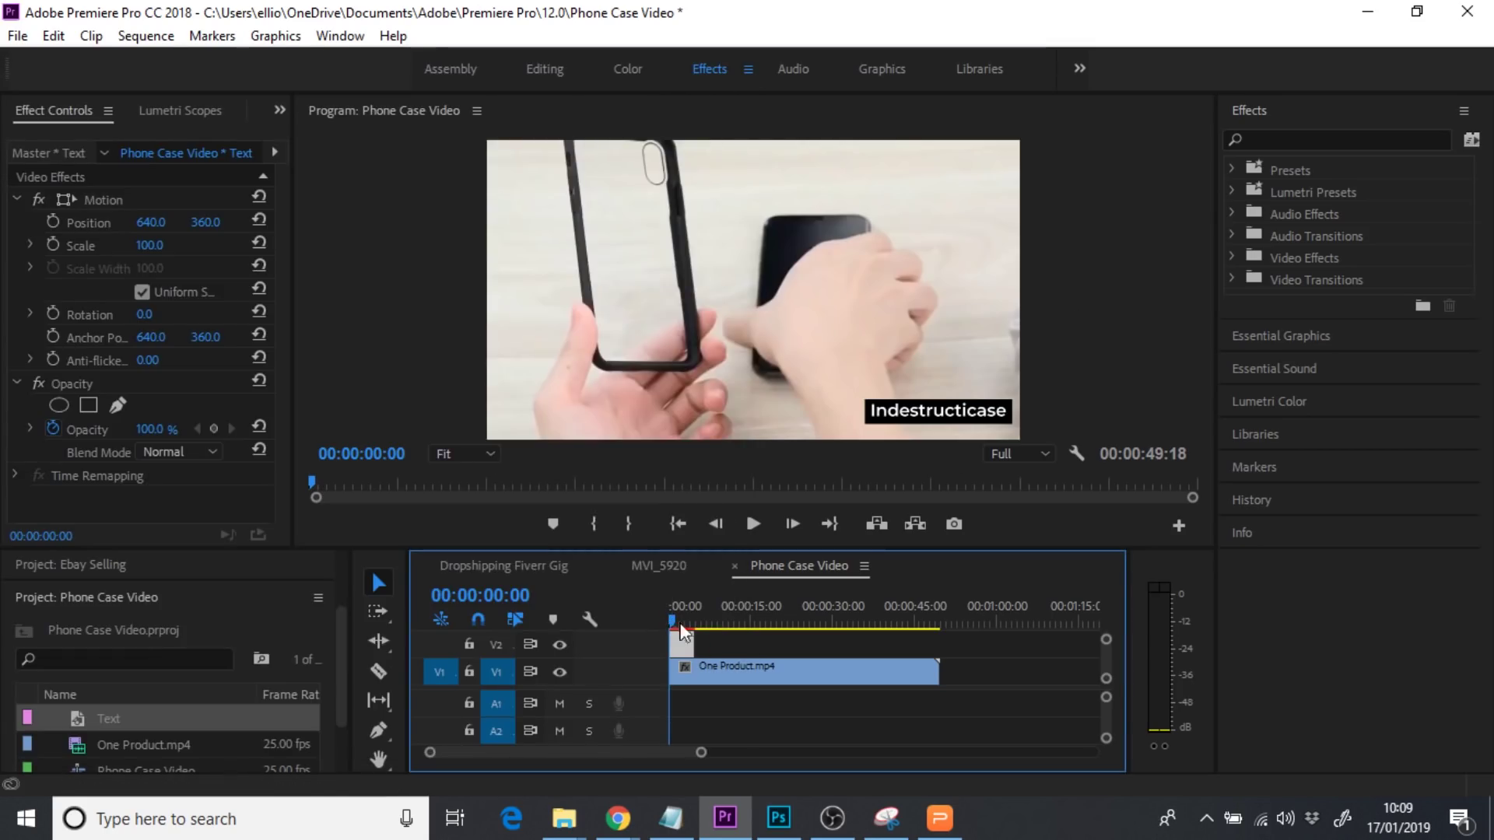
# Extend the Text clip and trim it to the video's last frame, then play the sequence back
pyautogui.moveTo(695, 643); pyautogui.dragTo(948, 648)
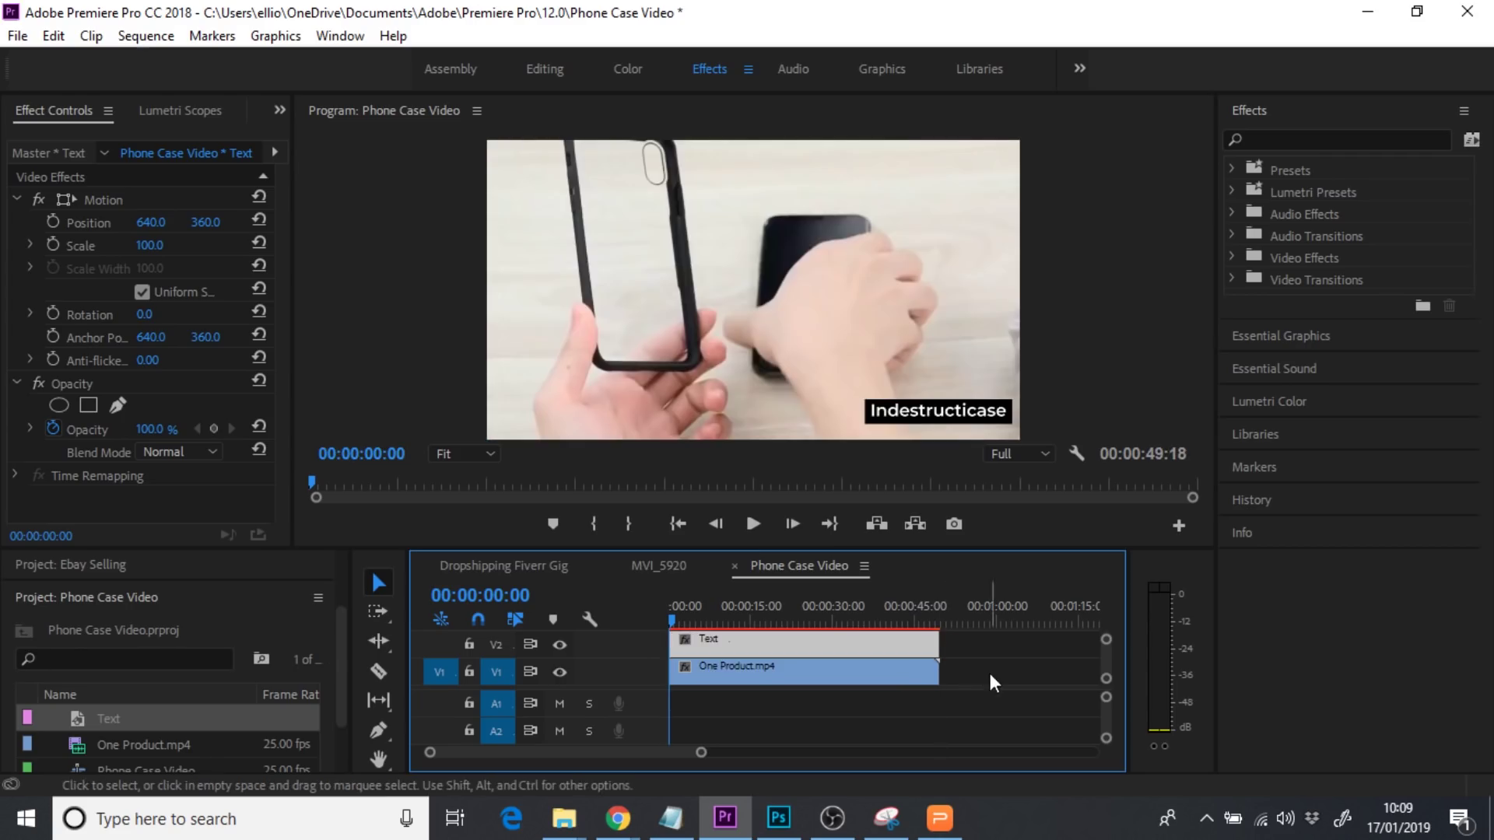
pyautogui.click(677, 623)
pyautogui.moveTo(687, 624); pyautogui.dragTo(926, 627)
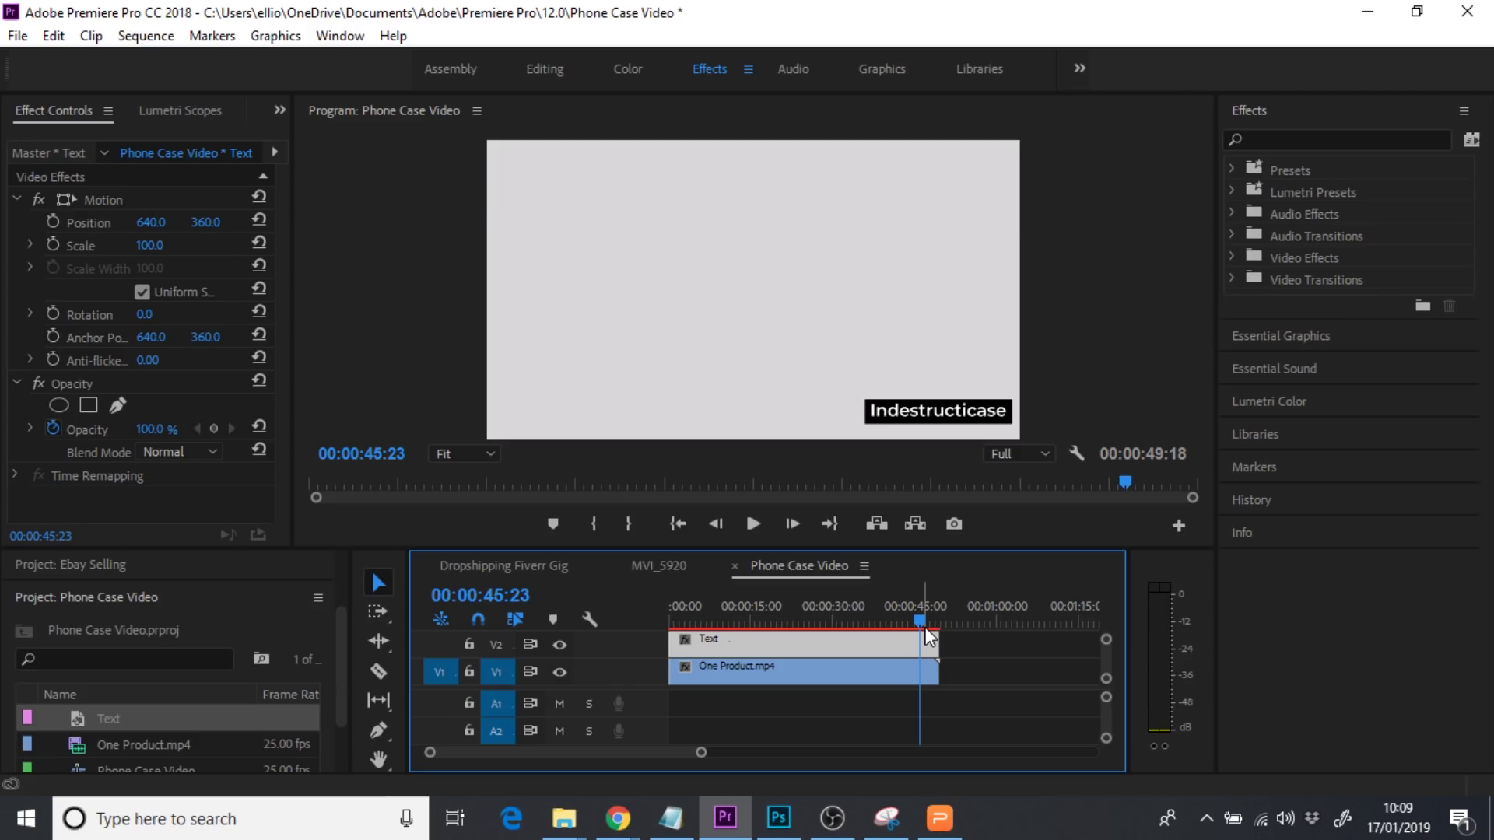
pyautogui.press('Left')
pyautogui.press('Left')
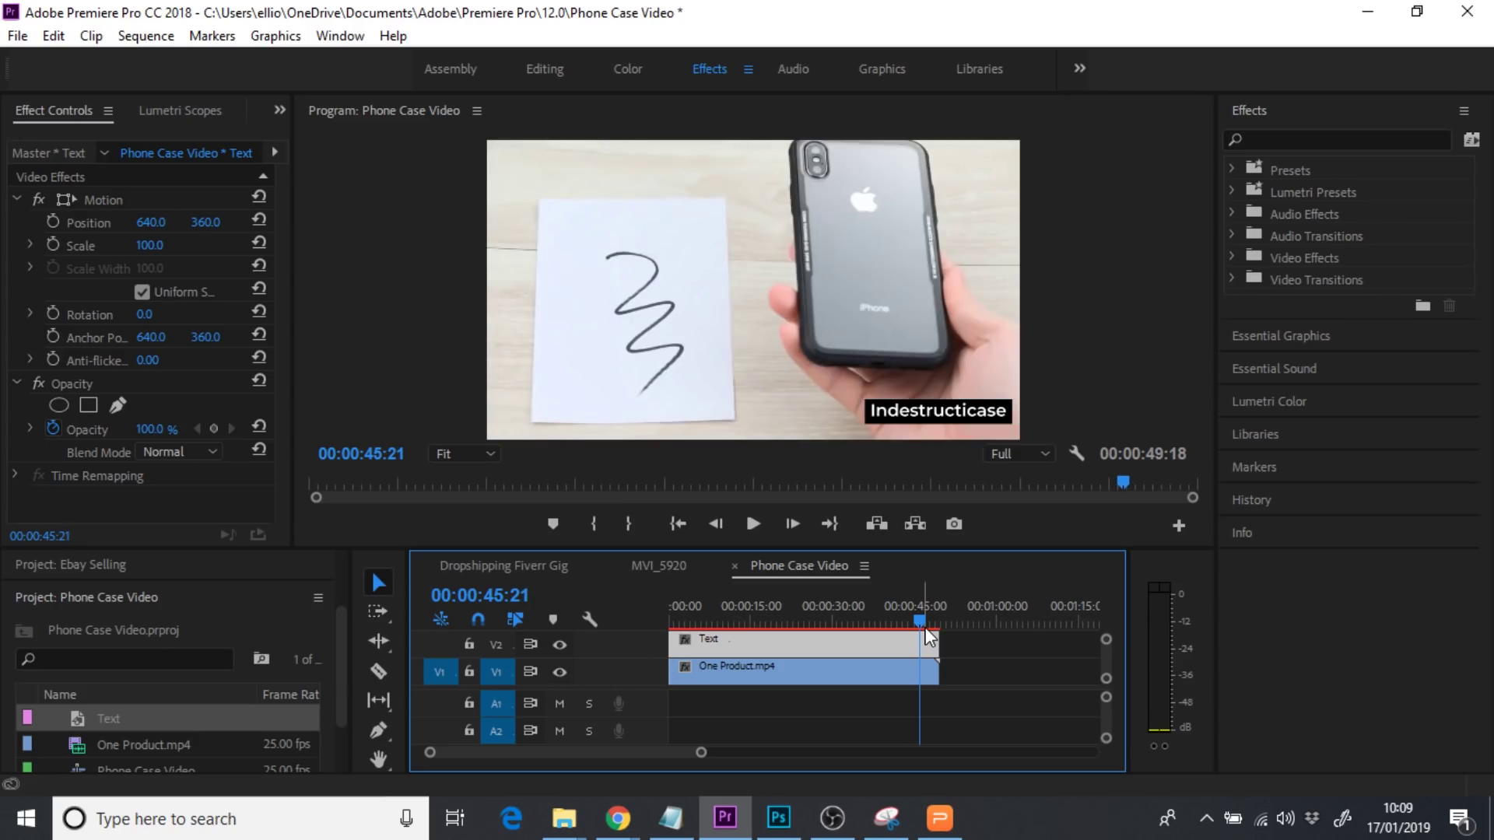
pyautogui.press('Right')
pyautogui.press('Left')
pyautogui.moveTo(962, 645); pyautogui.dragTo(661, 625)
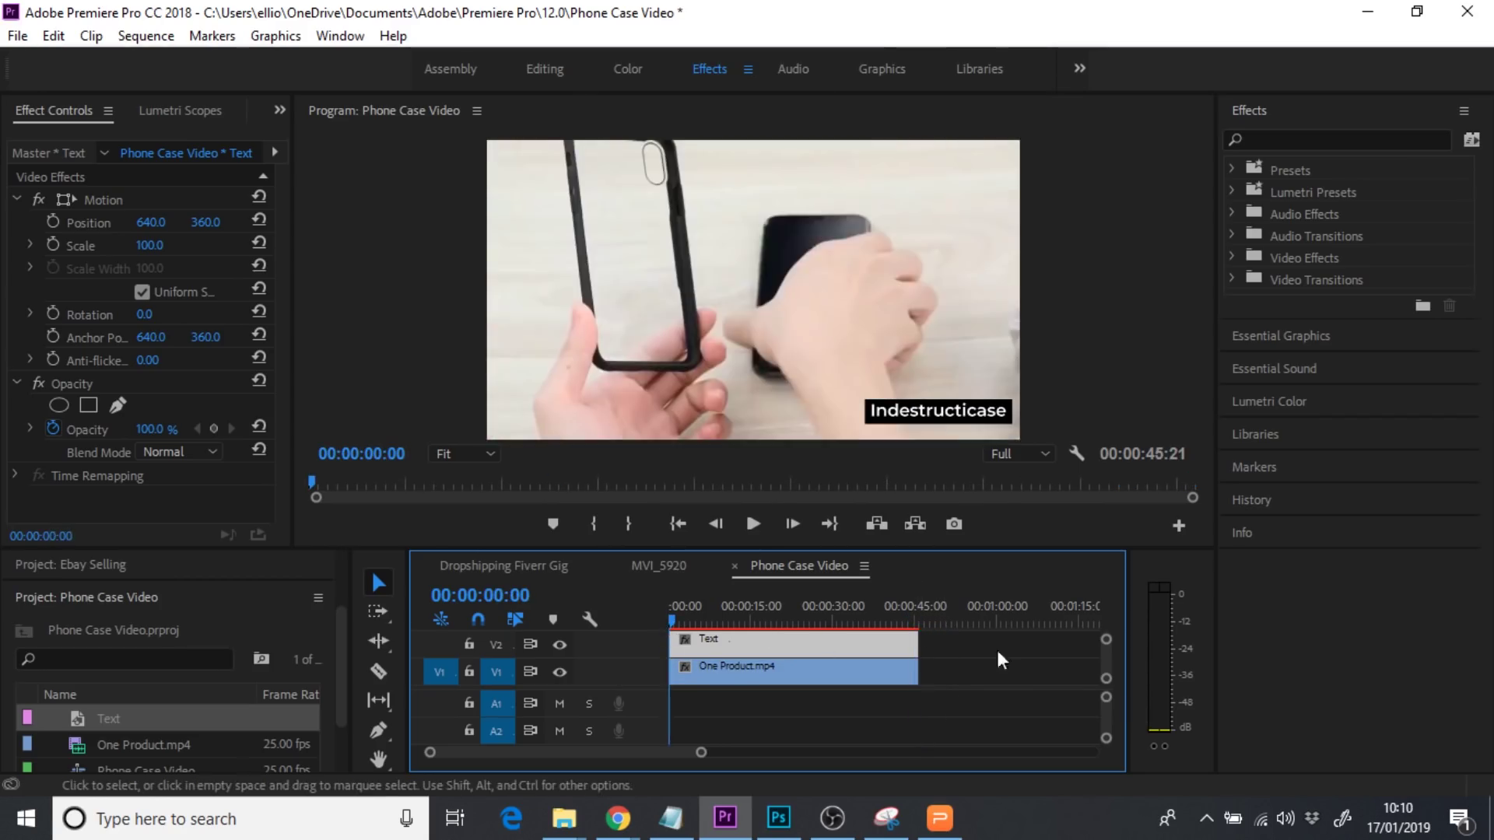
pyautogui.press('space')
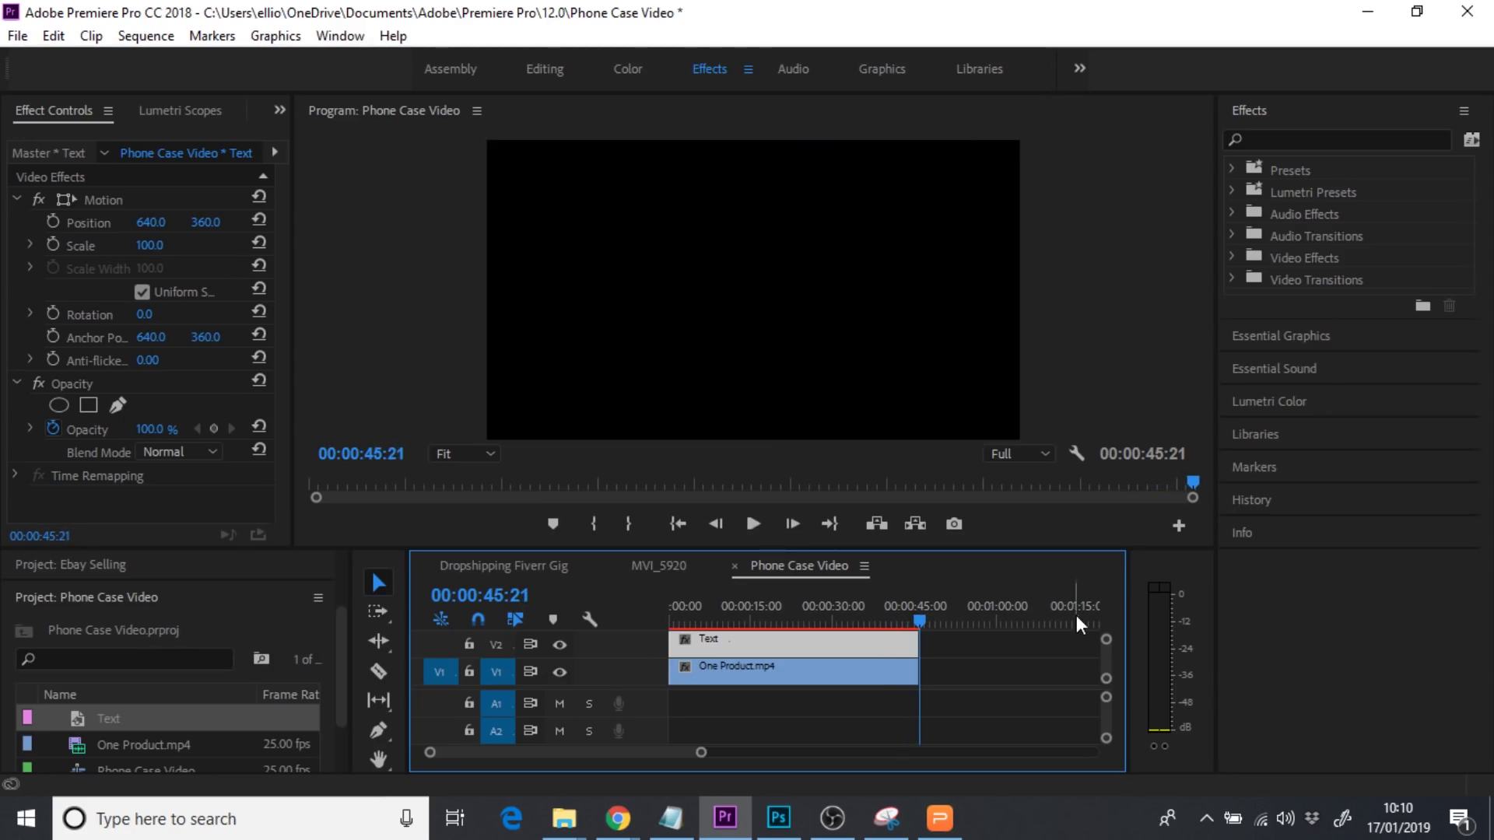
pyautogui.moveTo(922, 622); pyautogui.dragTo(775, 623)
# Open the media export settings and choose the YouTube 720p HD preset
pyautogui.click(17, 36)
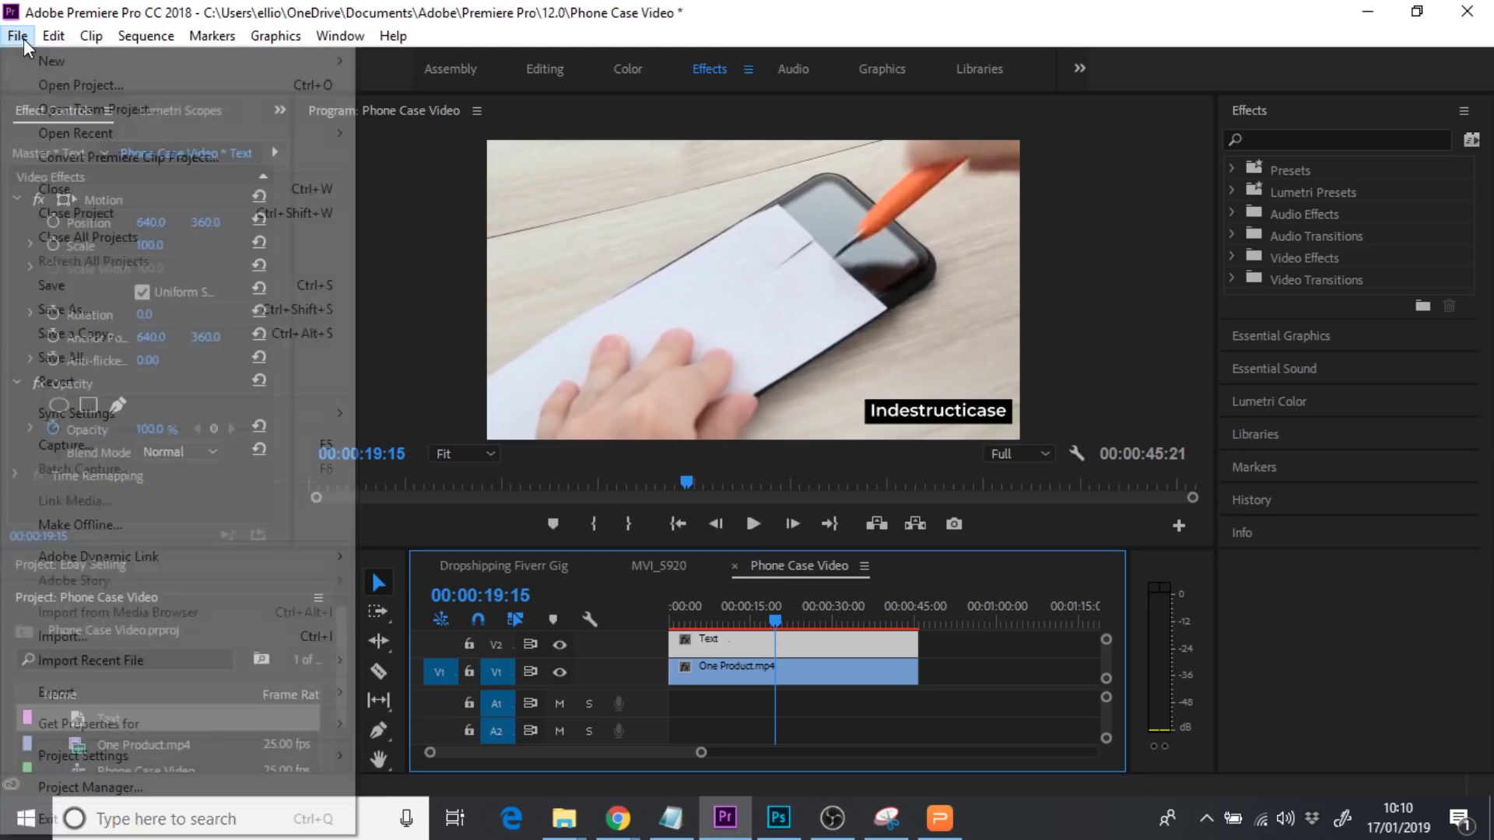
pyautogui.moveTo(132, 695)
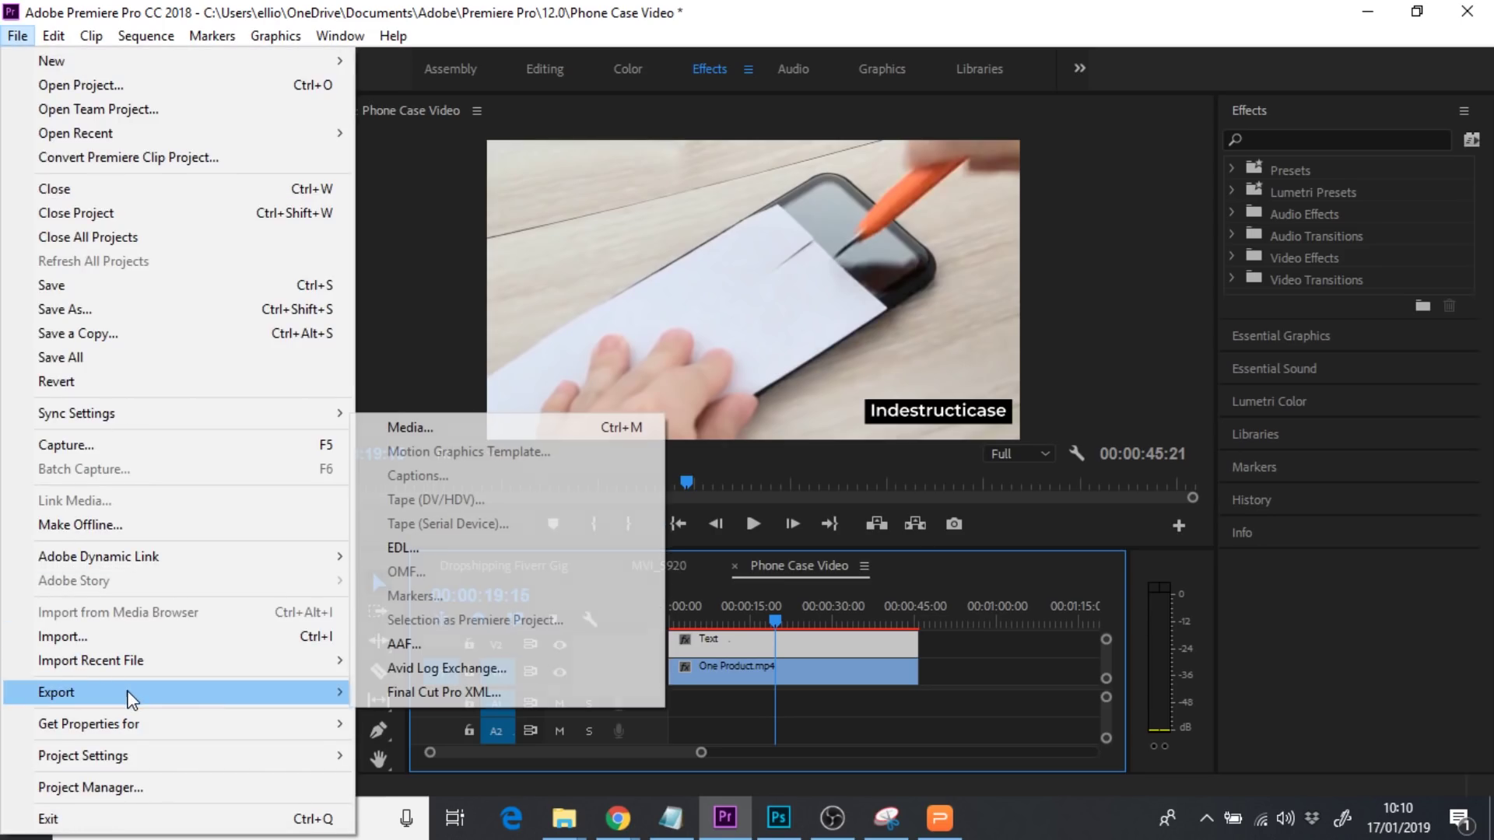
pyautogui.click(451, 428)
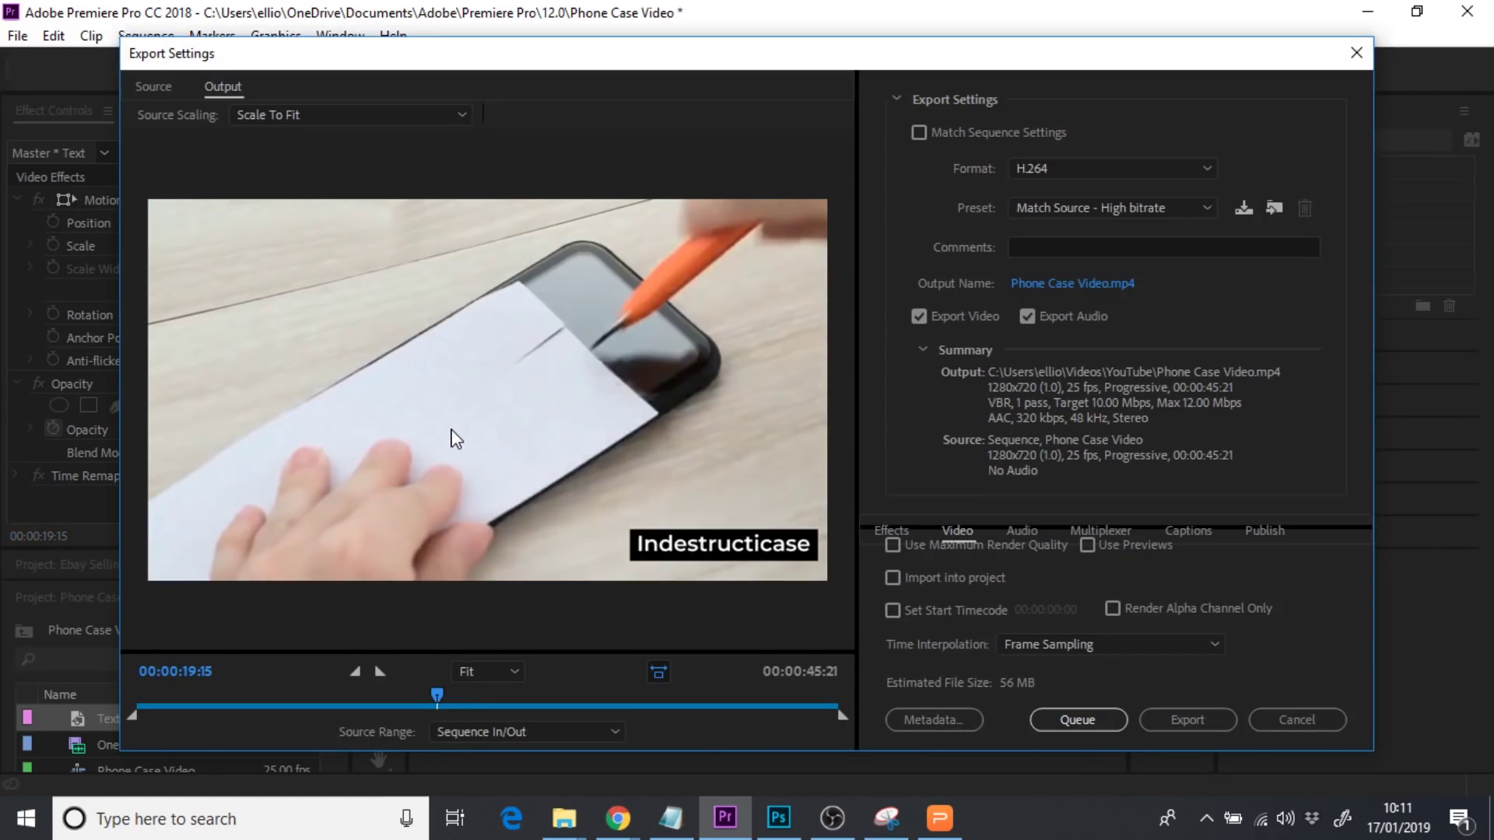
pyautogui.click(1074, 212)
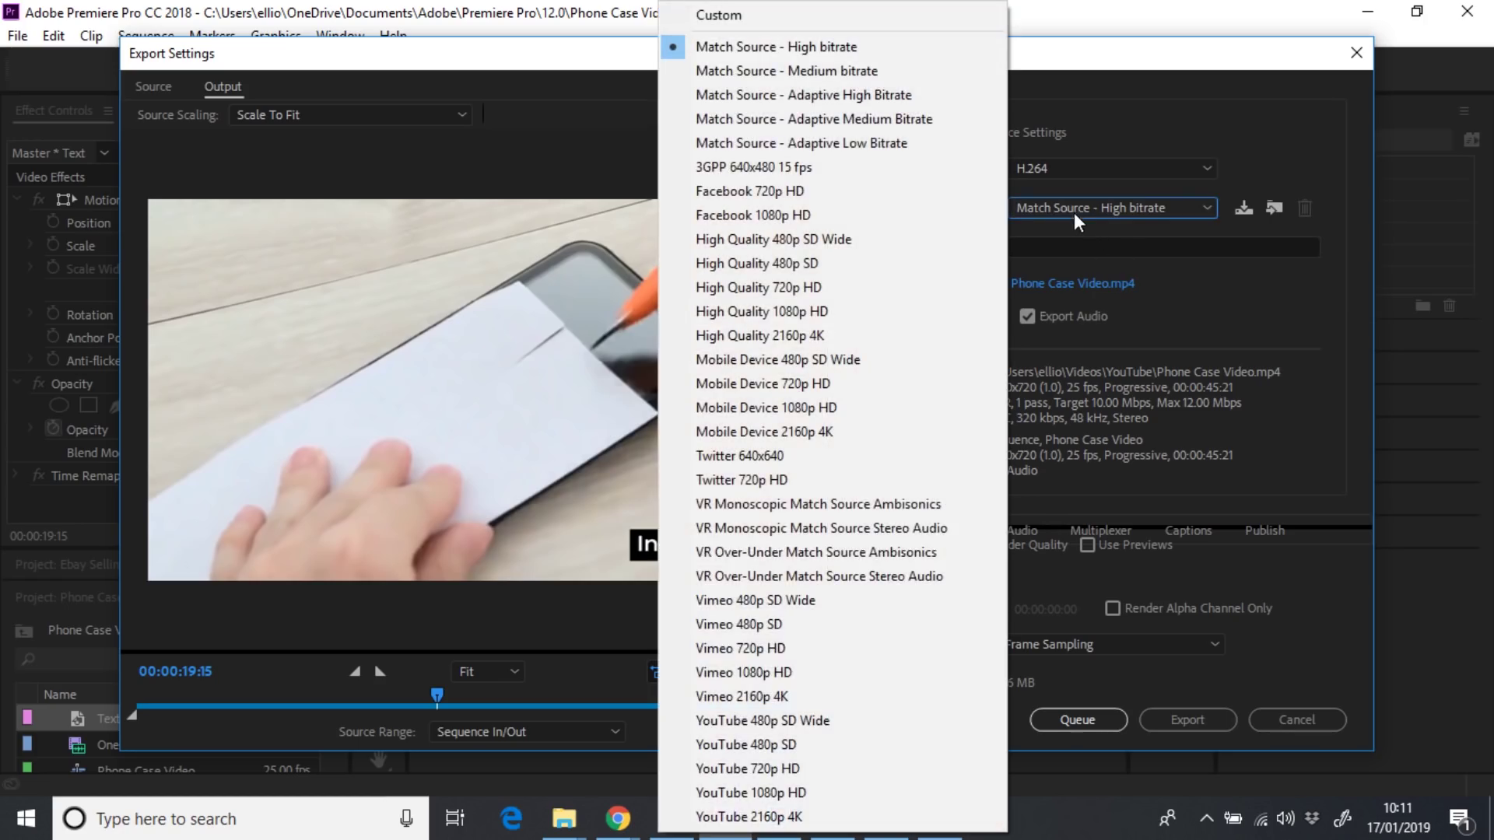
pyautogui.click(761, 771)
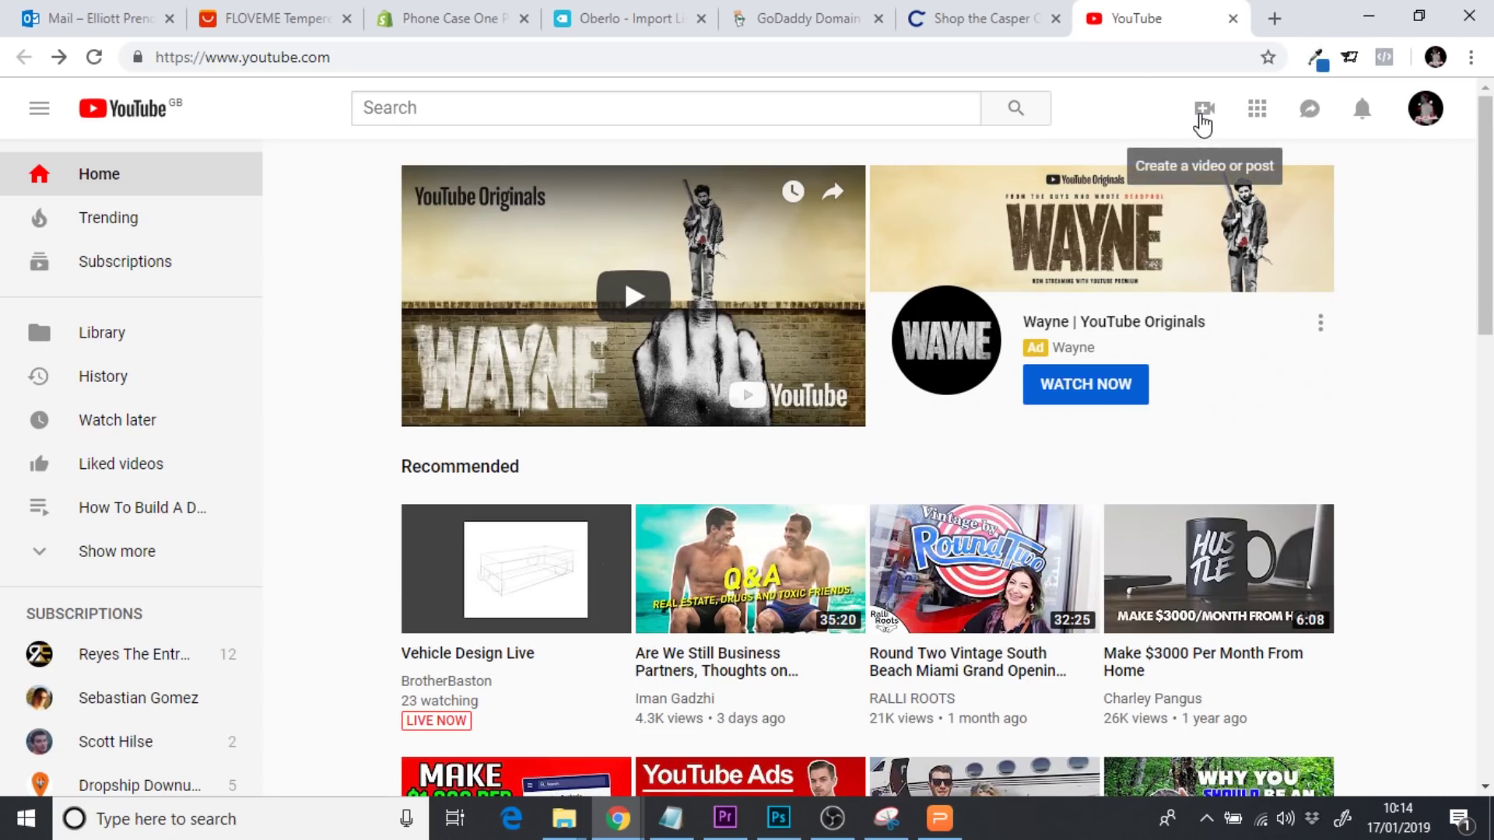
# Upload Phone Case Video from the No Background folder to YouTube
pyautogui.click(1202, 118)
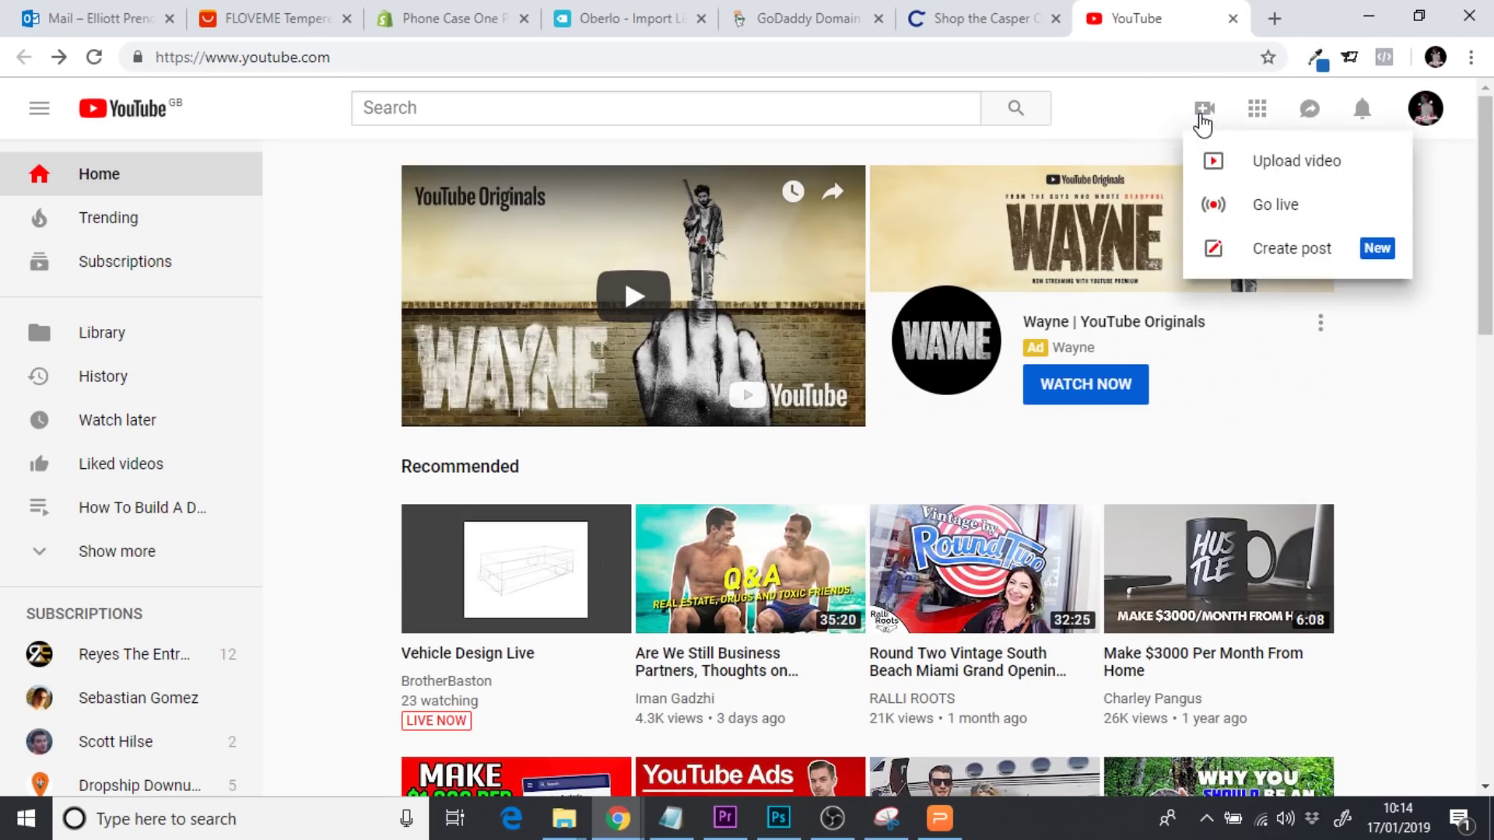
pyautogui.click(1276, 159)
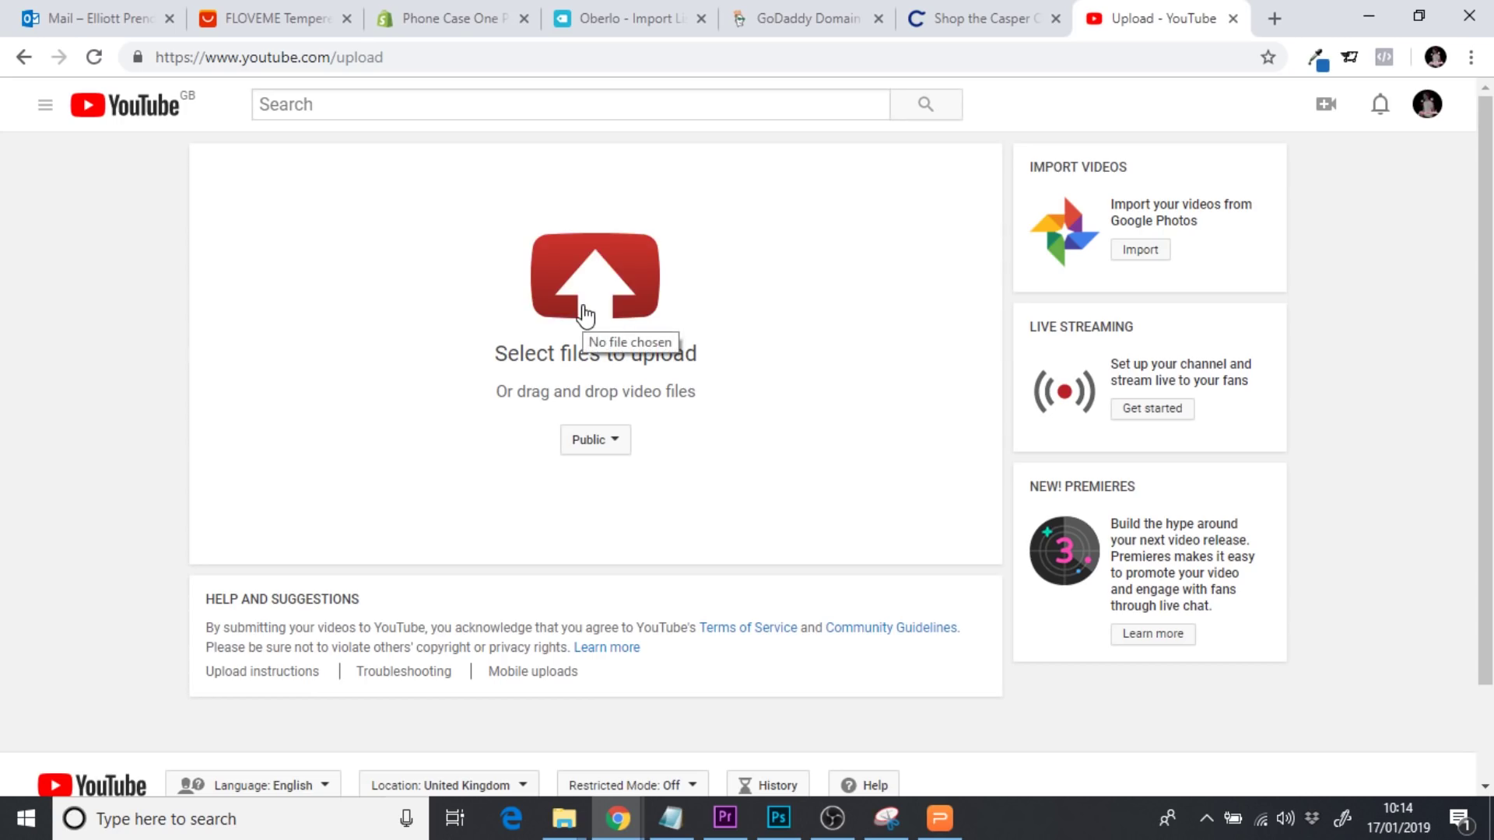
pyautogui.click(612, 310)
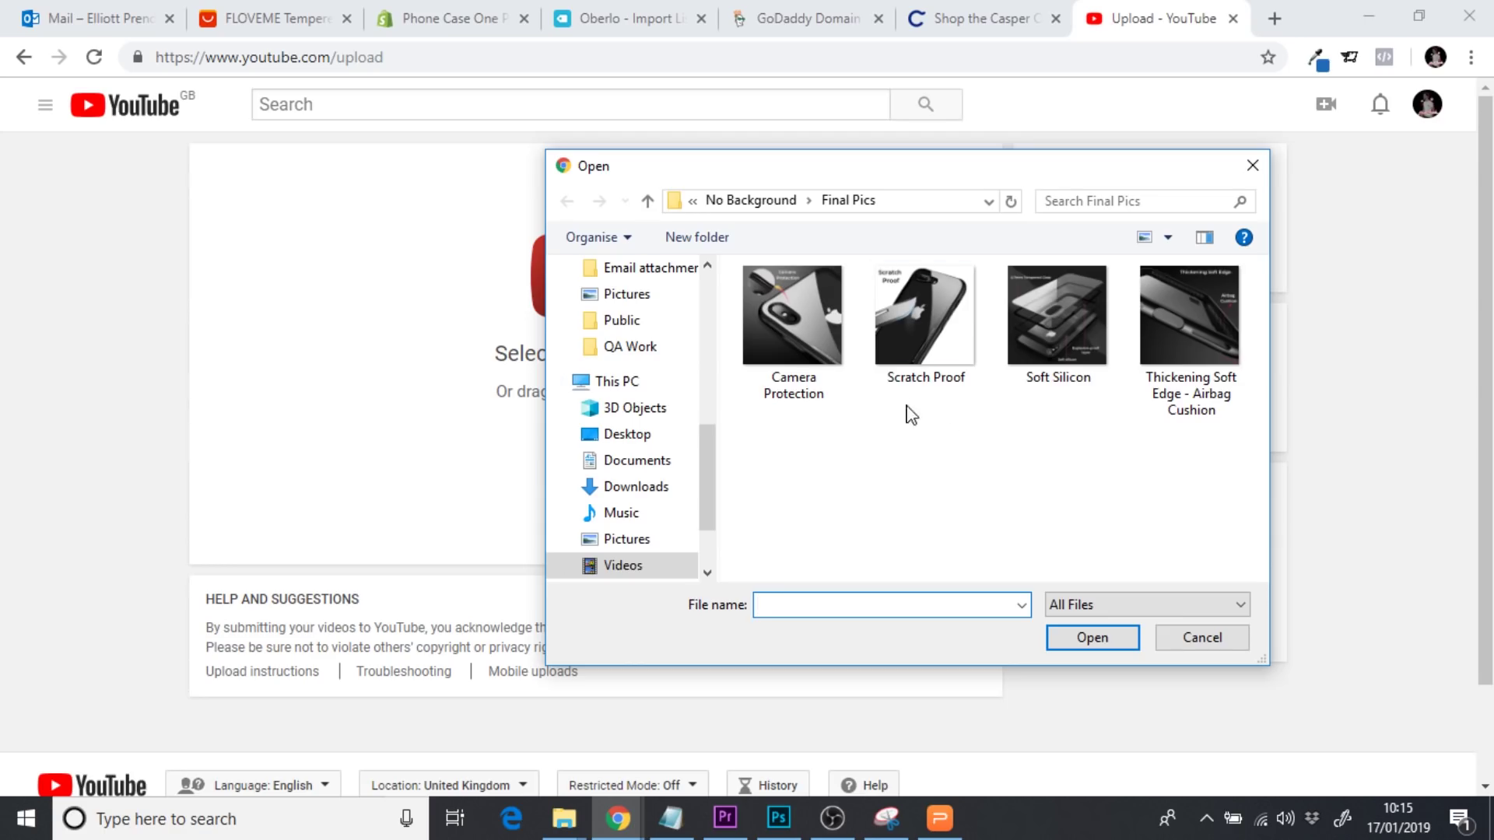
pyautogui.click(748, 200)
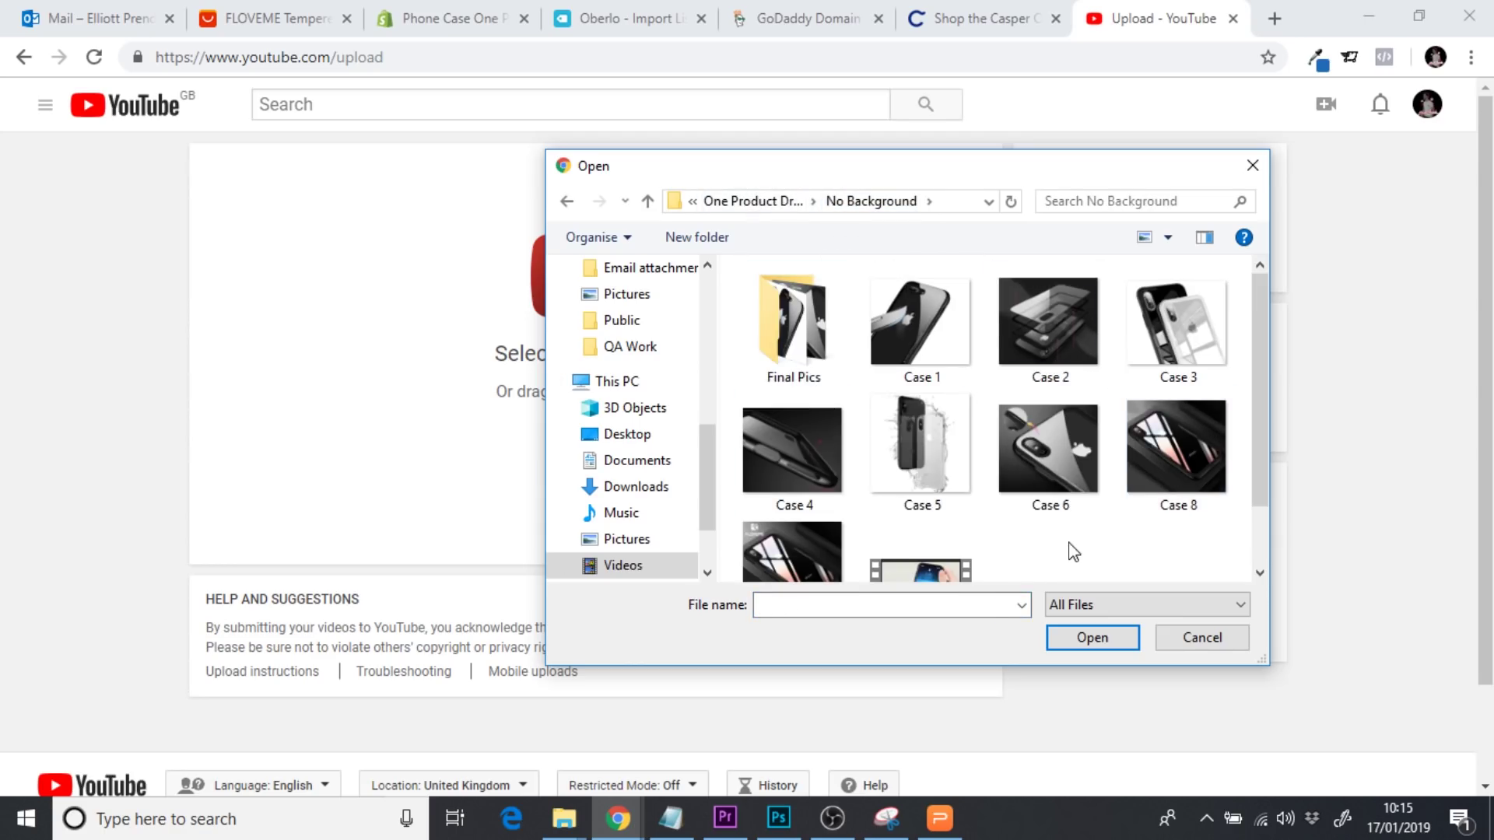
pyautogui.press('Down')
pyautogui.press('Down')
pyautogui.click(922, 554)
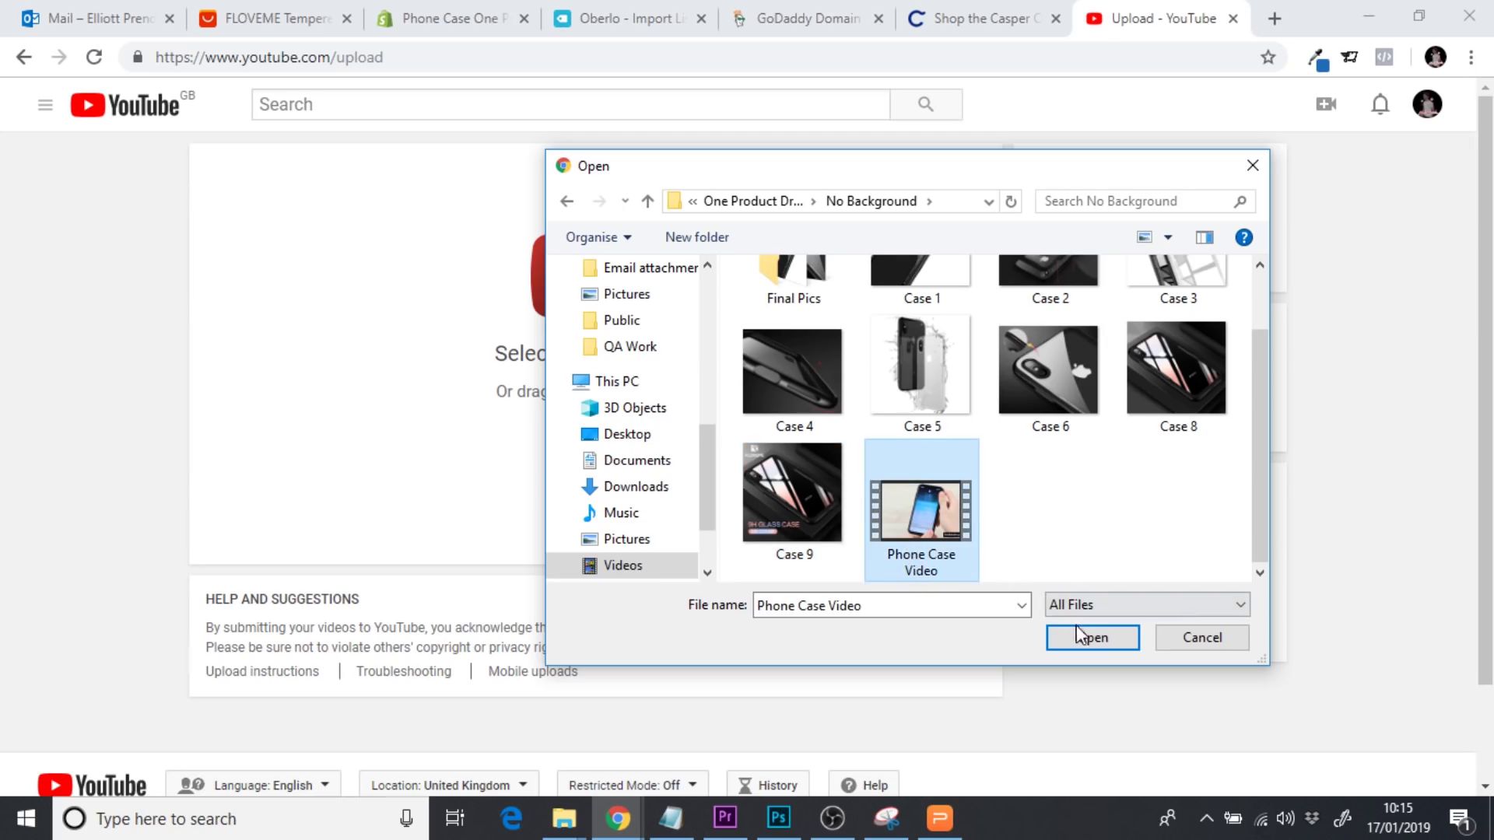
pyautogui.click(1087, 639)
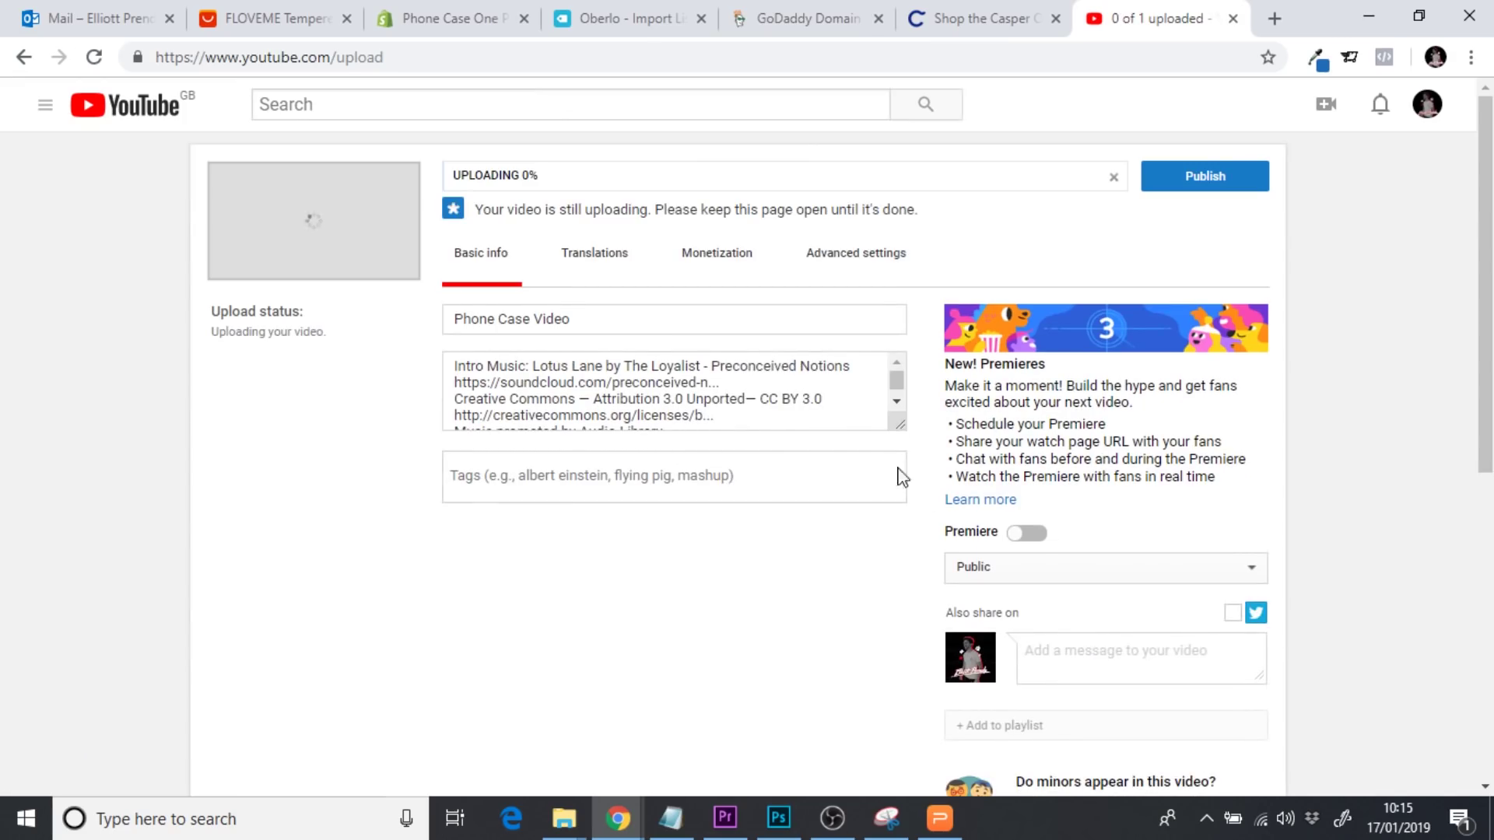
# Delete all of the pre-filled video description text
pyautogui.click(896, 401)
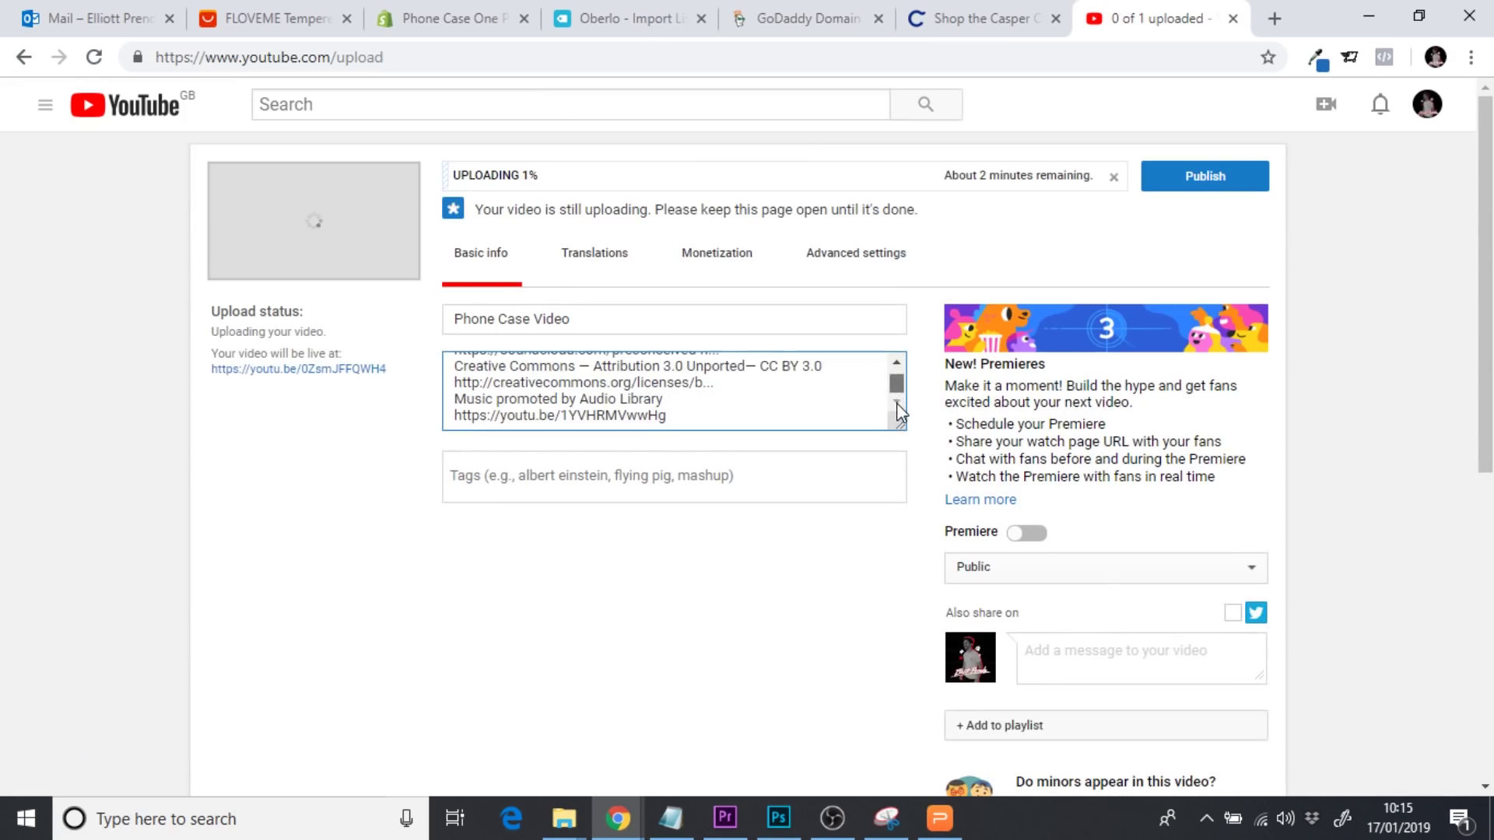
pyautogui.moveTo(746, 421); pyautogui.dragTo(404, 317)
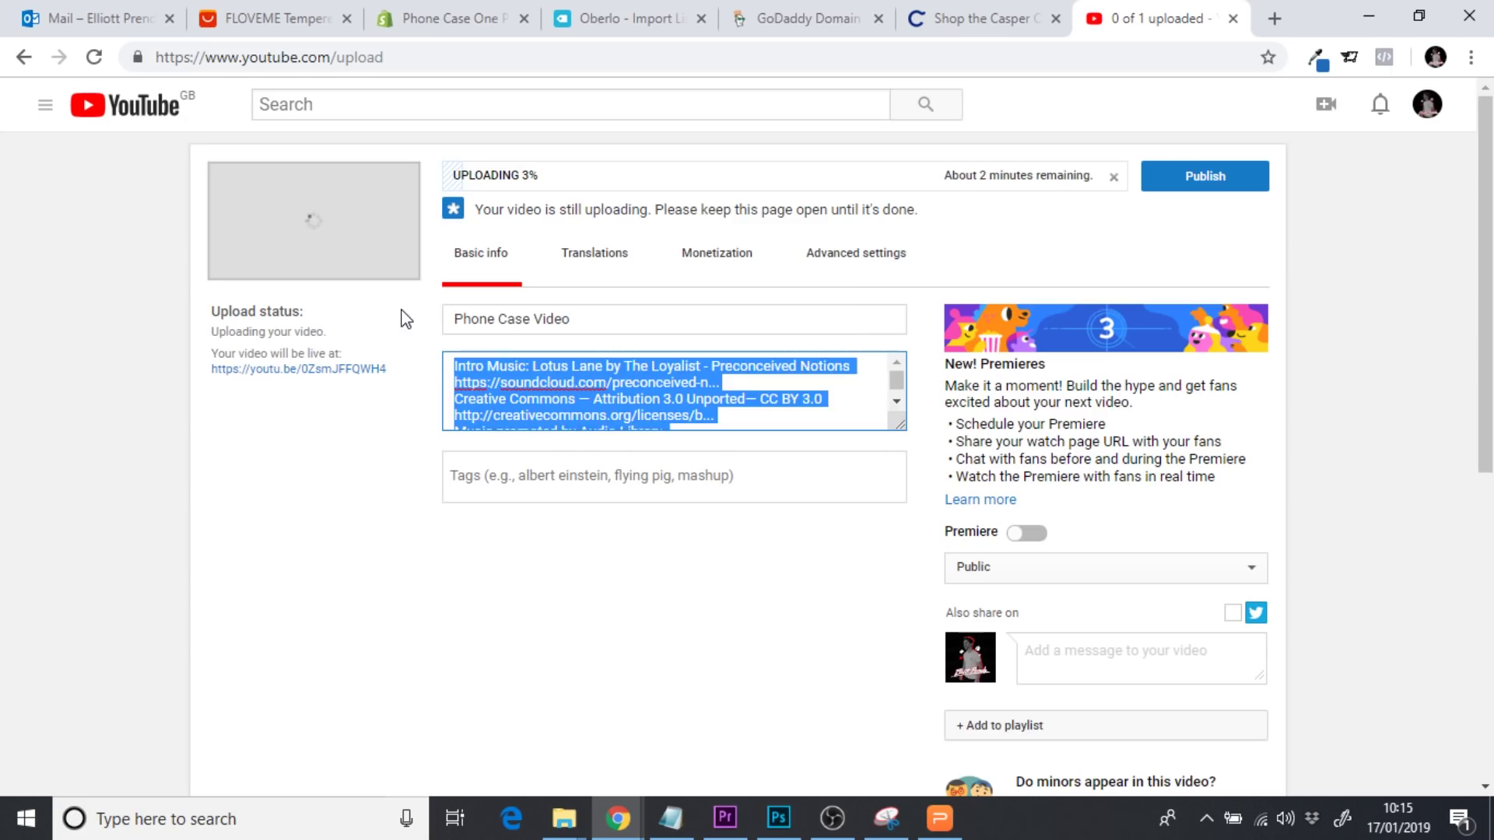
pyautogui.press('BackSpace')
pyautogui.click(396, 502)
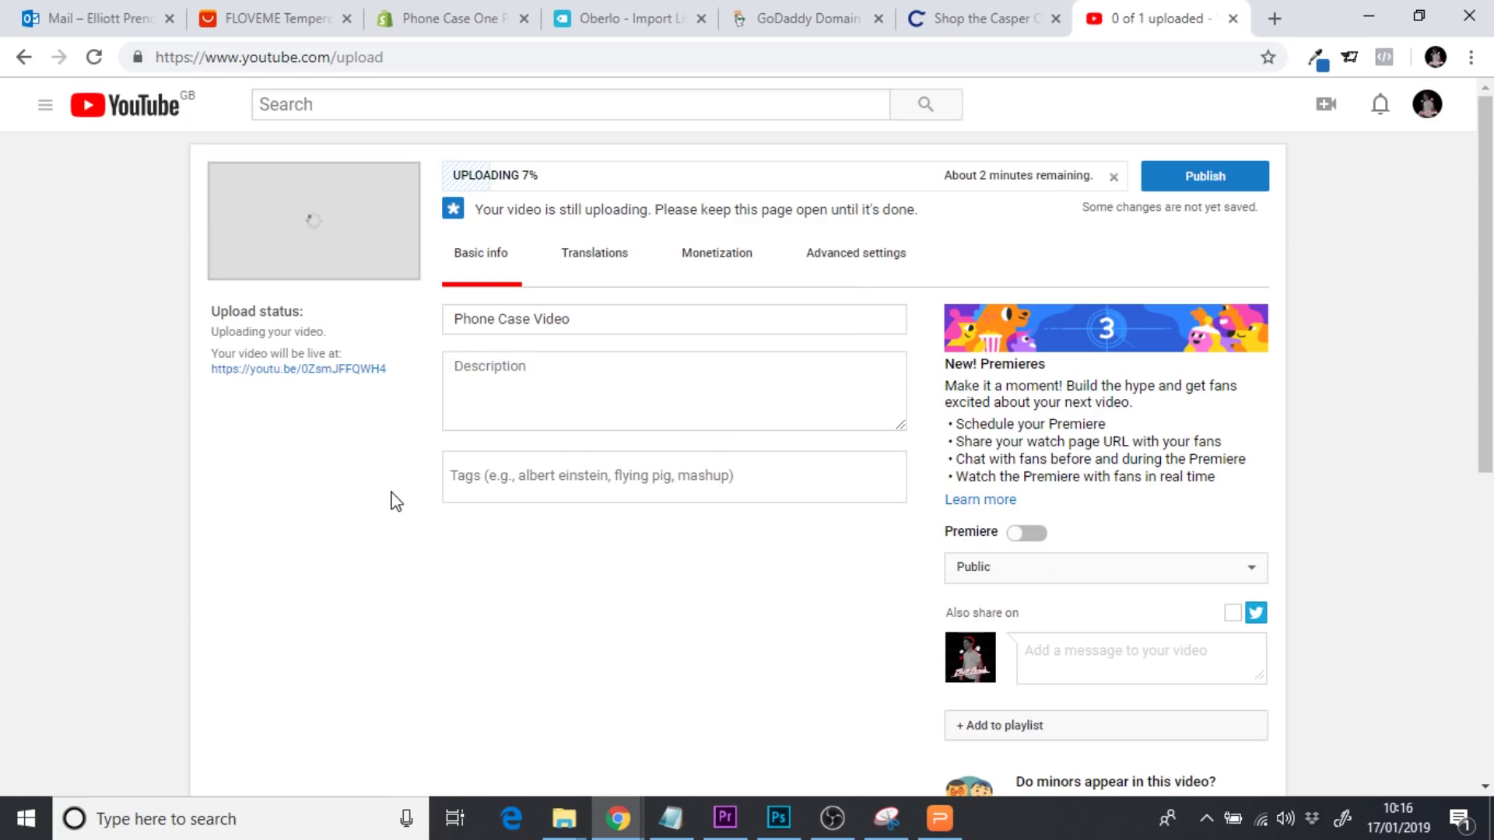
# Set the video's visibility to Private and click Done once processed
pyautogui.click(996, 573)
pyautogui.click(1027, 627)
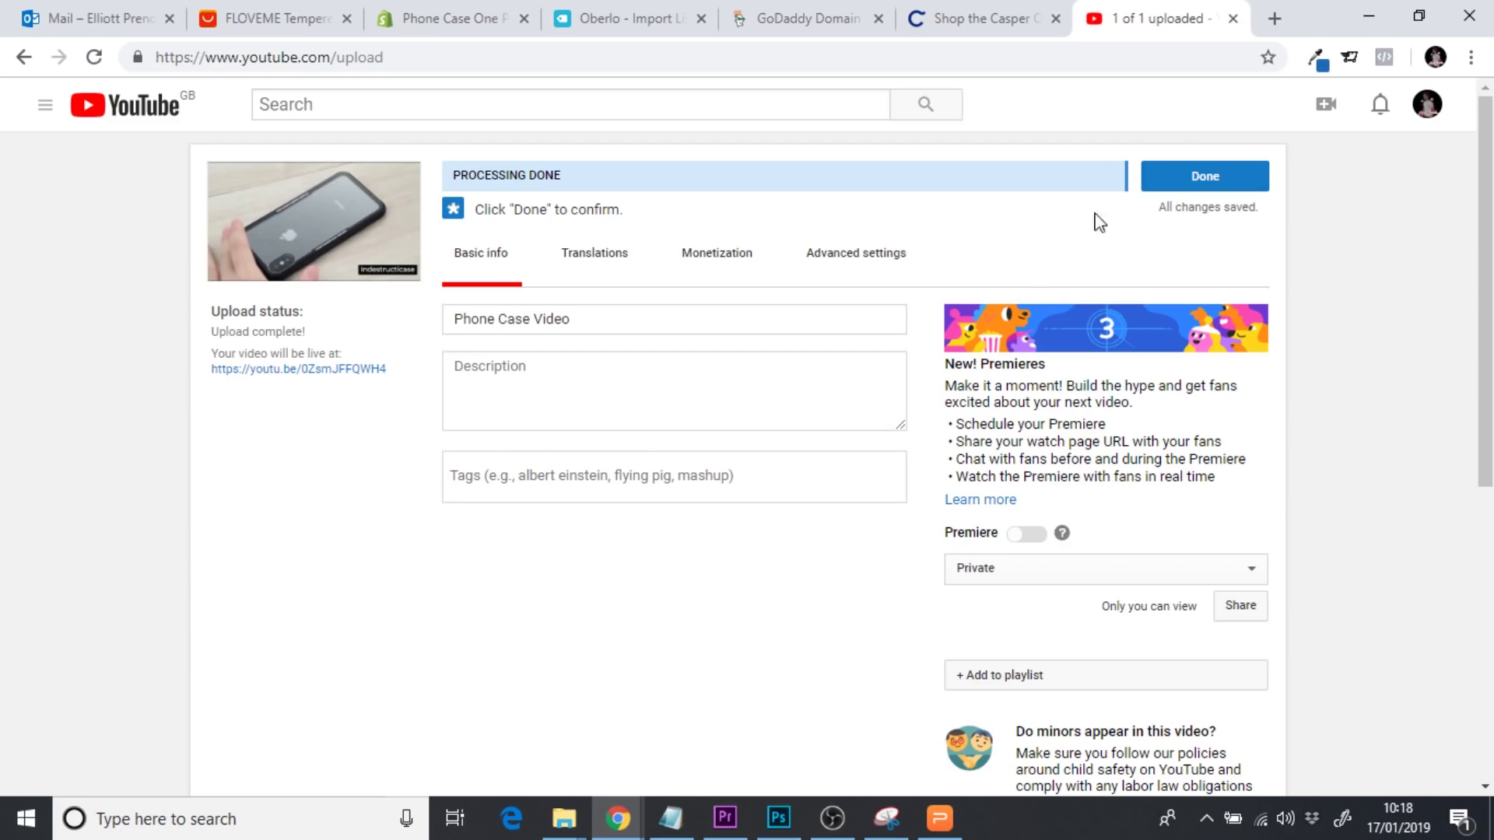
pyautogui.click(1228, 178)
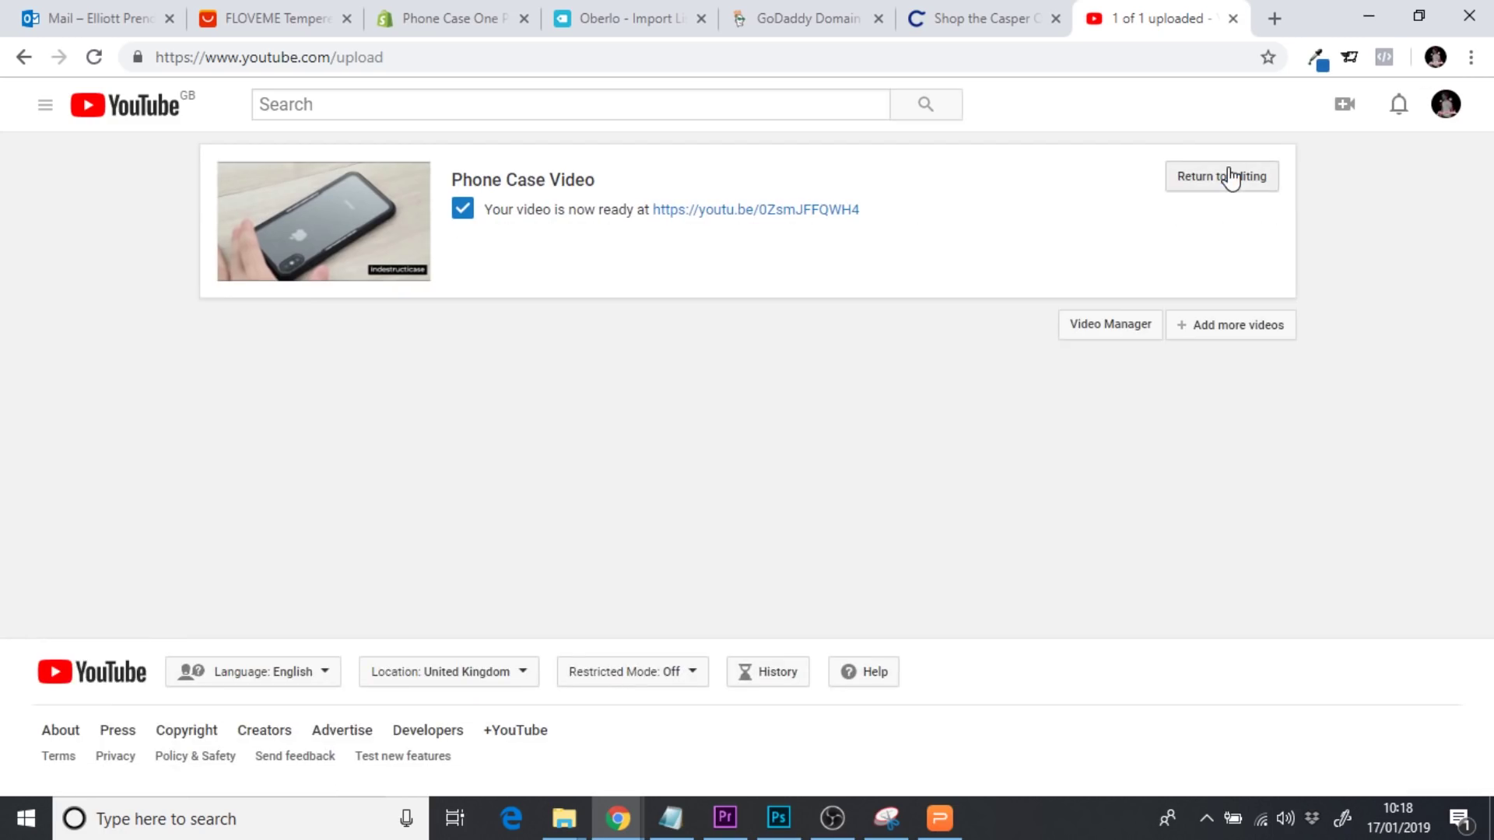
# Open the video's youtu.be watch page, pause it, and grab its URL
pyautogui.click(746, 210)
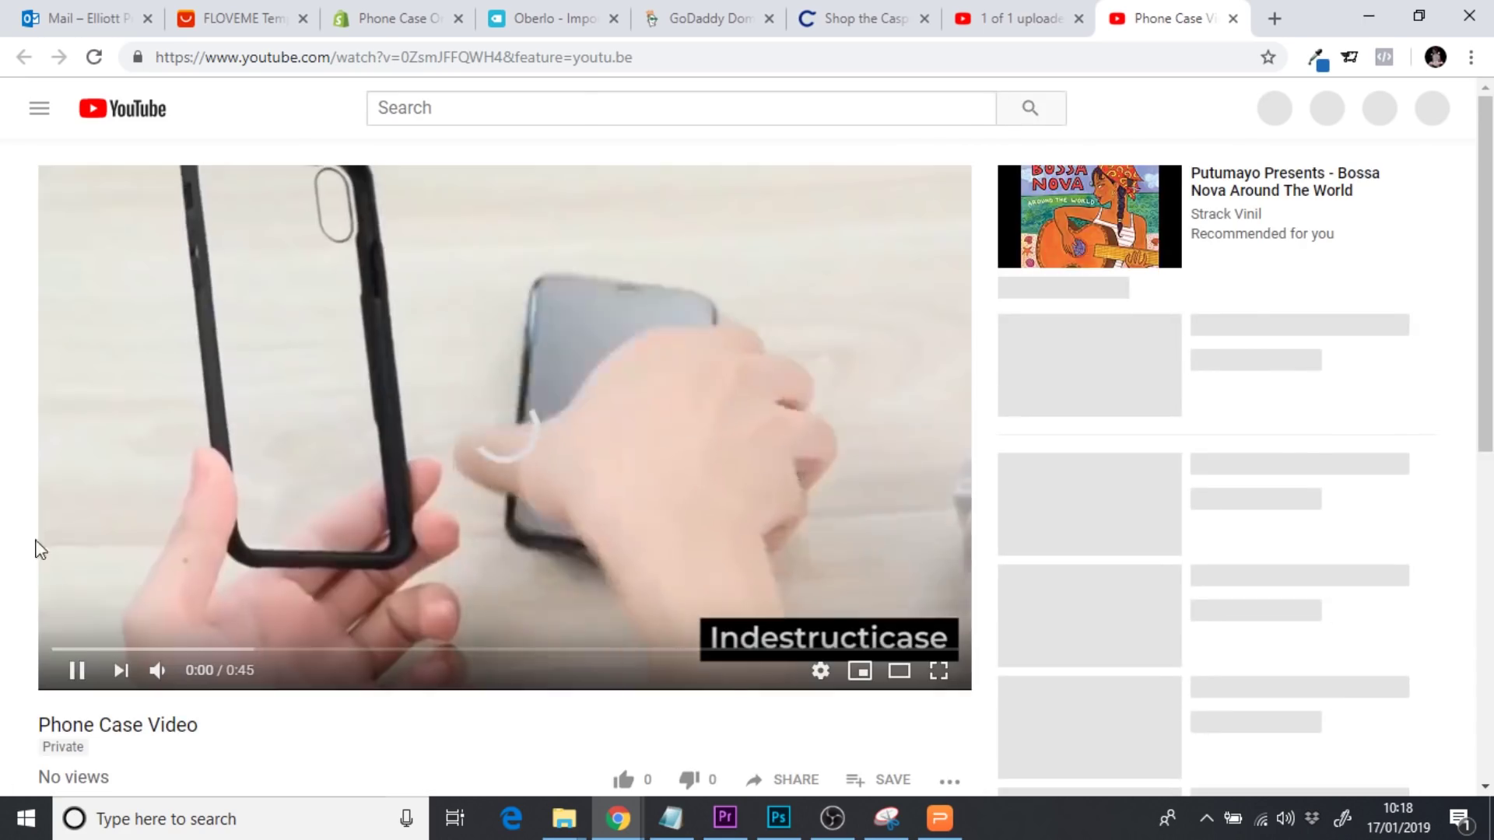
pyautogui.click(75, 676)
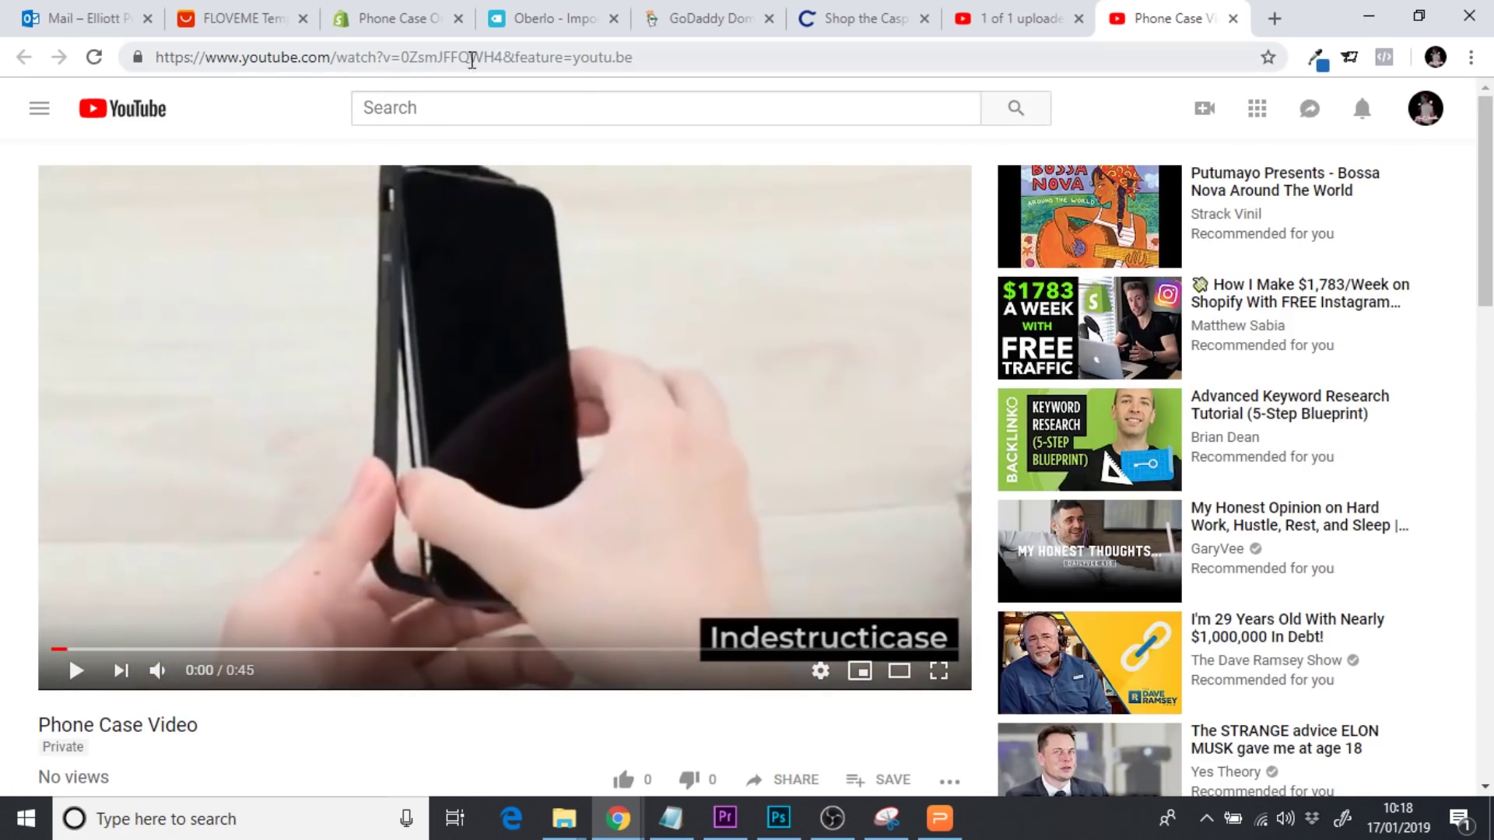
pyautogui.click(466, 60)
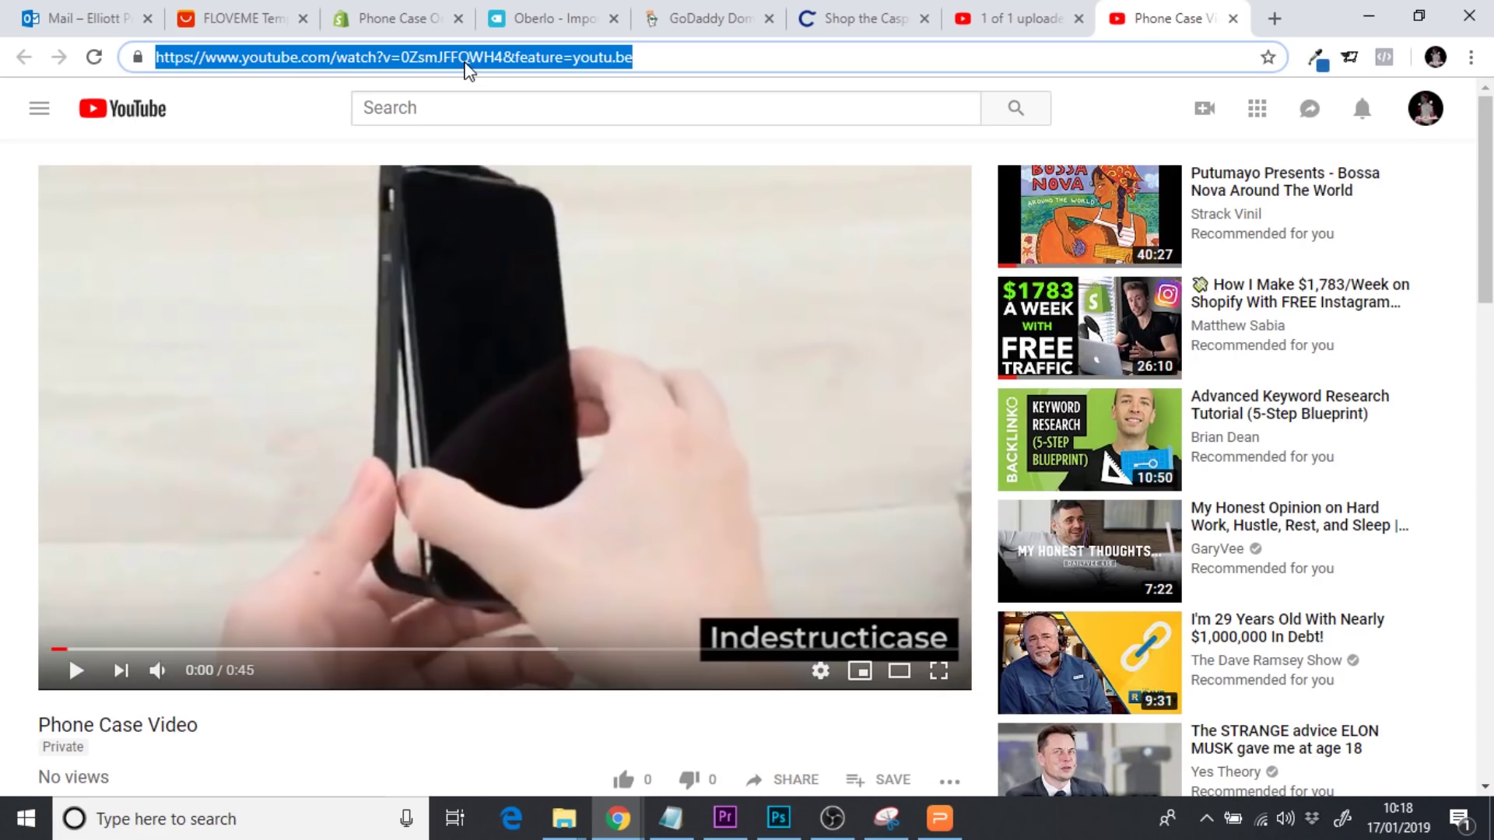
pyautogui.click(401, 19)
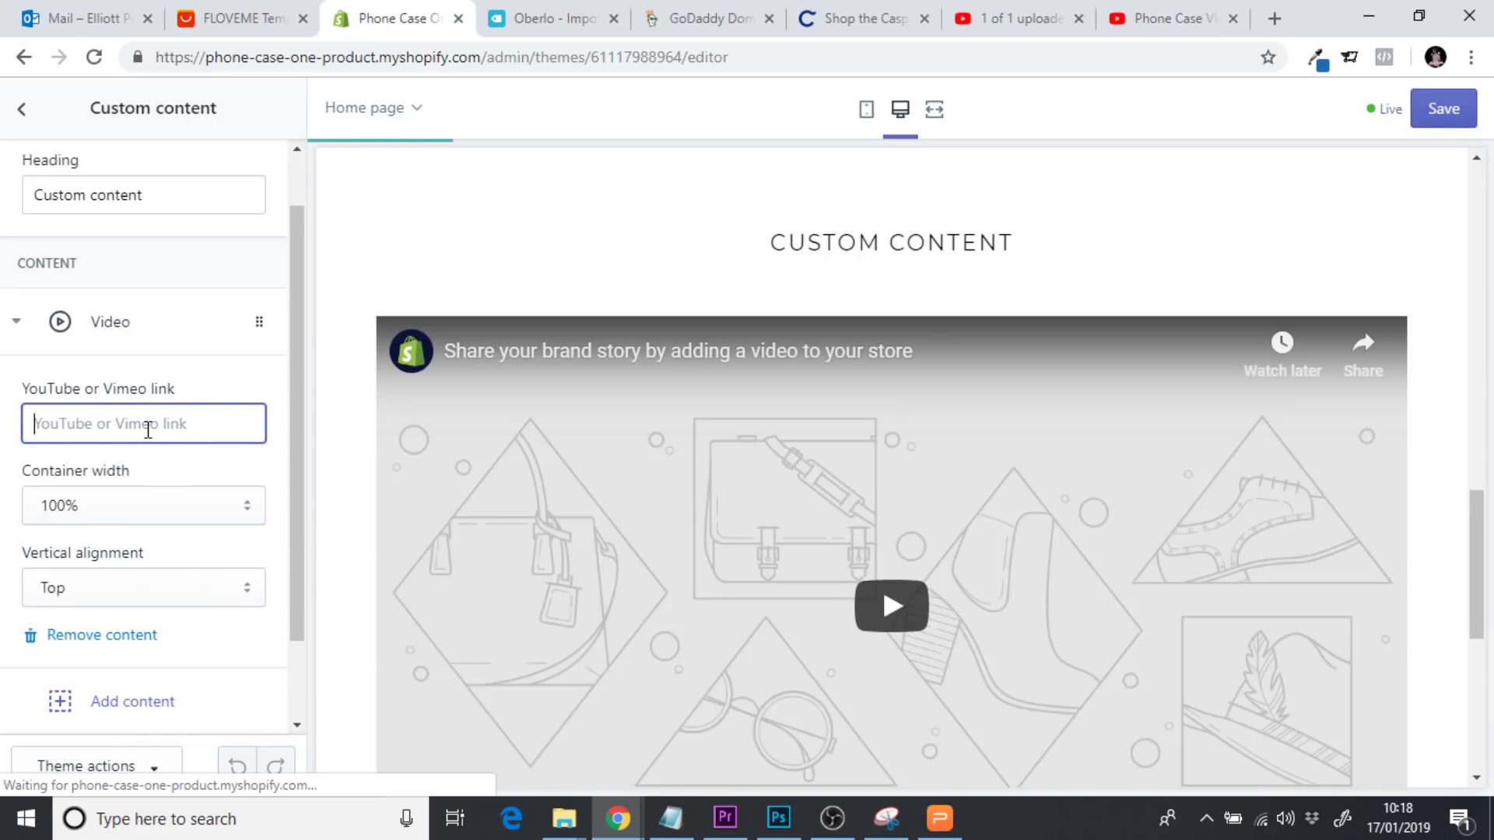
# Paste the YouTube link into the Video block and test playback in full-width preview
pyautogui.hotkey('ctrl', 'v')
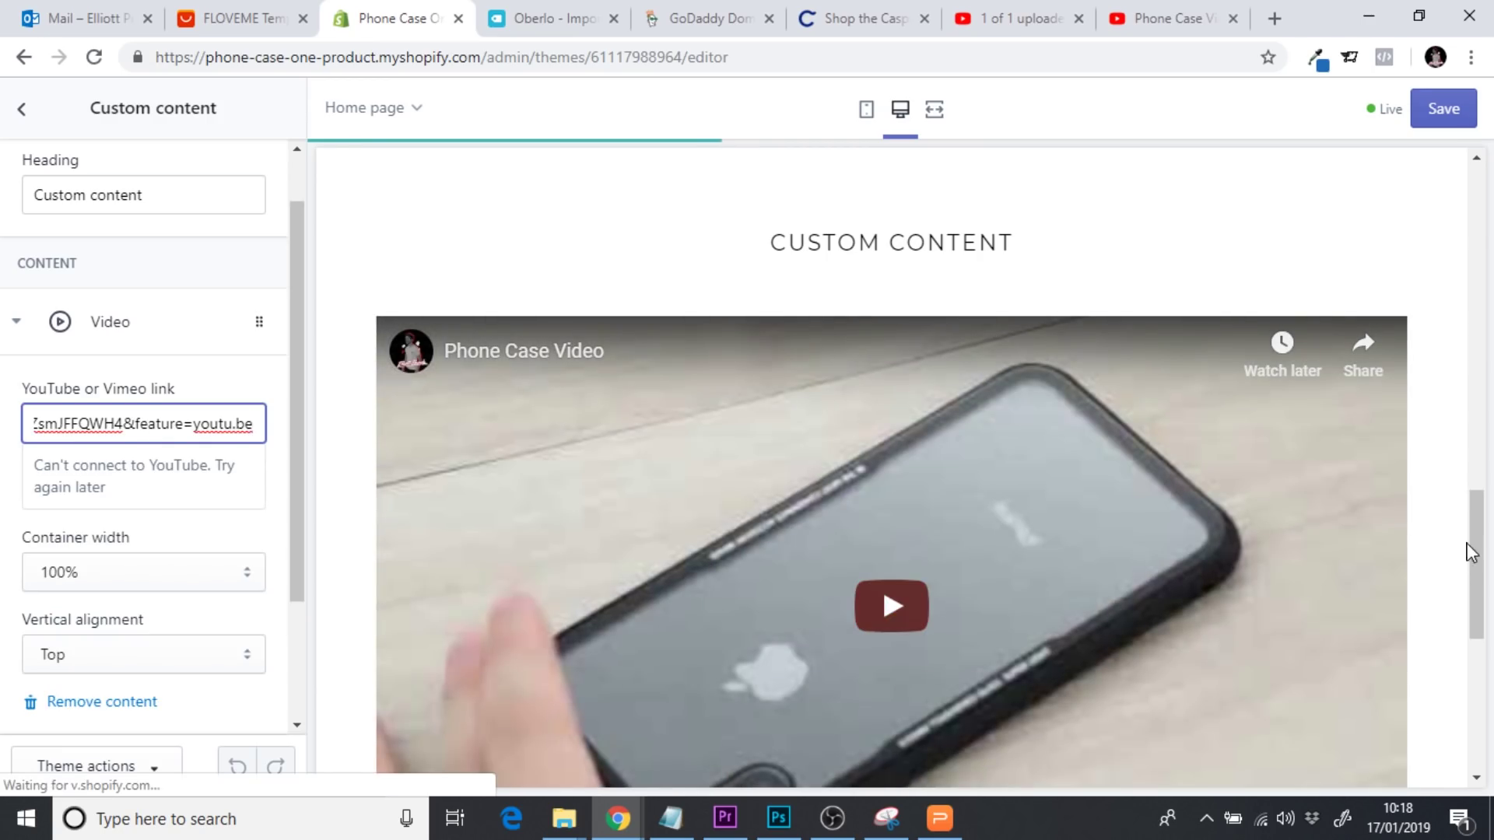
pyautogui.scroll(-2, 1471, 552)
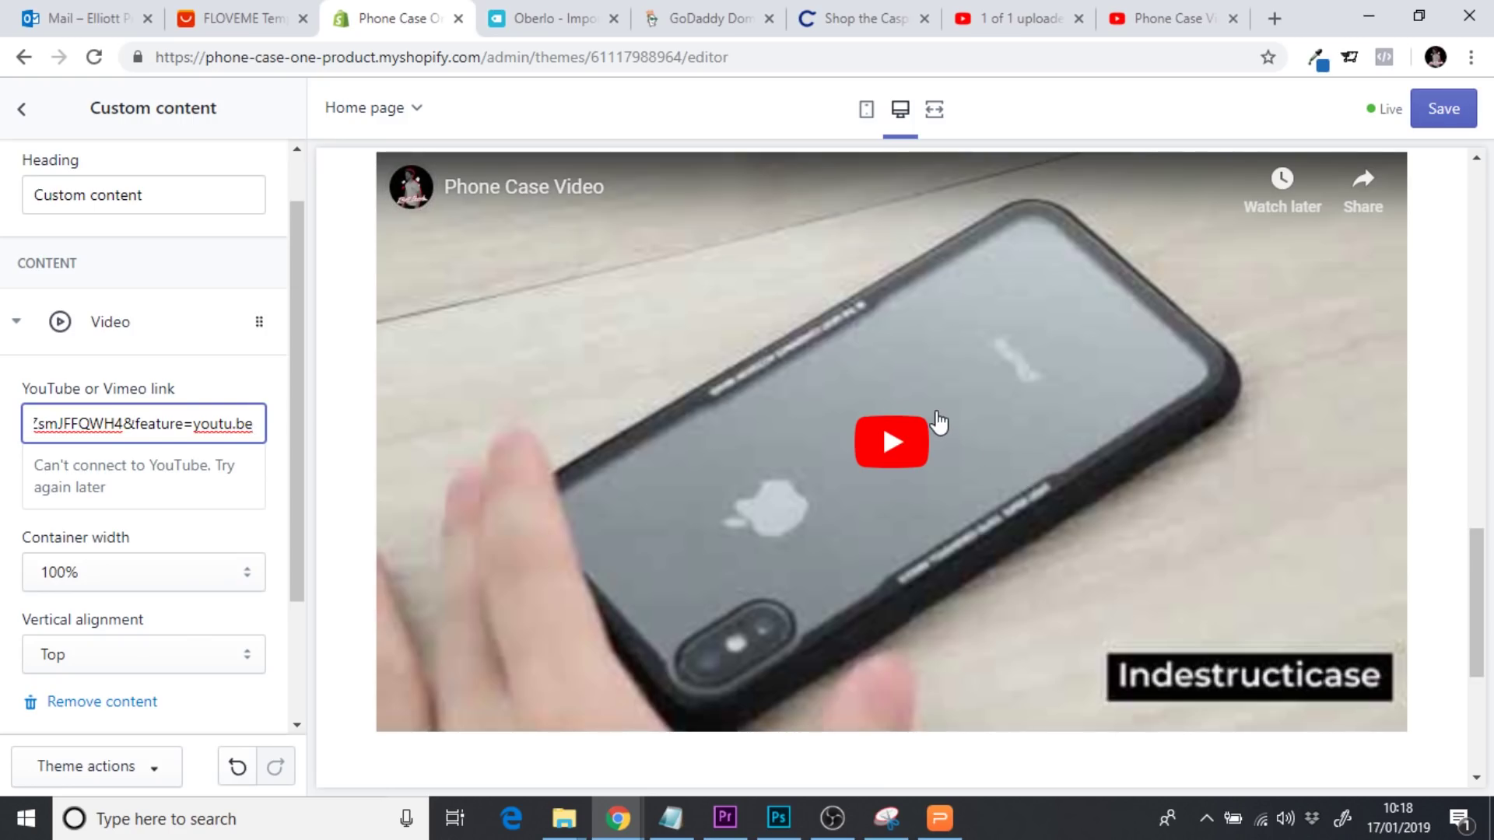
pyautogui.click(934, 111)
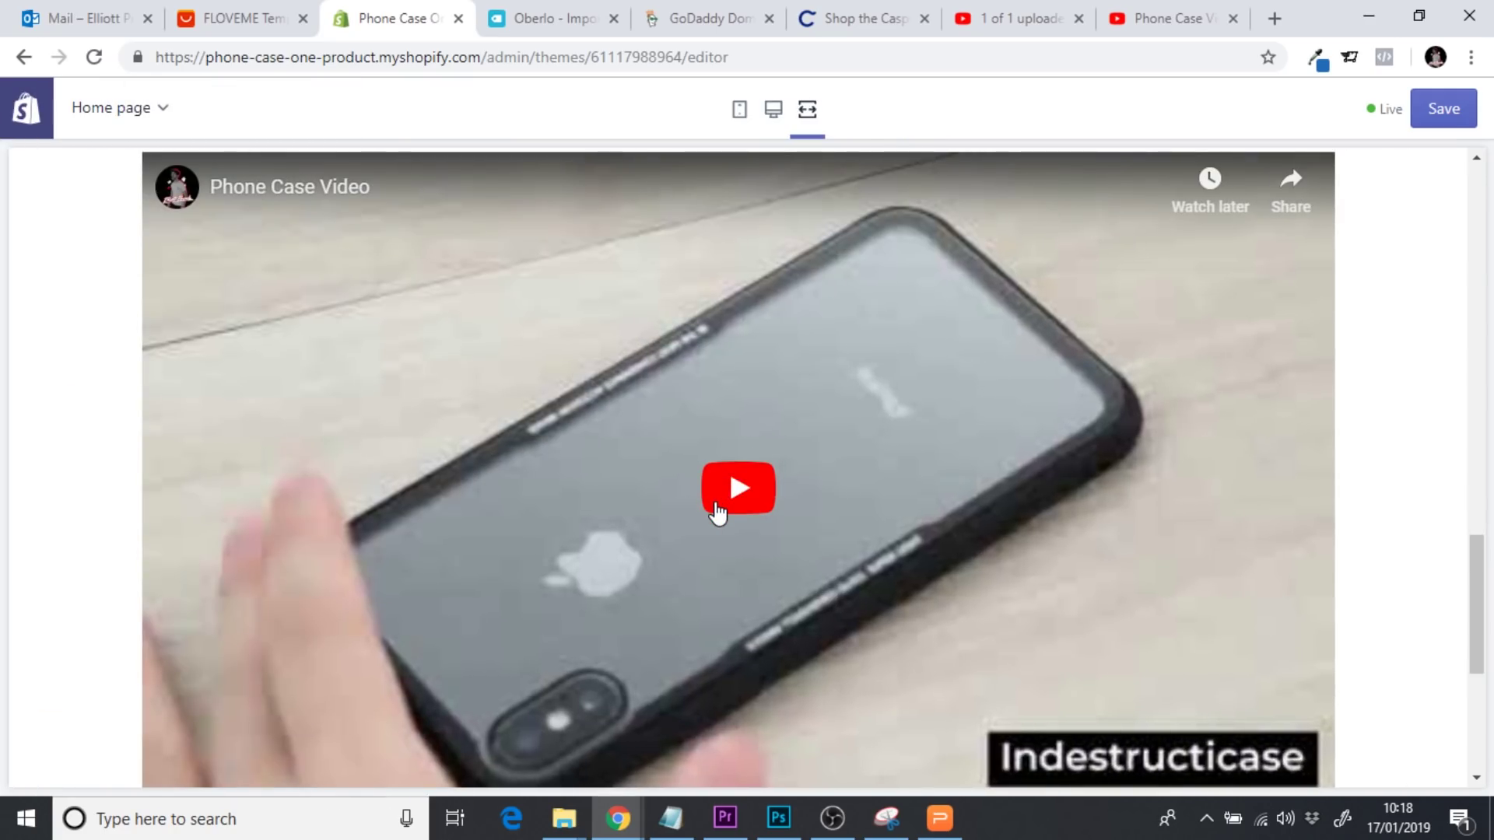
pyautogui.click(729, 502)
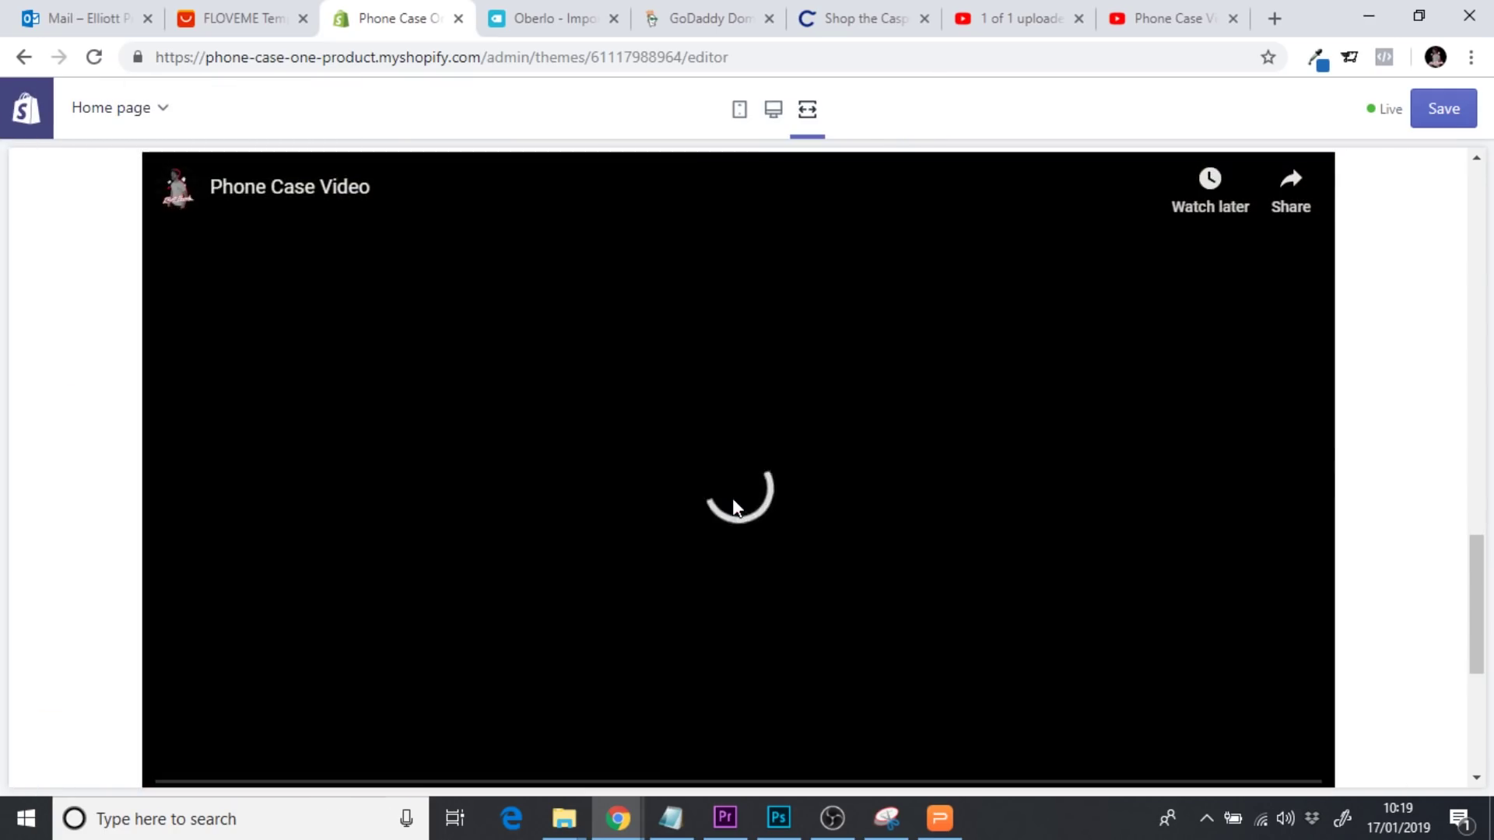
pyautogui.scroll(-1, 1477, 575)
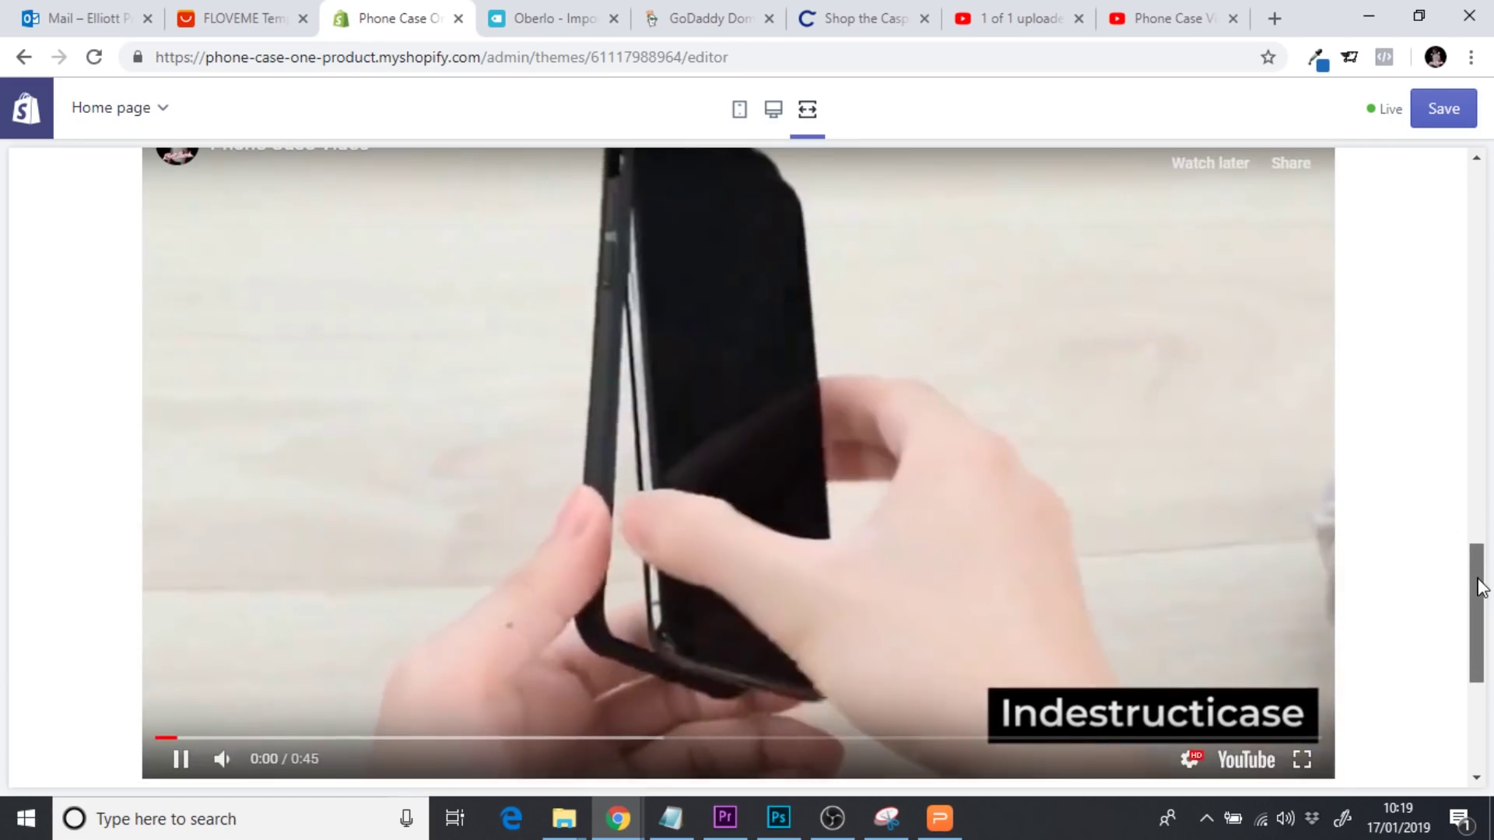
pyautogui.scroll(-1, 1480, 586)
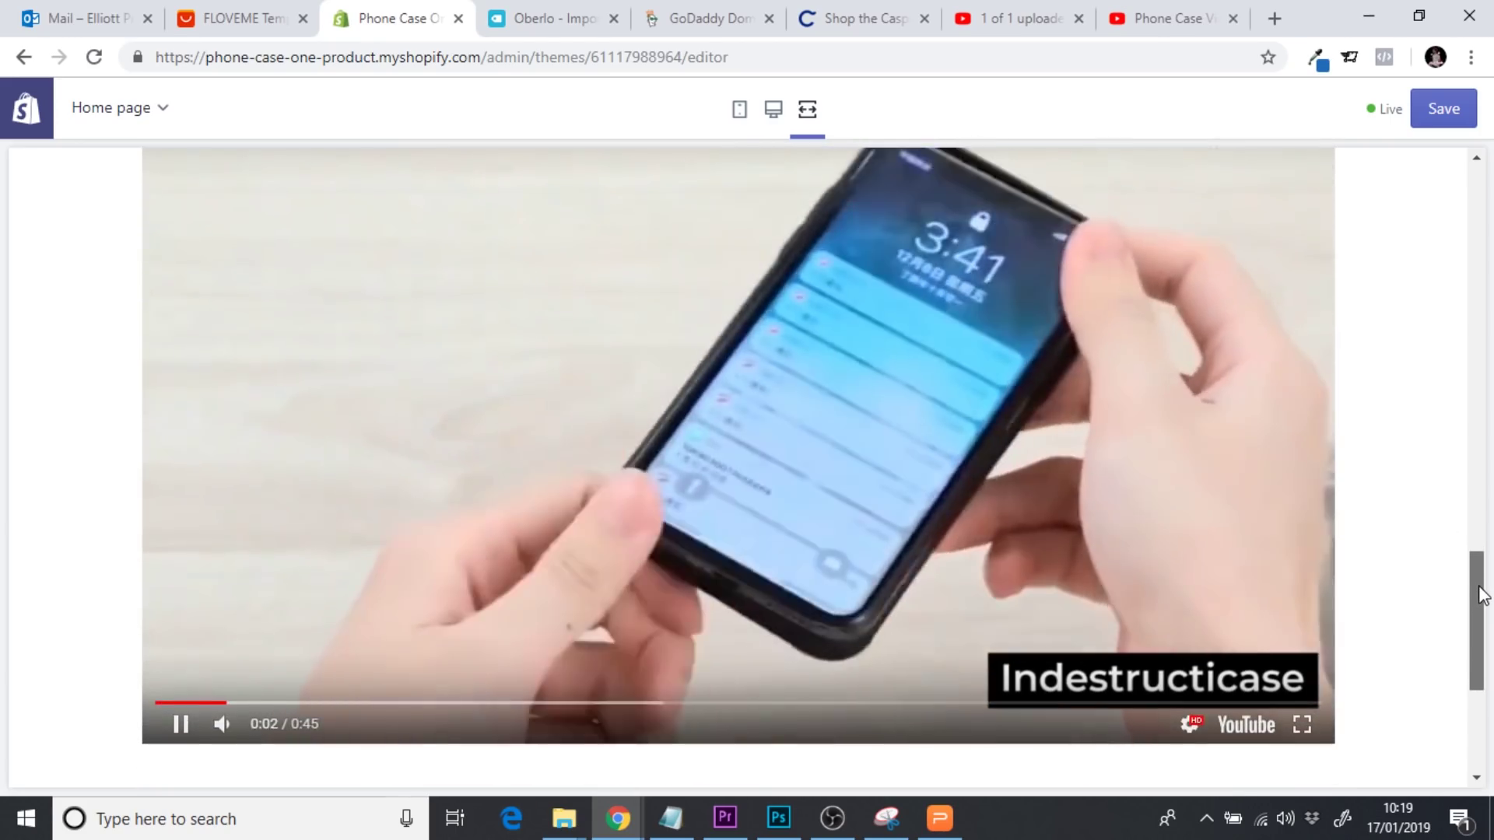
pyautogui.scroll(1, 1483, 589)
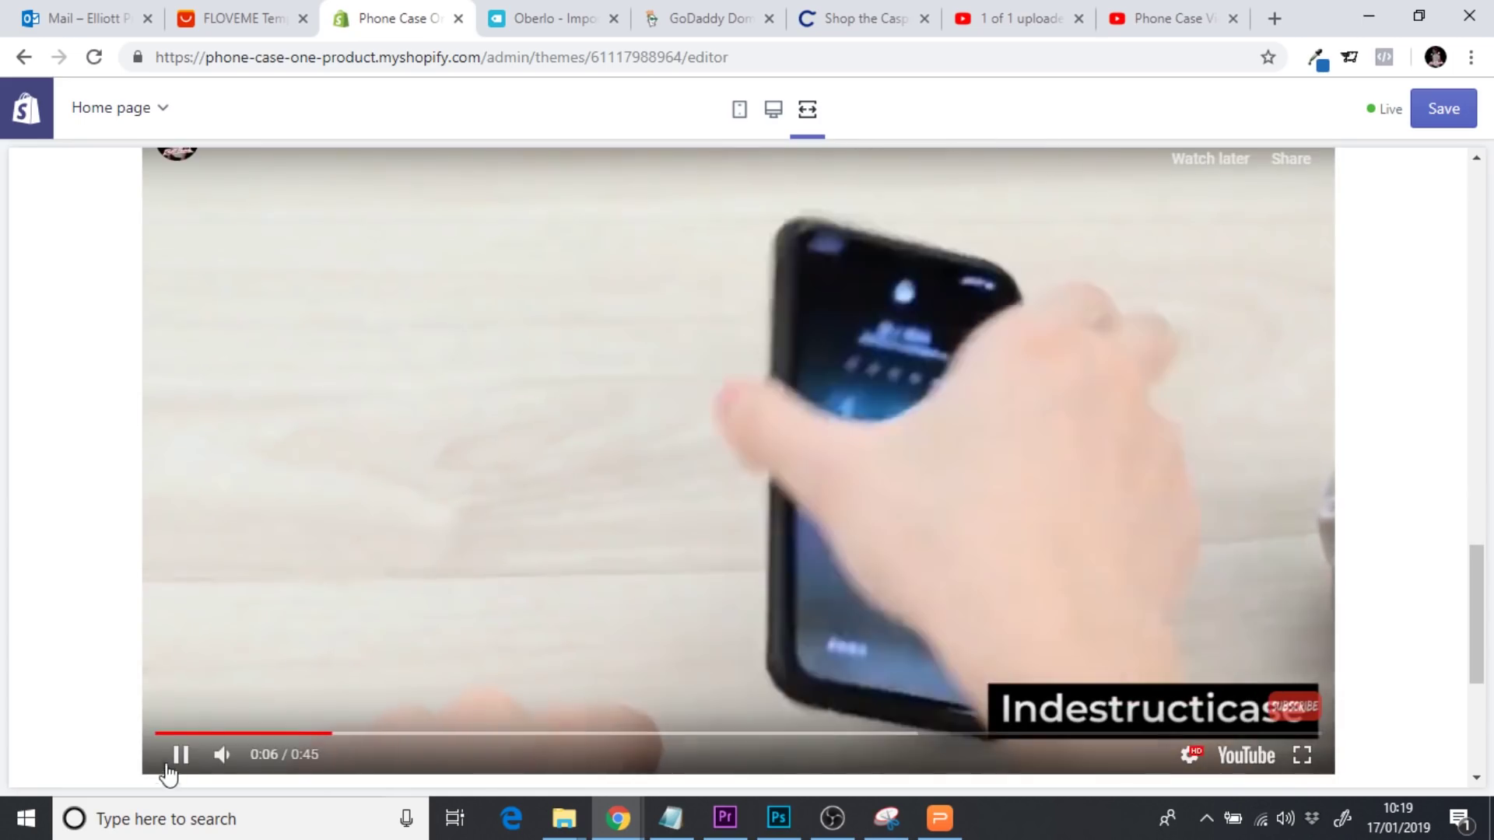
pyautogui.click(178, 767)
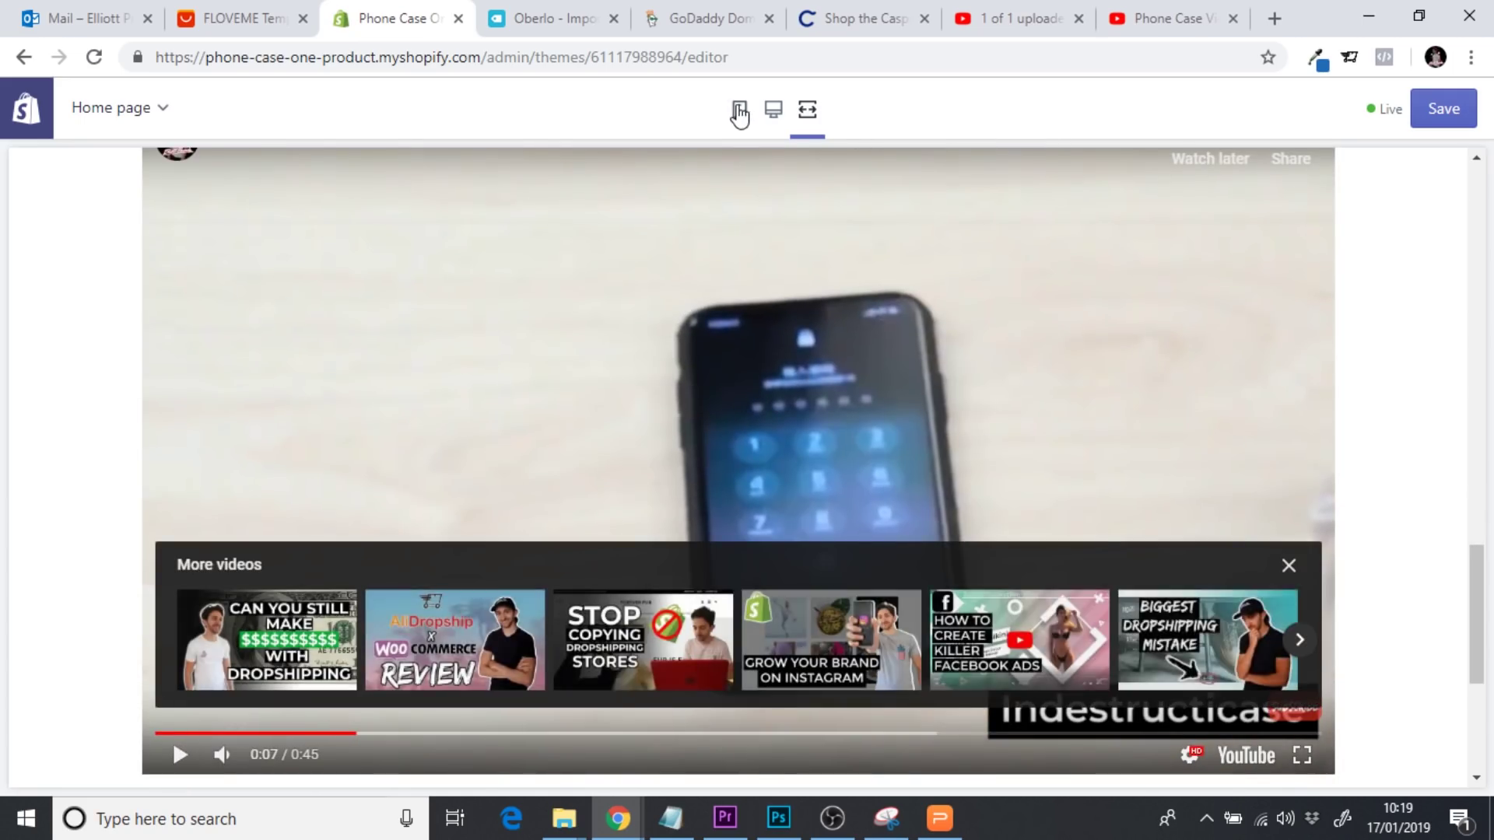
pyautogui.click(742, 112)
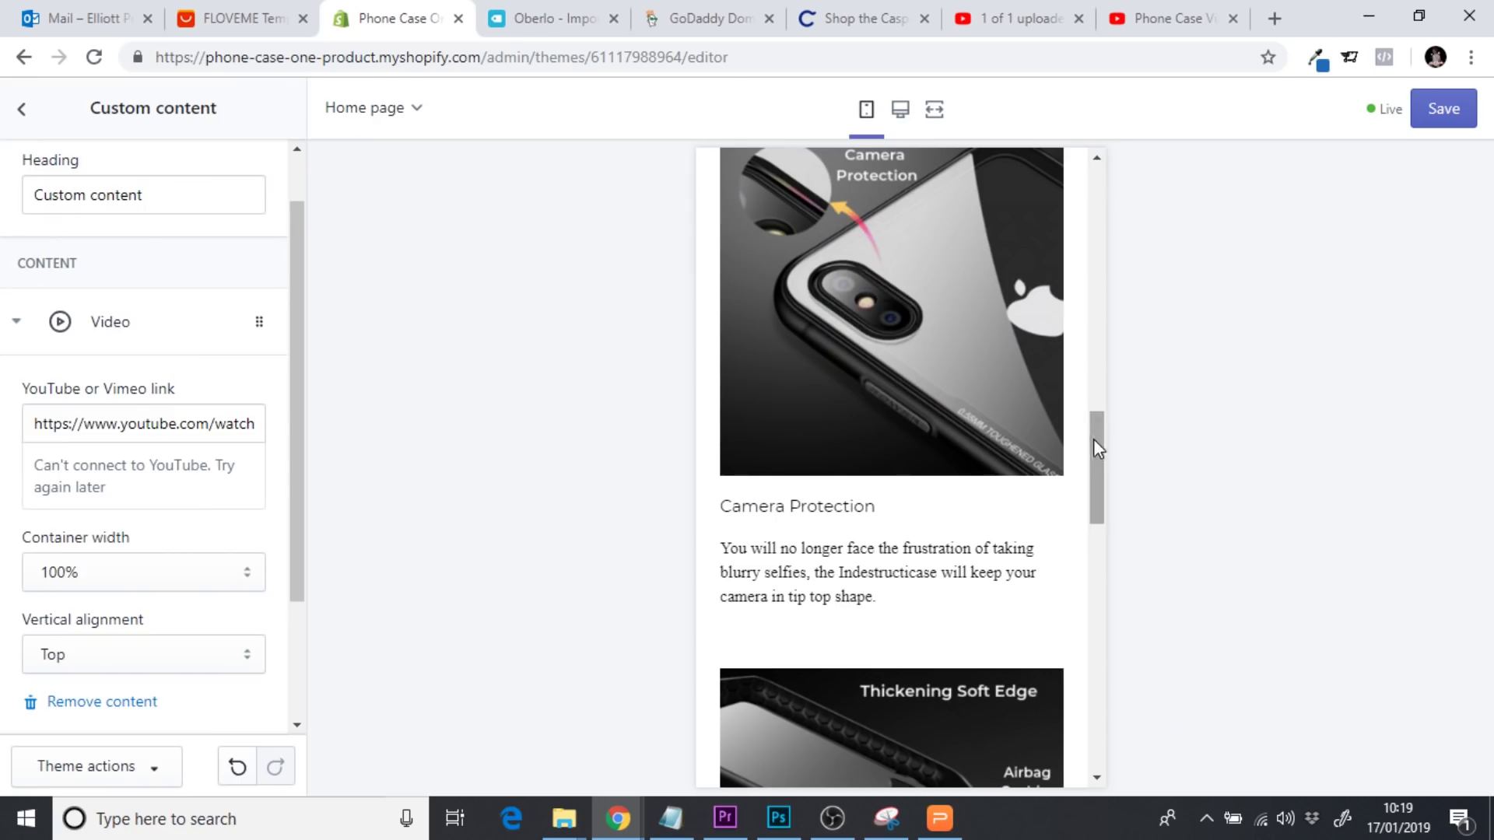
# Scroll the mobile preview down to the video and back, then return to YouTube's upload tab
pyautogui.moveTo(1094, 439); pyautogui.dragTo(1094, 604)
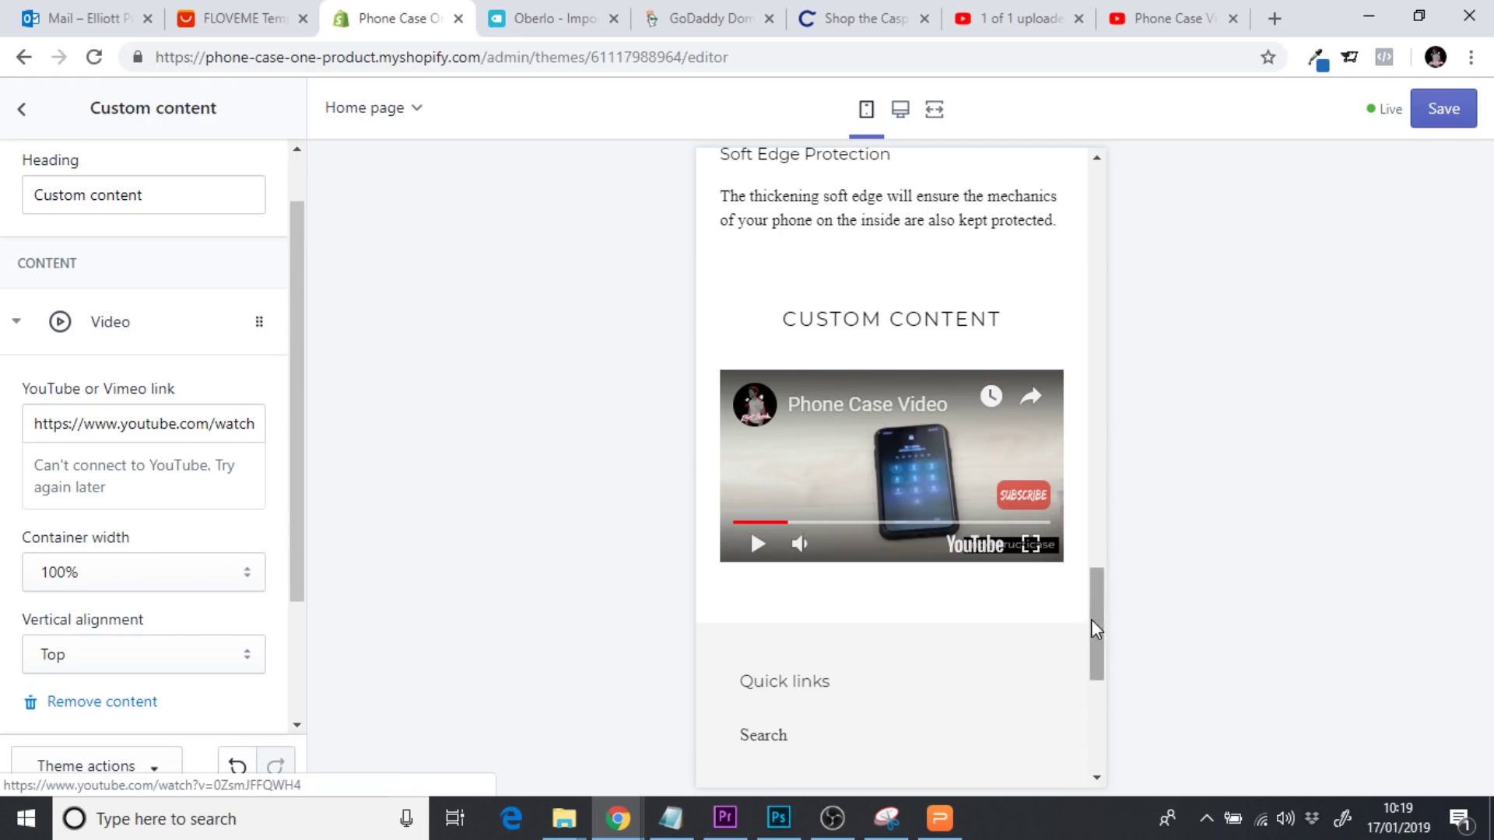
pyautogui.moveTo(1096, 614)
pyautogui.mouseDown()
pyautogui.moveTo(1093, 198)
pyautogui.moveTo(1093, 634)
pyautogui.mouseUp()
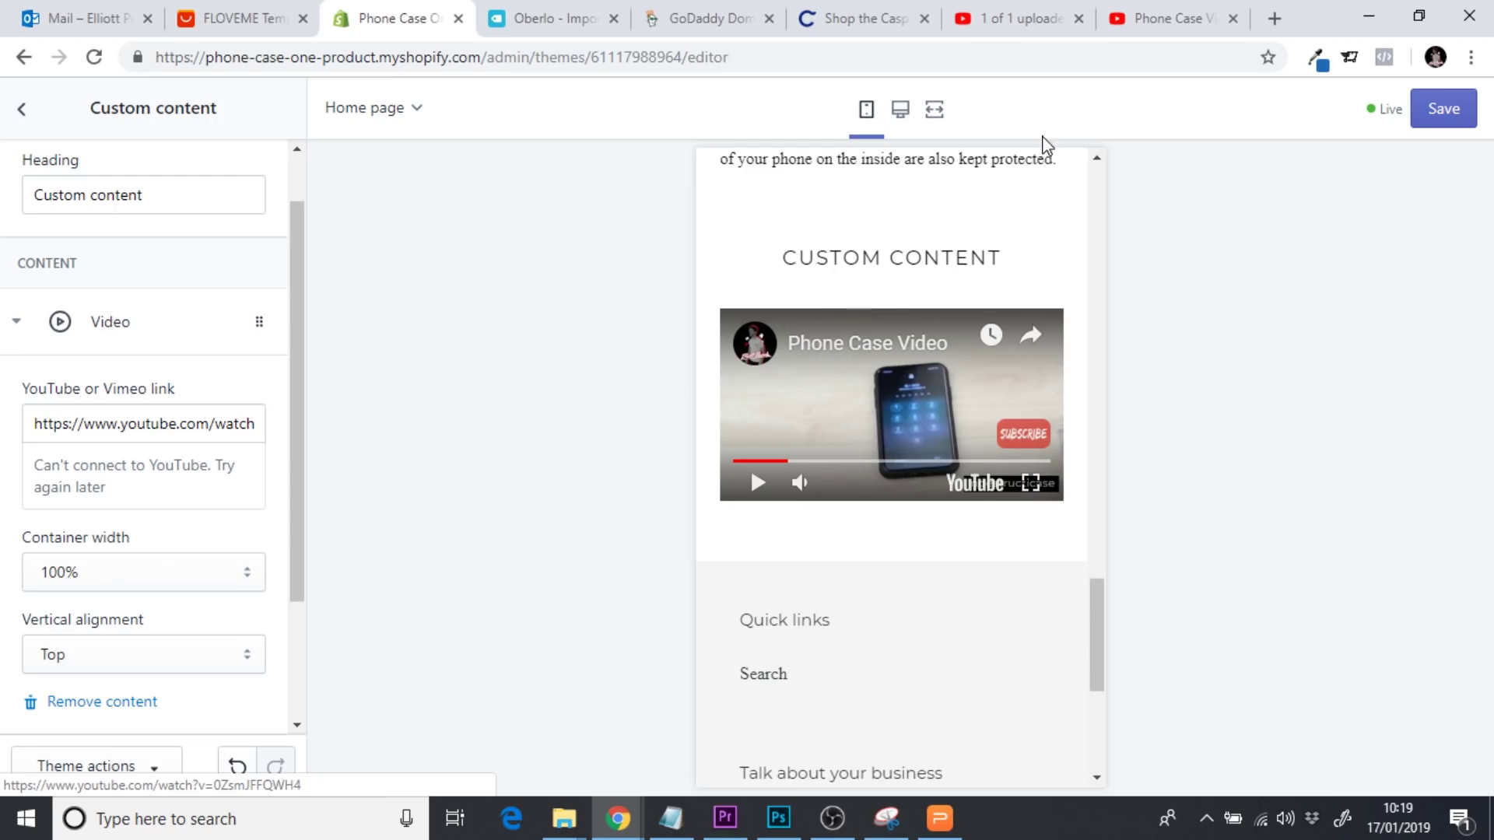
pyautogui.click(1011, 19)
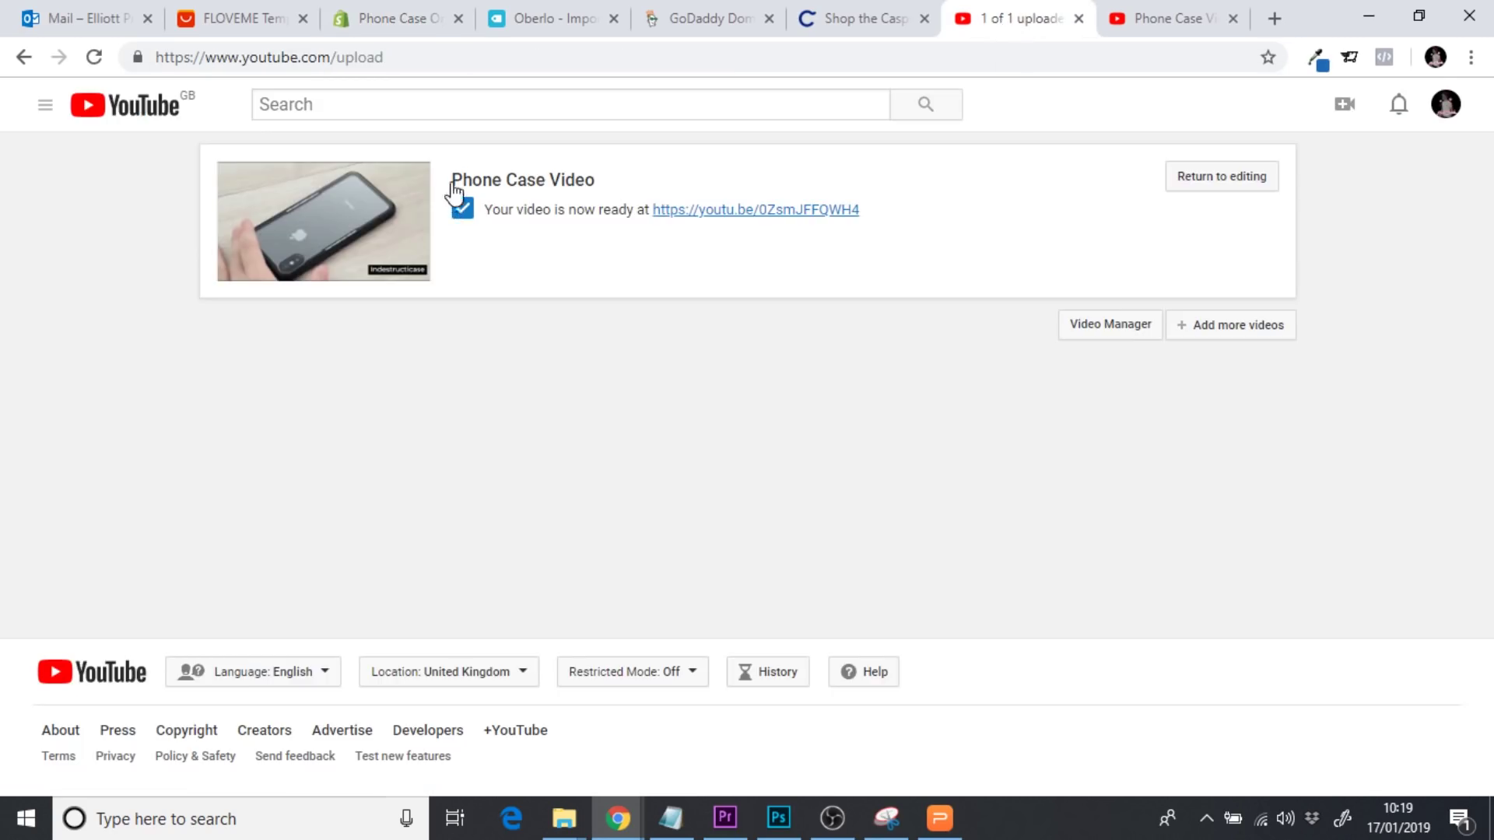
# Retitle the YouTube video 'Indestructicase' and save the change
pyautogui.click(1193, 186)
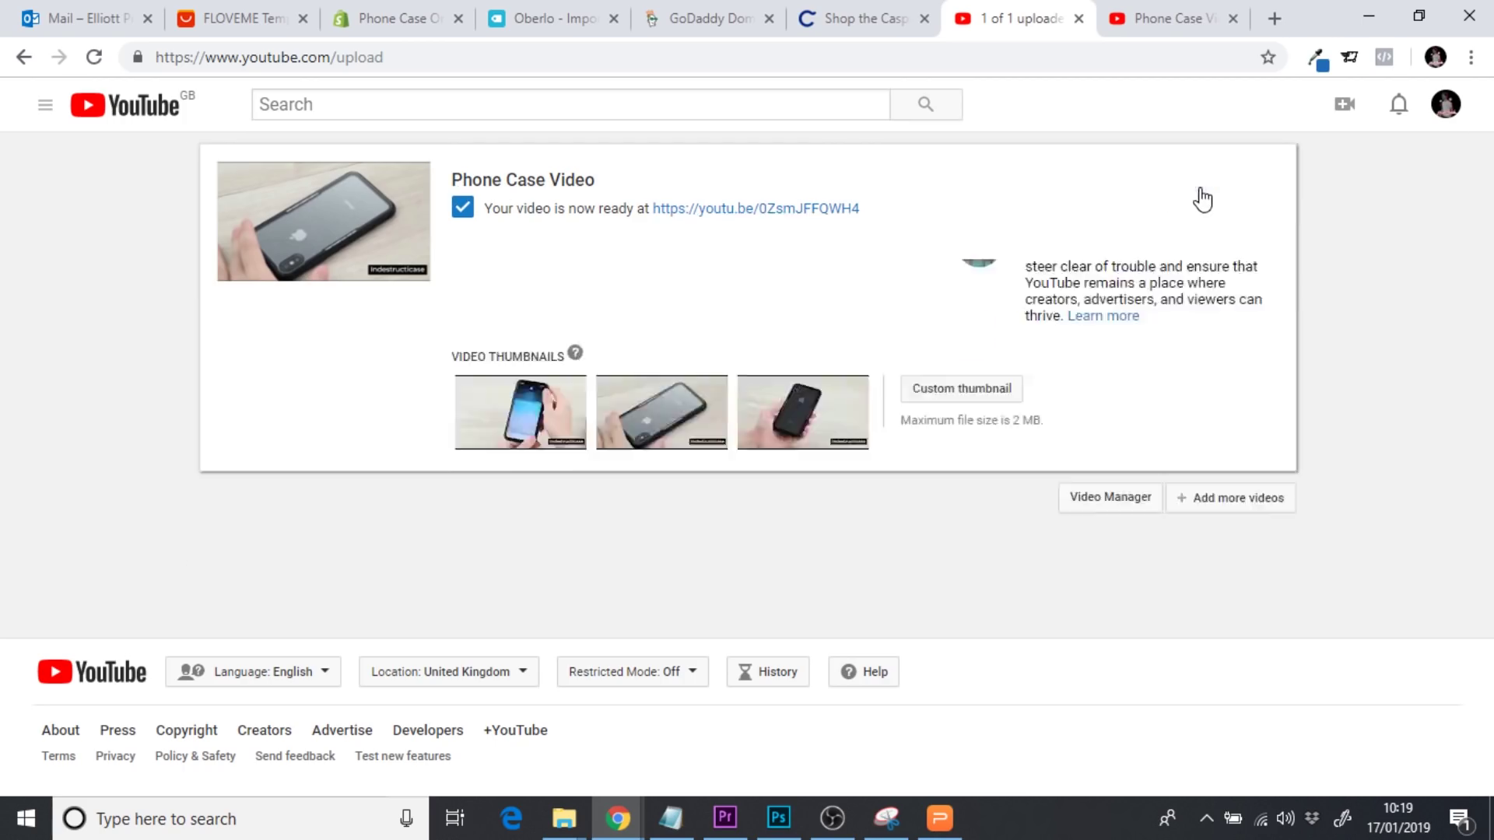
pyautogui.click(610, 323)
pyautogui.hotkey('ctrl', 'a')
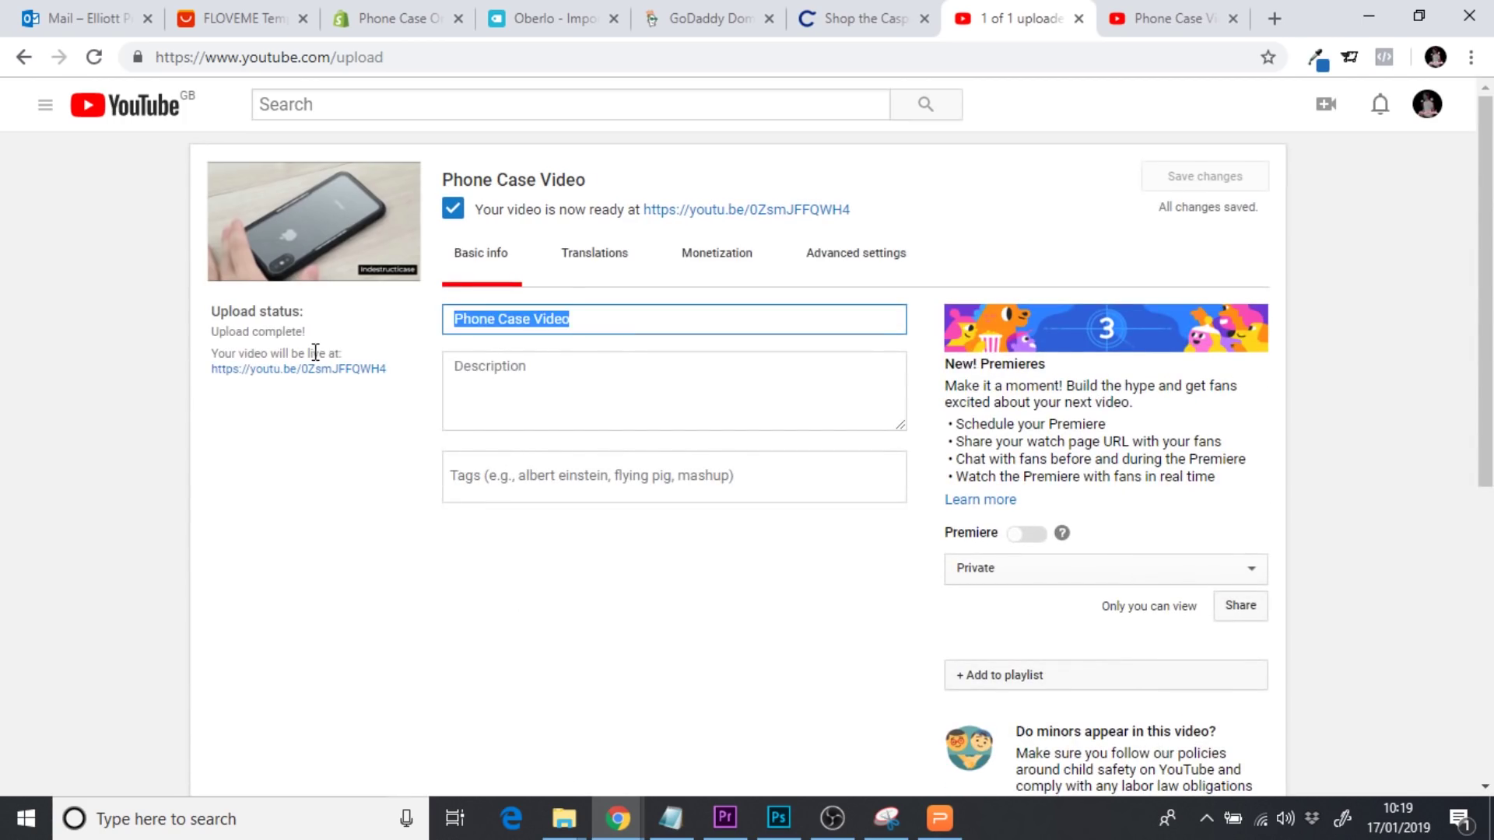
pyautogui.write('Indestructi')
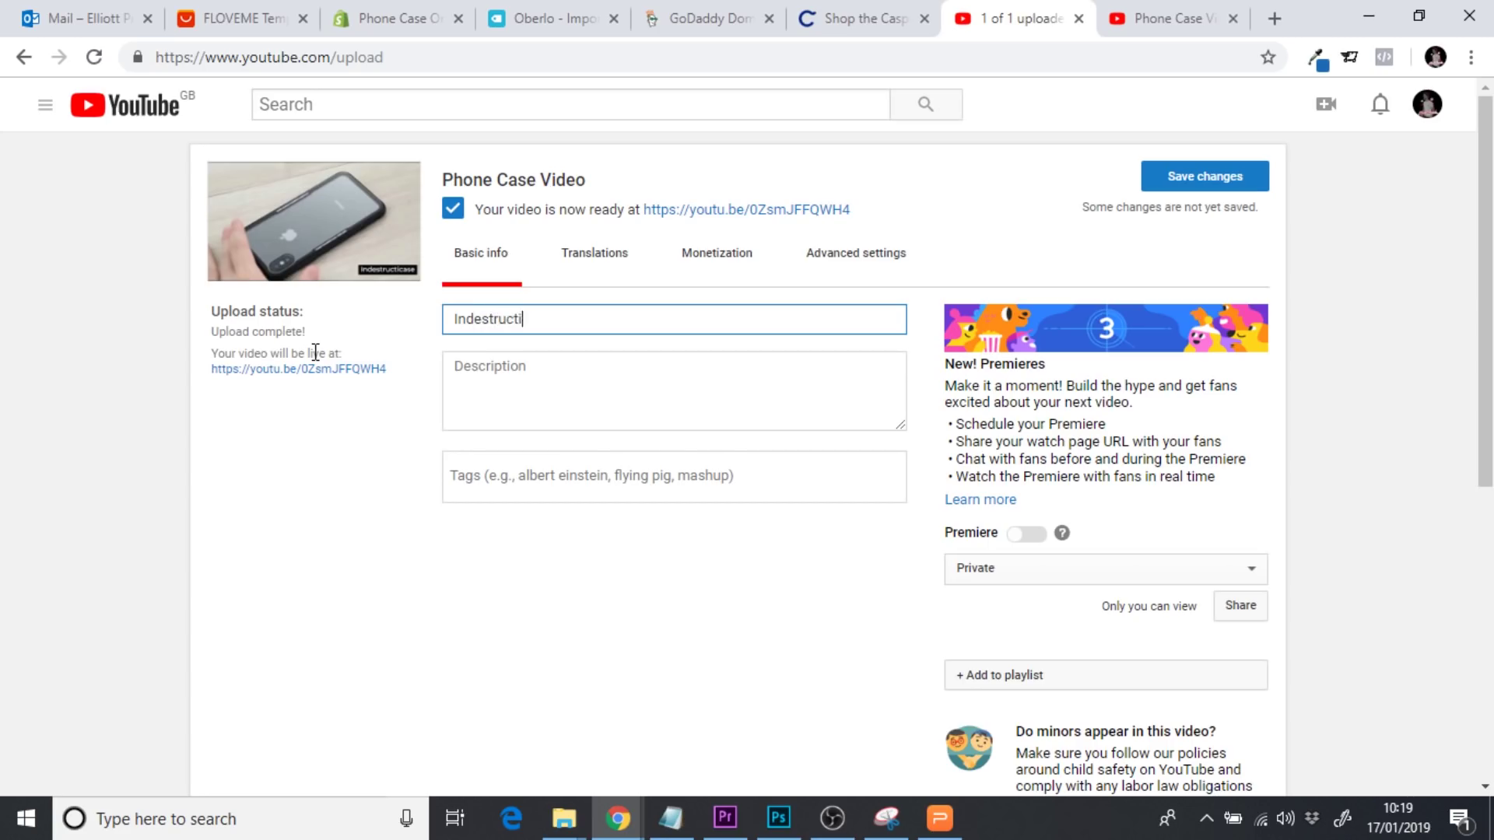
pyautogui.write('case')
pyautogui.press('BackSpace')
pyautogui.click(1241, 177)
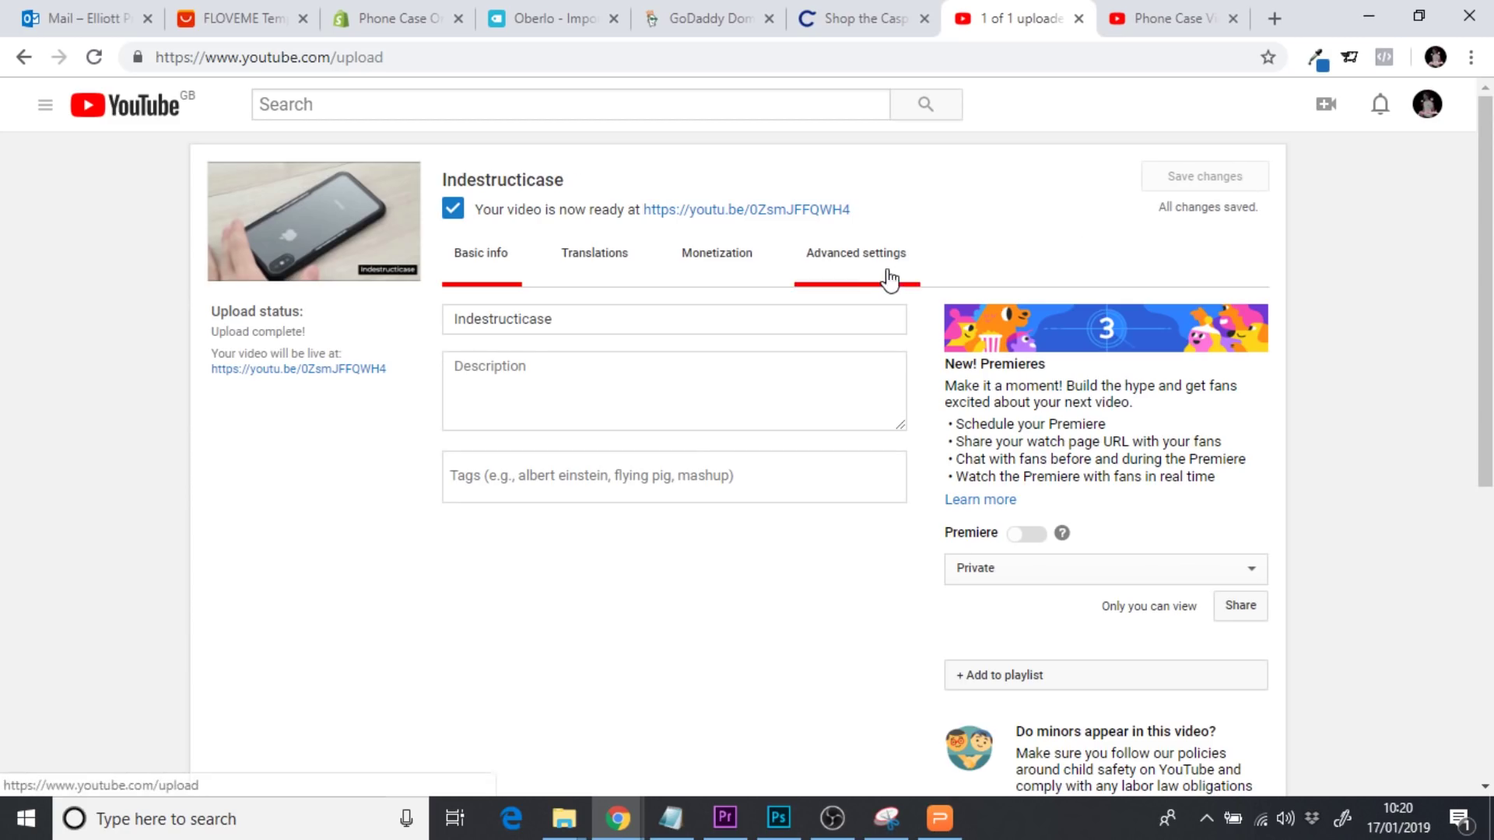
# Open the video's watch page, select its URL, and pause playback
pyautogui.click(1234, 18)
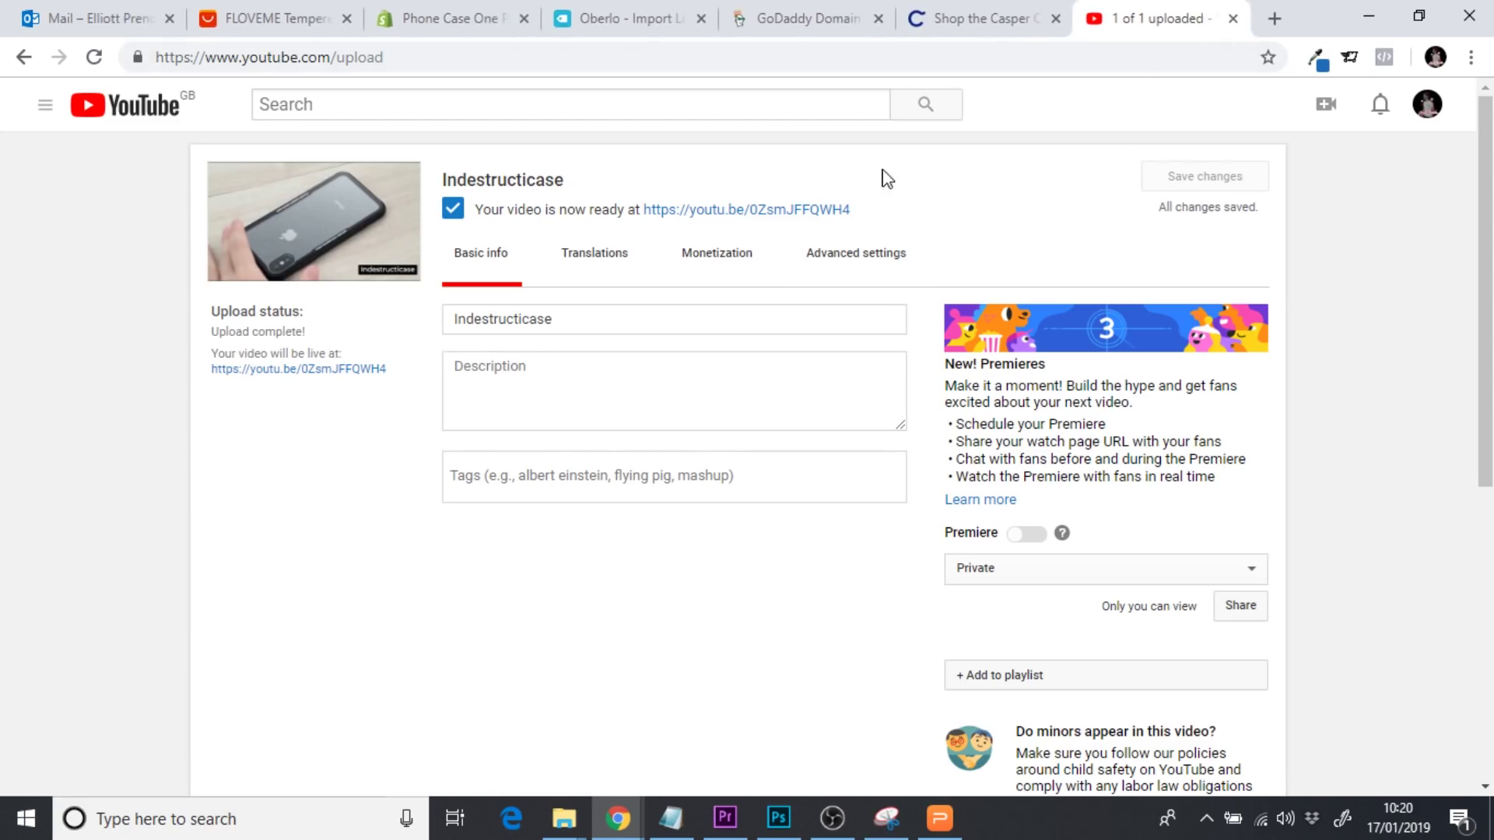
pyautogui.click(768, 210)
pyautogui.click(417, 58)
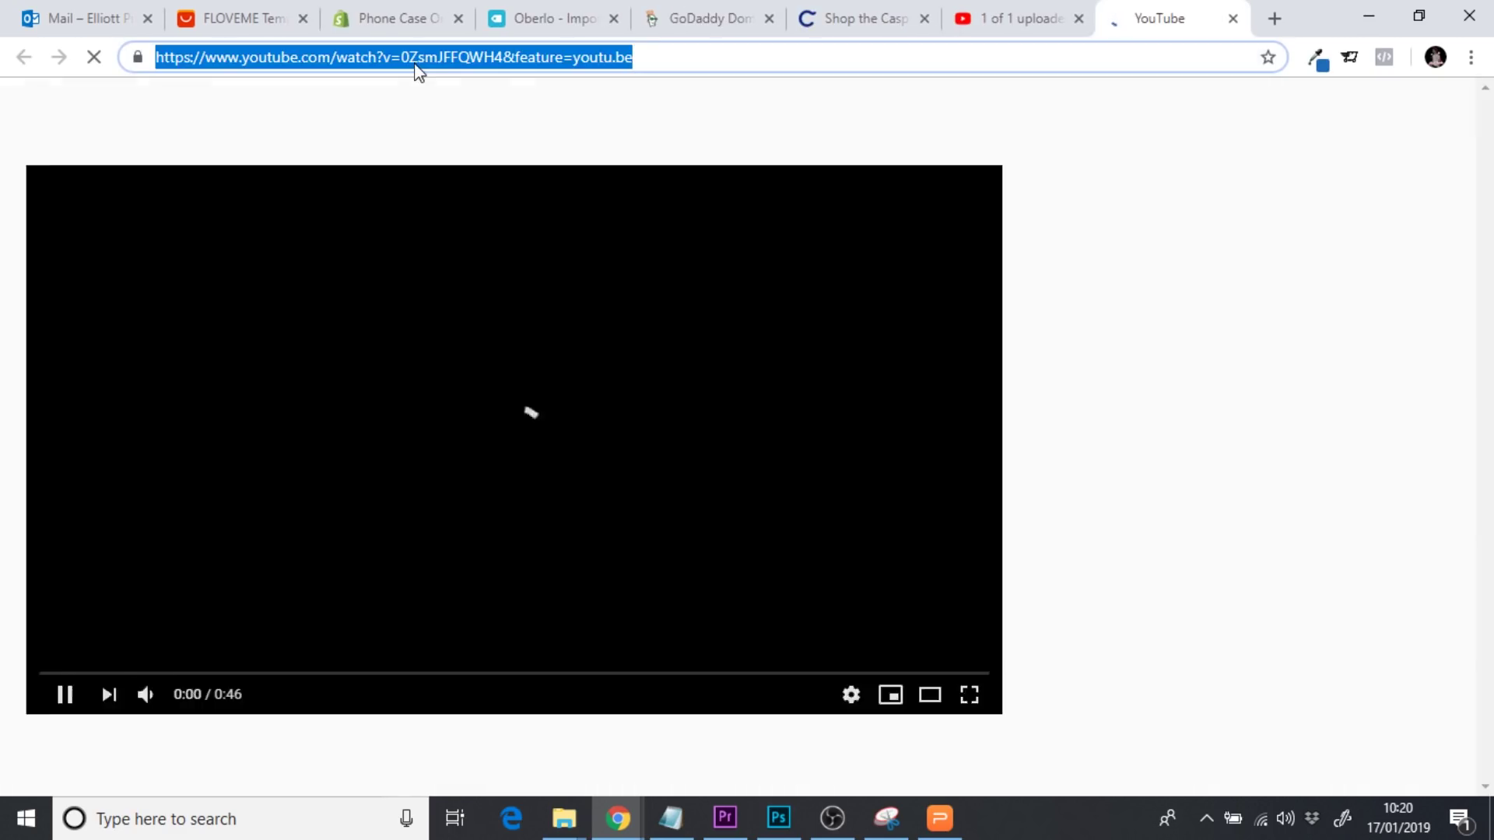
pyautogui.click(87, 674)
pyautogui.click(400, 17)
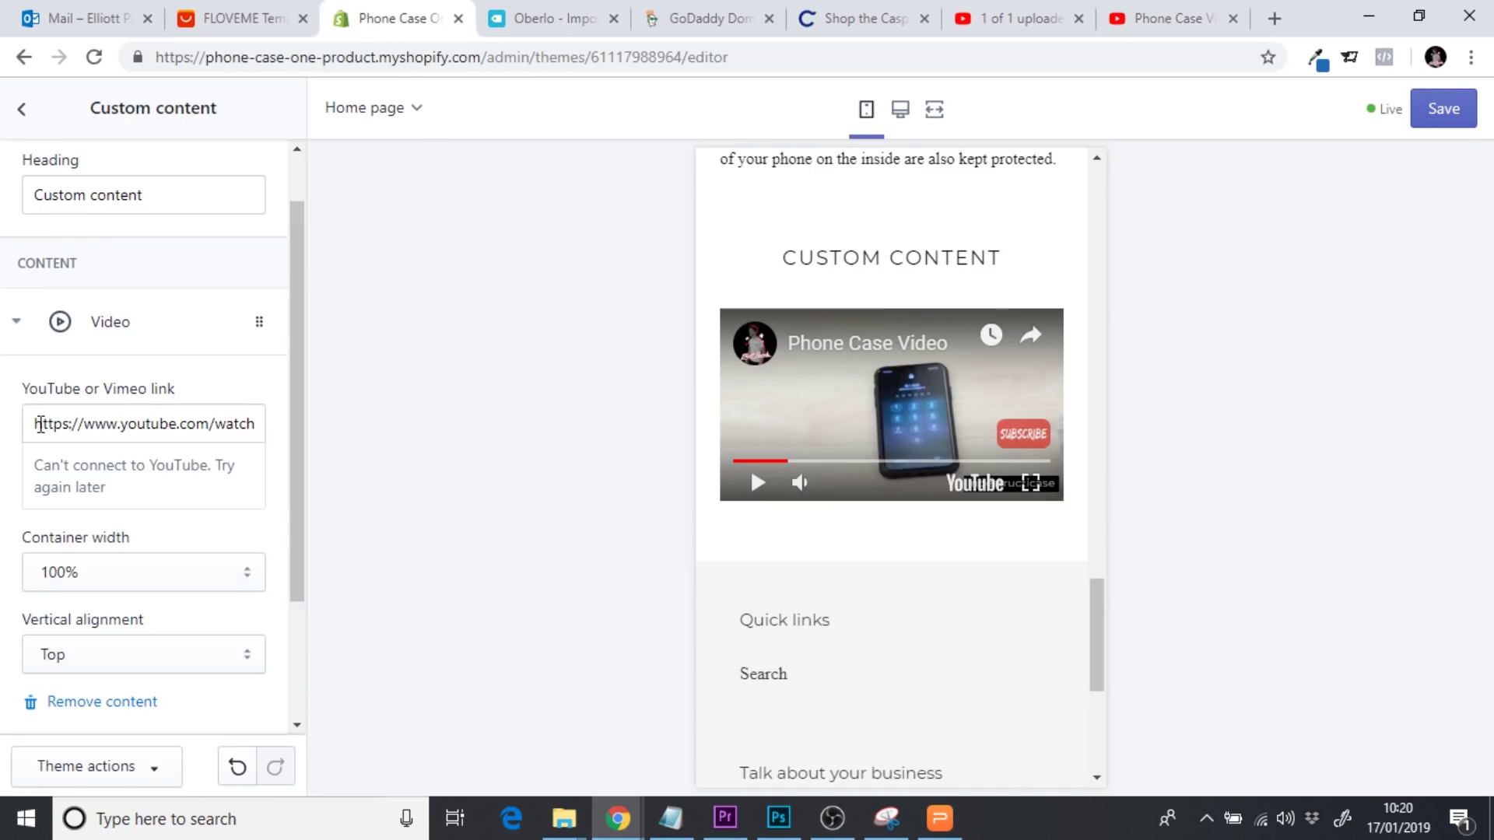
# Replace the video link with the new Indestructicase video URL and save the theme
pyautogui.moveTo(41, 425); pyautogui.dragTo(382, 455)
pyautogui.press('End')
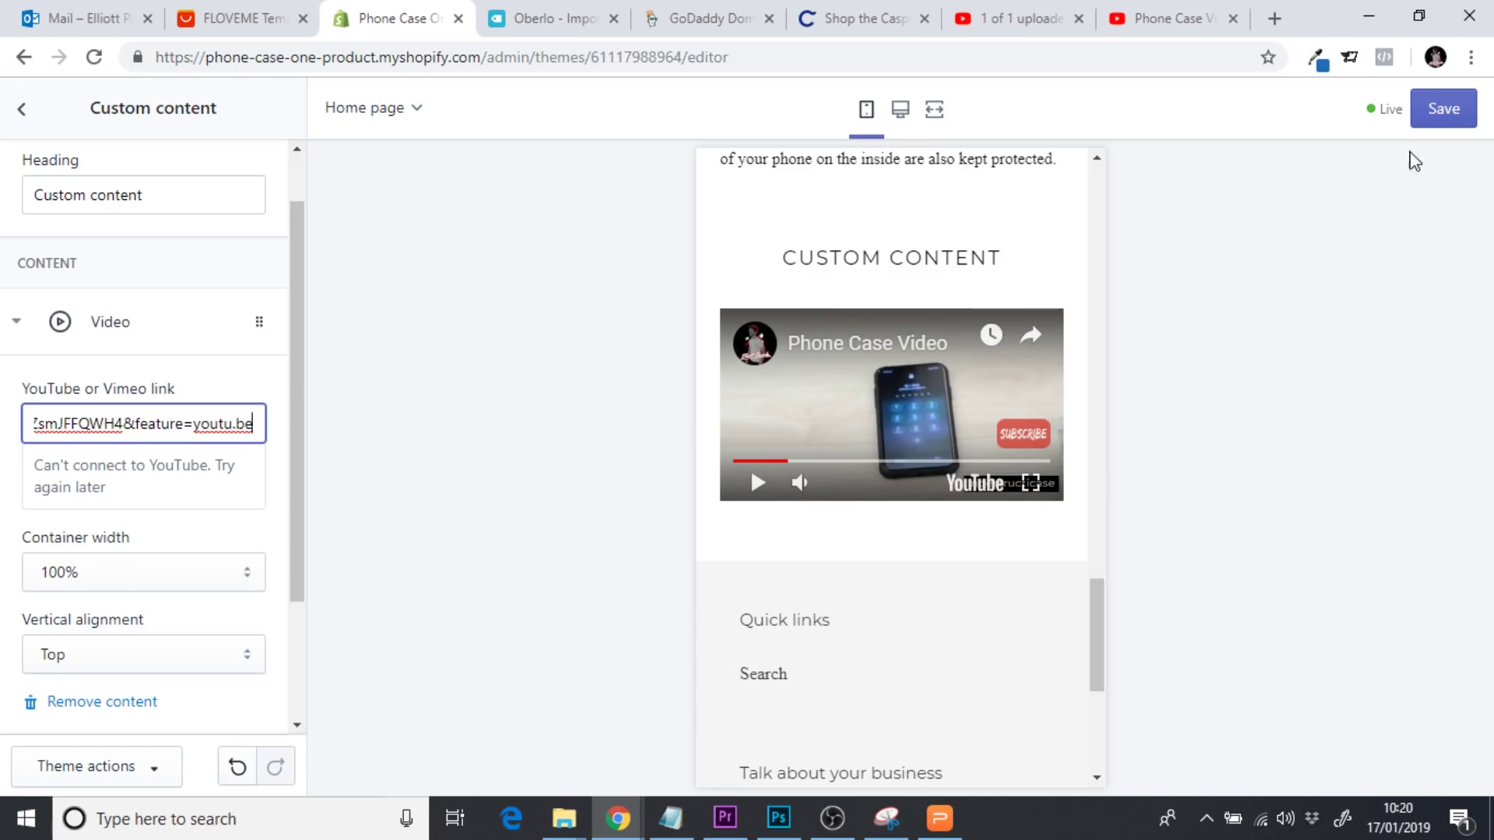
pyautogui.click(1443, 110)
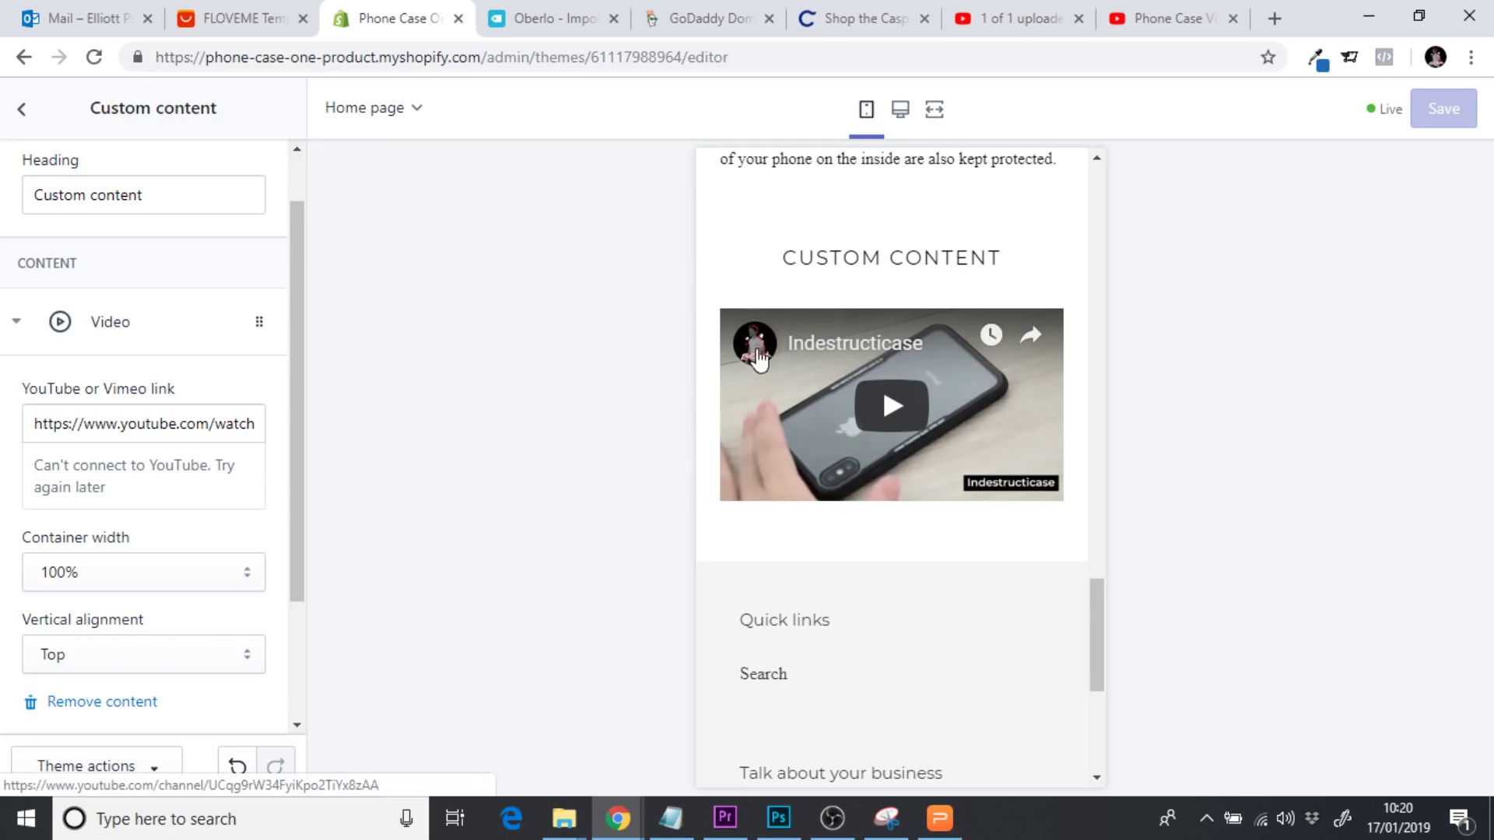
pyautogui.moveTo(1097, 624)
pyautogui.mouseDown()
pyautogui.moveTo(1104, 210)
pyautogui.moveTo(1100, 626)
pyautogui.mouseUp()
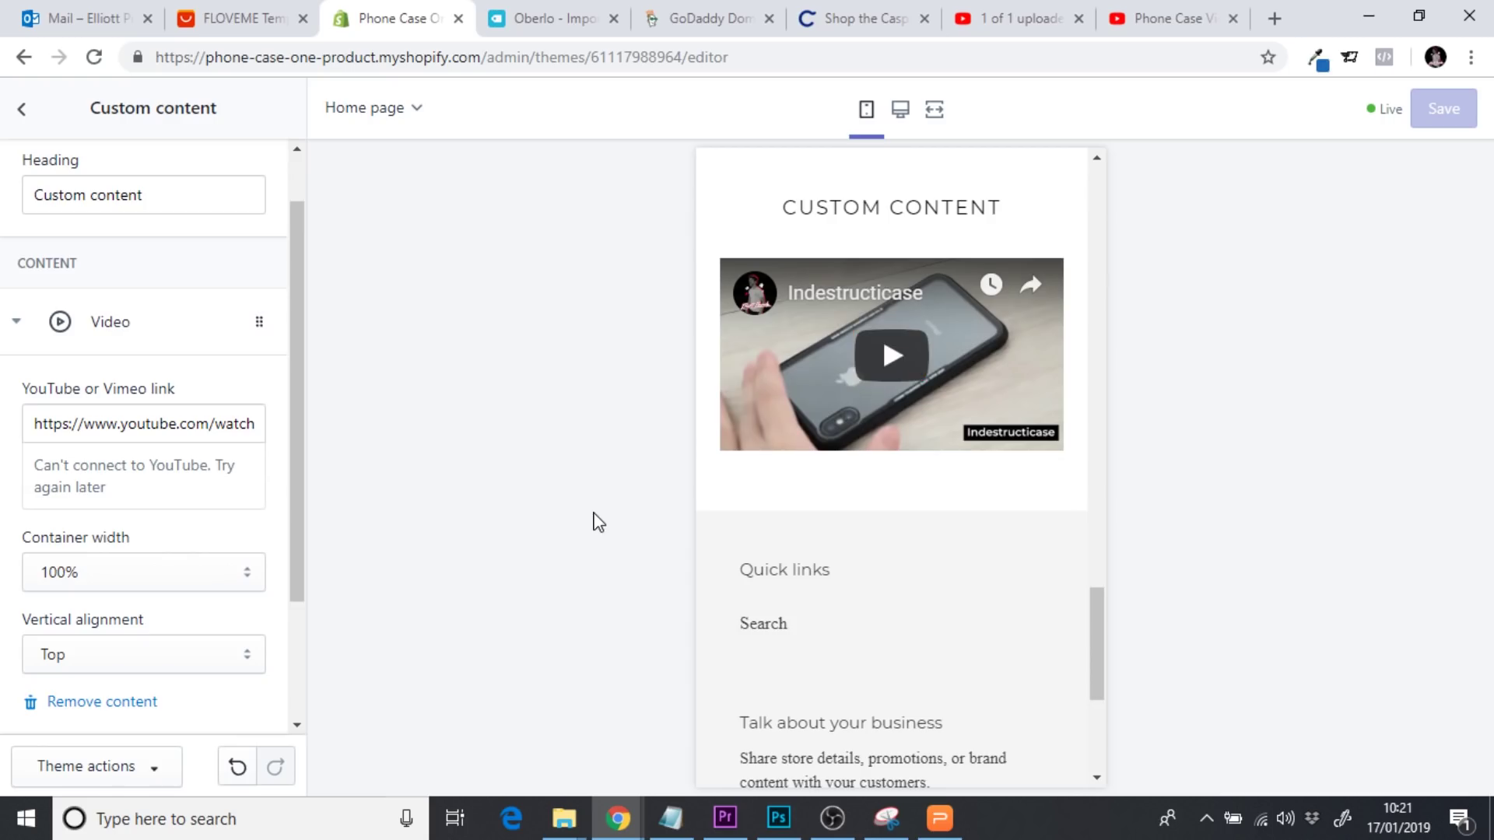
# Check the clip in Premiere Pro at 15 seconds, then return to the Shopify editor
pyautogui.click(726, 818)
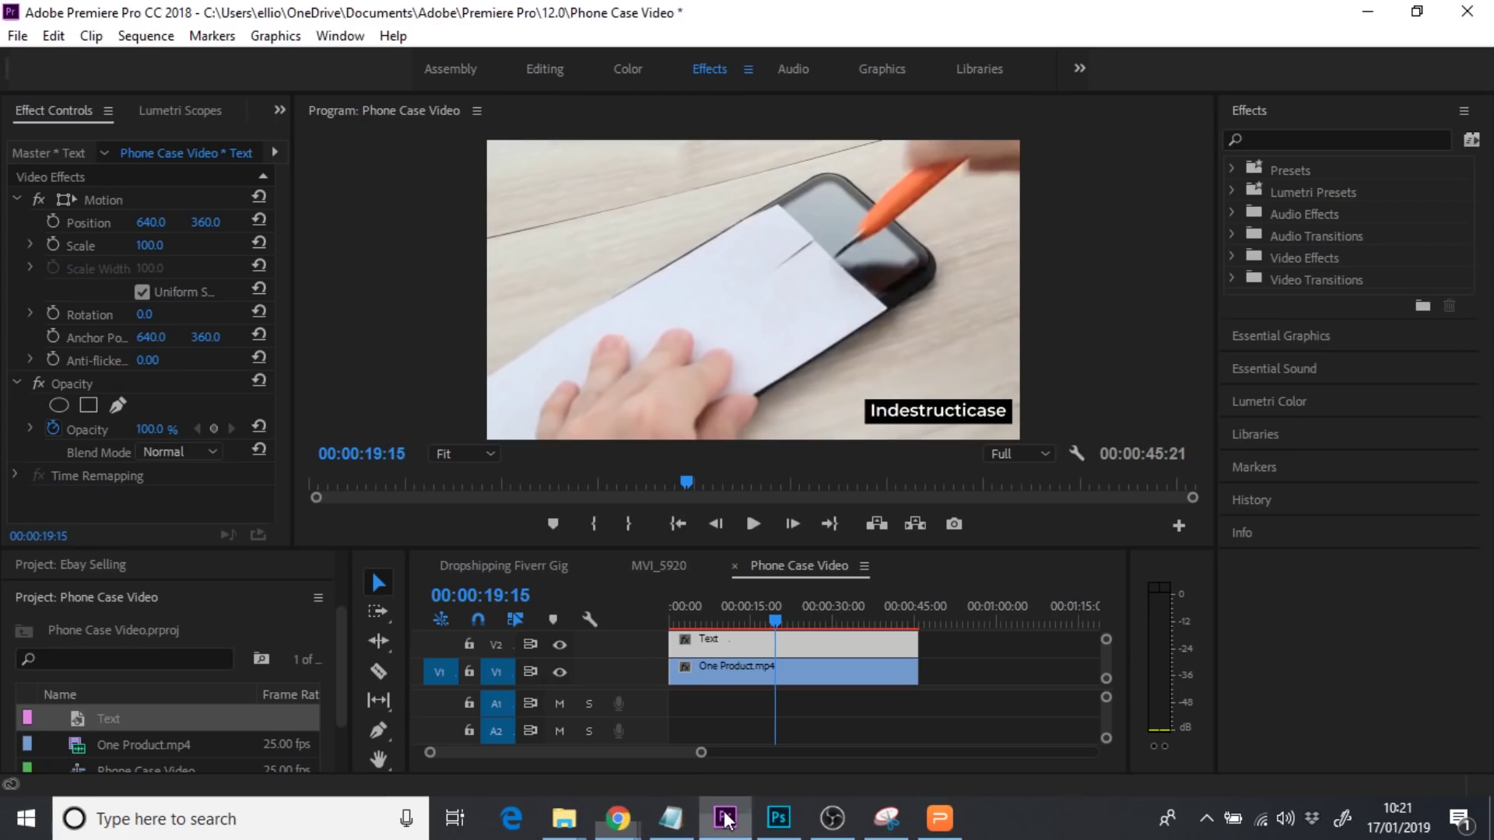
pyautogui.click(757, 623)
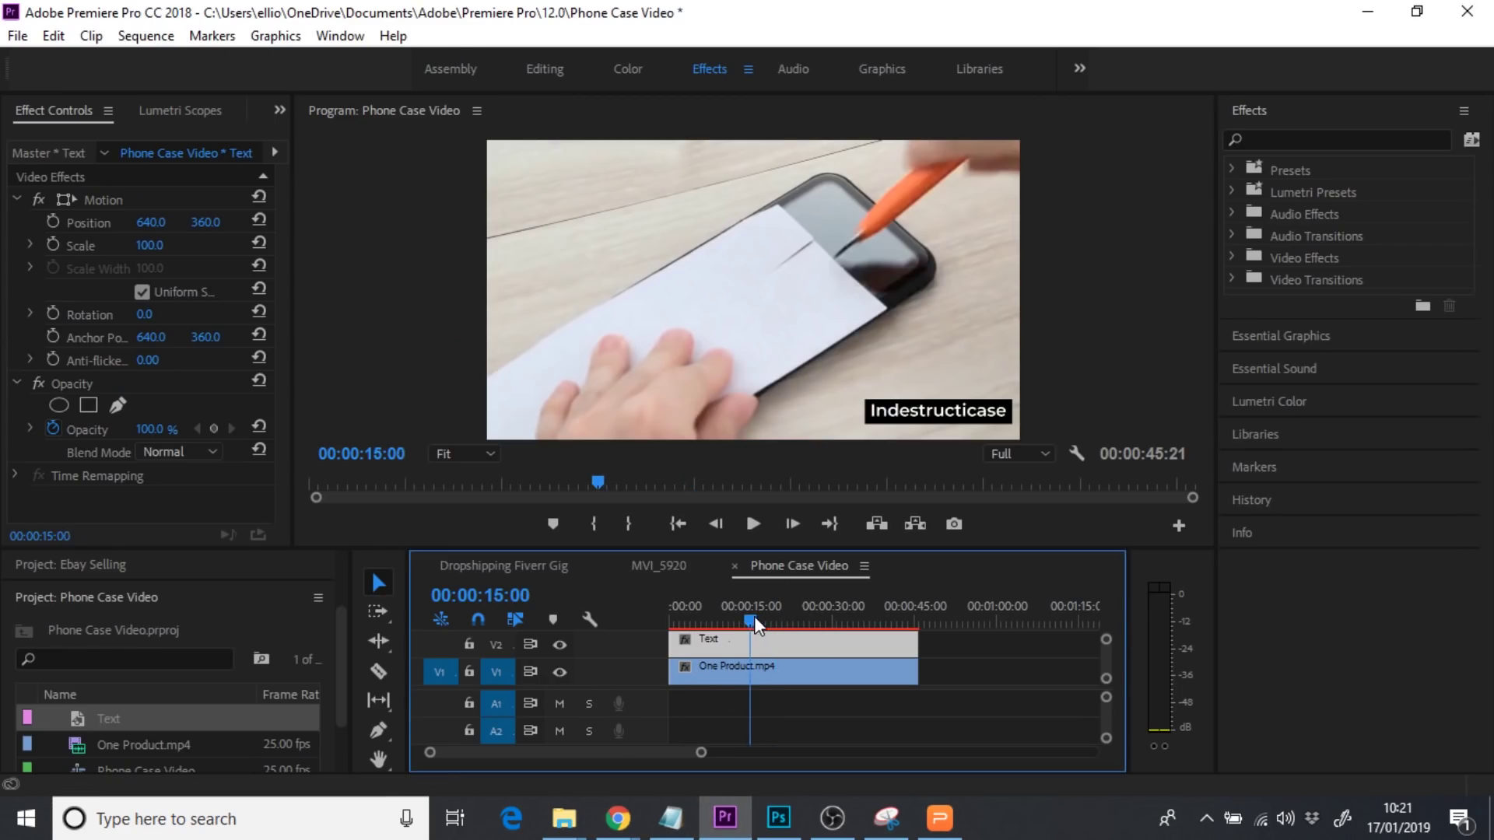
pyautogui.hotkey('alt', 'Tab')
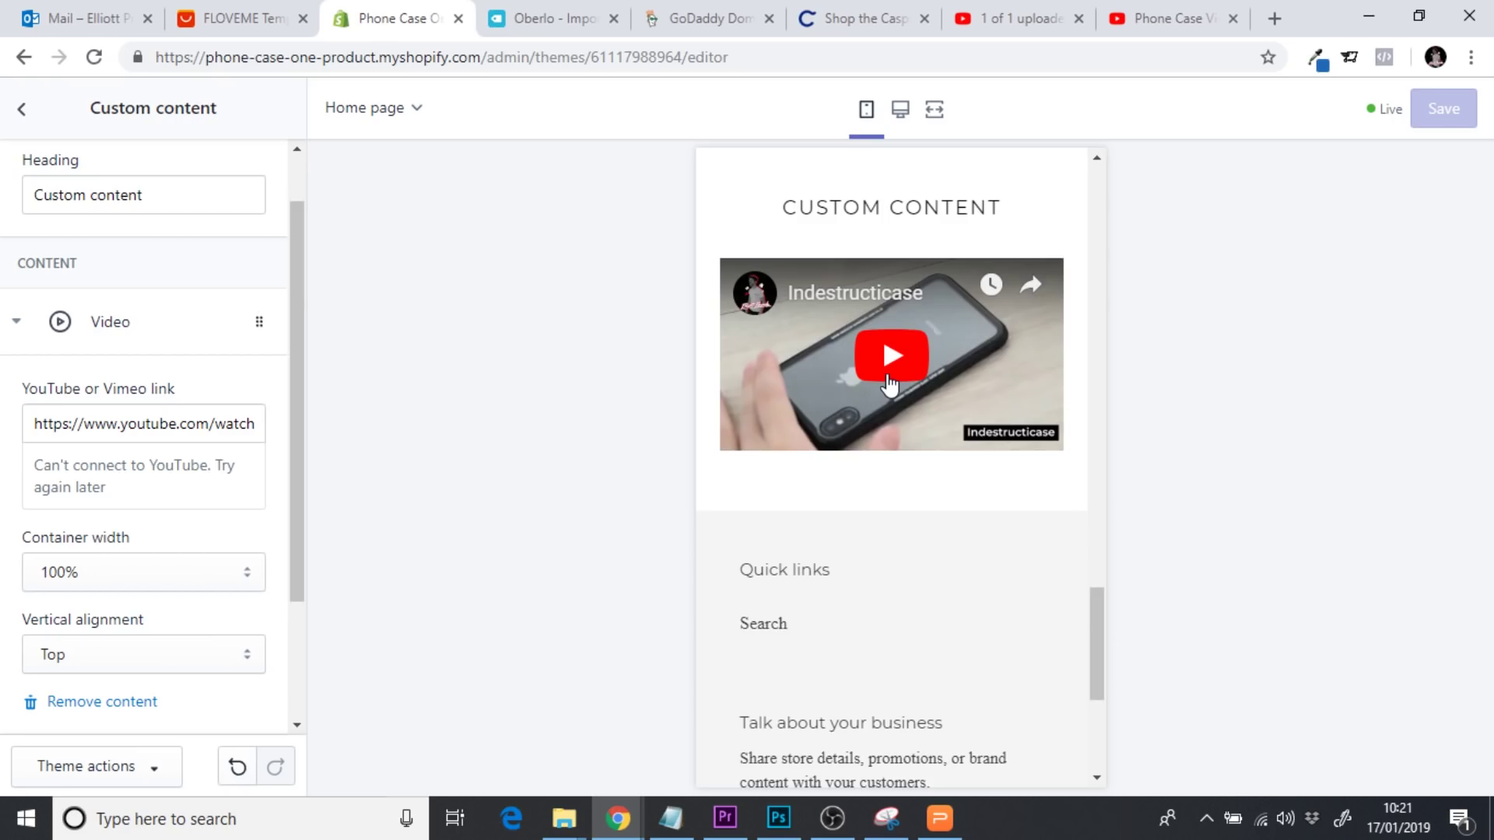
# Replace the 'Custom content' heading text with 'SEE IT IN ACTION' and save
pyautogui.moveTo(1101, 627); pyautogui.dragTo(1099, 596)
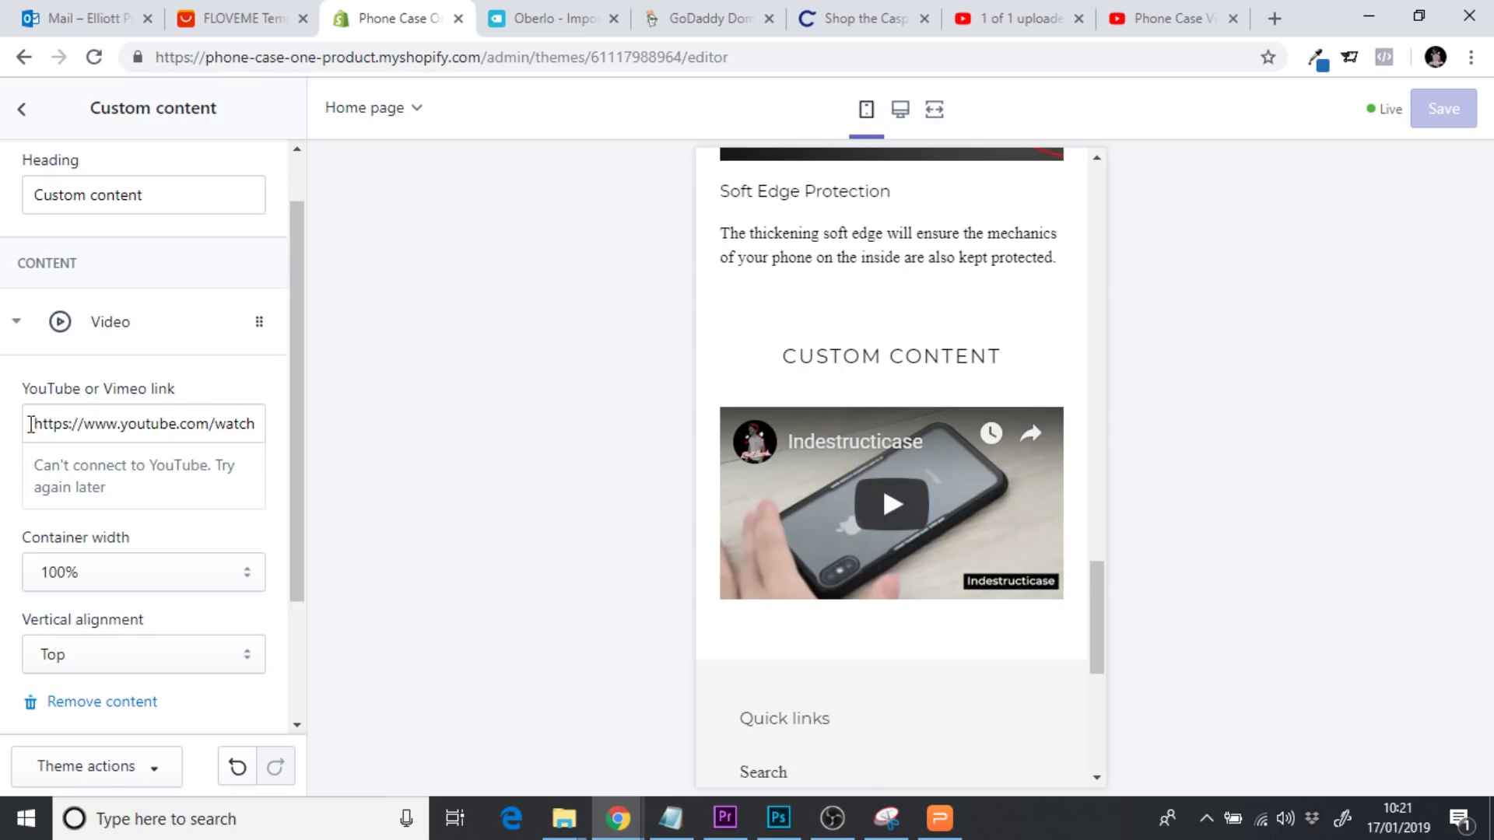
pyautogui.moveTo(30, 424); pyautogui.dragTo(340, 434)
pyautogui.click(360, 443)
pyautogui.moveTo(70, 416); pyautogui.dragTo(311, 442)
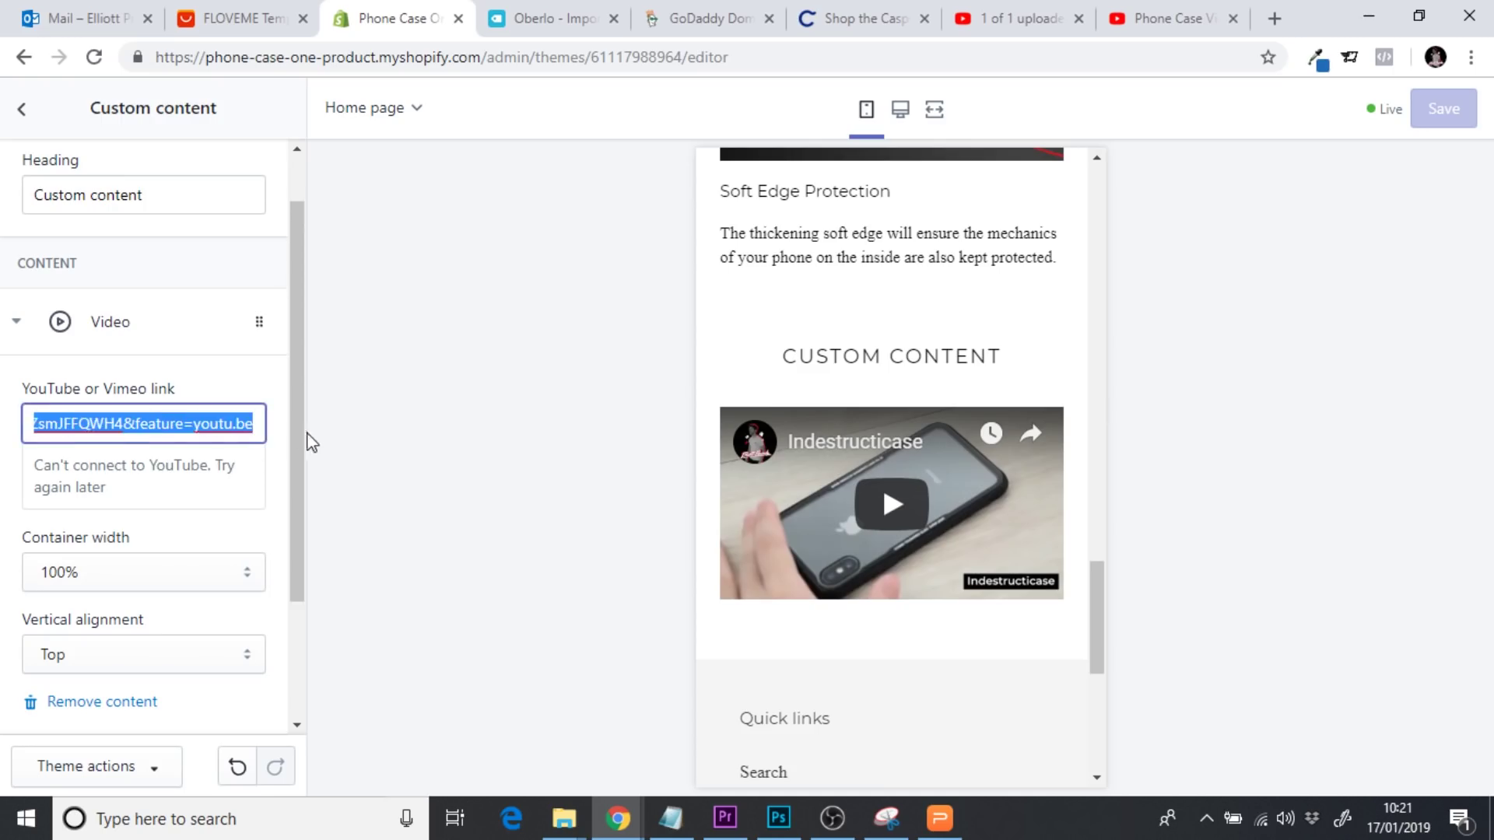
pyautogui.click(420, 460)
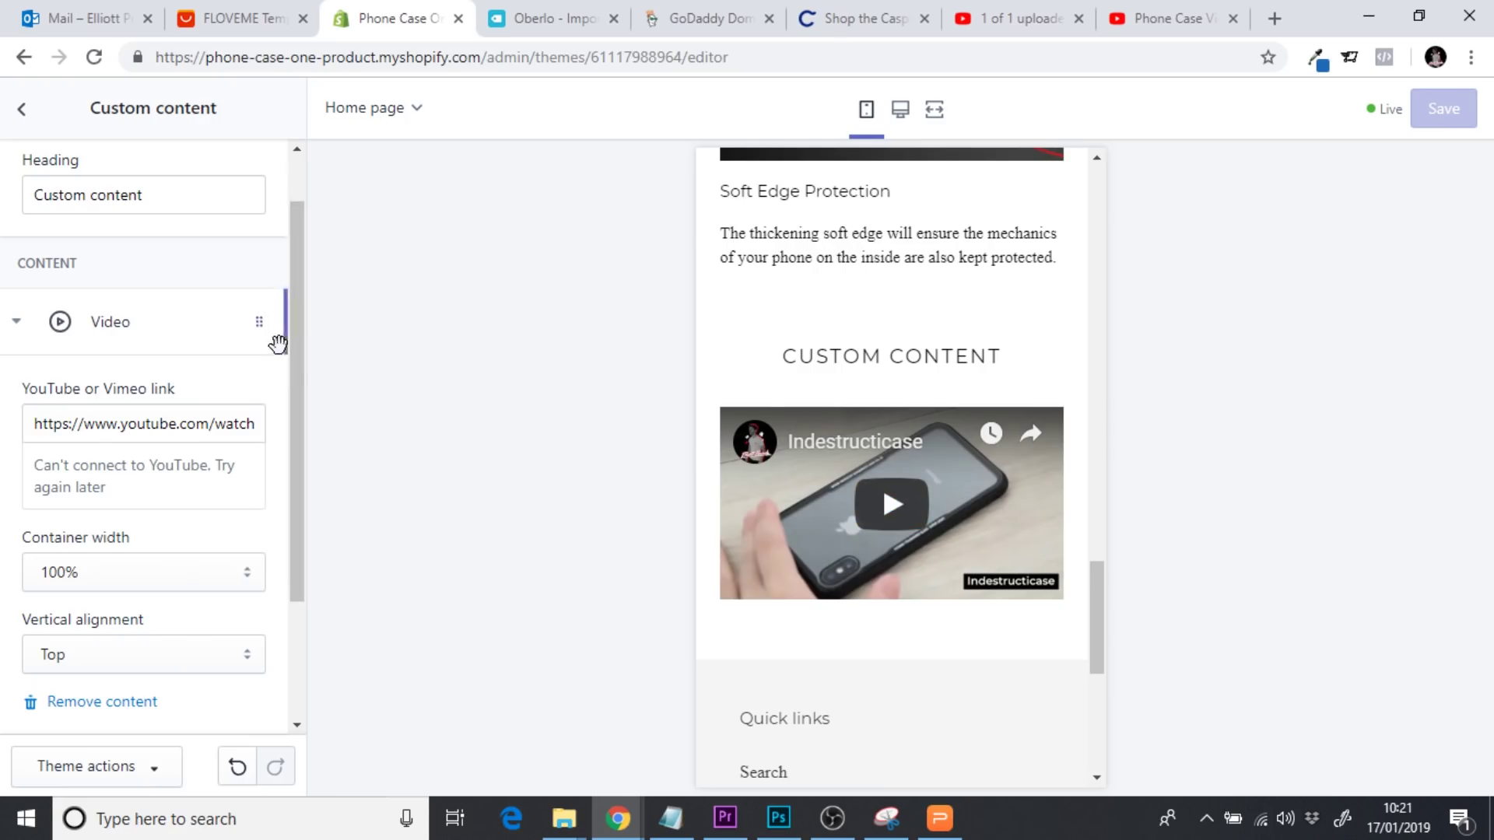
pyautogui.moveTo(300, 366); pyautogui.dragTo(297, 307)
pyautogui.click(192, 268)
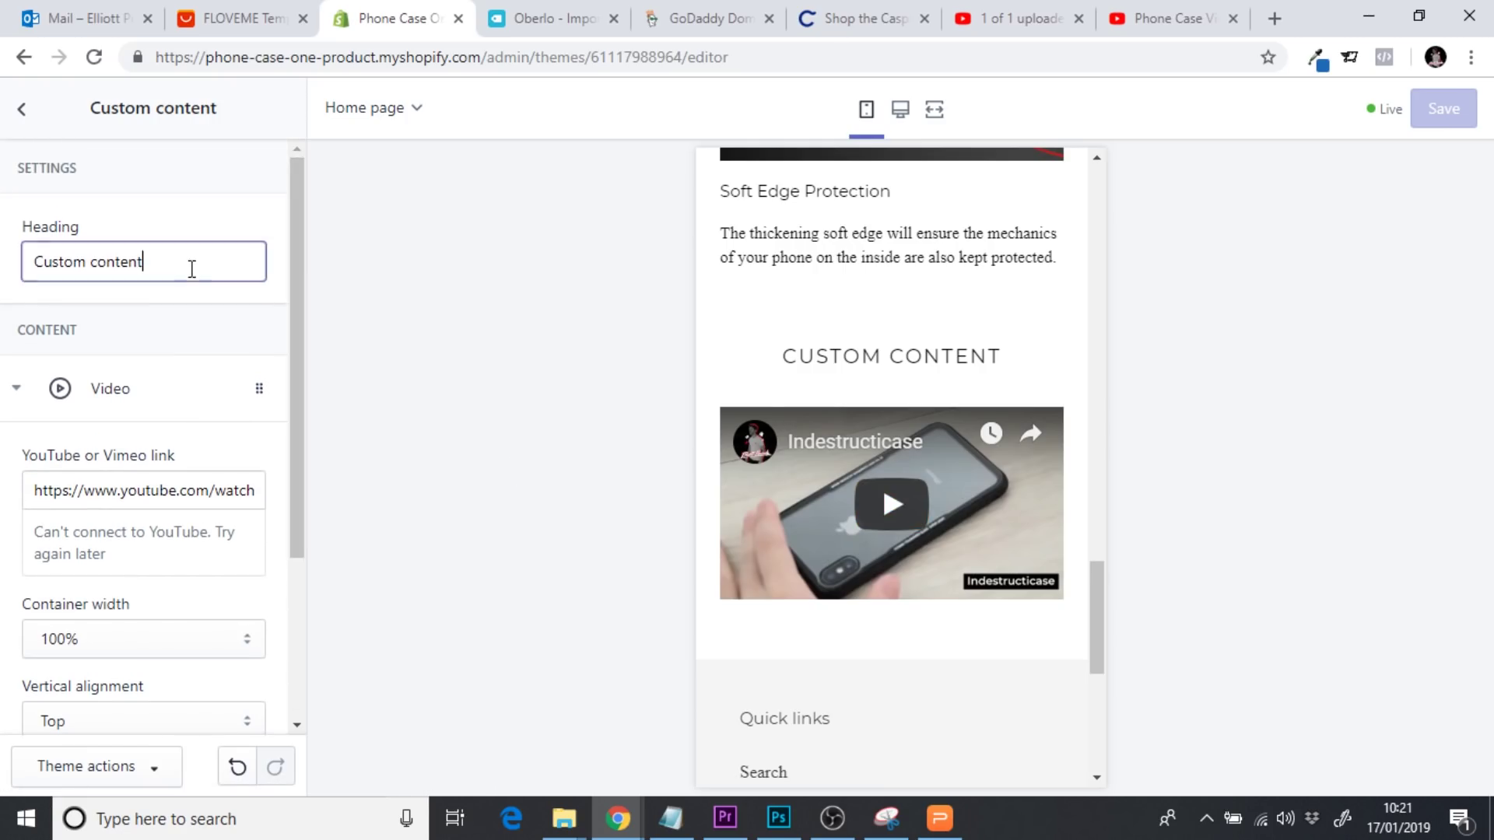
pyautogui.moveTo(192, 269); pyautogui.dragTo(20, 278)
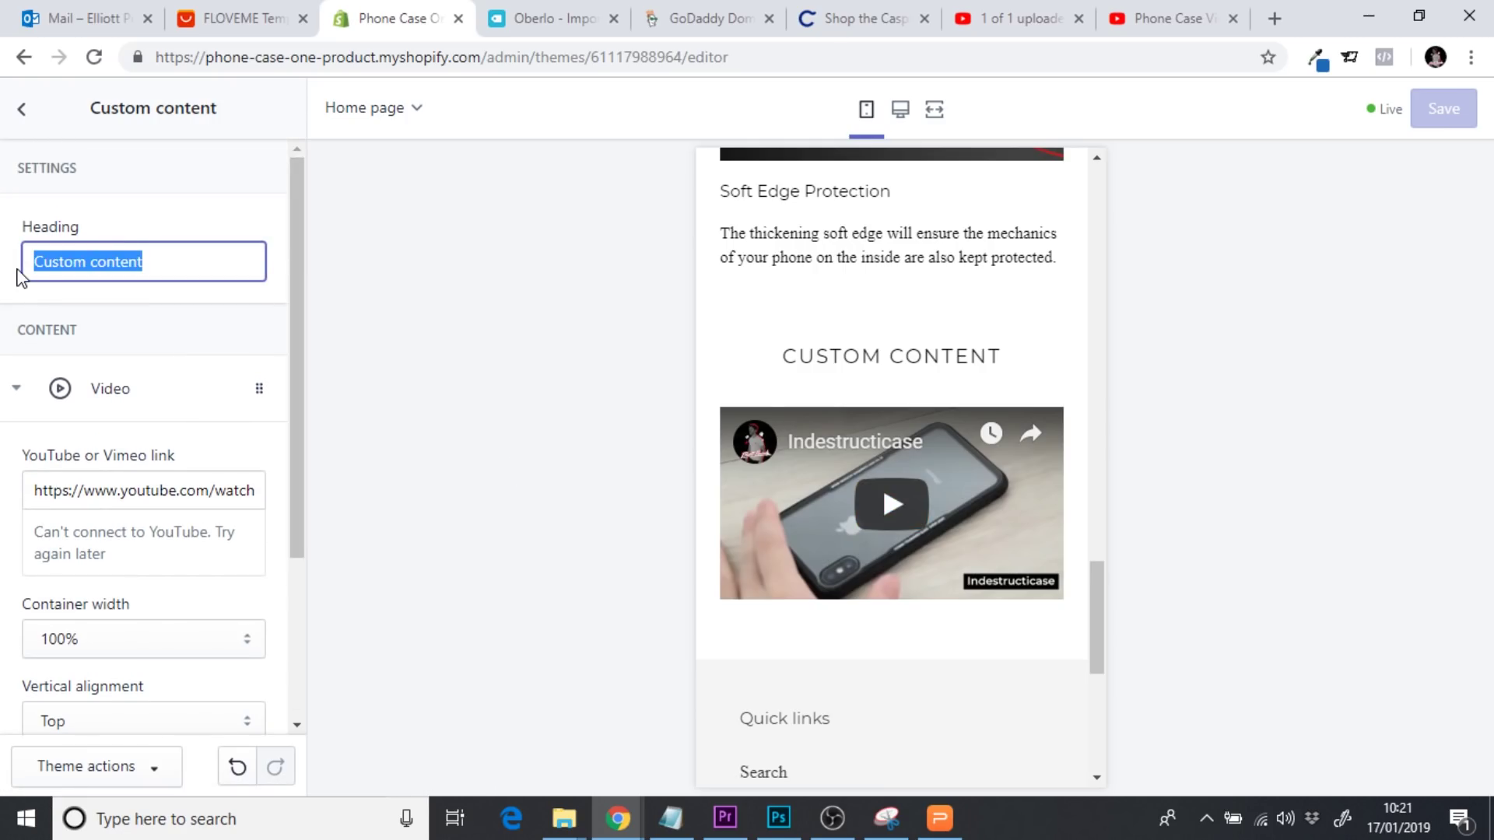
pyautogui.write('SEE IT I')
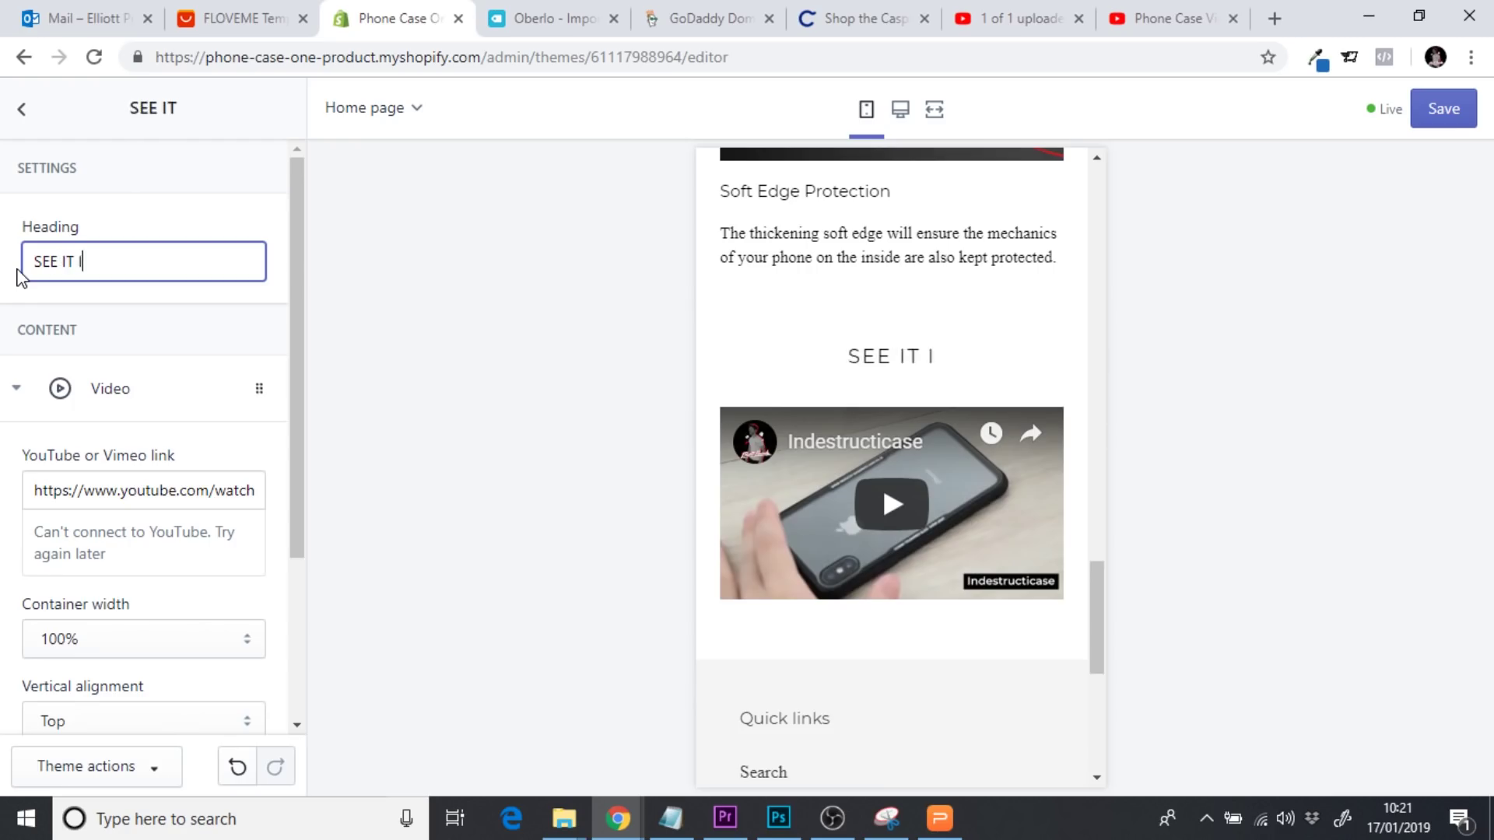
pyautogui.write('N ACTION')
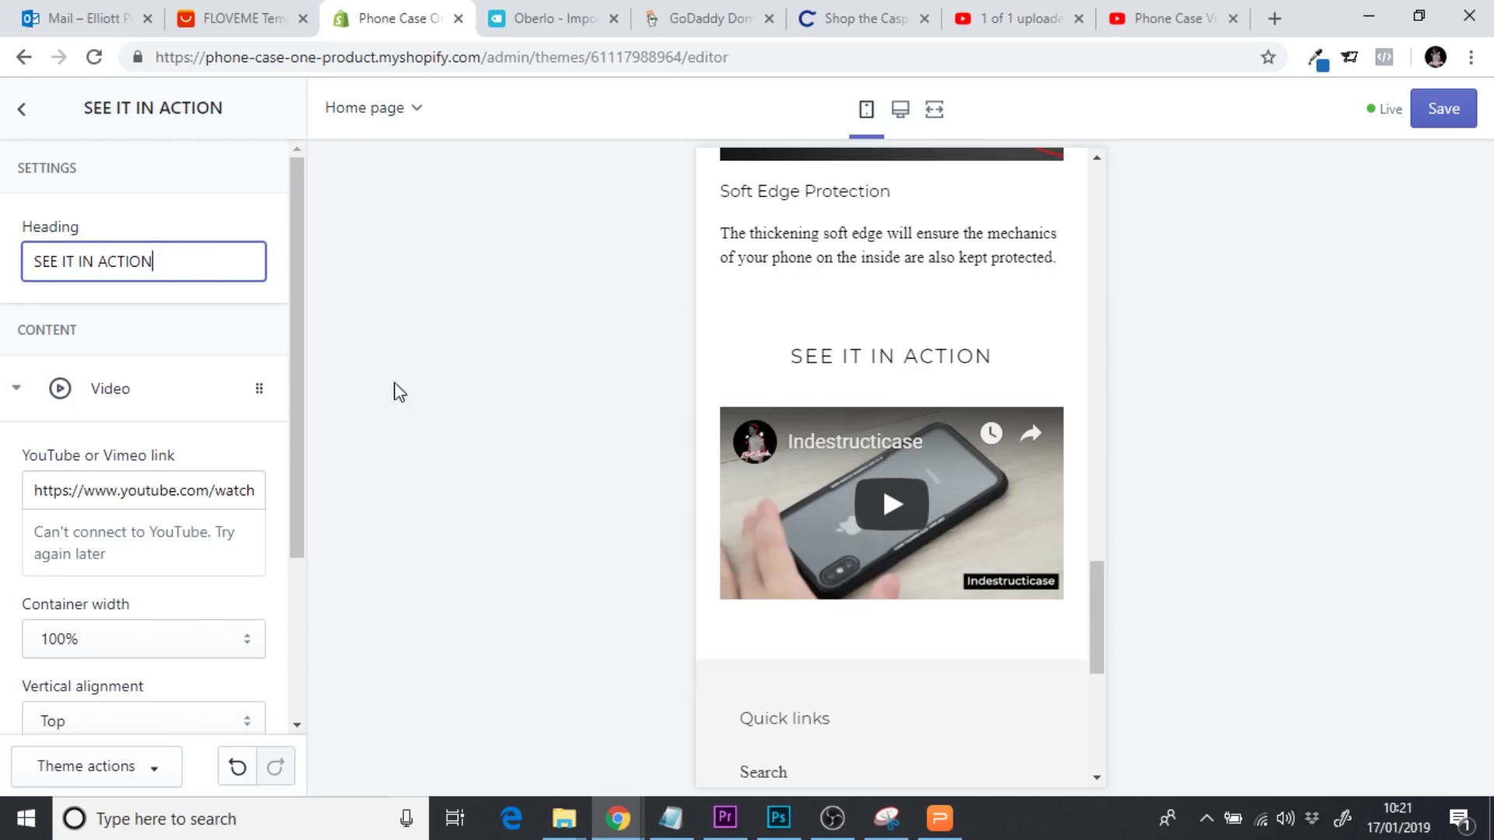
pyautogui.click(1442, 109)
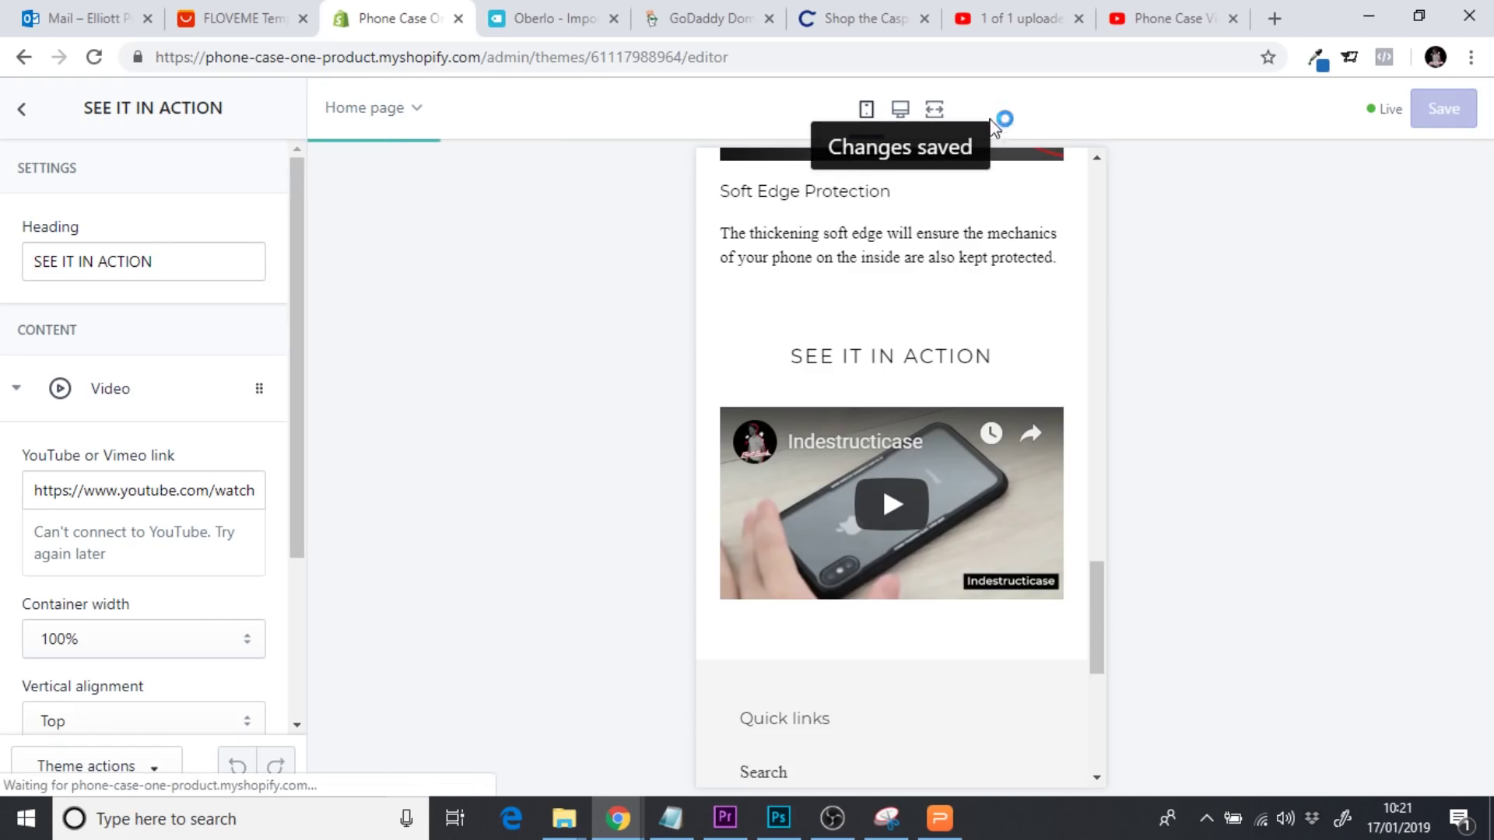
# Preview the homepage at full width and scroll down to the SEE IT IN ACTION video
pyautogui.click(939, 115)
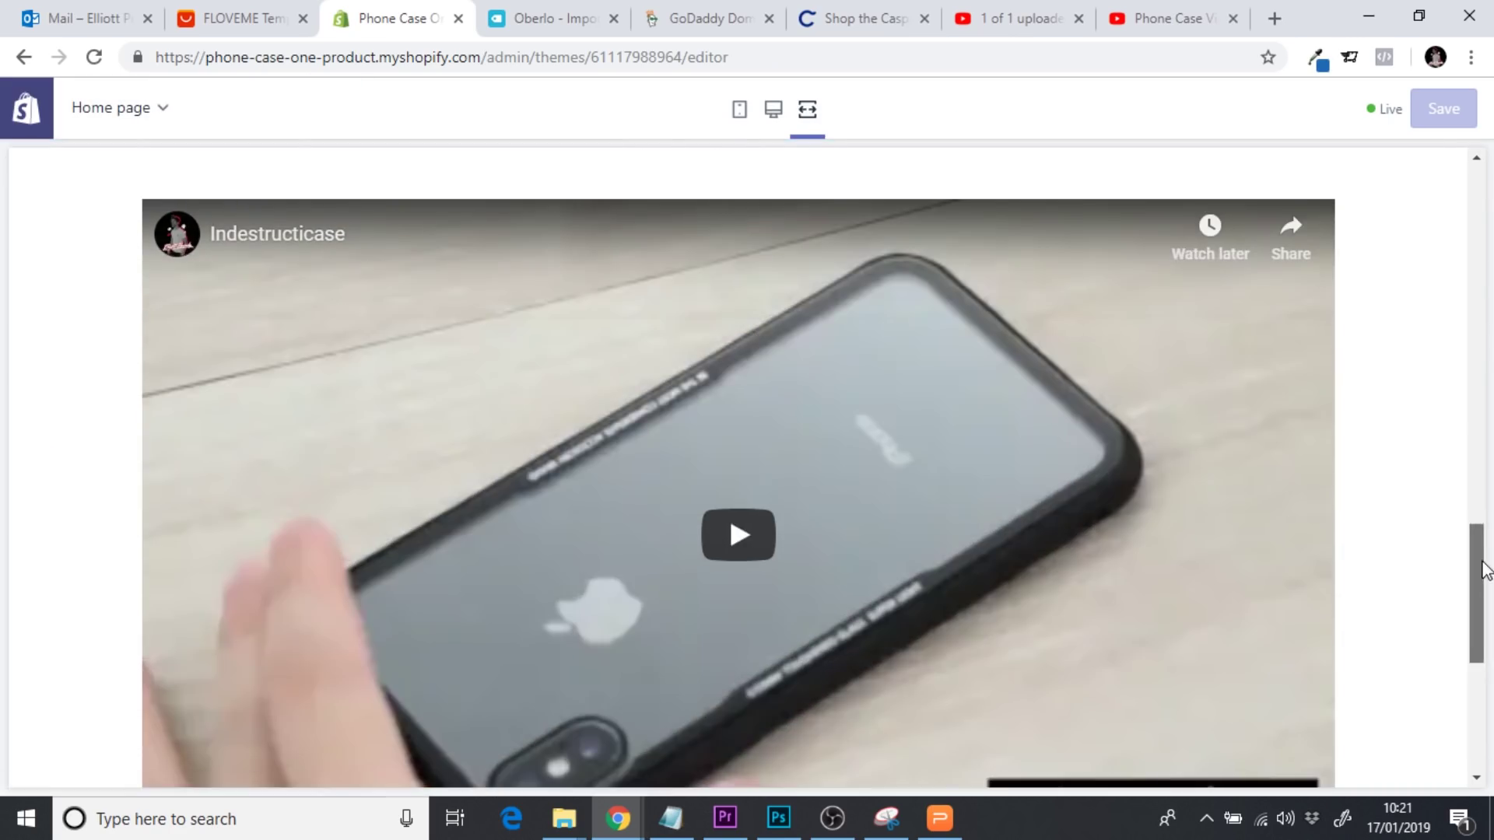
pyautogui.moveTo(1482, 568); pyautogui.dragTo(1469, 241)
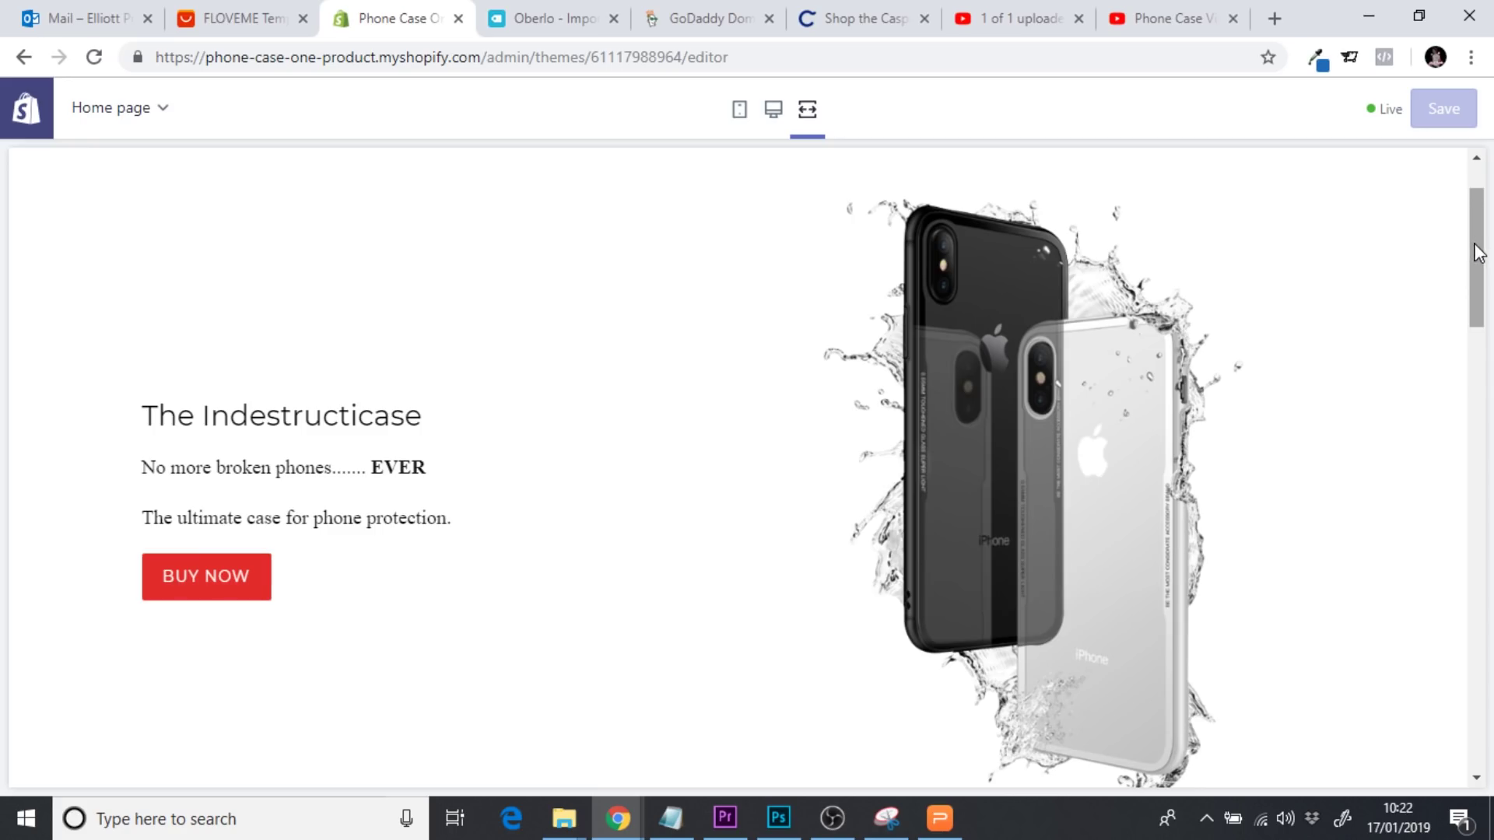
pyautogui.moveTo(1478, 256); pyautogui.dragTo(1478, 294)
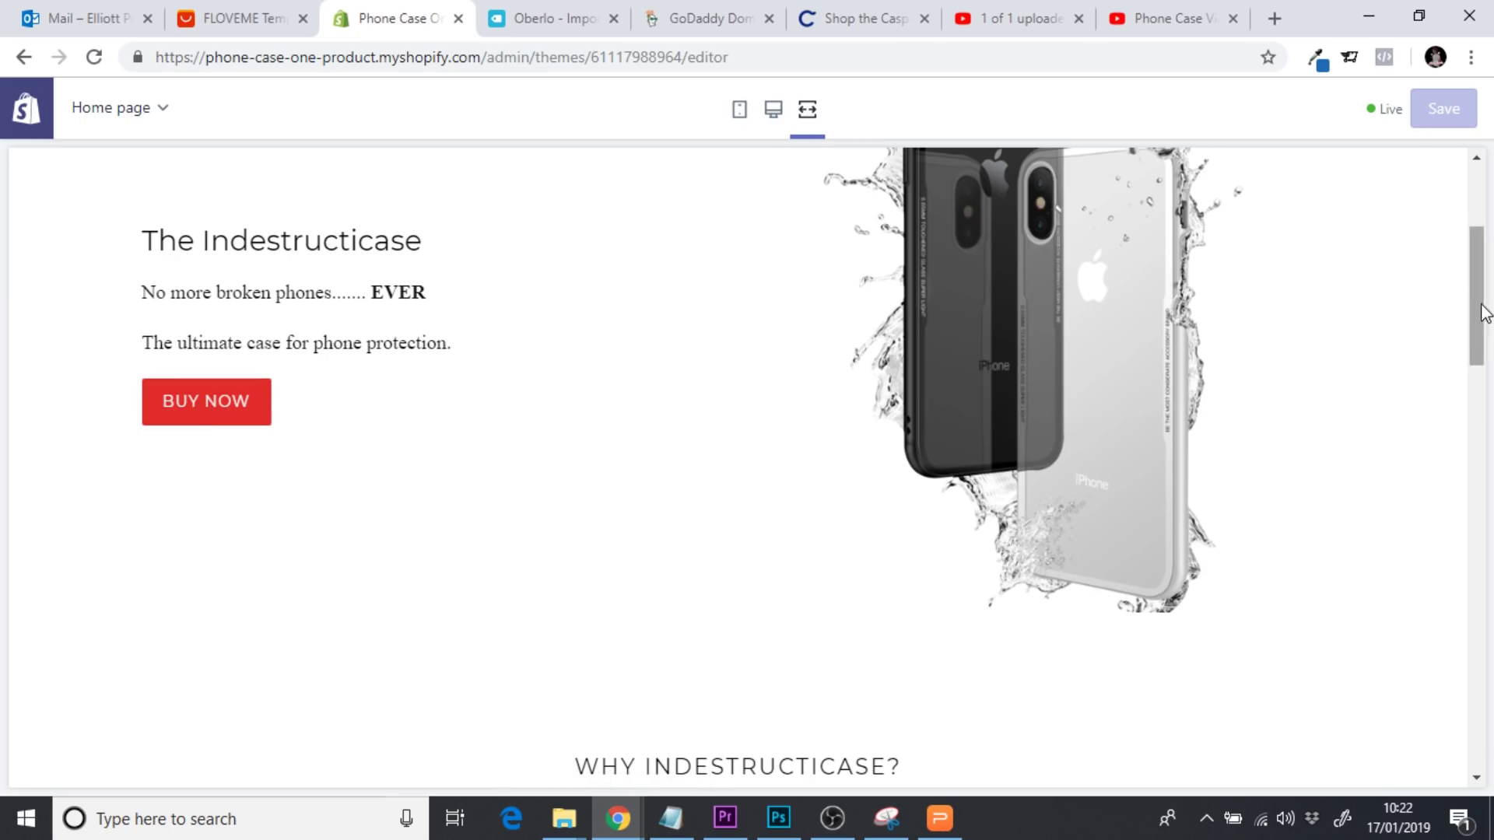
pyautogui.moveTo(1484, 313); pyautogui.dragTo(1490, 628)
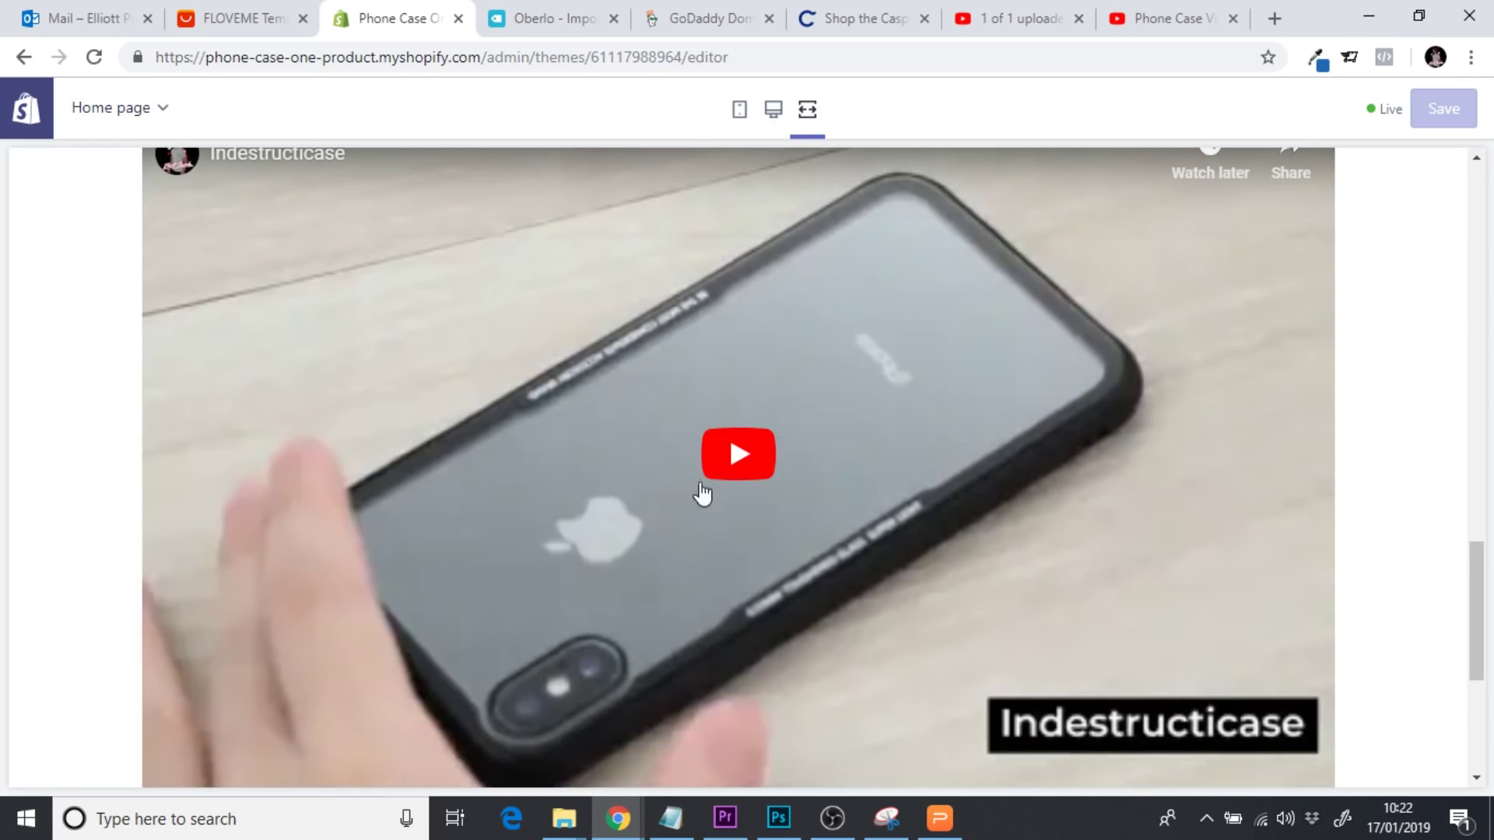
pyautogui.moveTo(1479, 619); pyautogui.dragTo(1478, 476)
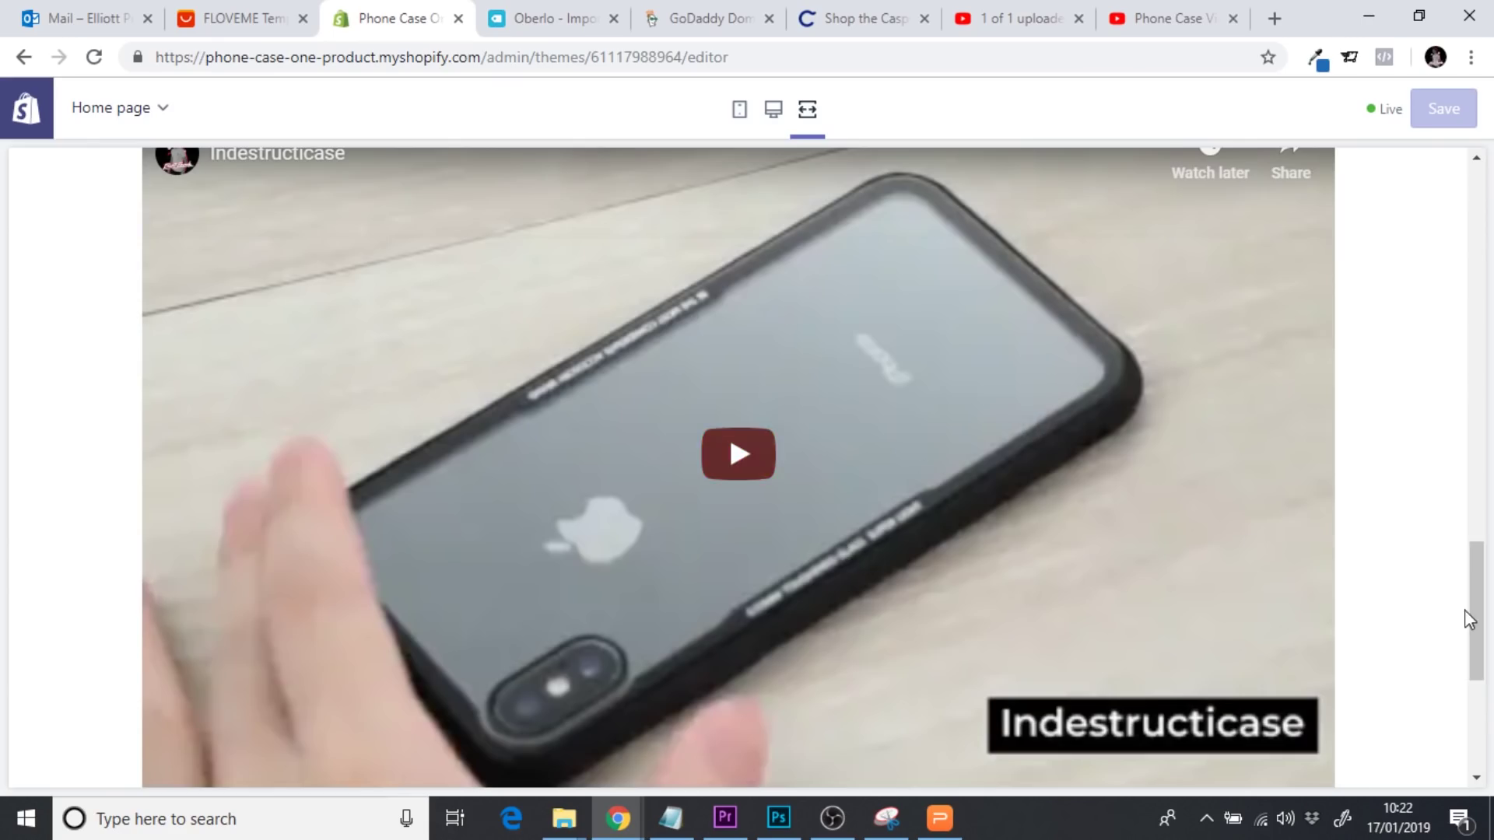
pyautogui.moveTo(1471, 616); pyautogui.dragTo(1476, 274)
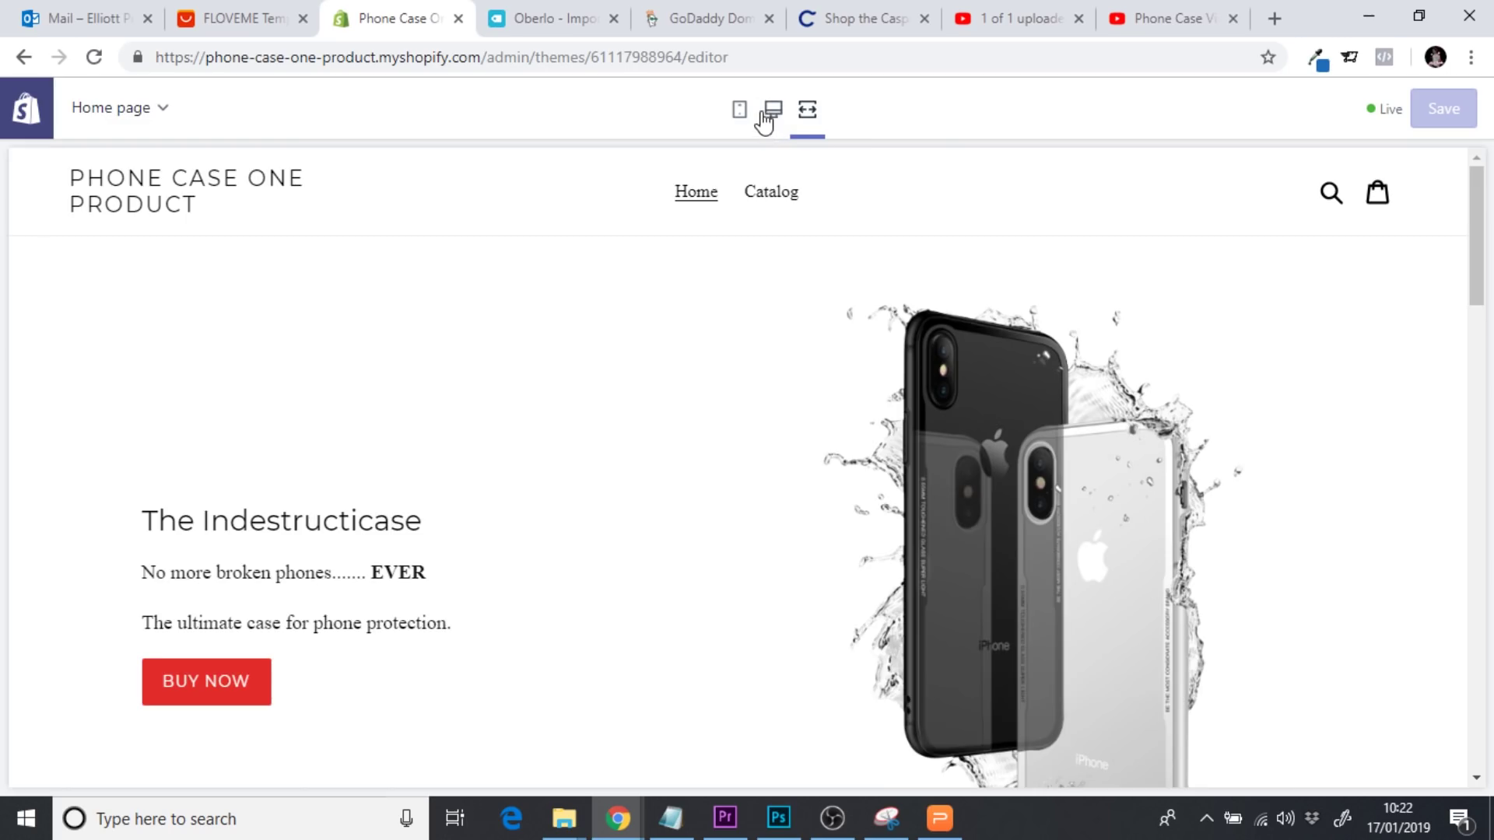
# Return to the desktop preview and the homepage sections list
pyautogui.click(772, 112)
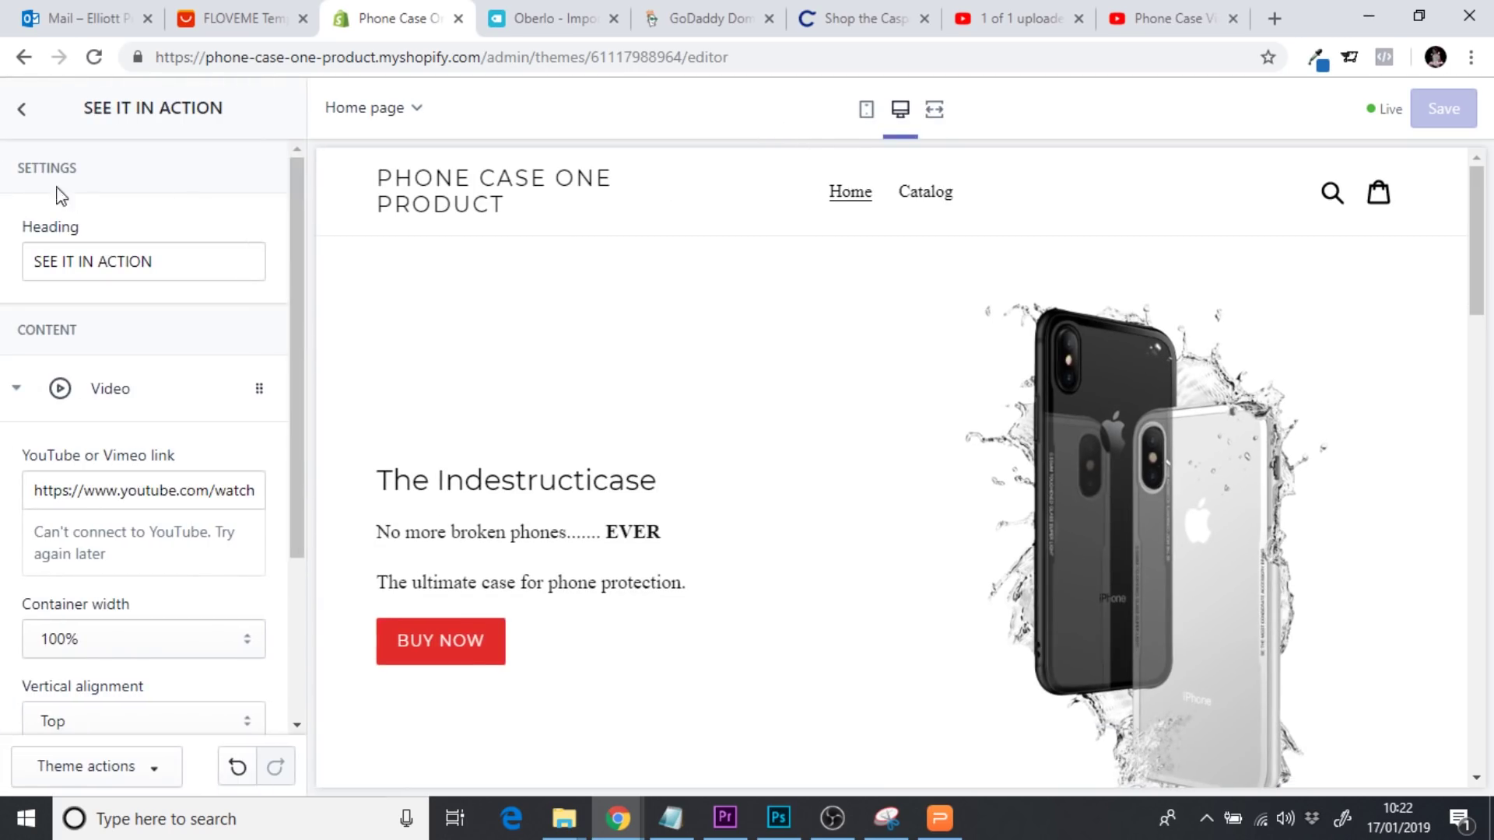
pyautogui.click(24, 125)
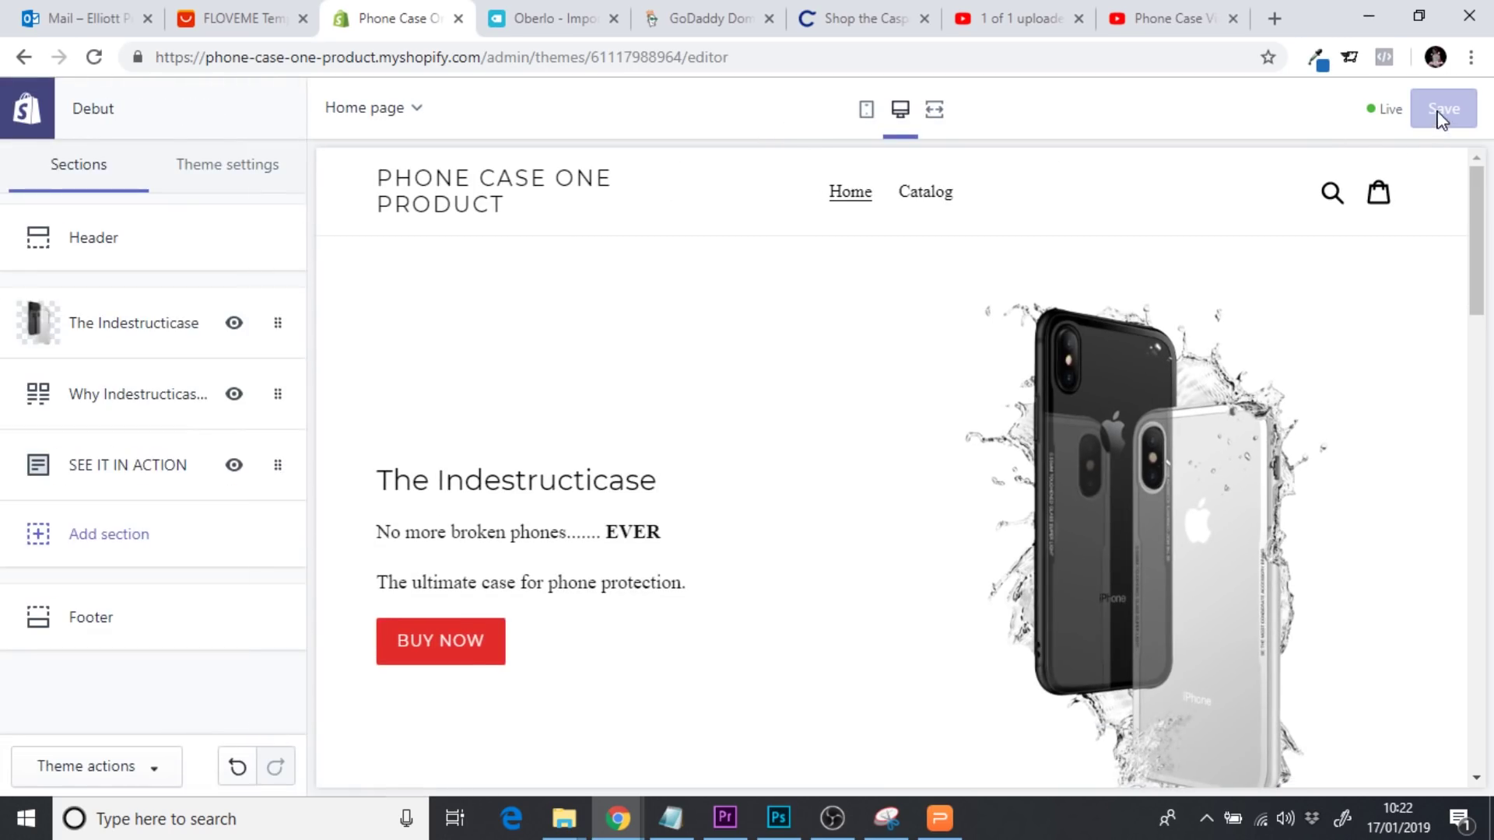
pyautogui.scroll(-1, 729, 584)
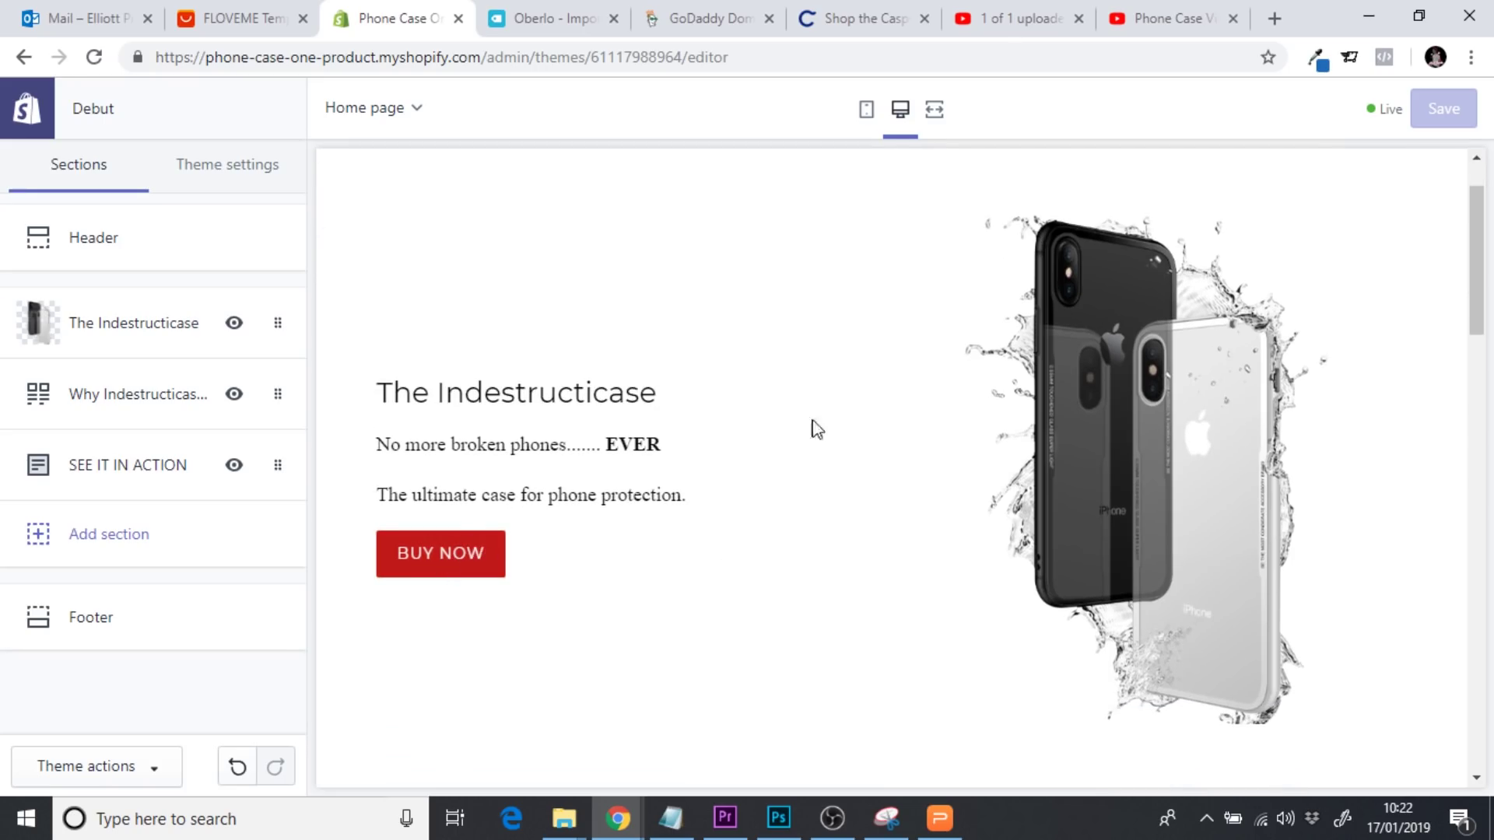
pyautogui.moveTo(1479, 290); pyautogui.dragTo(1492, 596)
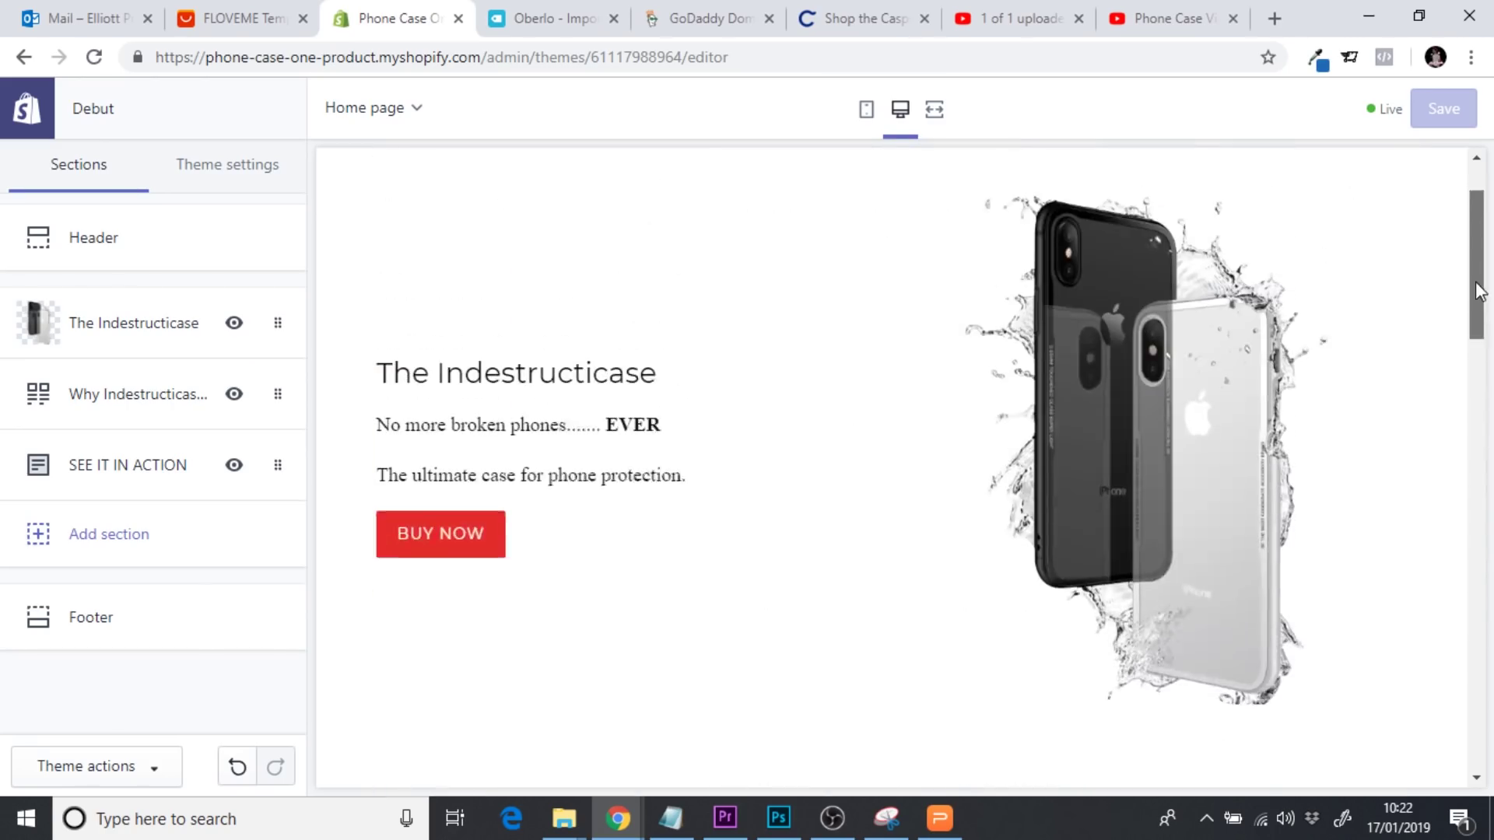
pyautogui.moveTo(1477, 290); pyautogui.dragTo(1477, 277)
pyautogui.scroll(1, 623, 335)
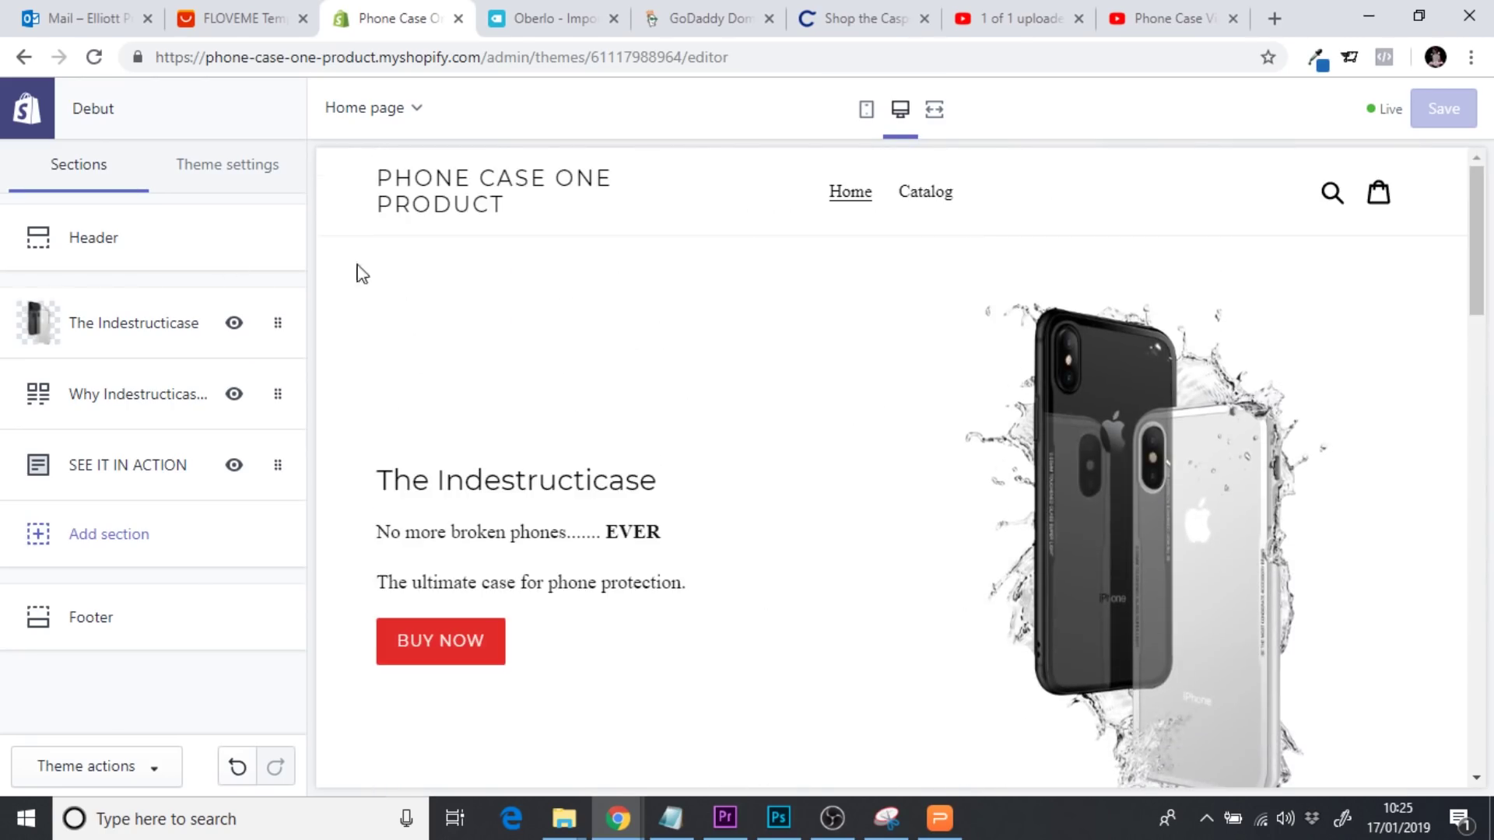
# From the Themes page, open Debut's Edit code and load Sections > custom-content.liquid
pyautogui.click(28, 113)
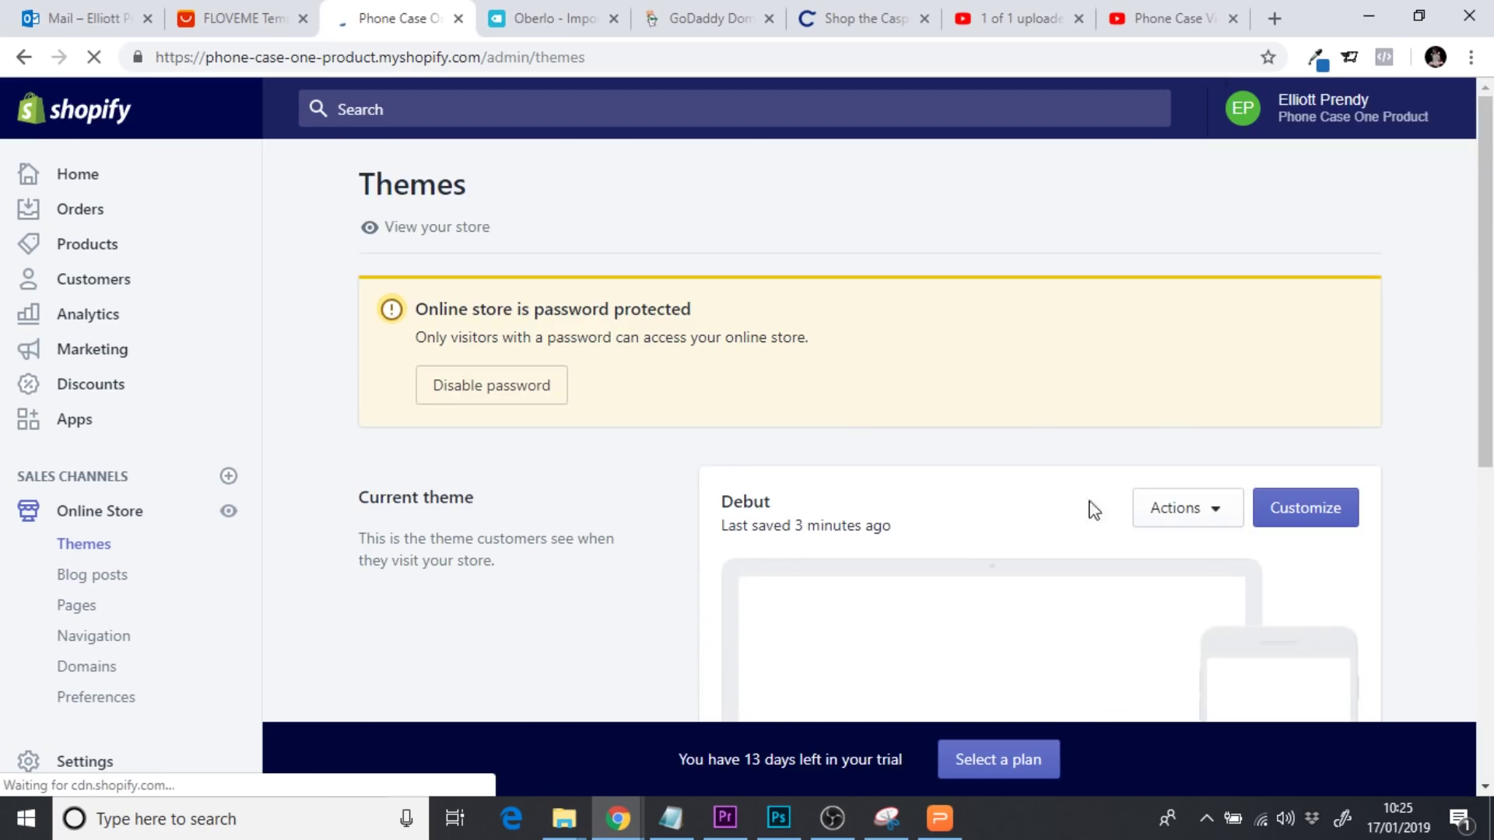
pyautogui.click(1183, 510)
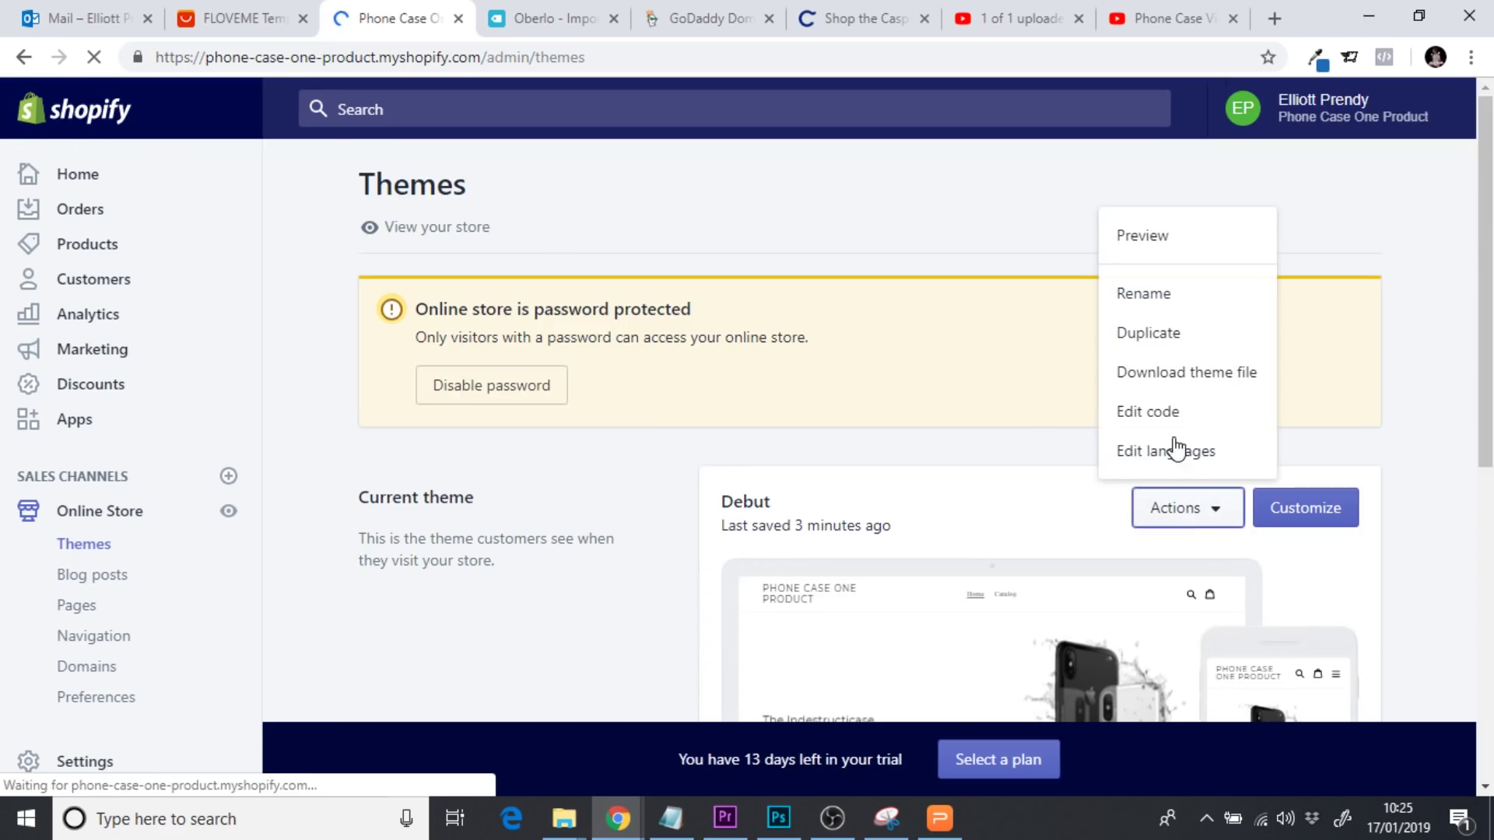
pyautogui.click(1165, 415)
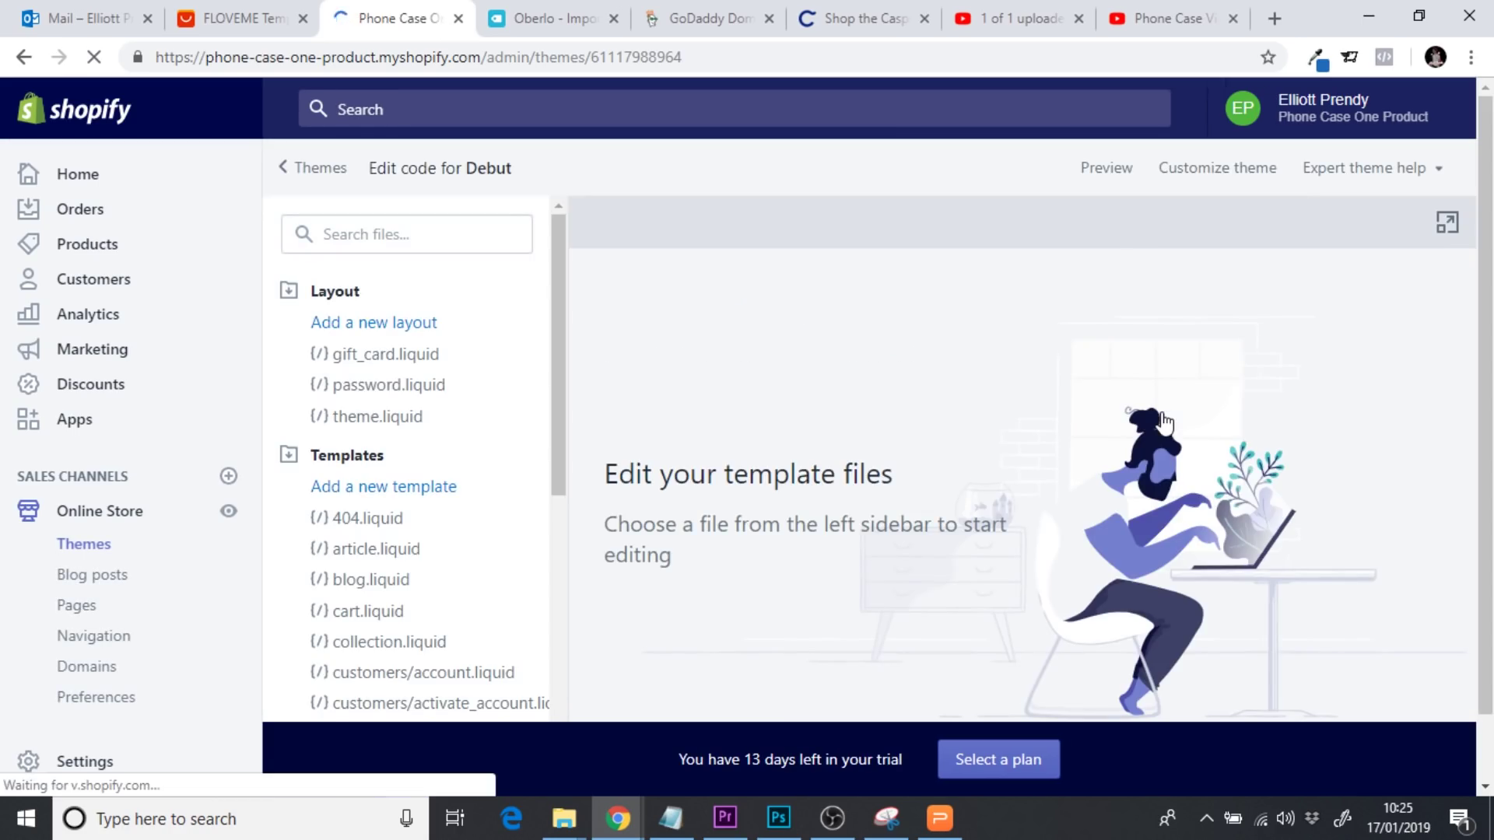
pyautogui.moveTo(554, 264); pyautogui.dragTo(567, 557)
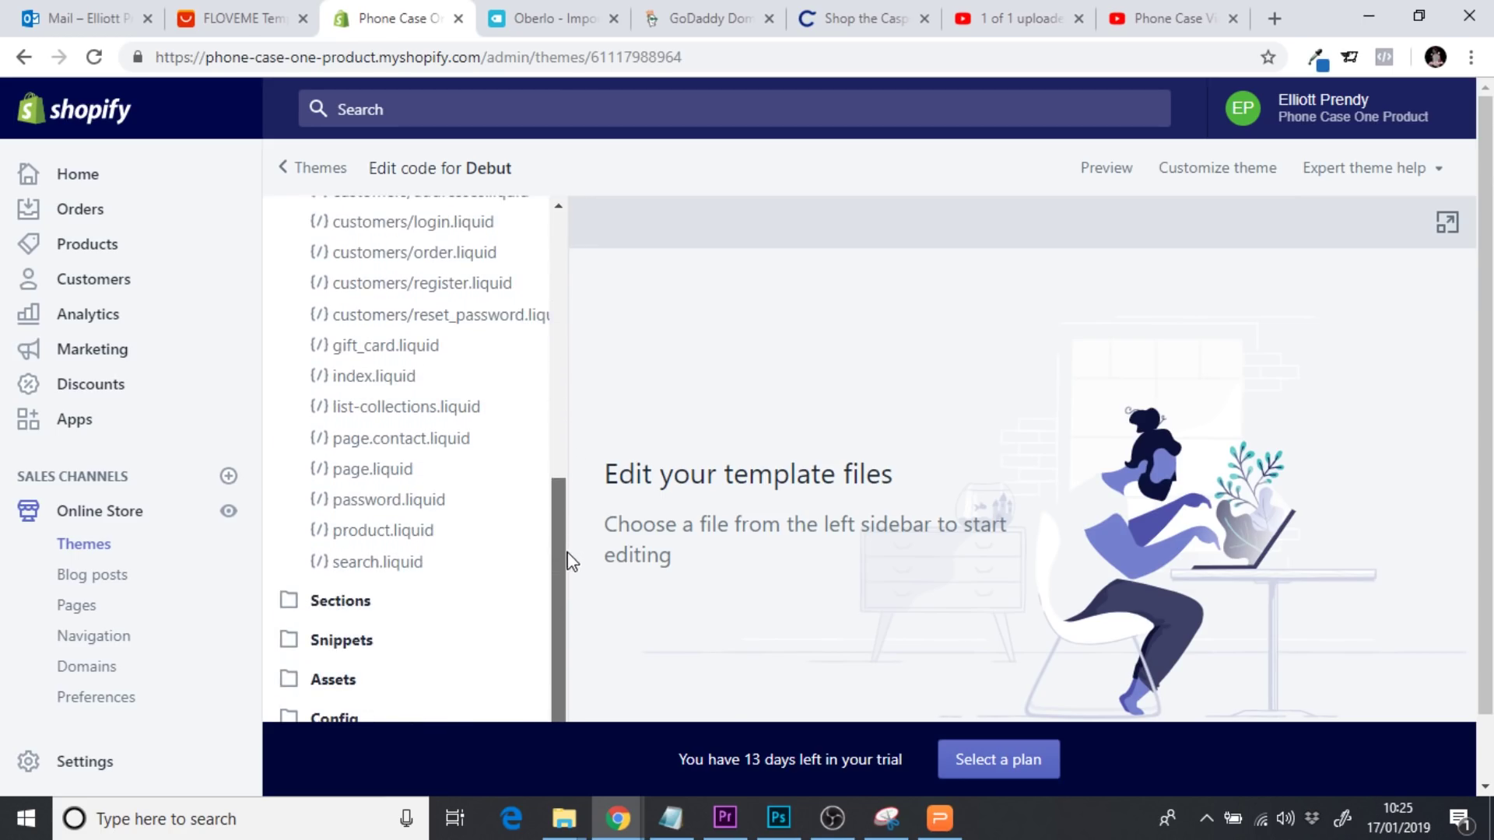
pyautogui.click(331, 613)
pyautogui.moveTo(563, 417); pyautogui.dragTo(574, 520)
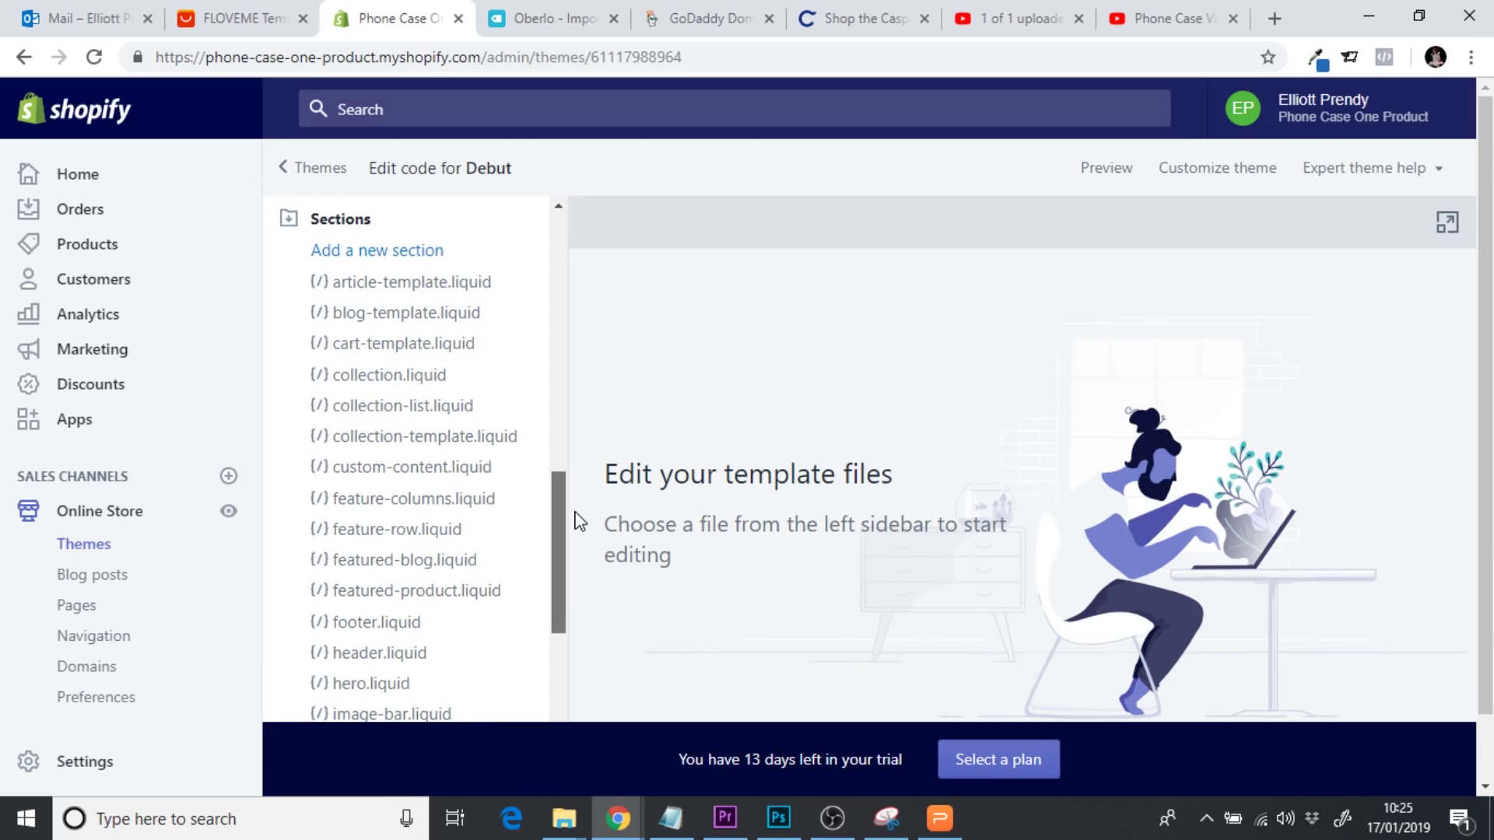
pyautogui.click(431, 467)
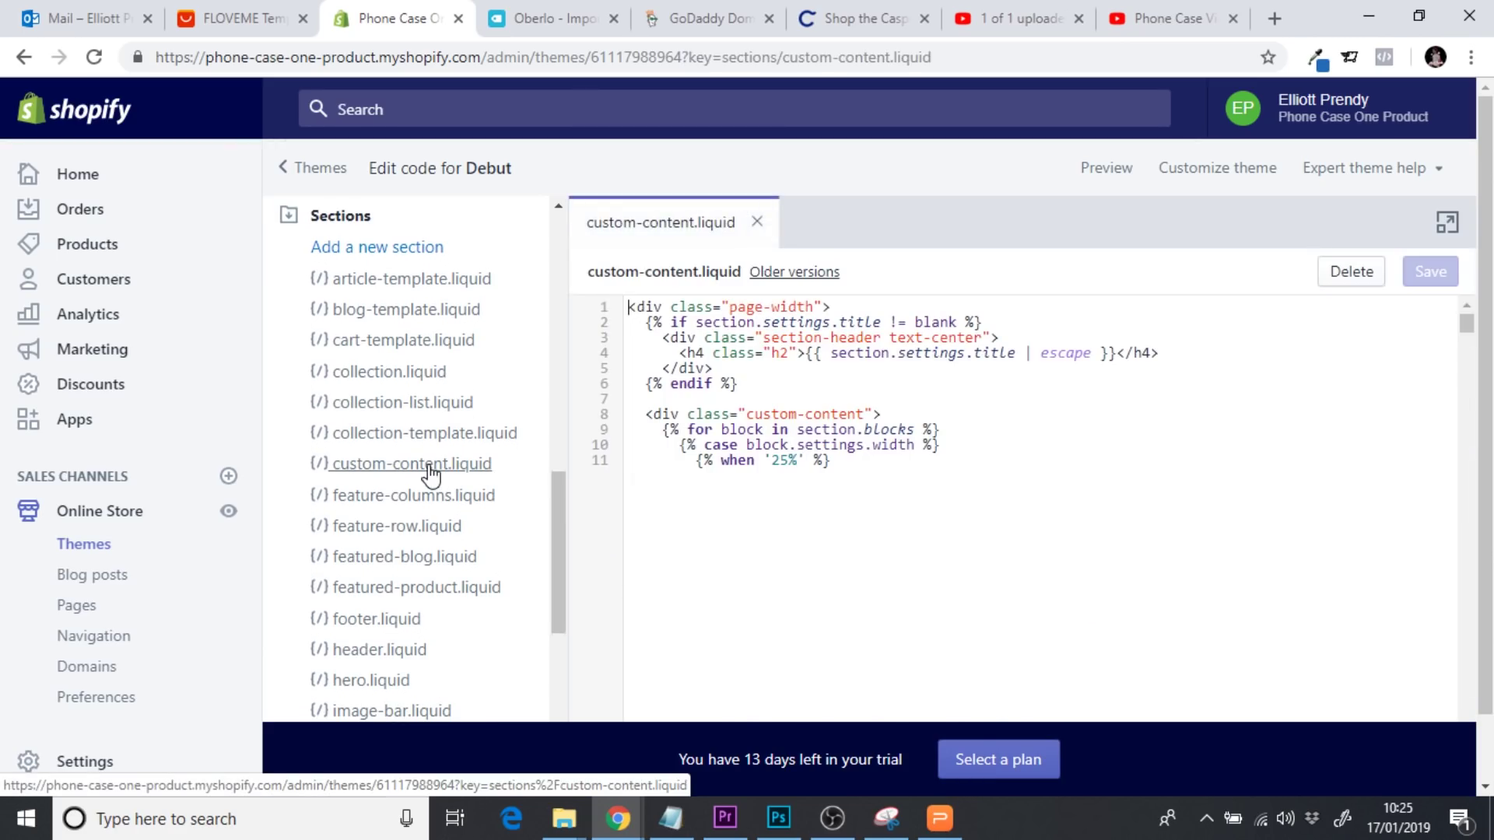
# Paste the anchor tag on a new line after the {% endif %} on line 6
pyautogui.click(743, 385)
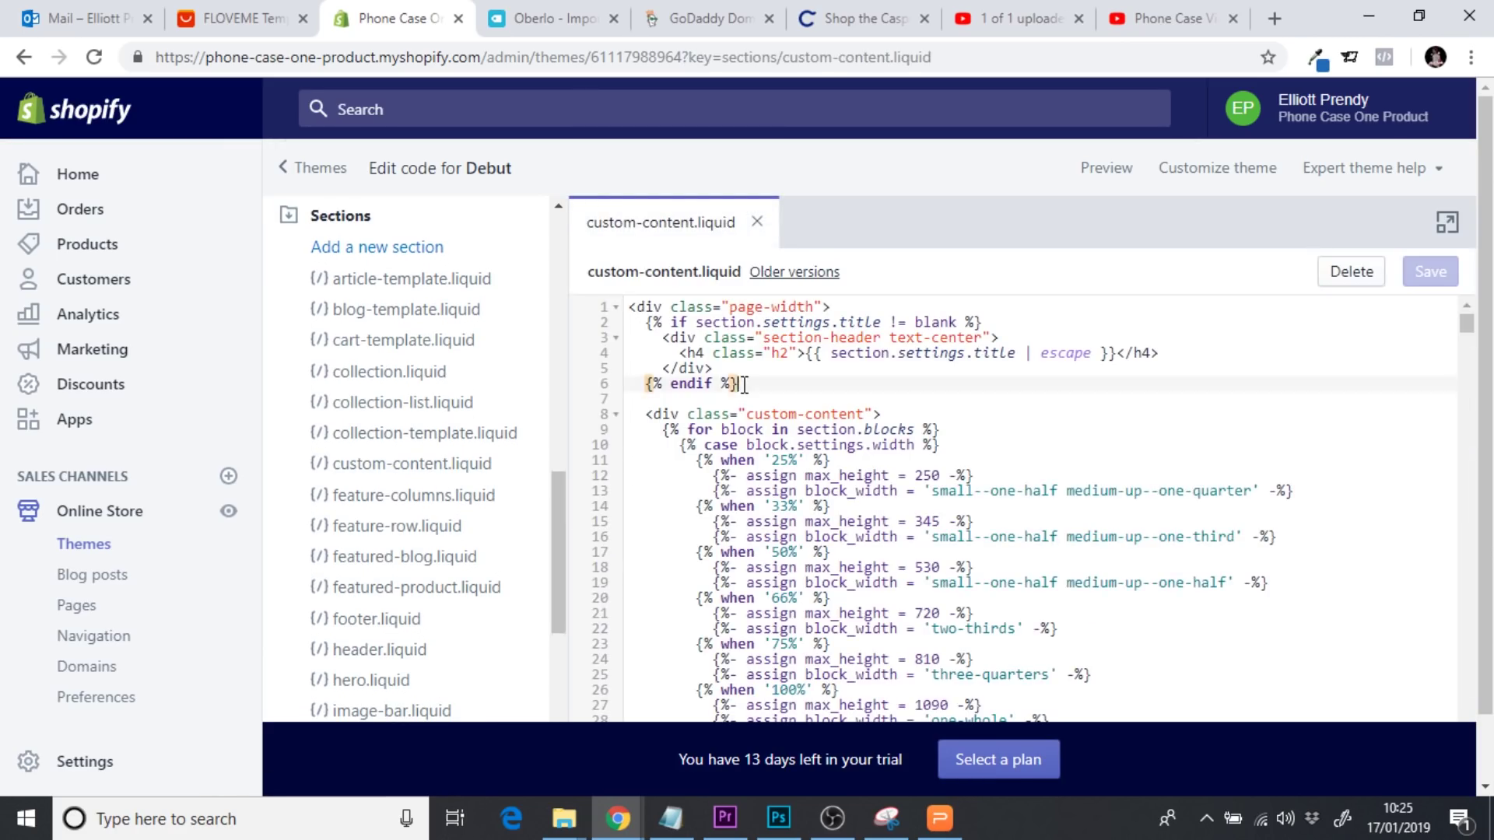
pyautogui.moveTo(750, 385); pyautogui.dragTo(657, 383)
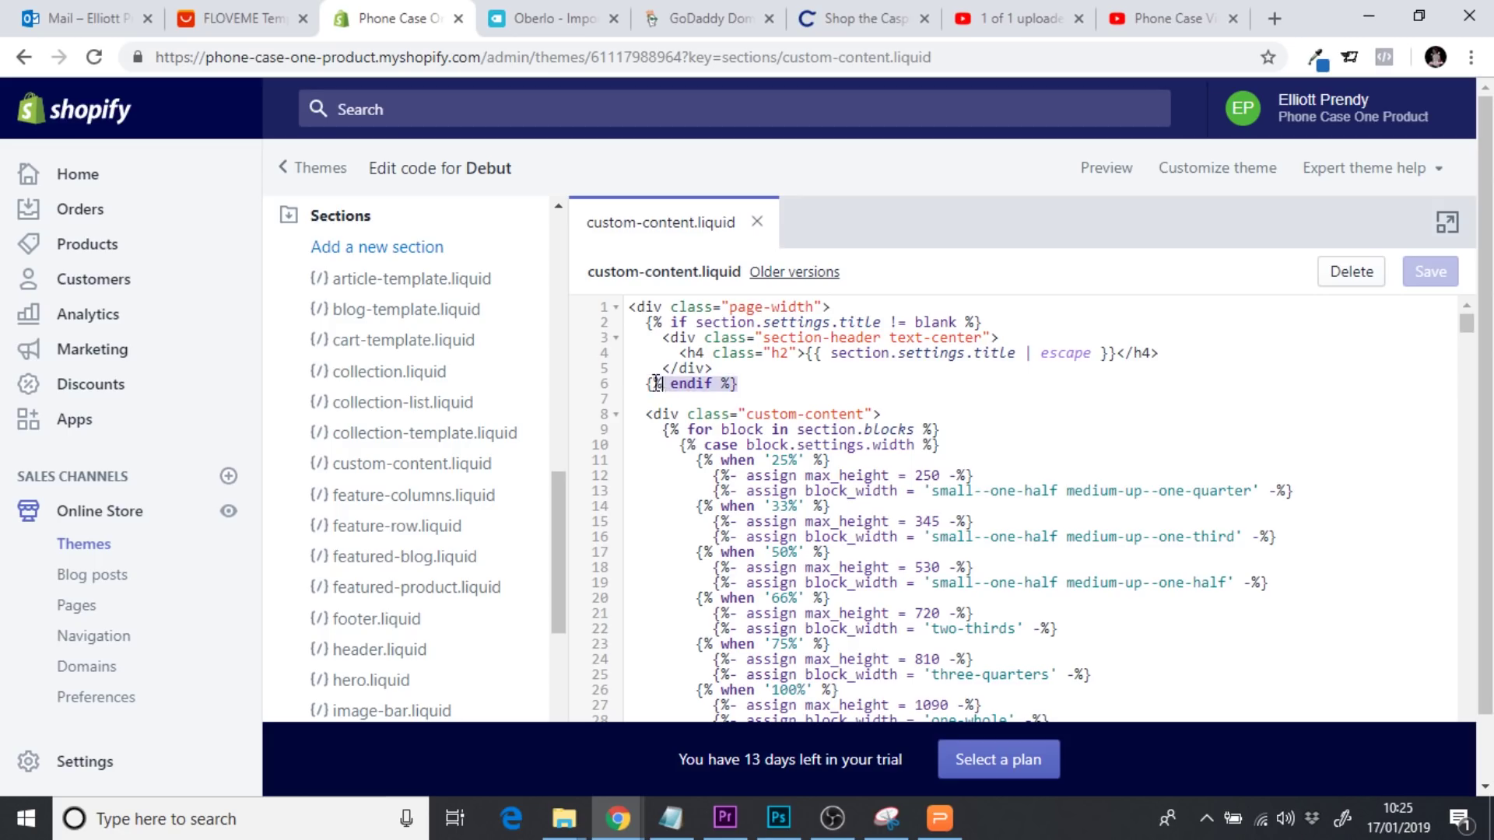
pyautogui.click(781, 387)
pyautogui.press('Return')
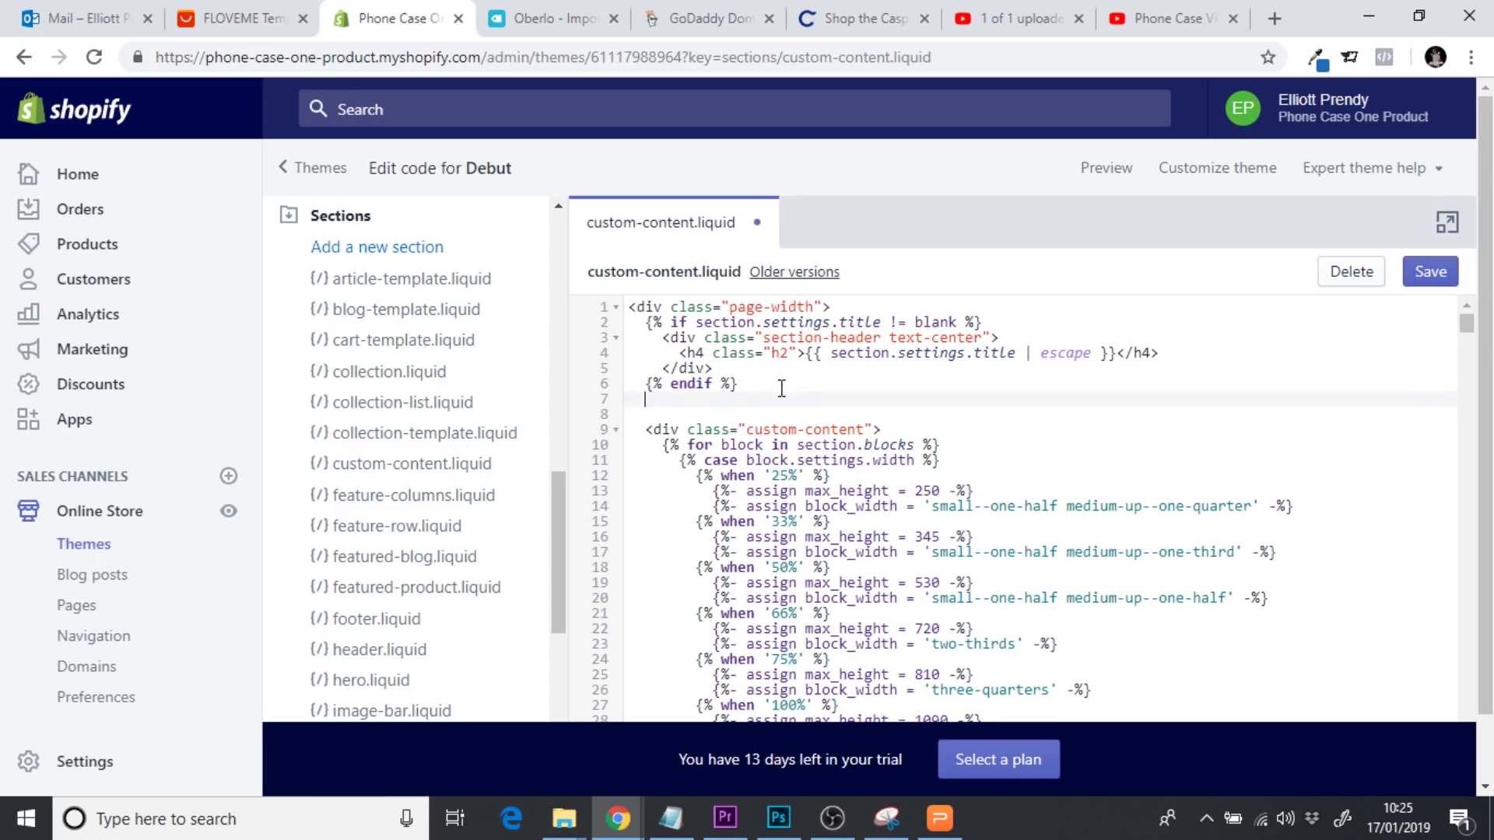
pyautogui.write('<a name="info"></a>')
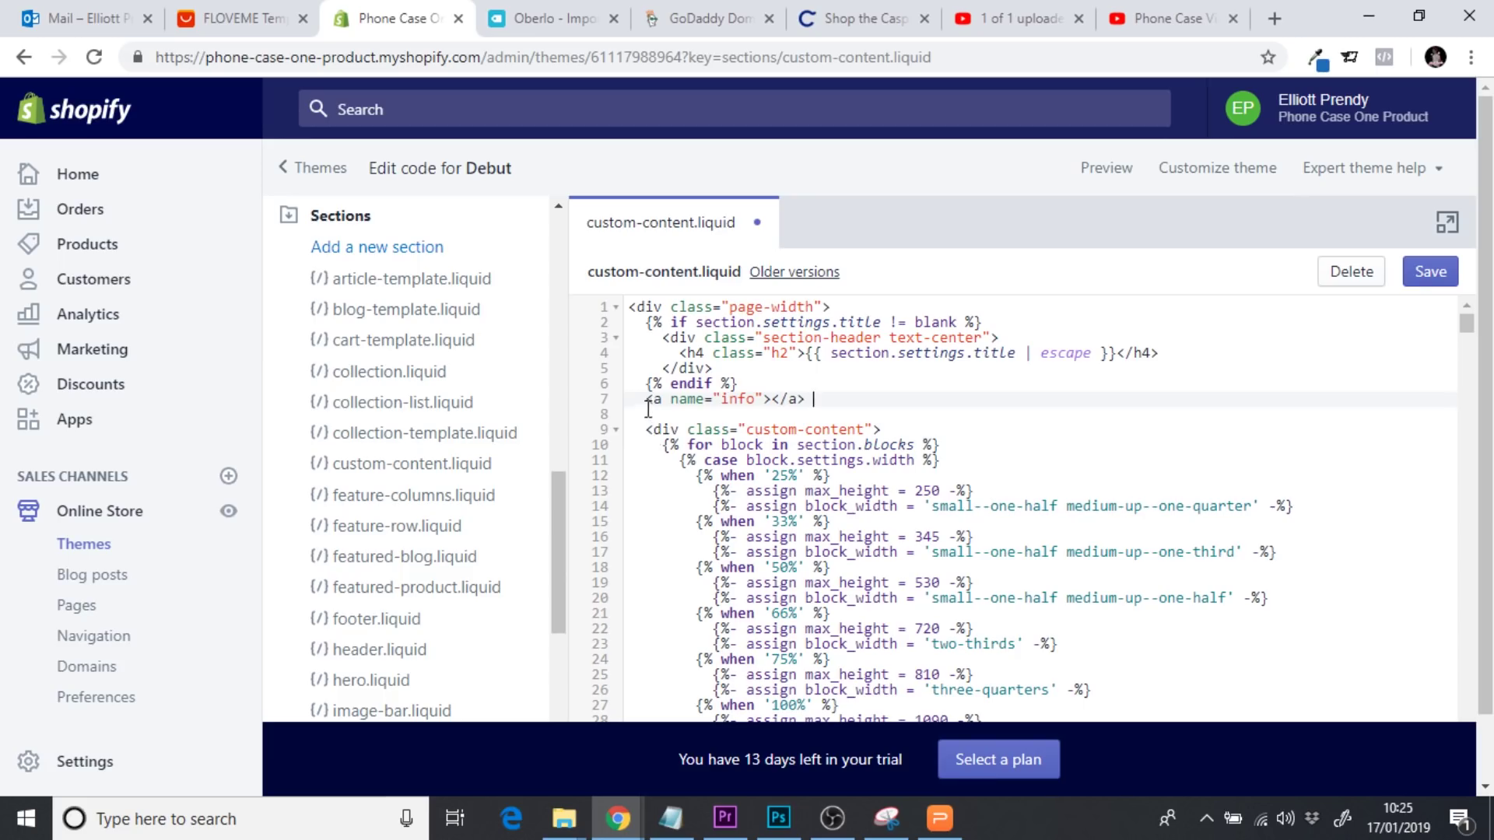
pyautogui.moveTo(646, 403); pyautogui.dragTo(818, 401)
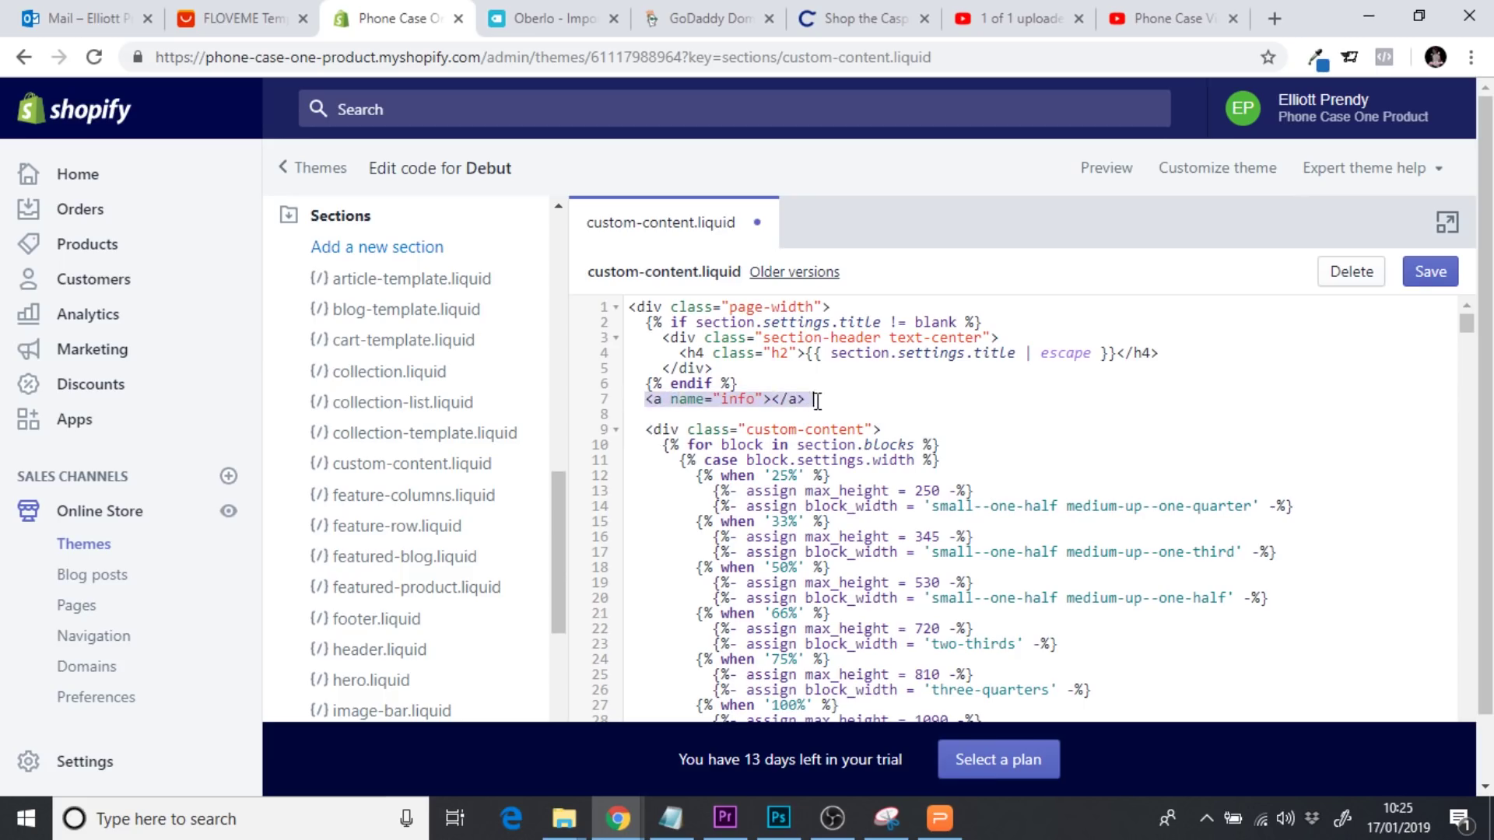
pyautogui.click(829, 402)
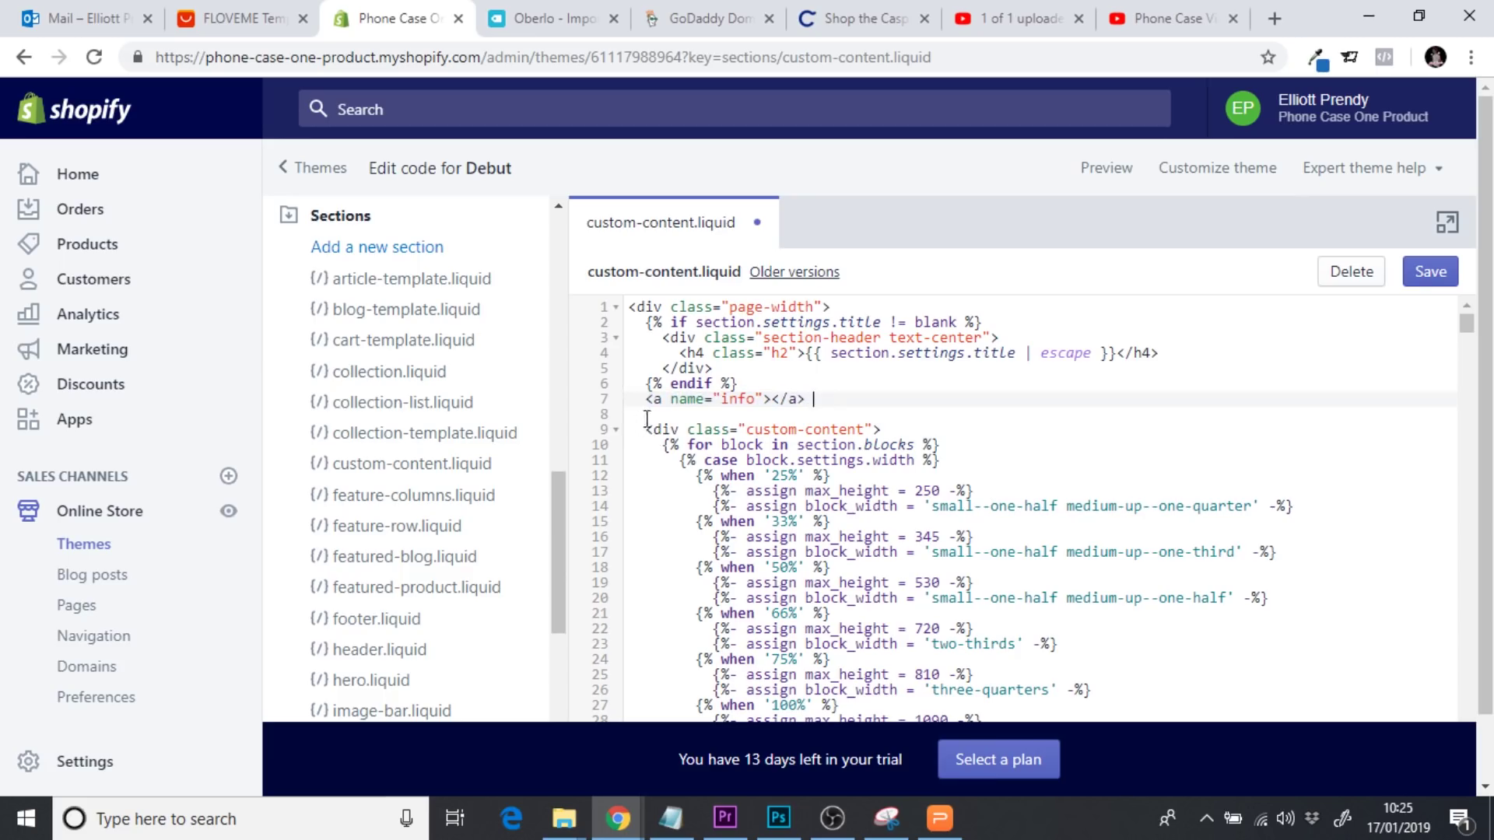
pyautogui.moveTo(647, 402); pyautogui.dragTo(654, 400)
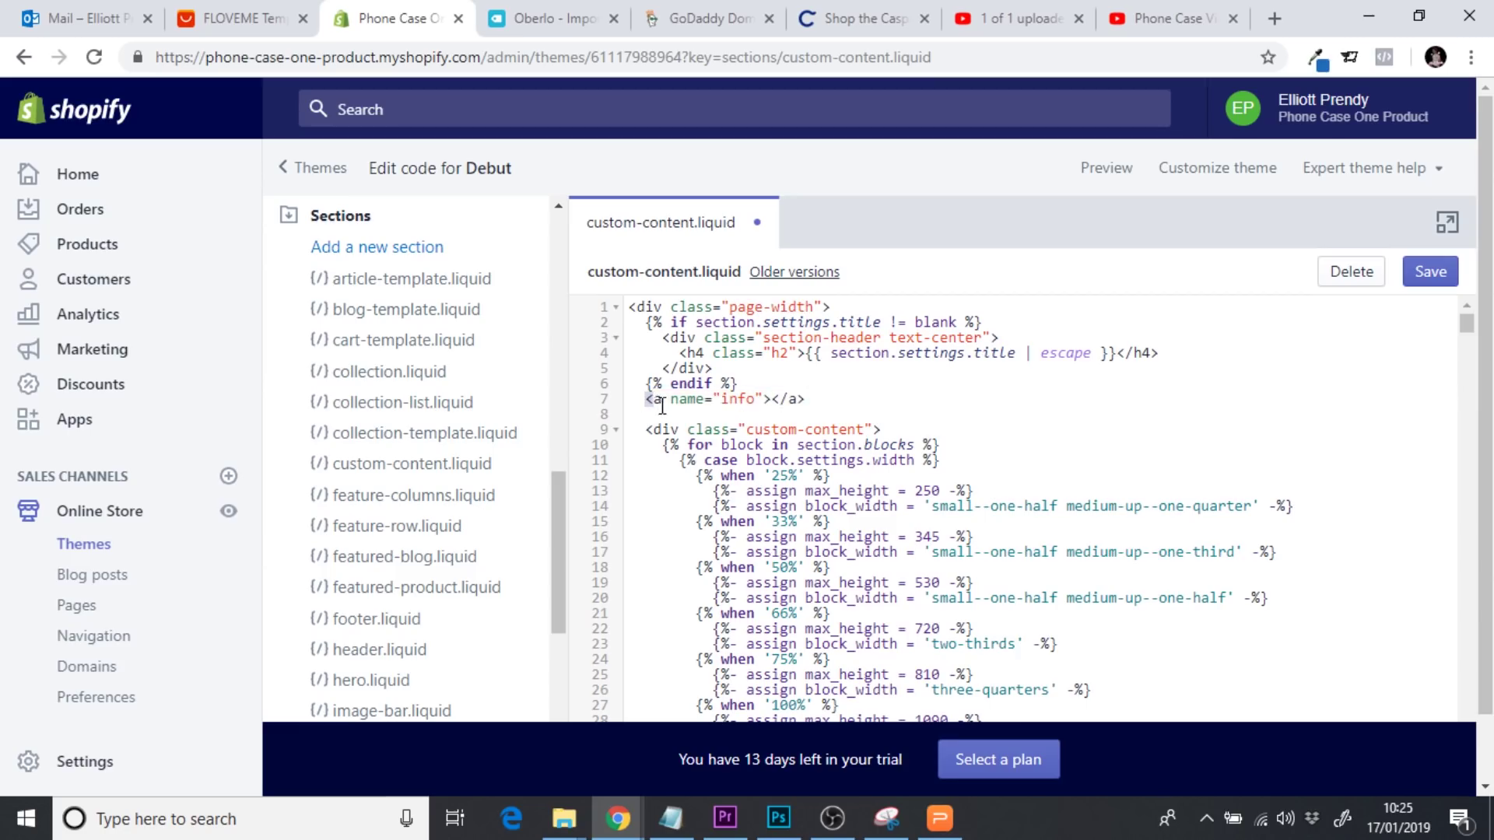
# Rename the anchor from info to custom and save custom-content.liquid
pyautogui.click(678, 412)
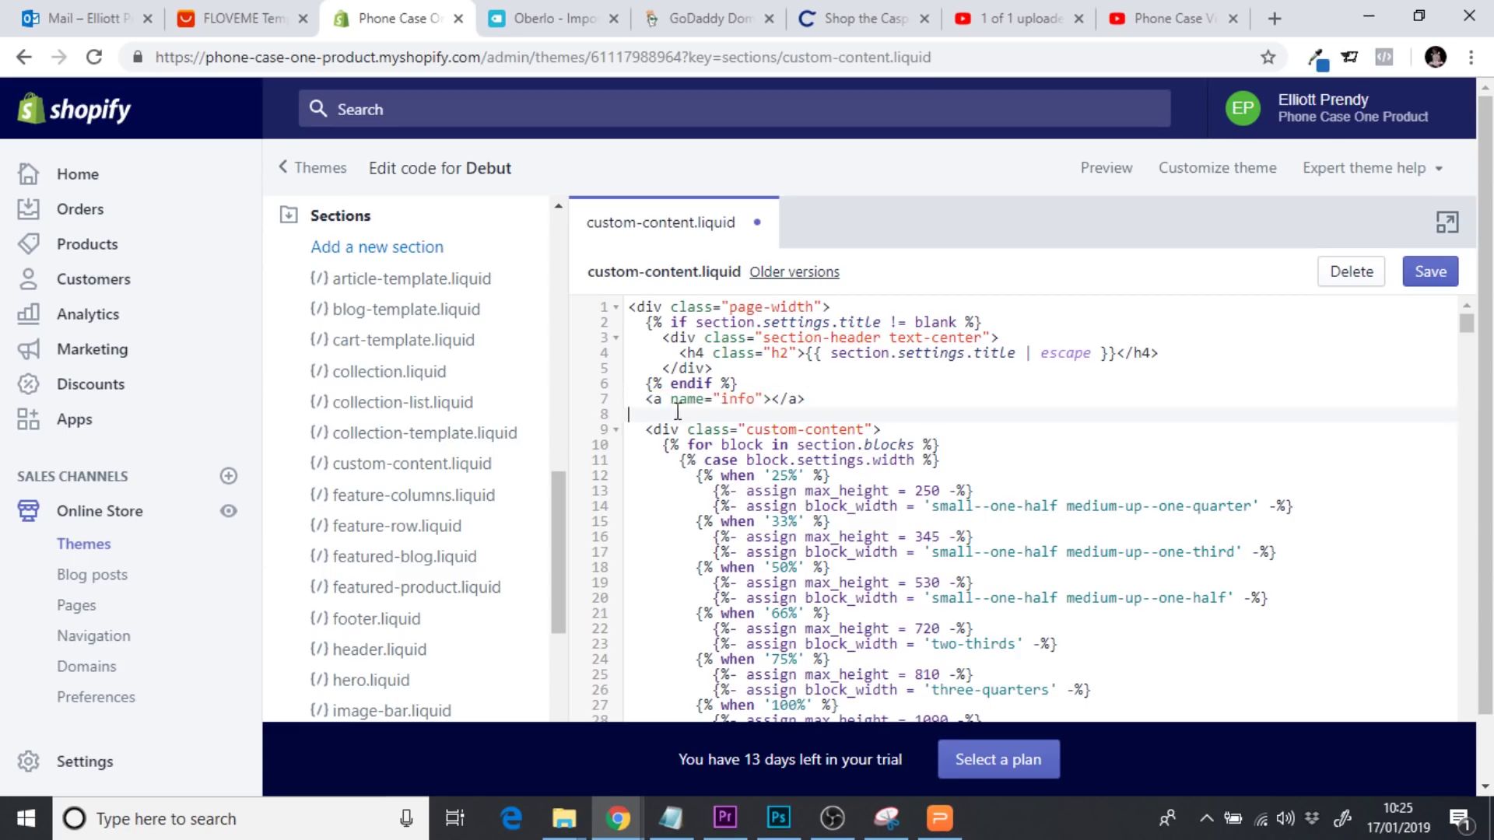
pyautogui.tripleClick(738, 403)
pyautogui.doubleClick(738, 403)
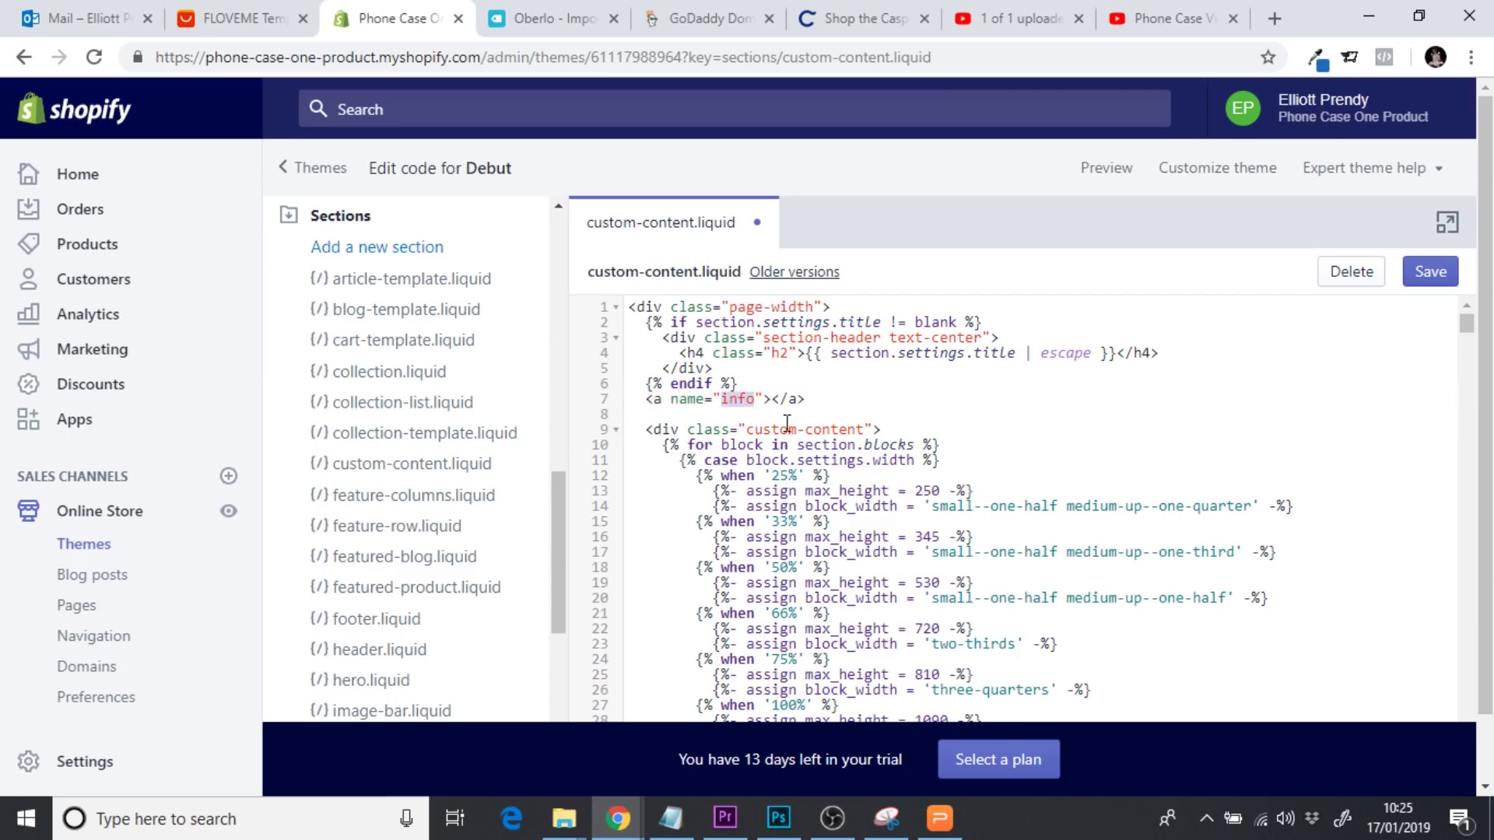
pyautogui.write('custom')
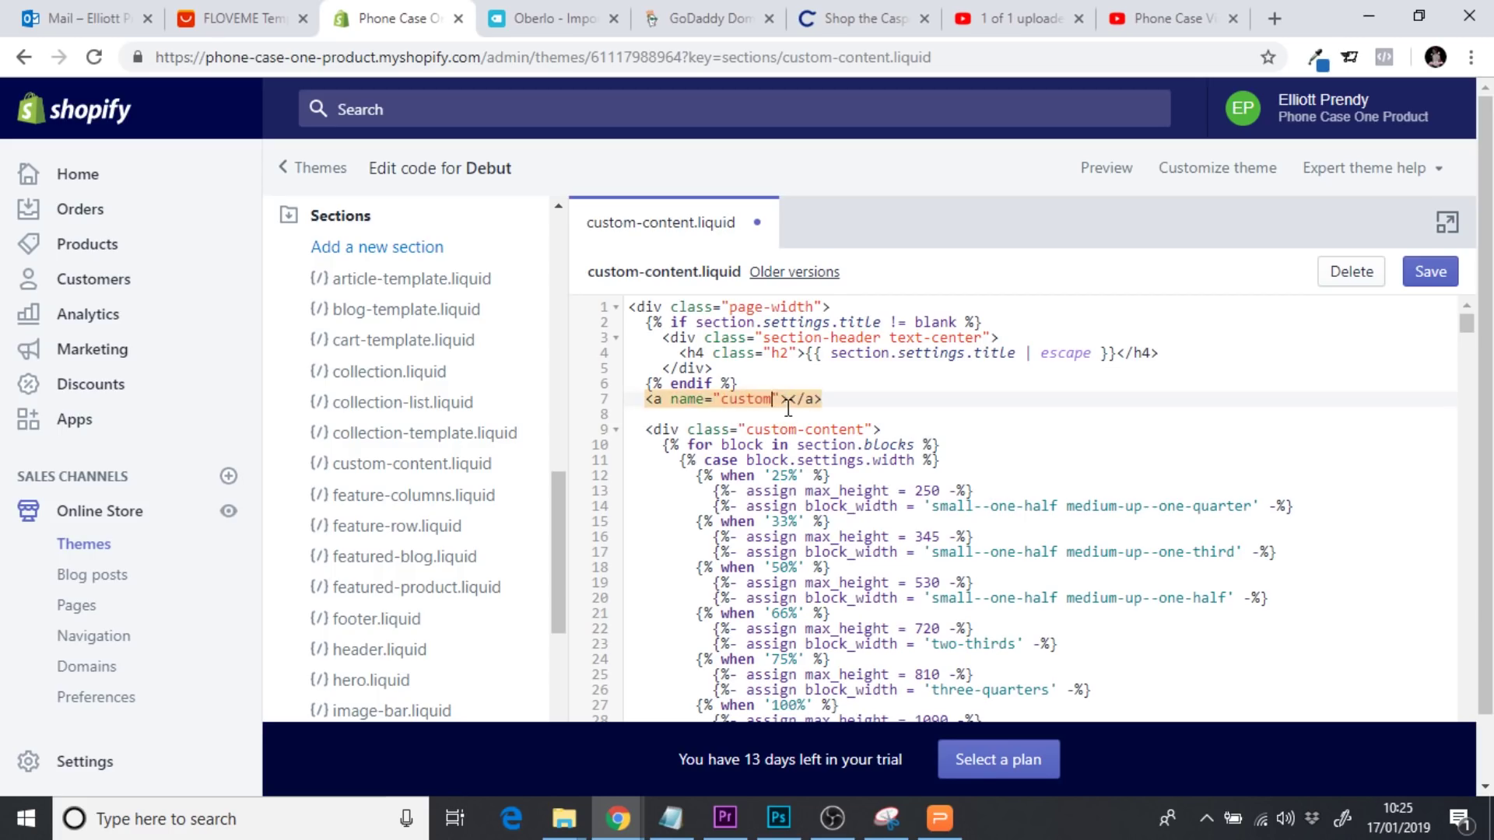
pyautogui.moveTo(788, 402); pyautogui.dragTo(639, 402)
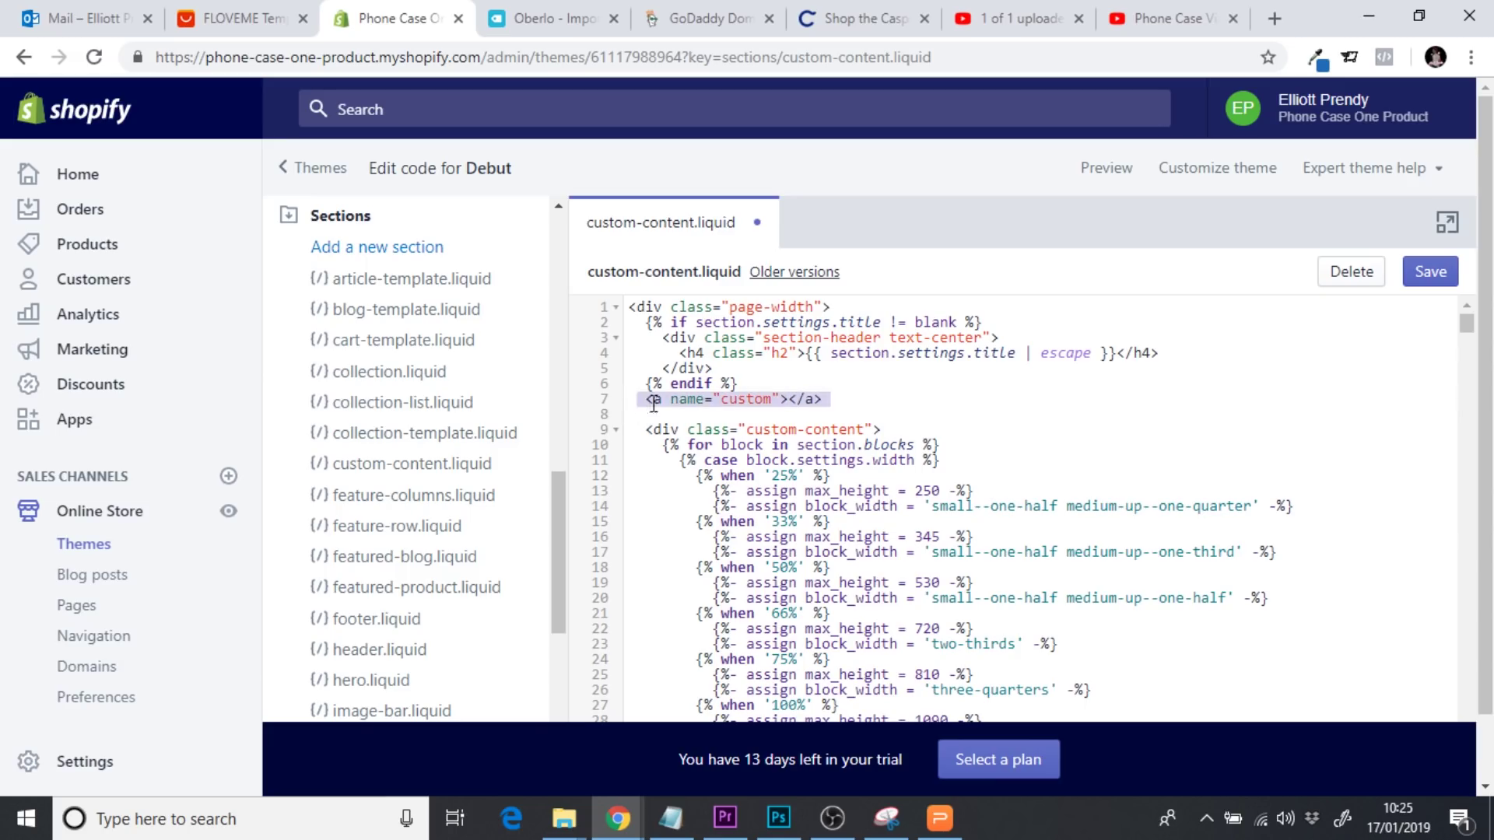
pyautogui.click(665, 403)
pyautogui.click(1444, 277)
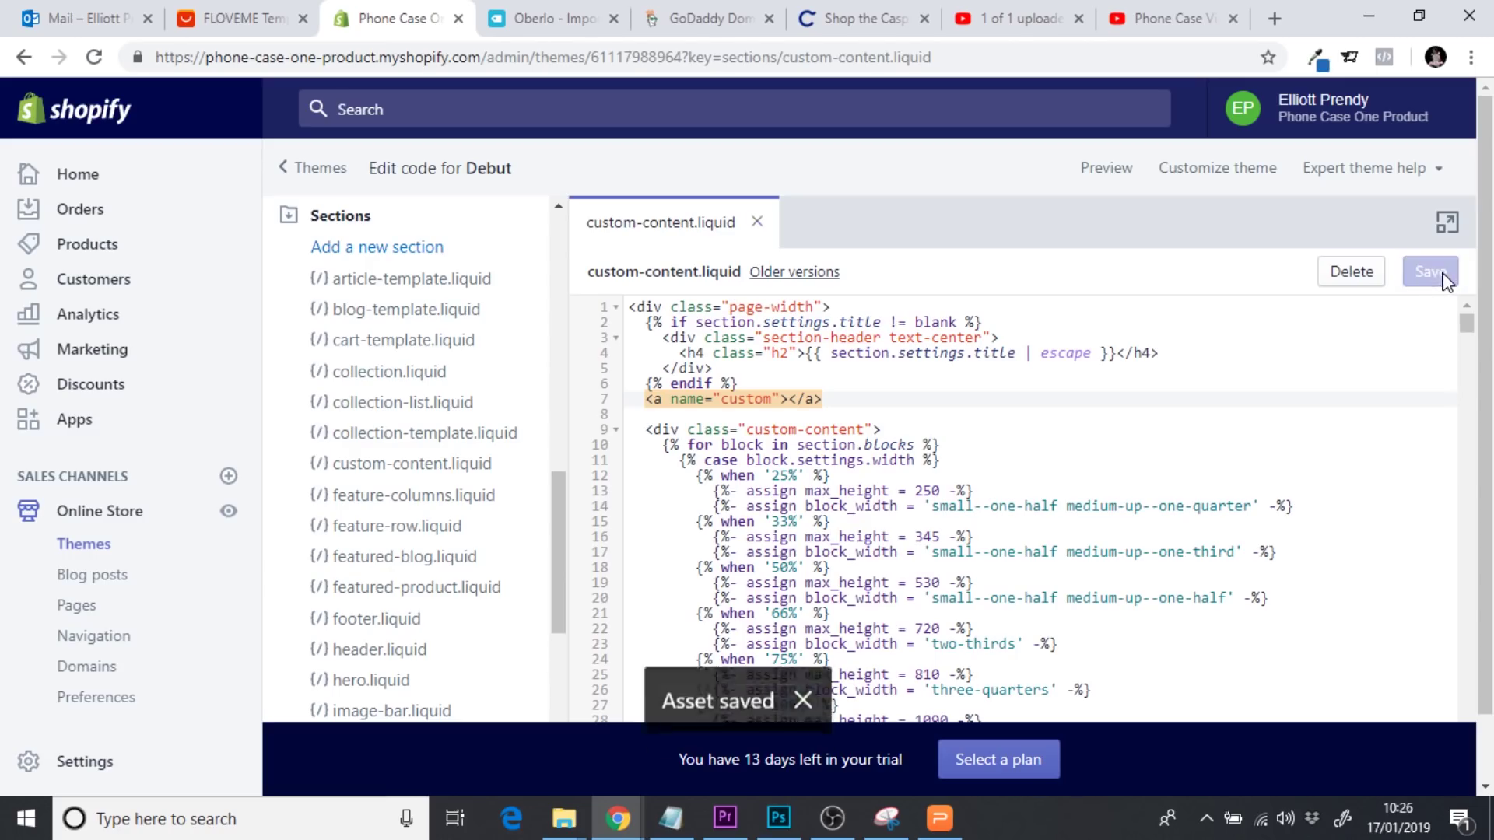
# Open the Debut theme customizer, copy its address, and open The Indestructicase hero settings
pyautogui.click(121, 518)
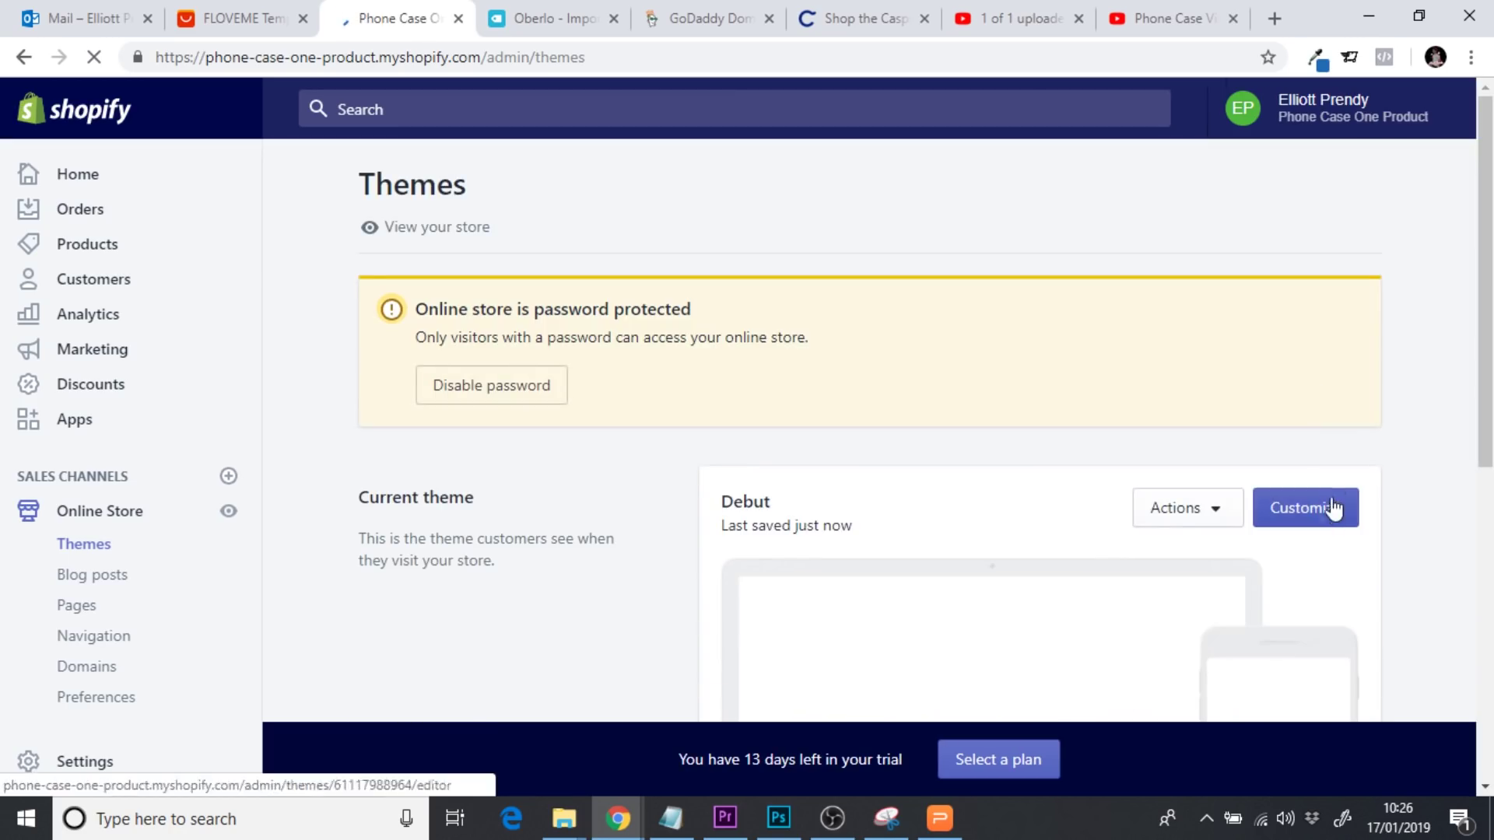
pyautogui.click(1321, 518)
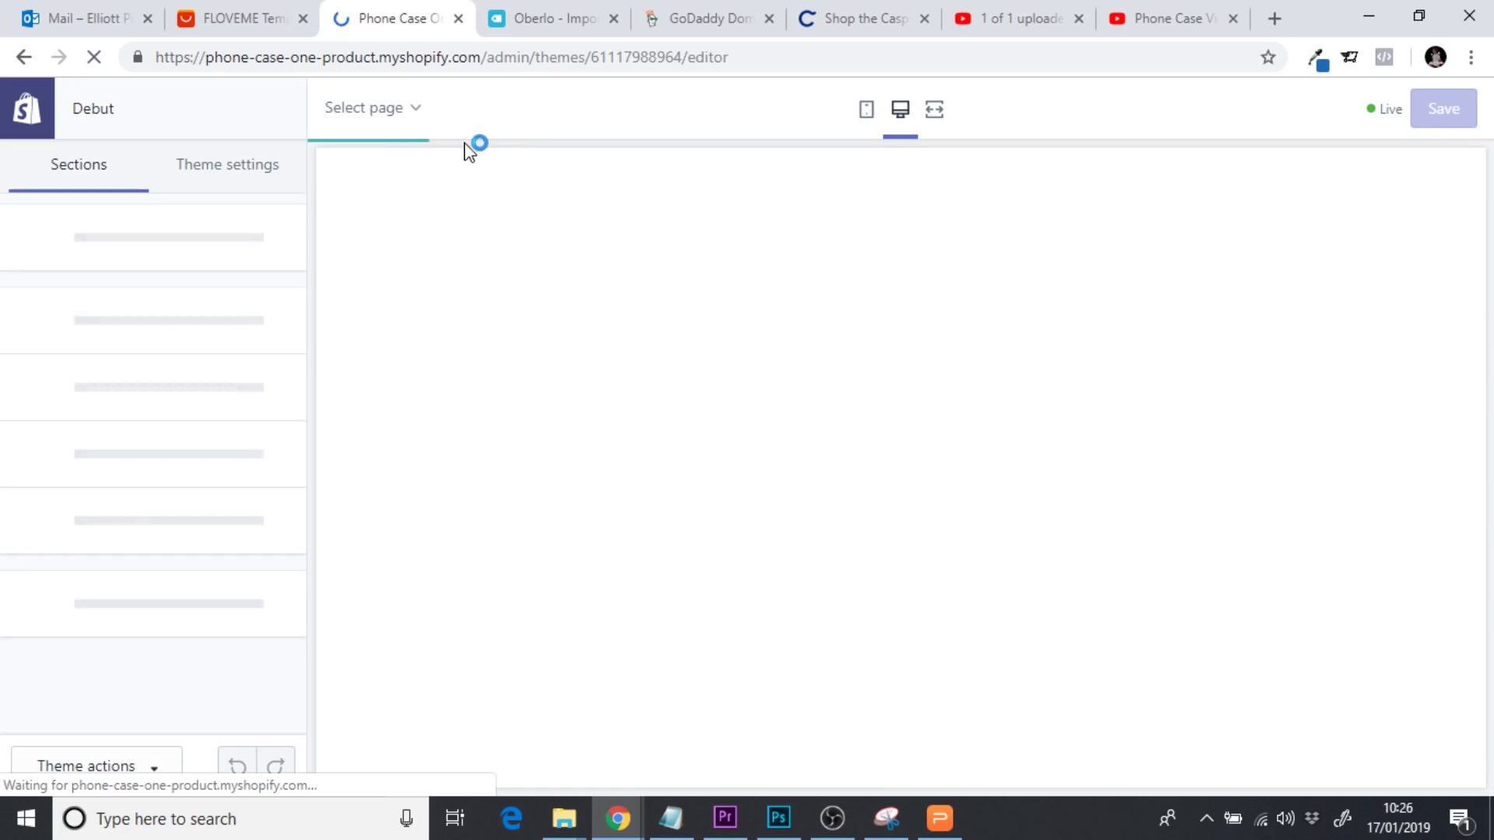
pyautogui.click(343, 58)
pyautogui.hotkey('ctrl', 'c')
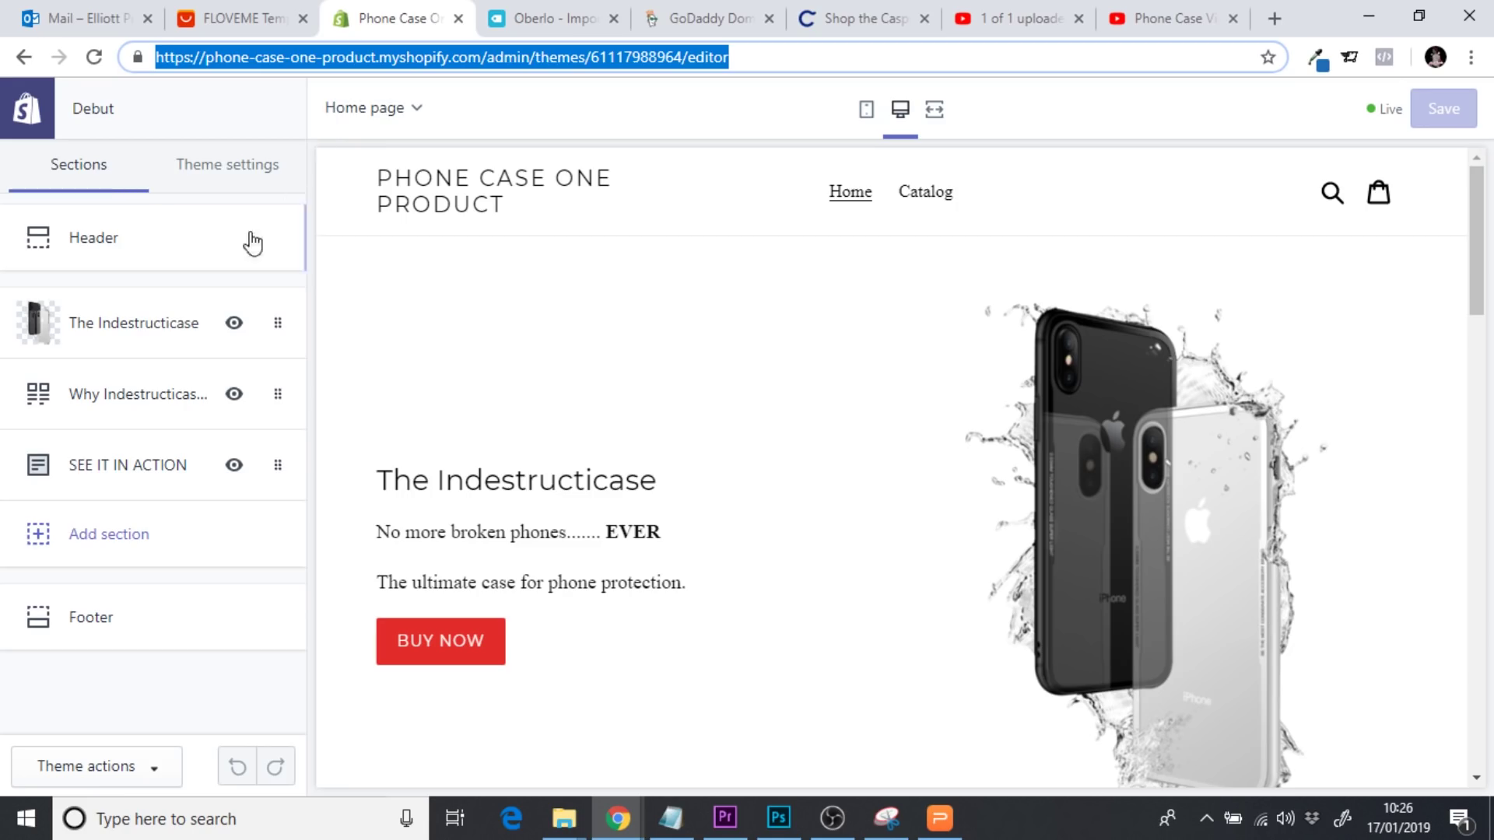
pyautogui.click(106, 334)
pyautogui.moveTo(296, 302); pyautogui.dragTo(314, 573)
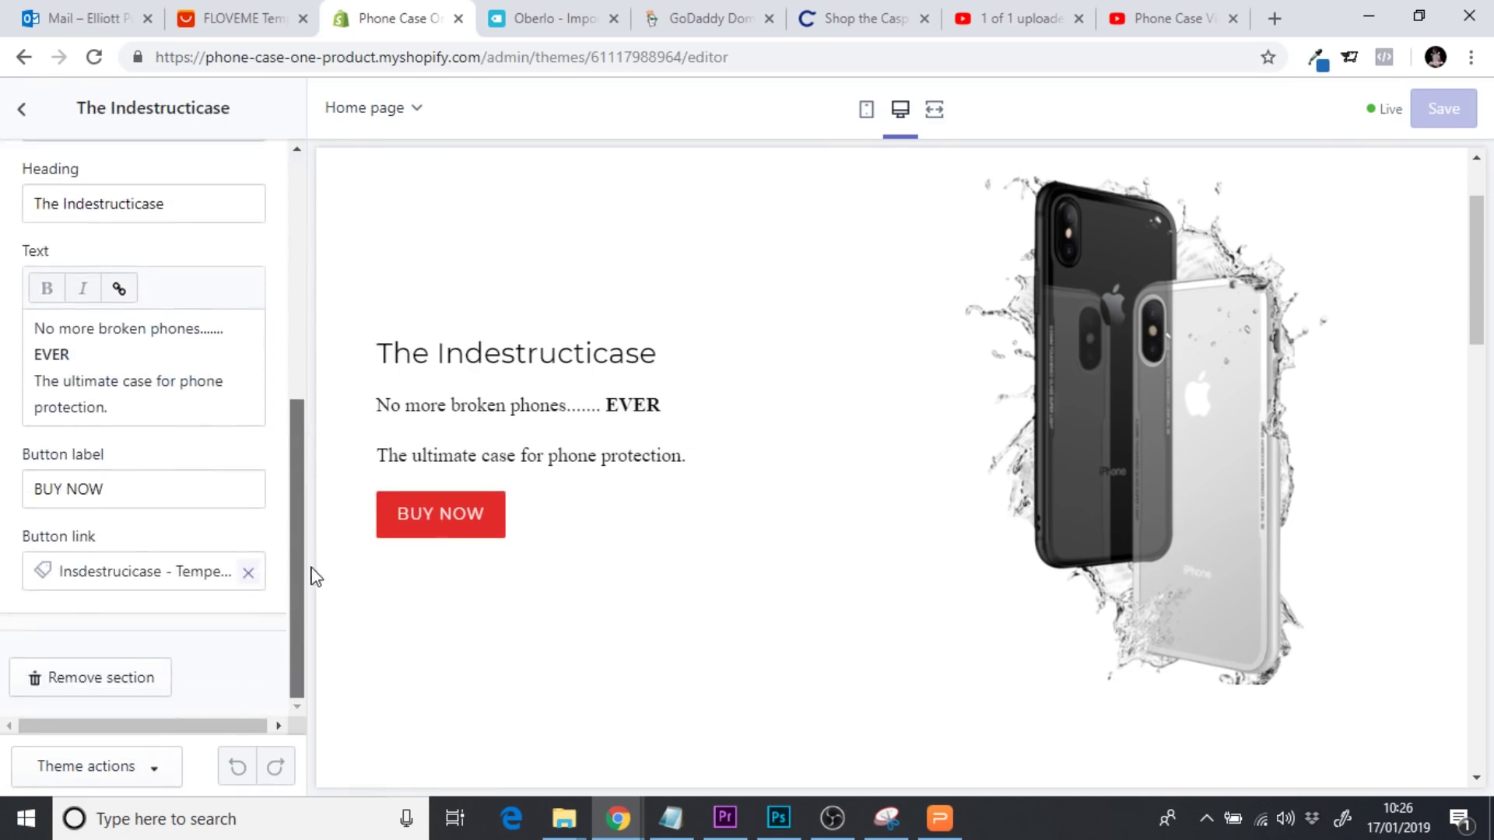
# Set the hero Button link to the store root URL followed by #custom
pyautogui.click(249, 580)
pyautogui.click(131, 576)
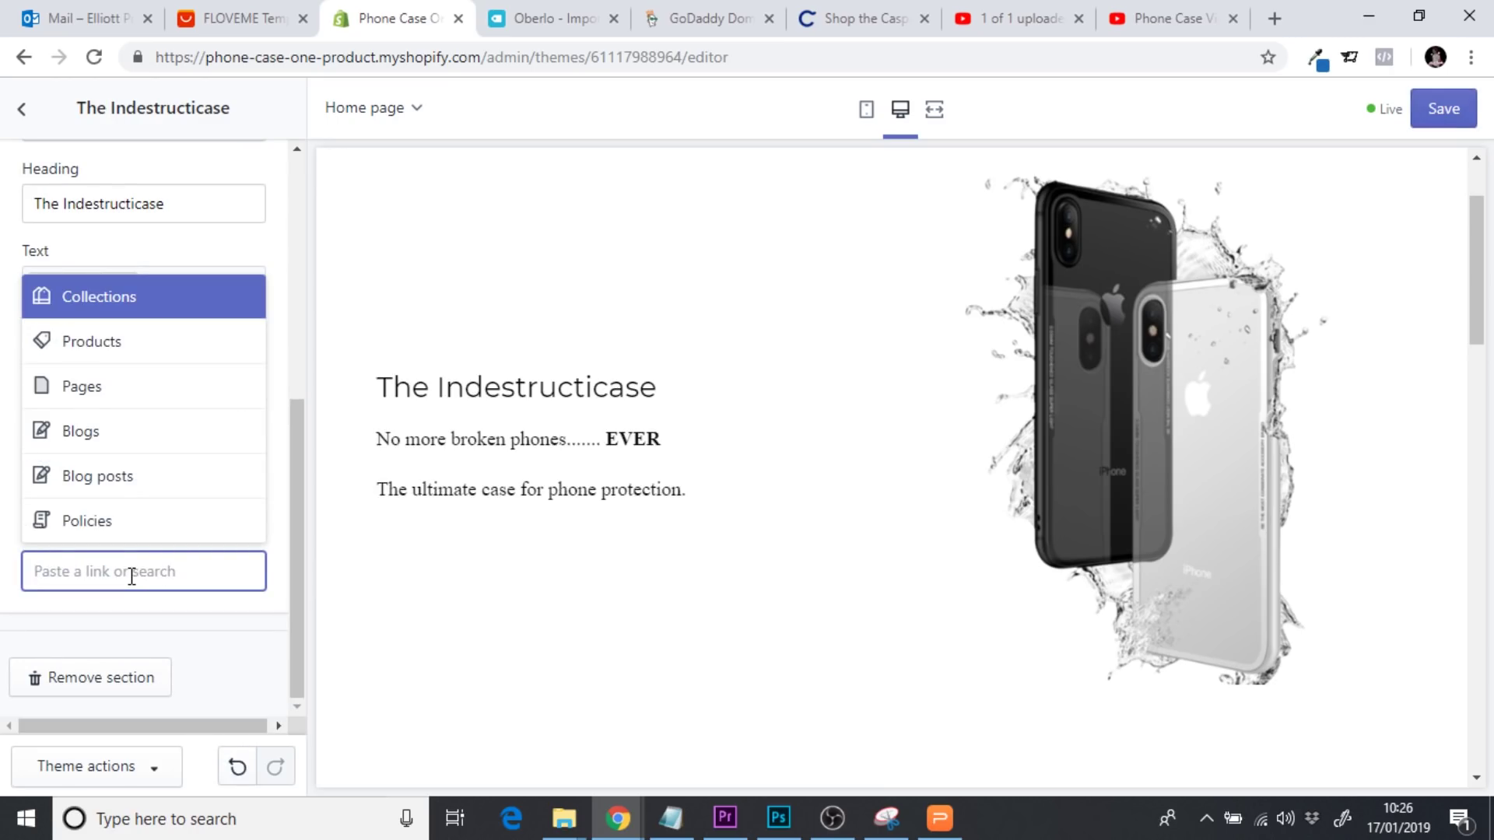
pyautogui.hotkey('ctrl', 'v')
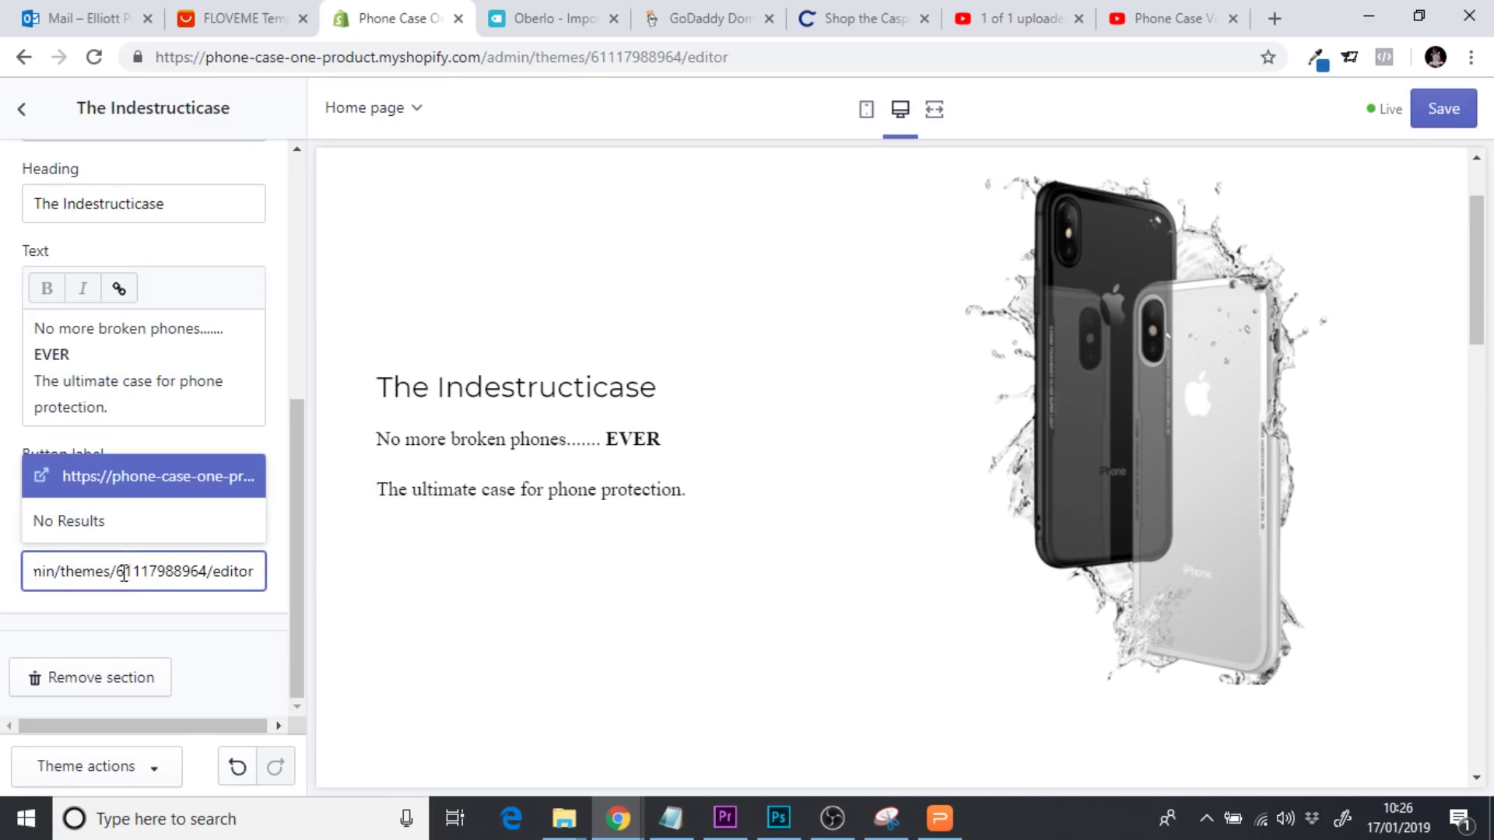
pyautogui.moveTo(124, 573); pyautogui.dragTo(7, 570)
pyautogui.click(265, 572)
pyautogui.moveTo(252, 572); pyautogui.dragTo(100, 567)
pyautogui.press('BackSpace')
pyautogui.press('BackSpace')
pyautogui.press('BackSpace')
pyautogui.press('BackSpace')
pyautogui.press('BackSpace')
pyautogui.press('BackSpace')
pyautogui.press('BackSpace')
pyautogui.press('BackSpace')
pyautogui.press('BackSpace')
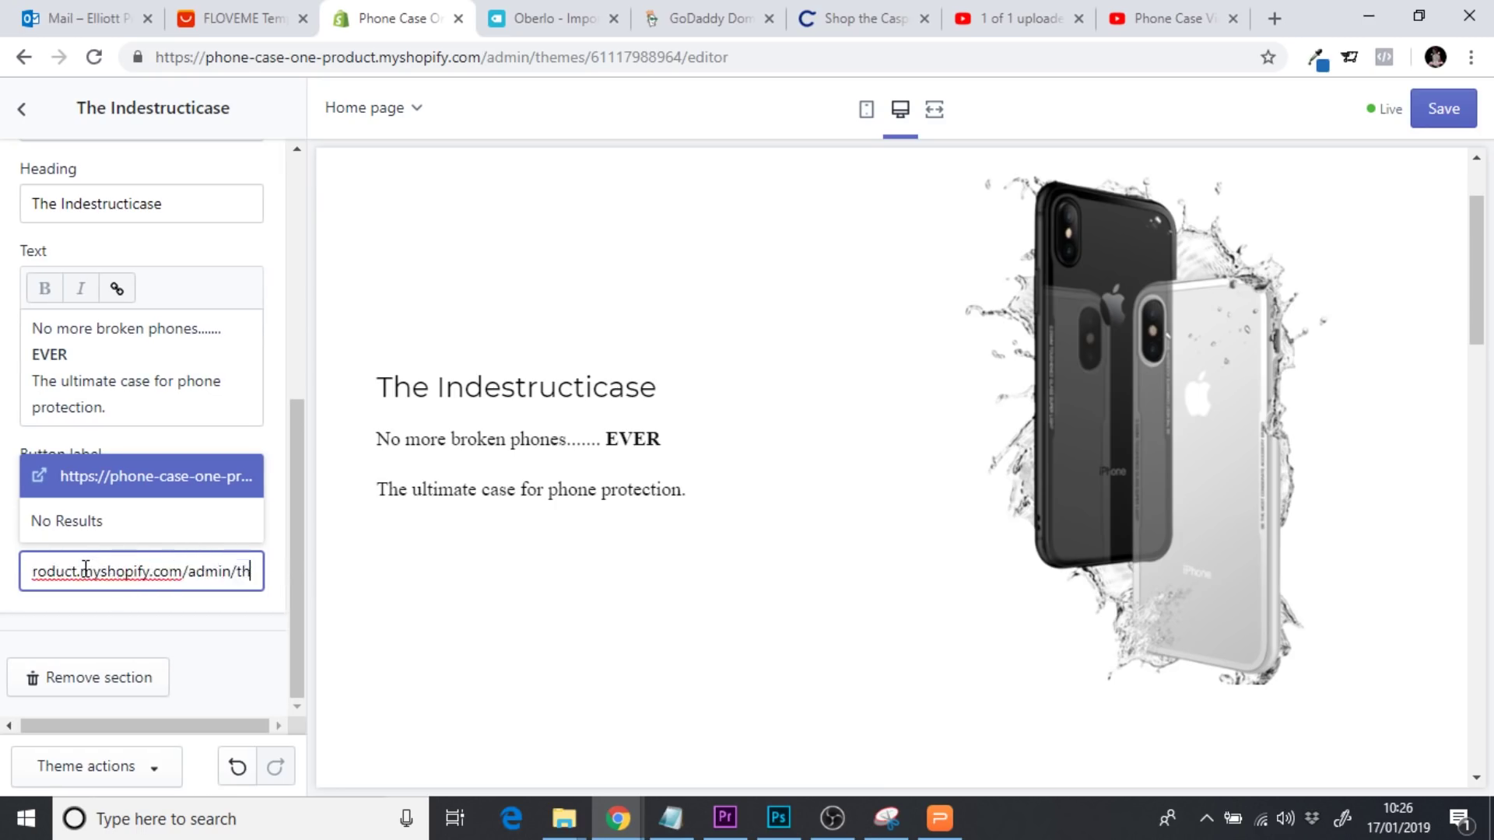
pyautogui.press('BackSpace')
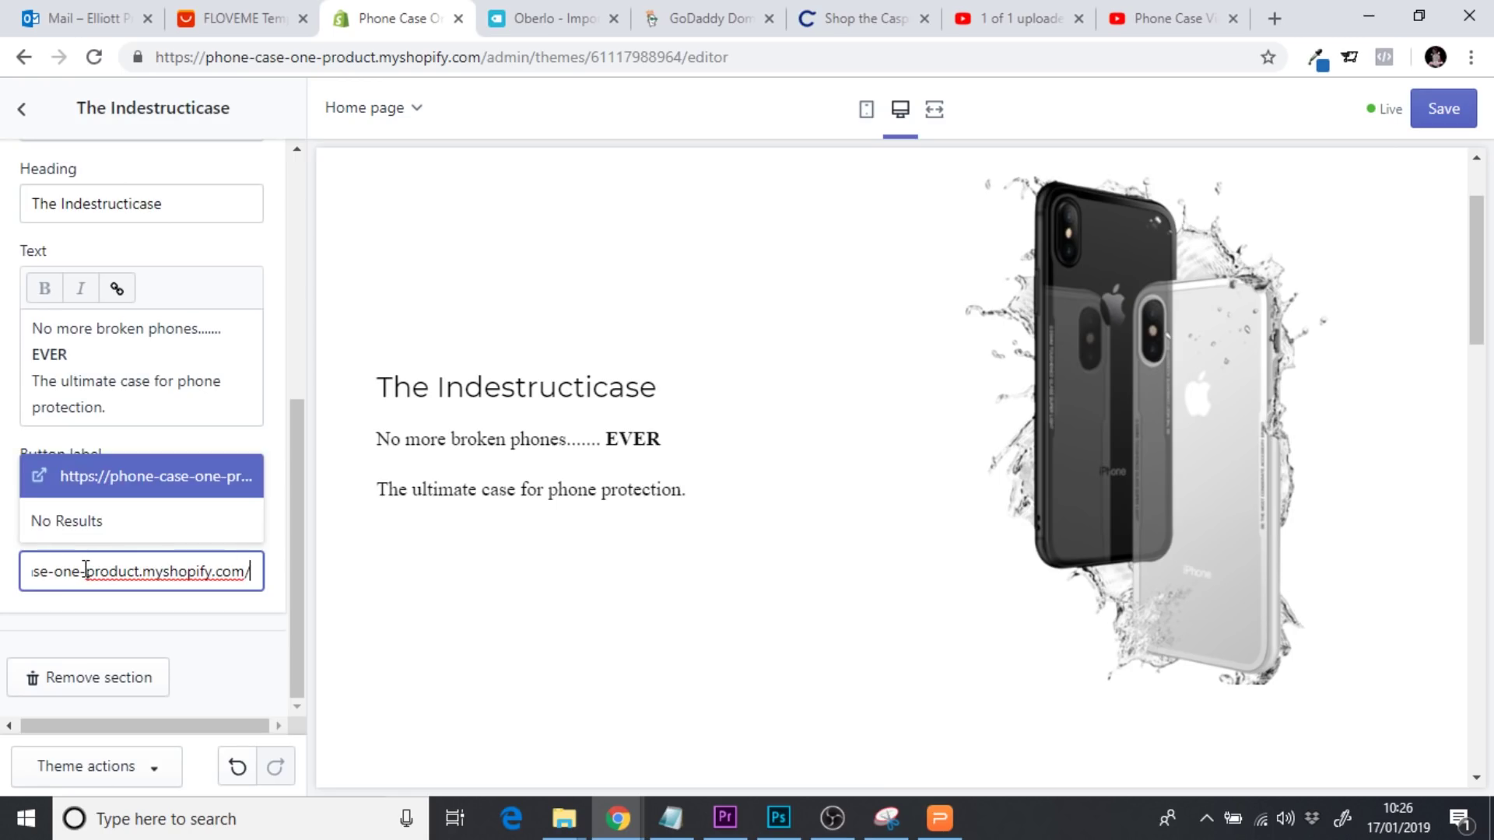
pyautogui.write('#')
pyautogui.write('custom')
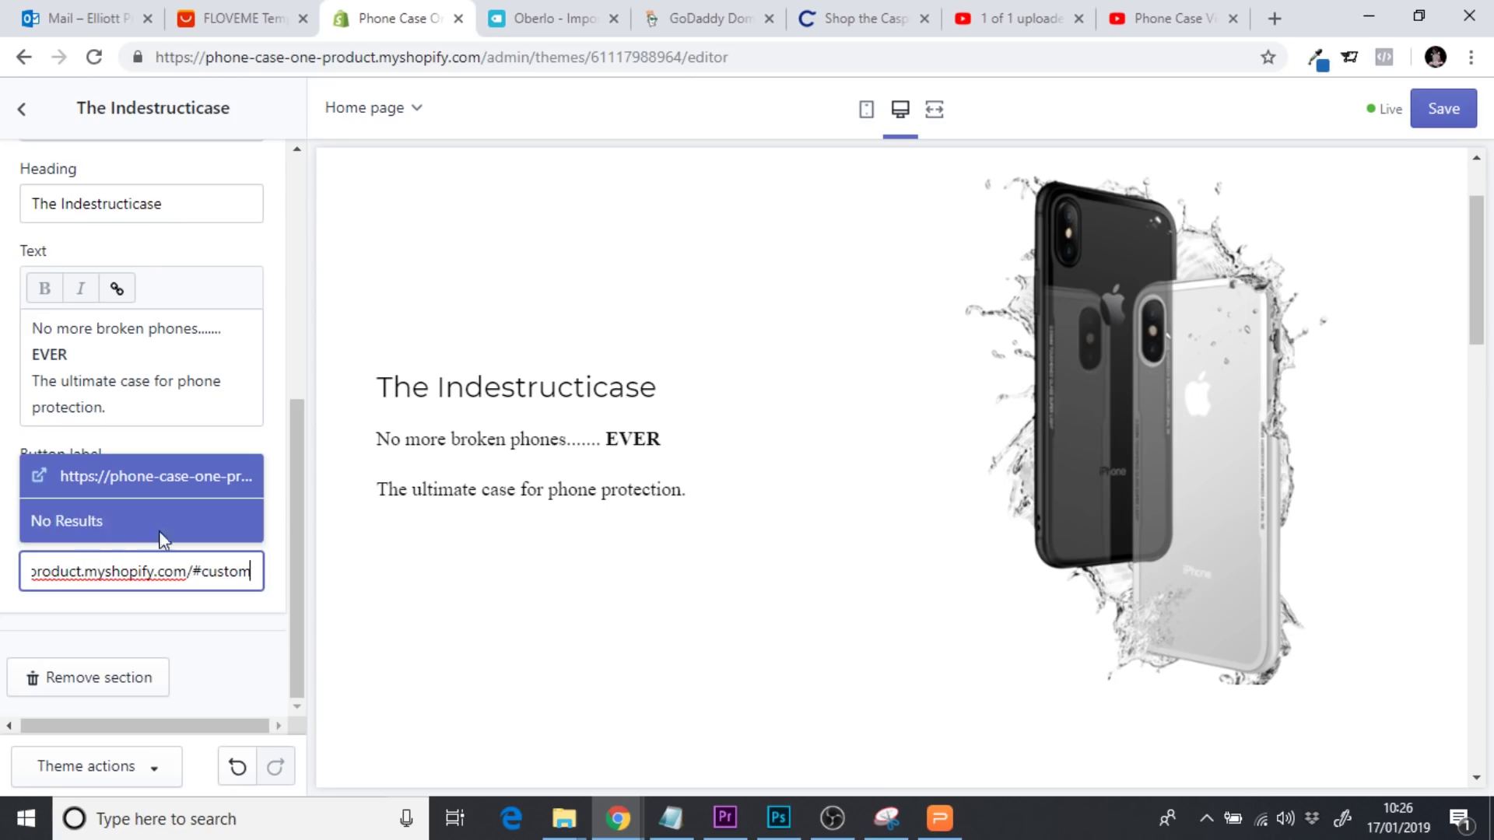
pyautogui.click(199, 481)
# Change the button label from BUY NOW to WATCH THE VIDEO, save, and preview full-screen
pyautogui.click(72, 508)
pyautogui.hotkey('ctrl', 'a')
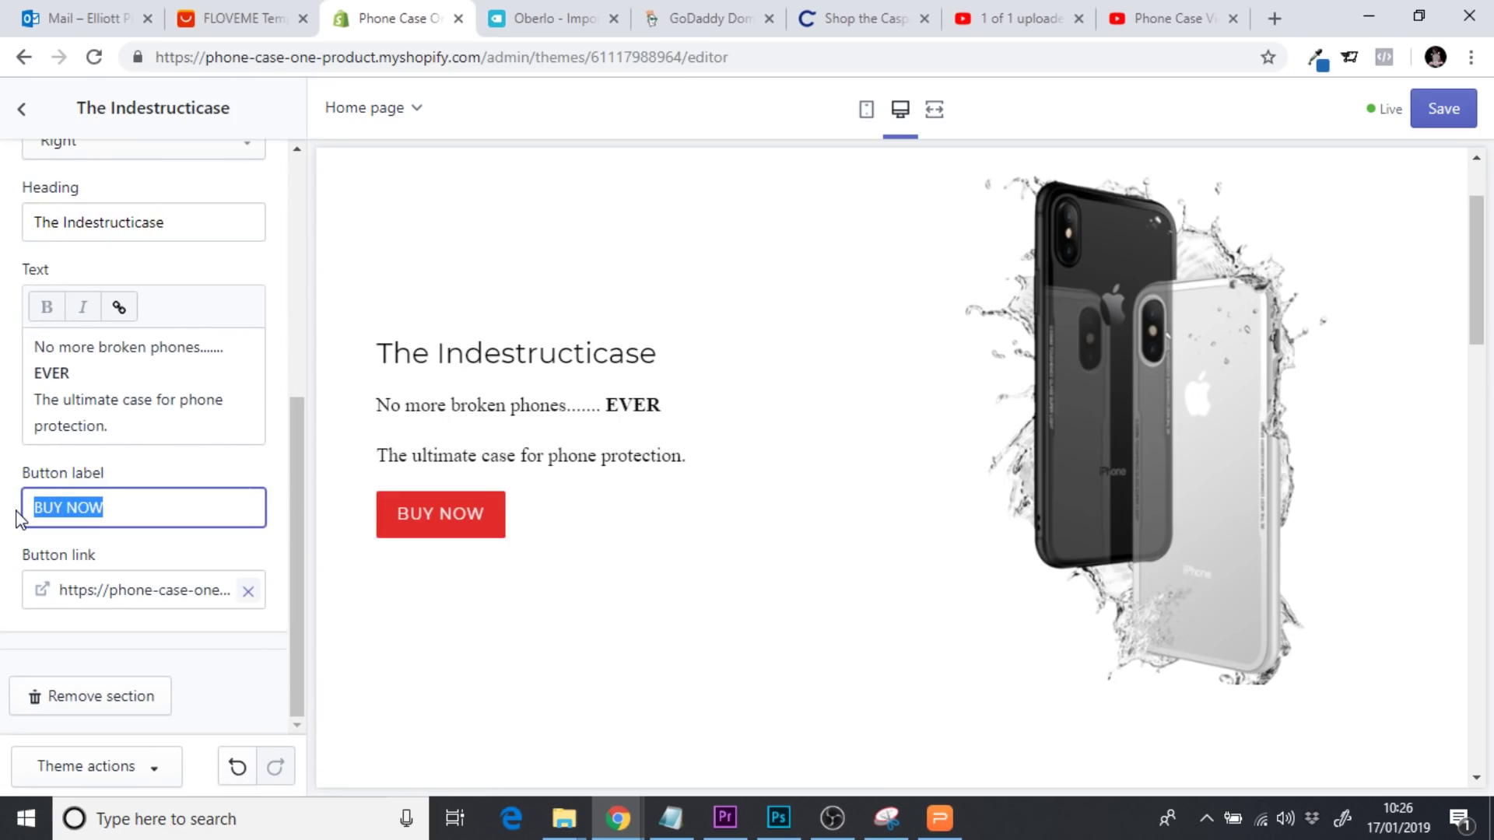
pyautogui.write('WATCH TH')
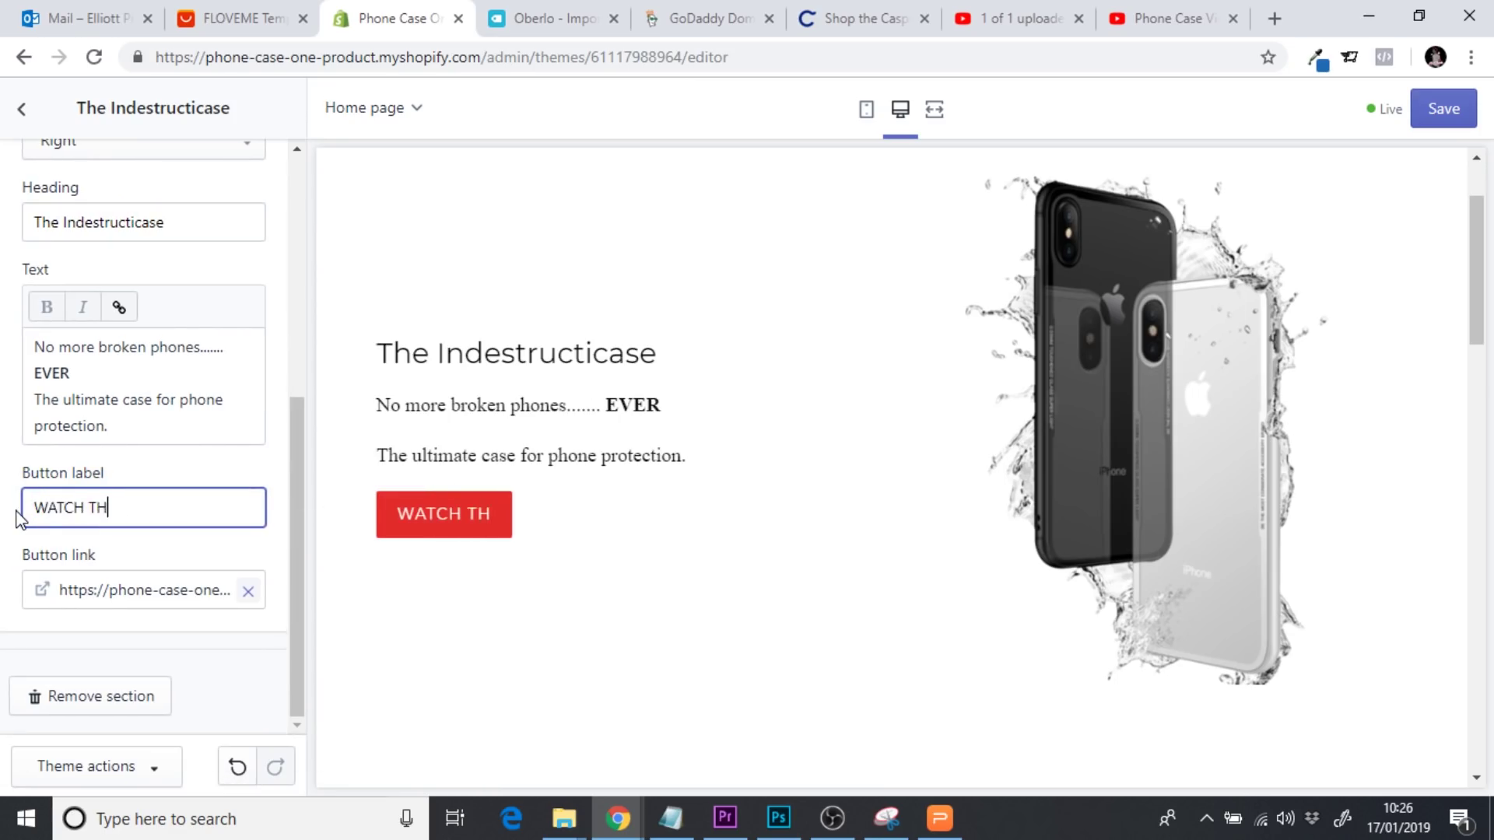
pyautogui.write('E VIDEO')
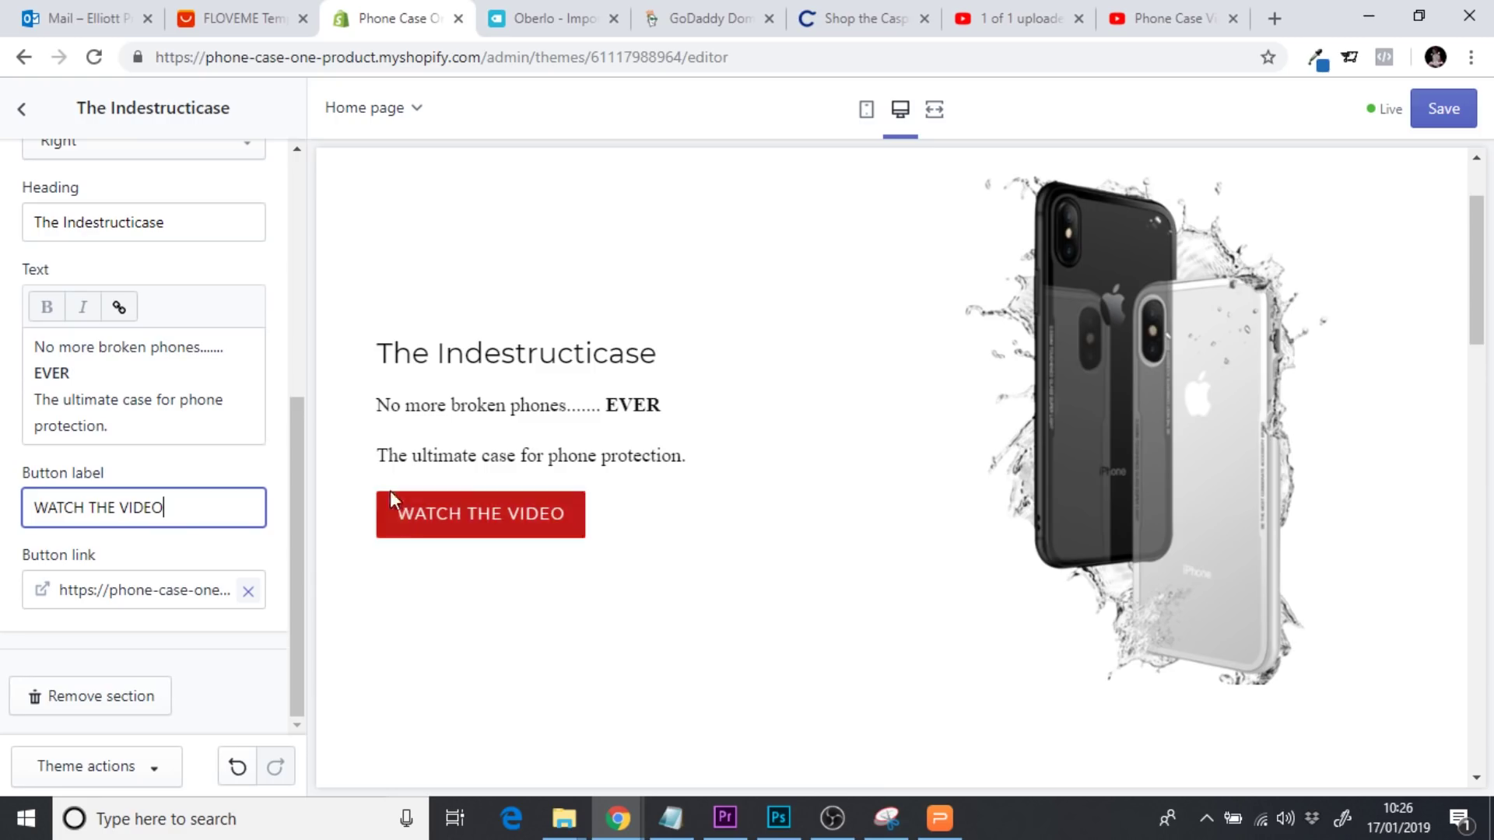
pyautogui.click(1441, 113)
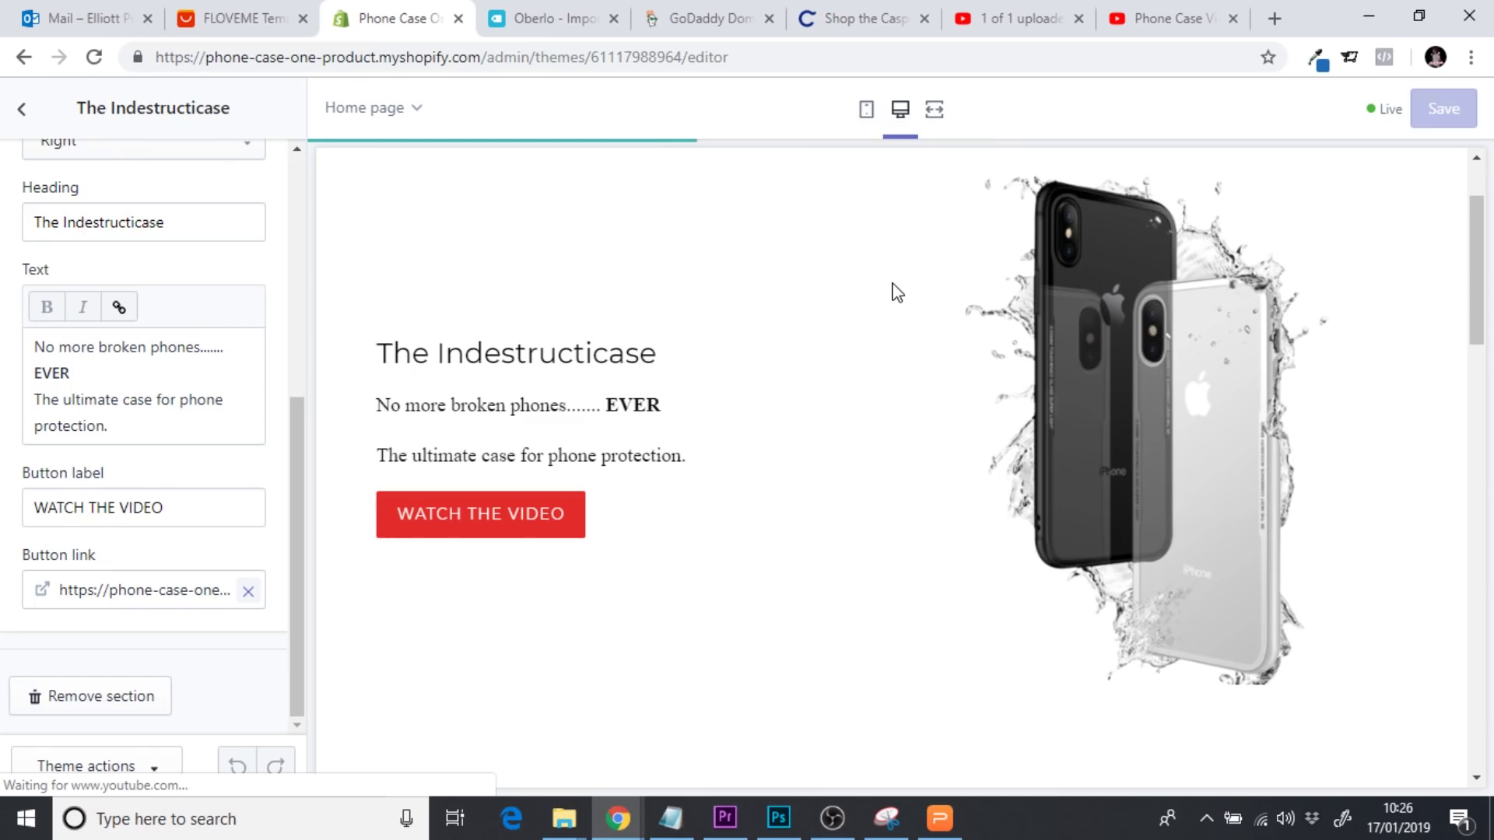
pyautogui.click(933, 117)
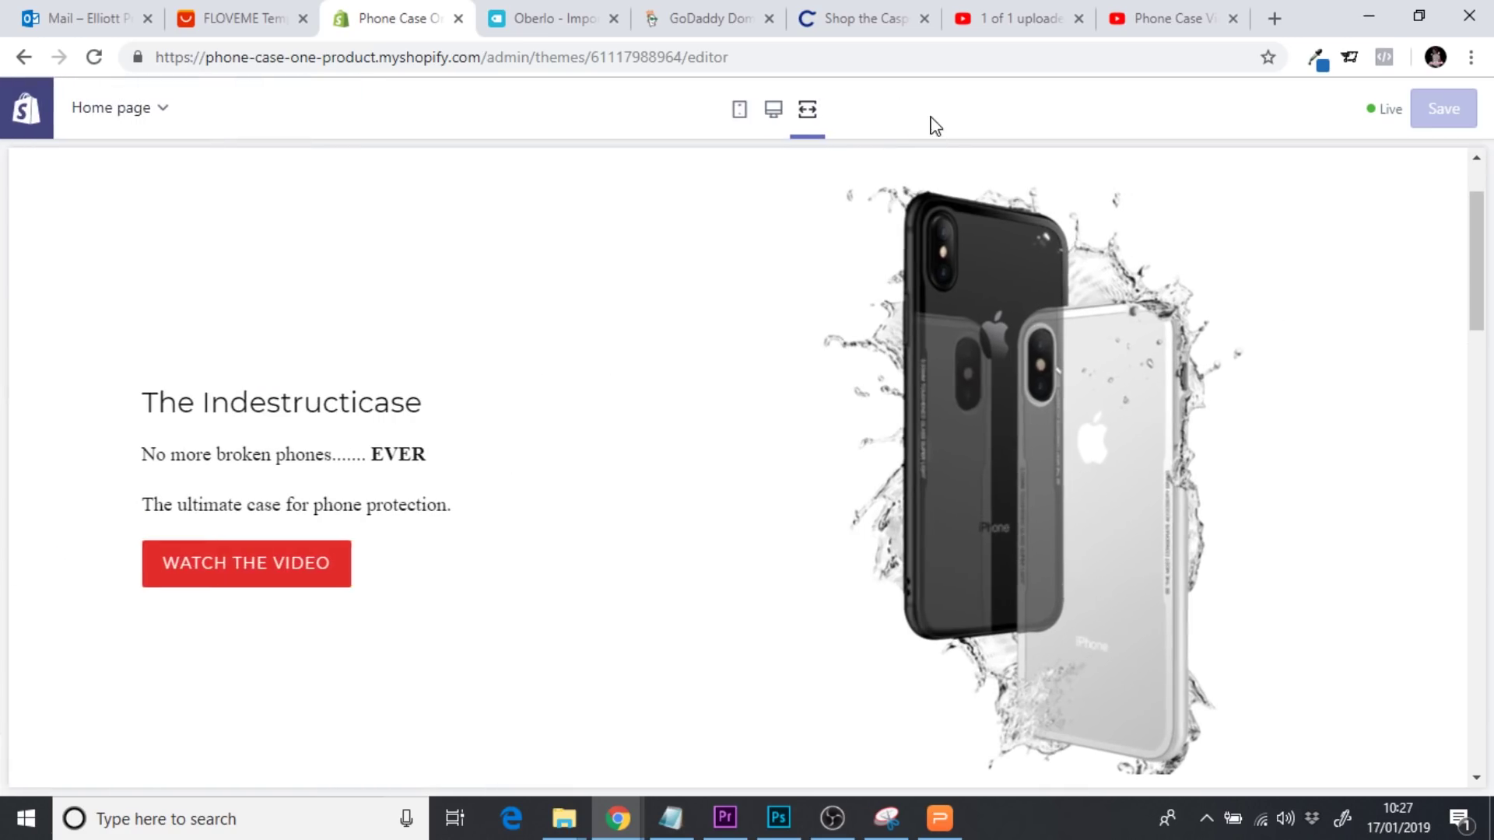
# Test the WATCH THE VIDEO button's jump to the video several times, then restore desktop view
pyautogui.click(297, 562)
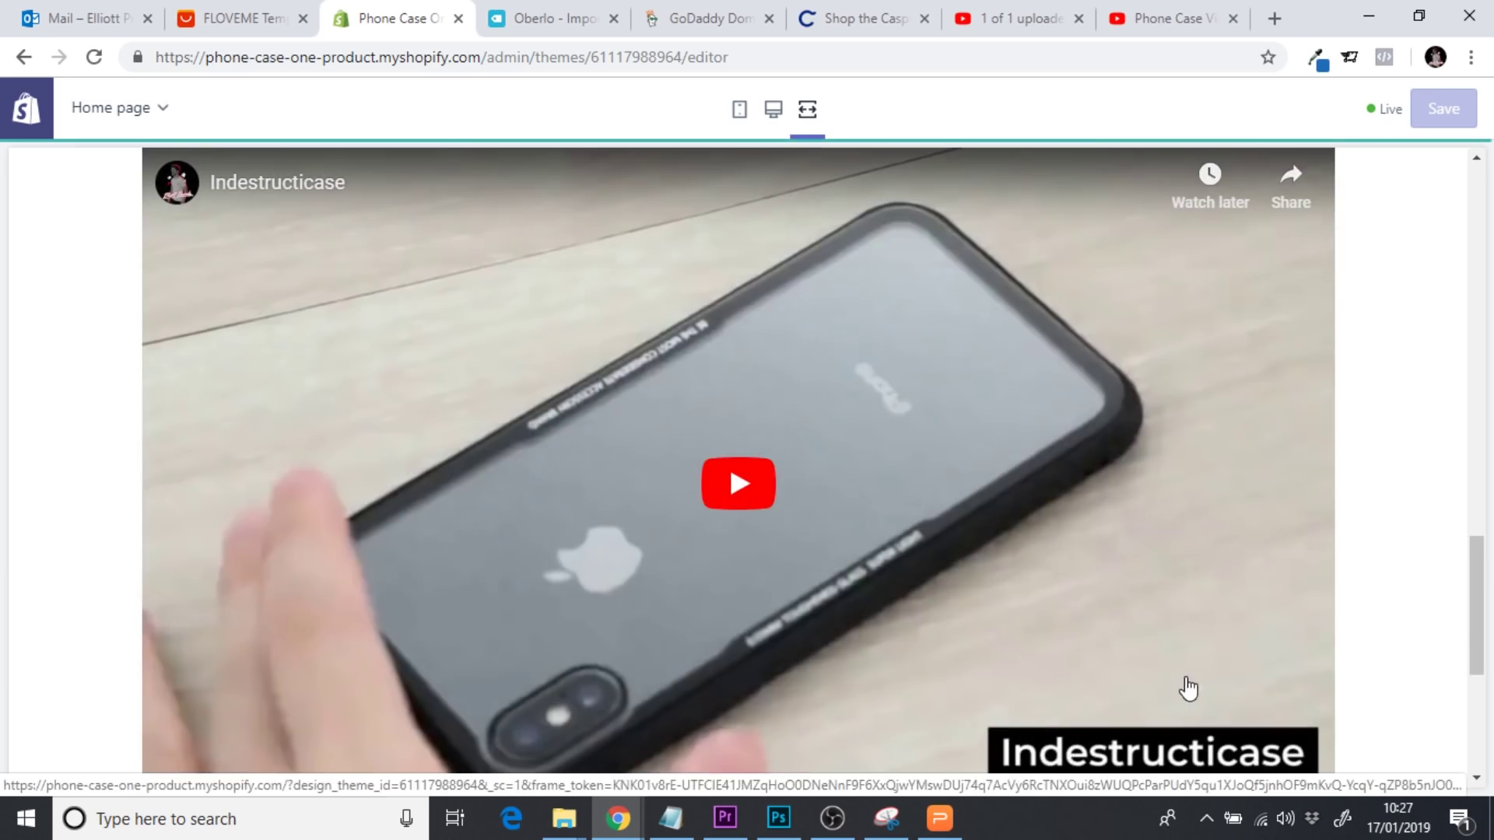
pyautogui.moveTo(1486, 609); pyautogui.dragTo(1484, 233)
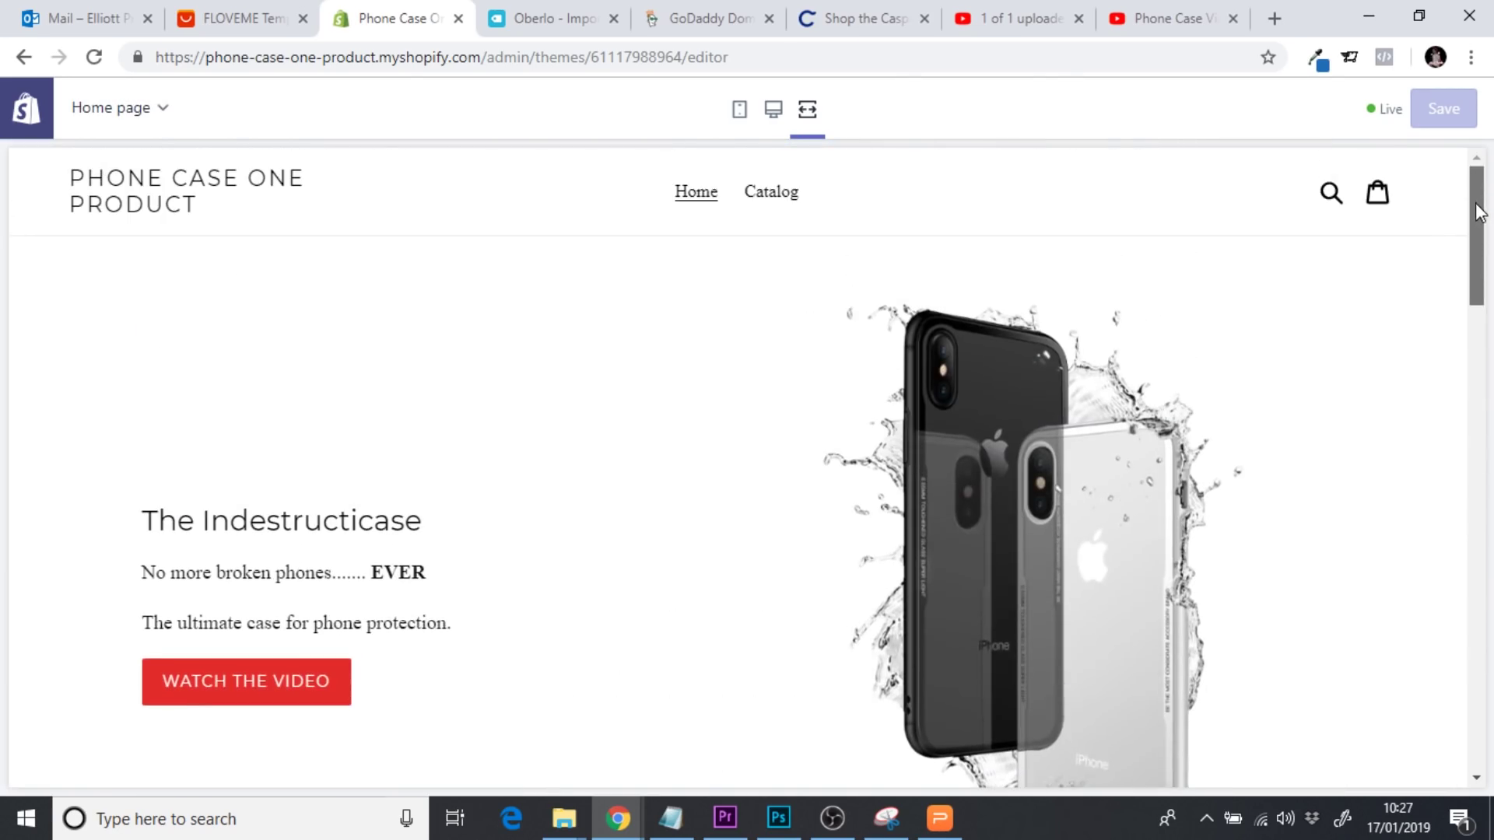
pyautogui.click(273, 671)
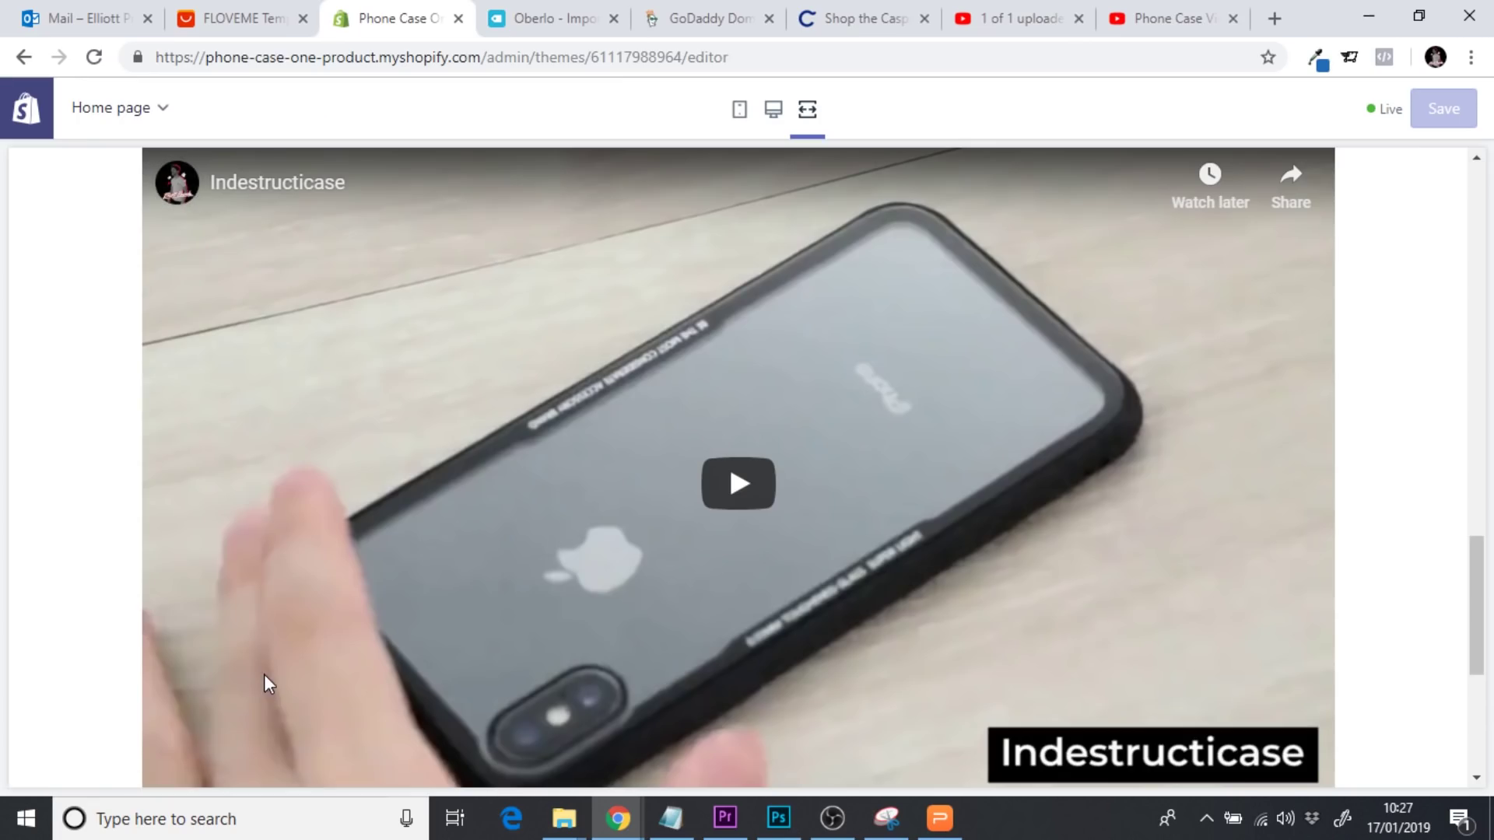
pyautogui.moveTo(1473, 586); pyautogui.dragTo(1475, 214)
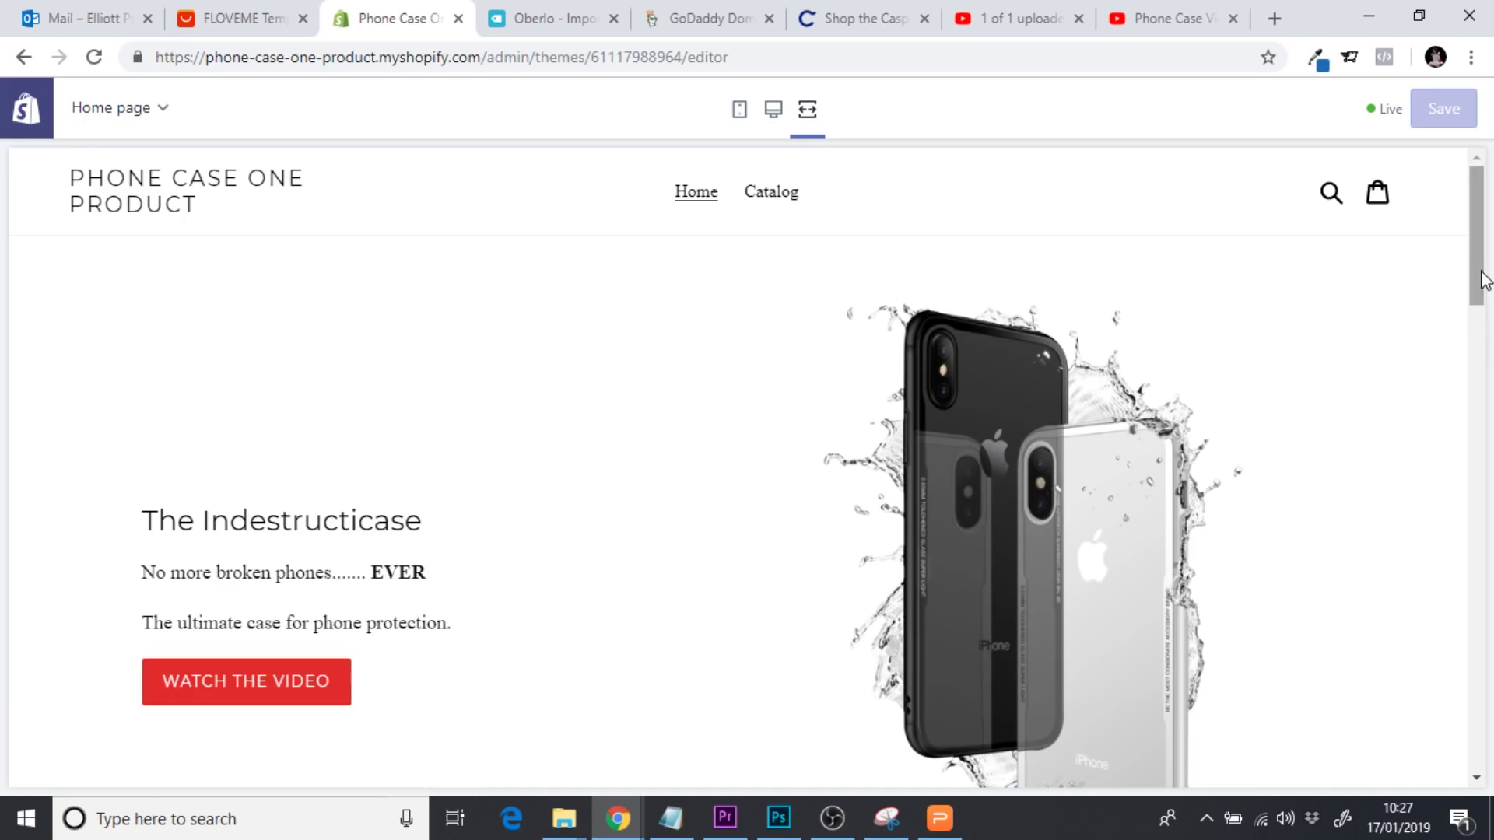
pyautogui.scroll(-3, 1483, 323)
pyautogui.click(260, 492)
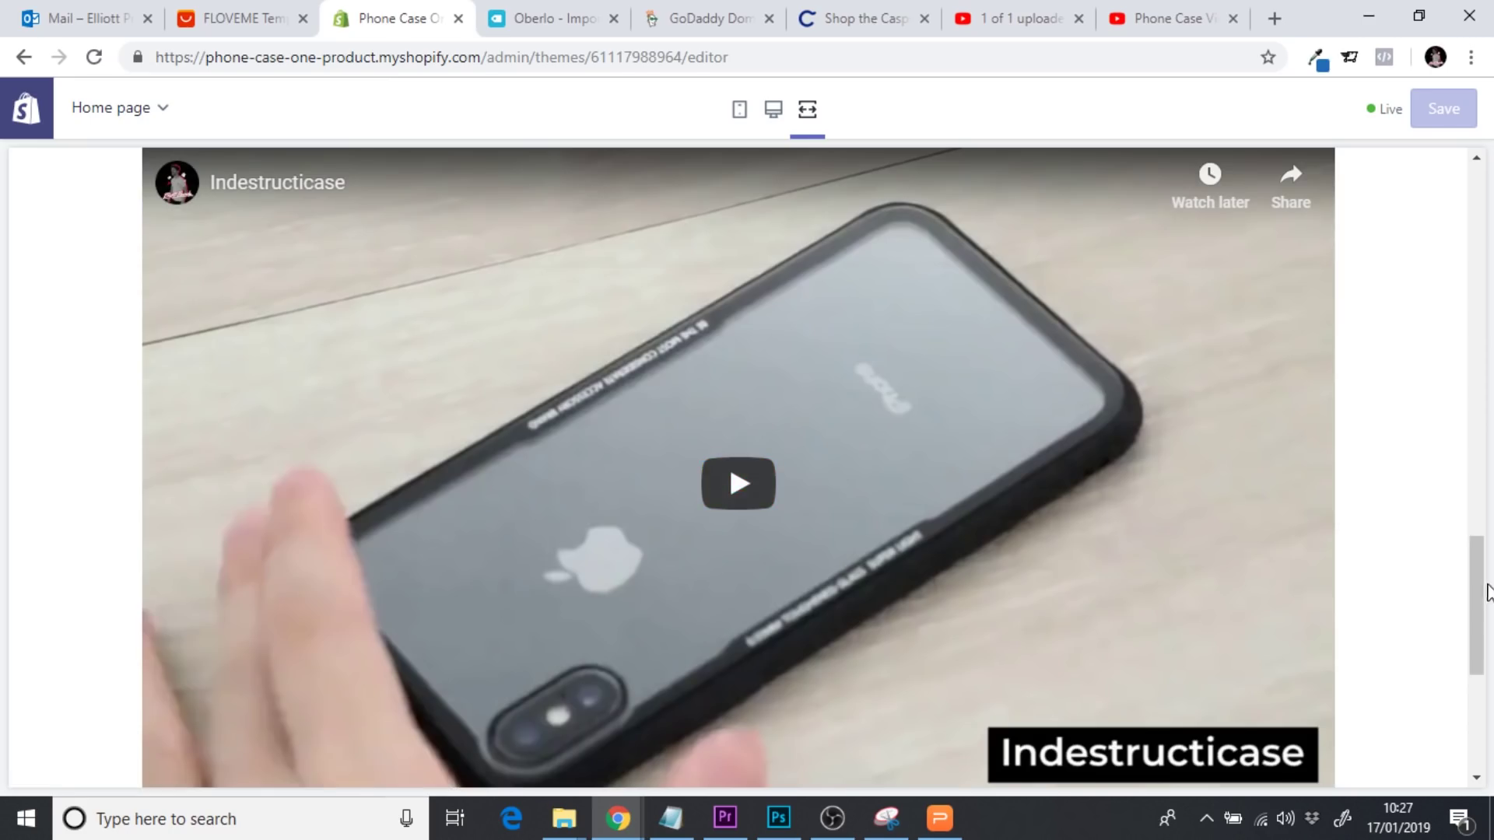
pyautogui.moveTo(1484, 600); pyautogui.dragTo(1232, 683)
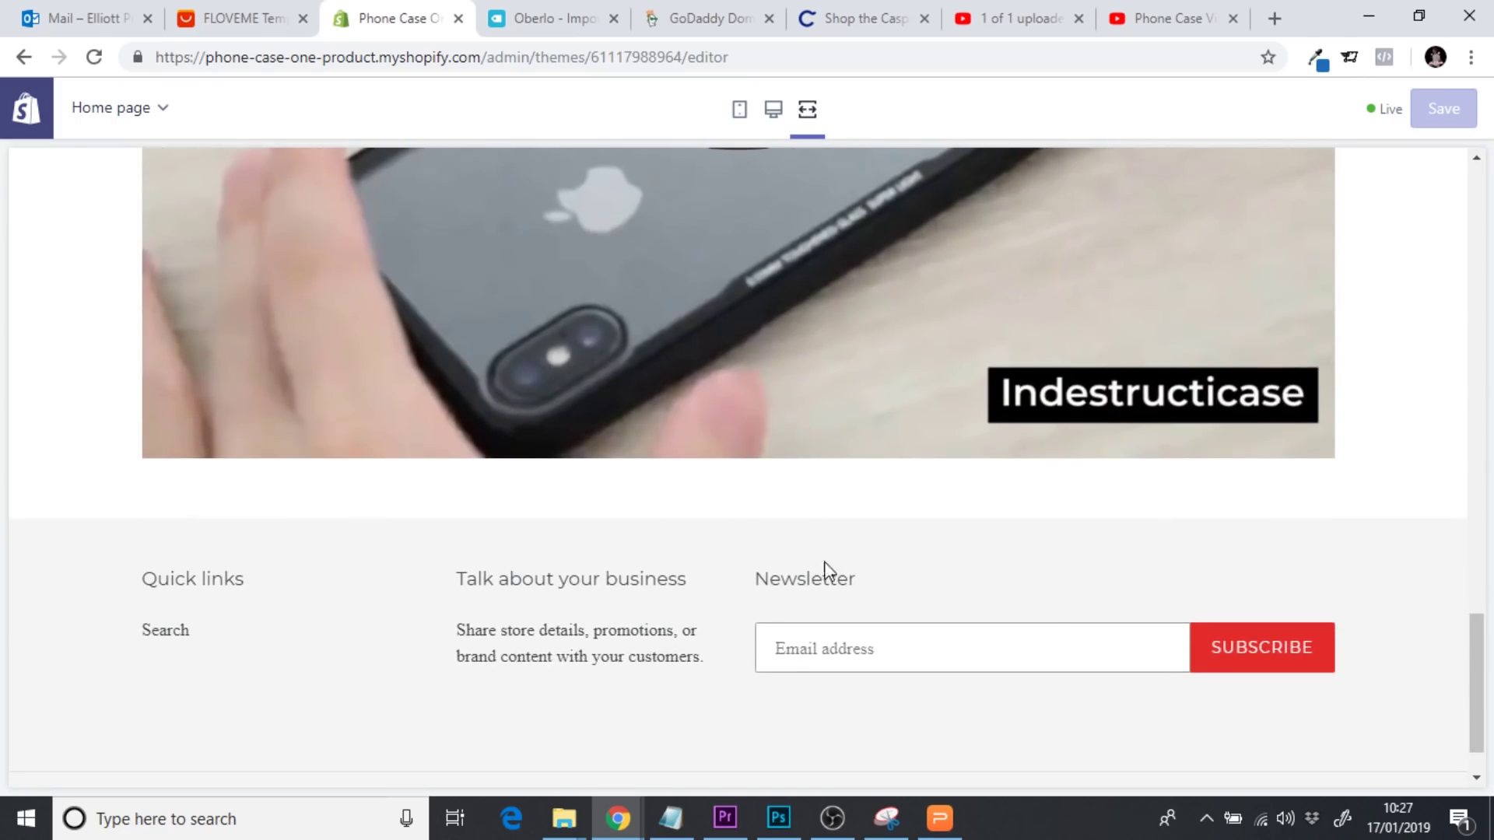
pyautogui.moveTo(1484, 708); pyautogui.dragTo(1483, 262)
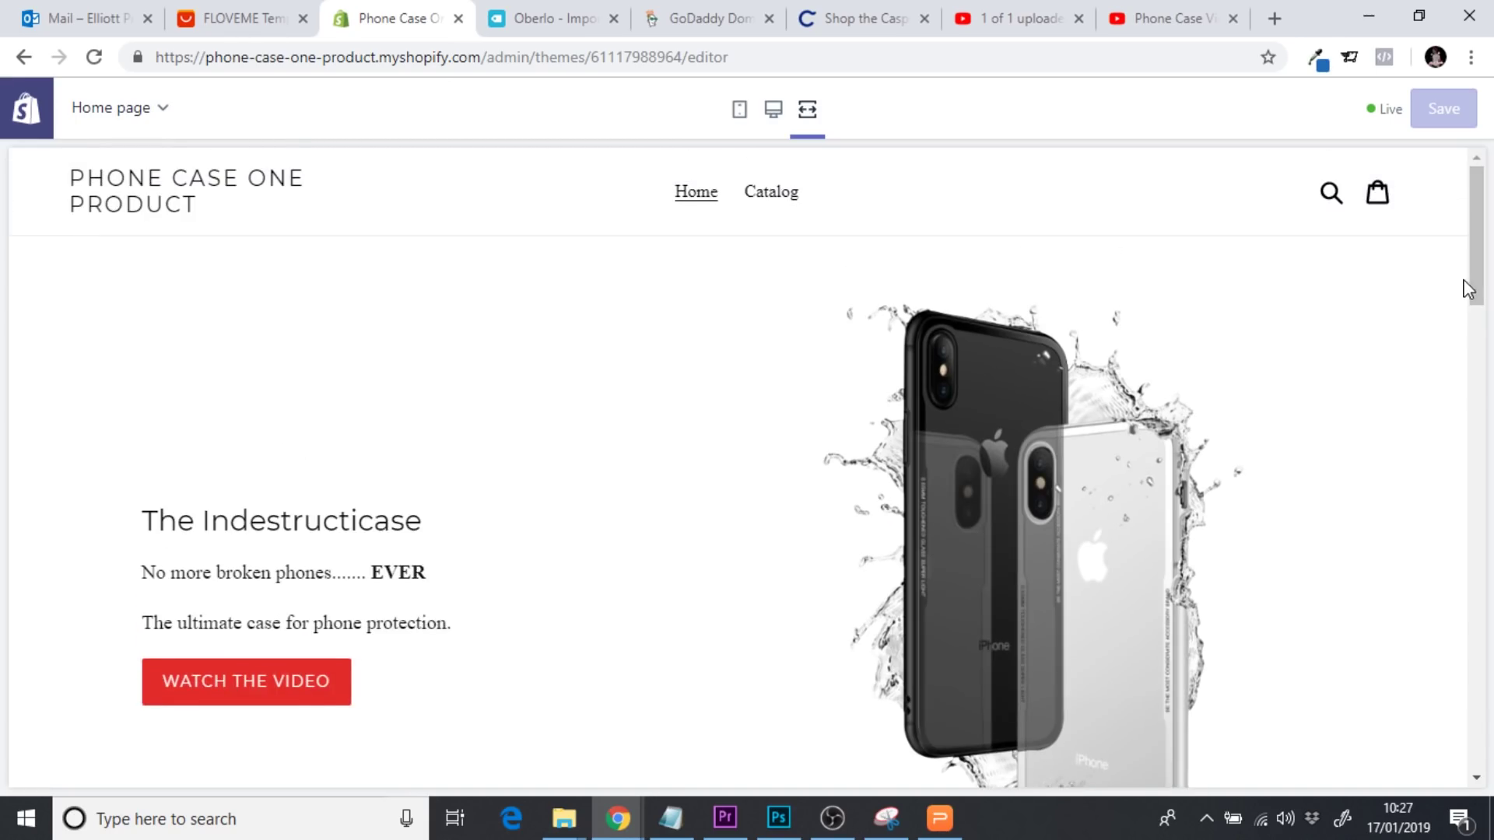
pyautogui.scroll(-2, 1012, 405)
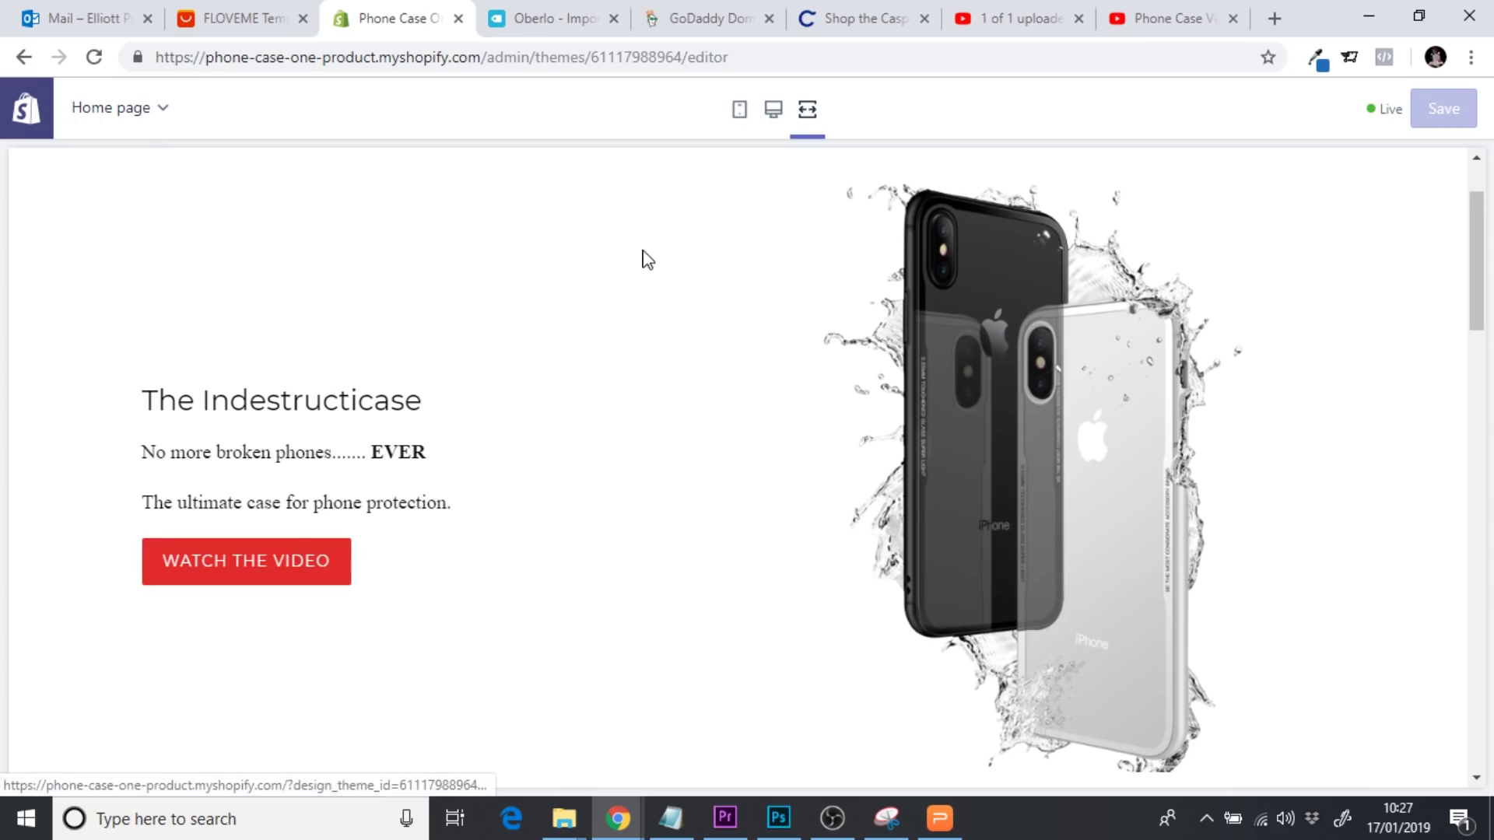
pyautogui.click(772, 110)
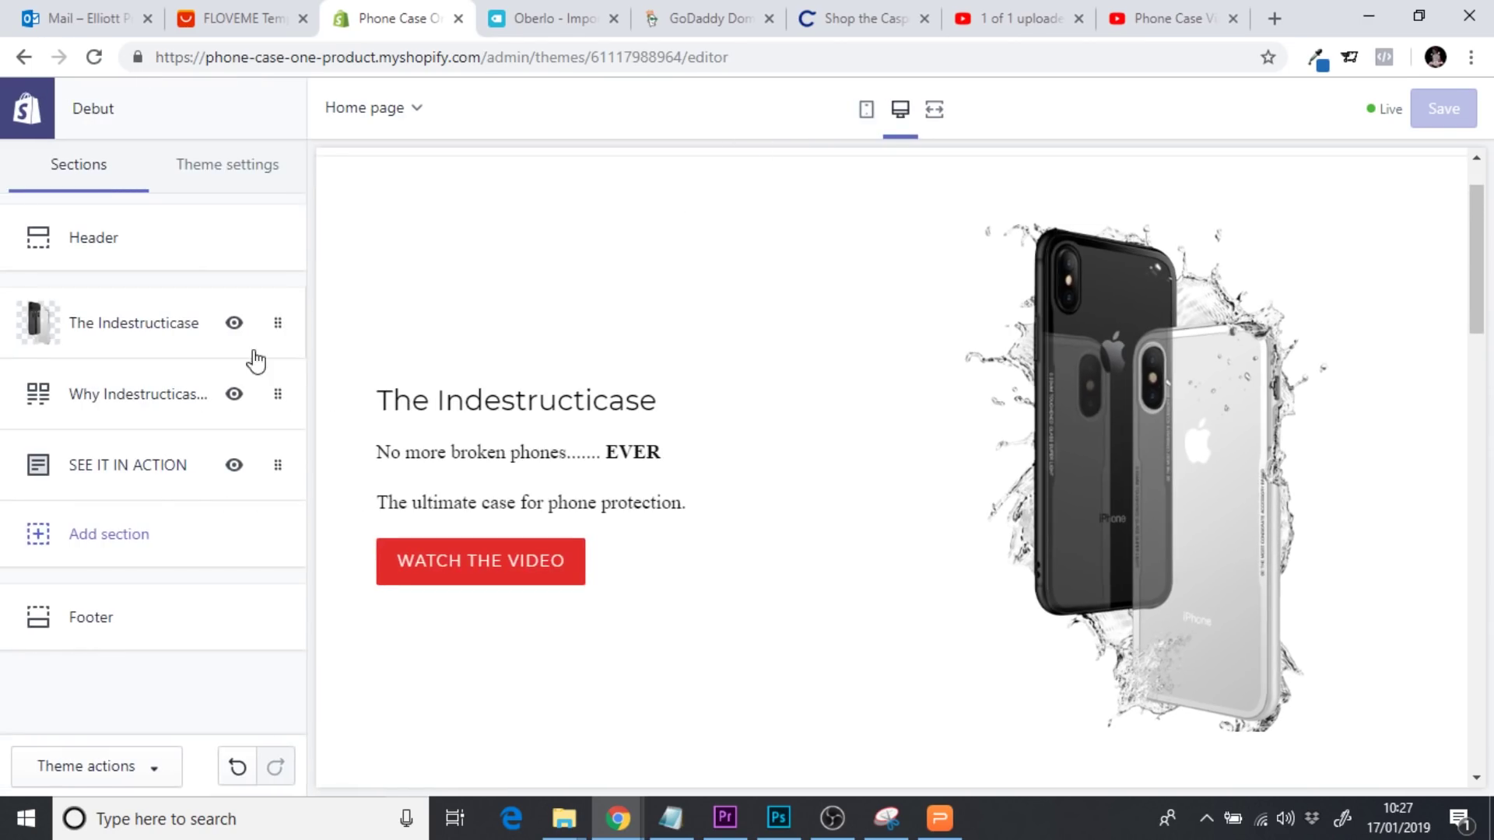
# In The Indestructicase section, relabel the button 'Learn More', save, and exit to Themes
pyautogui.click(133, 330)
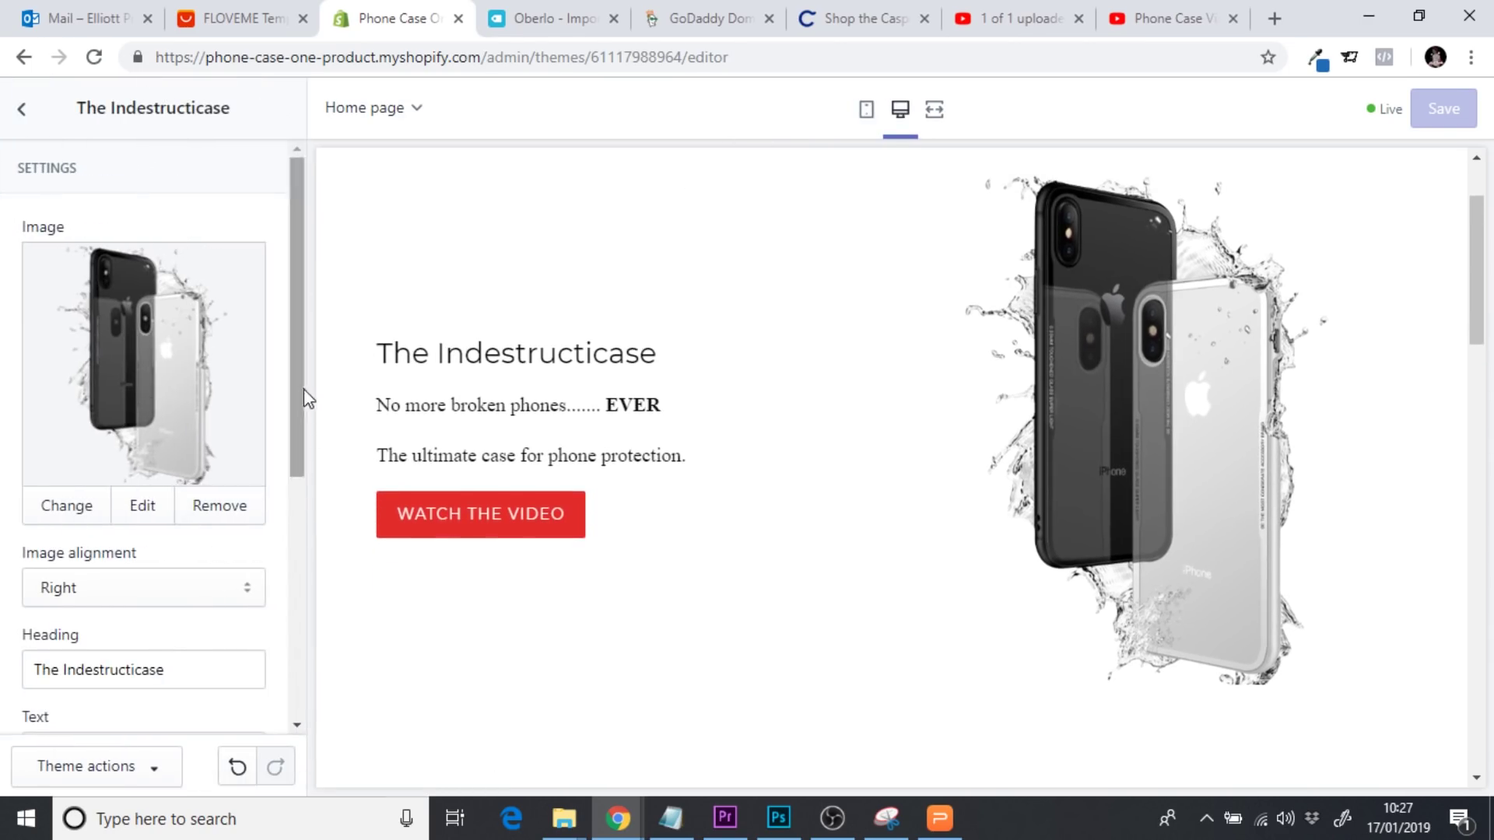
pyautogui.scroll(-1, 303, 397)
pyautogui.moveTo(187, 583); pyautogui.dragTo(4, 580)
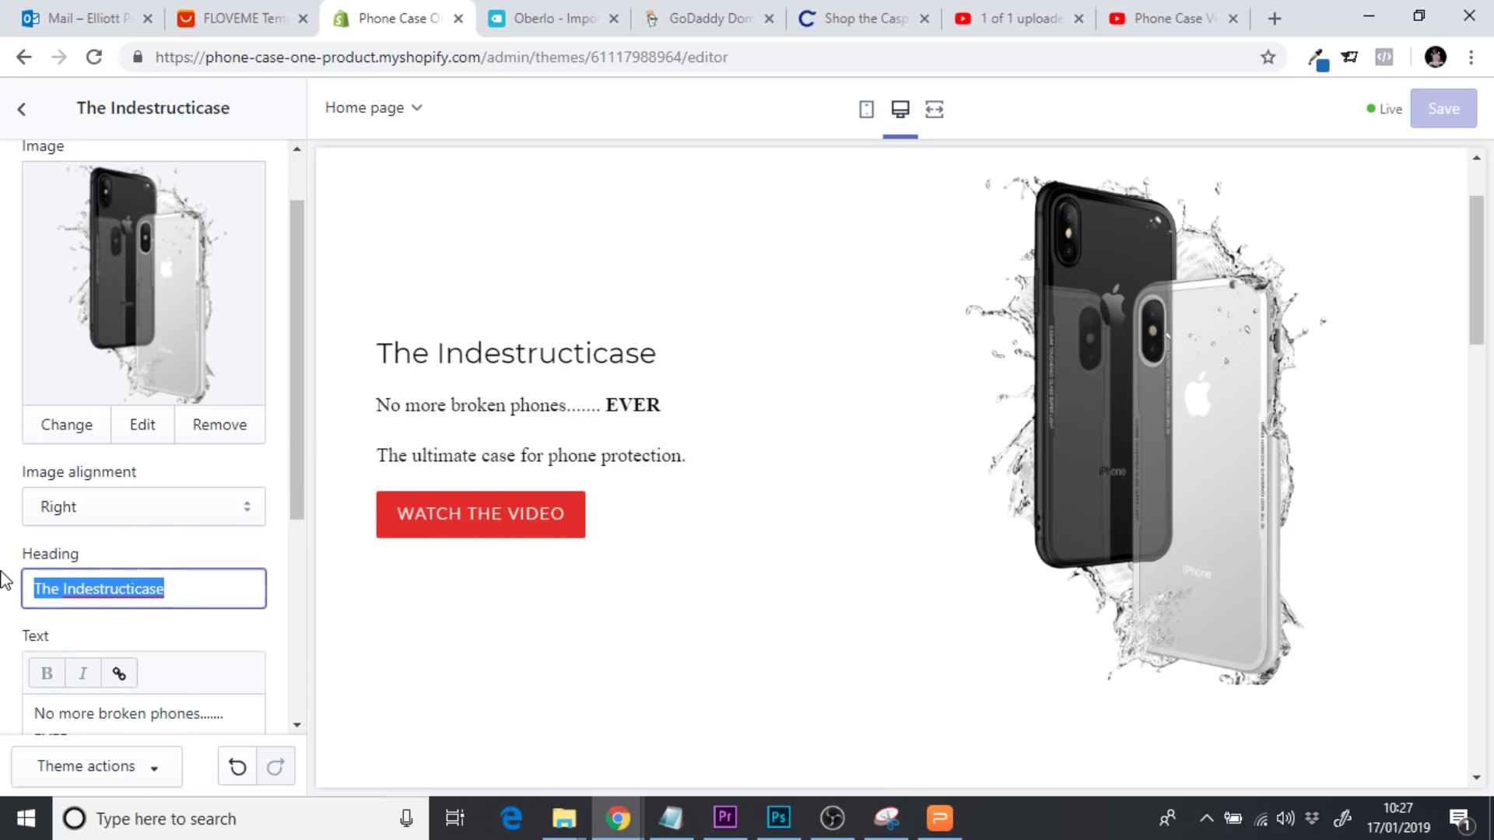
pyautogui.moveTo(300, 433); pyautogui.dragTo(301, 591)
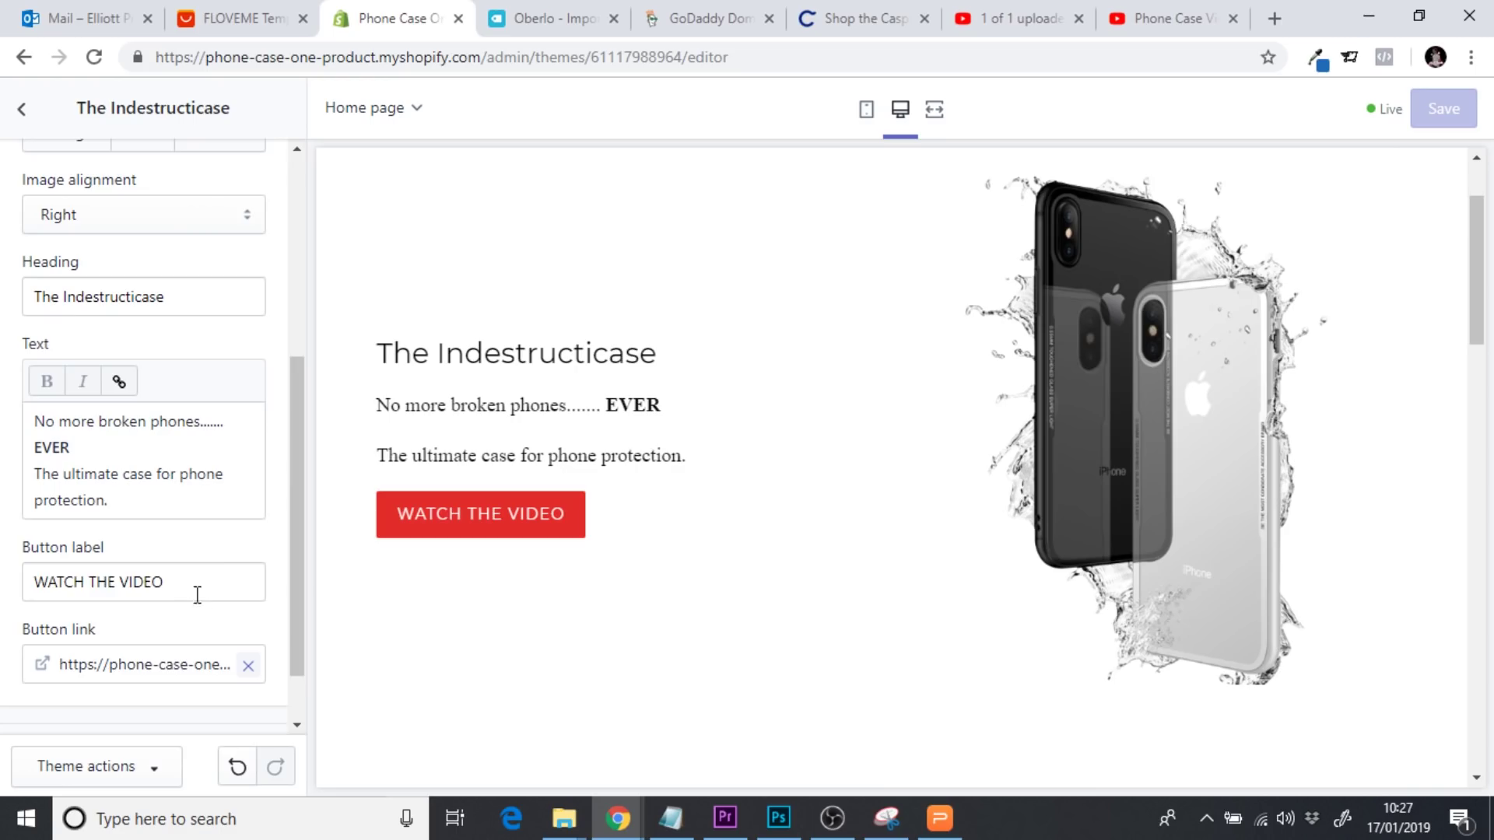
pyautogui.moveTo(200, 594); pyautogui.dragTo(10, 594)
pyautogui.write('Learn More')
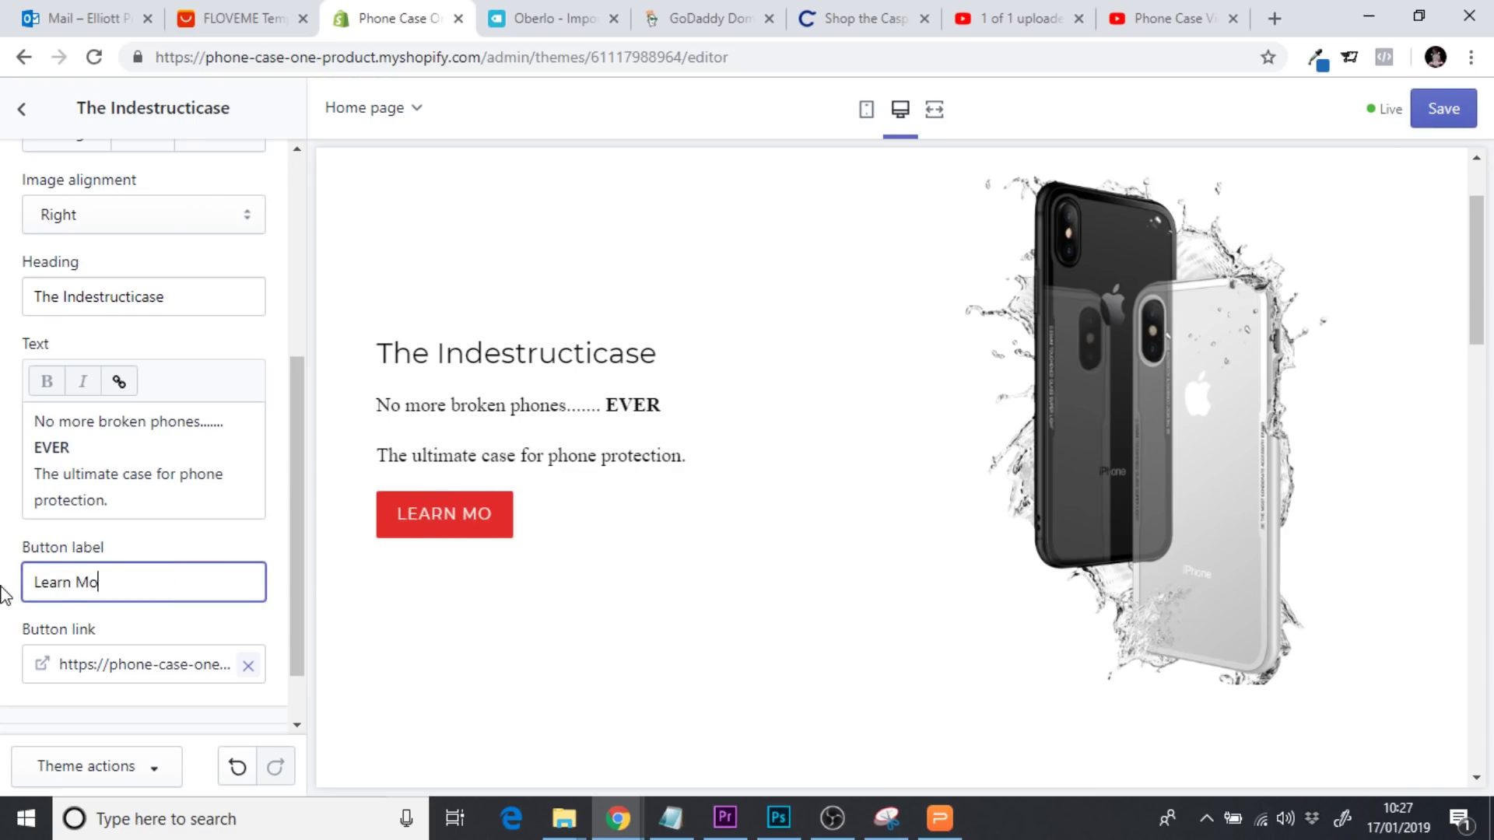
pyautogui.click(1426, 116)
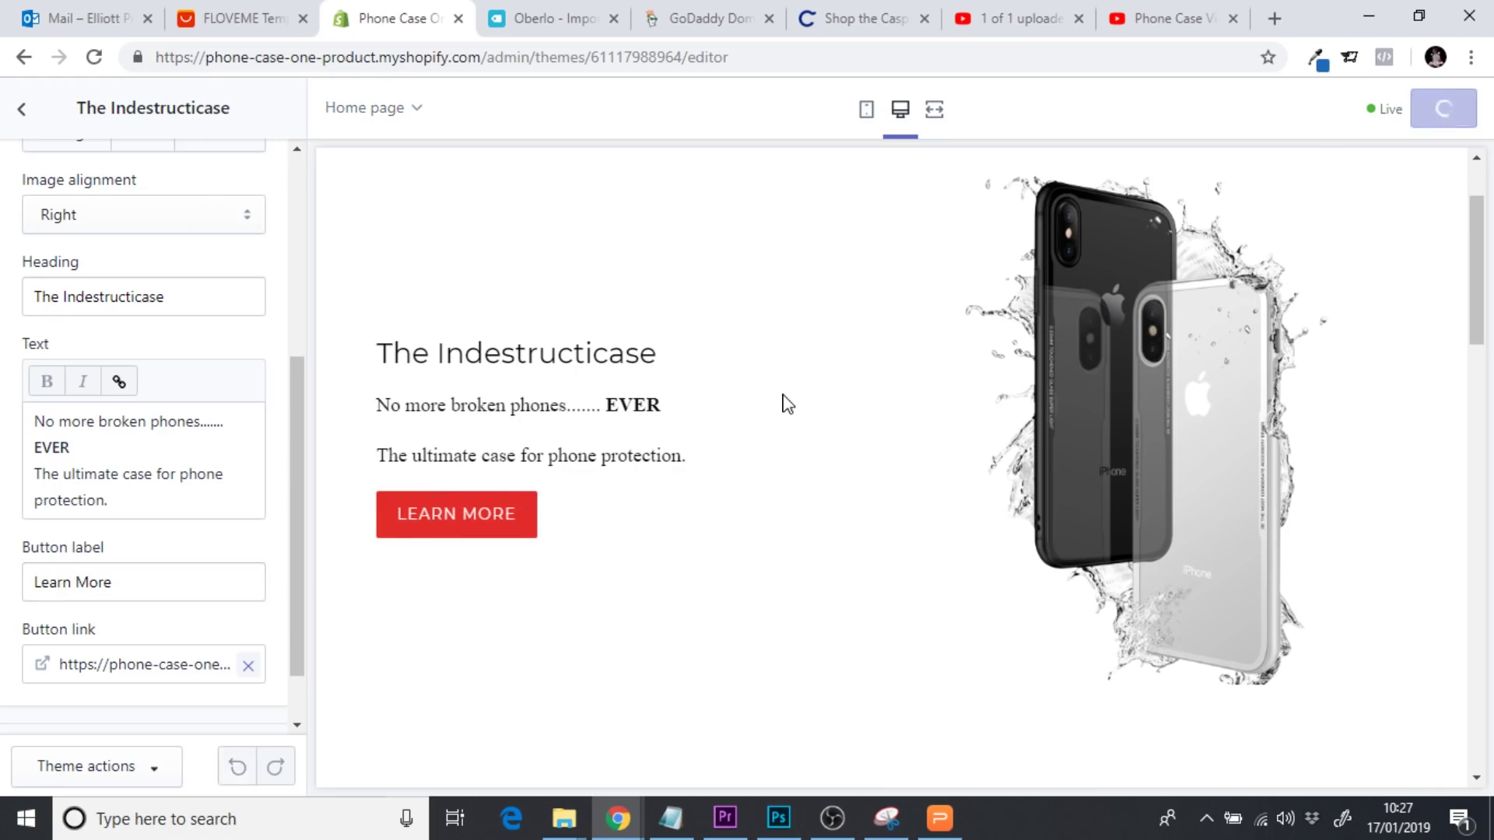
pyautogui.click(23, 113)
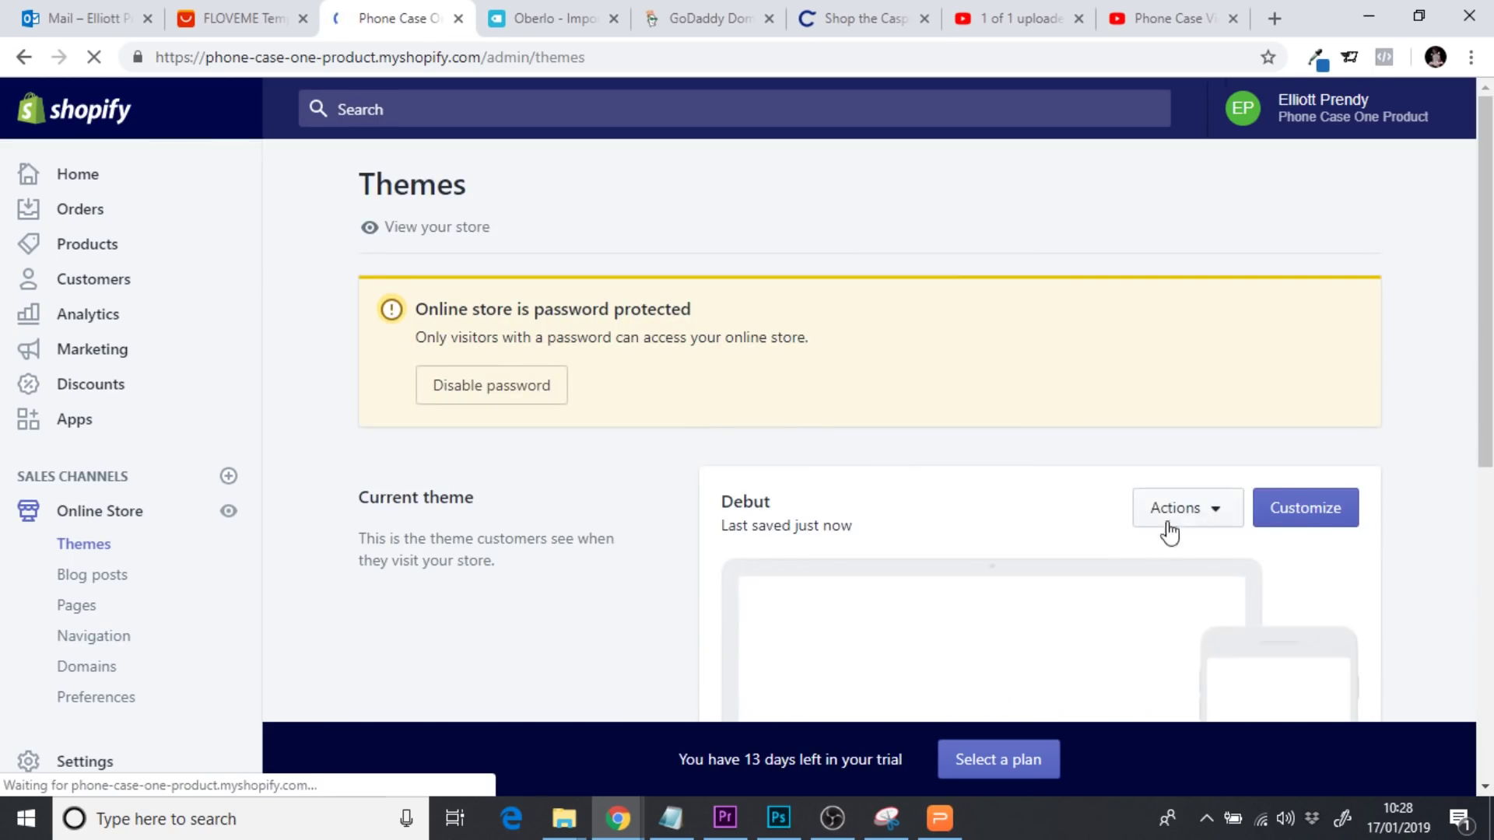
# In Debut's code editor, select the line-7 custom anchor in custom-content.liquid, then open feature-row.liquid
pyautogui.click(1191, 517)
pyautogui.click(1173, 417)
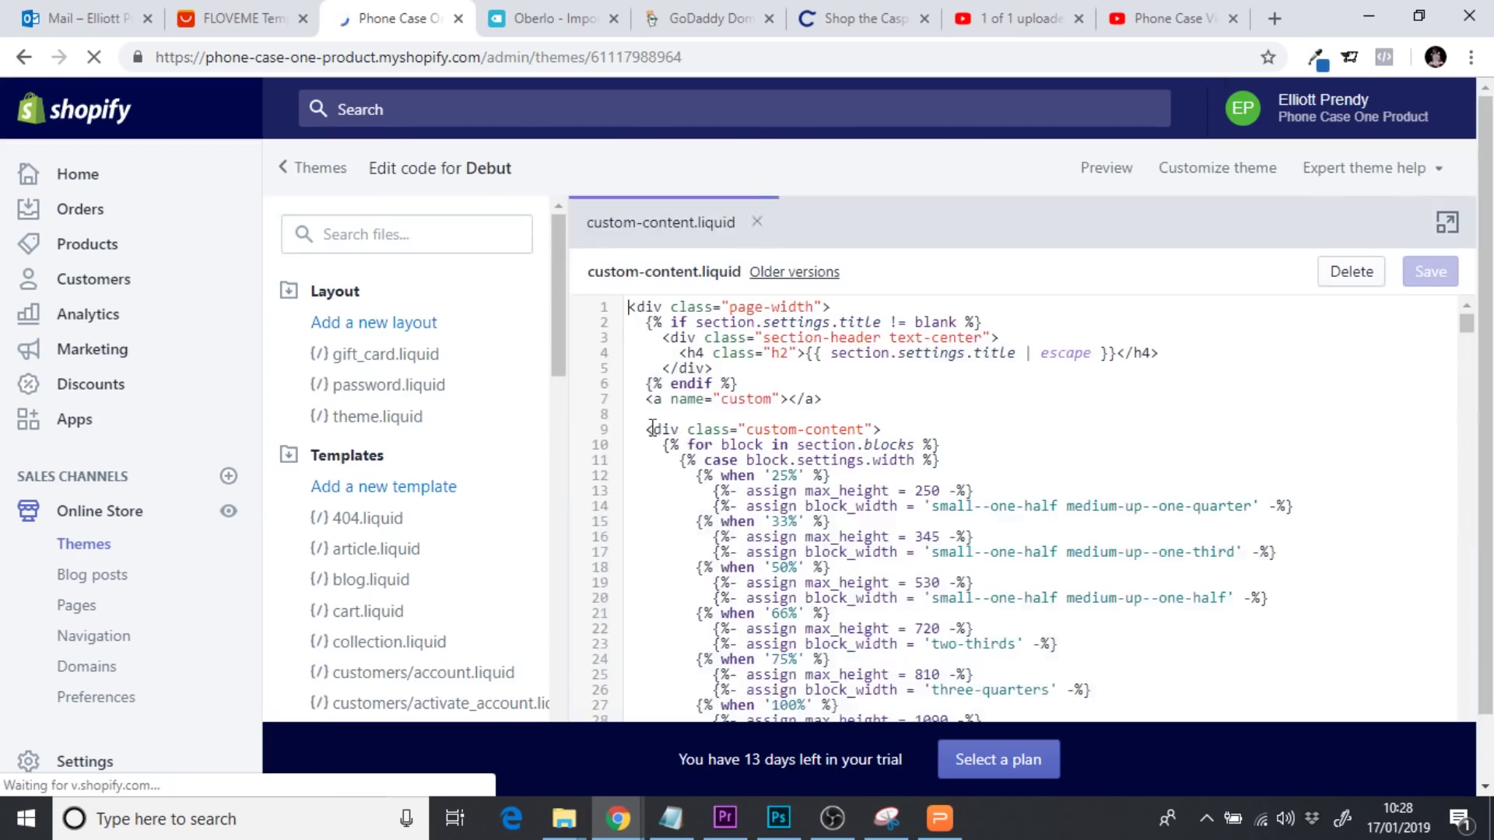
pyautogui.moveTo(561, 371); pyautogui.dragTo(561, 416)
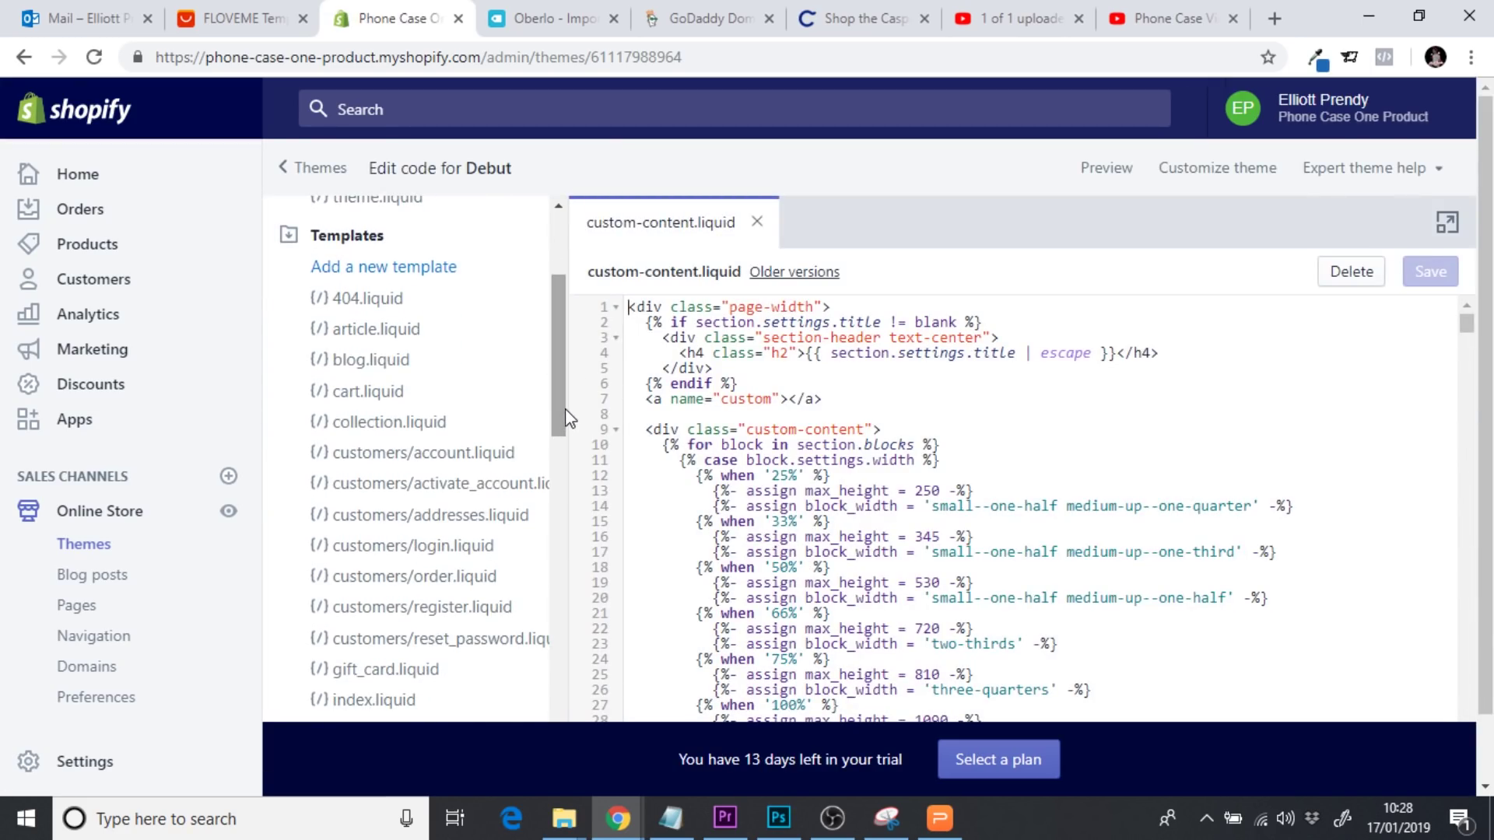
pyautogui.moveTo(562, 407); pyautogui.dragTo(574, 610)
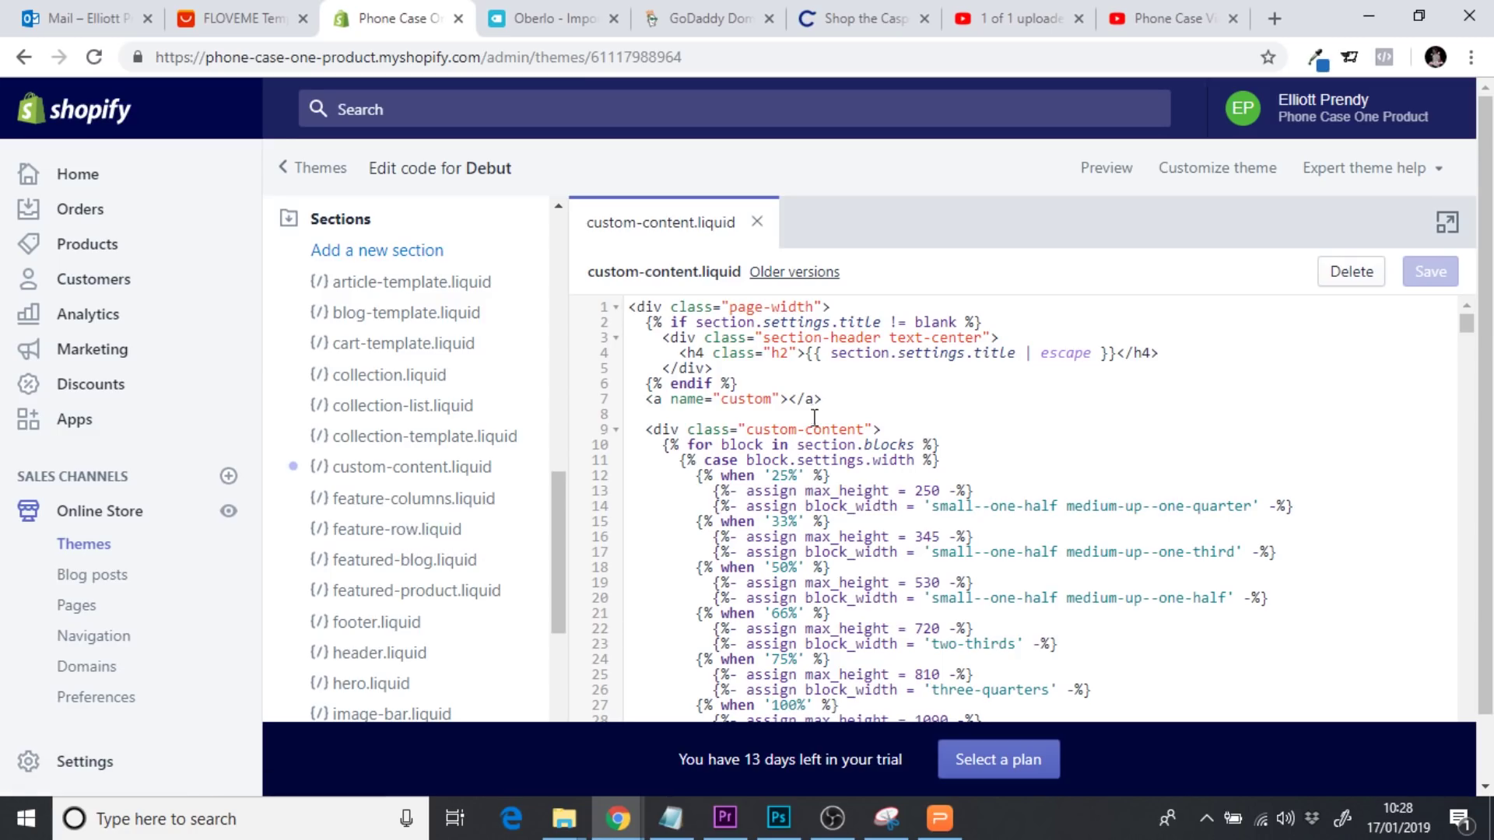
pyautogui.moveTo(837, 403); pyautogui.dragTo(646, 403)
pyautogui.hotkey('ctrl', 'c')
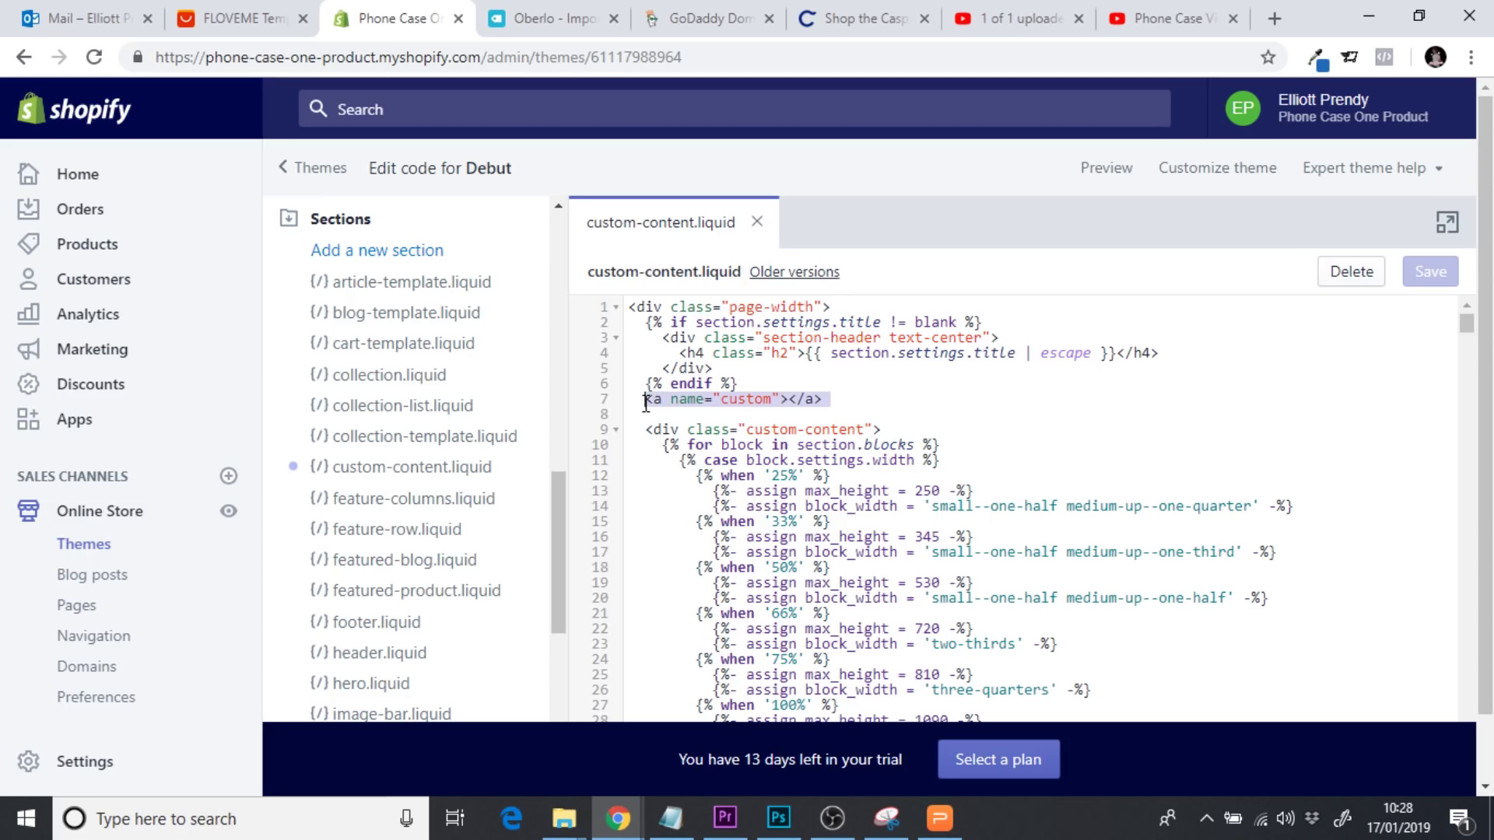
pyautogui.click(411, 537)
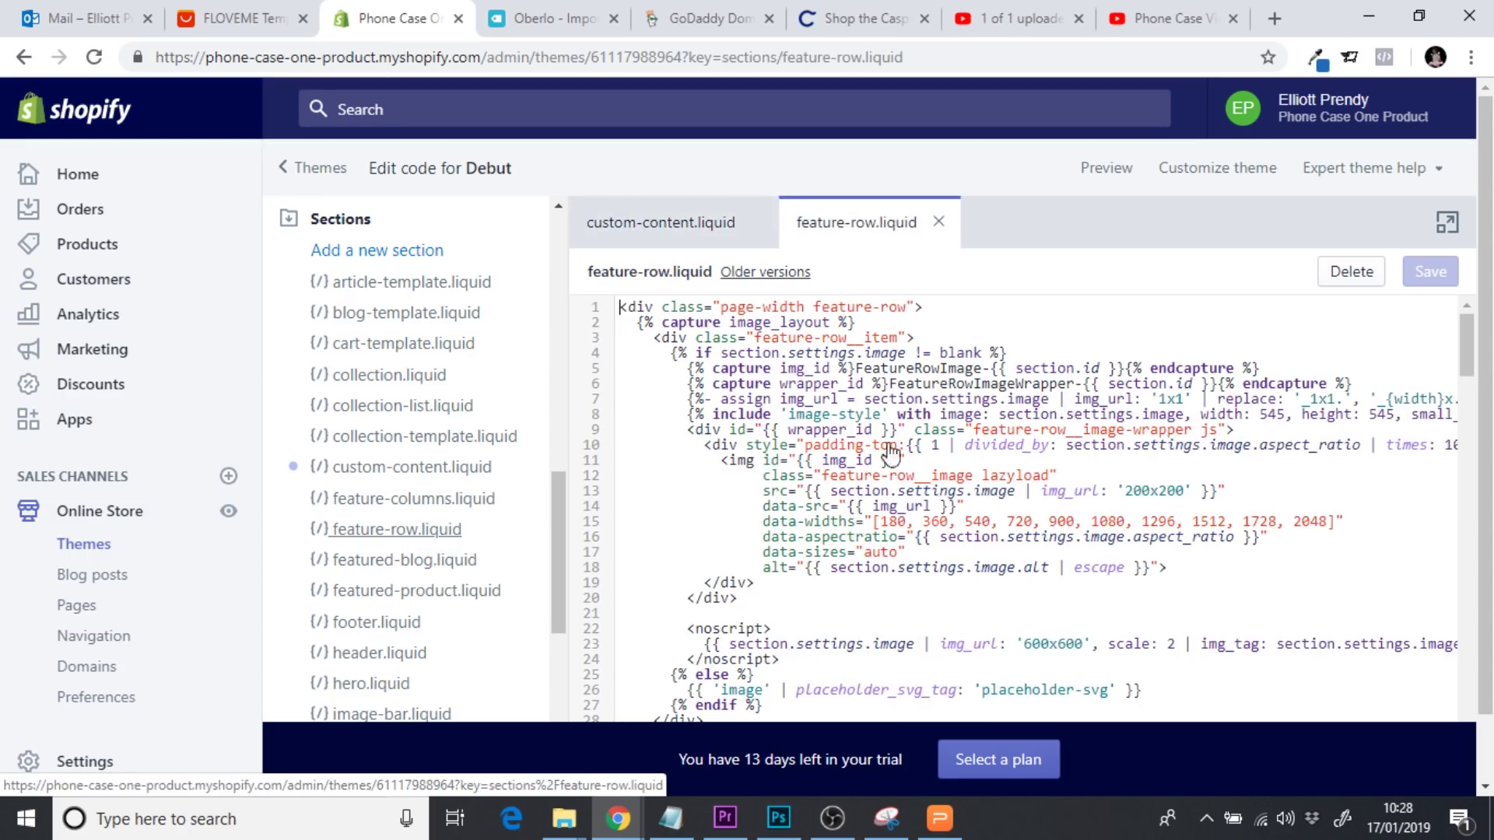
# Paste the anchor as line 19 of feature-row.liquid, rename it info, save, and reopen Customize
pyautogui.click(1203, 566)
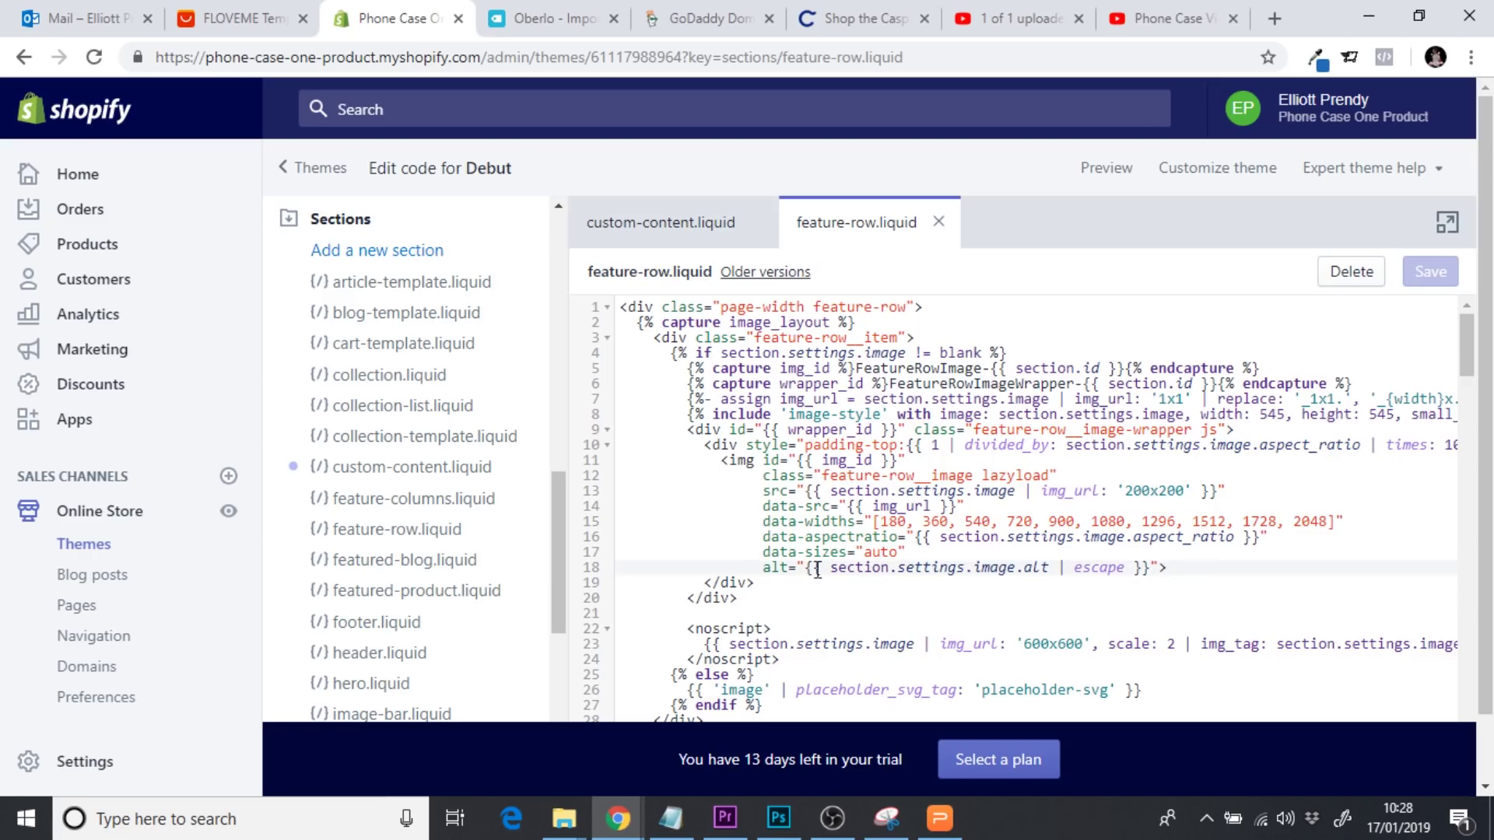
pyautogui.click(757, 605)
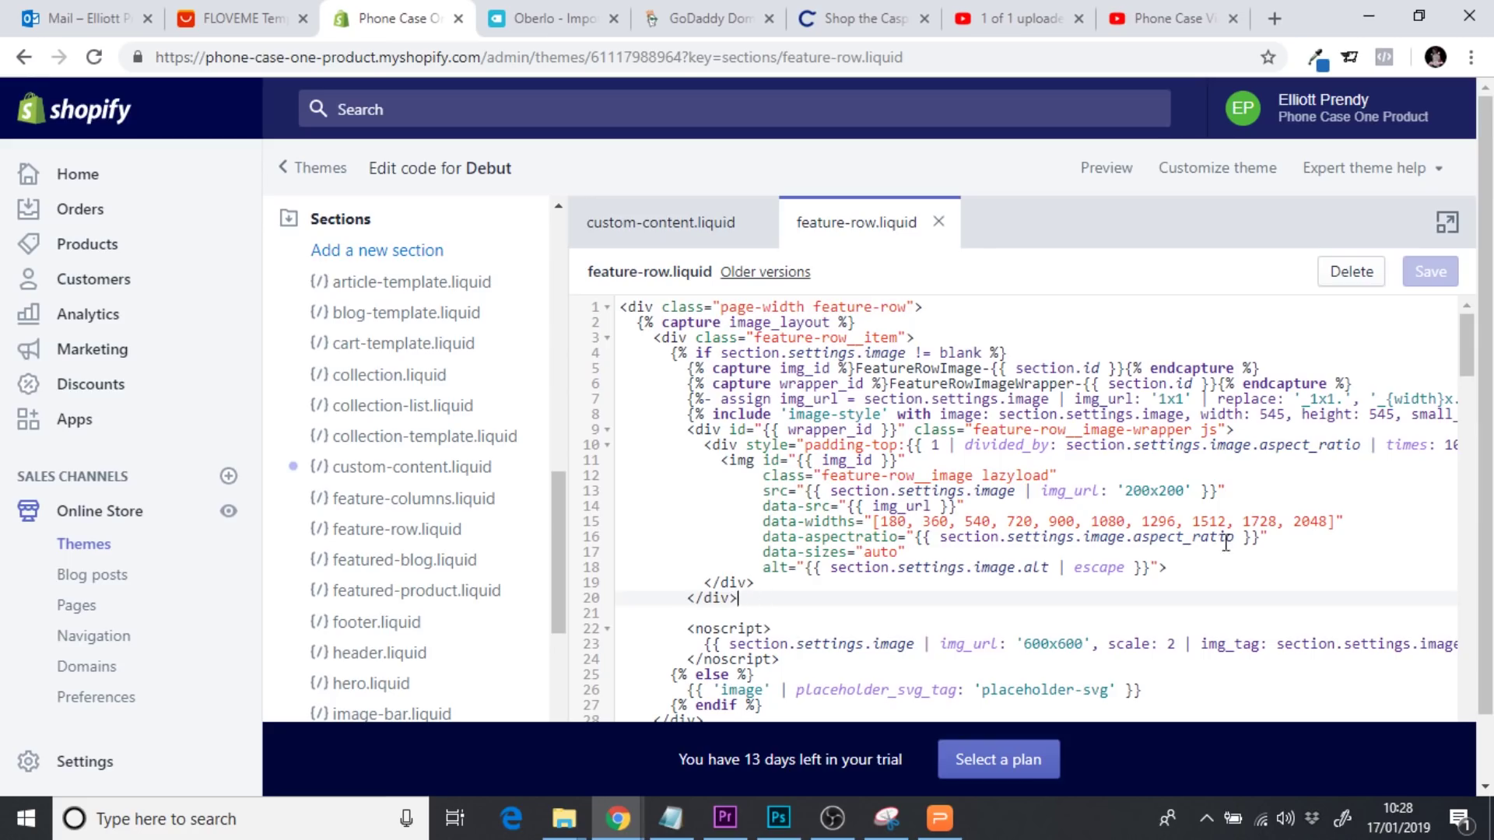
pyautogui.click(1203, 576)
pyautogui.press('Return')
pyautogui.hotkey('ctrl', 'v')
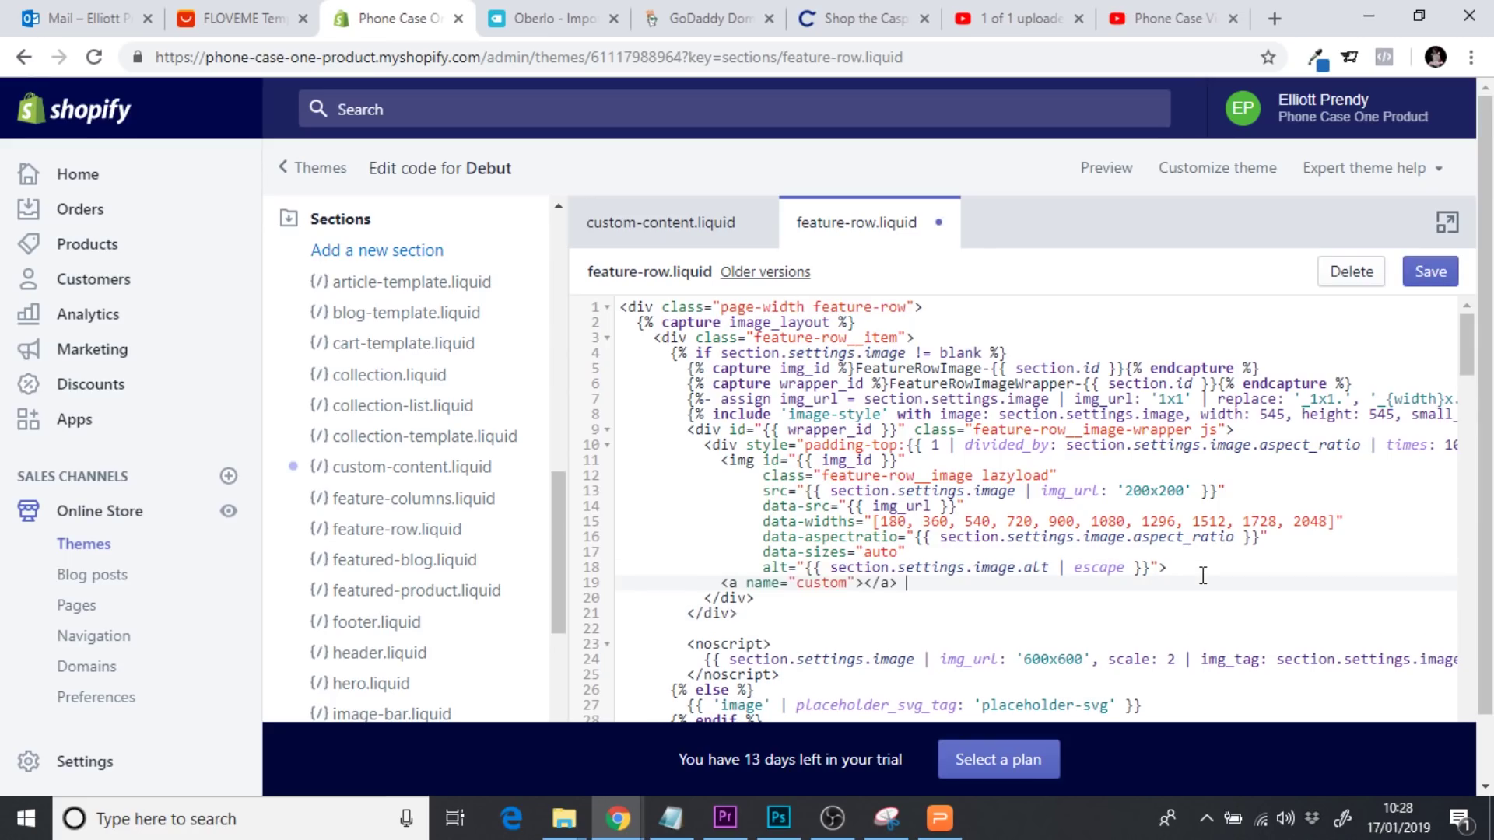
pyautogui.doubleClick(823, 582)
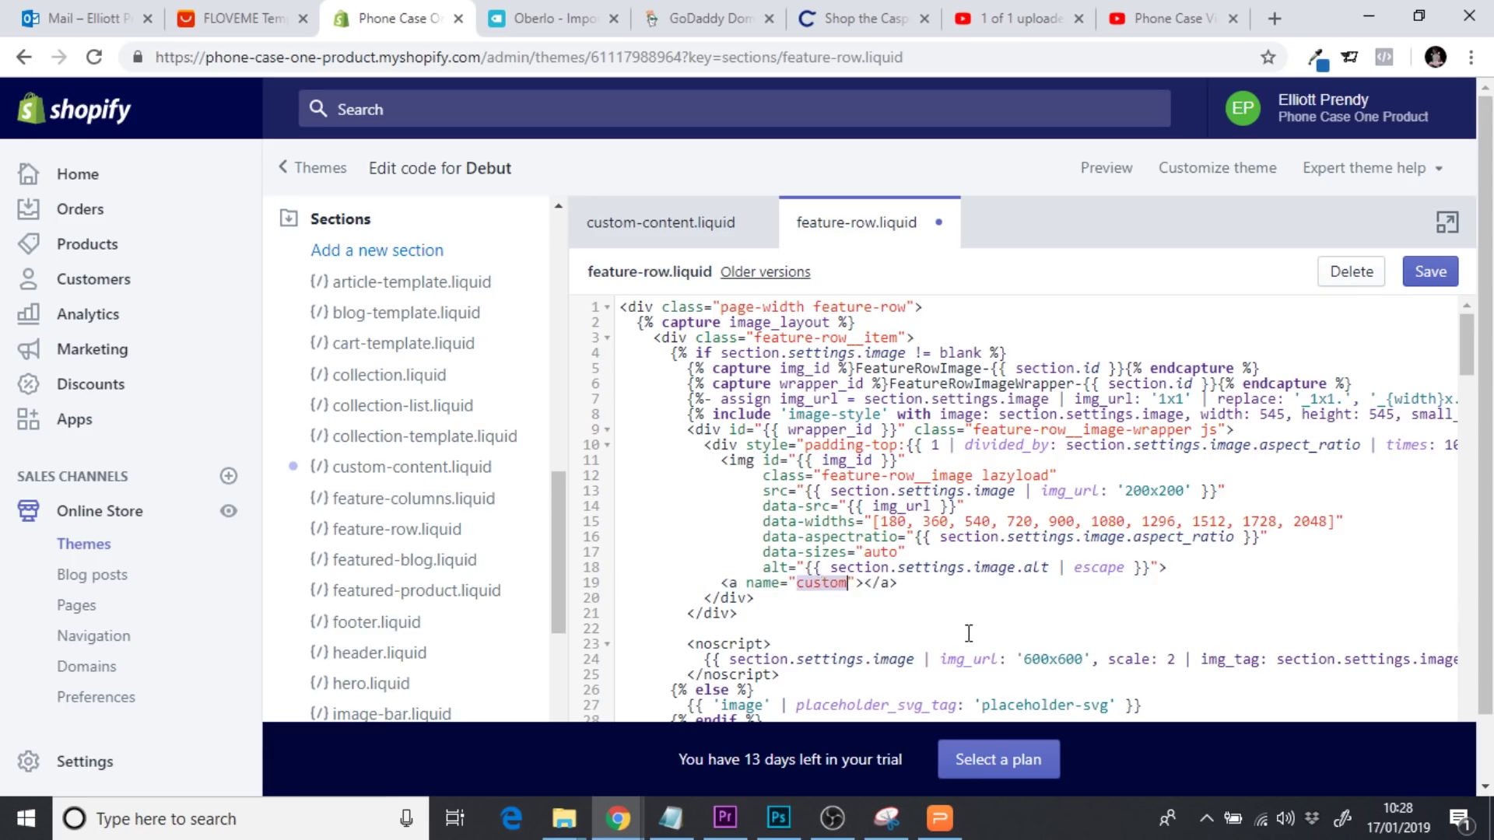
pyautogui.write('inf')
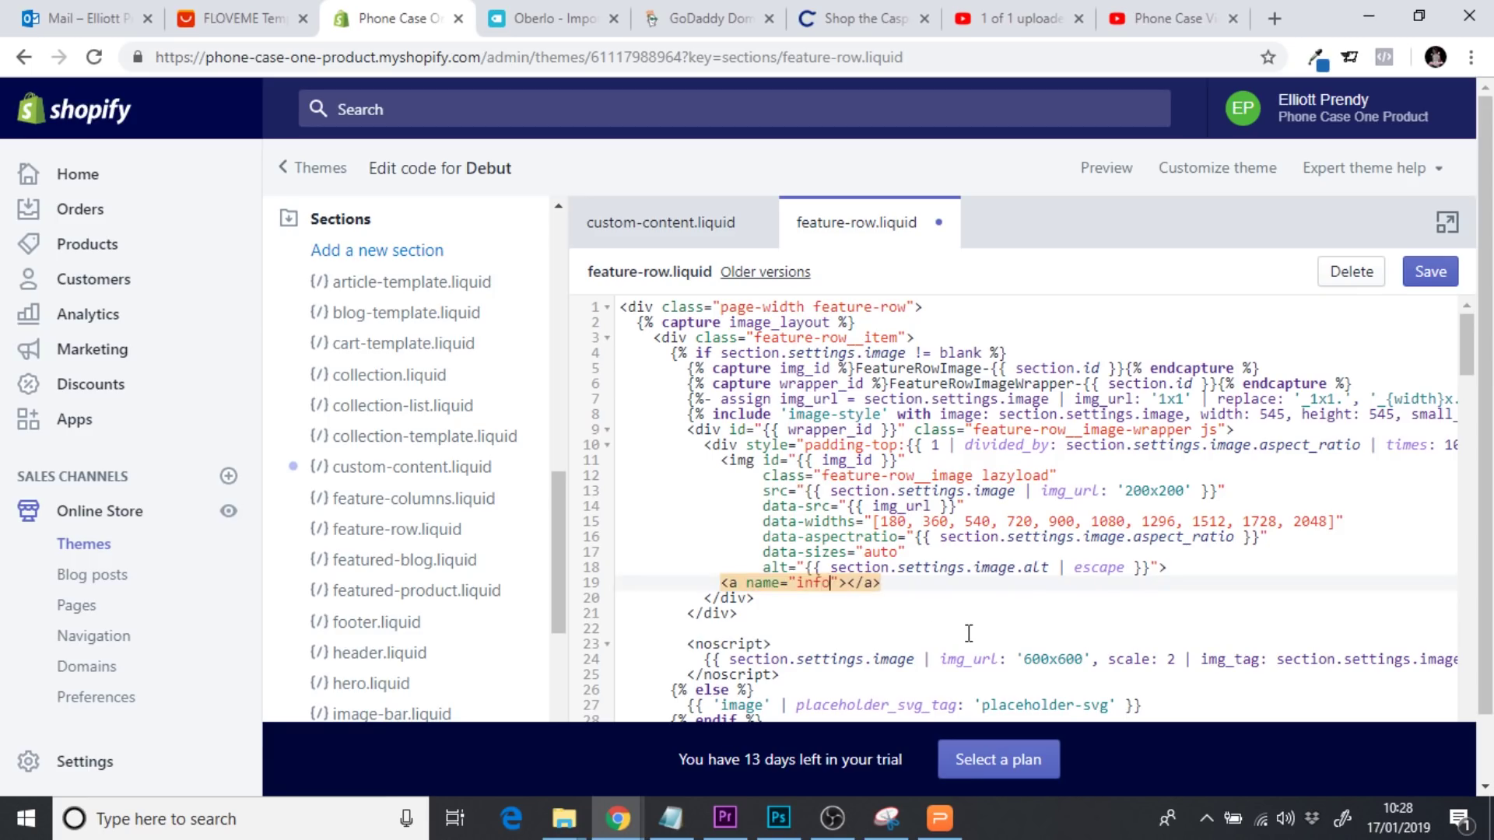
pyautogui.click(1424, 285)
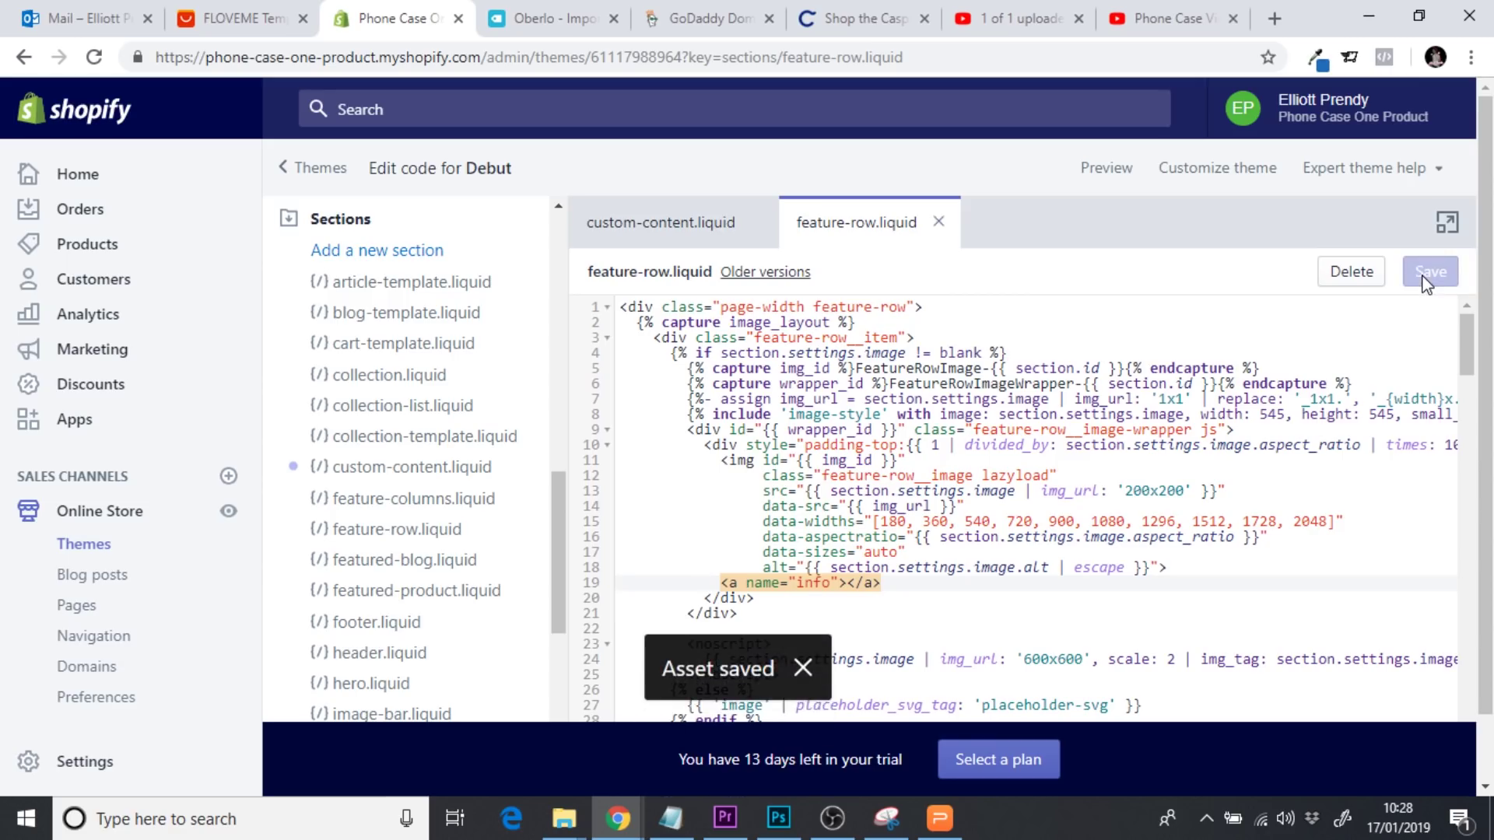
pyautogui.click(99, 520)
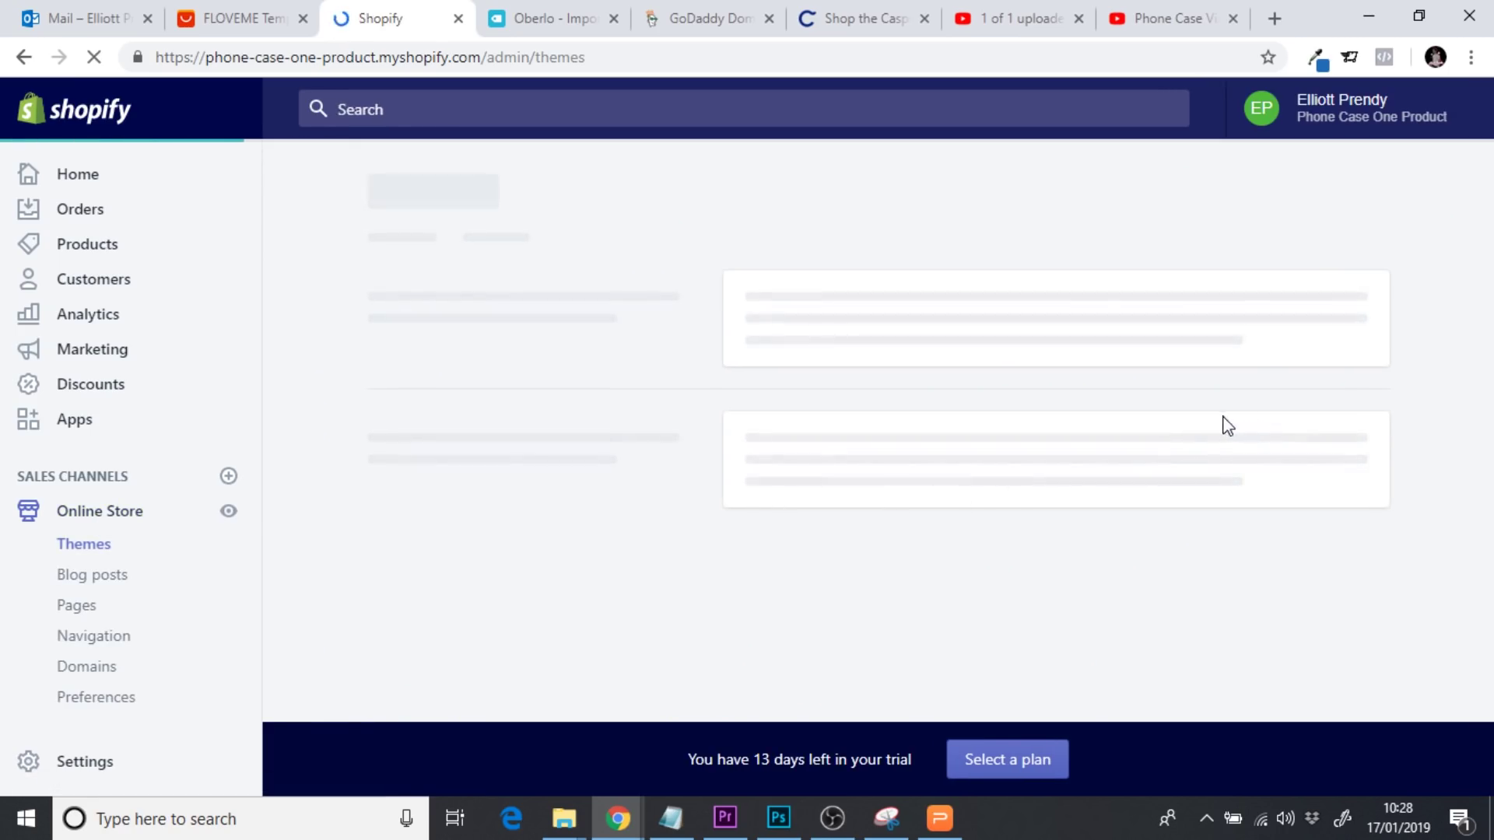
pyautogui.click(1289, 507)
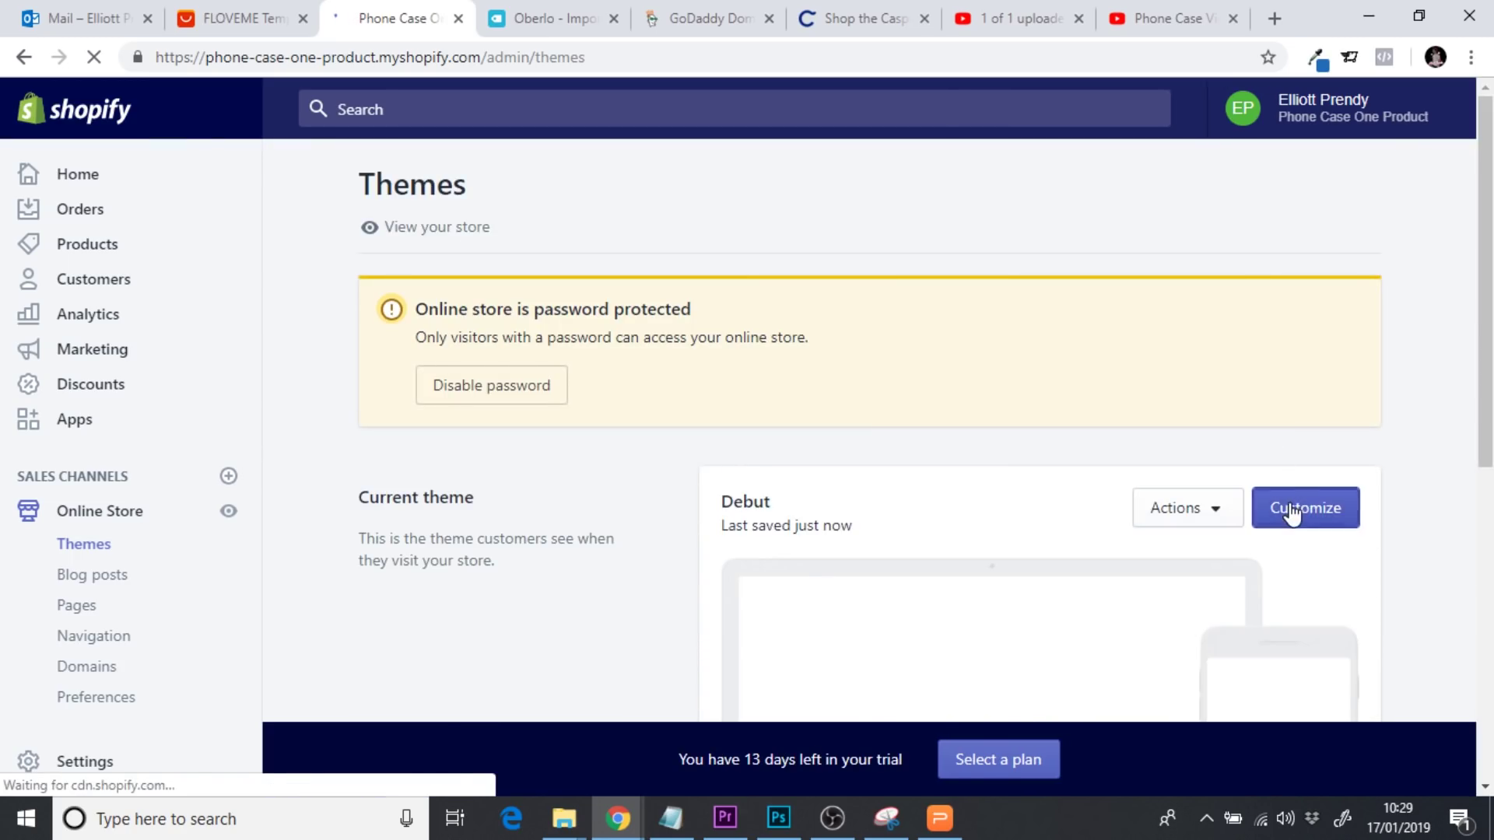
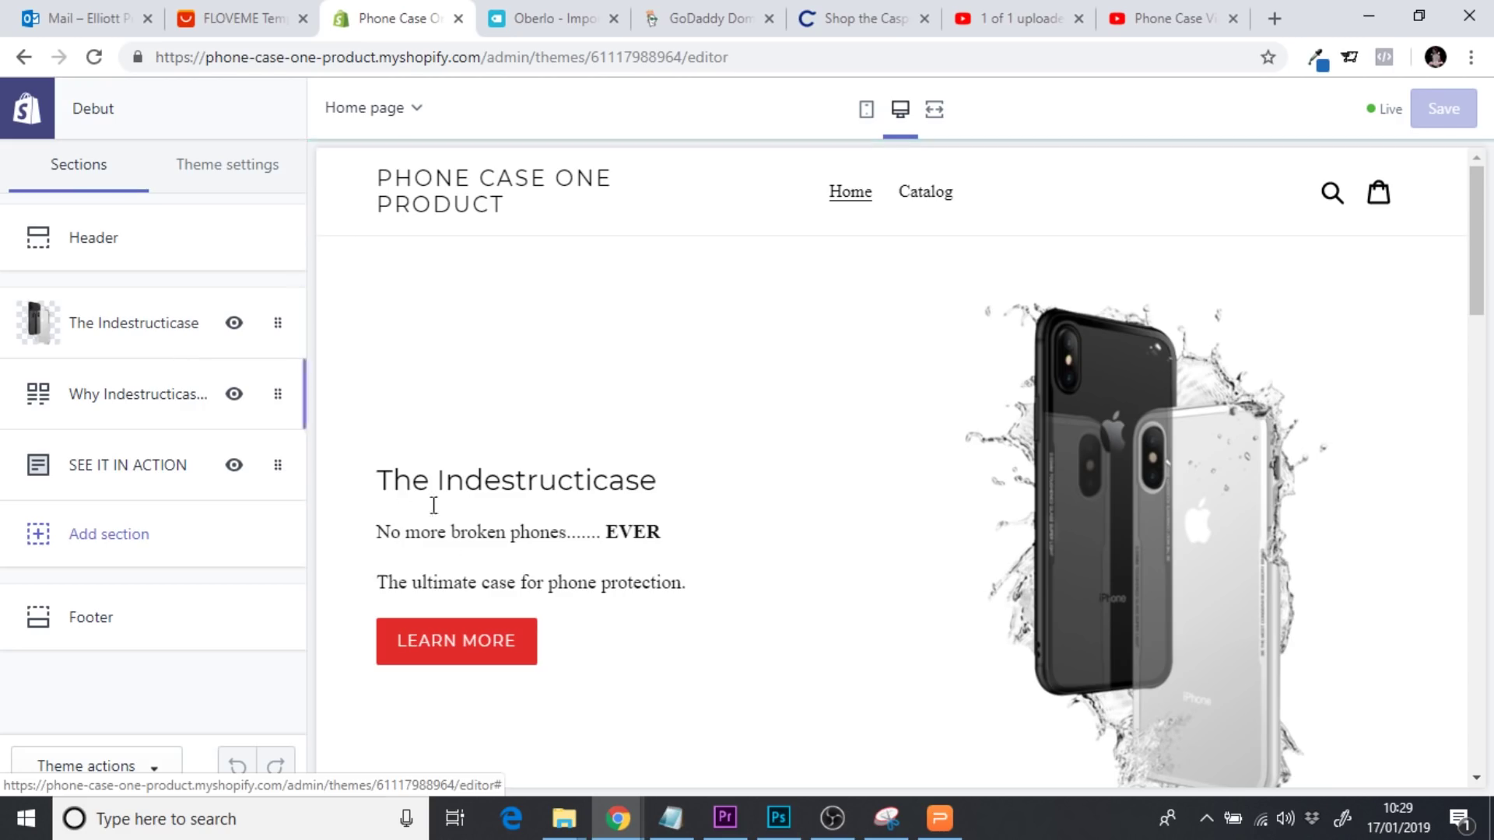
# Open The Indestructicase section and clear its existing LEARN MORE button link
pyautogui.click(121, 342)
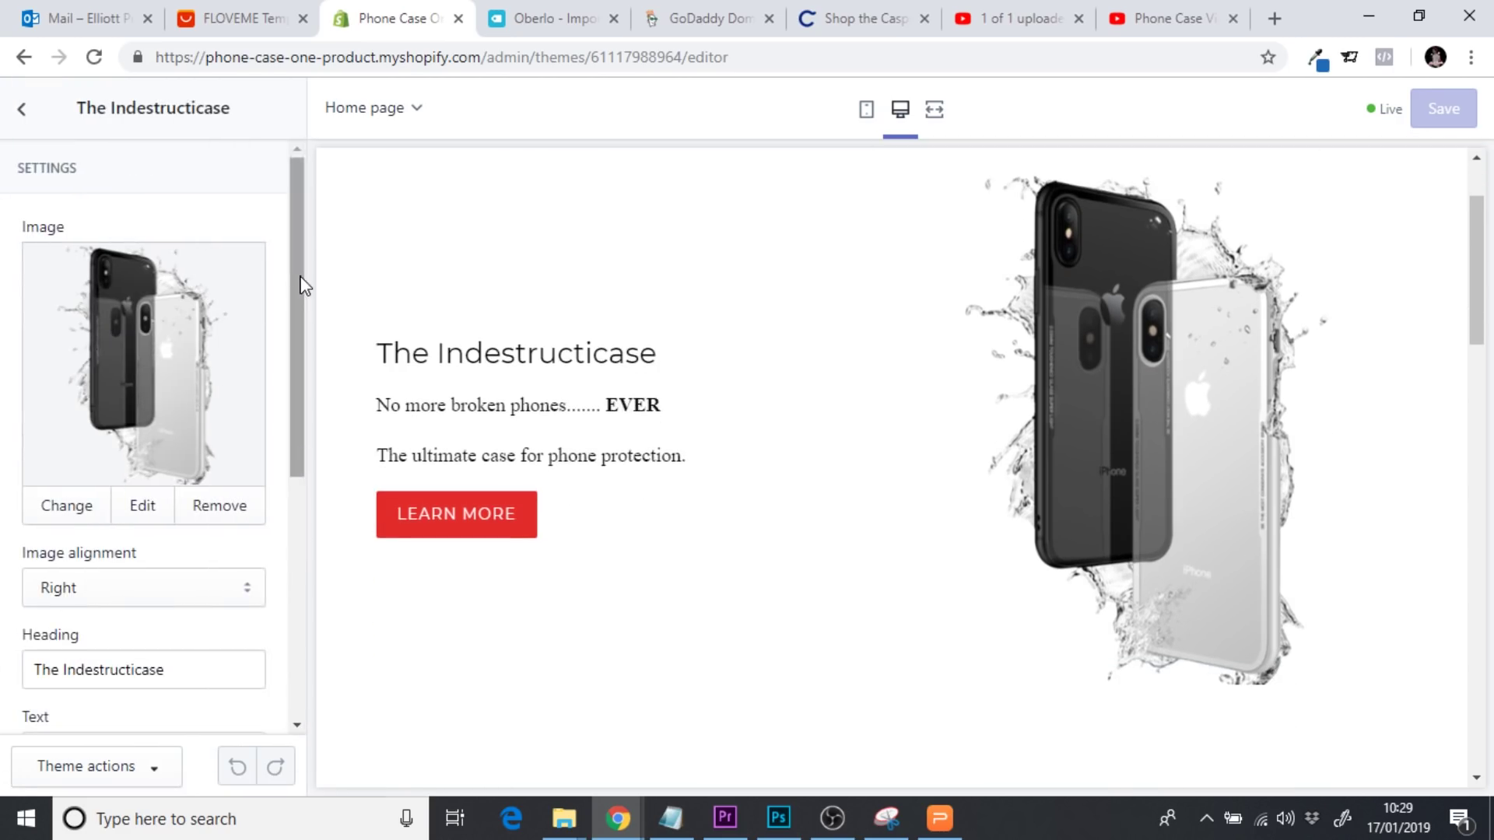
pyautogui.moveTo(302, 286); pyautogui.dragTo(346, 518)
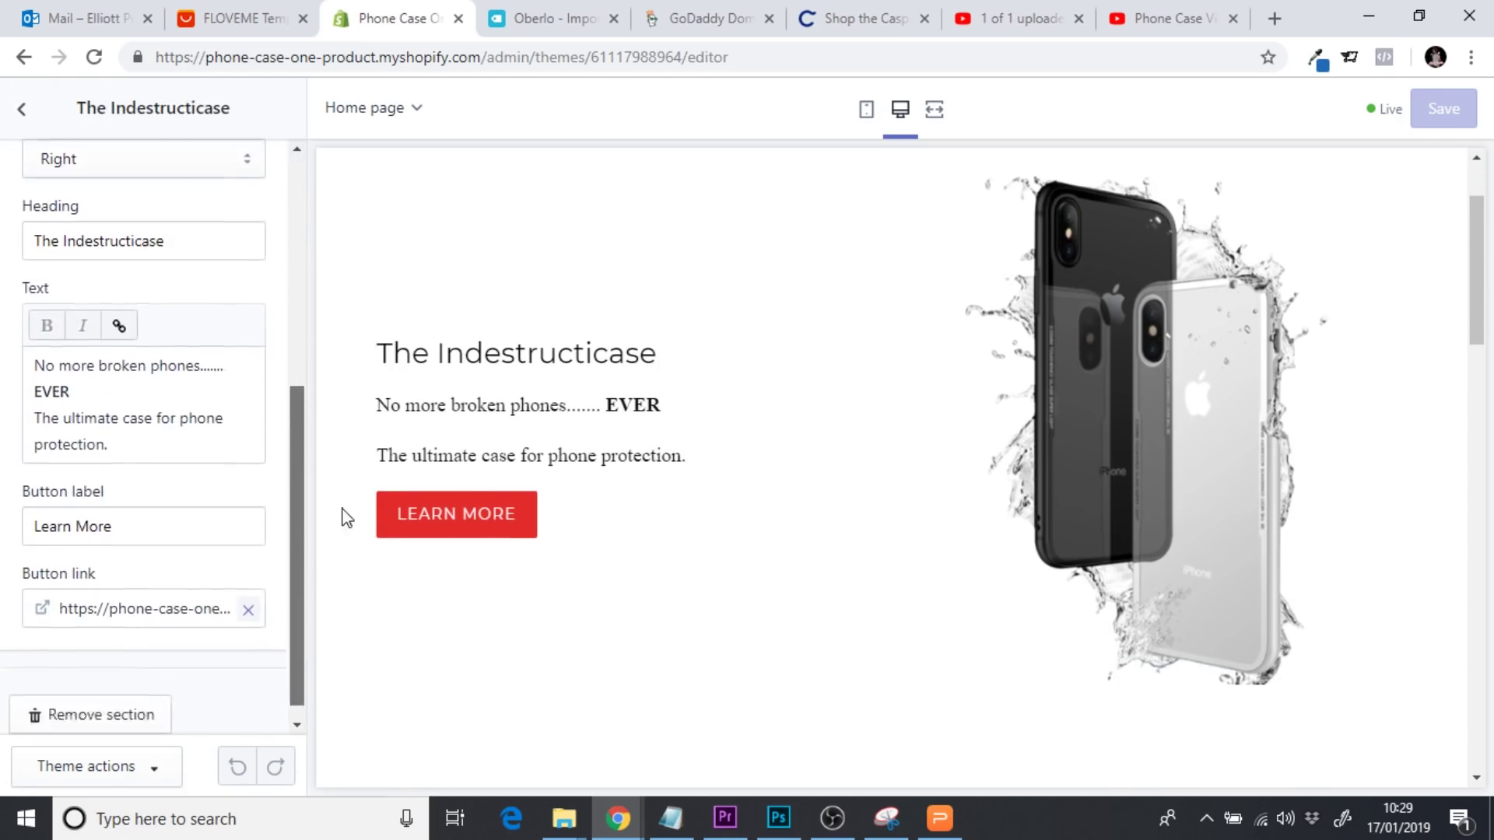
pyautogui.scroll(-1, 217, 574)
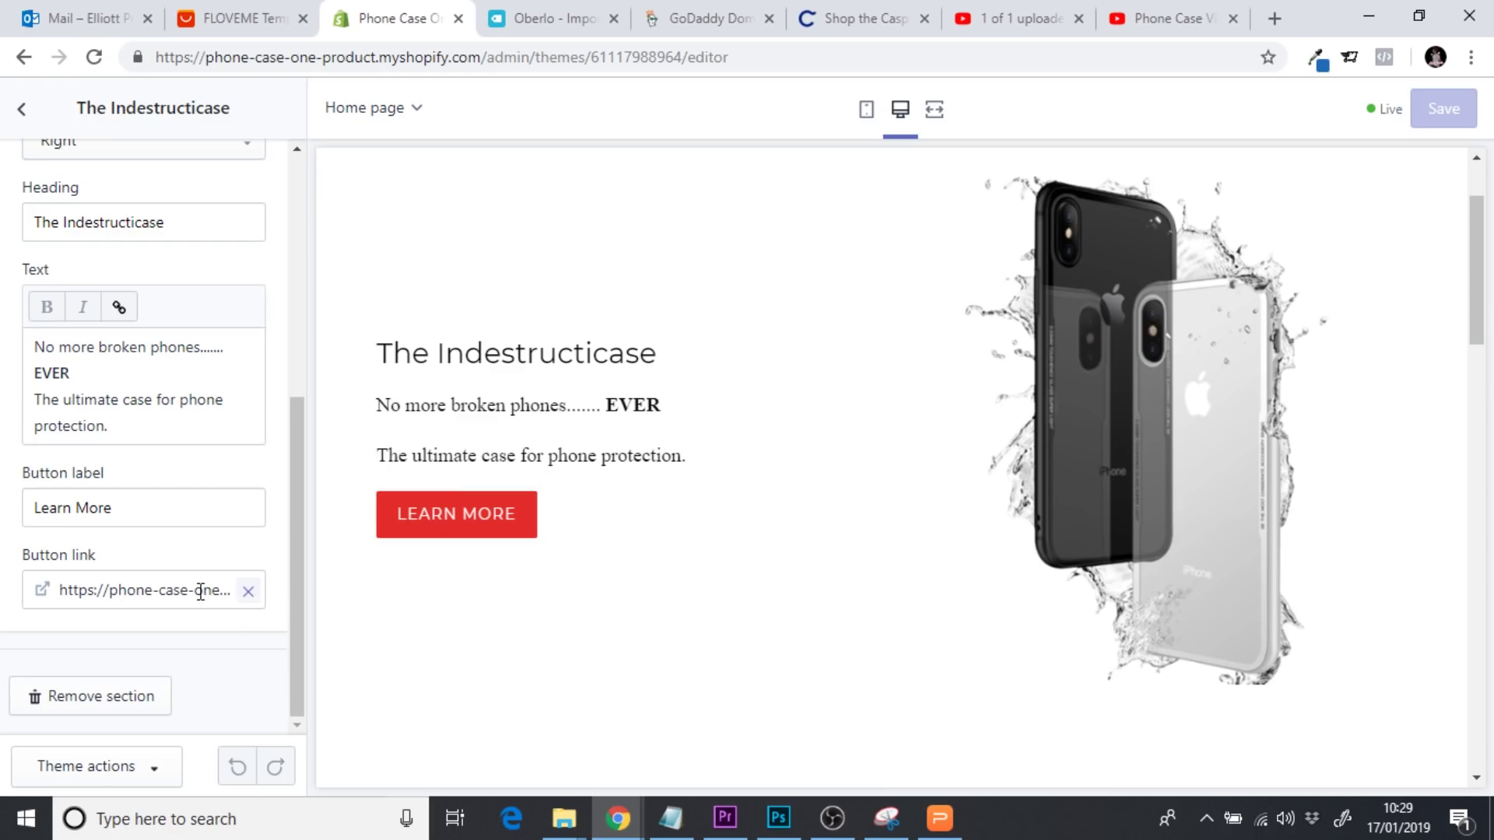
pyautogui.moveTo(217, 595); pyautogui.dragTo(346, 600)
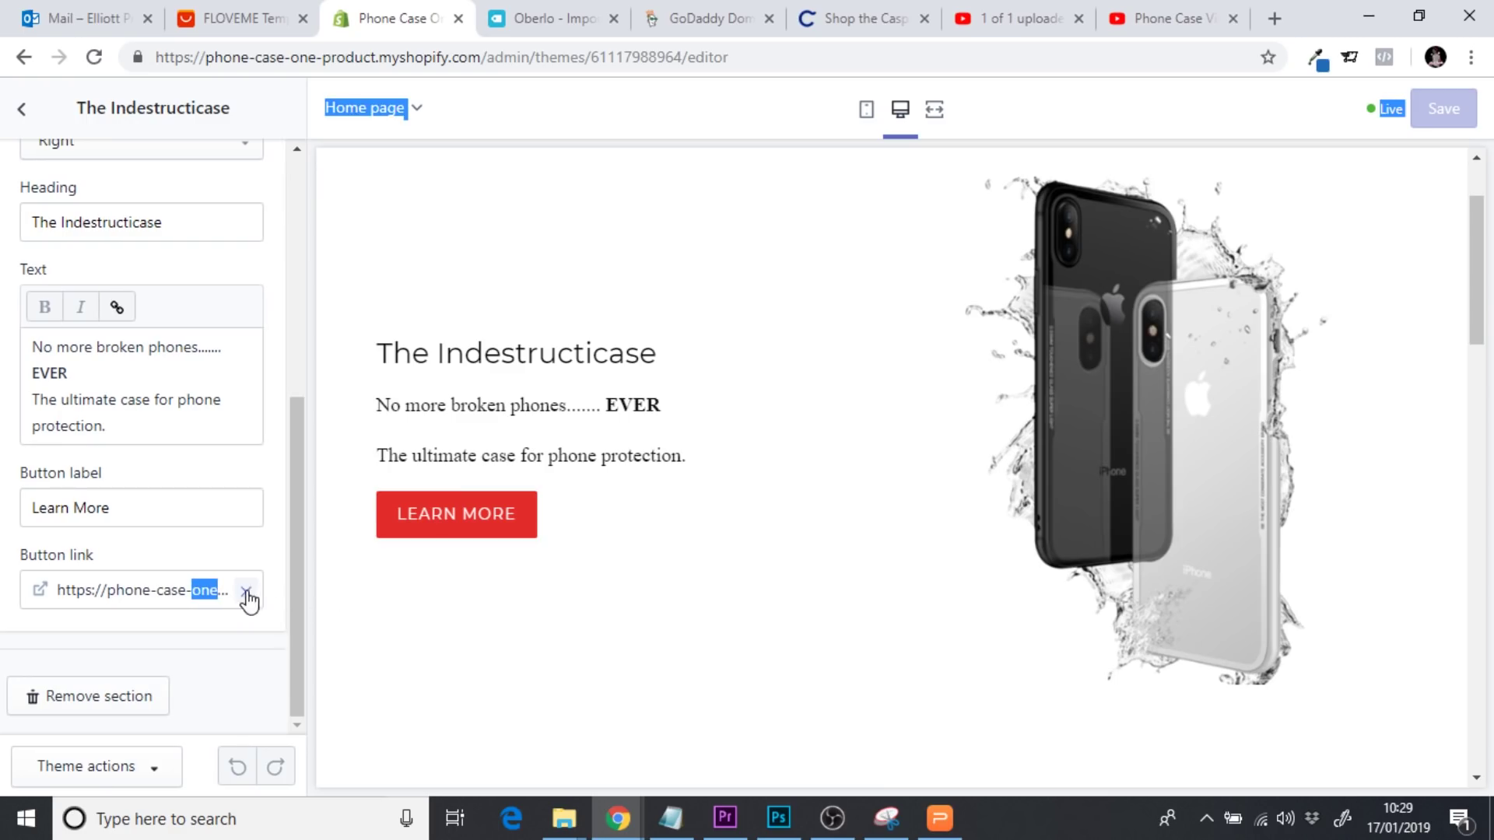
pyautogui.click(73, 589)
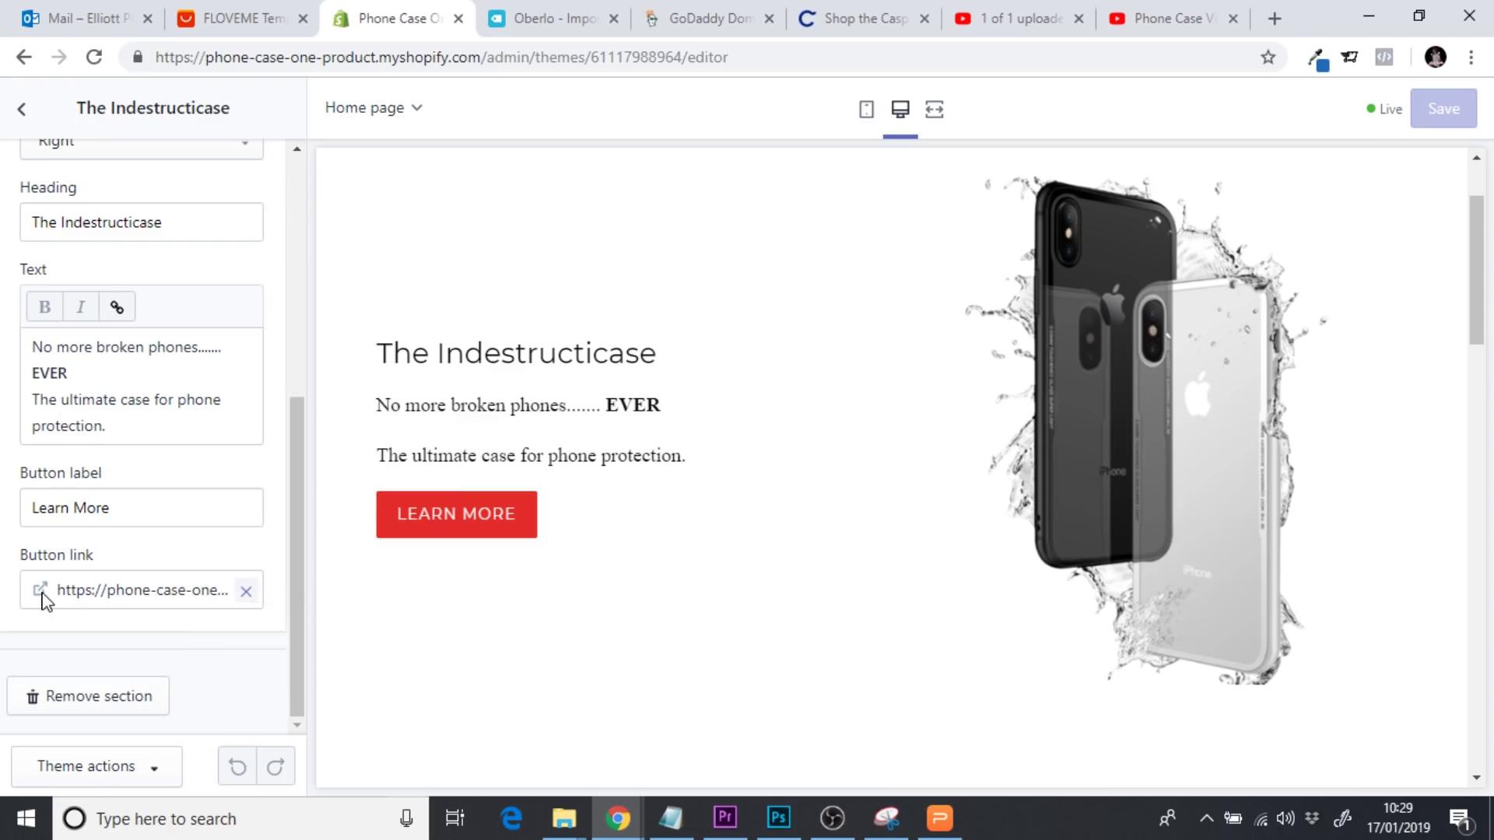
pyautogui.click(245, 592)
pyautogui.click(204, 594)
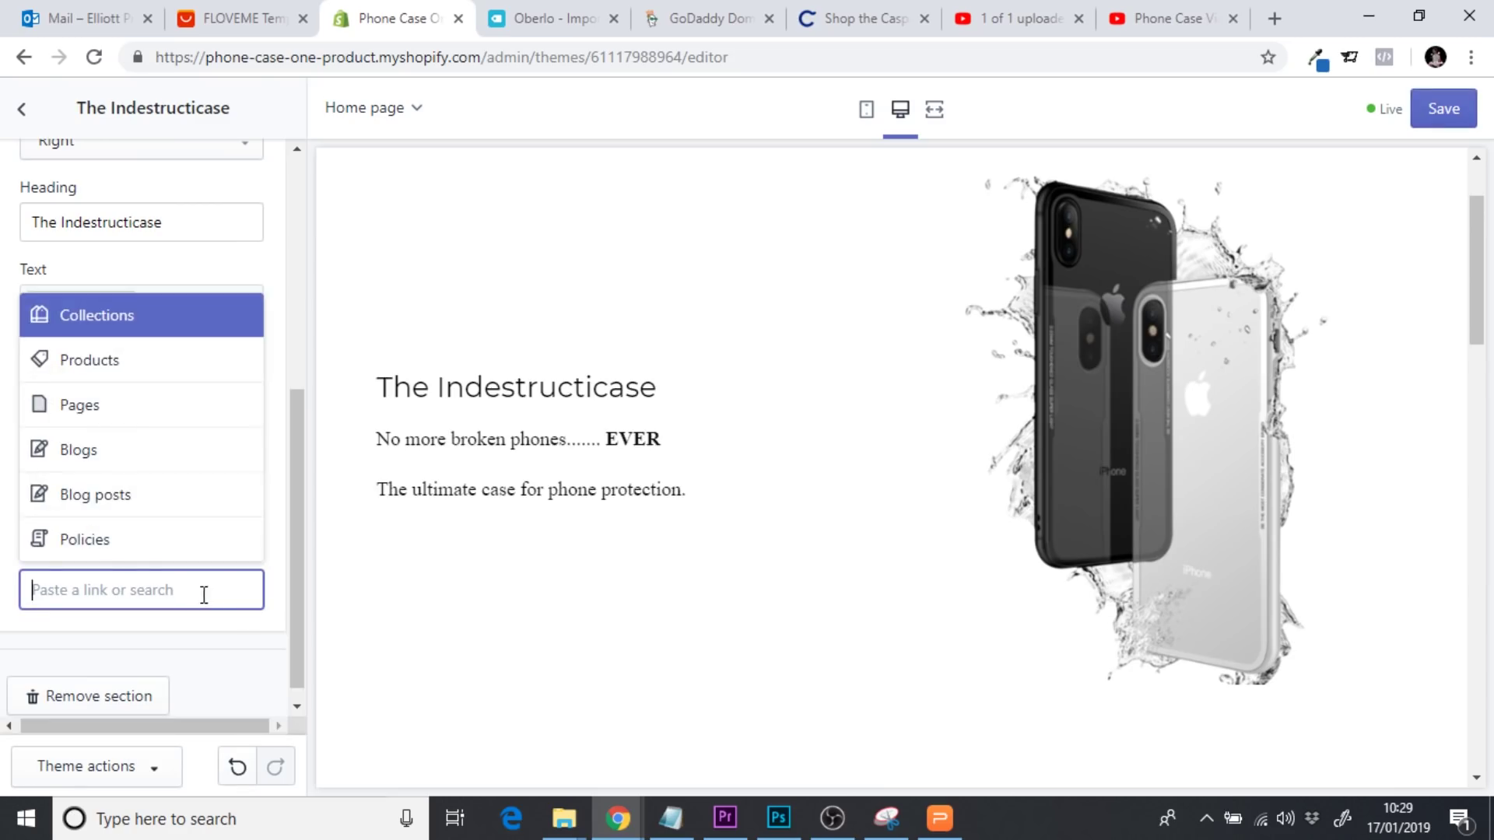
# Set the button link to the store's root address plus #info, then save the theme
pyautogui.click(585, 56)
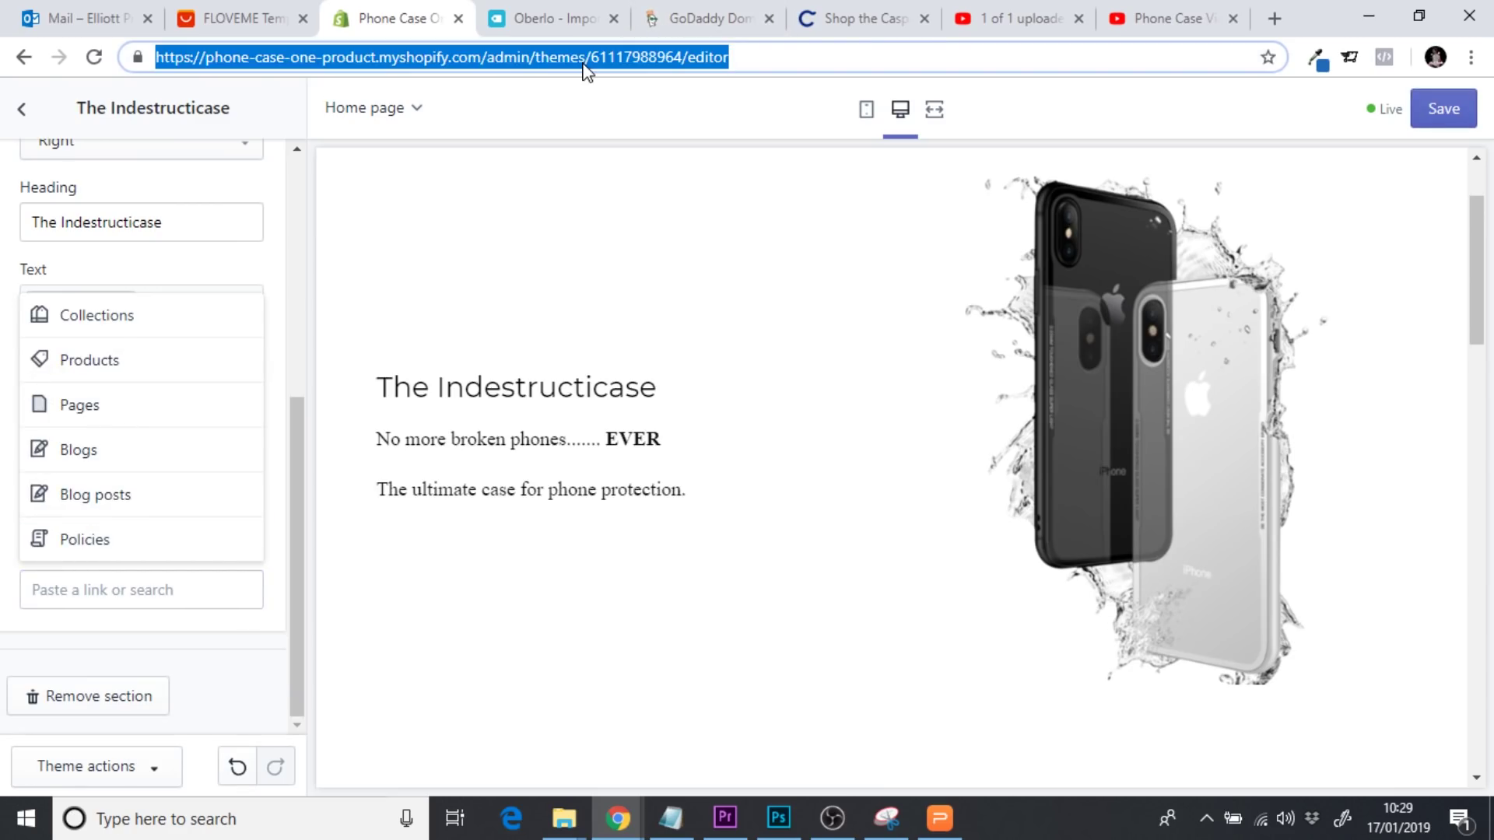
pyautogui.hotkey('ctrl', 'c')
pyautogui.click(148, 586)
pyautogui.hotkey('ctrl', 'v')
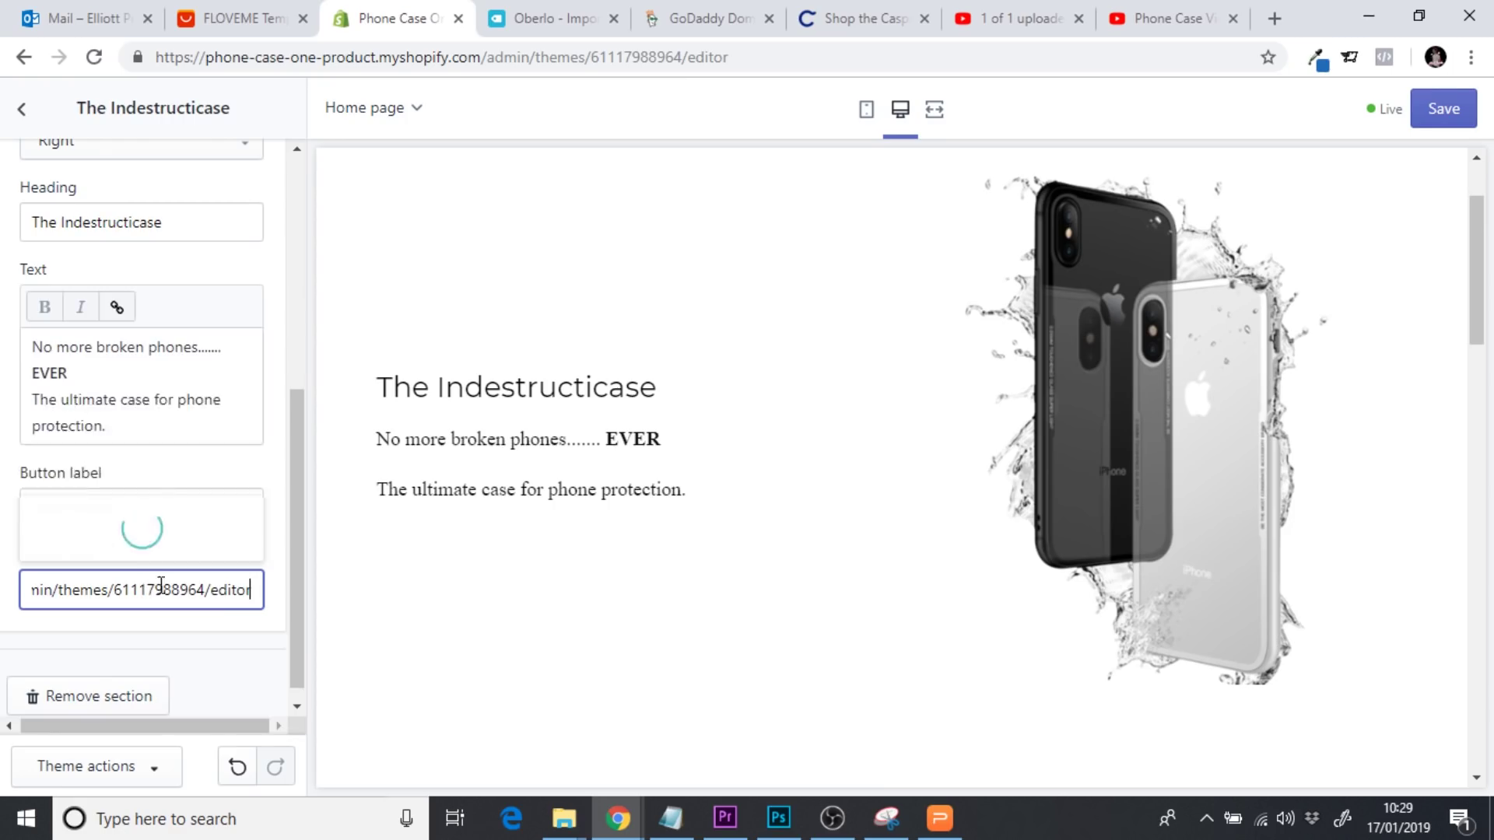
pyautogui.moveTo(253, 590); pyautogui.dragTo(59, 610)
pyautogui.press('BackSpace')
pyautogui.press('BackSpace')
pyautogui.press('BackSpace')
pyautogui.press('BackSpace')
pyautogui.press('BackSpace')
pyautogui.press('BackSpace')
pyautogui.press('BackSpace')
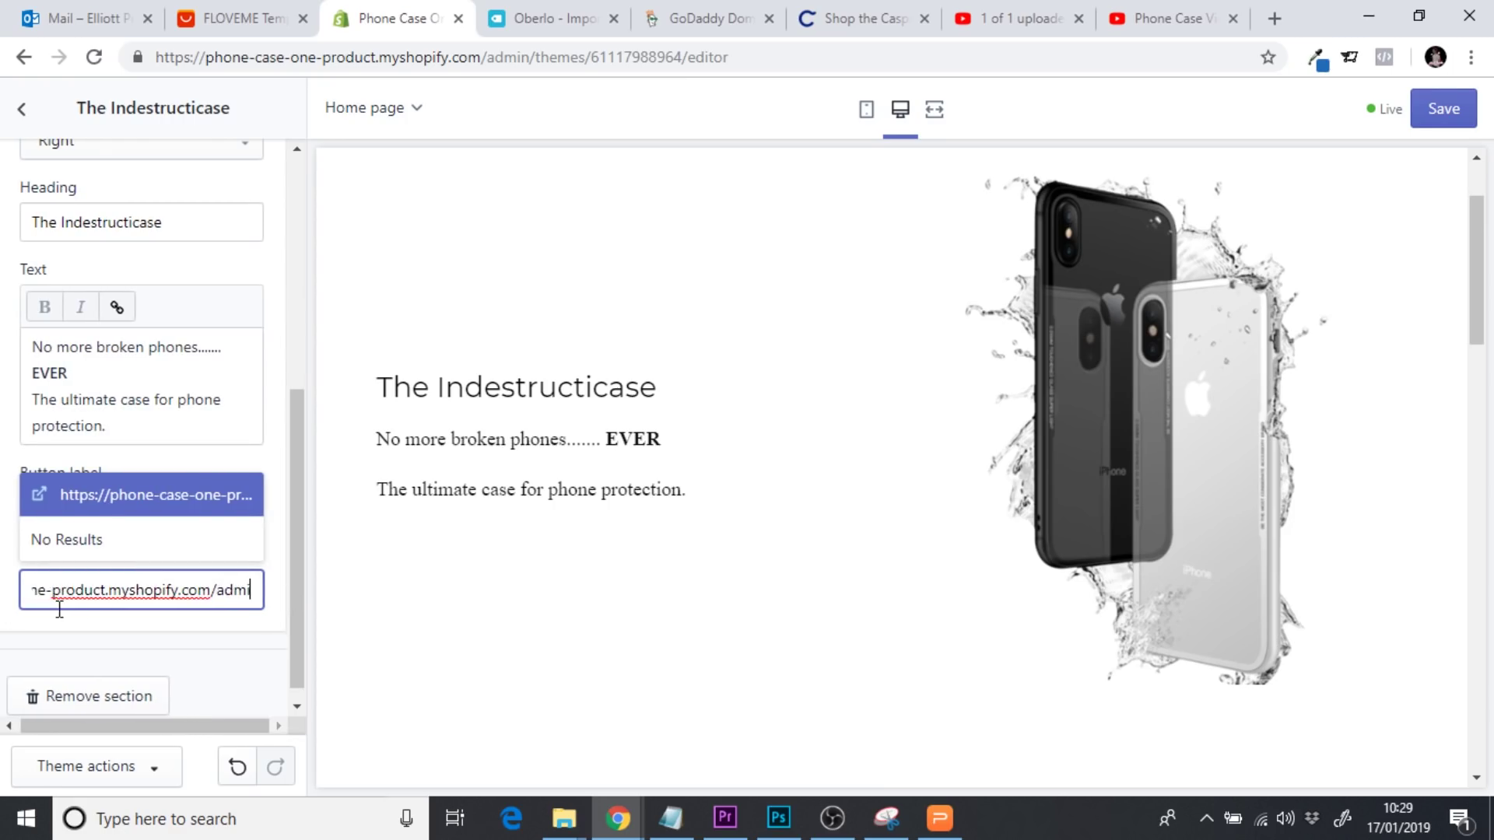
pyautogui.write('#info')
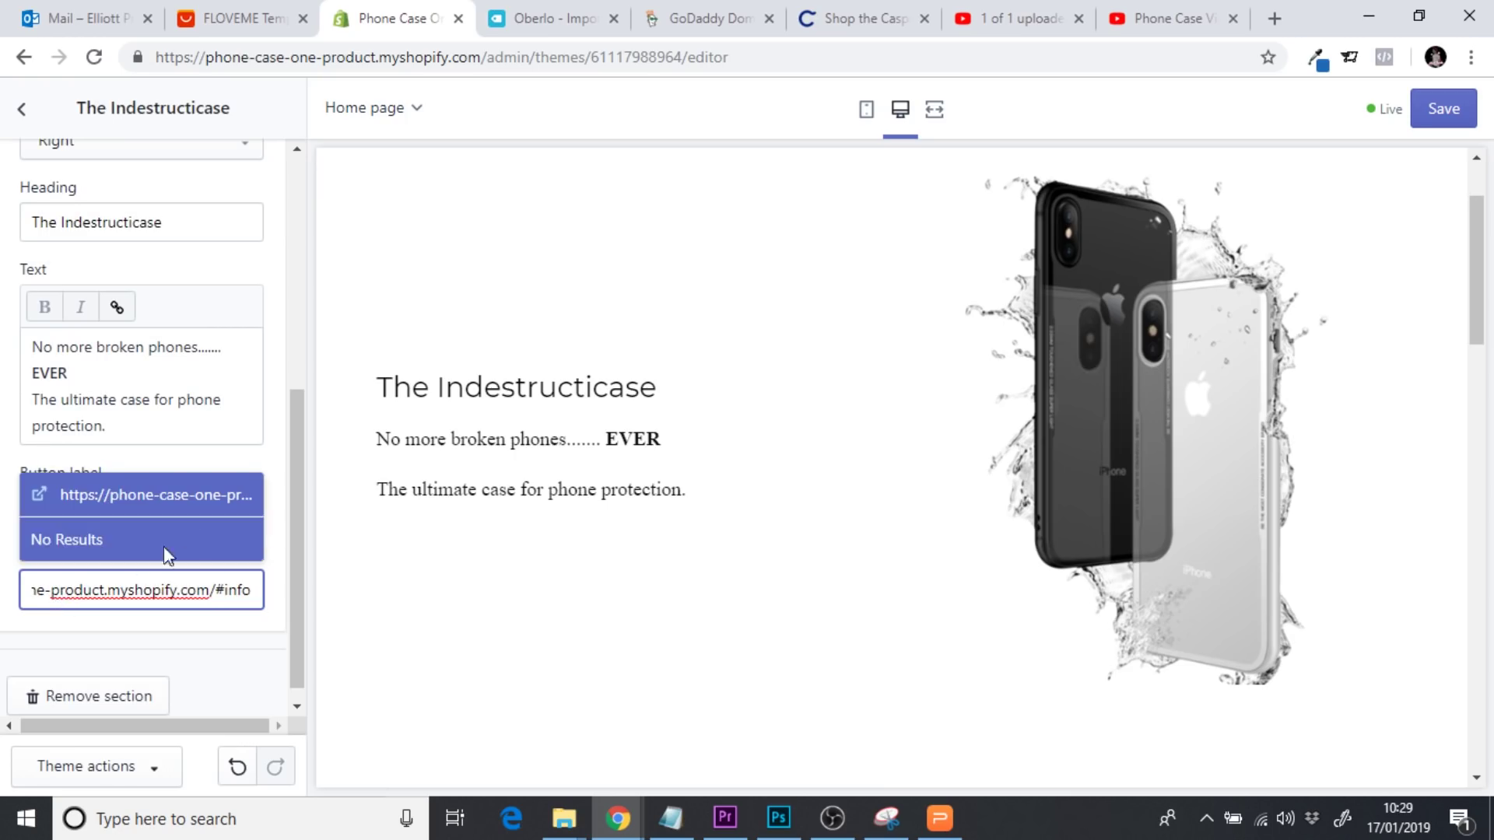
pyautogui.click(187, 516)
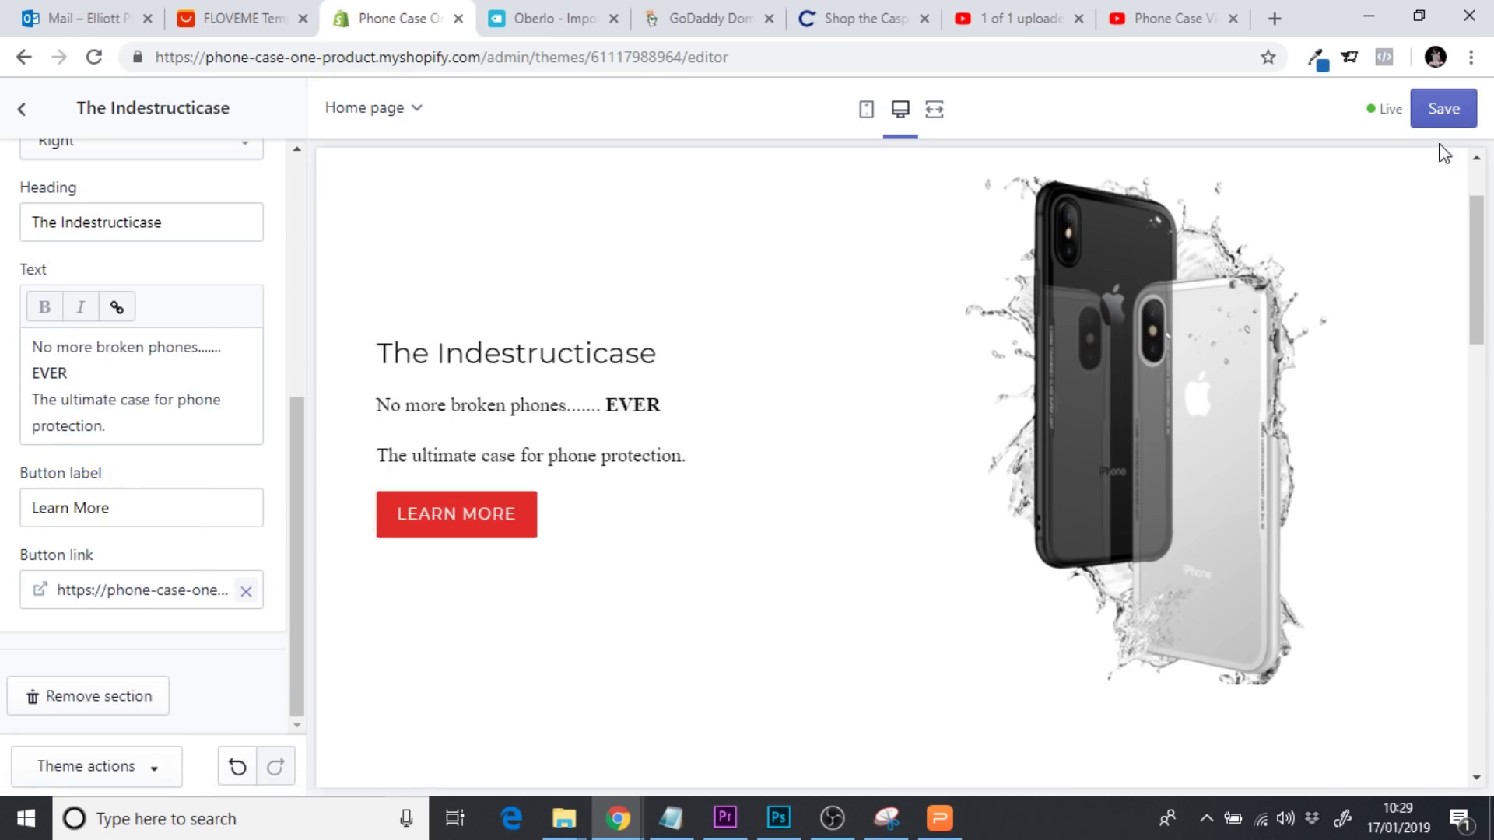
pyautogui.click(1443, 110)
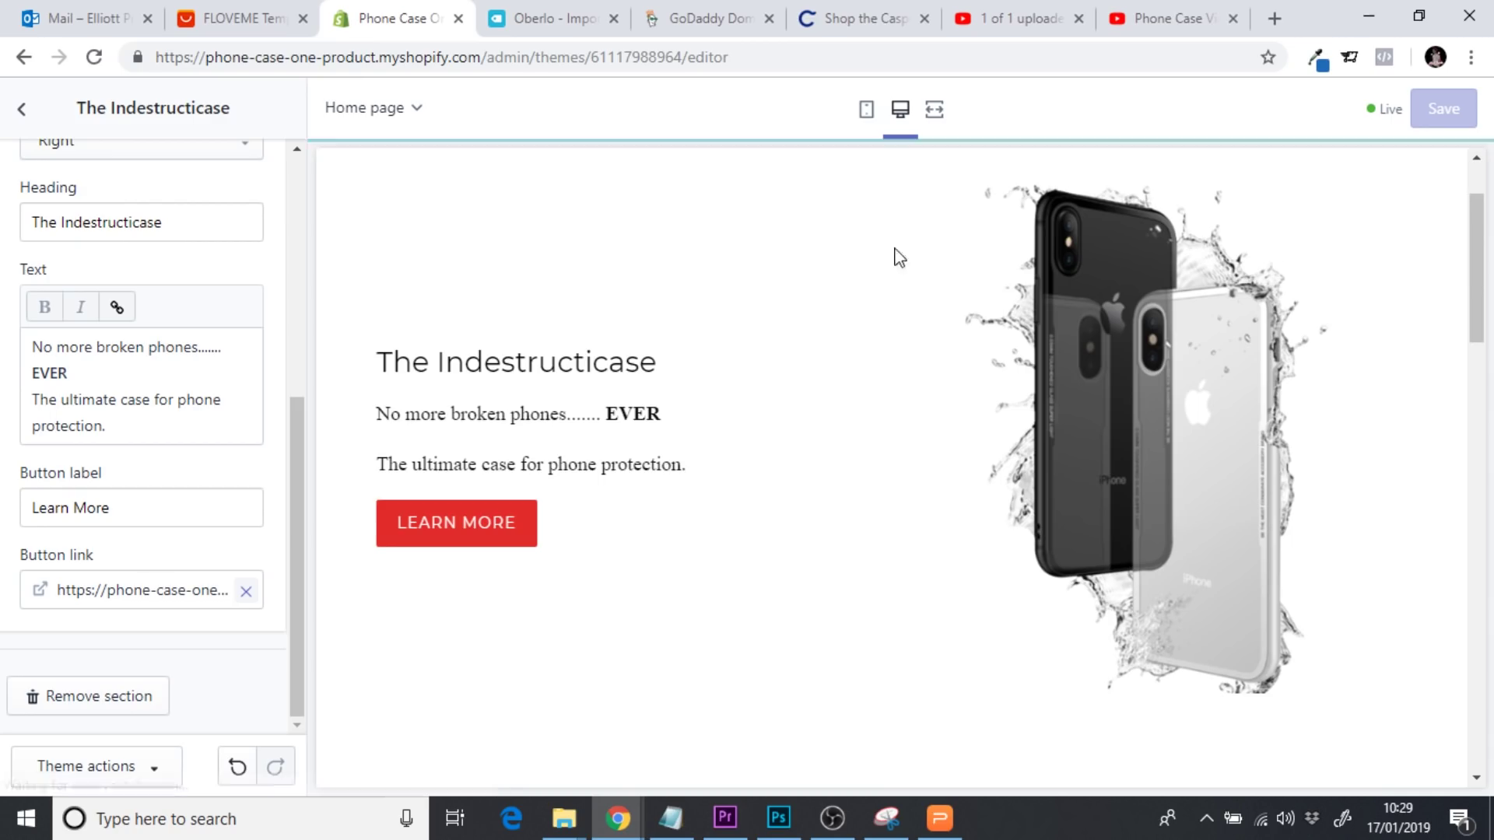
# Scroll through the saved home page in the full-width preview
pyautogui.click(934, 109)
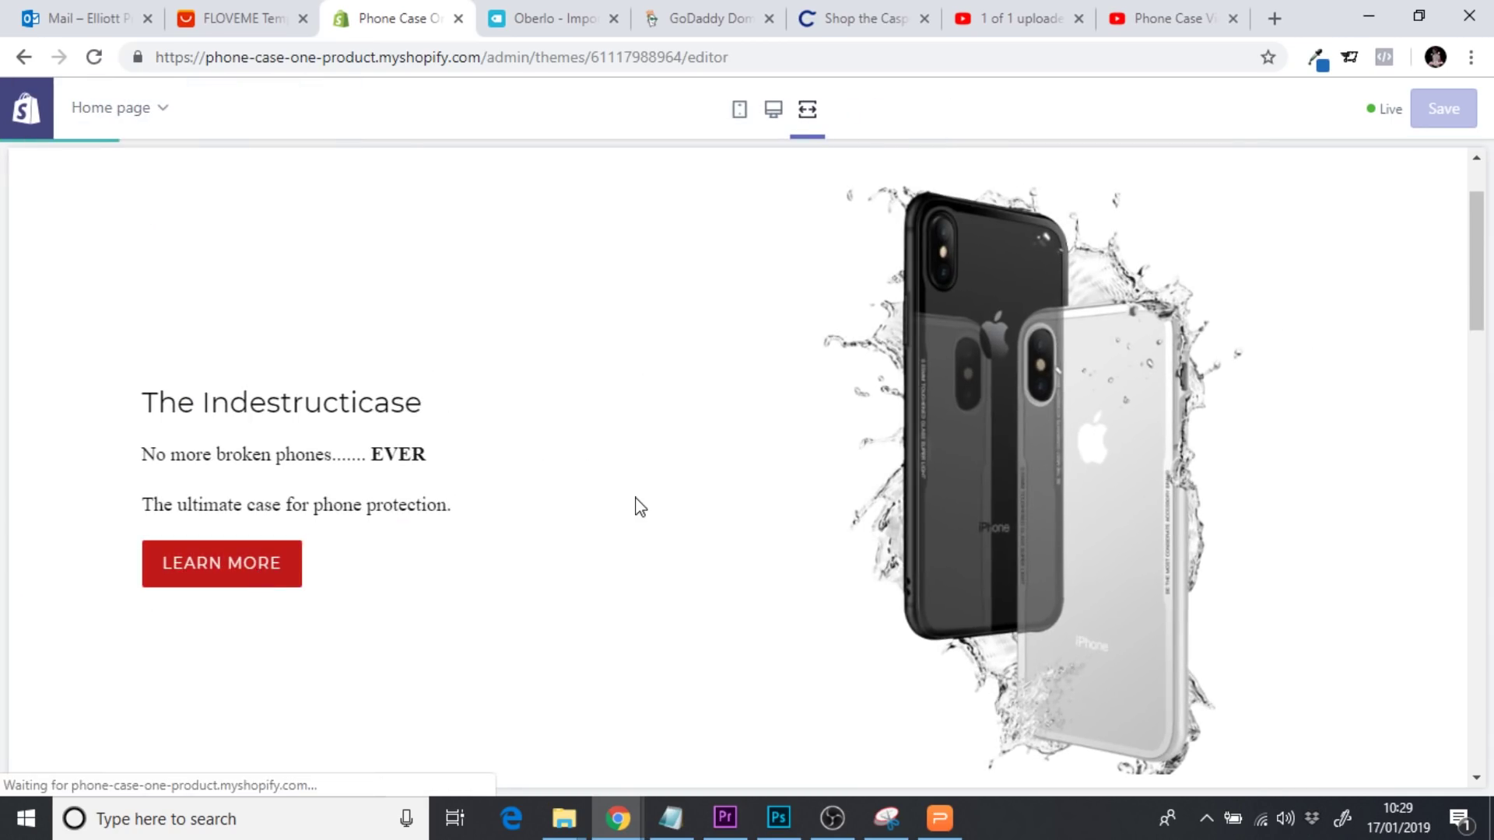
pyautogui.scroll(-4, 639, 507)
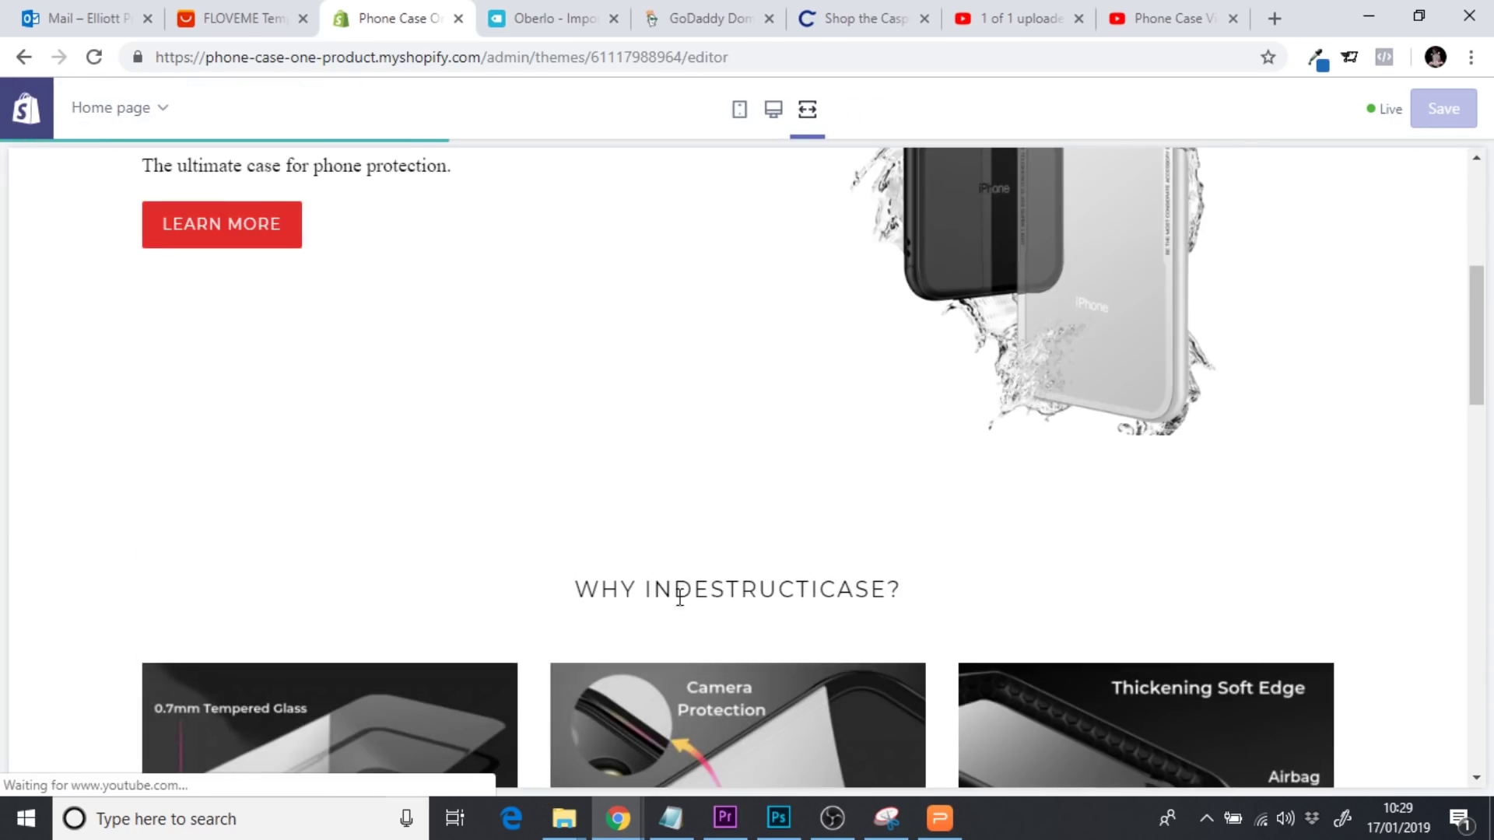
pyautogui.moveTo(1481, 323); pyautogui.dragTo(1478, 561)
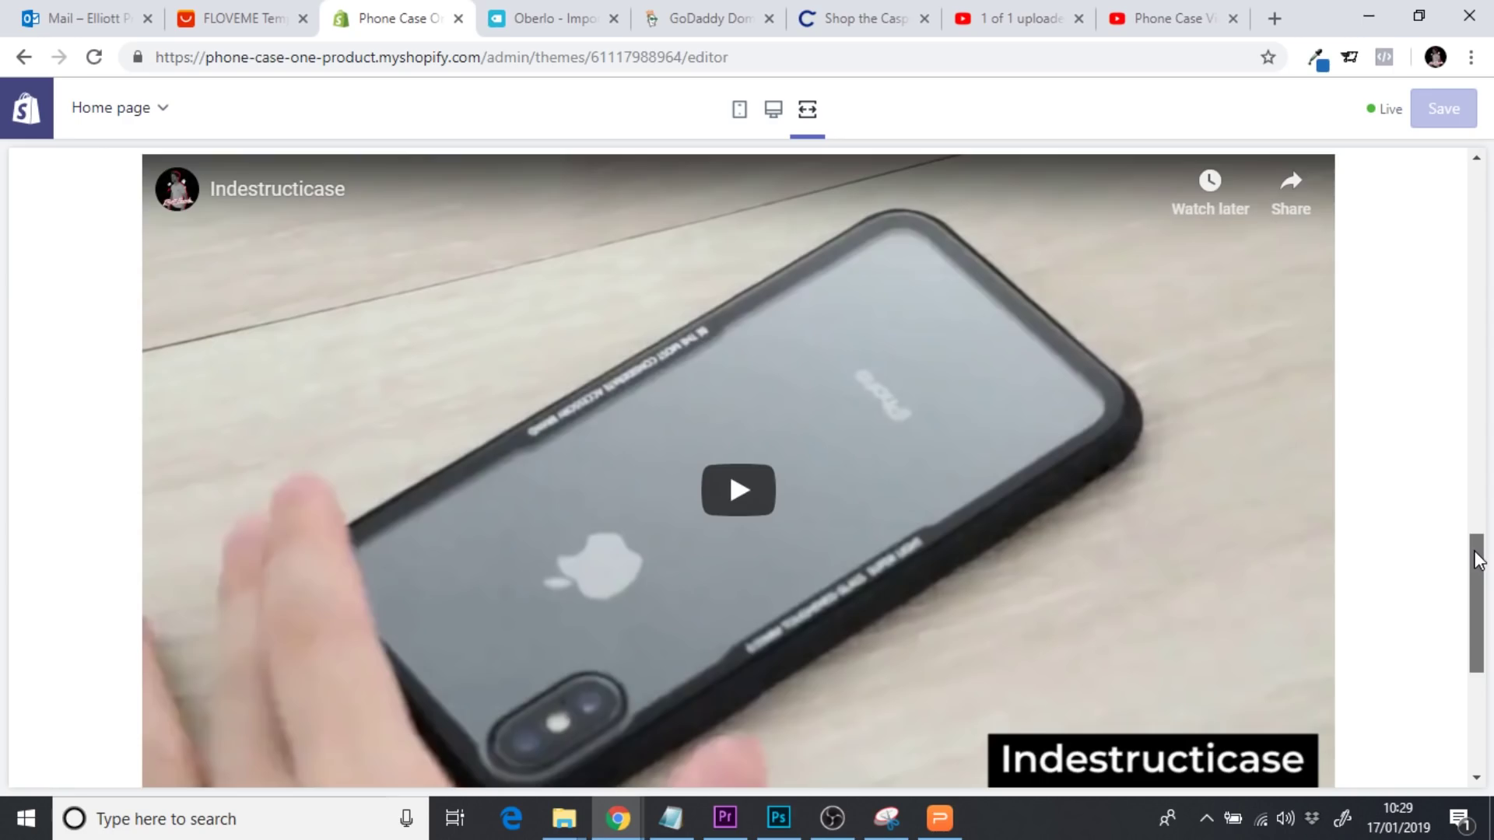
pyautogui.moveTo(1478, 561); pyautogui.dragTo(1441, 261)
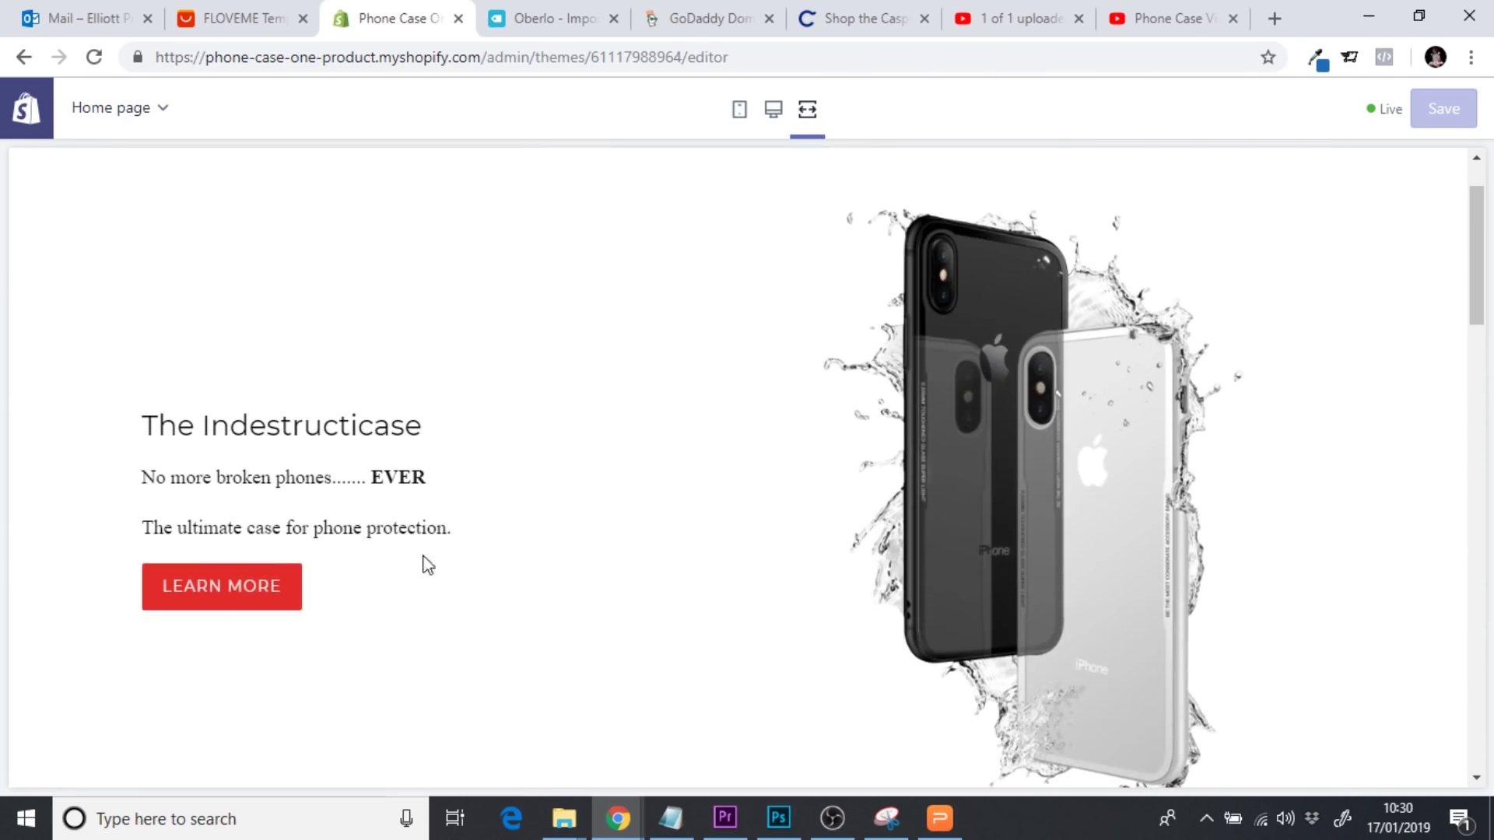
pyautogui.scroll(-4, 209, 584)
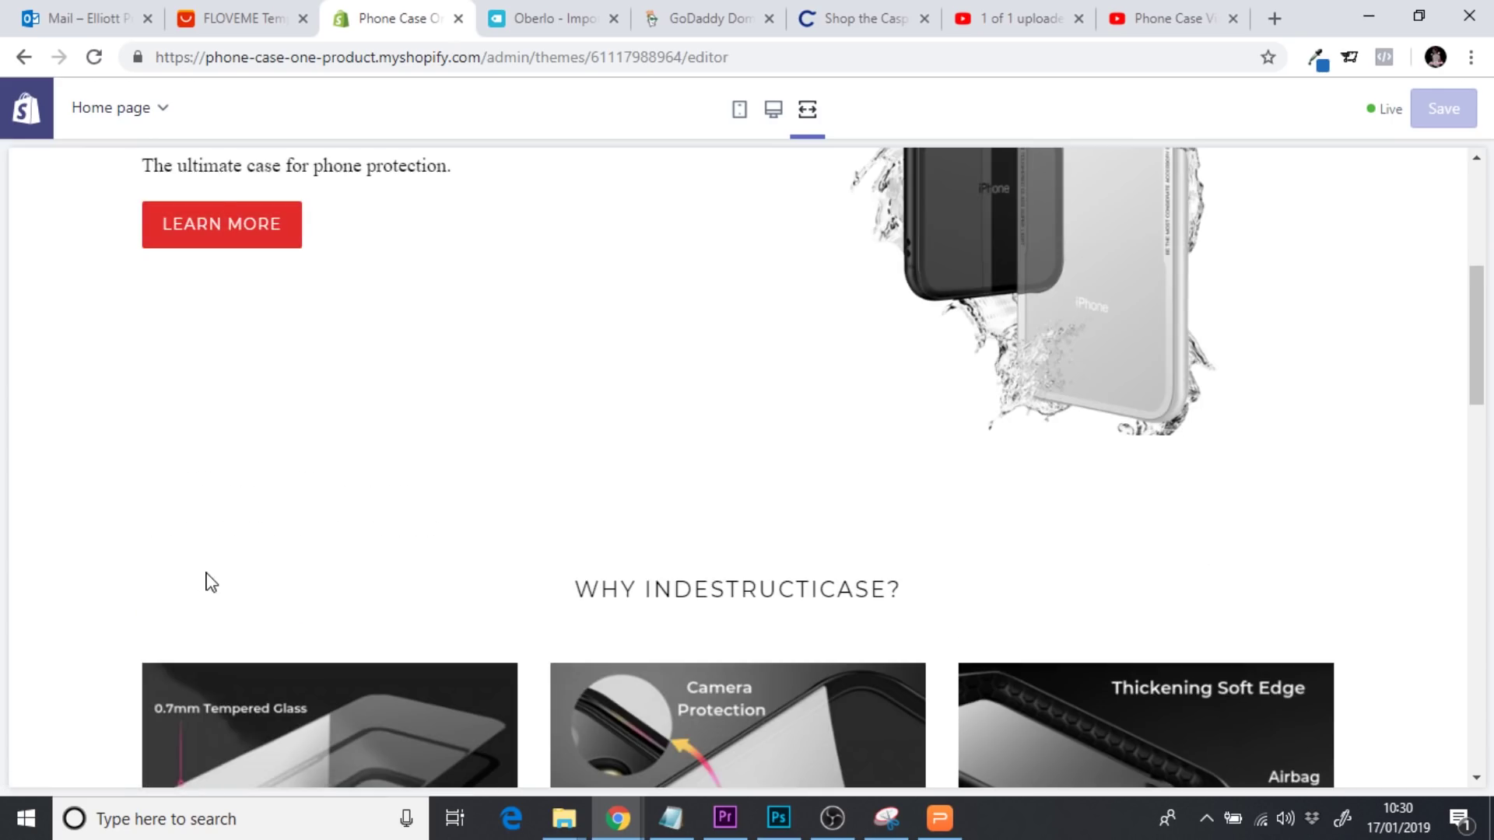
pyautogui.scroll(3, 1457, 350)
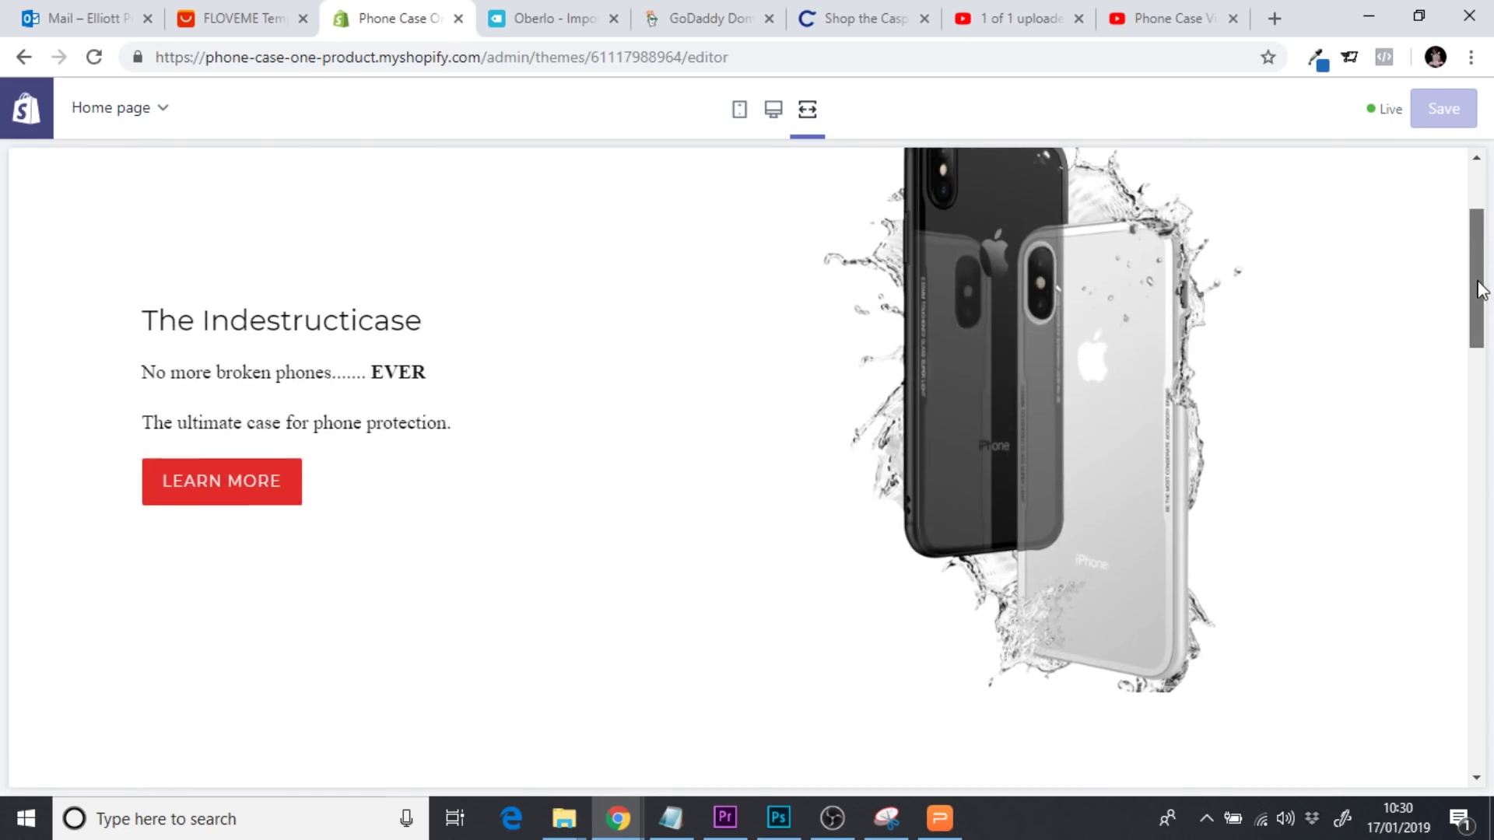
pyautogui.scroll(-3, 347, 522)
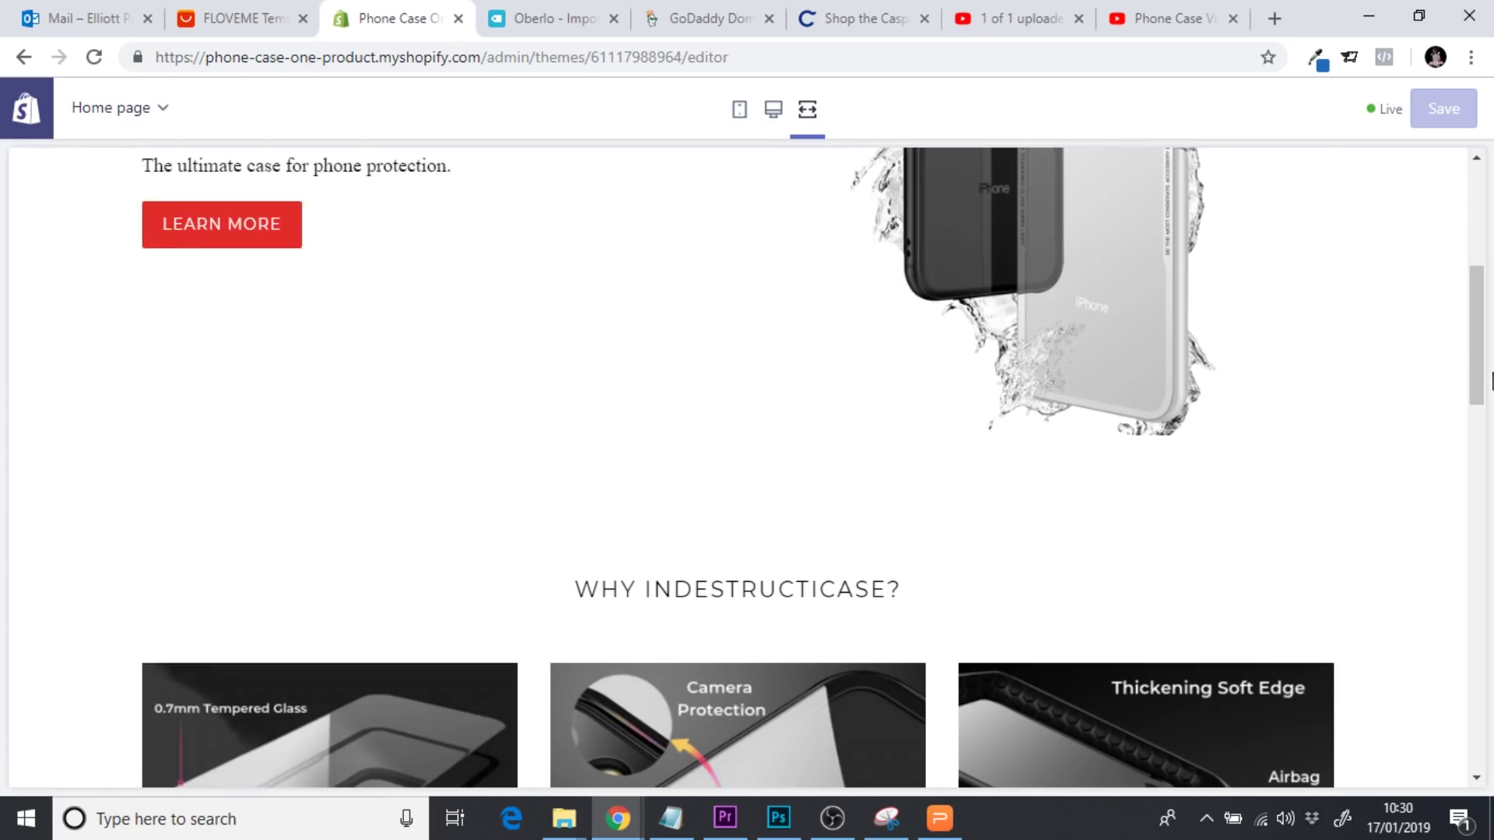
pyautogui.scroll(-5, 1490, 390)
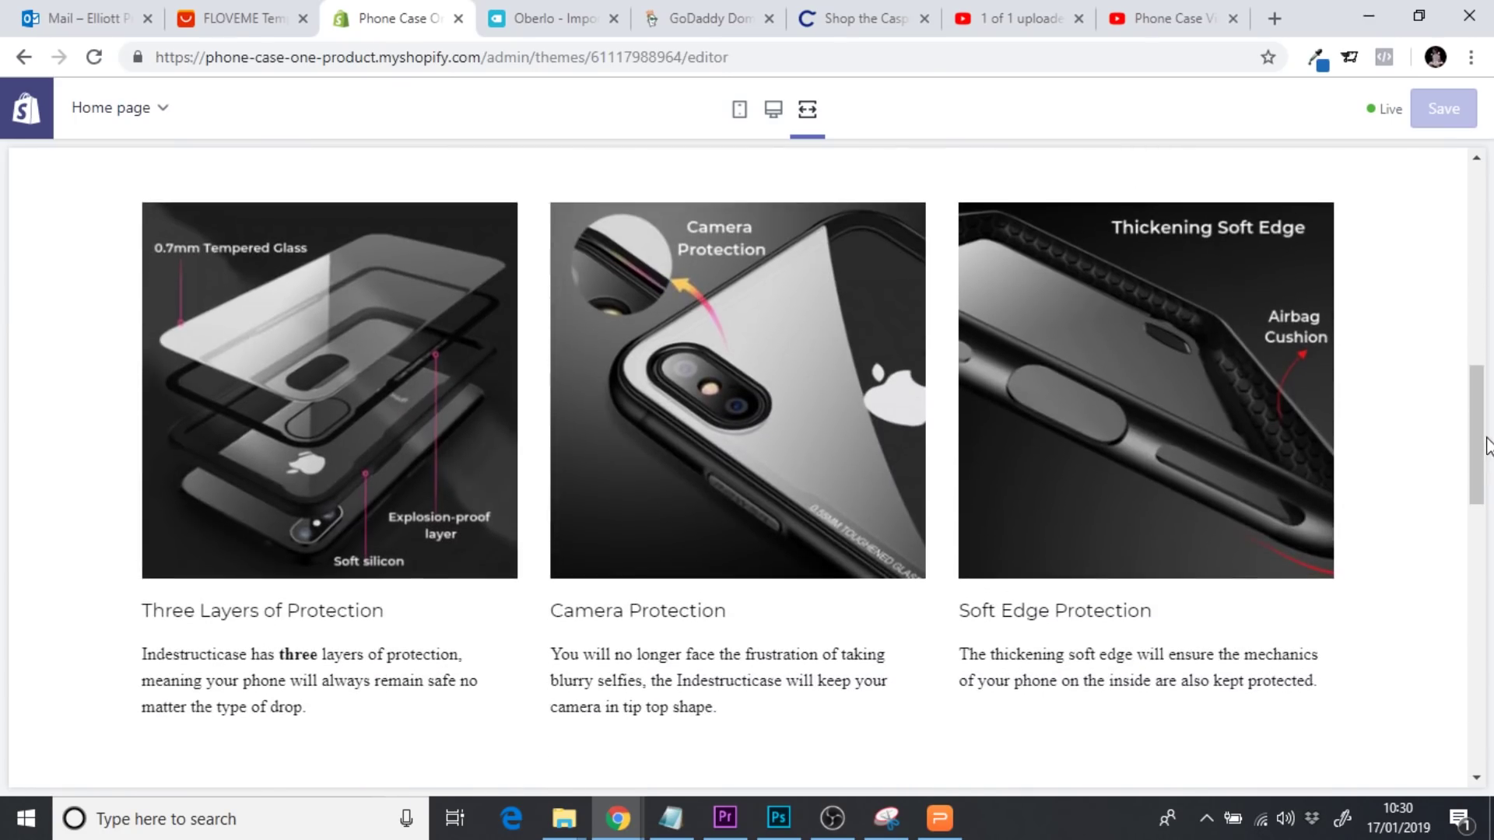
# Check the mobile layout and confirm LEARN MORE jumps to the features section
pyautogui.click(741, 112)
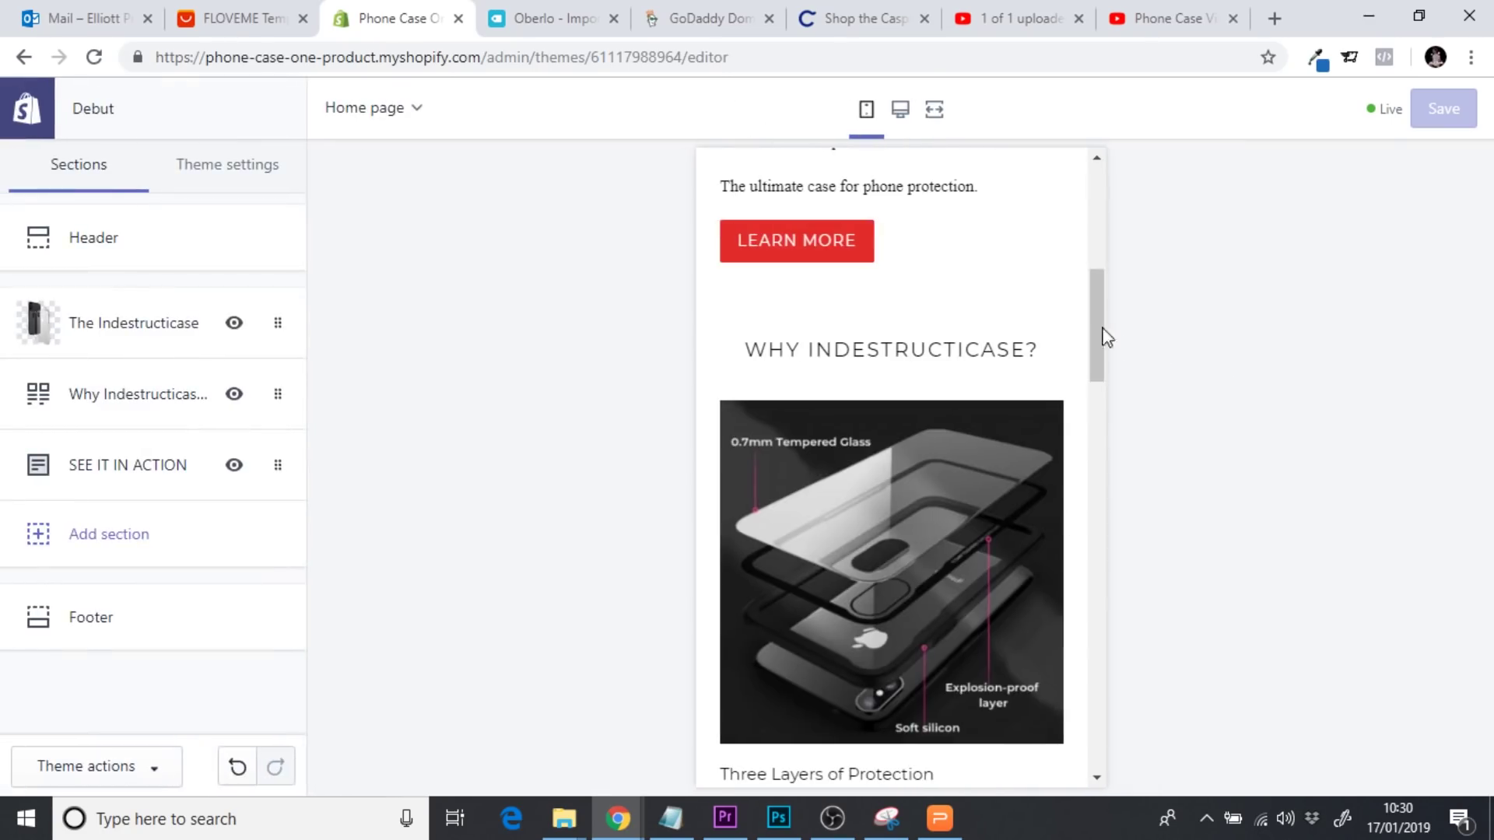
pyautogui.moveTo(1097, 323); pyautogui.dragTo(1114, 271)
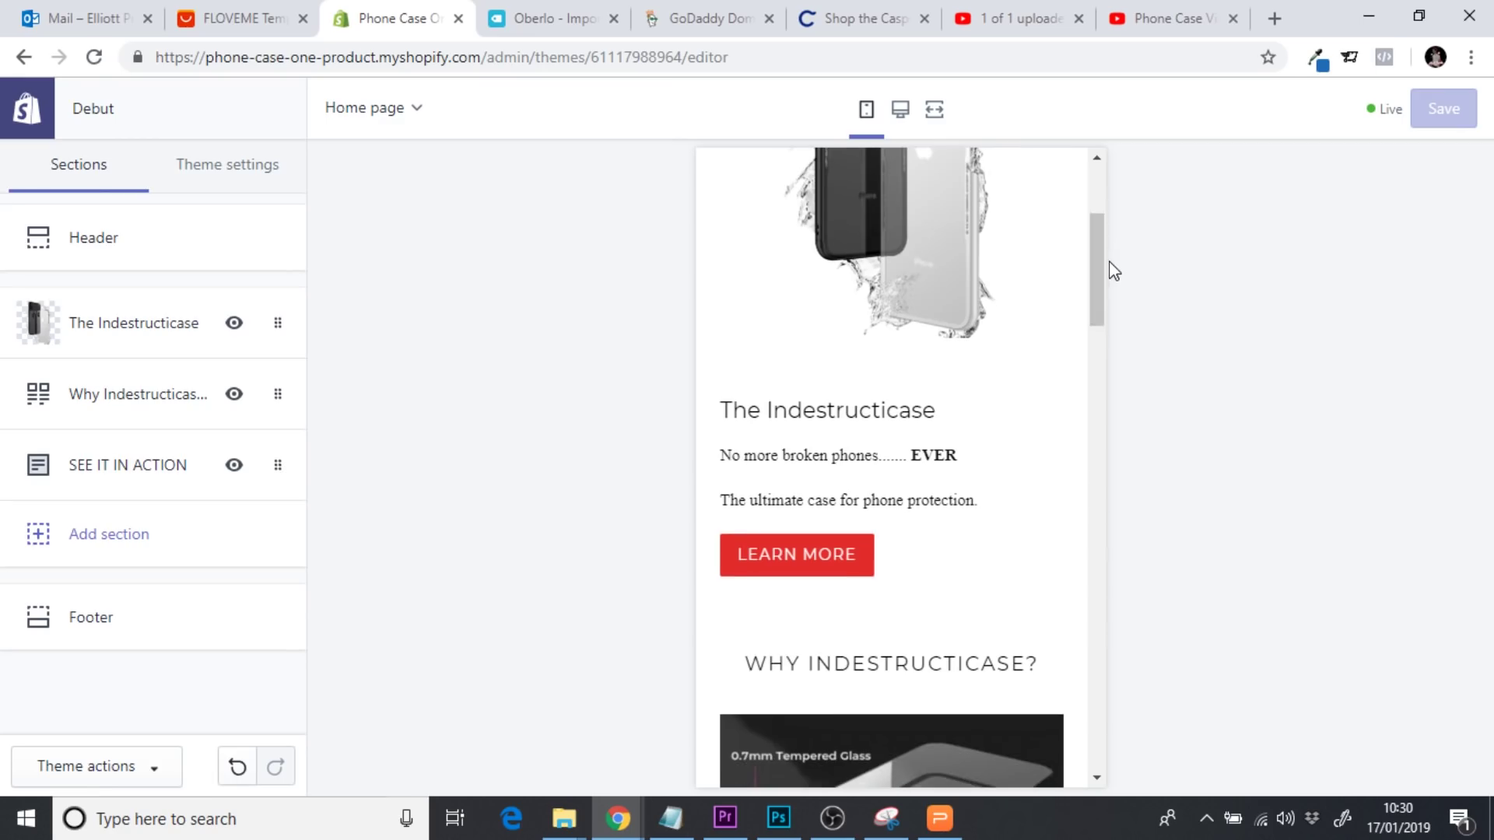
pyautogui.scroll(-5, 805, 598)
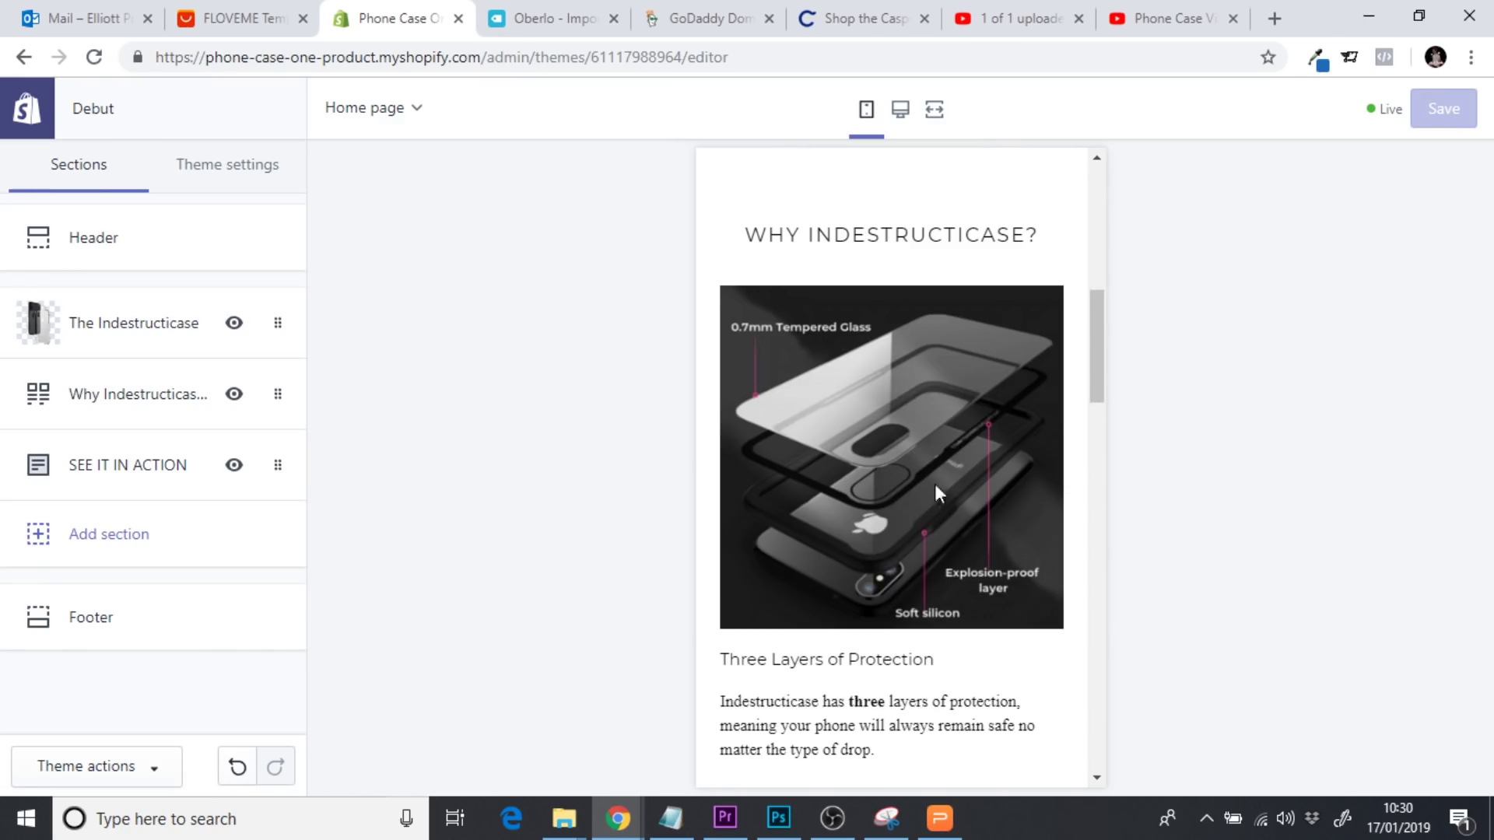
pyautogui.moveTo(1091, 327); pyautogui.dragTo(1098, 267)
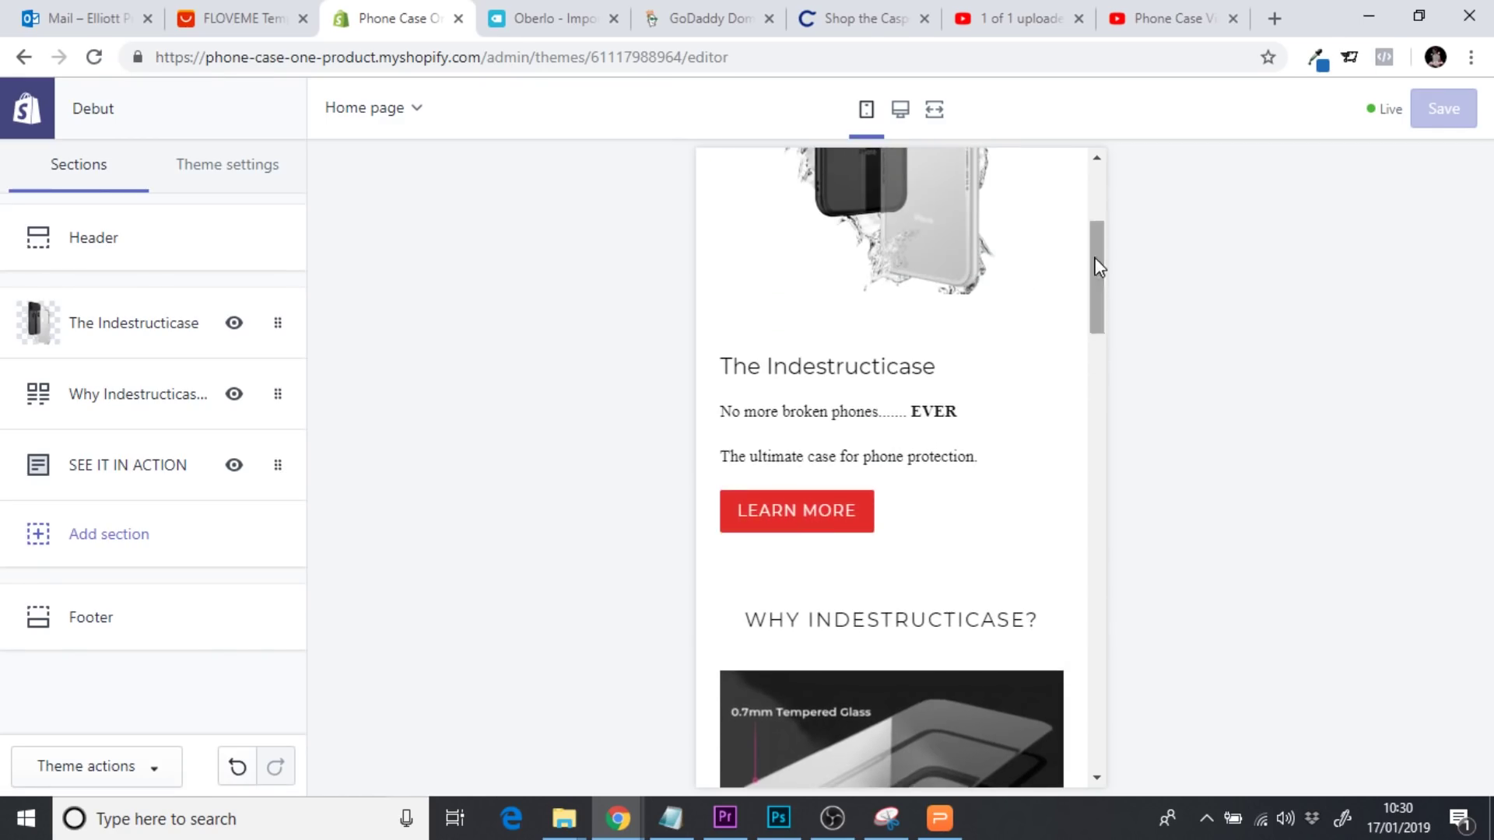
pyautogui.click(823, 514)
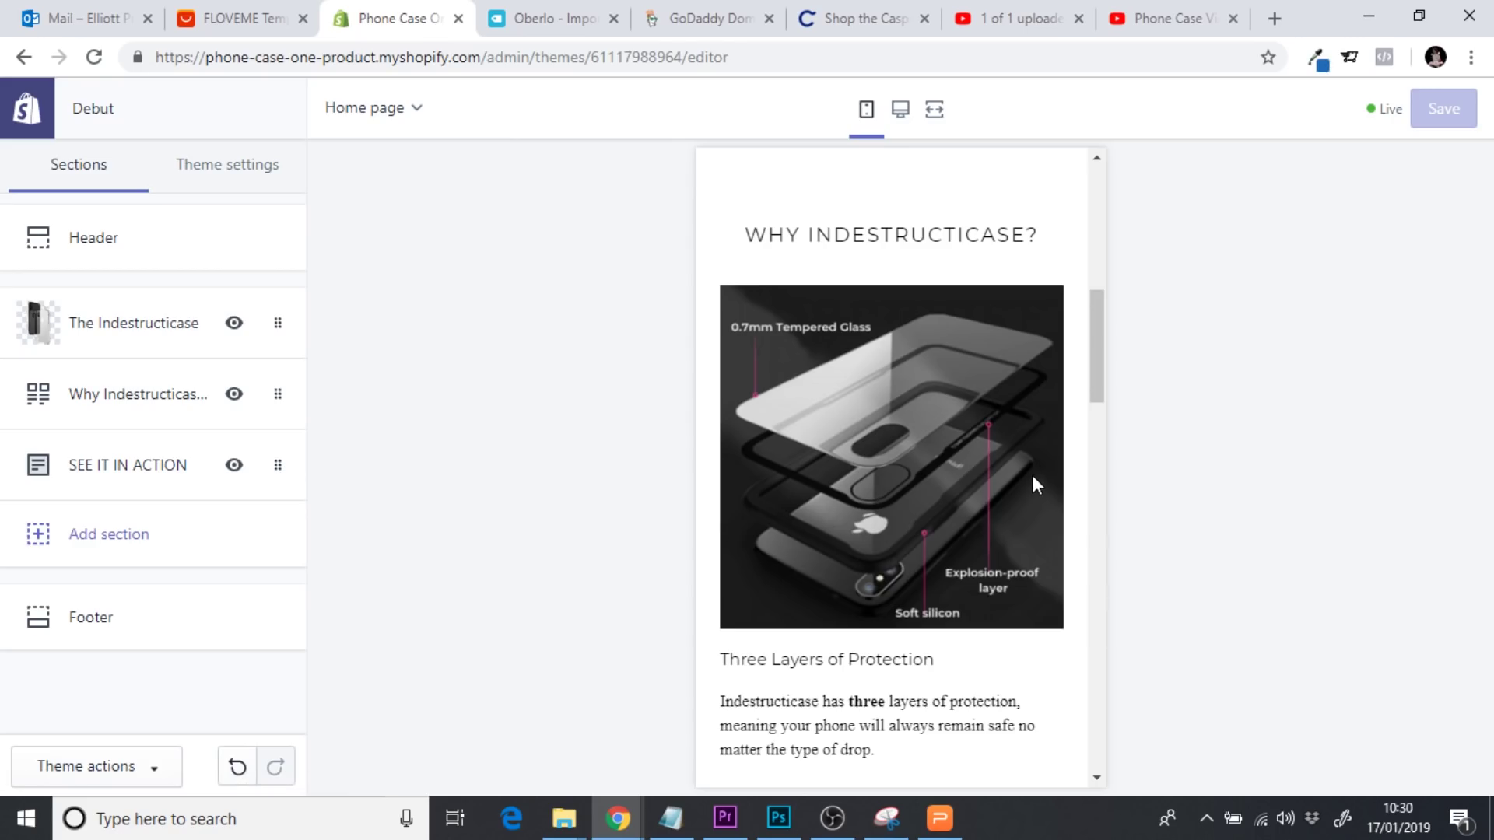
# Relink The Indestructicase button to the store address plus #custom and save
pyautogui.click(195, 354)
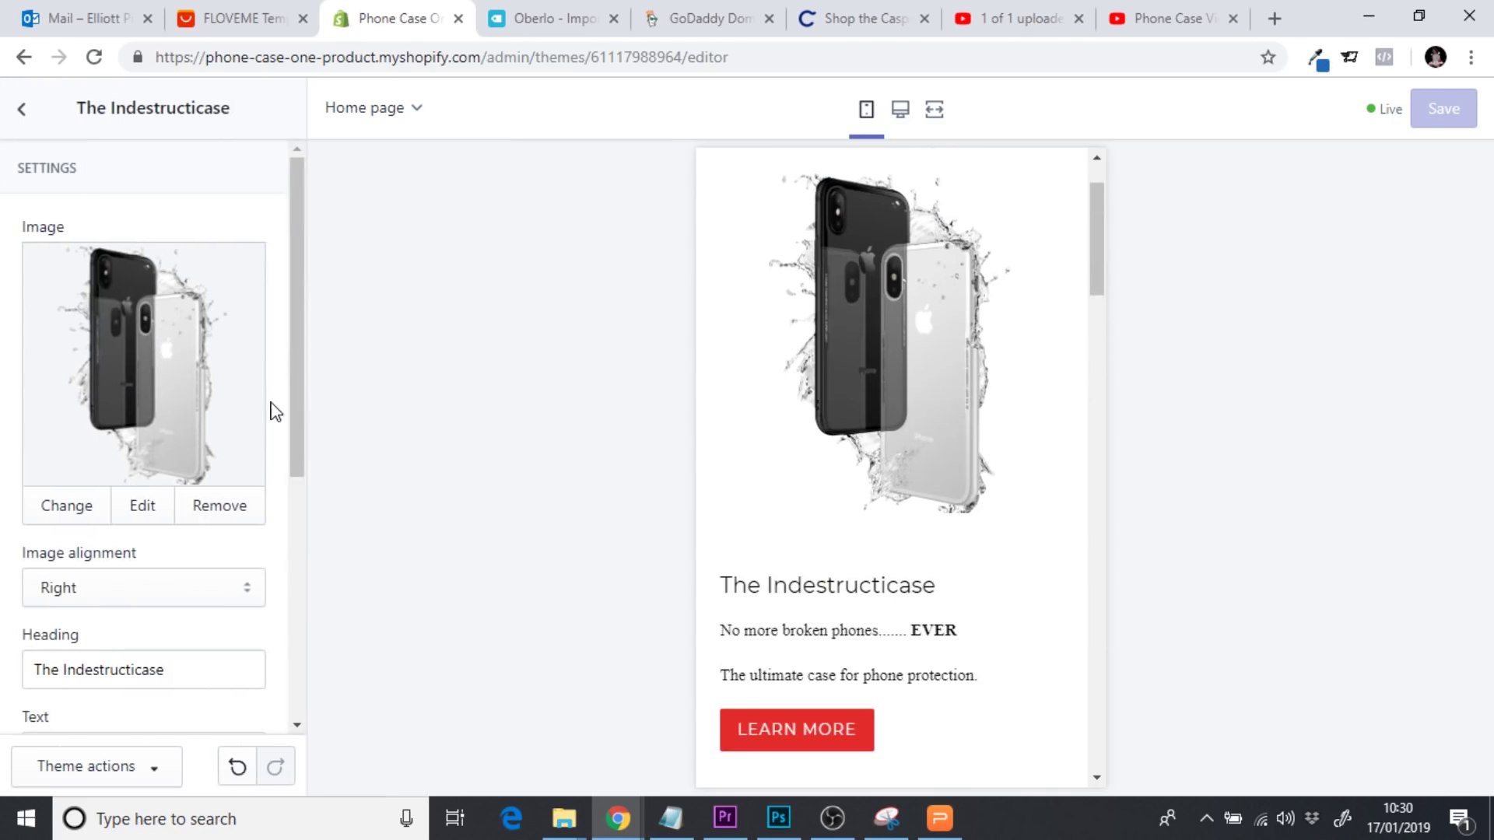
pyautogui.moveTo(300, 402); pyautogui.dragTo(301, 684)
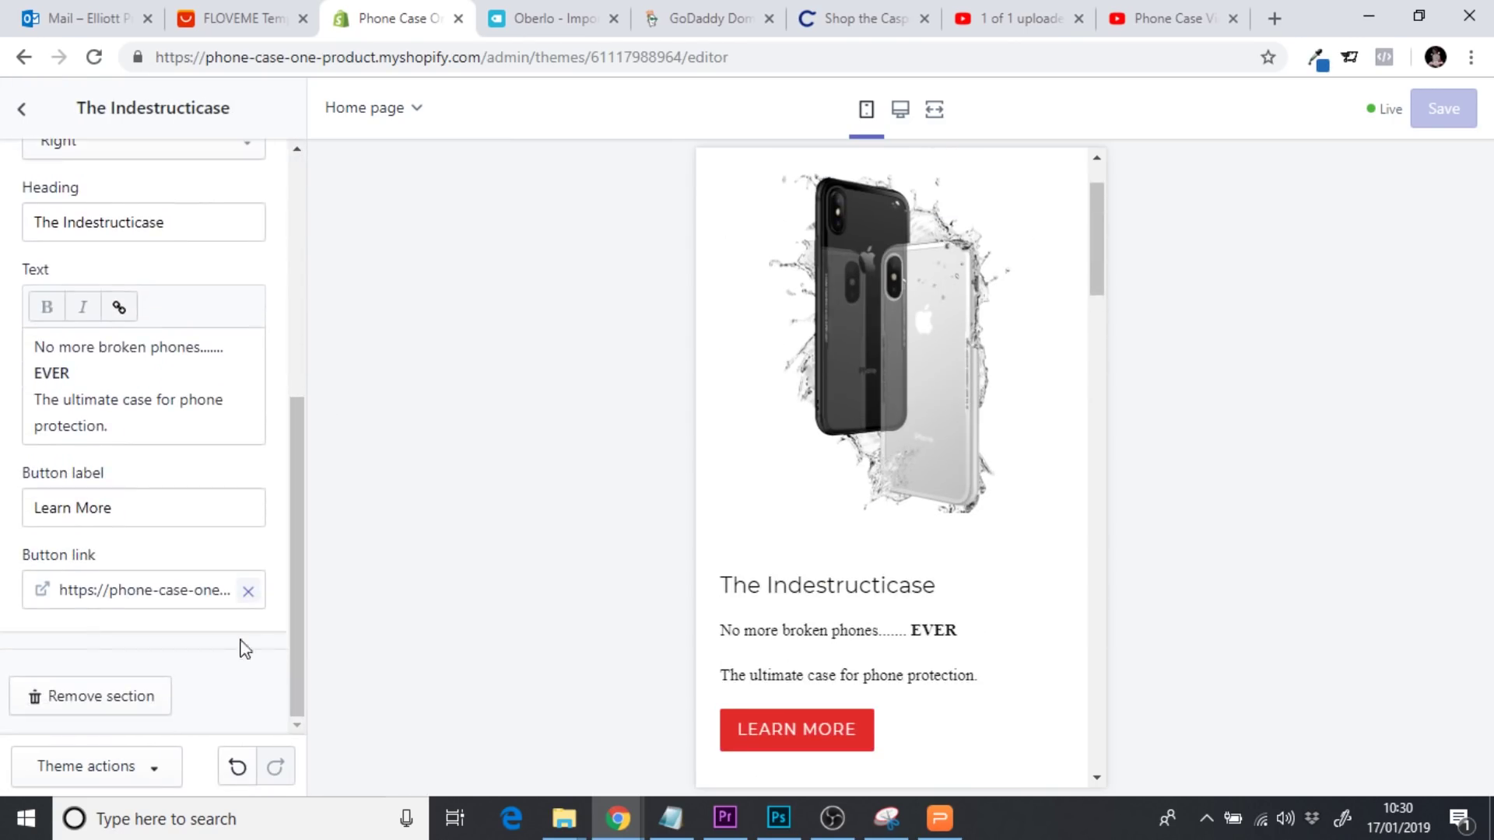
pyautogui.click(247, 595)
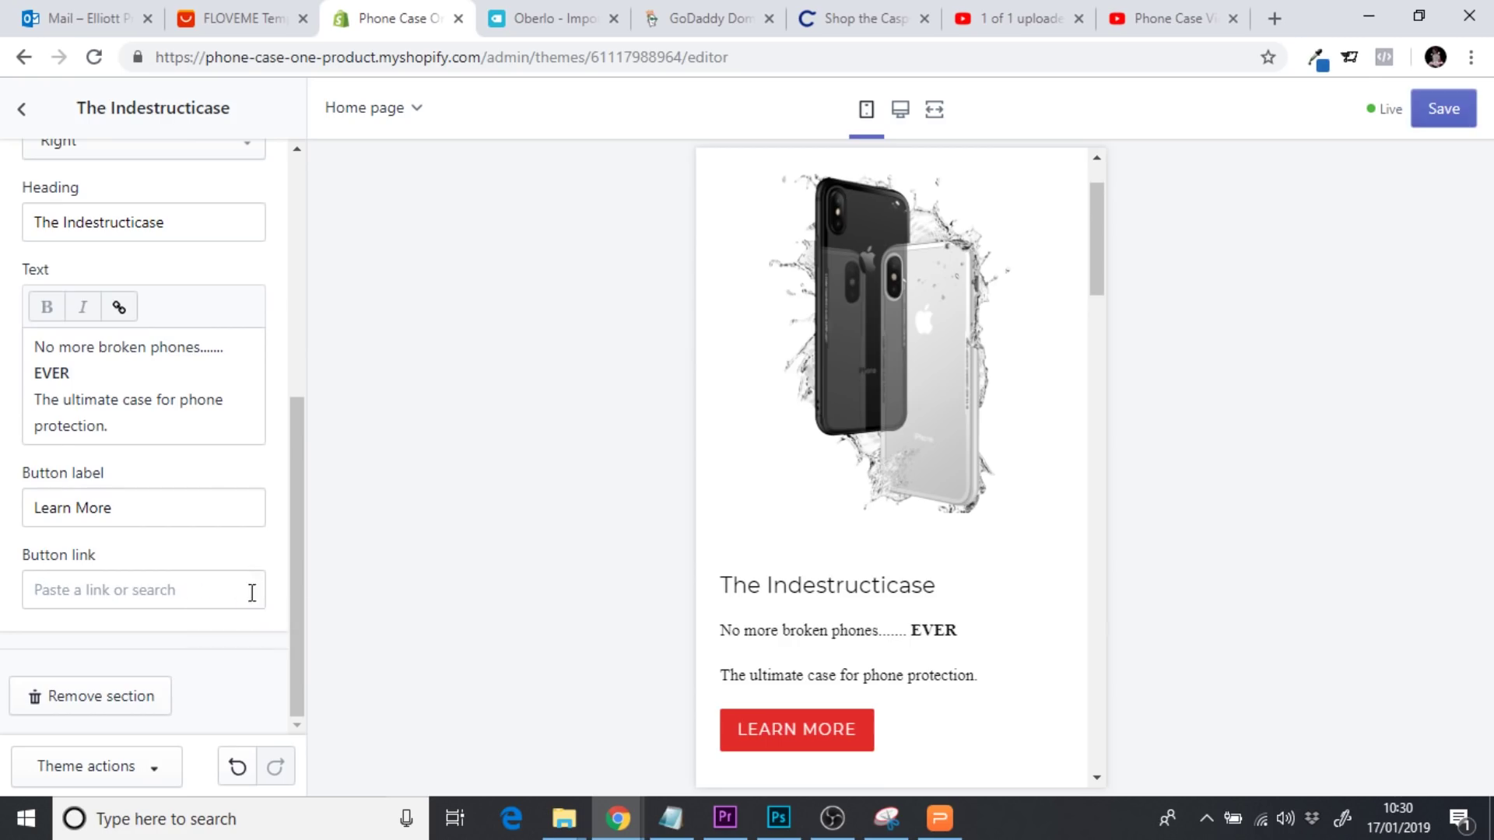
pyautogui.click(402, 61)
pyautogui.hotkey('ctrl', 'c')
pyautogui.click(247, 596)
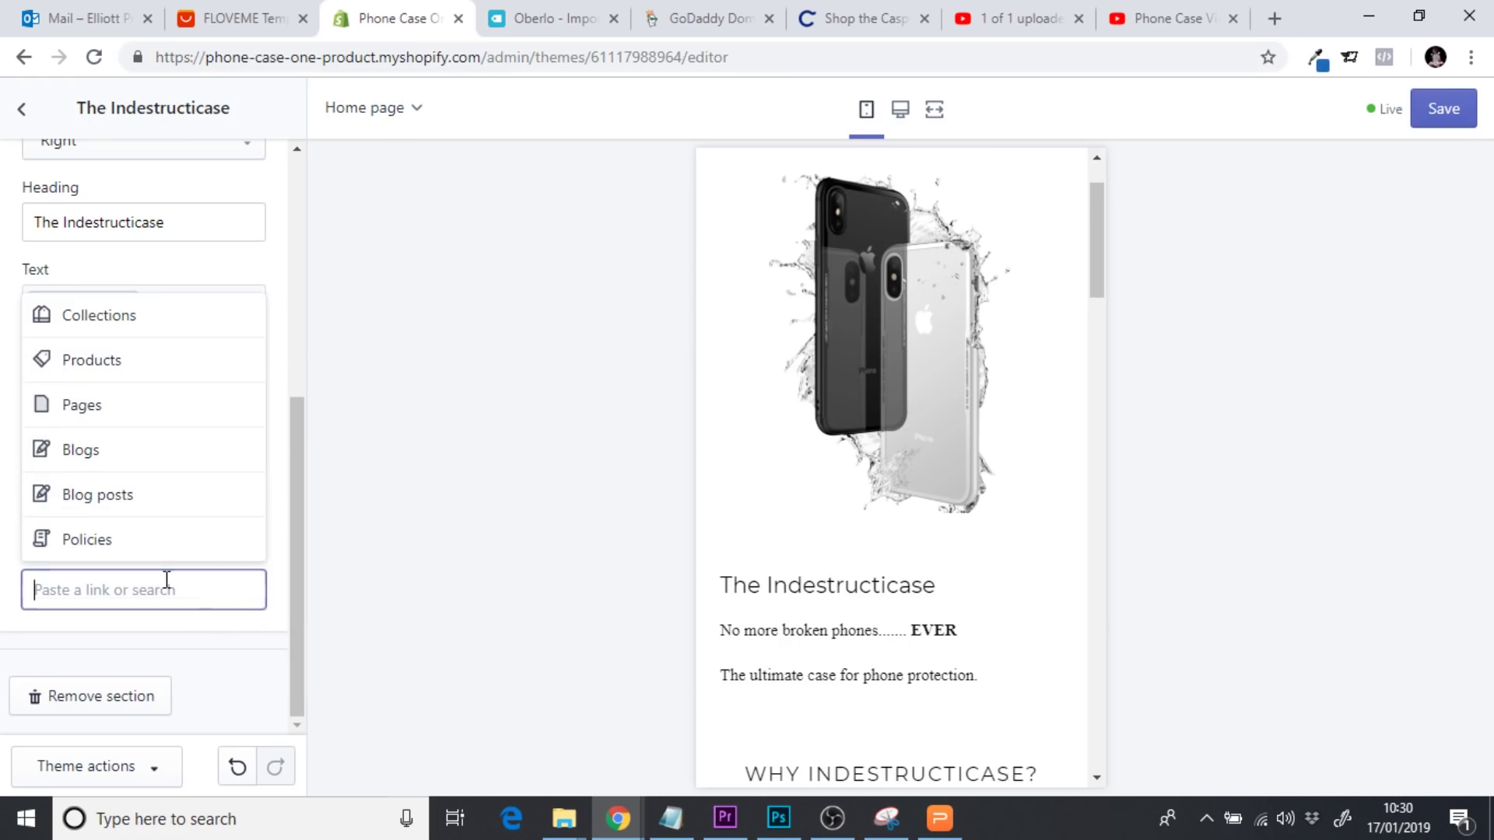
pyautogui.hotkey('ctrl', 'v')
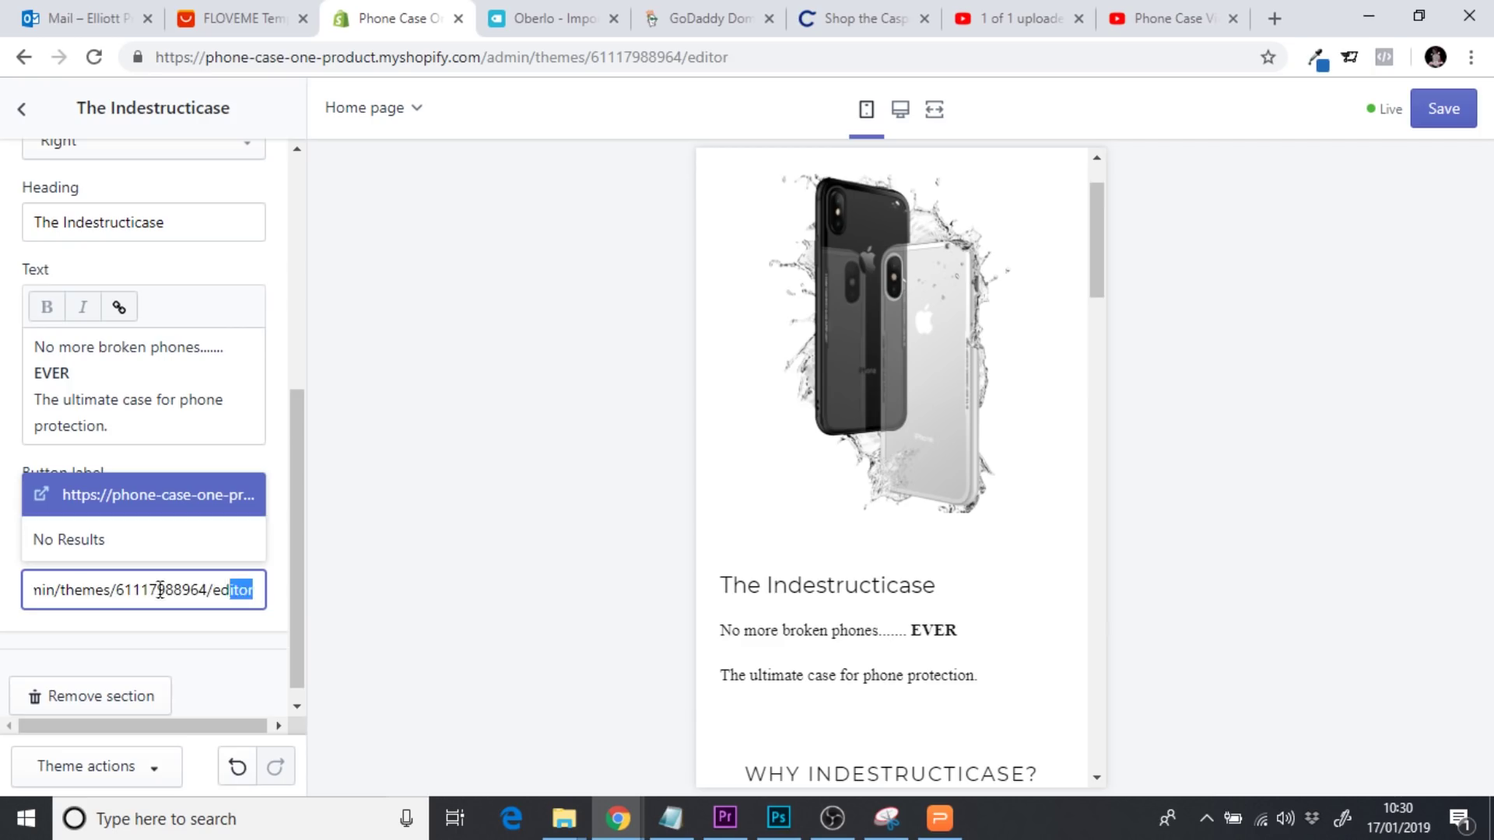
pyautogui.moveTo(160, 590)
pyautogui.mouseDown()
pyautogui.moveTo(27, 599)
pyautogui.moveTo(226, 589)
pyautogui.moveTo(140, 593)
pyautogui.mouseUp()
pyautogui.press('BackSpace')
pyautogui.press('BackSpace')
pyautogui.press('BackSpace')
pyautogui.press('BackSpace')
pyautogui.press('BackSpace')
pyautogui.press('BackSpace')
pyautogui.press('BackSpace')
pyautogui.press('BackSpace')
pyautogui.press('BackSpace')
pyautogui.press('BackSpace')
pyautogui.press('BackSpace')
pyautogui.press('BackSpace')
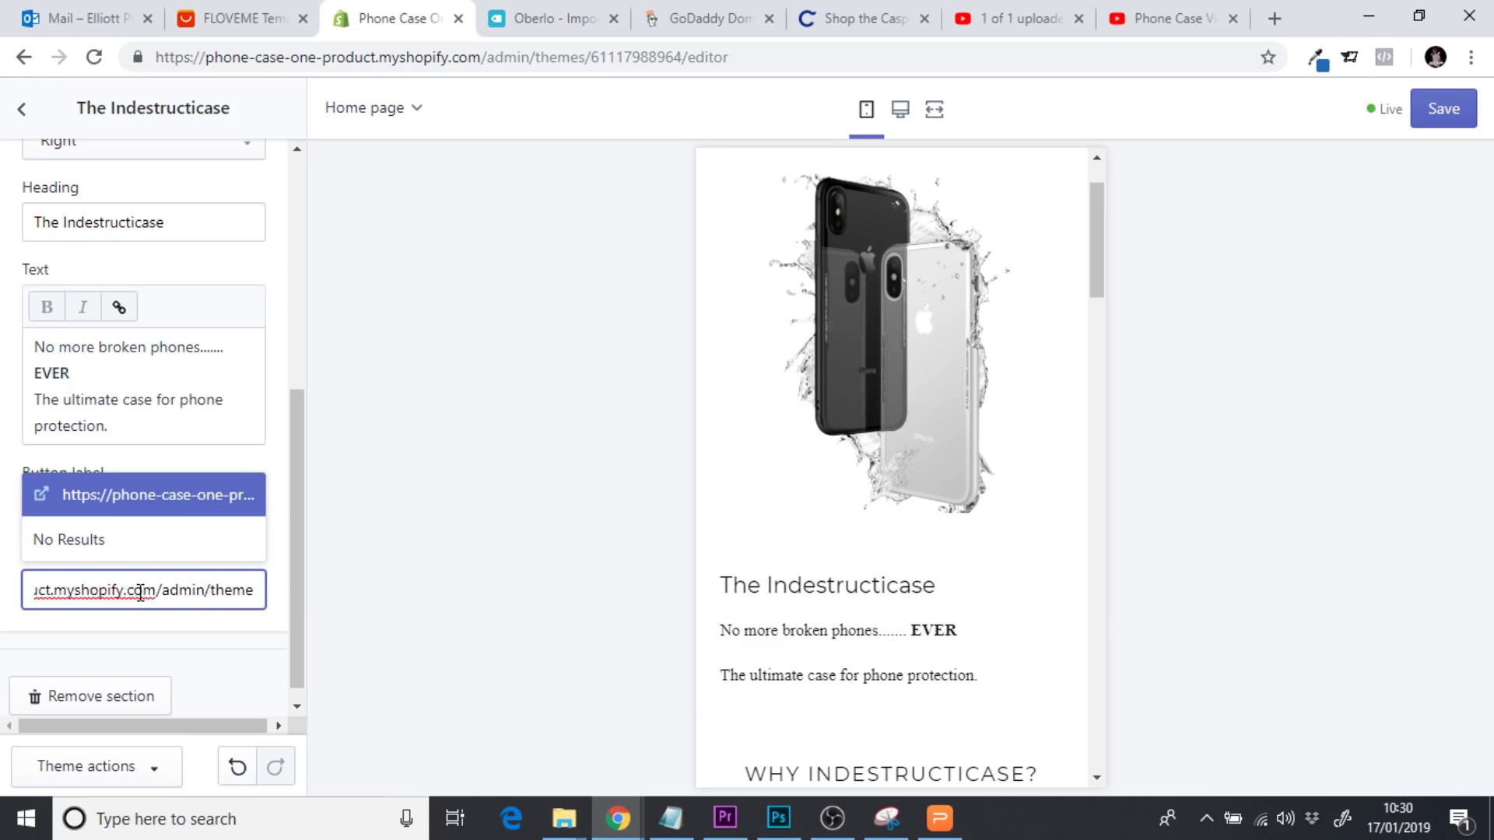
pyautogui.press('BackSpace')
pyautogui.press('BackSpace')
pyautogui.press('BackSpace')
pyautogui.press('BackSpace')
pyautogui.press('BackSpace')
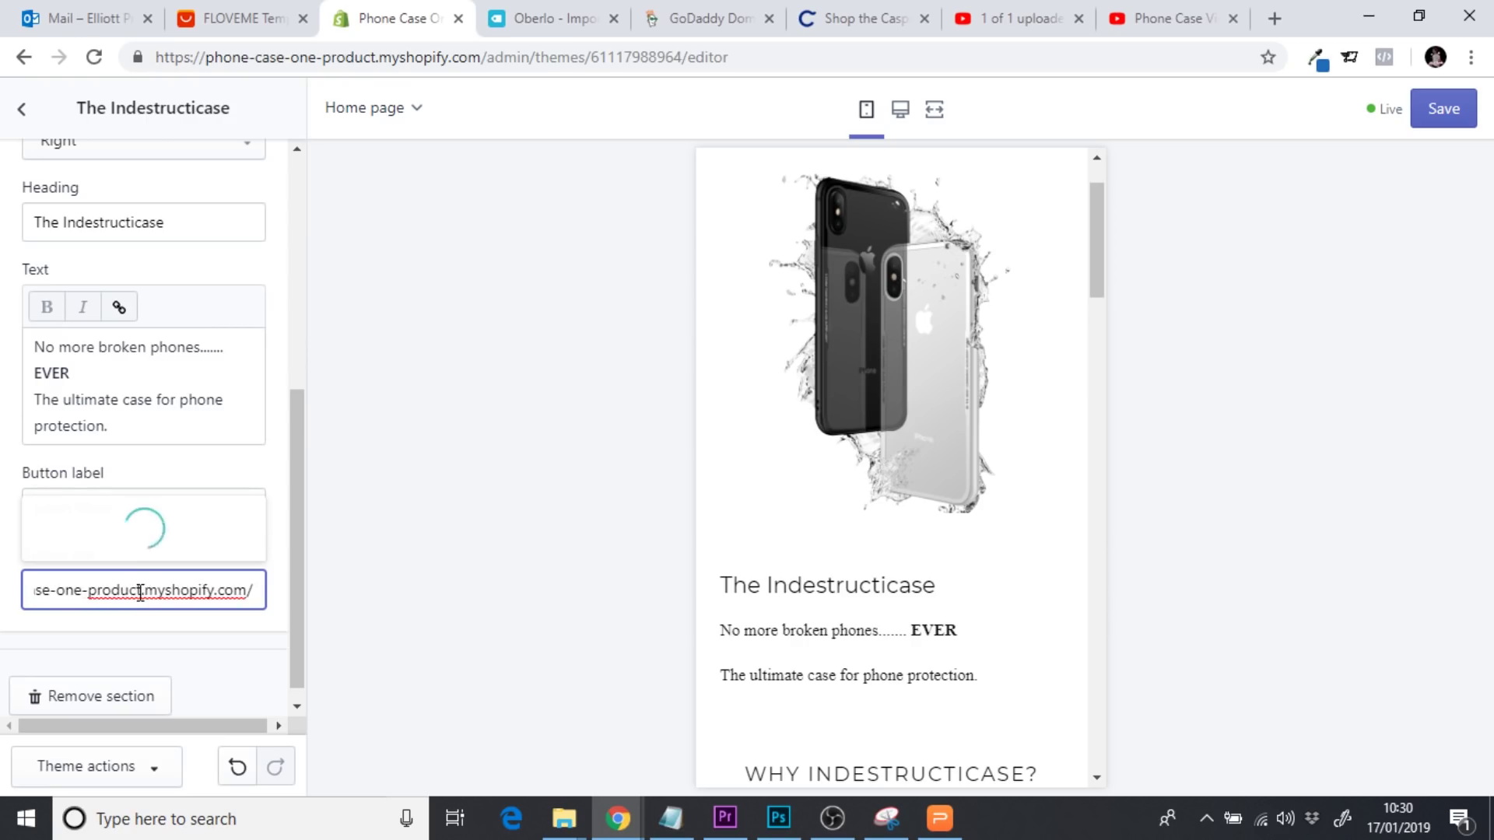
pyautogui.write('#custom')
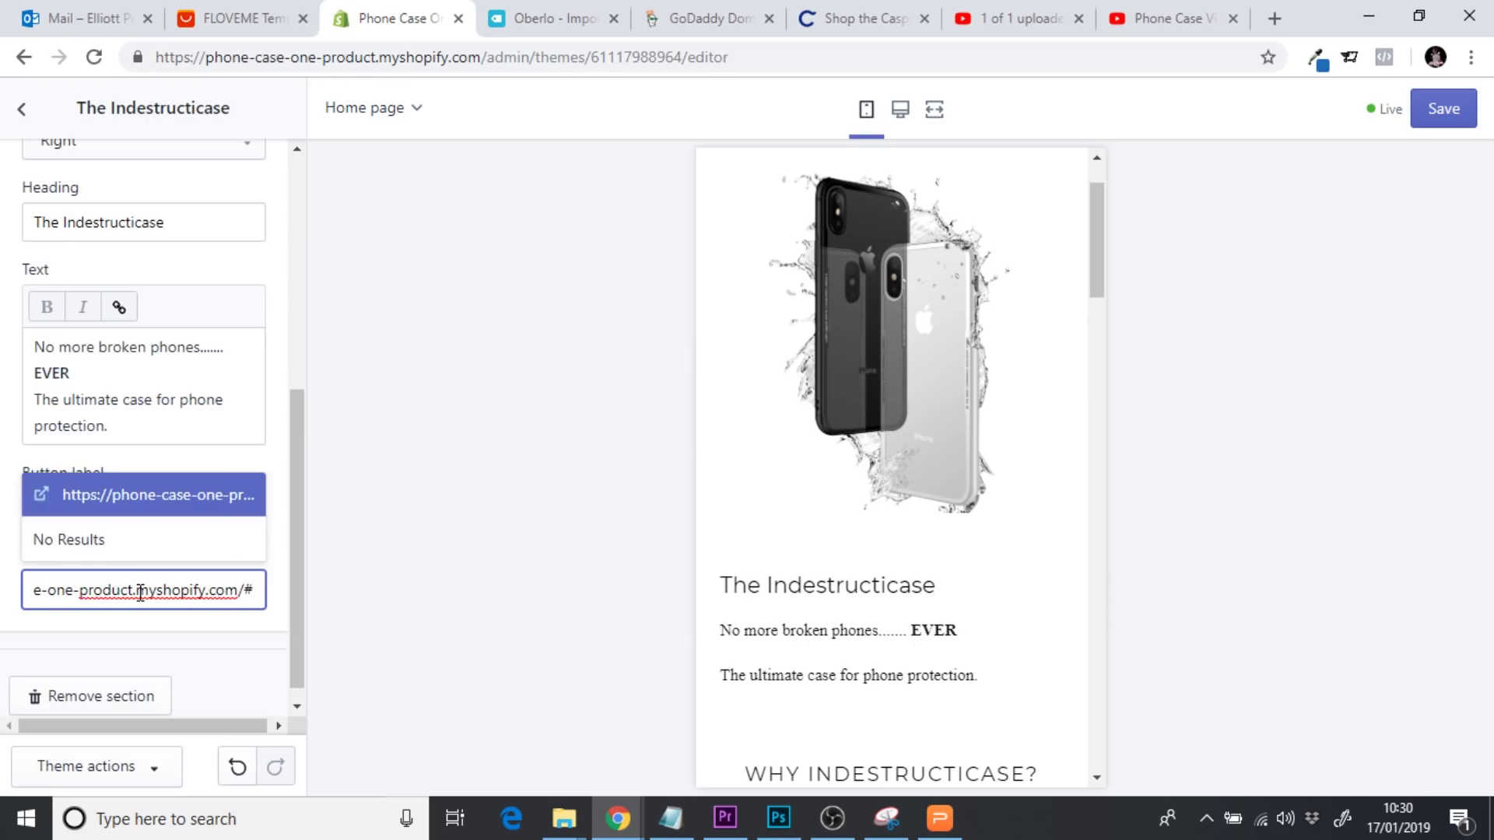
pyautogui.click(201, 517)
pyautogui.click(1442, 108)
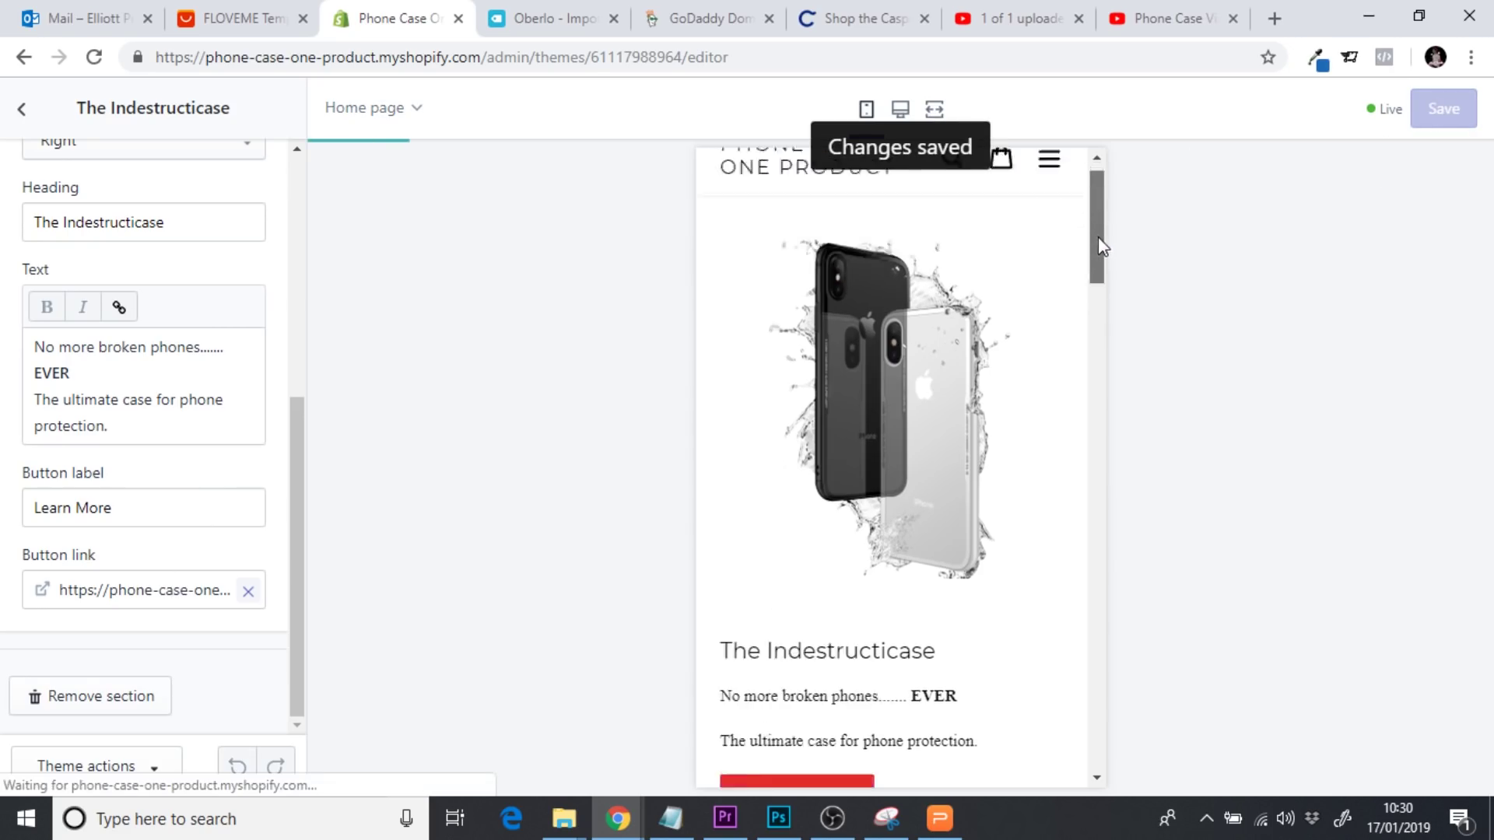
# Test the jump to the video, then relabel the button WATCH THE VIDEO and save
pyautogui.scroll(-3, 1103, 276)
pyautogui.click(817, 615)
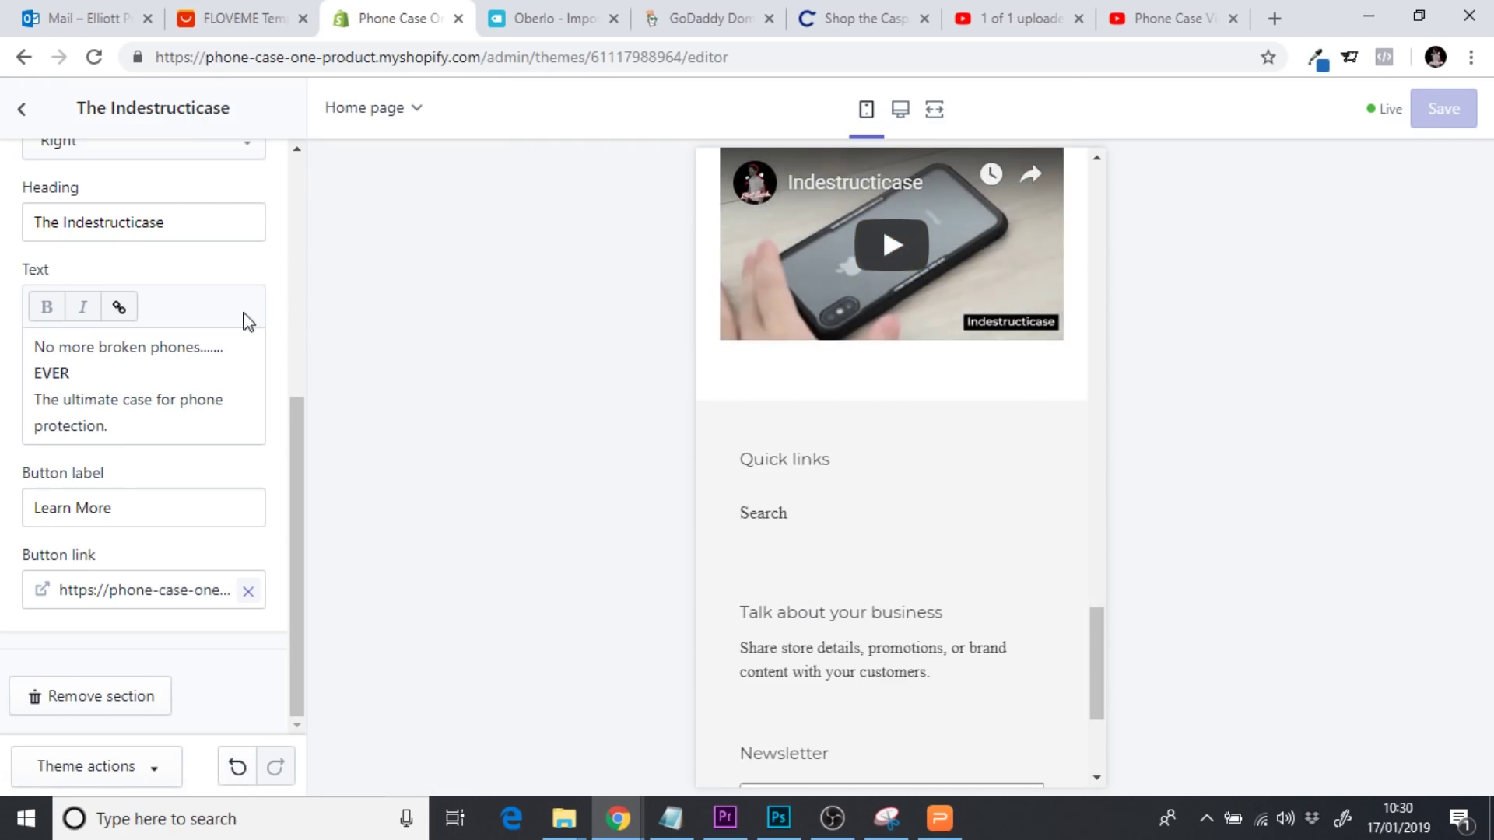
pyautogui.moveTo(167, 502); pyautogui.dragTo(4, 512)
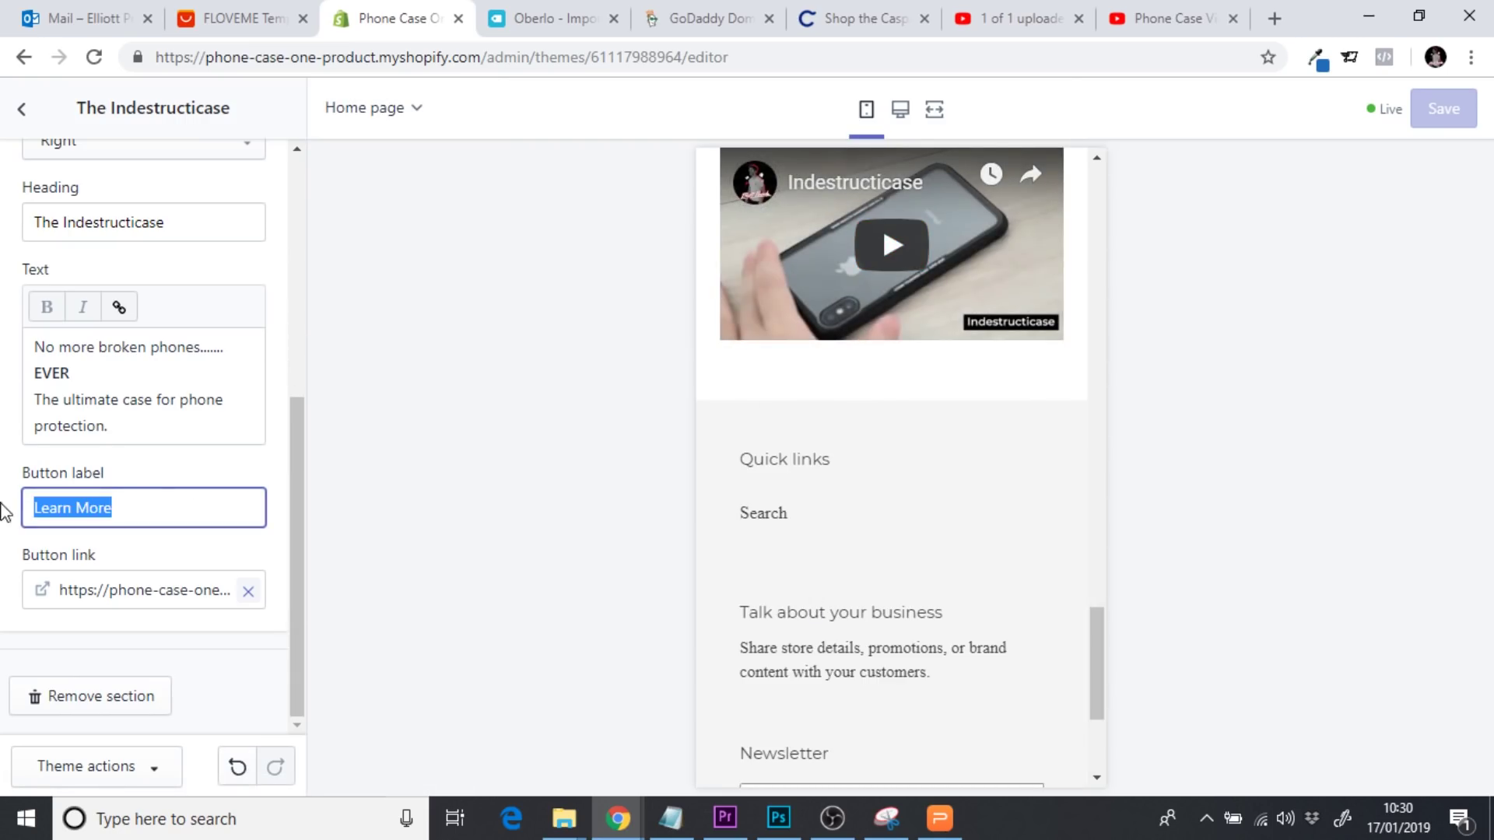
pyautogui.write('WATCH THE VIDEO')
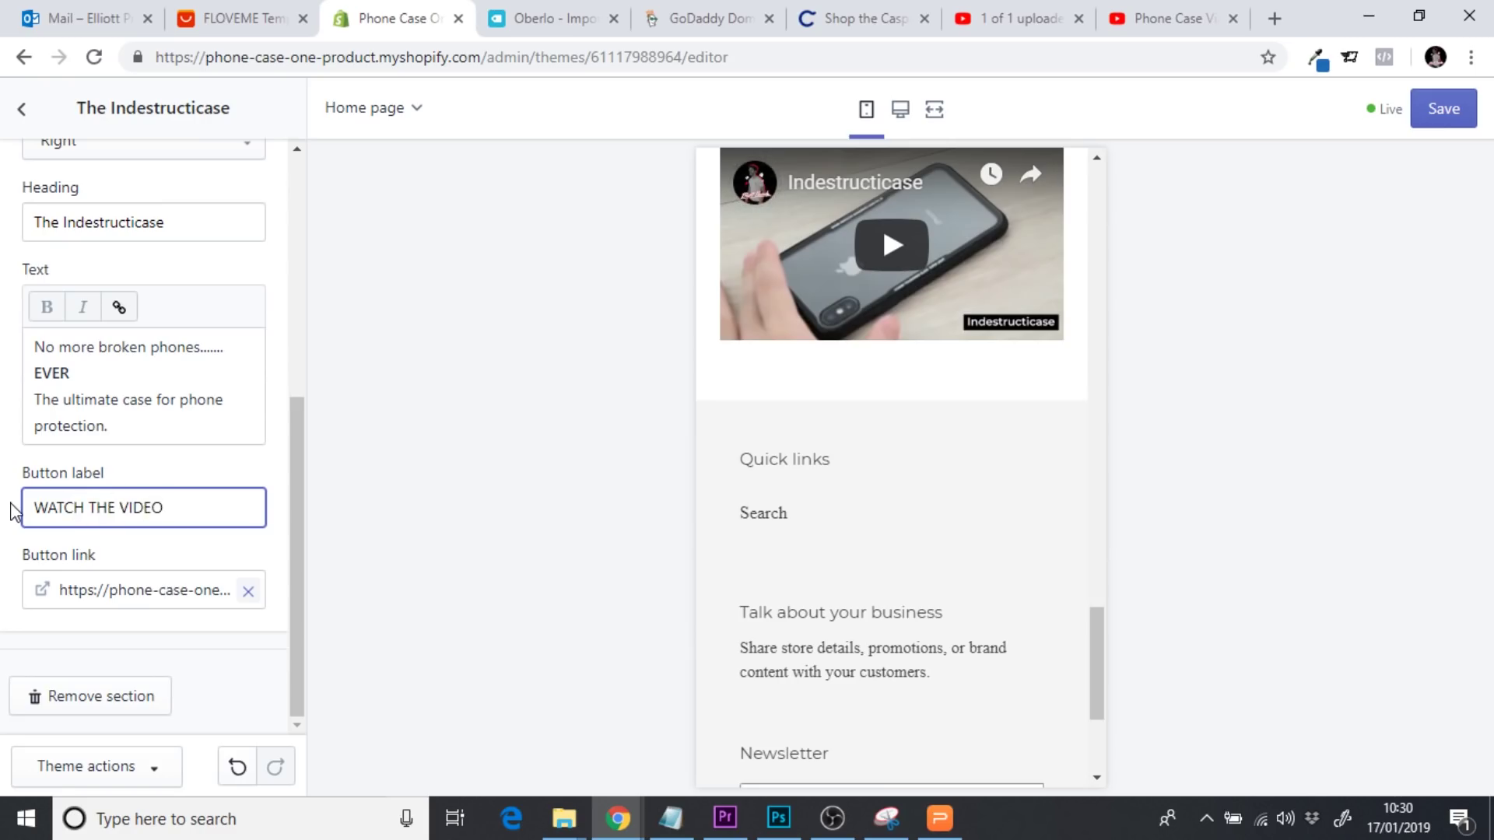
pyautogui.click(1443, 109)
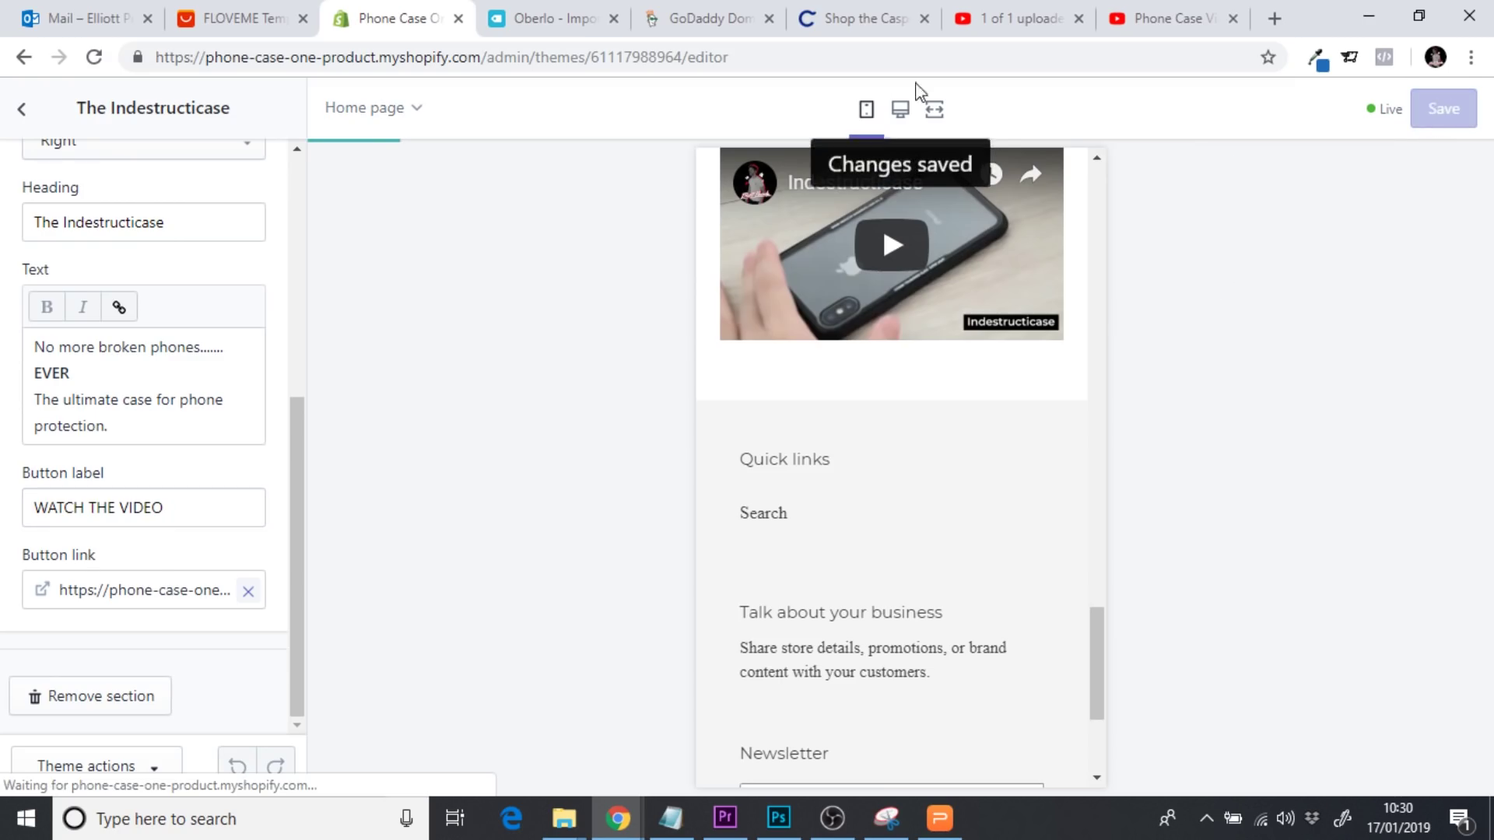
pyautogui.click(831, 17)
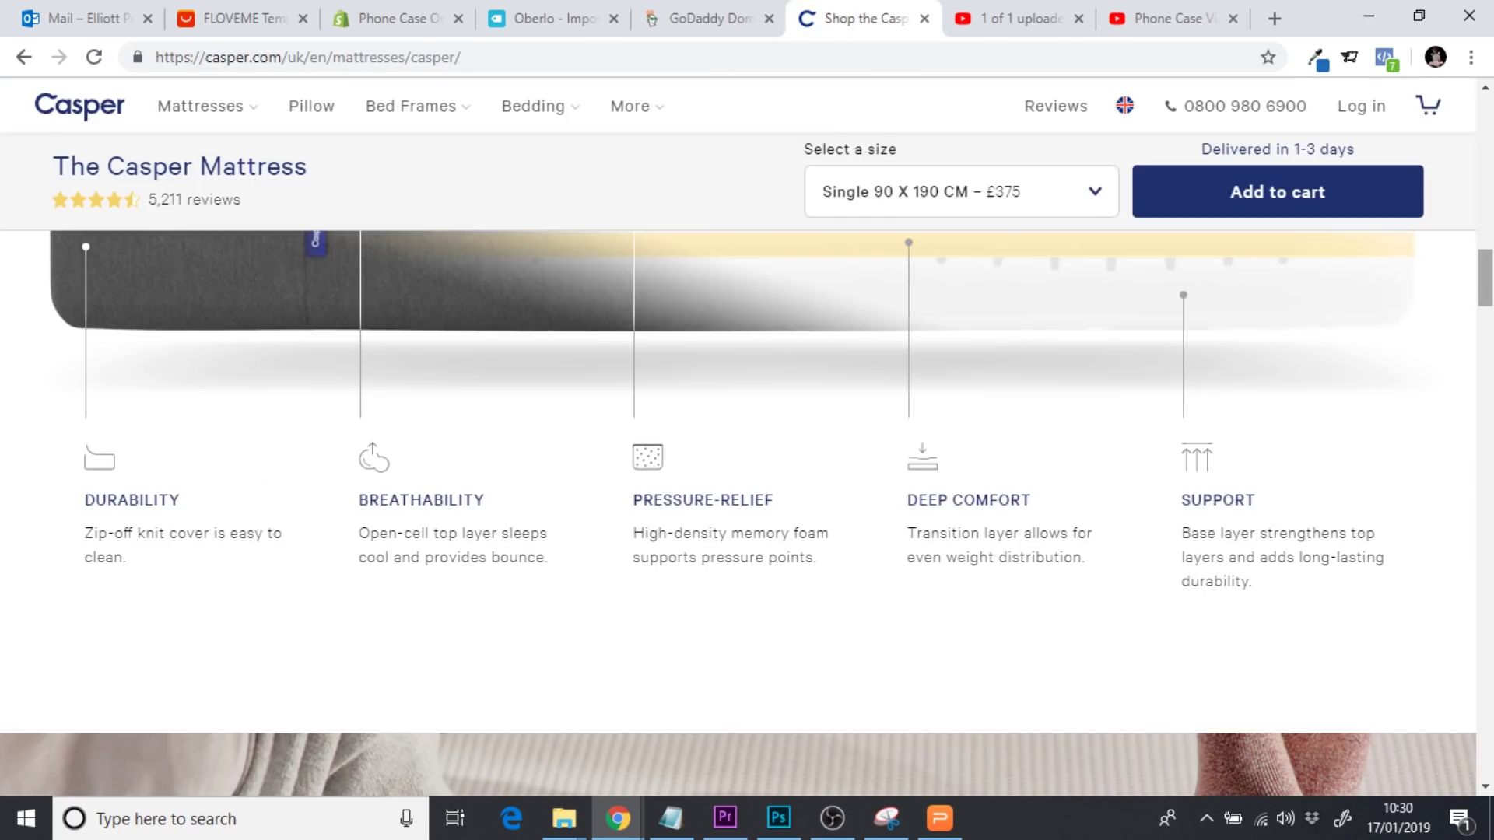
pyautogui.moveTo(1486, 277); pyautogui.dragTo(1489, 109)
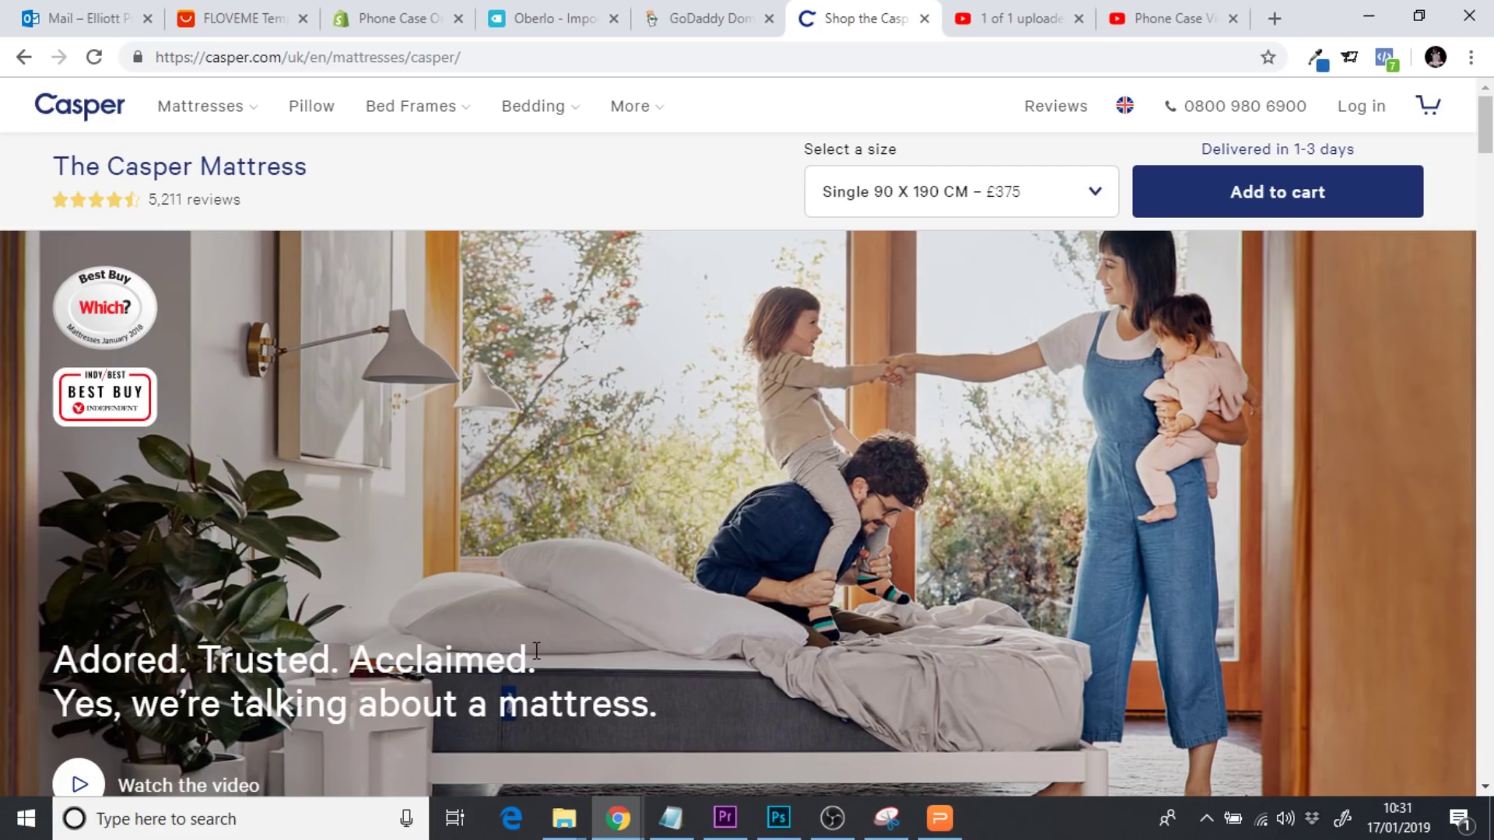
pyautogui.click(394, 23)
pyautogui.moveTo(1096, 235); pyautogui.dragTo(1100, 337)
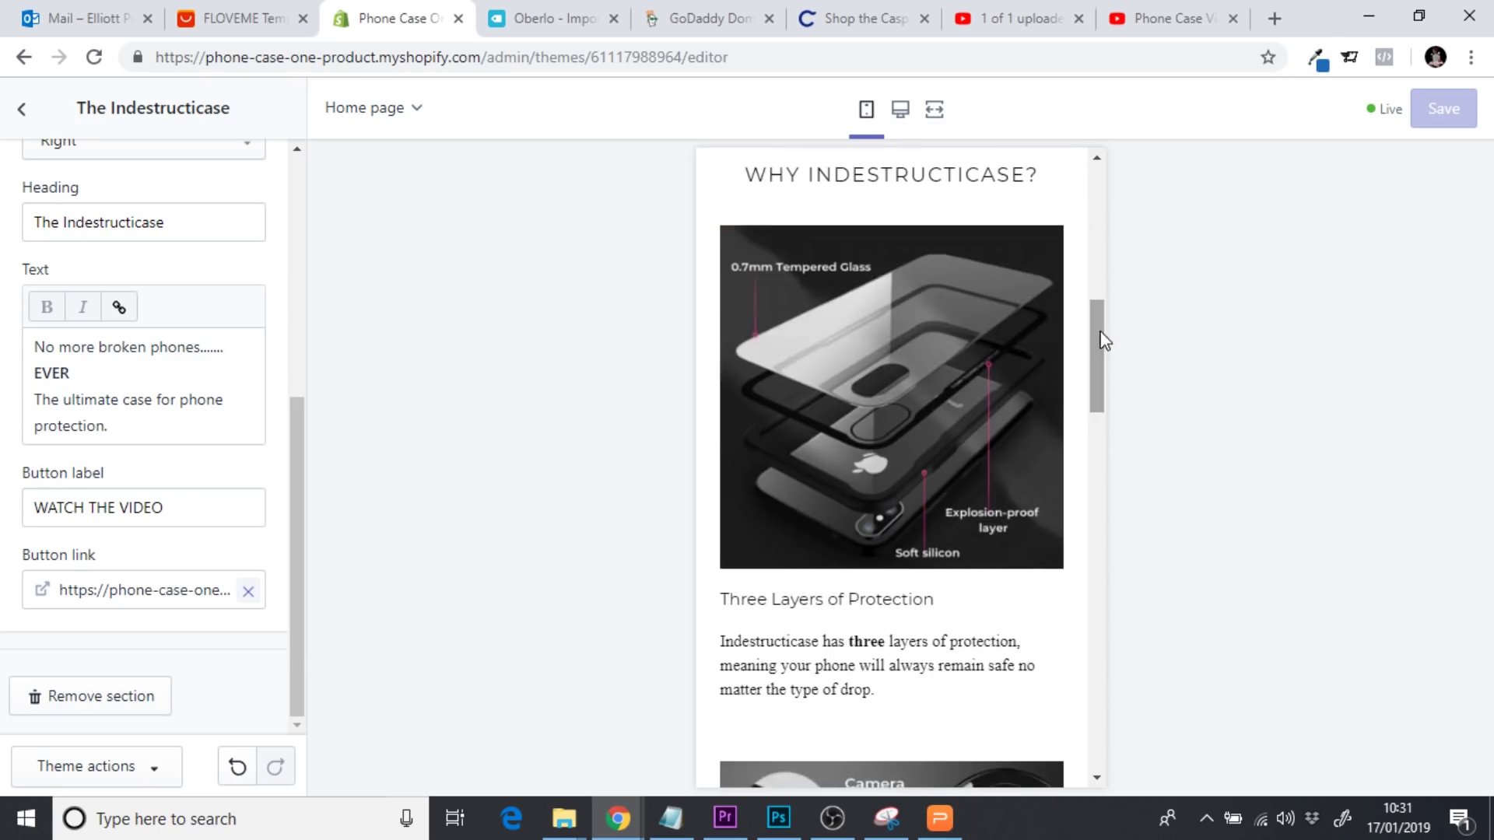
# Open Why Indestructicase? and expand the Three Layers of Protection column settings
pyautogui.click(26, 115)
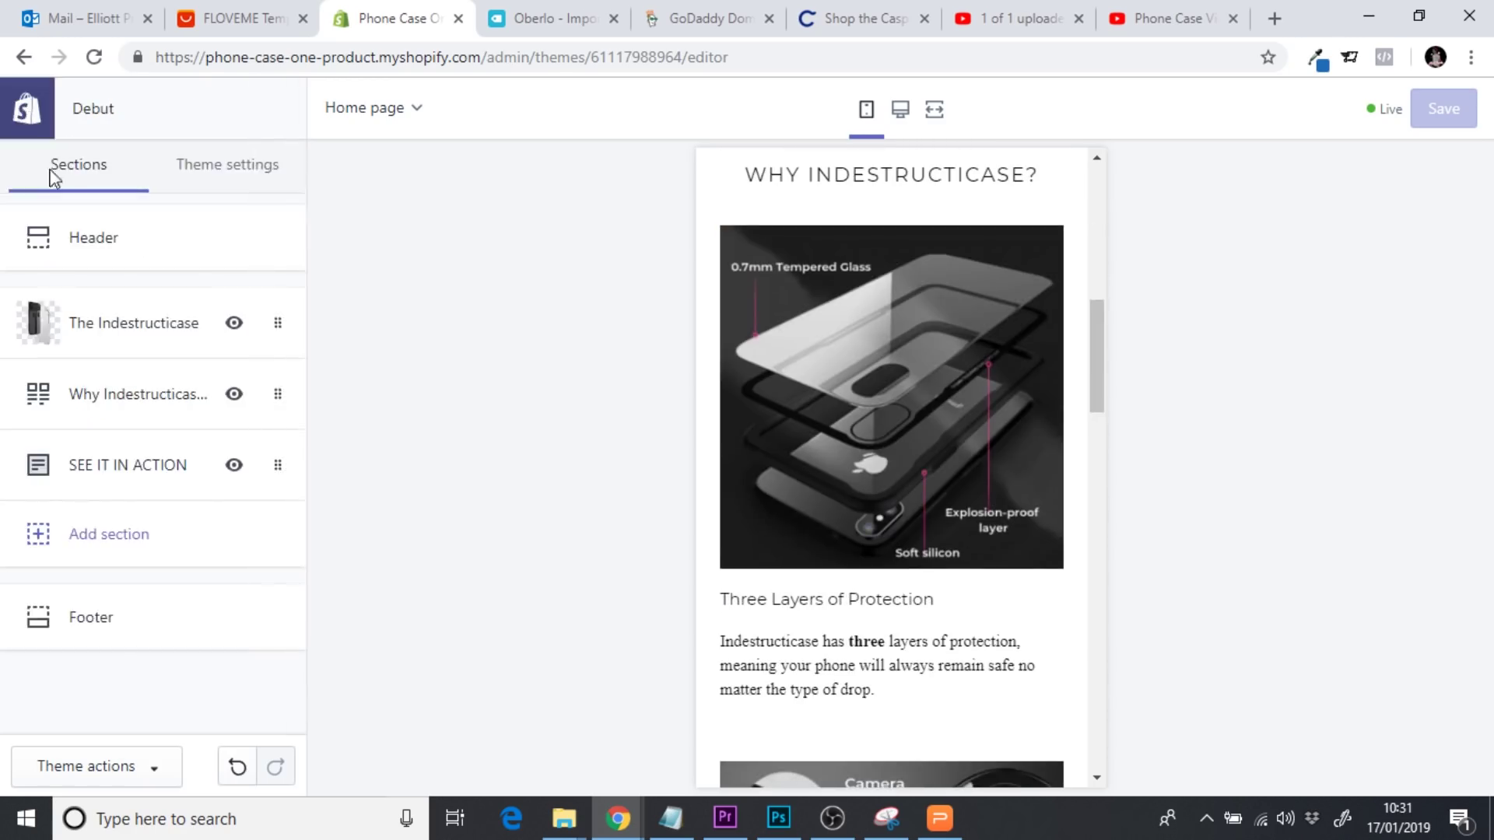
pyautogui.click(117, 411)
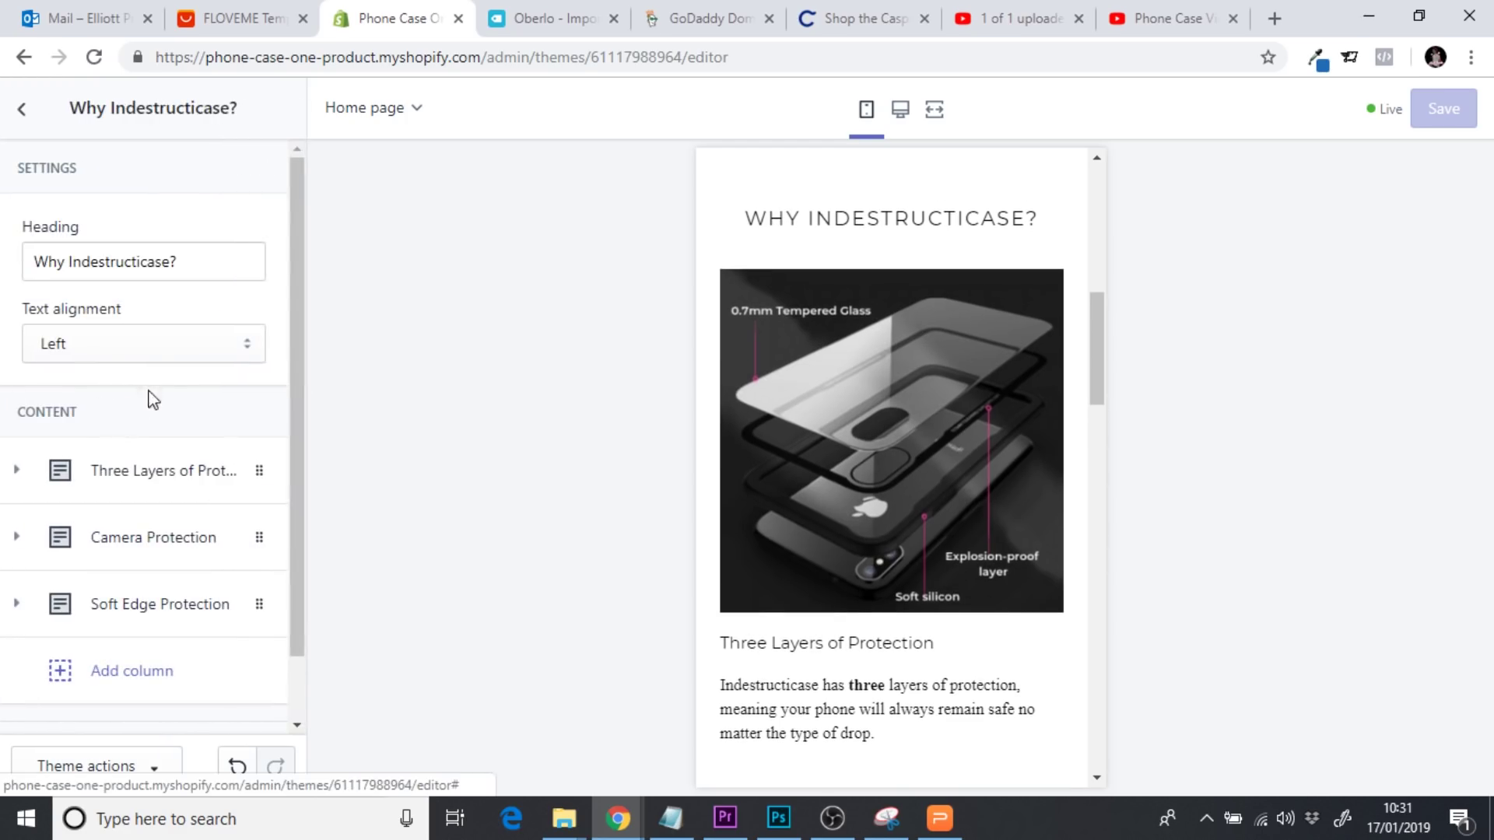
pyautogui.click(119, 494)
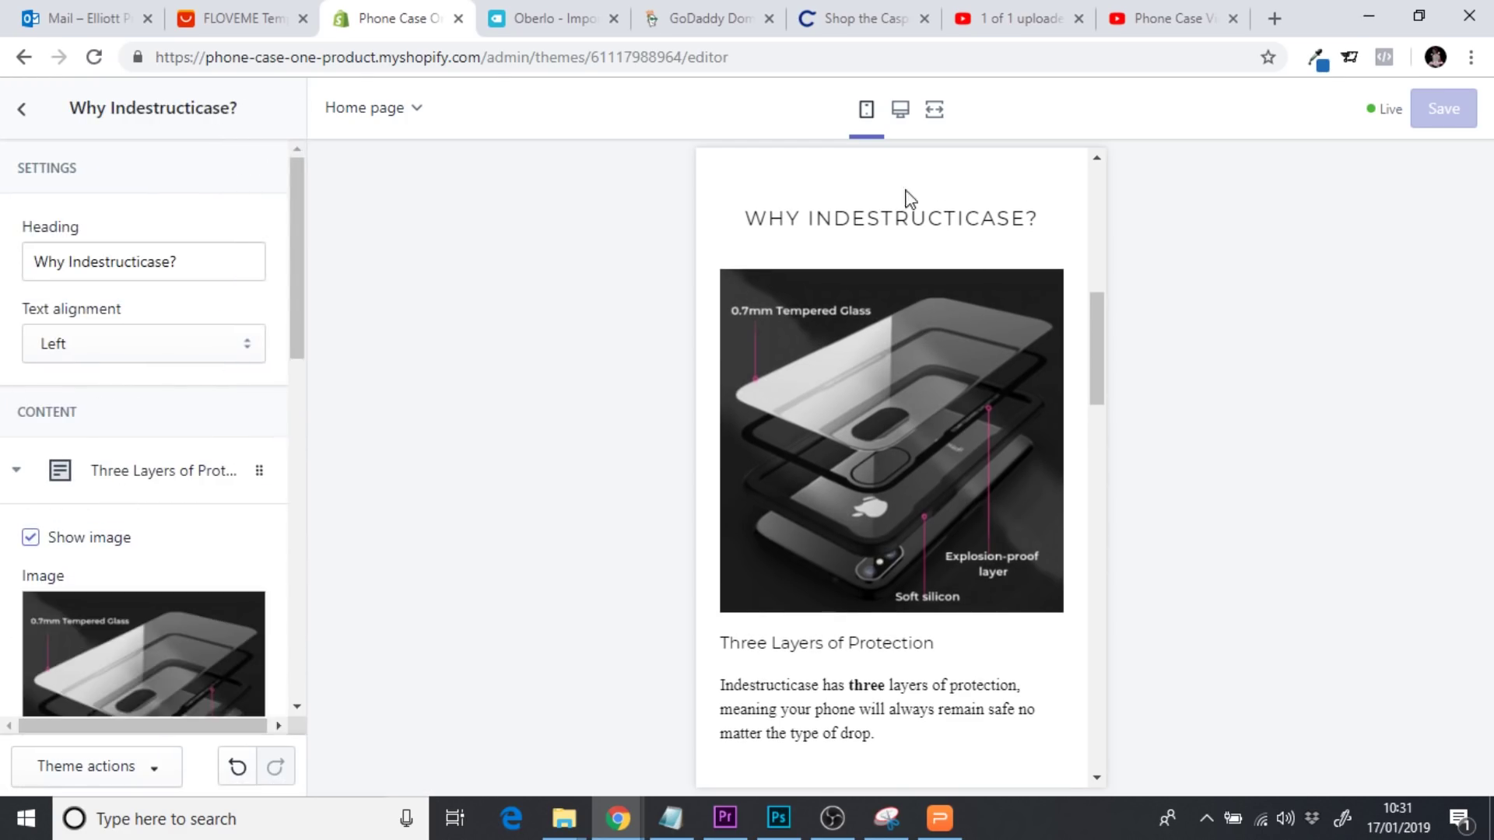
pyautogui.click(938, 110)
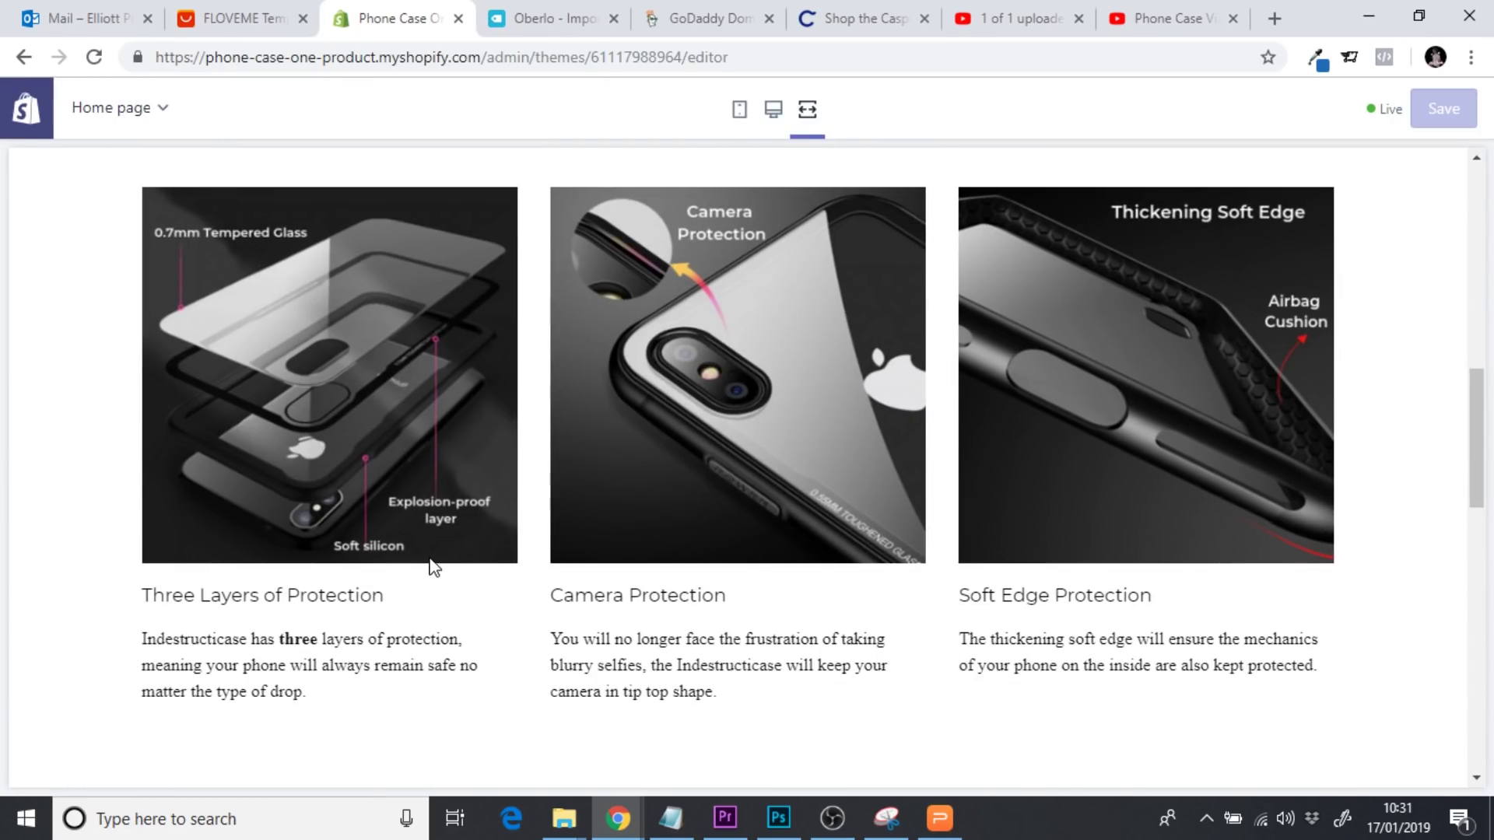
pyautogui.click(781, 113)
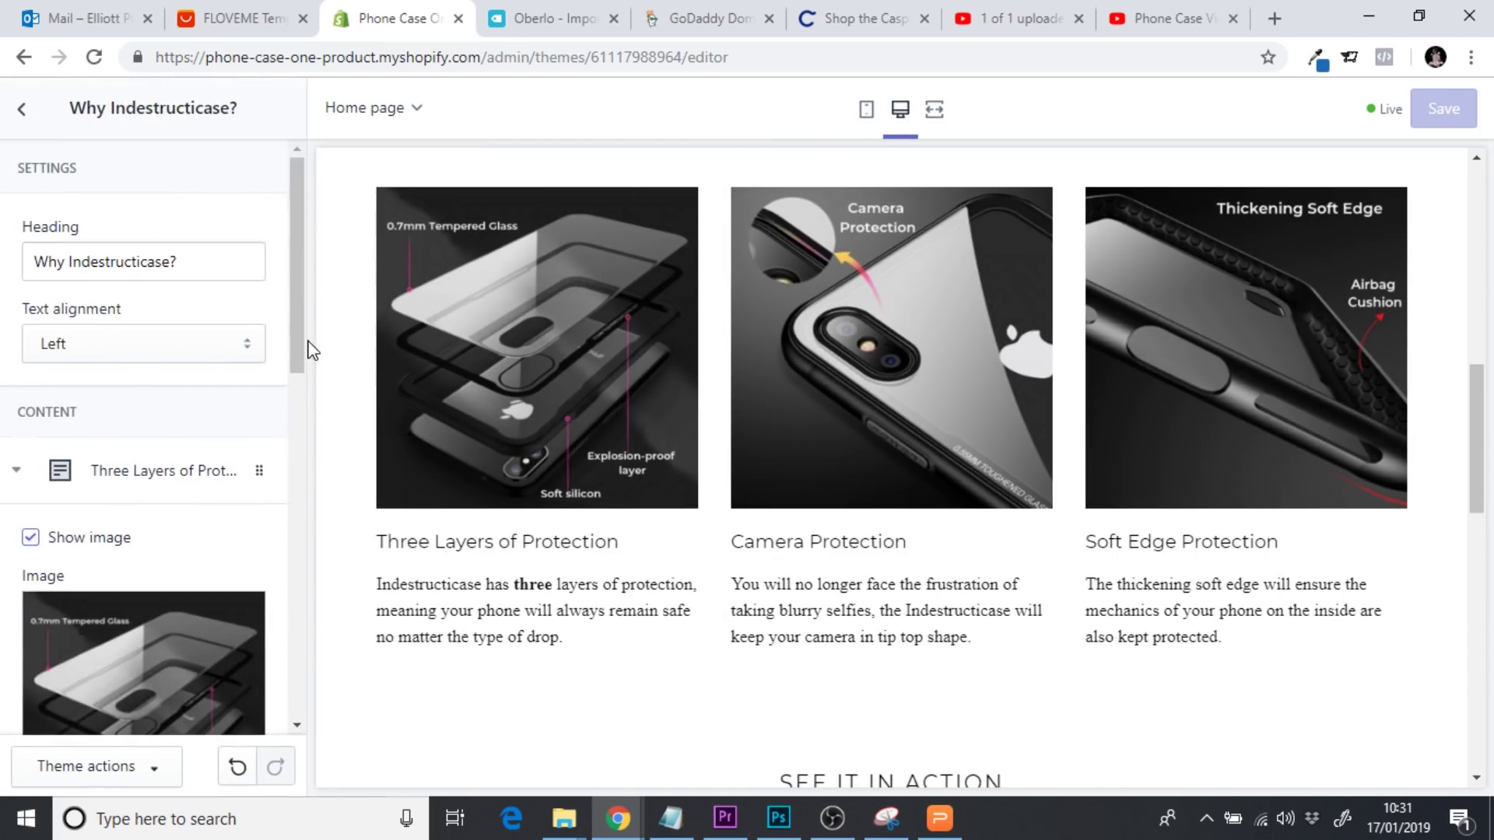
pyautogui.moveTo(306, 343); pyautogui.dragTo(302, 588)
# Label the column's button BUY NOW and link it to the phone case product
pyautogui.click(104, 557)
pyautogui.write('N')
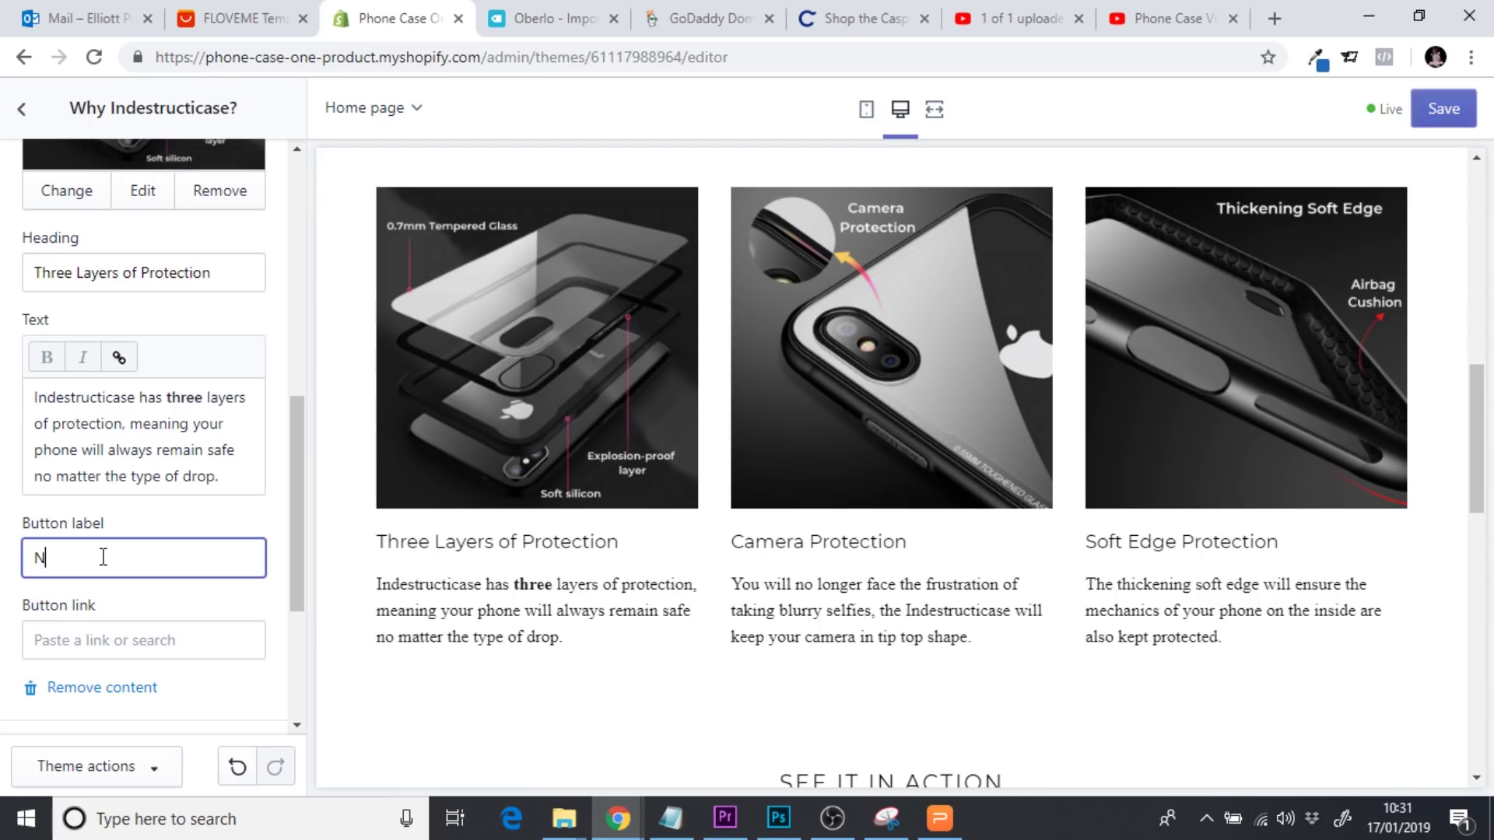
pyautogui.press('BackSpace')
pyautogui.press('BackSpace')
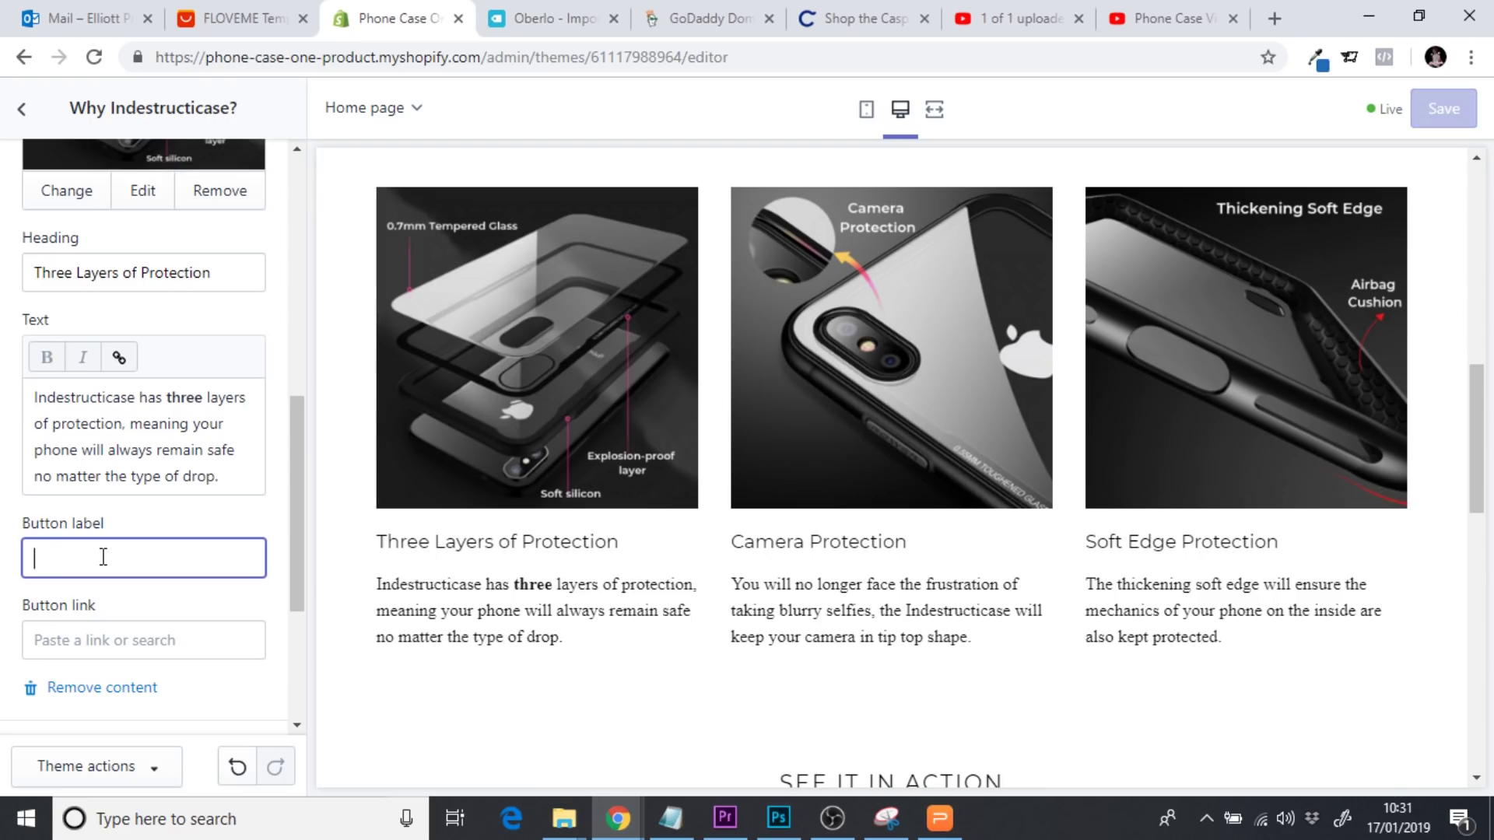
pyautogui.write('BUY NOW')
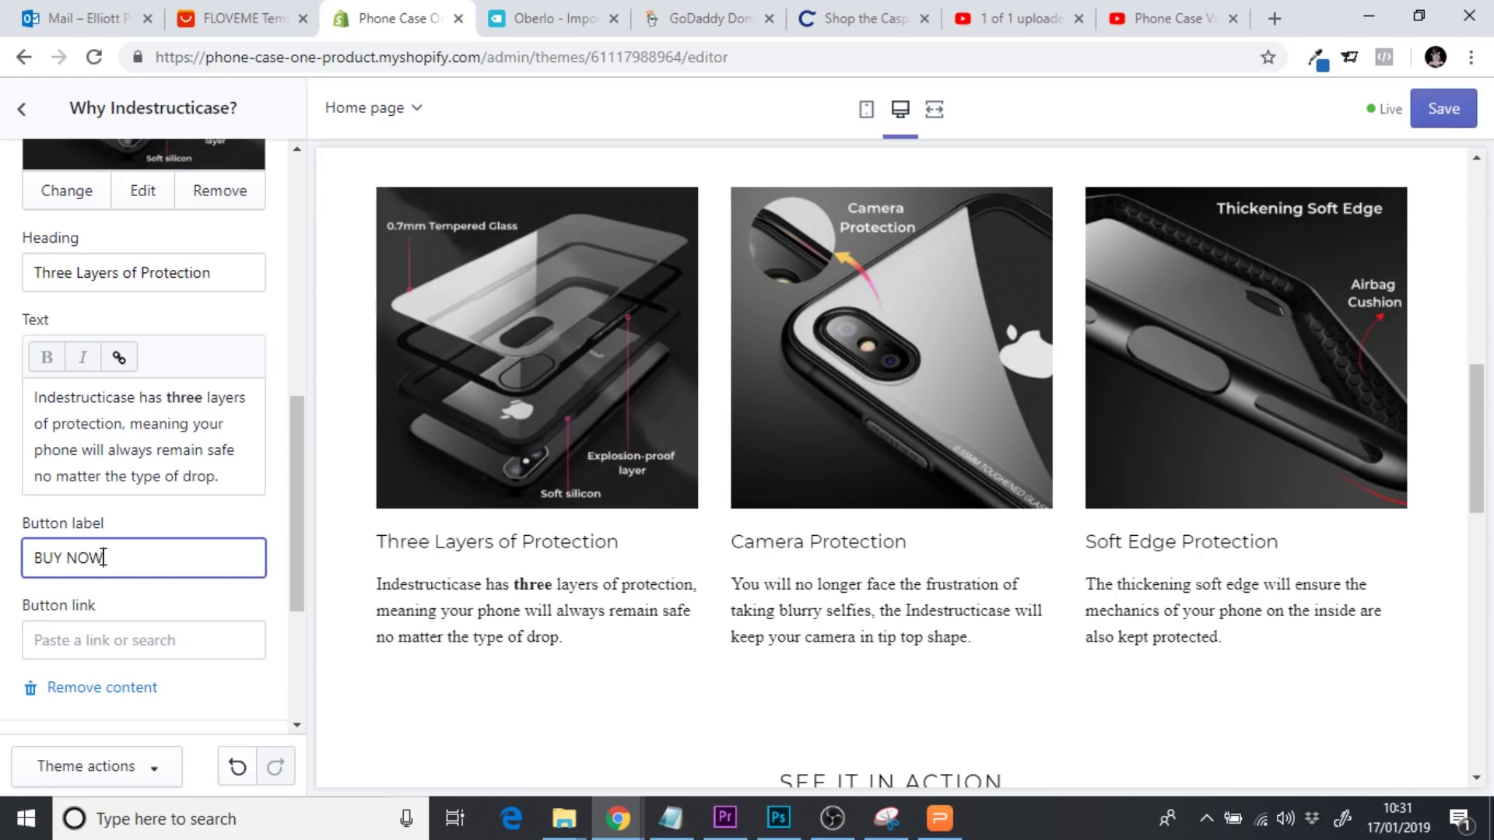
pyautogui.click(113, 636)
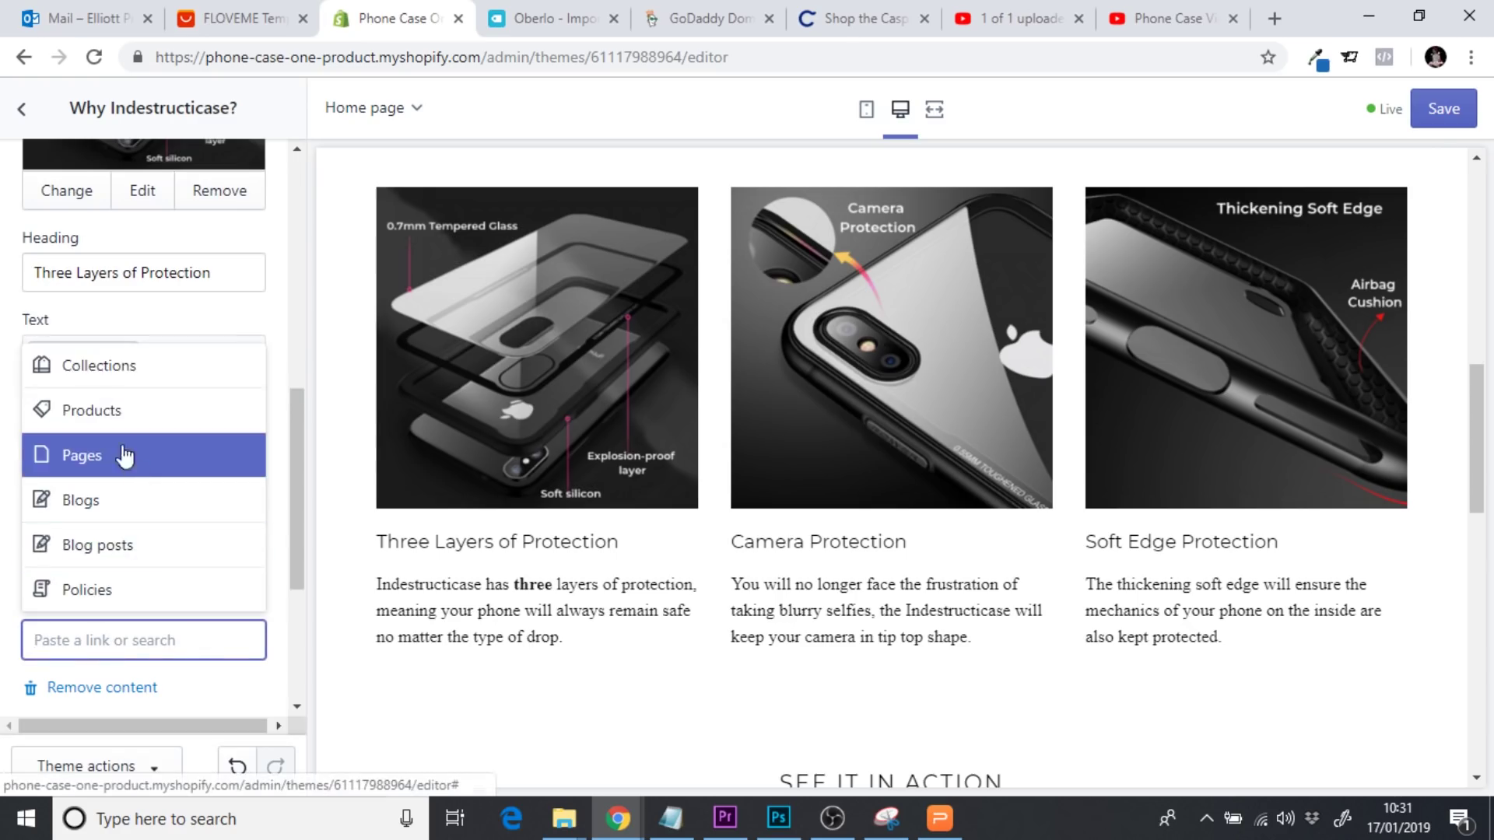
pyautogui.click(109, 424)
pyautogui.click(137, 584)
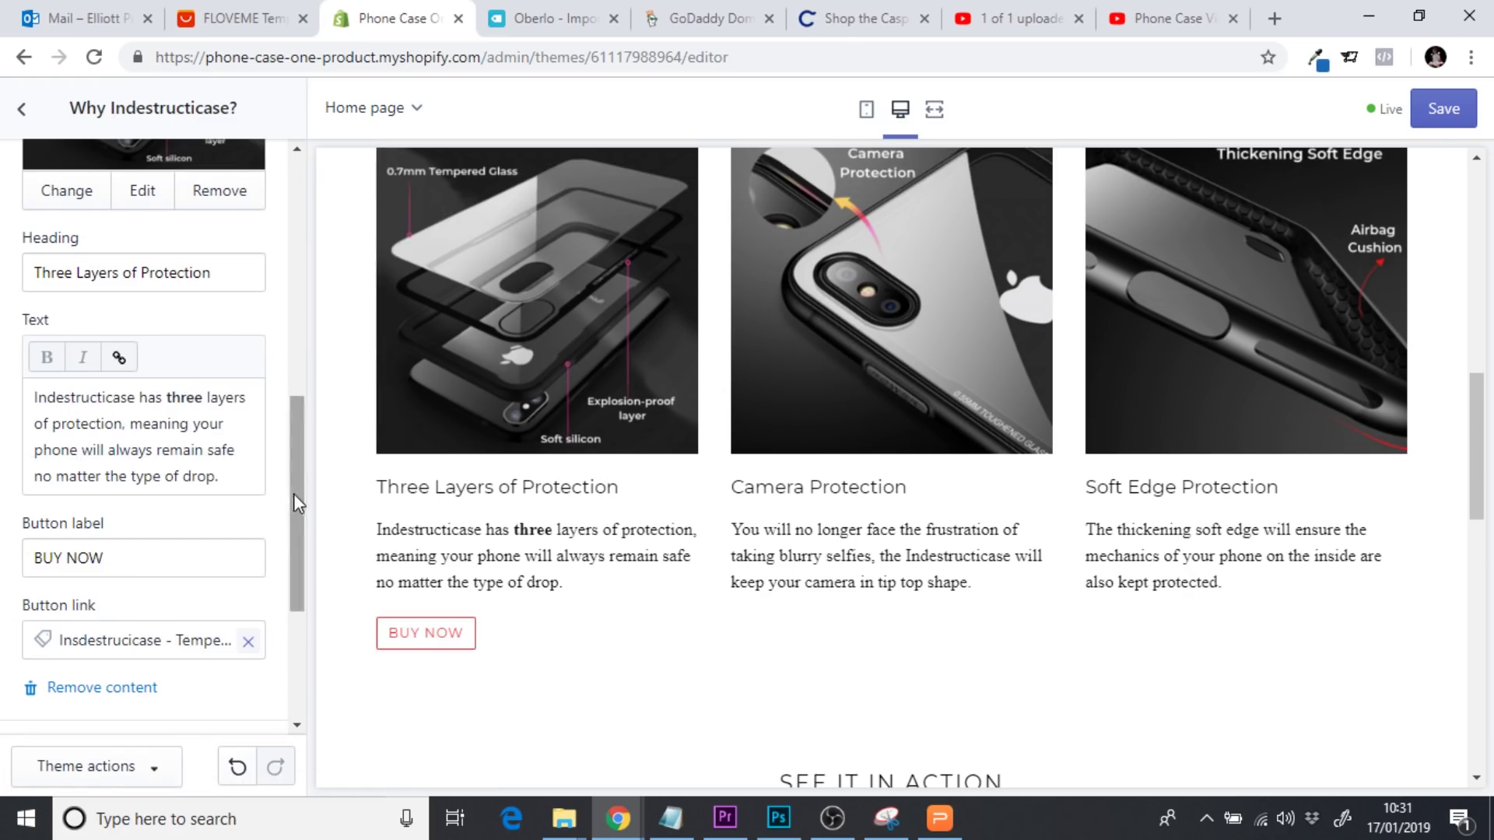
pyautogui.moveTo(293, 493); pyautogui.dragTo(294, 587)
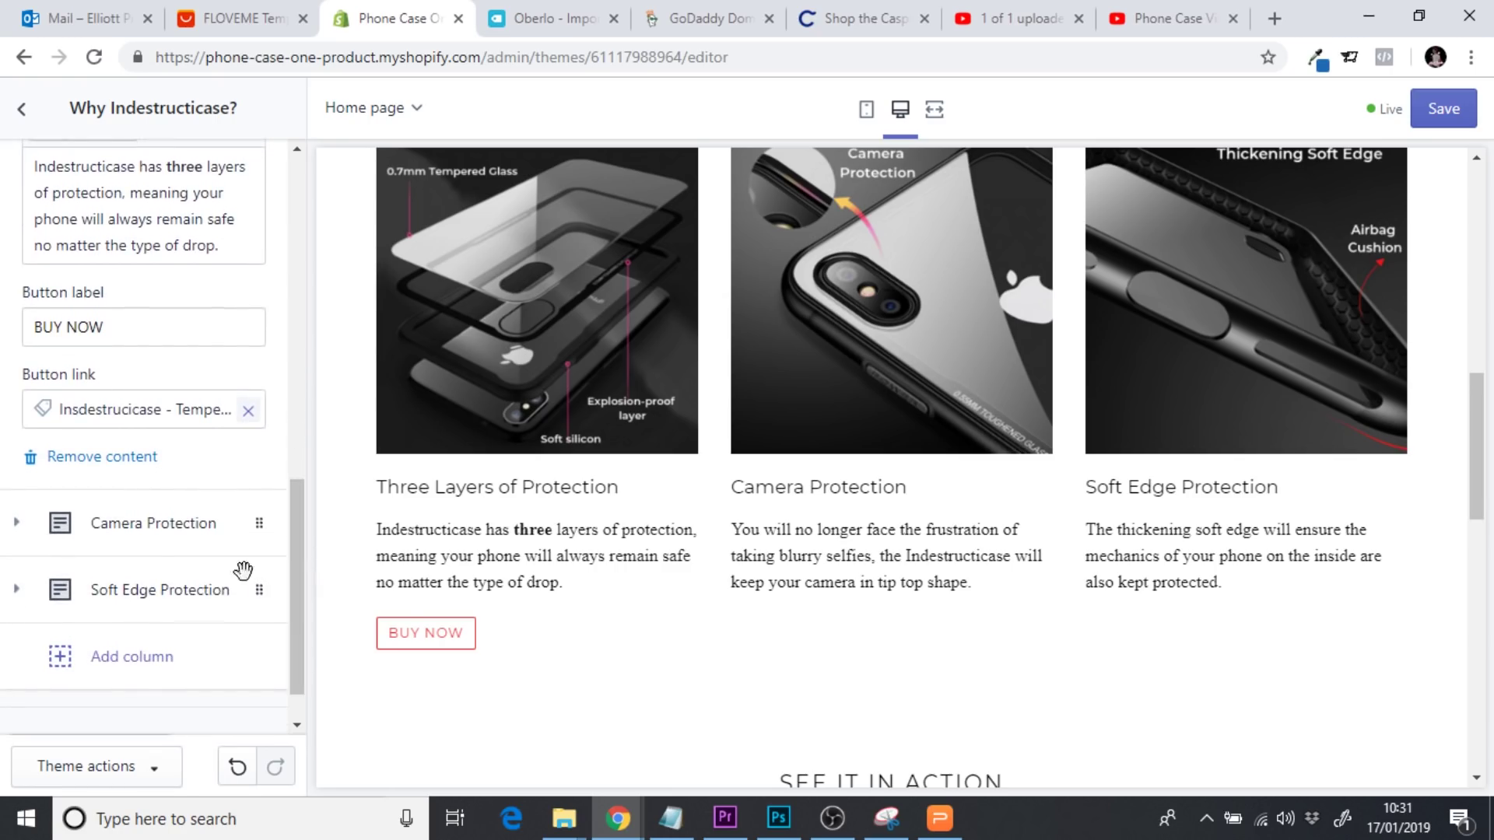
# Link the Camera Protection button to the store's root address plus #custom
pyautogui.click(212, 526)
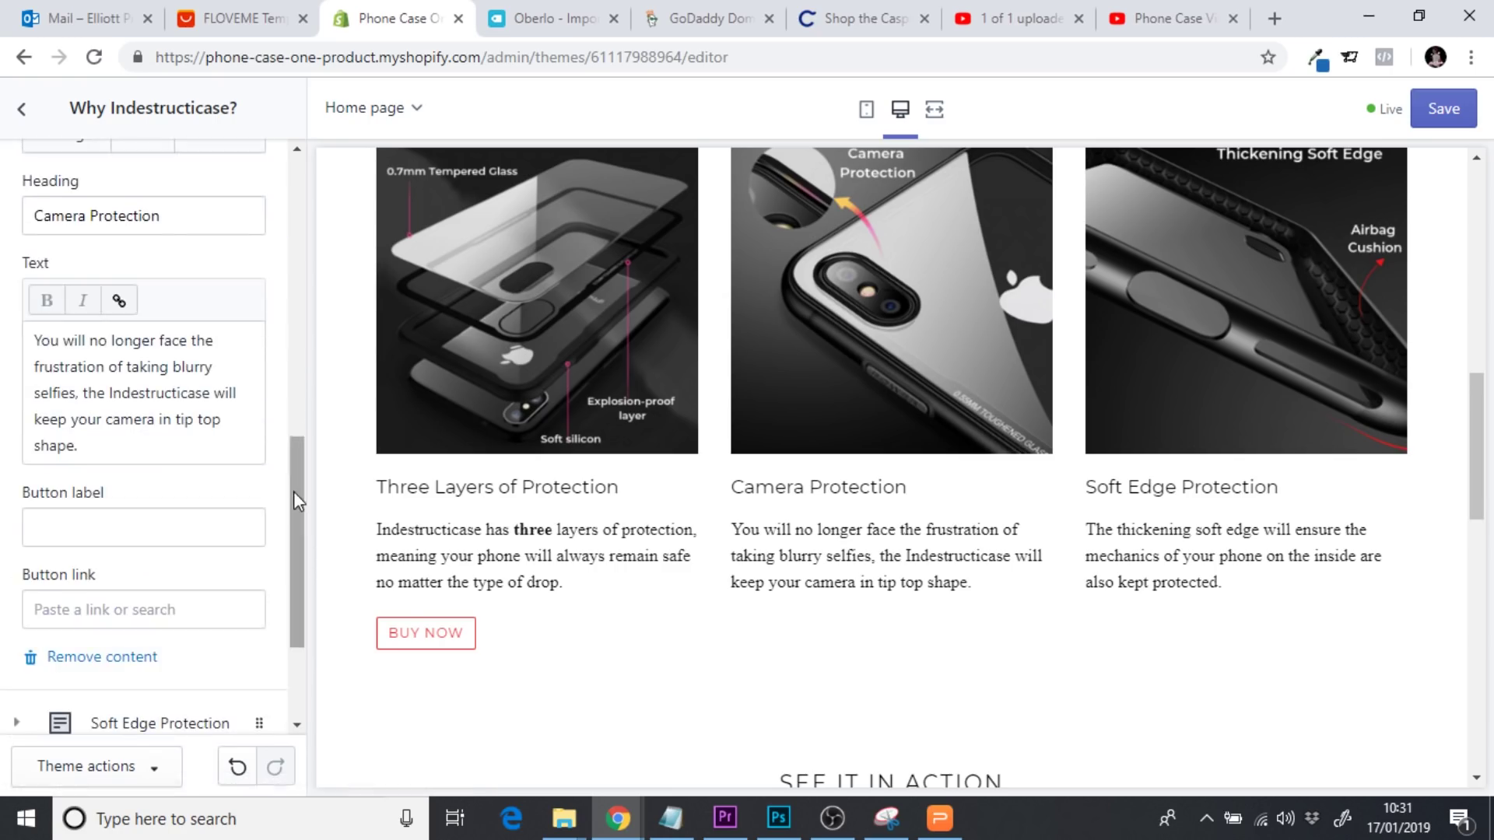
pyautogui.moveTo(292, 492); pyautogui.dragTo(293, 507)
pyautogui.click(179, 495)
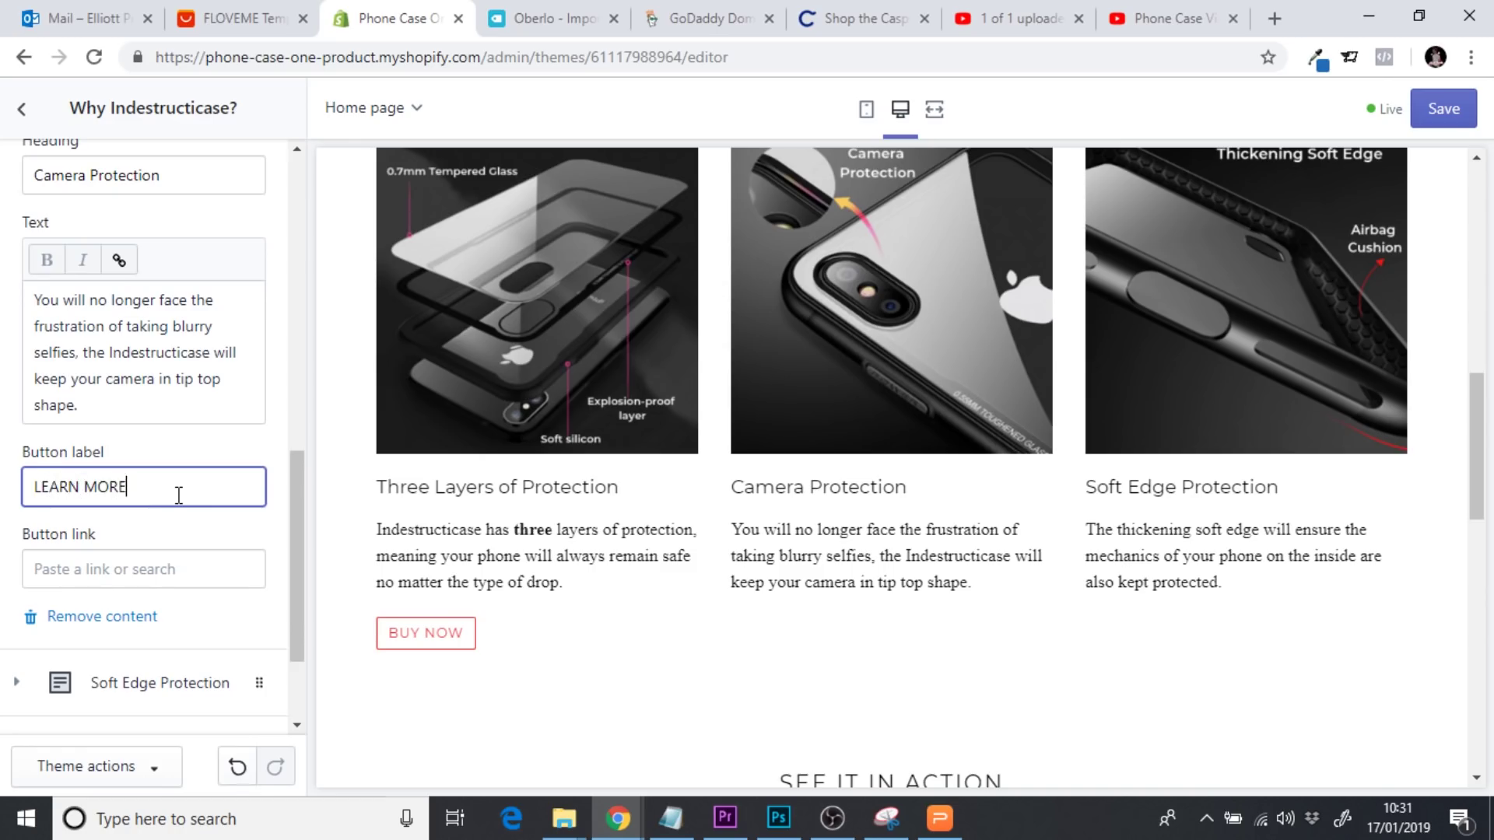
pyautogui.click(145, 568)
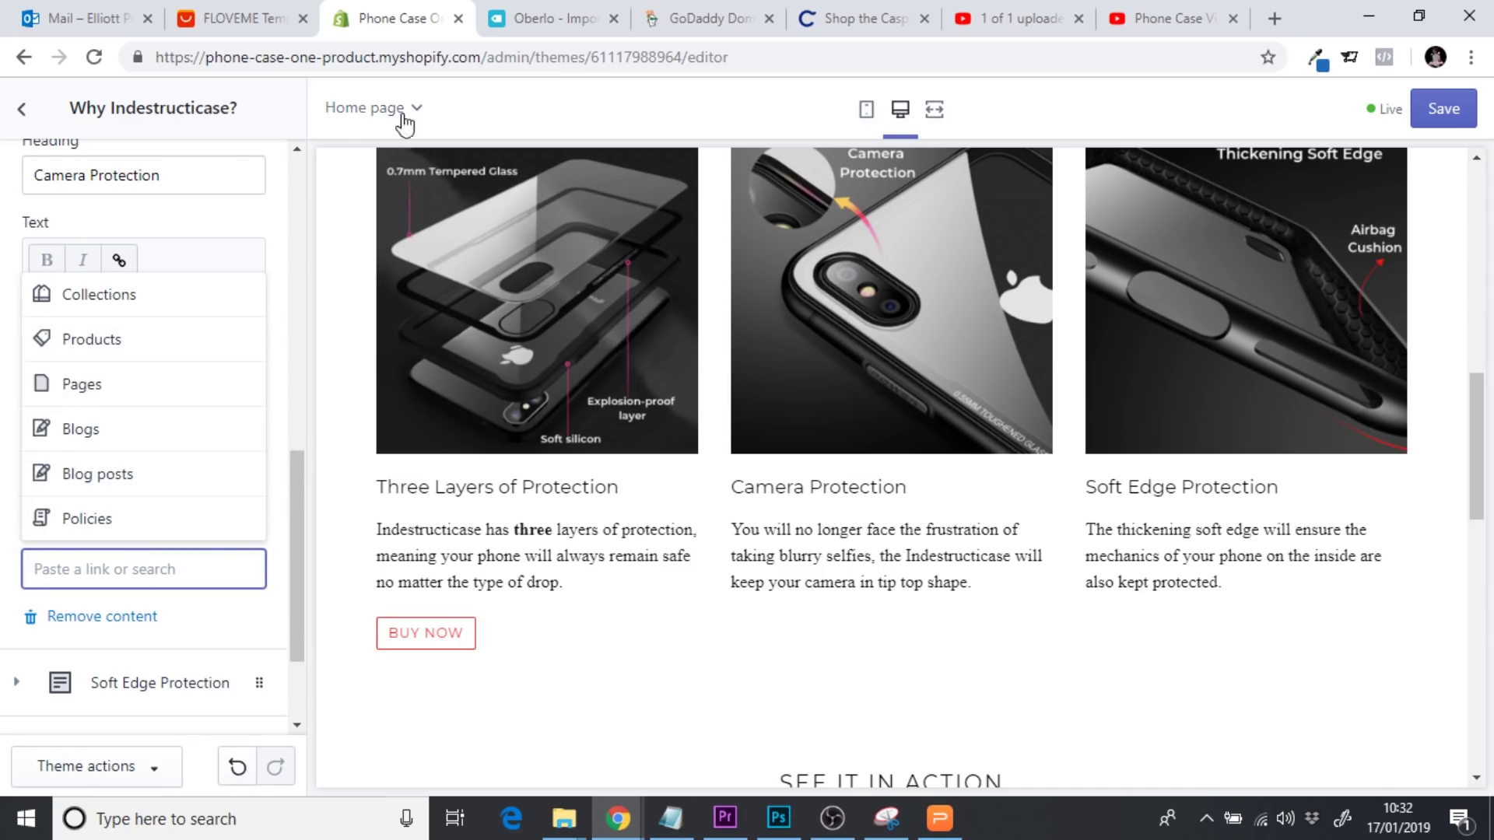
pyautogui.click(366, 57)
pyautogui.hotkey('ctrl', 'c')
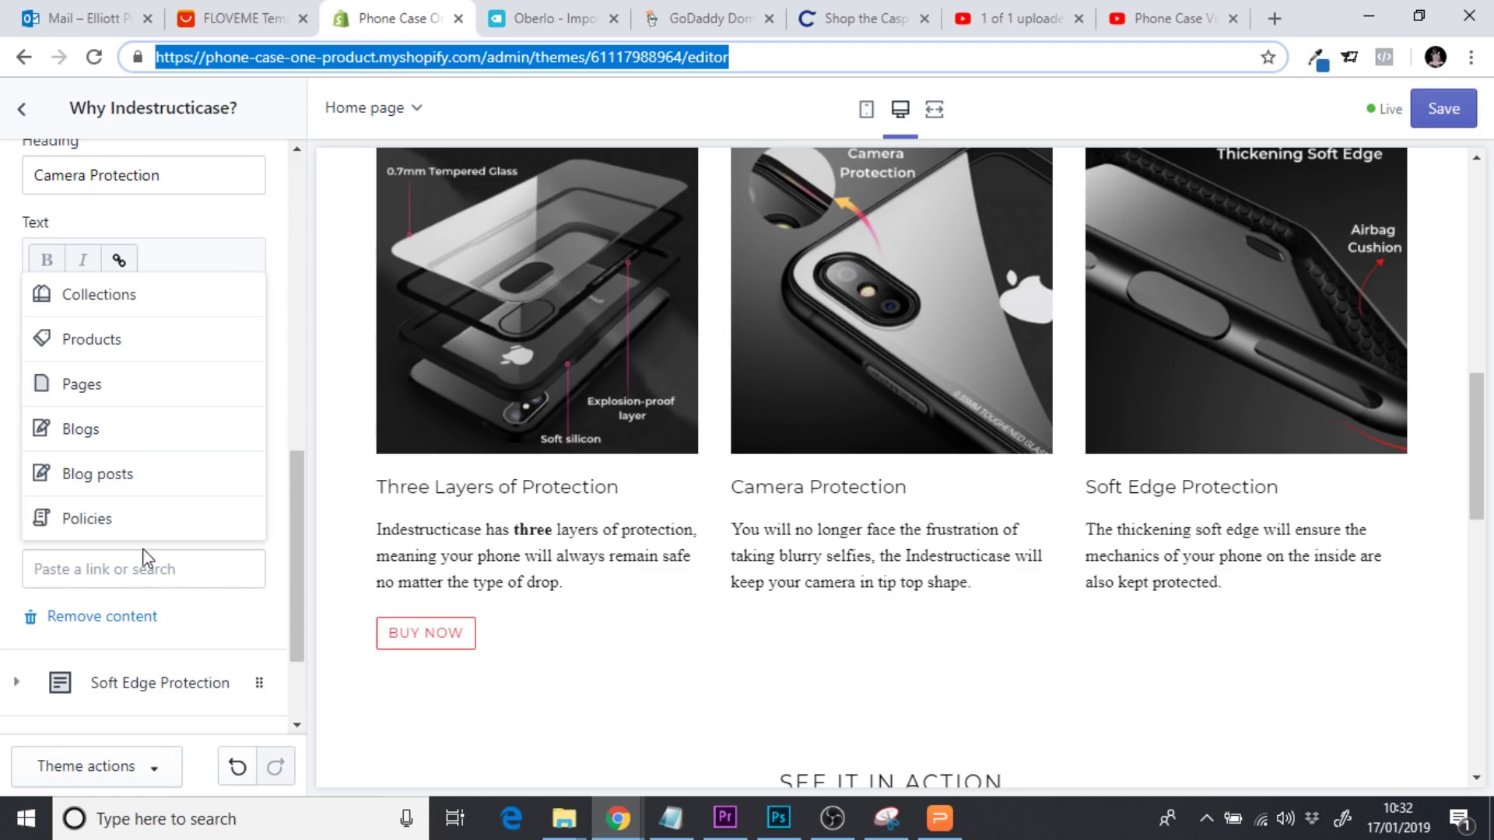
pyautogui.click(147, 569)
pyautogui.hotkey('ctrl', 'v')
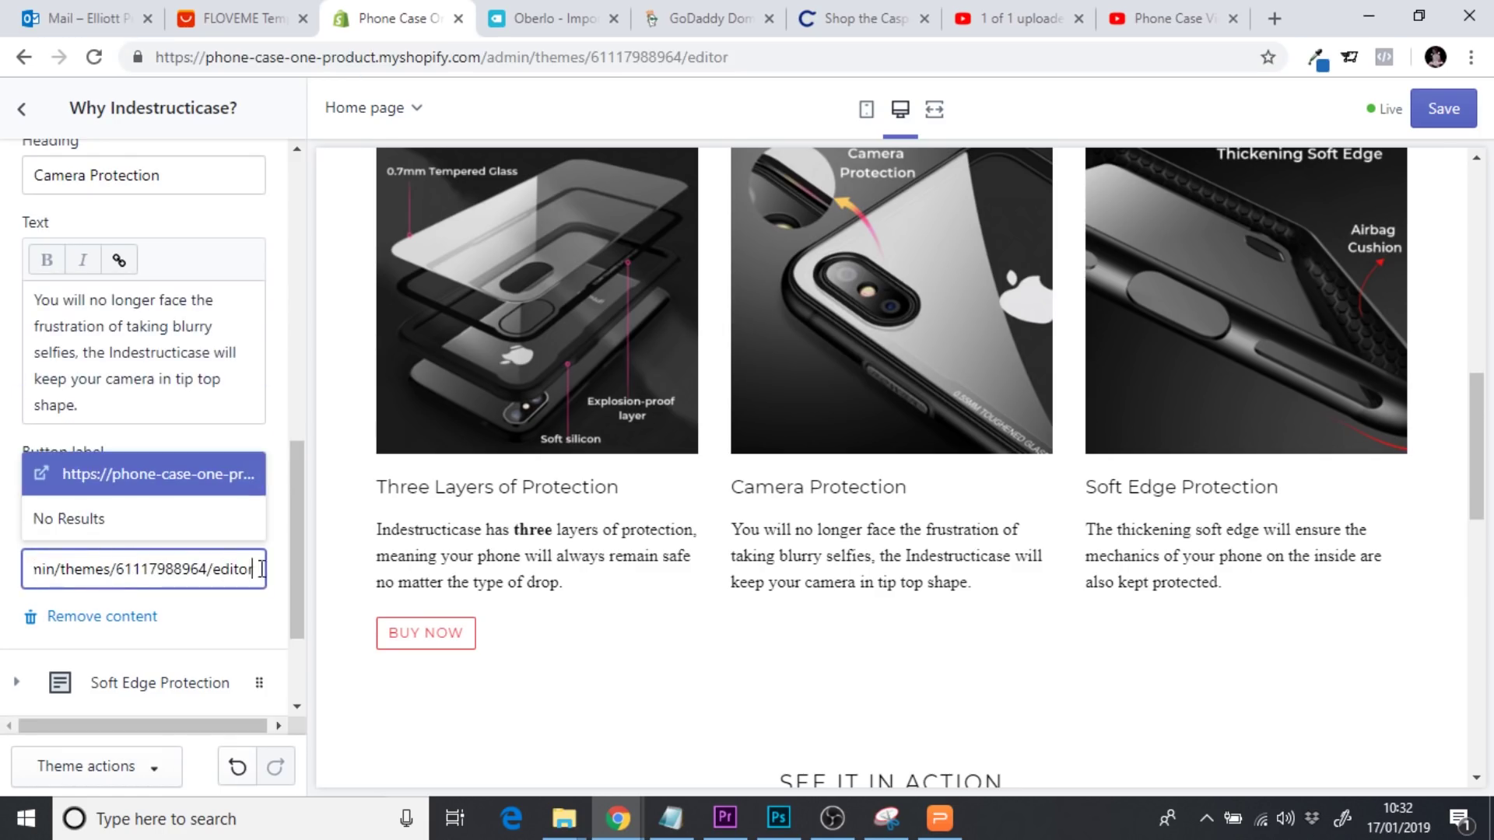
pyautogui.moveTo(262, 569); pyautogui.dragTo(154, 586)
pyautogui.press('BackSpace')
pyautogui.press('BackSpace')
pyautogui.press('BackSpace')
pyautogui.press('BackSpace')
pyautogui.press('BackSpace')
pyautogui.press('BackSpace')
pyautogui.press('BackSpace')
pyautogui.press('BackSpace')
pyautogui.press('BackSpace')
pyautogui.press('BackSpace')
pyautogui.press('BackSpace')
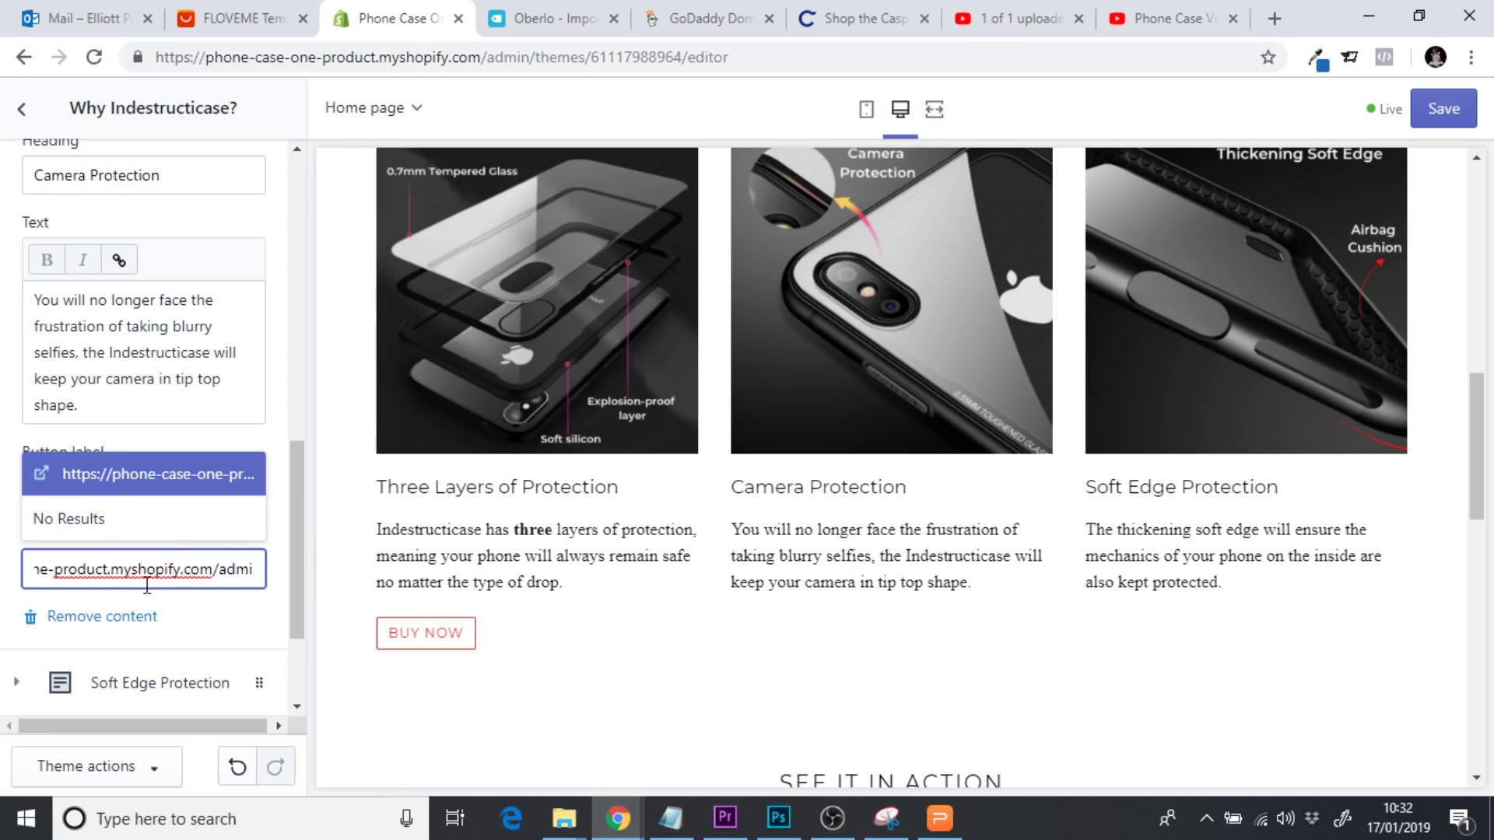
pyautogui.write('#')
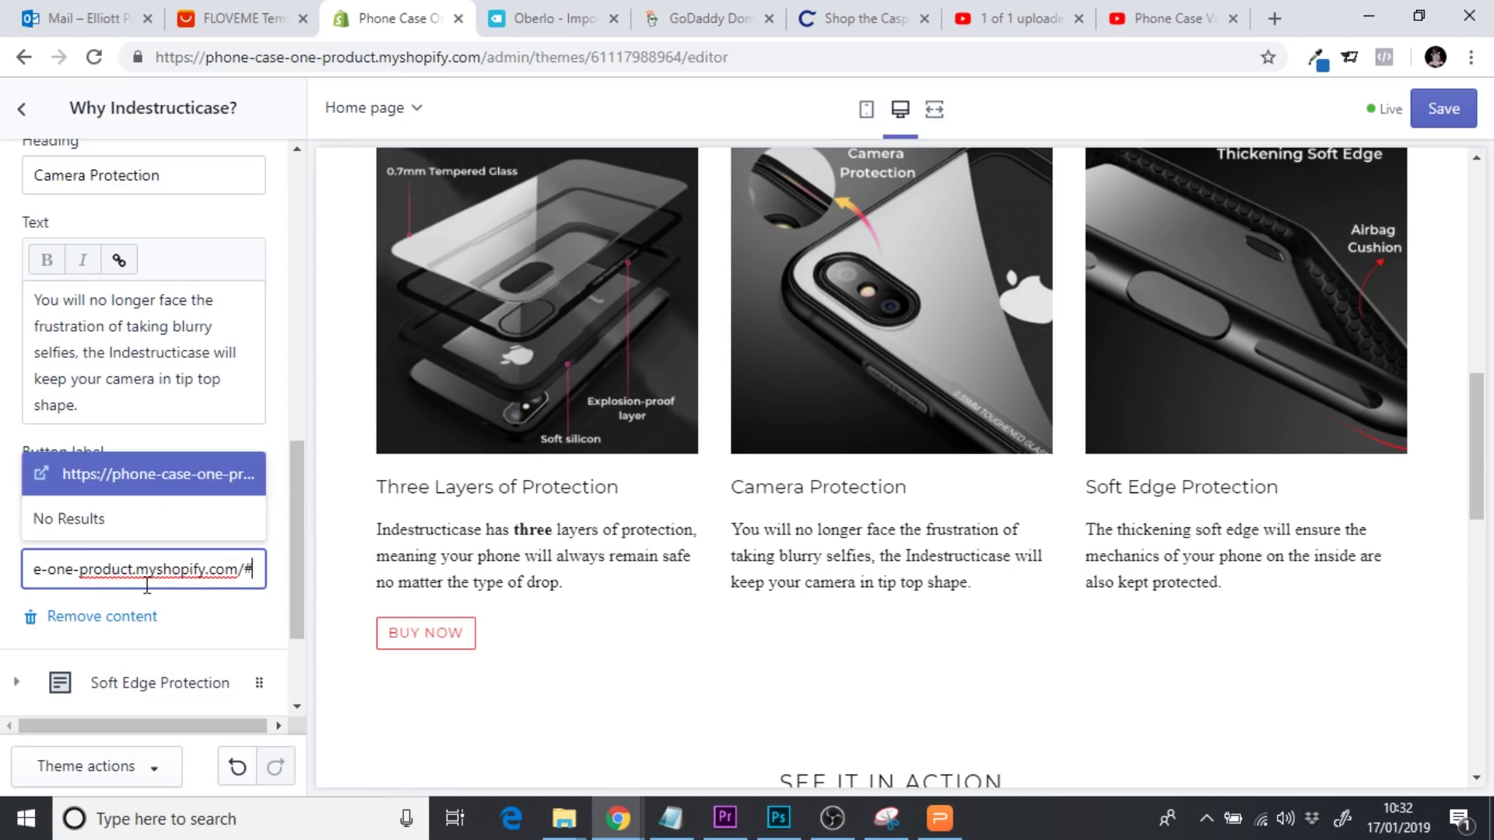
pyautogui.write('custom')
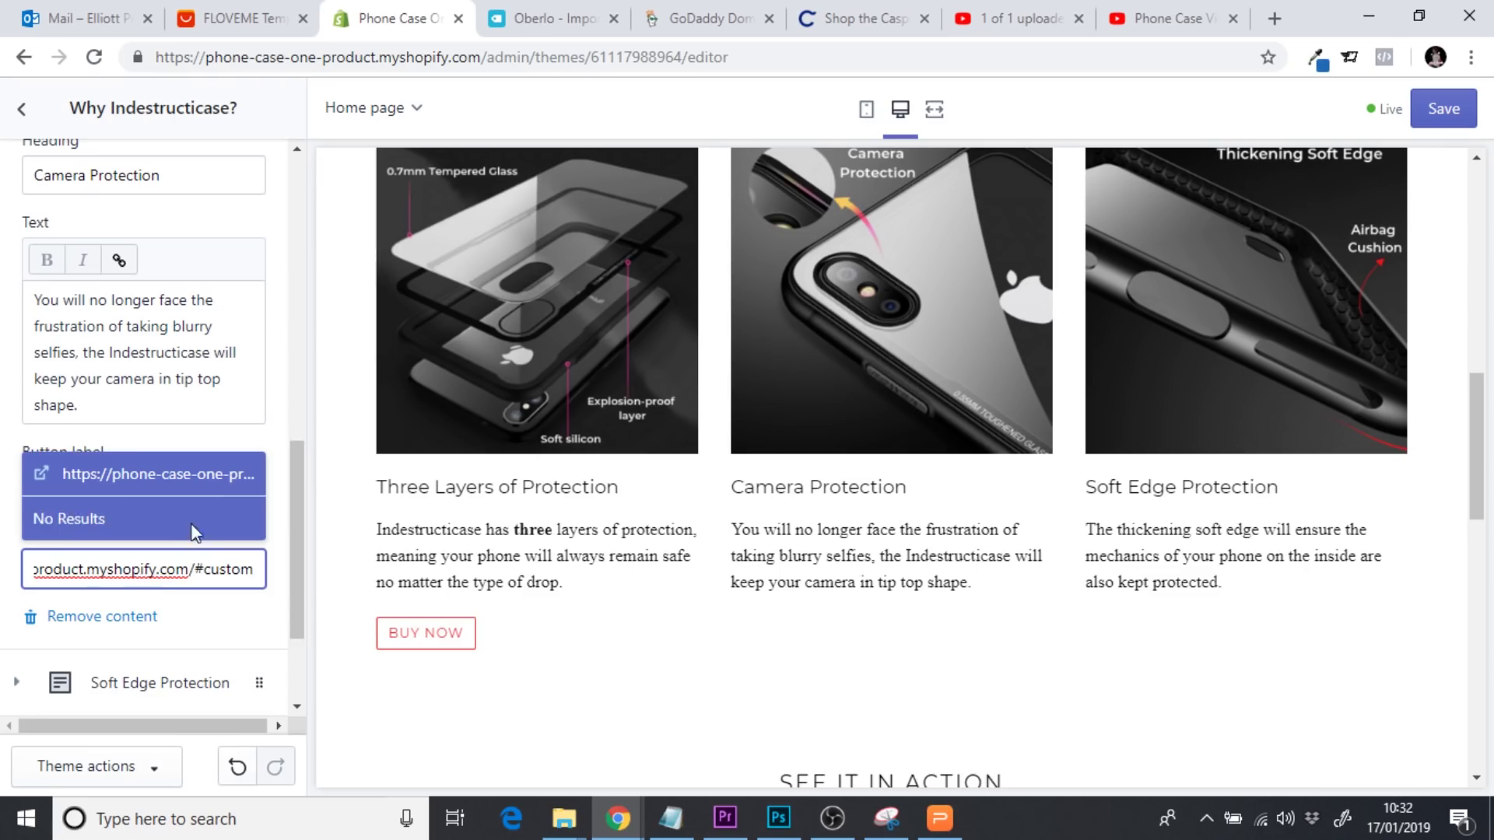
pyautogui.click(175, 483)
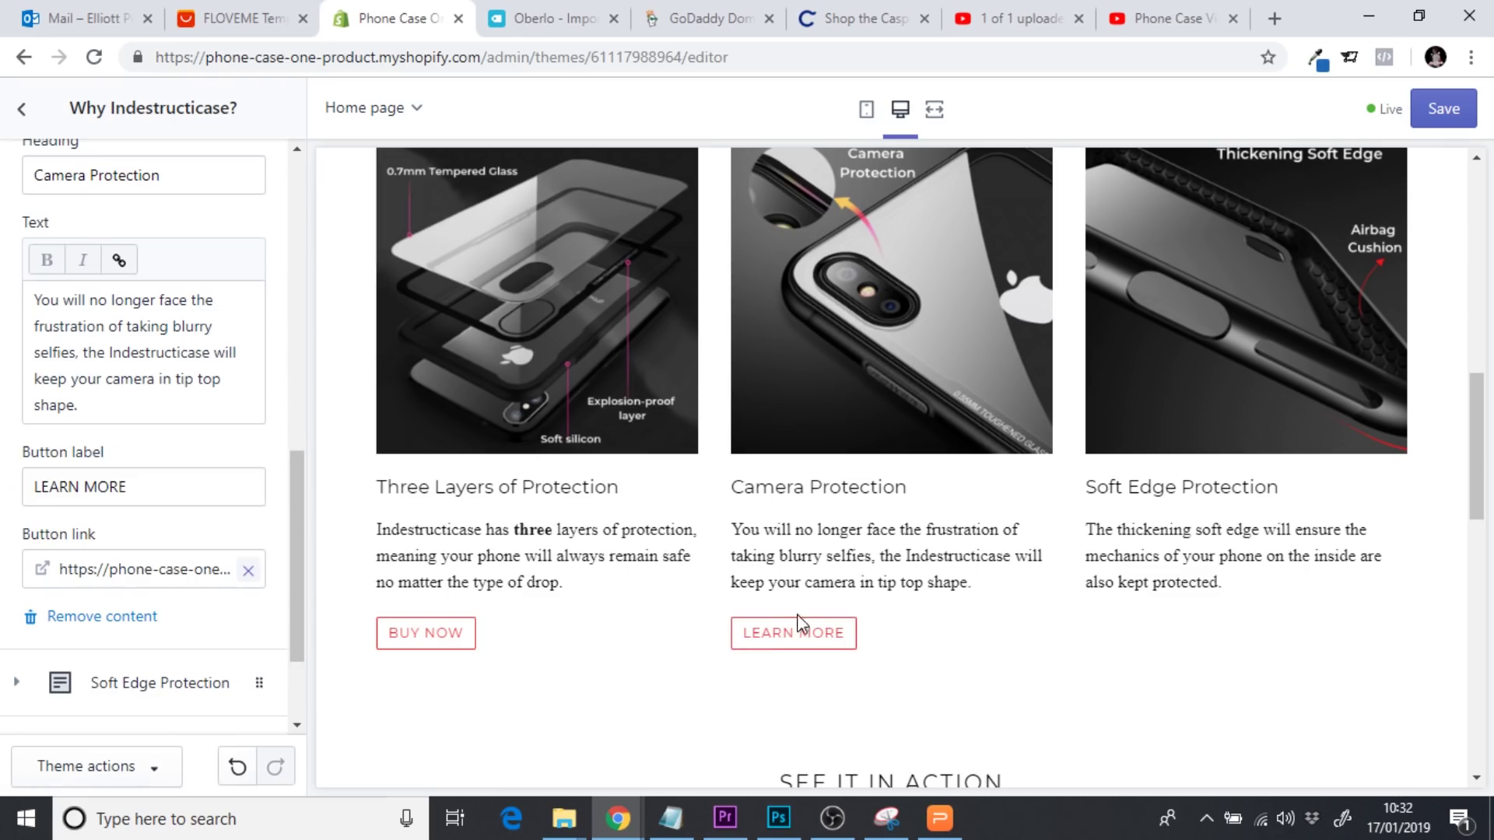
pyautogui.moveTo(1468, 465)
pyautogui.mouseDown()
pyautogui.moveTo(1477, 600)
pyautogui.moveTo(1468, 458)
pyautogui.mouseUp()
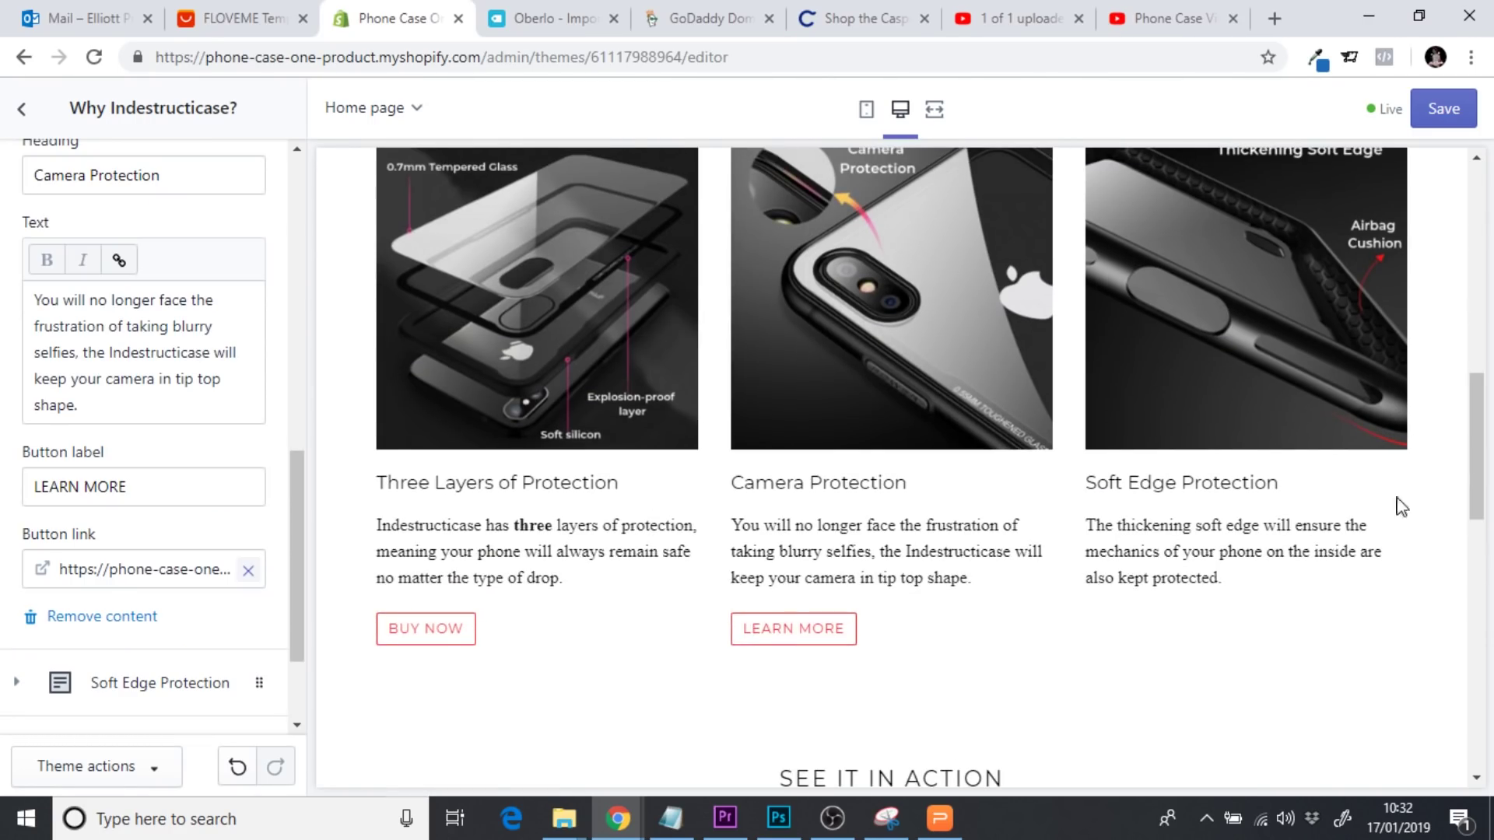
pyautogui.moveTo(1478, 407); pyautogui.dragTo(1485, 445)
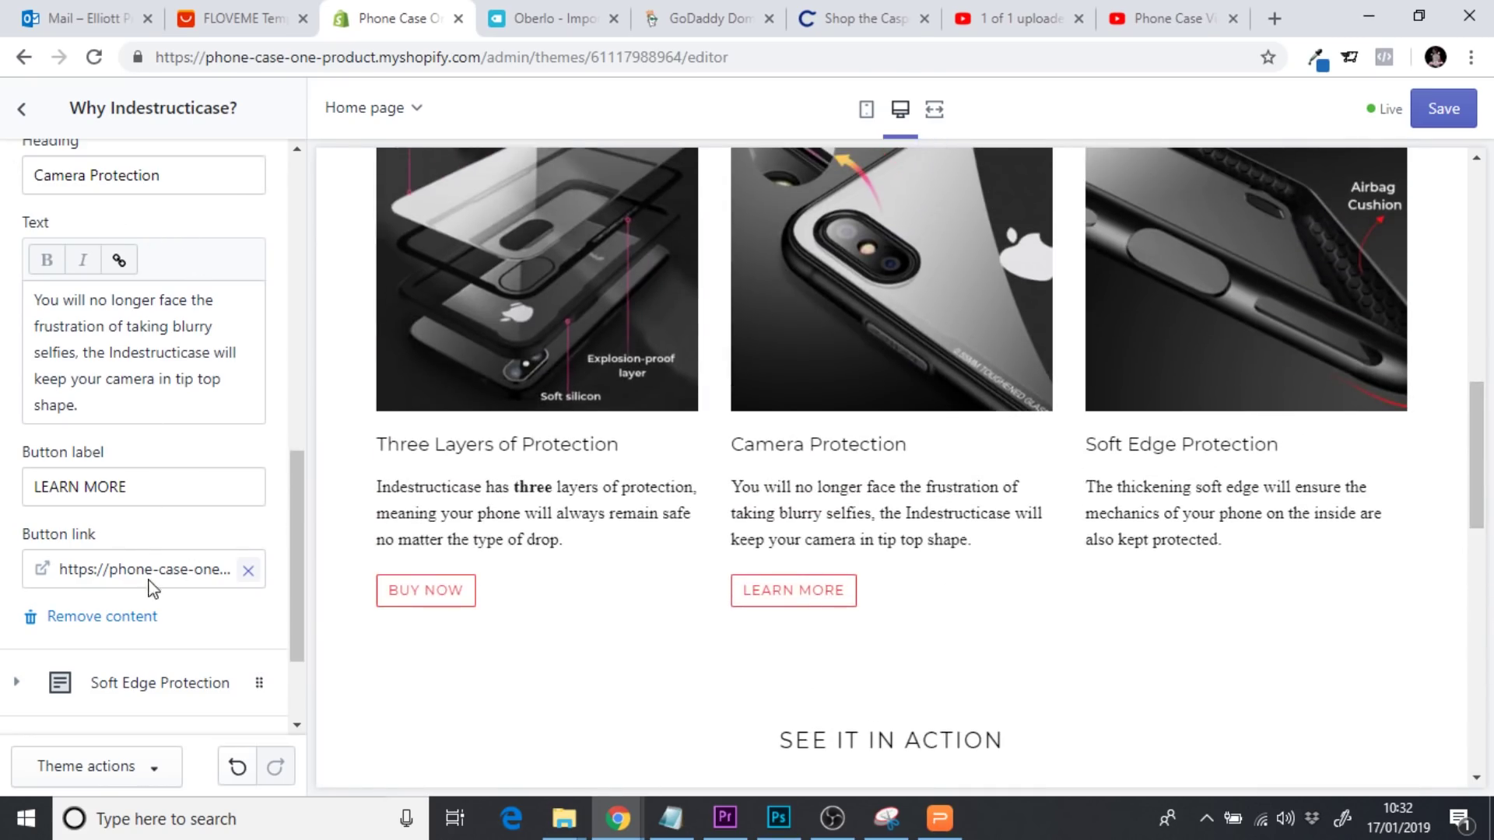
# Give Soft Edge Protection a BUY NOW button linked to the phone case product, then save
pyautogui.click(127, 689)
pyautogui.moveTo(292, 516); pyautogui.dragTo(302, 568)
pyautogui.click(116, 480)
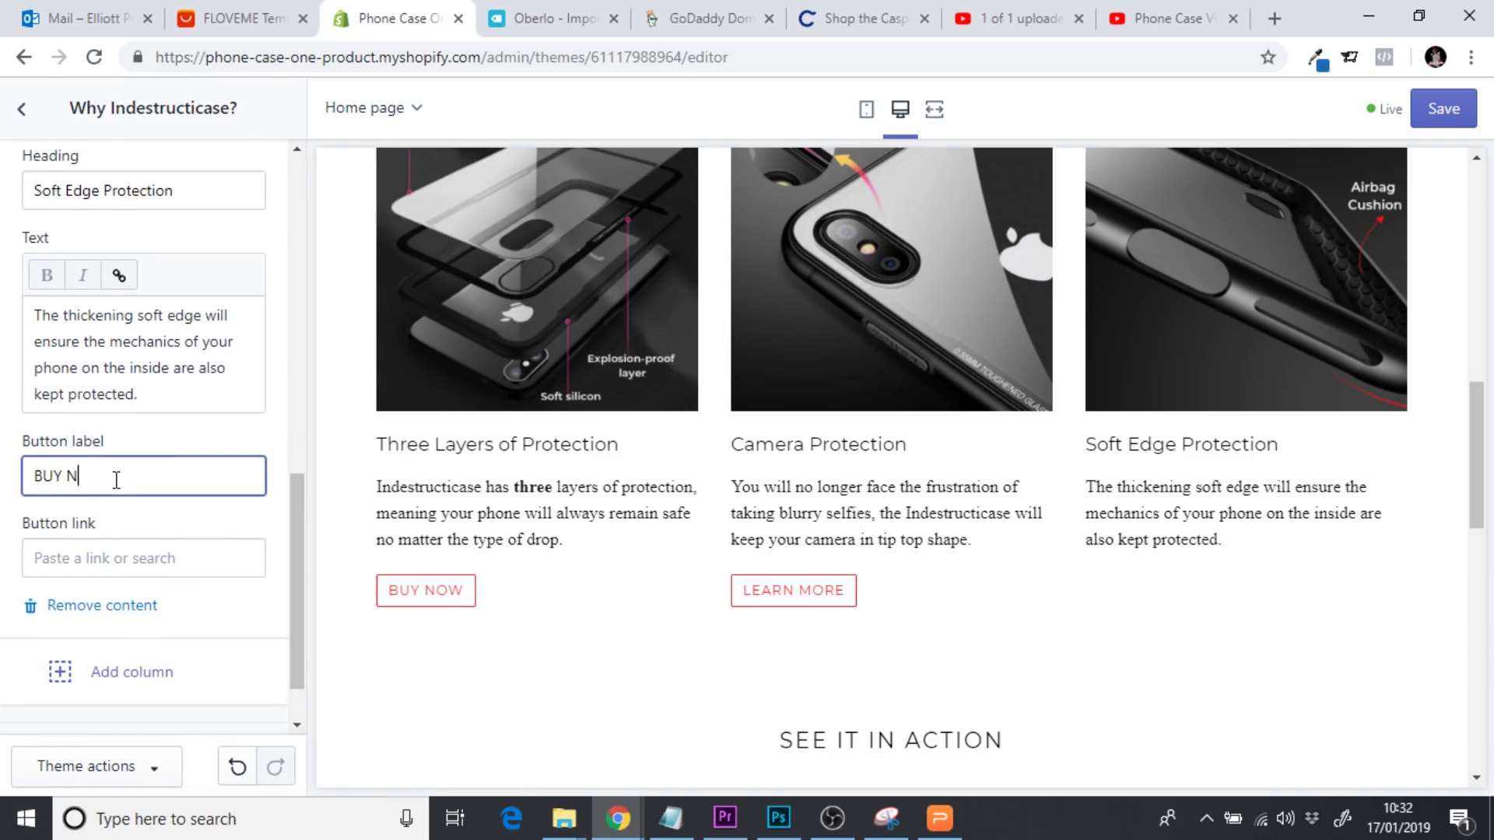
pyautogui.click(93, 548)
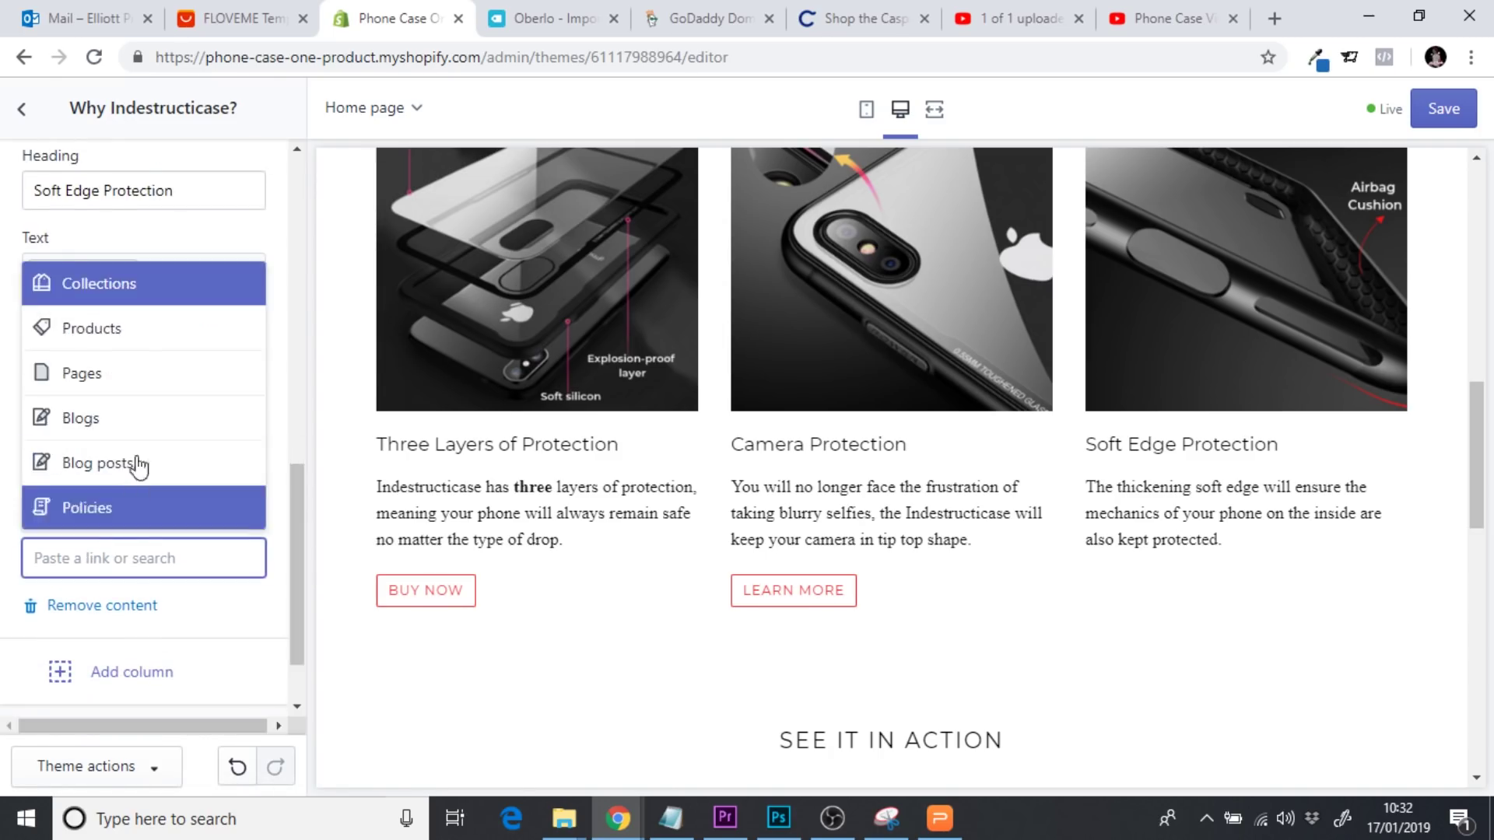
pyautogui.click(109, 336)
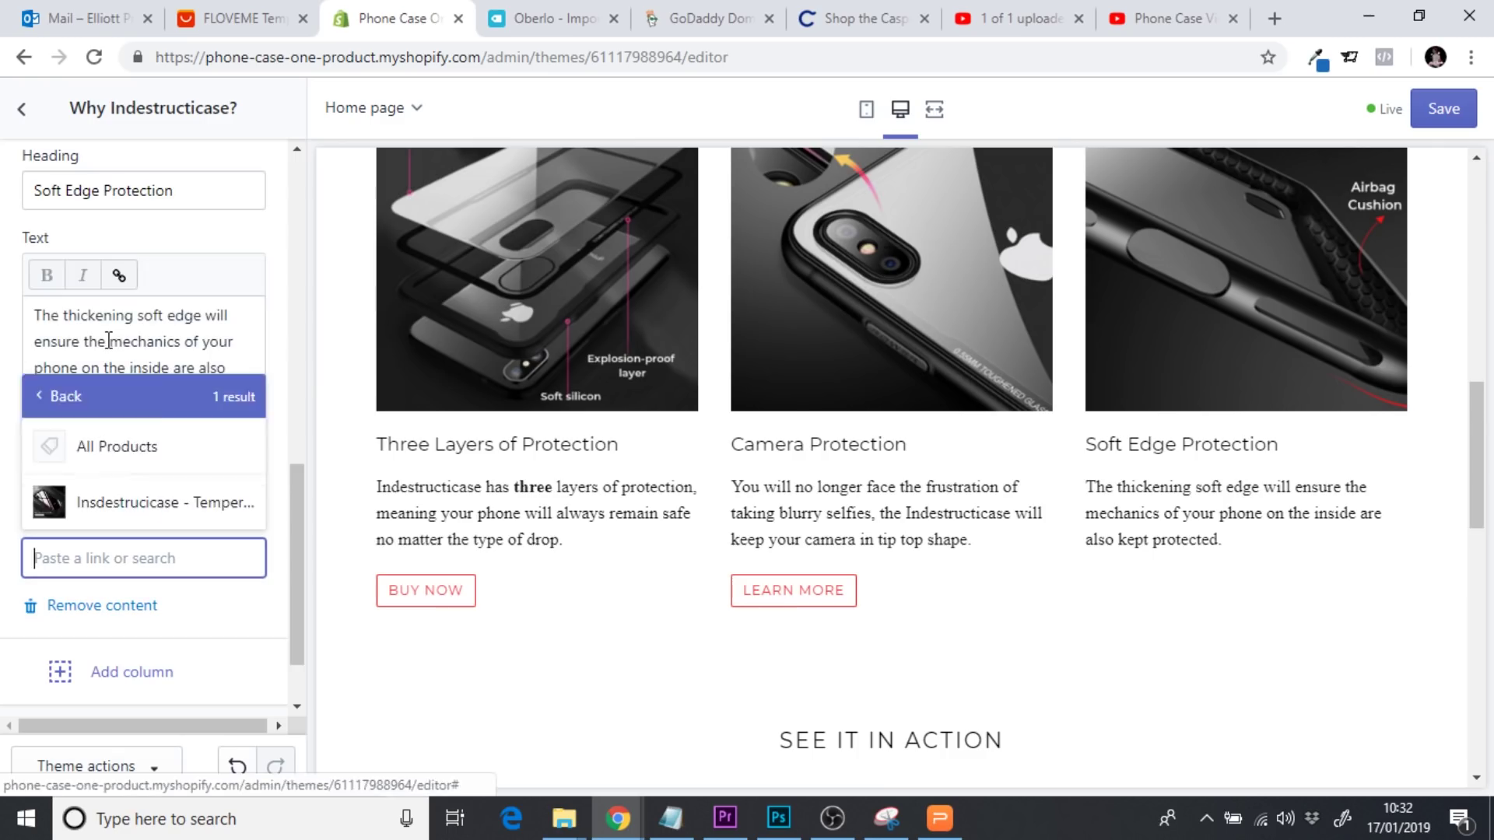
pyautogui.click(147, 502)
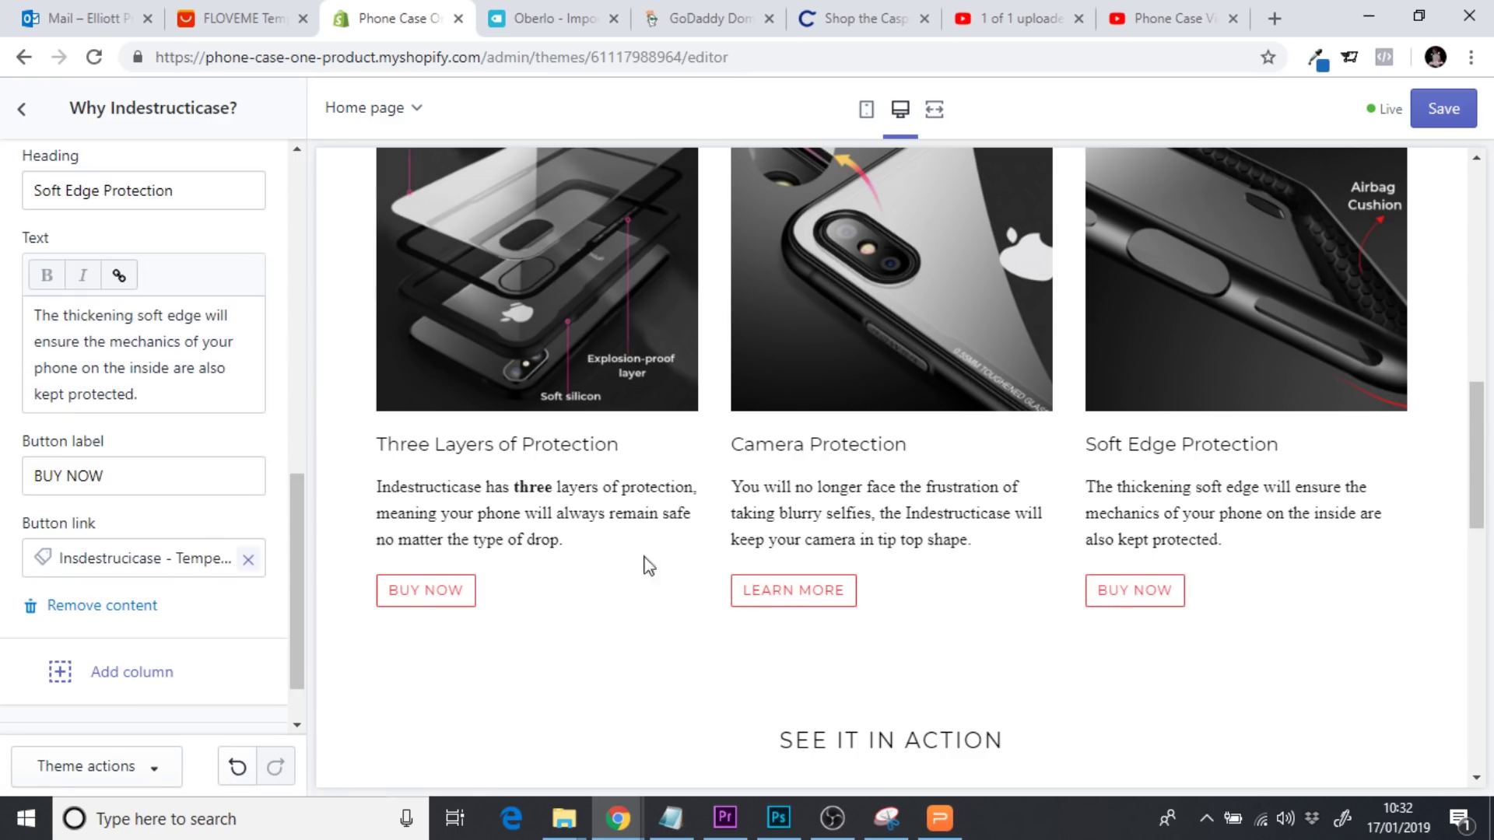
pyautogui.moveTo(1490, 413); pyautogui.dragTo(1490, 655)
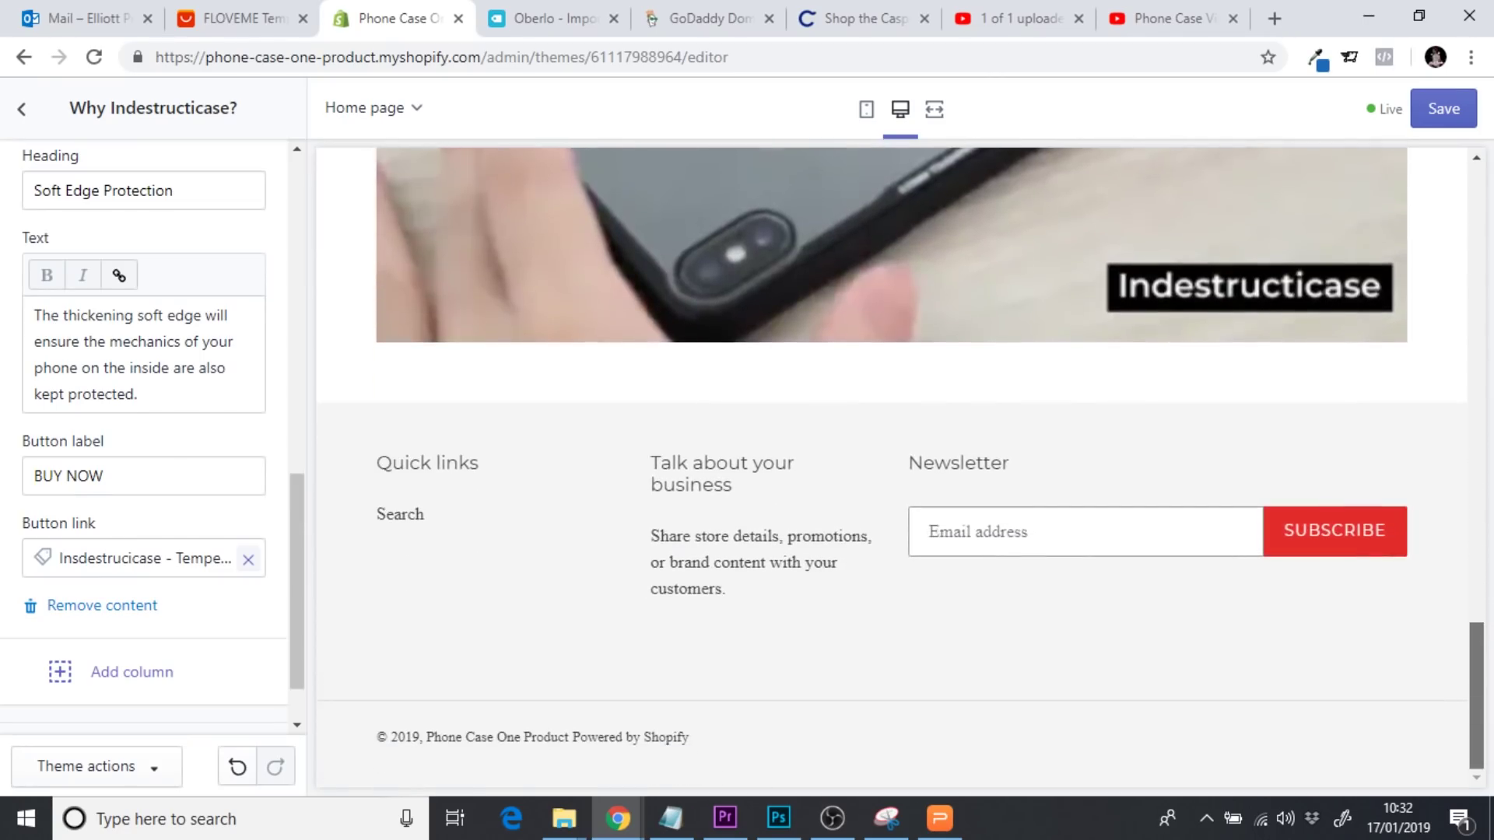
pyautogui.click(1444, 110)
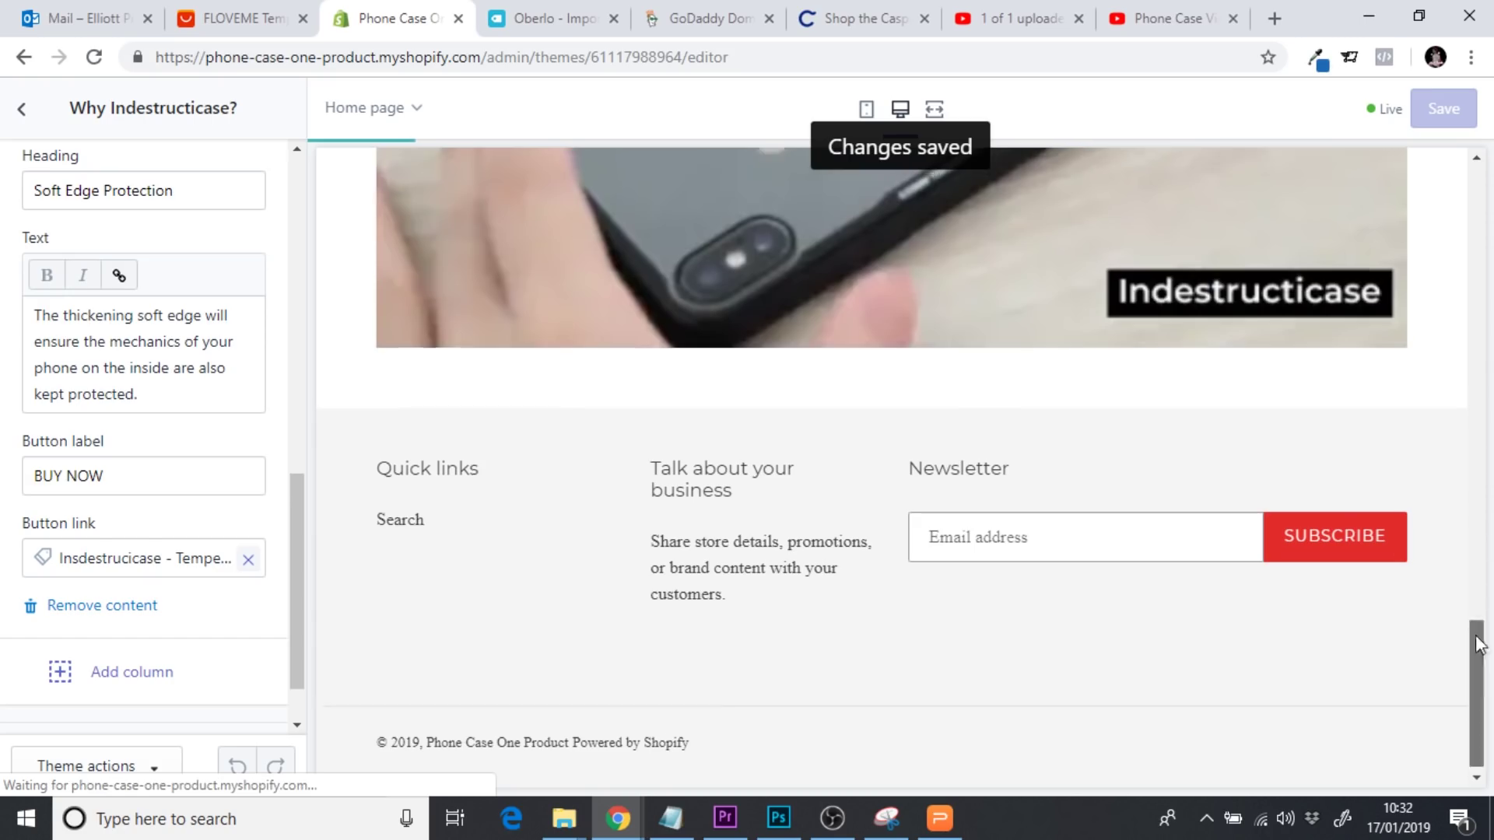
# Return to the homepage's list of sections
pyautogui.scroll(20, 1460, 223)
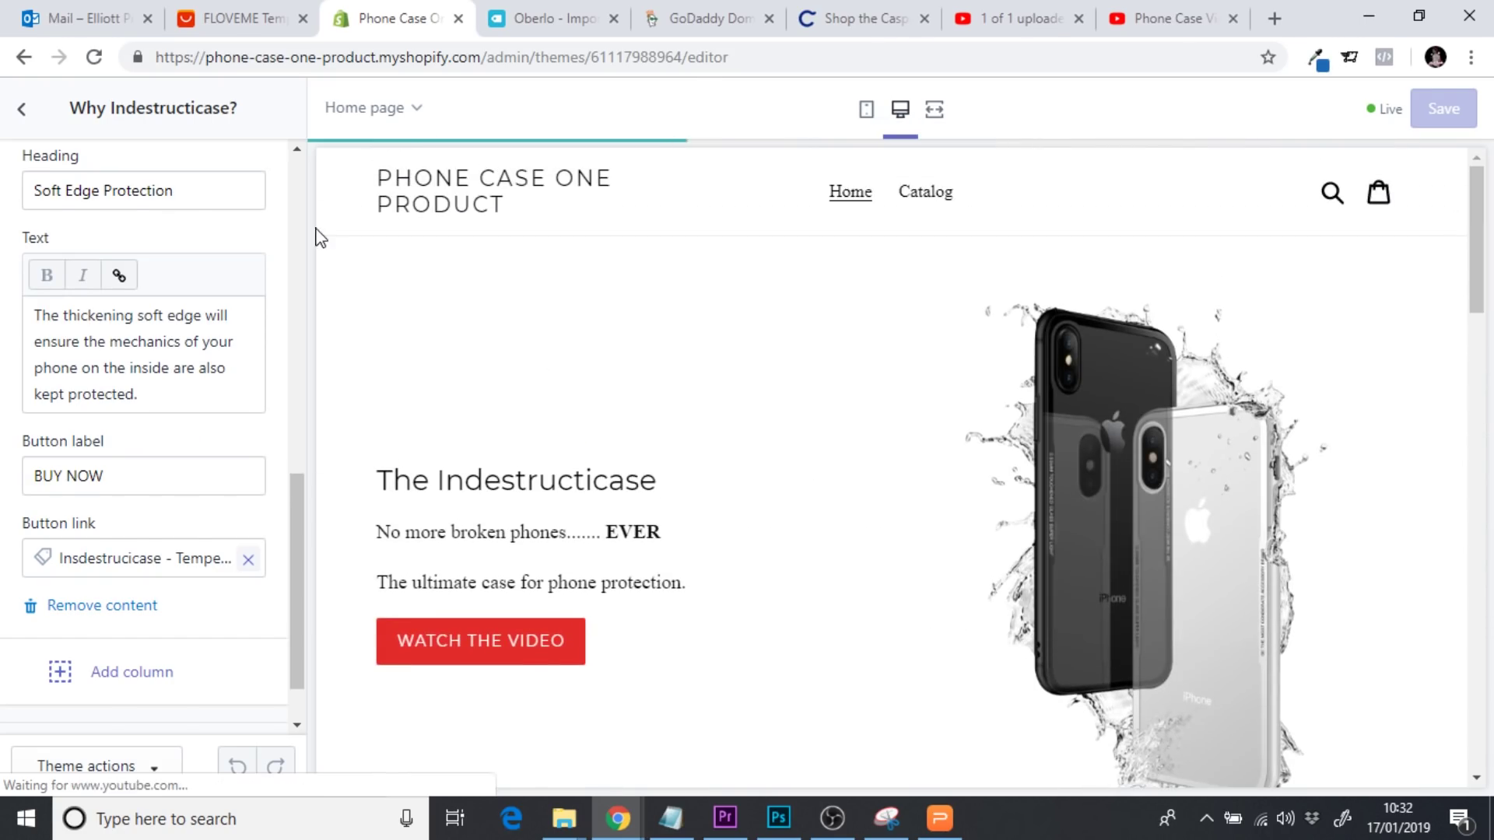
pyautogui.click(25, 111)
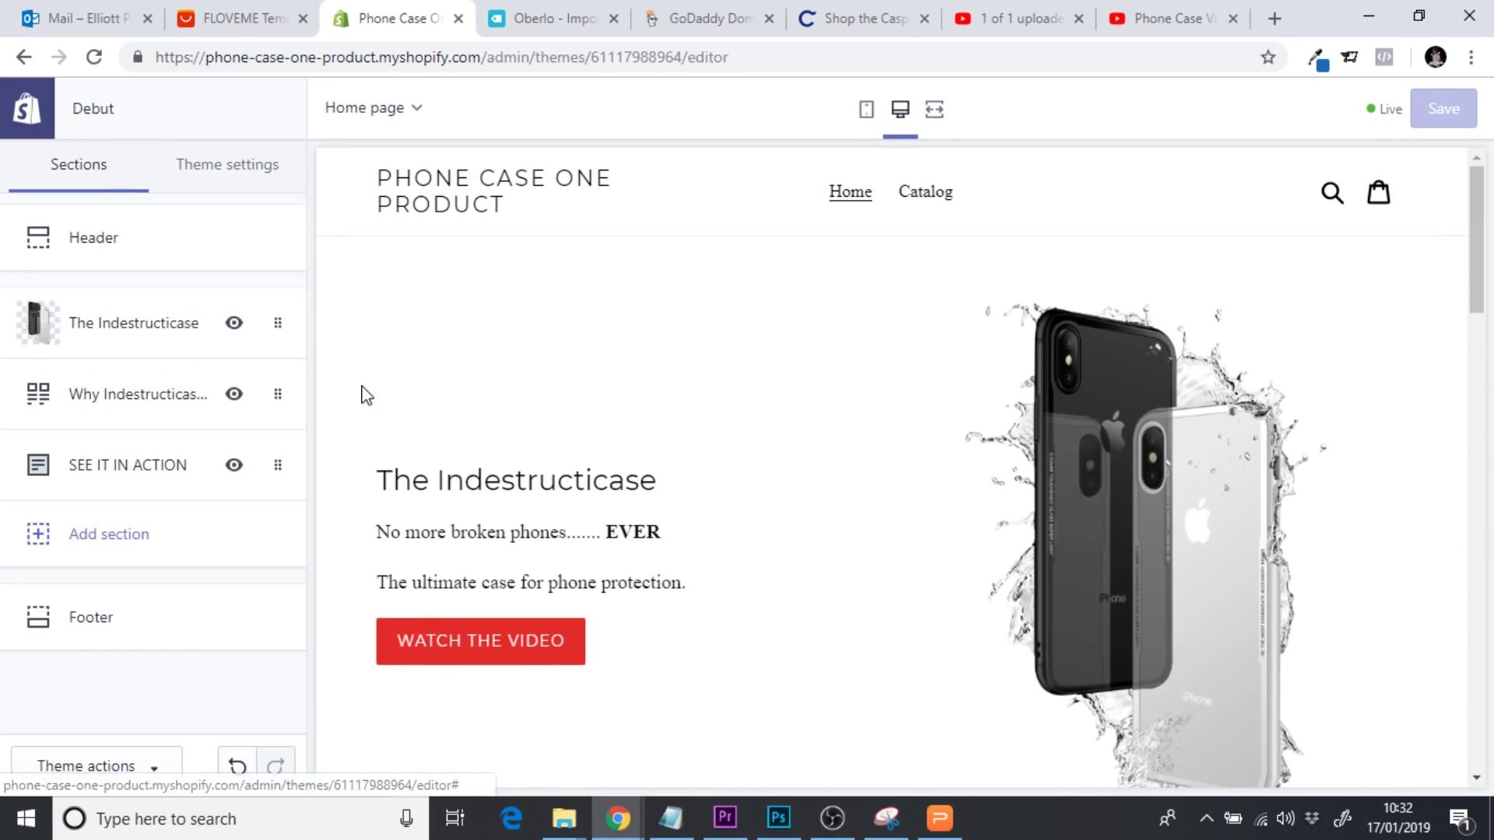
pyautogui.scroll(-5, 1477, 248)
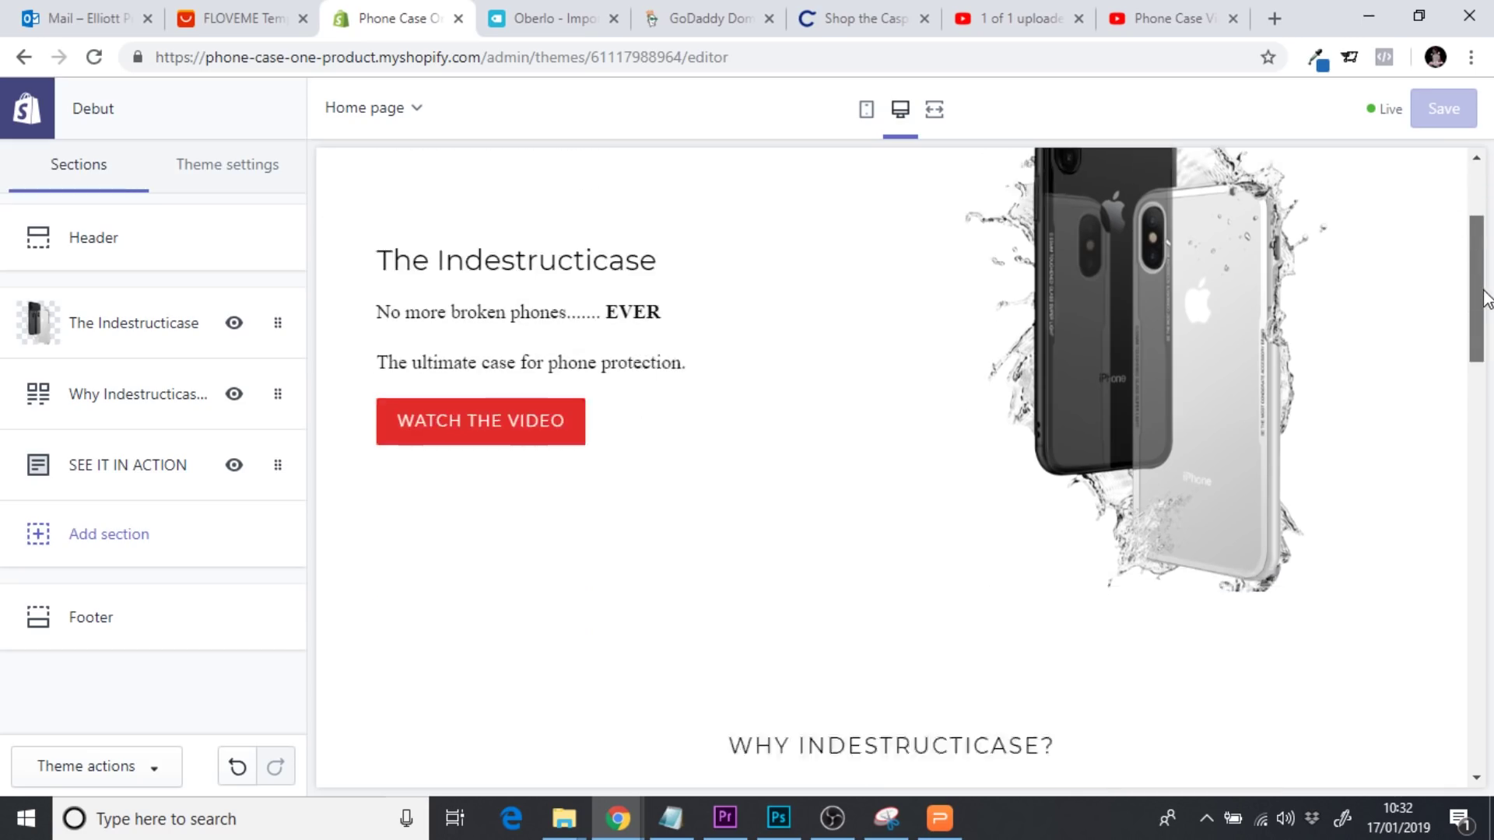
pyautogui.scroll(5, 1477, 247)
# Test WATCH THE VIDEO in the full-width preview, then review the page in desktop view
pyautogui.click(934, 110)
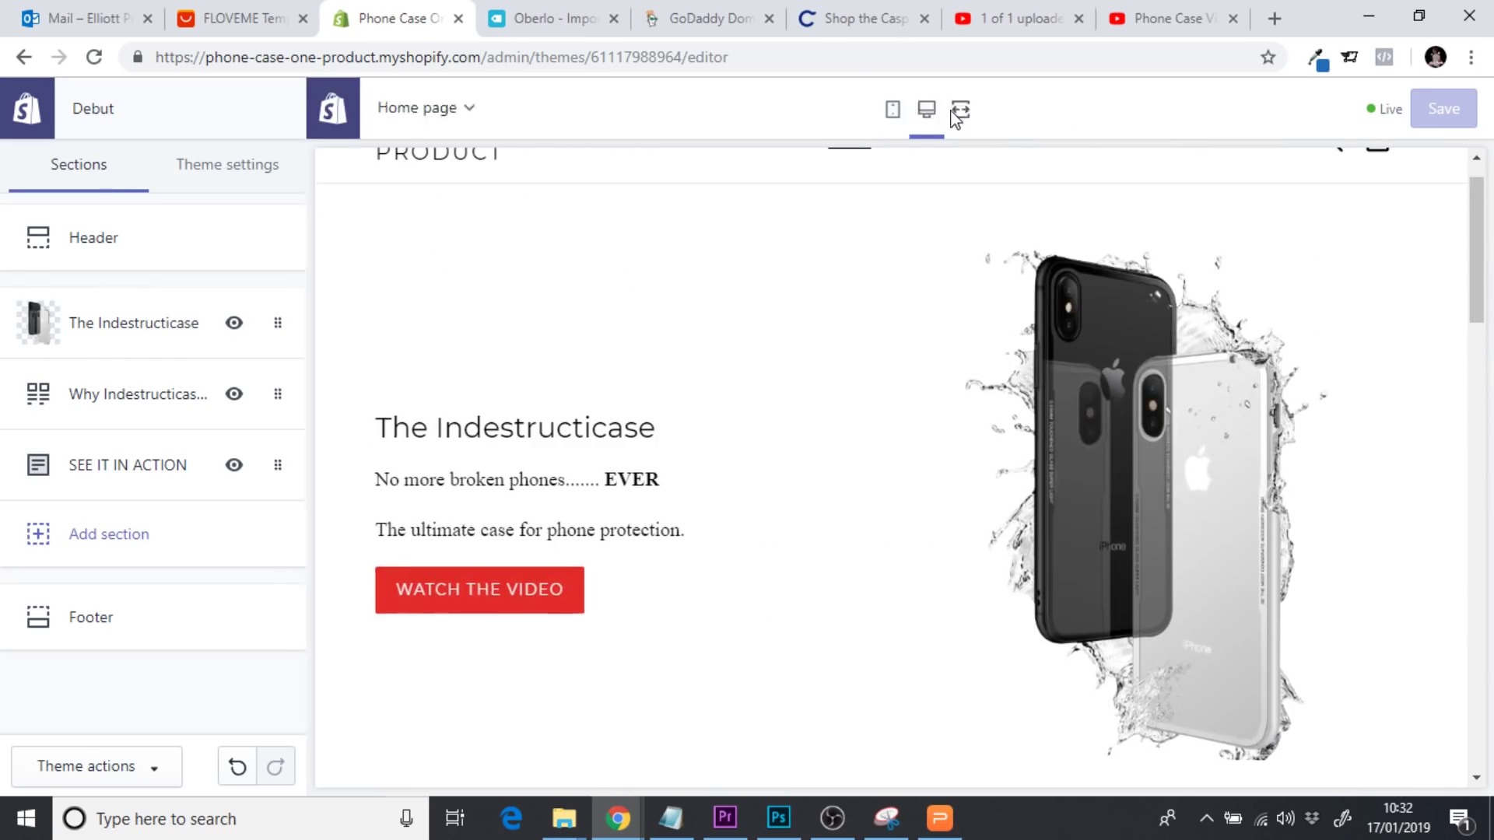
pyautogui.moveTo(1478, 290)
pyautogui.mouseDown()
pyautogui.moveTo(1473, 235)
pyautogui.moveTo(1481, 293)
pyautogui.mouseUp()
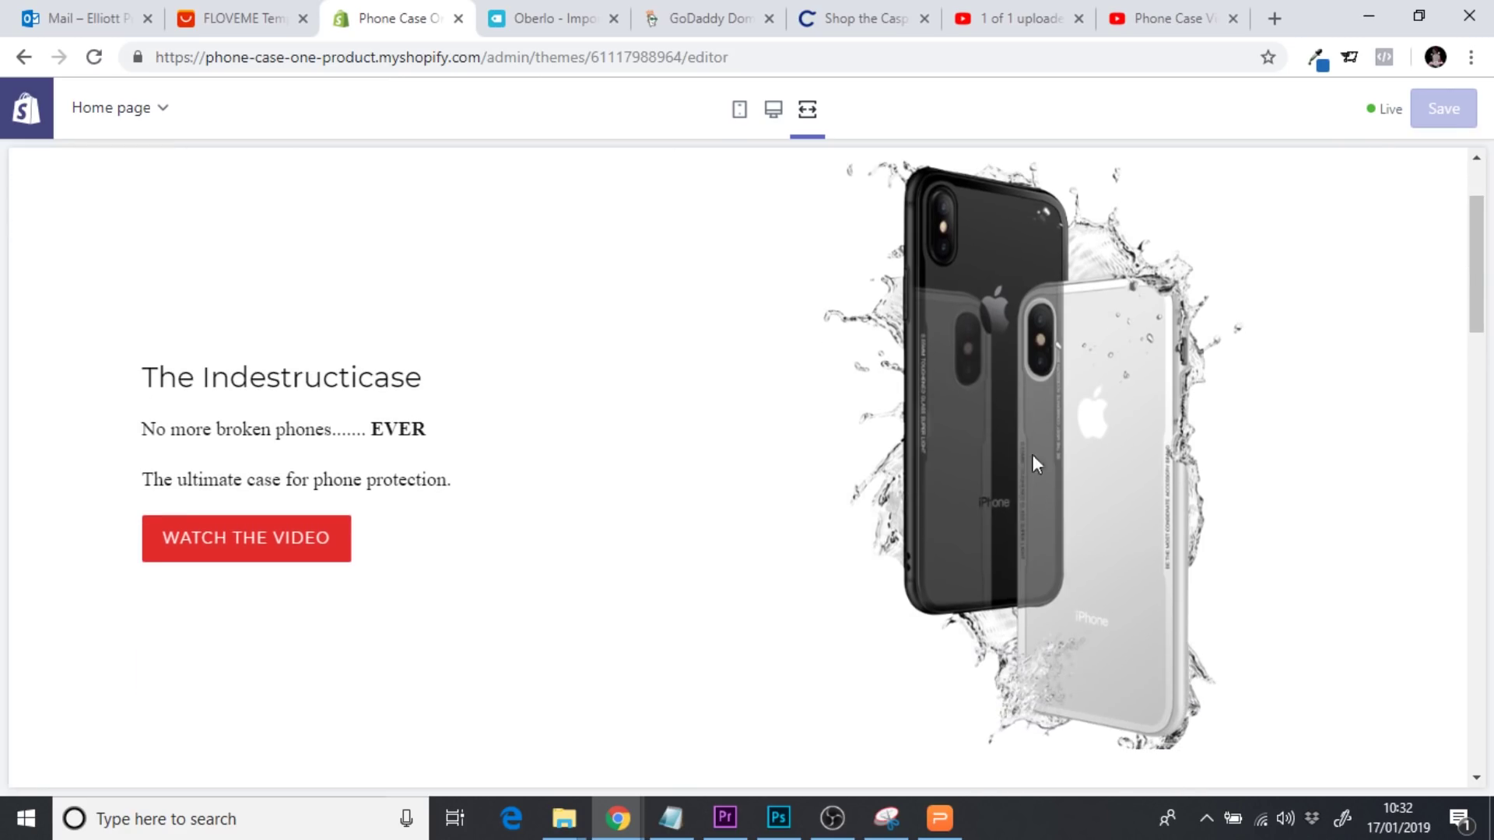
pyautogui.click(313, 539)
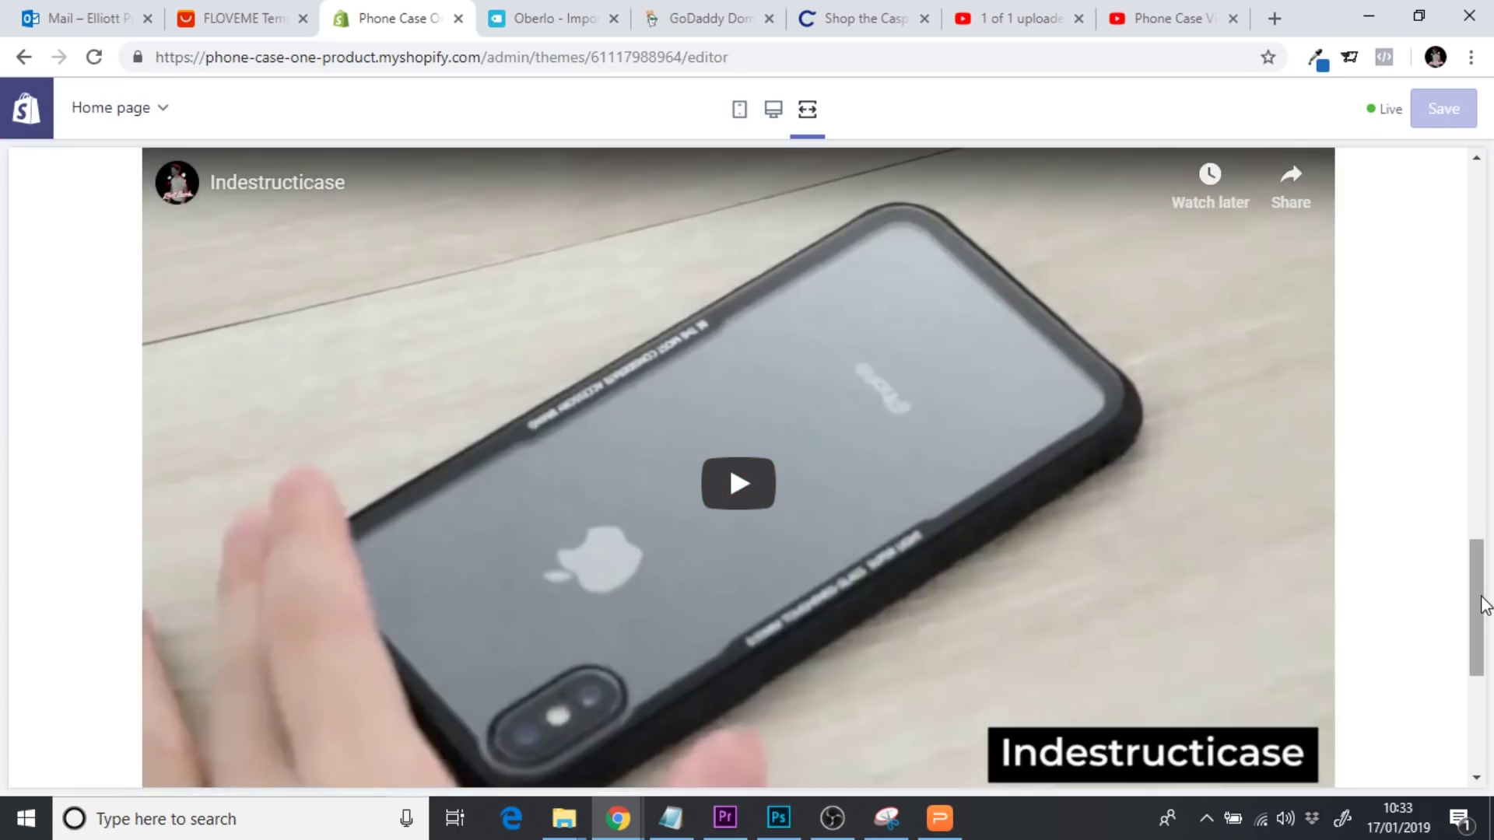
pyautogui.moveTo(1481, 600); pyautogui.dragTo(1468, 437)
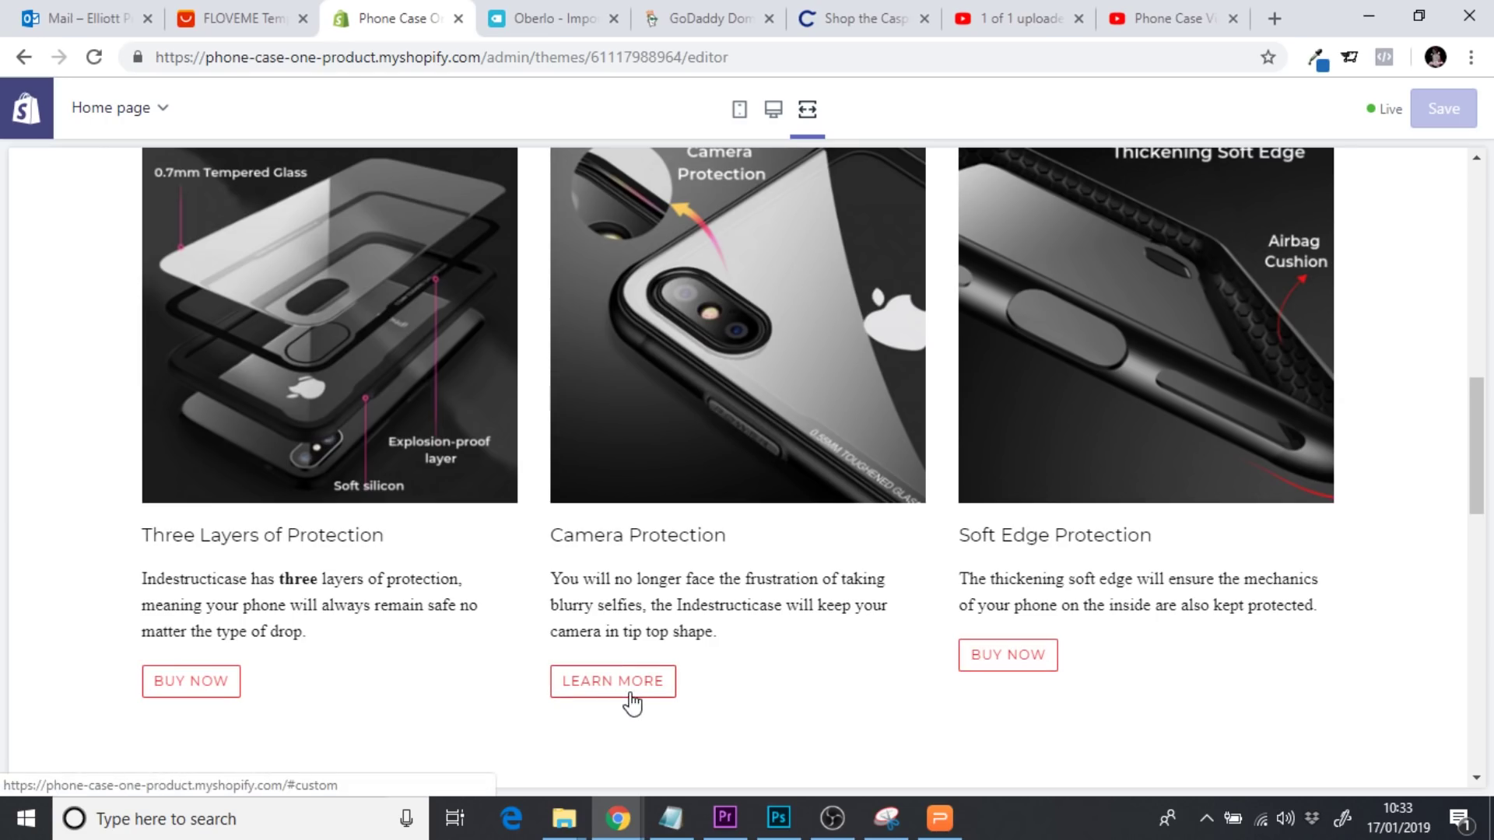
pyautogui.click(772, 109)
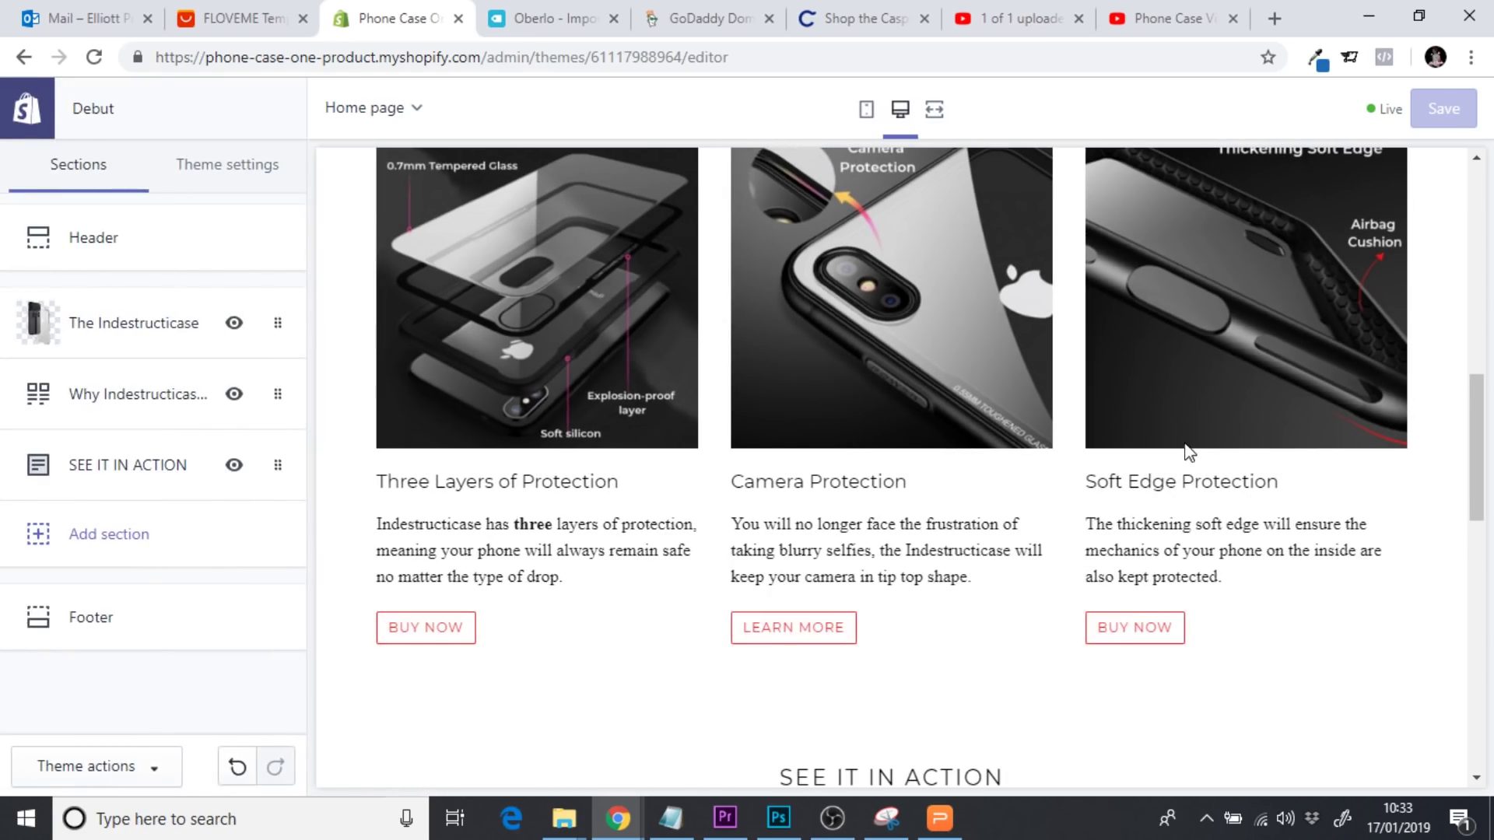
pyautogui.moveTo(1470, 423); pyautogui.dragTo(1473, 679)
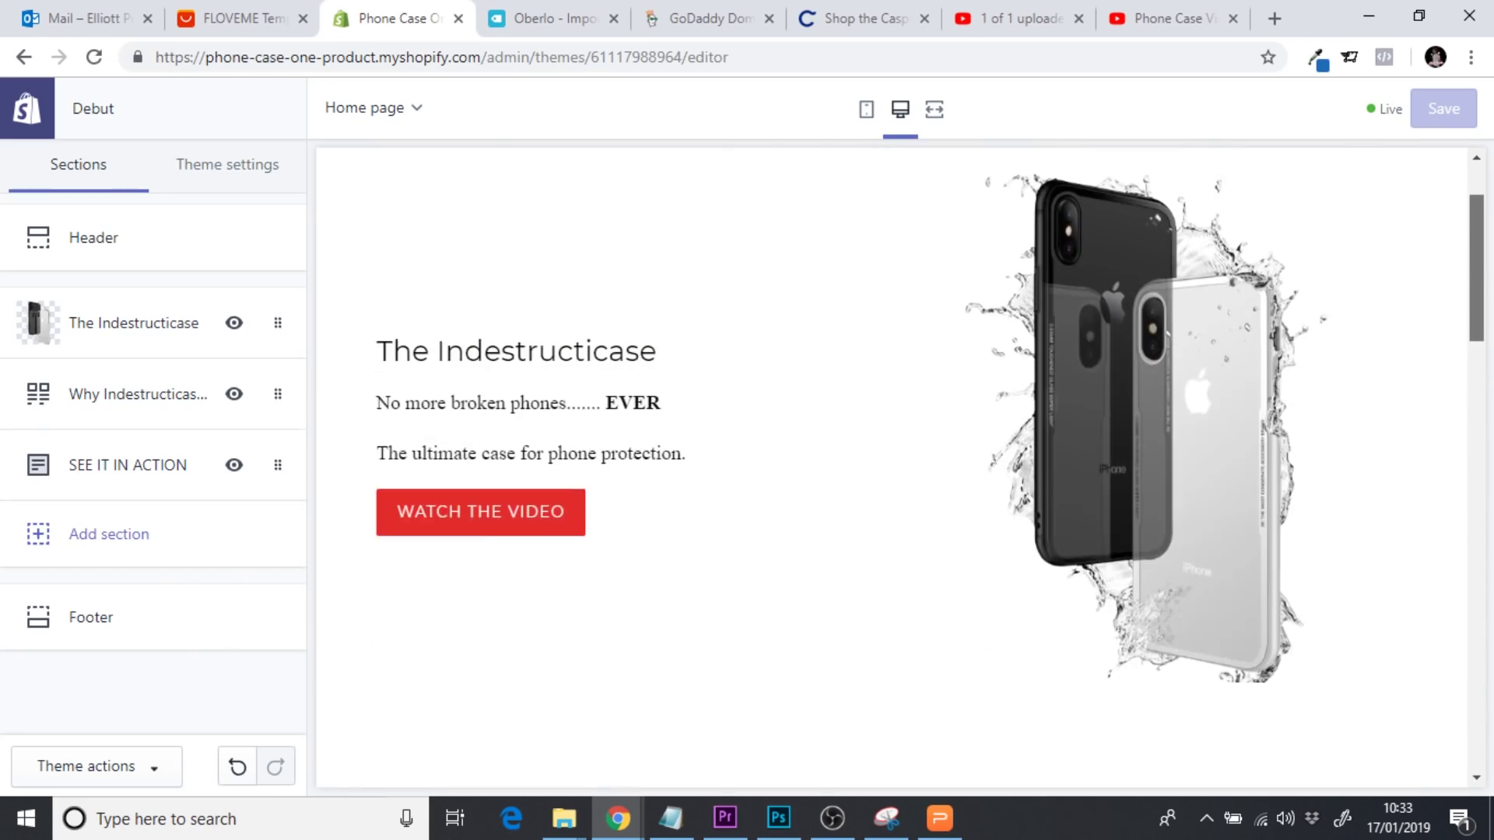
pyautogui.scroll(-10, 1477, 500)
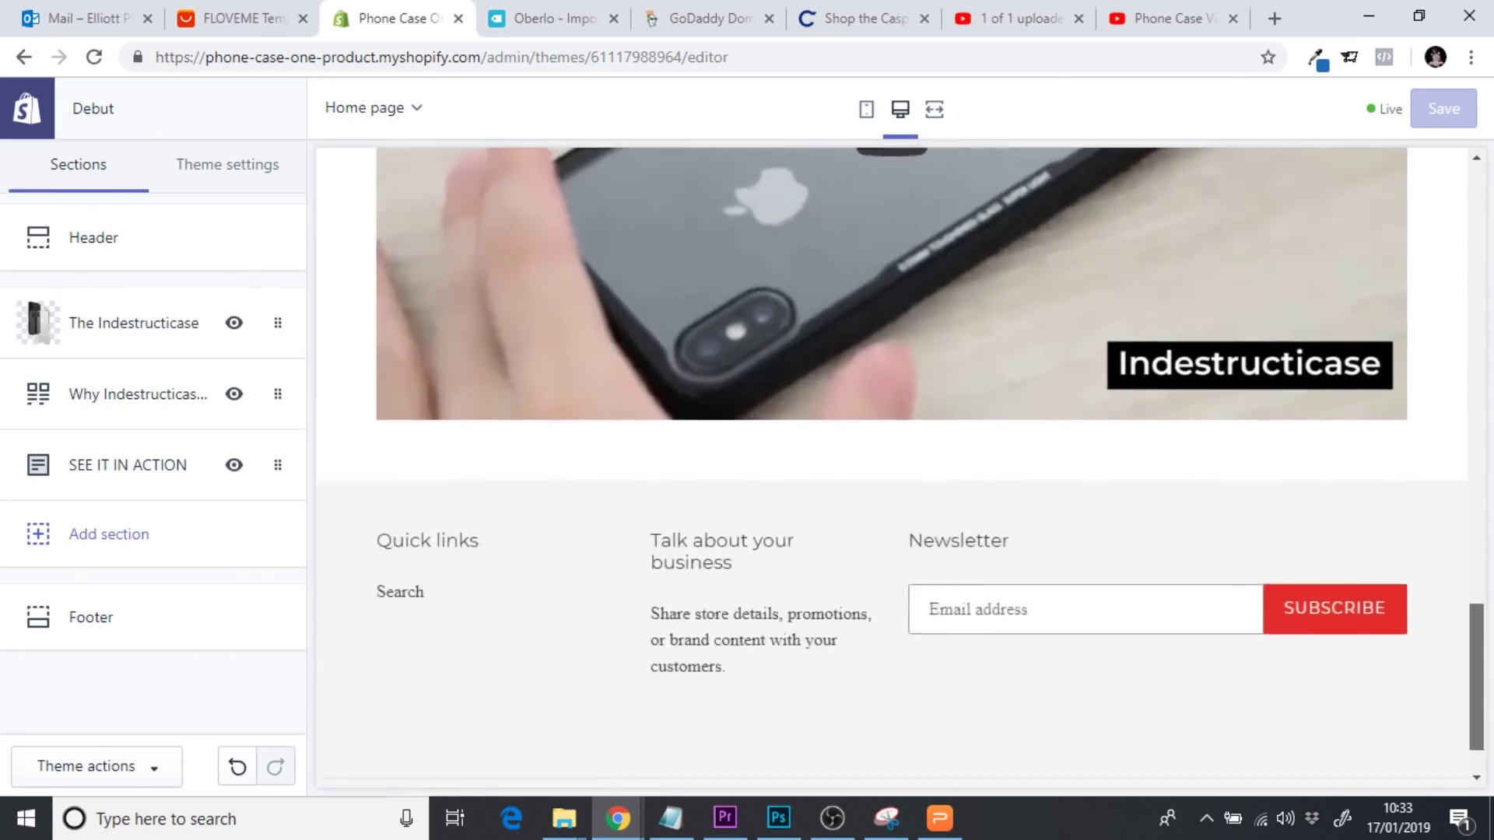
pyautogui.scroll(-1, 427, 434)
# Add an Image with text section from the IMAGE group below the video section
pyautogui.click(140, 537)
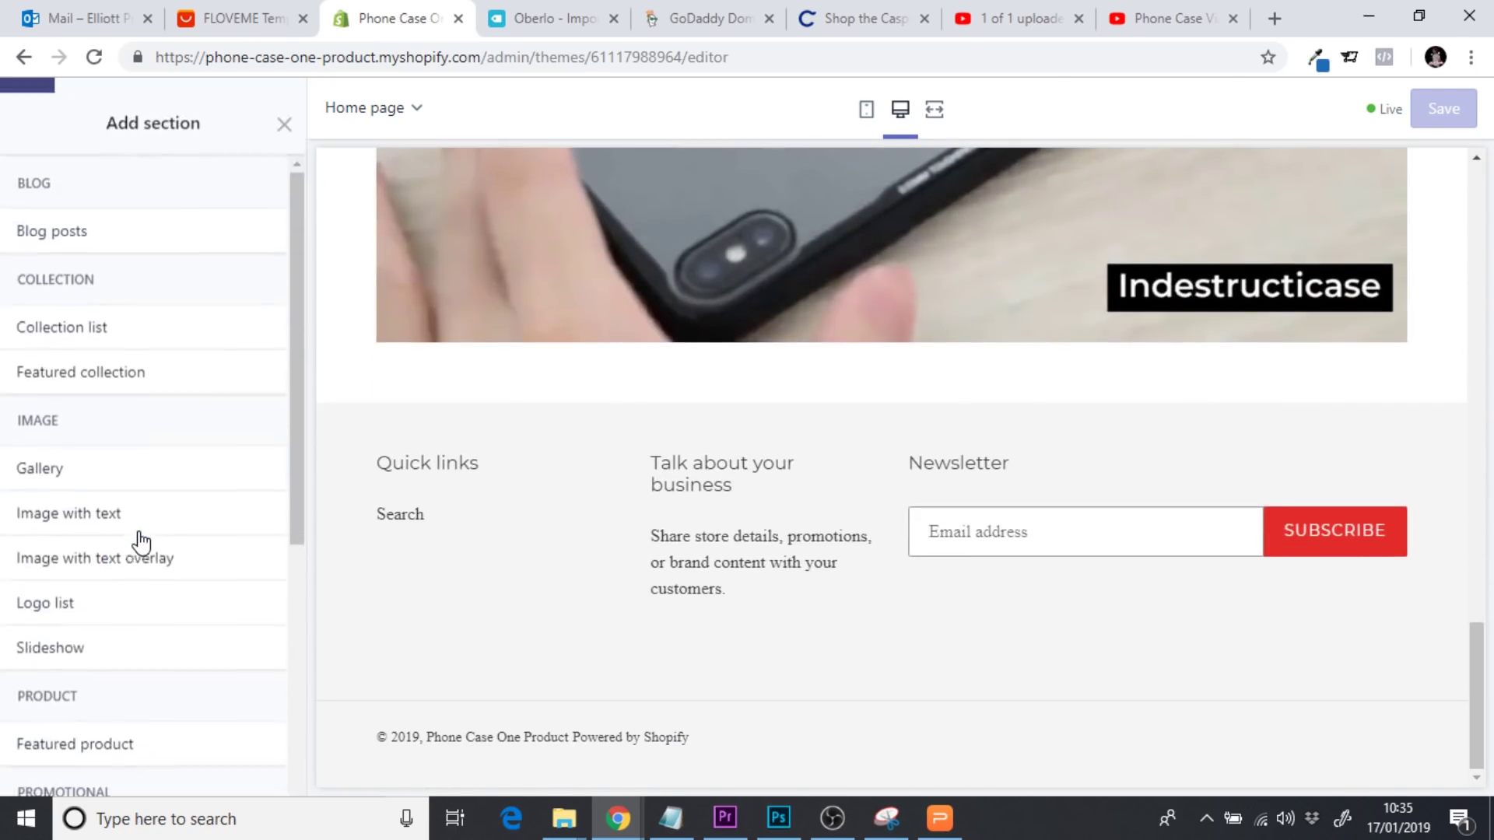
pyautogui.moveTo(302, 403); pyautogui.dragTo(312, 681)
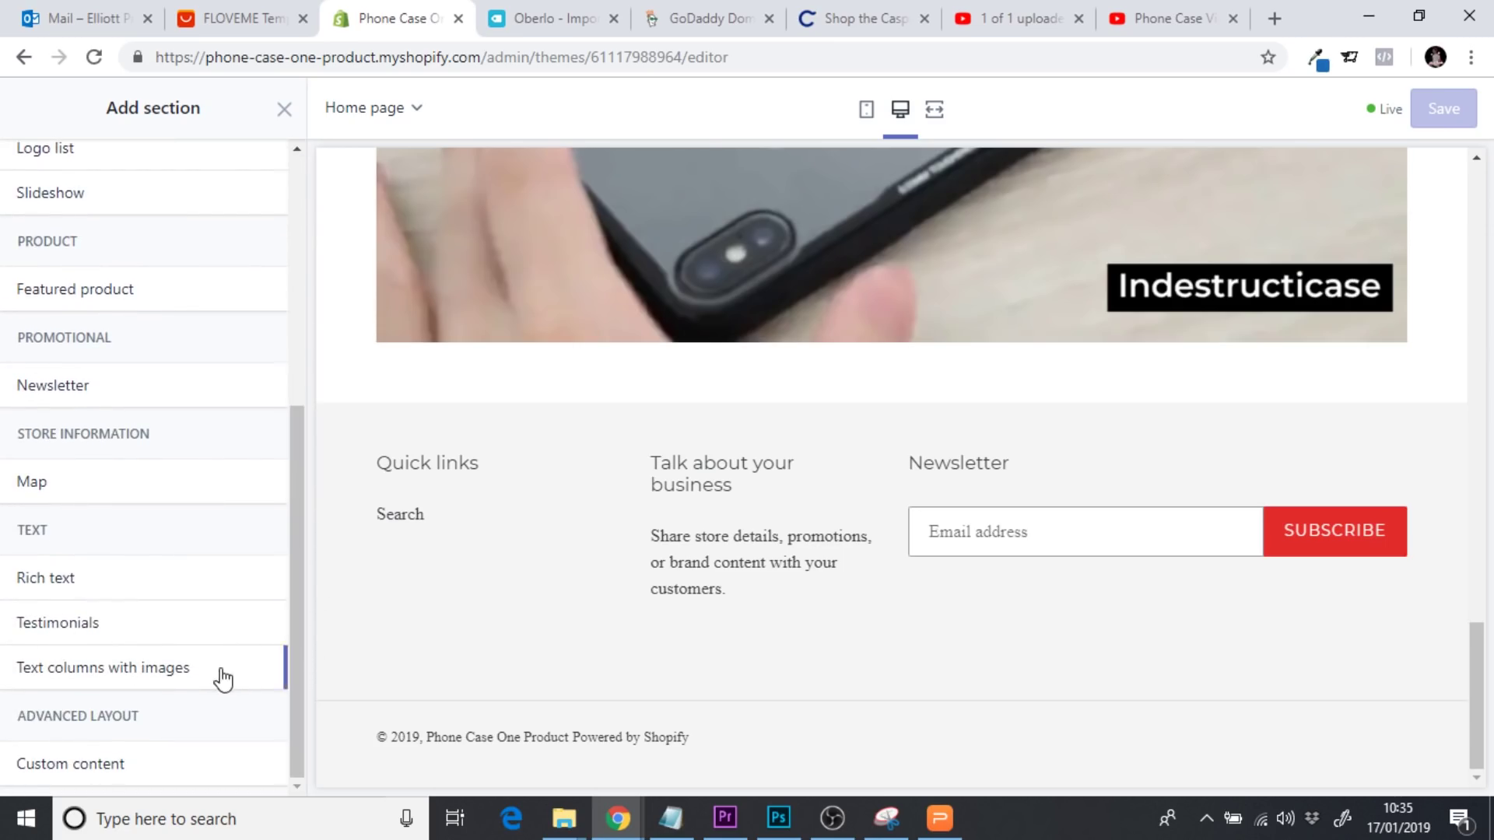
pyautogui.moveTo(301, 601); pyautogui.dragTo(319, 440)
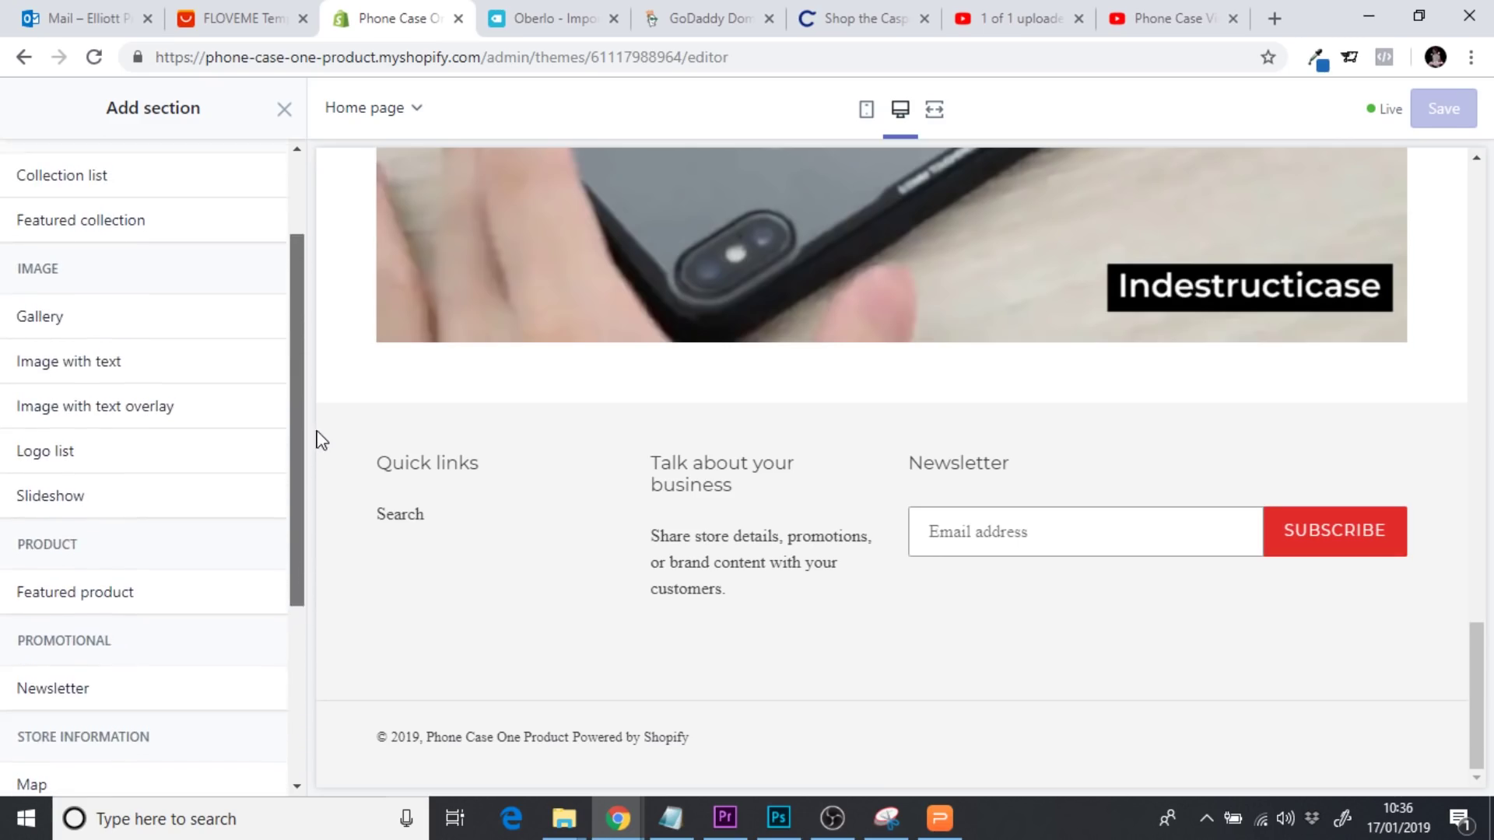
pyautogui.moveTo(84, 357)
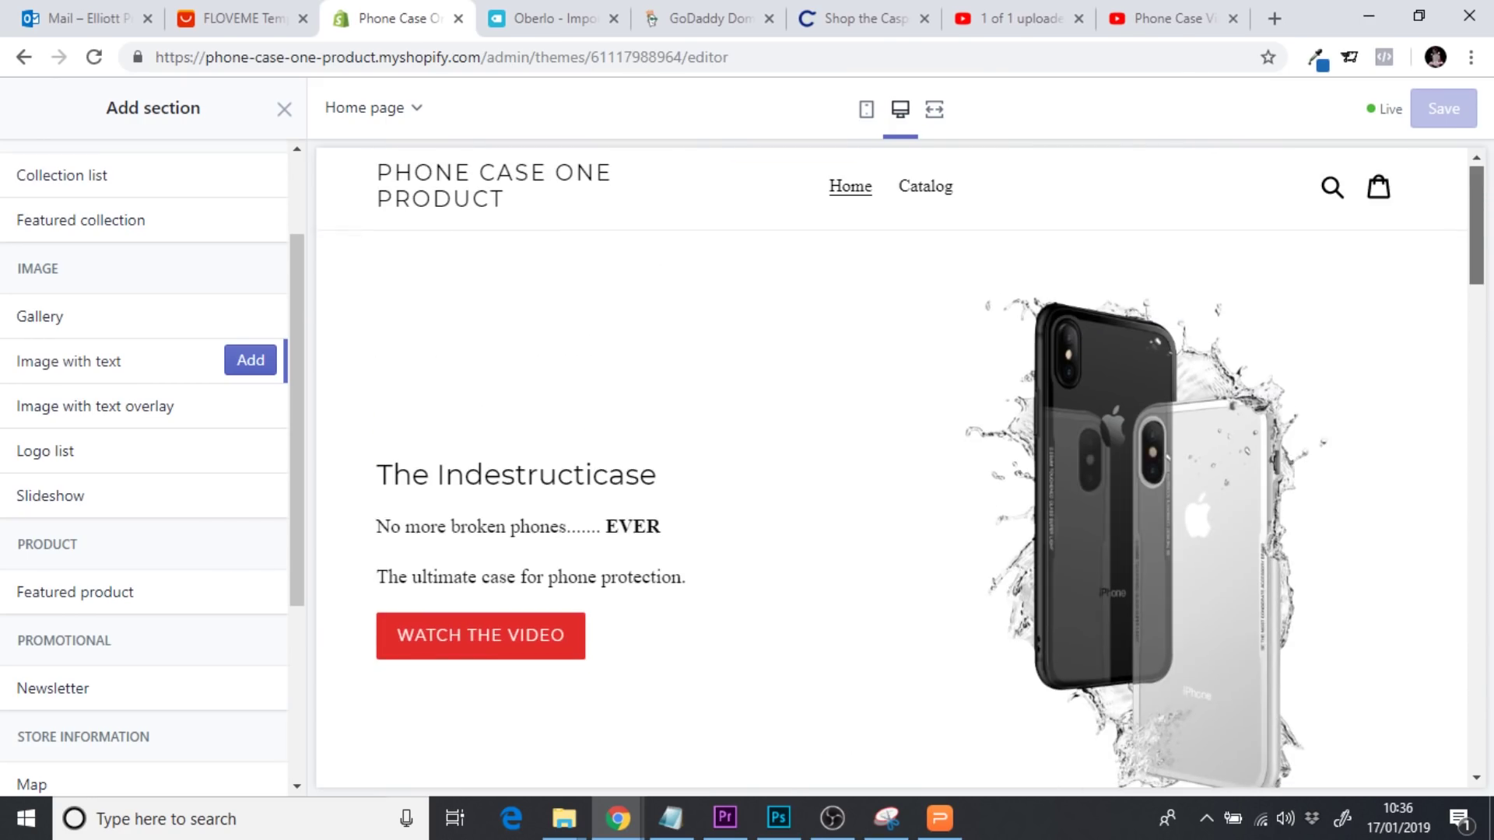
pyautogui.scroll(-6, 895, 467)
pyautogui.scroll(-10, 789, 566)
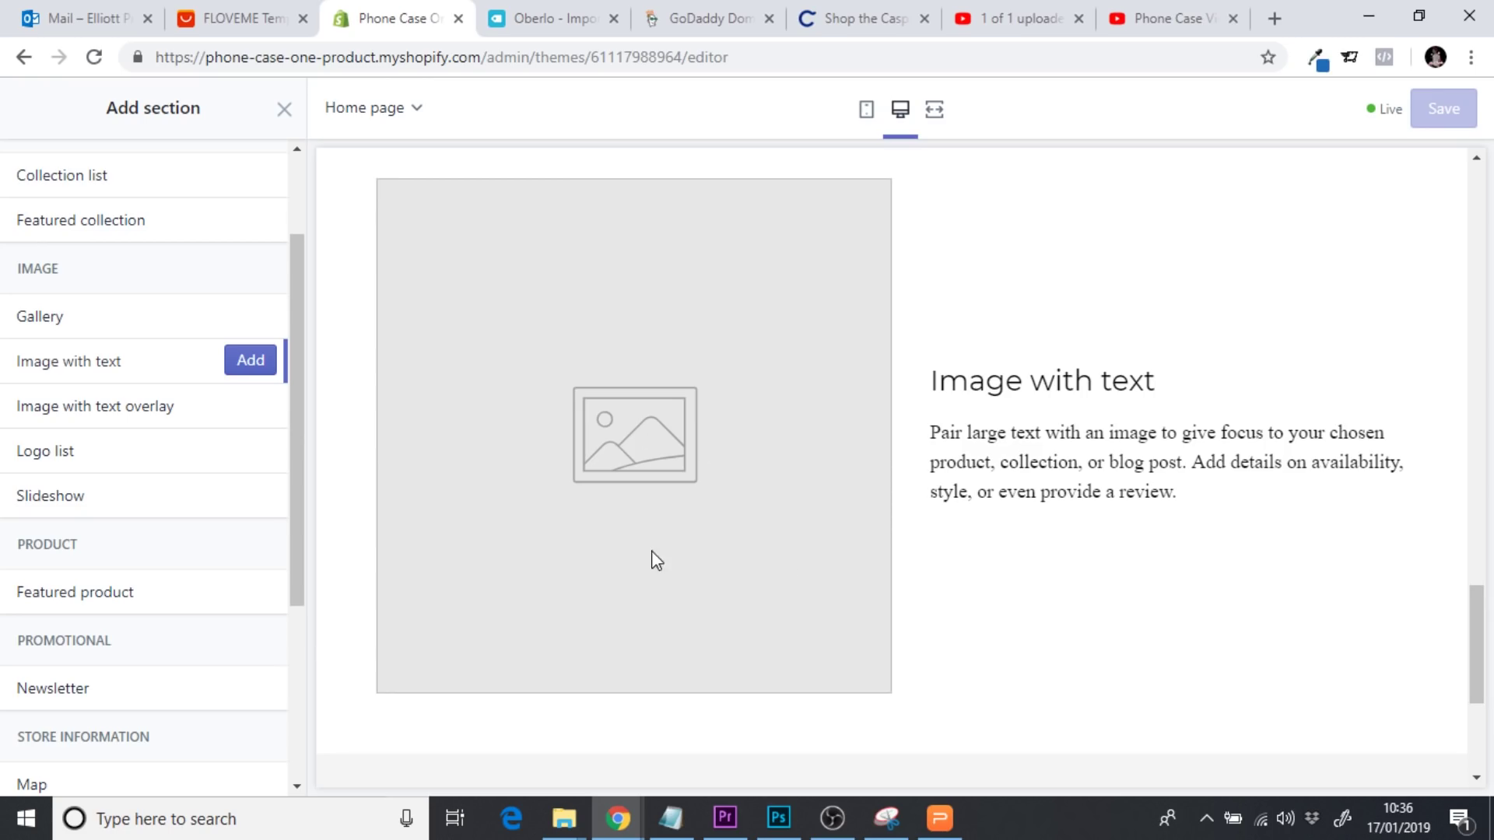
pyautogui.click(242, 367)
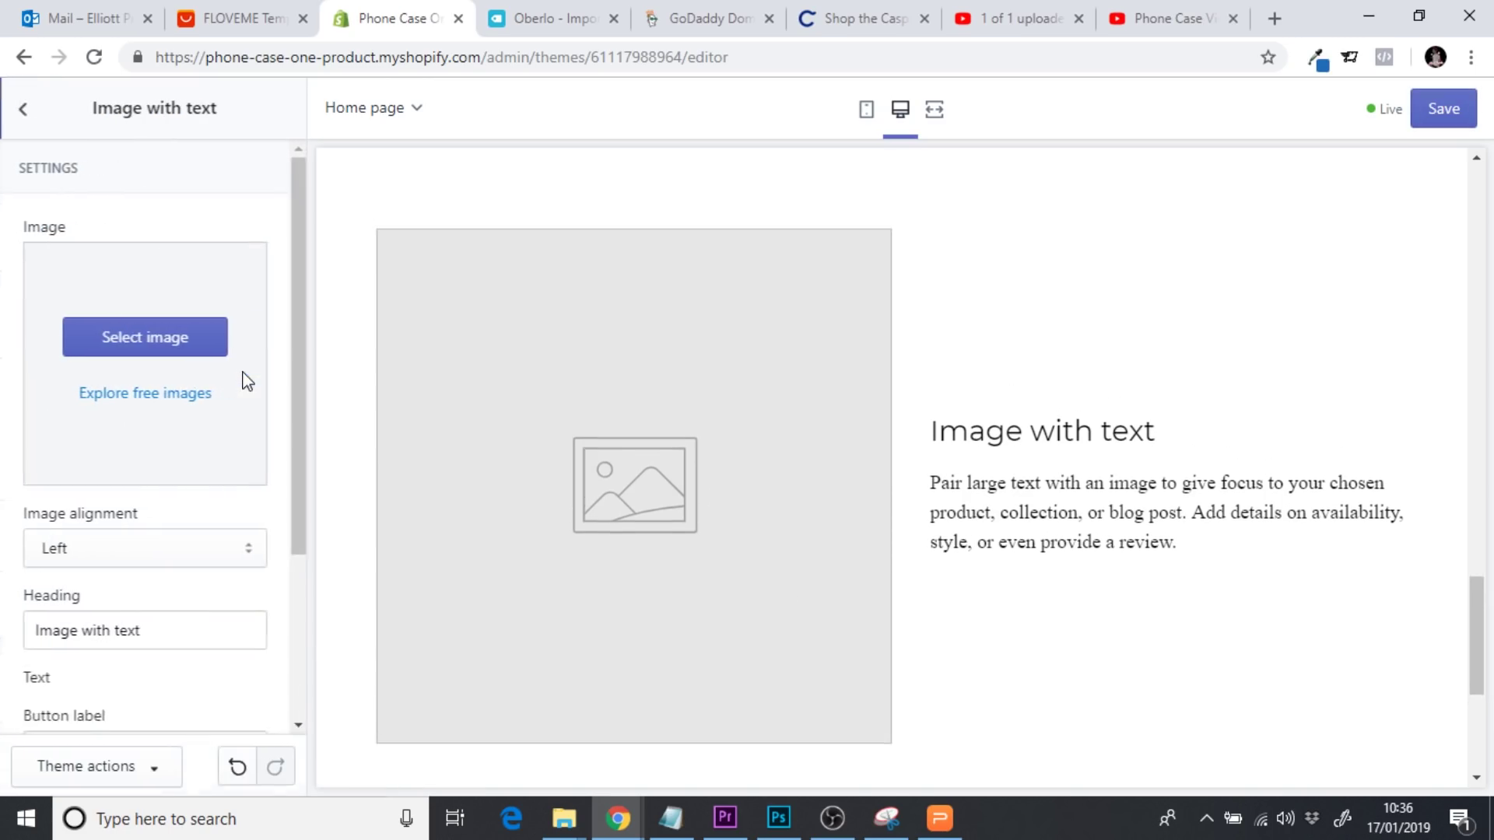
# Upload the Case 1 image and use the phone-case photo as the section image
pyautogui.click(157, 350)
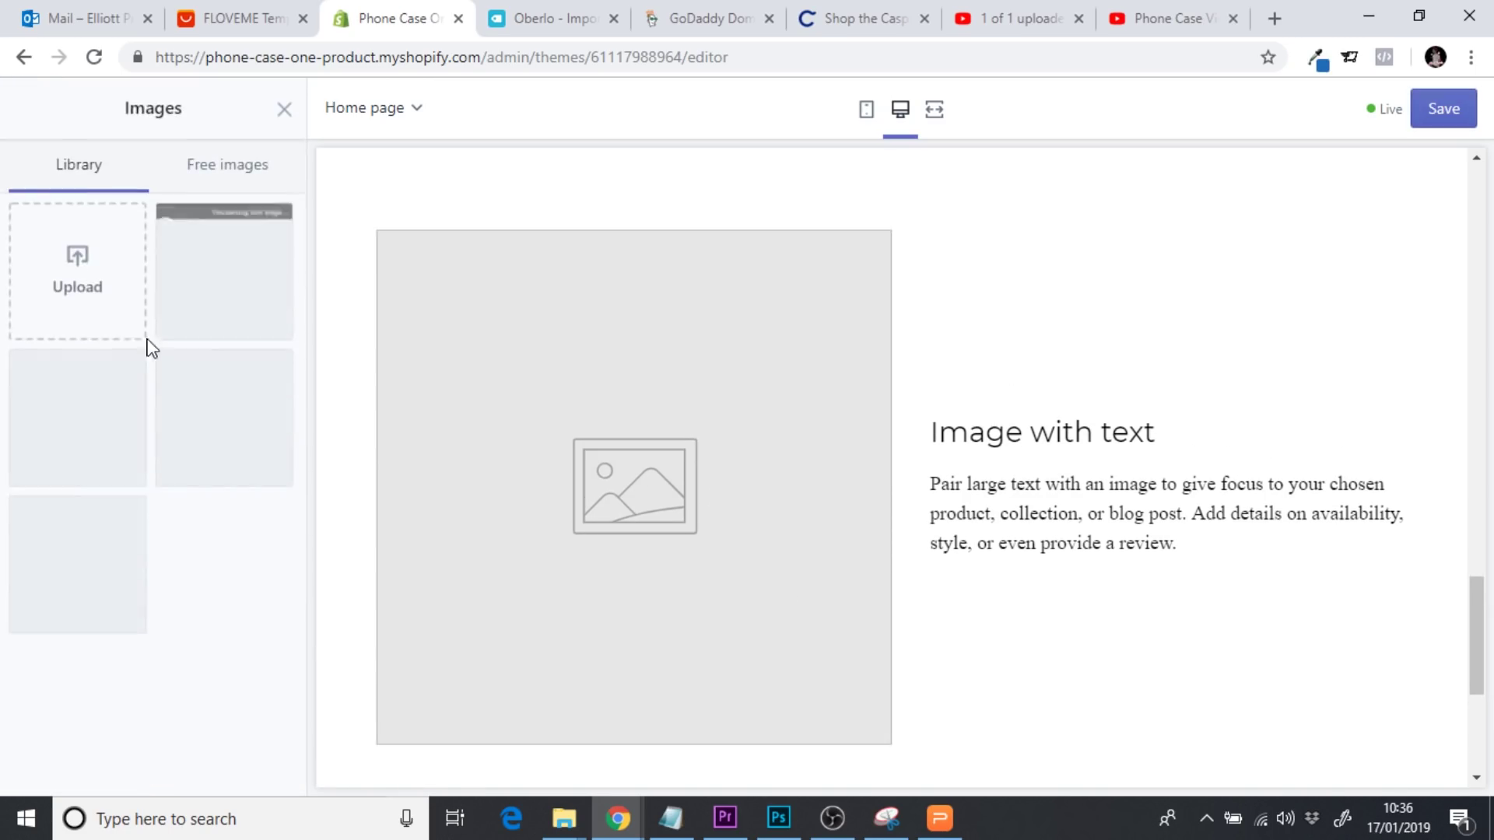
pyautogui.click(78, 287)
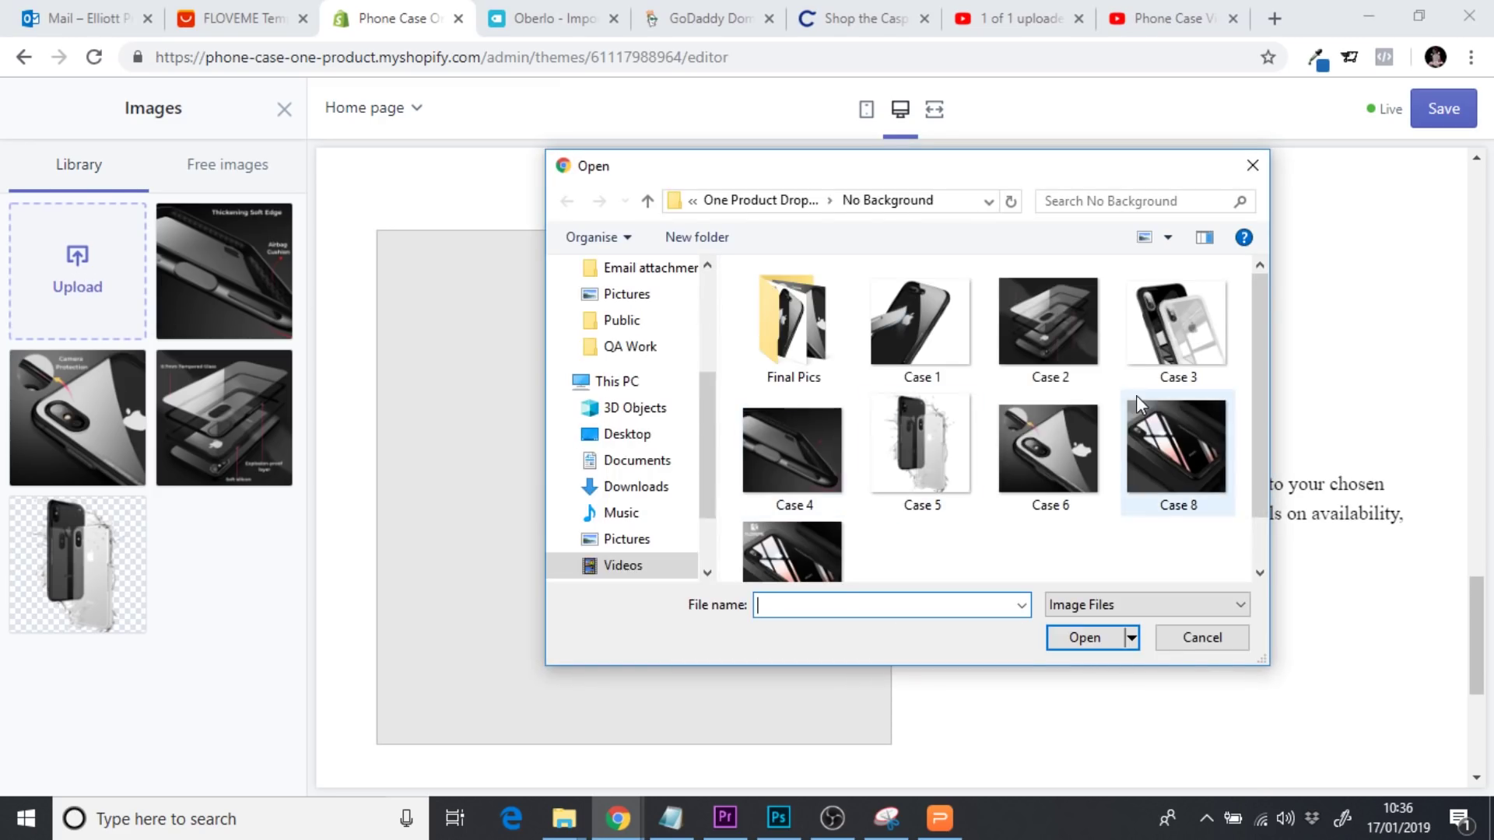
pyautogui.click(901, 329)
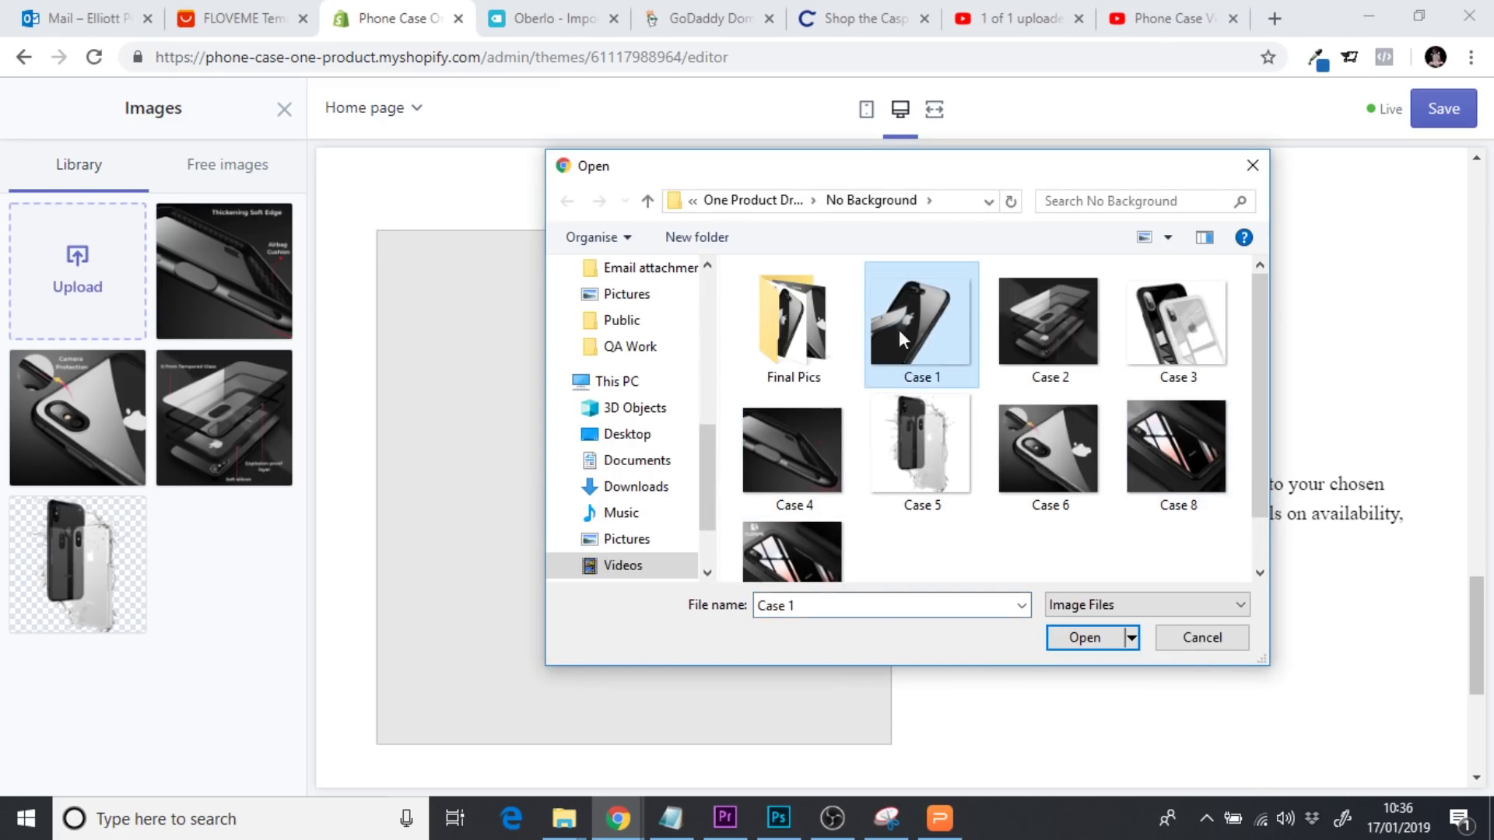
pyautogui.click(1084, 639)
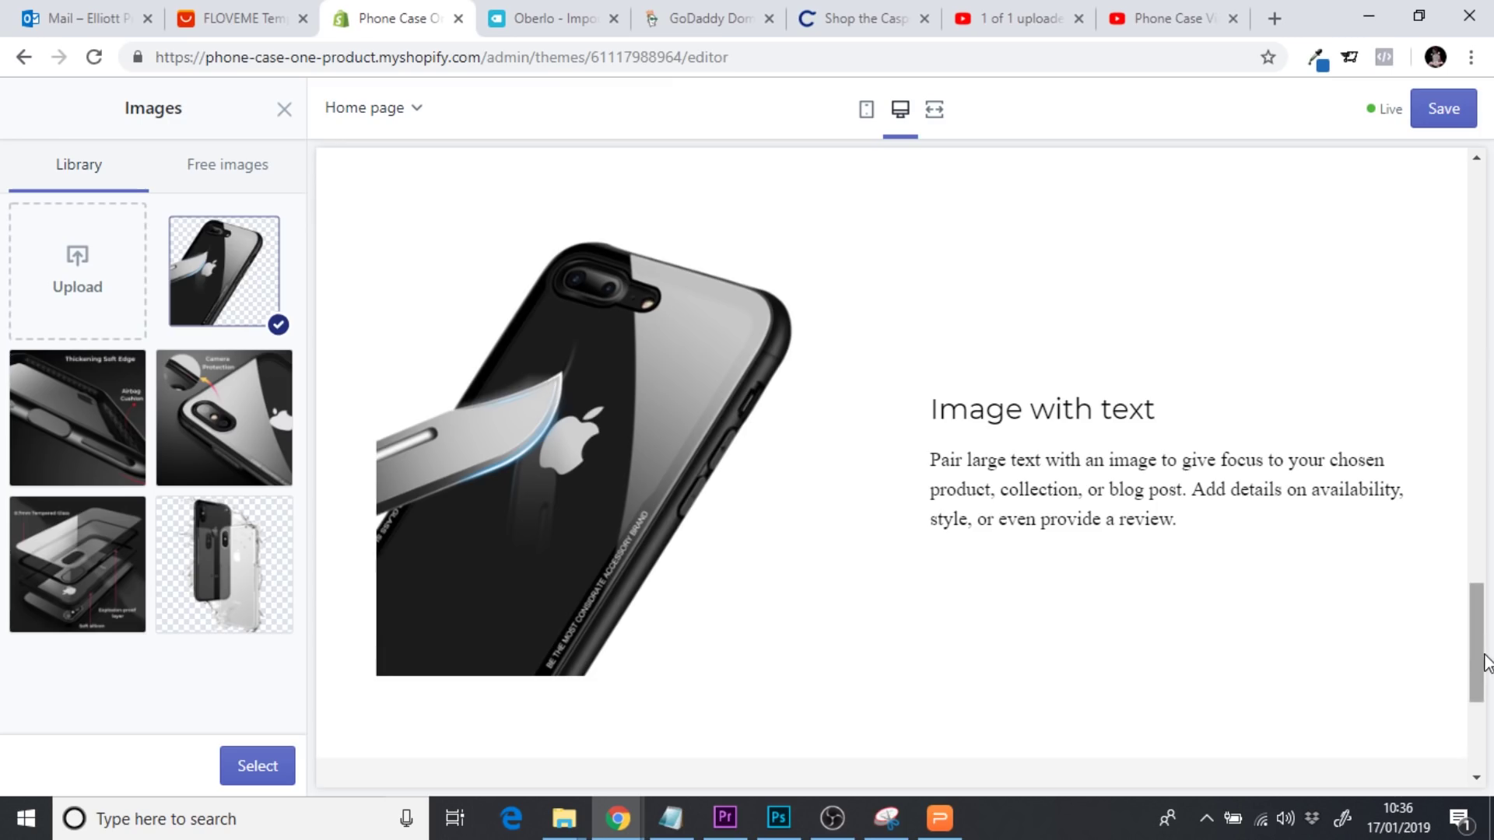
pyautogui.moveTo(1481, 656)
pyautogui.mouseDown()
pyautogui.moveTo(1483, 393)
pyautogui.moveTo(1465, 651)
pyautogui.mouseUp()
pyautogui.scroll(2, 1464, 650)
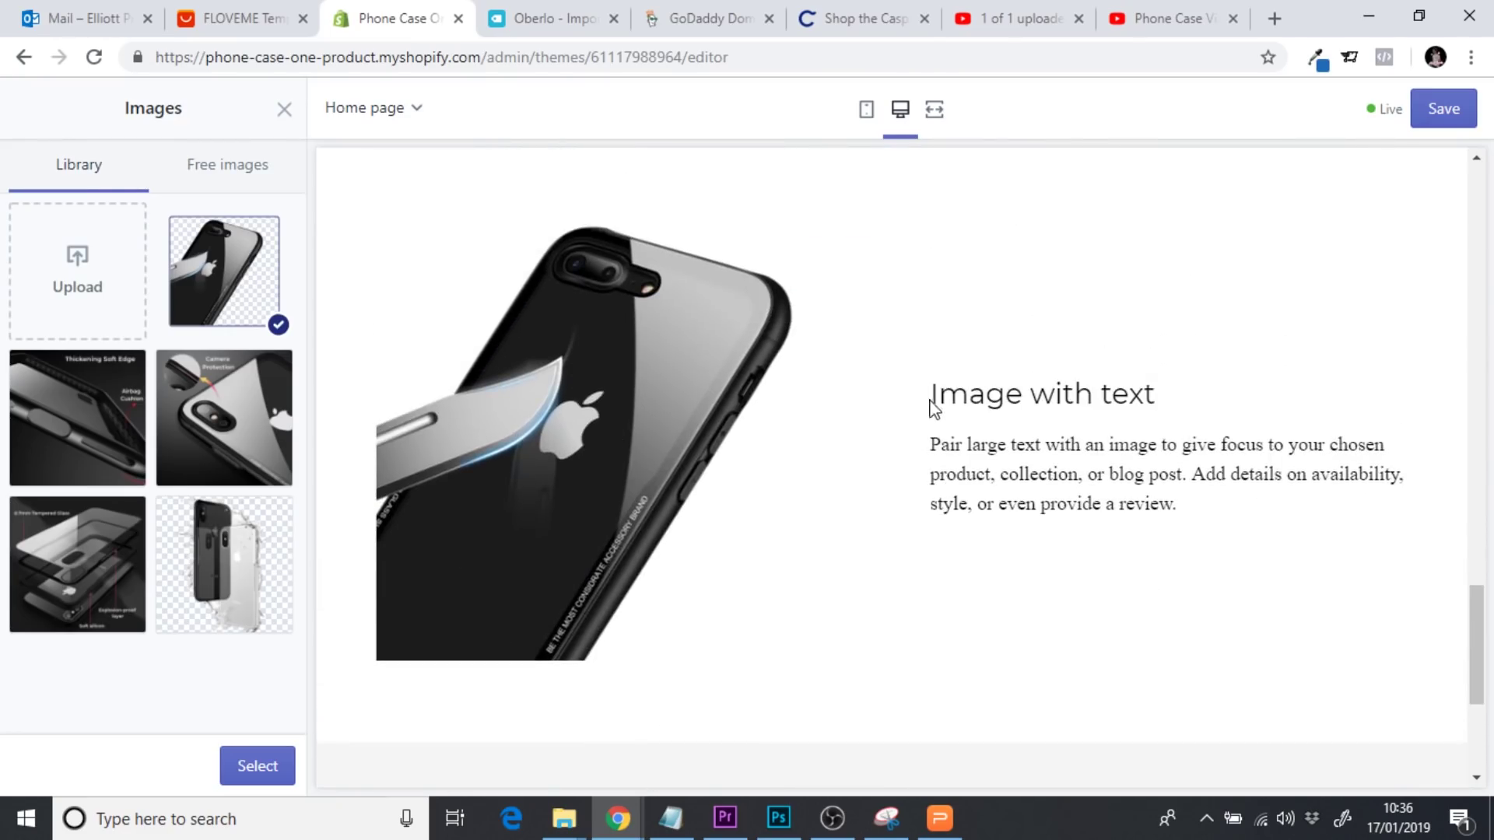
pyautogui.moveTo(933, 405); pyautogui.dragTo(1245, 517)
pyautogui.click(1175, 502)
pyautogui.click(243, 771)
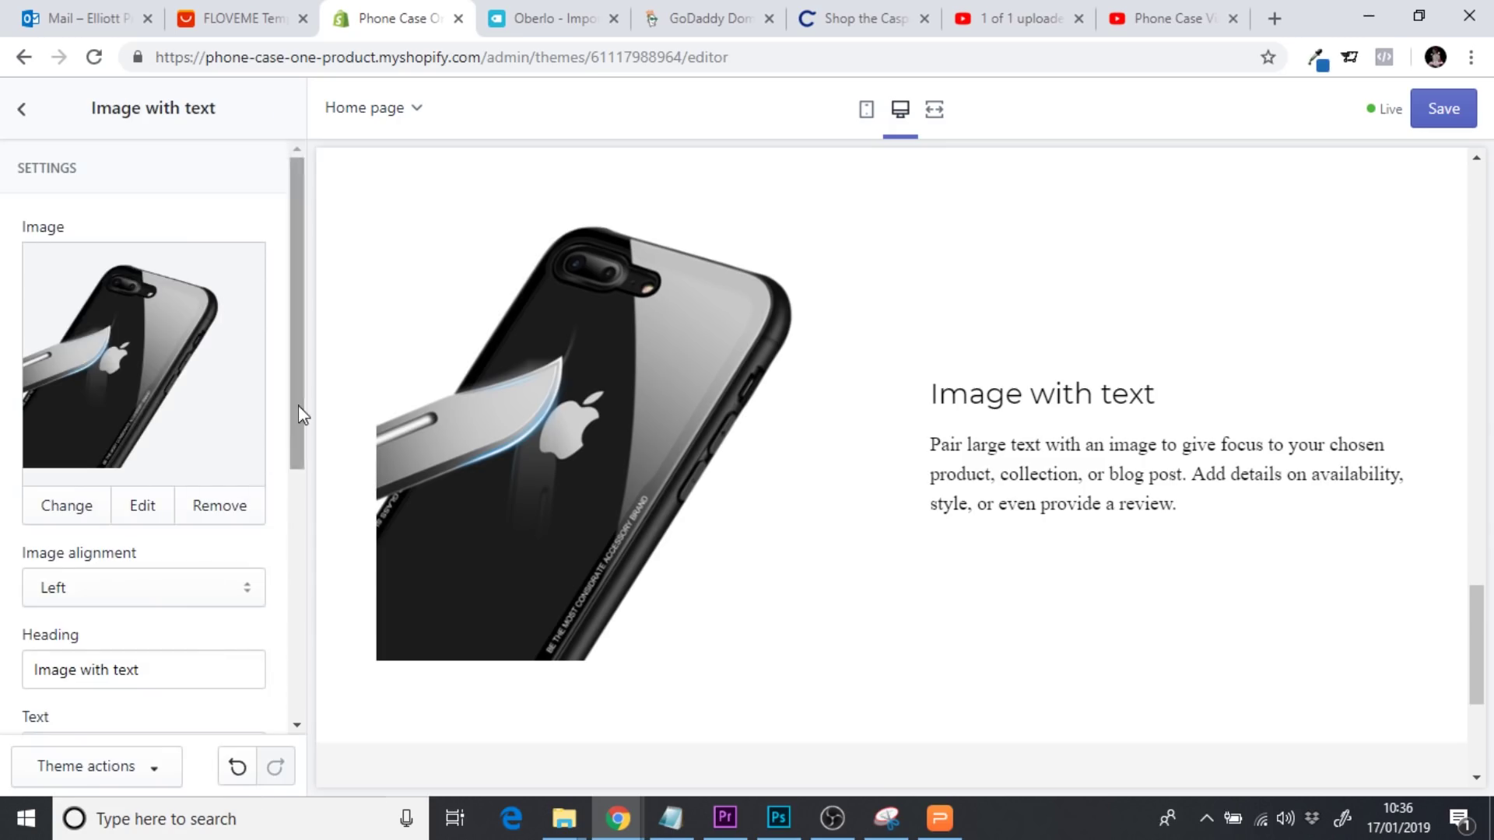
# Change the section heading to COMPLETELY SCRATCH PROOF
pyautogui.moveTo(297, 404); pyautogui.dragTo(292, 536)
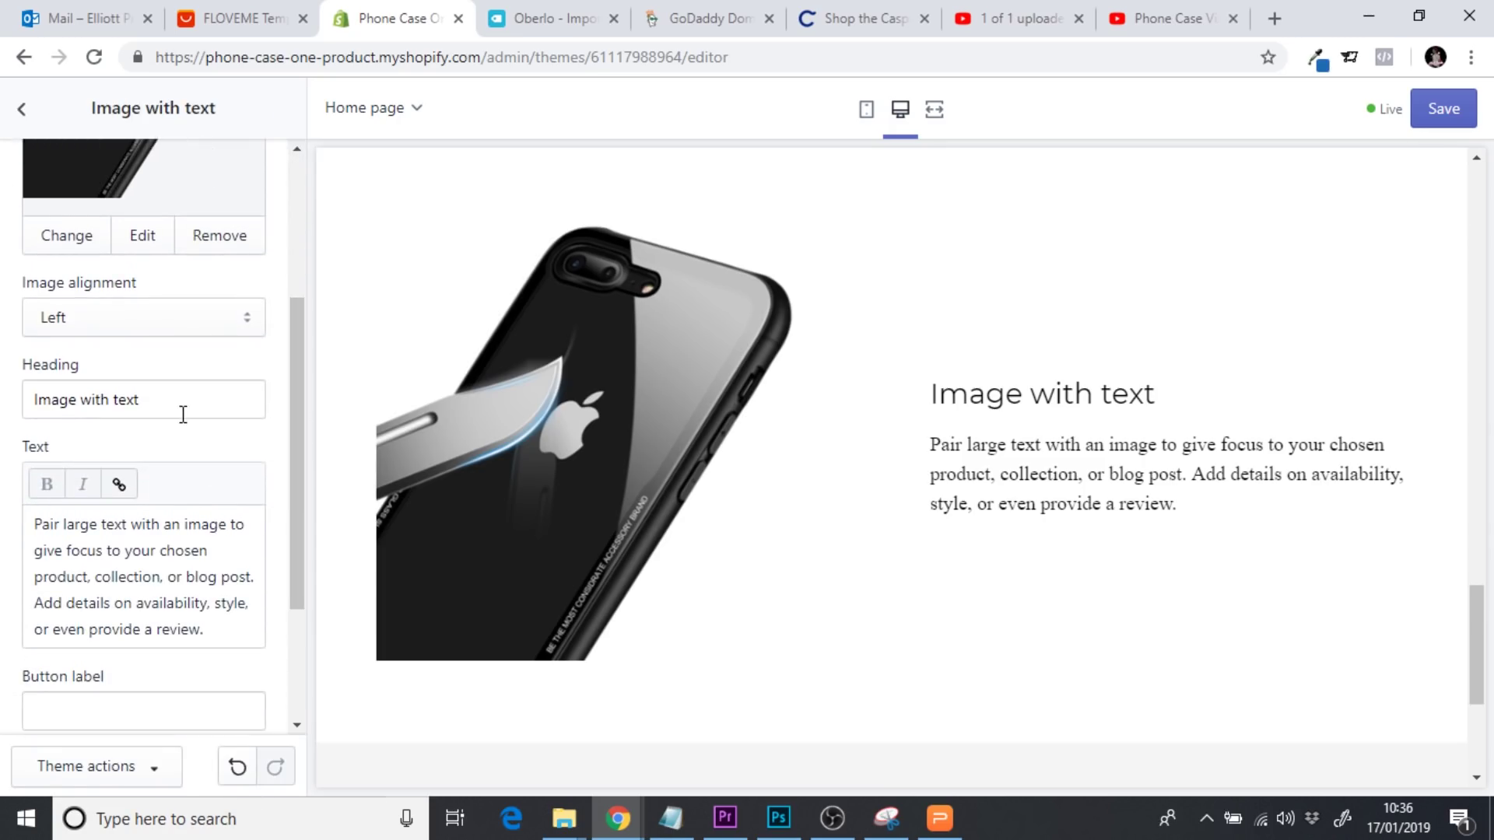
pyautogui.moveTo(183, 414); pyautogui.dragTo(4, 401)
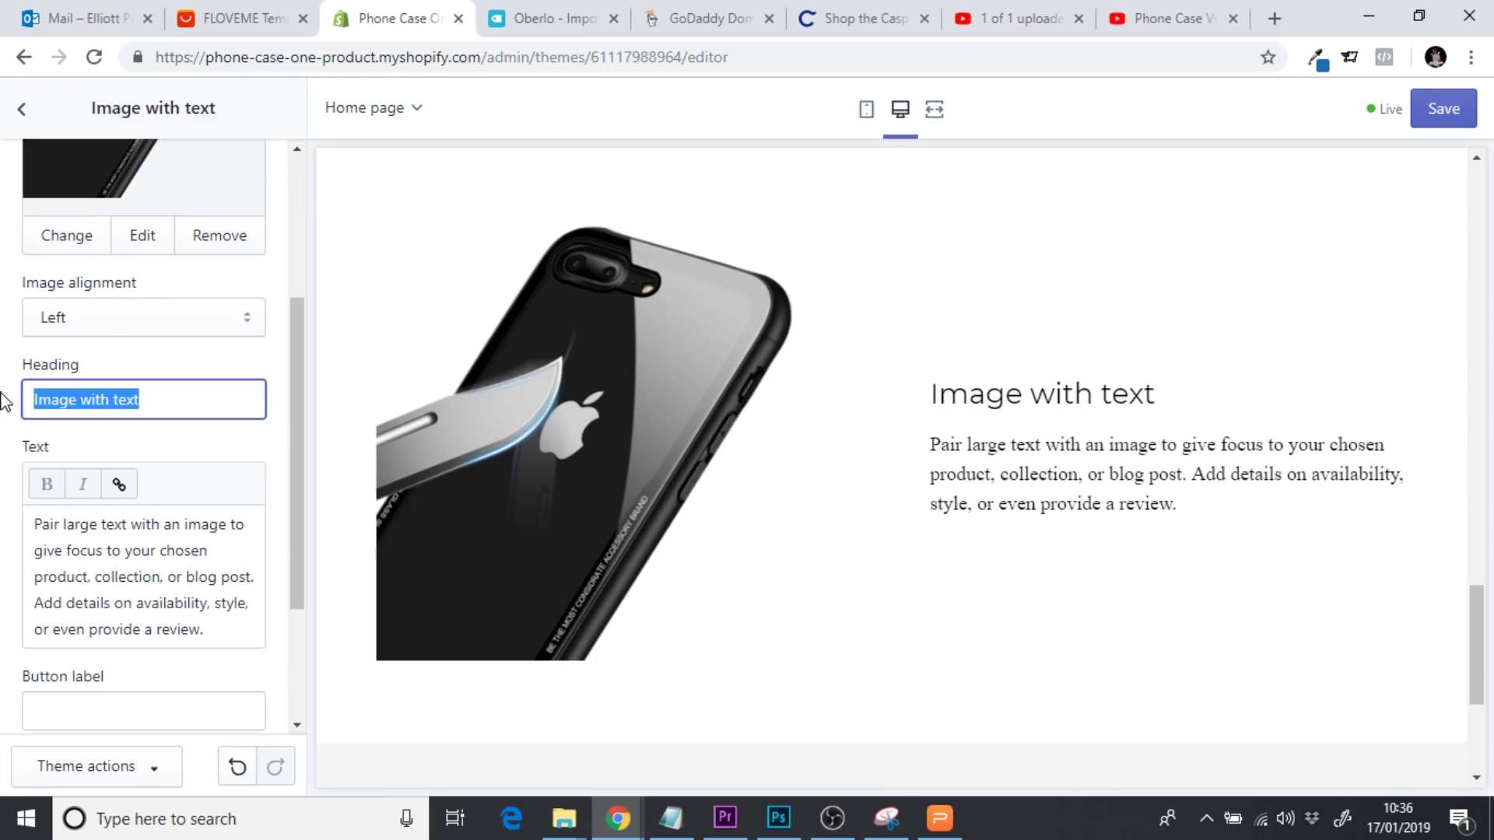
pyautogui.write('COMPLE')
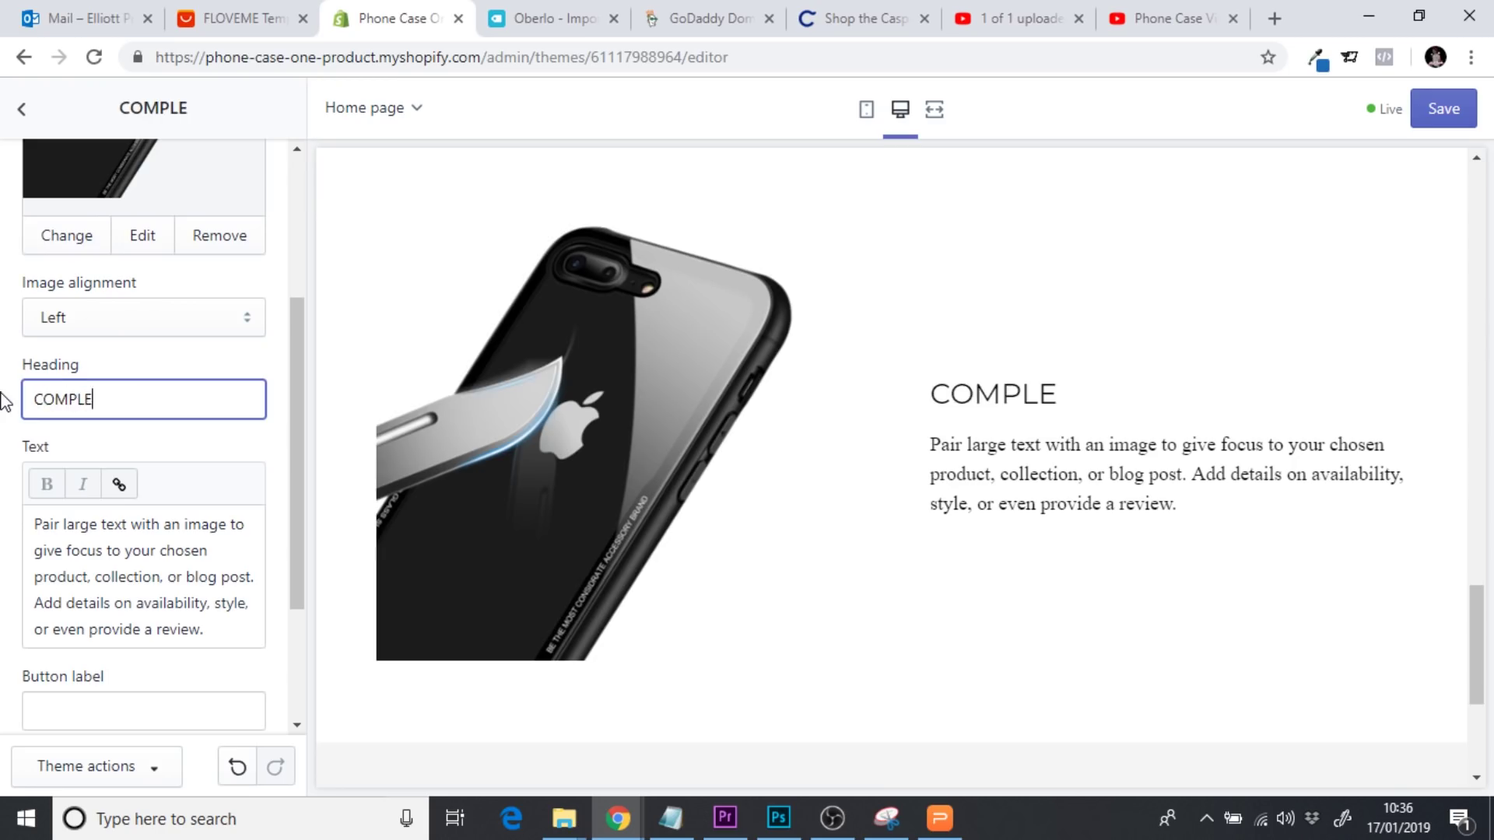
pyautogui.write('TE')
pyautogui.press('BackSpace')
pyautogui.write('TE')
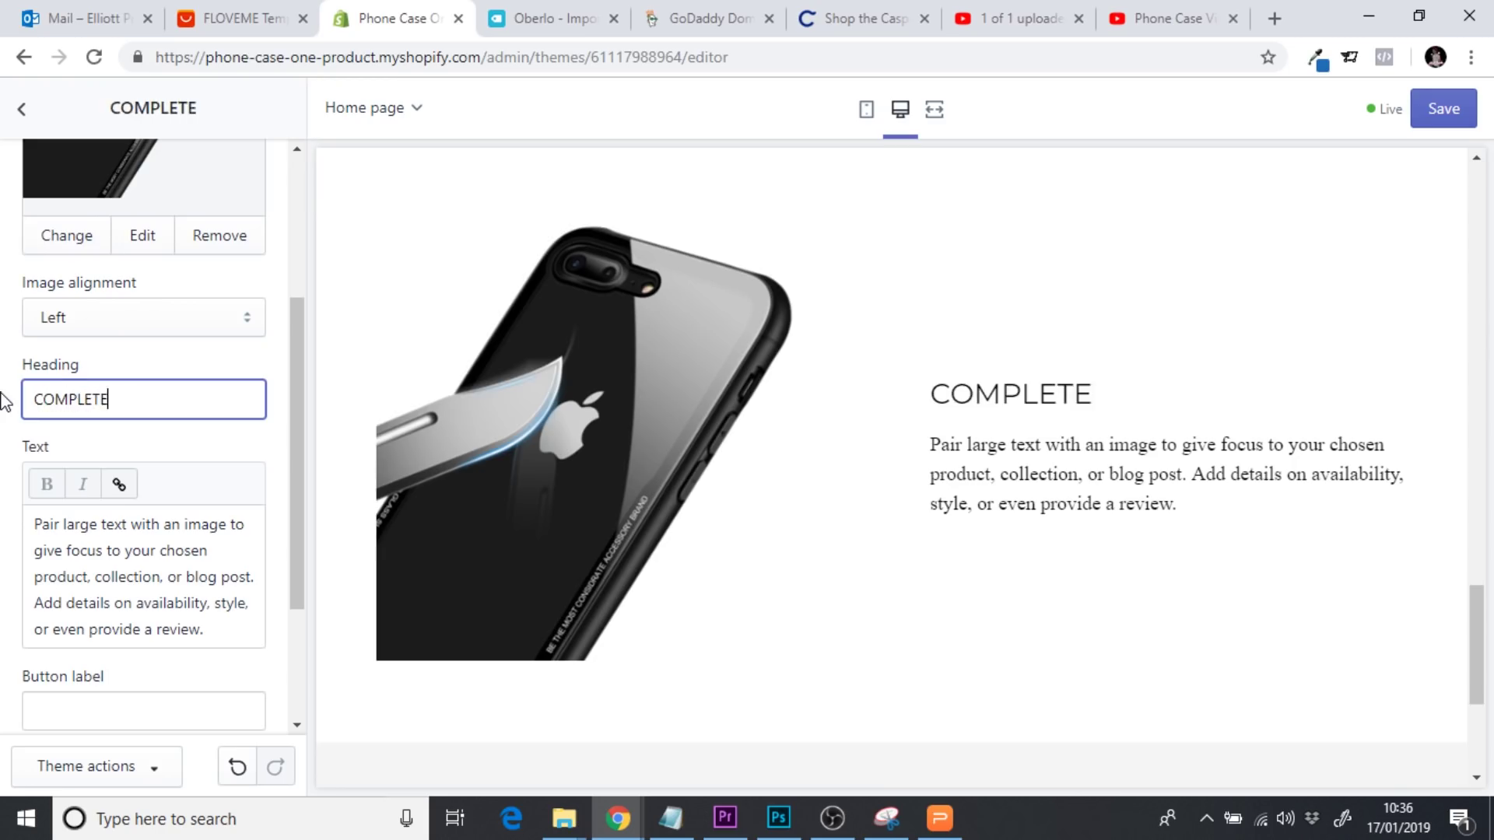
pyautogui.write('LY SCRA')
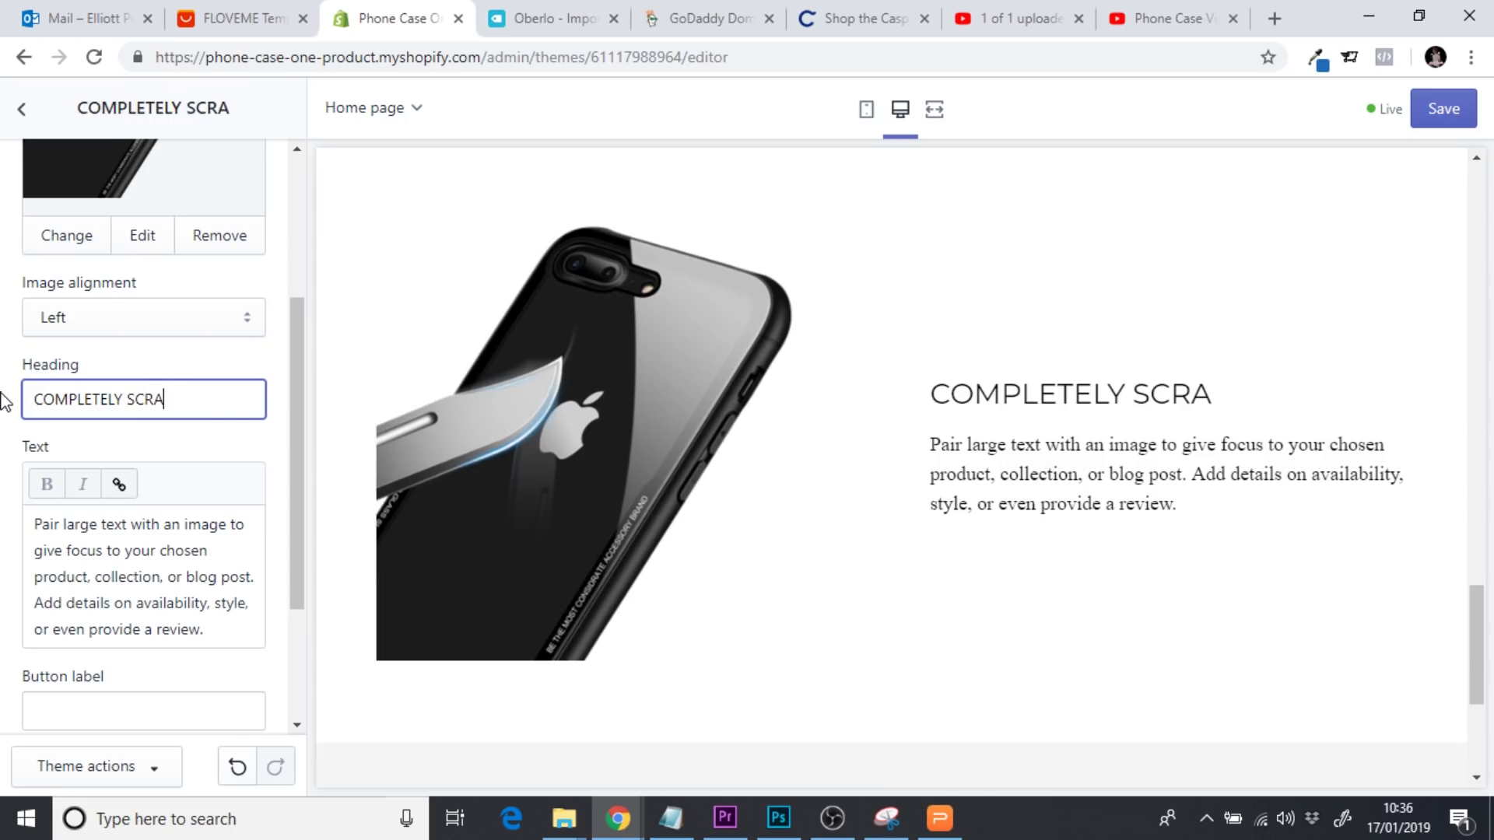
pyautogui.write('TCH PROOF')
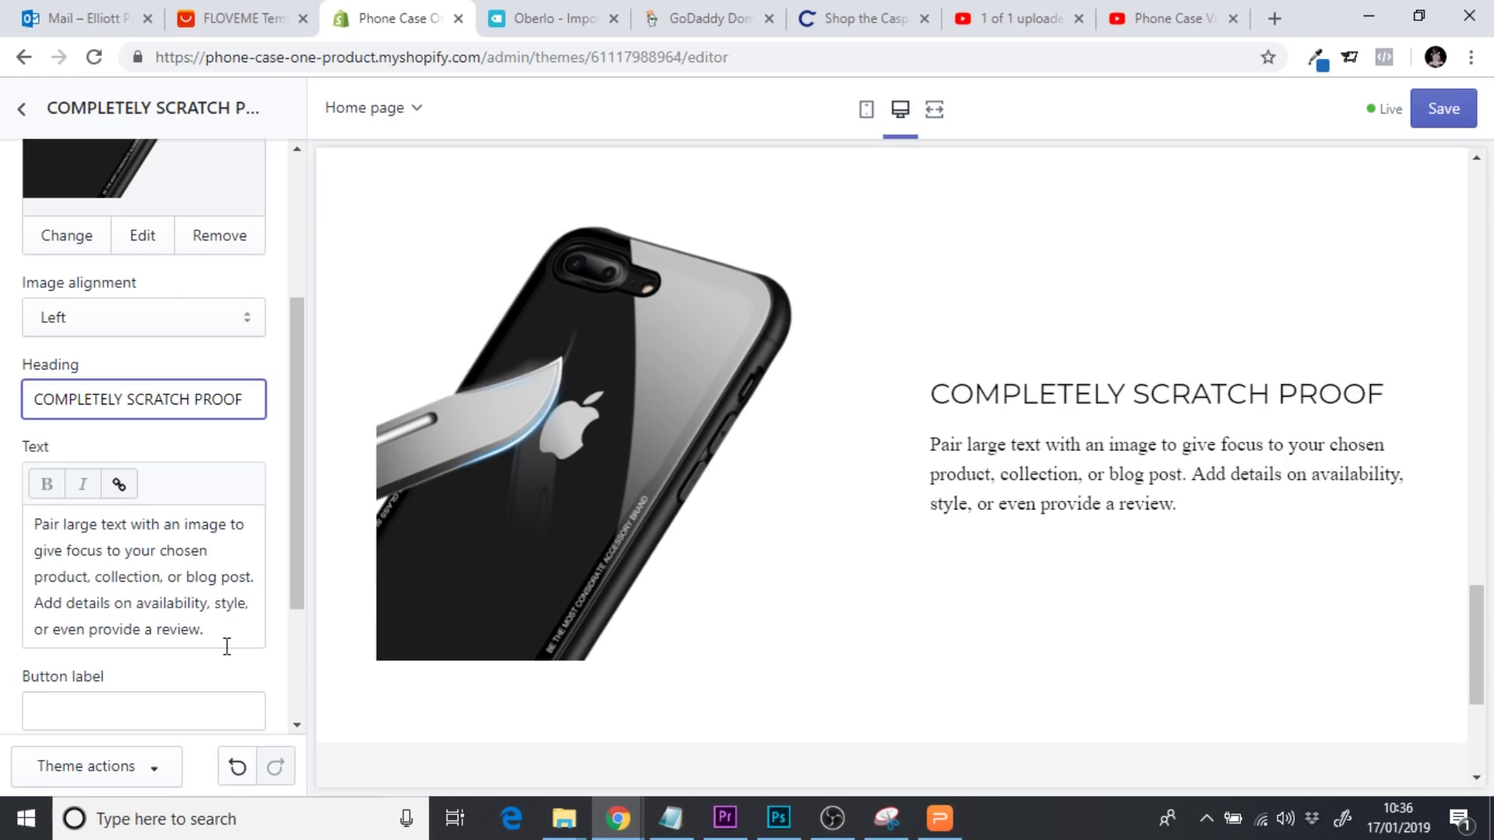
# Replace the paragraph with text about keeping your phone completely scratch-free
pyautogui.moveTo(226, 647); pyautogui.dragTo(2, 507)
pyautogui.write('You w')
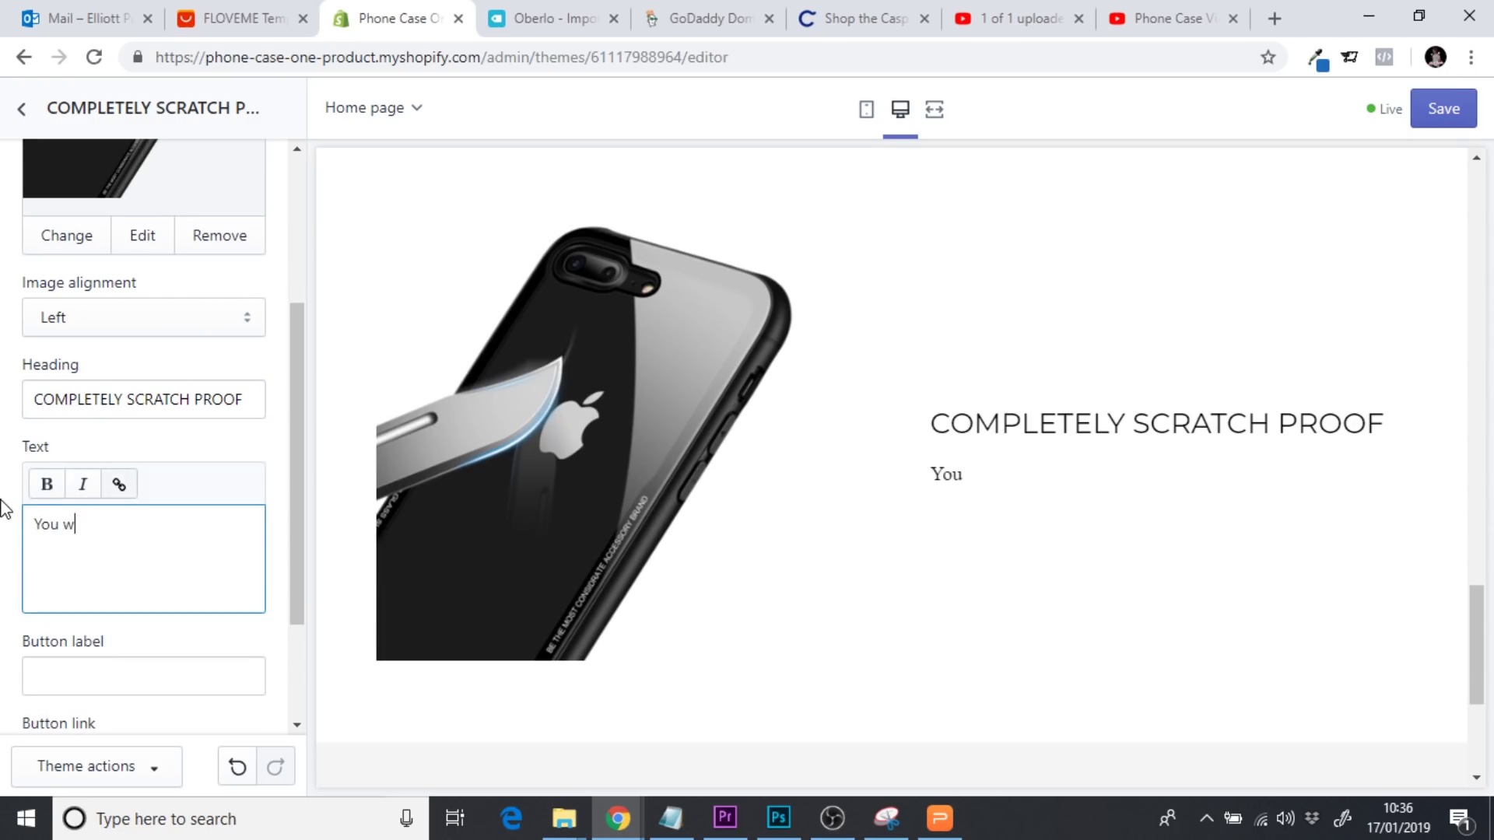
pyautogui.write('ant your p')
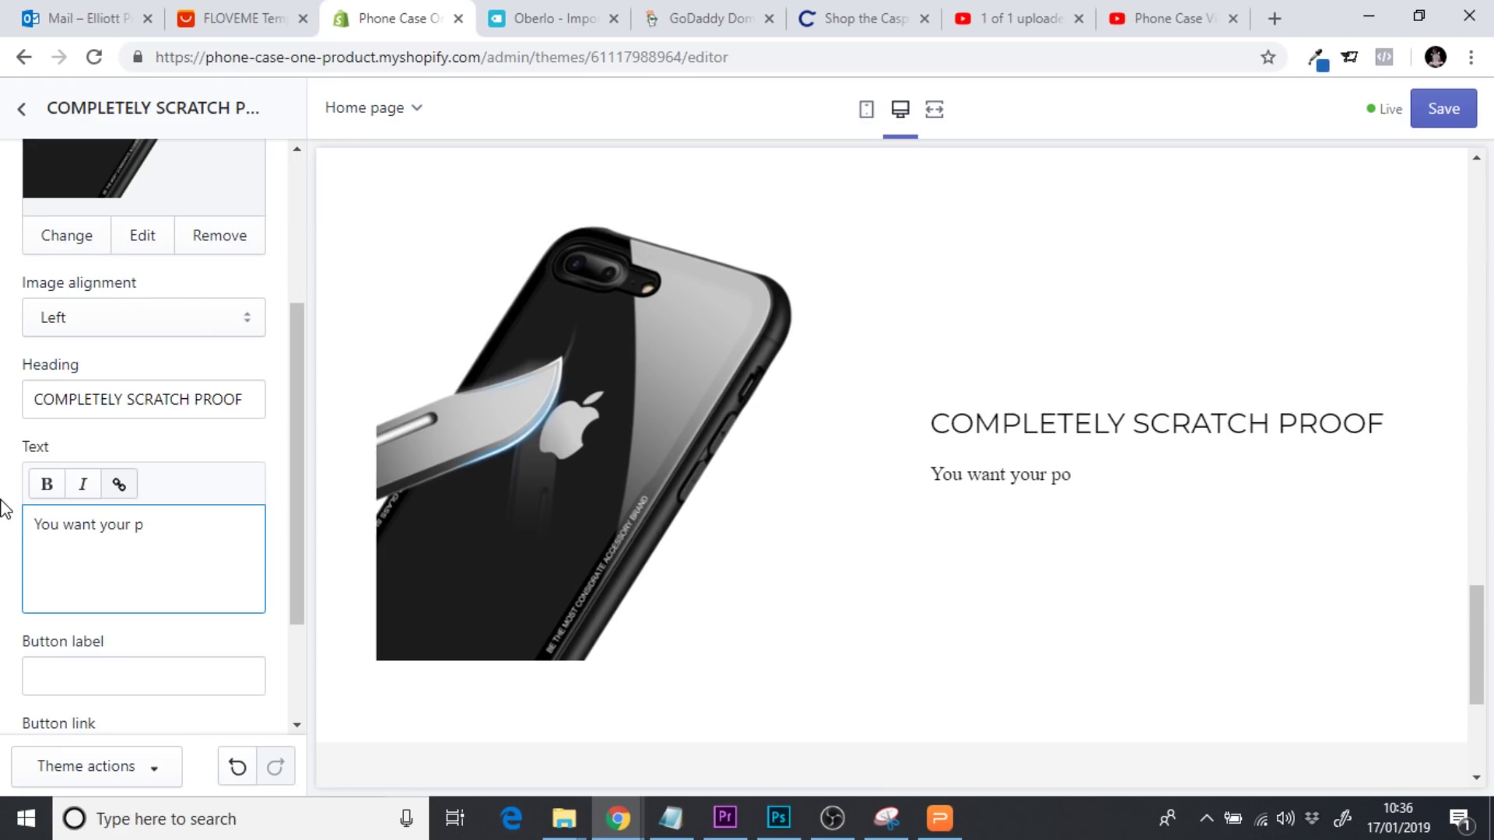
pyautogui.write('hone to last the distance')
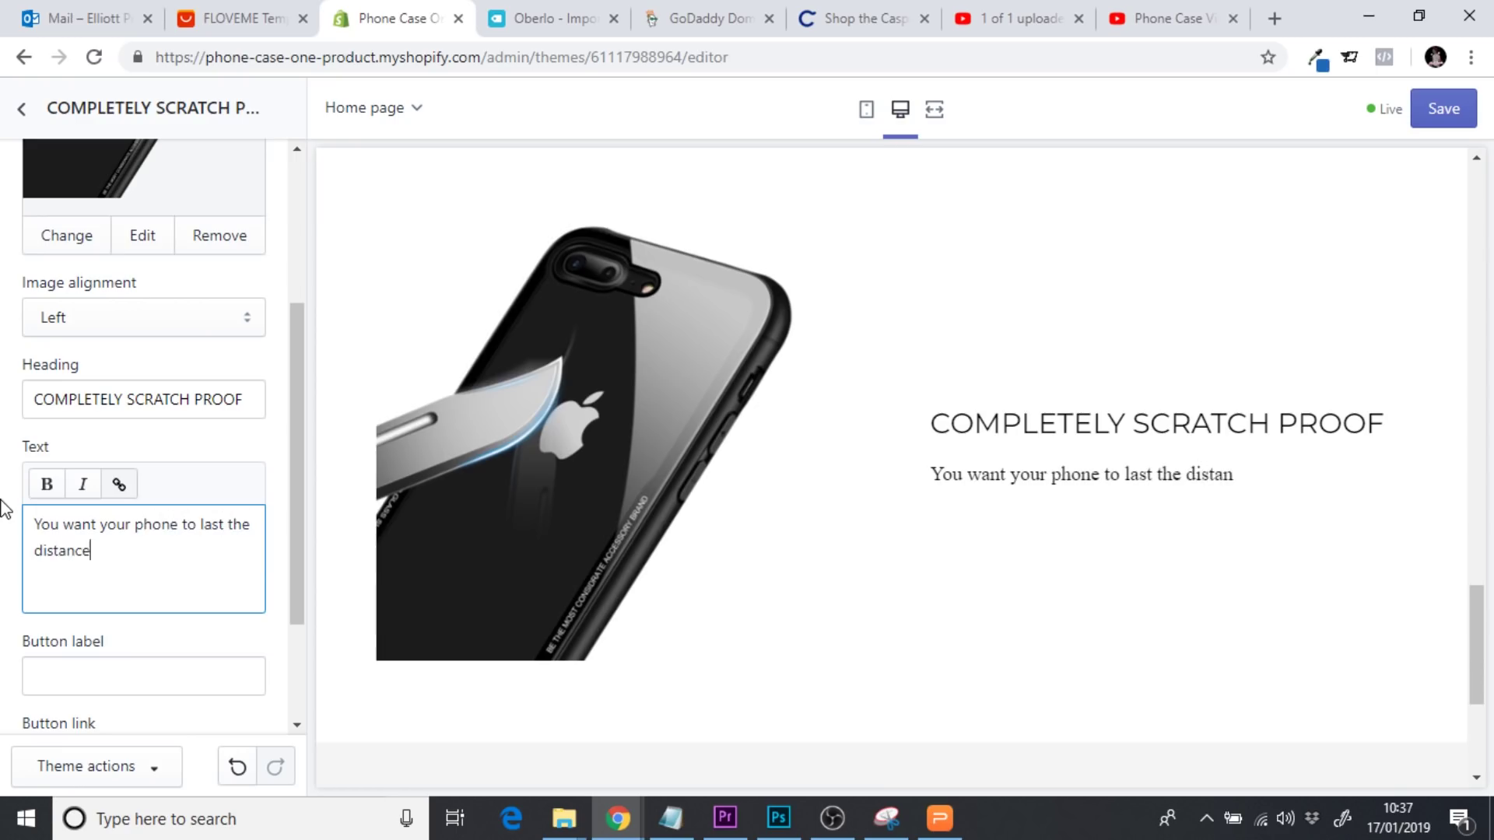
pyautogui.write(' against everyday')
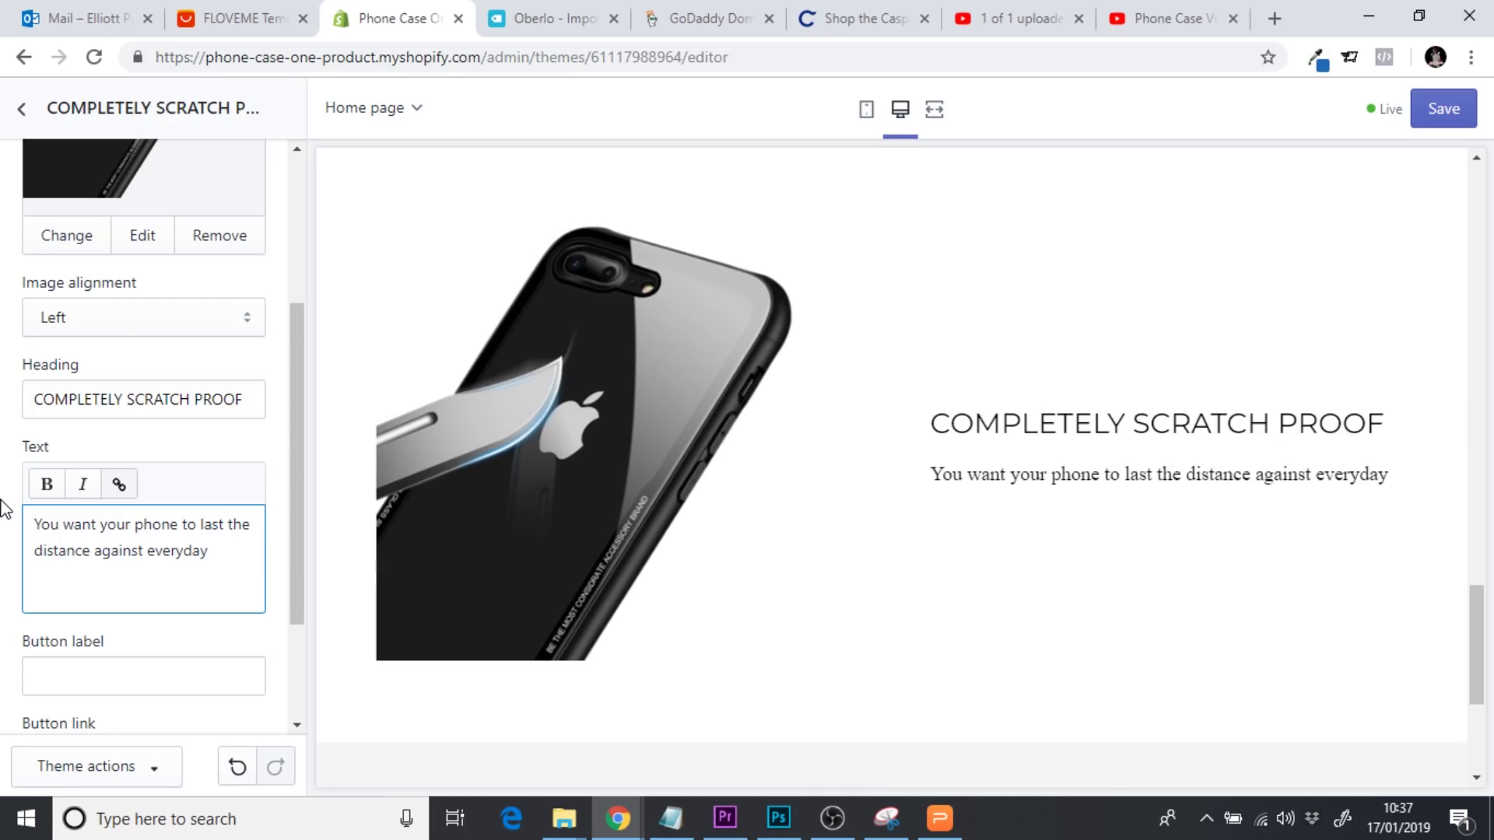
pyautogui.write(' probl')
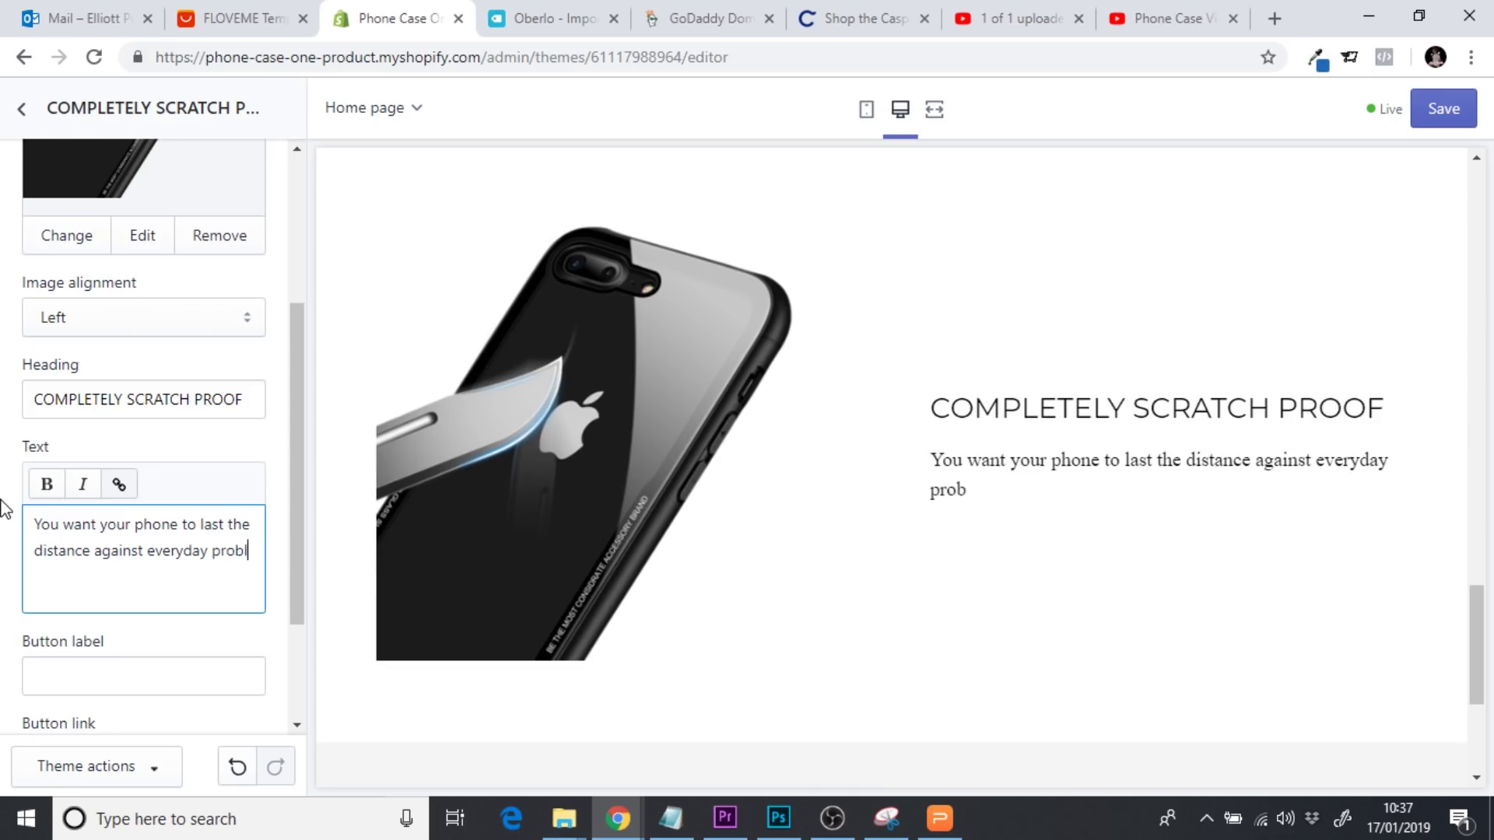
pyautogui.write('ems, with')
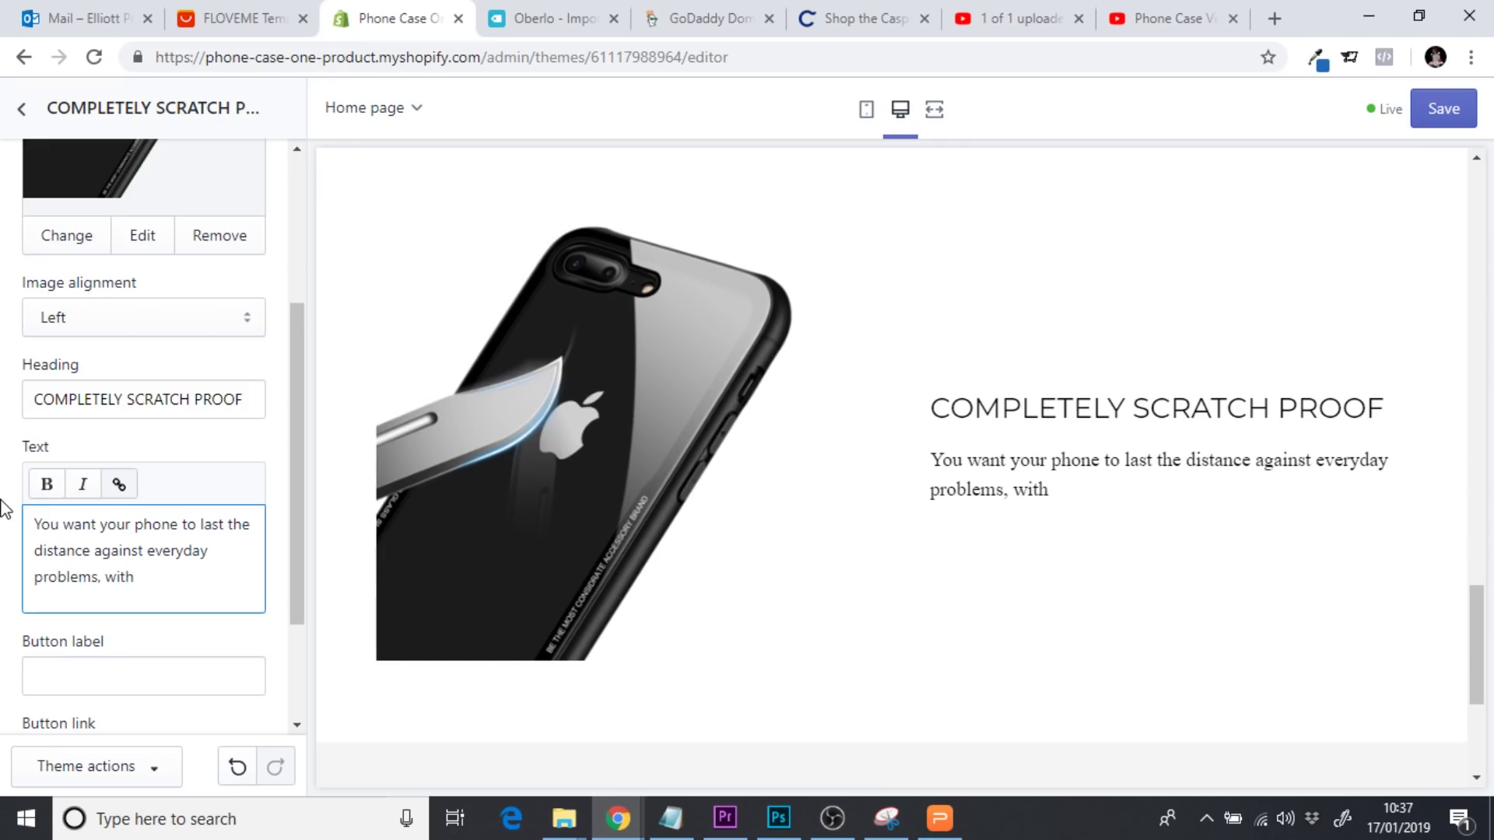
pyautogui.write(' Ondestructi')
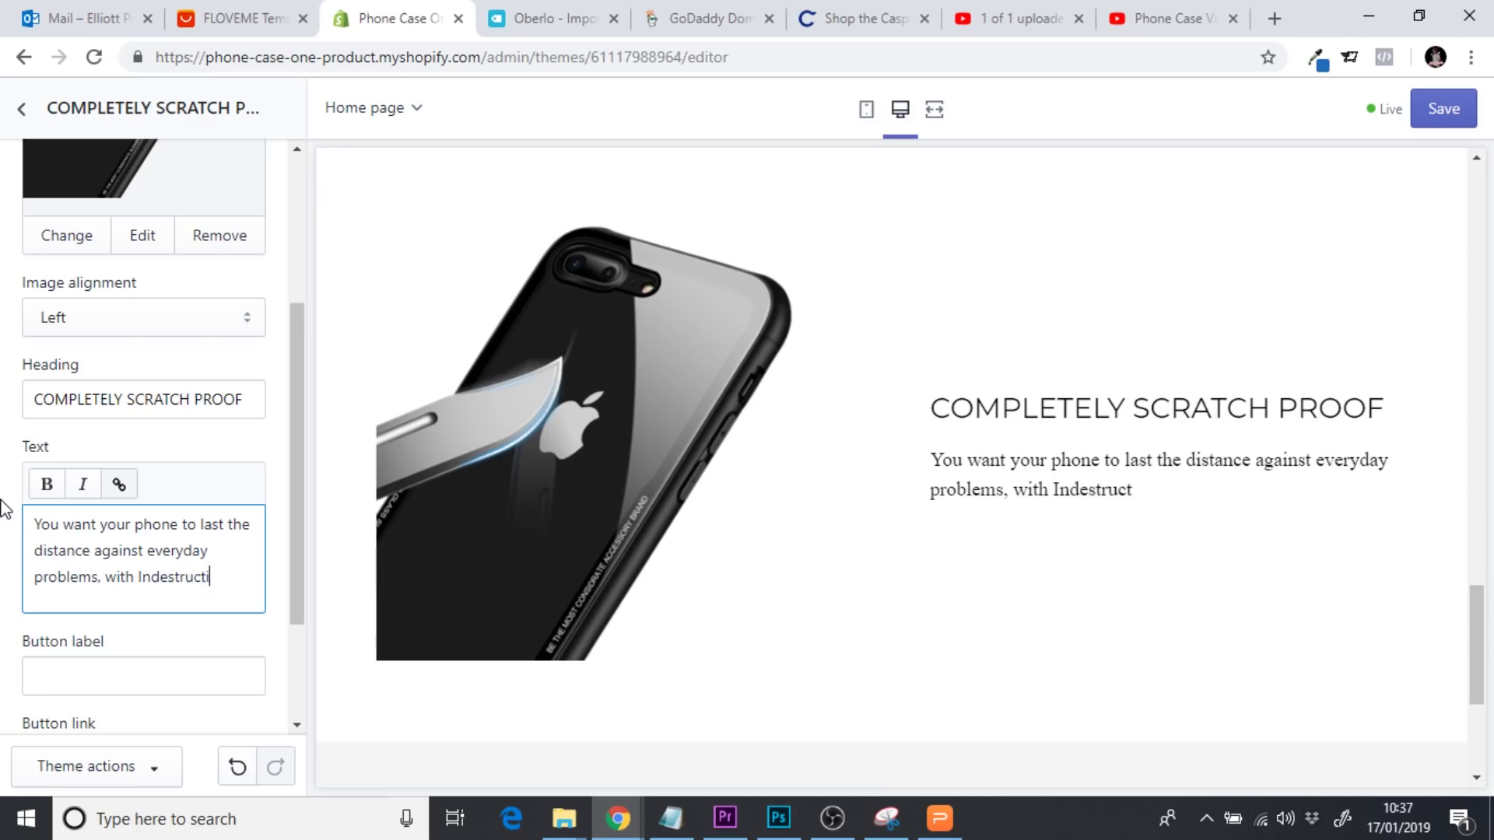
pyautogui.write('you')
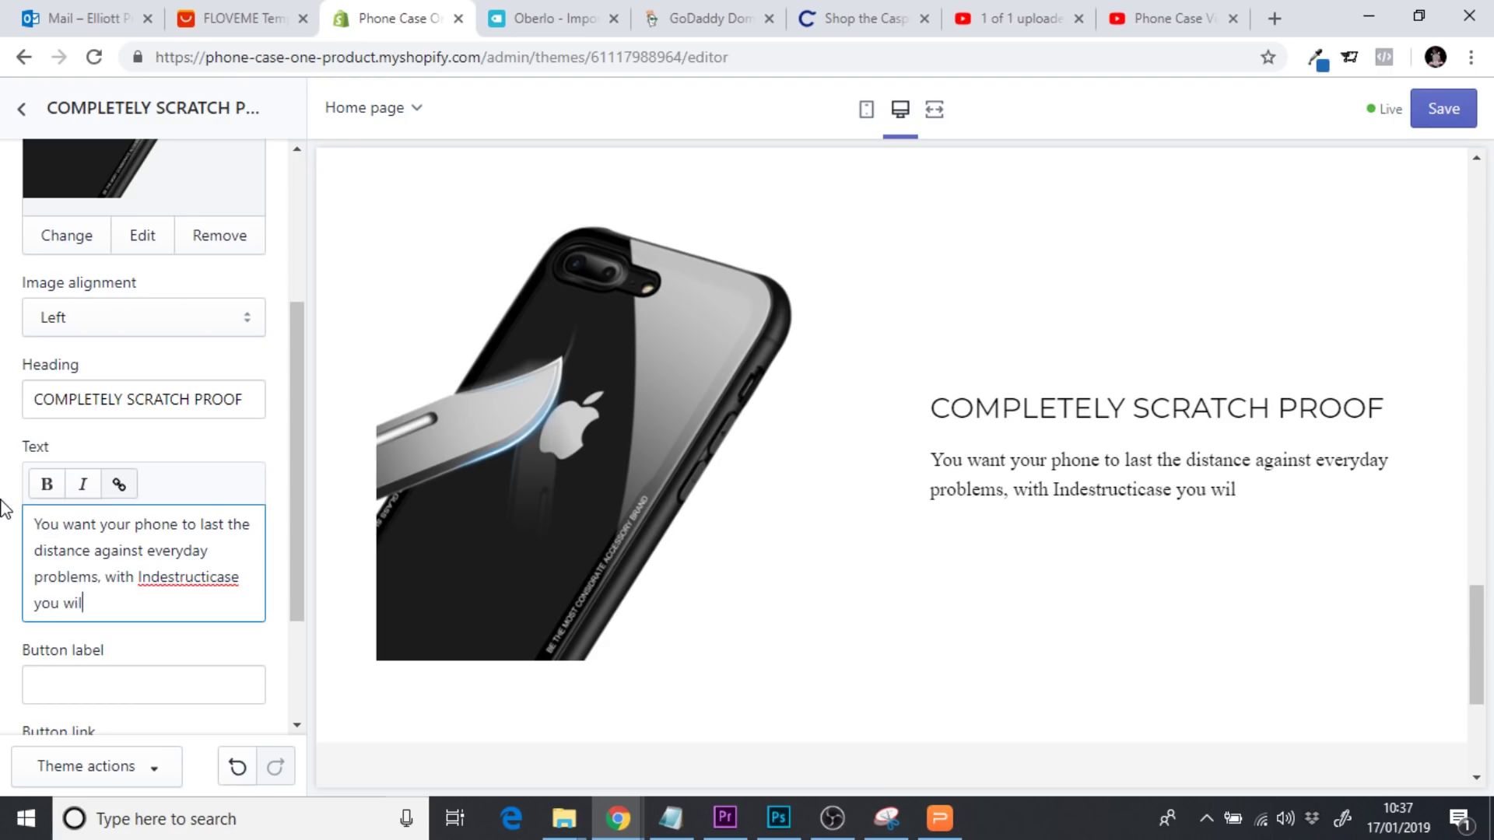
pyautogui.write('r phone ')
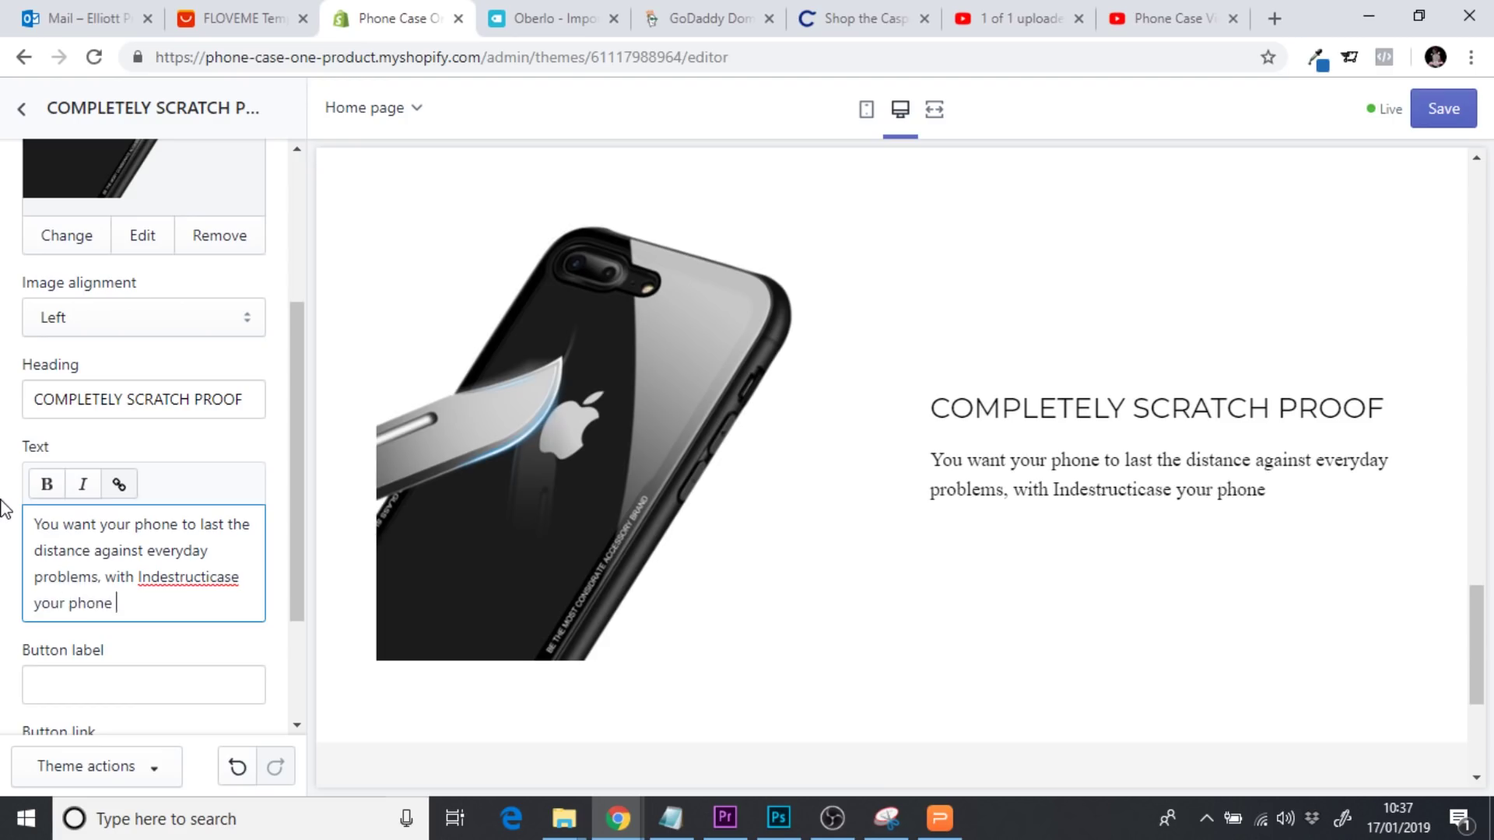
pyautogui.write('will be comp')
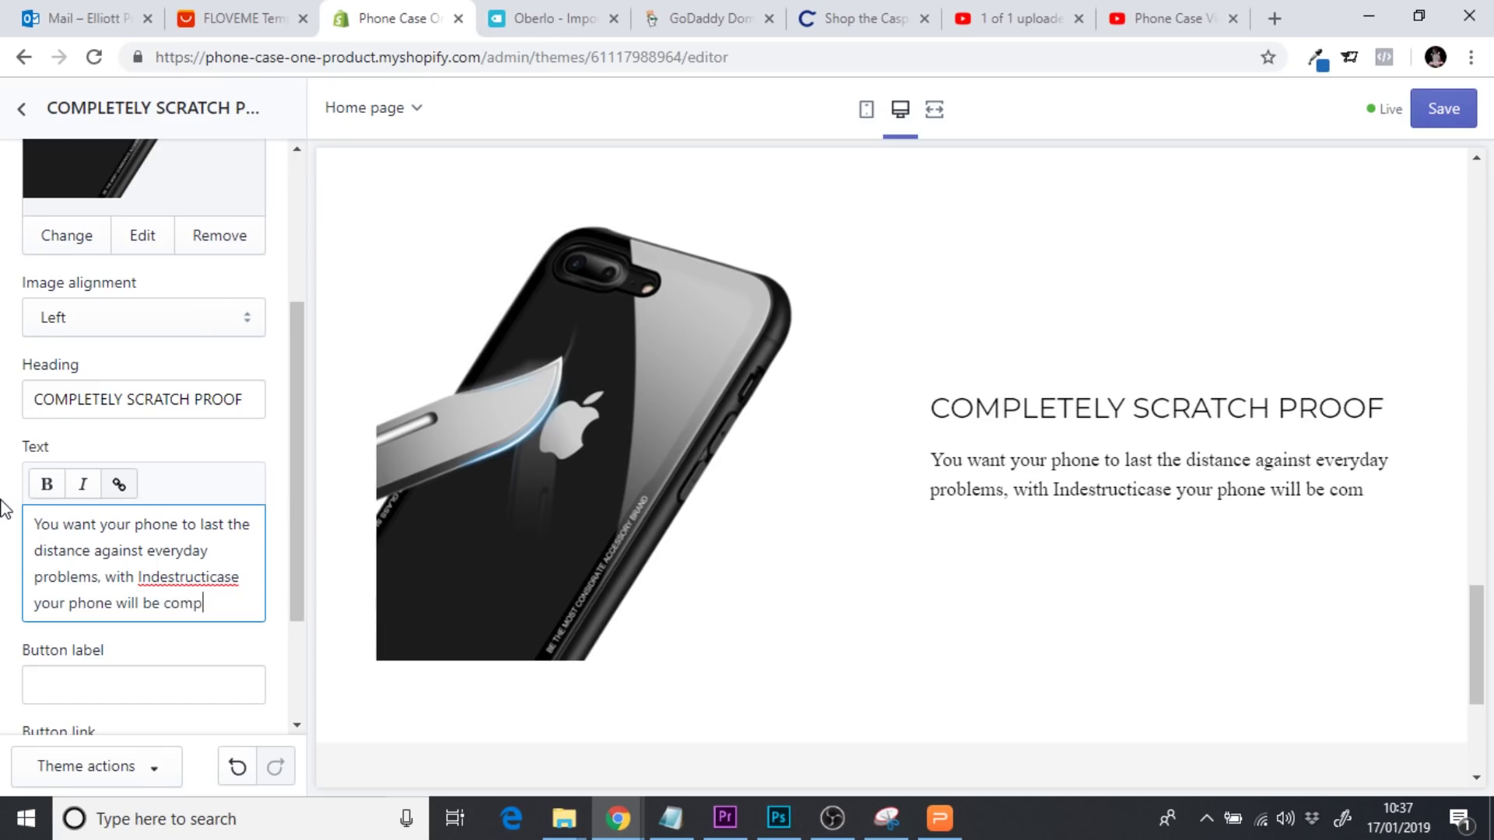
pyautogui.write('letely free of scratches.')
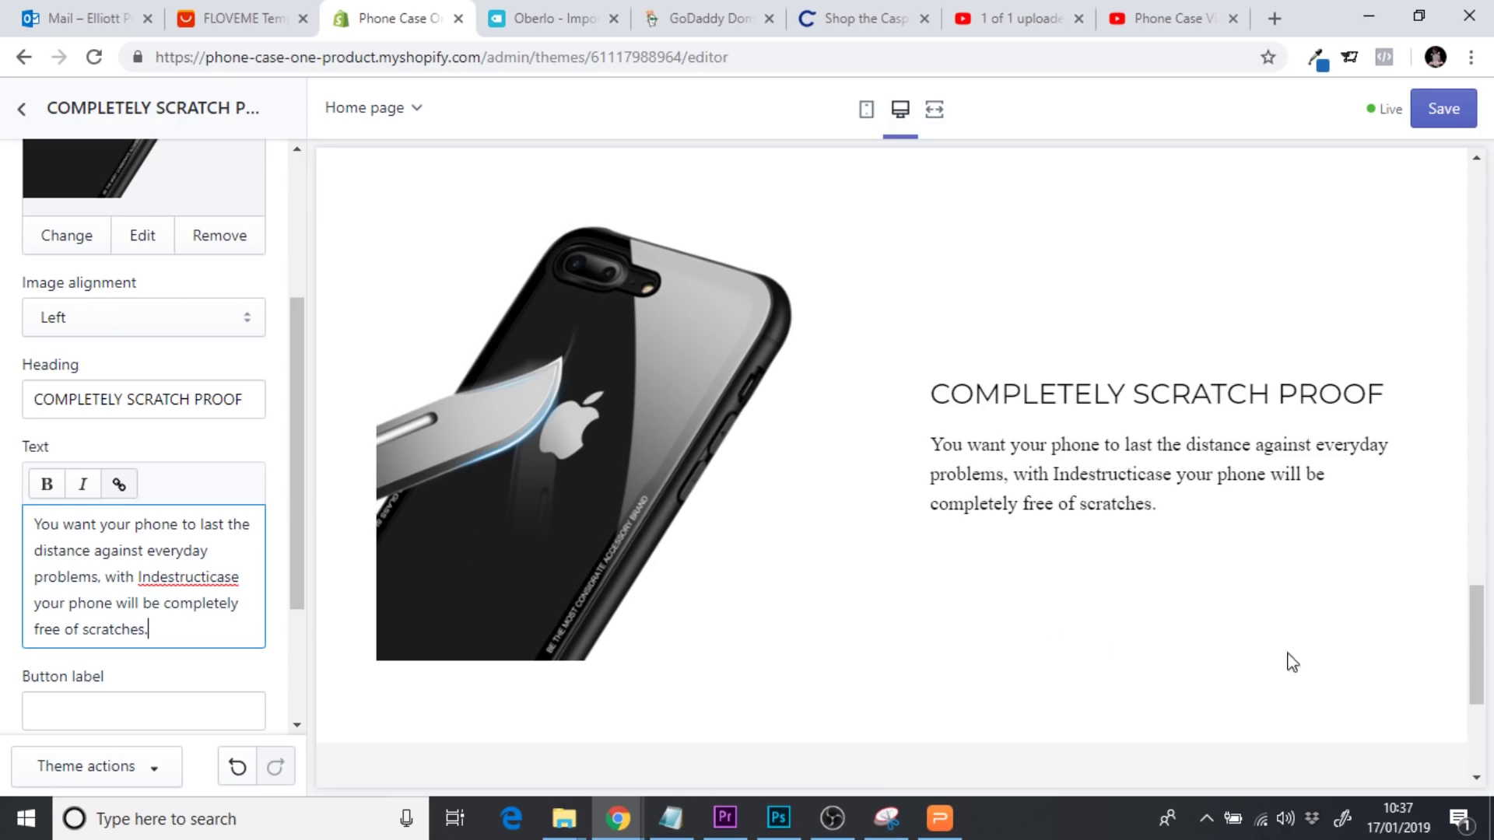
pyautogui.moveTo(1481, 679); pyautogui.dragTo(1488, 645)
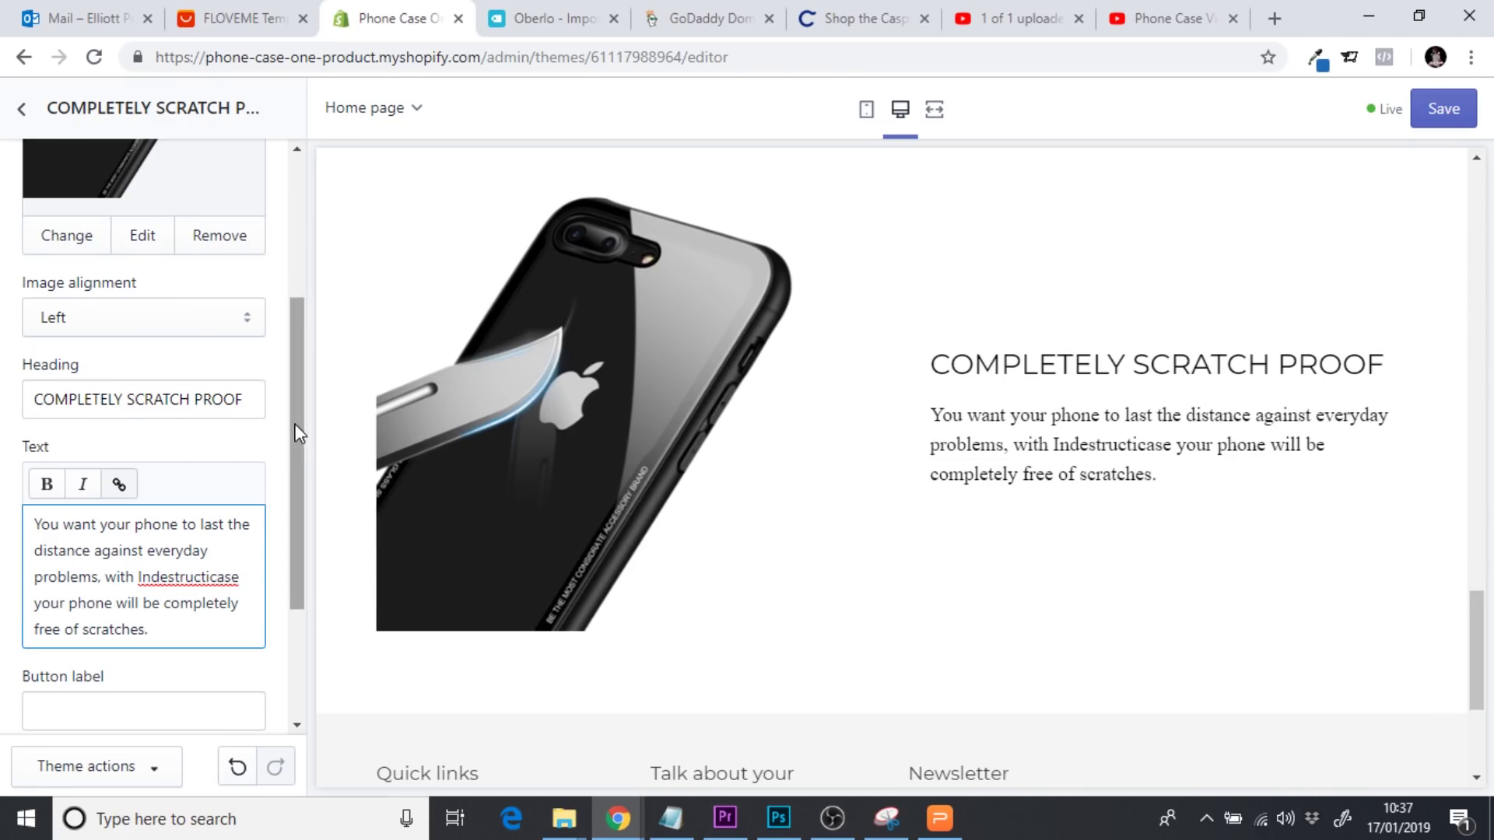
pyautogui.moveTo(296, 427); pyautogui.dragTo(299, 524)
# Add a BUY NOW button linked to the Indestructicase product, check mobile, and save
pyautogui.click(92, 562)
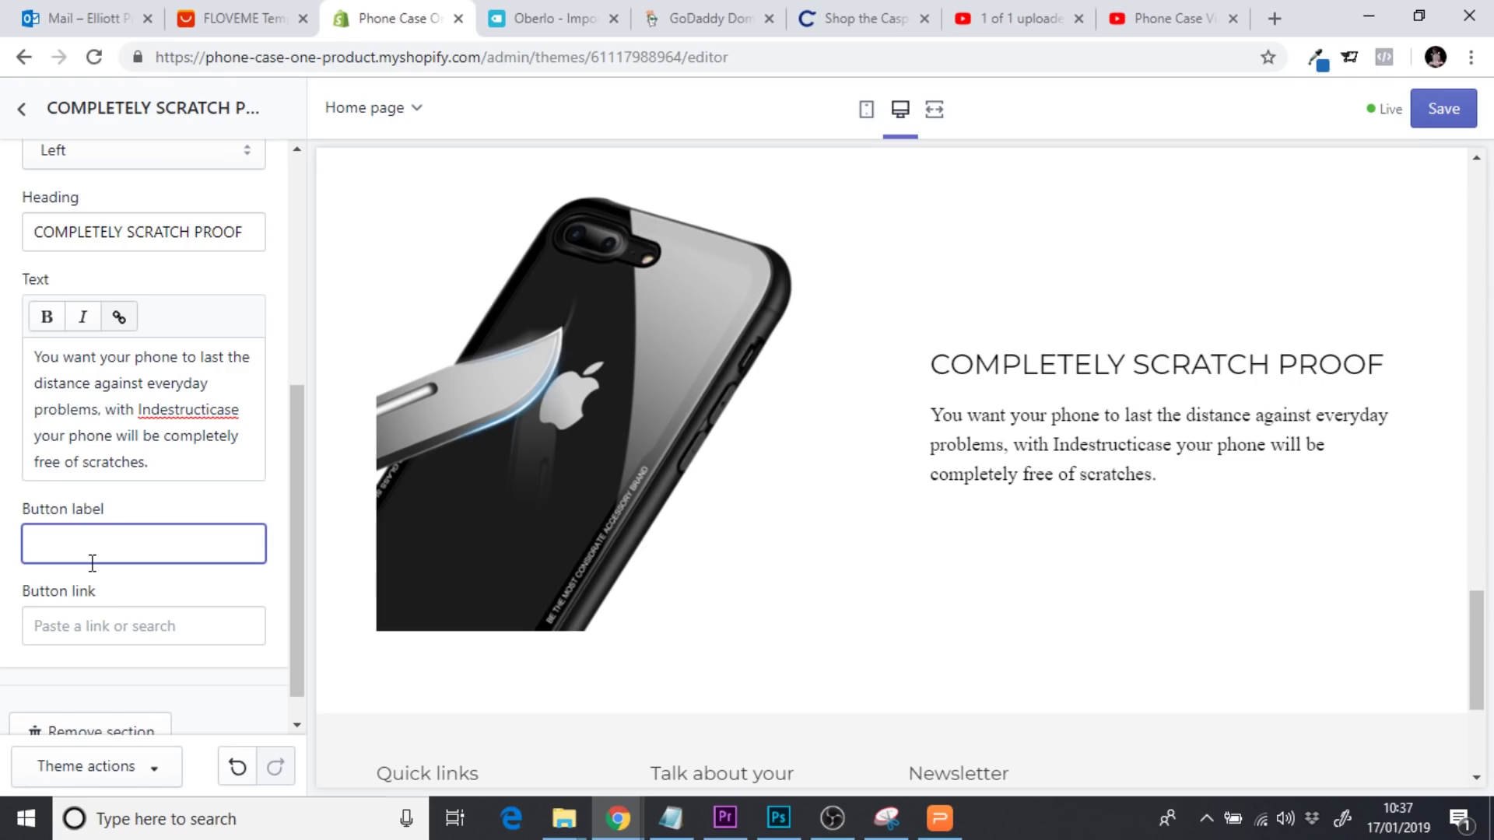
pyautogui.click(94, 626)
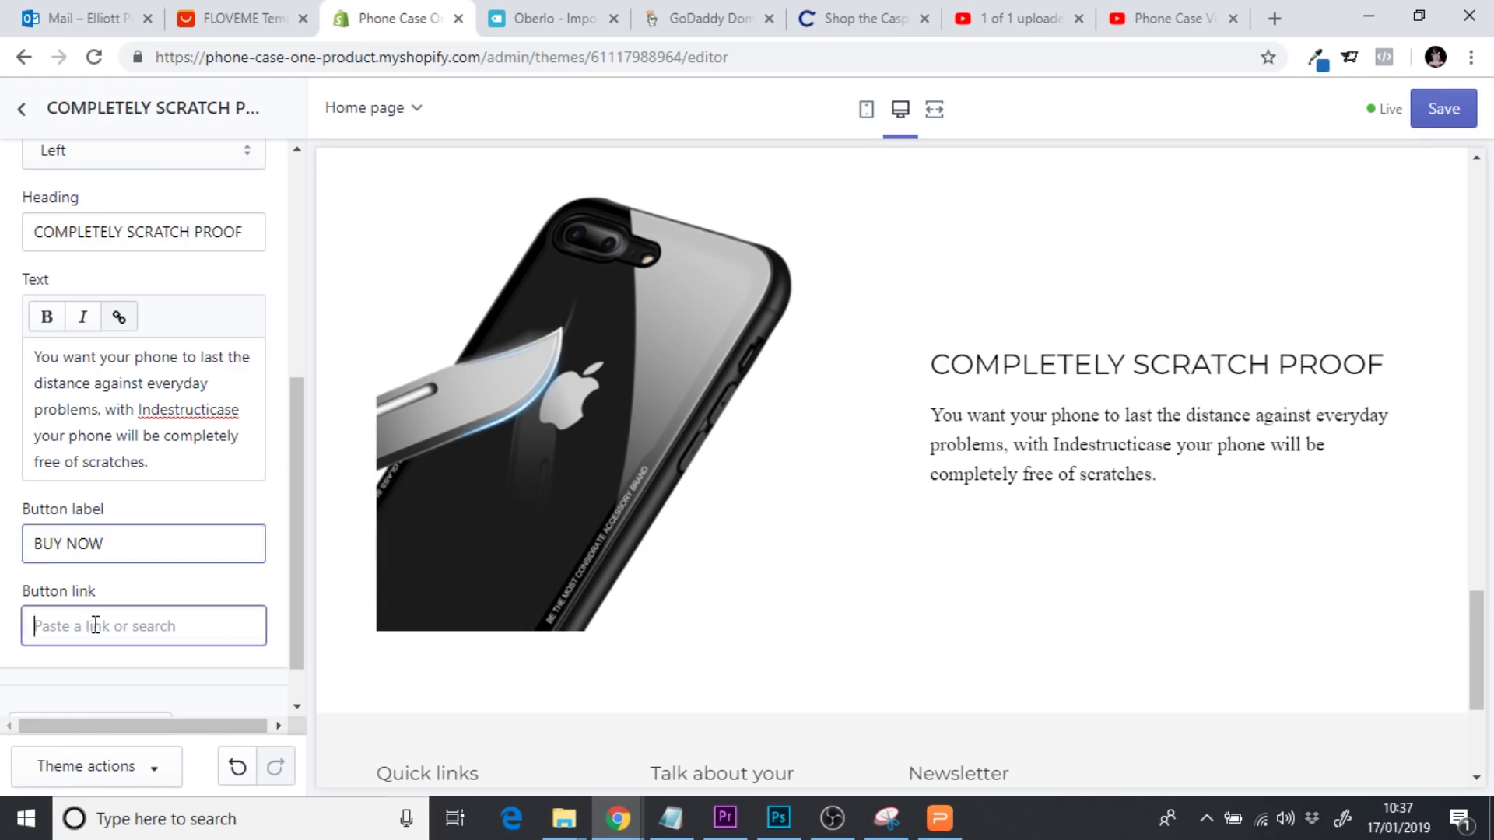
pyautogui.click(123, 399)
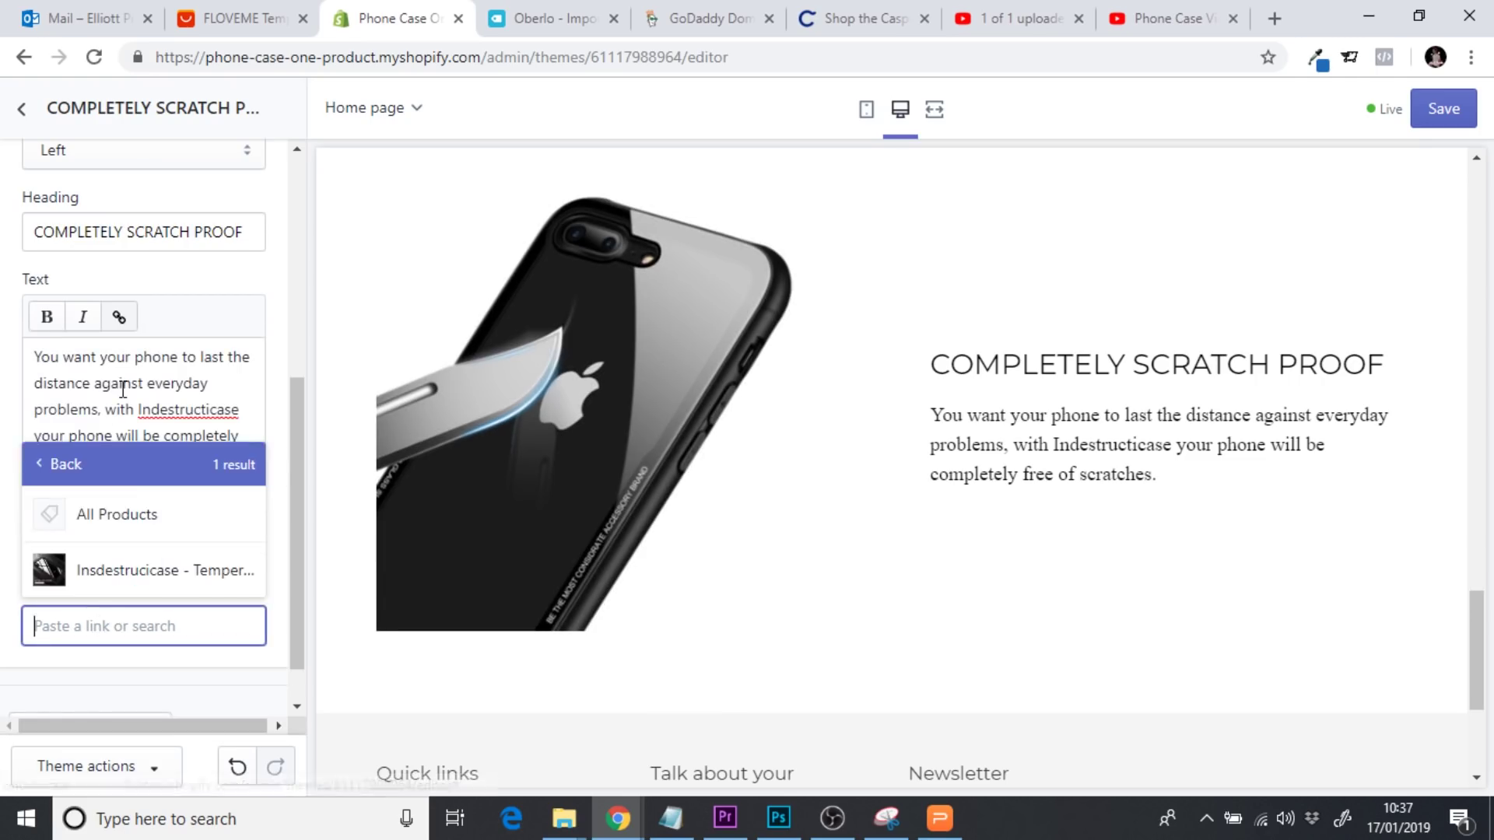
pyautogui.click(93, 584)
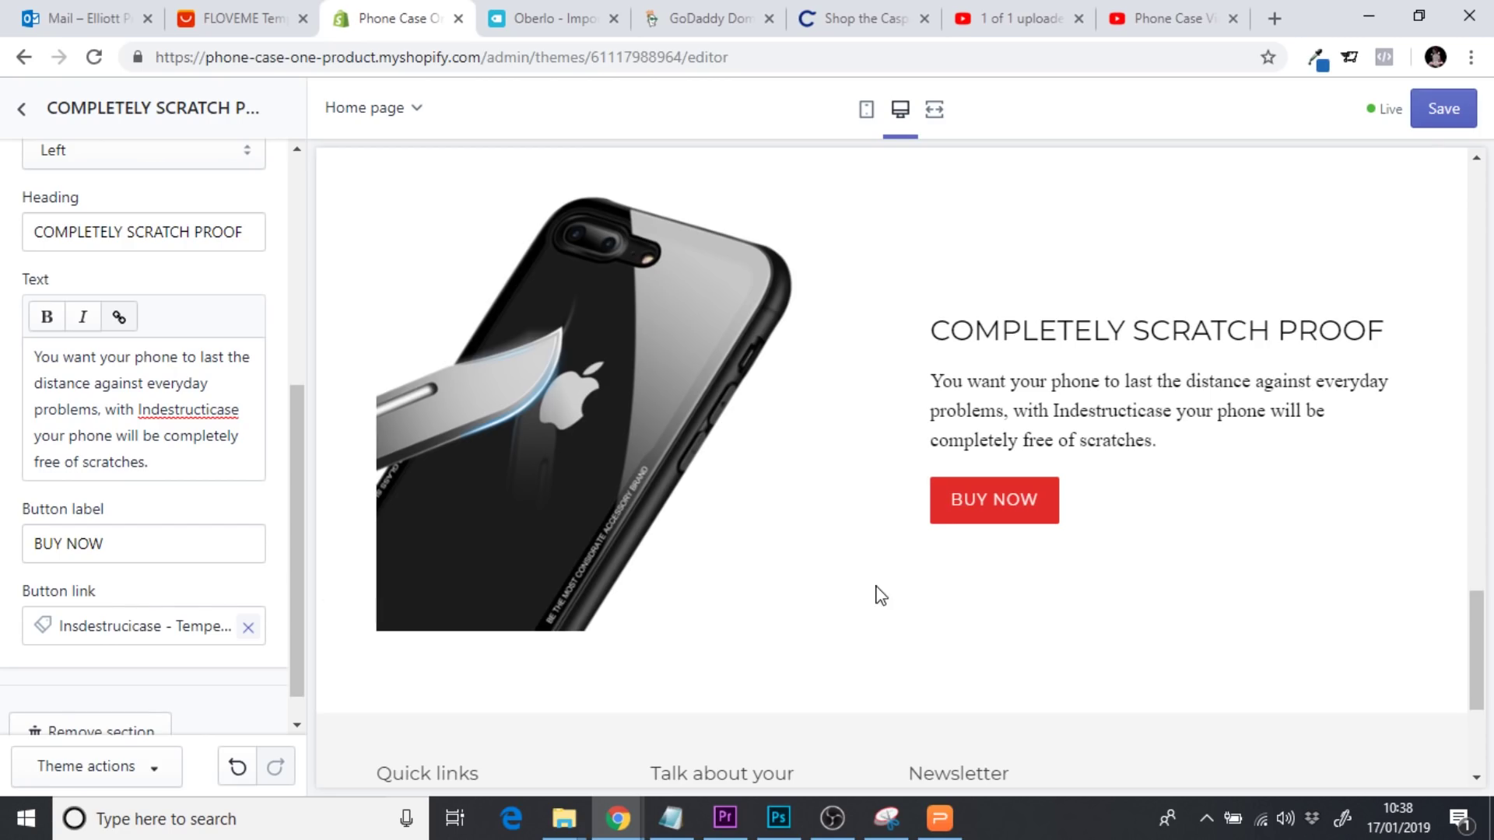
pyautogui.moveTo(1476, 599)
pyautogui.mouseDown()
pyautogui.moveTo(1455, 203)
pyautogui.moveTo(1440, 527)
pyautogui.moveTo(1455, 693)
pyautogui.moveTo(1463, 615)
pyautogui.mouseUp()
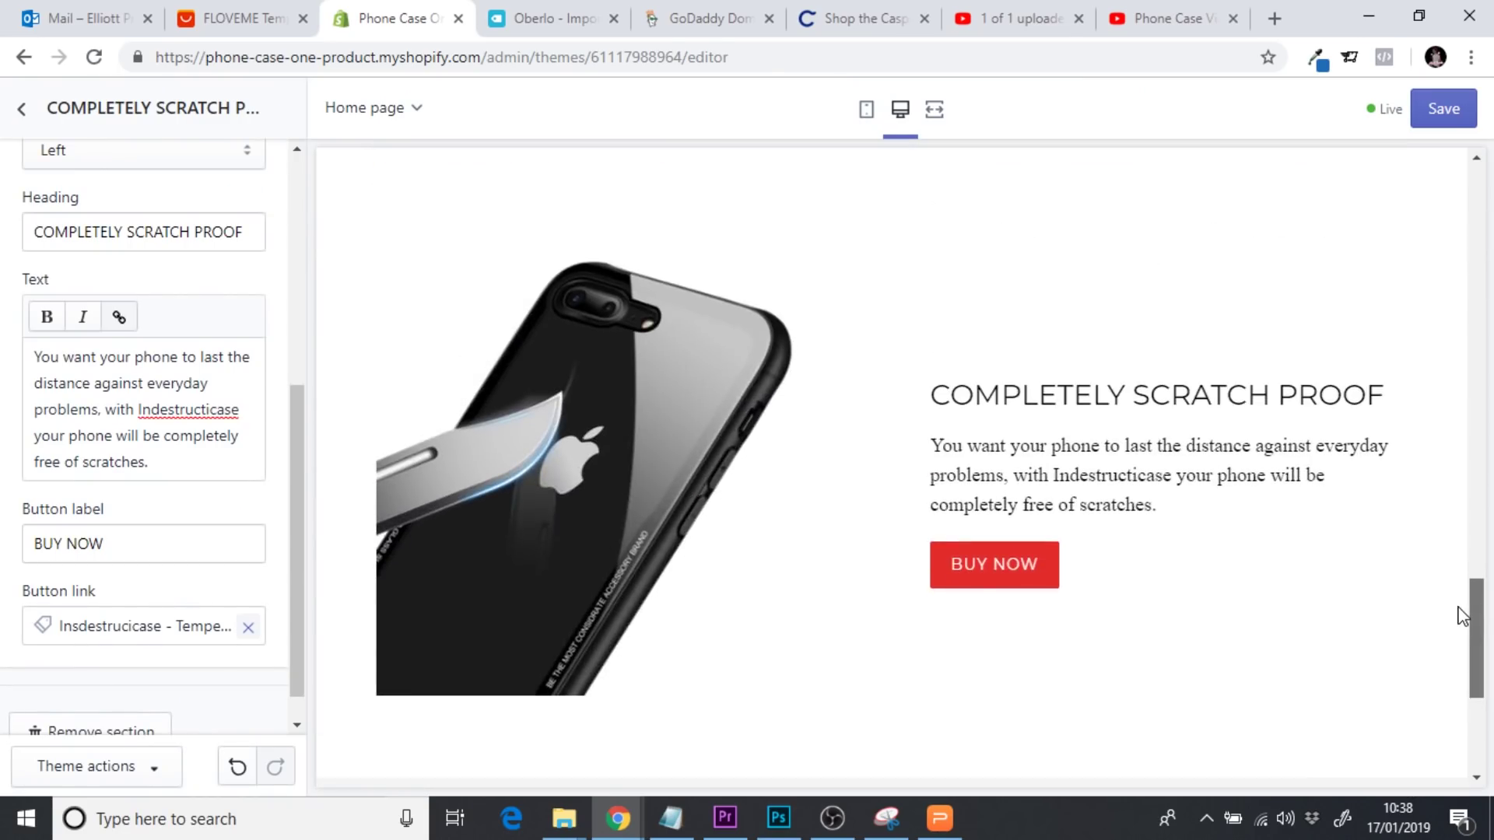
pyautogui.click(866, 112)
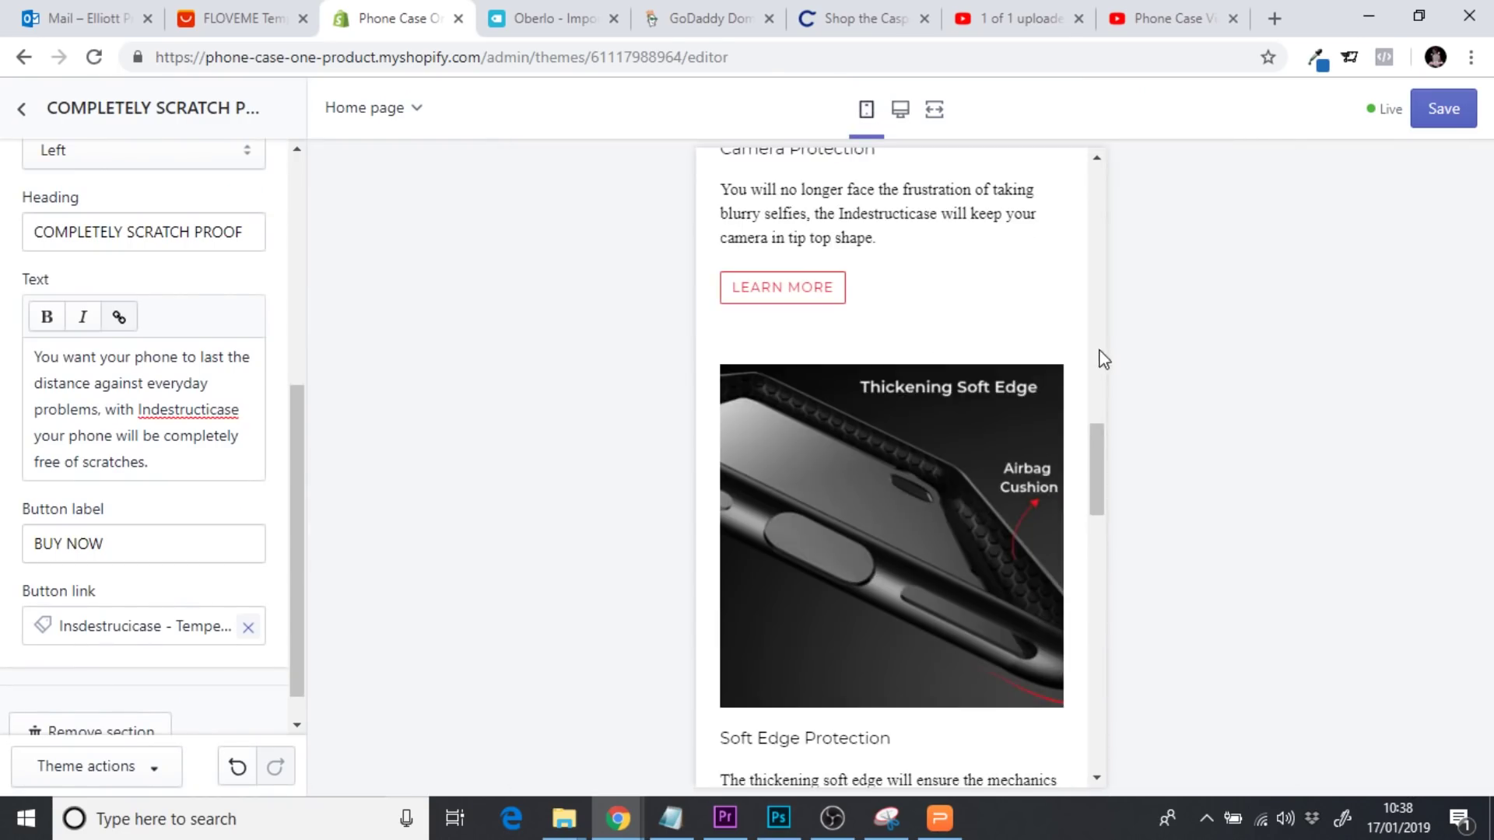
pyautogui.moveTo(1100, 441); pyautogui.dragTo(1096, 660)
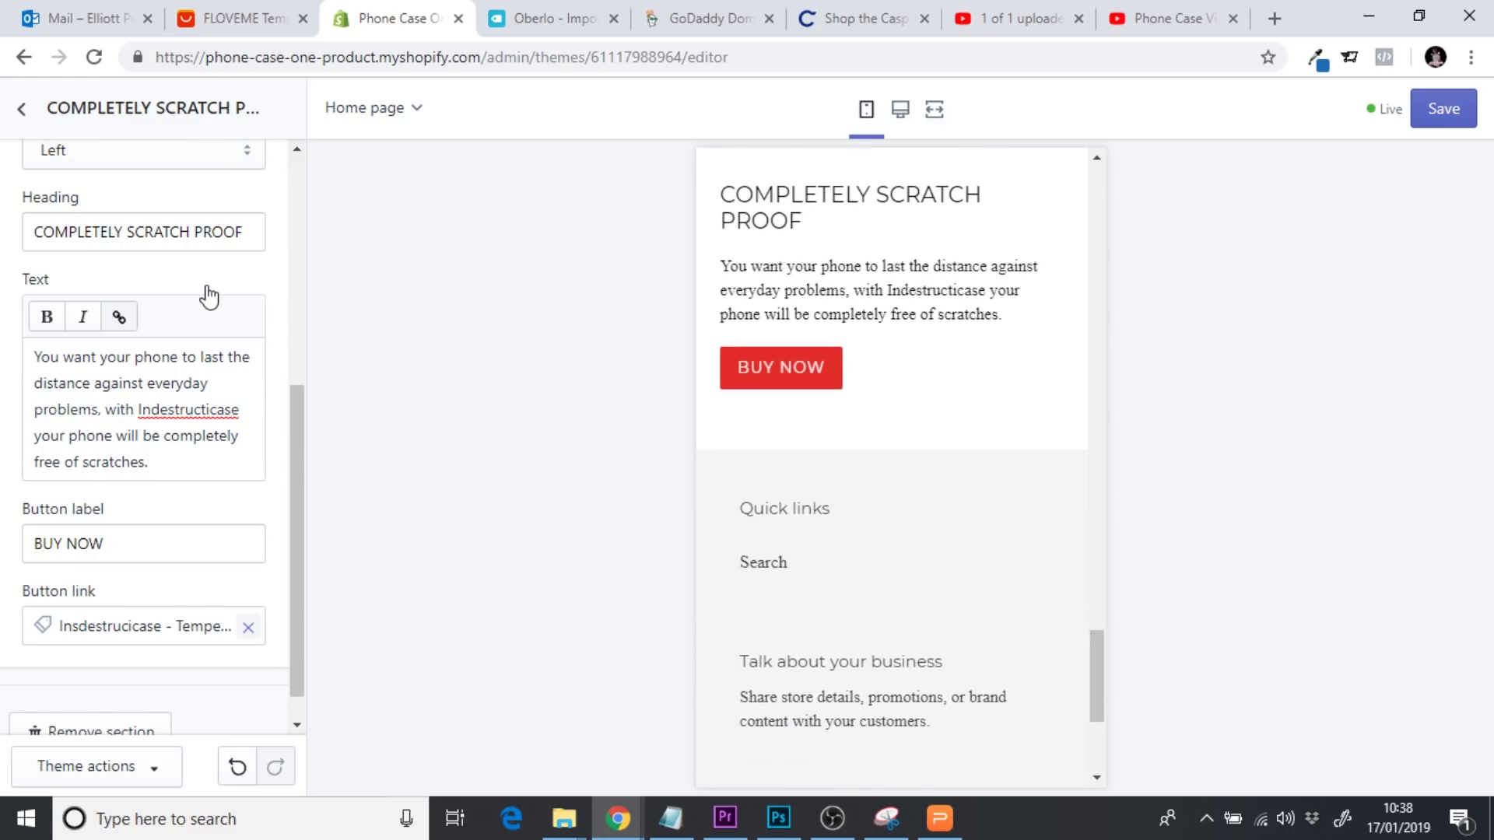
pyautogui.click(1443, 109)
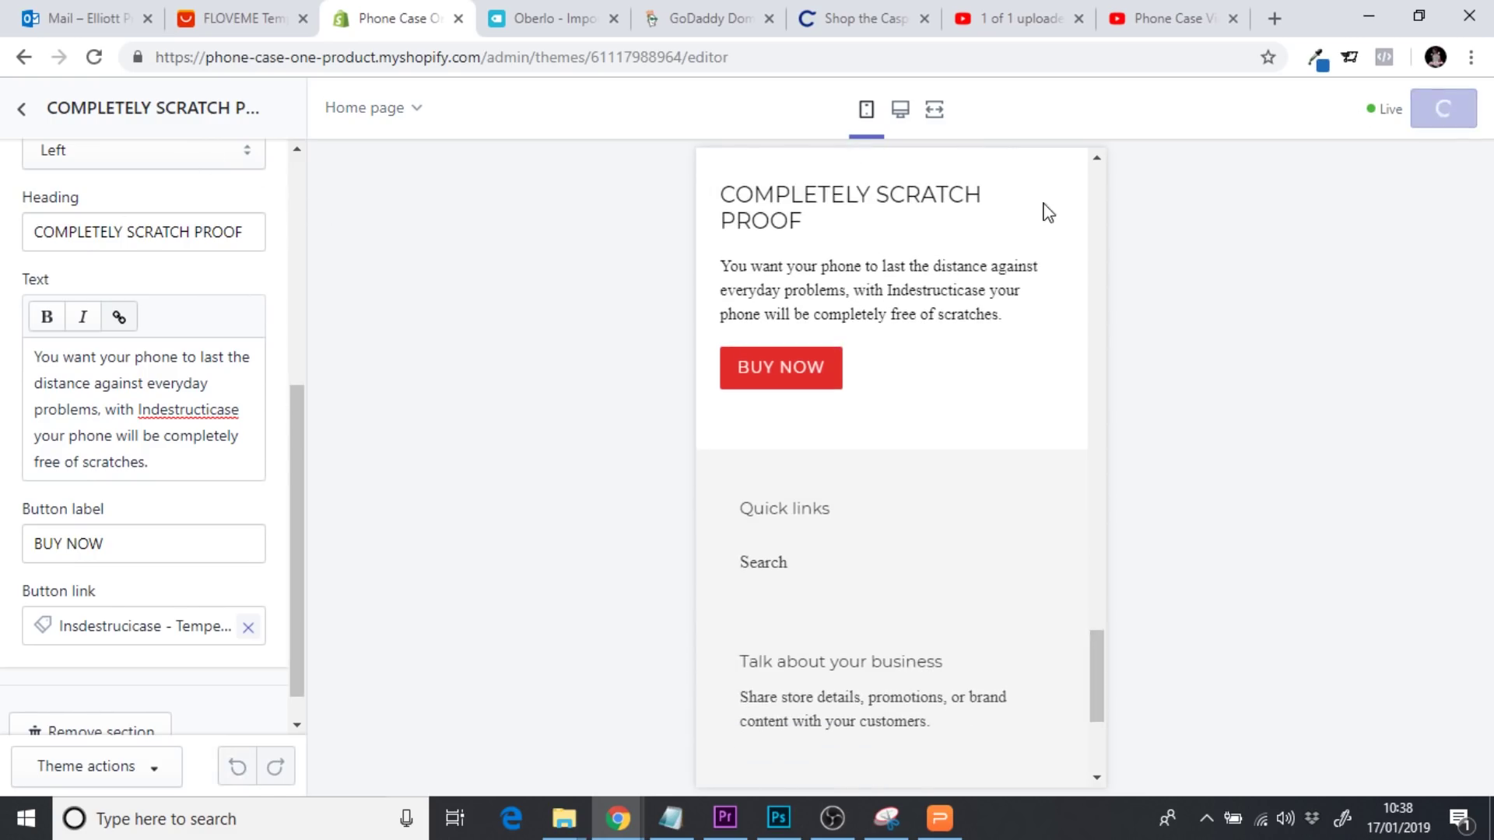
# Return the preview to desktop width and add a Slideshow section to the home page
pyautogui.click(899, 117)
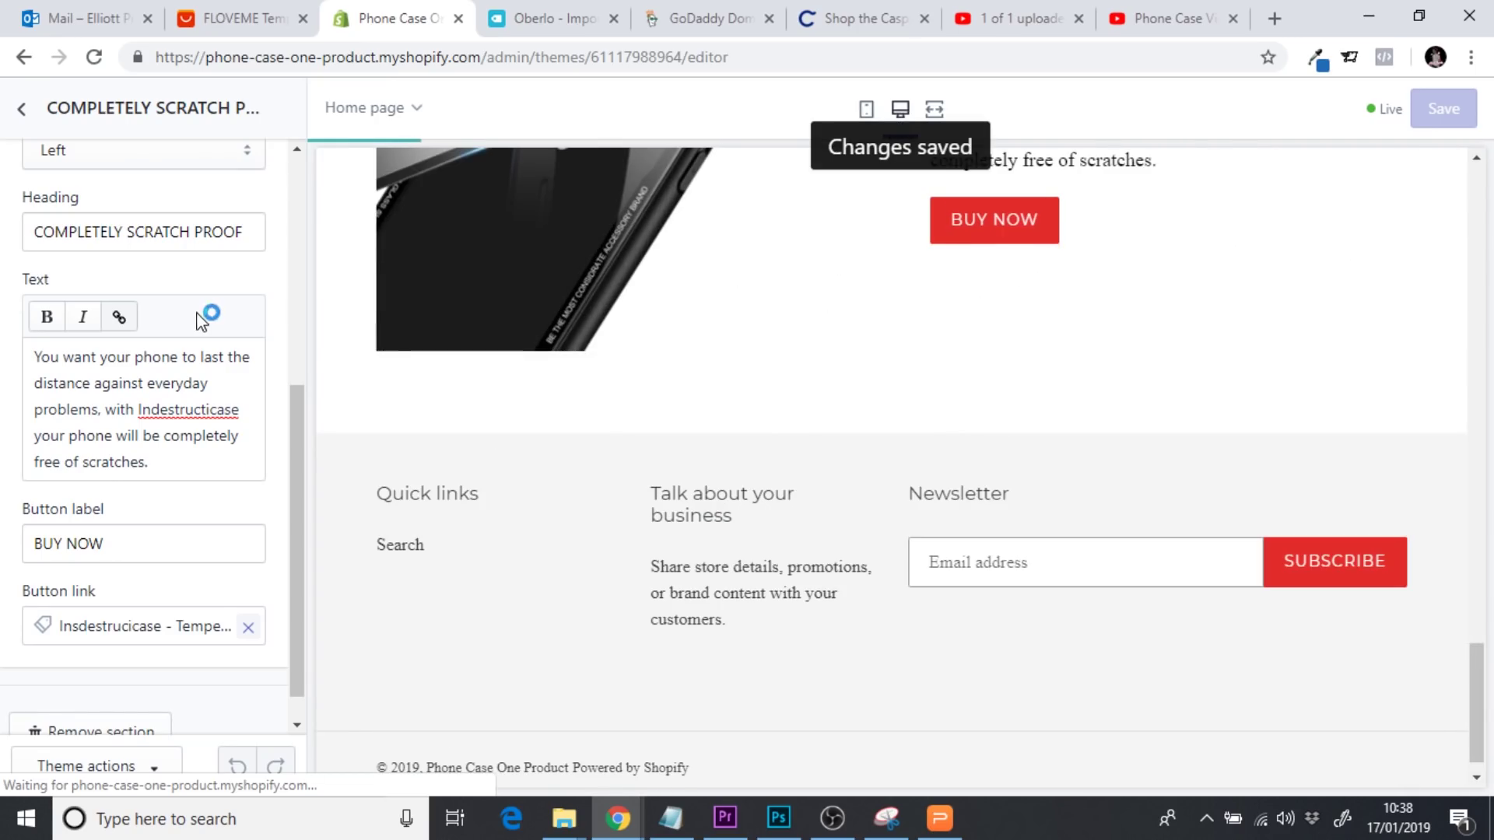
pyautogui.click(17, 110)
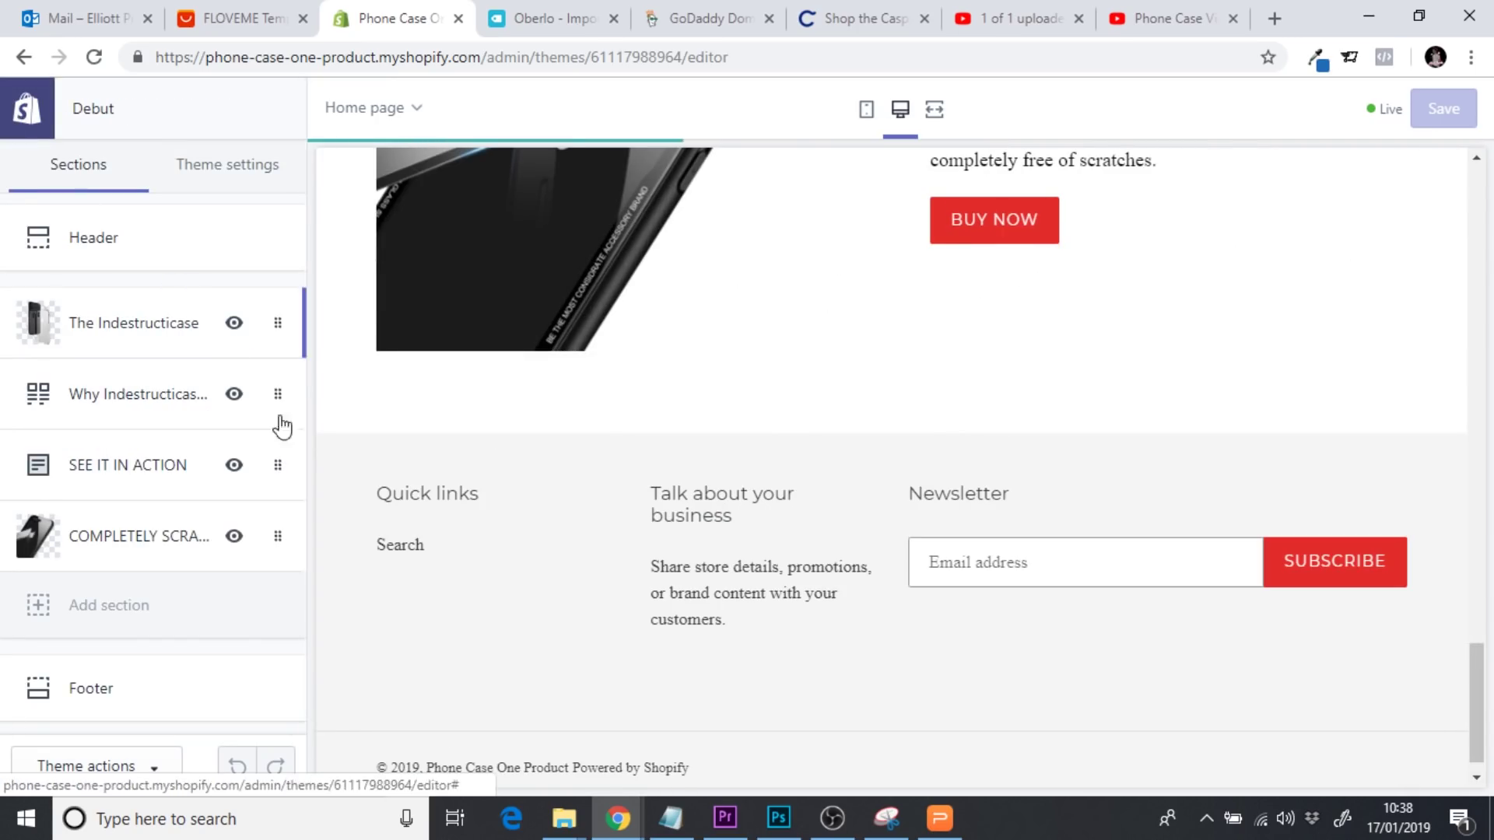
pyautogui.click(115, 617)
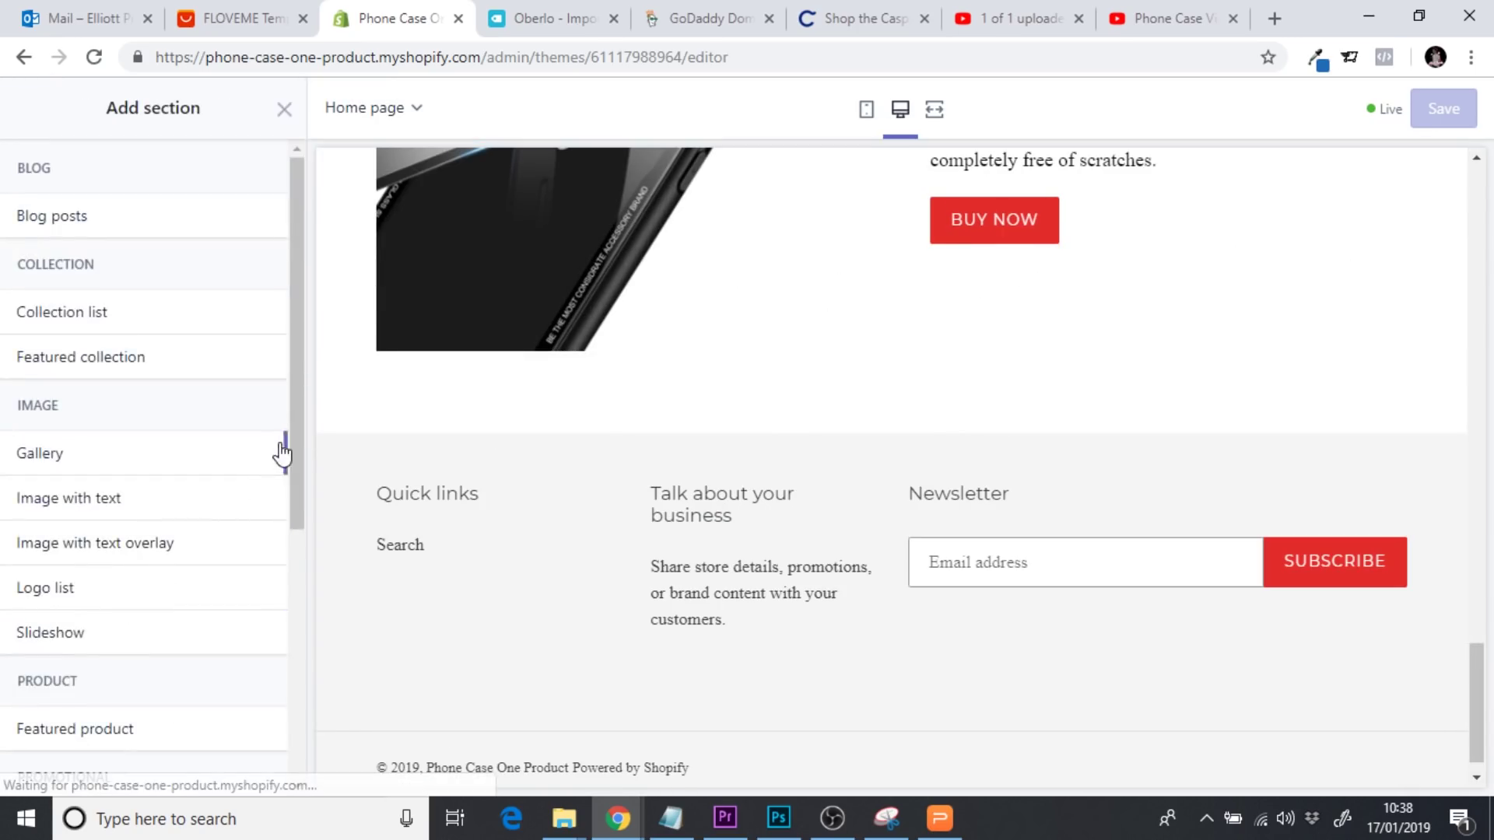
pyautogui.moveTo(293, 389); pyautogui.dragTo(296, 507)
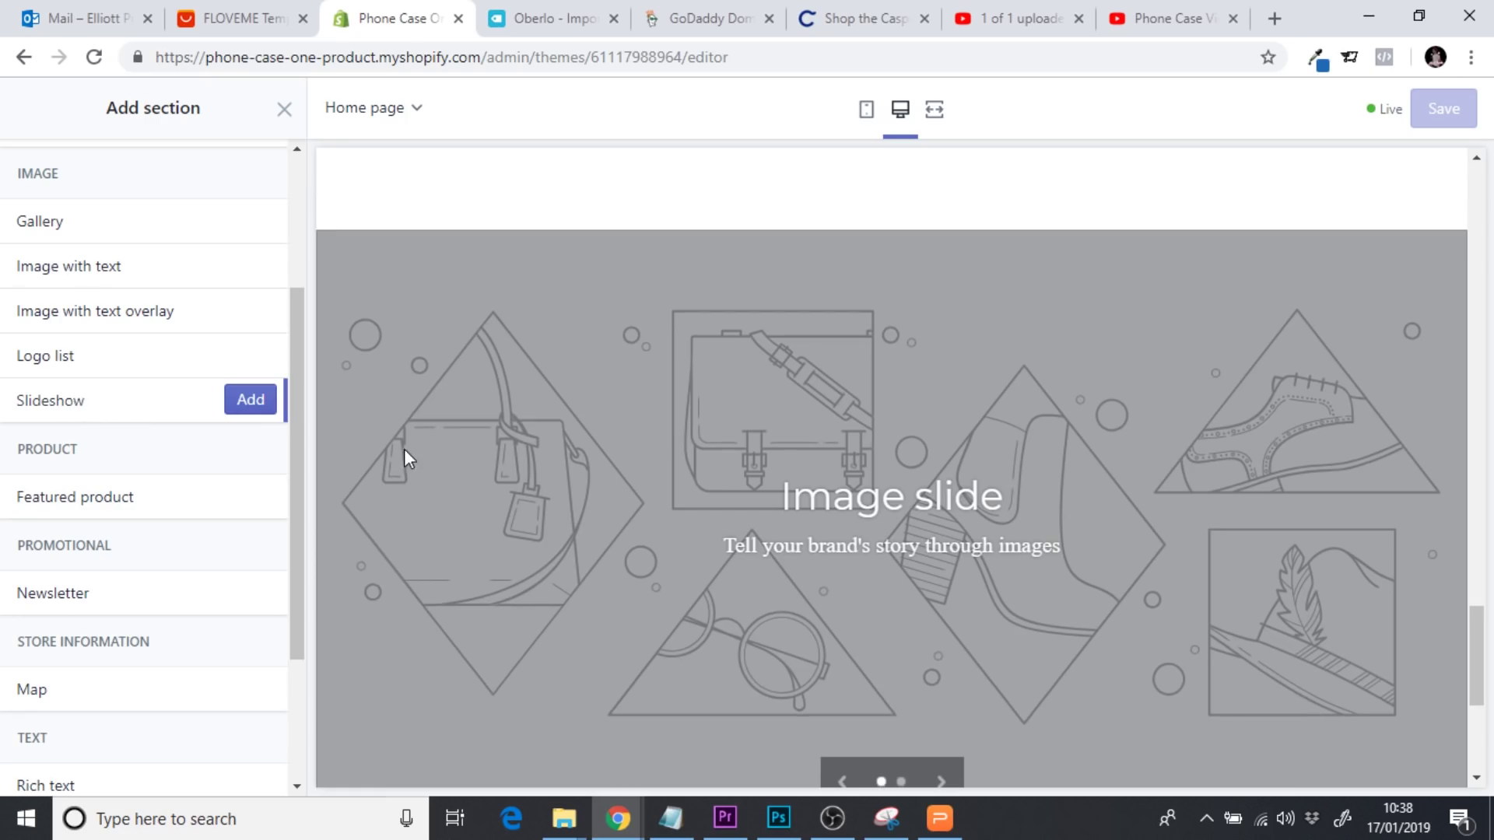
pyautogui.click(260, 410)
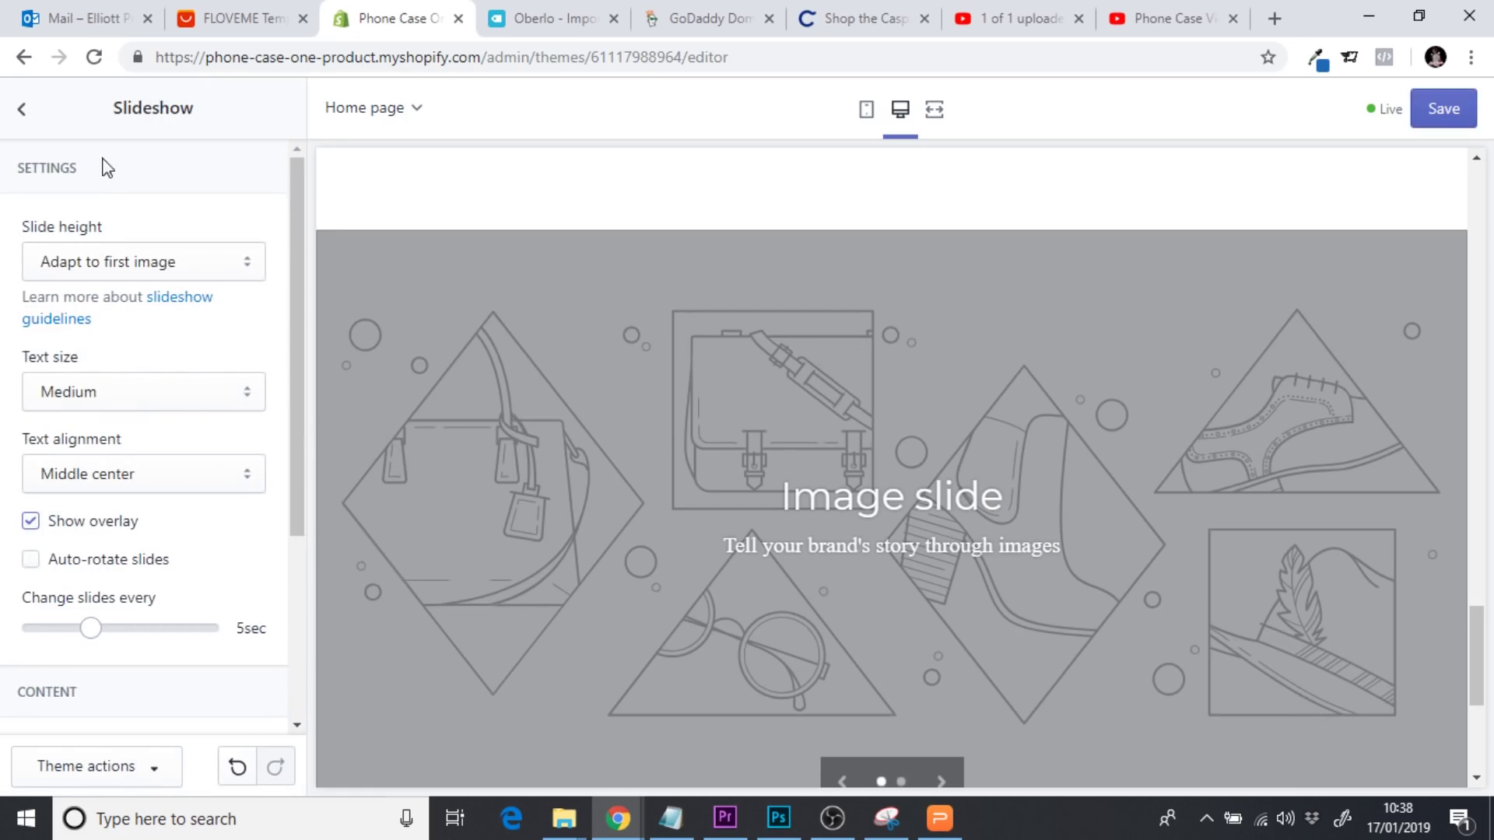
# In the Slideshow settings, remove the first image slide and expand the remaining one
pyautogui.click(29, 117)
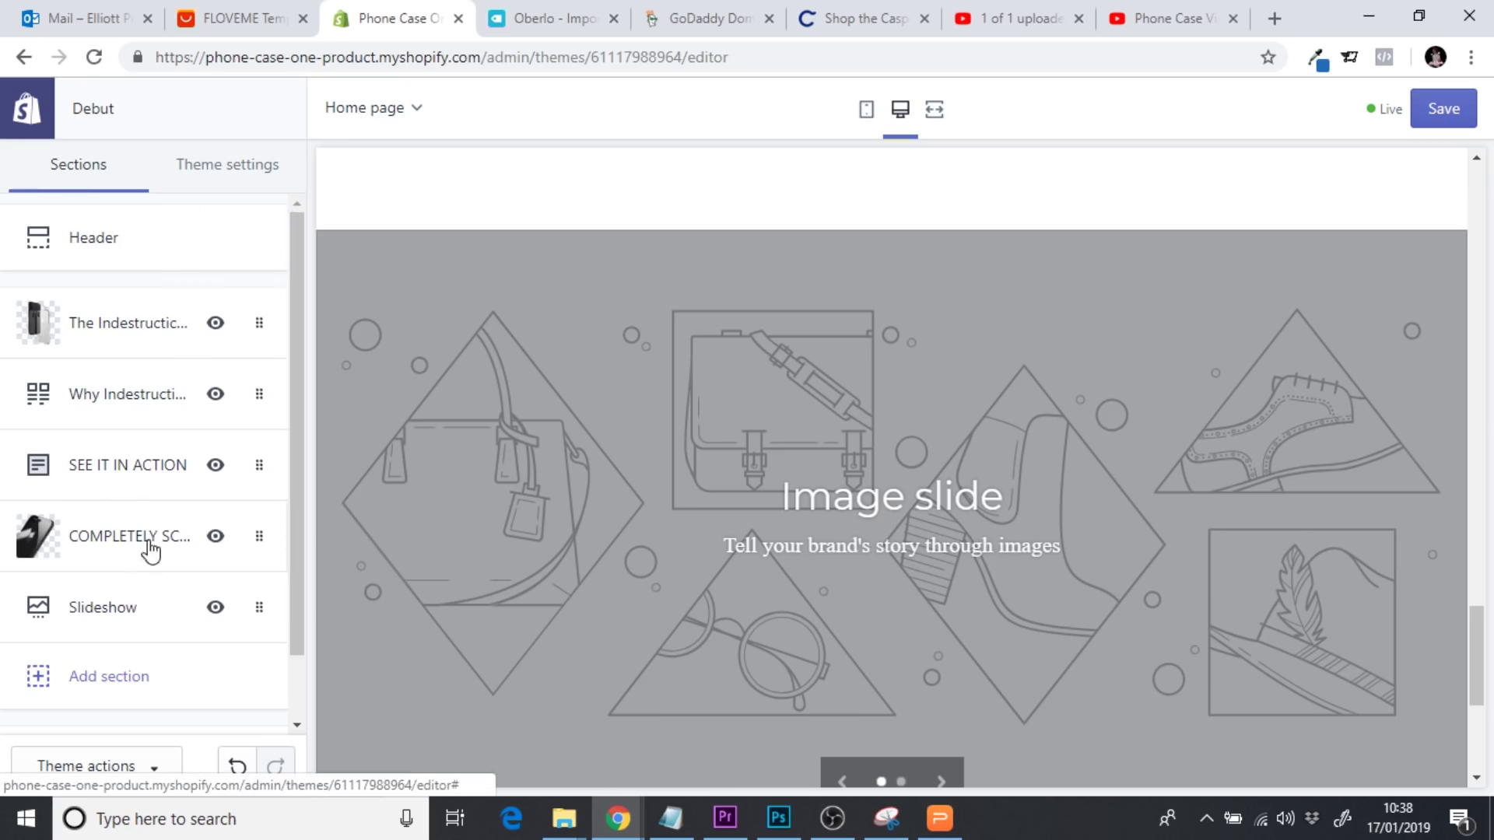
pyautogui.click(115, 611)
pyautogui.moveTo(298, 288); pyautogui.dragTo(289, 455)
pyautogui.click(209, 480)
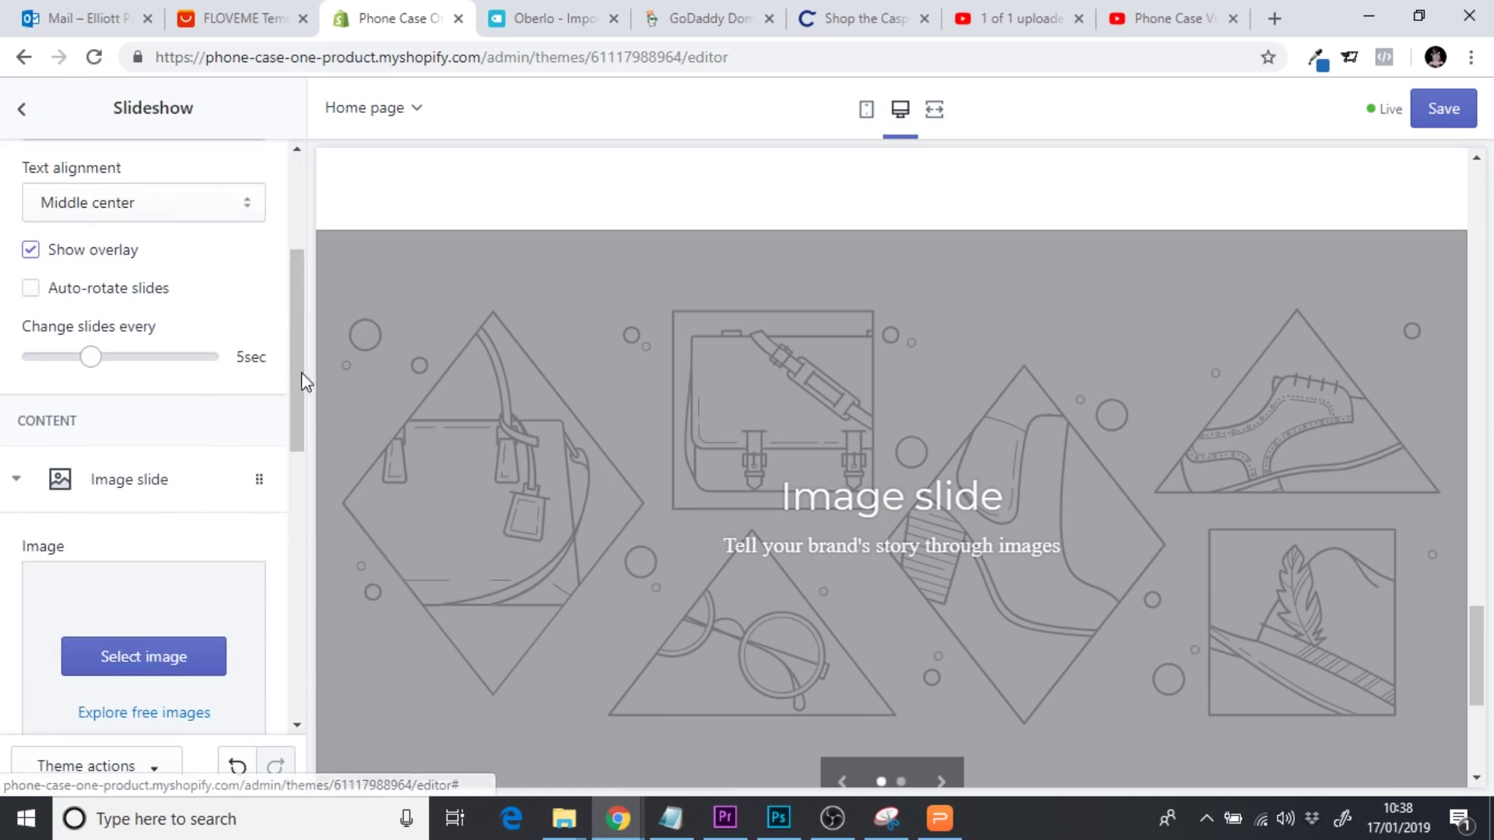
pyautogui.moveTo(302, 377); pyautogui.dragTo(303, 605)
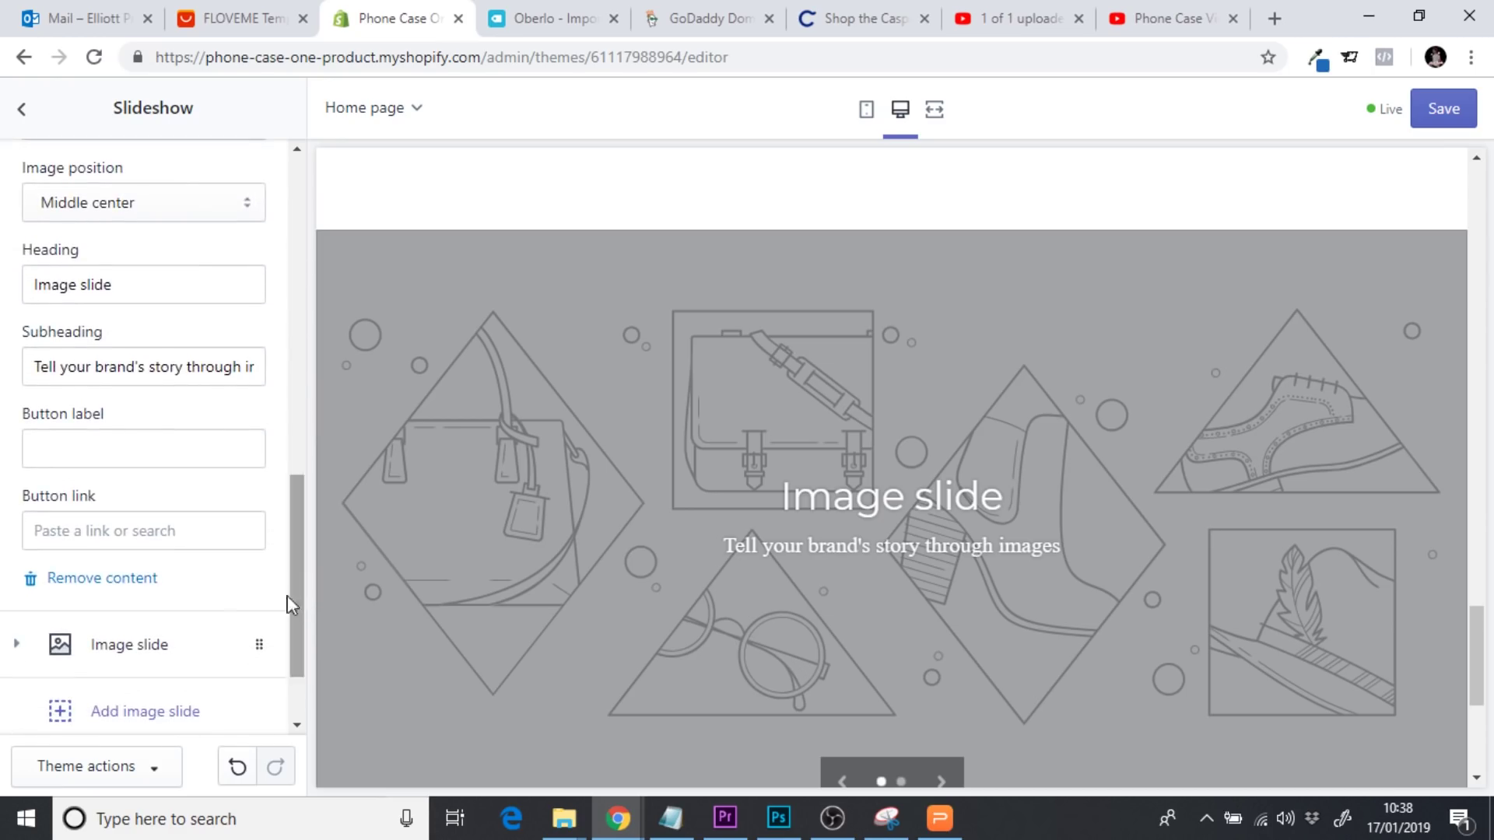
pyautogui.click(117, 589)
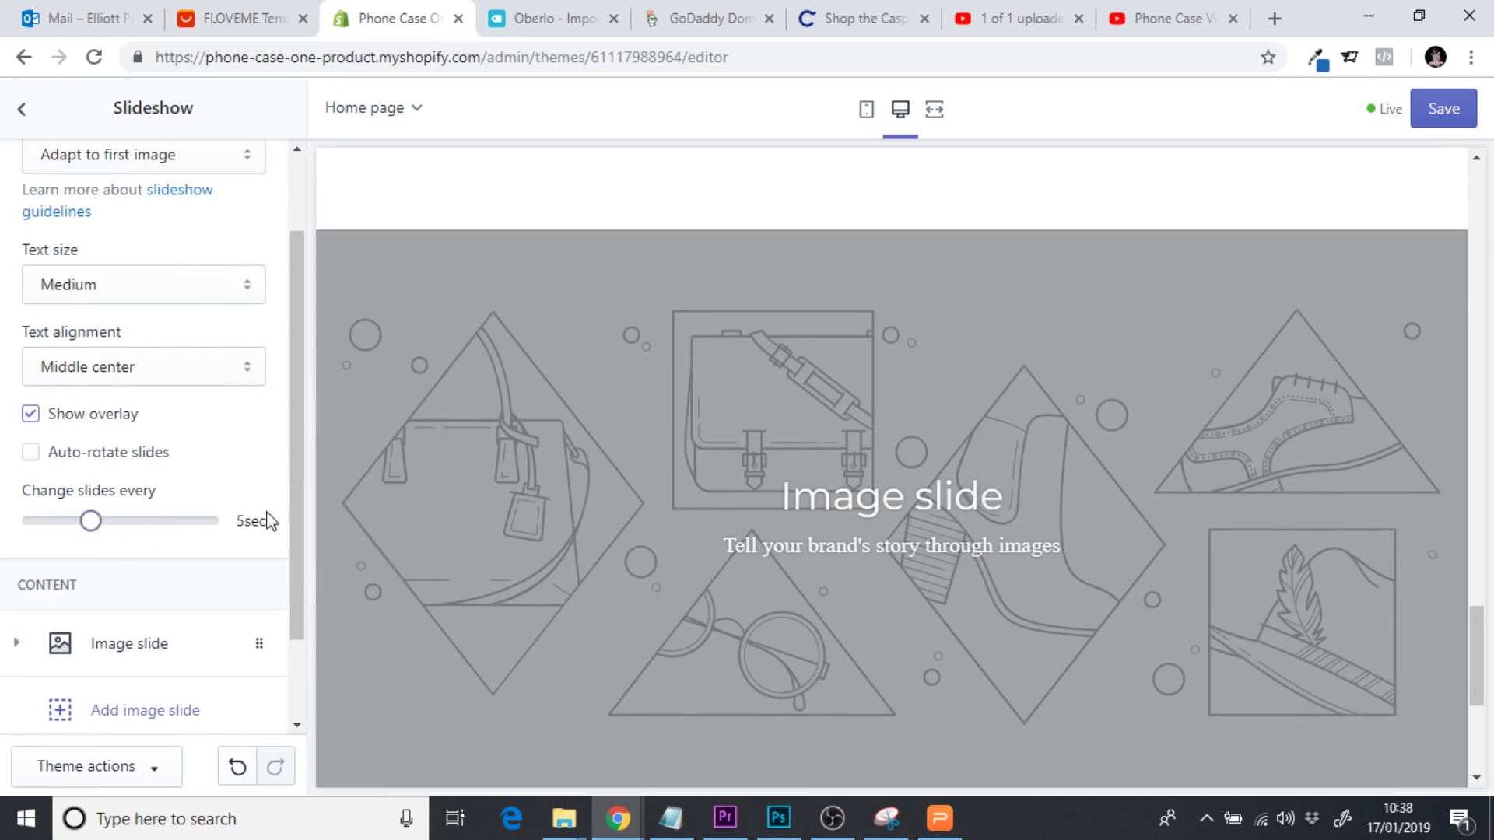
pyautogui.moveTo(290, 490); pyautogui.dragTo(280, 607)
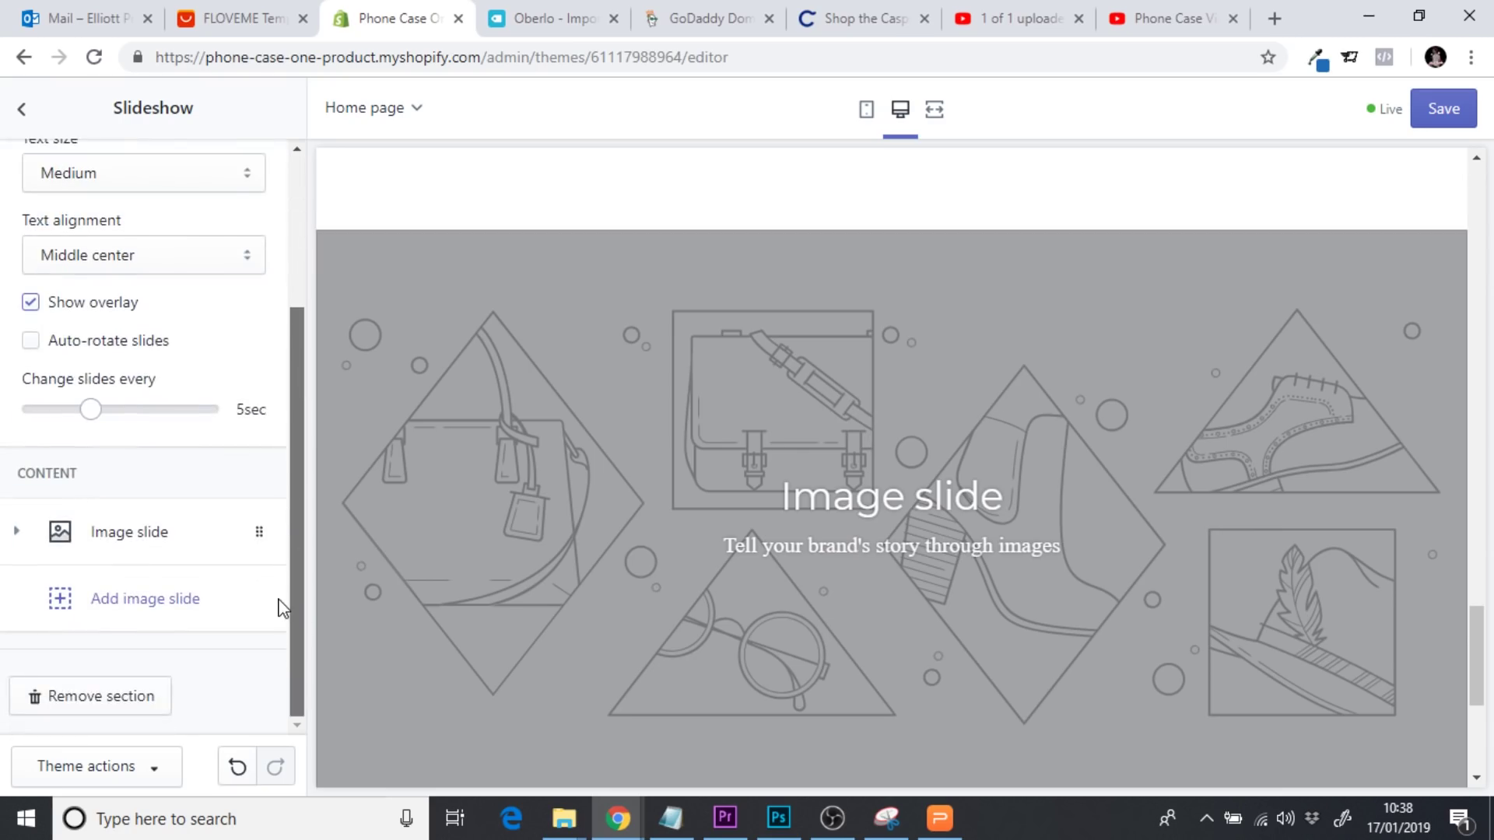
pyautogui.click(148, 534)
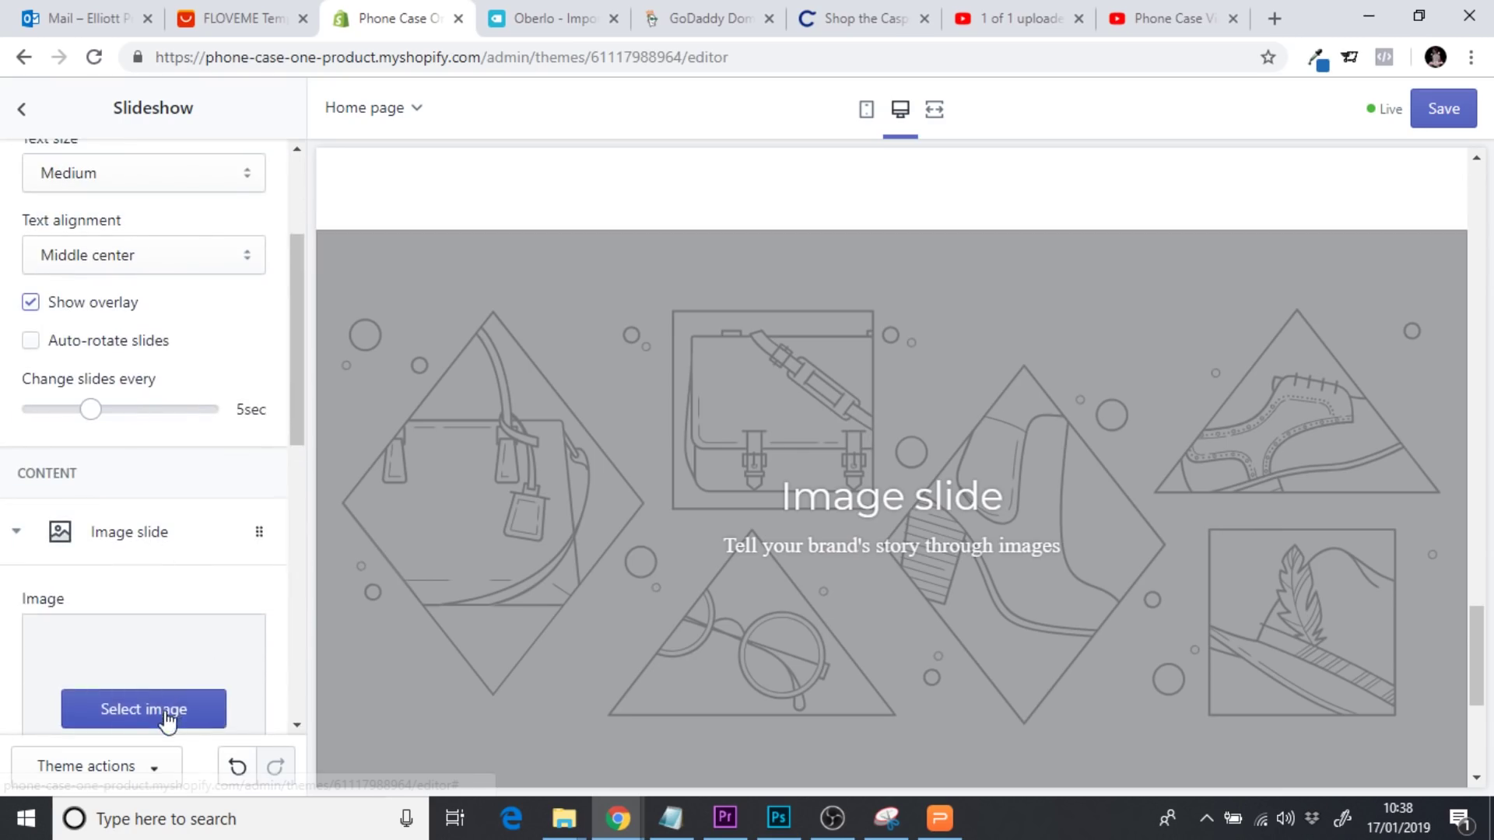
# Upload the Case 8 photo from the computer and select it as the slide's image
pyautogui.click(116, 710)
pyautogui.click(124, 325)
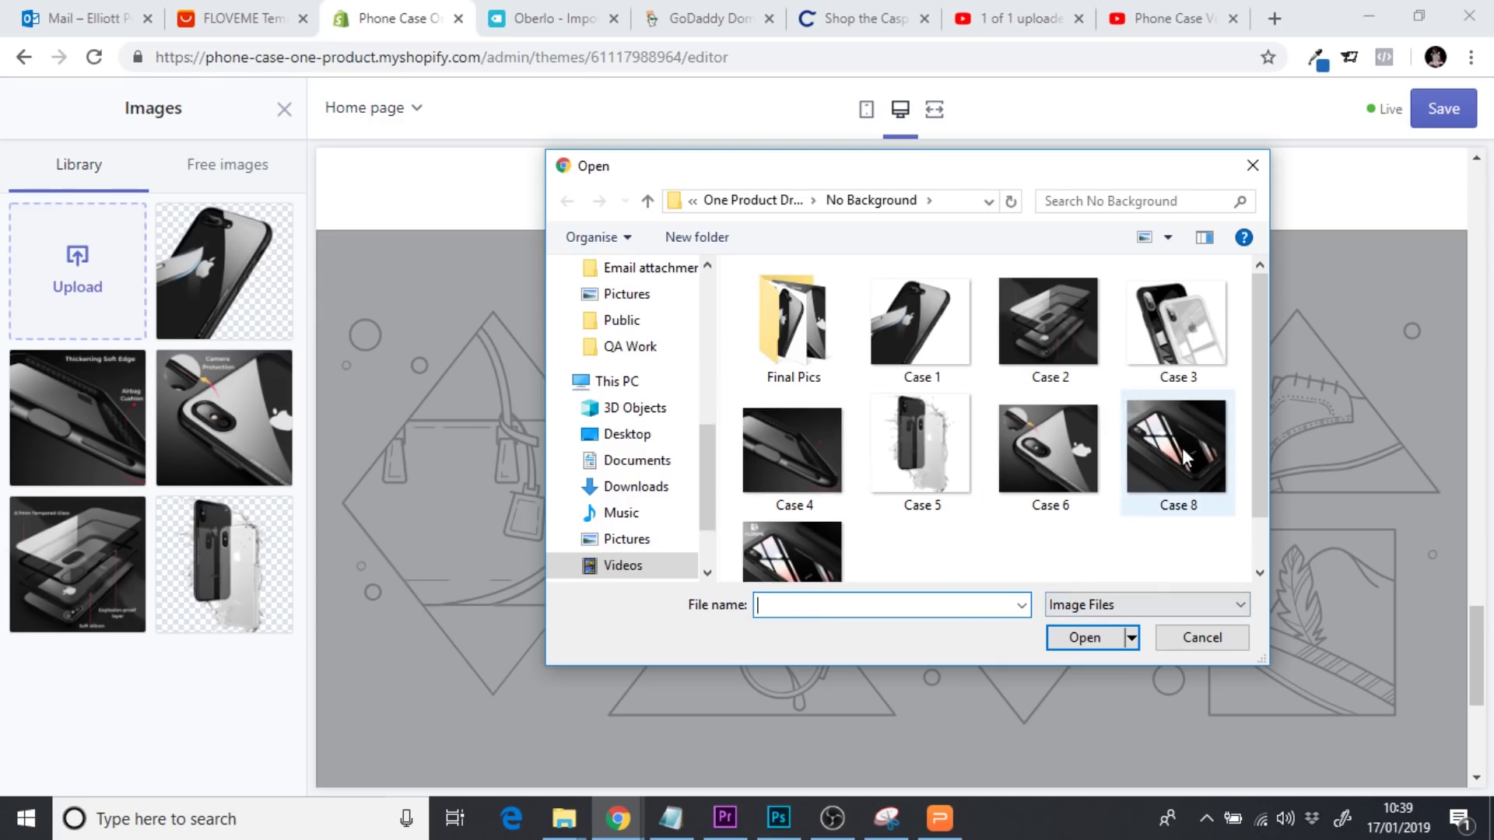
pyautogui.scroll(-1, 1258, 441)
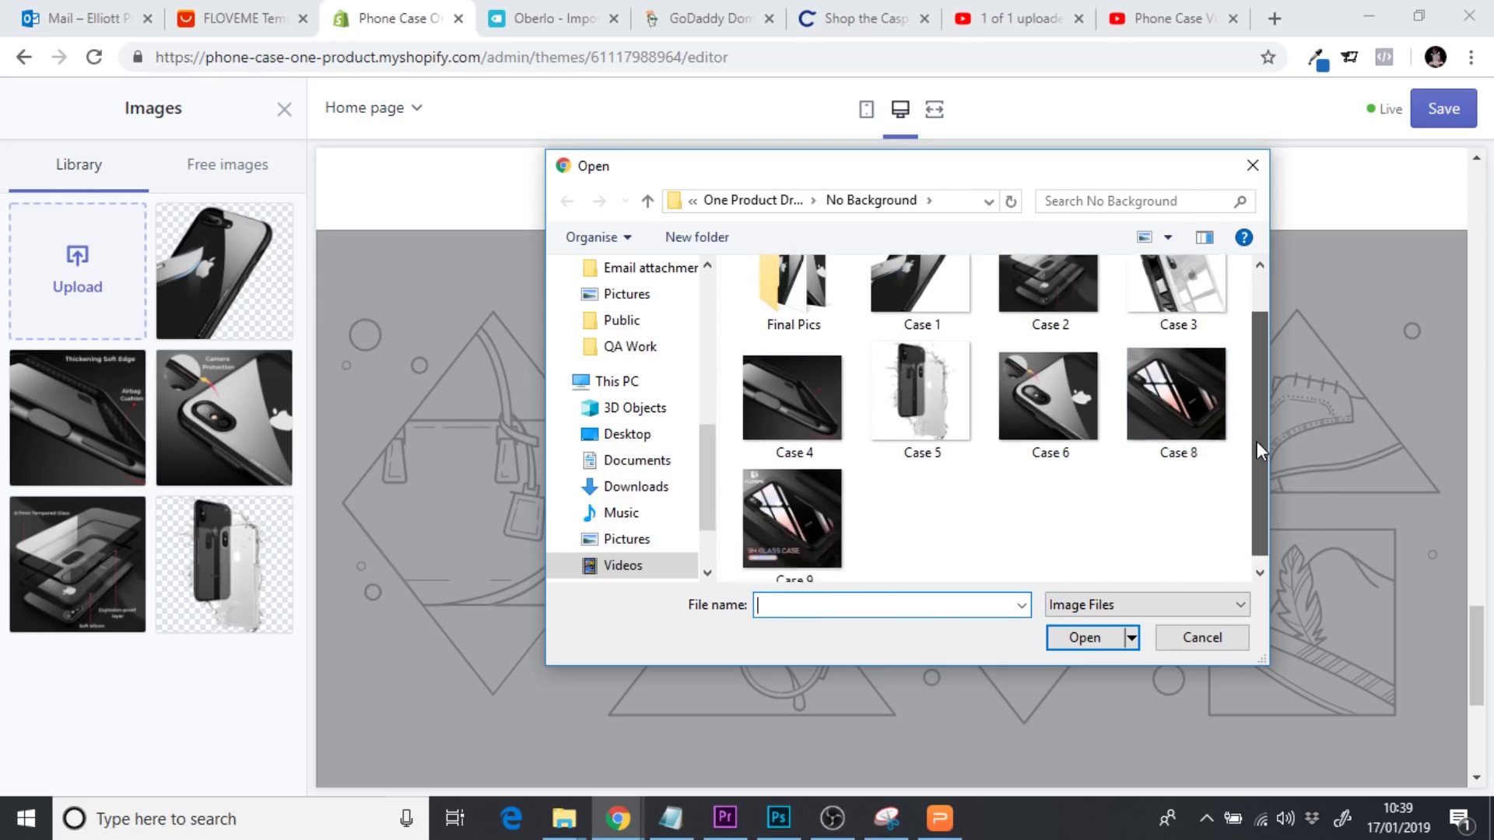
pyautogui.click(1175, 419)
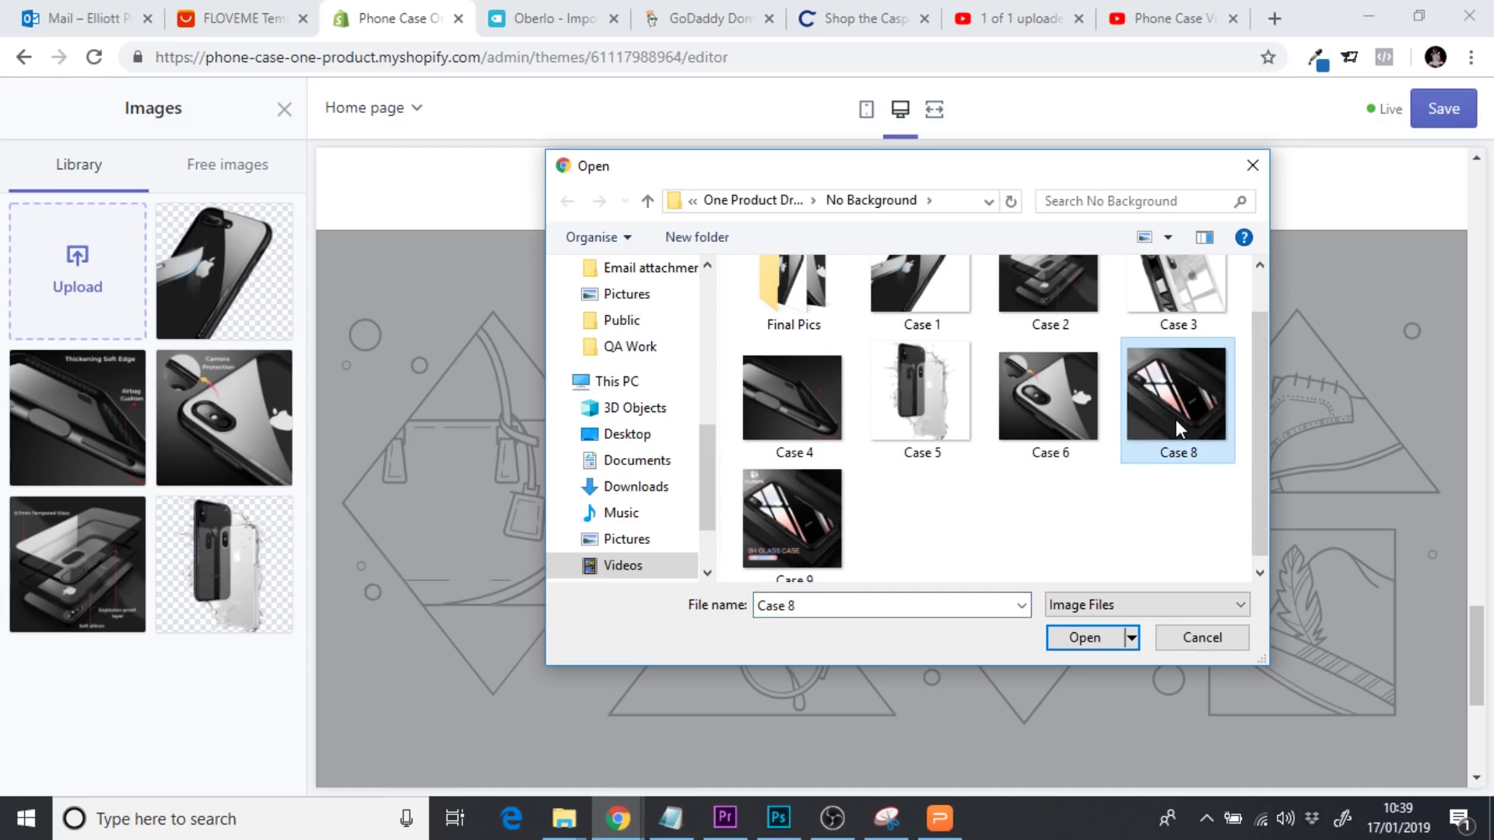
pyautogui.click(1095, 638)
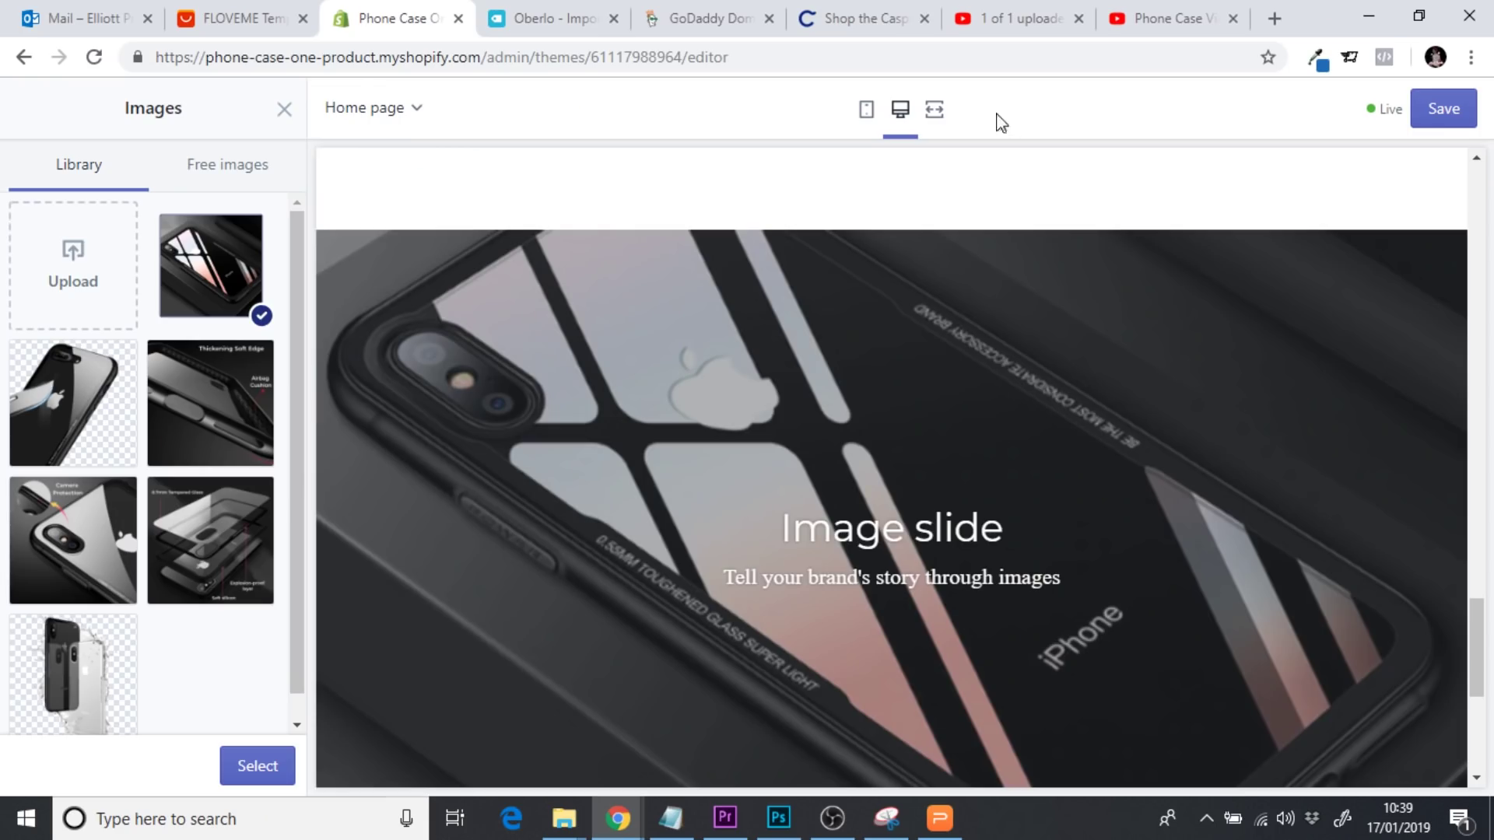
pyautogui.click(936, 111)
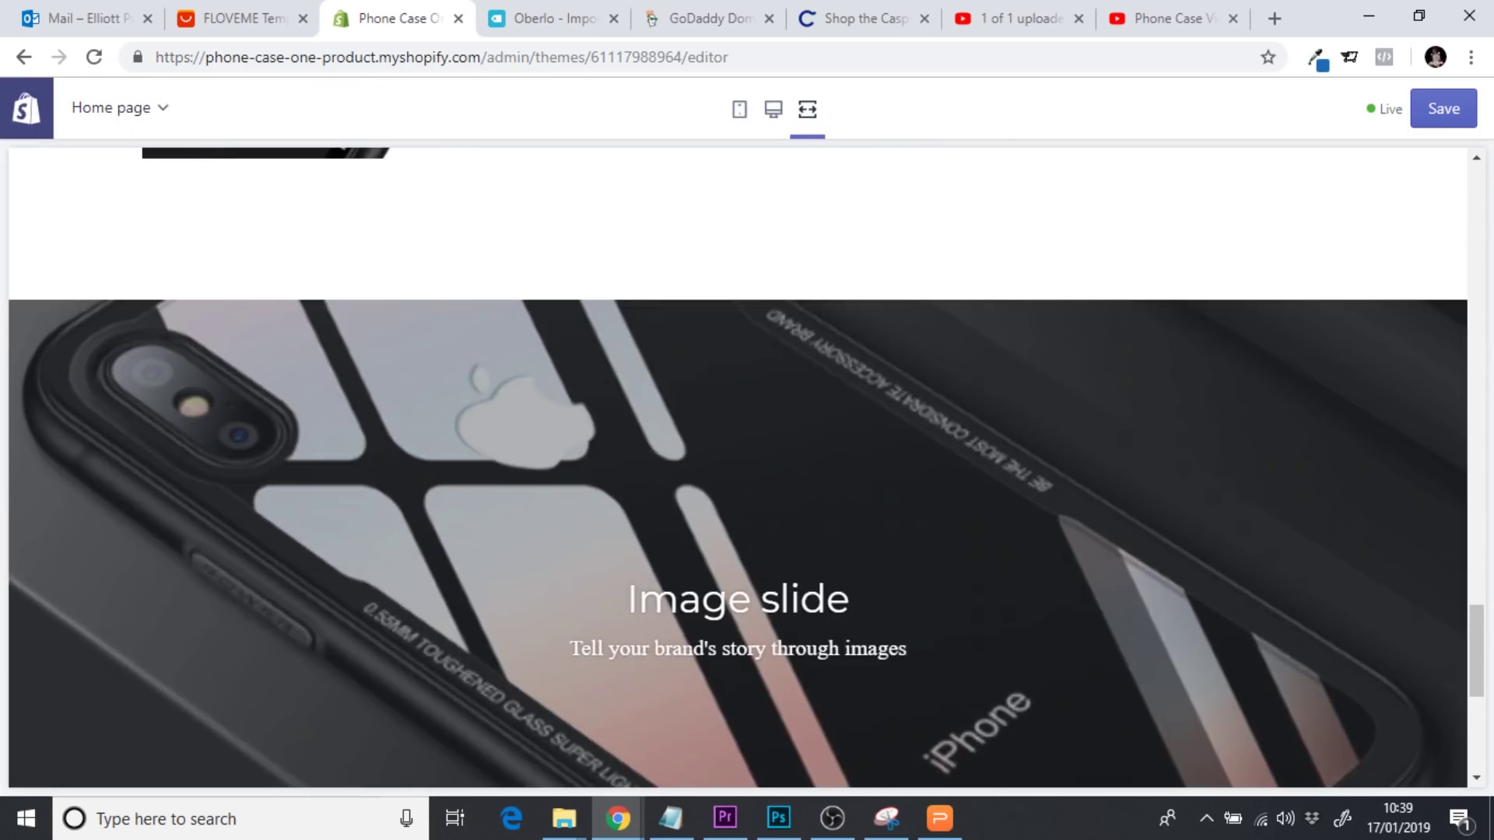
pyautogui.moveTo(1487, 644)
pyautogui.mouseDown()
pyautogui.moveTo(1483, 697)
pyautogui.moveTo(1479, 660)
pyautogui.mouseUp()
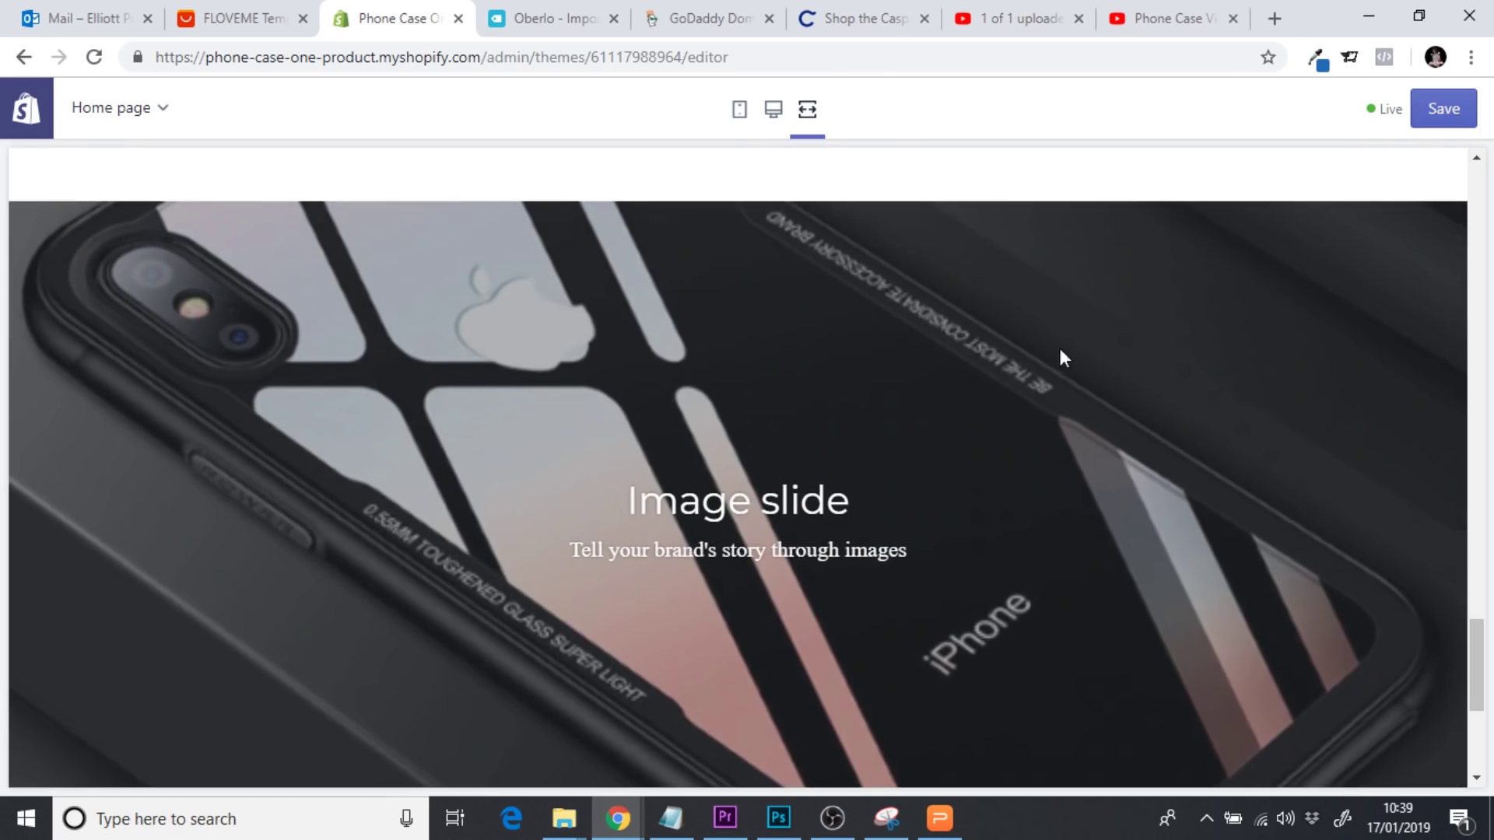
pyautogui.click(807, 109)
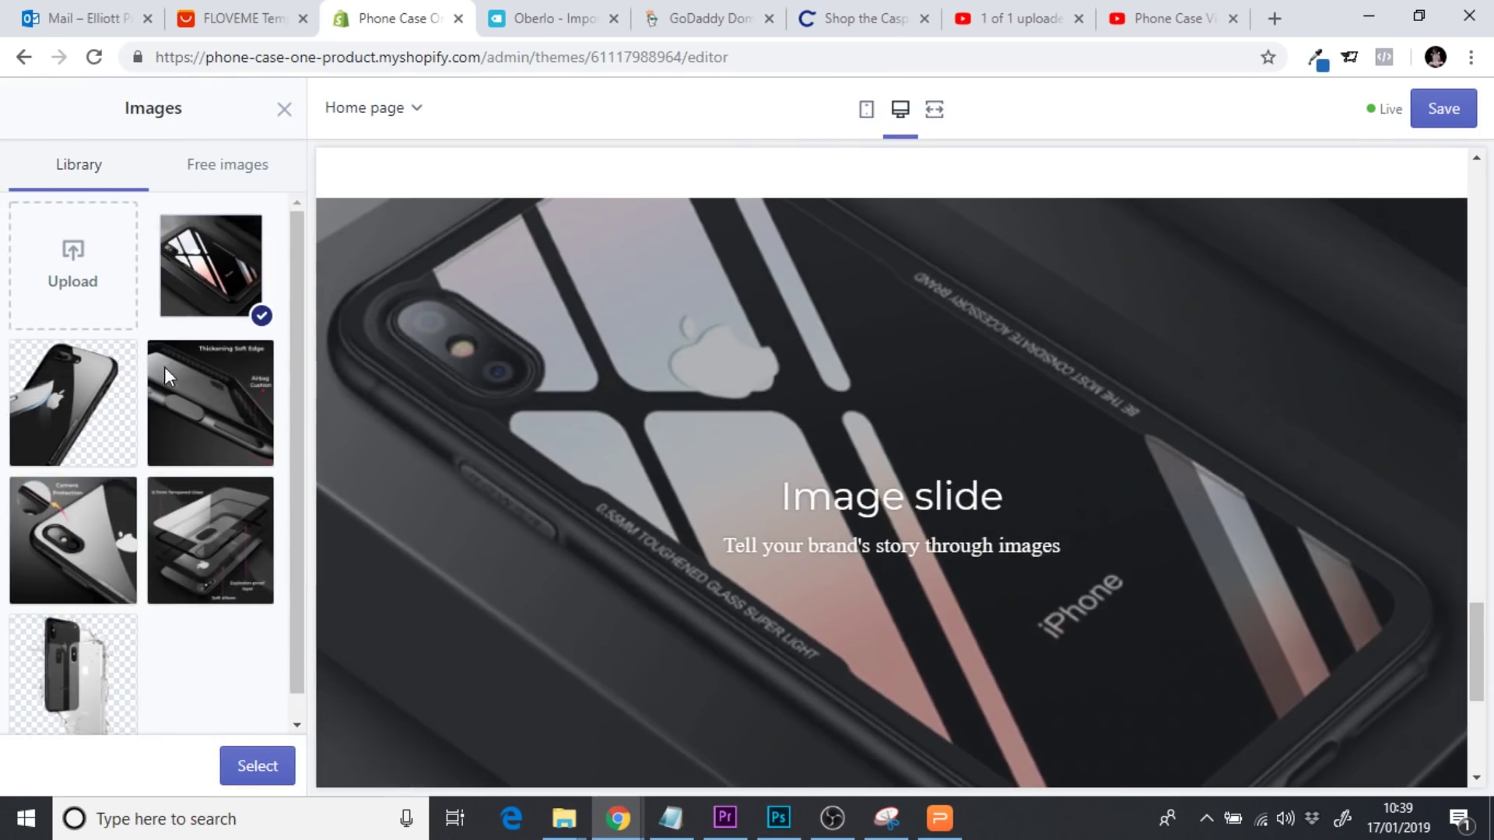
pyautogui.click(254, 767)
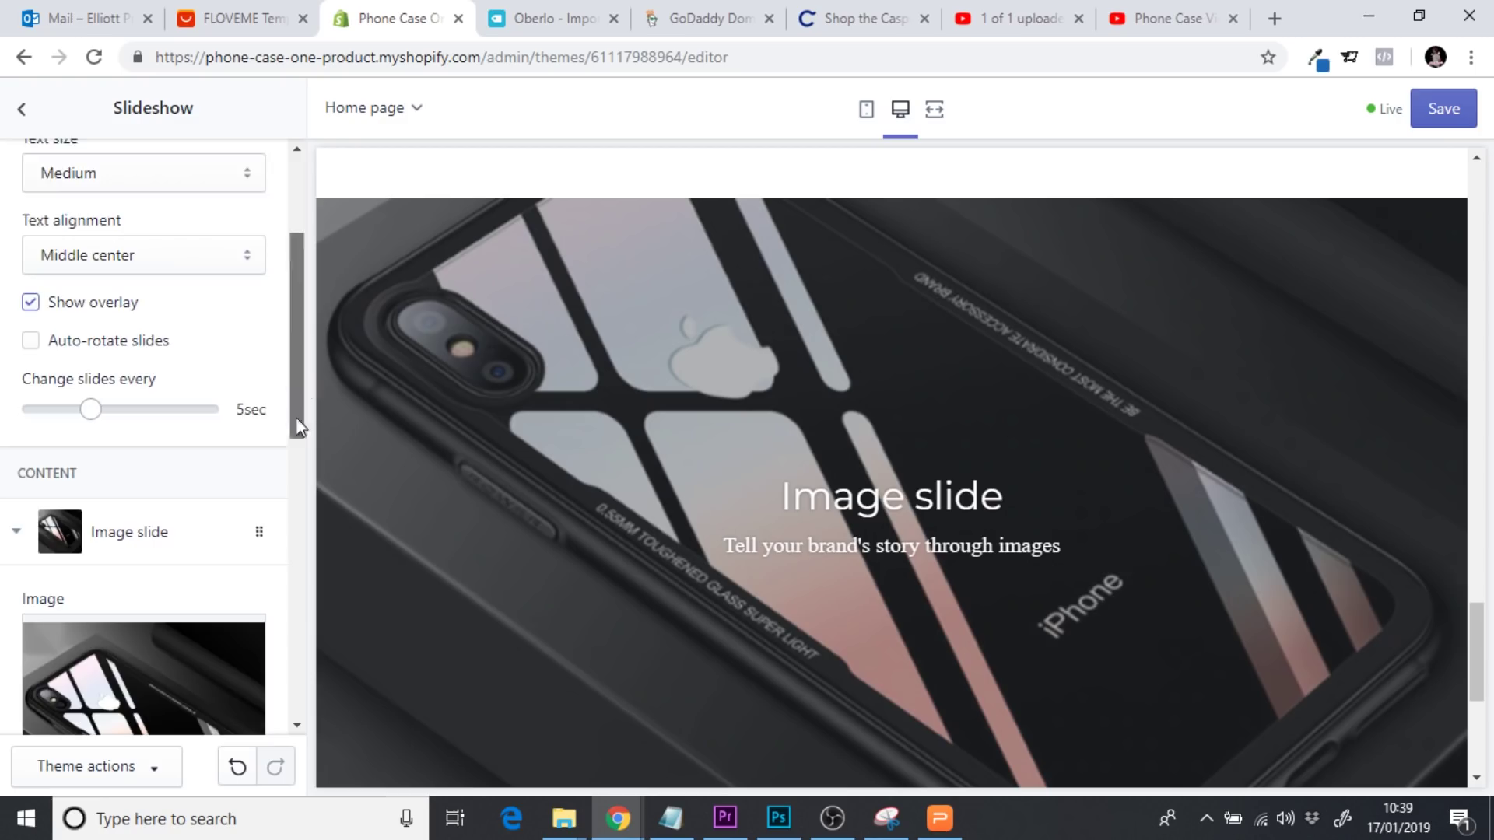
# Clear the slide's heading and subheading text
pyautogui.moveTo(296, 417); pyautogui.dragTo(315, 580)
pyautogui.moveTo(165, 481); pyautogui.dragTo(12, 490)
pyautogui.press('BackSpace')
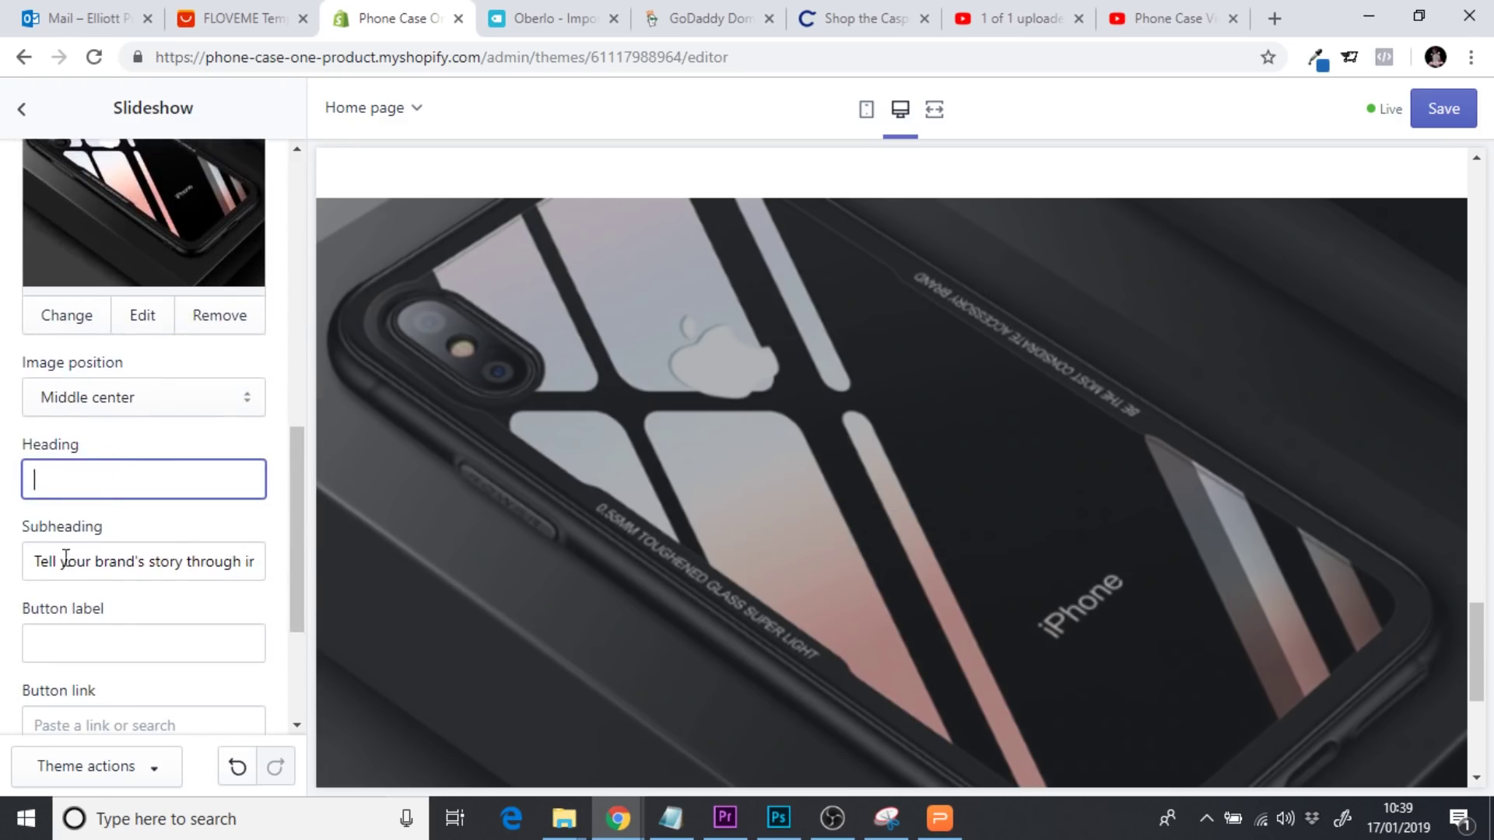
pyautogui.moveTo(26, 560); pyautogui.dragTo(442, 574)
pyautogui.press('BackSpace')
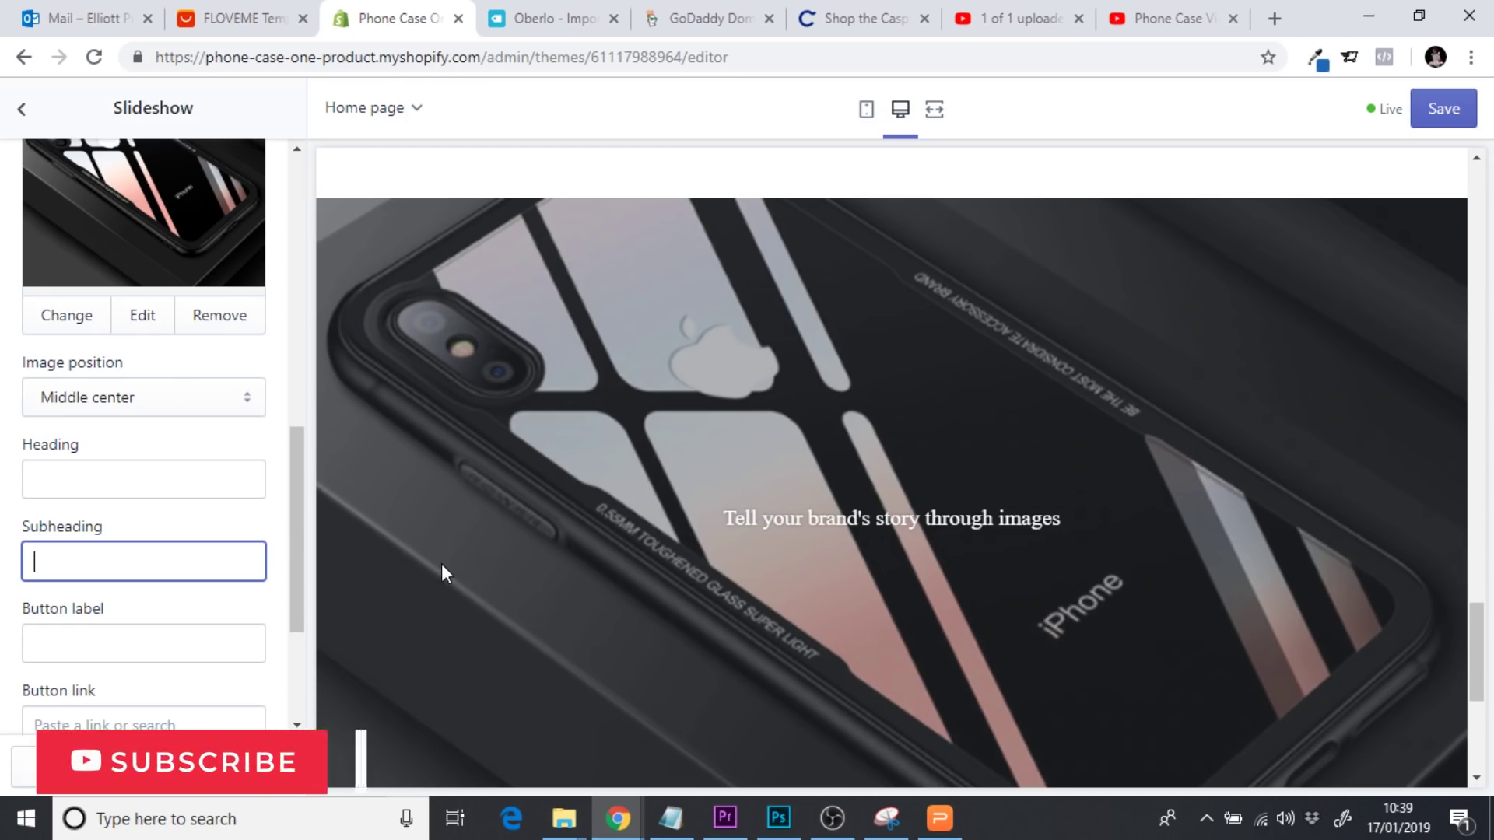
# Add a GET YOURS NOW button linking to the Insdestrucicase product
pyautogui.moveTo(296, 548); pyautogui.dragTo(302, 584)
pyautogui.click(125, 537)
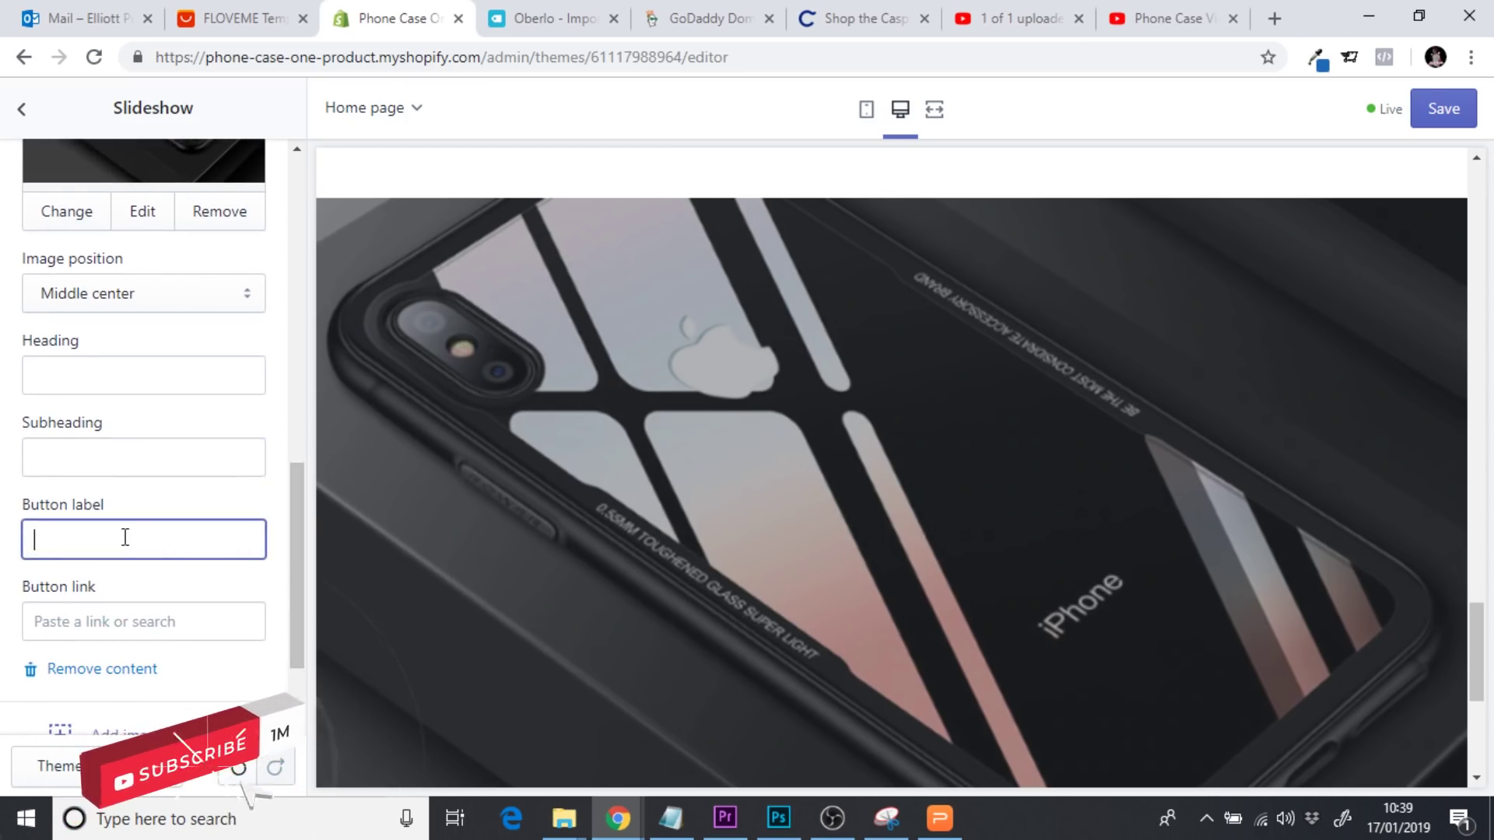
pyautogui.write('GET')
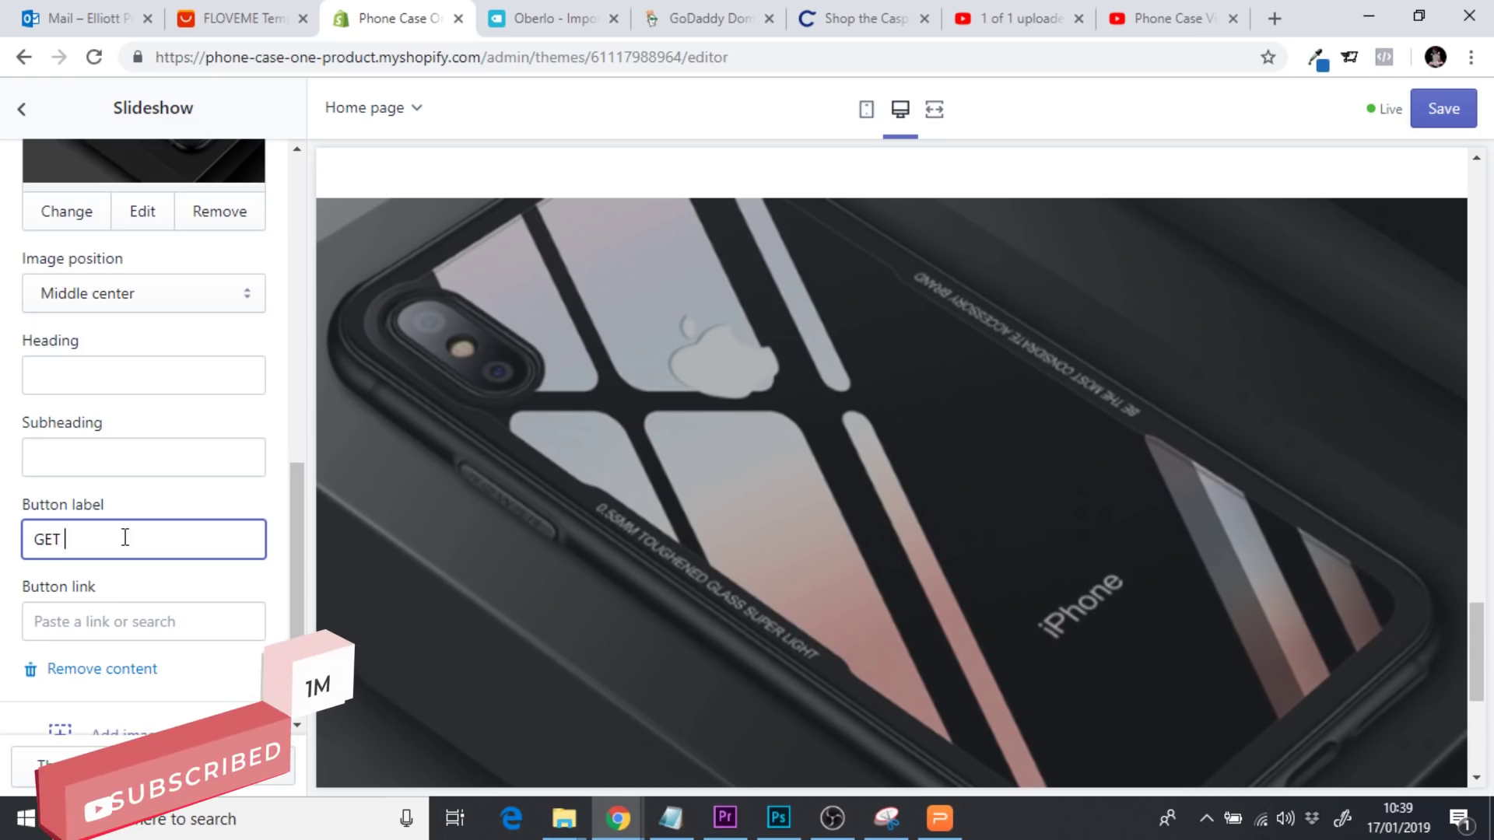
pyautogui.write(' YOURS NOW')
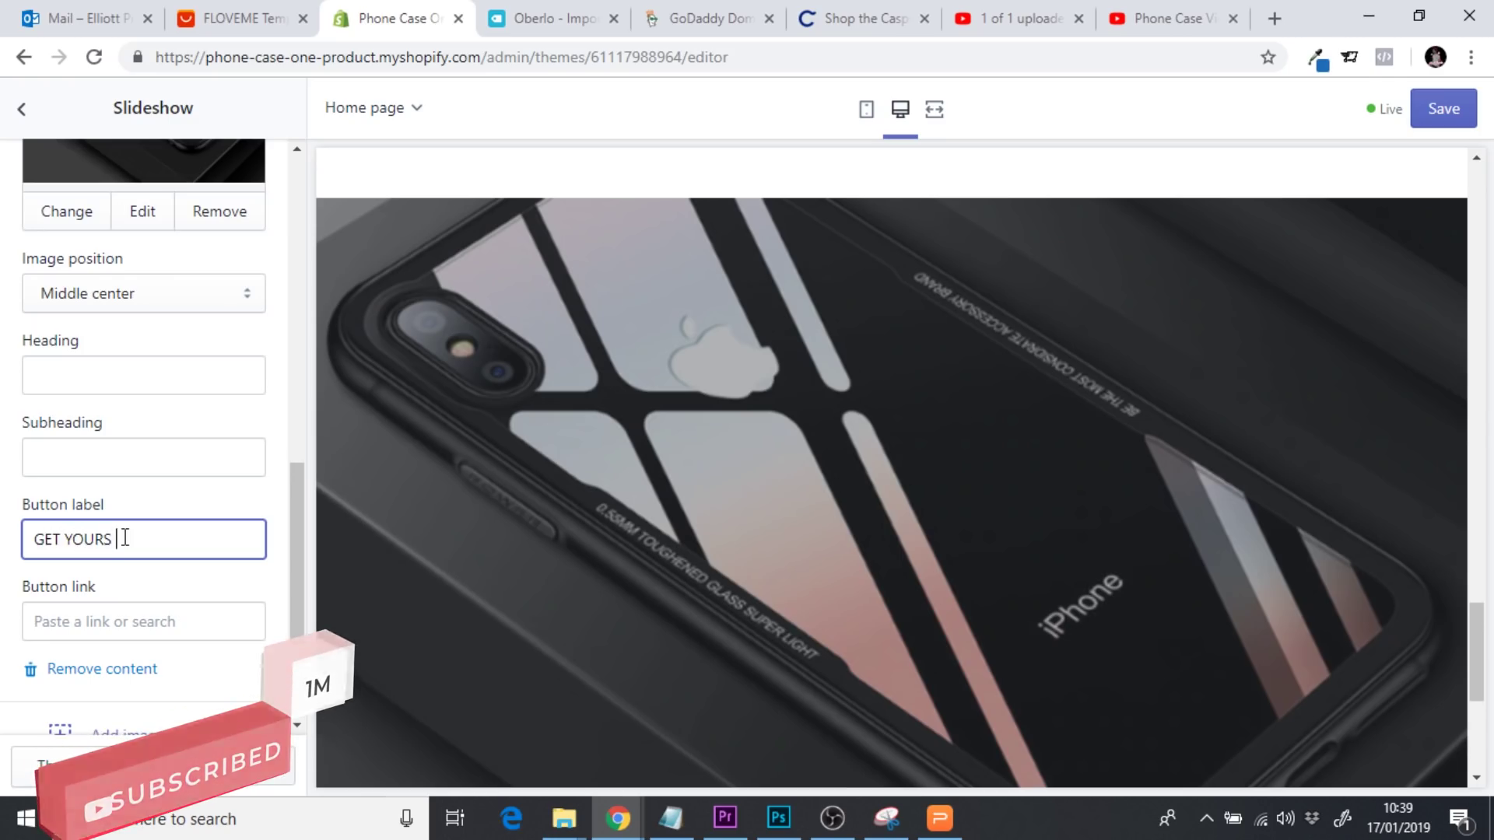
pyautogui.click(114, 619)
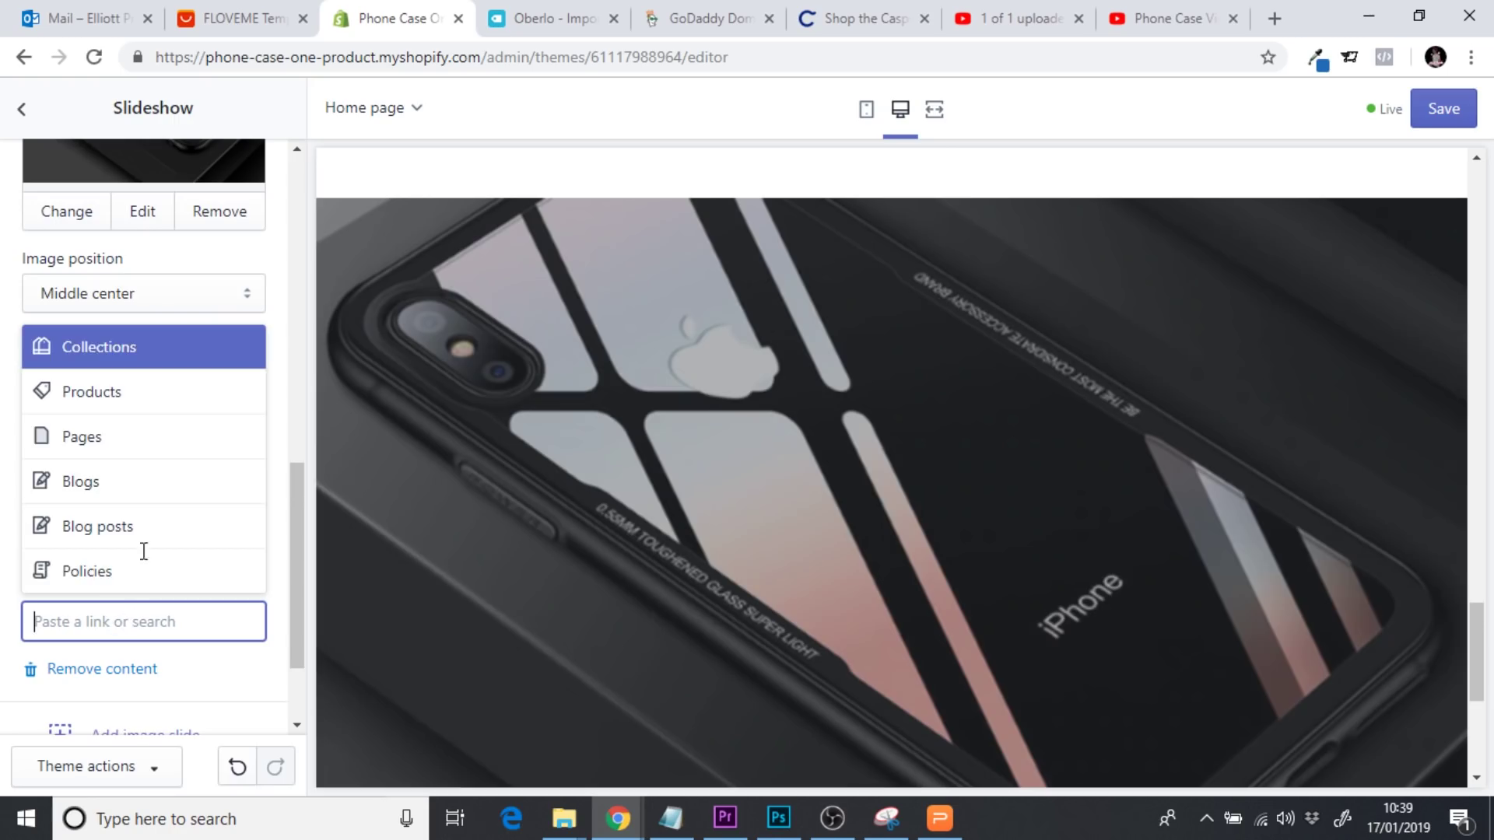
pyautogui.click(109, 403)
pyautogui.click(153, 576)
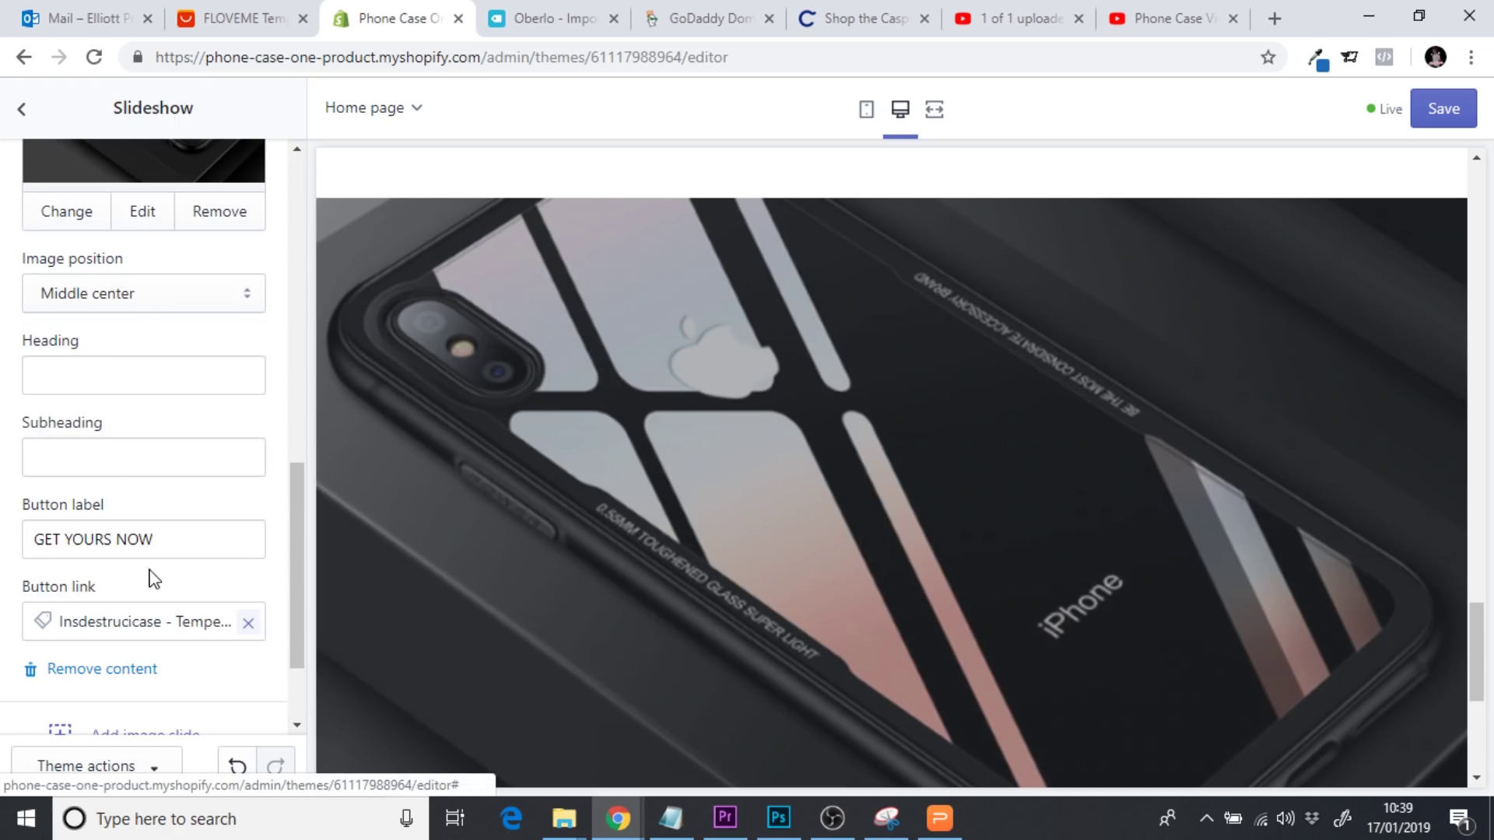
pyautogui.moveTo(1471, 691); pyautogui.dragTo(1473, 716)
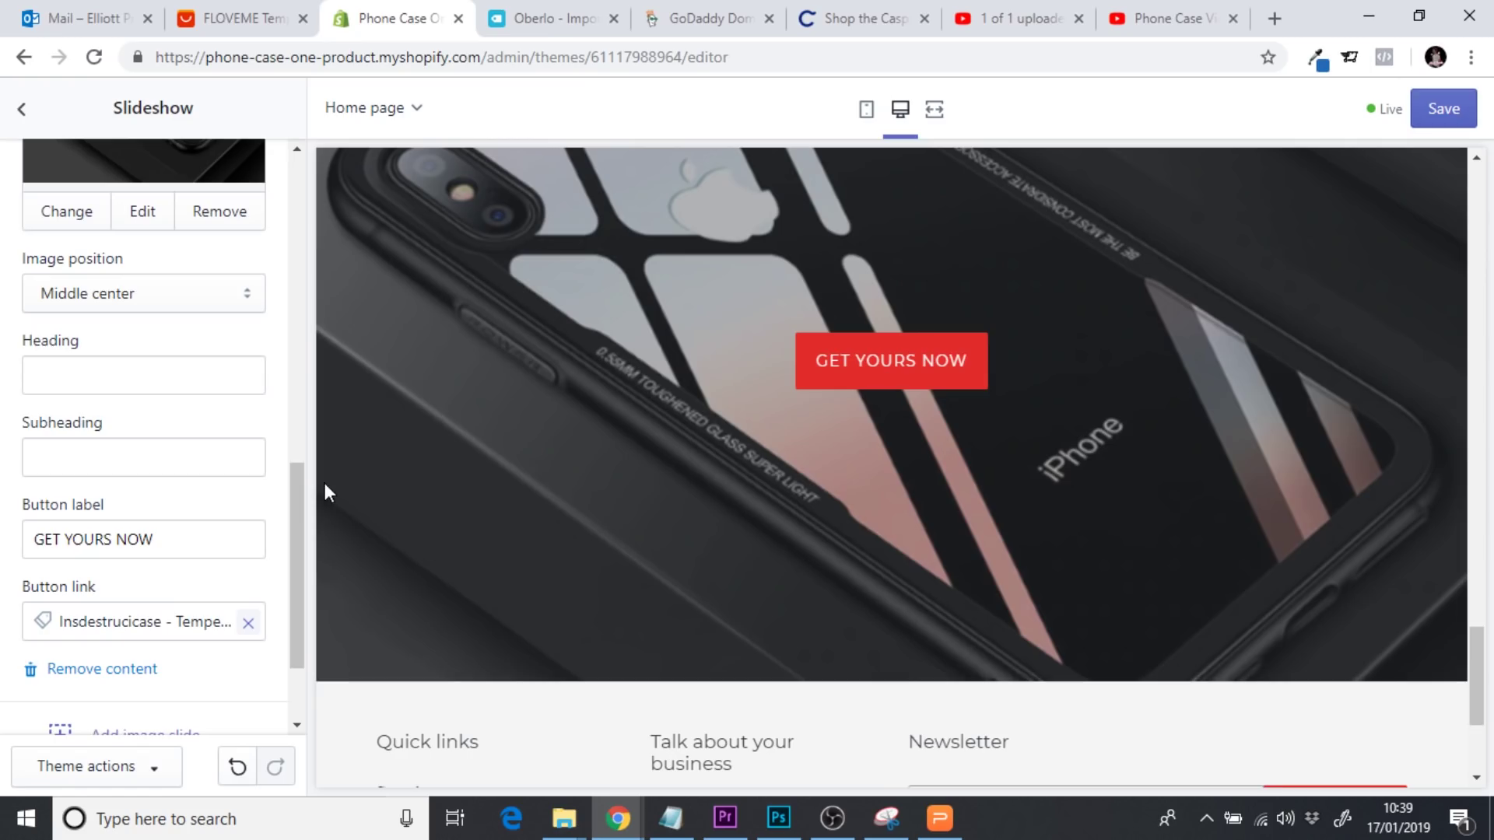
# Save the home page and check the new slideshow banner in the full-width preview
pyautogui.moveTo(303, 516); pyautogui.dragTo(304, 580)
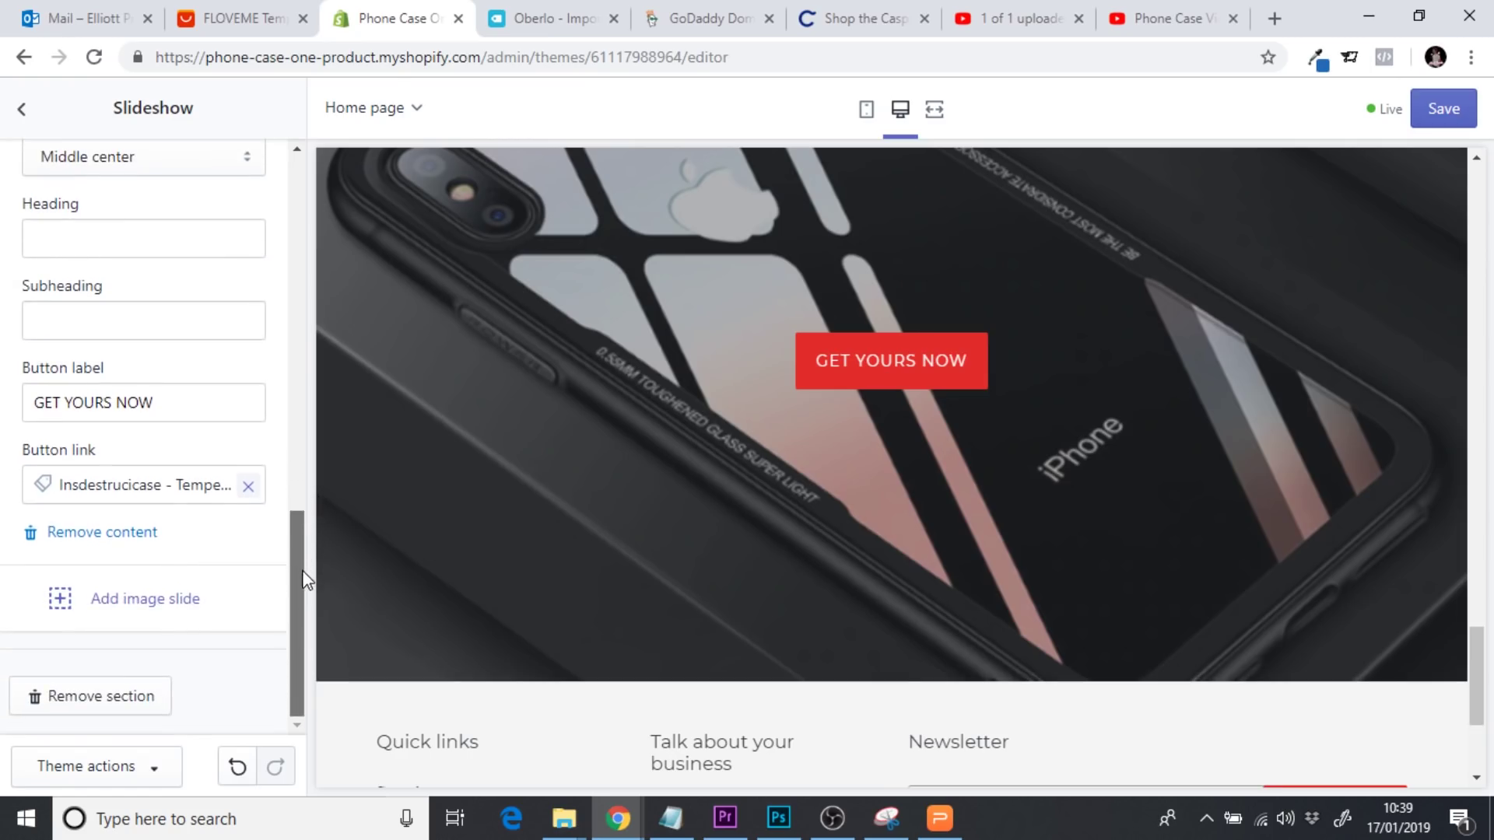
pyautogui.click(1442, 109)
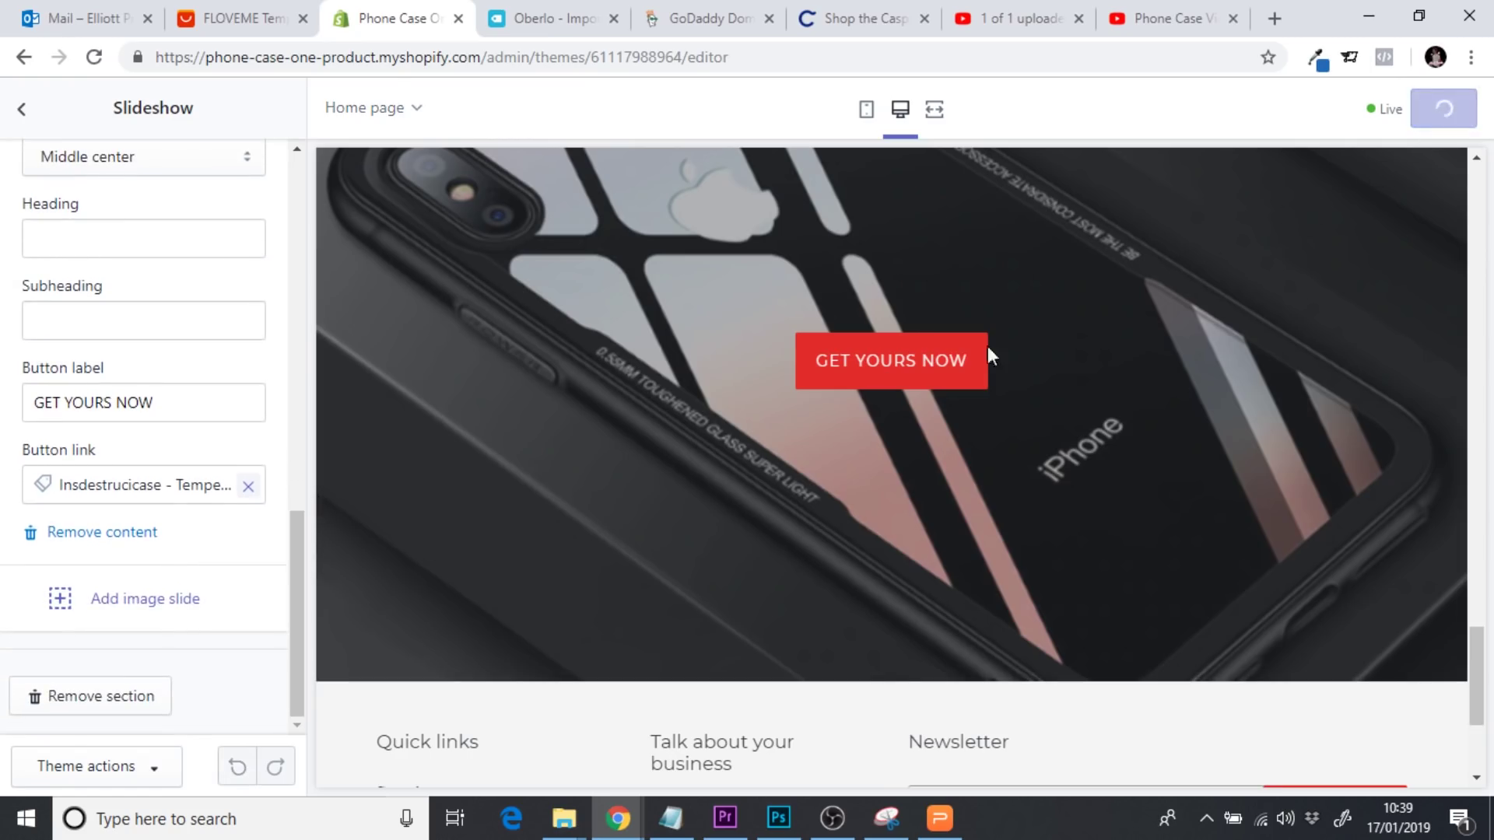
pyautogui.click(931, 112)
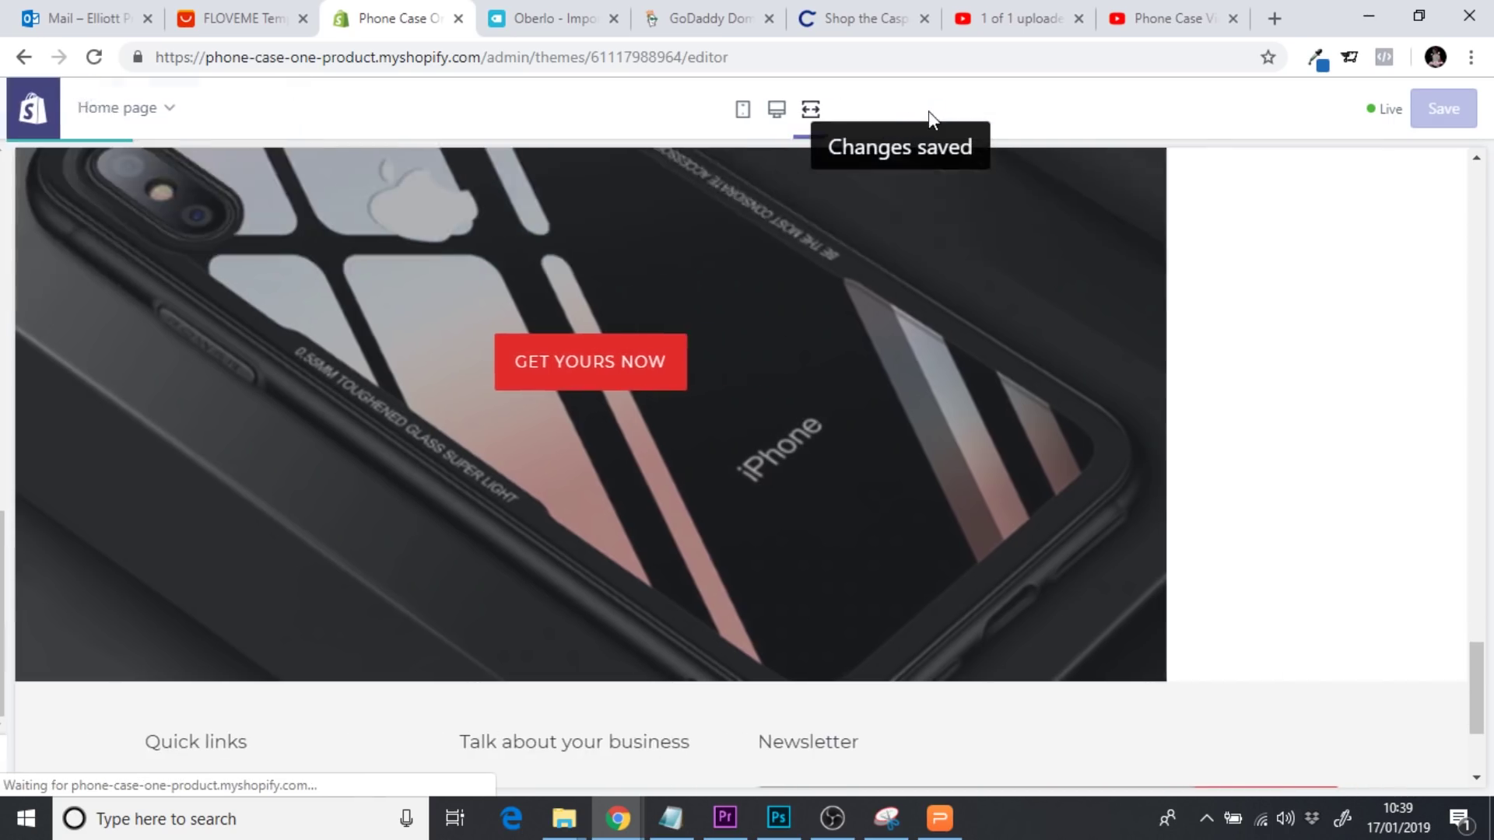
pyautogui.moveTo(1479, 698)
pyautogui.mouseDown()
pyautogui.moveTo(1477, 635)
pyautogui.moveTo(1477, 681)
pyautogui.mouseUp()
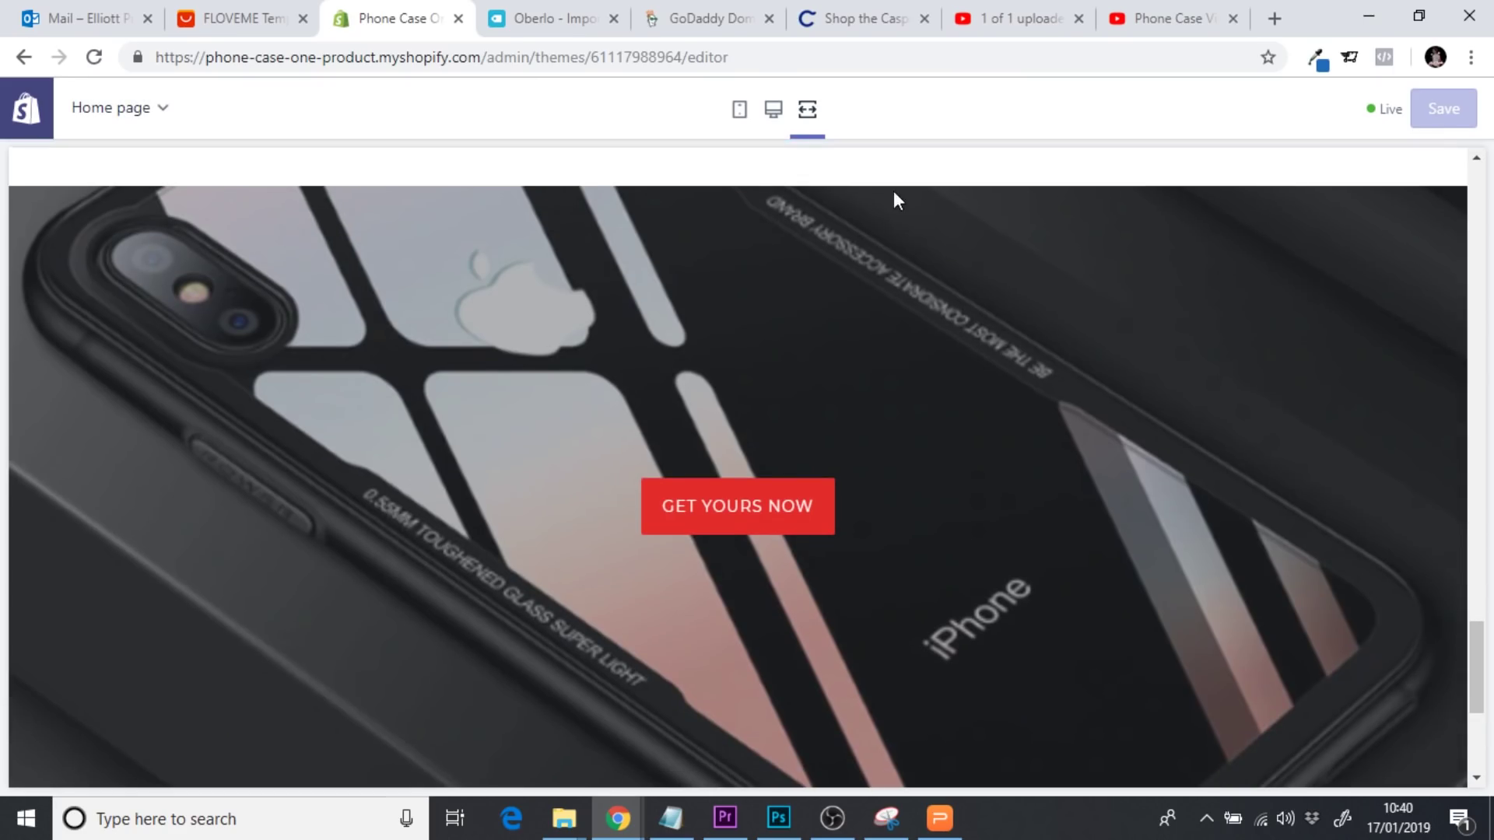
pyautogui.click(773, 110)
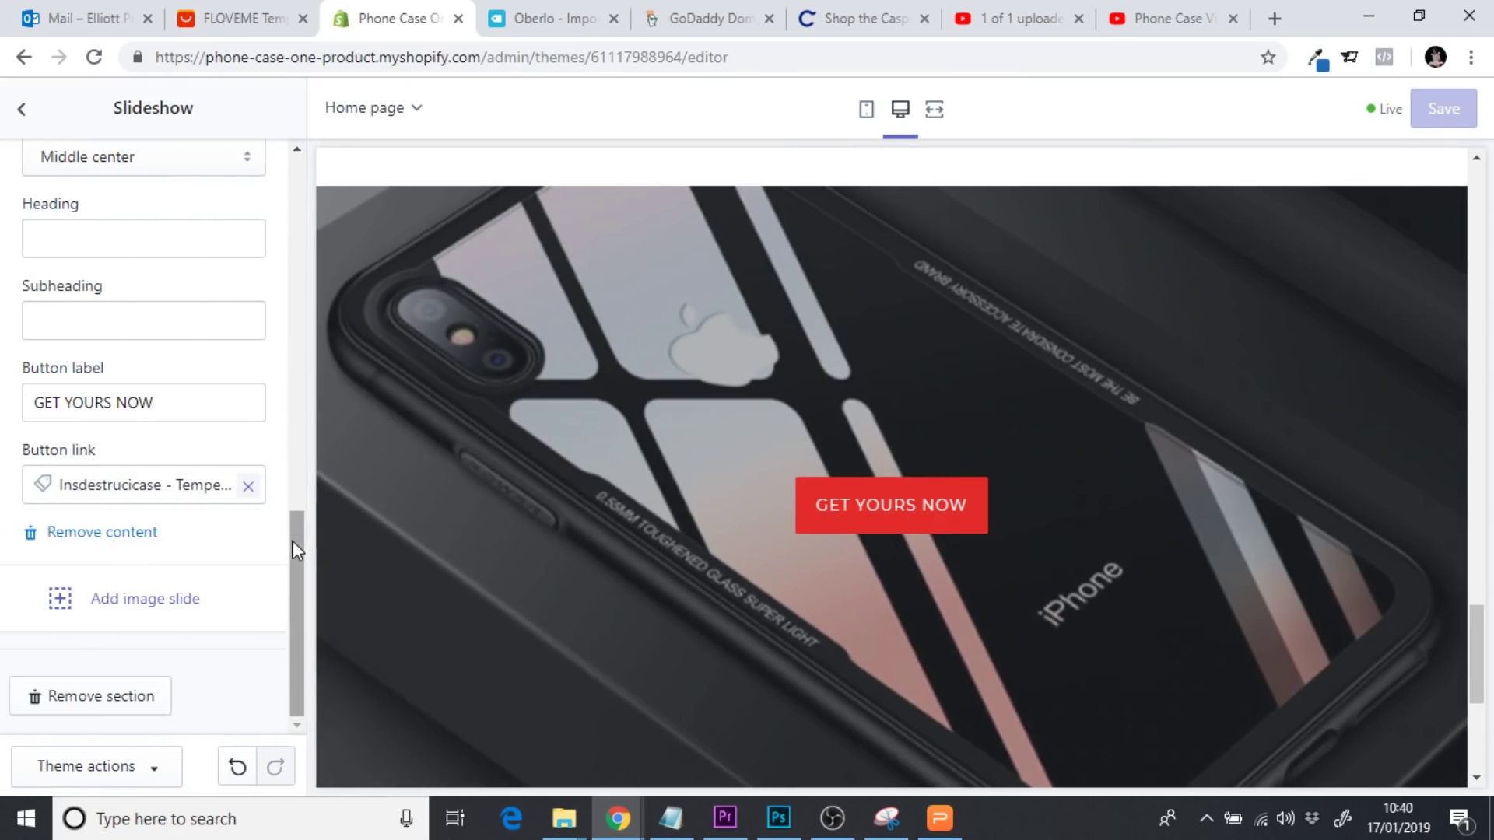
pyautogui.moveTo(295, 542); pyautogui.dragTo(296, 509)
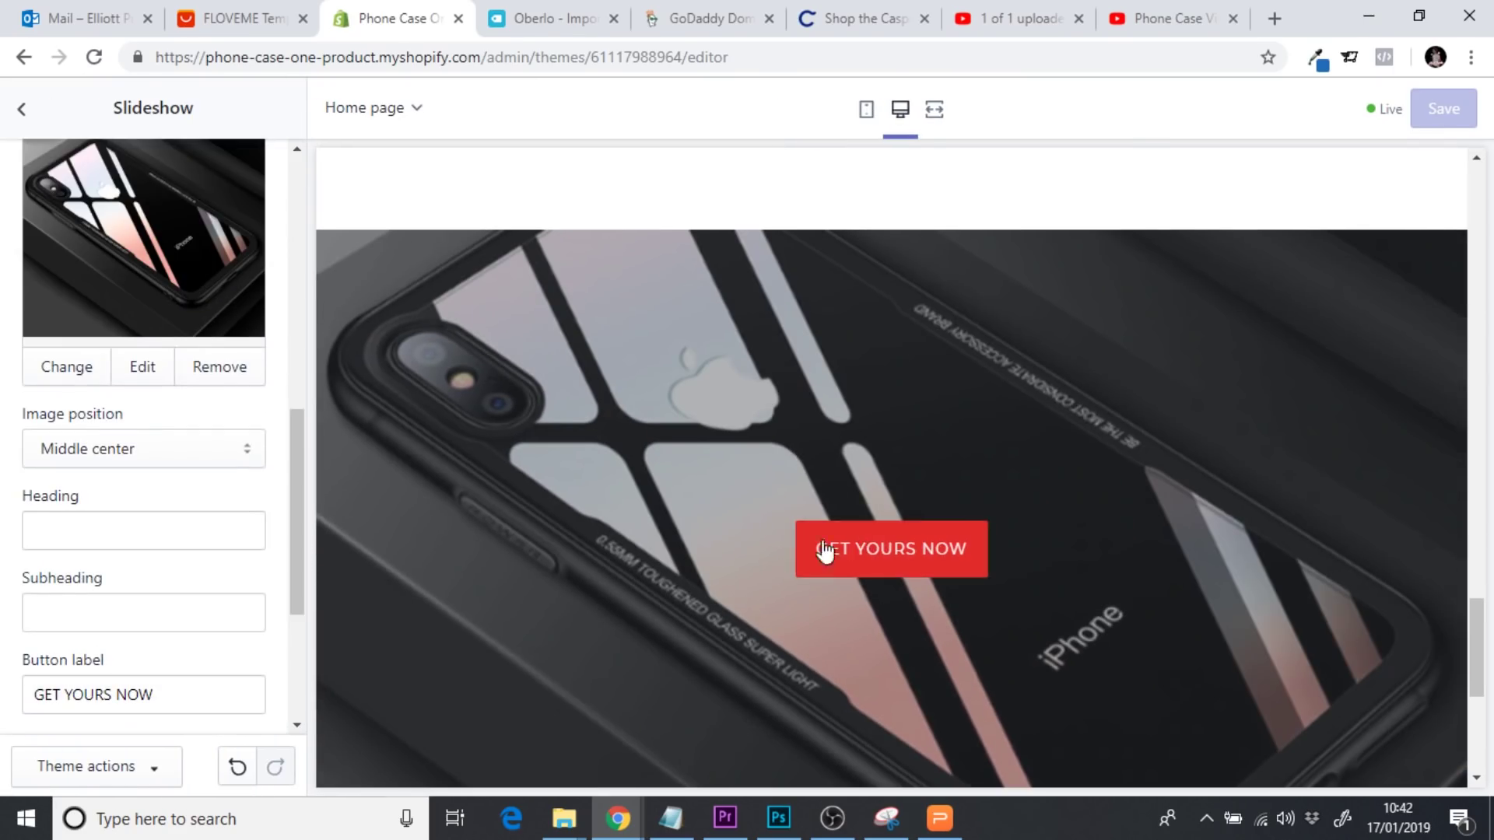
pyautogui.moveTo(296, 477); pyautogui.dragTo(314, 218)
# Set the slideshow text alignment to bottom left
pyautogui.click(161, 472)
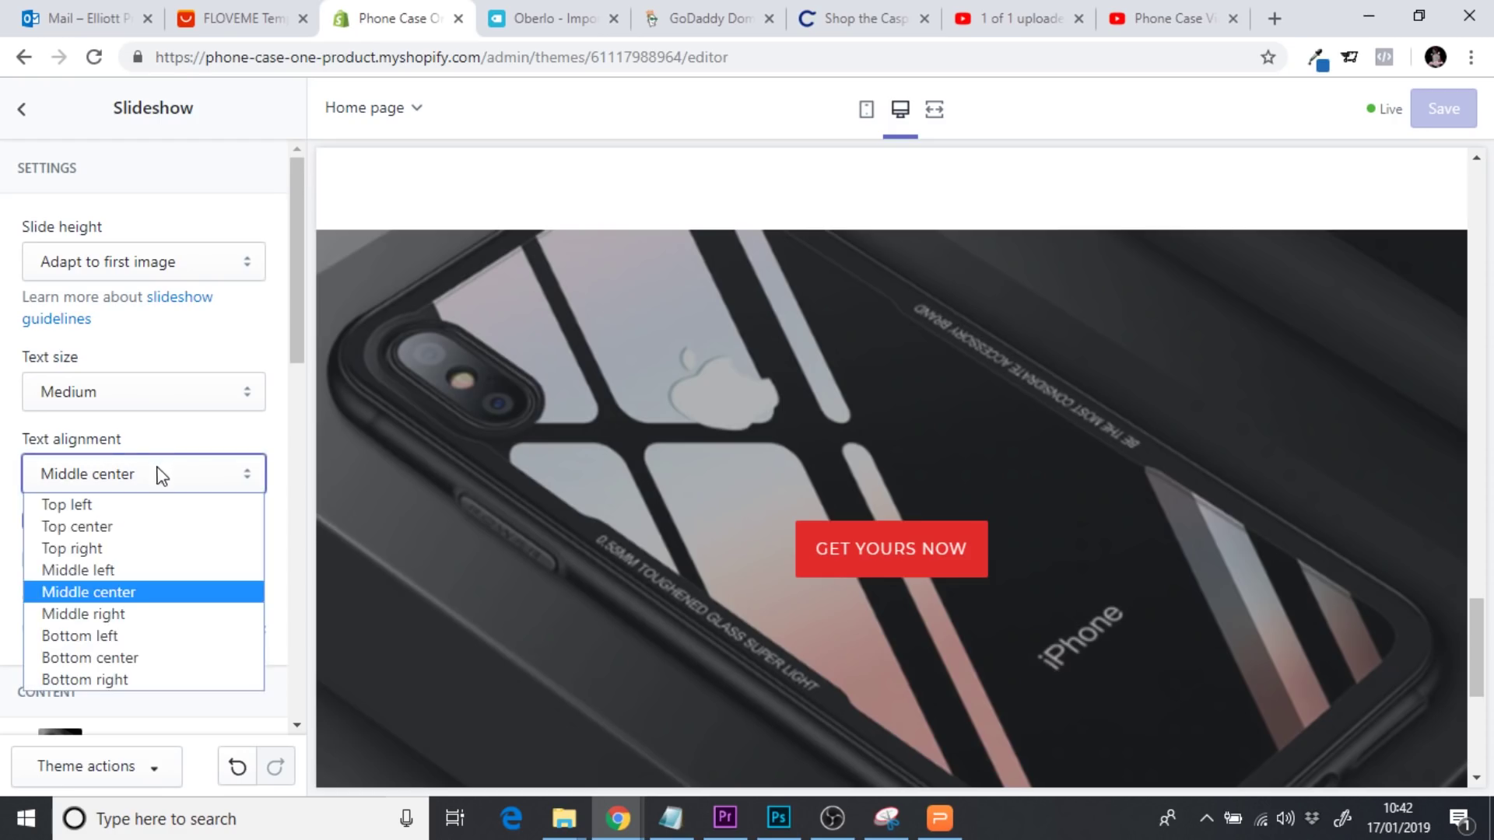
pyautogui.click(125, 637)
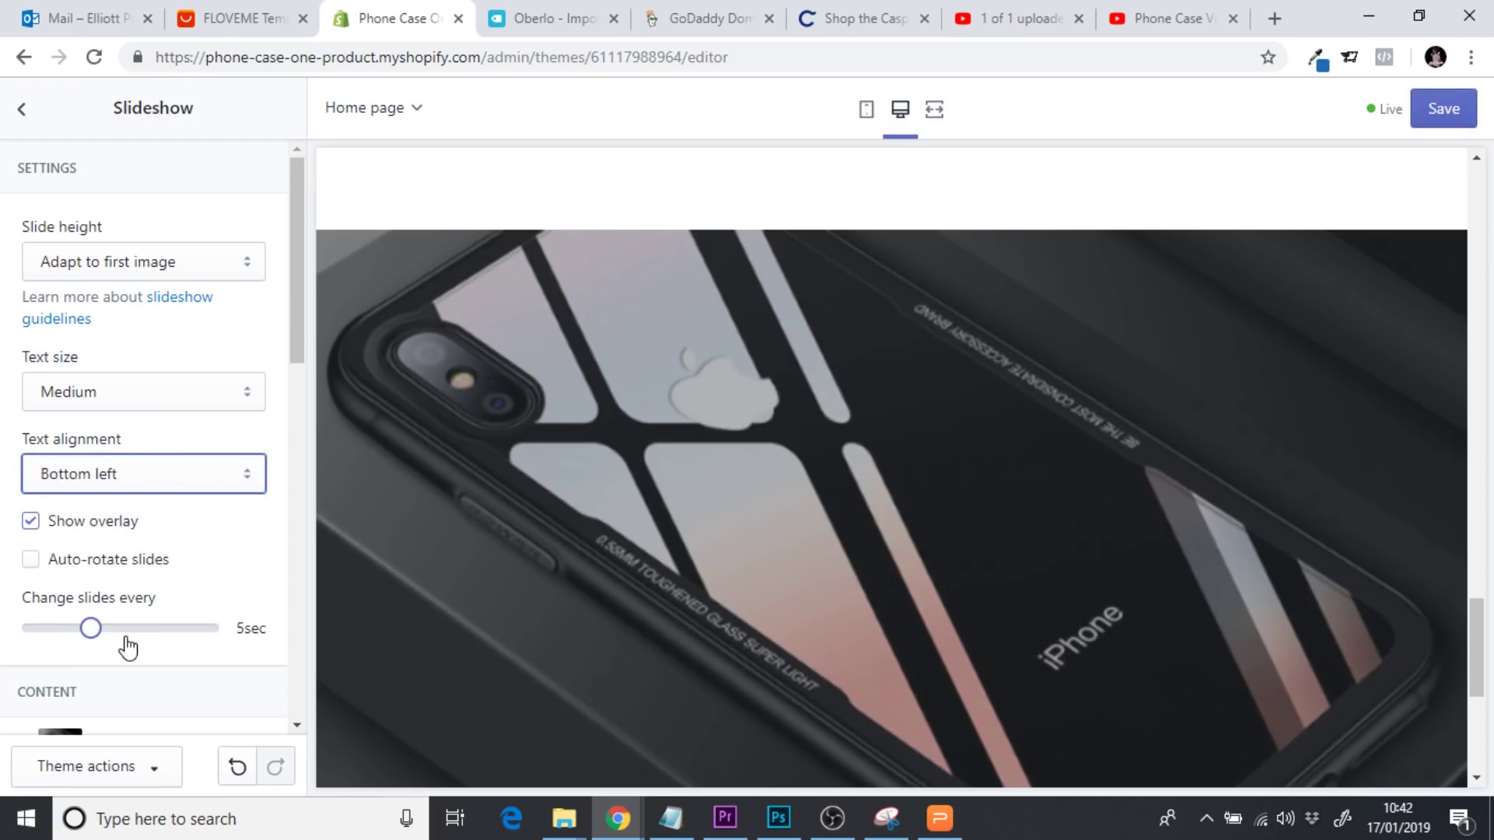
pyautogui.moveTo(1484, 599); pyautogui.dragTo(1483, 646)
pyautogui.moveTo(290, 284); pyautogui.dragTo(314, 547)
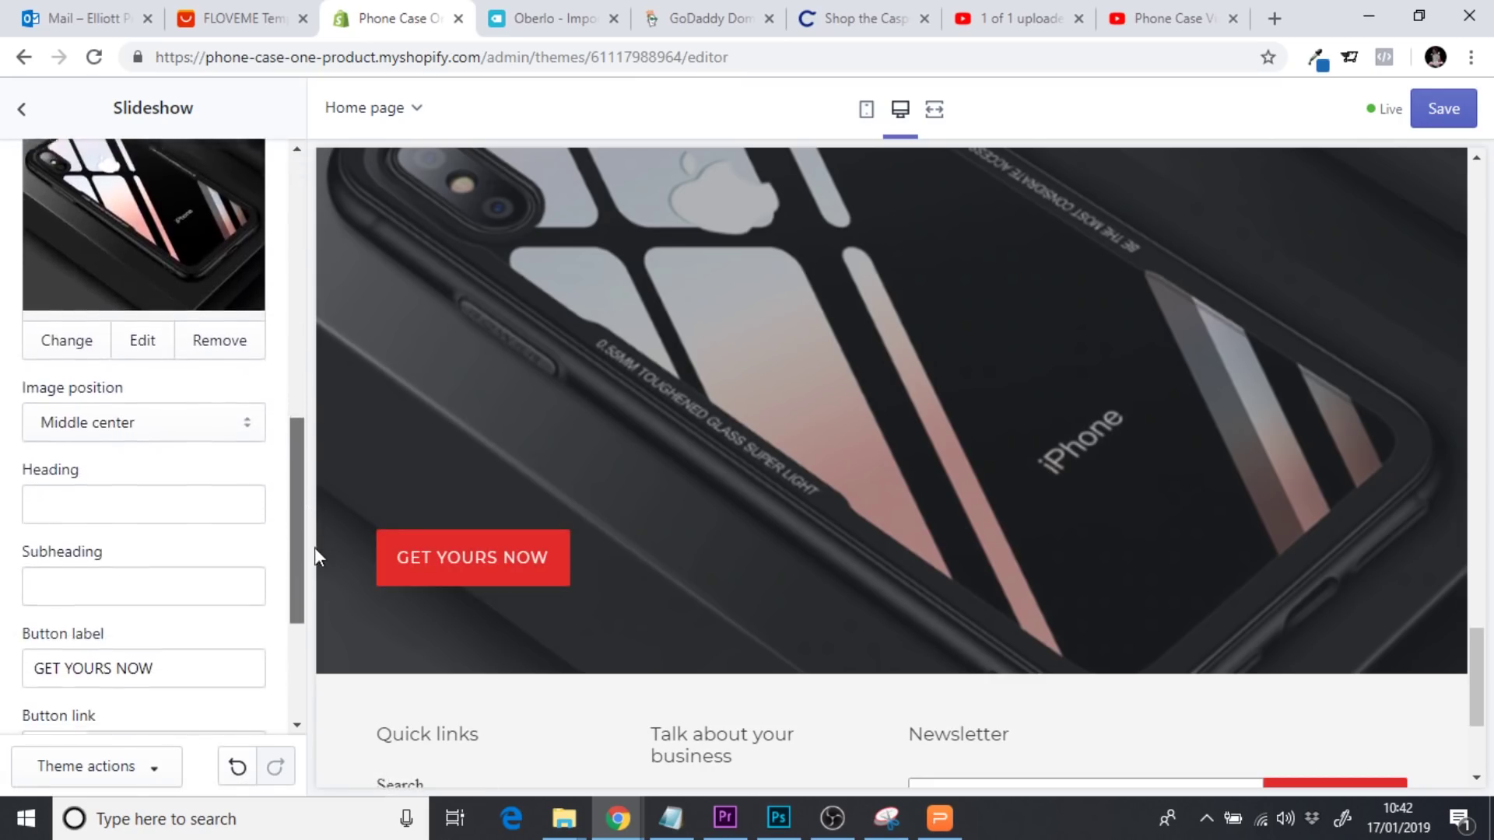
# Enter the heading INDESTRUCTICASE and the subheading 'The ultimate case for phone protection'
pyautogui.click(154, 496)
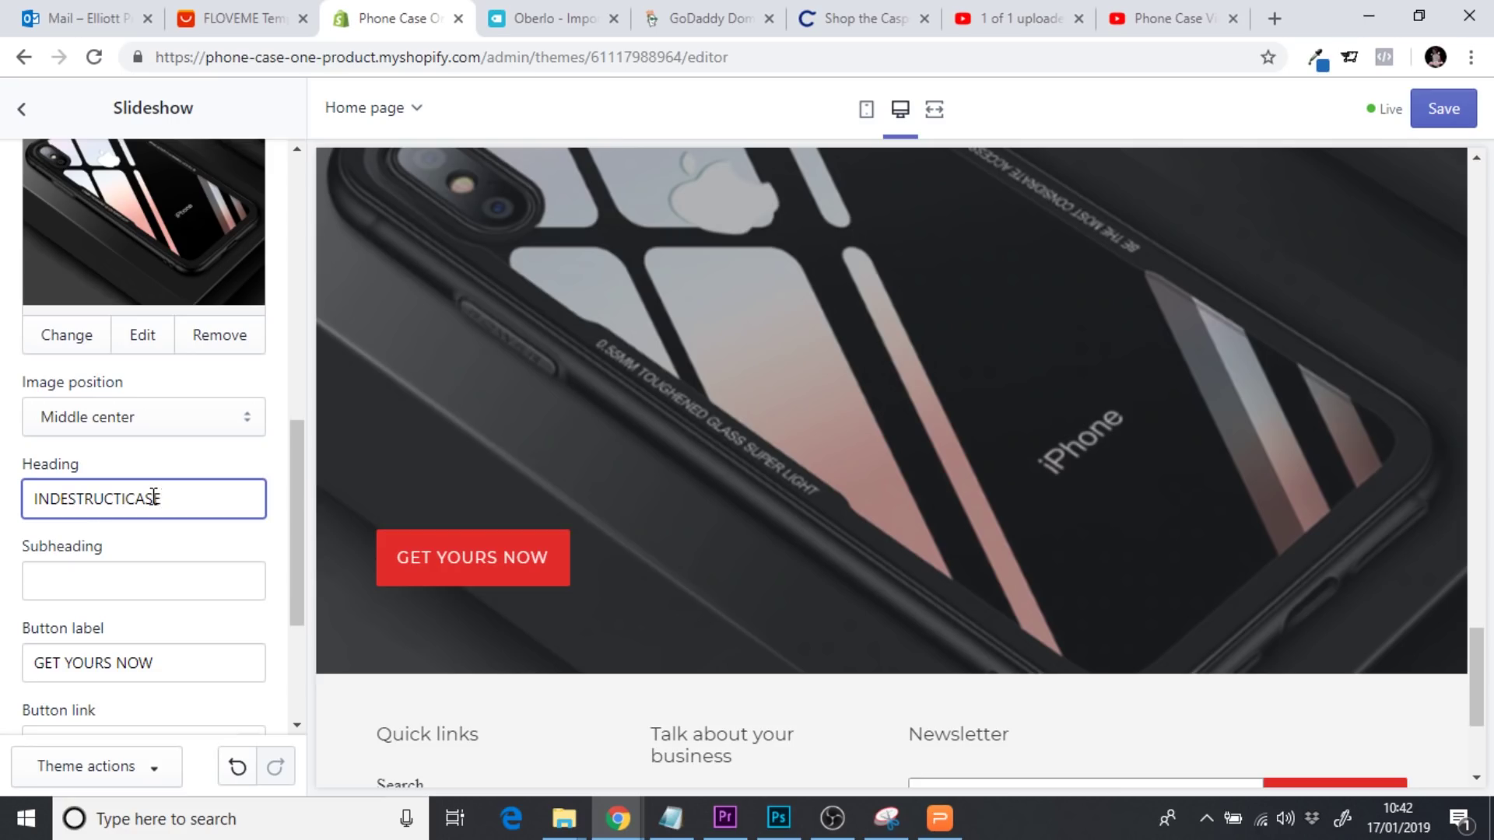
pyautogui.click(96, 577)
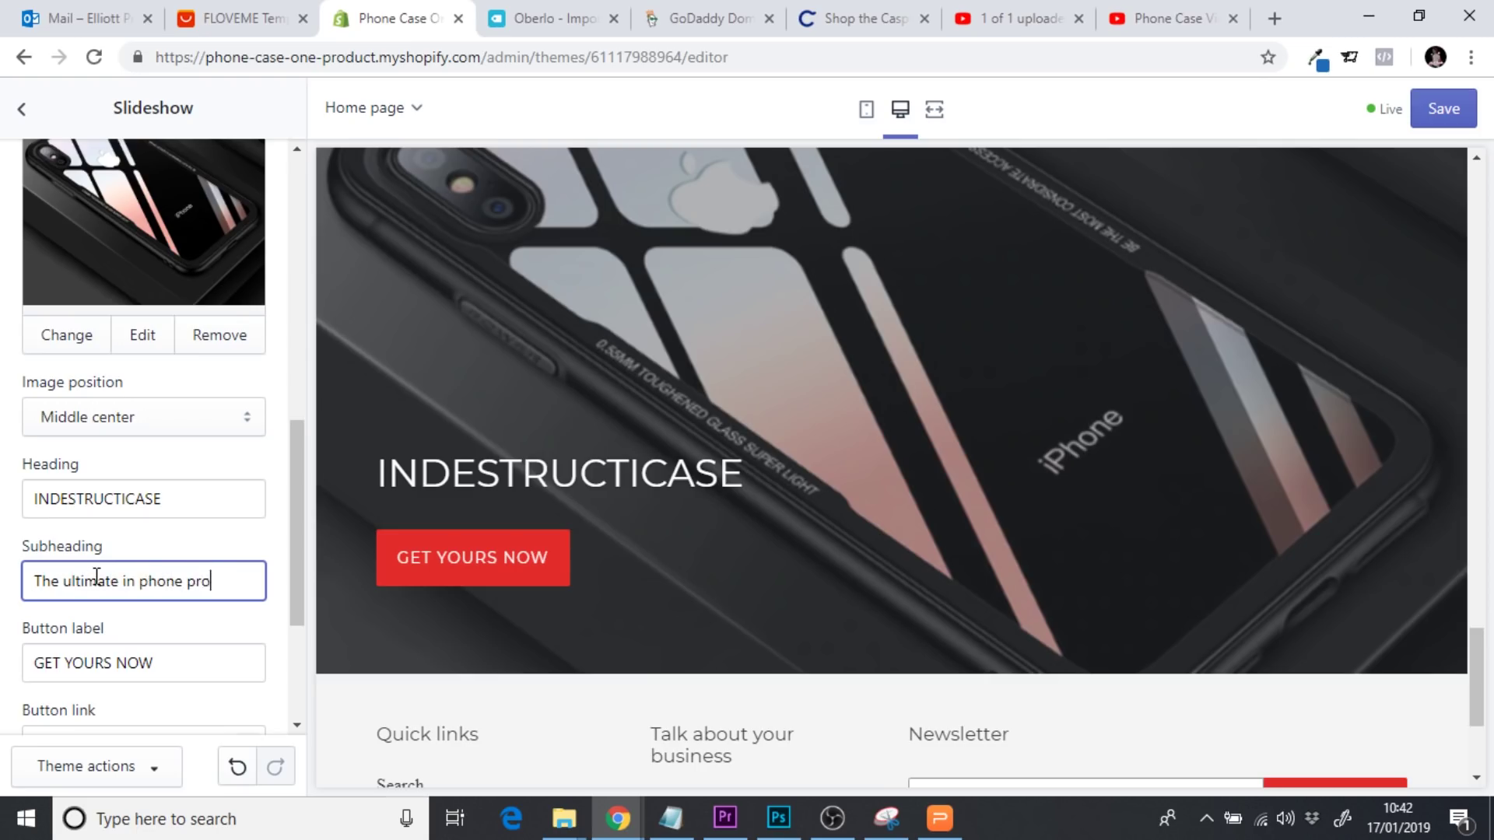
pyautogui.write('The ultimate in phone protection')
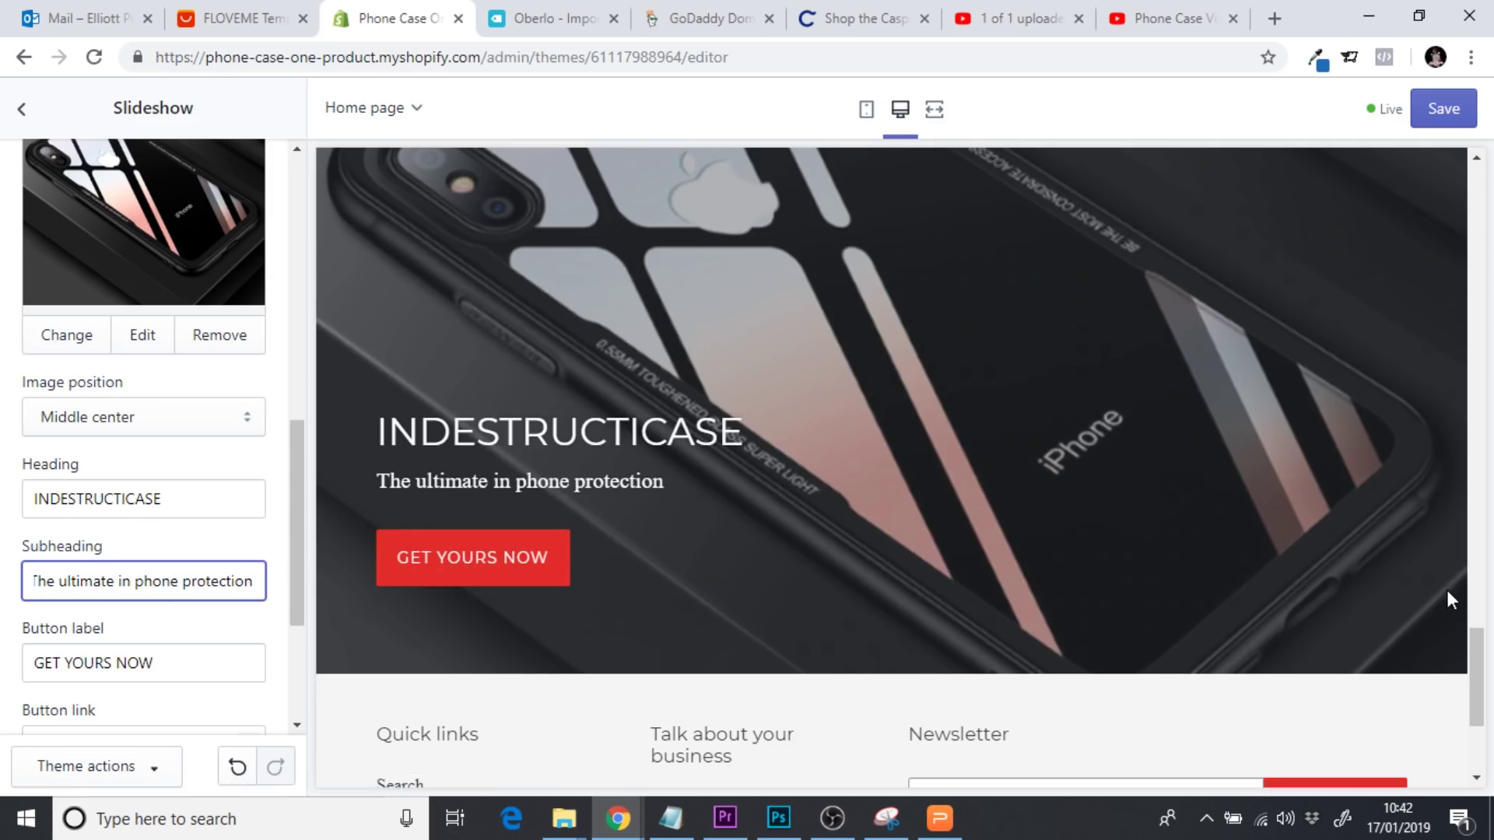
pyautogui.moveTo(1477, 661); pyautogui.dragTo(1487, 694)
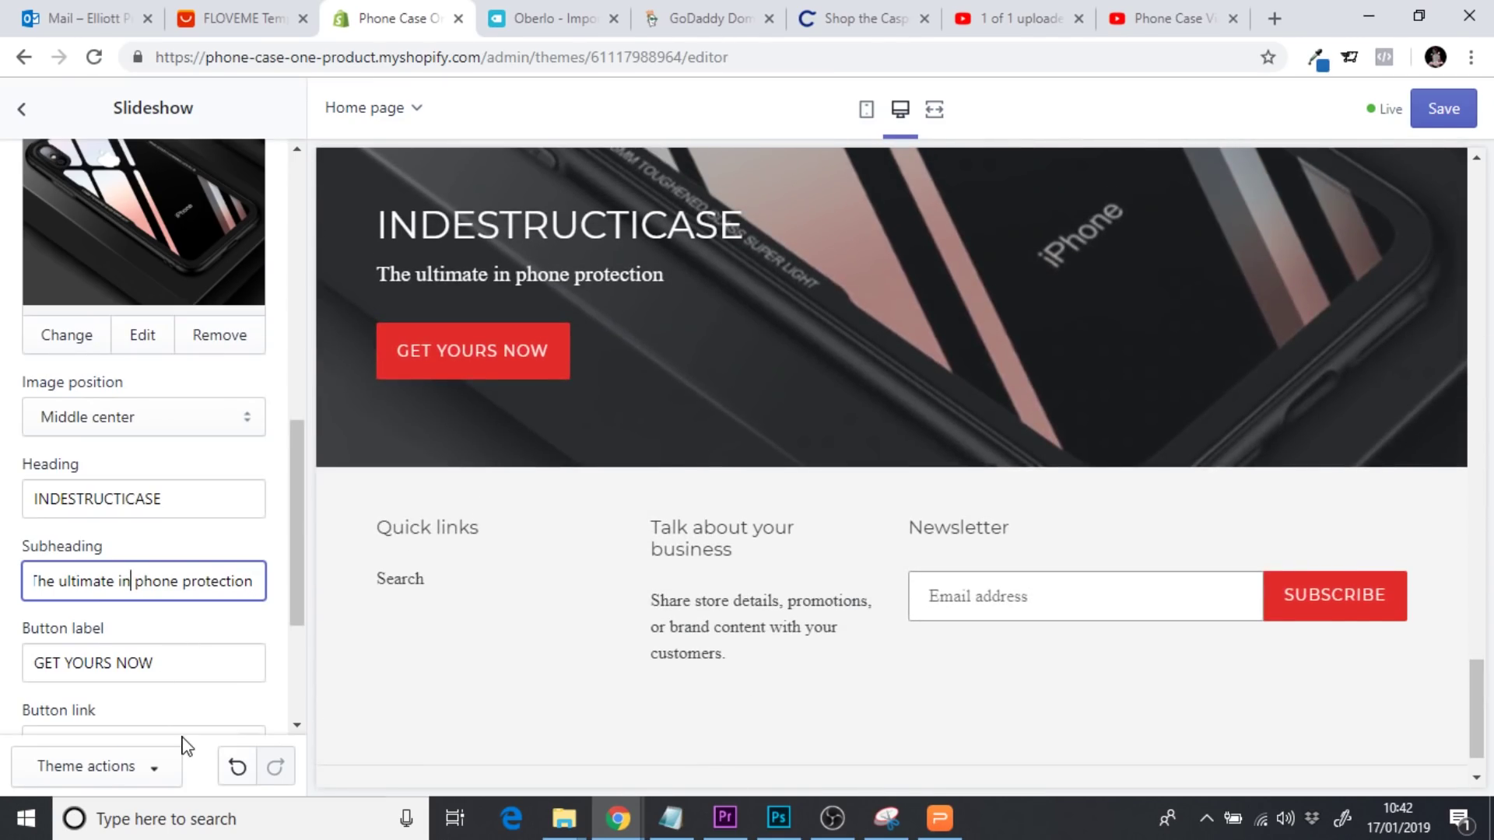
pyautogui.press('BackSpace')
pyautogui.press('BackSpace')
pyautogui.write('case for')
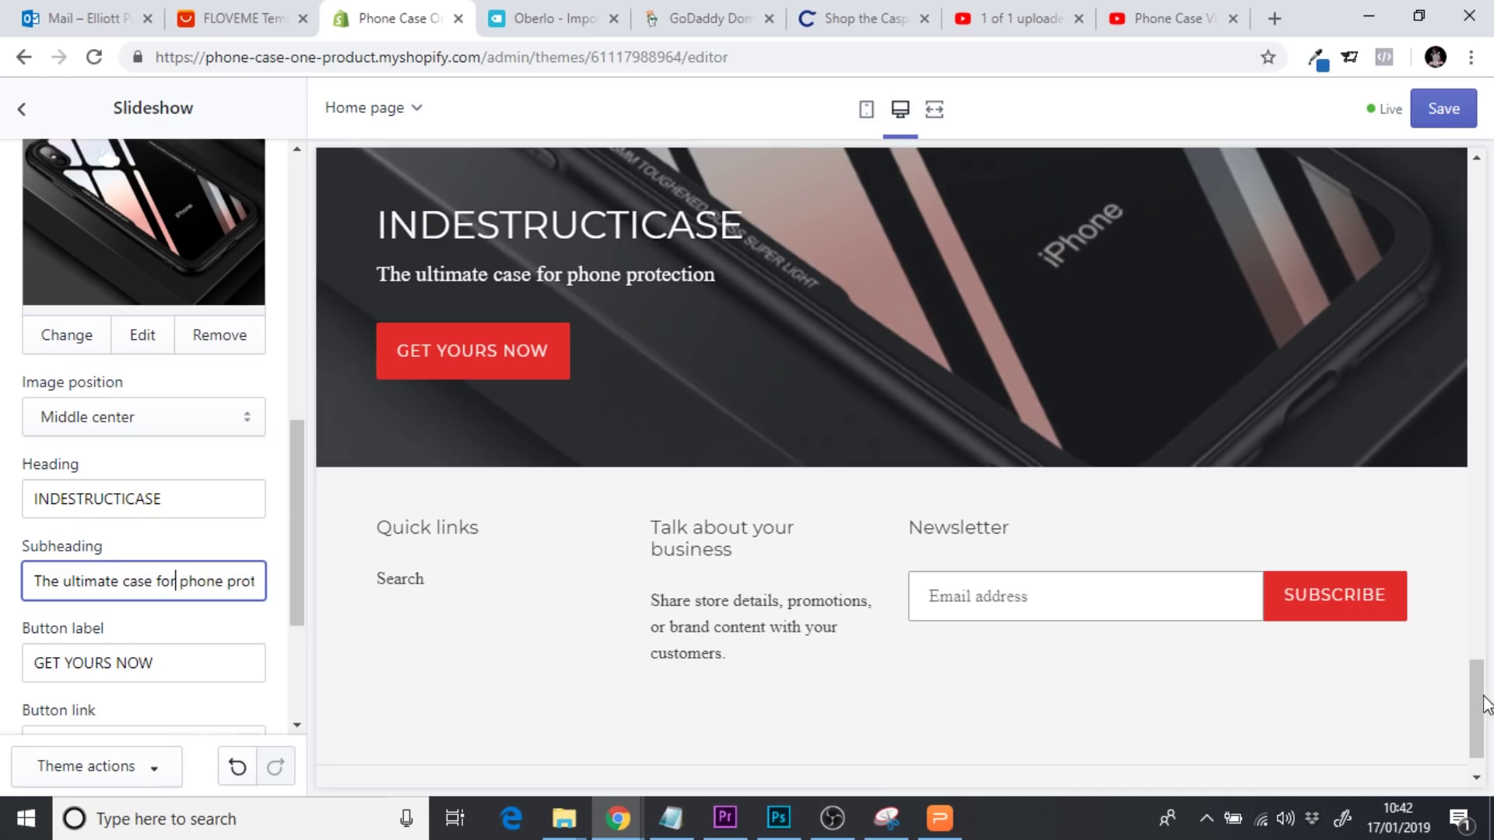
pyautogui.scroll(-1, 1486, 704)
pyautogui.click(1438, 121)
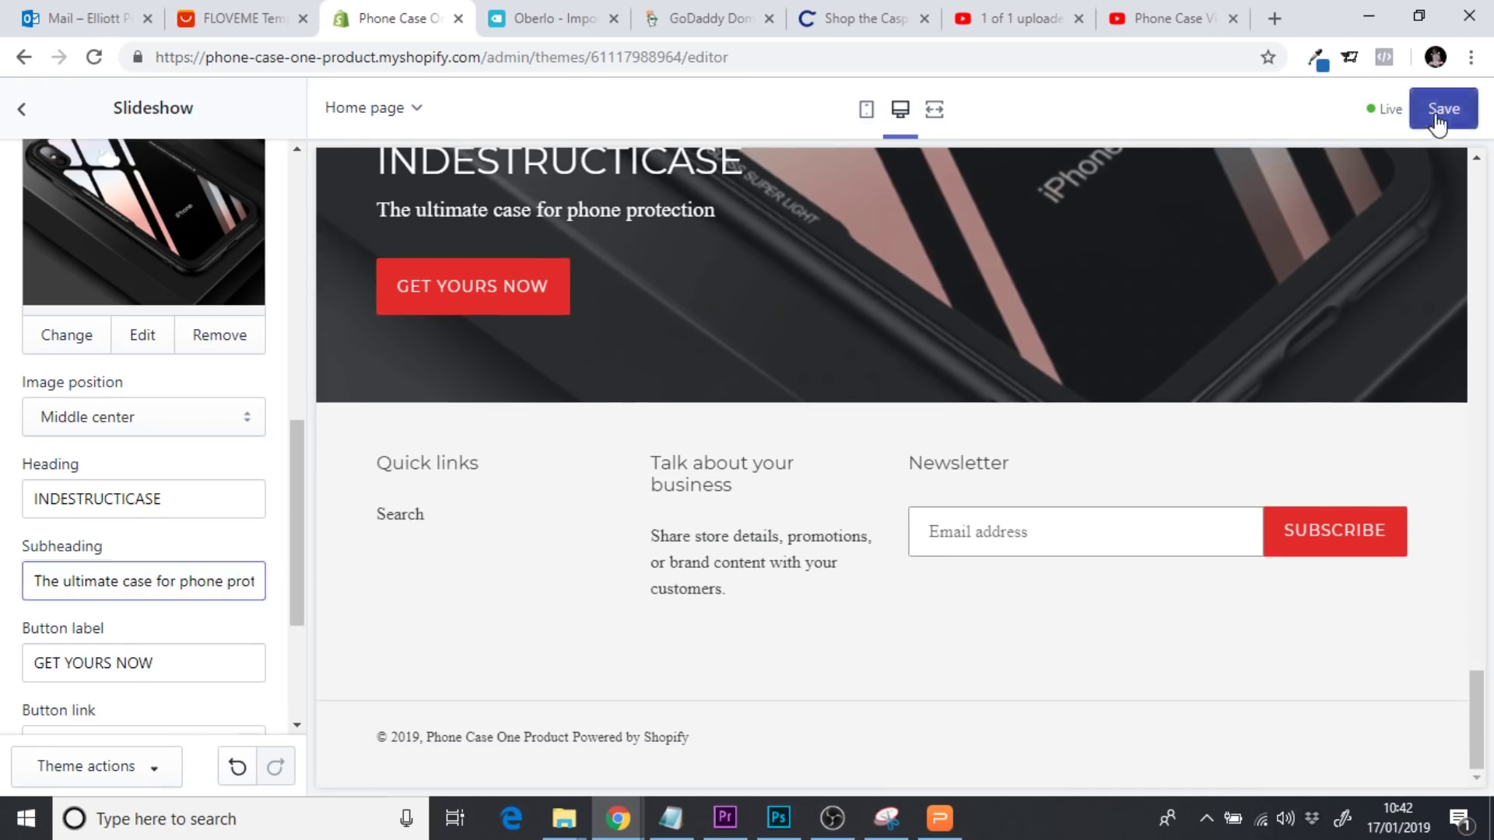
# Save the slideshow changes and view the home page at full width
pyautogui.click(1439, 121)
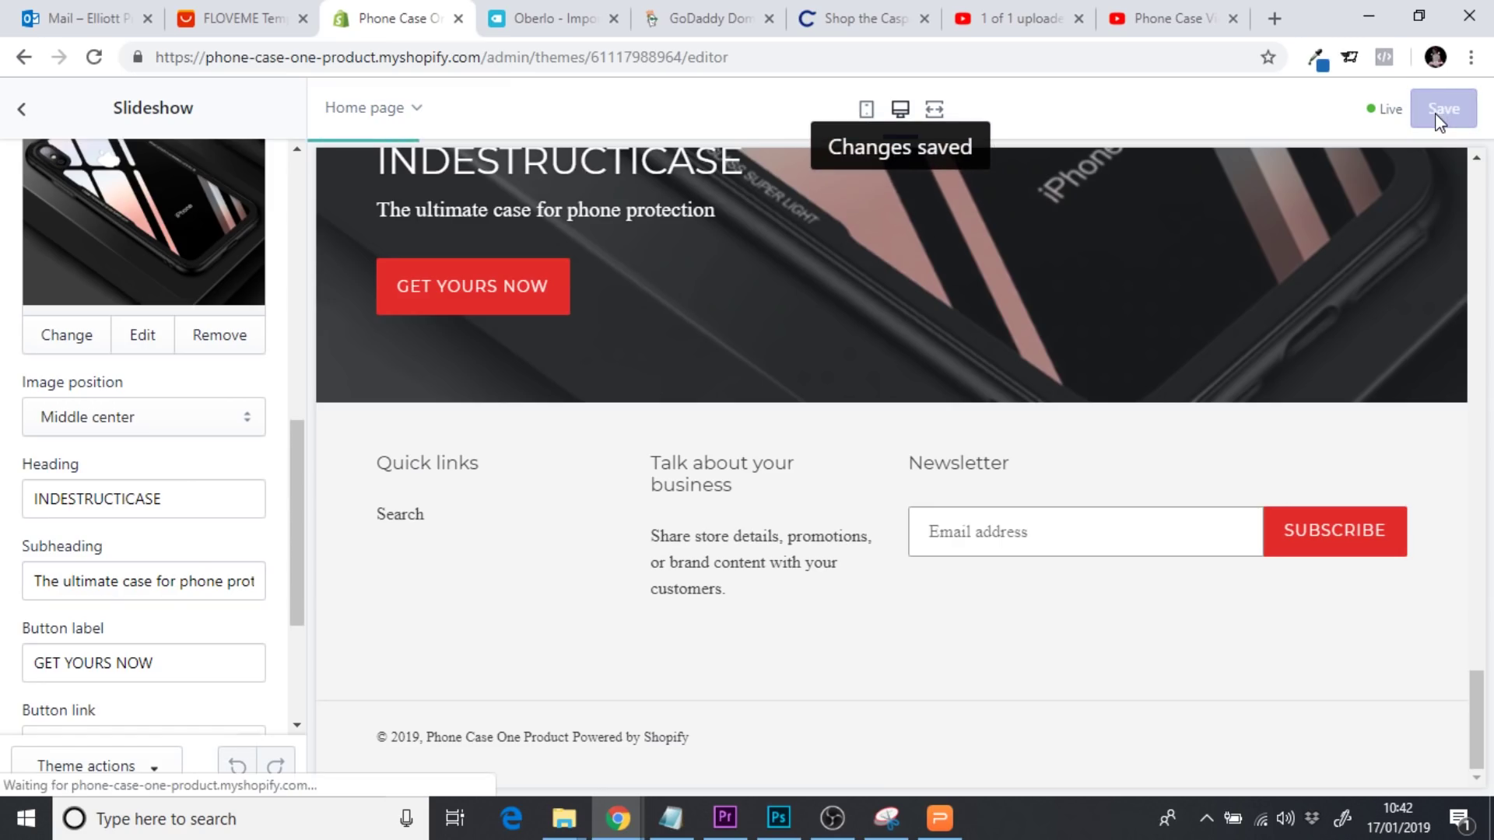
pyautogui.click(935, 110)
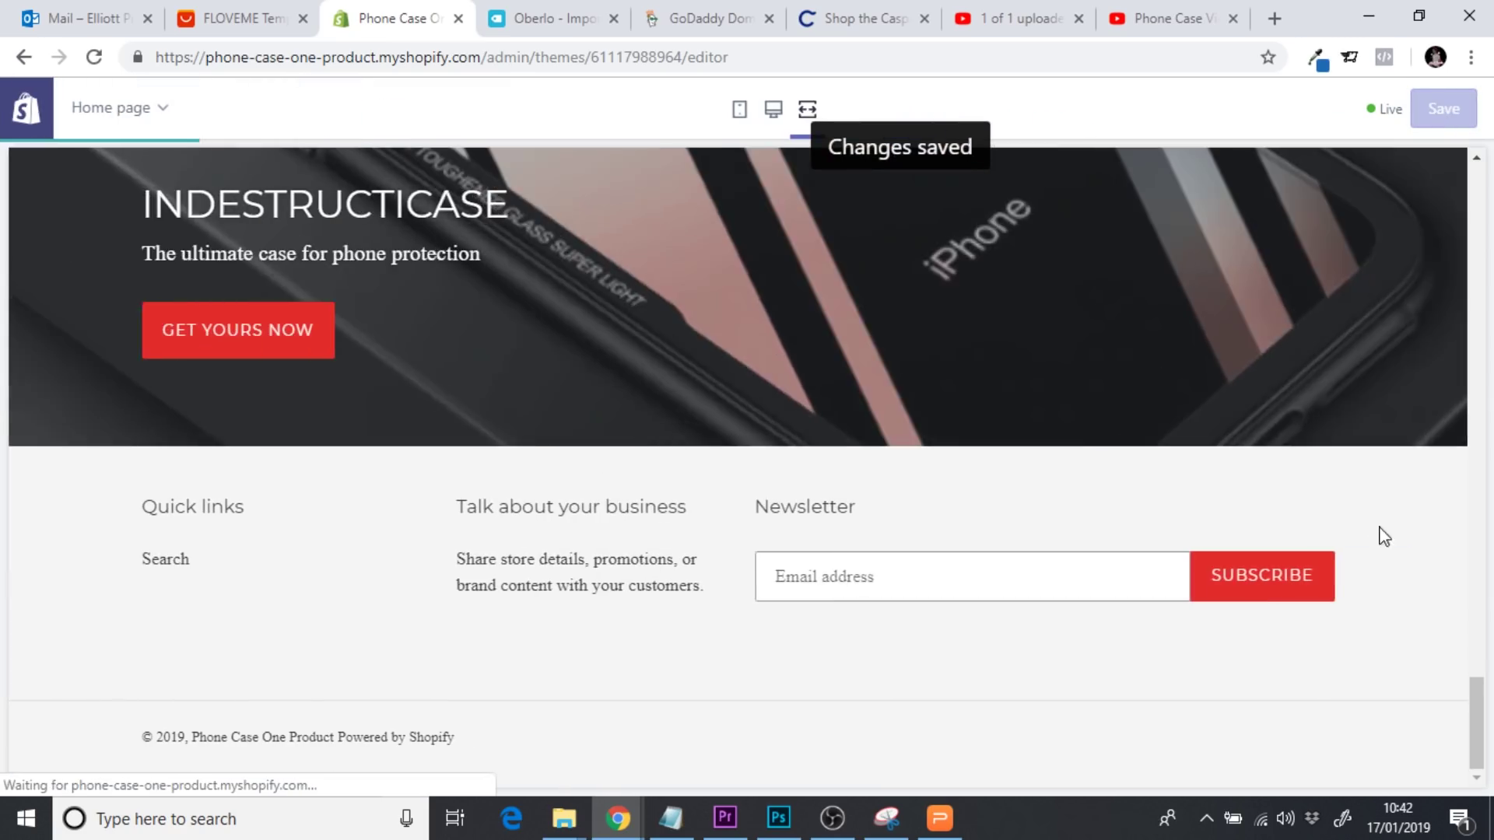
pyautogui.moveTo(1474, 685); pyautogui.dragTo(1457, 262)
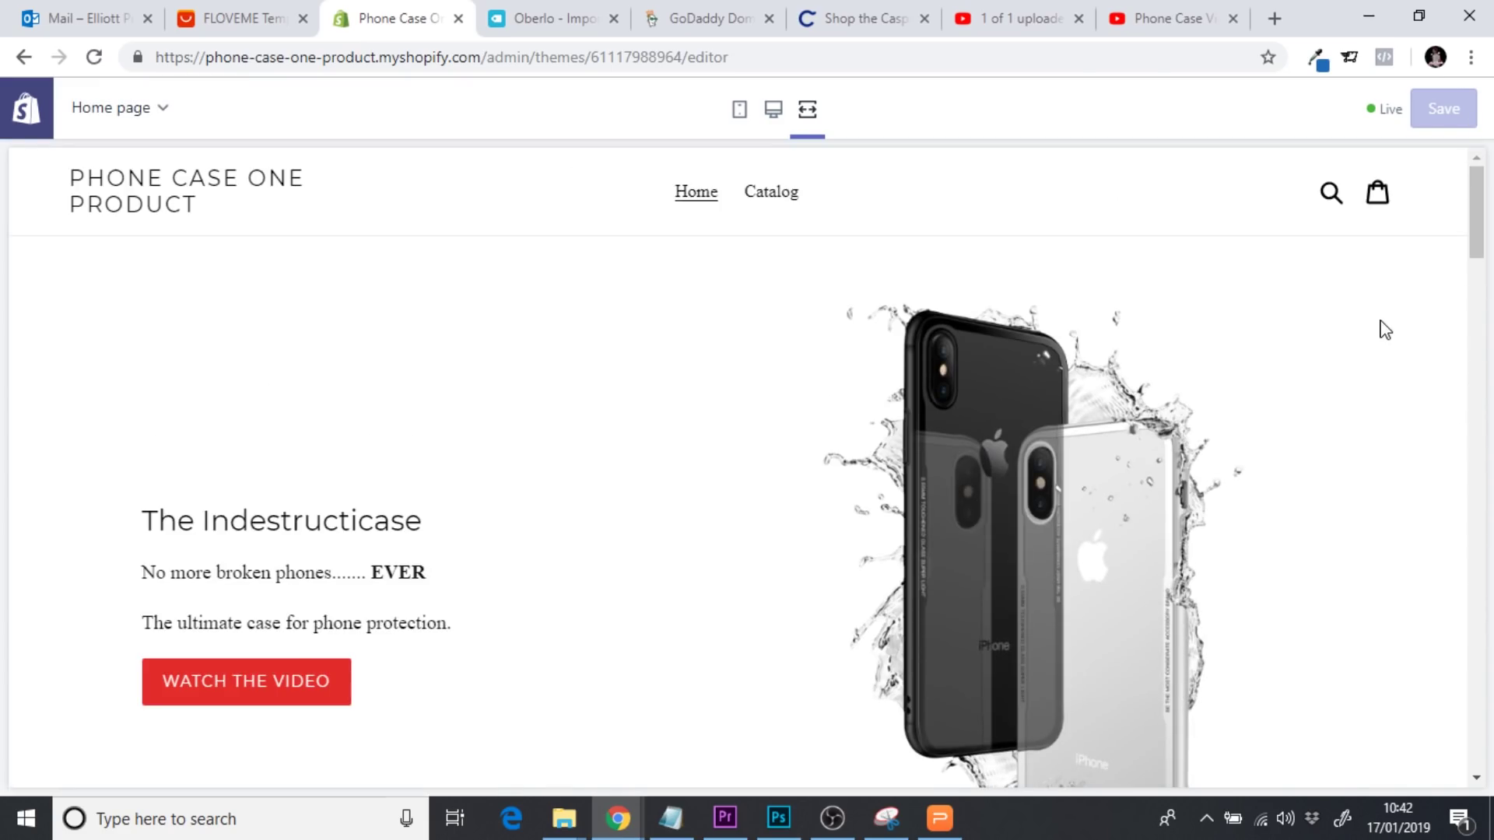
pyautogui.scroll(-3, 1315, 338)
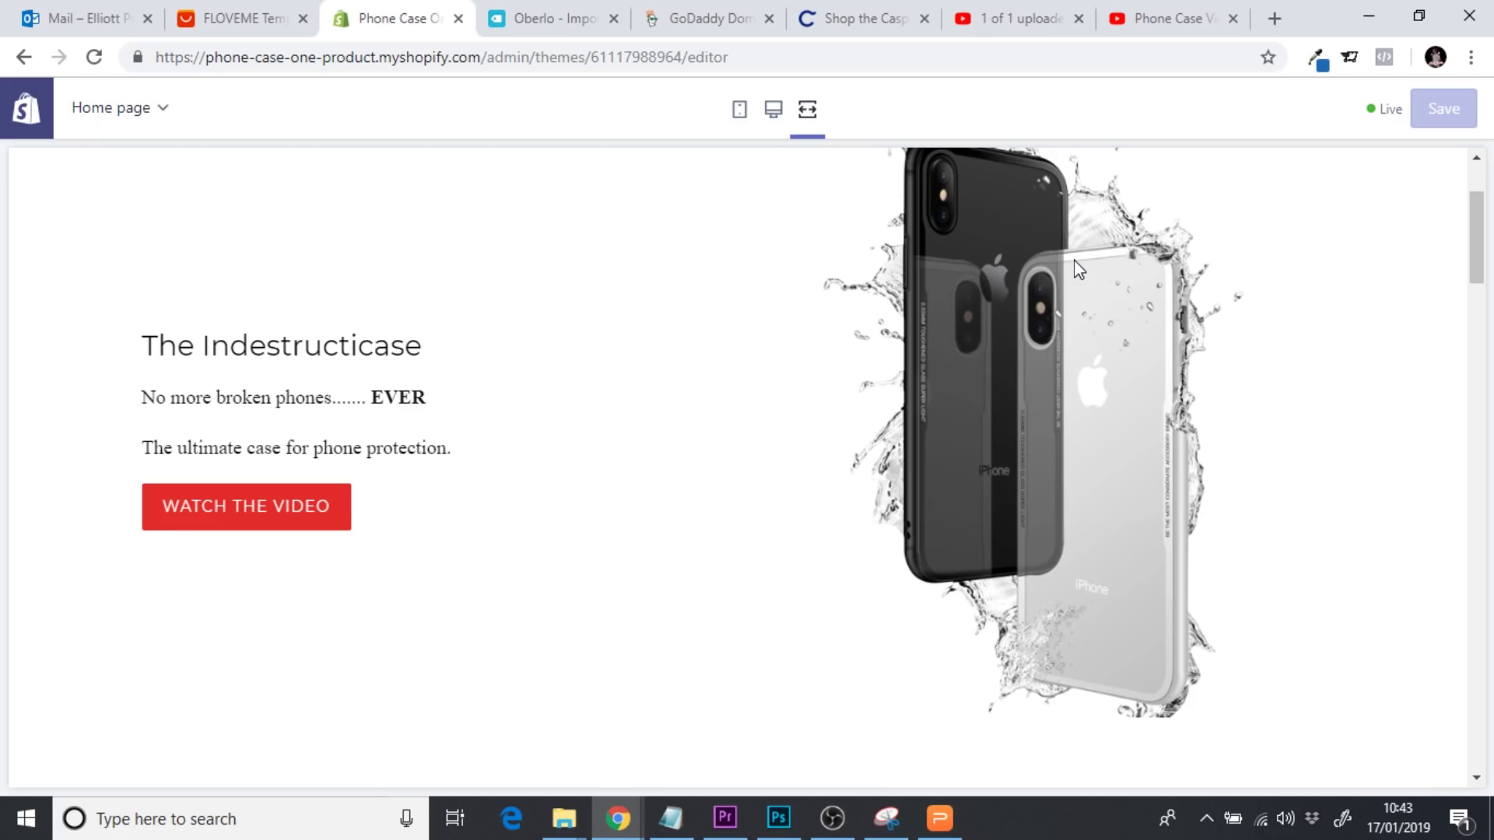
# Play the hero video, scroll the home page, and switch to the mobile-width preview
pyautogui.moveTo(132, 410); pyautogui.dragTo(438, 404)
pyautogui.click(316, 507)
pyautogui.click(308, 511)
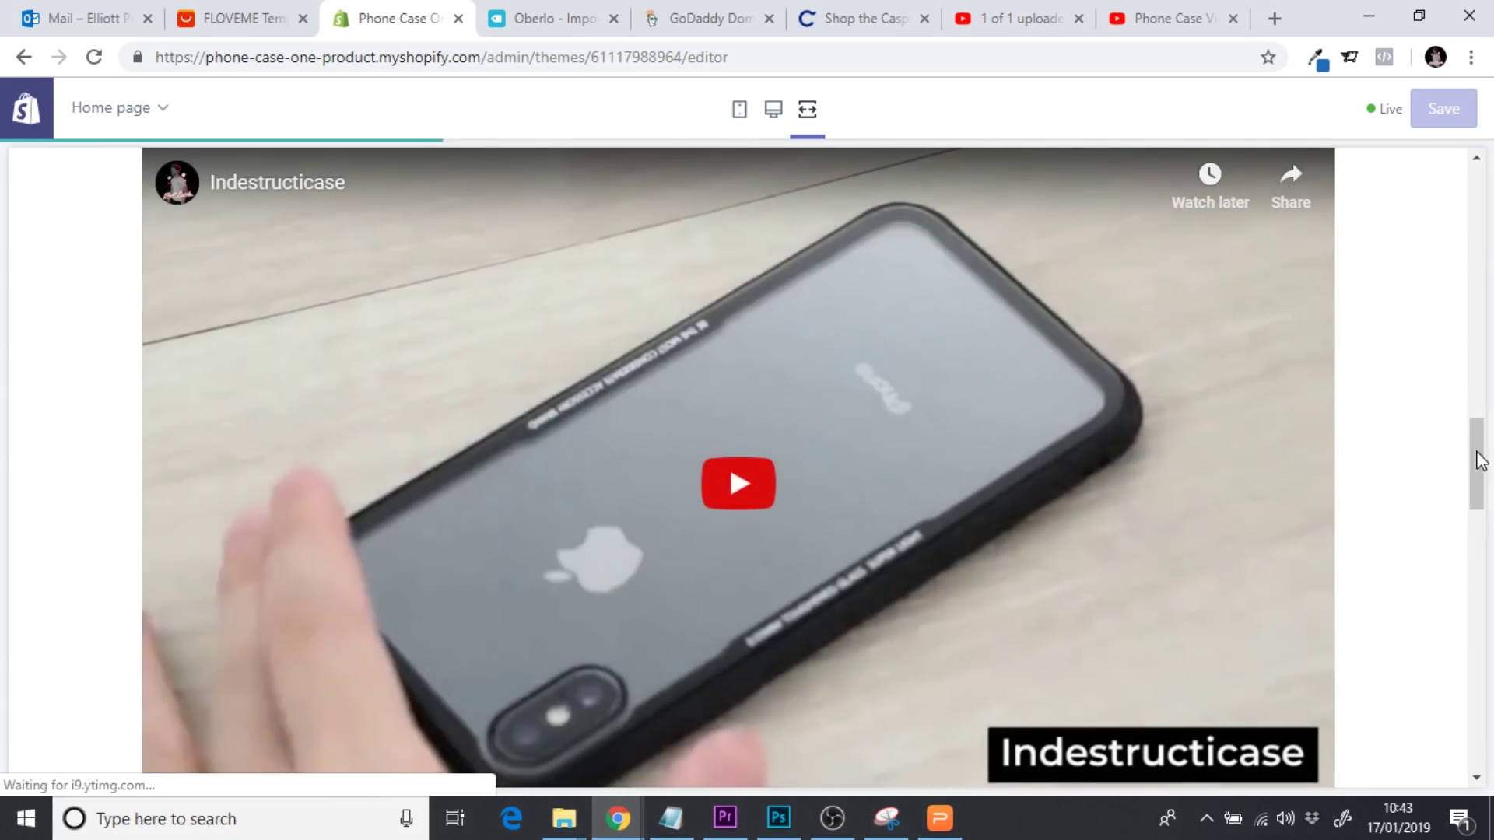
pyautogui.moveTo(1477, 457); pyautogui.dragTo(1467, 336)
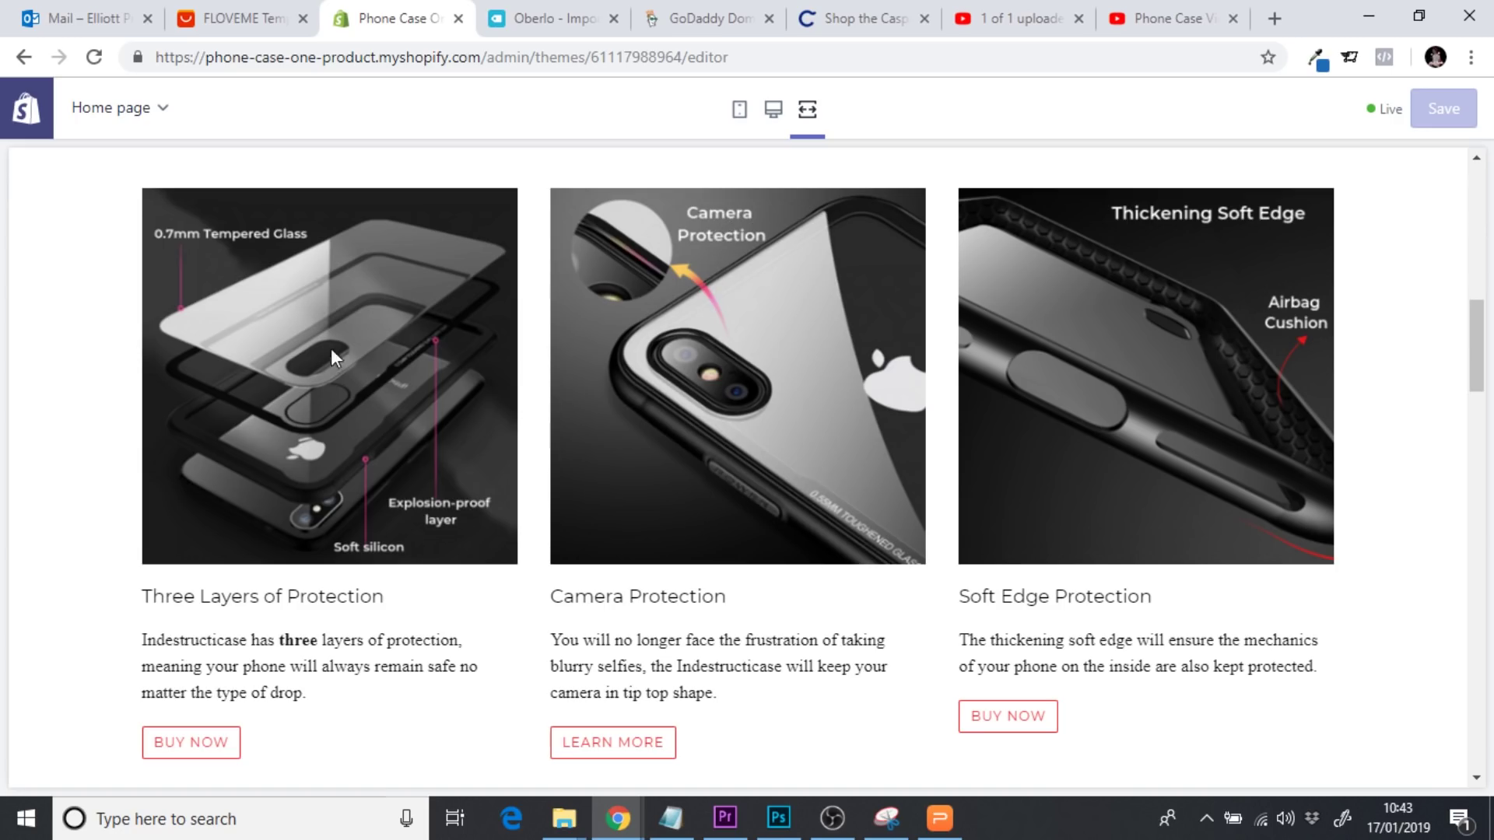
pyautogui.moveTo(1477, 377); pyautogui.dragTo(1486, 689)
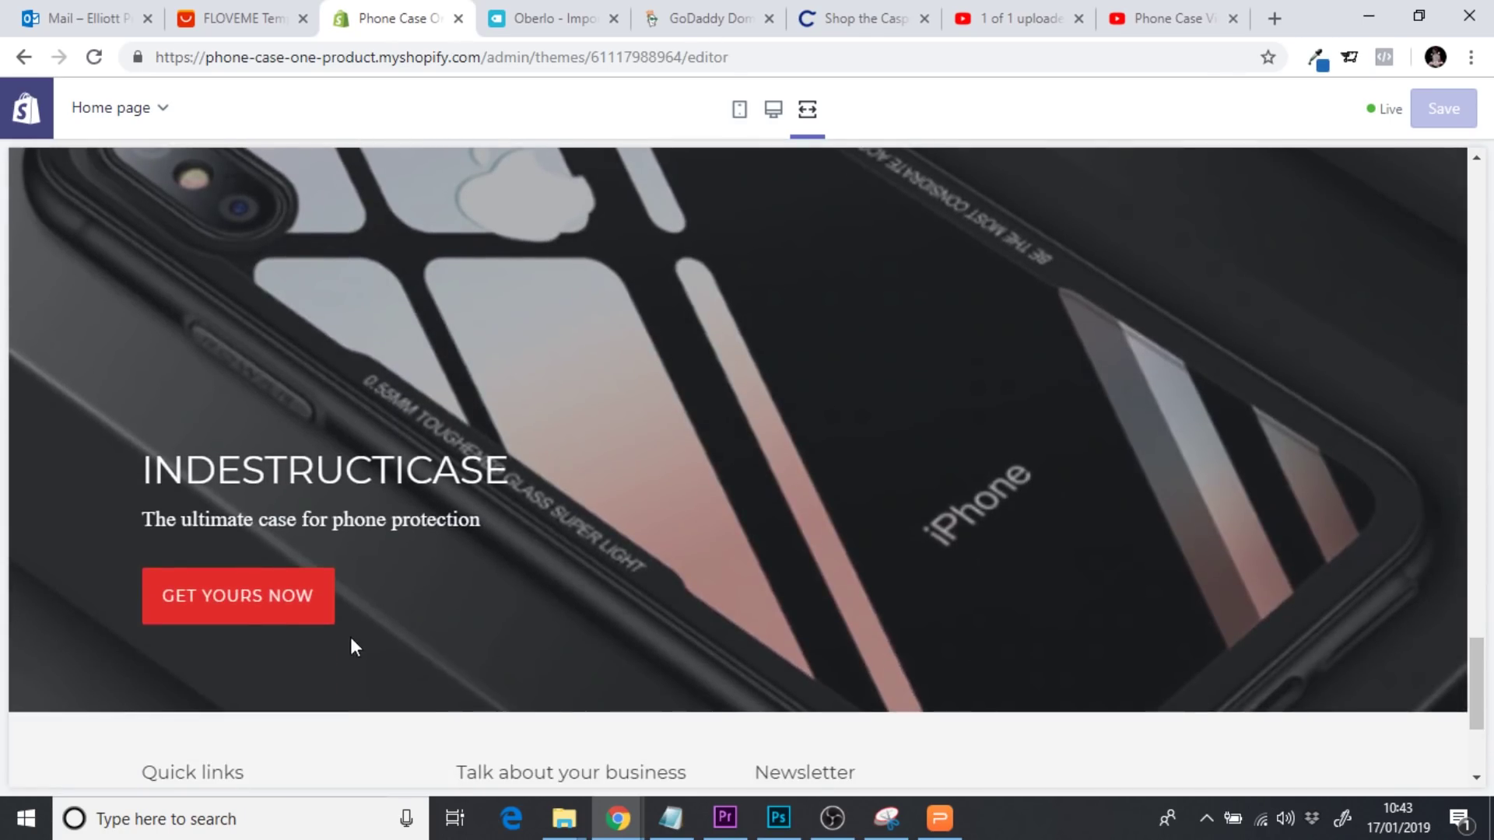
pyautogui.click(740, 125)
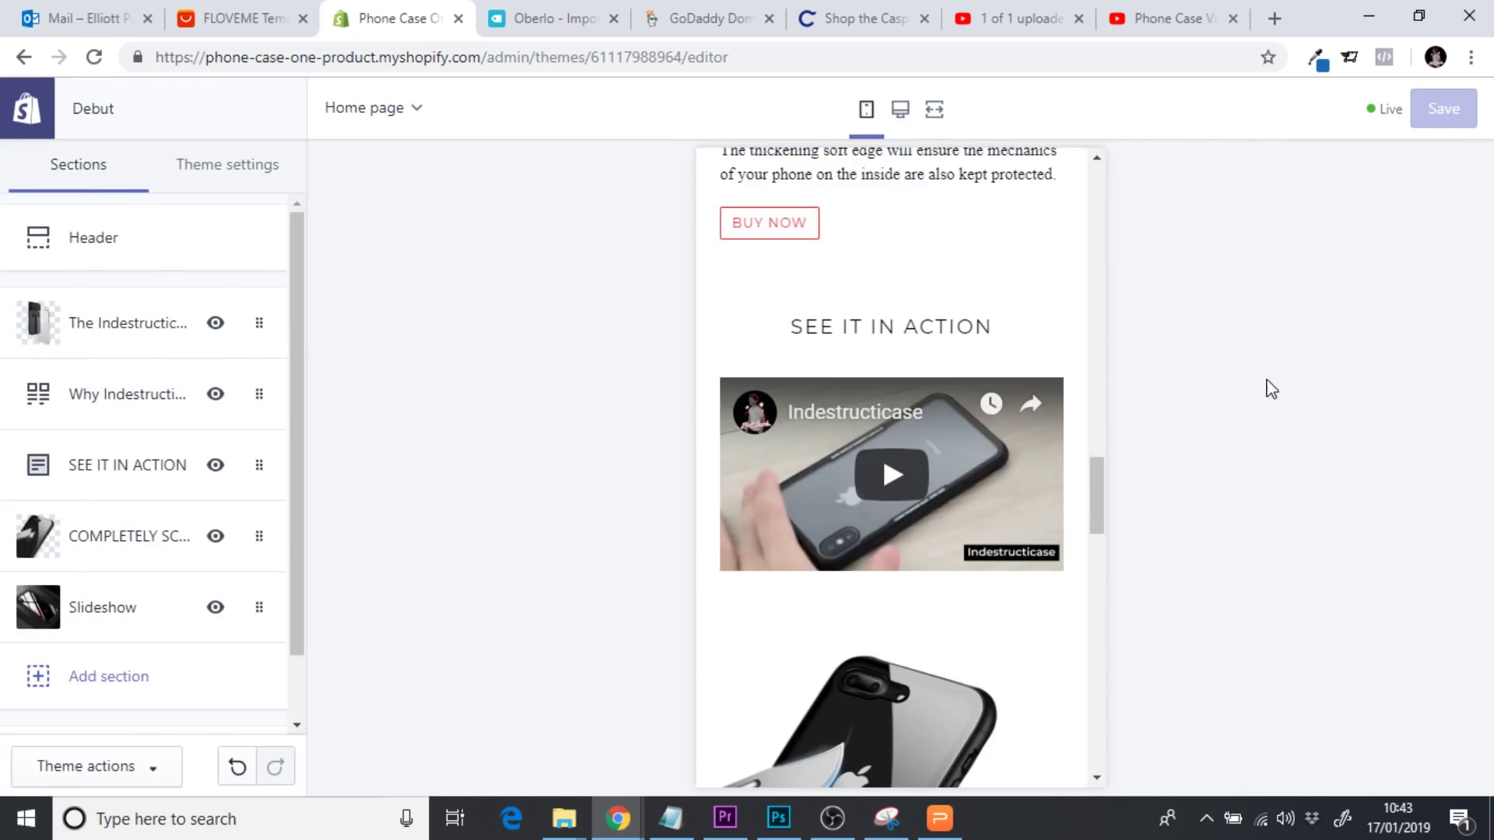
# Open the Slideshow image slide settings from the mobile preview, keeping text size Medium
pyautogui.moveTo(1100, 503); pyautogui.dragTo(1114, 645)
pyautogui.scroll(-1, 926, 637)
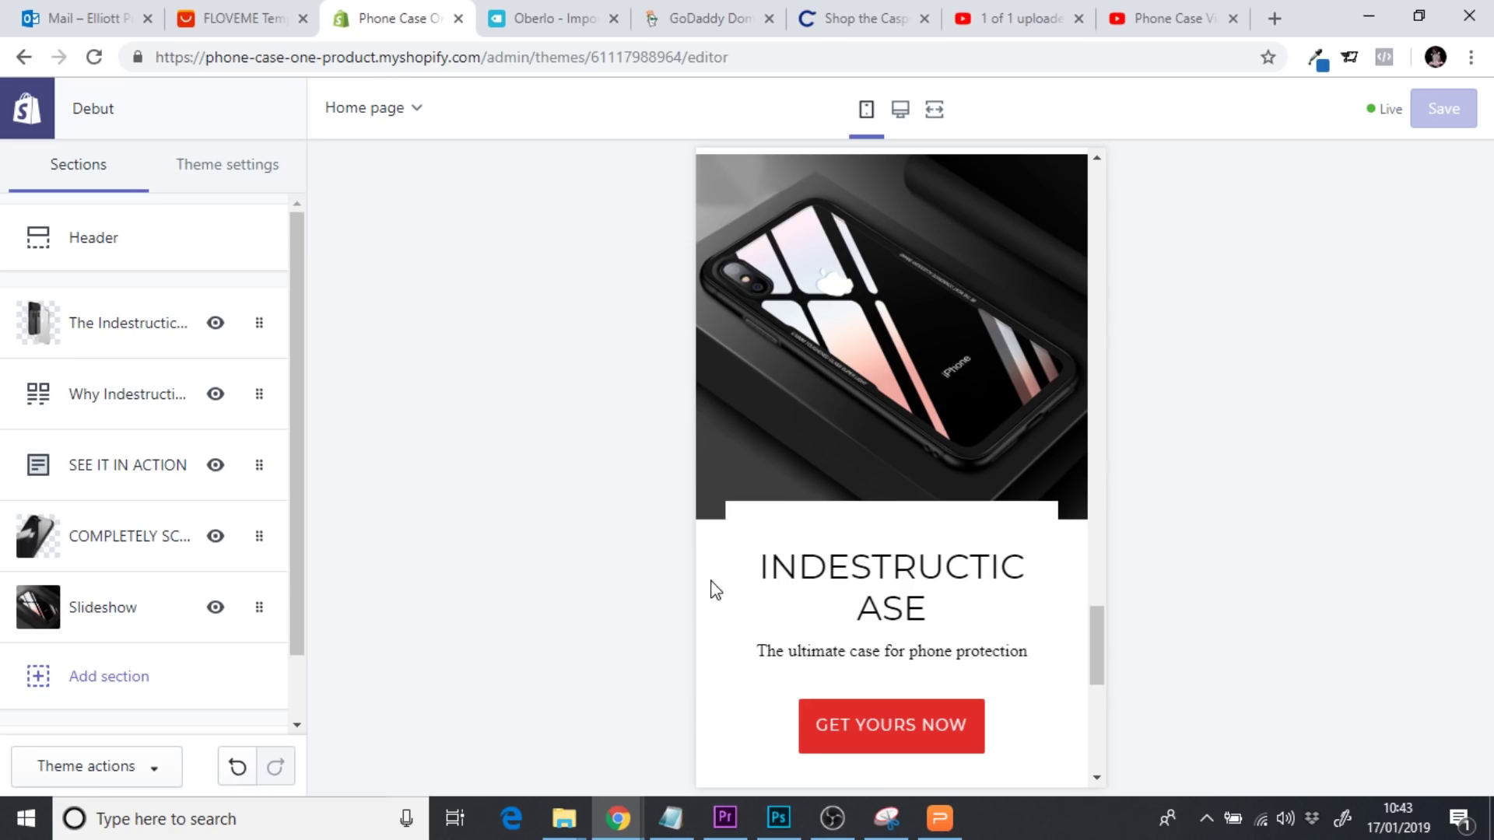
pyautogui.moveTo(954, 620); pyautogui.dragTo(760, 550)
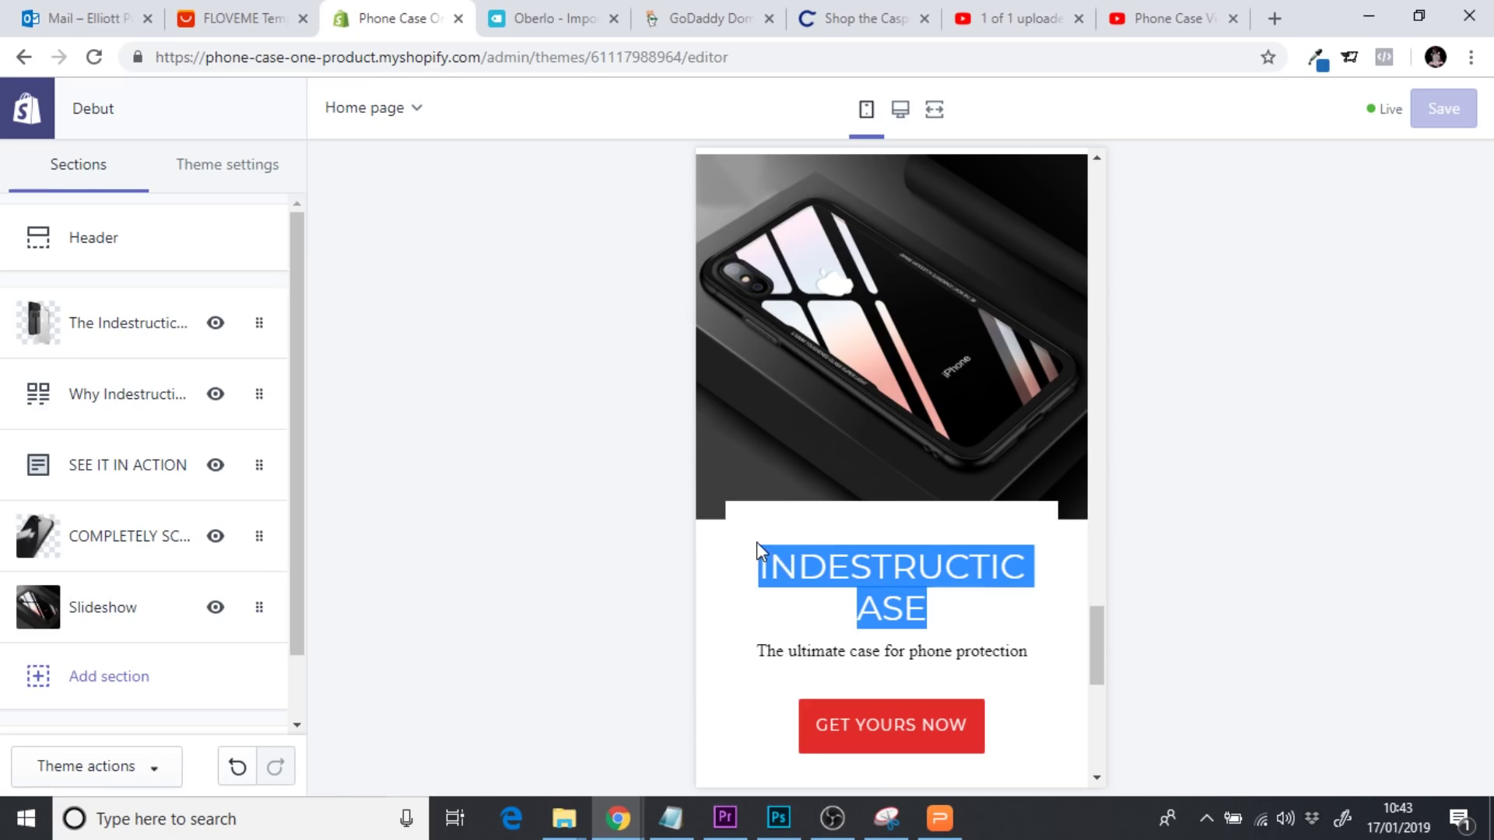
pyautogui.click(101, 607)
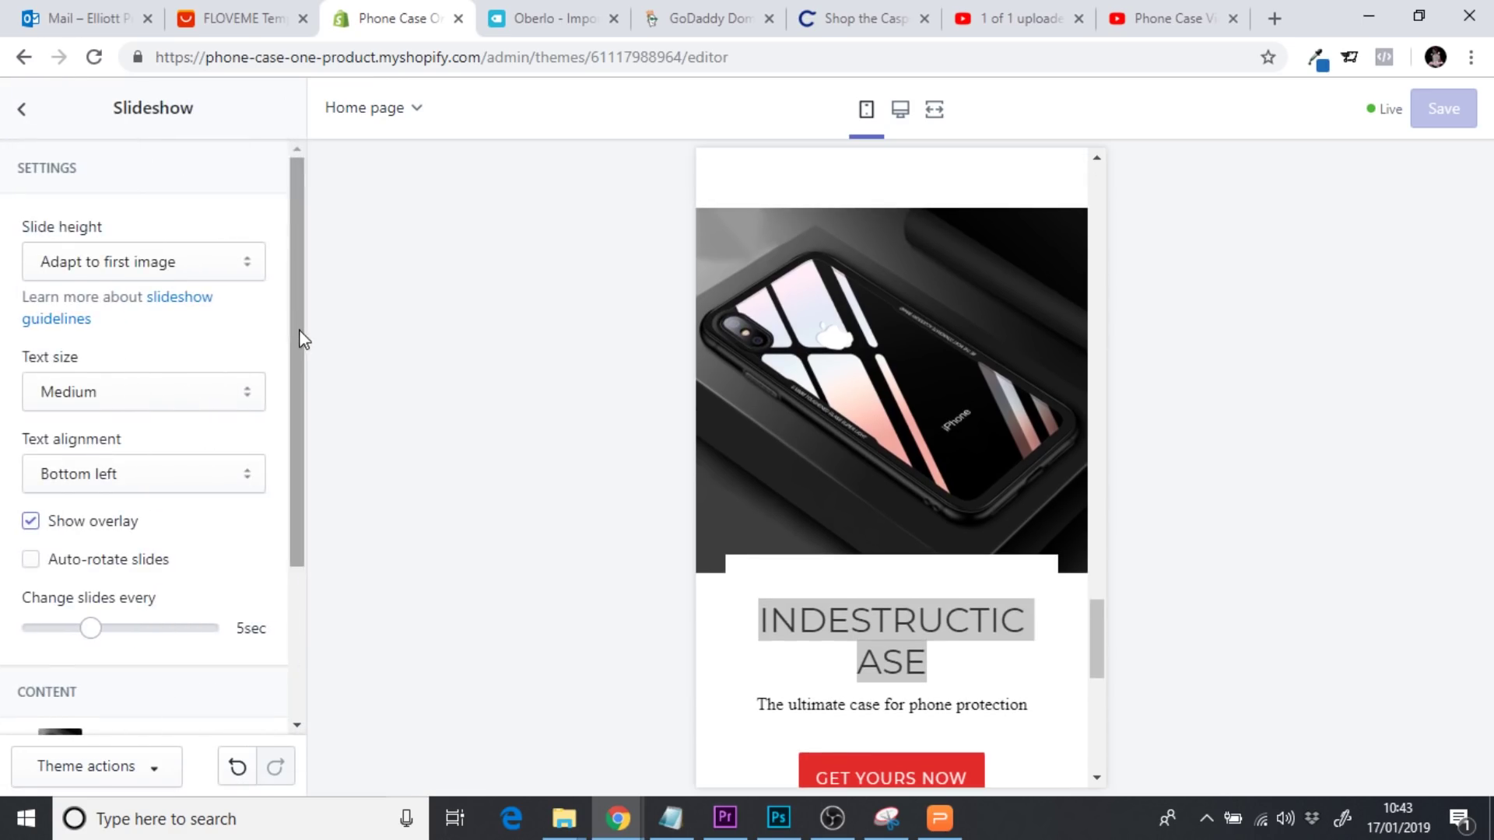
pyautogui.moveTo(299, 333); pyautogui.dragTo(311, 487)
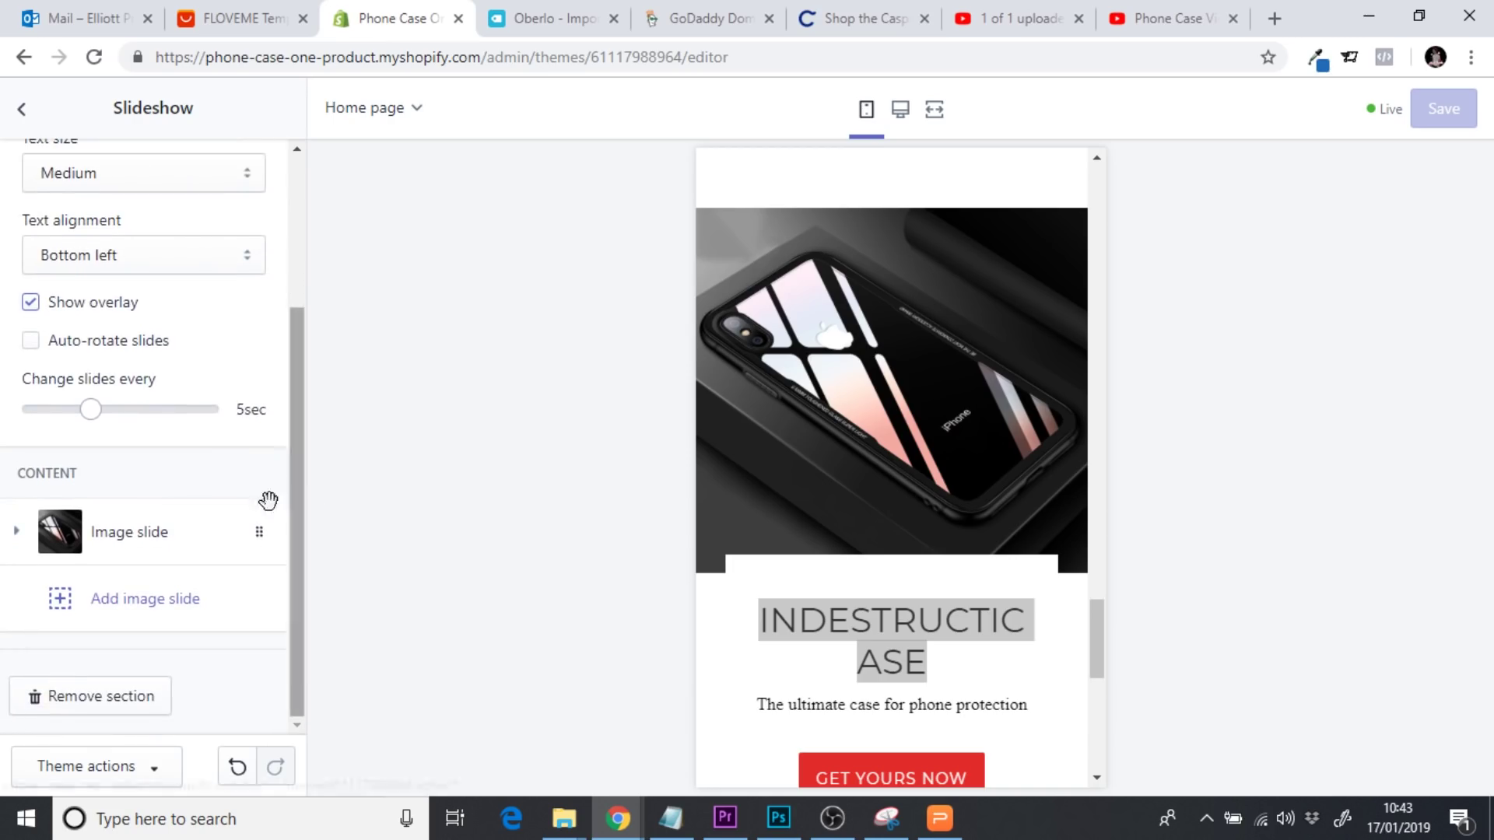
pyautogui.click(180, 534)
pyautogui.moveTo(291, 377); pyautogui.dragTo(4, 543)
pyautogui.click(161, 381)
pyautogui.click(119, 421)
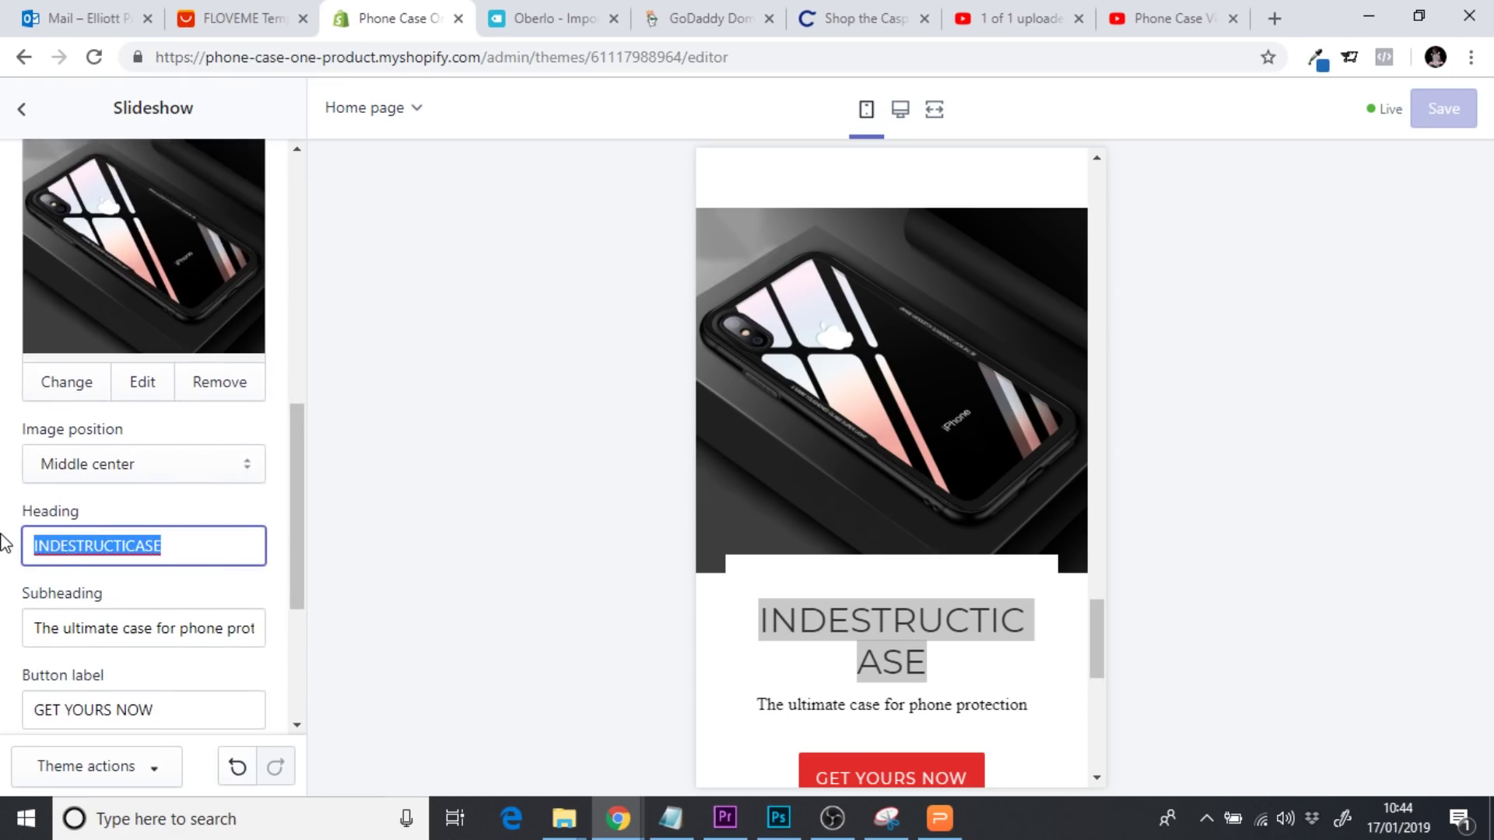
# Change the slide heading to ULTIMATE PROTECTION
pyautogui.write('ULTI')
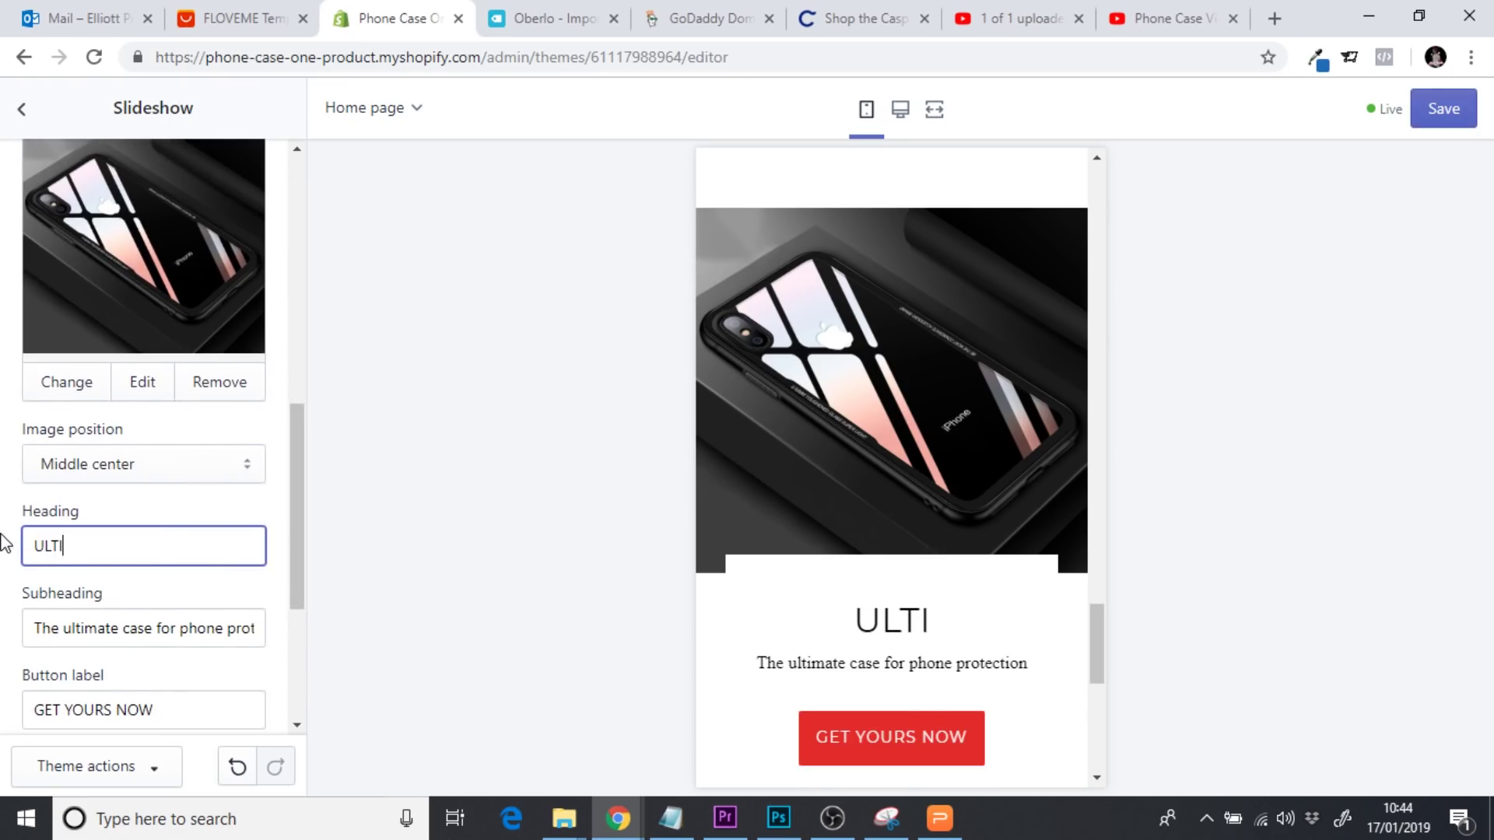
pyautogui.write('MAT|E')
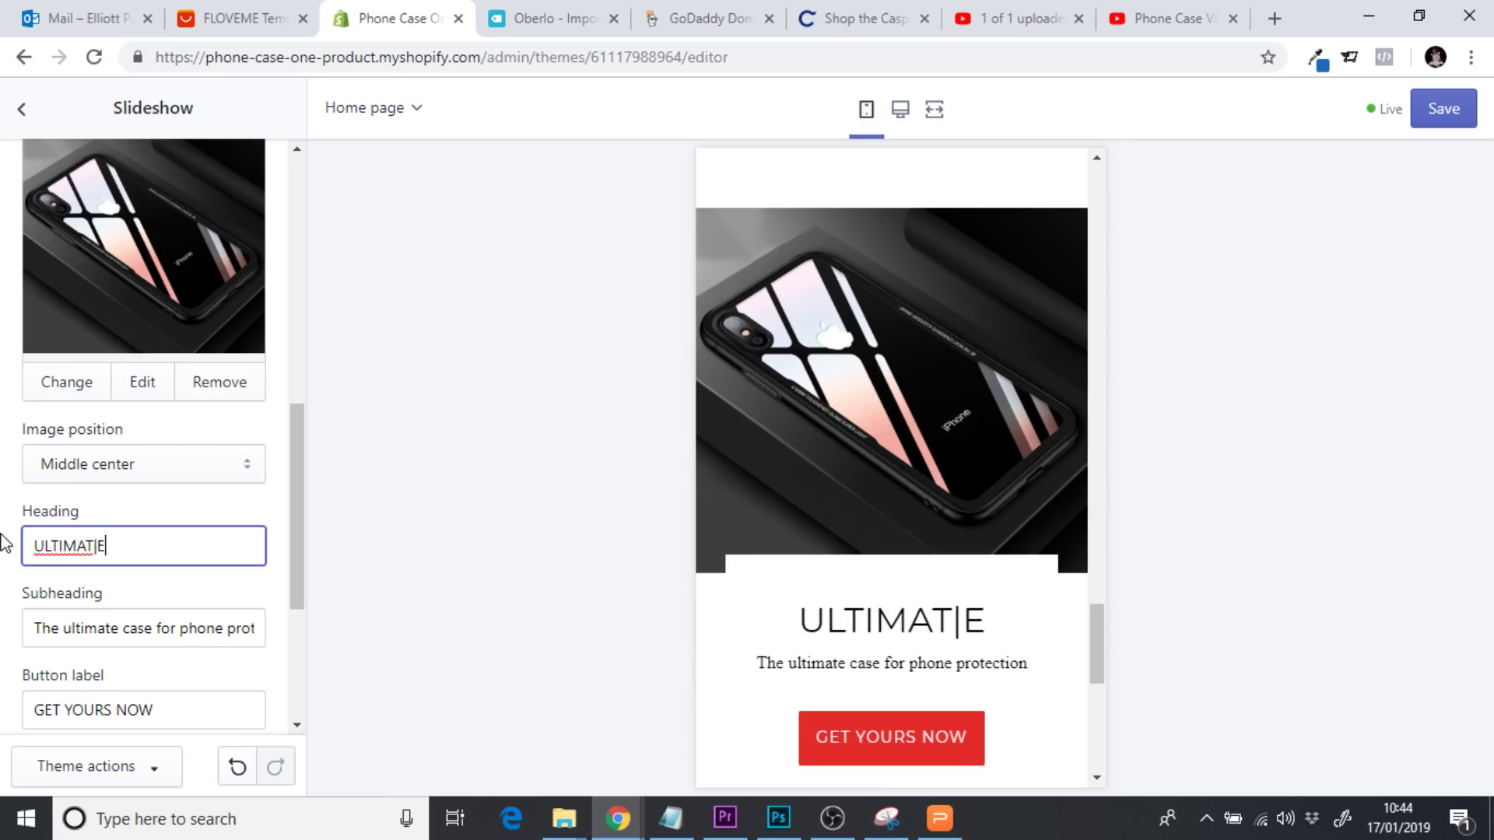
pyautogui.press('BackSpace')
pyautogui.press('BackSpace')
pyautogui.write('e')
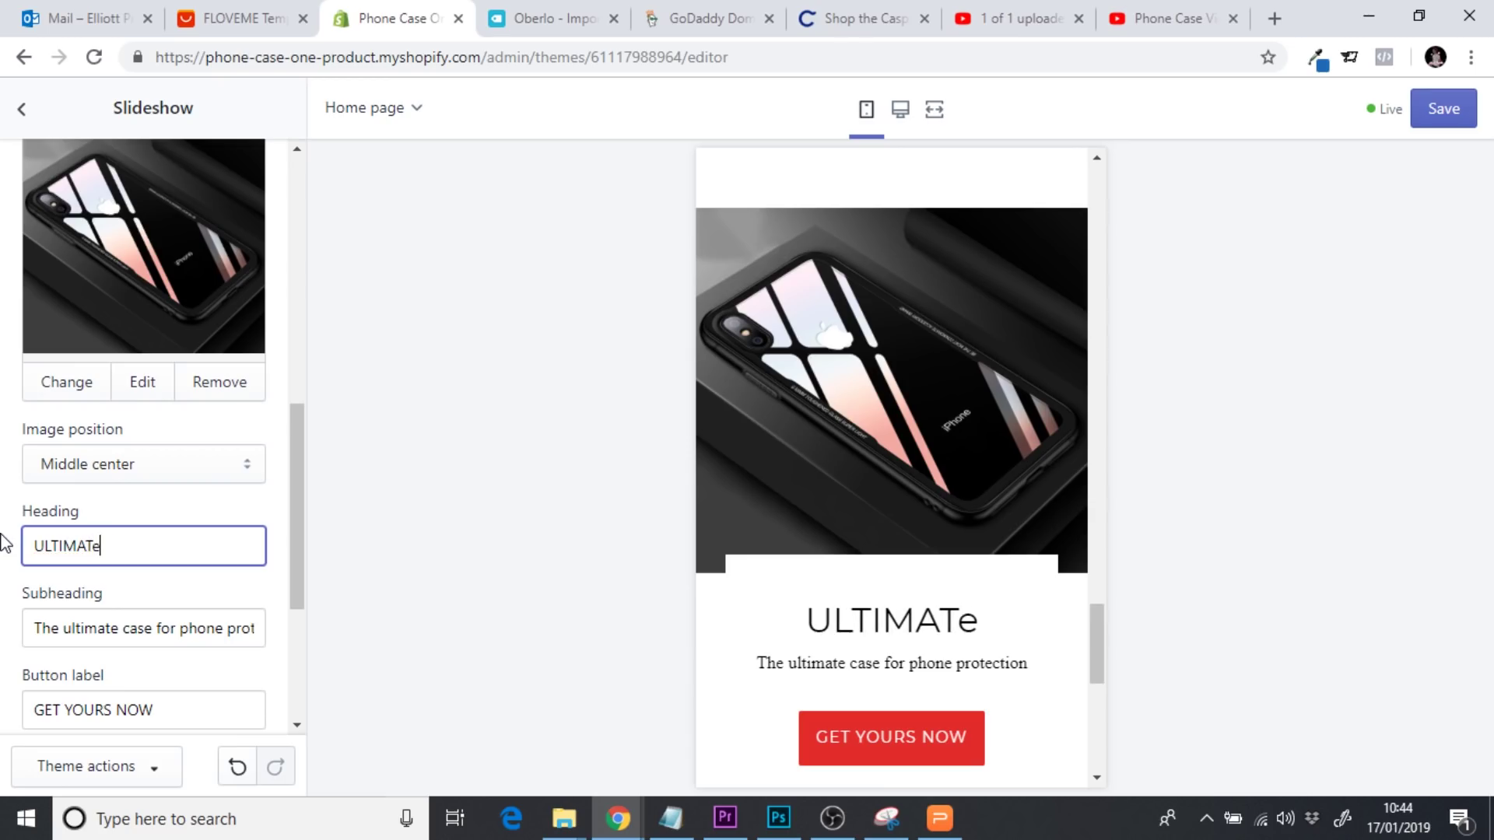
pyautogui.press('BackSpace')
pyautogui.write('E PRO')
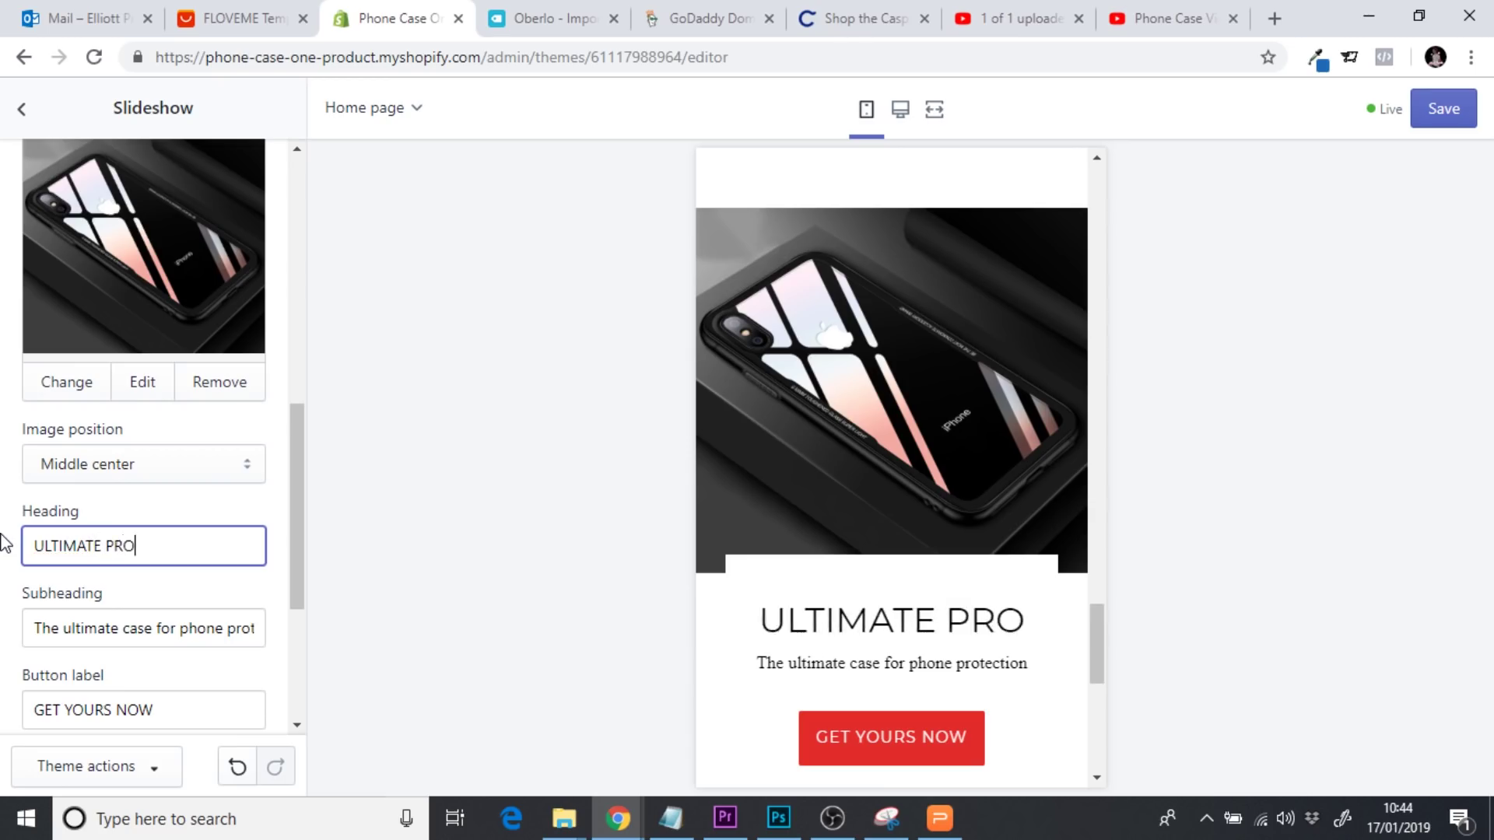
pyautogui.write('TECTION')
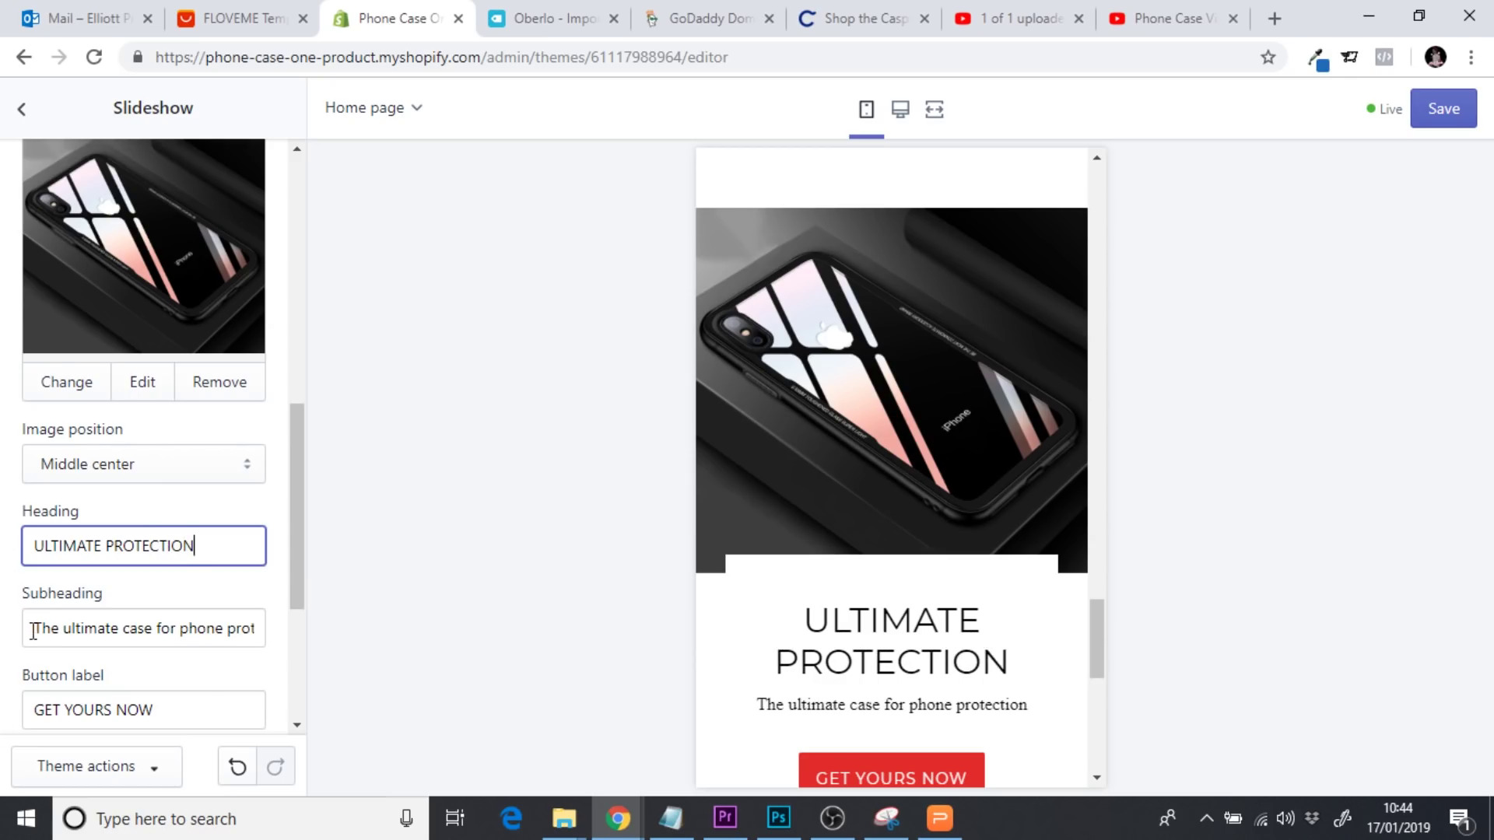
# Rewrite the subheading as 'Indesutricase, the ultimate case for phone protection' and save
pyautogui.moveTo(33, 630); pyautogui.dragTo(333, 664)
pyautogui.press('BackSpace')
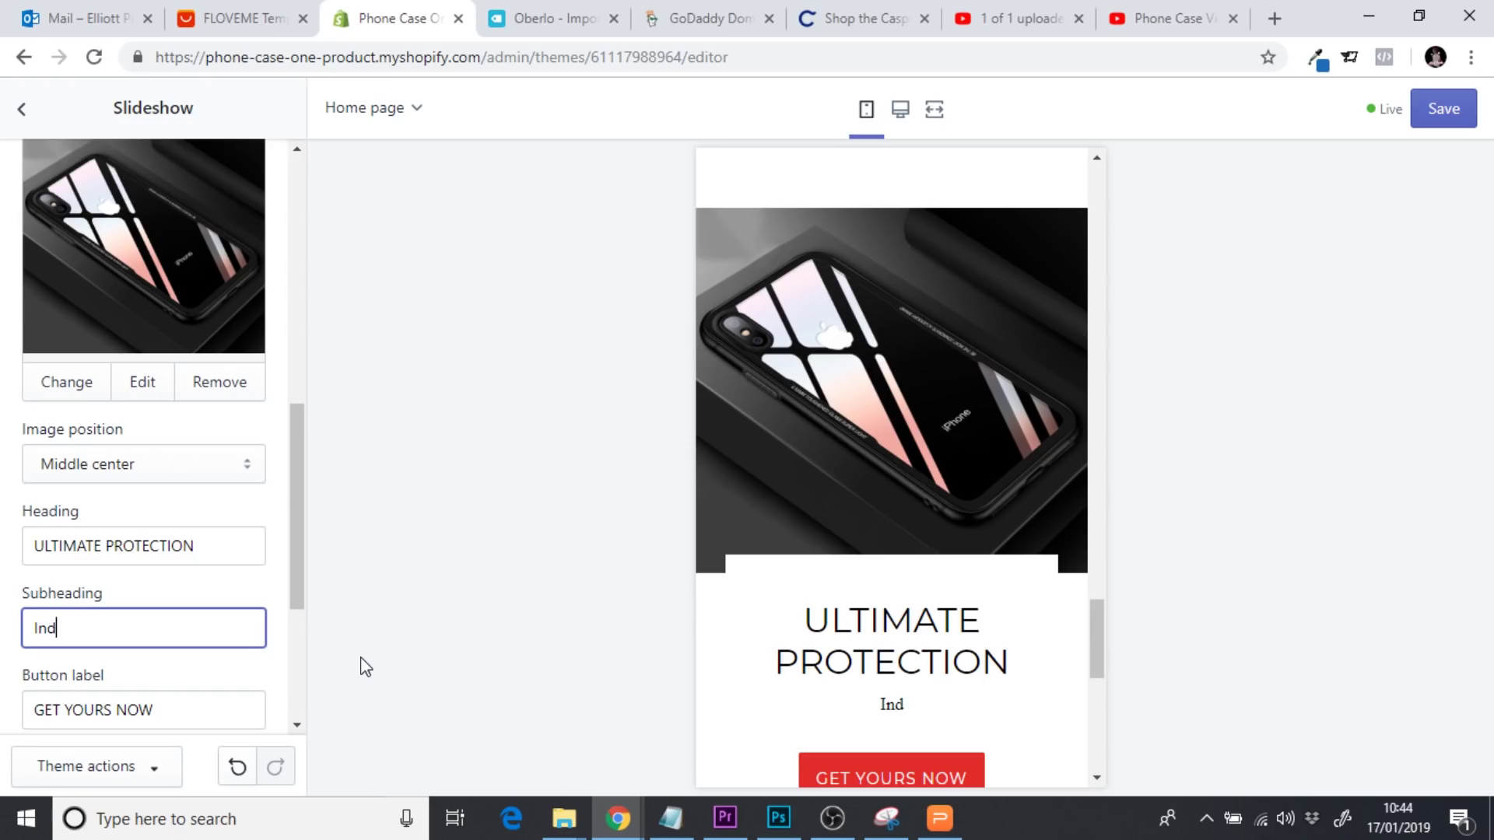
pyautogui.write('ut')
pyautogui.click(200, 545)
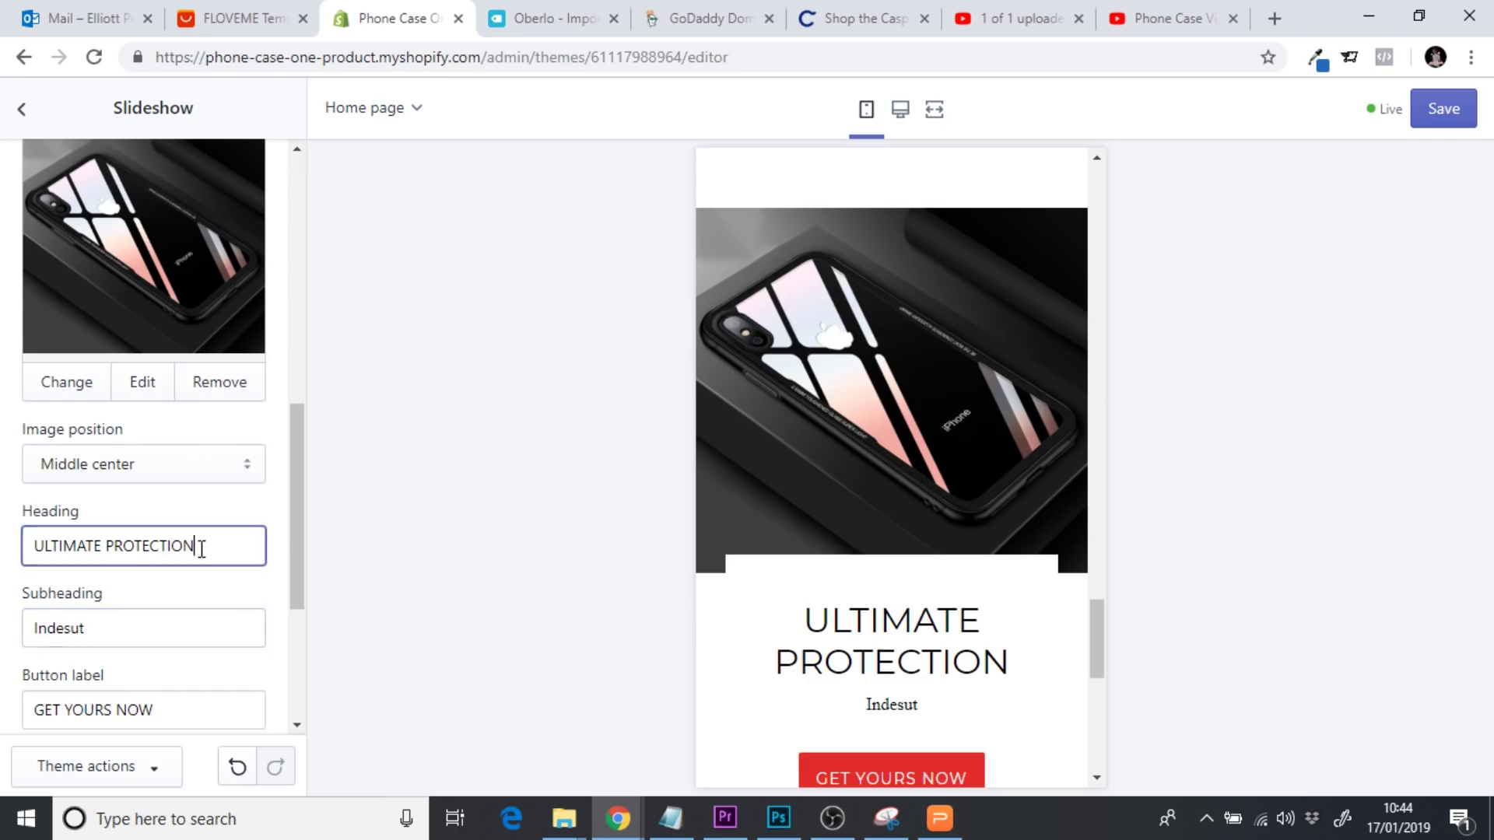
pyautogui.moveTo(200, 546); pyautogui.dragTo(35, 549)
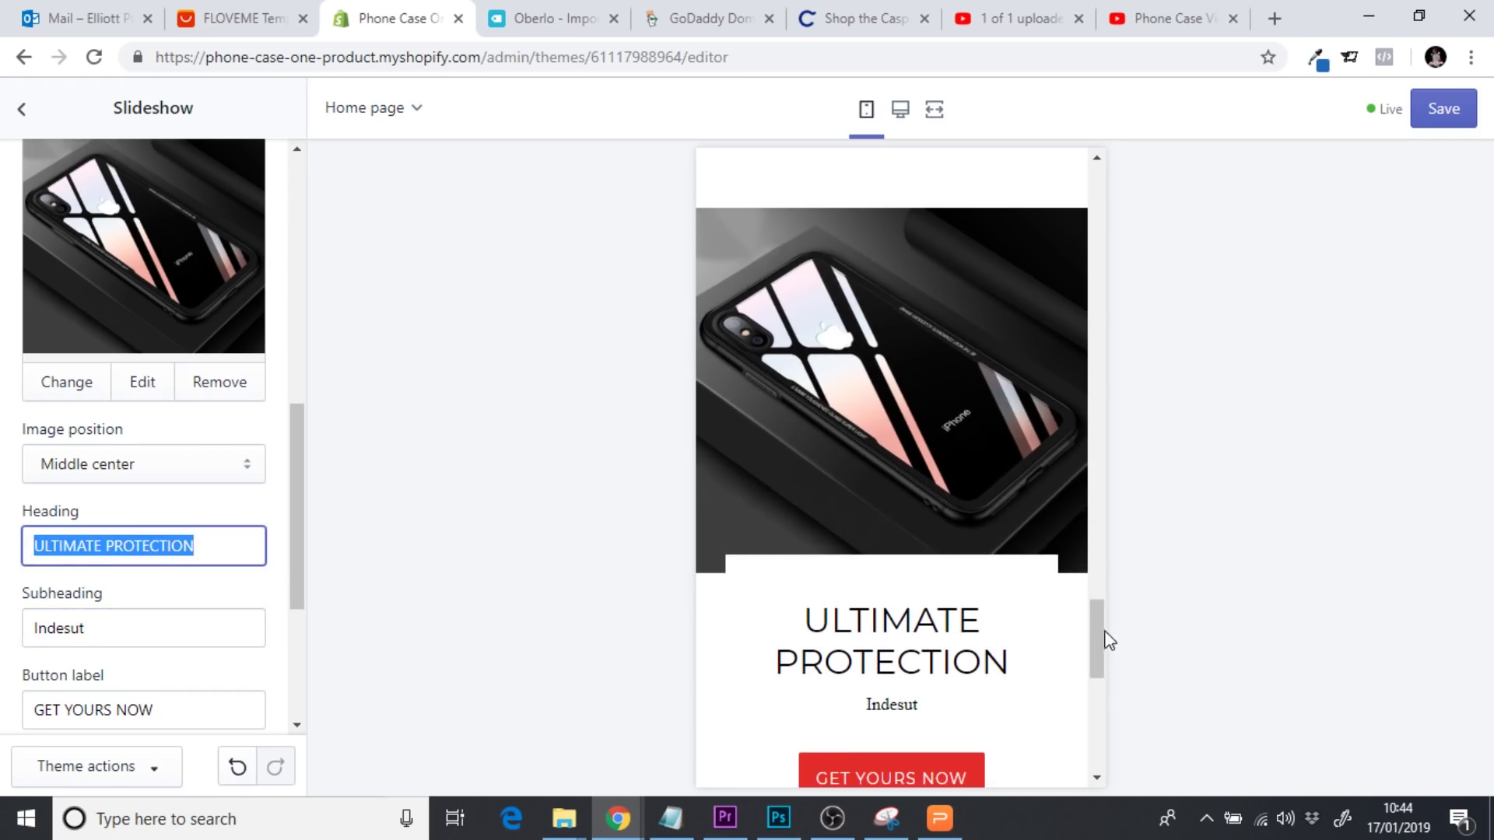
pyautogui.moveTo(1105, 632); pyautogui.dragTo(1100, 651)
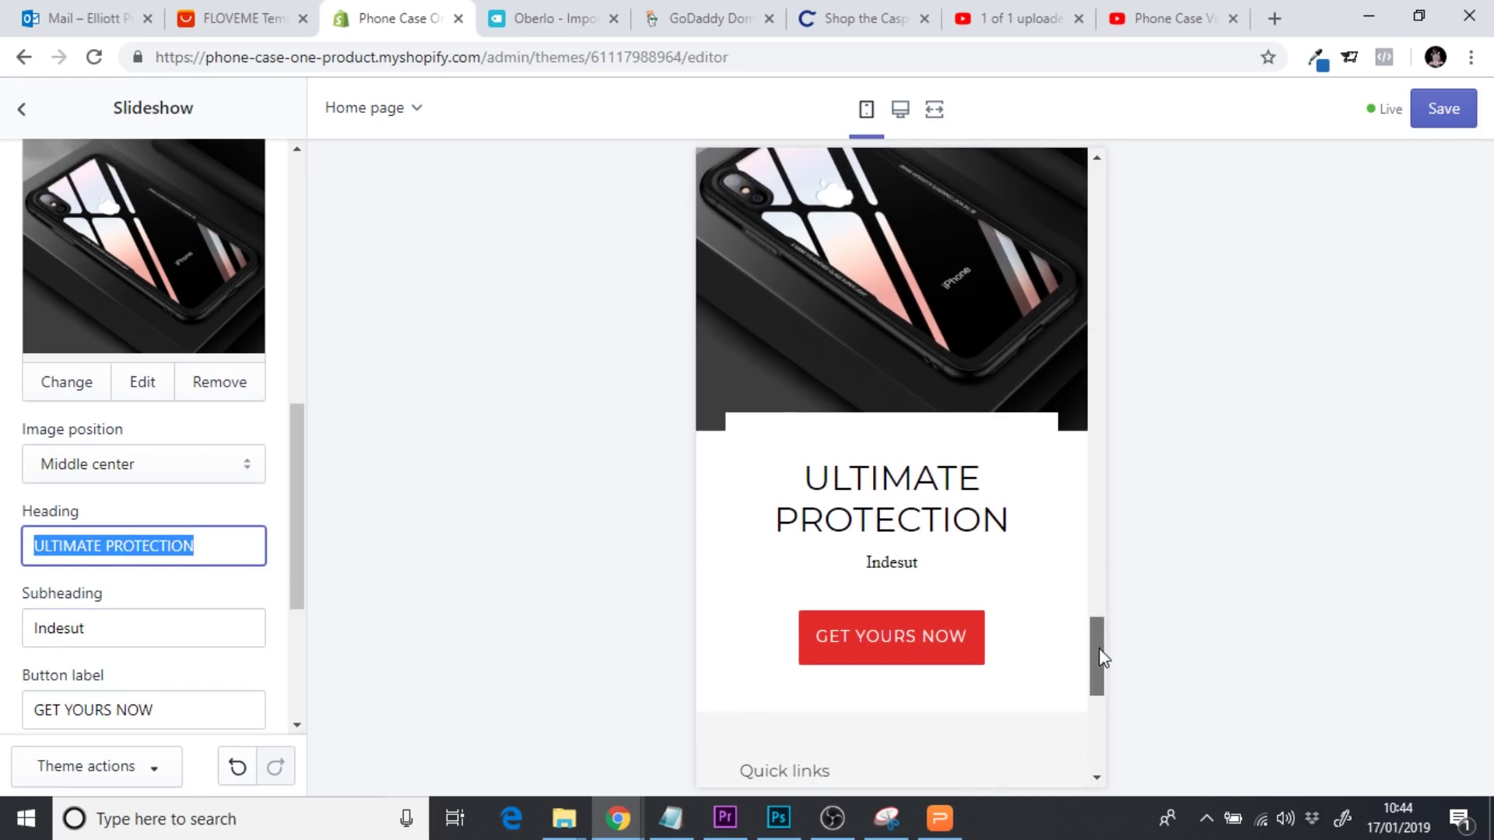
pyautogui.click(163, 624)
pyautogui.write('ricase')
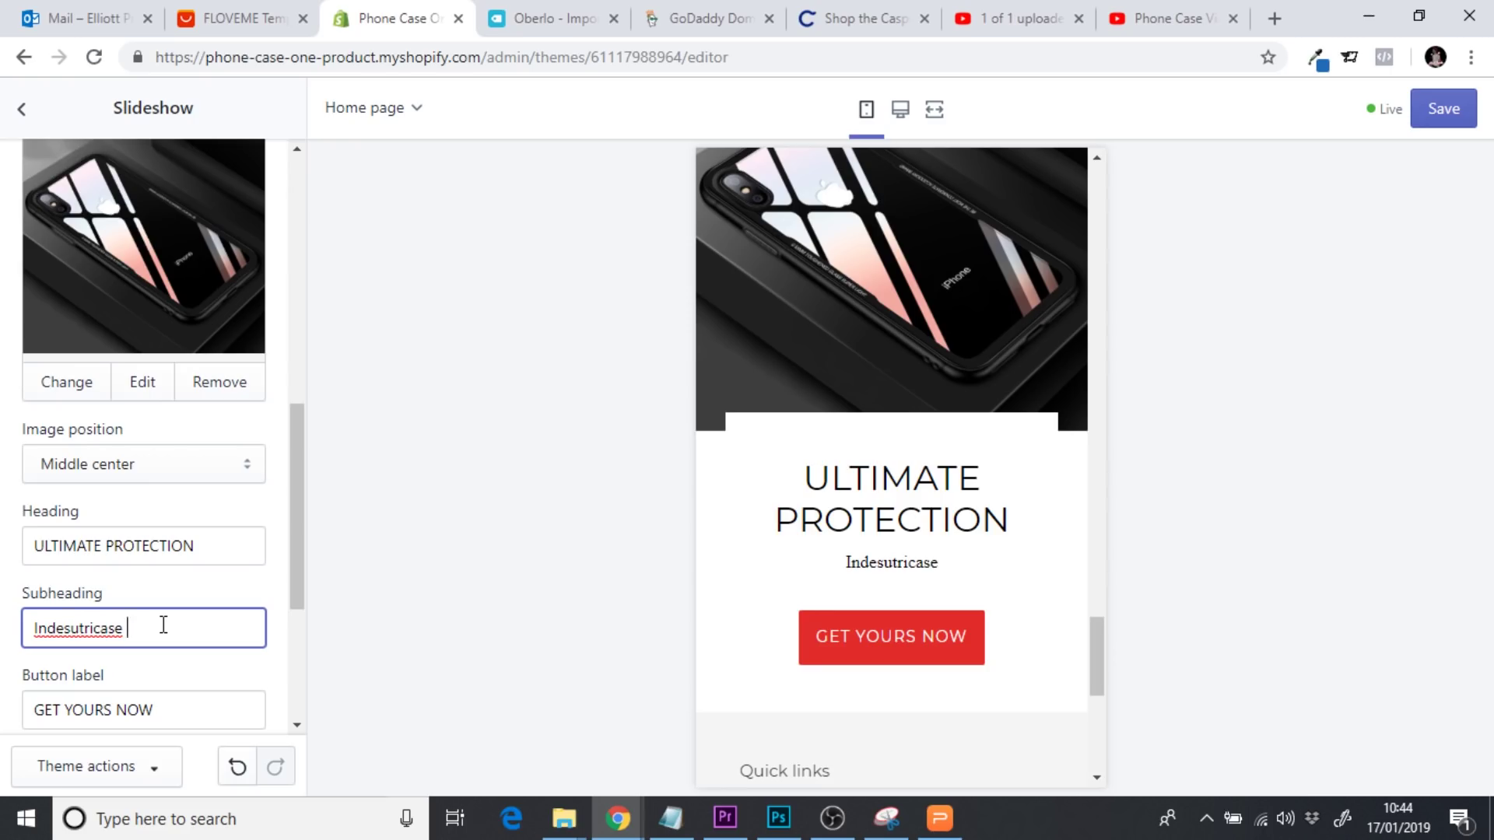
pyautogui.write(', the ')
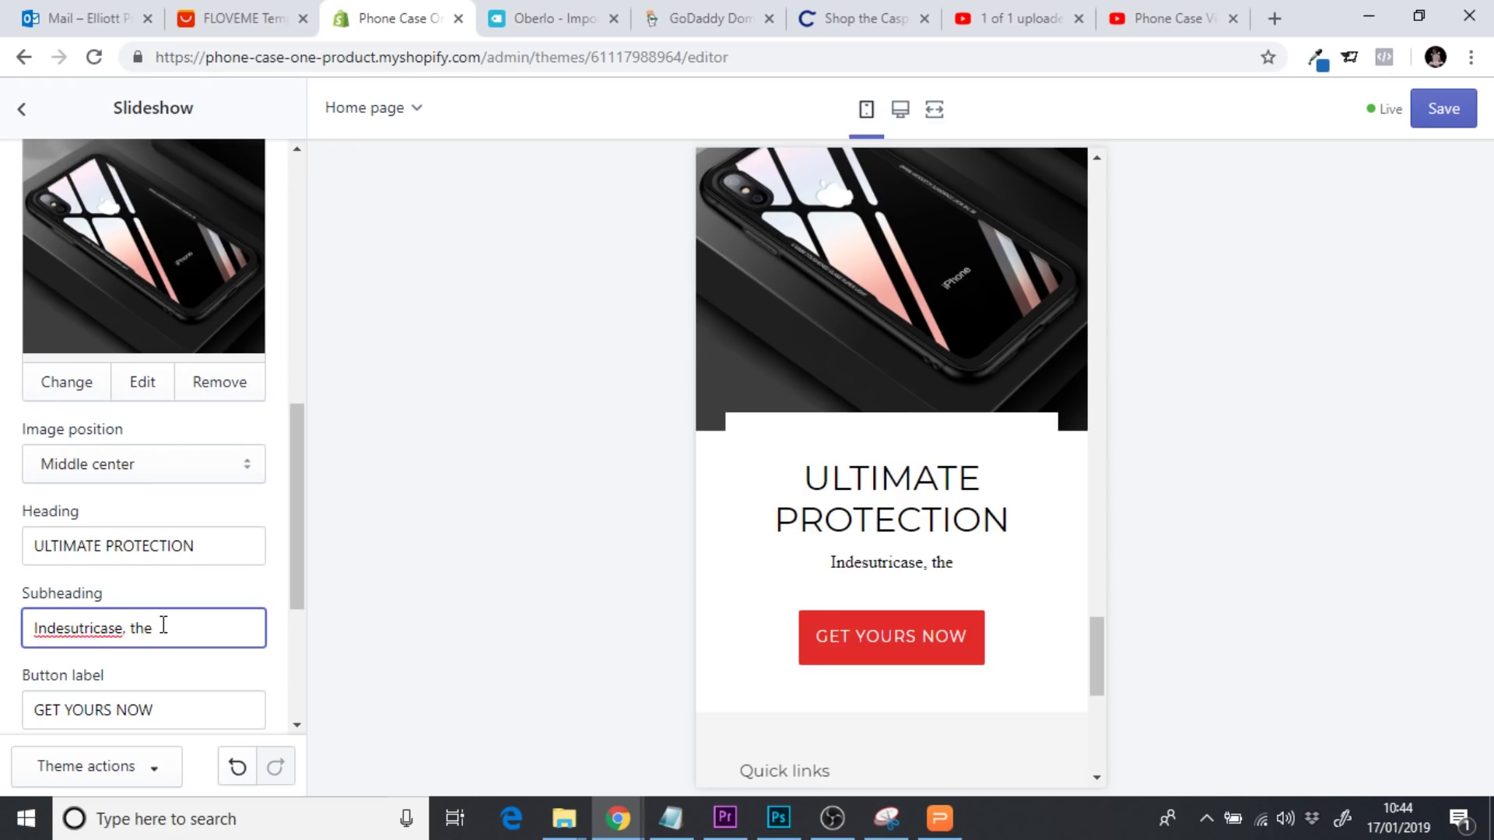
pyautogui.write('ult')
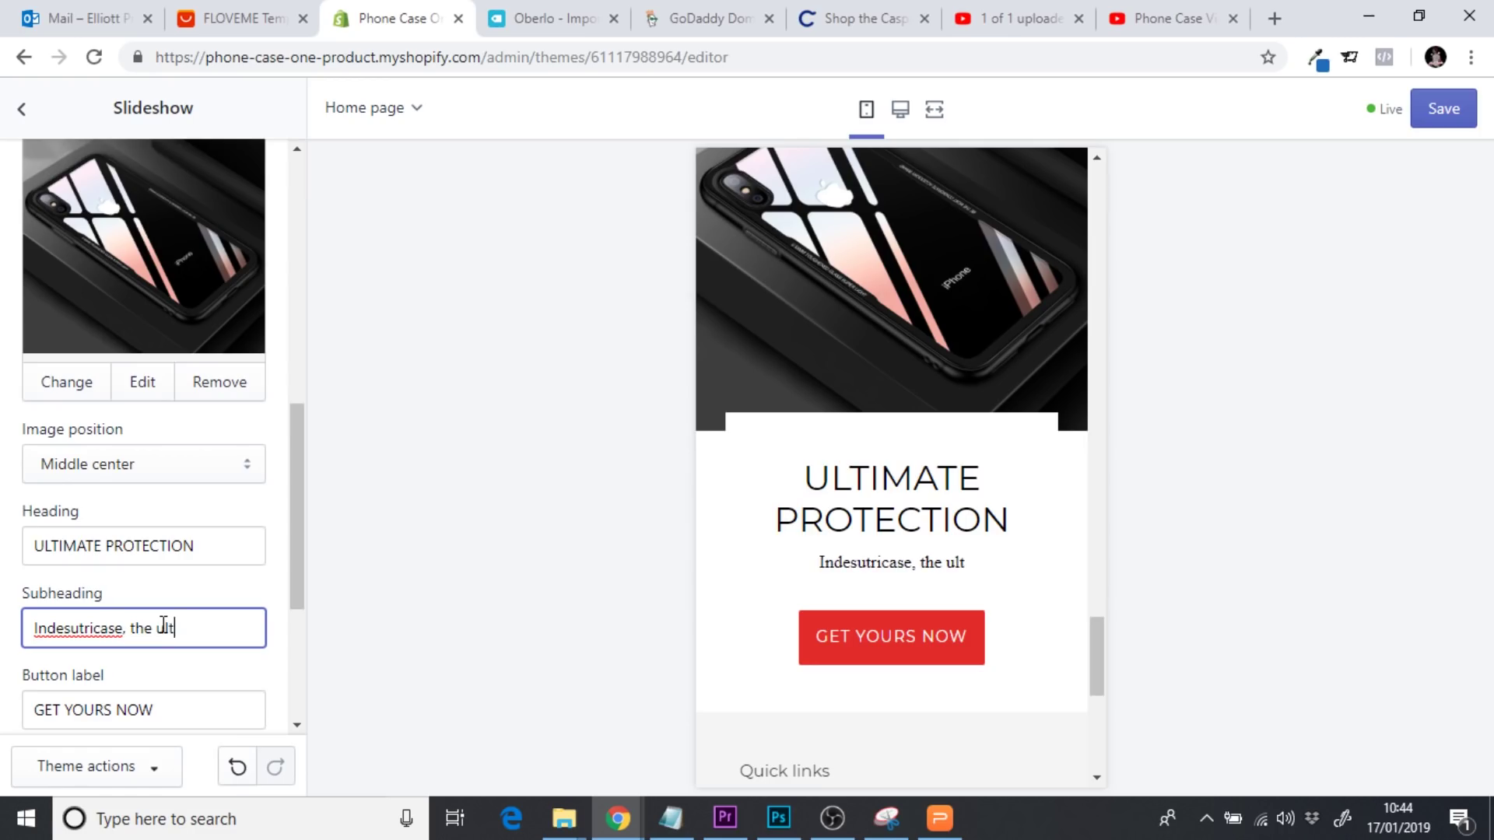
pyautogui.write('imate case fo')
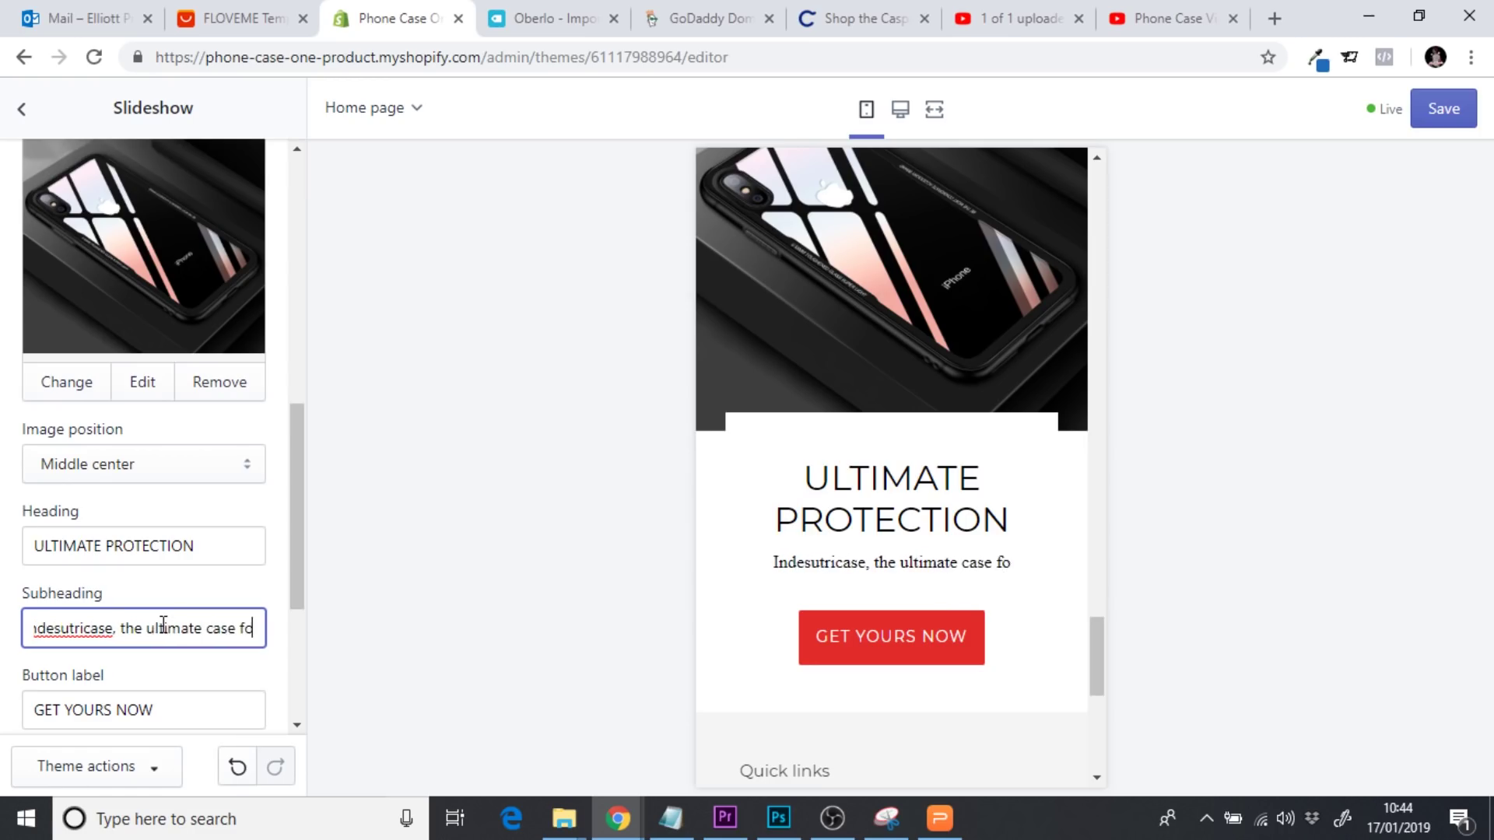
pyautogui.write('r phone pr')
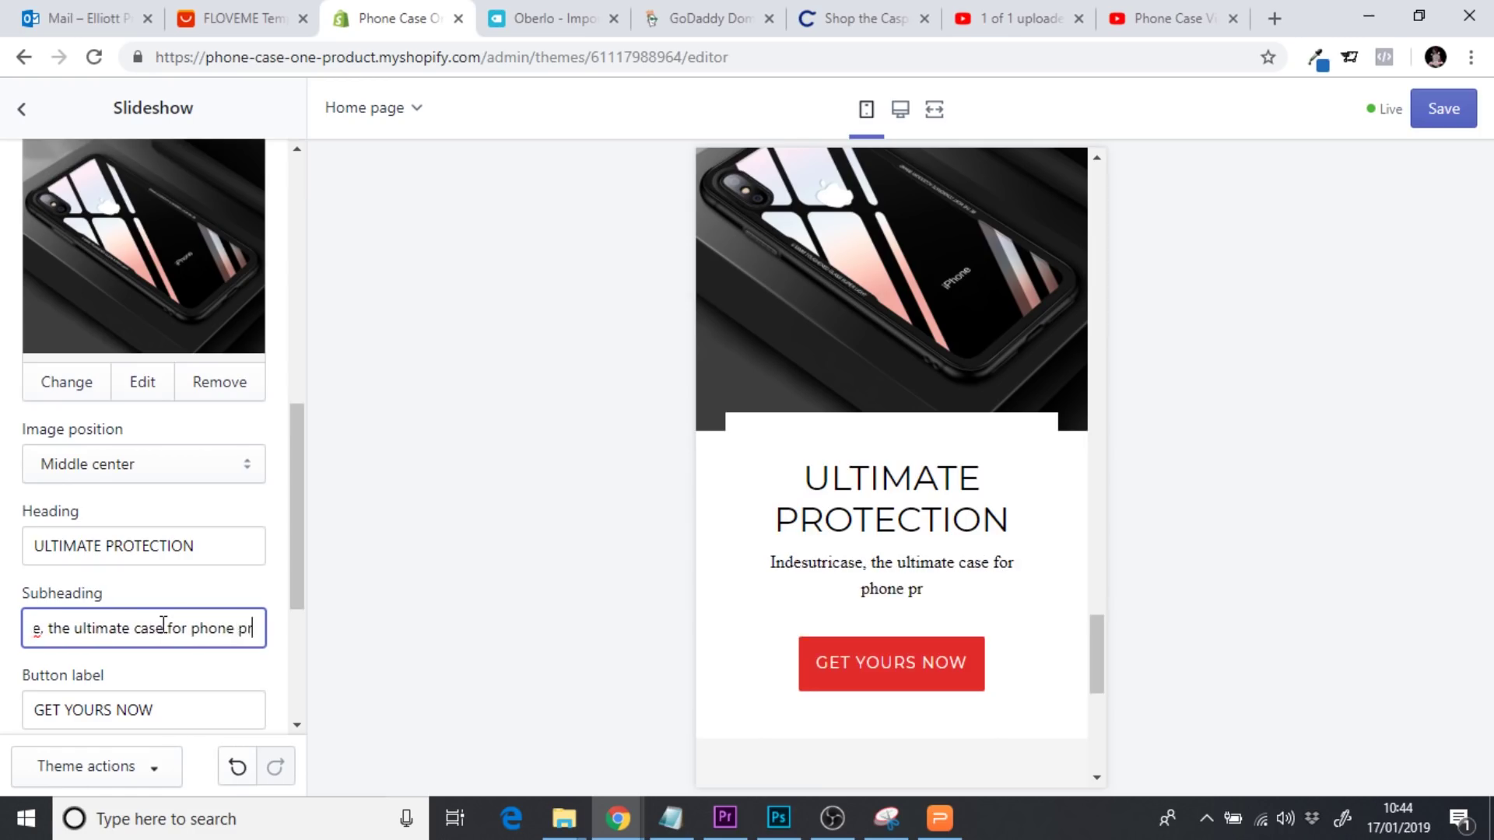
pyautogui.write('otection')
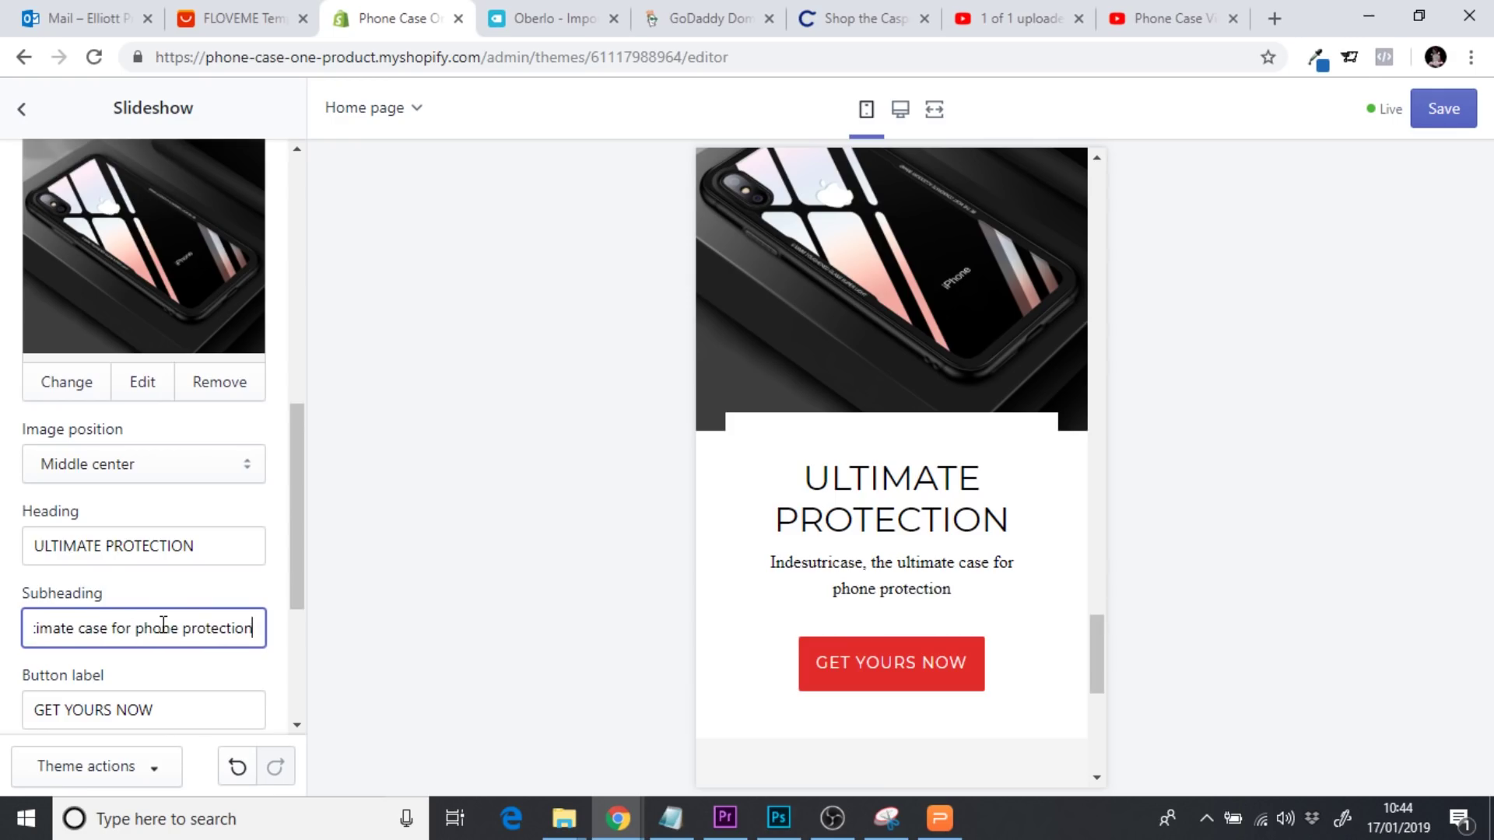
pyautogui.moveTo(1102, 656); pyautogui.dragTo(1105, 747)
pyautogui.moveTo(806, 396); pyautogui.dragTo(825, 397)
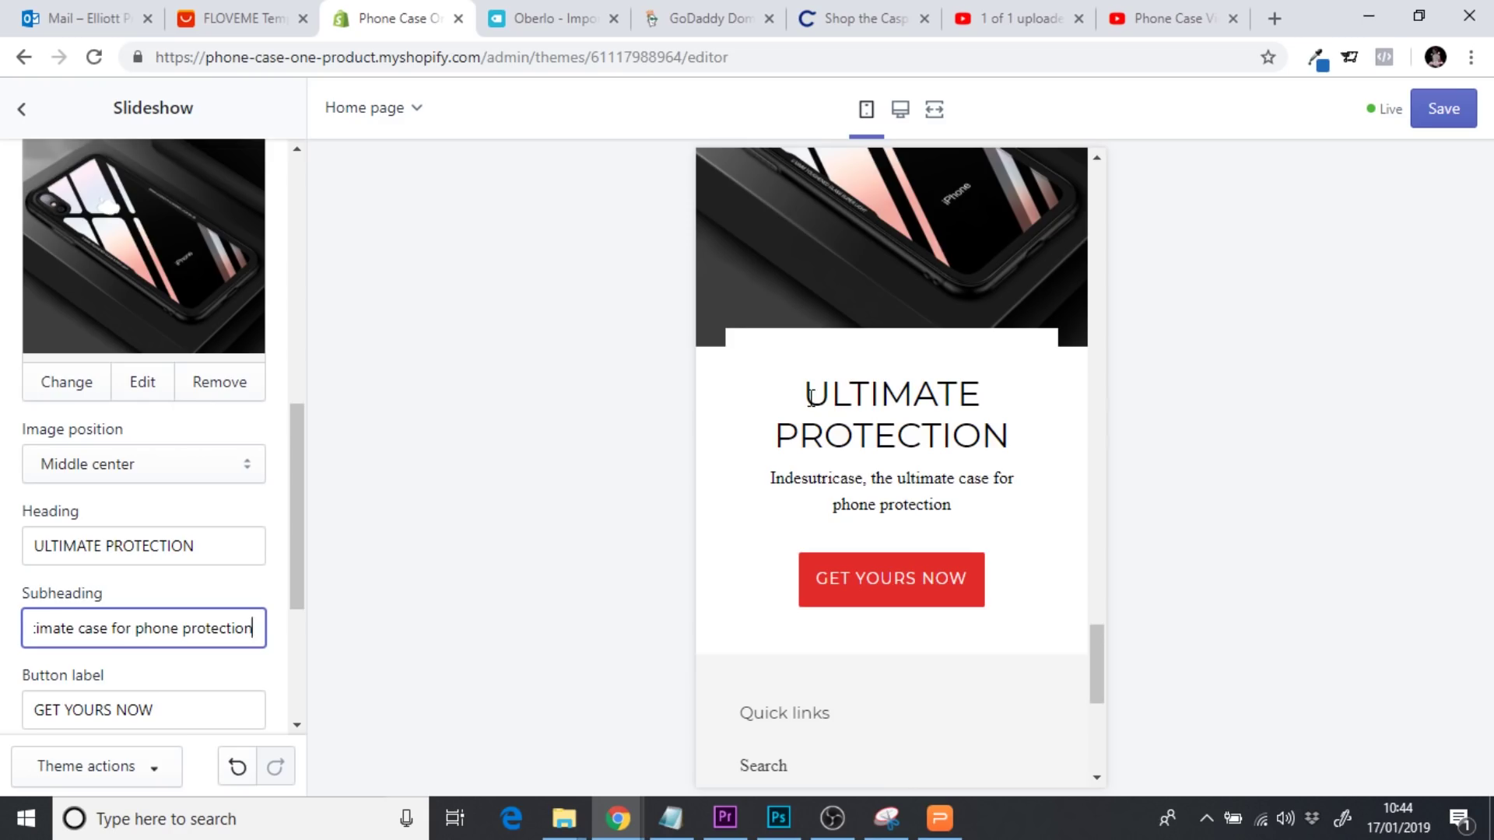
pyautogui.moveTo(918, 394)
pyautogui.mouseDown()
pyautogui.moveTo(957, 507)
pyautogui.moveTo(917, 394)
pyautogui.mouseUp()
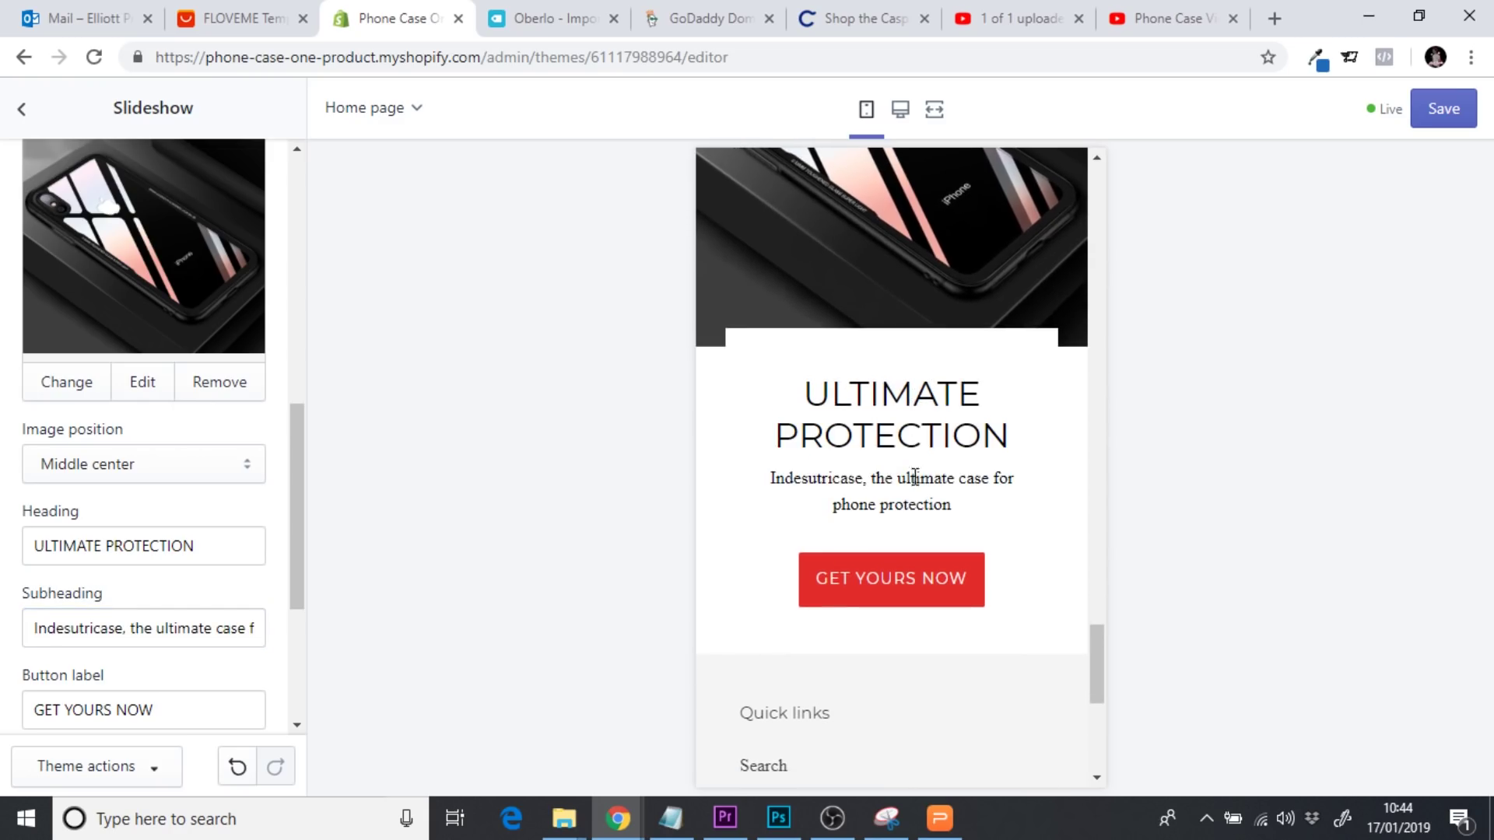
pyautogui.click(1446, 107)
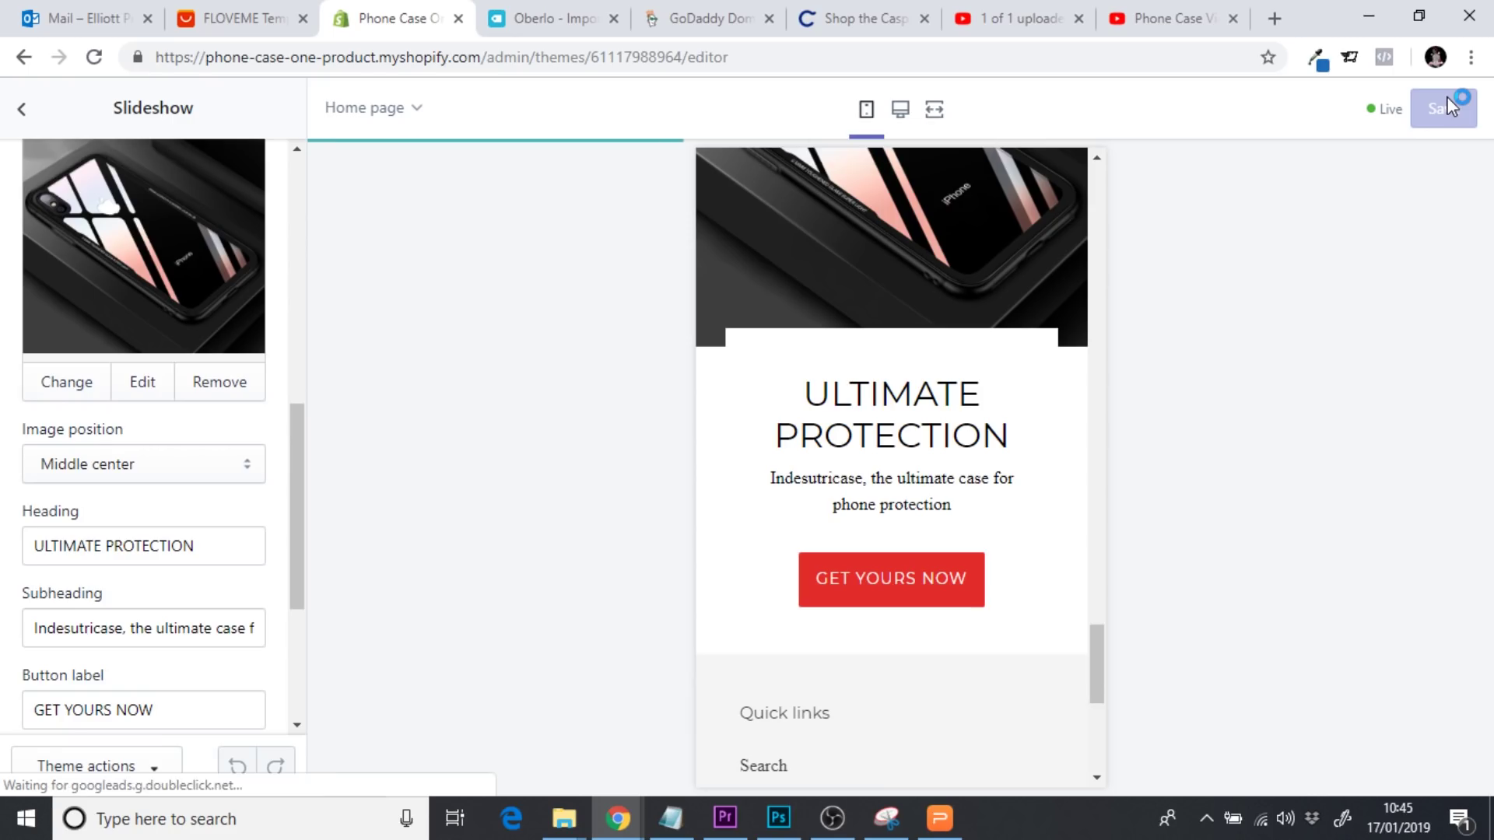
# Follow GET YOURS NOW to the Insdestrucicase product page and browse its photo thumbnails
pyautogui.click(866, 593)
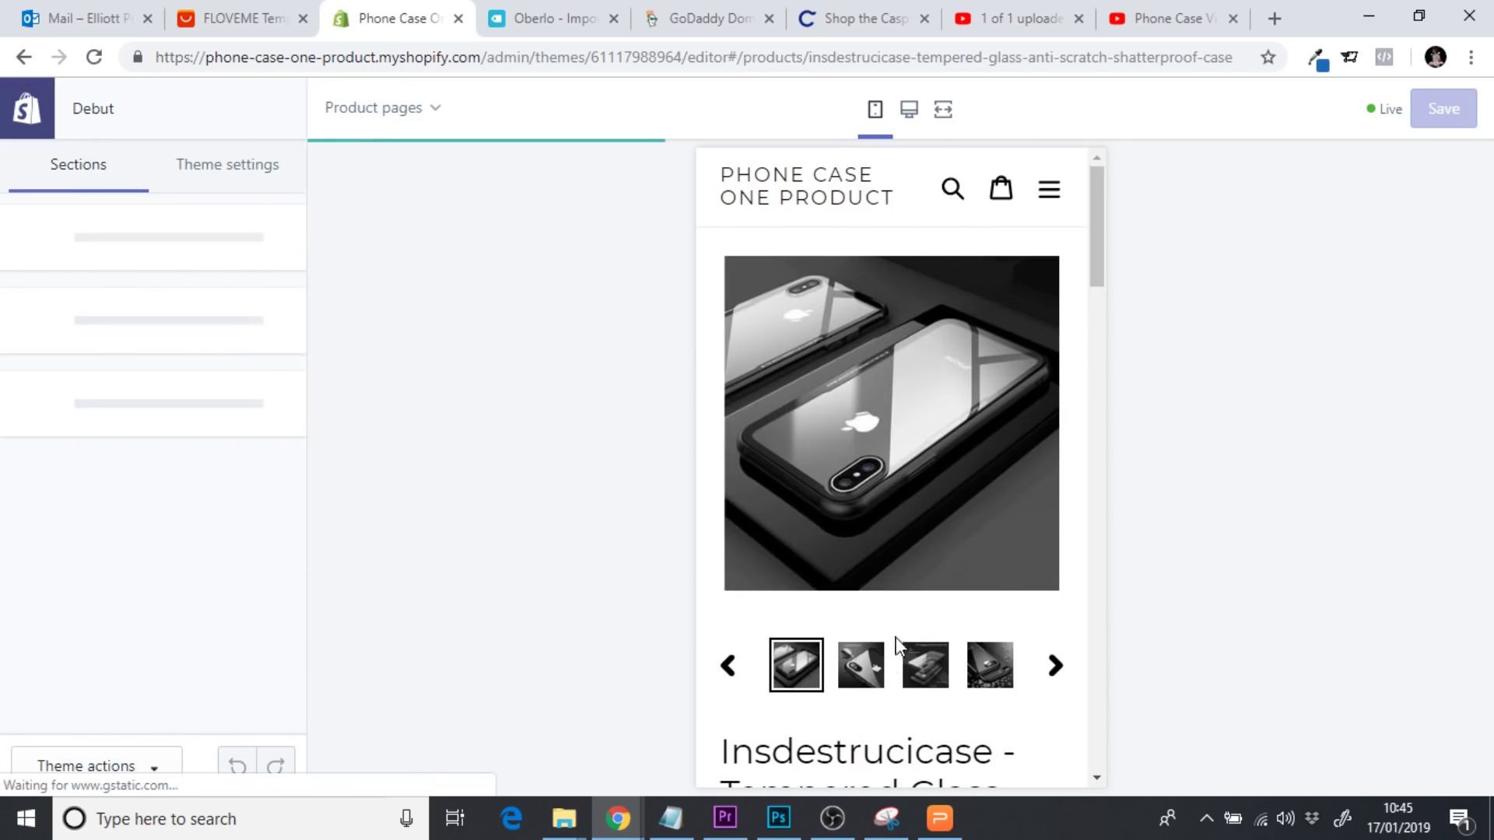
pyautogui.click(861, 664)
pyautogui.click(916, 679)
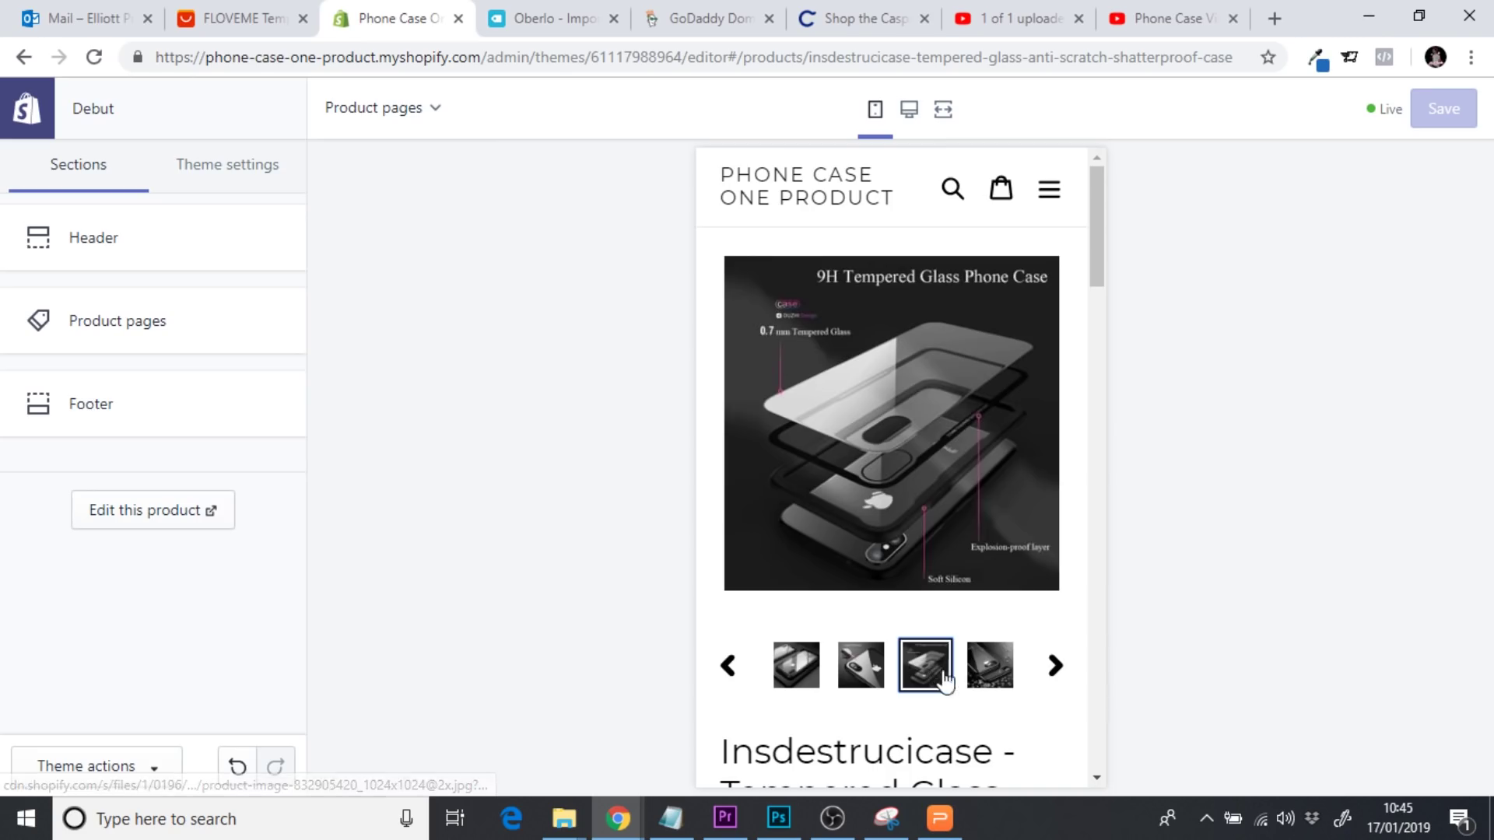
pyautogui.click(990, 667)
pyautogui.click(1056, 674)
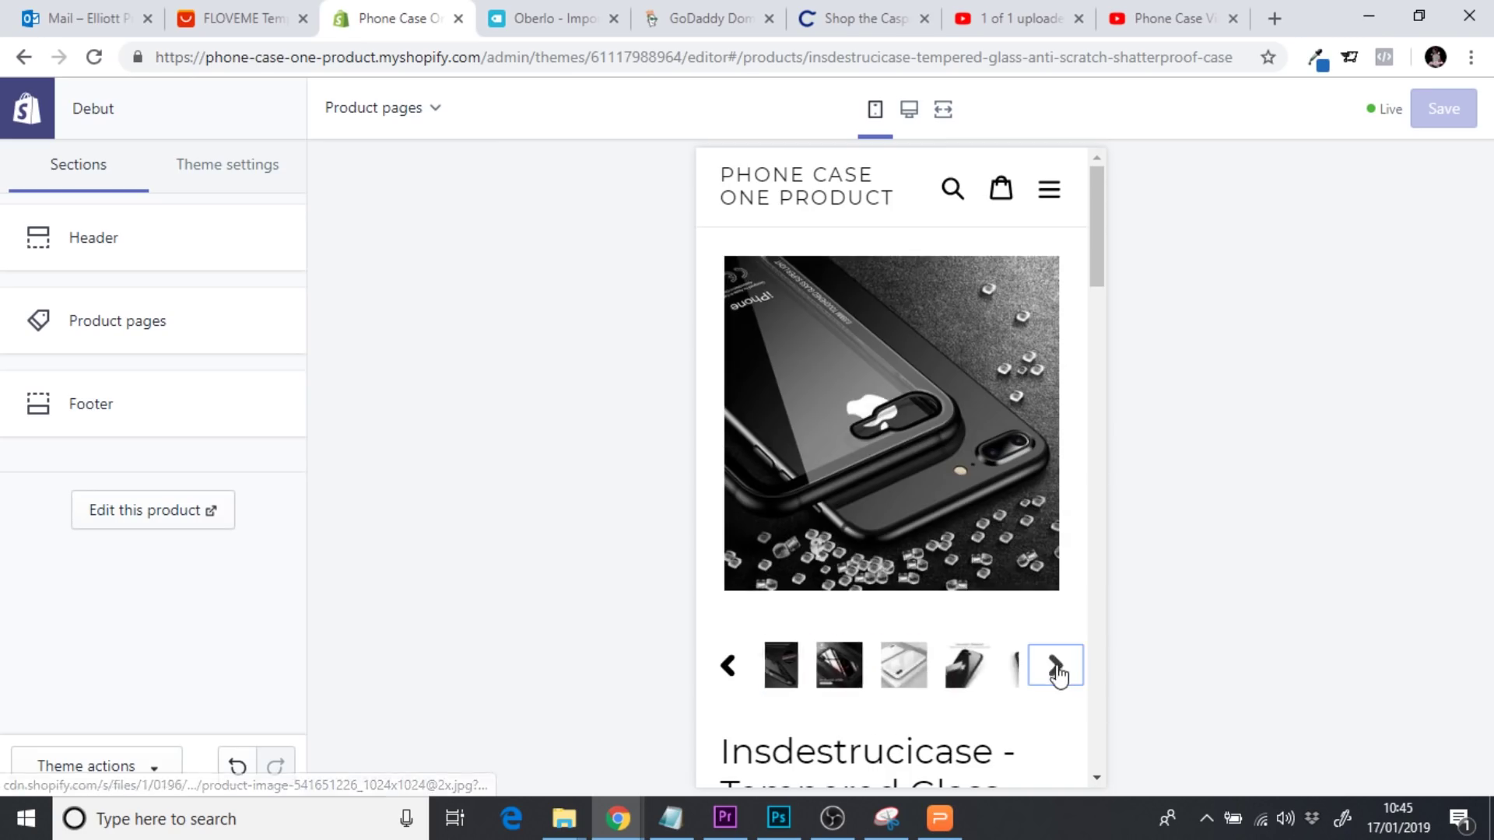
pyautogui.click(821, 686)
pyautogui.click(862, 680)
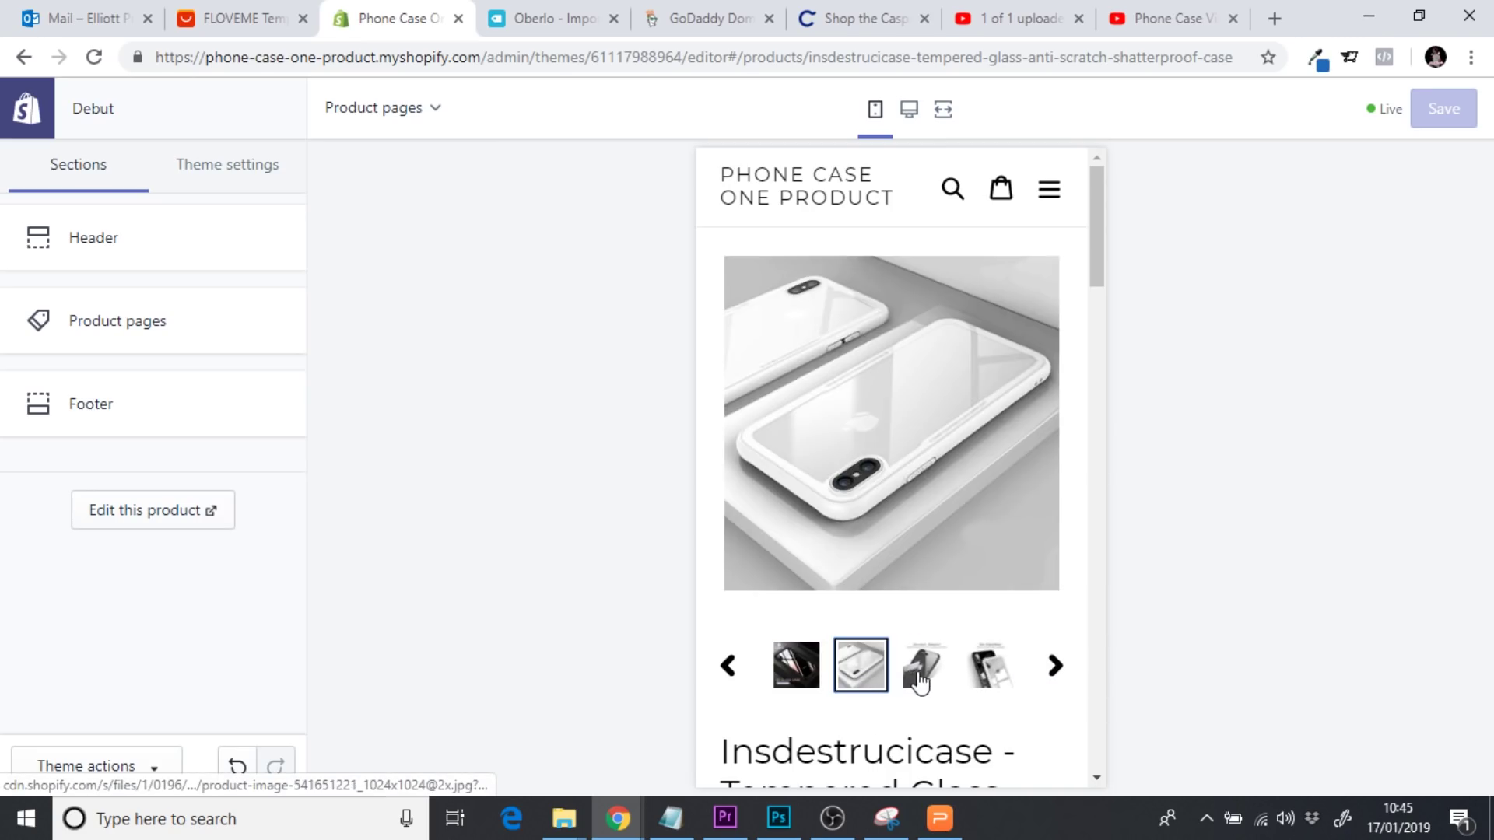
pyautogui.click(924, 667)
pyautogui.click(991, 668)
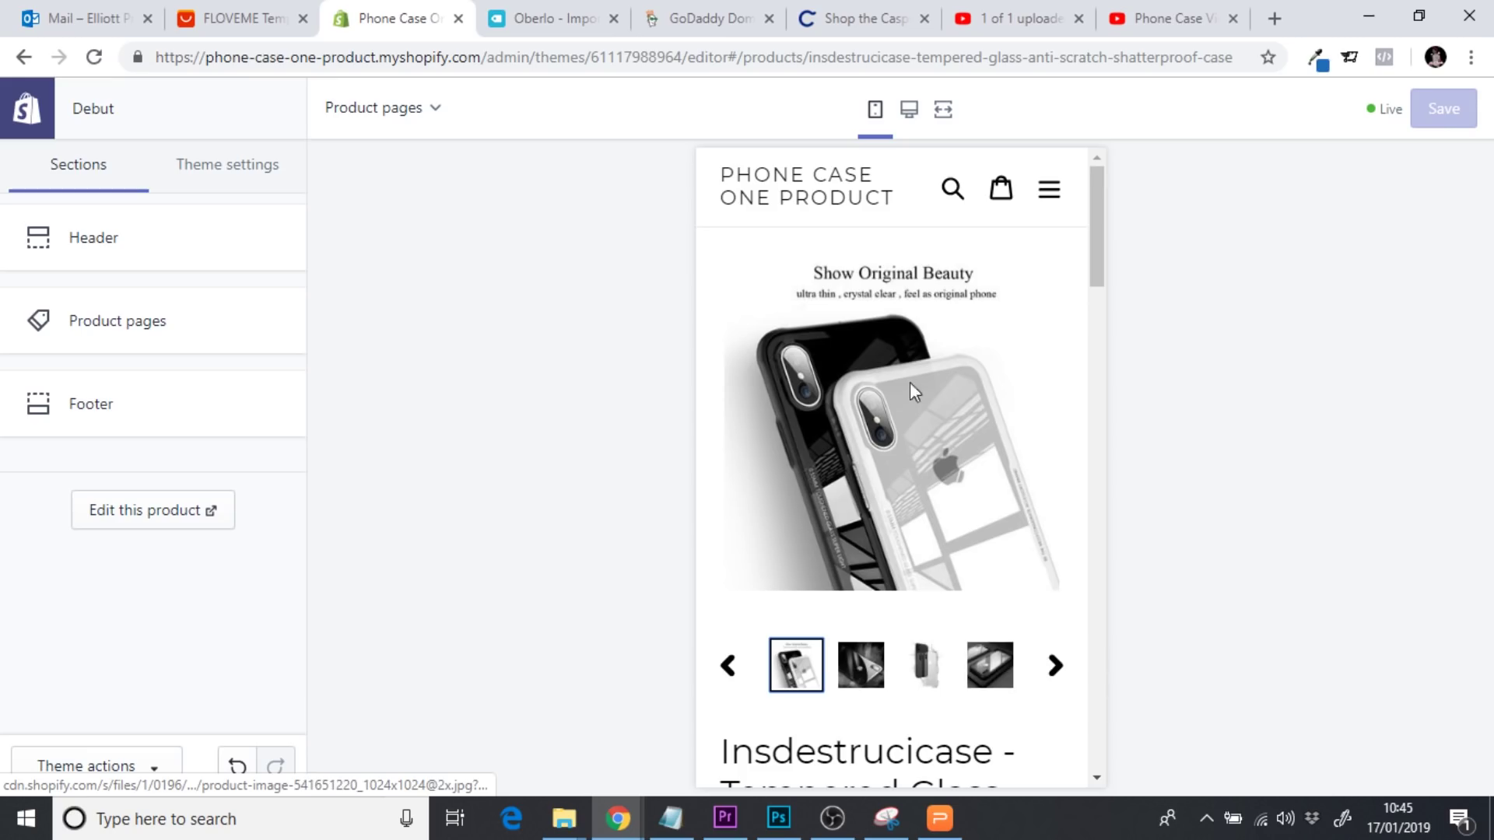
pyautogui.click(1050, 665)
pyautogui.click(947, 677)
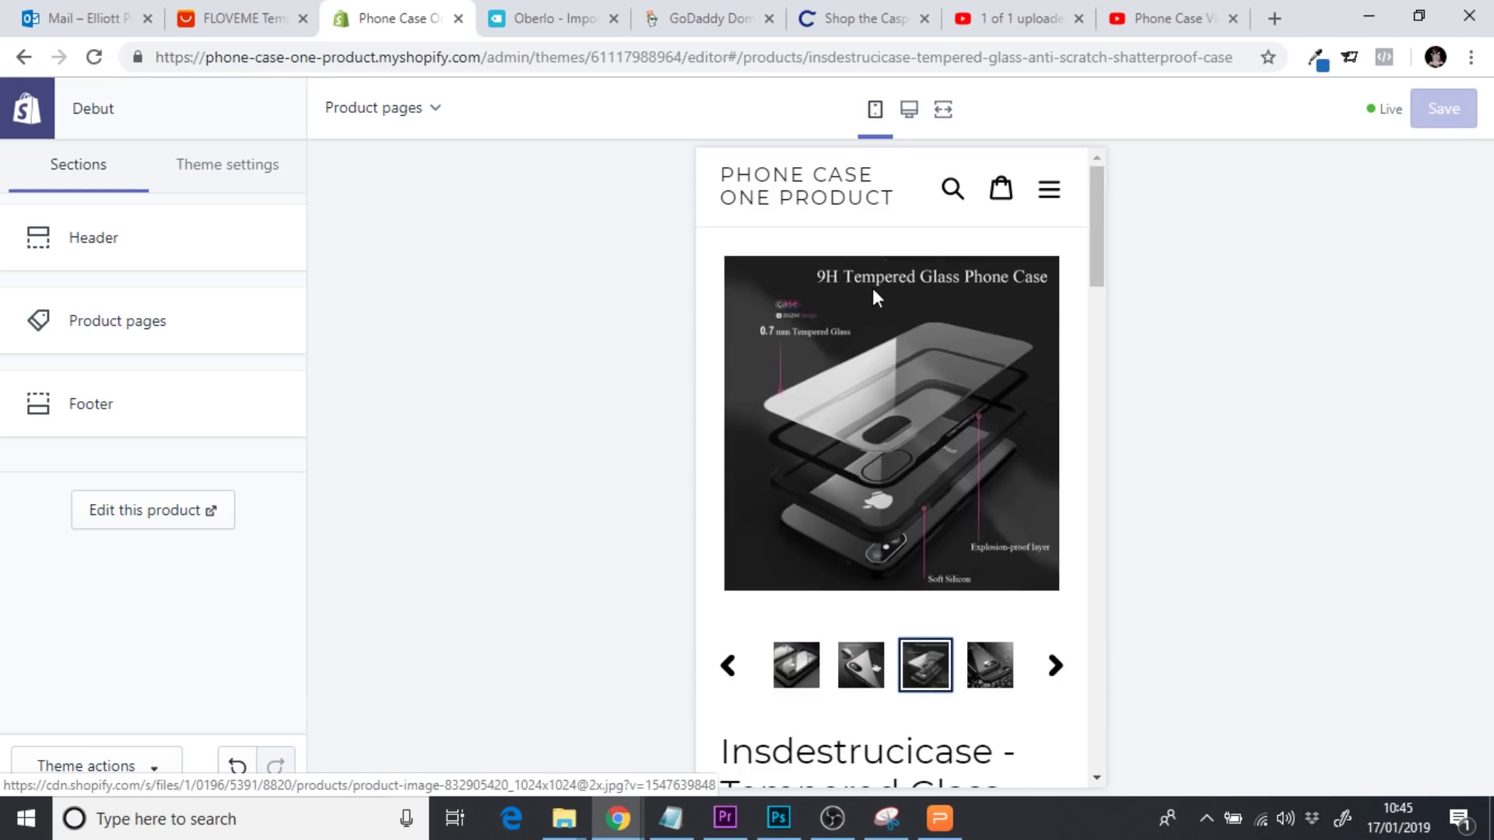
# Check the product's Color and Material options and read through its description
pyautogui.moveTo(1098, 208); pyautogui.dragTo(1109, 338)
pyautogui.click(941, 442)
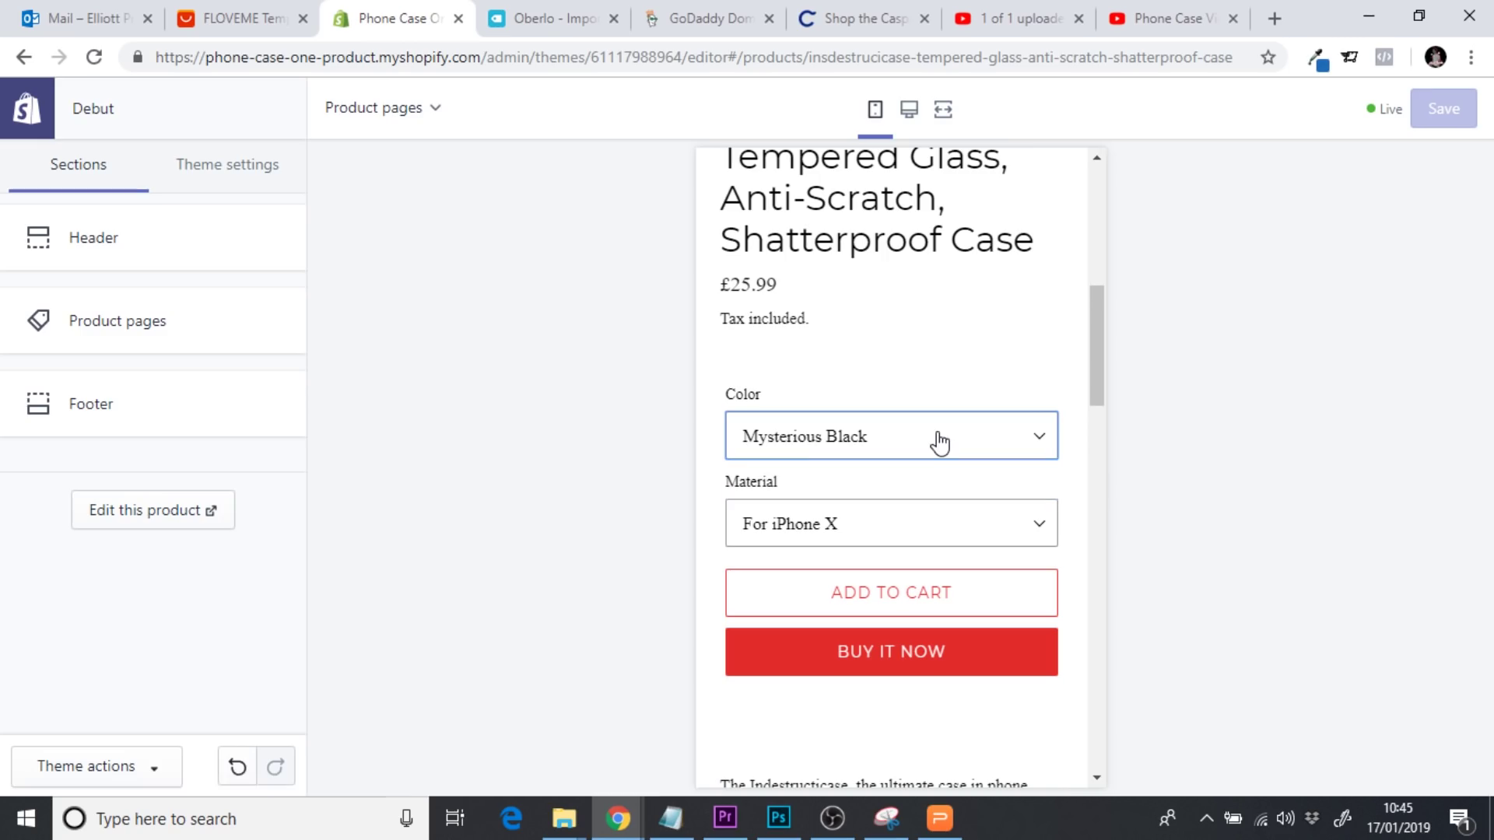
pyautogui.click(882, 529)
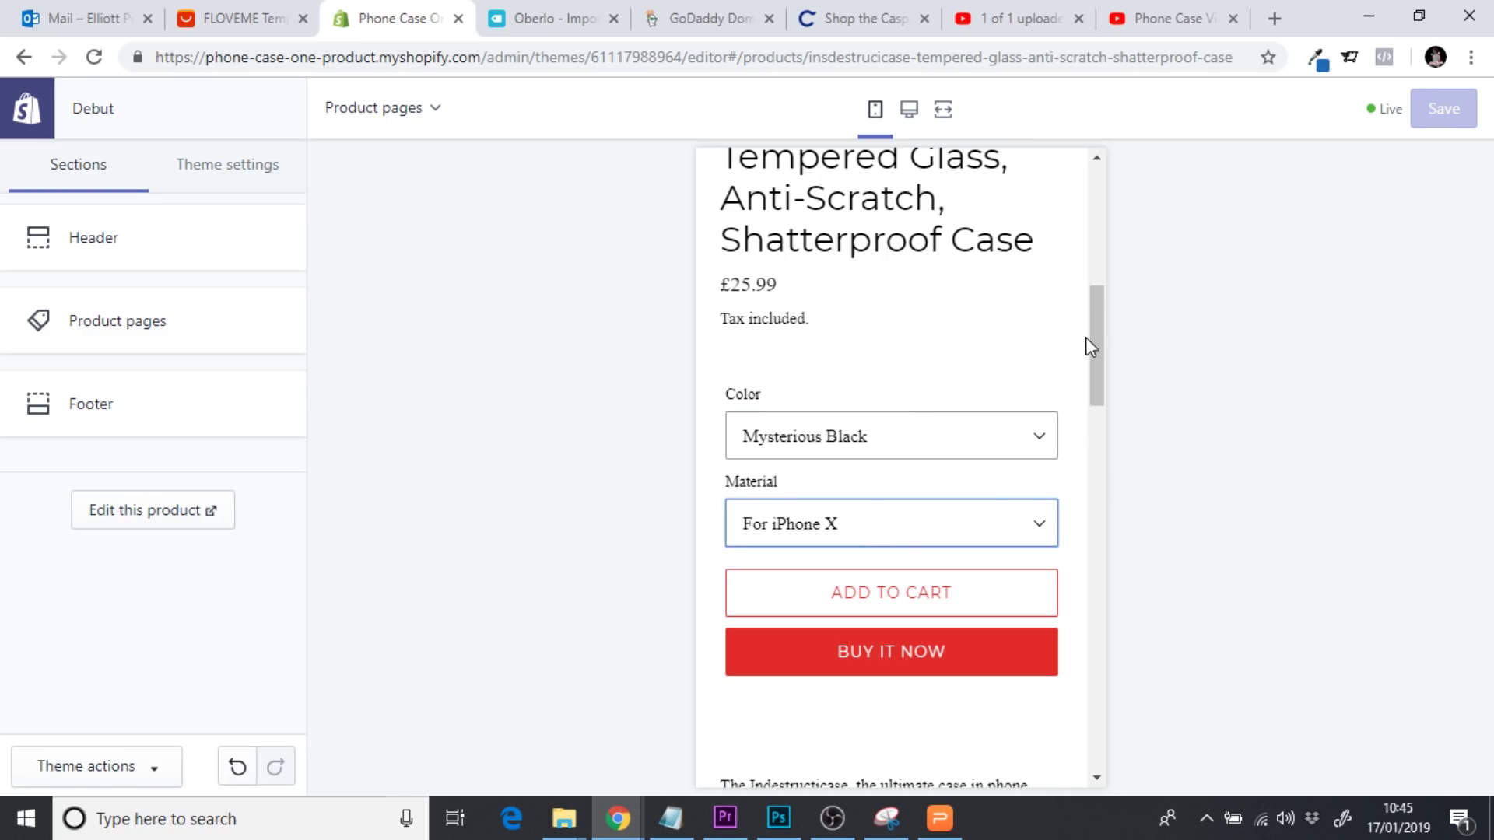
pyautogui.moveTo(1088, 340); pyautogui.dragTo(1100, 448)
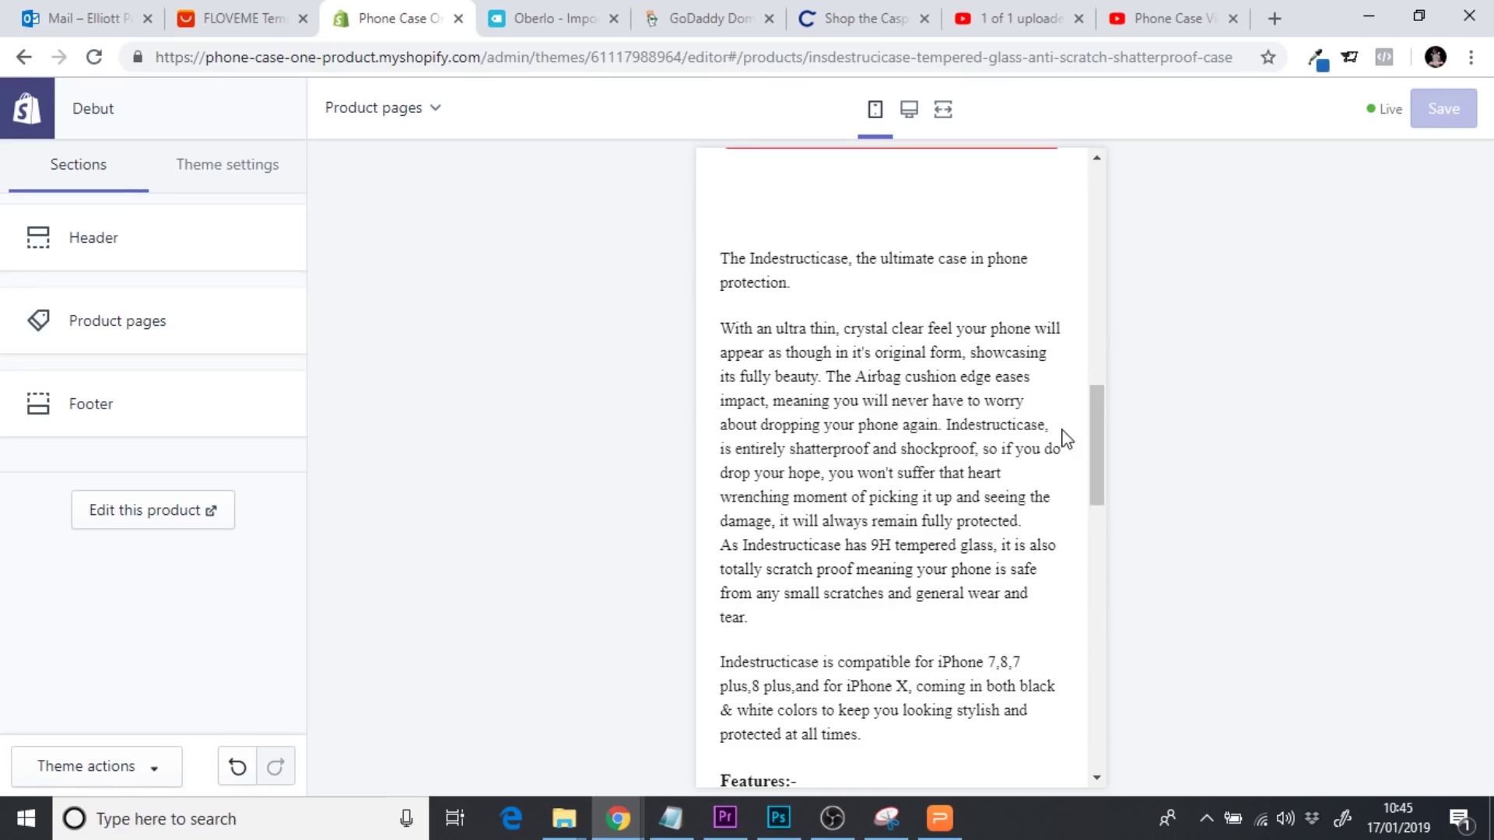
pyautogui.moveTo(1094, 457)
pyautogui.mouseDown()
pyautogui.moveTo(1099, 222)
pyautogui.moveTo(1117, 465)
pyautogui.mouseUp()
pyautogui.moveTo(730, 354); pyautogui.dragTo(977, 511)
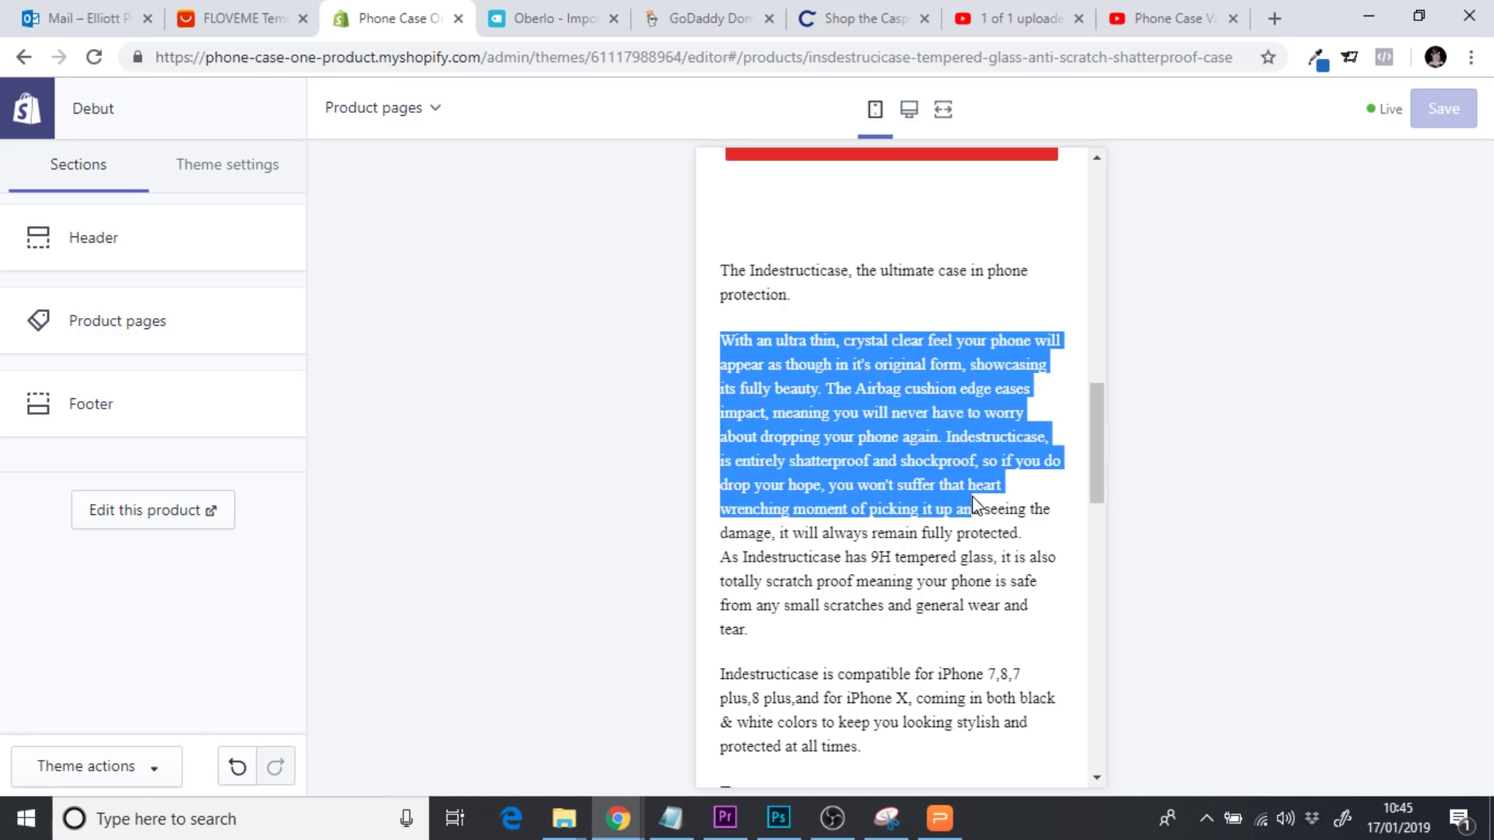
pyautogui.click(985, 513)
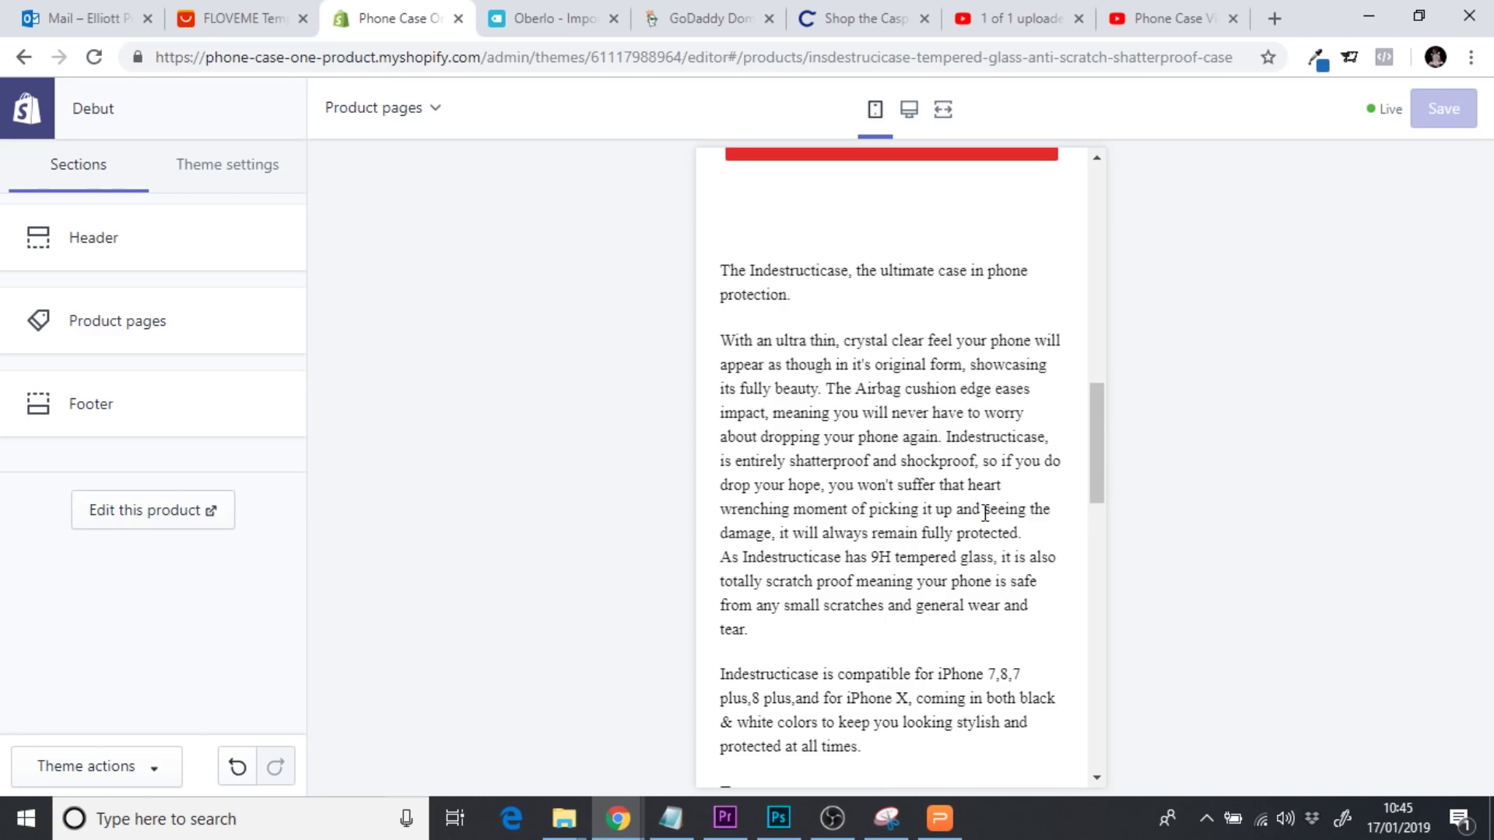
pyautogui.moveTo(1110, 433); pyautogui.dragTo(1098, 580)
pyautogui.click(943, 112)
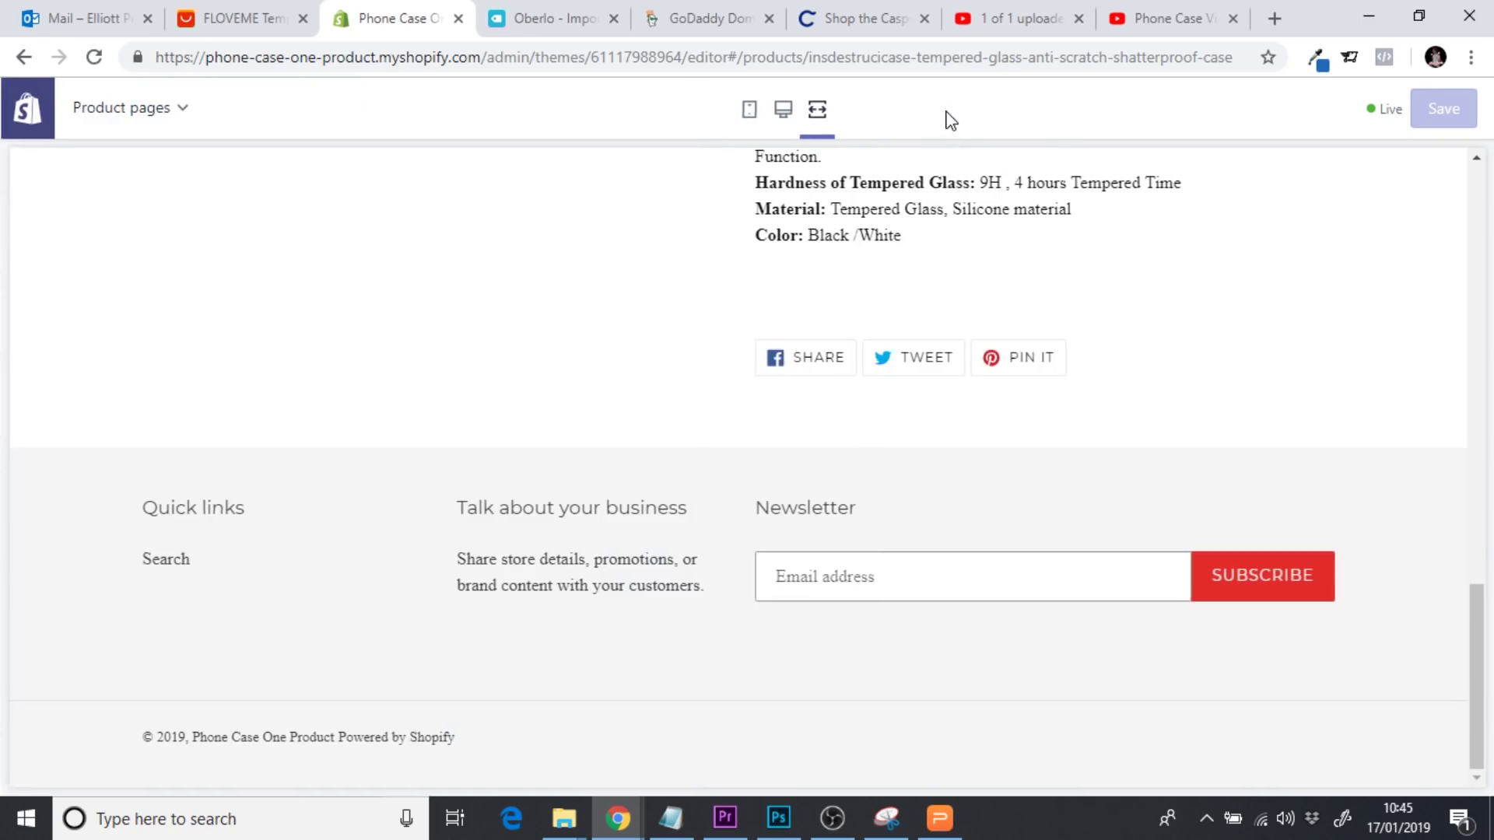
# Switch the preview to desktop, go to the Home page, and exit the theme editor
pyautogui.moveTo(1486, 614); pyautogui.dragTo(1481, 177)
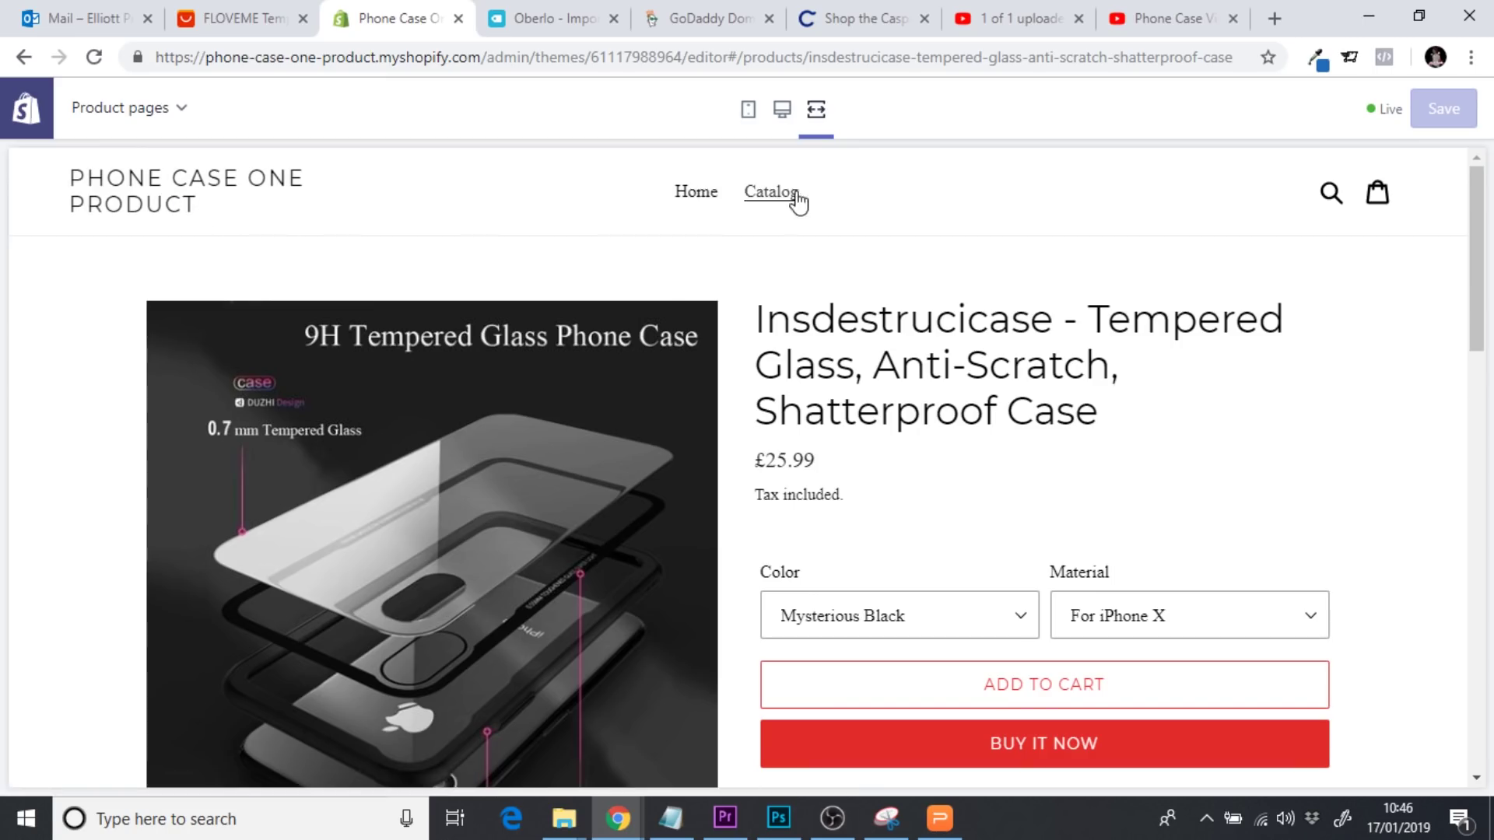
pyautogui.moveTo(1471, 233); pyautogui.dragTo(1459, 700)
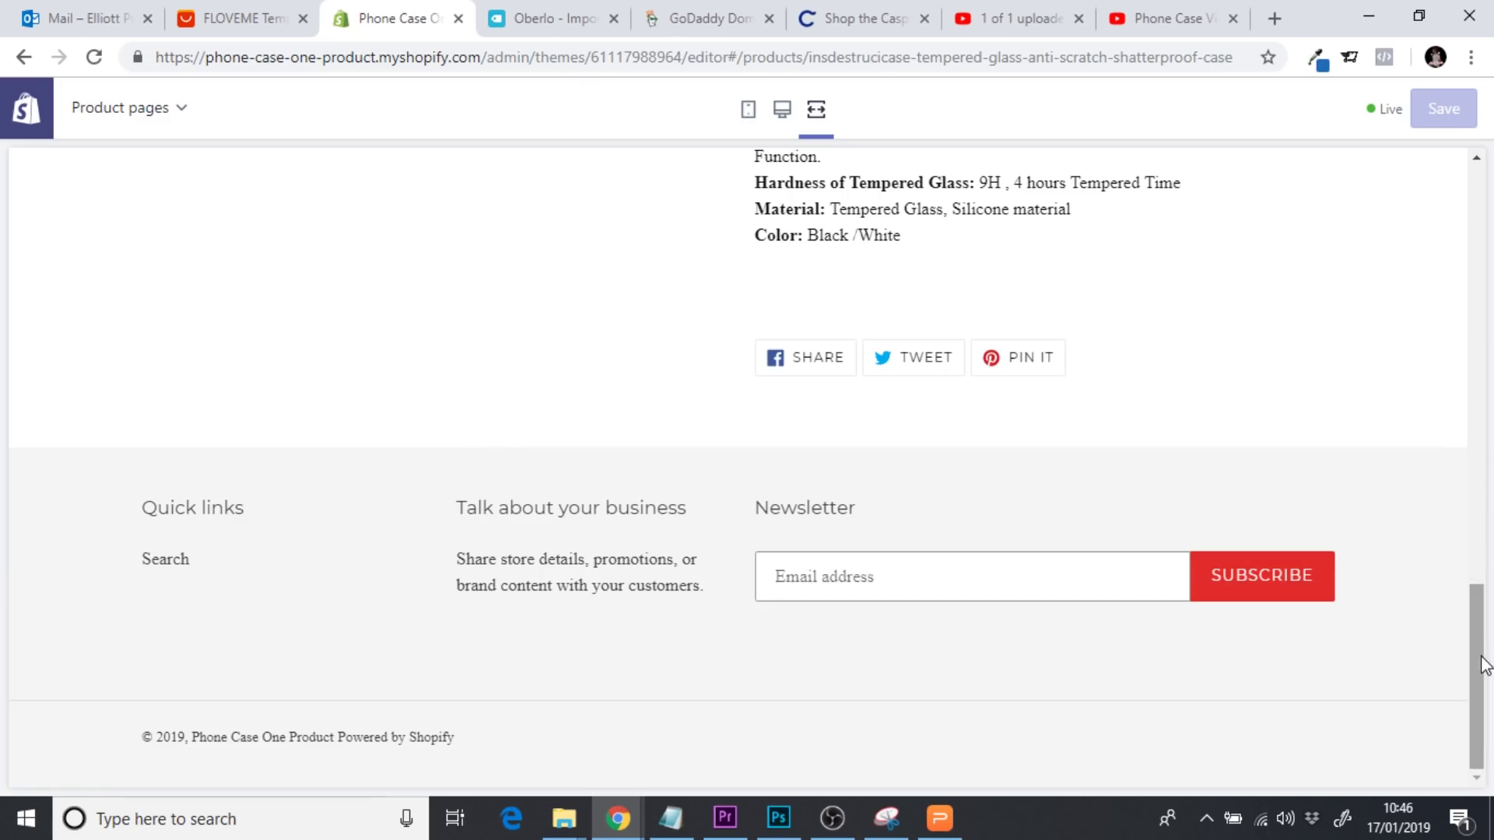
pyautogui.moveTo(1481, 660); pyautogui.dragTo(1479, 248)
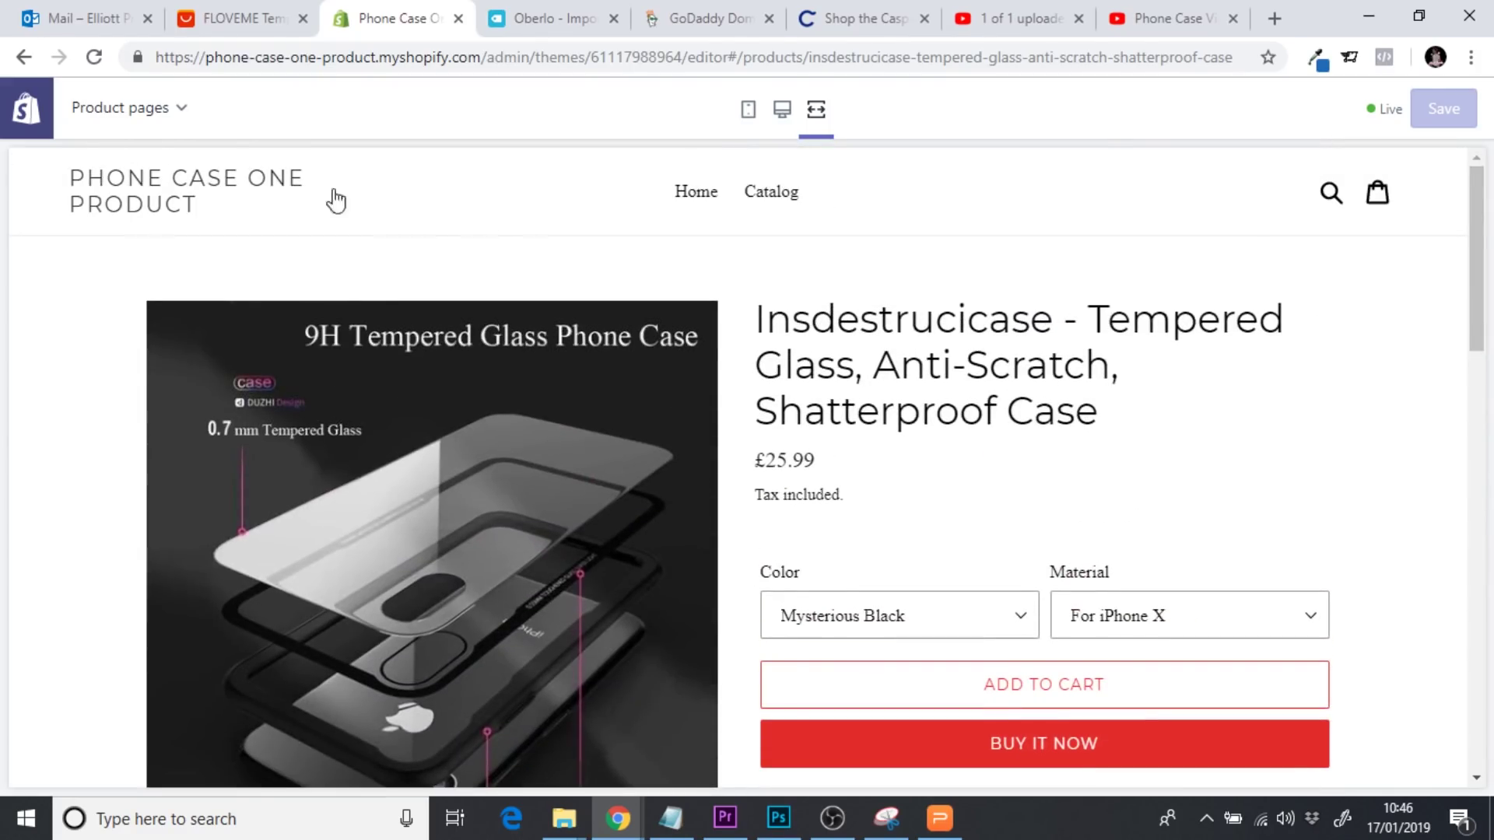
pyautogui.click(780, 112)
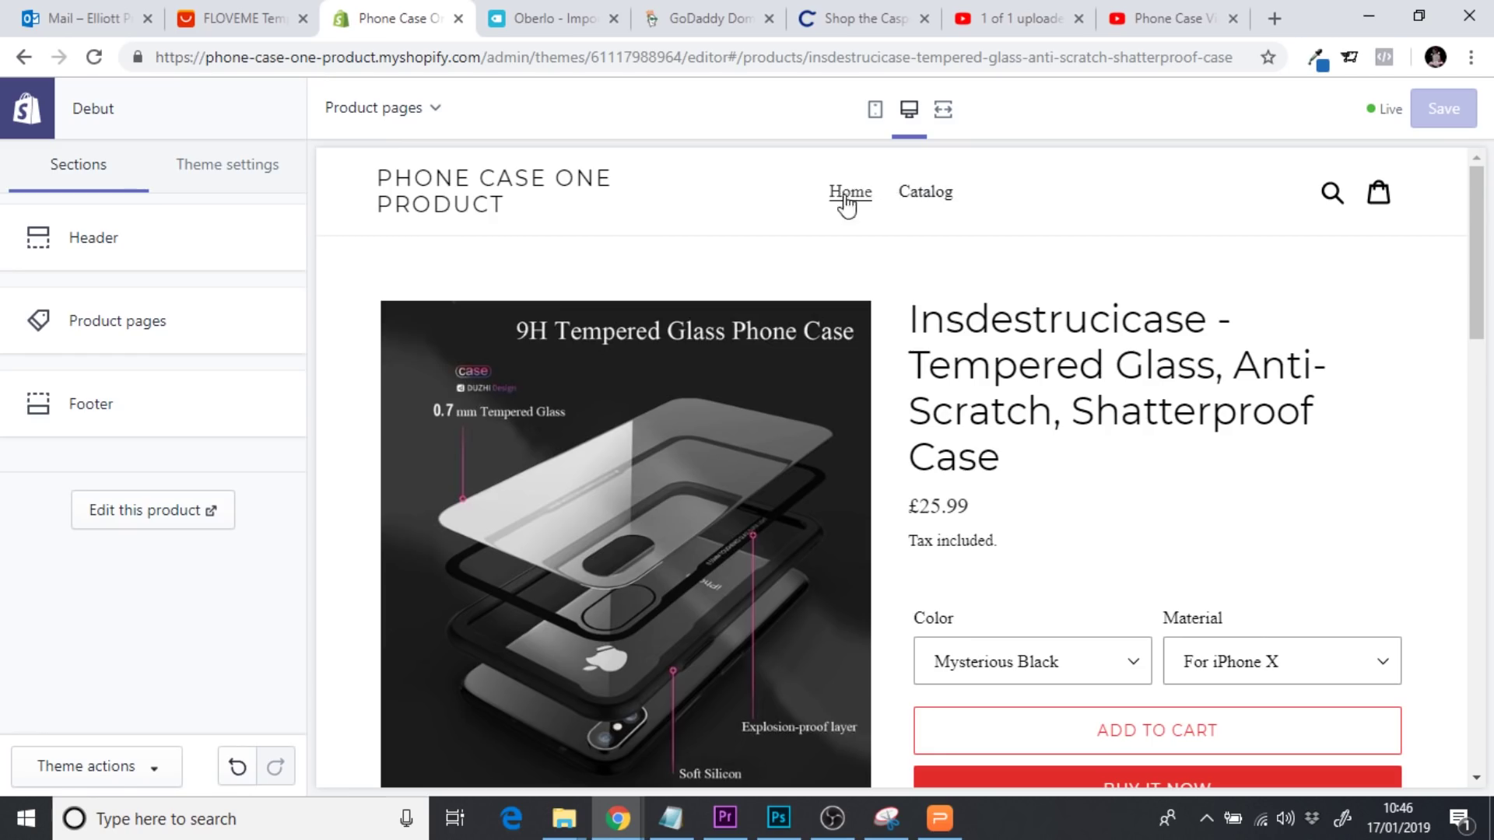
pyautogui.click(432, 205)
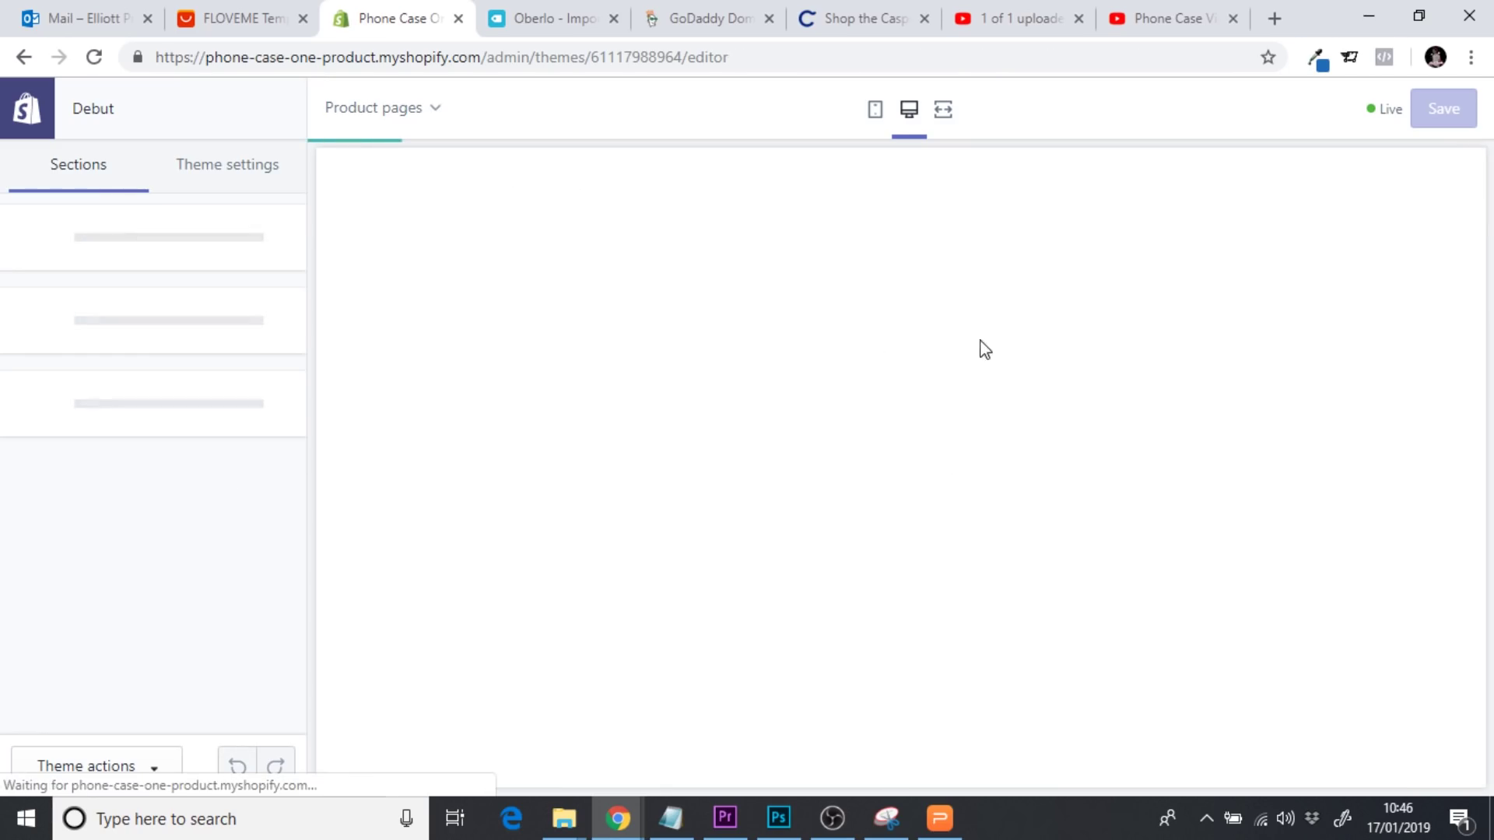
pyautogui.moveTo(1477, 203)
pyautogui.mouseDown()
pyautogui.moveTo(1477, 389)
pyautogui.moveTo(1478, 197)
pyautogui.mouseUp()
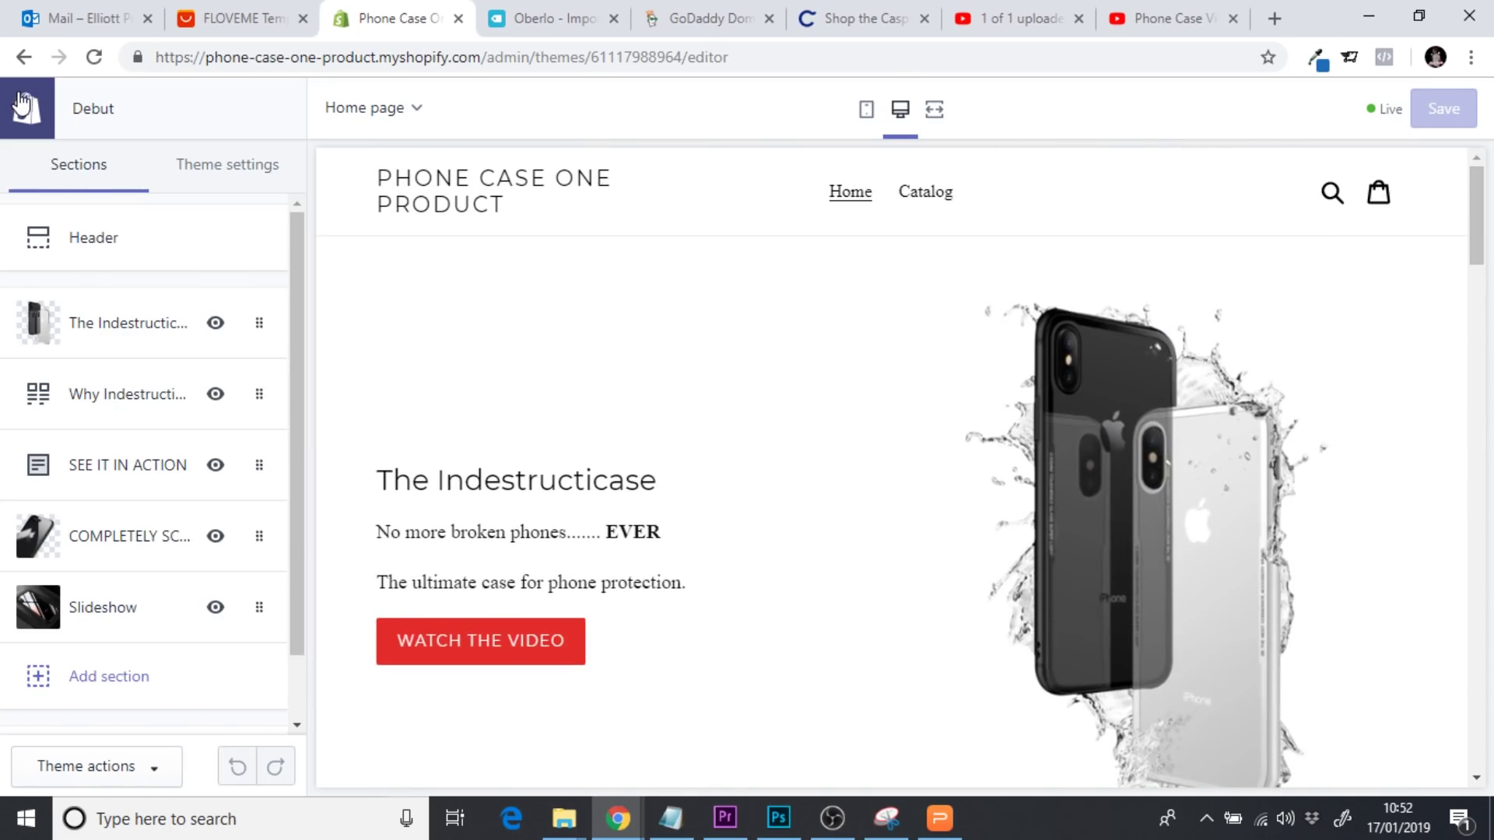
pyautogui.click(21, 102)
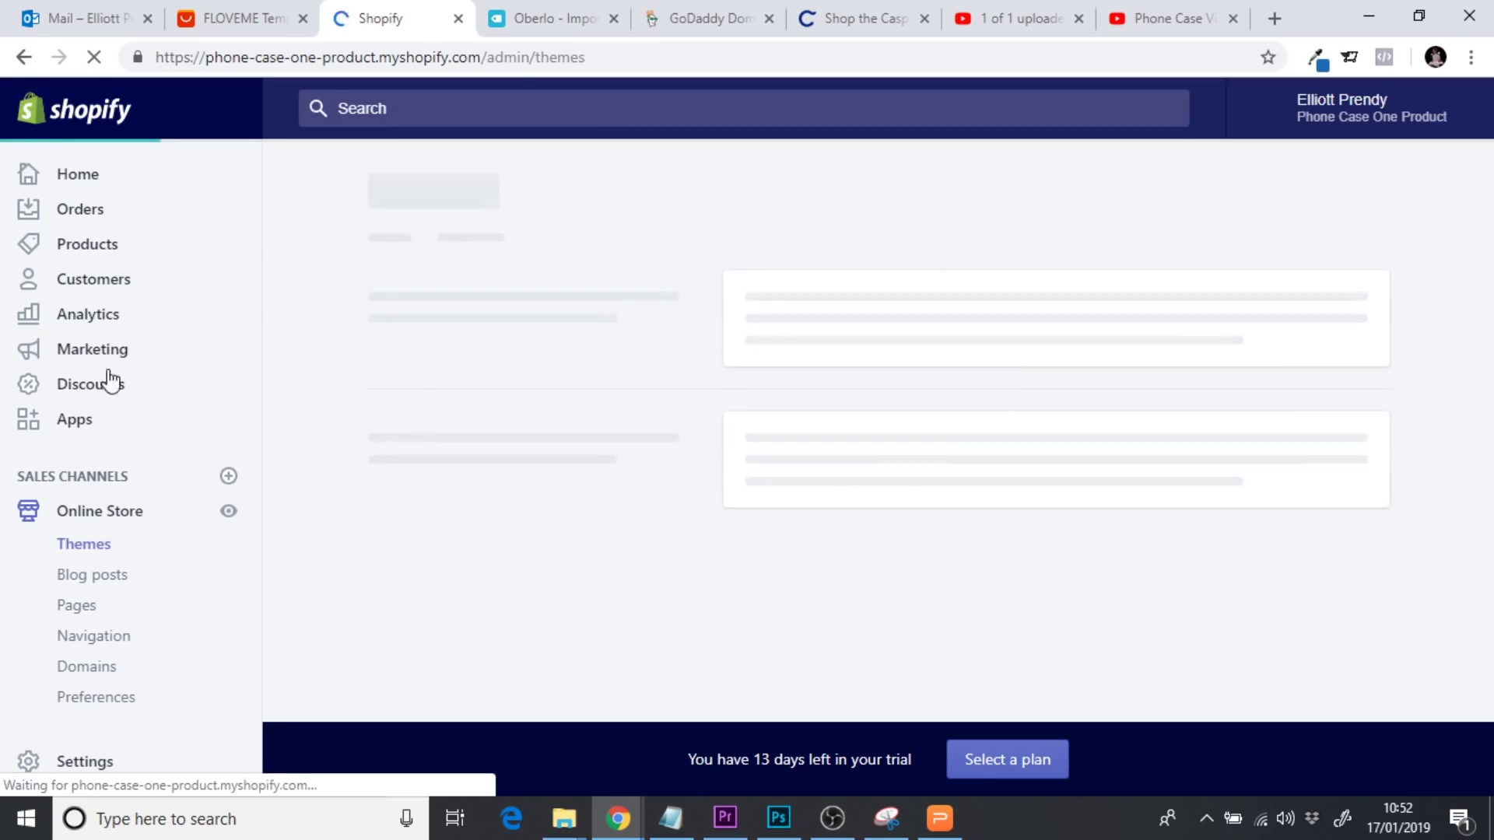
# Go to All products and open the Insdestrucicase tempered-glass case for editing
pyautogui.click(81, 250)
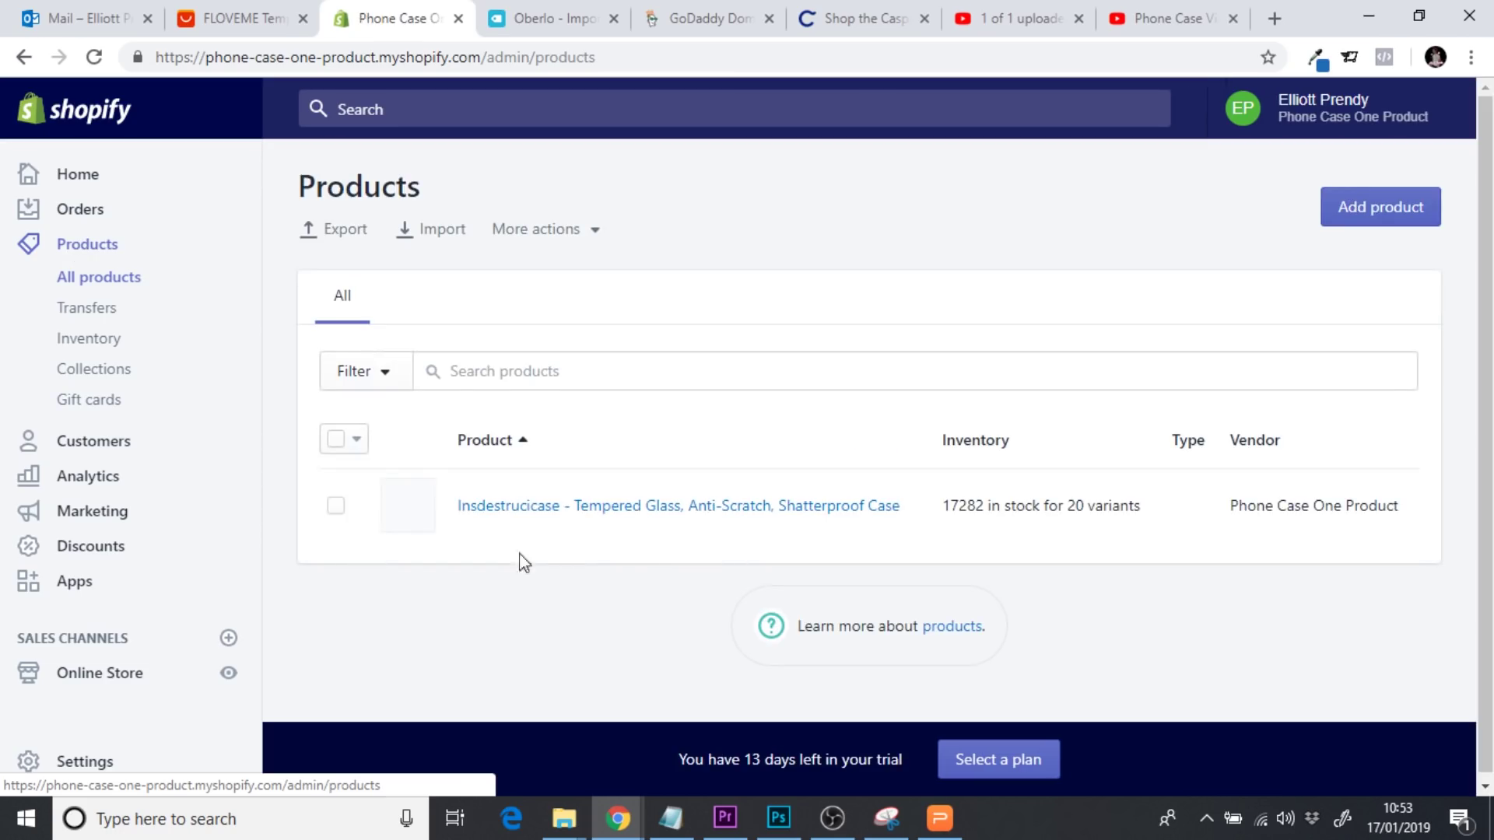
pyautogui.click(614, 514)
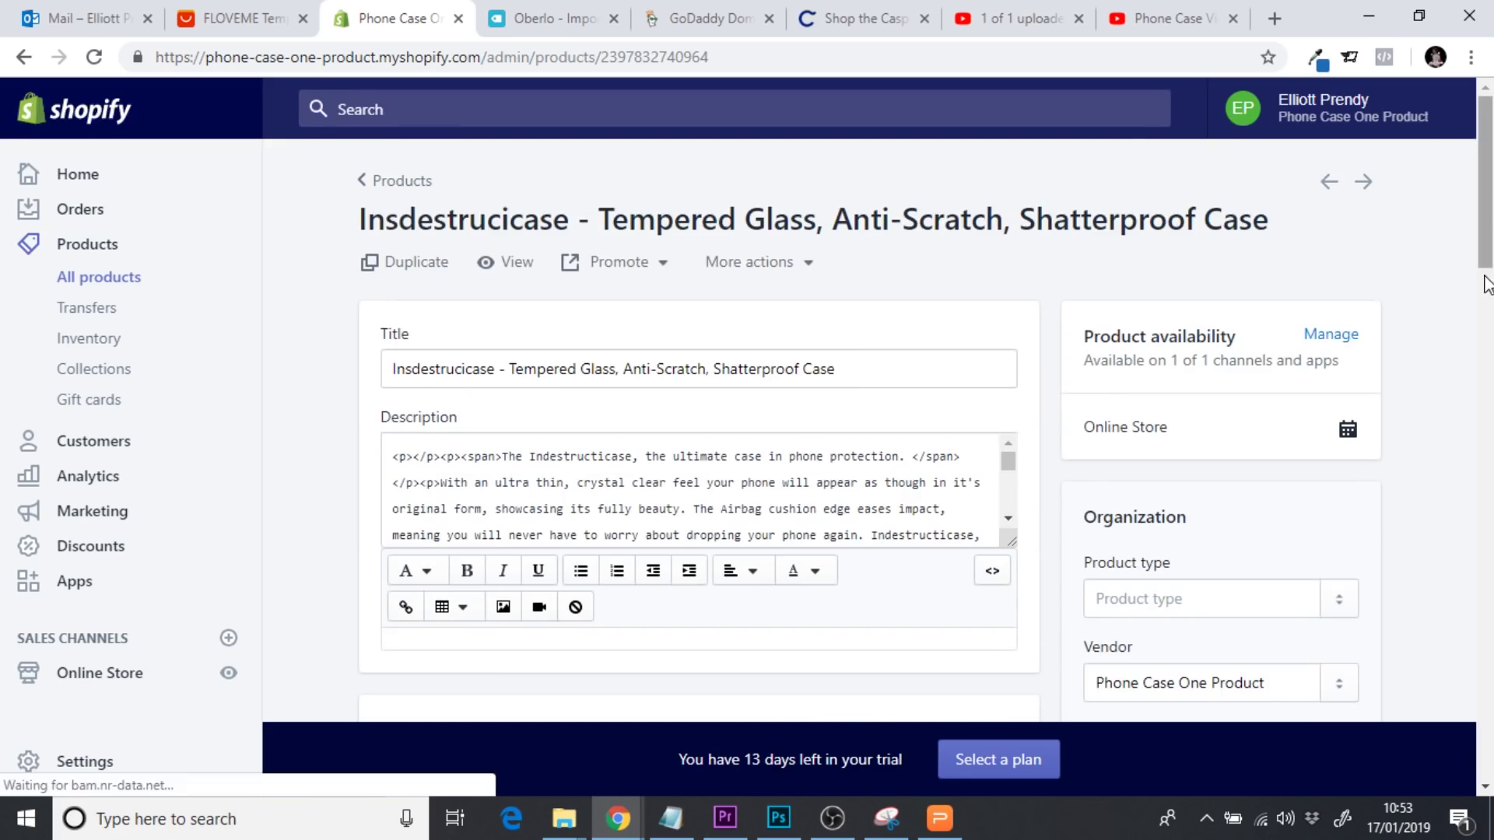
pyautogui.click(1486, 287)
# Delete the 9H GLASS CASE banner and two top-row thumbnails from the product images
pyautogui.moveTo(1487, 288); pyautogui.dragTo(1487, 367)
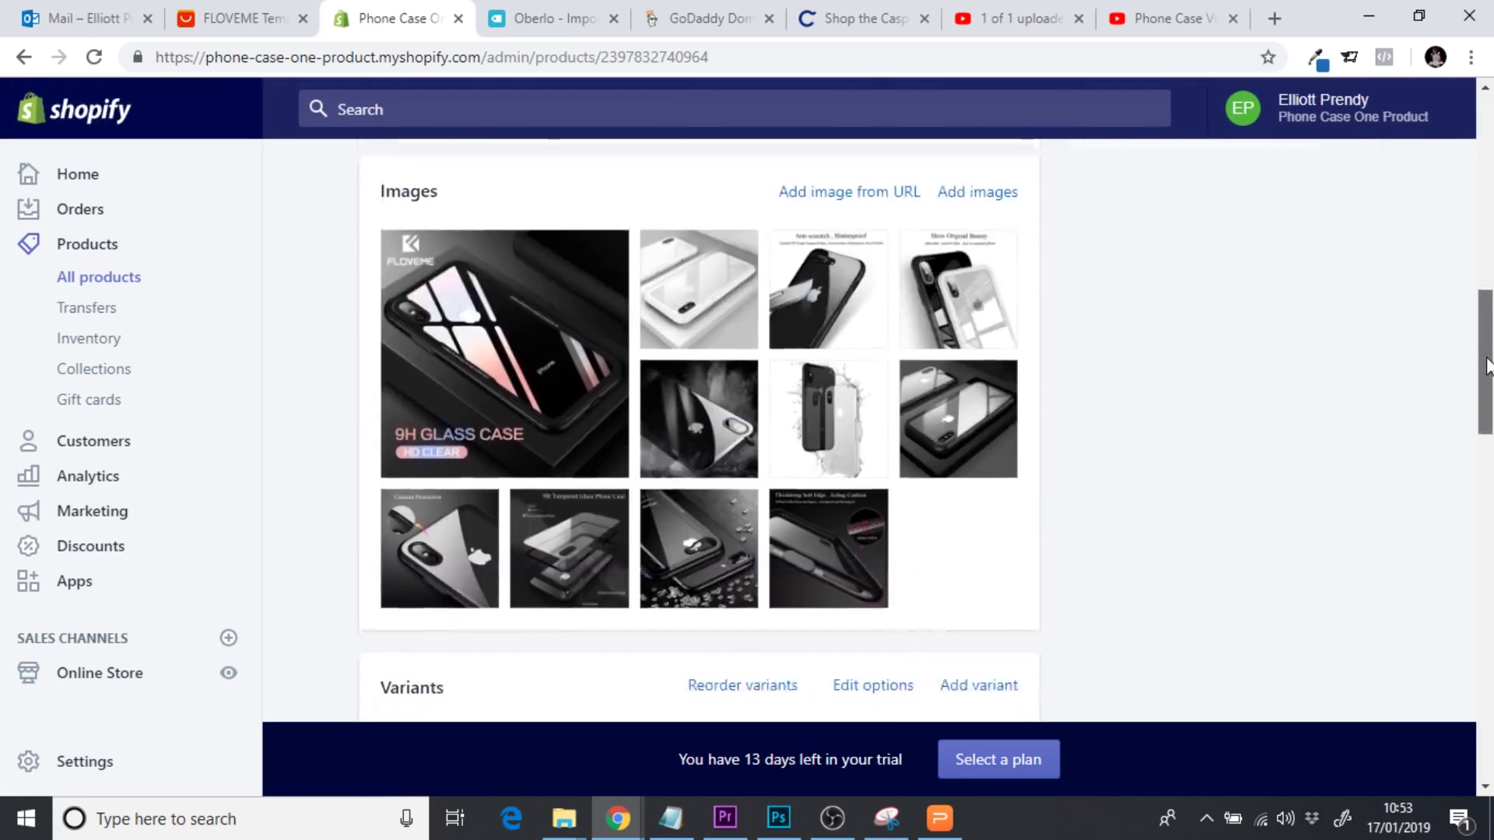
pyautogui.moveTo(469, 310)
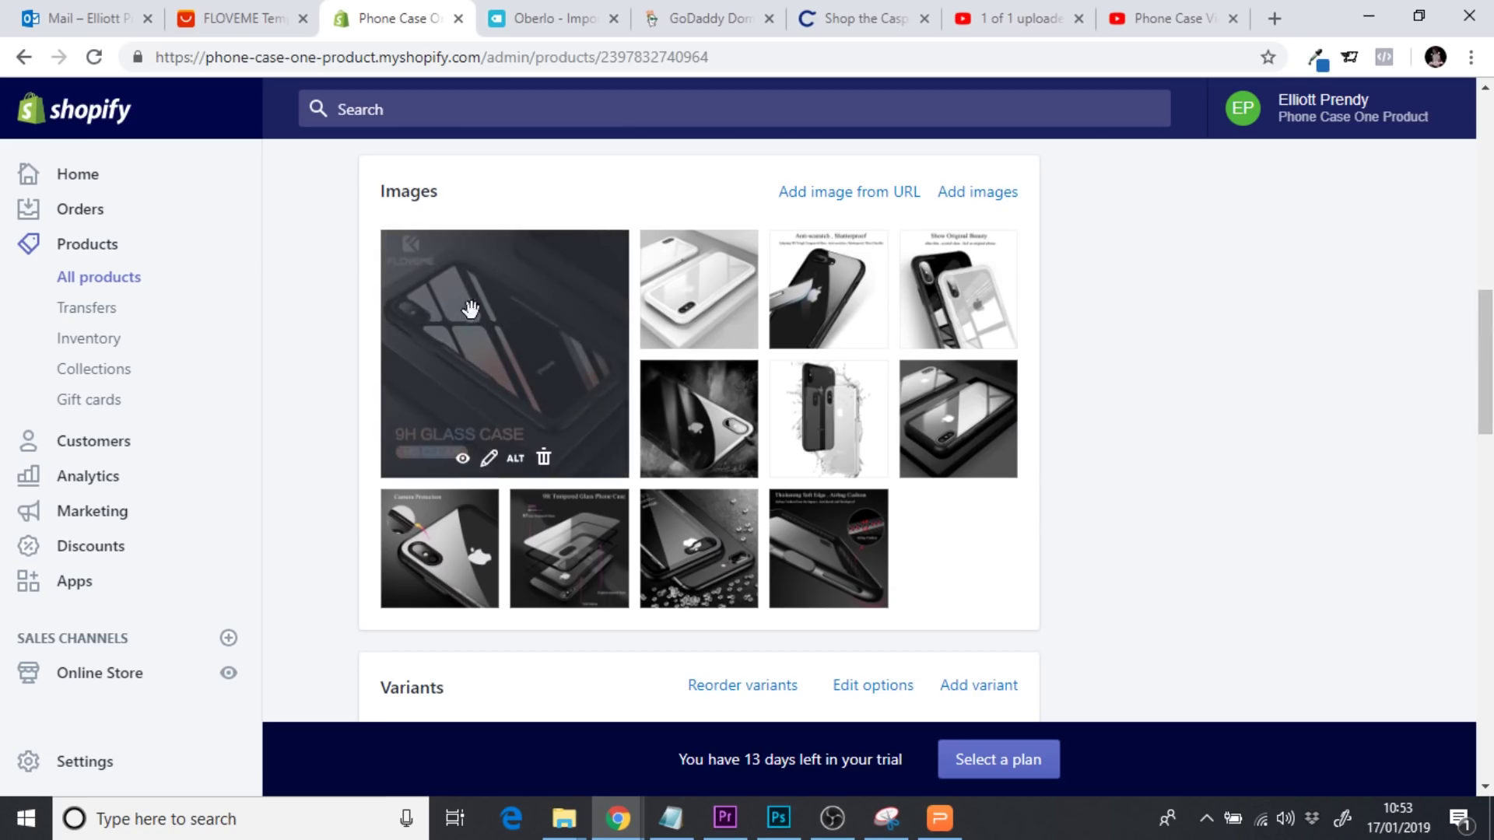
pyautogui.click(544, 459)
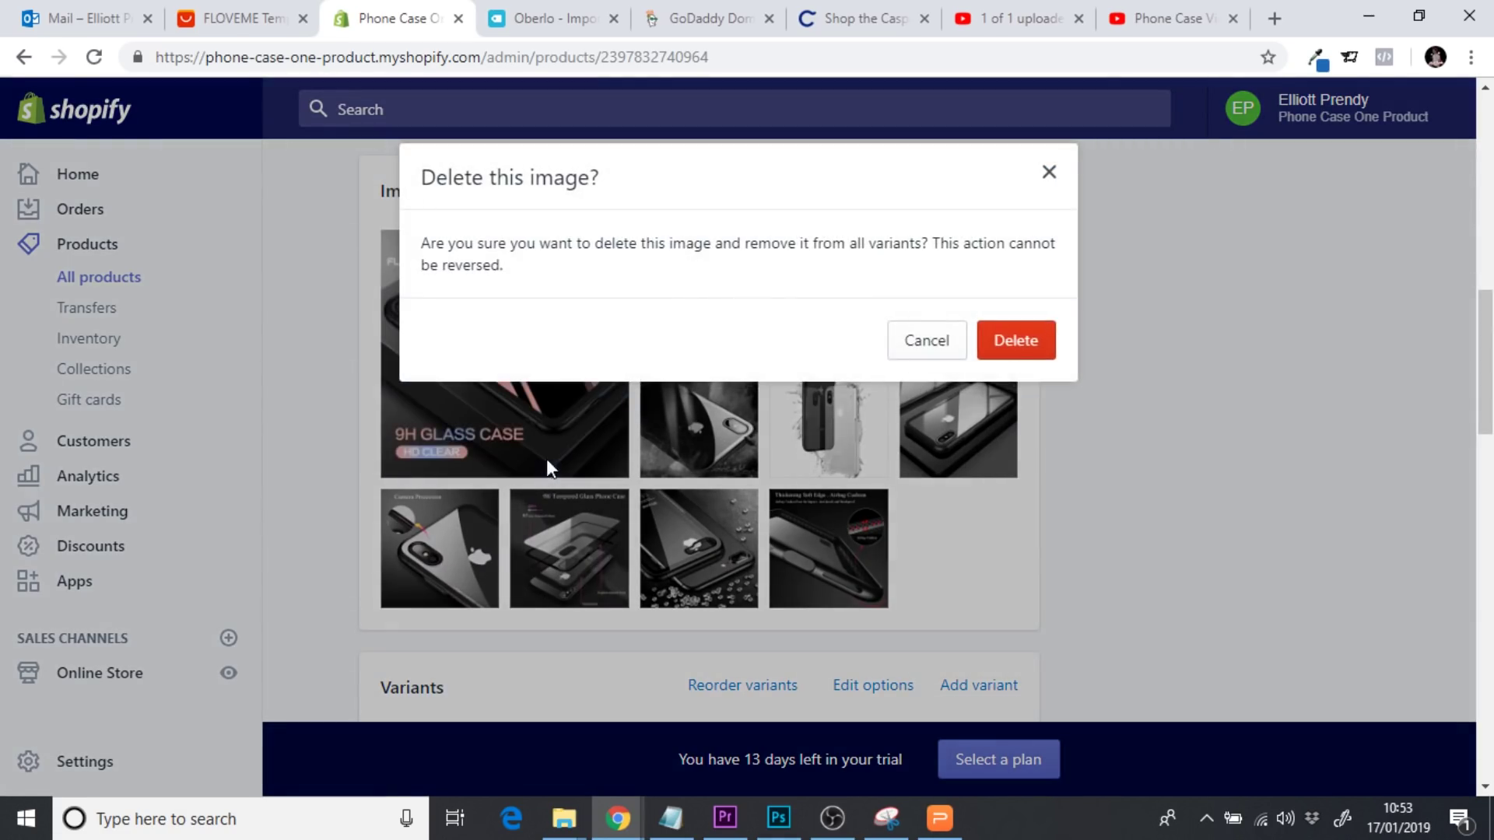
pyautogui.click(1014, 345)
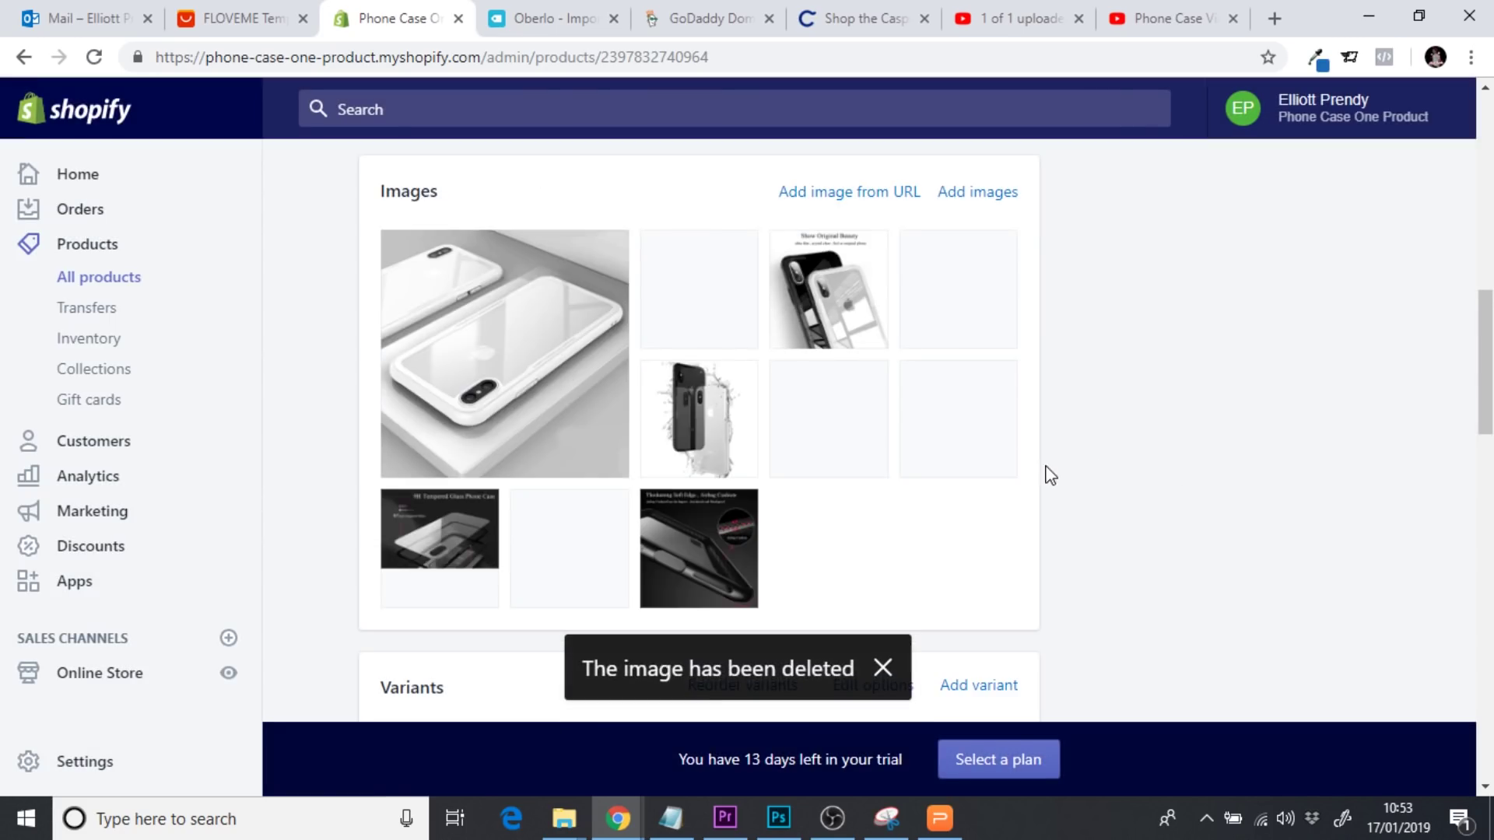
pyautogui.moveTo(784, 374)
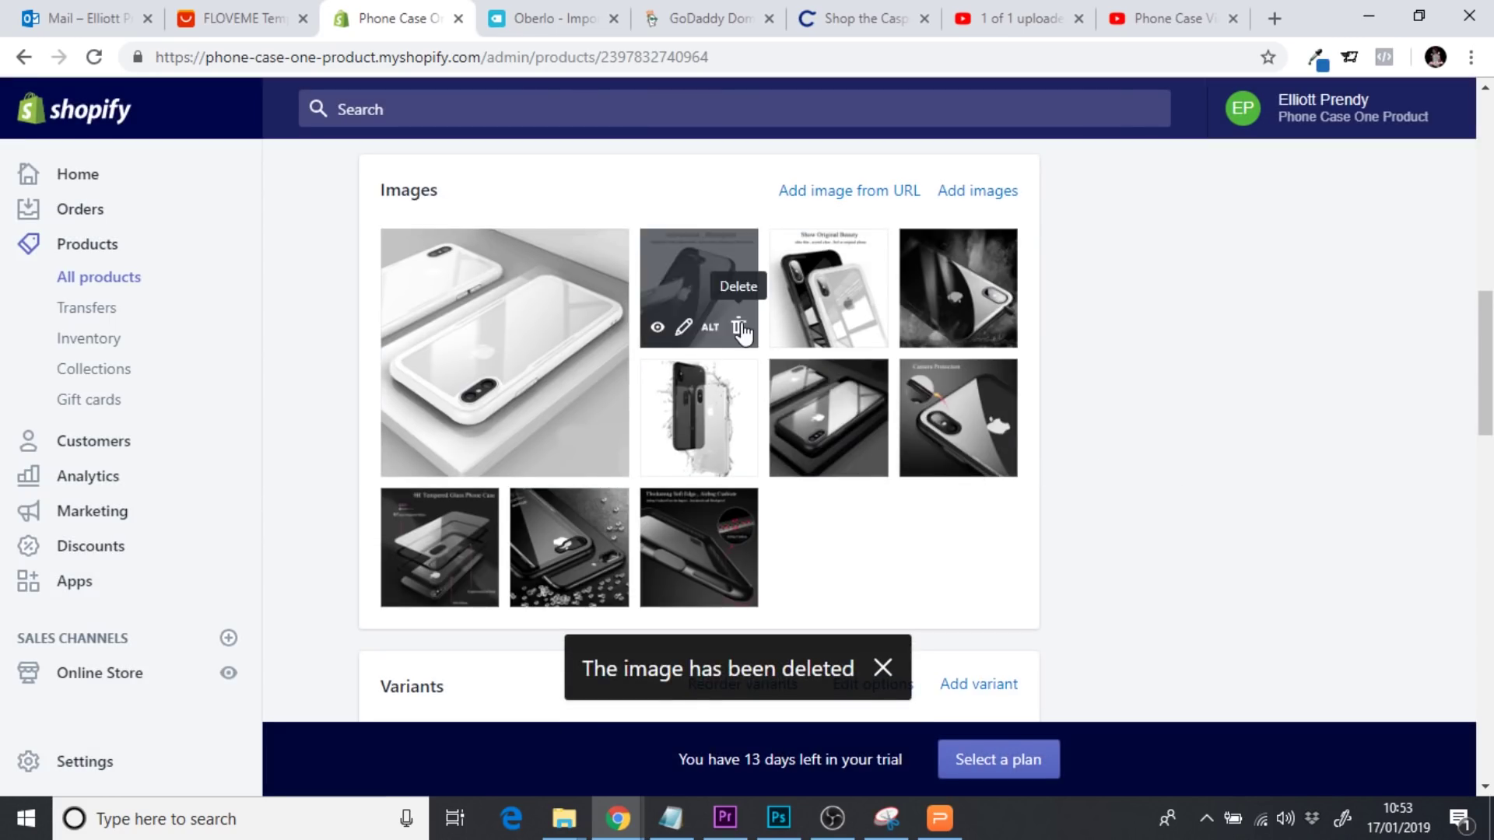
pyautogui.click(738, 328)
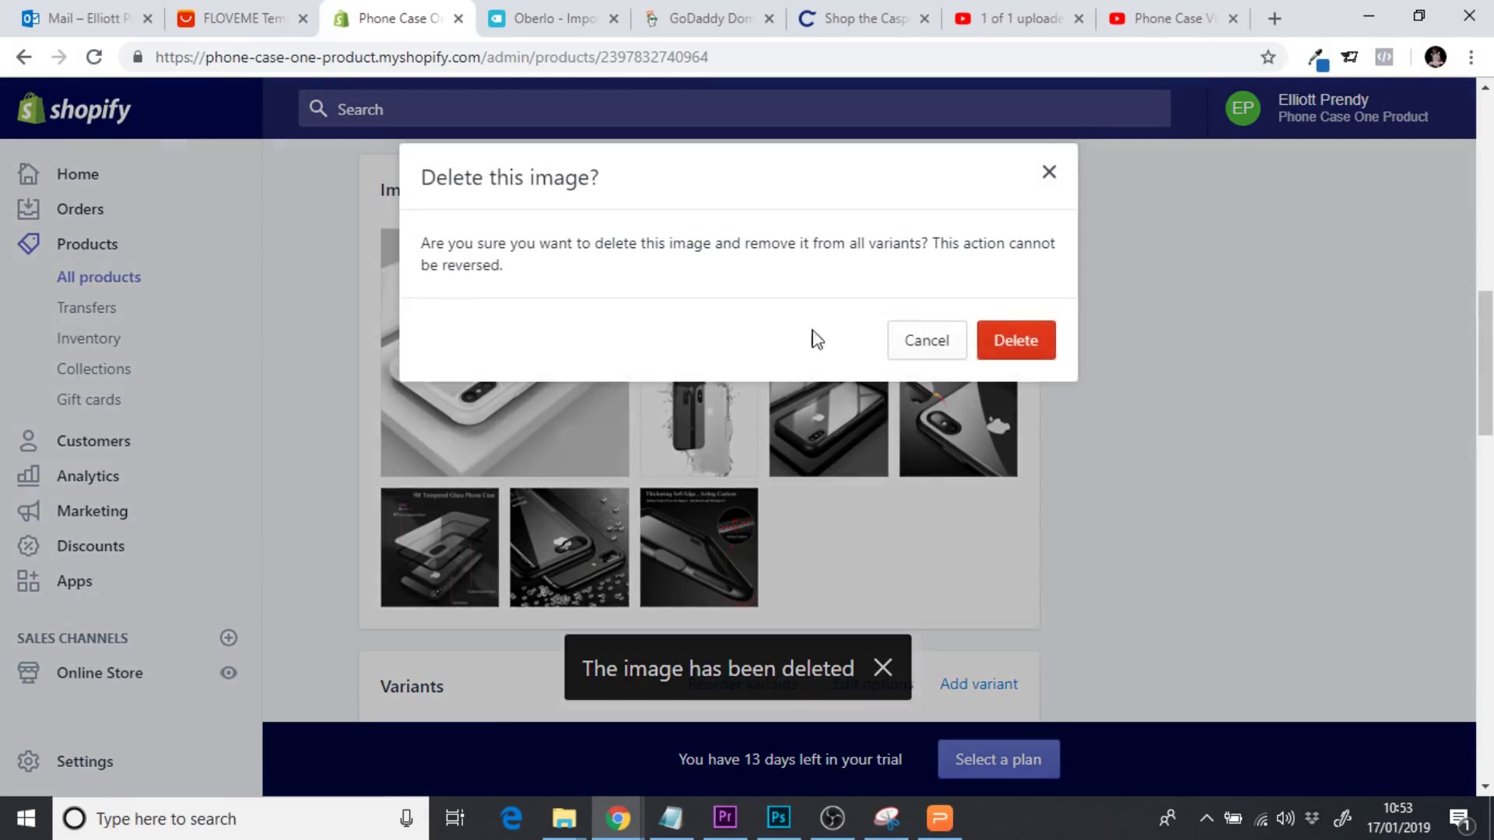
pyautogui.click(1039, 347)
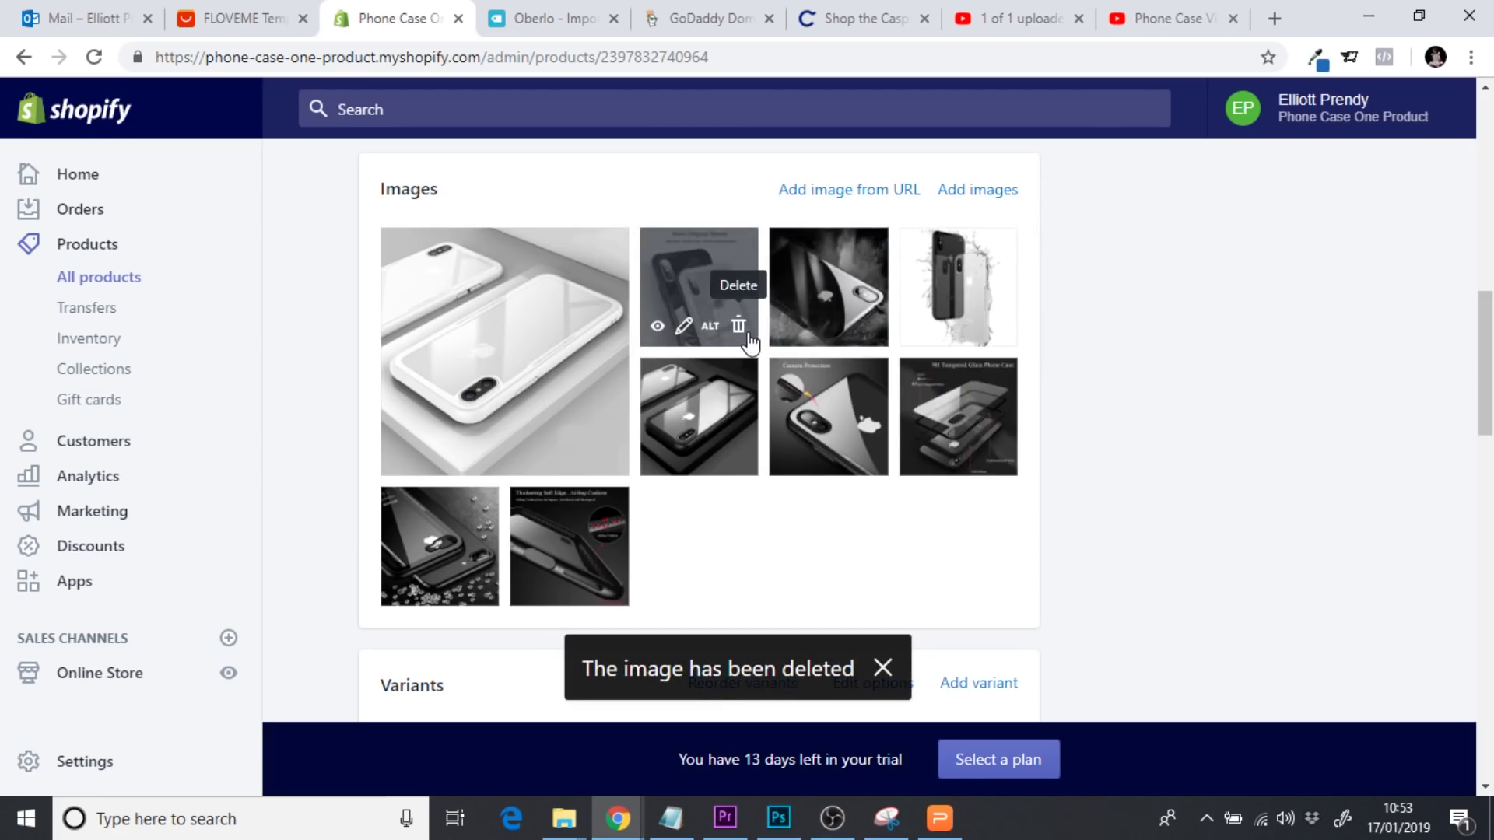
pyautogui.click(740, 328)
pyautogui.click(1018, 350)
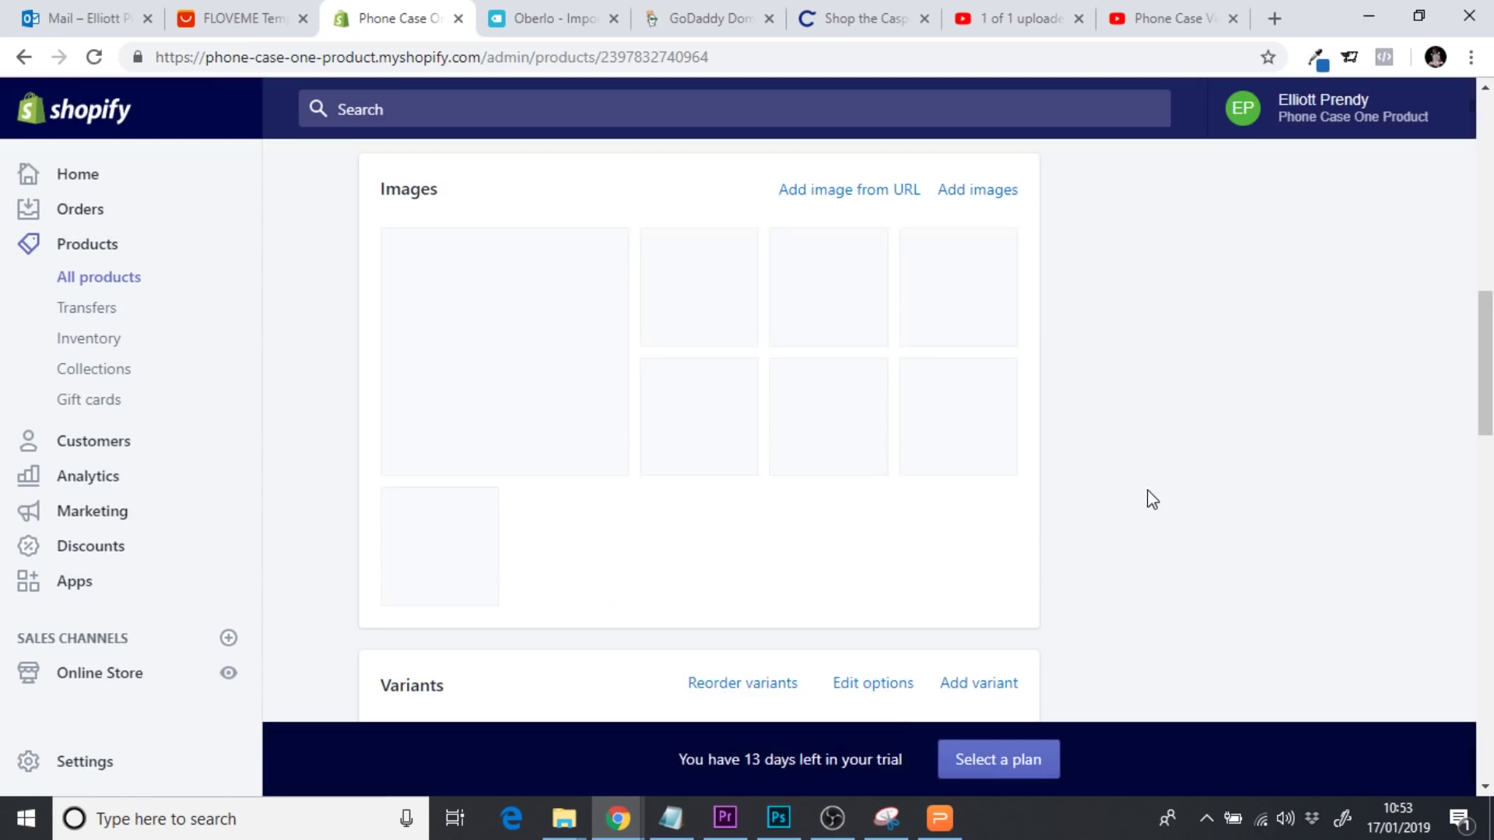
# Delete the layered tempered-glass thumbnail and the two remaining extra thumbnails, leaving five photos
pyautogui.click(867, 459)
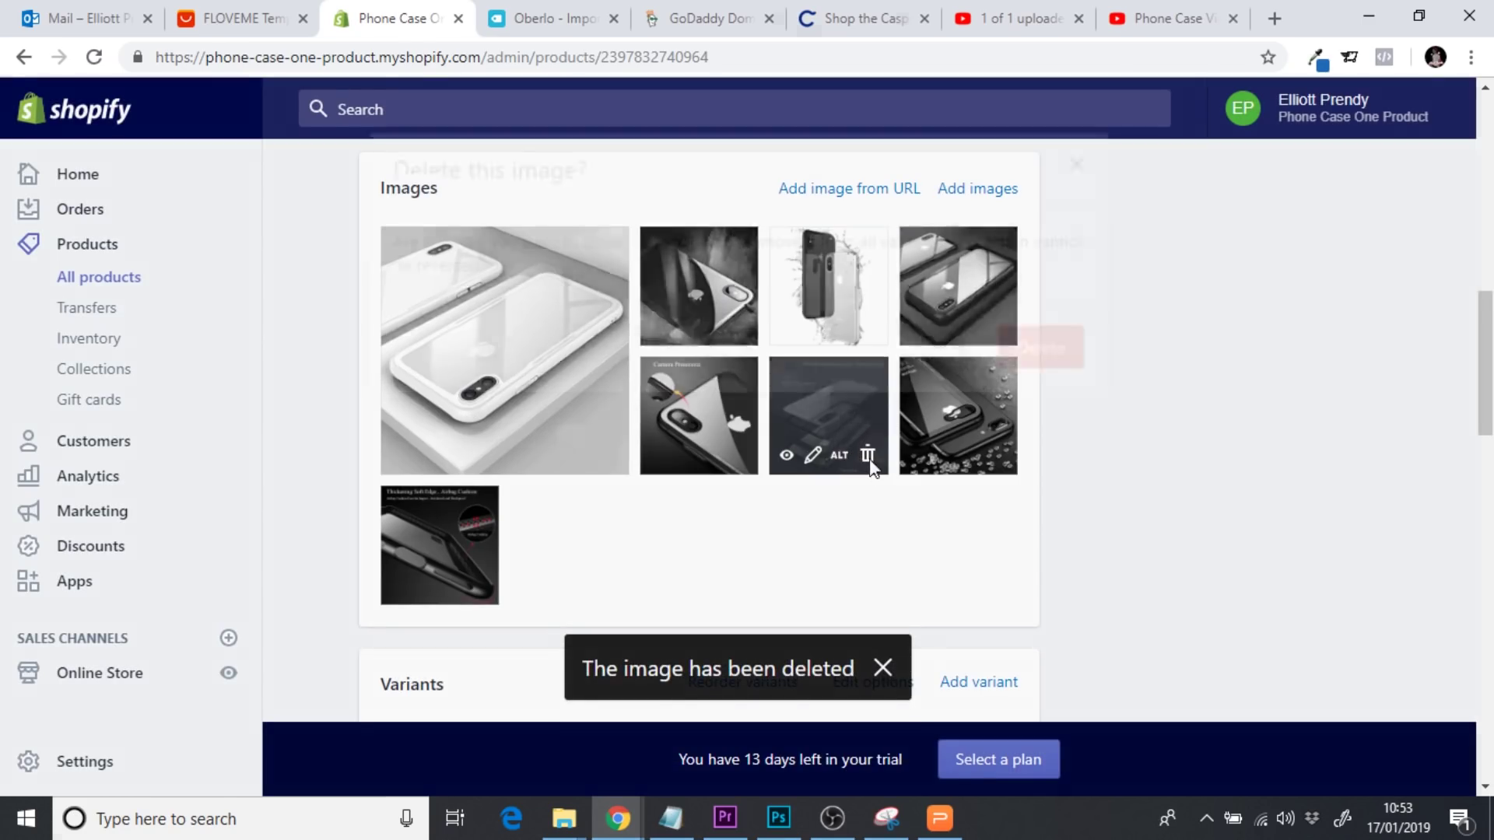
pyautogui.click(1031, 360)
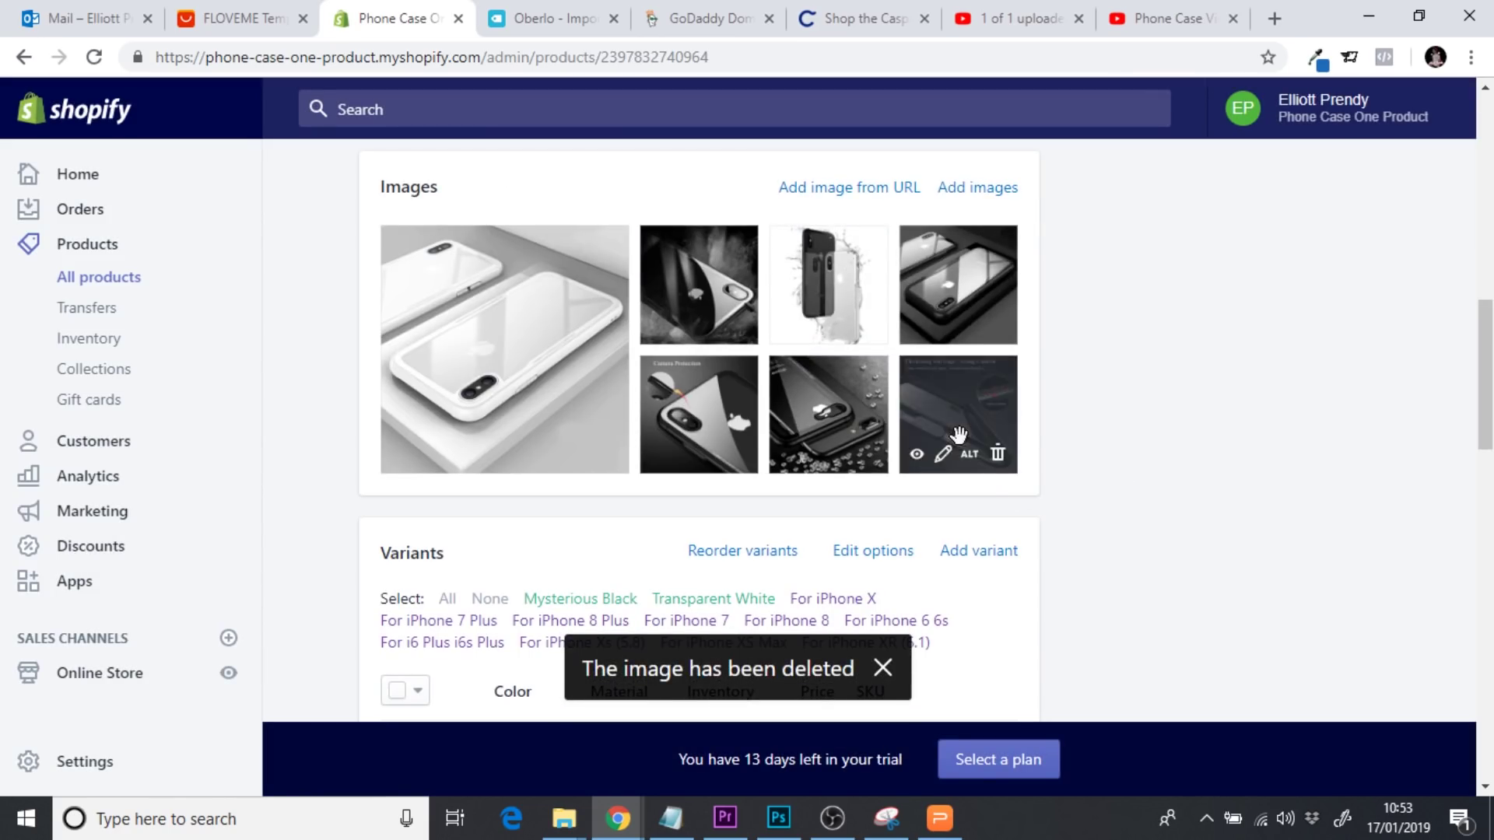
pyautogui.click(738, 453)
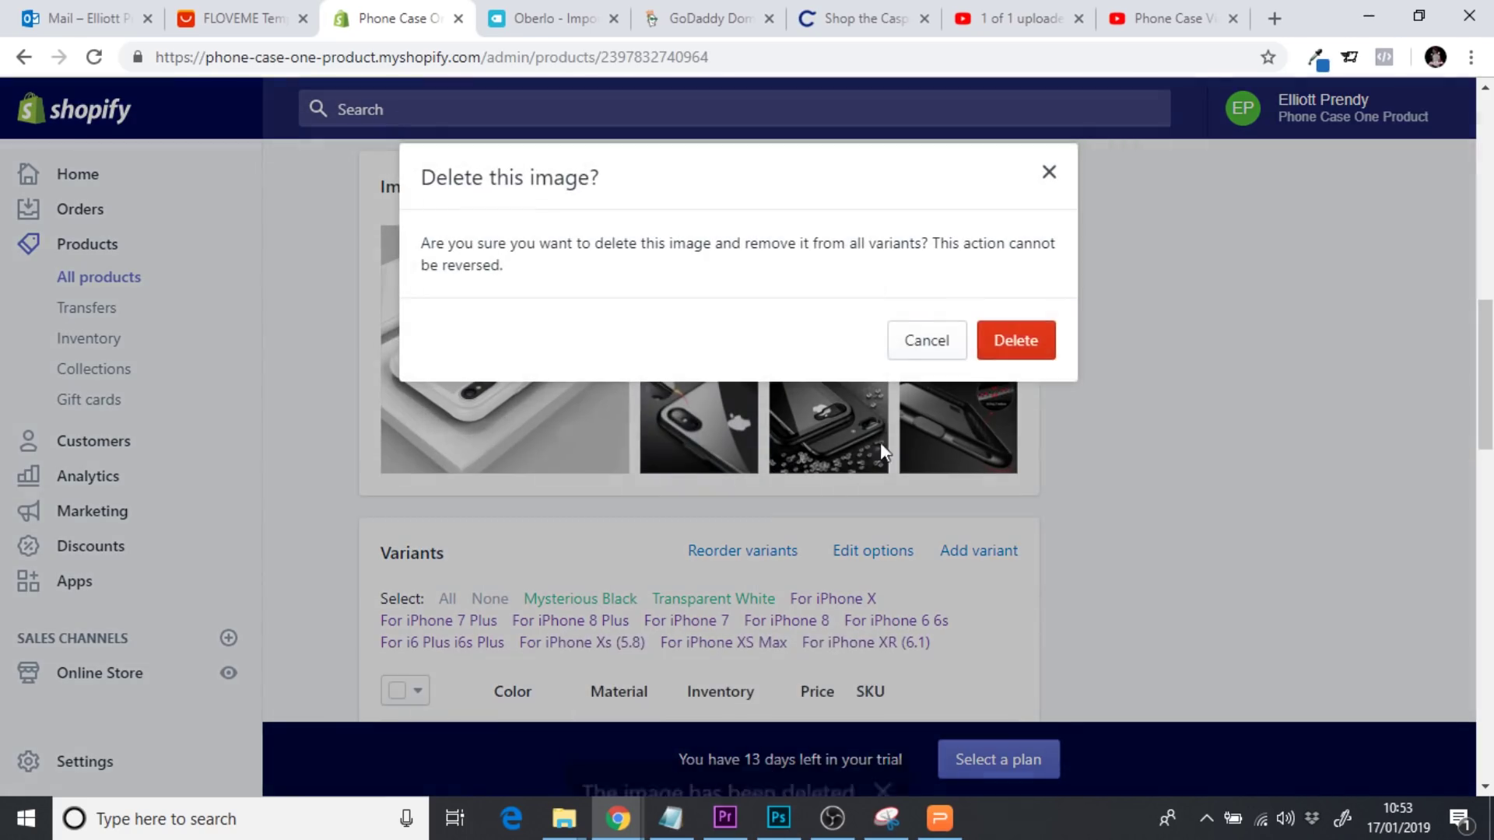
pyautogui.click(1029, 357)
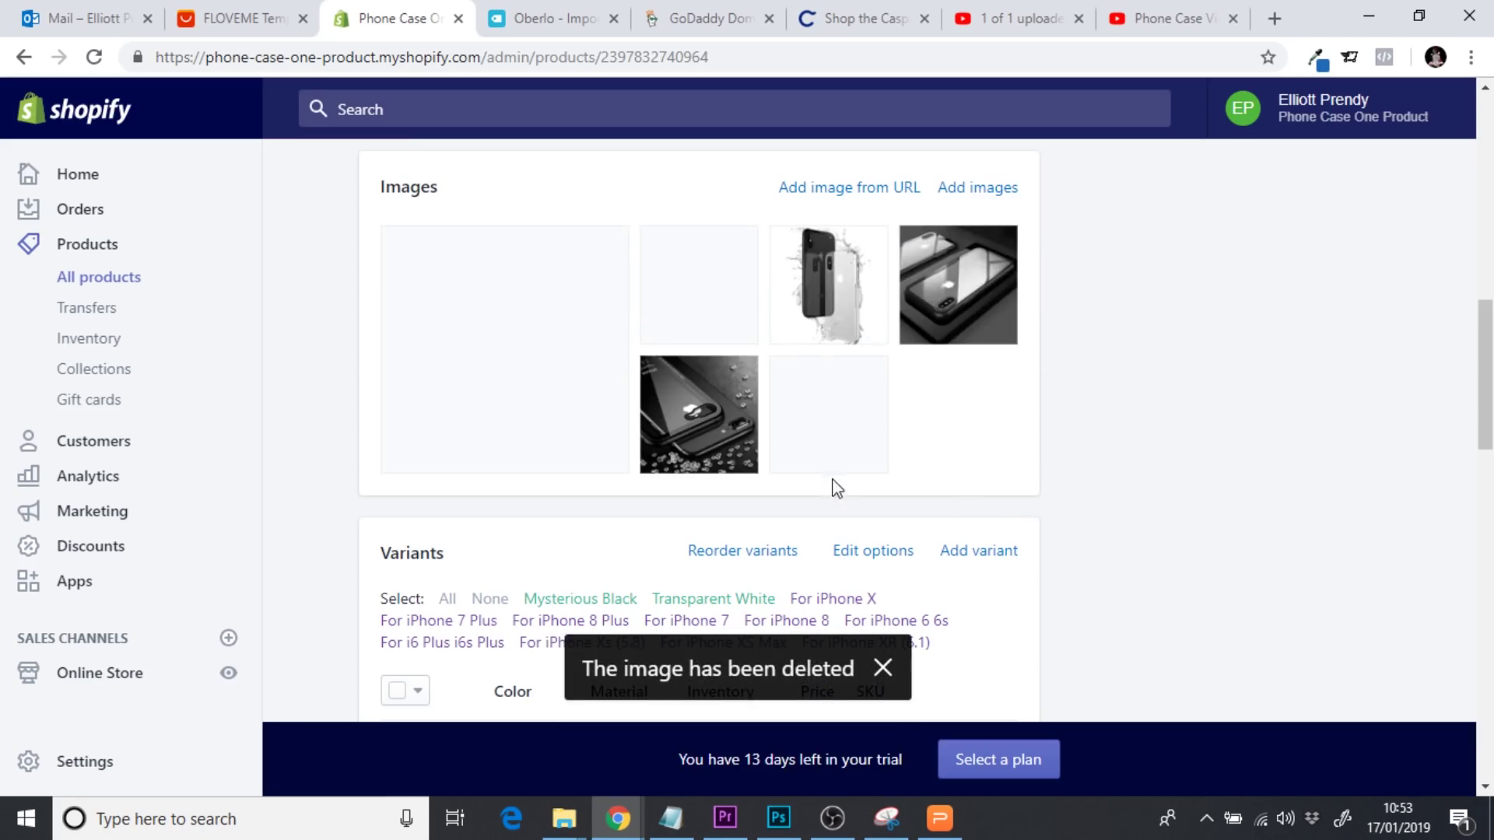
pyautogui.moveTo(850, 423)
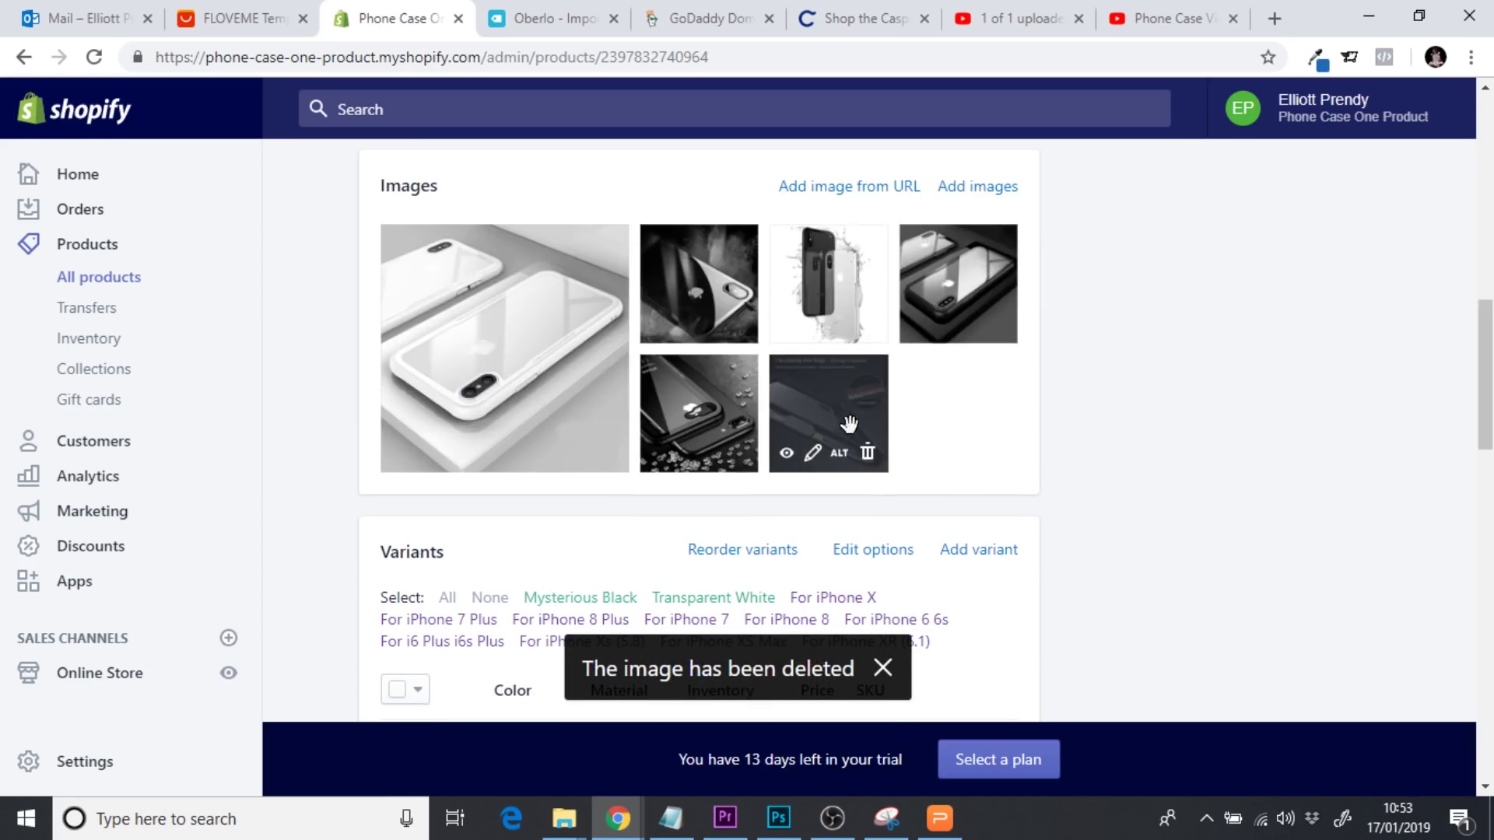
pyautogui.click(869, 454)
pyautogui.click(1021, 341)
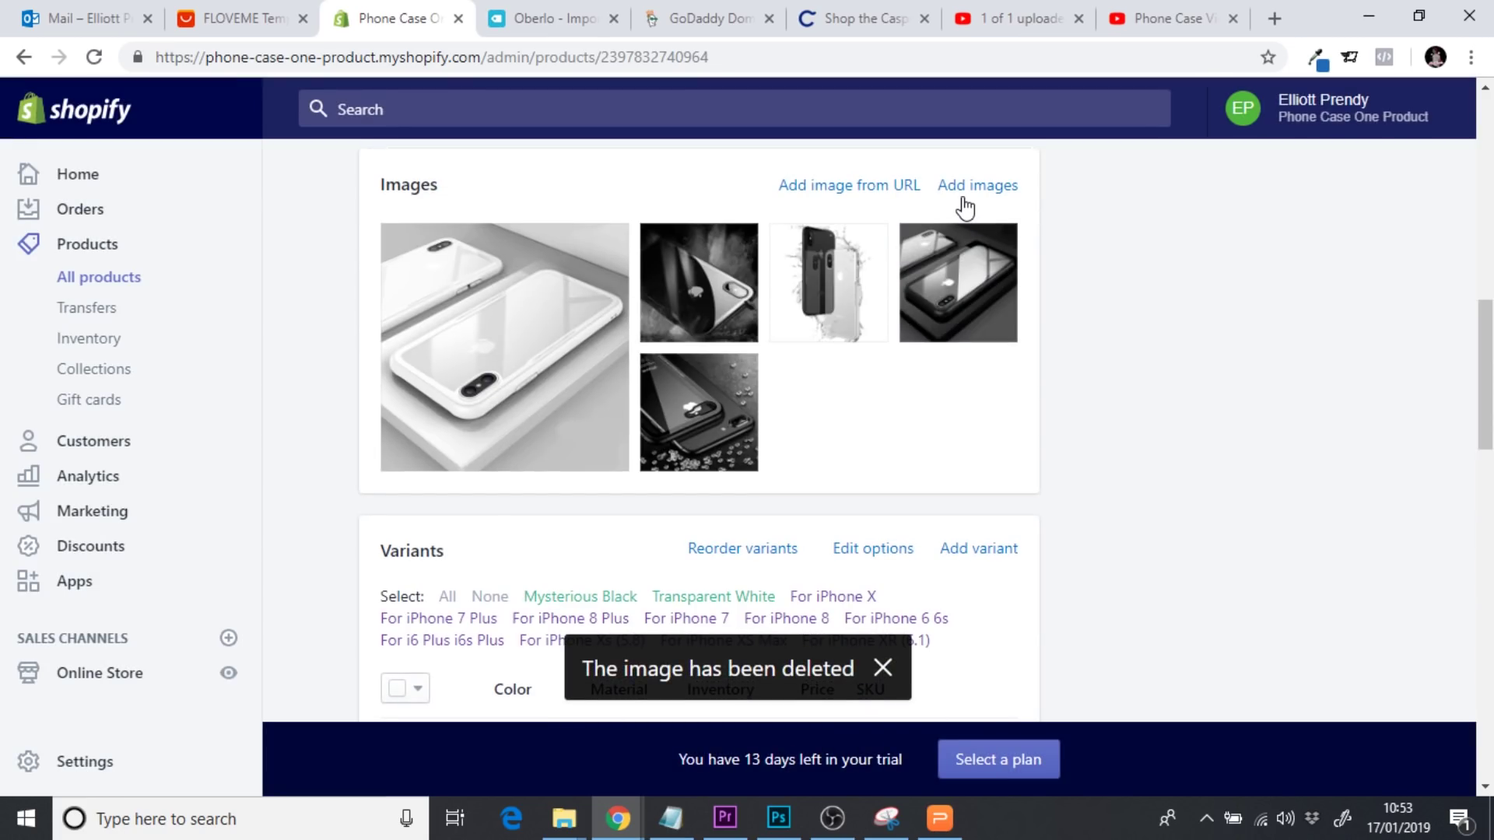
# Upload Camera Protection, Scratch Proof, Soft Silicon and Thickening Soft Edge images from Final Pics
pyautogui.click(990, 189)
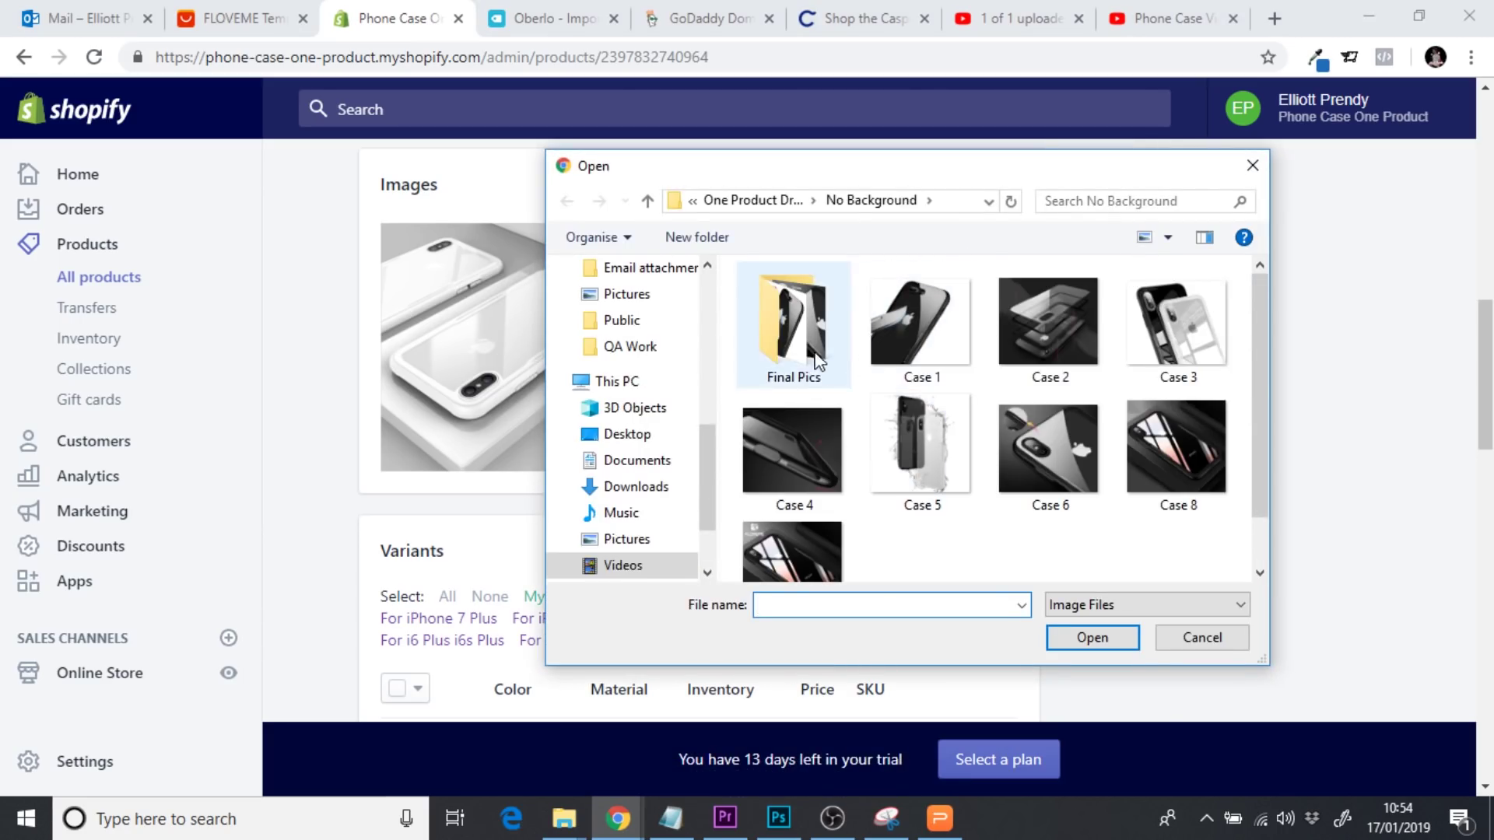
pyautogui.scroll(-1, 1254, 423)
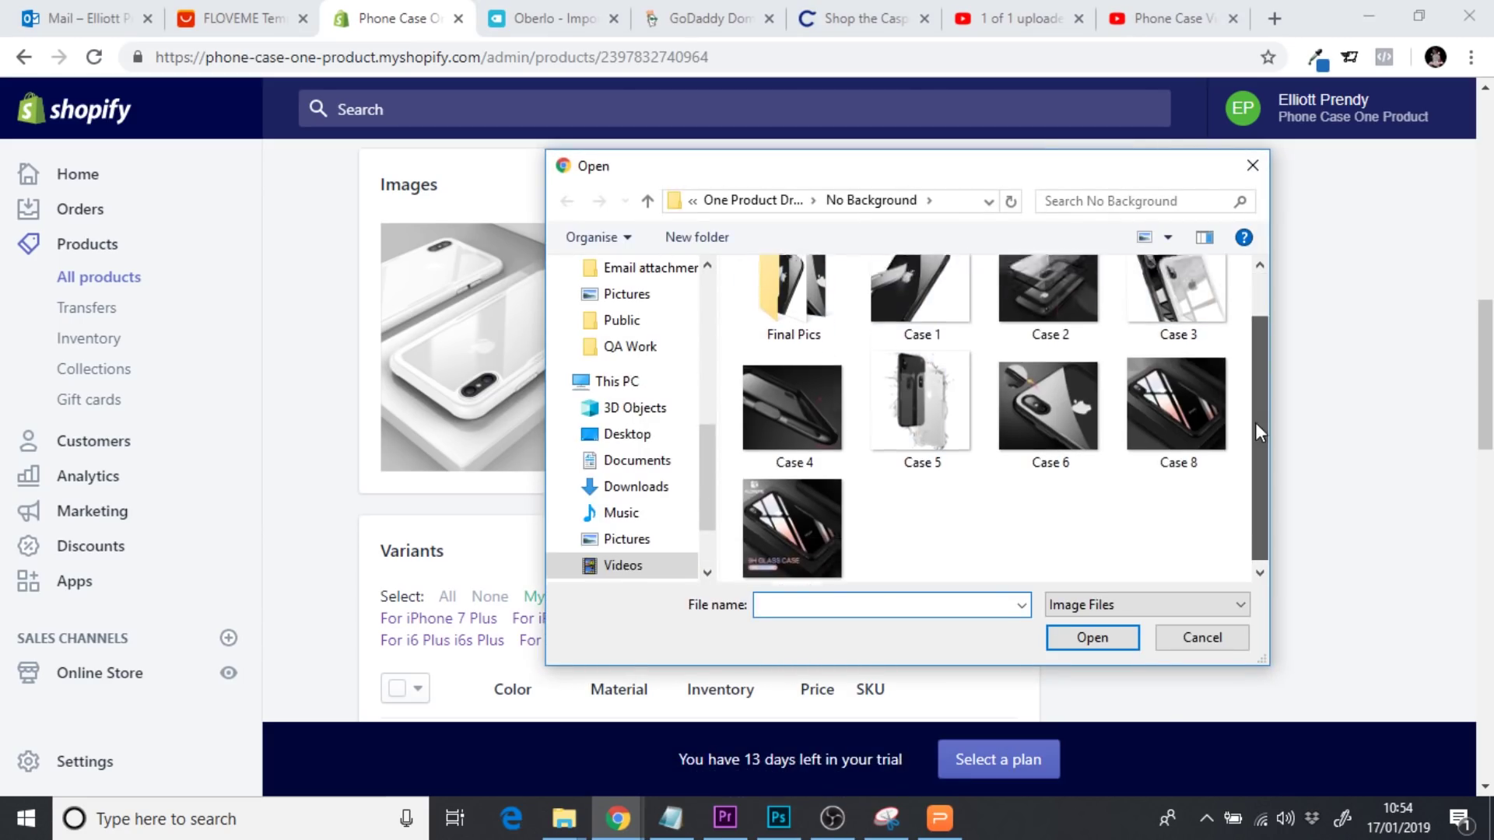
pyautogui.doubleClick(800, 313)
pyautogui.click(801, 376)
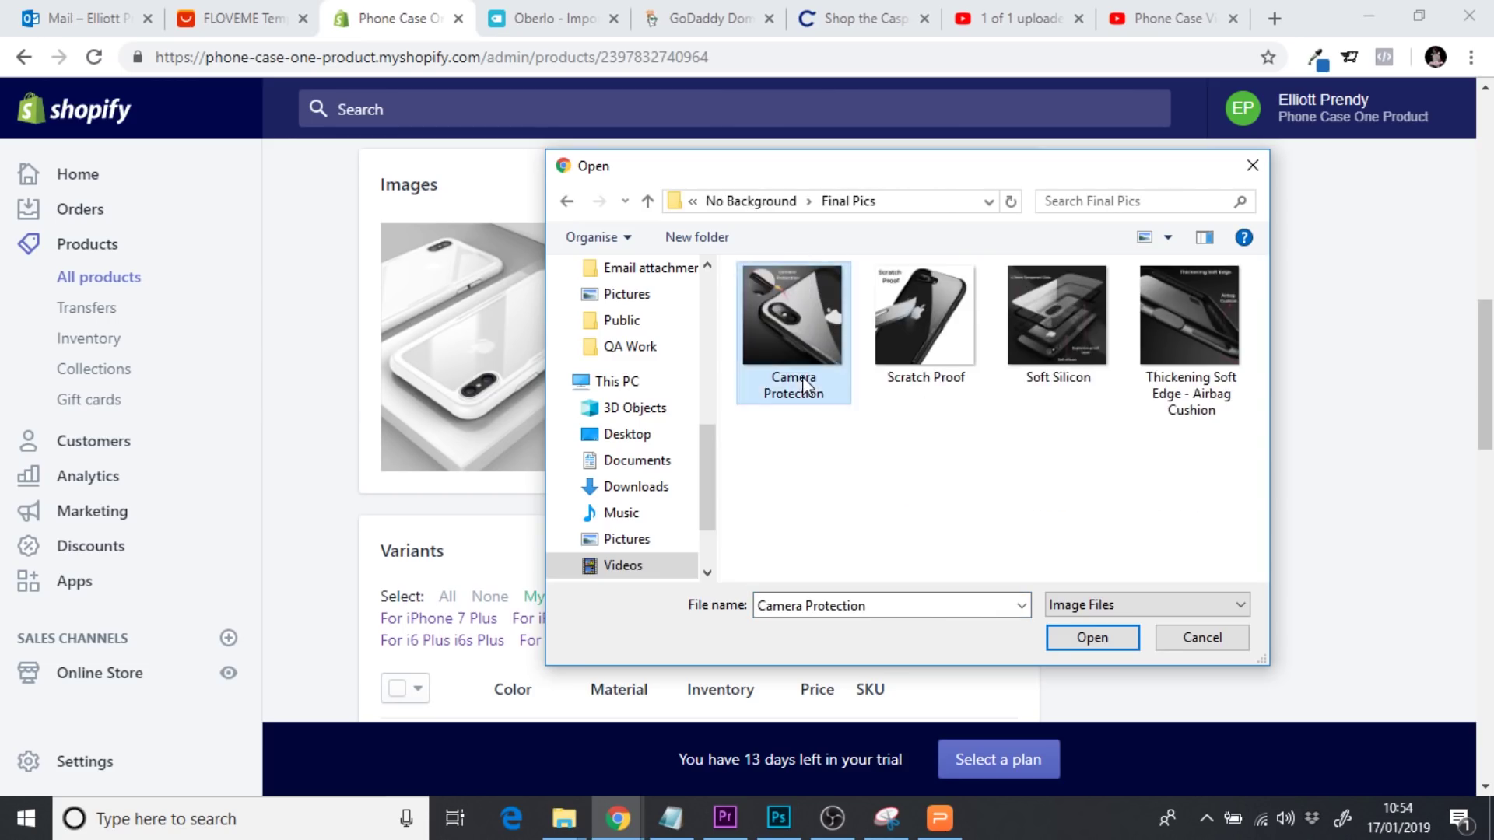
pyautogui.keyDown('ctrl'); pyautogui.click(933, 377); pyautogui.keyUp('ctrl')
pyautogui.keyDown('ctrl'); pyautogui.click(1198, 373); pyautogui.keyUp('ctrl')
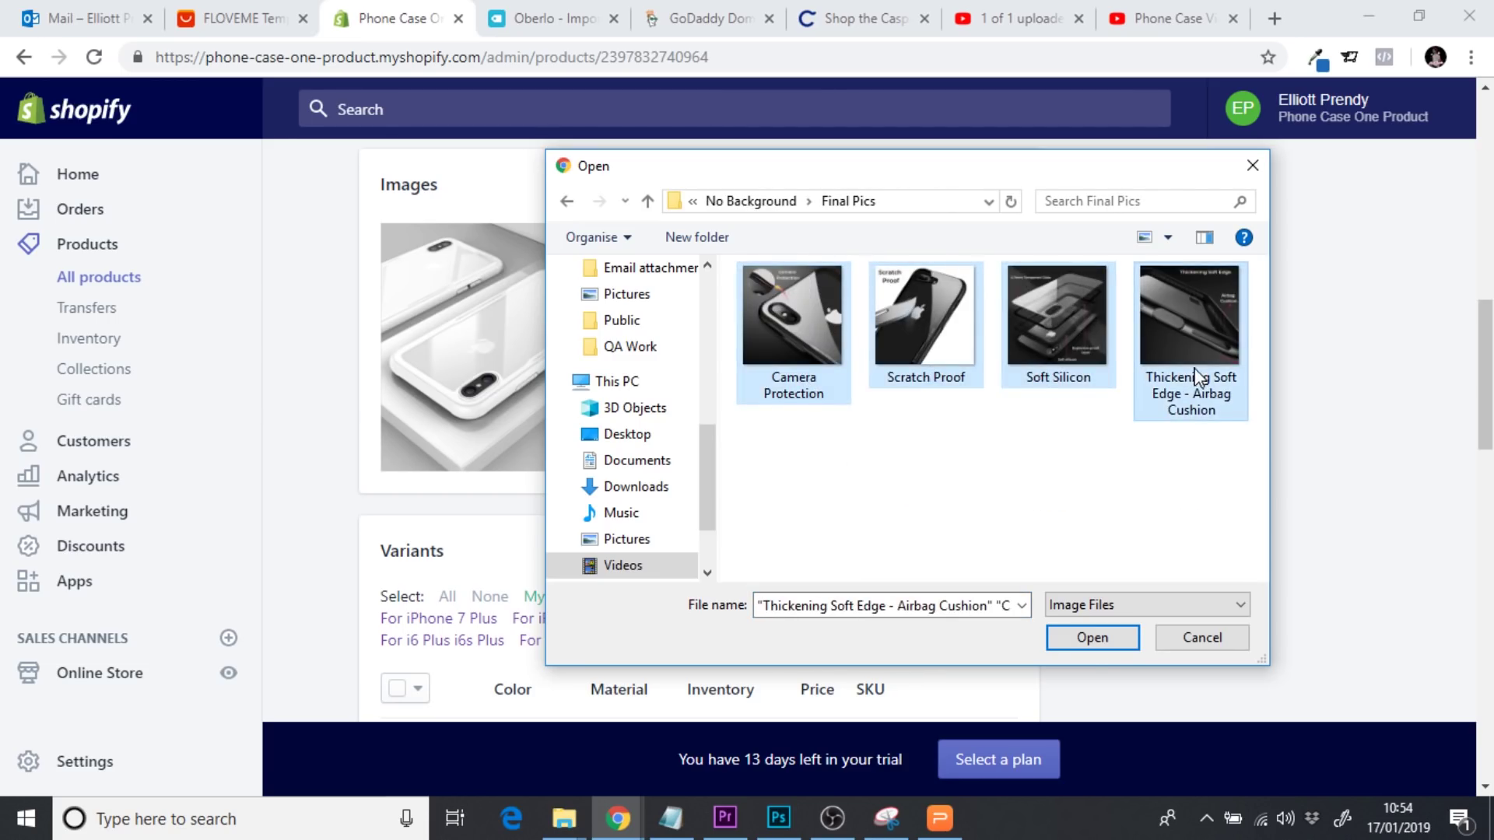
pyautogui.click(1109, 642)
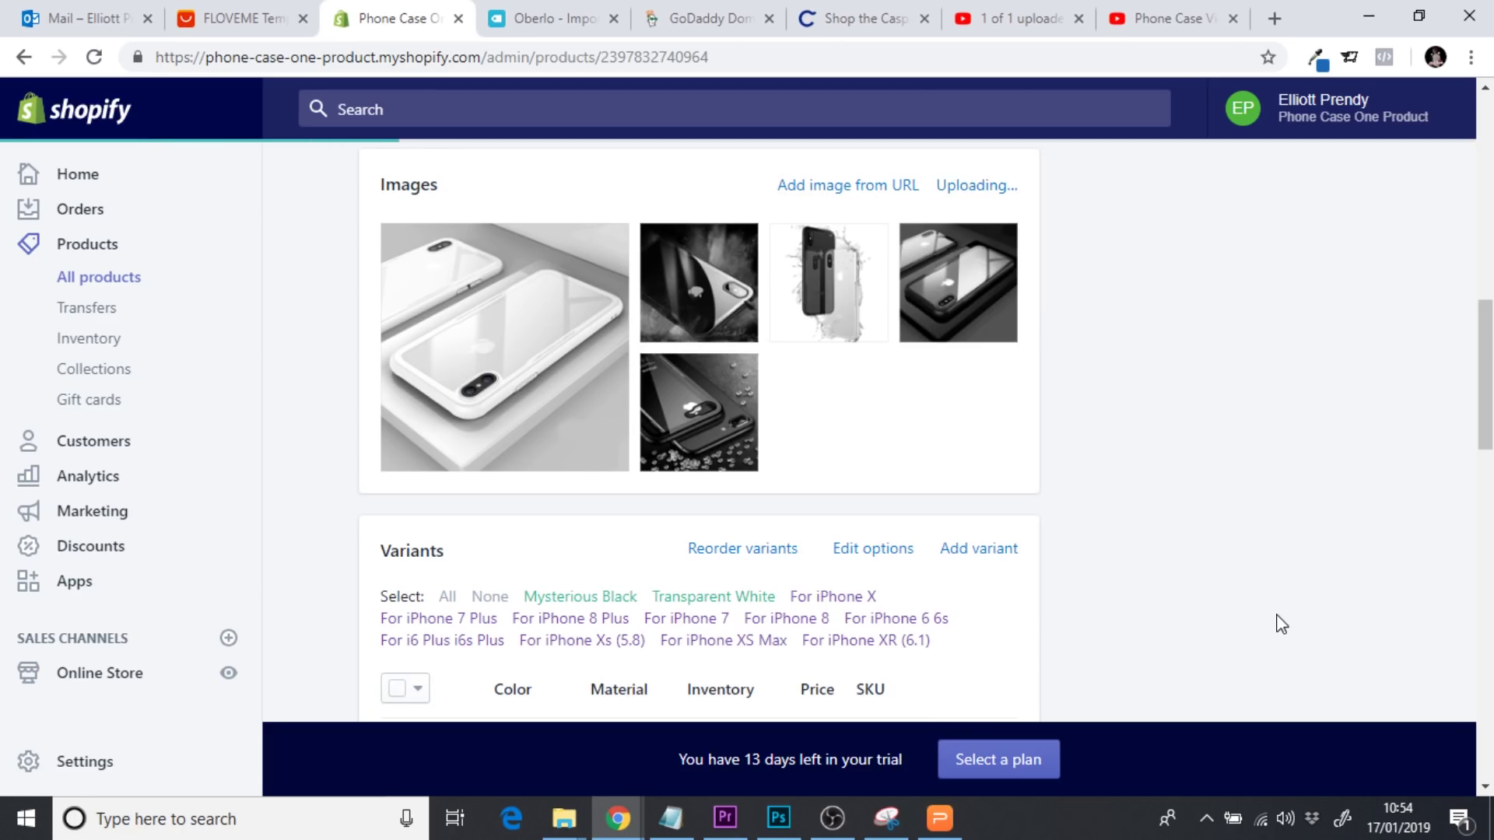
pyautogui.moveTo(1484, 400); pyautogui.dragTo(1487, 699)
# Open the Edit website SEO fields in the Search engine listing preview
pyautogui.scroll(-2, 1489, 687)
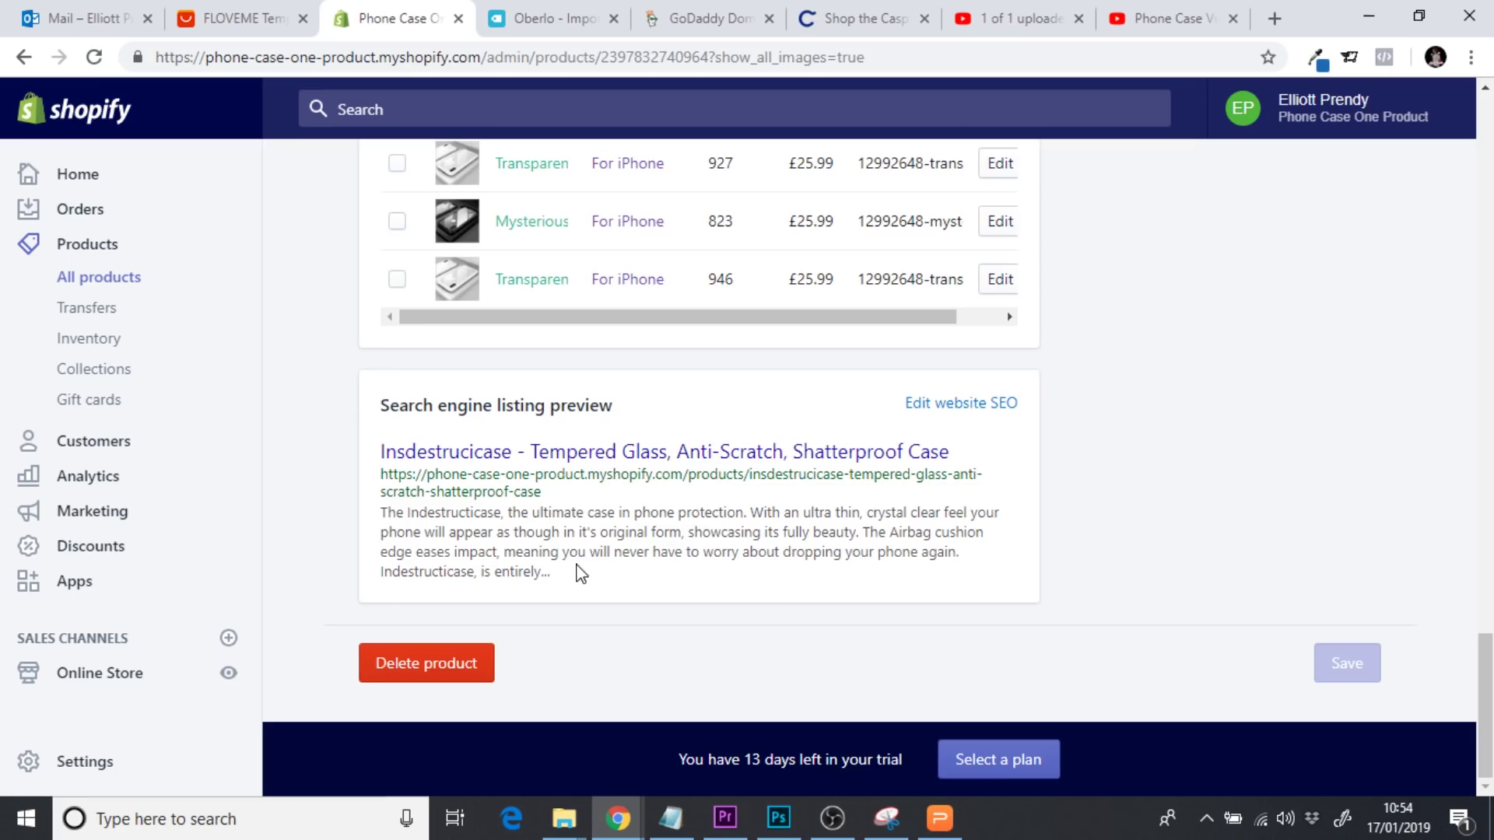
pyautogui.moveTo(553, 576); pyautogui.dragTo(383, 514)
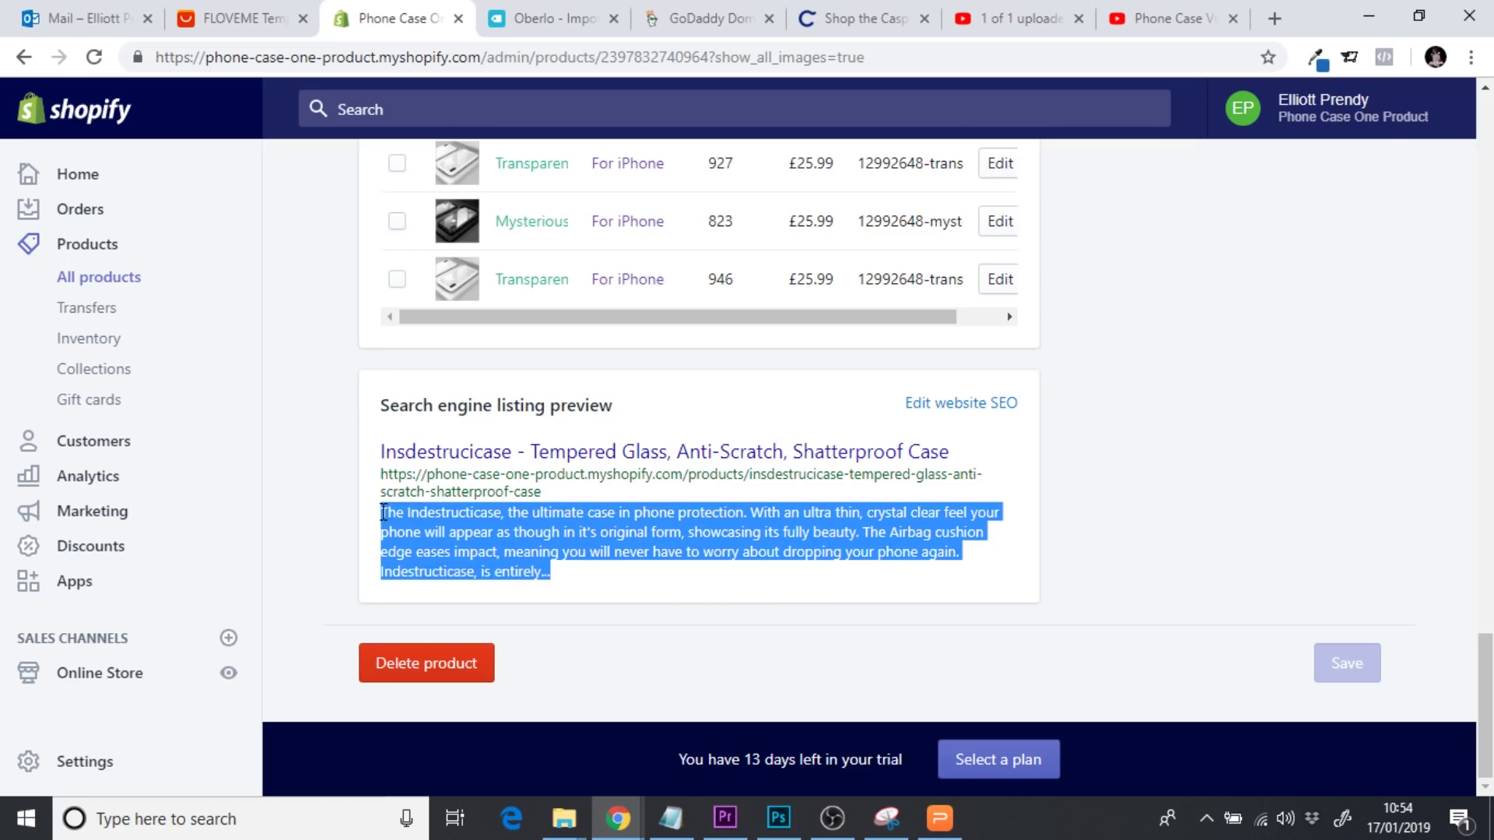
pyautogui.click(489, 523)
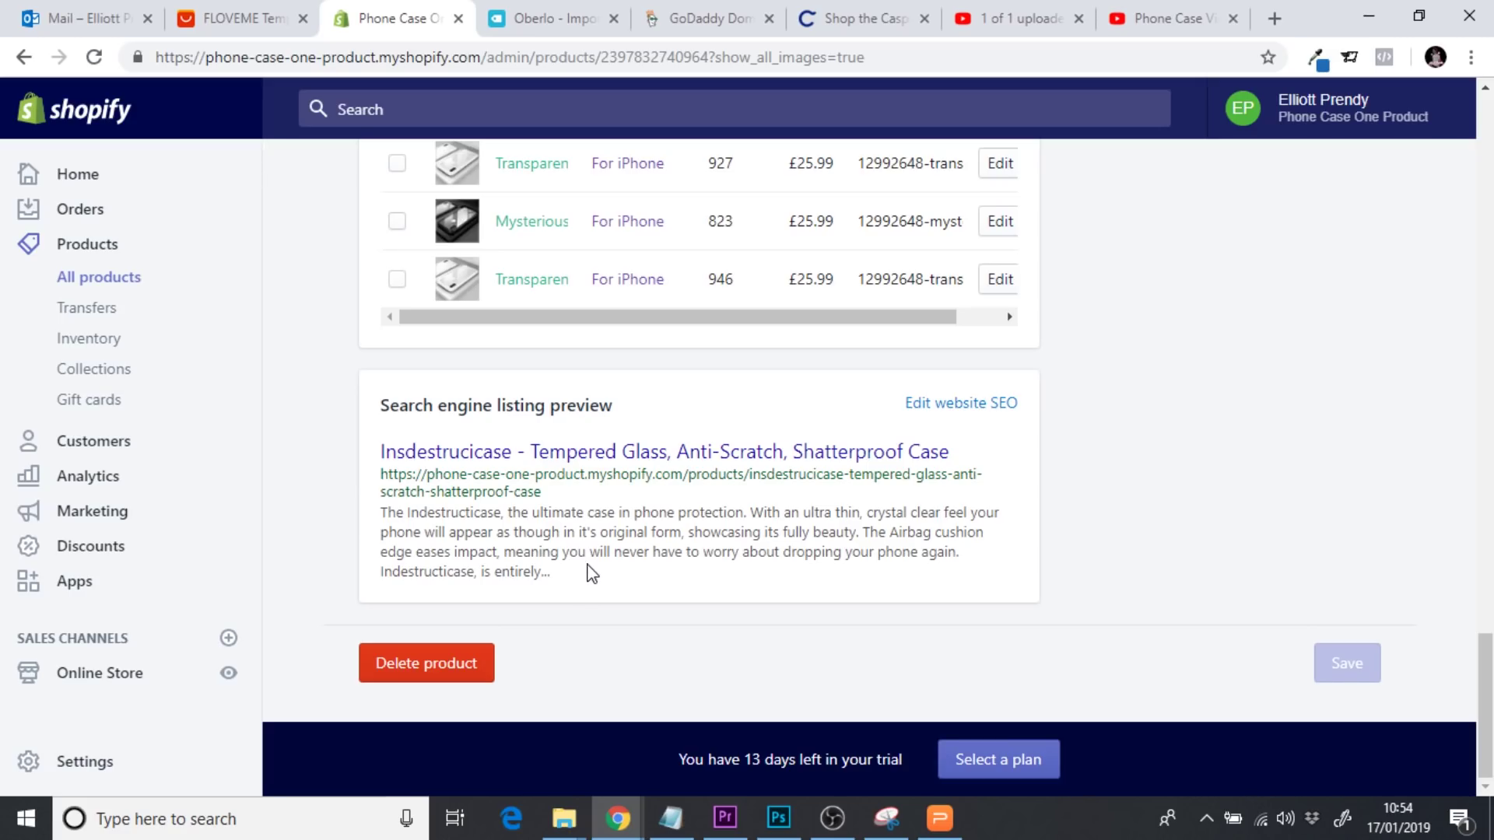
pyautogui.click(961, 403)
pyautogui.scroll(-2, 972, 411)
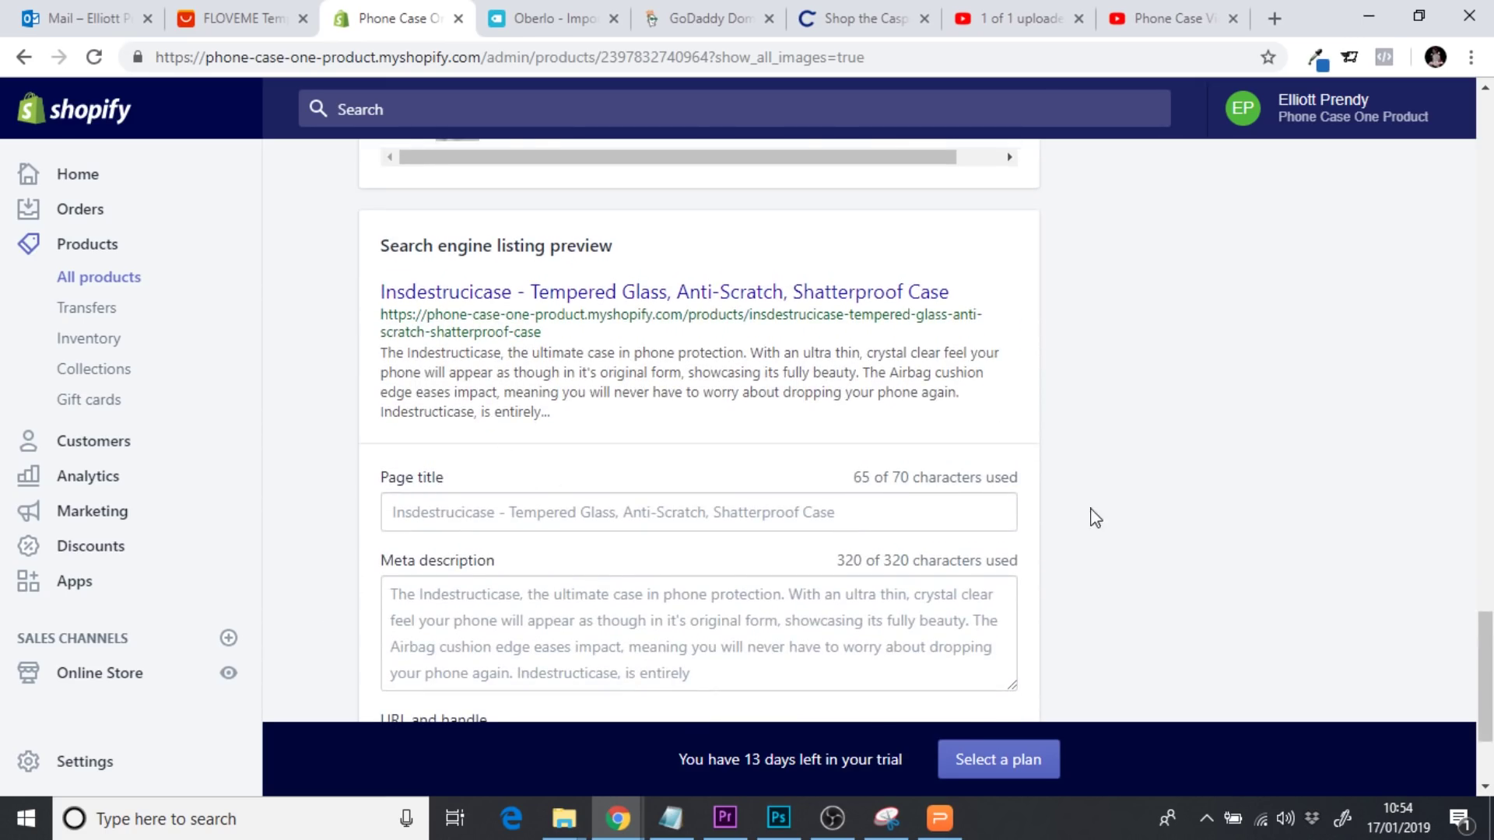
# Delete the trailing 'Indestructicase, is entirely' so the meta description ends at 'dropping your phone again.'
pyautogui.moveTo(1486, 700); pyautogui.dragTo(1491, 191)
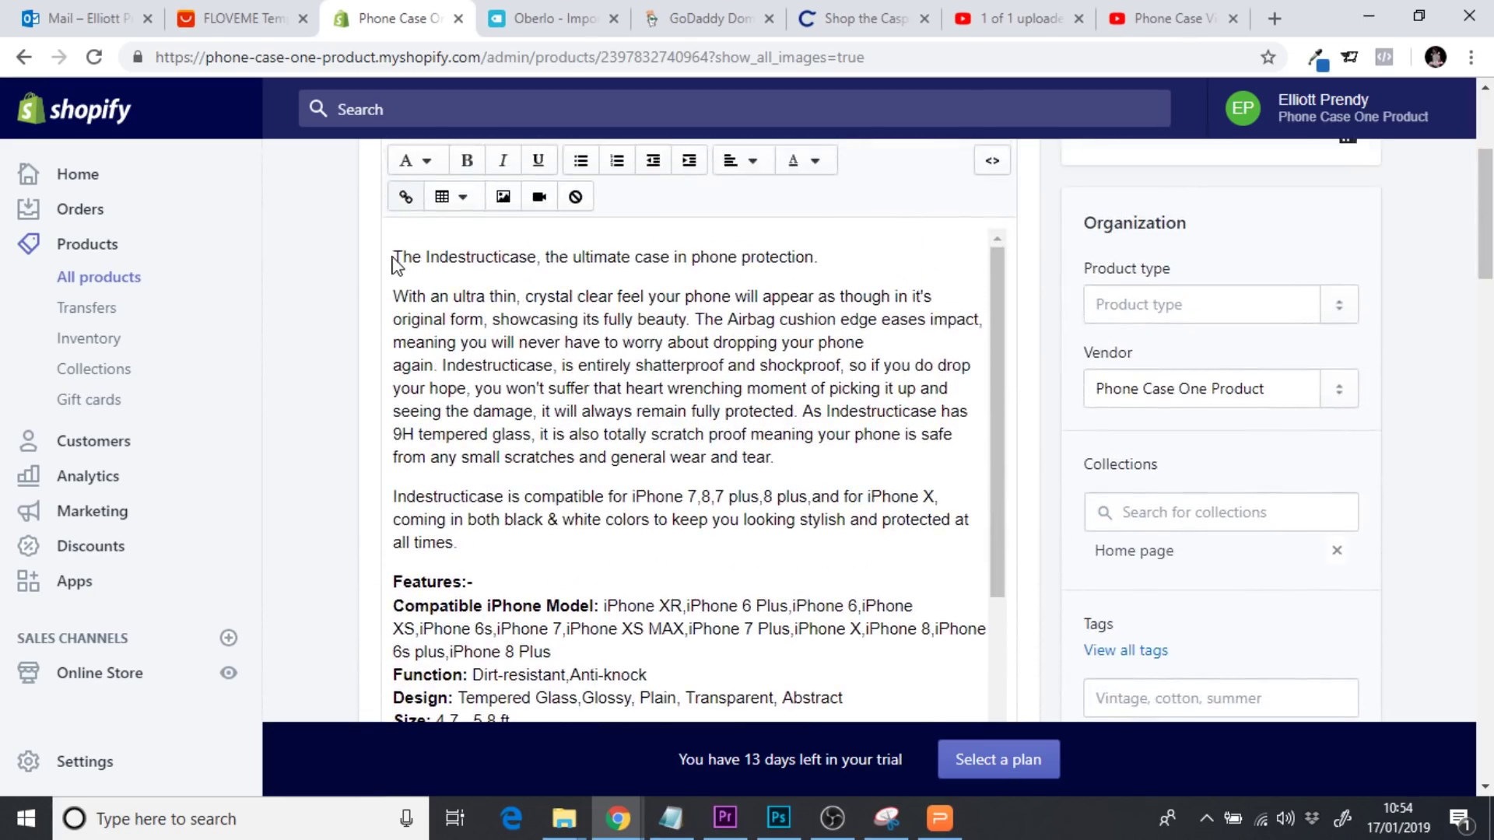
pyautogui.moveTo(394, 256); pyautogui.dragTo(824, 454)
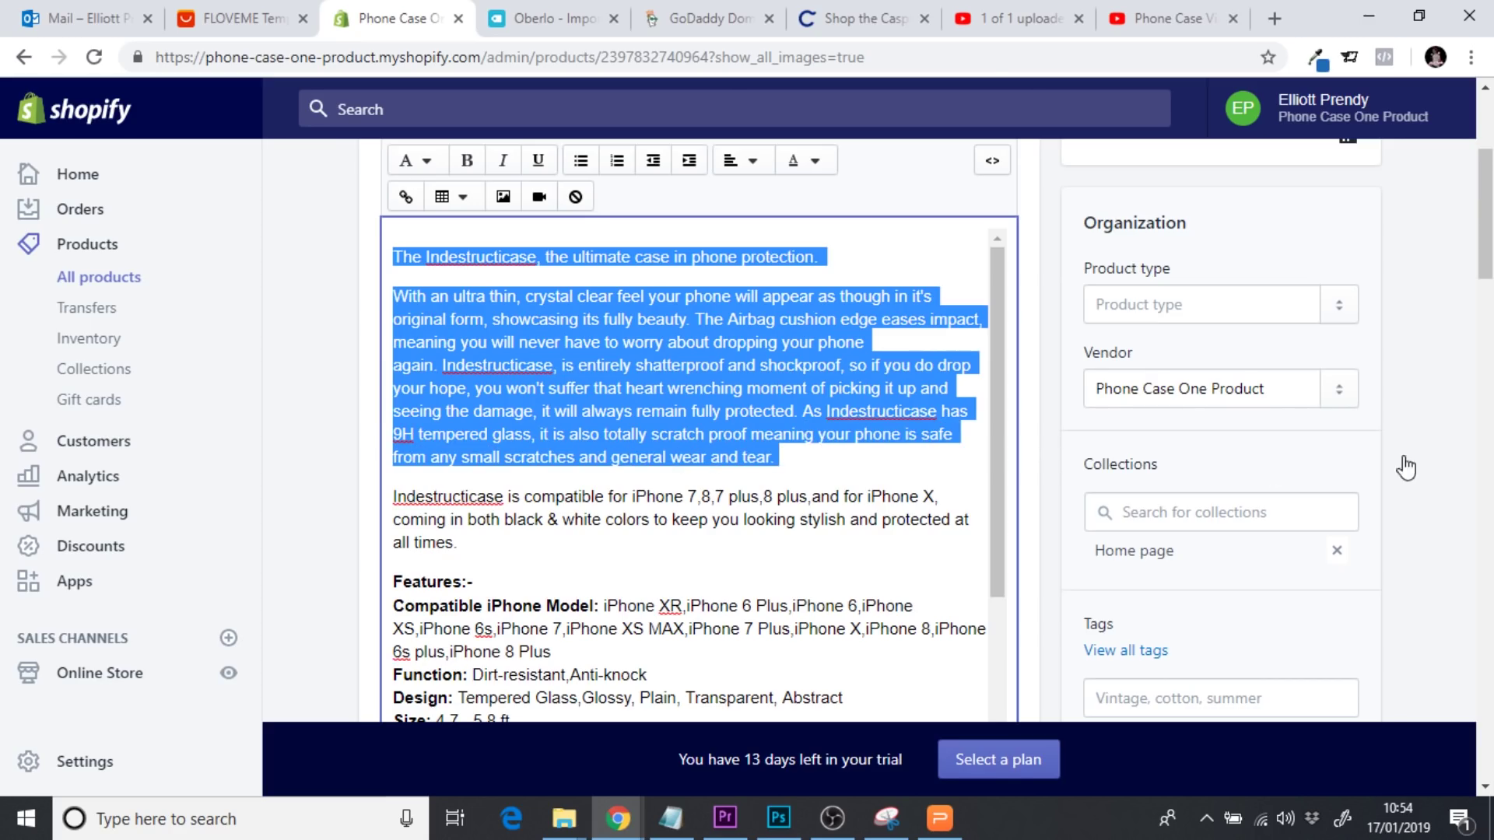
pyautogui.moveTo(1486, 256); pyautogui.dragTo(1478, 778)
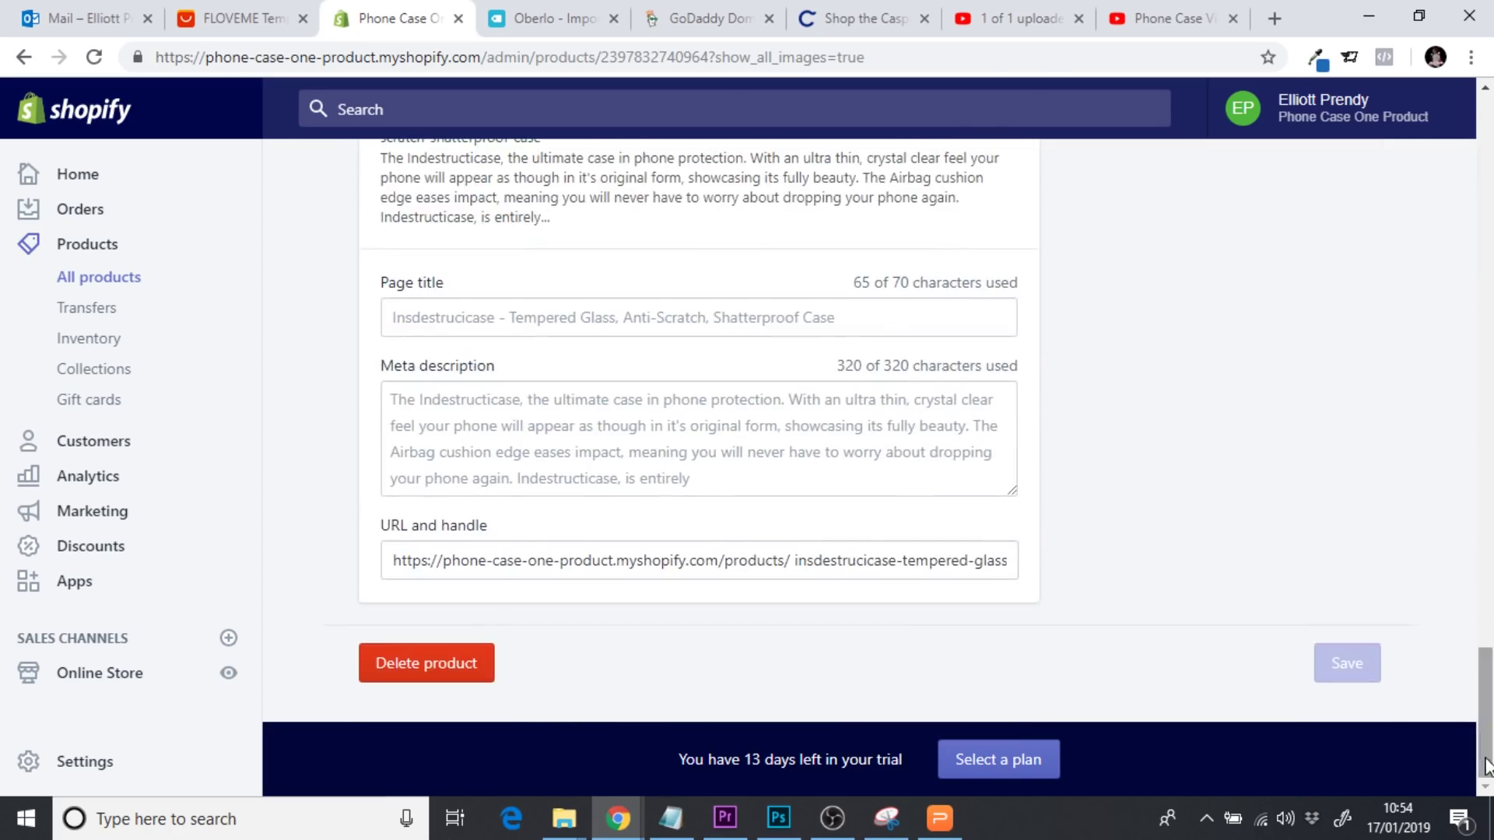
pyautogui.click(518, 429)
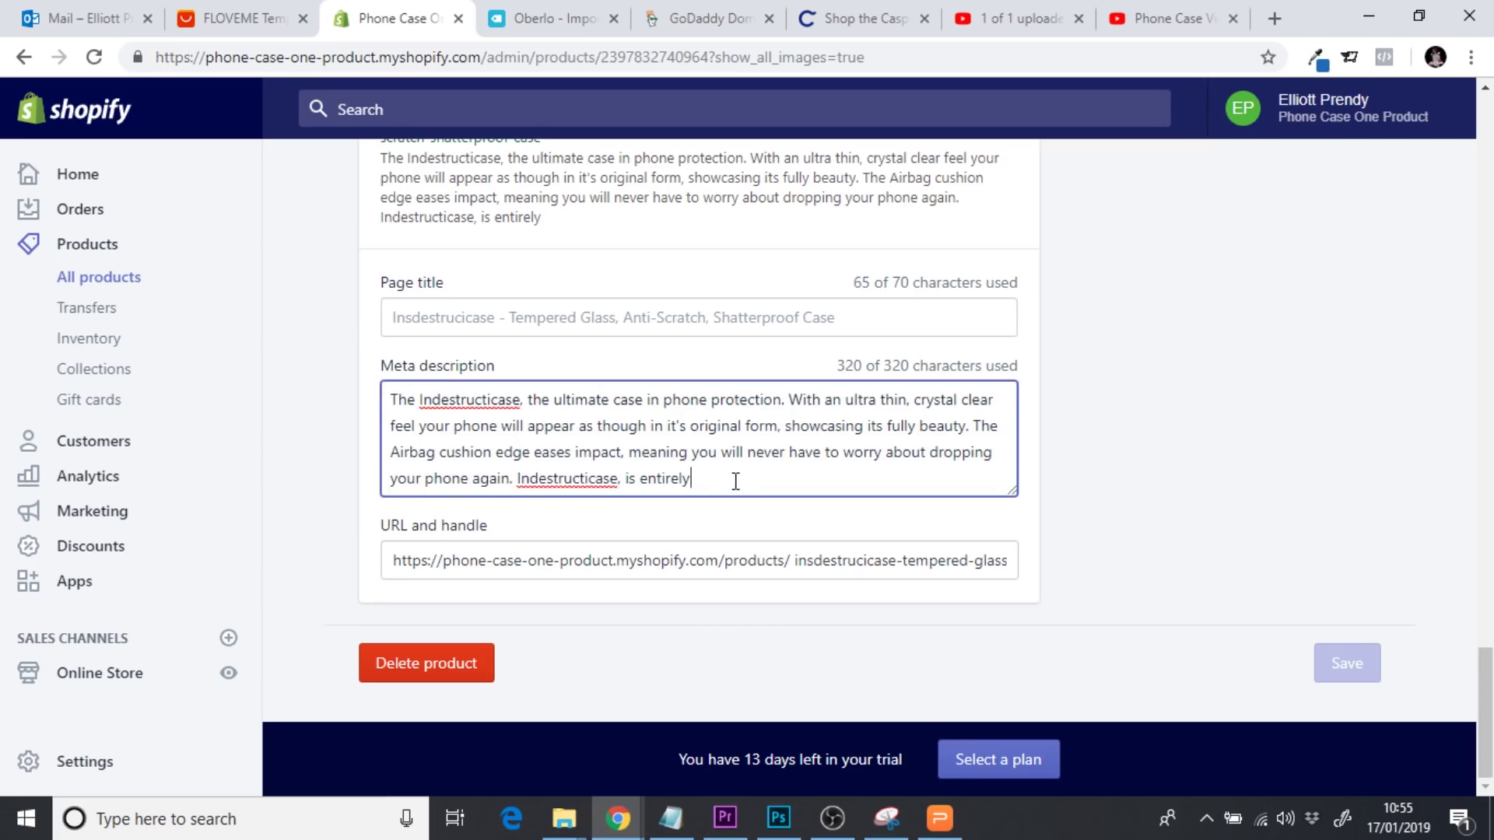
pyautogui.moveTo(736, 481); pyautogui.dragTo(363, 390)
pyautogui.press('BackSpace')
pyautogui.click(615, 480)
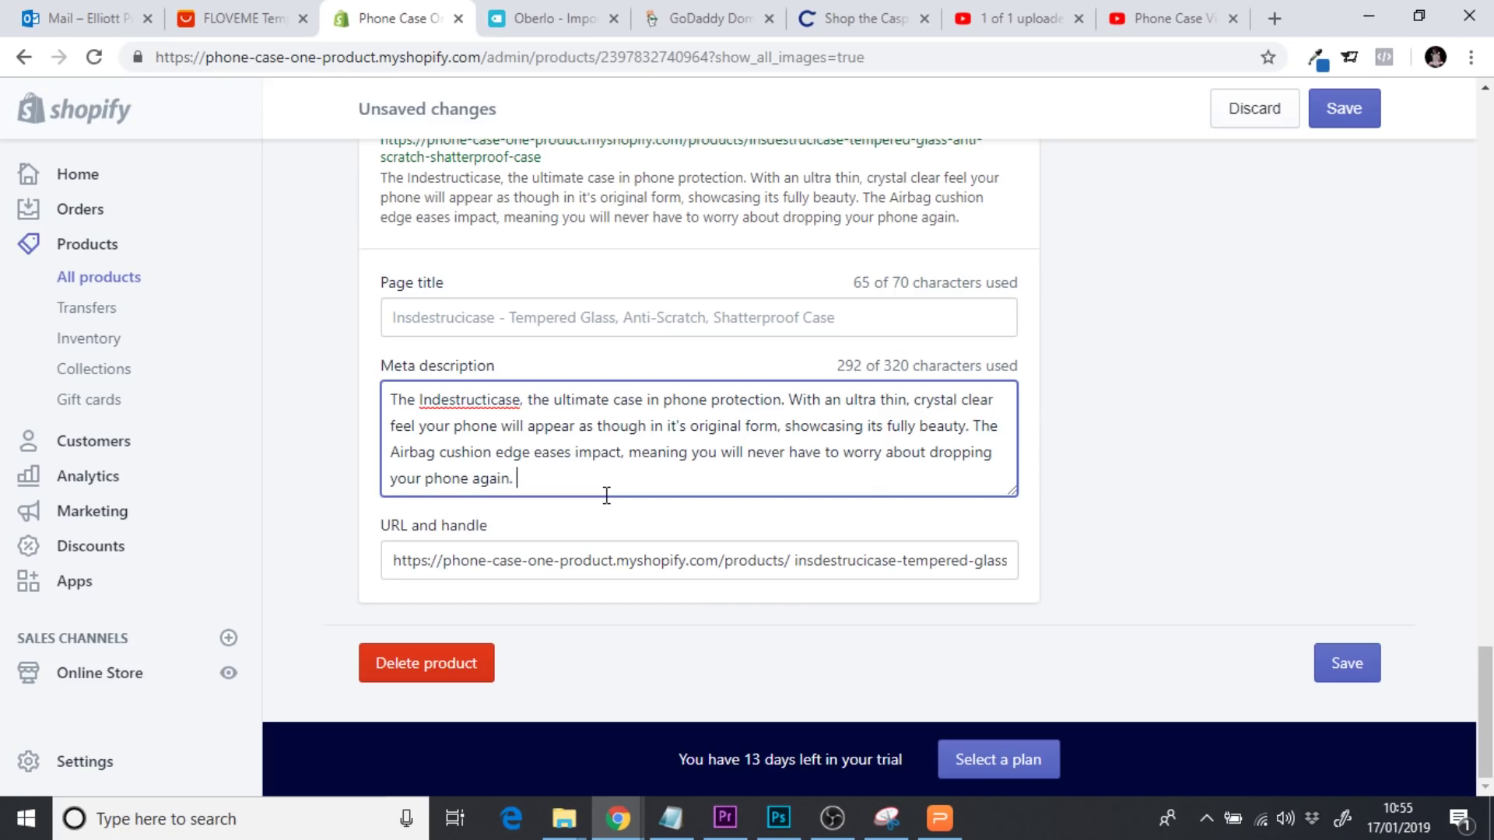
# Trim the meta description by dropping 'With an', capitalising 'Ultra', and cutting the original-form phrase and 'The'
pyautogui.click(844, 403)
pyautogui.press('BackSpace')
pyautogui.press('BackSpace')
pyautogui.press('BackSpace')
pyautogui.press('BackSpace')
pyautogui.press('BackSpace')
pyautogui.press('BackSpace')
pyautogui.press('BackSpace')
pyautogui.press('BackSpace')
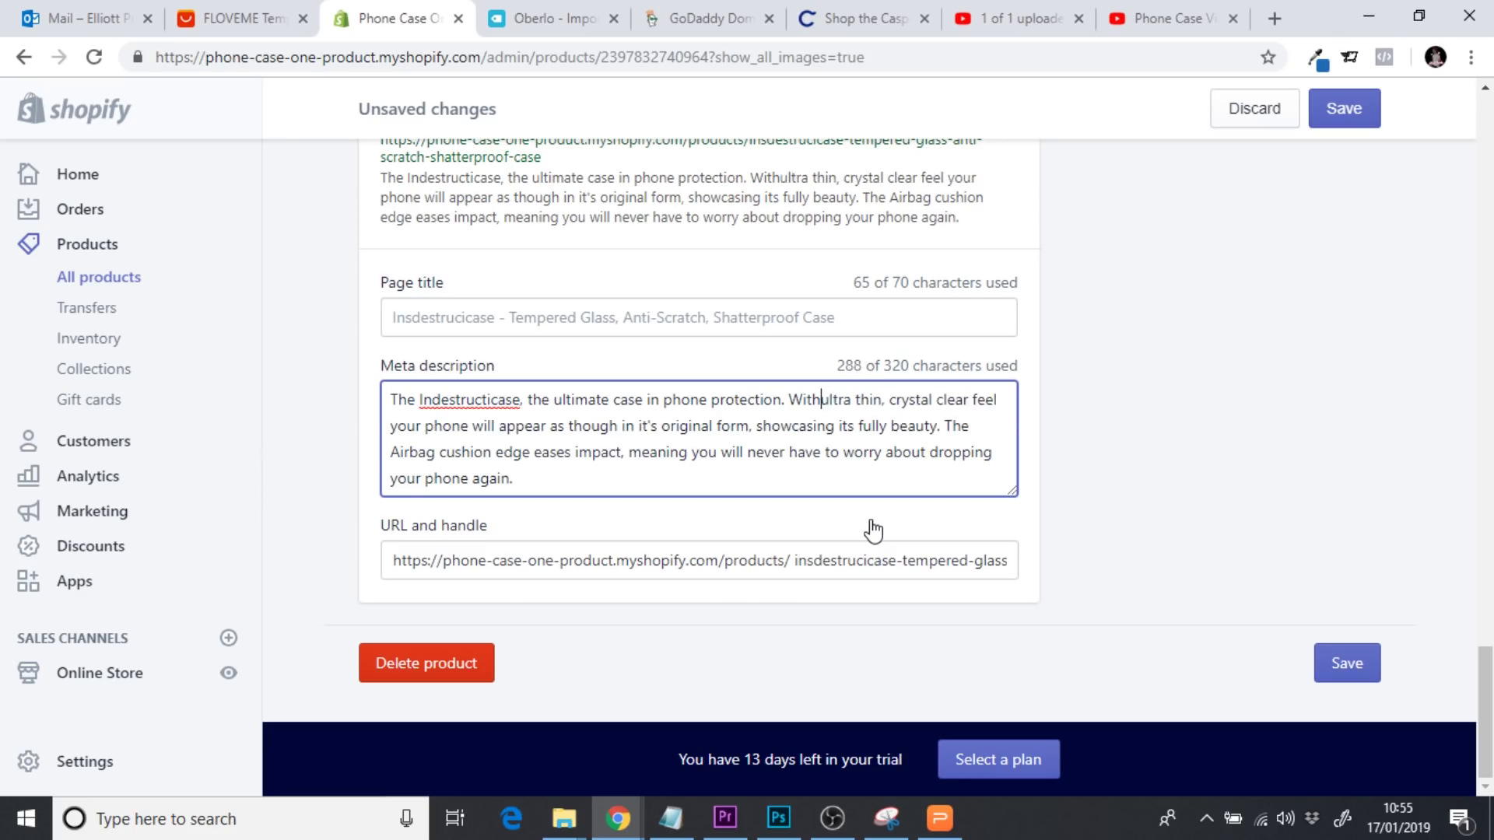
pyautogui.press('BackSpace')
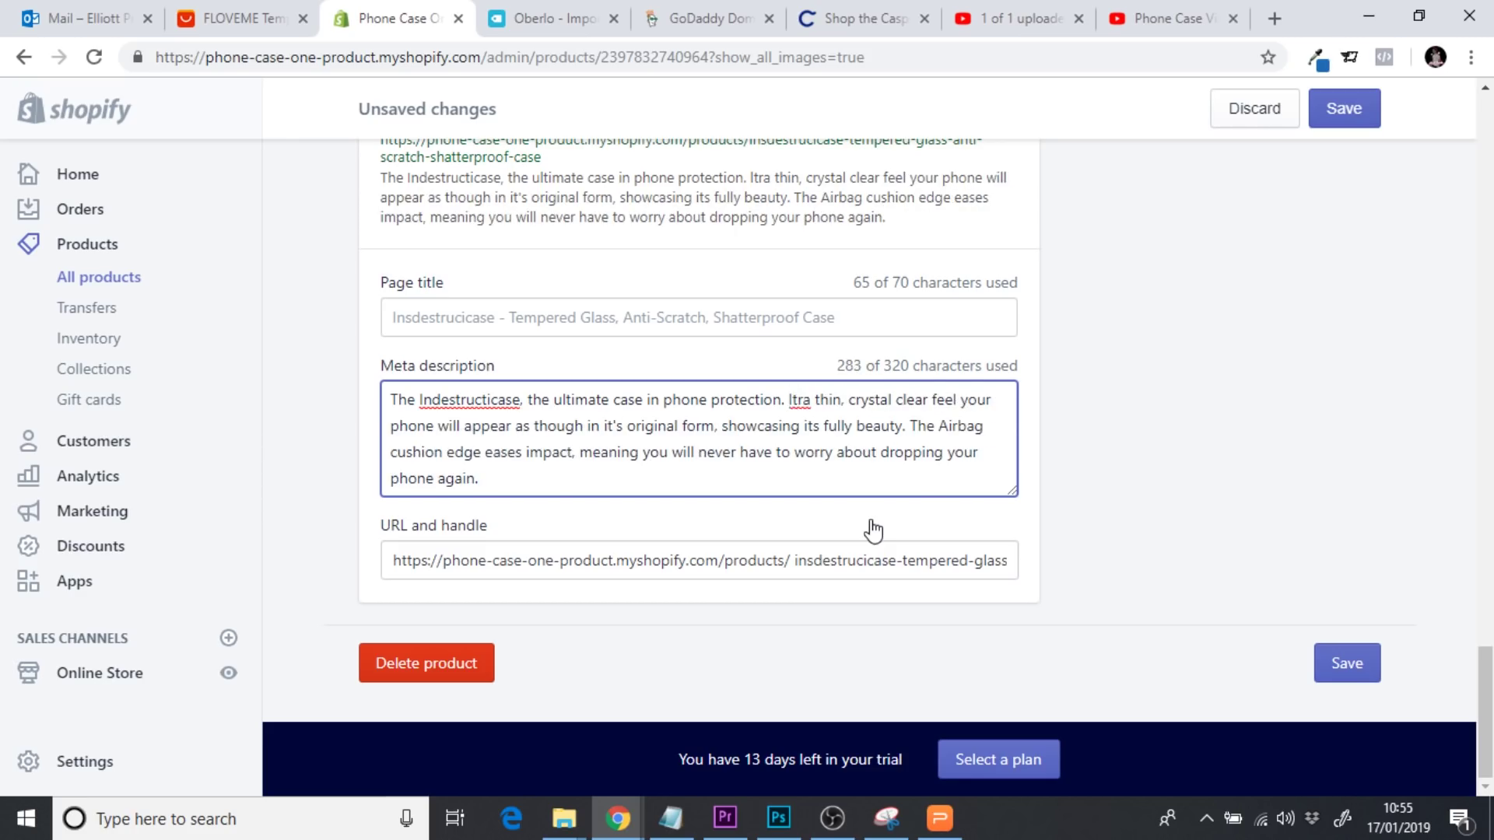
pyautogui.write('U')
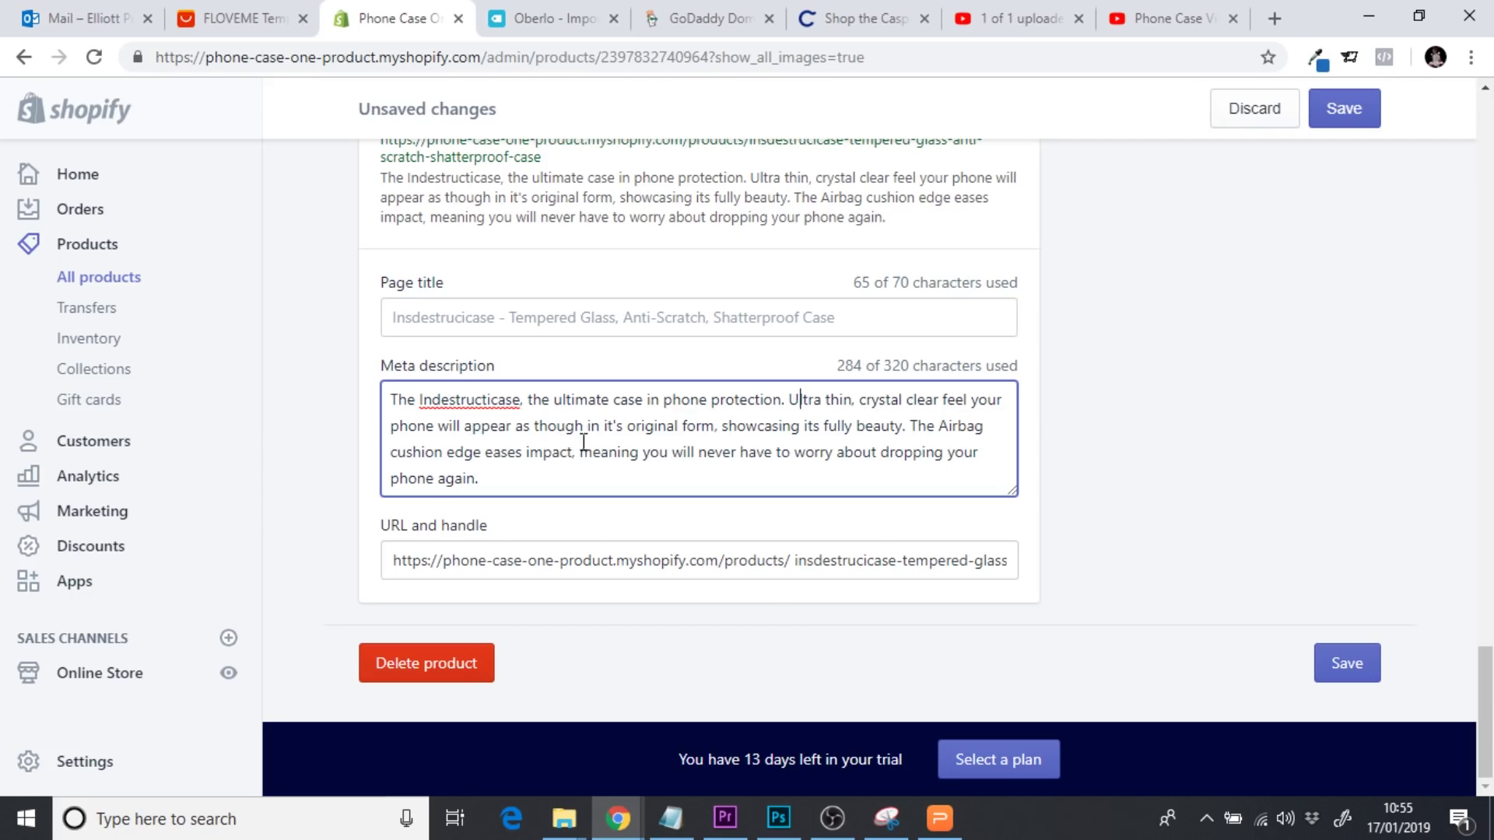
pyautogui.moveTo(722, 427); pyautogui.dragTo(450, 430)
pyautogui.press('BackSpace')
pyautogui.press('BackSpace')
pyautogui.press('BackSpace')
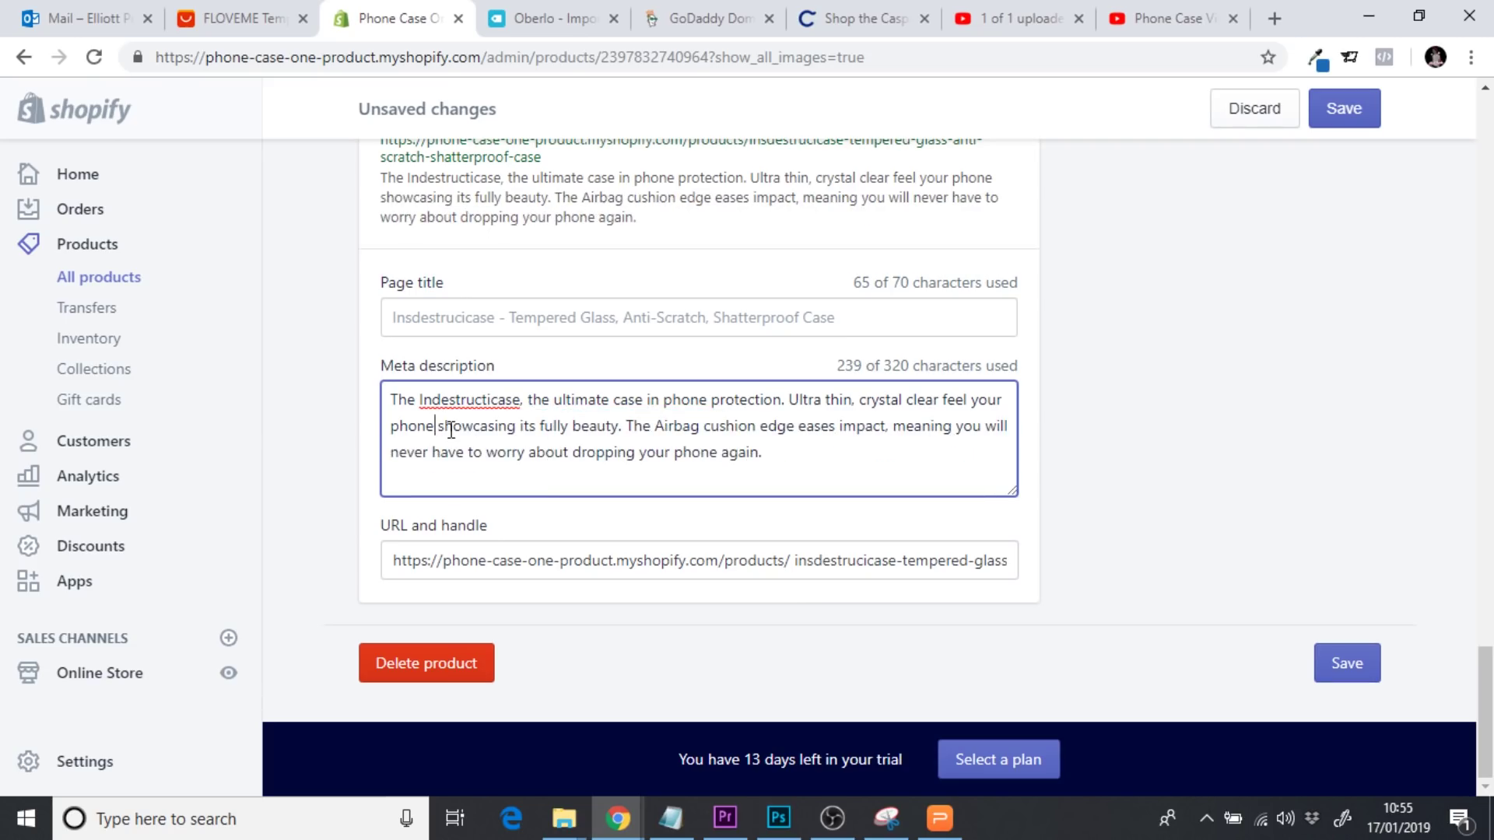
pyautogui.write(',')
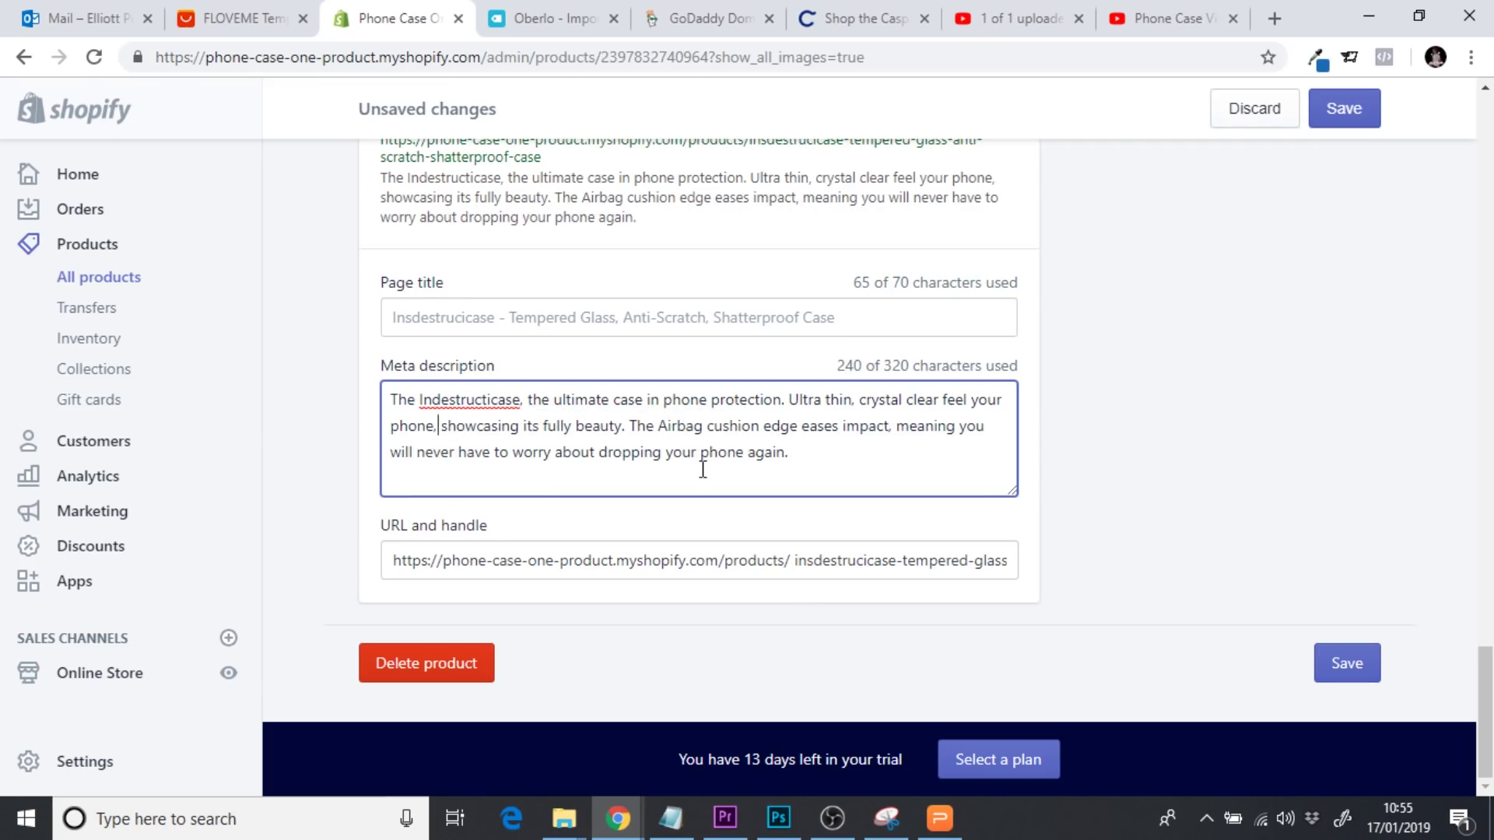
pyautogui.press('BackSpace')
pyautogui.press('BackSpace')
pyautogui.press('BackSpace')
pyautogui.press('BackSpace')
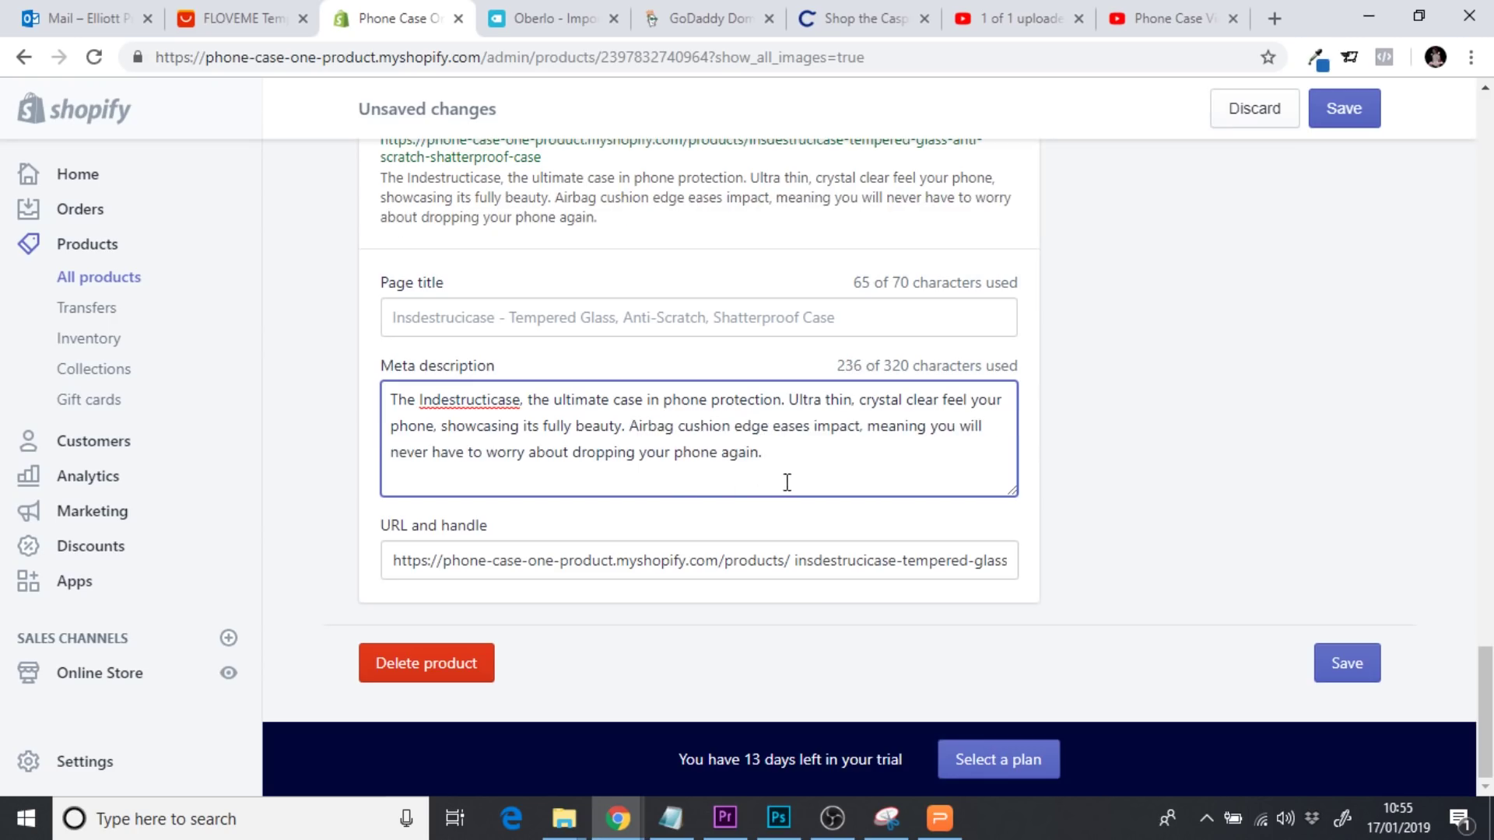
pyautogui.click(776, 427)
pyautogui.write('s')
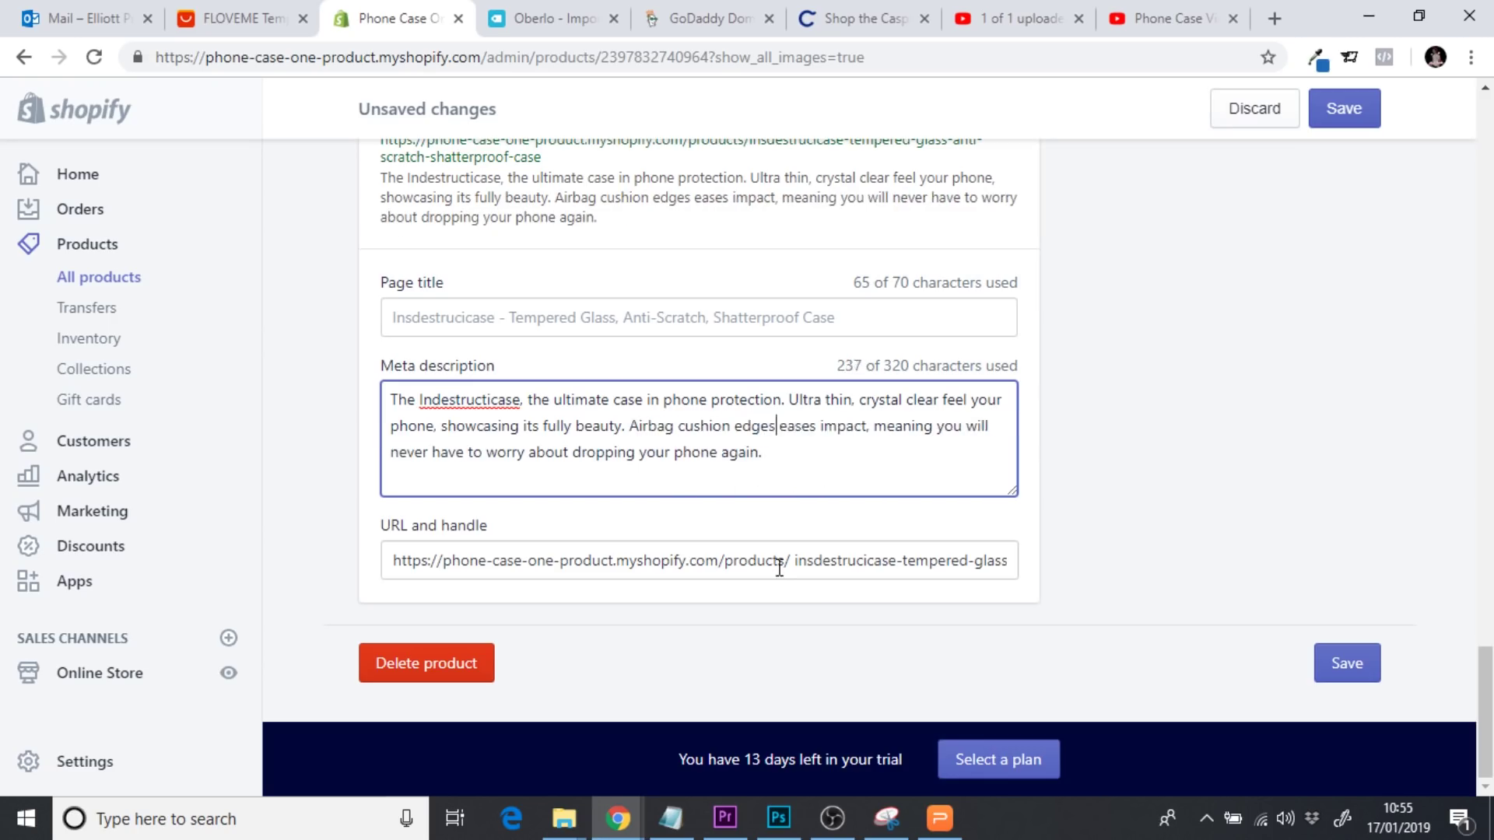
pyautogui.press('BackSpace')
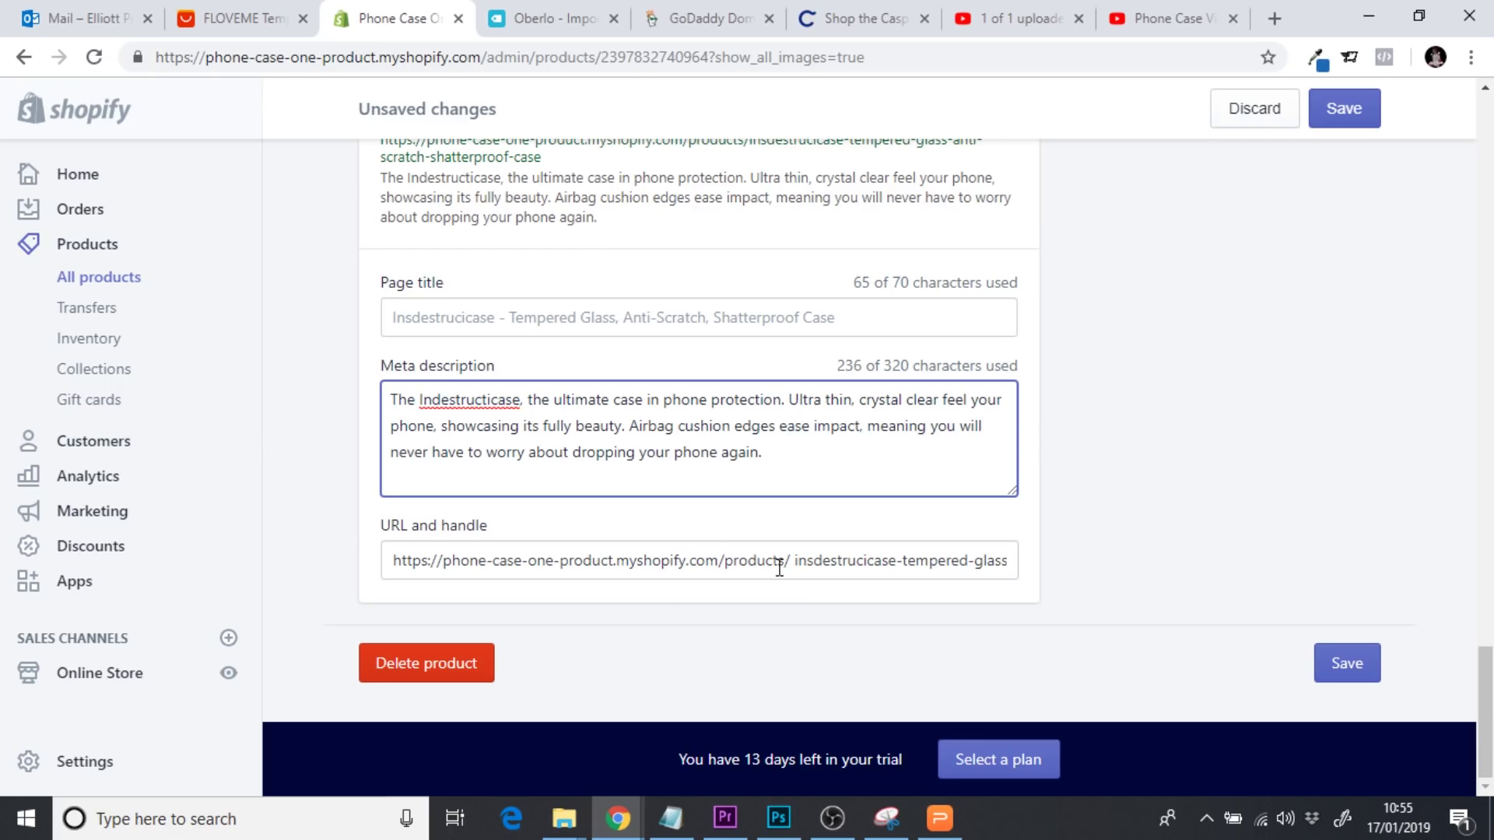
# End the description with 'completely scratch proof, shatter proof & water proof' and 'Get Your Indestructicase Today', then save
pyautogui.moveTo(779, 453); pyautogui.dragTo(870, 433)
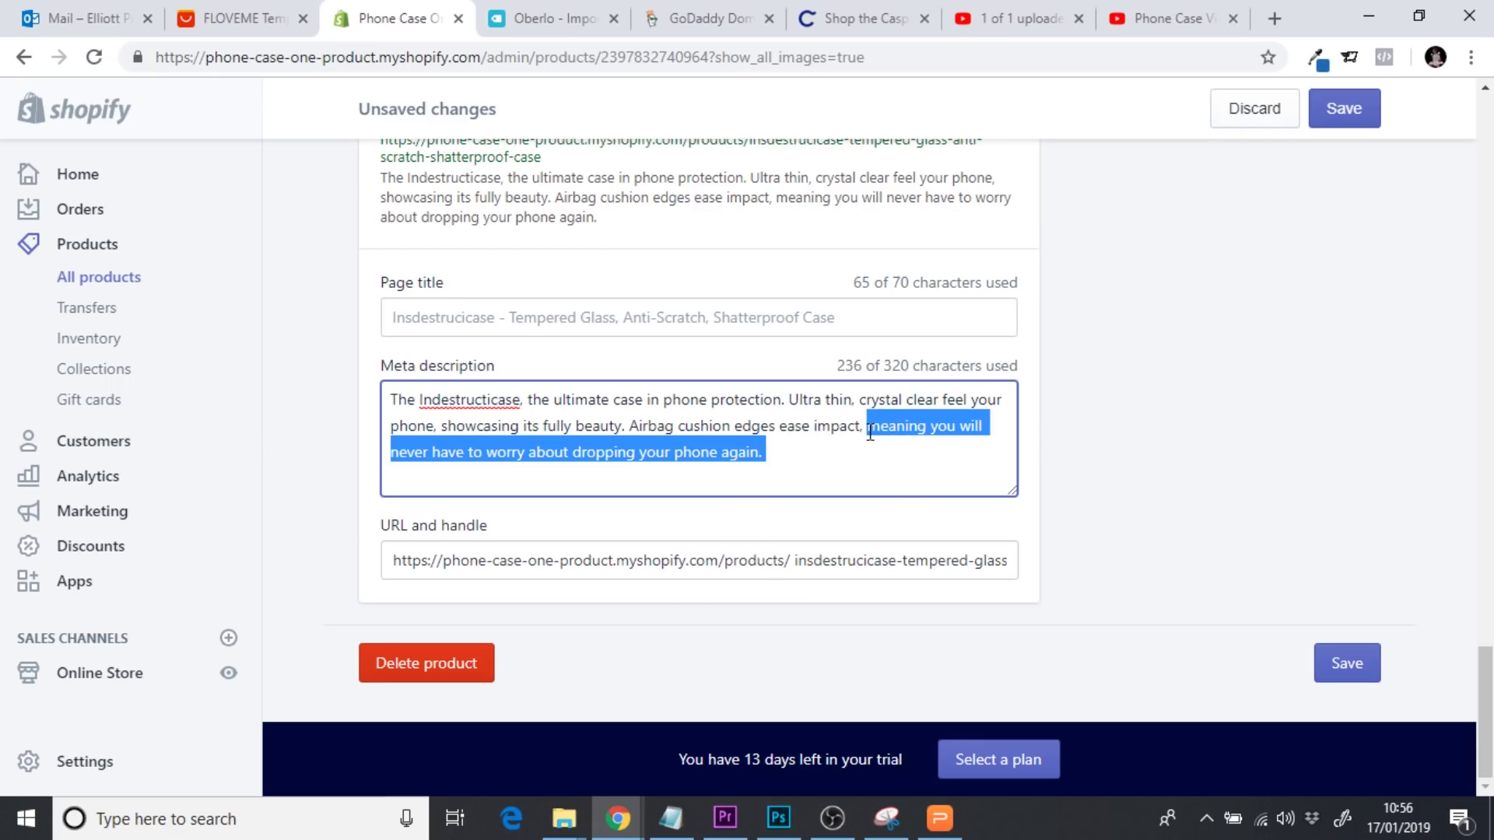
pyautogui.write('complet')
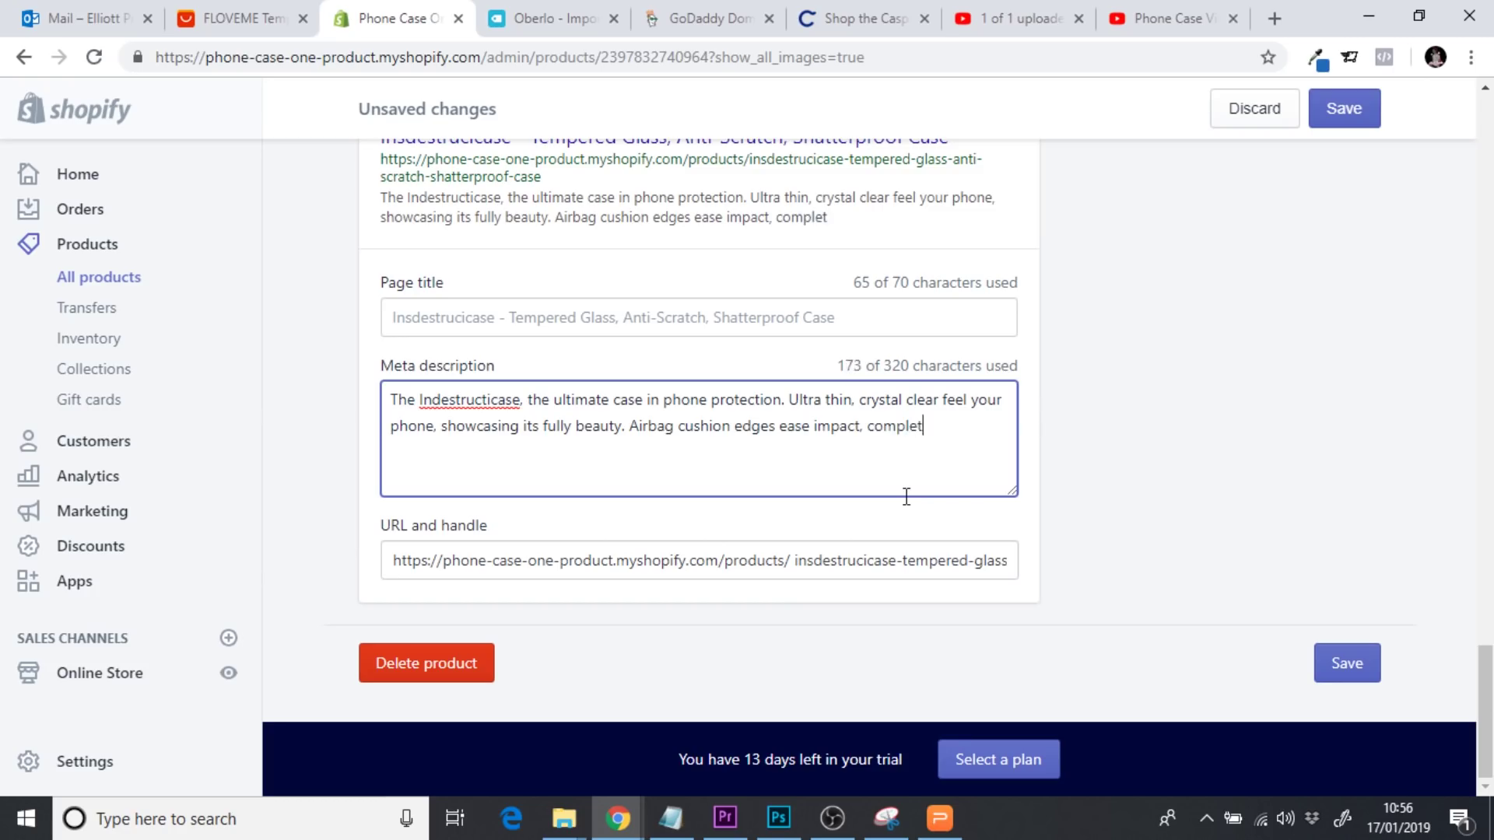
pyautogui.write('ely sct')
pyautogui.write('rt')
pyautogui.write('ch p')
pyautogui.press('BackSpace')
pyautogui.press('BackSpace')
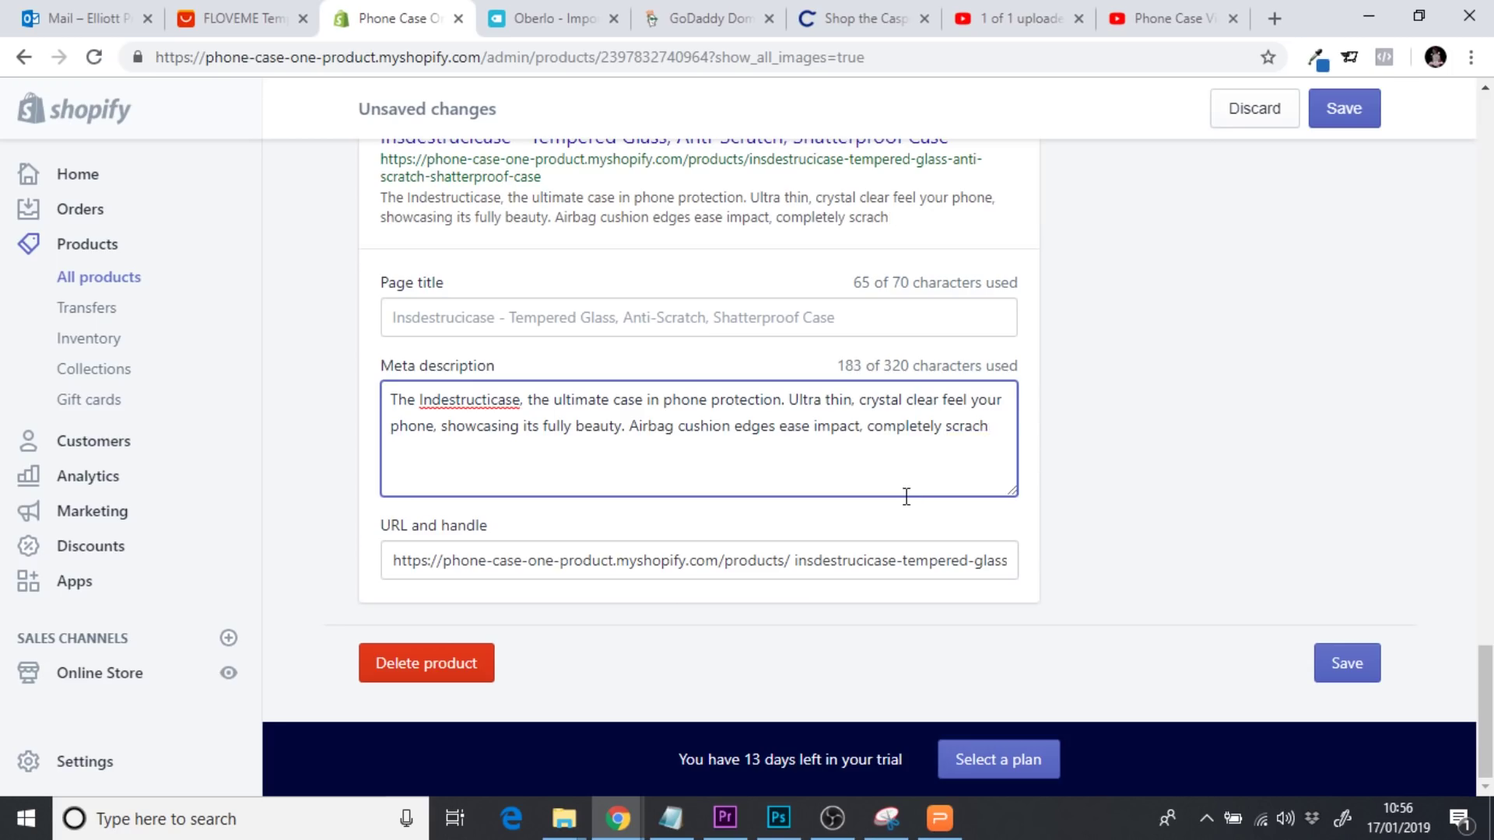
pyautogui.press('BackSpace')
pyautogui.press('BackSpace')
pyautogui.write('tch proof, shatter ')
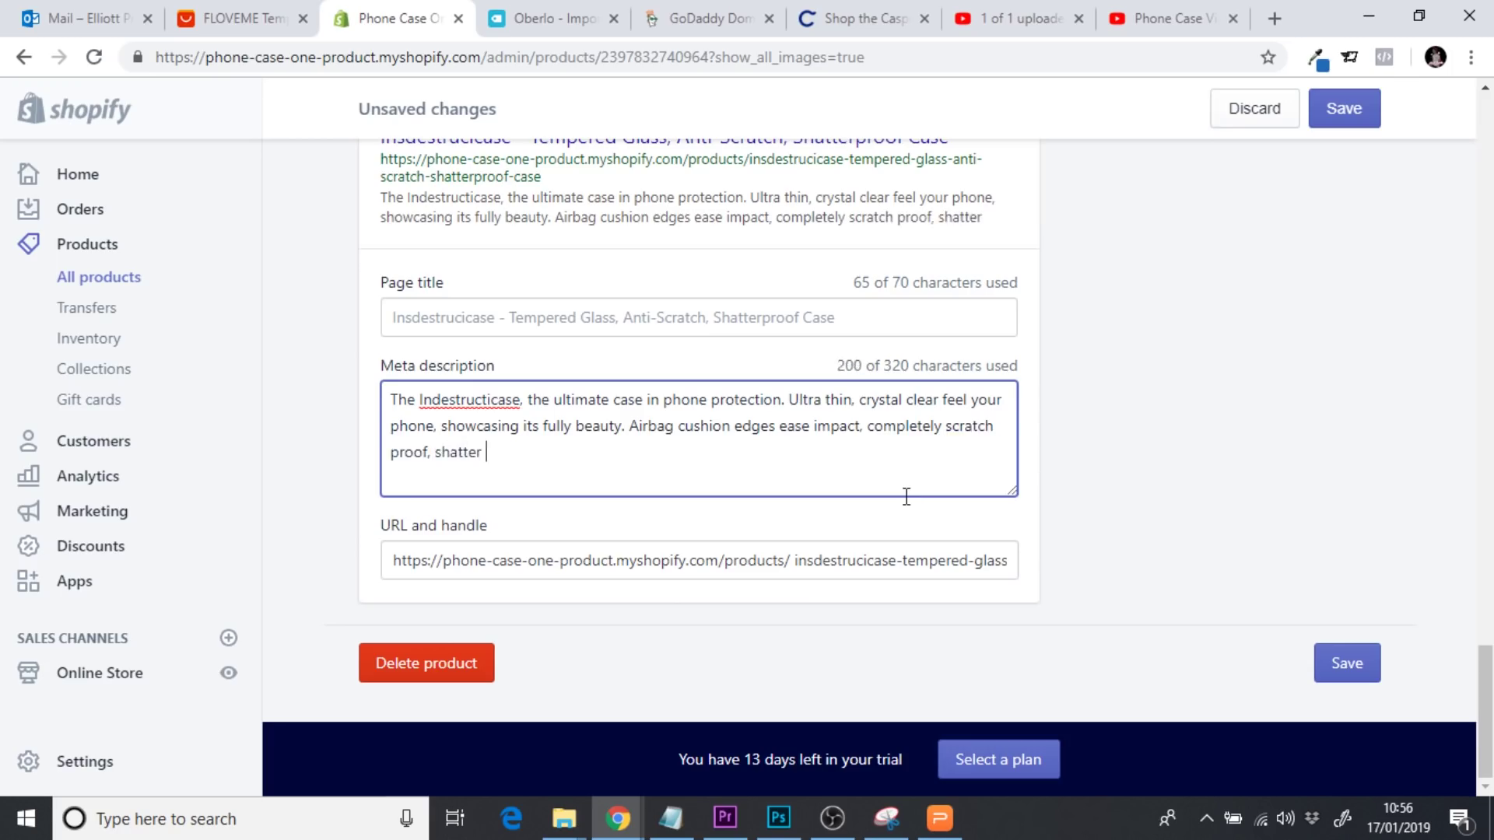
pyautogui.write('proof ')
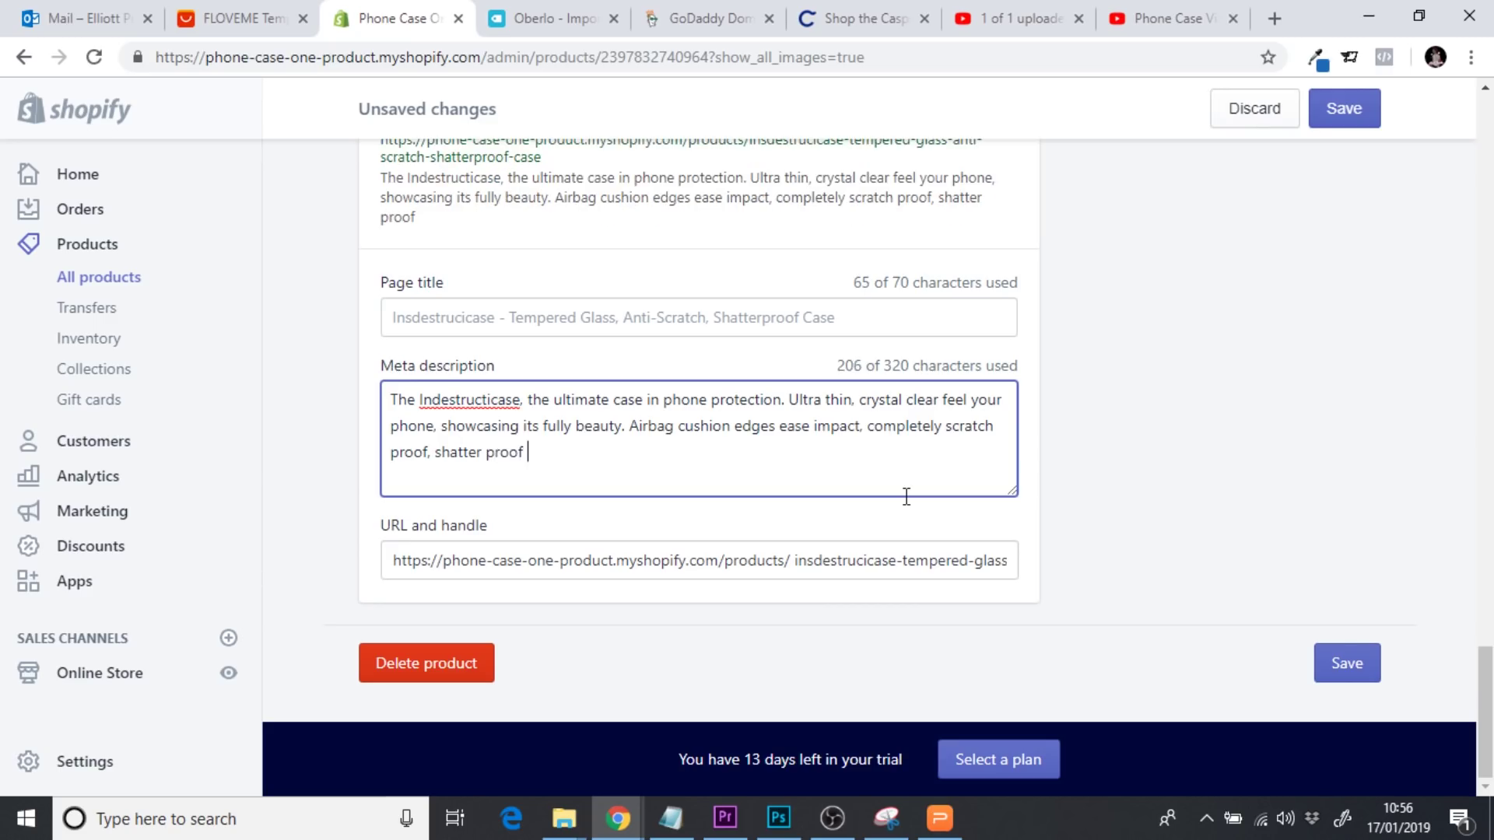
pyautogui.write('& water proof!')
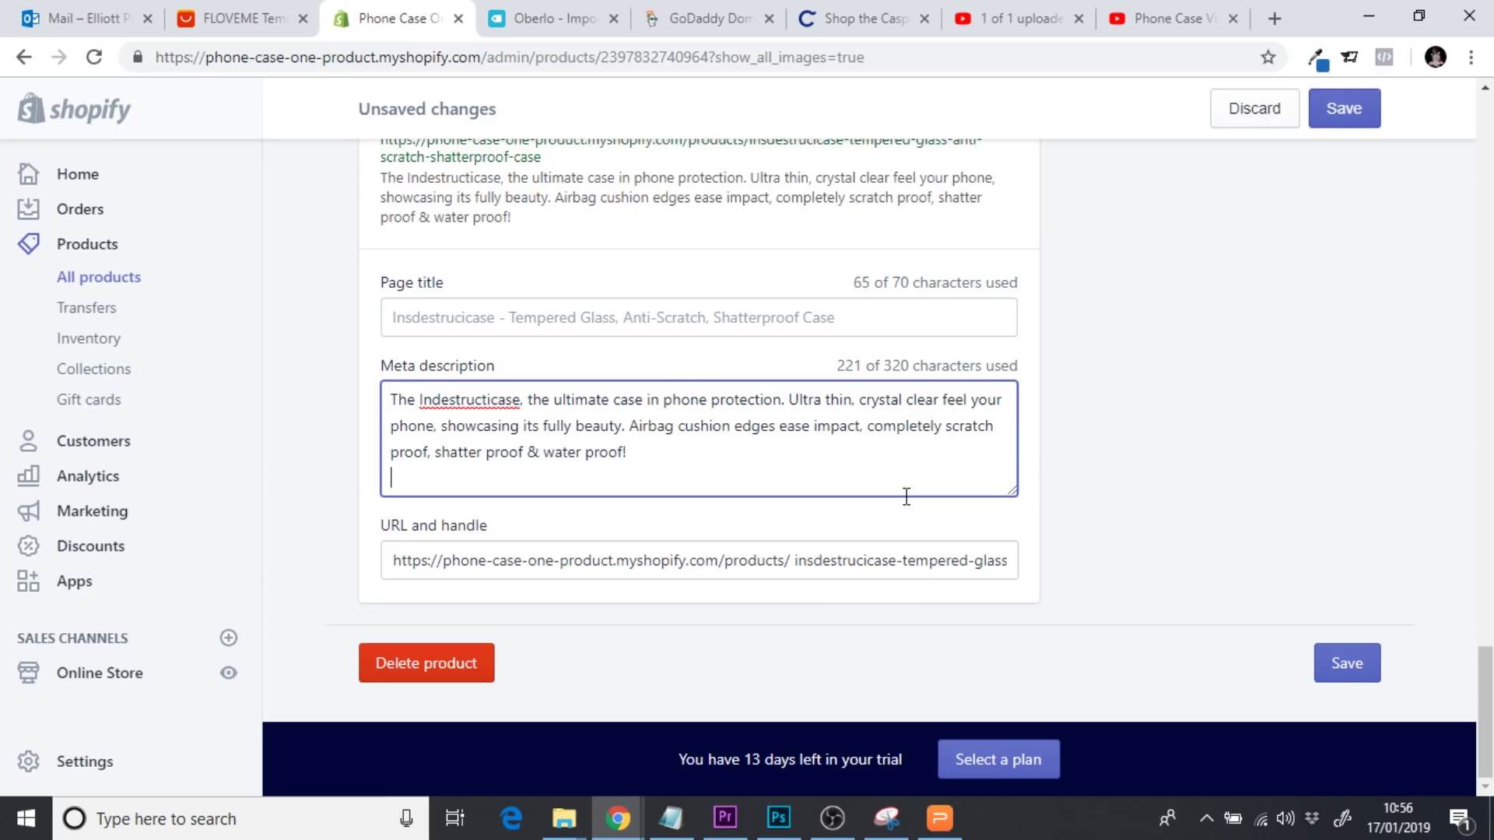
pyautogui.press('Return')
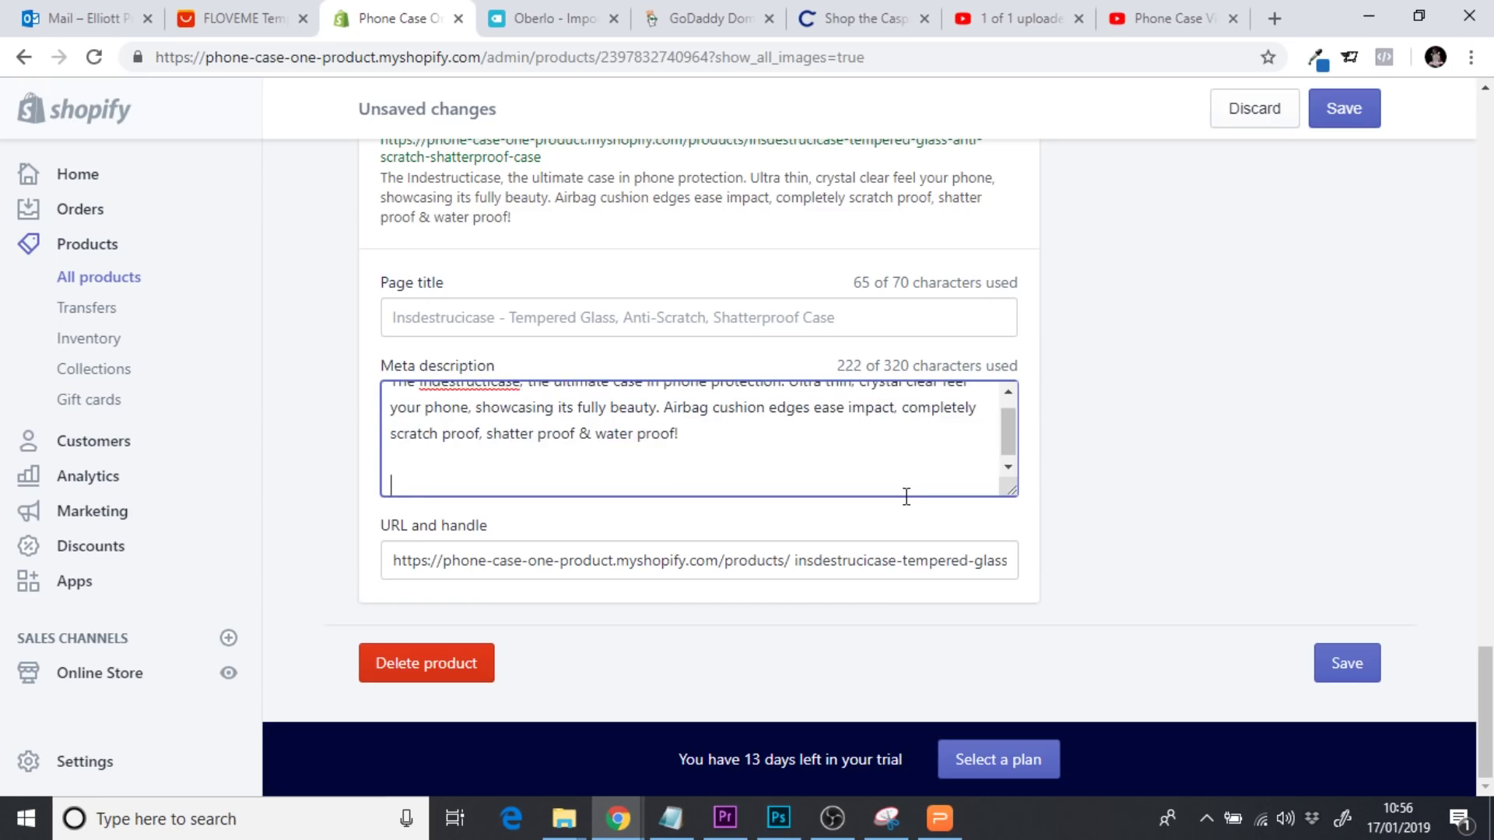
pyautogui.write('Shop')
pyautogui.write(' today')
pyautogui.press('BackSpace')
pyautogui.press('BackSpace')
pyautogui.press('BackSpace')
pyautogui.press('BackSpace')
pyautogui.press('BackSpace')
pyautogui.press('BackSpace')
pyautogui.press('BackSpace')
pyautogui.press('BackSpace')
pyautogui.write('Get Your Ind')
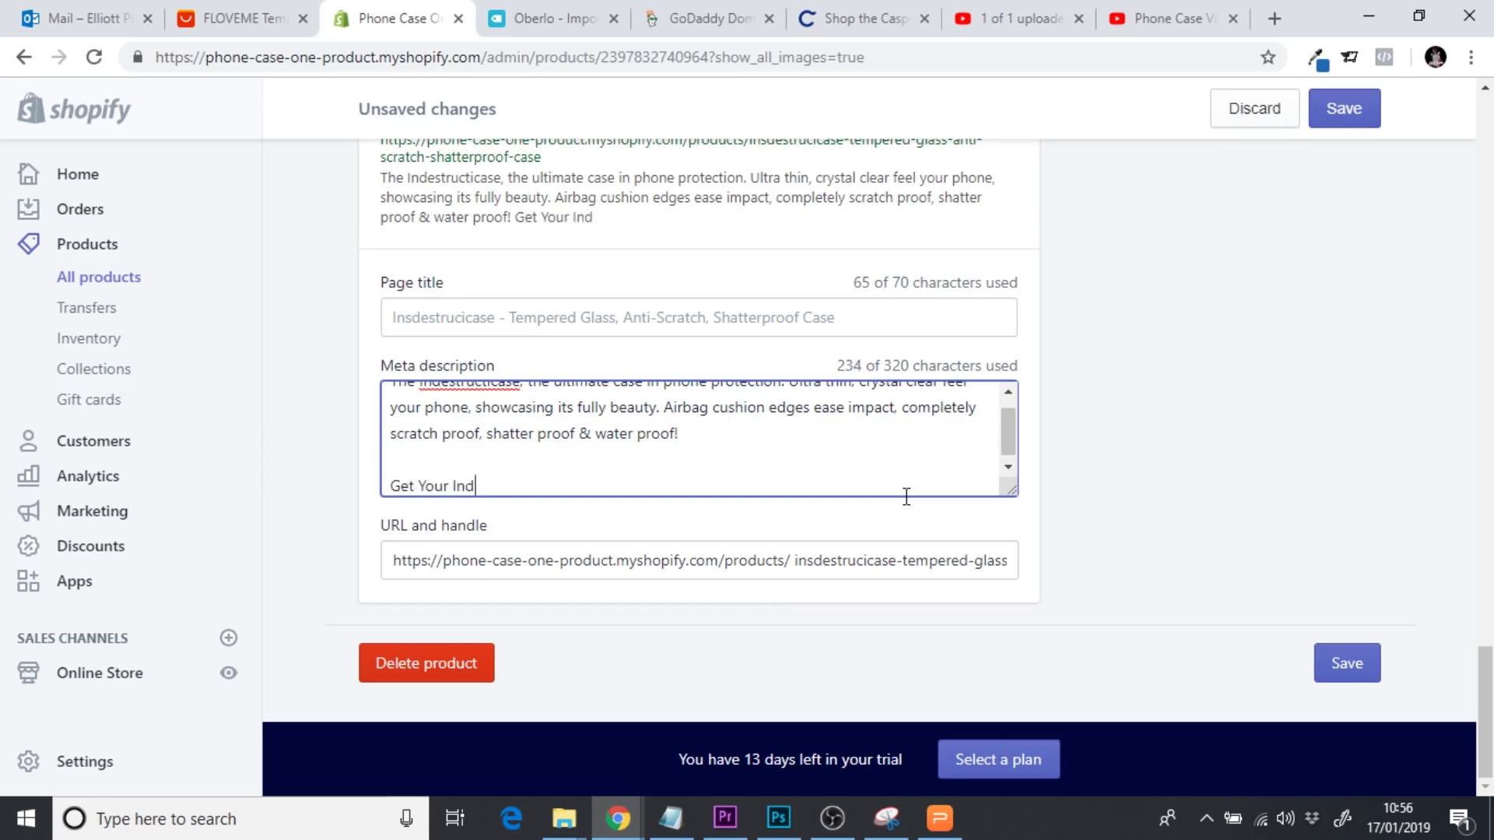
pyautogui.write('estructicase Today!')
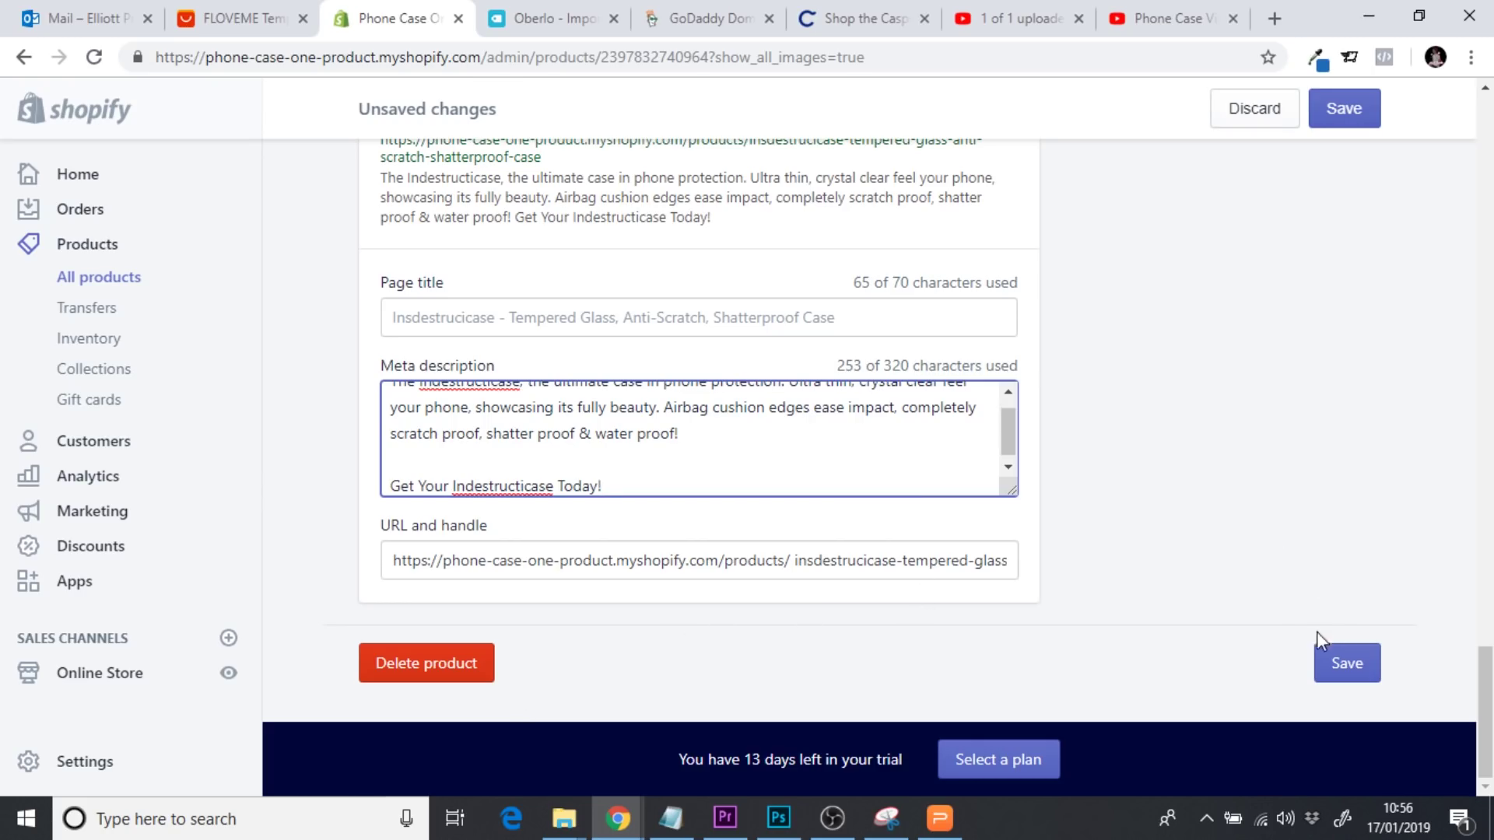
pyautogui.click(1344, 664)
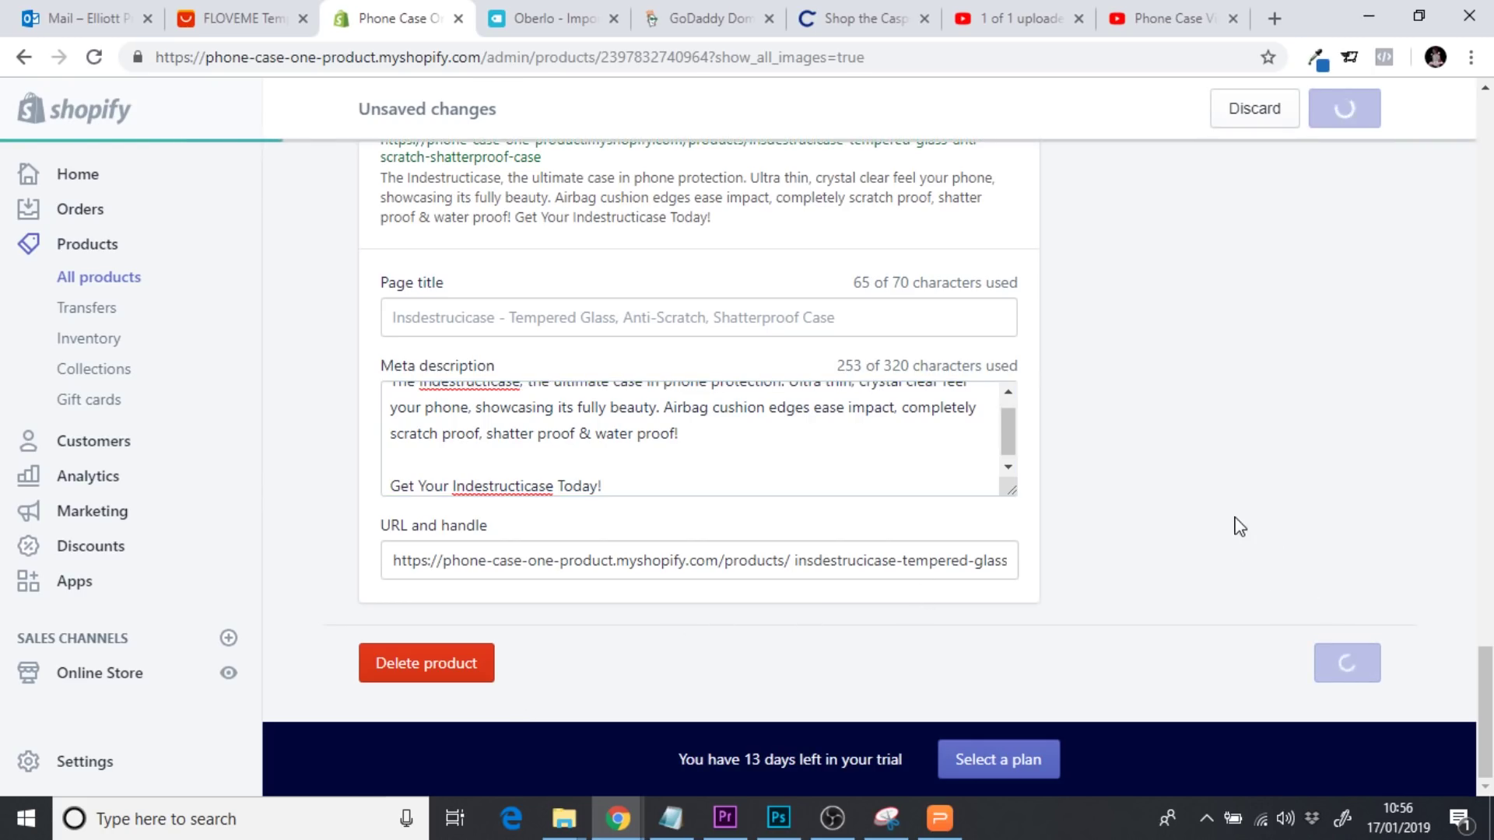
# Review the updated search listing description, then open the product's live storefront page
pyautogui.moveTo(382, 179); pyautogui.dragTo(773, 240)
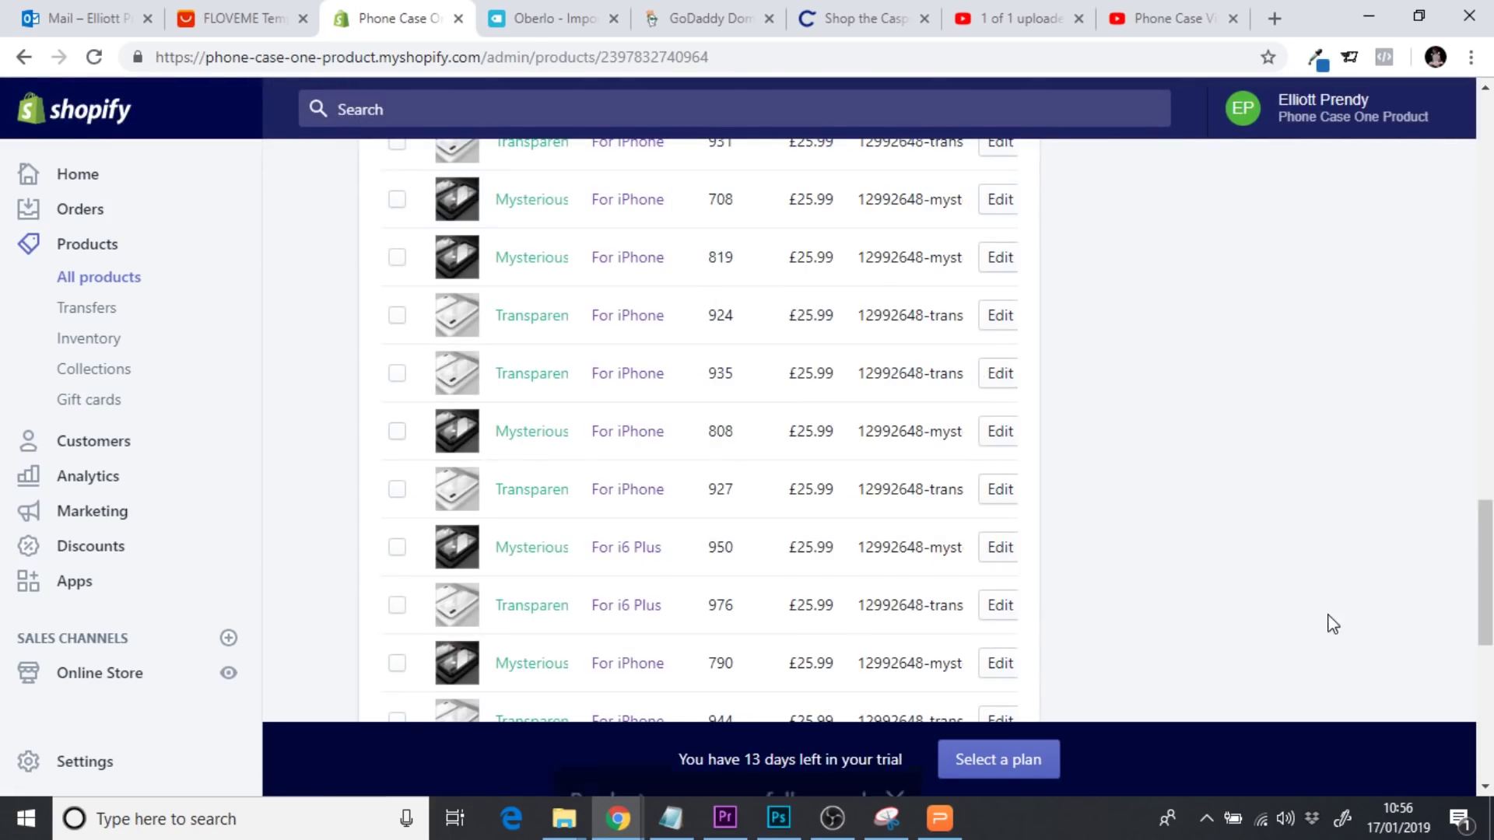
pyautogui.scroll(-8, 1332, 622)
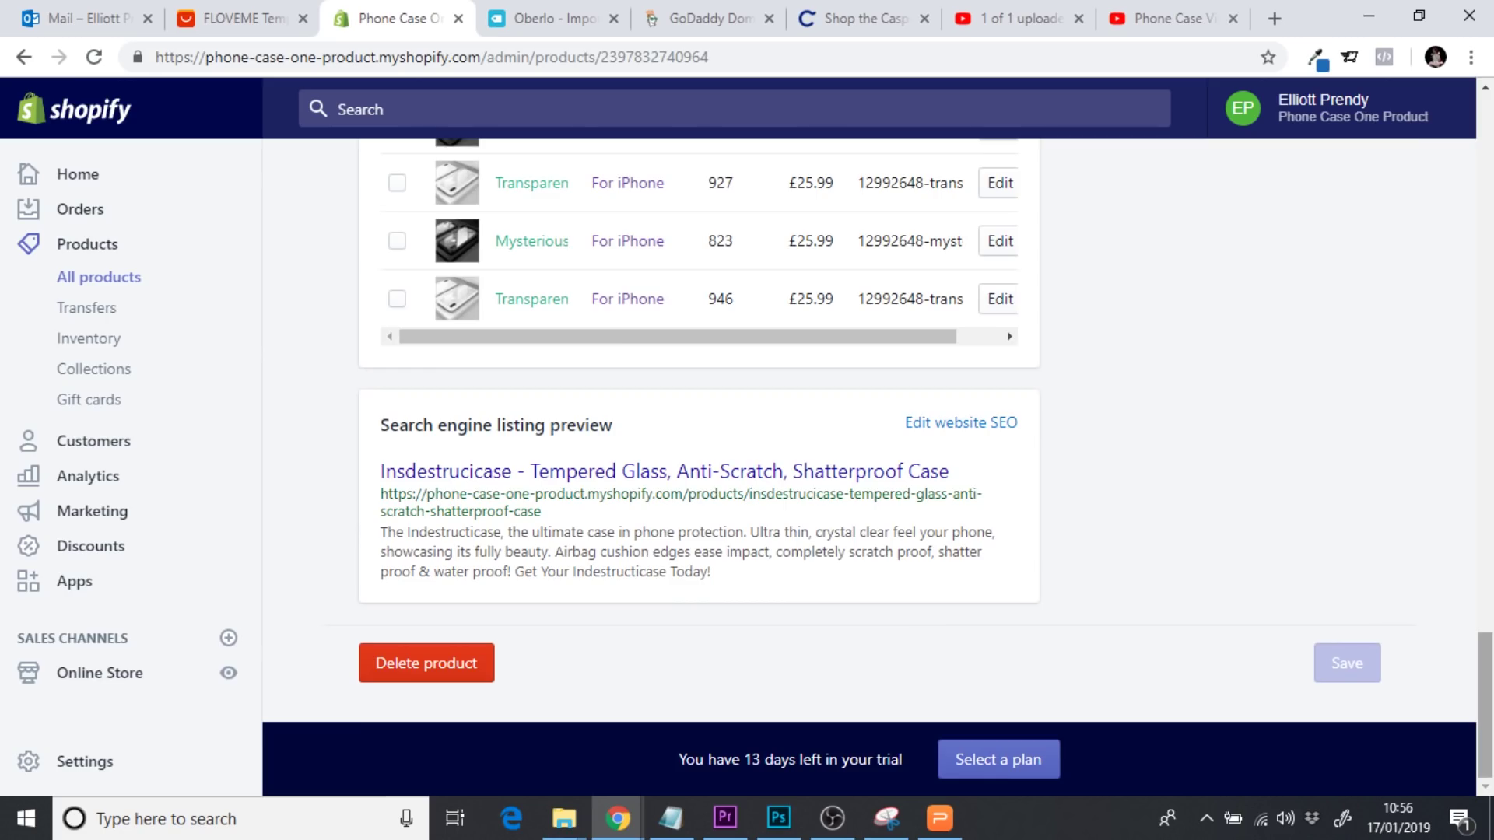
pyautogui.scroll(15, 1488, 698)
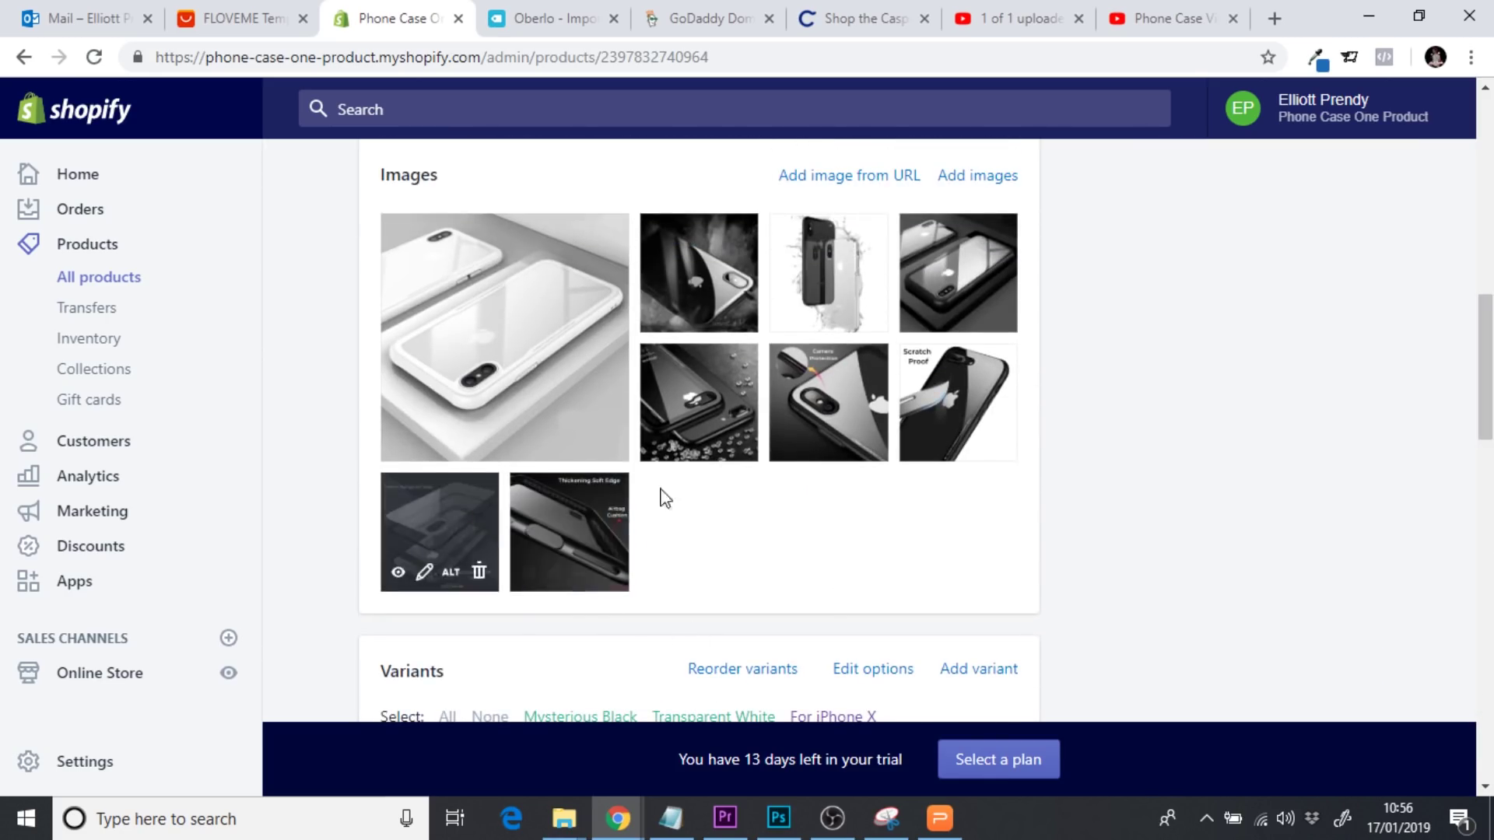
pyautogui.scroll(8, 1434, 467)
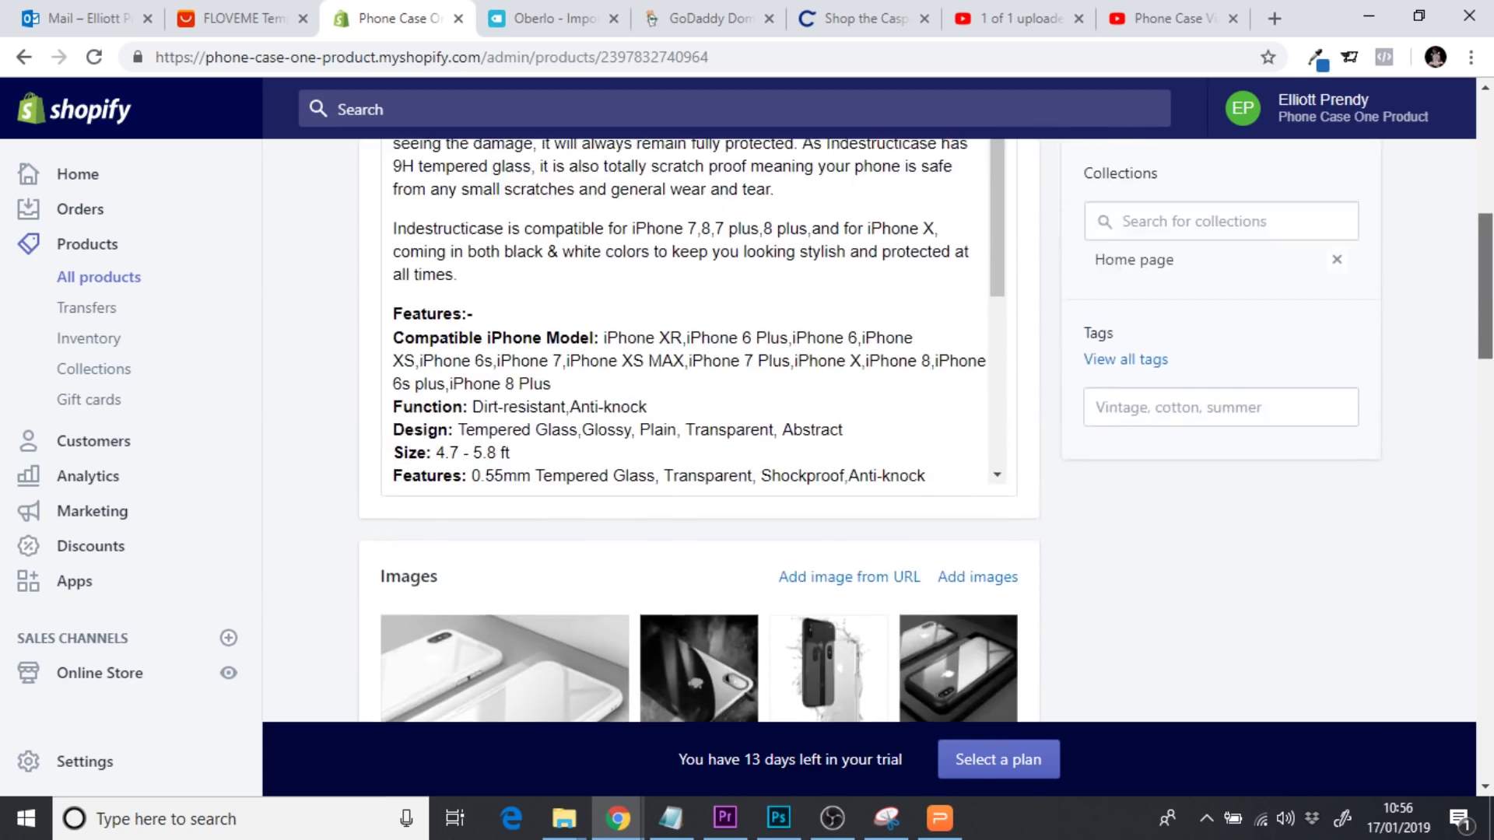
pyautogui.scroll(4, 1434, 467)
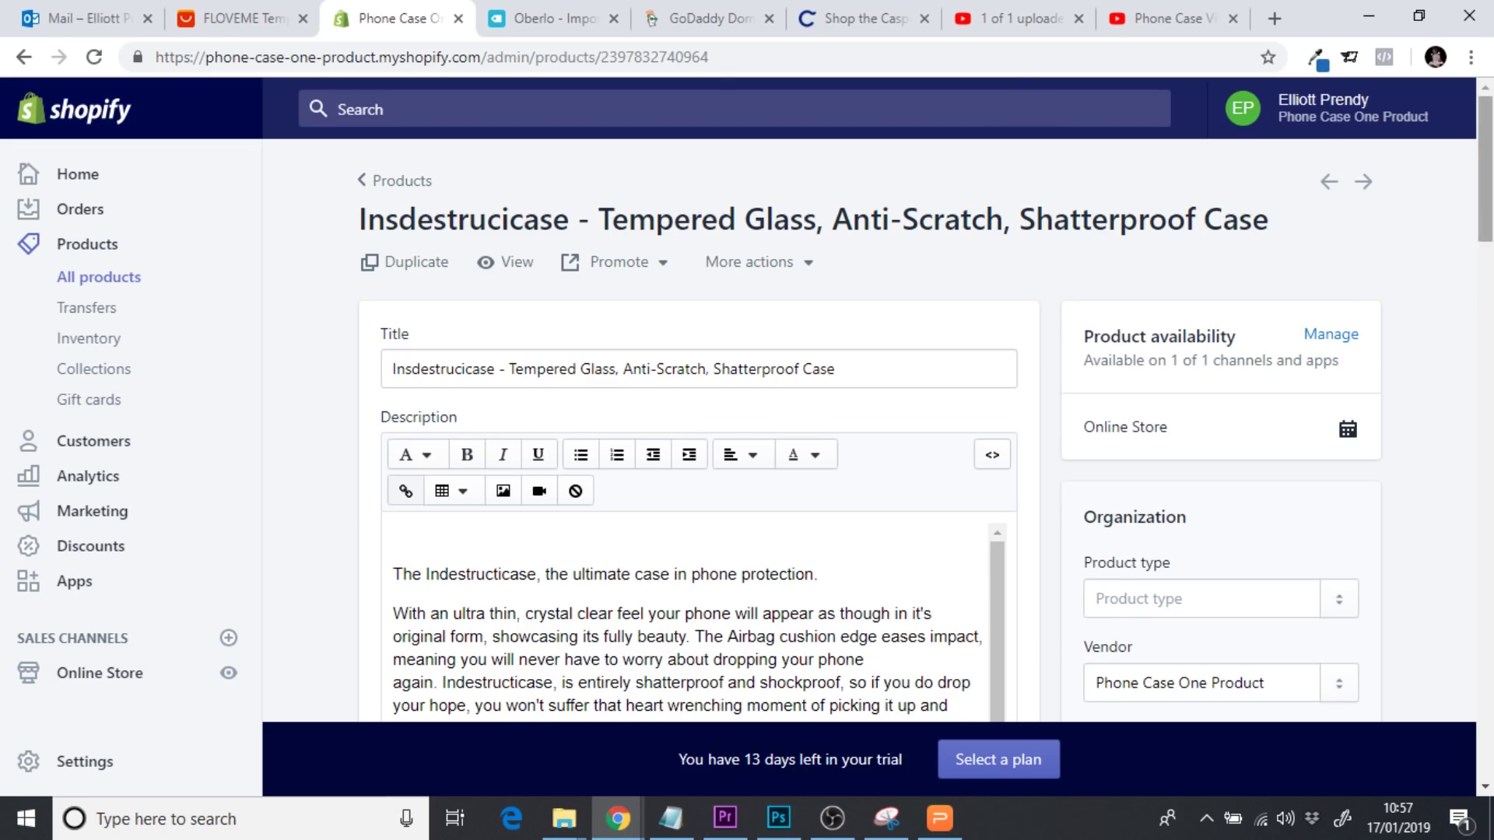
pyautogui.scroll(-10, 613, 241)
pyautogui.scroll(2, 613, 241)
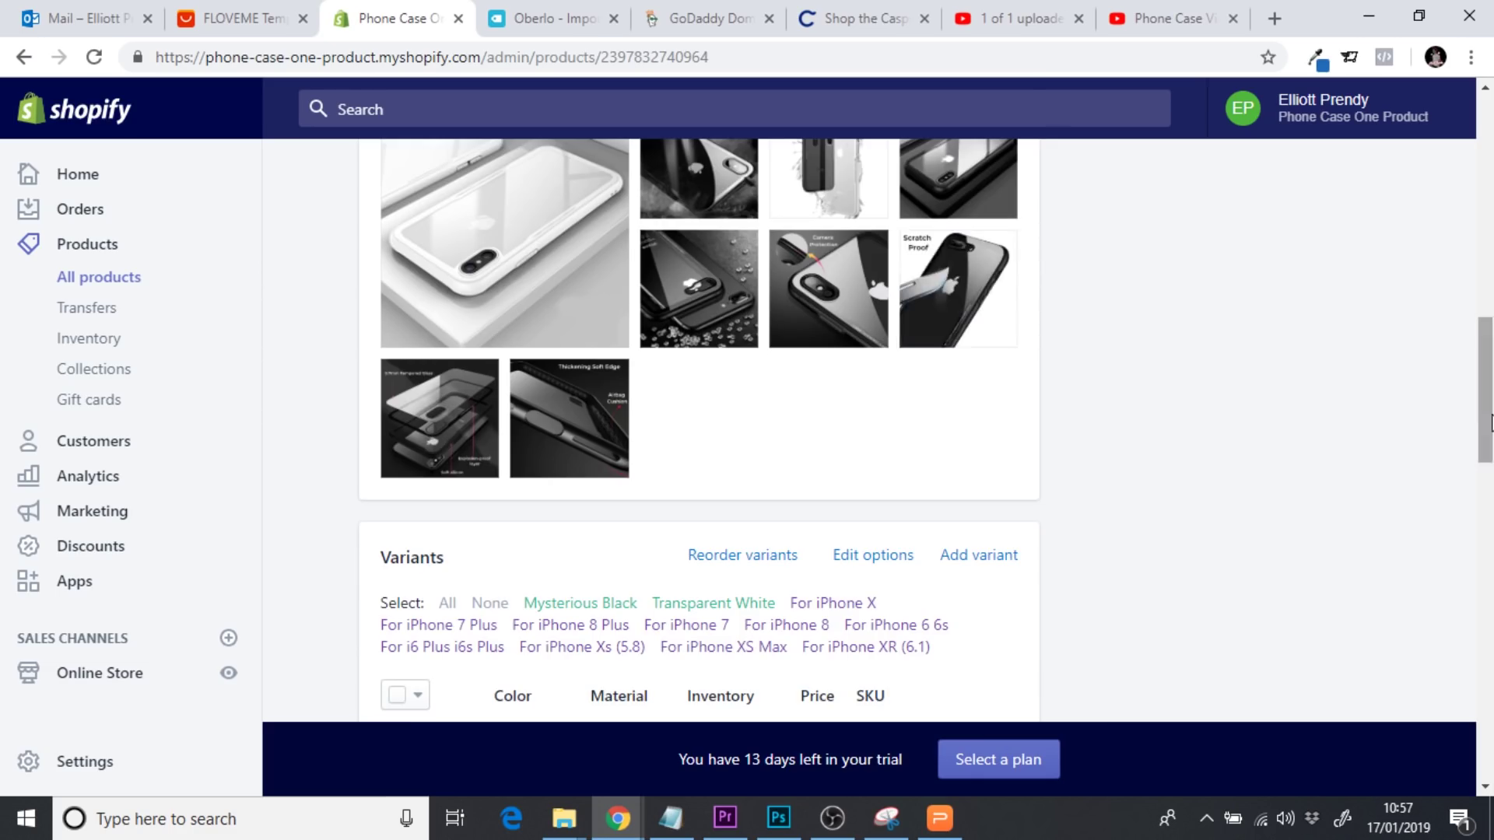
pyautogui.scroll(8, 1307, 206)
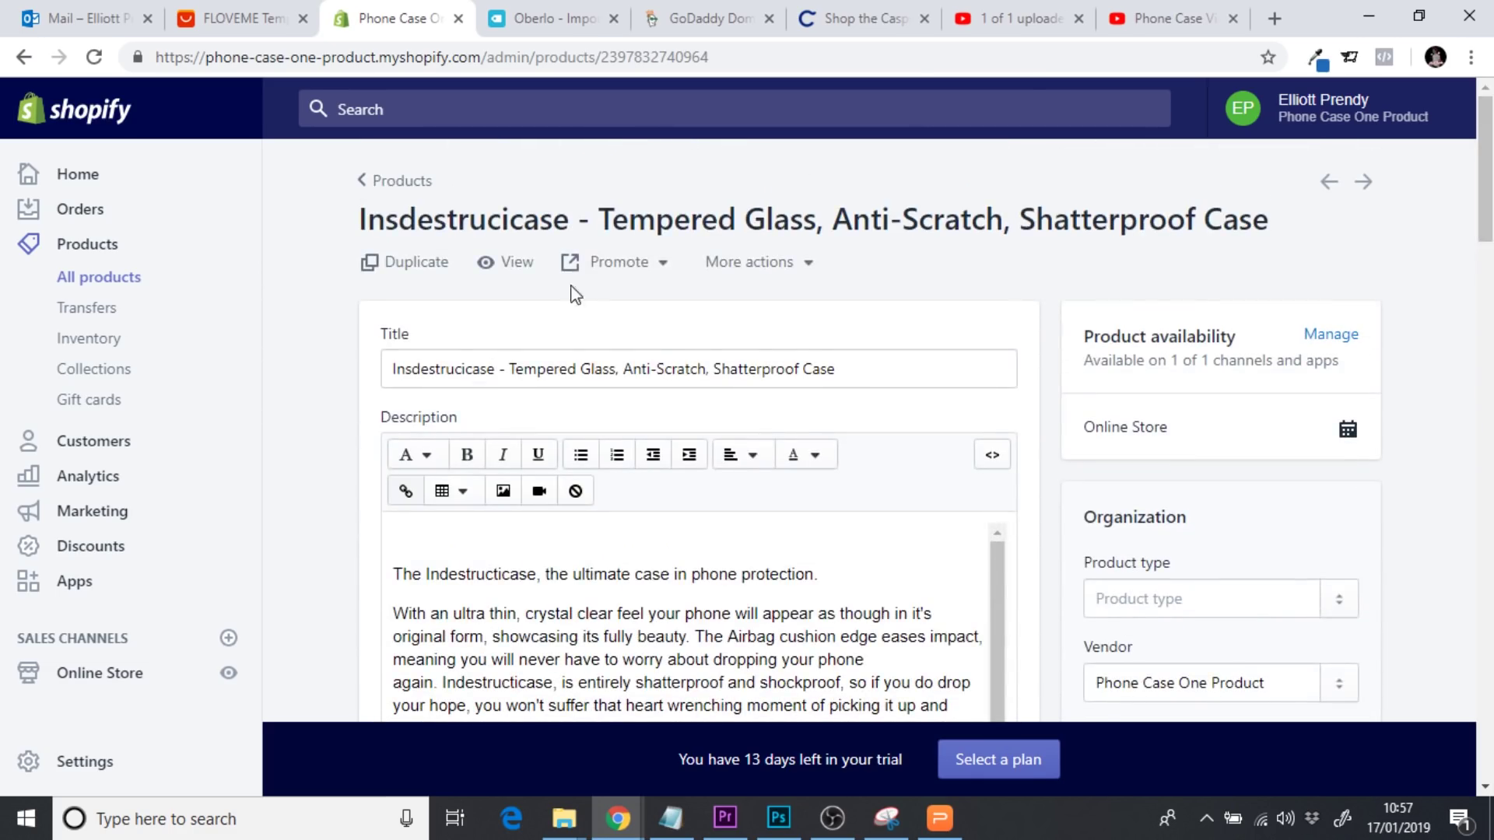
pyautogui.click(521, 263)
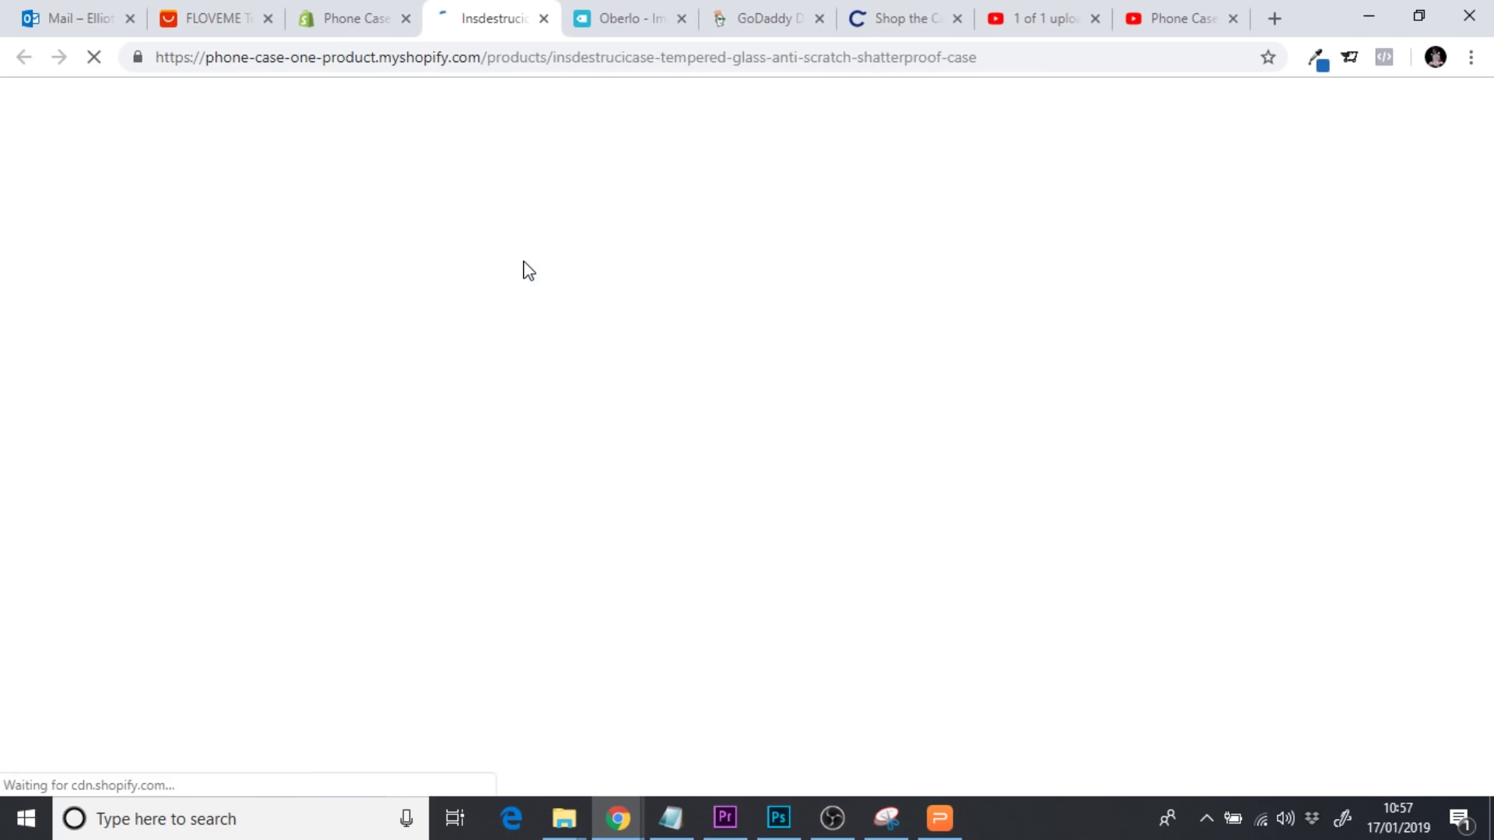
# Click through the Insdestrucicase product photo thumbnails, including the toughened-glass, airbag and water-splash shots
pyautogui.scroll(-1, 857, 392)
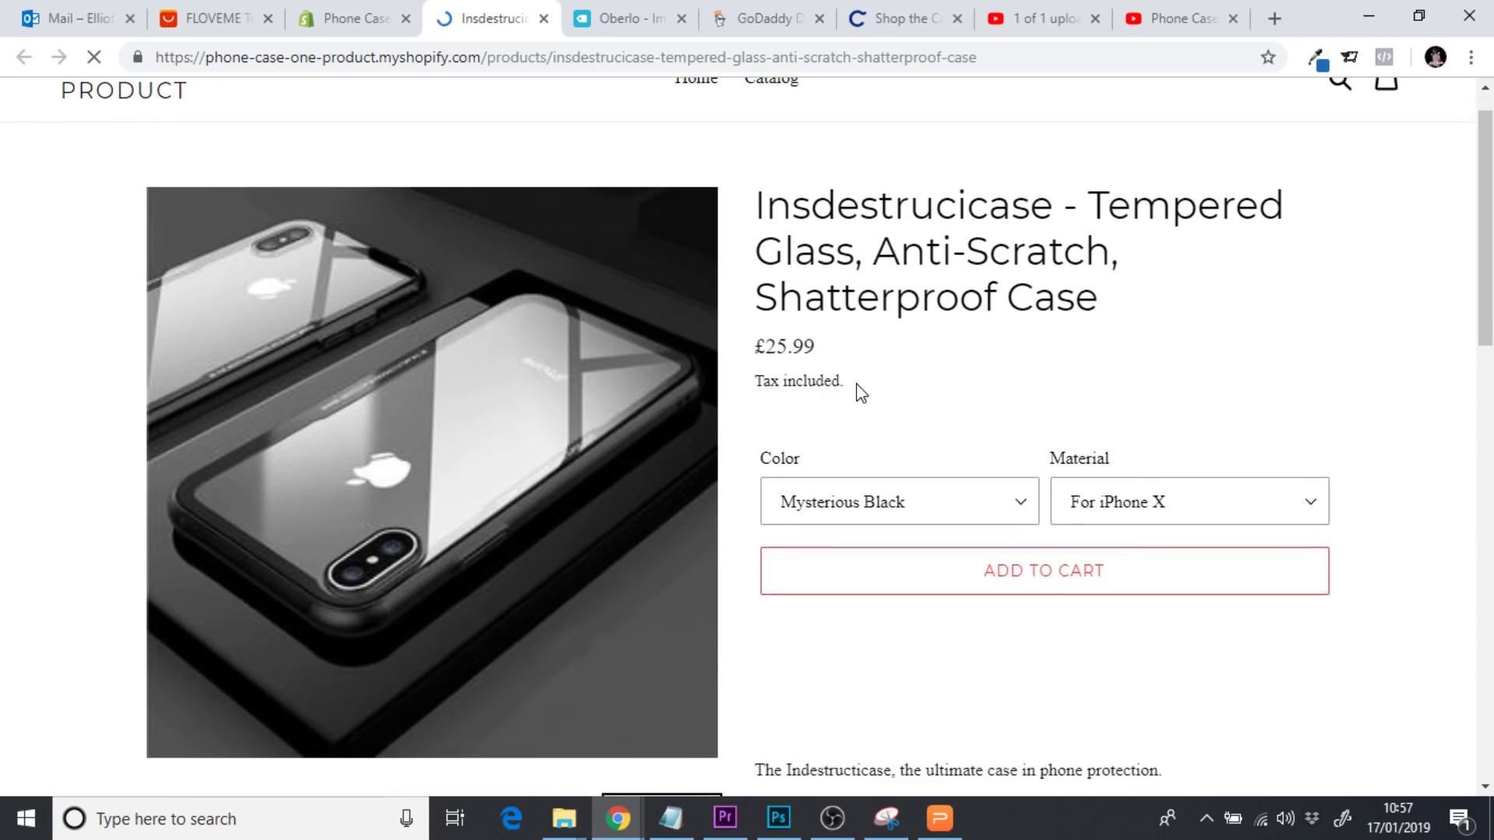
pyautogui.scroll(-6, 860, 390)
pyautogui.click(506, 374)
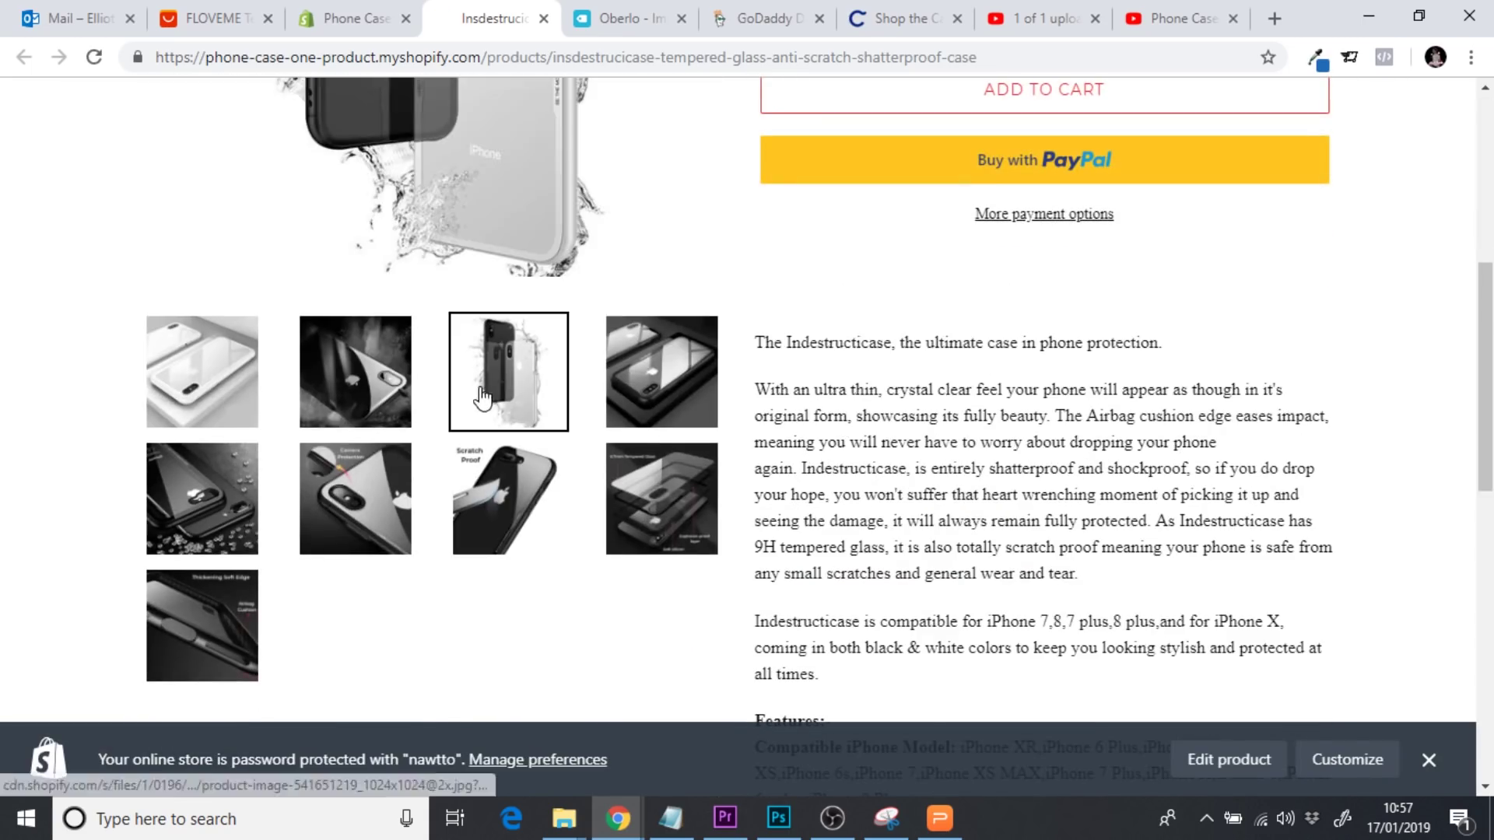
pyautogui.click(385, 393)
pyautogui.click(216, 369)
pyautogui.click(212, 479)
pyautogui.click(389, 505)
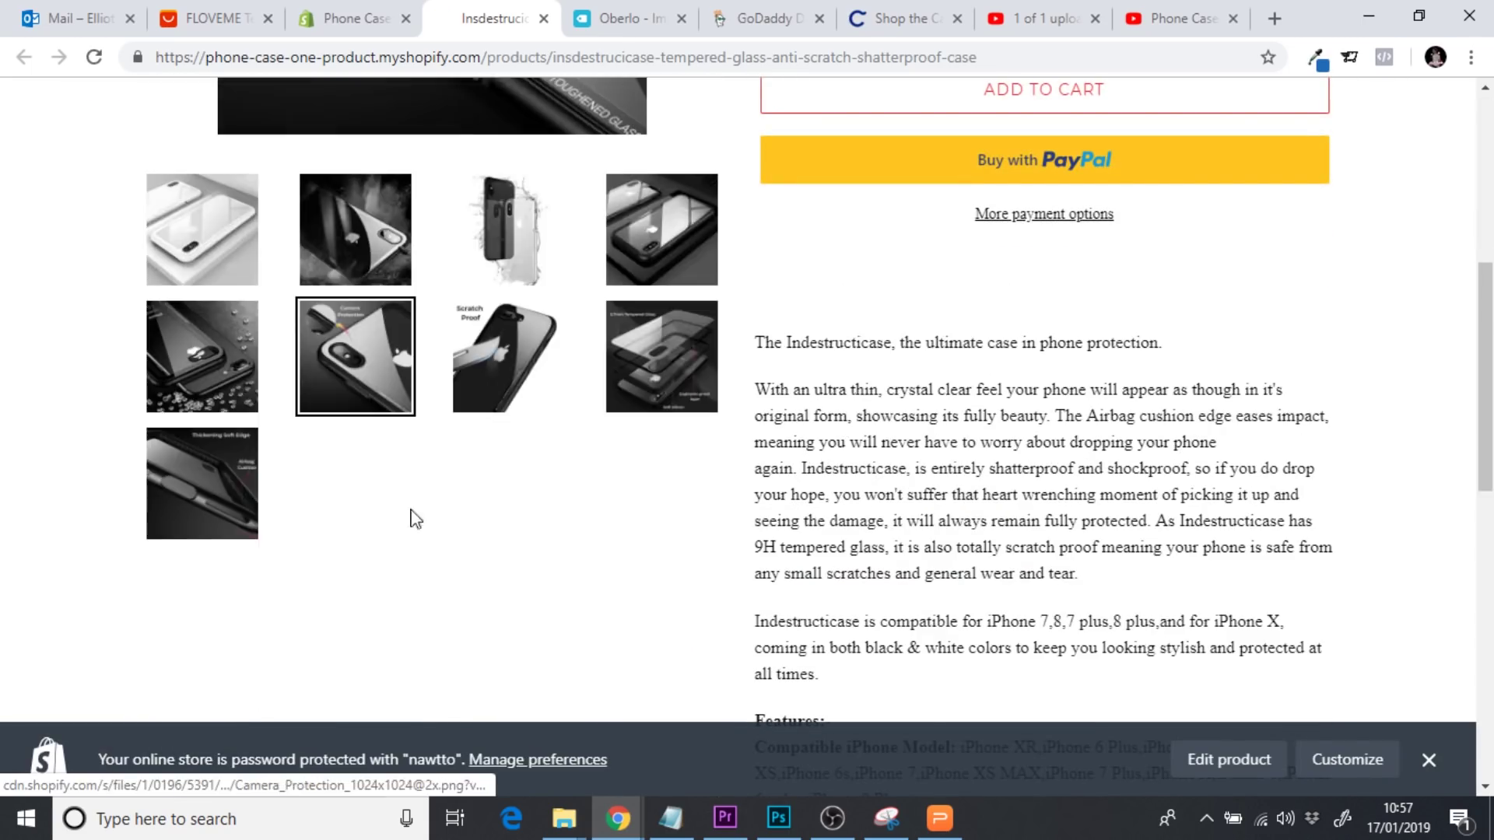
pyautogui.scroll(7, 247, 615)
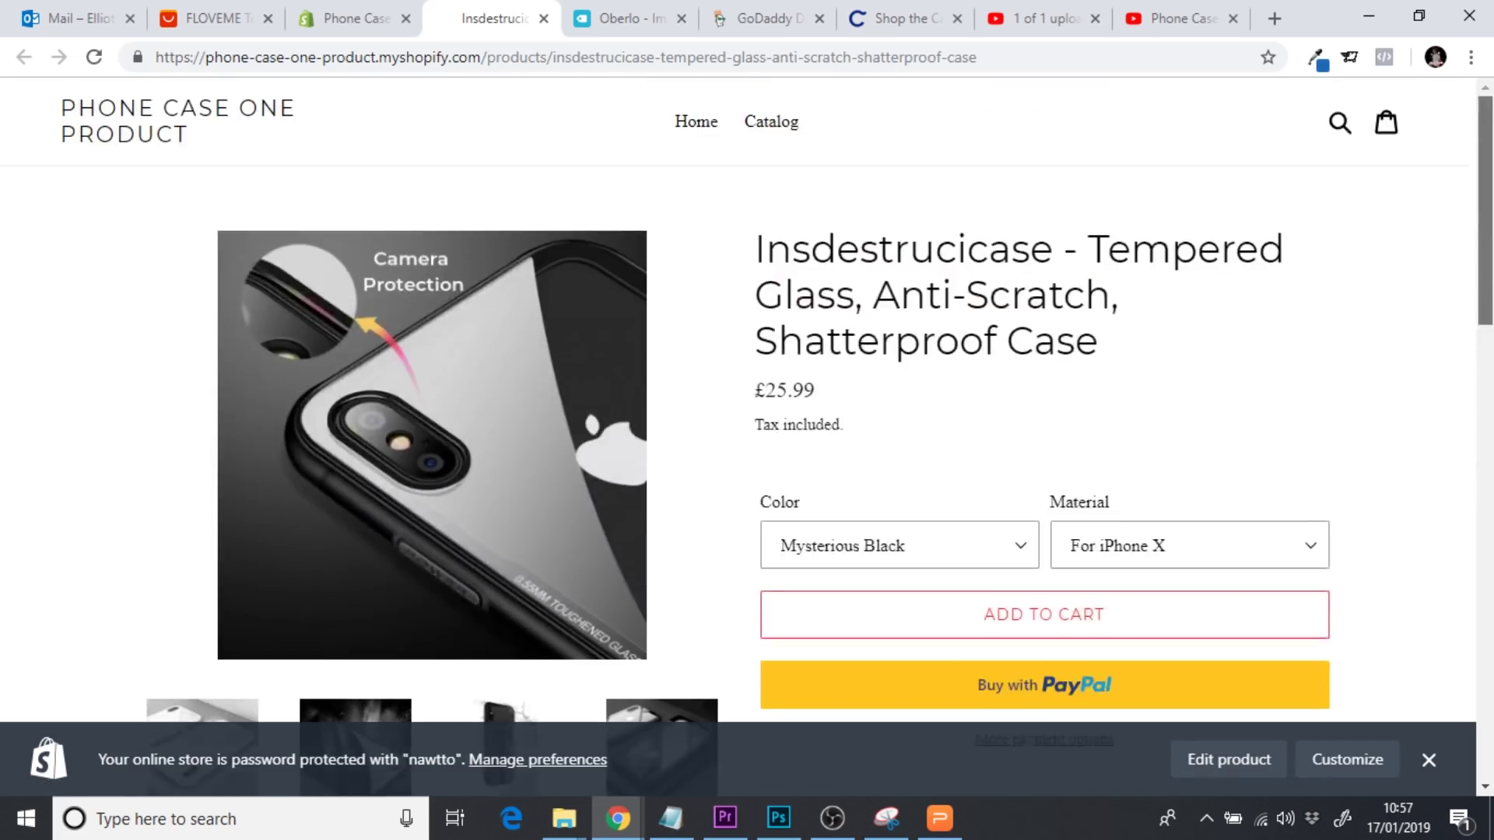
pyautogui.scroll(-3, 247, 615)
pyautogui.click(247, 614)
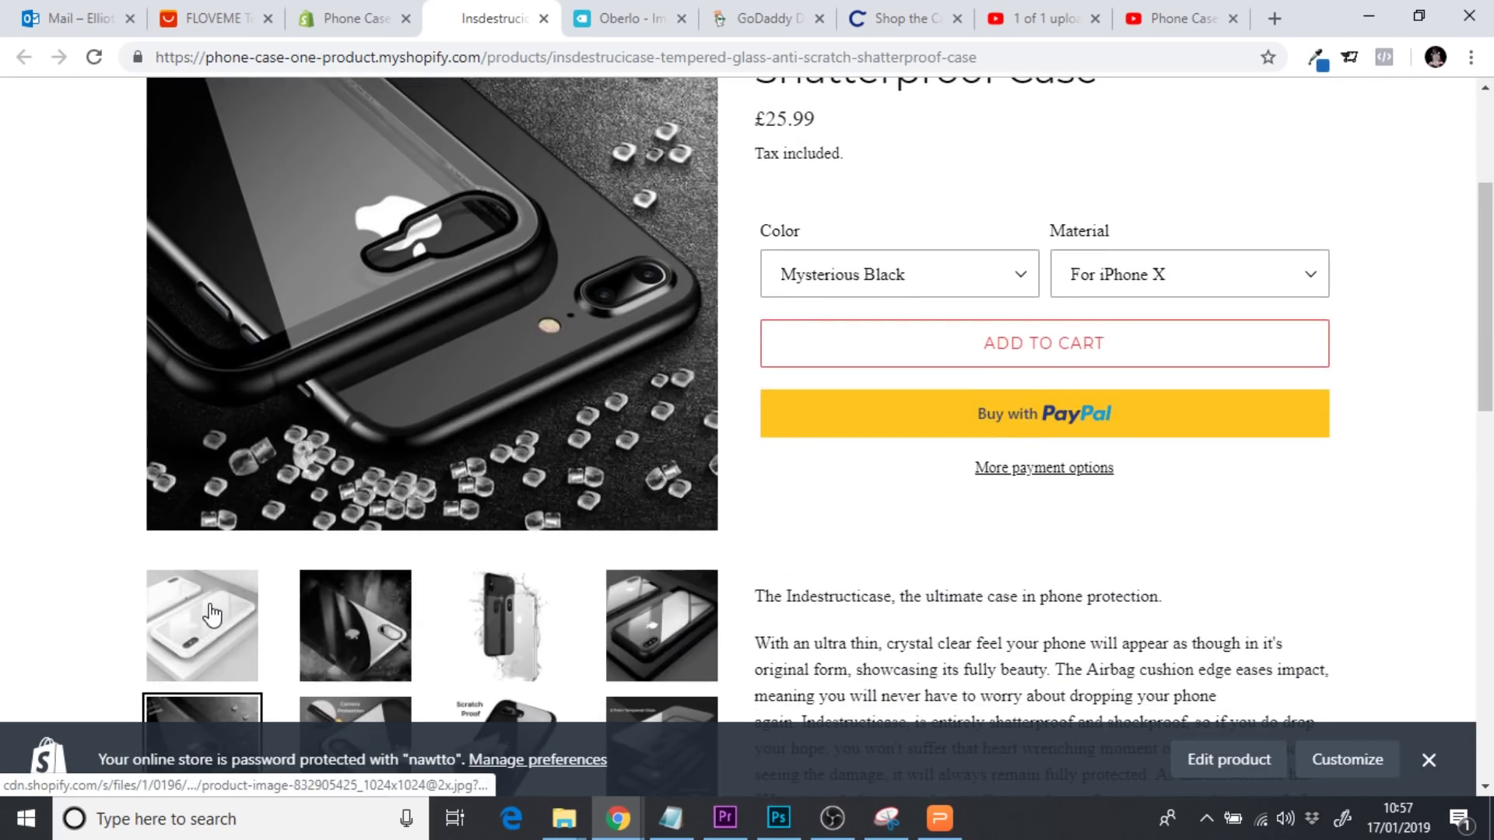
pyautogui.click(354, 710)
pyautogui.click(489, 645)
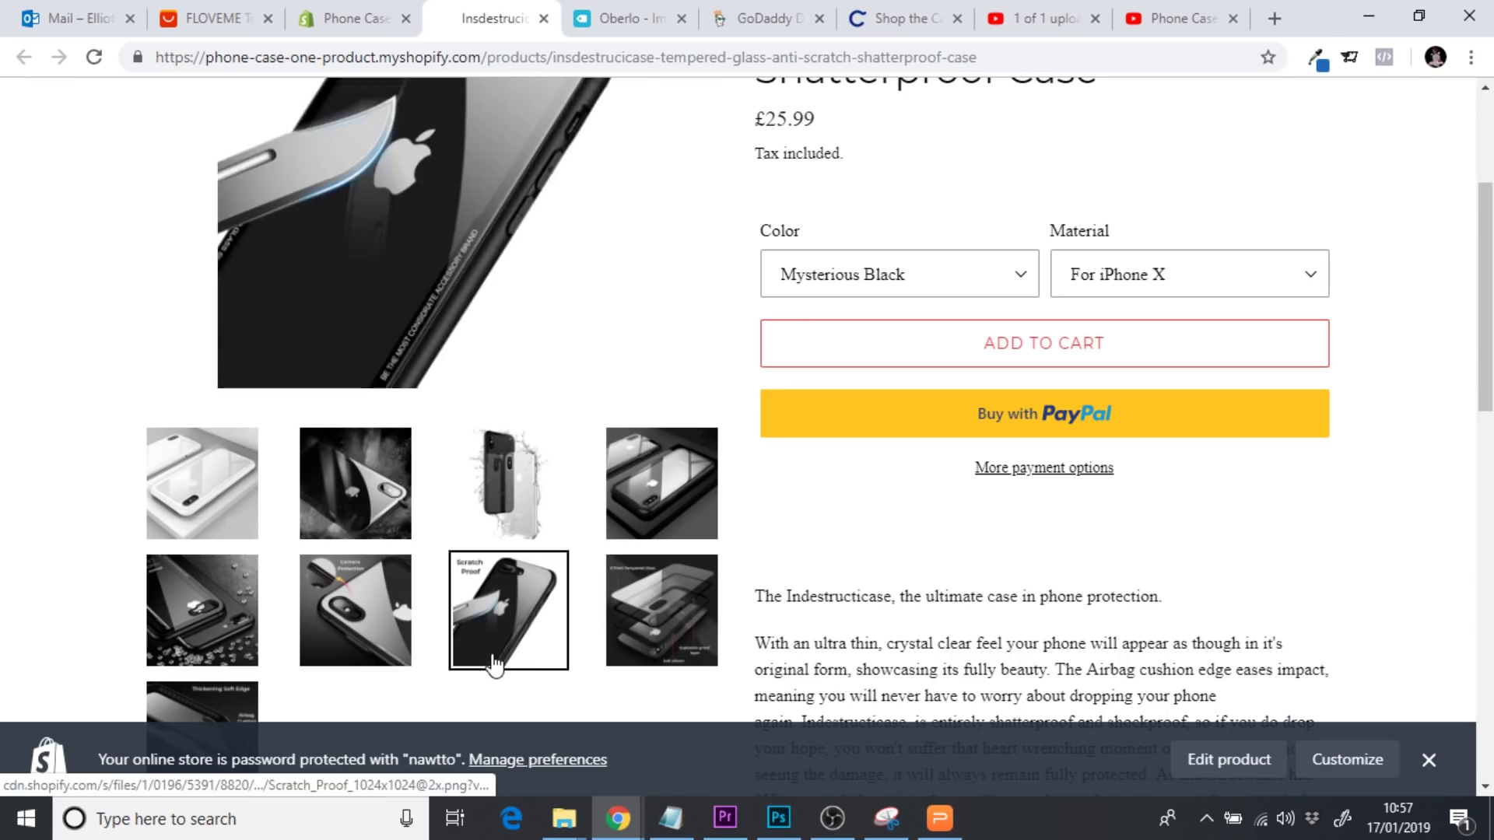
pyautogui.click(622, 622)
pyautogui.click(204, 700)
pyautogui.click(184, 506)
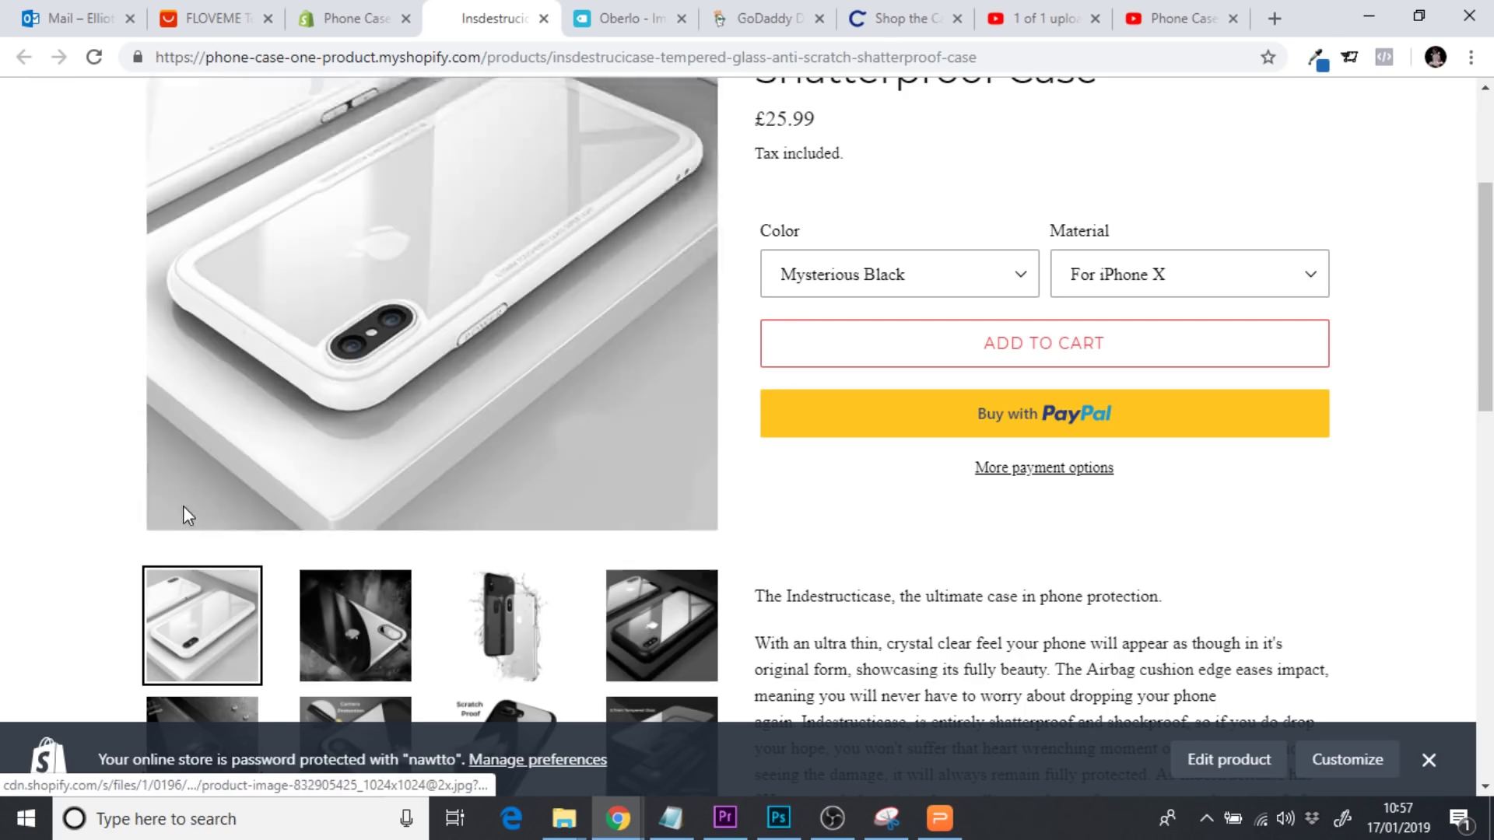
pyautogui.click(356, 623)
pyautogui.click(493, 621)
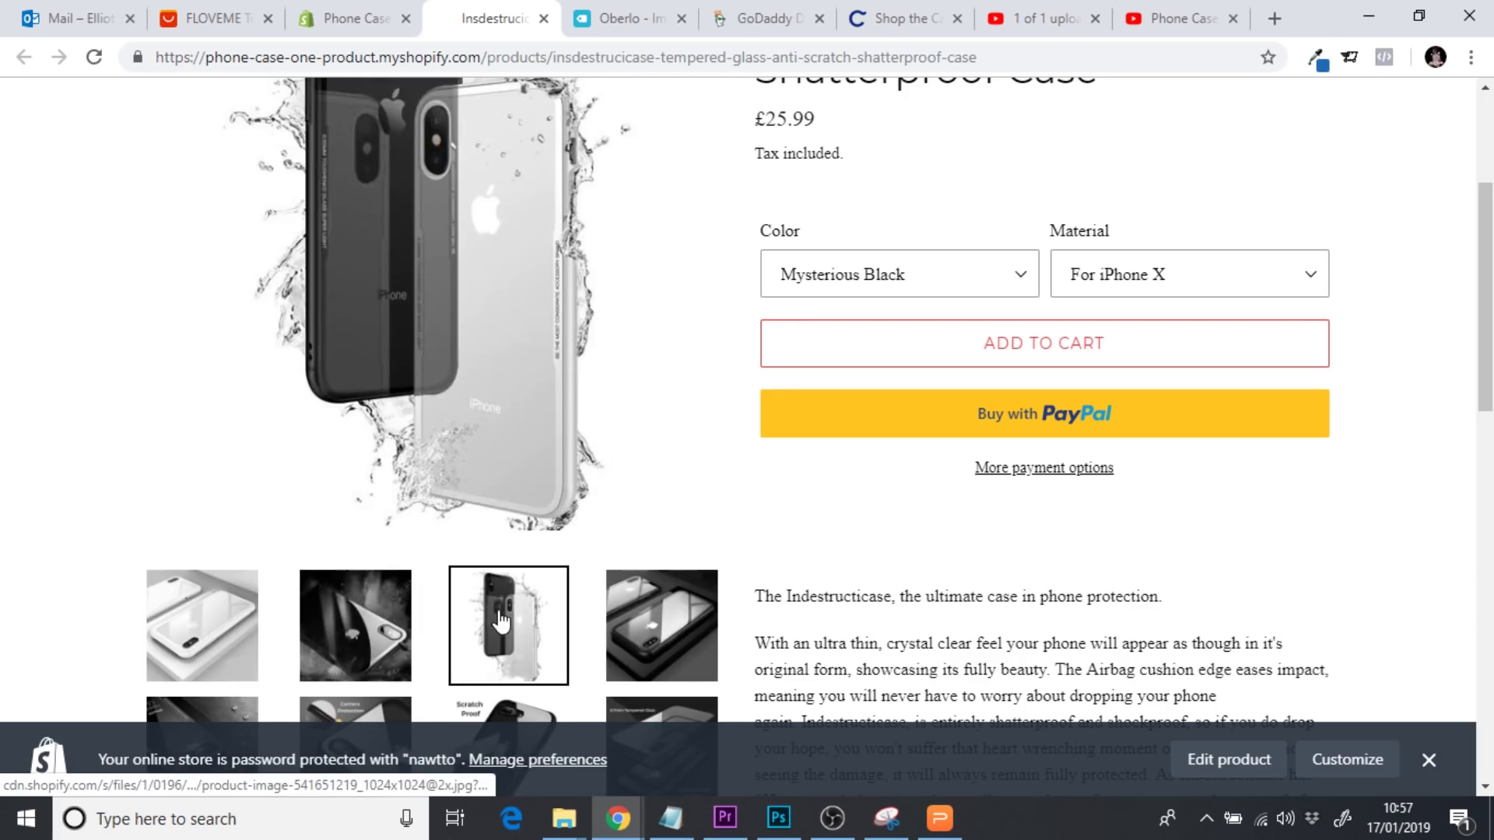
pyautogui.click(642, 621)
# View the remaining photos, including scratch proof and thickening soft edge, then close the storefront tab
pyautogui.scroll(2, 1479, 264)
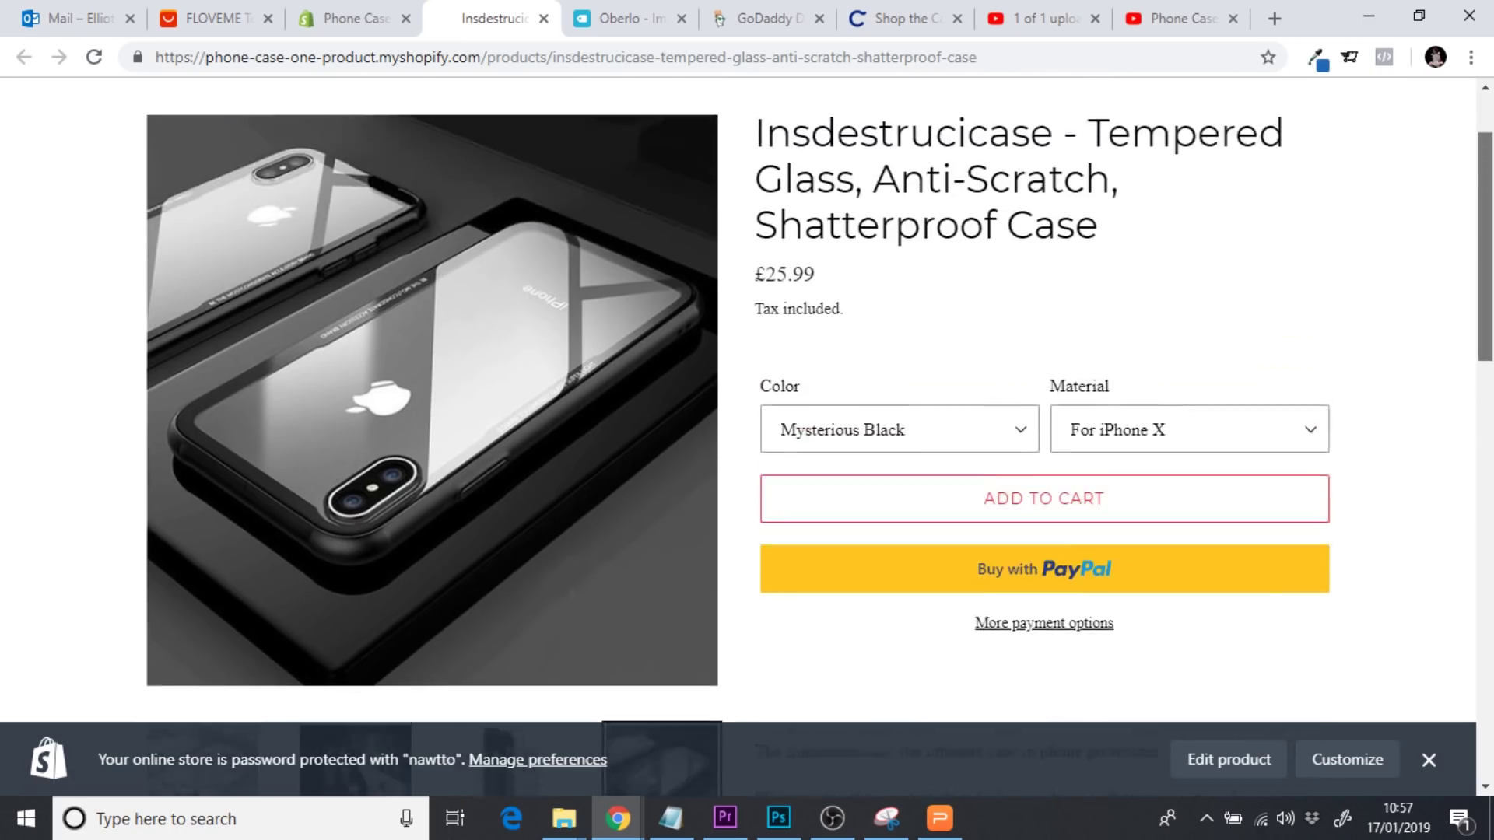
pyautogui.scroll(-6, 1478, 265)
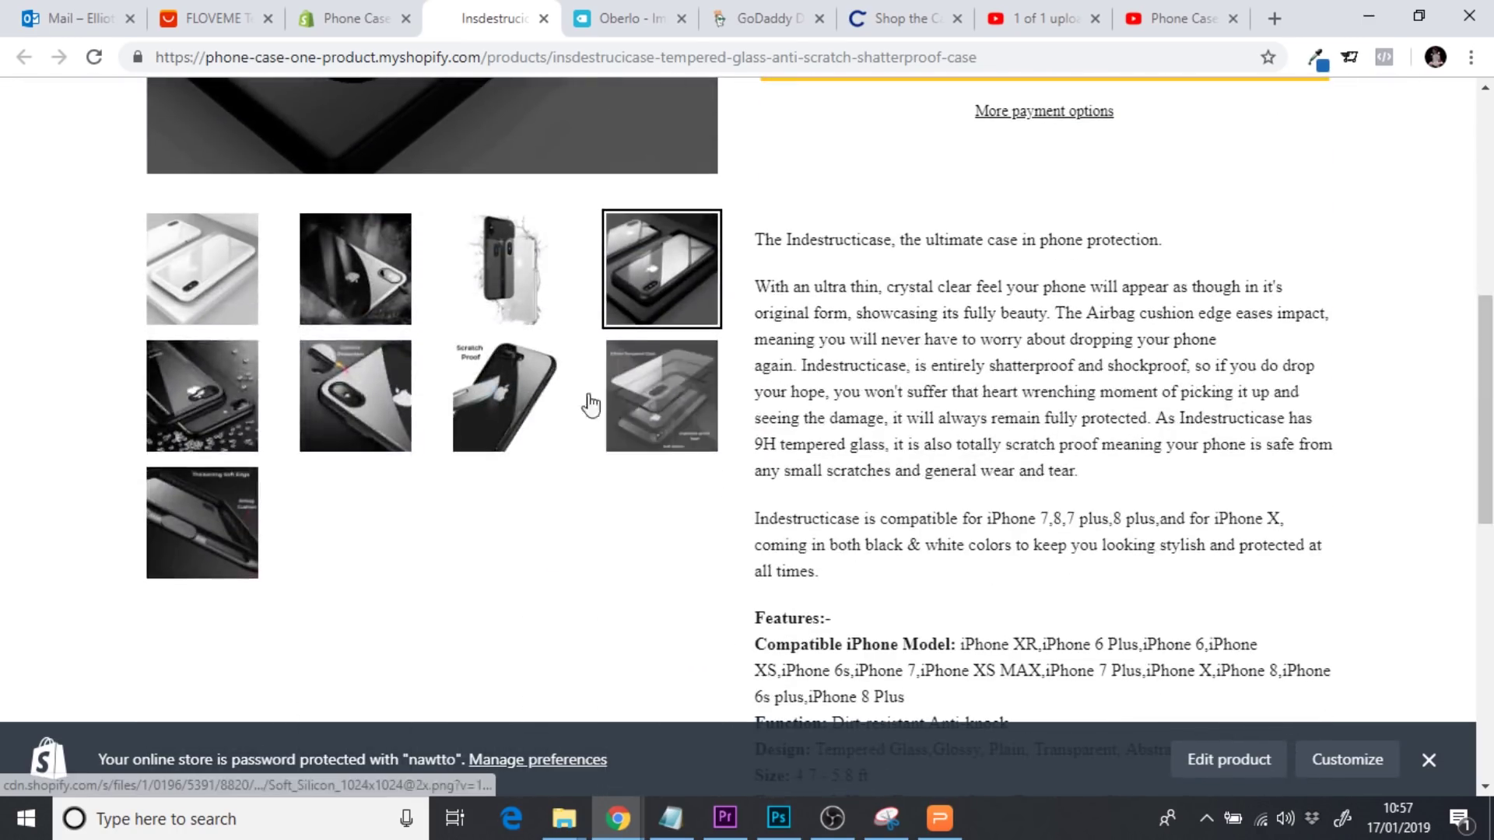
pyautogui.click(222, 395)
pyautogui.click(326, 398)
pyautogui.click(514, 265)
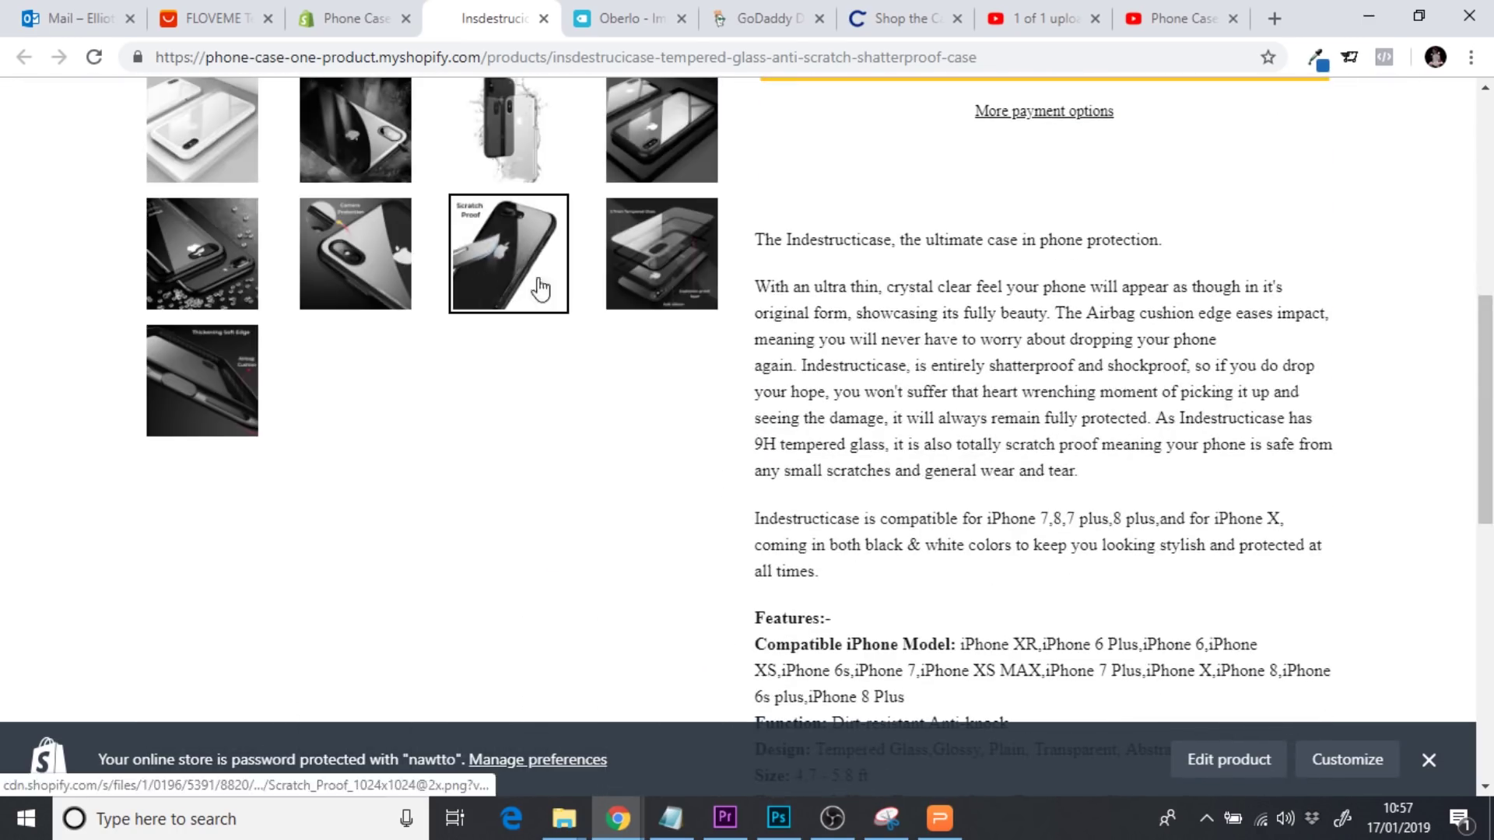
pyautogui.click(661, 253)
pyautogui.click(202, 382)
pyautogui.scroll(8, 890, 311)
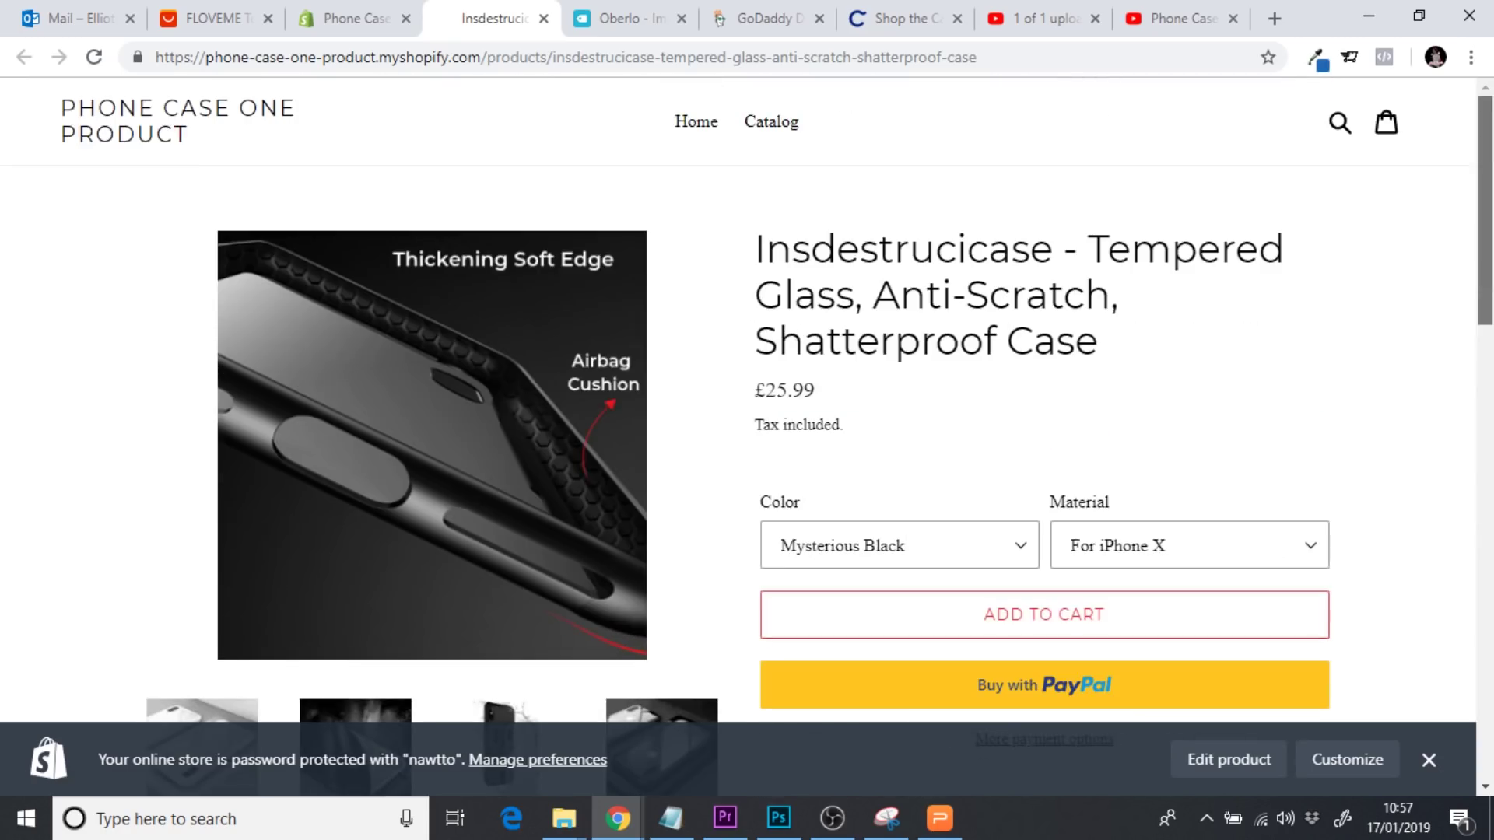
pyautogui.click(543, 20)
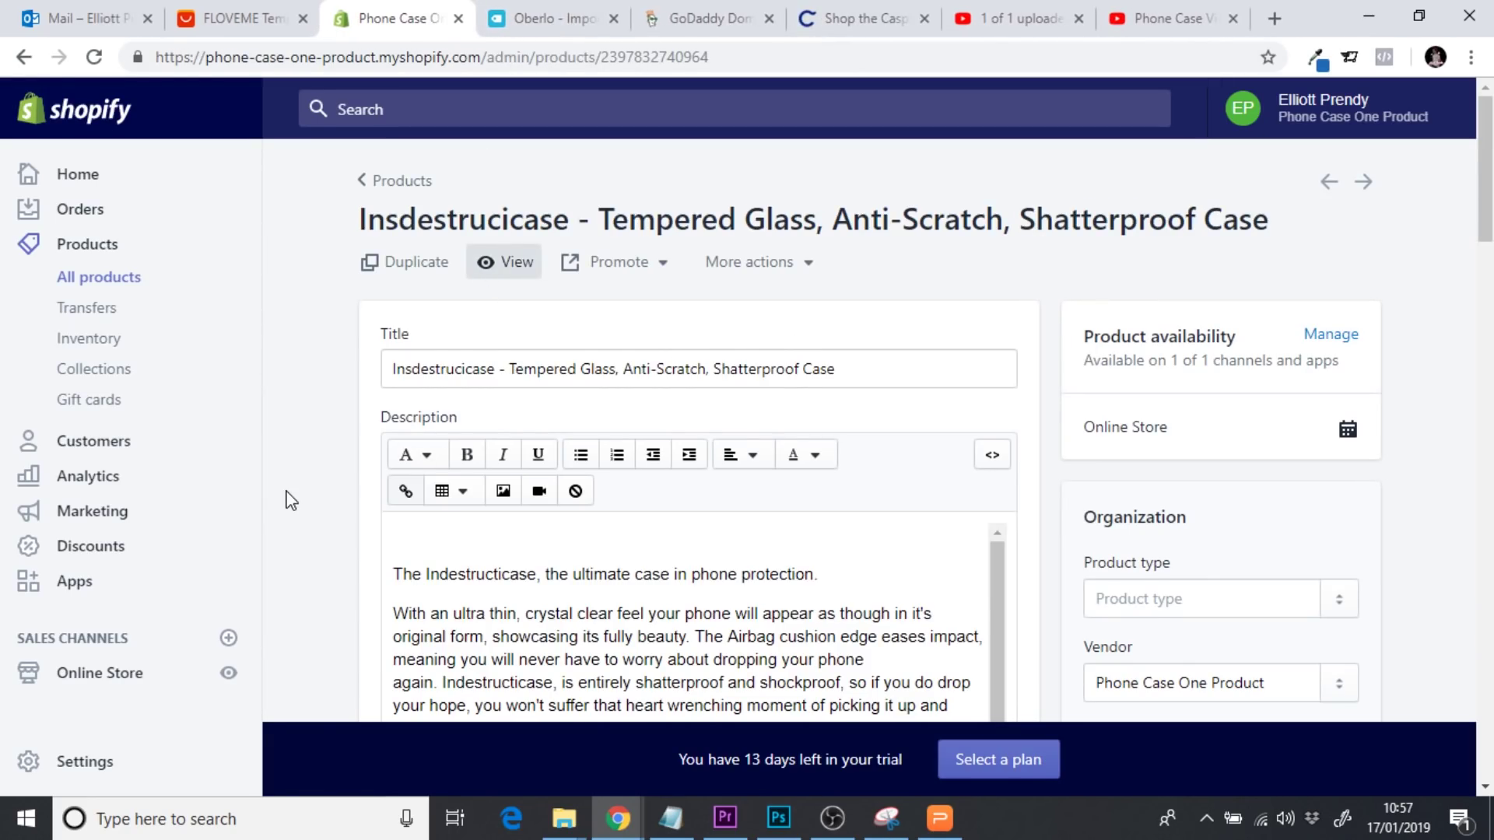
# Go to Online Store > Navigation and open the Main menu with its Home and Catalog items
pyautogui.scroll(-2, 292, 511)
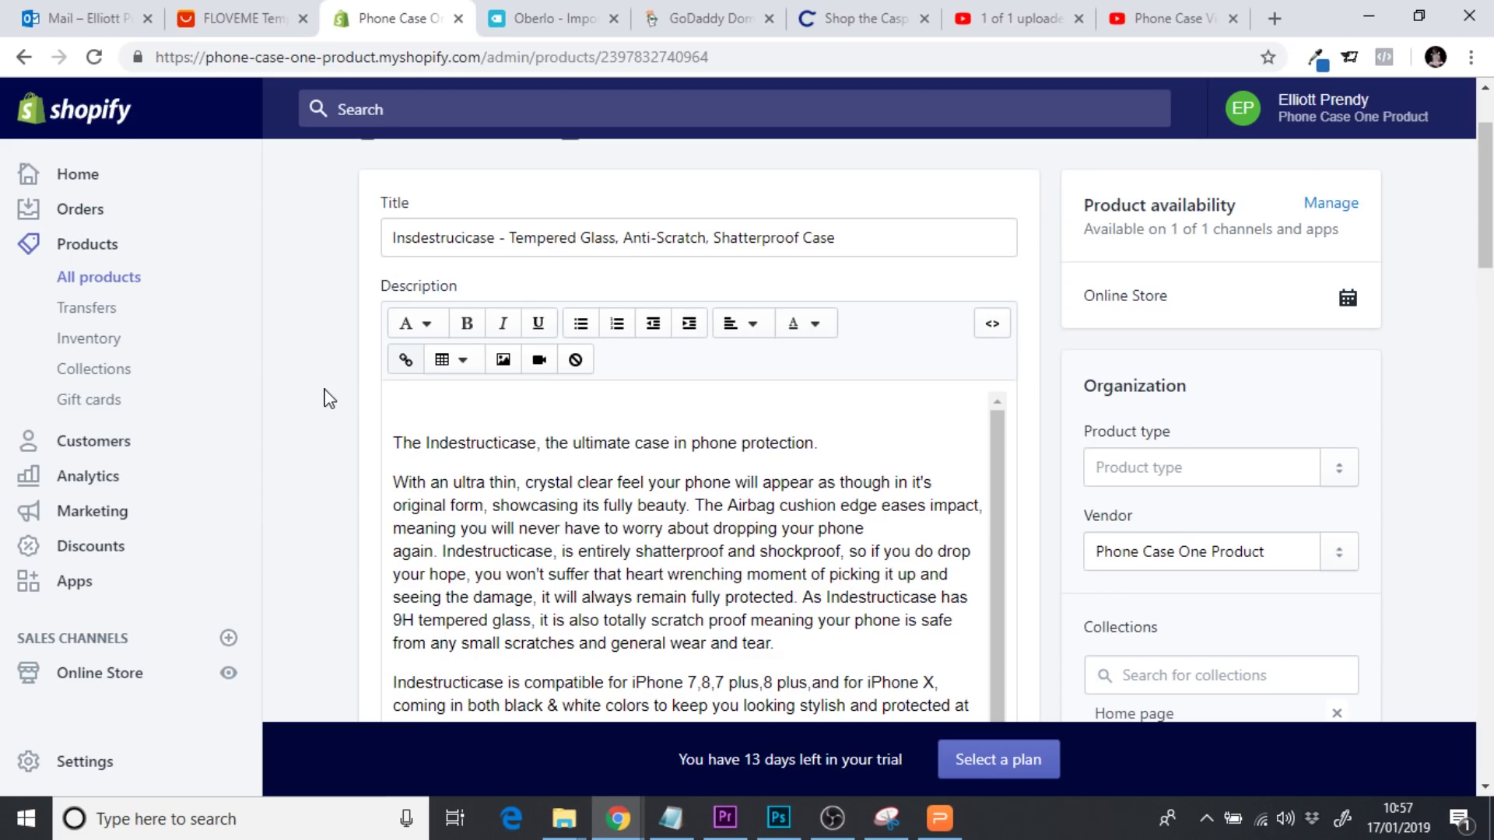
pyautogui.scroll(-1, 329, 399)
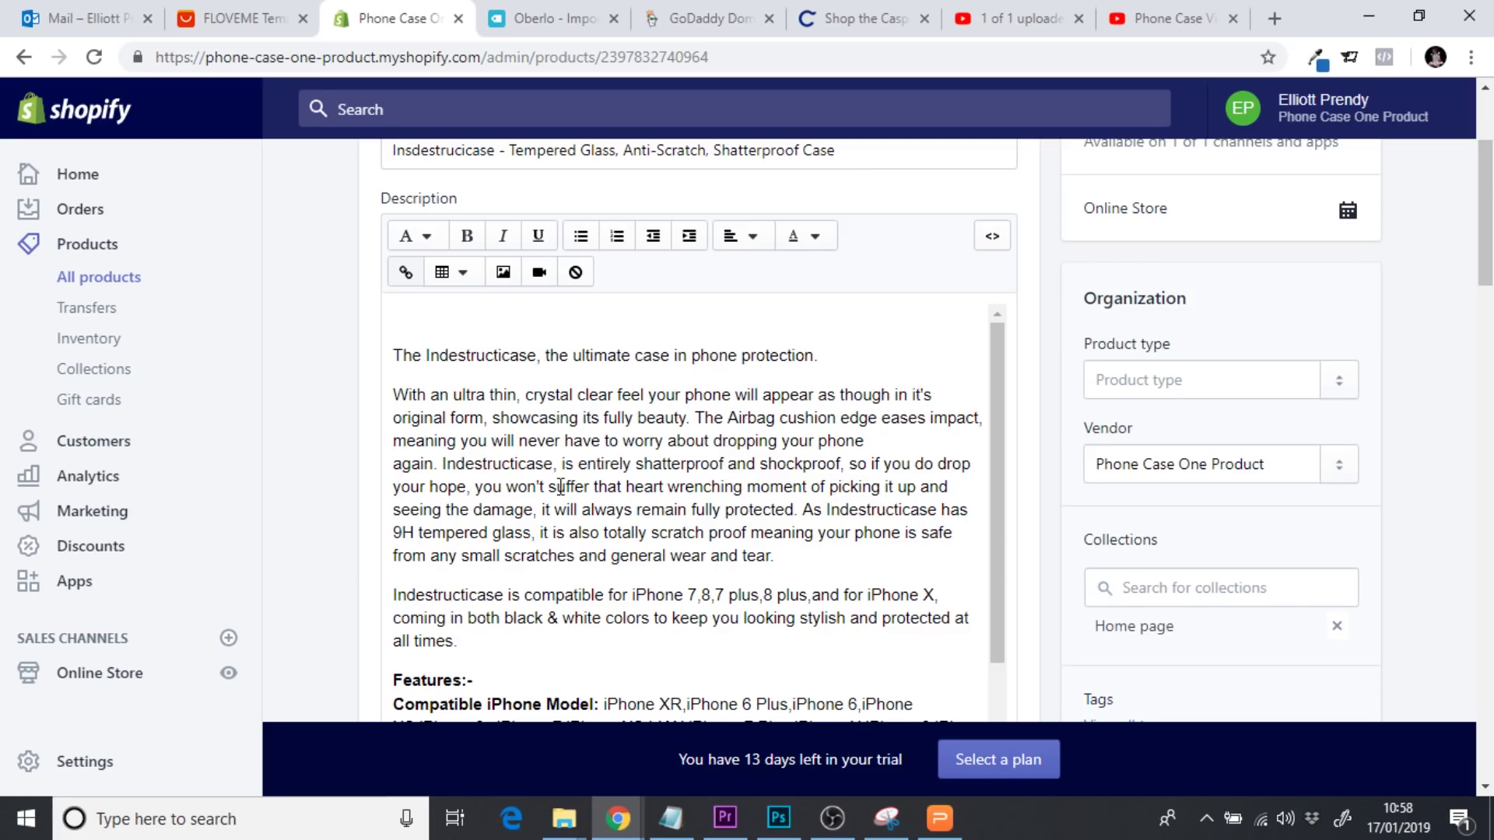
pyautogui.click(100, 673)
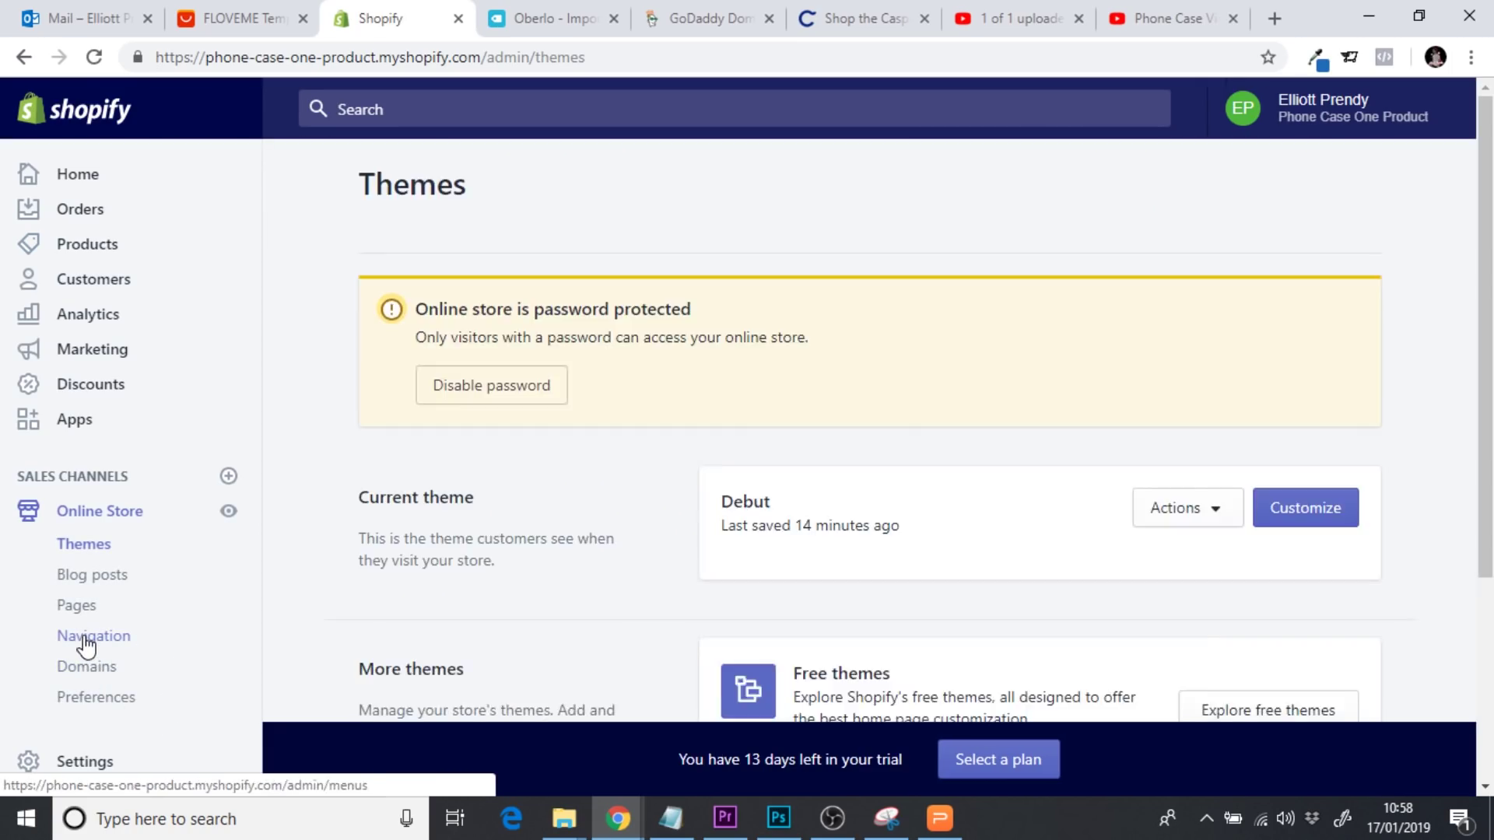
pyautogui.click(88, 641)
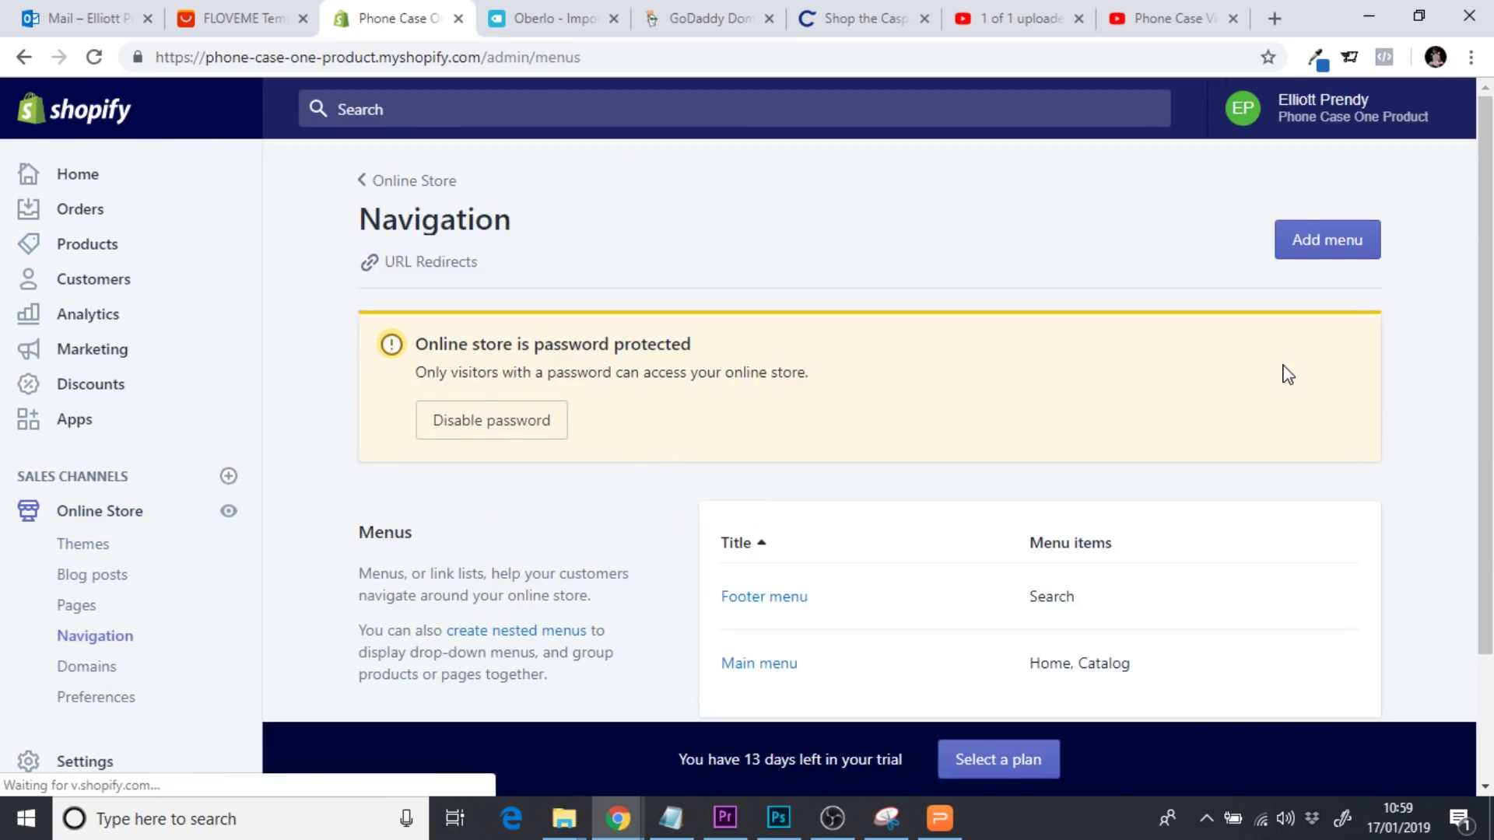
pyautogui.scroll(-2, 867, 603)
pyautogui.click(740, 505)
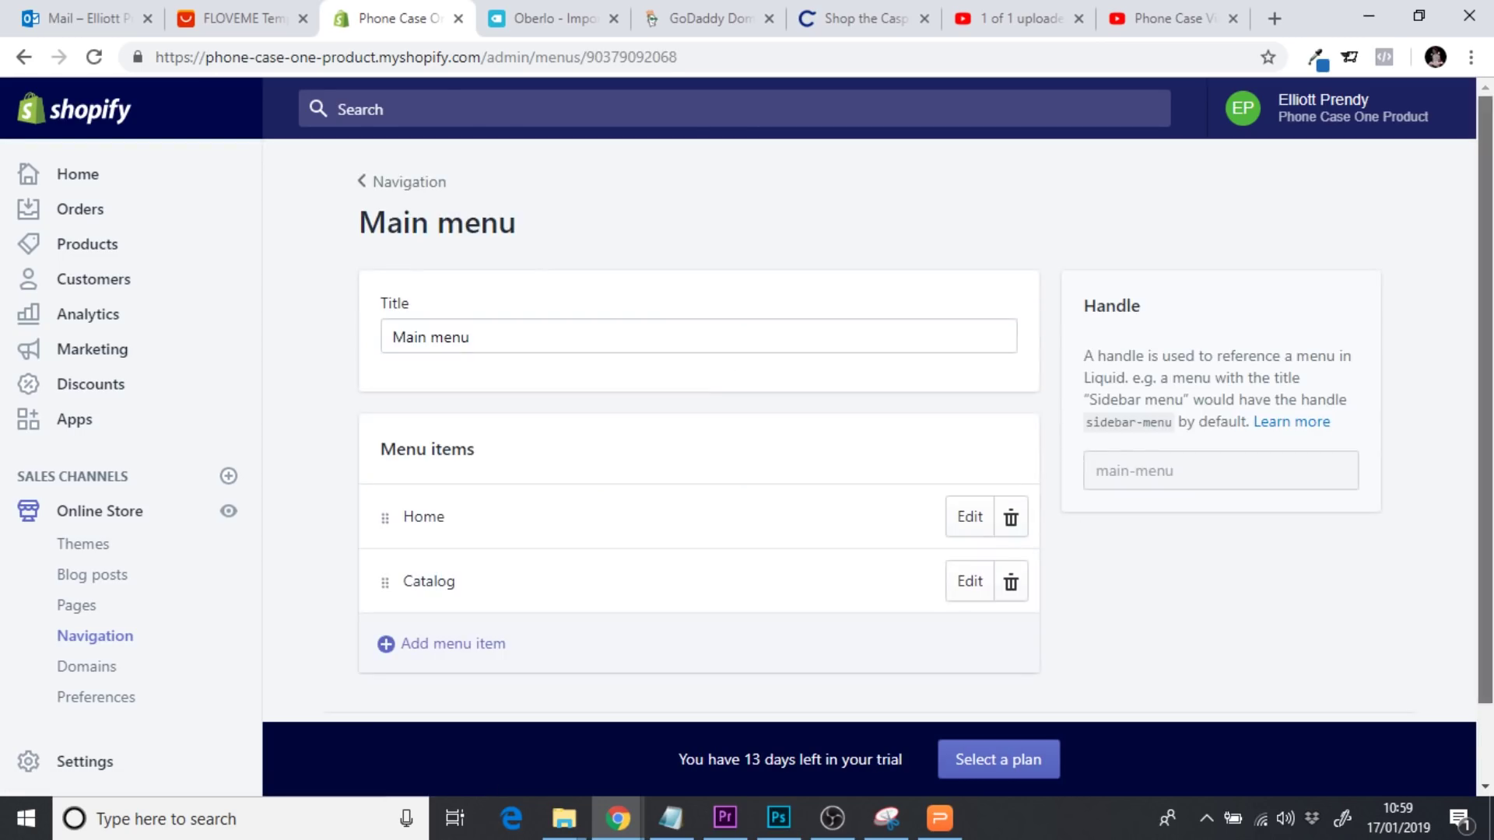
# Delete the Home and Catalog items from the Main menu
pyautogui.scroll(-1, 1014, 446)
pyautogui.click(1011, 448)
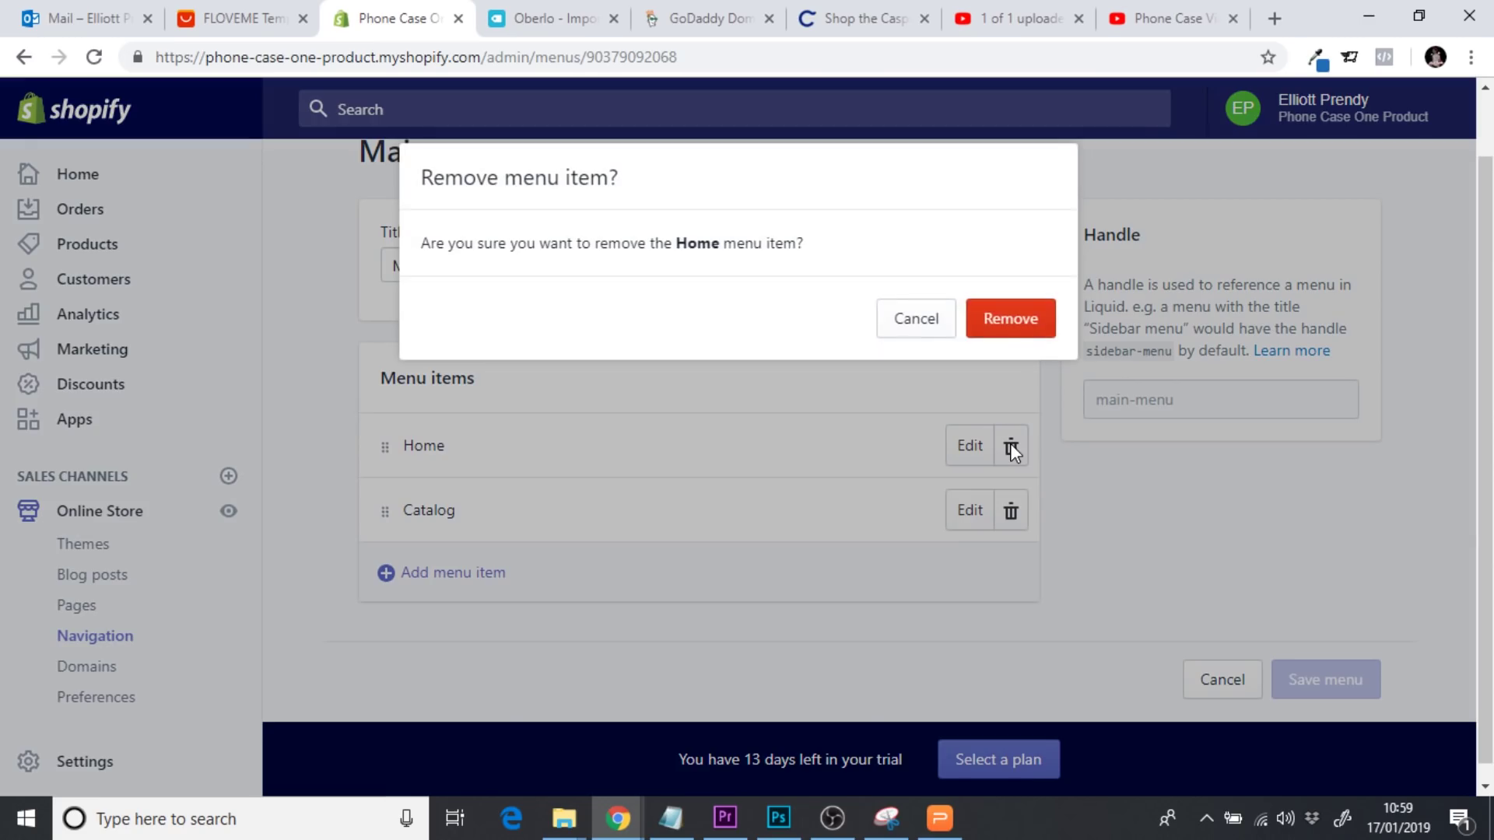
pyautogui.click(1000, 327)
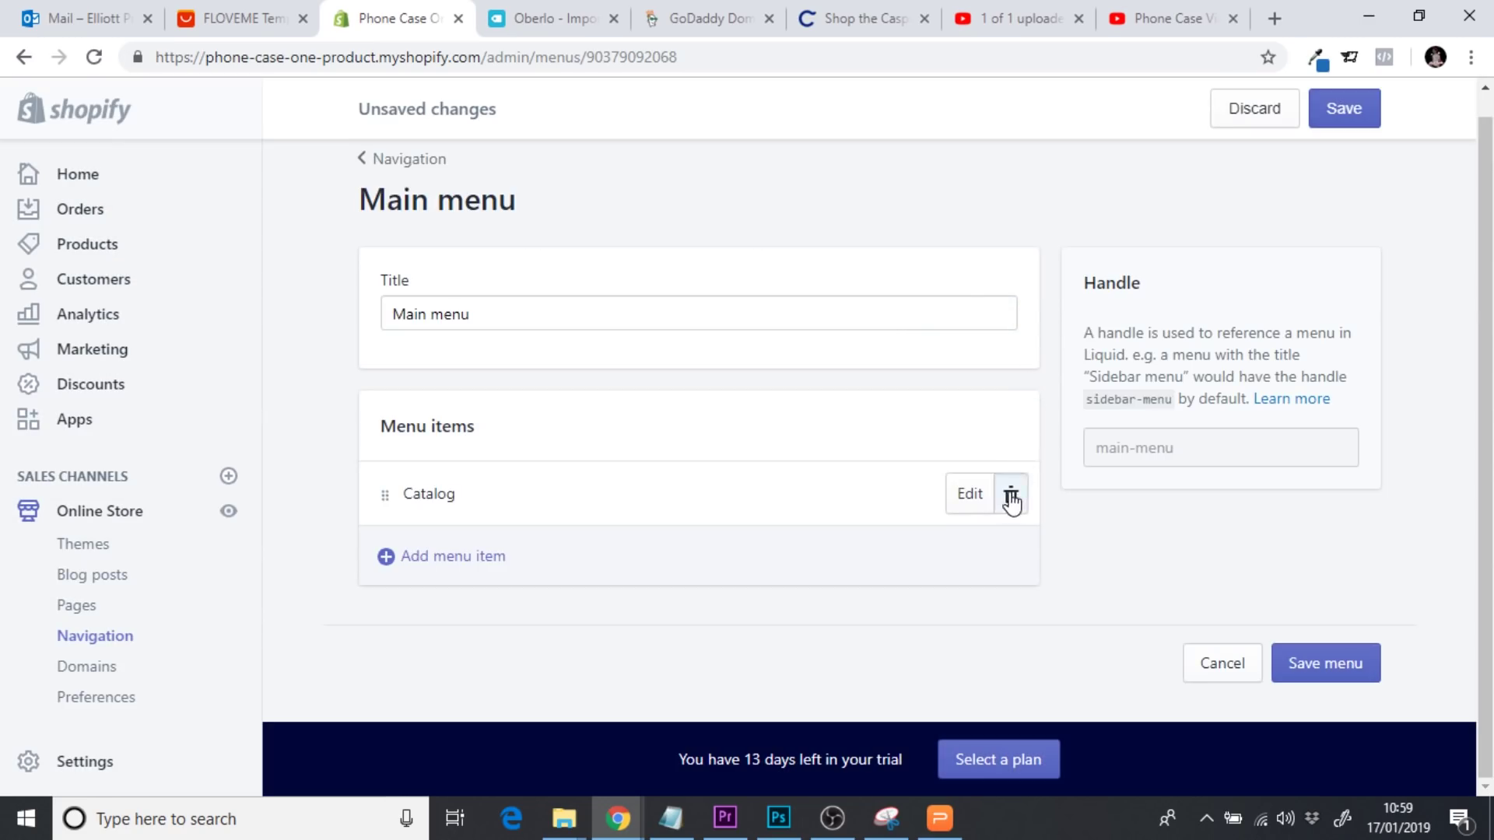
pyautogui.click(1011, 494)
pyautogui.click(1010, 319)
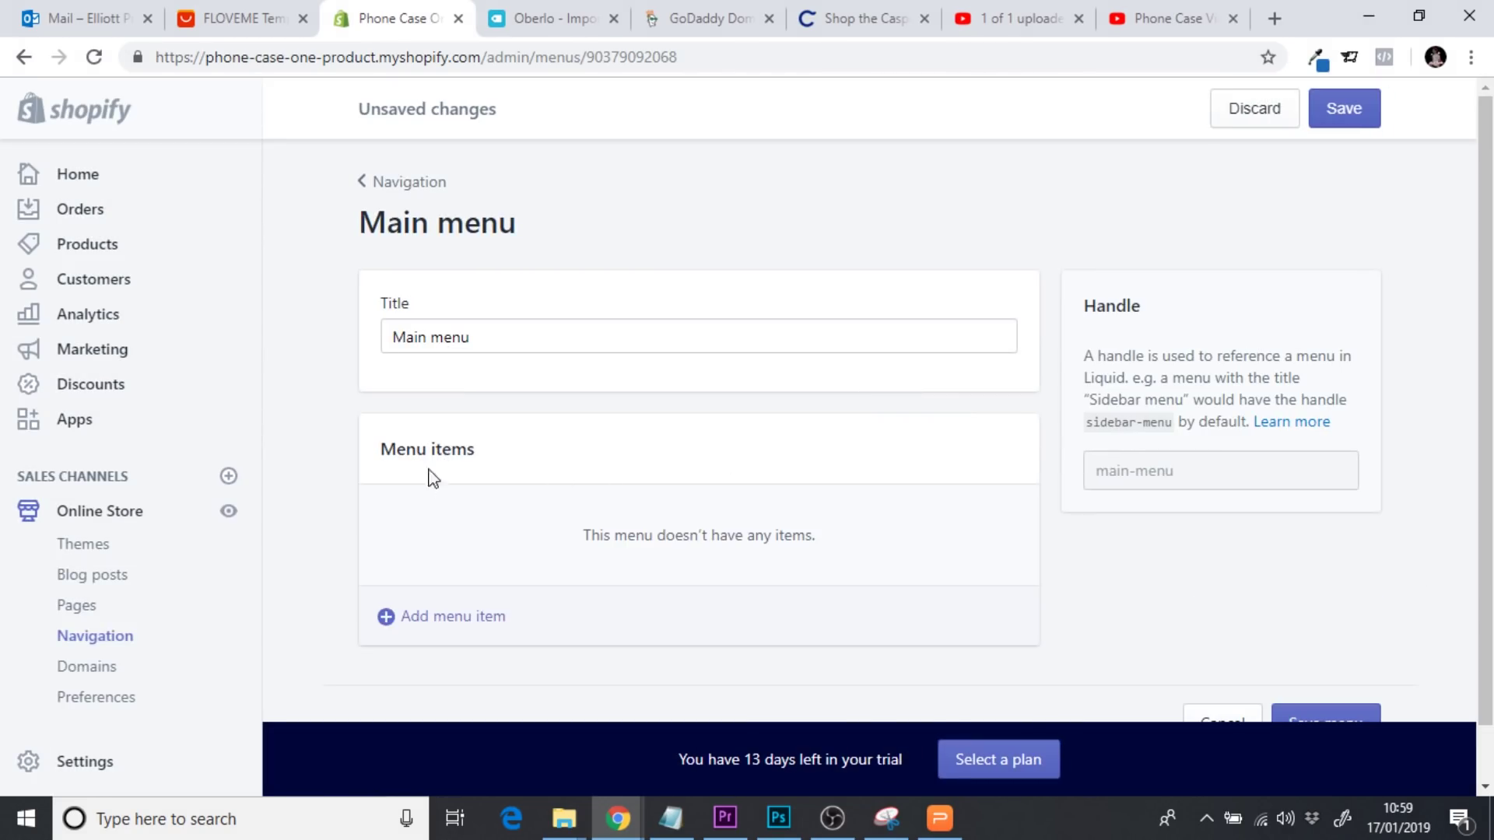
# Add an 'Indestructicase' menu item linked to the Insdestrucicase product and save the menu
pyautogui.click(436, 614)
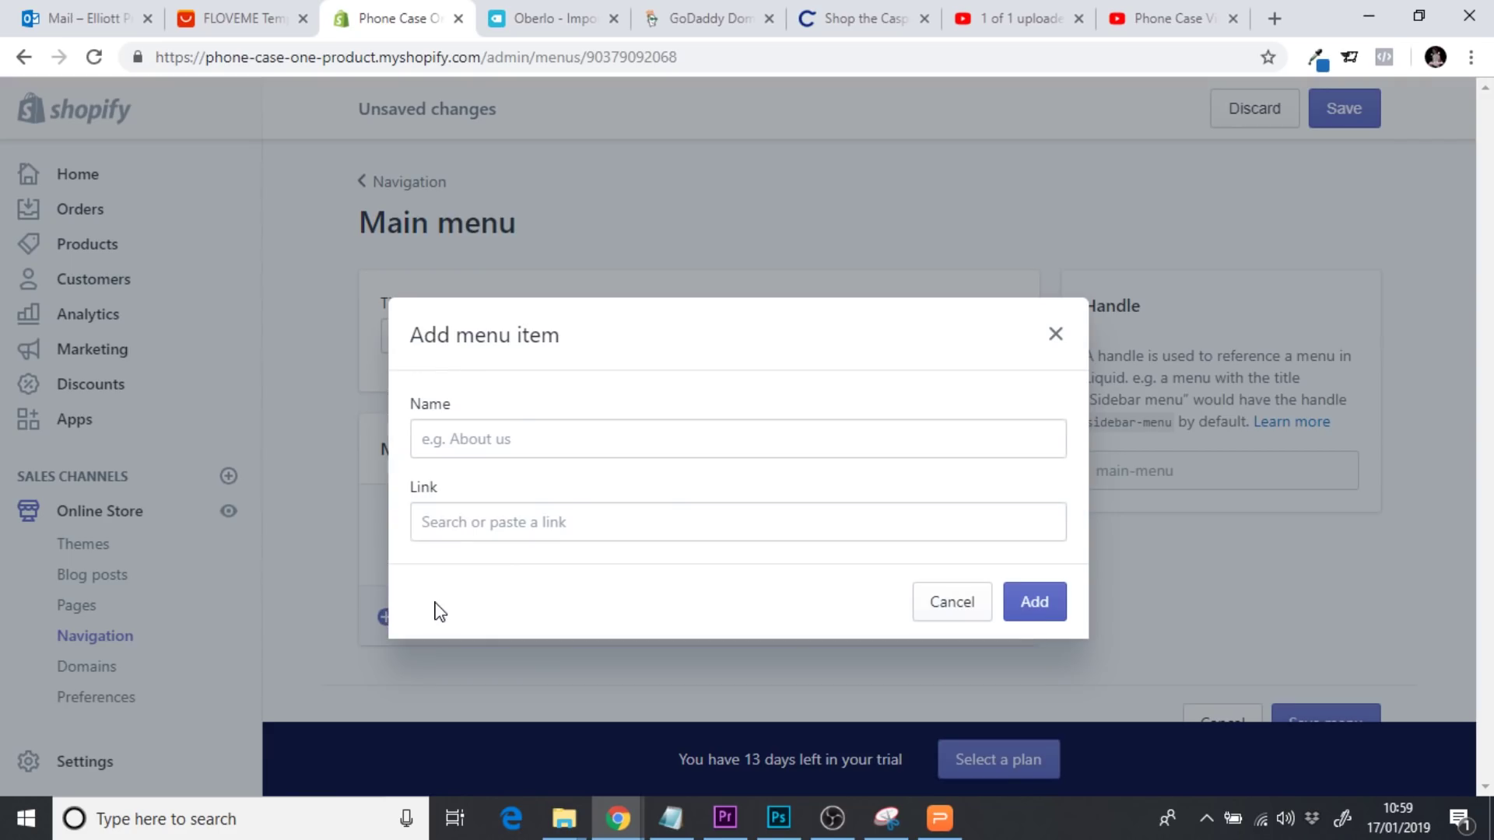
pyautogui.click(517, 437)
pyautogui.write('Indestructicase')
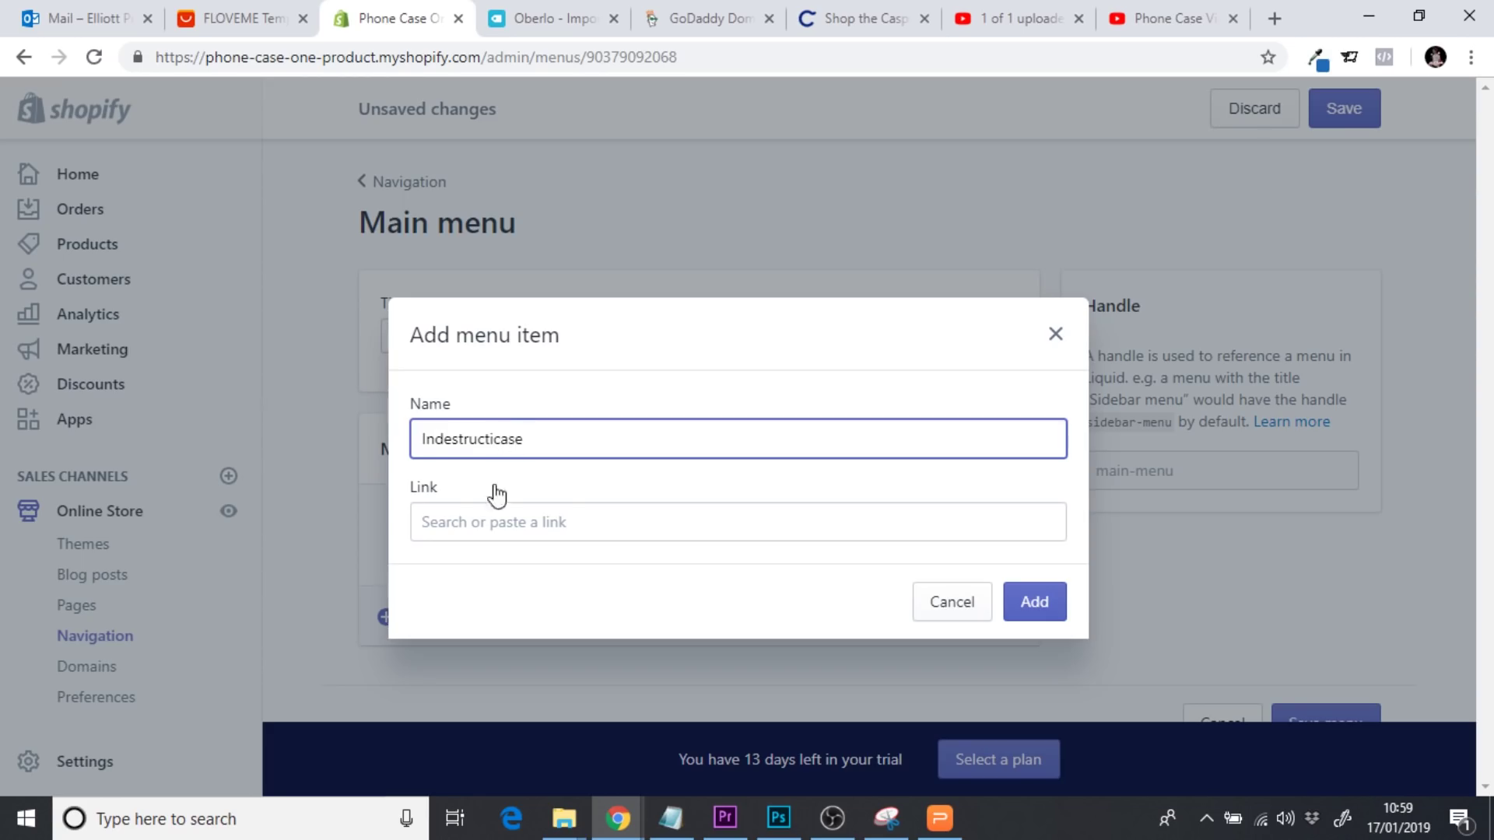
pyautogui.click(478, 516)
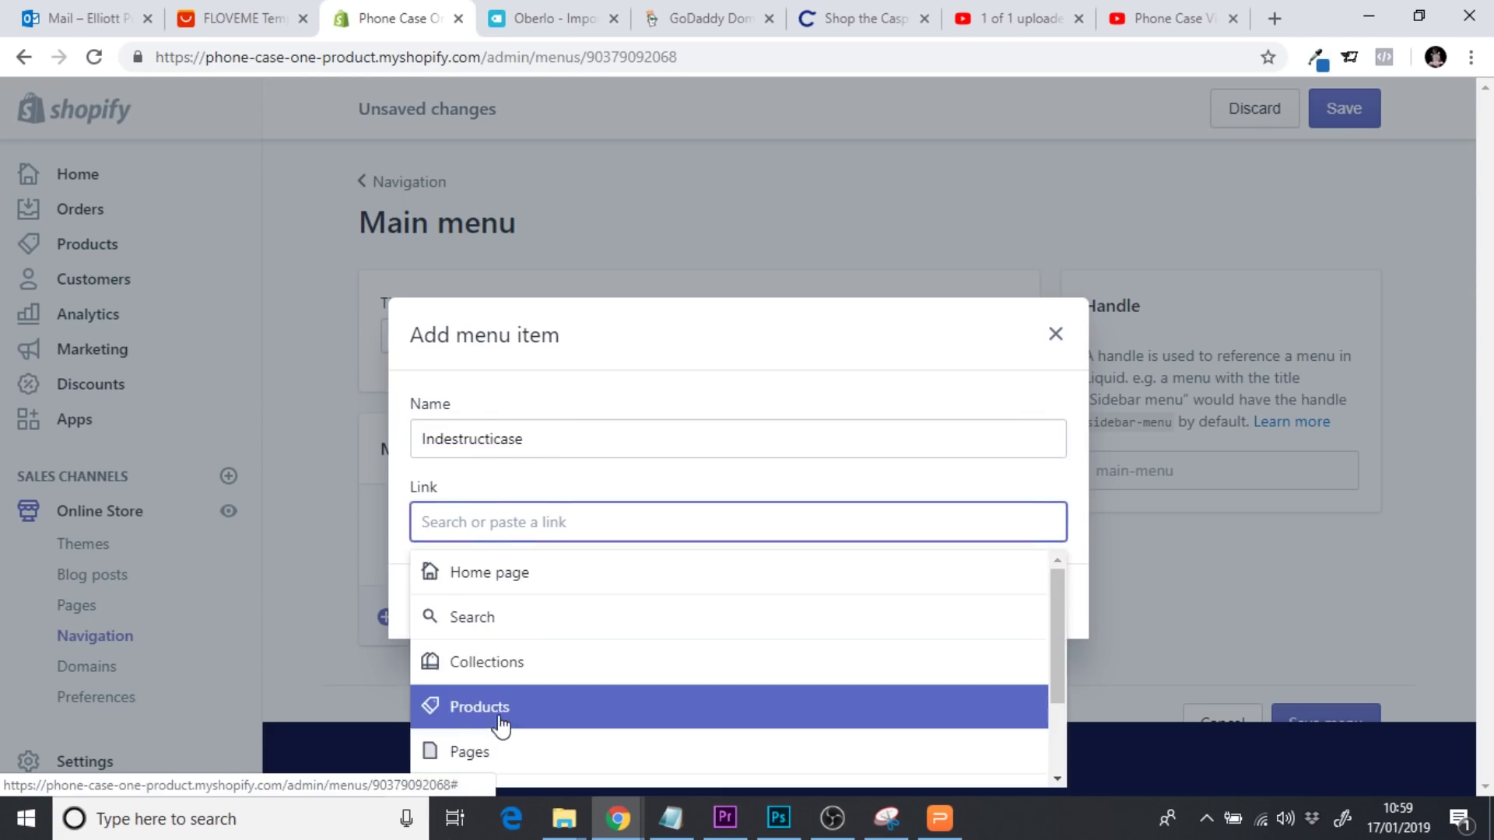
pyautogui.click(501, 718)
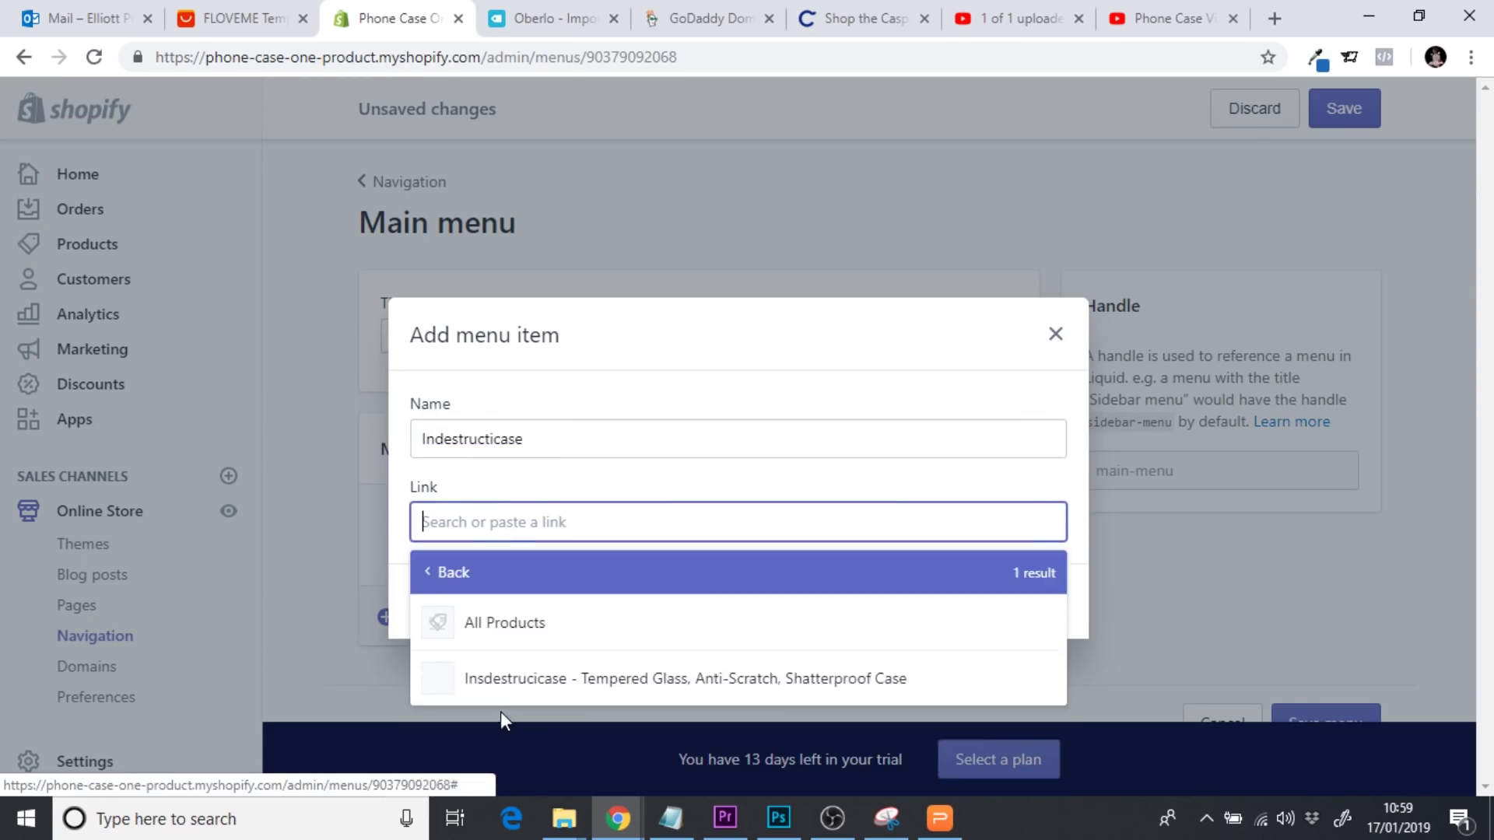
pyautogui.click(531, 681)
pyautogui.click(1029, 606)
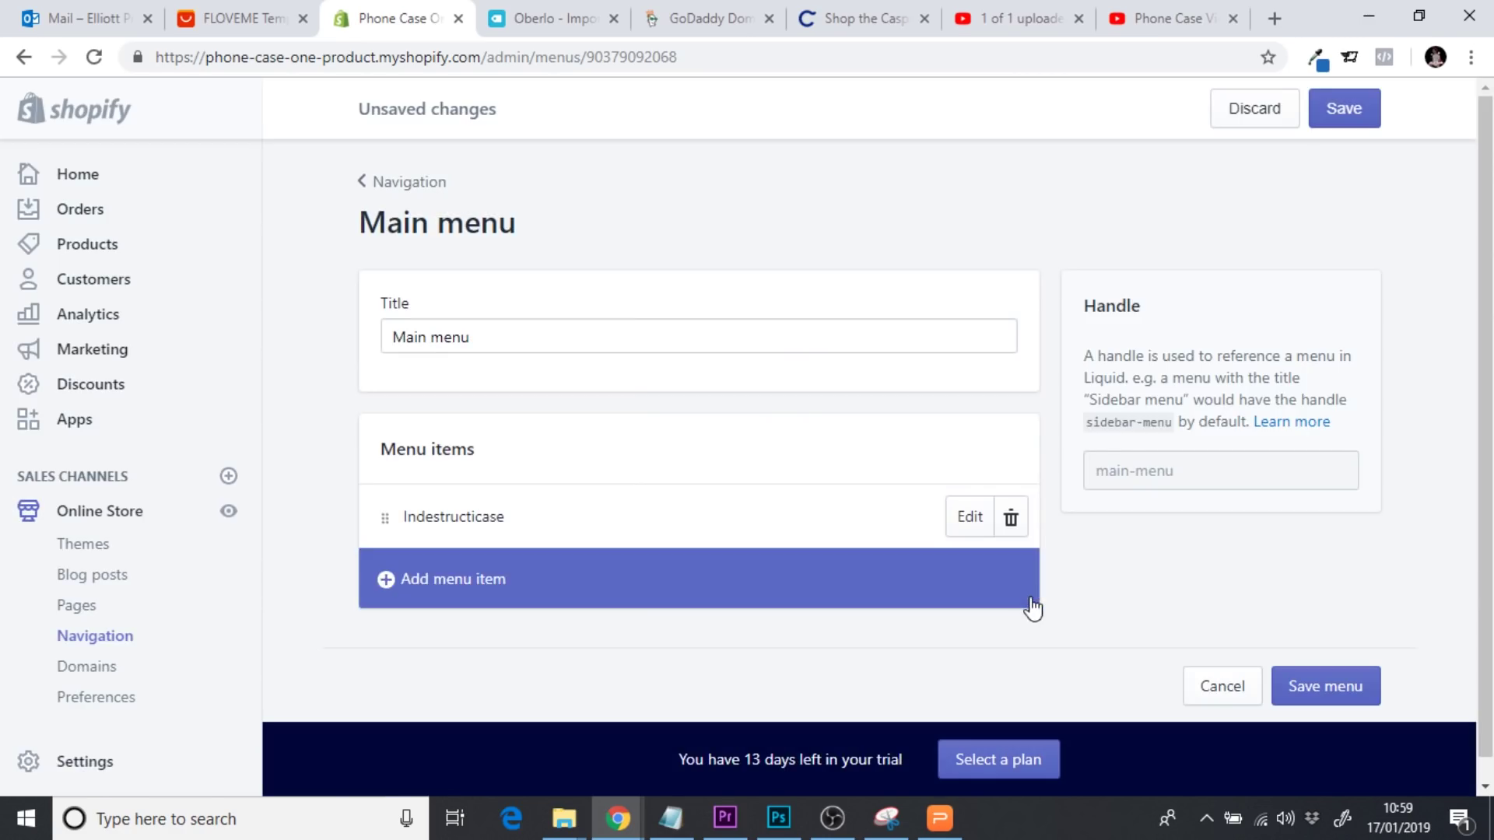
pyautogui.click(1334, 119)
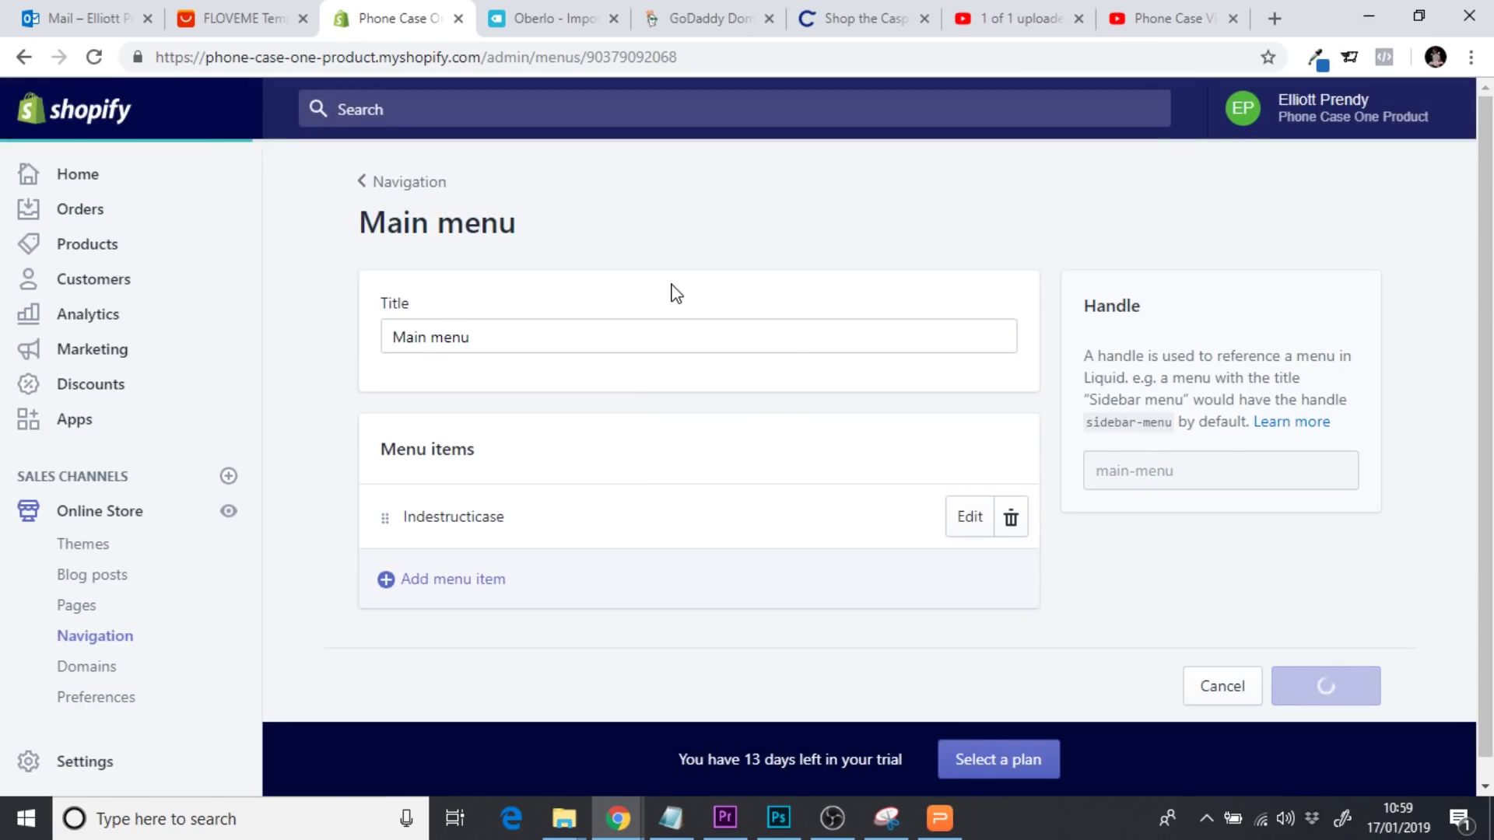
# Preview the live storefront with the new menu, then close the preview
pyautogui.click(228, 515)
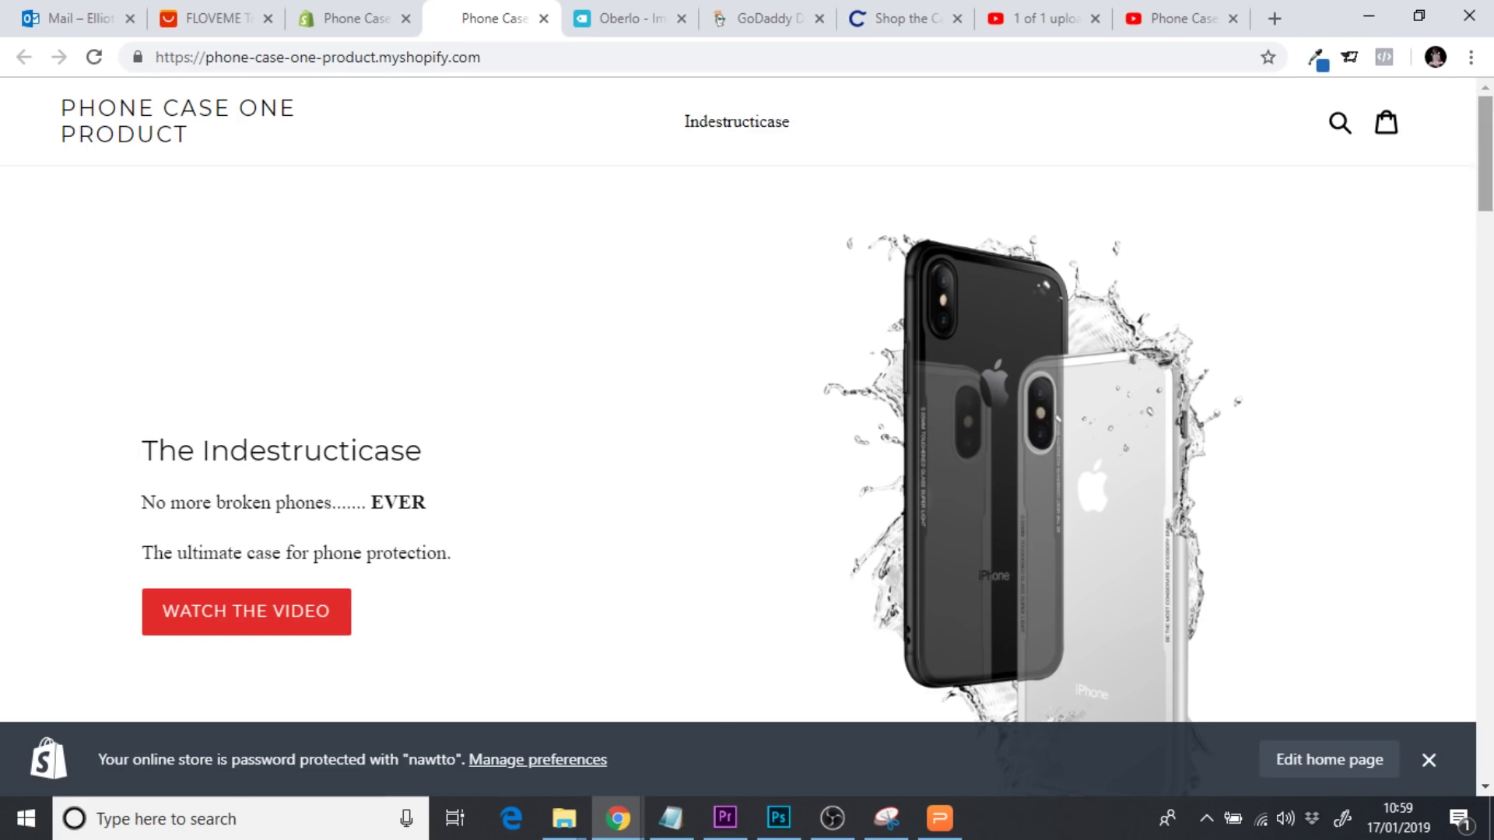
pyautogui.moveTo(1491, 180)
pyautogui.mouseDown()
pyautogui.moveTo(1491, 751)
pyautogui.moveTo(1492, 184)
pyautogui.mouseUp()
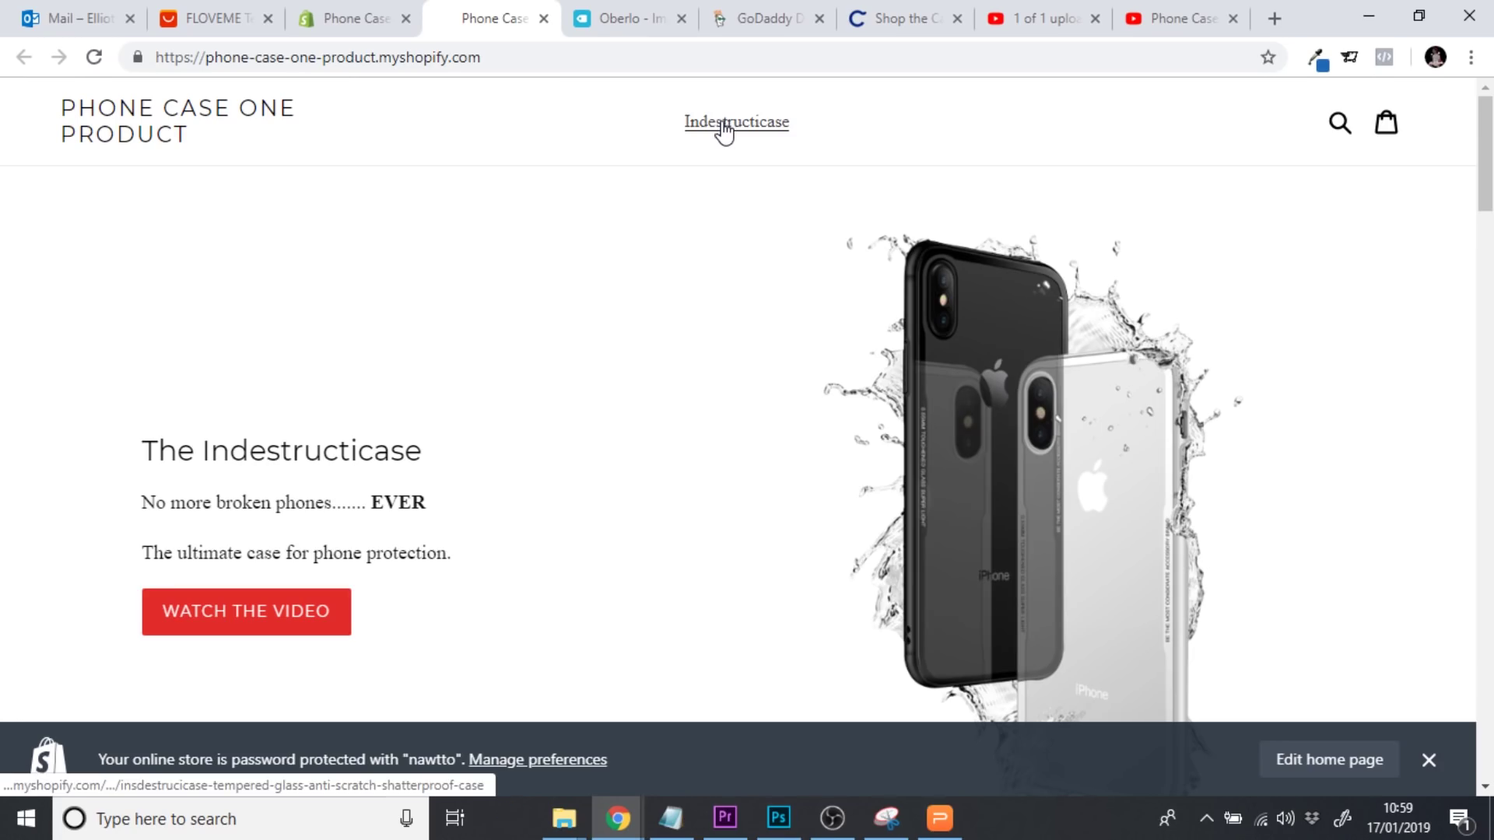
pyautogui.click(543, 18)
# Remove the Indestructicase item, save the empty Main menu, and reopen the storefront preview
pyautogui.click(1012, 520)
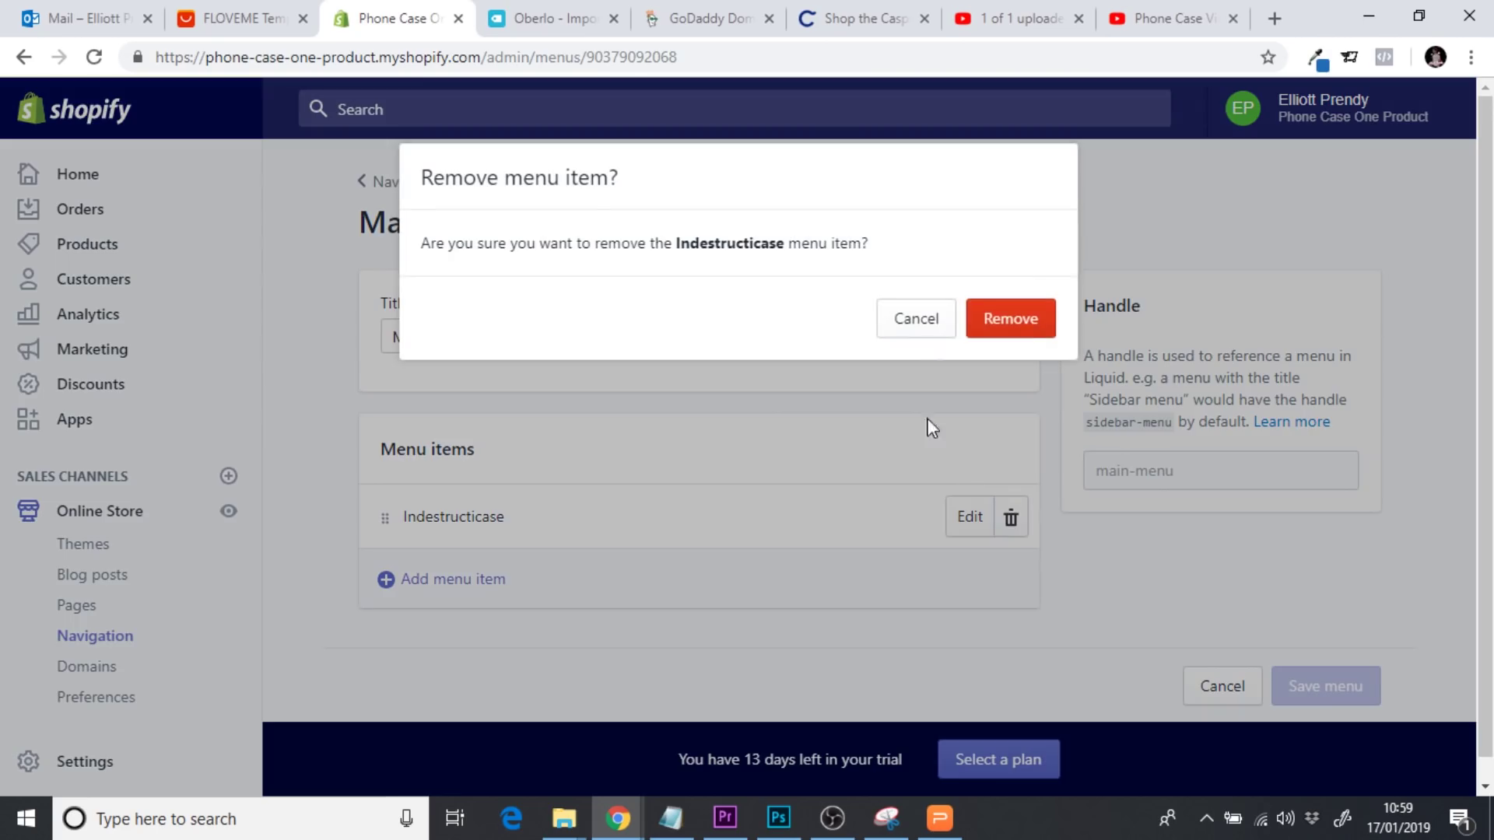
pyautogui.click(1013, 319)
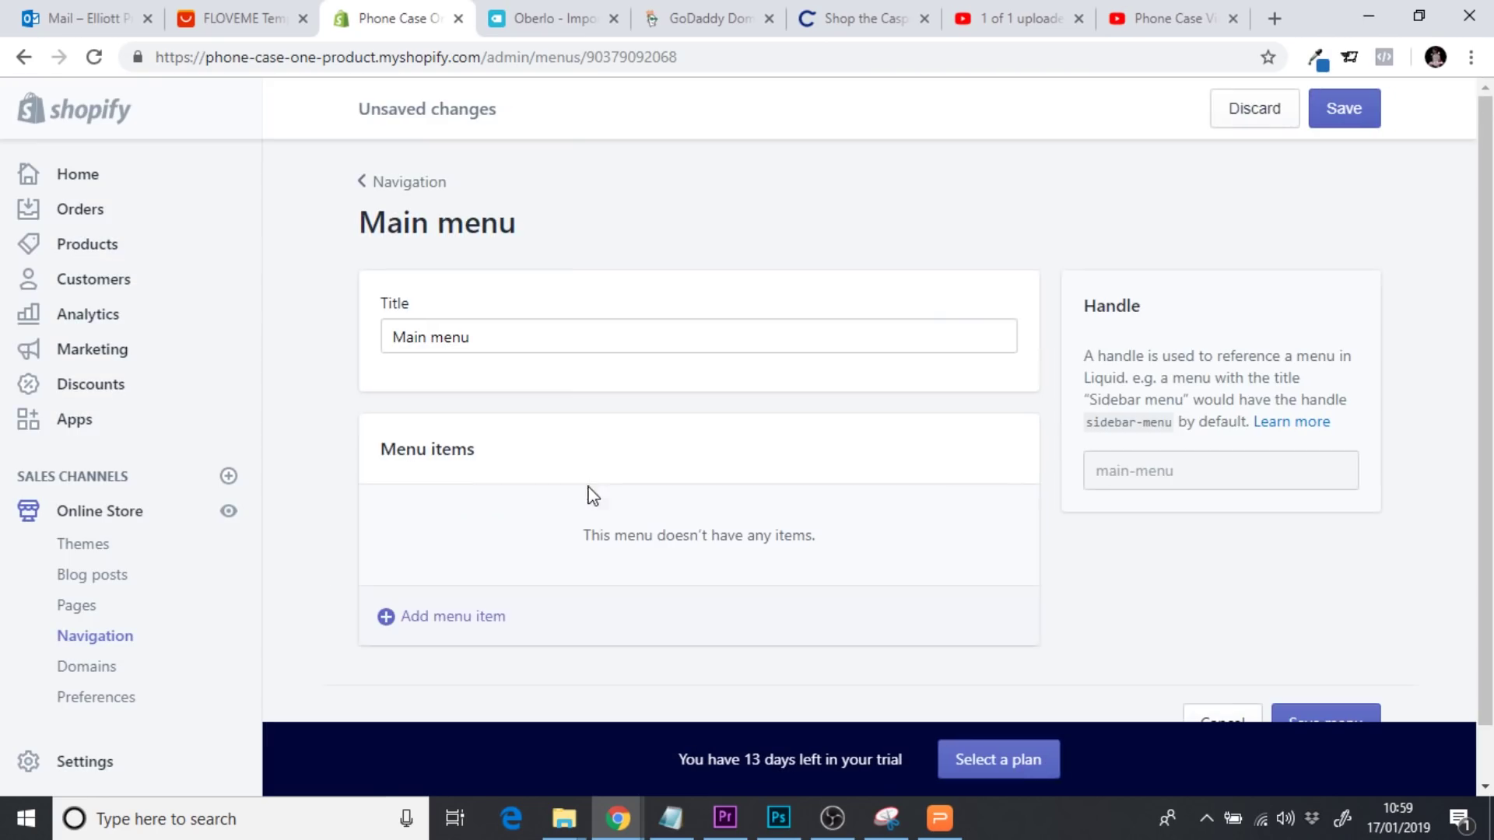
pyautogui.click(1371, 110)
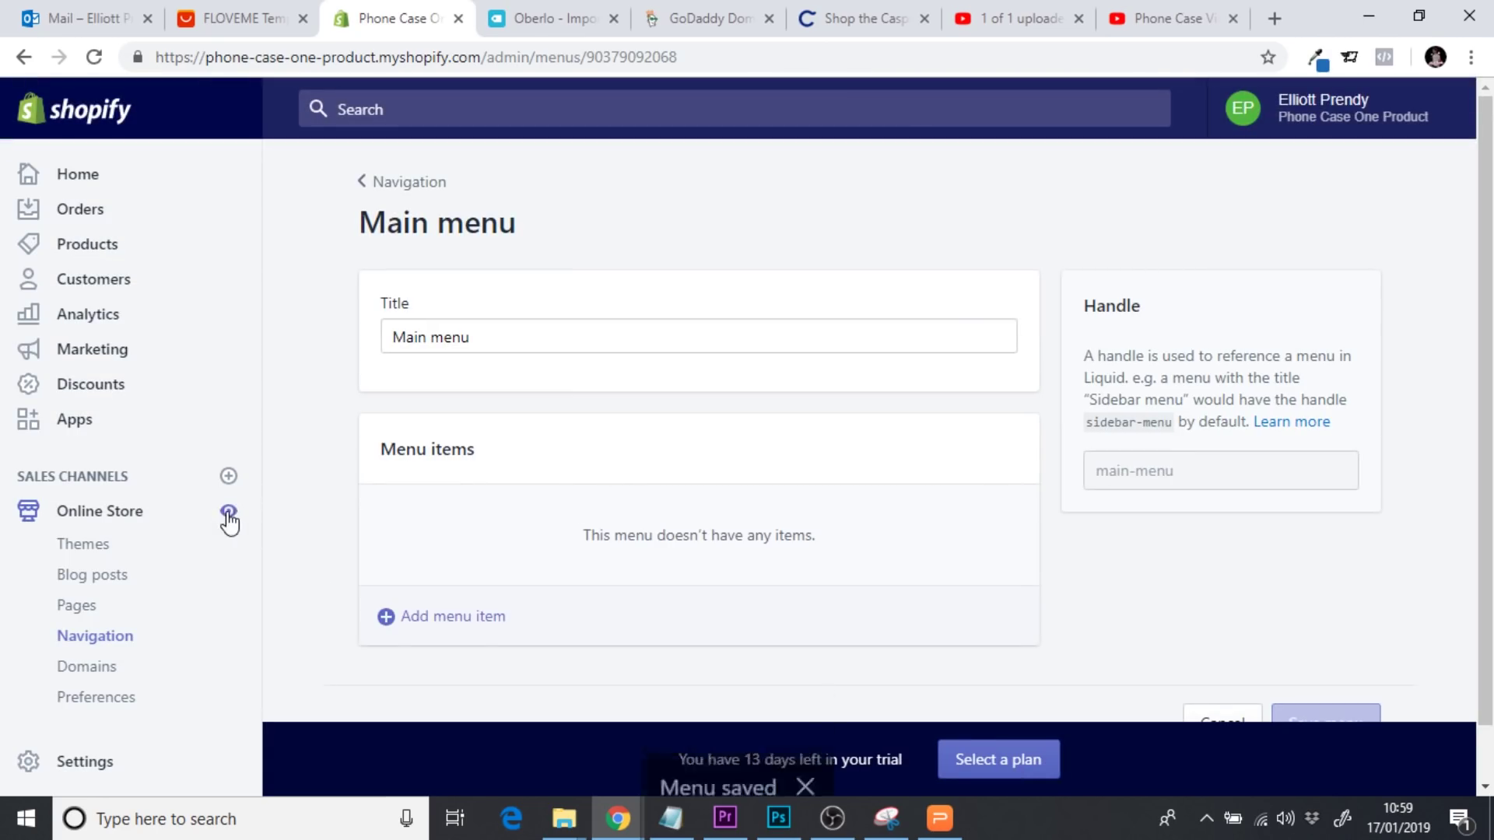
pyautogui.click(228, 512)
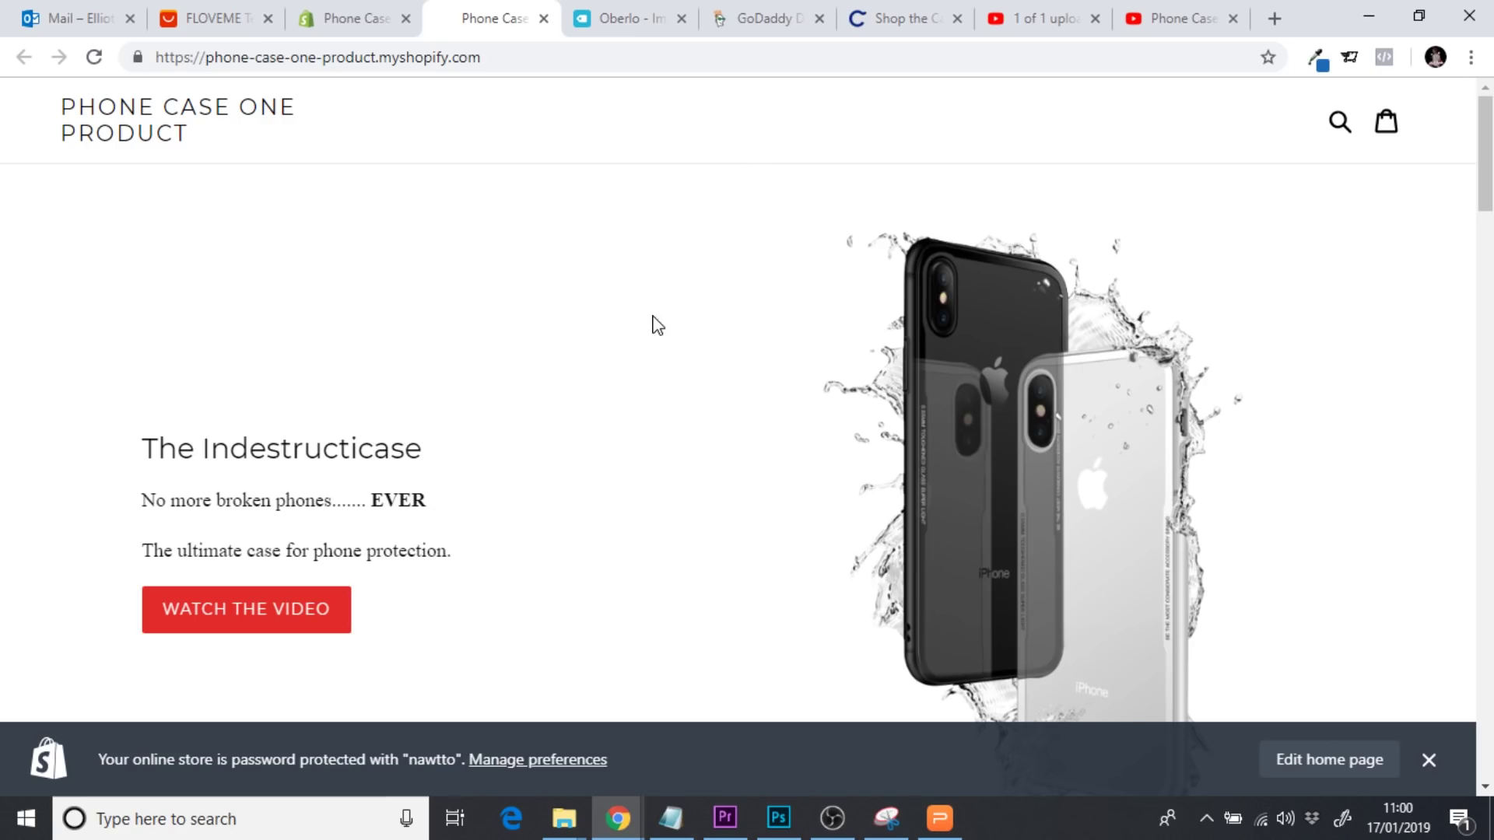
# Dismiss the password-protection notice and scroll through the storefront homepage sections
pyautogui.click(1427, 762)
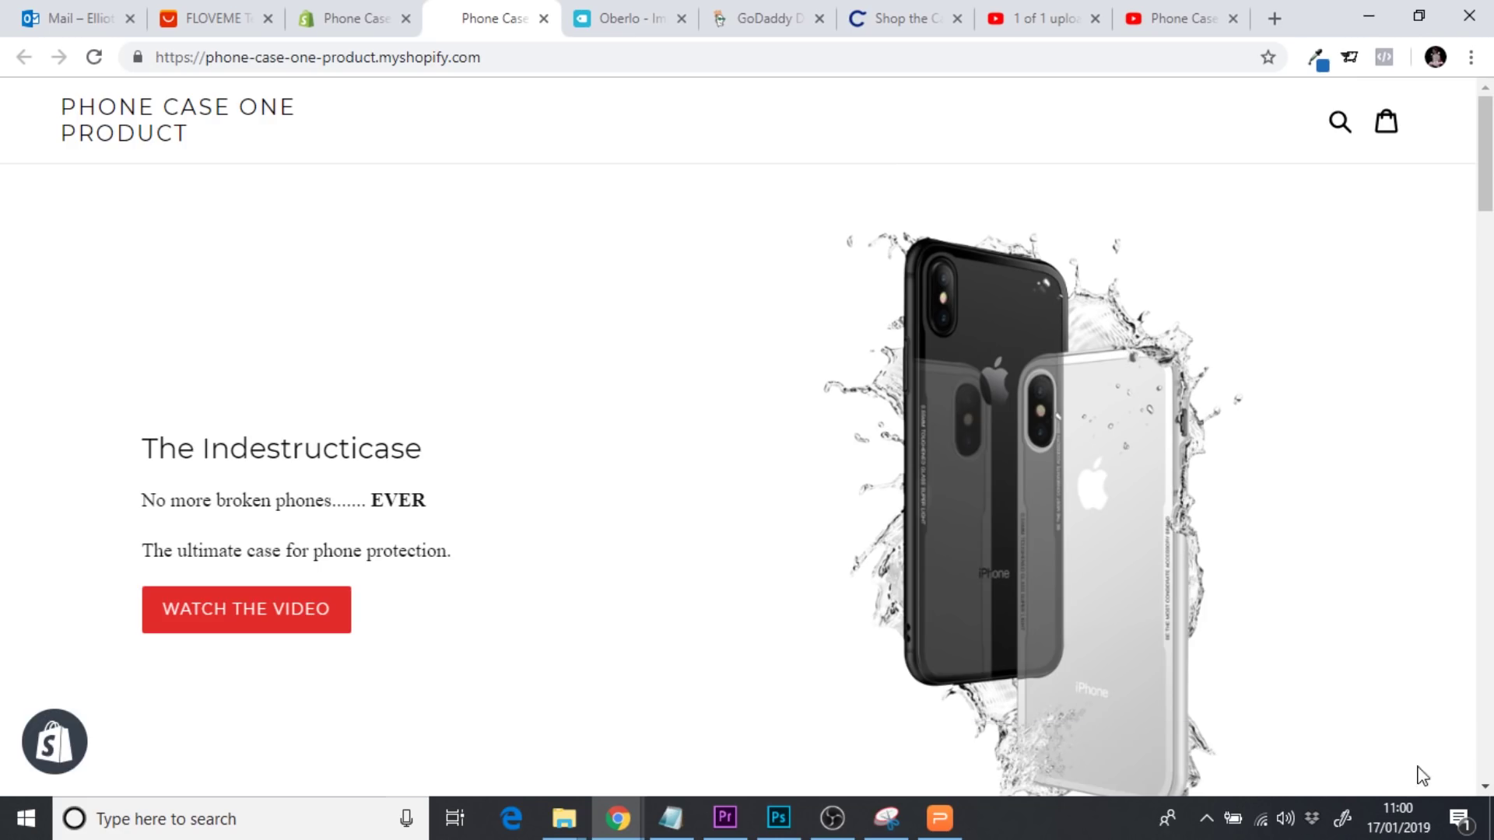
pyautogui.scroll(-10, 744, 468)
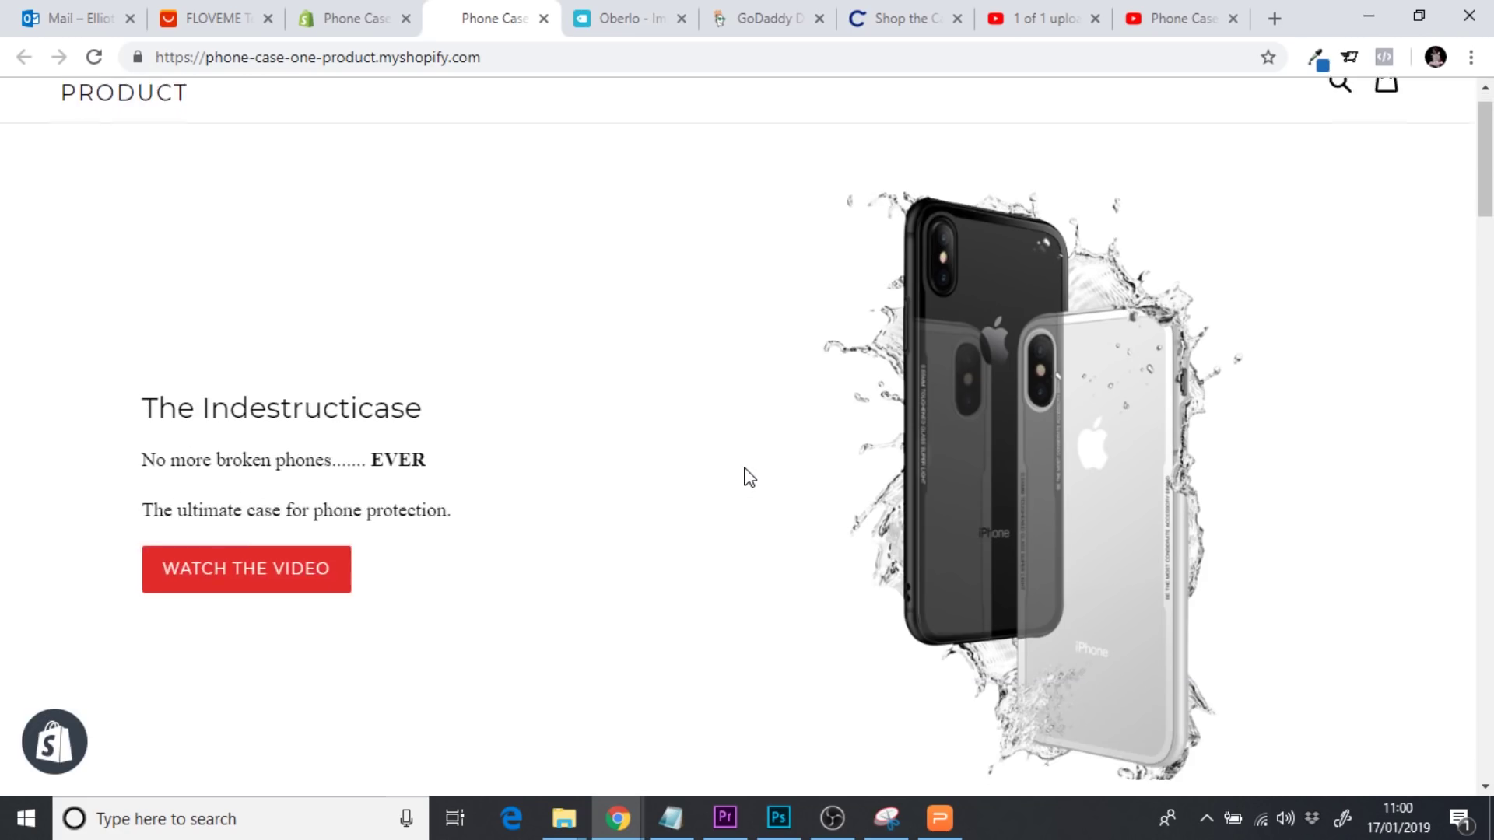
pyautogui.scroll(-3, 744, 469)
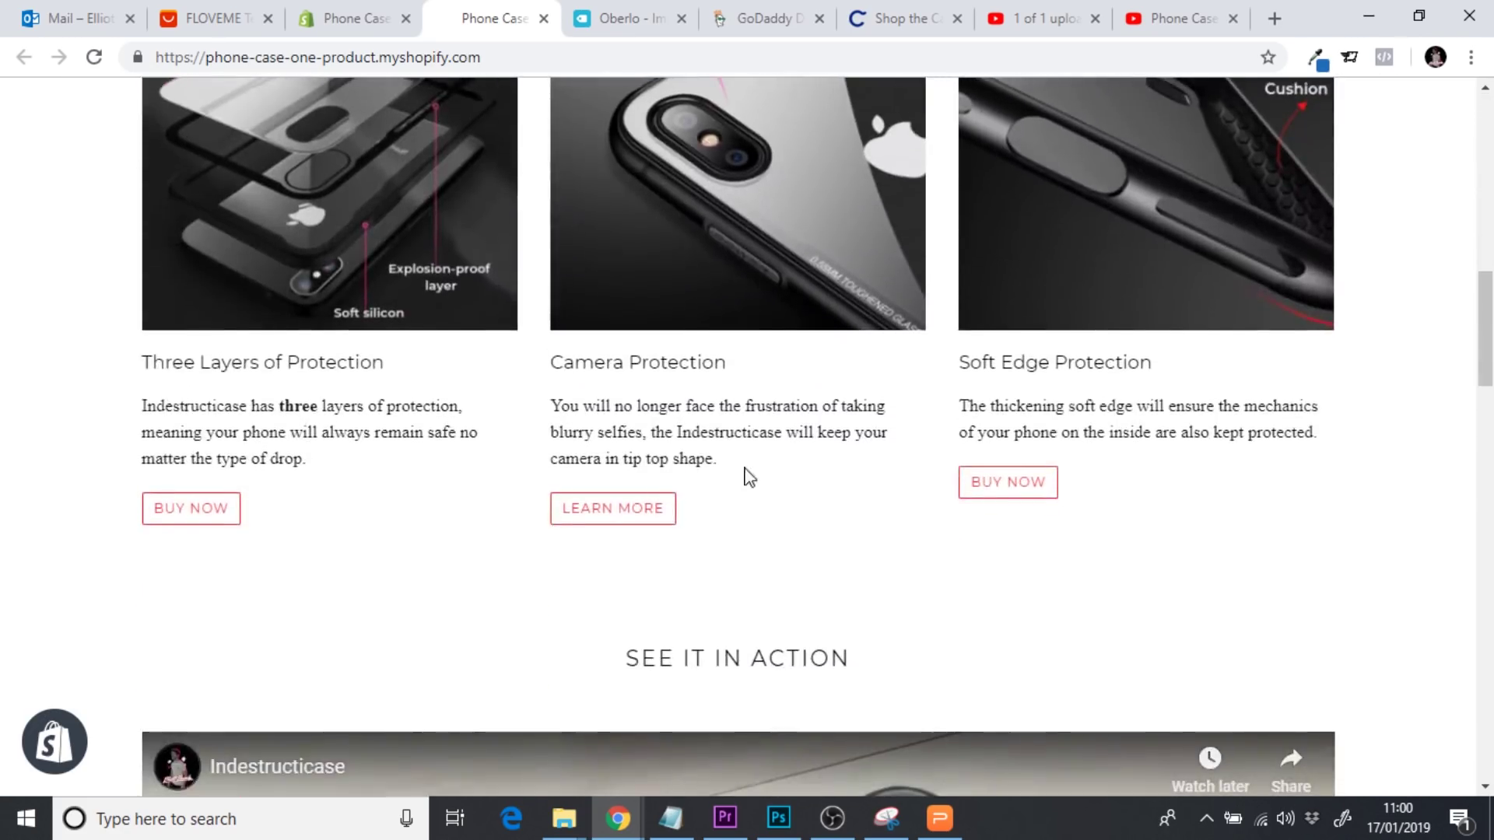
pyautogui.scroll(-10, 830, 511)
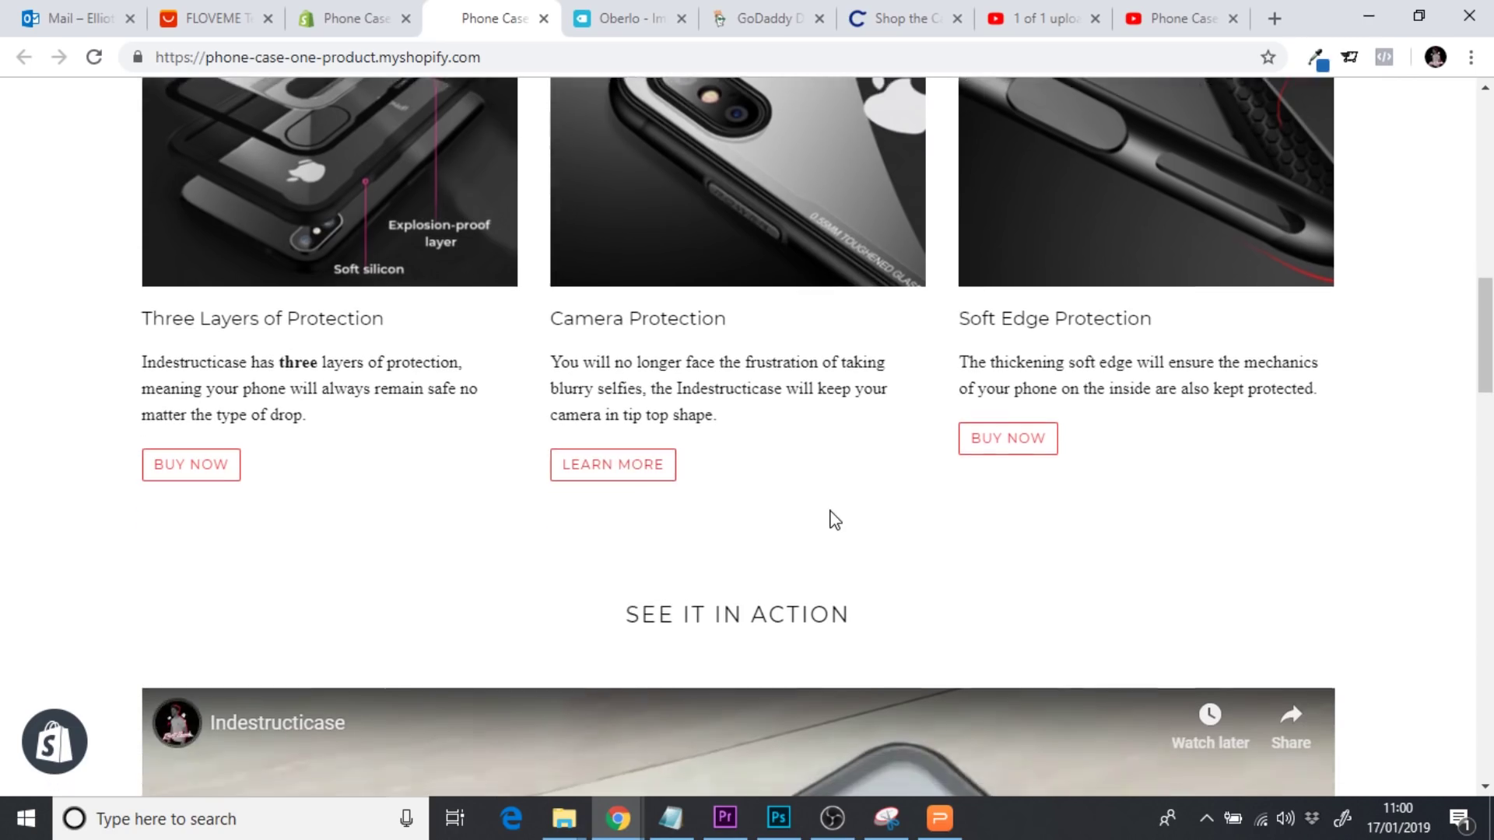
pyautogui.scroll(-10, 829, 511)
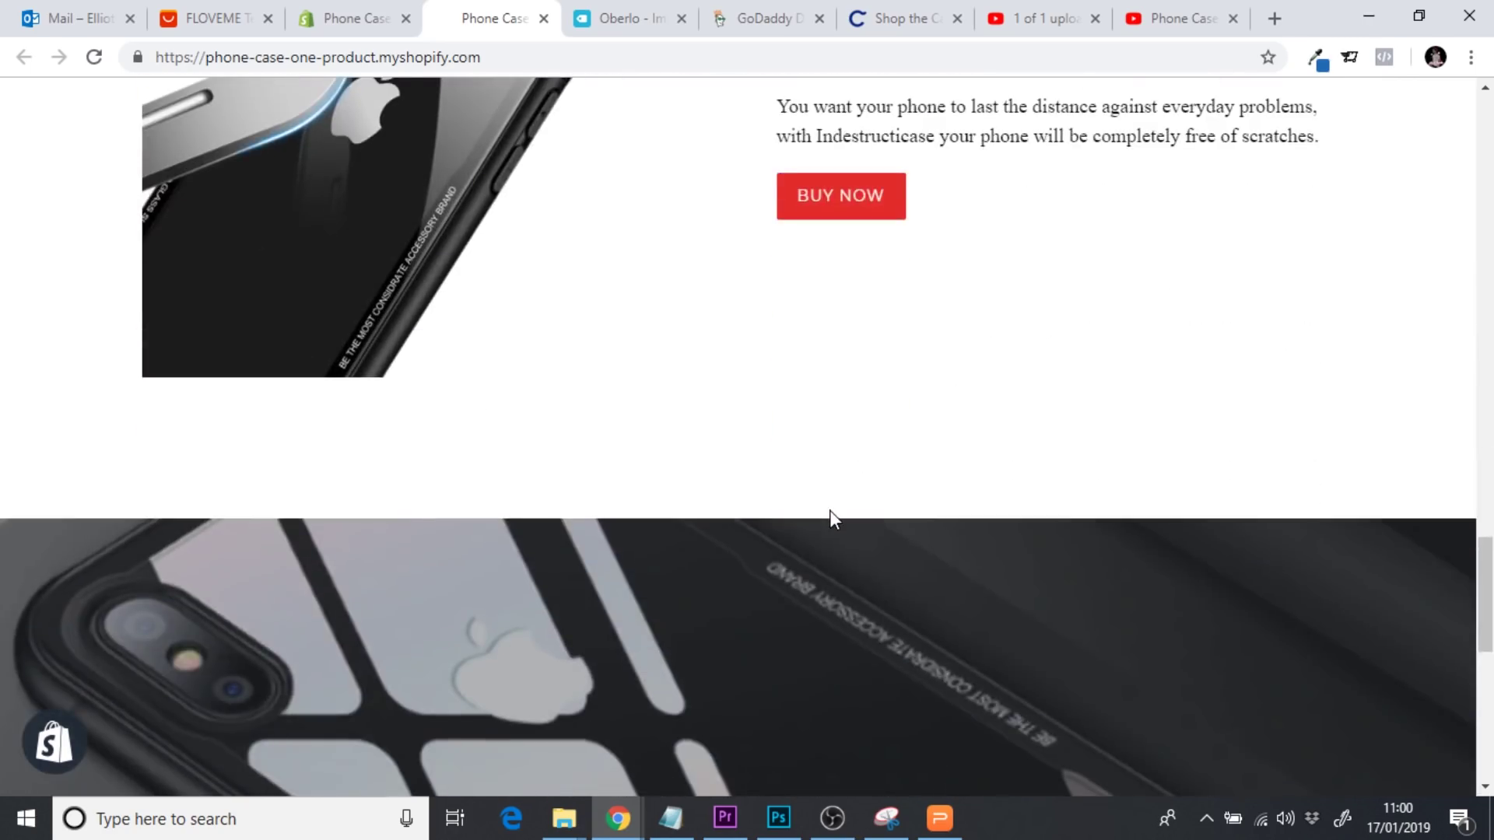
pyautogui.moveTo(1488, 632); pyautogui.dragTo(1488, 191)
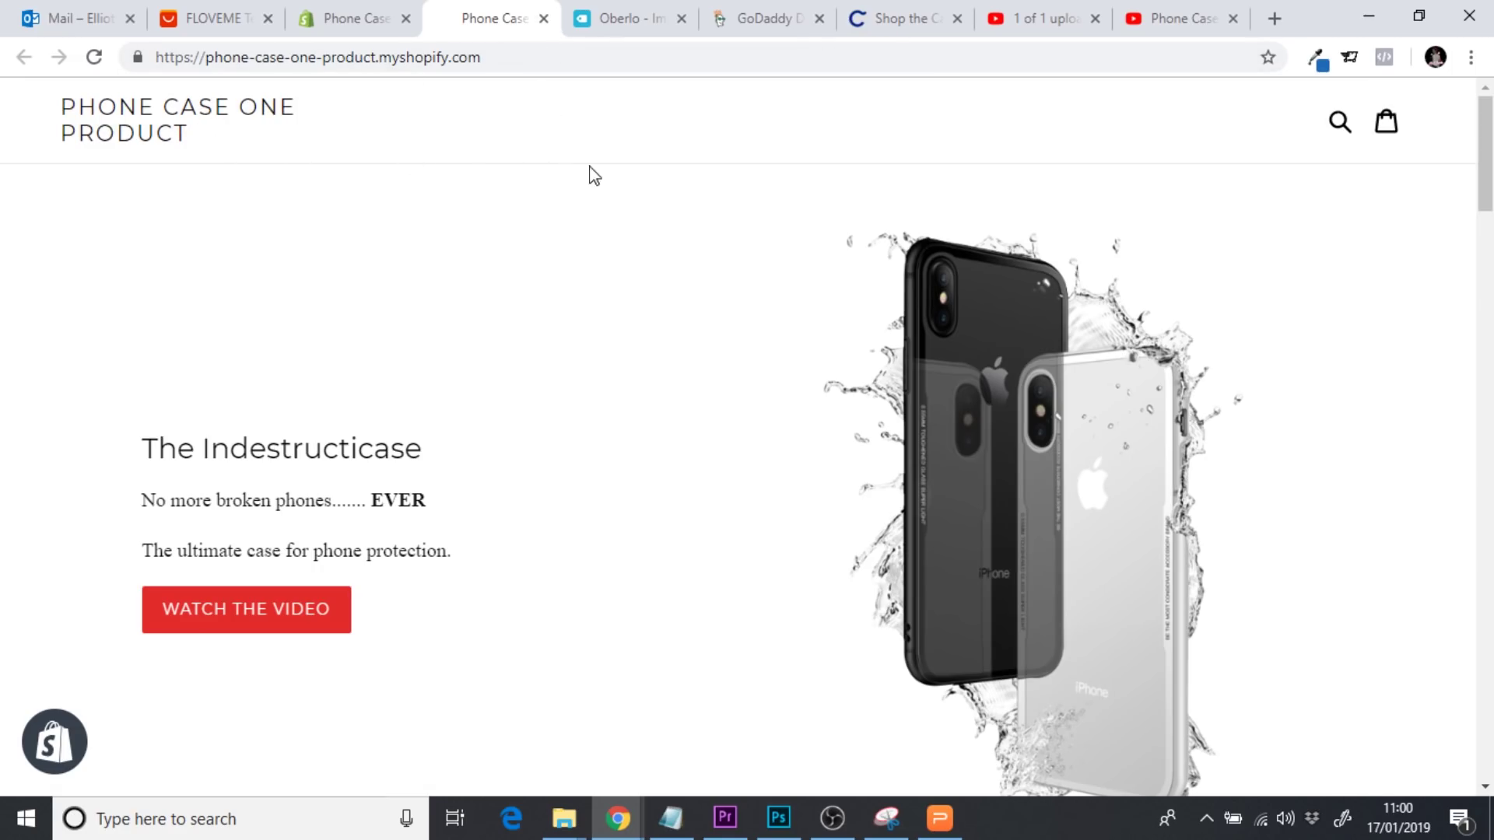
# Load canva.com in a new browser tab
pyautogui.click(1278, 19)
pyautogui.write('canva.com')
pyautogui.press('Return')
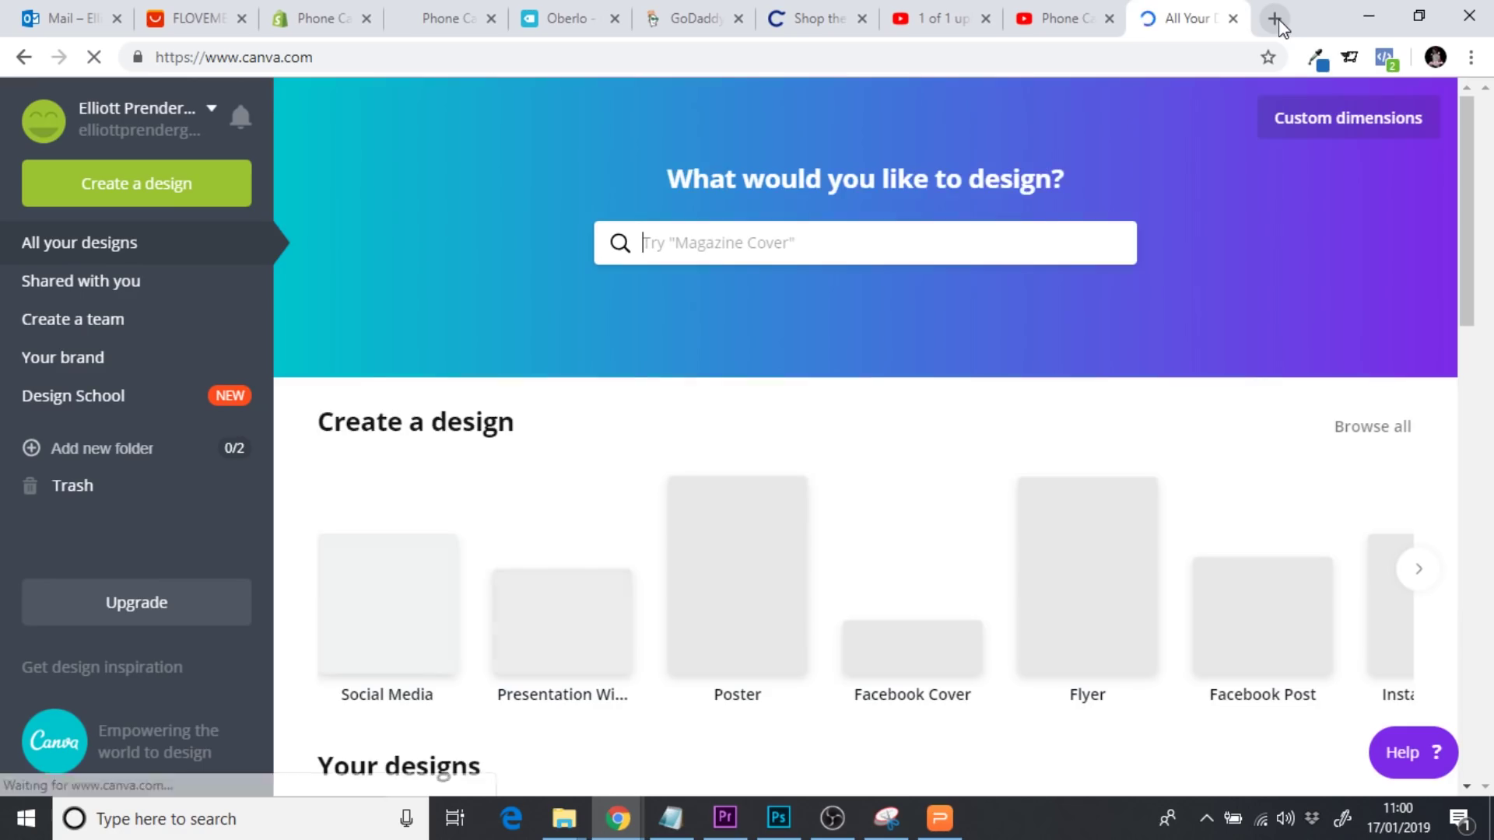
# Create a Canva design with custom dimensions of width 265 and height 65 px
pyautogui.click(438, 21)
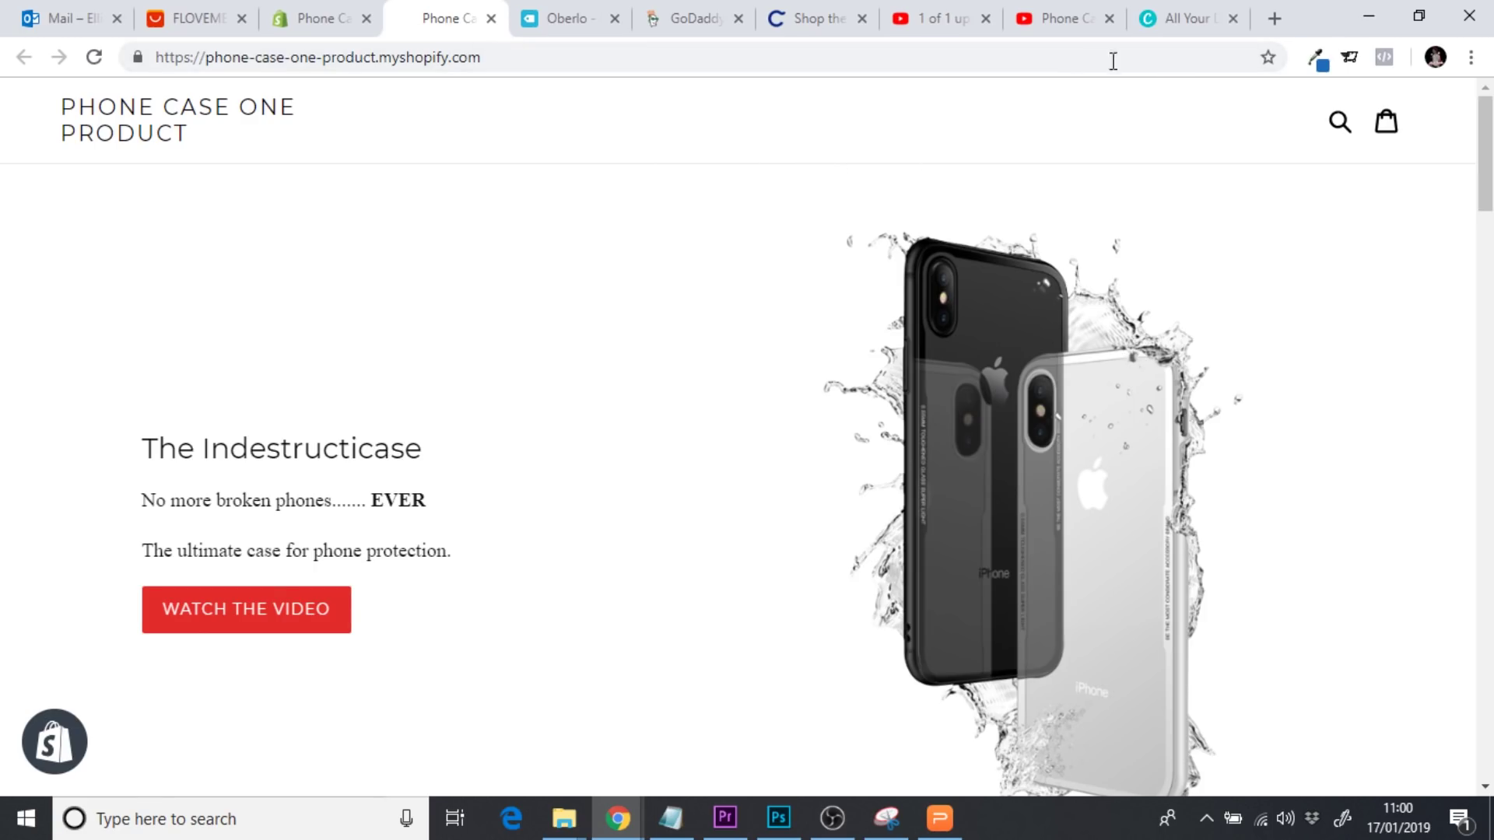
pyautogui.click(1181, 20)
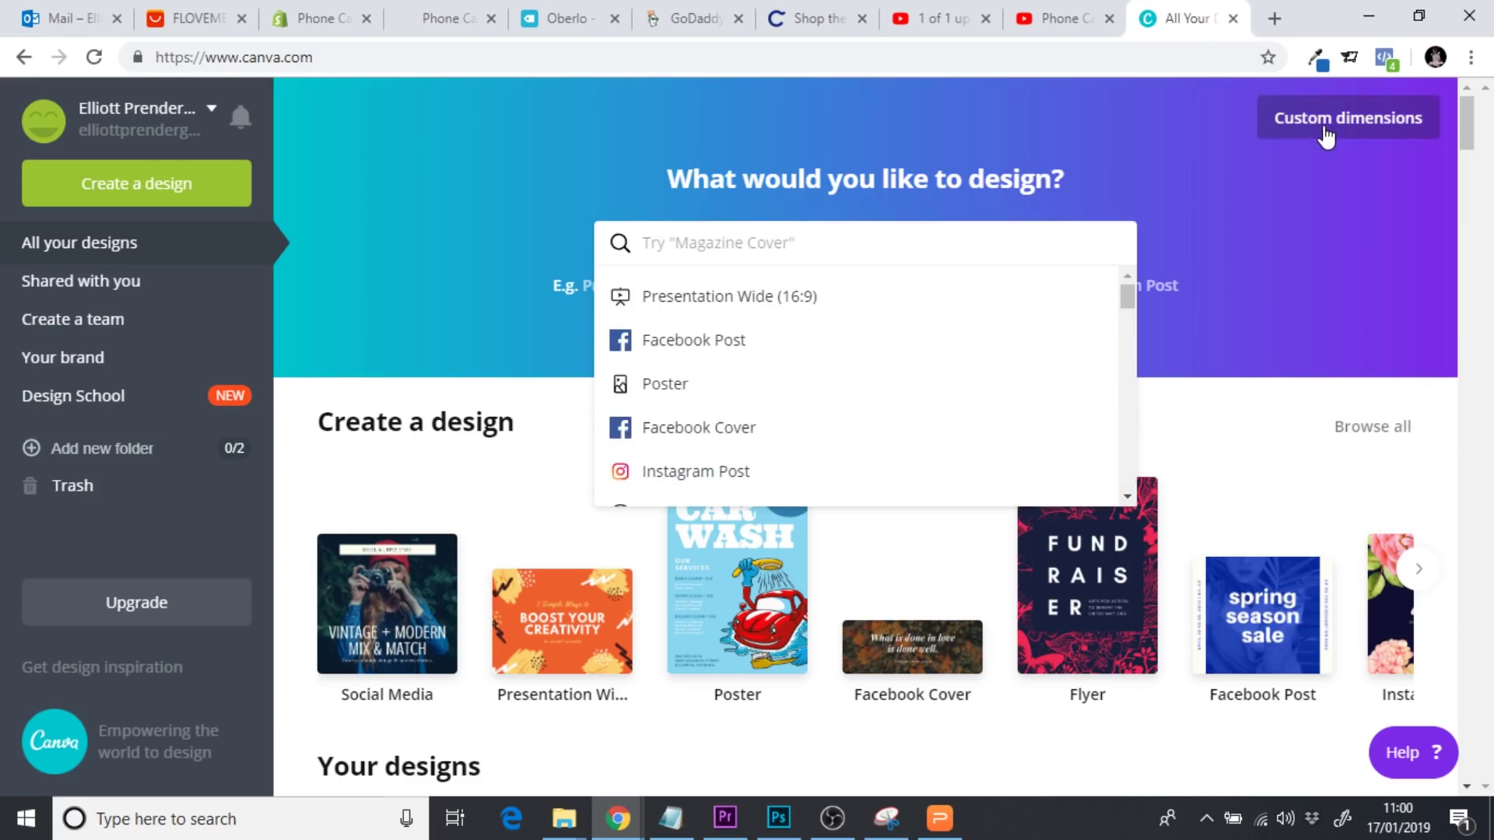
pyautogui.click(1327, 136)
pyautogui.click(1112, 186)
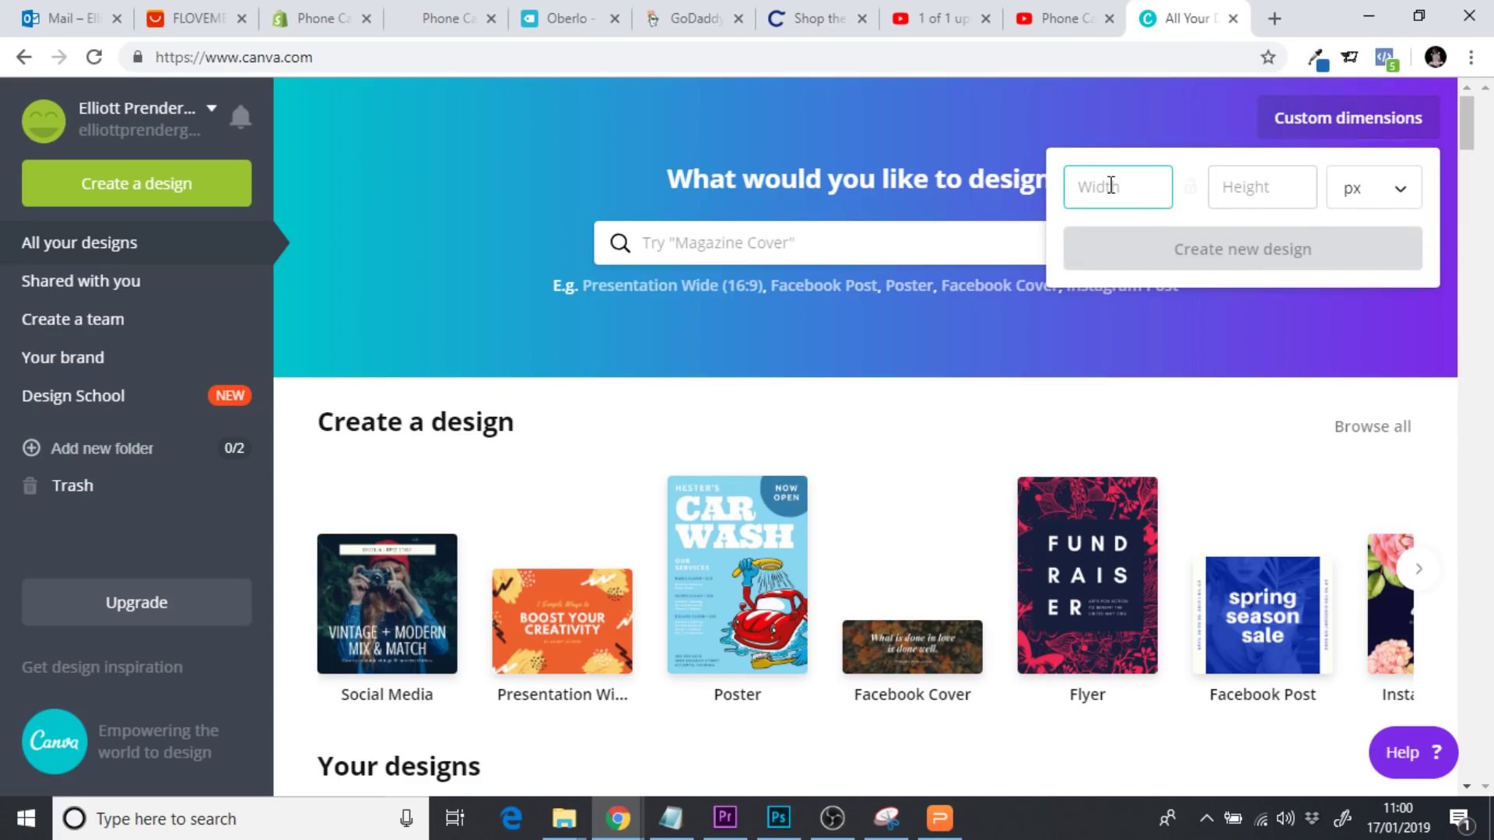
pyautogui.write('265')
pyautogui.click(1244, 190)
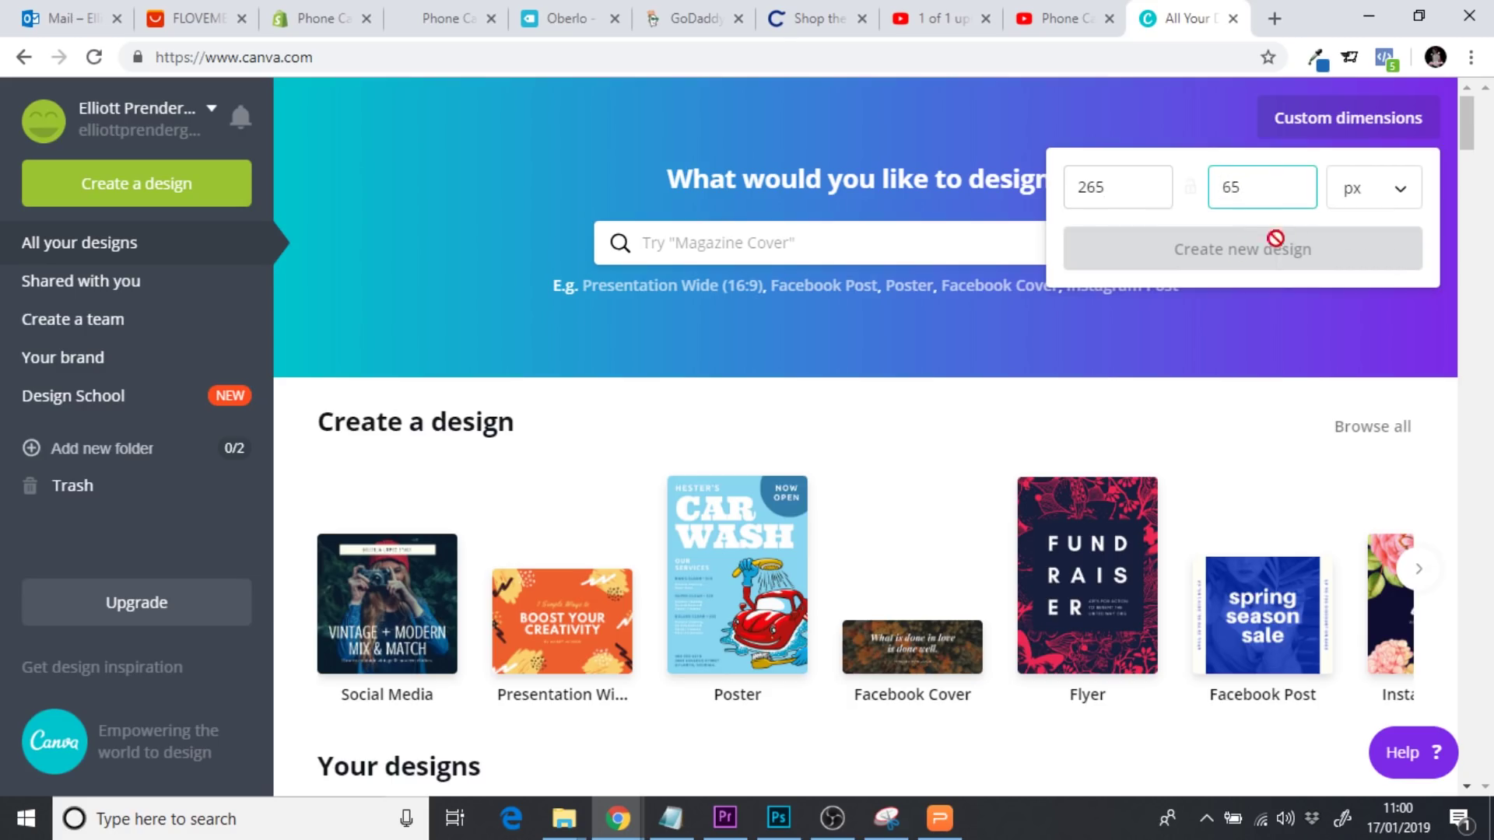
pyautogui.click(1196, 222)
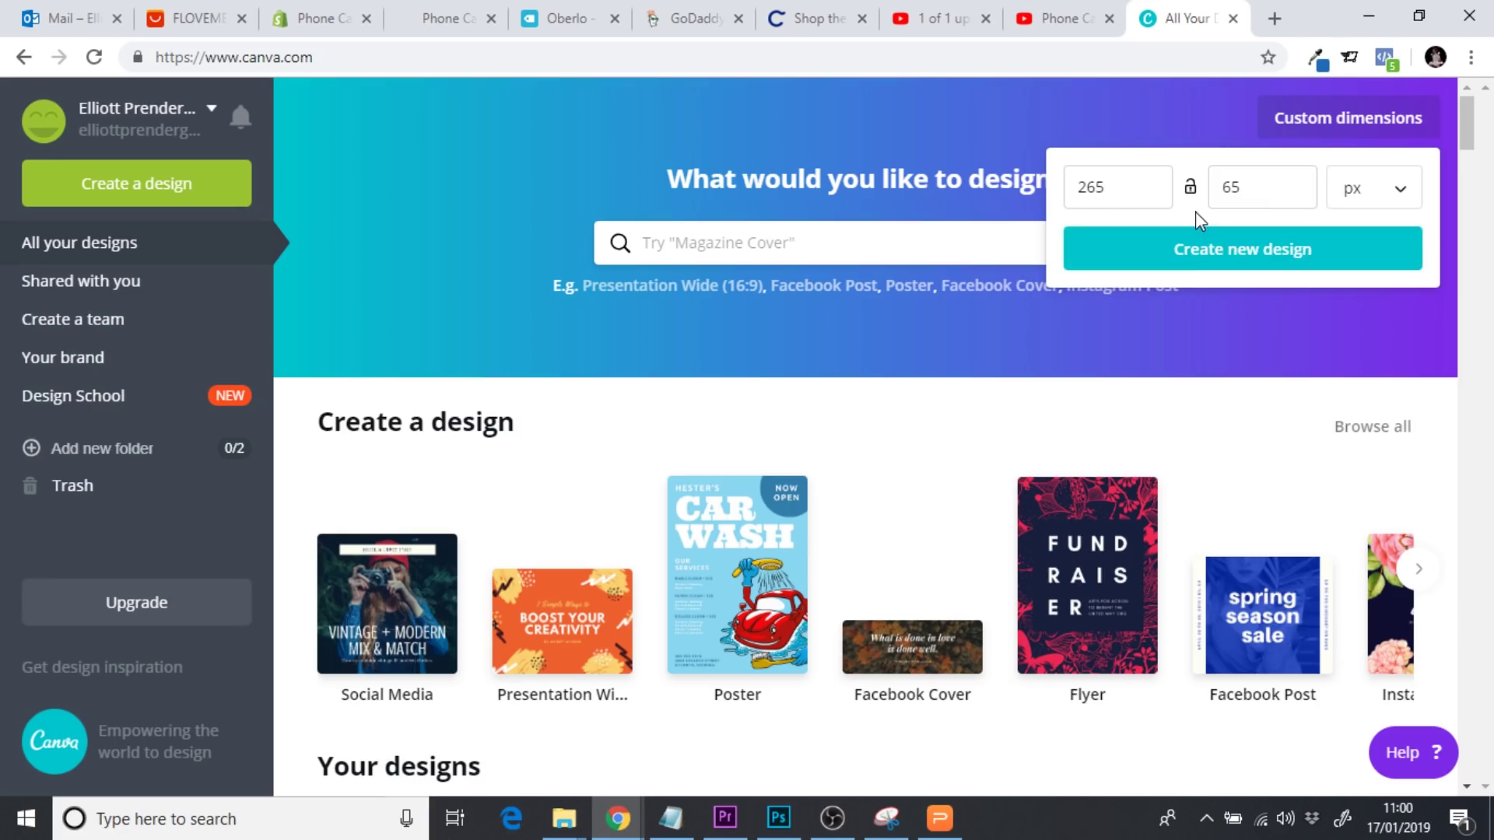
pyautogui.click(1191, 257)
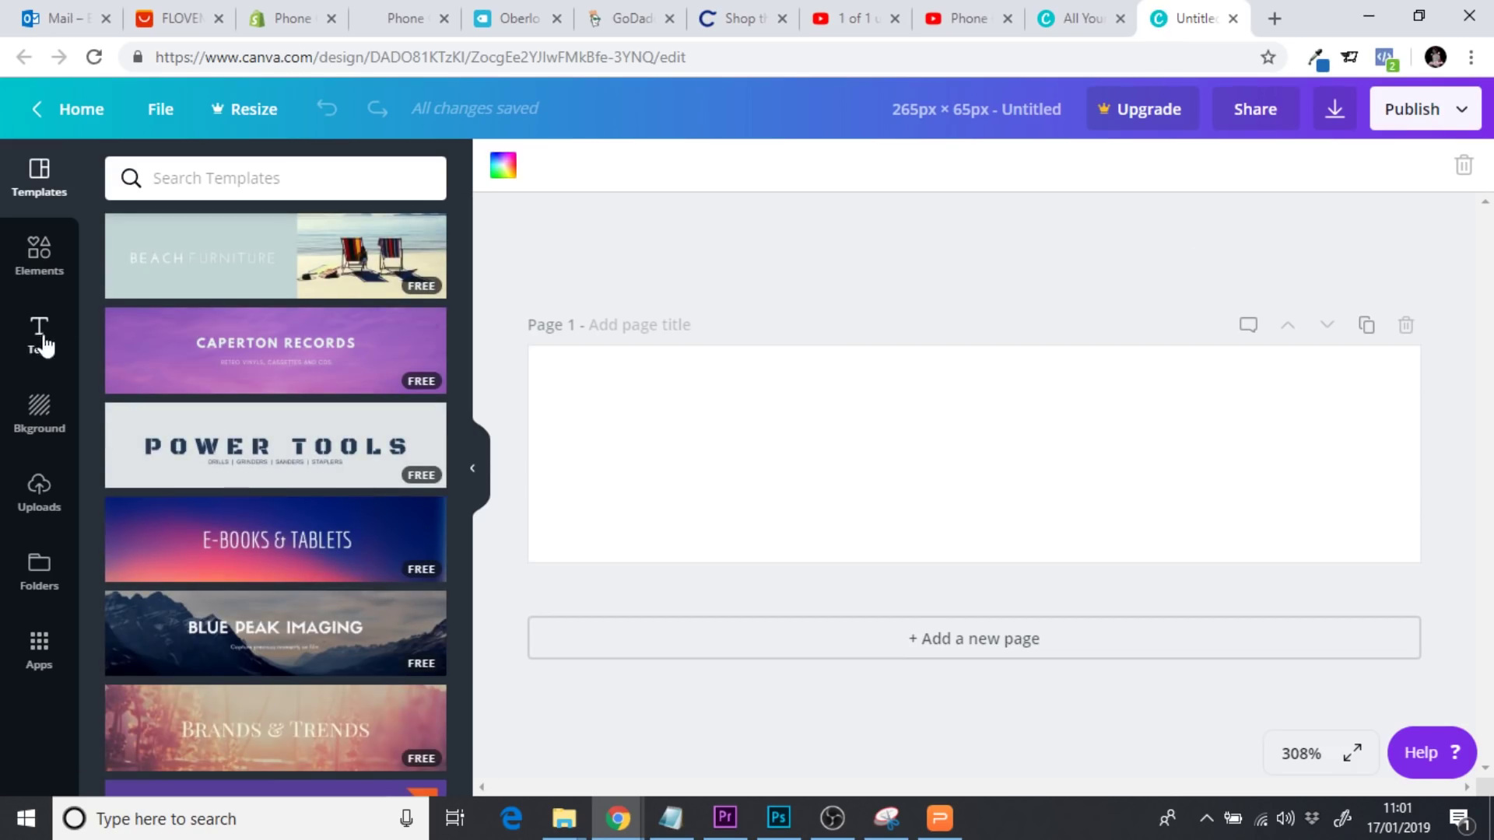
# Add a heading to the banner and replace its placeholder with 'IndestructiCase'
pyautogui.click(40, 339)
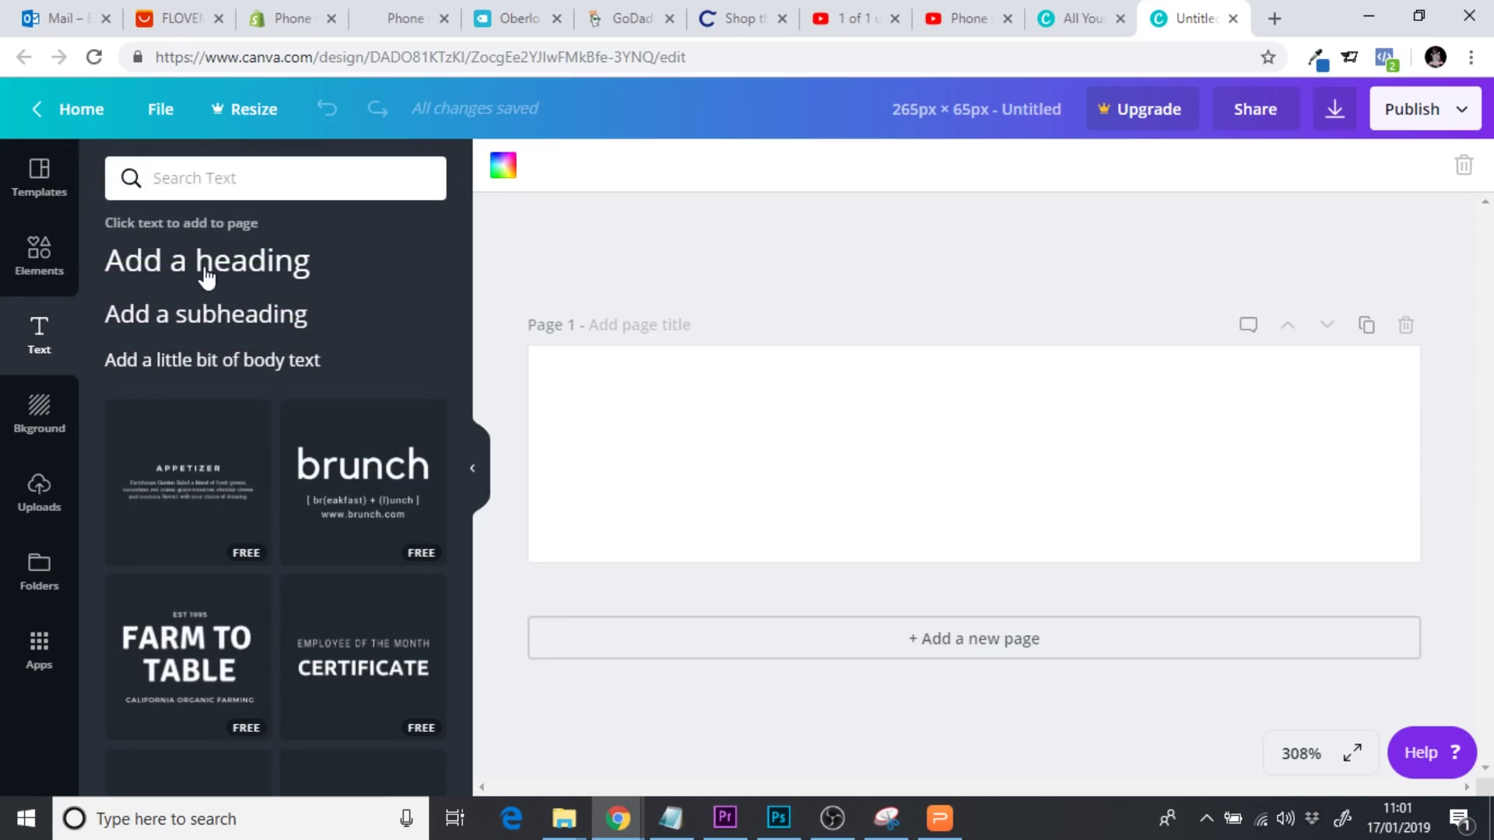
pyautogui.click(186, 277)
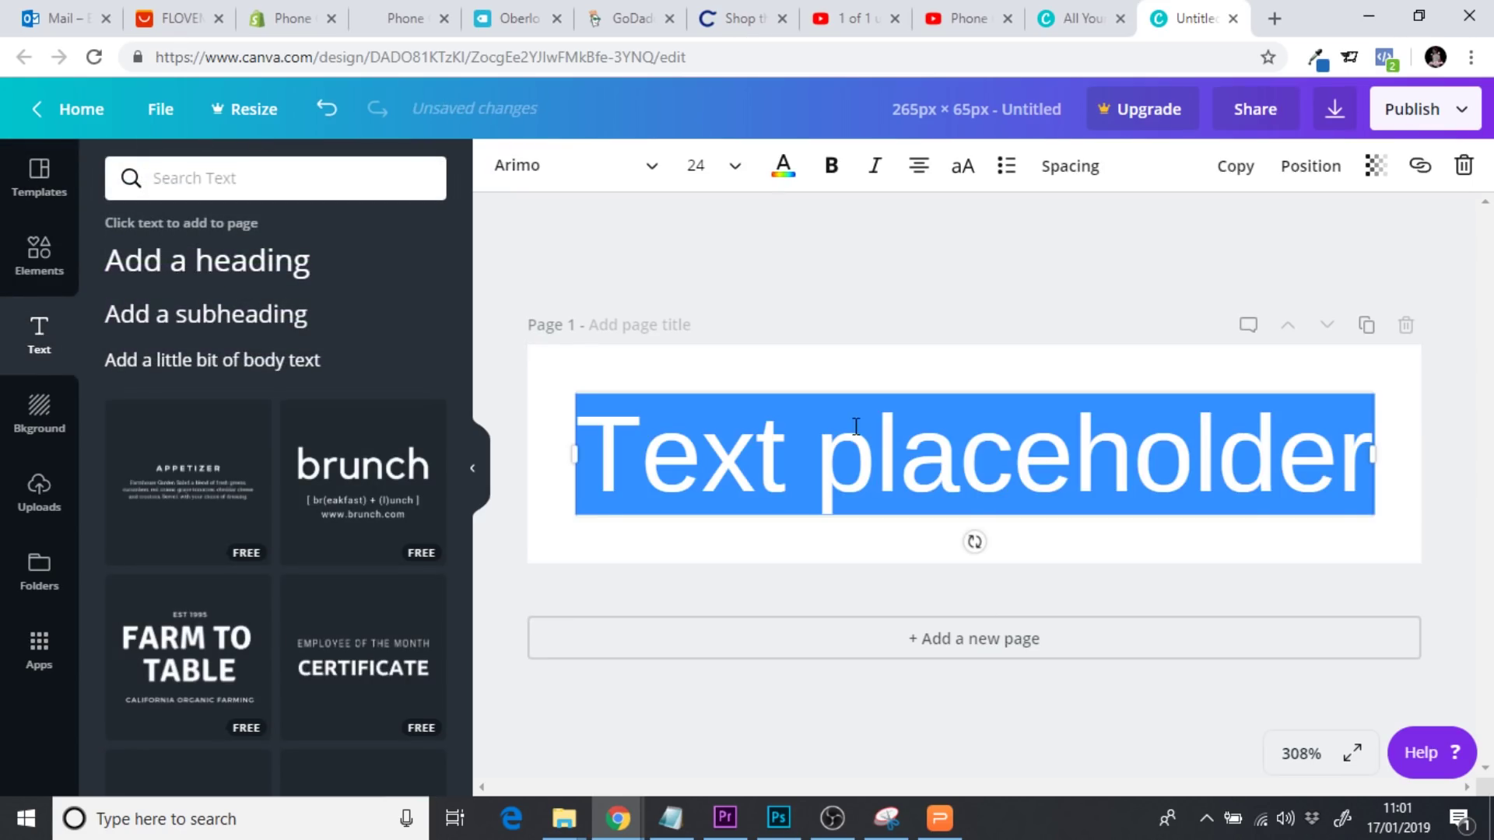
pyautogui.click(1122, 443)
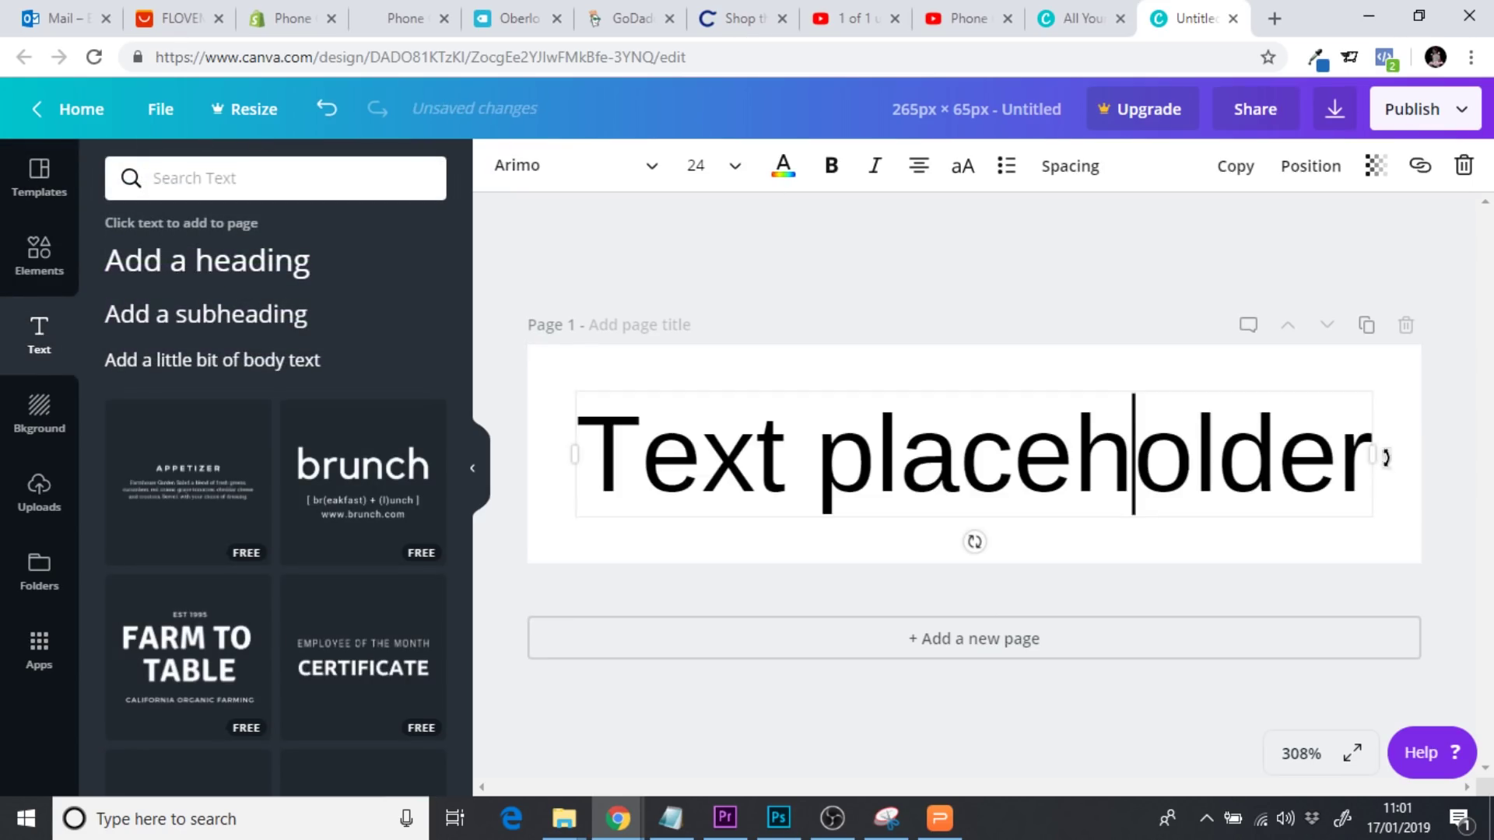
pyautogui.click(1340, 459)
pyautogui.moveTo(1339, 459); pyautogui.dragTo(578, 438)
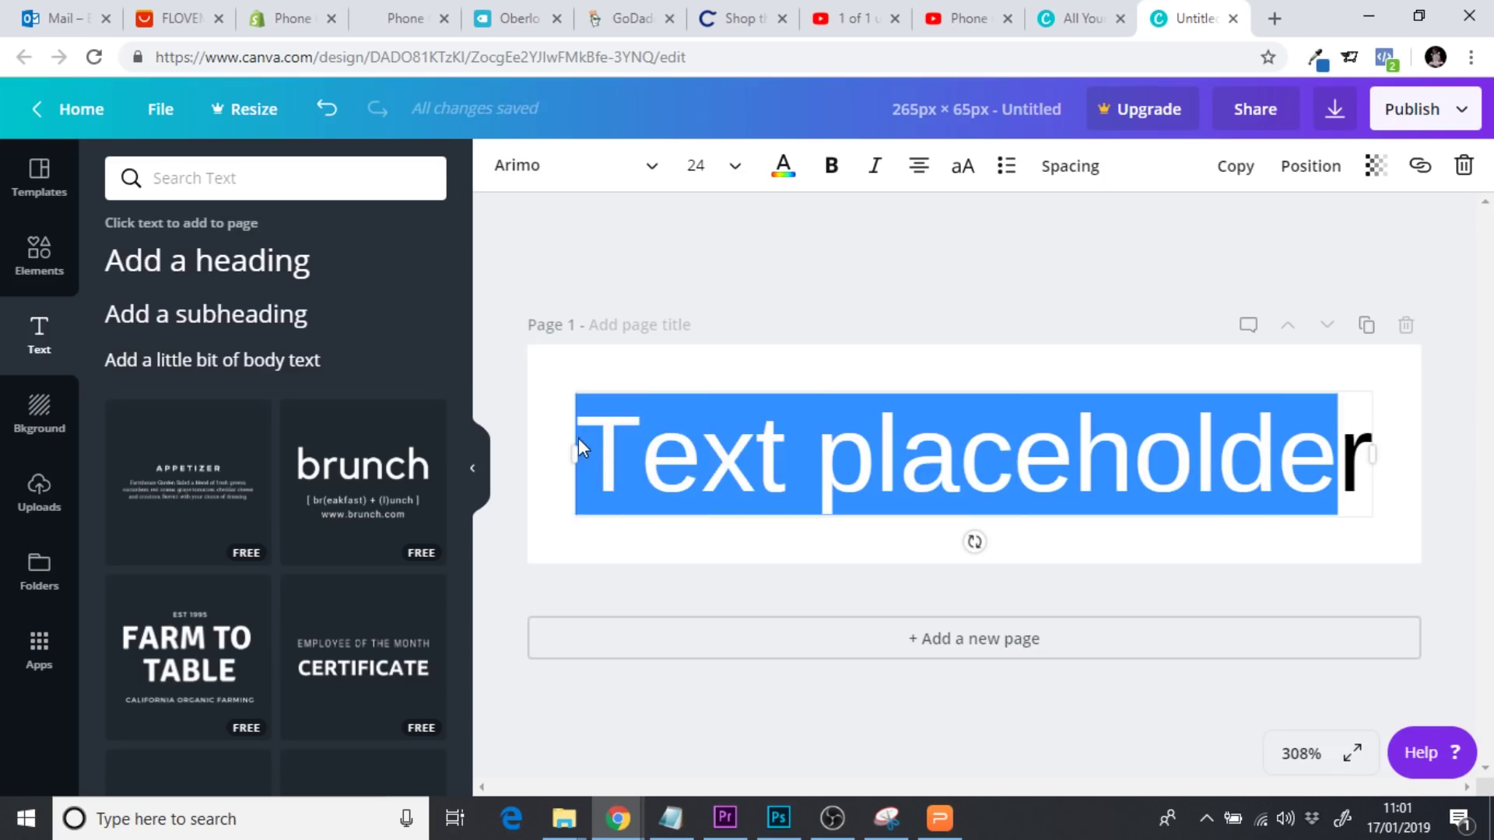
pyautogui.press('BackSpace')
pyautogui.press('BackSpace')
pyautogui.write('In')
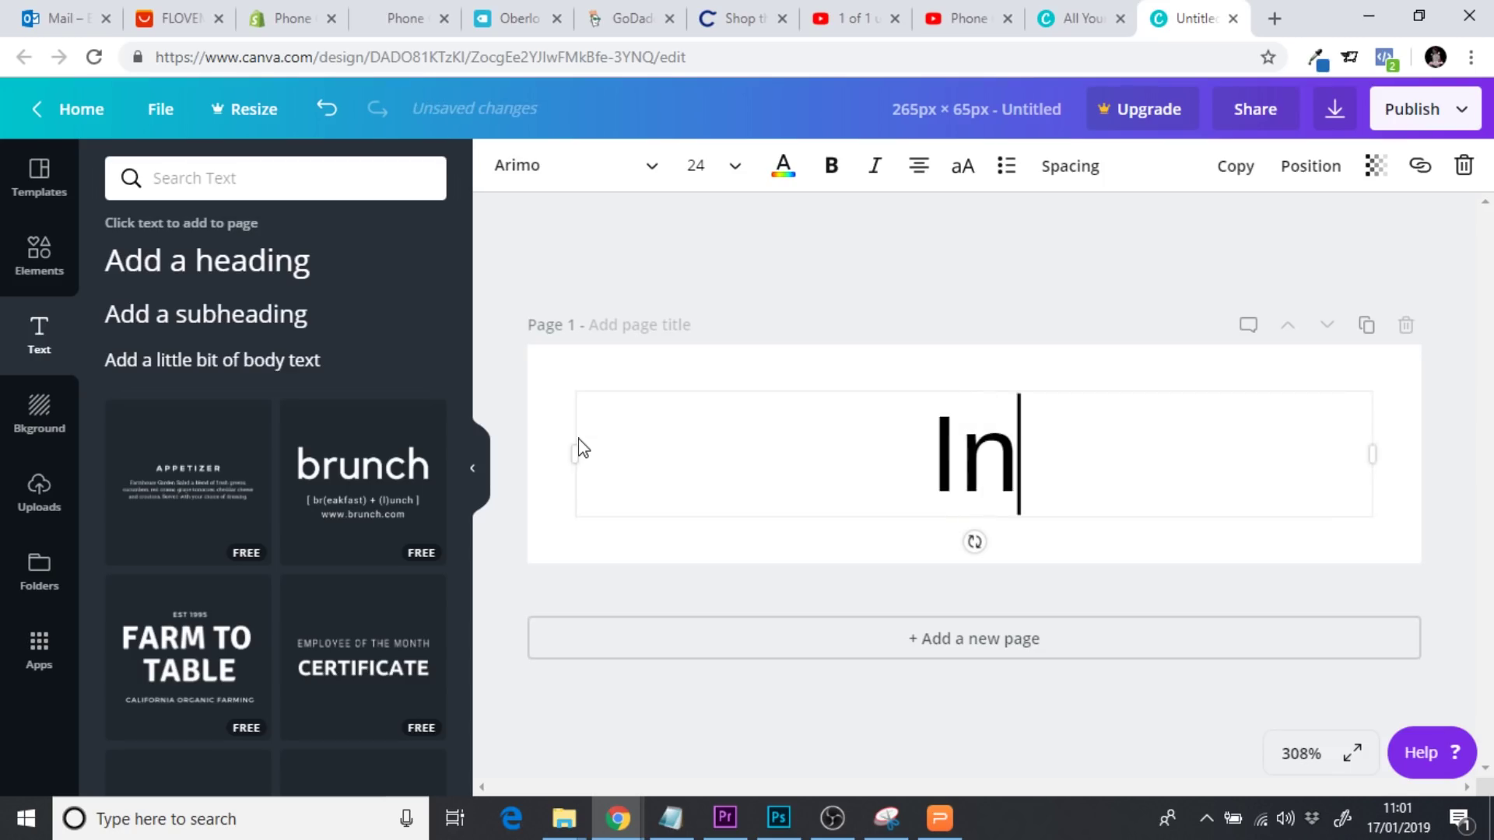
pyautogui.write('destr')
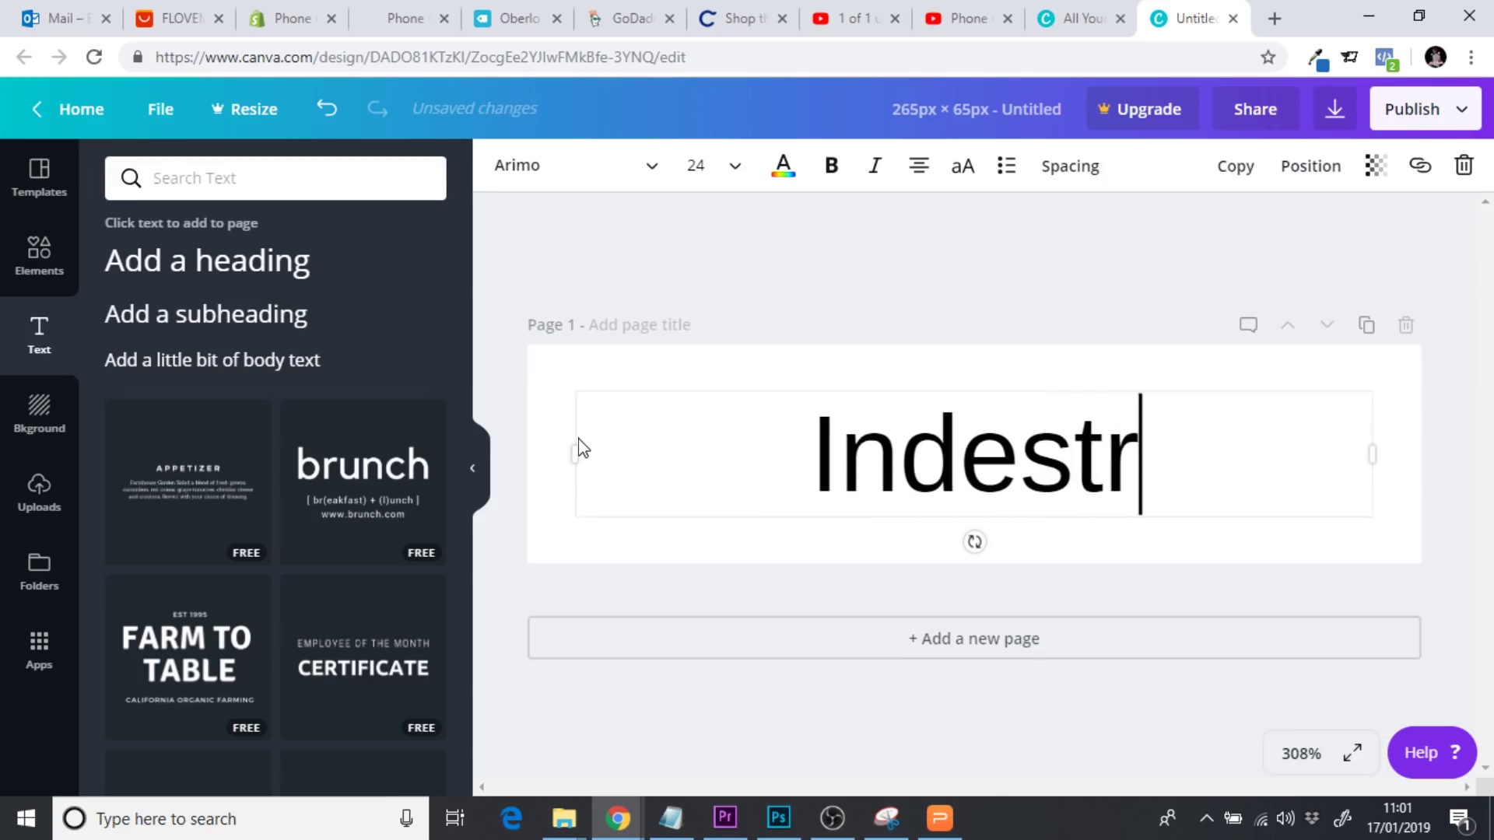
pyautogui.write('uc')
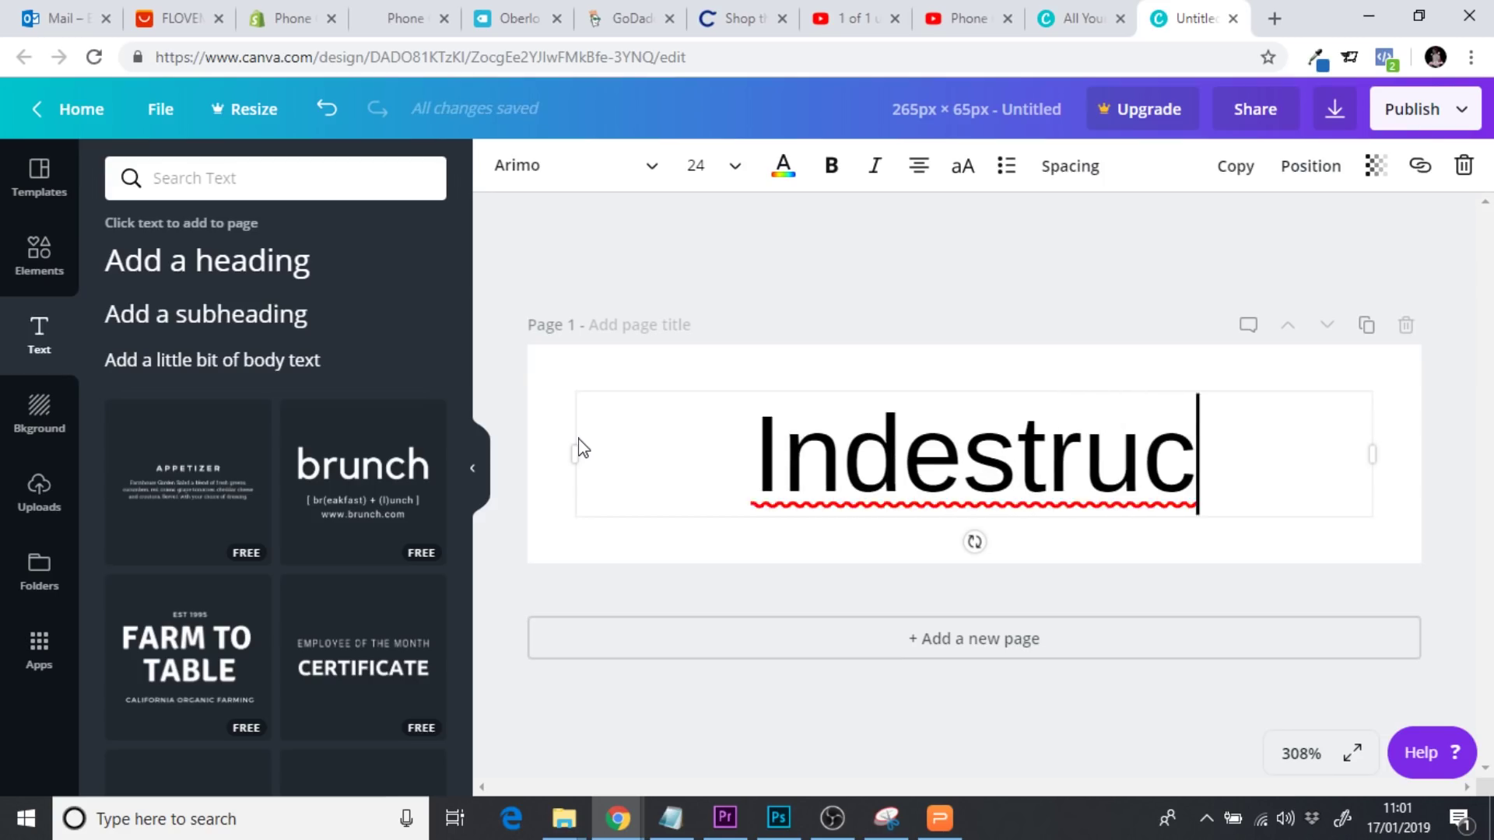
pyautogui.write('tiCase')
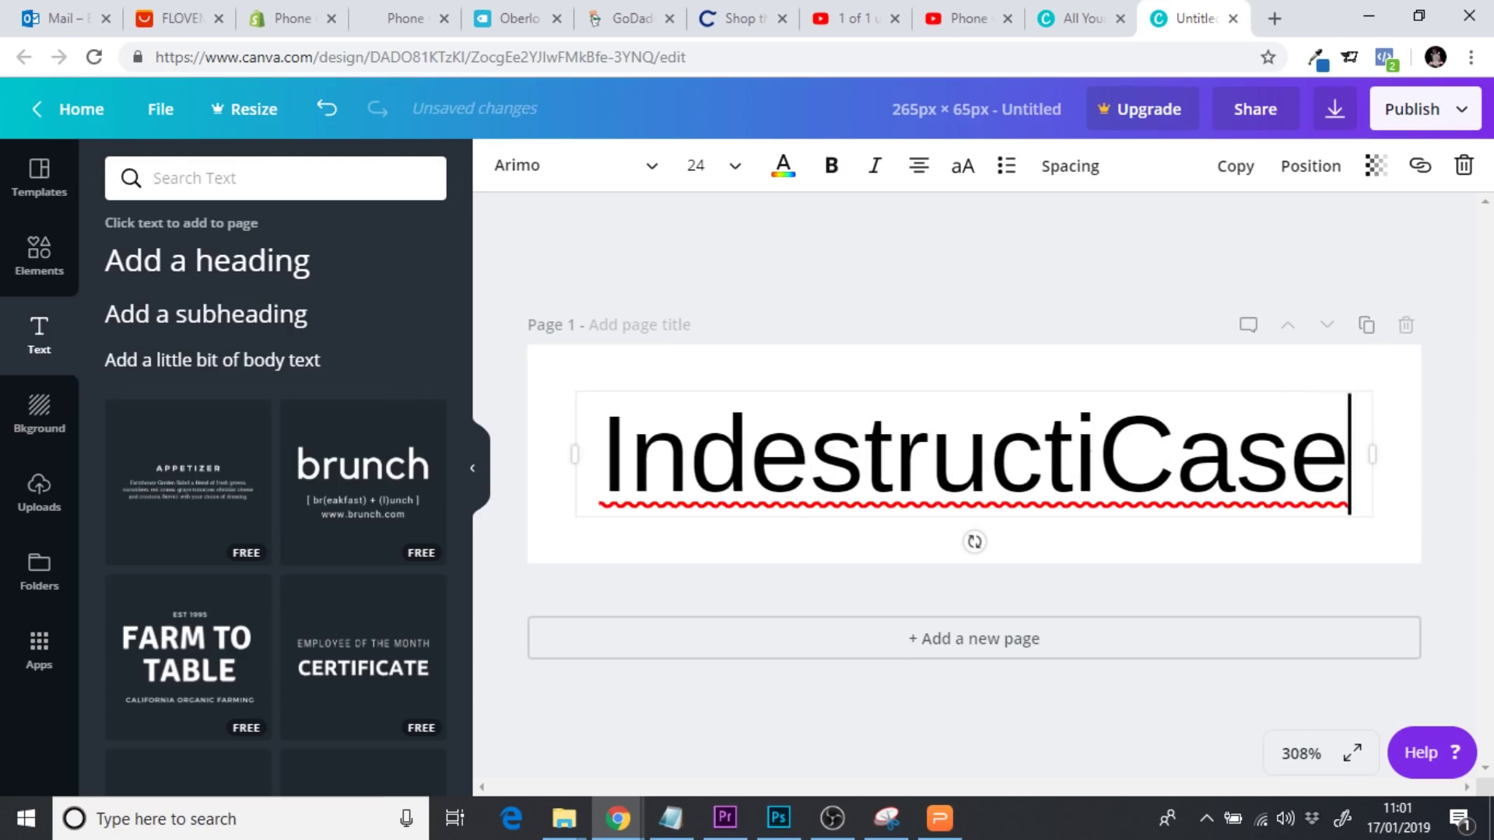
# Set the heading to Montserrat Semi-Bold, size 21, and centre it on the banner
pyautogui.moveTo(614, 455); pyautogui.dragTo(1394, 434)
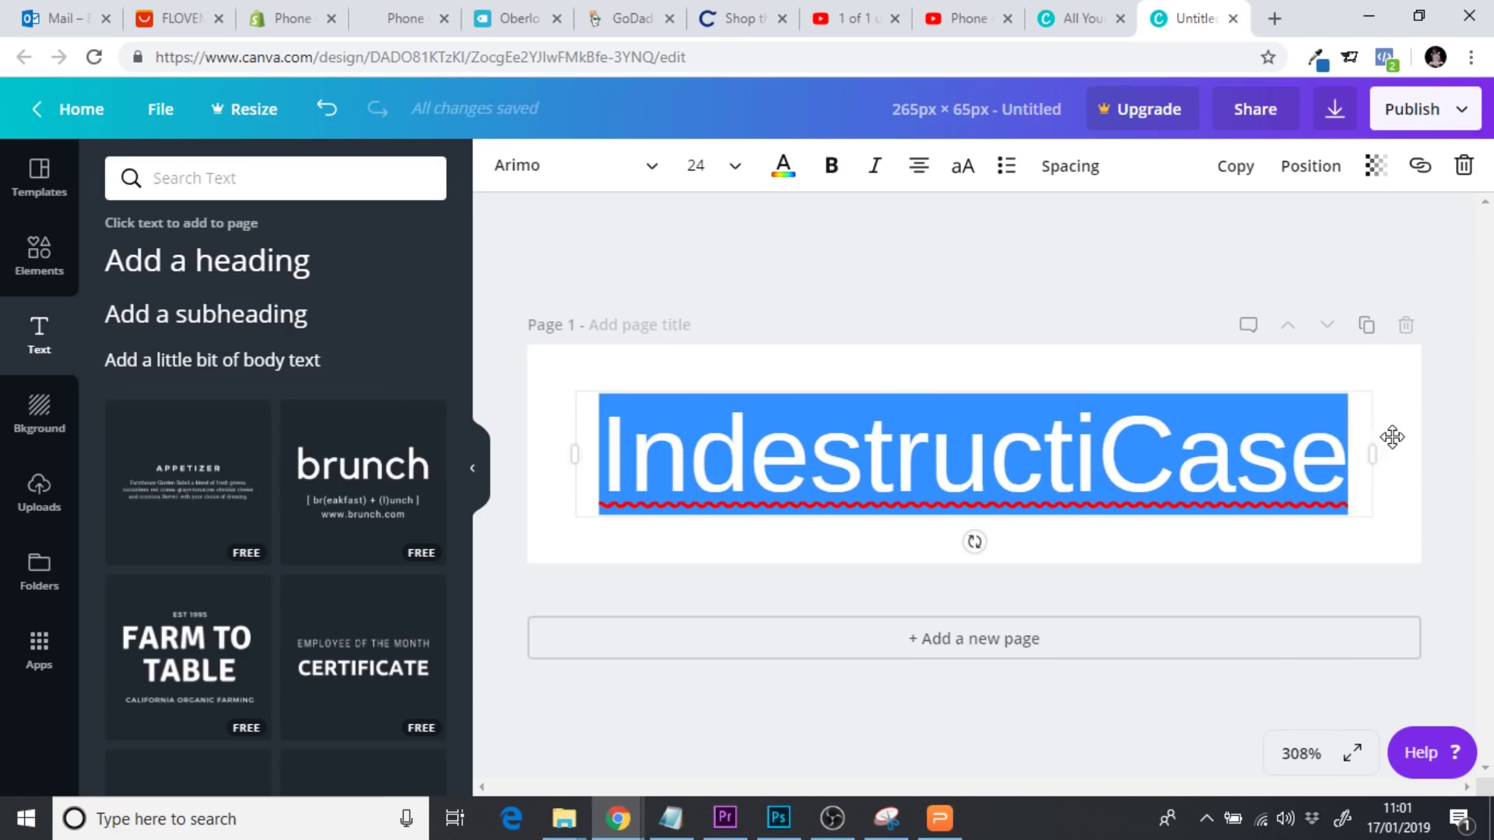
pyautogui.click(645, 185)
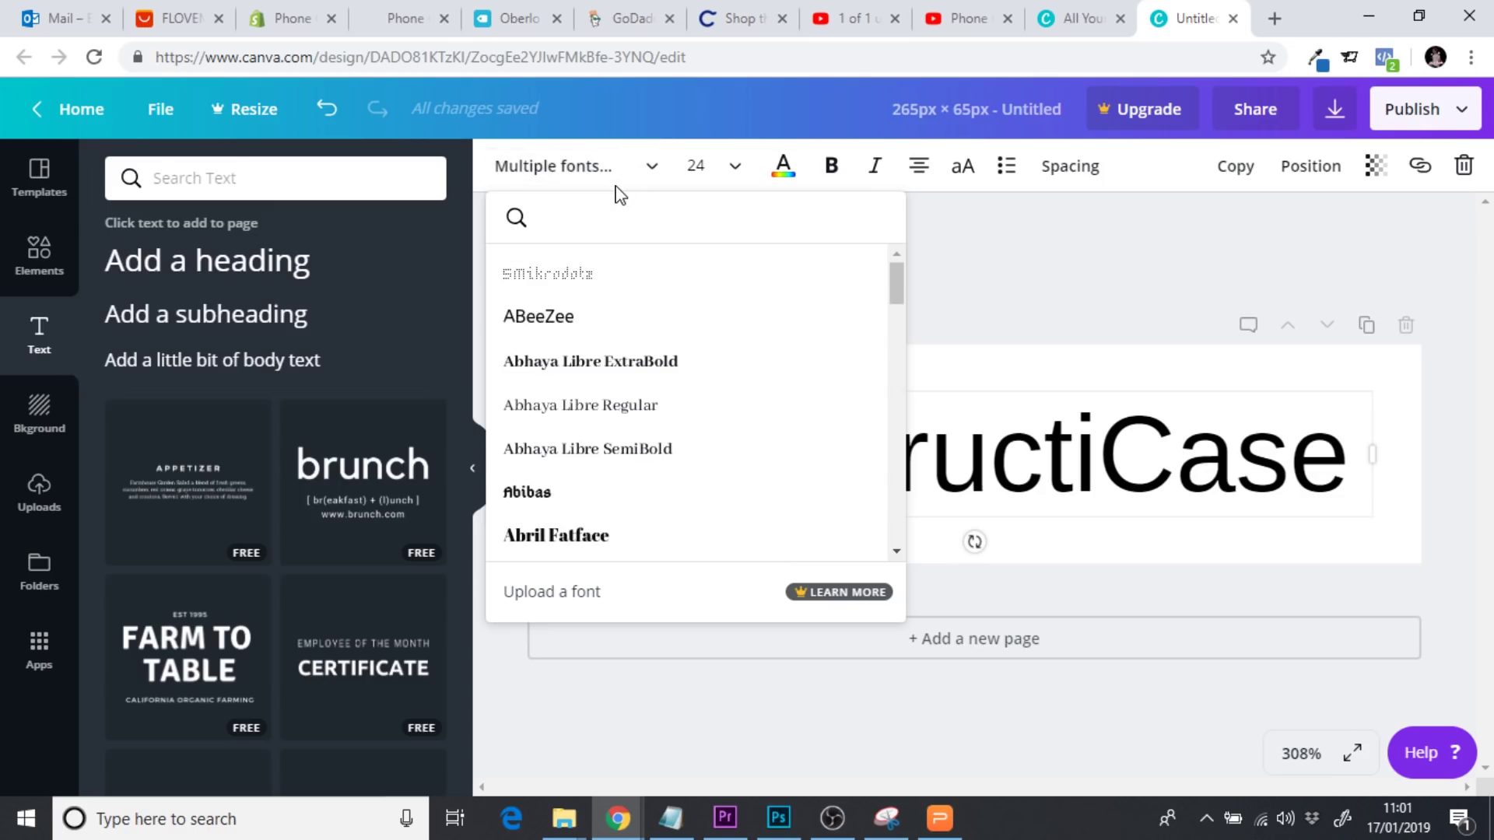
pyautogui.write('monts')
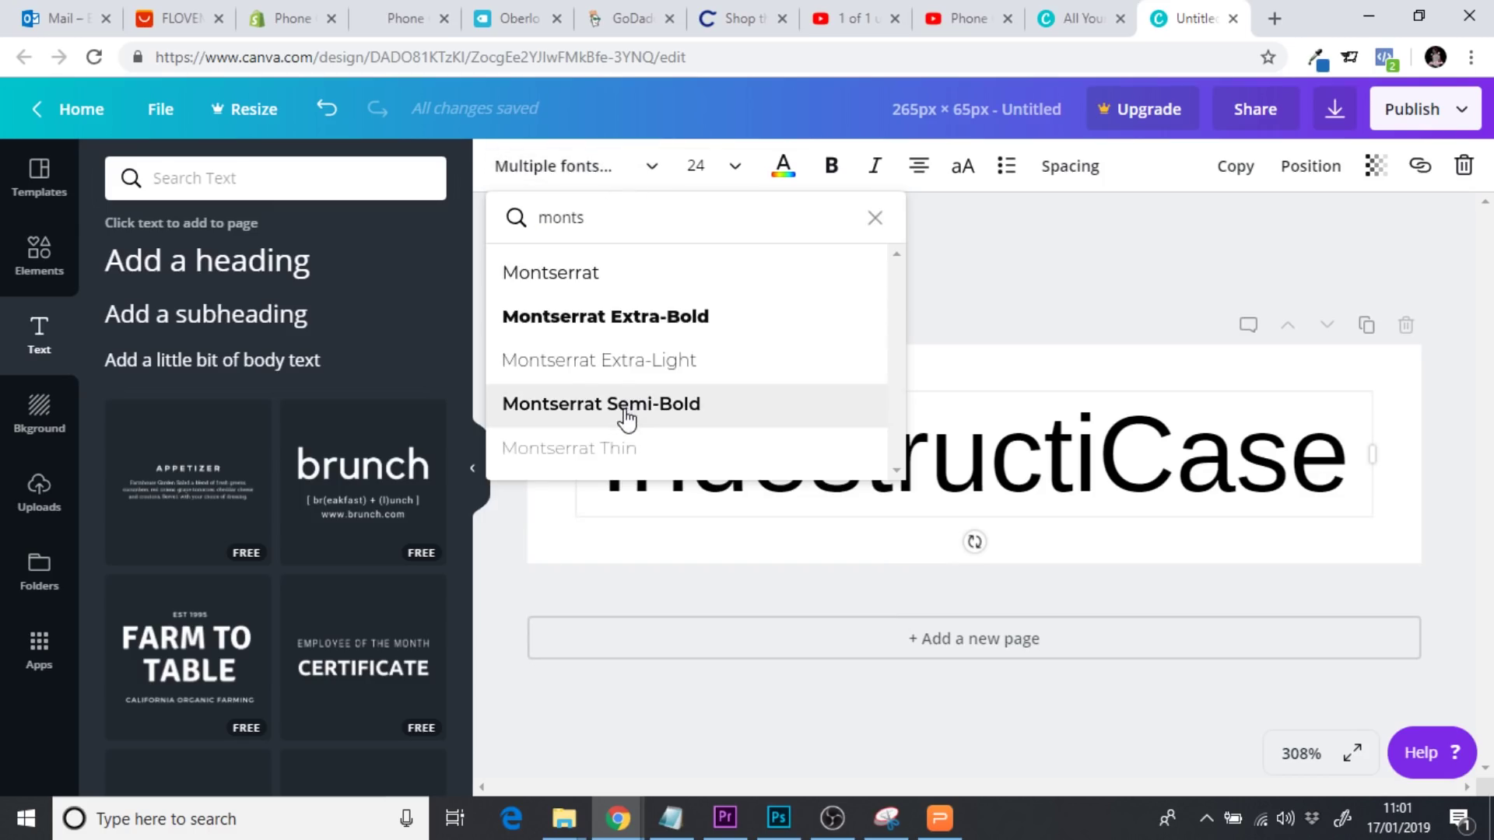
pyautogui.click(626, 405)
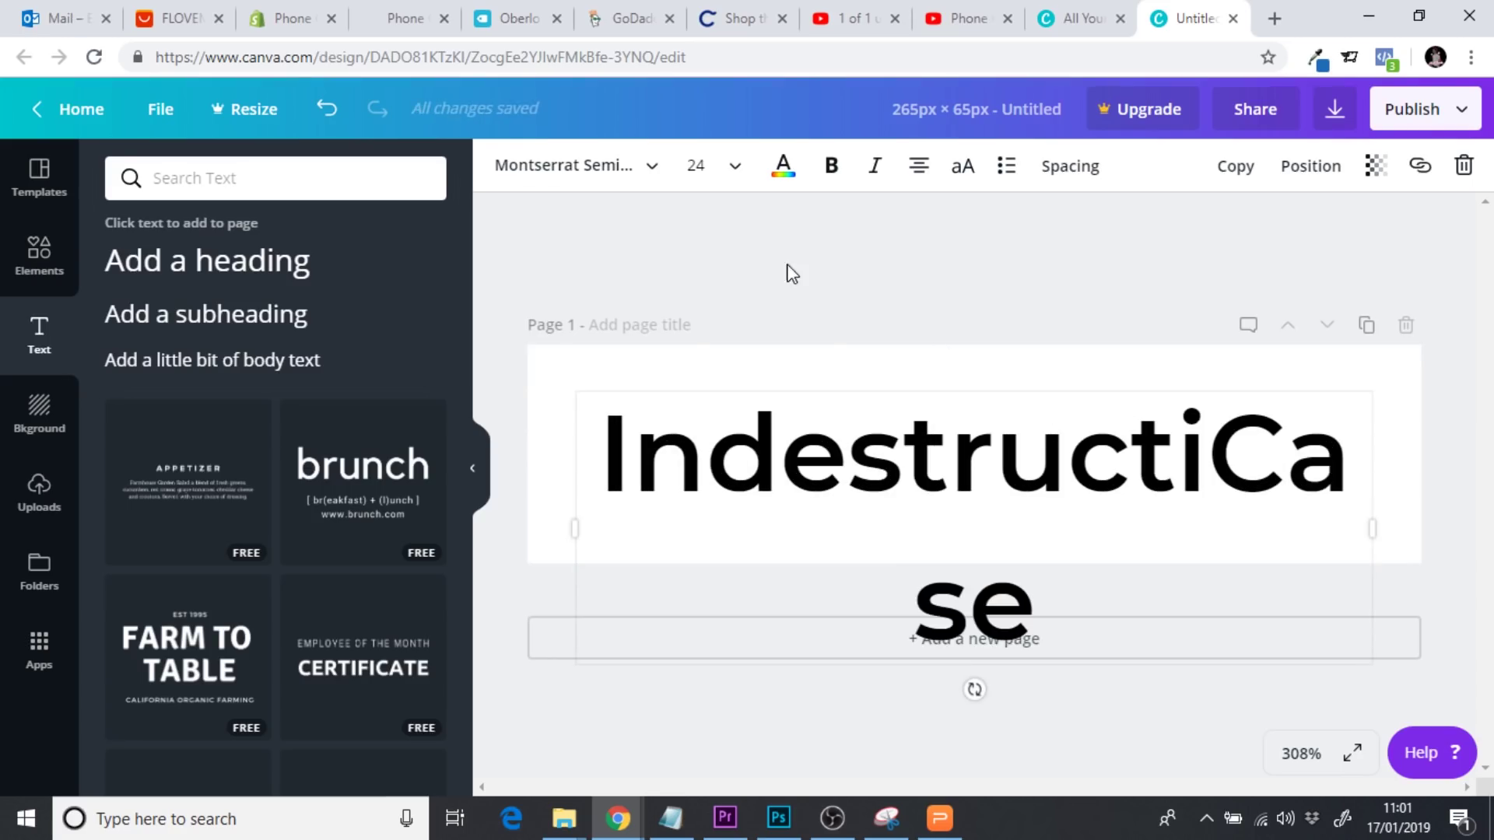
pyautogui.click(736, 167)
pyautogui.click(759, 373)
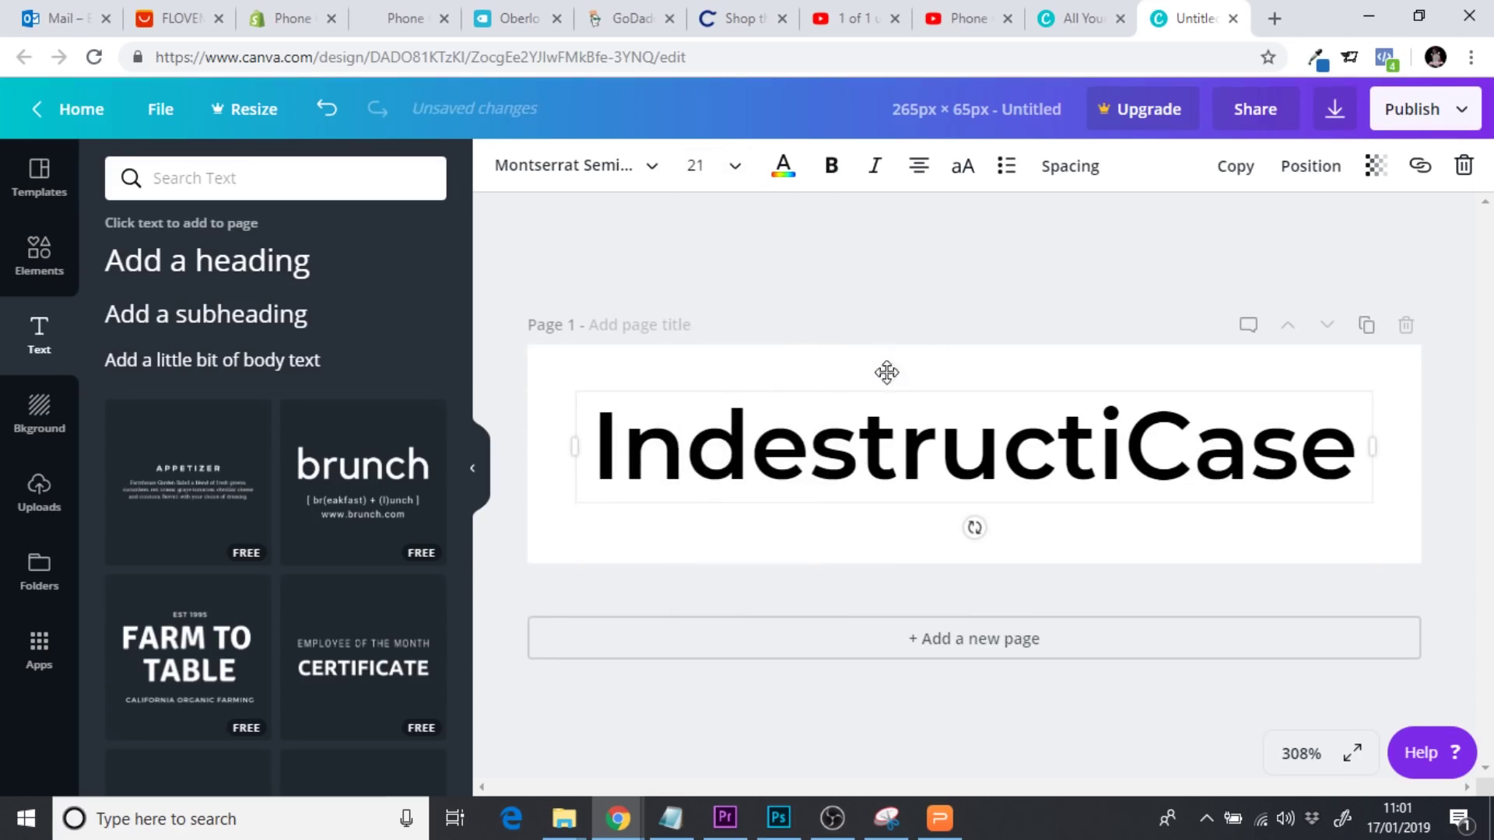
pyautogui.moveTo(891, 377)
pyautogui.mouseDown()
pyautogui.moveTo(864, 373)
pyautogui.moveTo(891, 377)
pyautogui.mouseUp()
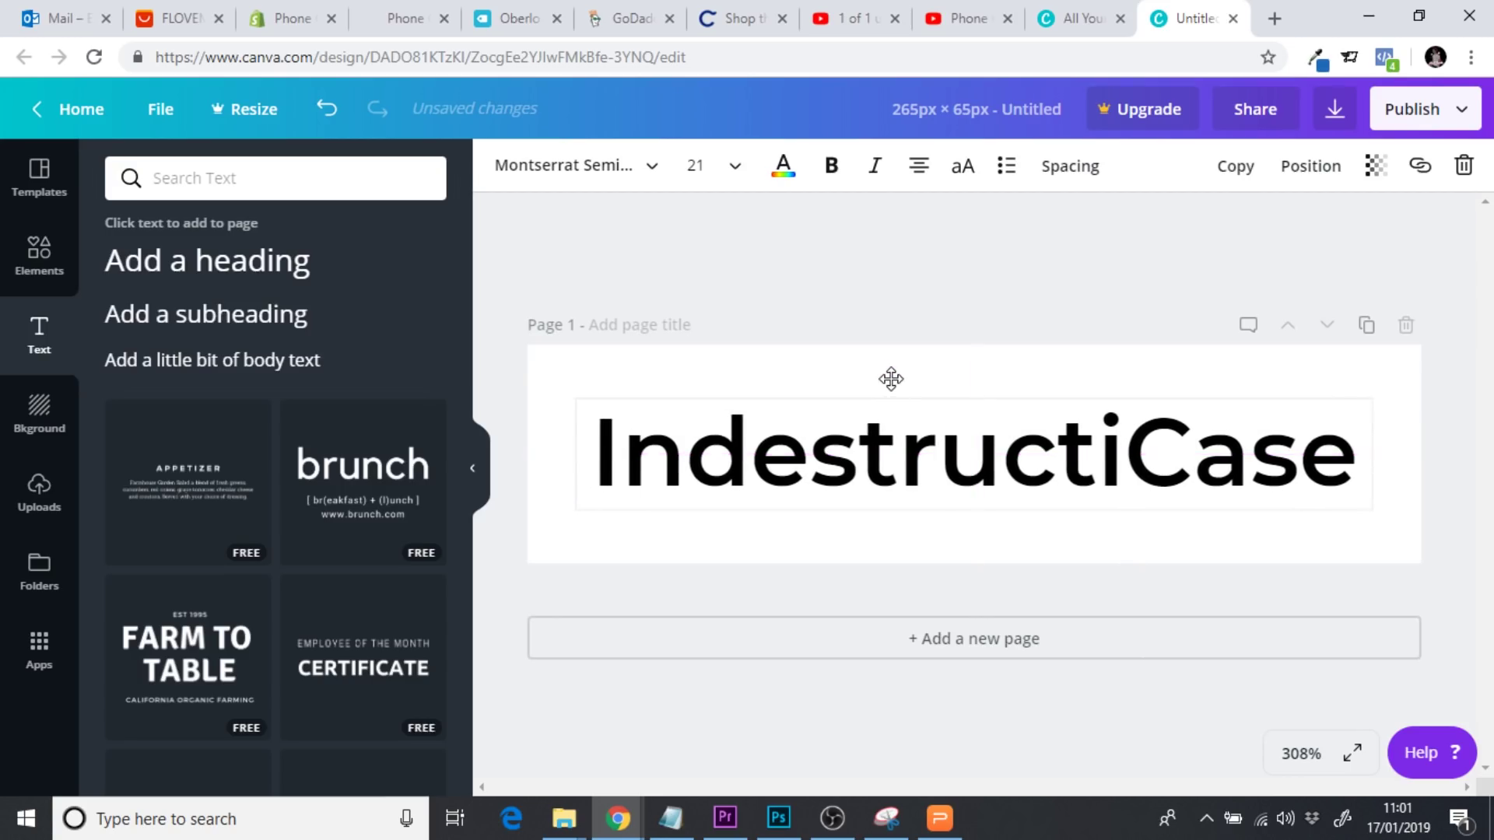
# Deselect the Canva heading, then open Shopify's Online Store Themes page showing Debut
pyautogui.click(895, 314)
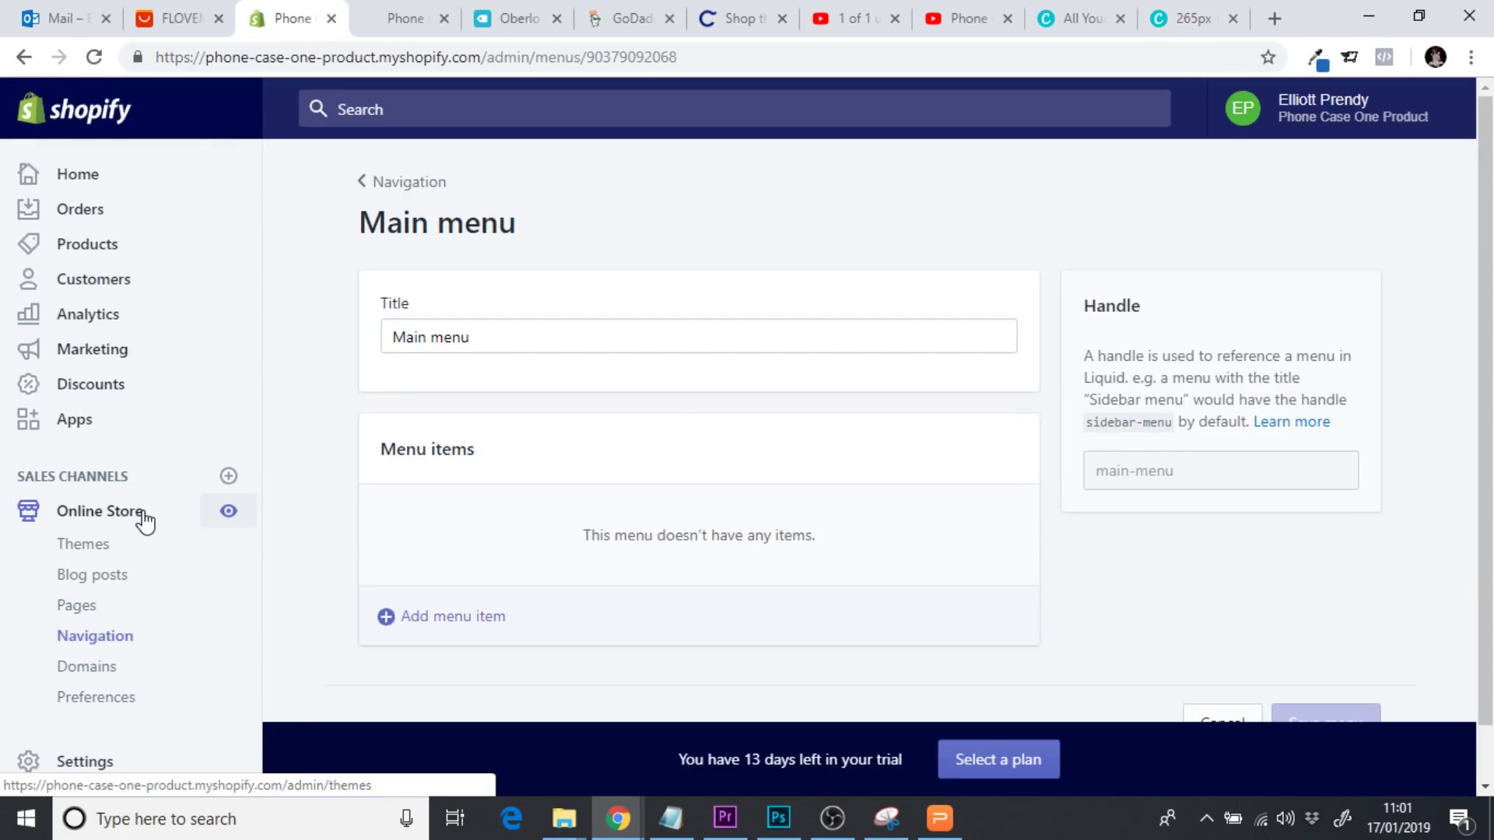
pyautogui.click(124, 520)
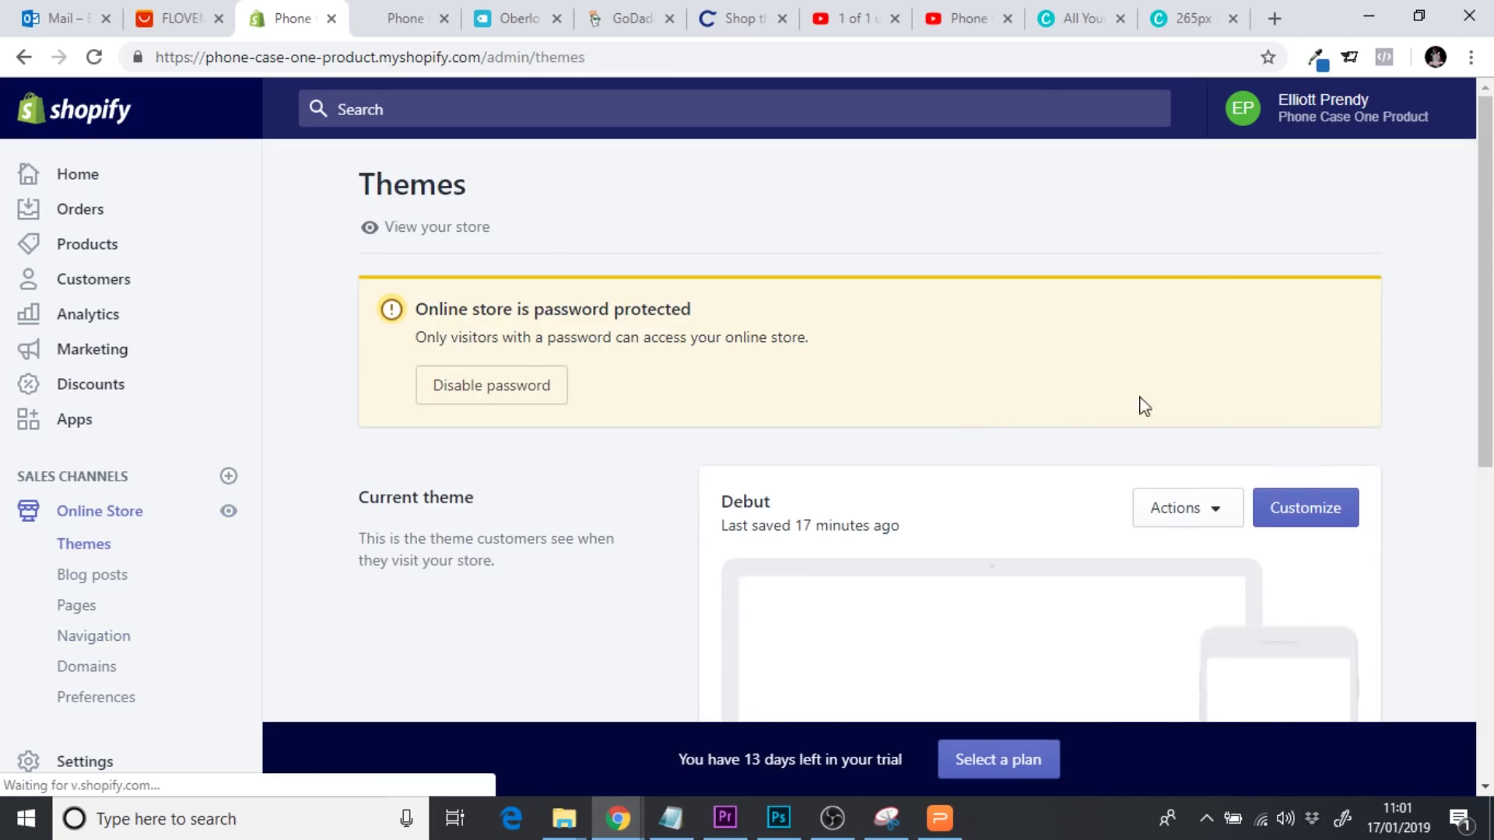
# Copy the Debut theme's Sale price red, #E32C2B, then return to the Canva design
pyautogui.click(1280, 514)
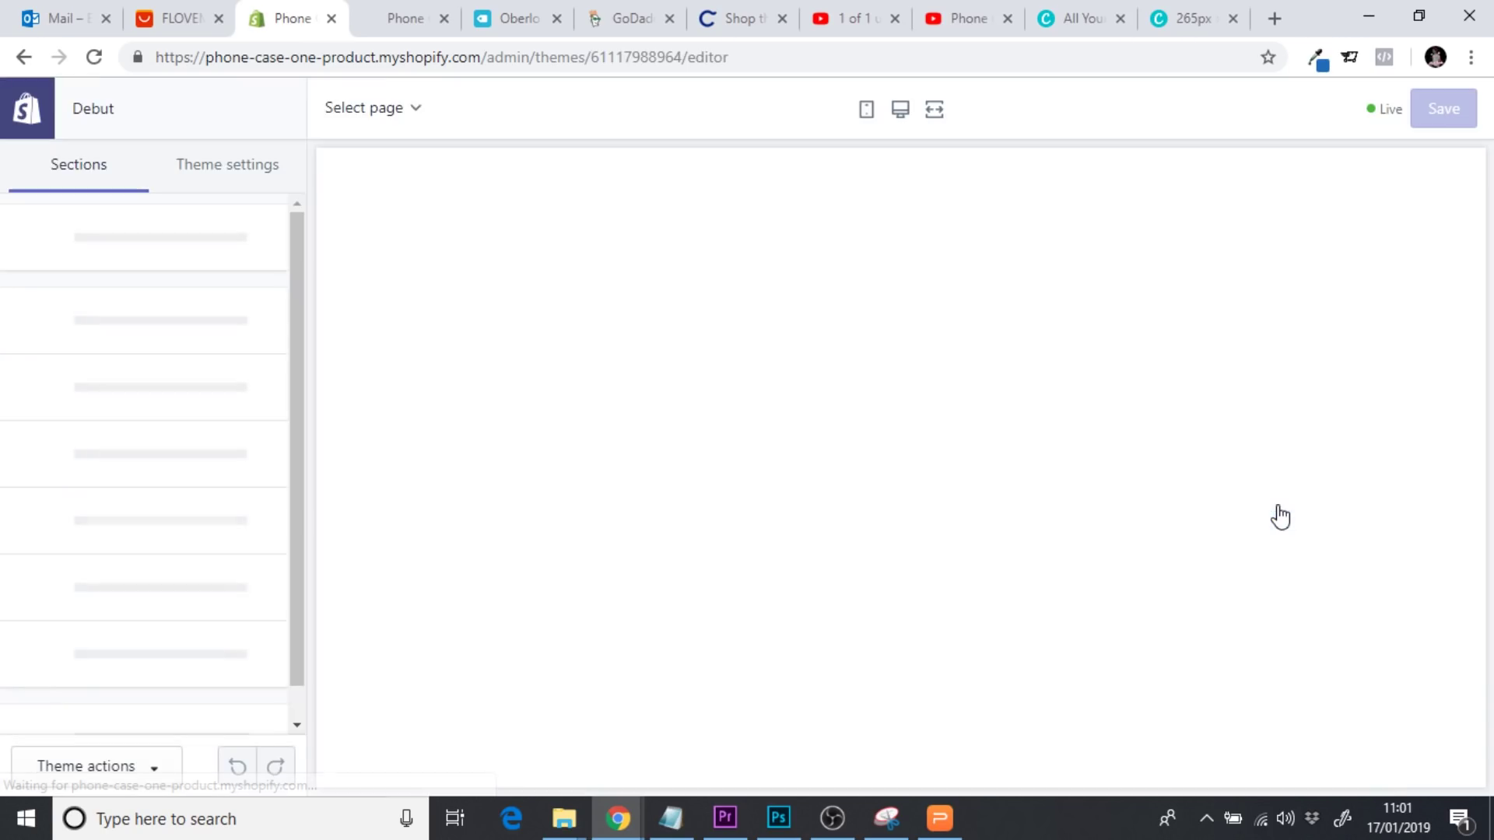
pyautogui.click(222, 179)
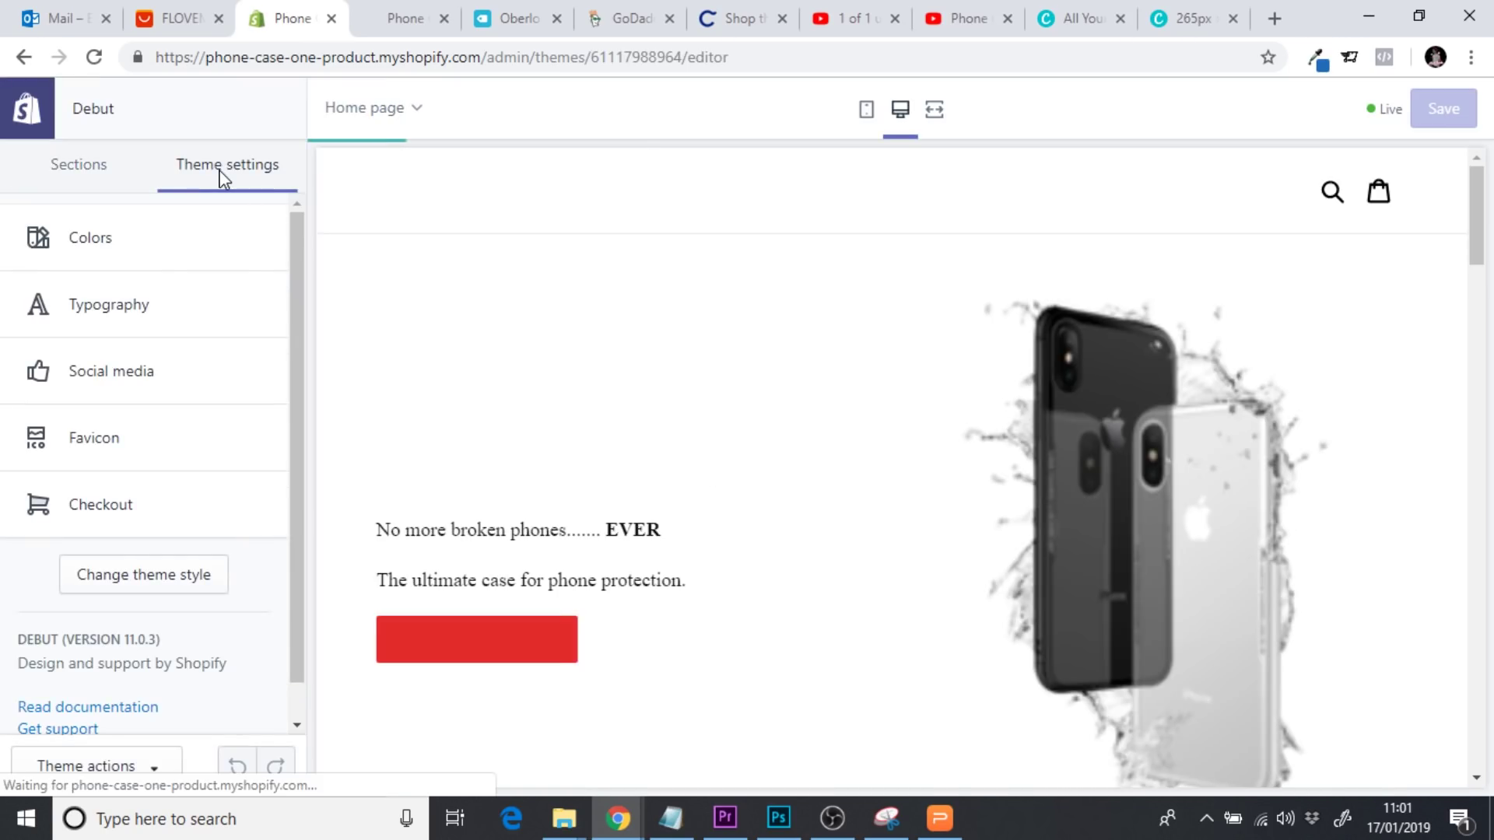
pyautogui.click(95, 263)
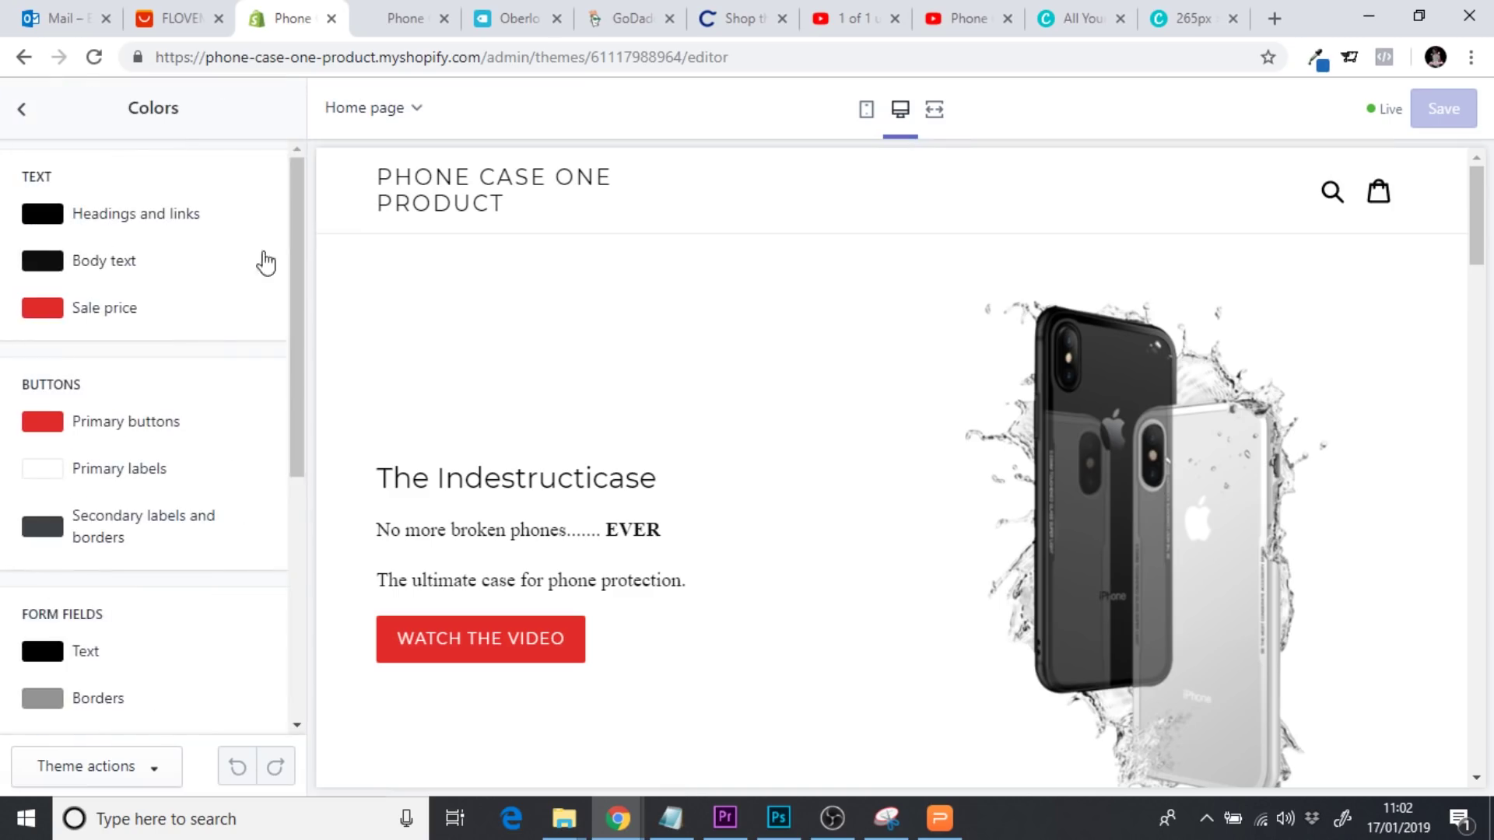
pyautogui.click(43, 309)
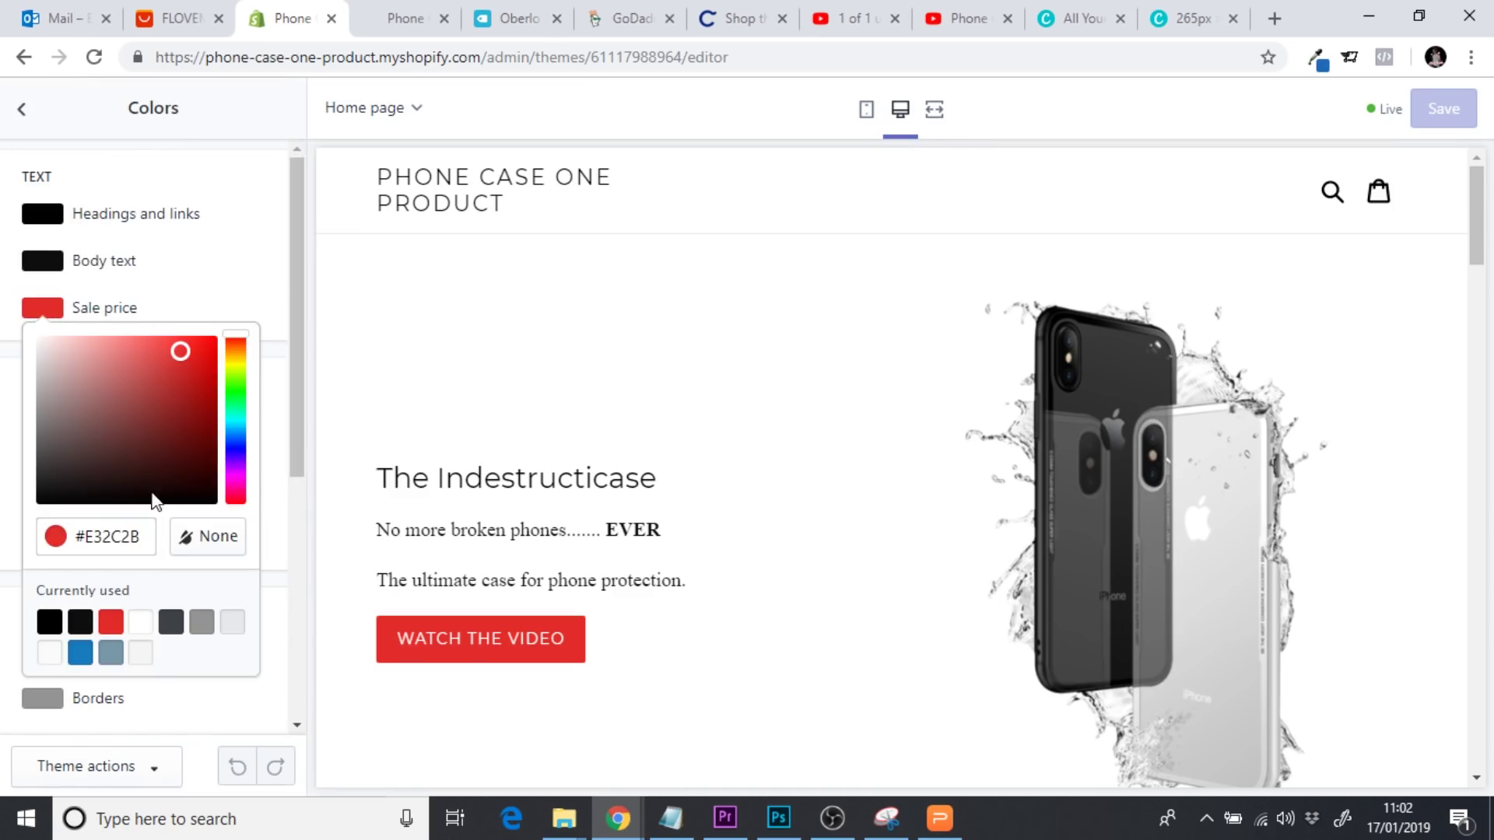
pyautogui.tripleClick(84, 540)
pyautogui.hotkey('ctrl', 'c')
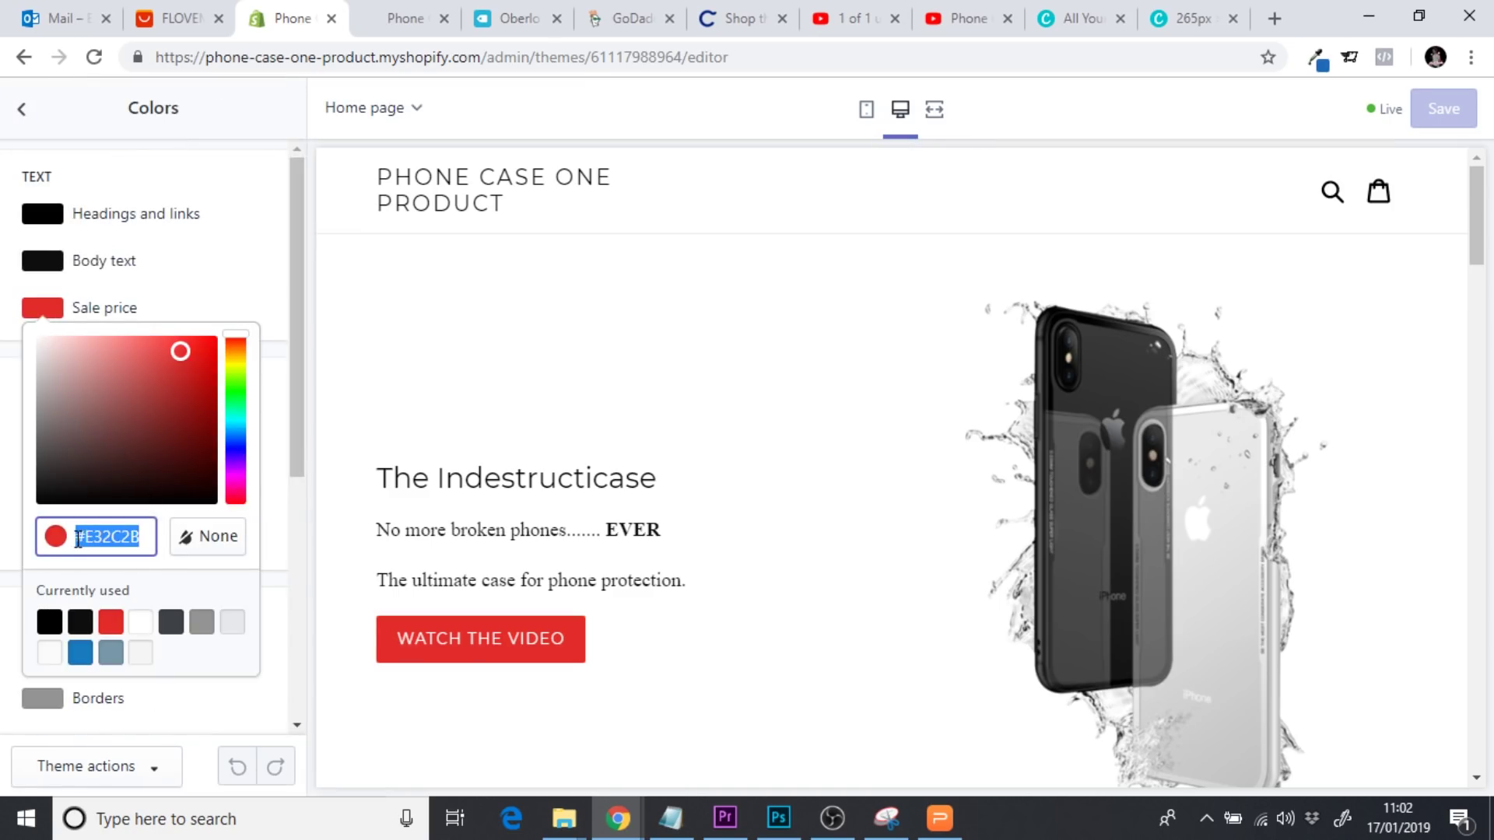
pyautogui.click(1168, 25)
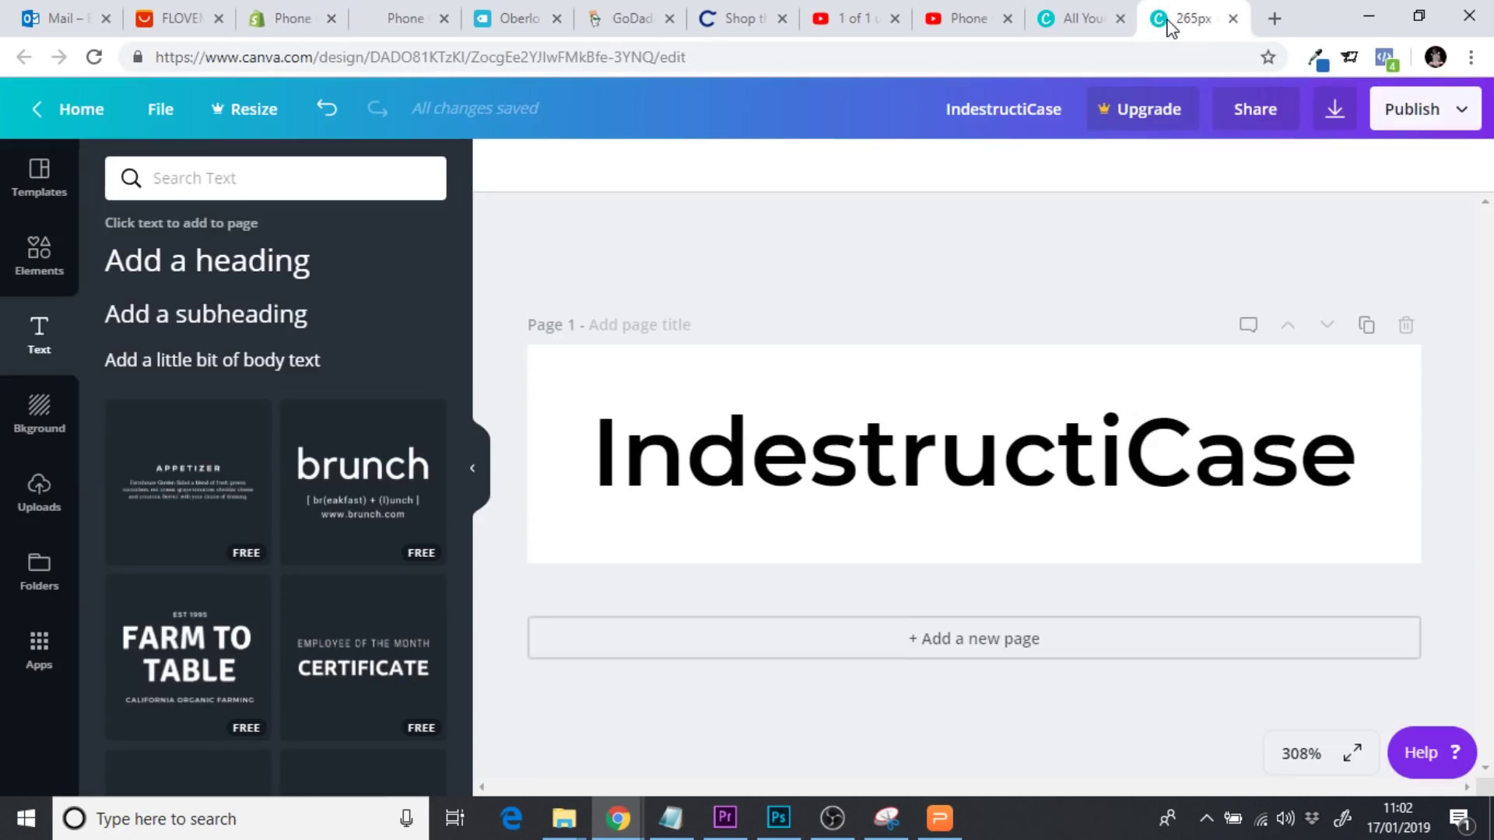
# Recolour the IndestructiCase heading to the store red #E32C2B
pyautogui.doubleClick(696, 435)
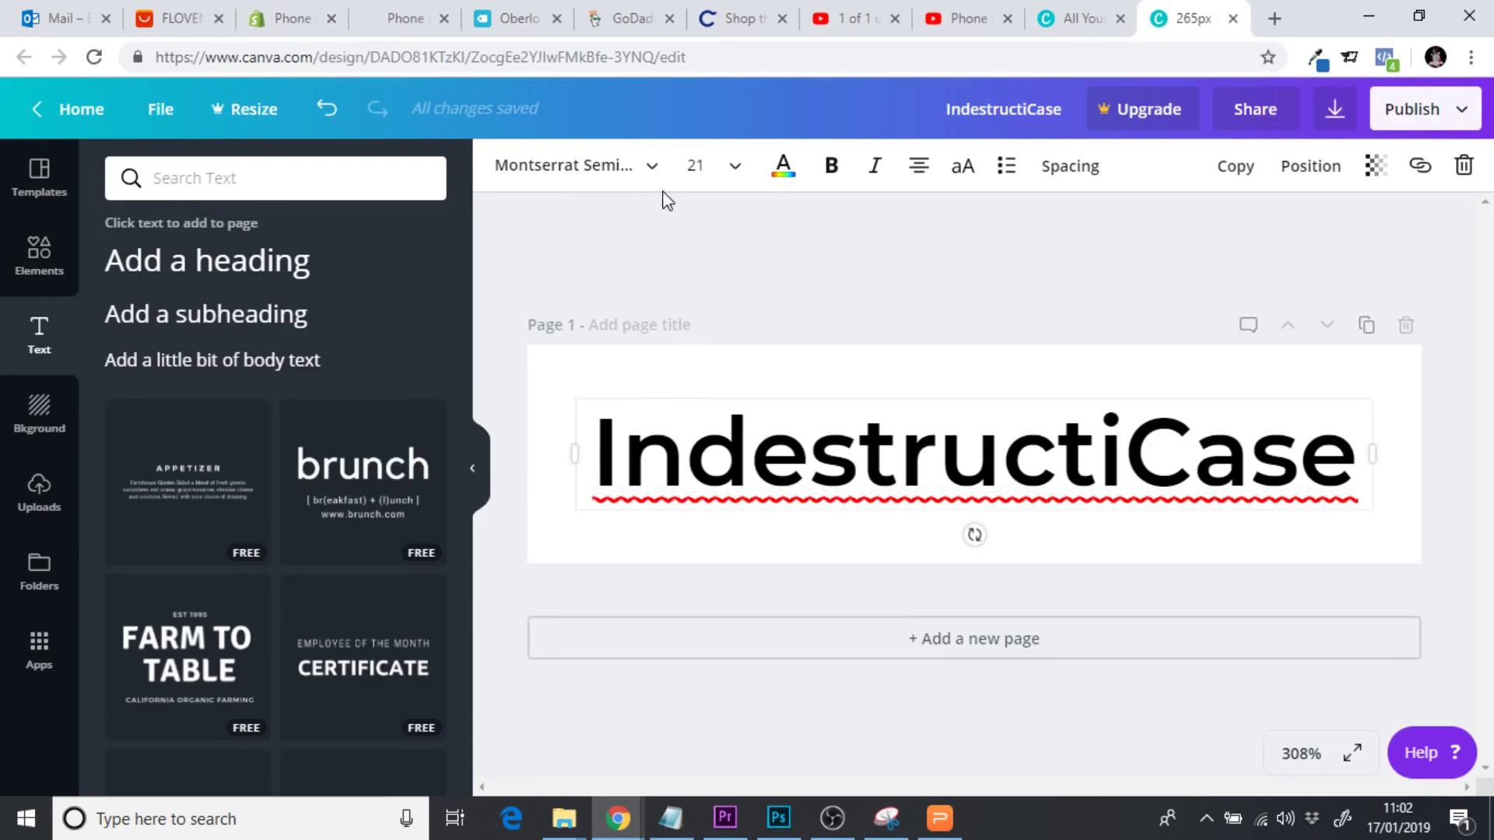
pyautogui.click(786, 173)
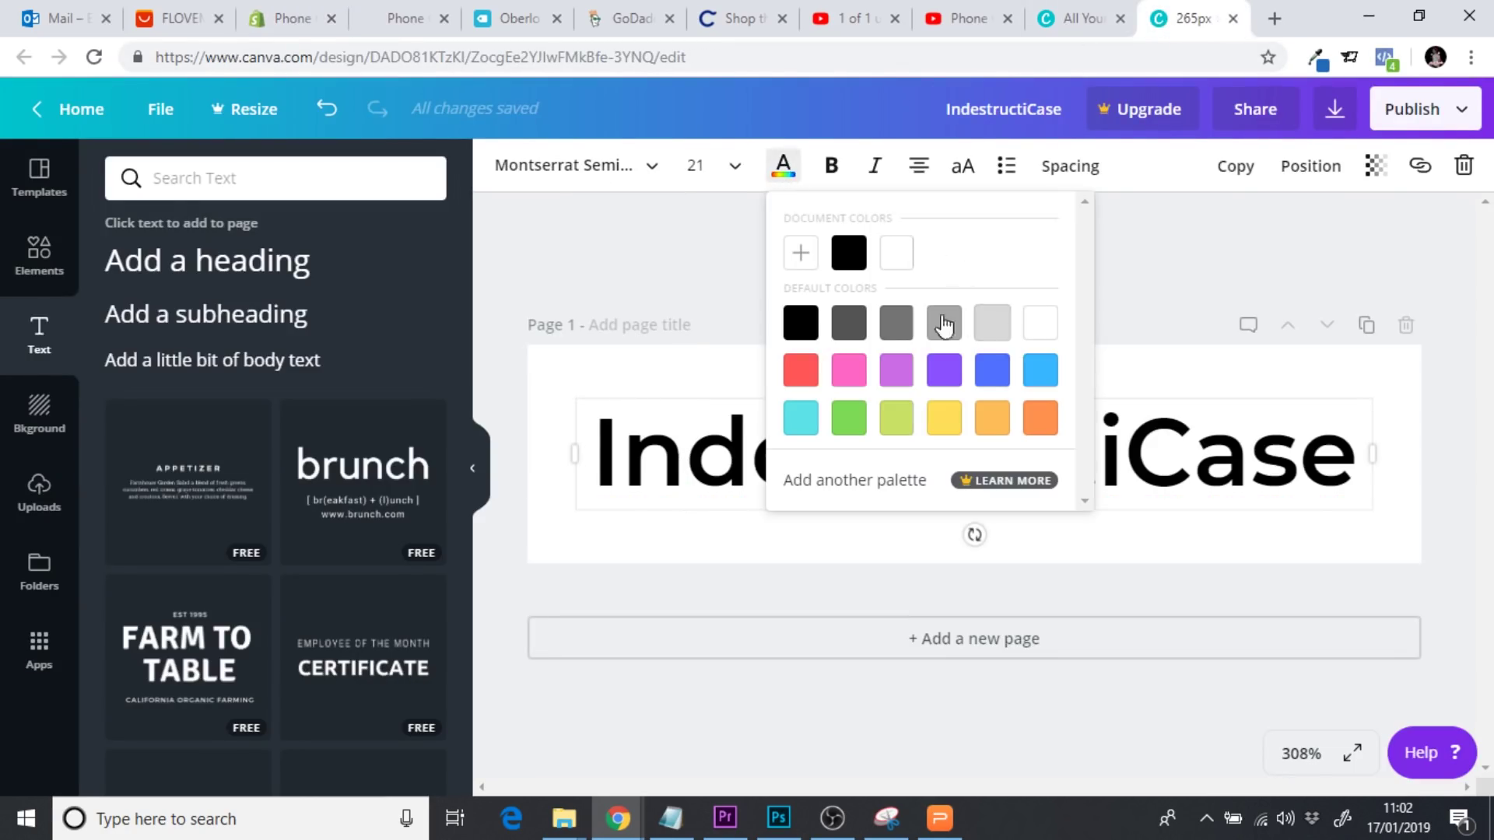
pyautogui.click(800, 257)
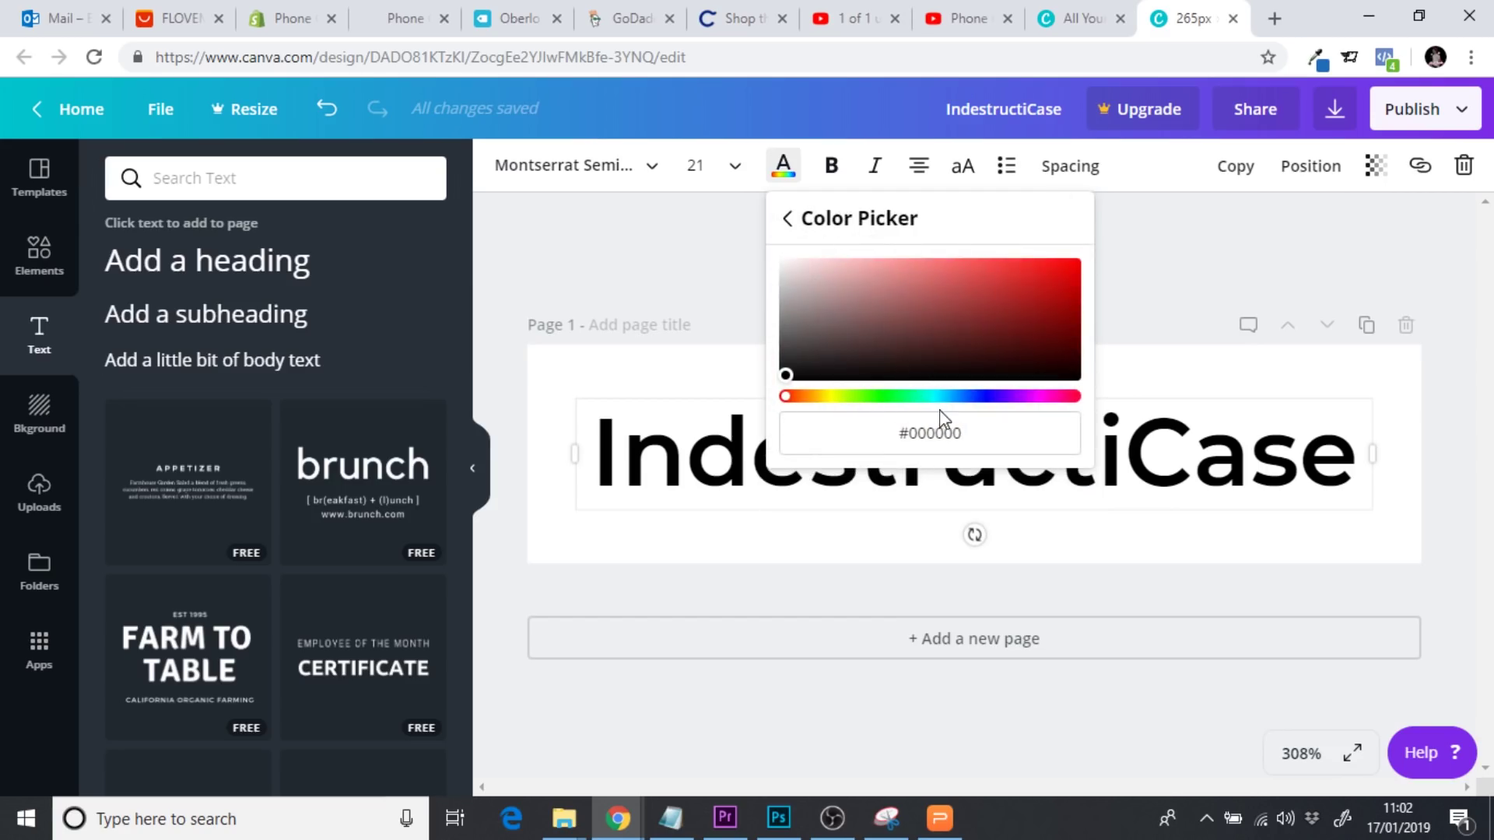
pyautogui.click(835, 435)
pyautogui.hotkey('ctrl', 'v')
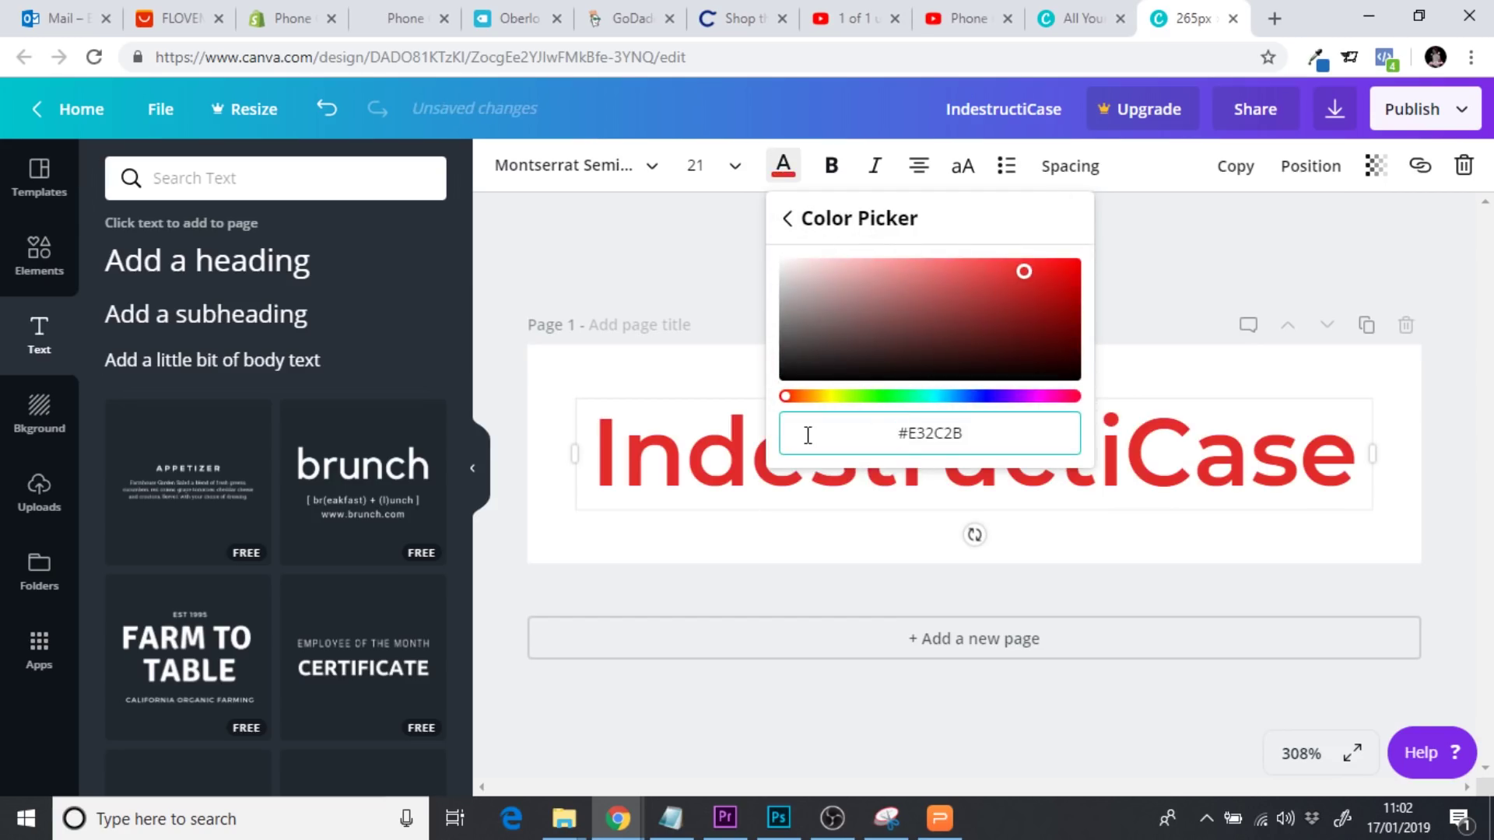
pyautogui.click(716, 267)
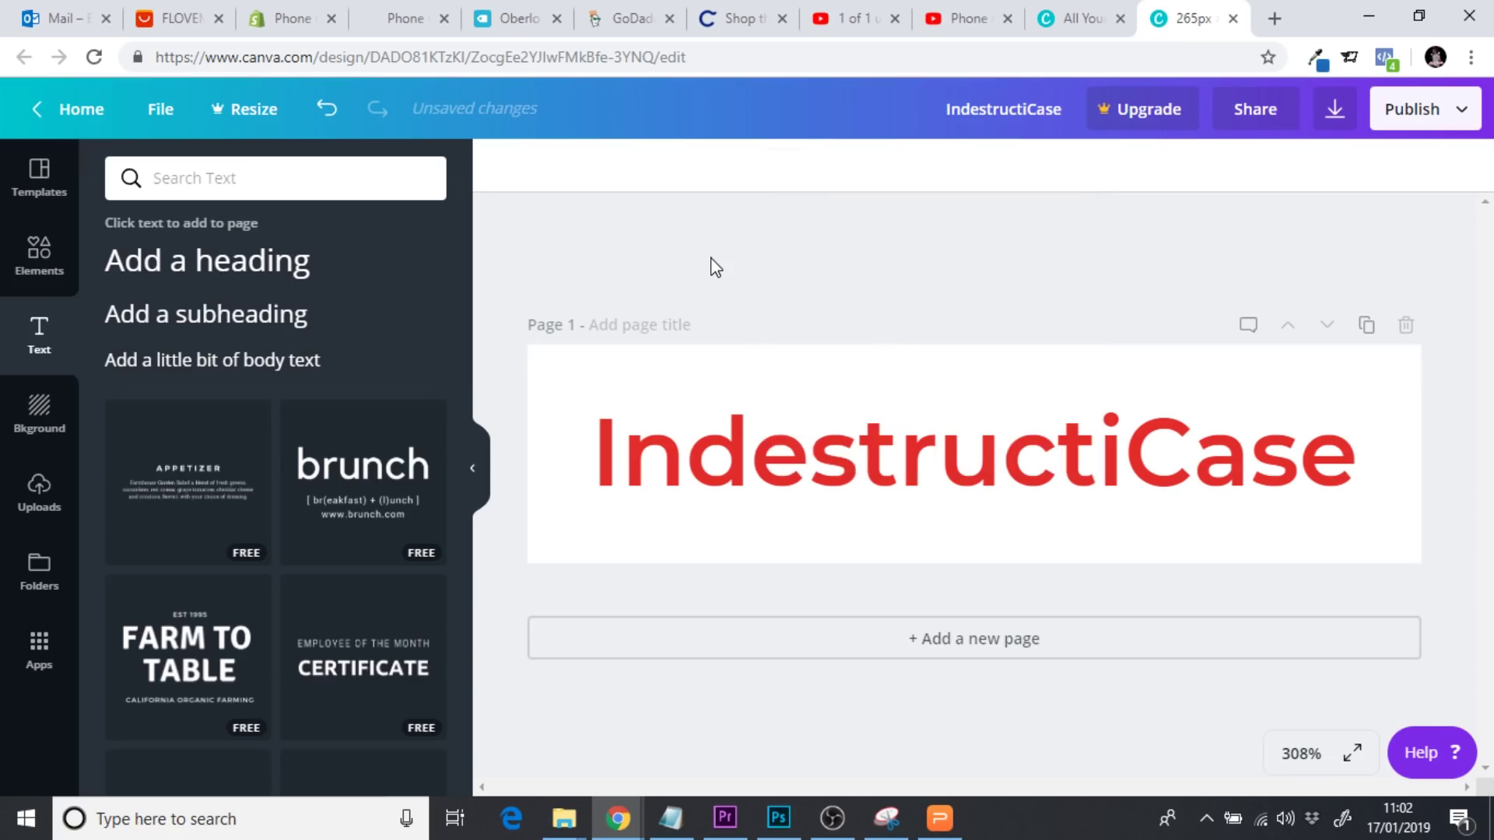
# Cut the heading down to 'Indestructi', make it black, and shift it left
pyautogui.doubleClick(1149, 456)
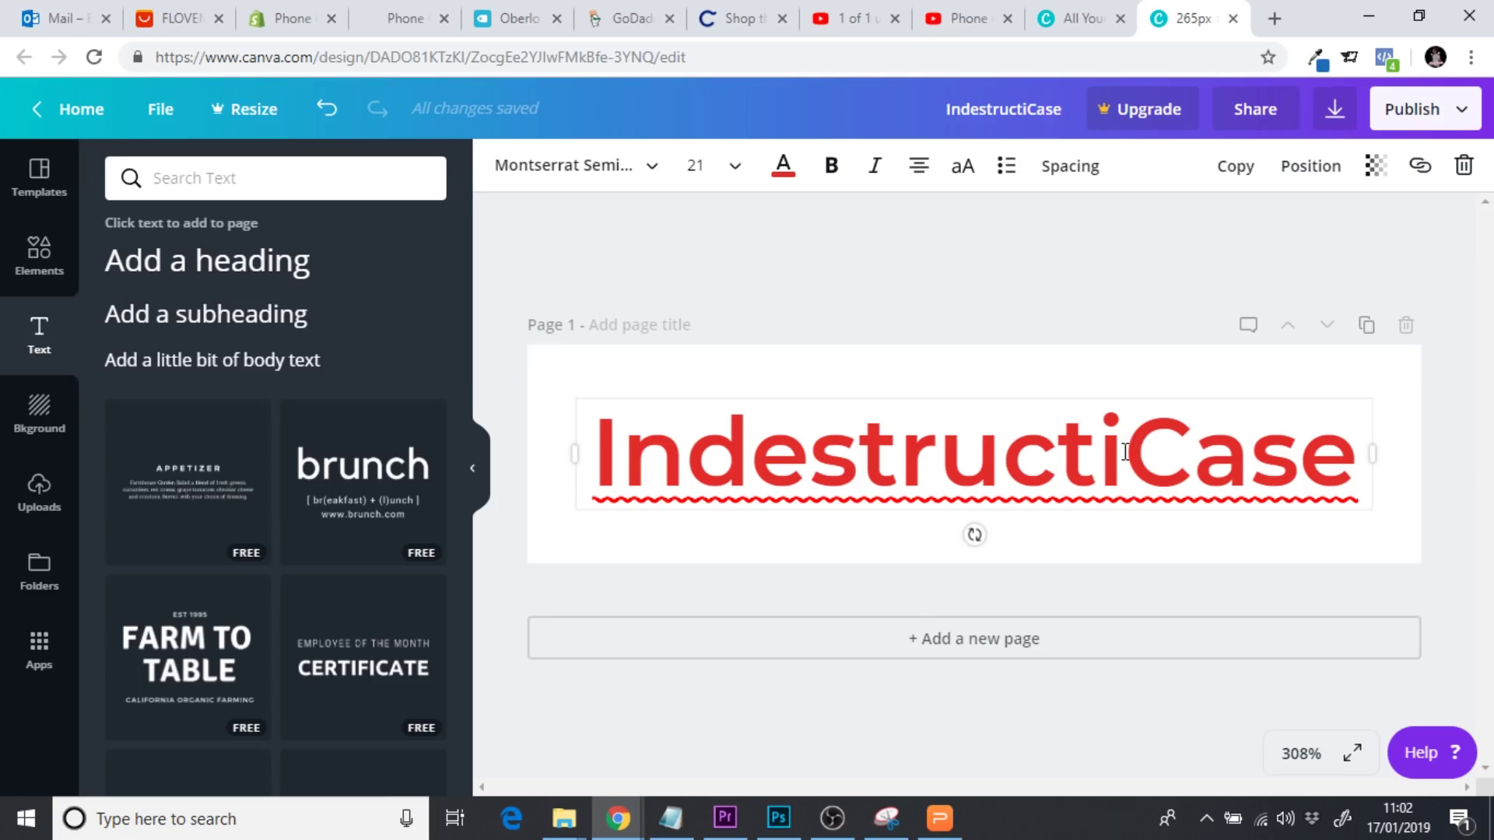
pyautogui.moveTo(1125, 453); pyautogui.dragTo(1343, 463)
pyautogui.press('BackSpace')
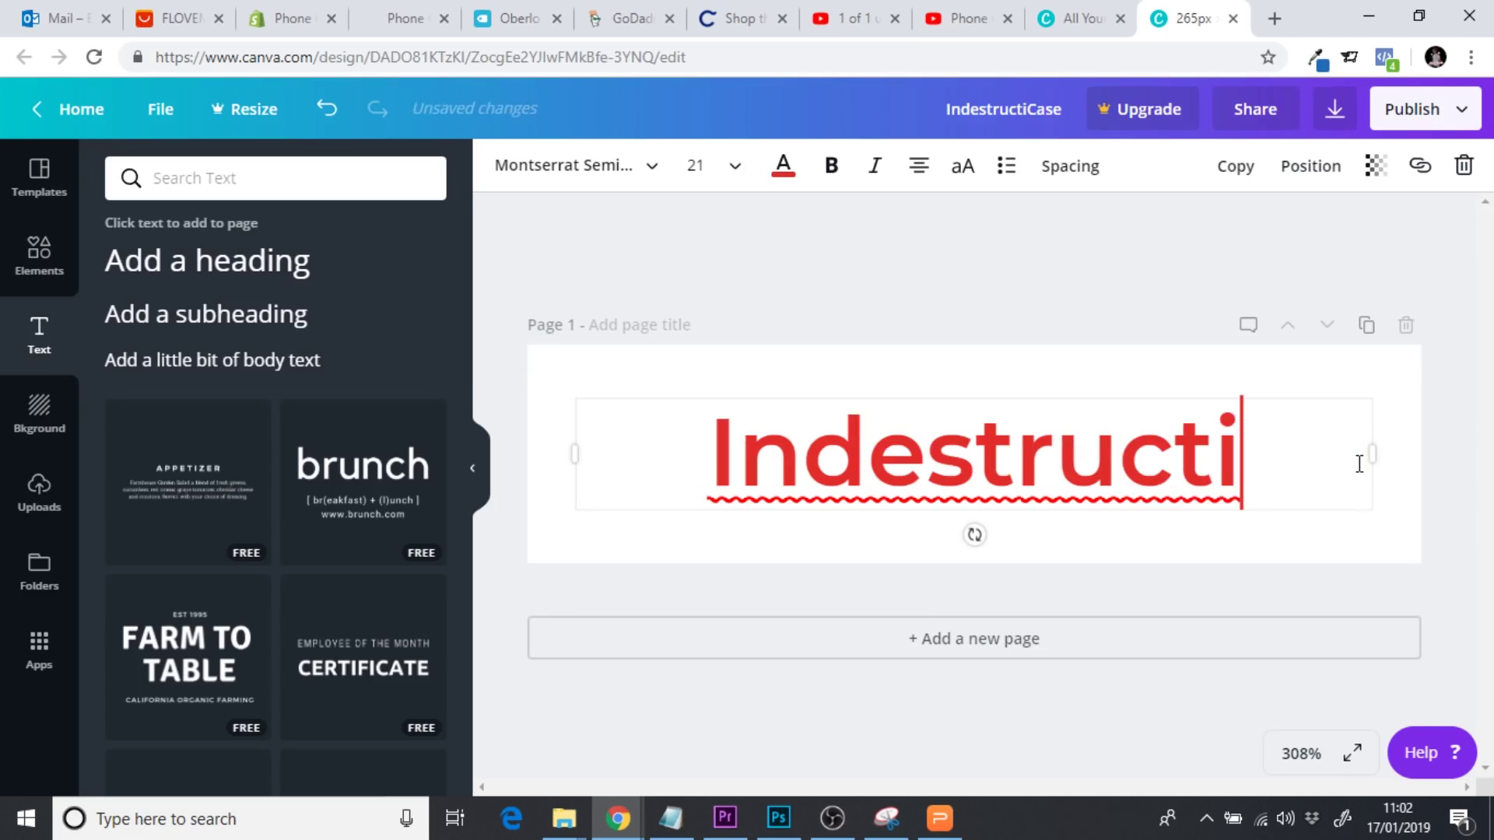
pyautogui.moveTo(1243, 465); pyautogui.dragTo(698, 421)
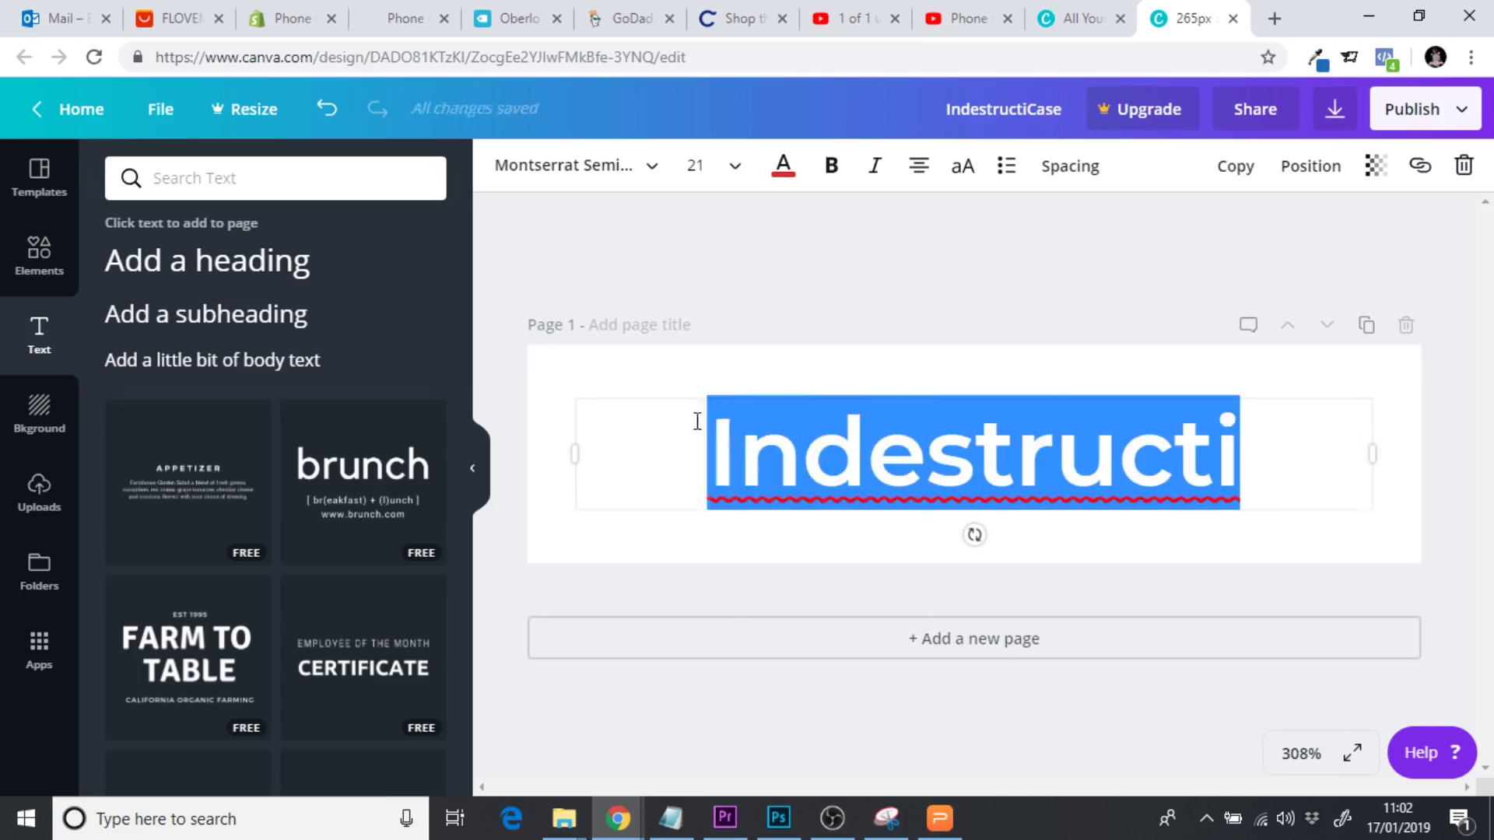
pyautogui.click(788, 172)
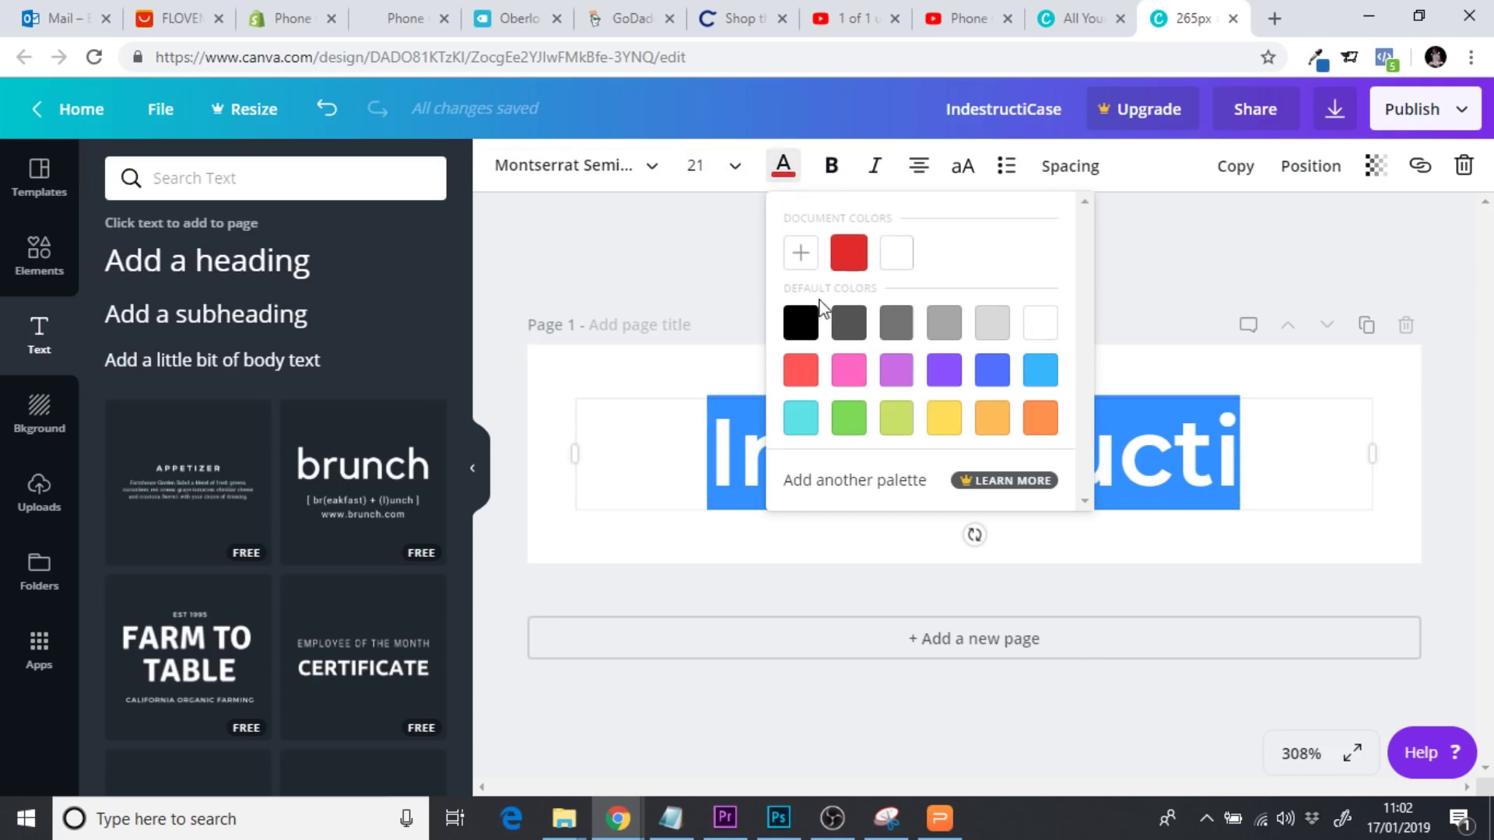
pyautogui.click(798, 322)
pyautogui.click(700, 240)
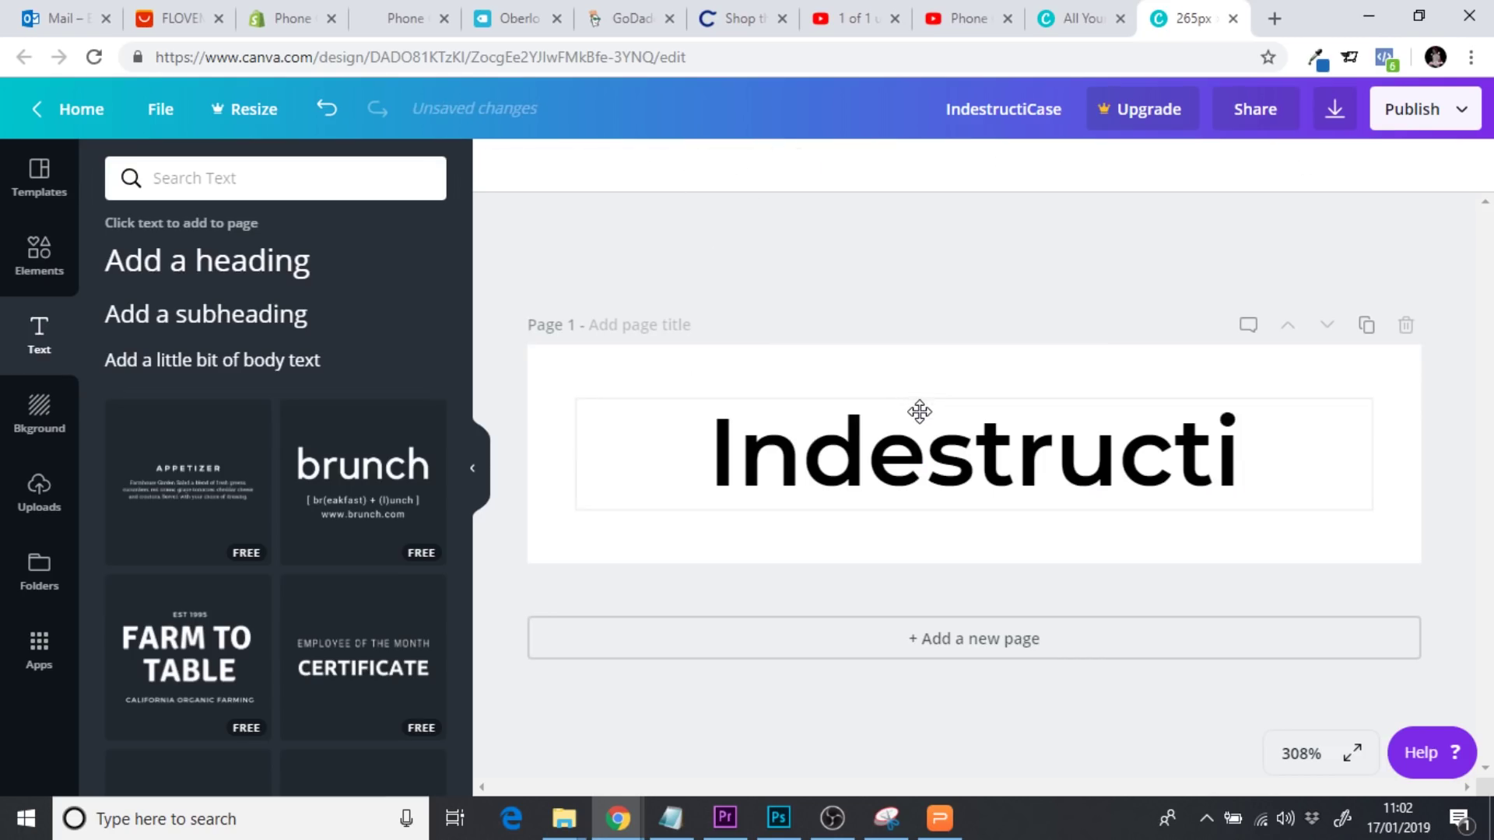
pyautogui.moveTo(919, 411); pyautogui.dragTo(801, 412)
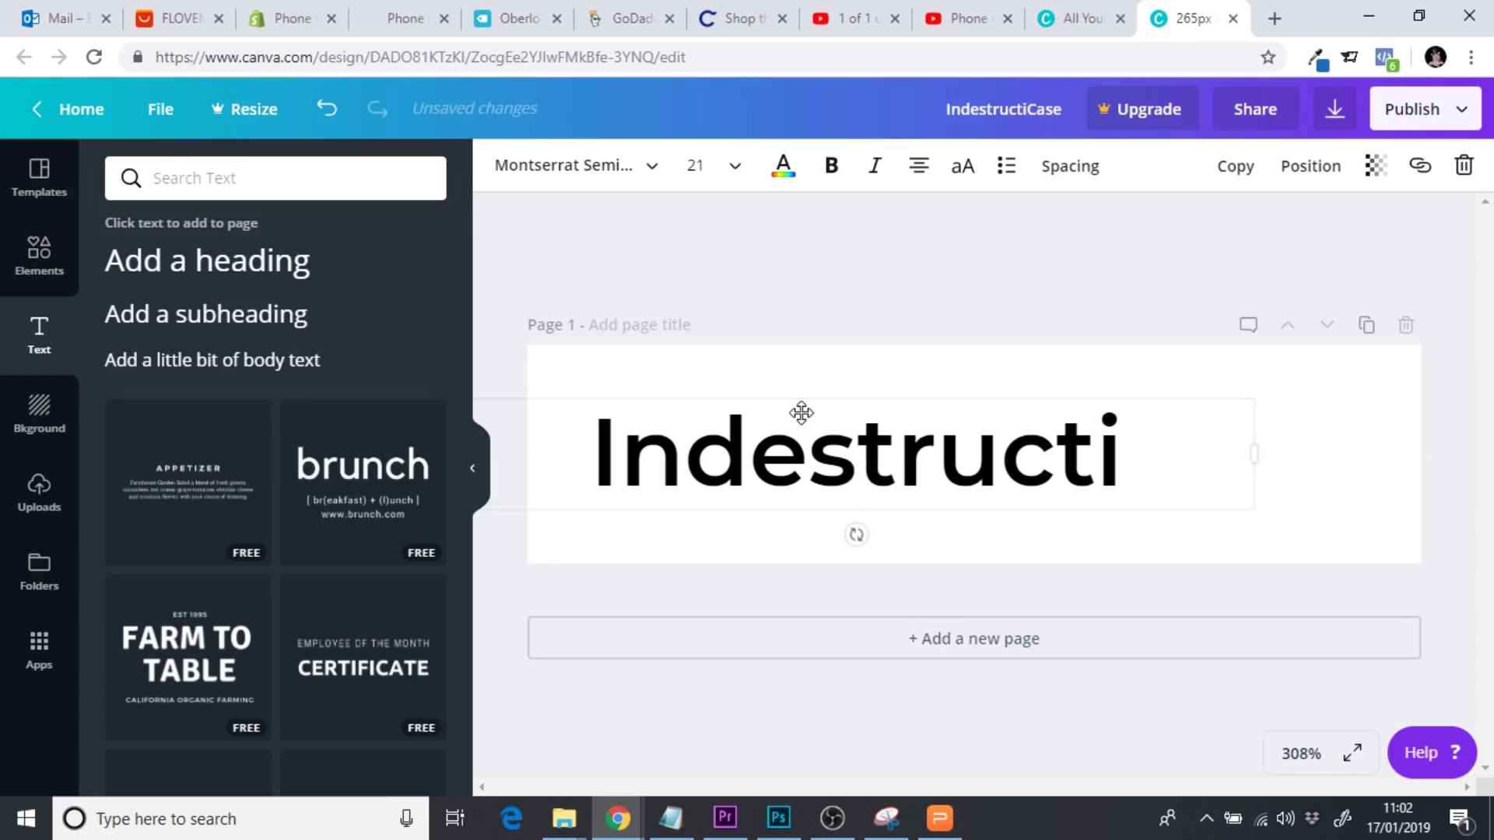
pyautogui.click(915, 431)
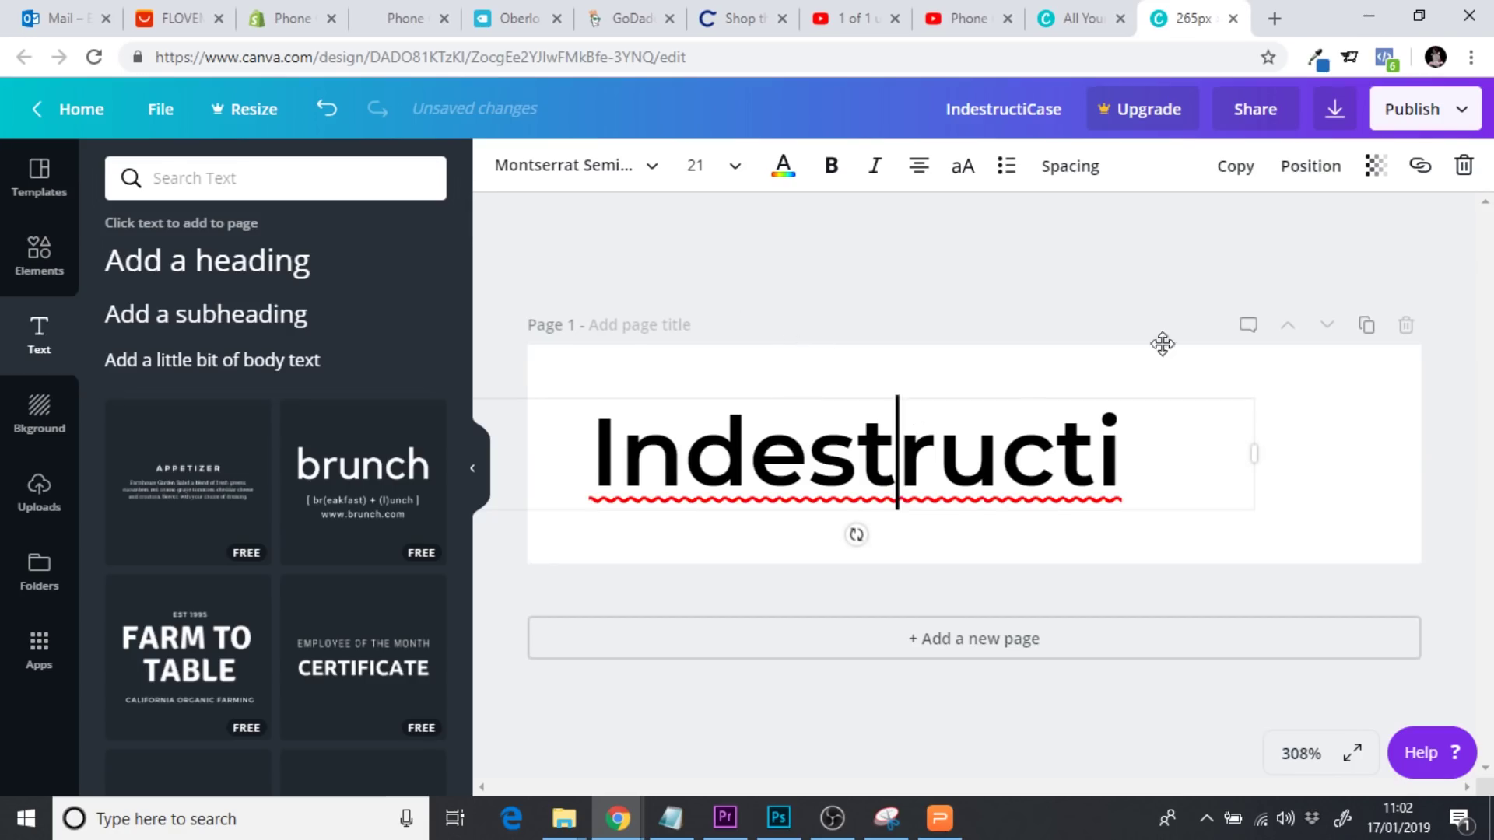
# Duplicate the Indestructi text box and change its text to 'Case'
pyautogui.click(1247, 176)
pyautogui.click(1172, 520)
pyautogui.moveTo(1172, 520); pyautogui.dragTo(625, 531)
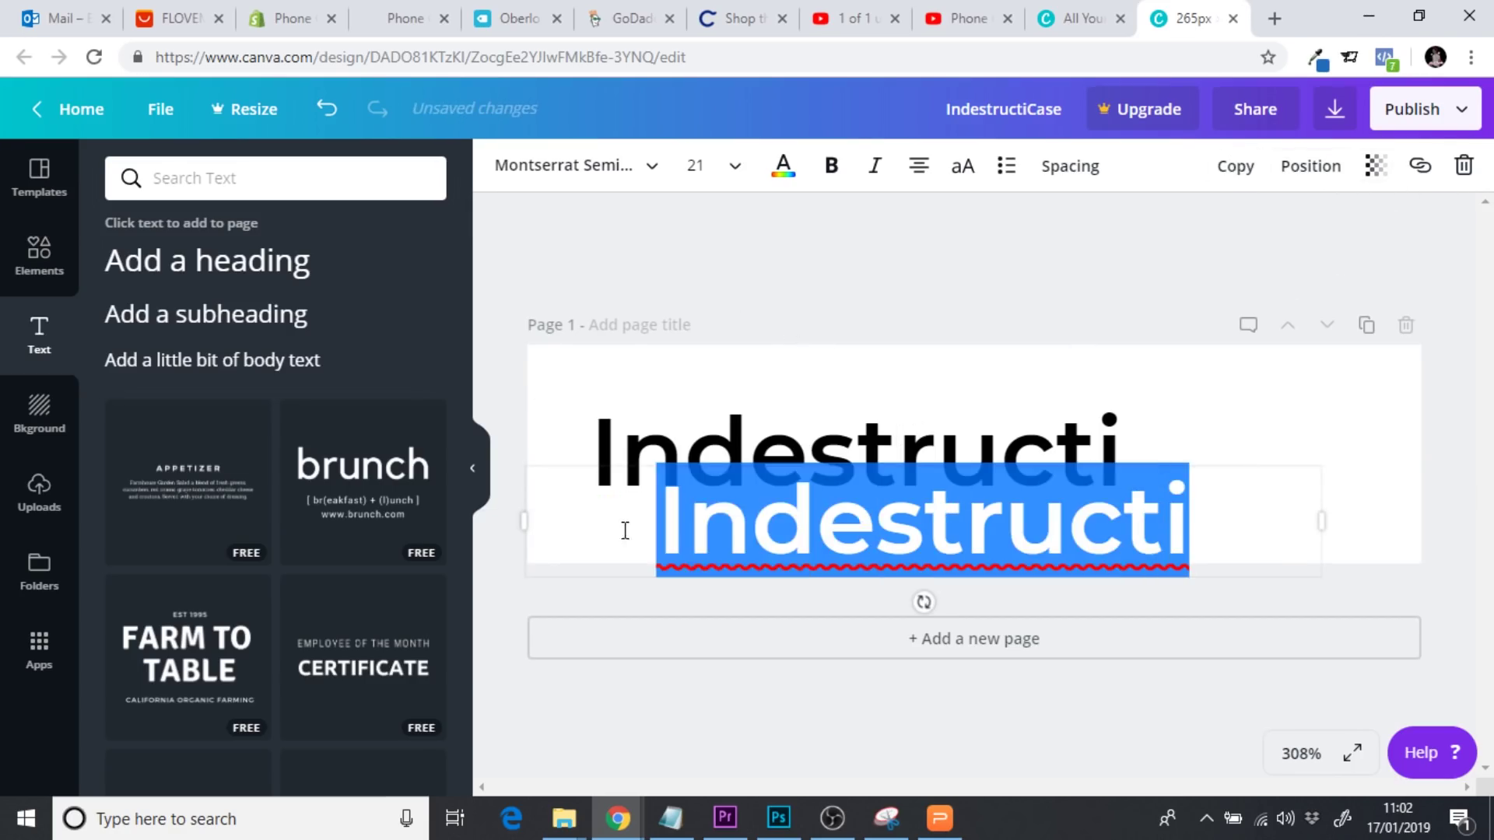
pyautogui.write('Case')
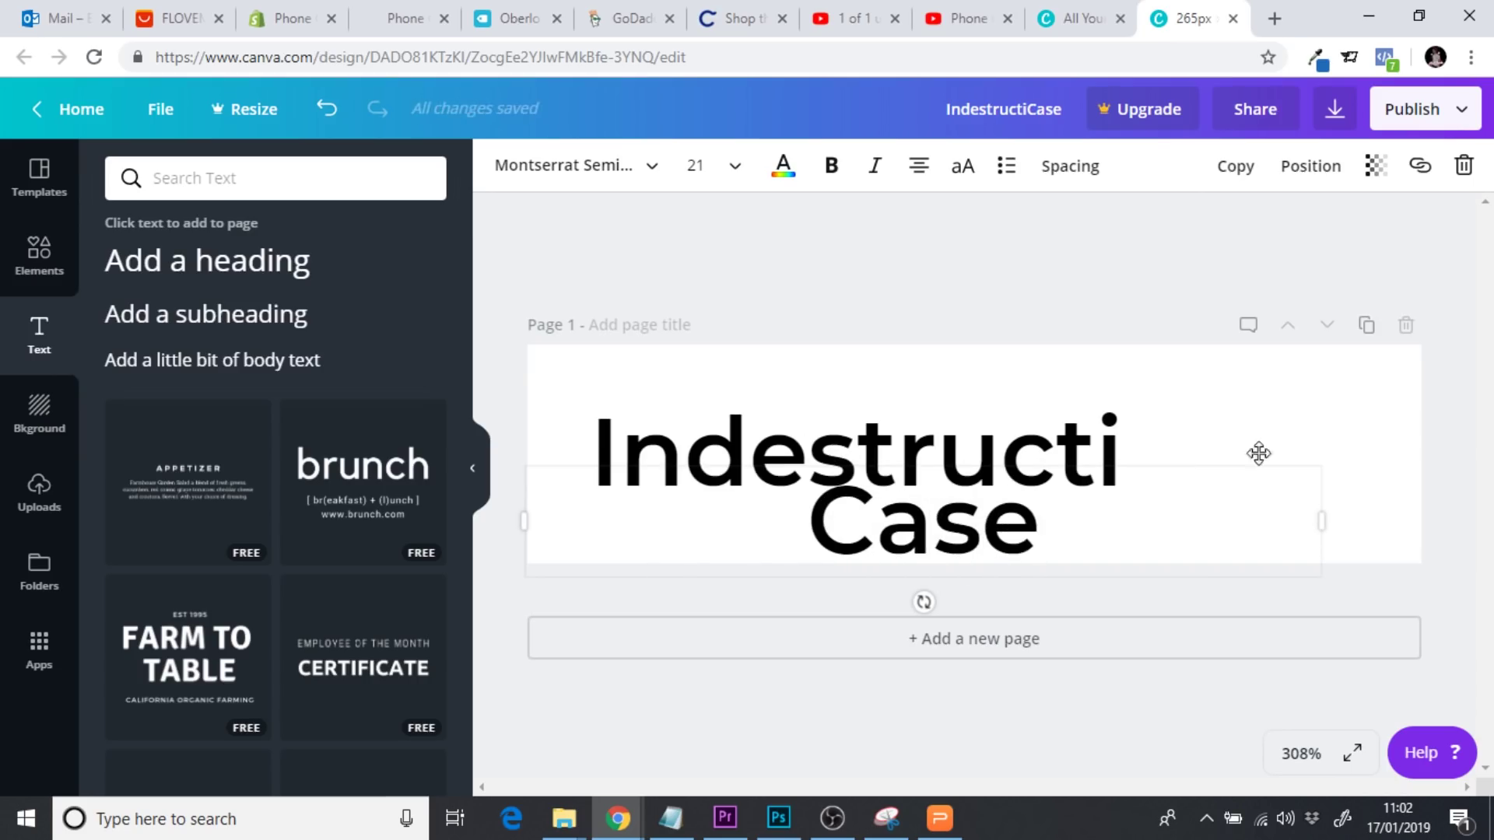
pyautogui.moveTo(1321, 515); pyautogui.dragTo(856, 516)
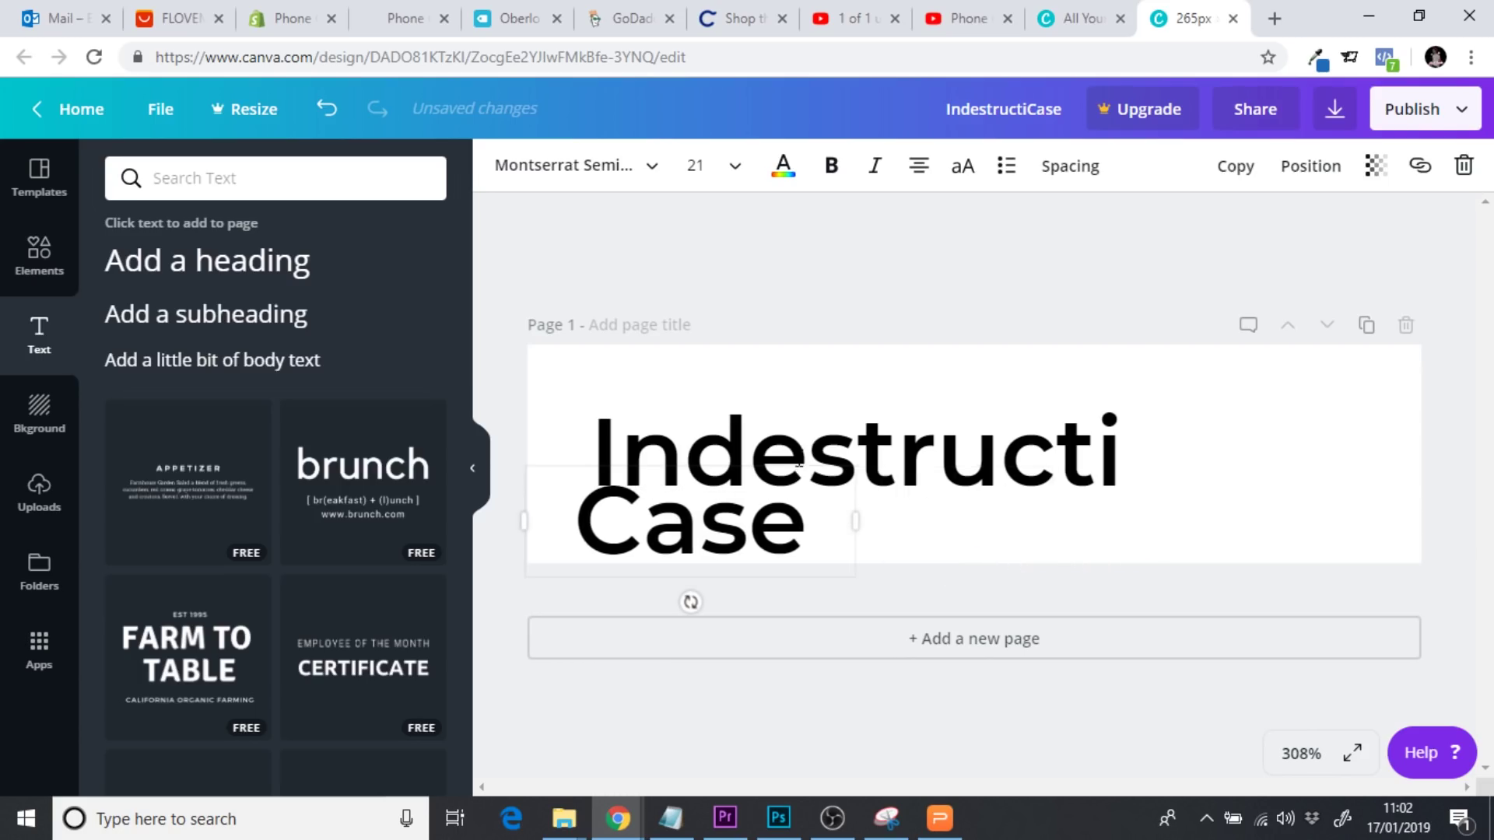
pyautogui.hotkey('ctrl', 'z')
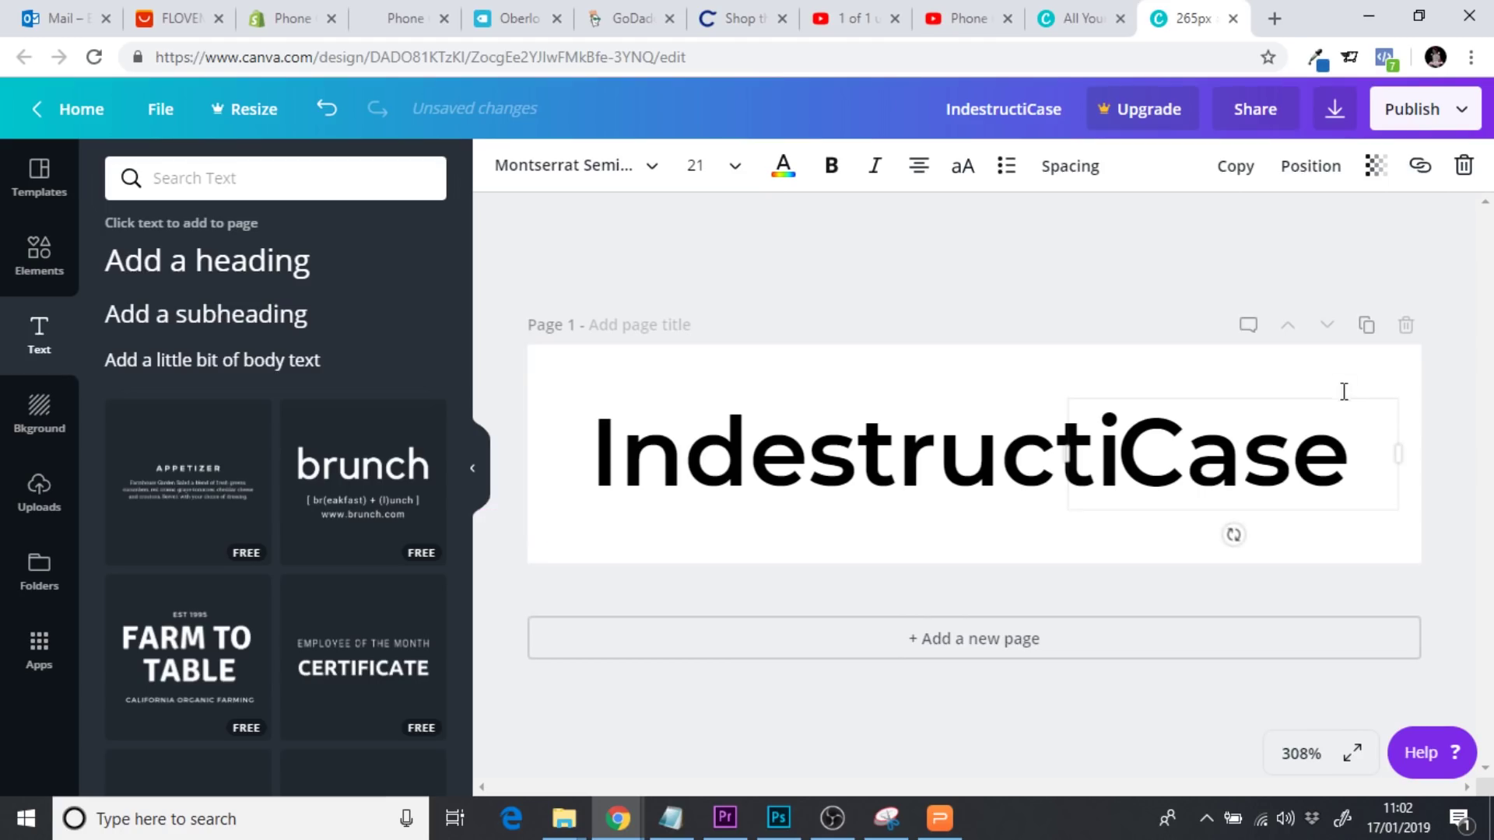
# Colour the 'Case' text red
pyautogui.moveTo(1119, 445); pyautogui.dragTo(1394, 454)
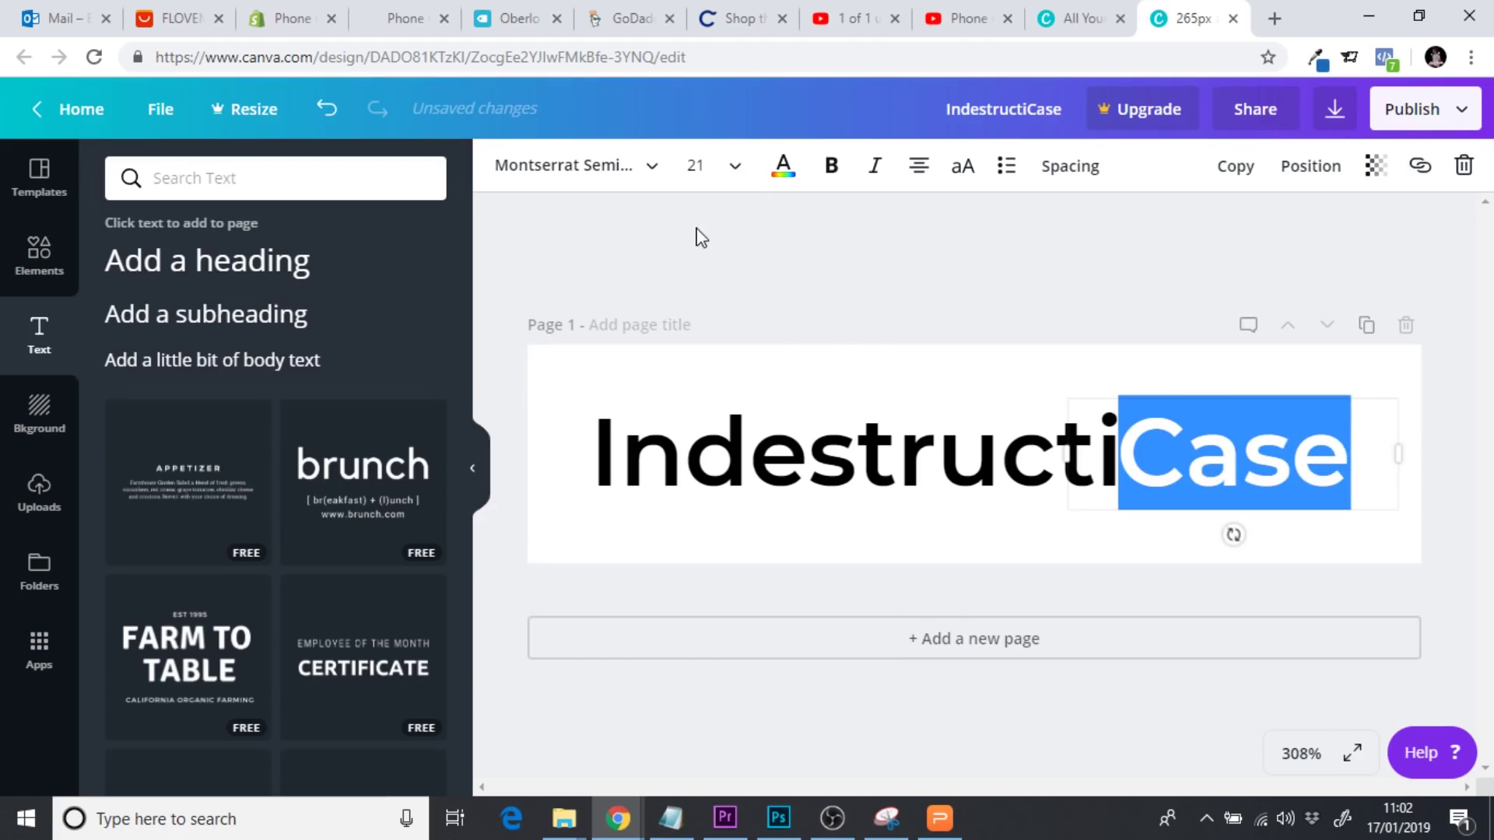
pyautogui.click(779, 180)
pyautogui.click(800, 372)
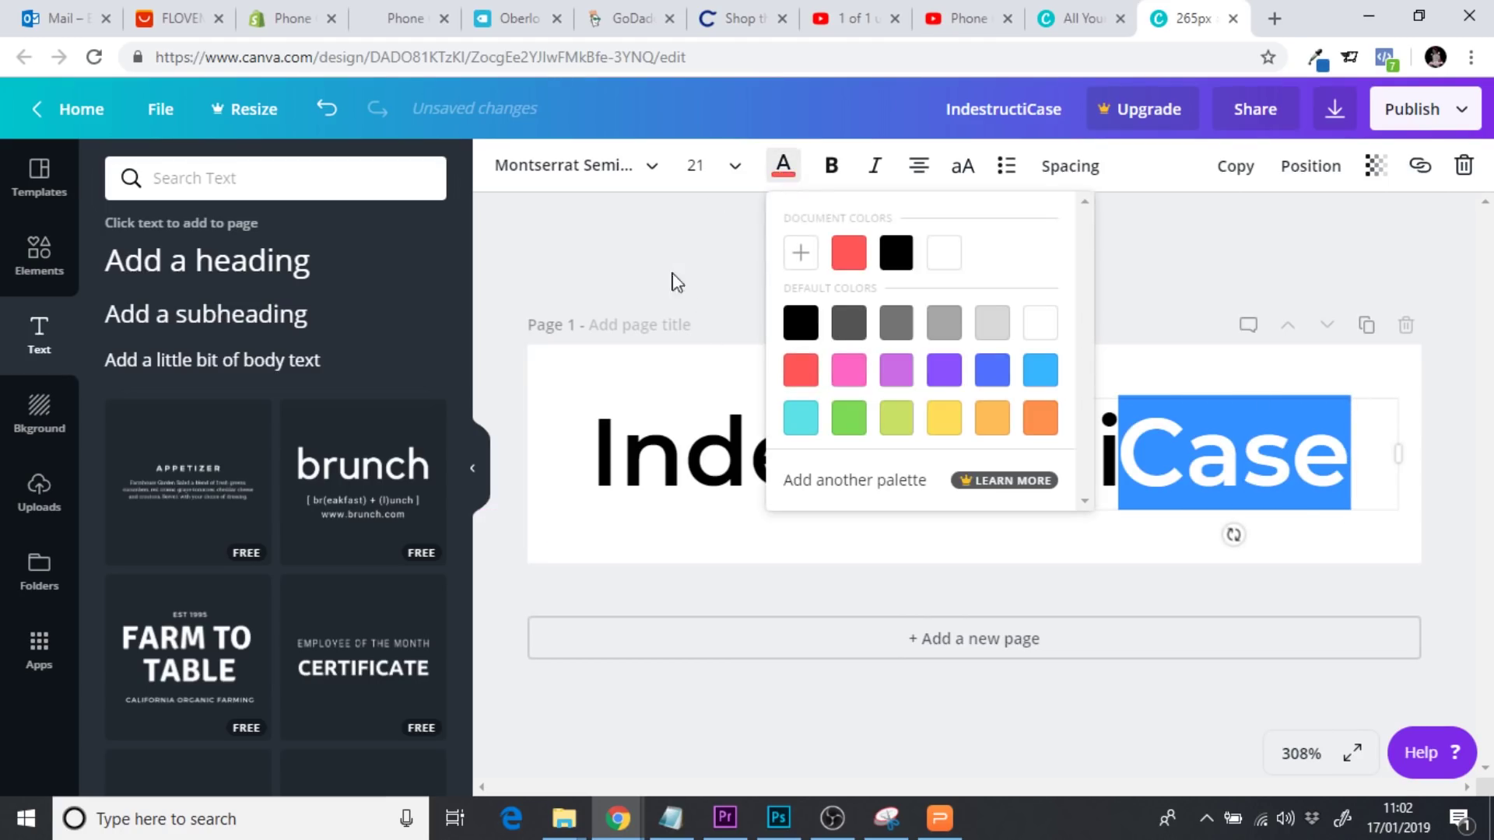
pyautogui.click(654, 257)
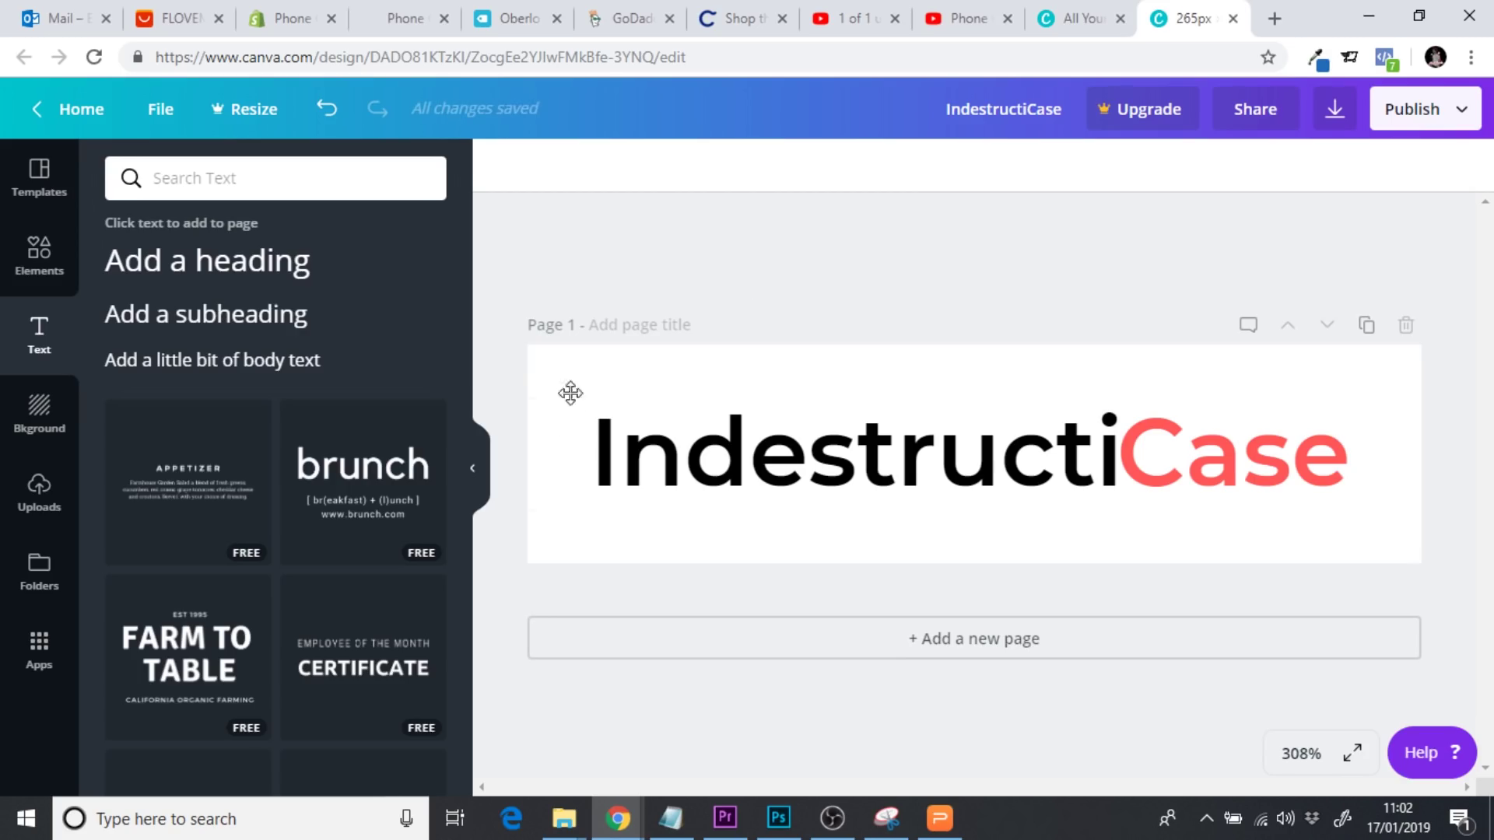
# Centre the logo text on the page and nudge 'Case' right against 'Indestructi'
pyautogui.moveTo(505, 296); pyautogui.dragTo(1444, 553)
pyautogui.moveTo(1243, 483)
pyautogui.mouseDown()
pyautogui.moveTo(1258, 474)
pyautogui.moveTo(1214, 470)
pyautogui.moveTo(1240, 478)
pyautogui.mouseUp()
pyautogui.click(1235, 467)
pyautogui.click(1241, 467)
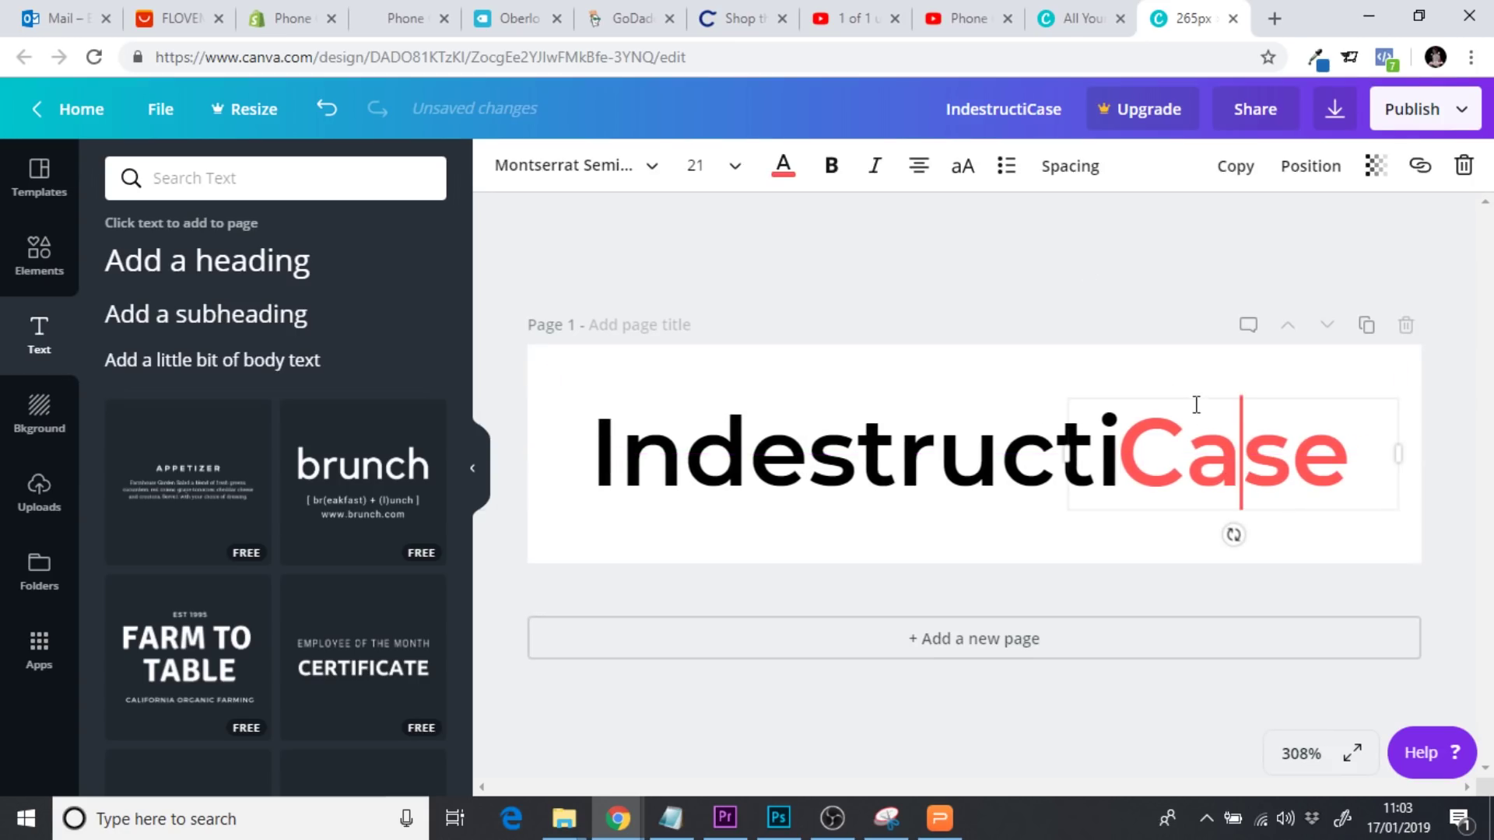
pyautogui.moveTo(1222, 387); pyautogui.dragTo(1229, 391)
# Set the 'Indestructi' text to Montserrat Extra-Bold
pyautogui.click(1097, 271)
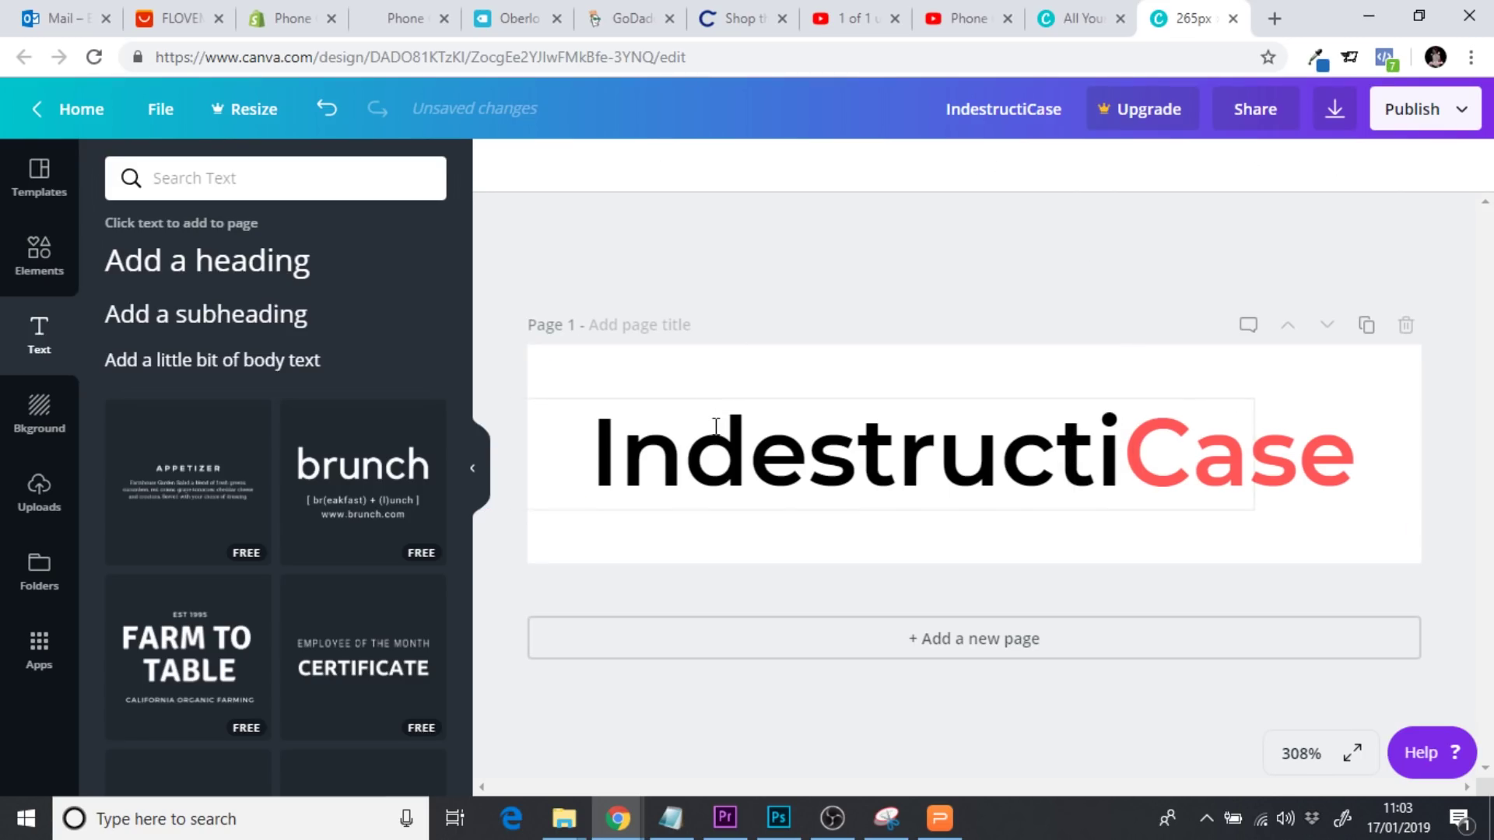
pyautogui.doubleClick(686, 448)
pyautogui.click(837, 175)
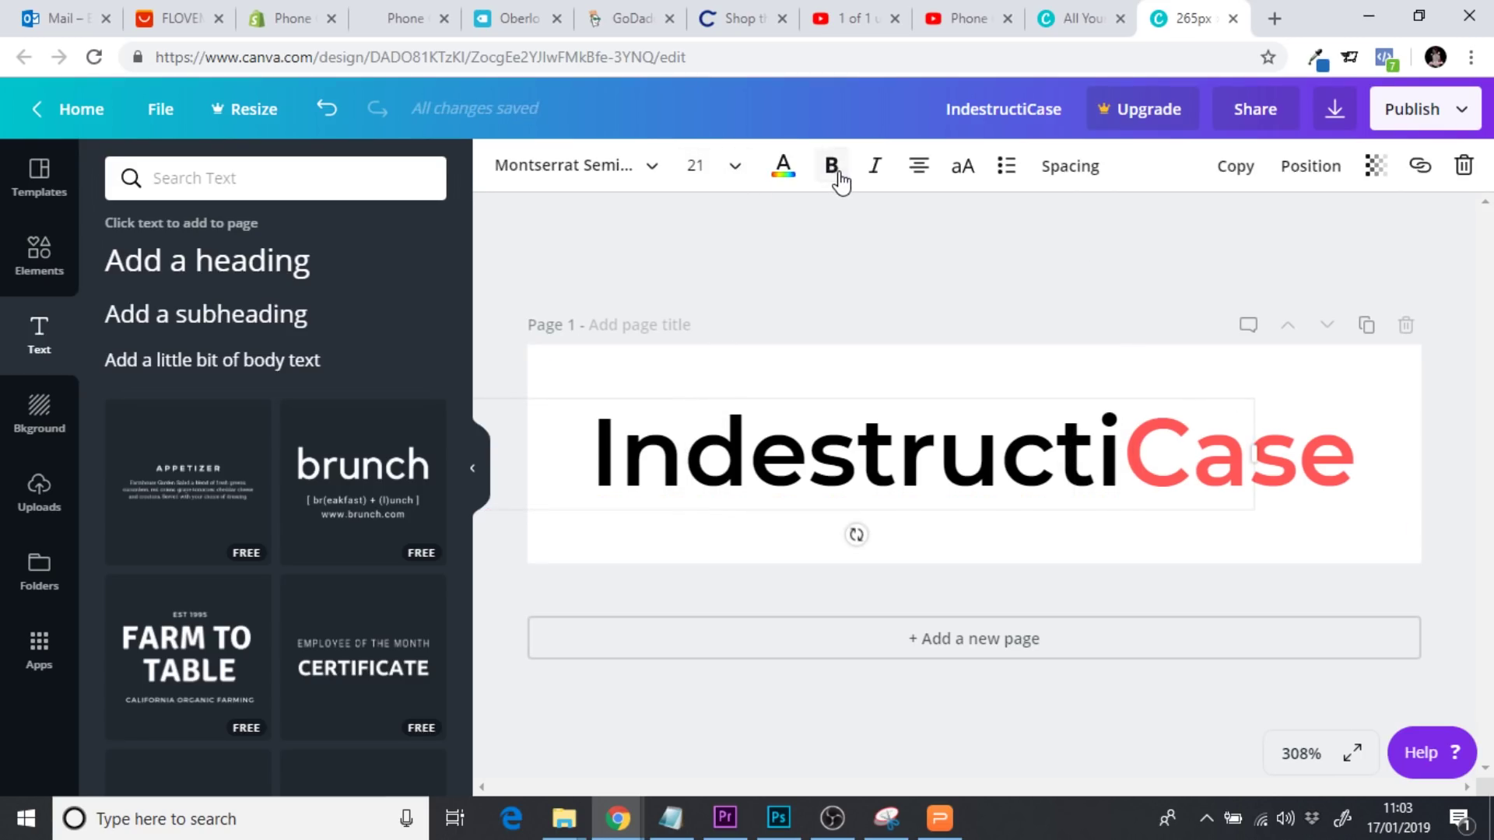
pyautogui.click(652, 169)
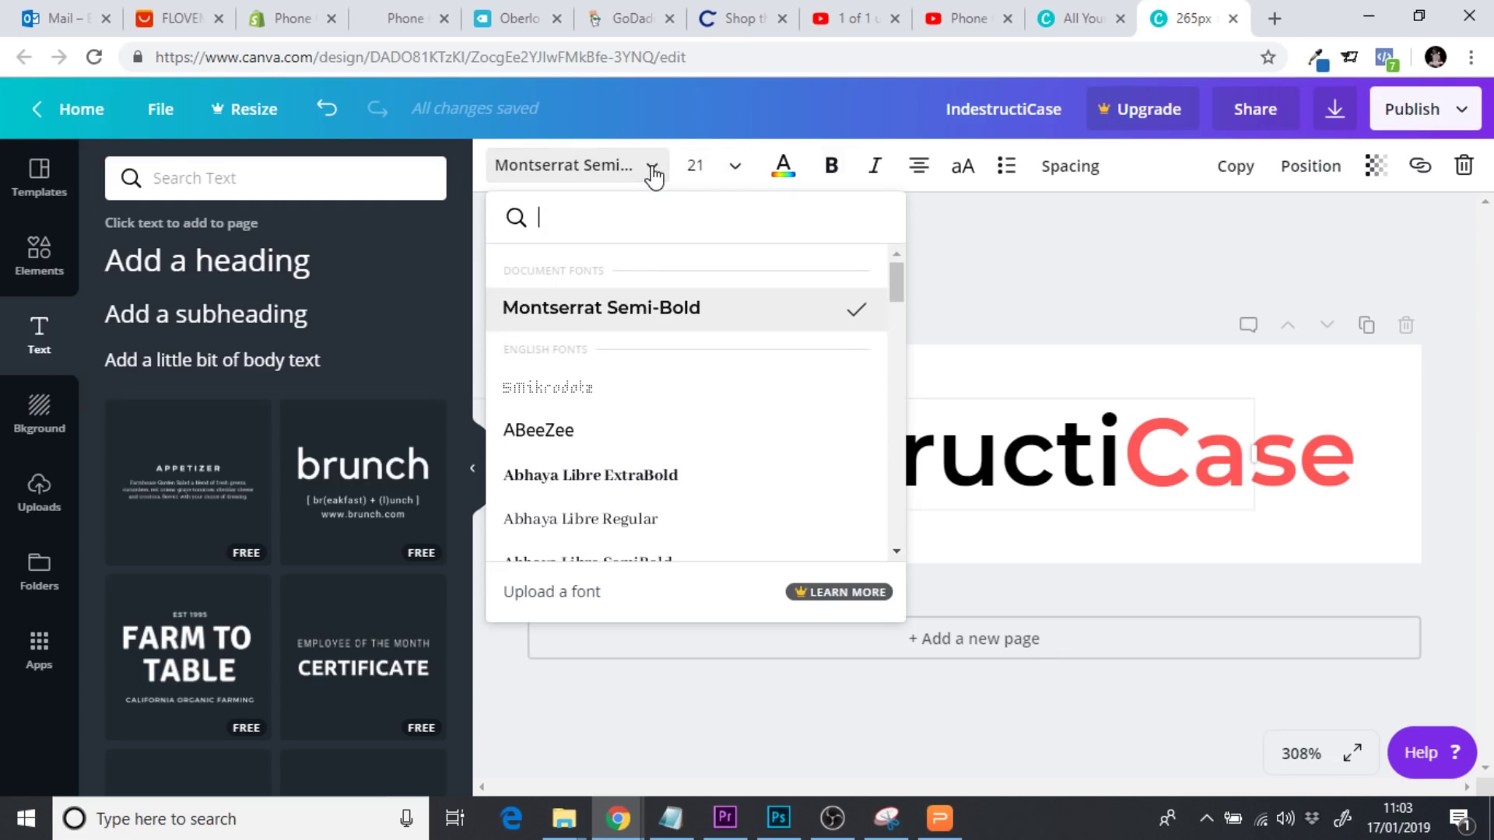
pyautogui.write('mont')
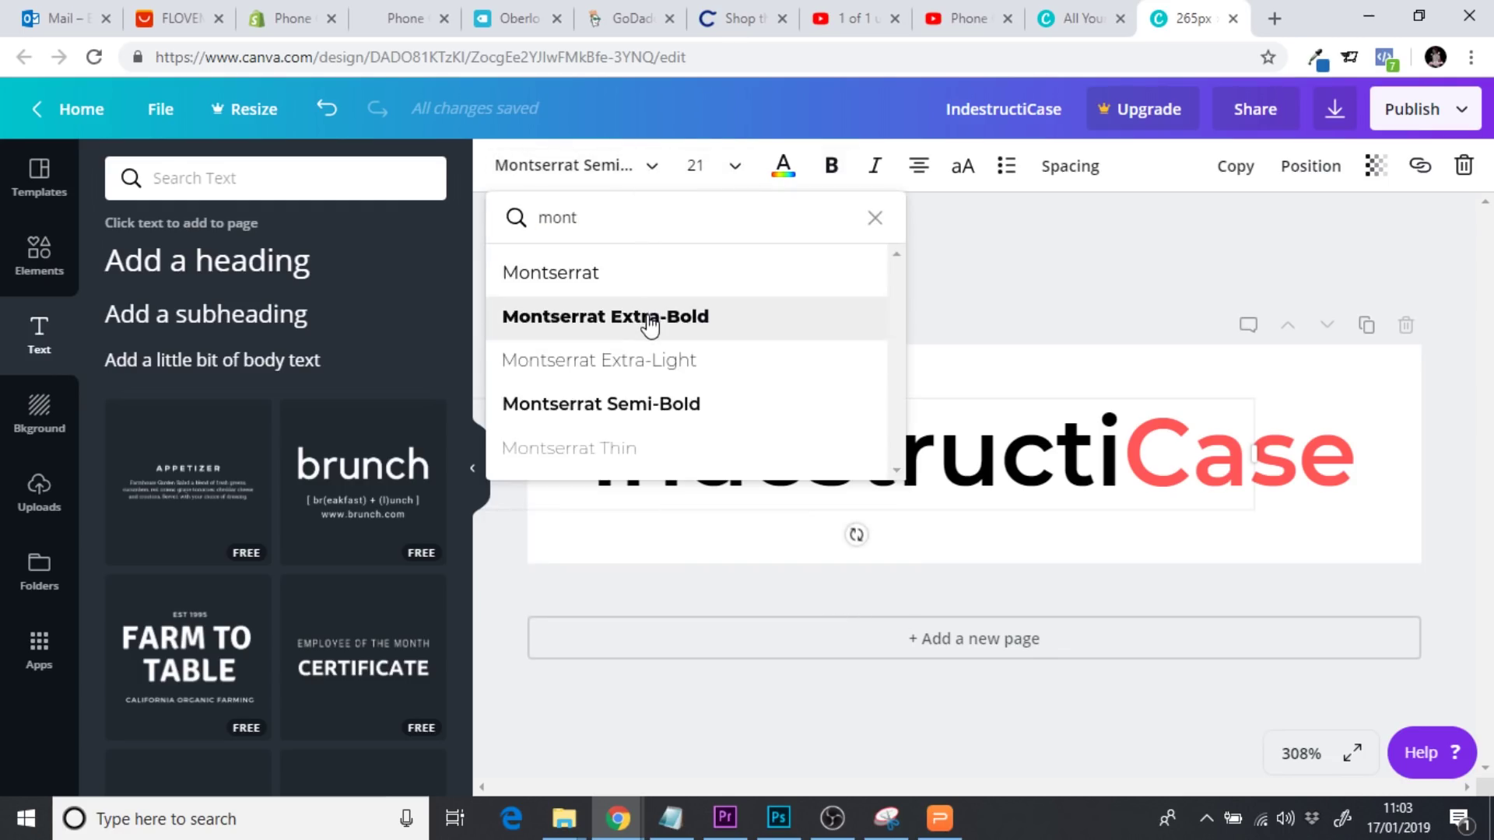
pyautogui.click(651, 321)
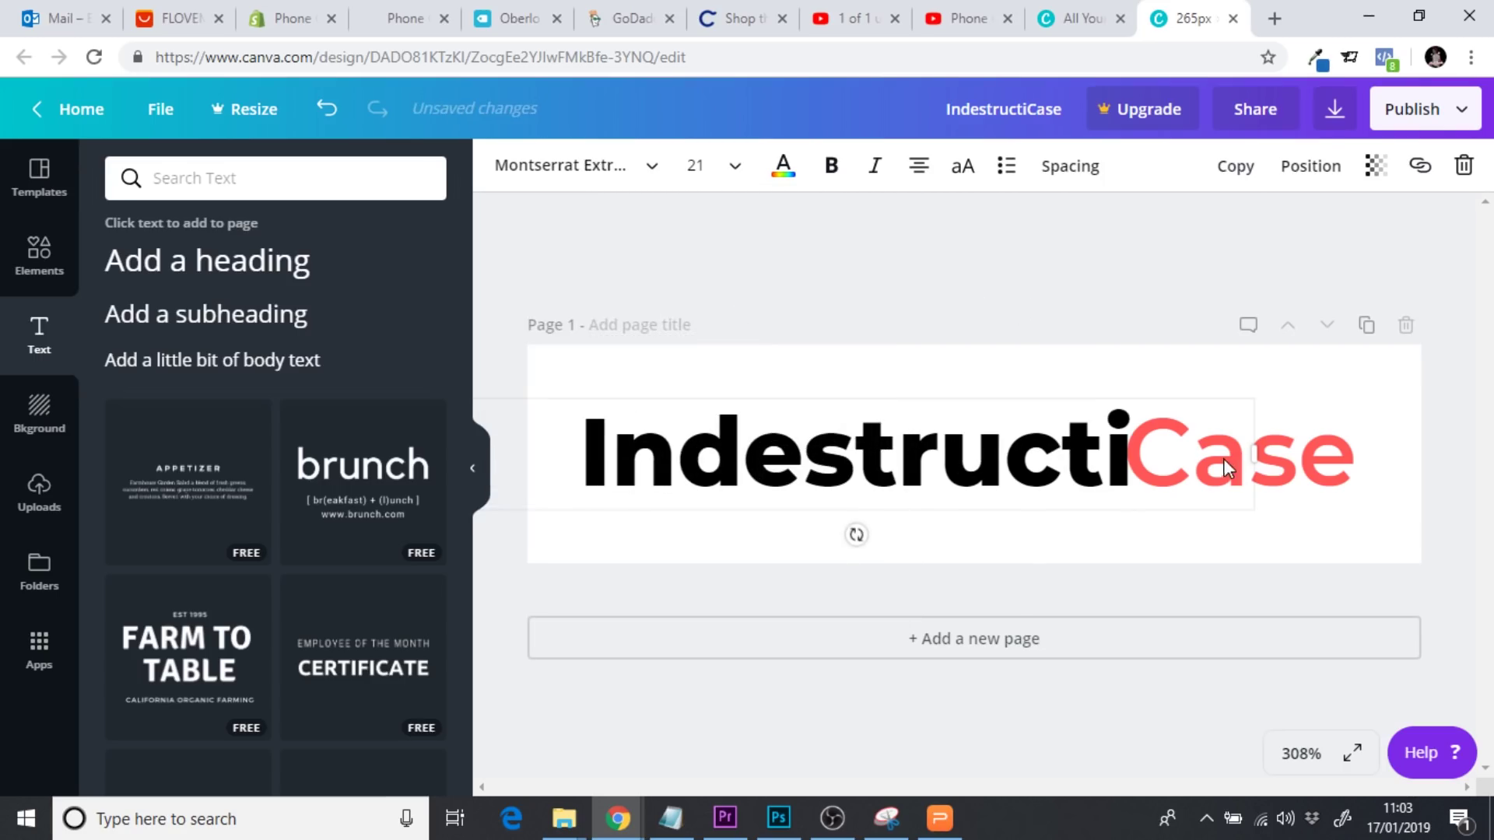
# Set 'Case' to Montserrat Extra-Bold too and shift it slightly right beside 'Indestructi'
pyautogui.click(1175, 458)
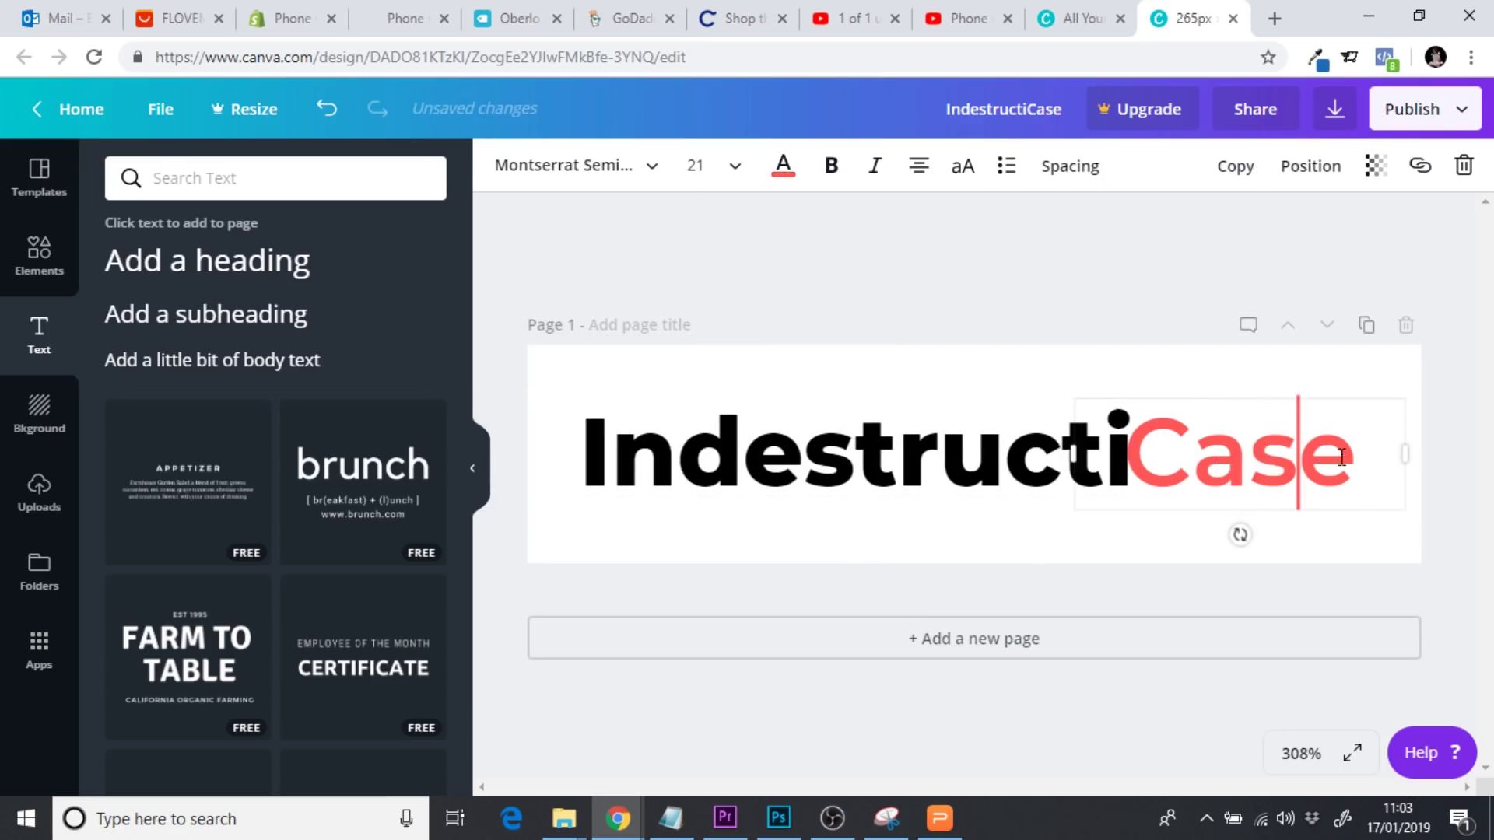
pyautogui.moveTo(1352, 457); pyautogui.dragTo(1100, 458)
pyautogui.click(566, 164)
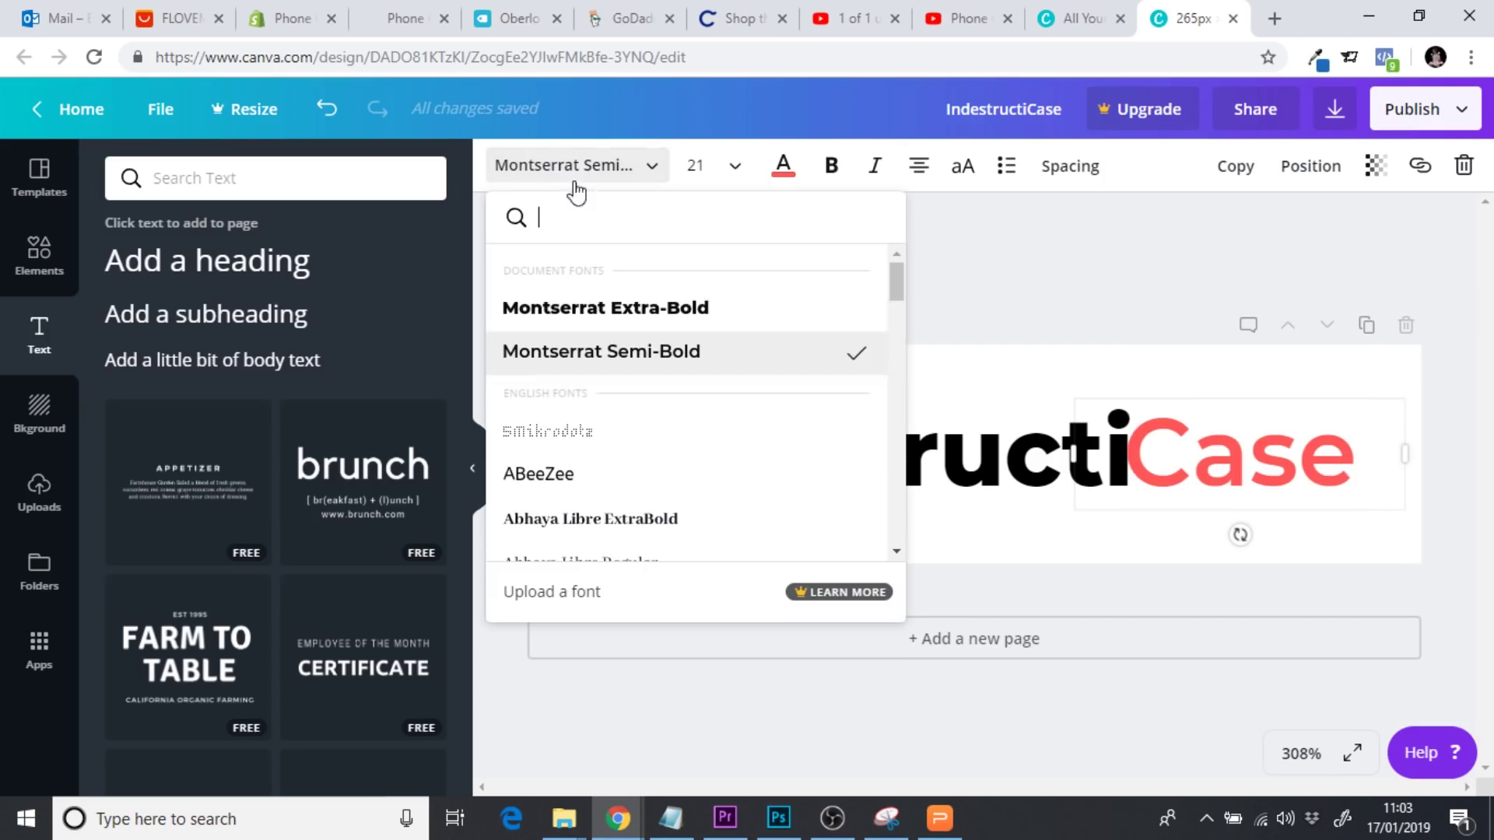
pyautogui.click(639, 309)
pyautogui.click(1061, 310)
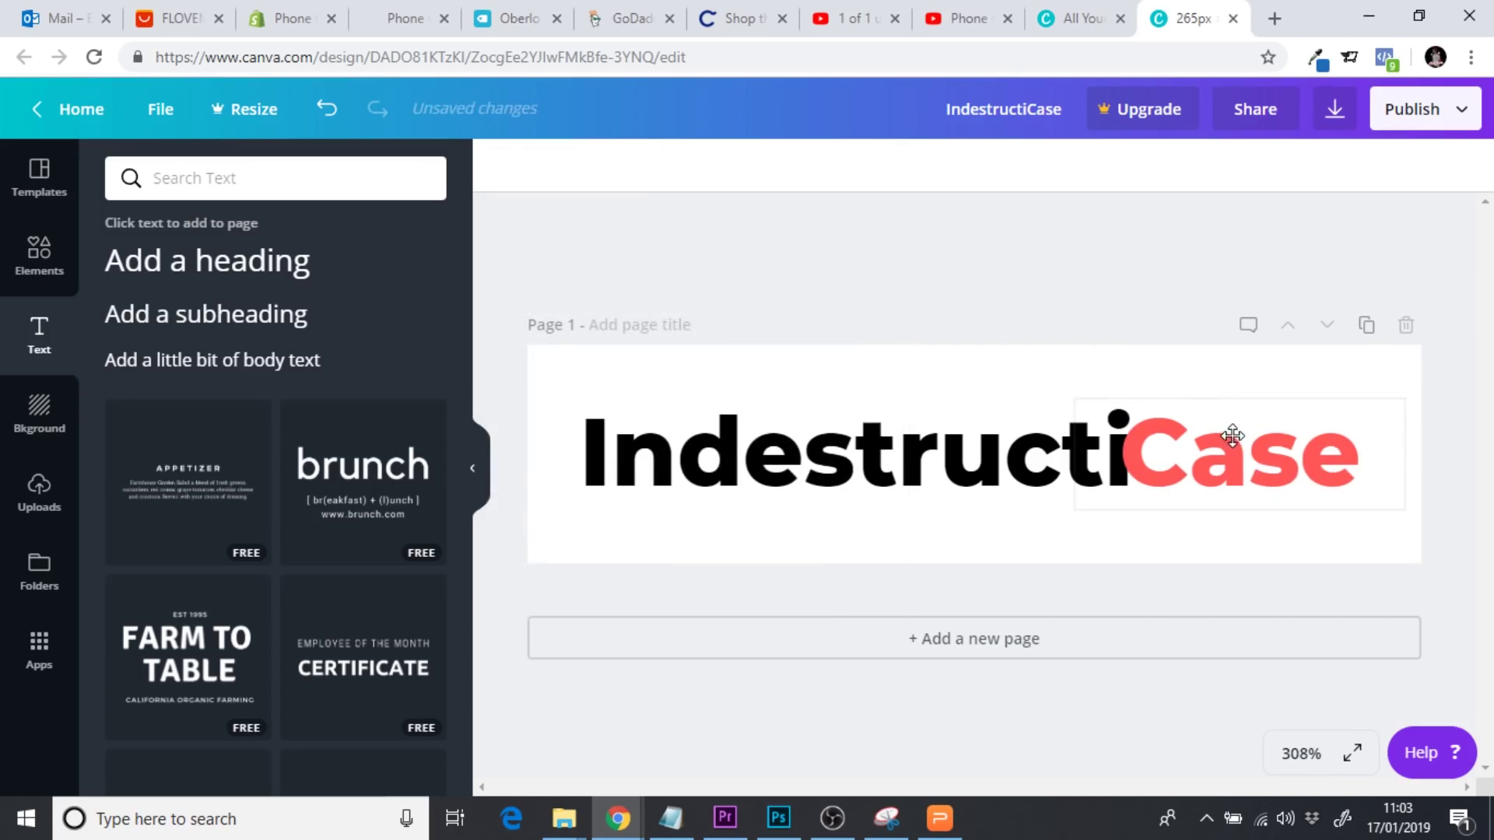
pyautogui.moveTo(1230, 428); pyautogui.dragTo(1247, 421)
pyautogui.click(1074, 278)
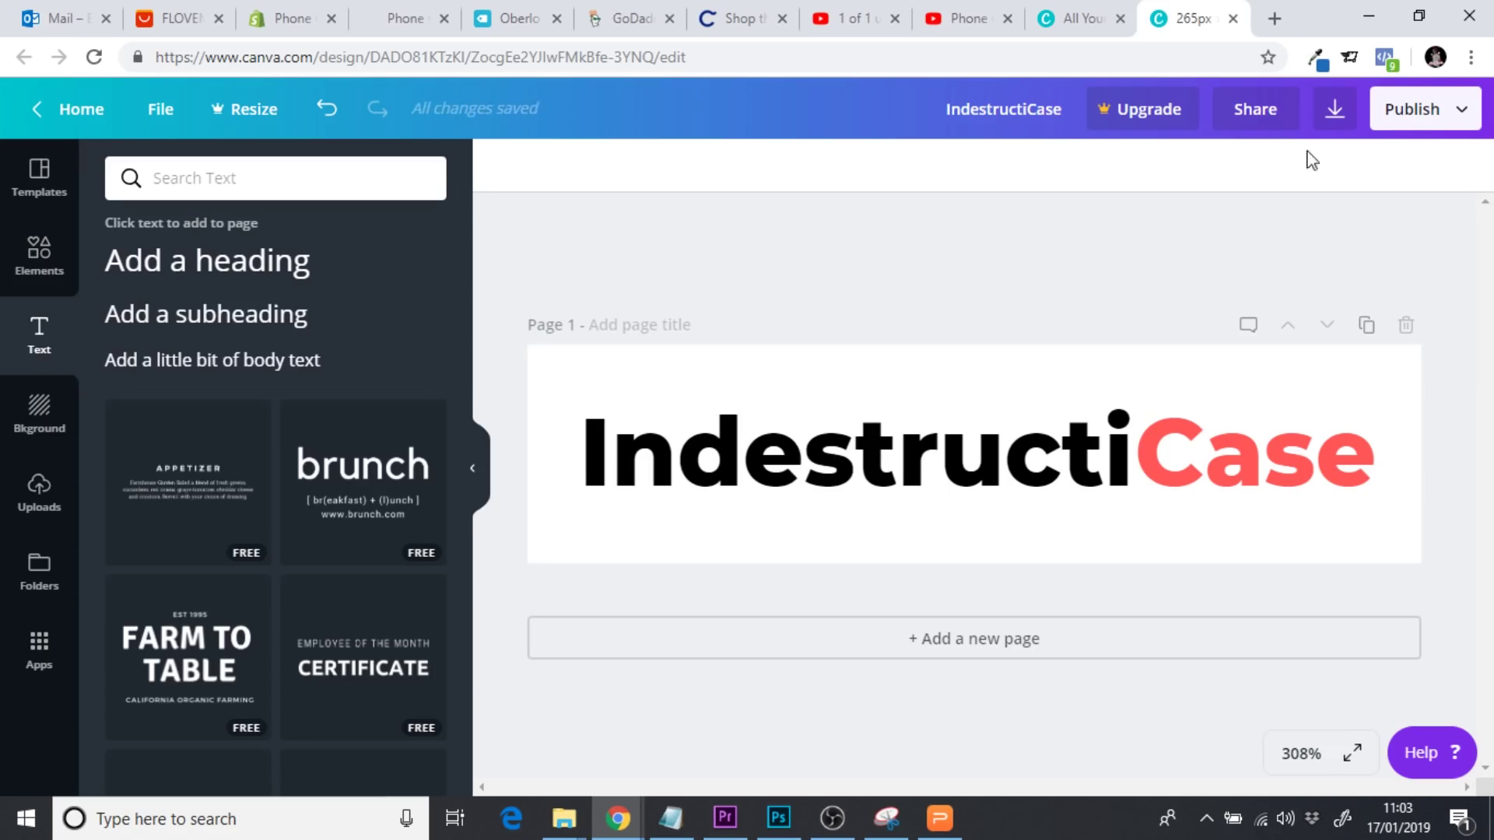
# Download the logo as IndestructiCase.png and dismiss the free trial promotion
pyautogui.click(1337, 113)
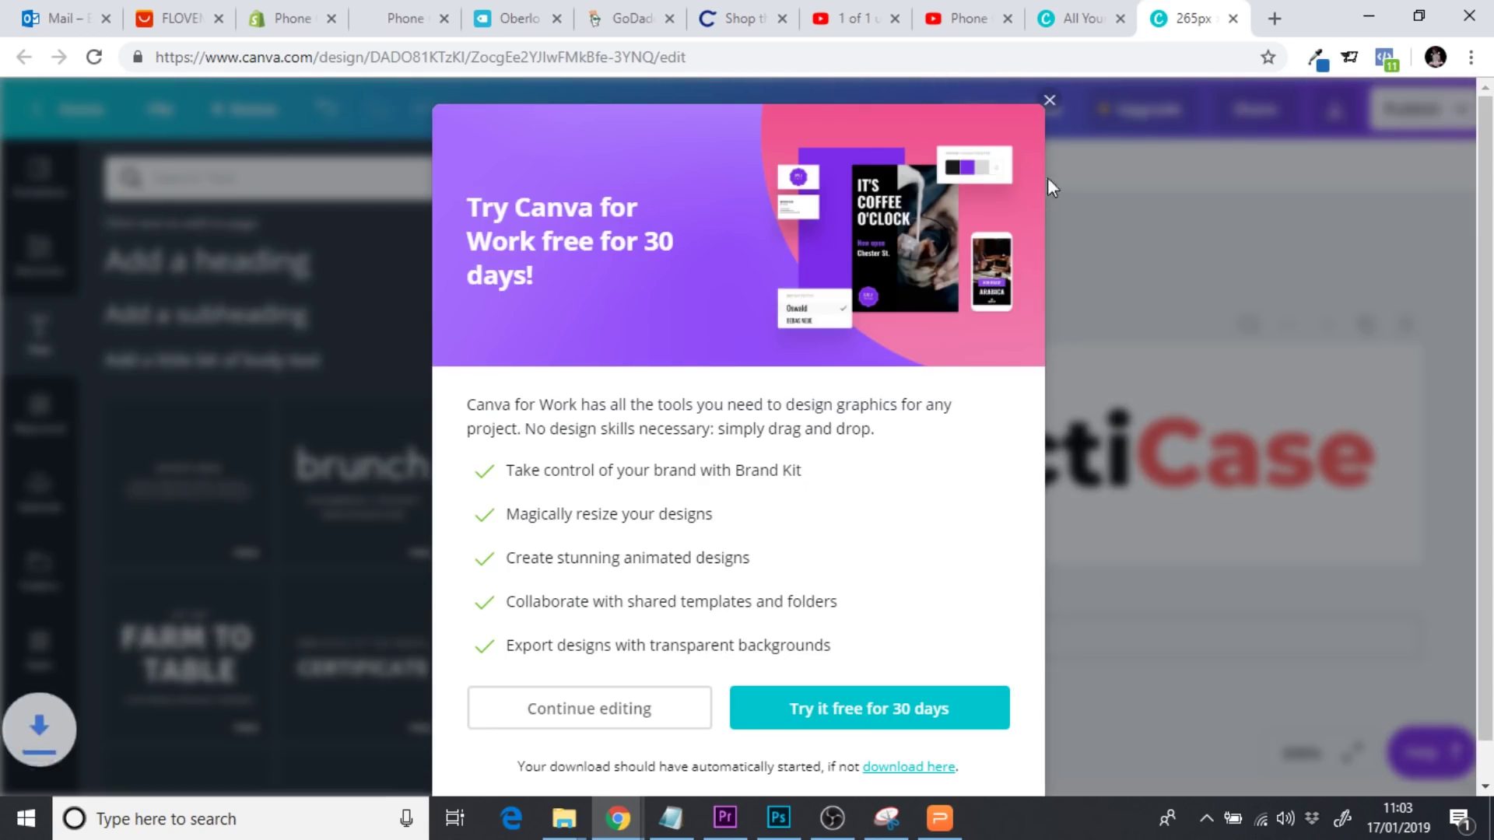
pyautogui.click(1048, 102)
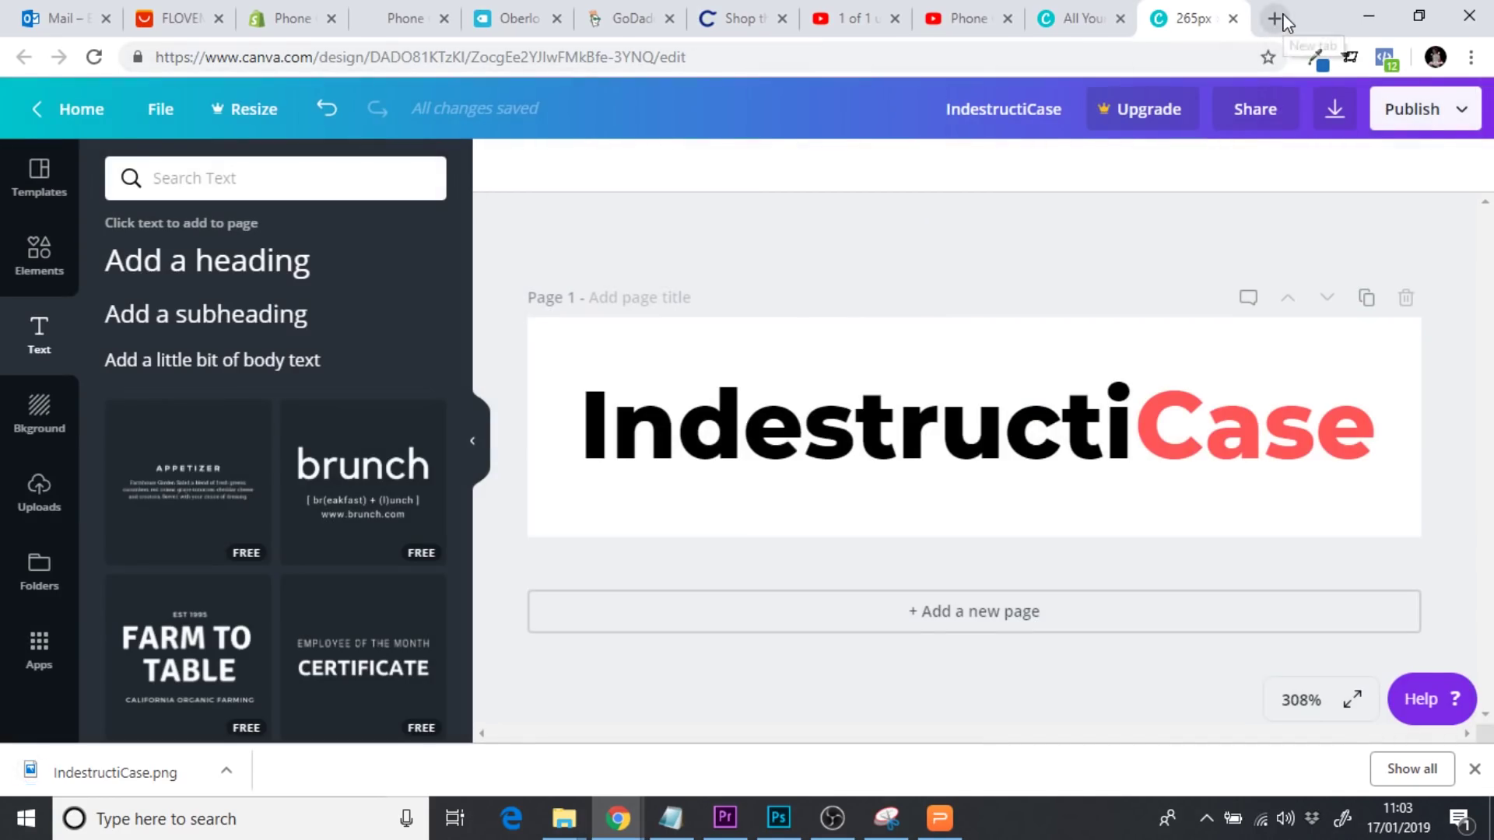
pyautogui.click(1275, 19)
# Open the LunaPic online photo editor in a new tab
pyautogui.write('luna')
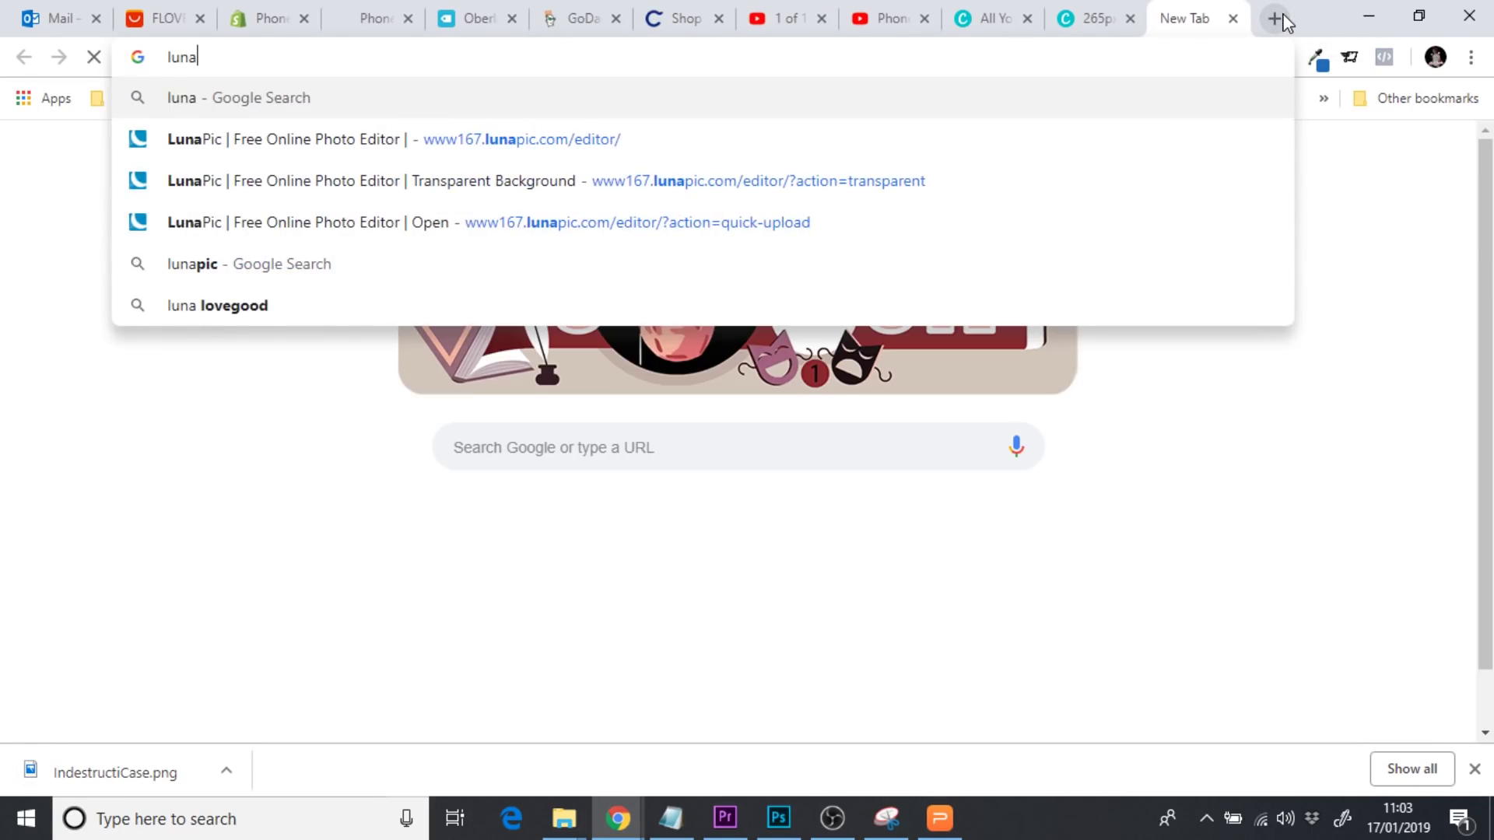
pyautogui.click(761, 148)
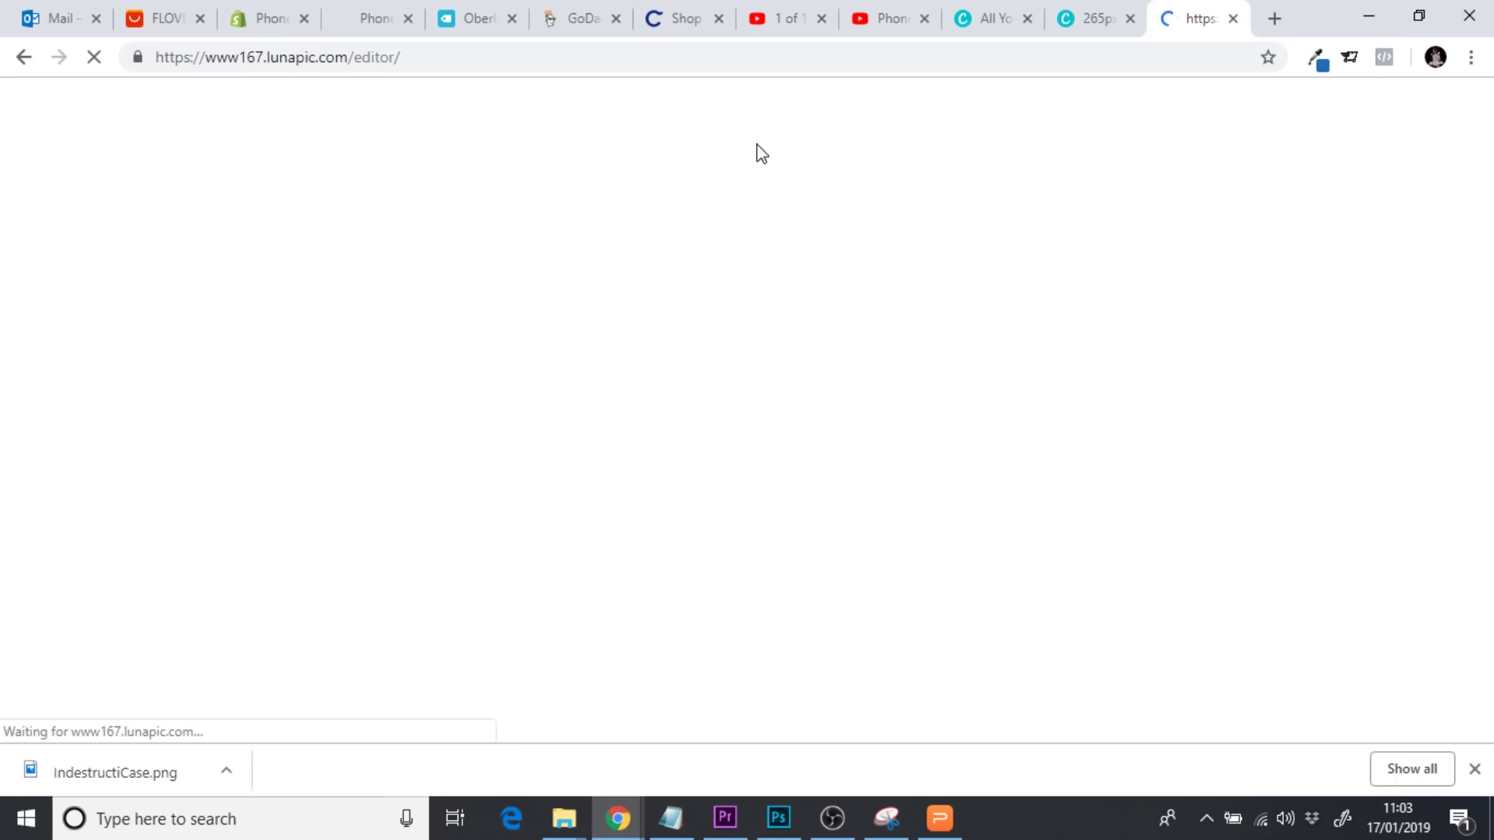
pyautogui.click(241, 16)
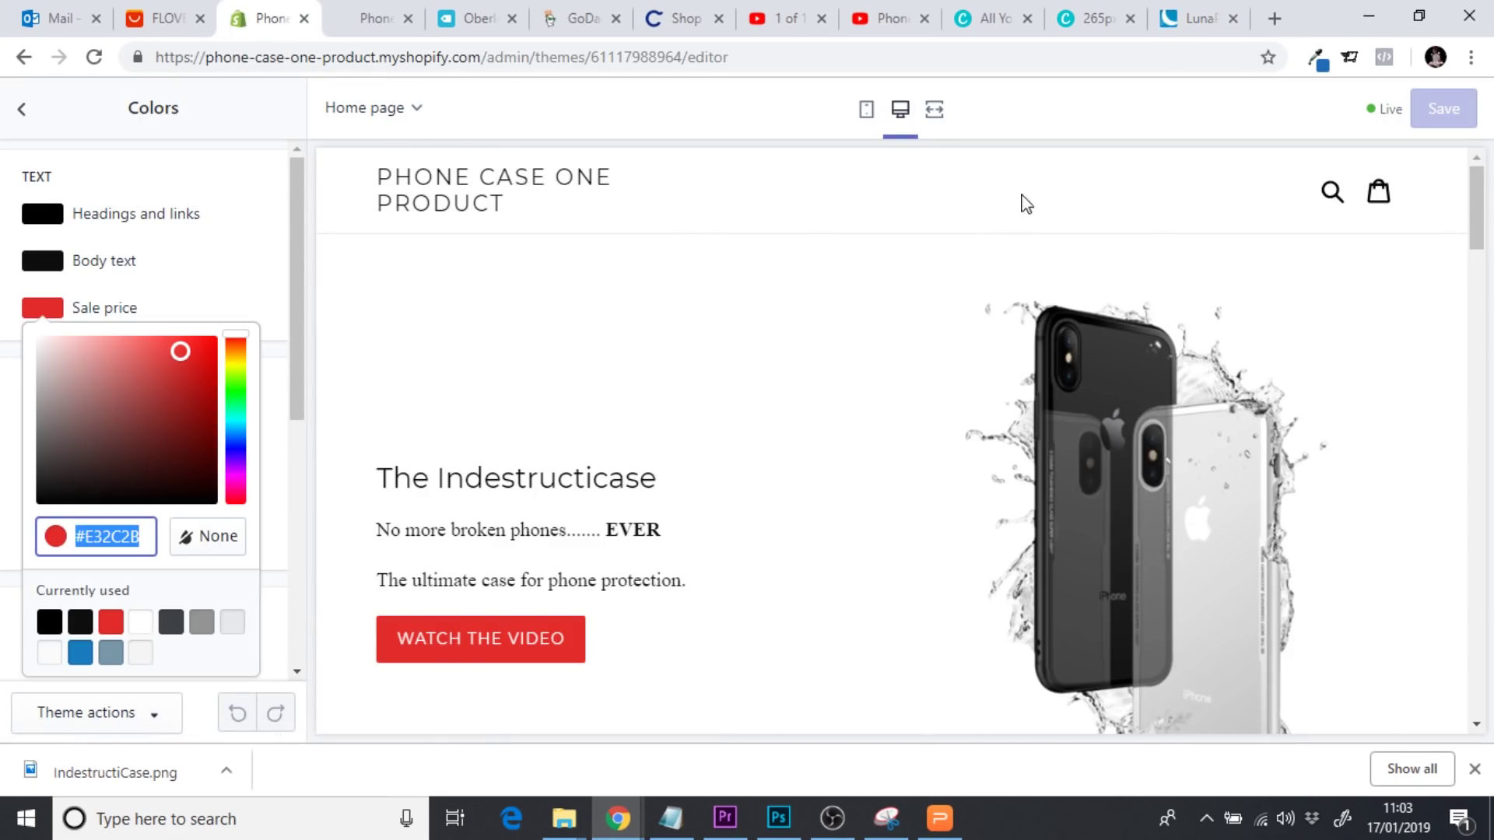
pyautogui.click(1191, 19)
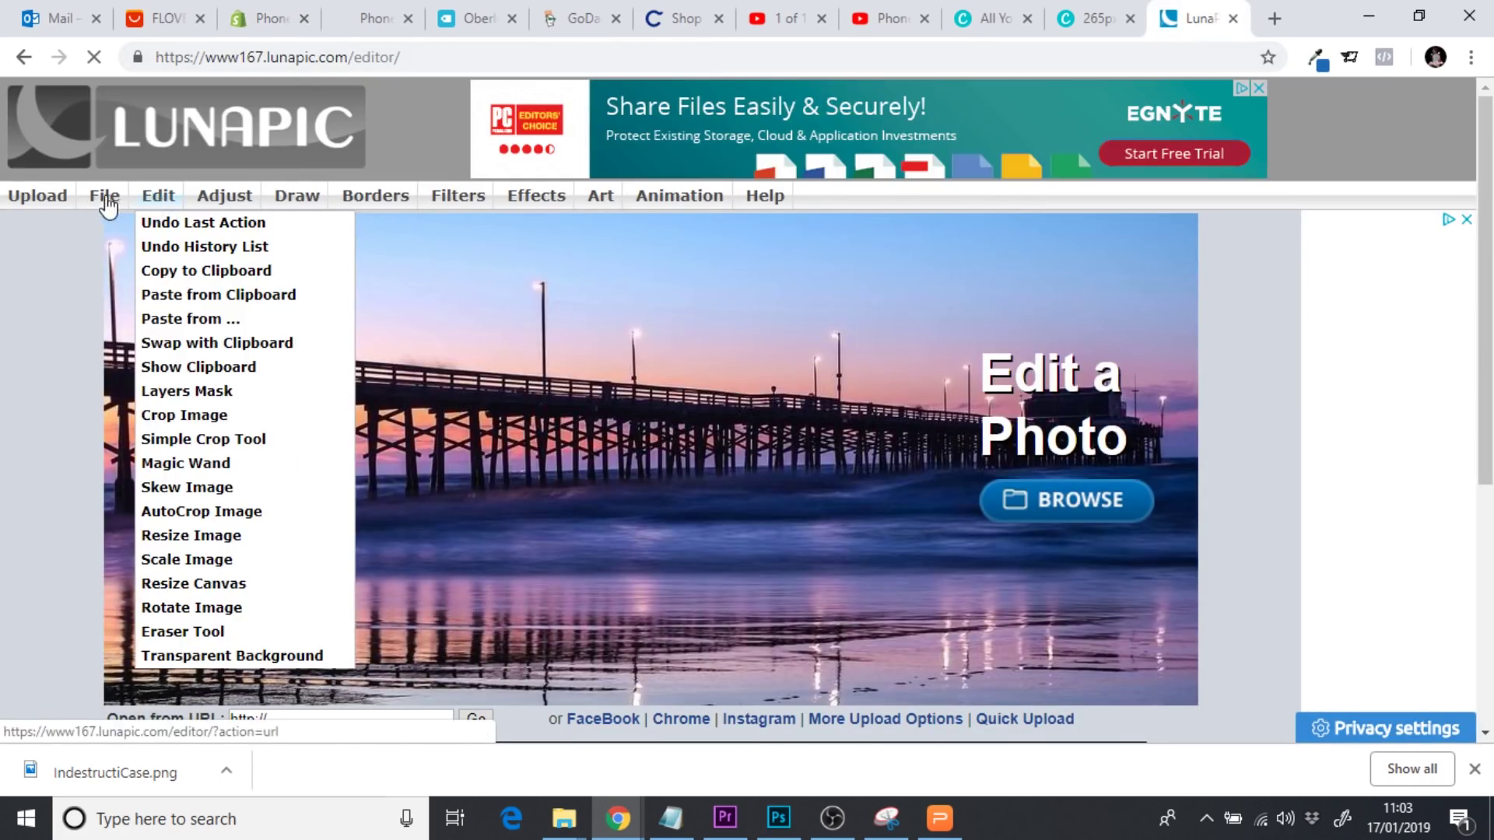
# Upload IndestructiCase.png from the Downloads folder into LunaPic
pyautogui.click(48, 201)
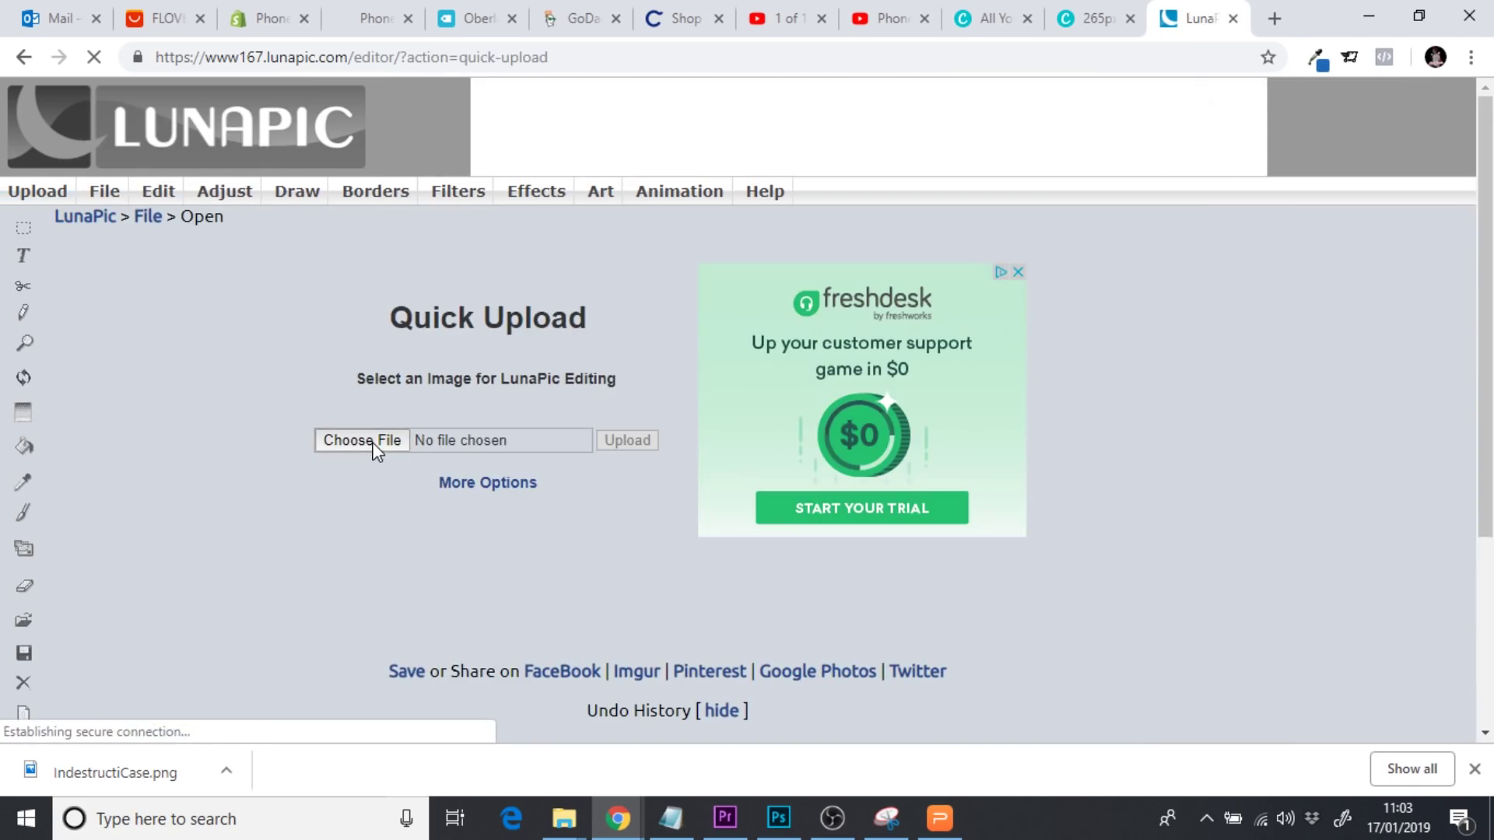
pyautogui.click(375, 450)
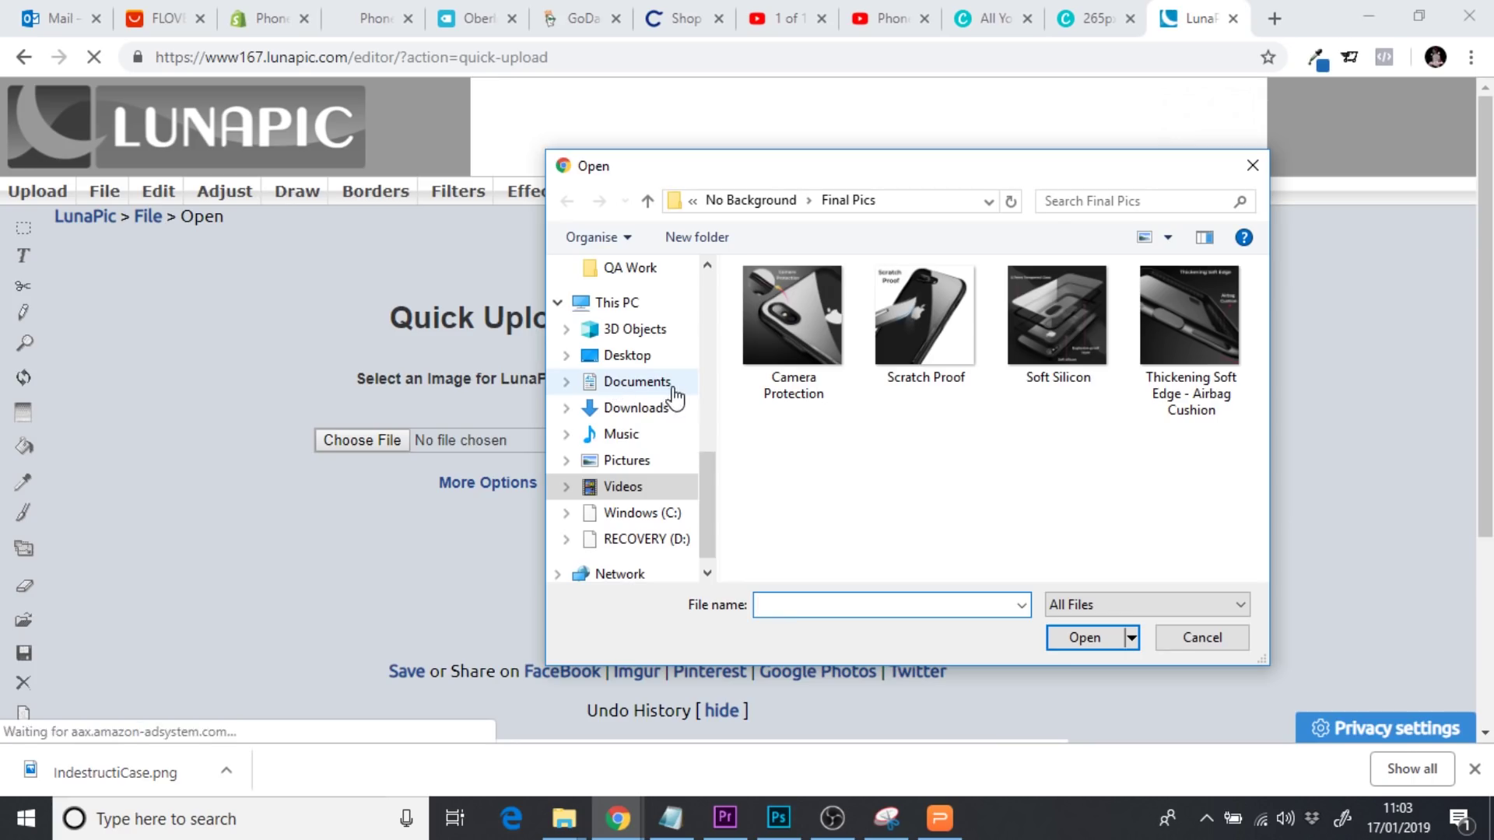
pyautogui.click(650, 409)
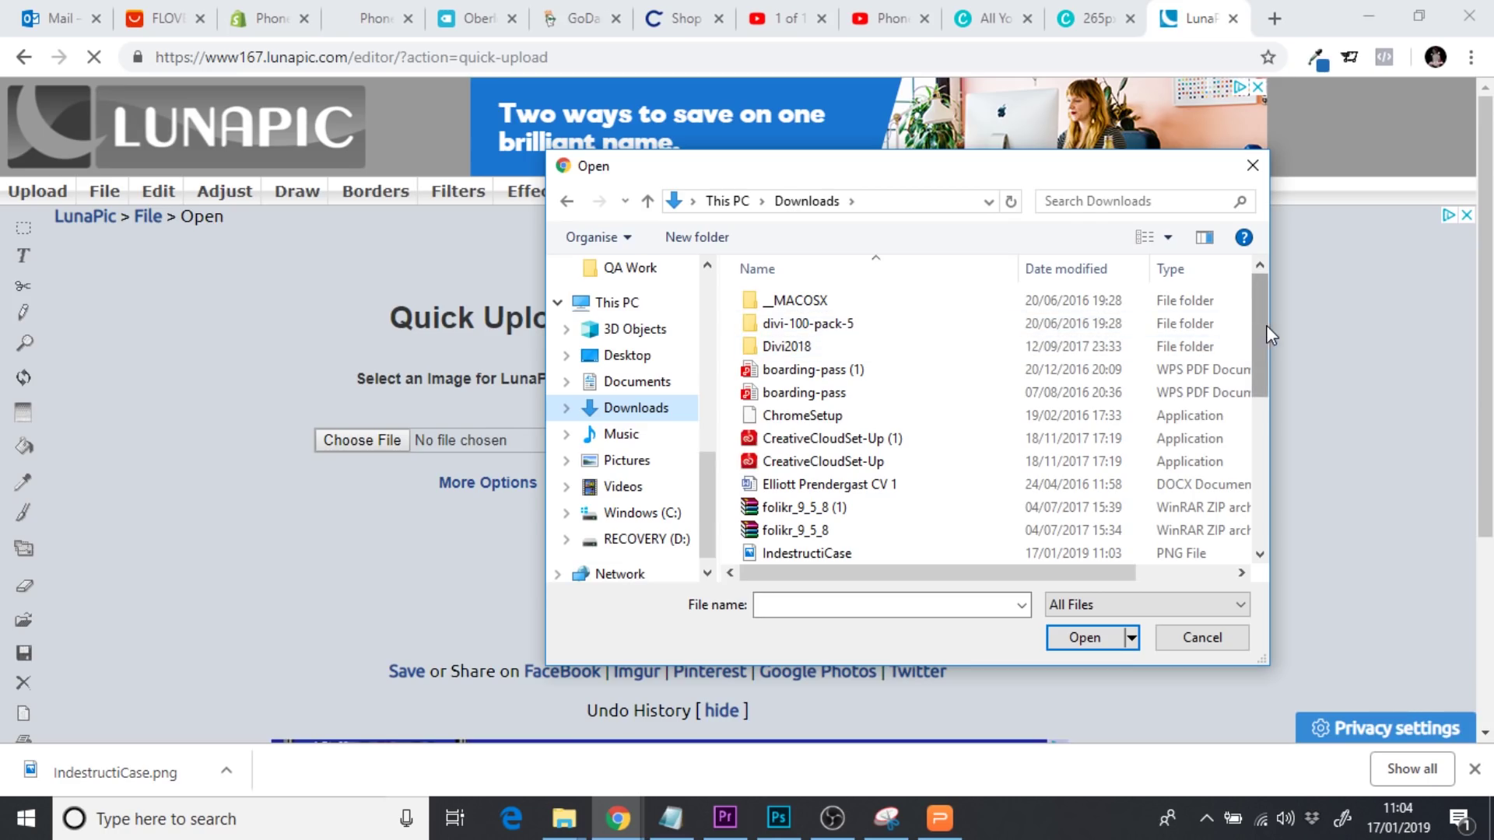
pyautogui.scroll(-2, 1259, 342)
pyautogui.click(903, 439)
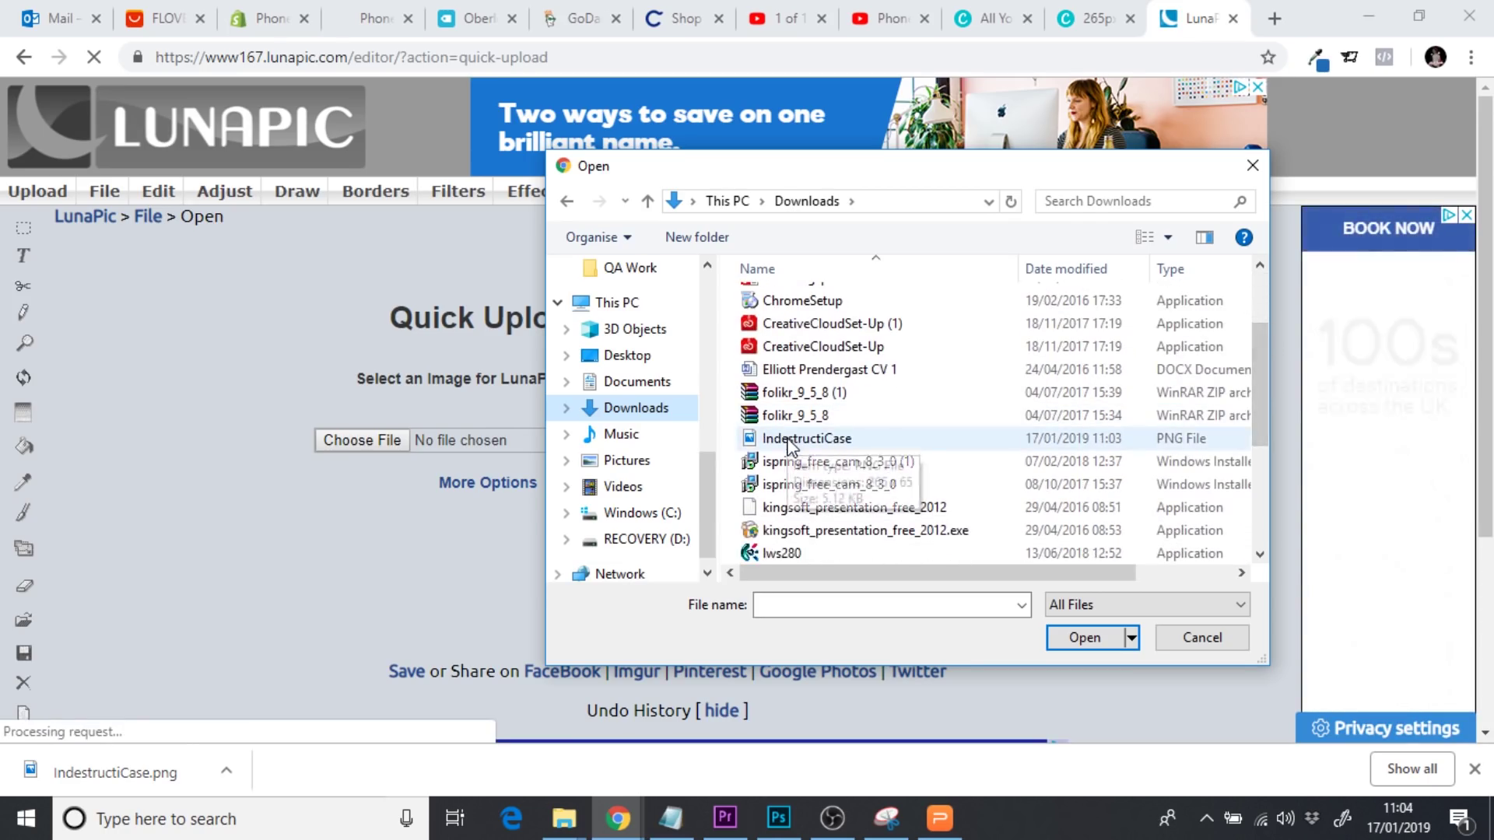
pyautogui.click(1095, 635)
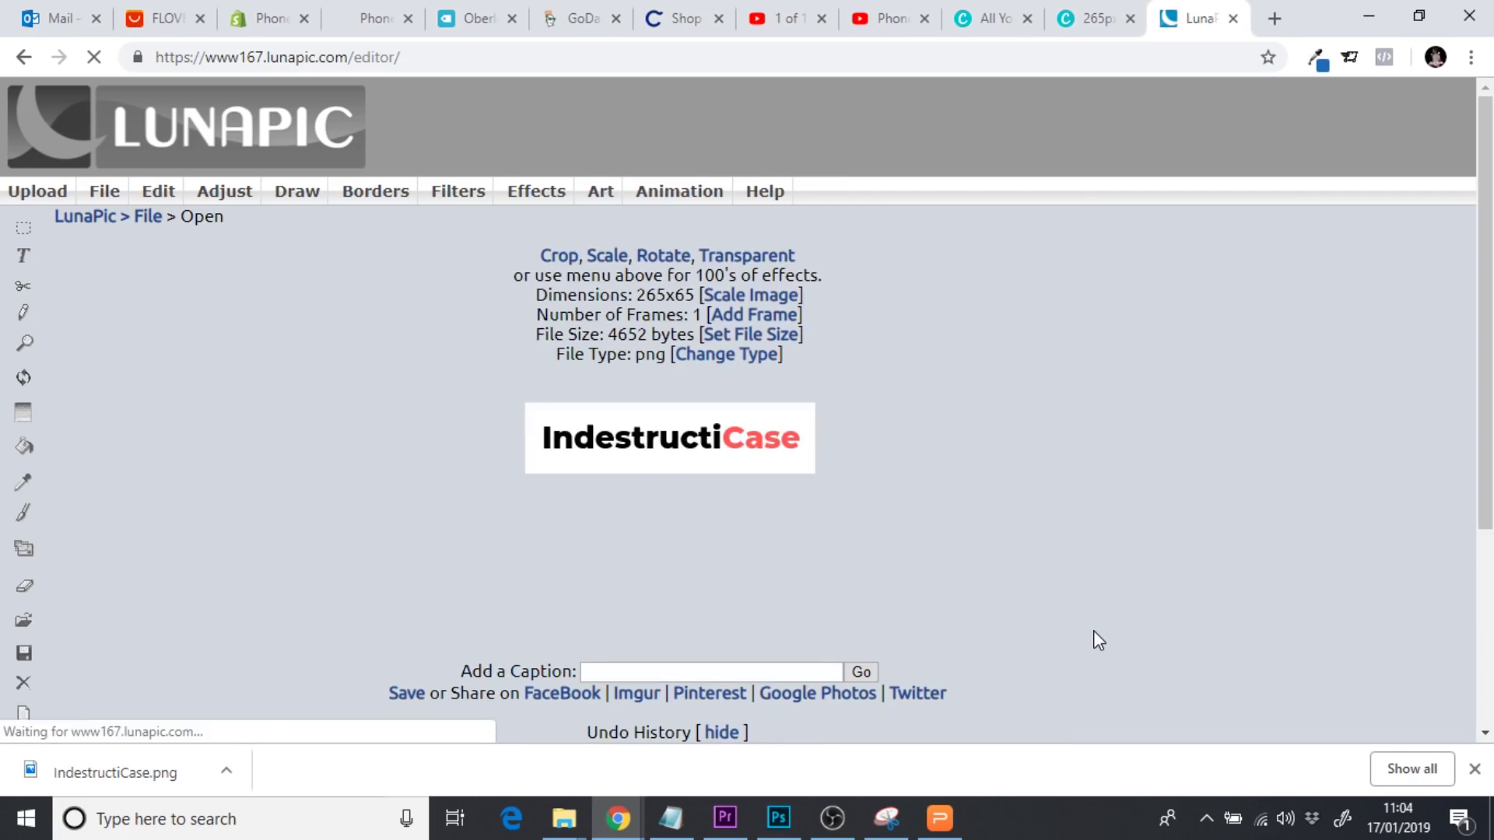
# Make the logo's white background transparent with LunaPic's Transparent Background tool
pyautogui.moveTo(159, 194)
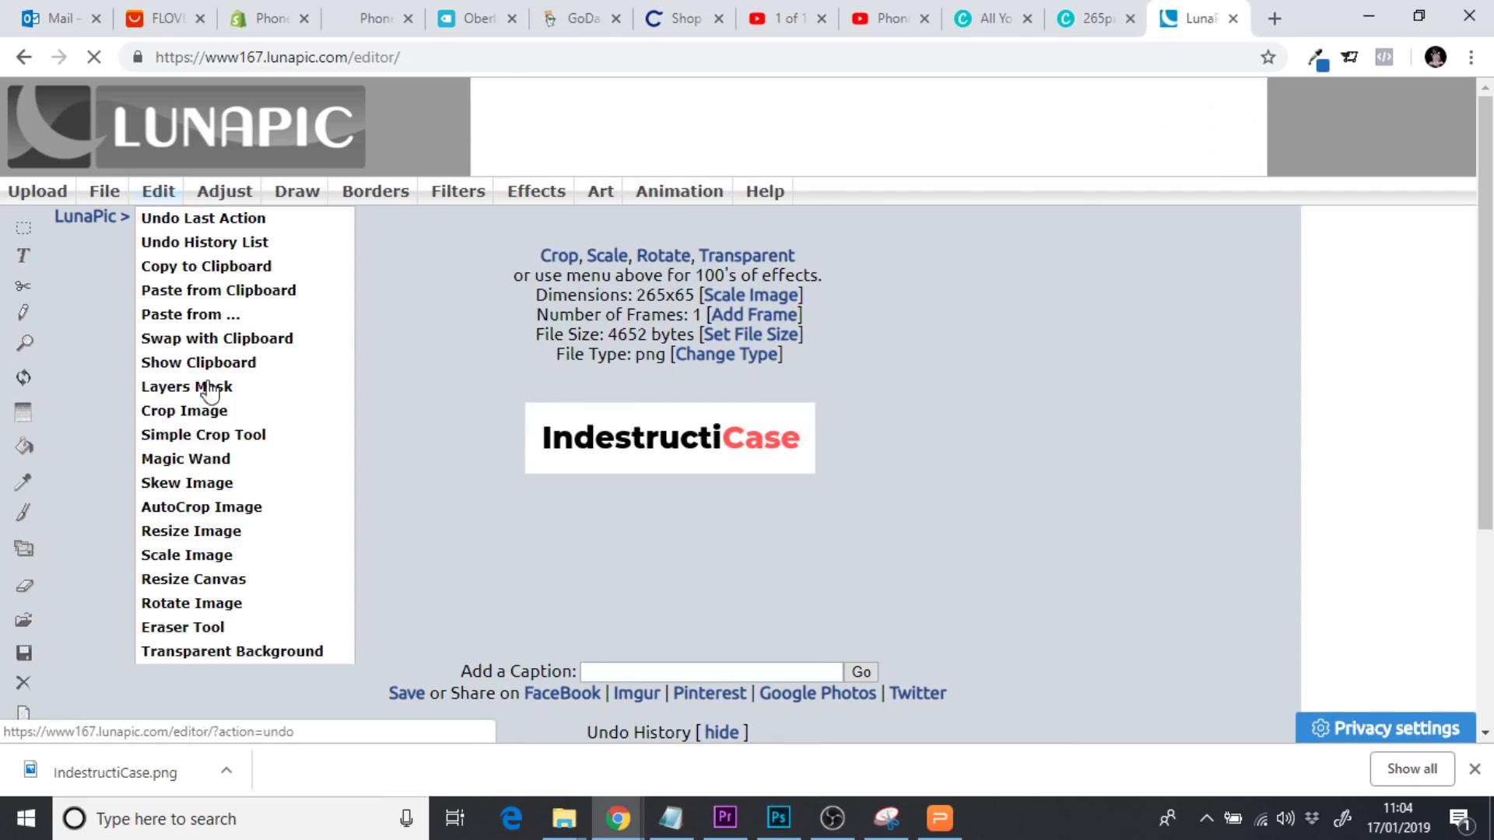
pyautogui.click(217, 653)
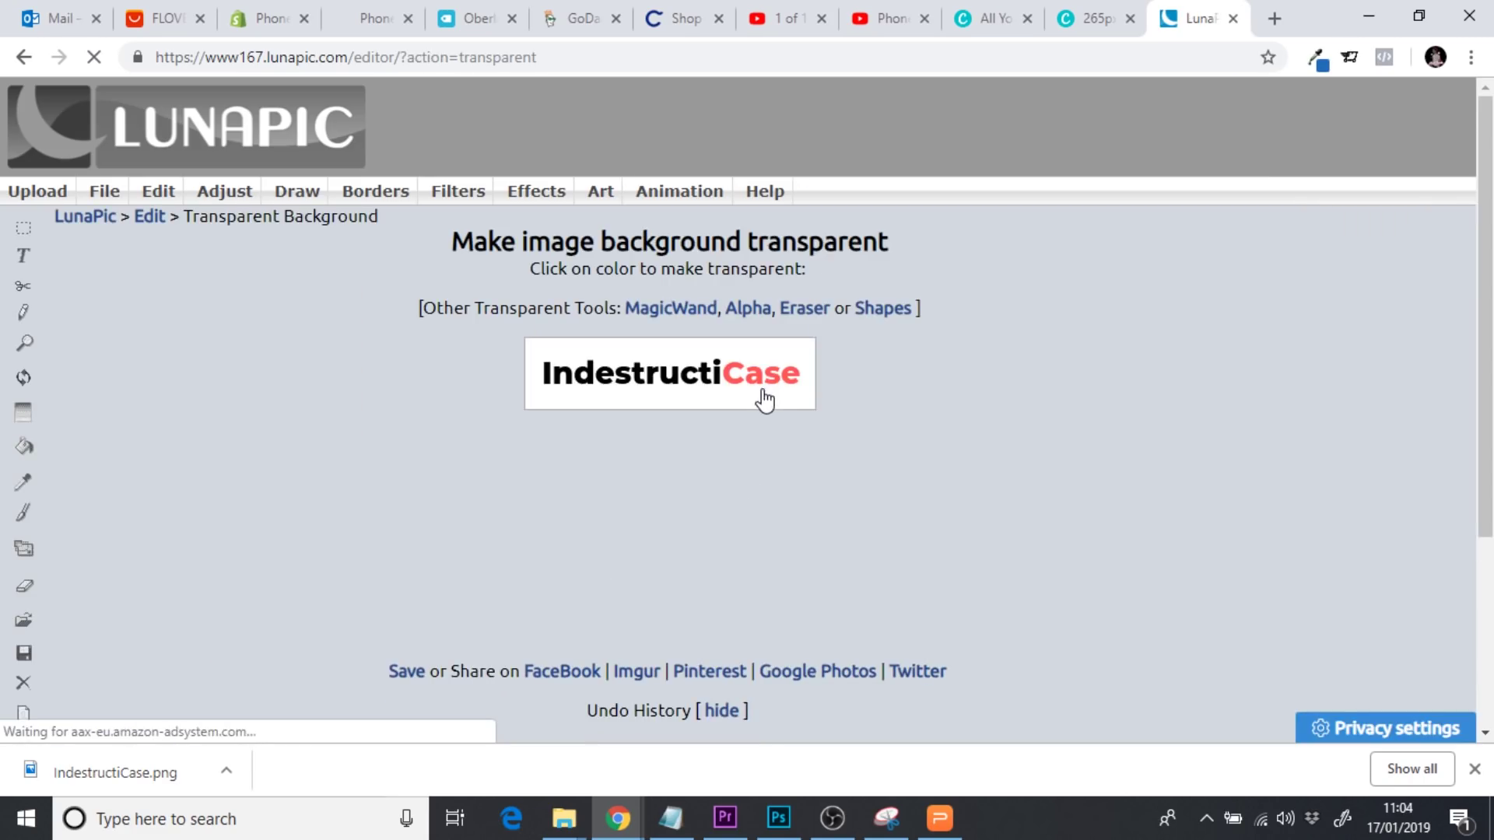
pyautogui.click(761, 406)
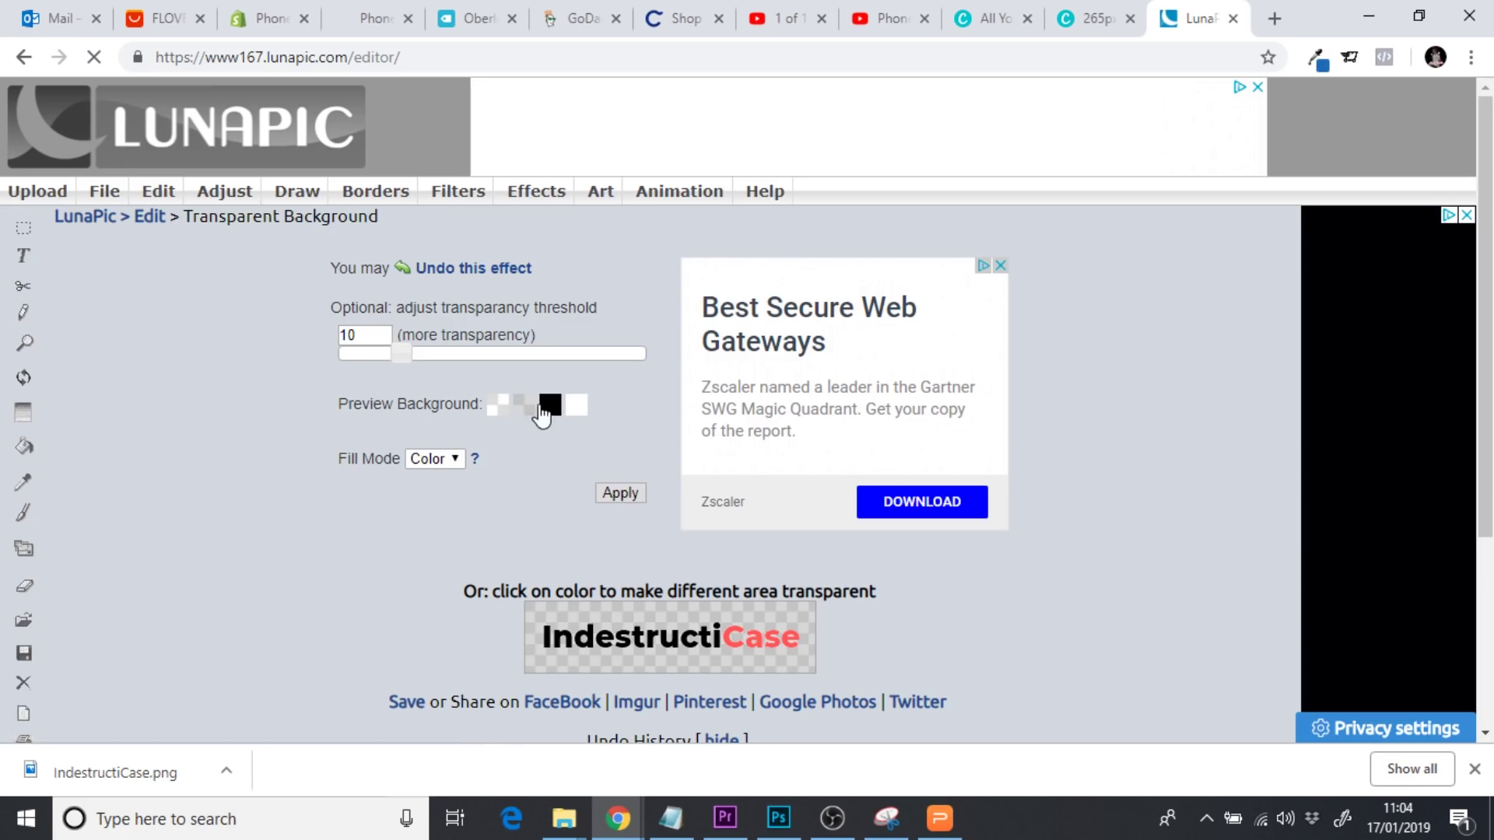
pyautogui.click(268, 18)
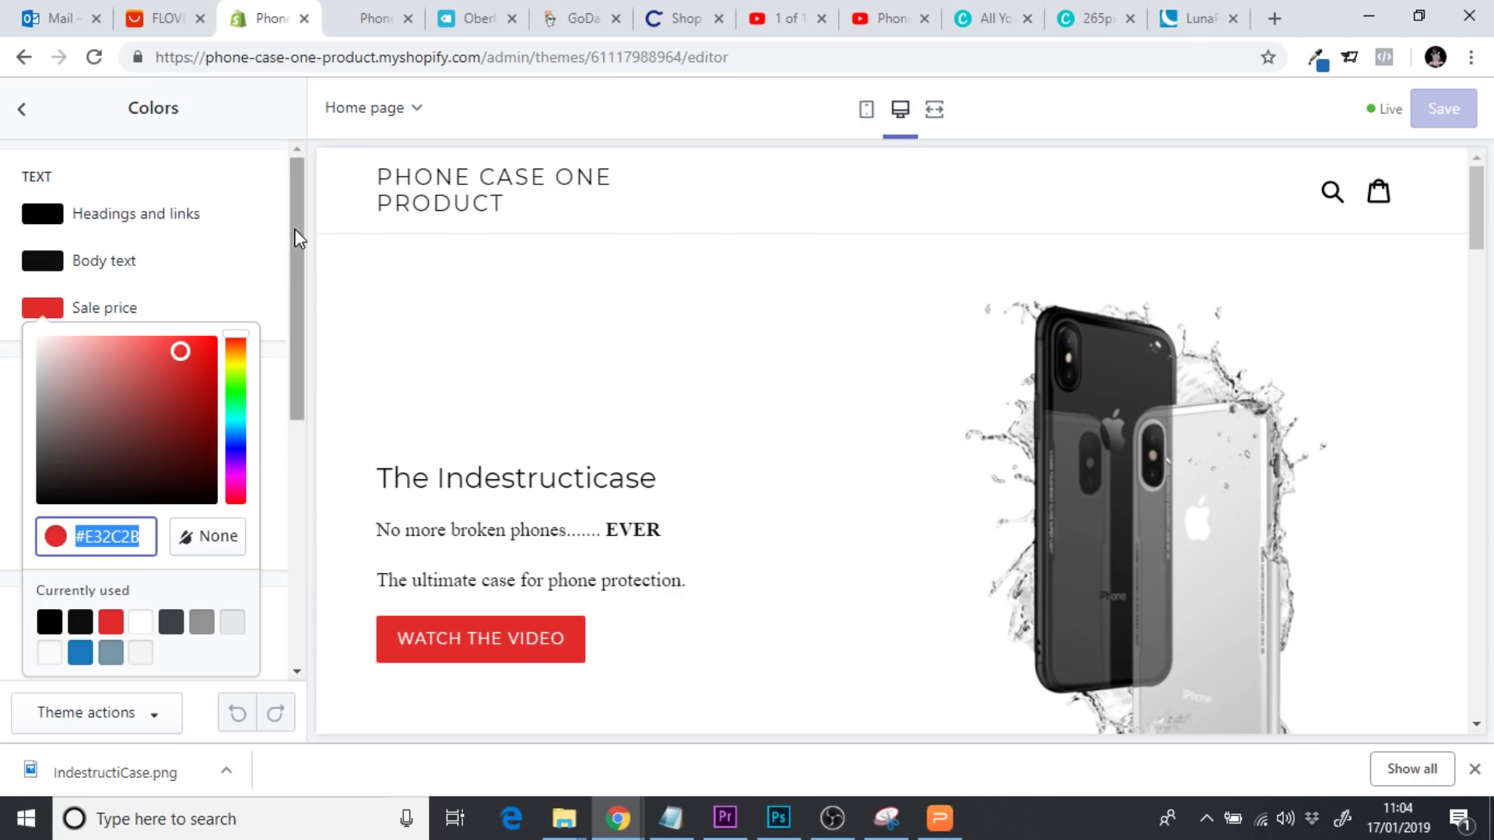
# Save the transparent IndestructiCase logo from LunaPic as a PNG and close Chrome's downloads bar
pyautogui.click(1177, 24)
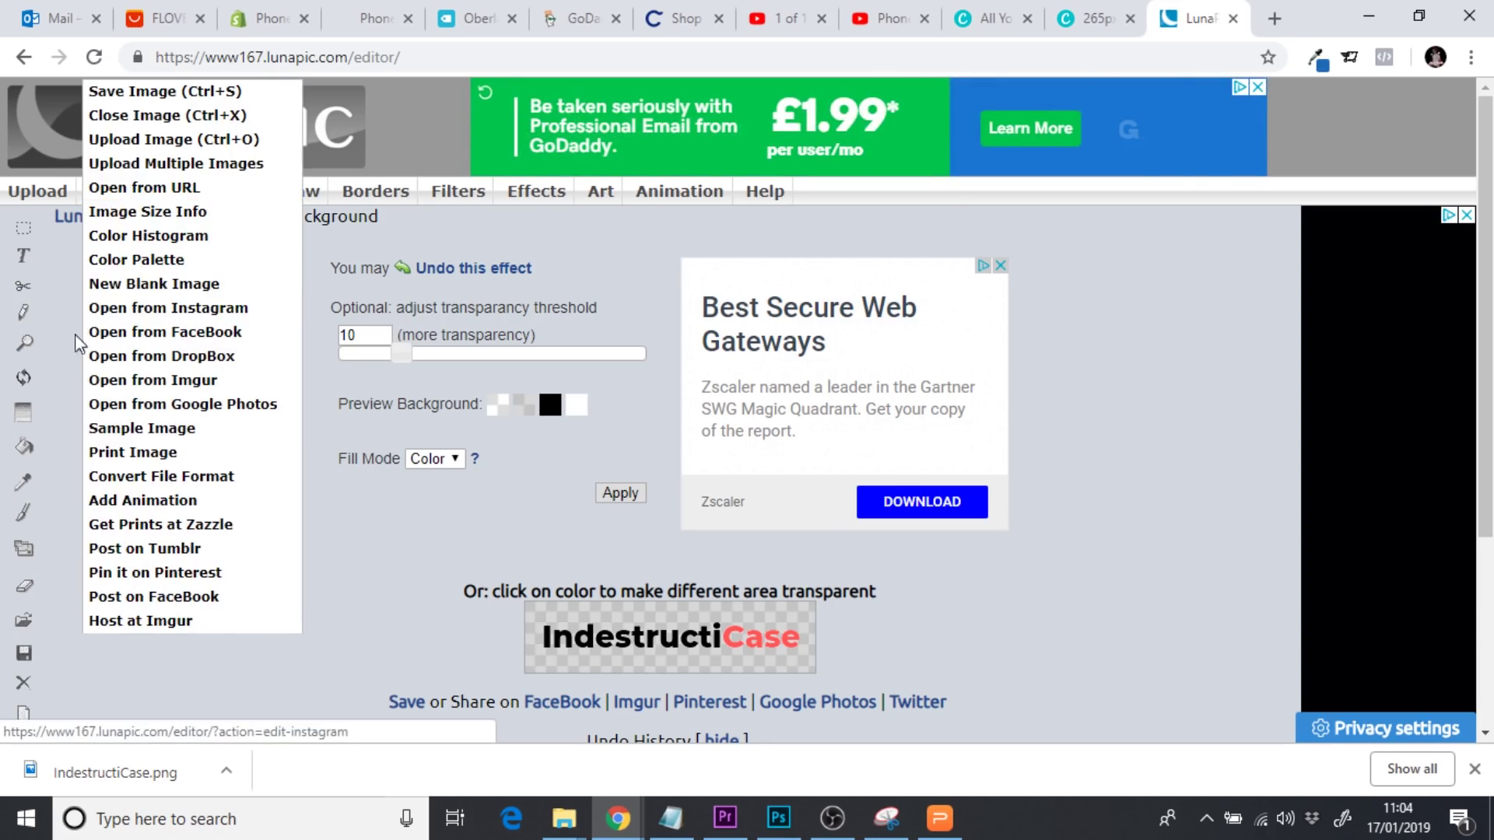
pyautogui.moveTo(109, 190)
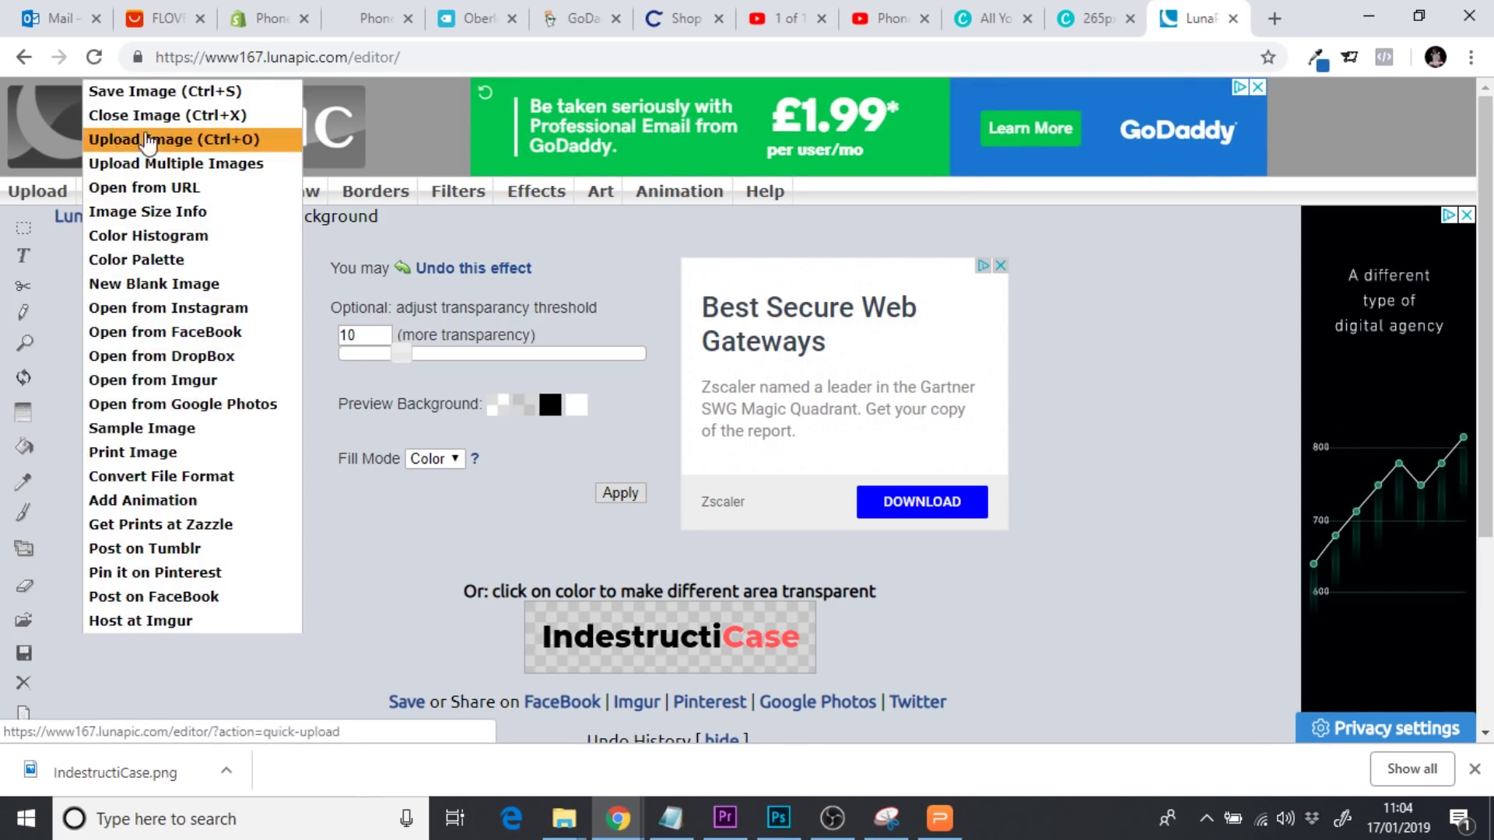
pyautogui.click(151, 93)
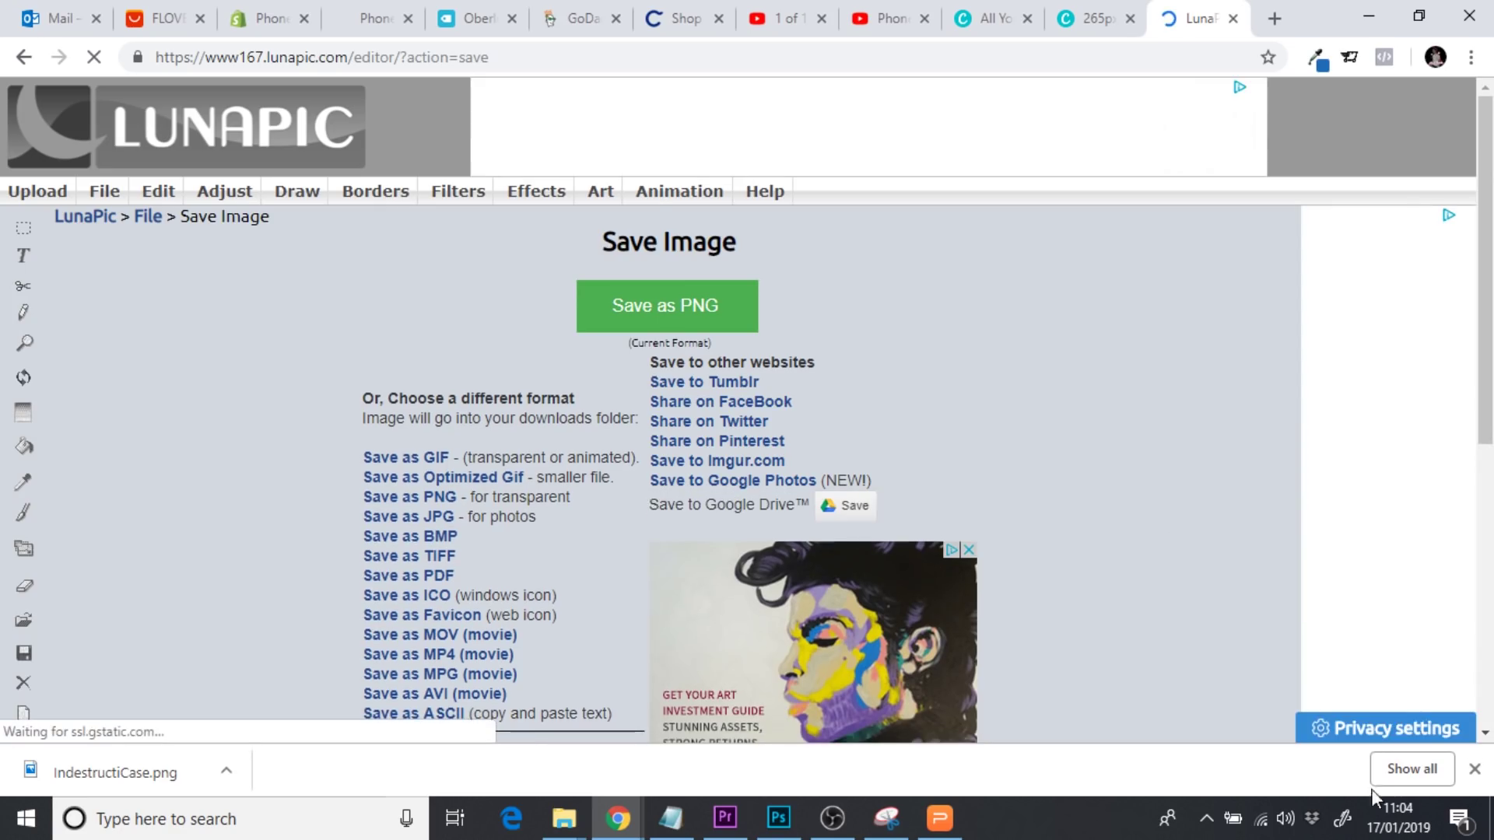
pyautogui.click(1474, 772)
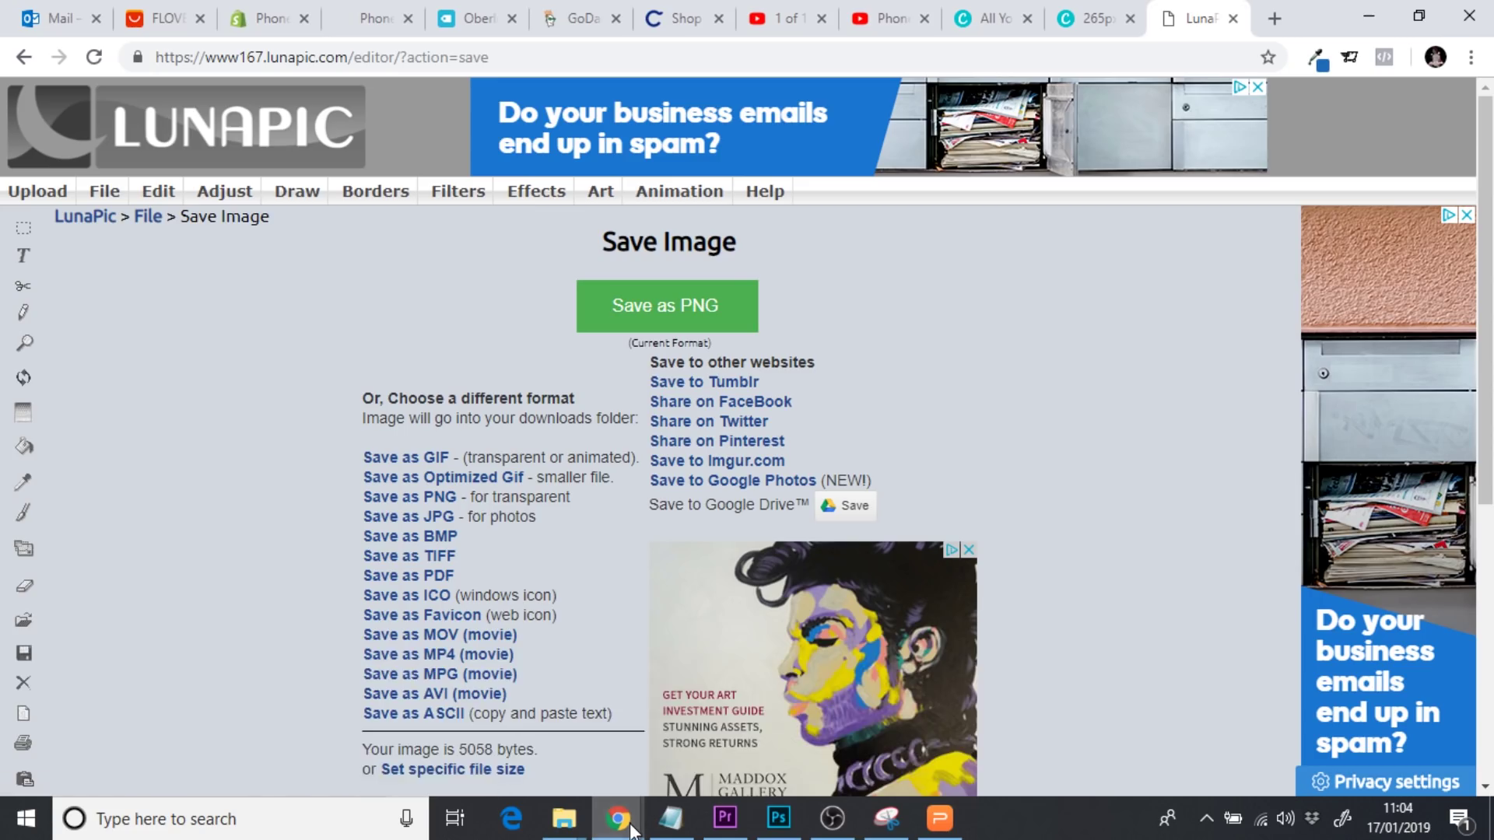
pyautogui.moveTo(631, 830)
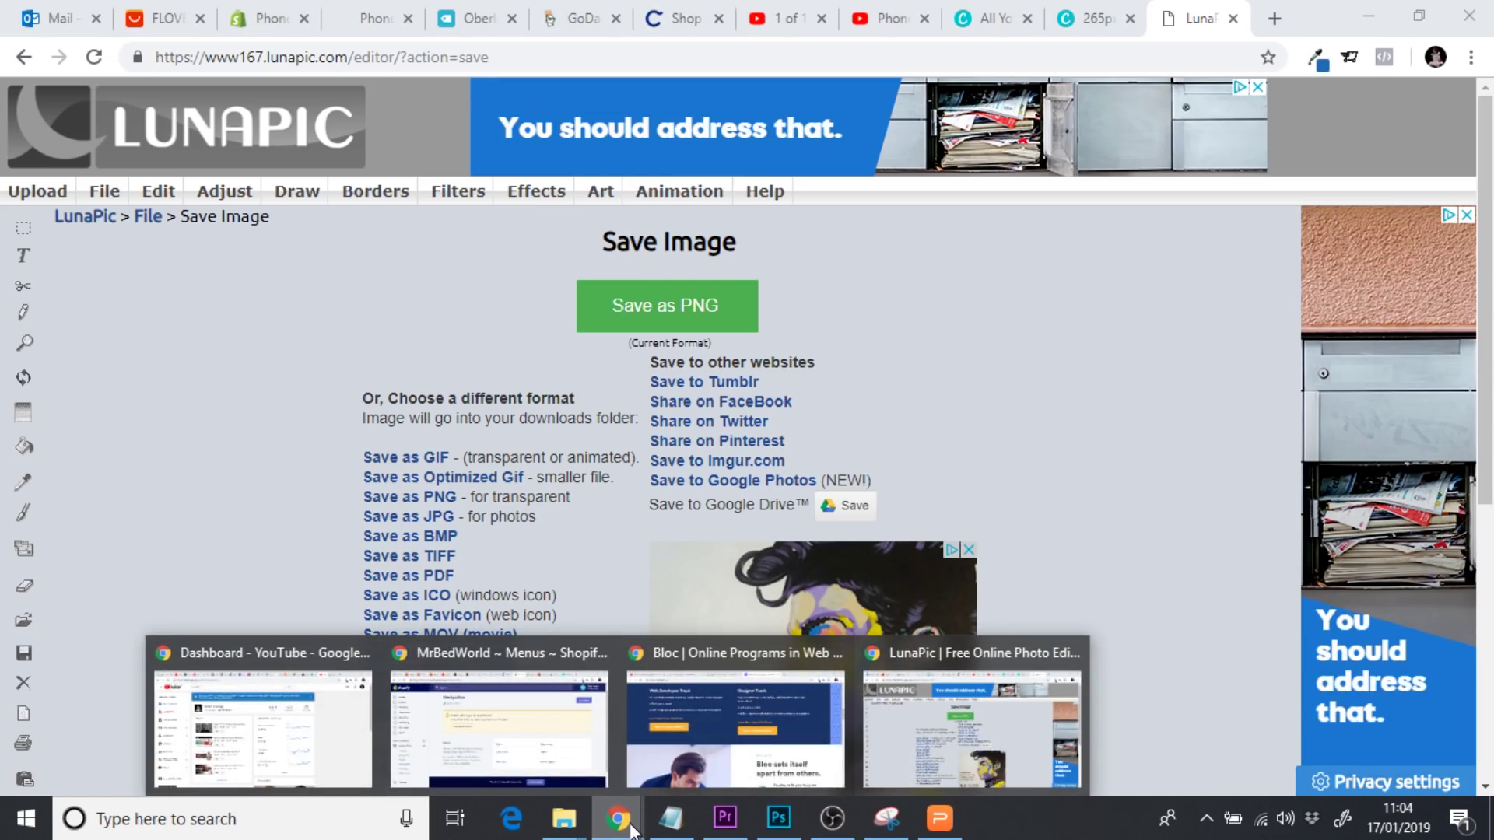
pyautogui.click(247, 21)
pyautogui.click(785, 430)
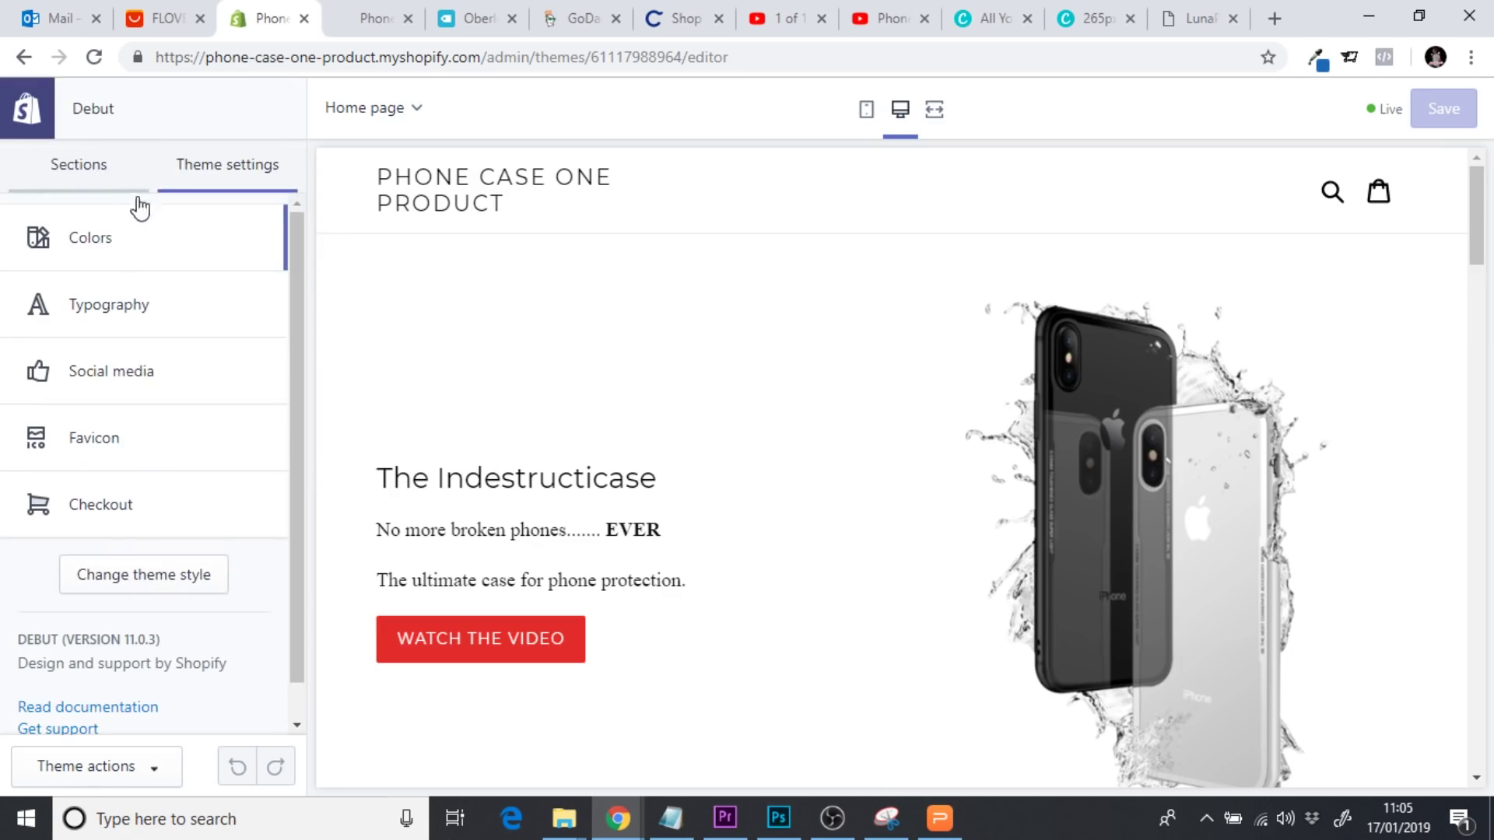
pyautogui.click(70, 160)
pyautogui.click(113, 241)
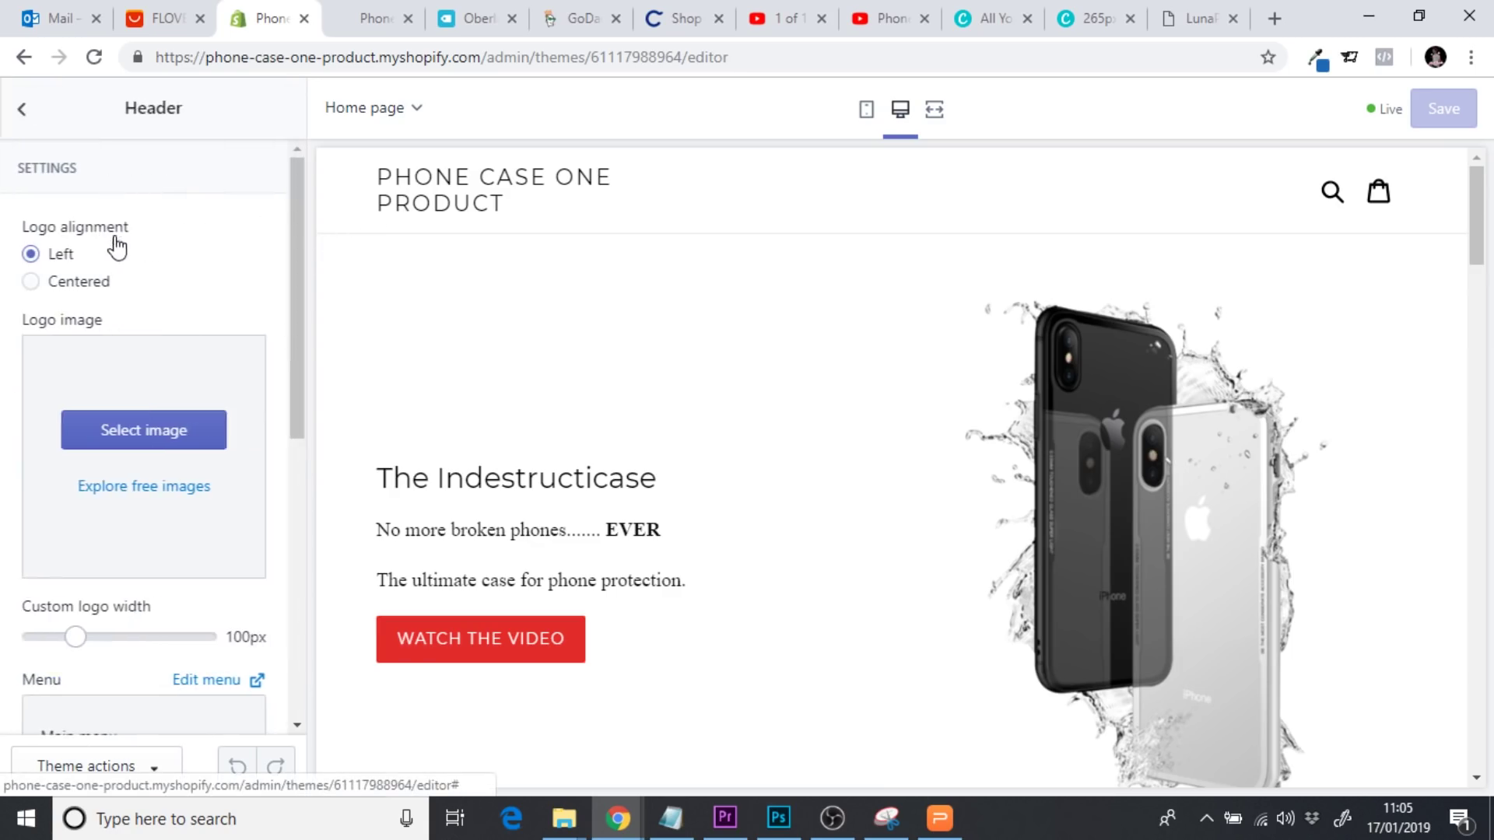
pyautogui.click(134, 440)
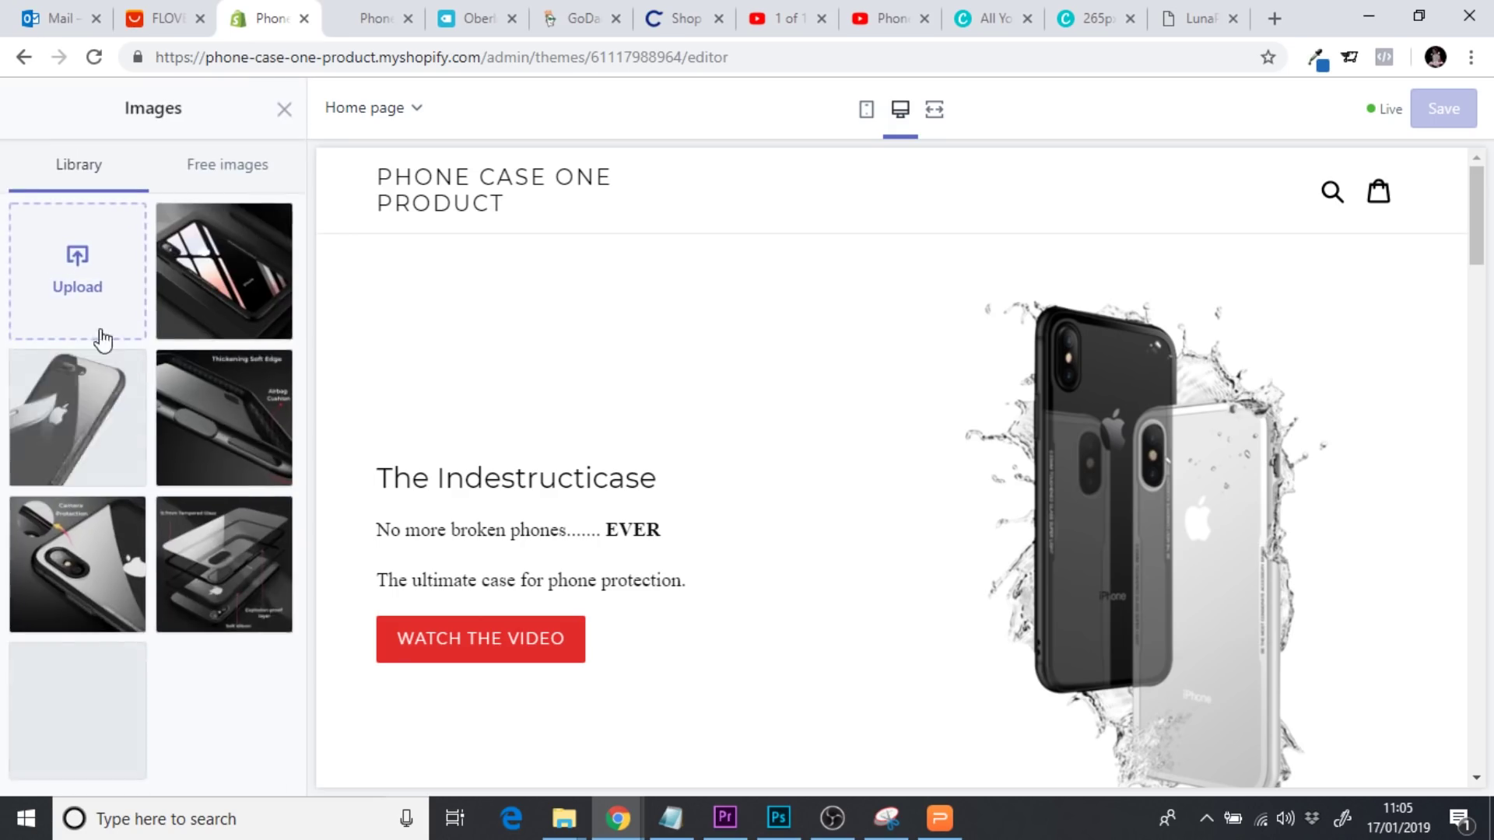
pyautogui.click(92, 307)
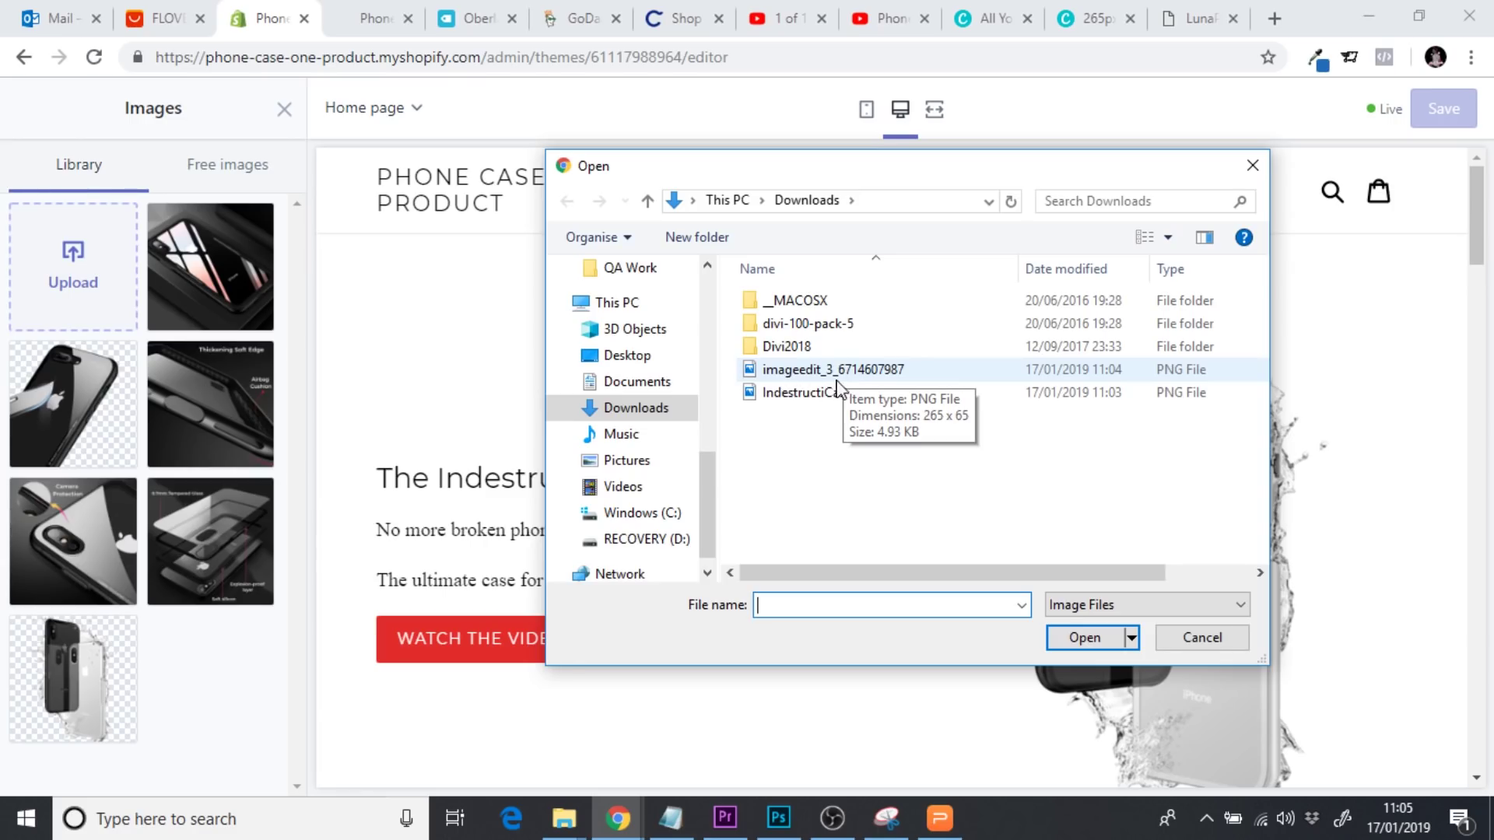
pyautogui.click(897, 377)
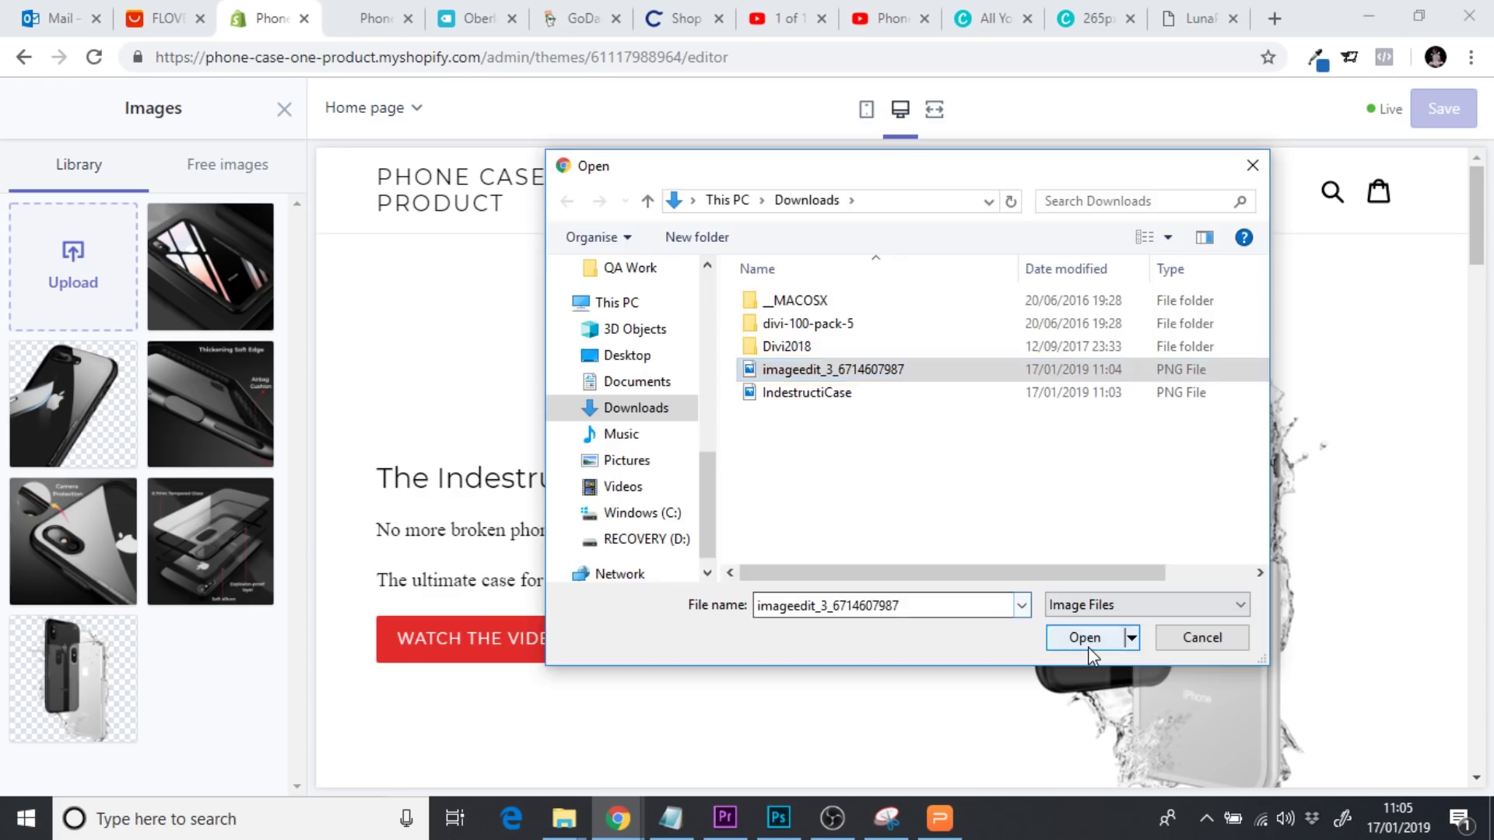
pyautogui.click(1088, 645)
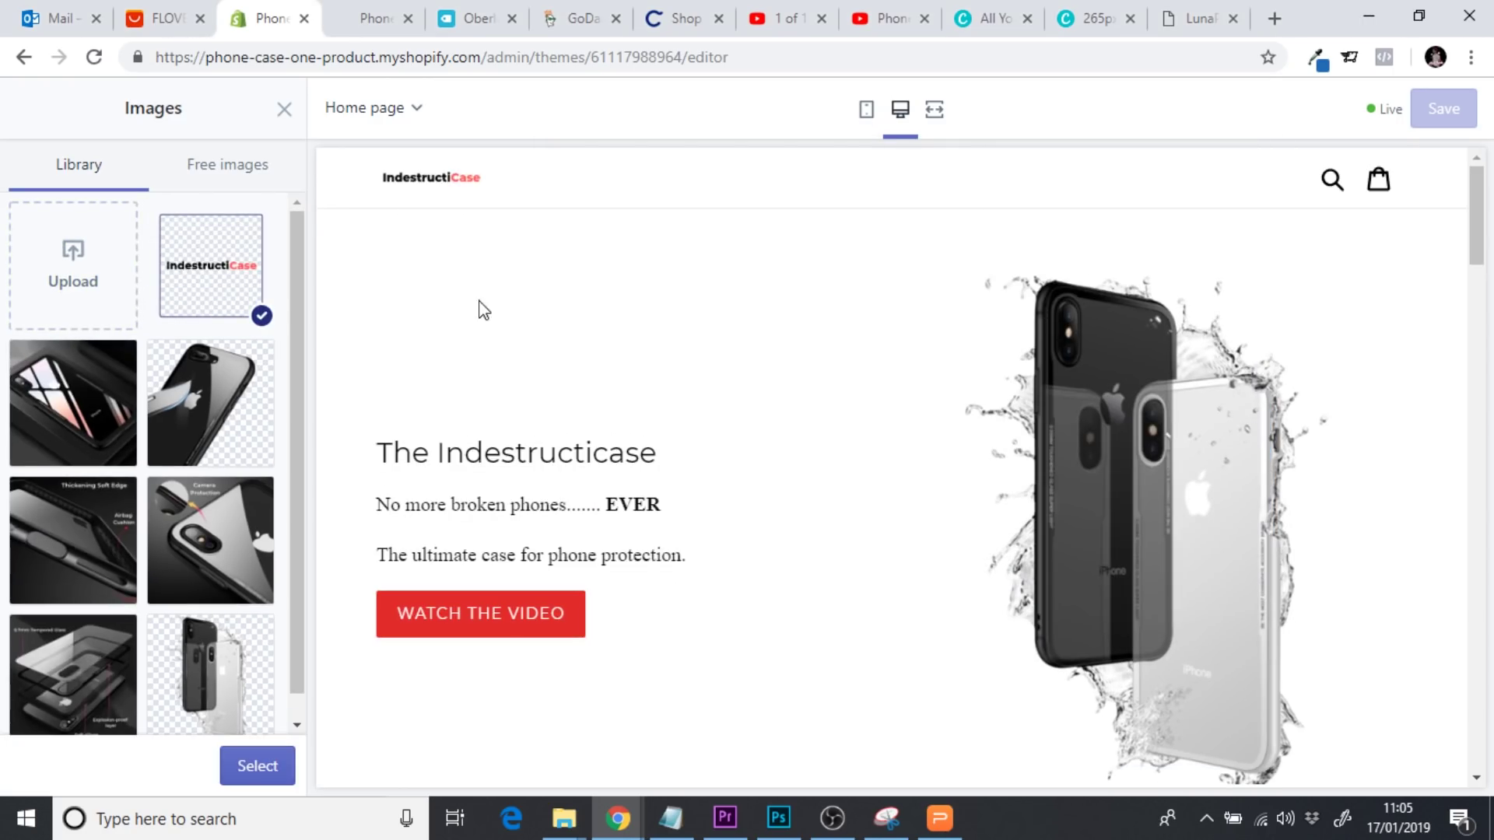
pyautogui.click(265, 765)
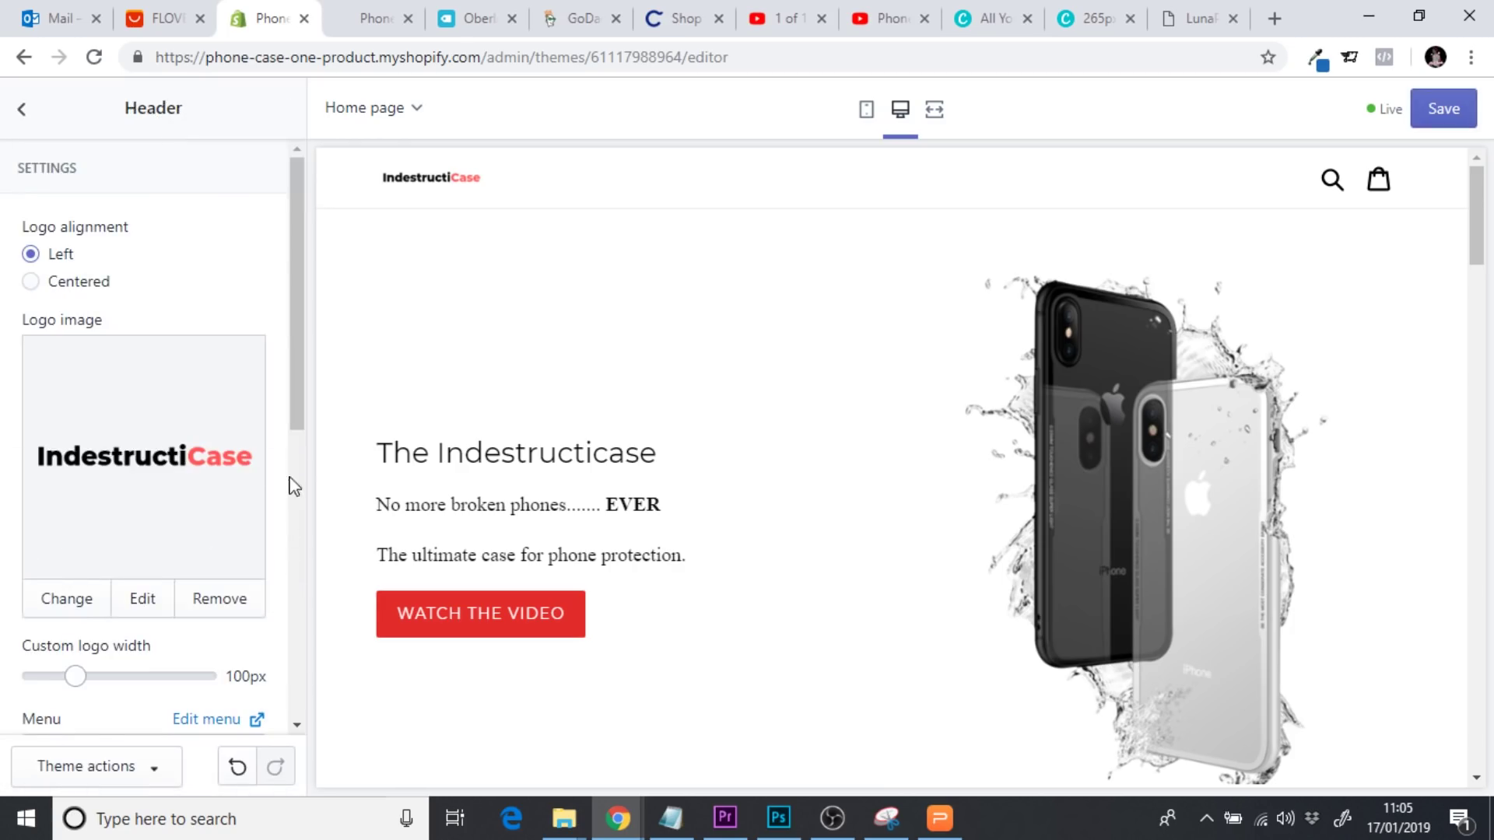
pyautogui.moveTo(302, 312); pyautogui.dragTo(309, 424)
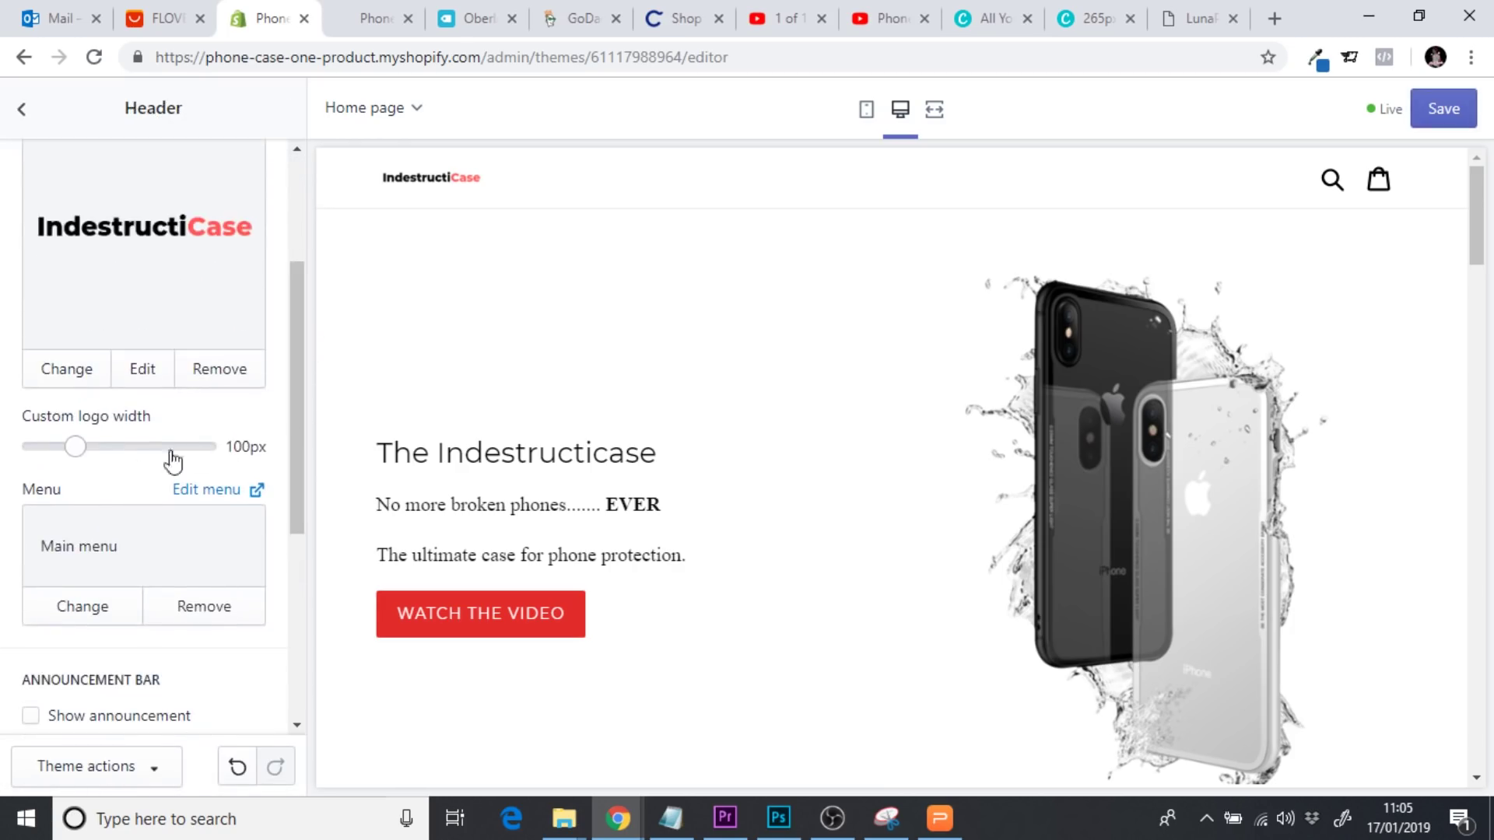
pyautogui.moveTo(76, 445); pyautogui.dragTo(232, 447)
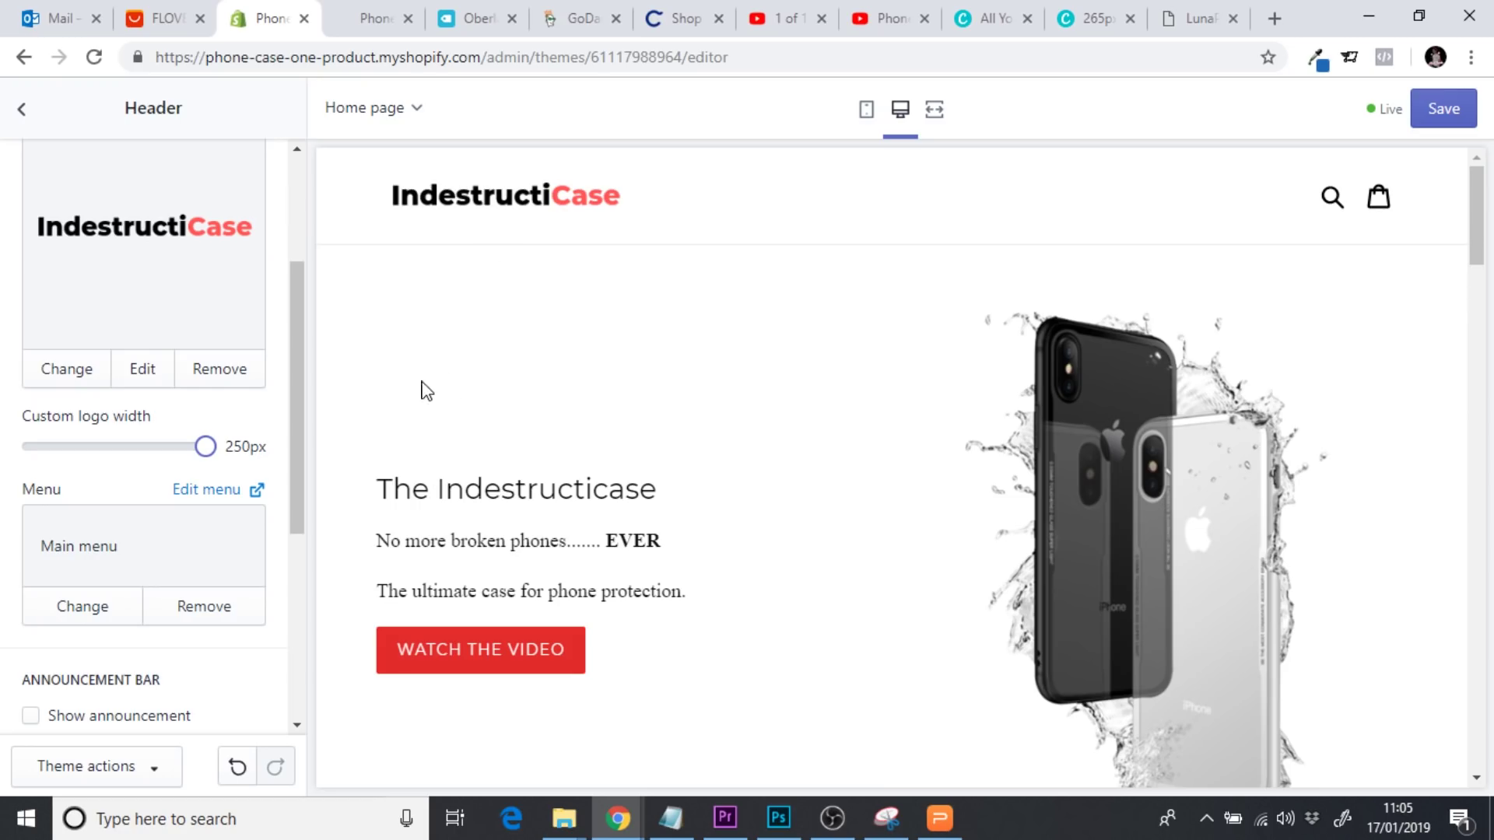
pyautogui.click(1093, 32)
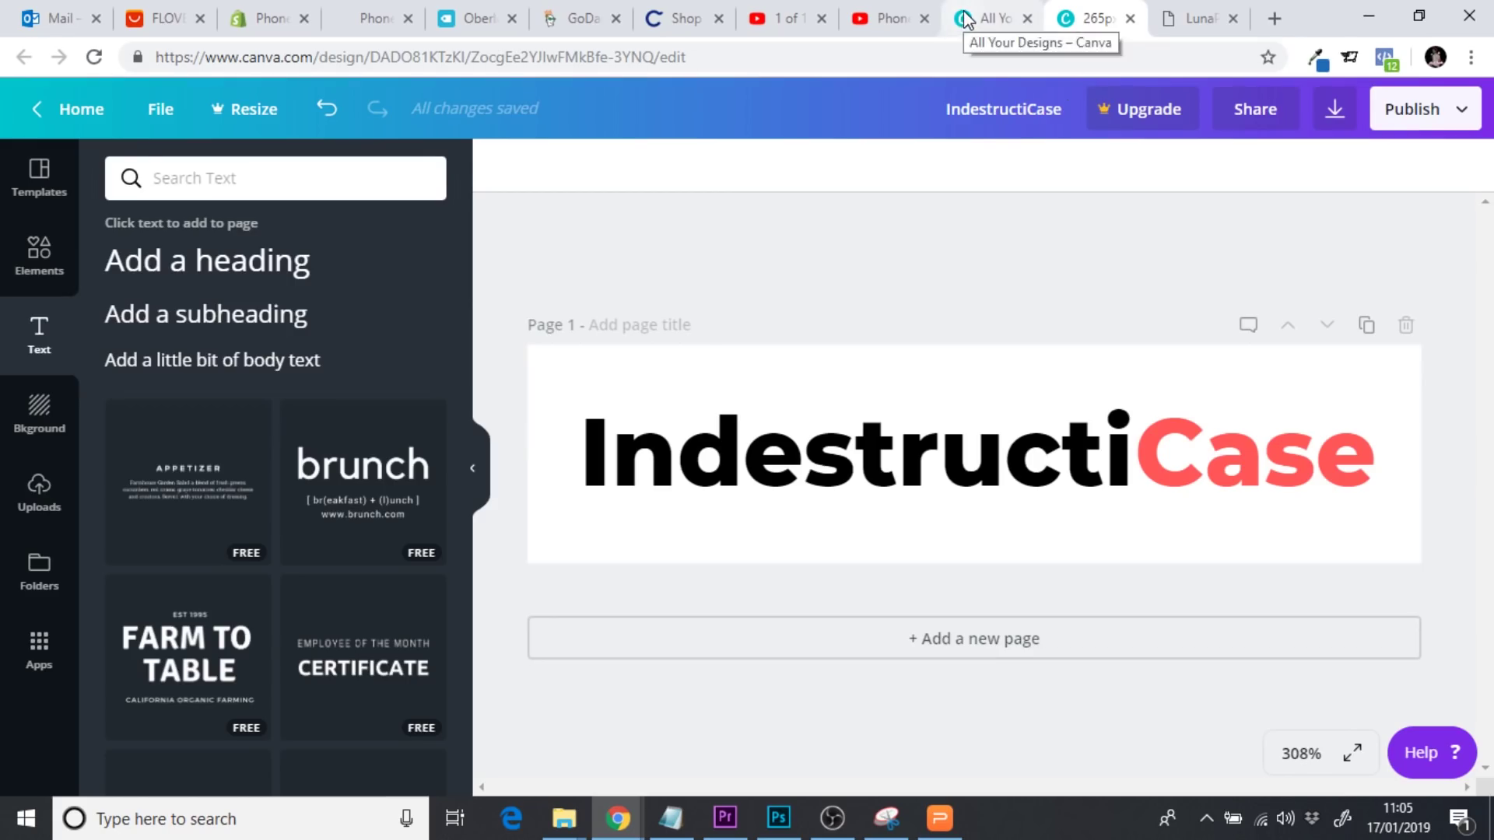
pyautogui.click(973, 22)
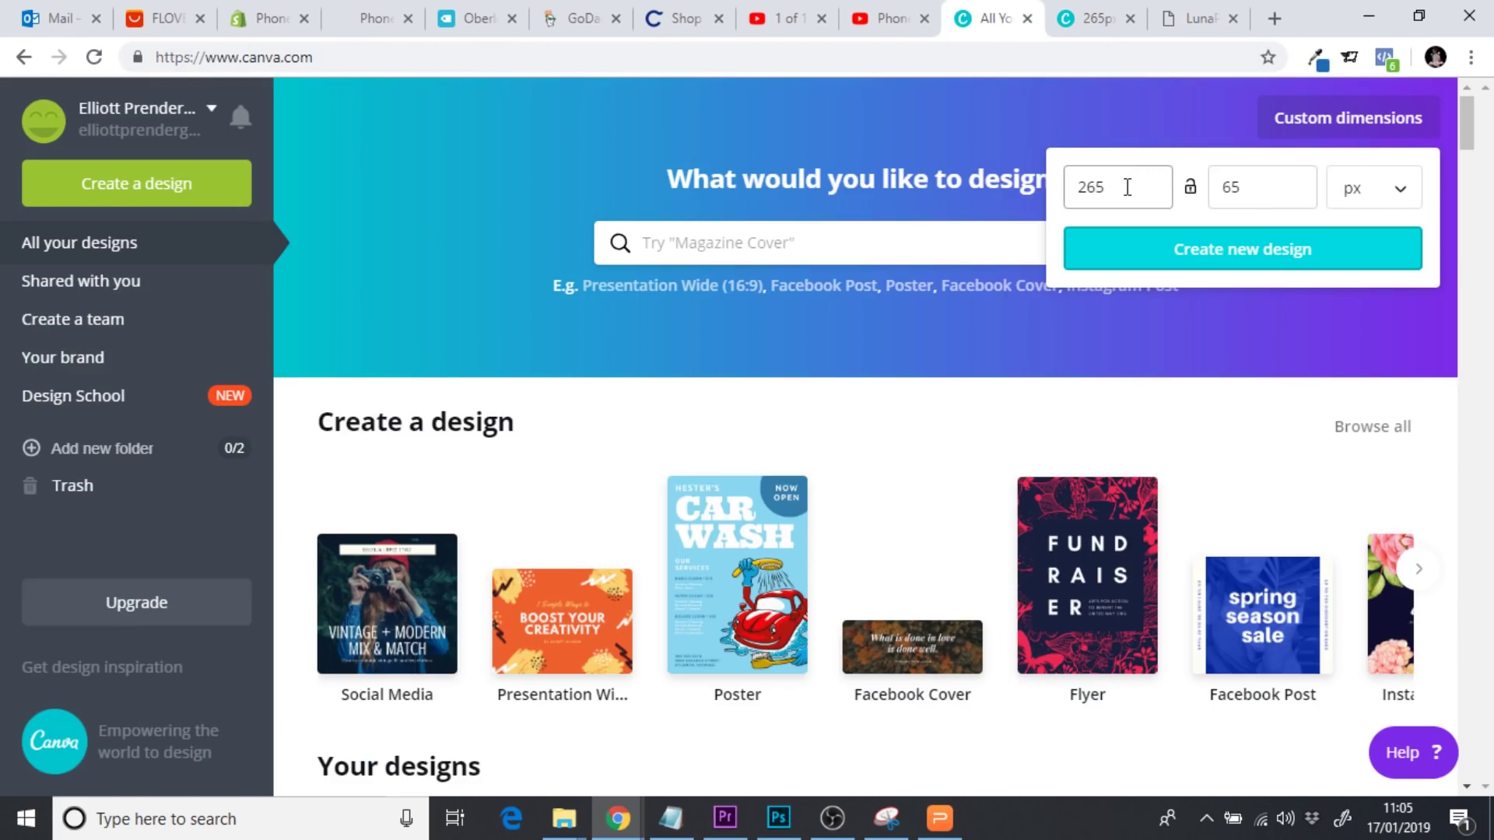
pyautogui.moveTo(1123, 187); pyautogui.dragTo(1057, 207)
pyautogui.click(1275, 194)
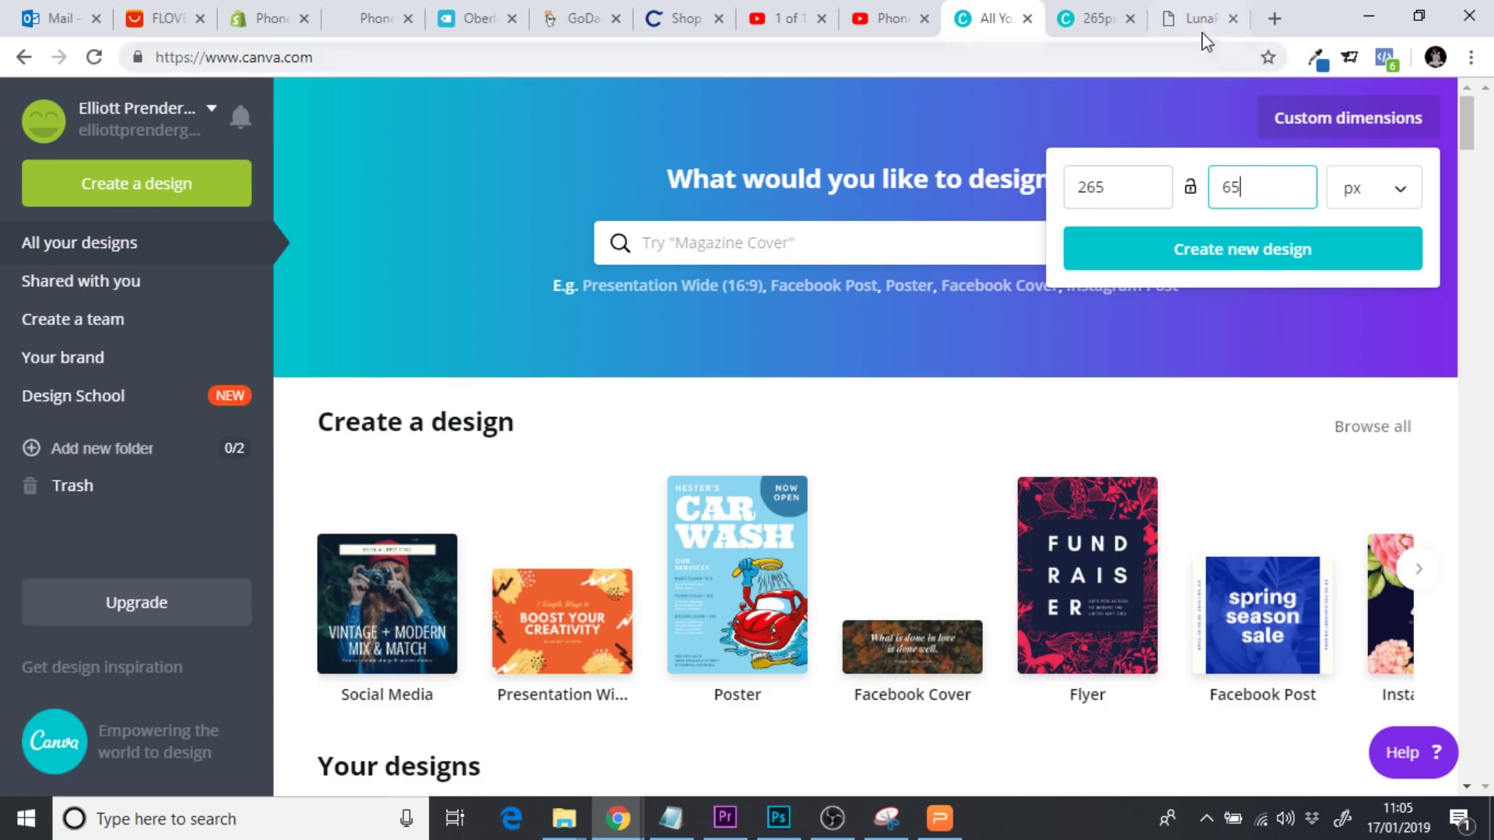
pyautogui.click(273, 31)
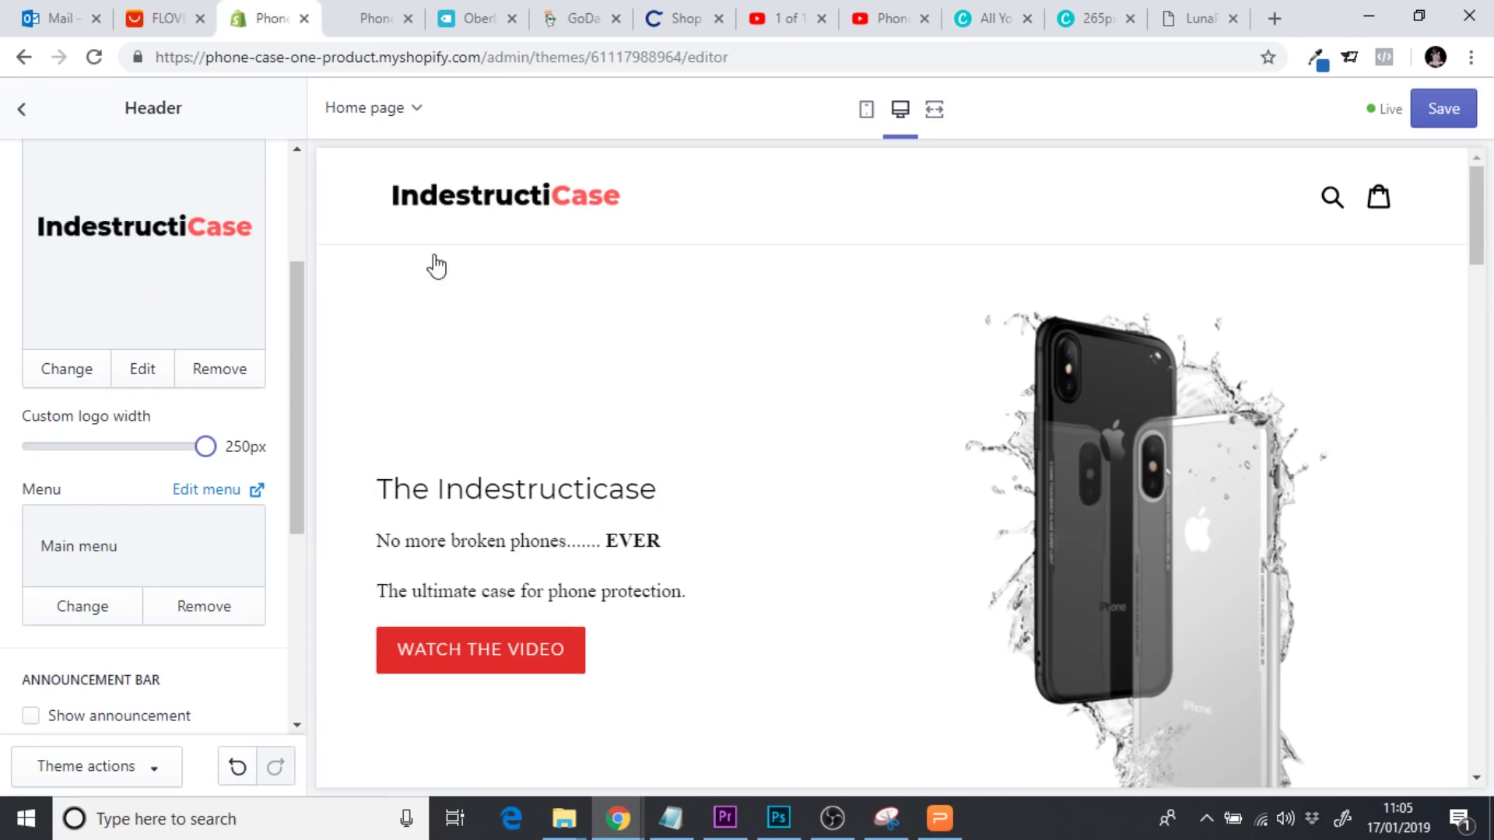
# Check the logo in full-width and mobile previews, then save and exit to the Themes page
pyautogui.click(935, 108)
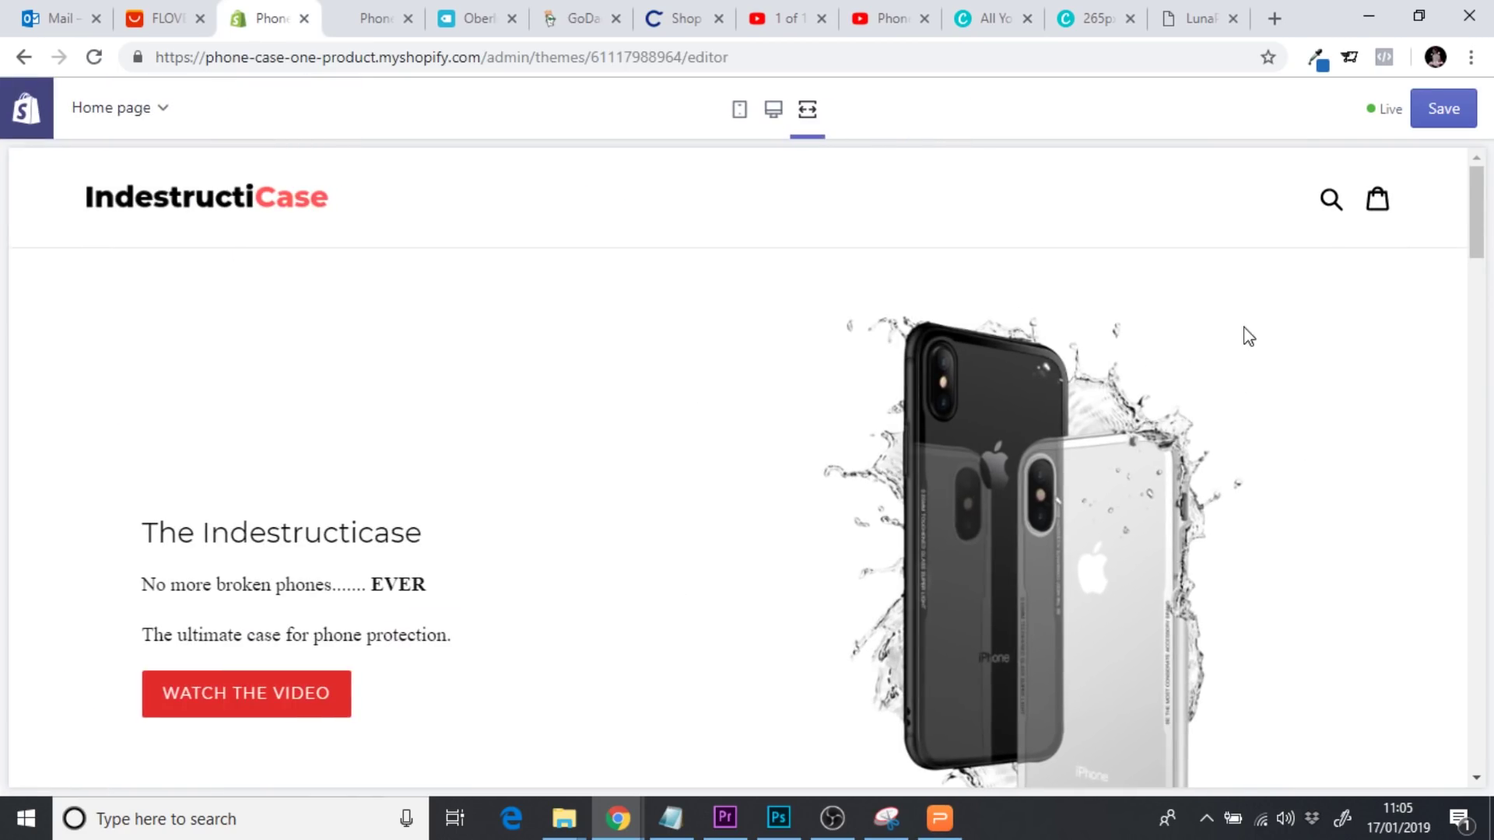
pyautogui.moveTo(1479, 251); pyautogui.dragTo(1486, 183)
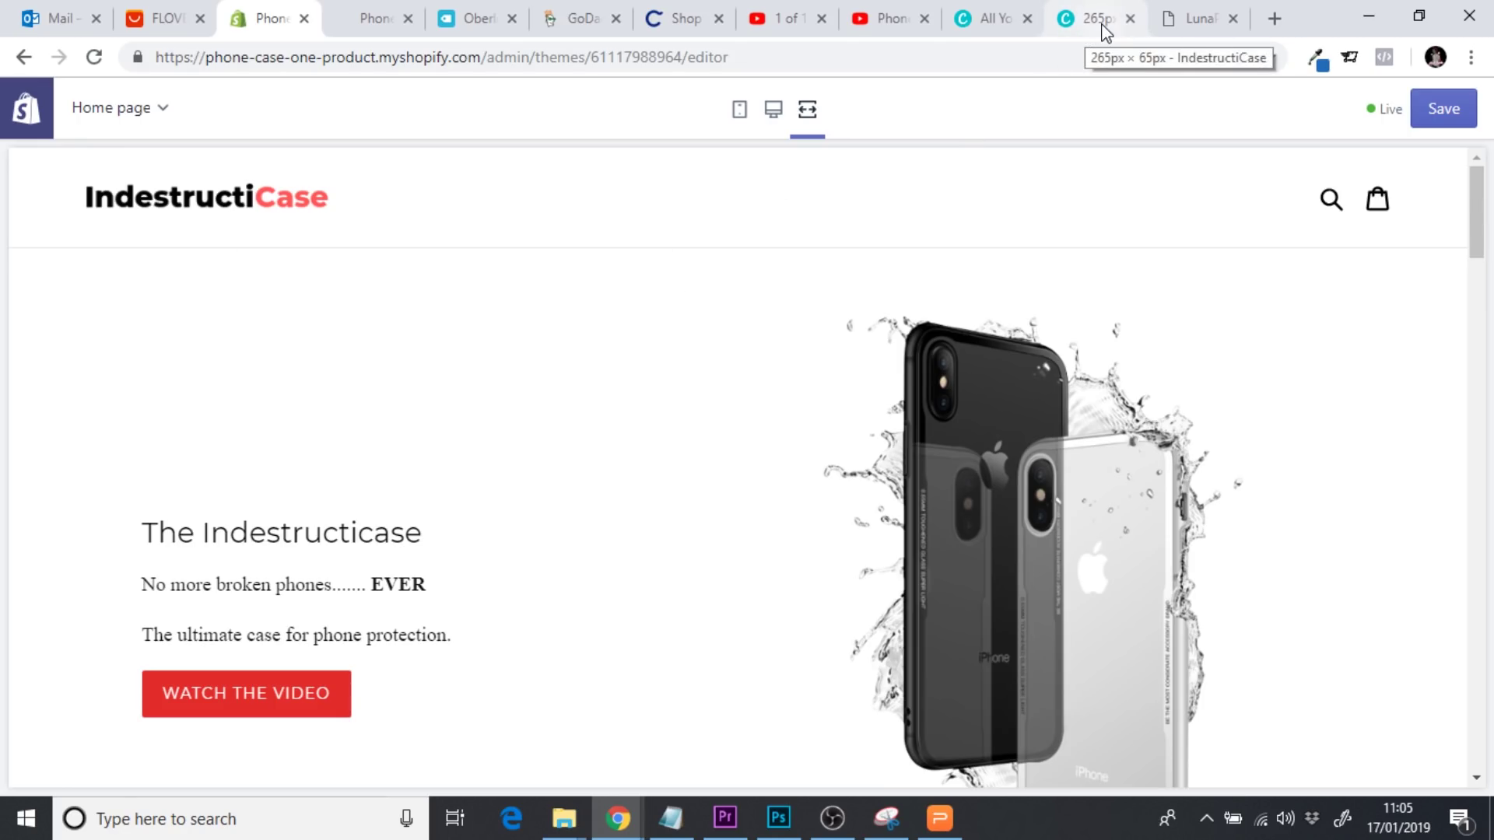
pyautogui.click(741, 115)
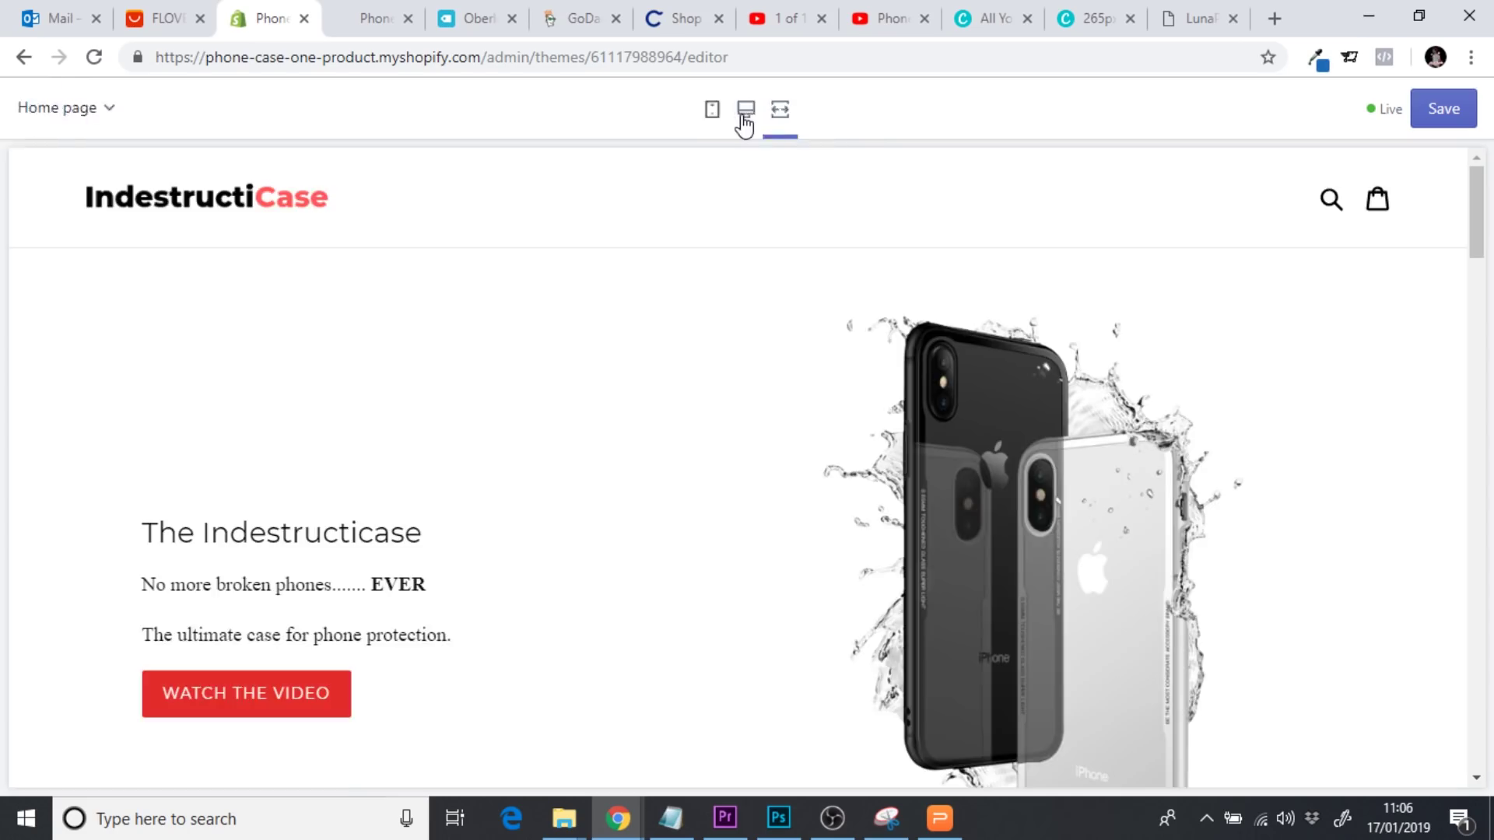
pyautogui.moveTo(1101, 200)
pyautogui.mouseDown()
pyautogui.moveTo(1104, 239)
pyautogui.moveTo(1101, 166)
pyautogui.moveTo(1110, 370)
pyautogui.moveTo(1150, 231)
pyautogui.moveTo(1094, 225)
pyautogui.mouseUp()
pyautogui.click(1050, 193)
pyautogui.click(1050, 193)
pyautogui.click(1455, 121)
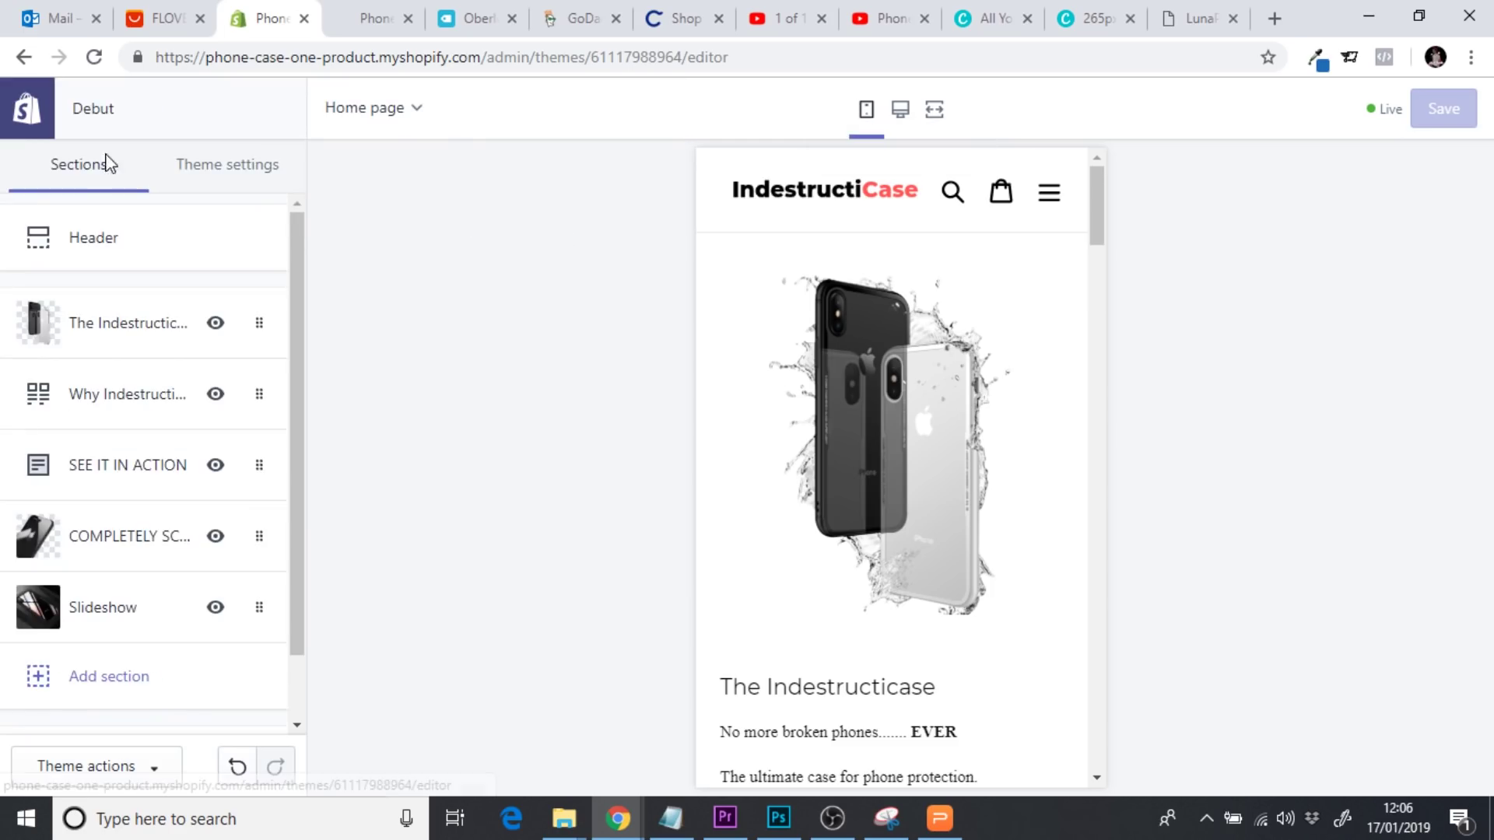
pyautogui.click(21, 118)
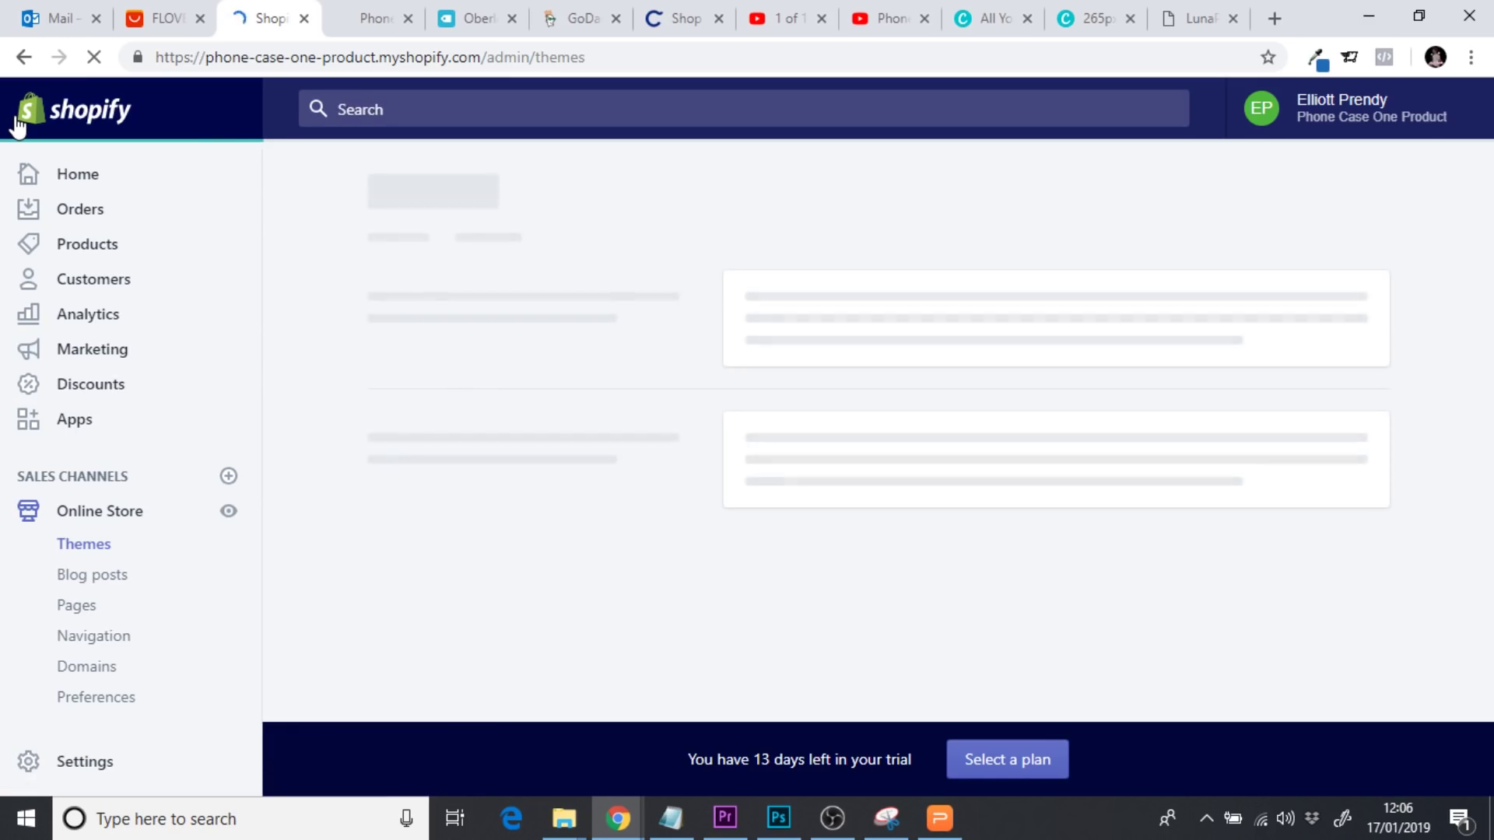
# Create a new store page titled 'Returns & Refunds'
pyautogui.scroll(-2, 306, 549)
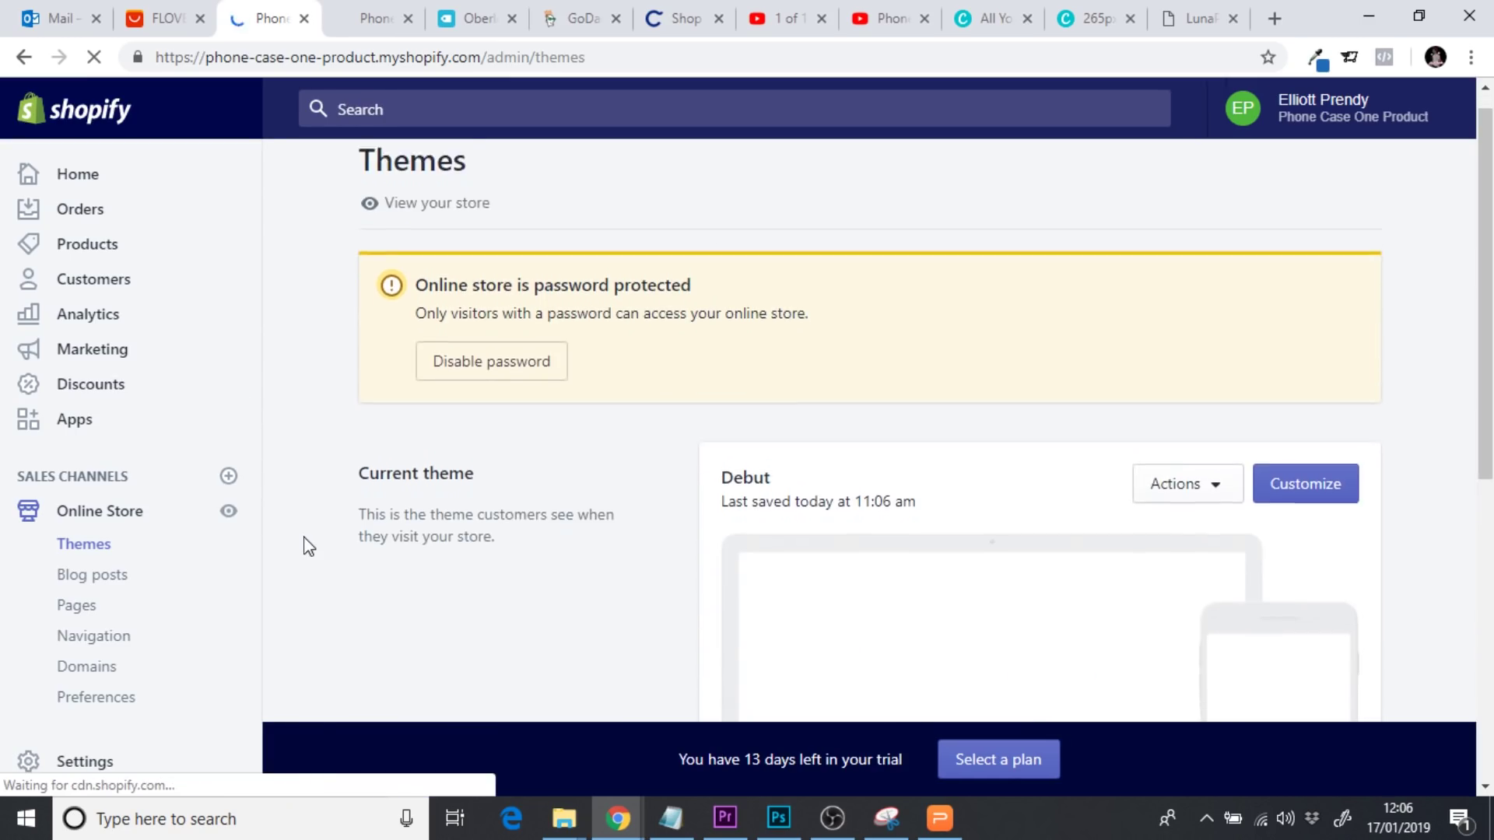
pyautogui.click(82, 608)
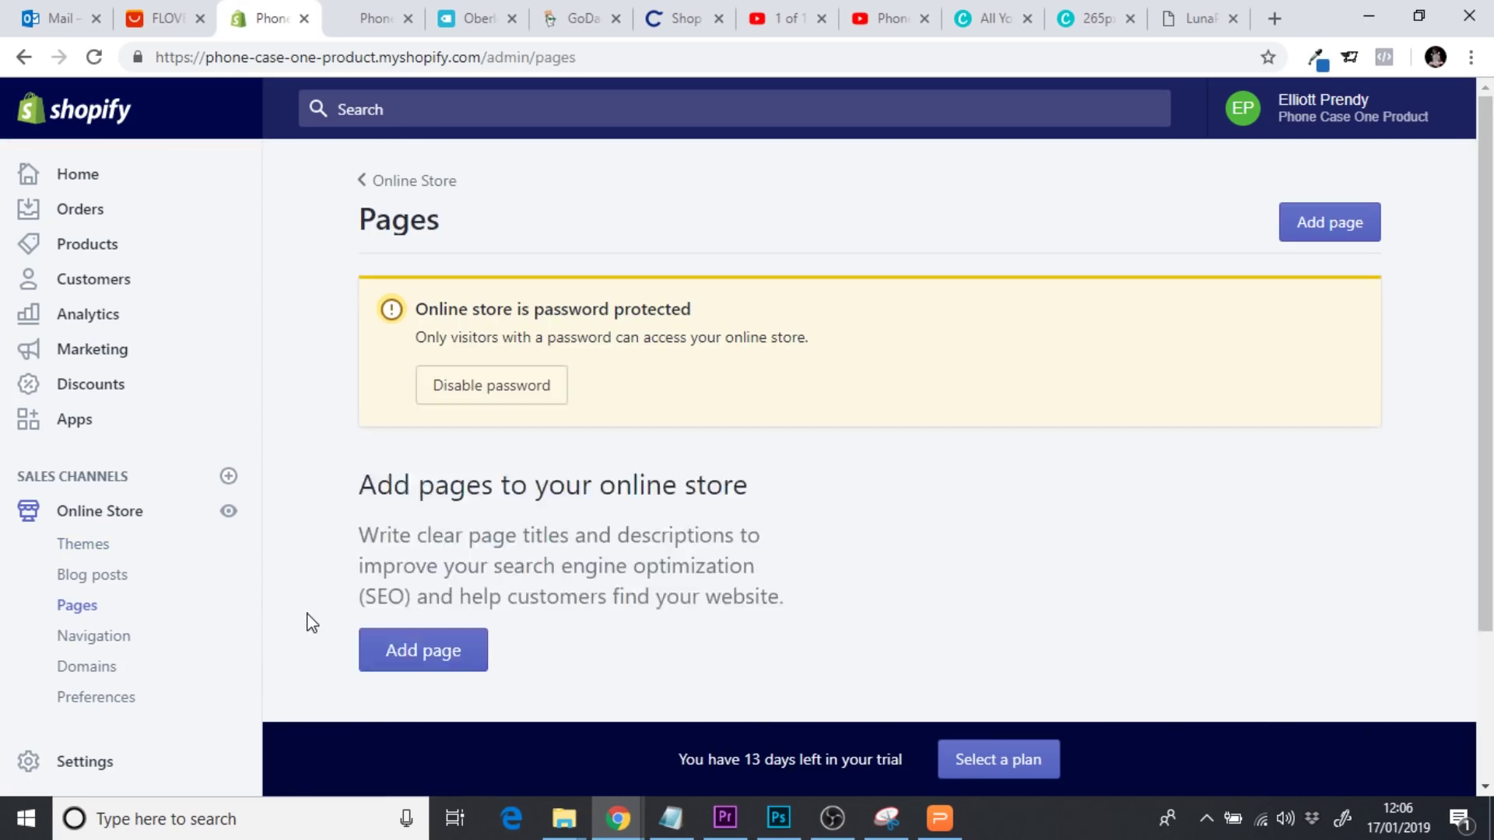
pyautogui.click(1324, 231)
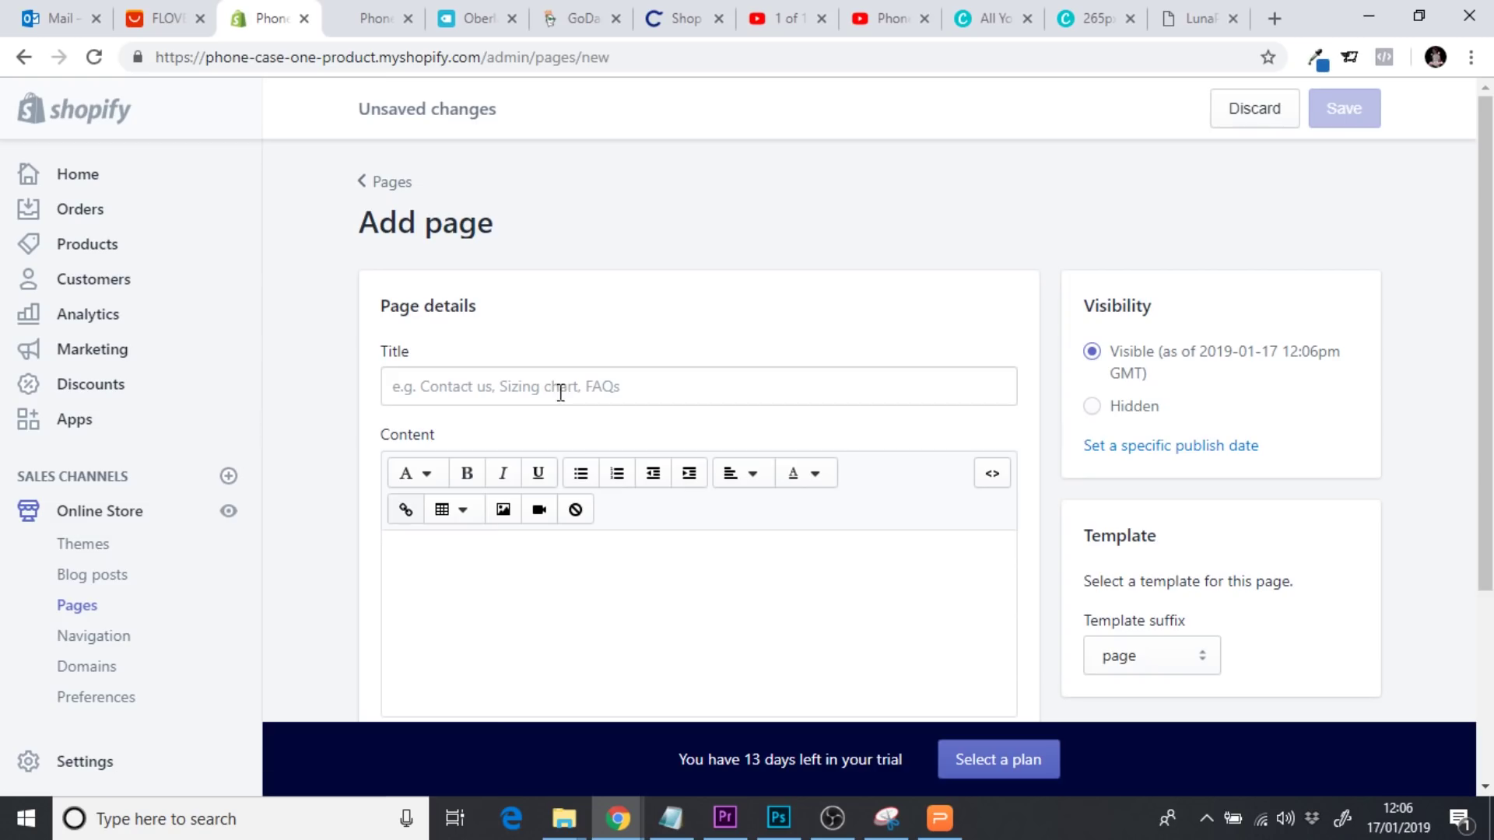
pyautogui.click(553, 388)
pyautogui.write('Returns &')
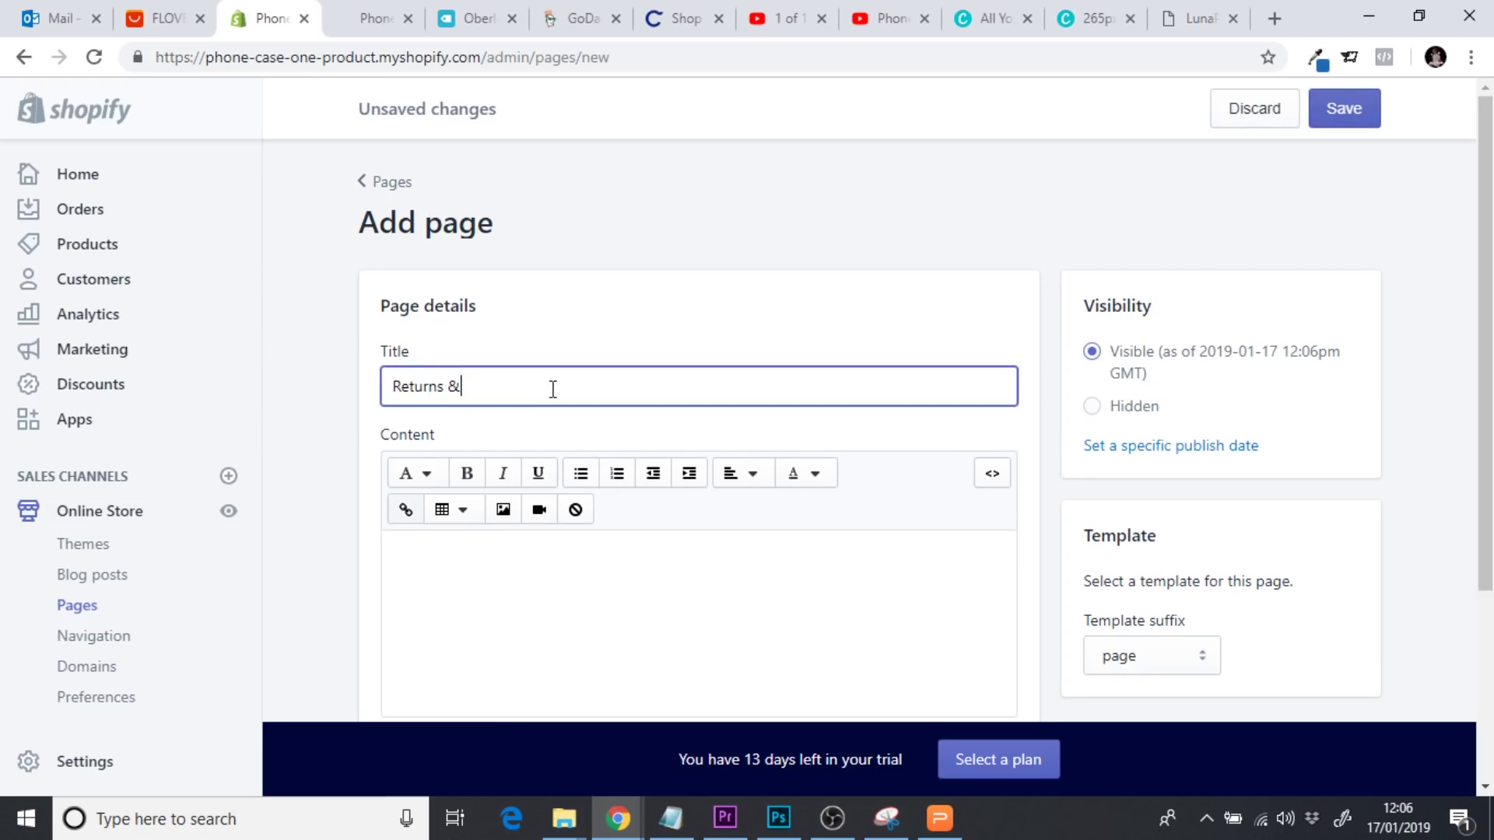
pyautogui.write(' Refunds')
# Paste in the returns policy and make 'Thank you for shopping with us!' a Heading 1
pyautogui.click(462, 583)
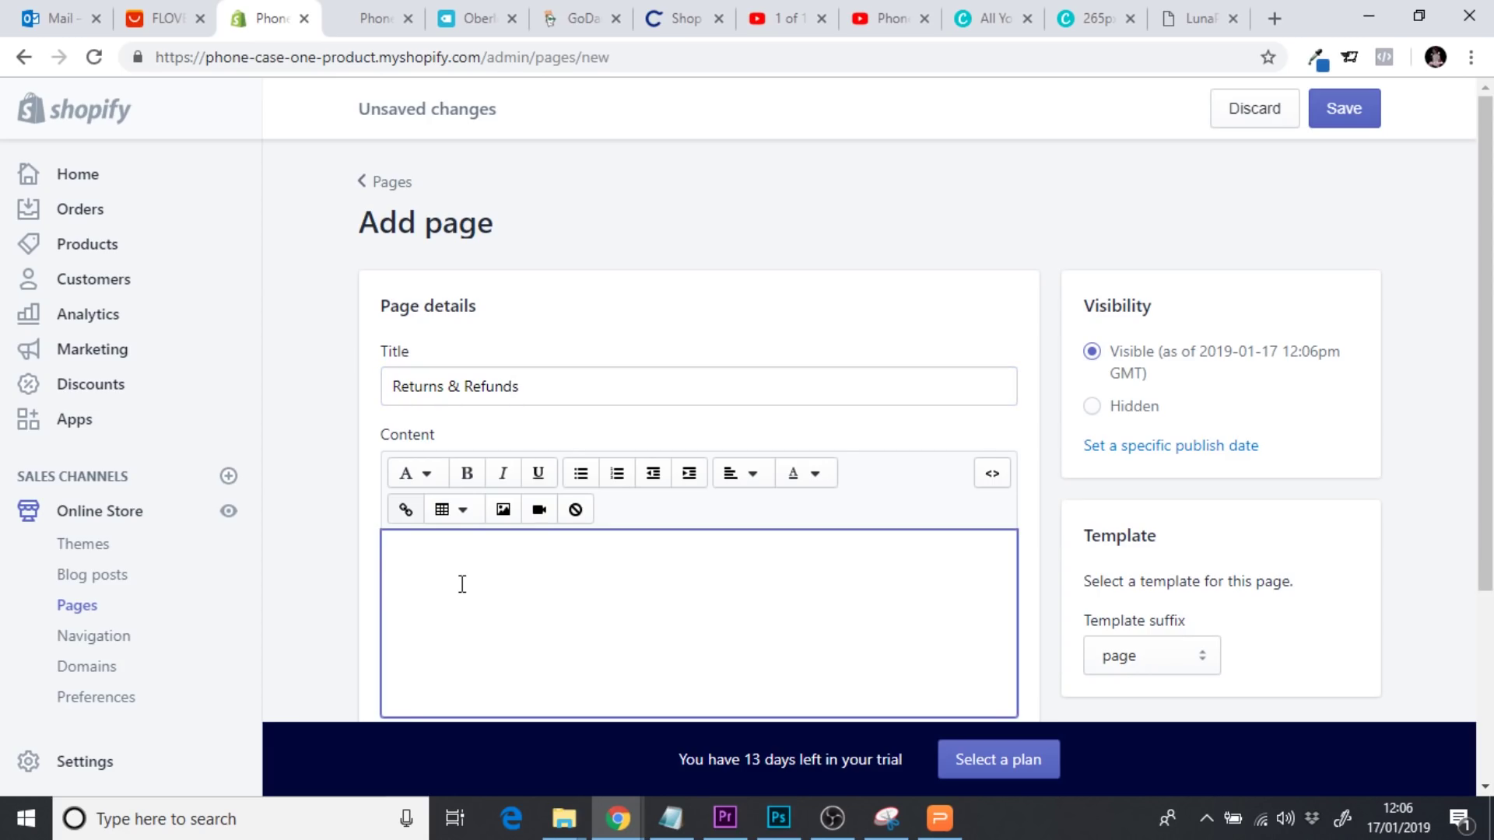
pyautogui.hotkey('ctrl', 'v')
pyautogui.scroll(-4, 1471, 440)
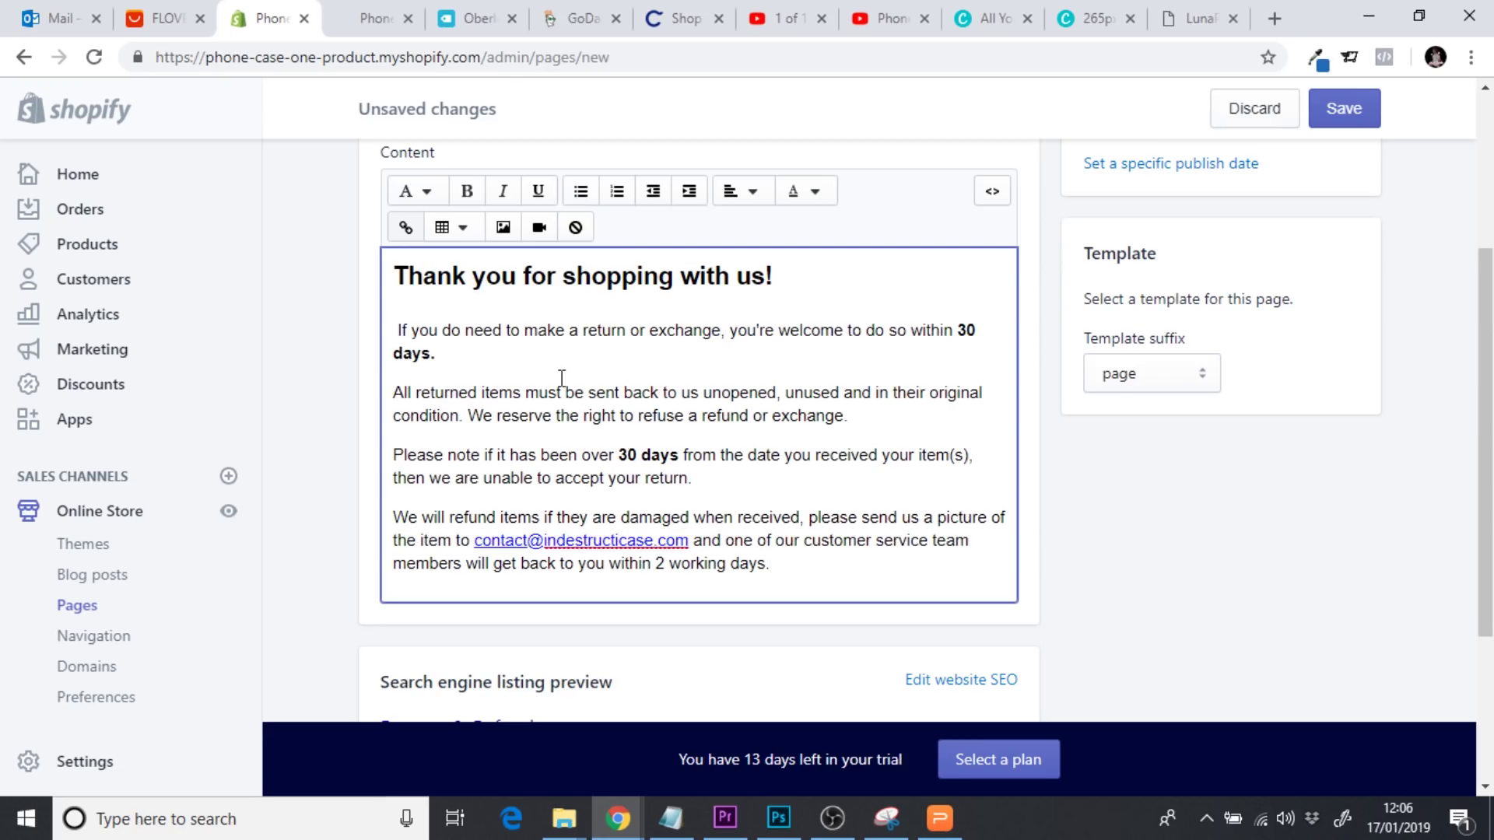
pyautogui.moveTo(780, 282); pyautogui.dragTo(393, 277)
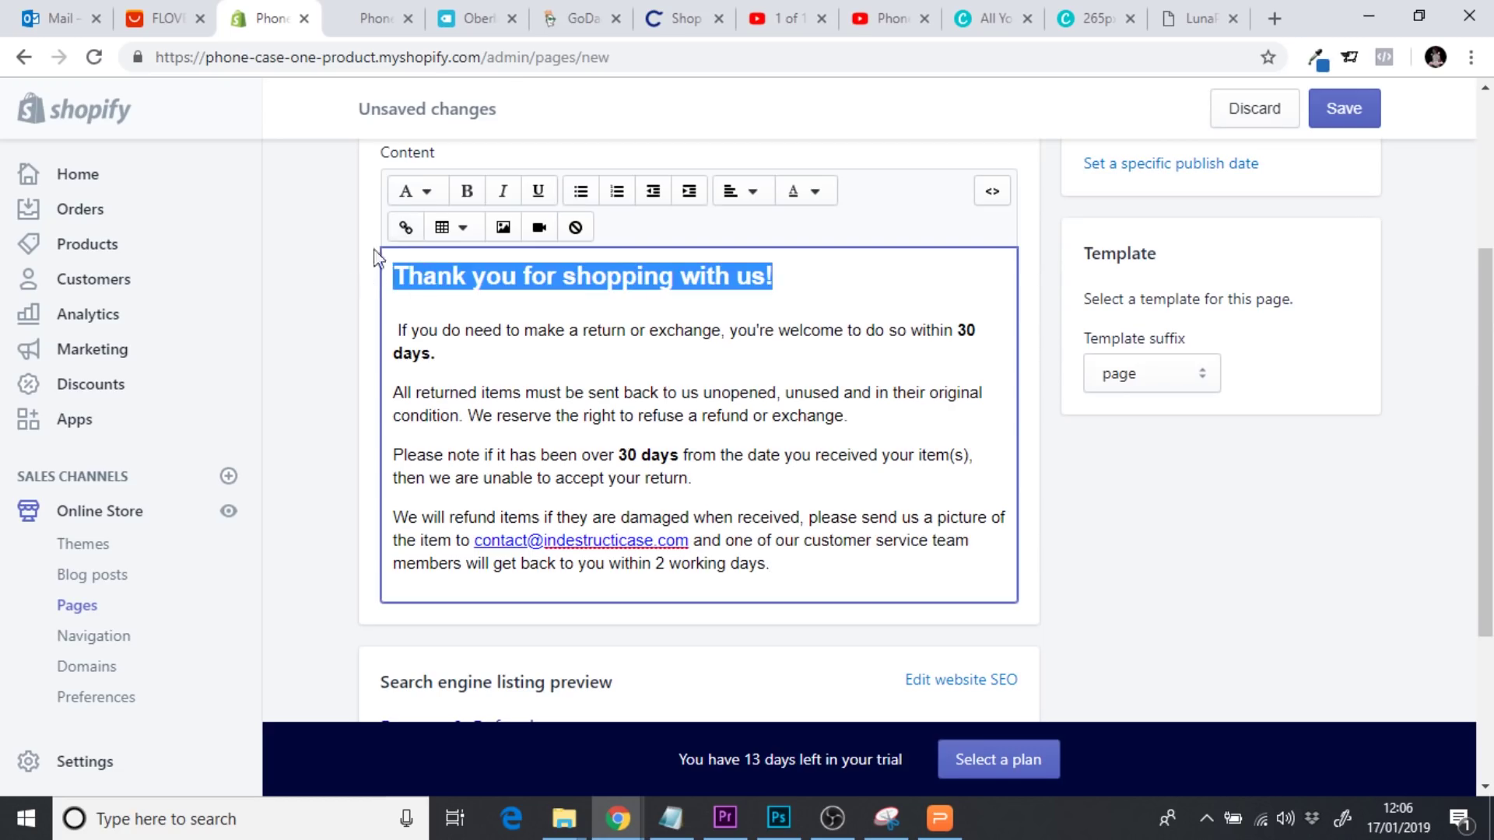
pyautogui.click(424, 198)
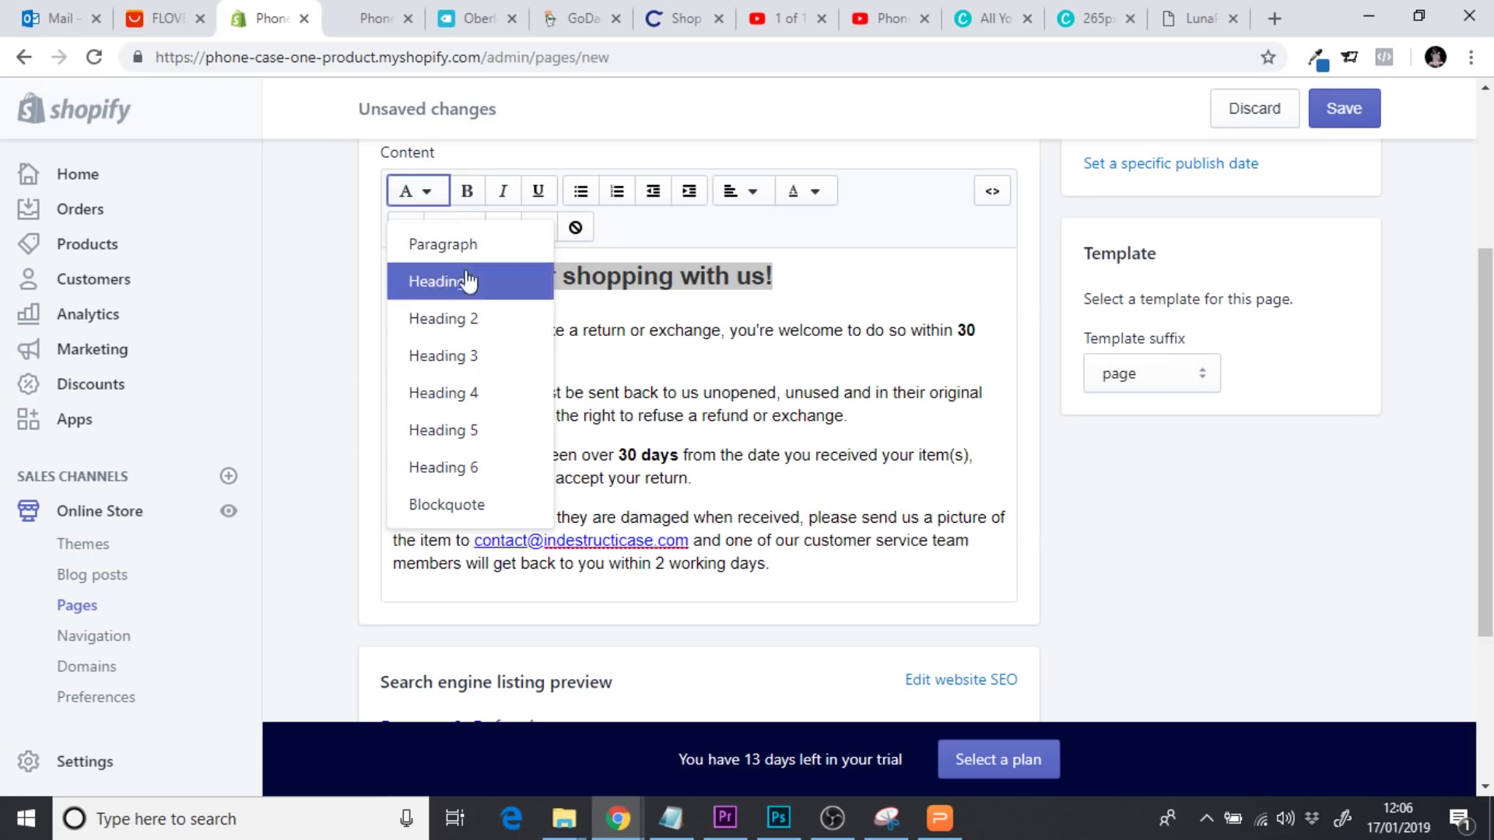
pyautogui.click(778, 331)
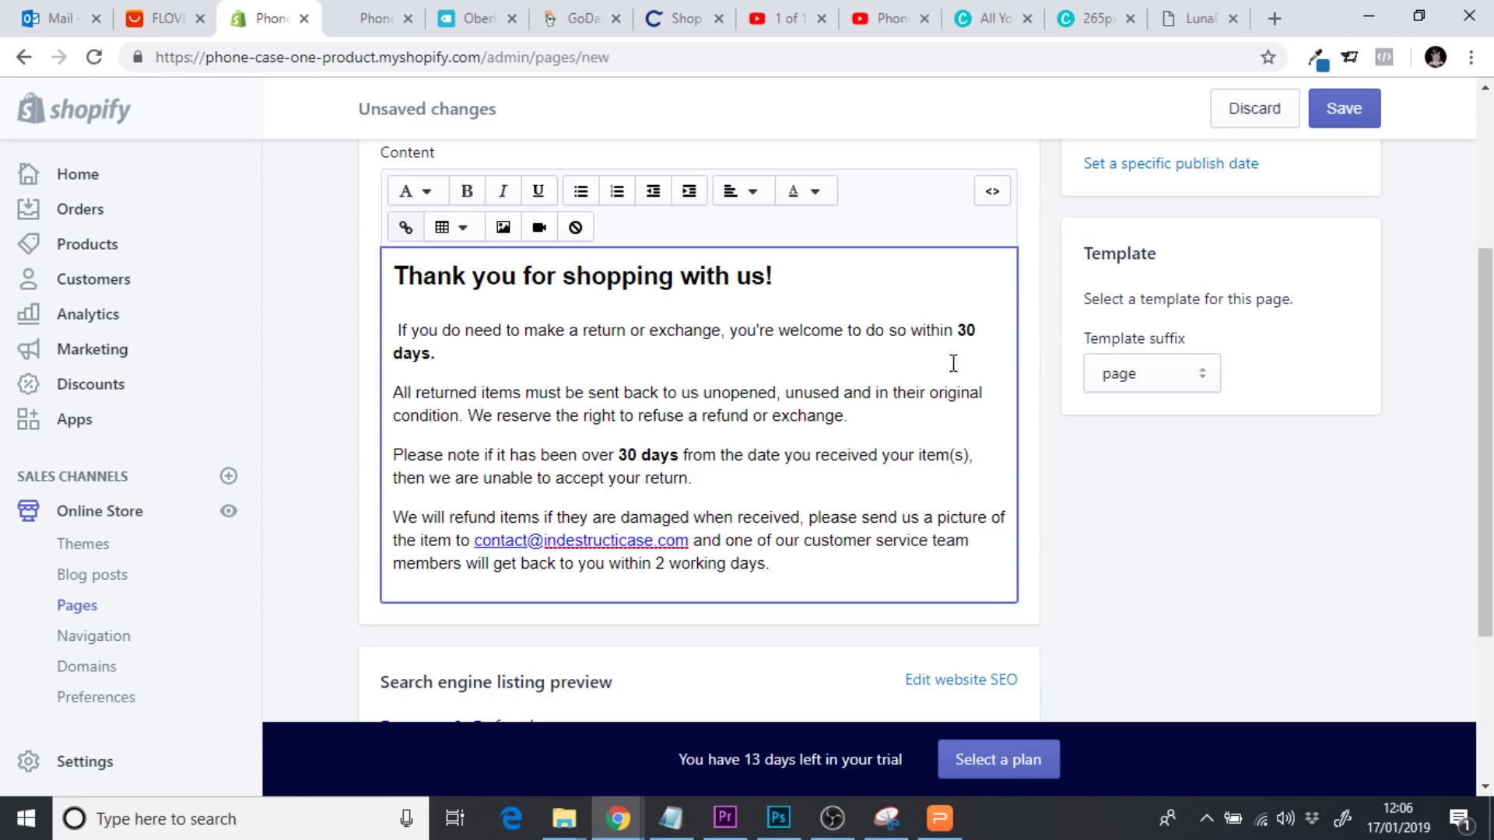
# Change both 30-day mentions in the policy to a bold 14
pyautogui.click(975, 331)
pyautogui.press('BackSpace')
pyautogui.press('BackSpace')
pyautogui.write('14')
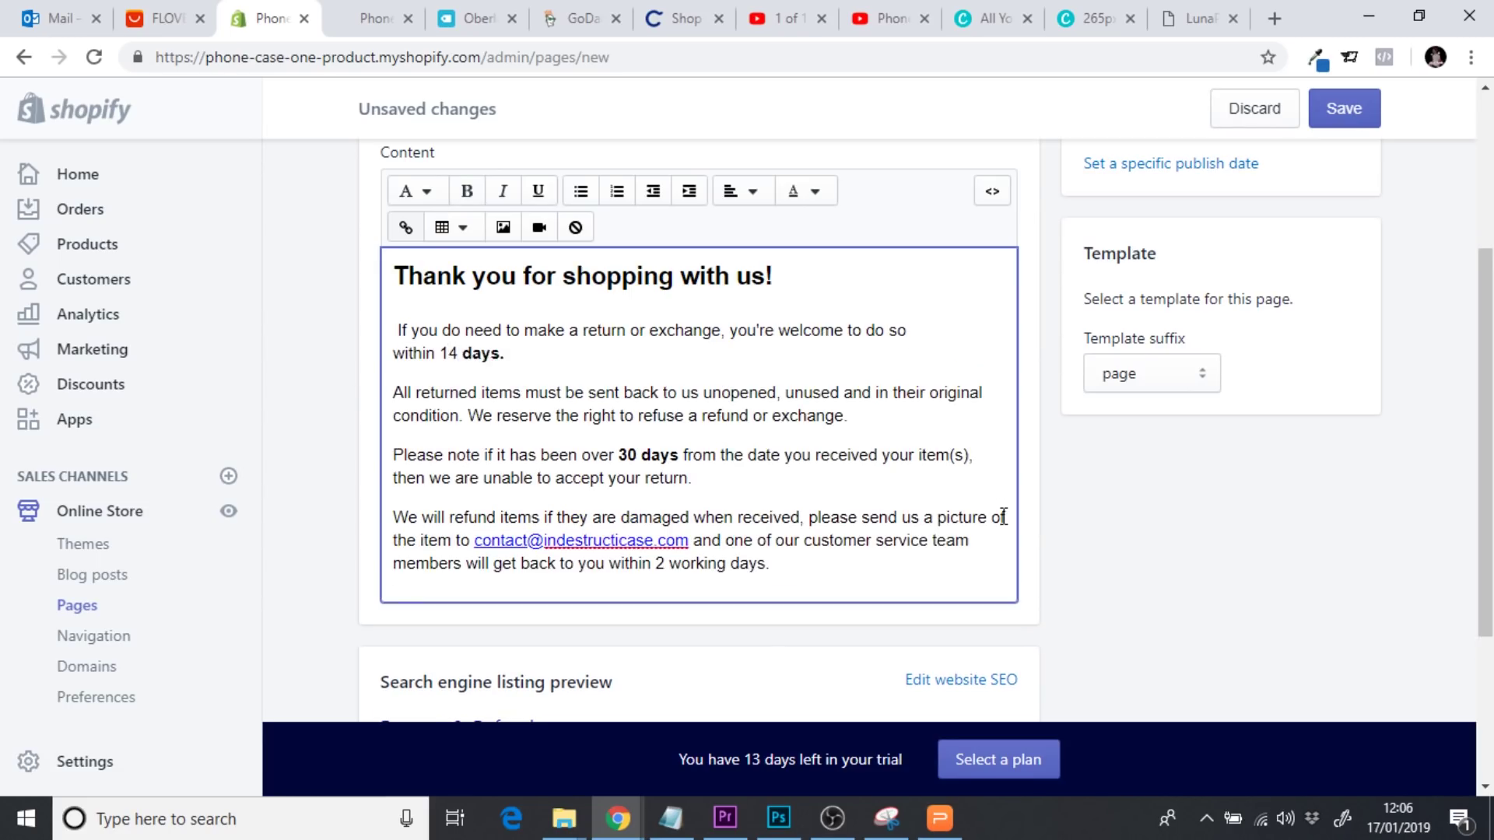
pyautogui.doubleClick(448, 354)
pyautogui.click(467, 191)
pyautogui.click(543, 360)
pyautogui.press('BackSpace')
pyautogui.press('BackSpace')
pyautogui.write('14')
pyautogui.doubleClick(632, 455)
pyautogui.click(467, 190)
pyautogui.click(538, 492)
# Change the reply time from 2 to 3 working days
pyautogui.moveTo(469, 542); pyautogui.dragTo(710, 554)
pyautogui.click(705, 546)
pyautogui.moveTo(688, 539); pyautogui.dragTo(477, 540)
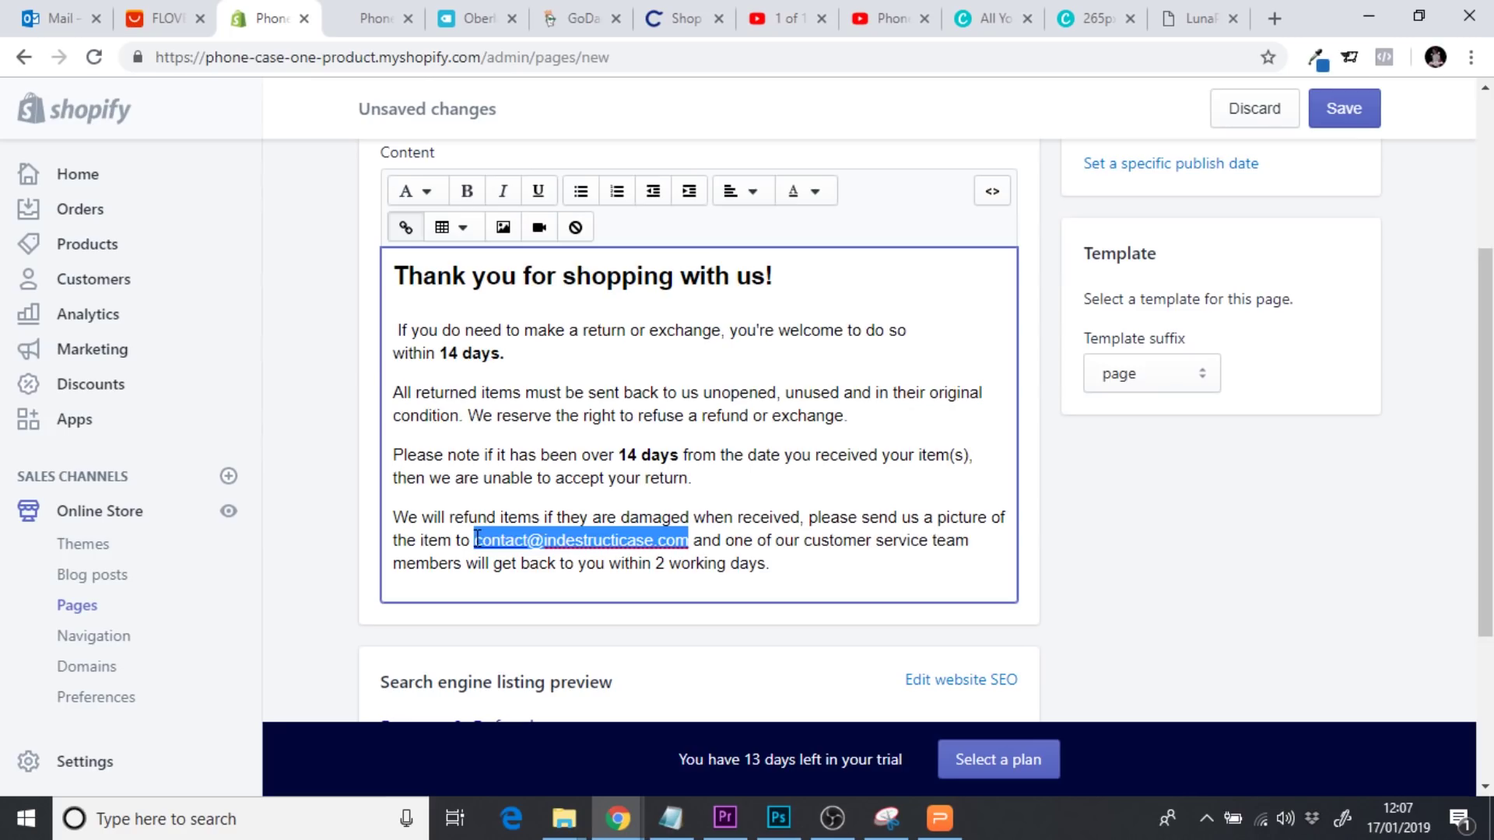
pyautogui.click(605, 483)
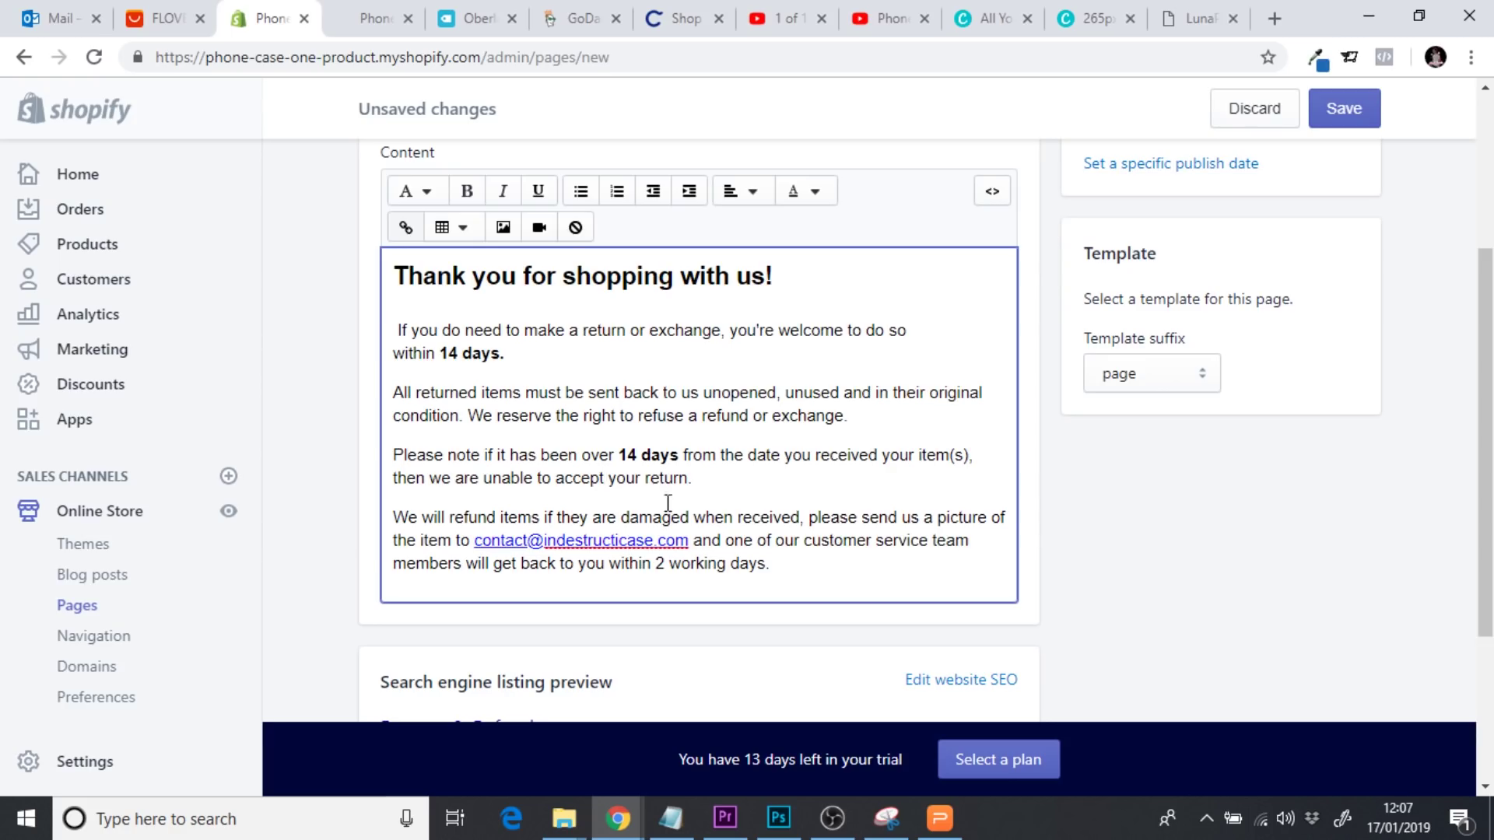
pyautogui.moveTo(471, 540); pyautogui.dragTo(705, 540)
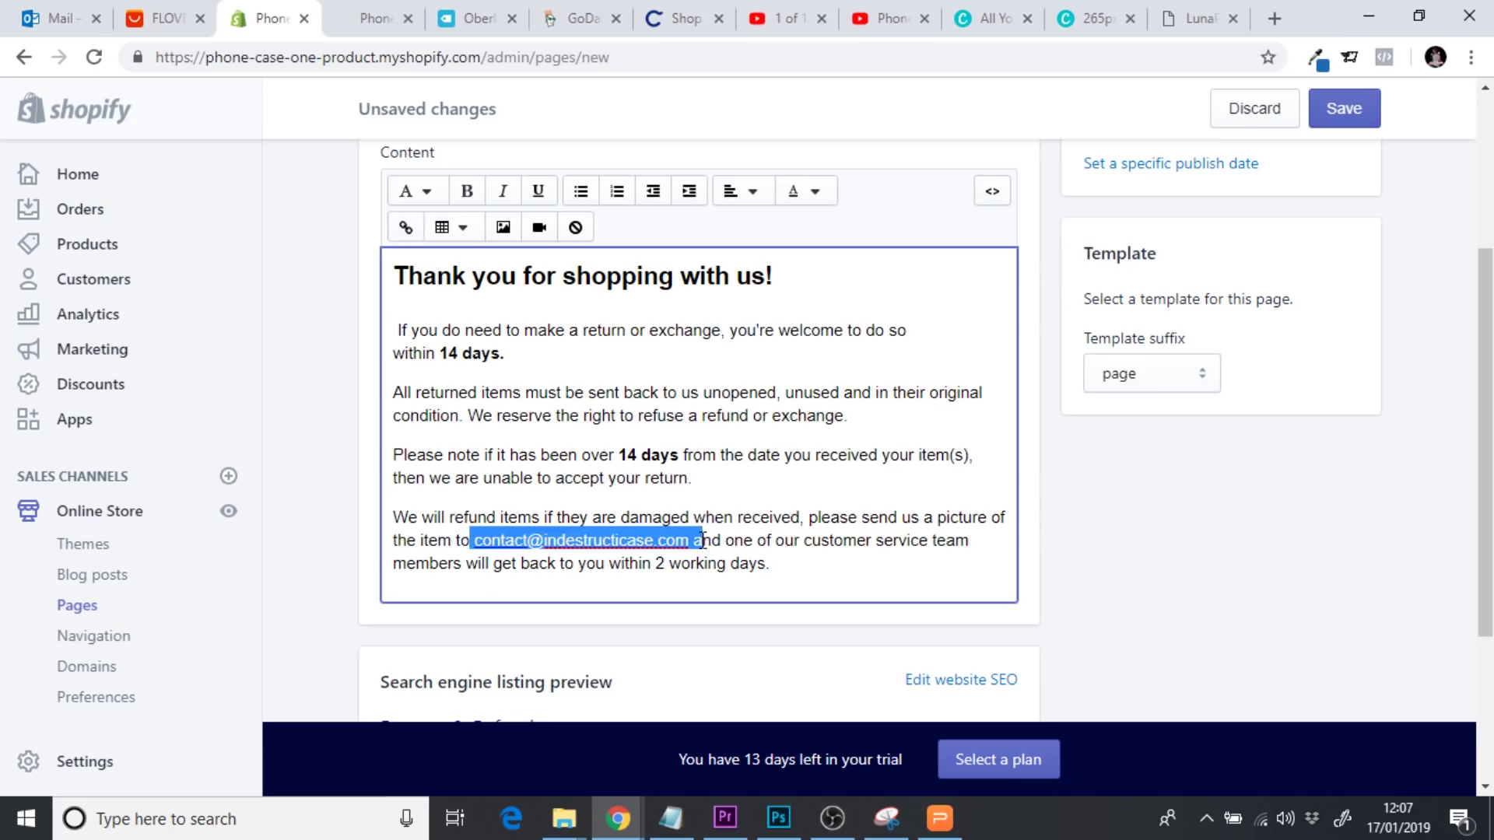
pyautogui.click(729, 541)
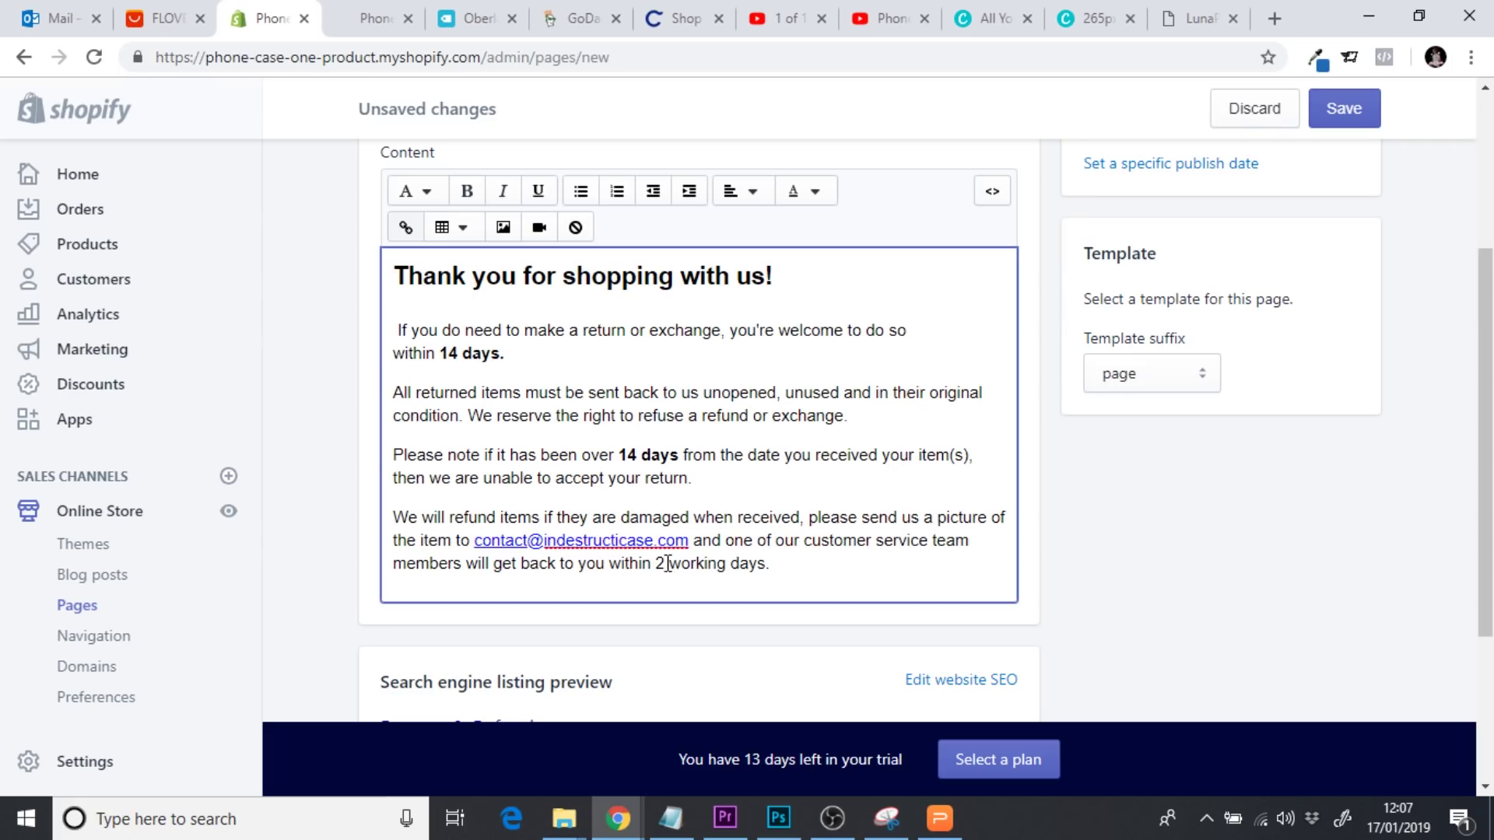
pyautogui.press('BackSpace')
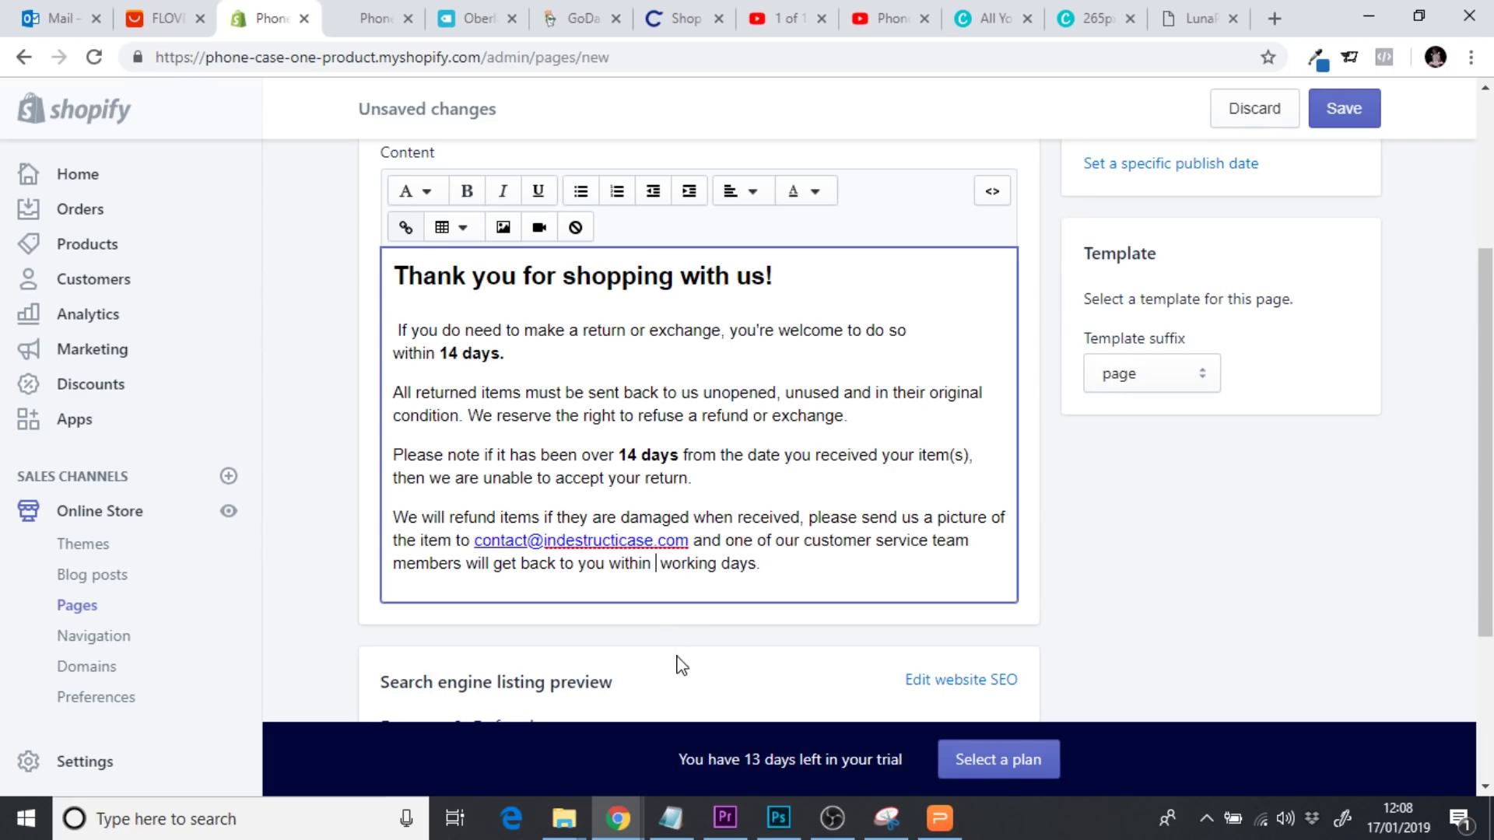
pyautogui.write('3')
# Centre-align all of the page content
pyautogui.moveTo(791, 566); pyautogui.dragTo(371, 264)
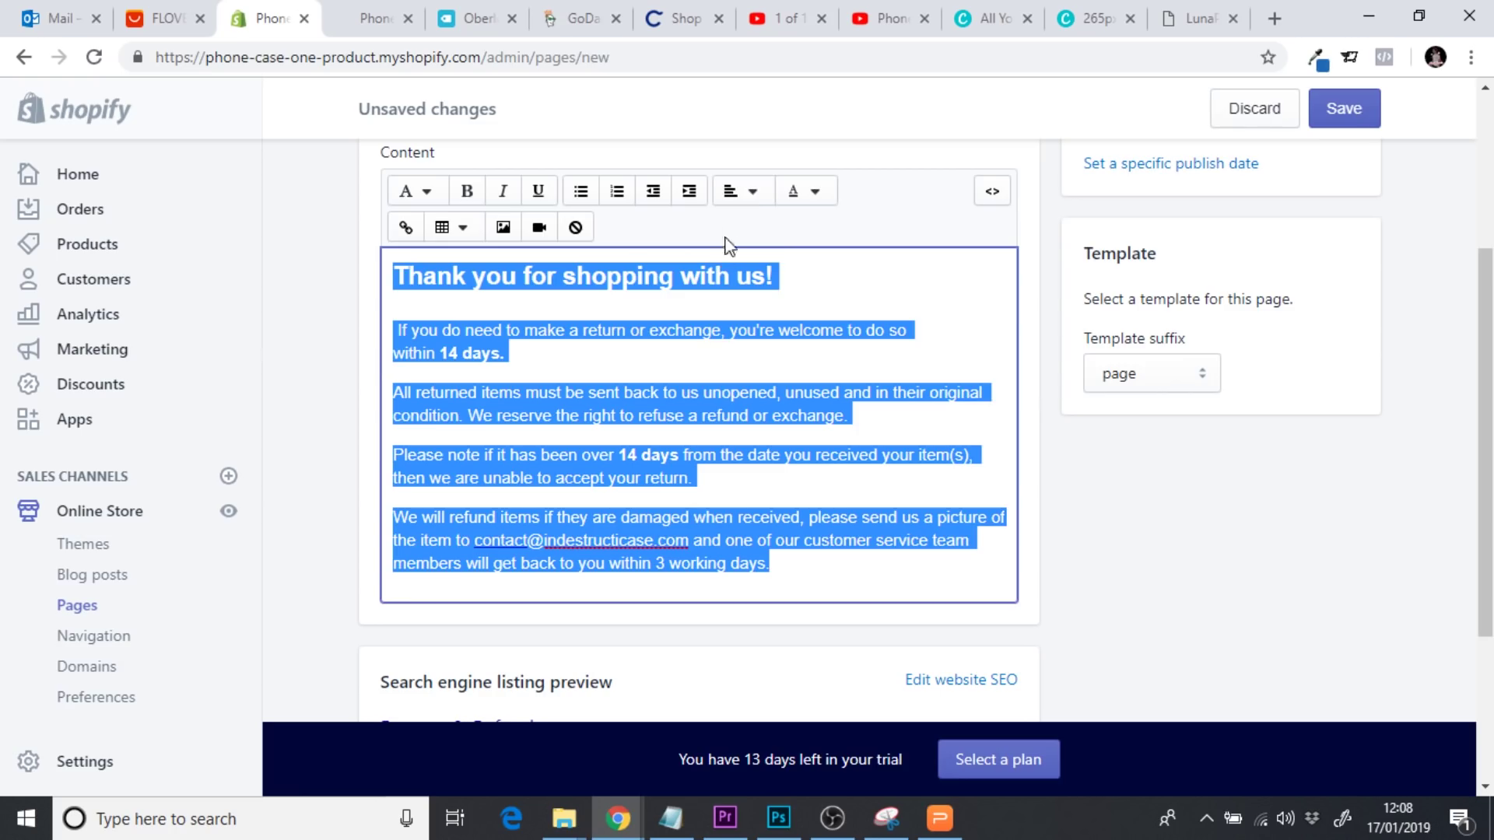
pyautogui.click(748, 196)
pyautogui.click(769, 290)
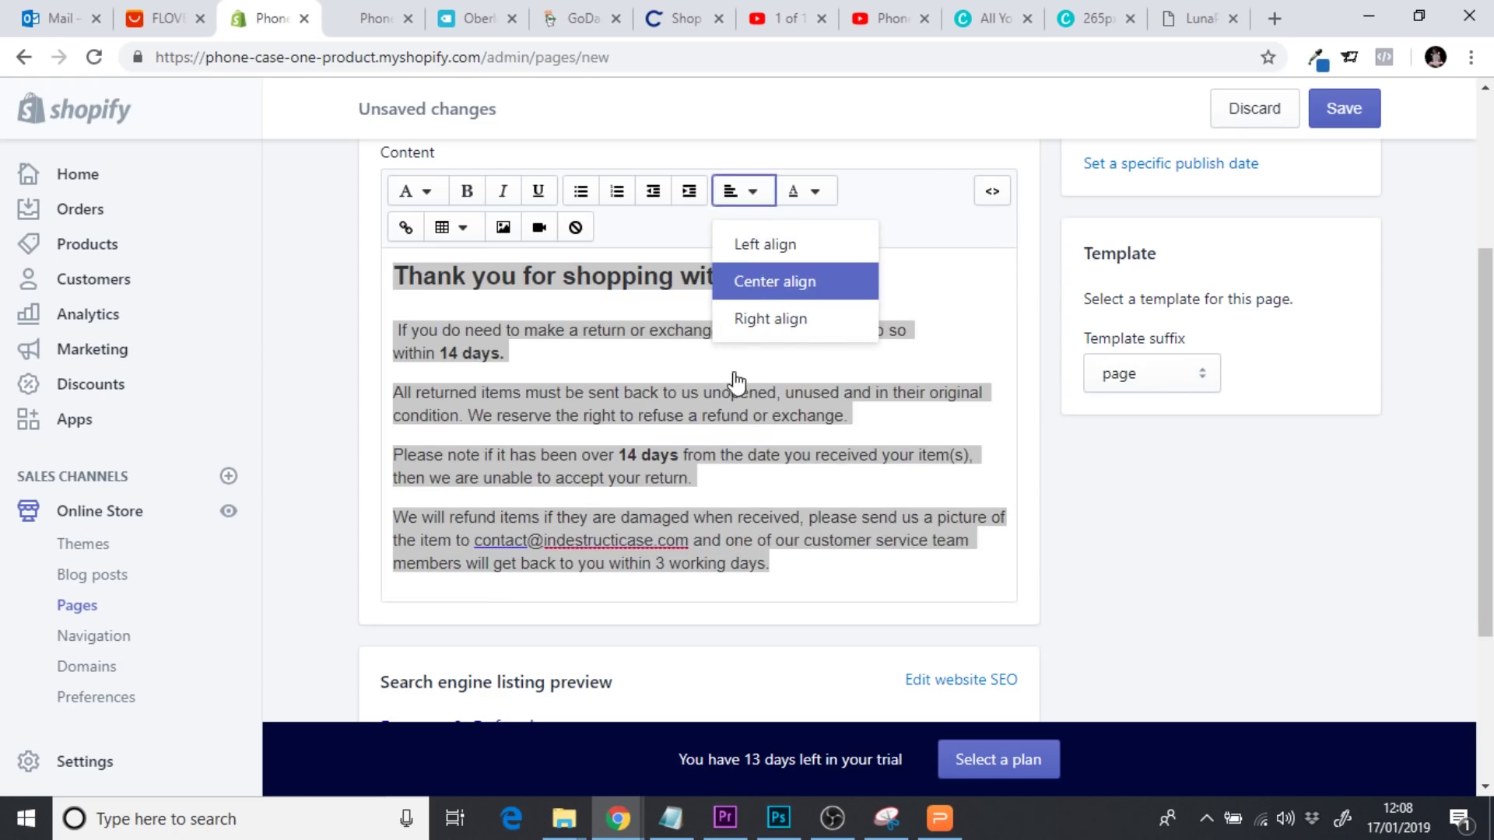
pyautogui.click(720, 358)
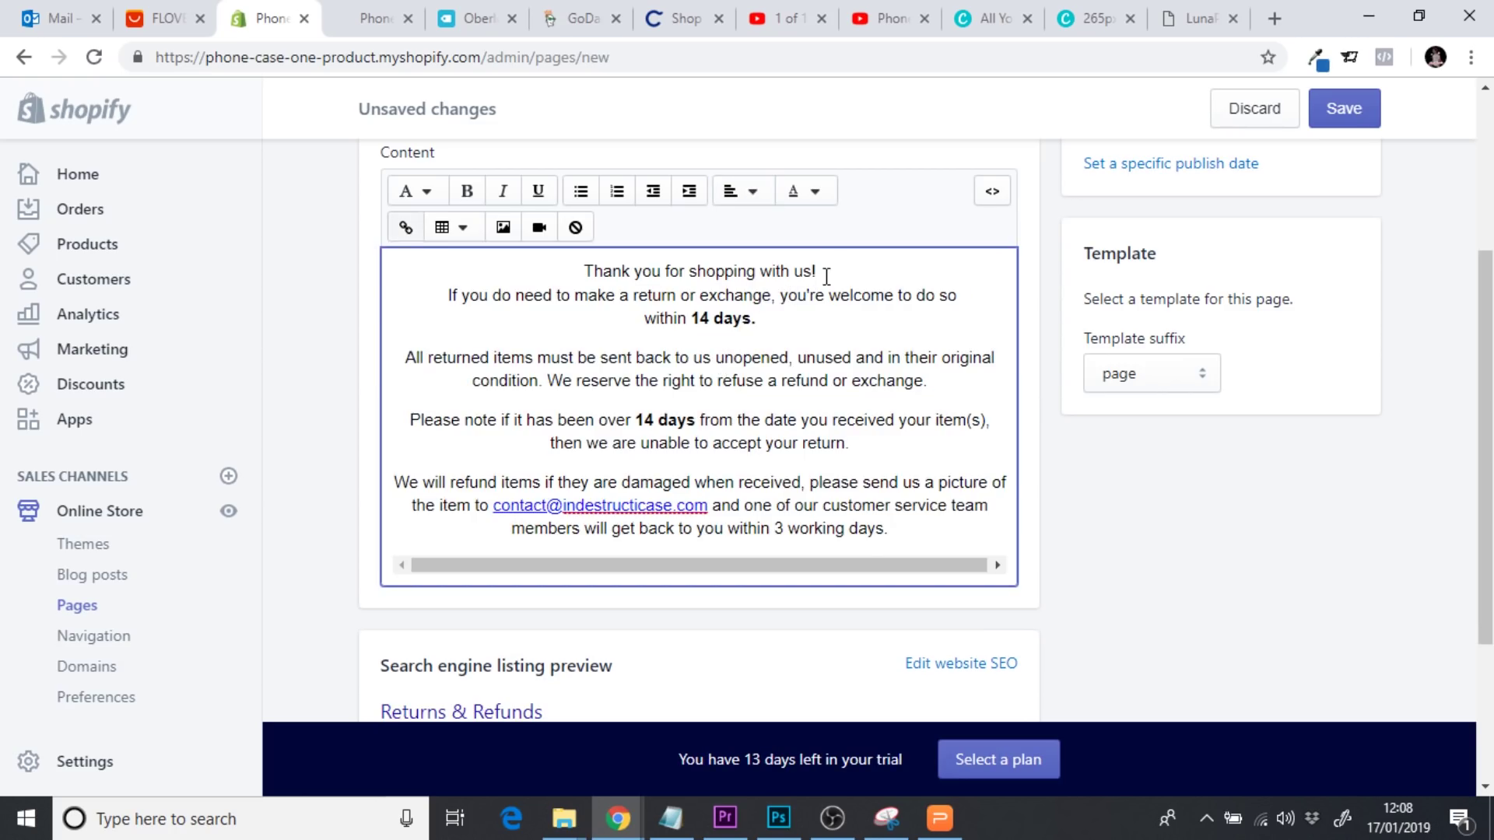
# Make the thank-you opening line a Heading 2
pyautogui.moveTo(827, 272); pyautogui.dragTo(592, 271)
pyautogui.click(417, 194)
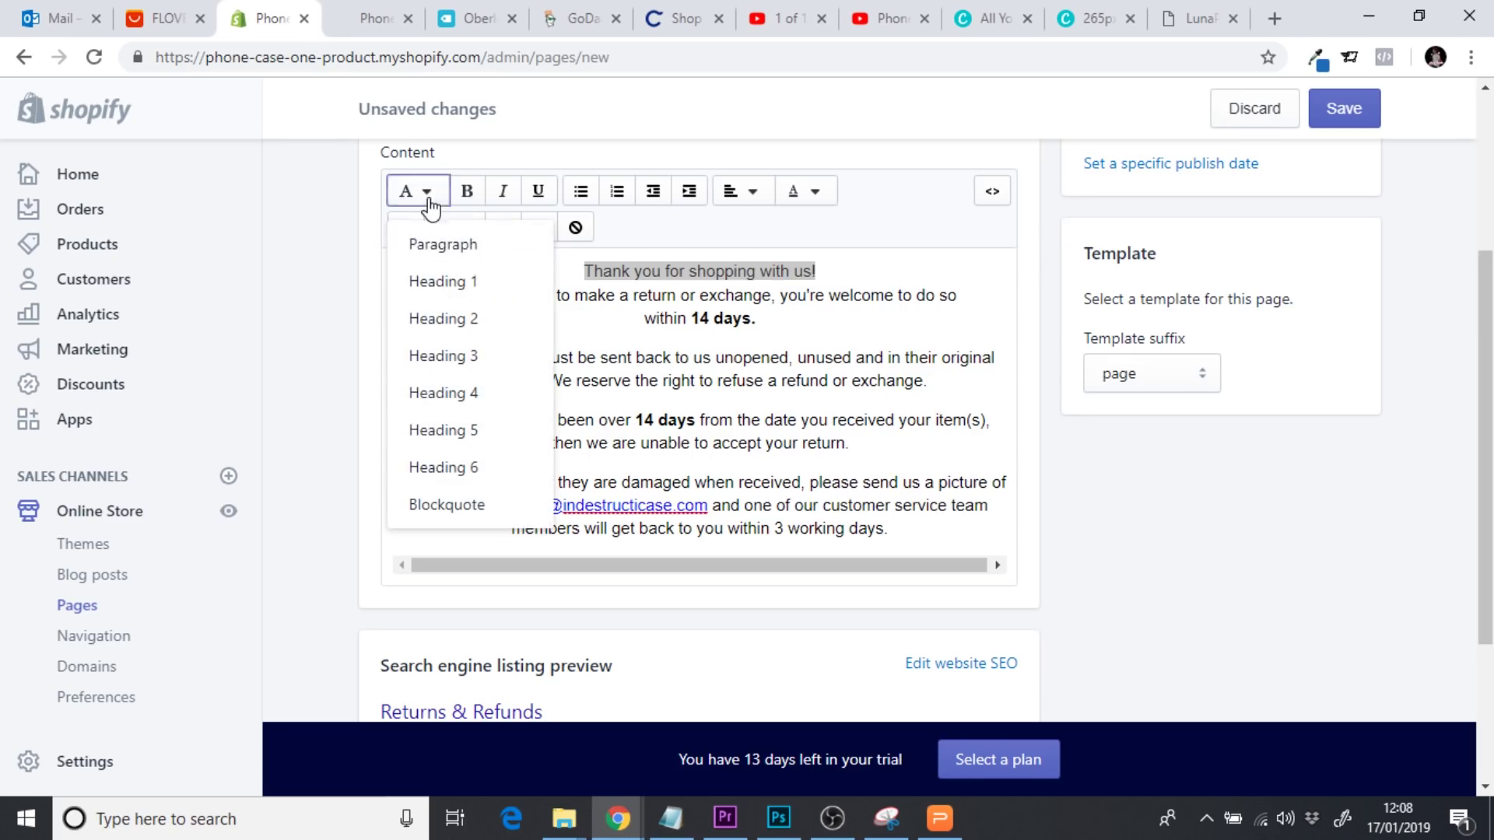
pyautogui.click(463, 318)
pyautogui.click(716, 366)
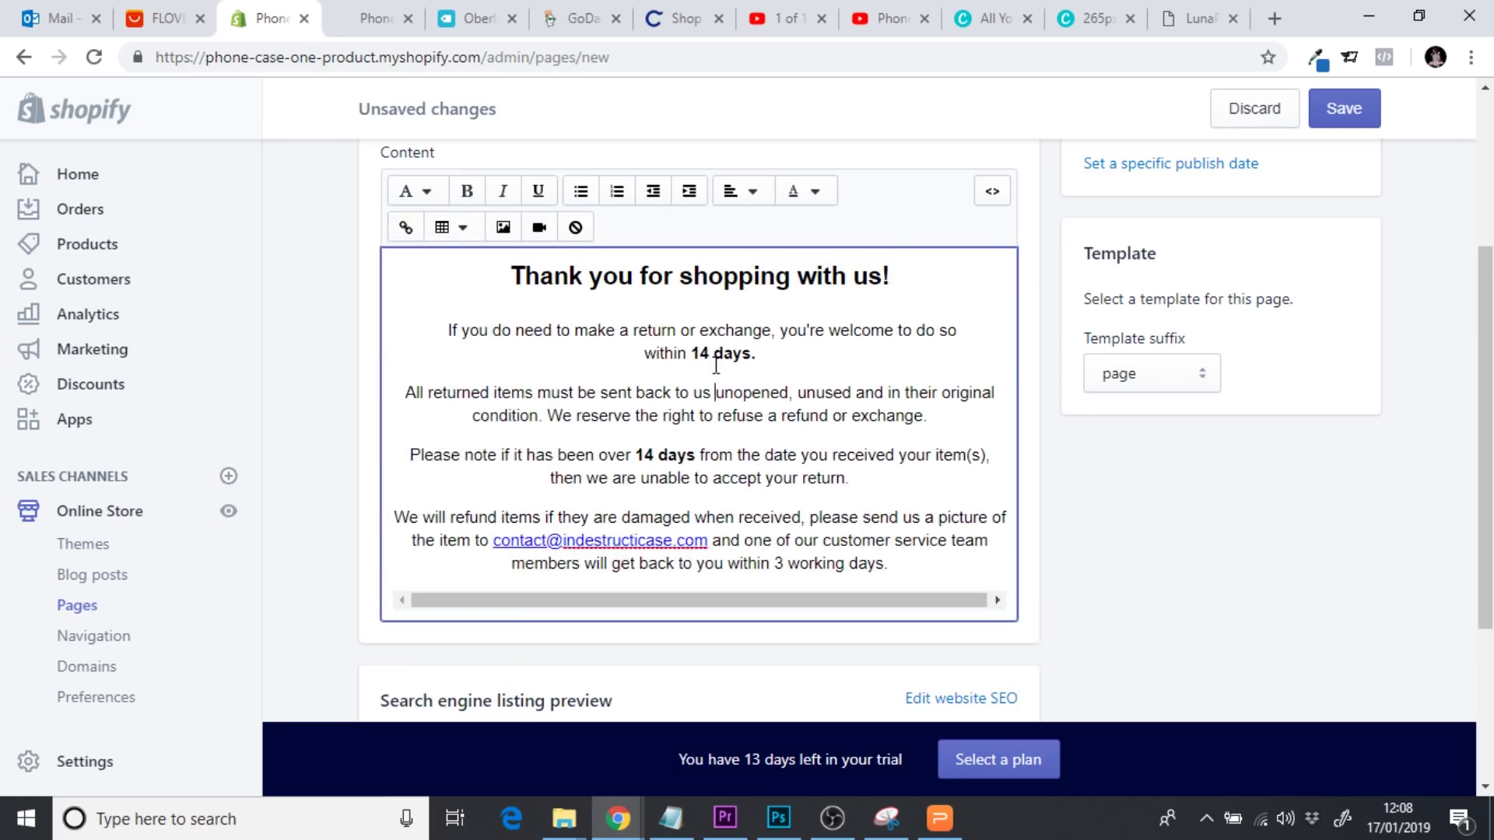
pyautogui.scroll(-3, 1480, 519)
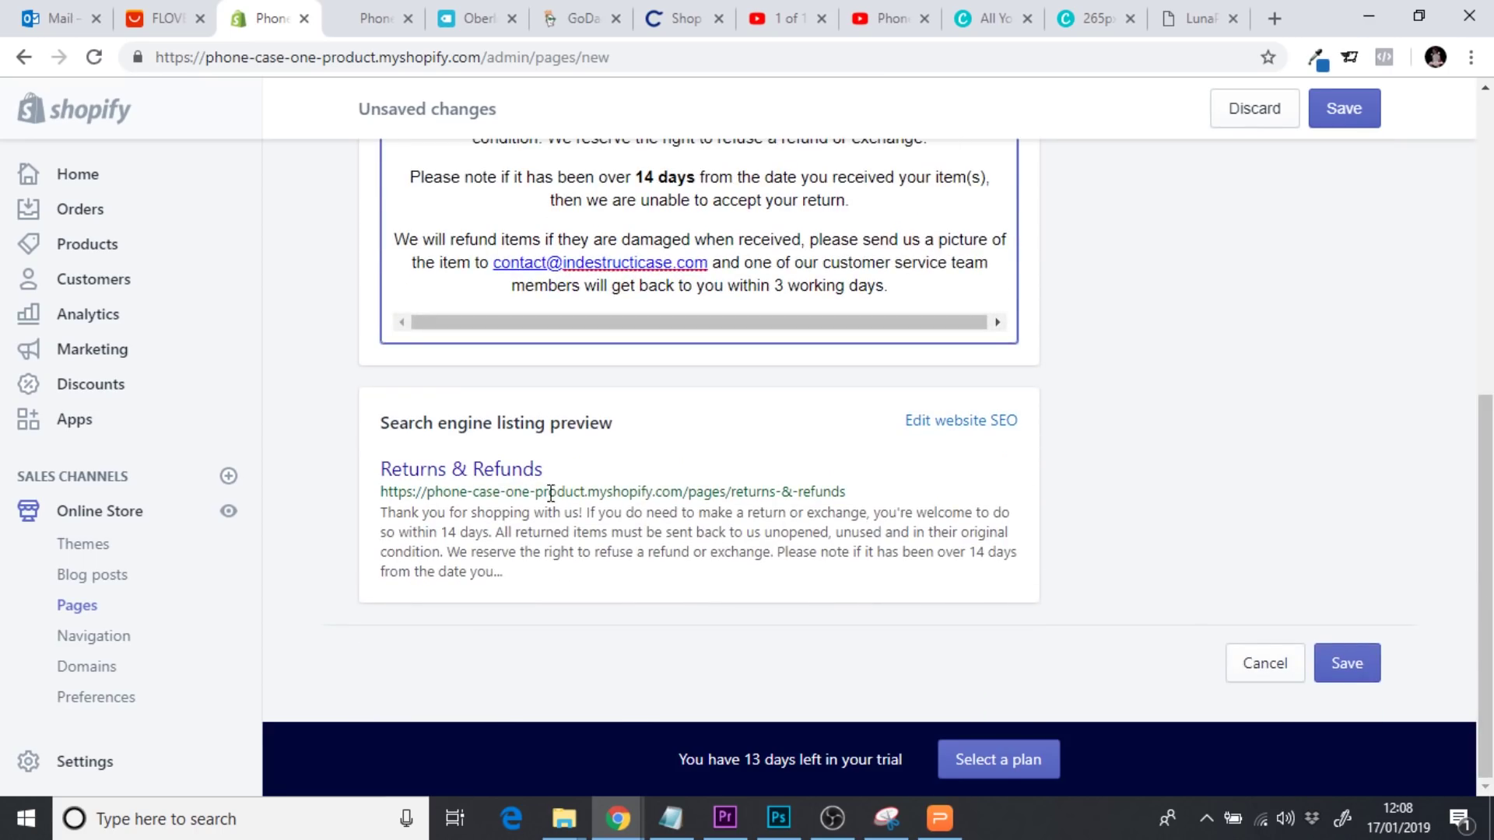
# Set the meta description to 'You can find out more information regarding our returns & refunds on our returns page' and save
pyautogui.moveTo(387, 517); pyautogui.dragTo(641, 591)
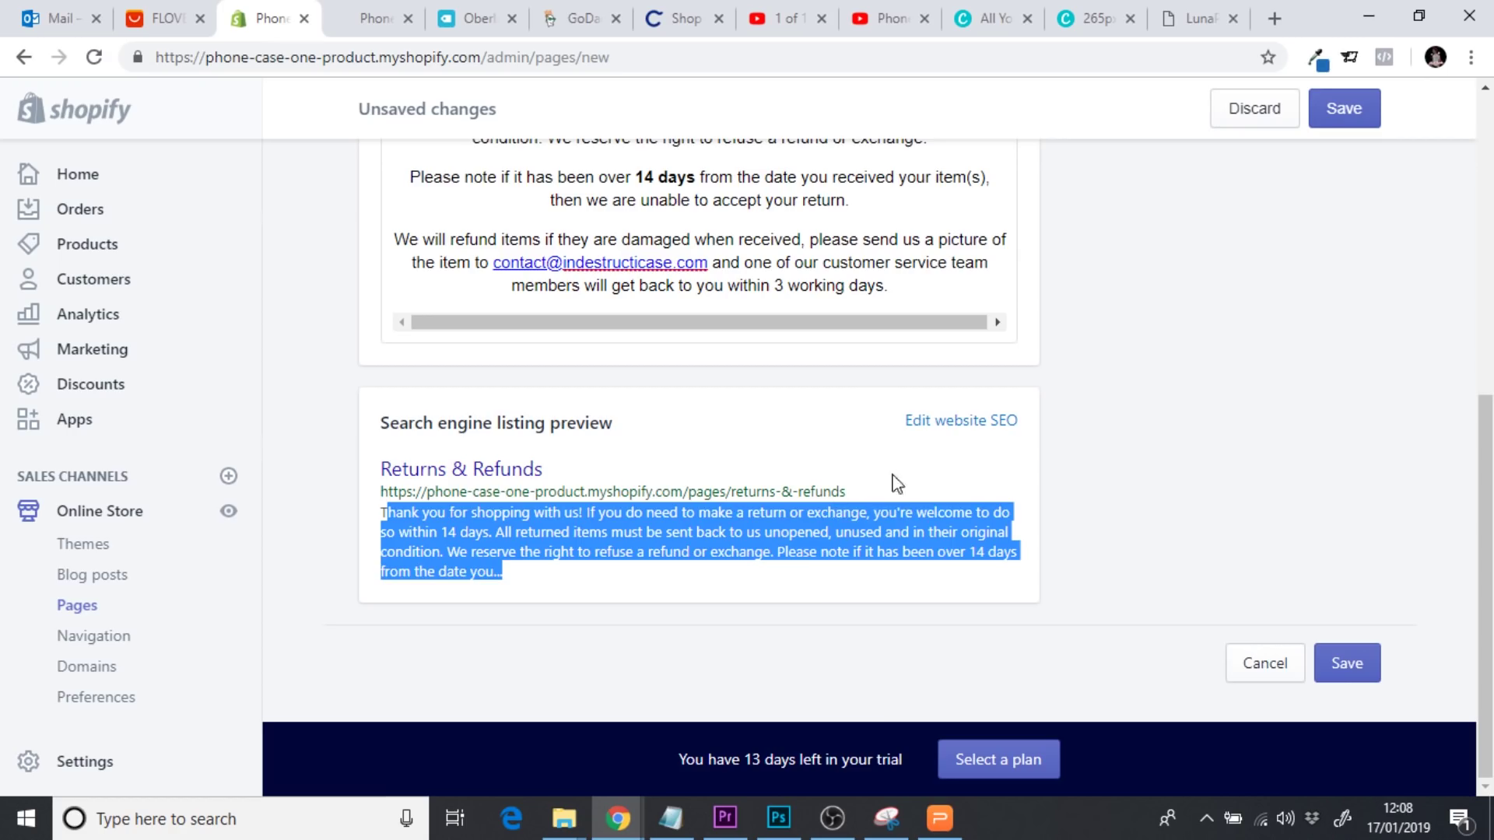
pyautogui.click(937, 424)
pyautogui.scroll(-1, 1040, 478)
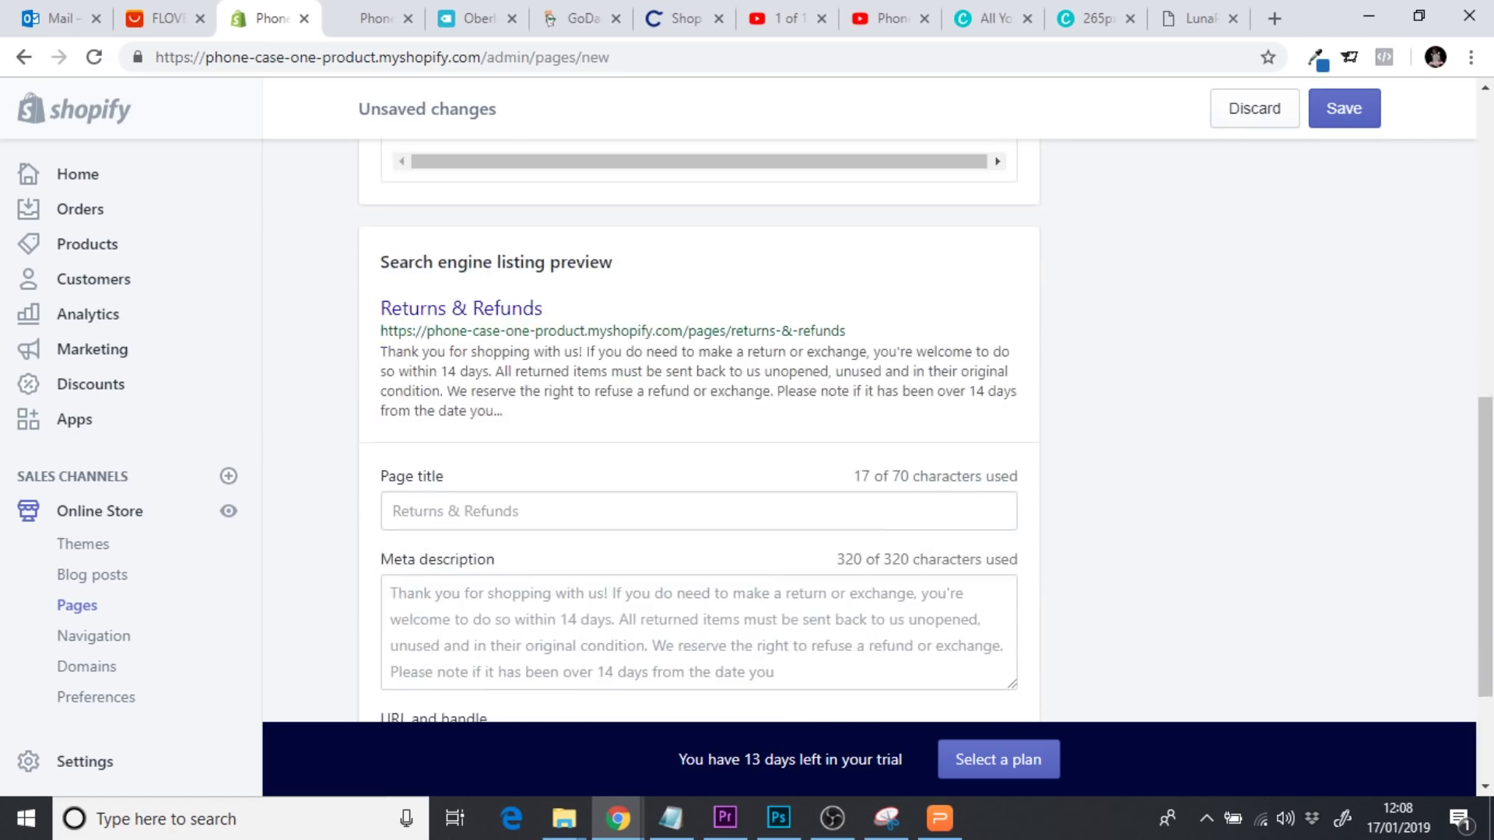
pyautogui.scroll(-1, 667, 560)
pyautogui.click(635, 541)
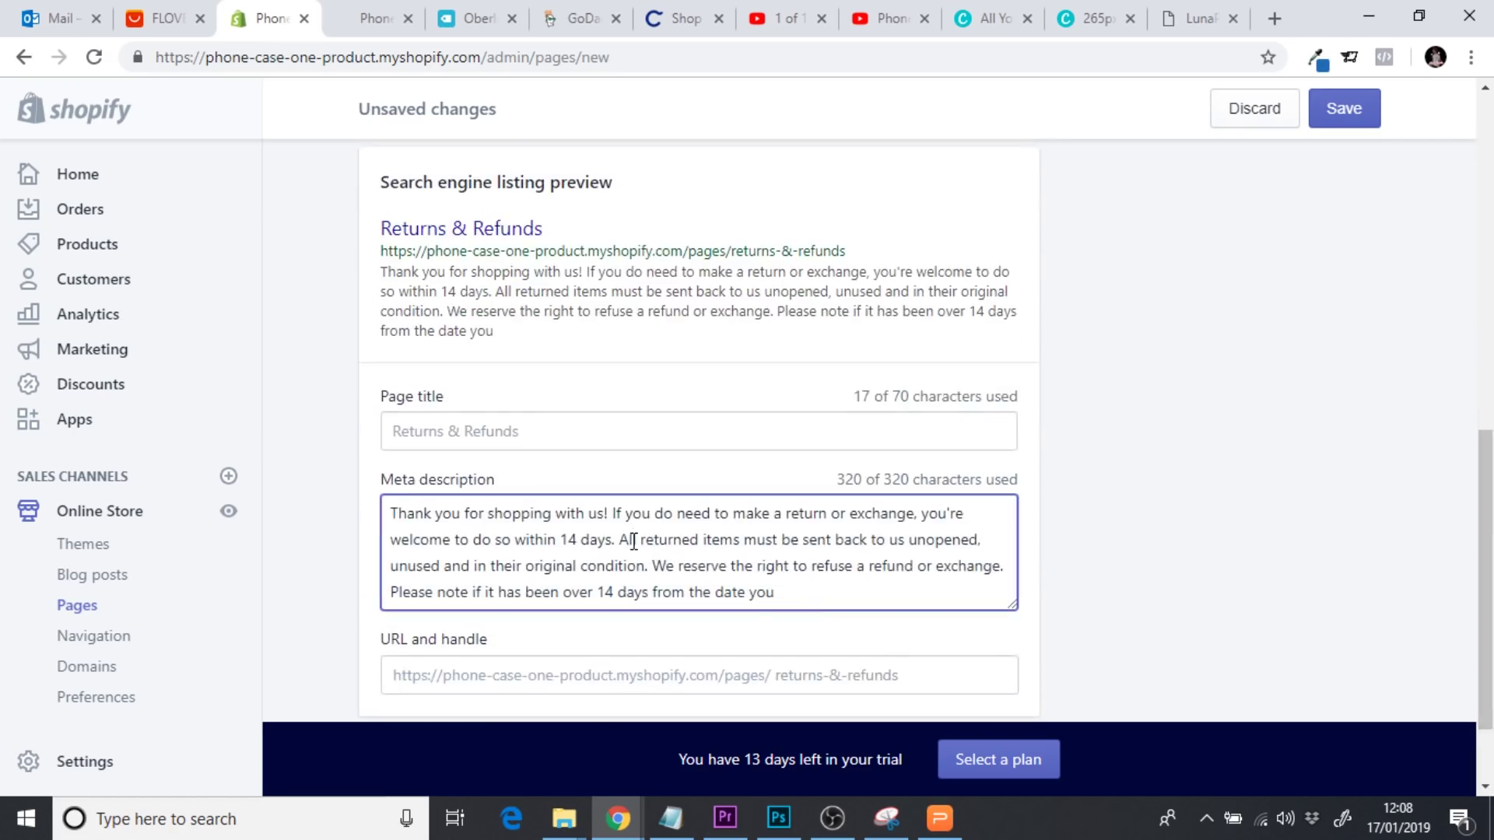
pyautogui.moveTo(795, 601); pyautogui.dragTo(354, 521)
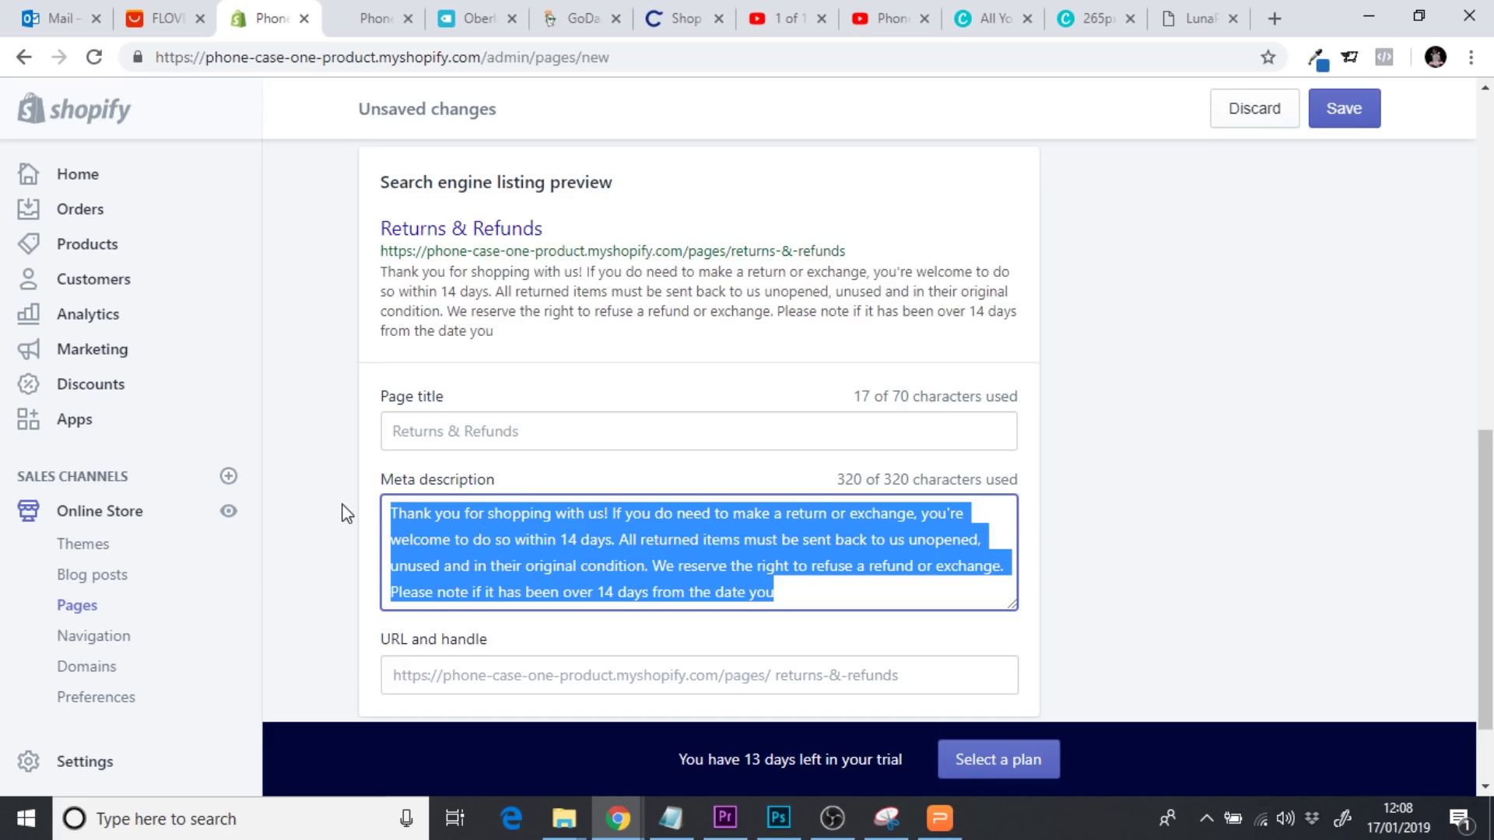
pyautogui.write('You can ')
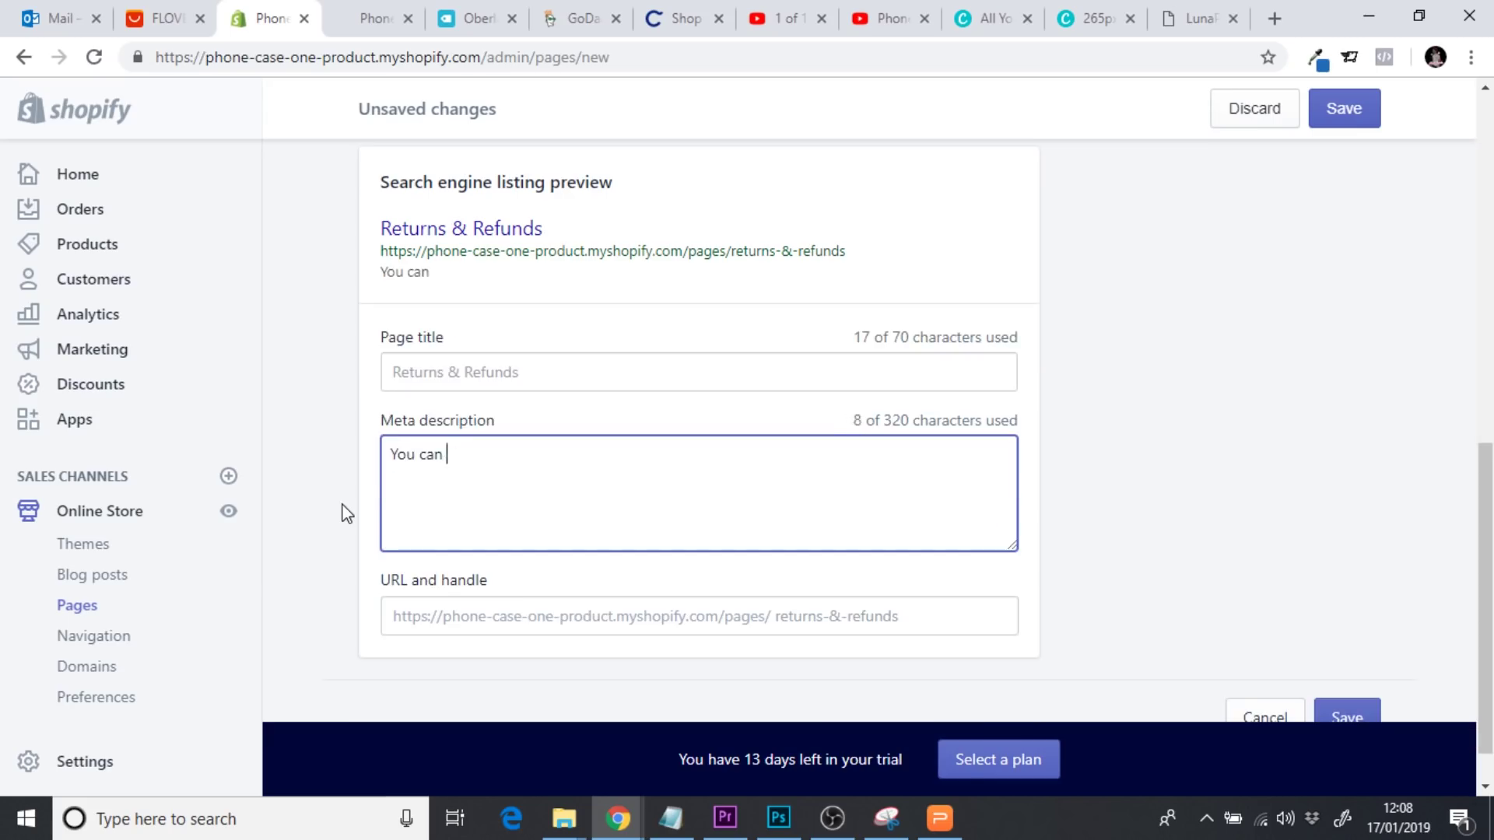
pyautogui.write('find out more')
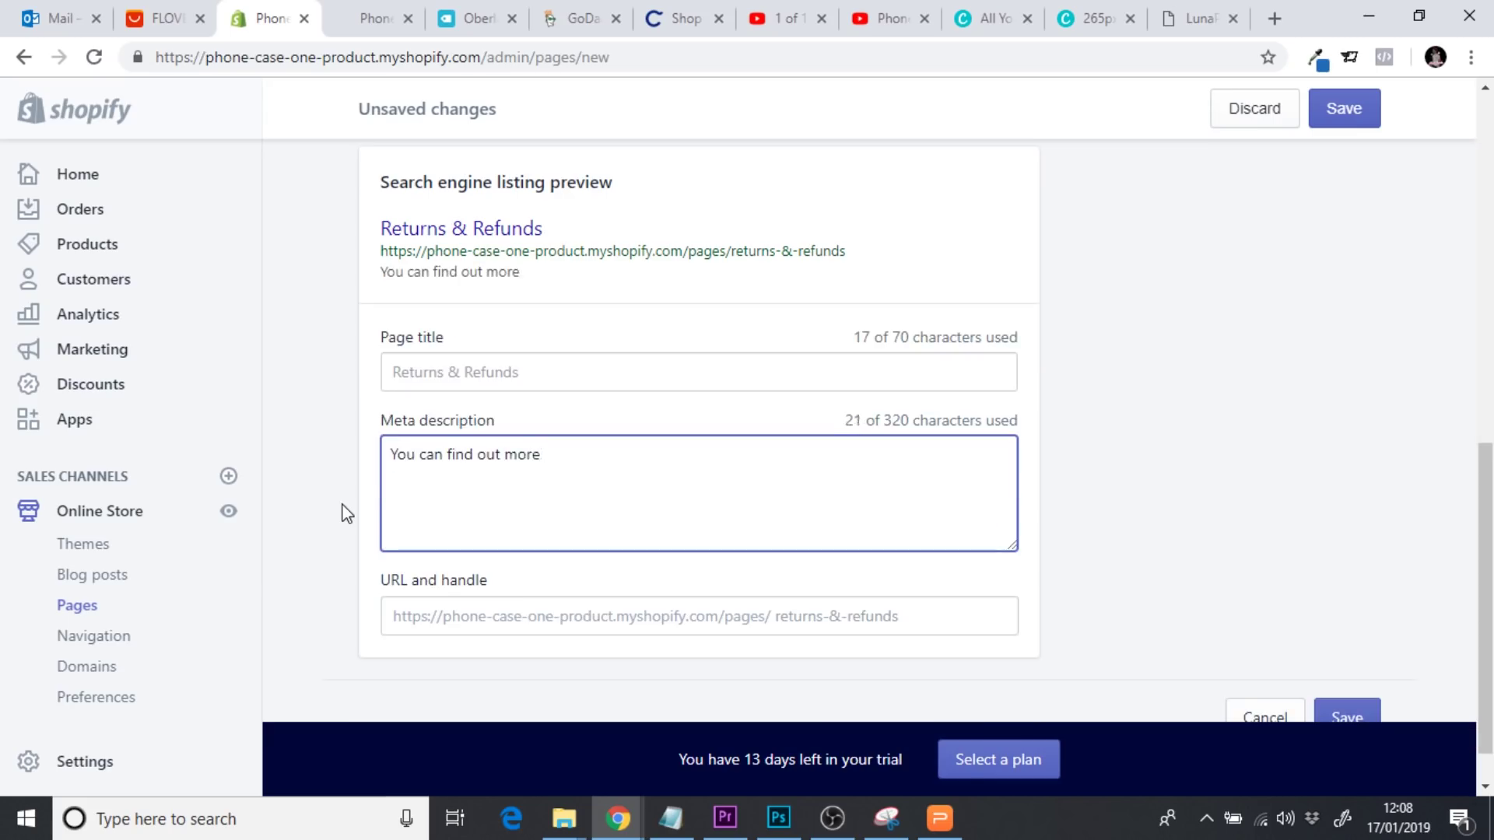
pyautogui.write(' information r')
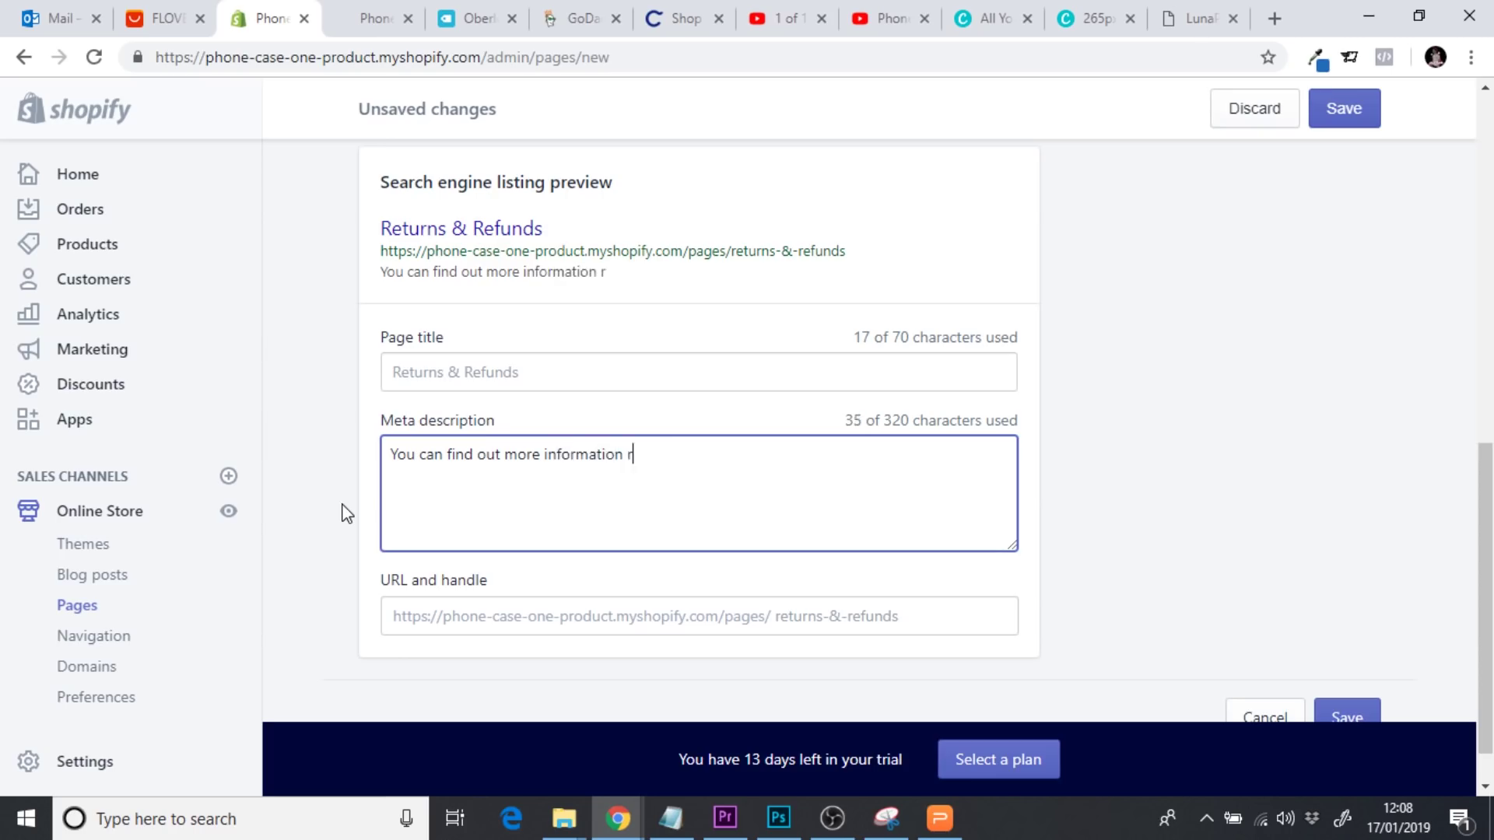
pyautogui.write('egarding our re')
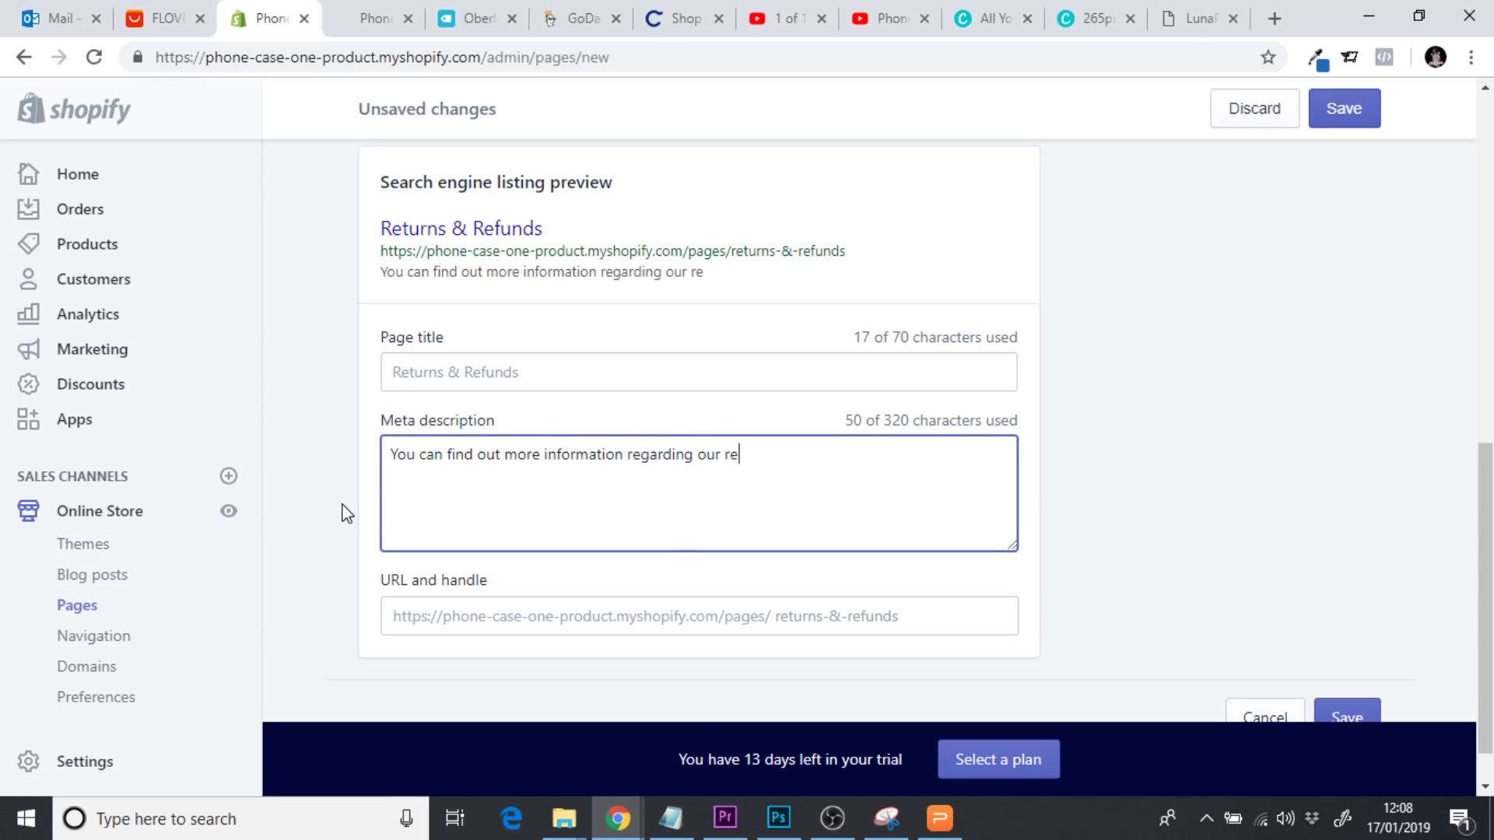
pyautogui.write('turns & refunds')
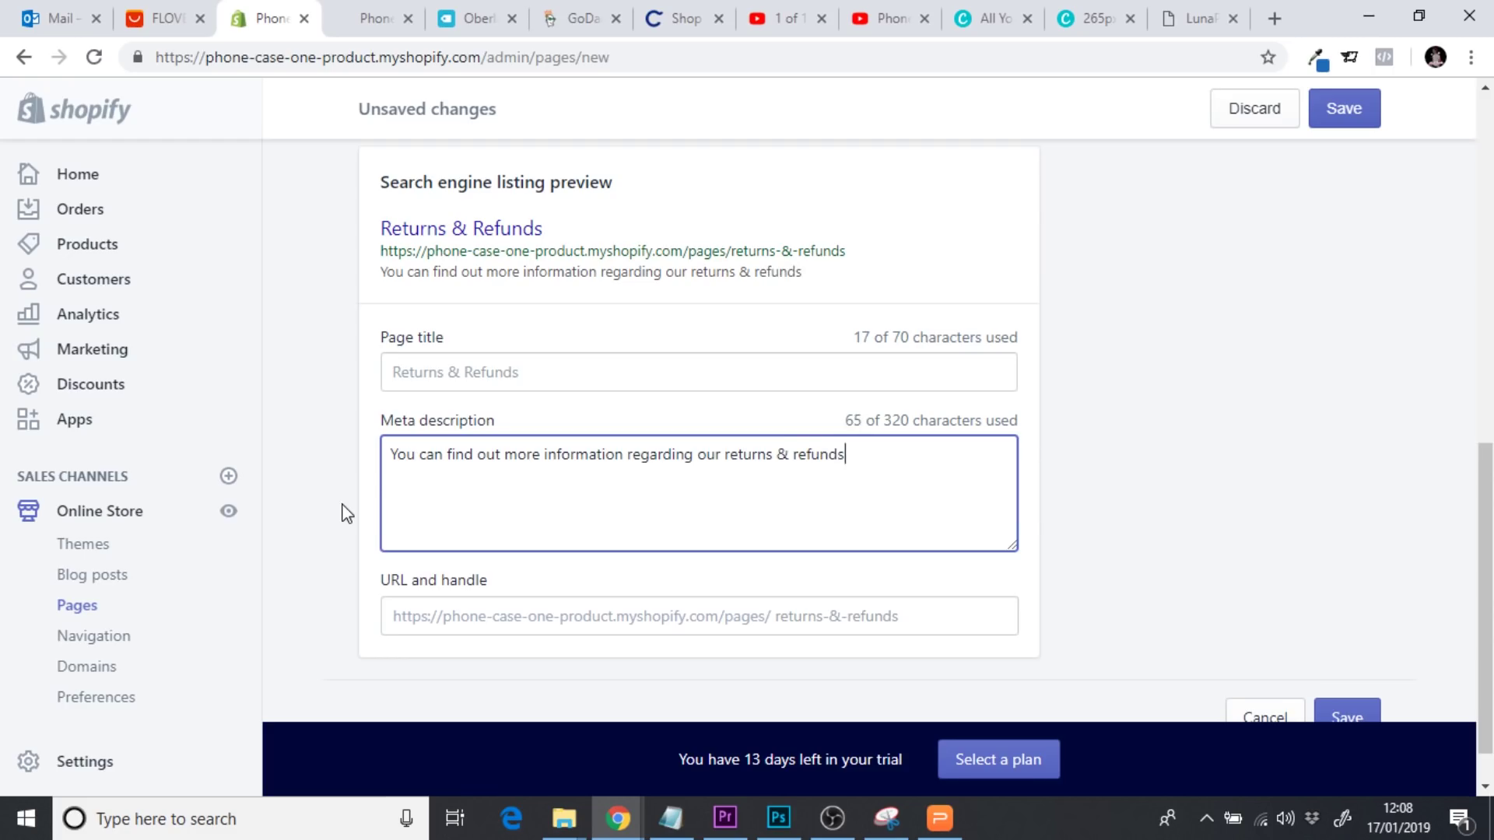
pyautogui.write(' on our retu')
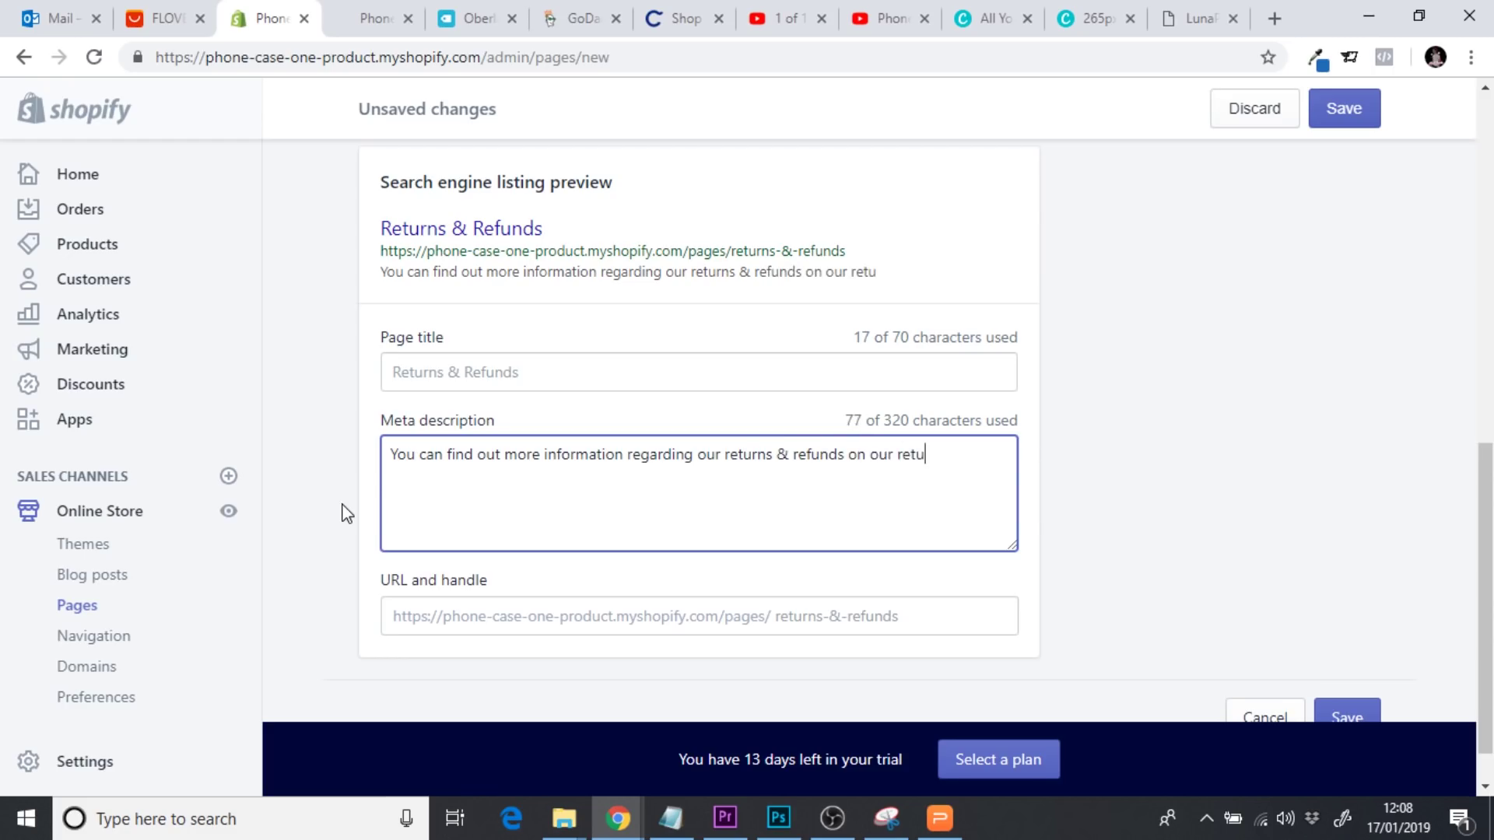
pyautogui.write('rns page.')
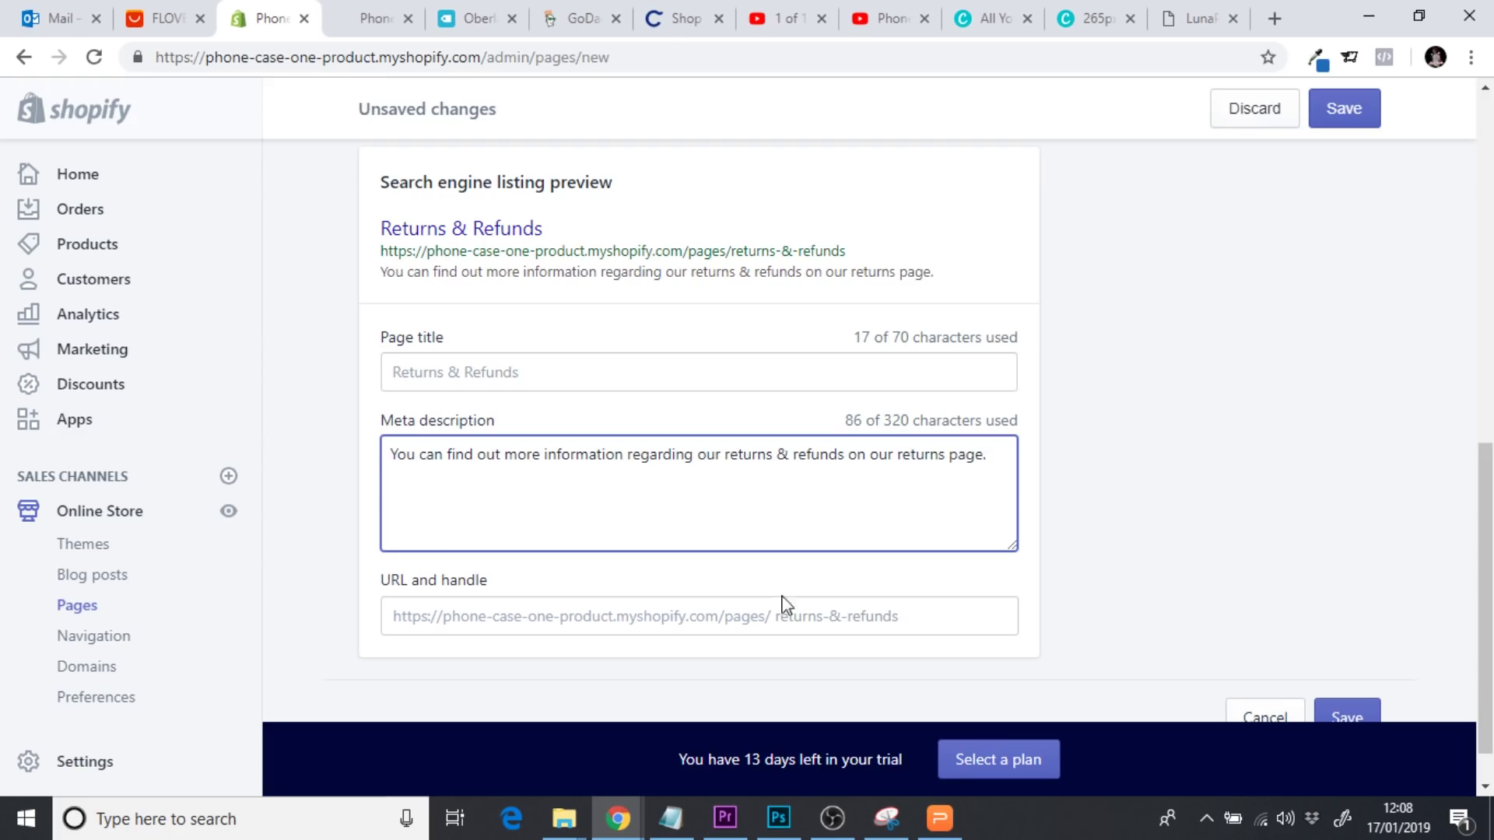
pyautogui.click(1355, 719)
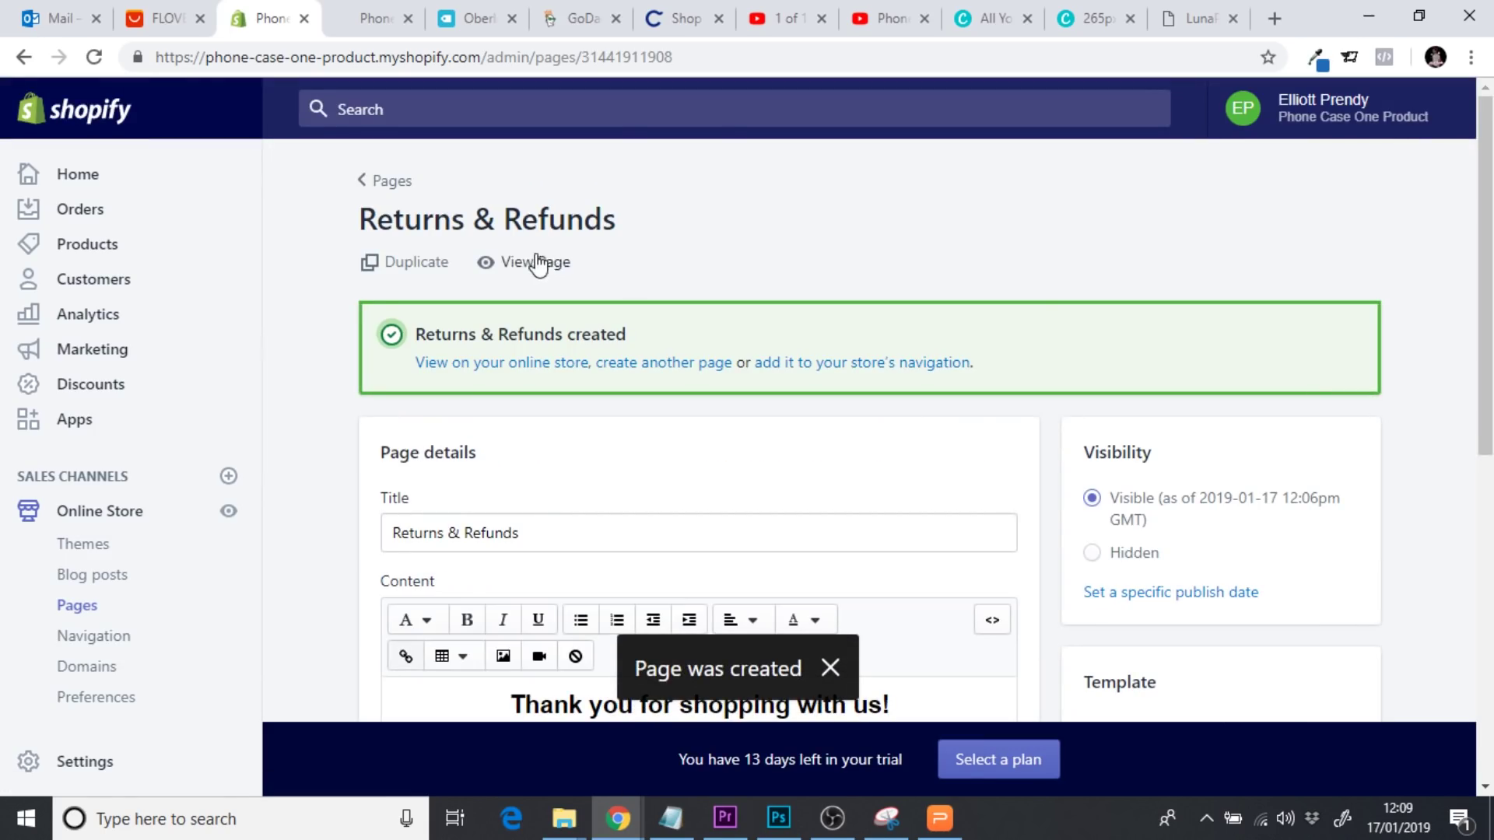
# Check the live Returns & Refunds page on the storefront, then return to its admin editor
pyautogui.click(535, 262)
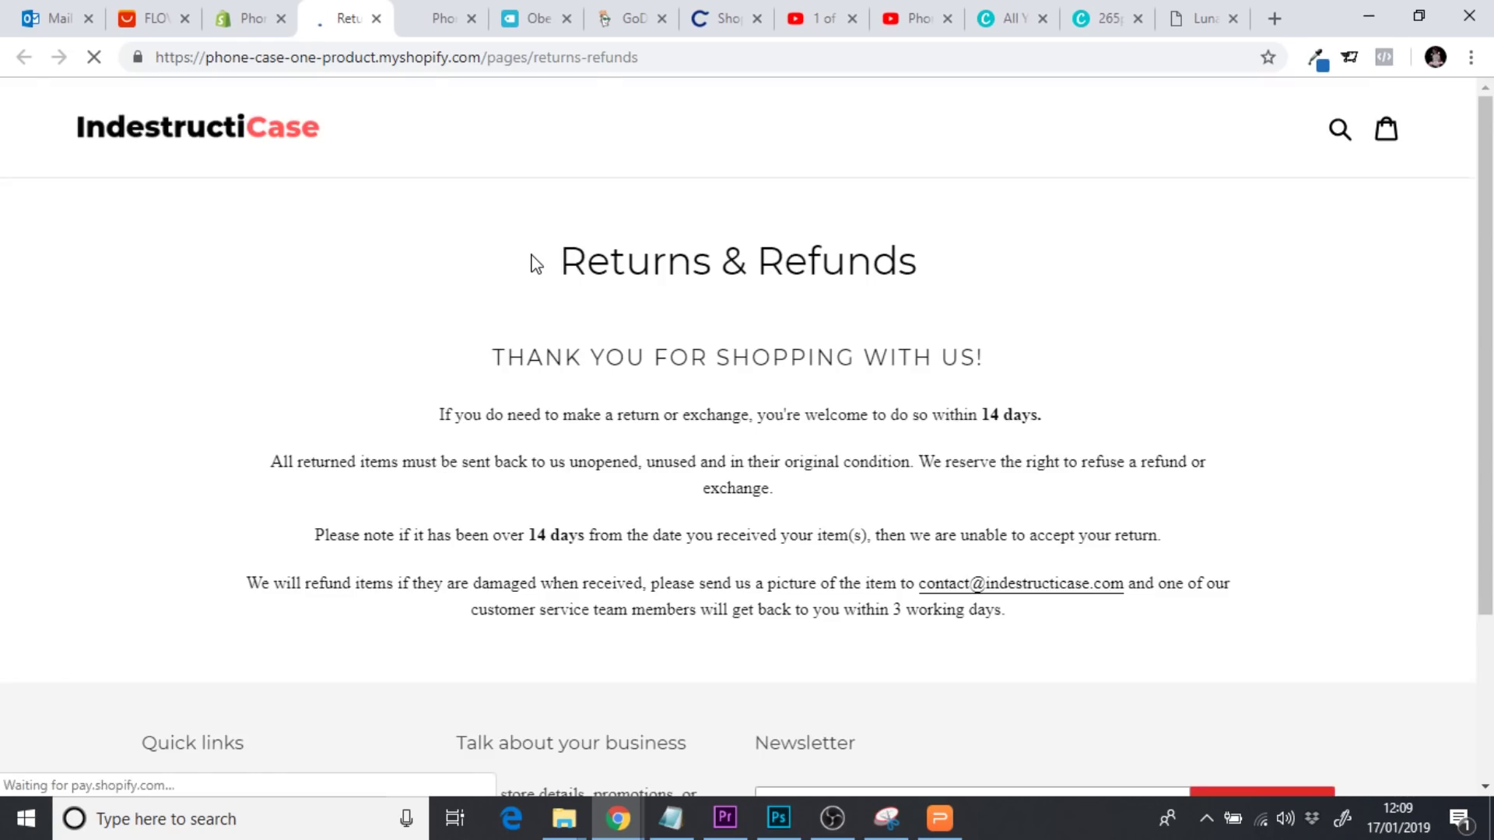
pyautogui.scroll(-1, 607, 314)
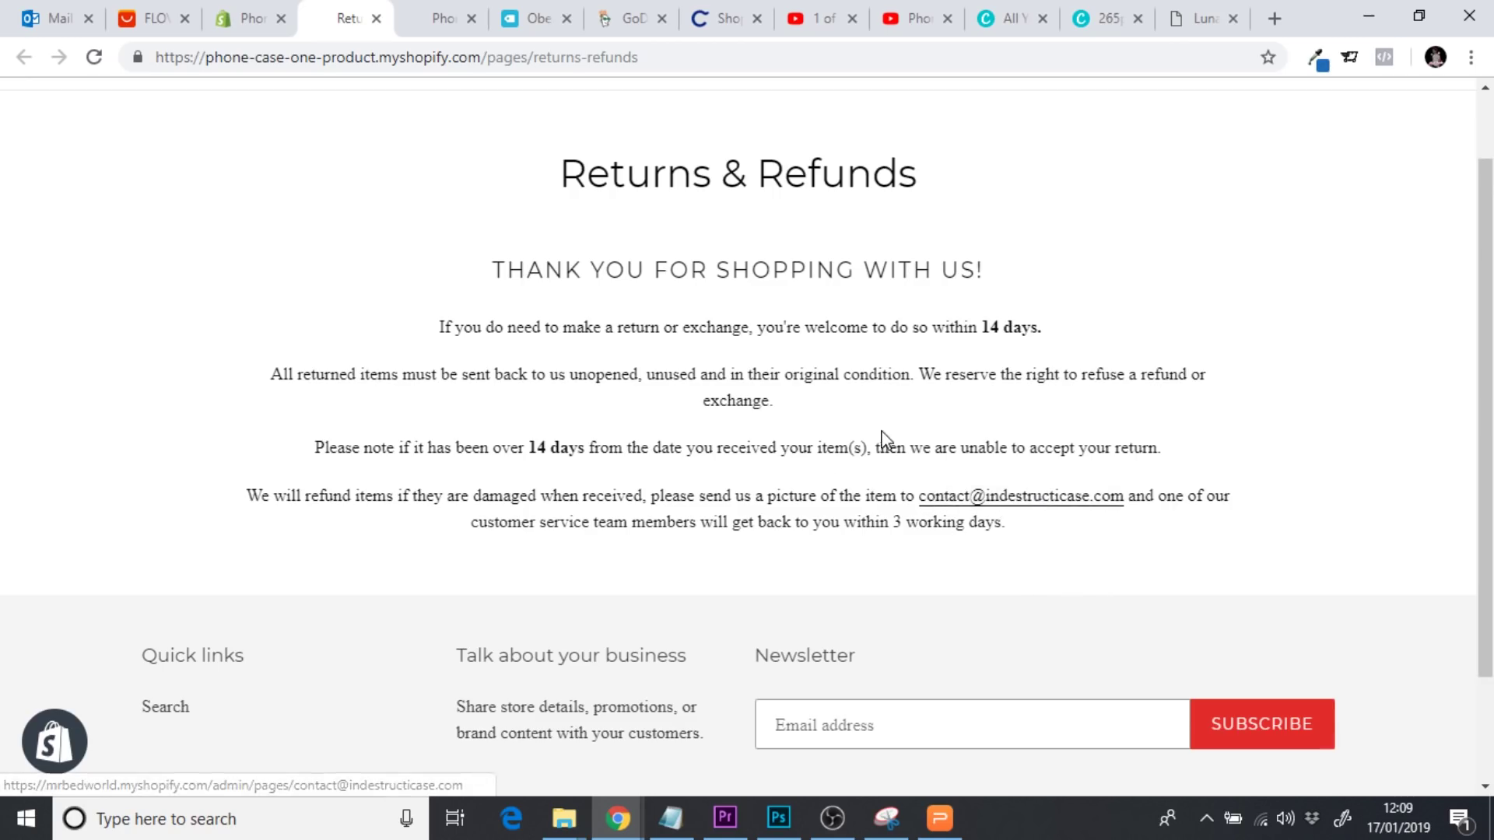
pyautogui.click(254, 23)
# Select the contact e-mail in the page text and replace its link address with the store's contact e-mail
pyautogui.moveTo(1487, 319); pyautogui.dragTo(1486, 504)
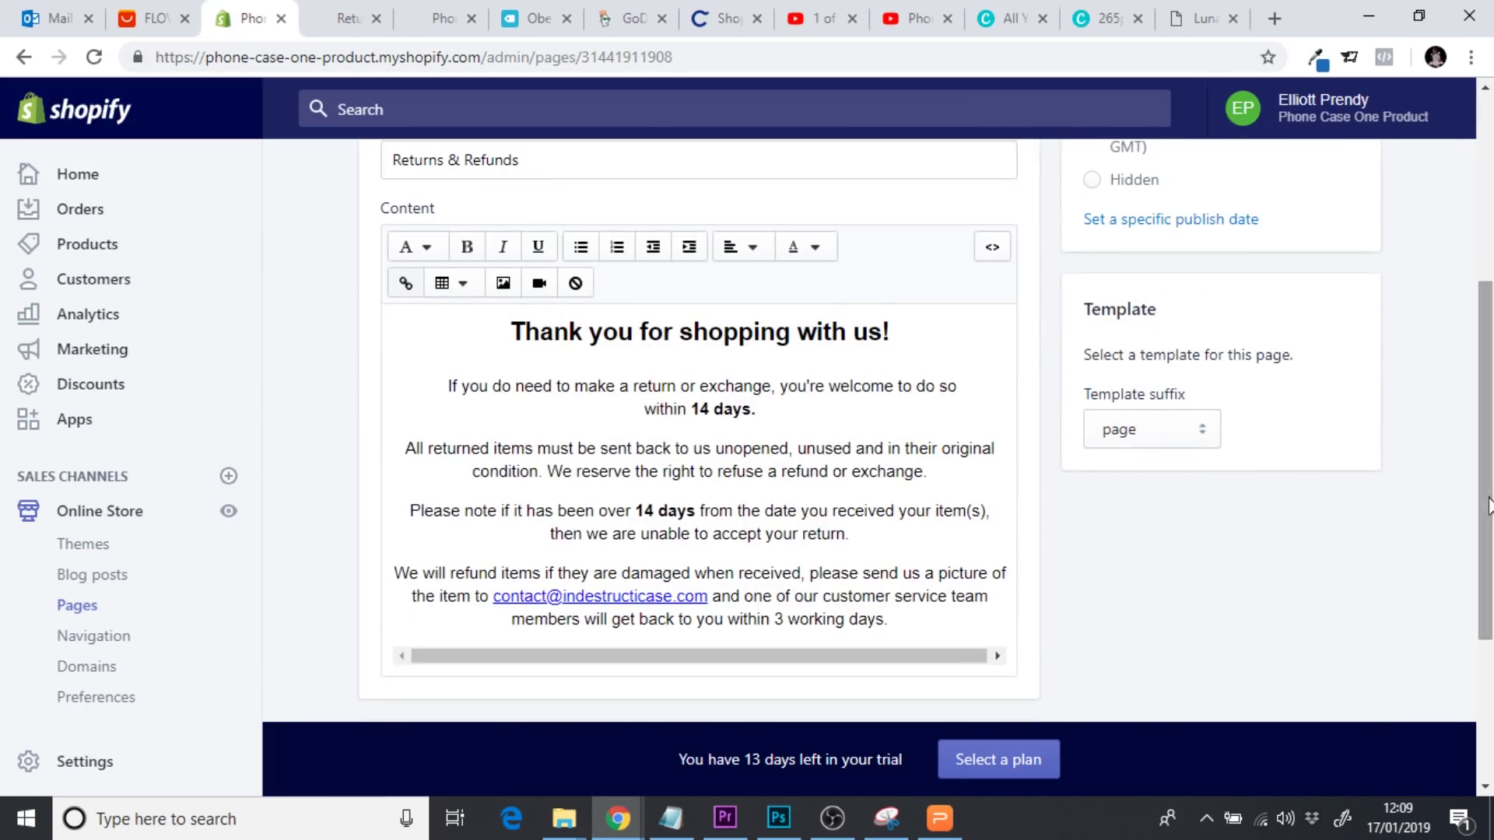
pyautogui.moveTo(493, 595); pyautogui.dragTo(709, 596)
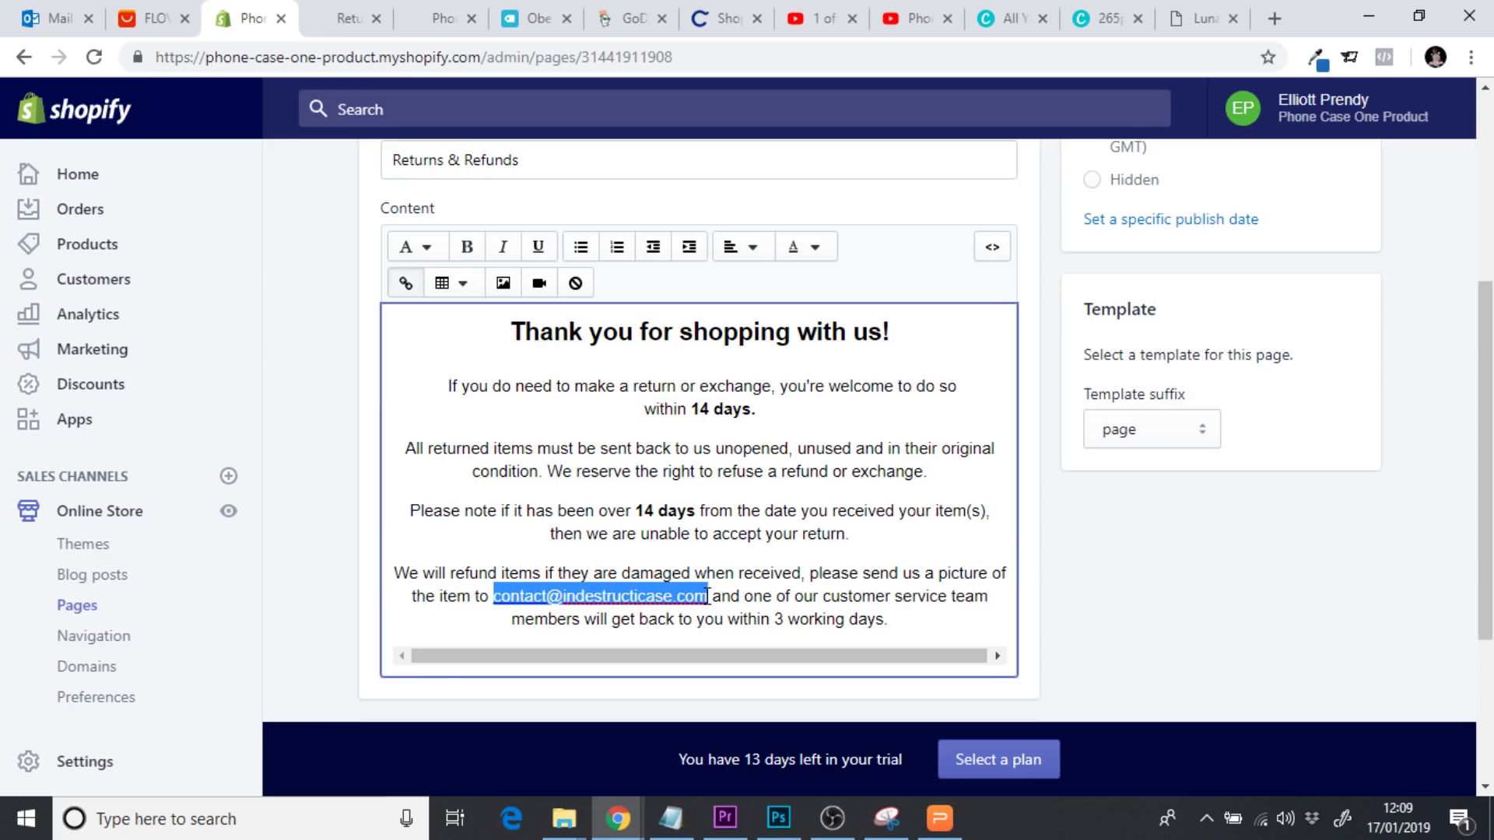
pyautogui.click(405, 282)
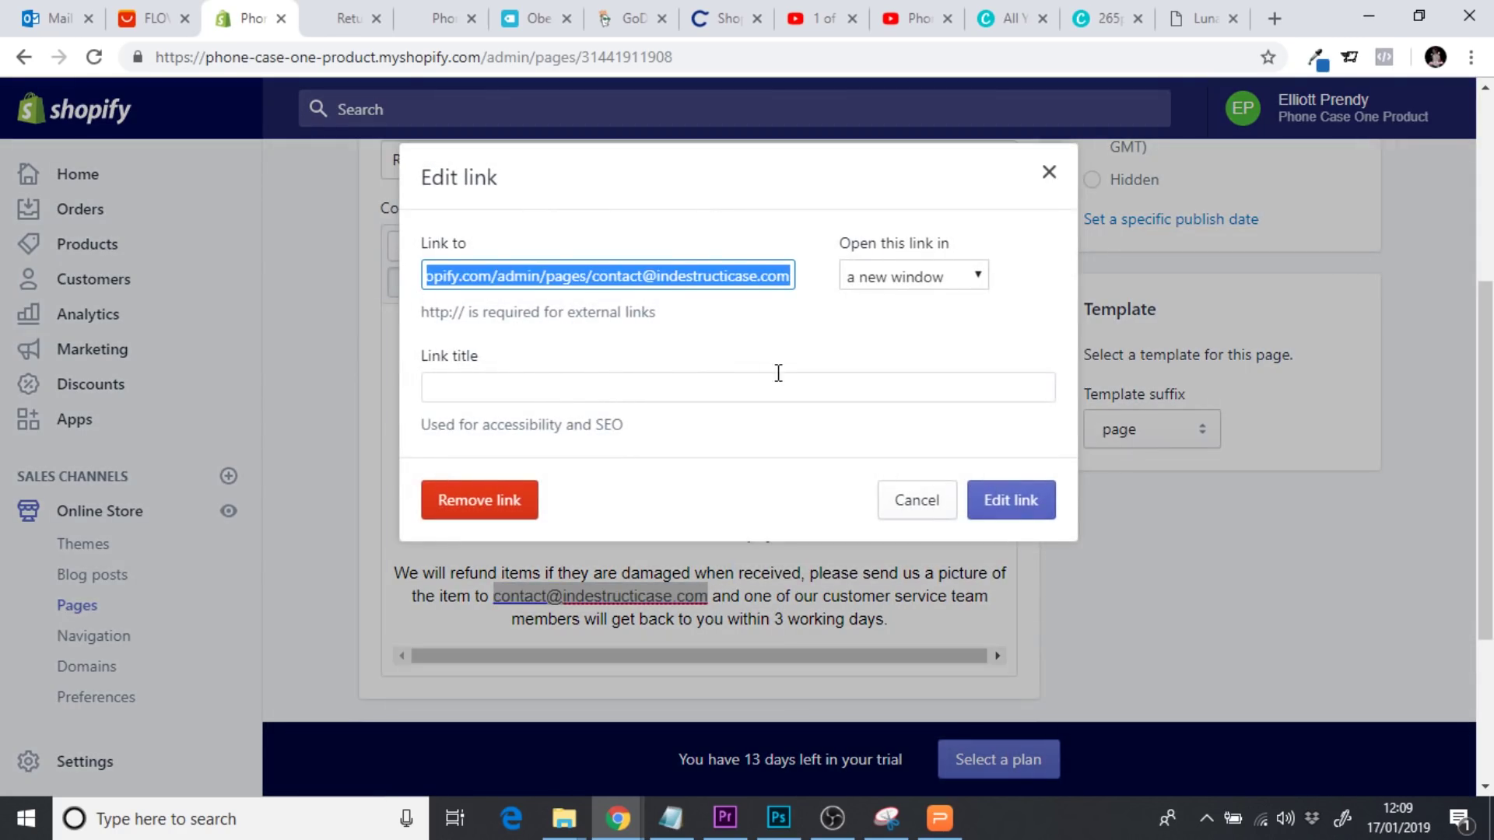
pyautogui.click(533, 277)
pyautogui.moveTo(432, 275); pyautogui.dragTo(377, 270)
pyautogui.click(683, 277)
pyautogui.moveTo(683, 277); pyautogui.dragTo(963, 288)
pyautogui.click(679, 275)
pyautogui.moveTo(595, 278); pyautogui.dragTo(809, 292)
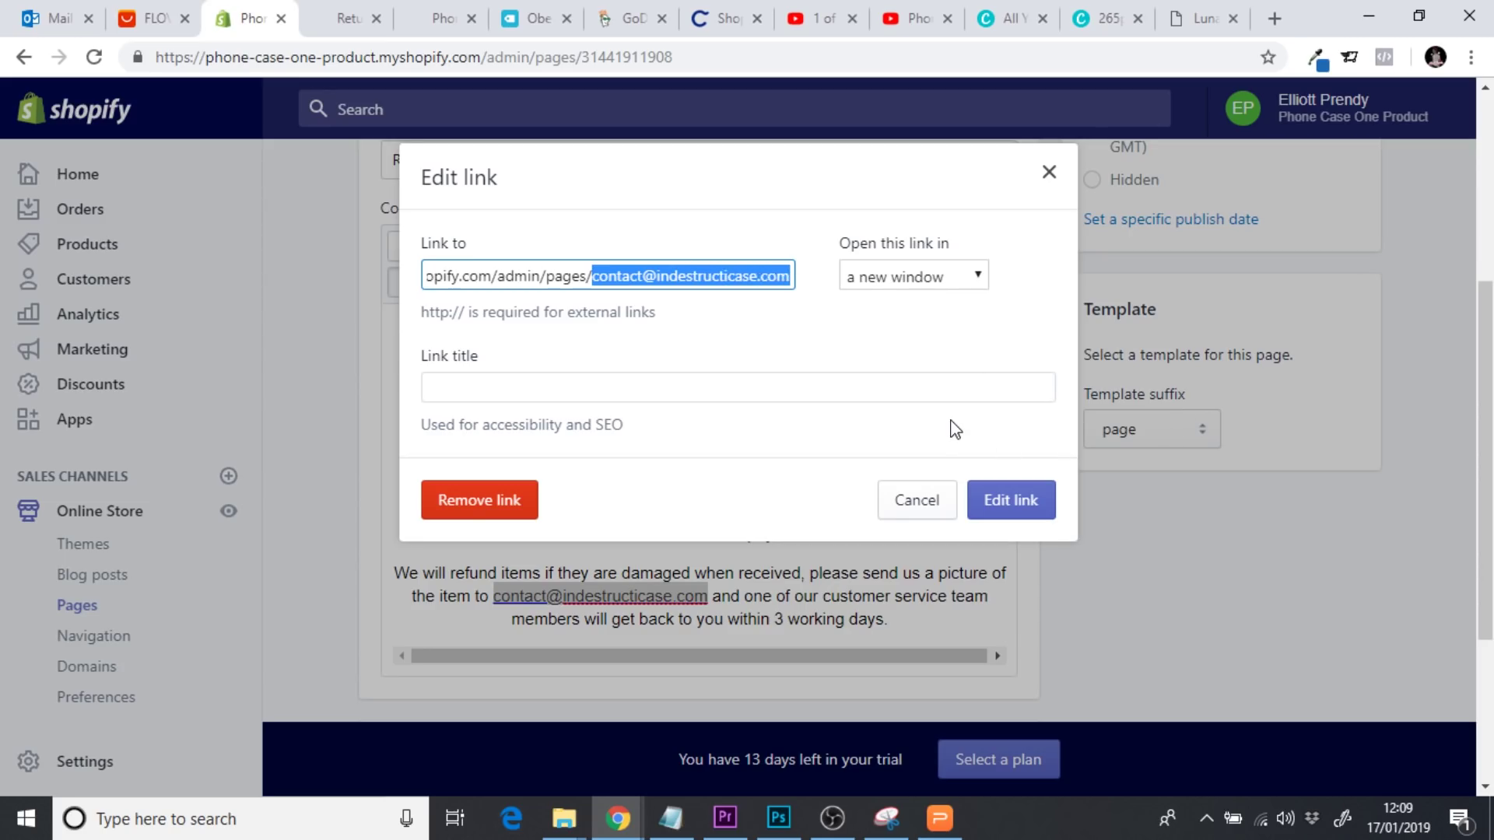
pyautogui.click(797, 319)
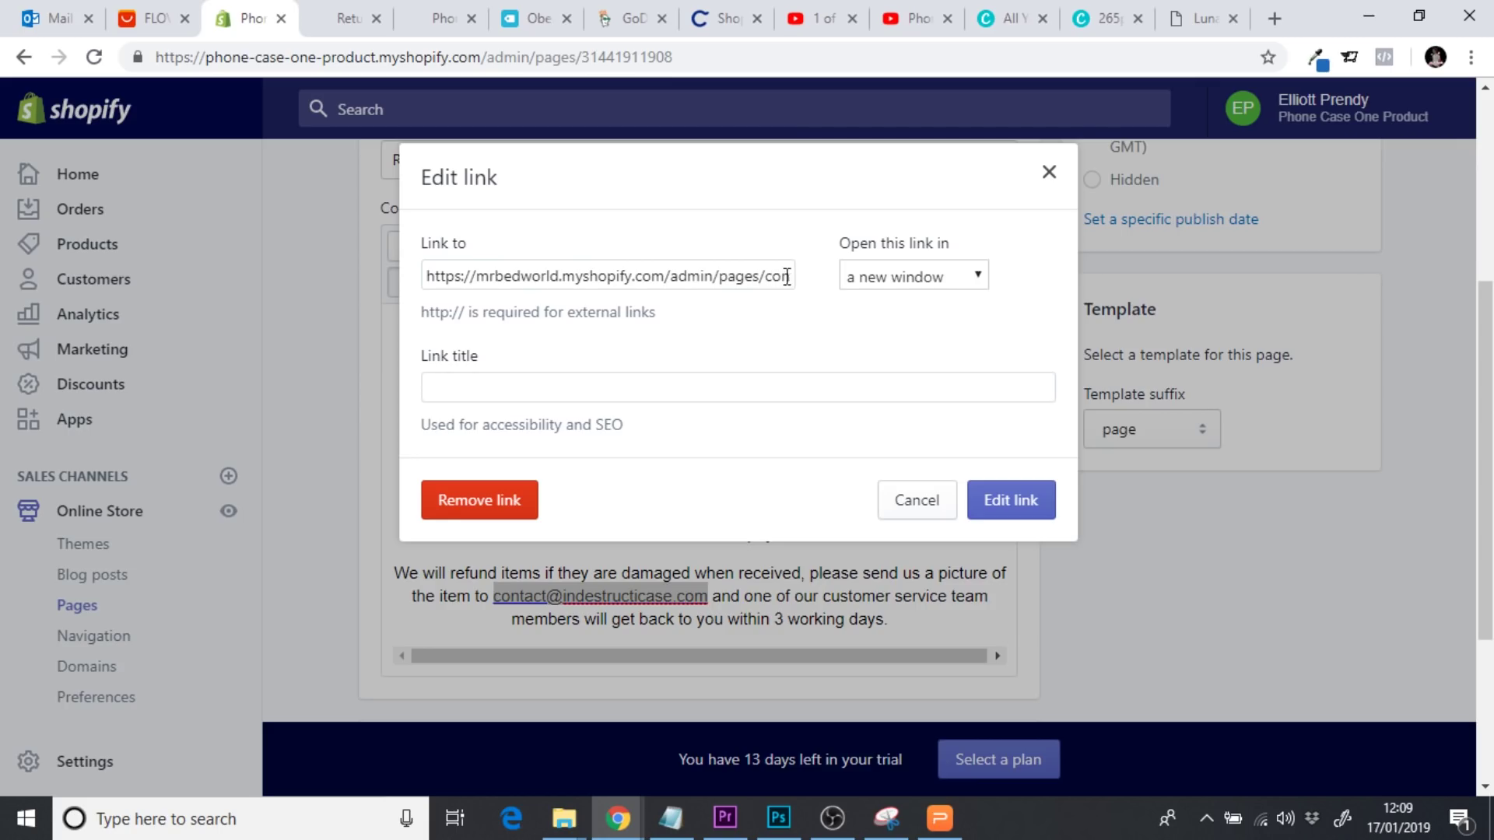
pyautogui.moveTo(792, 277); pyautogui.dragTo(371, 265)
pyautogui.press('BackSpace')
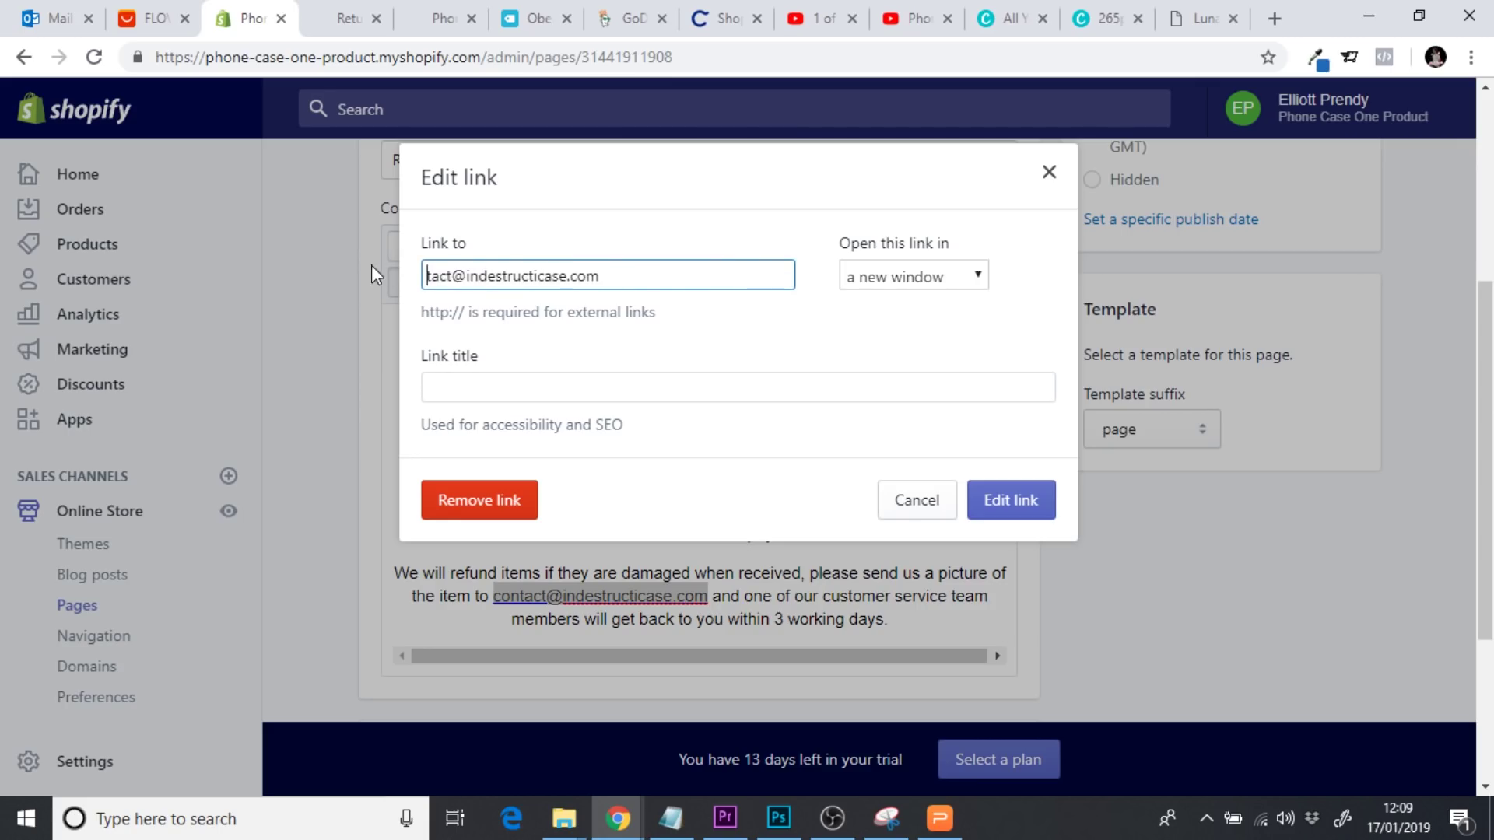
pyautogui.hotkey('ctrl', 'a')
pyautogui.press('BackSpace')
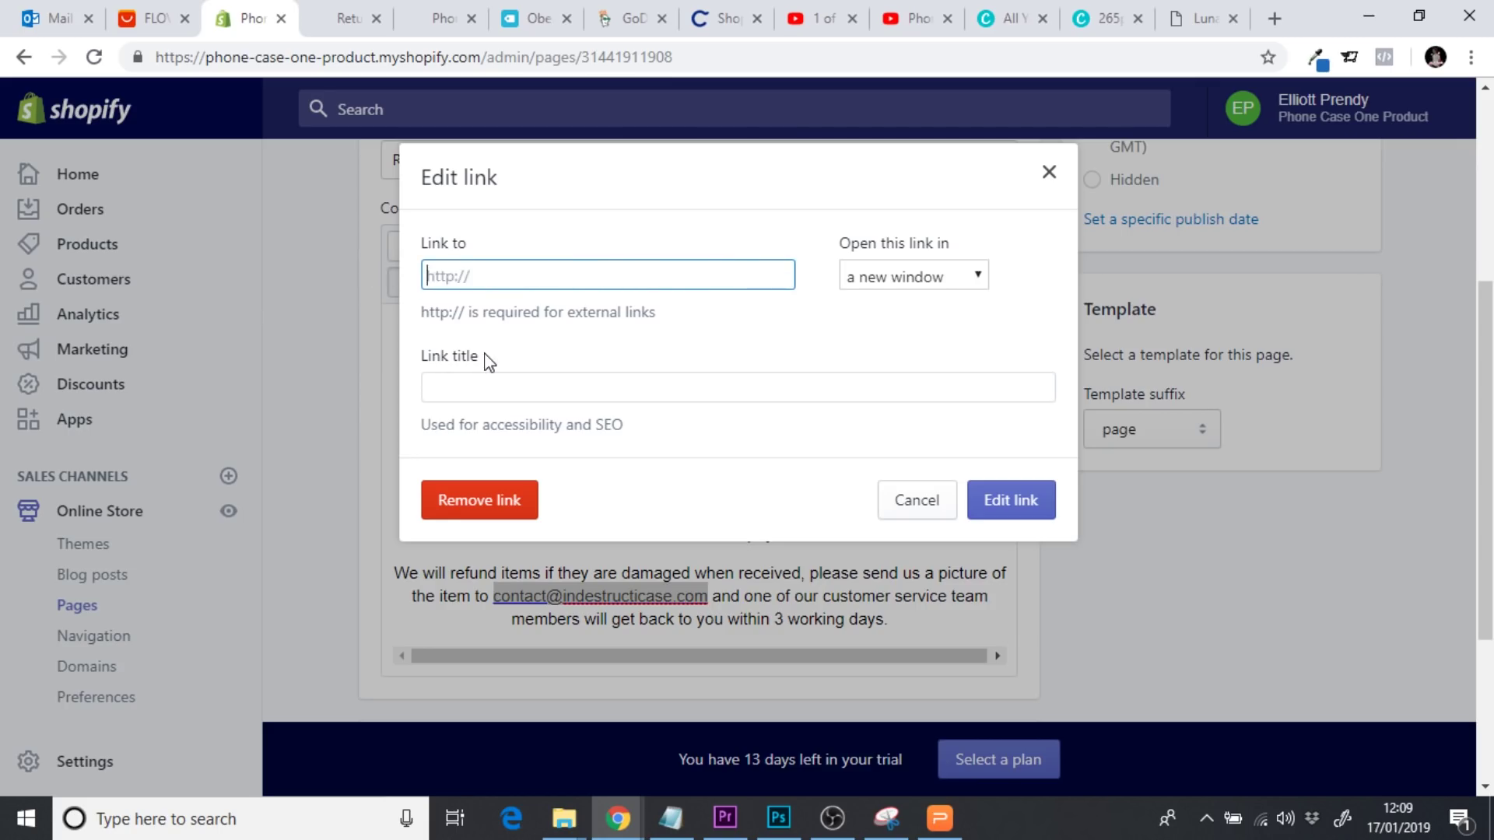
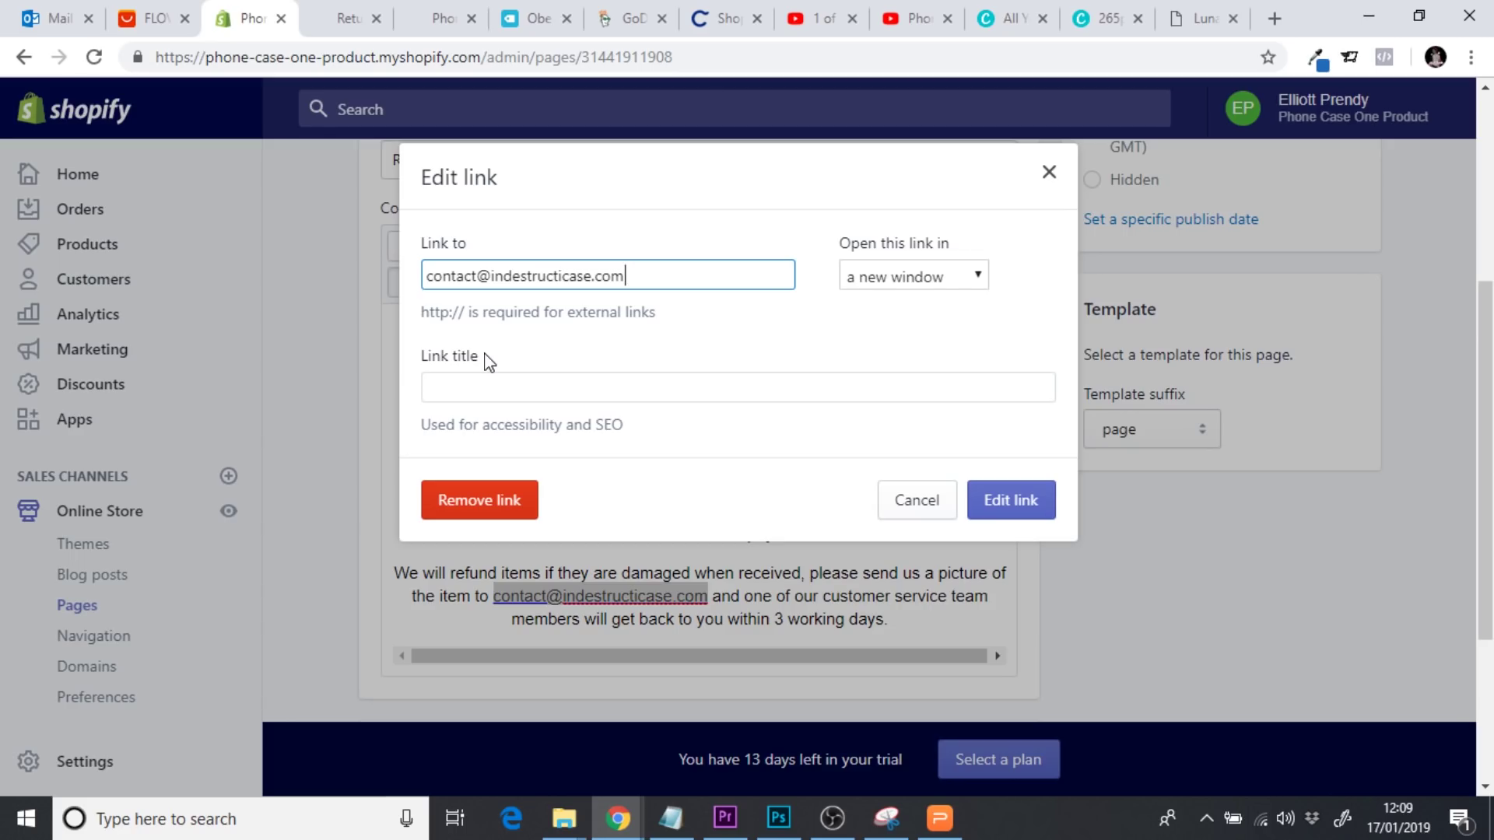
# Keep the e-mail link opening in a new window and apply it
pyautogui.click(782, 350)
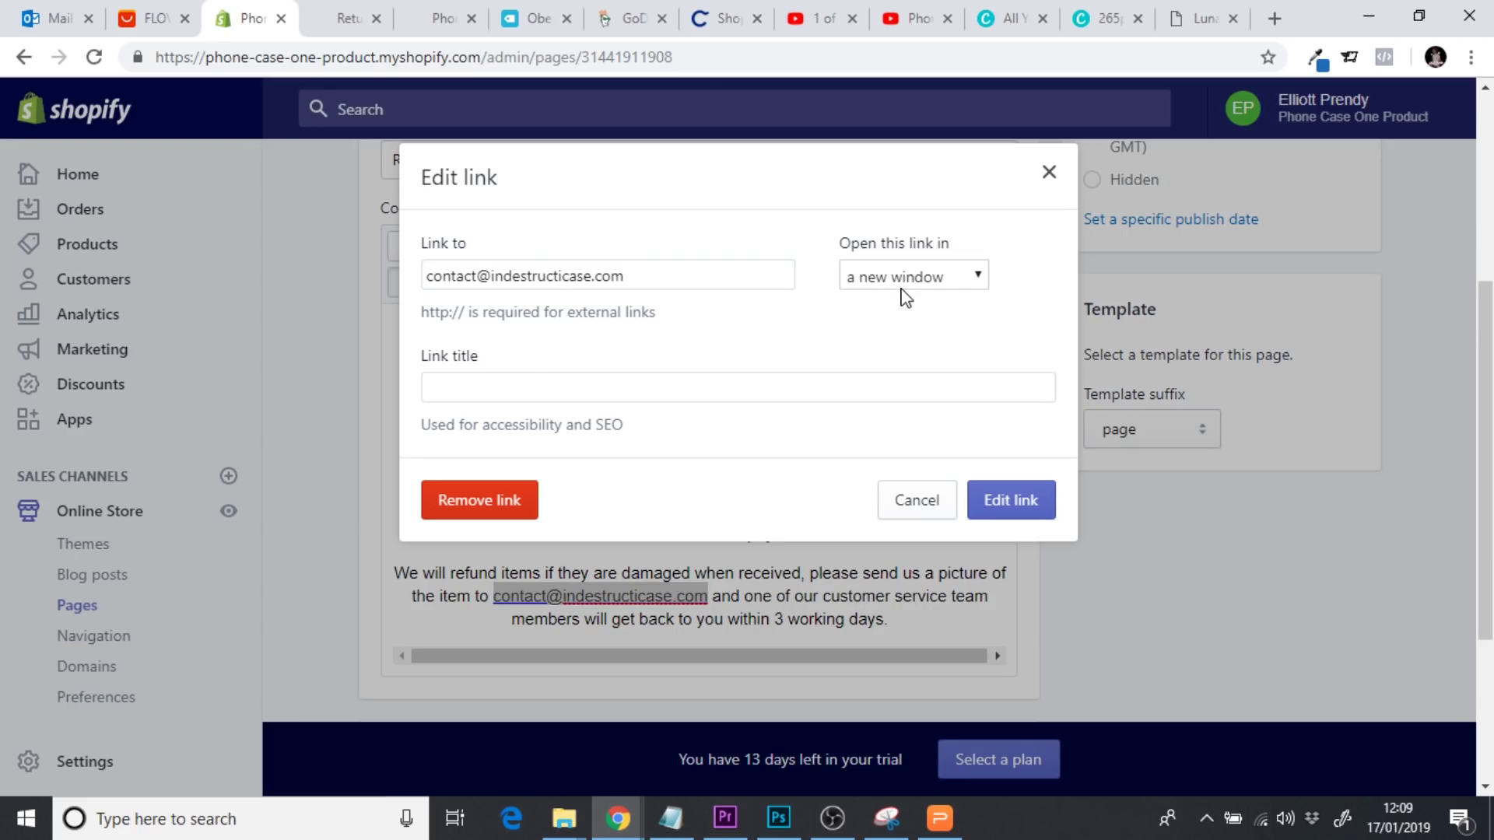
pyautogui.click(914, 280)
pyautogui.click(916, 325)
pyautogui.click(444, 278)
pyautogui.doubleClick(459, 277)
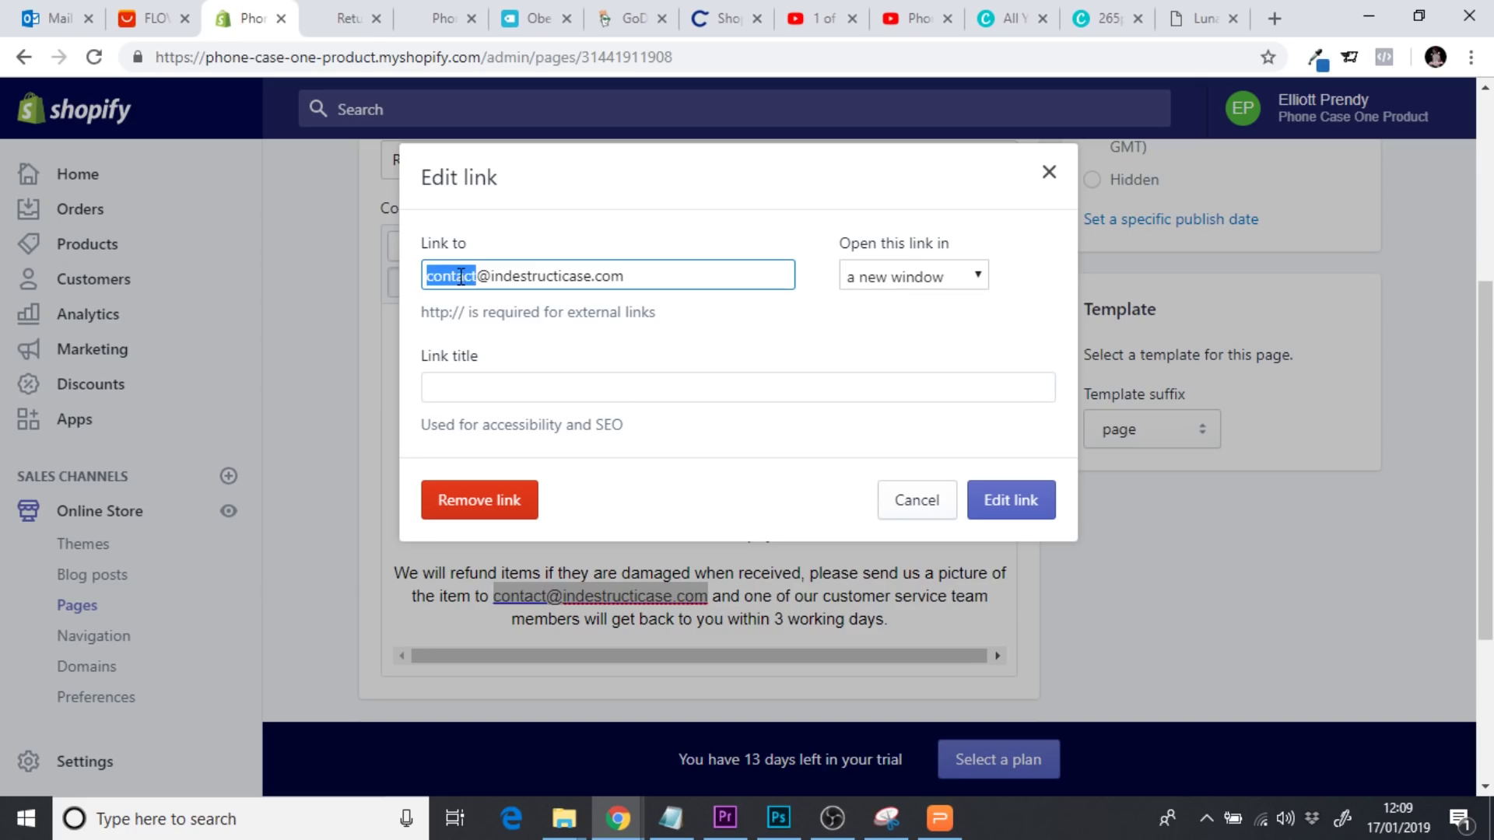
pyautogui.click(461, 277)
pyautogui.moveTo(660, 280); pyautogui.dragTo(372, 264)
pyautogui.click(668, 340)
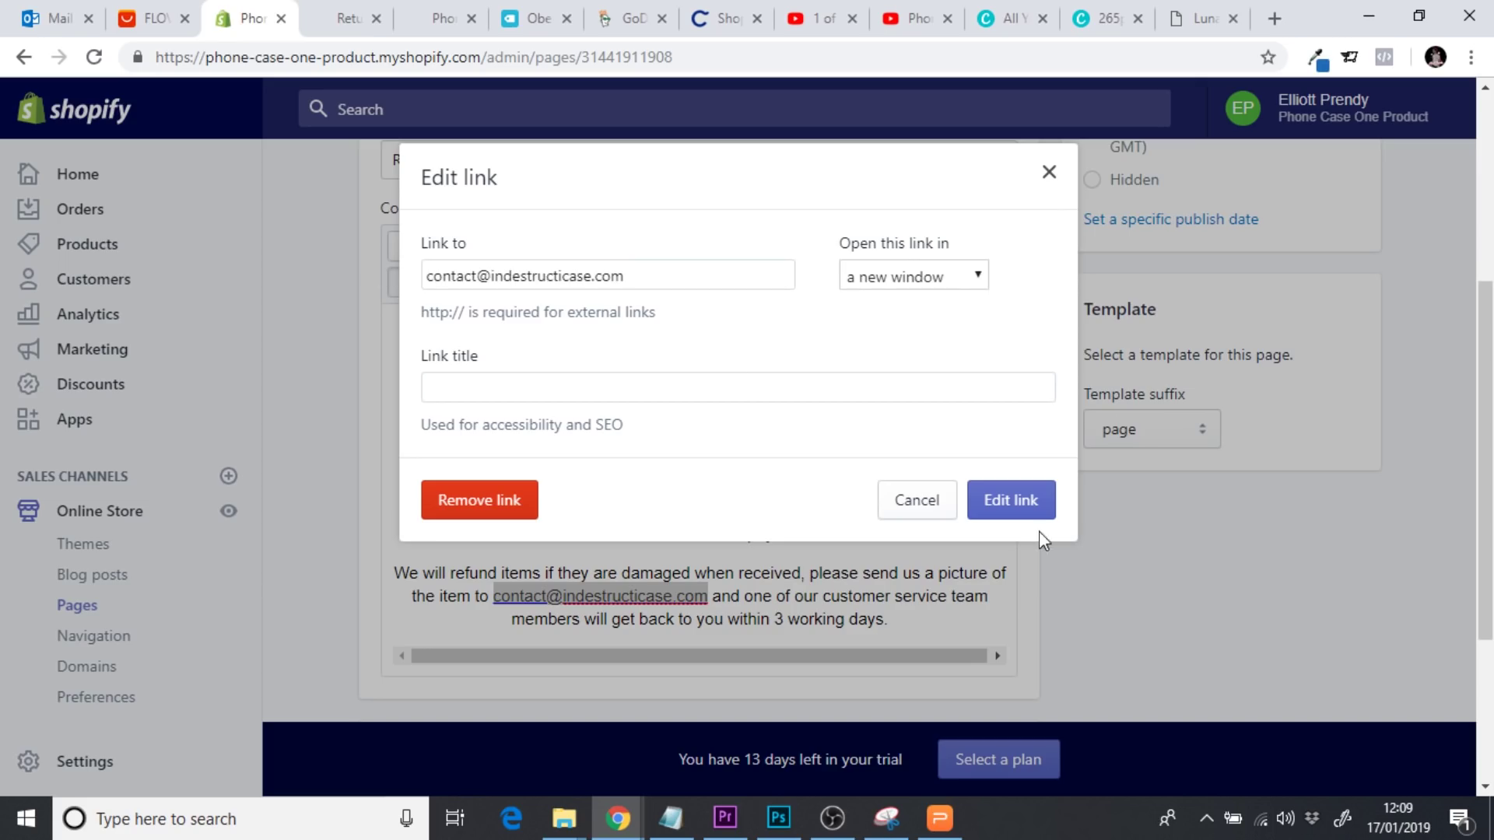
pyautogui.click(1011, 509)
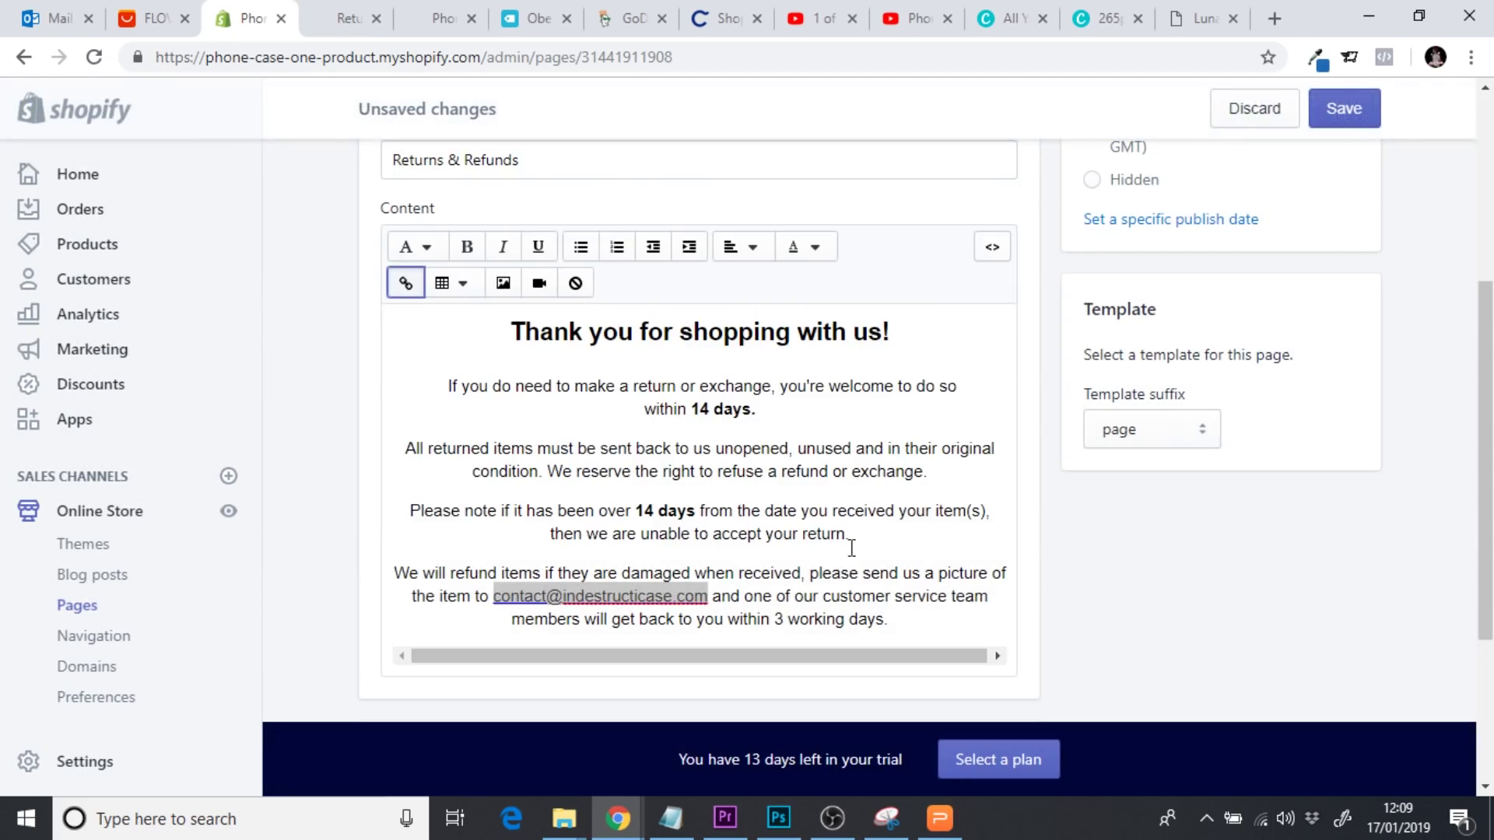
# Cancel the unwanted extra link on the return-deadline sentence and save the Returns & Refunds page
pyautogui.click(849, 571)
pyautogui.moveTo(554, 535); pyautogui.dragTo(738, 526)
pyautogui.click(406, 284)
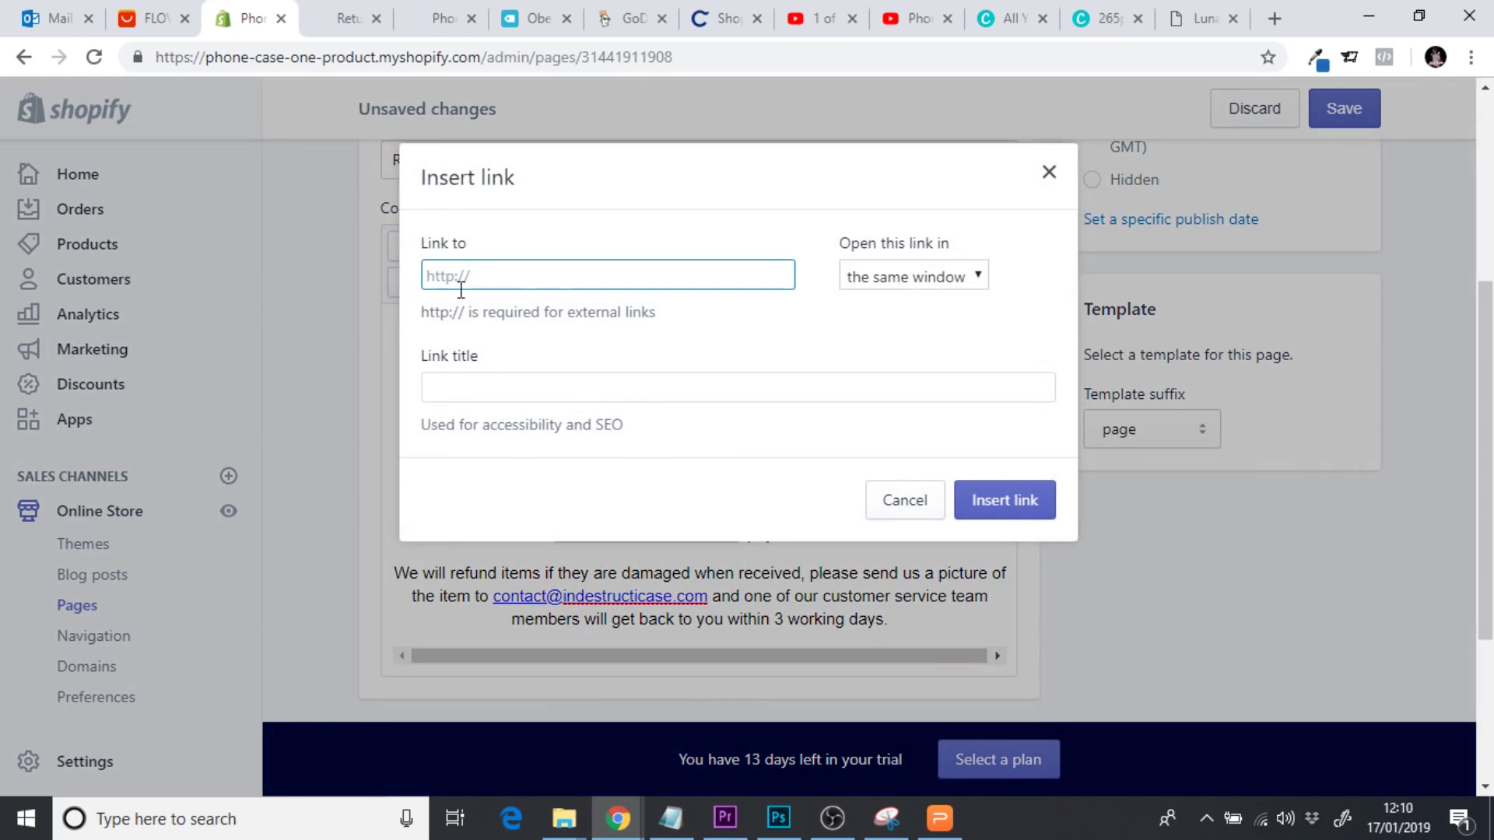
pyautogui.click(905, 278)
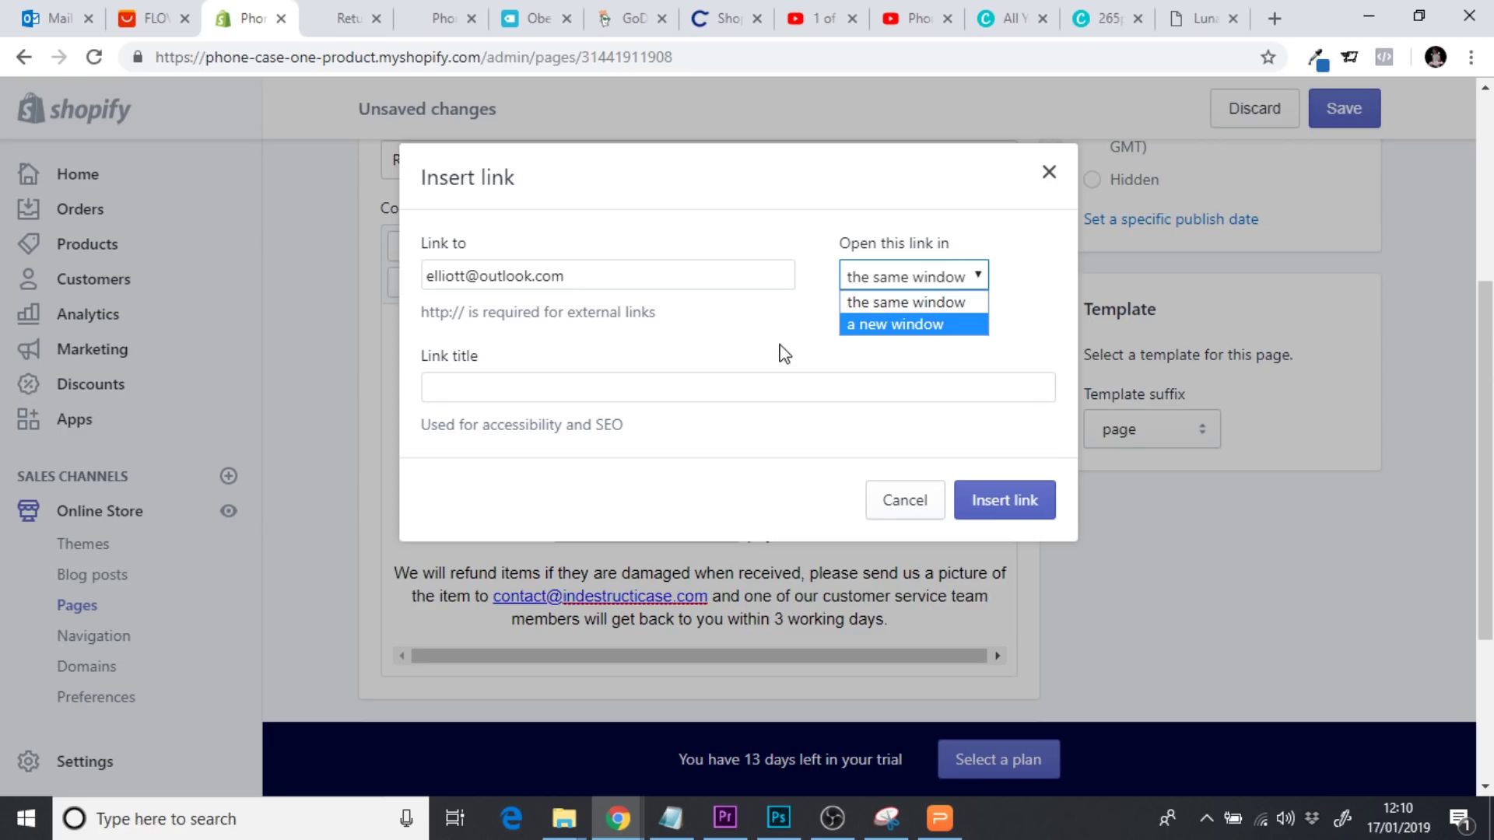
pyautogui.click(903, 500)
pyautogui.click(905, 498)
pyautogui.click(809, 515)
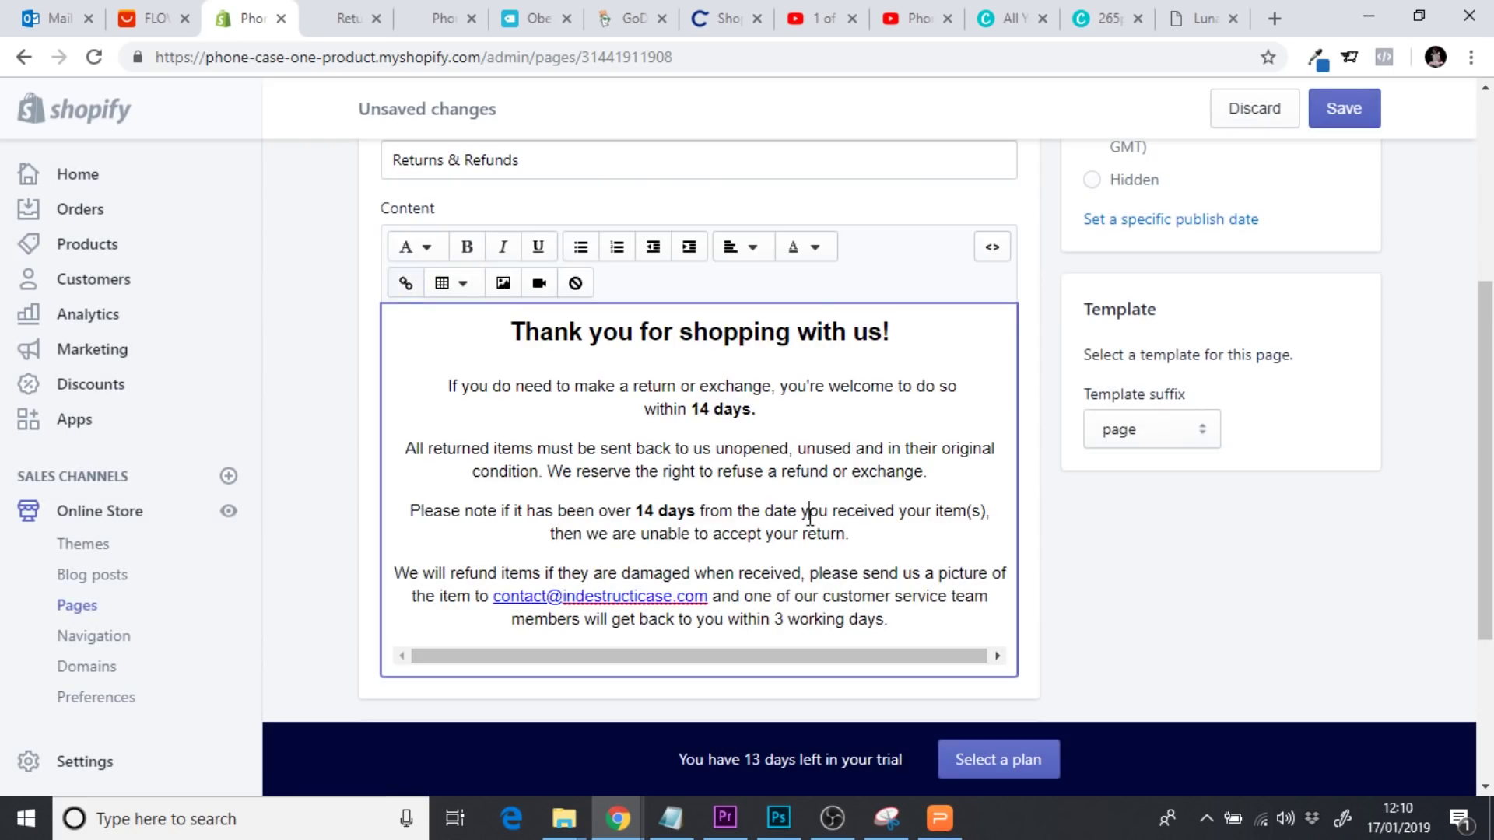
pyautogui.click(1343, 110)
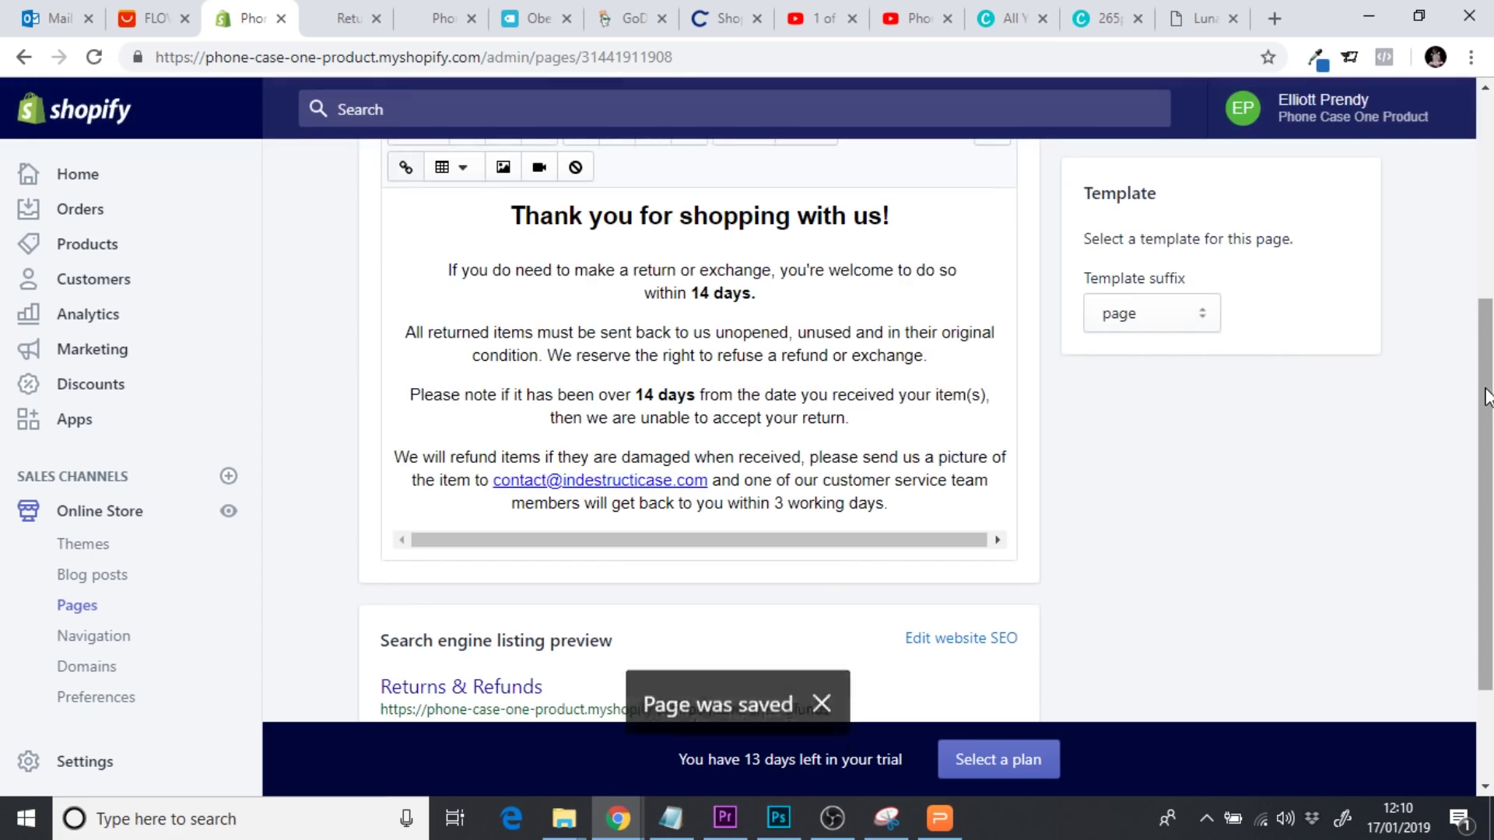
# Return from the Returns & Refunds editor to the Online Store Pages list
pyautogui.scroll(3, 1486, 342)
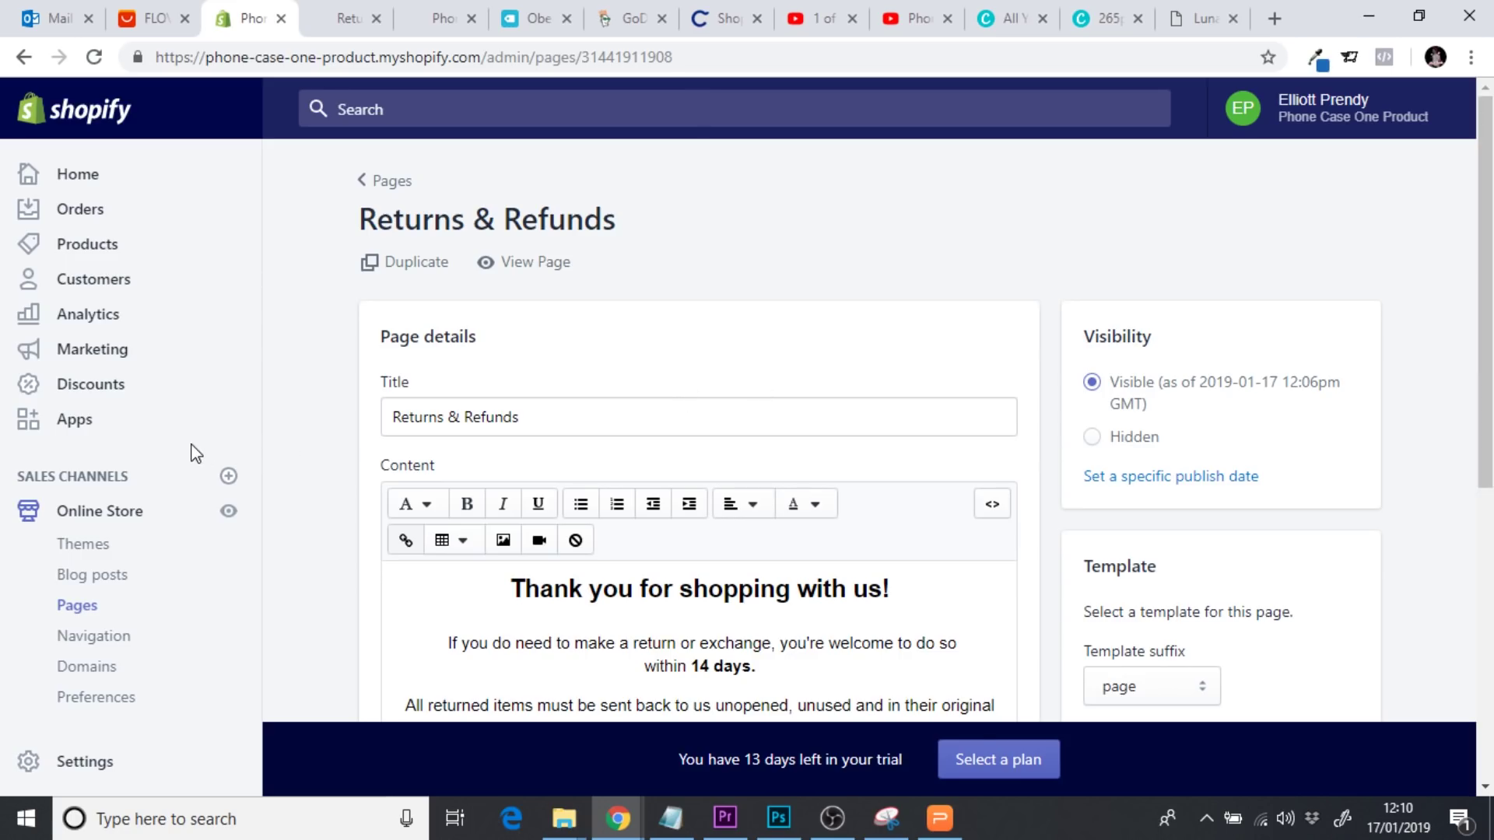
pyautogui.click(79, 614)
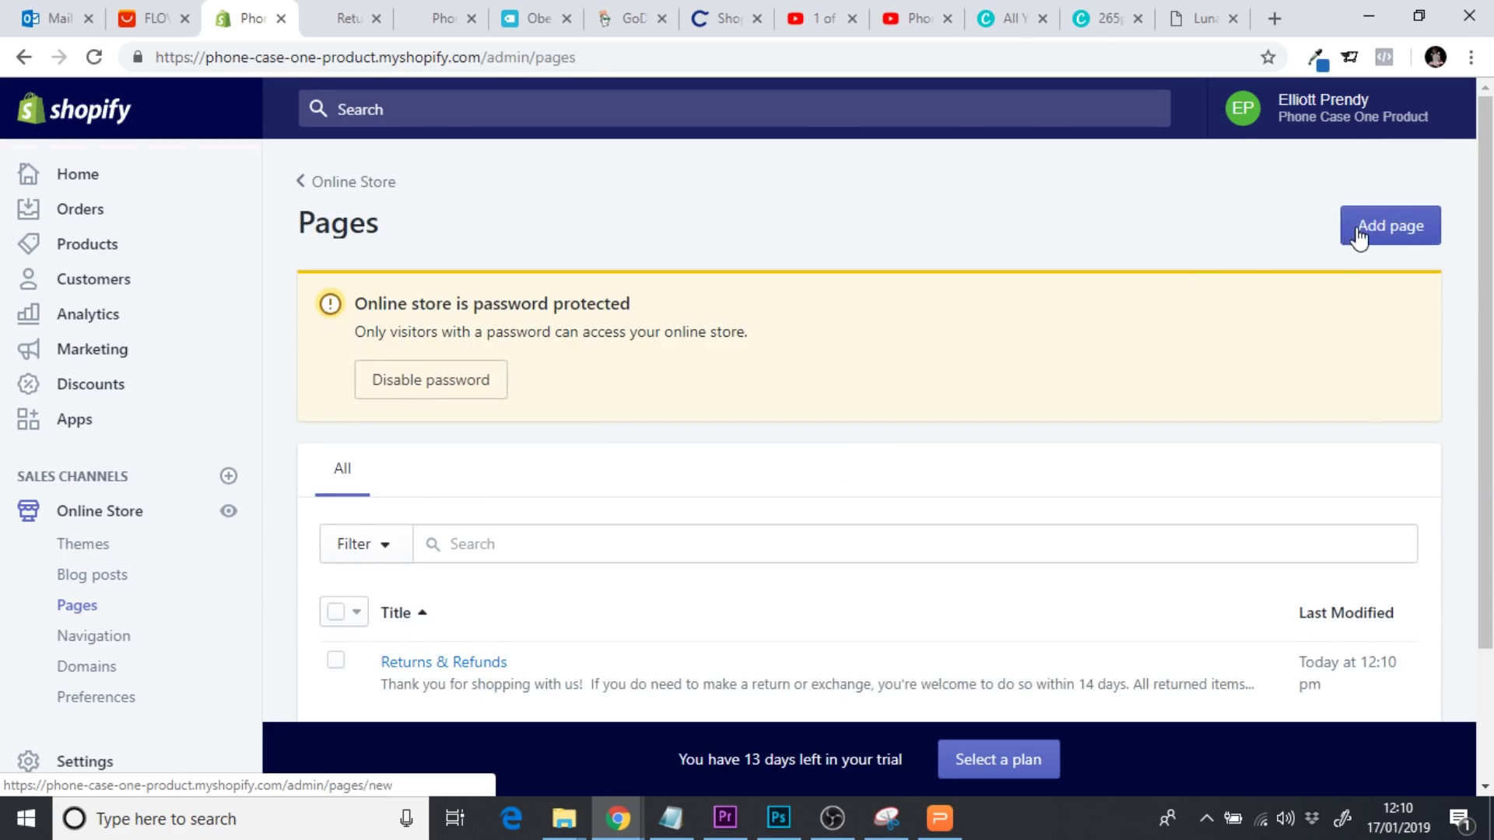
# Add a new page titled 'Contact Us' and save it
pyautogui.click(1357, 233)
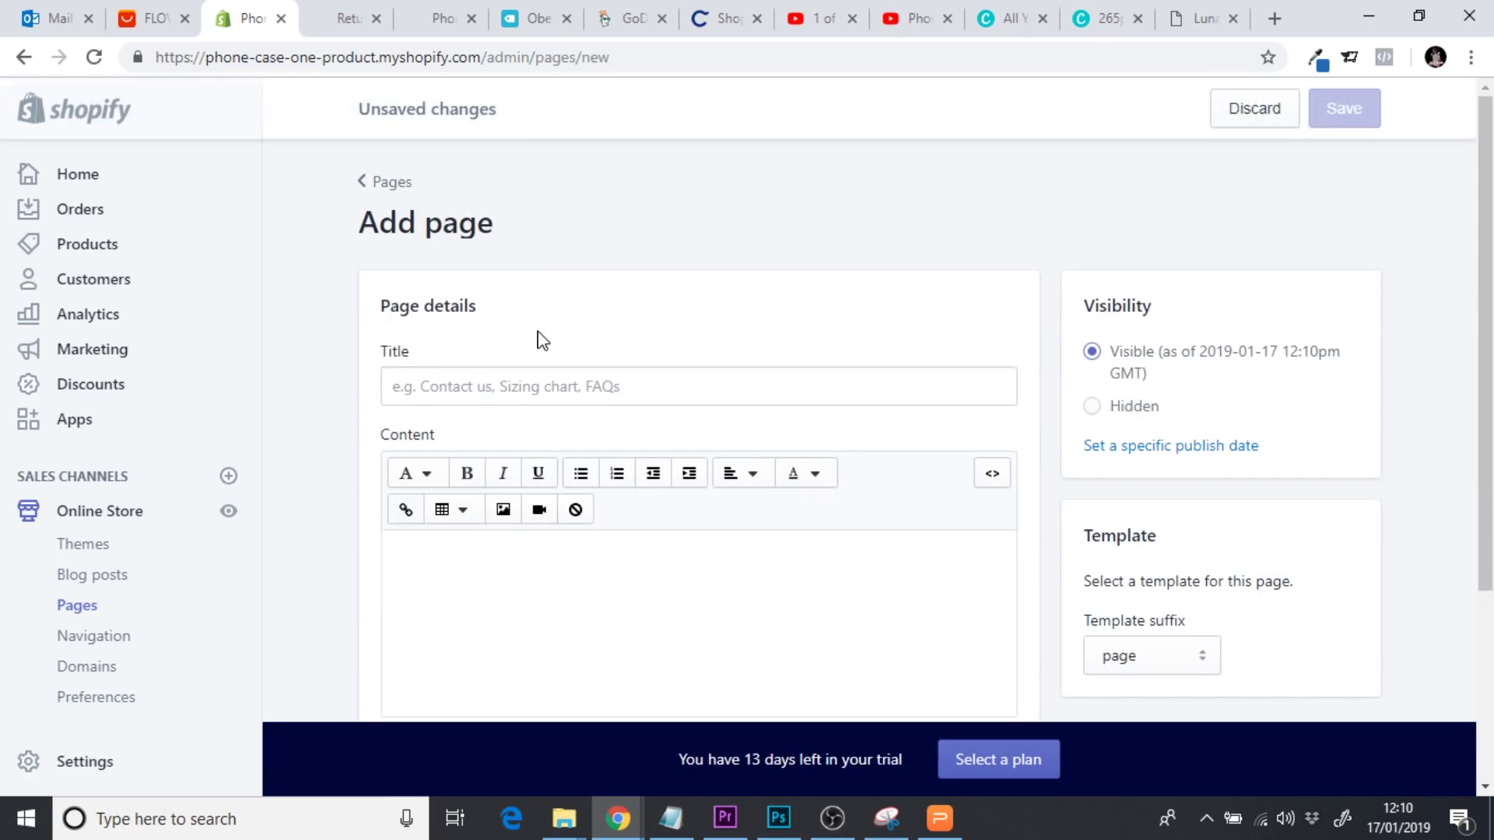
pyautogui.click(463, 387)
pyautogui.write('Contact Us')
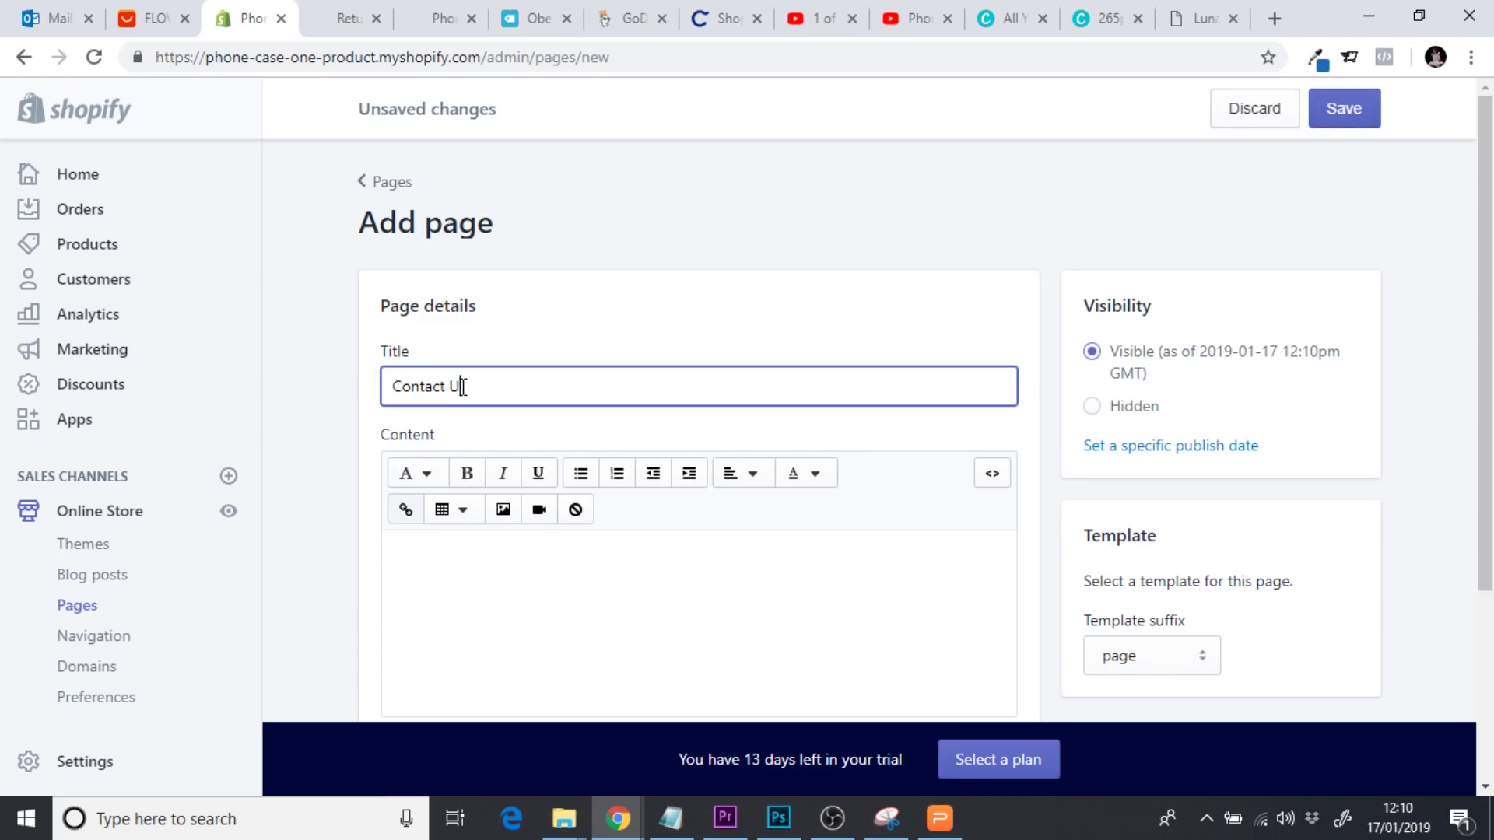
pyautogui.click(1345, 110)
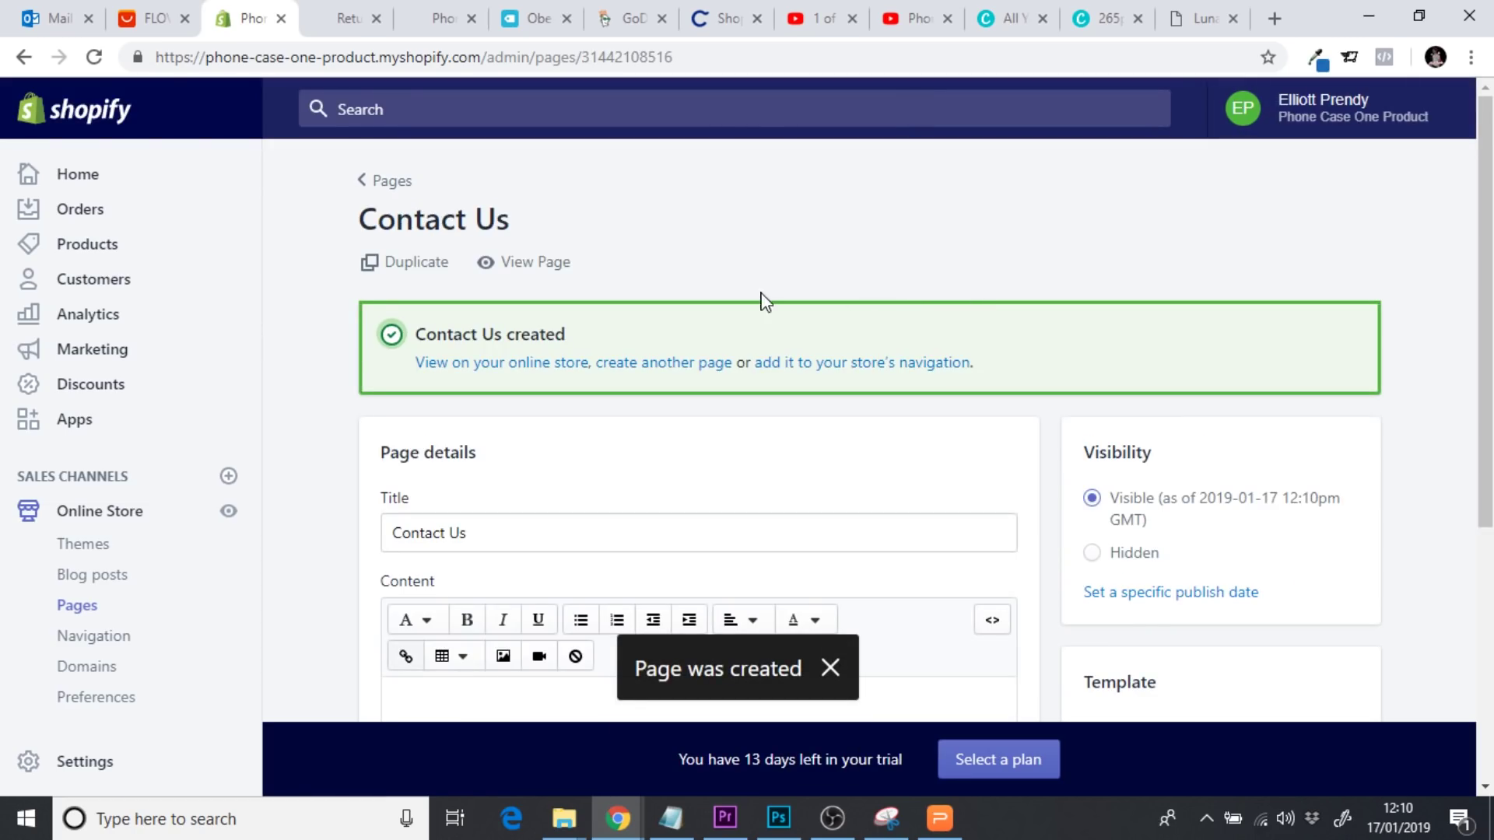
pyautogui.click(83, 517)
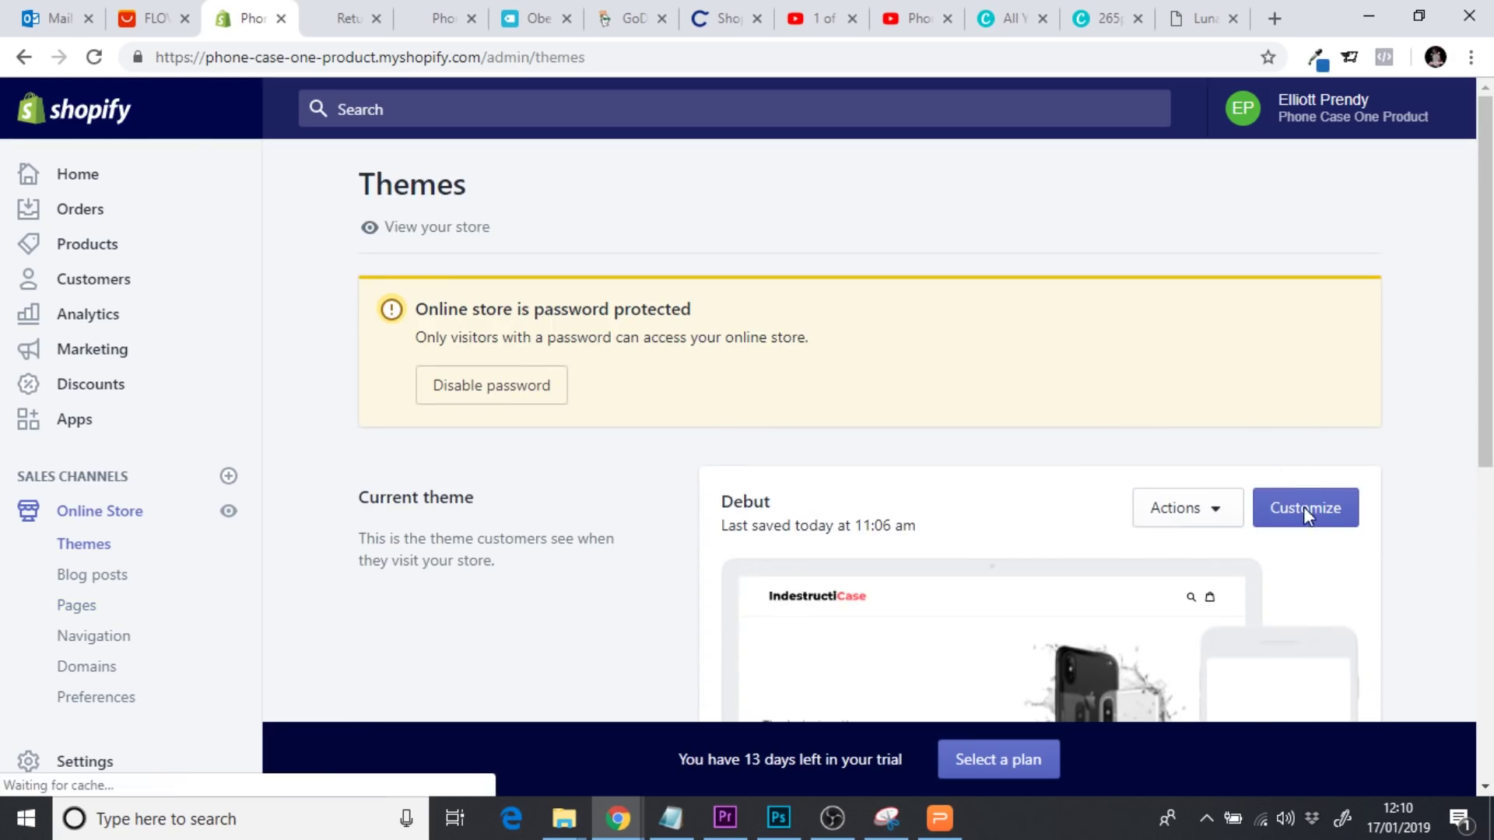
# In the Debut theme's colour settings, select the Sale price hex E32C2B
pyautogui.click(1306, 514)
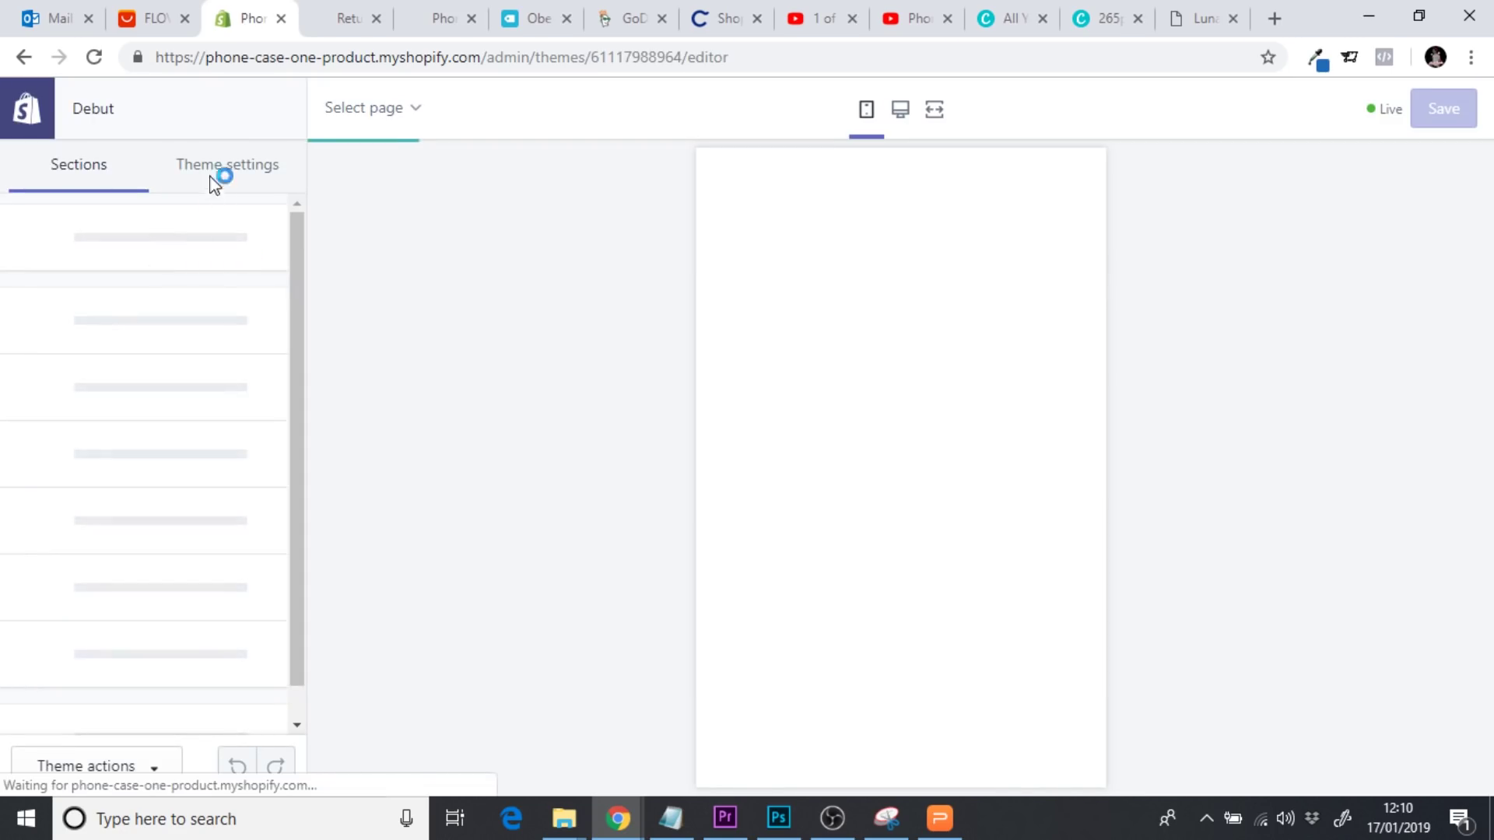
pyautogui.click(204, 178)
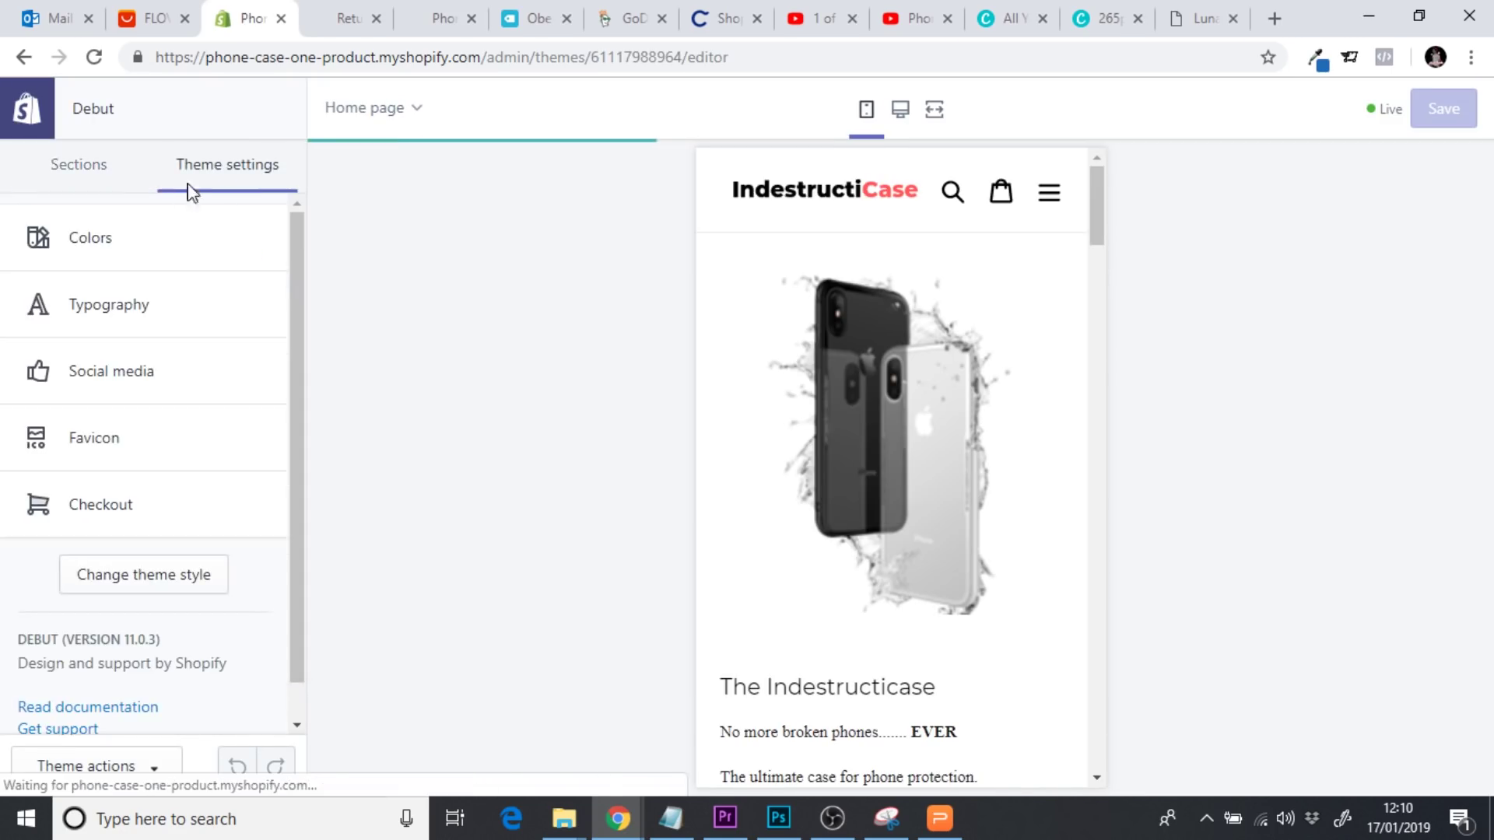
pyautogui.click(143, 239)
pyautogui.click(46, 311)
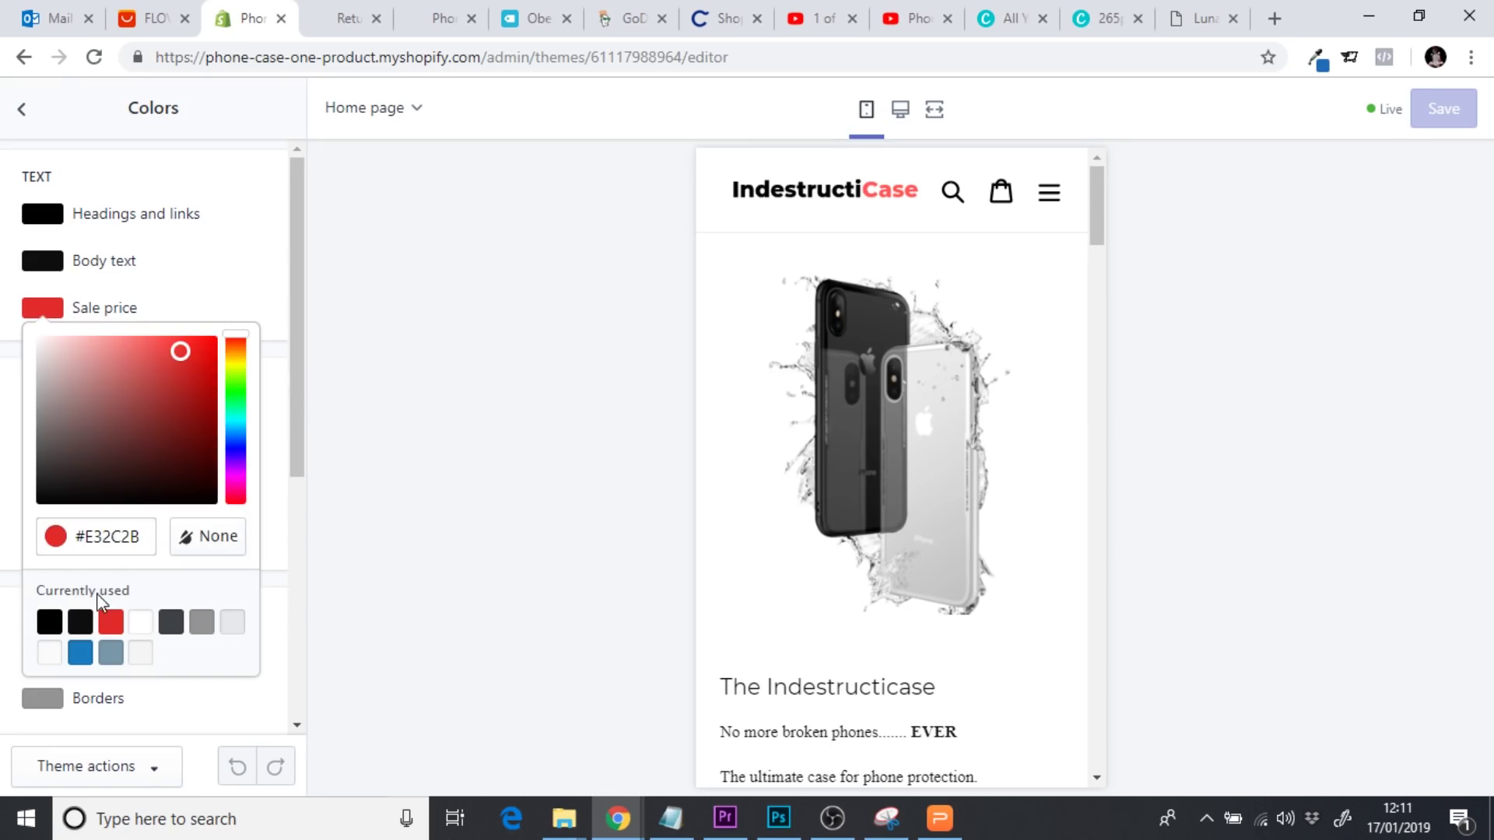
pyautogui.doubleClick(97, 537)
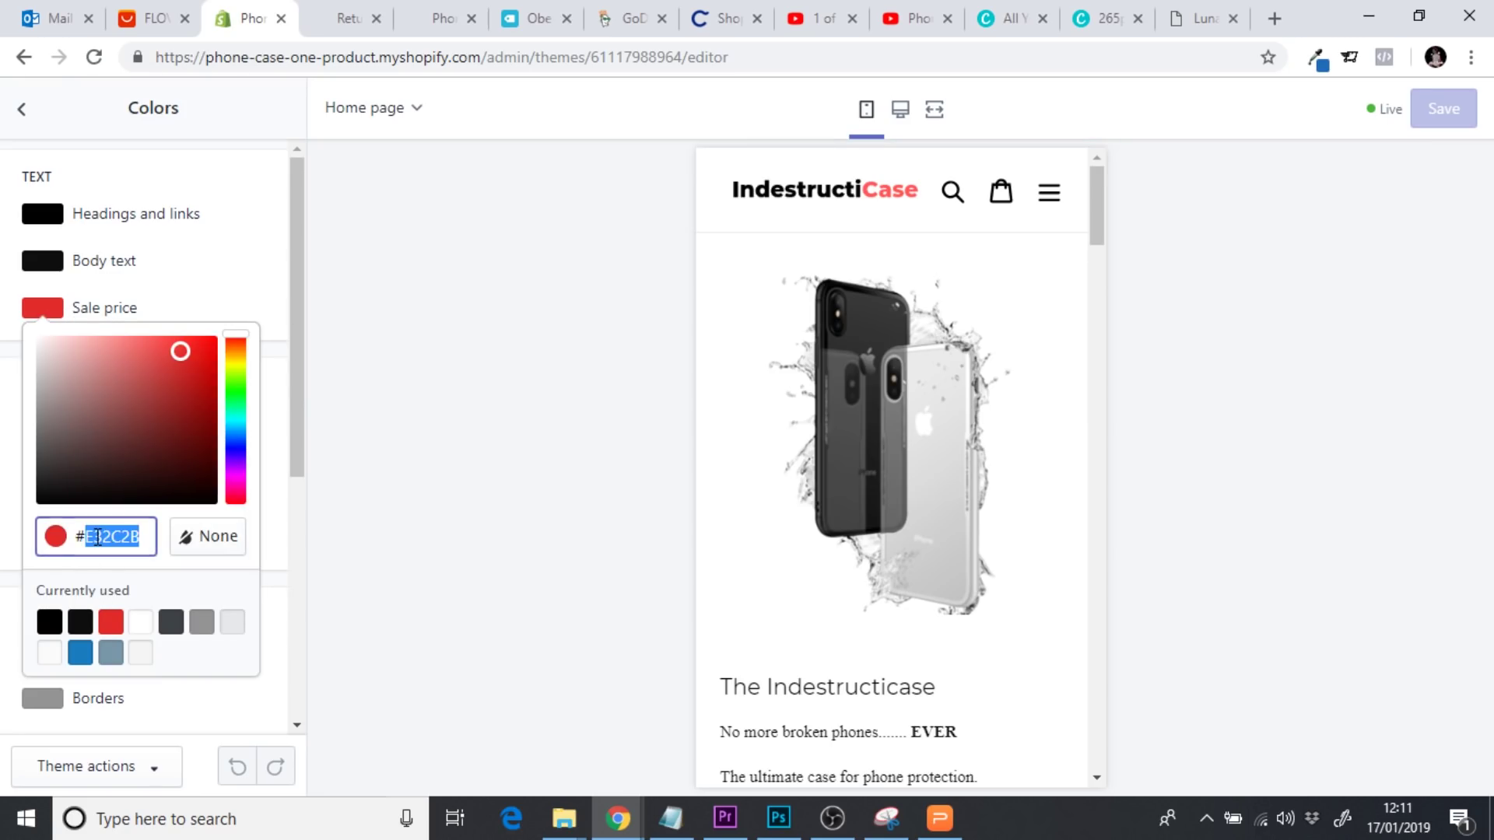
pyautogui.click(24, 111)
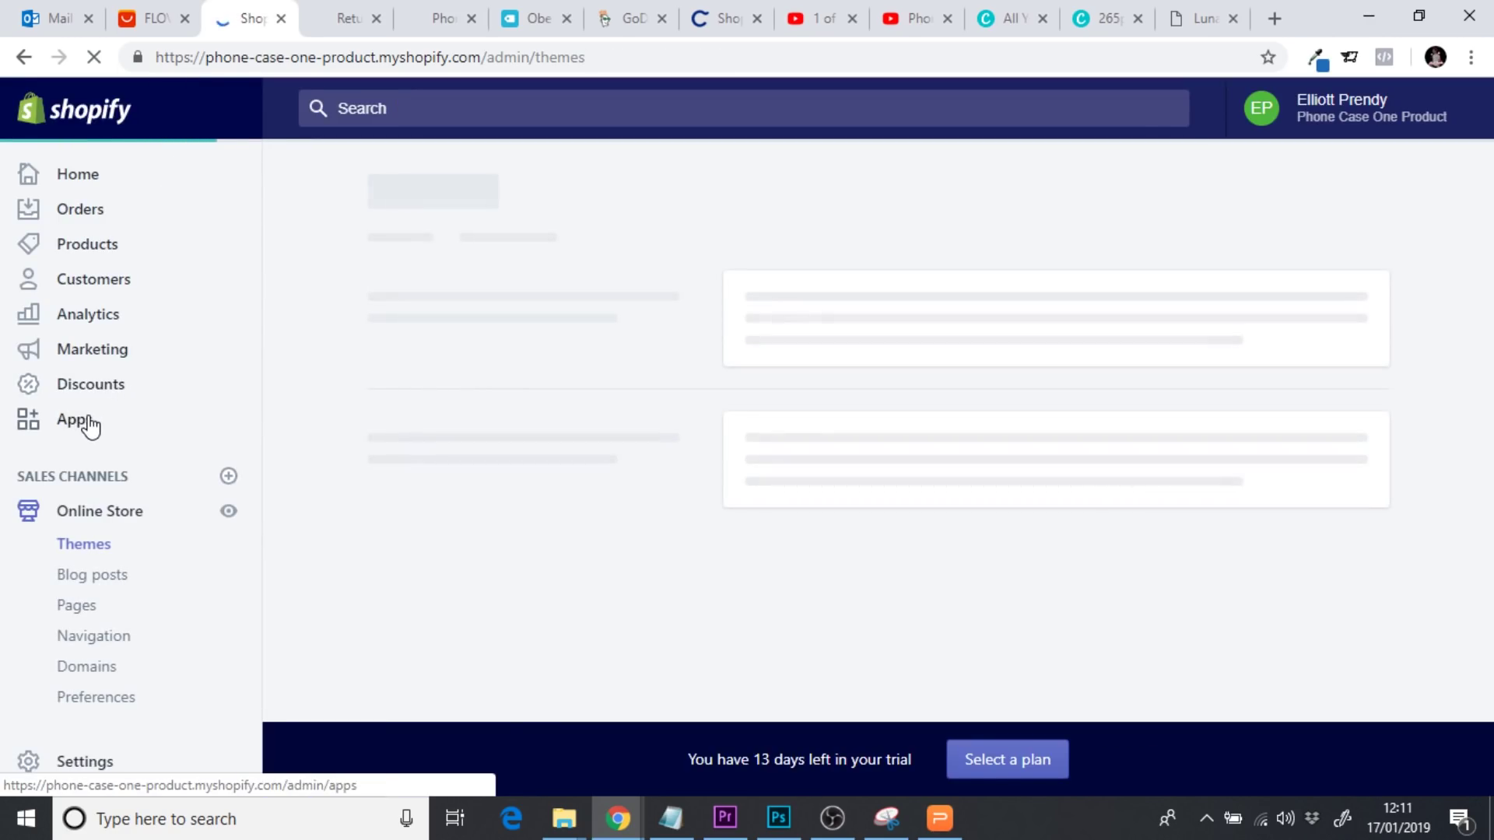
# Search the Shopify App Store for 'contact form' and add the Easy Contact Form app
pyautogui.click(96, 426)
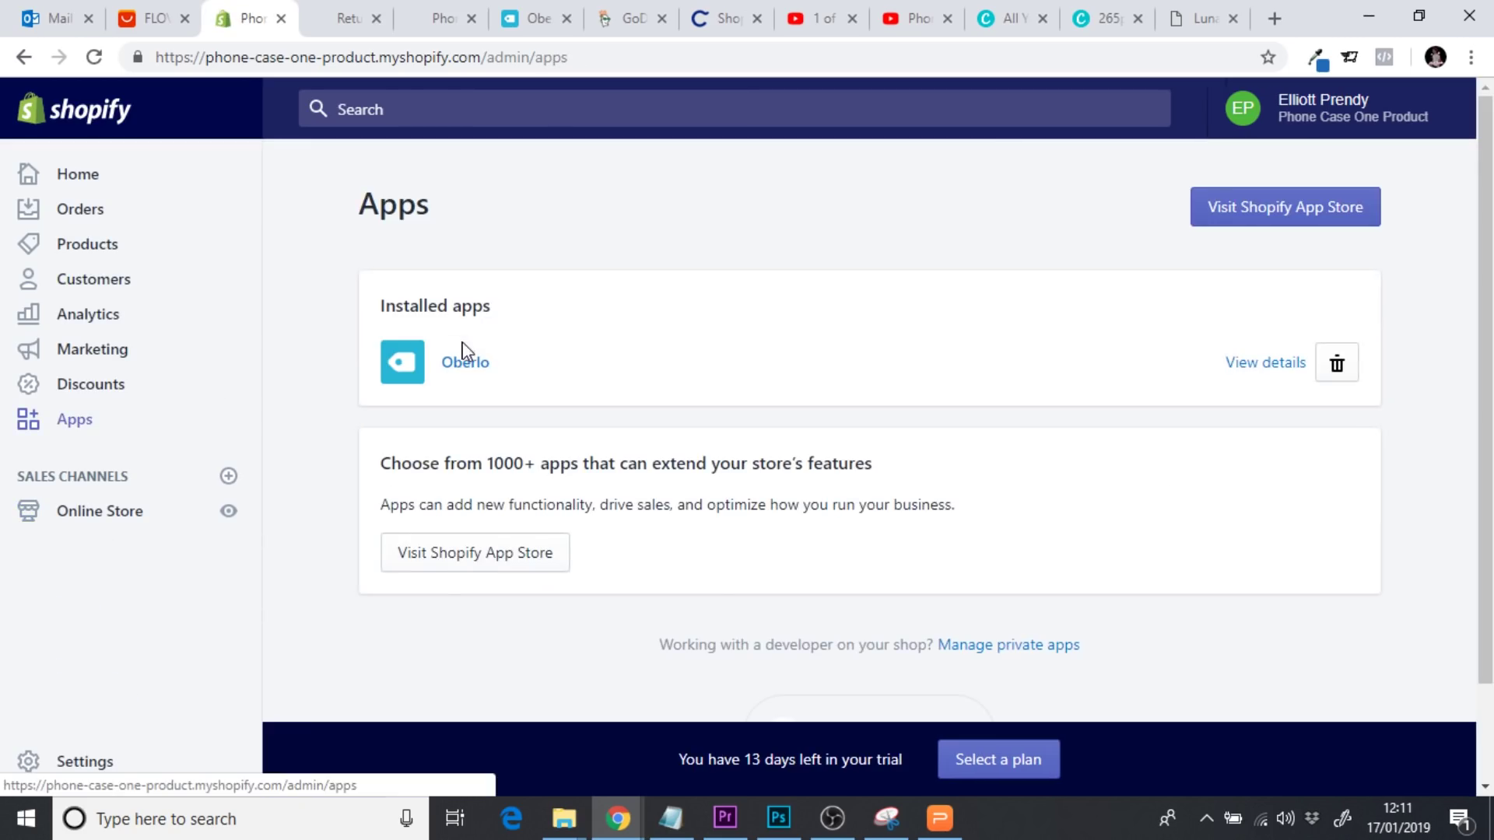
pyautogui.click(1235, 214)
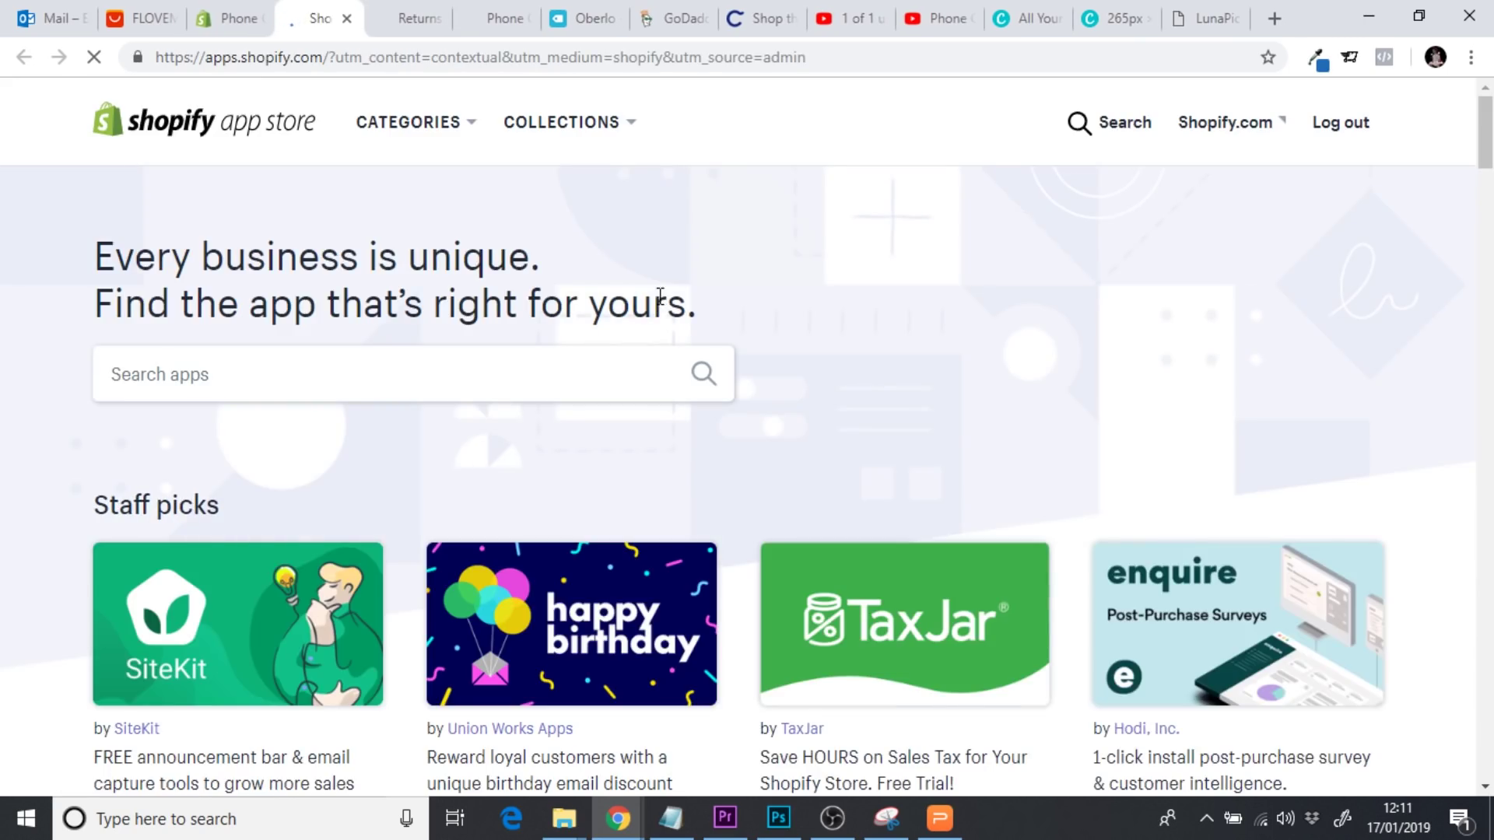
pyautogui.click(375, 385)
pyautogui.write('cont')
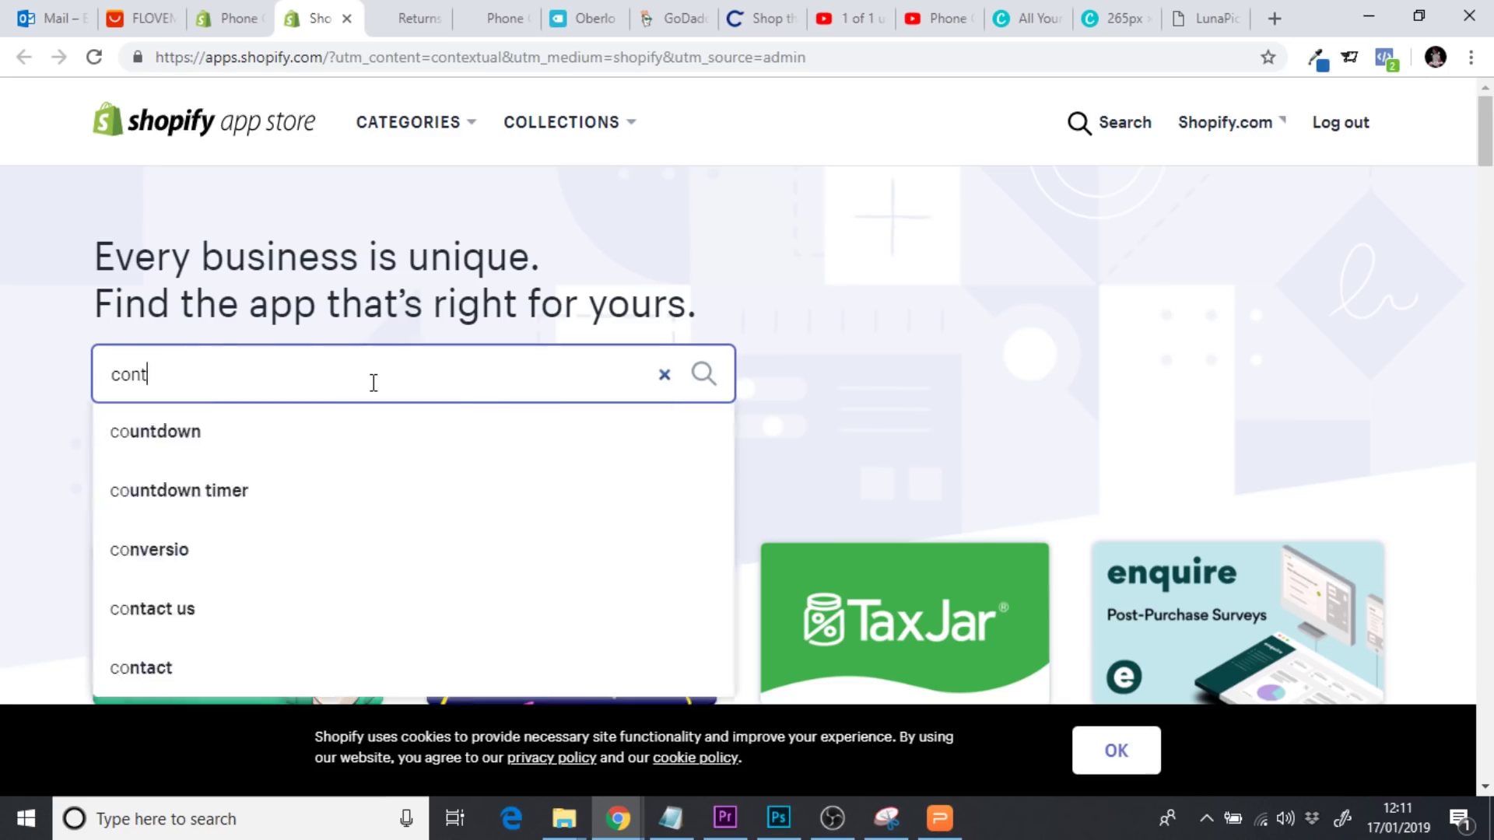
pyautogui.write('act us')
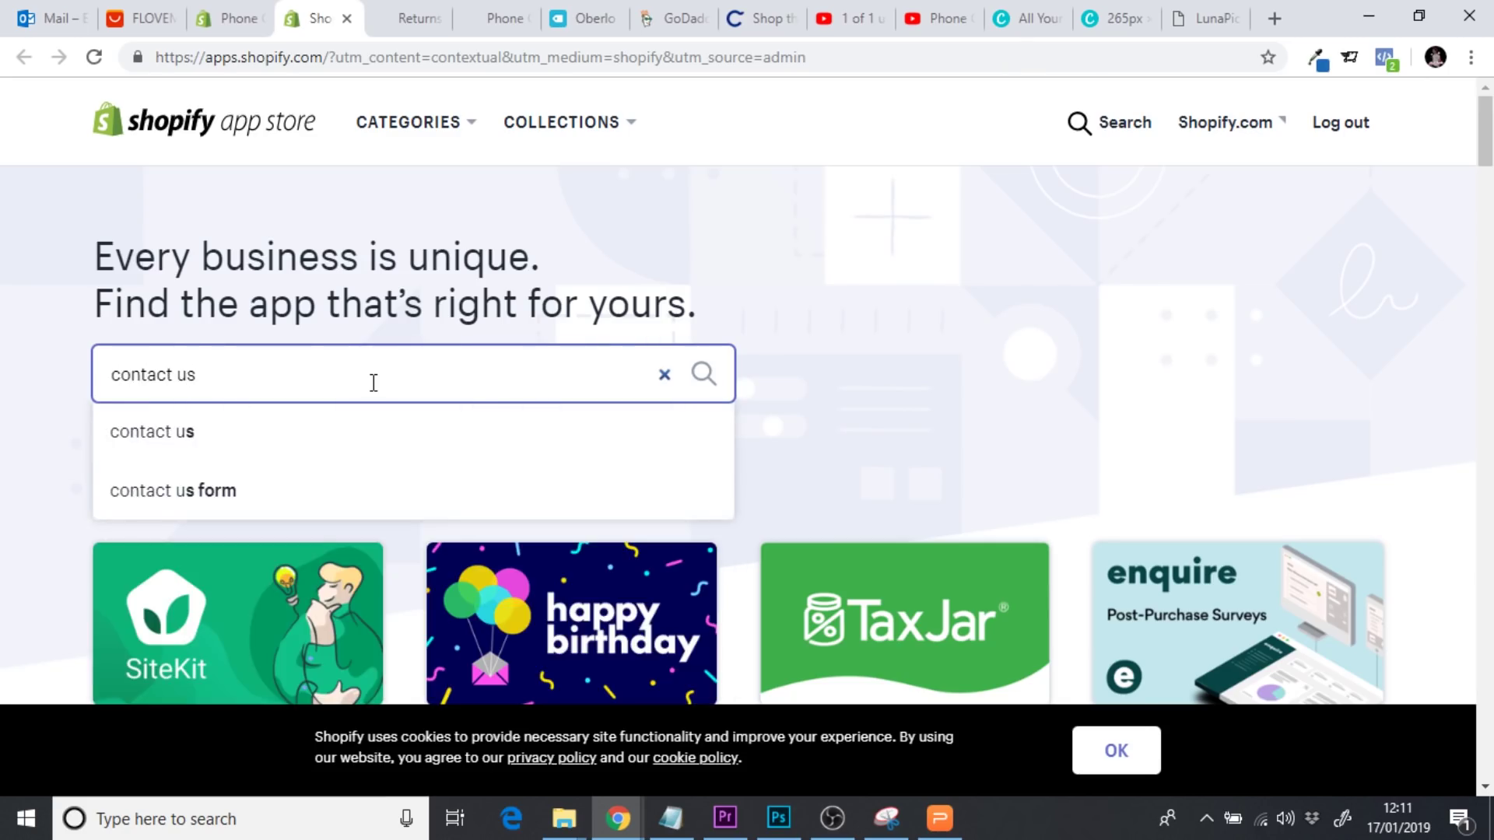
pyautogui.press('BackSpace')
pyautogui.press('BackSpace')
pyautogui.press('BackSpace')
pyautogui.write('form')
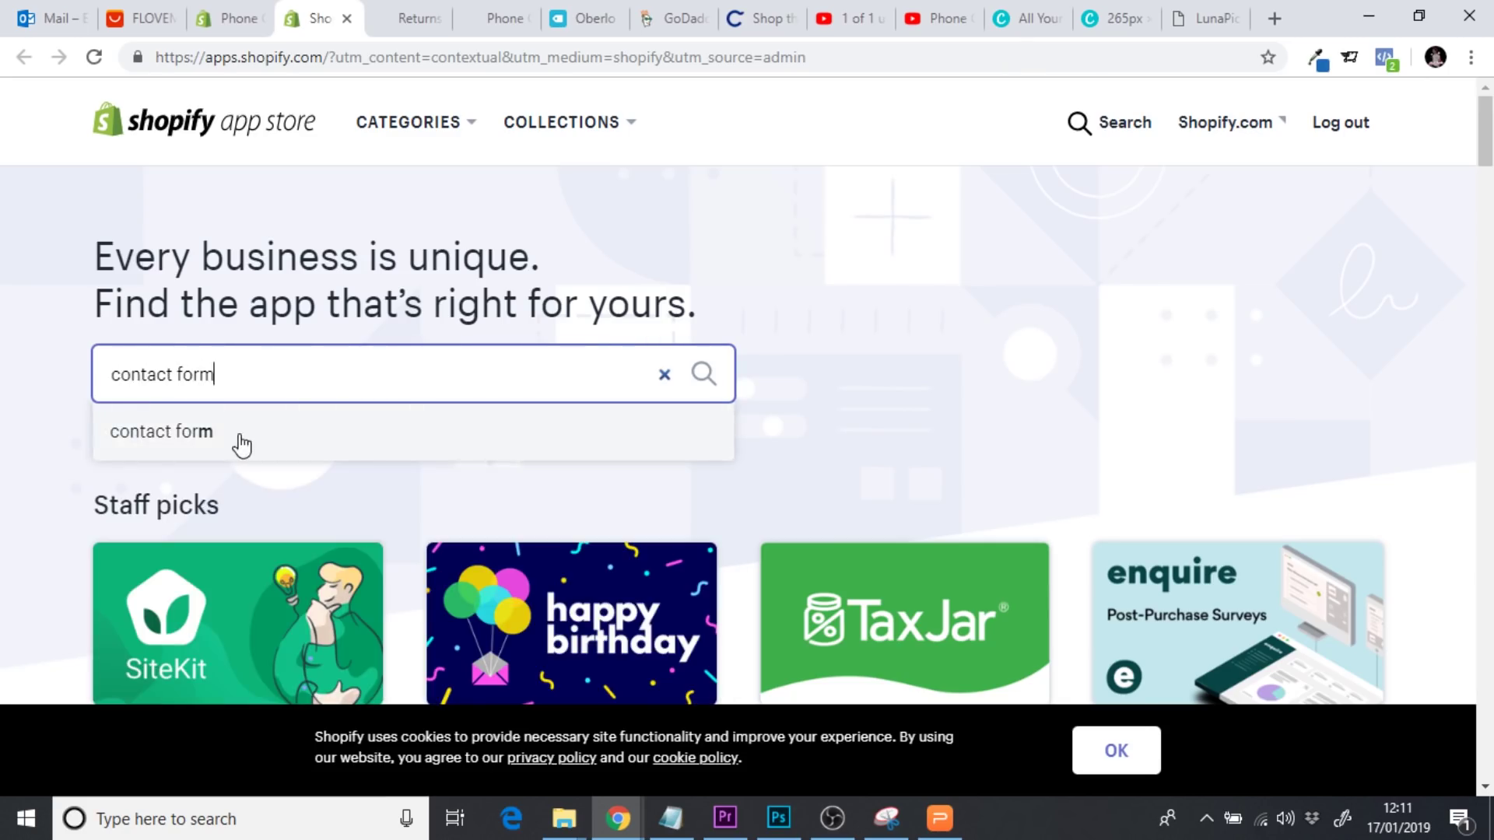
pyautogui.click(241, 440)
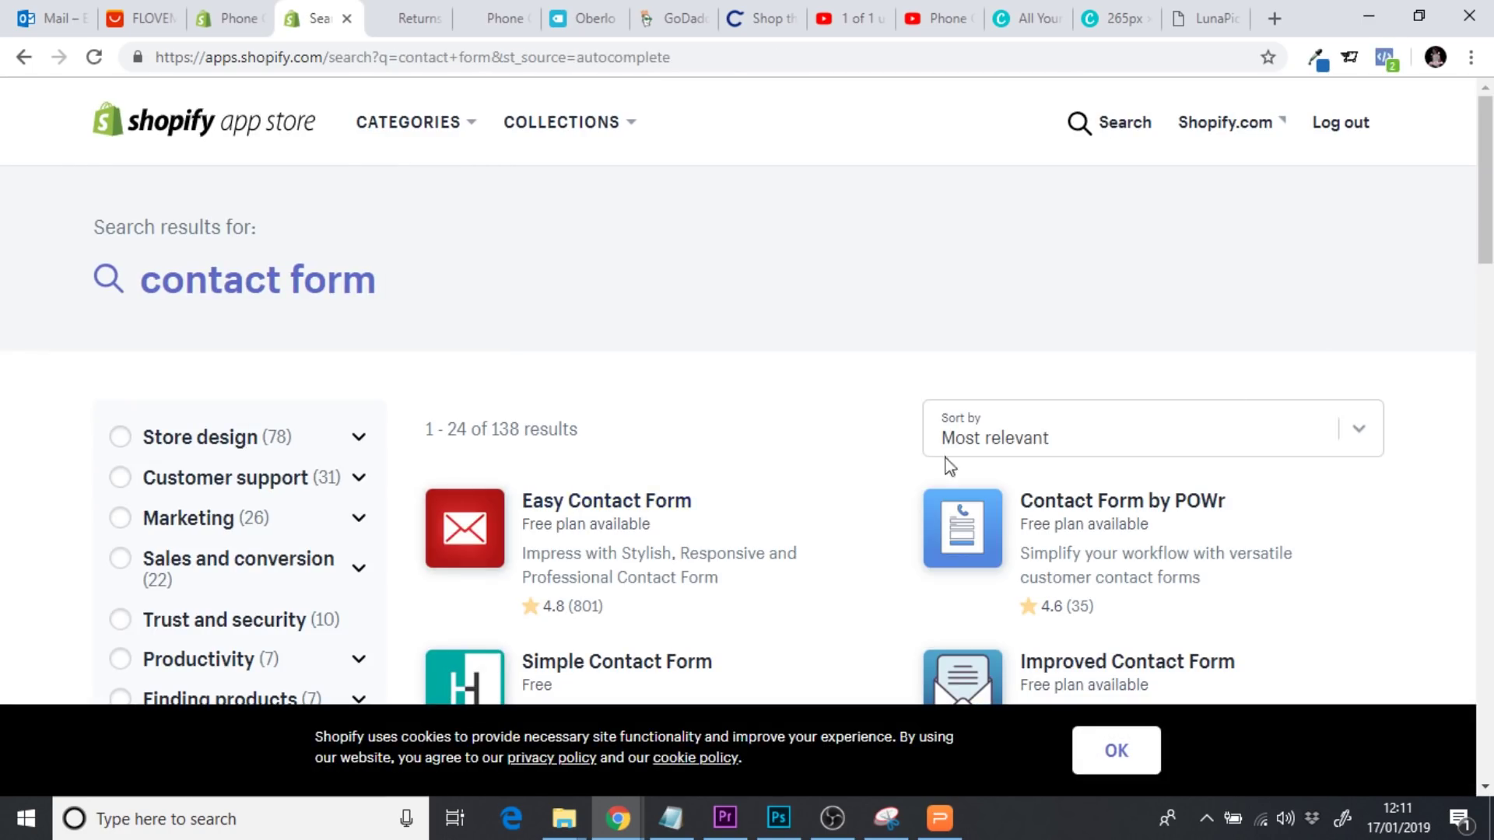
pyautogui.click(598, 514)
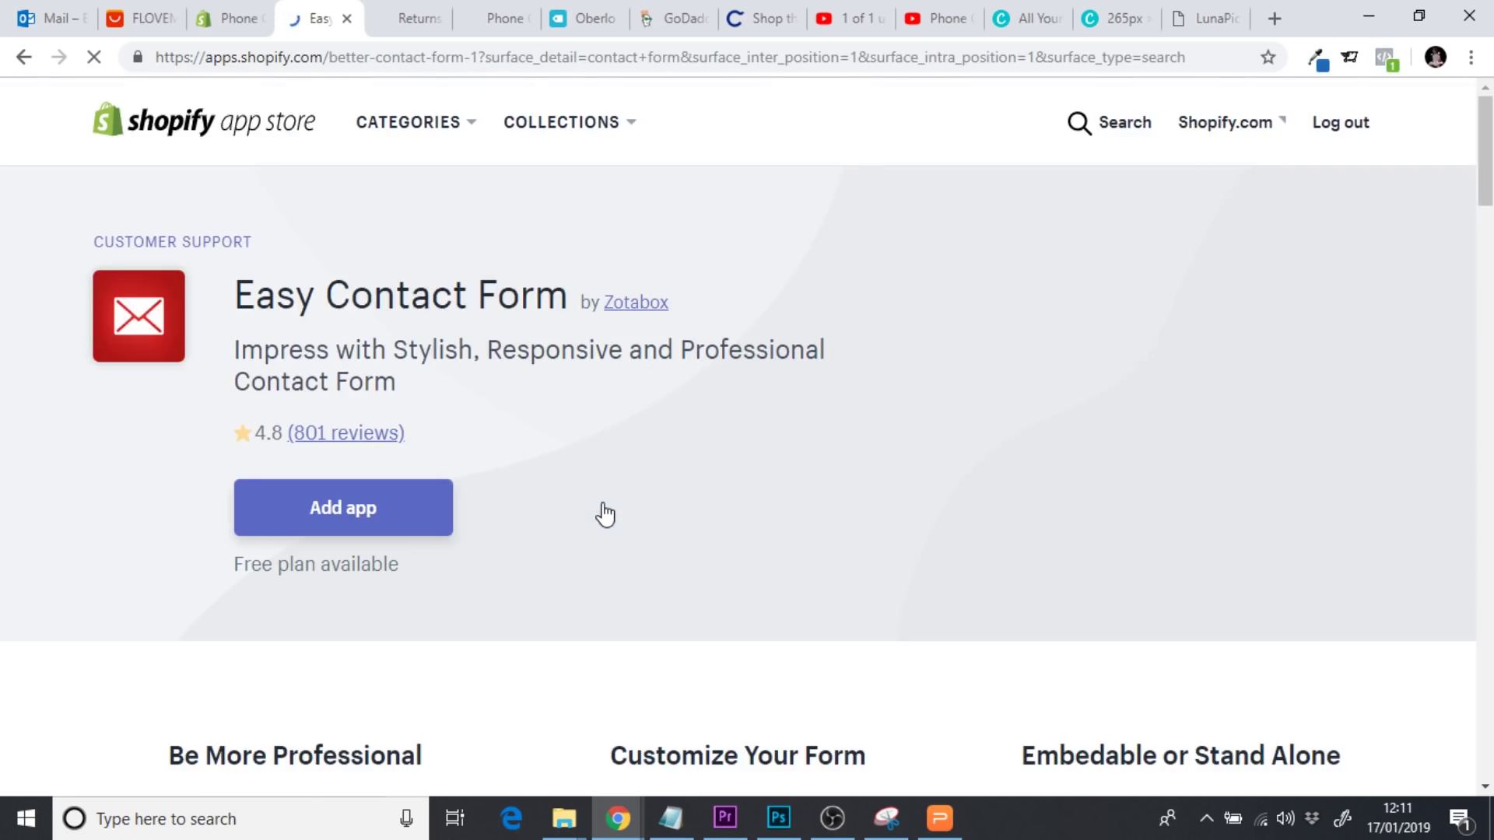
pyautogui.click(385, 508)
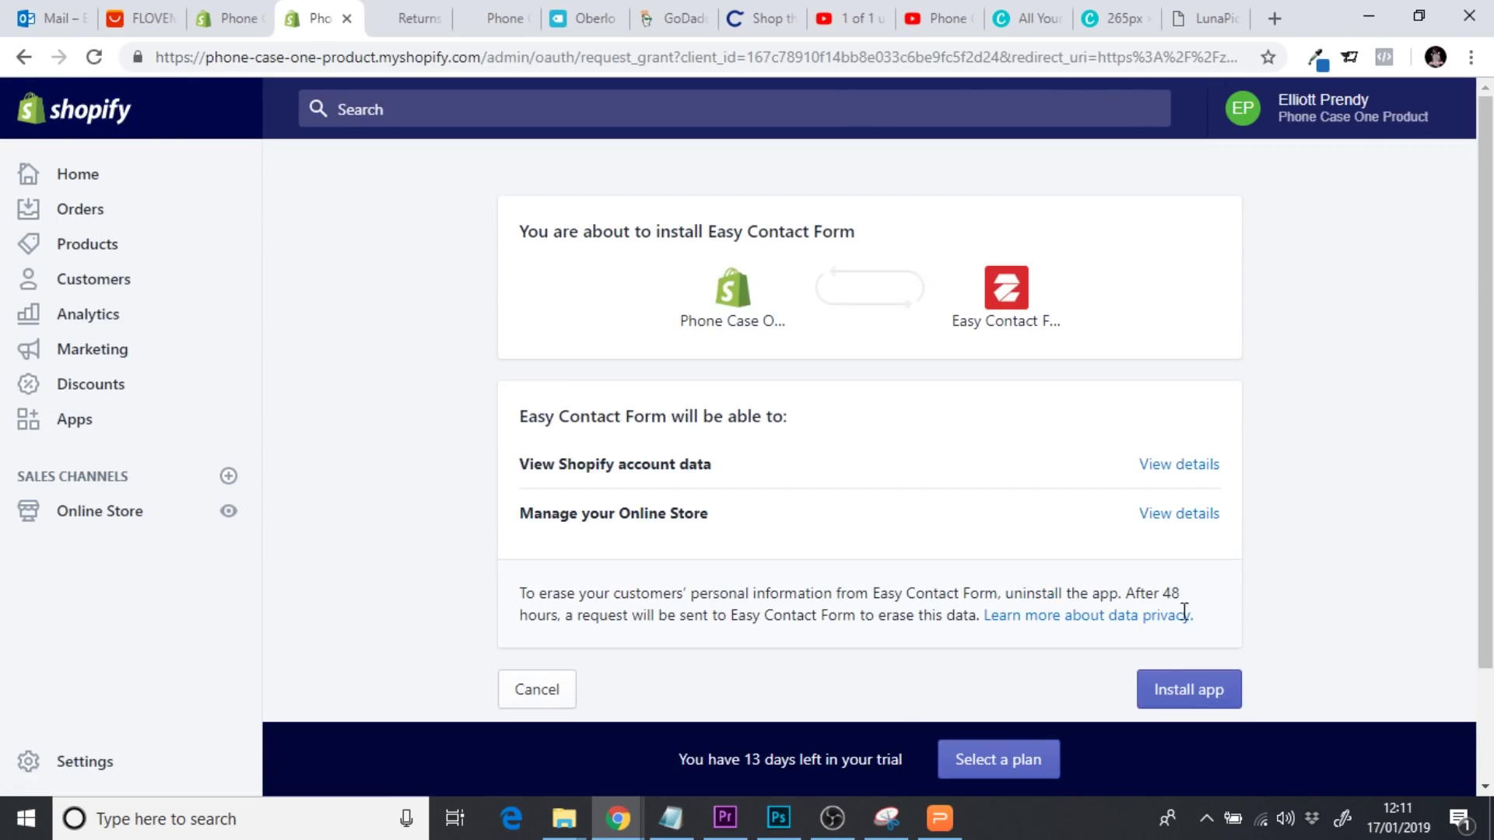
# Confirm the Easy Contact Form install and look over its Contact Form editor
pyautogui.click(1215, 675)
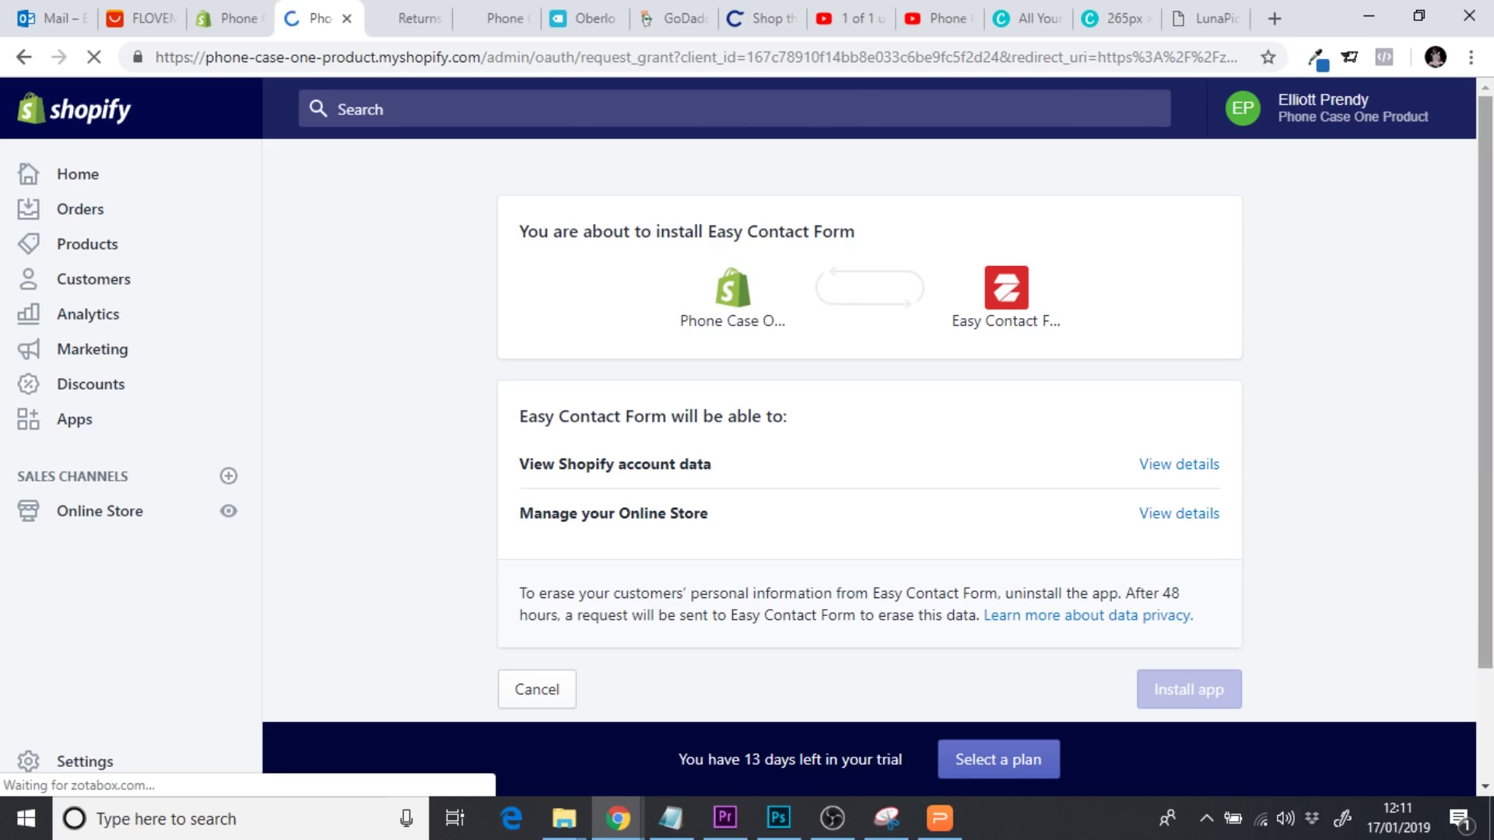
pyautogui.scroll(-2, 1304, 669)
pyautogui.scroll(2, 1352, 530)
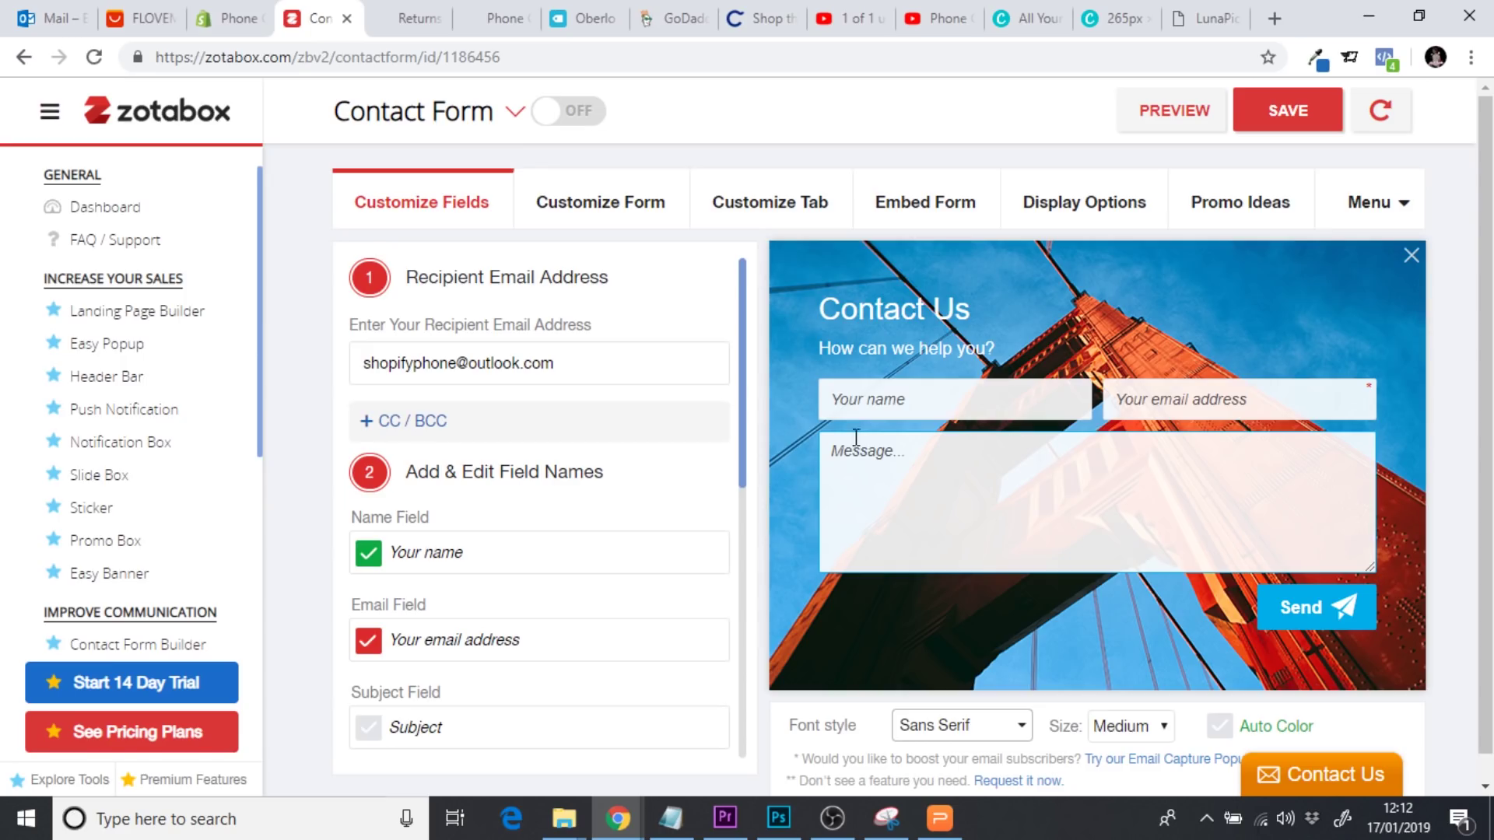
# Replace the recipient e-mail with the store's contact address, adding no CC or BCC
pyautogui.click(584, 360)
pyautogui.moveTo(556, 363); pyautogui.dragTo(355, 362)
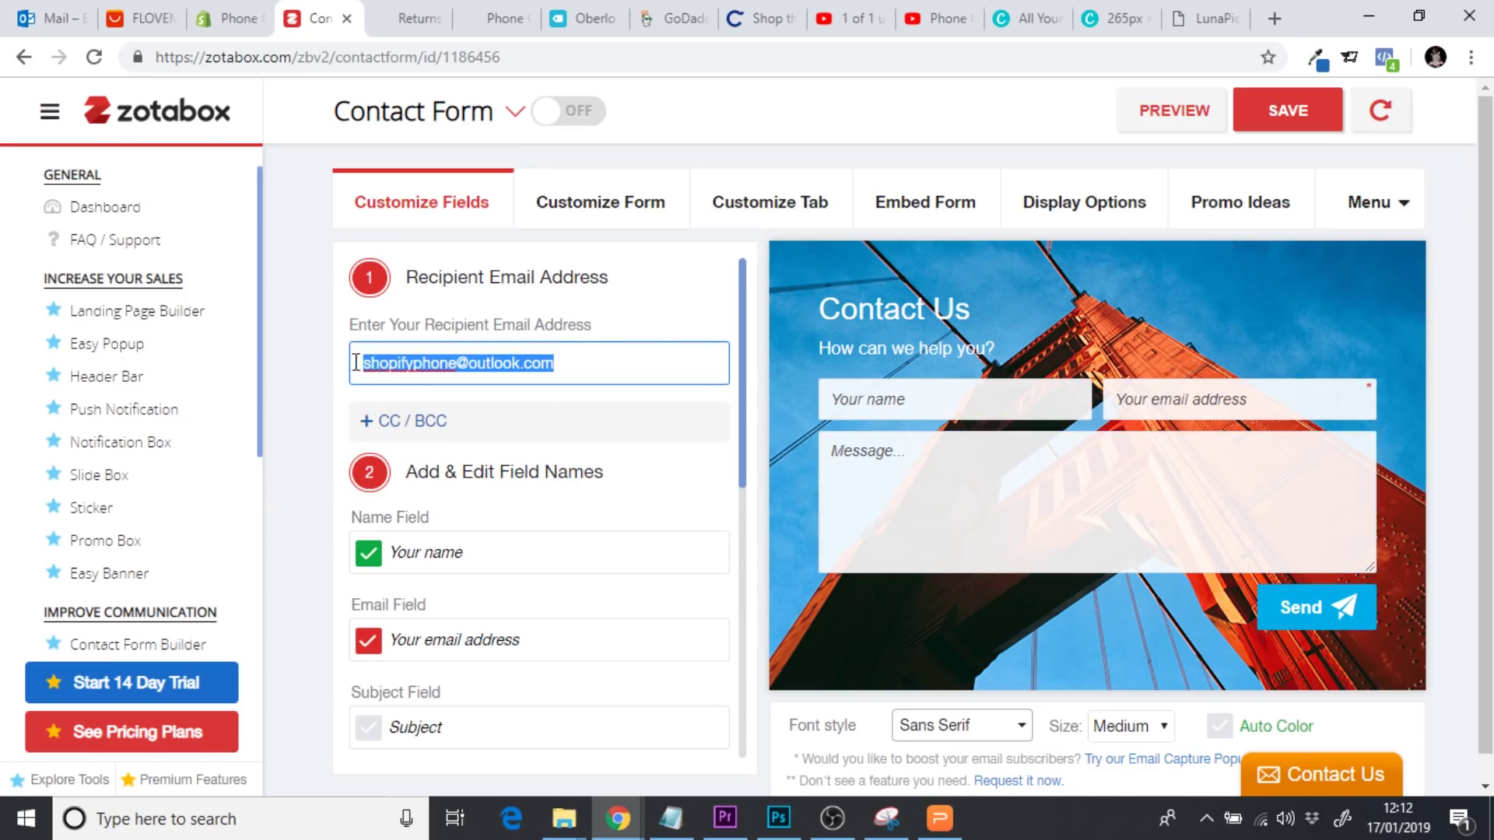
pyautogui.click(598, 372)
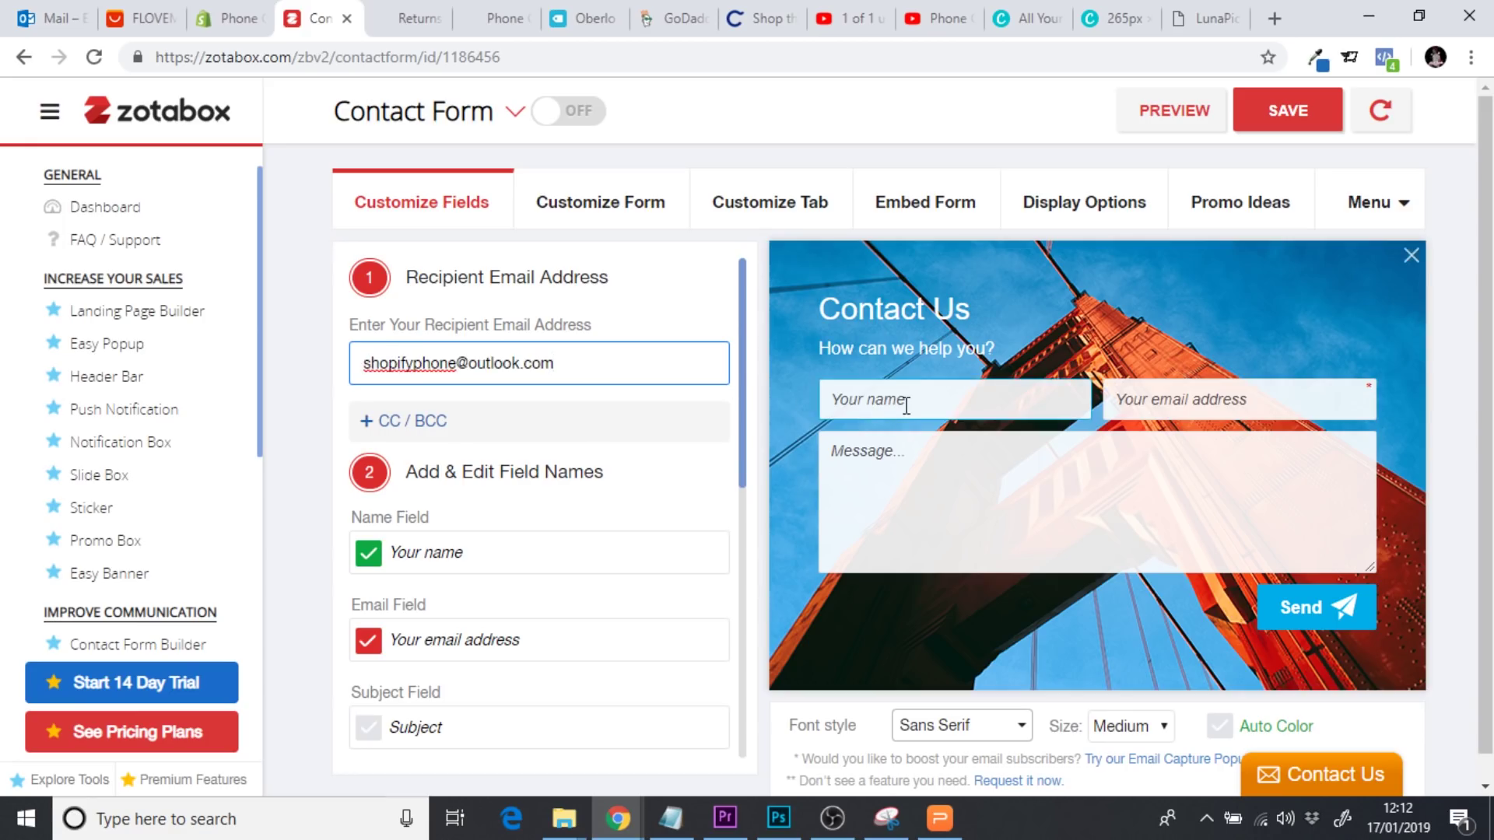
pyautogui.moveTo(595, 370); pyautogui.dragTo(337, 356)
pyautogui.moveTo(613, 380); pyautogui.dragTo(356, 366)
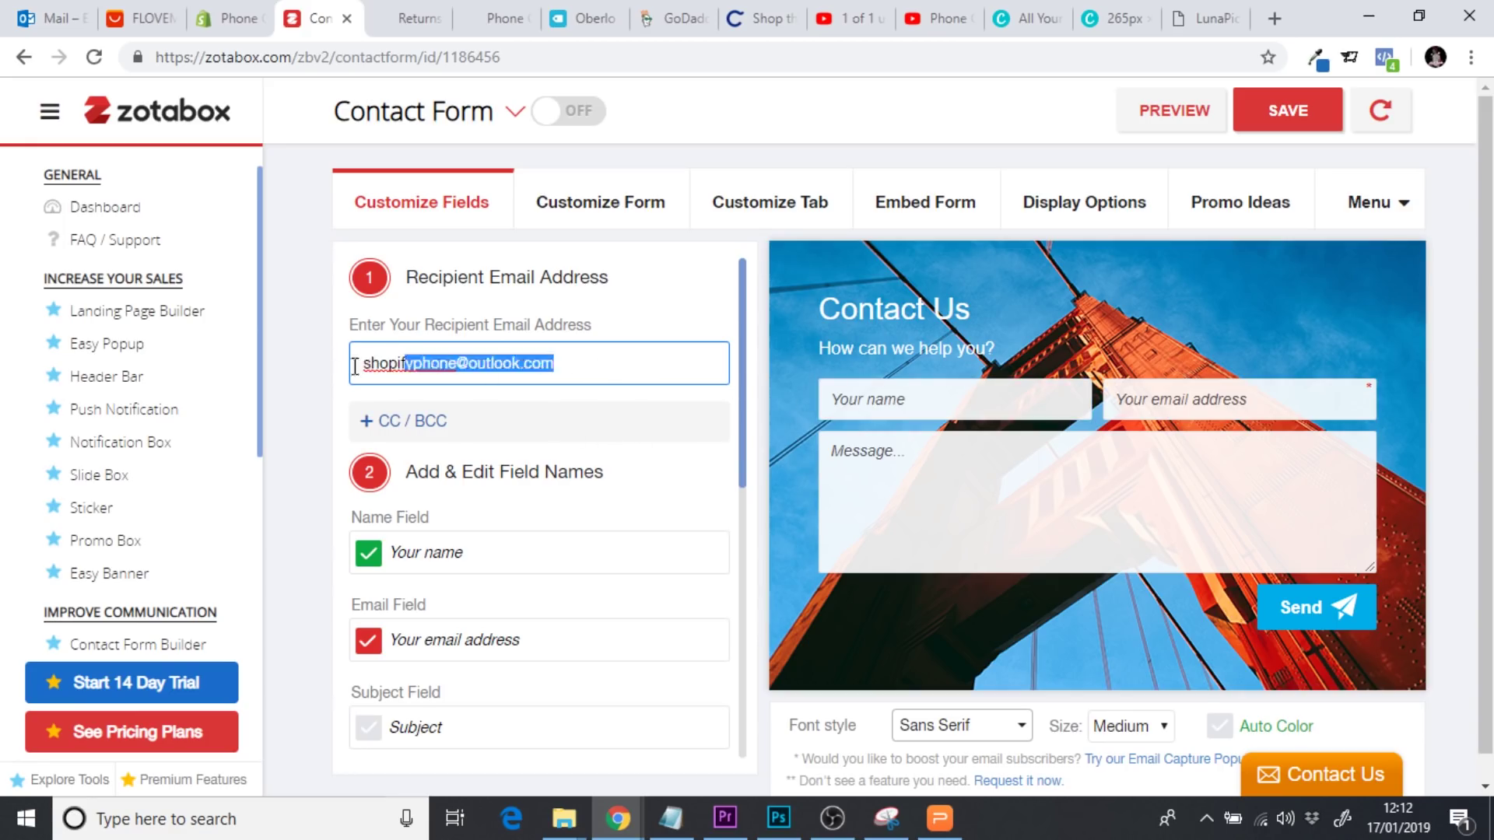
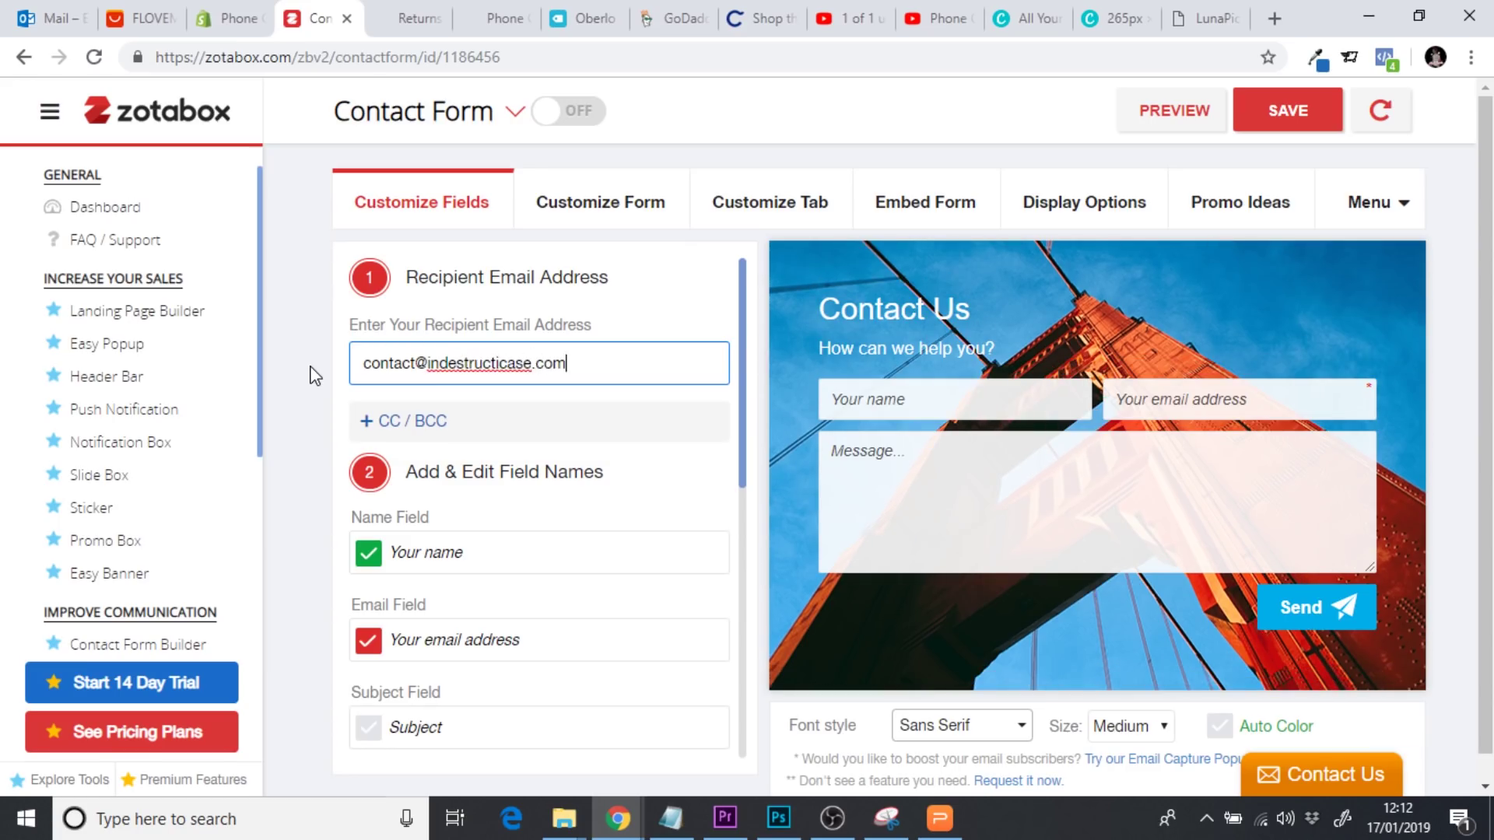
pyautogui.click(584, 431)
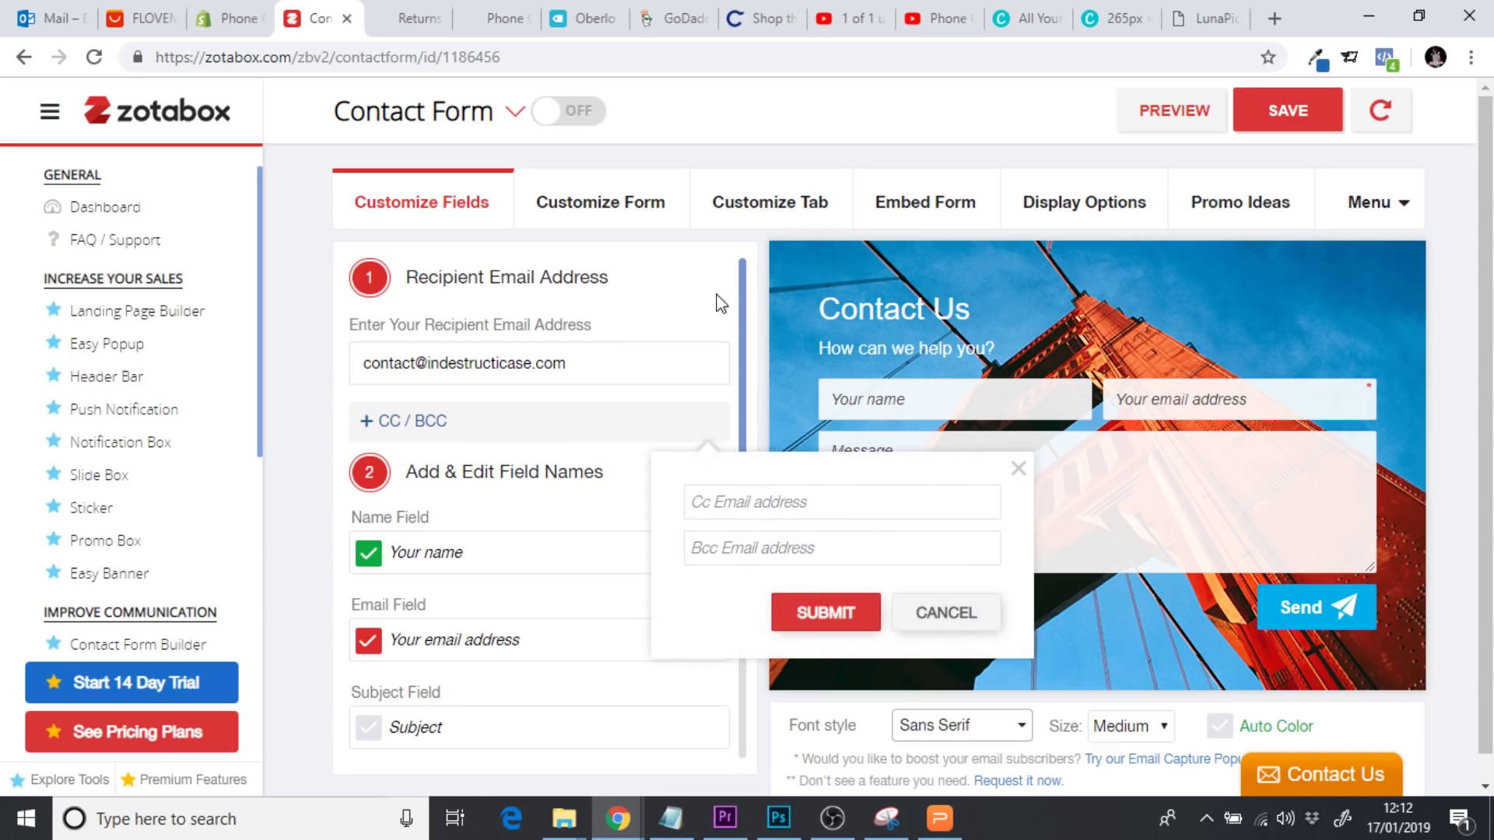
pyautogui.click(1018, 468)
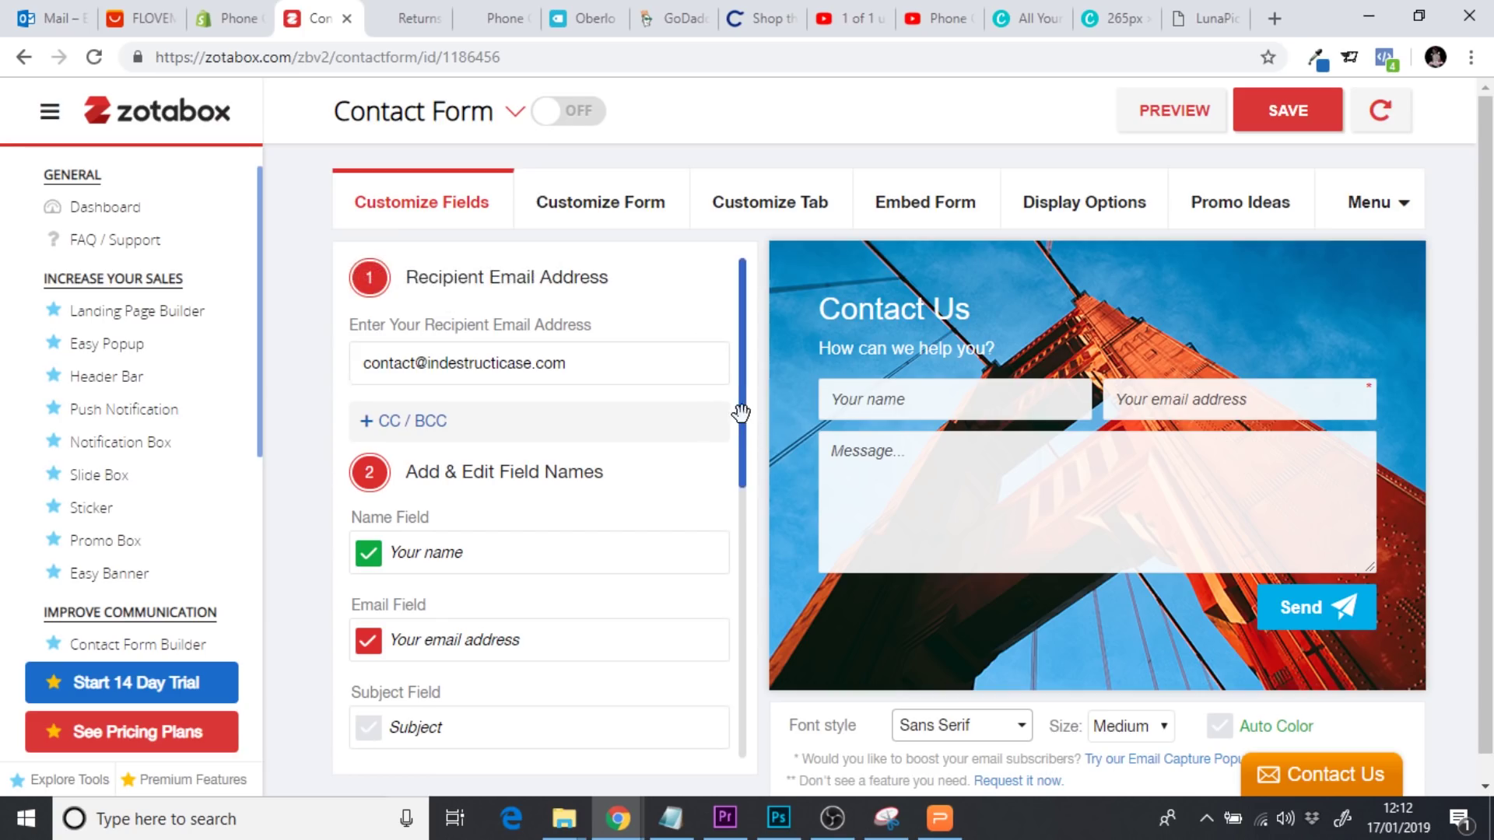
# Change the Message placeholder to 'We will try to get back to you within 2 working days.'
pyautogui.scroll(-2, 517, 439)
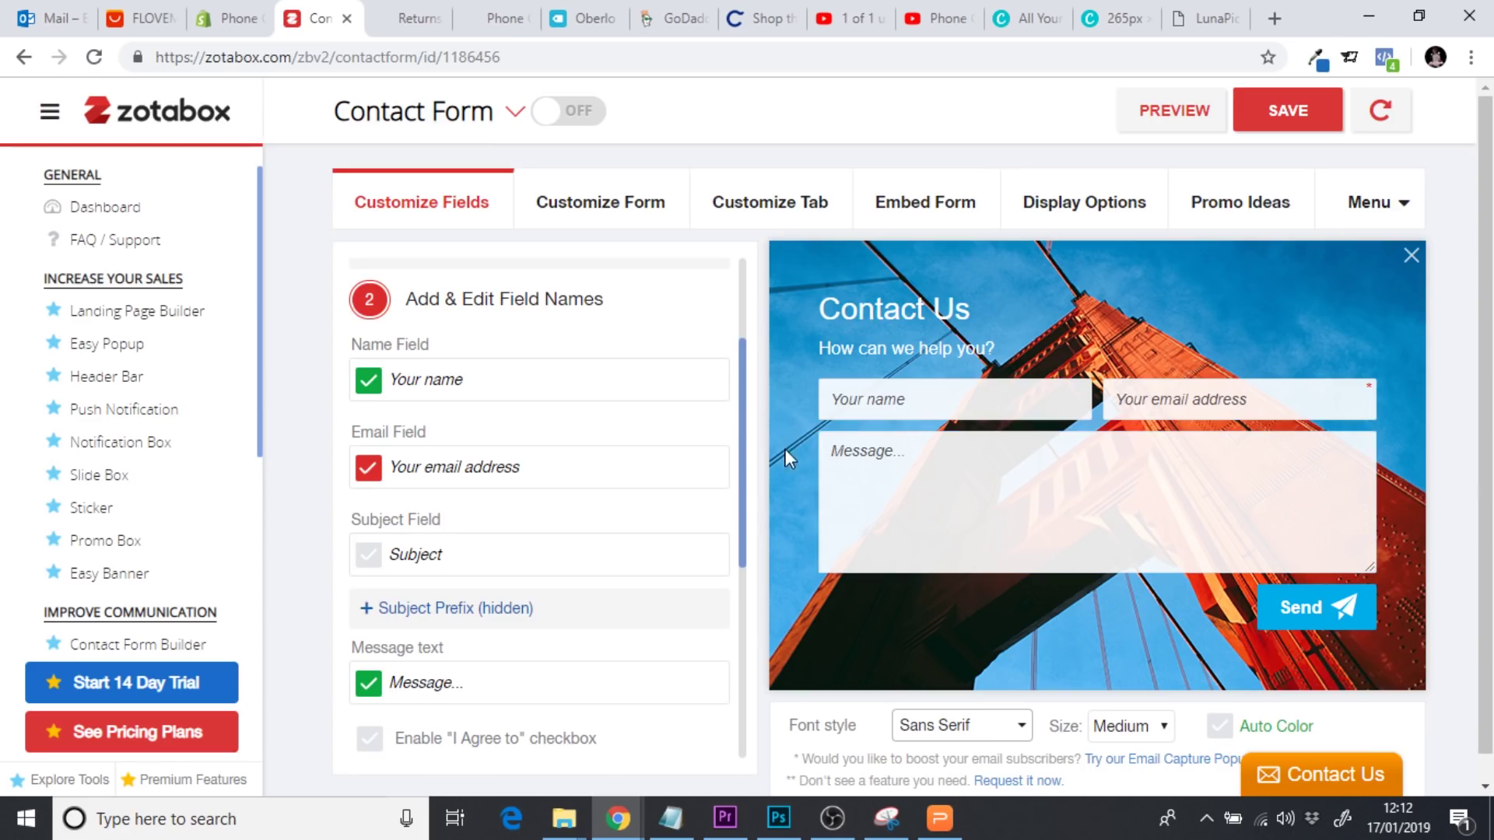
pyautogui.moveTo(741, 427); pyautogui.dragTo(743, 524)
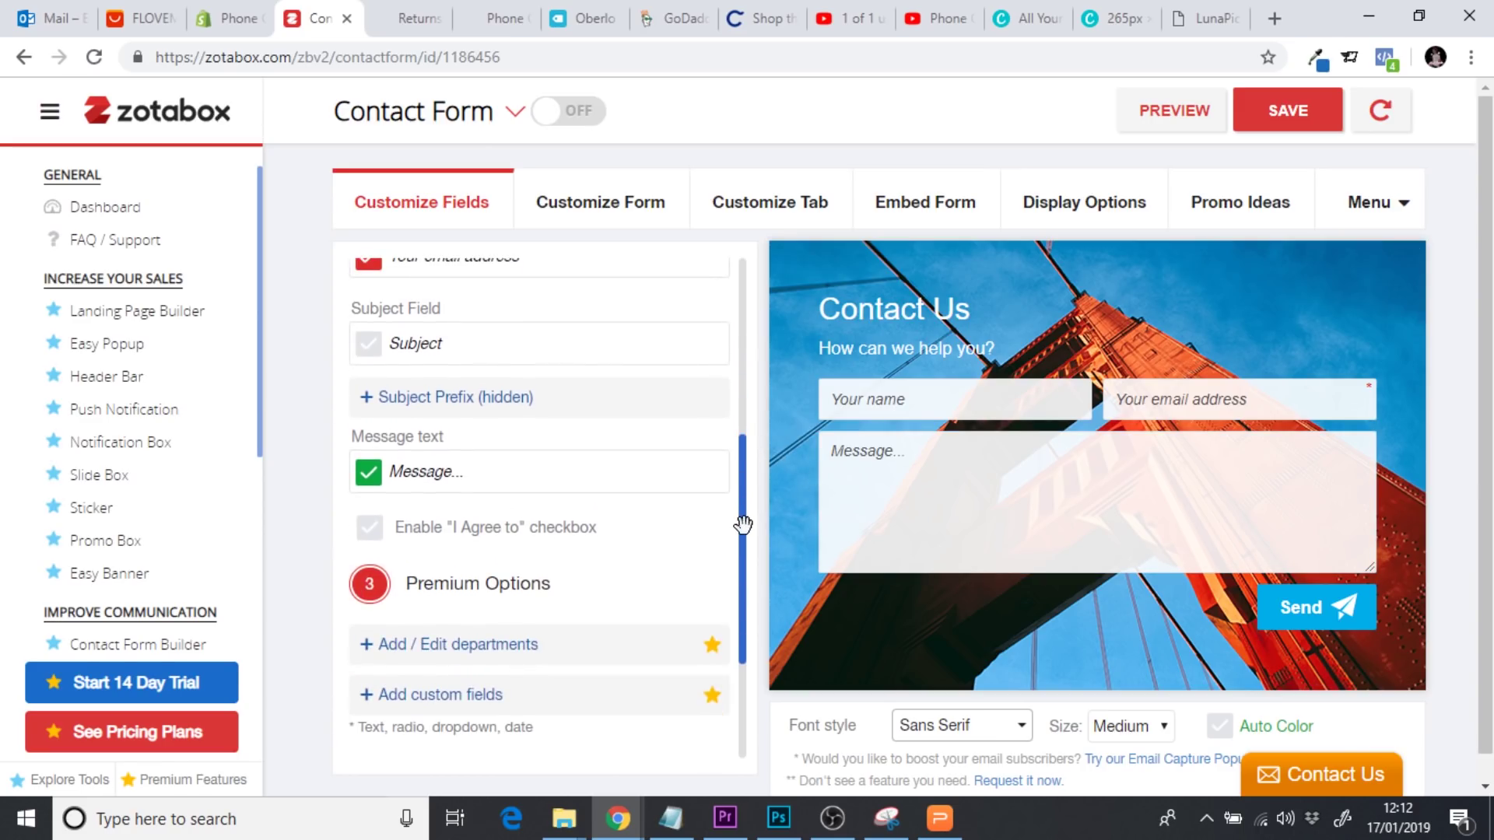
pyautogui.click(452, 478)
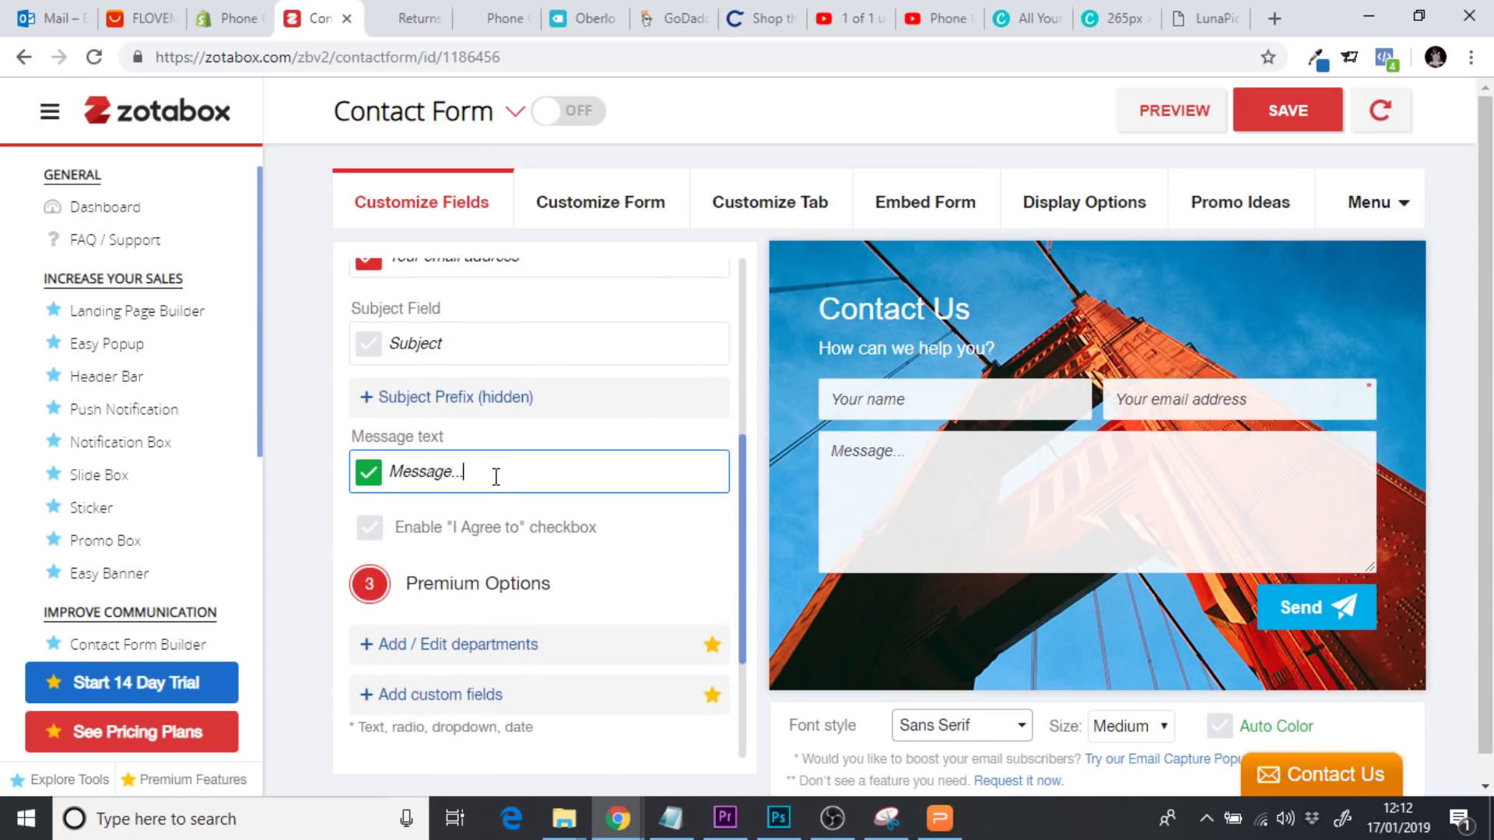
pyautogui.moveTo(494, 477); pyautogui.dragTo(393, 480)
pyautogui.write('We will try')
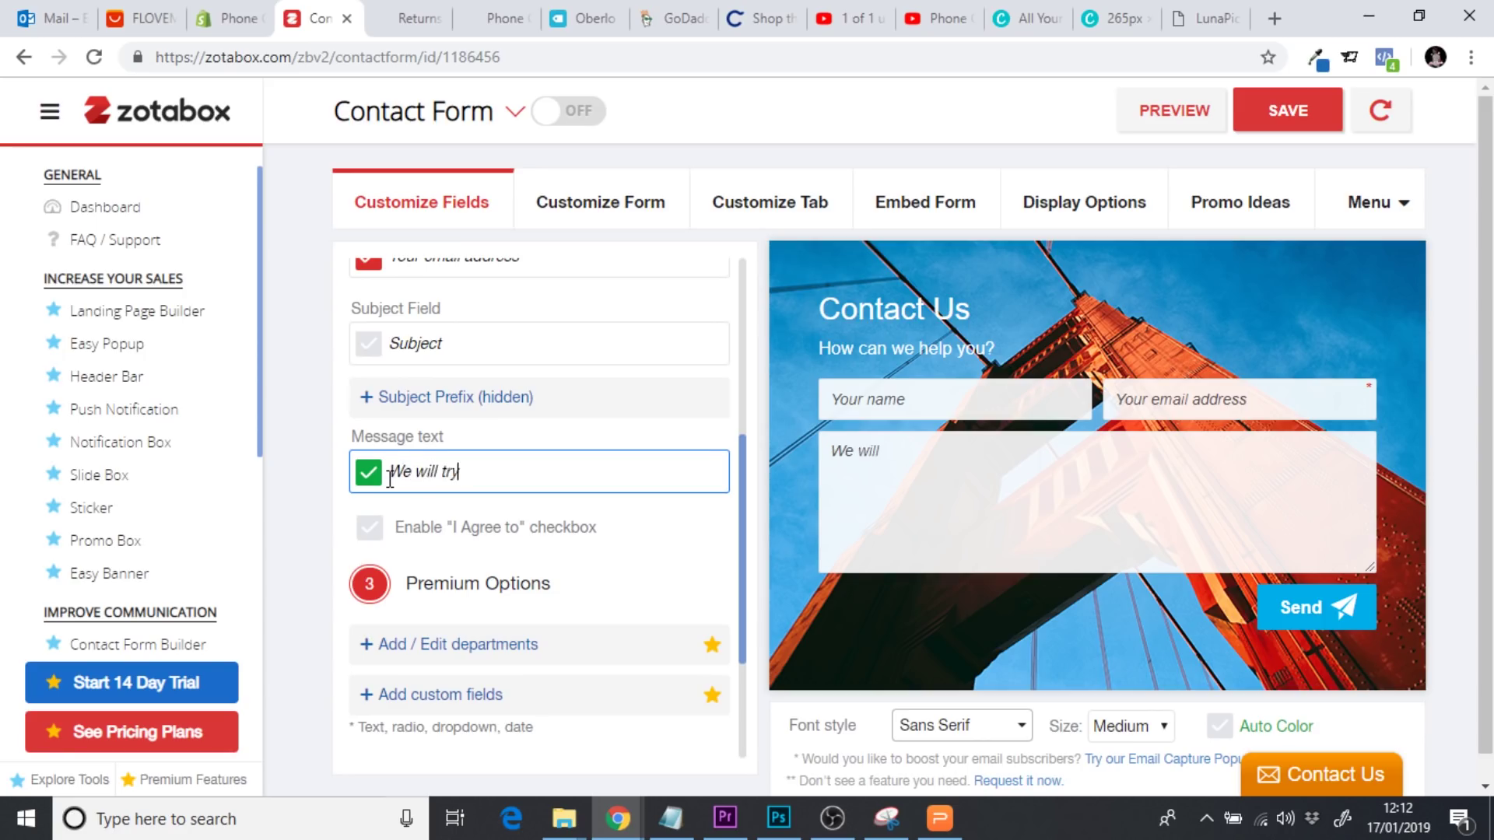
pyautogui.write(' to get back')
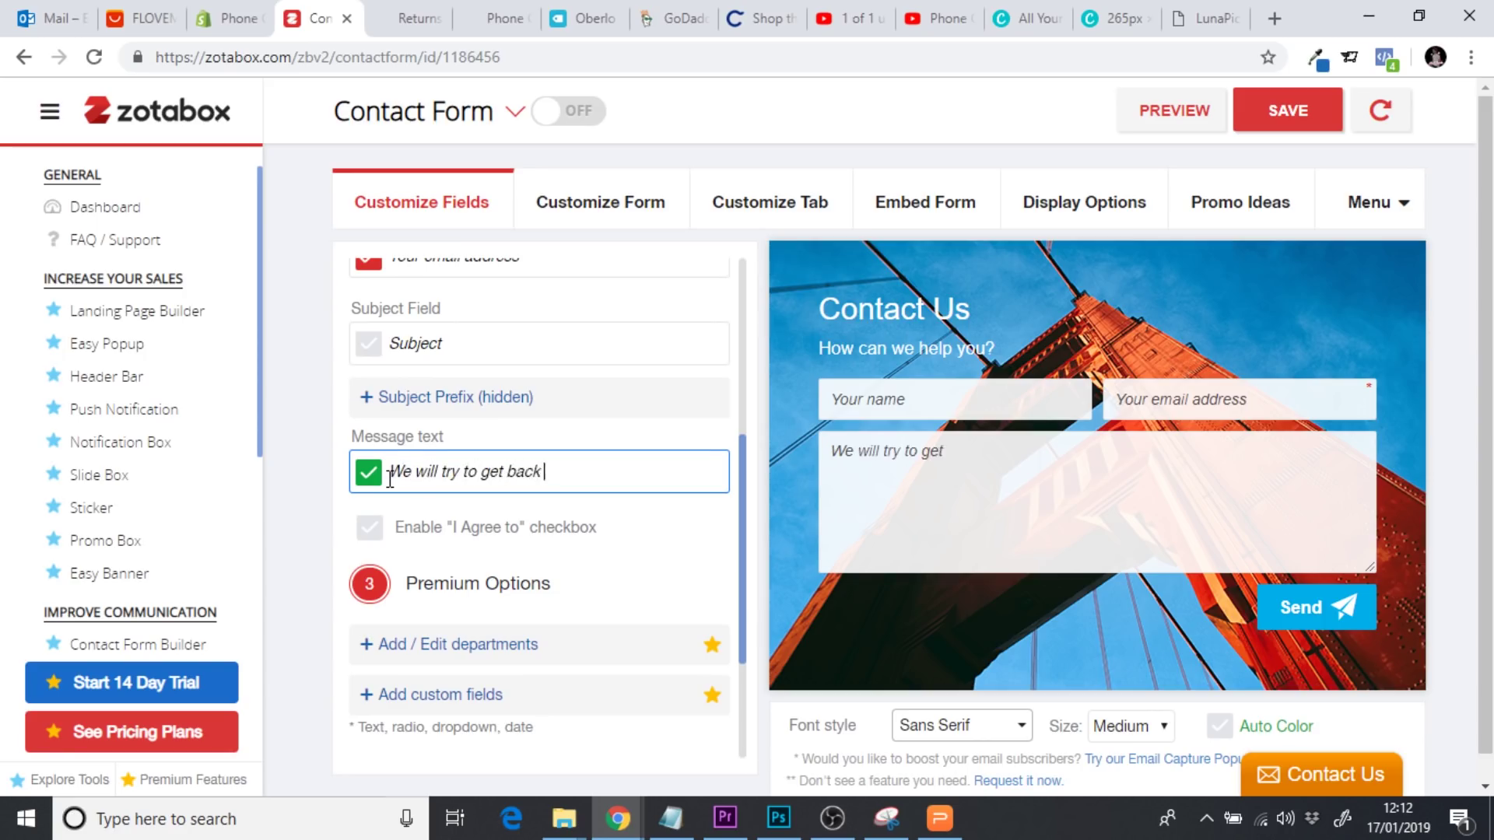
pyautogui.write(' to you within 2 working days')
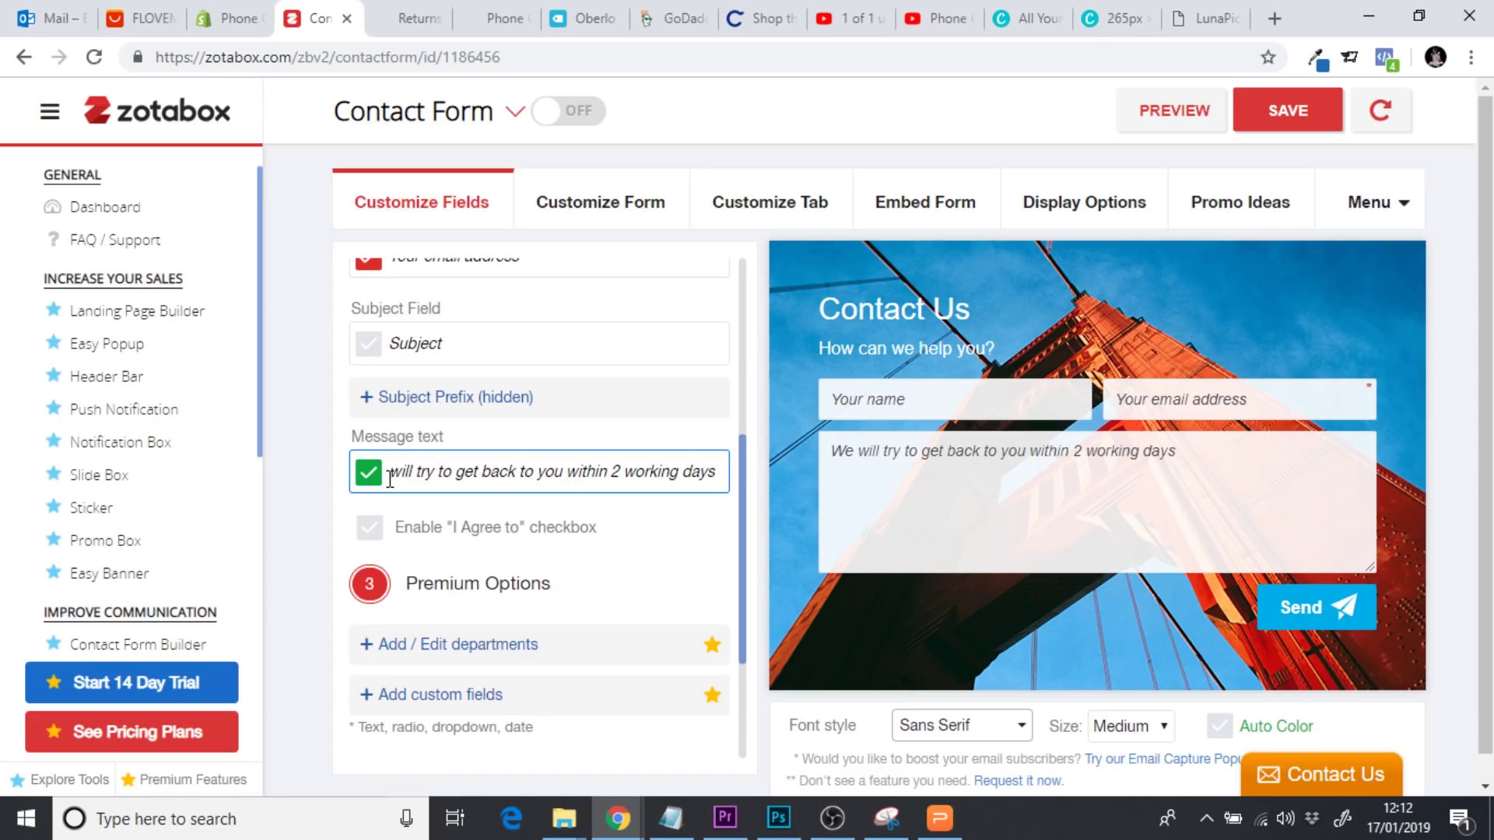
pyautogui.write('.')
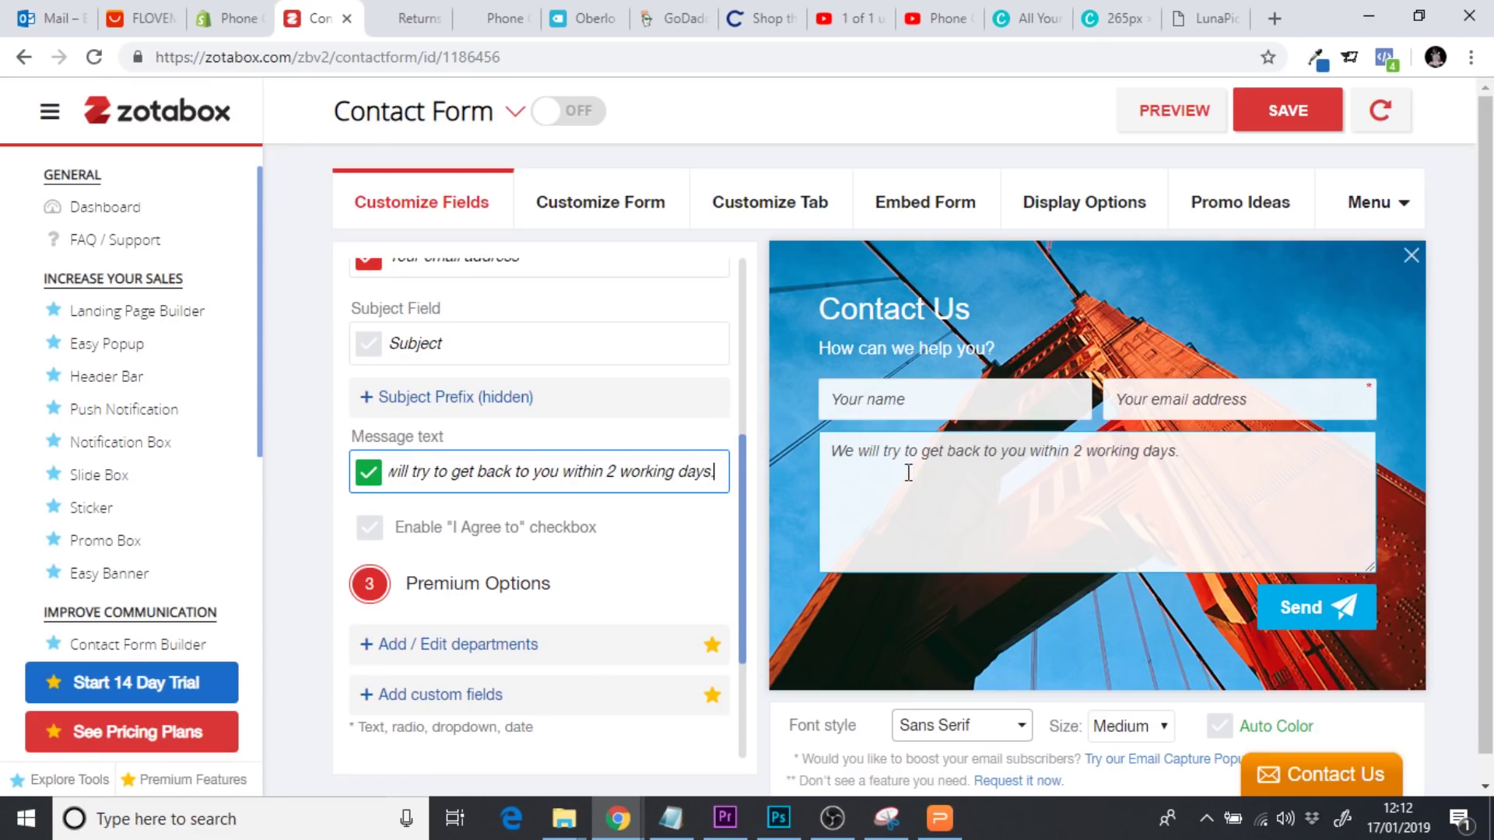
pyautogui.click(1113, 466)
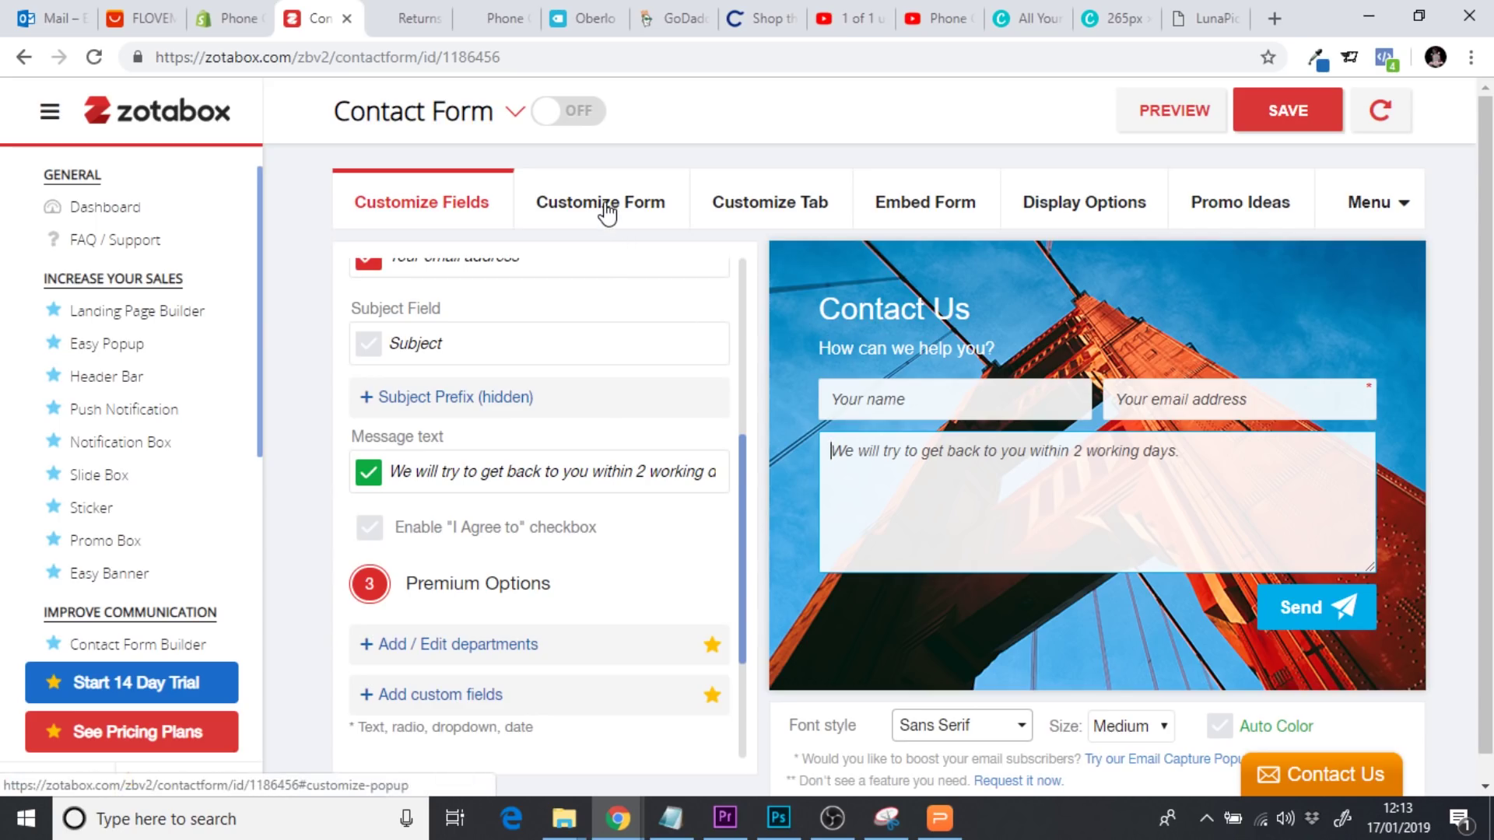
# In Customize Form, set the form background to plain white
pyautogui.moveTo(742, 483); pyautogui.dragTo(755, 294)
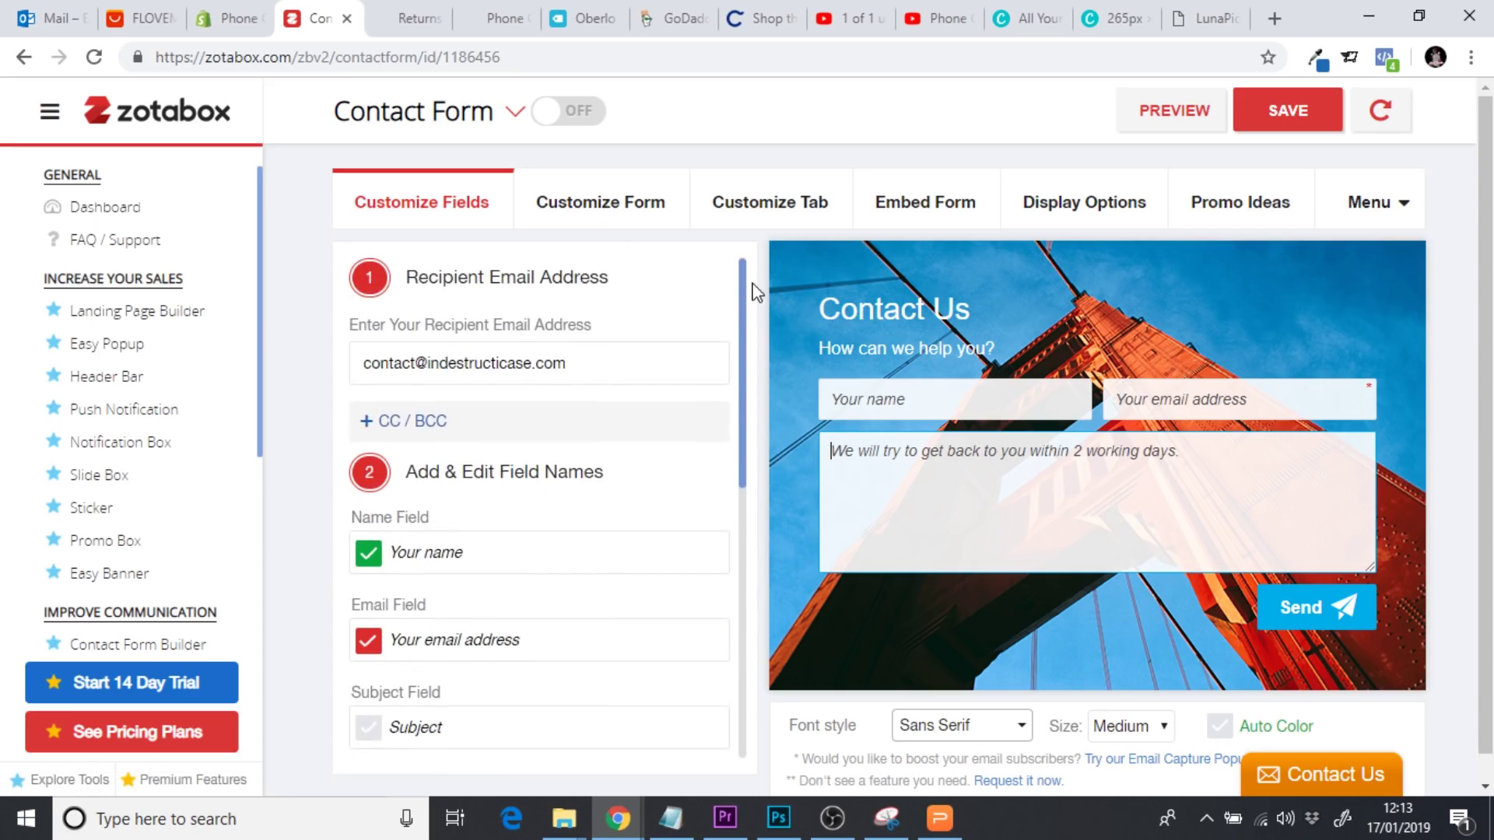
pyautogui.click(620, 212)
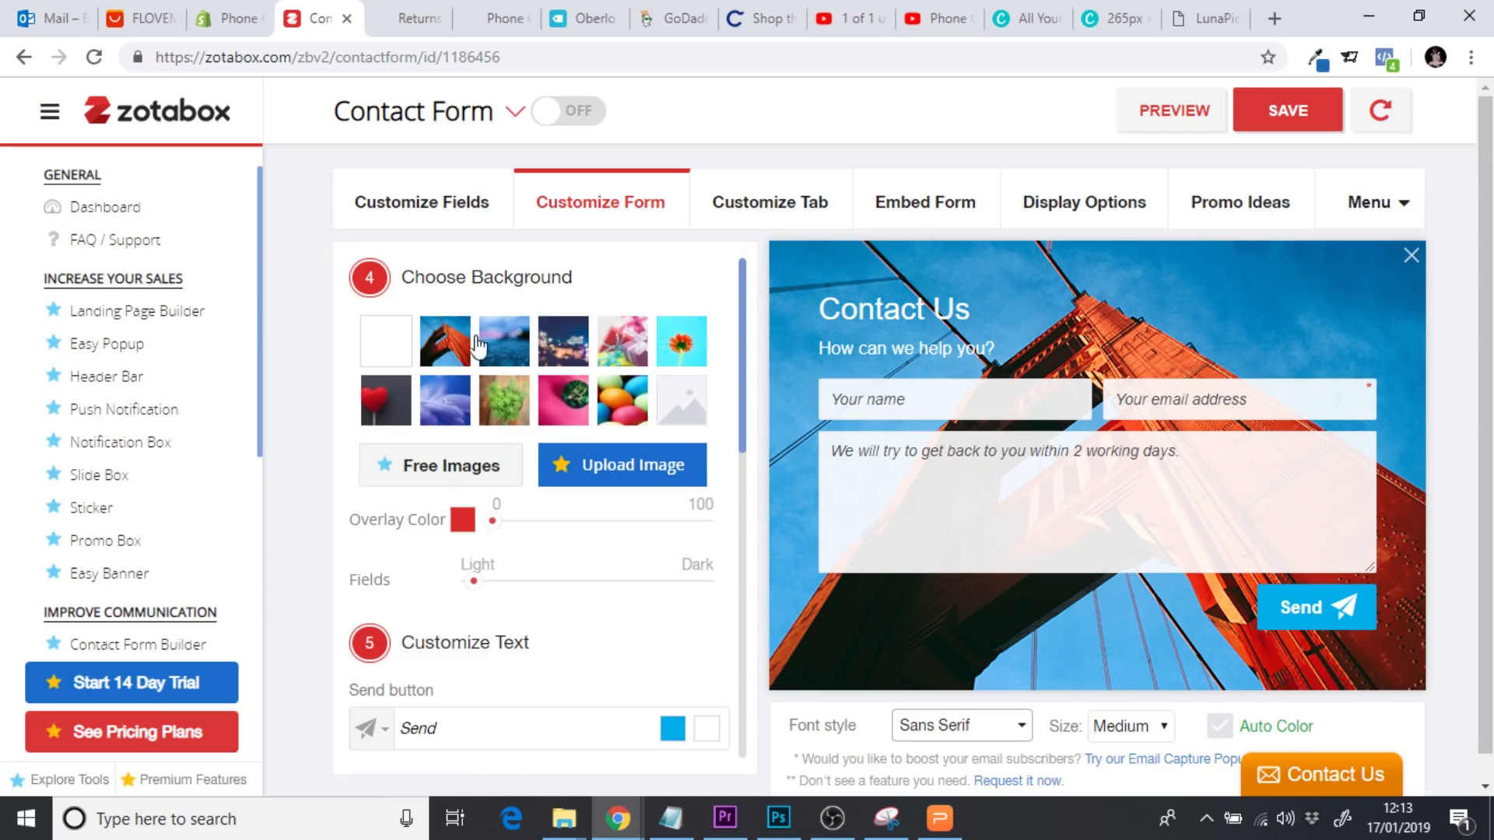
pyautogui.click(386, 340)
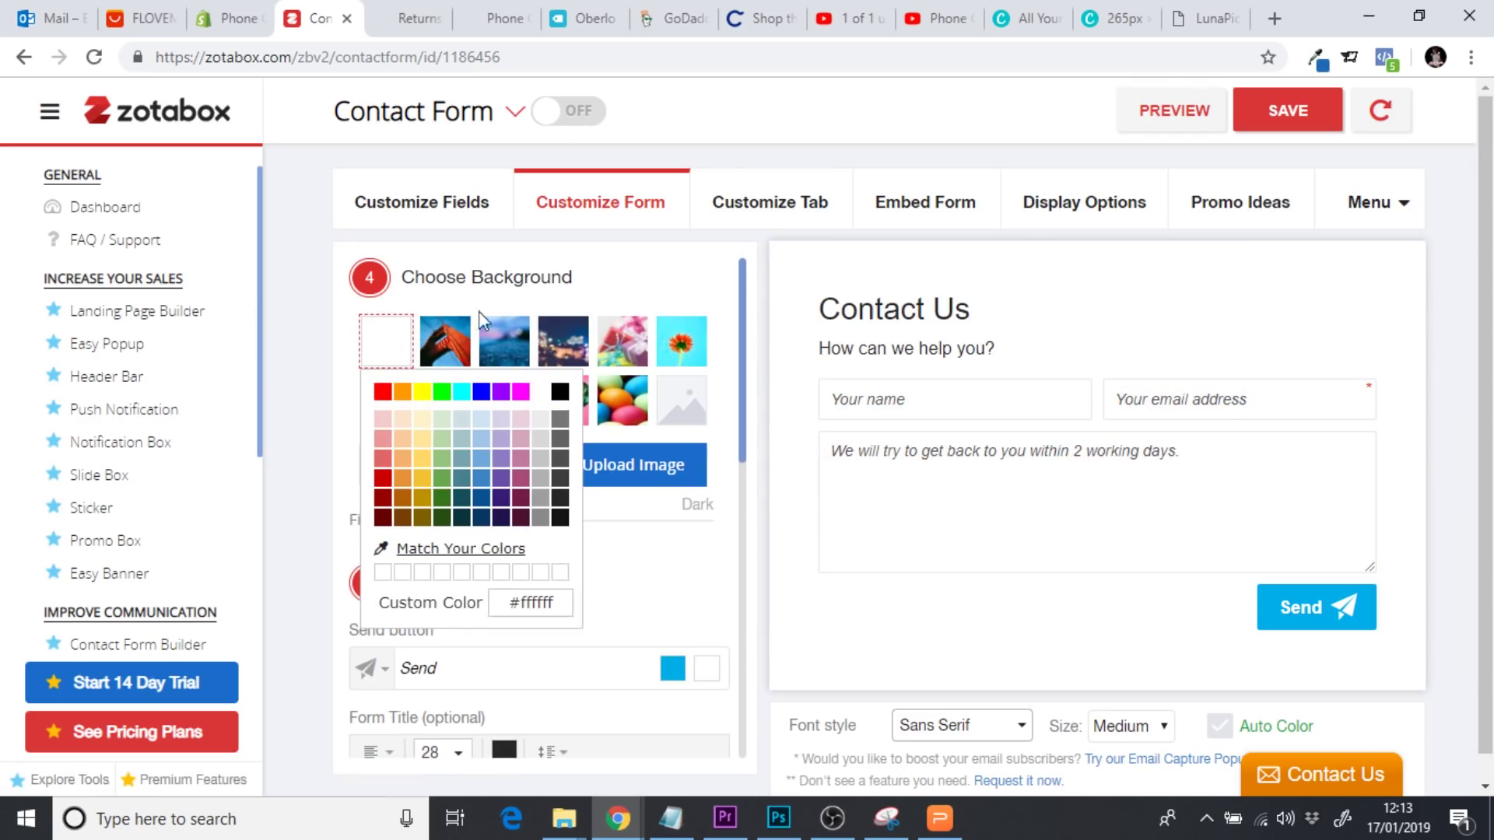
pyautogui.click(661, 285)
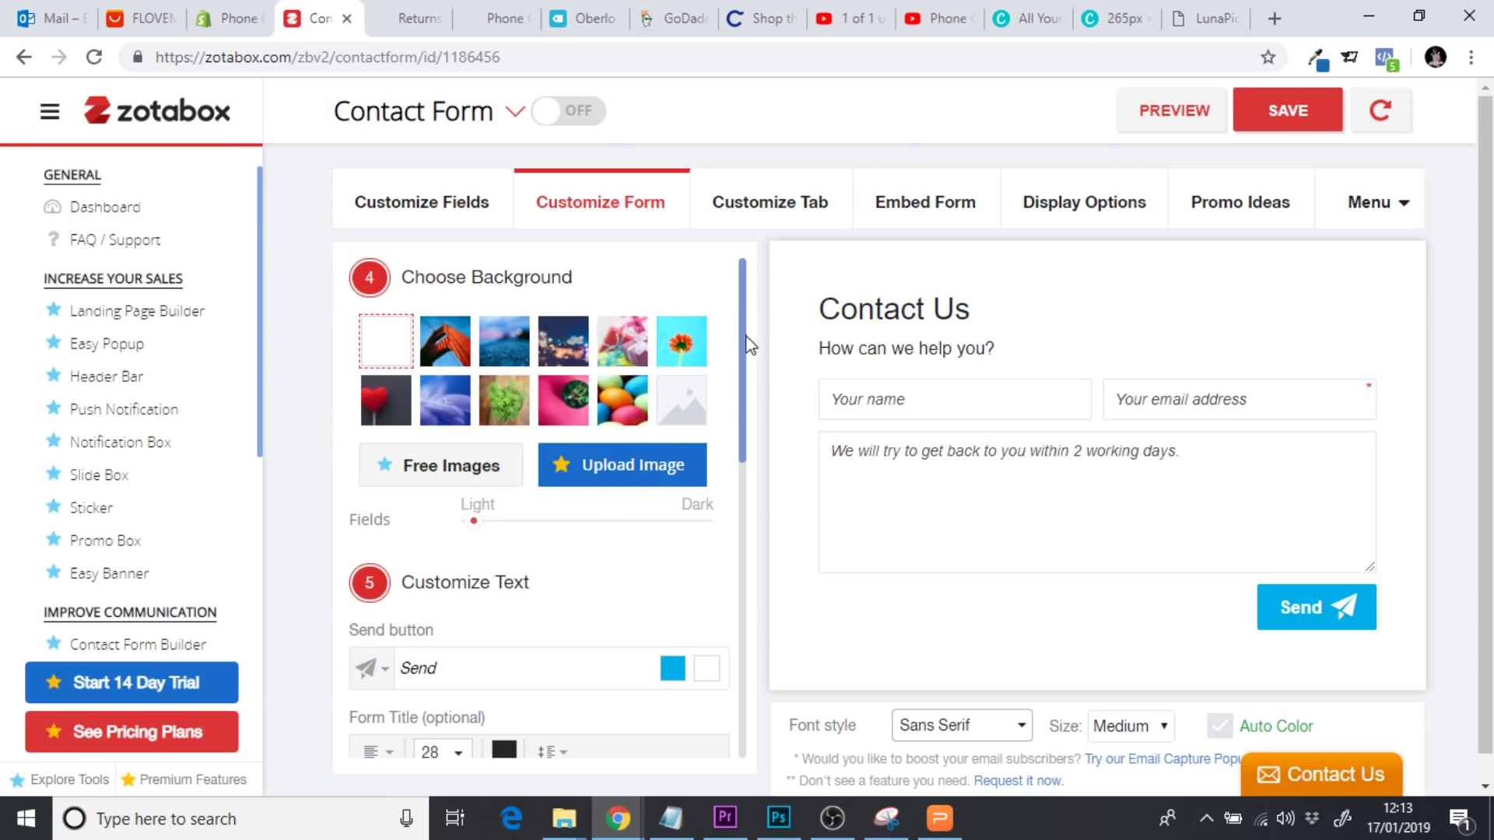
# Paste #E32C2B as the Send button colour
pyautogui.moveTo(744, 342); pyautogui.dragTo(747, 433)
pyautogui.click(671, 467)
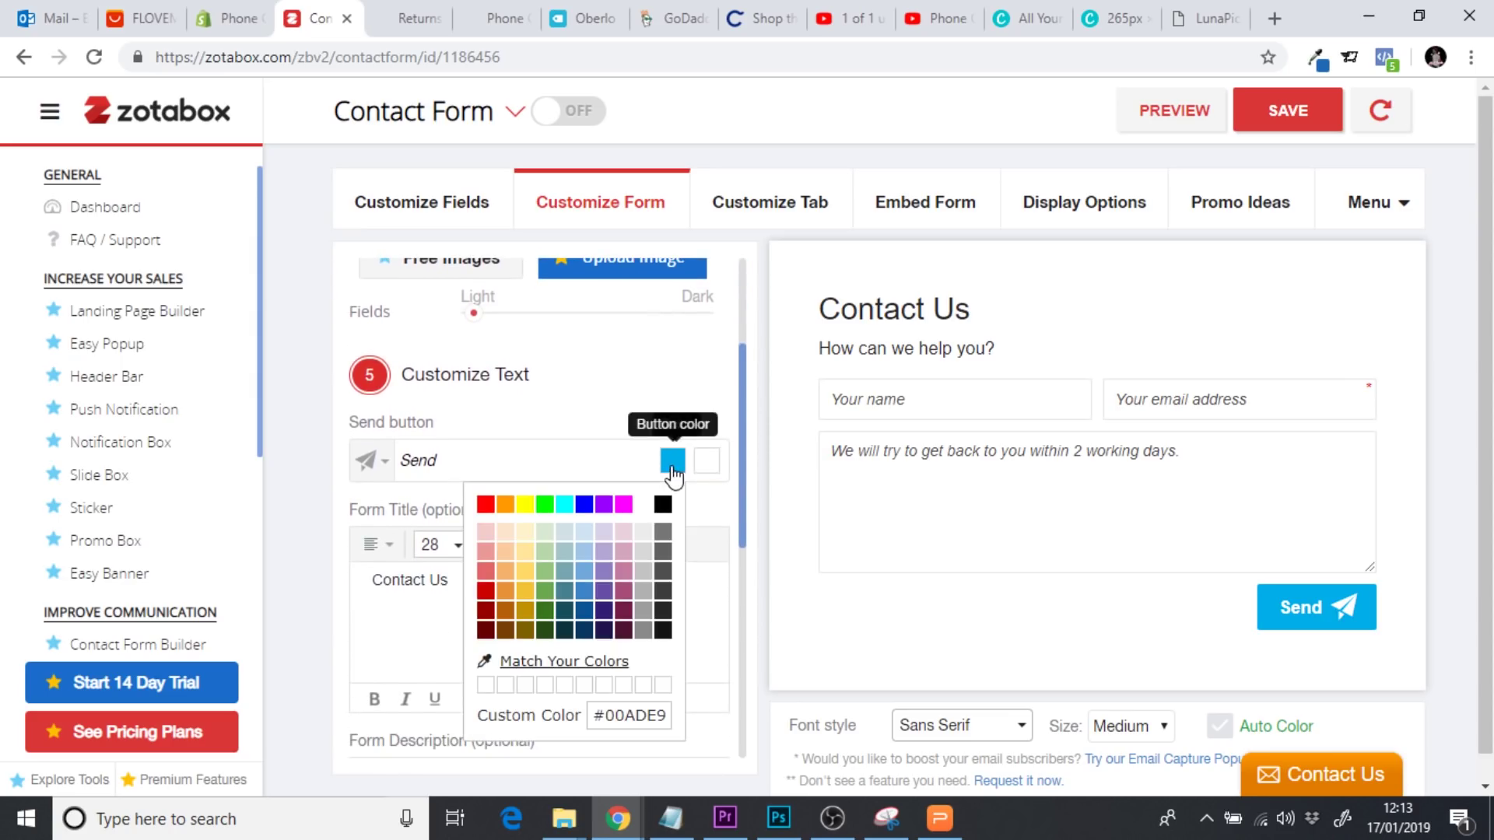
pyautogui.tripleClick(622, 709)
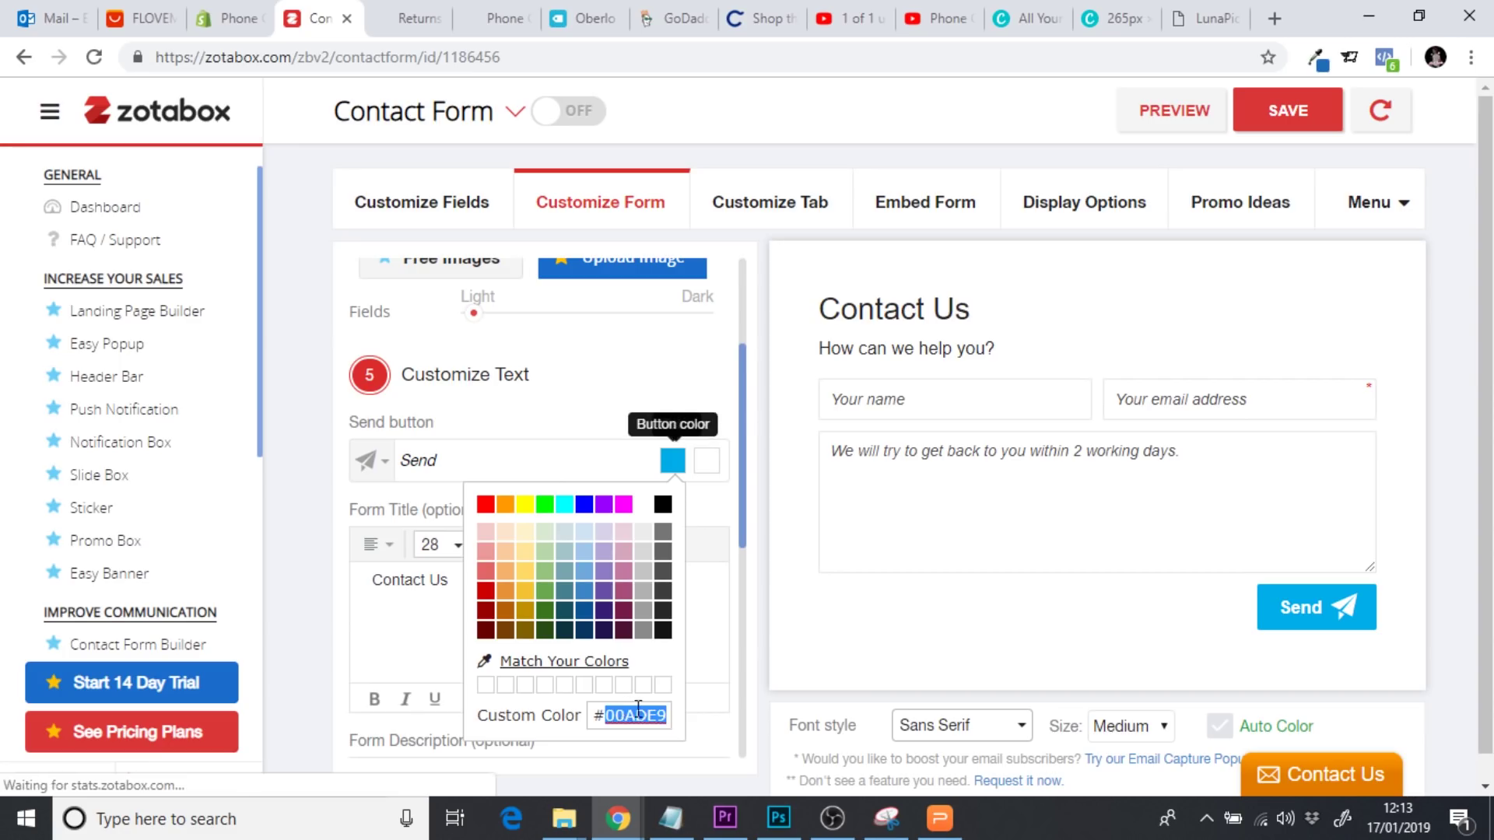
pyautogui.write('#E3262B')
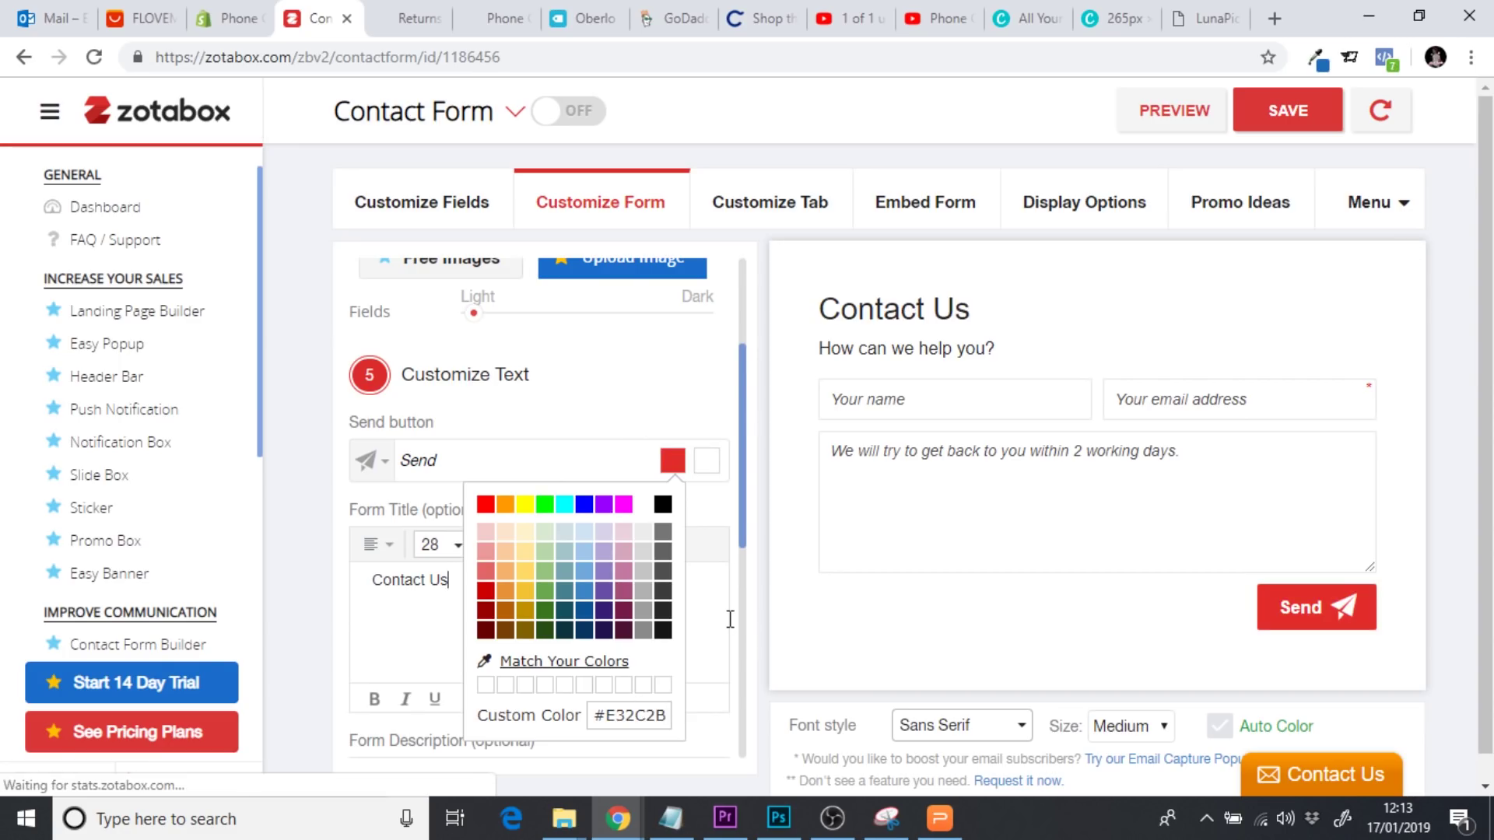
pyautogui.scroll(-5, 738, 622)
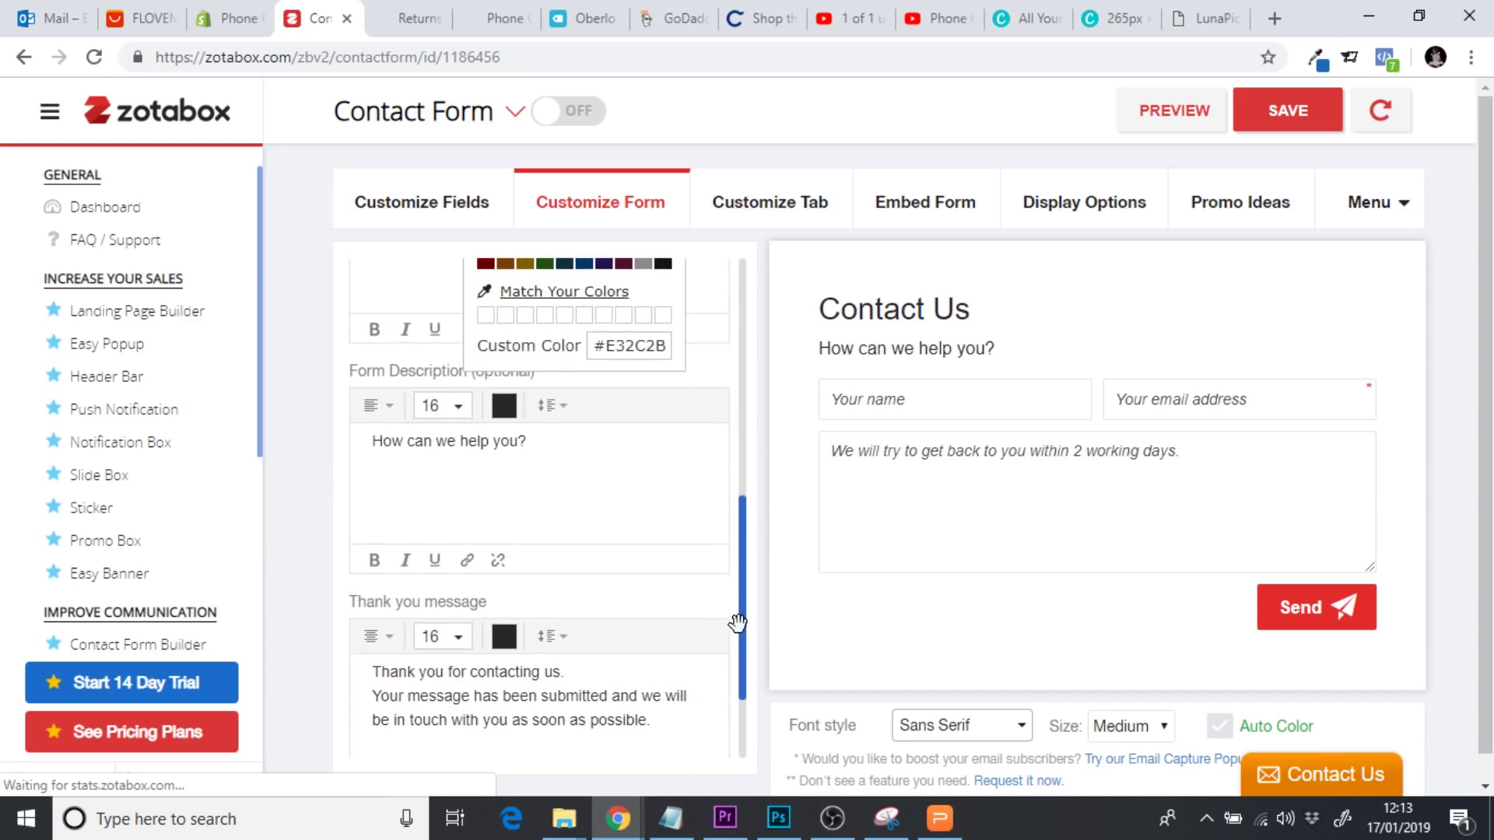
pyautogui.scroll(-2, 737, 623)
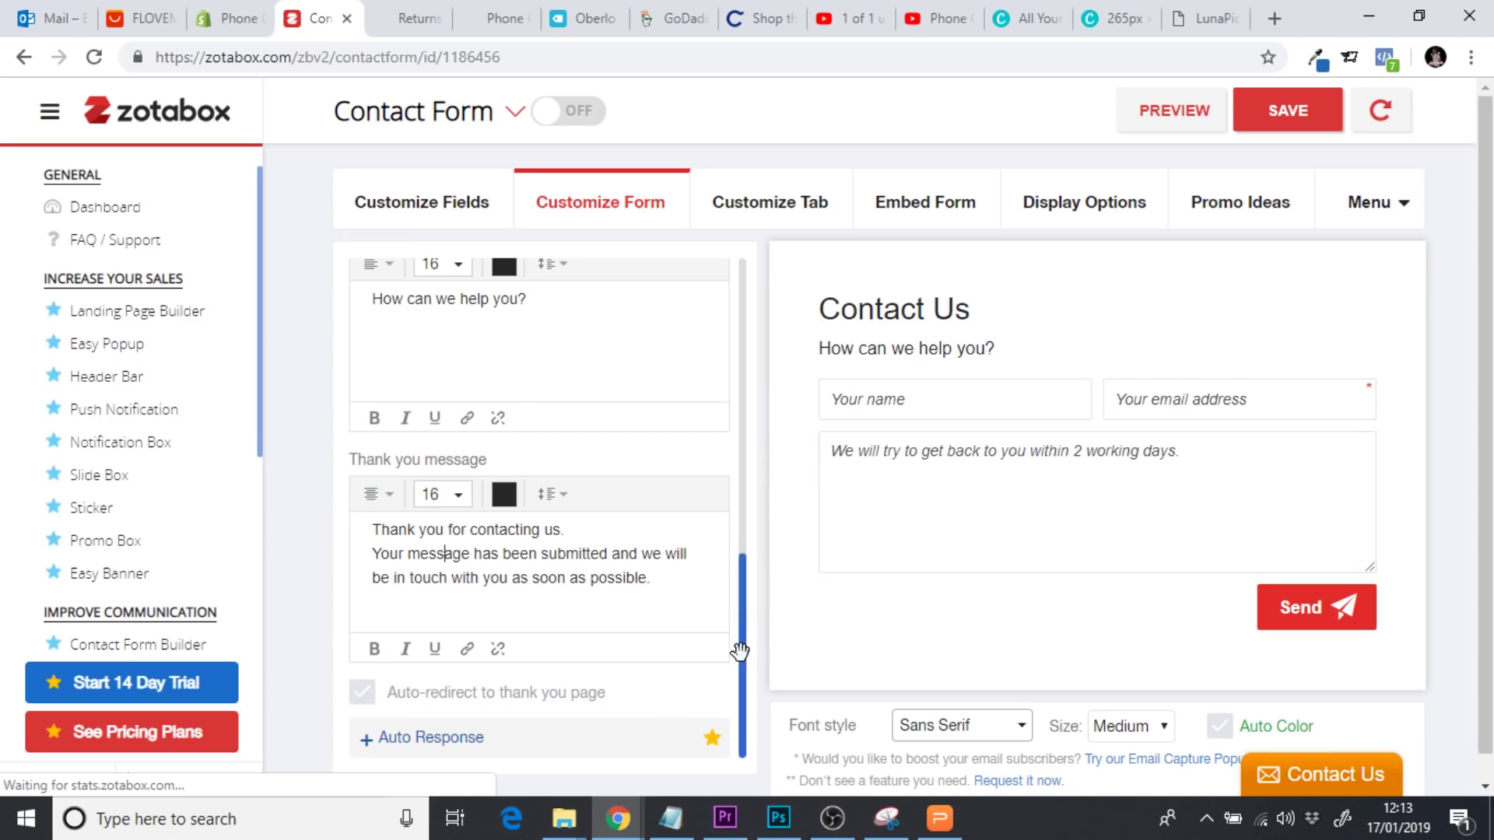
pyautogui.click(969, 732)
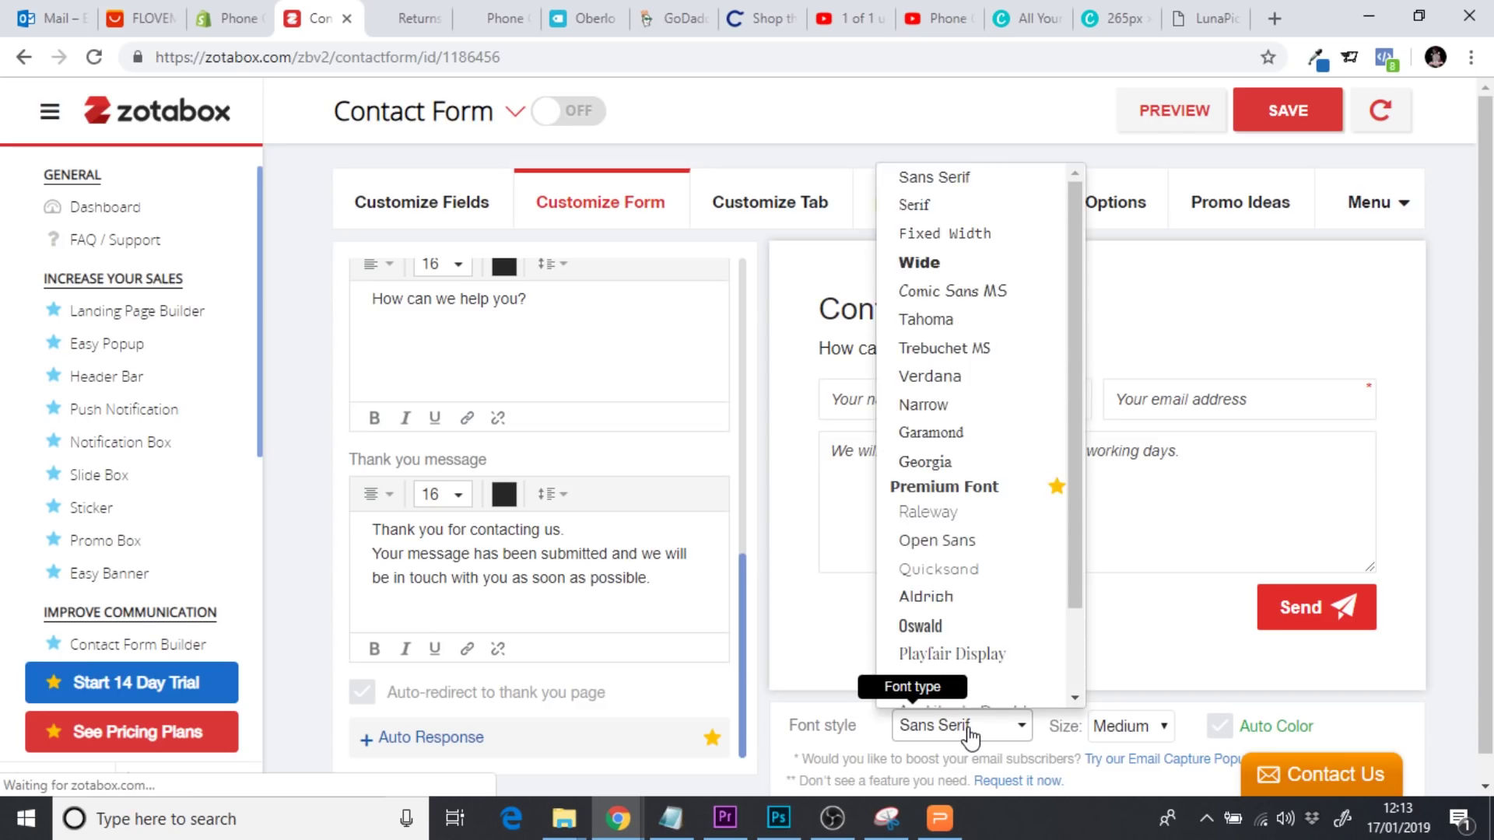
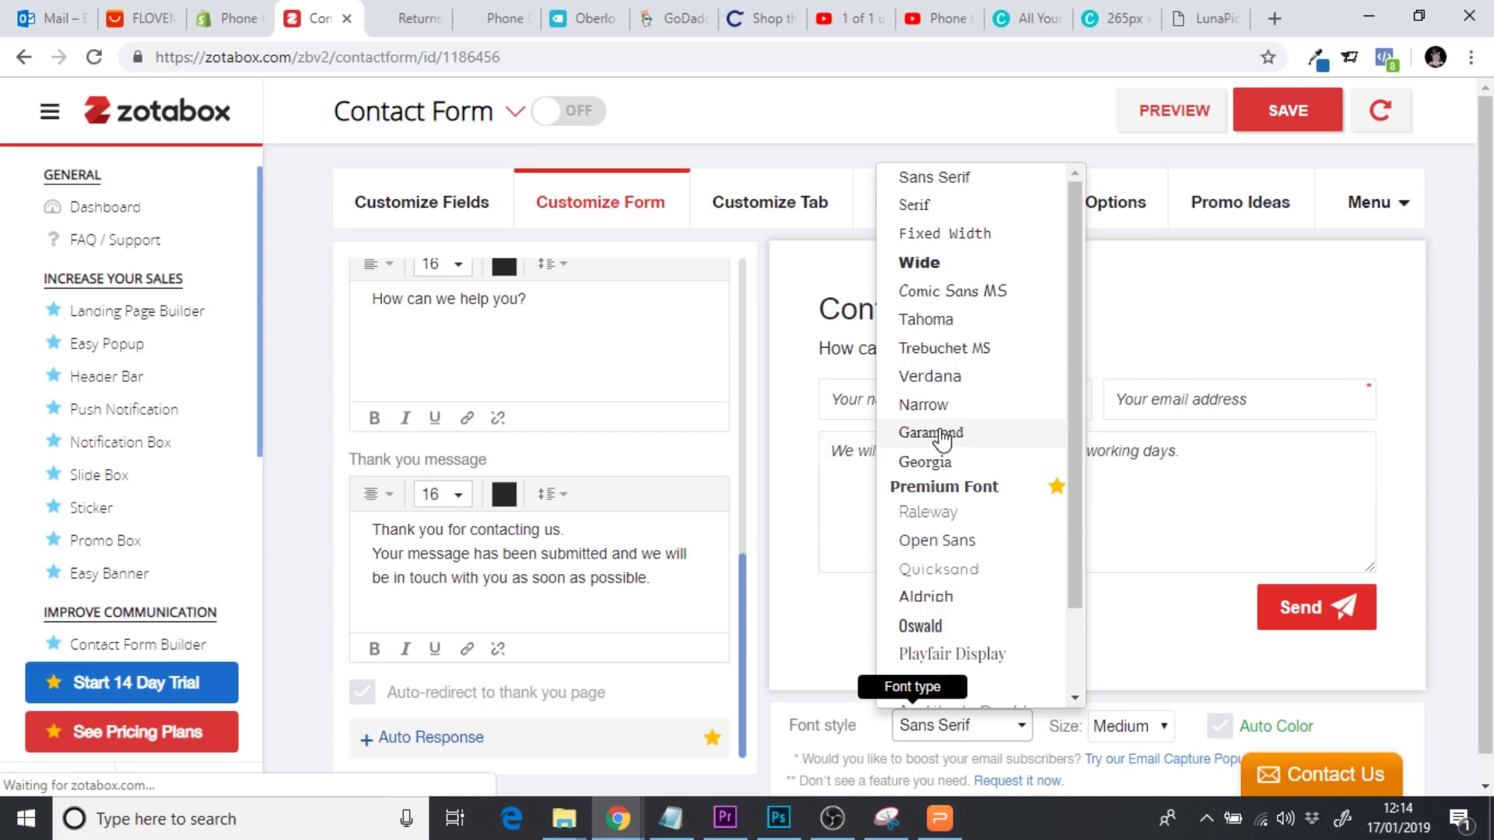
# Change the Zotabox form's font style from Sans Serif to Garamond
pyautogui.click(944, 187)
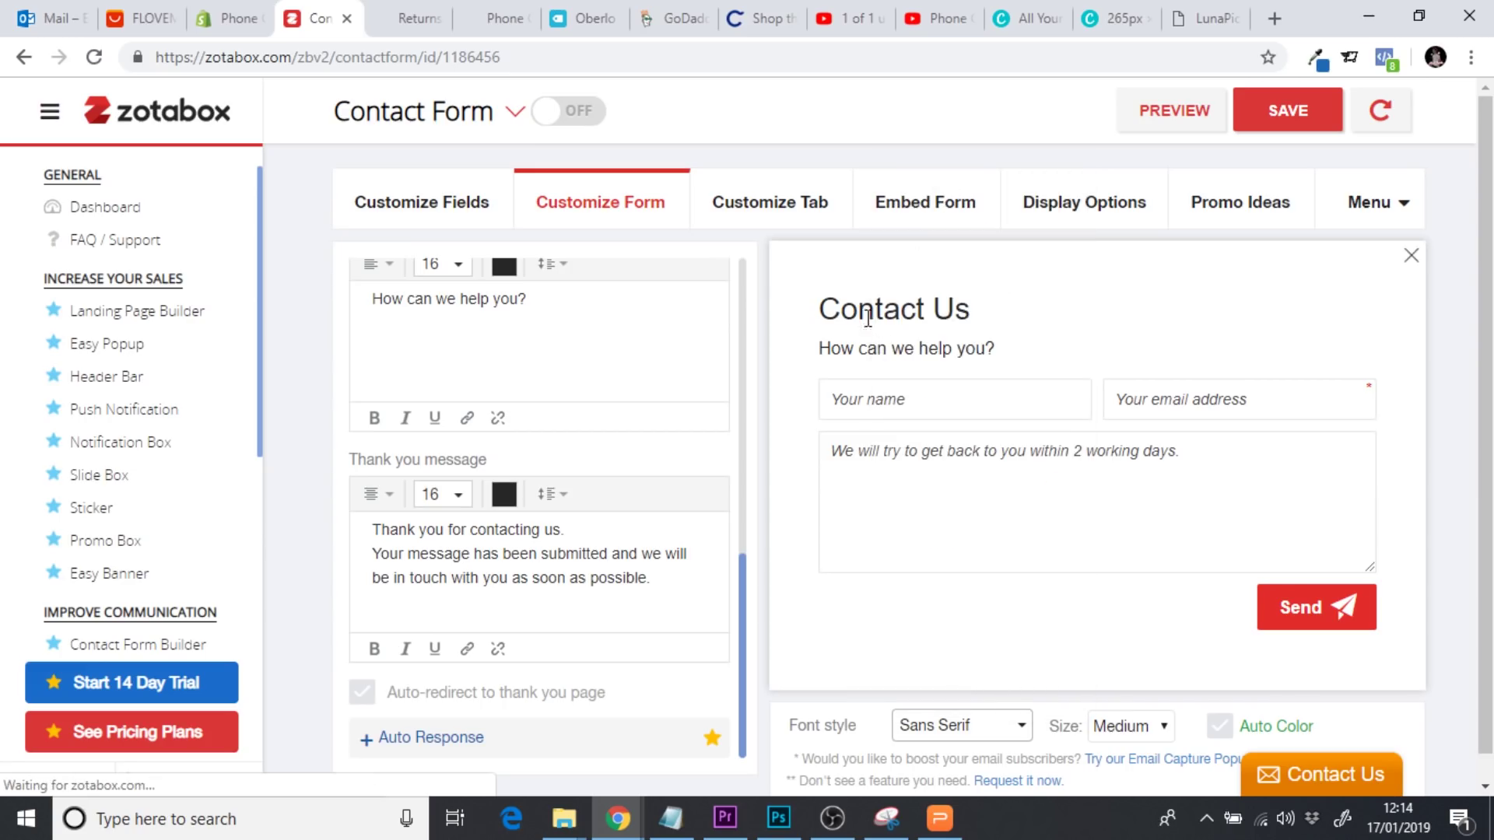
pyautogui.click(951, 437)
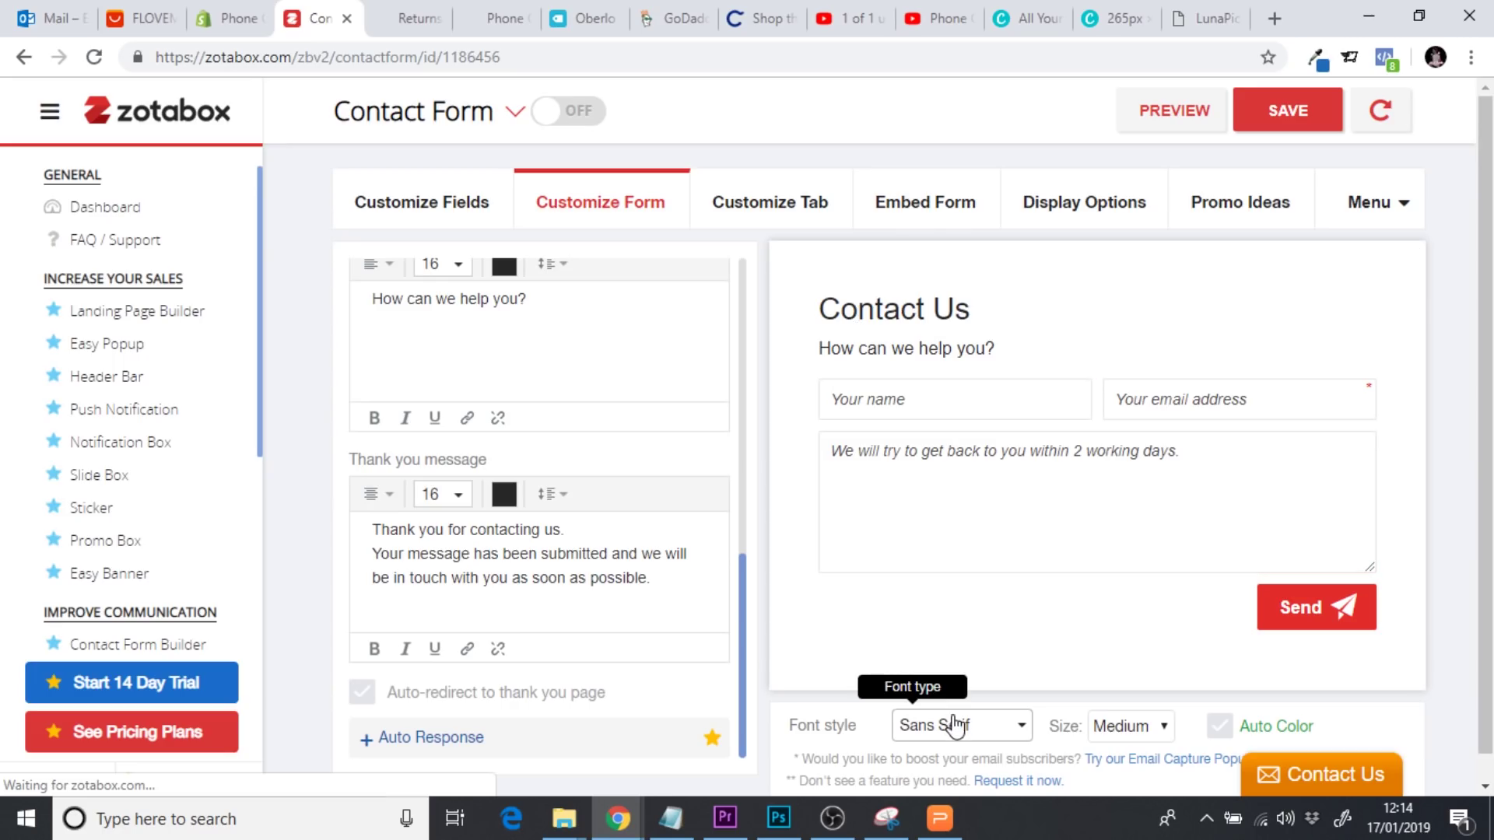
pyautogui.click(955, 722)
pyautogui.click(933, 433)
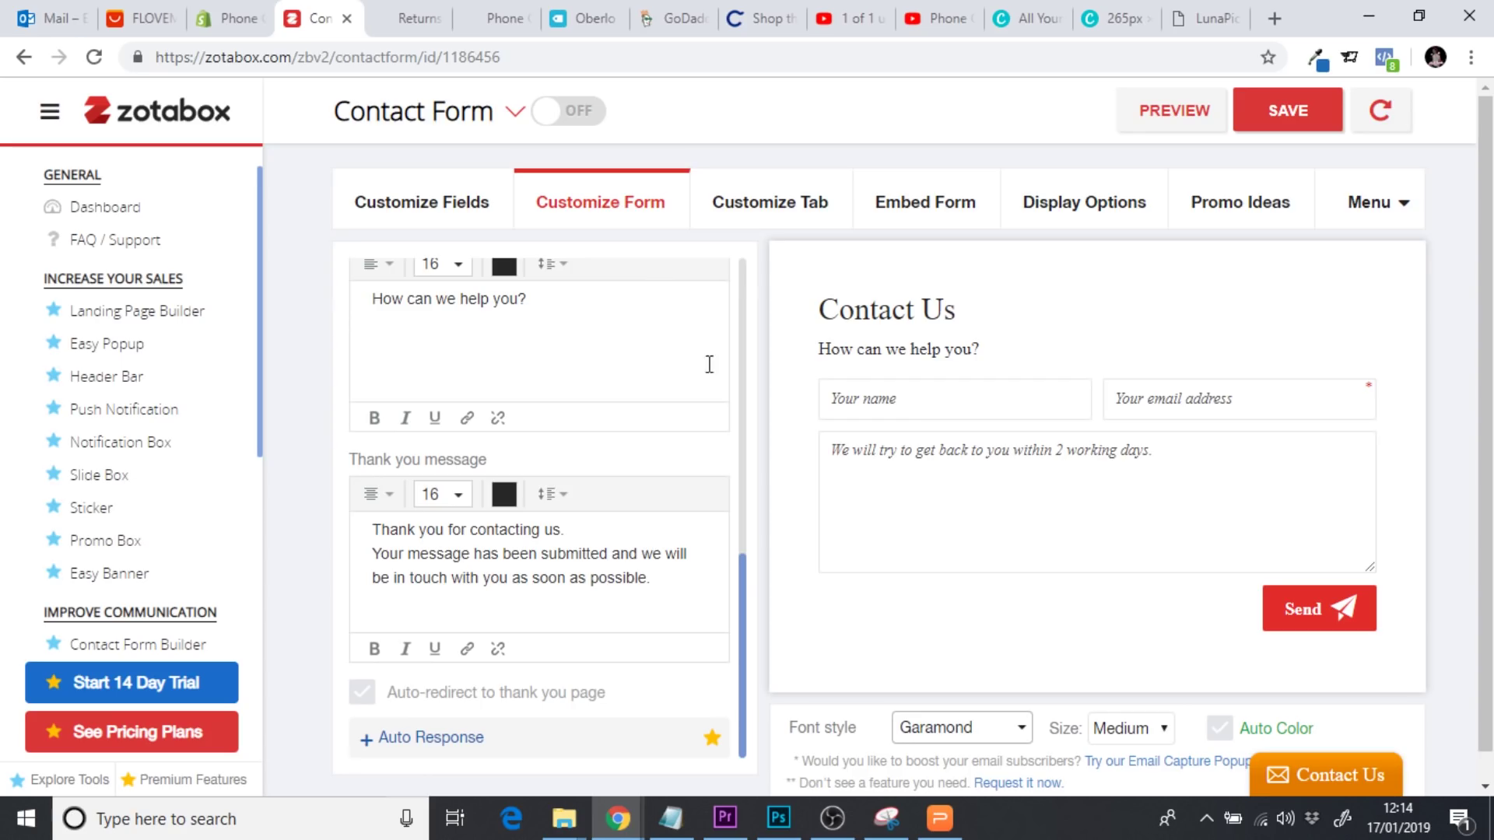
# Place the floating Contact Us tab on the right and colour it #E32C2B
pyautogui.click(776, 215)
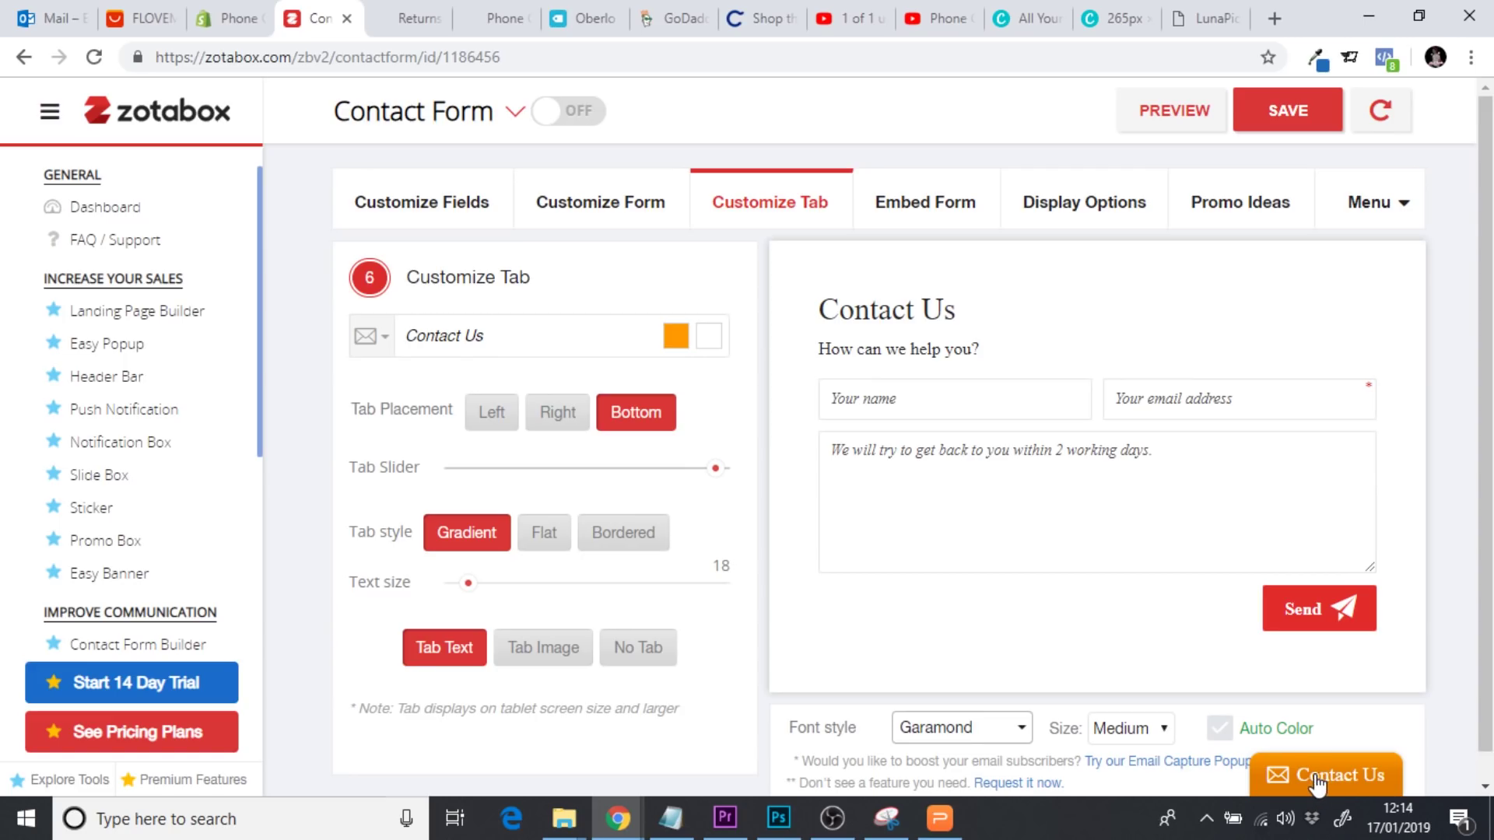
pyautogui.click(560, 414)
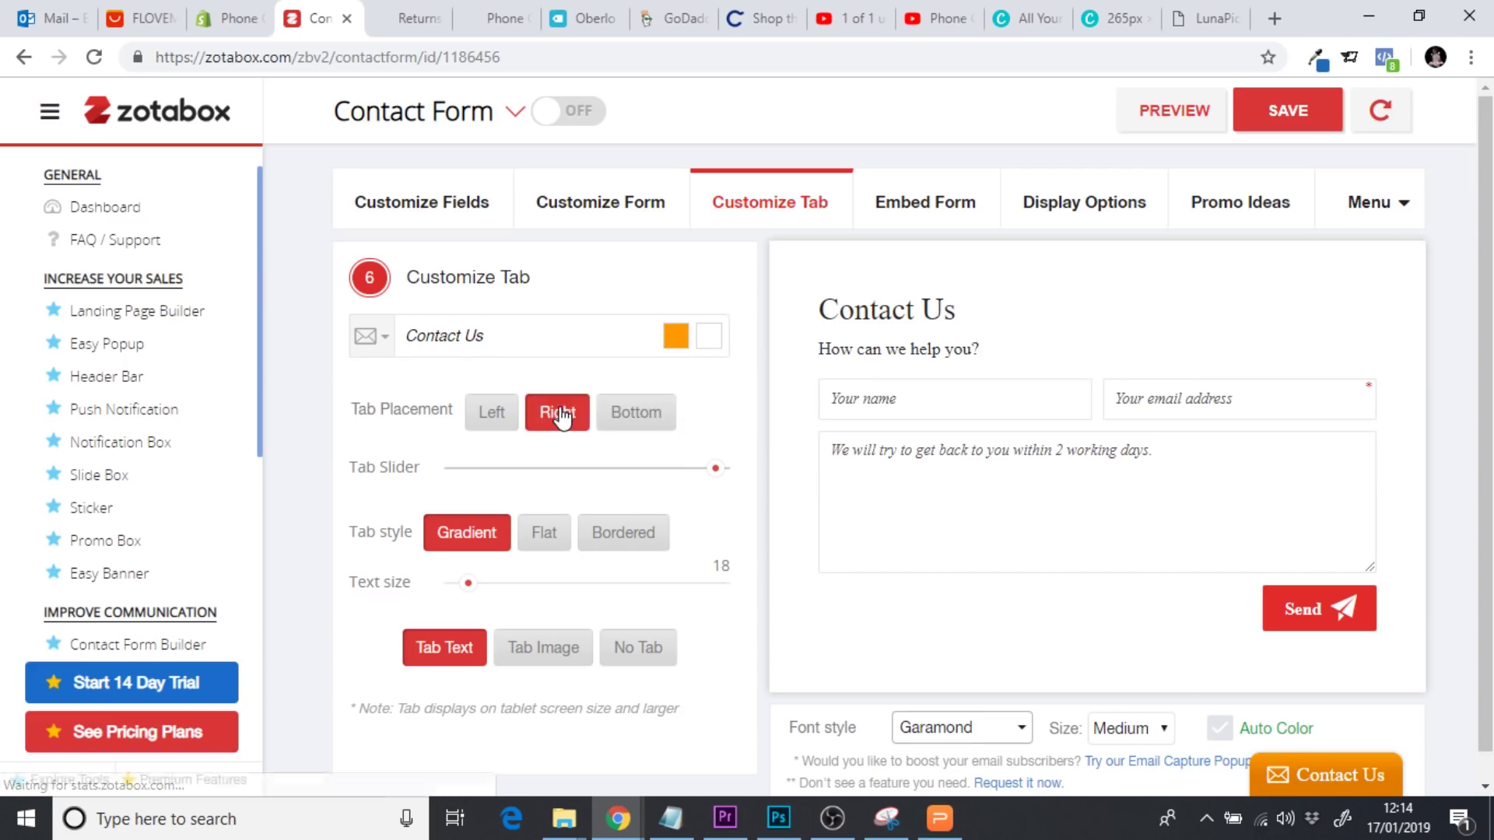
pyautogui.click(476, 419)
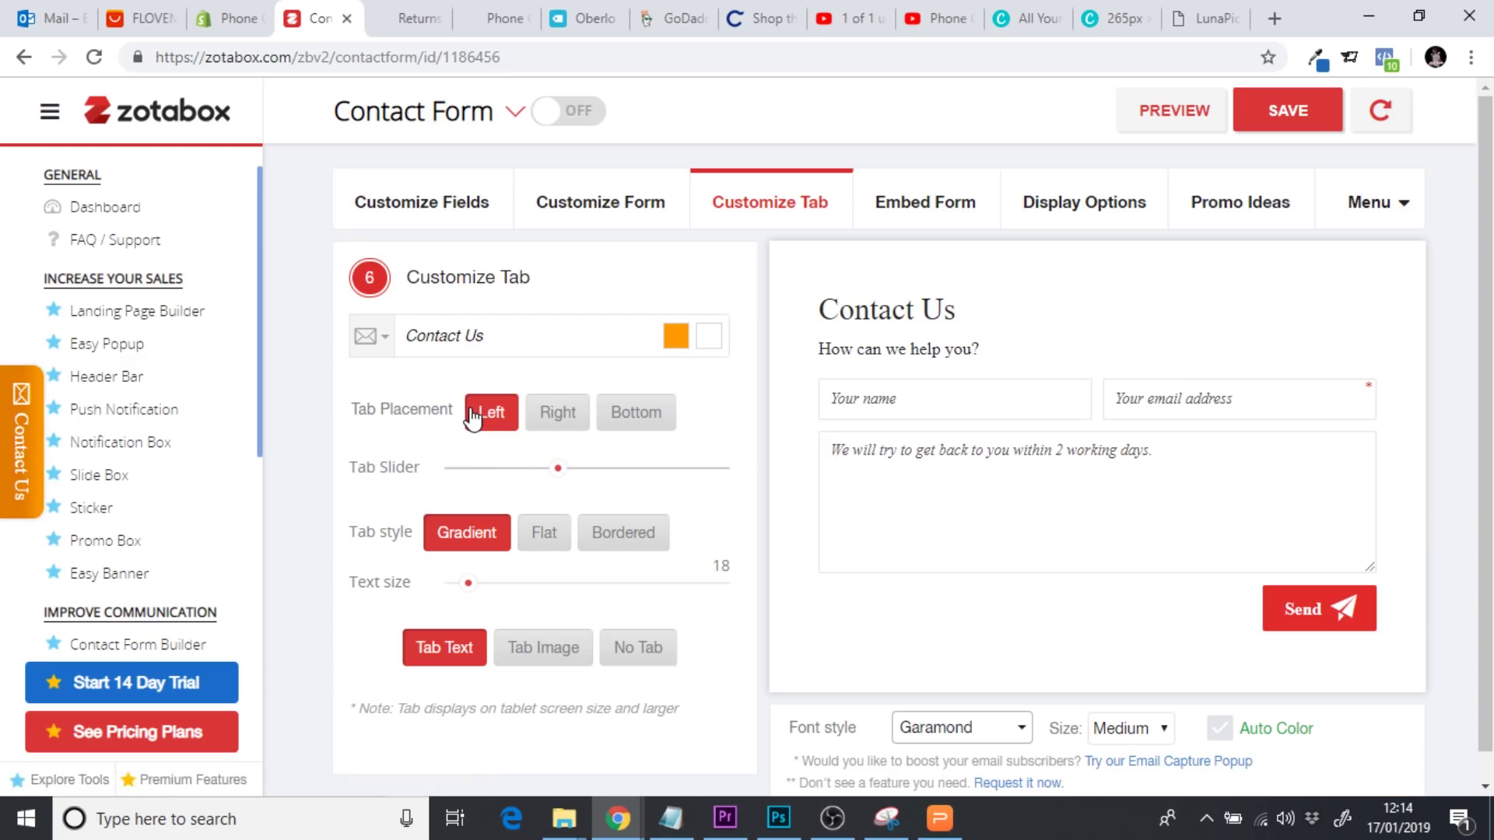
pyautogui.click(569, 419)
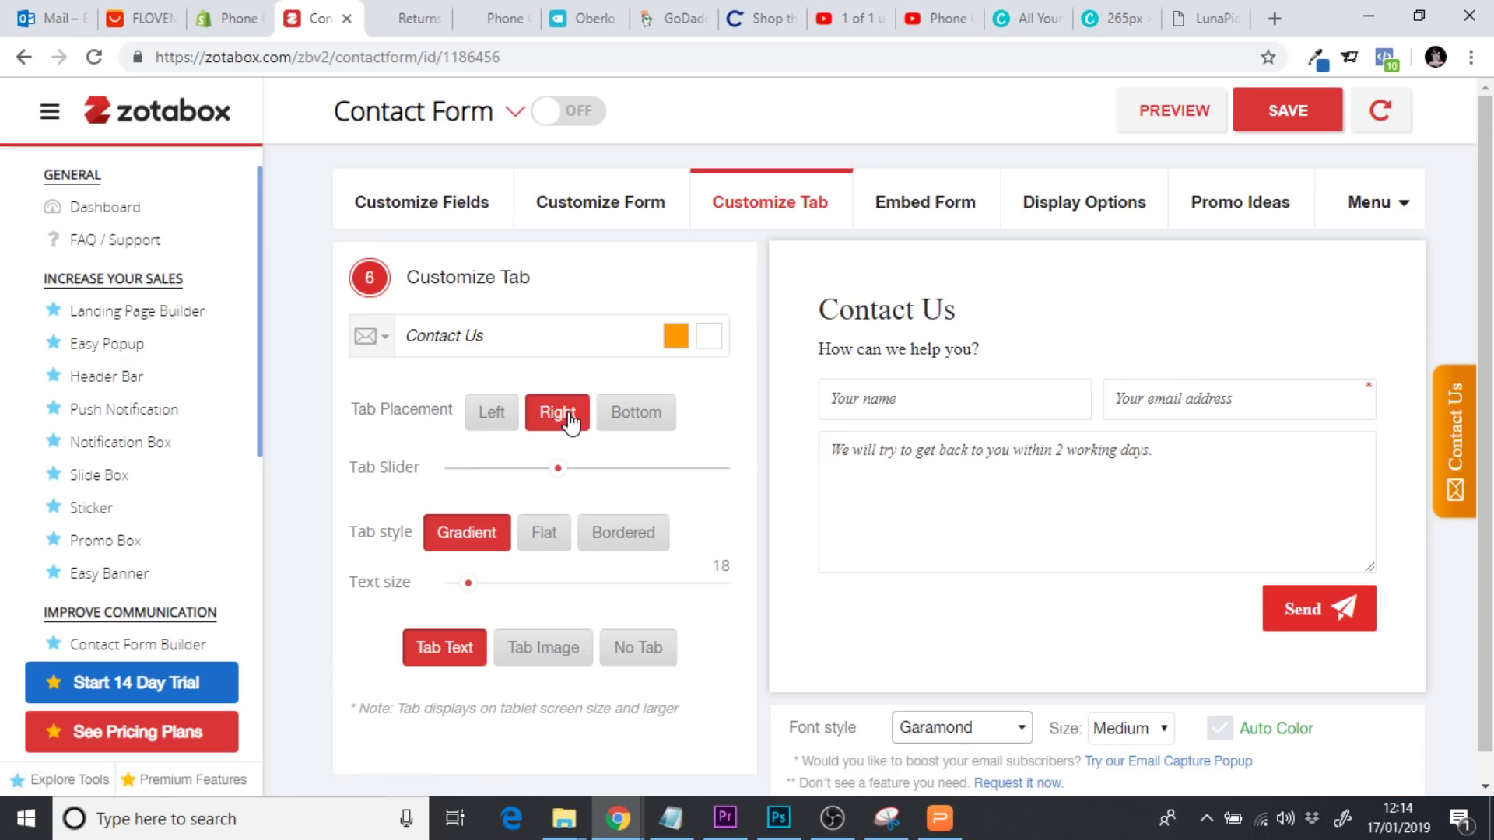
pyautogui.click(676, 348)
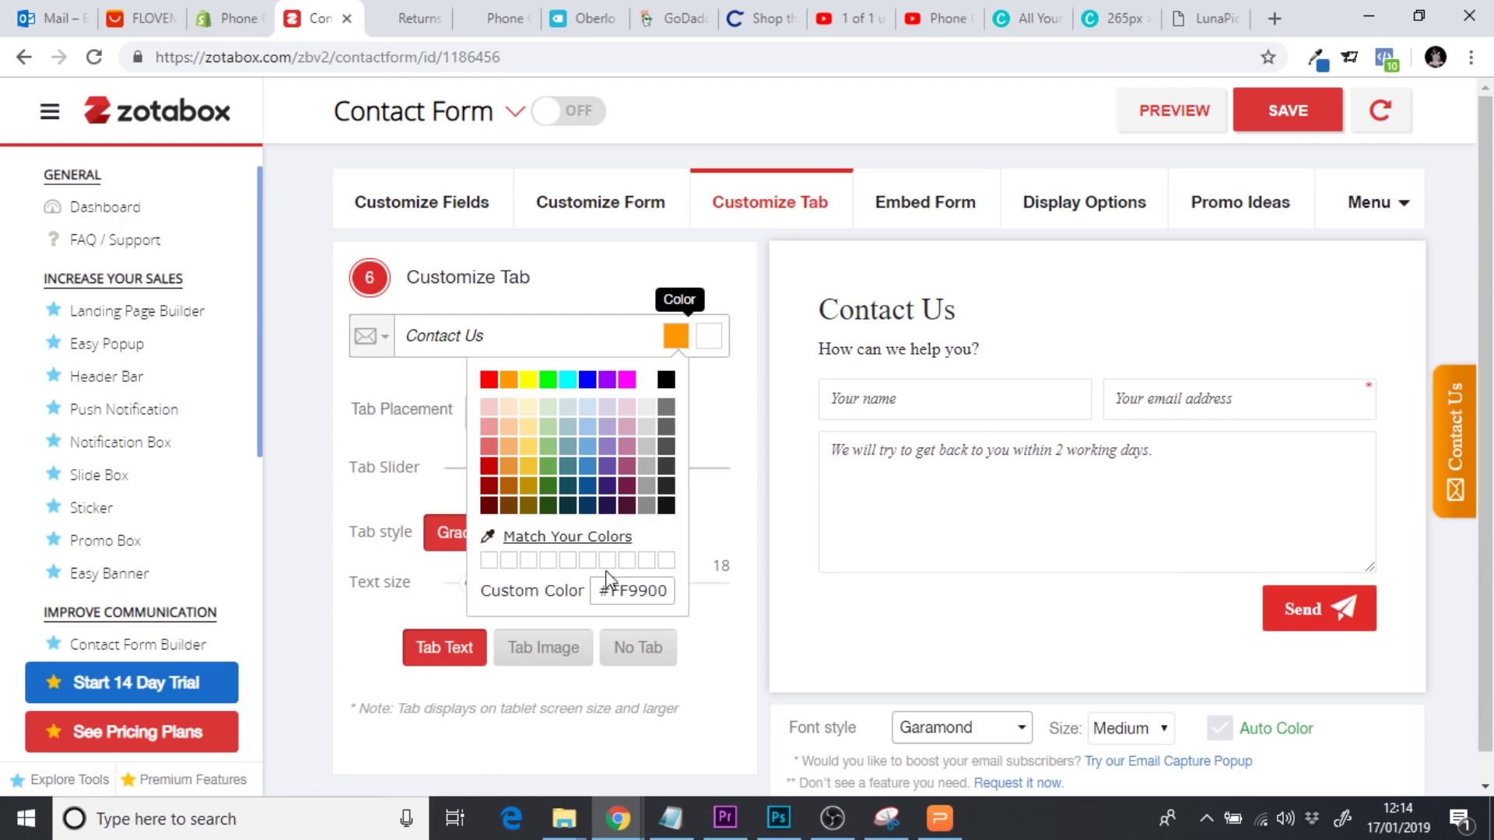
pyautogui.doubleClick(623, 590)
pyautogui.write('E32C2B')
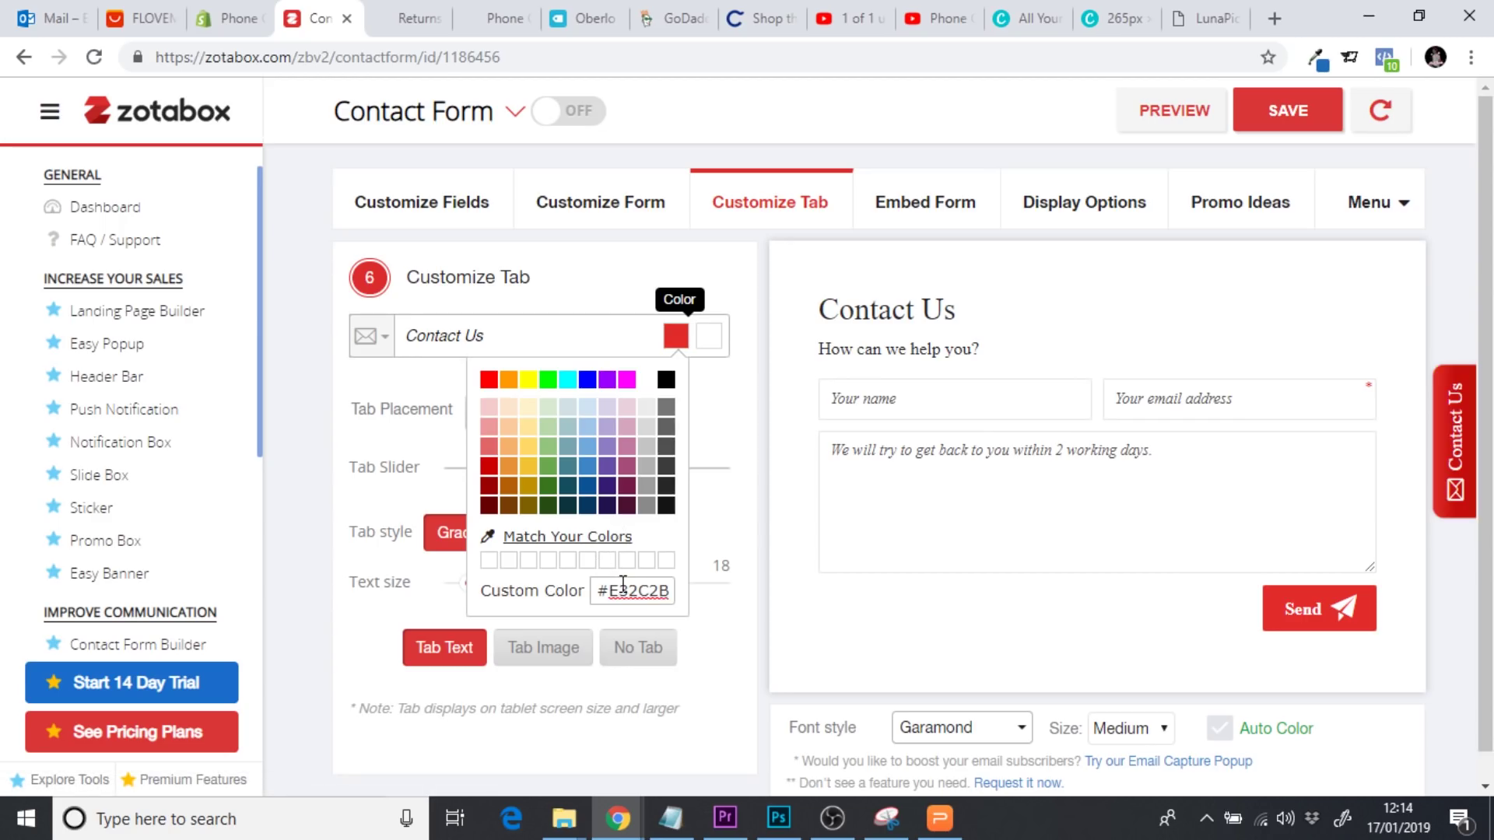
pyautogui.click(751, 471)
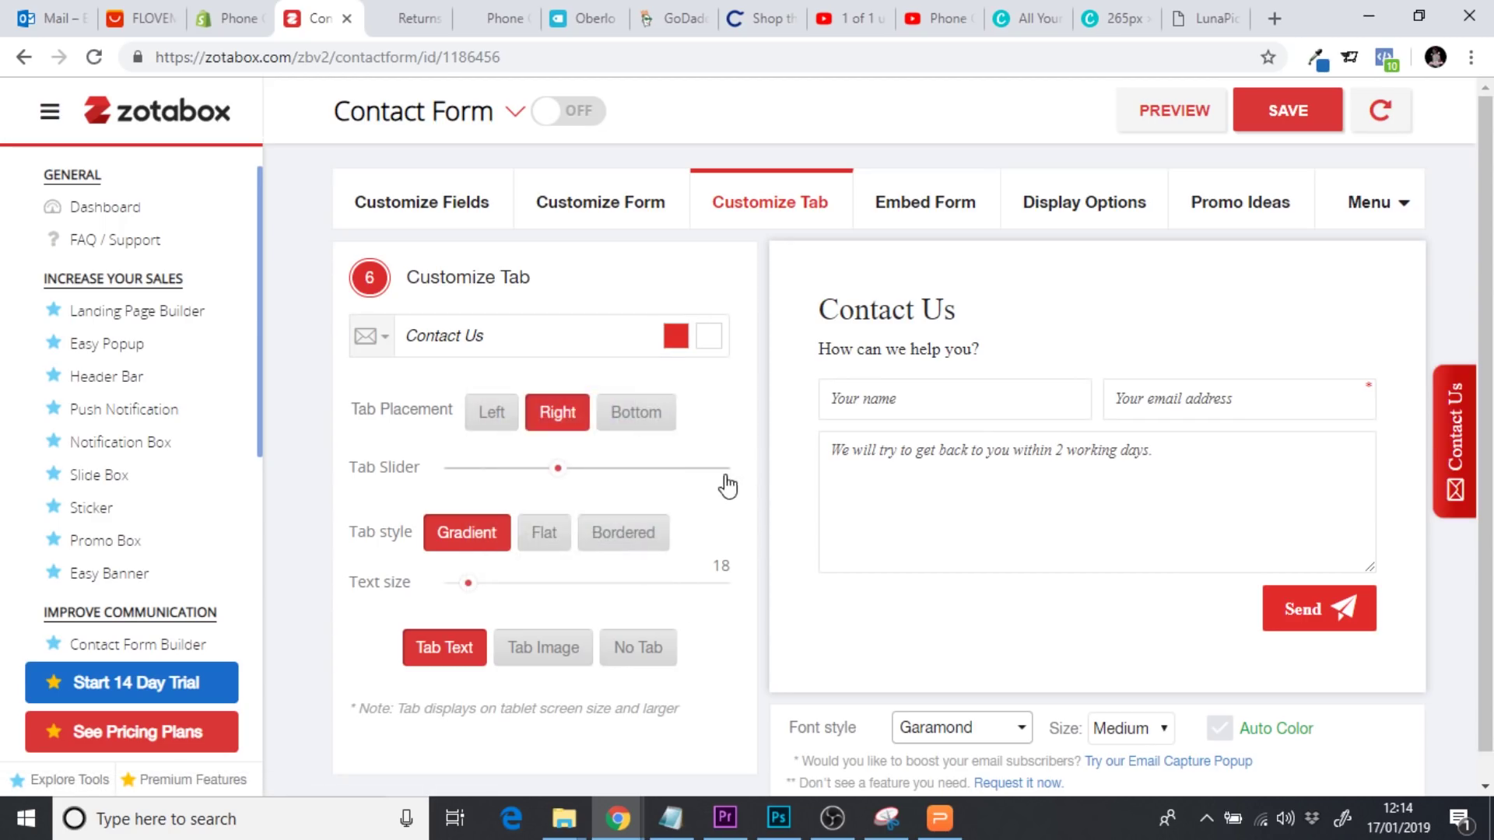
# Try flat and bordered tab styles, keep Gradient, and set tab text size 17
pyautogui.click(551, 539)
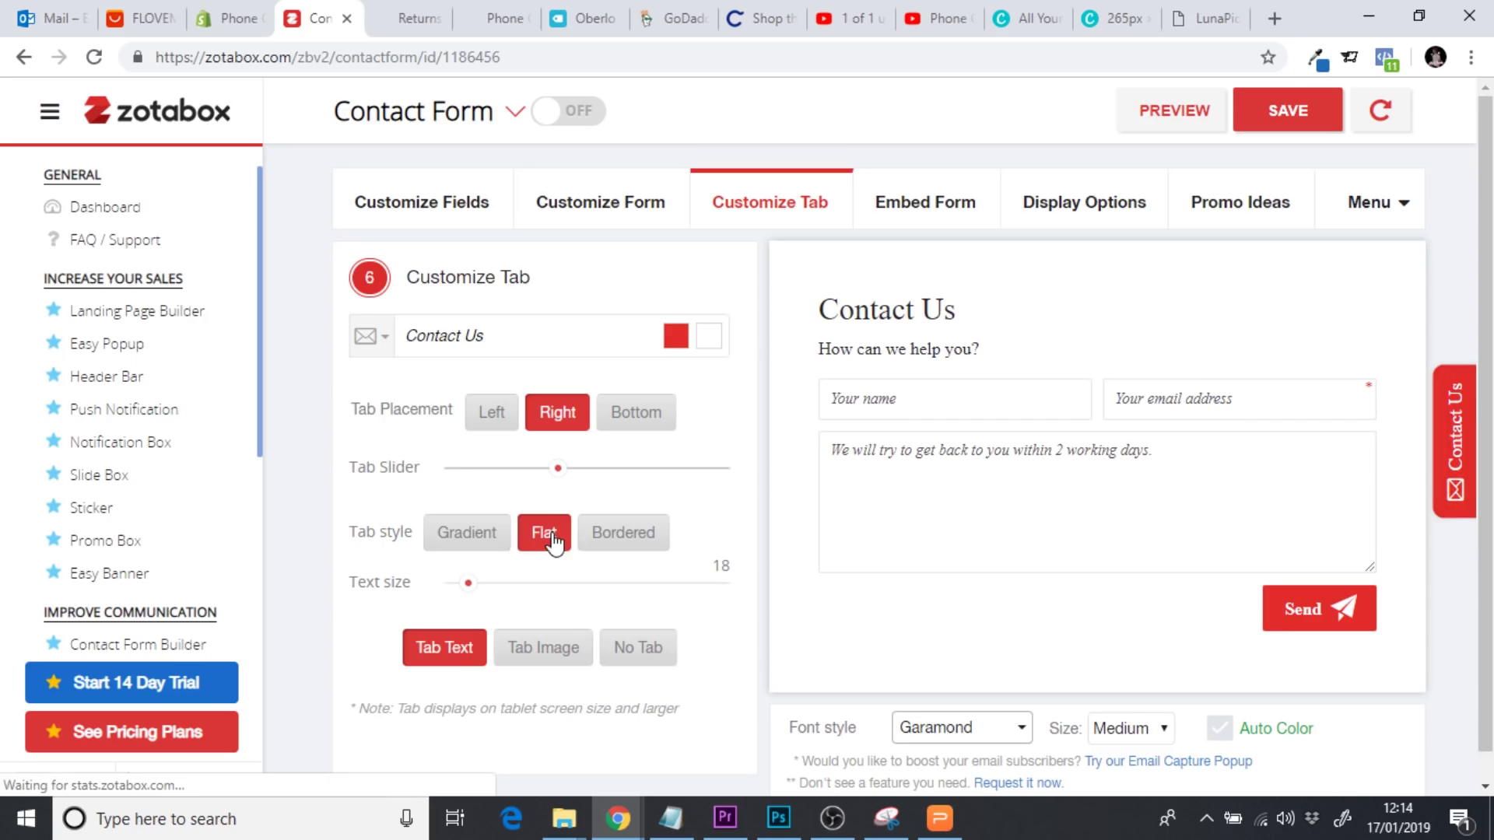
pyautogui.click(614, 541)
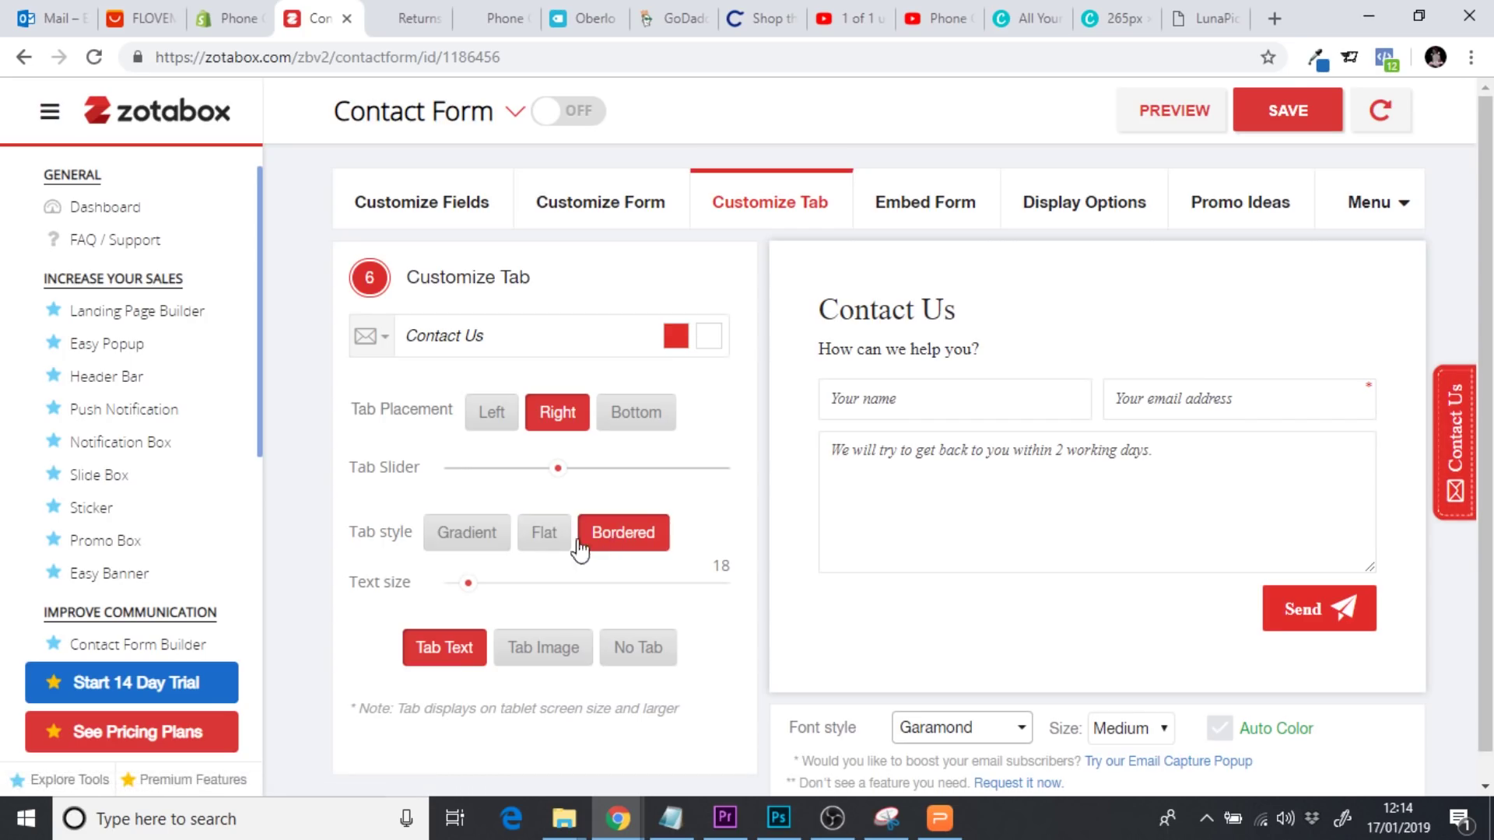
pyautogui.click(534, 542)
pyautogui.click(477, 547)
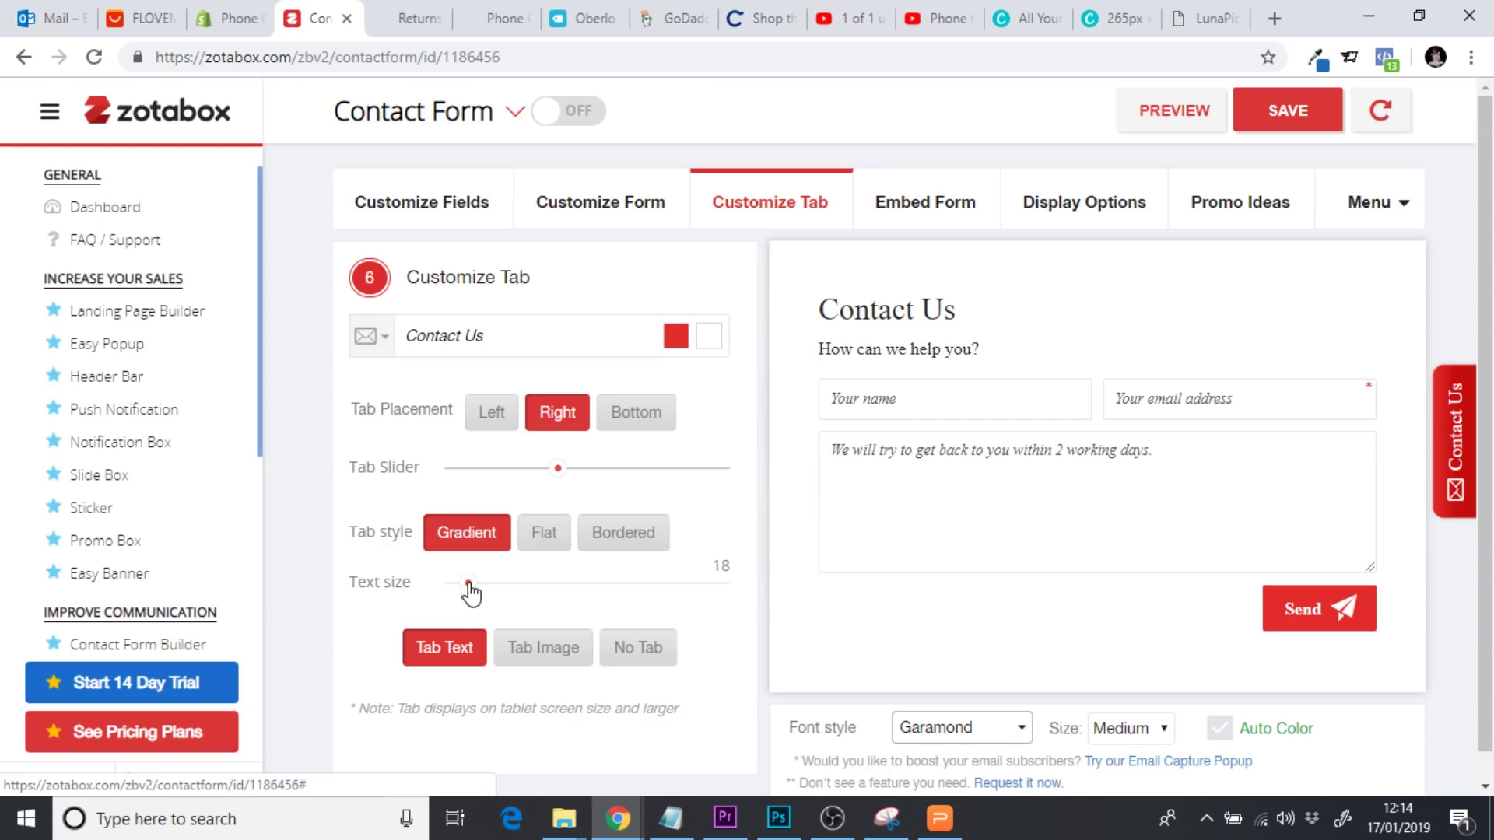
pyautogui.moveTo(469, 583)
pyautogui.mouseDown()
pyautogui.moveTo(432, 584)
pyautogui.moveTo(514, 594)
pyautogui.moveTo(462, 593)
pyautogui.mouseUp()
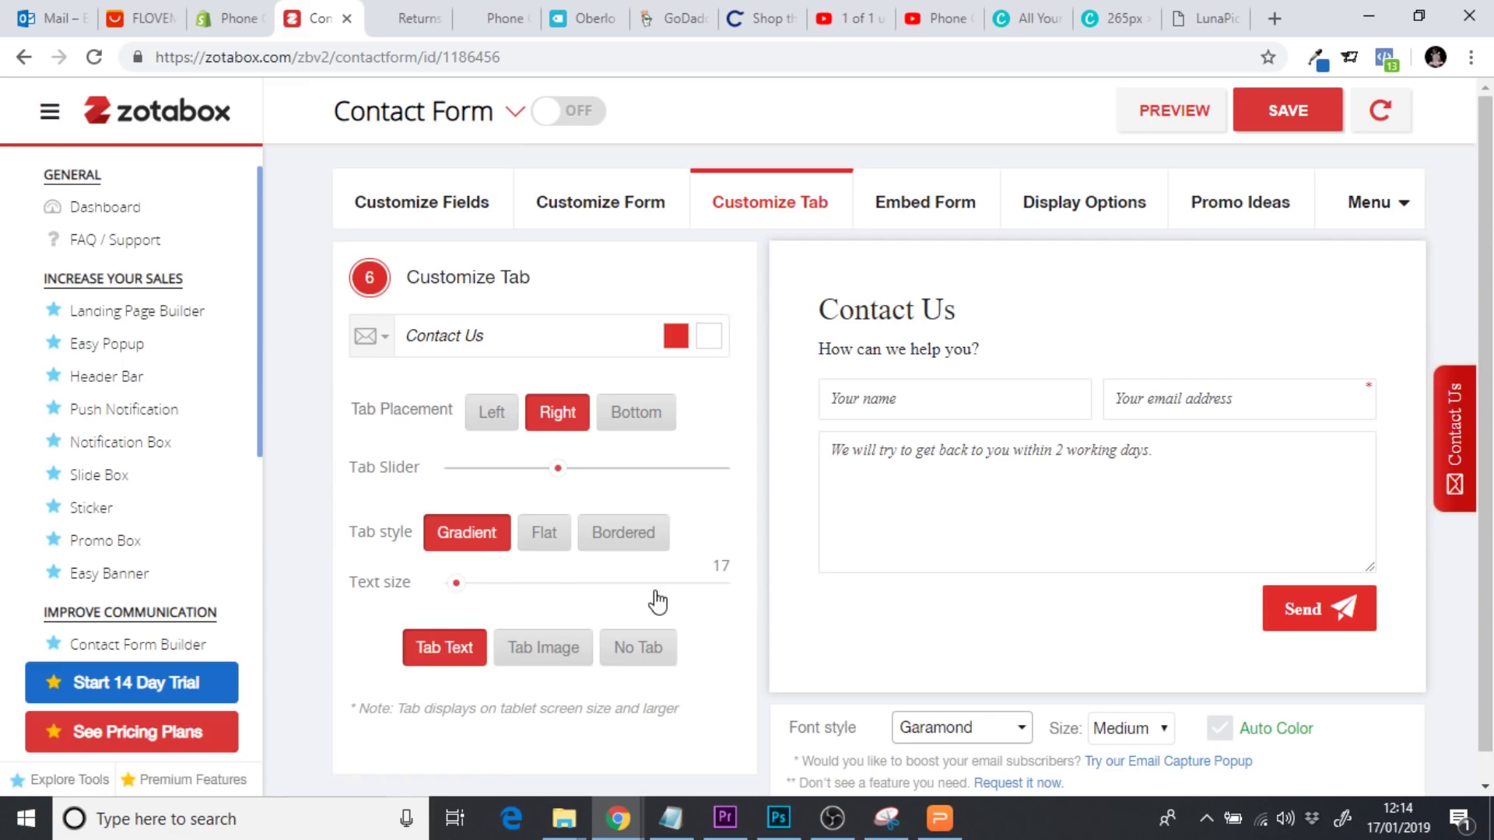
# Test a red envelope image tab, then set the form to No Tab
pyautogui.click(545, 649)
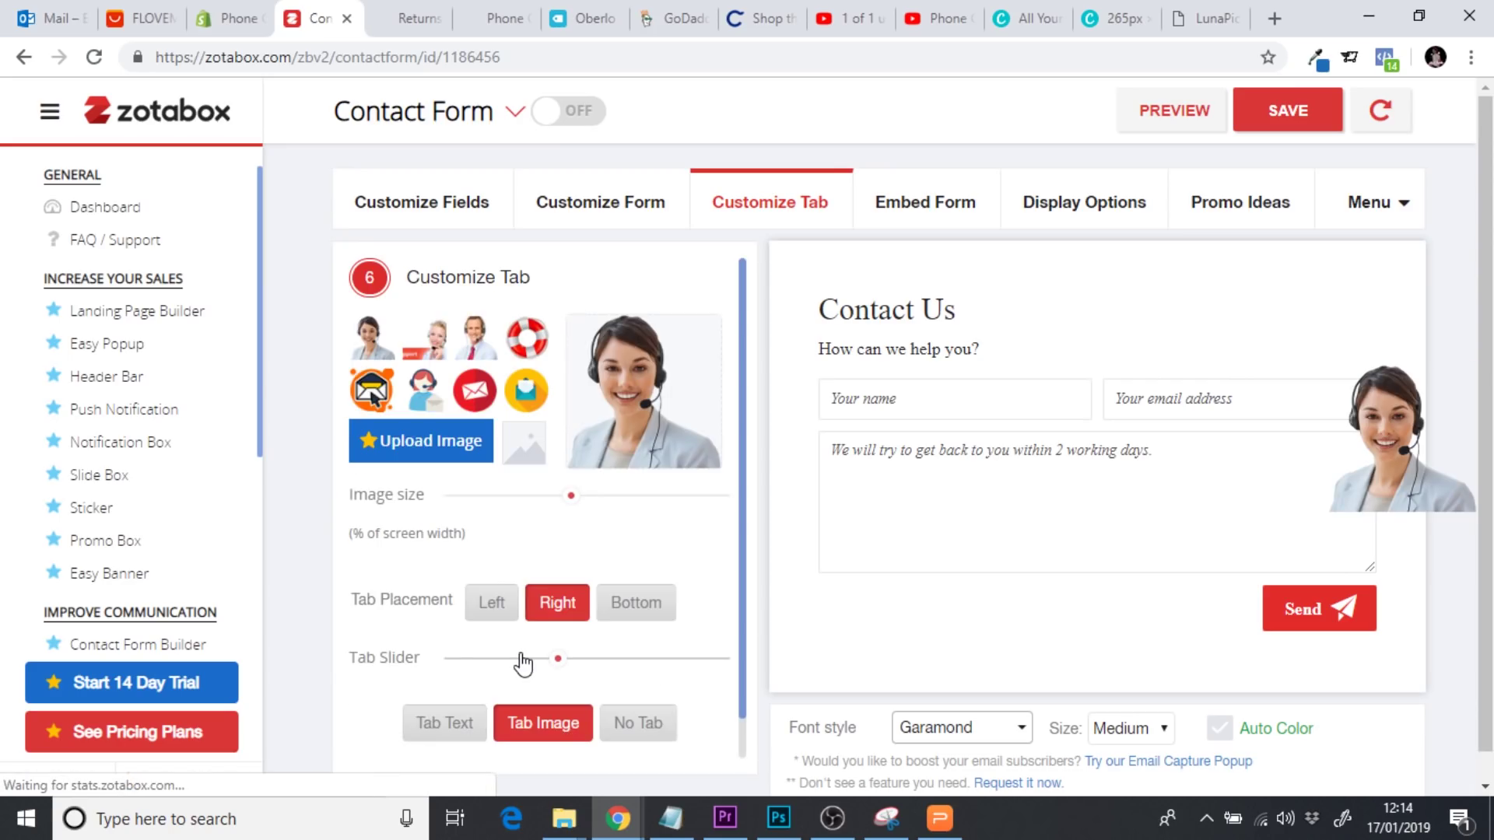
pyautogui.click(493, 396)
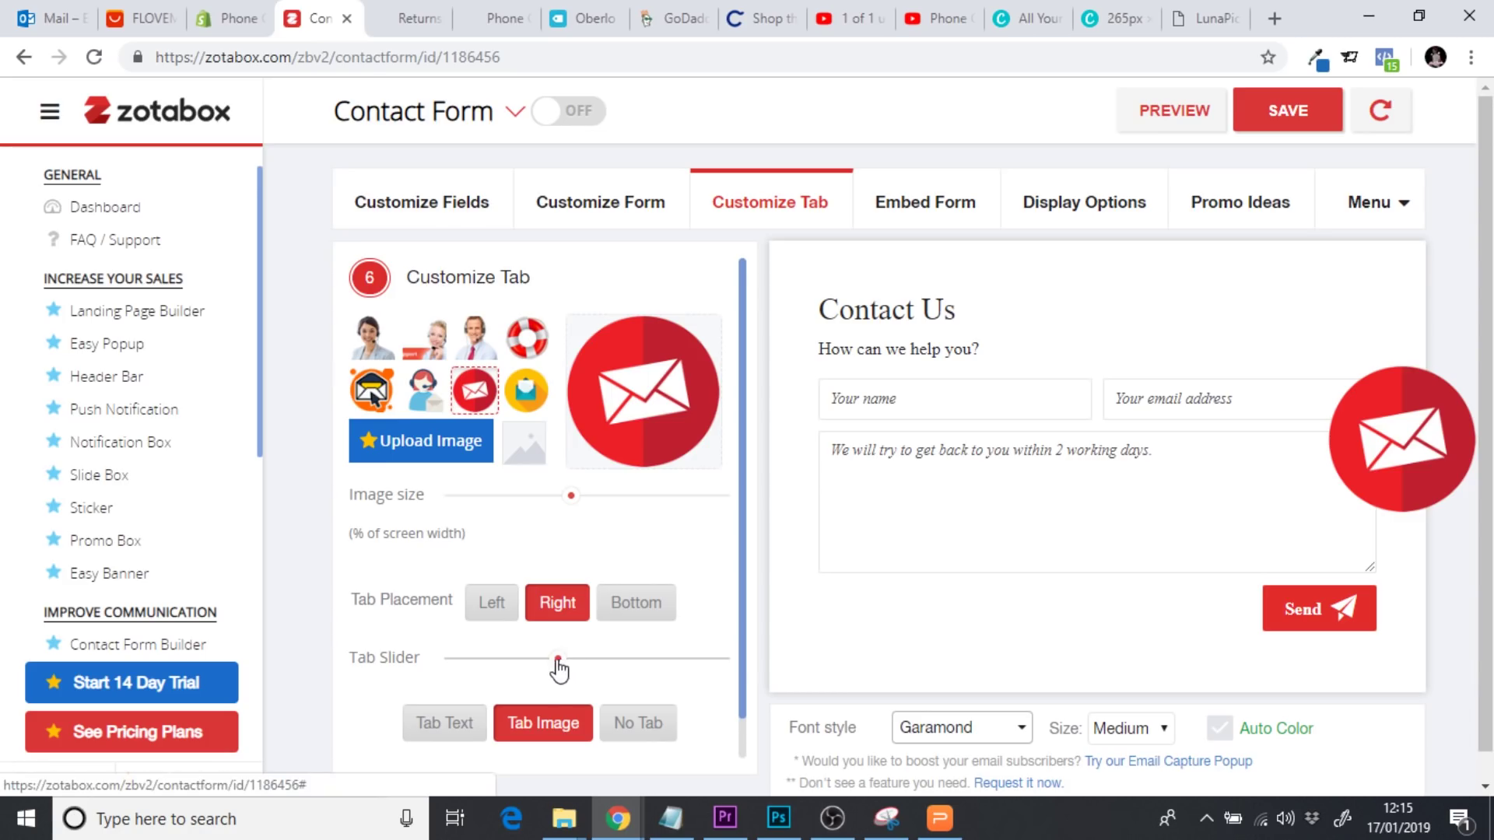
pyautogui.moveTo(558, 662); pyautogui.dragTo(516, 663)
pyautogui.click(468, 724)
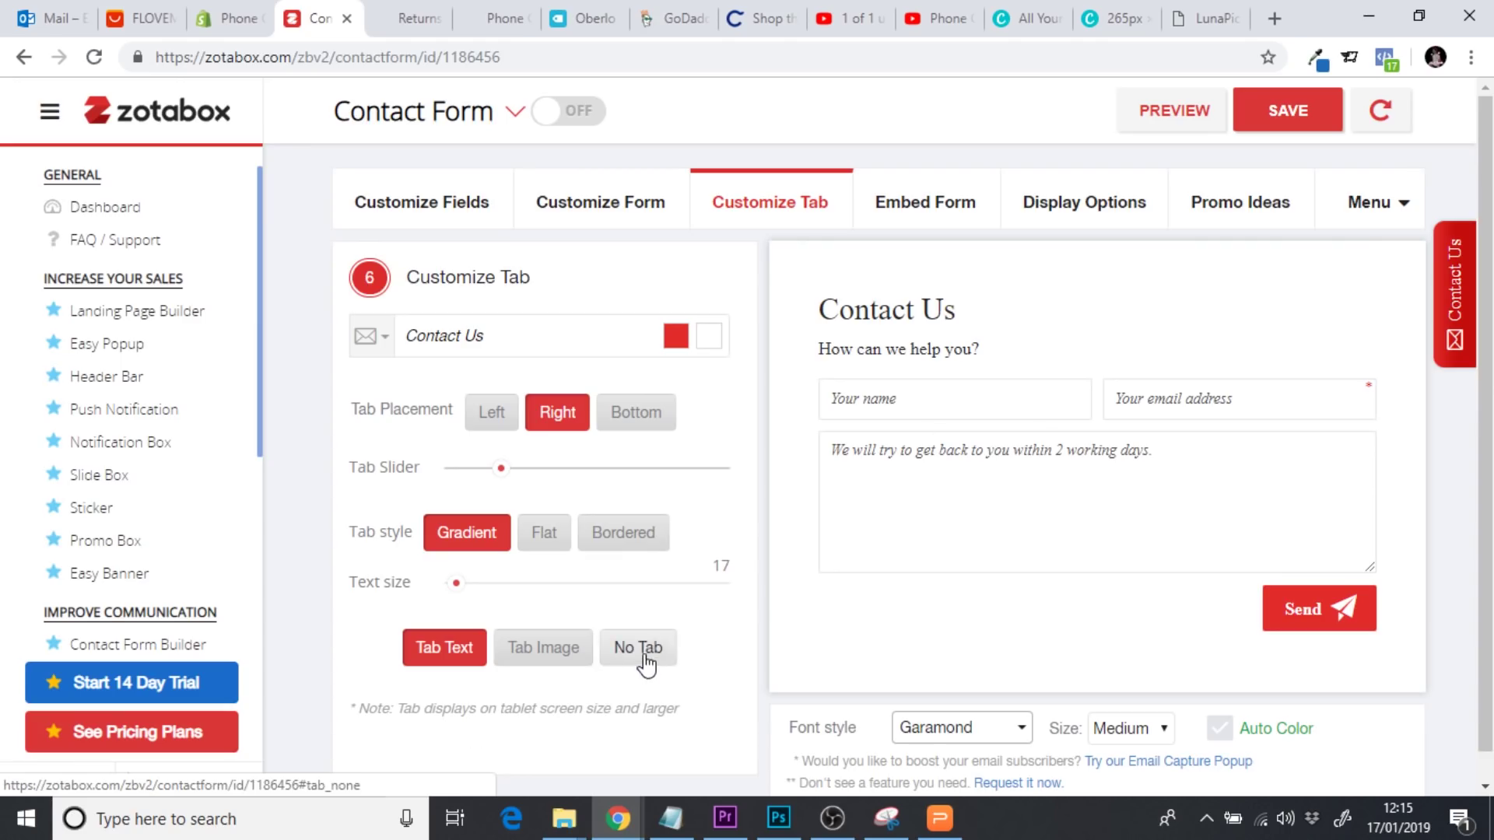
pyautogui.click(643, 657)
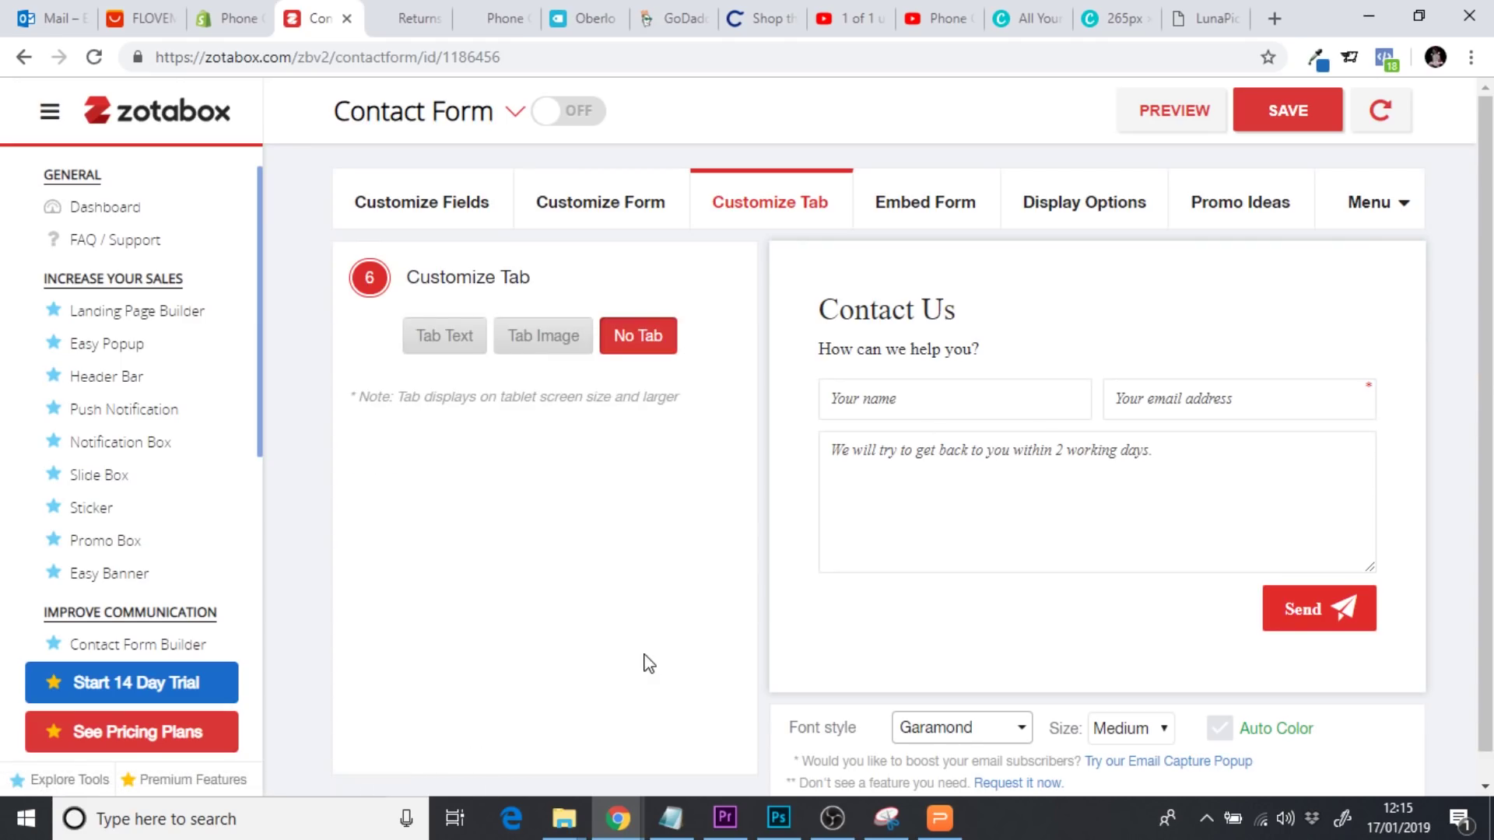
pyautogui.moveTo(1488, 431)
pyautogui.mouseDown()
pyautogui.moveTo(1488, 505)
pyautogui.moveTo(1490, 443)
pyautogui.mouseUp()
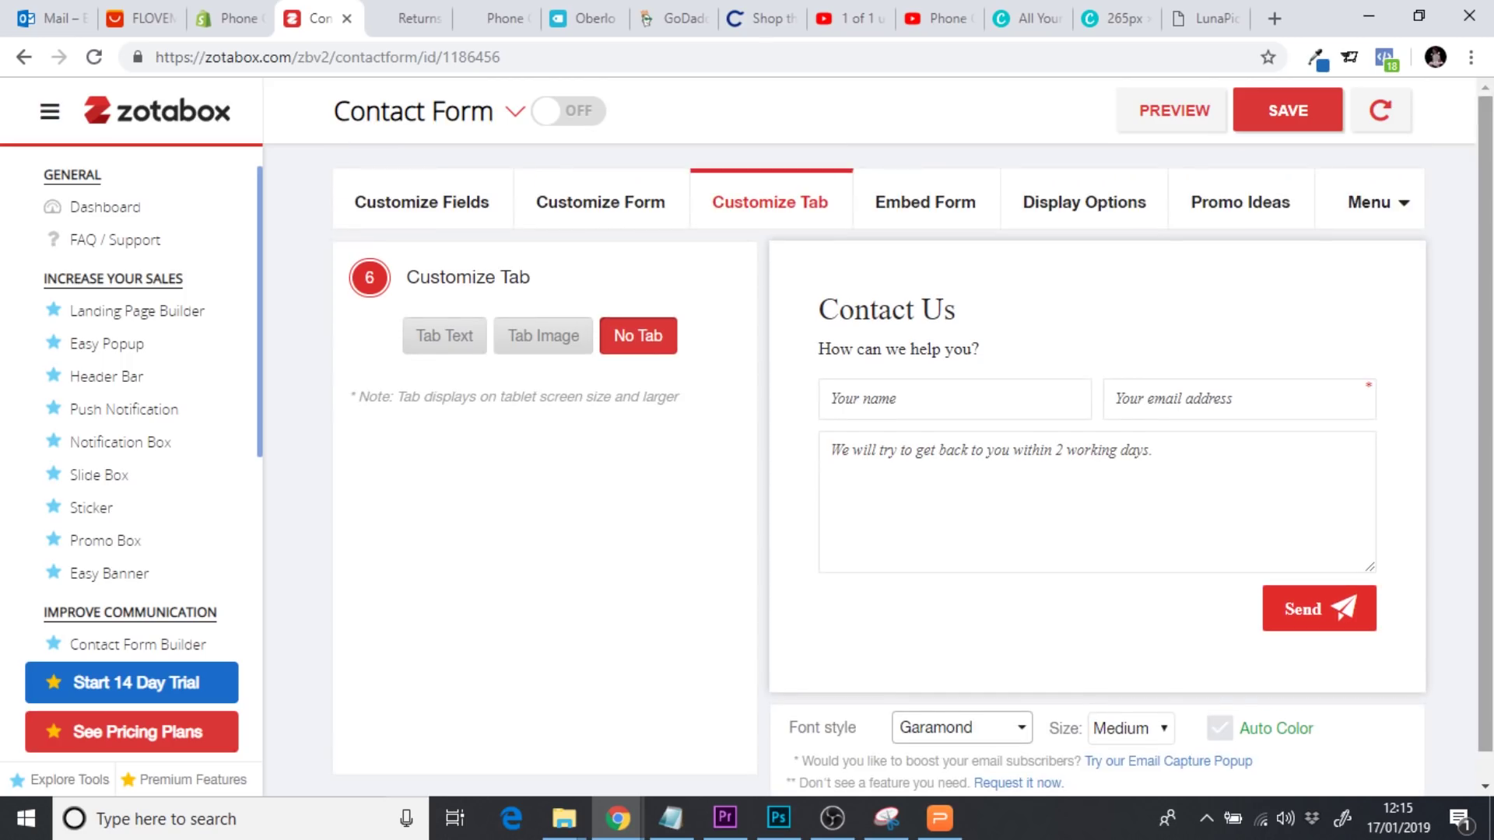
pyautogui.click(1132, 735)
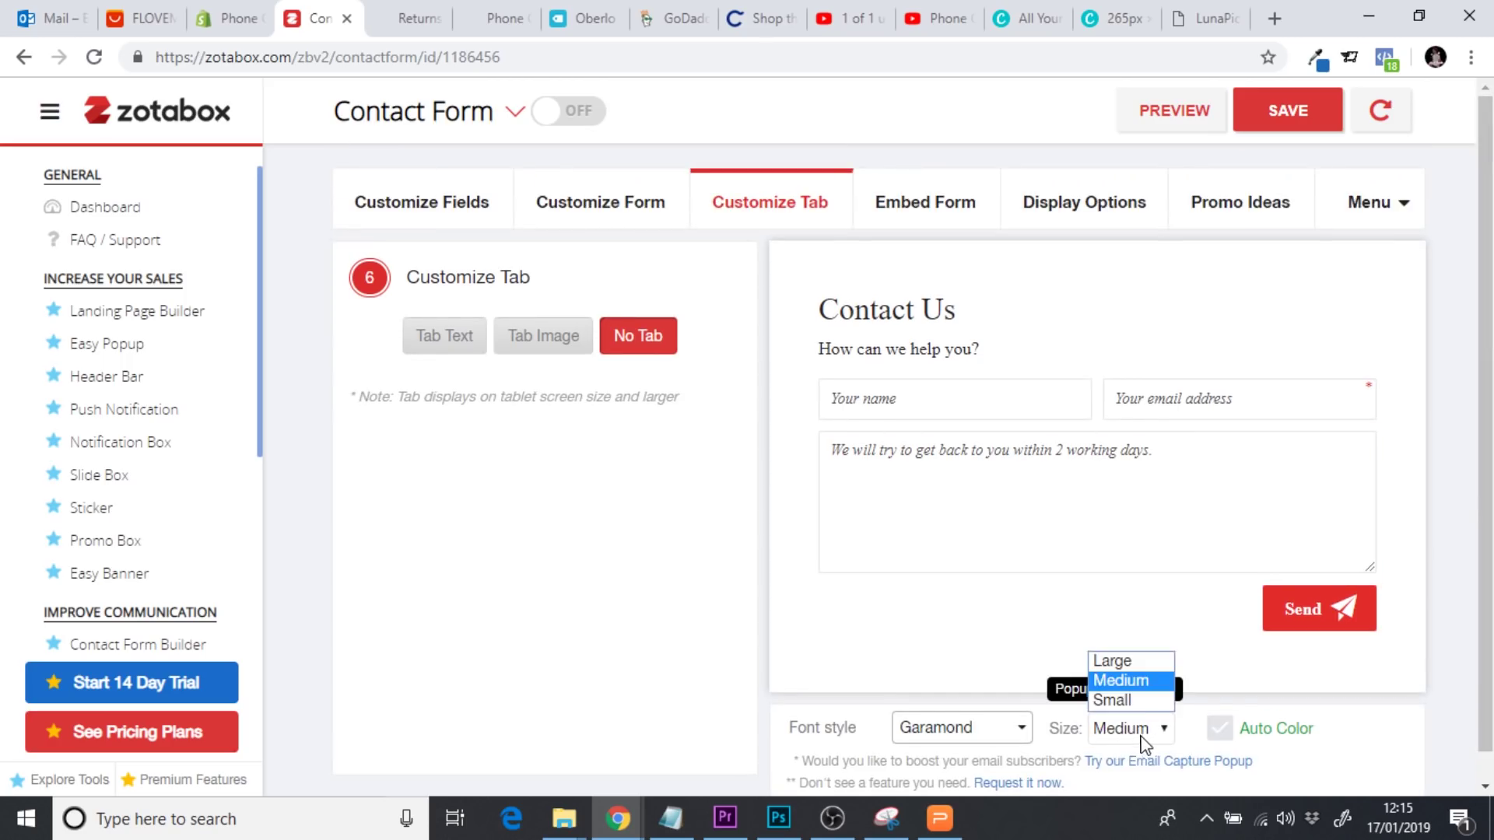
# Make the popup Large, save the form, and copy its div embed code
pyautogui.click(1130, 662)
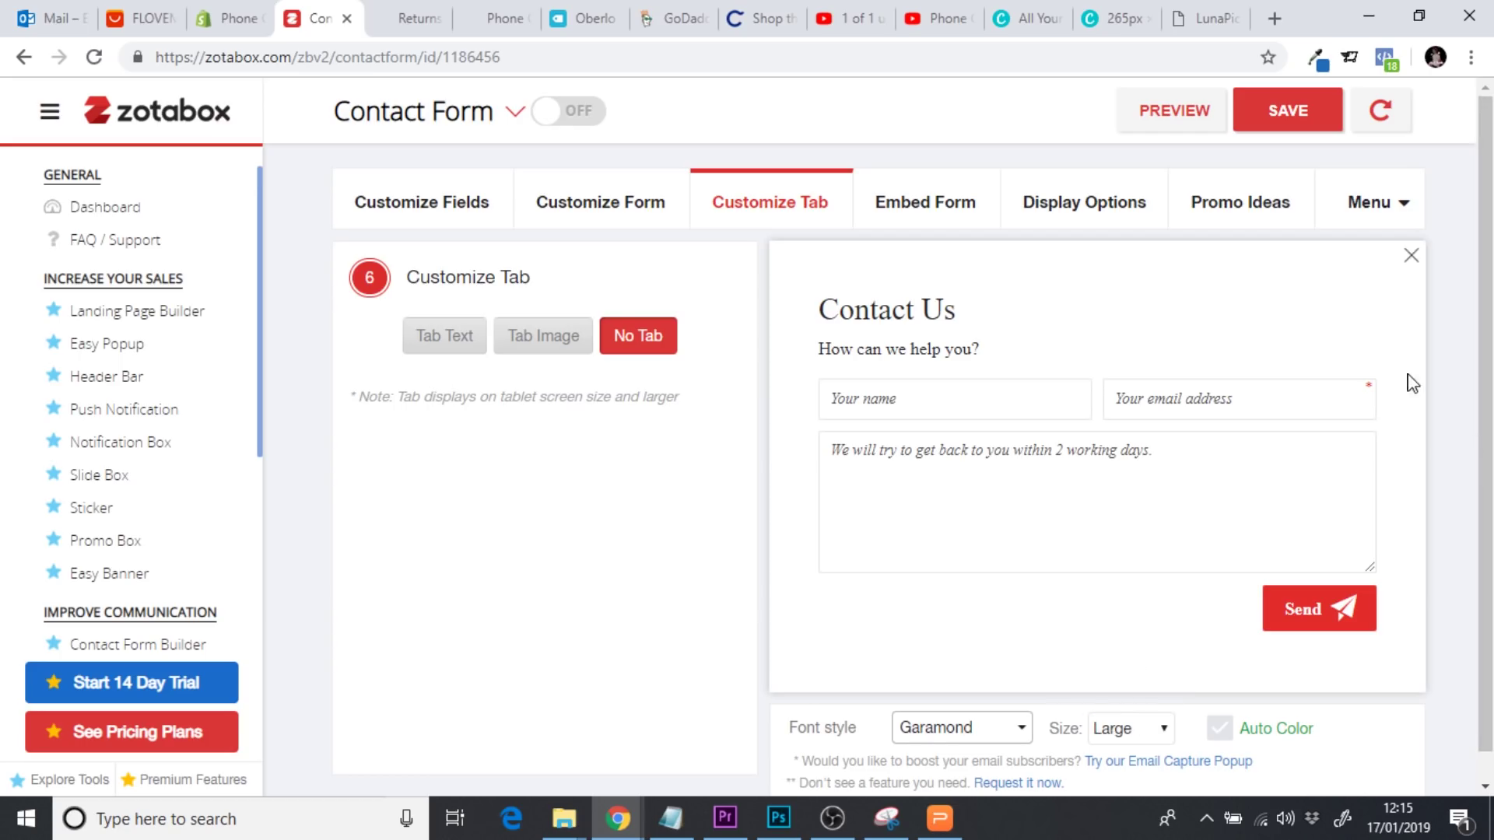
pyautogui.click(1270, 134)
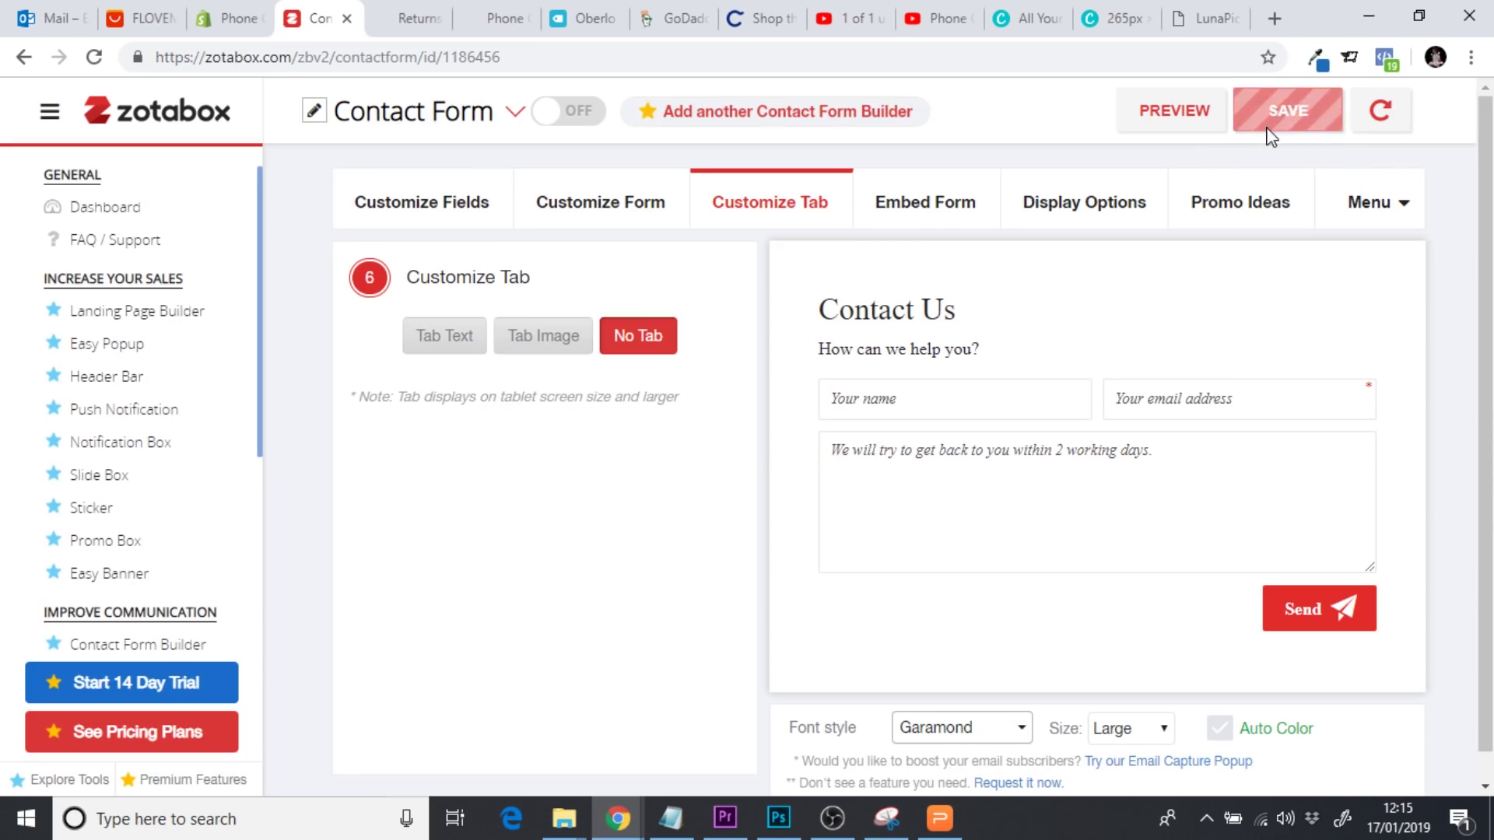
pyautogui.click(938, 207)
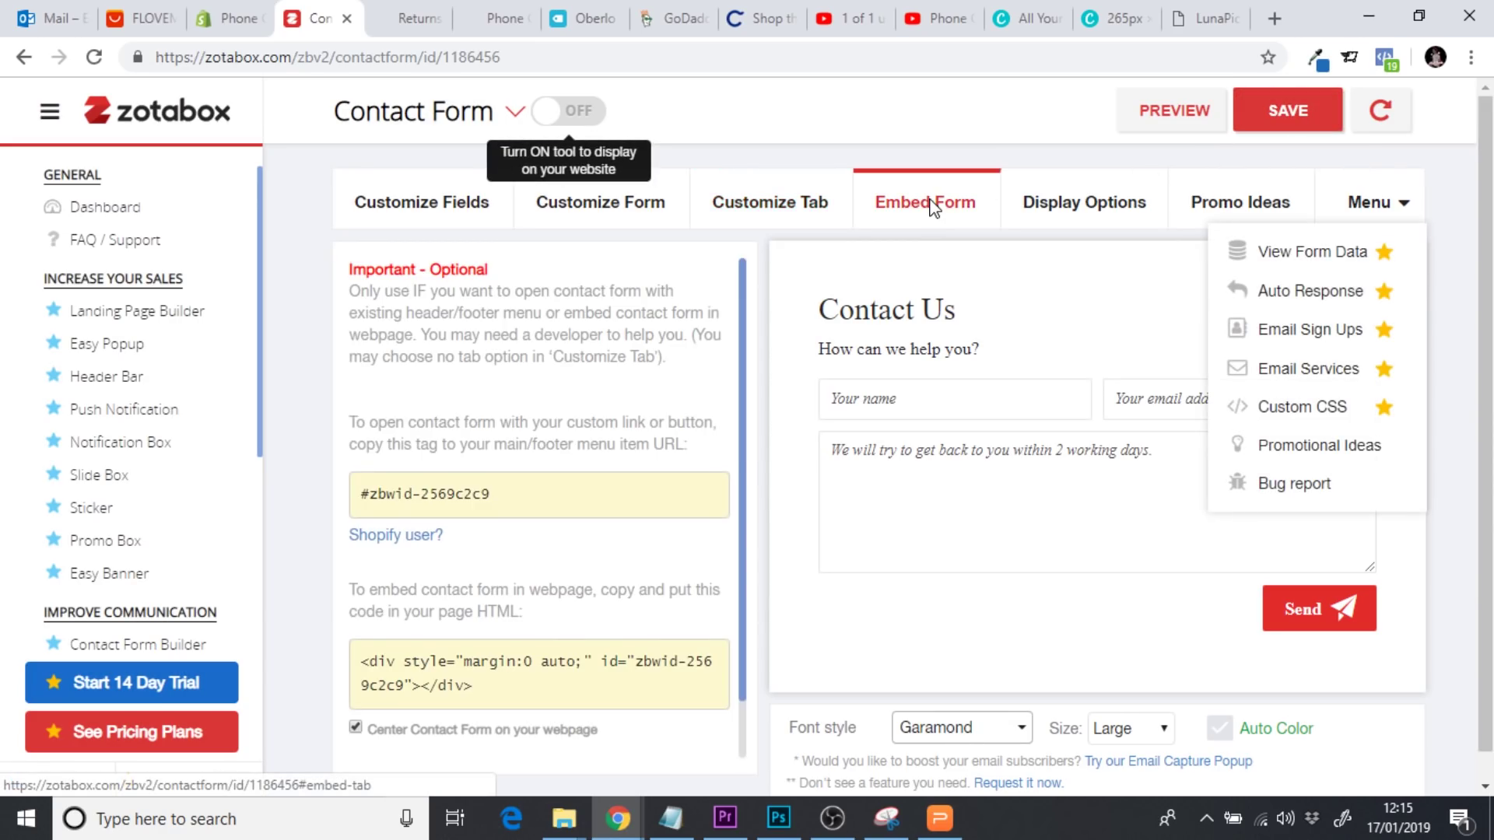
pyautogui.scroll(-1, 738, 440)
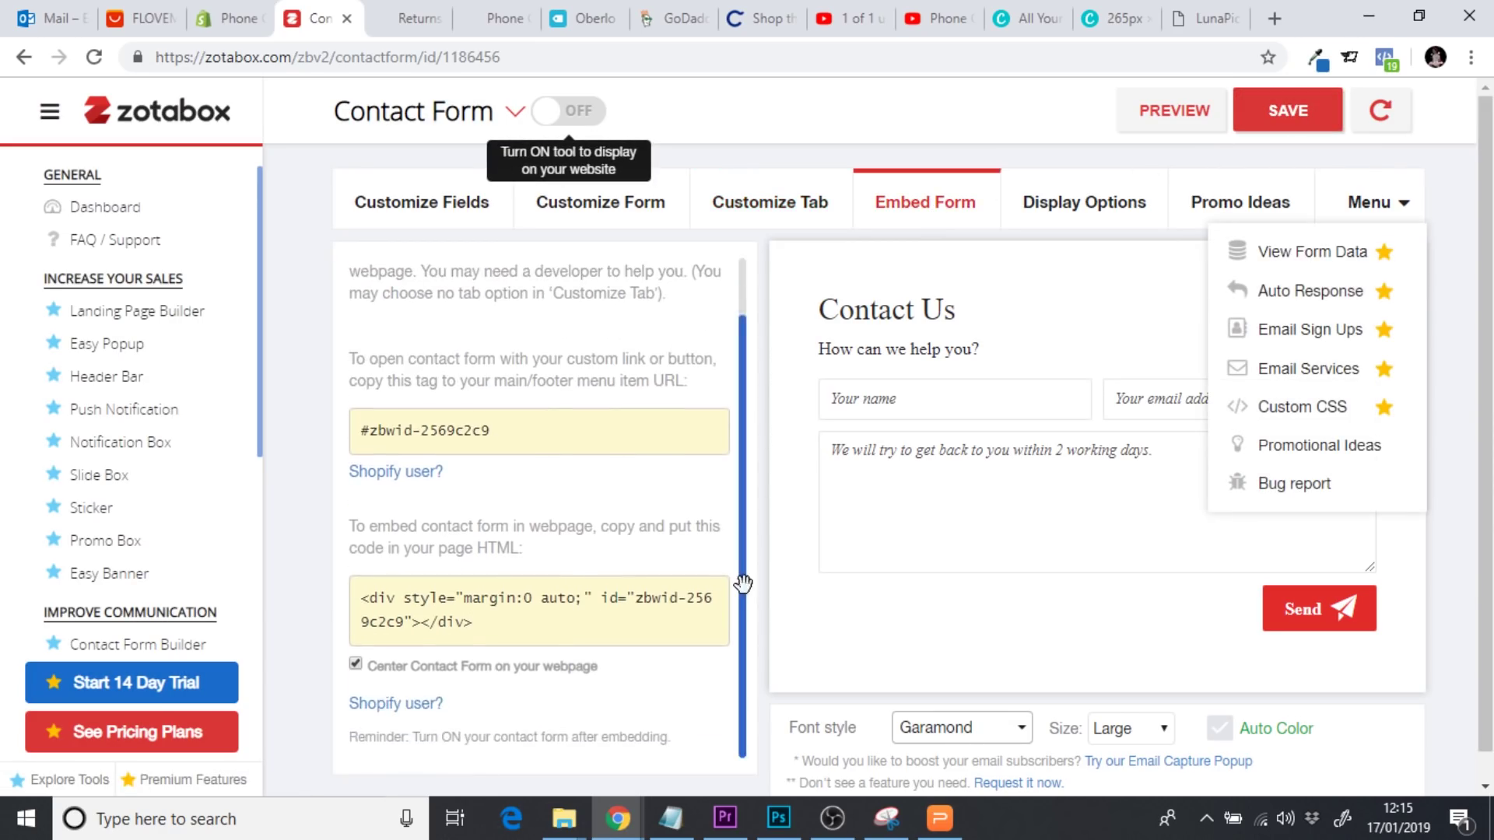
pyautogui.moveTo(485, 630); pyautogui.dragTo(343, 601)
pyautogui.hotkey('ctrl', 'c')
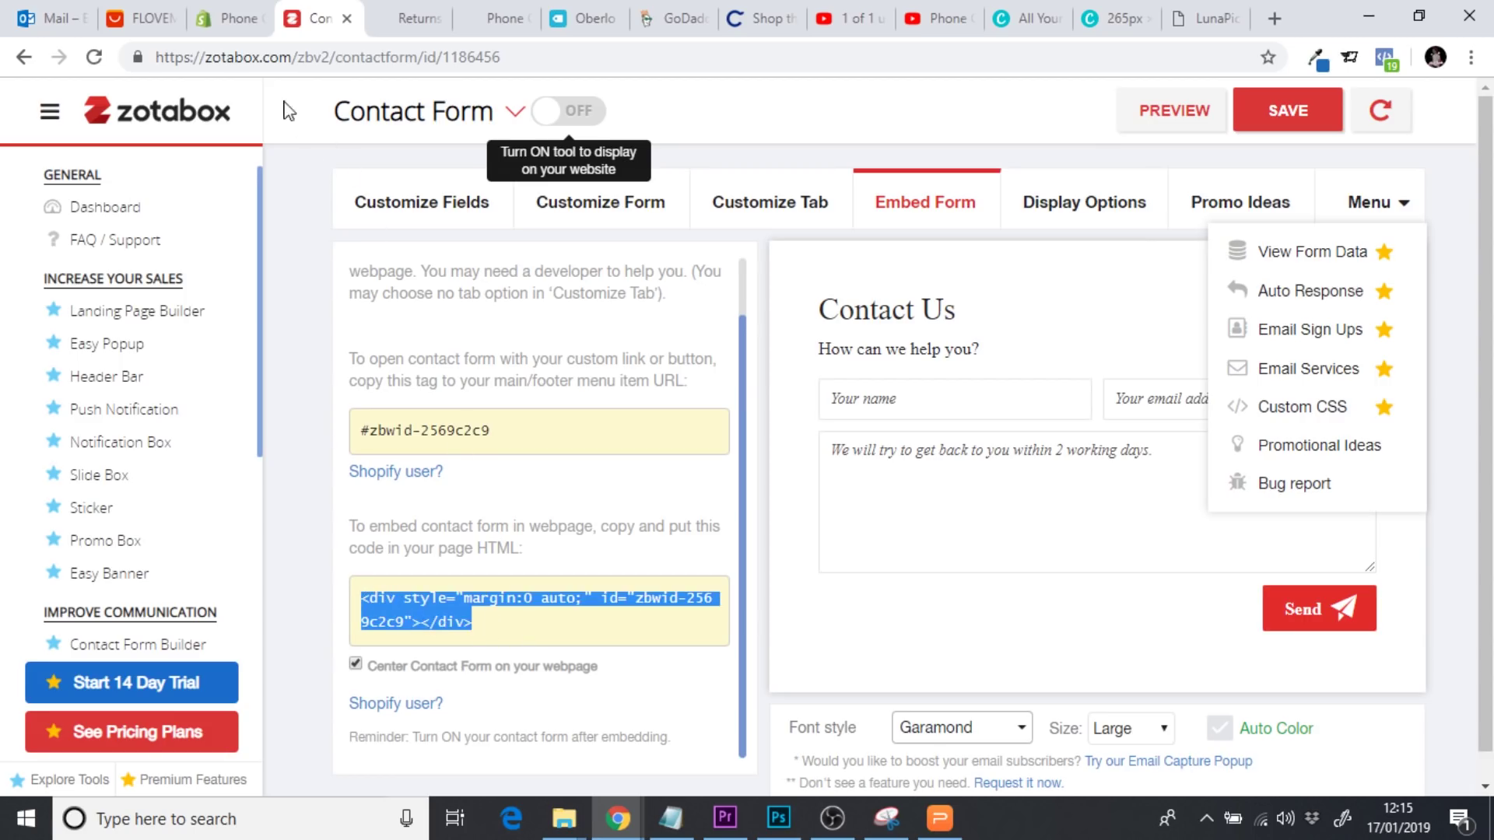
pyautogui.click(230, 19)
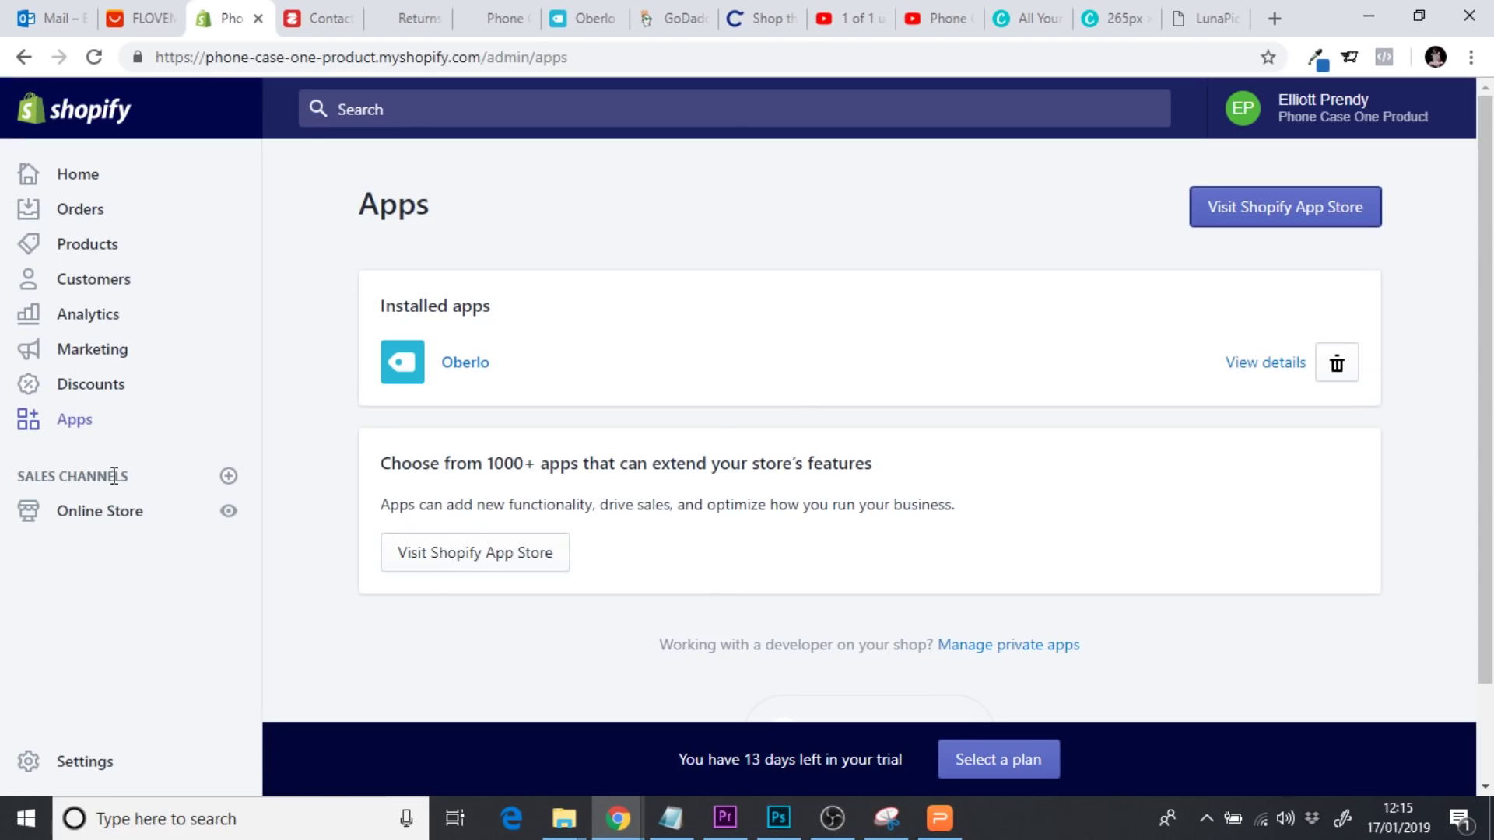
# Open the Contact Us page from Online Store > Pages for editing
pyautogui.click(90, 515)
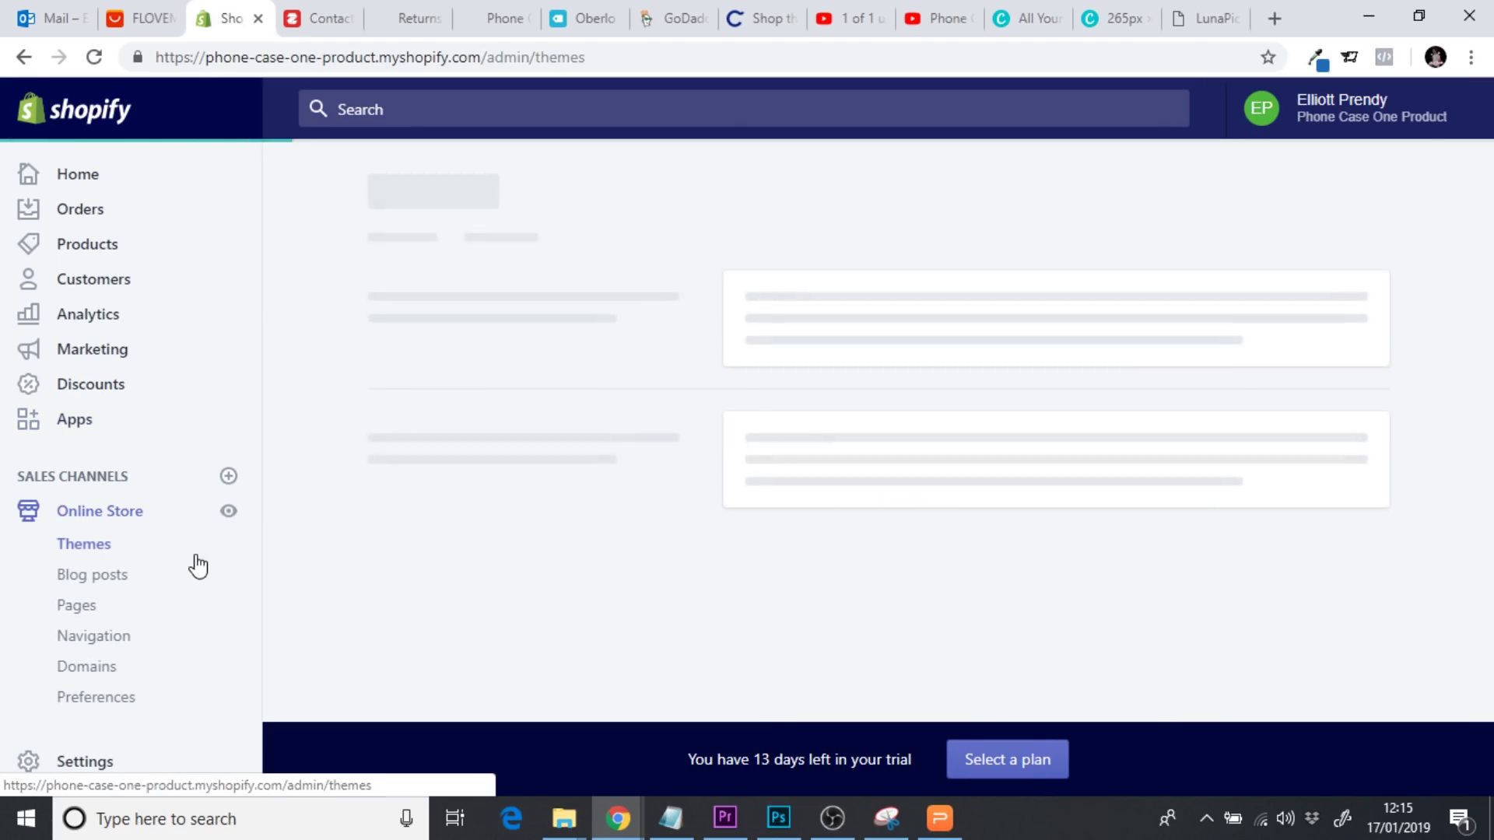
pyautogui.click(78, 607)
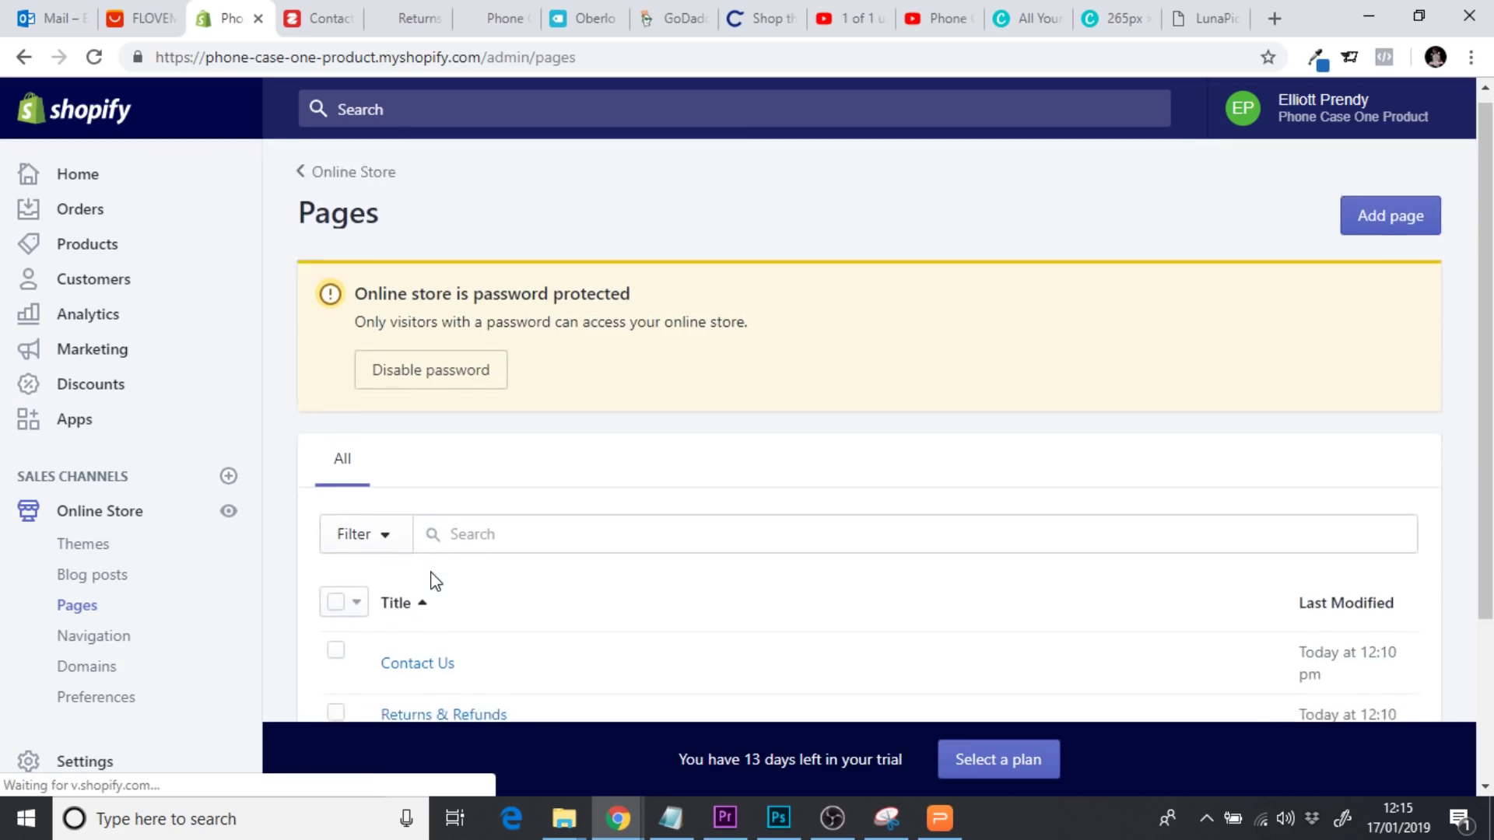
pyautogui.scroll(-2, 434, 582)
pyautogui.click(426, 506)
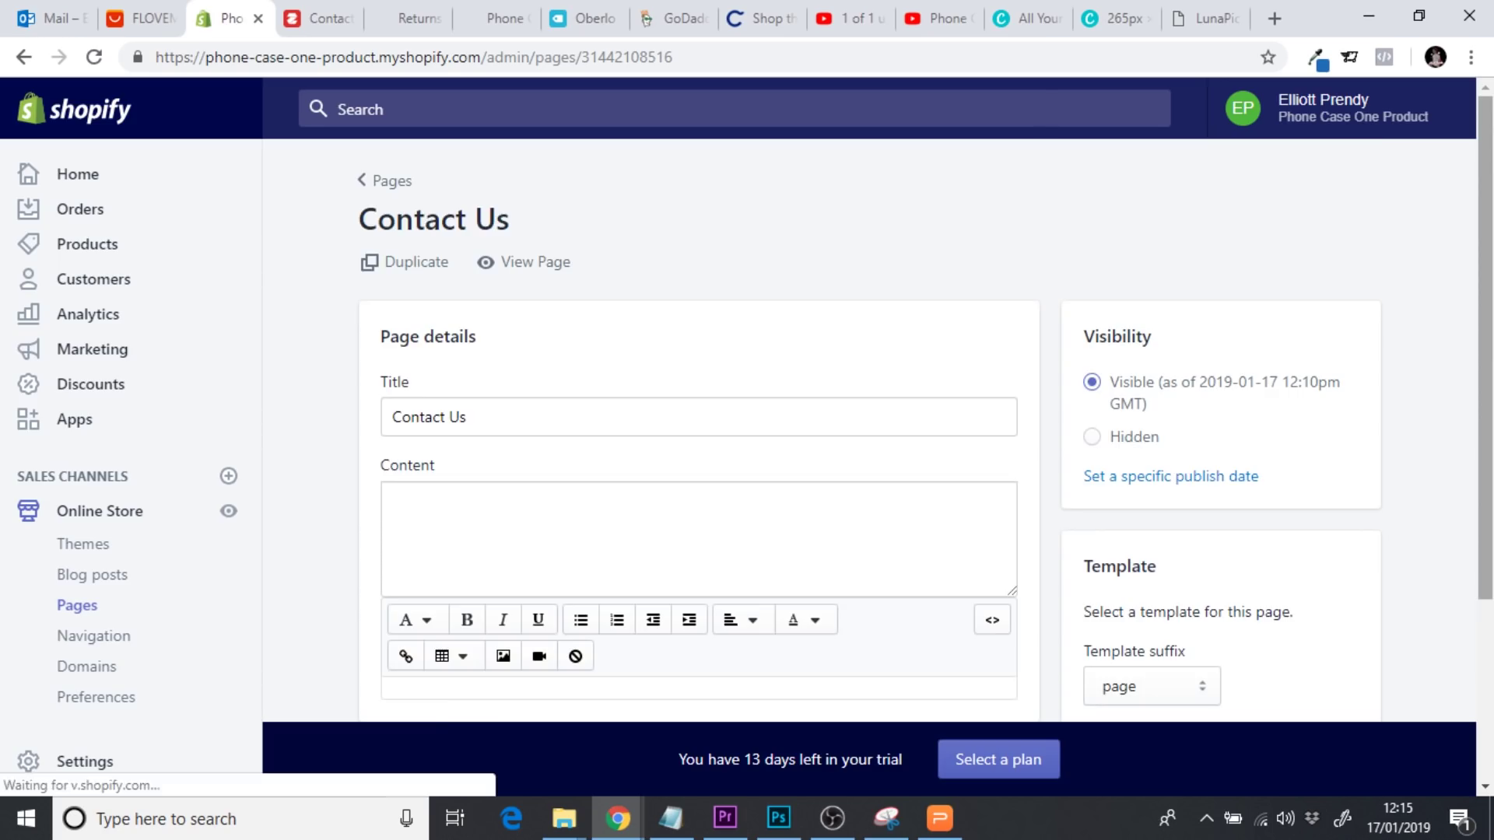
# Paste the Zotabox div snippet into the content's HTML view and save the page
pyautogui.scroll(-3, 1324, 434)
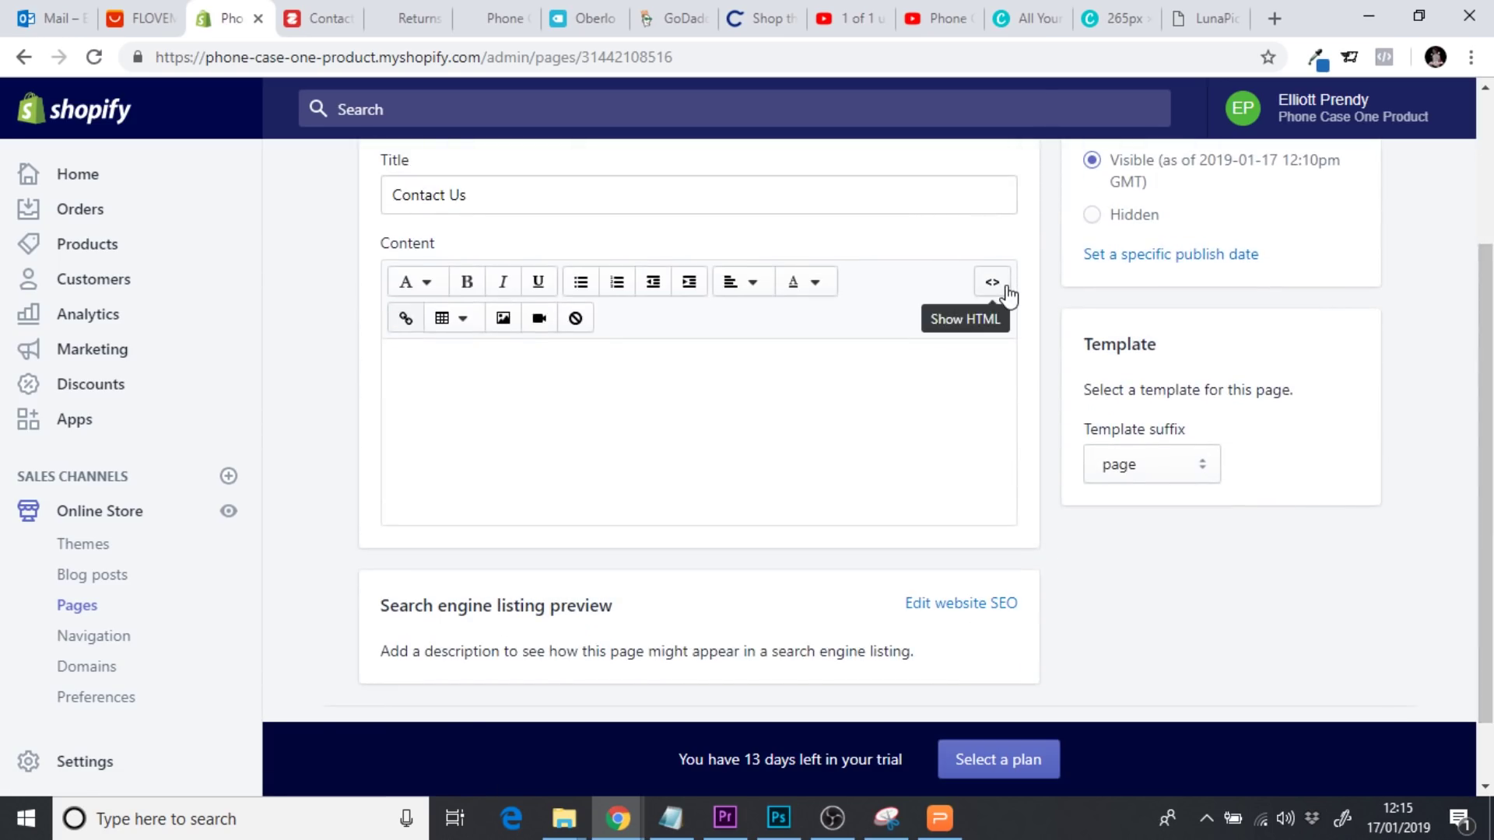
pyautogui.click(993, 282)
pyautogui.click(721, 352)
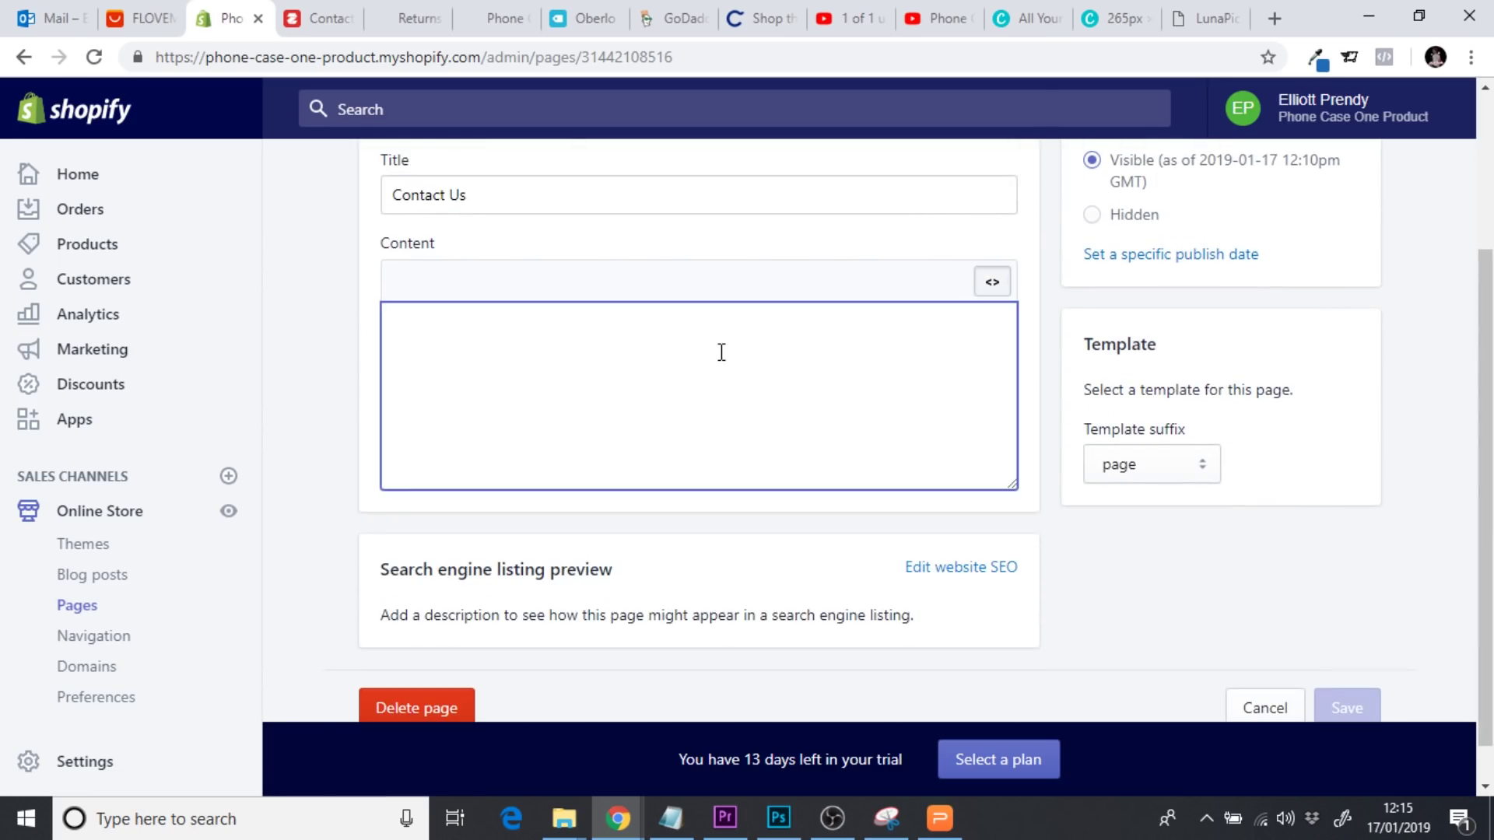
pyautogui.hotkey('ctrl', 'v')
pyautogui.click(330, 405)
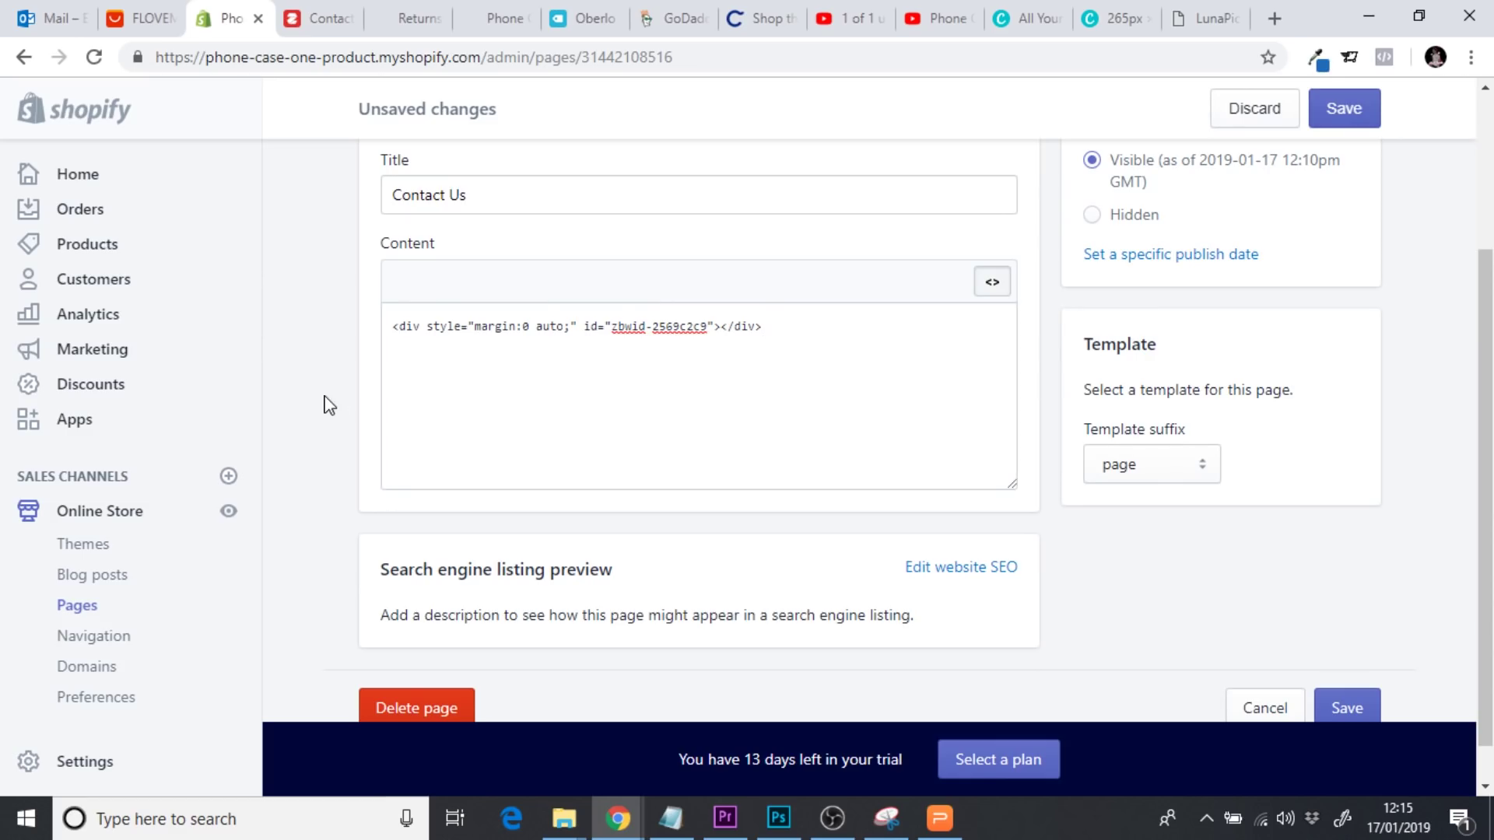
pyautogui.click(1346, 110)
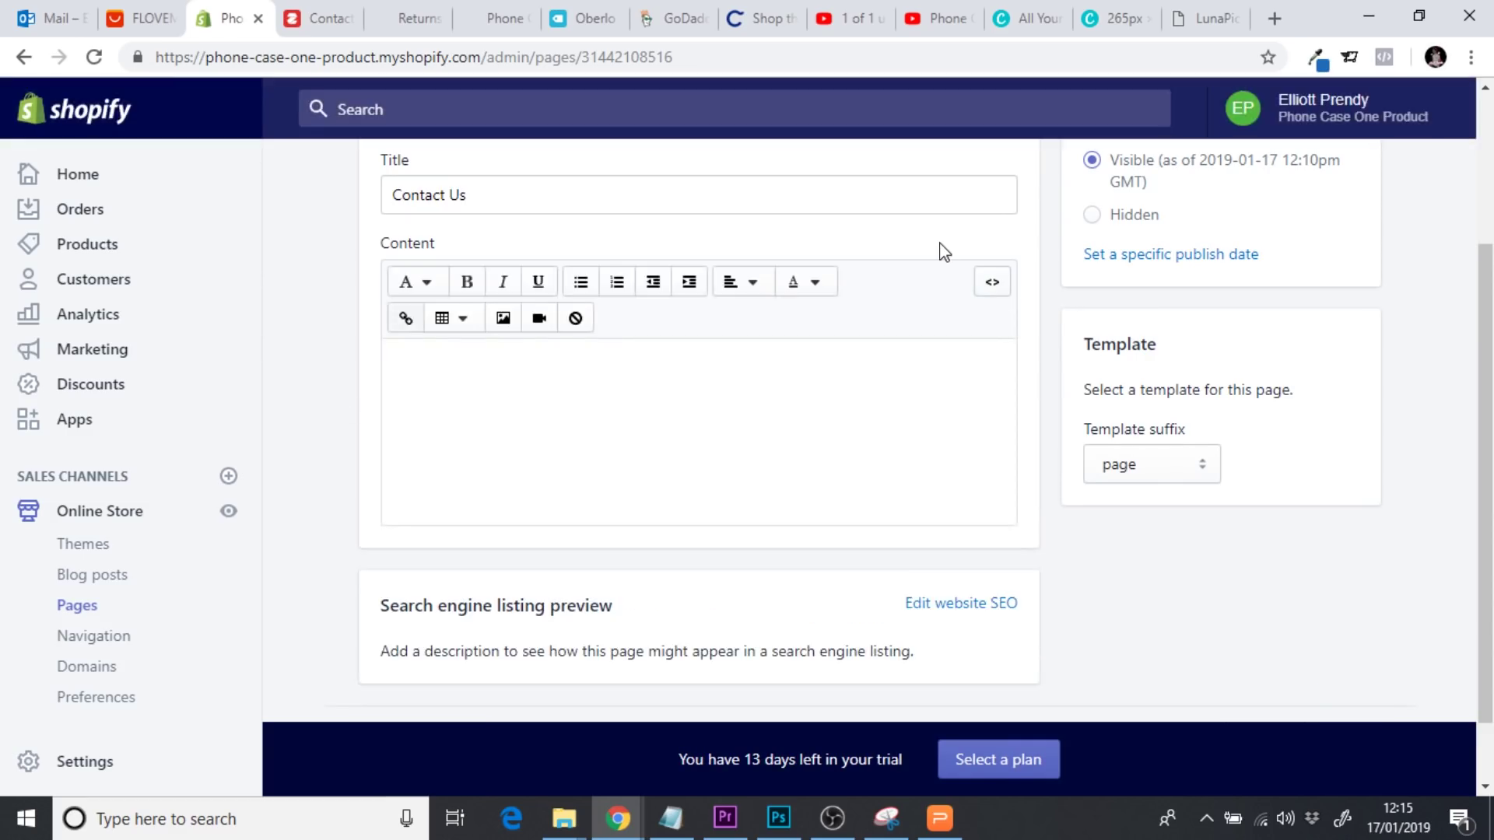
pyautogui.moveTo(1492, 342); pyautogui.dragTo(1491, 393)
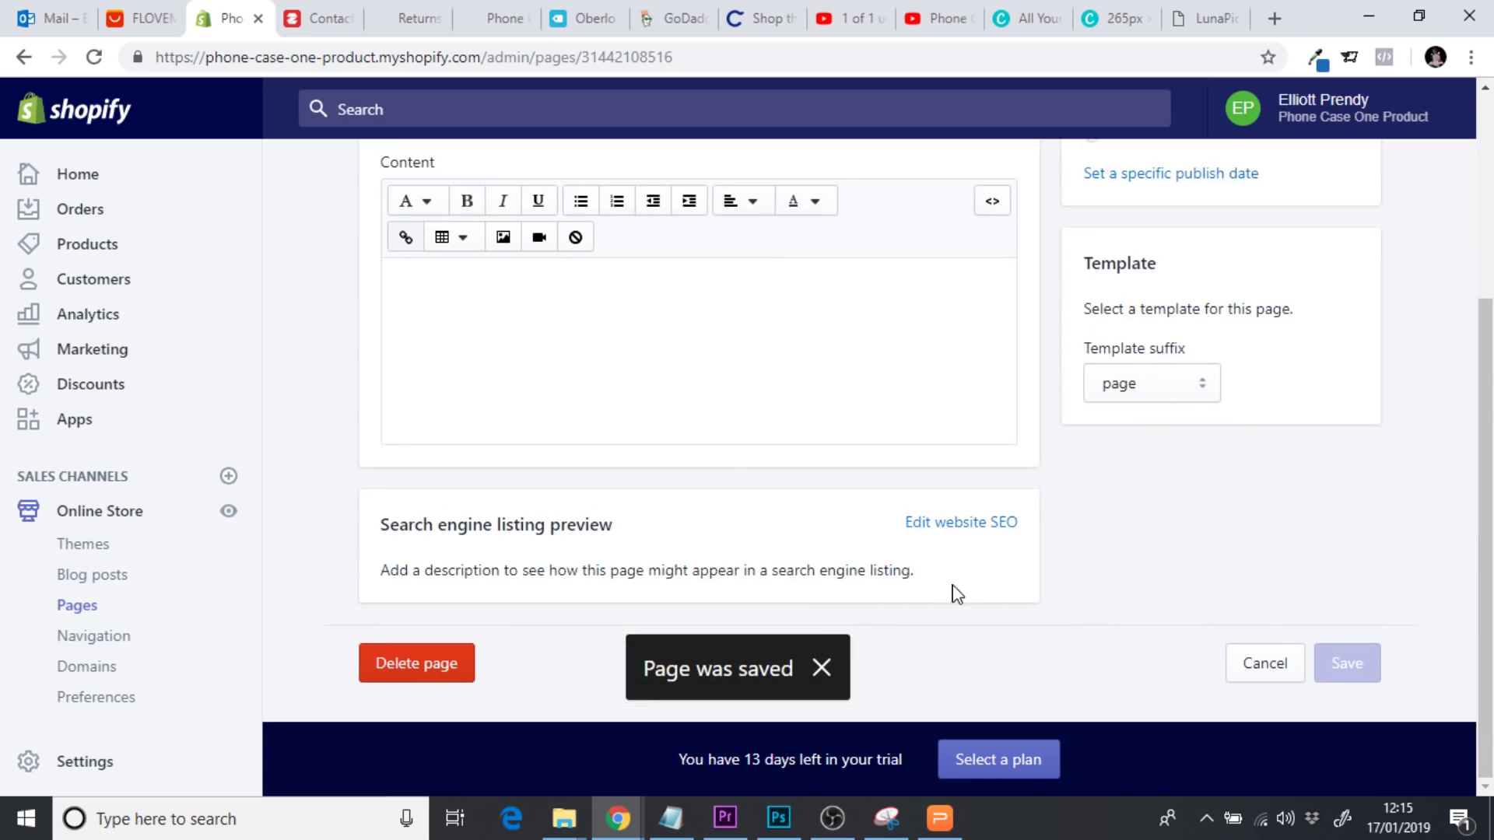
pyautogui.moveTo(1488, 535); pyautogui.dragTo(1461, 617)
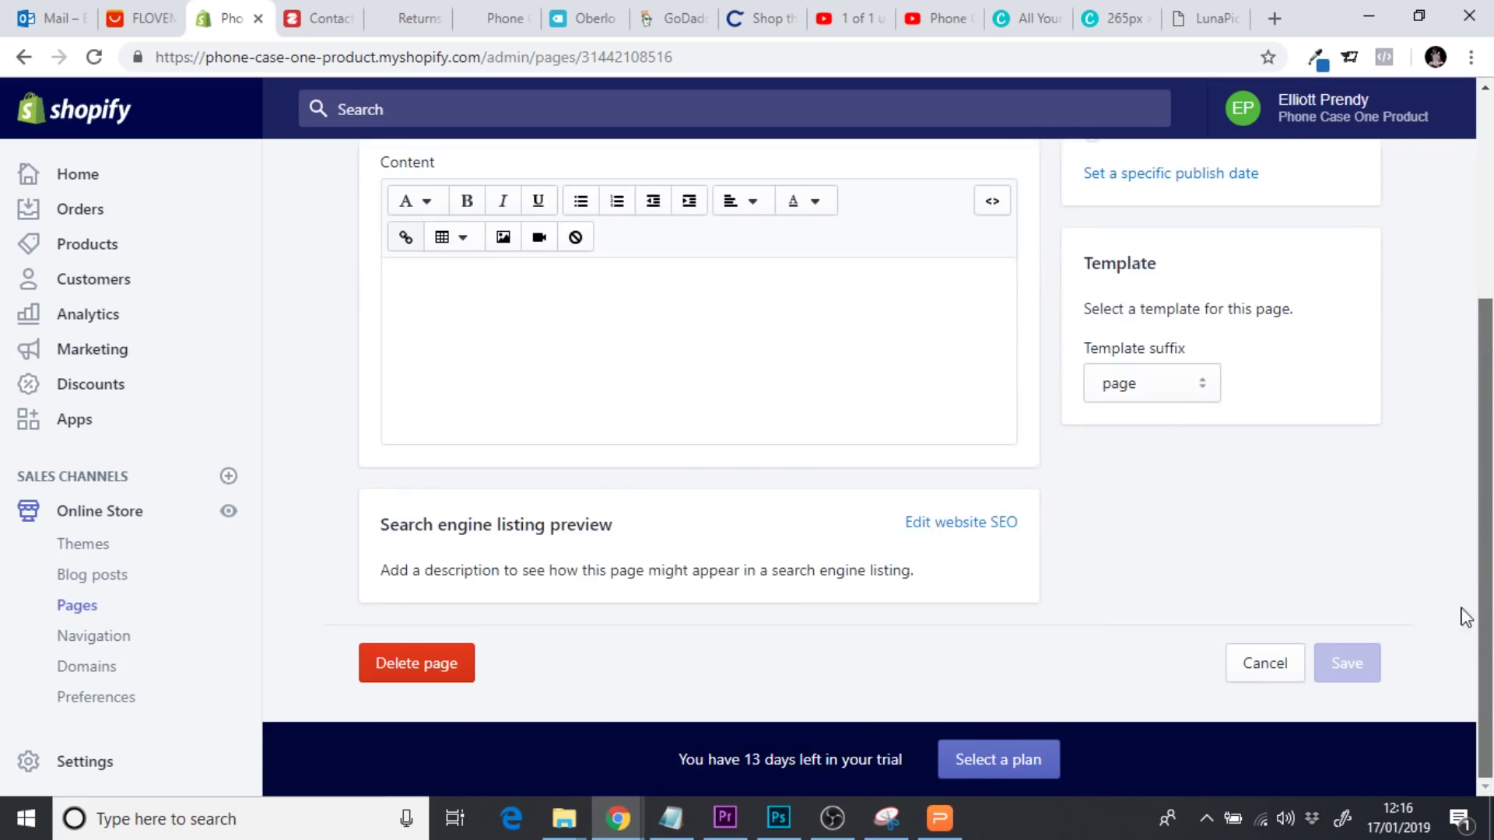
# Write the meta description 'Feel free to contact us regarding any issue…' in the search listing
pyautogui.click(965, 522)
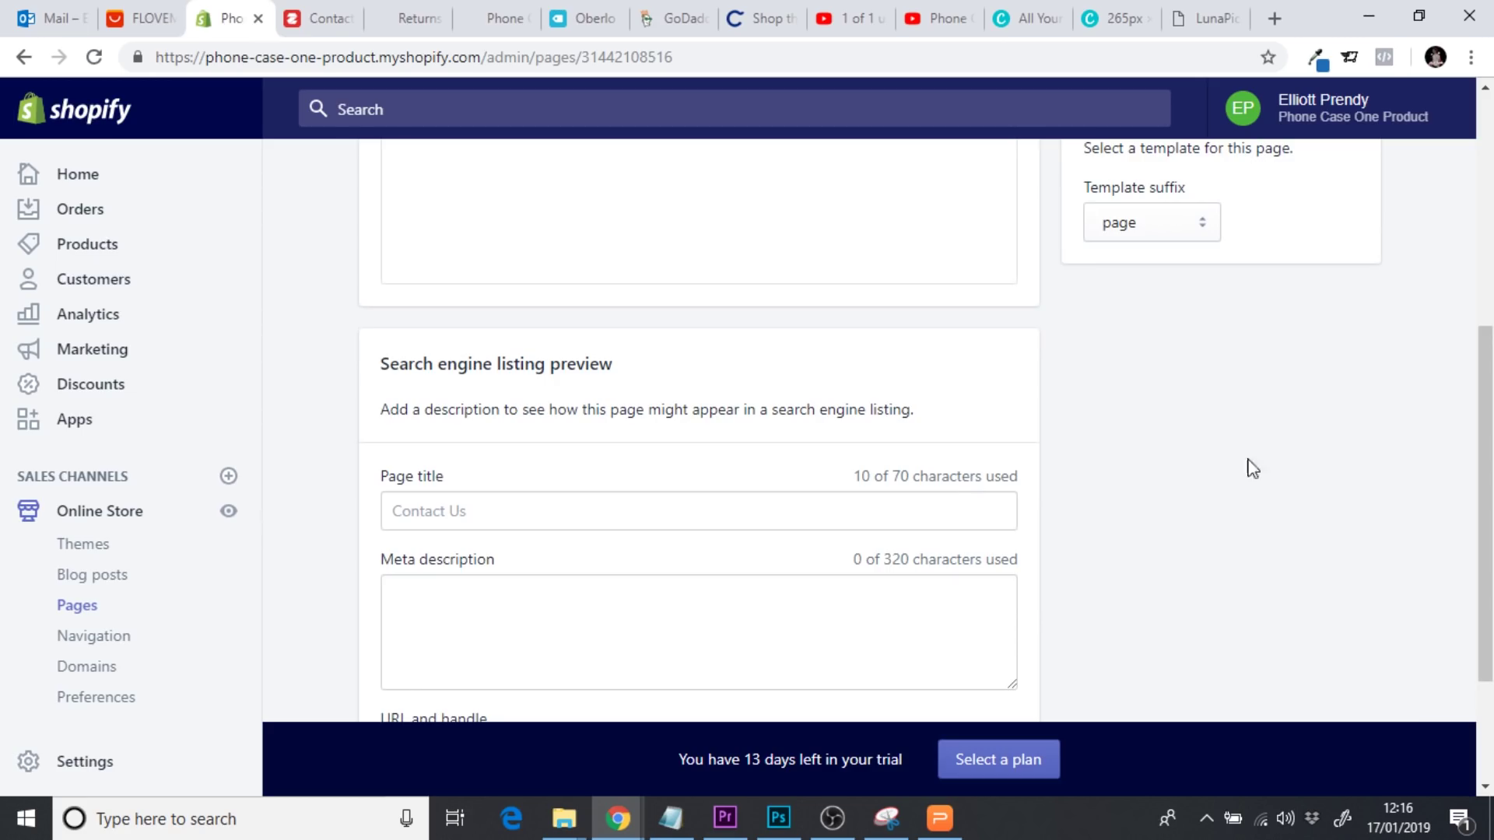
pyautogui.scroll(-2, 809, 457)
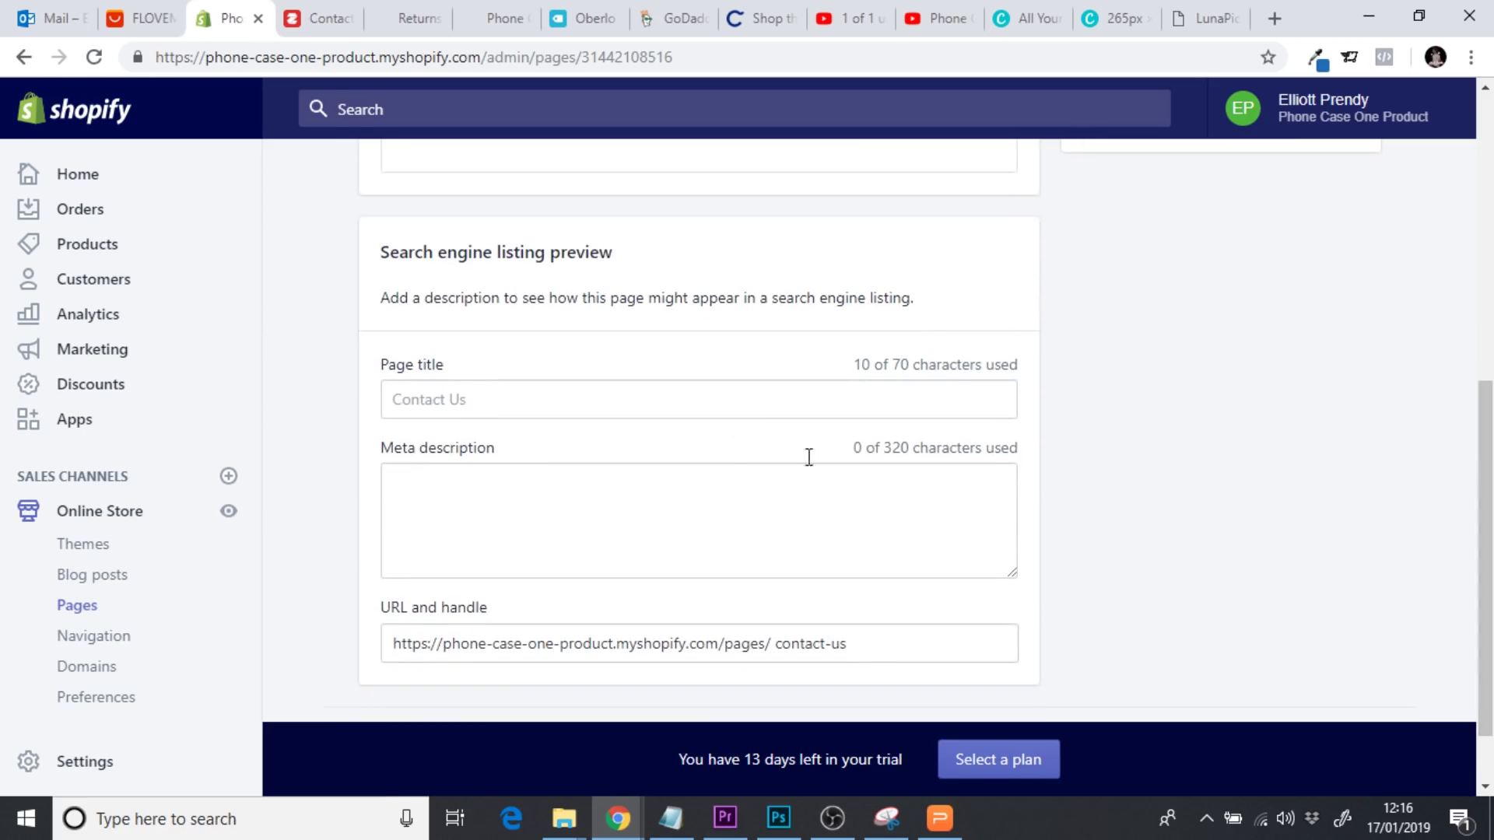
pyautogui.click(522, 496)
pyautogui.write('Feel')
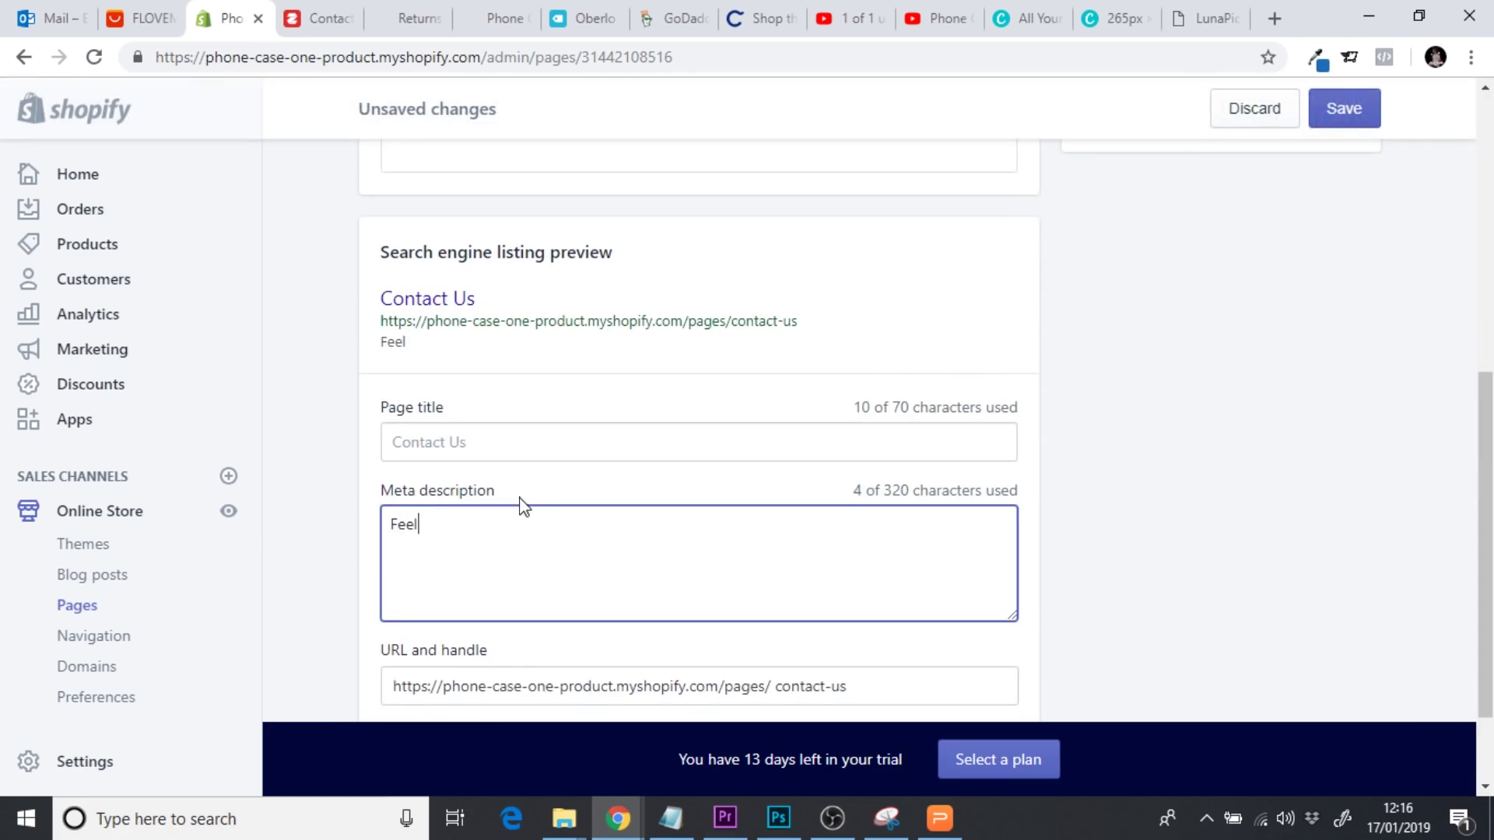
pyautogui.write(' free to contact ')
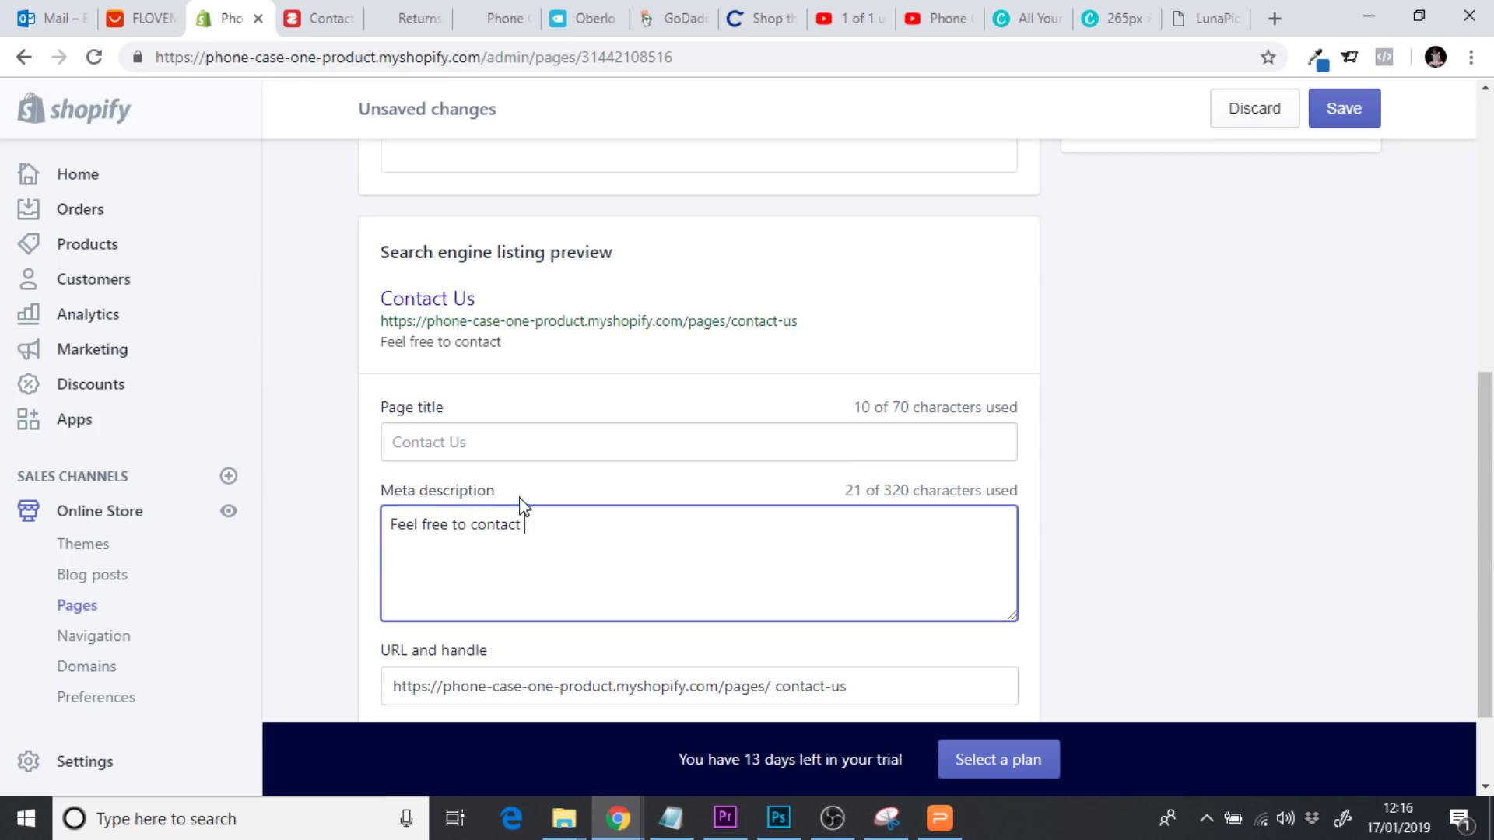
pyautogui.write('us regarding ')
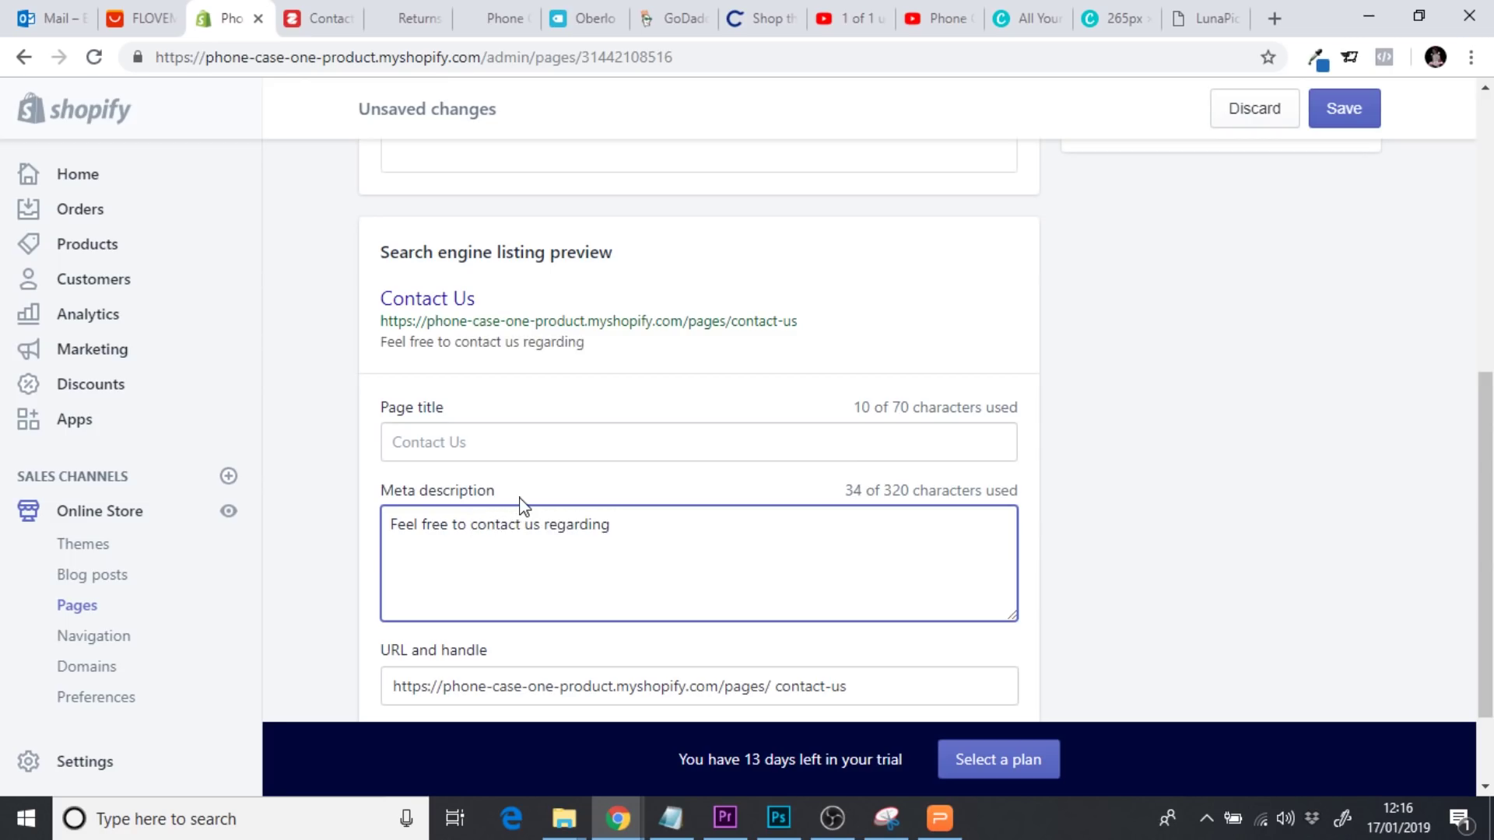
pyautogui.write('any issue')
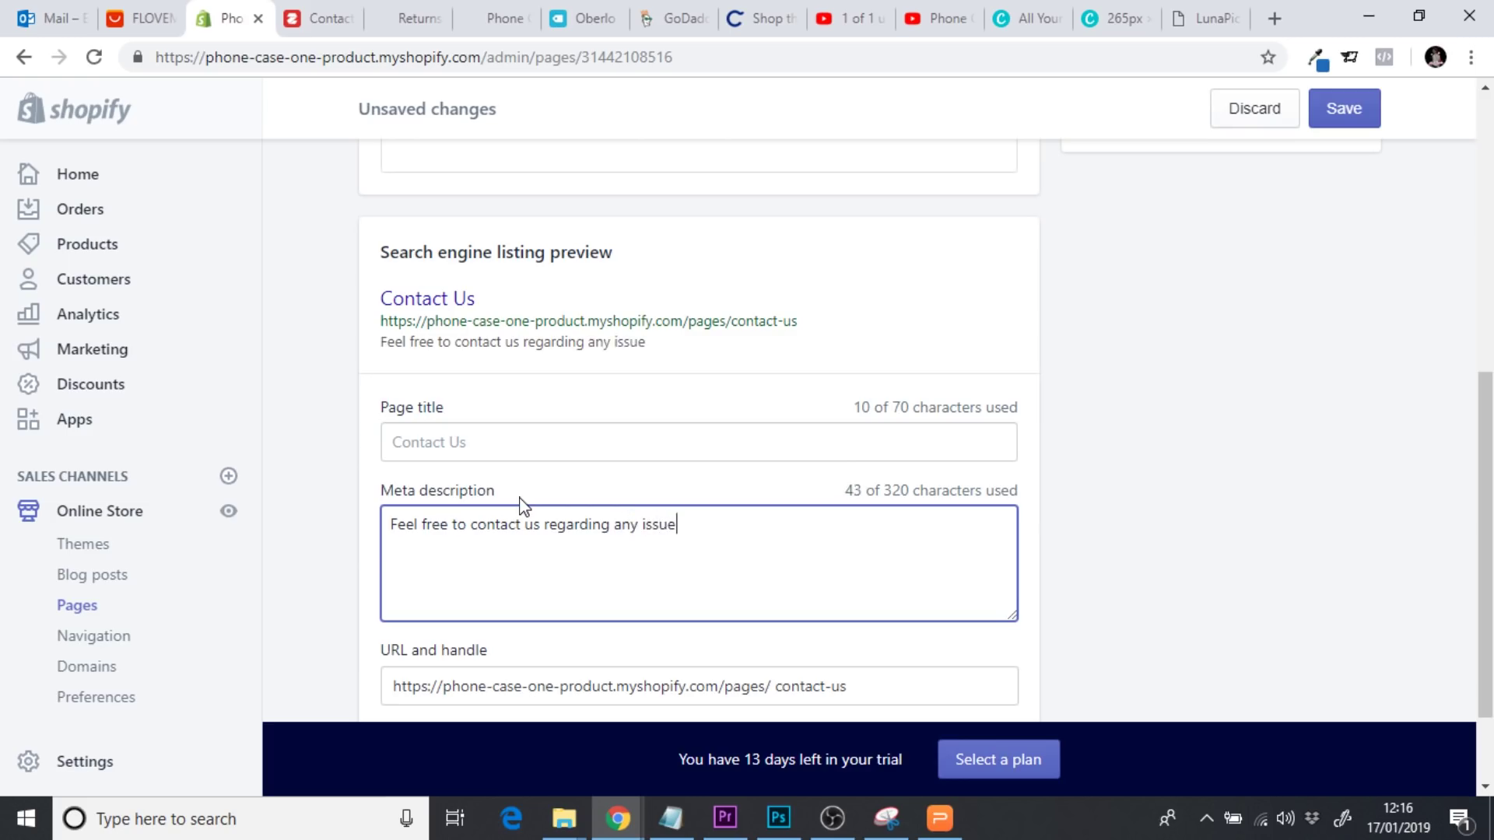
pyautogui.write(' you may ')
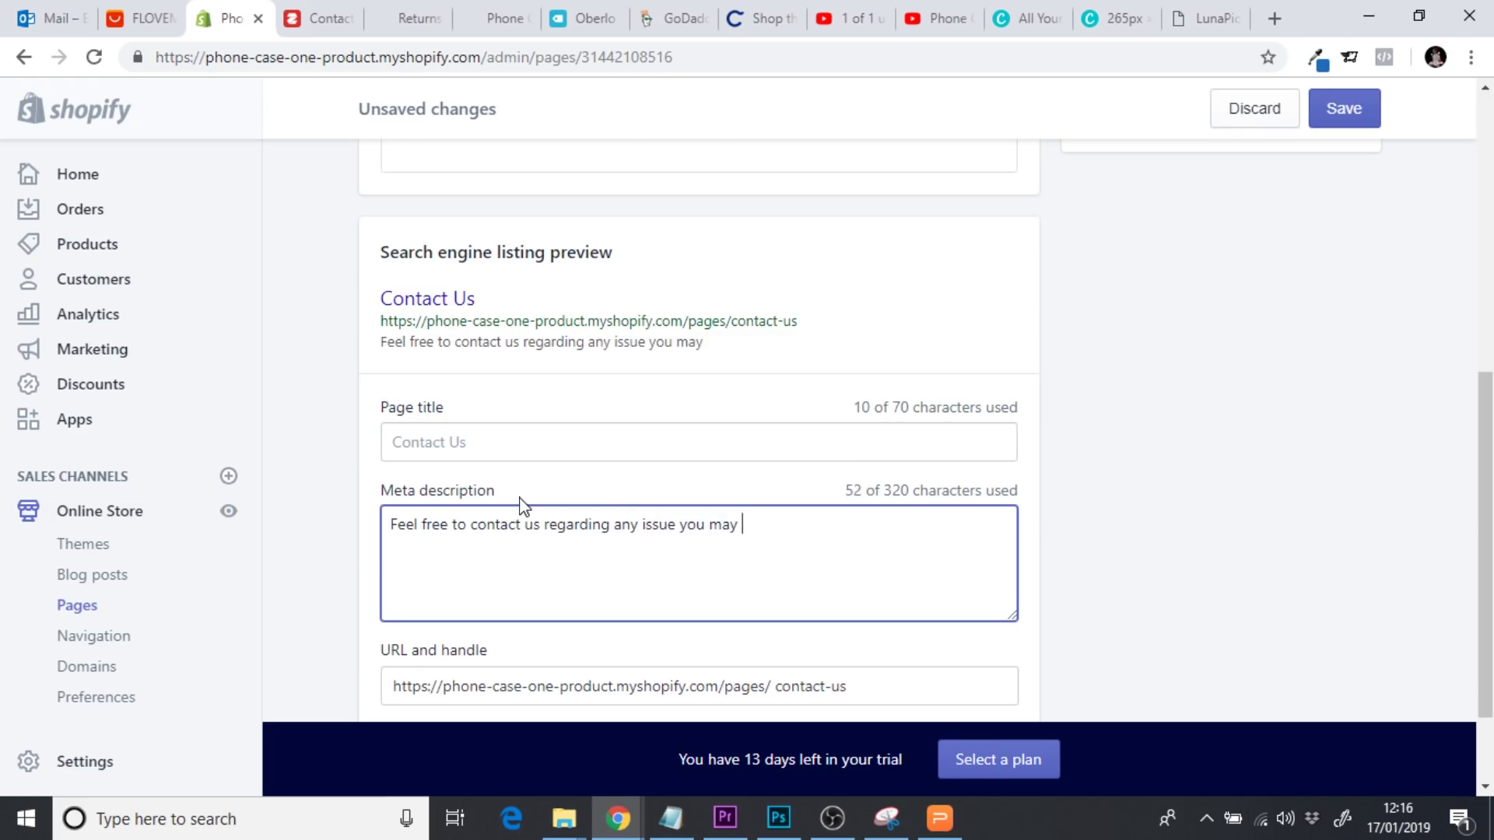
pyautogui.write('or for more in')
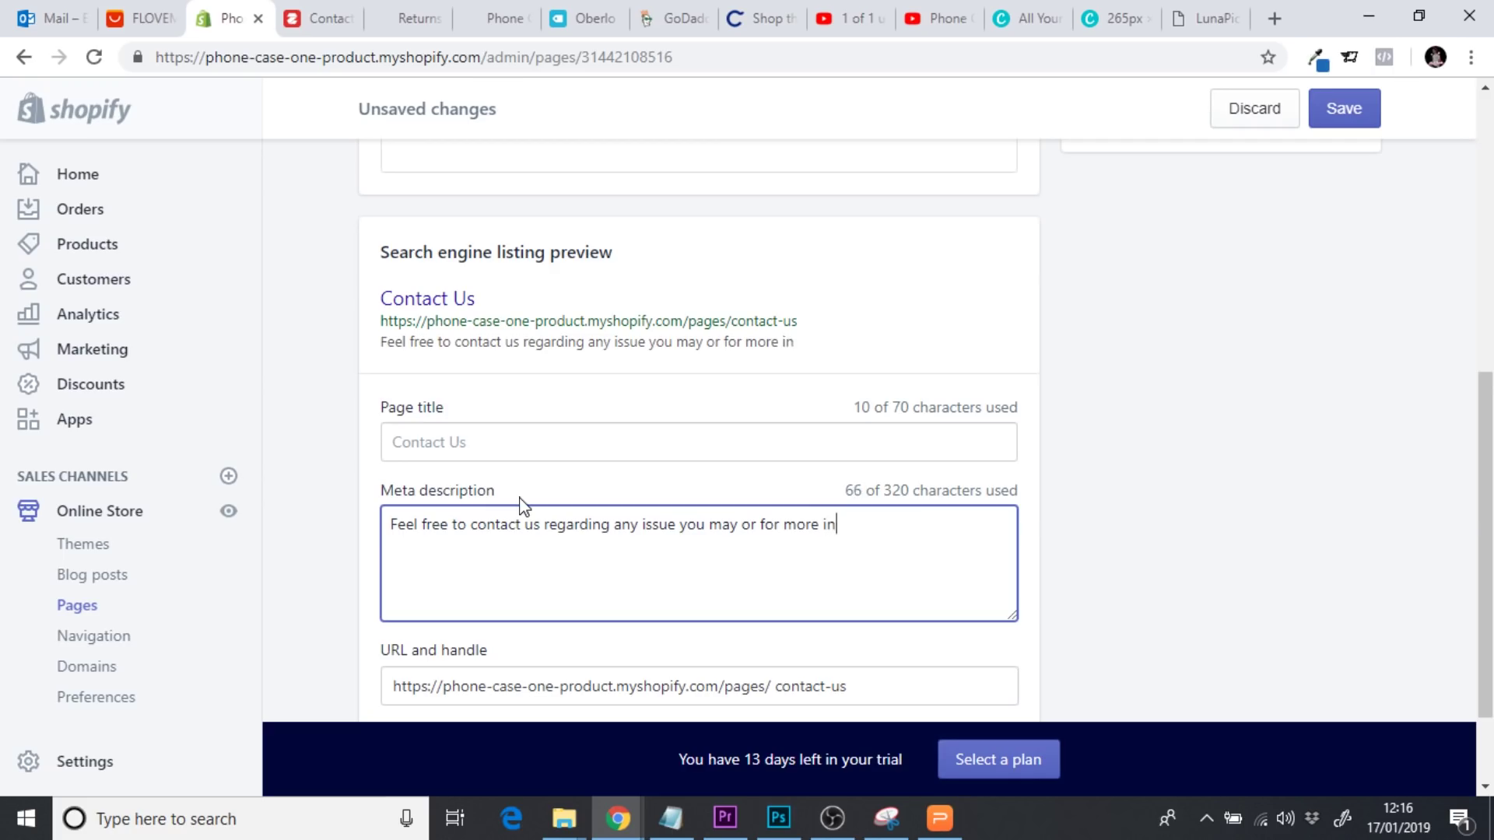
pyautogui.write('formation on our products.')
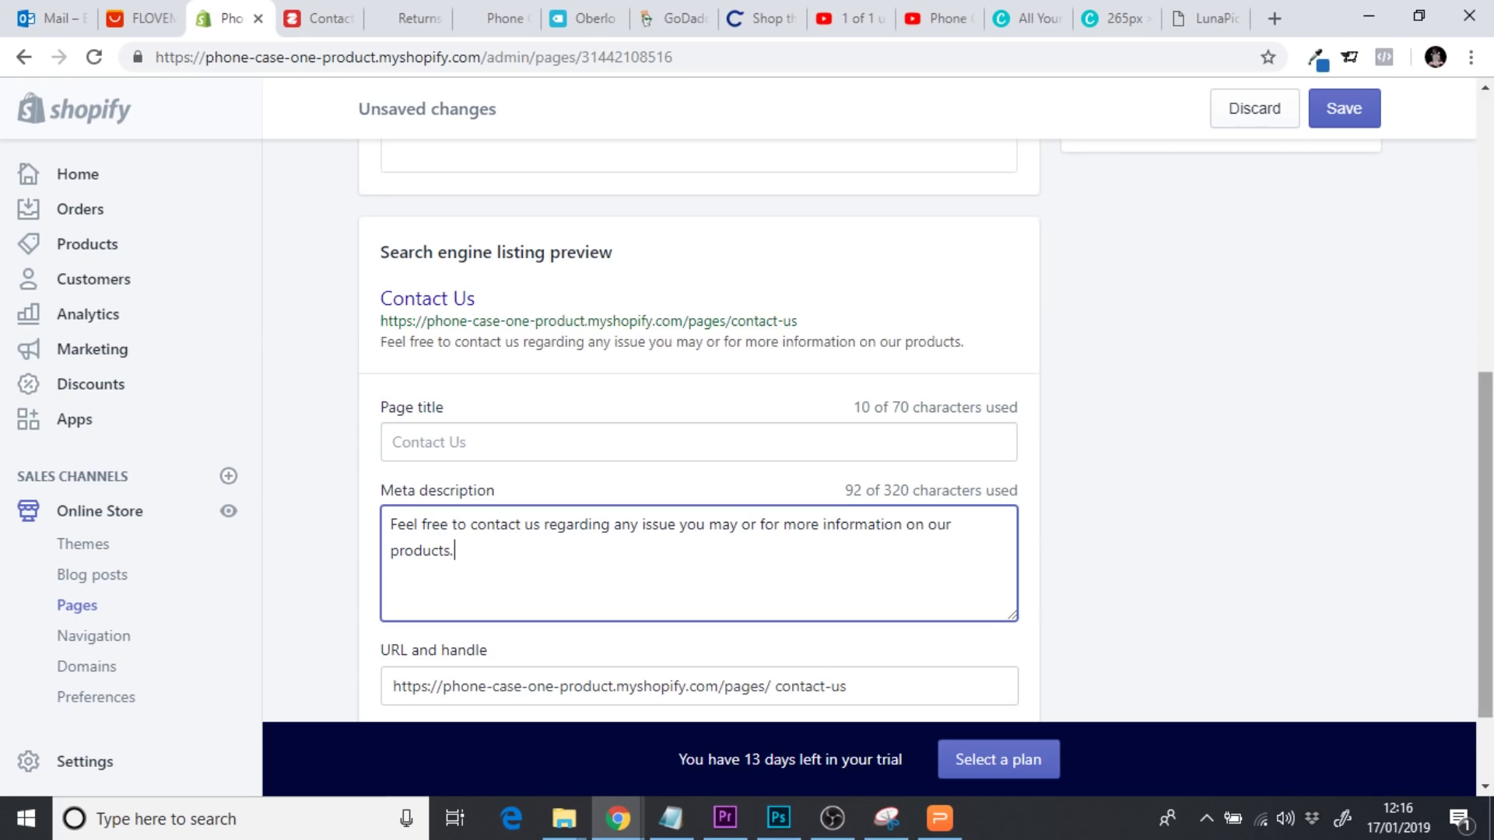
pyautogui.scroll(-2, 1459, 627)
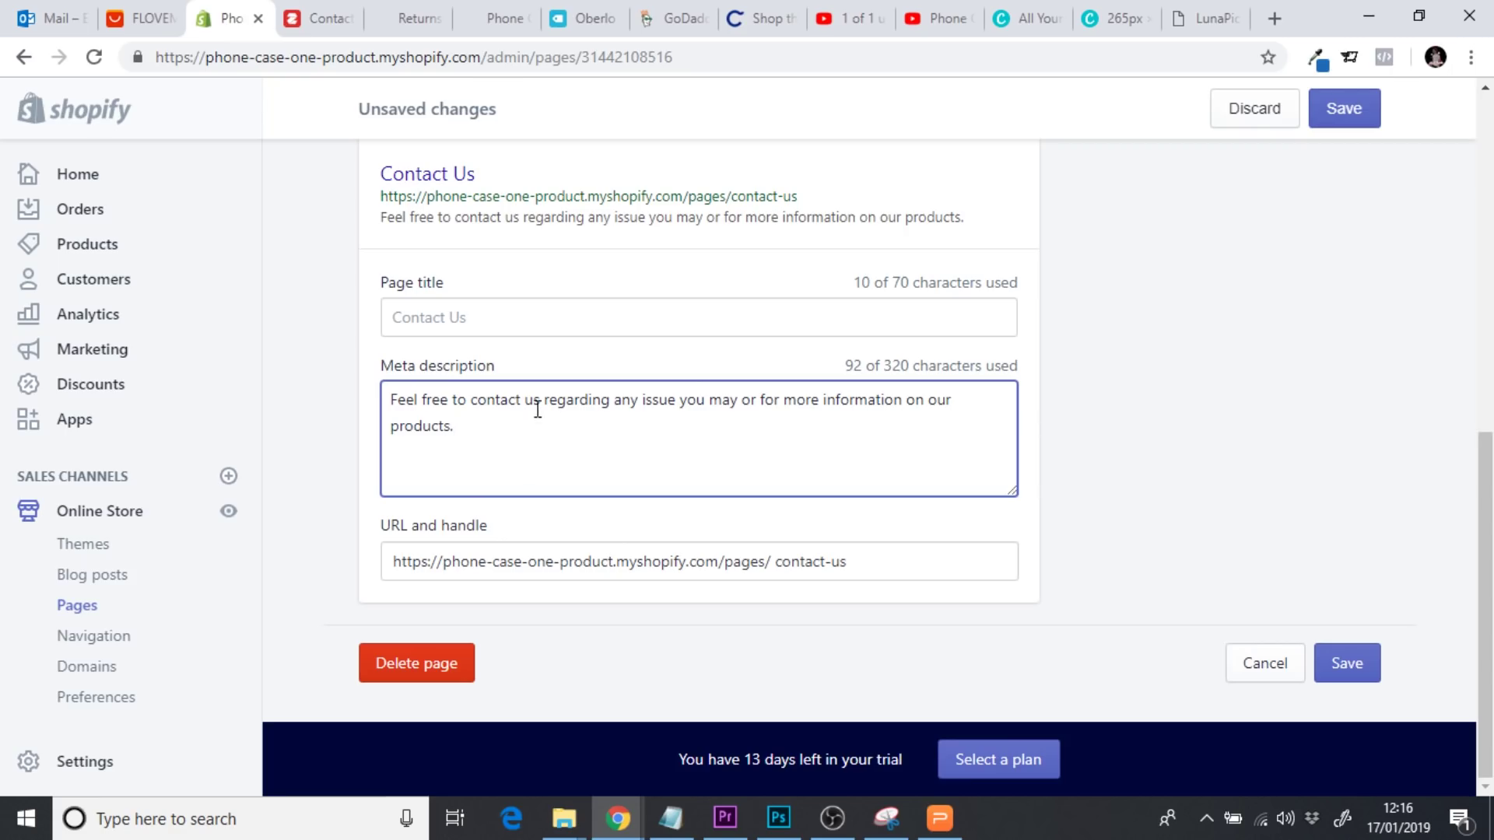
# Replace 'us' with 'Indestructicase' in the meta description and save the page
pyautogui.press('BackSpace')
pyautogui.press('BackSpace')
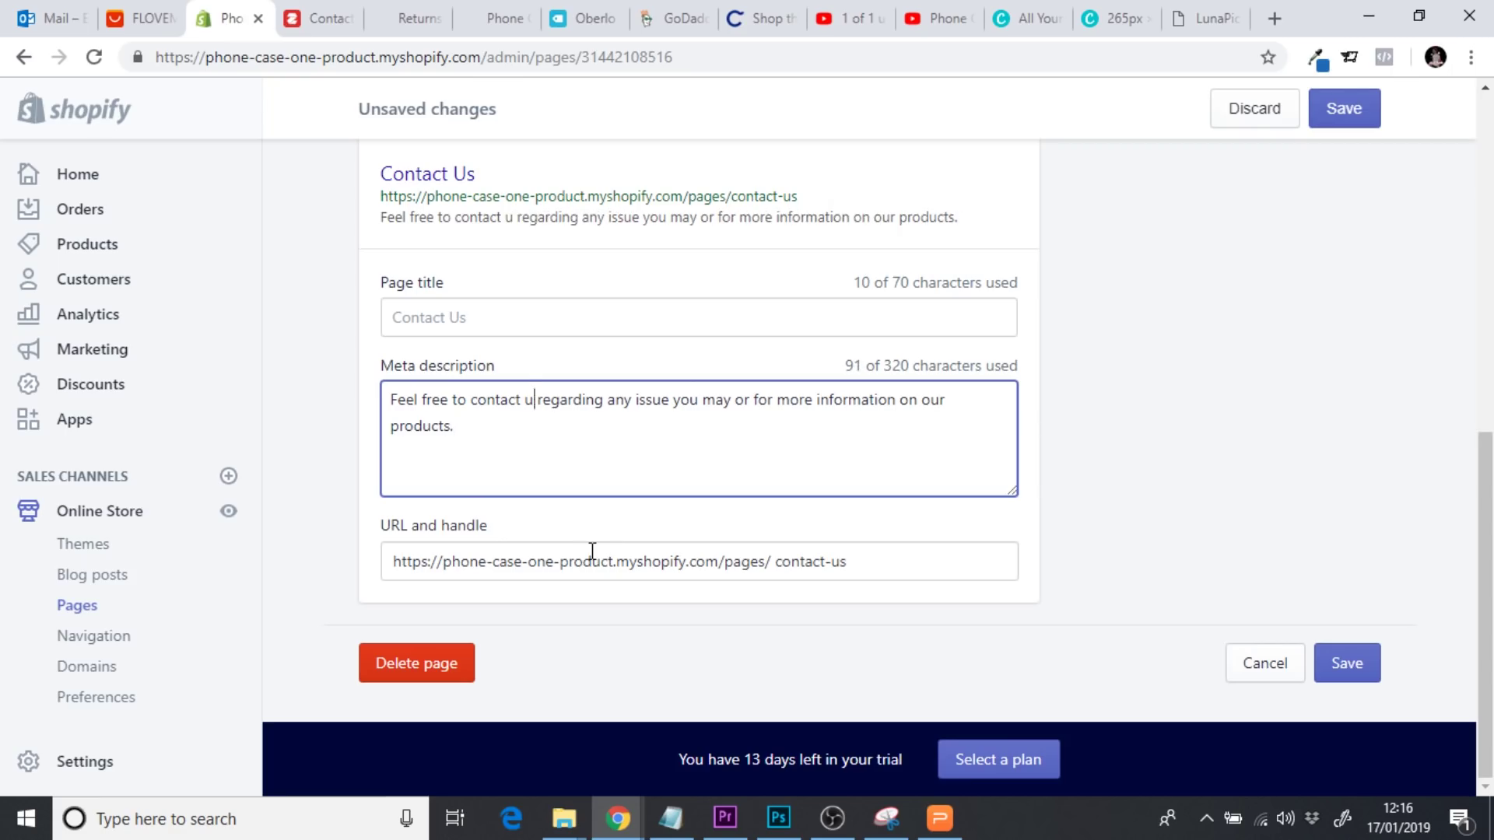
pyautogui.write('Indu')
pyautogui.press('BackSpace')
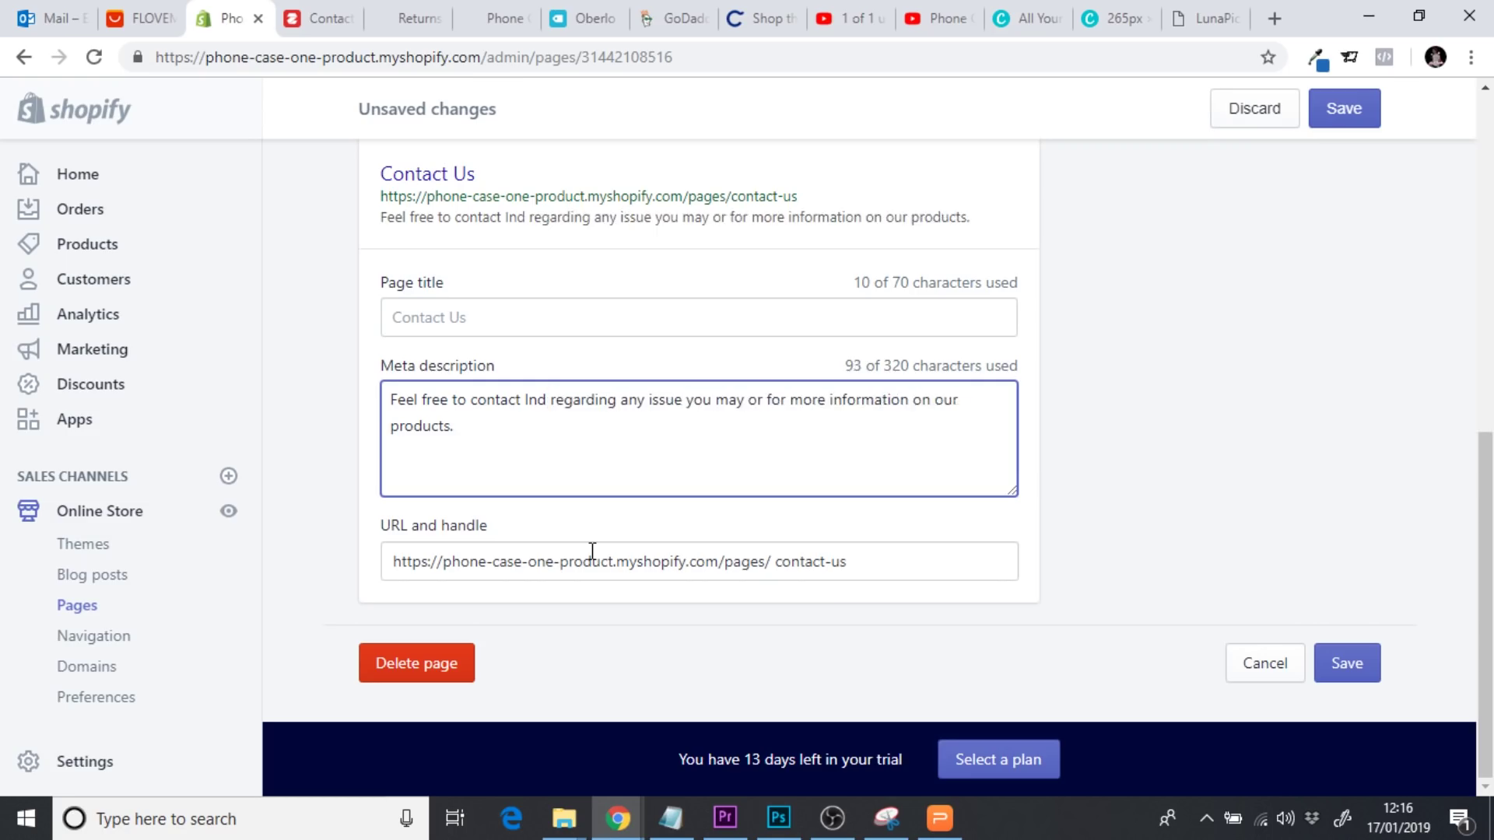
pyautogui.write('estructicase')
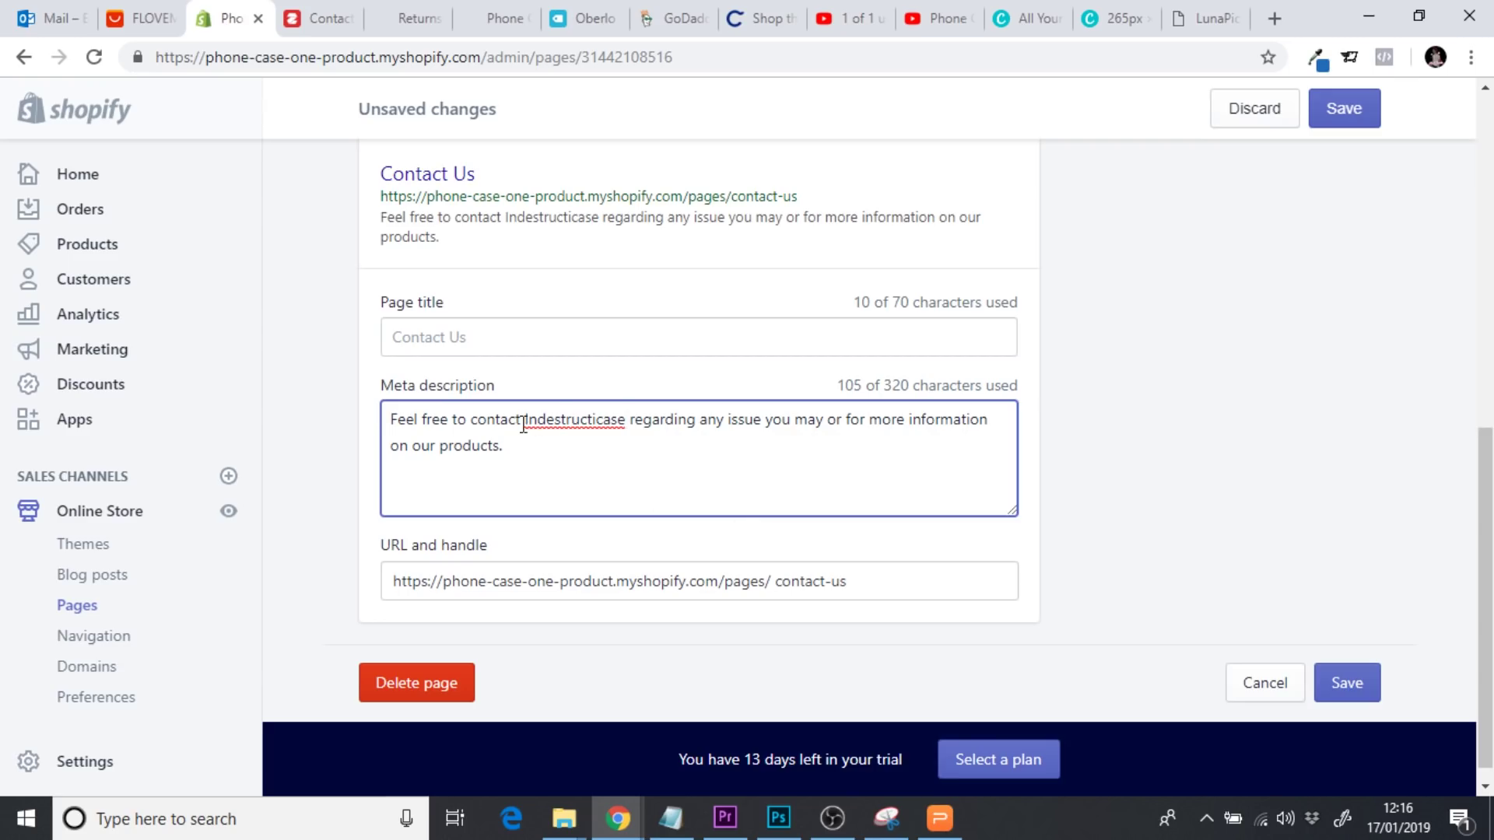
pyautogui.moveTo(525, 421); pyautogui.dragTo(625, 427)
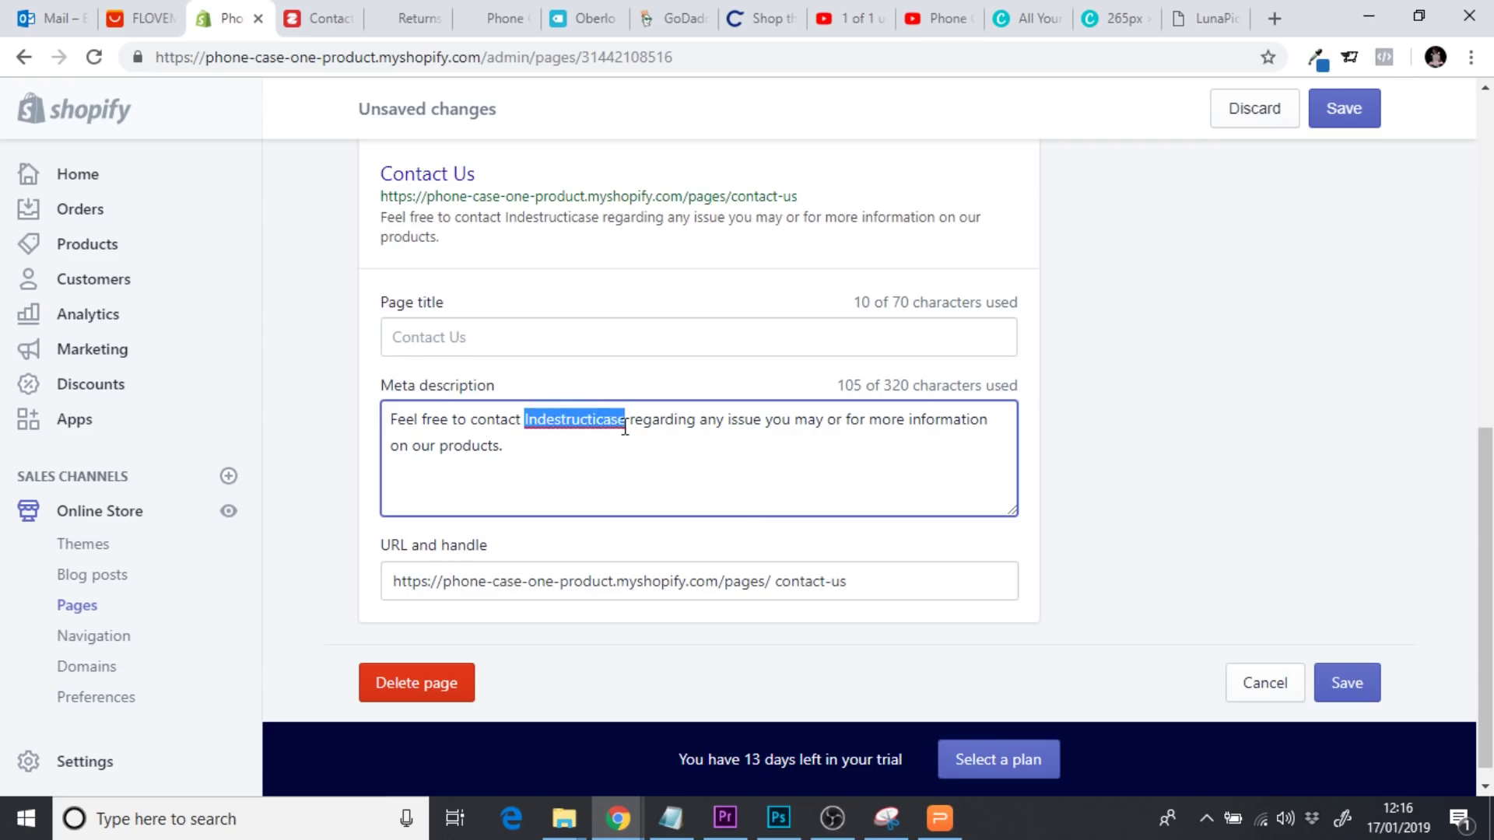
pyautogui.click(579, 452)
pyautogui.doubleClick(568, 420)
pyautogui.click(582, 445)
pyautogui.click(1333, 682)
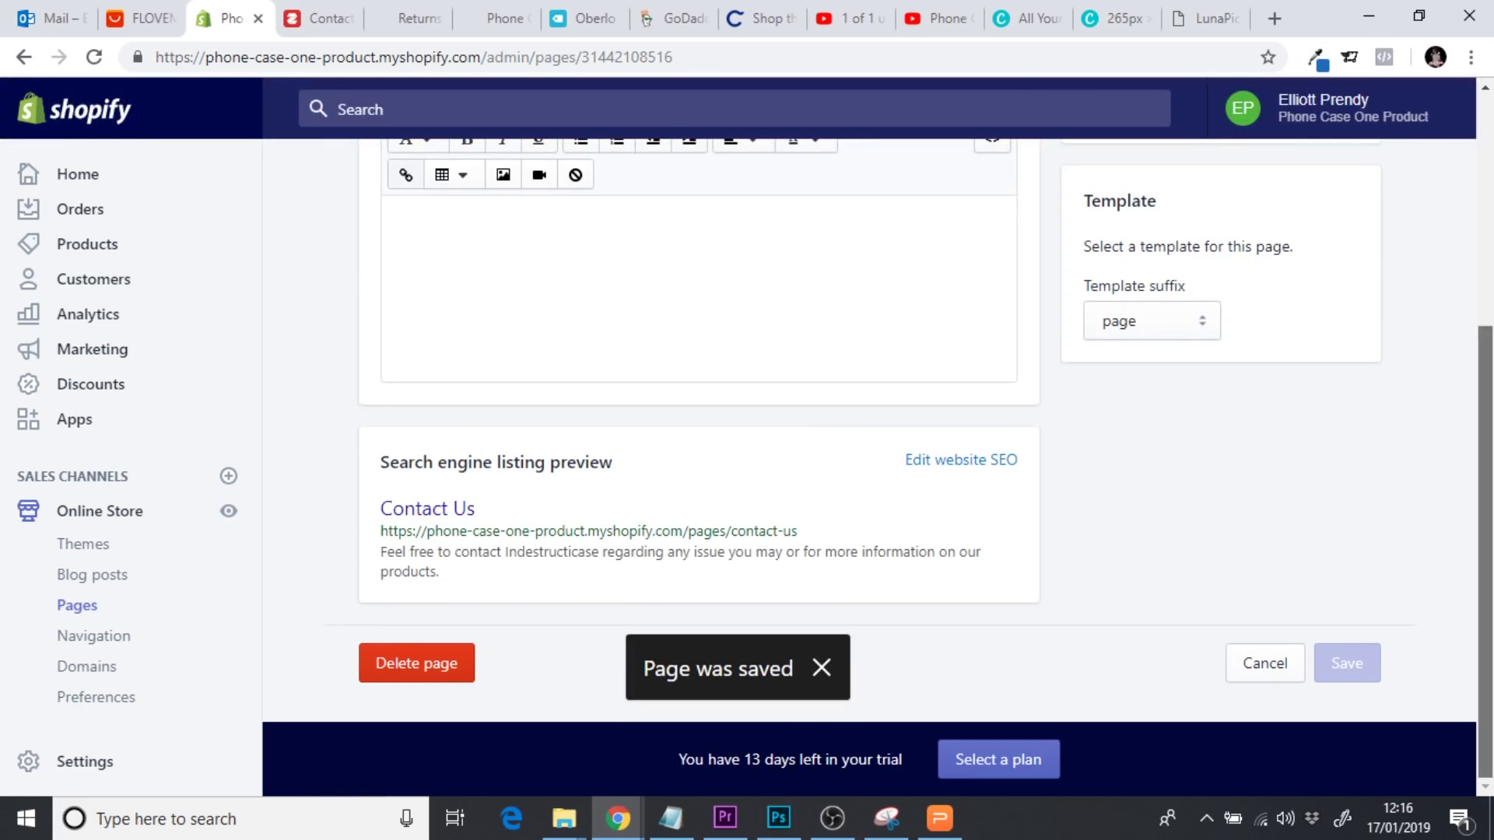
pyautogui.scroll(5, 982, 427)
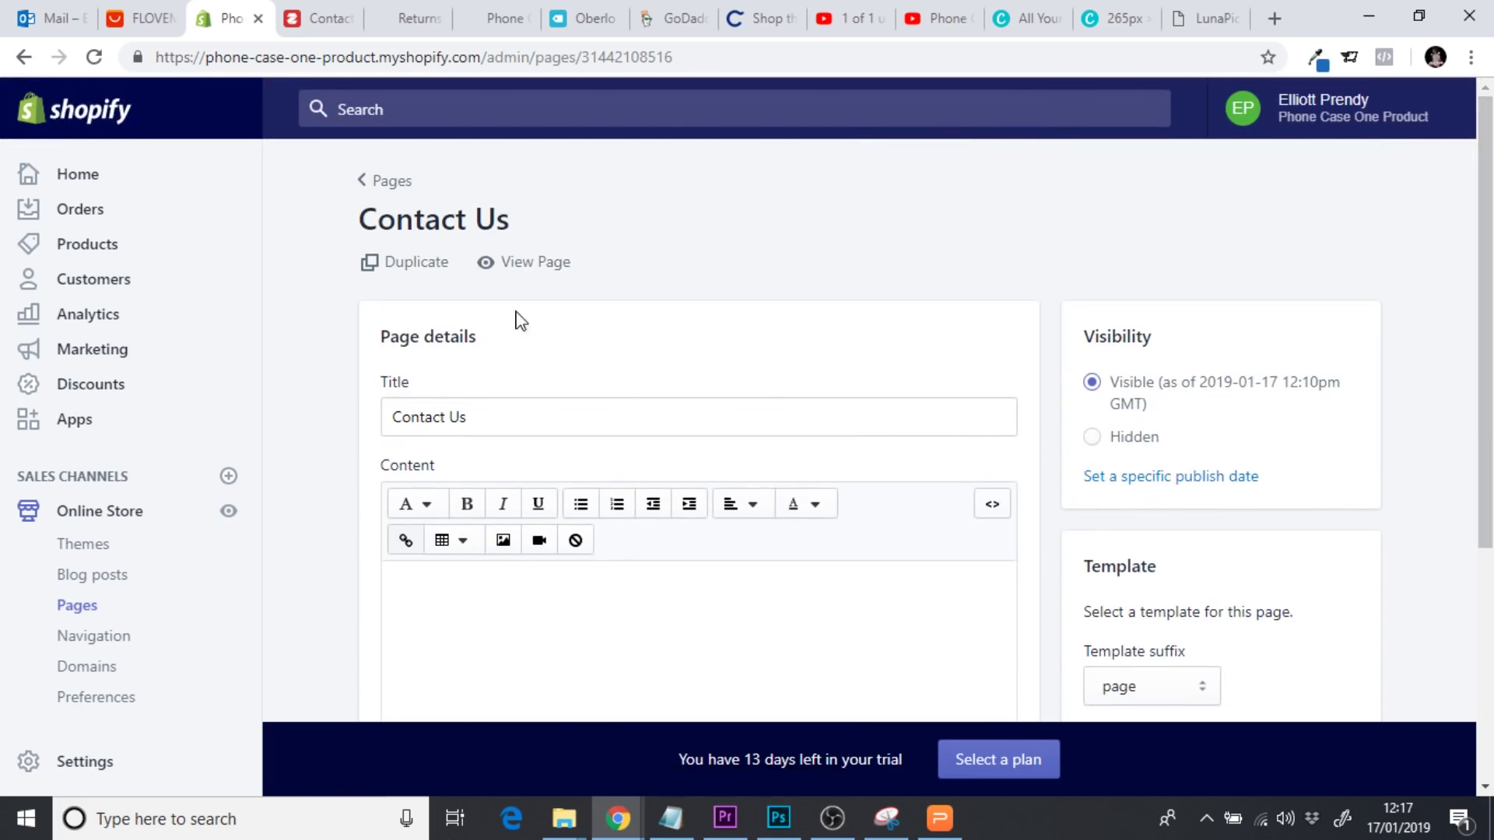
# Preview the live Contact Us page, then inspect the content's HTML source
pyautogui.click(516, 267)
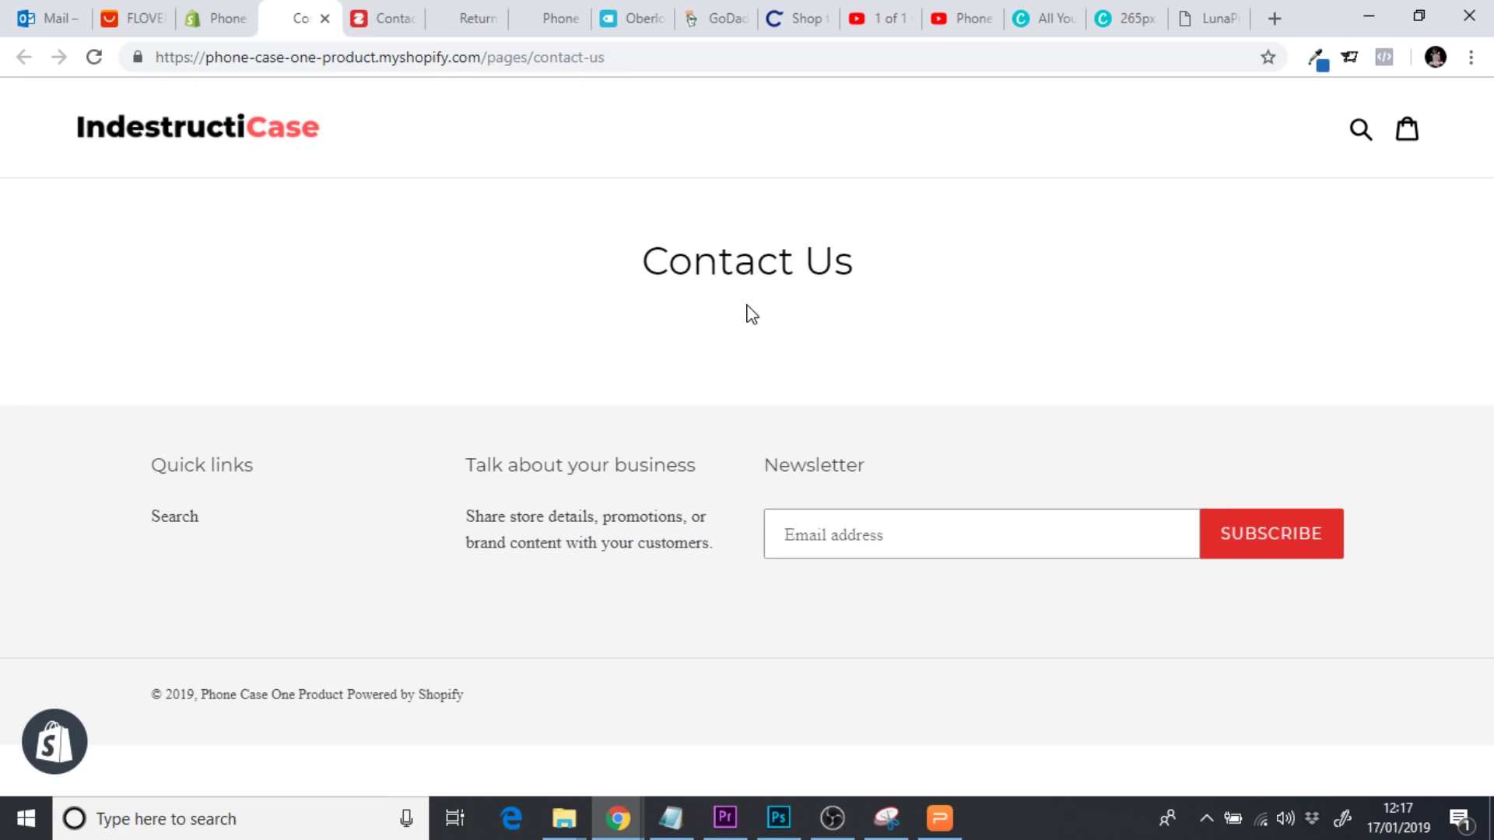
pyautogui.click(324, 18)
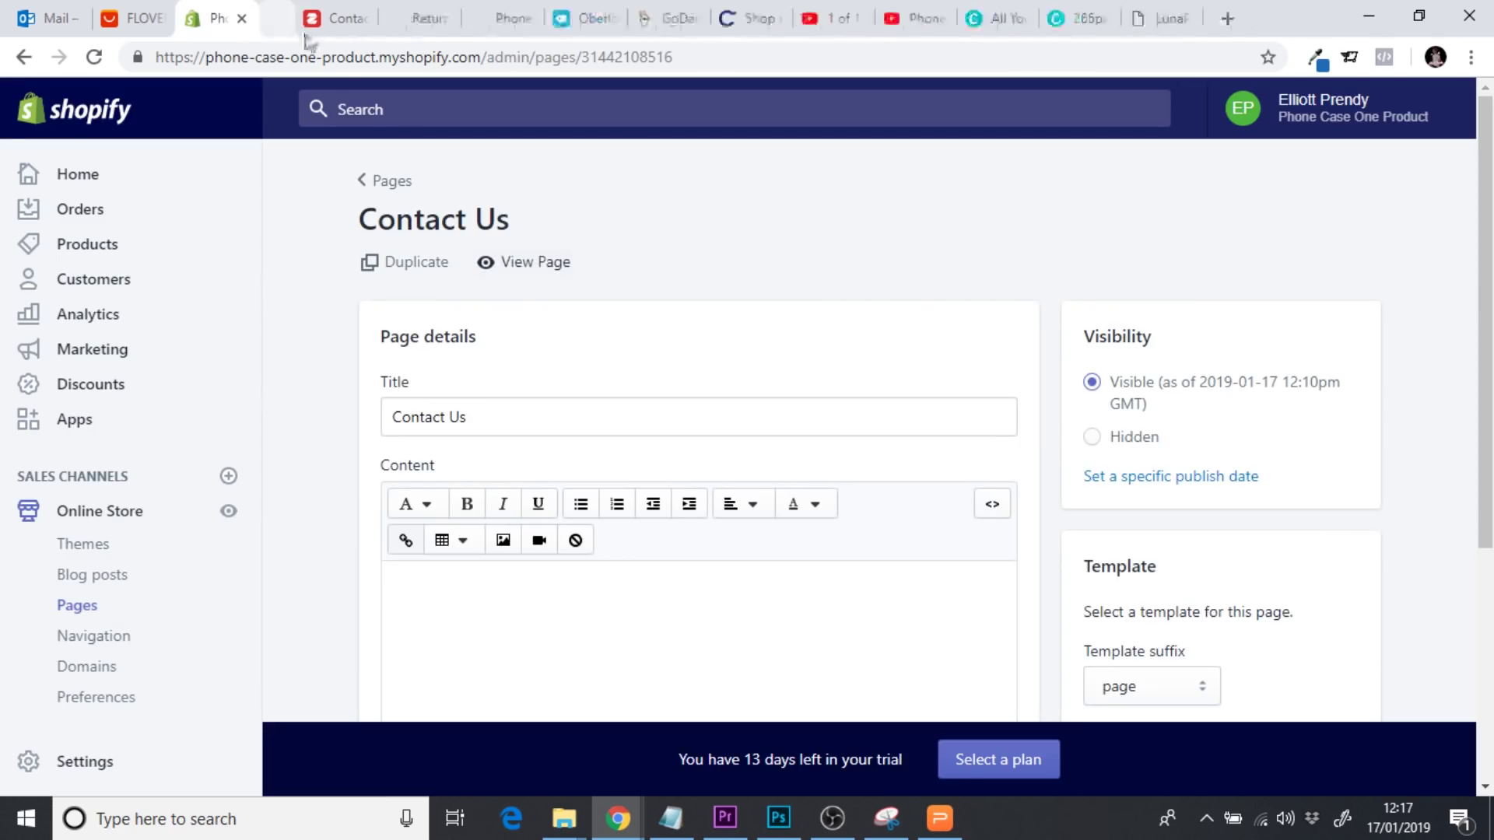
pyautogui.scroll(-2, 518, 290)
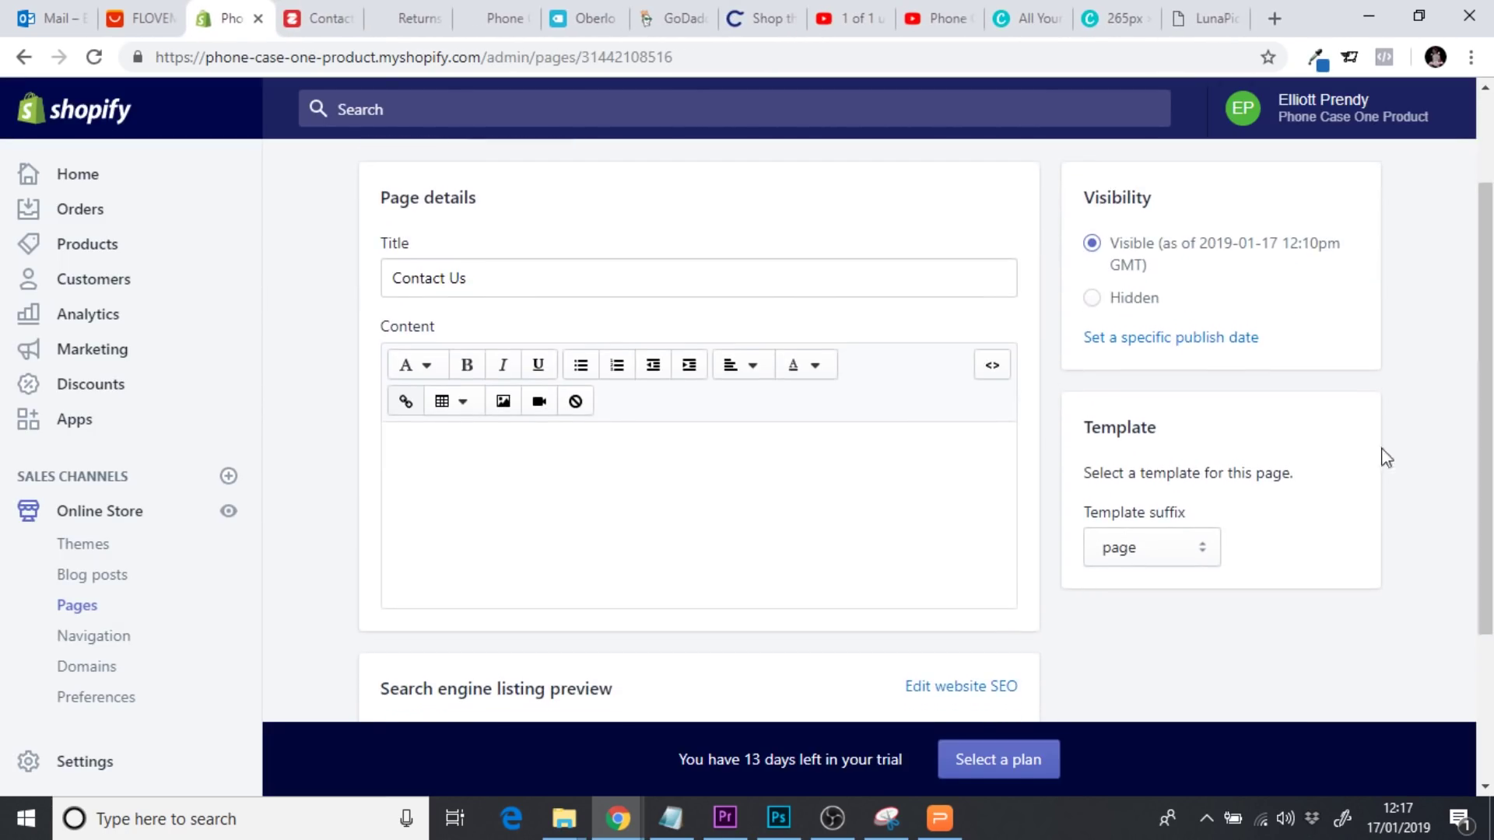
pyautogui.click(994, 366)
pyautogui.click(810, 426)
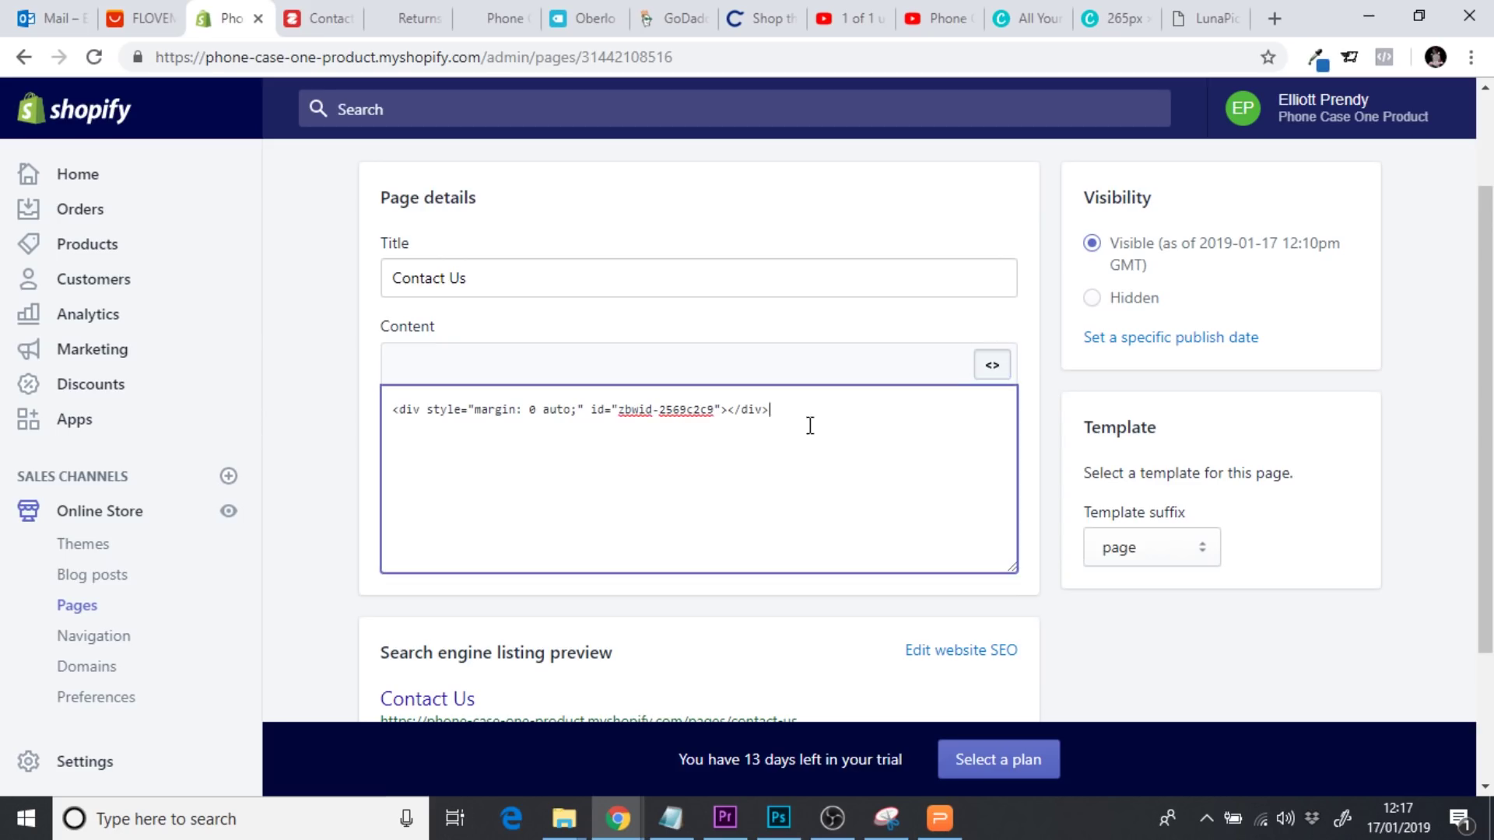
pyautogui.click(992, 365)
pyautogui.click(672, 477)
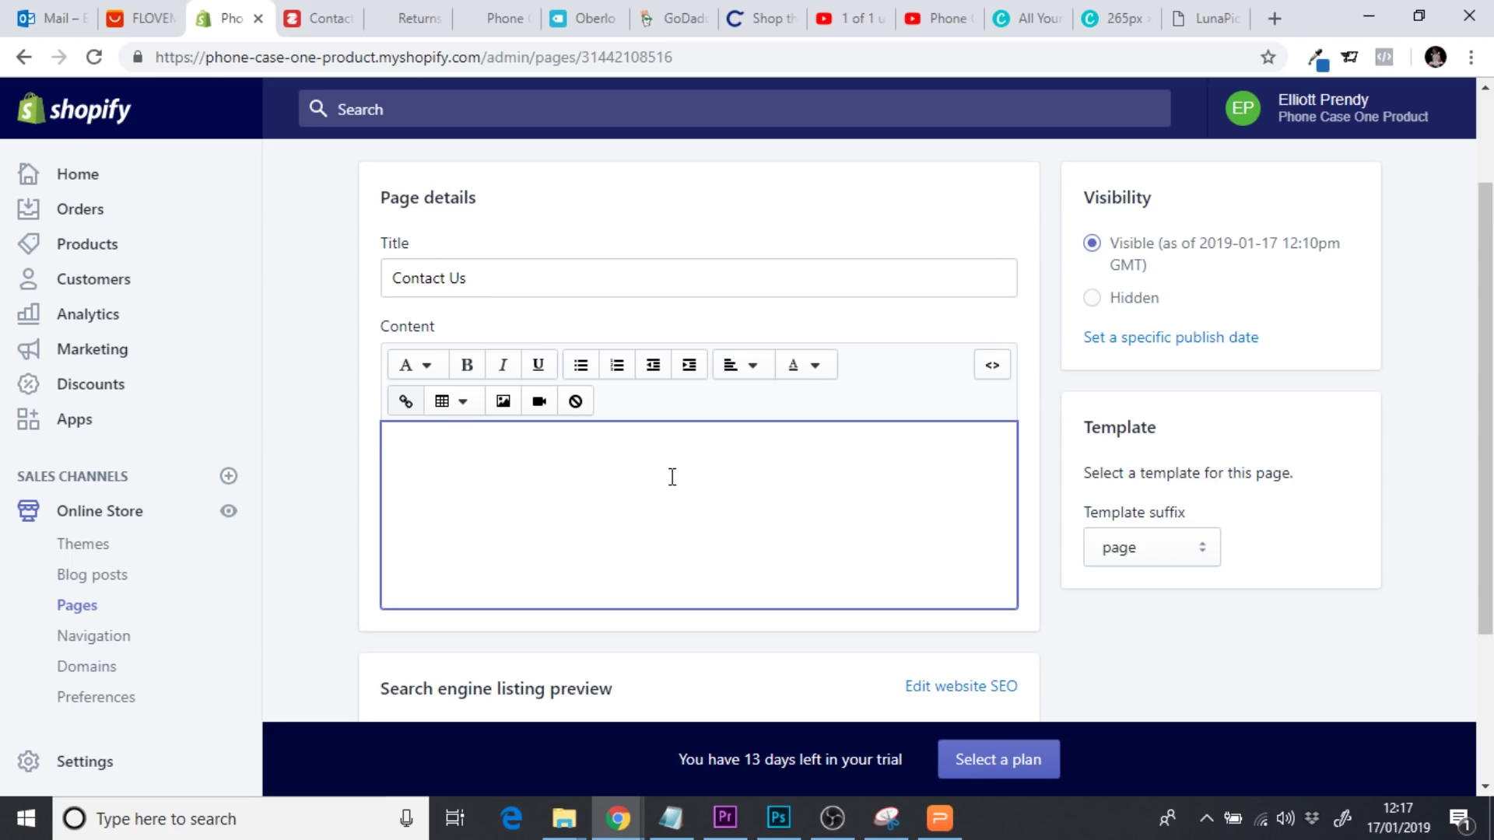
# Re-paste the div embed code over the HTML line, save, and view the live page
pyautogui.click(992, 365)
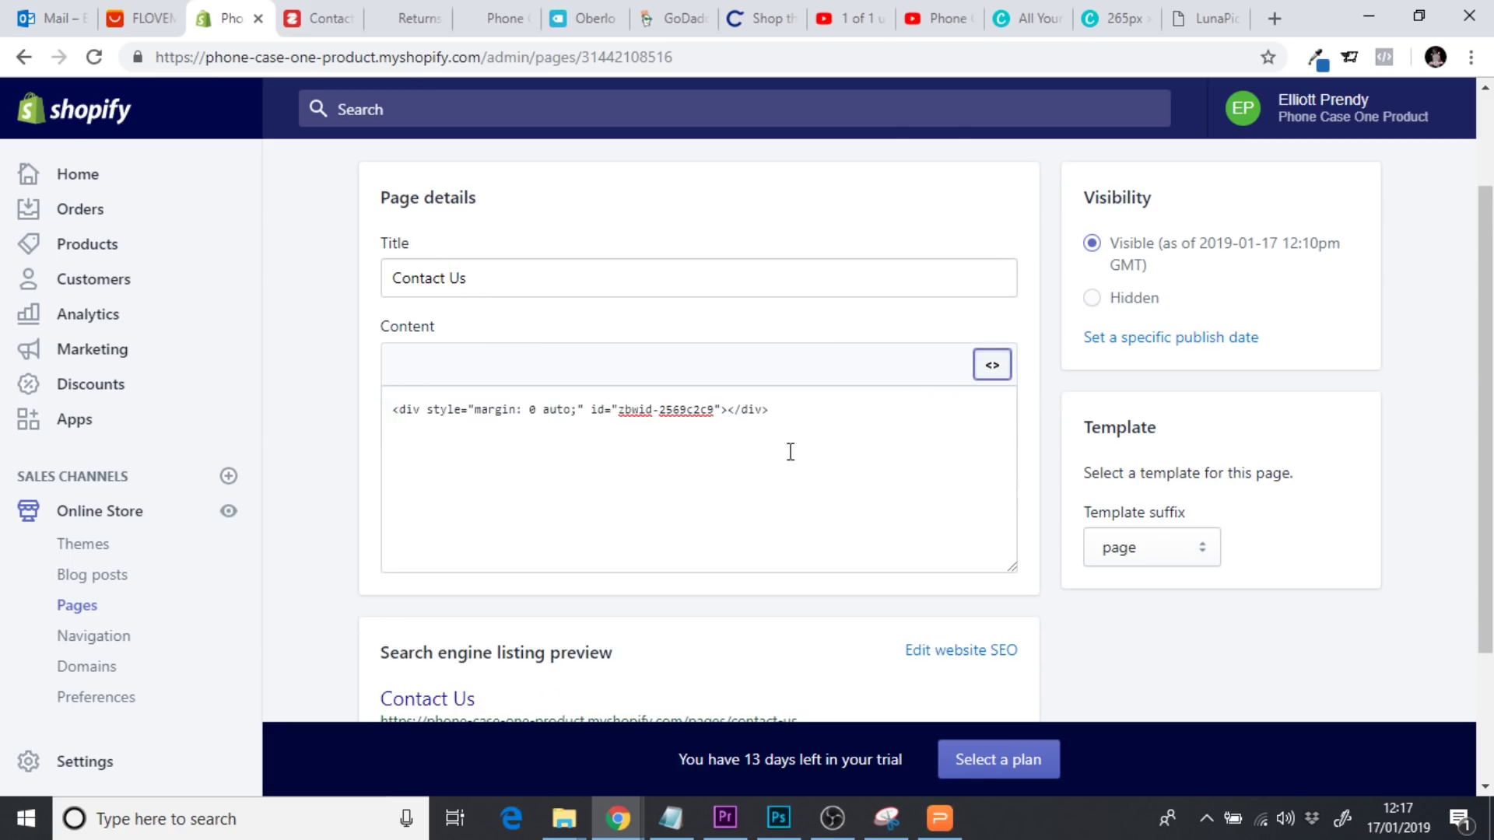
pyautogui.moveTo(827, 417); pyautogui.dragTo(336, 418)
pyautogui.write('<div style="margin: 0 auto;" id="zbwid-2569c2c9"></div>')
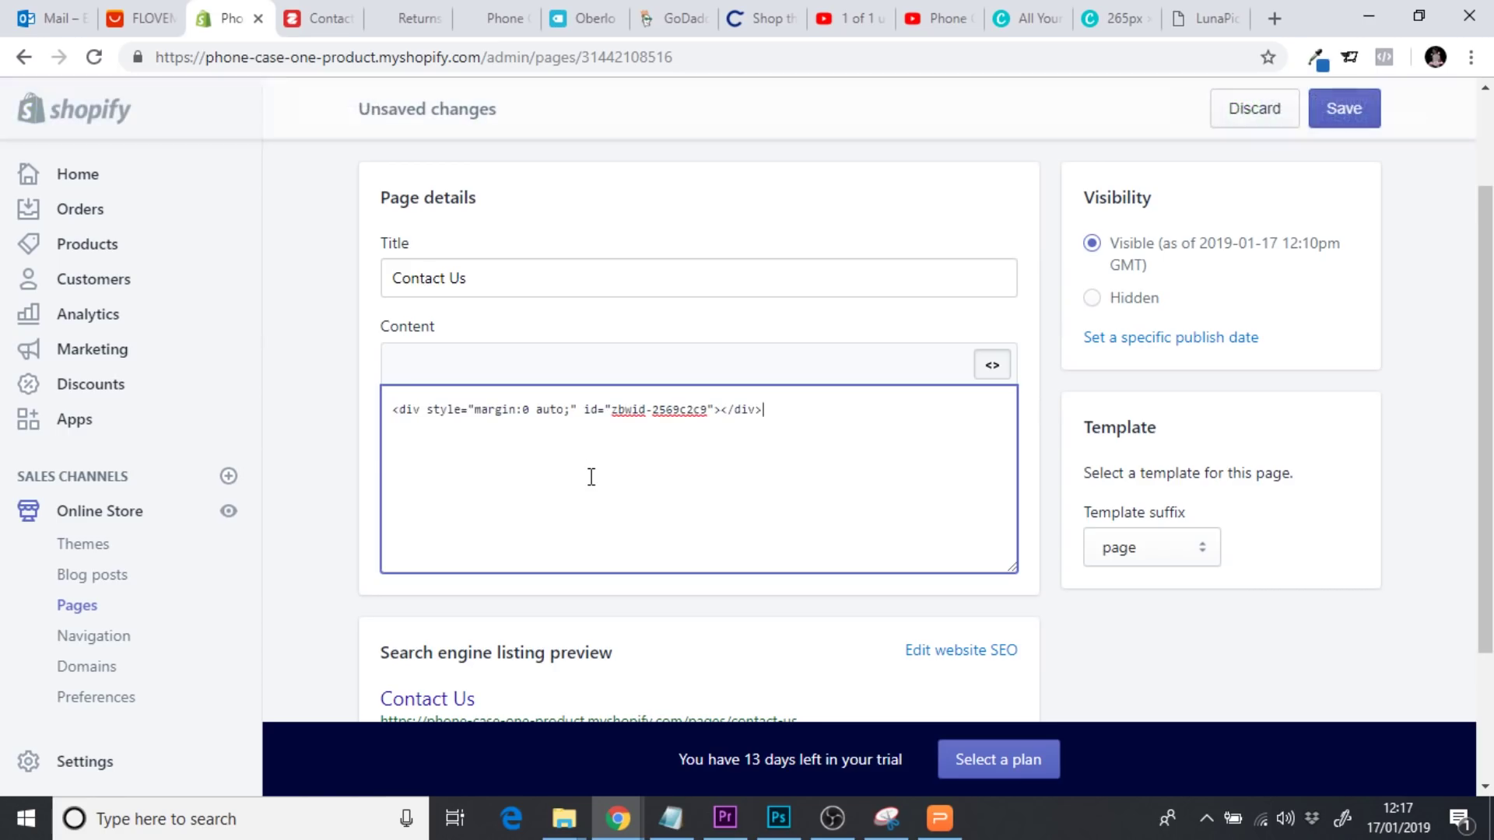
pyautogui.click(1338, 111)
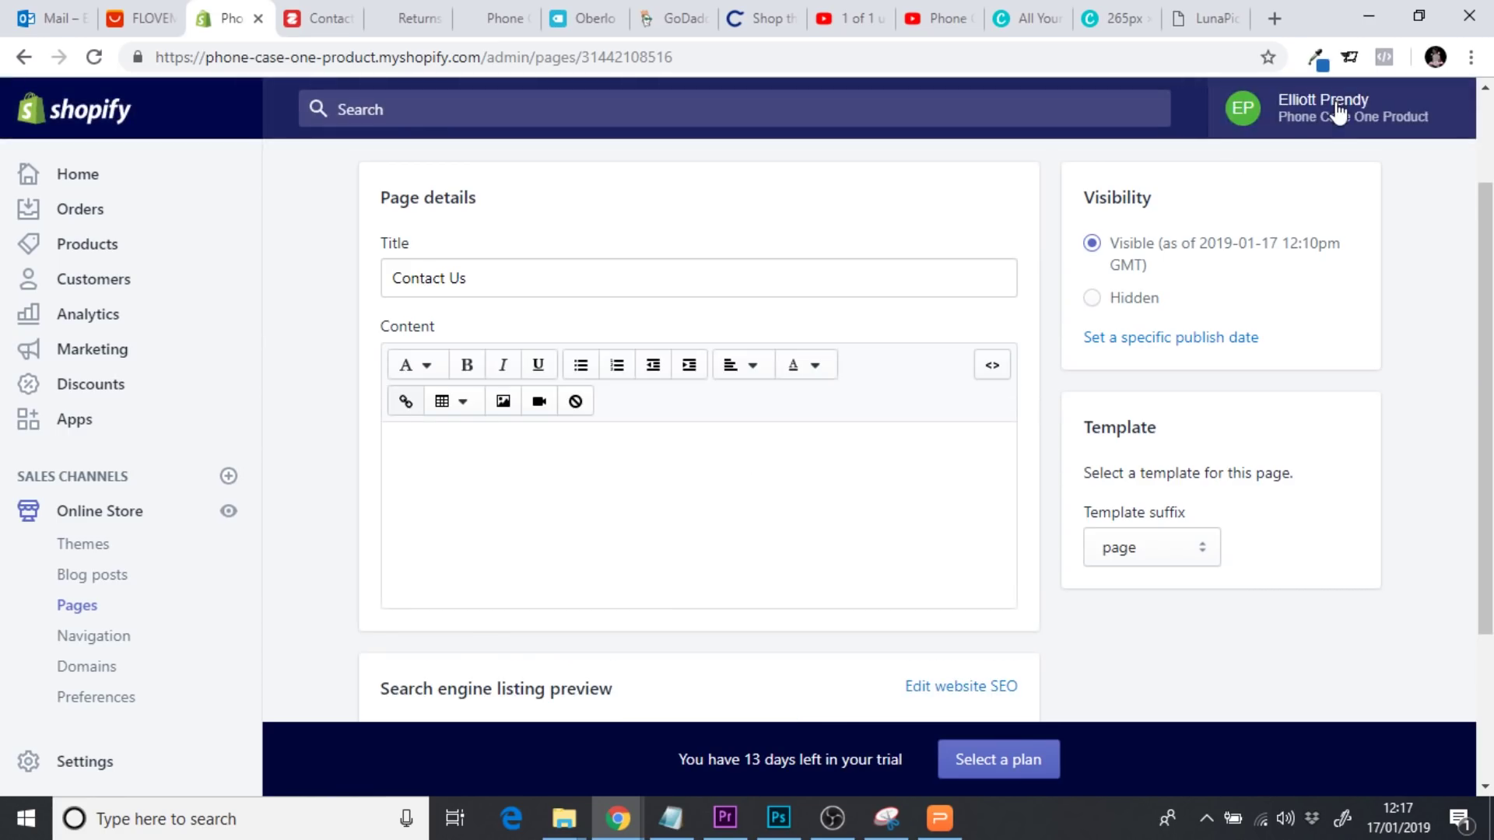
pyautogui.scroll(2, 1467, 324)
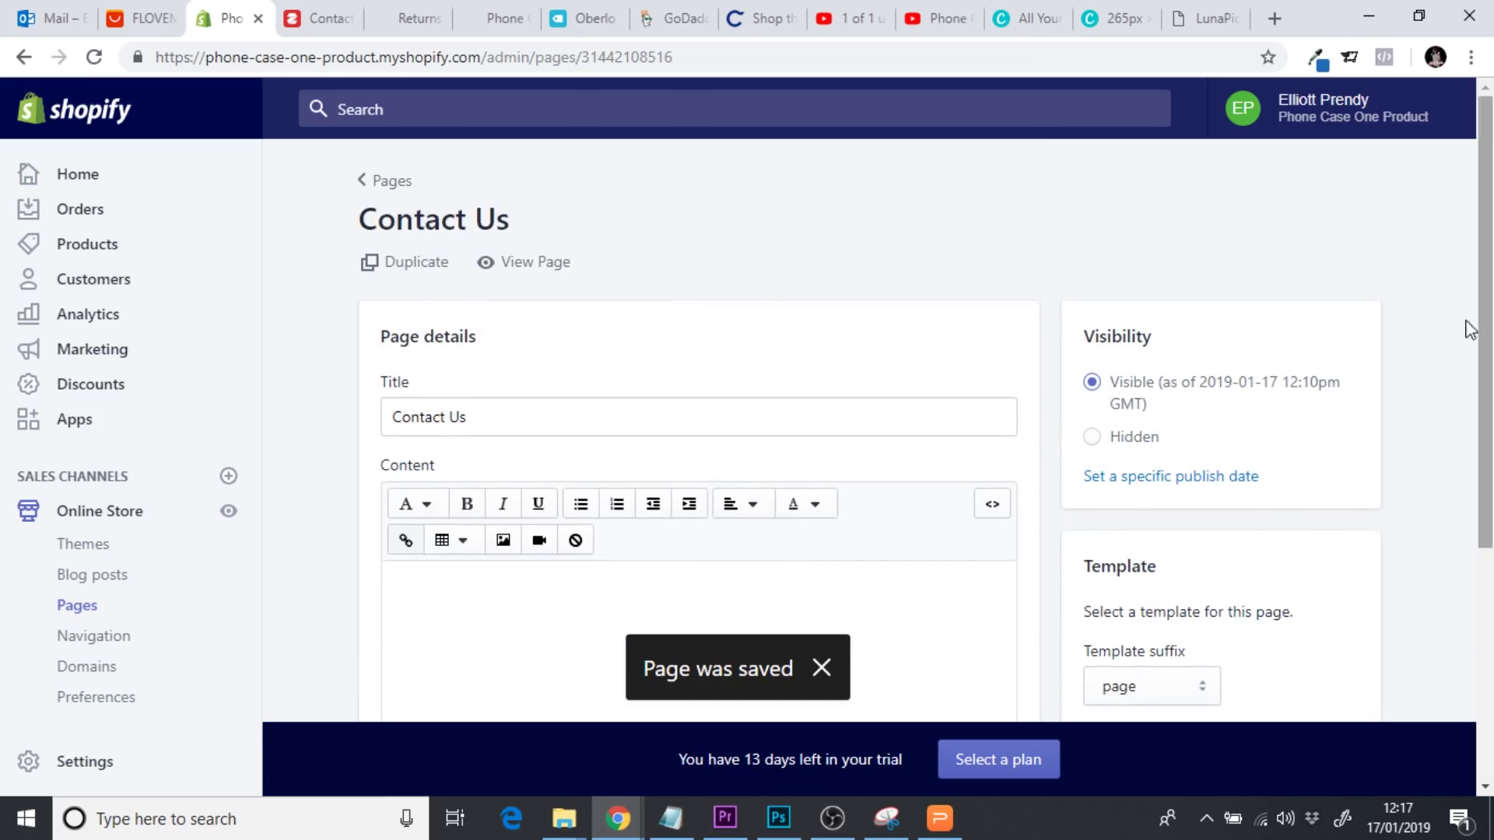
pyautogui.click(534, 267)
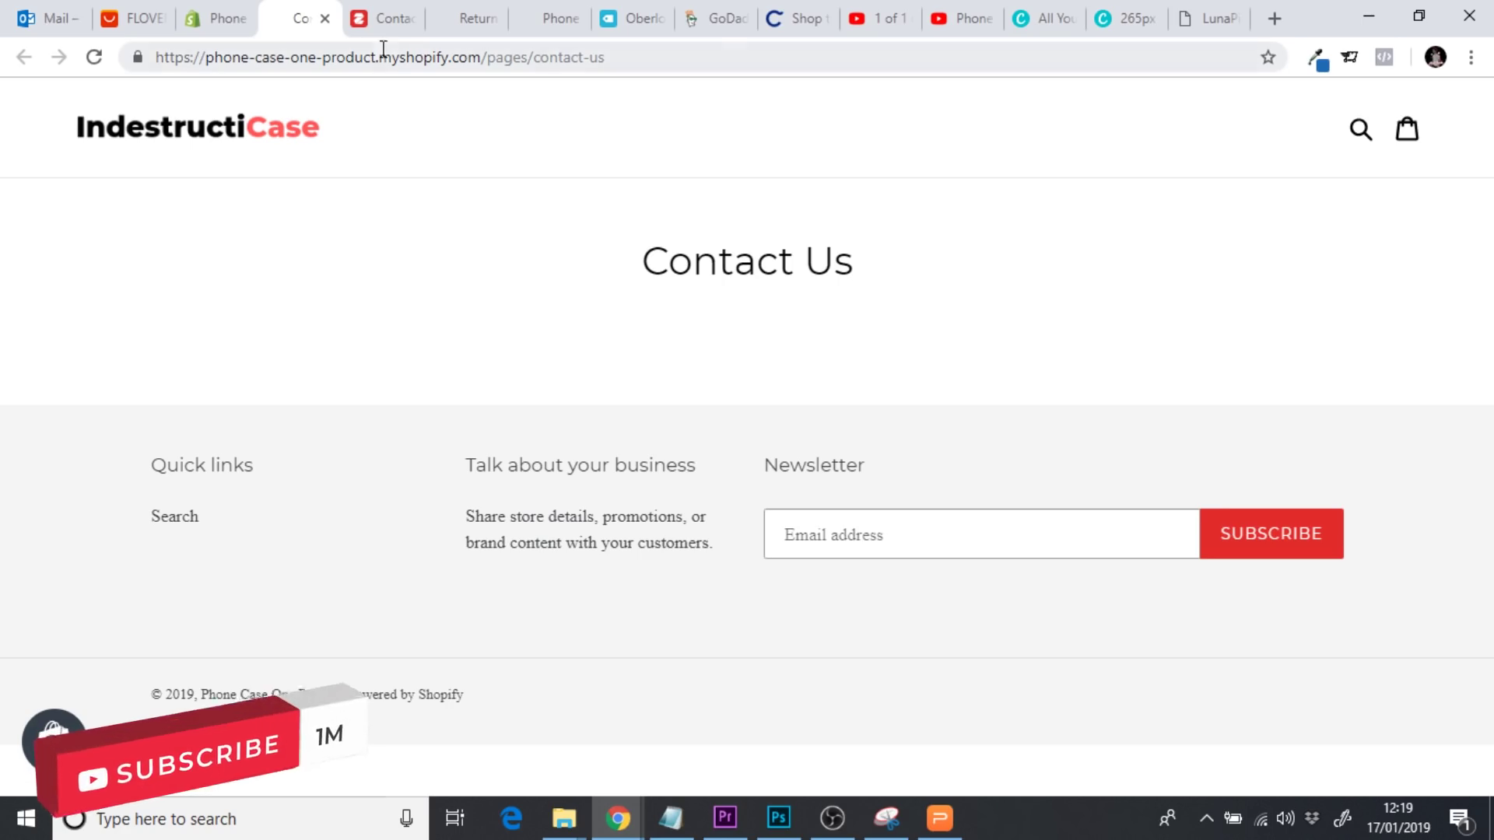
# Turn the Zotabox contact form on and save its settings
pyautogui.click(370, 23)
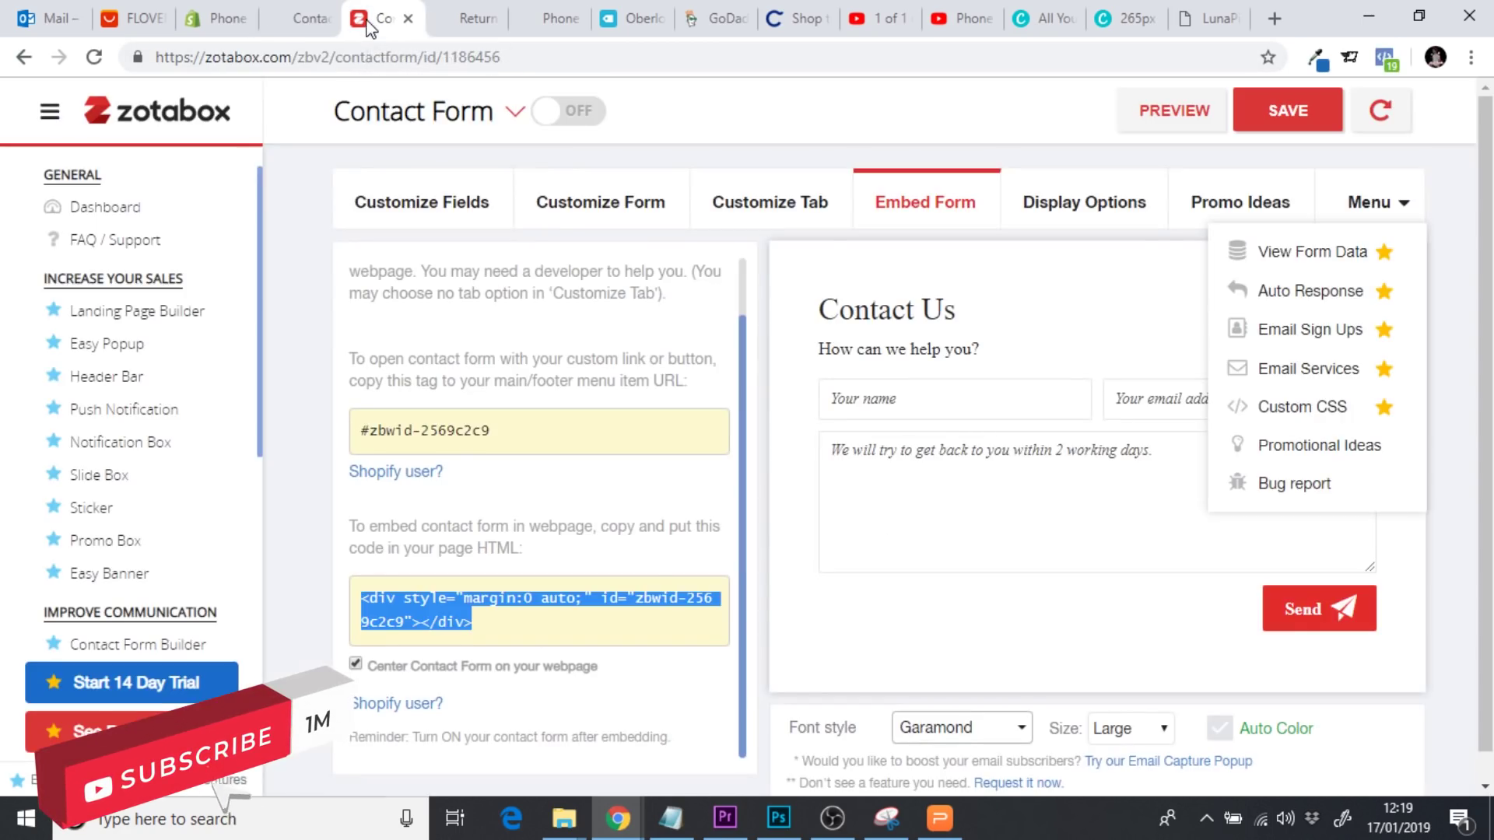
pyautogui.click(571, 118)
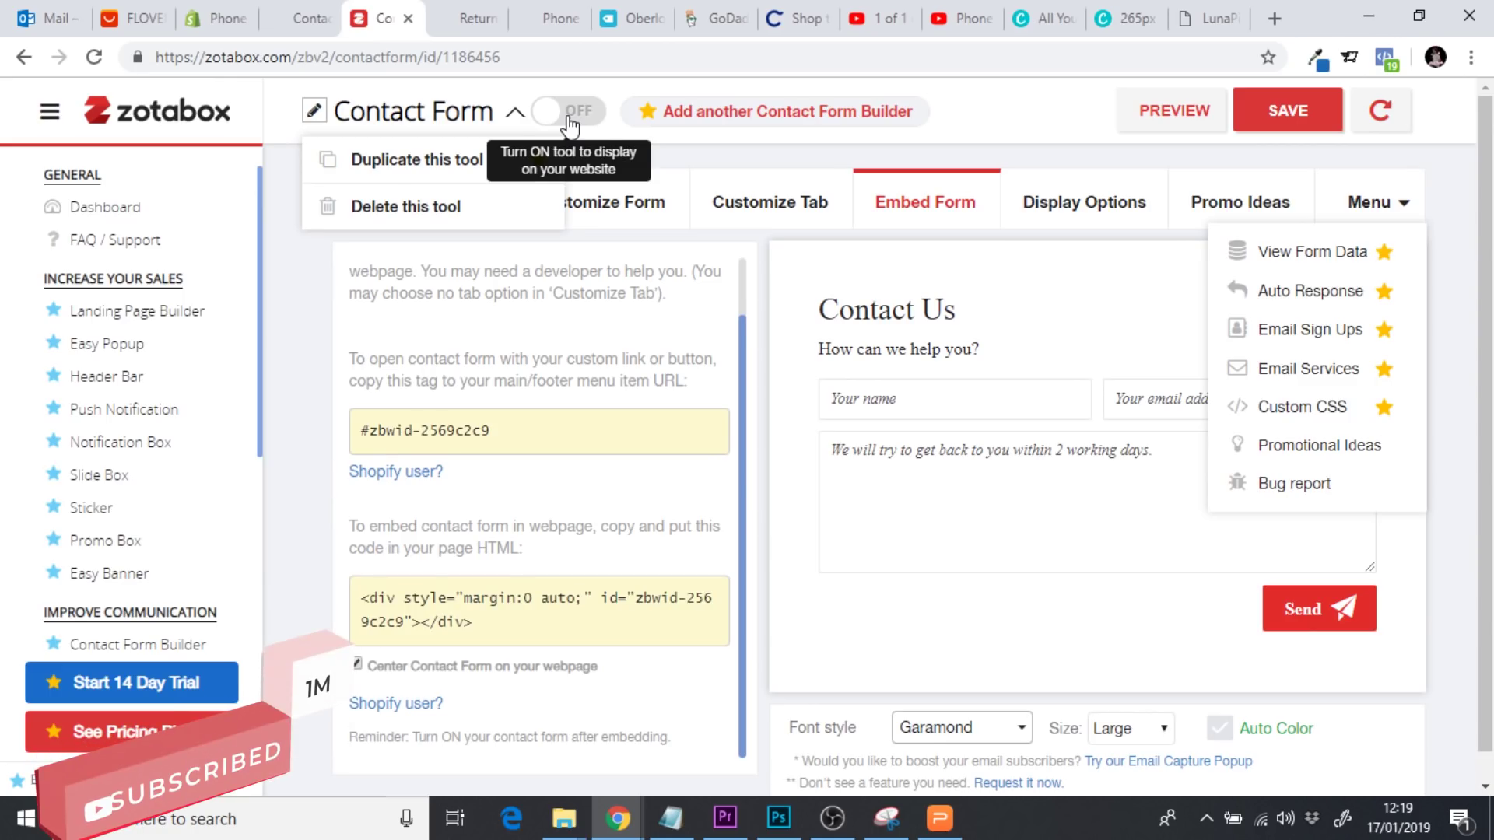
pyautogui.click(1255, 110)
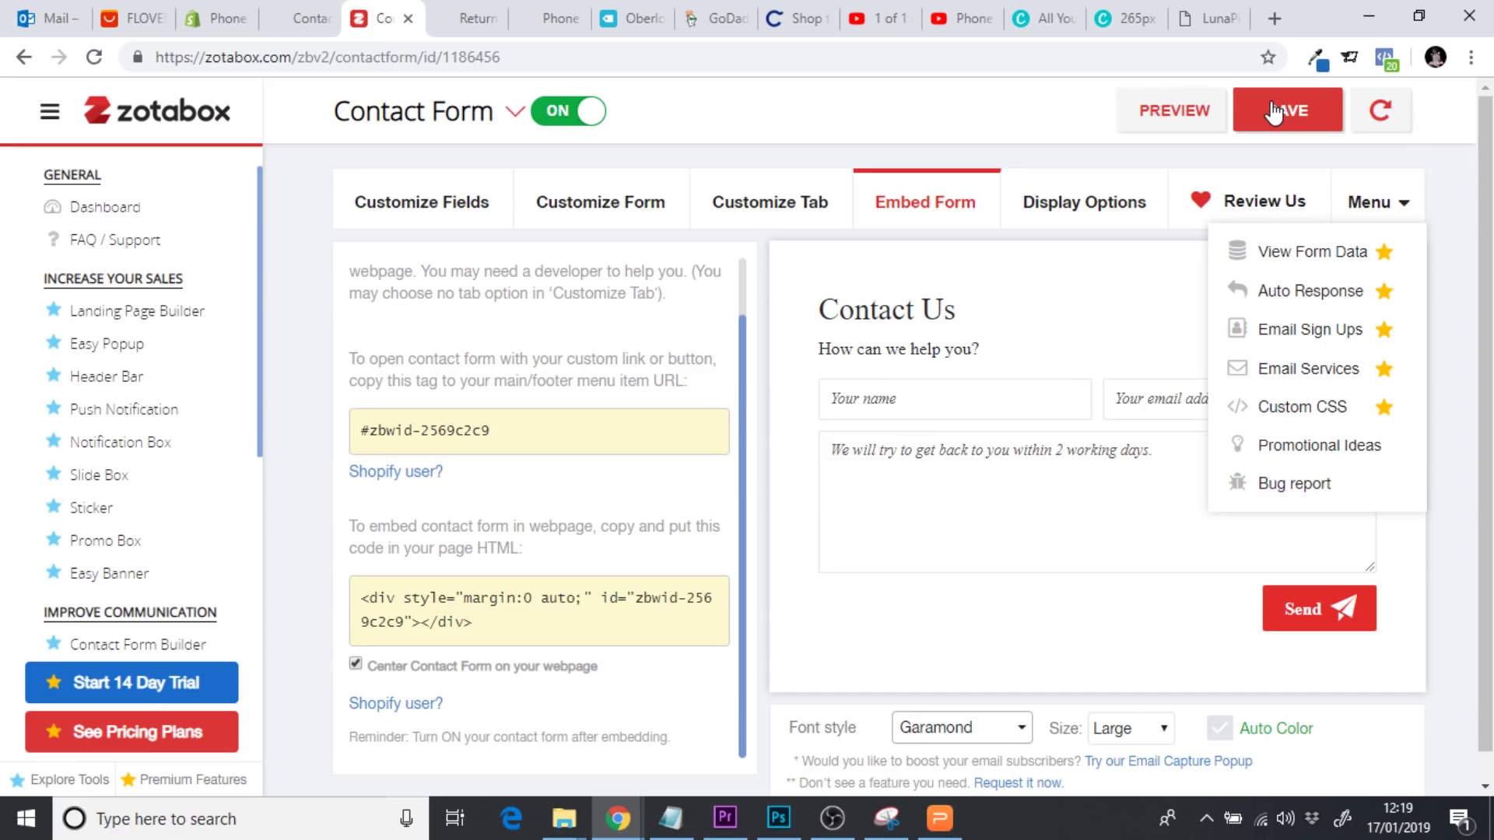
pyautogui.scroll(-1, 913, 446)
pyautogui.scroll(1, 914, 446)
# Close the leftover storefront tab and return to the admin Contact Us page
pyautogui.click(300, 19)
pyautogui.click(326, 19)
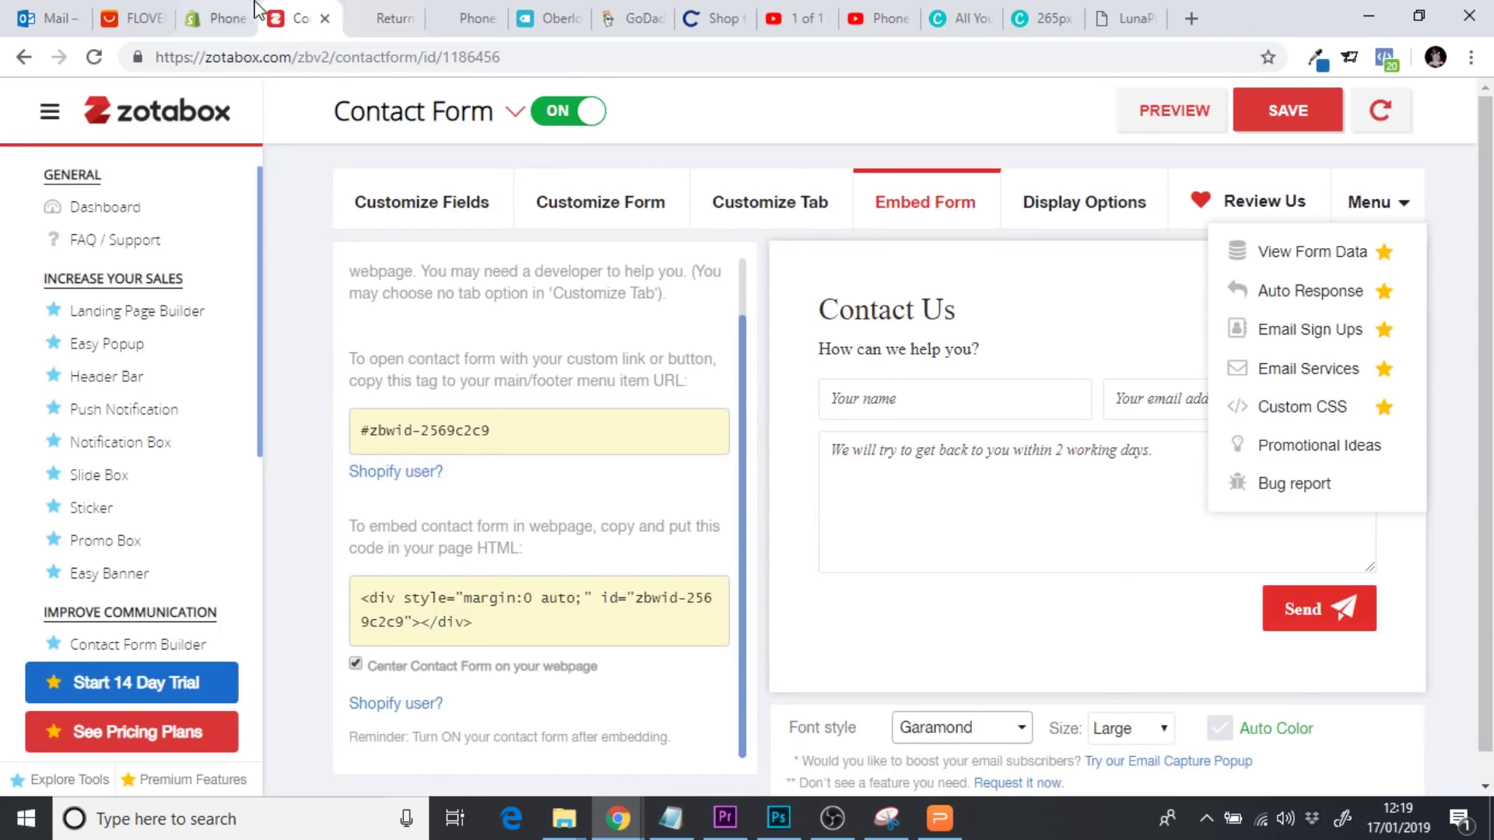
pyautogui.click(228, 17)
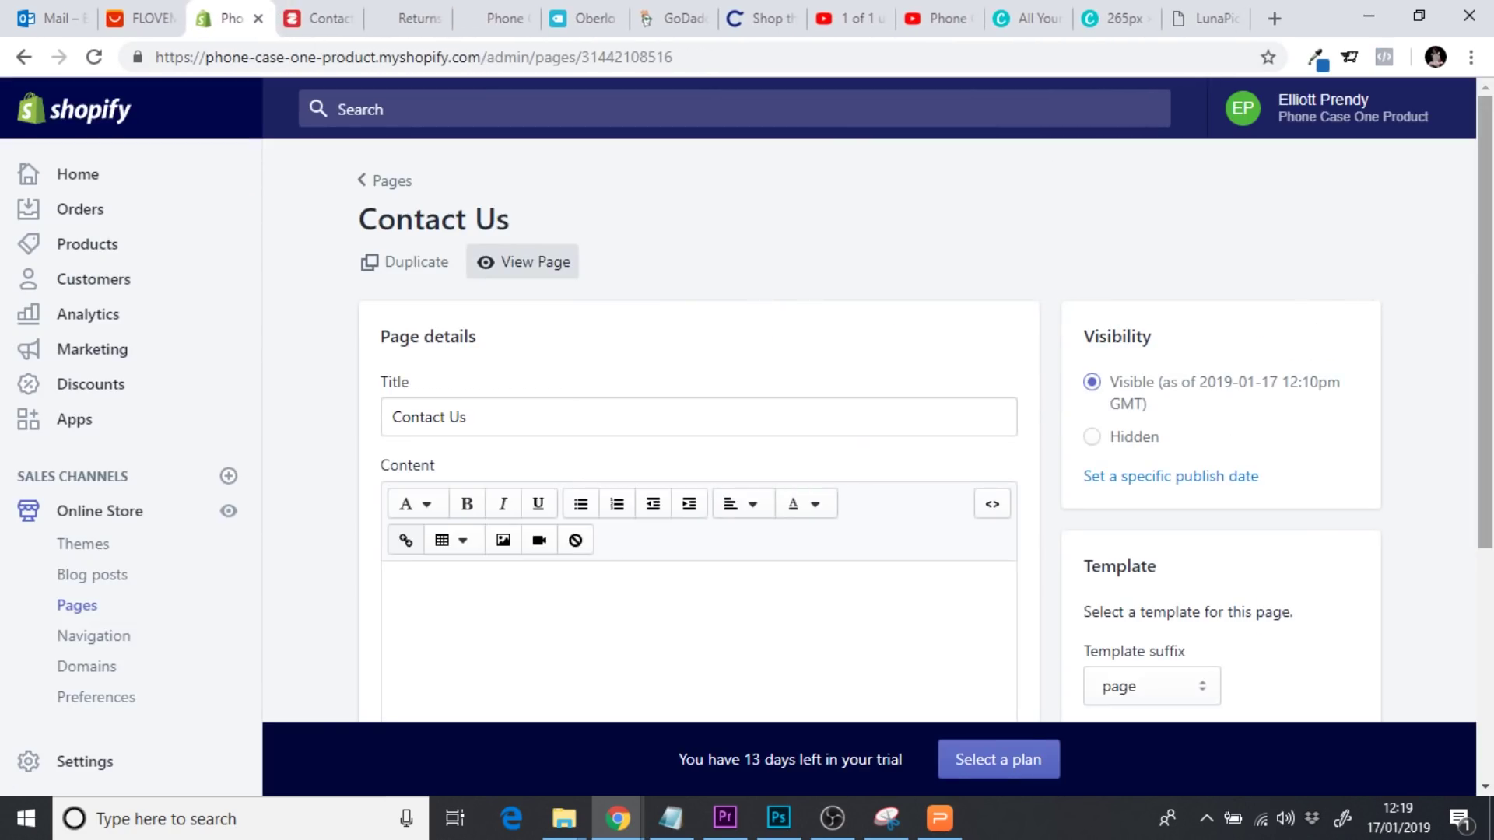
pyautogui.click(550, 260)
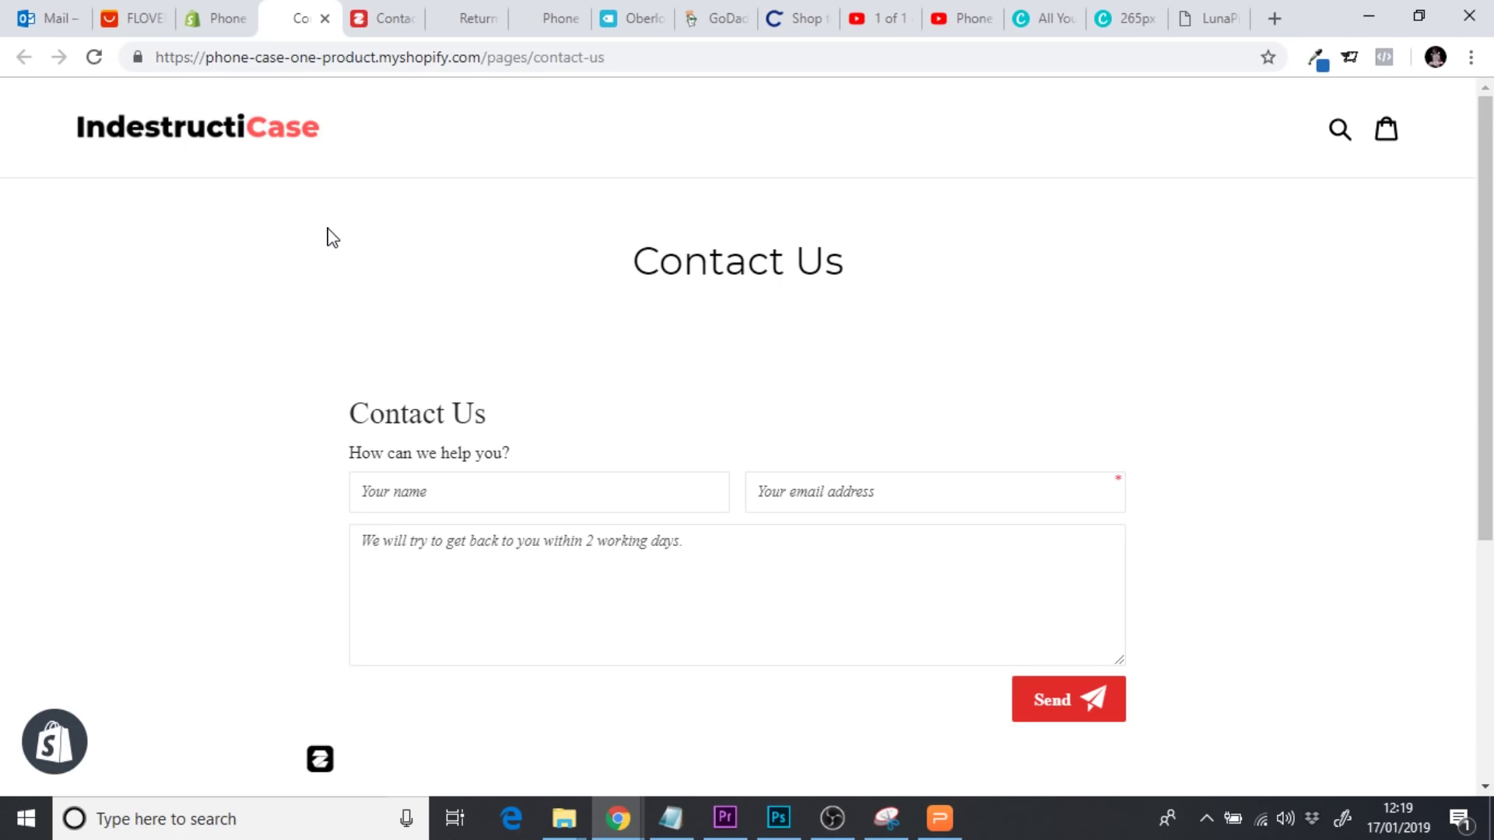
pyautogui.scroll(-2, 331, 236)
pyautogui.scroll(-1, 330, 236)
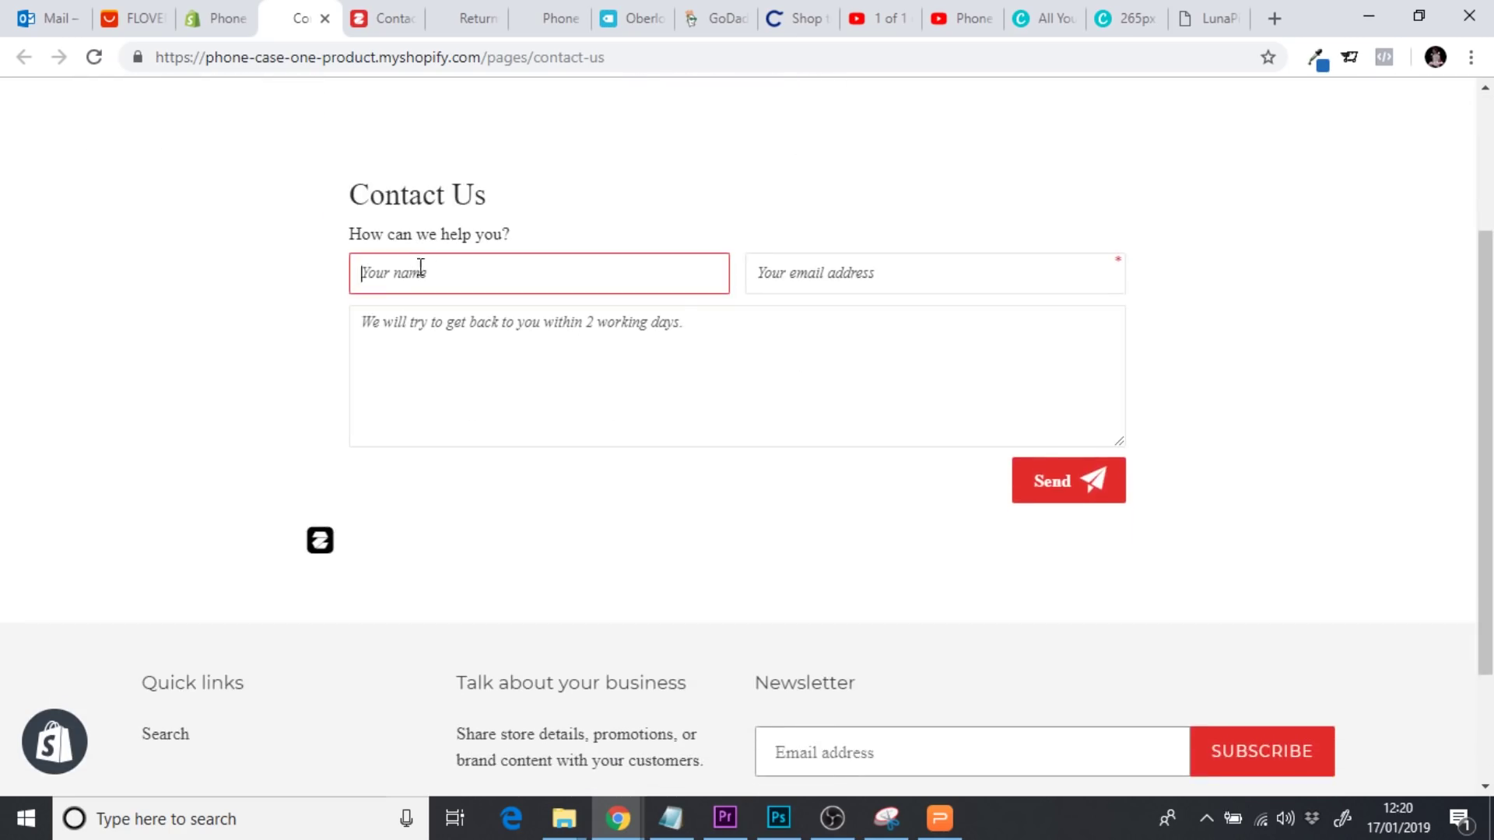
pyautogui.scroll(-1, 748, 436)
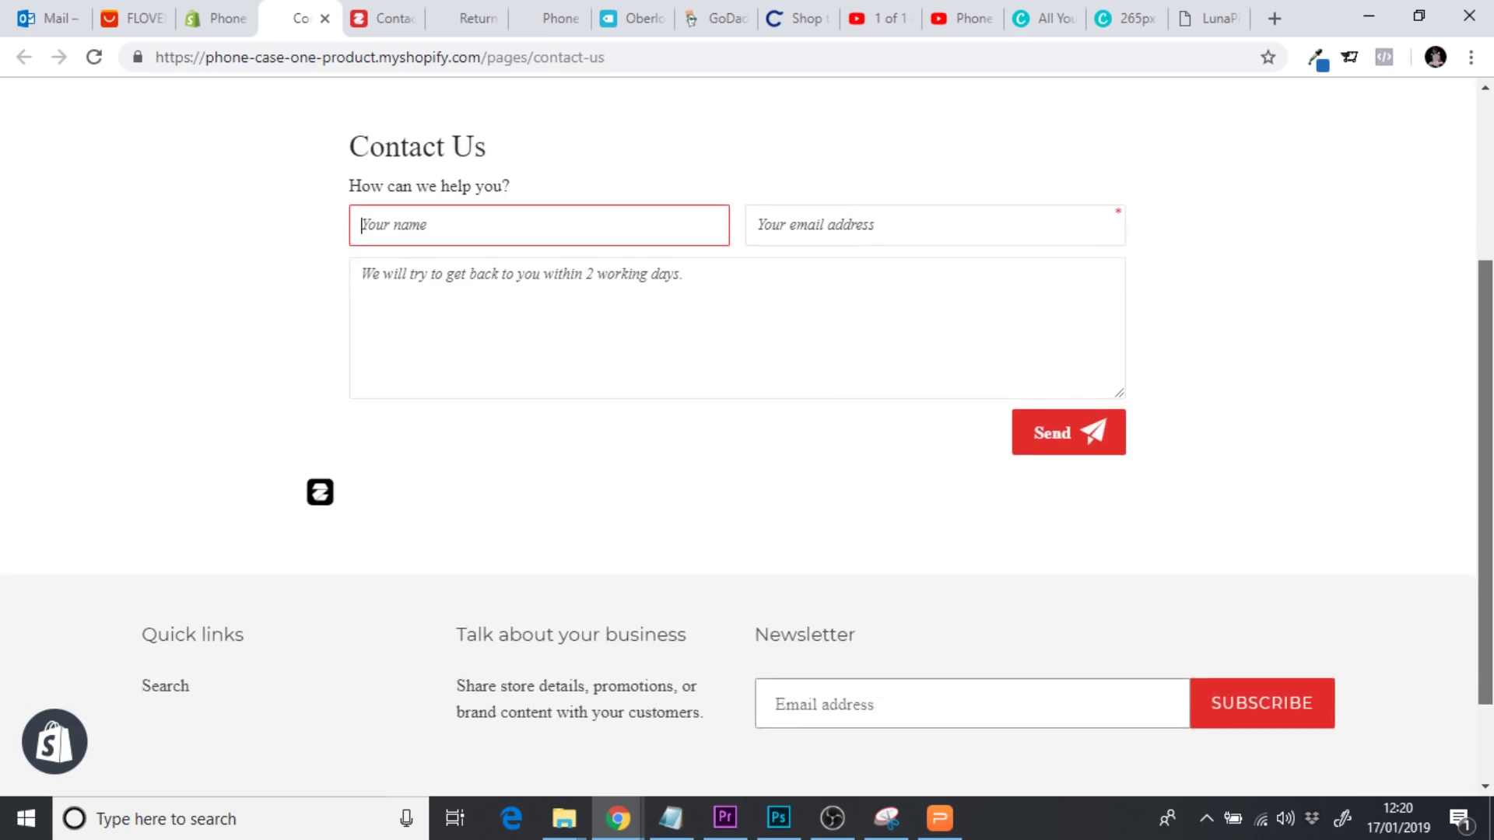
pyautogui.scroll(3, 747, 436)
pyautogui.scroll(-5, 747, 436)
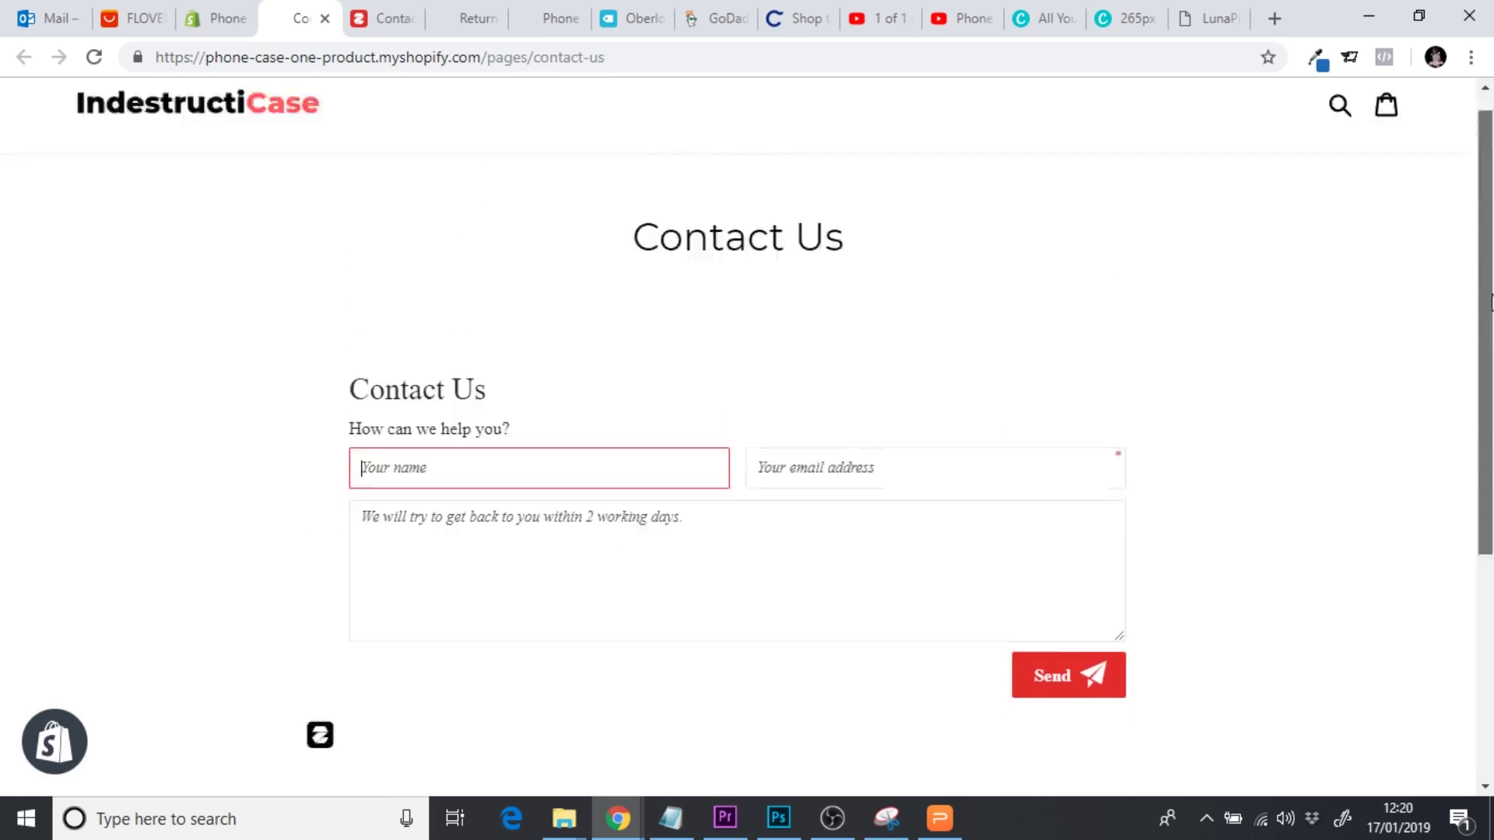
pyautogui.scroll(5, 747, 436)
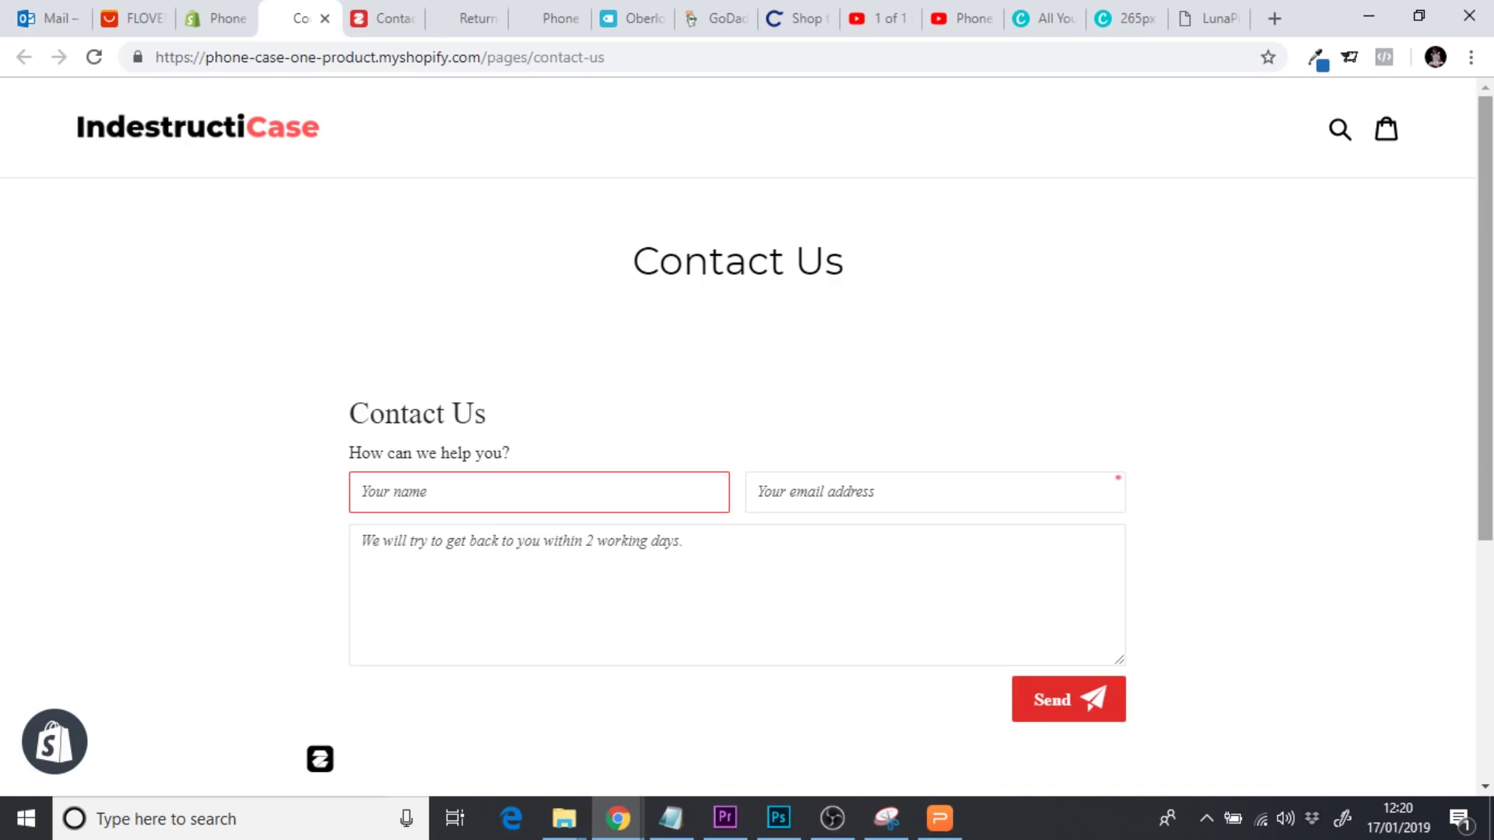
pyautogui.scroll(-4, 1491, 230)
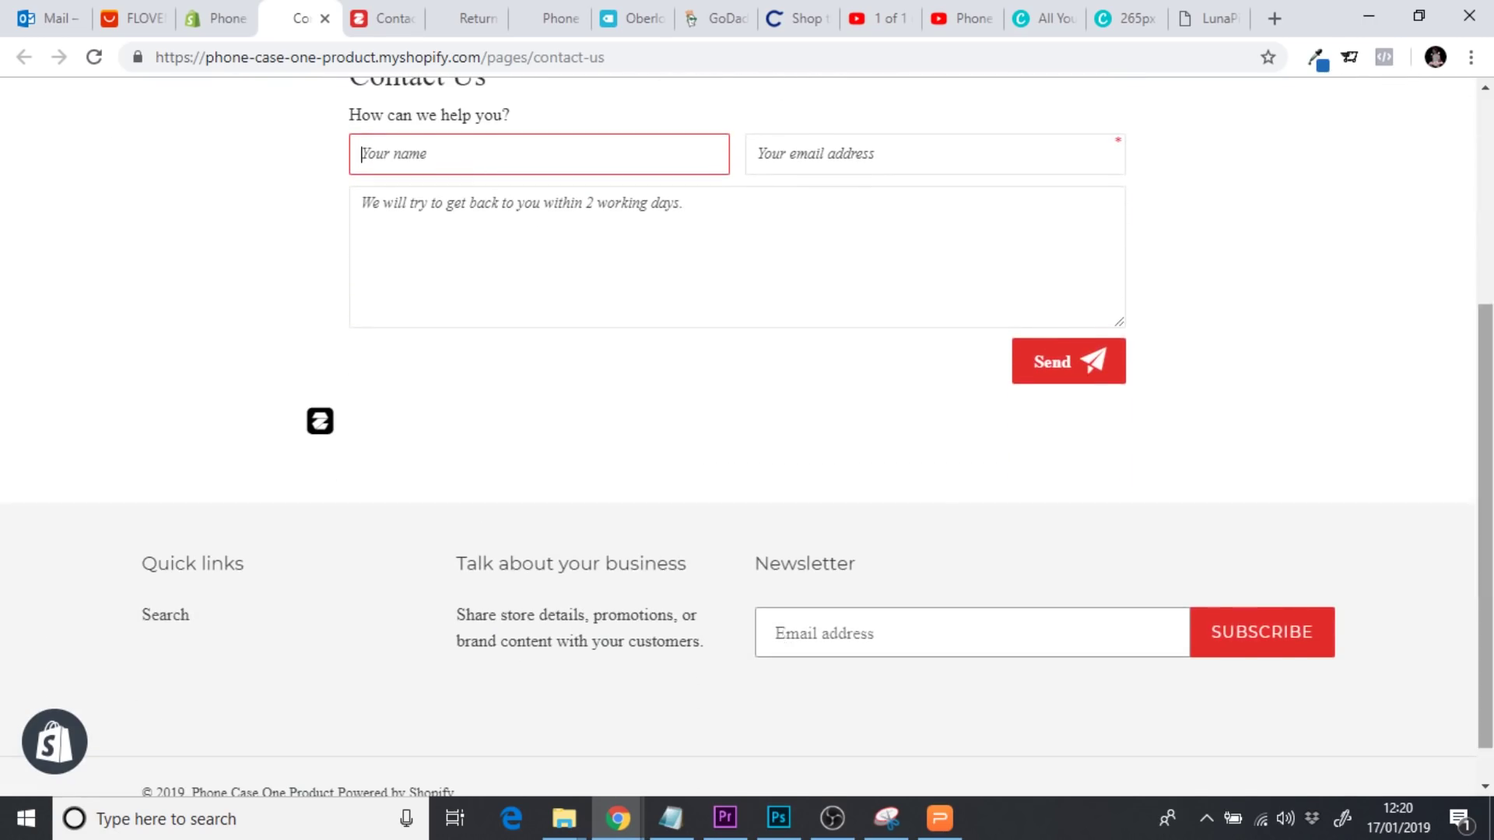
pyautogui.moveTo(1487, 345); pyautogui.dragTo(1488, 139)
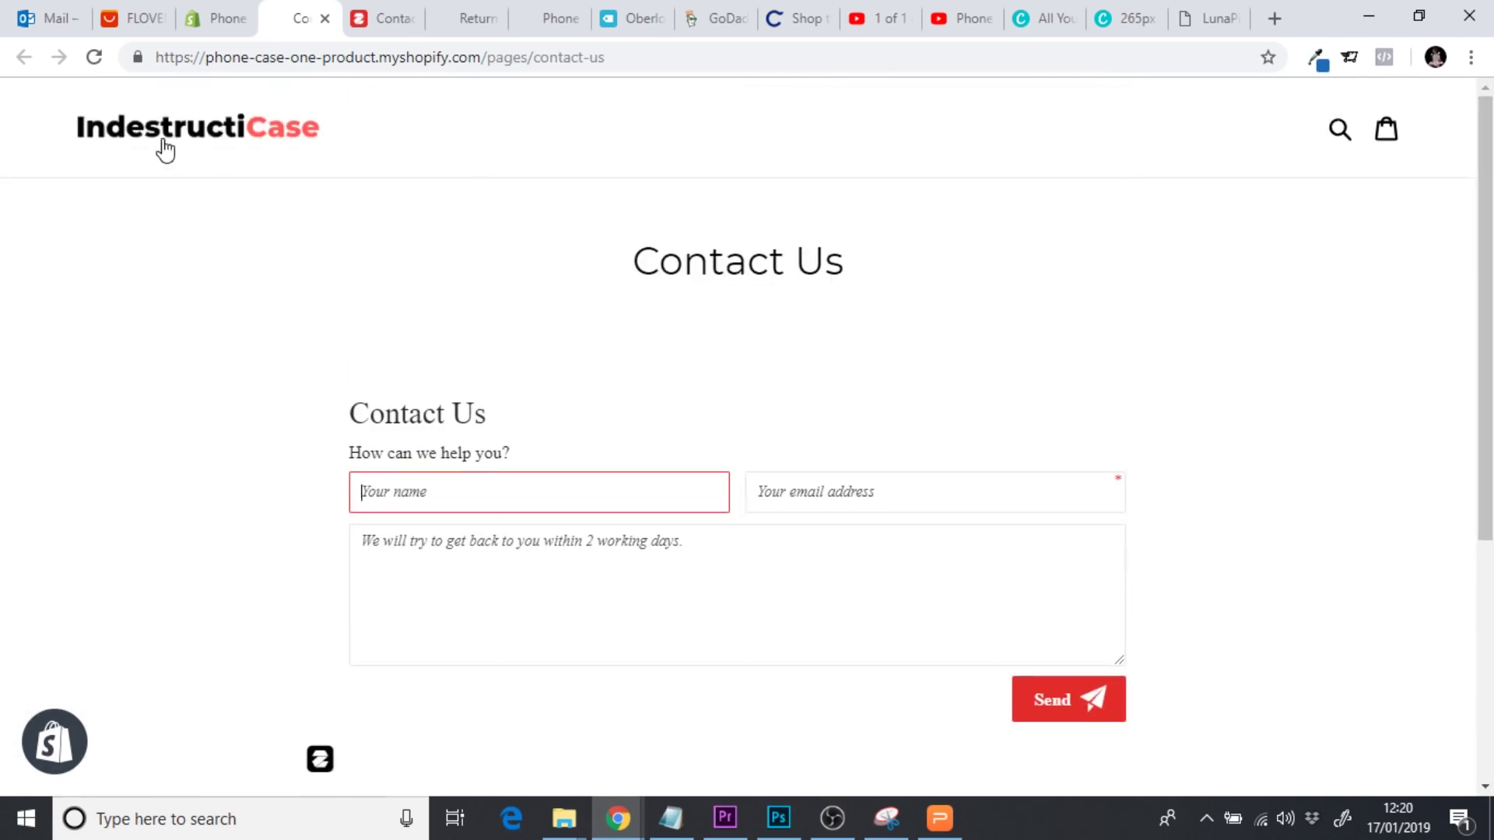
pyautogui.click(326, 18)
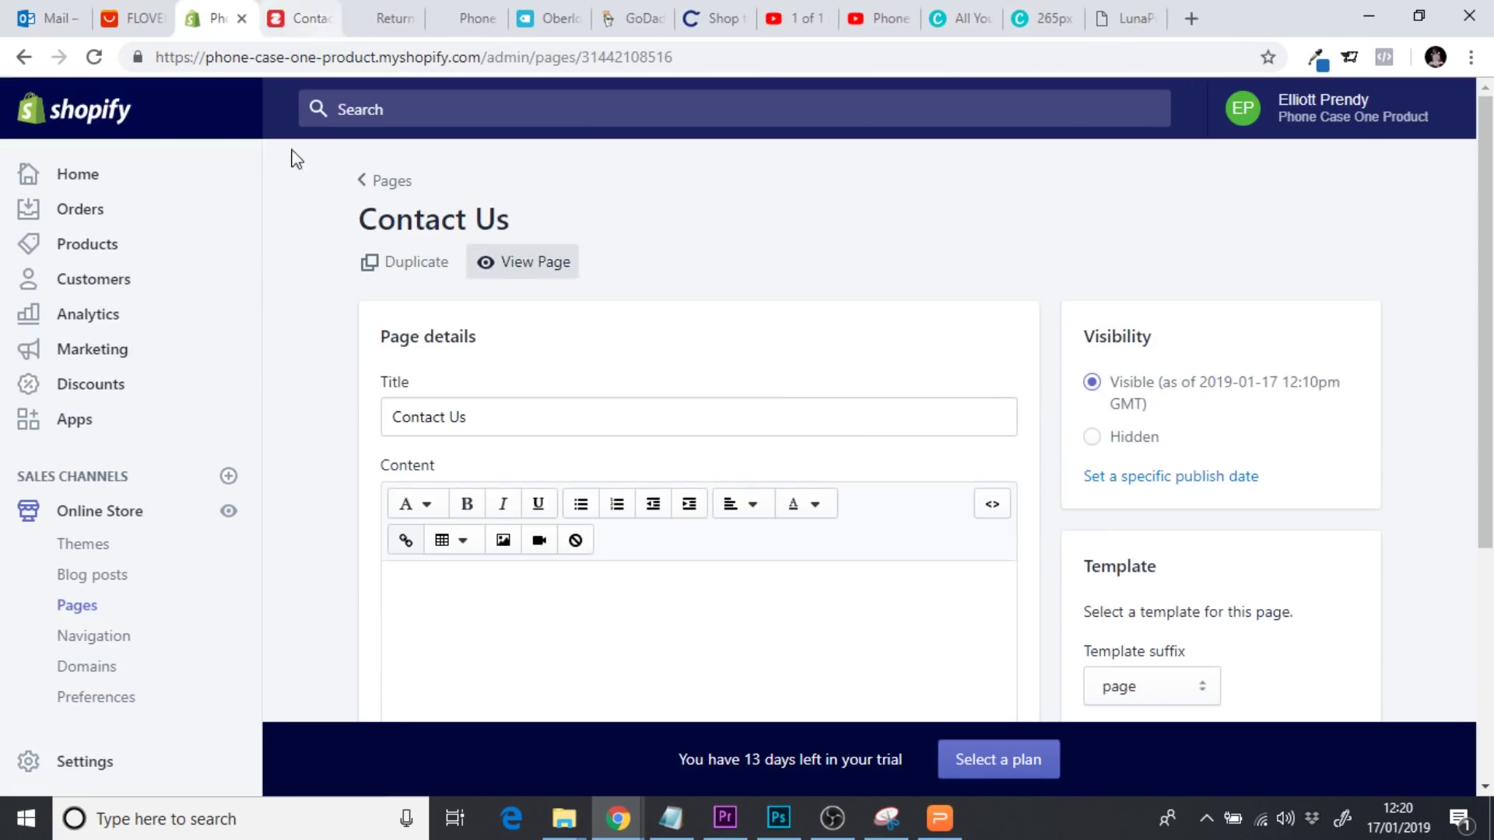
# Add a new store page titled 'Privacy Policy' and save it
pyautogui.click(92, 615)
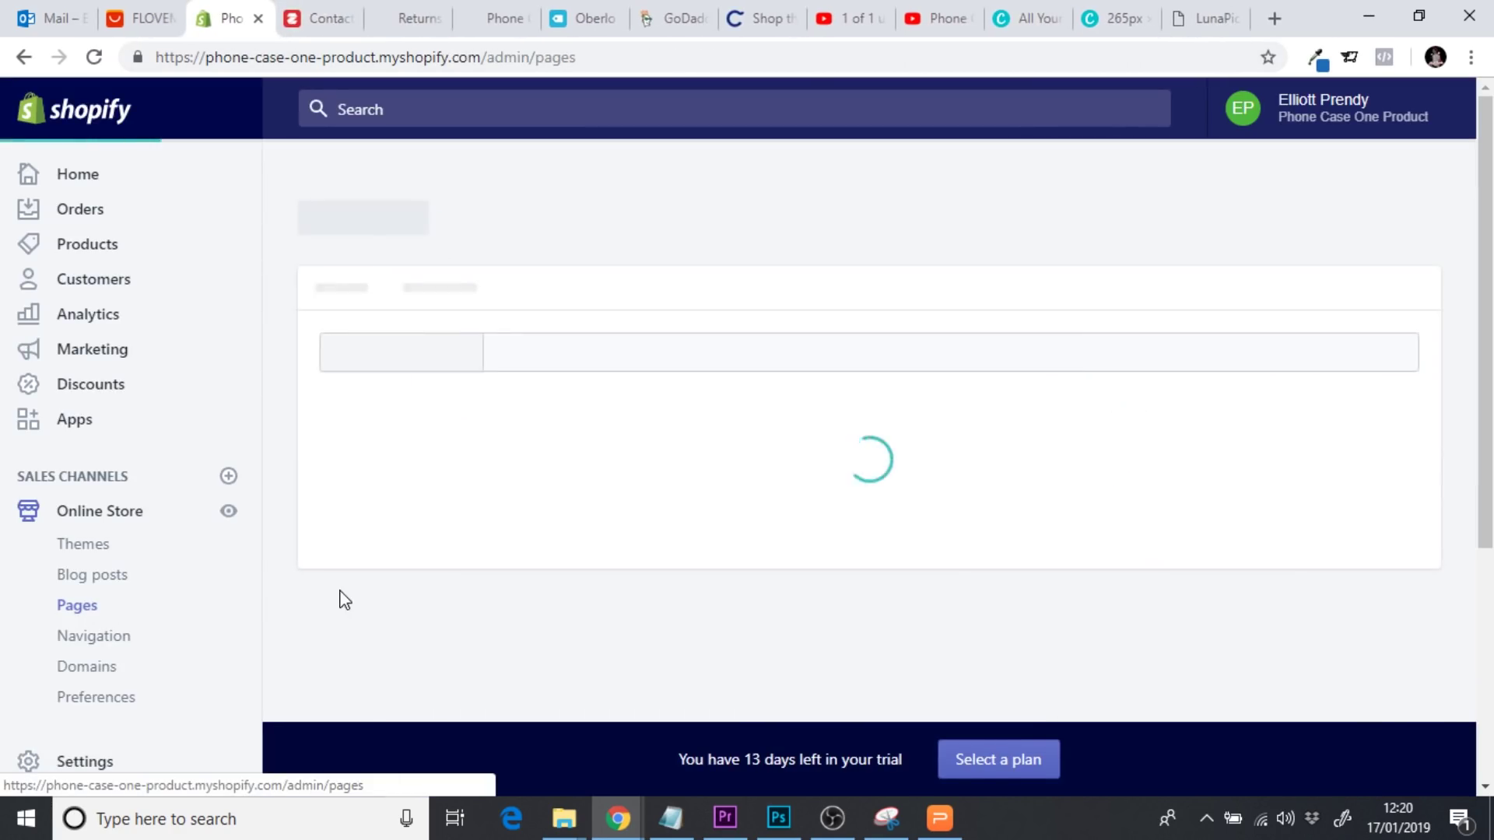
pyautogui.scroll(-3, 645, 495)
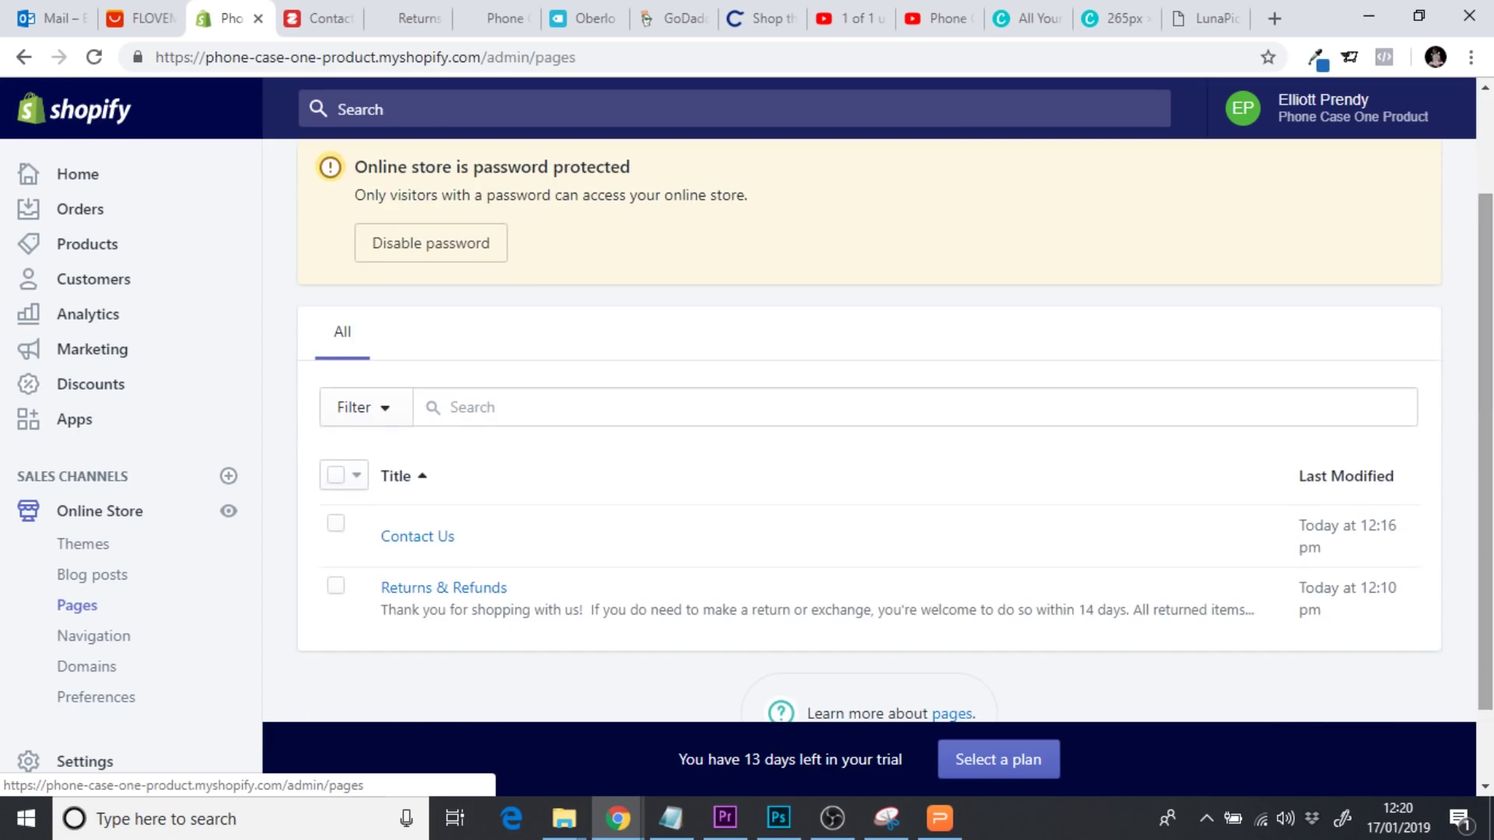
pyautogui.scroll(3, 1483, 257)
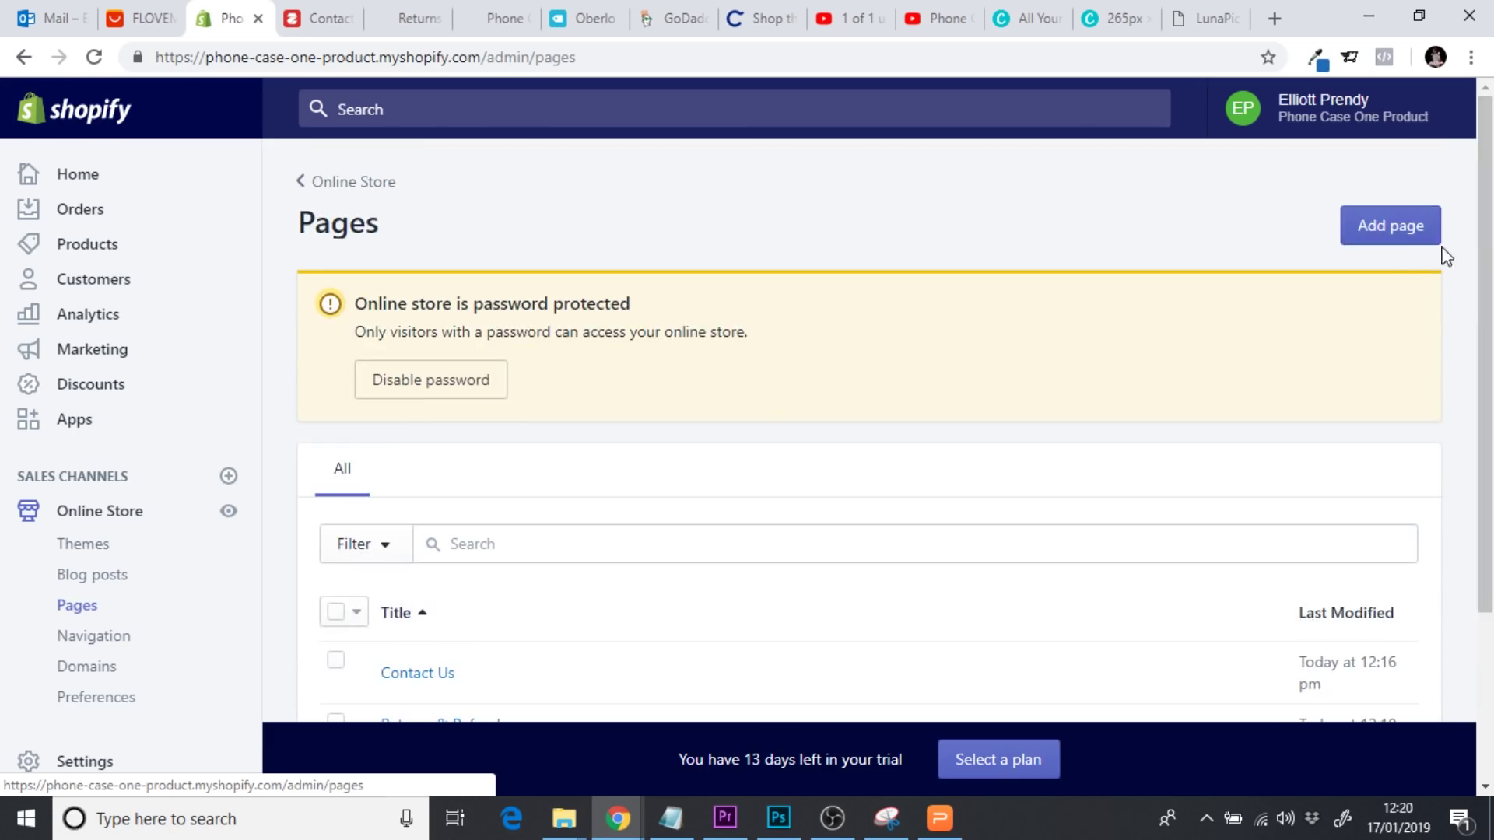
pyautogui.click(1404, 235)
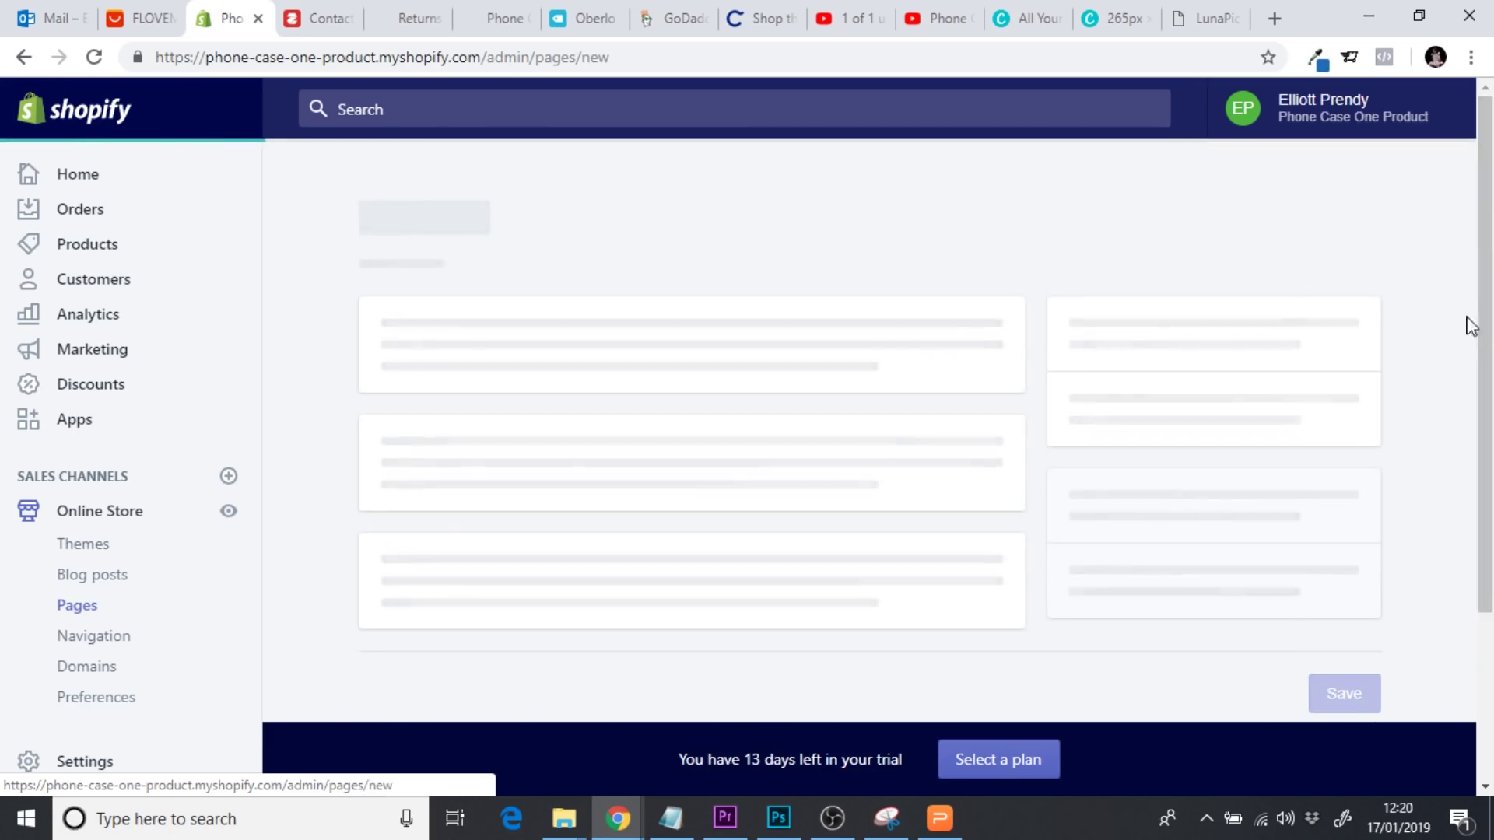
pyautogui.click(567, 386)
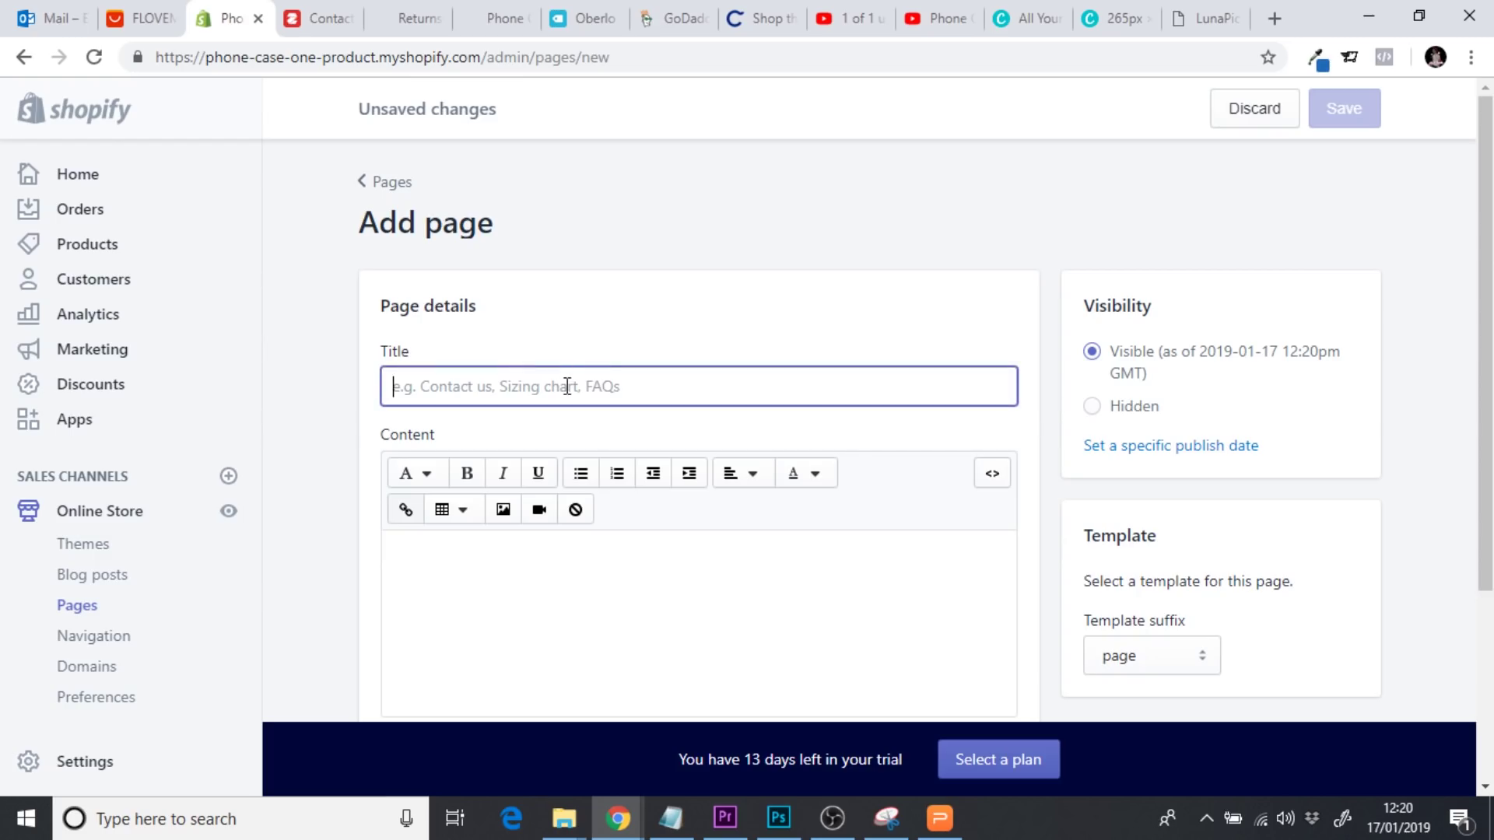
pyautogui.write('Privacy Policy')
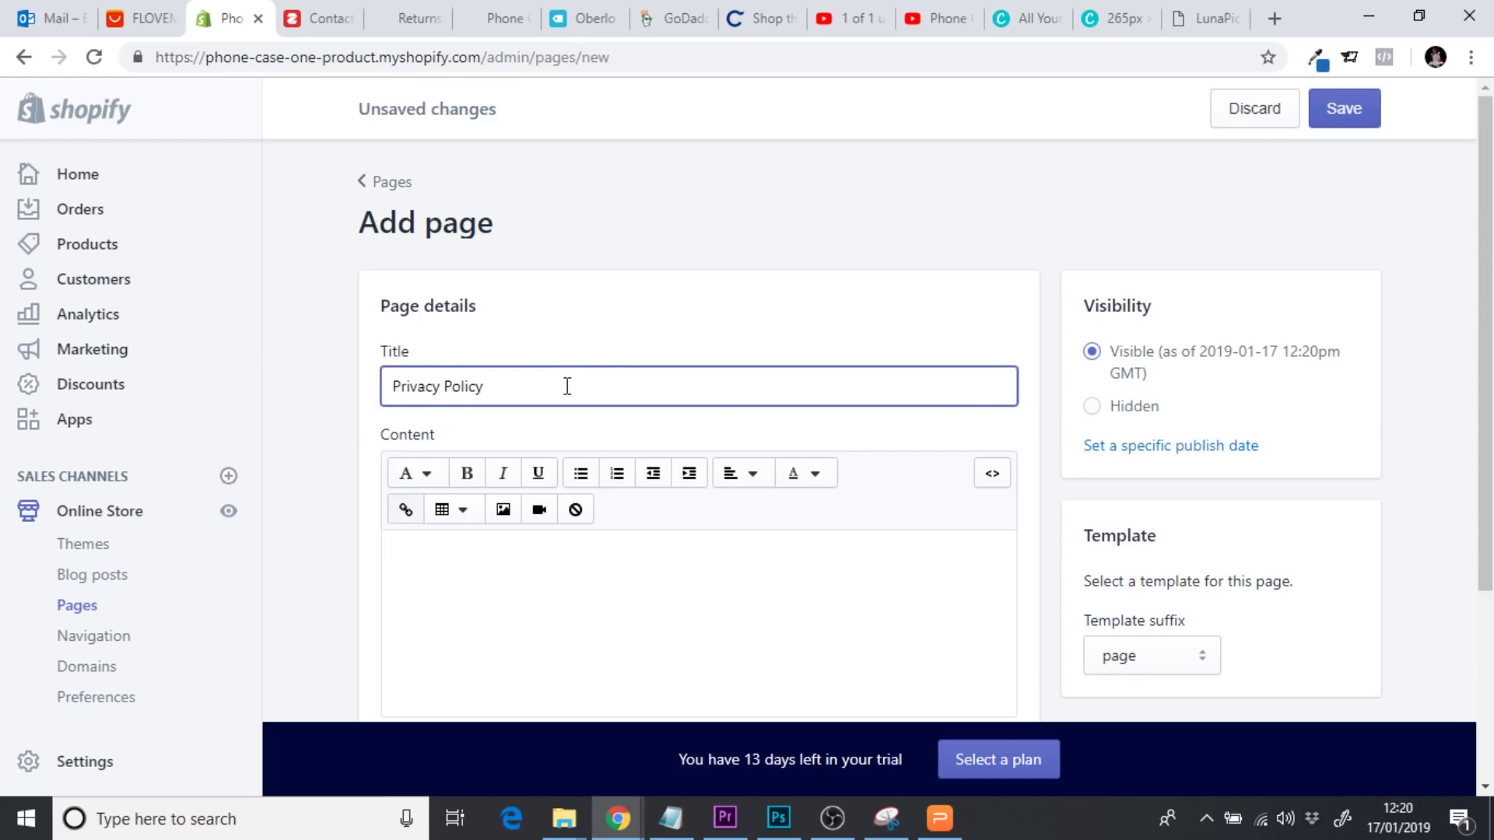
pyautogui.click(1340, 109)
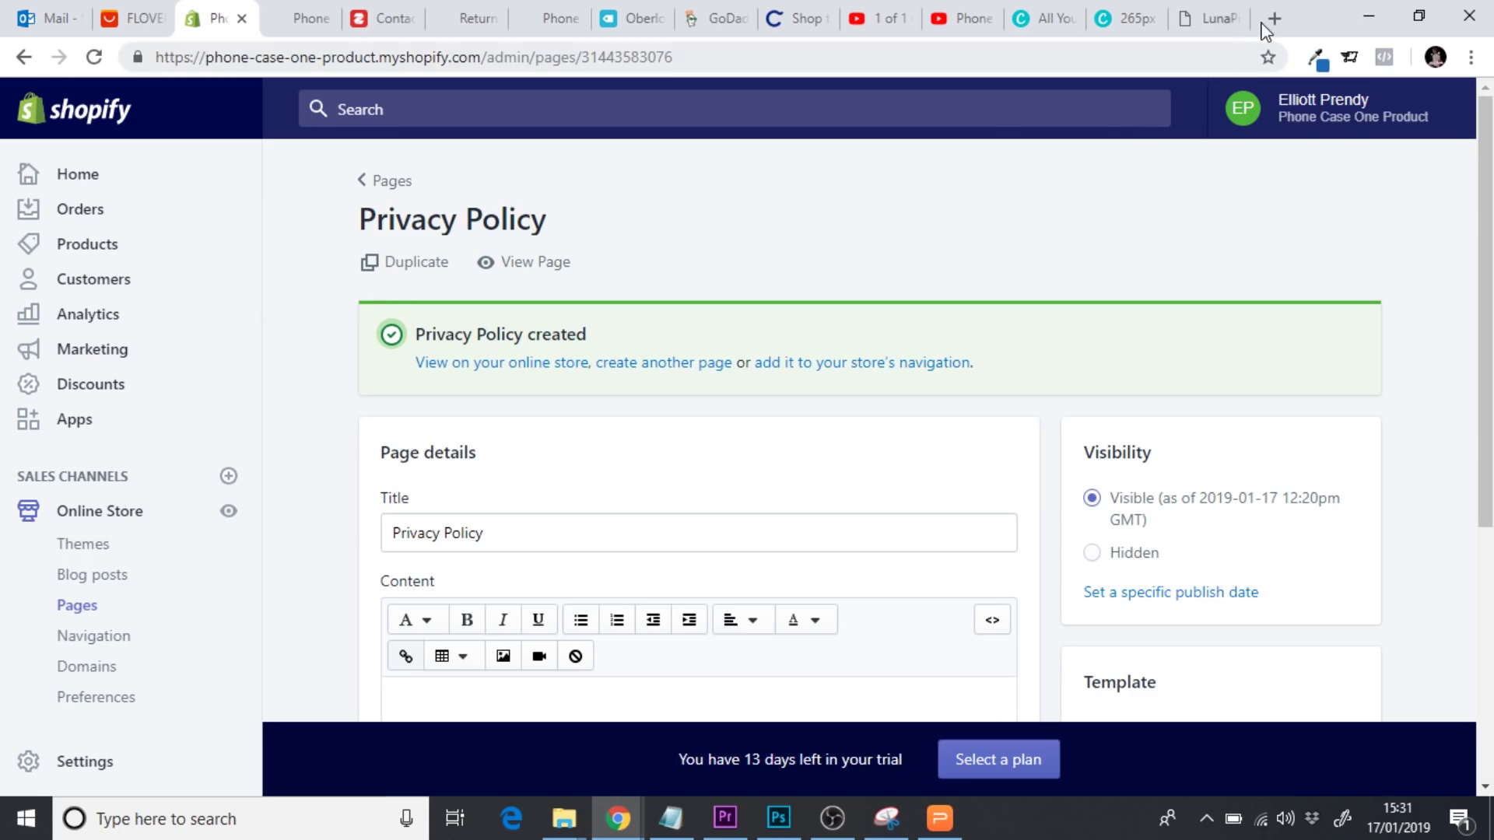
pyautogui.click(1273, 19)
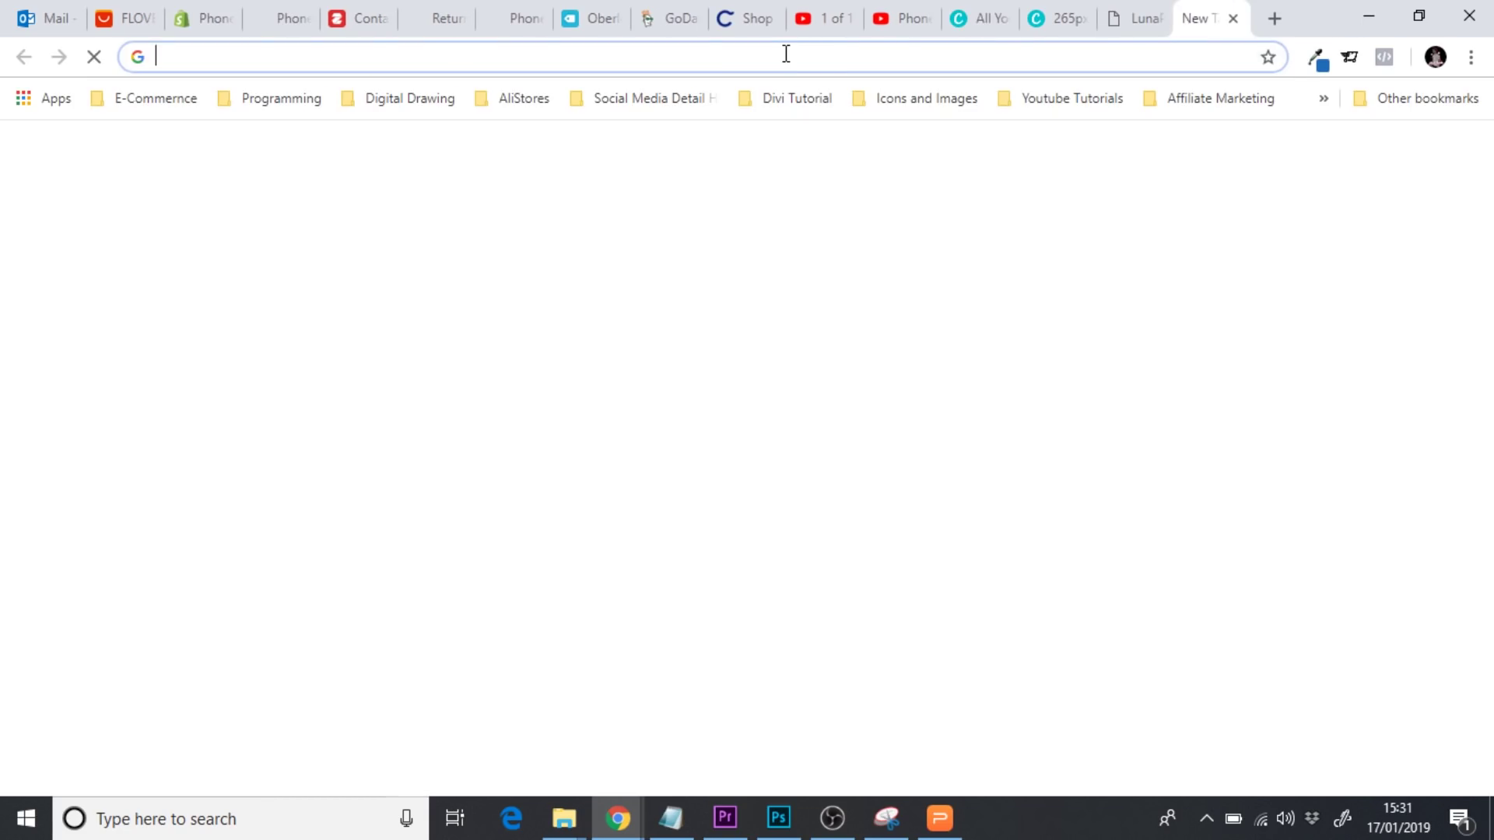
# Search Google for 'shopify privacy policy generator' and open Shopify's generator page
pyautogui.write('shopify pr')
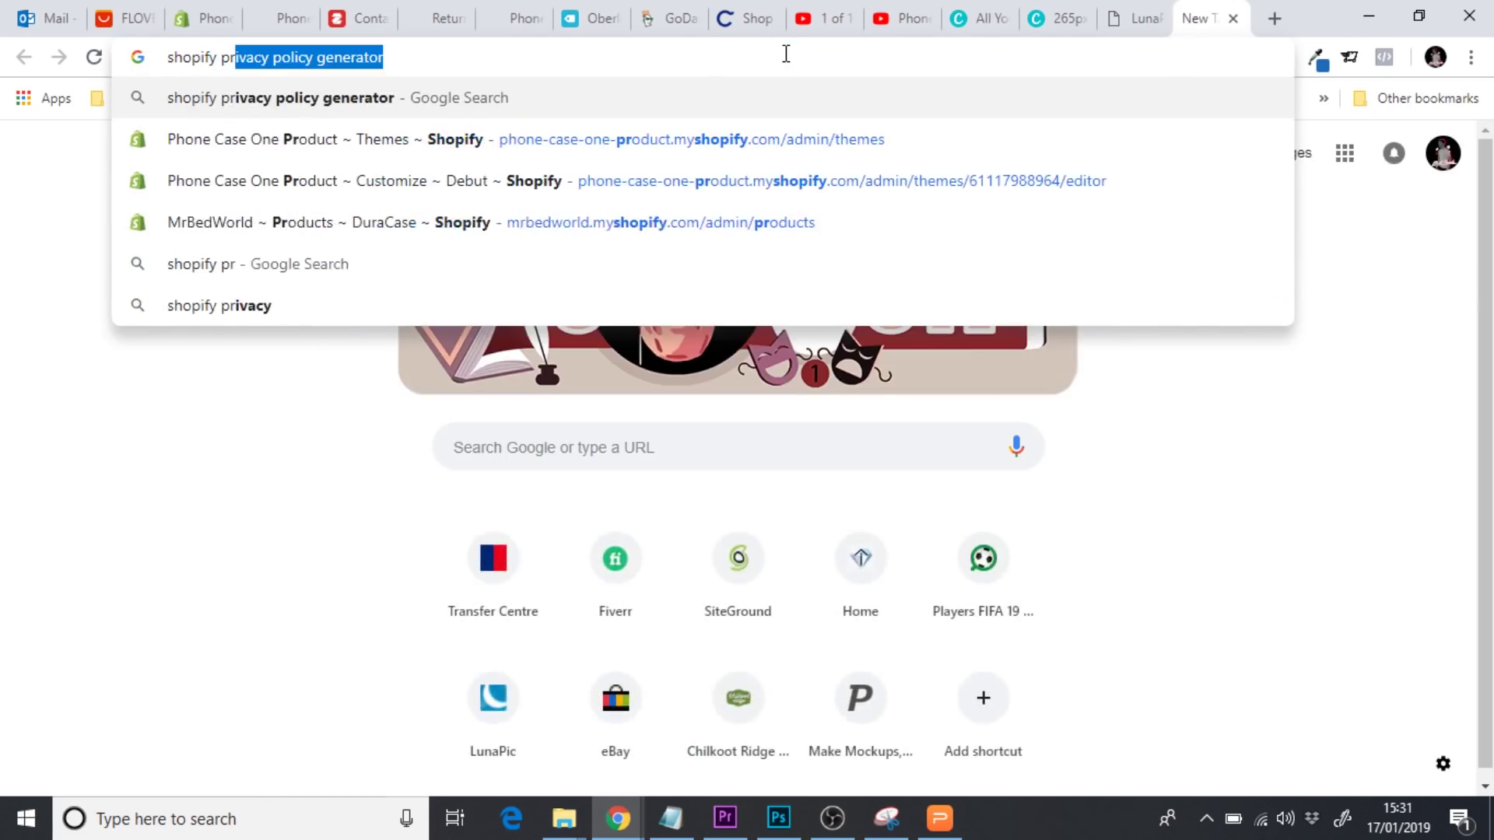
pyautogui.press('Return')
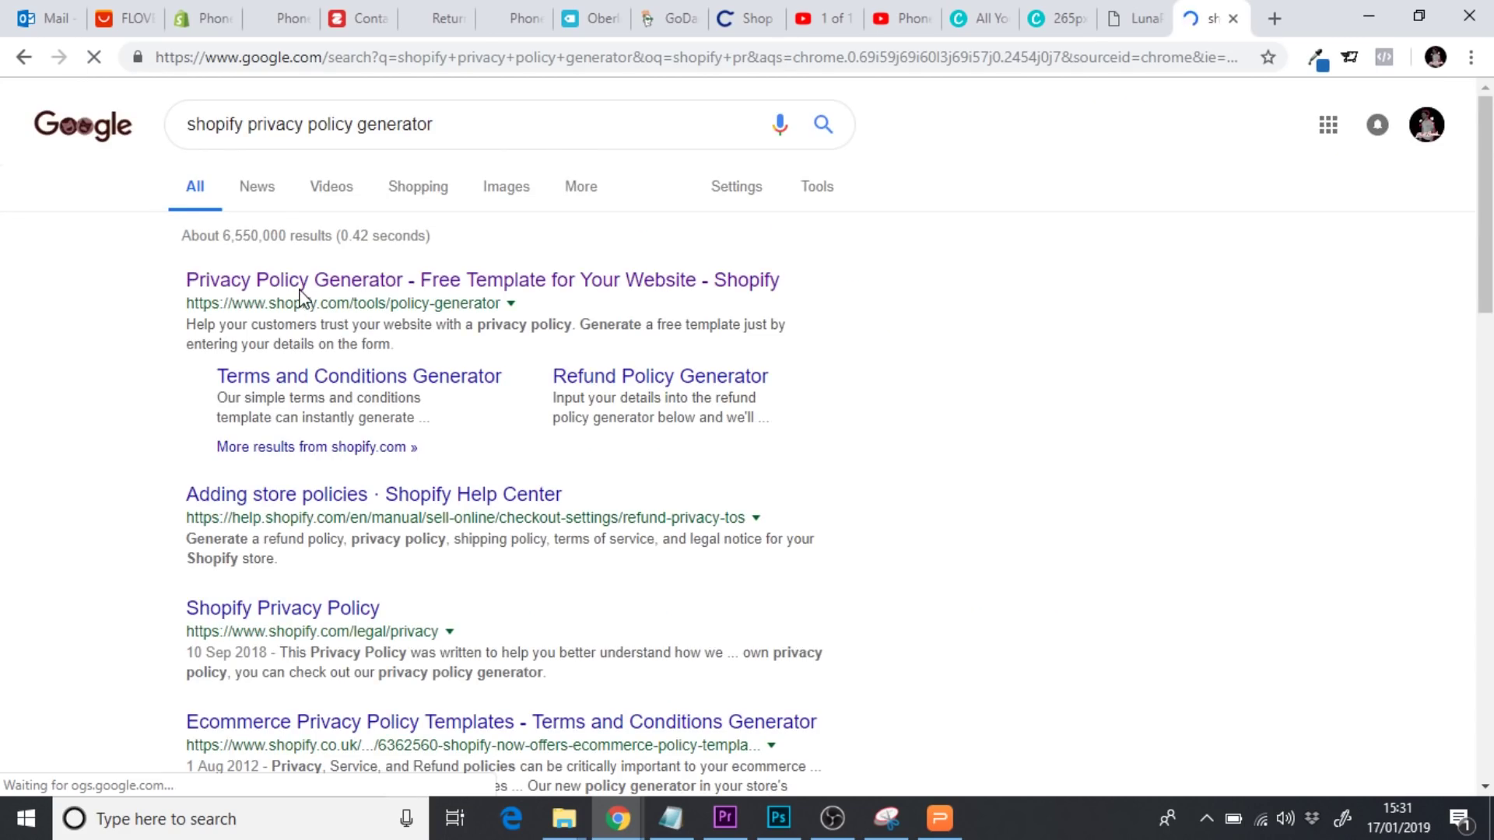
pyautogui.click(296, 288)
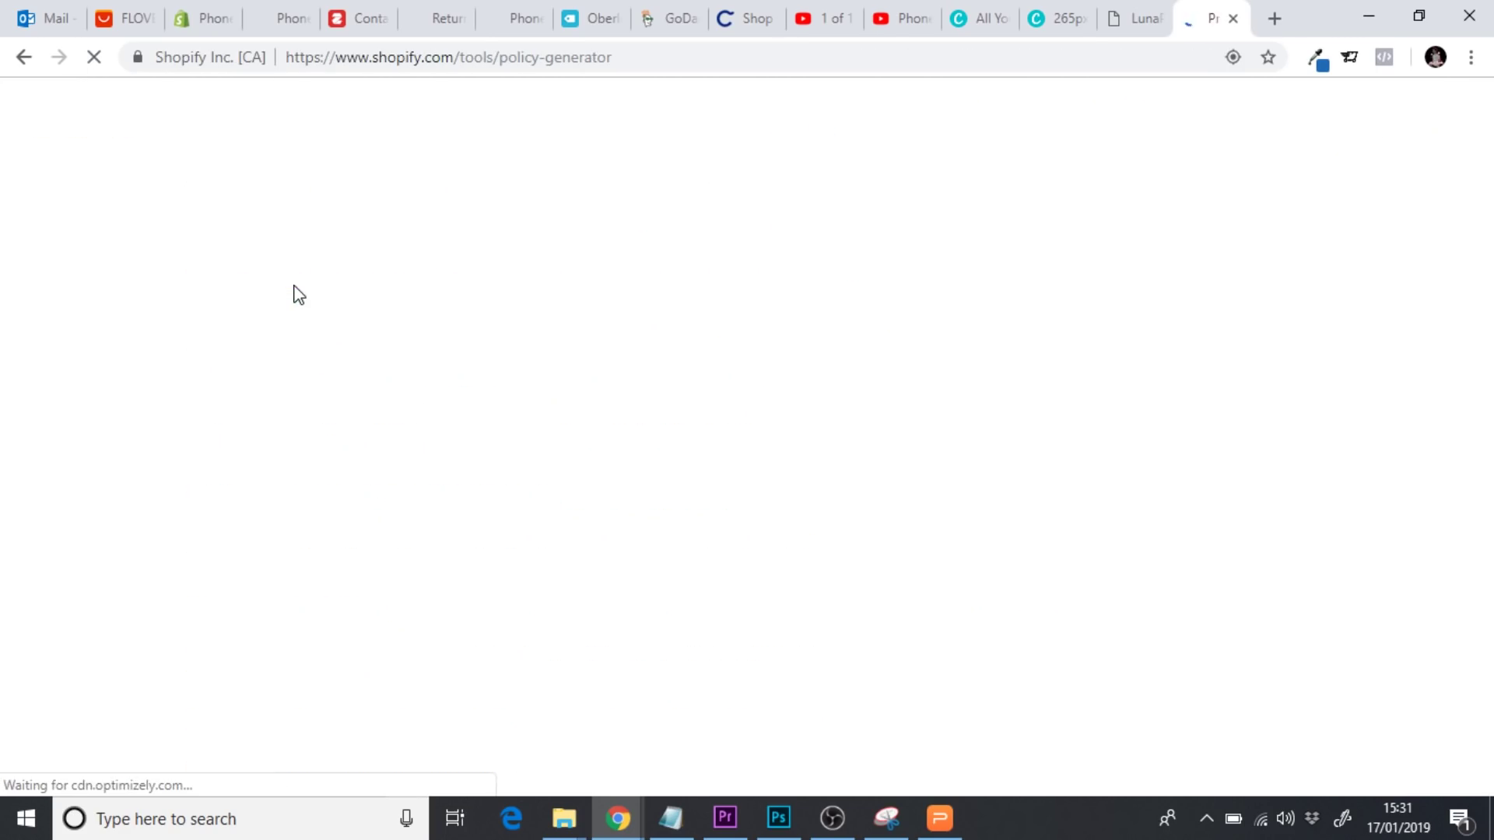
pyautogui.scroll(-7, 2, 526)
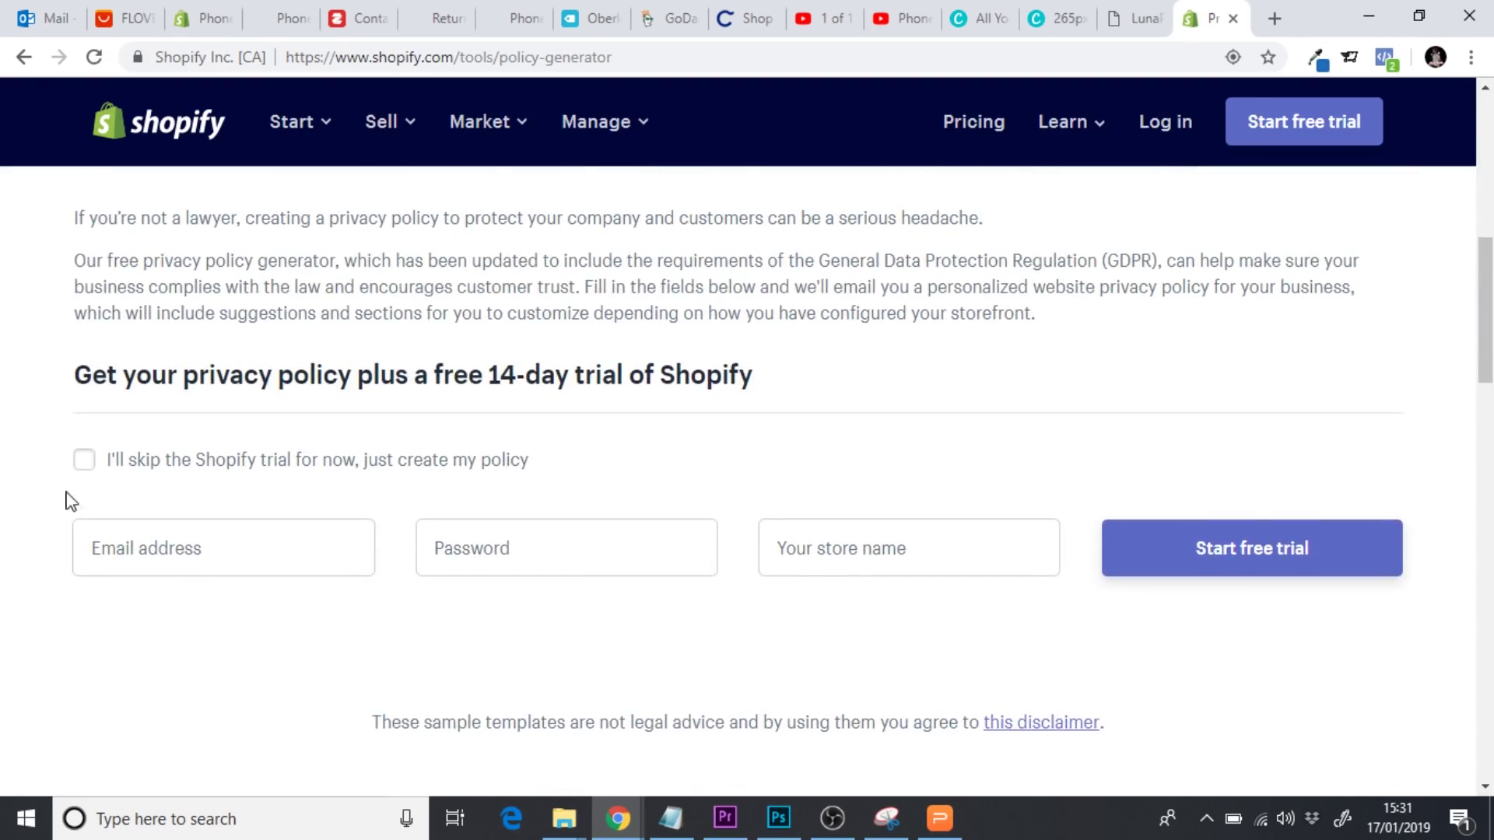
# Enter company name Indestructicase and the contact e-mail address in the generator form
pyautogui.click(86, 458)
pyautogui.scroll(-3, 62, 399)
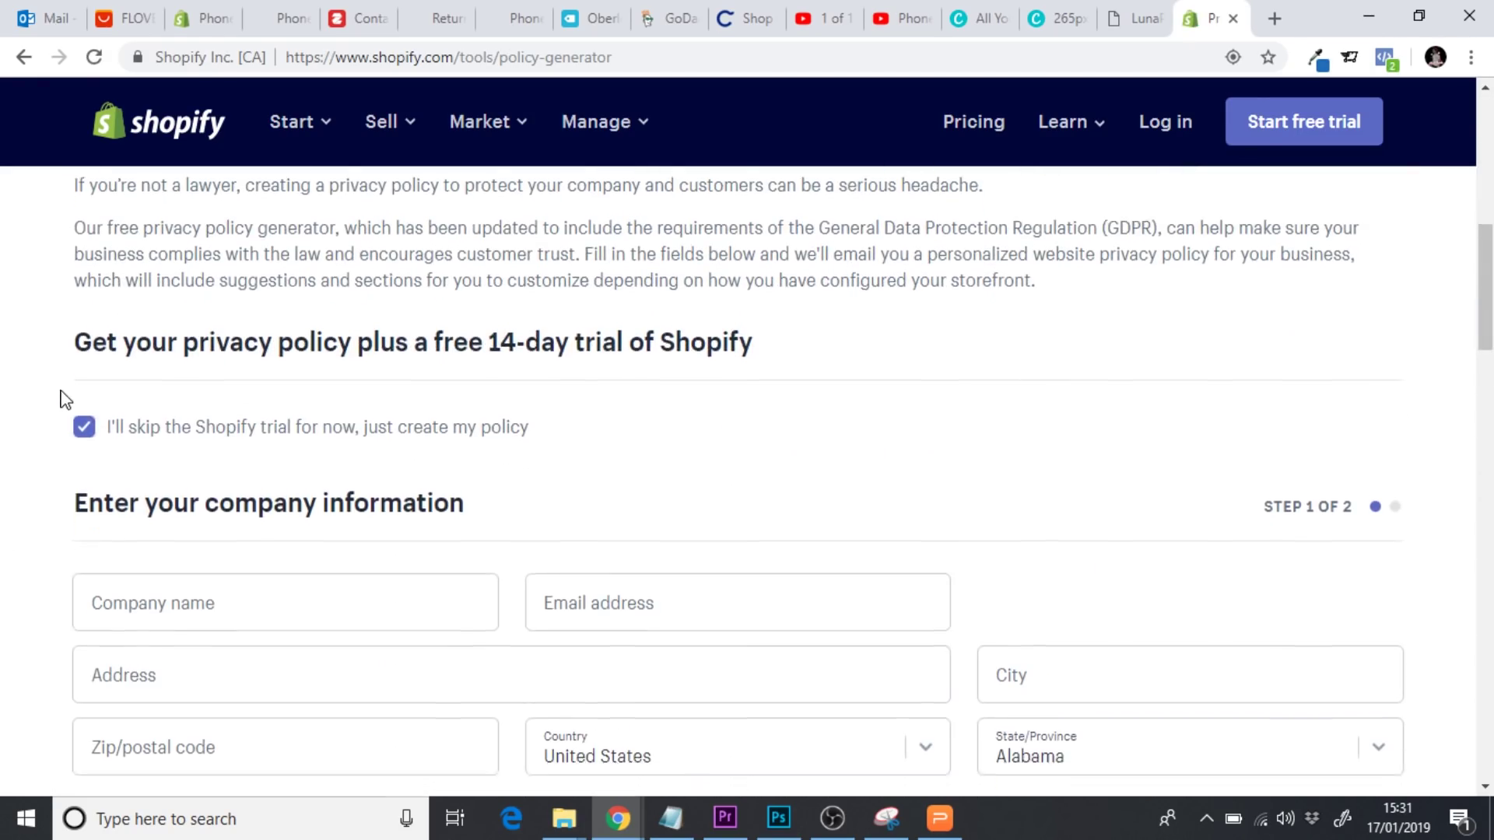
pyautogui.click(153, 377)
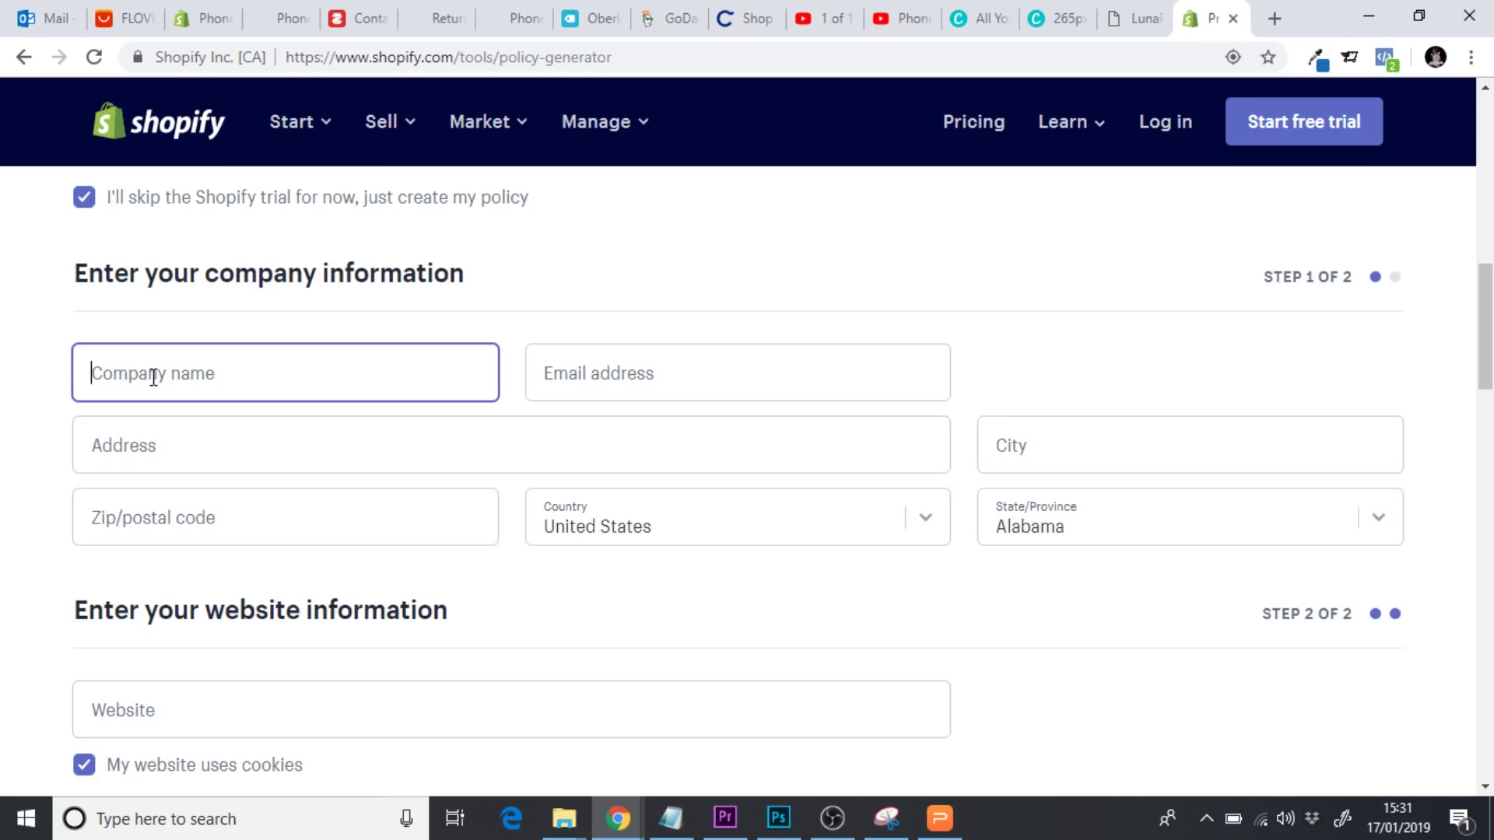
pyautogui.write('Inc')
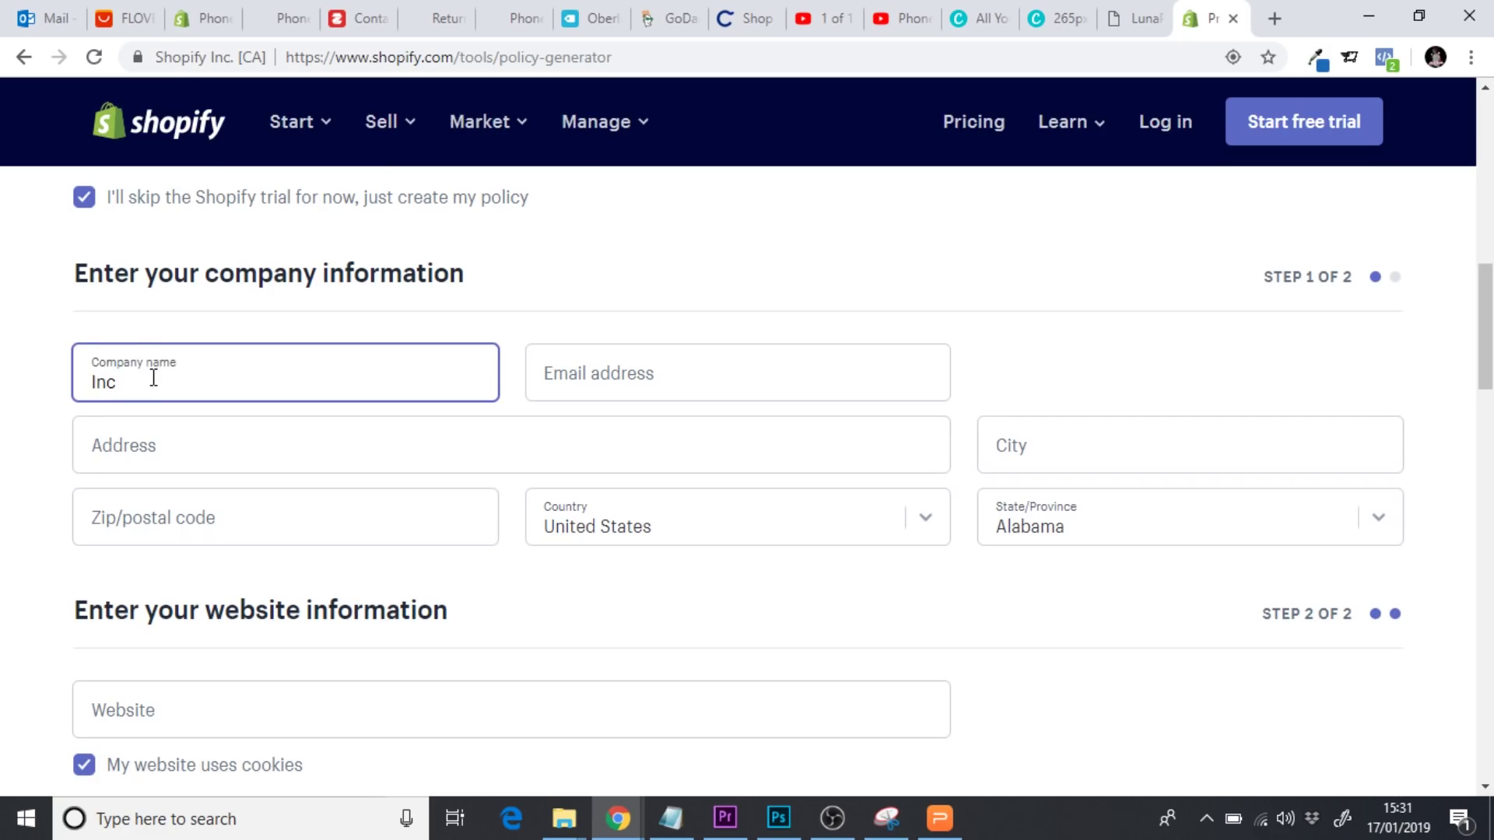
pyautogui.write('o')
pyautogui.press('BackSpace')
pyautogui.press('BackSpace')
pyautogui.write('destructicase')
pyautogui.click(565, 374)
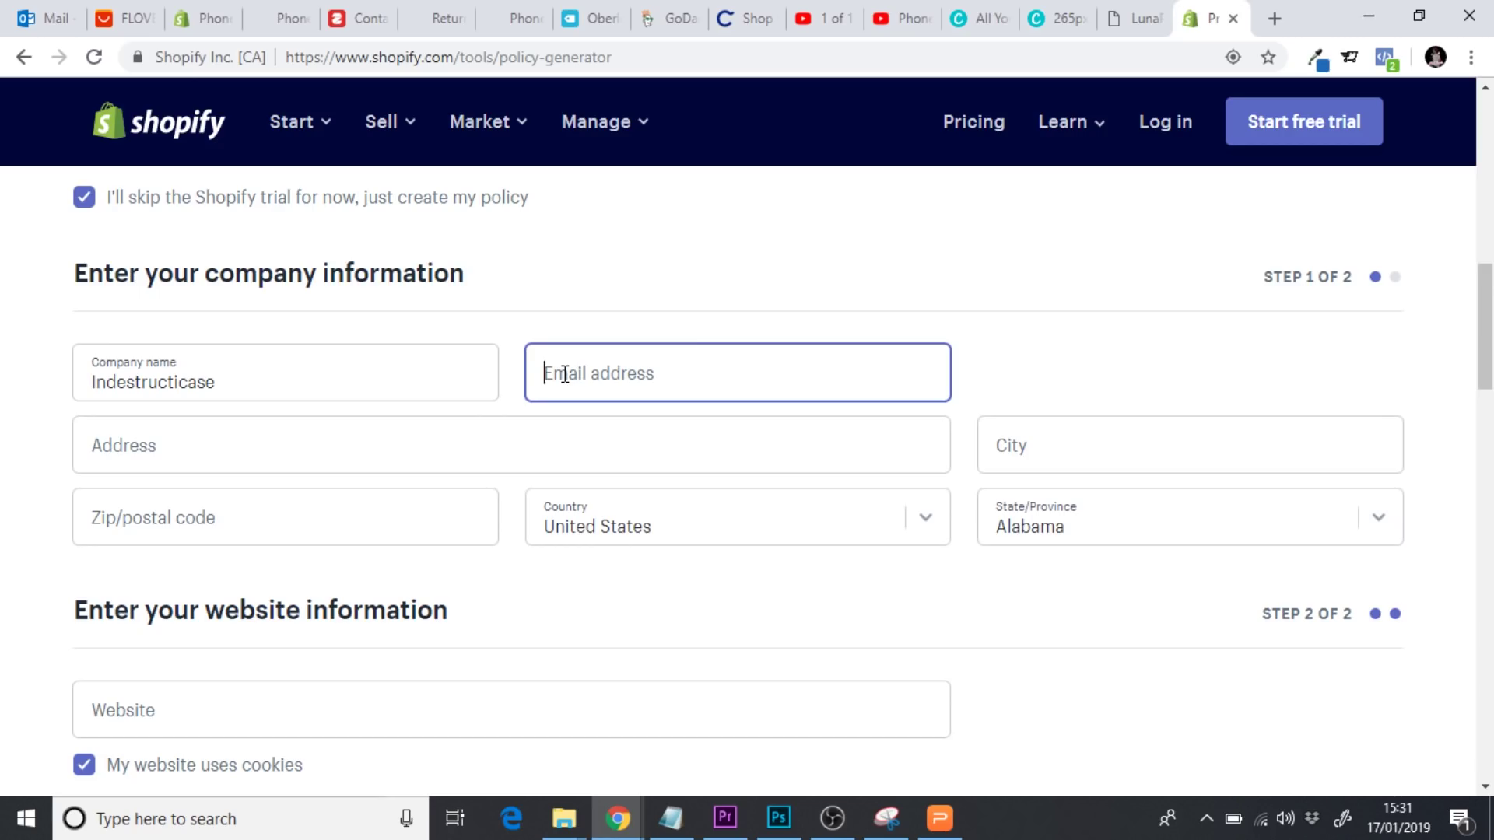
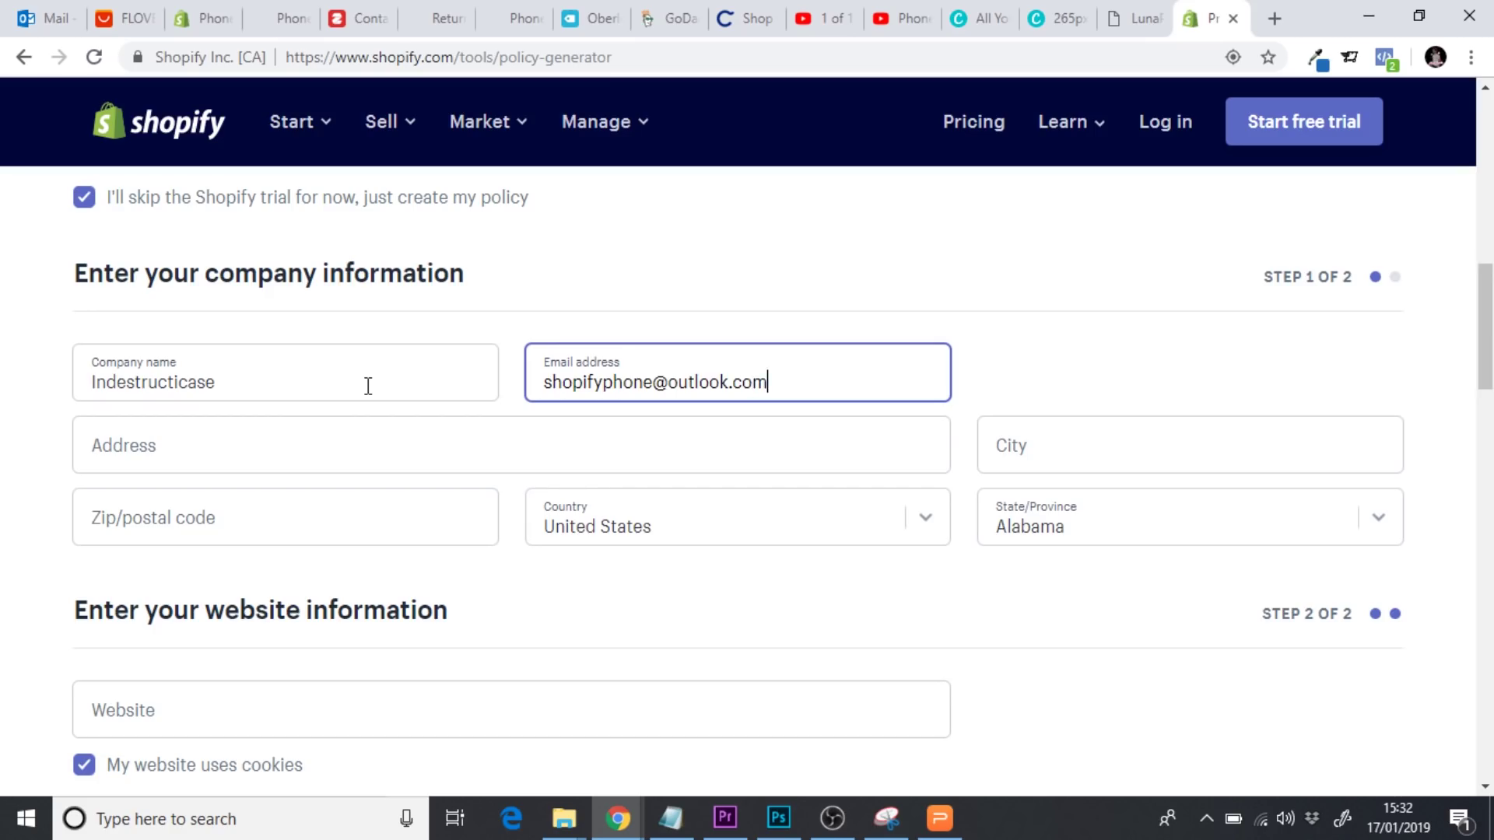
# Fill in the company's street address, postcode, and city London
pyautogui.click(227, 442)
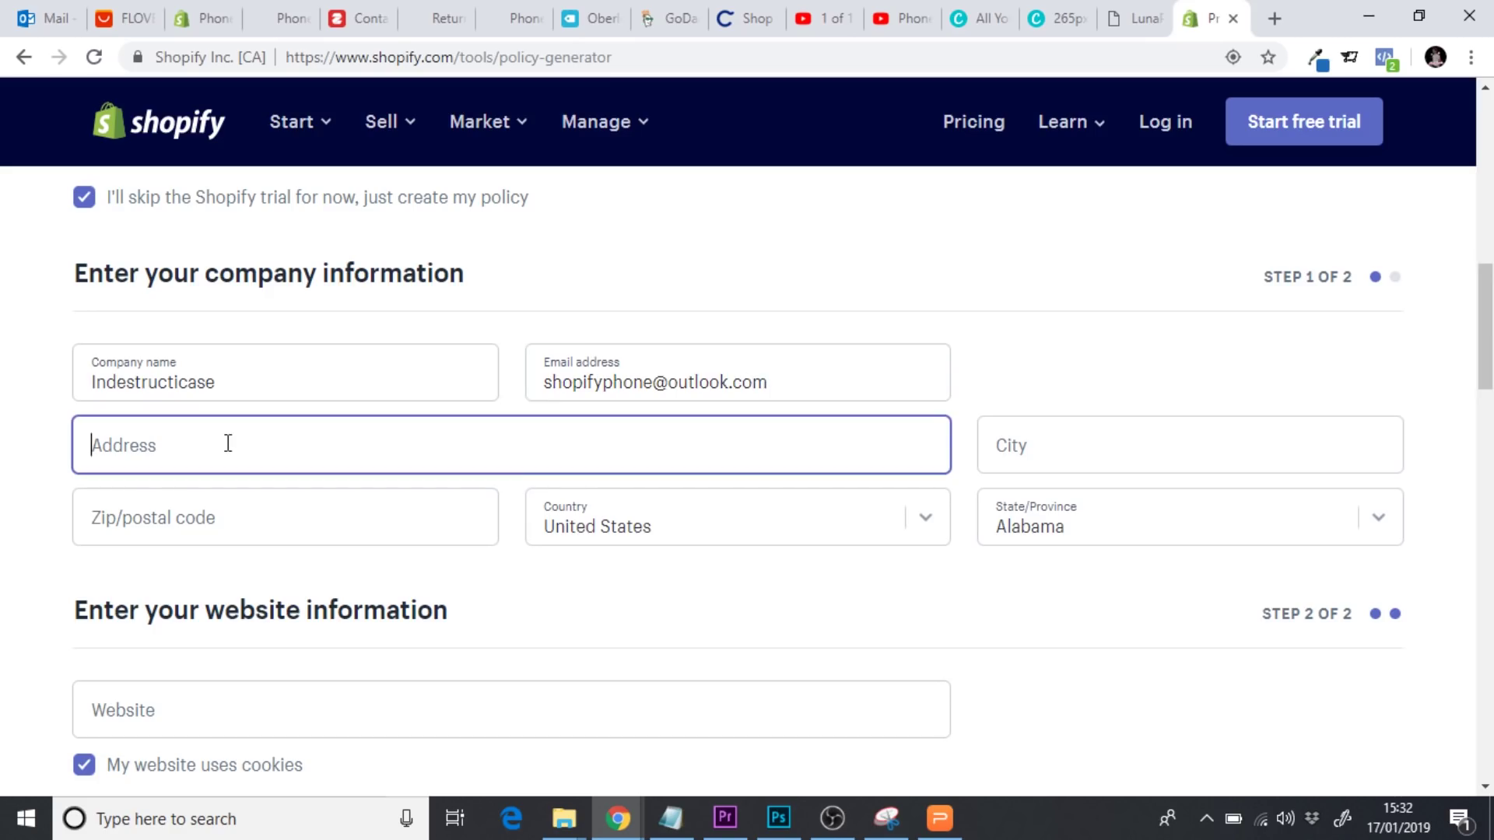
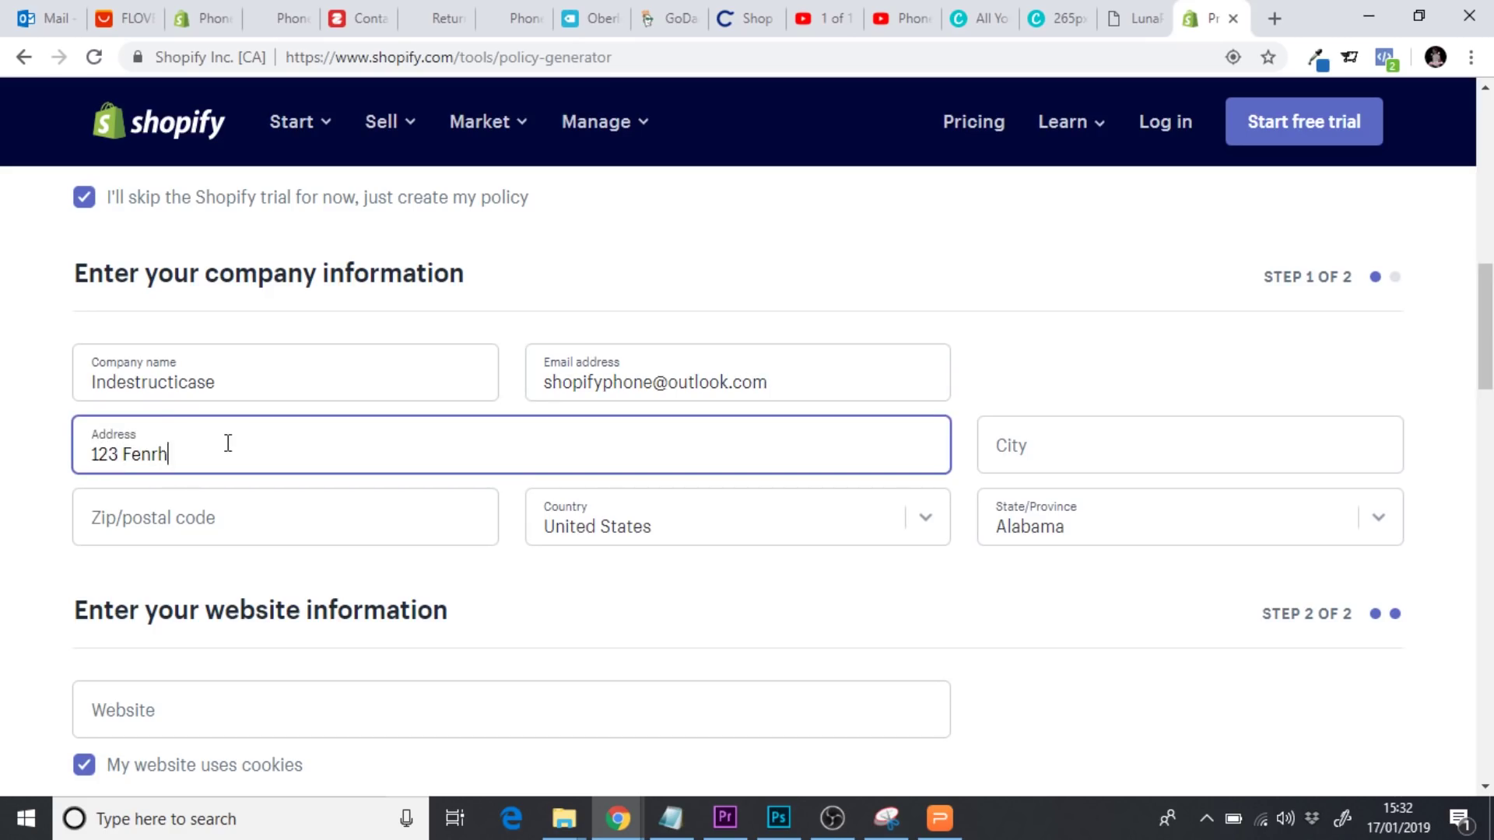
pyautogui.click(147, 523)
pyautogui.write('n11 1pp')
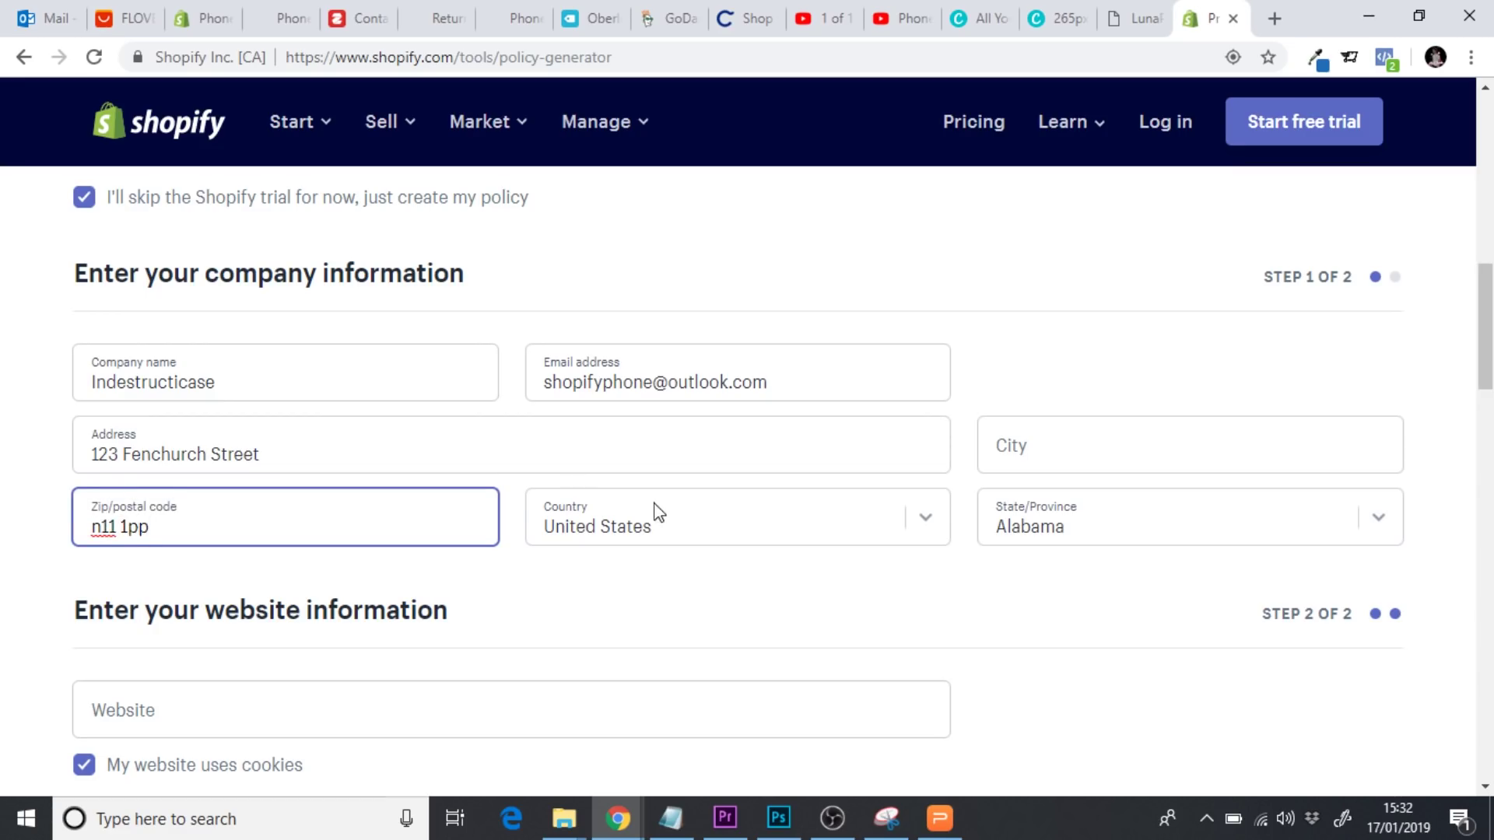
pyautogui.click(1075, 446)
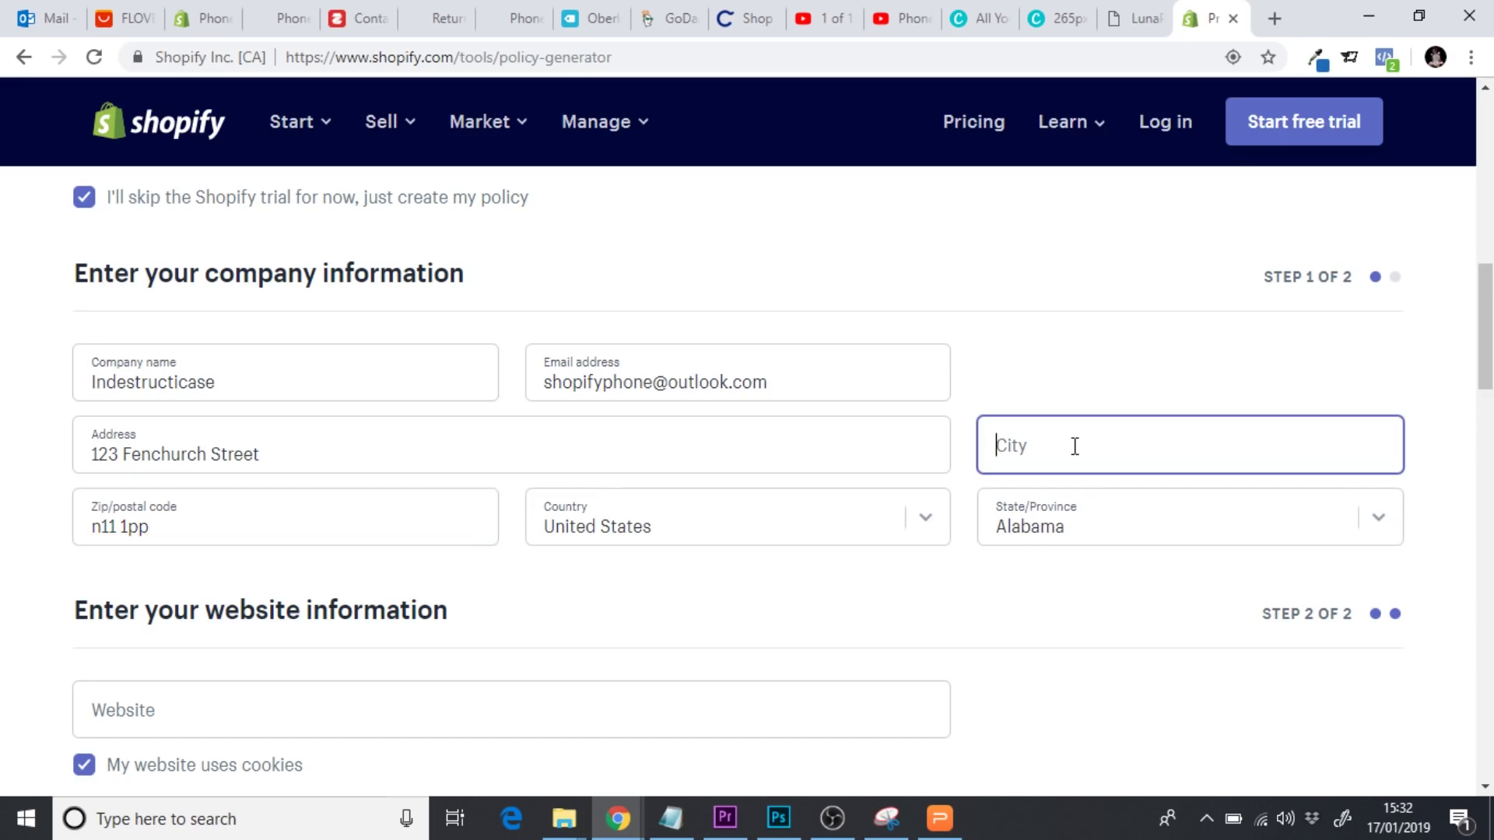
pyautogui.write('London')
# Set country to United Kingdom and region to London, City of
pyautogui.click(911, 519)
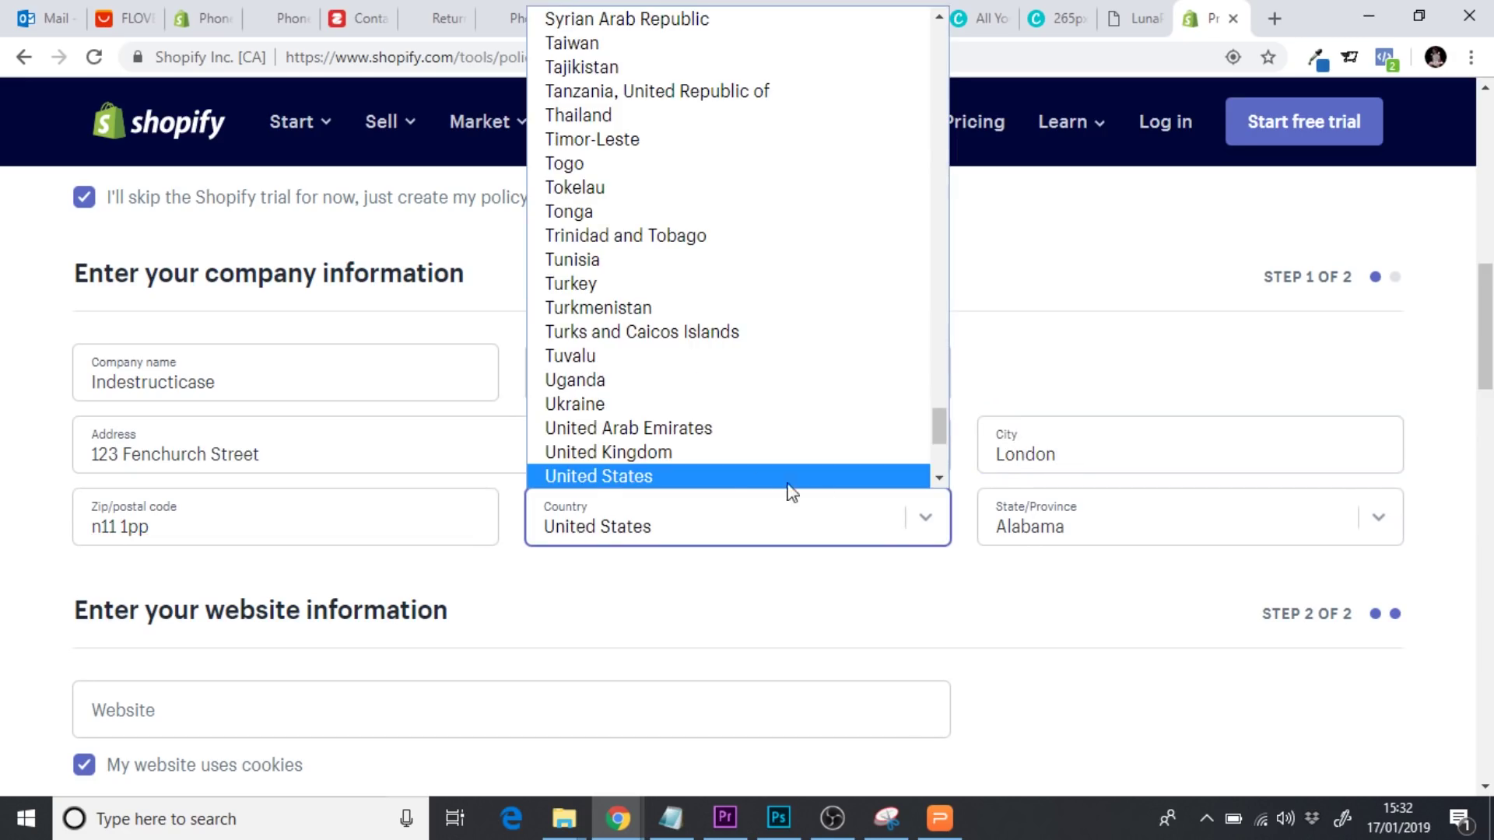
pyautogui.click(727, 453)
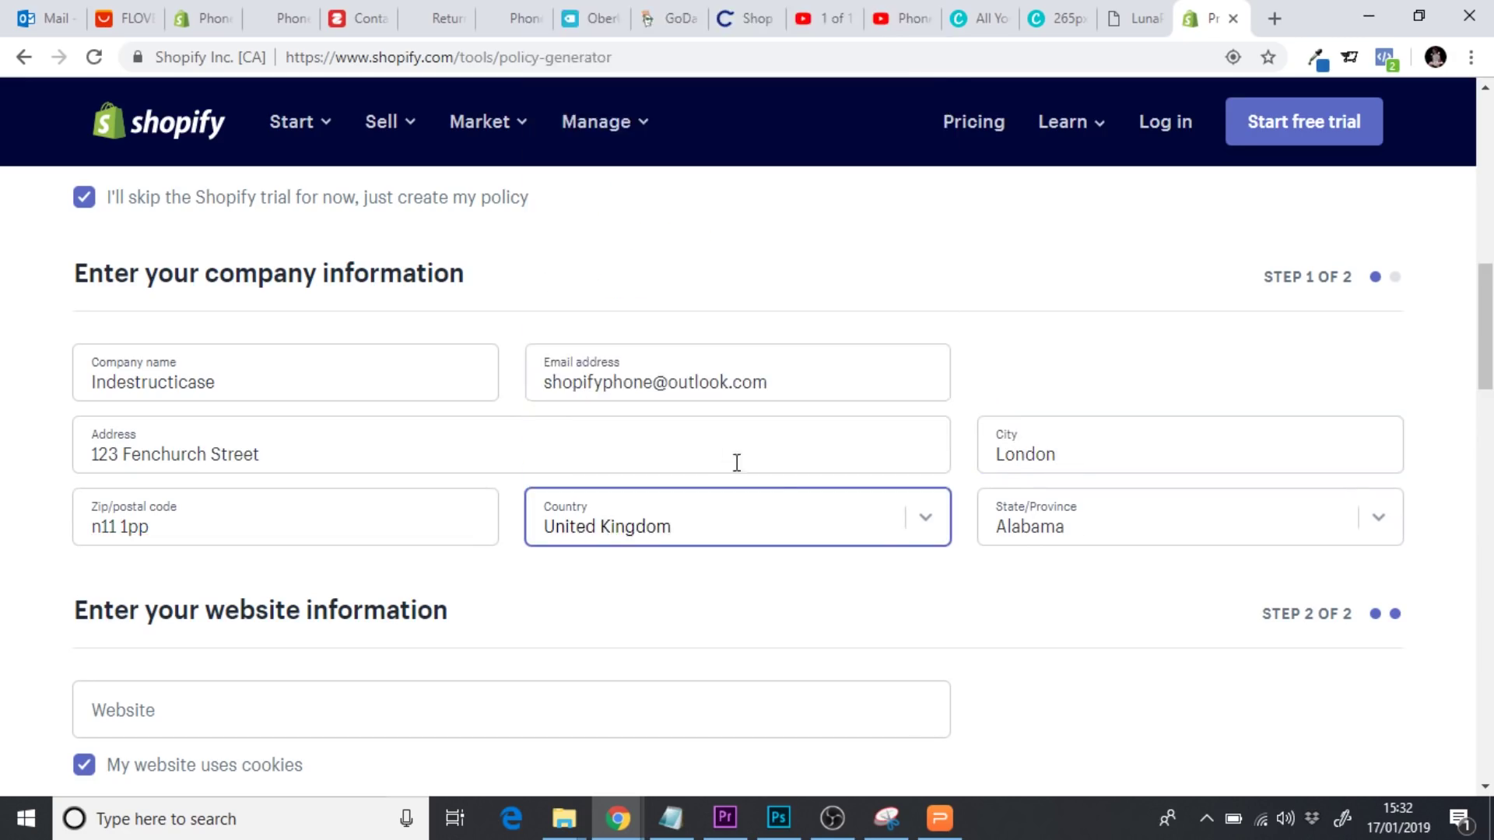
pyautogui.click(1056, 529)
pyautogui.press('l')
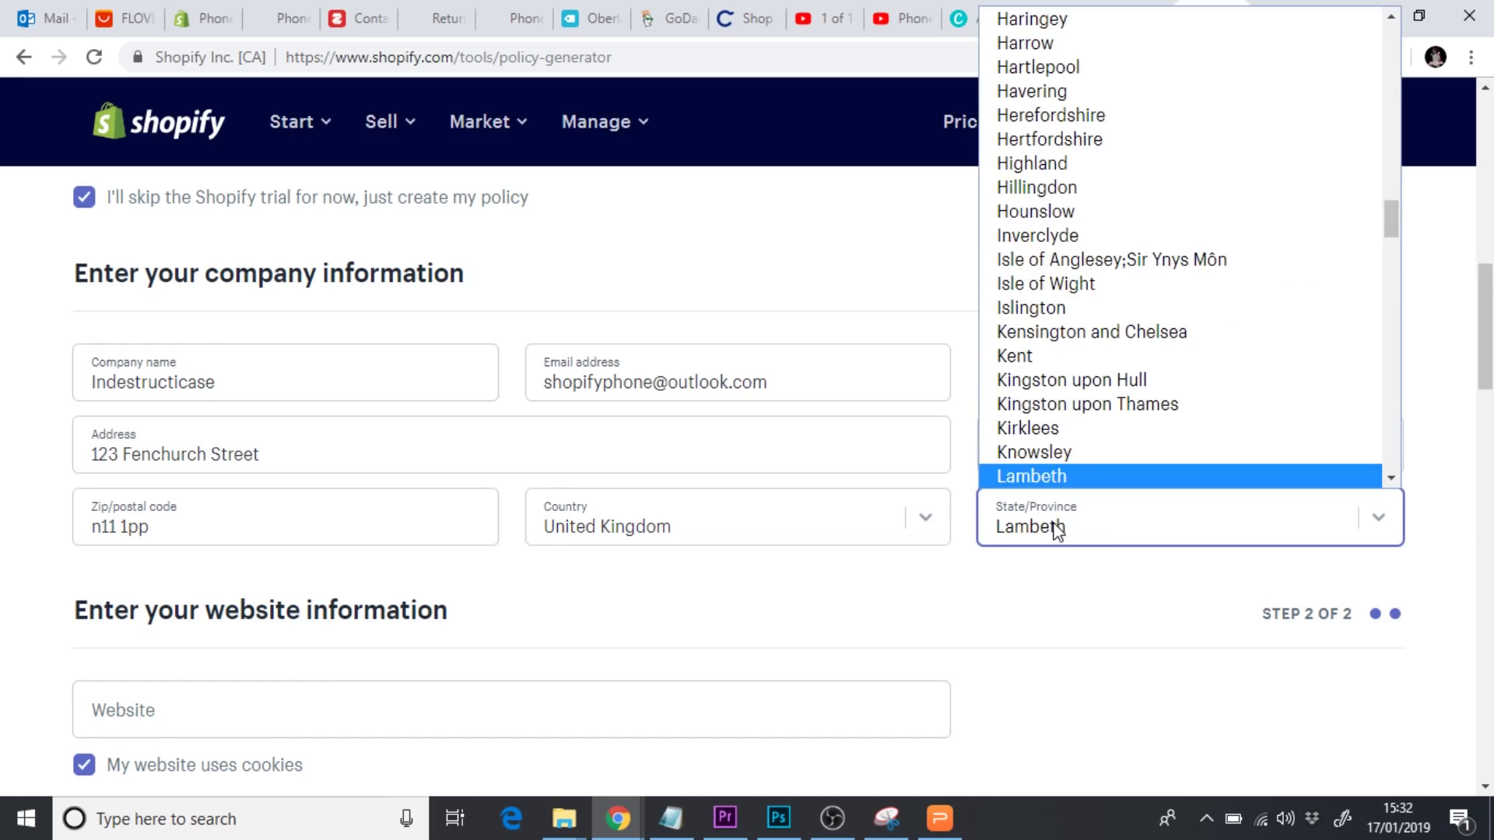
pyautogui.press('Down')
pyautogui.press('Down')
pyautogui.press('Down')
pyautogui.press('Down')
pyautogui.press('Down')
pyautogui.press('Down')
pyautogui.press('Down')
pyautogui.press('Down')
pyautogui.press('Down')
pyautogui.press('Down')
pyautogui.press('Down')
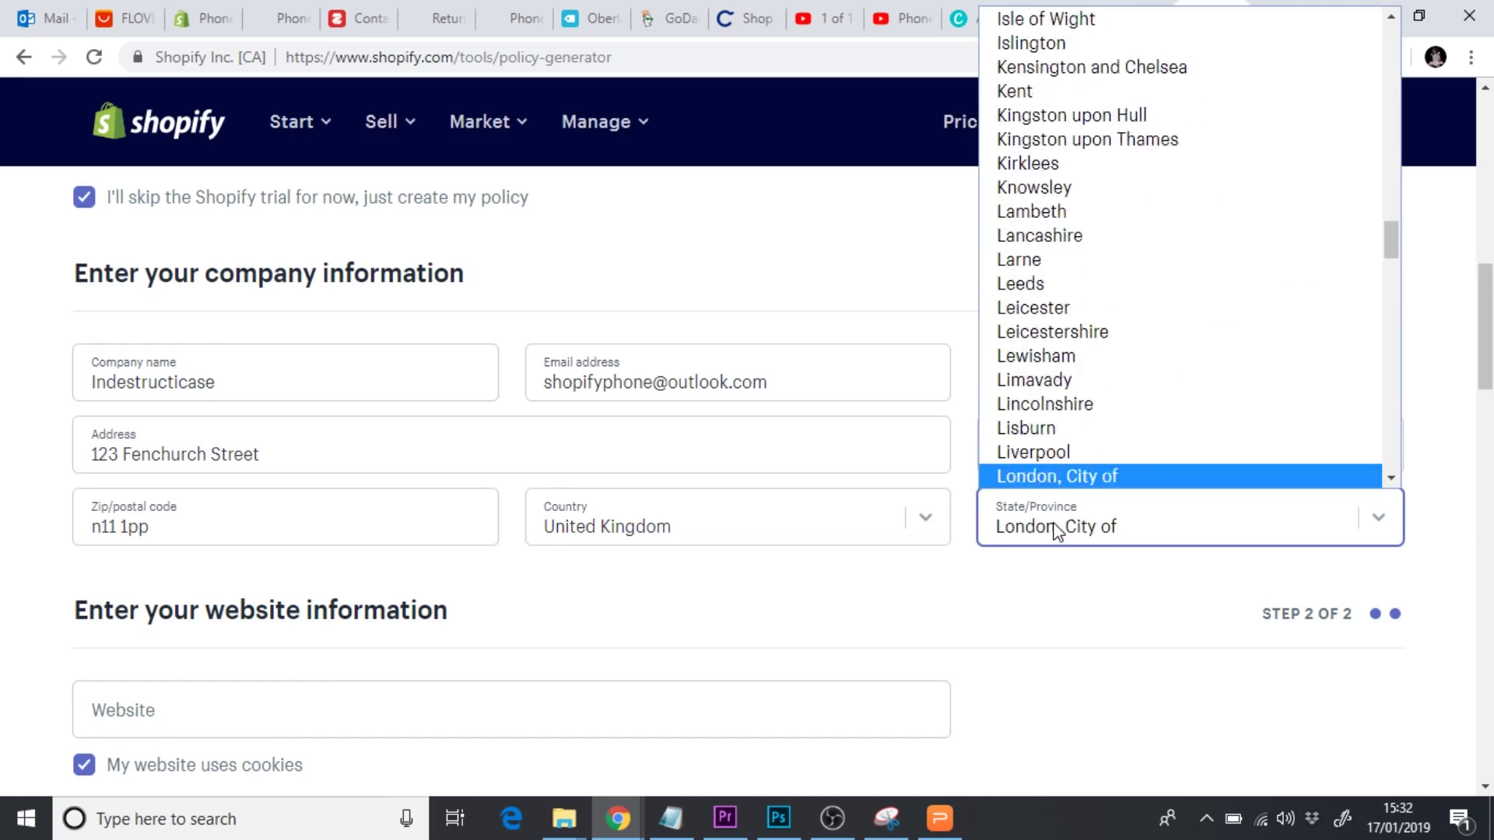
pyautogui.press('Return')
pyautogui.click(852, 629)
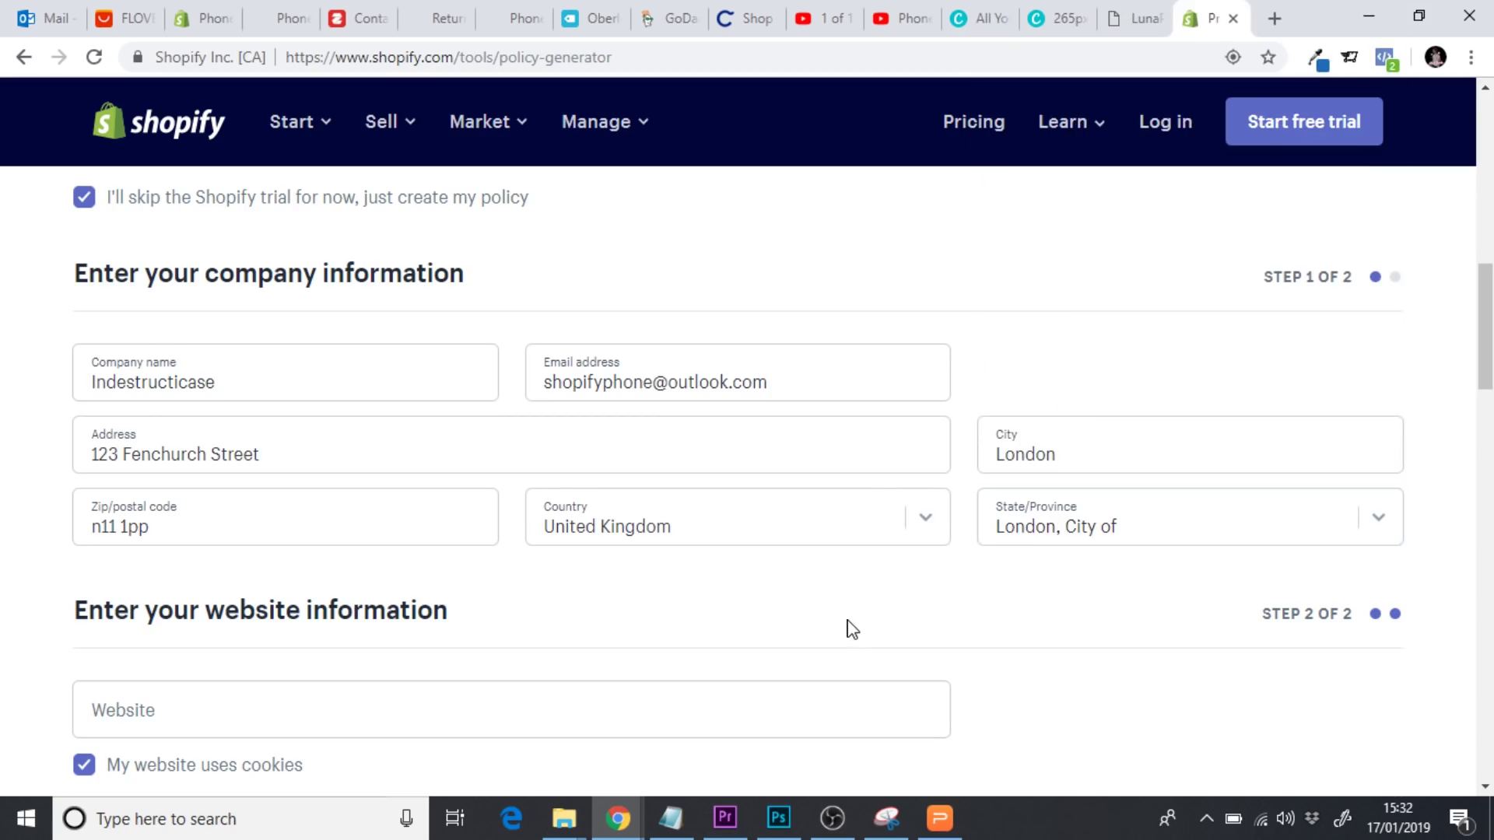
# Enter industricase.com as the website address
pyautogui.scroll(-3, 852, 629)
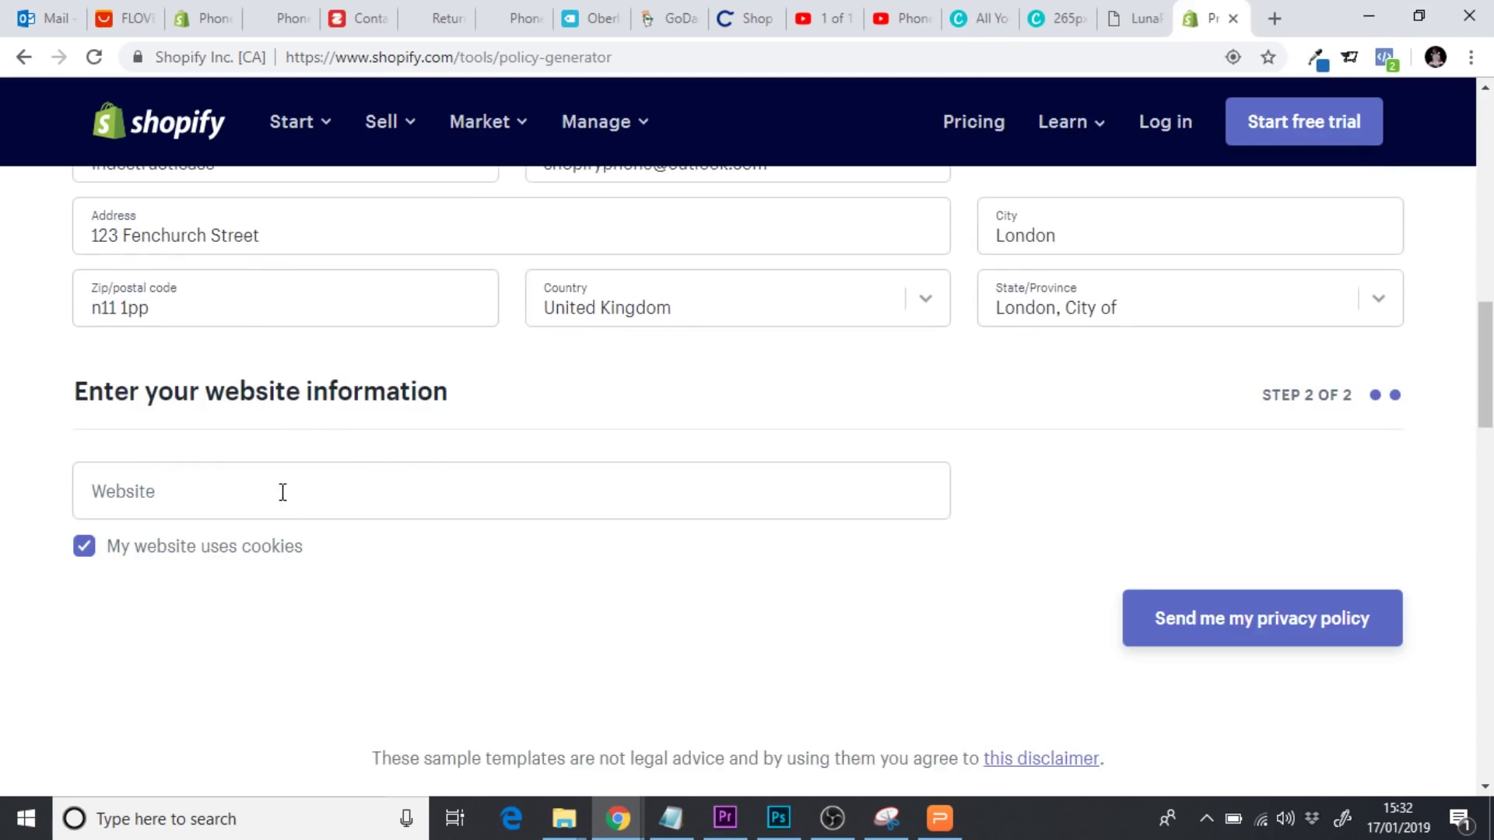
pyautogui.click(282, 492)
pyautogui.write('i')
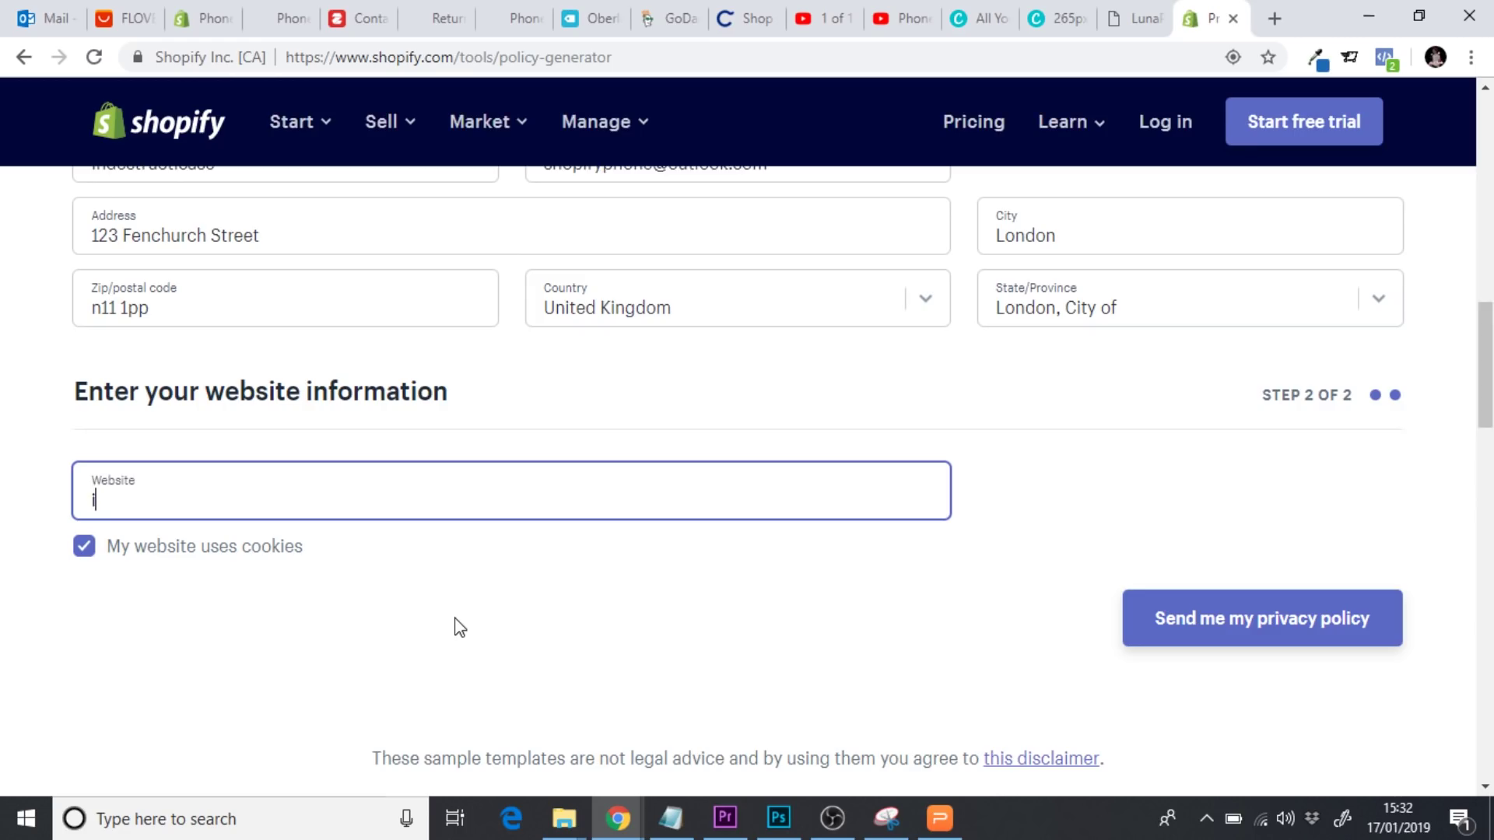
pyautogui.write('ndustricase.com')
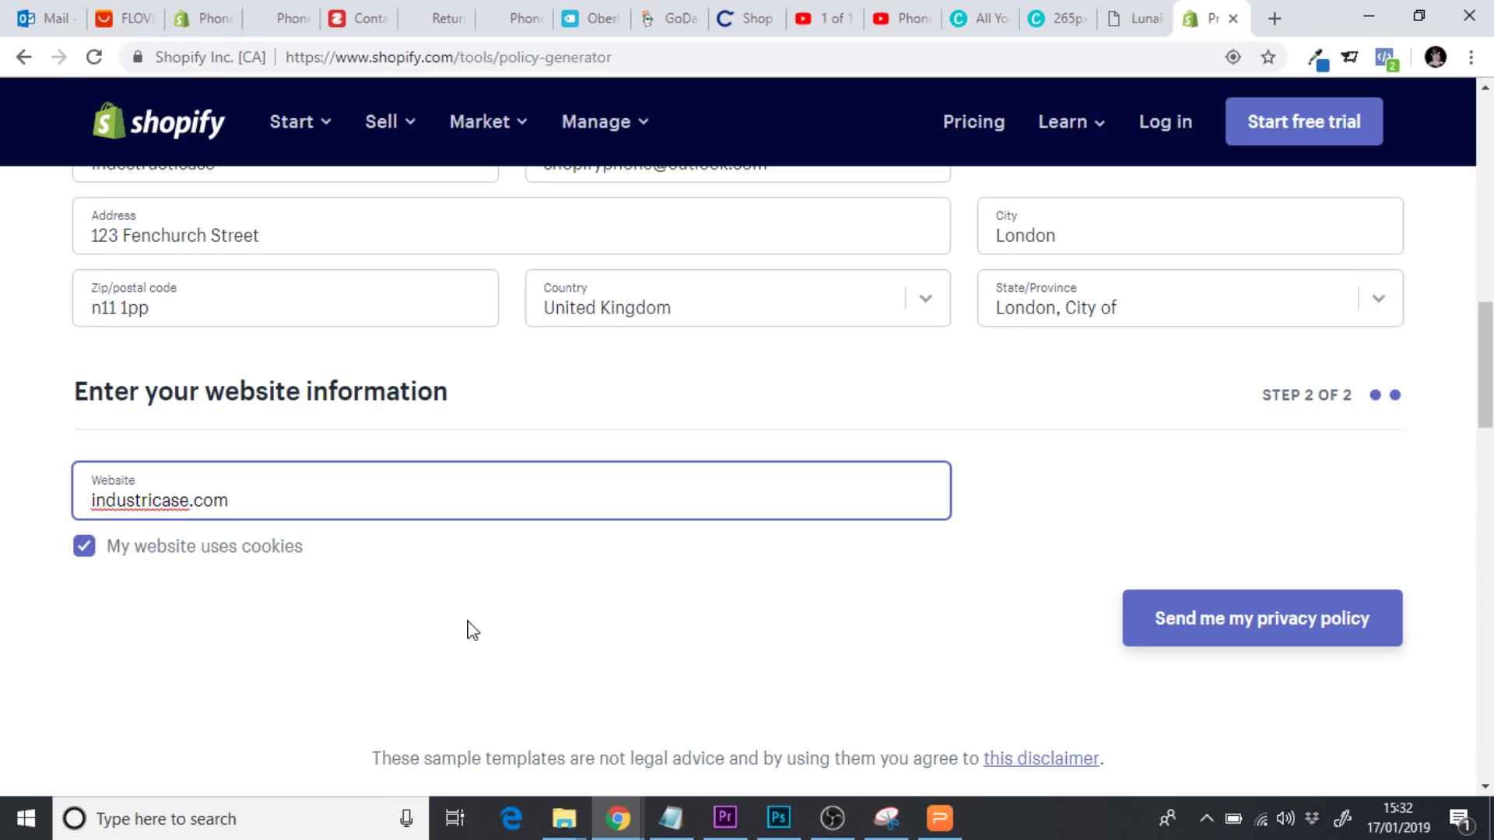
pyautogui.click(622, 645)
# Email the generated privacy policy, then open Shopify's 'Your privacy policy is ready!' message in Outlook and follow its link
pyautogui.click(1199, 621)
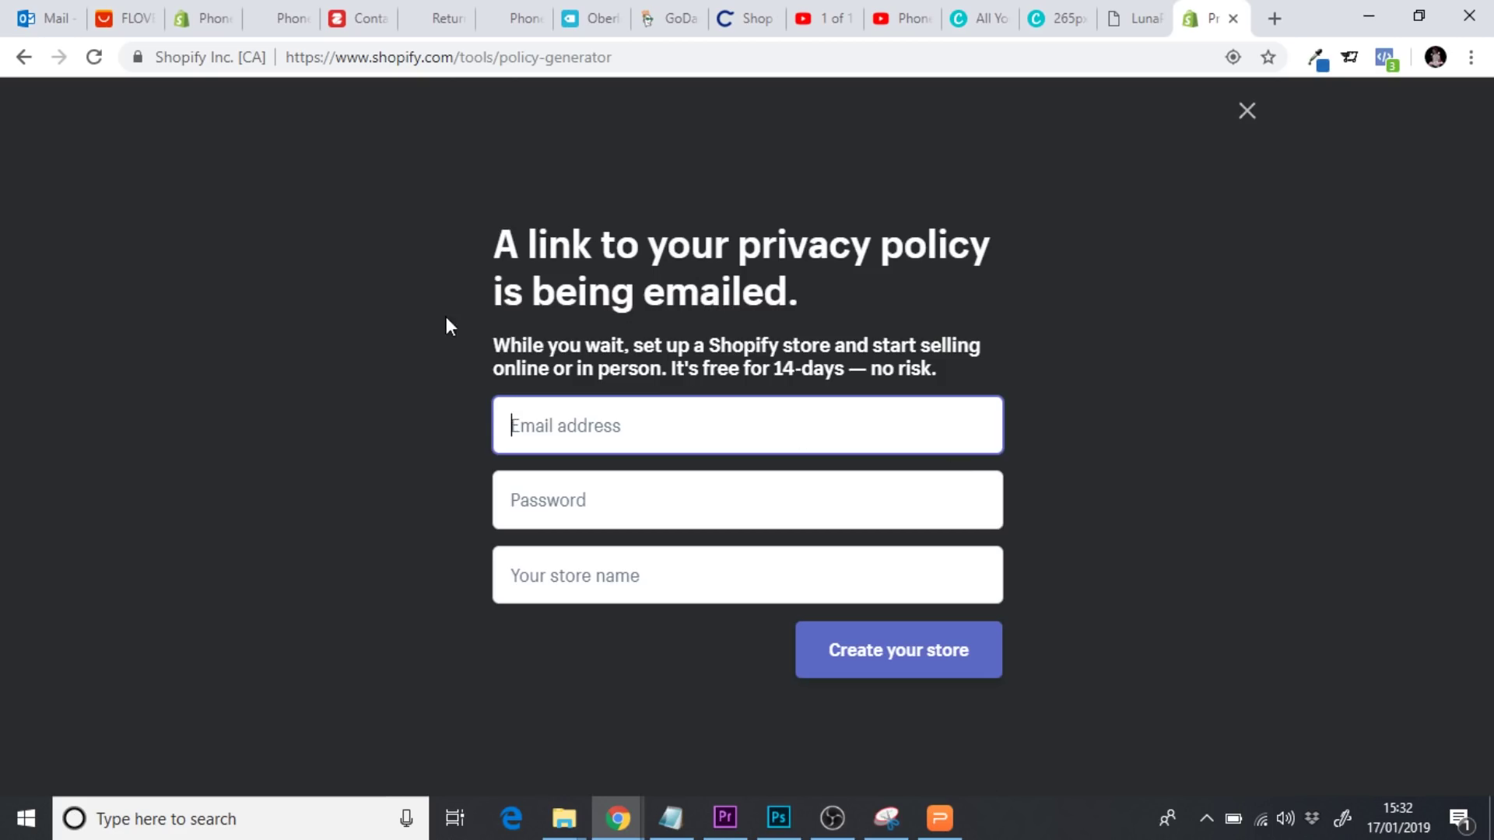
pyautogui.click(37, 21)
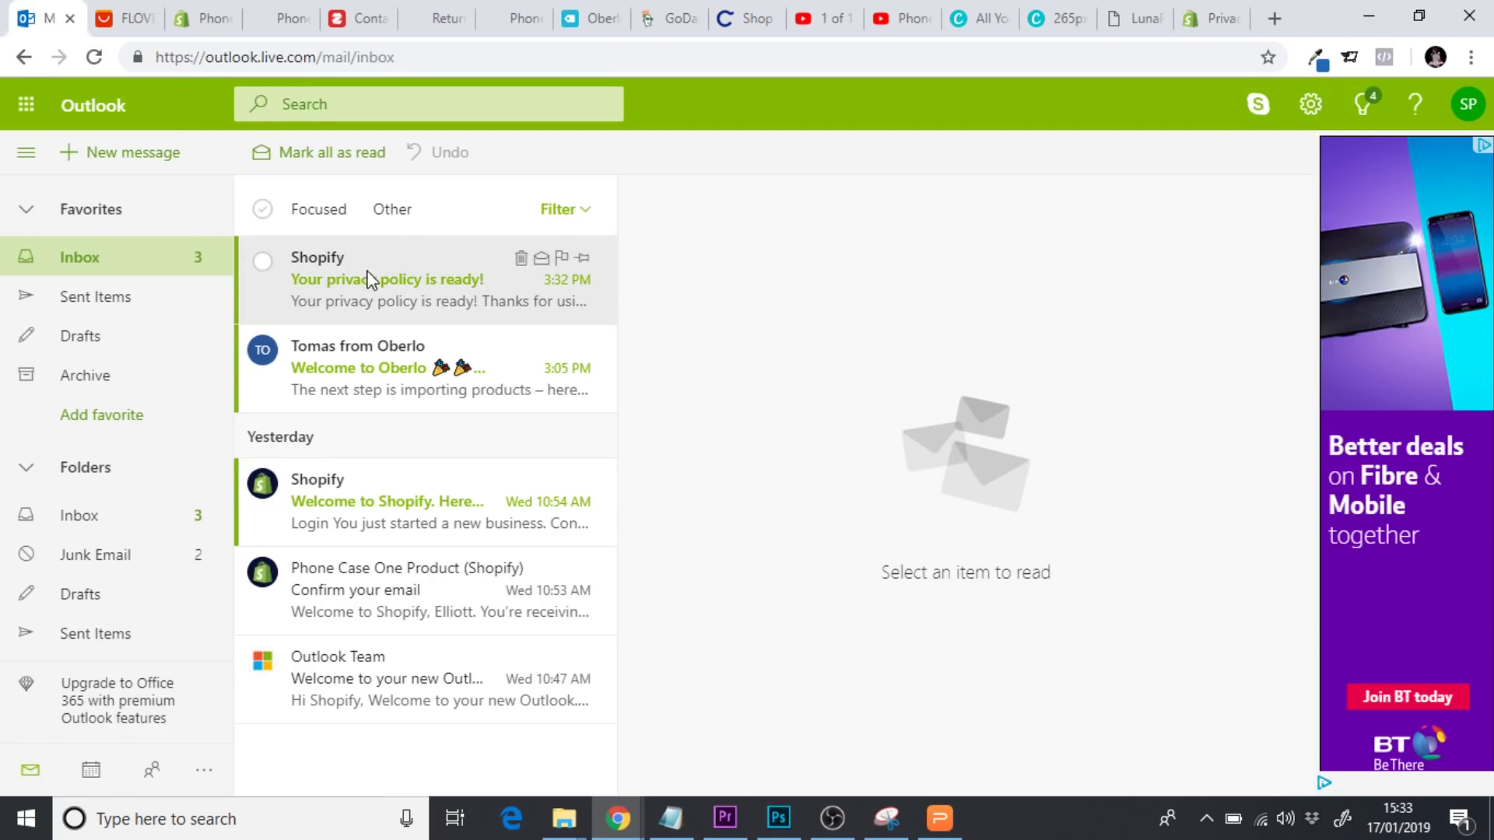
pyautogui.click(407, 283)
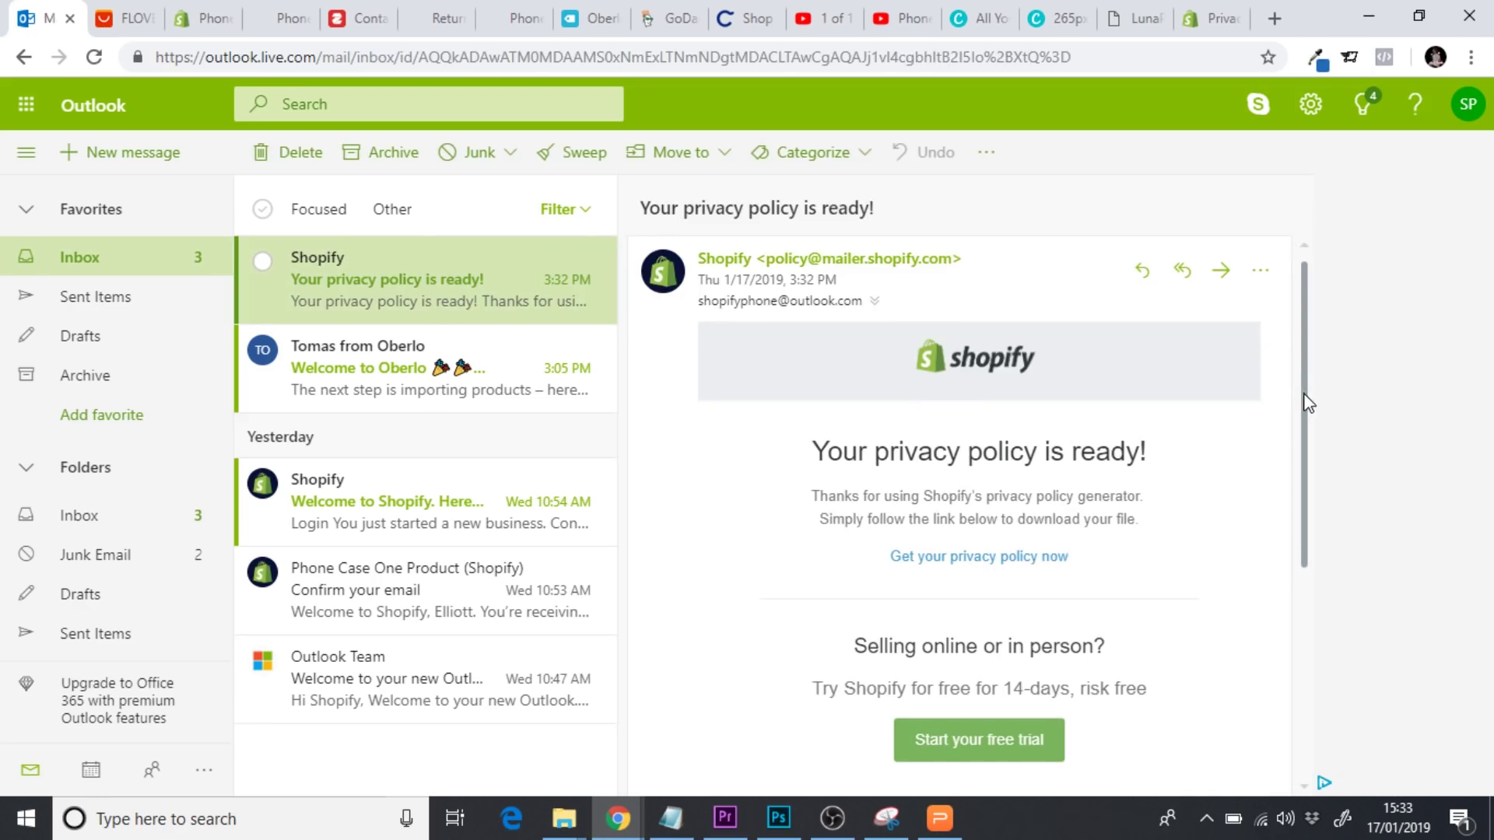
pyautogui.scroll(-3, 1304, 457)
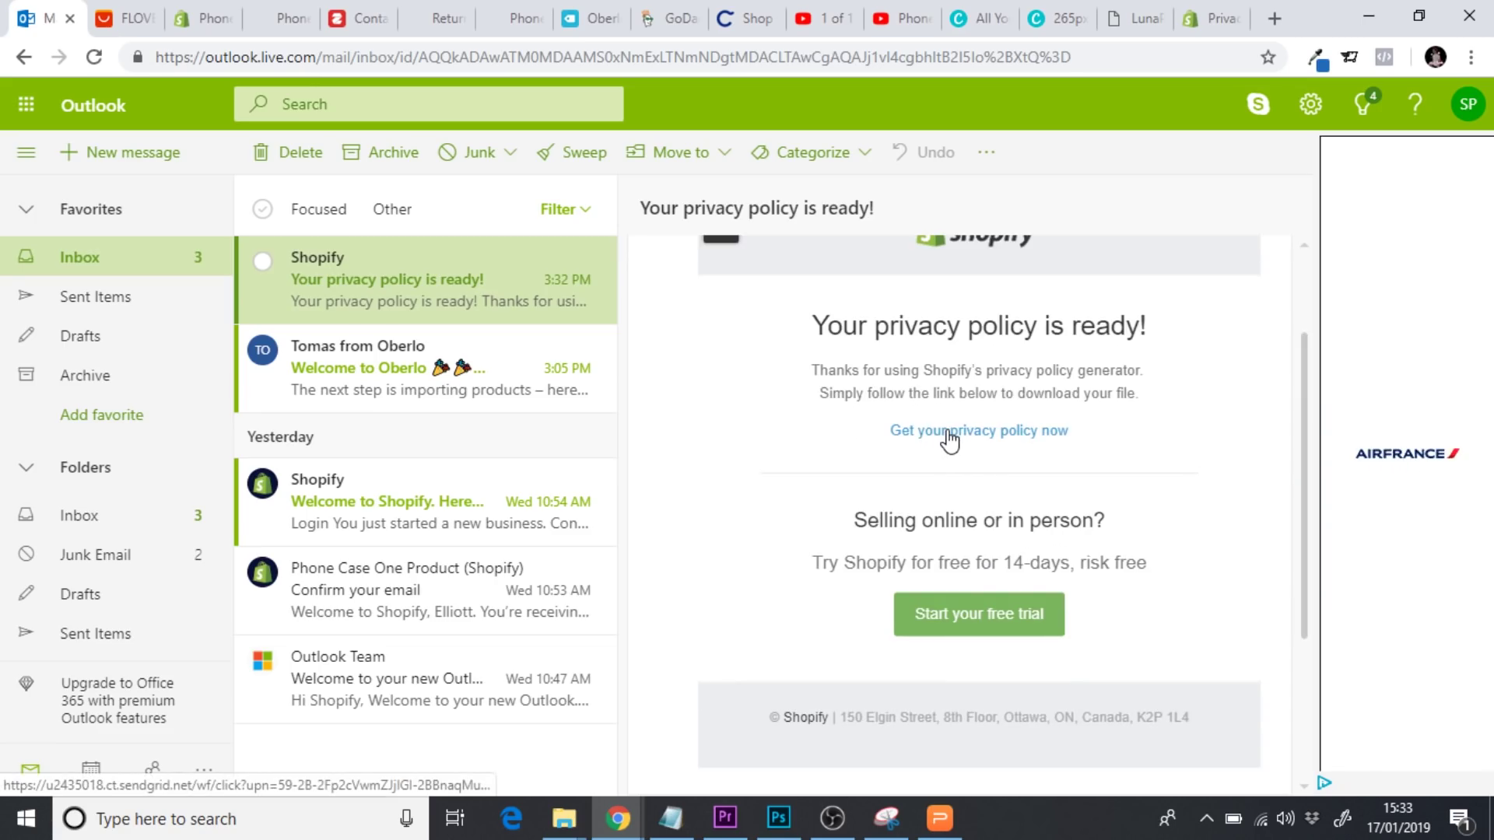
pyautogui.click(949, 437)
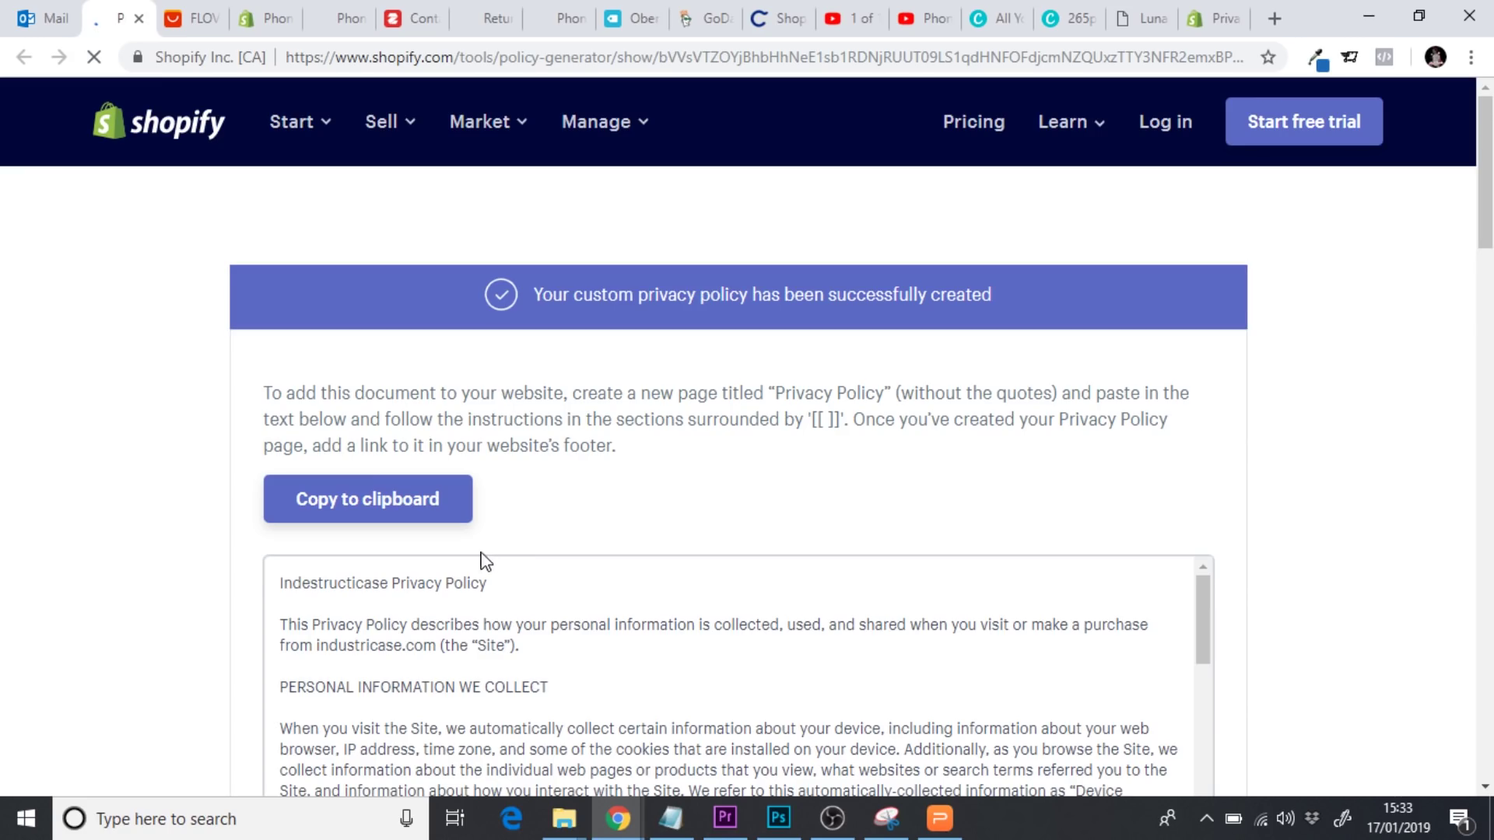
# Copy the generated policy text and scroll down to its CONTACT US section
pyautogui.scroll(-2, 536, 545)
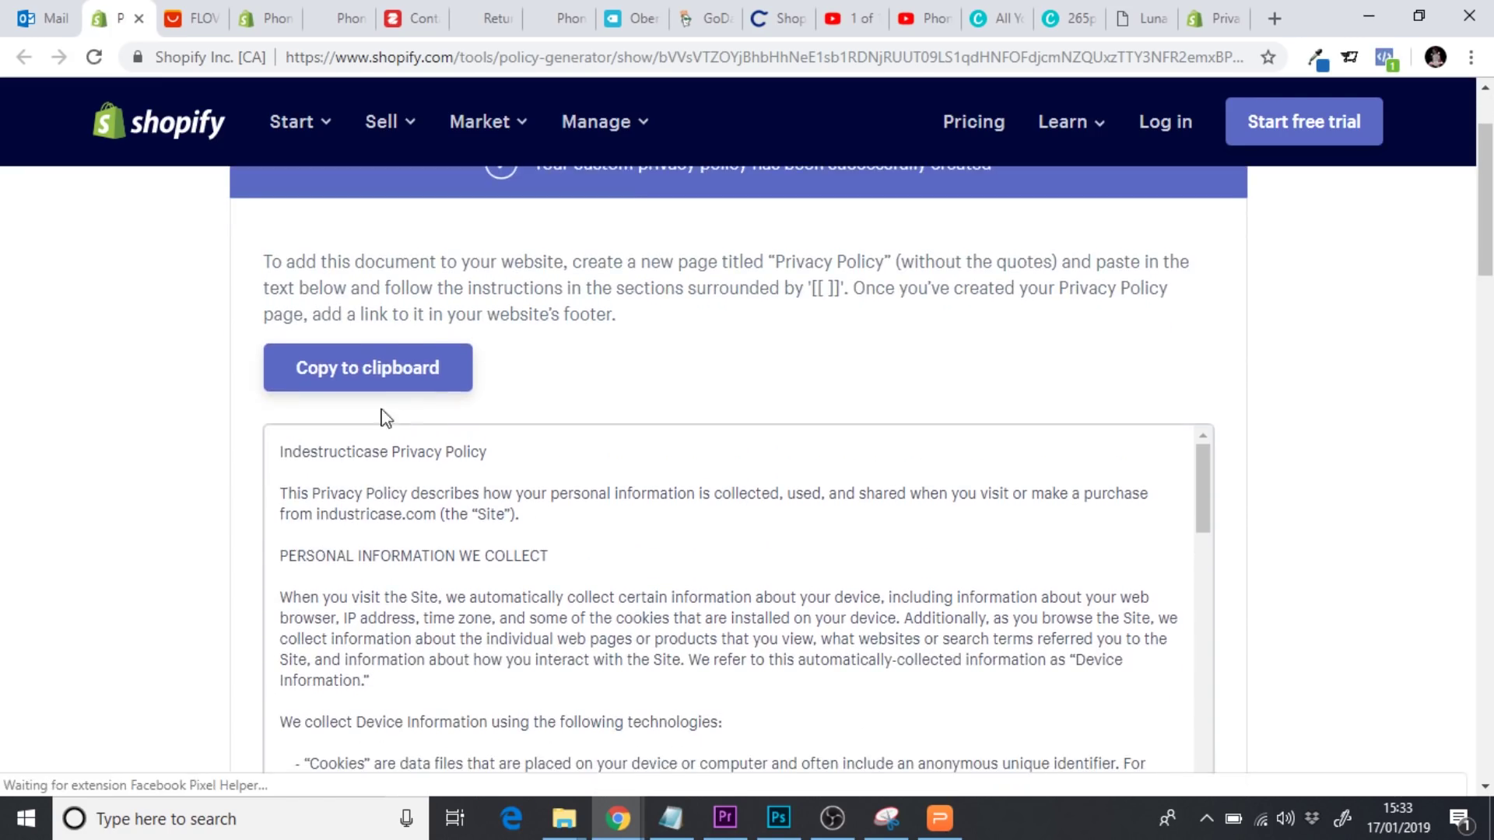
pyautogui.click(346, 375)
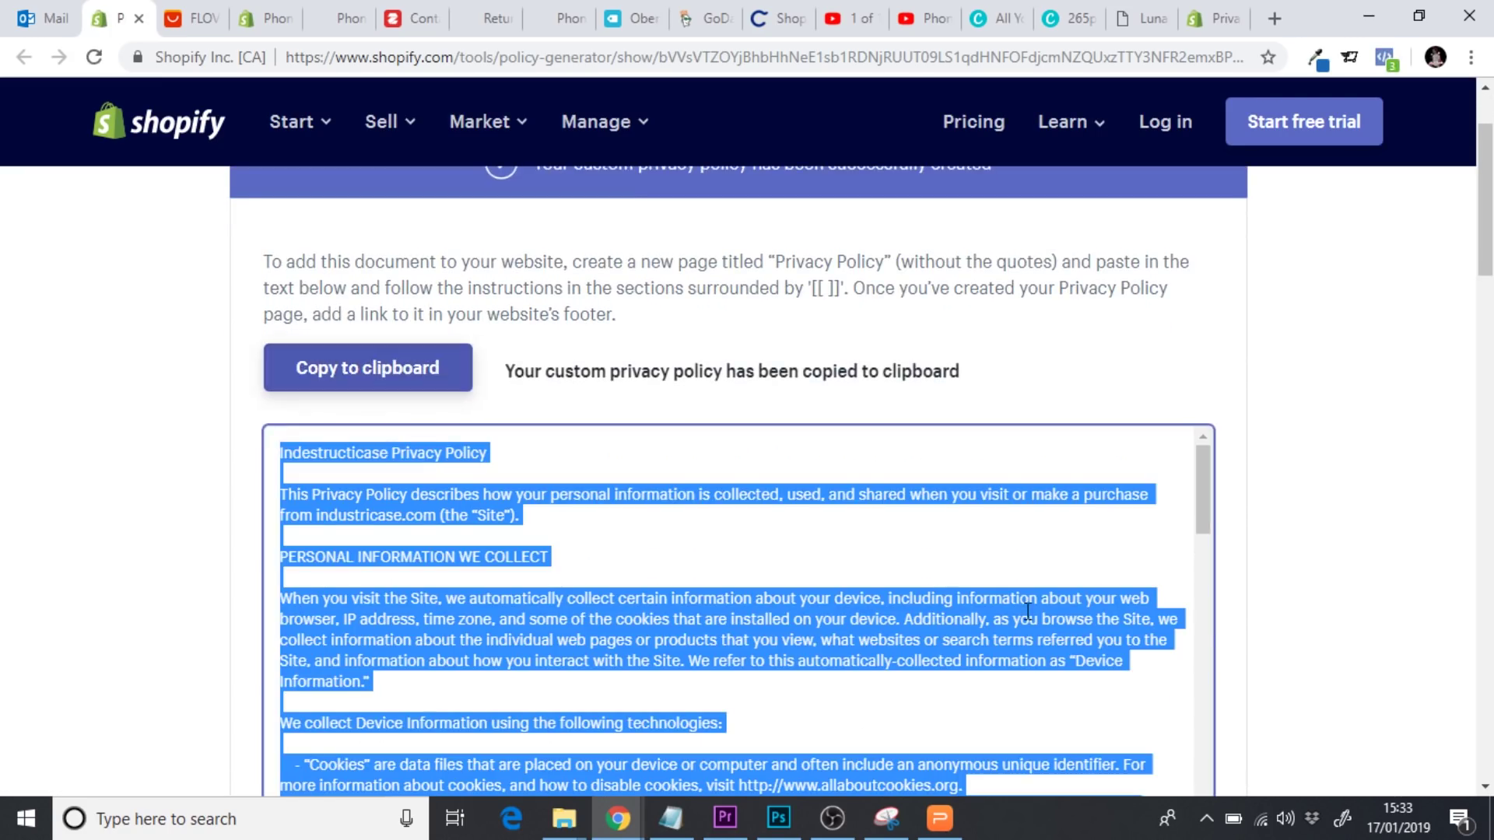
pyautogui.moveTo(1210, 499); pyautogui.dragTo(1208, 573)
pyautogui.click(1373, 576)
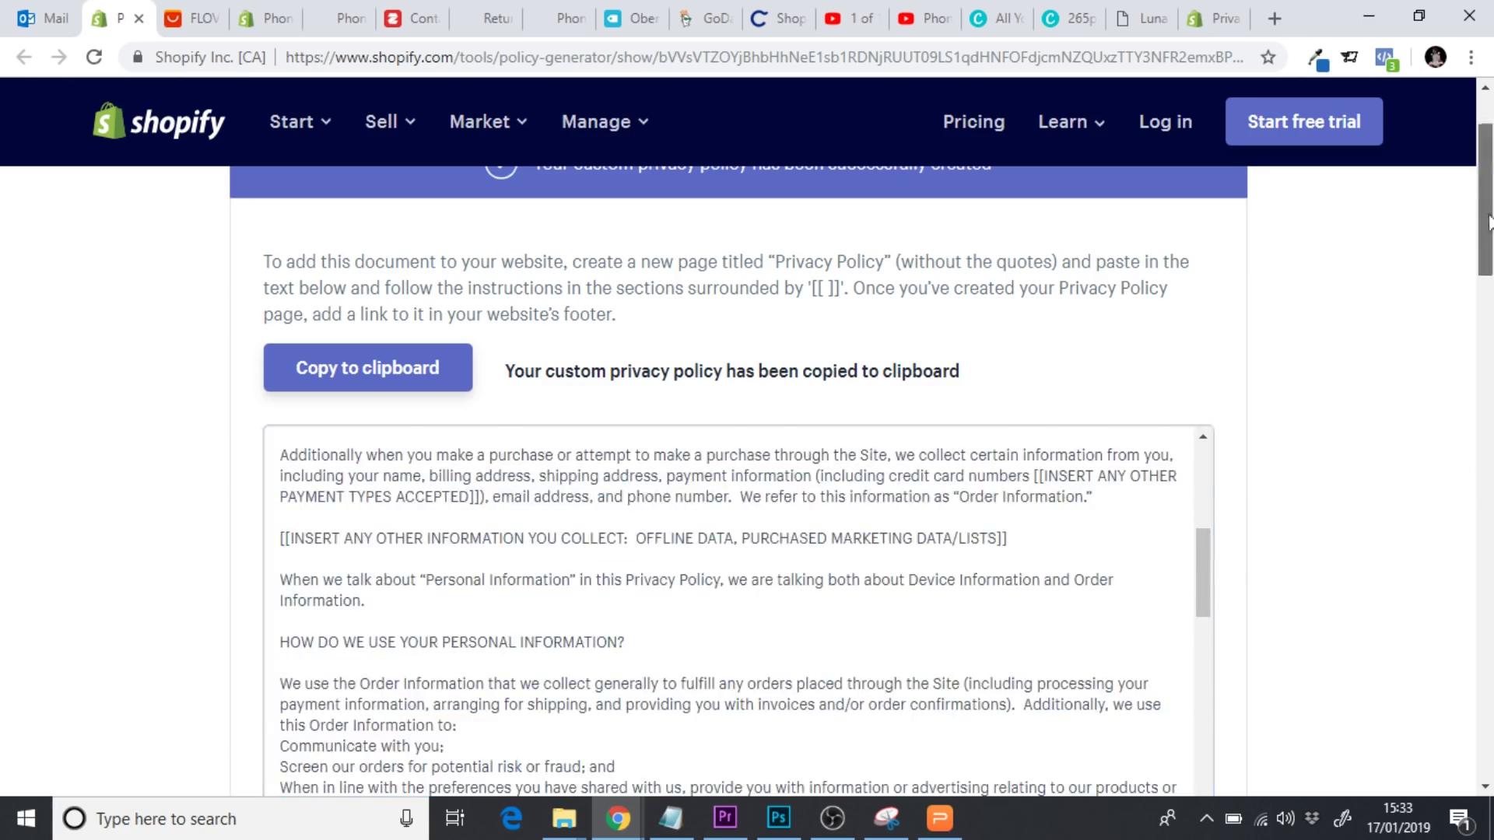
pyautogui.moveTo(1488, 199); pyautogui.dragTo(1488, 256)
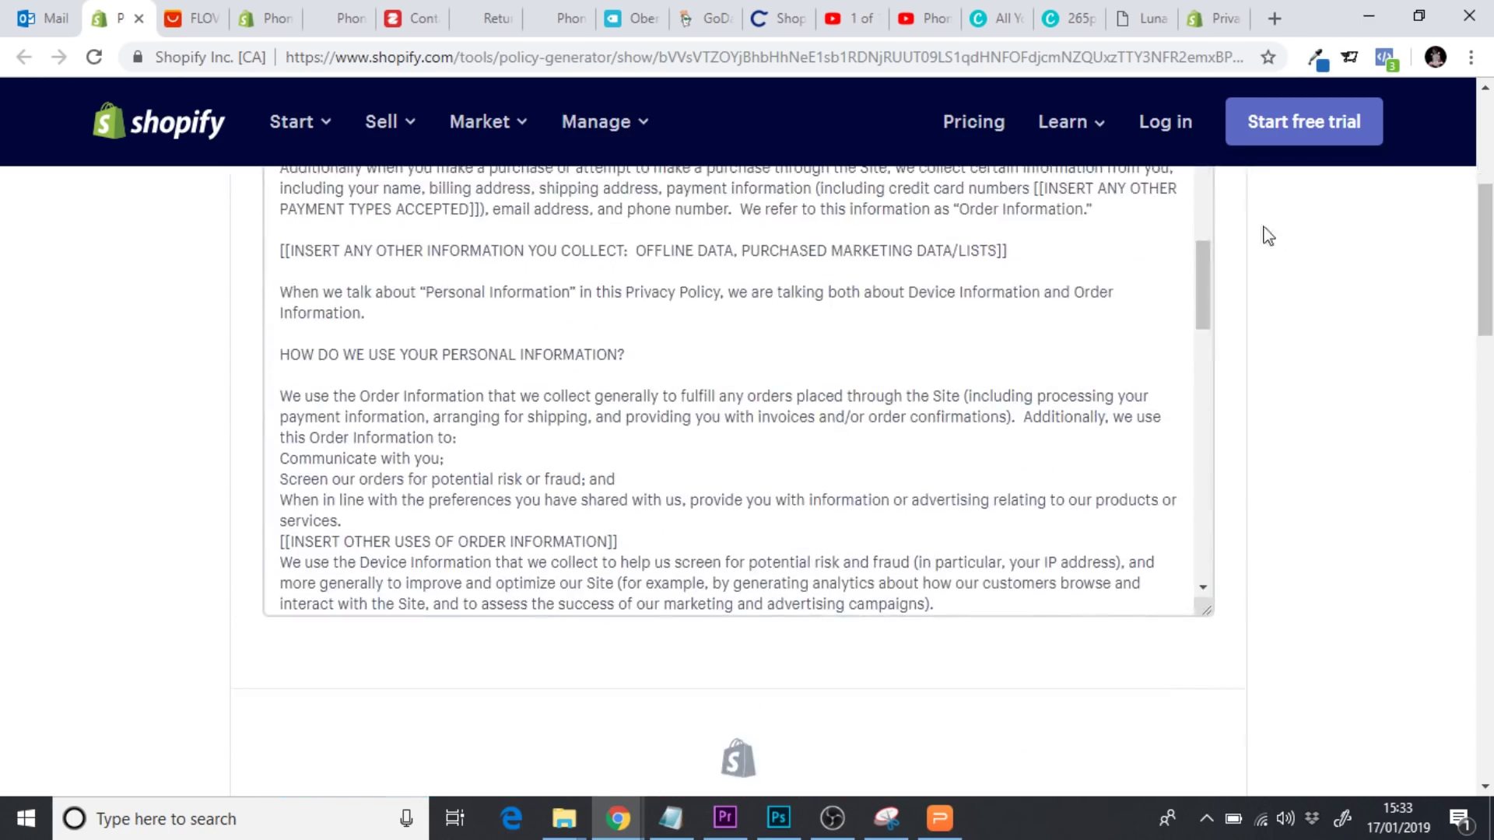
pyautogui.moveTo(1210, 272); pyautogui.dragTo(1197, 548)
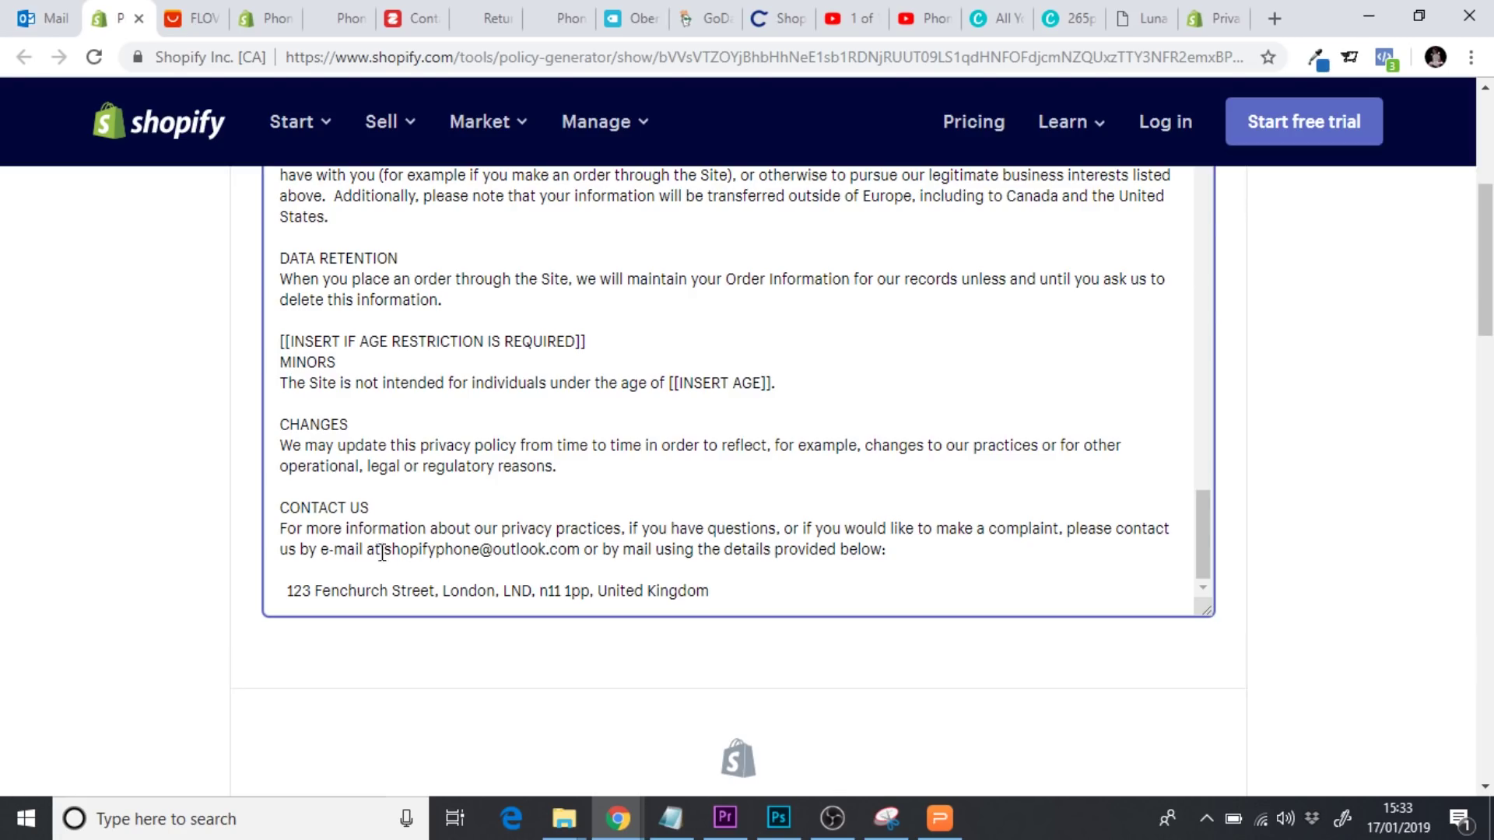
# Replace the CONTACT US e-mail with the store's contact address and copy the updated policy
pyautogui.moveTo(385, 550); pyautogui.dragTo(576, 556)
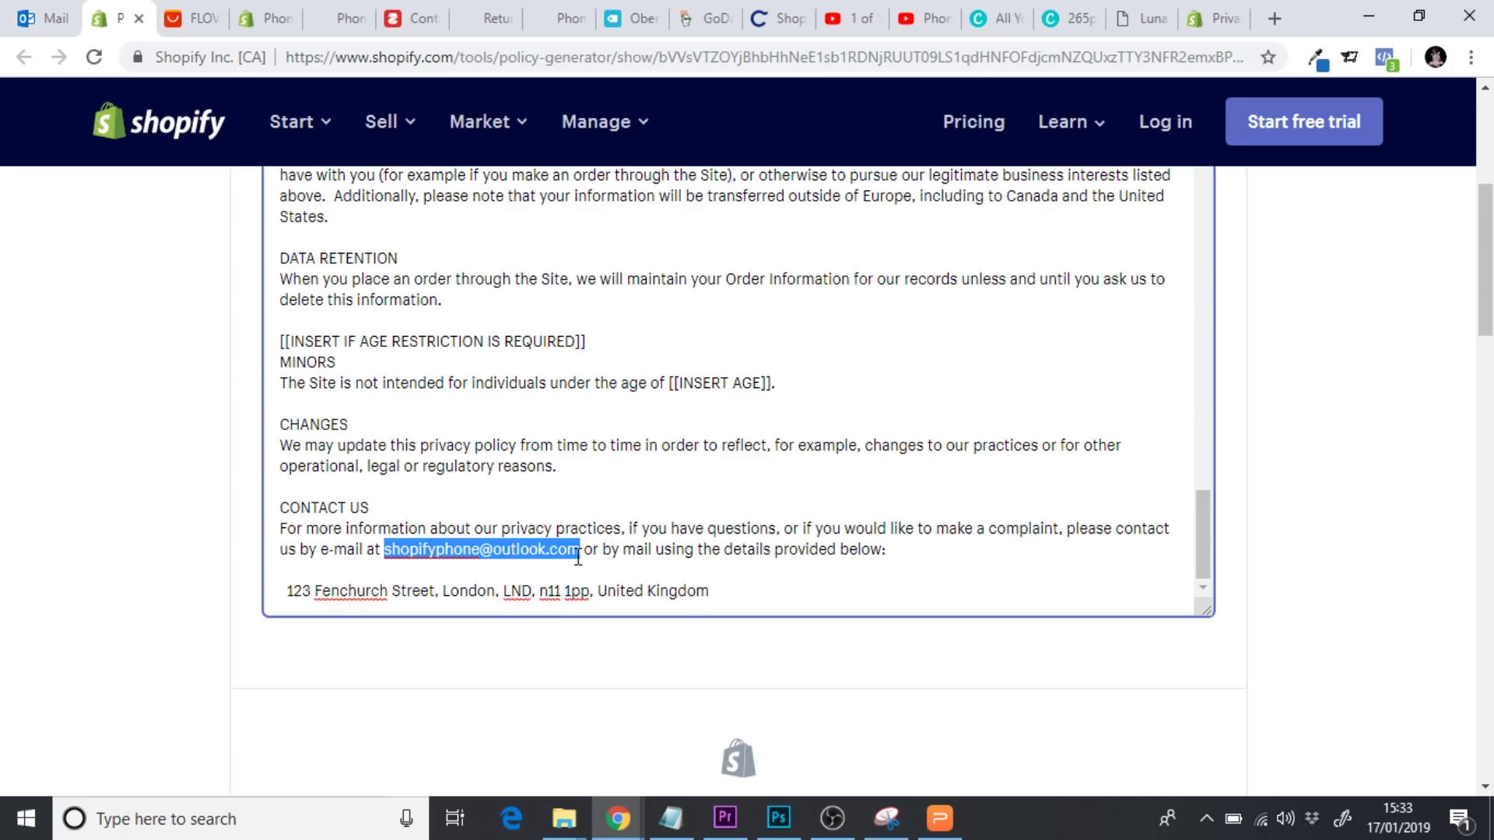
pyautogui.click(434, 552)
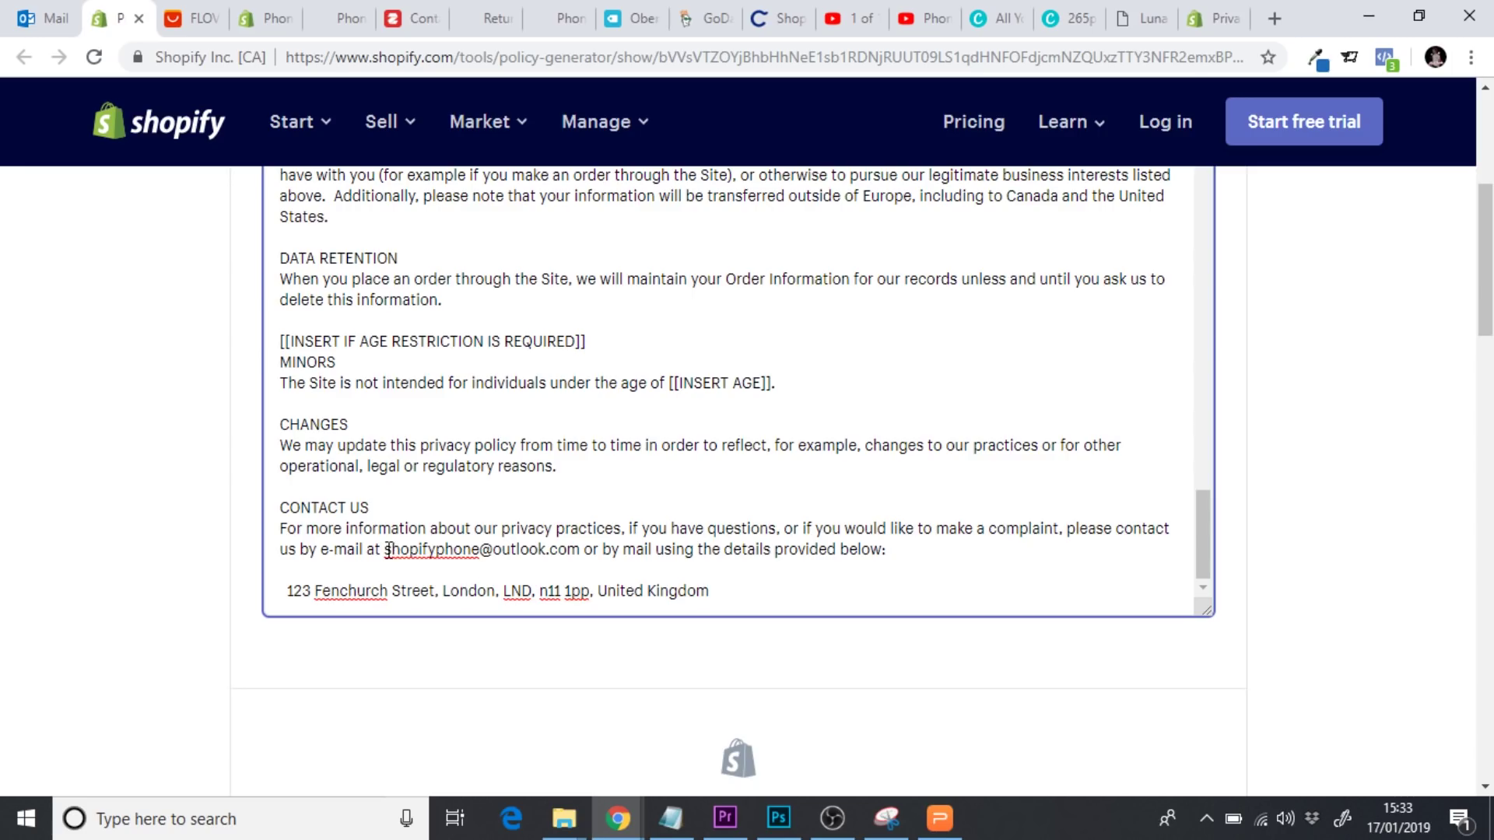
pyautogui.moveTo(387, 550); pyautogui.dragTo(581, 557)
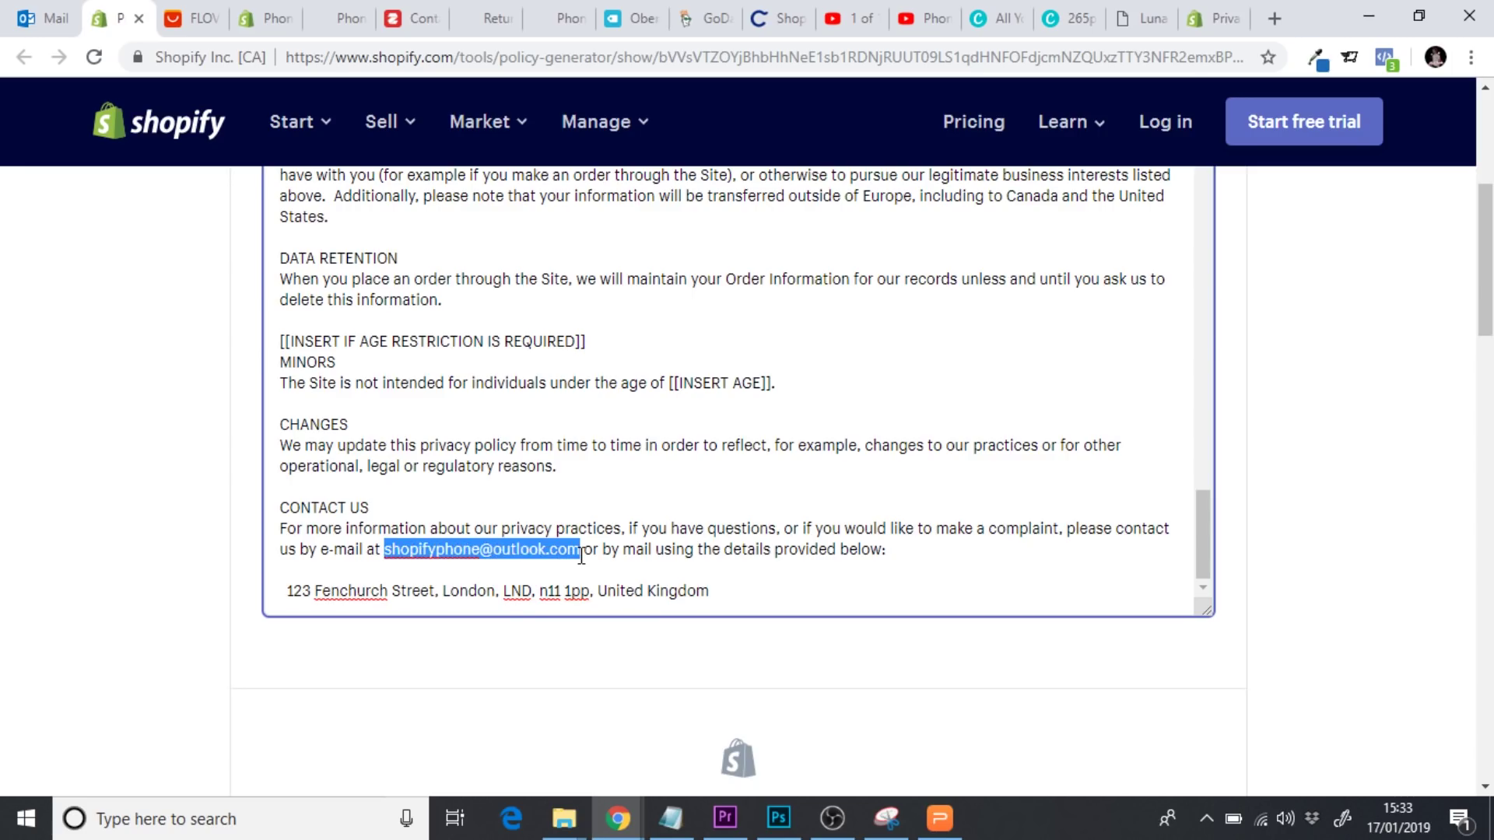
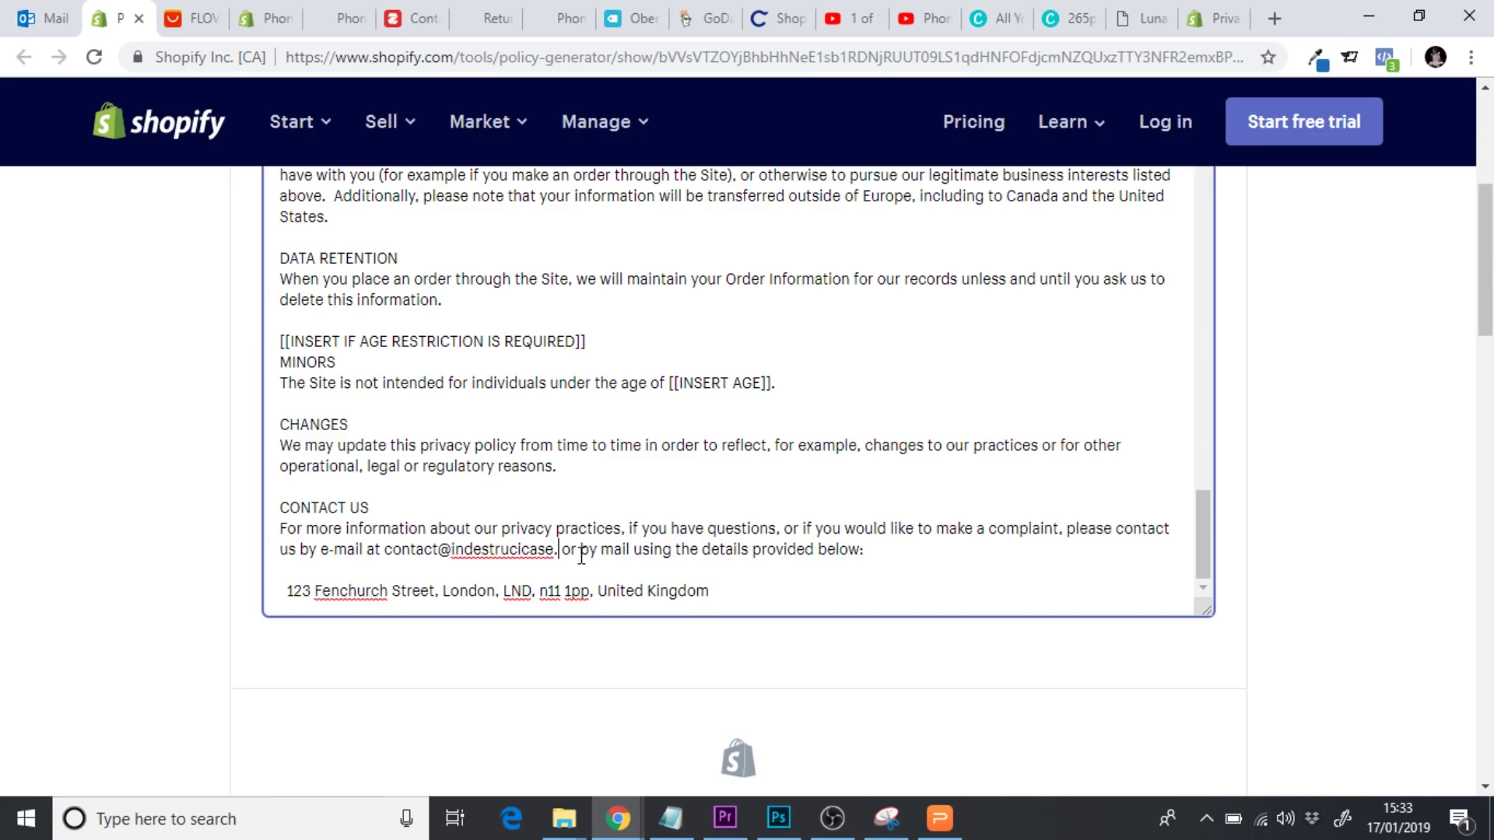
pyautogui.click(871, 572)
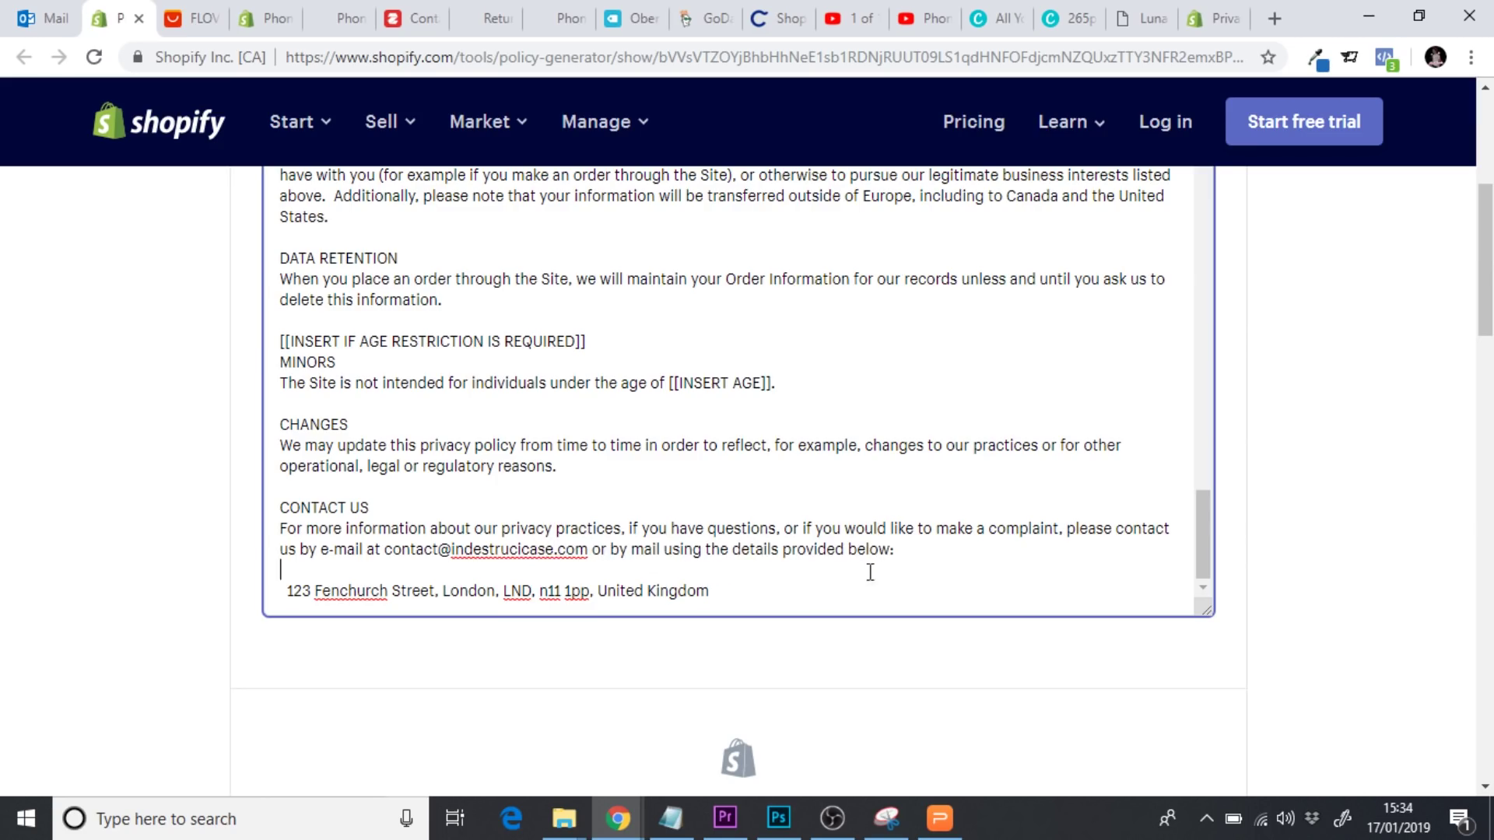
pyautogui.scroll(3, 1293, 544)
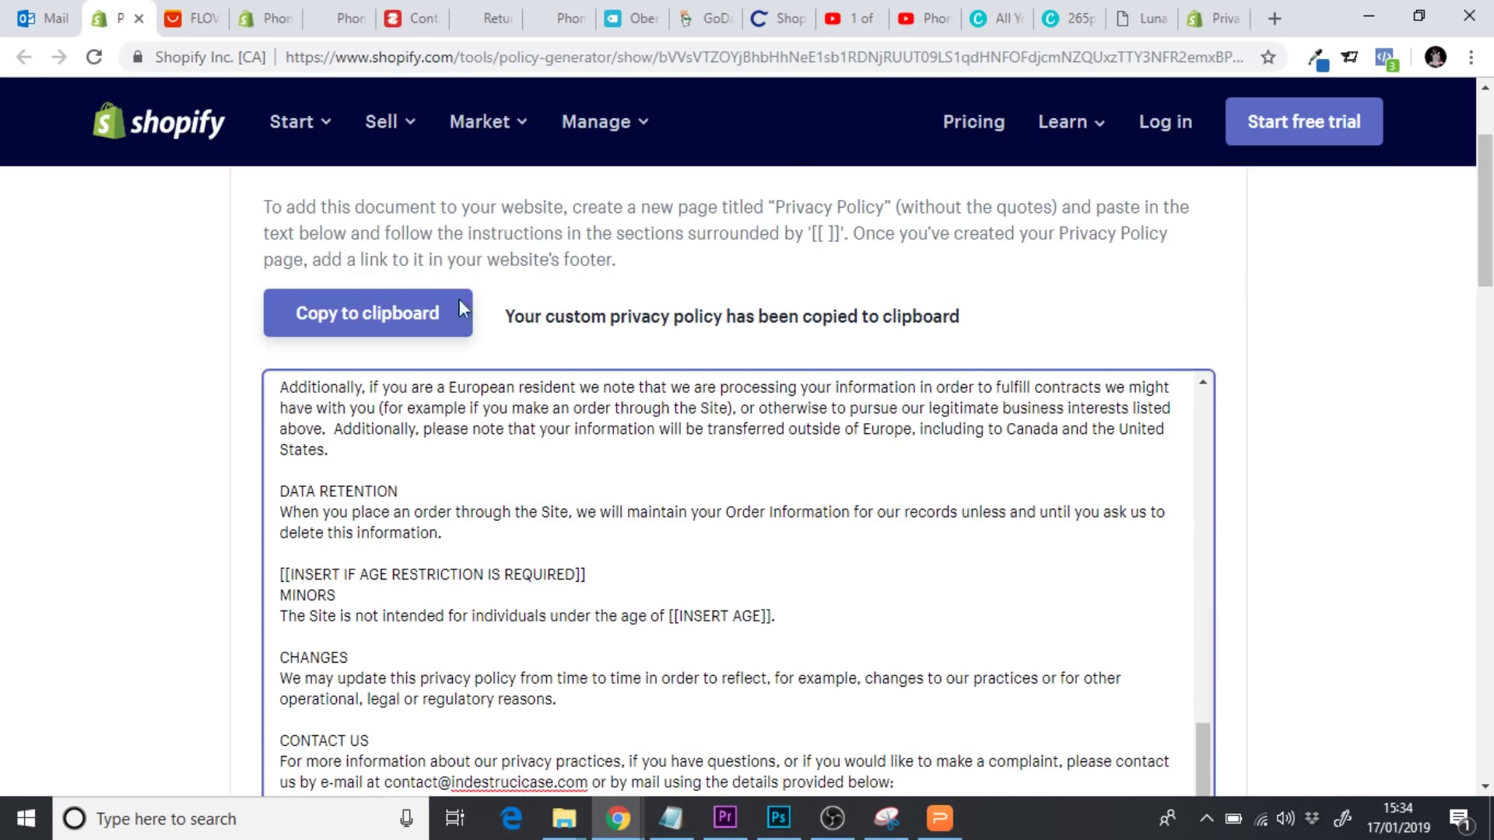
pyautogui.click(382, 315)
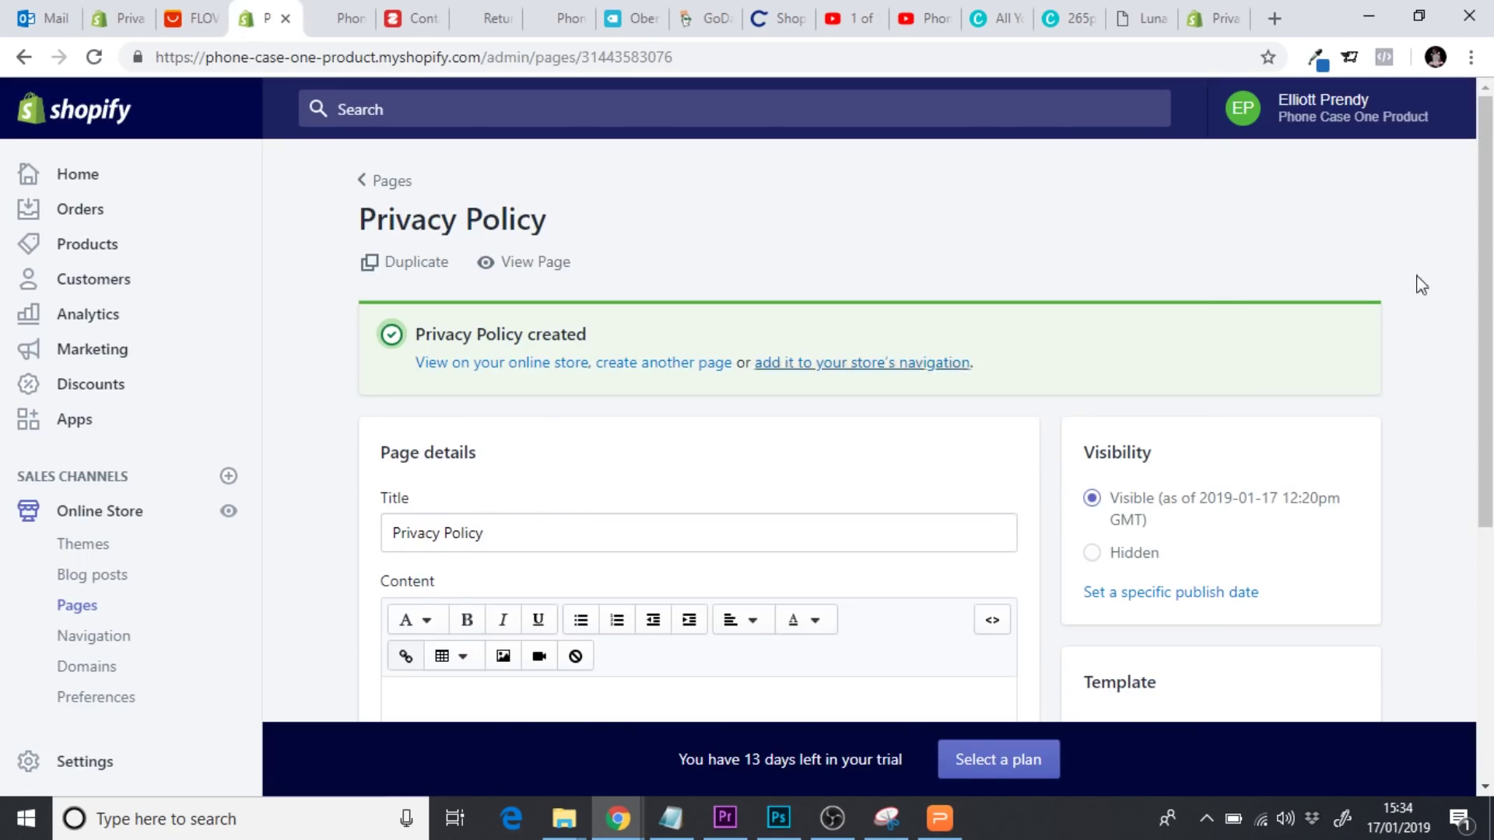
# Paste the generated privacy policy into the page's empty Content editor
pyautogui.scroll(-4, 705, 506)
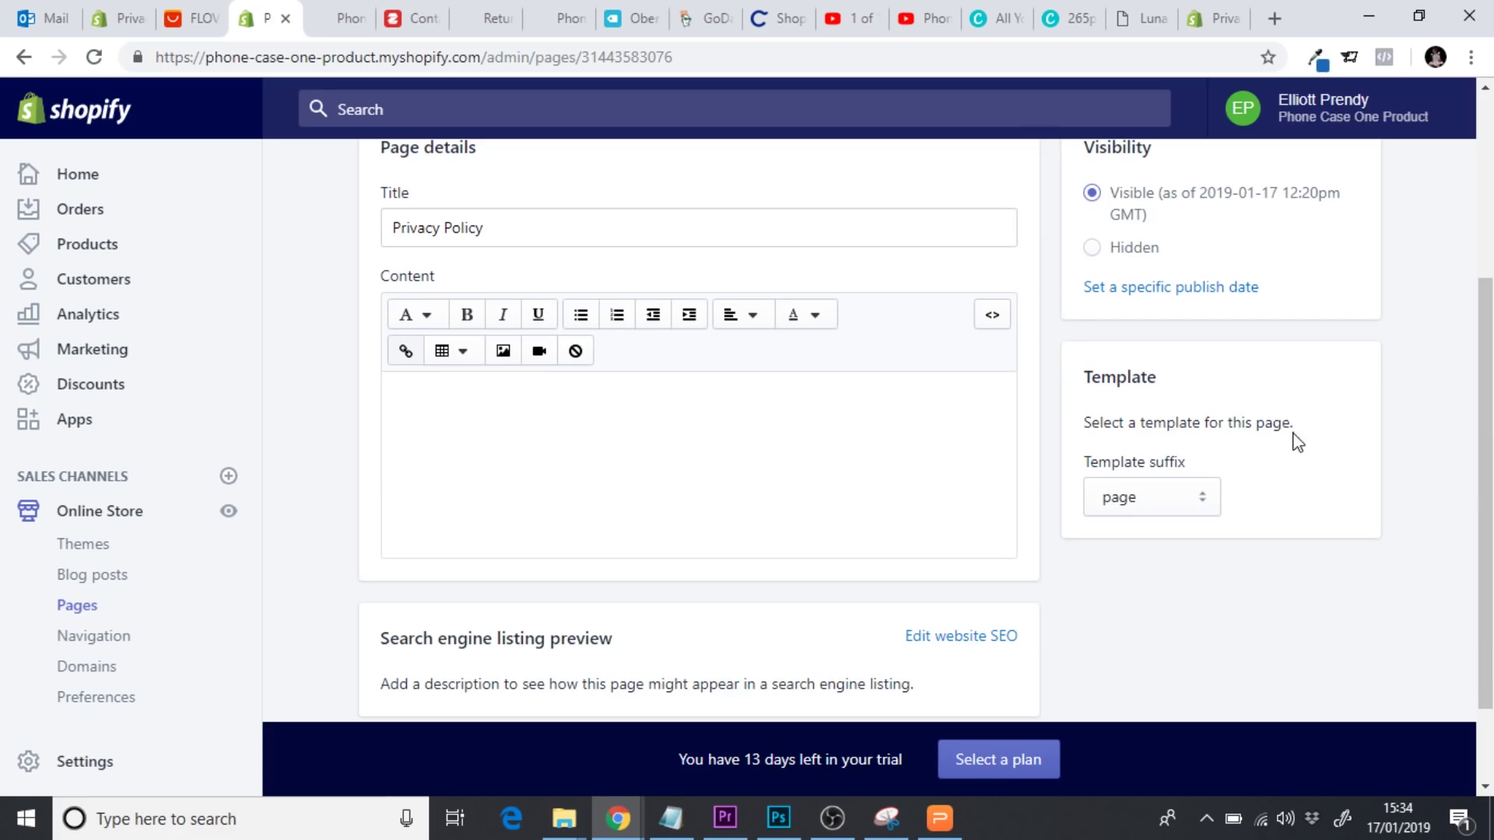
pyautogui.scroll(3, 1298, 442)
pyautogui.scroll(-4, 1490, 458)
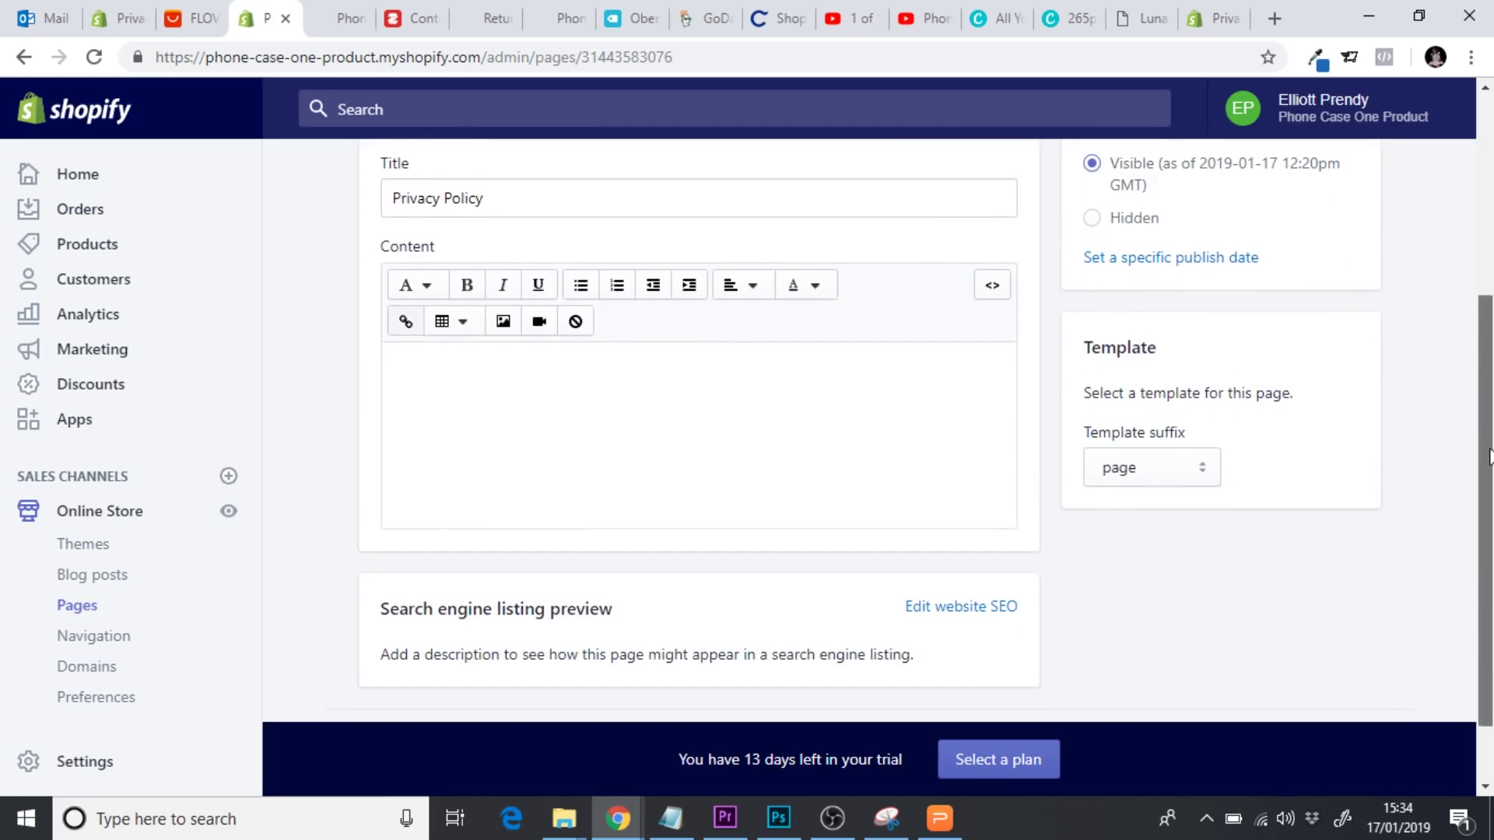
pyautogui.click(605, 423)
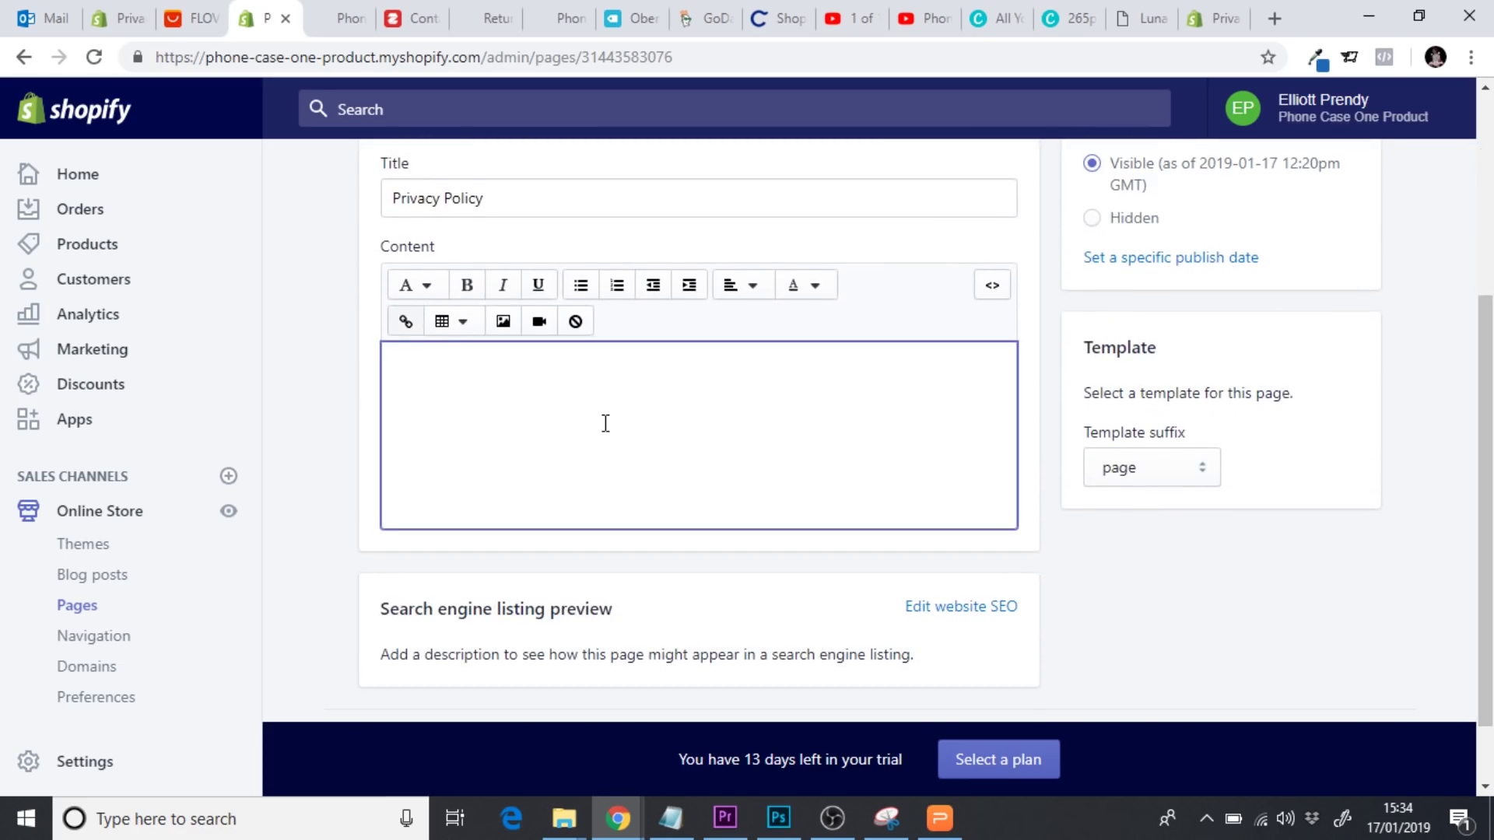
pyautogui.hotkey('ctrl', 'v')
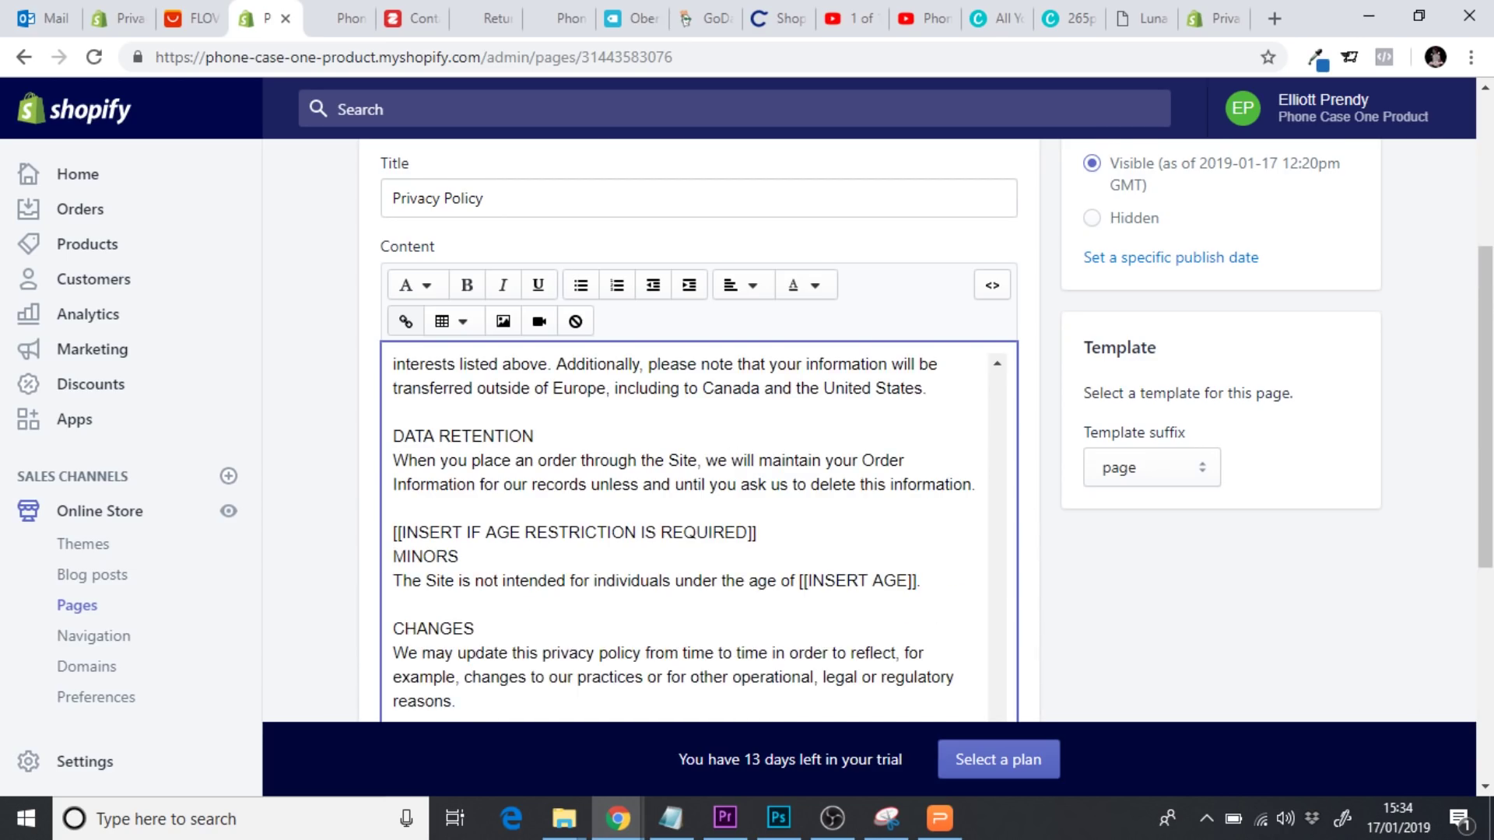
# Select the whole pasted policy and centre-align it
pyautogui.scroll(-3, 1486, 552)
pyautogui.moveTo(997, 576); pyautogui.dragTo(999, 152)
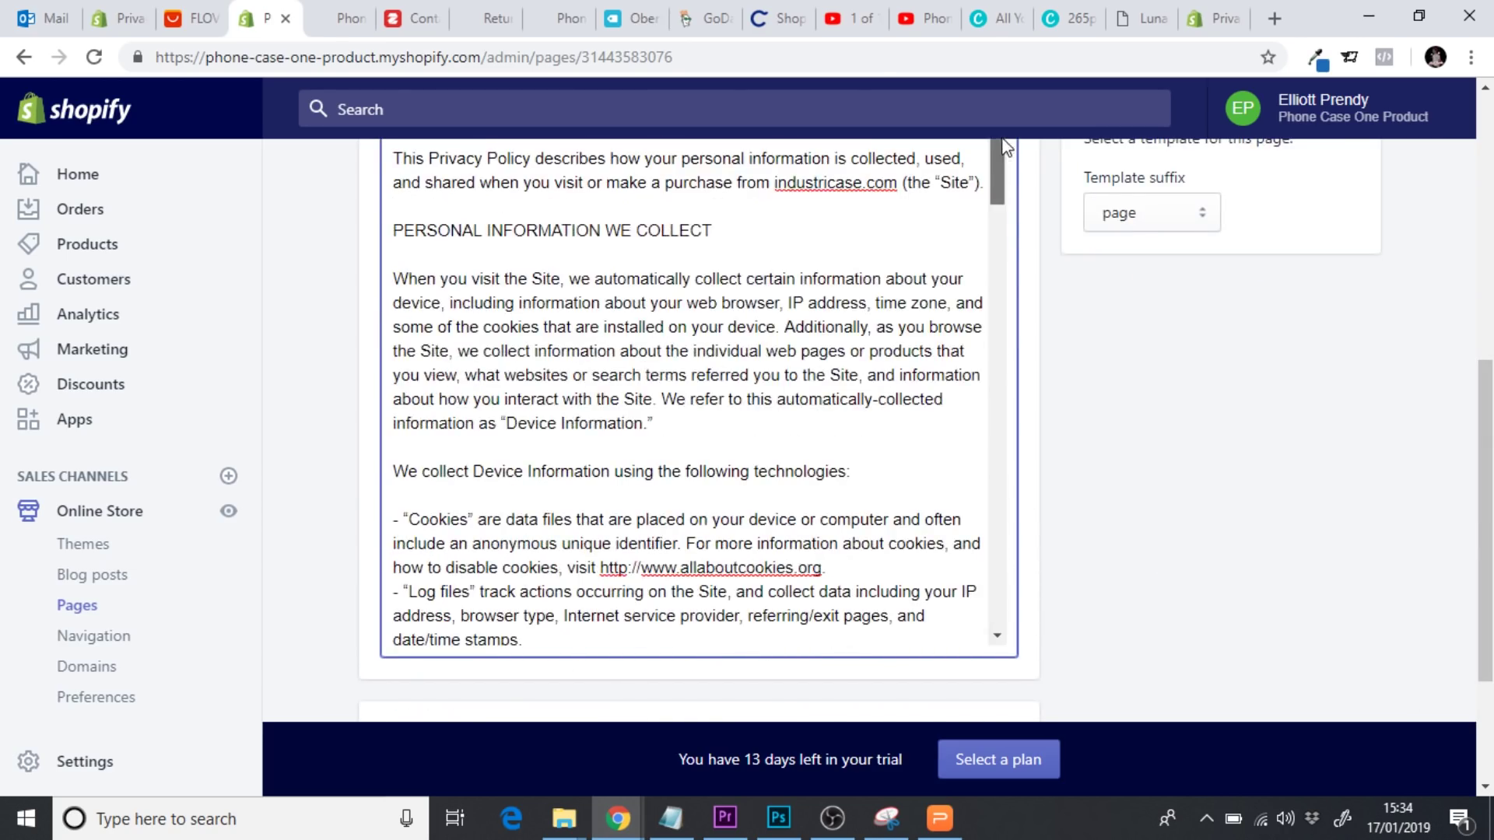
pyautogui.scroll(3, 1486, 514)
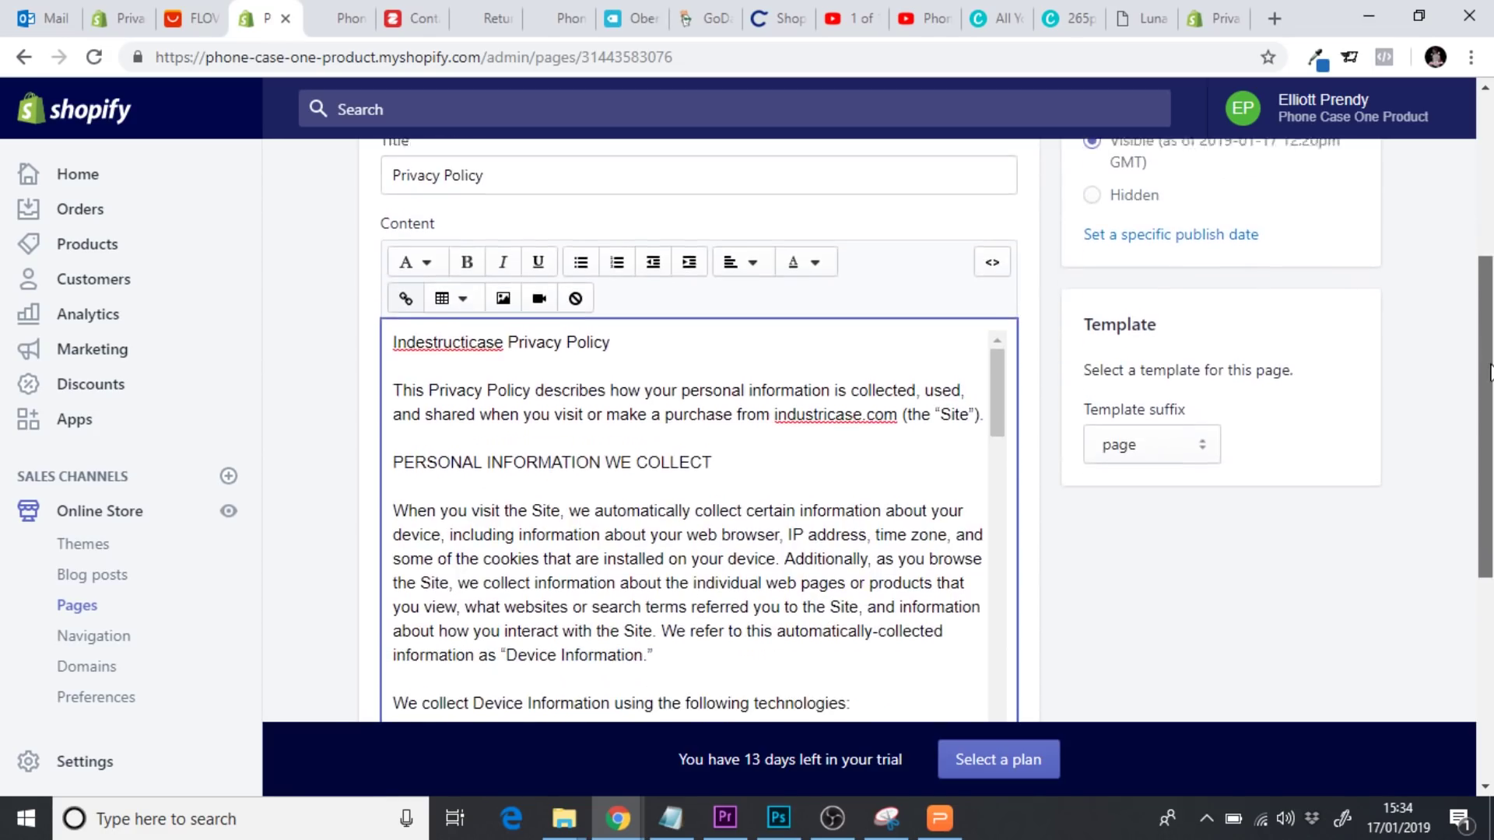
pyautogui.click(632, 346)
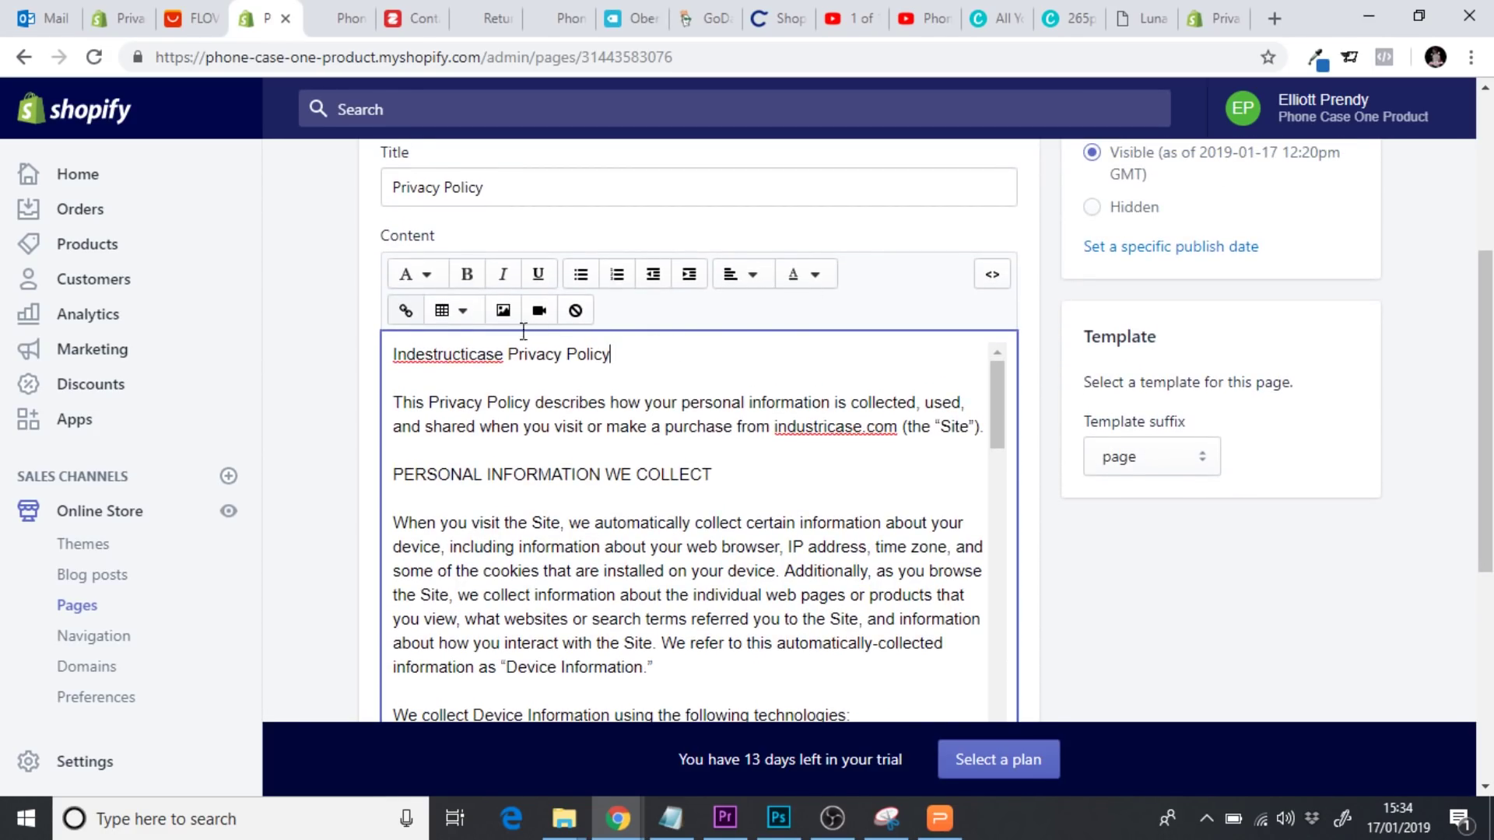
pyautogui.moveTo(523, 331); pyautogui.dragTo(350, 324)
pyautogui.click(452, 379)
pyautogui.click(387, 358)
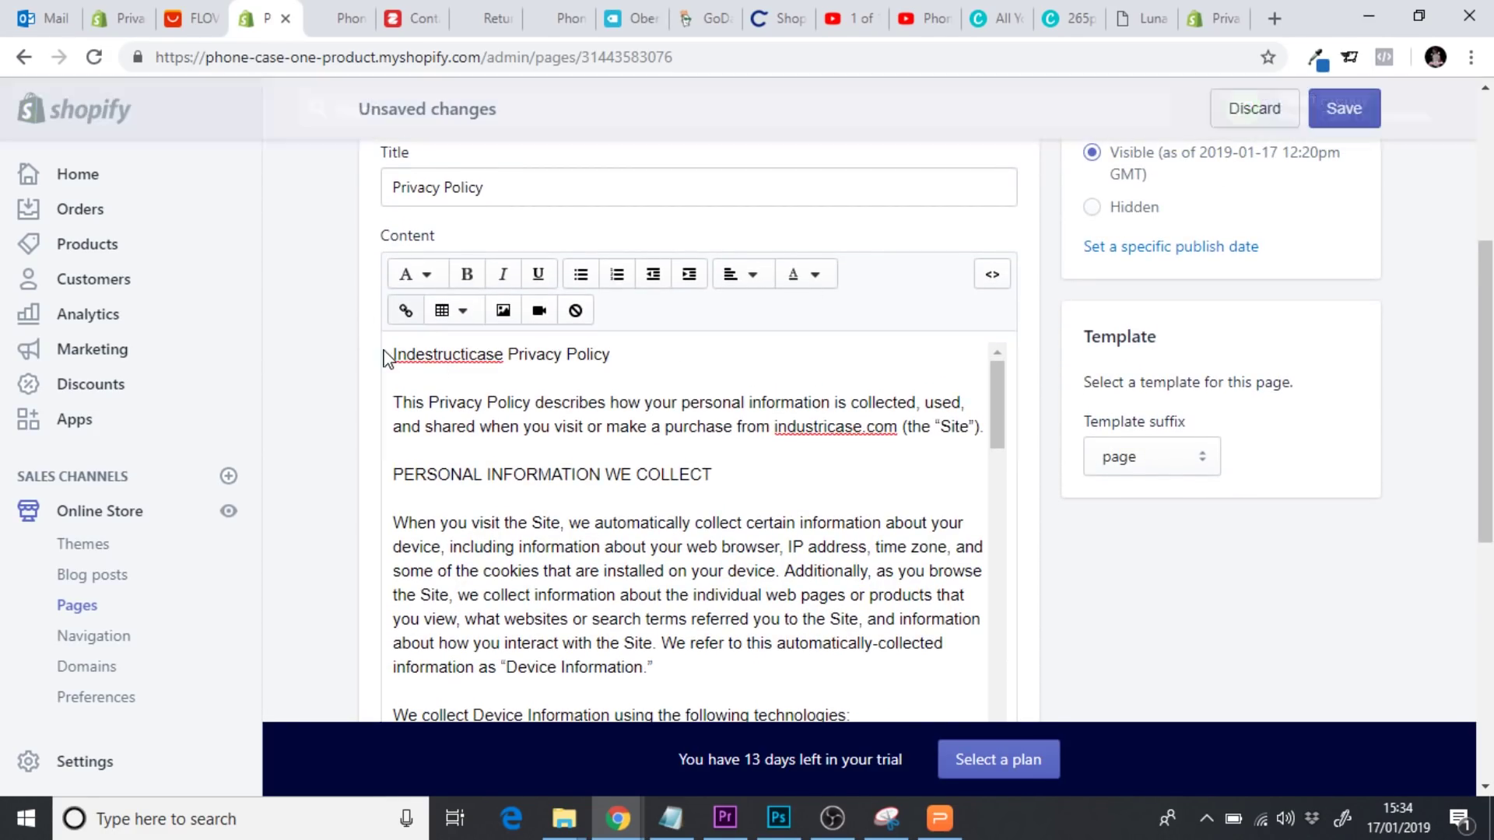
pyautogui.click(392, 356)
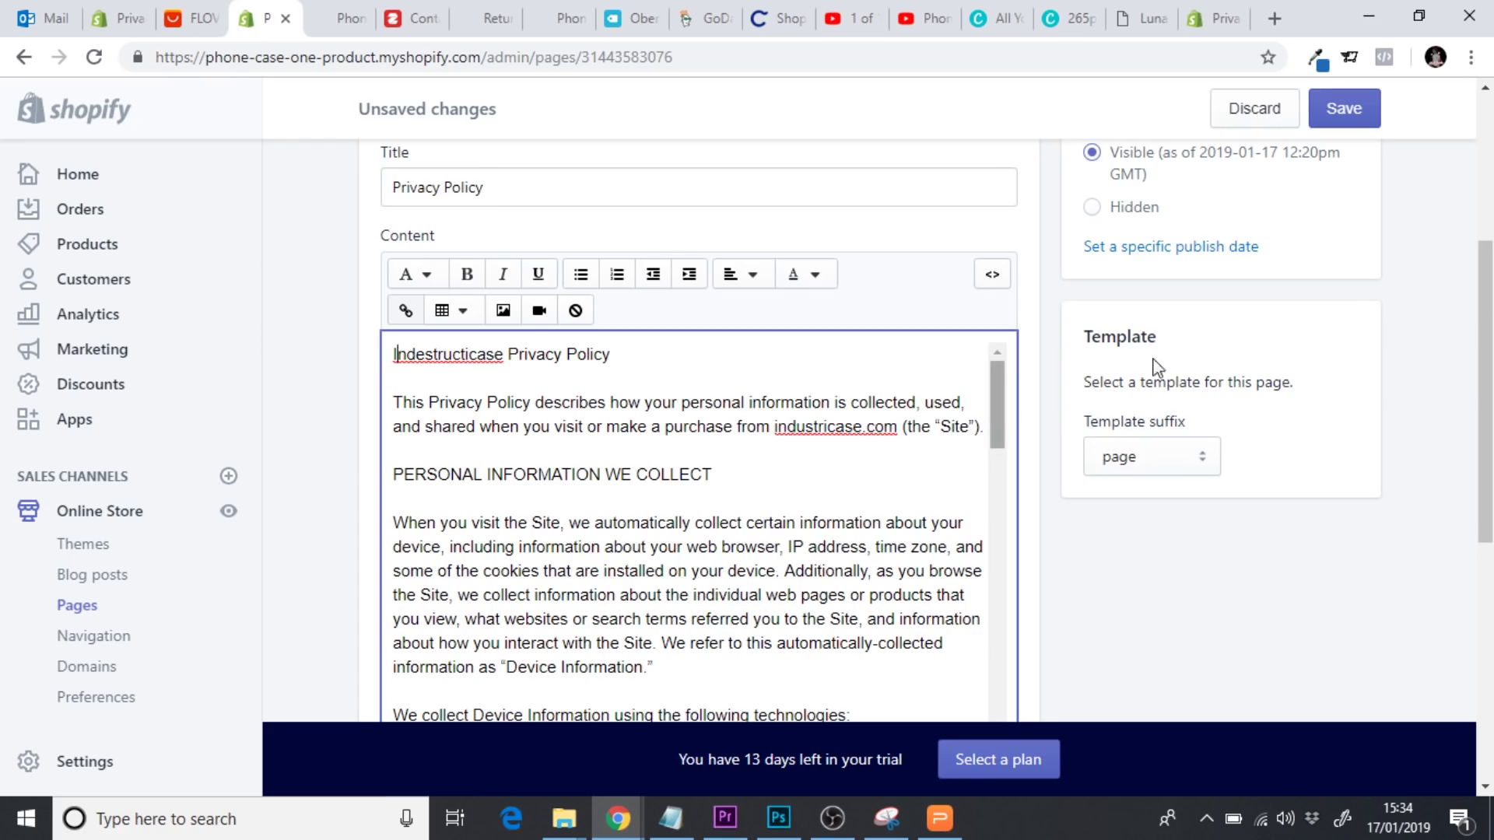
pyautogui.scroll(-2, 1154, 367)
pyautogui.moveTo(1011, 236); pyautogui.dragTo(1033, 710)
pyautogui.scroll(-1, 1485, 483)
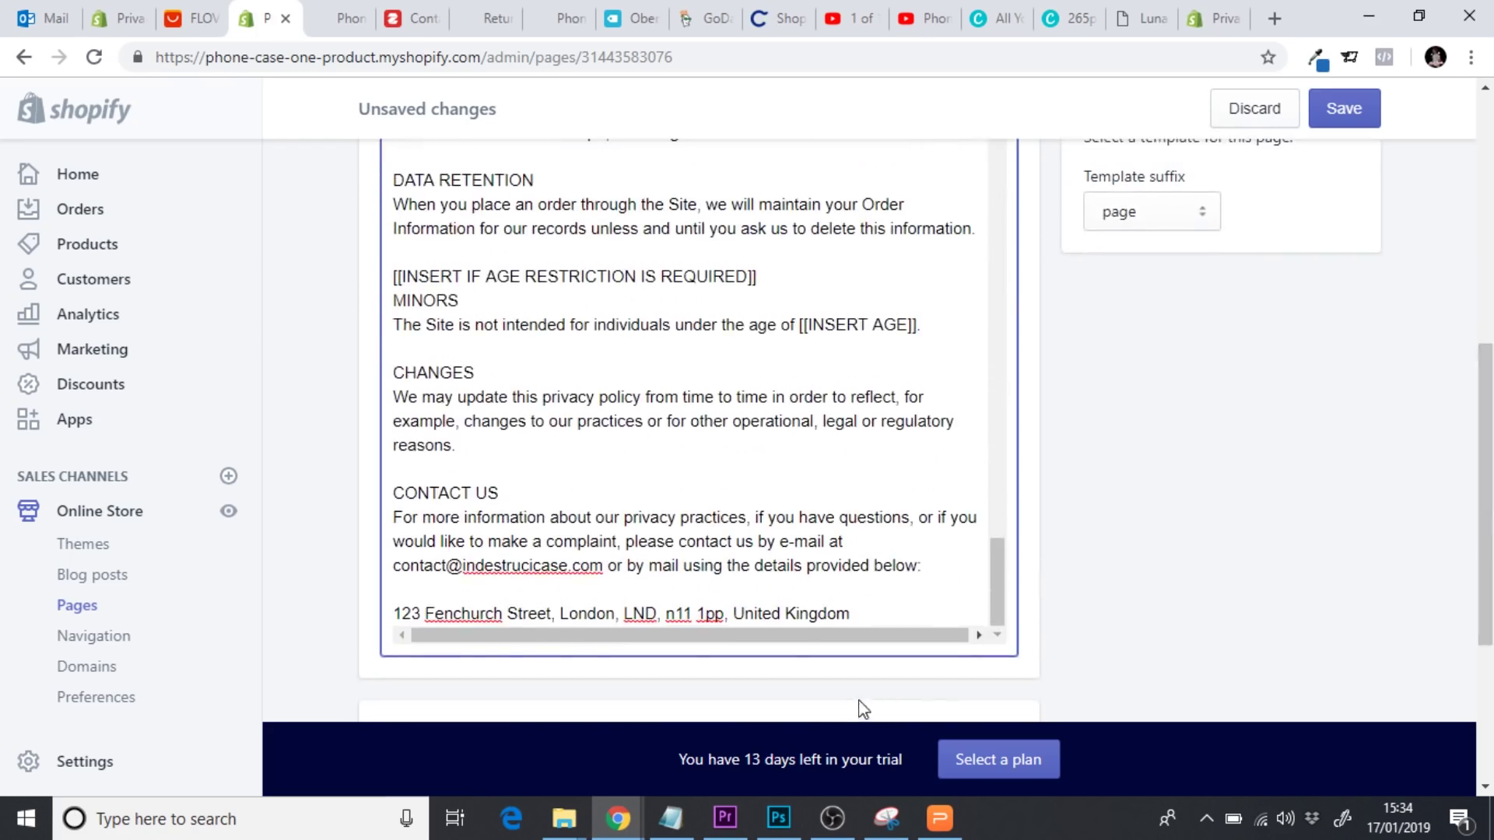
pyautogui.moveTo(901, 617); pyautogui.dragTo(333, 36)
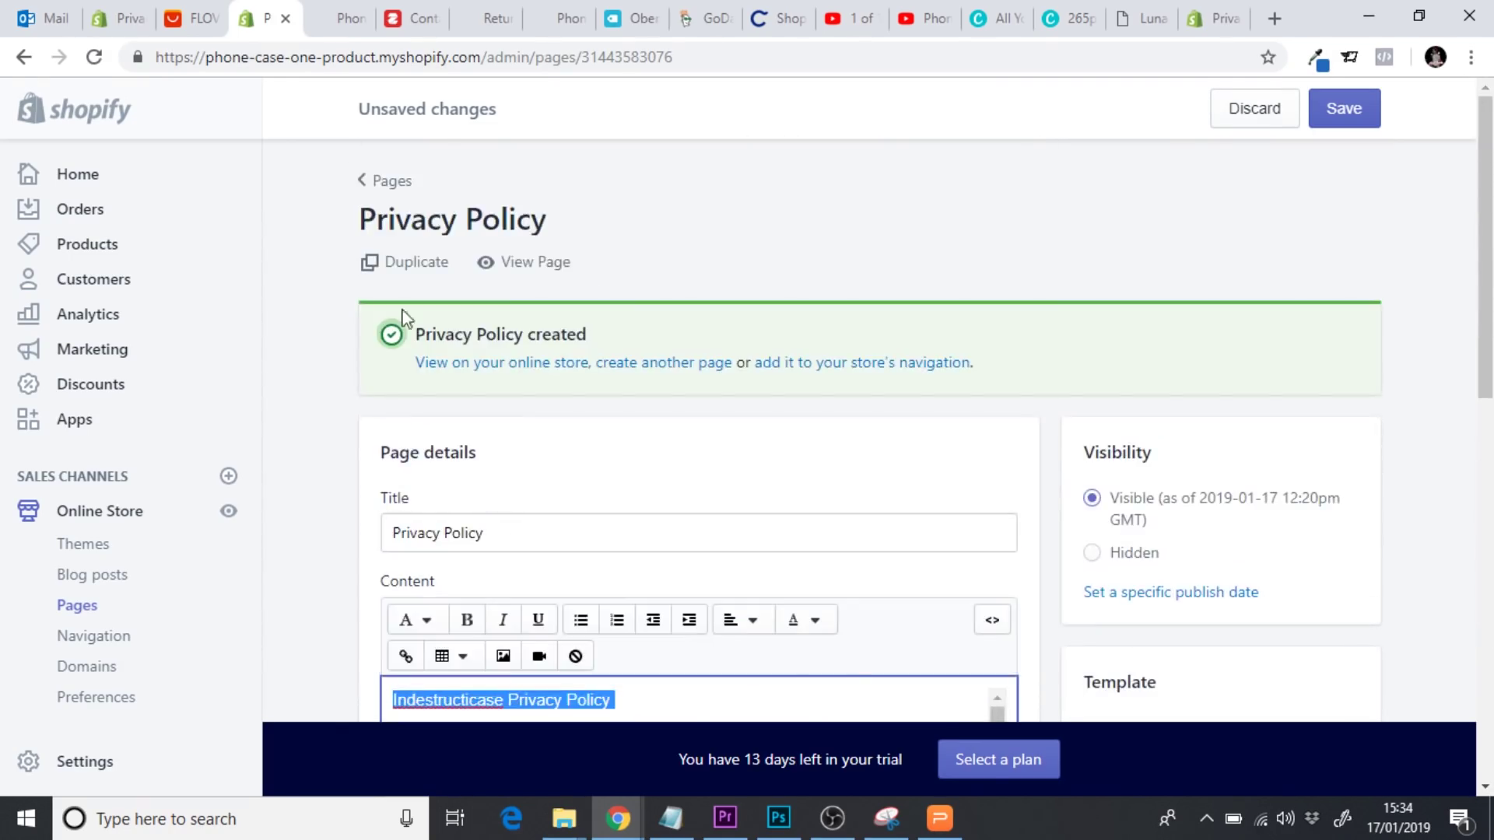
pyautogui.click(745, 620)
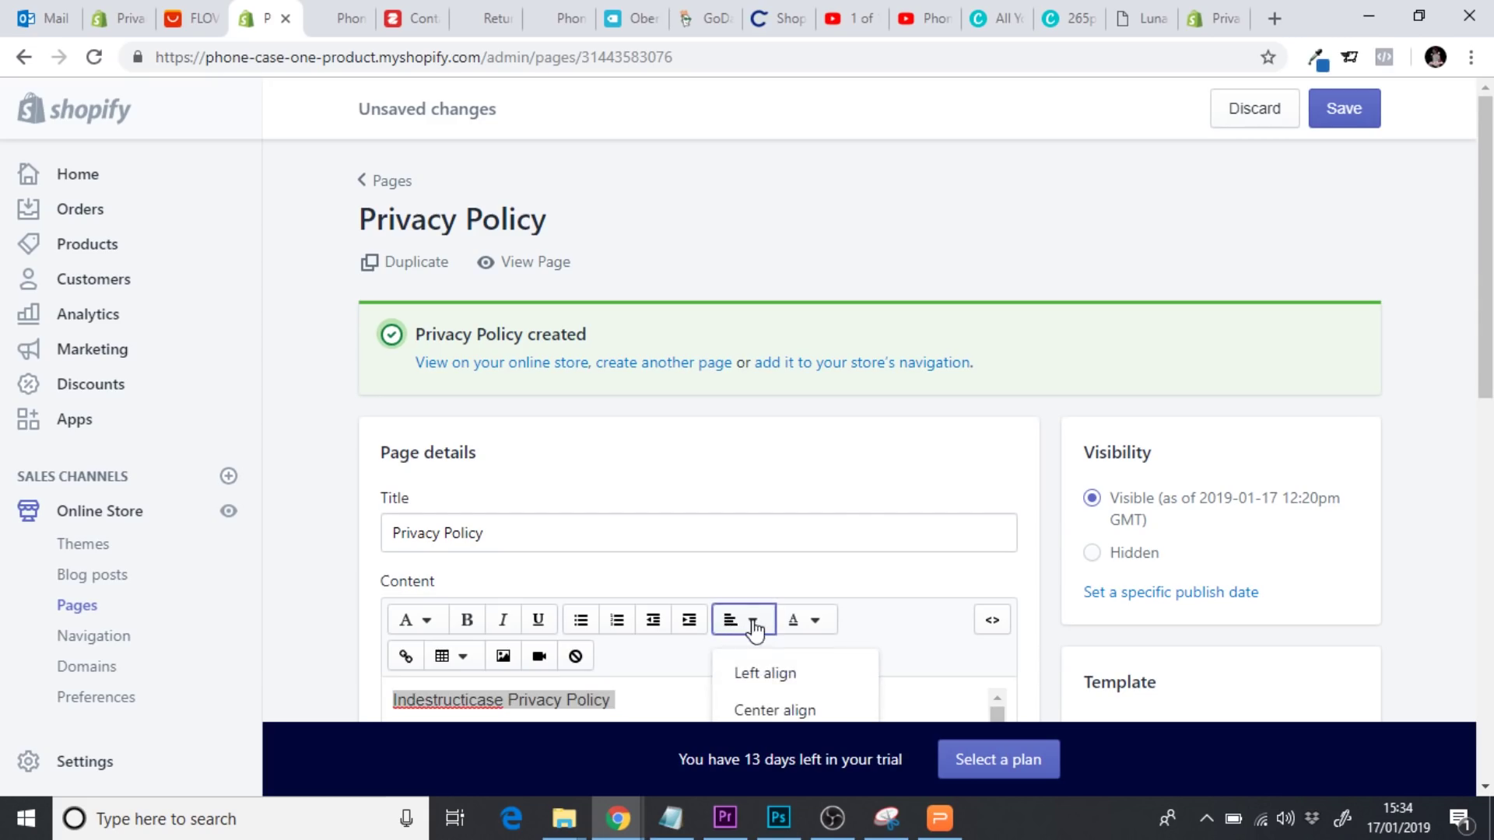
pyautogui.click(769, 712)
# Format the 'Indestructicase Privacy Policy' title line as Heading 2
pyautogui.scroll(-3, 1218, 460)
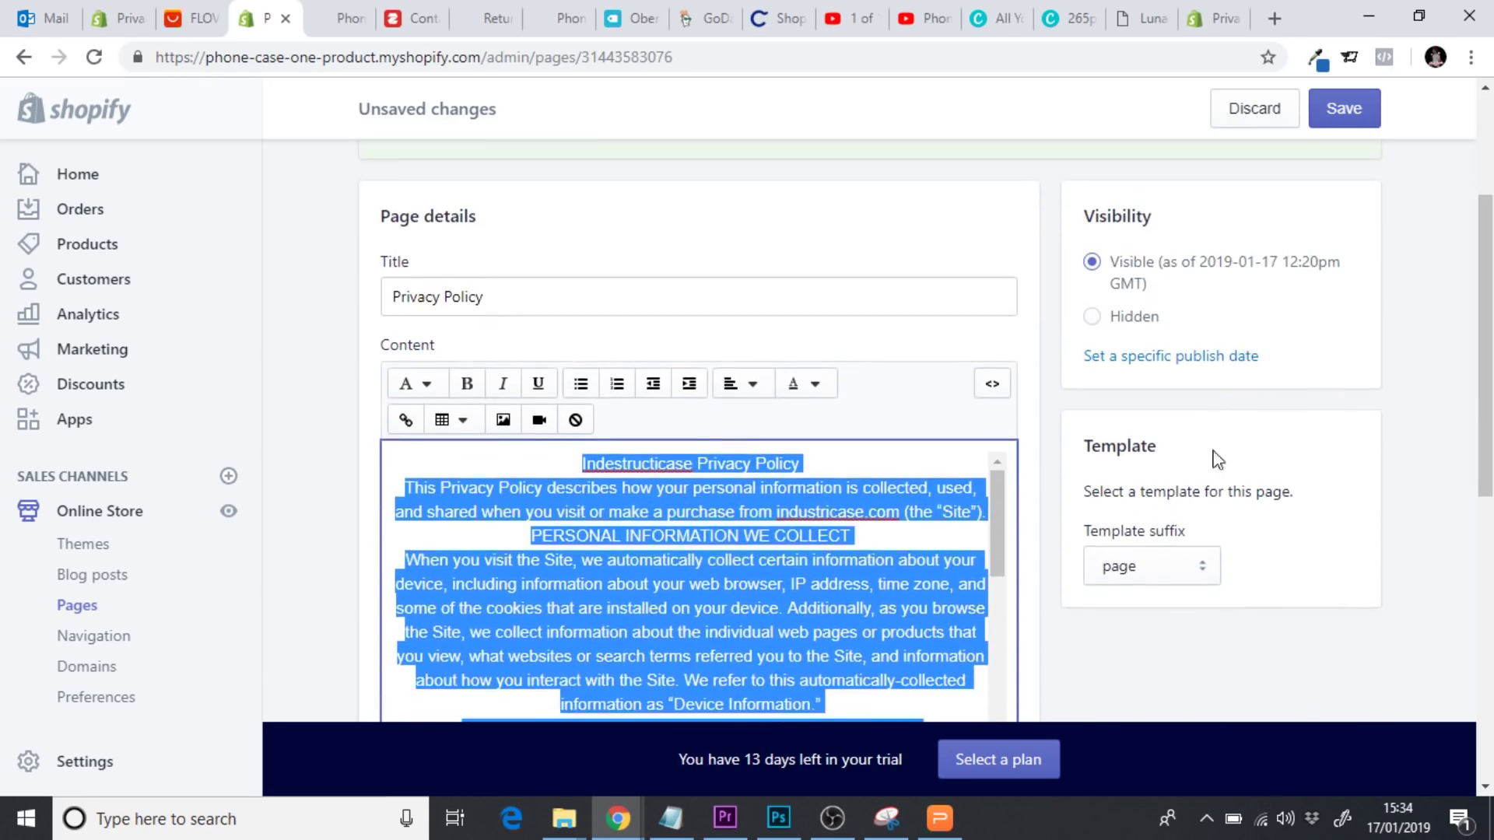
pyautogui.click(836, 513)
pyautogui.moveTo(804, 466); pyautogui.dragTo(570, 464)
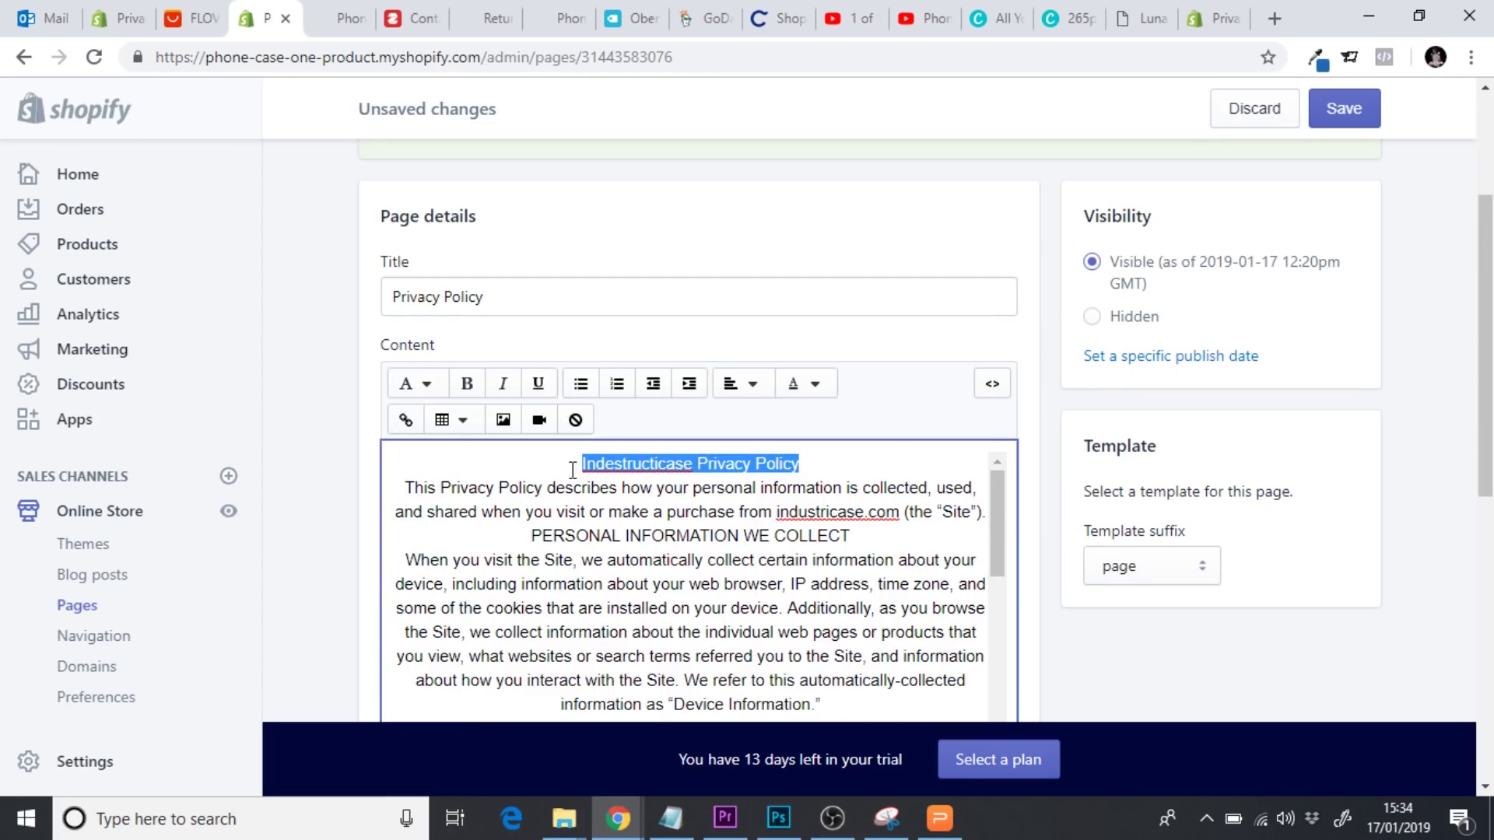
pyautogui.click(428, 393)
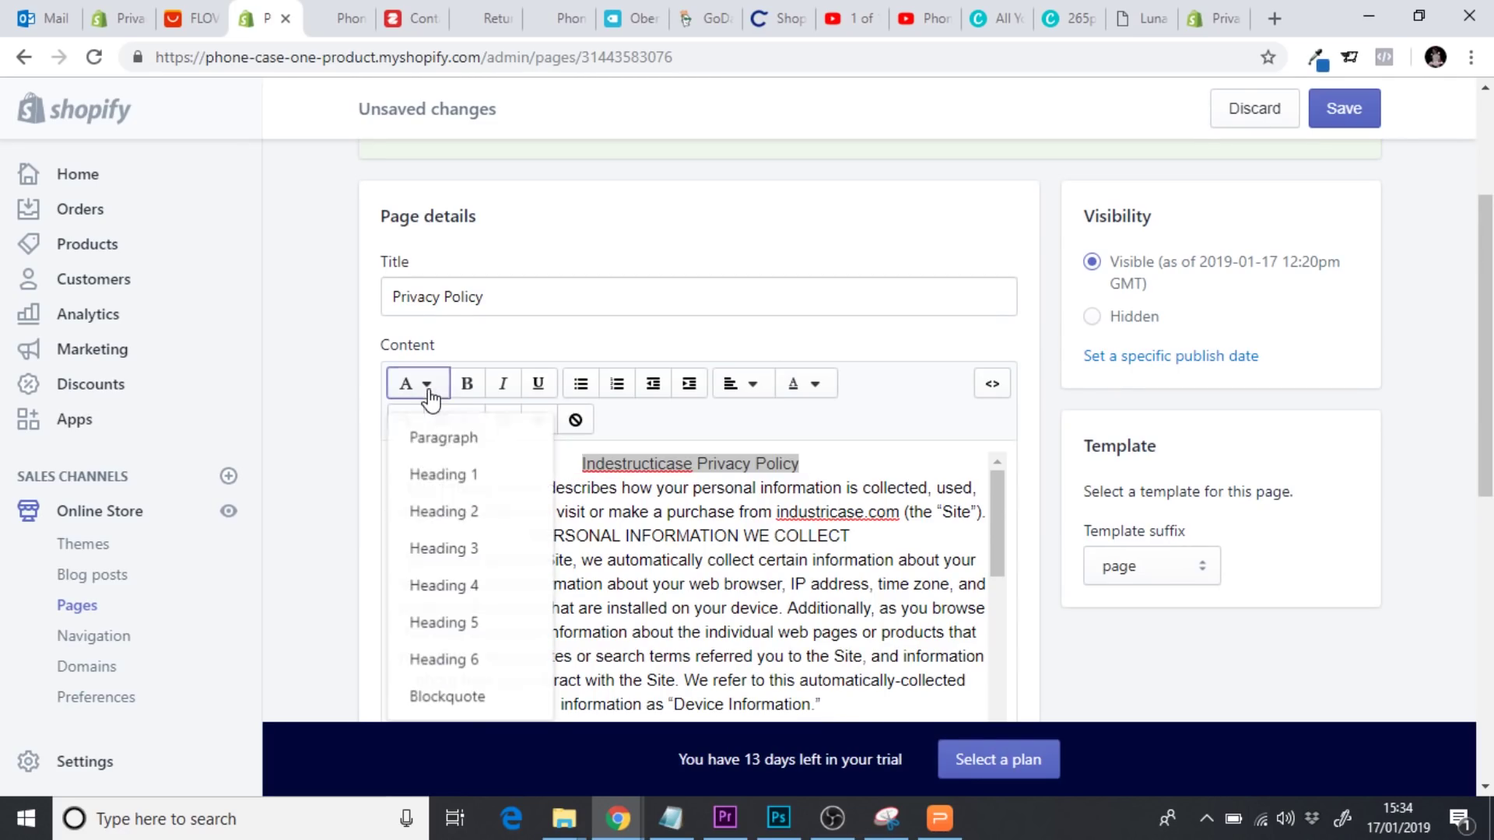
pyautogui.click(477, 510)
pyautogui.click(724, 534)
pyautogui.scroll(-10, 1368, 404)
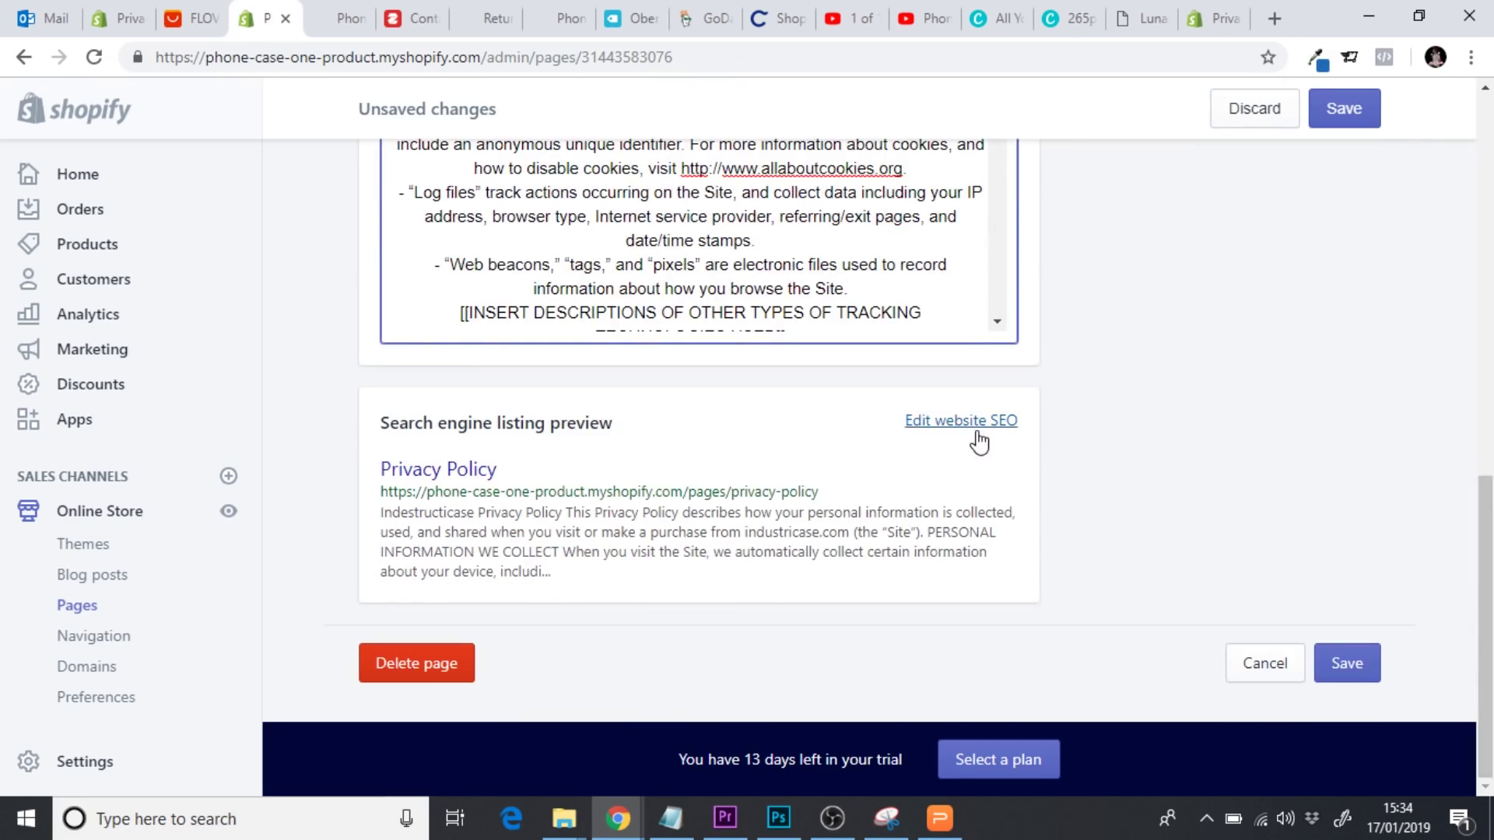
pyautogui.click(973, 424)
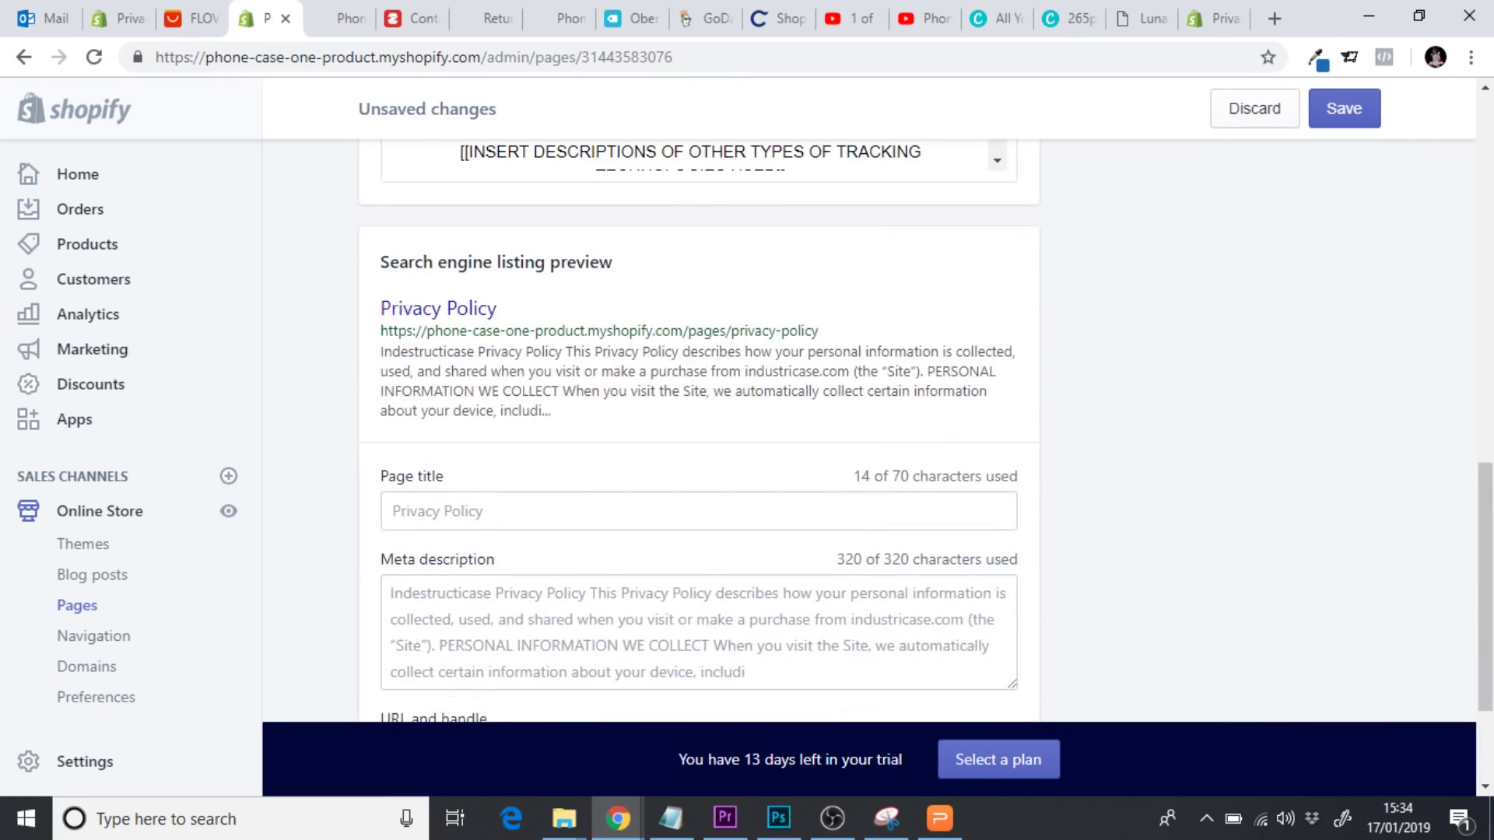
# Replace the meta description with 'Find out how we protect your privacy and keep your data.' and save
pyautogui.scroll(-2, 667, 472)
pyautogui.click(660, 475)
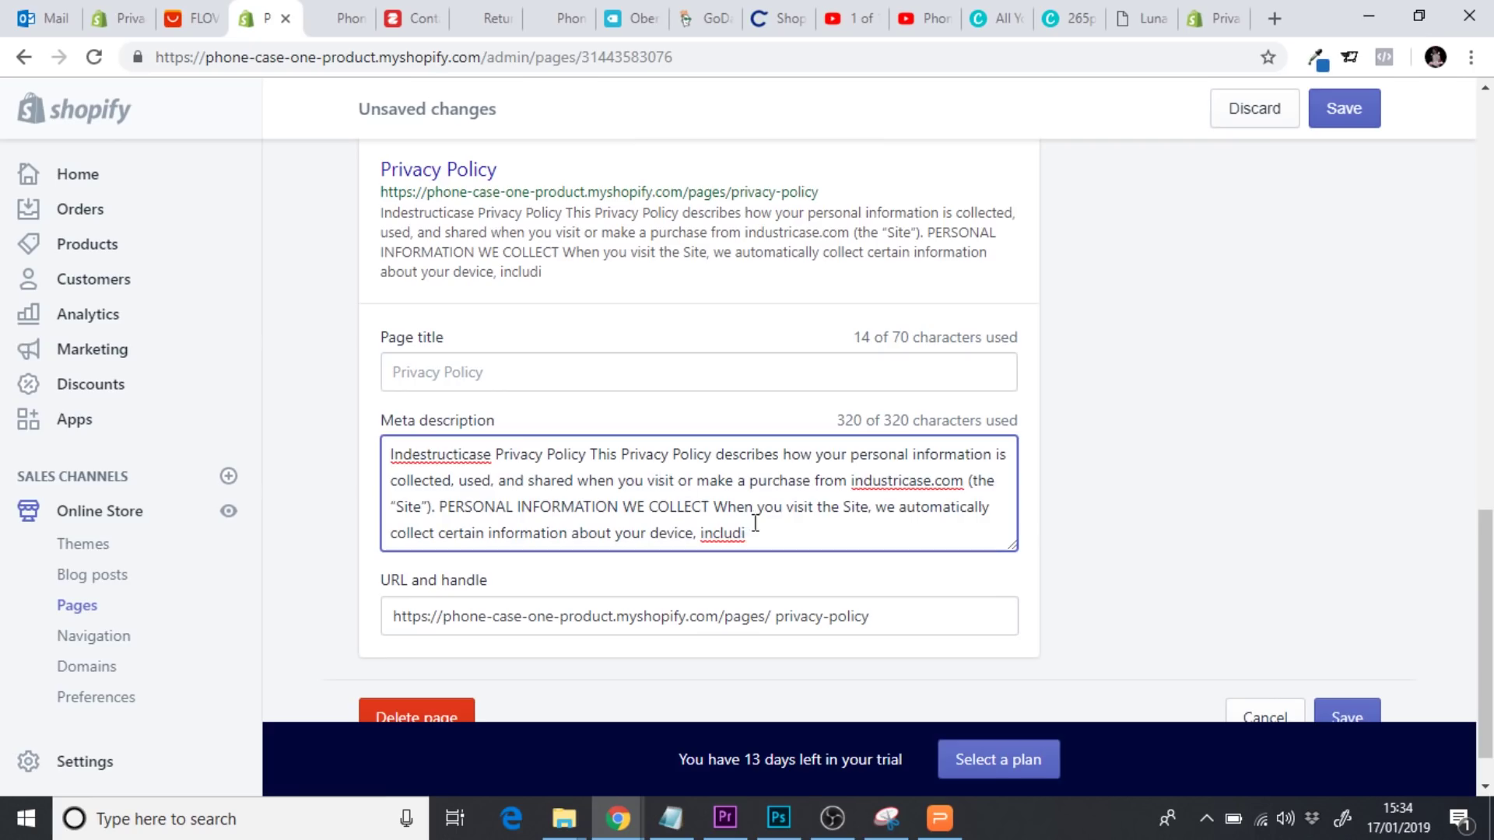
pyautogui.moveTo(778, 534); pyautogui.dragTo(315, 418)
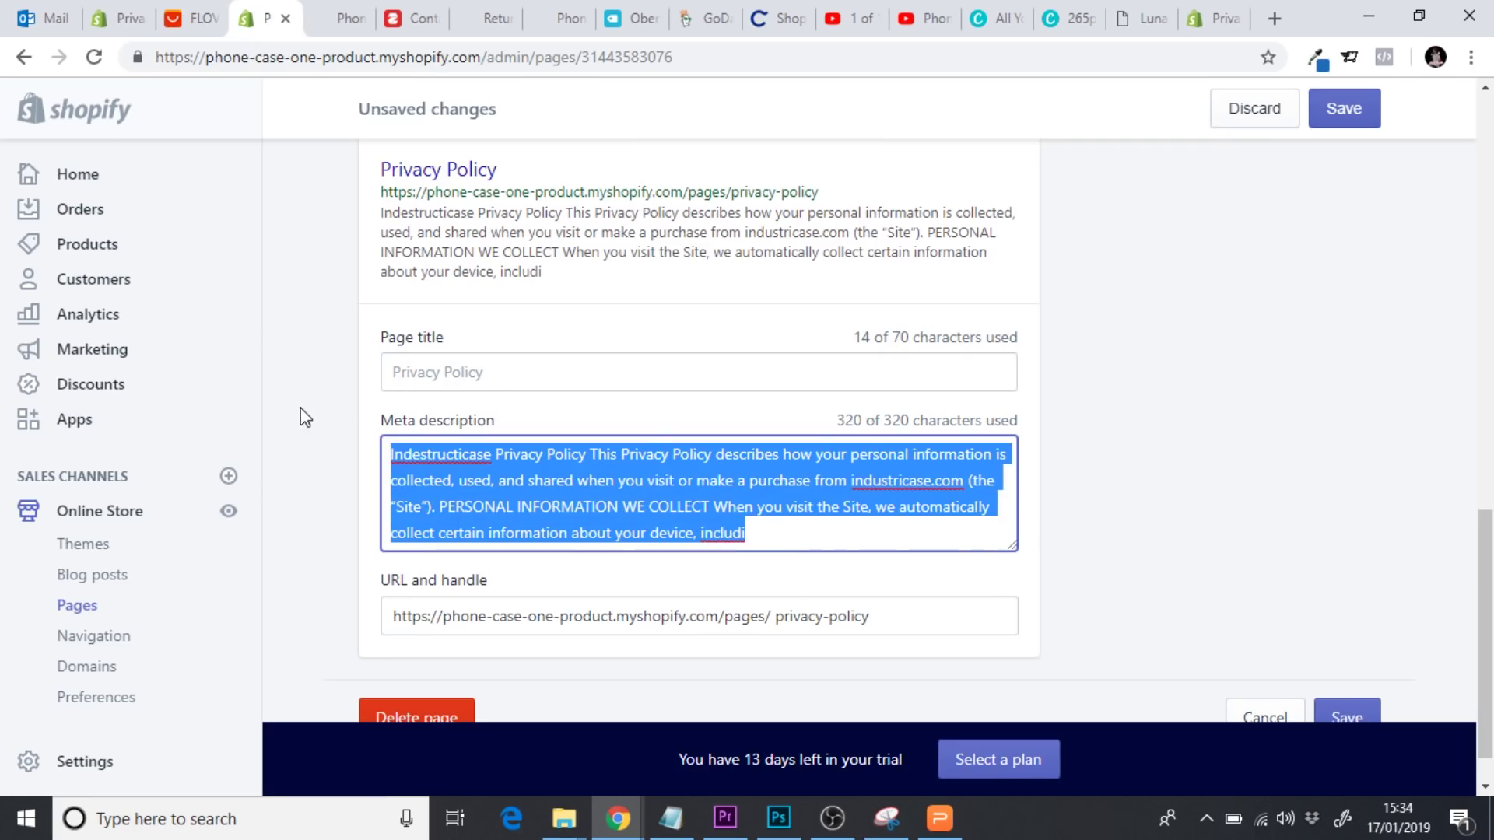
pyautogui.write('Find ou')
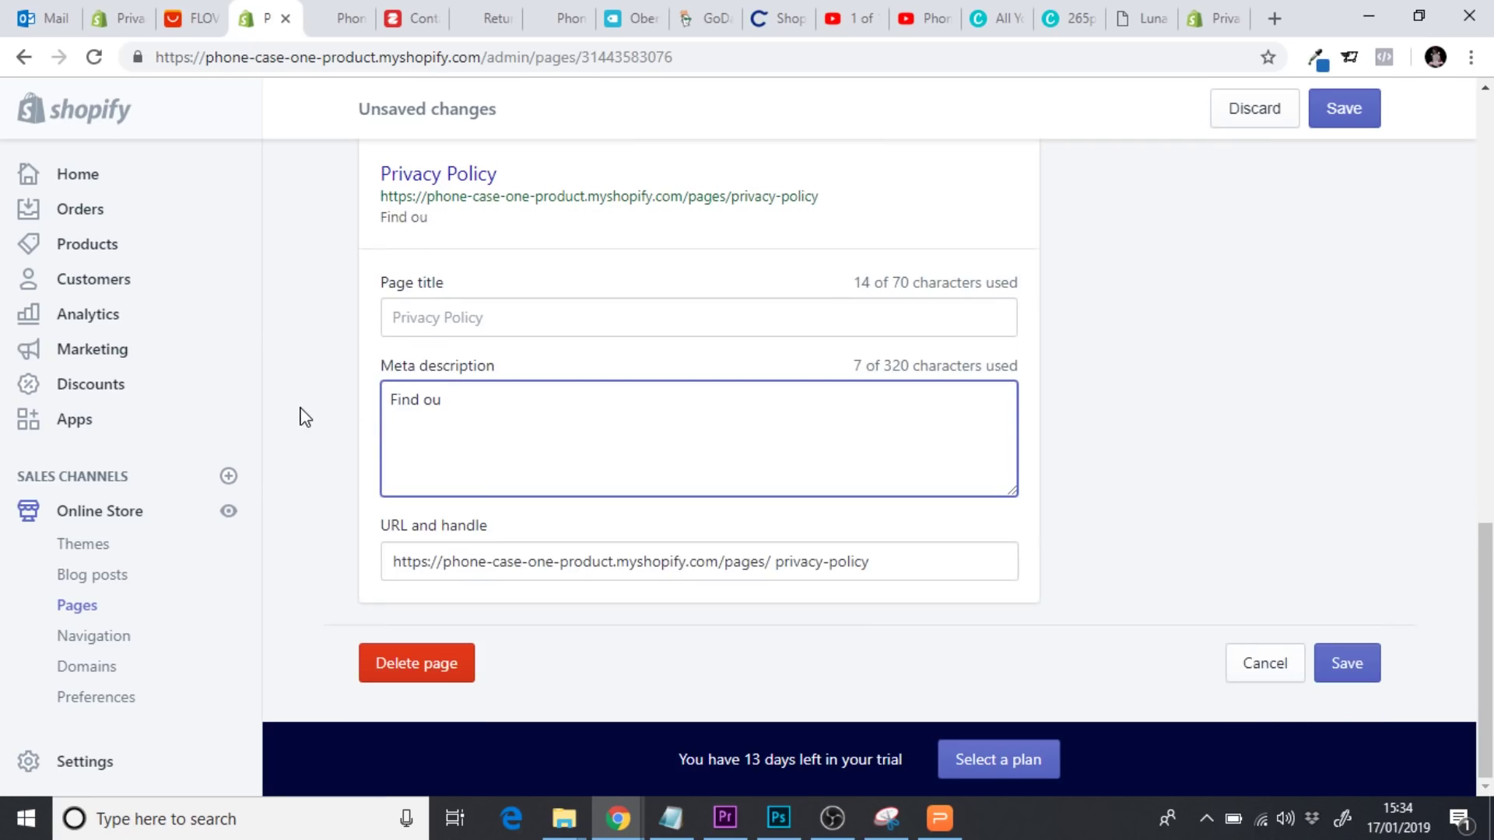
pyautogui.write('t how we prot')
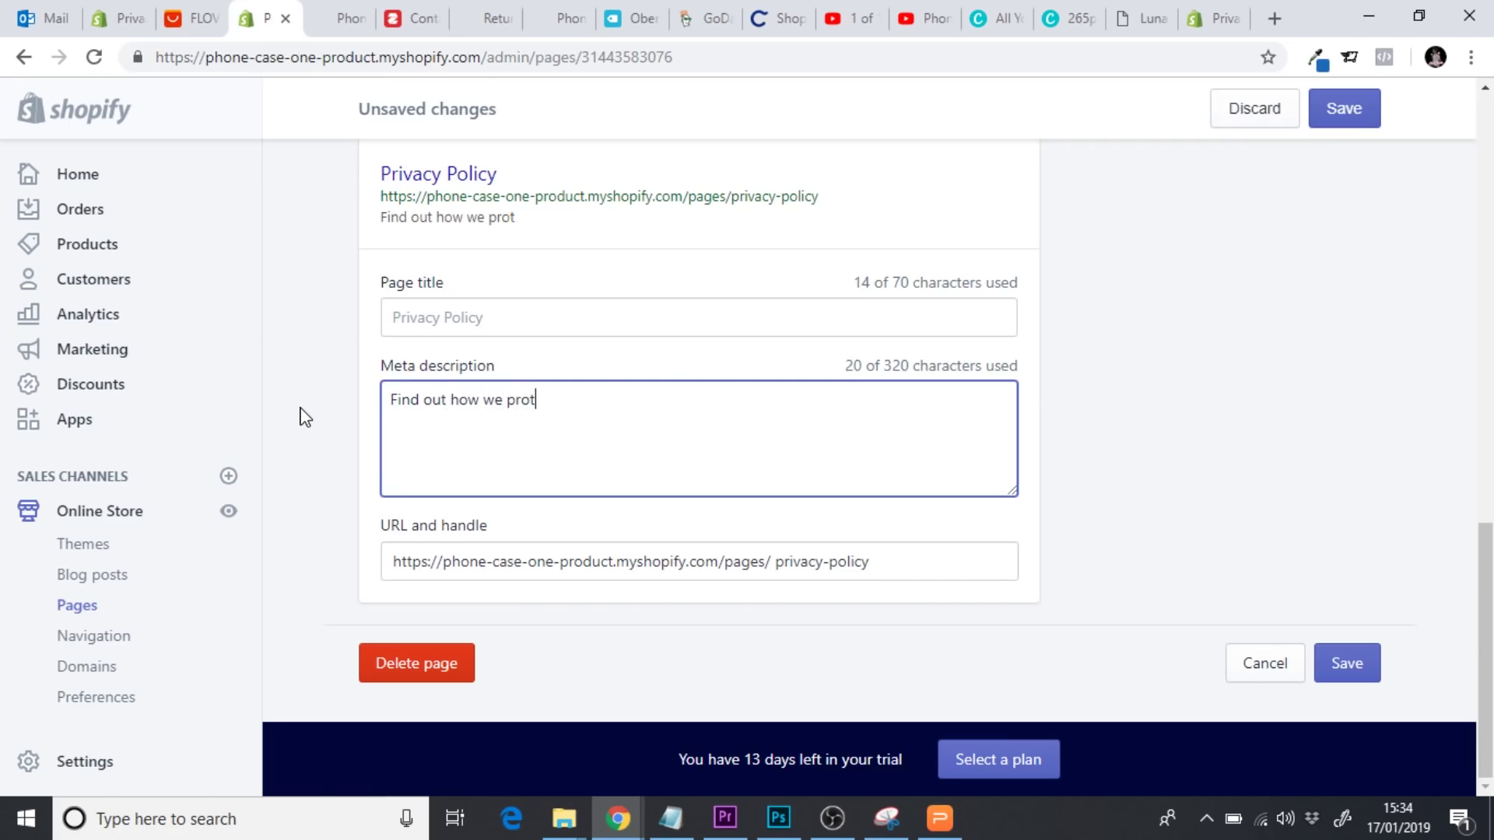
pyautogui.write('ect your privacy')
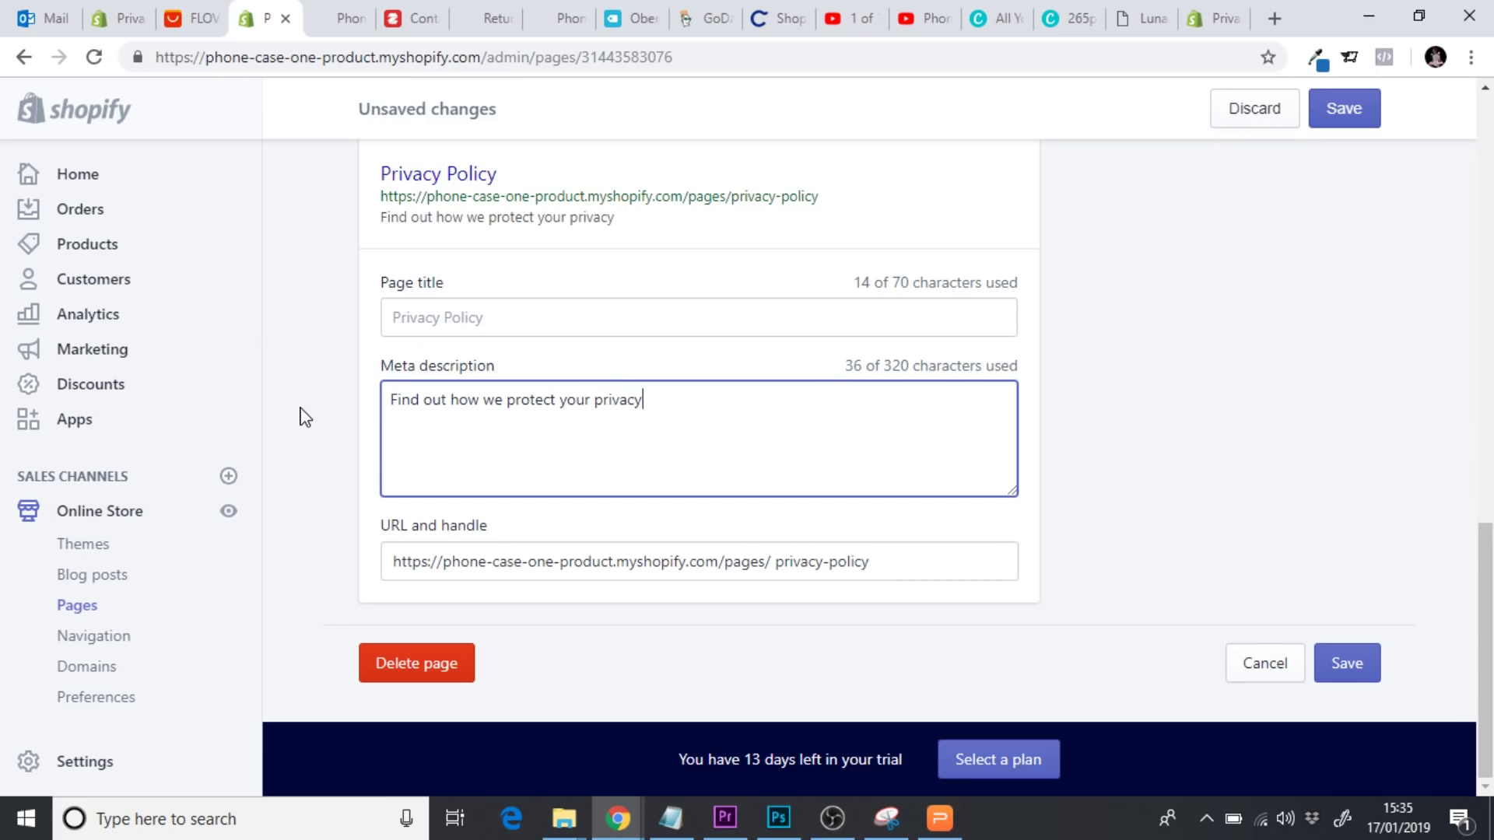
pyautogui.write(' and use your data')
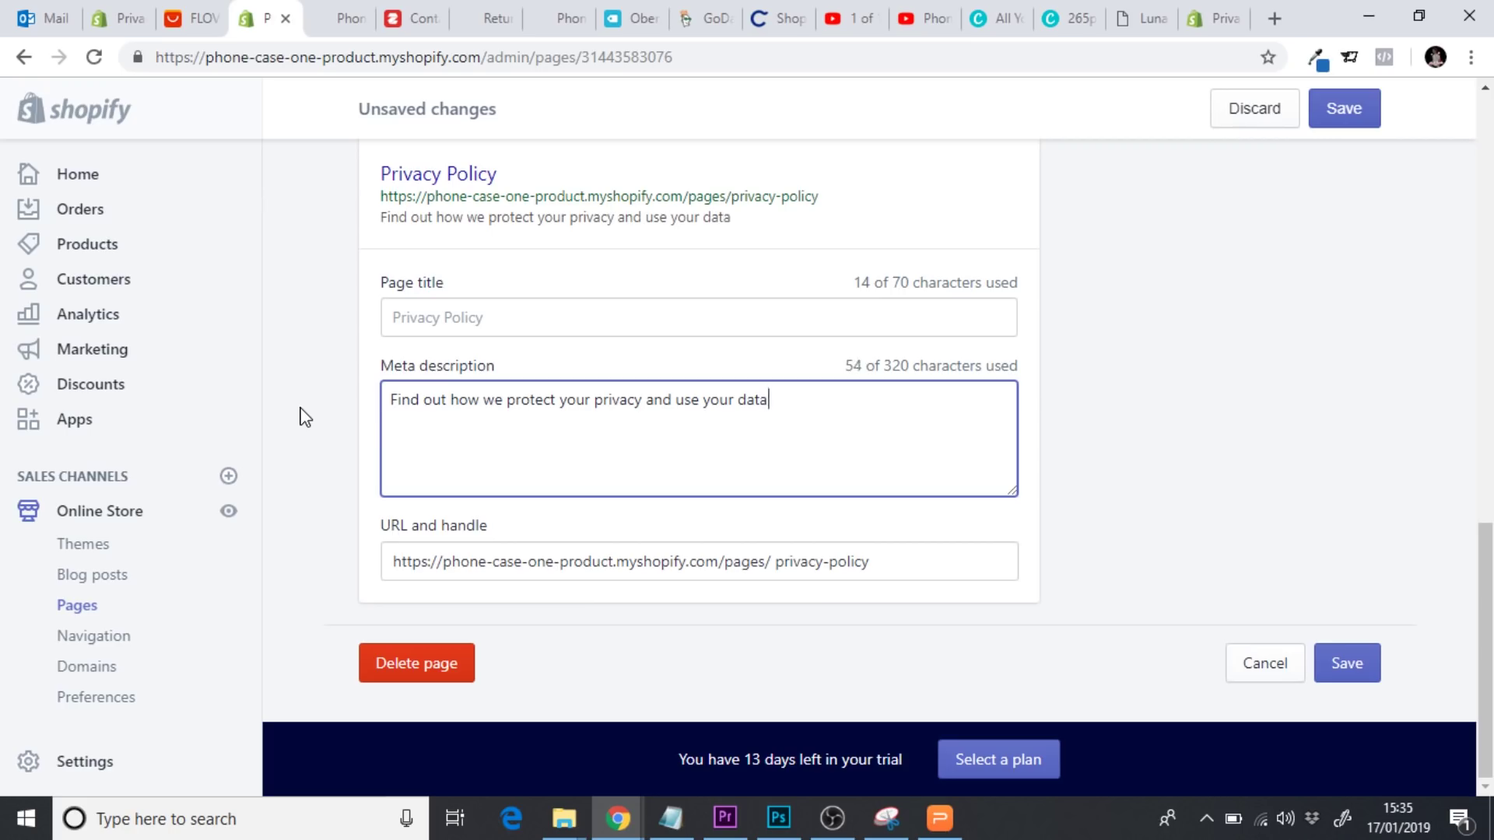
pyautogui.press('BackSpace')
pyautogui.press('BackSpace')
pyautogui.press('BackSpace')
pyautogui.press('BackSpace')
pyautogui.press('BackSpace')
pyautogui.press('BackSpace')
pyautogui.press('BackSpace')
pyautogui.press('BackSpace')
pyautogui.press('BackSpace')
pyautogui.press('BackSpace')
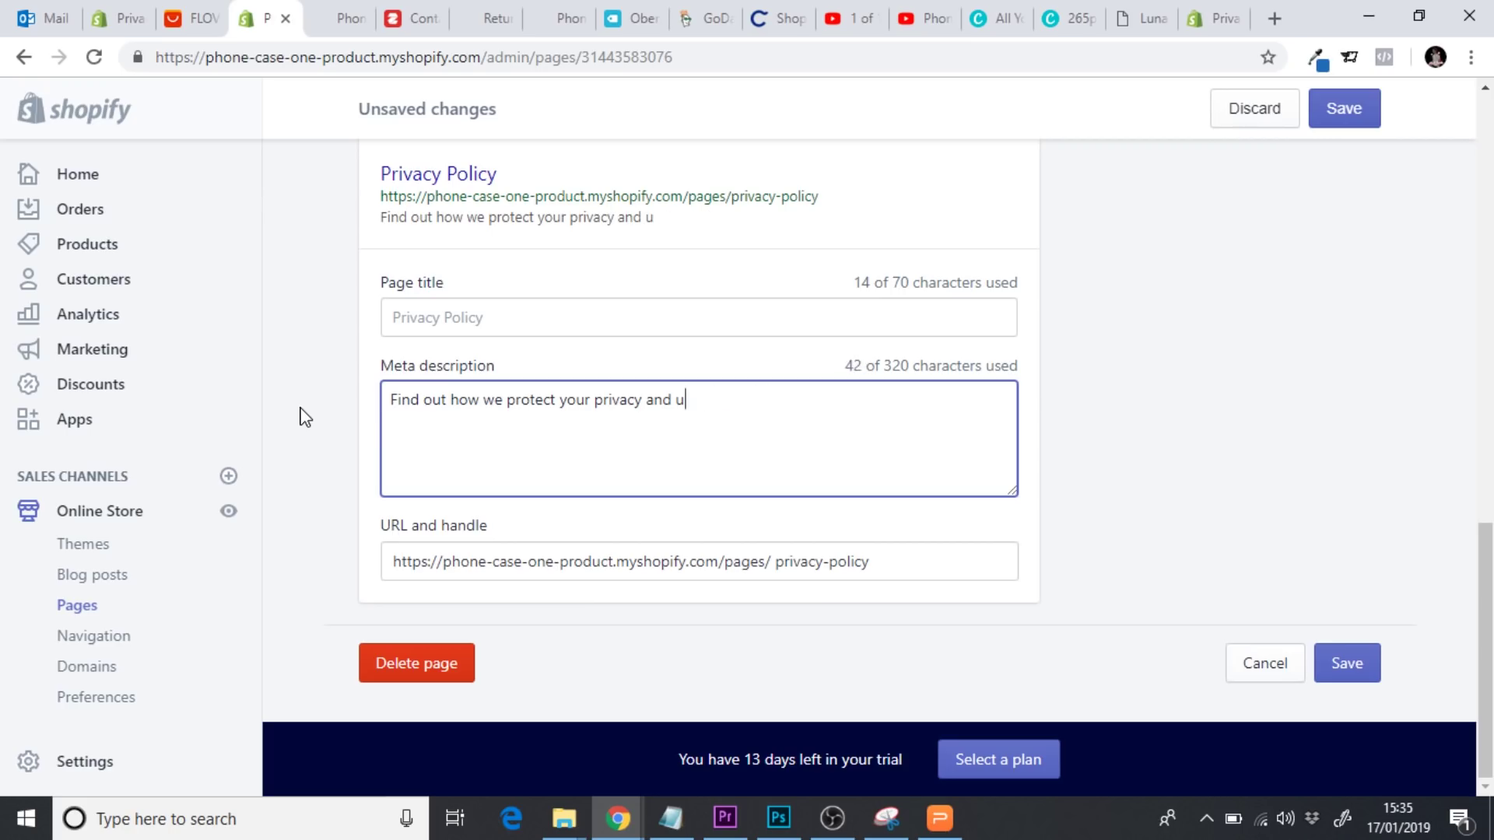
pyautogui.write('keep ')
pyautogui.write('you')
pyautogui.press('BackSpace')
pyautogui.write('our data.')
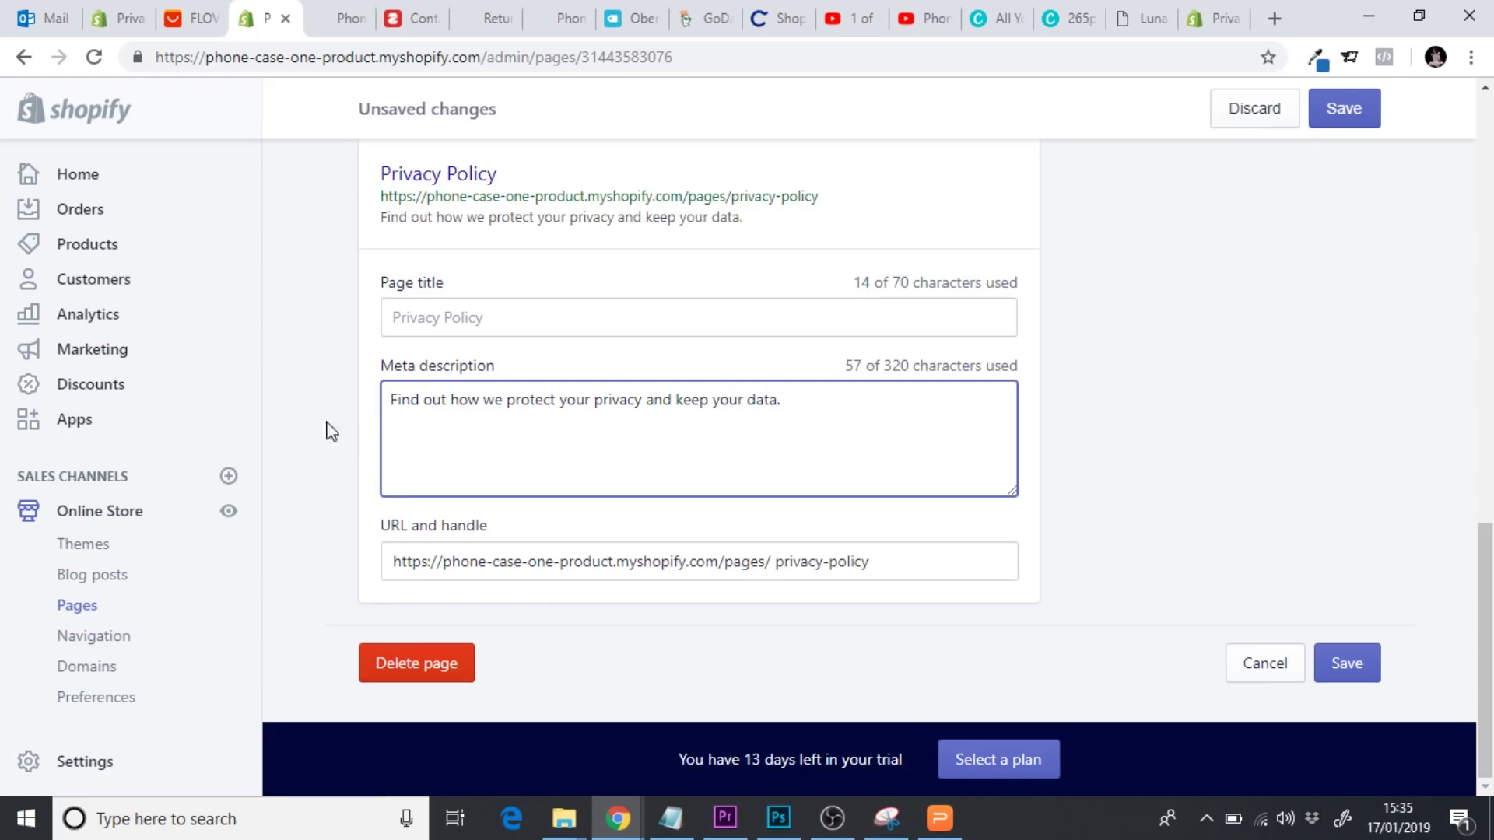
pyautogui.click(1358, 666)
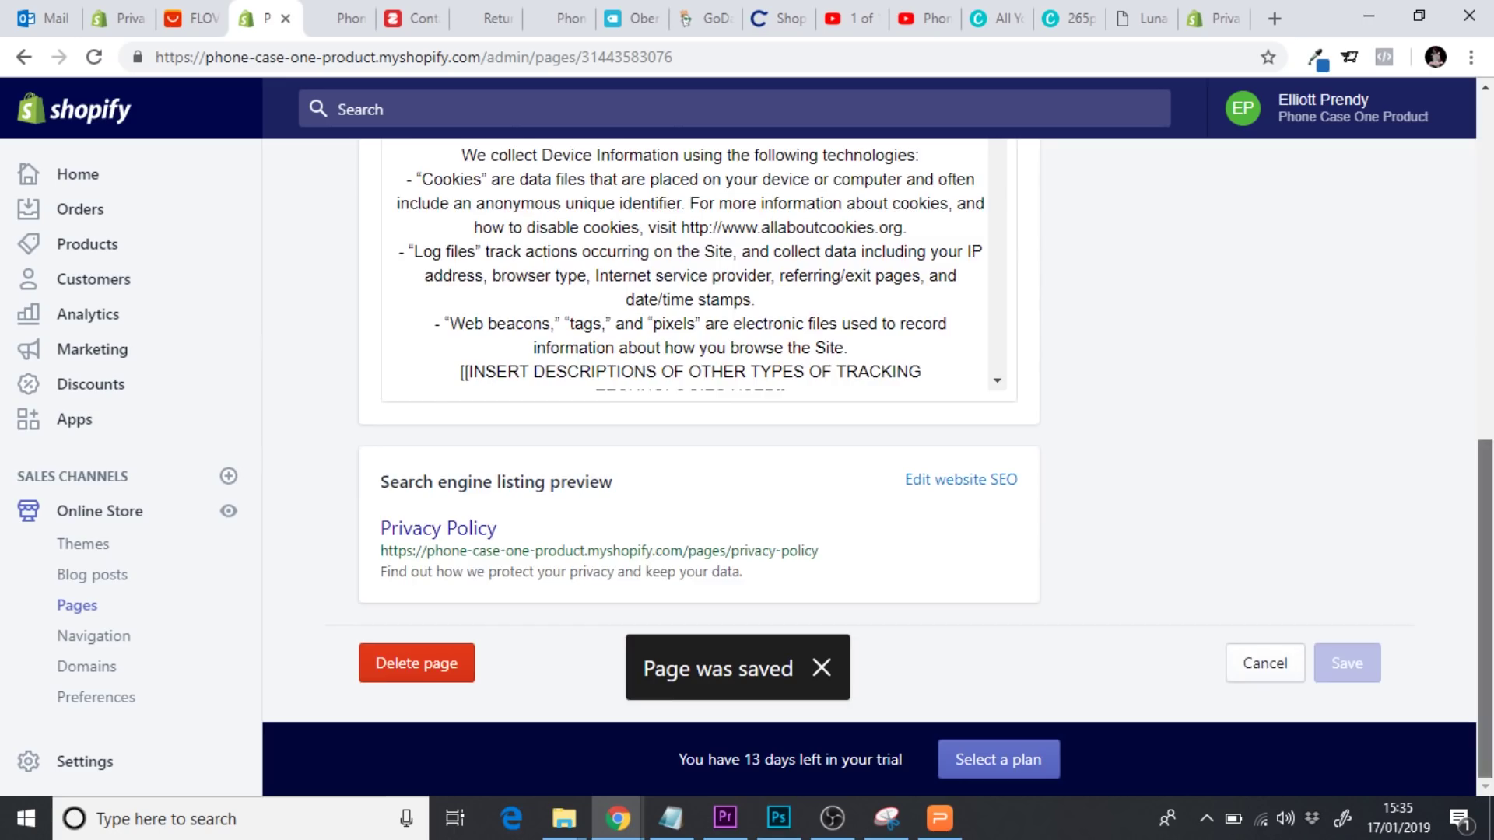
pyautogui.click(541, 272)
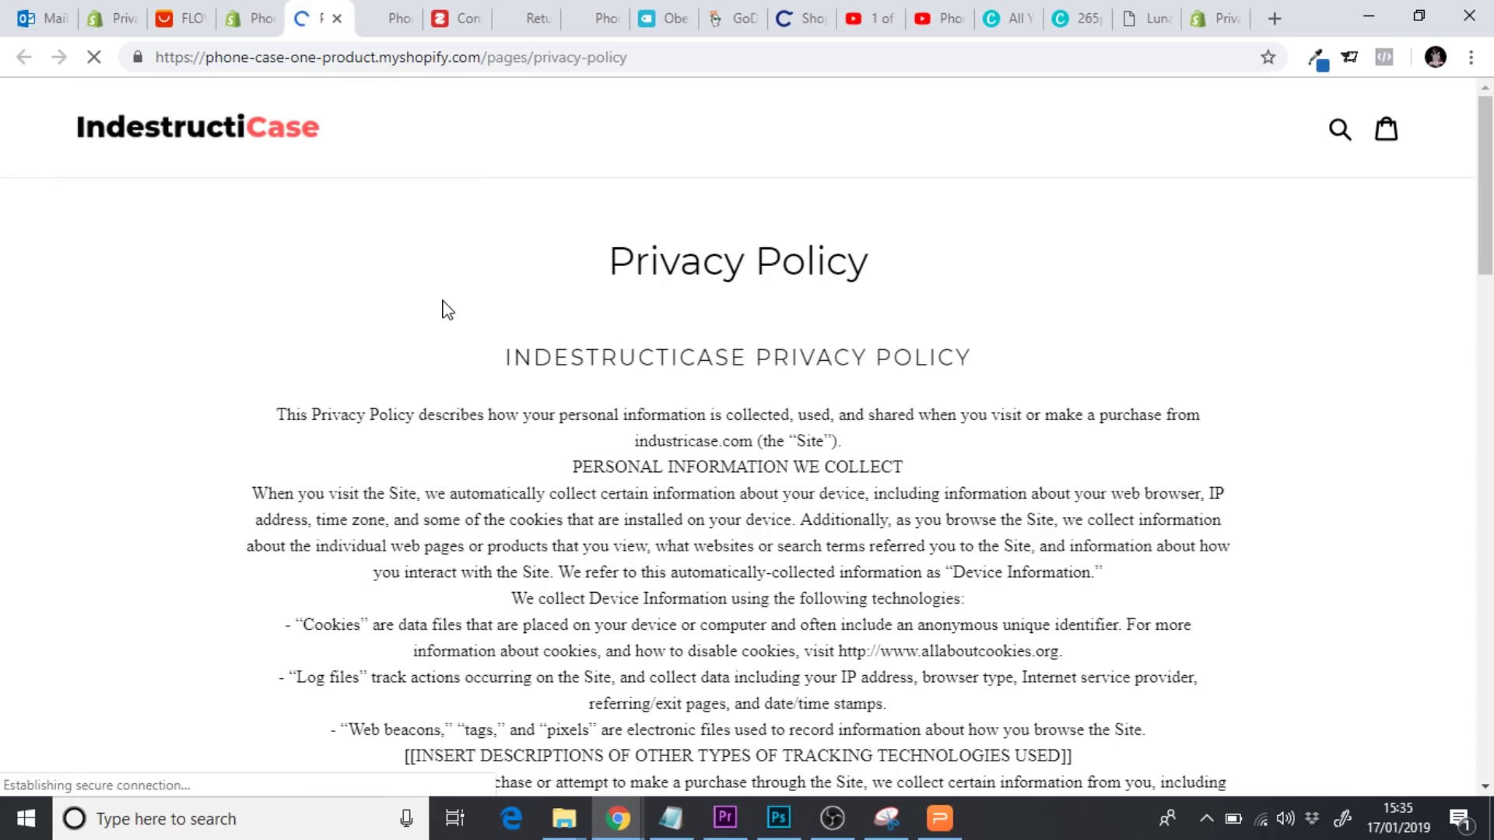
pyautogui.scroll(-5, 430, 311)
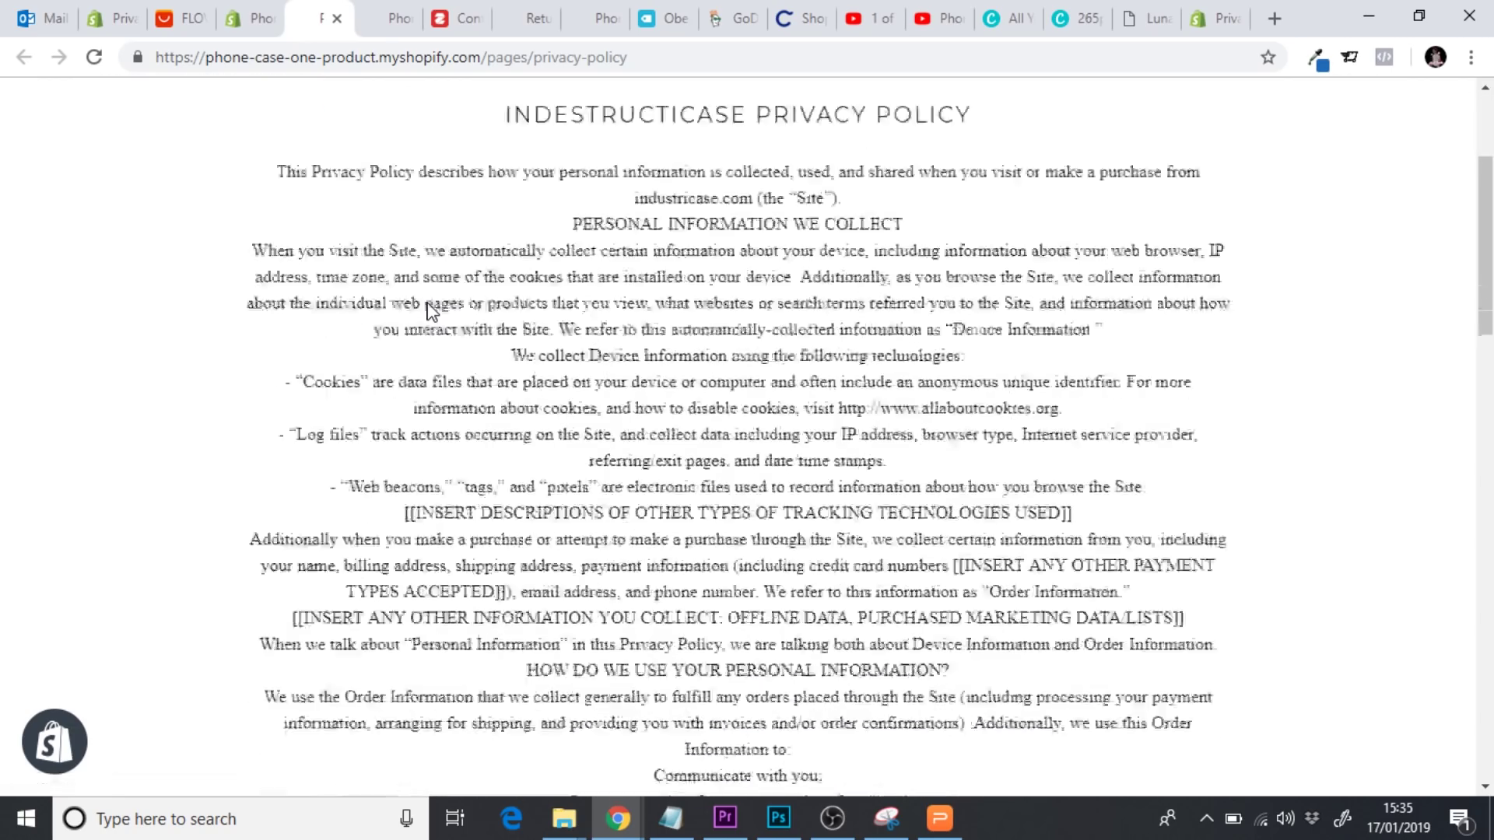
pyautogui.scroll(-7, 427, 305)
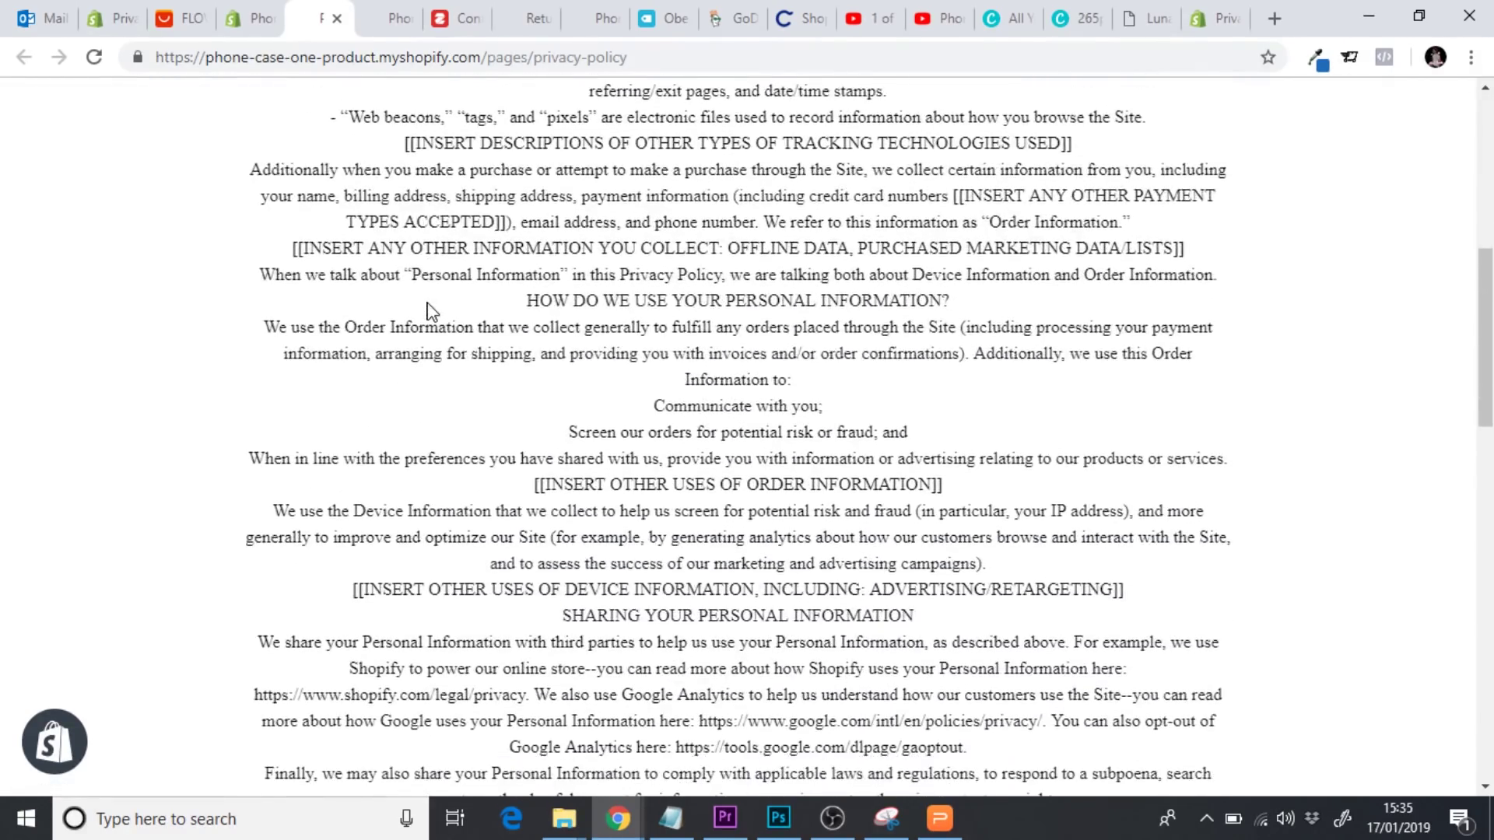
pyautogui.scroll(-6, 430, 311)
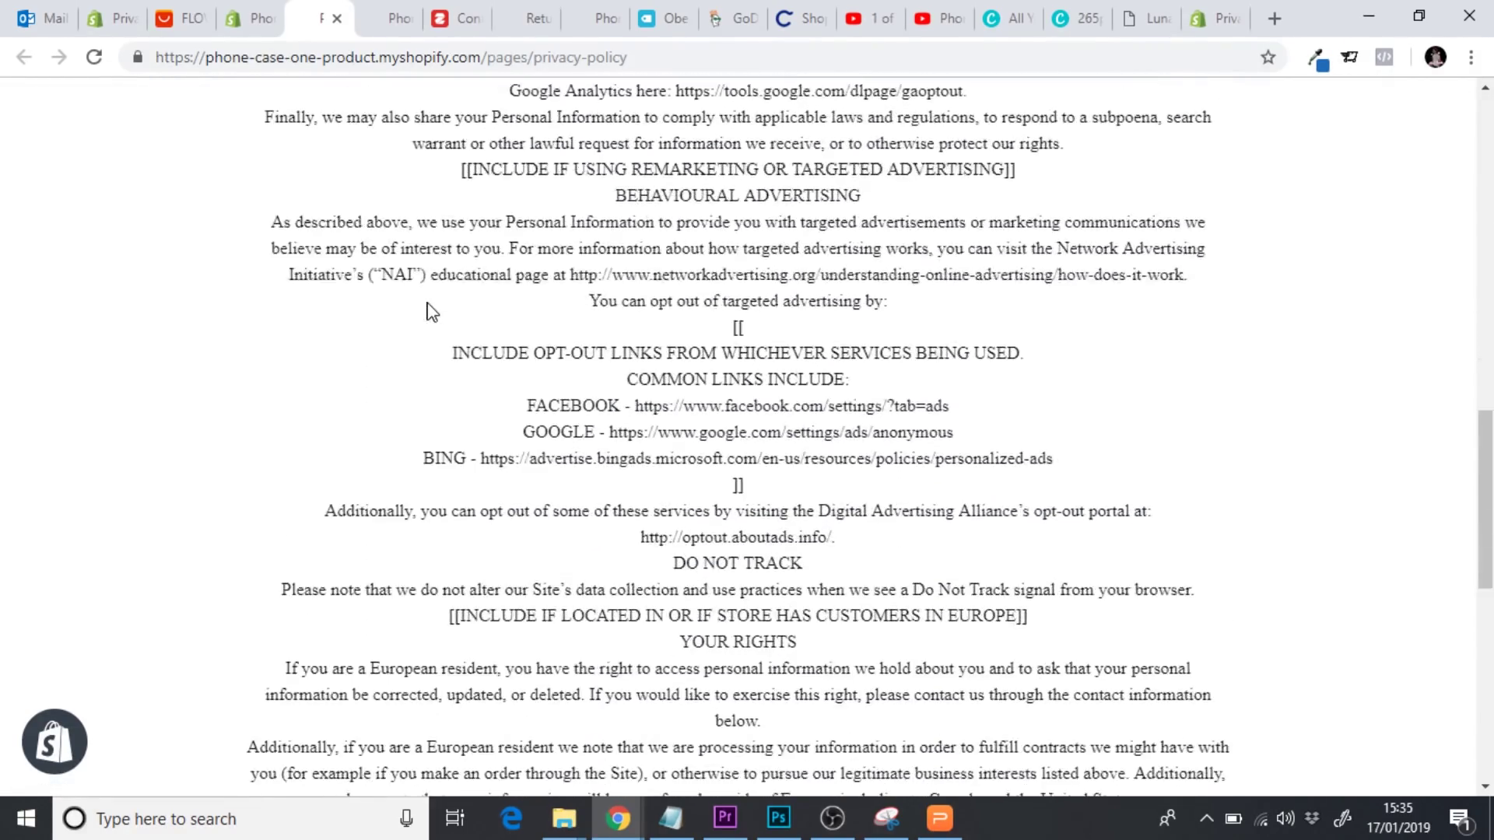
pyautogui.scroll(-7, 432, 311)
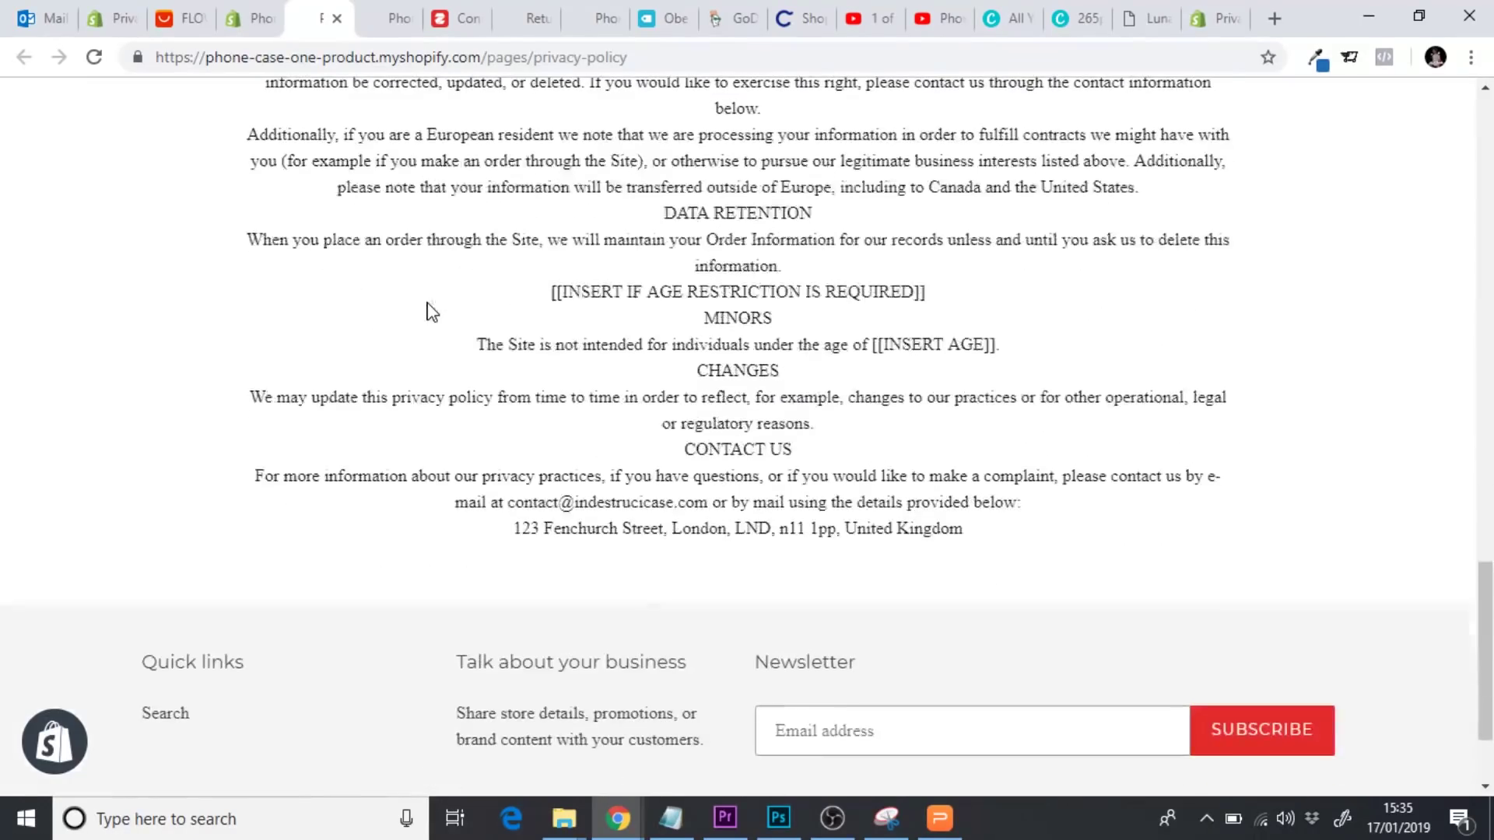
pyautogui.moveTo(920, 294); pyautogui.dragTo(627, 294)
pyautogui.click(629, 343)
pyautogui.scroll(18, 557, 373)
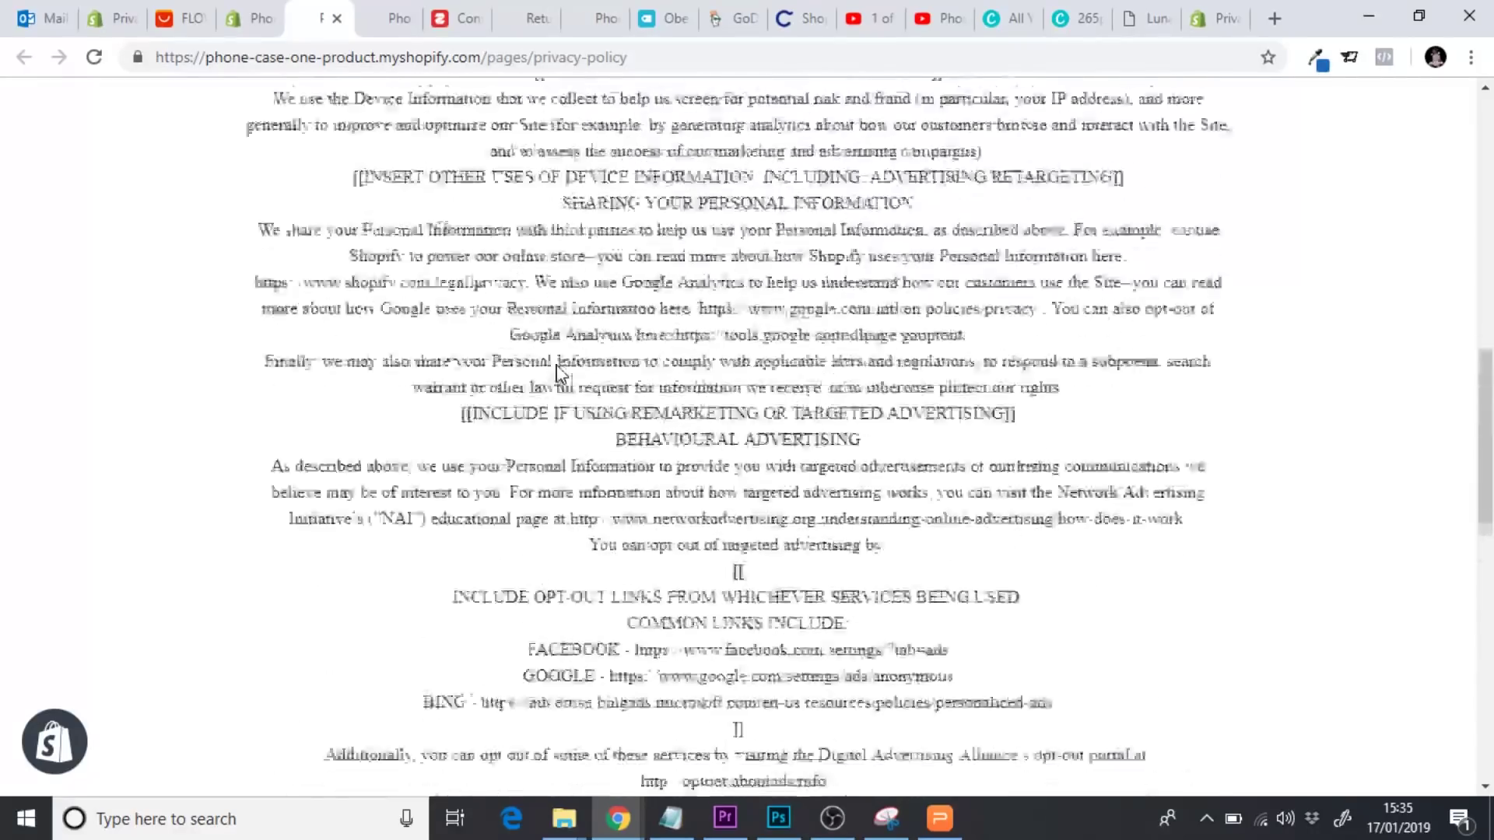
pyautogui.scroll(2, 557, 373)
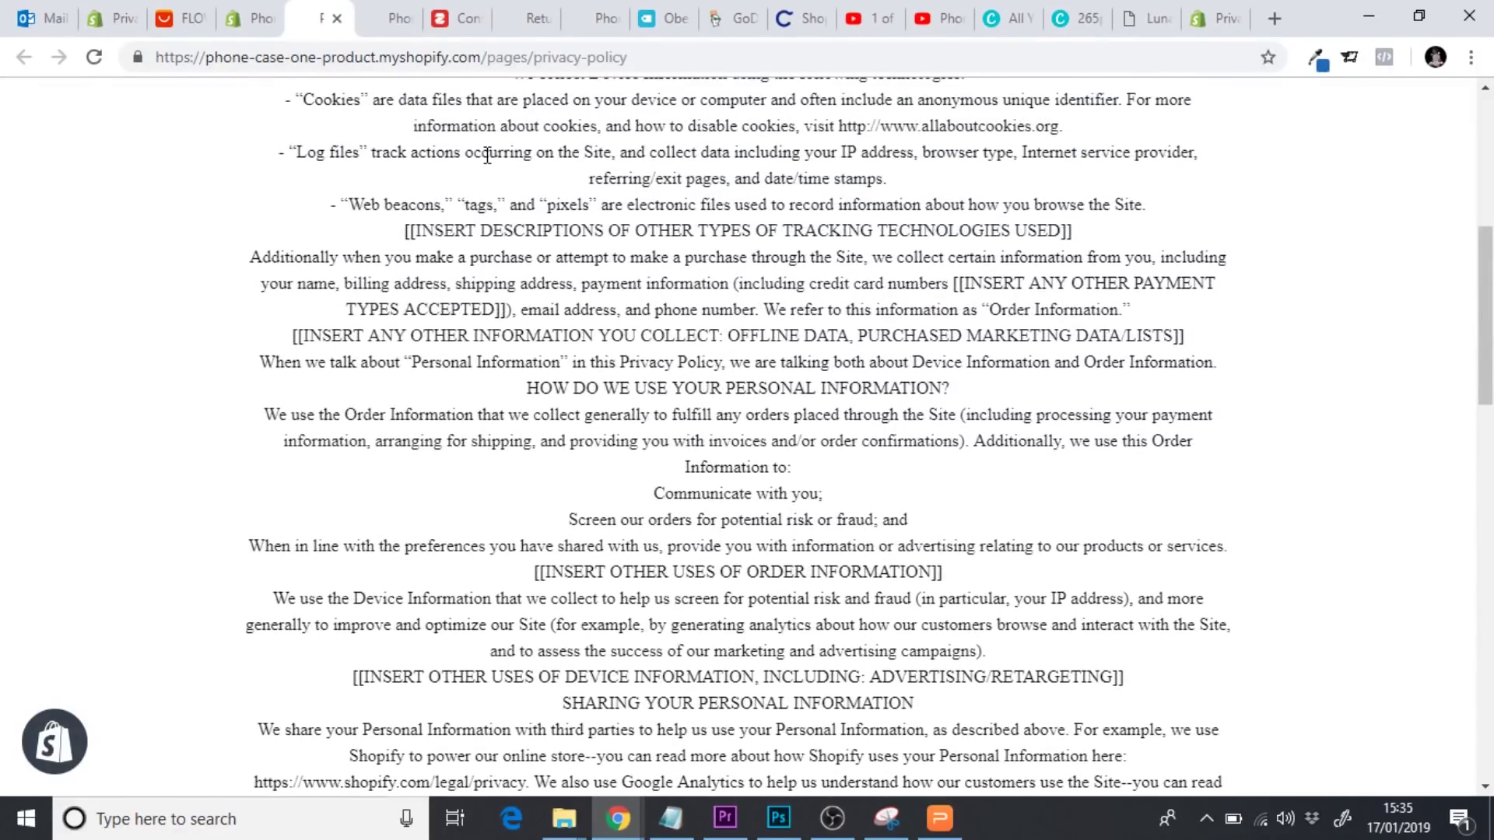
# Back in the editor, add spacing above PERSONAL INFORMATION WE COLLECT and make it a Heading 2
pyautogui.click(337, 18)
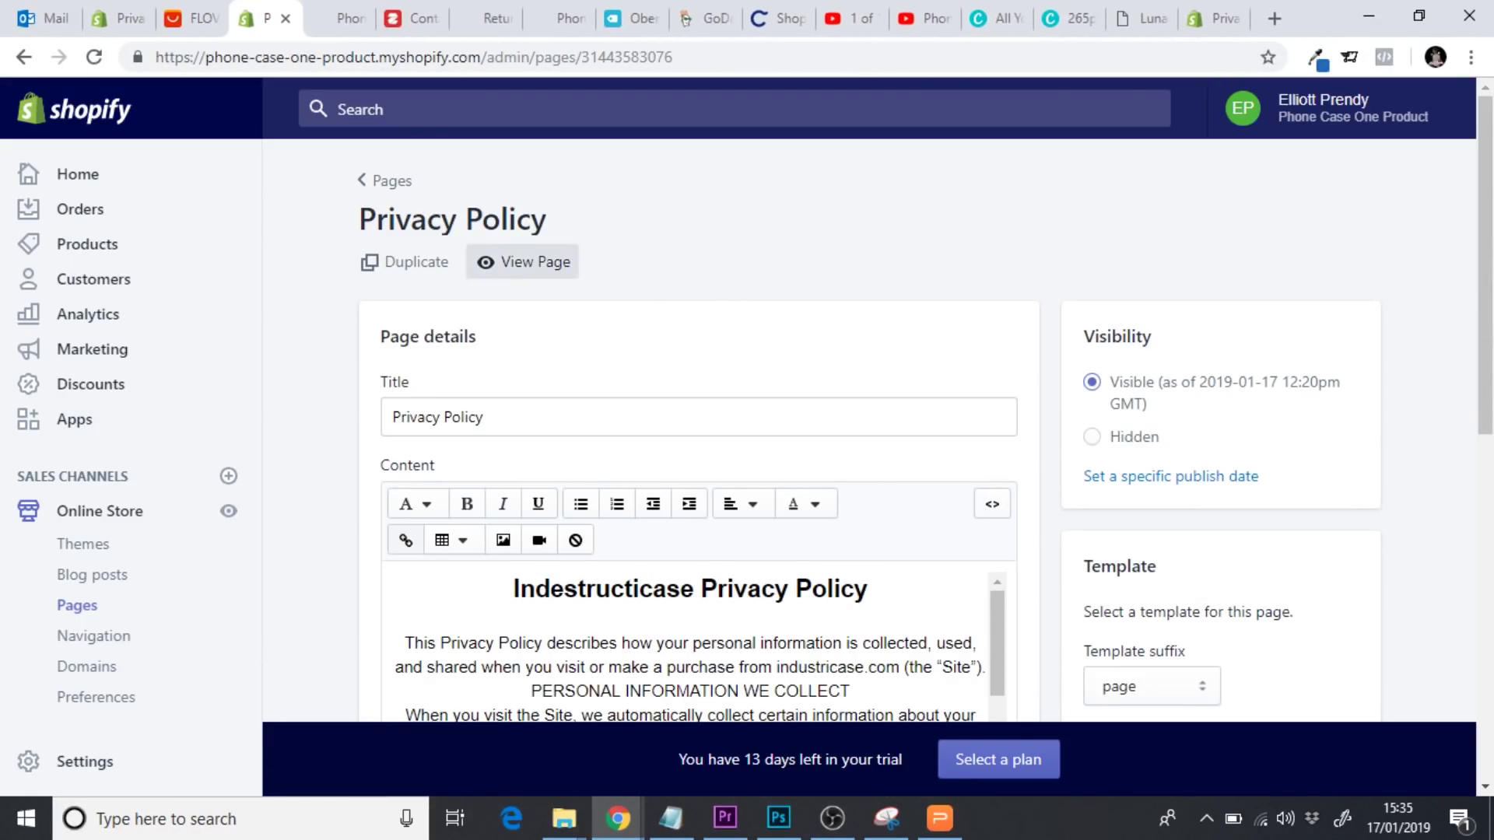
pyautogui.scroll(-4, 944, 470)
pyautogui.click(892, 373)
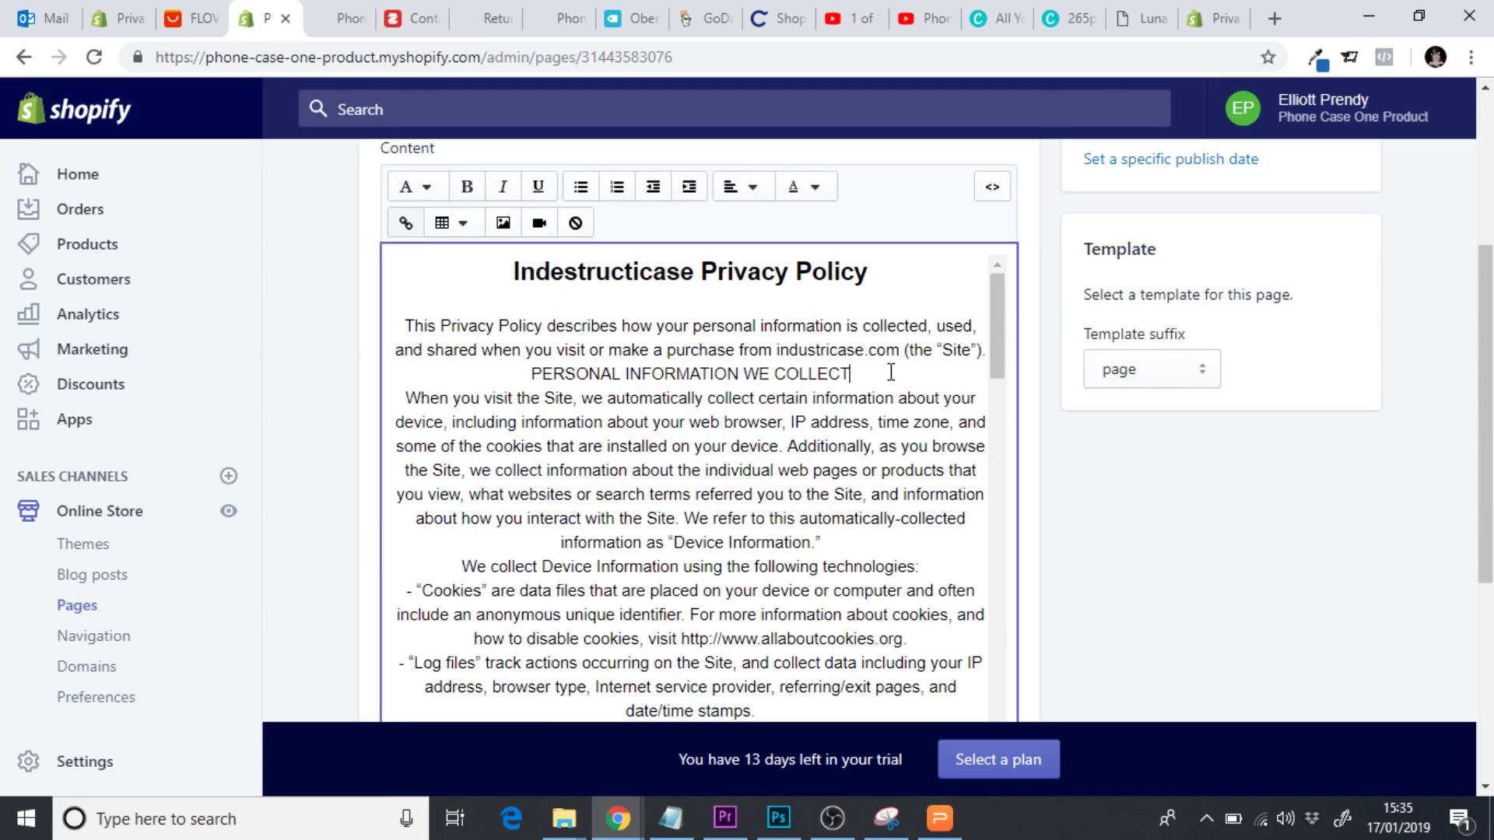
pyautogui.press('Return')
pyautogui.press('BackSpace')
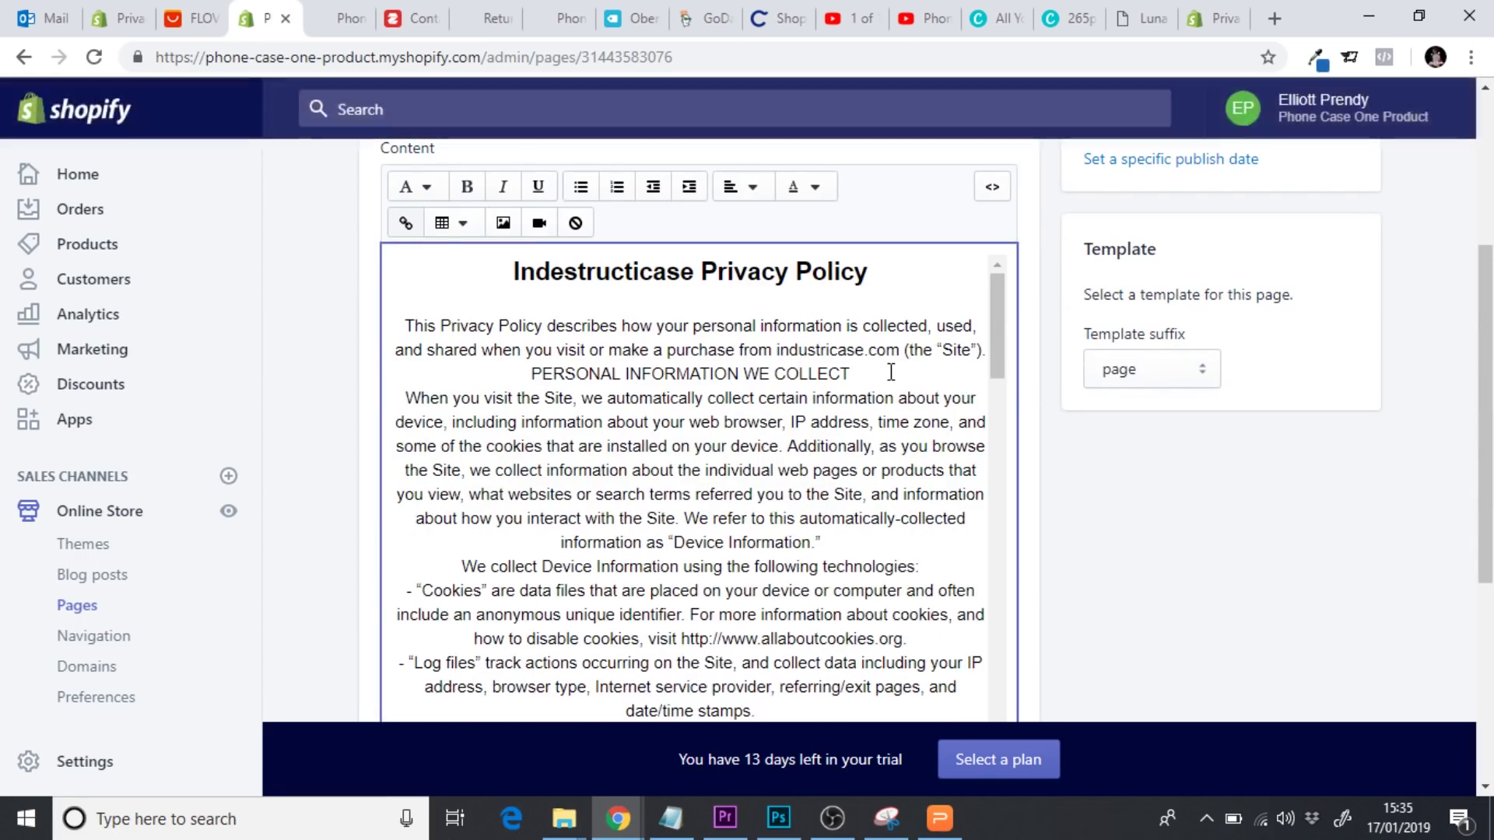
pyautogui.click(523, 374)
pyautogui.press('Return')
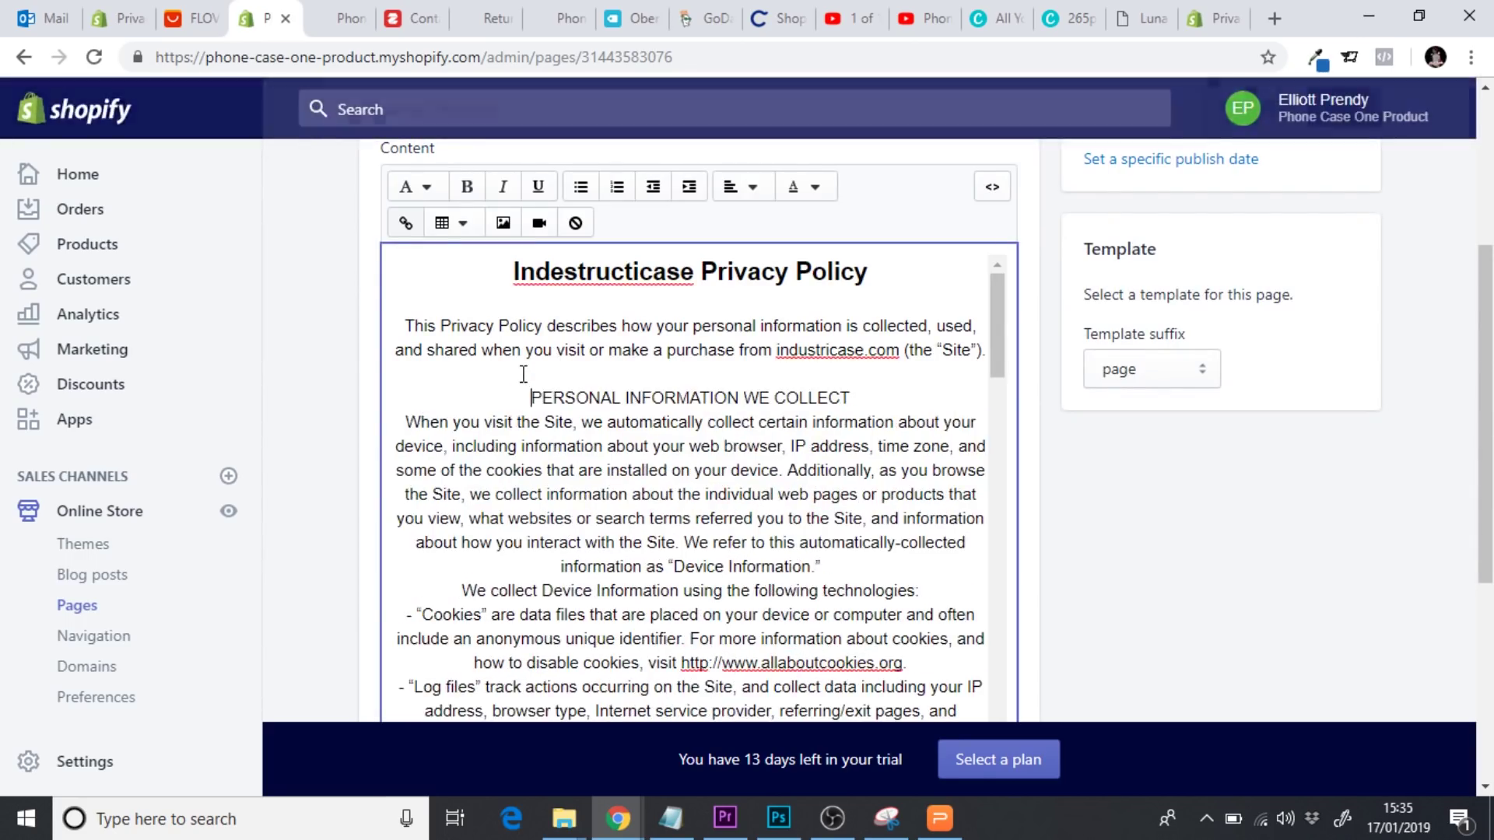
pyautogui.moveTo(860, 404); pyautogui.dragTo(561, 374)
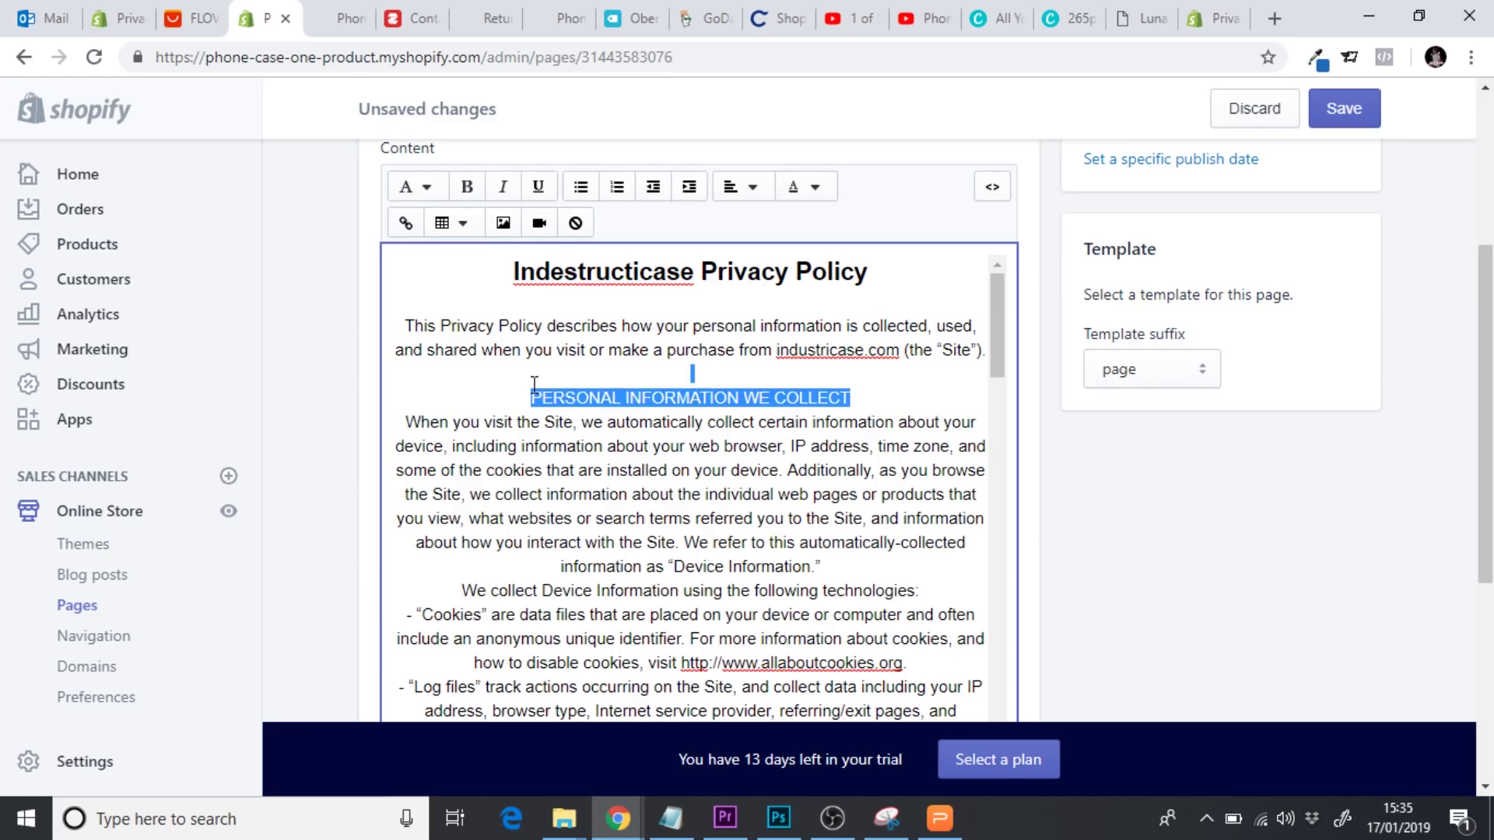
pyautogui.click(427, 191)
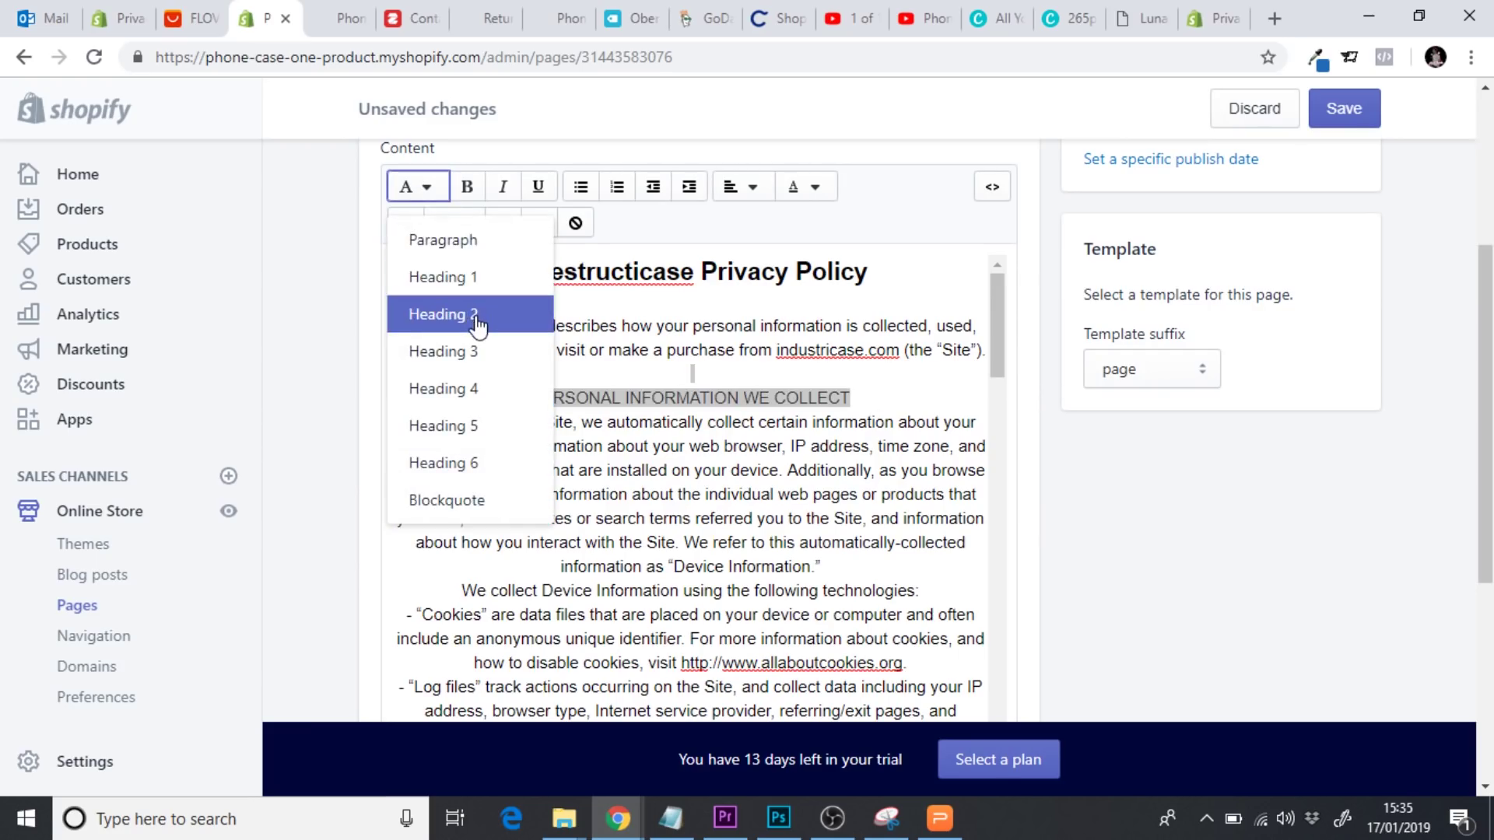
pyautogui.click(470, 315)
pyautogui.click(843, 383)
# Delete the tracking-technologies, payment-types and other-information-collected placeholder notes
pyautogui.moveTo(996, 343); pyautogui.dragTo(1001, 416)
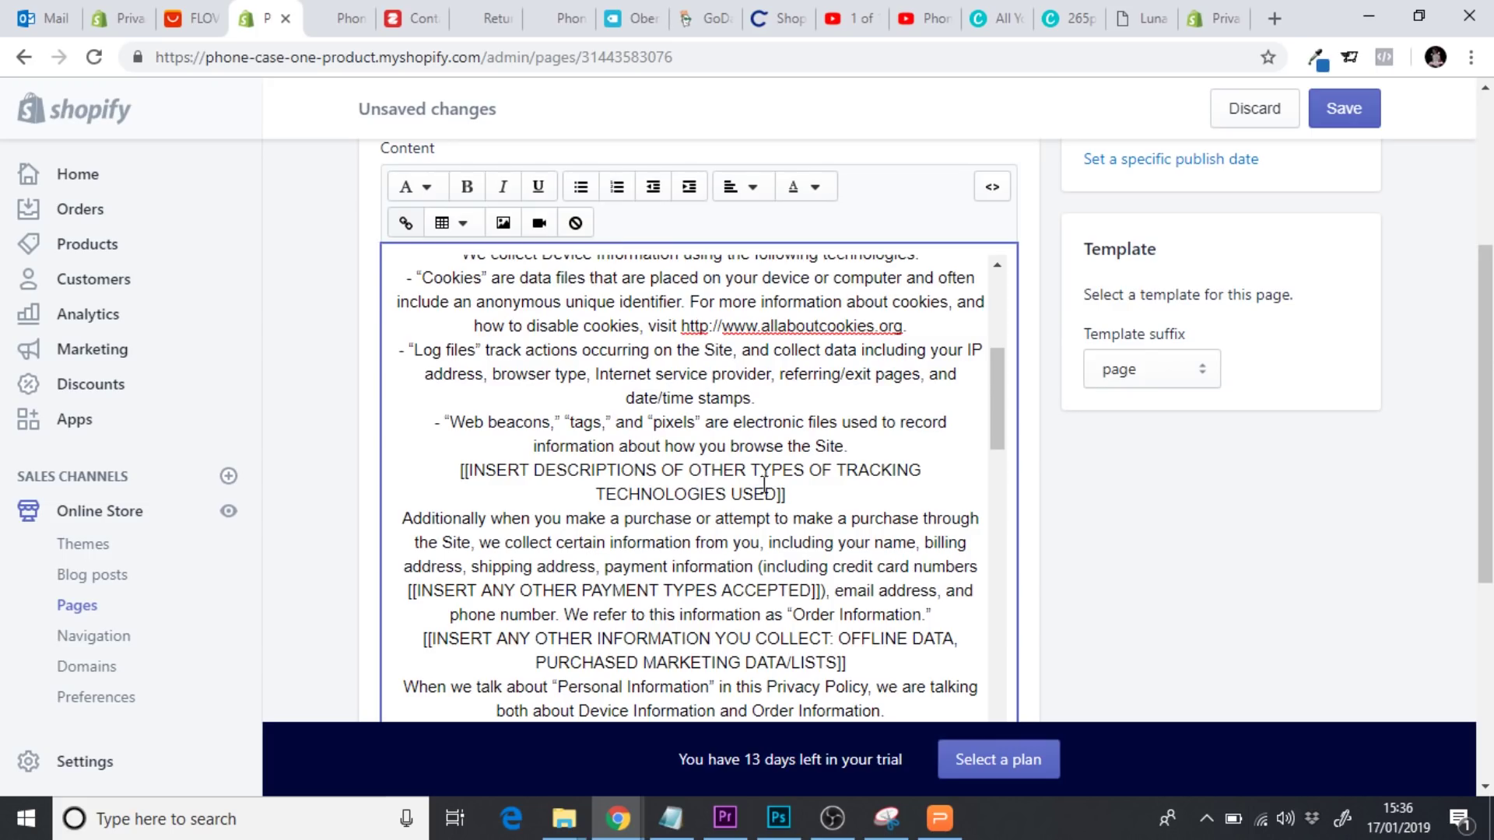
pyautogui.moveTo(805, 498); pyautogui.dragTo(431, 470)
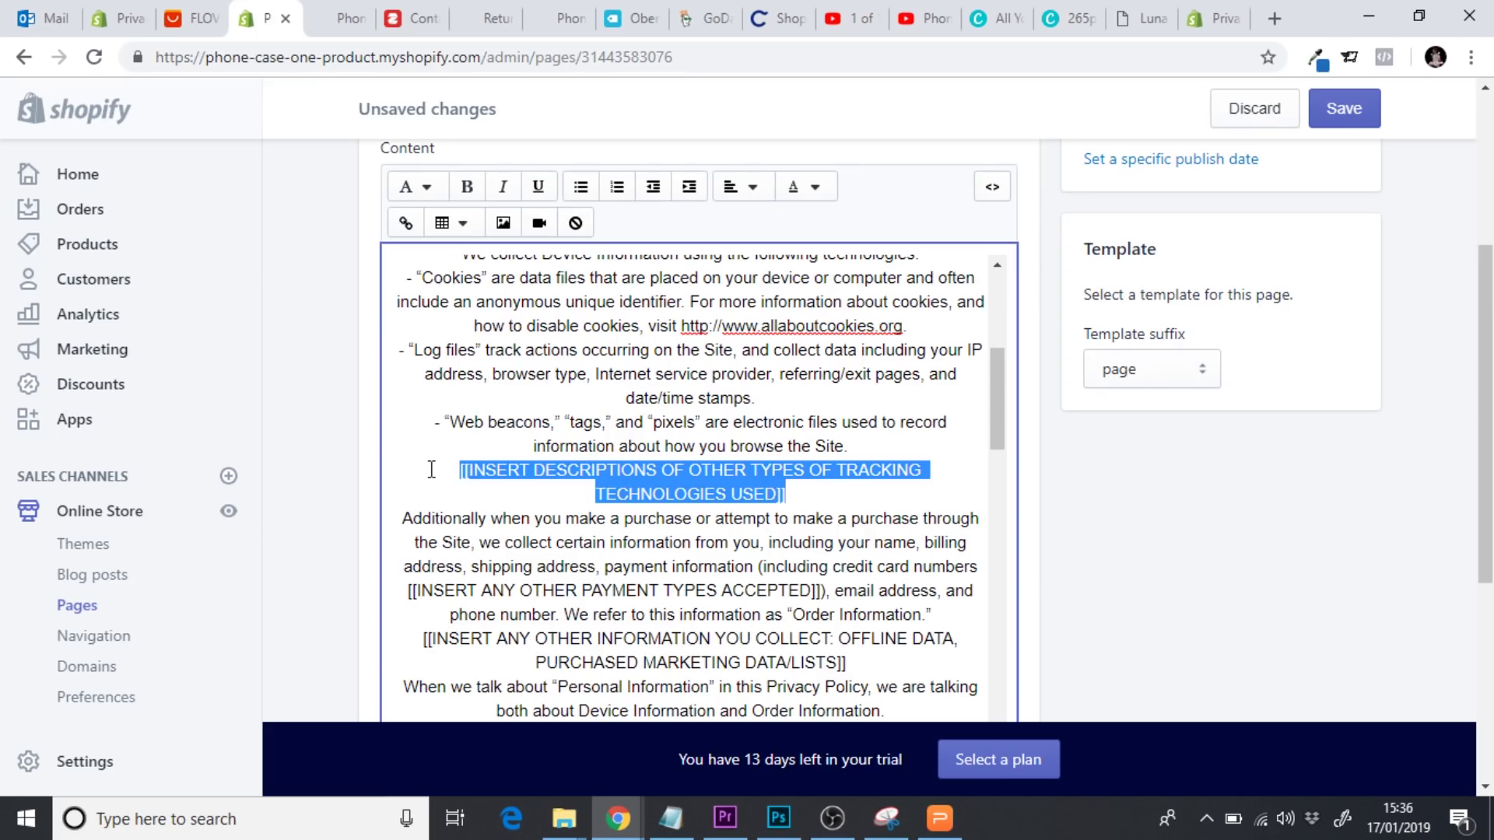
pyautogui.press('BackSpace')
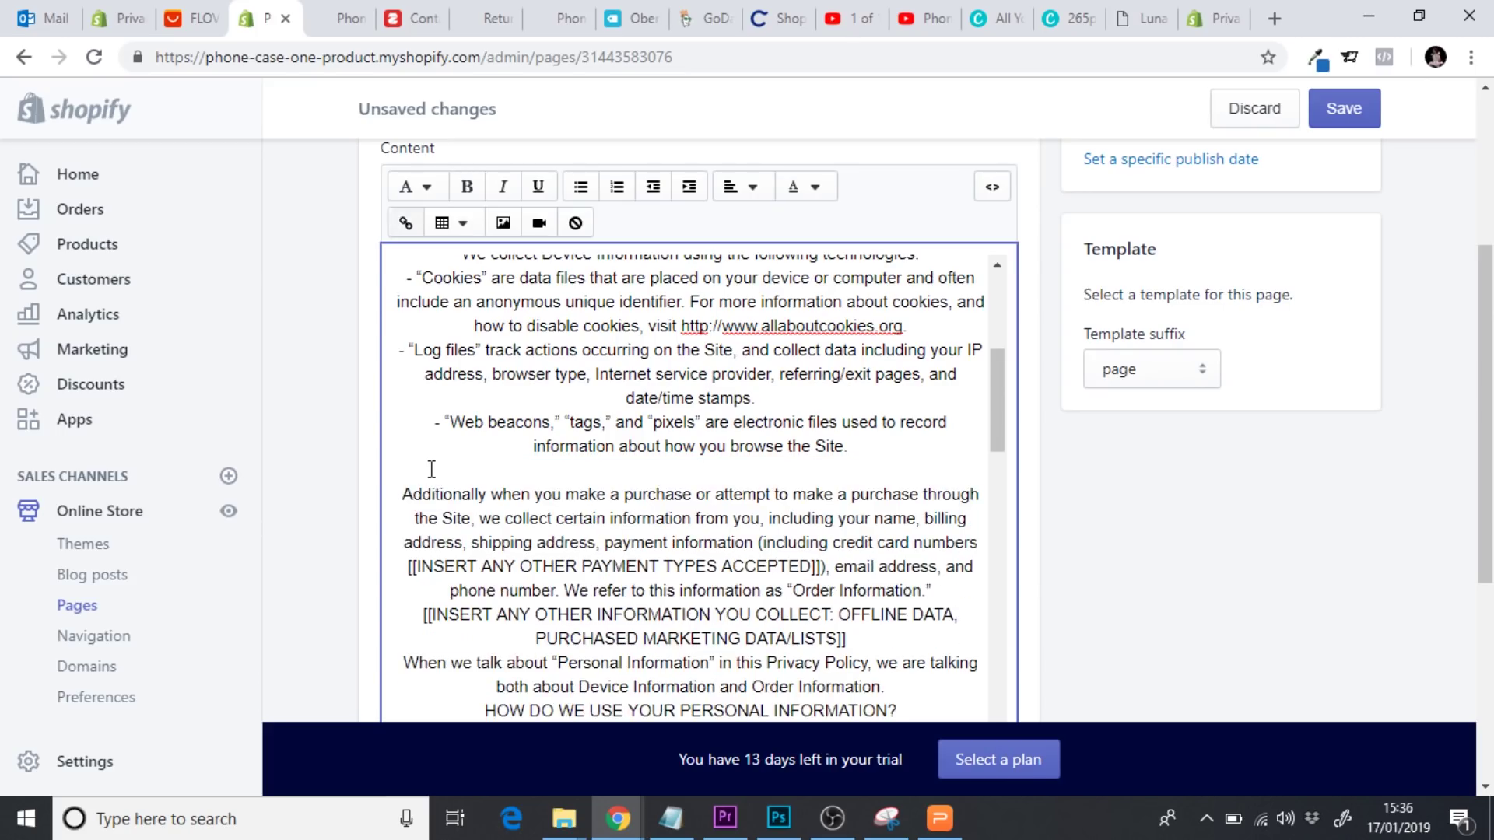
pyautogui.moveTo(1004, 417); pyautogui.dragTo(1004, 444)
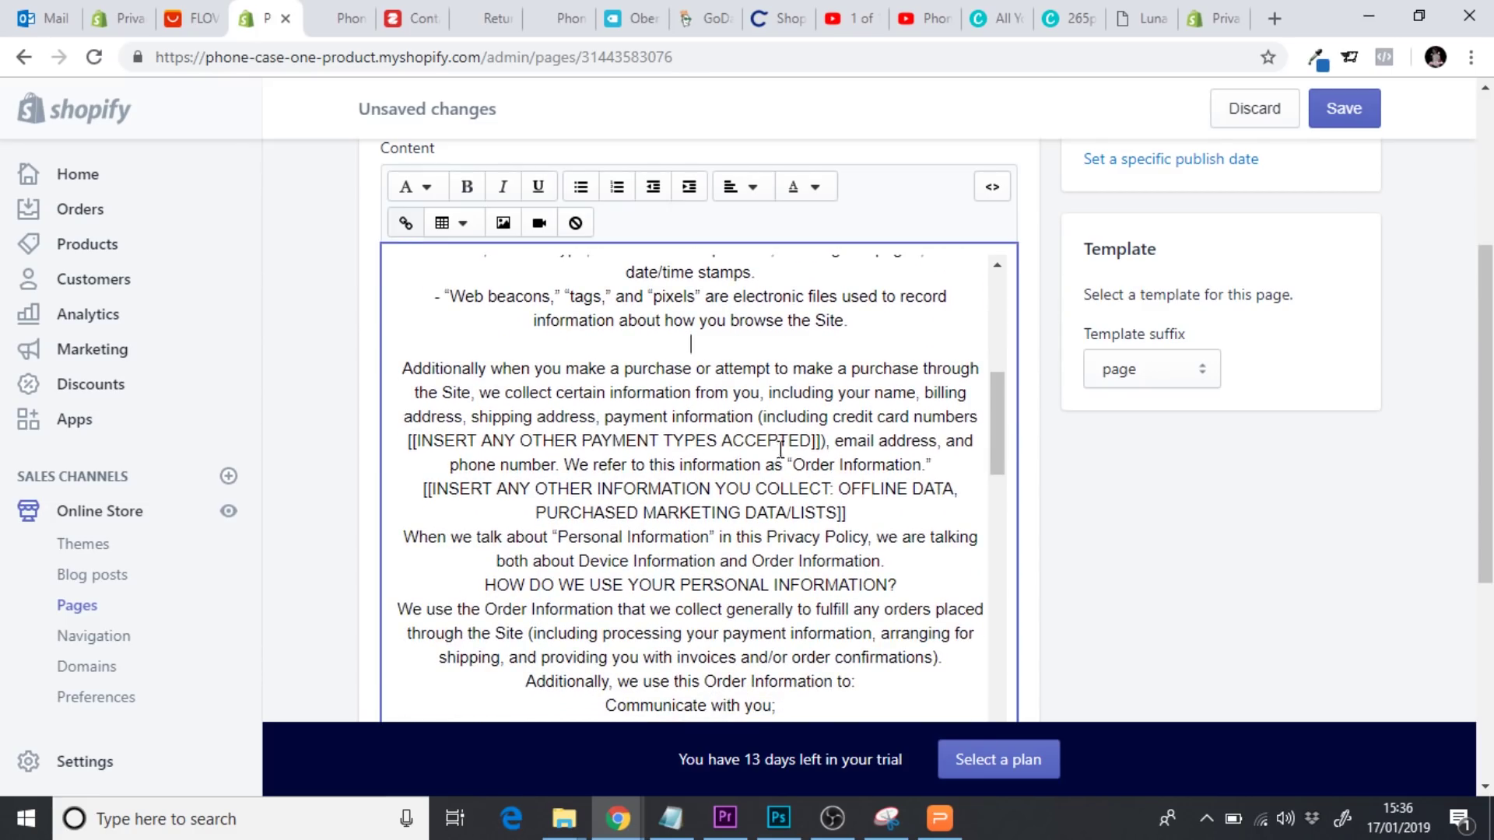
pyautogui.moveTo(821, 444); pyautogui.dragTo(414, 436)
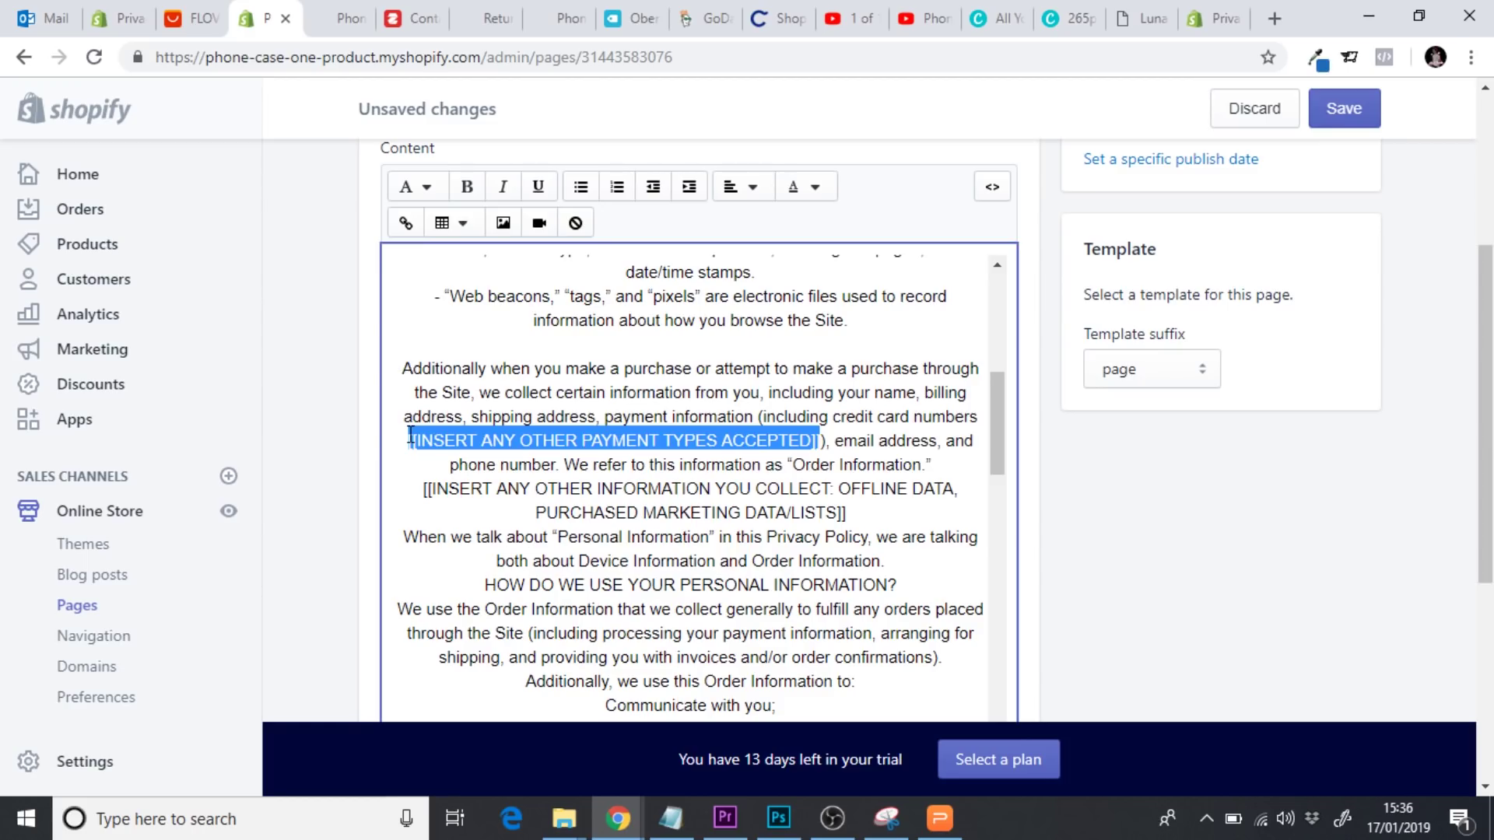
pyautogui.press('BackSpace')
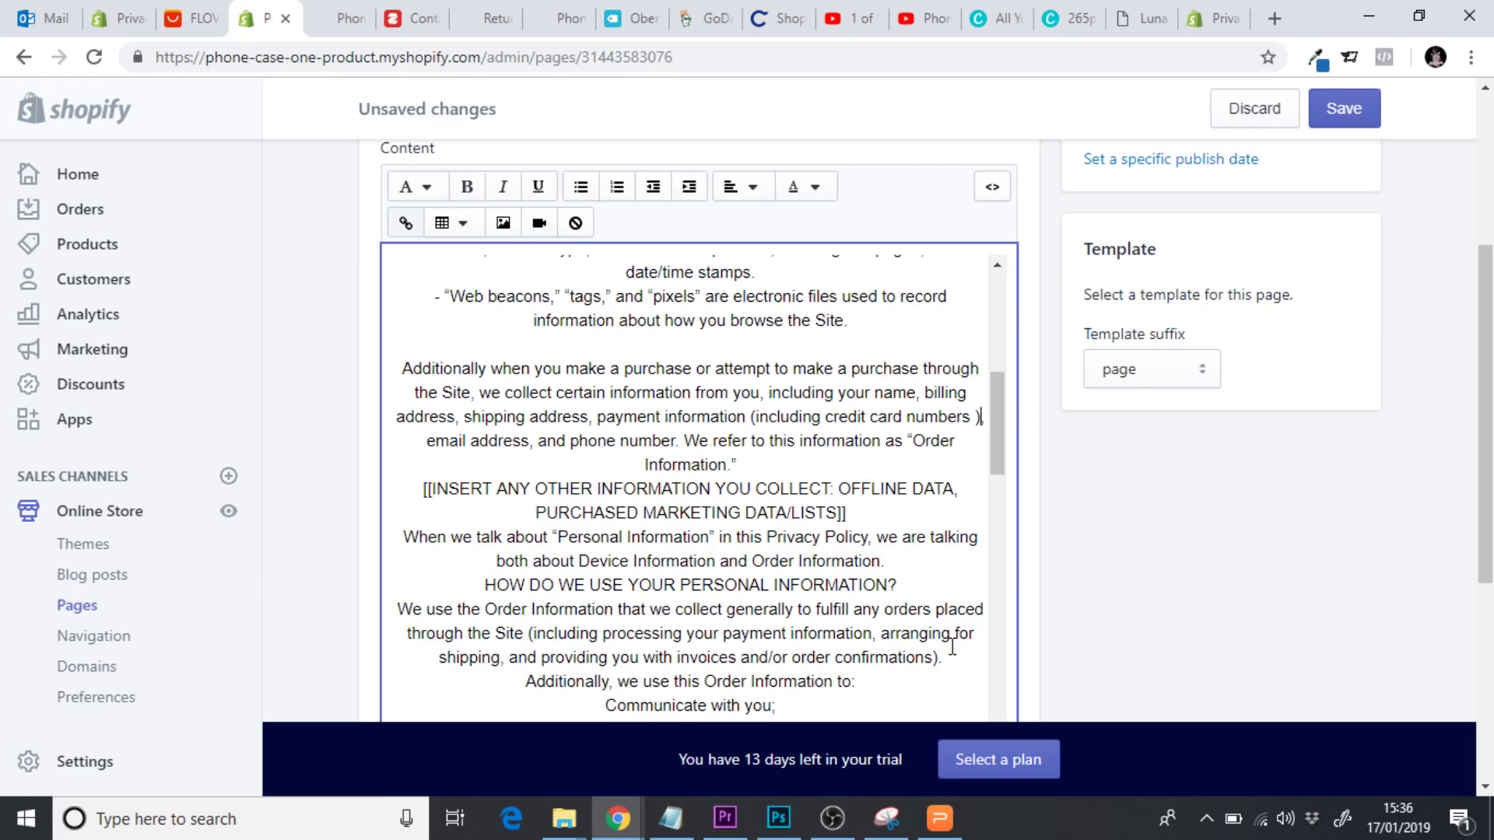
pyautogui.press('BackSpace')
pyautogui.press('BackSpace')
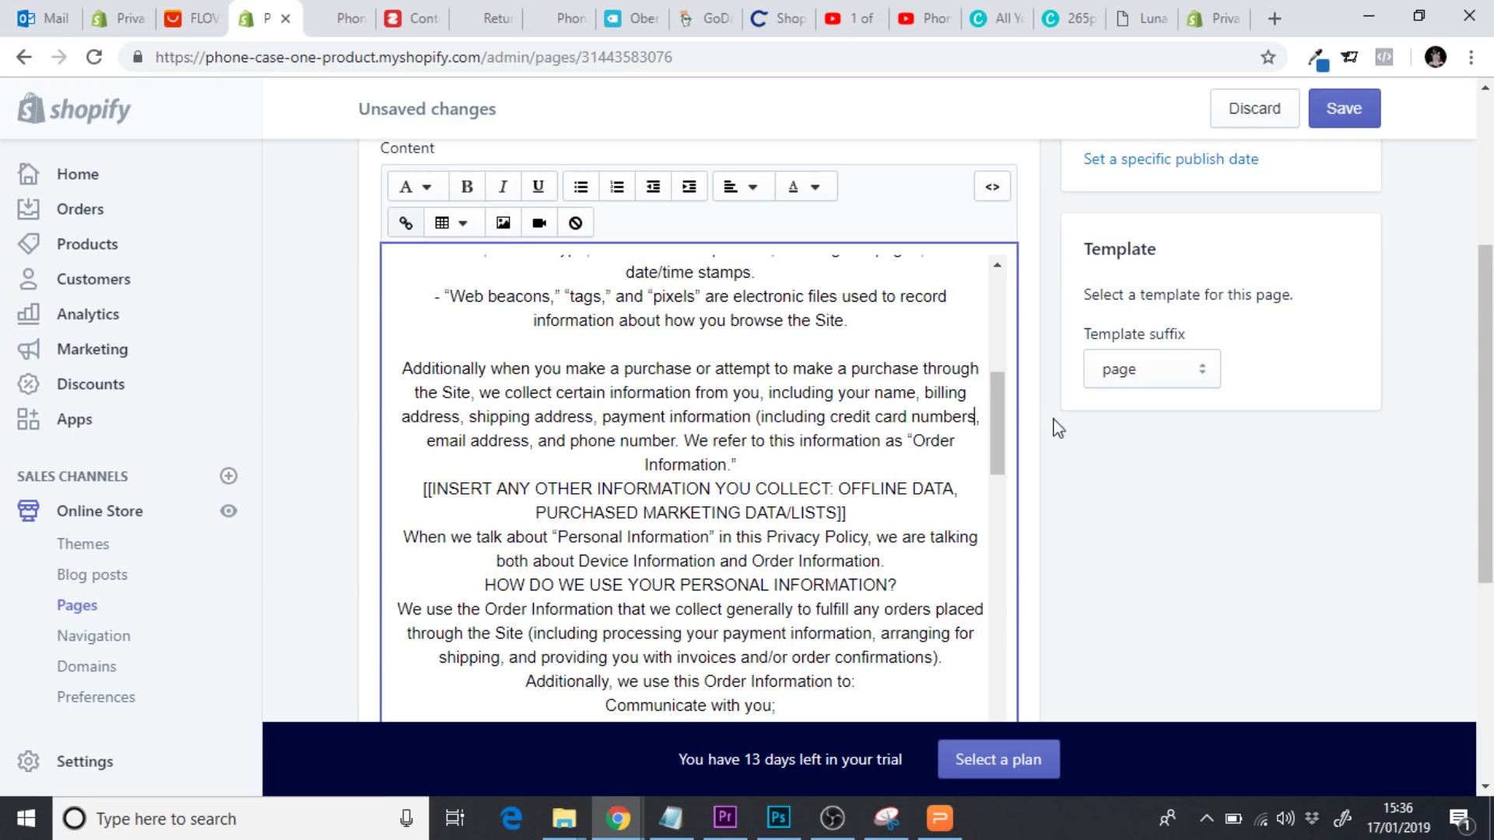
pyautogui.scroll(-1, 999, 405)
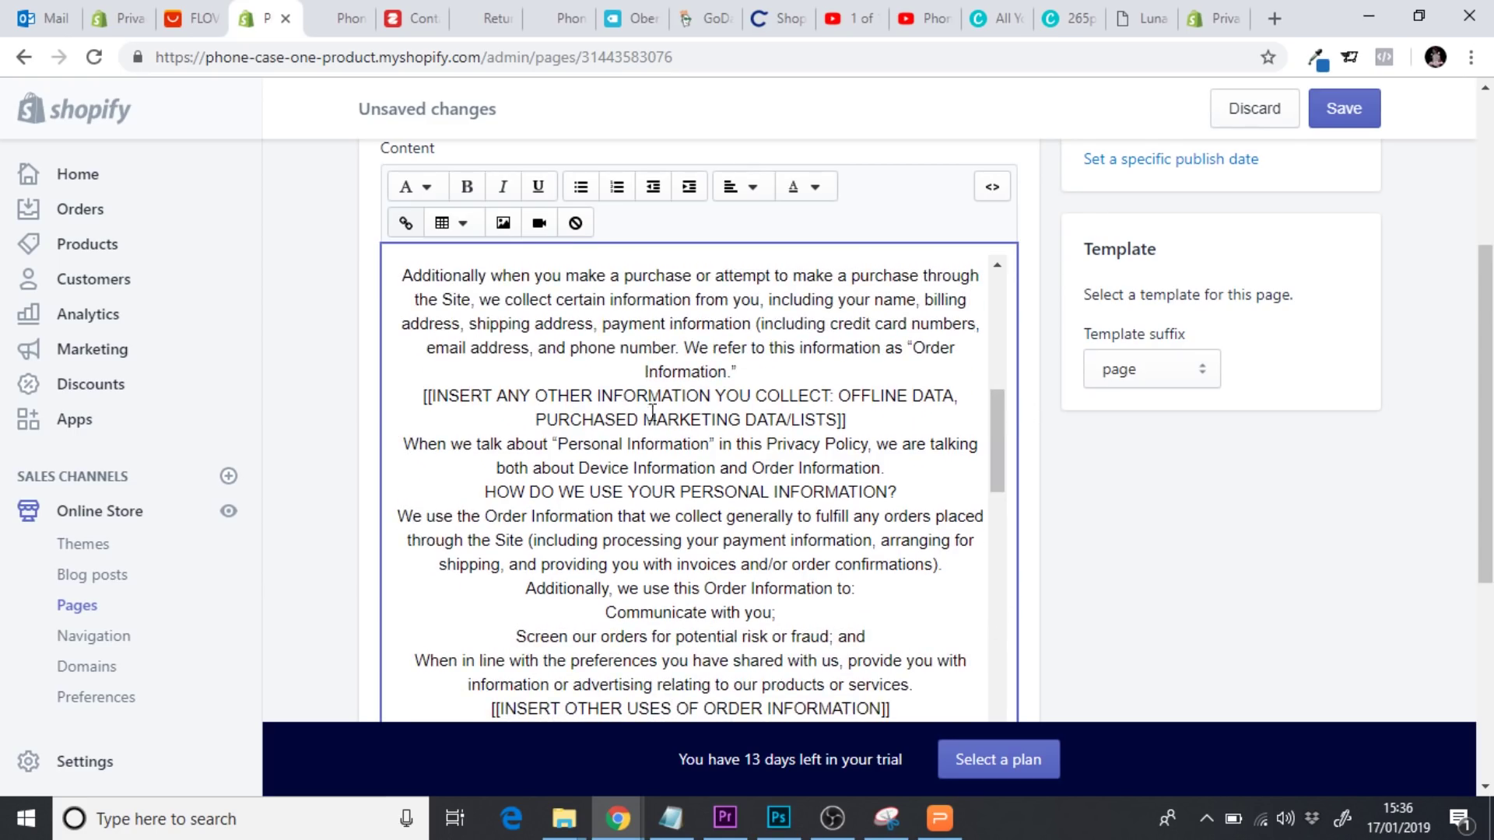
pyautogui.moveTo(857, 419); pyautogui.dragTo(427, 393)
pyautogui.press('BackSpace')
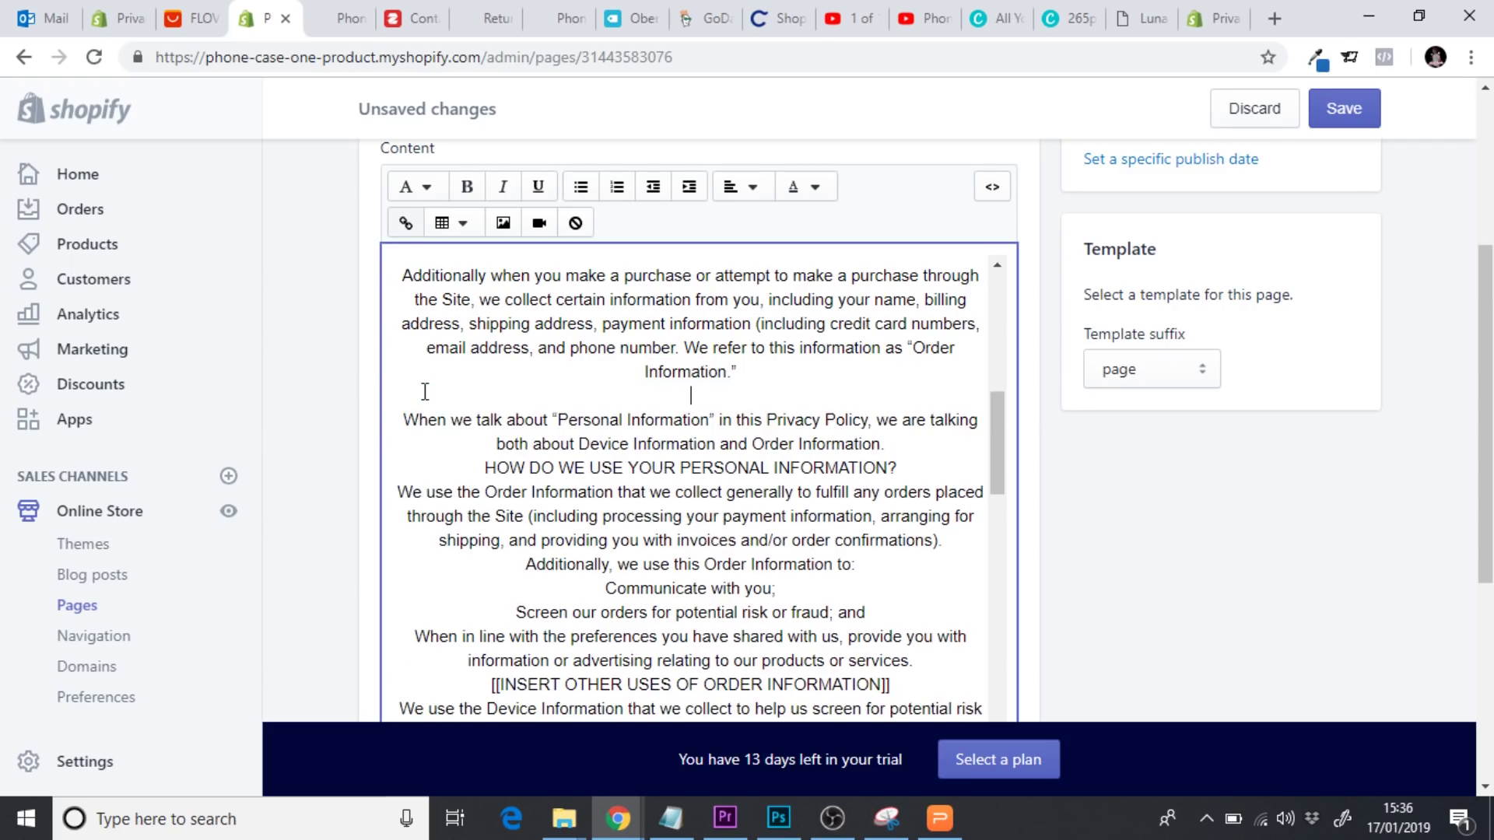
# Add spacing above HOW DO WE USE YOUR PERSONAL INFORMATION? and make it a Heading 2
pyautogui.moveTo(994, 437); pyautogui.dragTo(1000, 470)
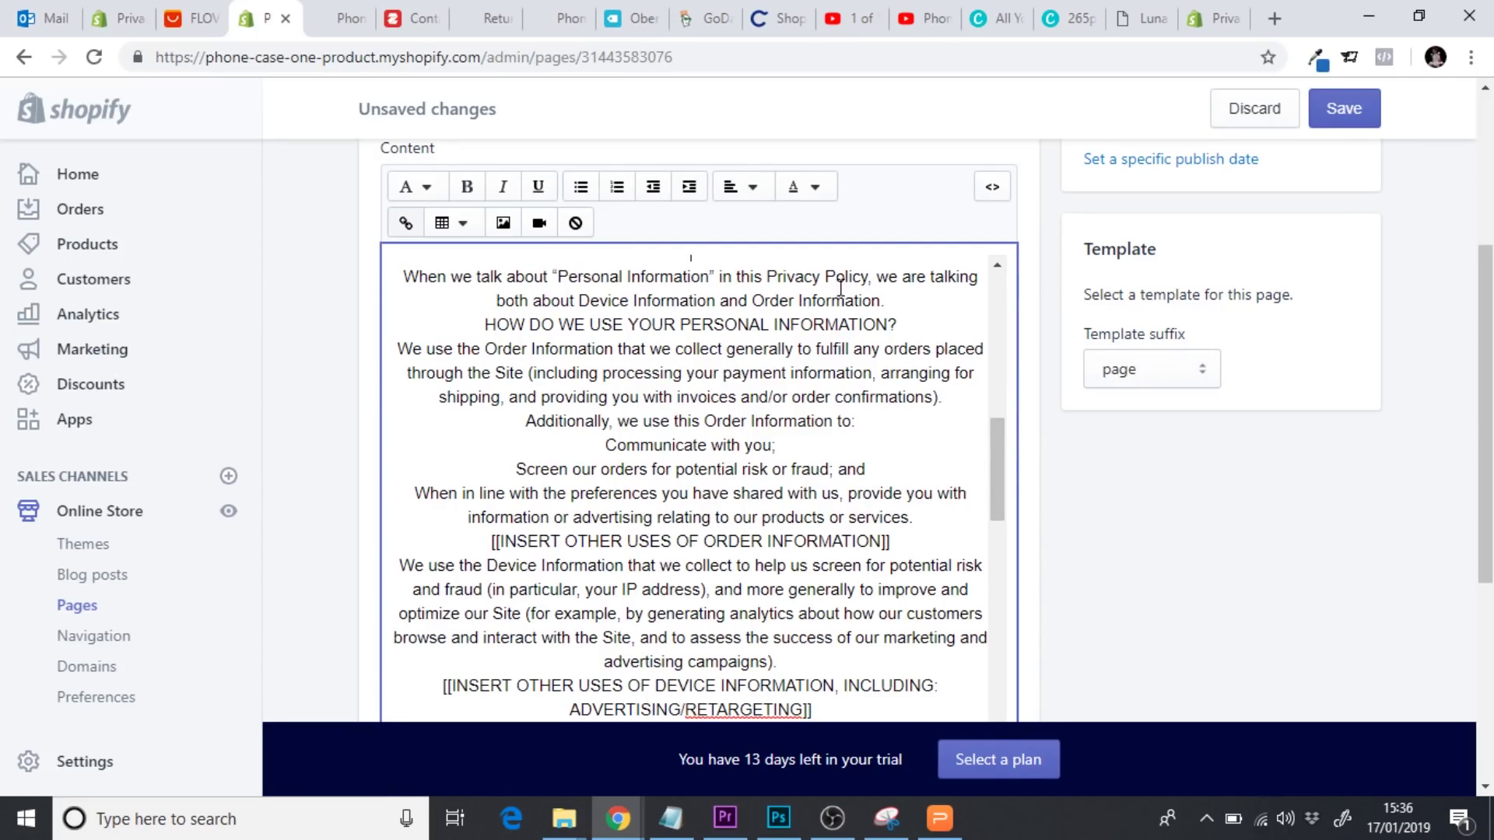
pyautogui.press('Return')
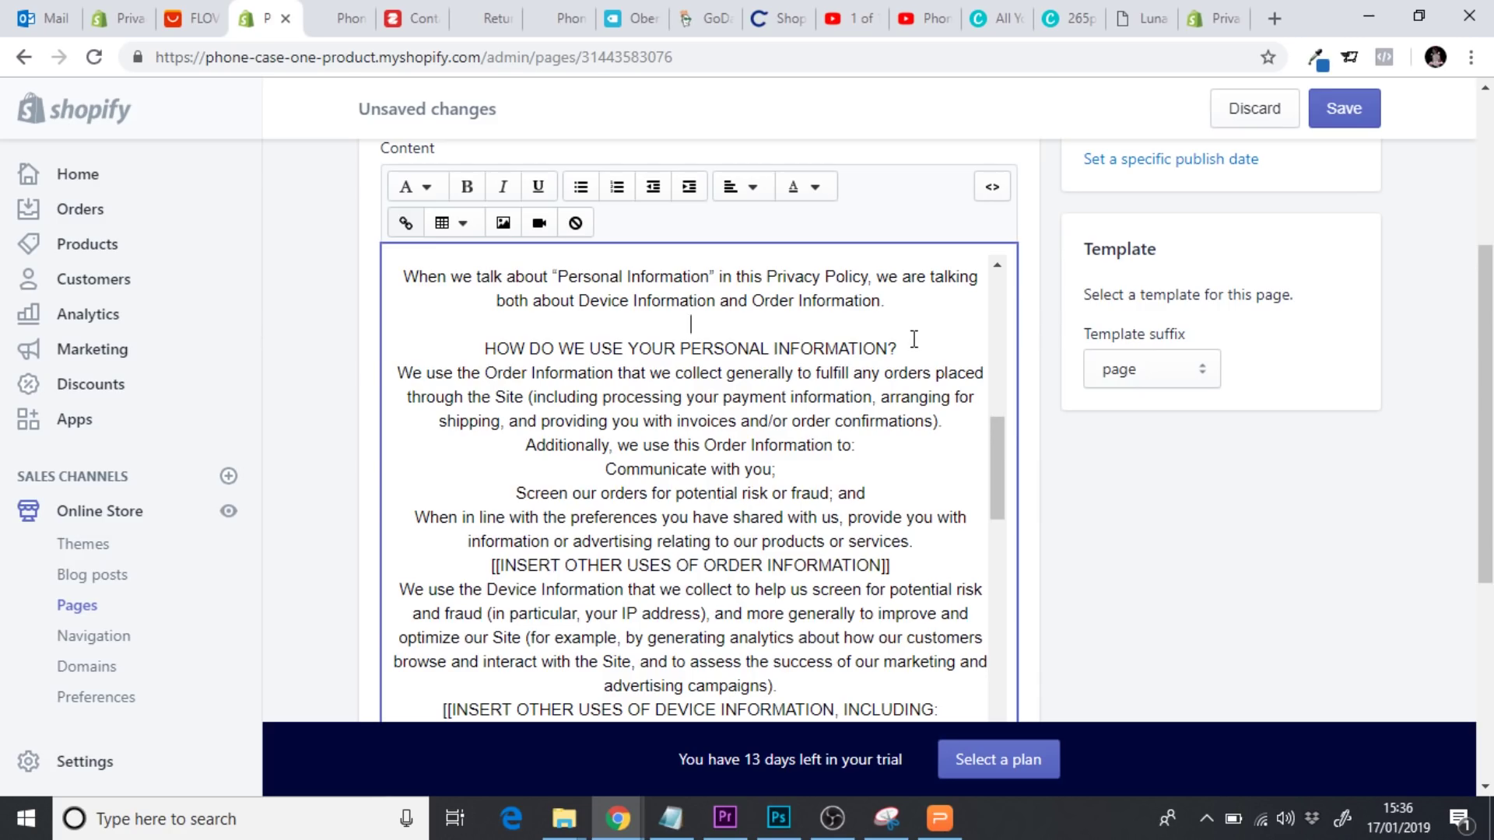
pyautogui.moveTo(915, 344); pyautogui.dragTo(481, 347)
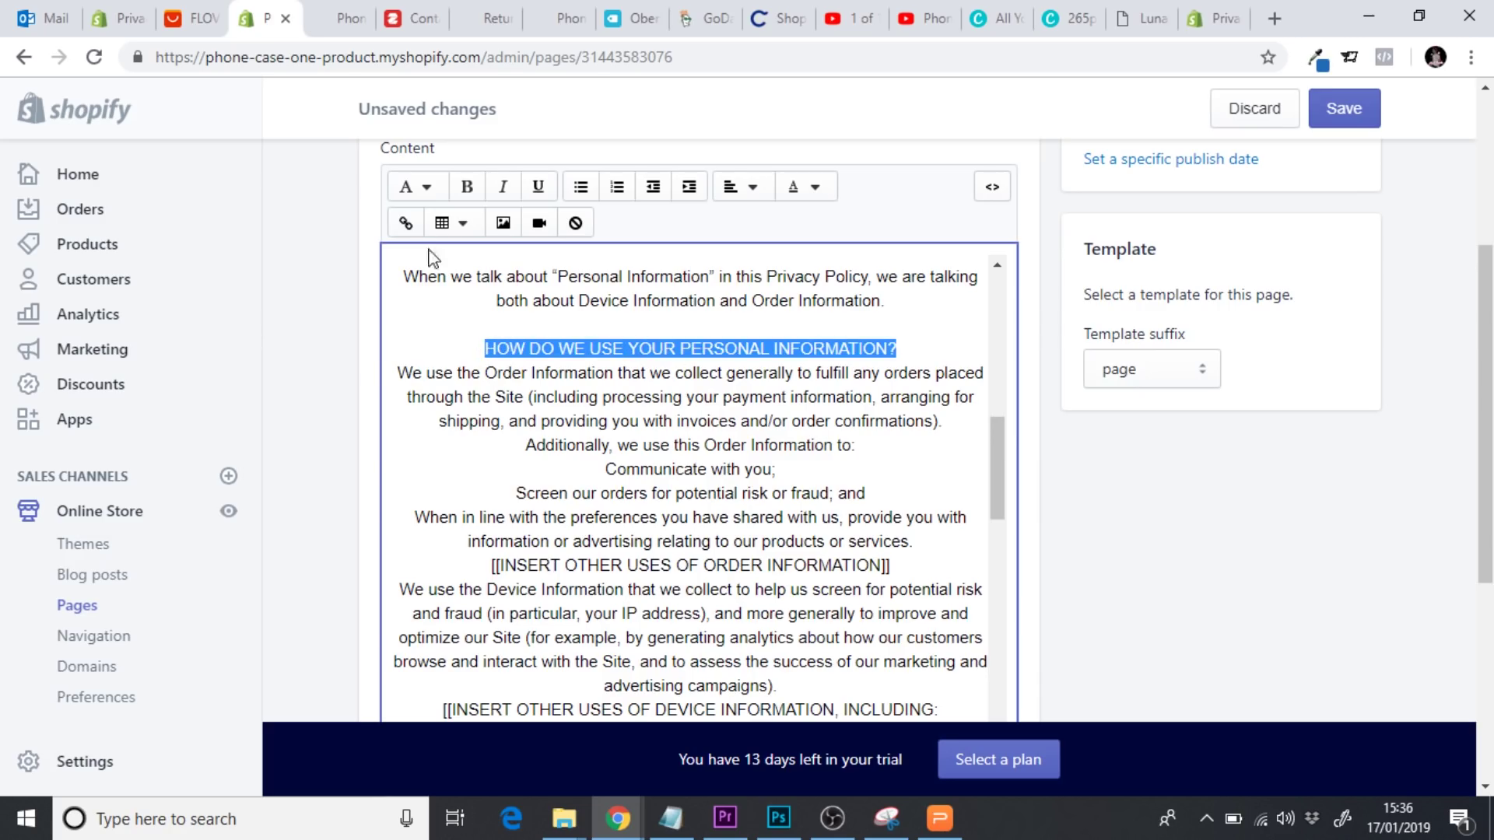
pyautogui.click(418, 187)
pyautogui.click(471, 315)
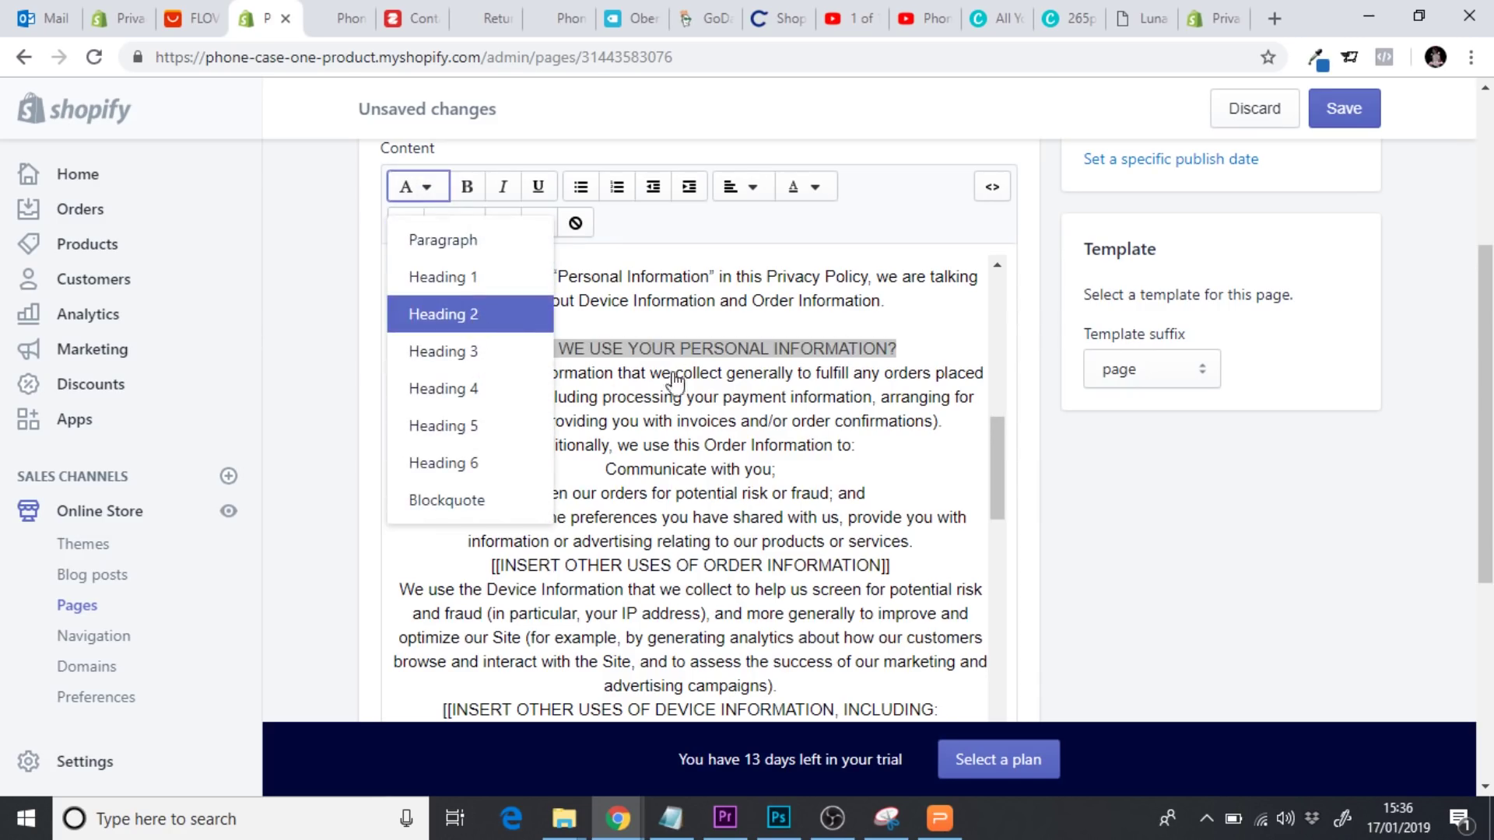
# Change both section headings, PERSONAL INFORMATION WE COLLECT and HOW DO WE USE…, to Heading 3
pyautogui.moveTo(993, 450); pyautogui.dragTo(985, 302)
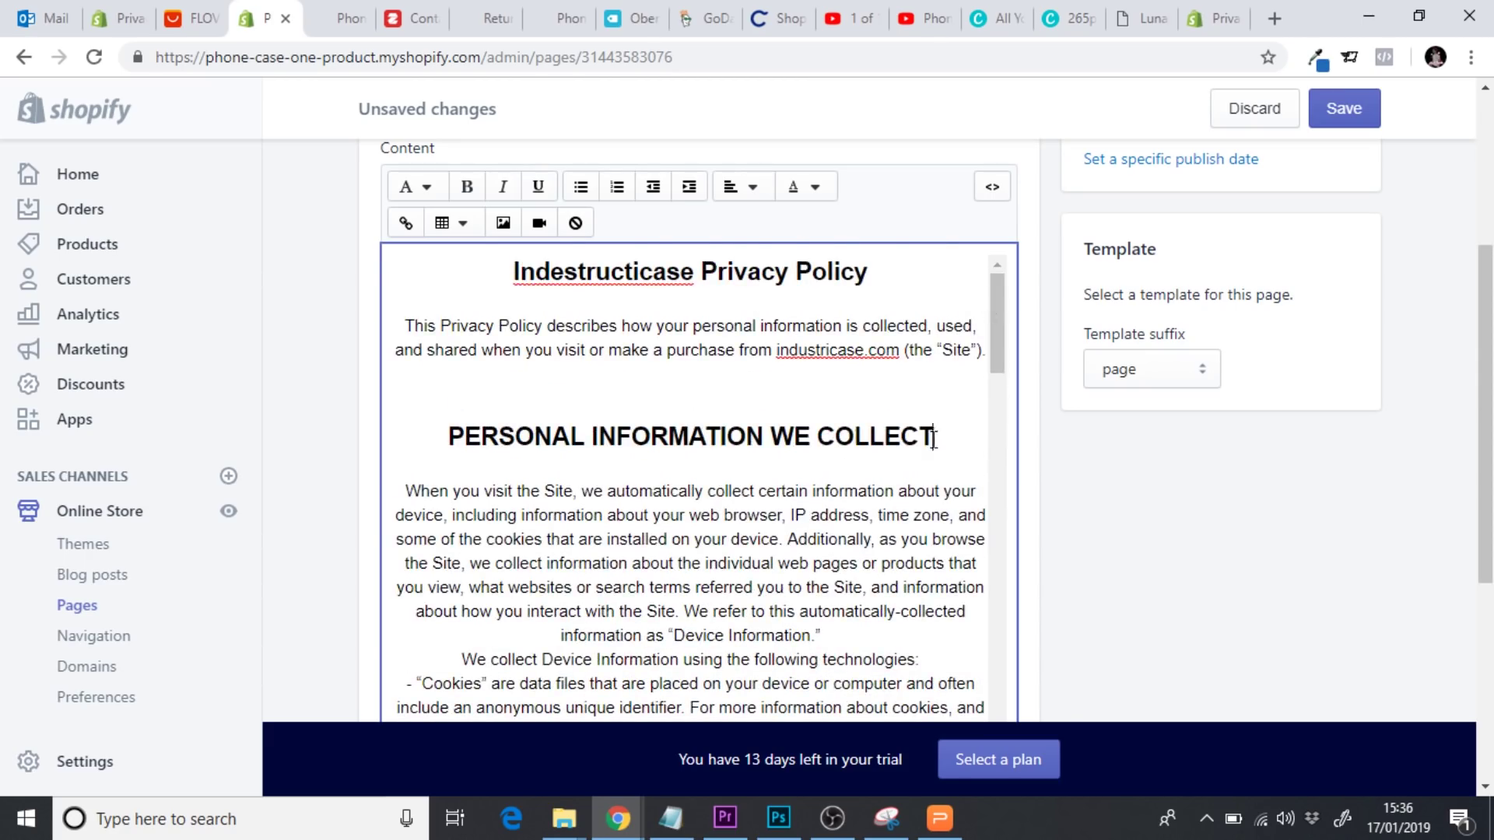
pyautogui.moveTo(934, 438); pyautogui.dragTo(446, 439)
pyautogui.click(419, 186)
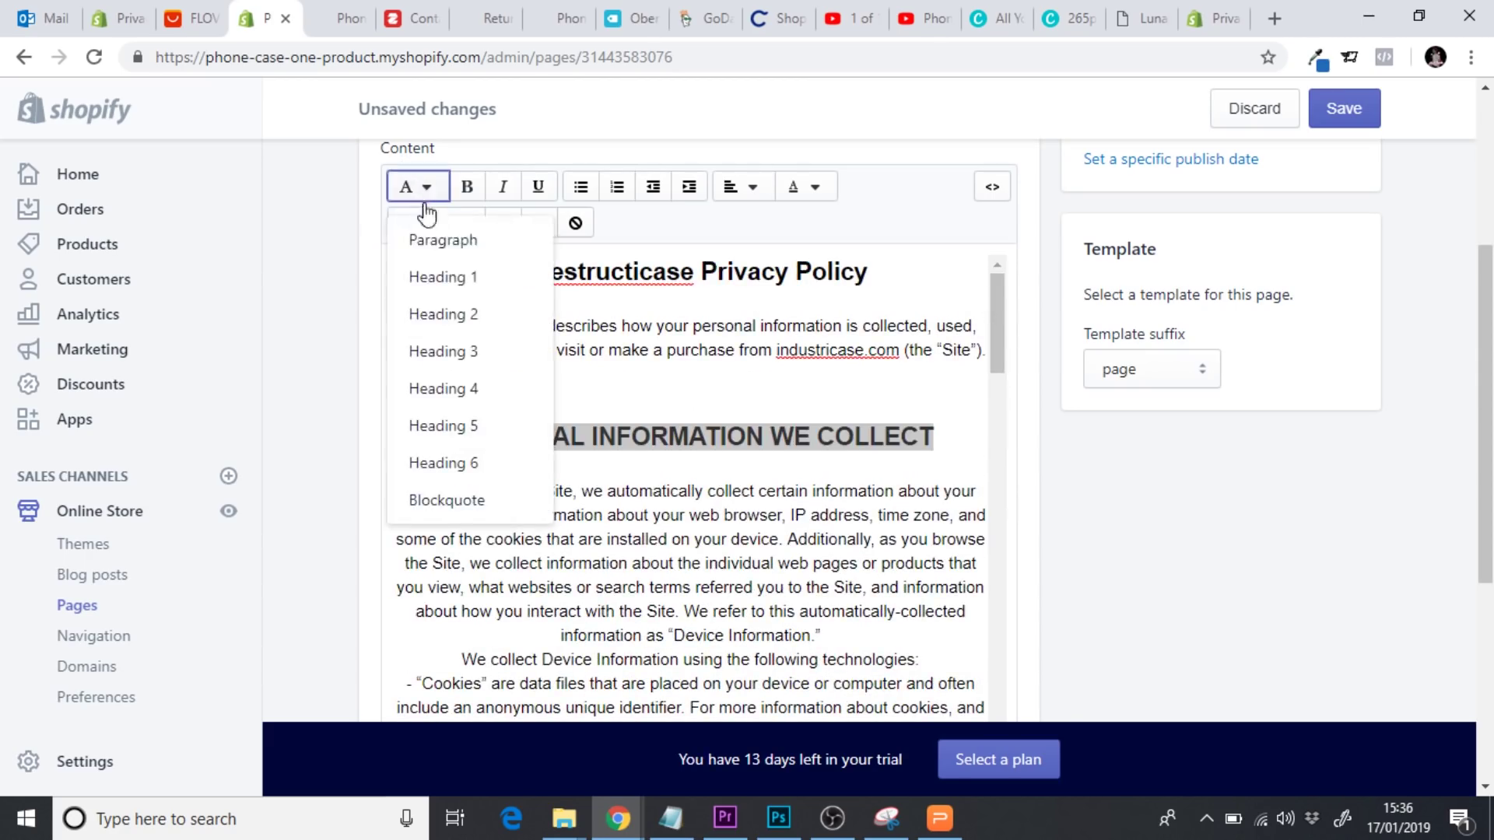
pyautogui.click(481, 351)
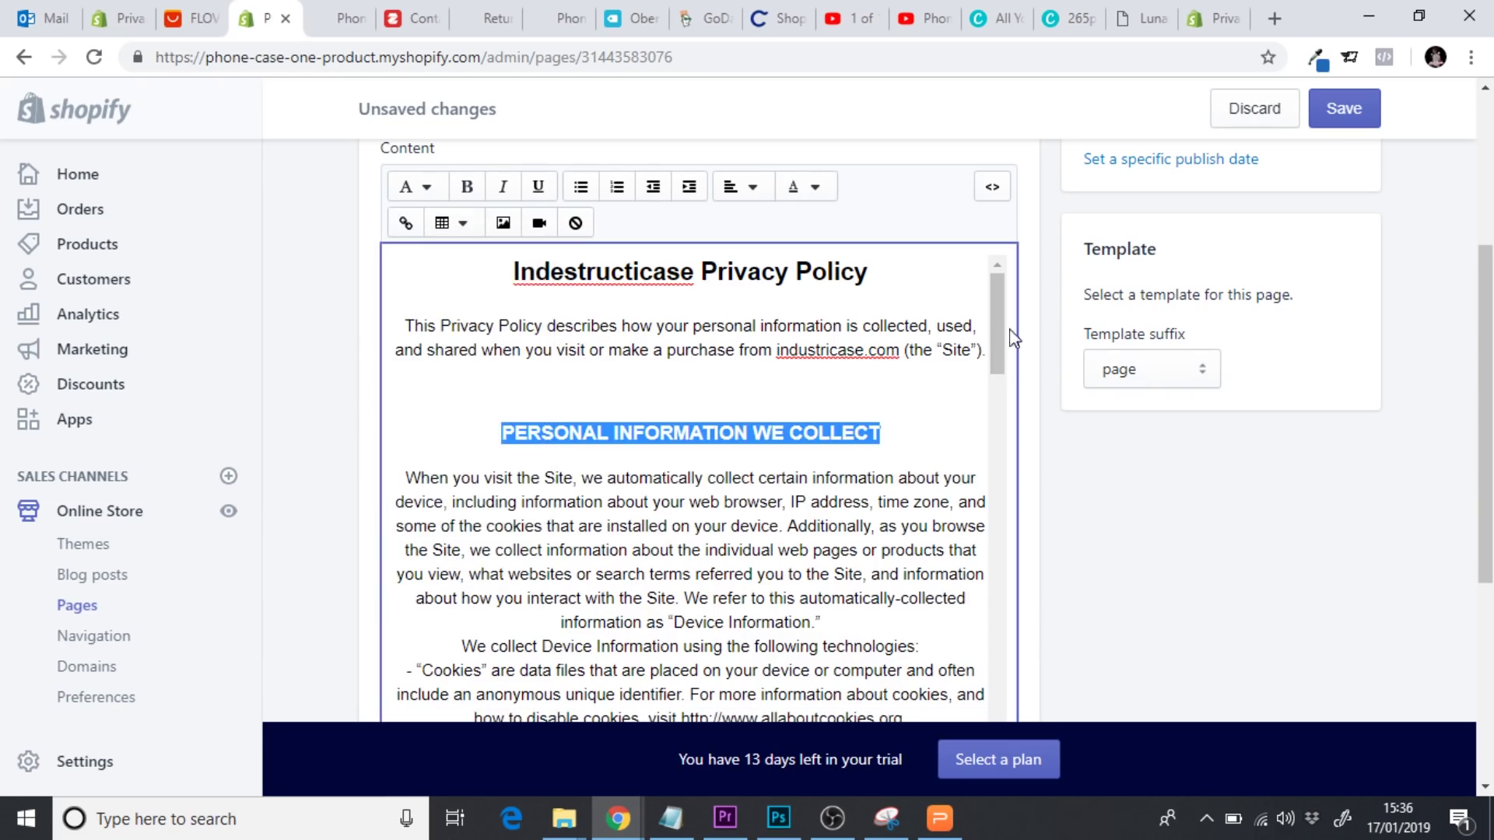
pyautogui.scroll(-10, 1014, 336)
pyautogui.click(822, 343)
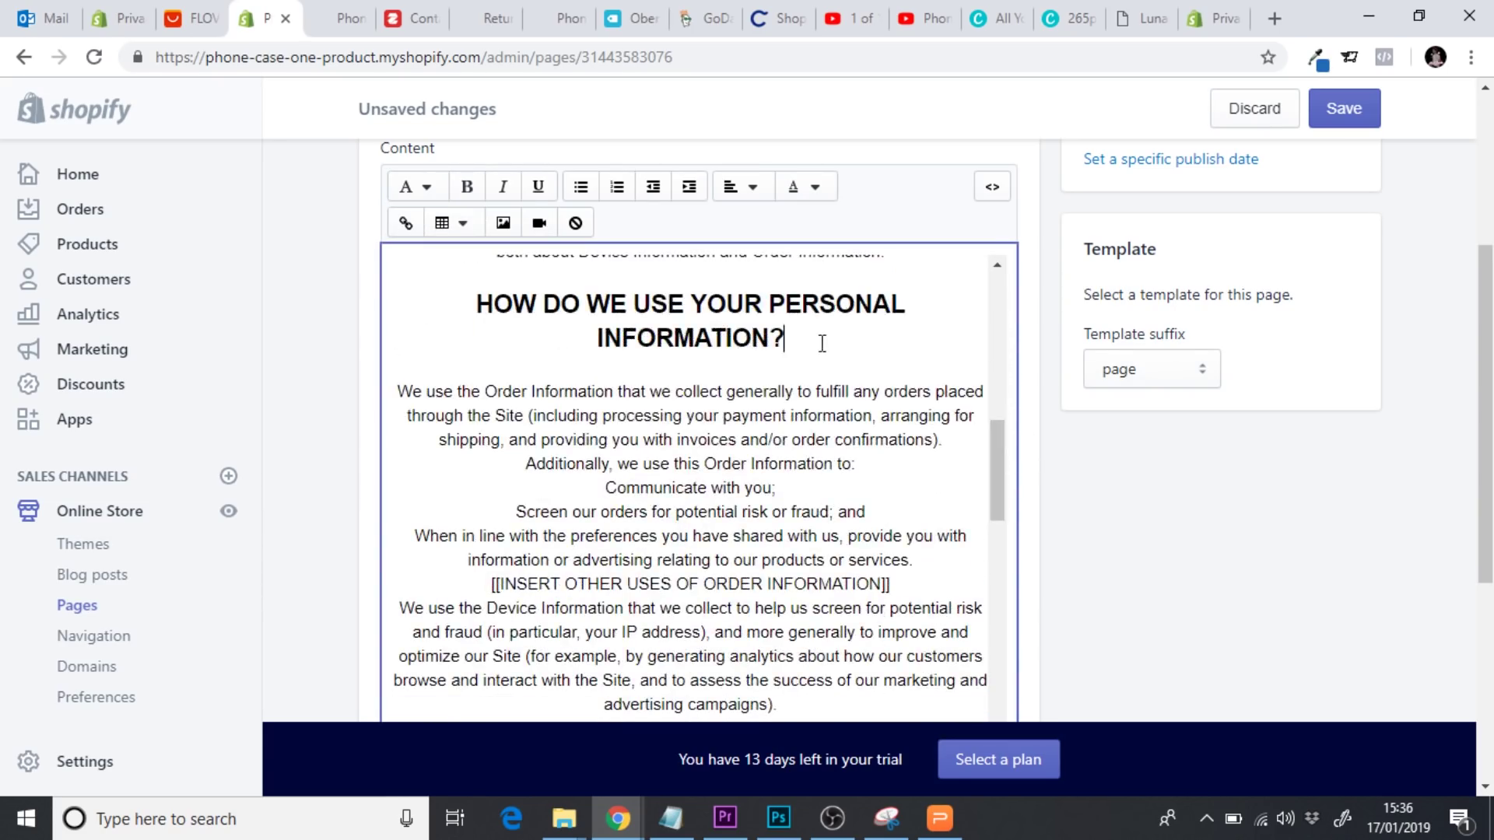
pyautogui.moveTo(822, 343); pyautogui.dragTo(480, 302)
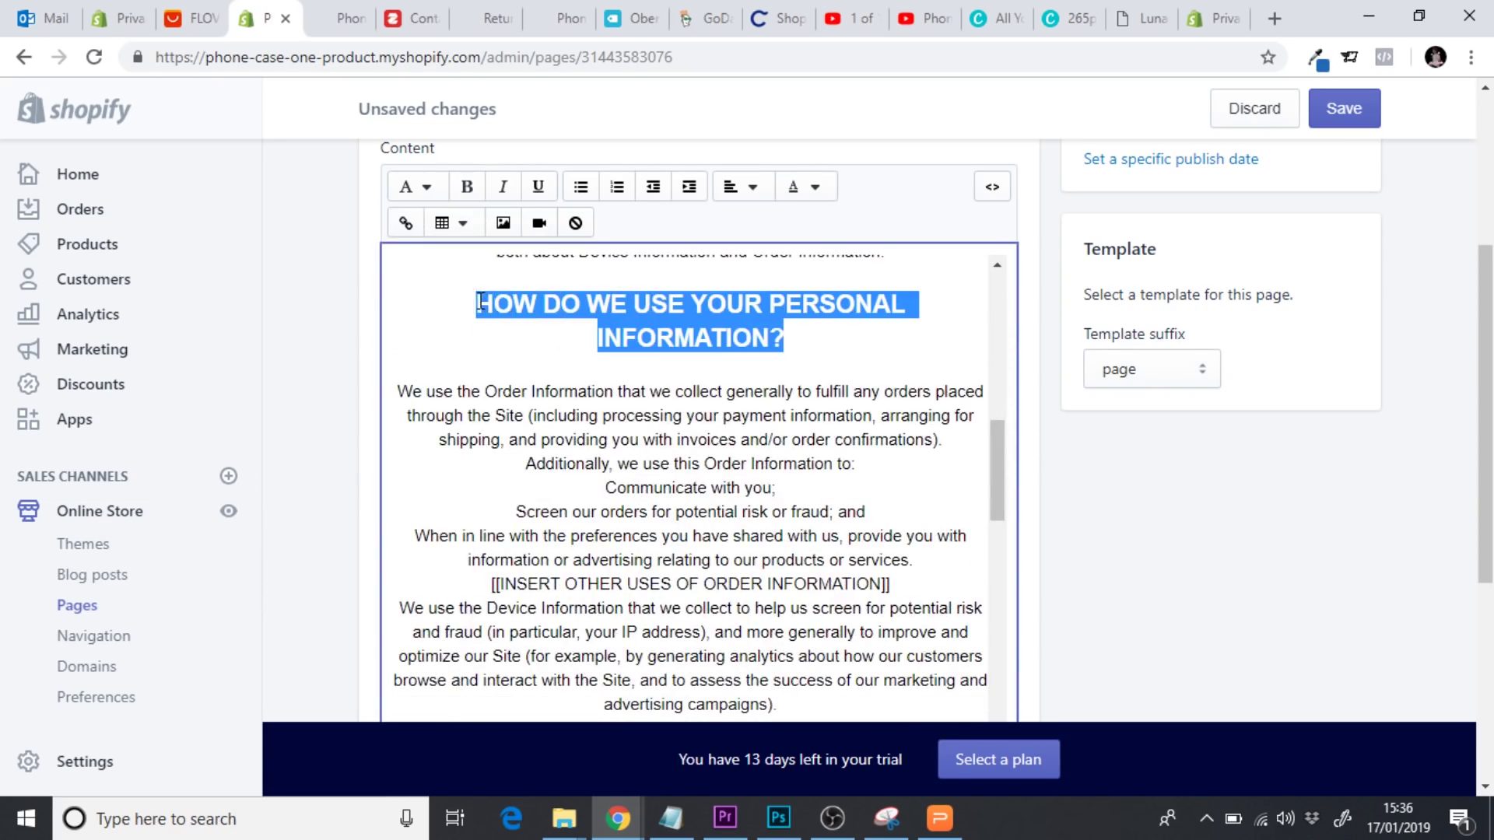
pyautogui.click(418, 187)
pyautogui.click(482, 351)
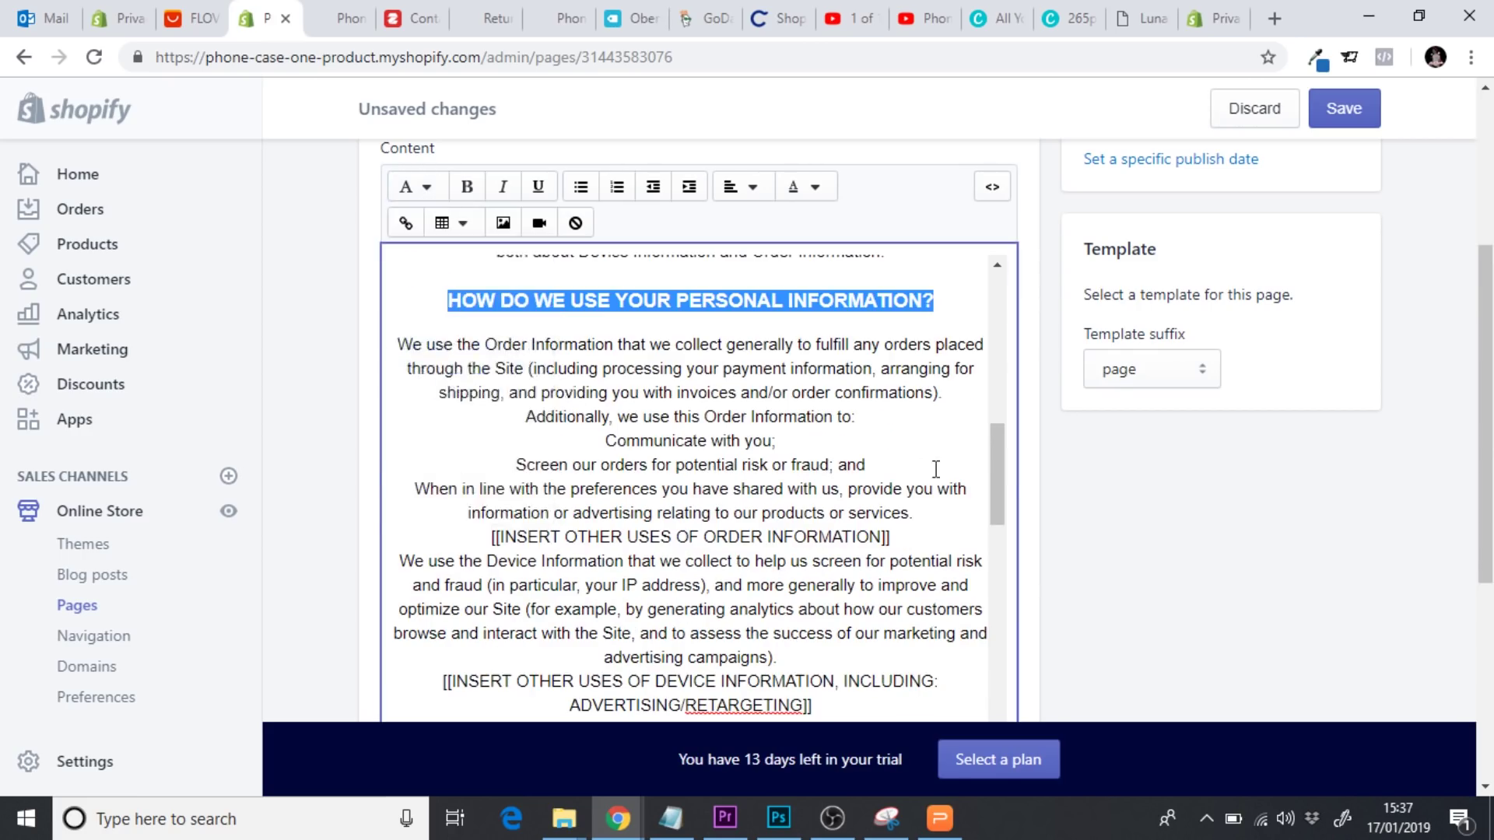
# Delete the other-uses-of-order-information and device-information placeholder notes
pyautogui.scroll(-1, 1003, 476)
pyautogui.scroll(-1, 1002, 476)
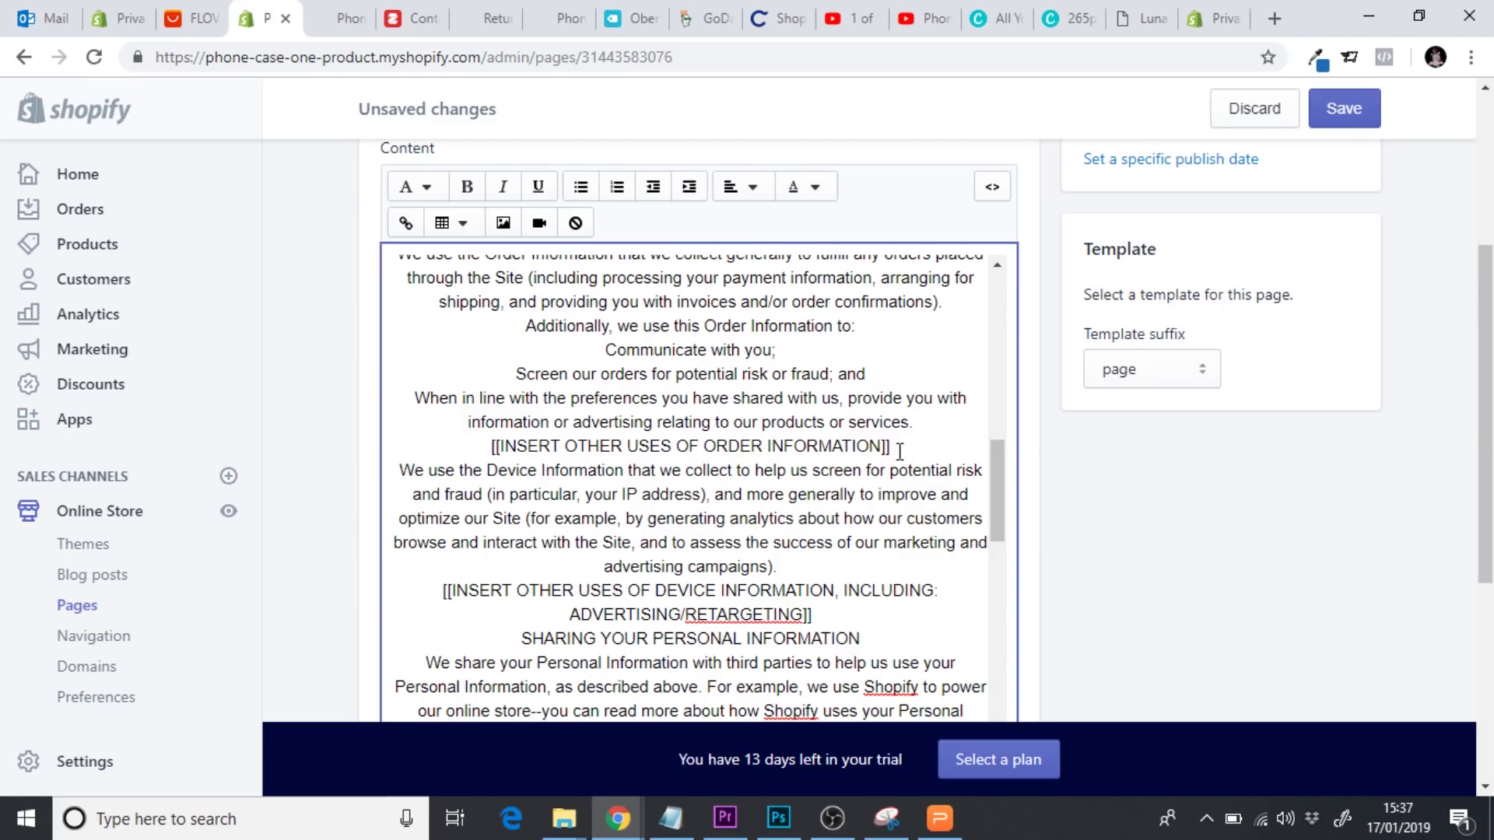
pyautogui.moveTo(891, 448); pyautogui.dragTo(496, 450)
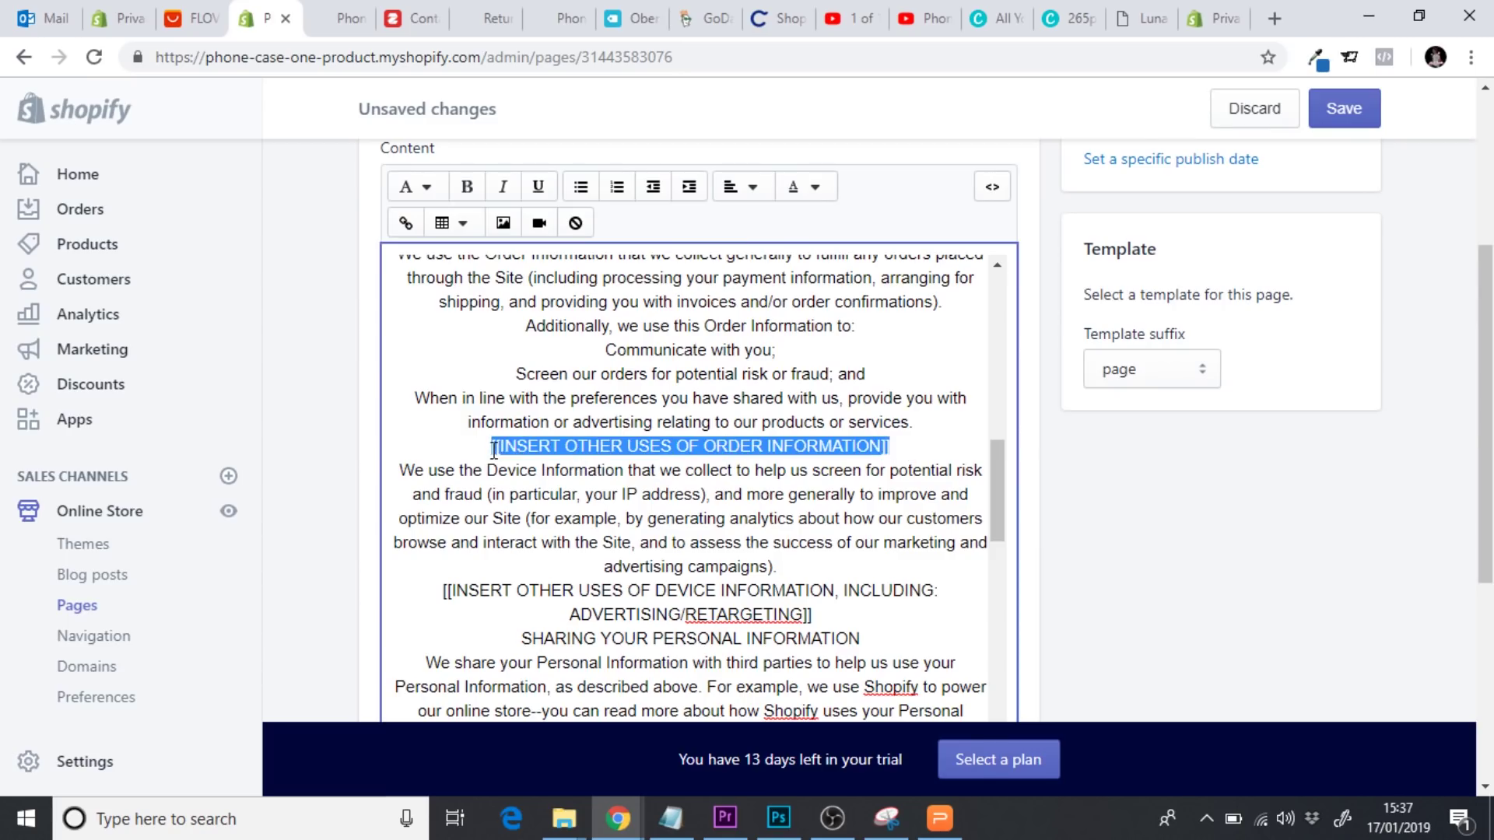
pyautogui.press('BackSpace')
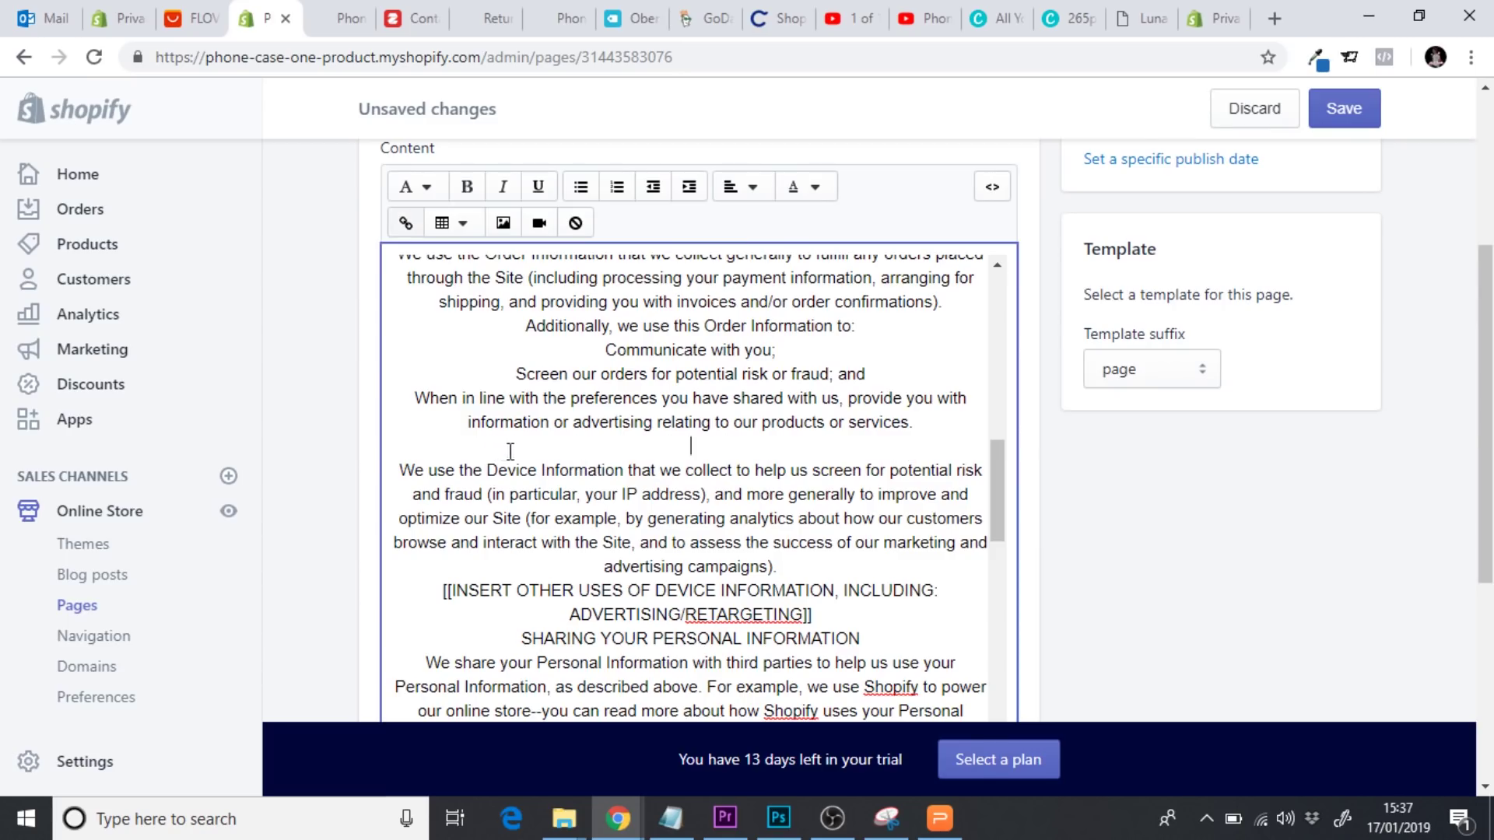
pyautogui.scroll(2, 993, 456)
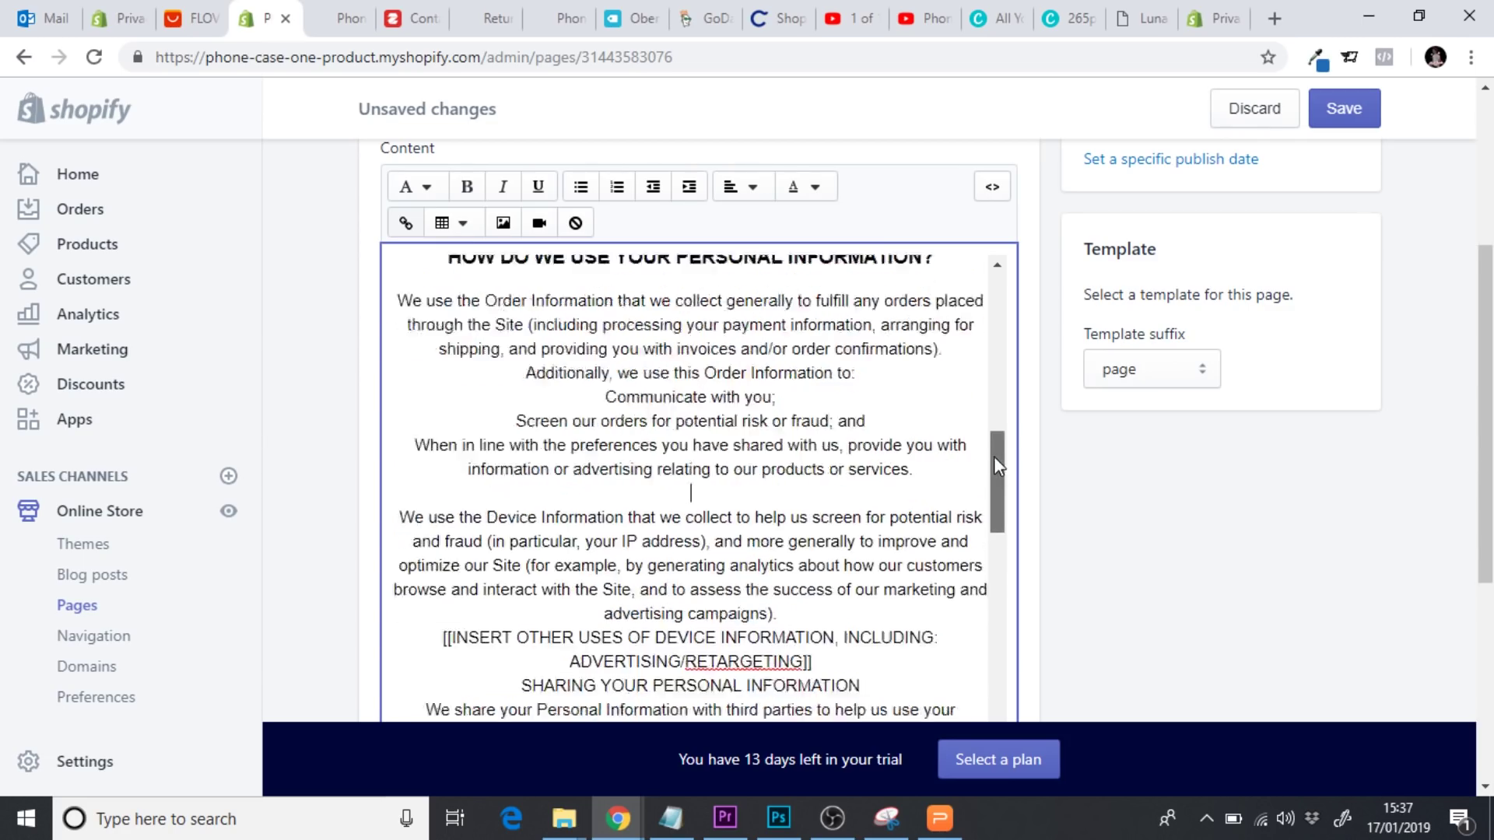
pyautogui.scroll(-4, 996, 482)
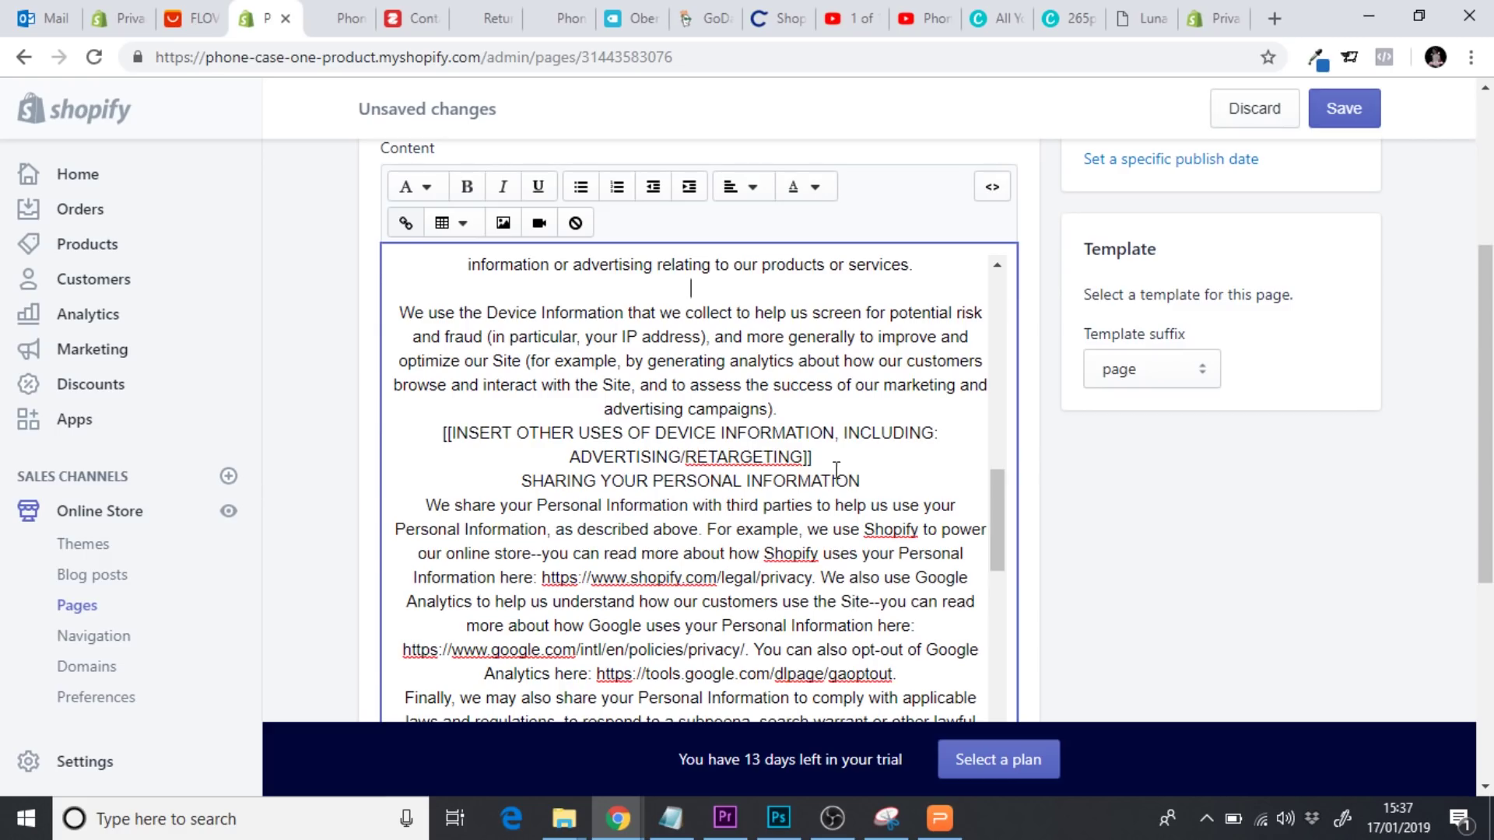
pyautogui.moveTo(832, 462); pyautogui.dragTo(444, 439)
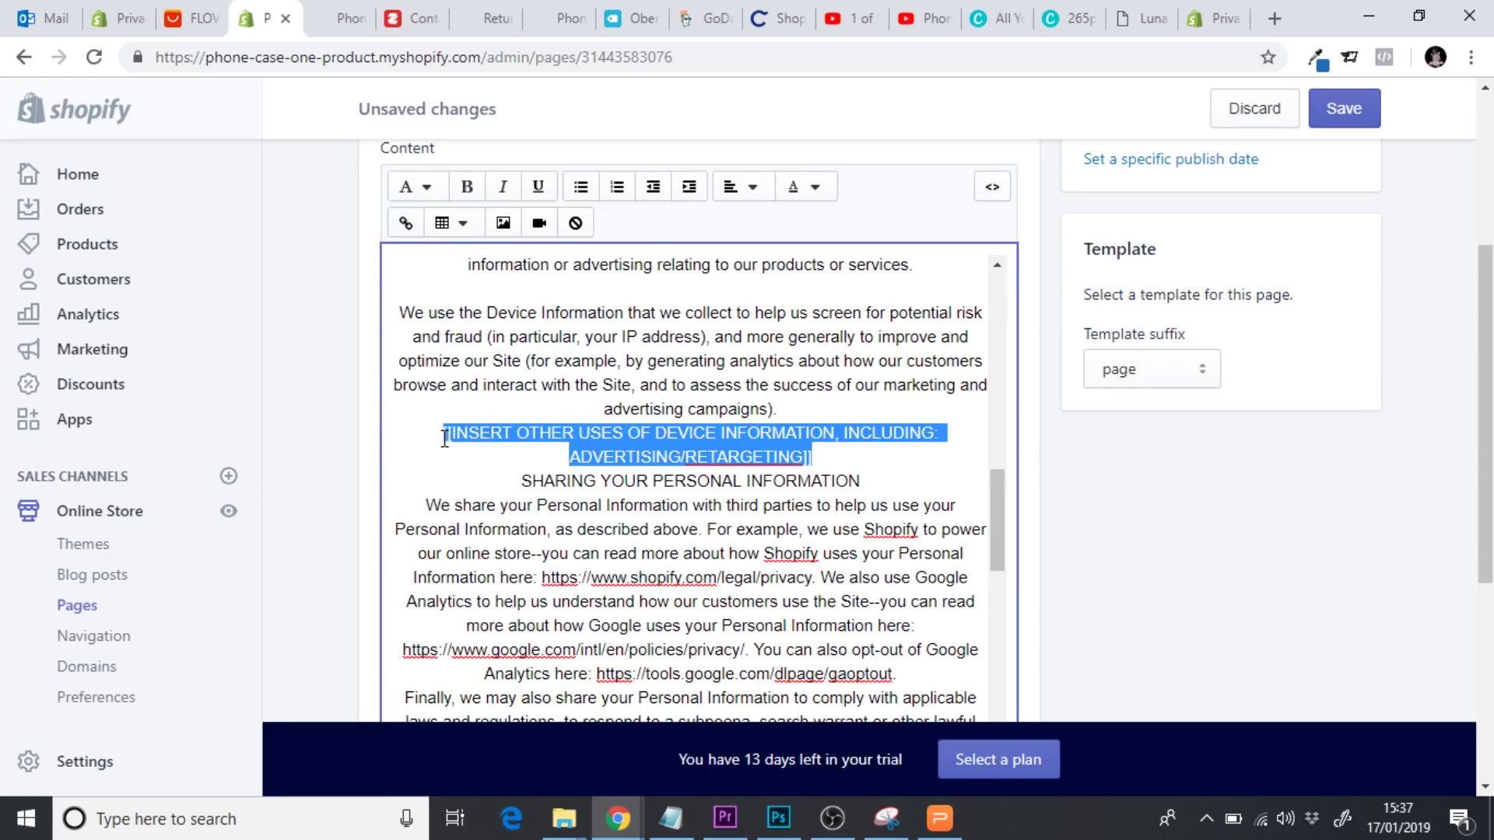
pyautogui.press('BackSpace')
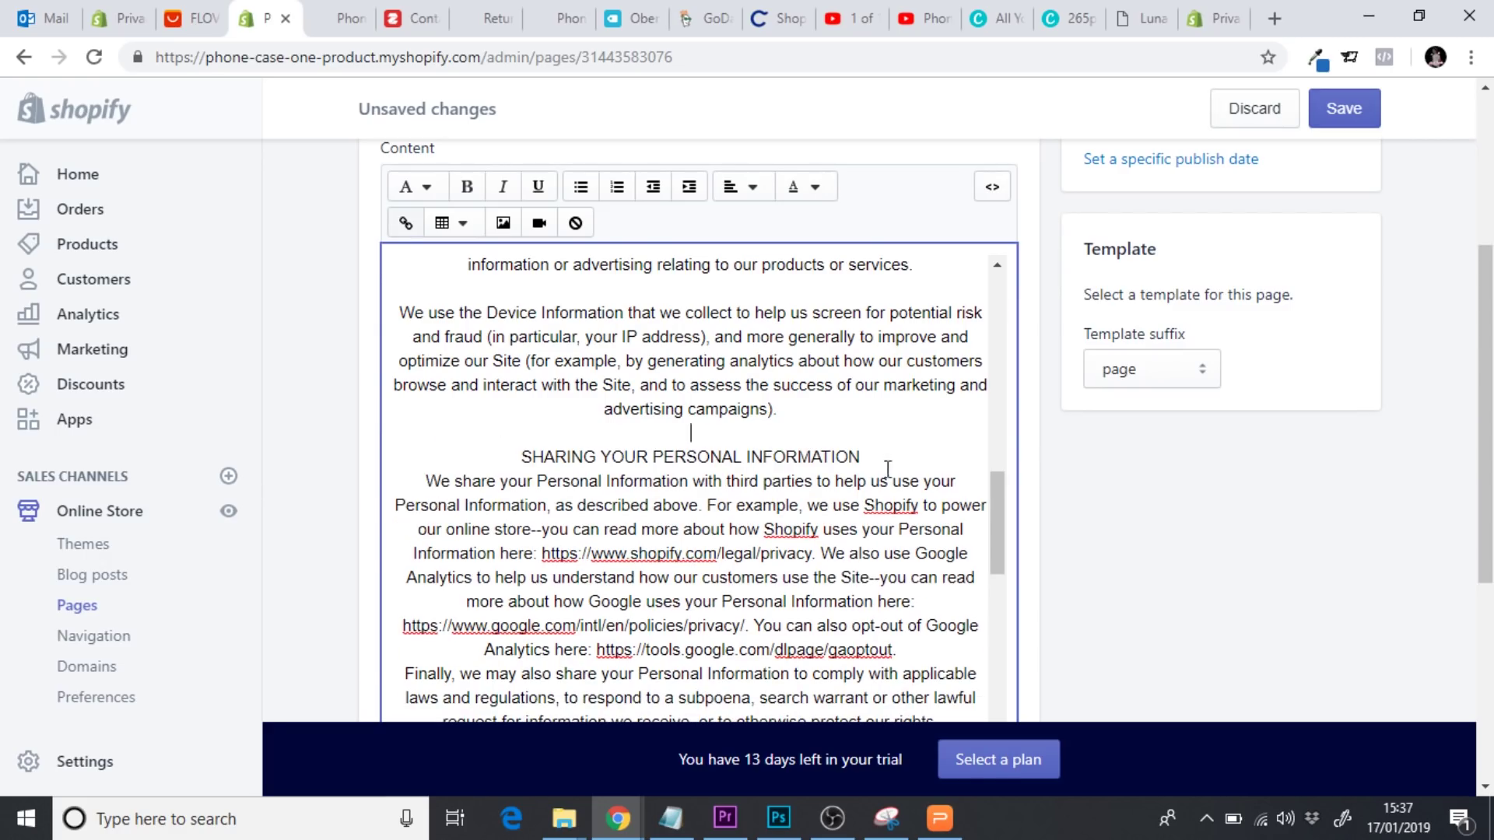
# Make SHARING YOUR PERSONAL INFORMATION a Heading 3 and add a blank line after its paragraph
pyautogui.moveTo(862, 459); pyautogui.dragTo(517, 458)
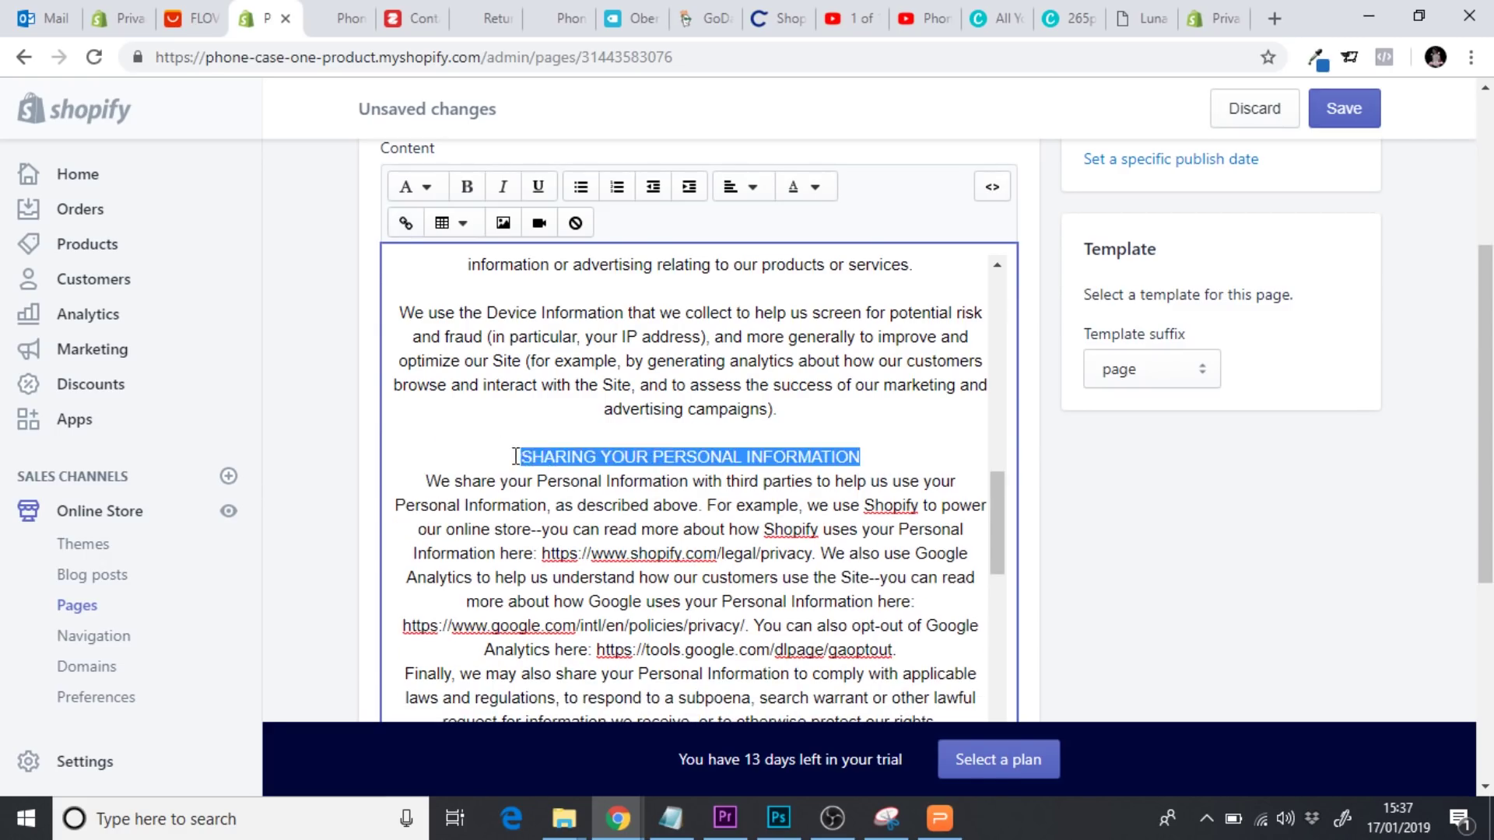
pyautogui.click(412, 187)
pyautogui.click(467, 352)
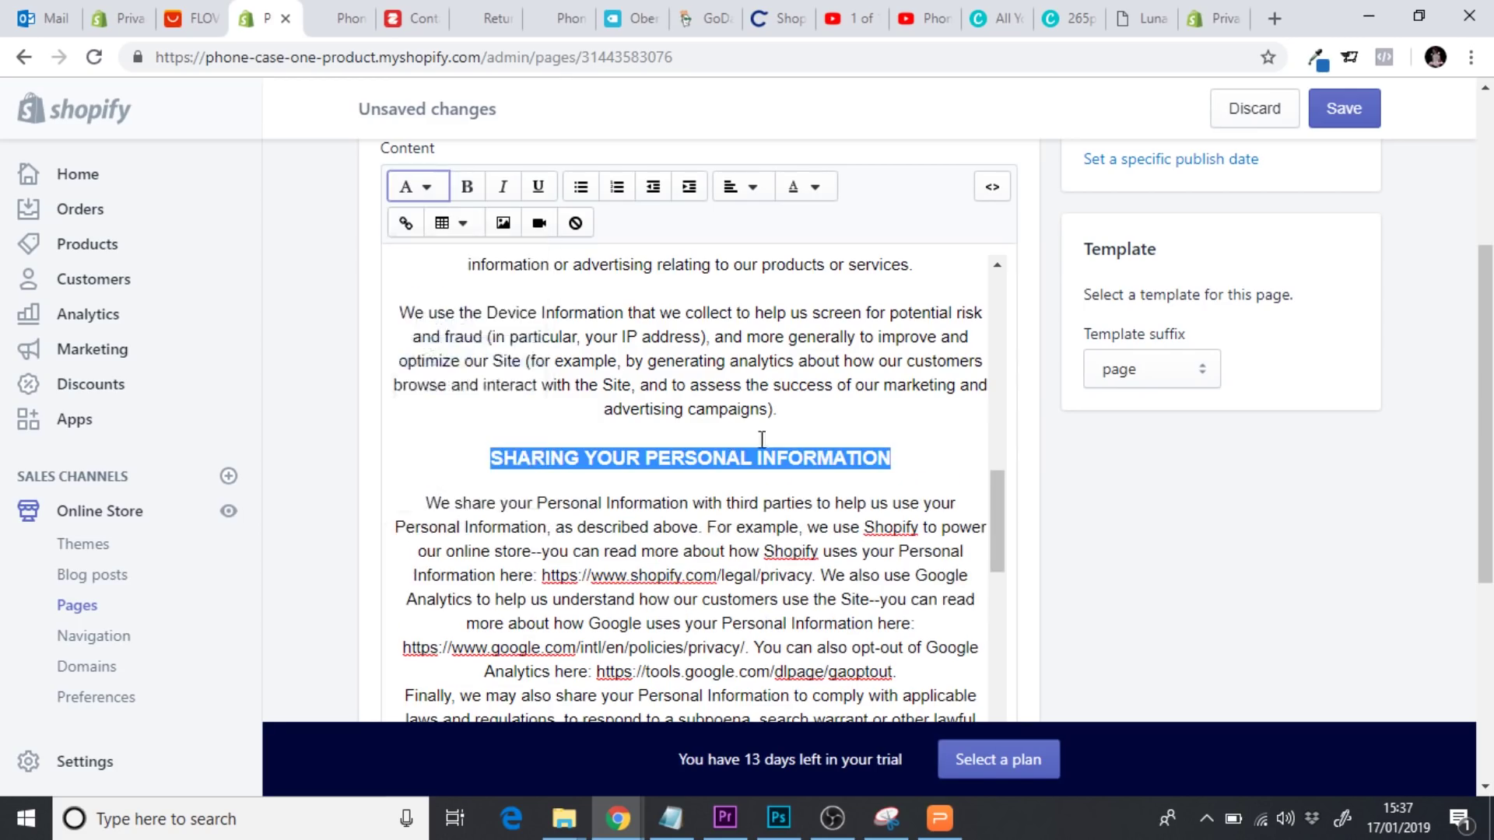
pyautogui.click(856, 461)
pyautogui.moveTo(996, 517); pyautogui.dragTo(1006, 571)
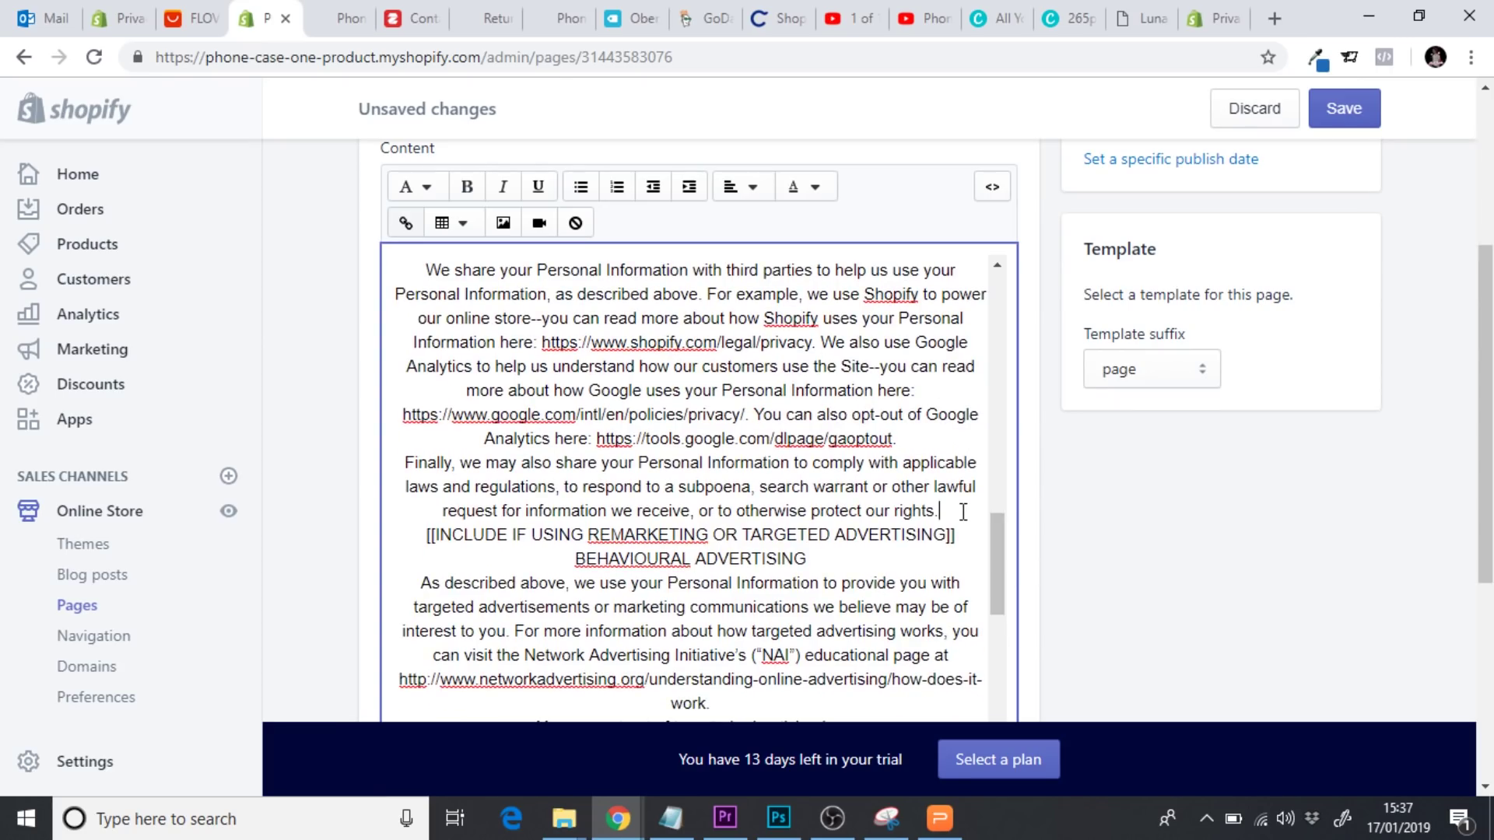
pyautogui.press('Return')
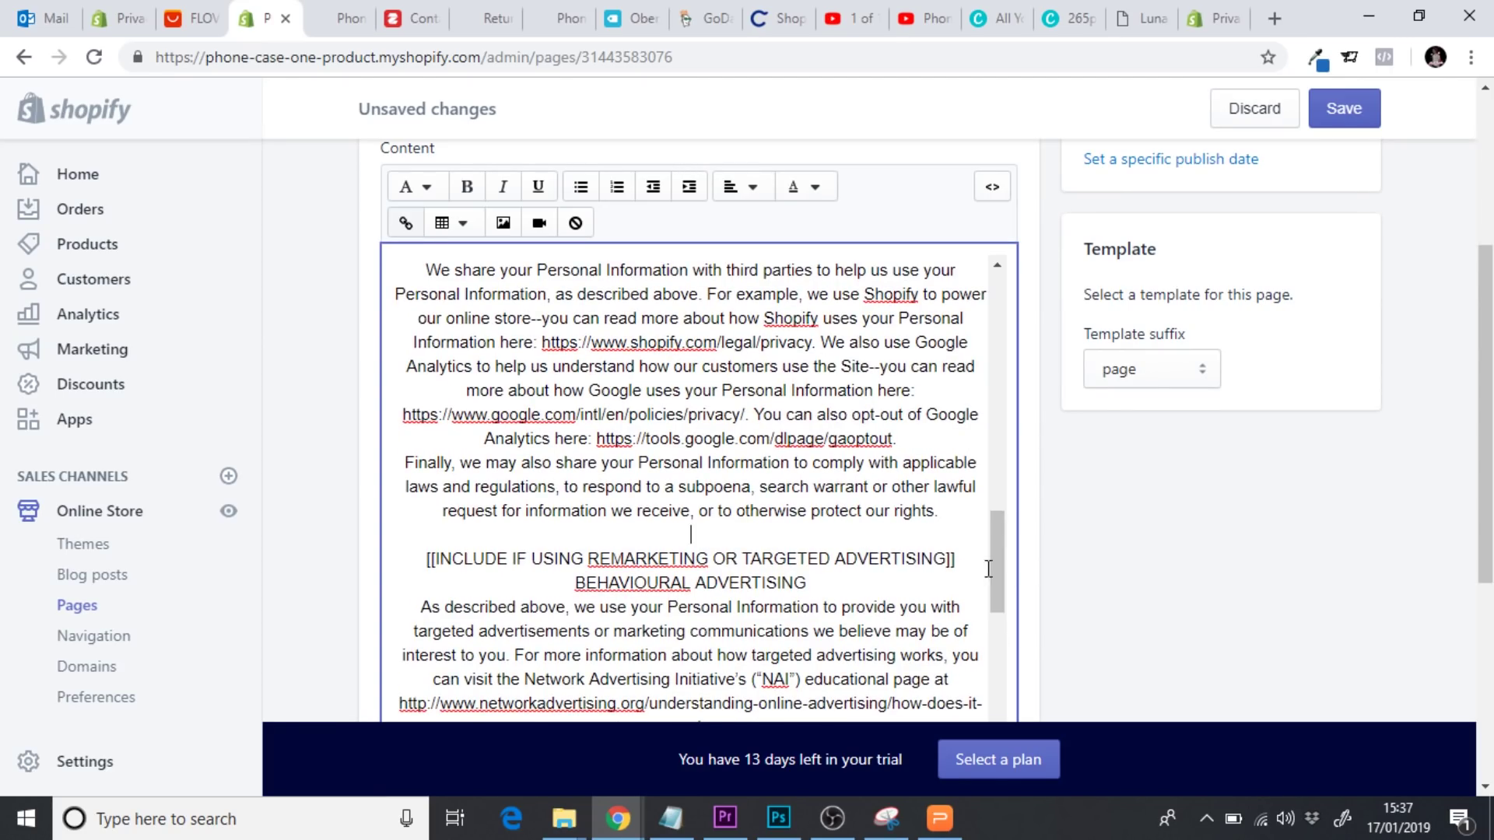
# Delete the remarketing placeholder and make BEHAVIOURAL ADVERTISING a Heading 3 without the extra blank line
pyautogui.scroll(-1, 1004, 576)
pyautogui.scroll(-1, 969, 499)
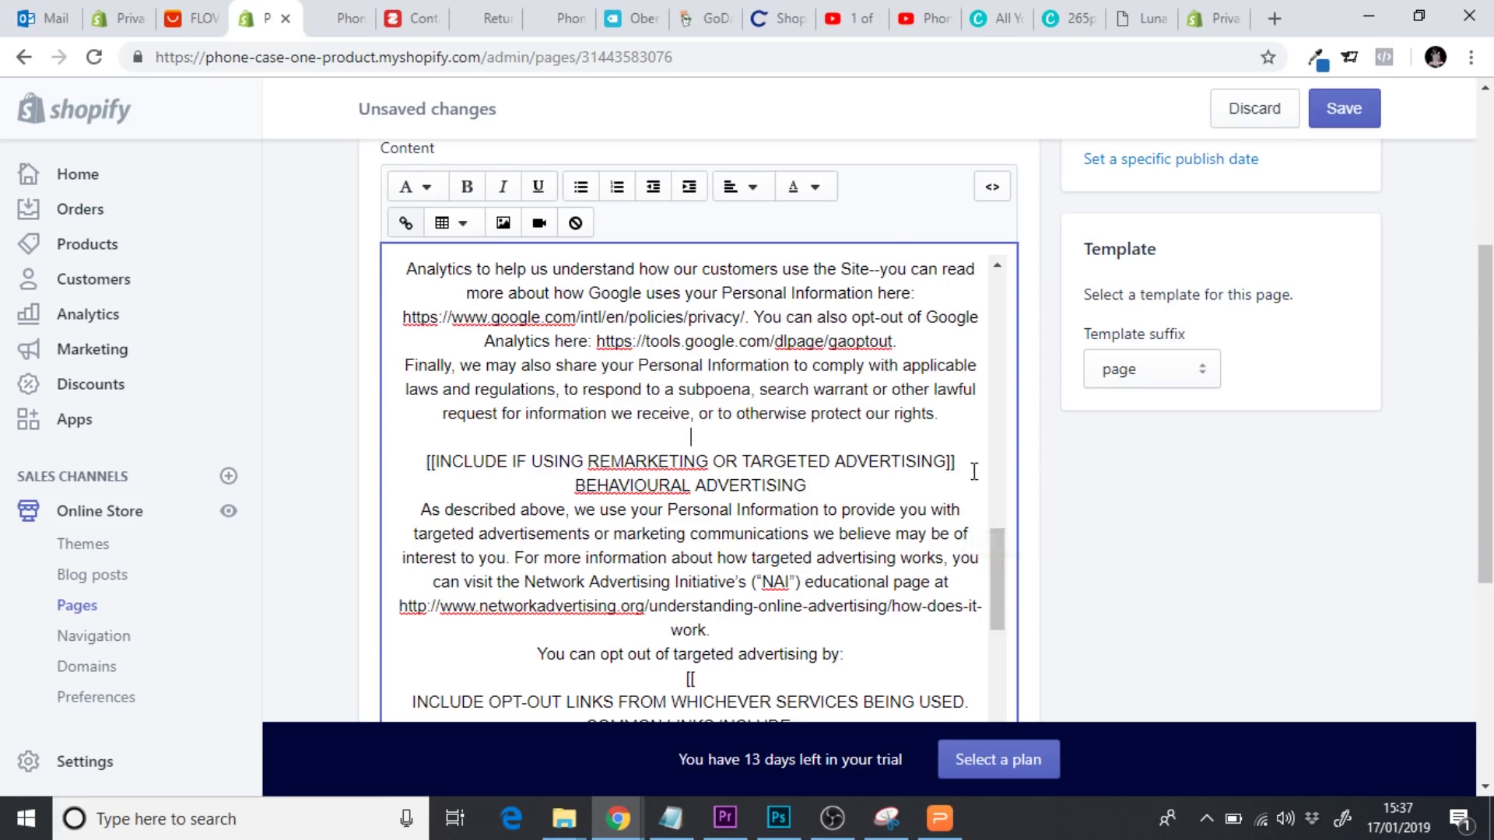
pyautogui.moveTo(975, 460); pyautogui.dragTo(407, 459)
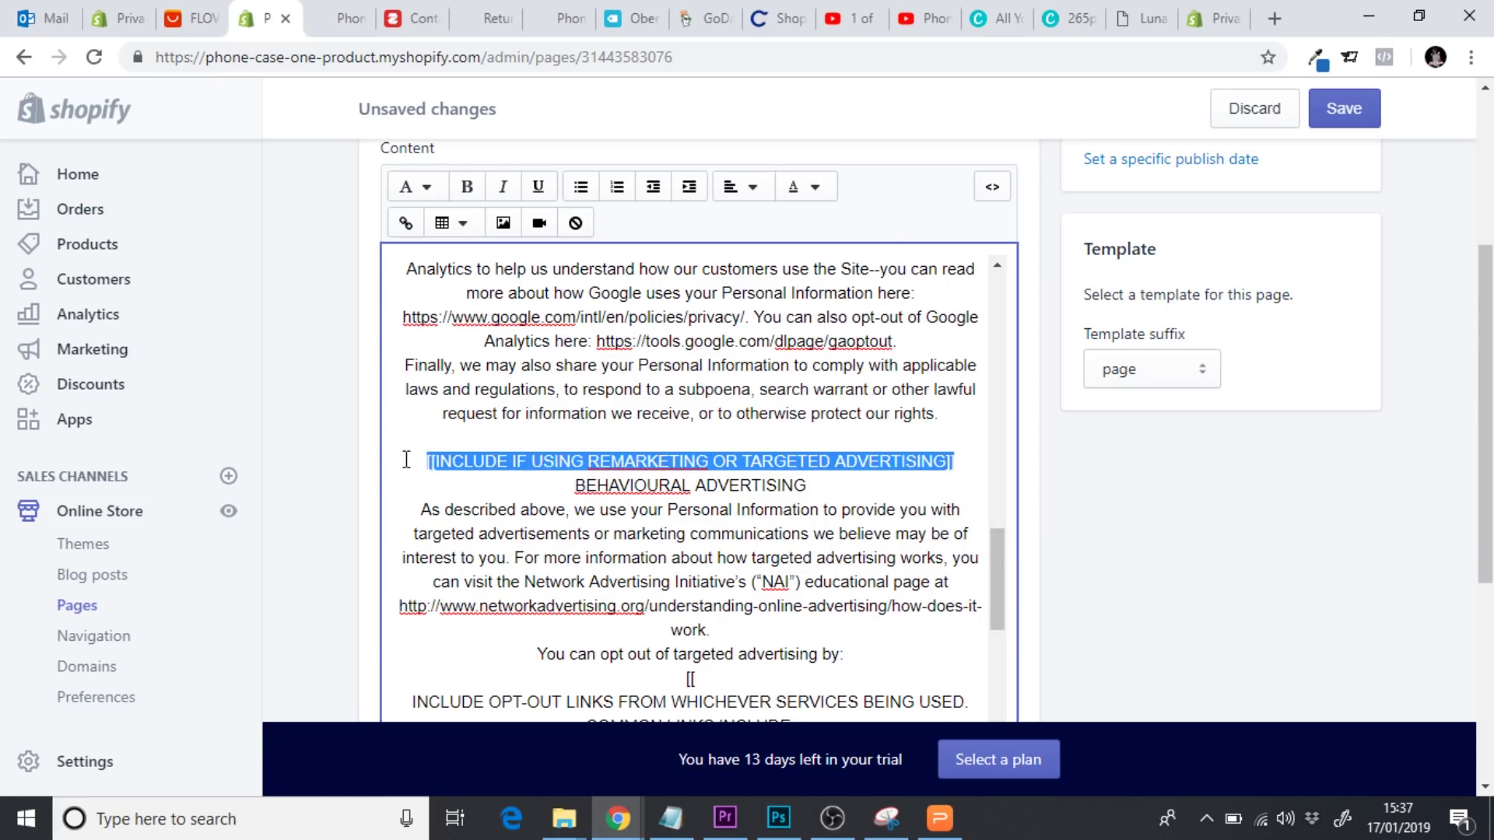
pyautogui.press('BackSpace')
pyautogui.moveTo(857, 484); pyautogui.dragTo(570, 483)
pyautogui.click(431, 188)
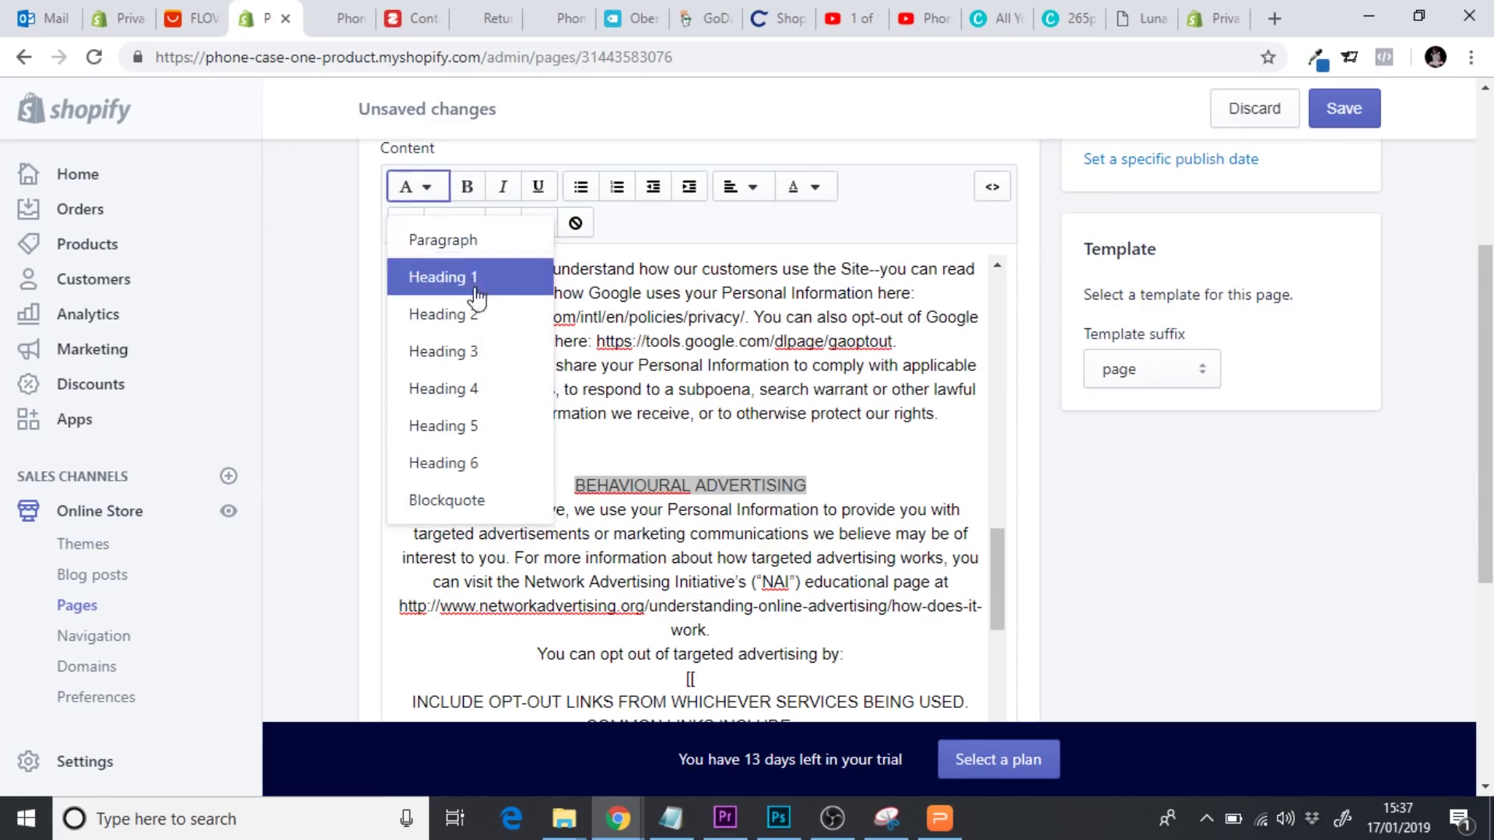
pyautogui.click(479, 352)
pyautogui.click(630, 457)
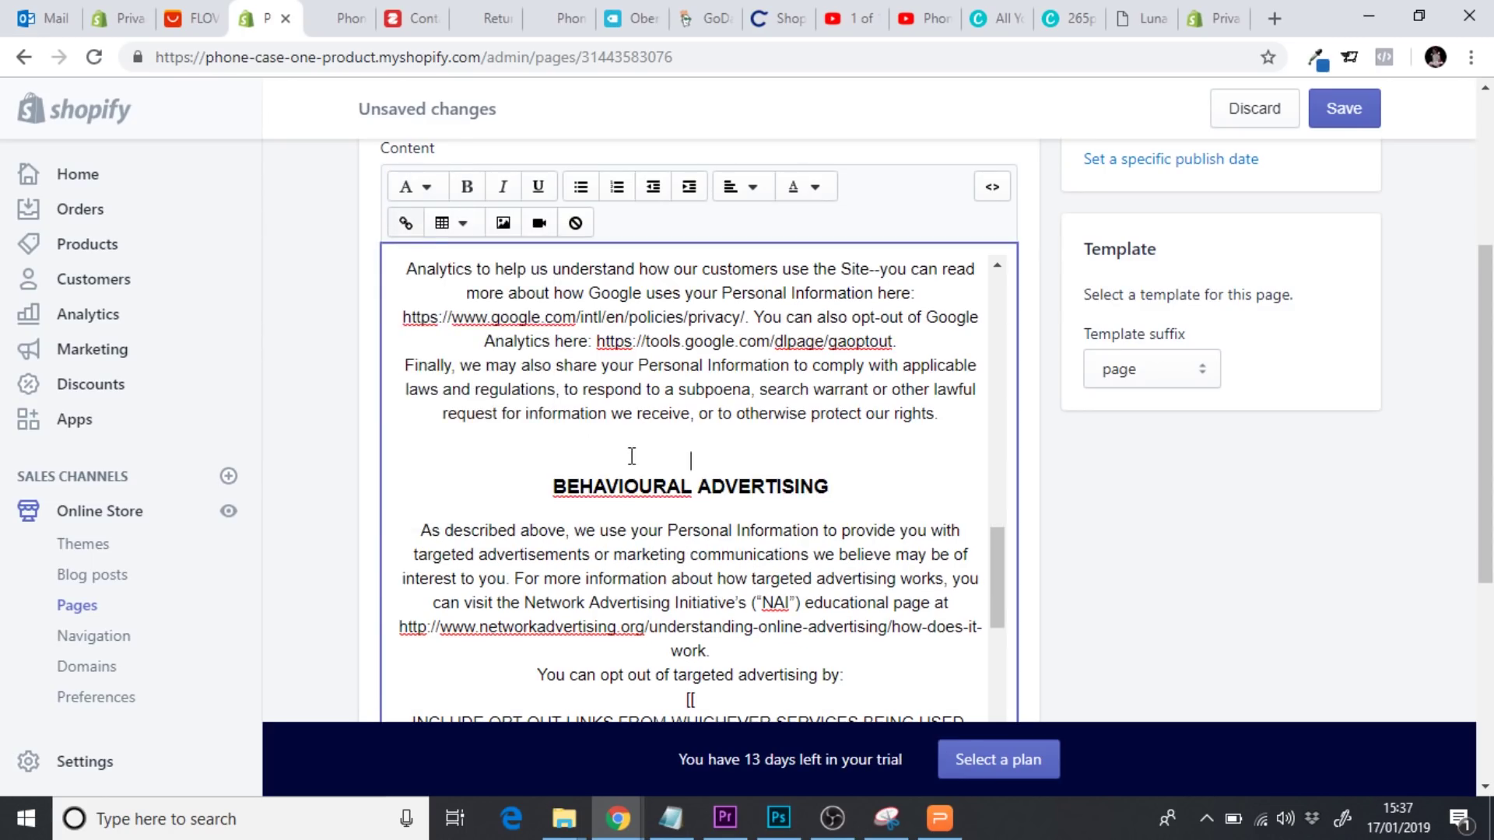
pyautogui.press('BackSpace')
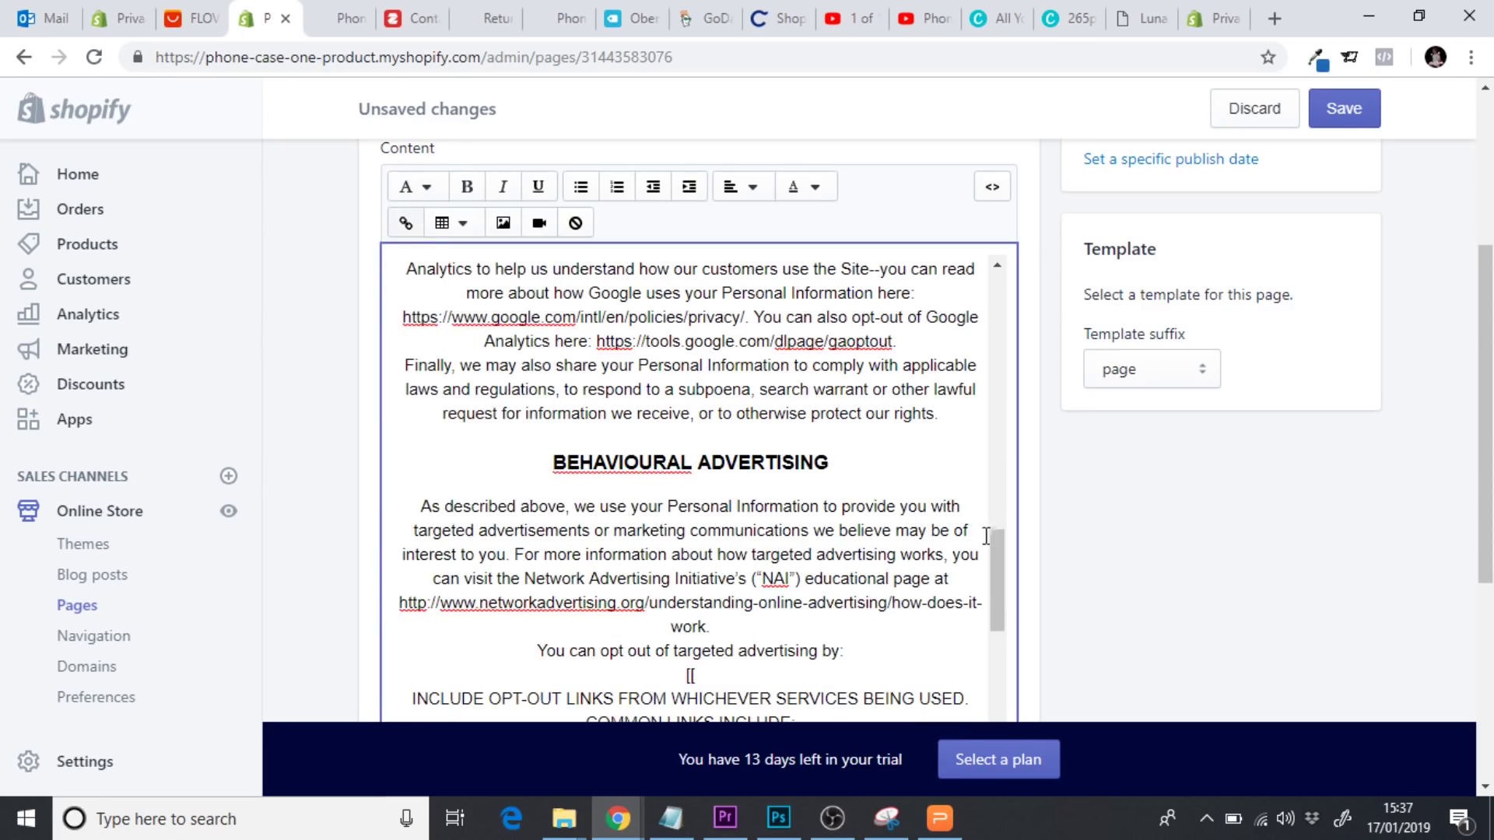
pyautogui.moveTo(996, 554)
pyautogui.mouseDown()
pyautogui.moveTo(993, 595)
pyautogui.moveTo(998, 582)
pyautogui.mouseUp()
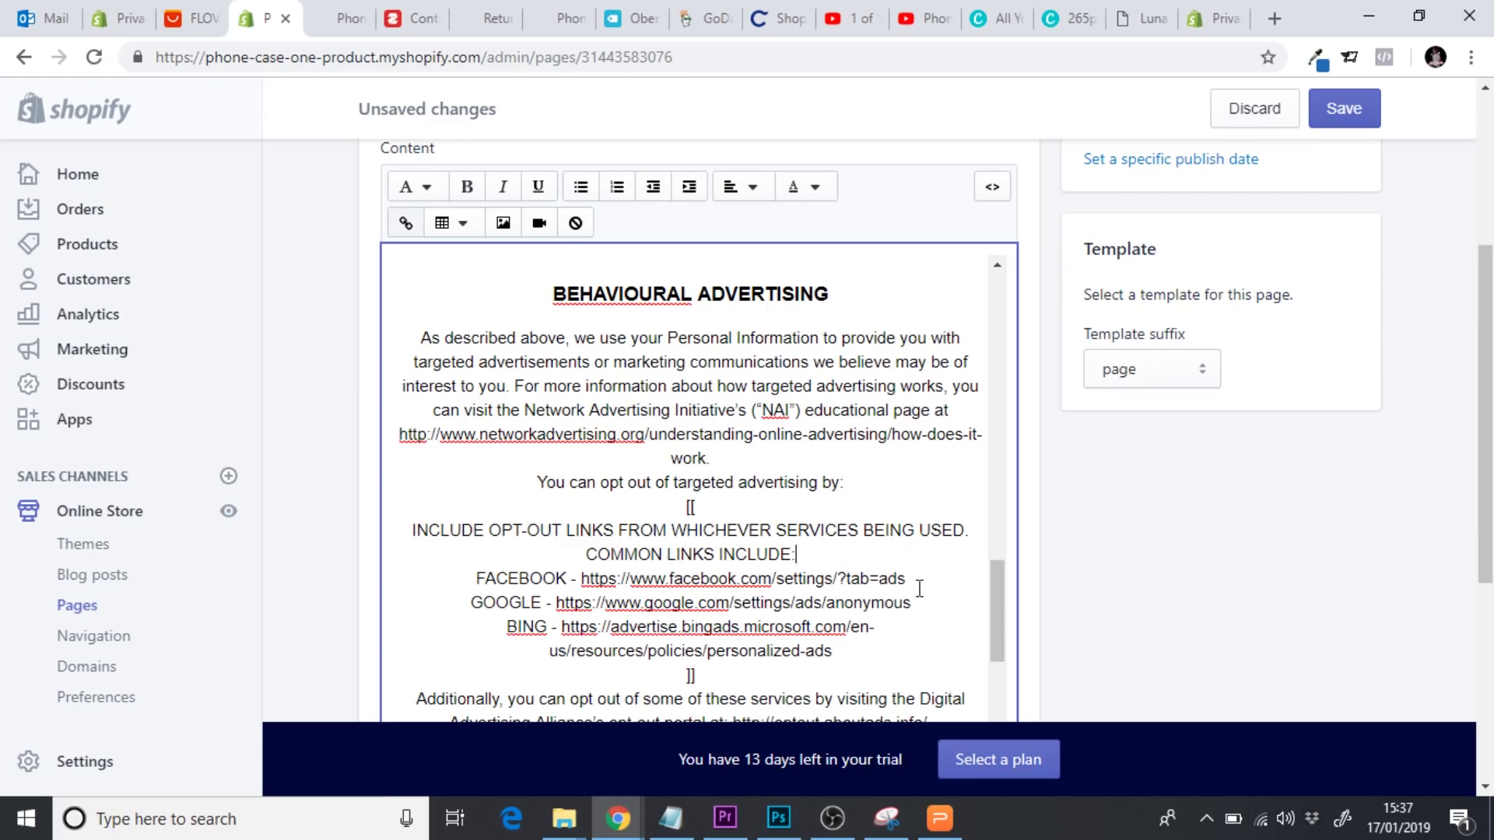
pyautogui.moveTo(737, 669); pyautogui.dragTo(557, 491)
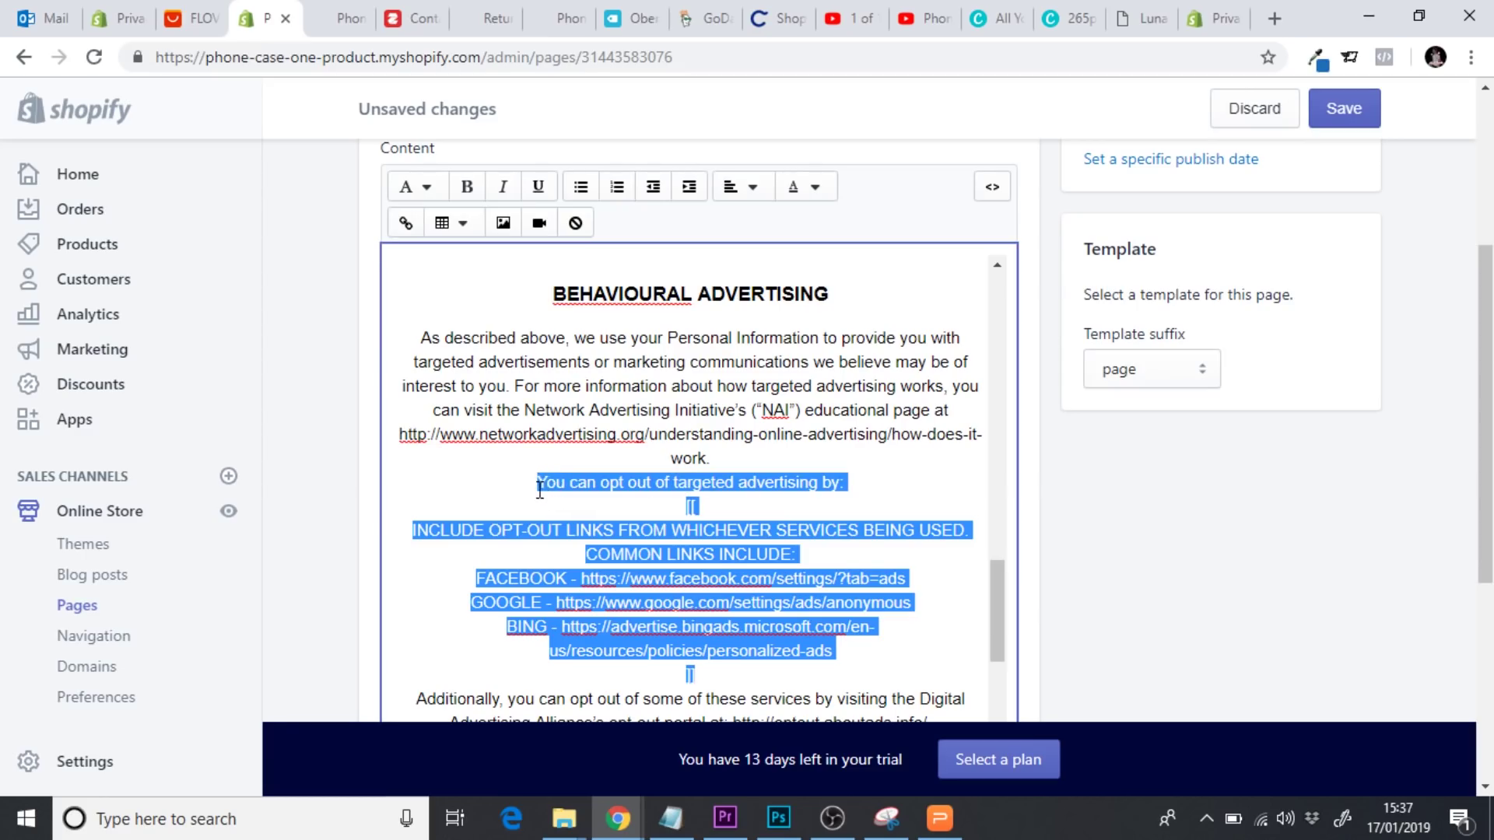
# Delete the opt-out links placeholder and make DO NOT TRACK a Heading 3
pyautogui.press('BackSpace')
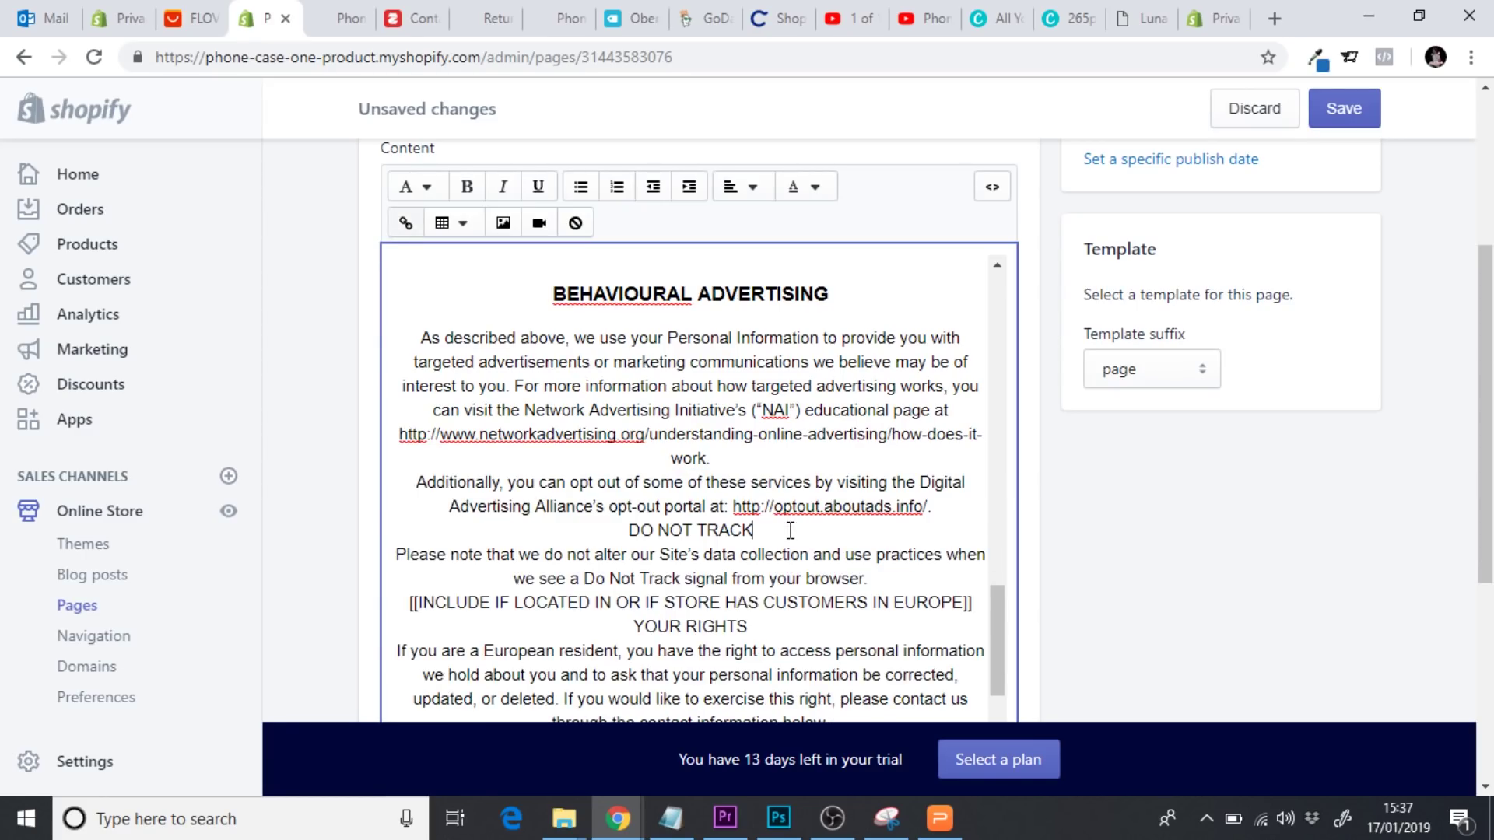
pyautogui.press('Return')
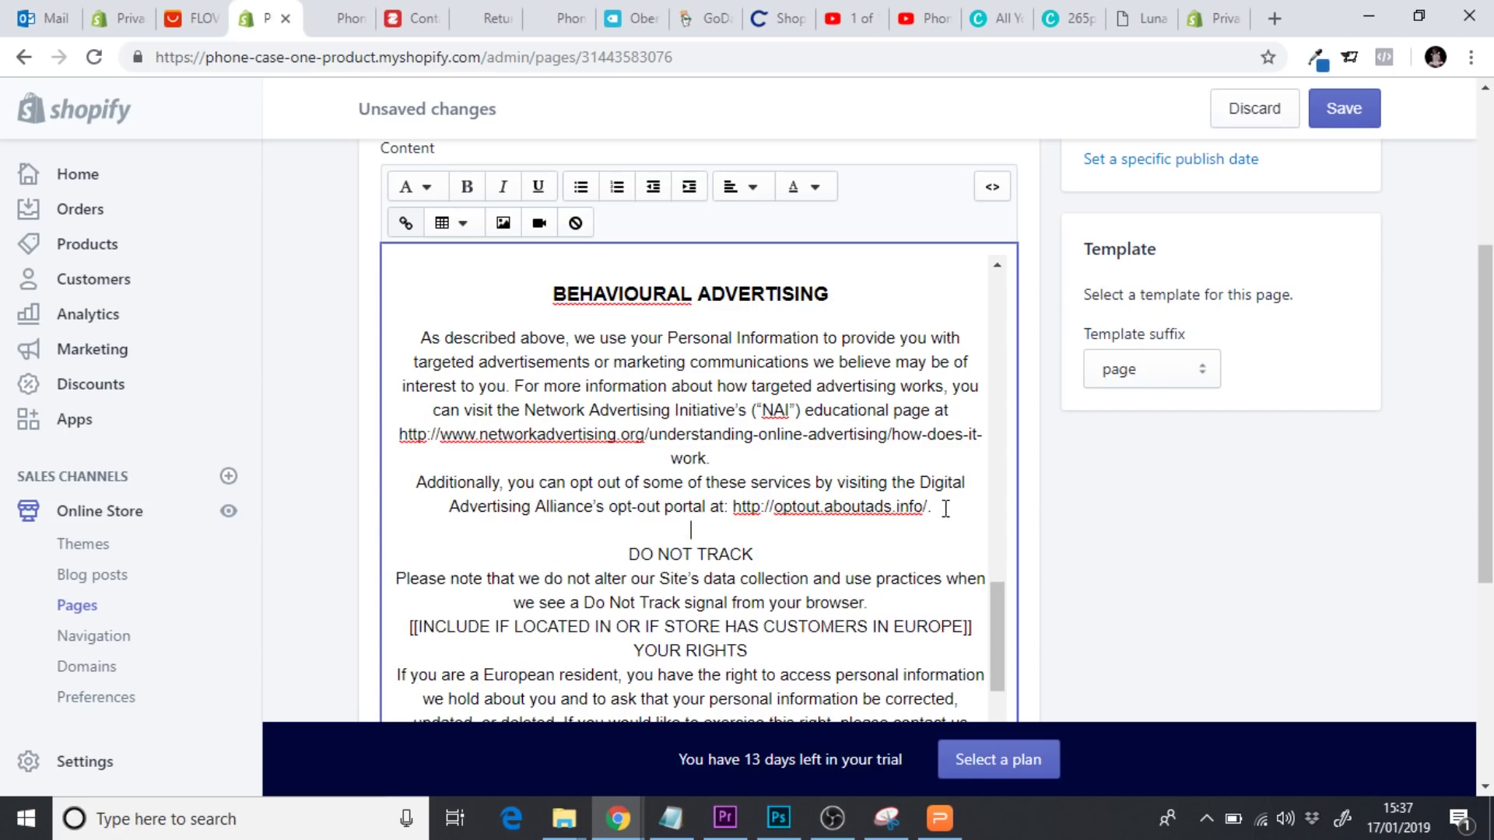
pyautogui.moveTo(753, 554); pyautogui.dragTo(628, 555)
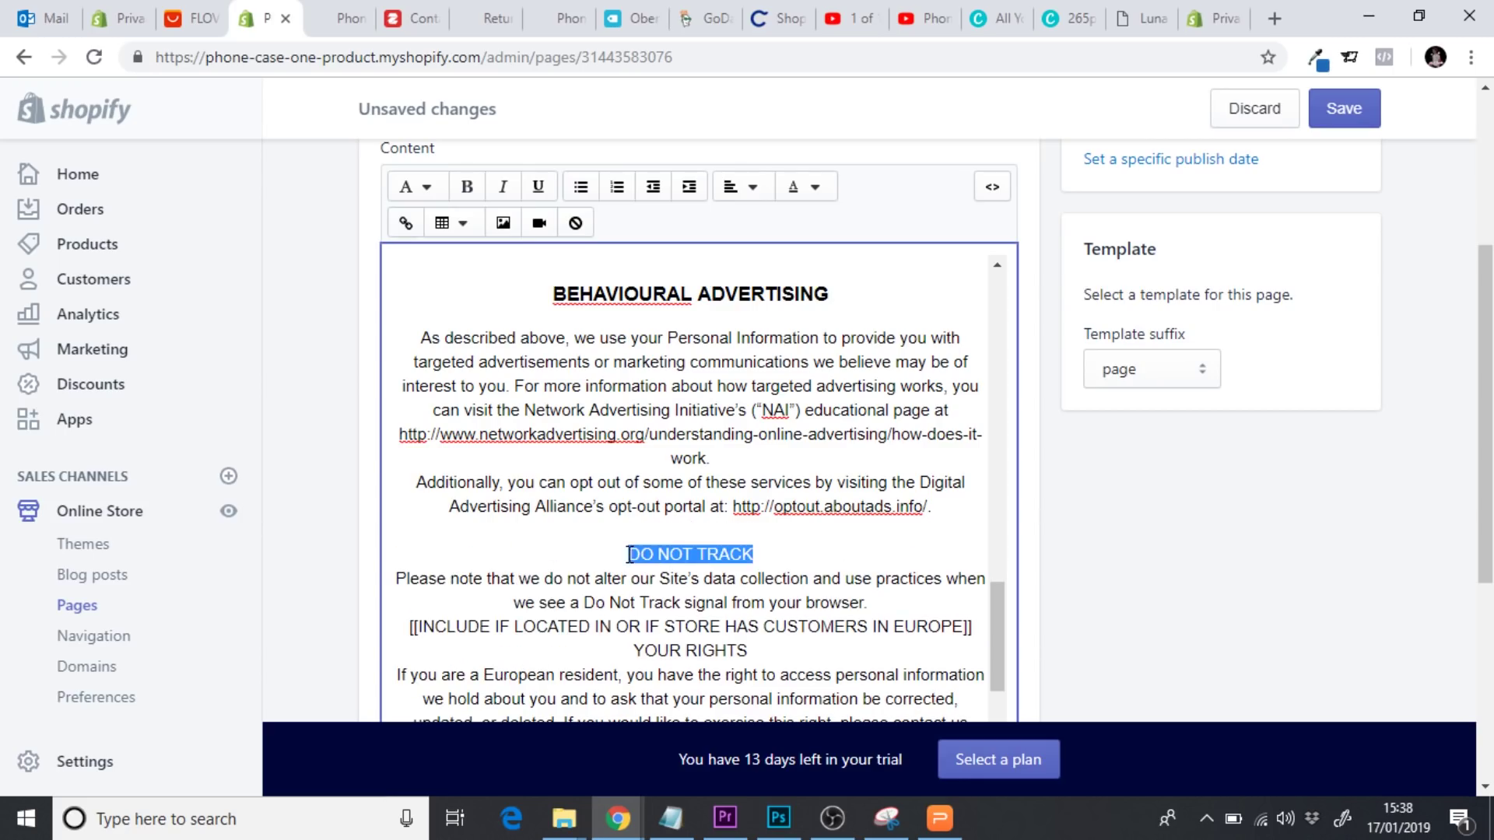
pyautogui.click(414, 187)
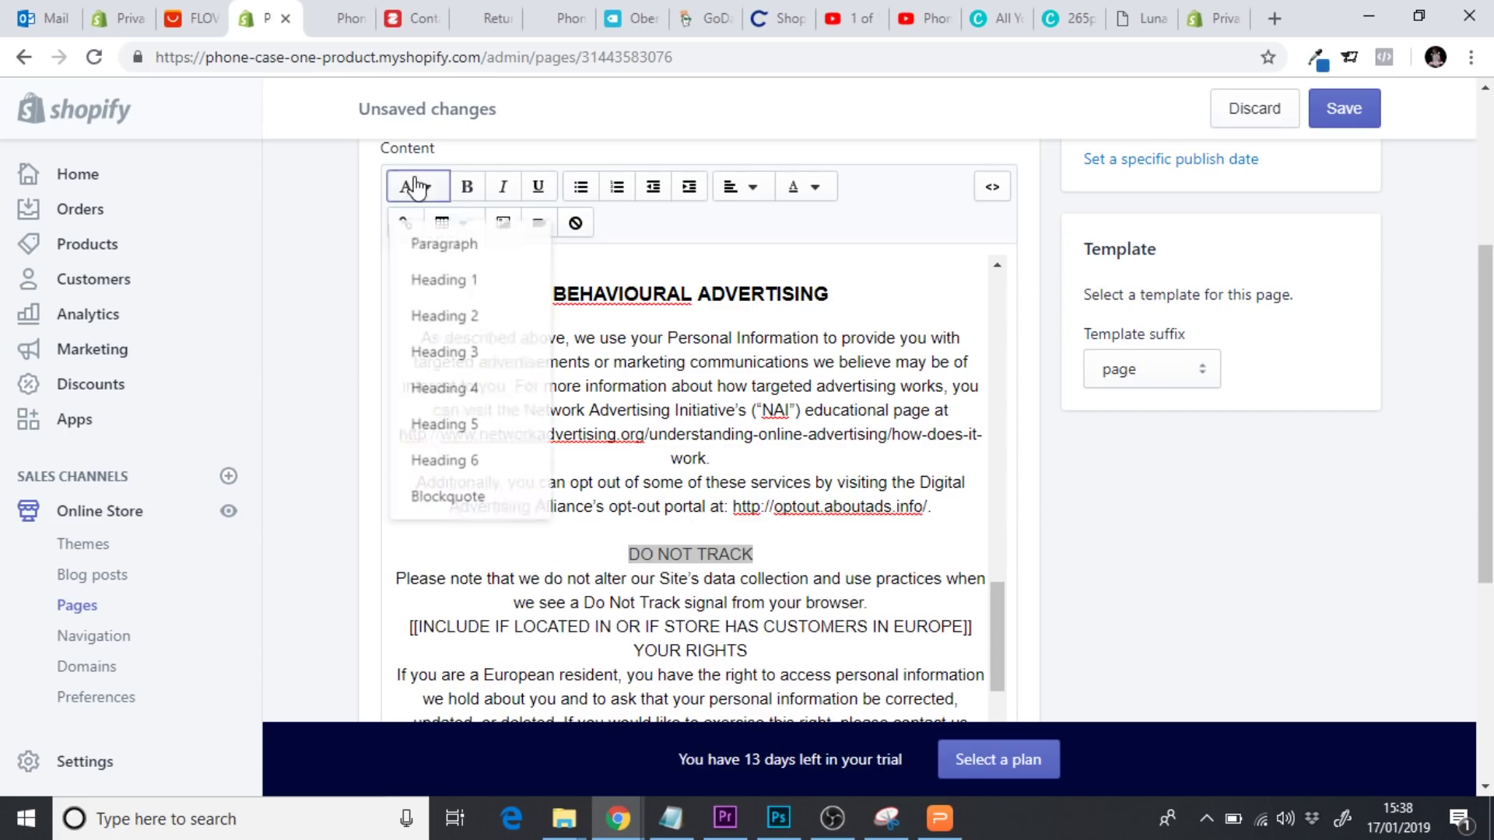
pyautogui.click(485, 354)
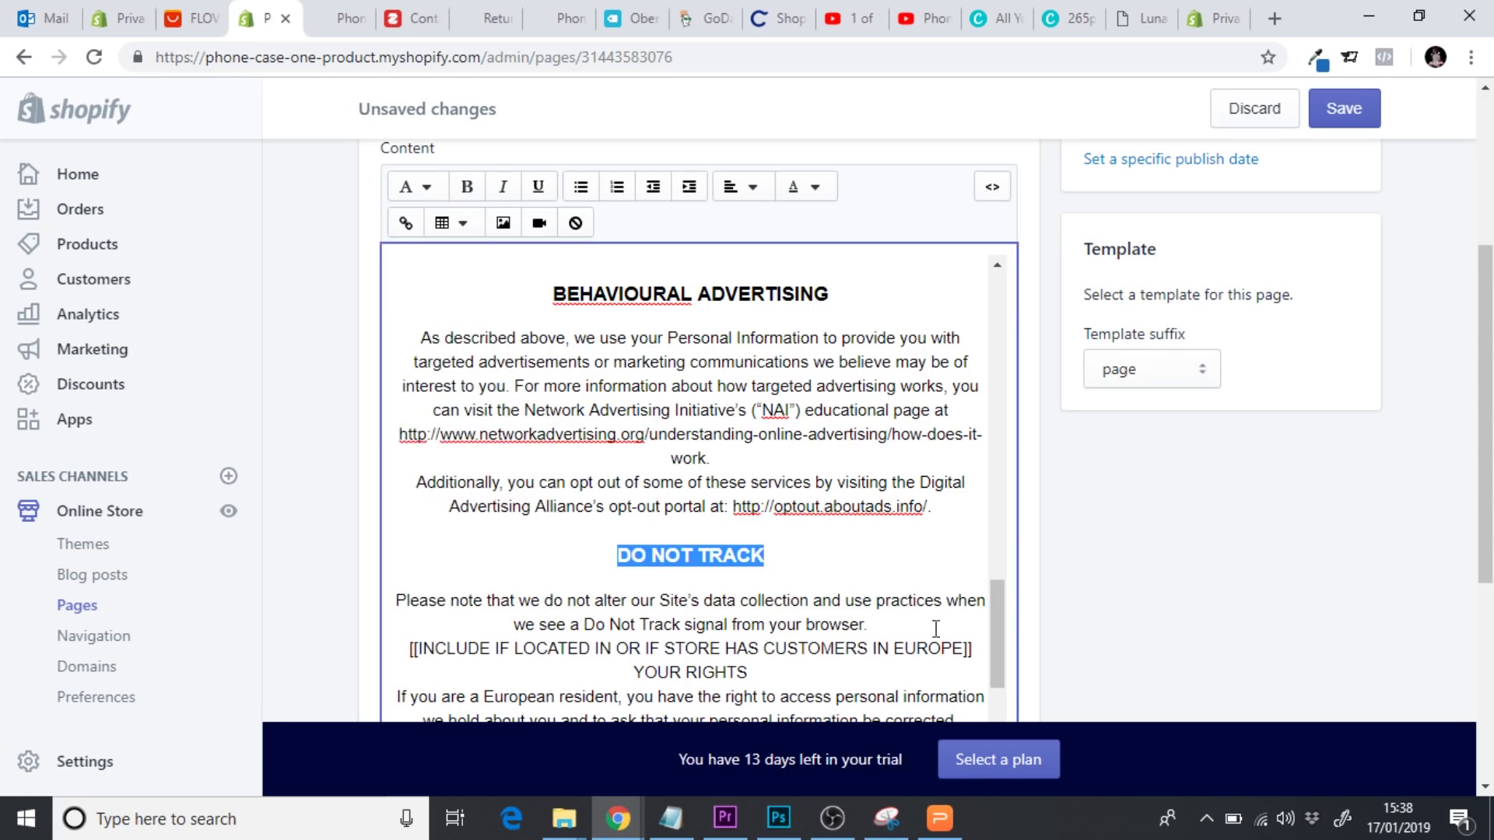
# Delete the European customers placeholder line and make YOUR RIGHTS a Heading 3
pyautogui.moveTo(997, 603)
pyautogui.mouseDown()
pyautogui.moveTo(992, 684)
pyautogui.moveTo(991, 631)
pyautogui.mouseUp()
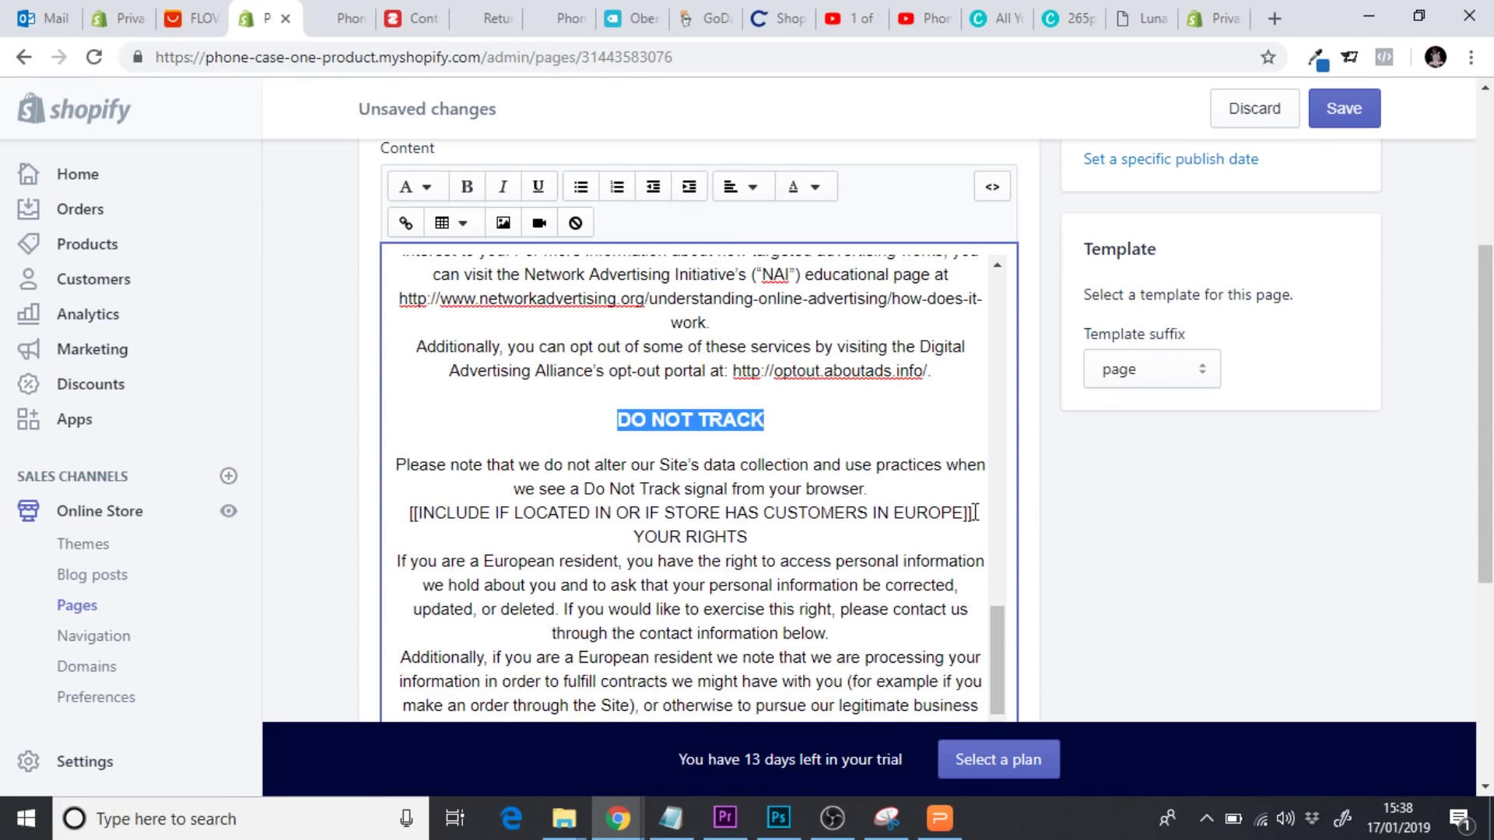
pyautogui.moveTo(982, 515); pyautogui.dragTo(413, 504)
pyautogui.press('BackSpace')
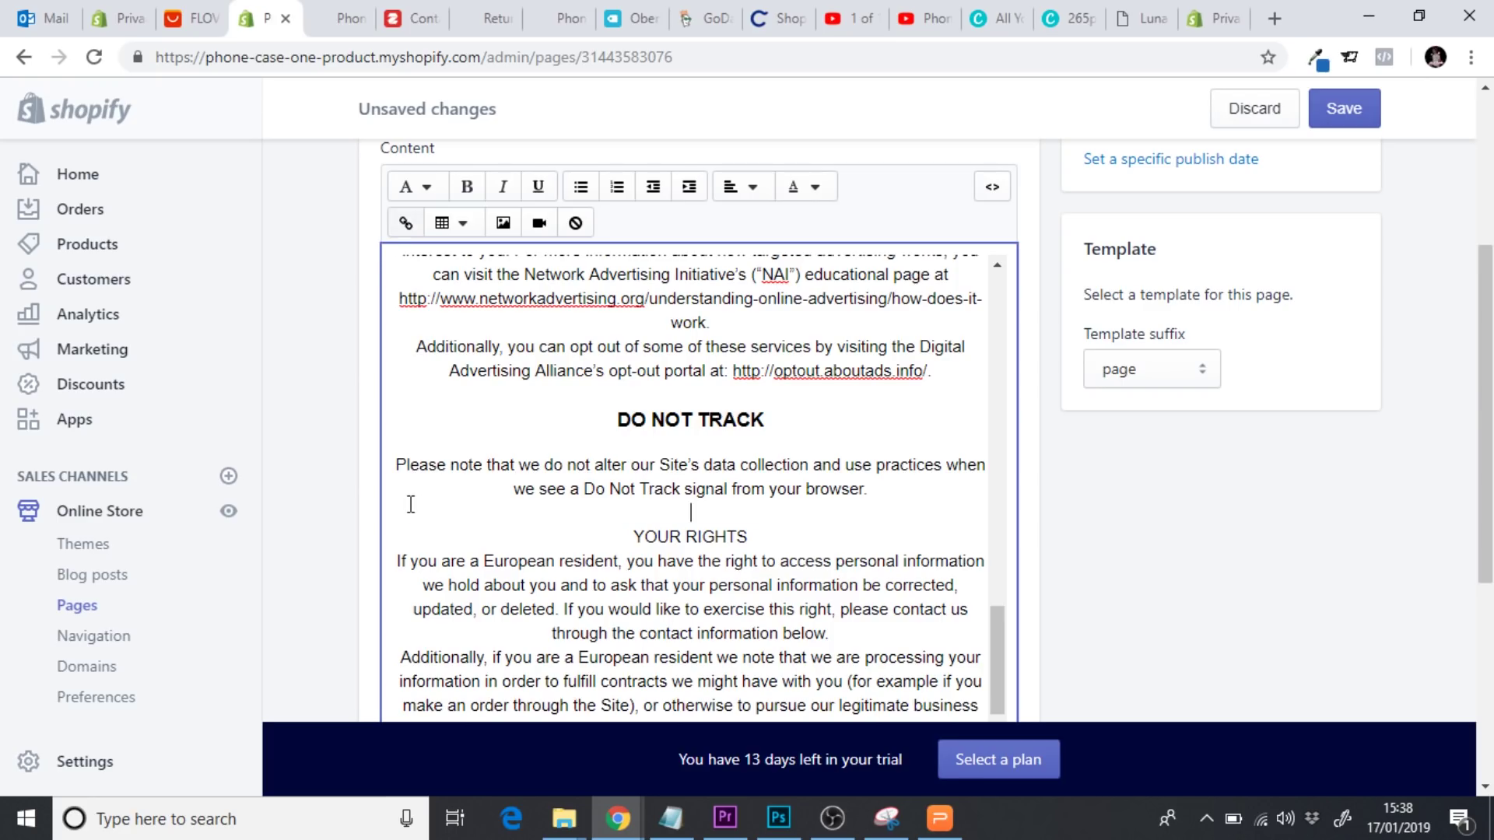
pyautogui.moveTo(772, 543); pyautogui.dragTo(626, 536)
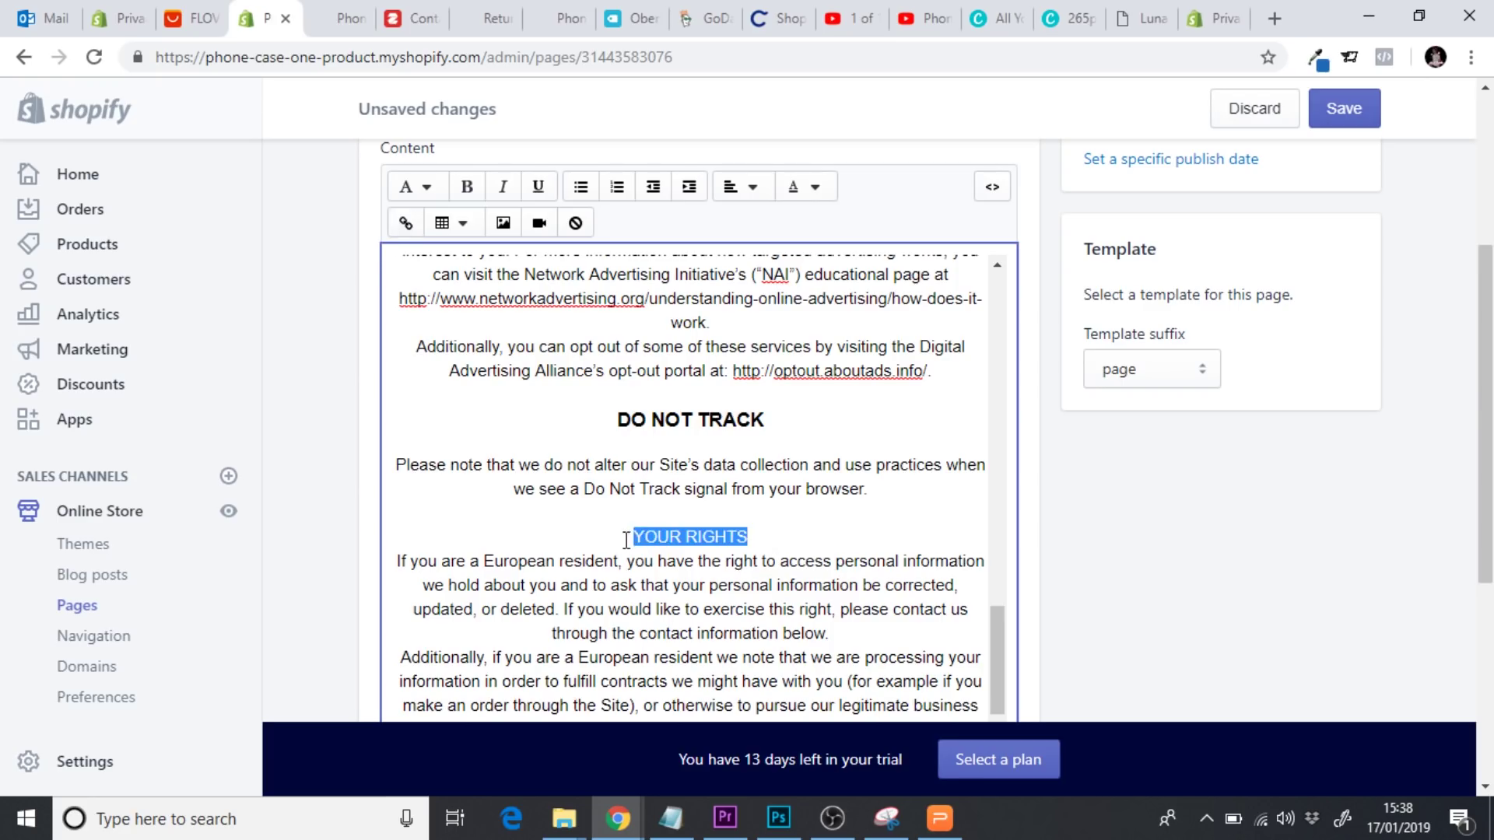
pyautogui.click(420, 188)
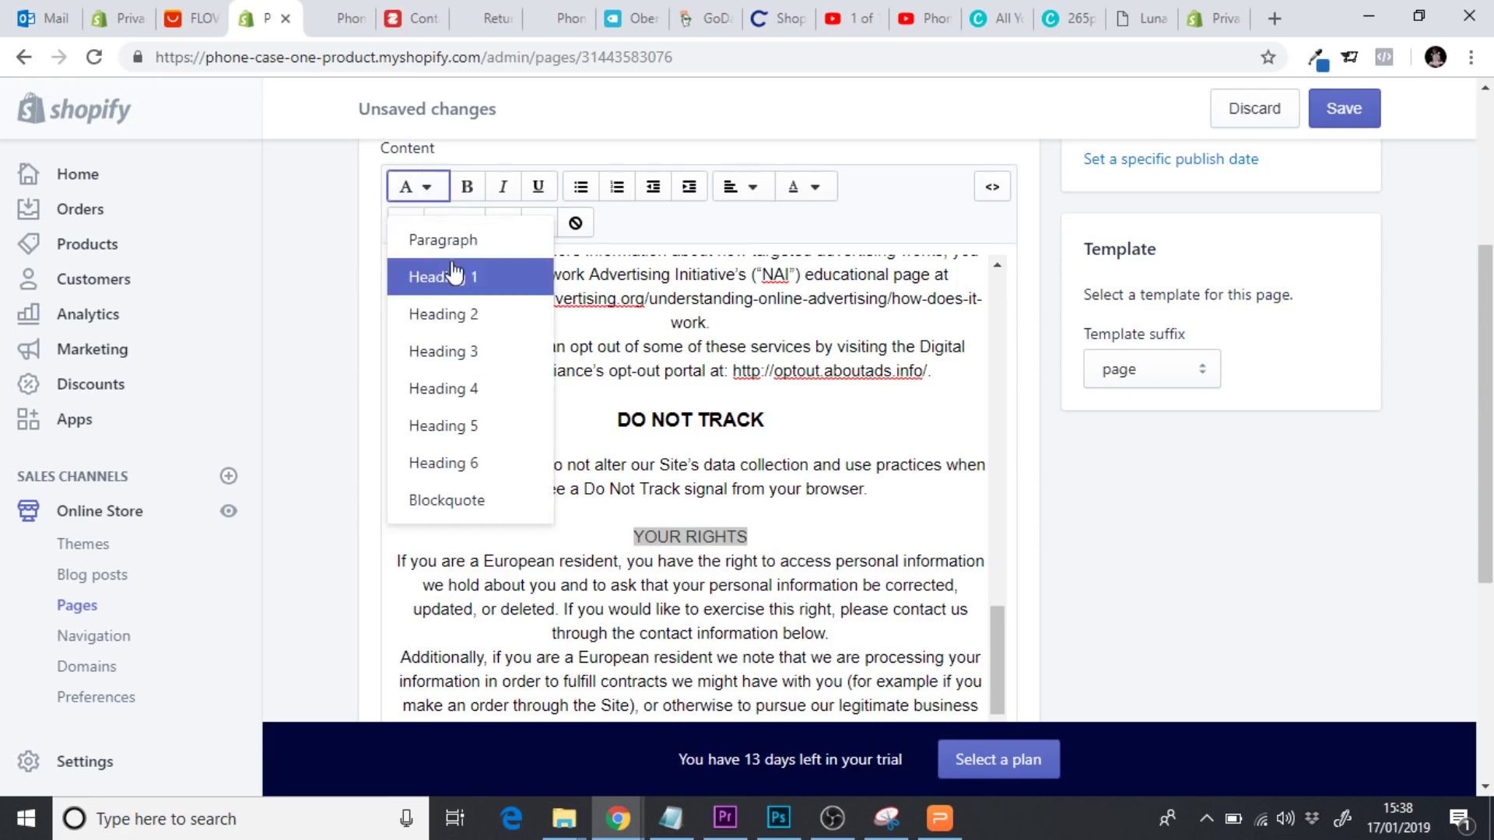
pyautogui.click(464, 351)
pyautogui.click(922, 576)
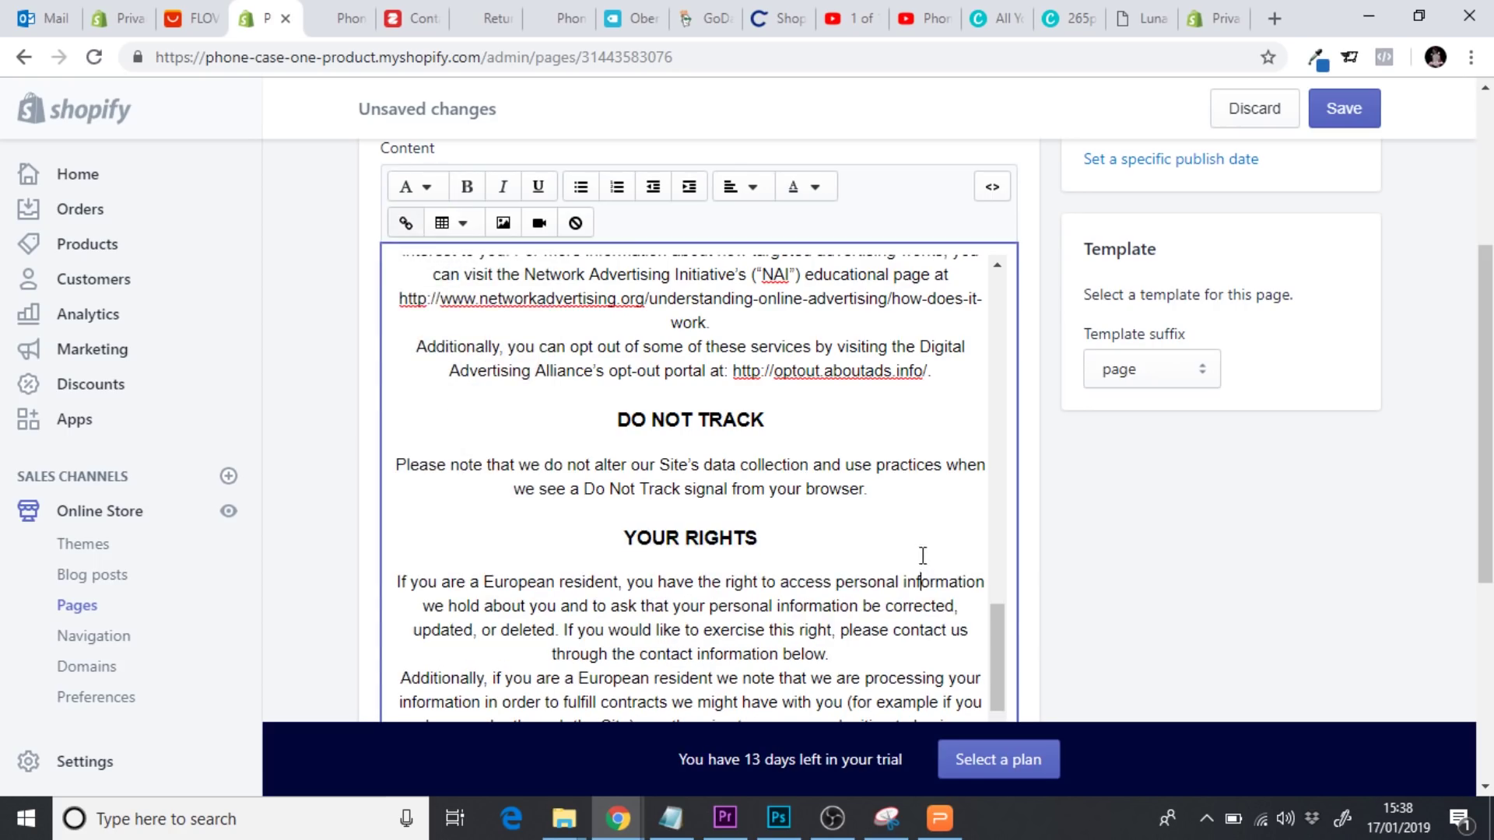
# Put DATA RETENTION on its own line and make it a Heading 3
pyautogui.scroll(-5, 997, 682)
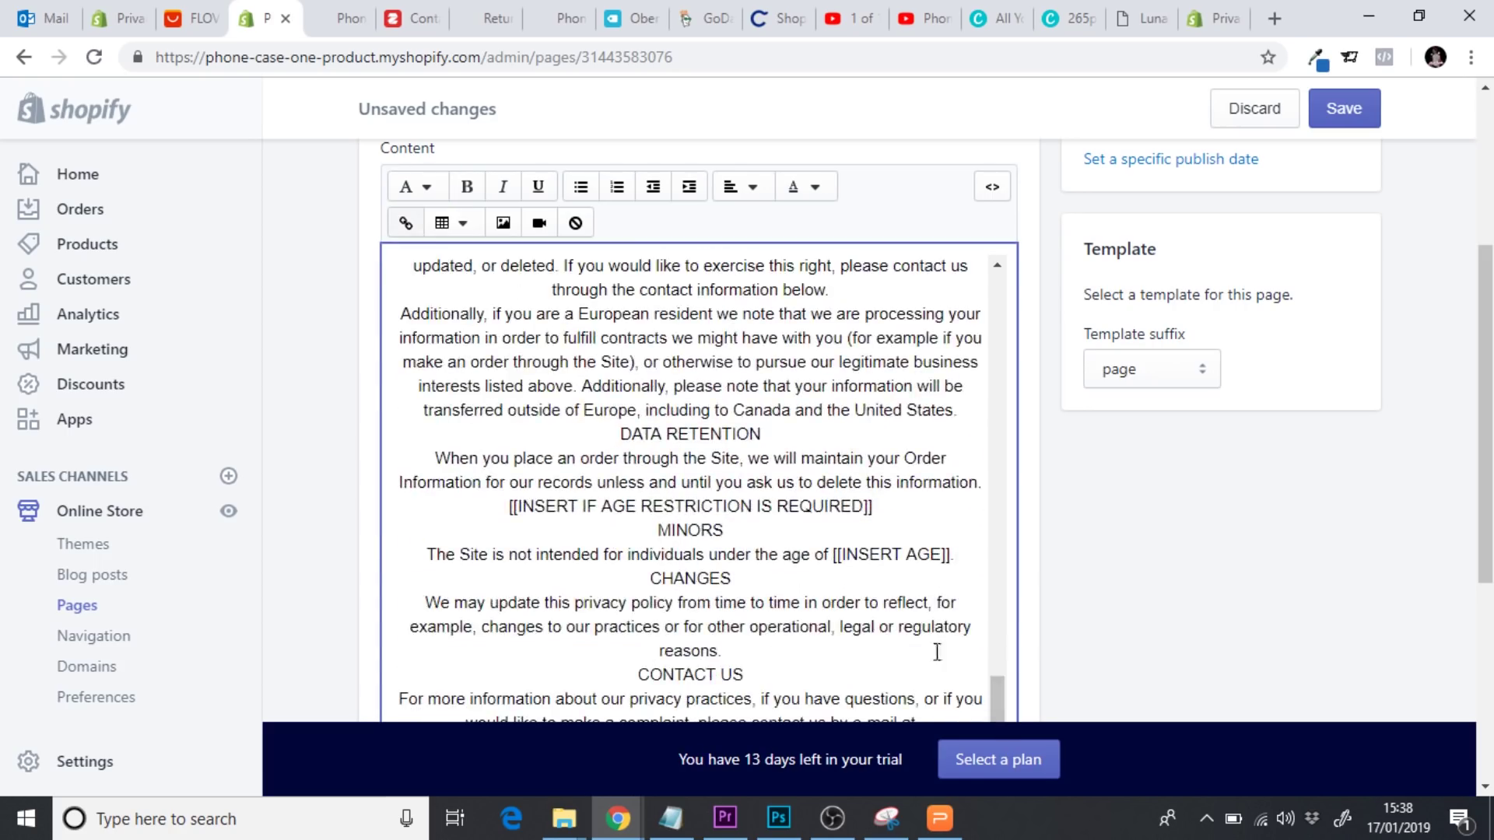
pyautogui.press('Return')
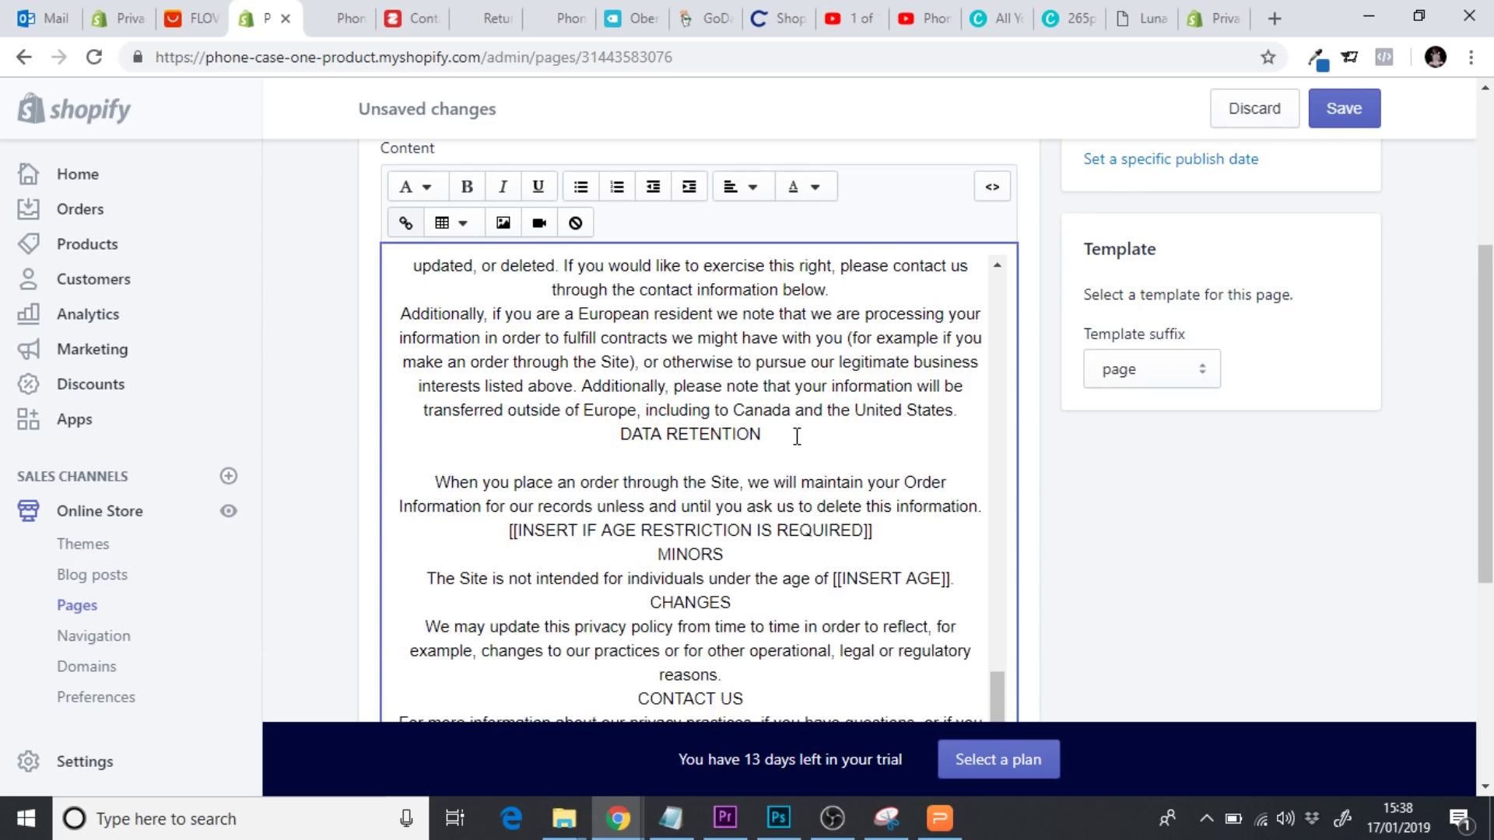
pyautogui.press('BackSpace')
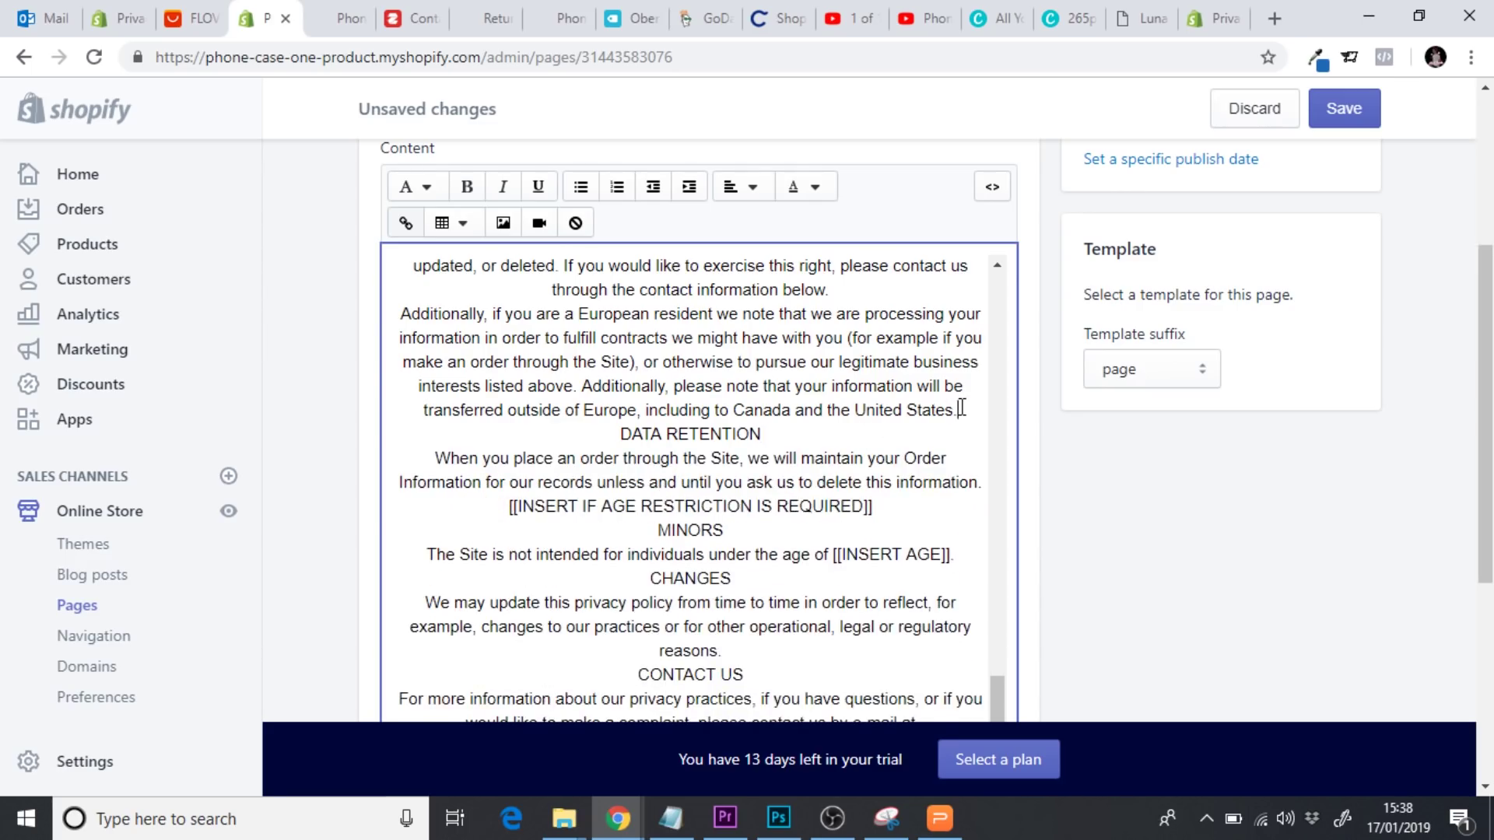
pyautogui.click(962, 408)
pyautogui.press('Return')
pyautogui.moveTo(846, 456); pyautogui.dragTo(625, 456)
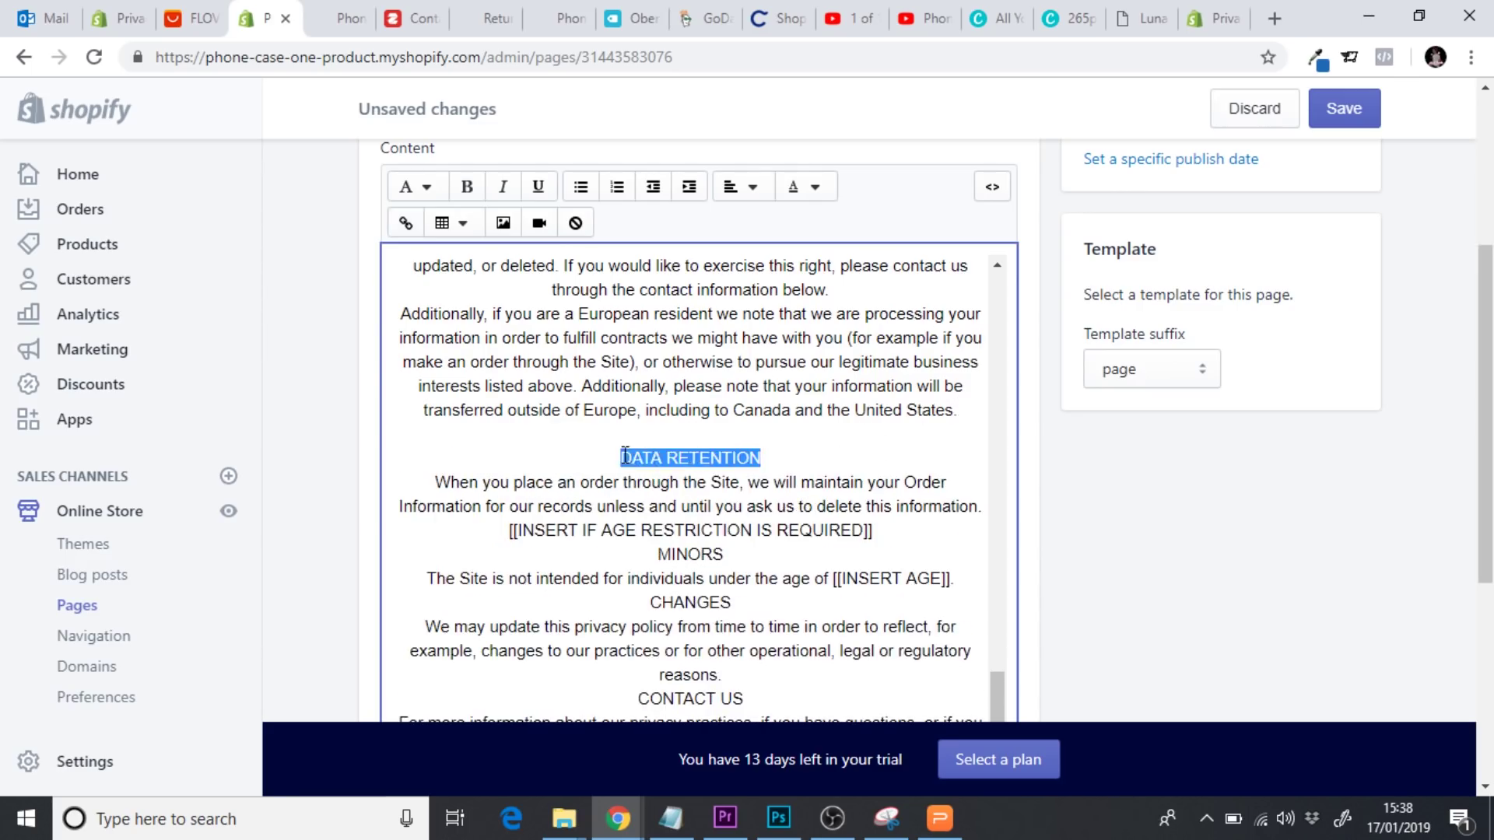
pyautogui.click(414, 187)
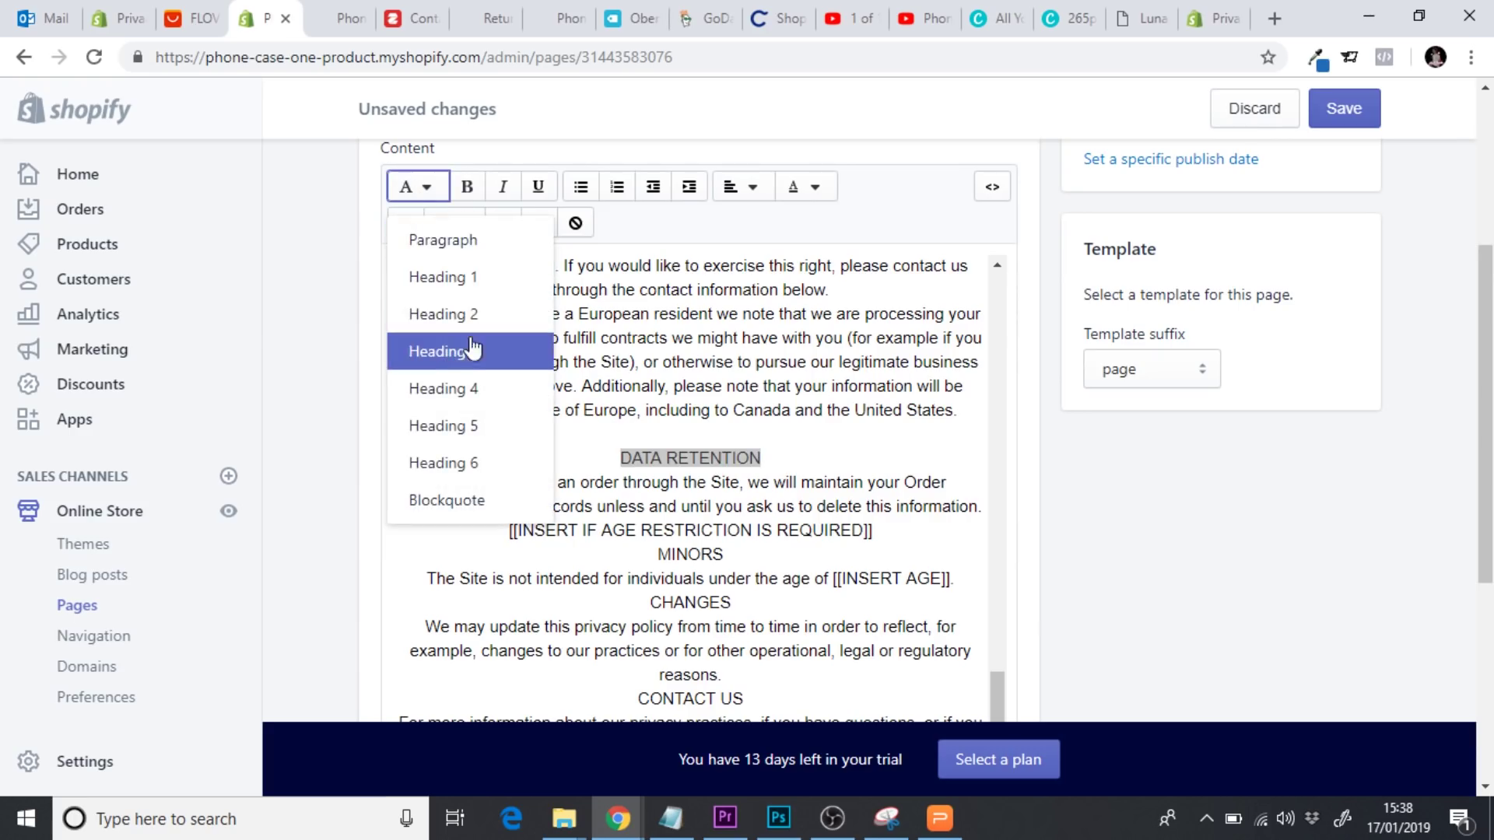
pyautogui.click(488, 365)
# Delete the age-restriction placeholder, then the MINORS heading and its age sentence
pyautogui.scroll(-1, 1000, 712)
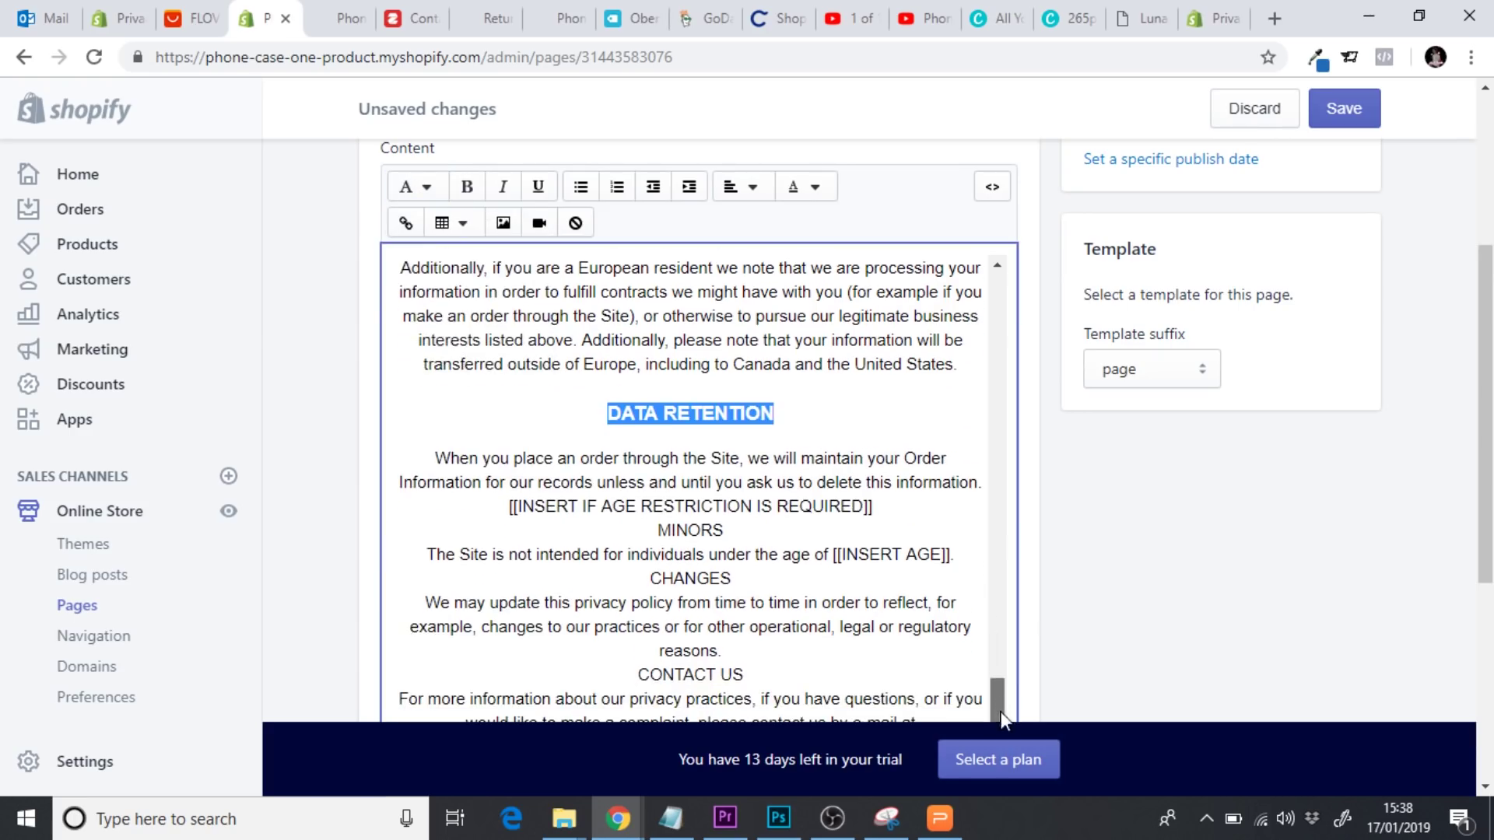
pyautogui.moveTo(887, 506); pyautogui.dragTo(500, 506)
pyautogui.press('BackSpace')
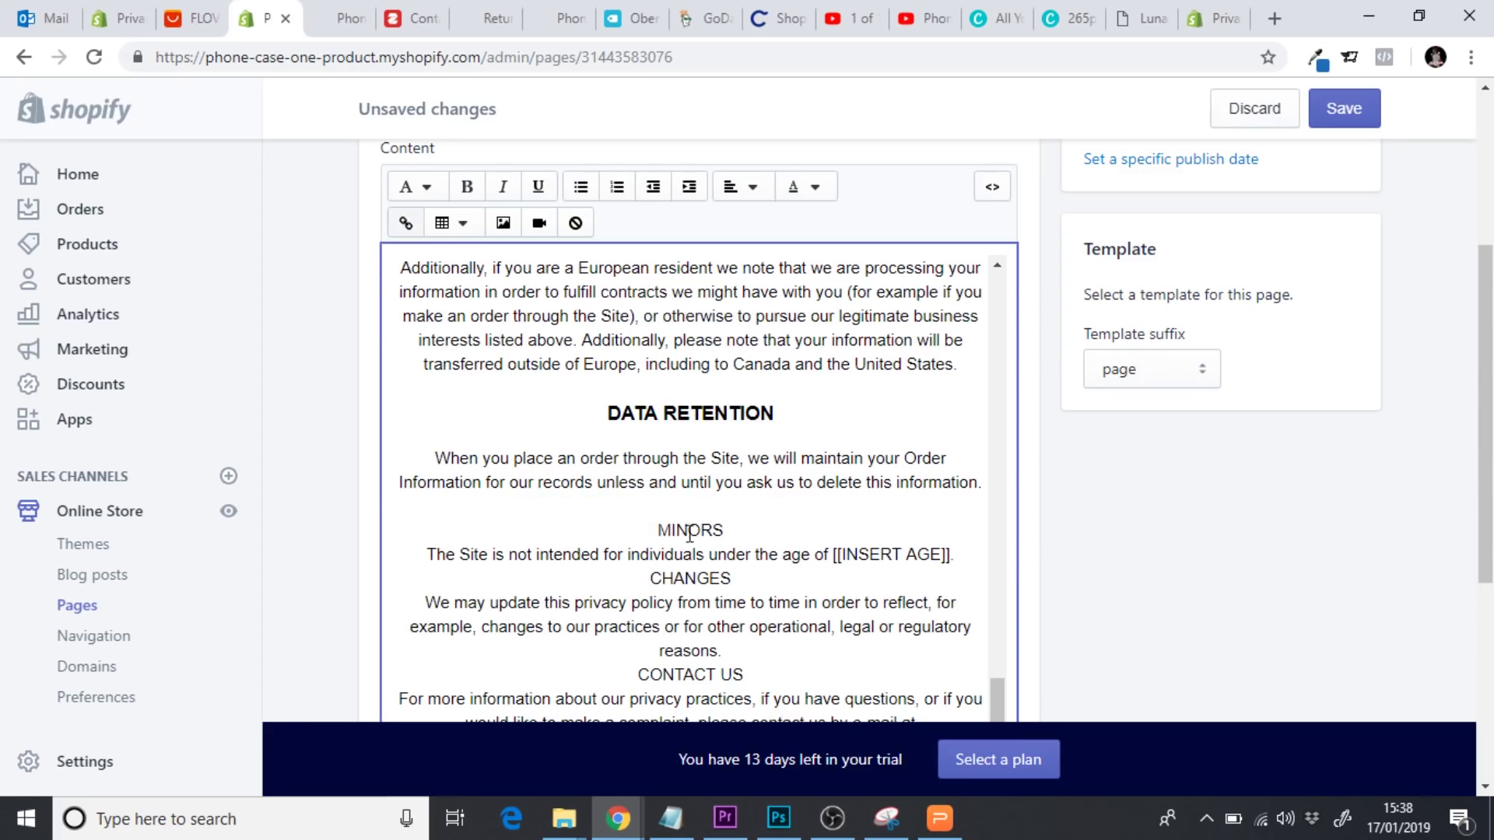
pyautogui.doubleClick(685, 530)
pyautogui.click(426, 199)
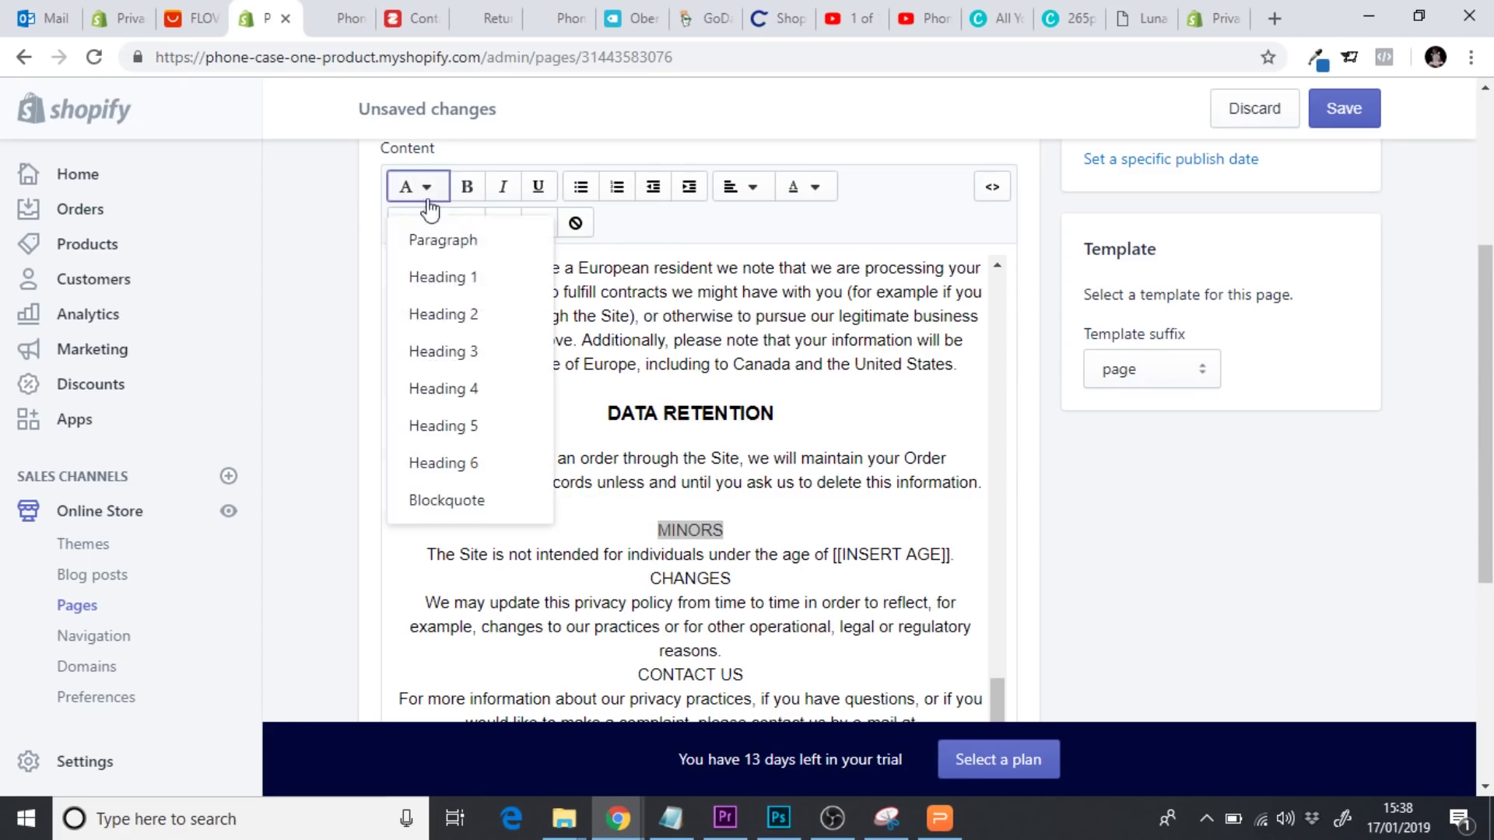
pyautogui.click(443, 426)
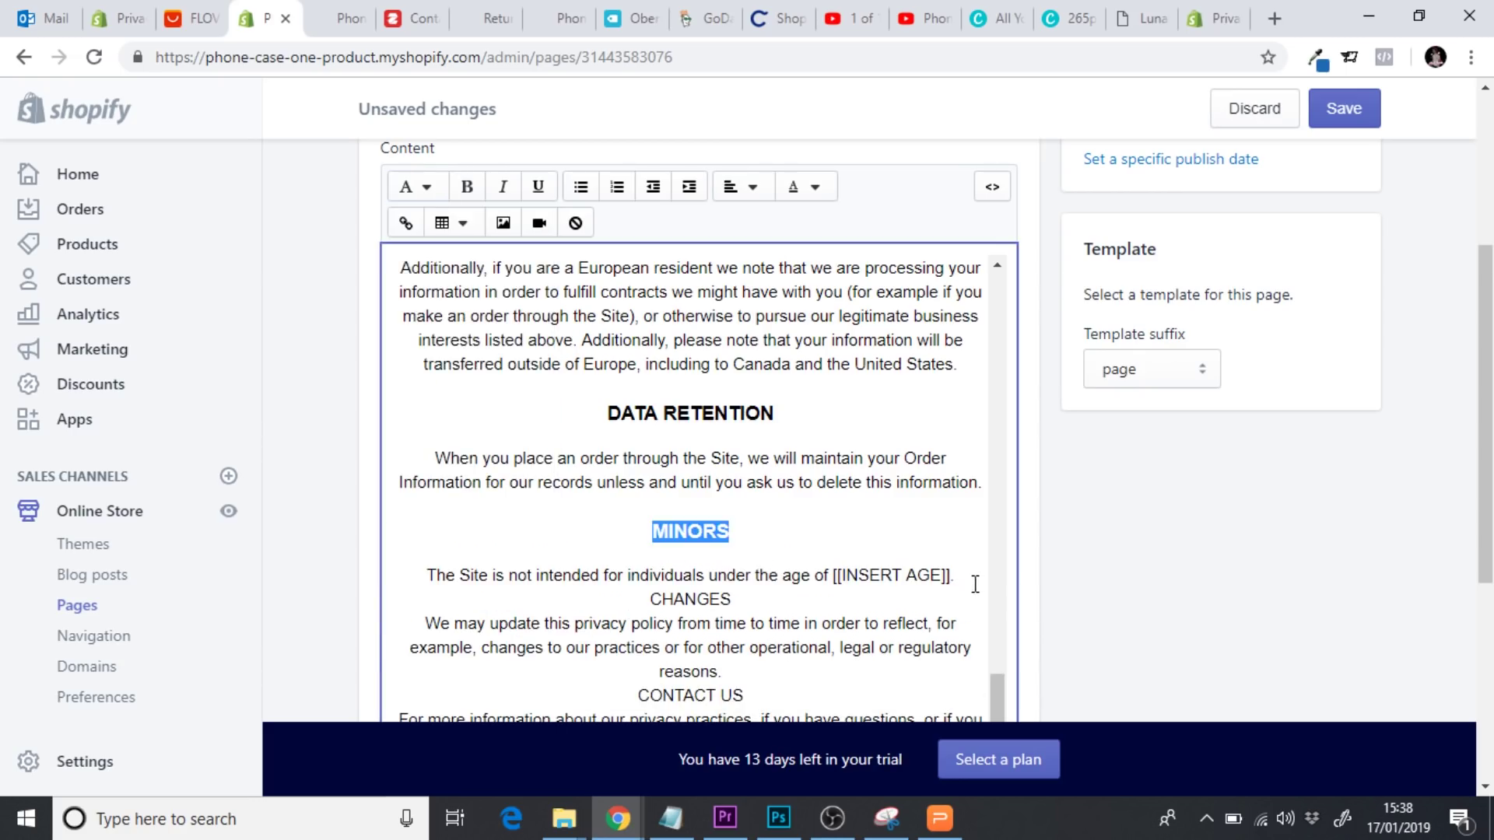
pyautogui.moveTo(977, 582); pyautogui.dragTo(413, 537)
pyautogui.press('BackSpace')
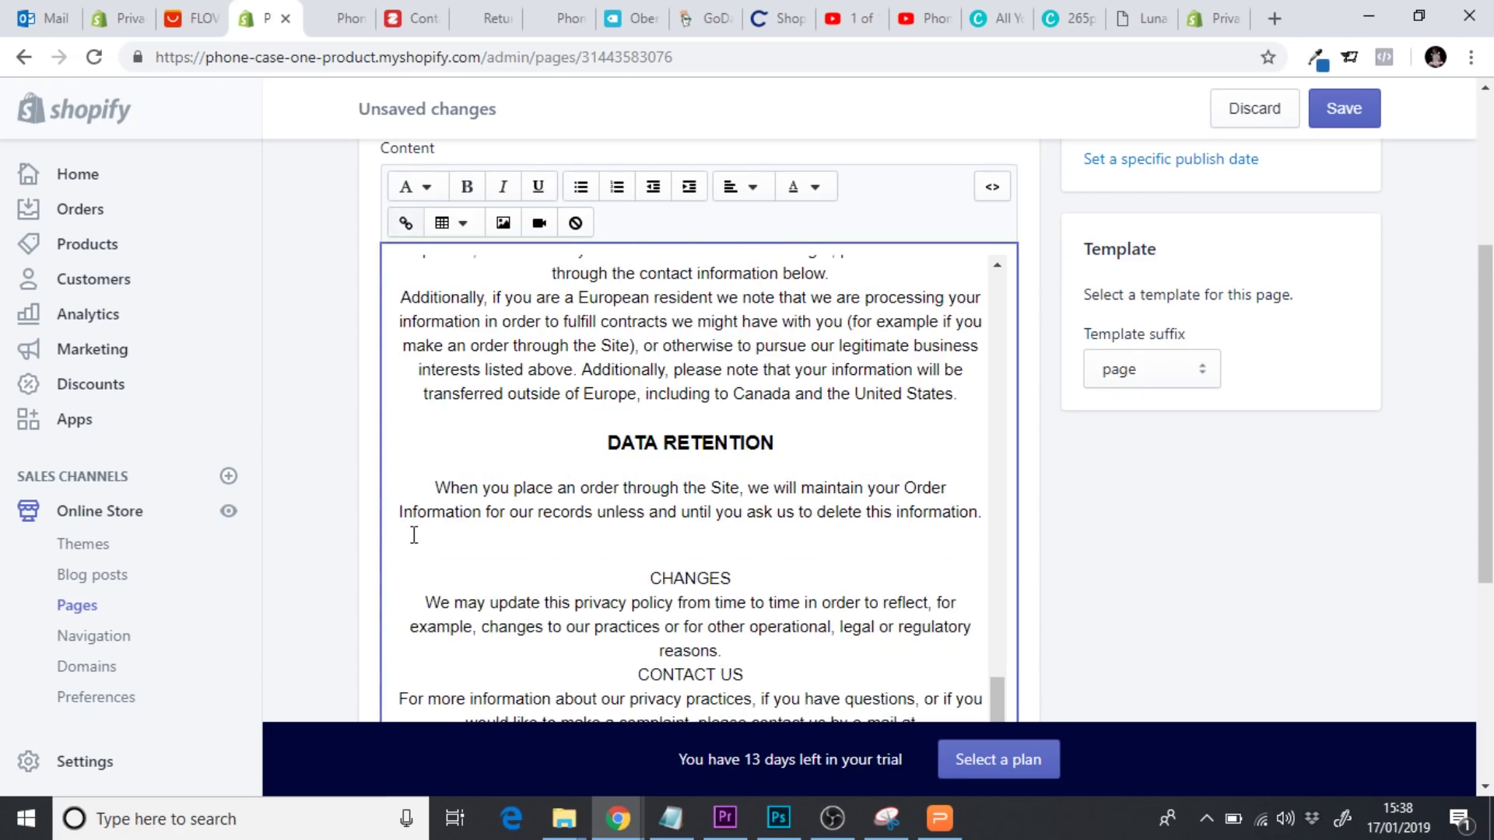
# Apply Heading 3 to the CHANGES line
pyautogui.scroll(-3, 853, 405)
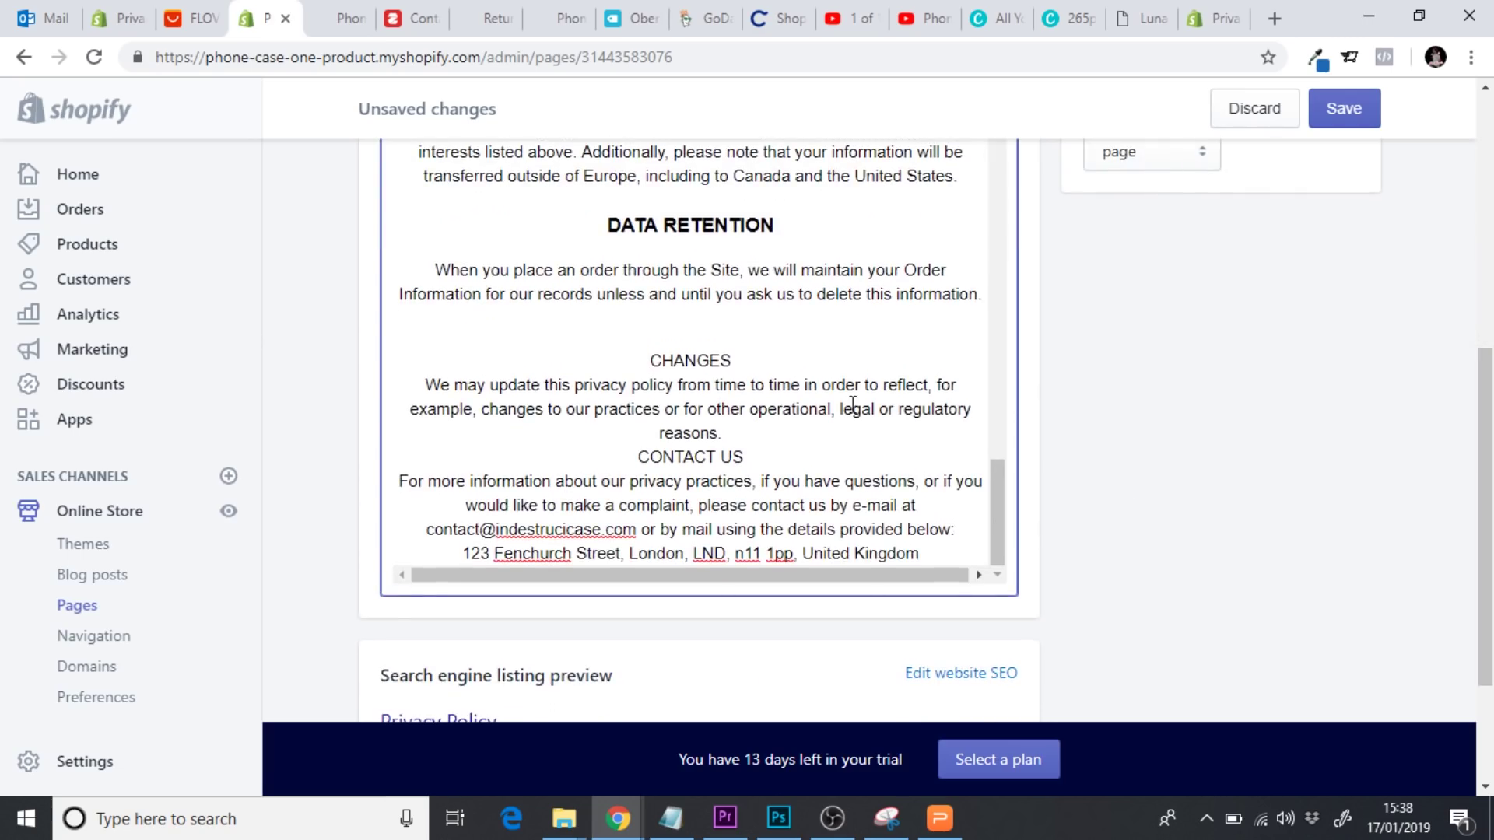
pyautogui.moveTo(767, 363); pyautogui.dragTo(659, 360)
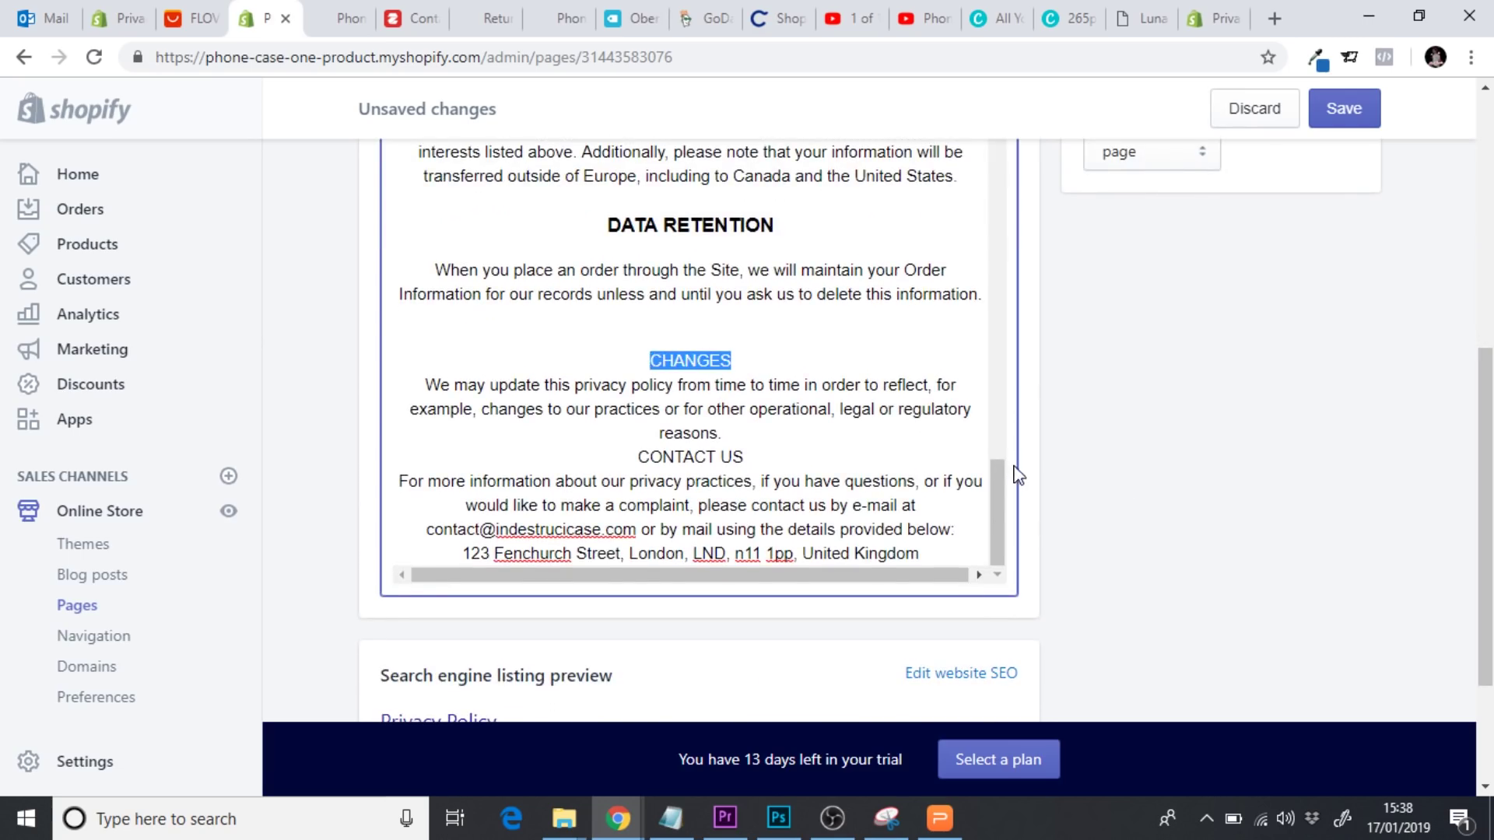
pyautogui.moveTo(1004, 498); pyautogui.dragTo(996, 206)
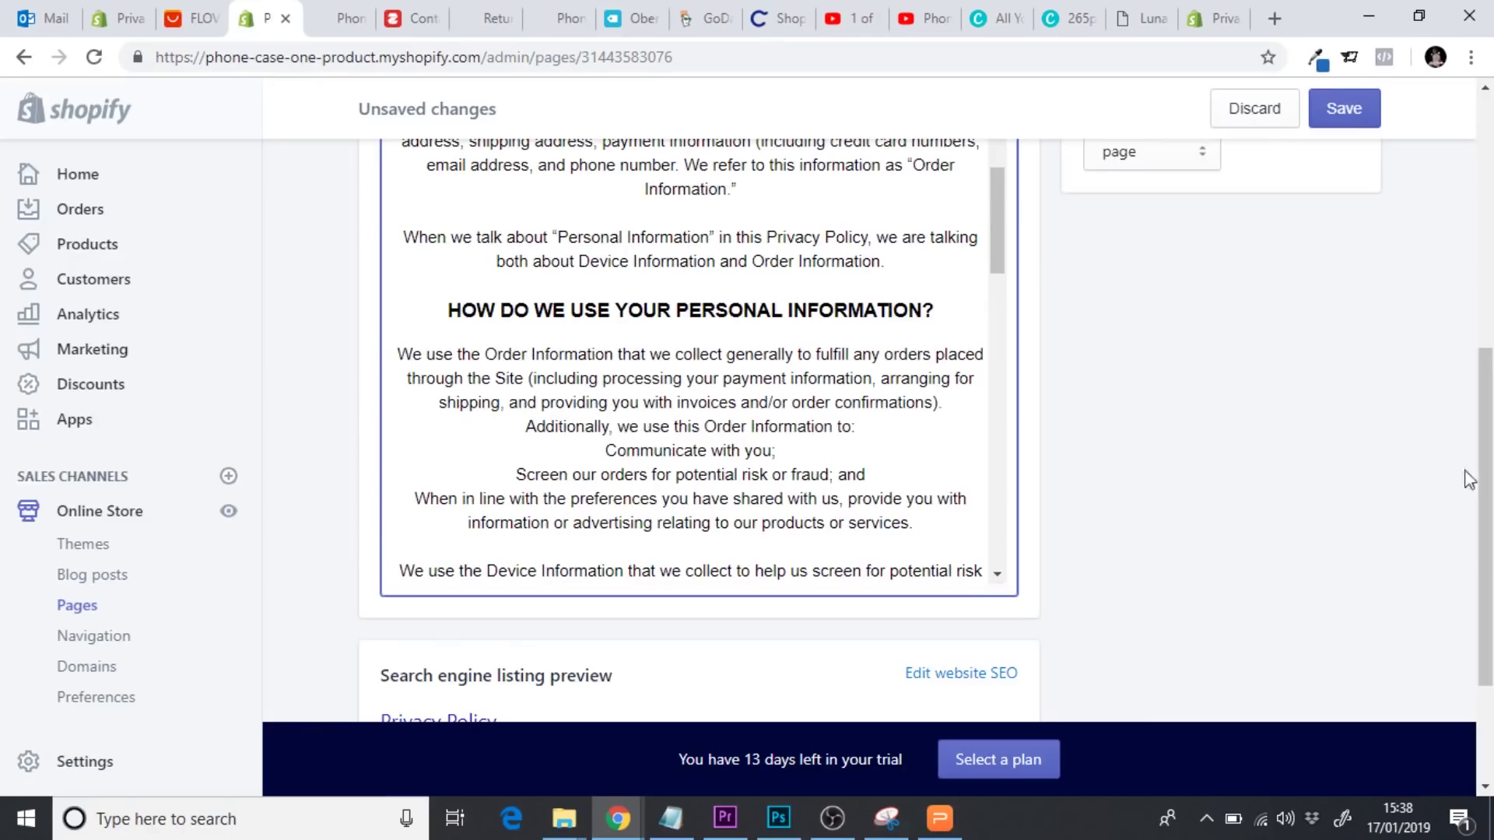
pyautogui.moveTo(1483, 479); pyautogui.dragTo(1484, 346)
pyautogui.click(435, 266)
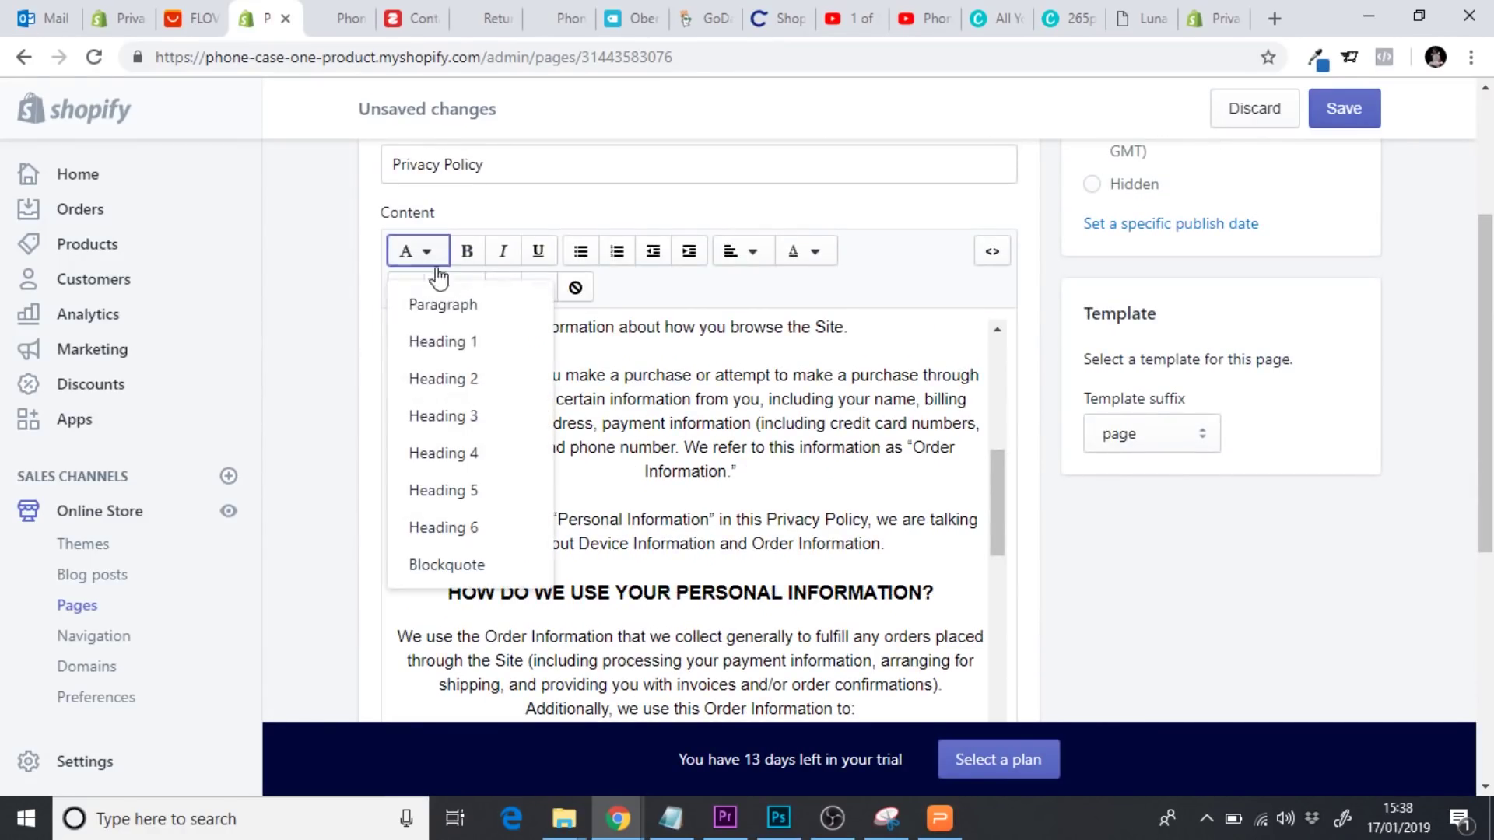
pyautogui.click(473, 418)
pyautogui.moveTo(999, 525); pyautogui.dragTo(990, 720)
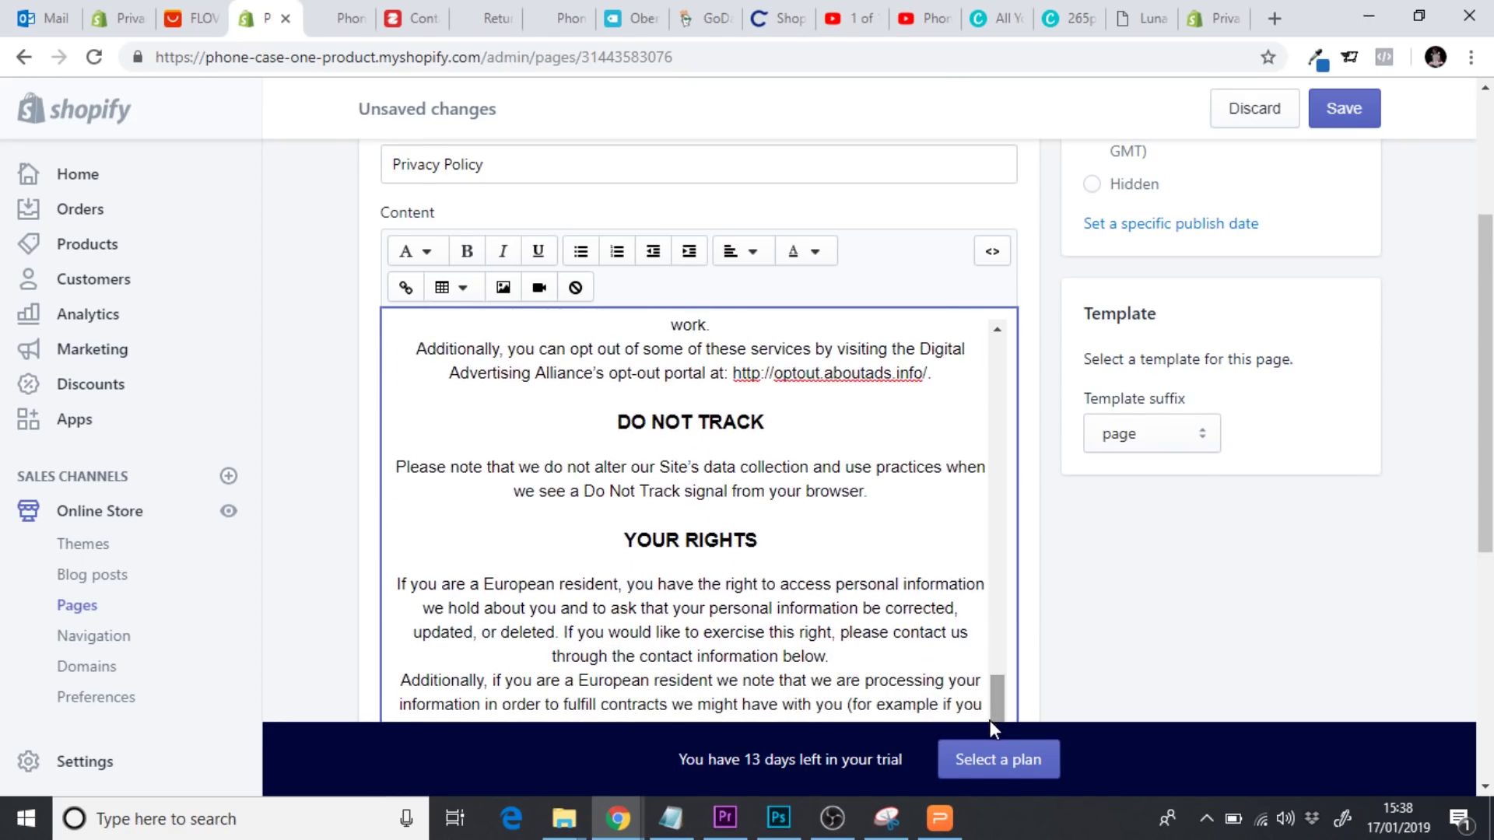
pyautogui.scroll(-4, 1057, 557)
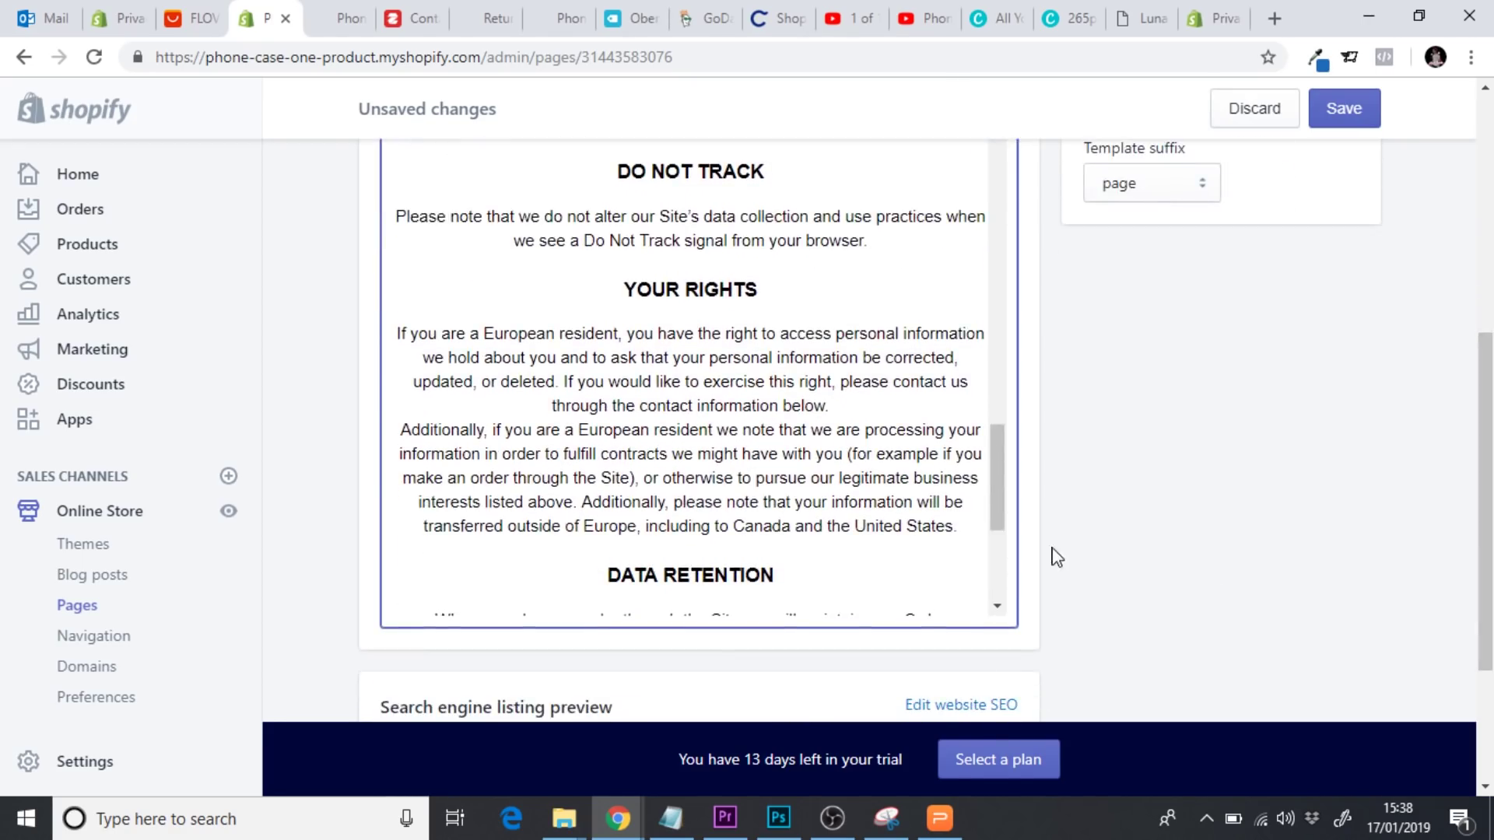
pyautogui.scroll(-3, 1010, 496)
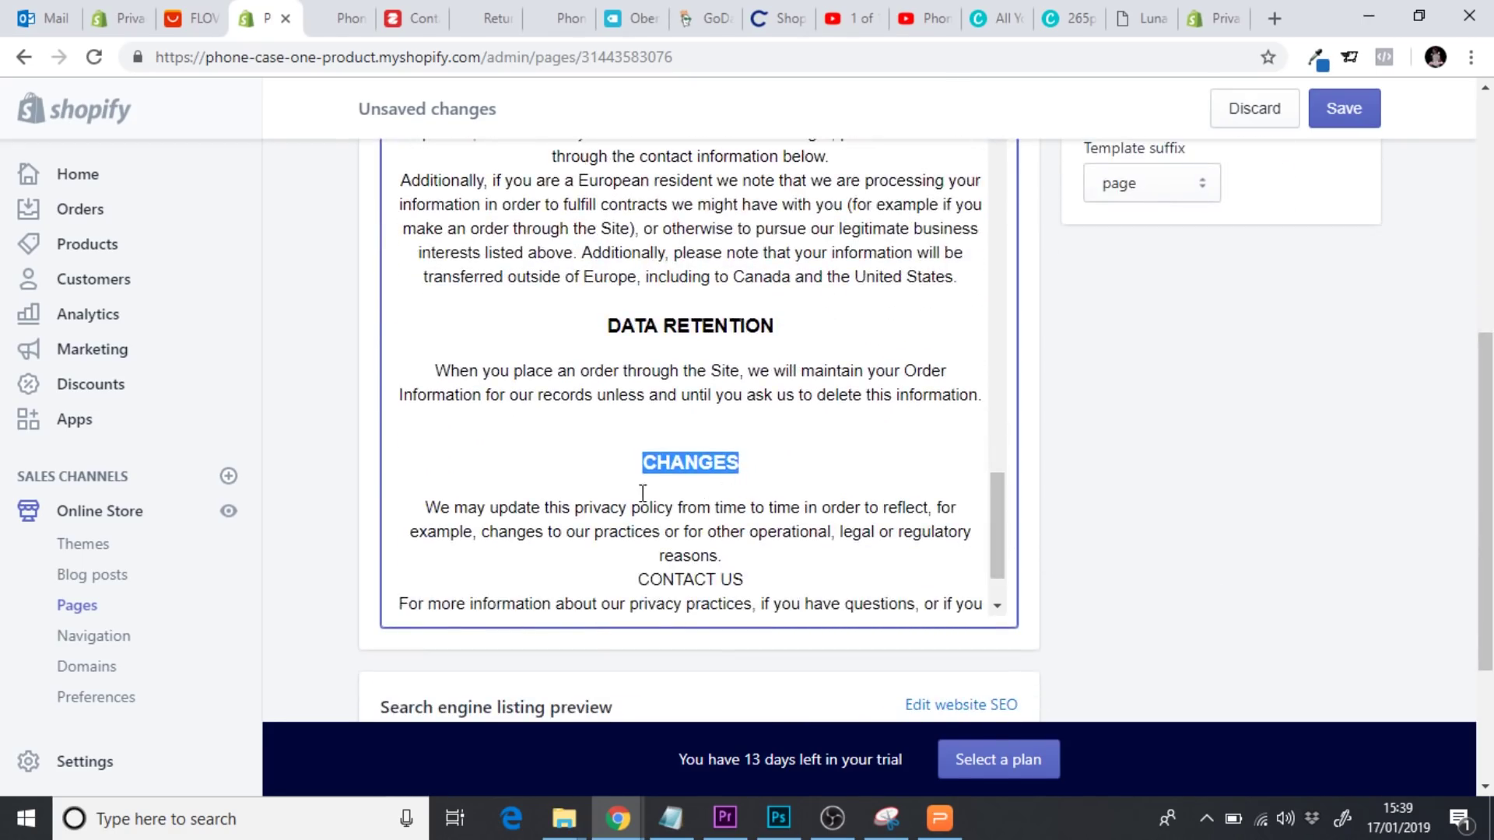
pyautogui.moveTo(1000, 490); pyautogui.dragTo(999, 517)
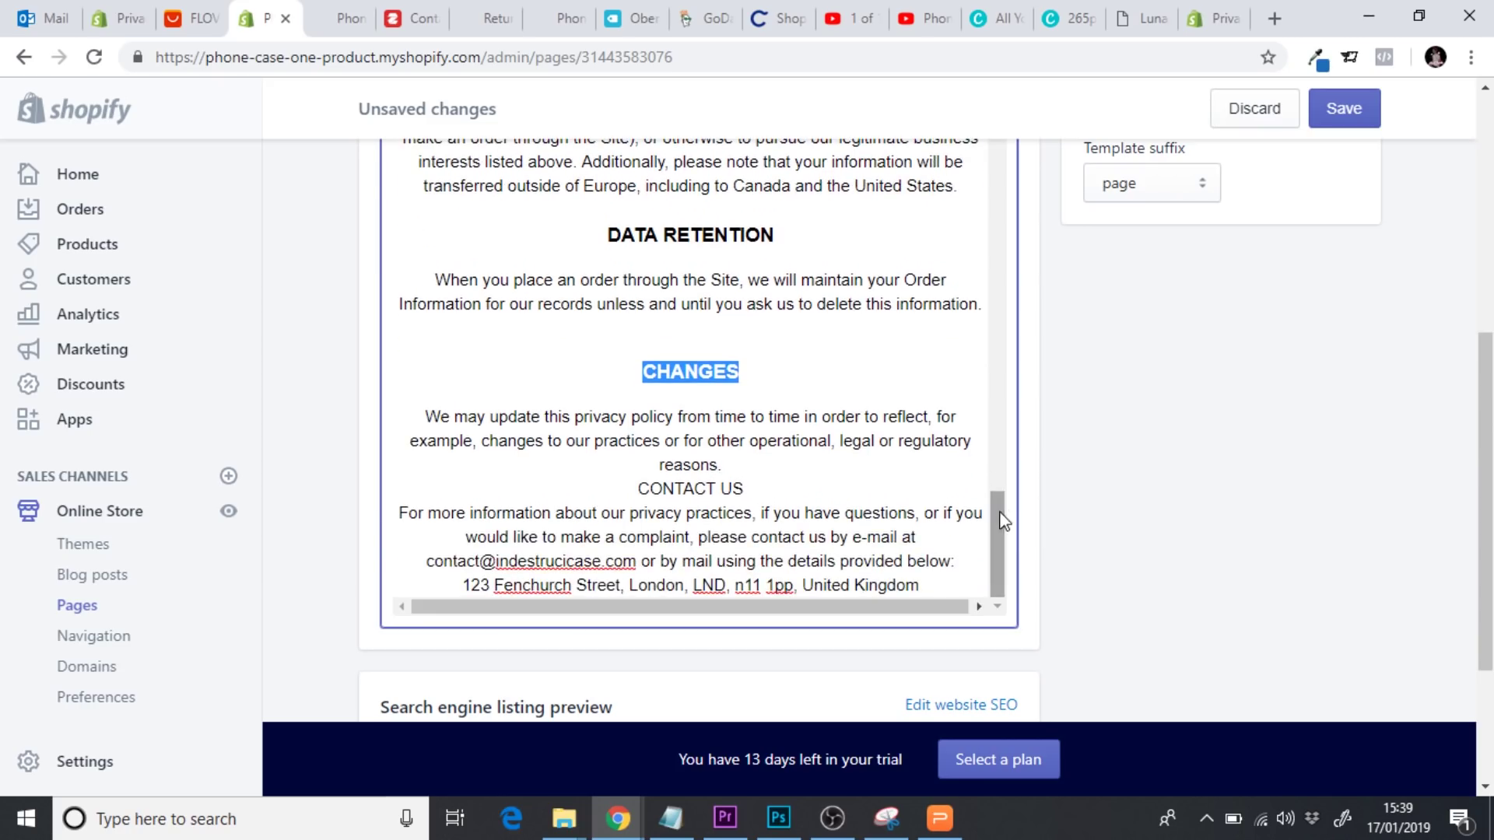
# Restore CHANGES to its own line and reapply Heading 3
pyautogui.click(693, 350)
pyautogui.press('BackSpace')
pyautogui.press('BackSpace')
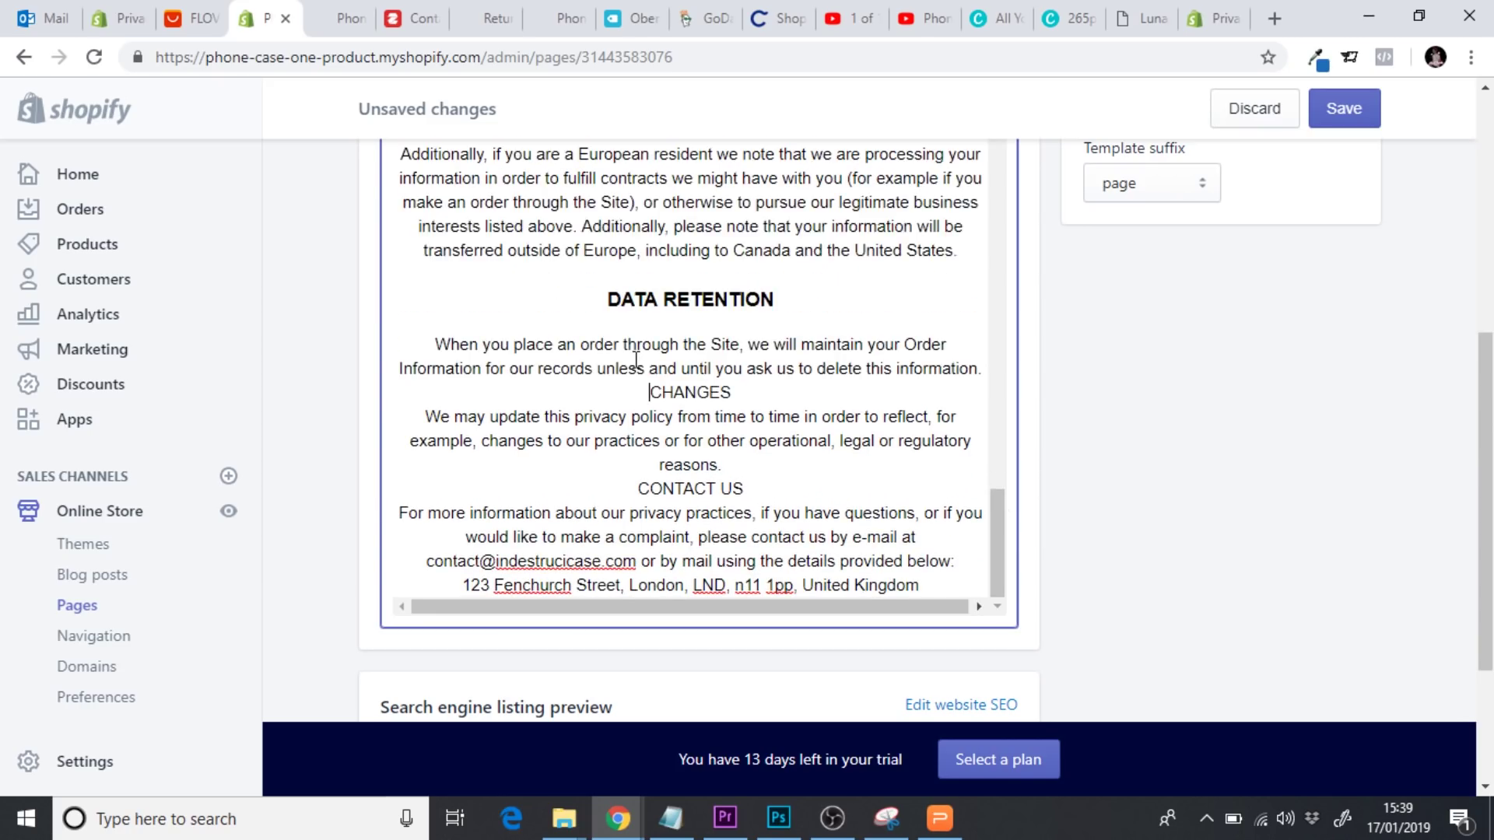
pyautogui.press('Return')
pyautogui.moveTo(748, 392); pyautogui.dragTo(602, 389)
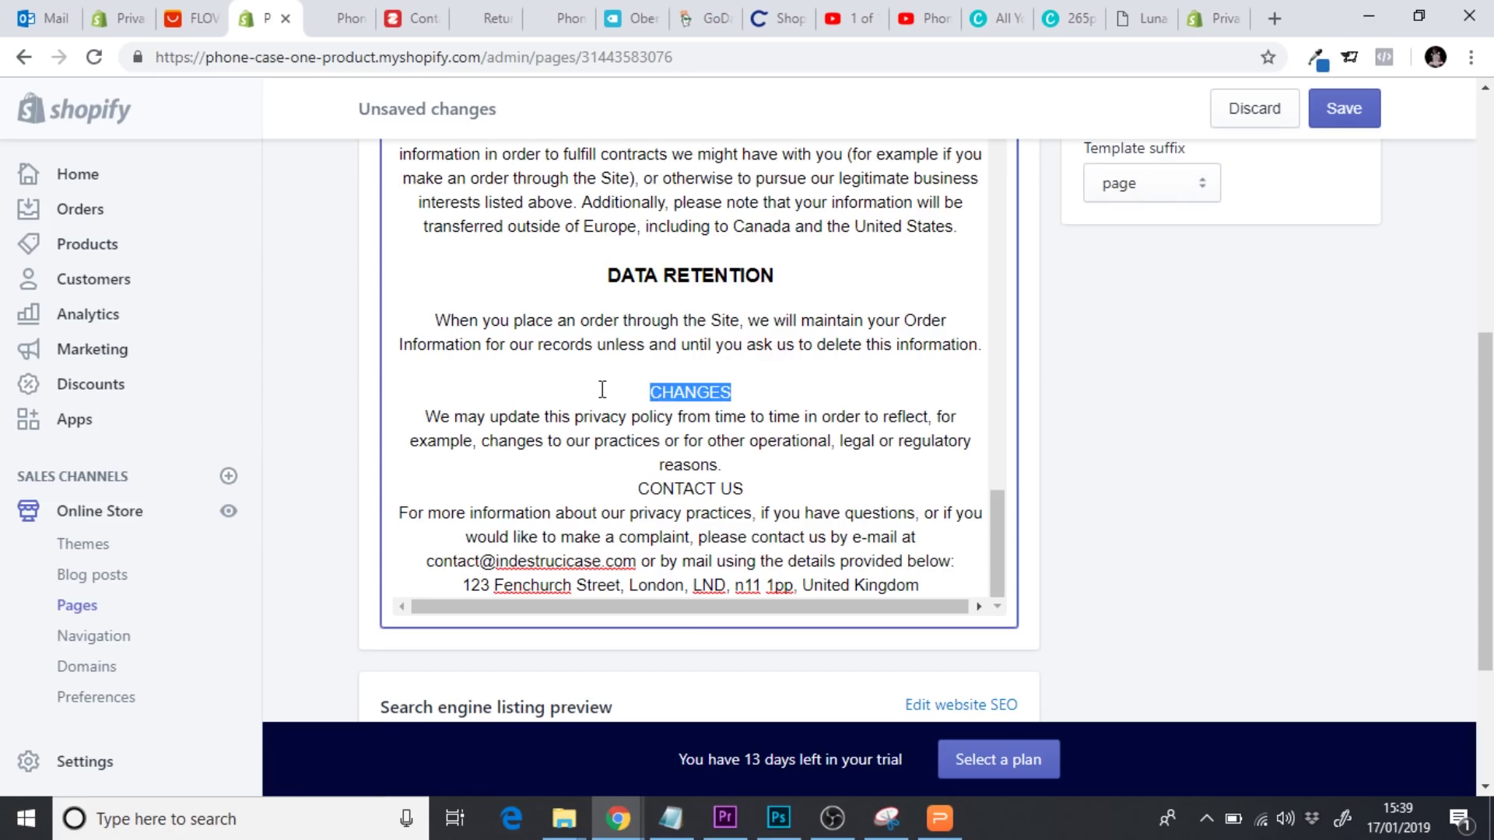
pyautogui.moveTo(996, 548); pyautogui.dragTo(997, 411)
pyautogui.scroll(5, 1270, 362)
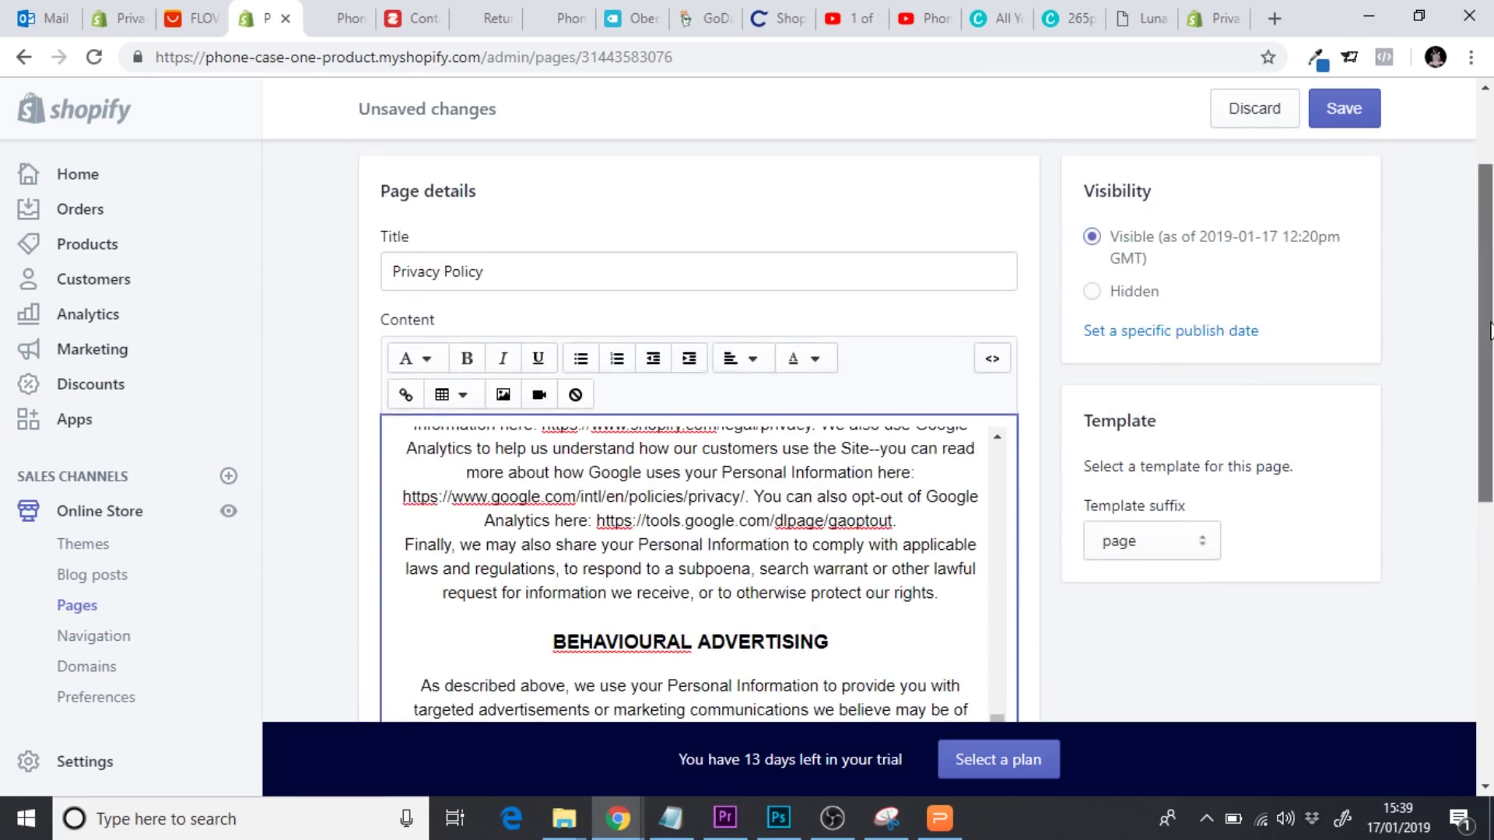
pyautogui.click(430, 371)
pyautogui.click(476, 522)
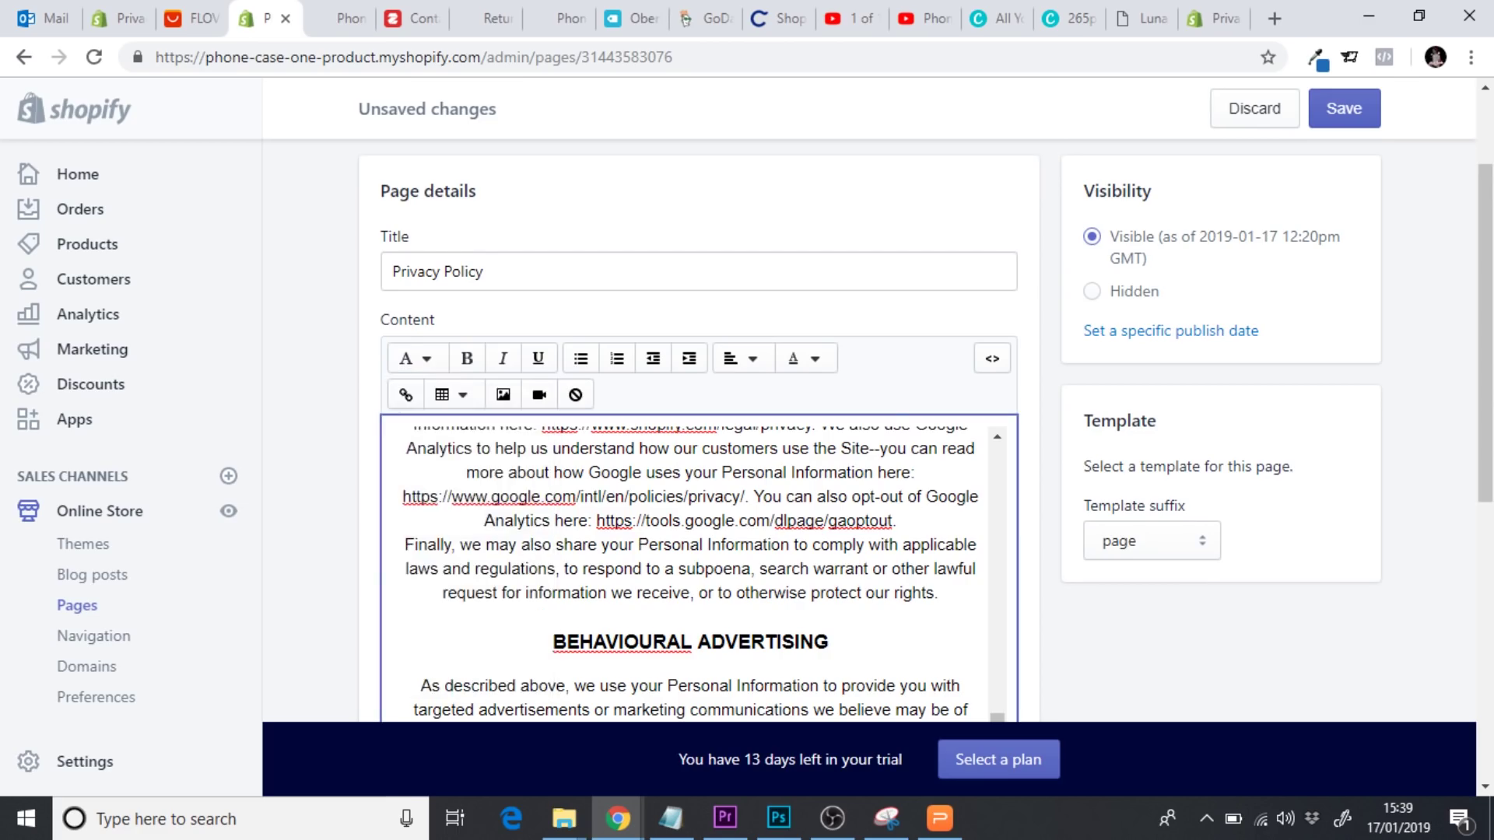
# Add a blank line above CONTACT US and make it a Heading 3
pyautogui.scroll(-4, 1270, 362)
pyautogui.scroll(-2, 1012, 343)
pyautogui.moveTo(1001, 324); pyautogui.dragTo(1022, 481)
pyautogui.moveTo(772, 401); pyautogui.dragTo(662, 399)
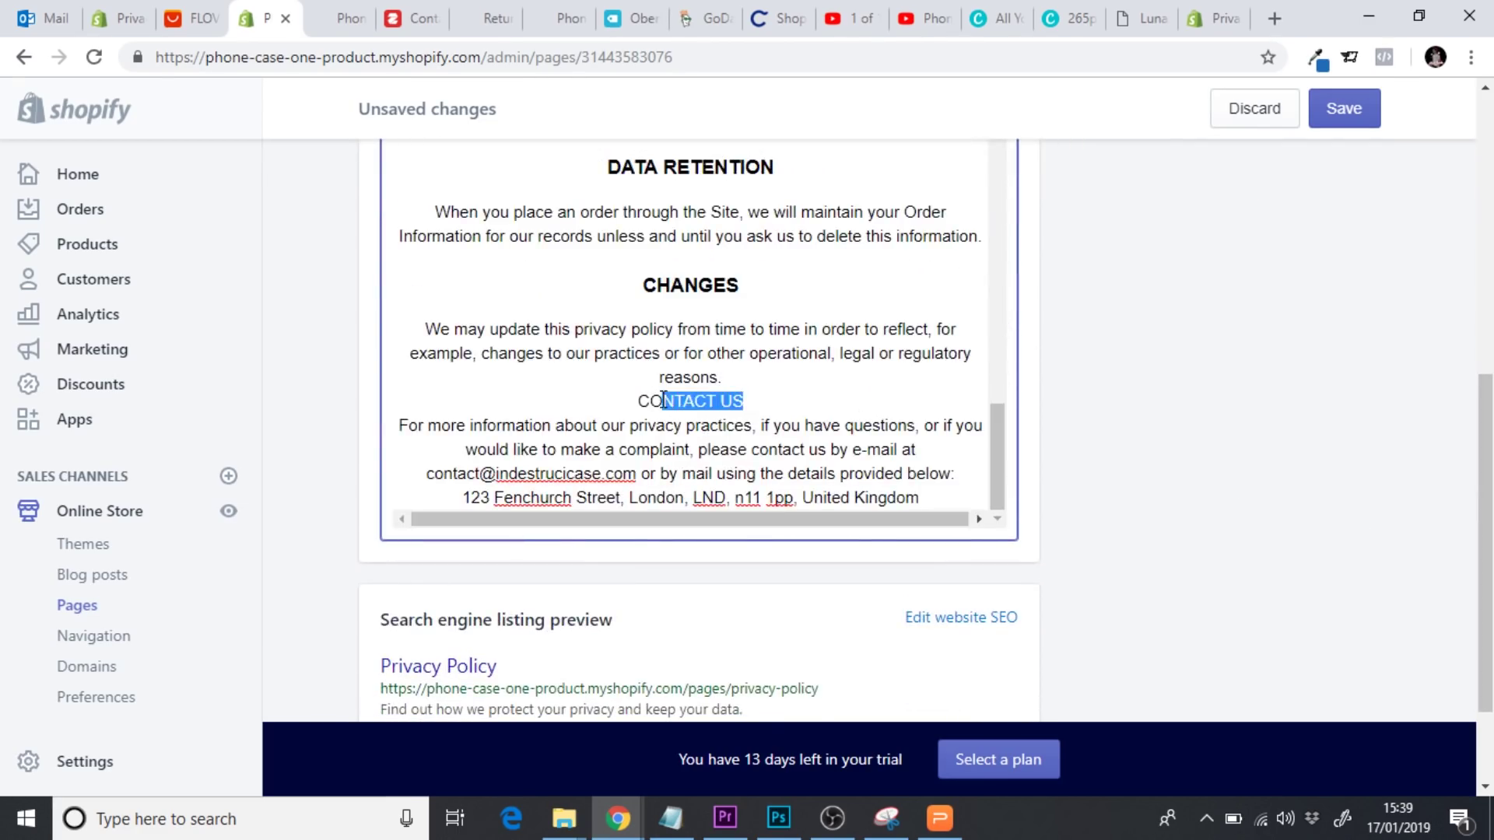
pyautogui.click(763, 390)
pyautogui.click(748, 379)
pyautogui.press('Return')
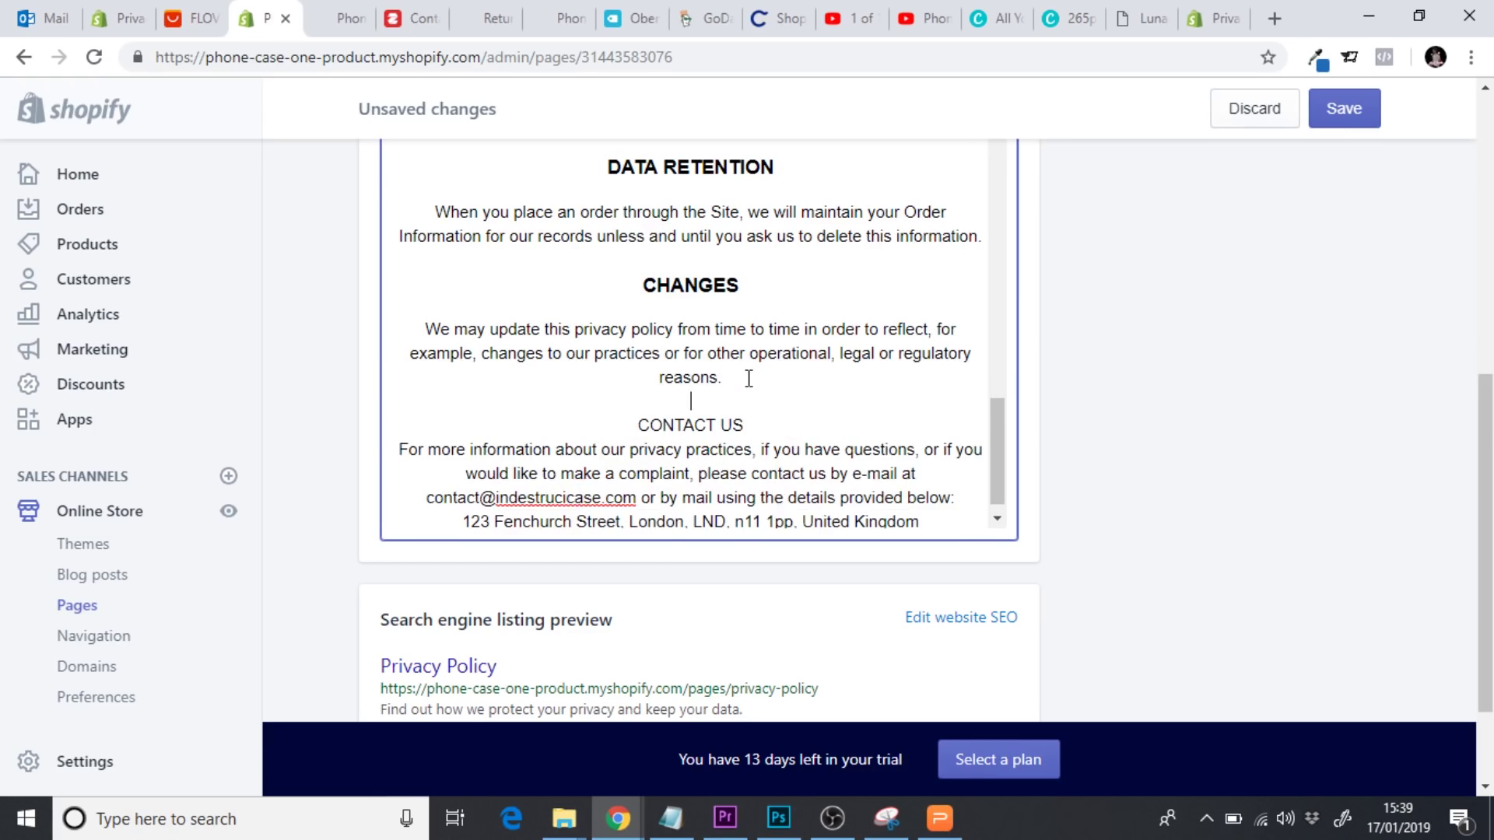
pyautogui.moveTo(743, 424); pyautogui.dragTo(633, 413)
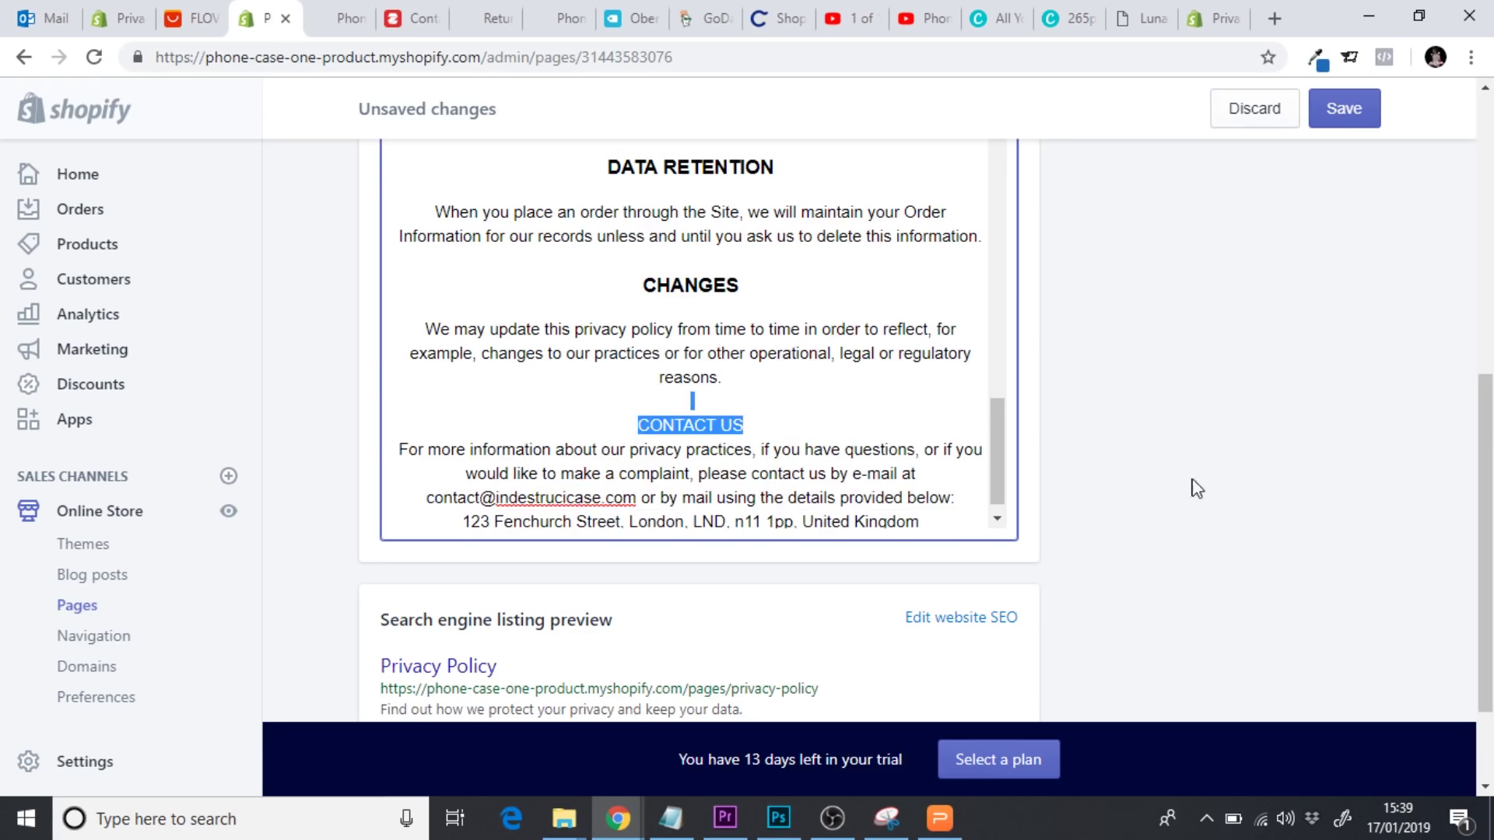
pyautogui.scroll(5, 685, 436)
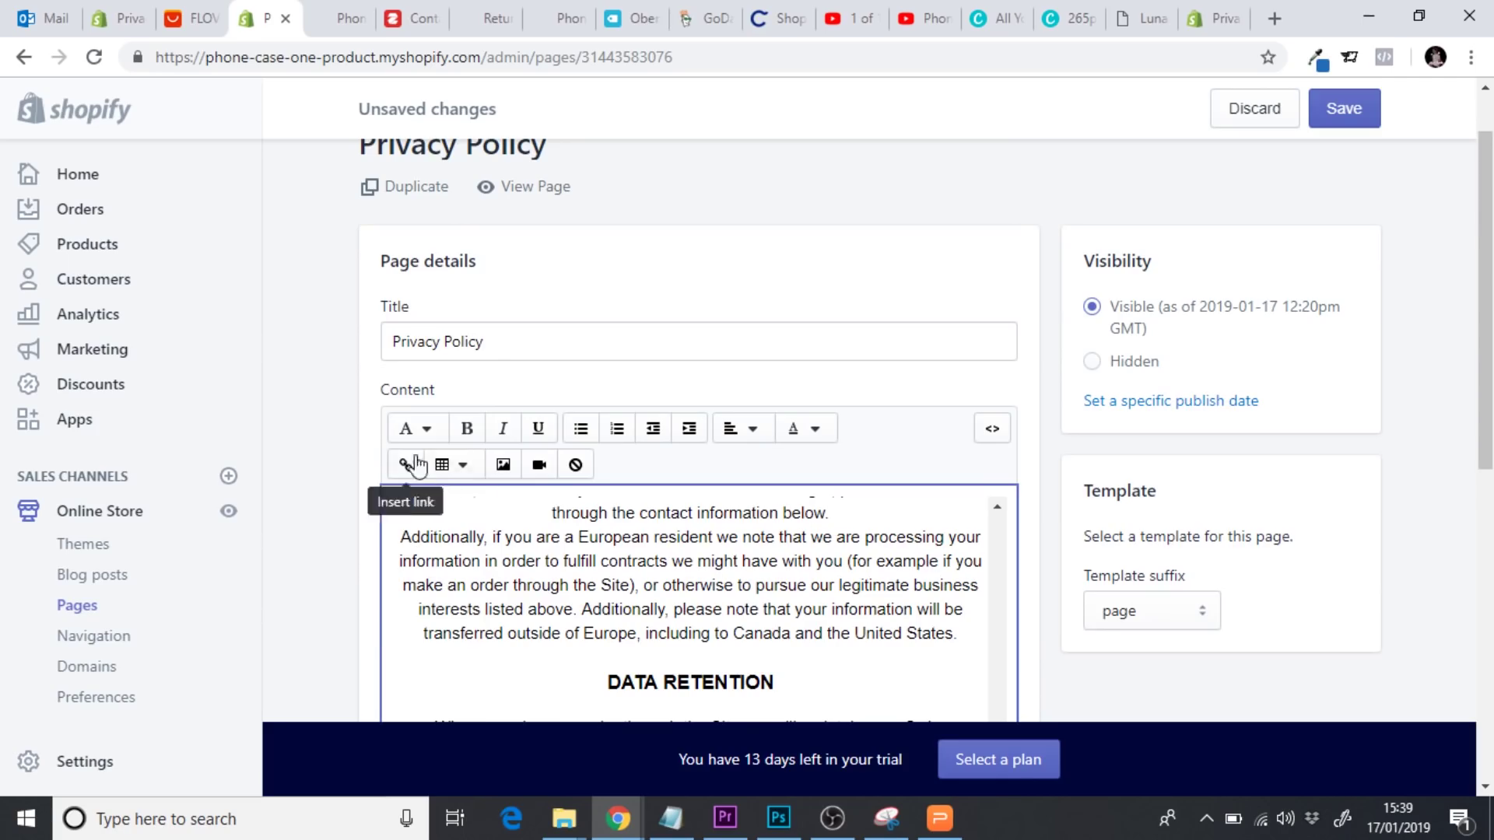
pyautogui.click(413, 430)
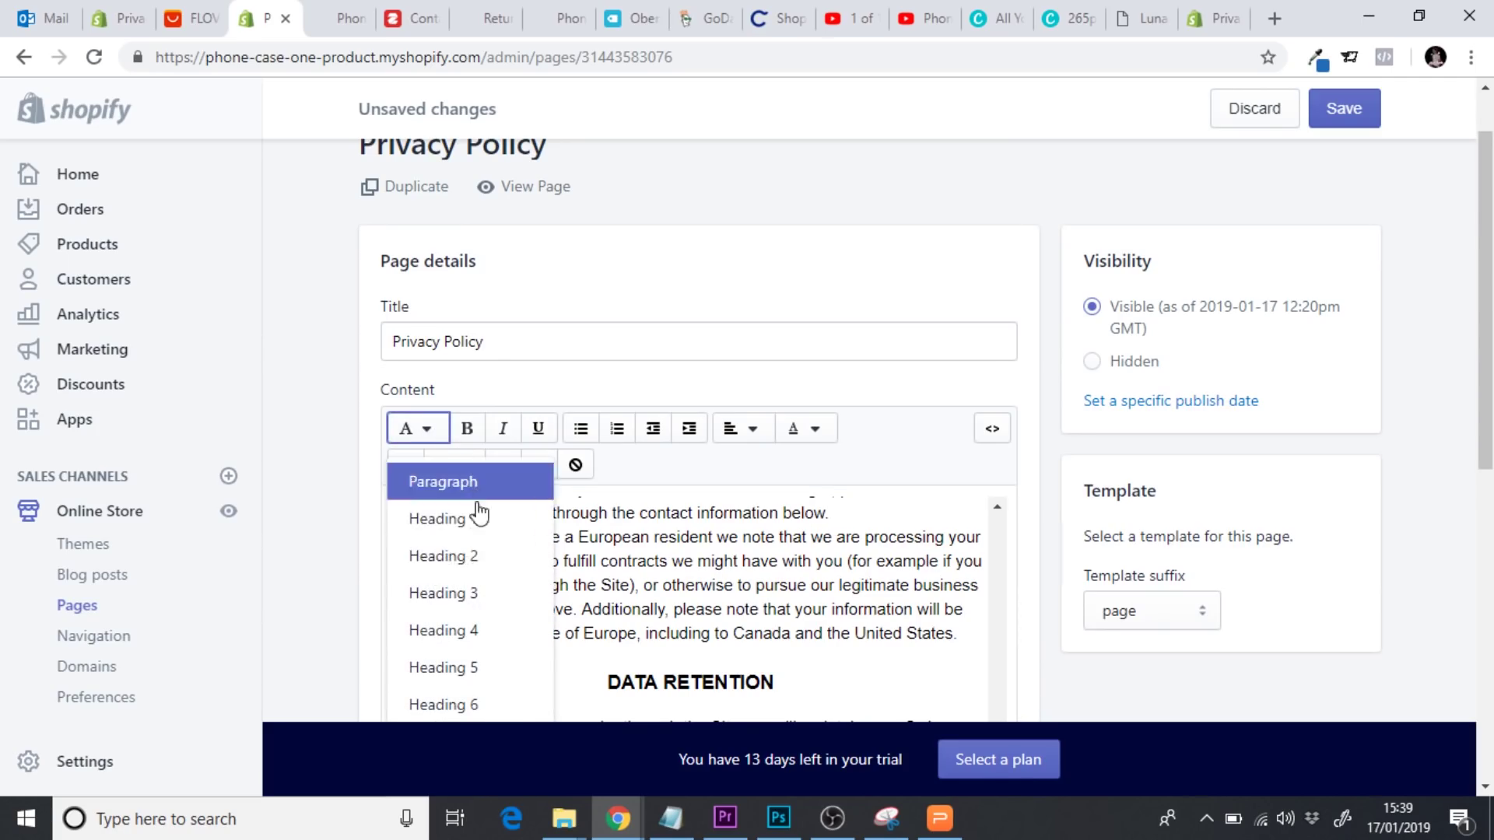
pyautogui.click(476, 597)
# Save the Privacy Policy page and open its live storefront view
pyautogui.scroll(-6, 1029, 545)
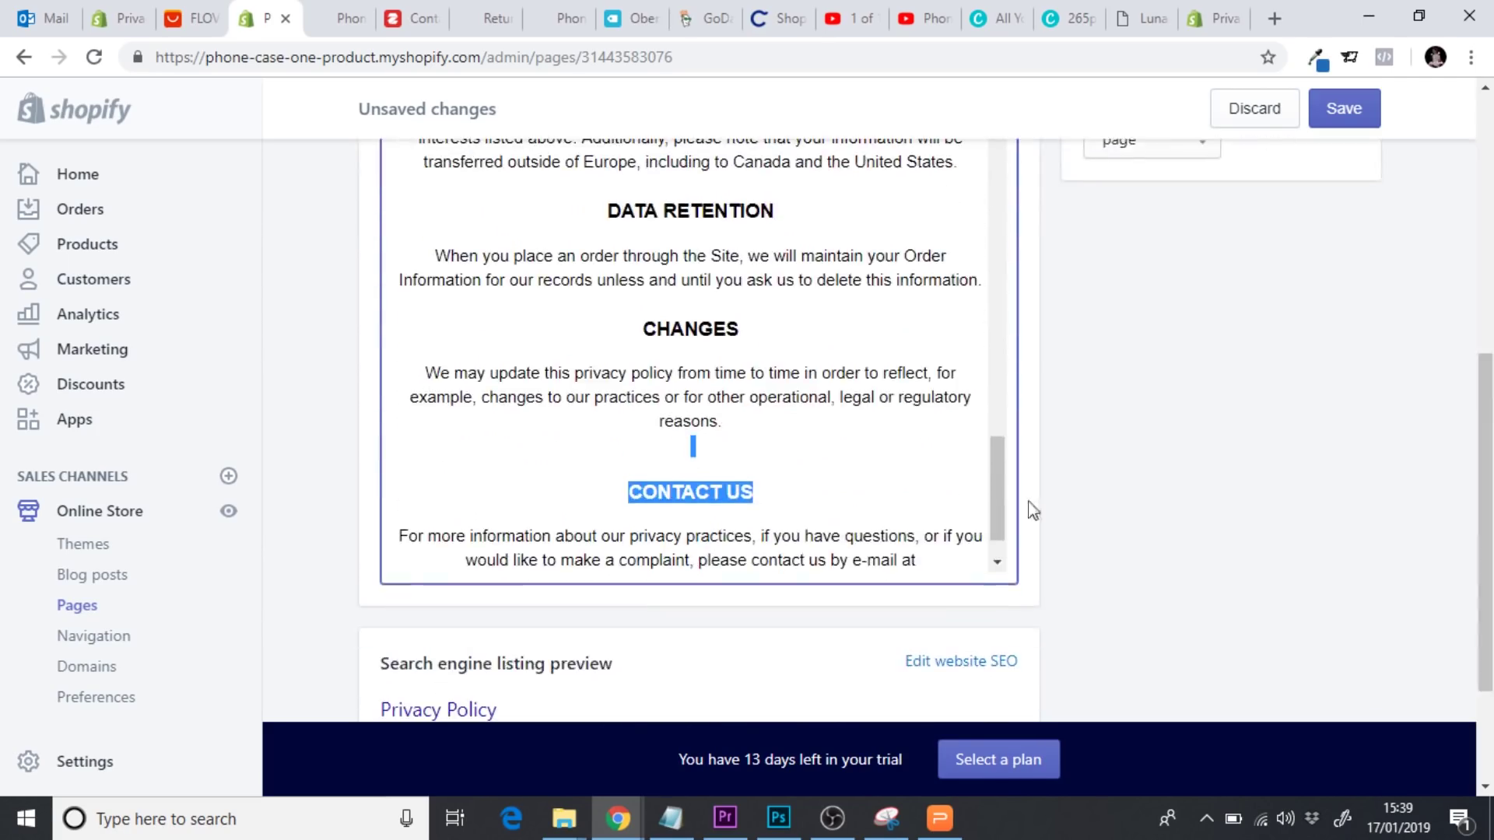
pyautogui.moveTo(996, 490); pyautogui.dragTo(1002, 158)
pyautogui.click(1349, 118)
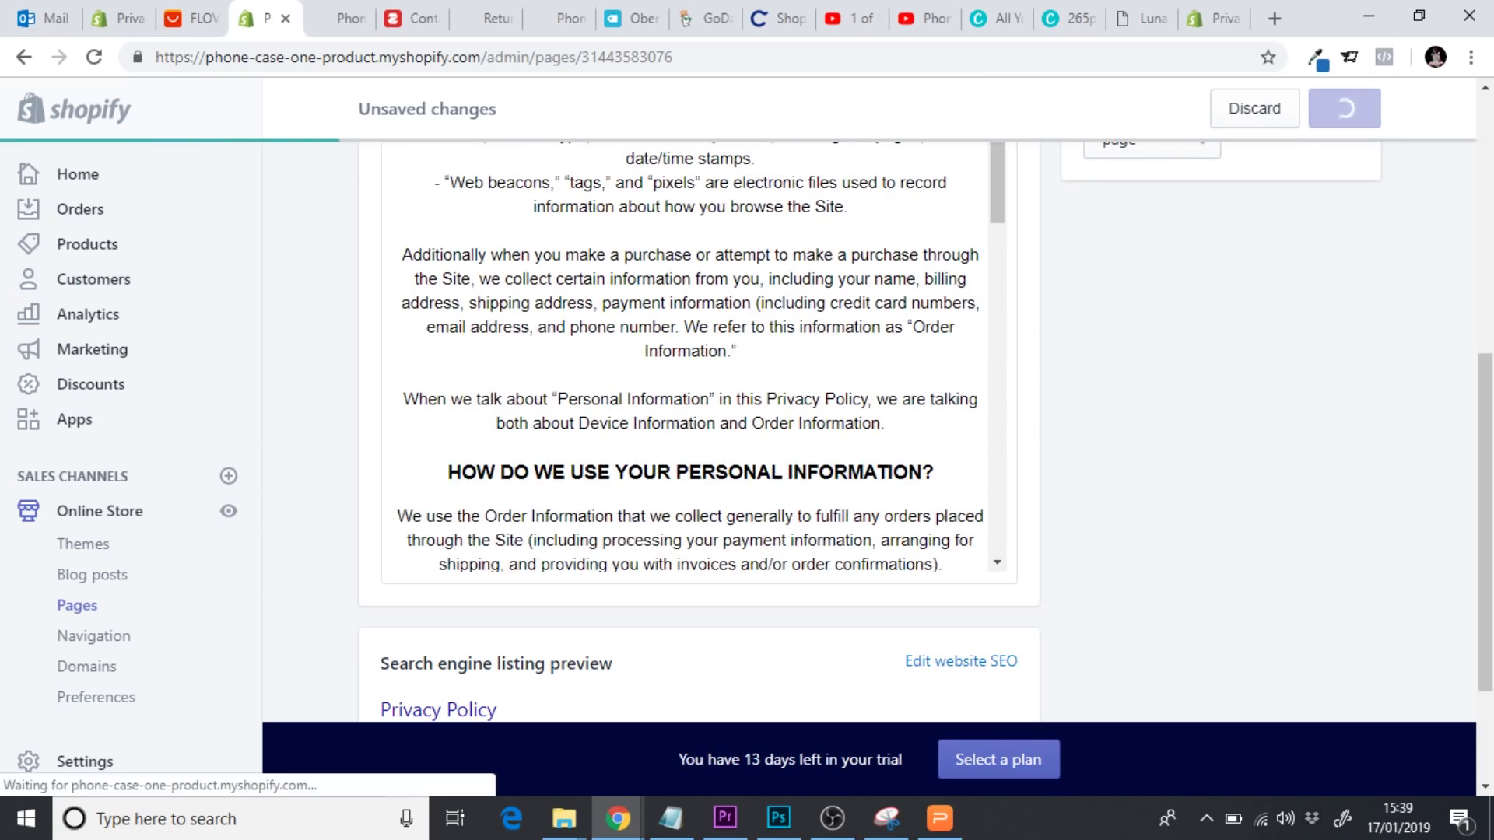
pyautogui.moveTo(1486, 390); pyautogui.dragTo(1487, 253)
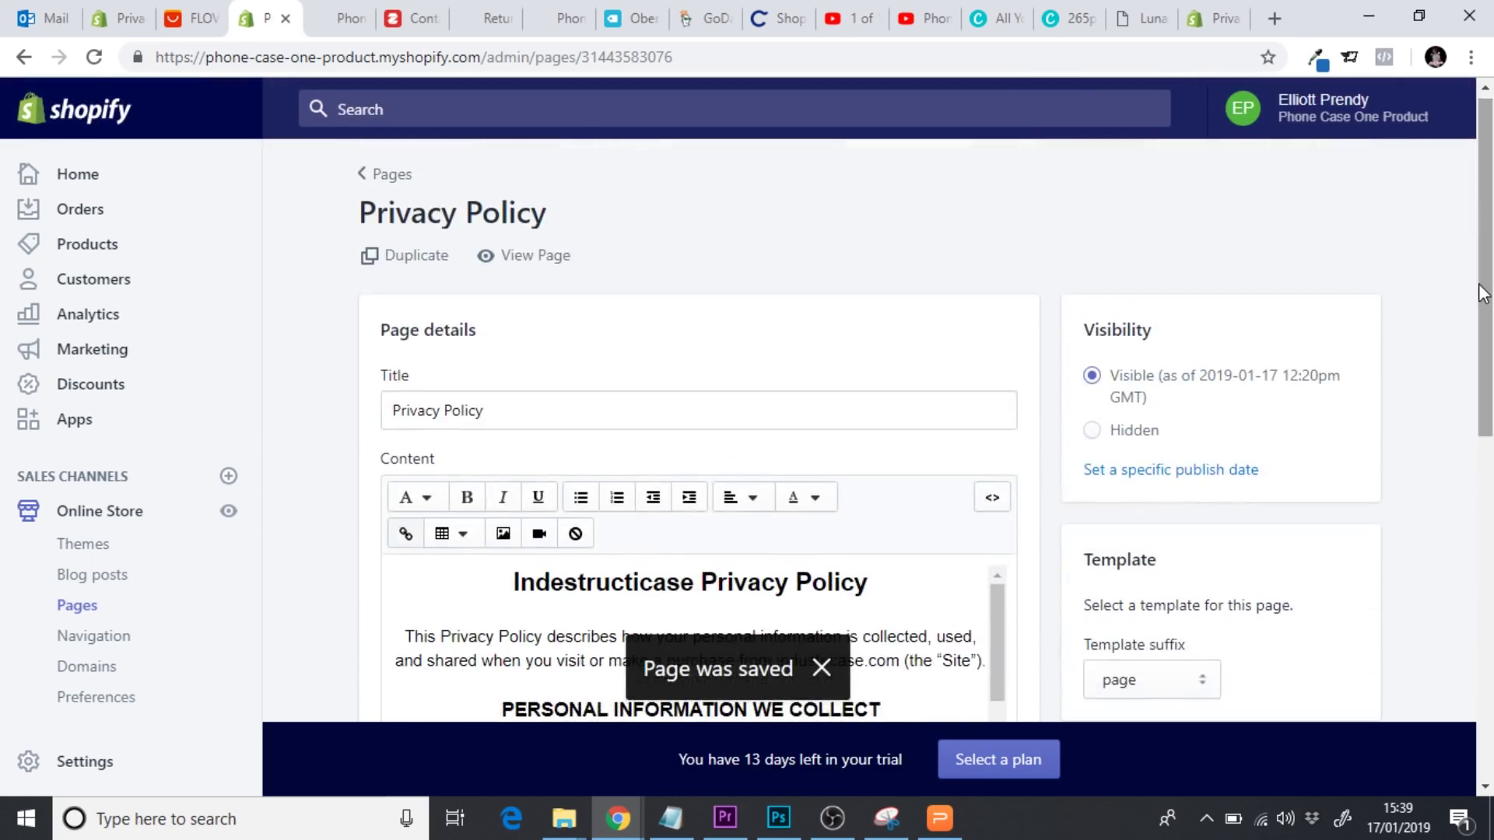
pyautogui.click(537, 262)
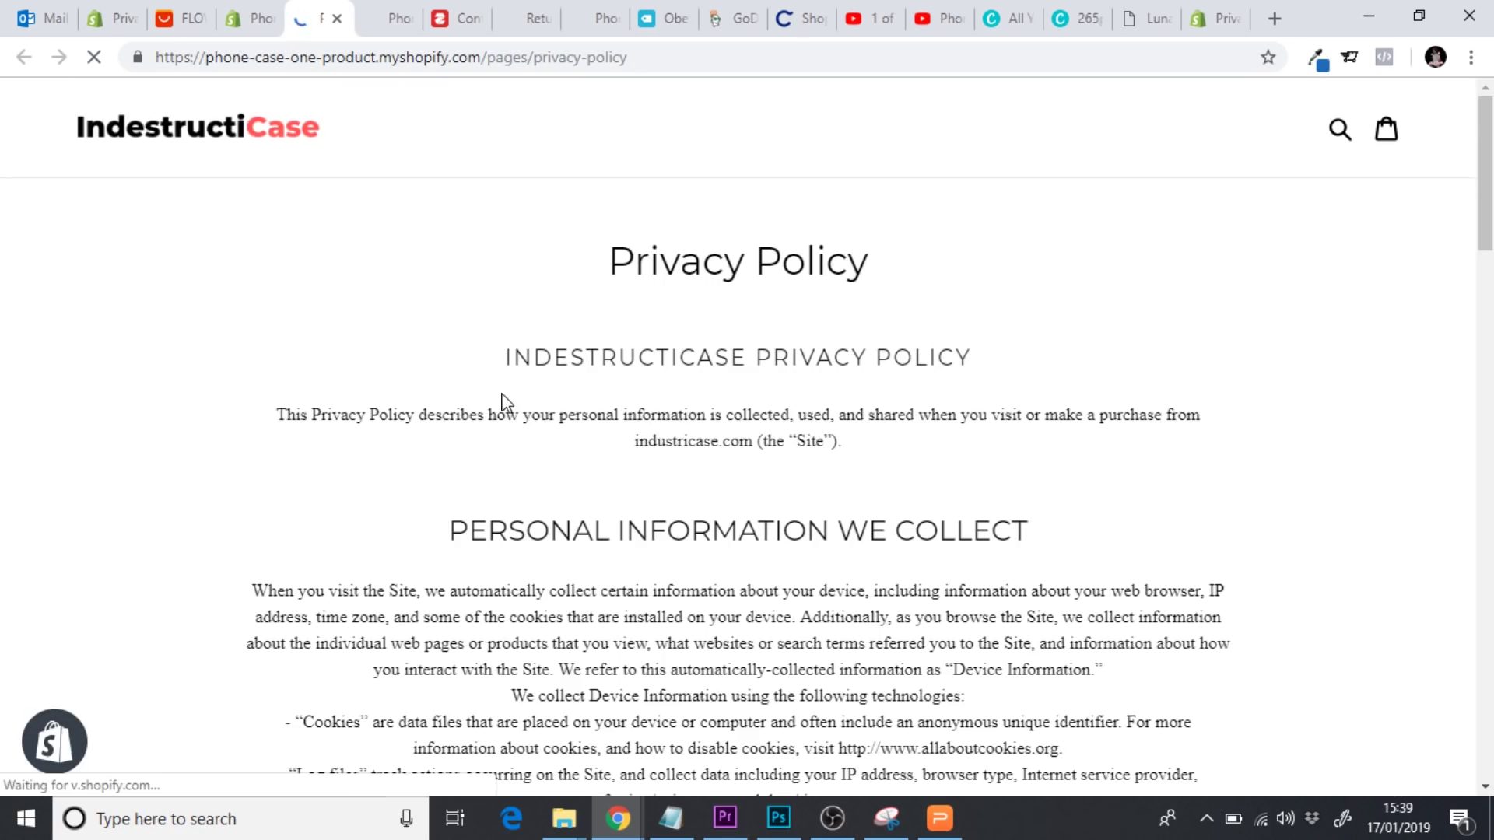
# Scroll through the live Privacy Policy page to review its headings, then close it
pyautogui.scroll(-3, 502, 401)
pyautogui.scroll(-10, 502, 400)
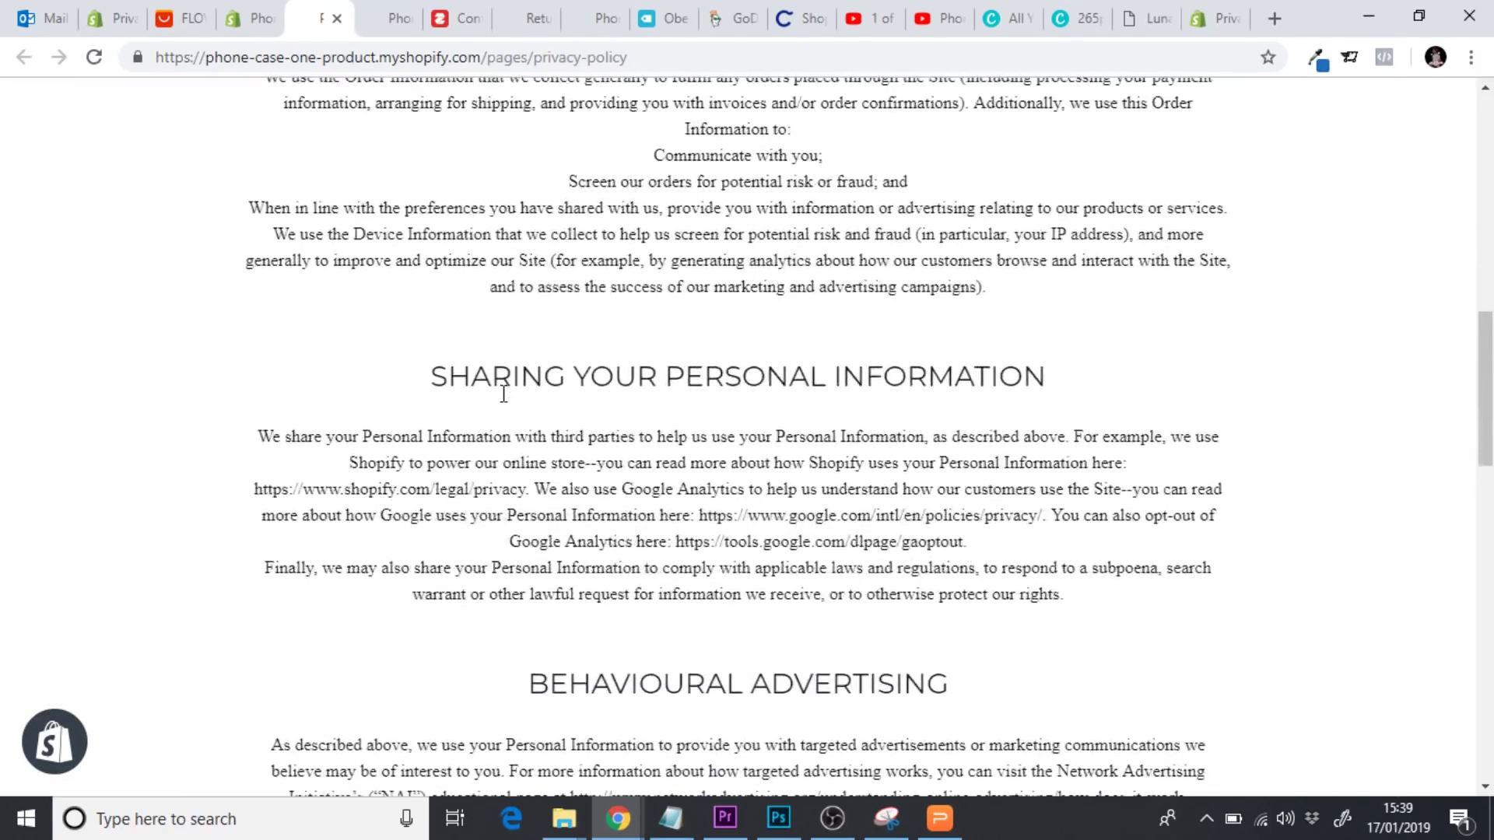
pyautogui.scroll(-6, 504, 395)
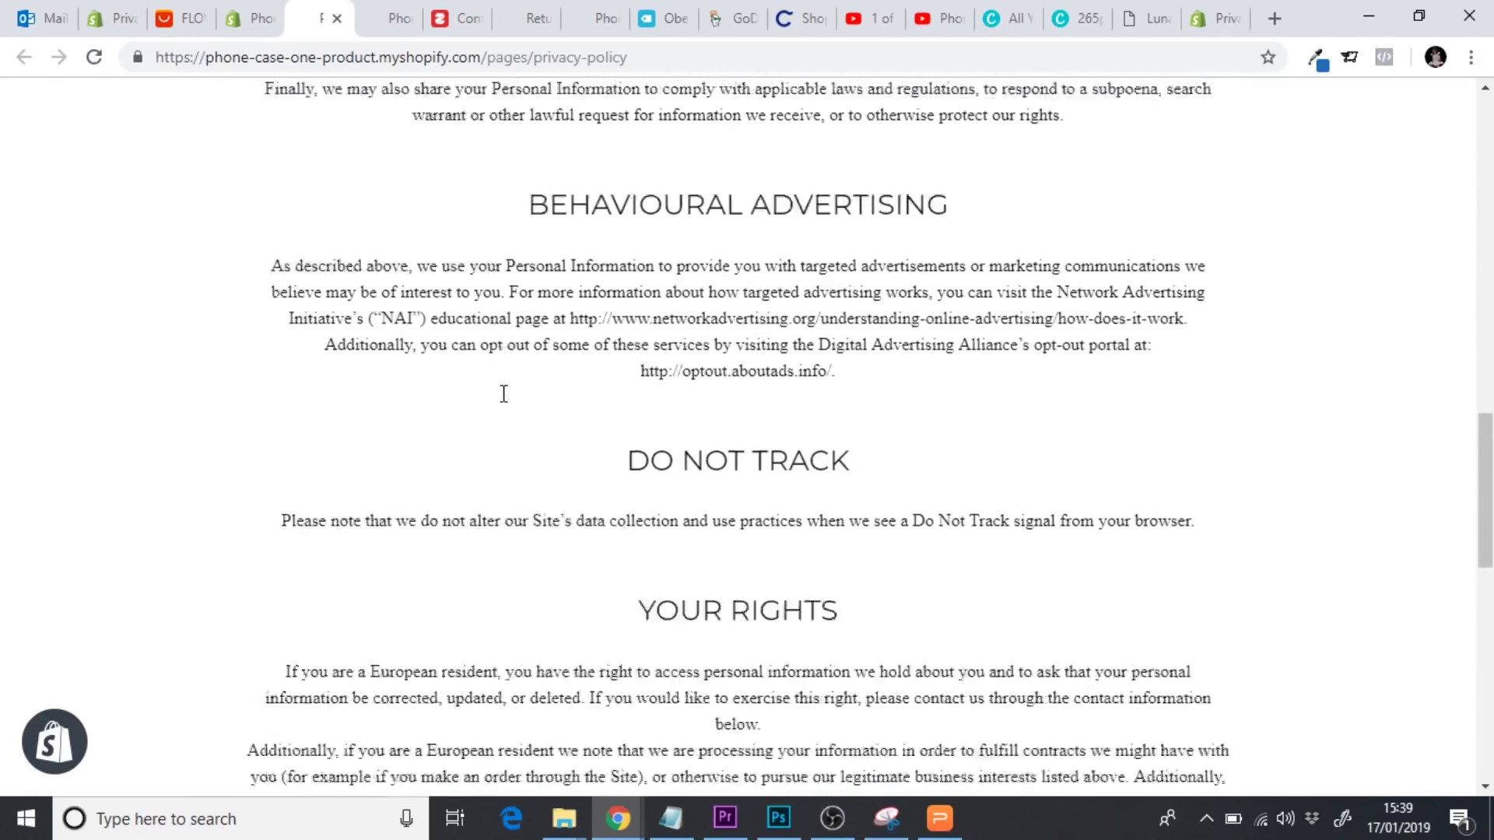
pyautogui.scroll(-8, 503, 395)
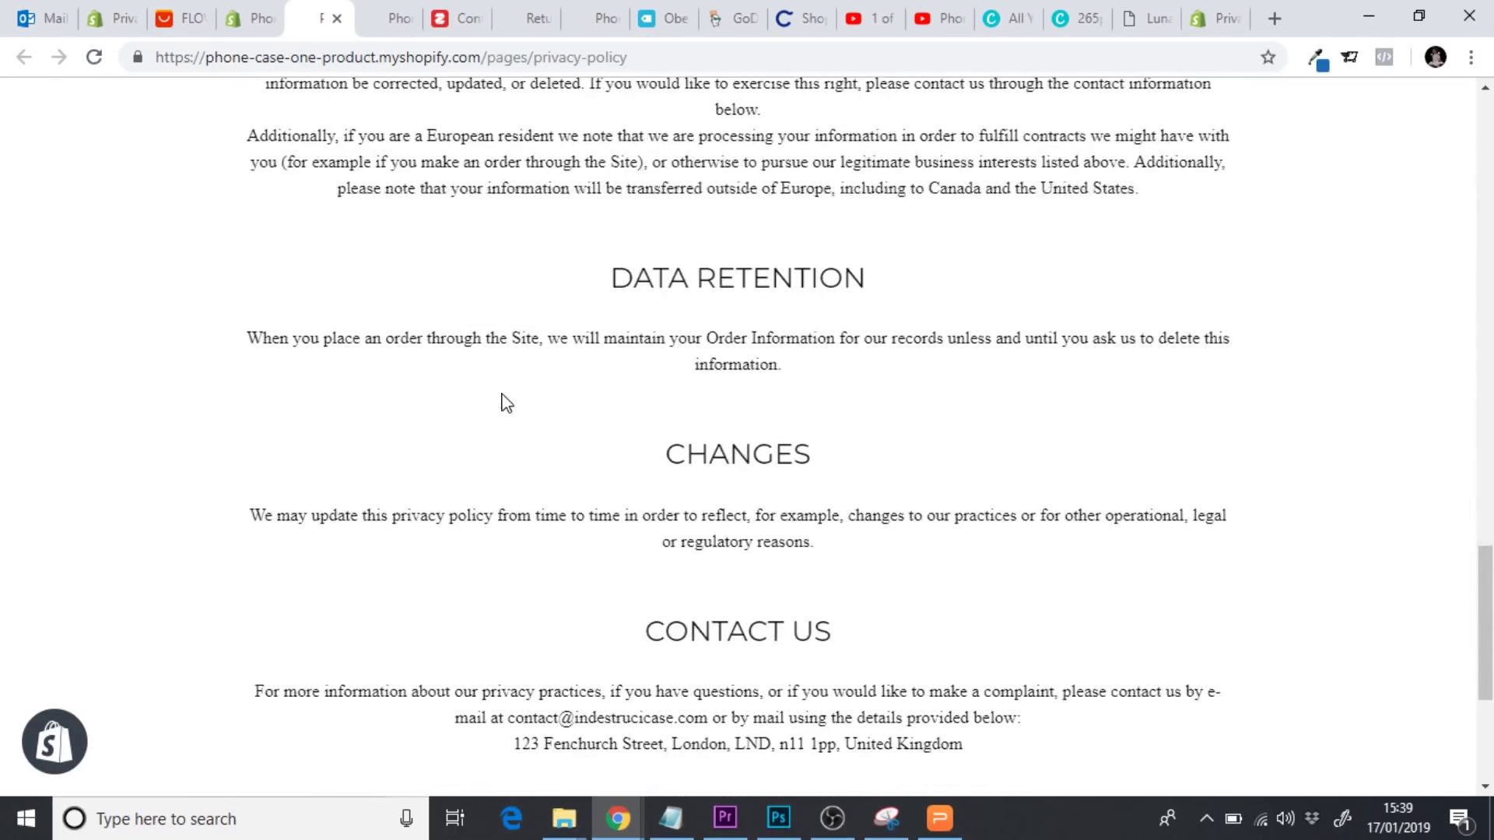
pyautogui.scroll(-4, 503, 402)
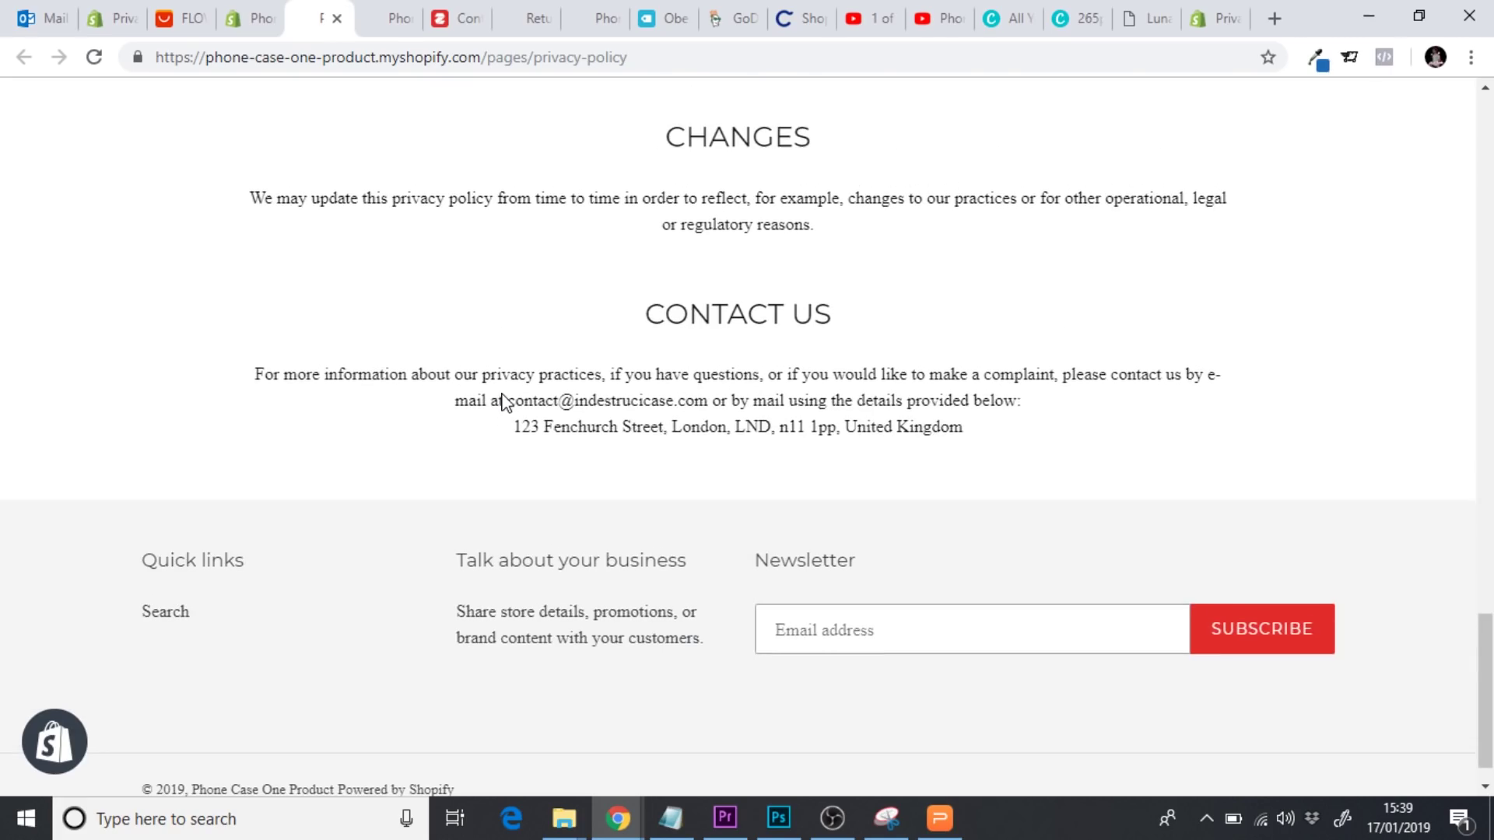
pyautogui.scroll(20, 503, 394)
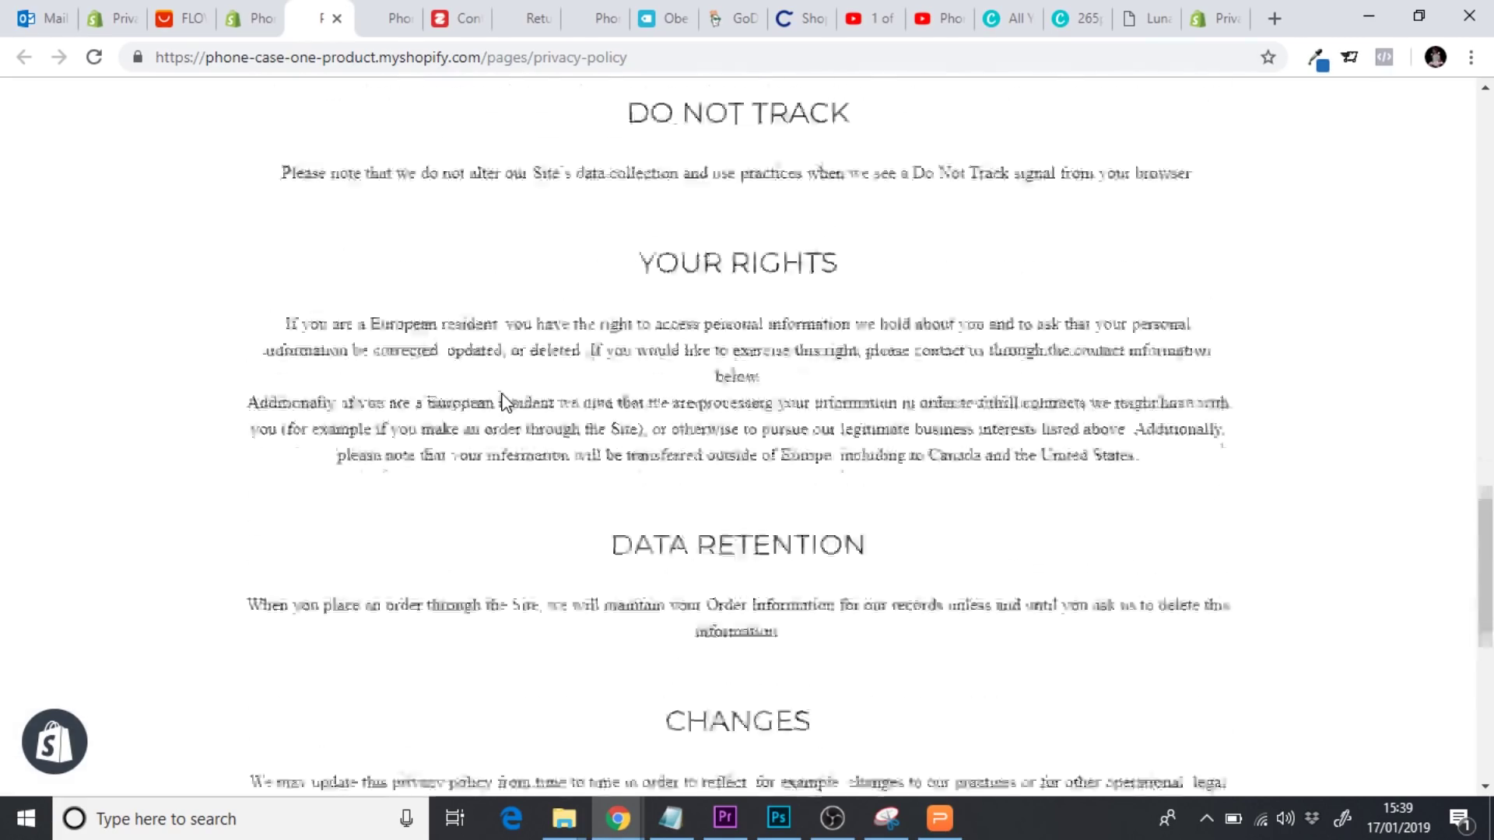
pyautogui.scroll(5, 503, 401)
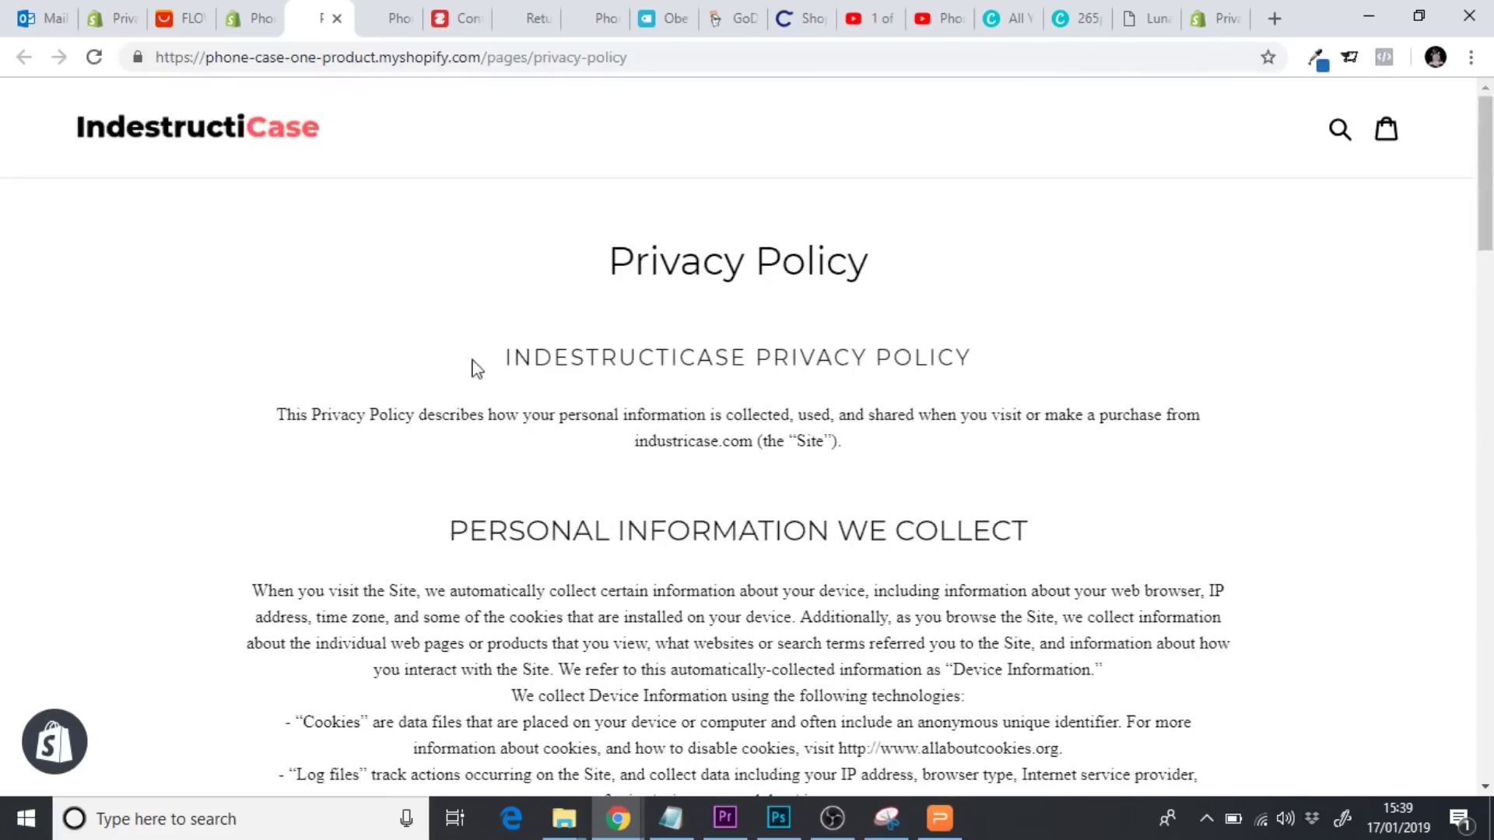
pyautogui.click(336, 18)
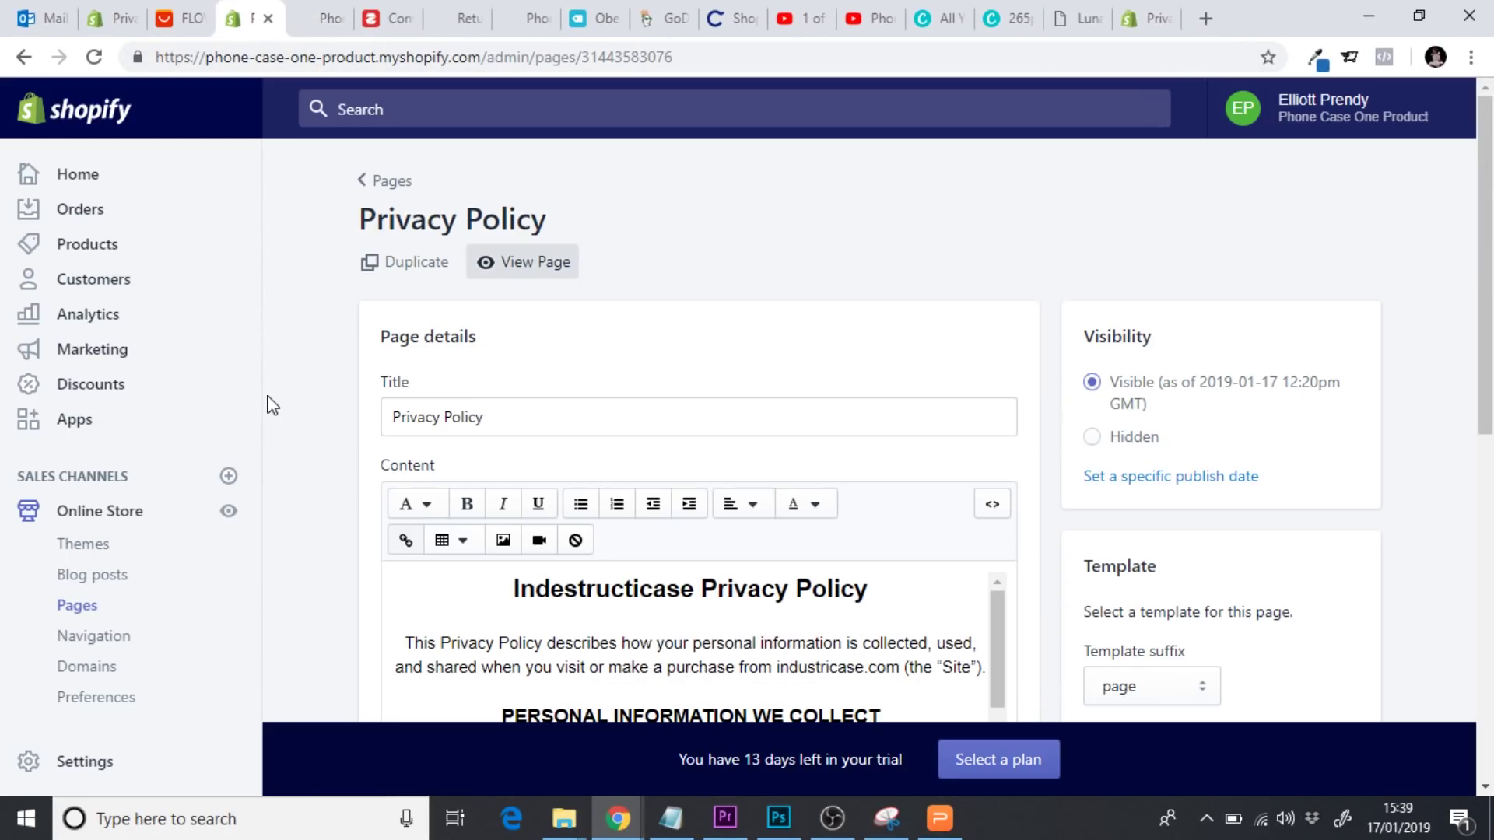
# Add a new store page titled 'Terms of Service' and return to the policy generator tab
pyautogui.click(79, 610)
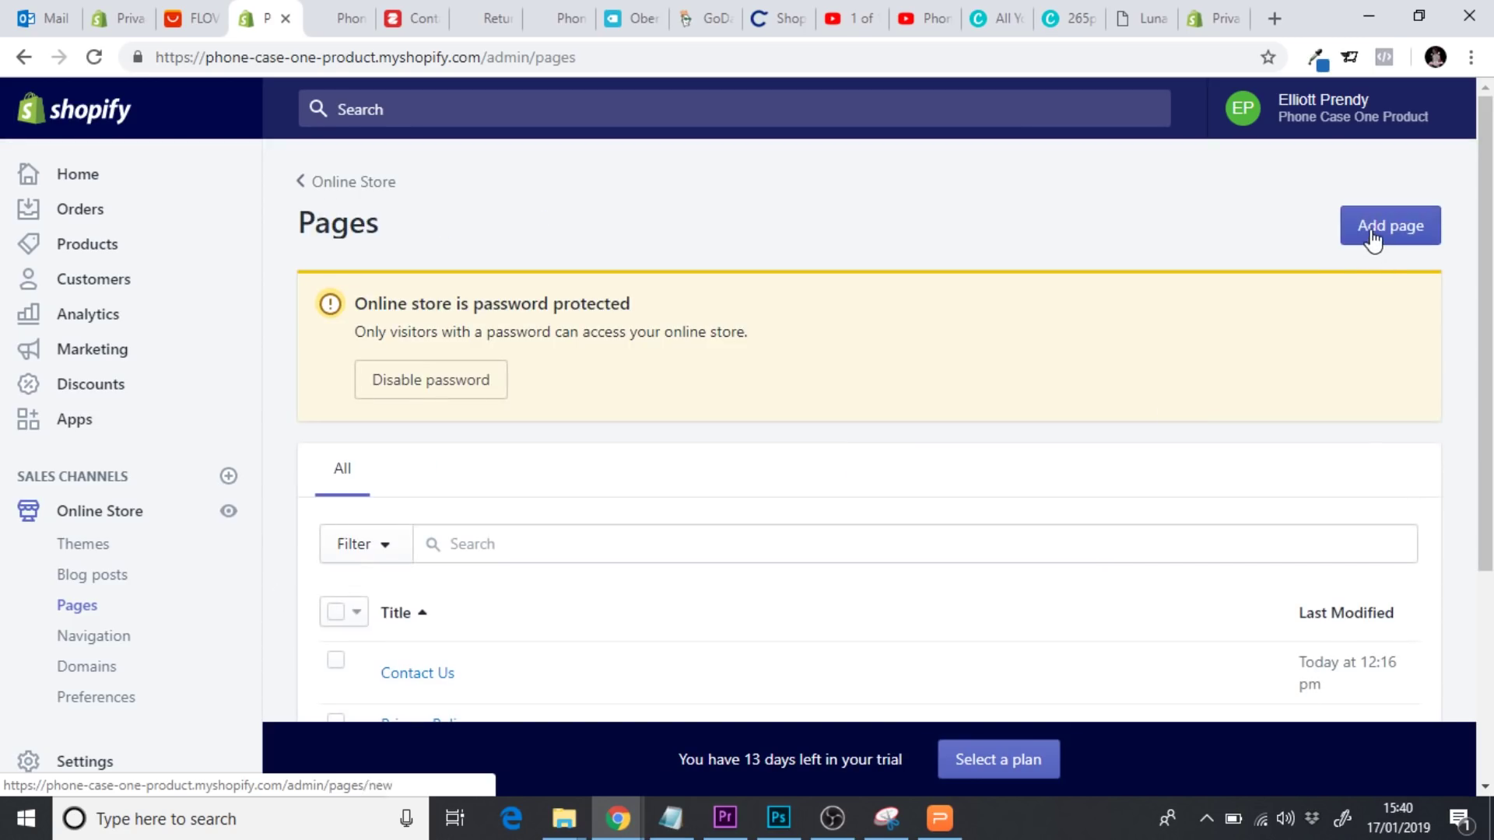
pyautogui.click(1372, 238)
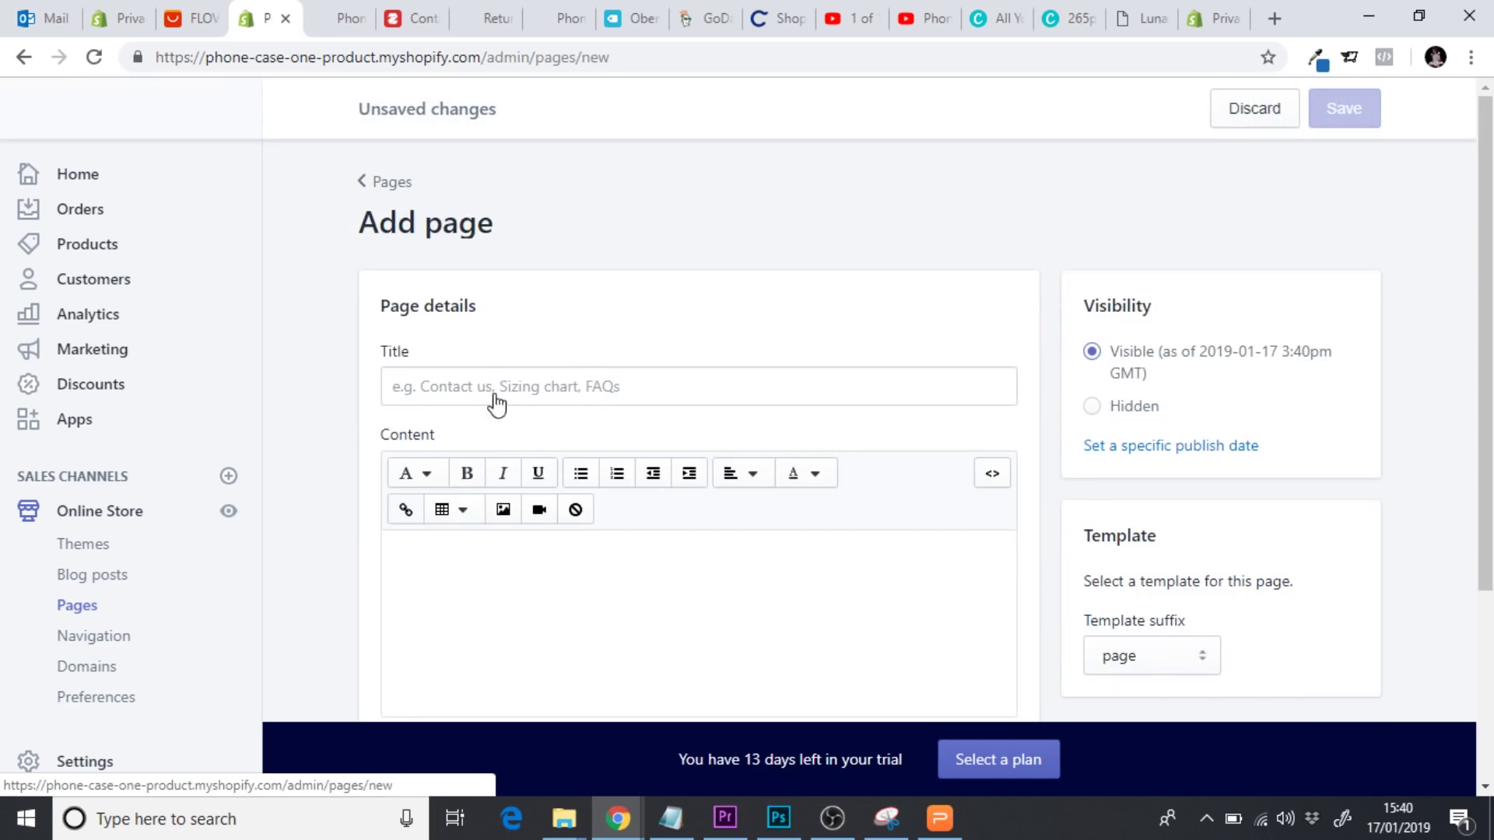
pyautogui.click(501, 389)
pyautogui.write('Terms of Service')
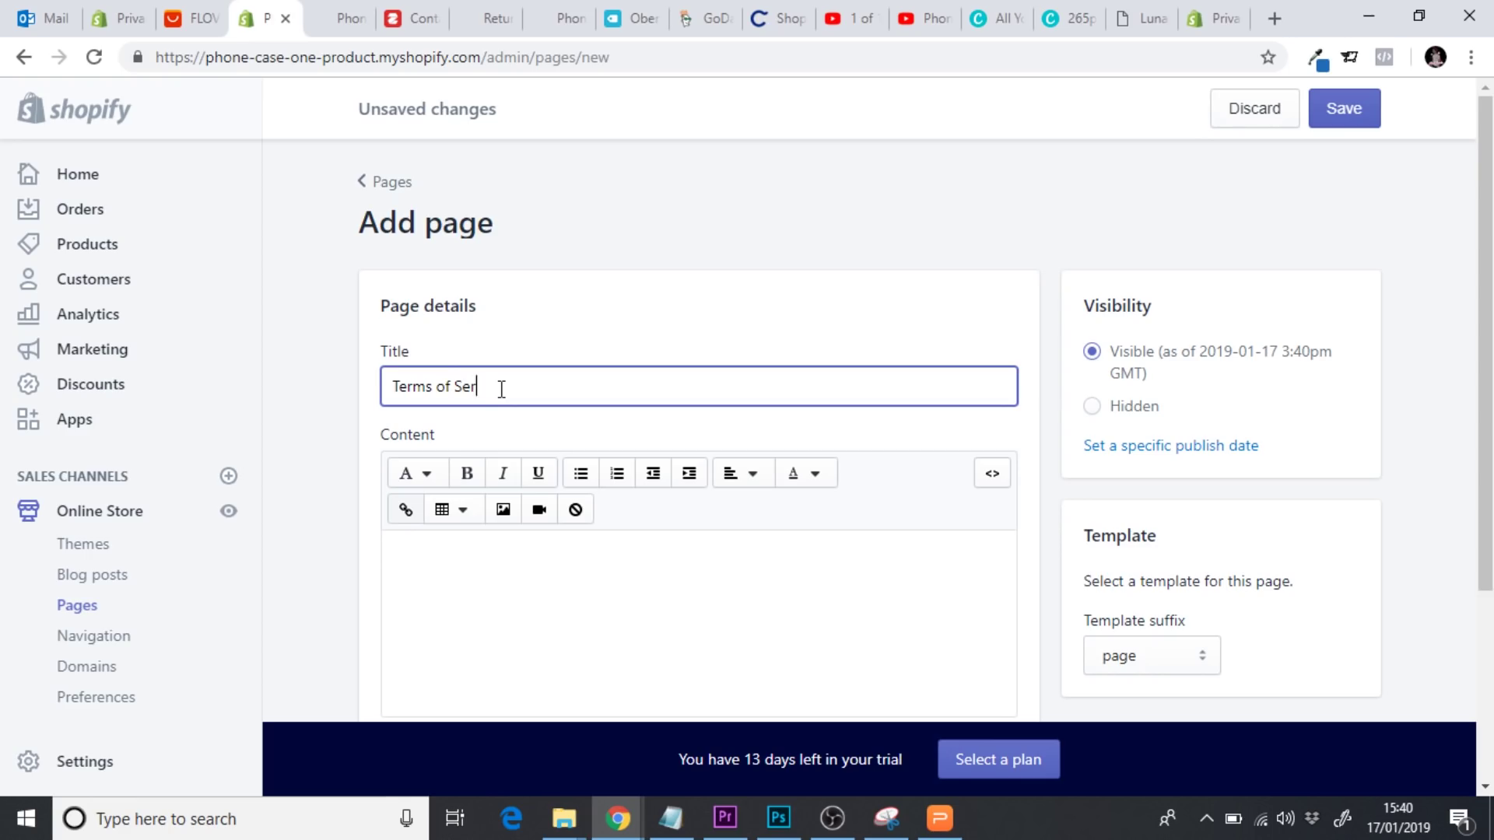
pyautogui.click(1218, 21)
pyautogui.click(515, 61)
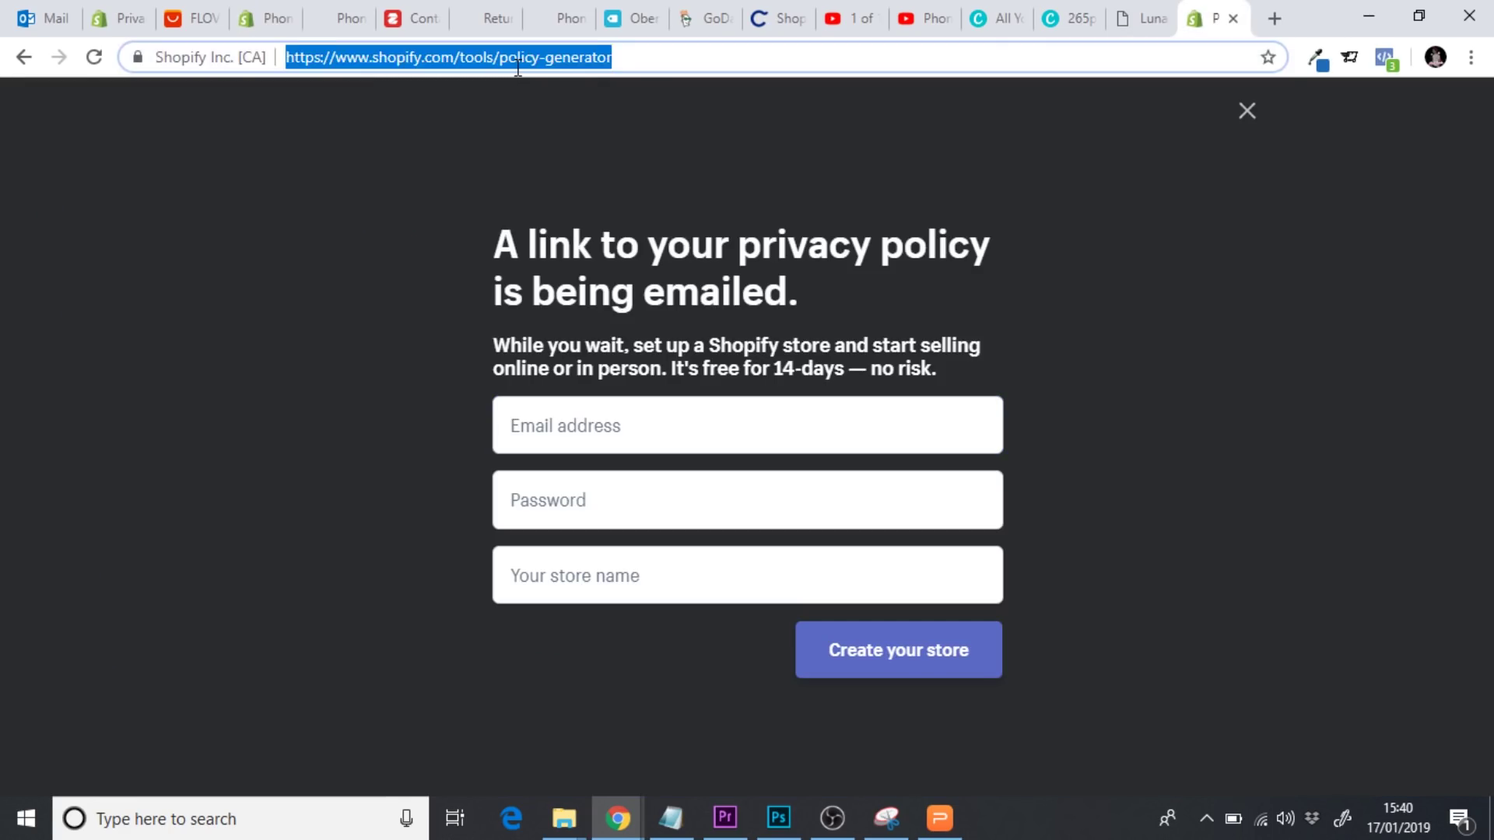
# Search Google for 'shopify terms and conditions generator' and open Shopify's generator page
pyautogui.write('shopify ter')
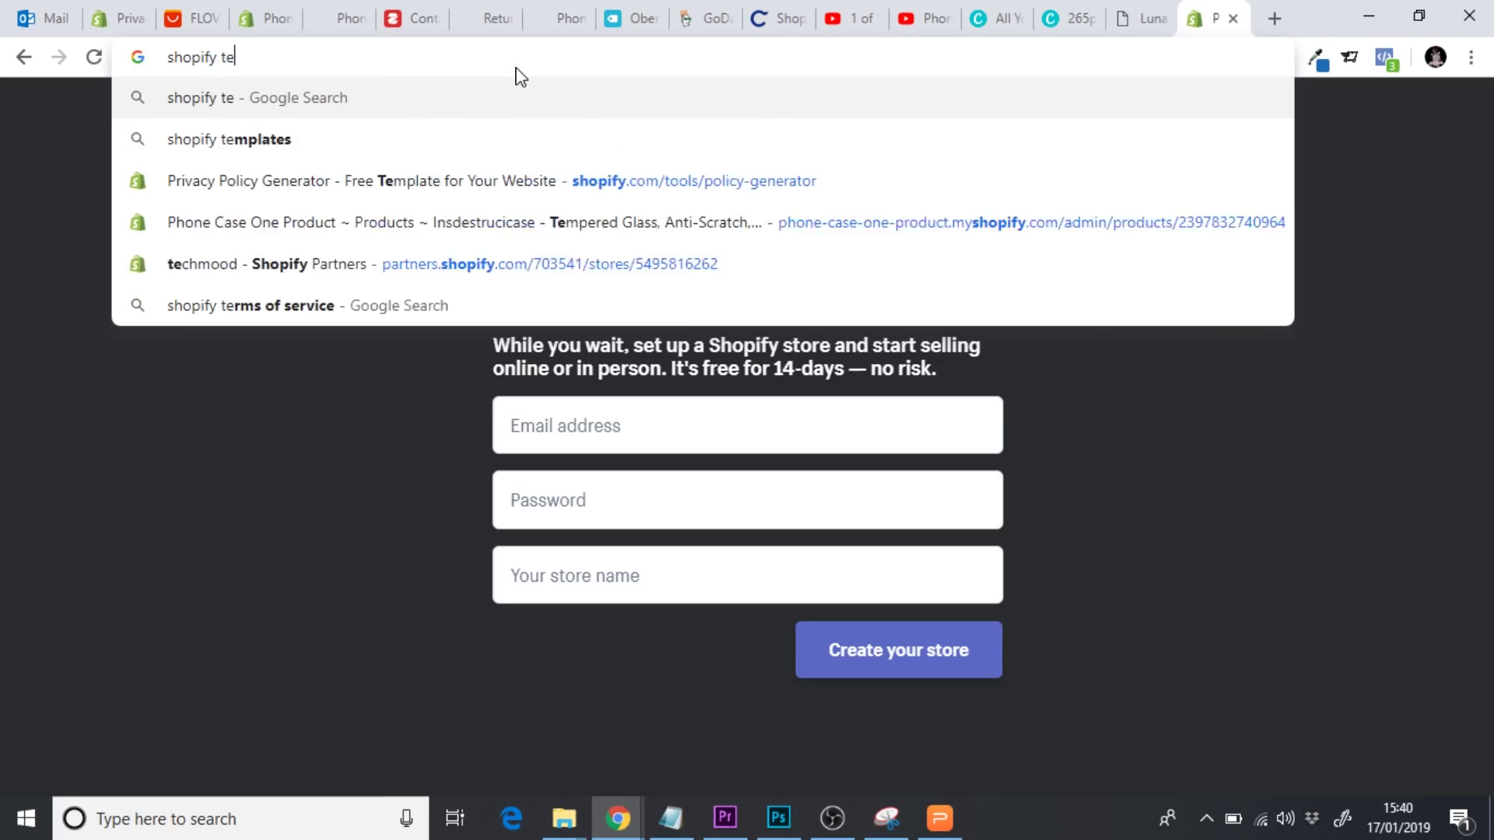
pyautogui.press('Down')
pyautogui.press('Down')
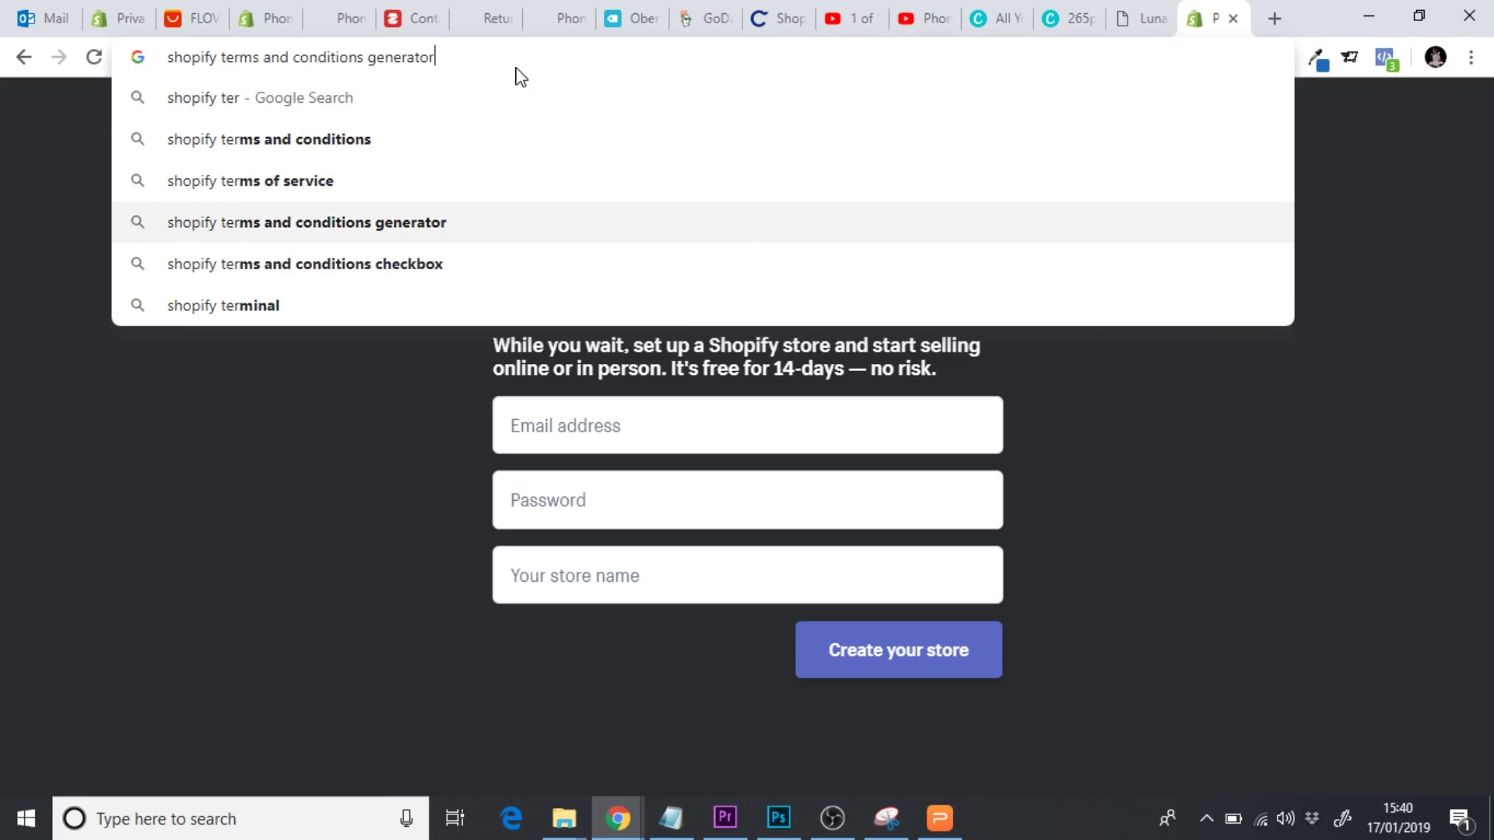
pyautogui.press('Return')
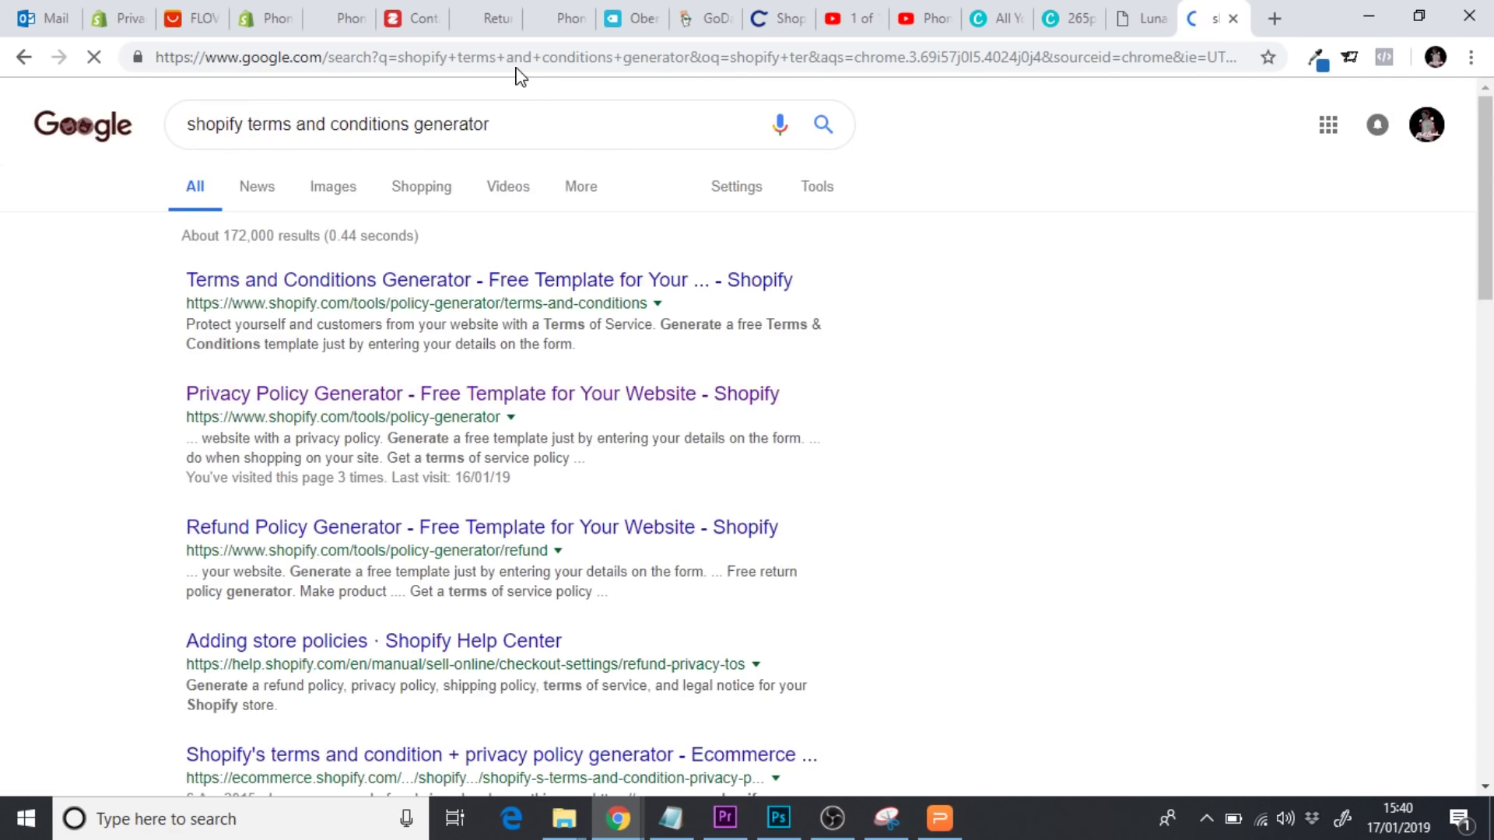
pyautogui.click(270, 288)
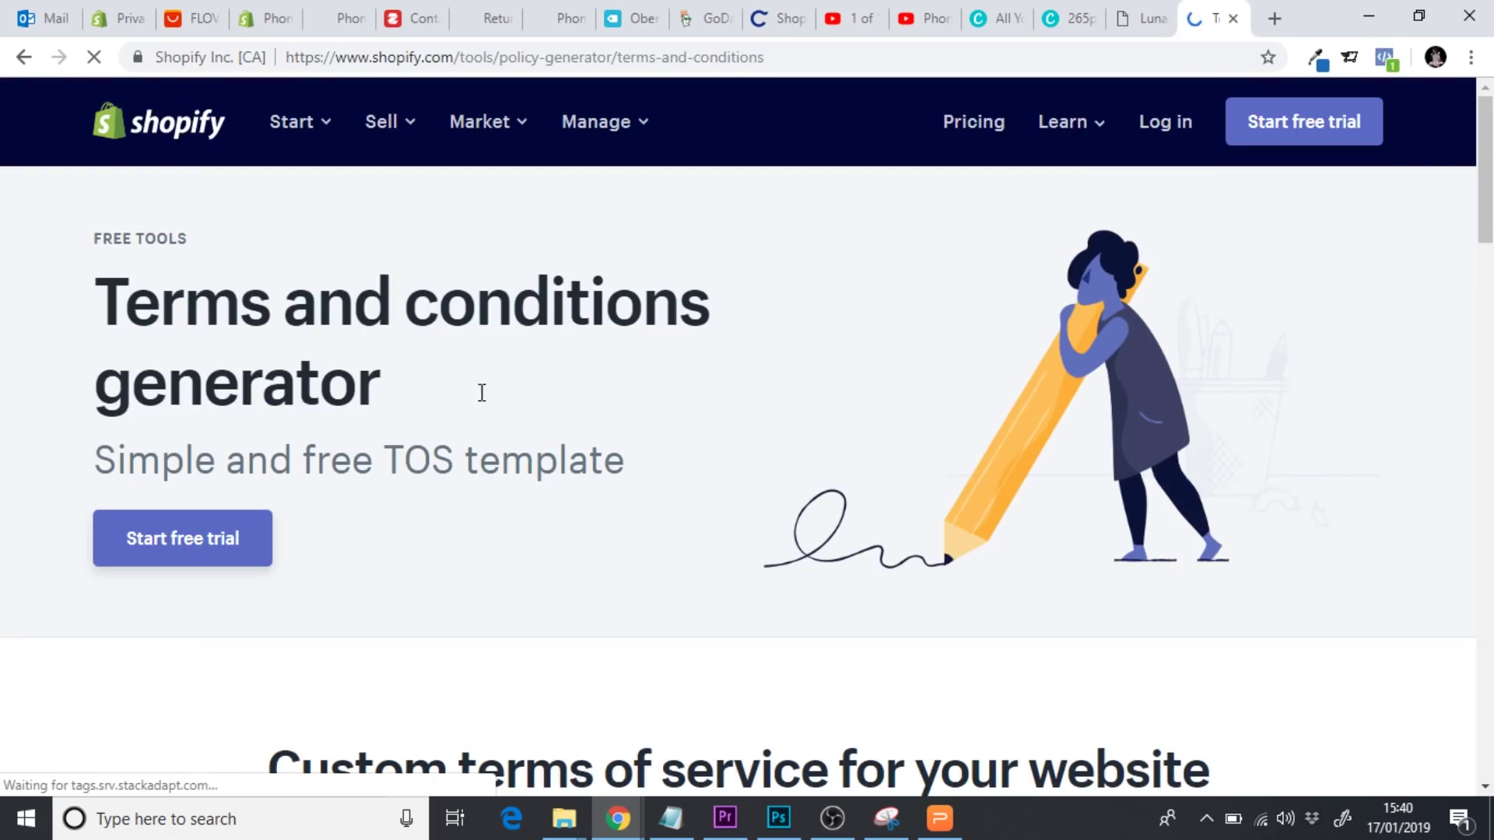
pyautogui.scroll(-8, 482, 393)
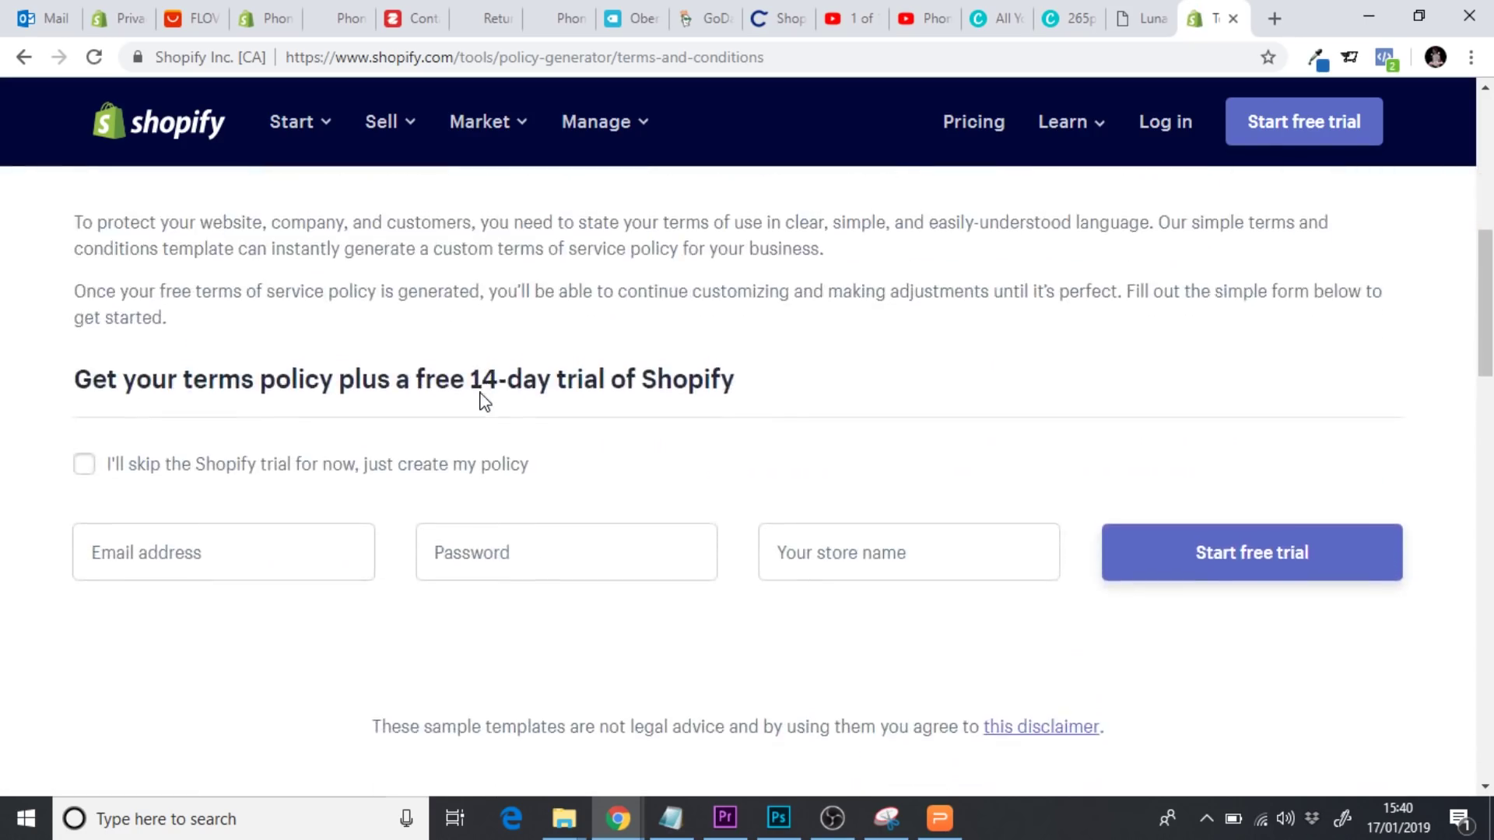
pyautogui.scroll(-3, 484, 401)
pyautogui.scroll(1, 484, 400)
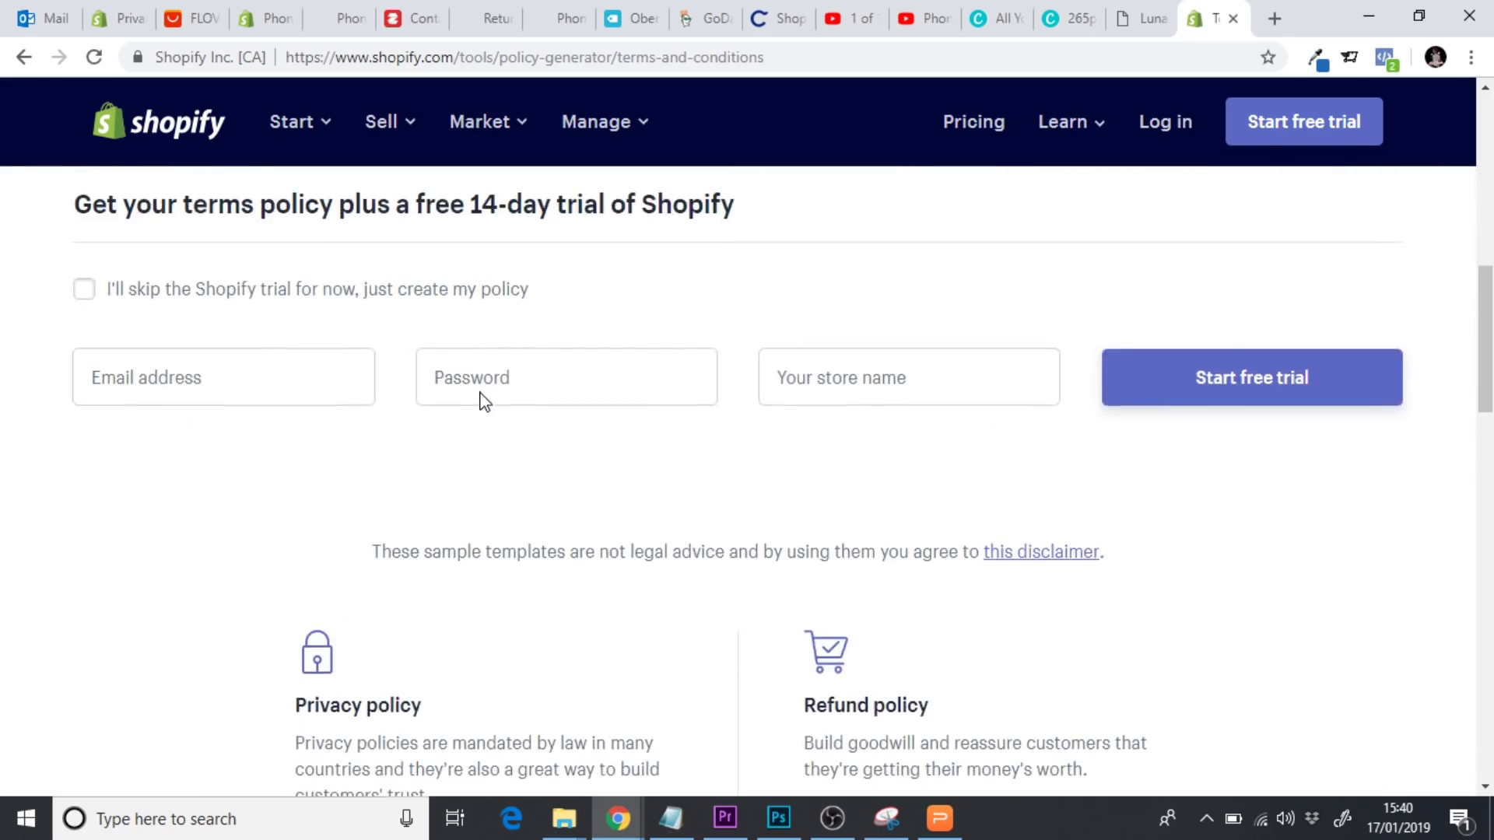
# Skip the Shopify trial and enter company name Indestructicase, contact e-mail and street address
pyautogui.click(88, 294)
pyautogui.click(165, 473)
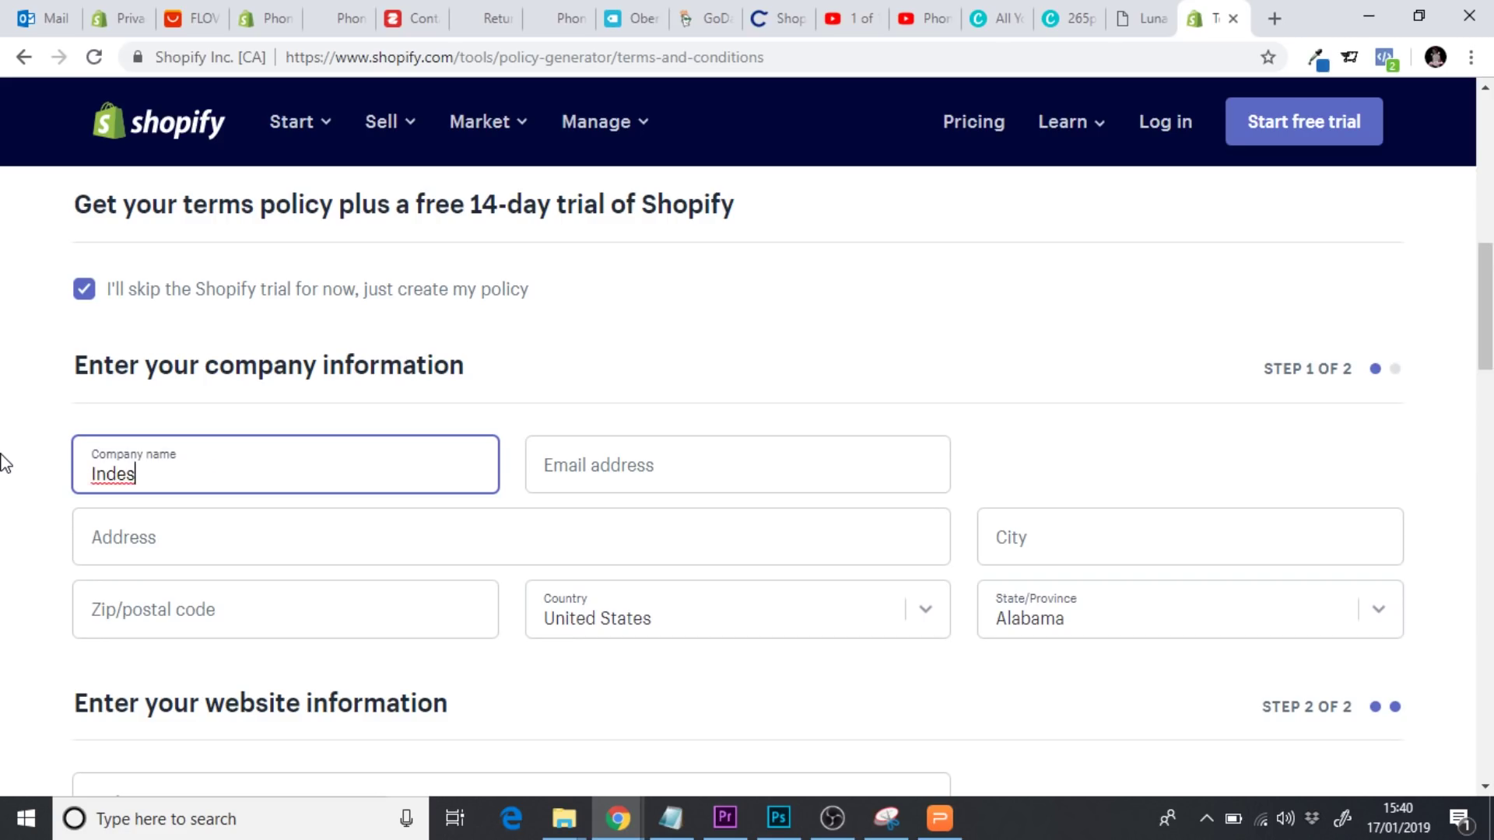
pyautogui.write('Indestructicase')
pyautogui.click(597, 472)
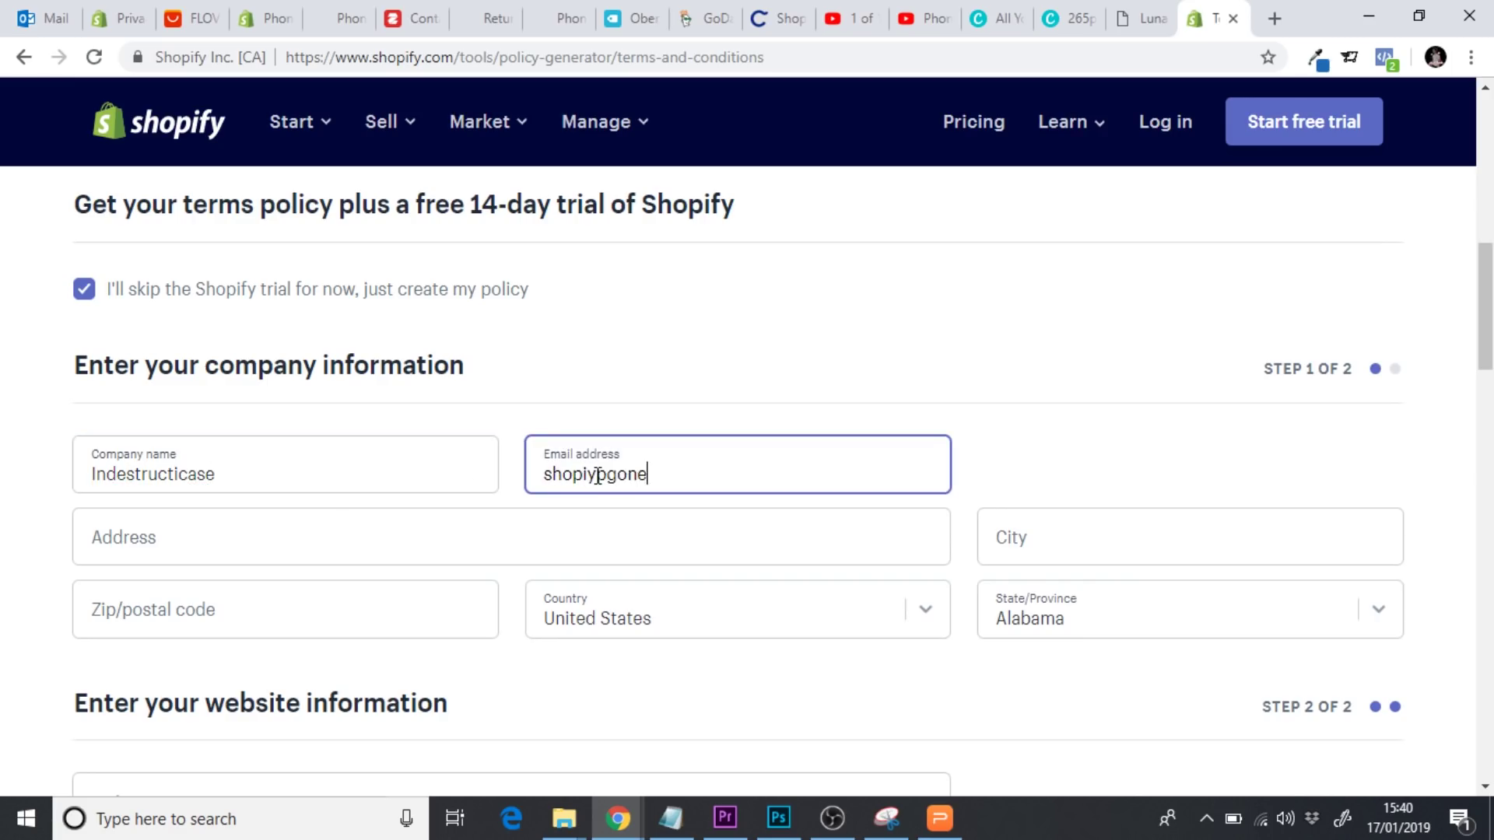
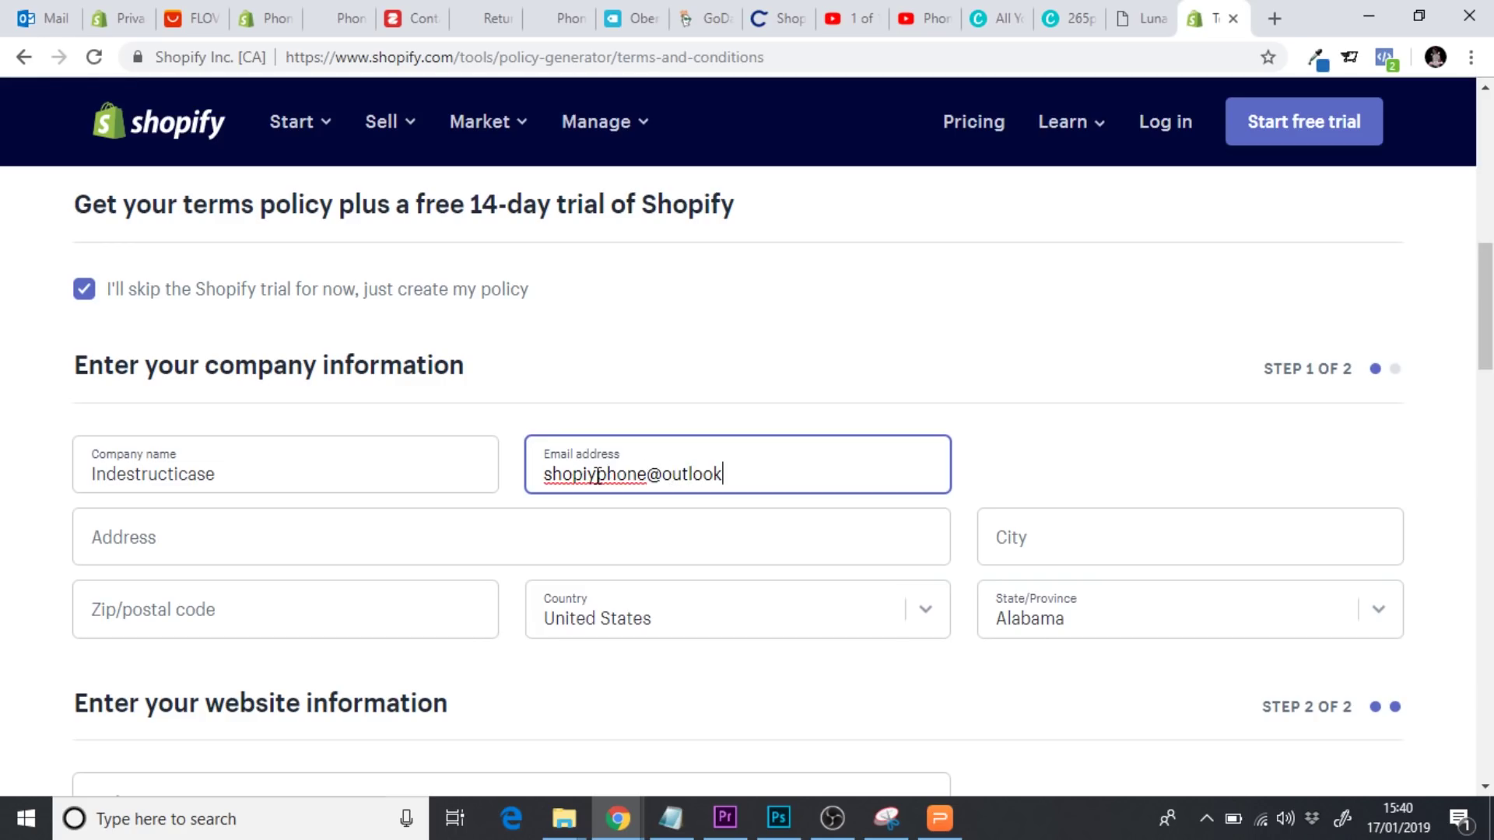
pyautogui.press('Tab')
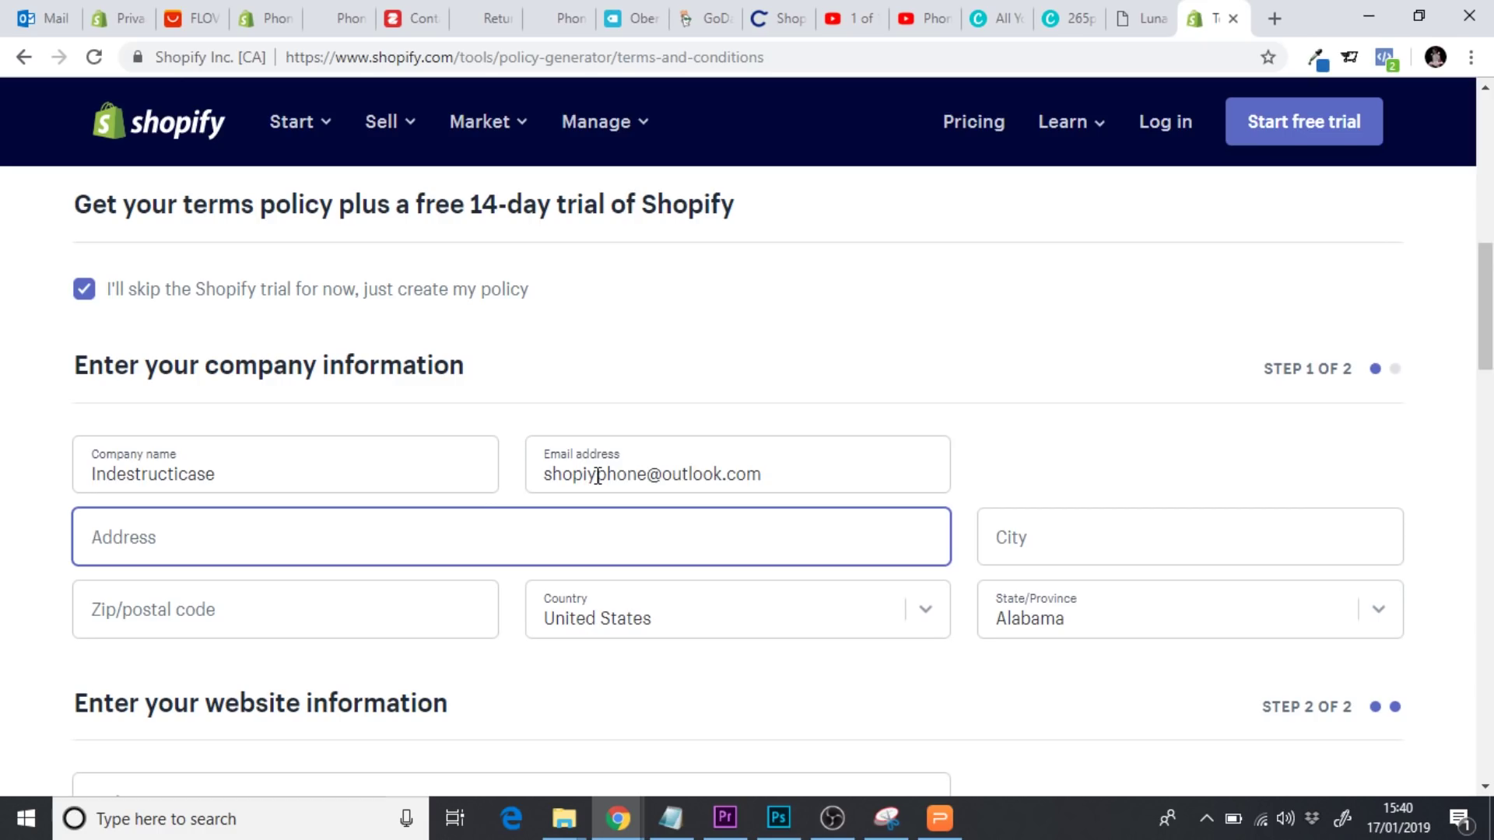
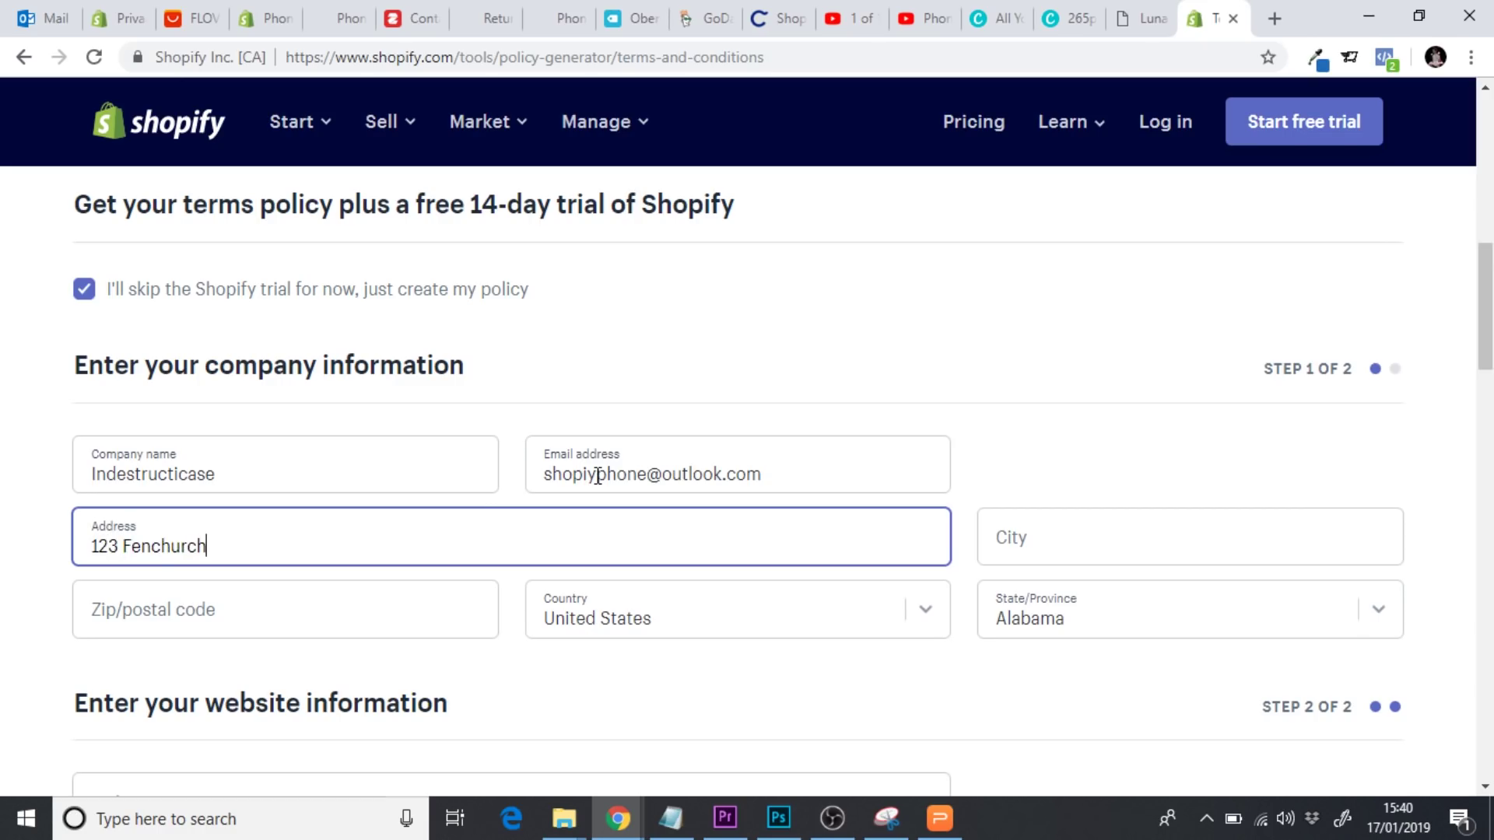
# Enter the postcode and city, set country to United Kingdom and region London, City of
pyautogui.click(219, 600)
pyautogui.write('n11 1pp')
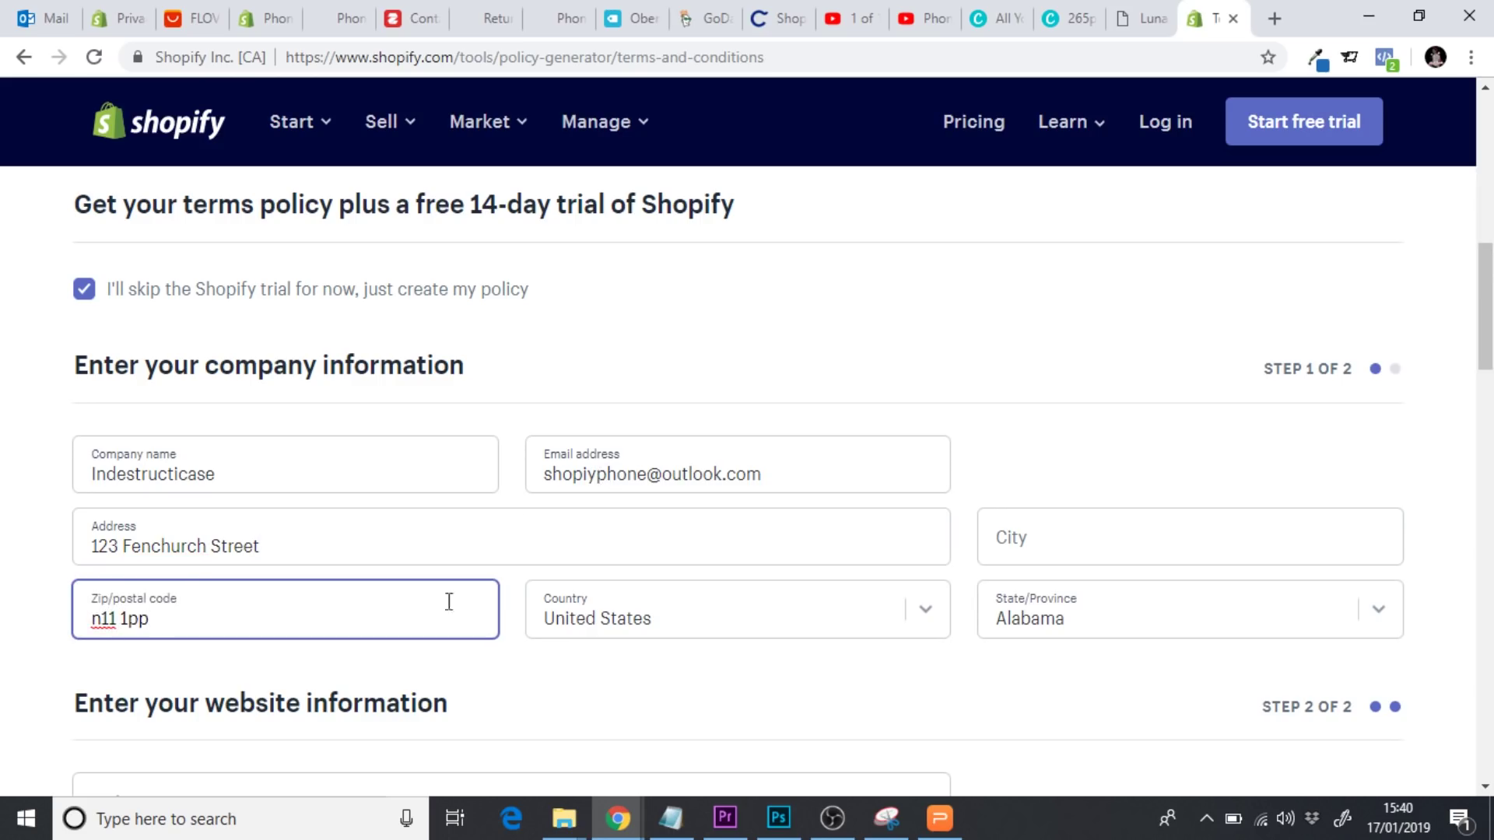
pyautogui.click(743, 610)
pyautogui.click(677, 542)
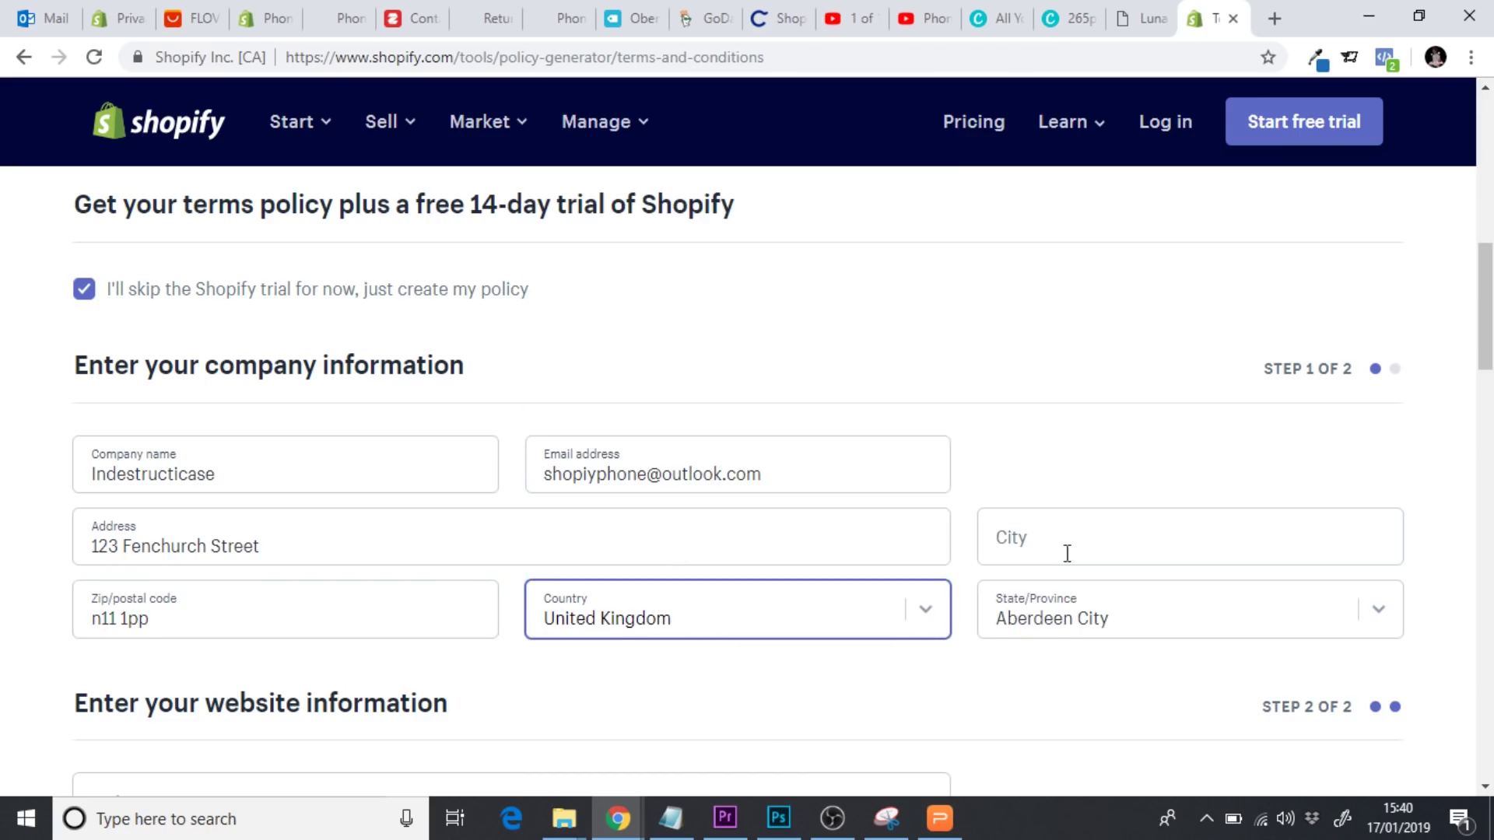
pyautogui.click(1090, 550)
pyautogui.write('London')
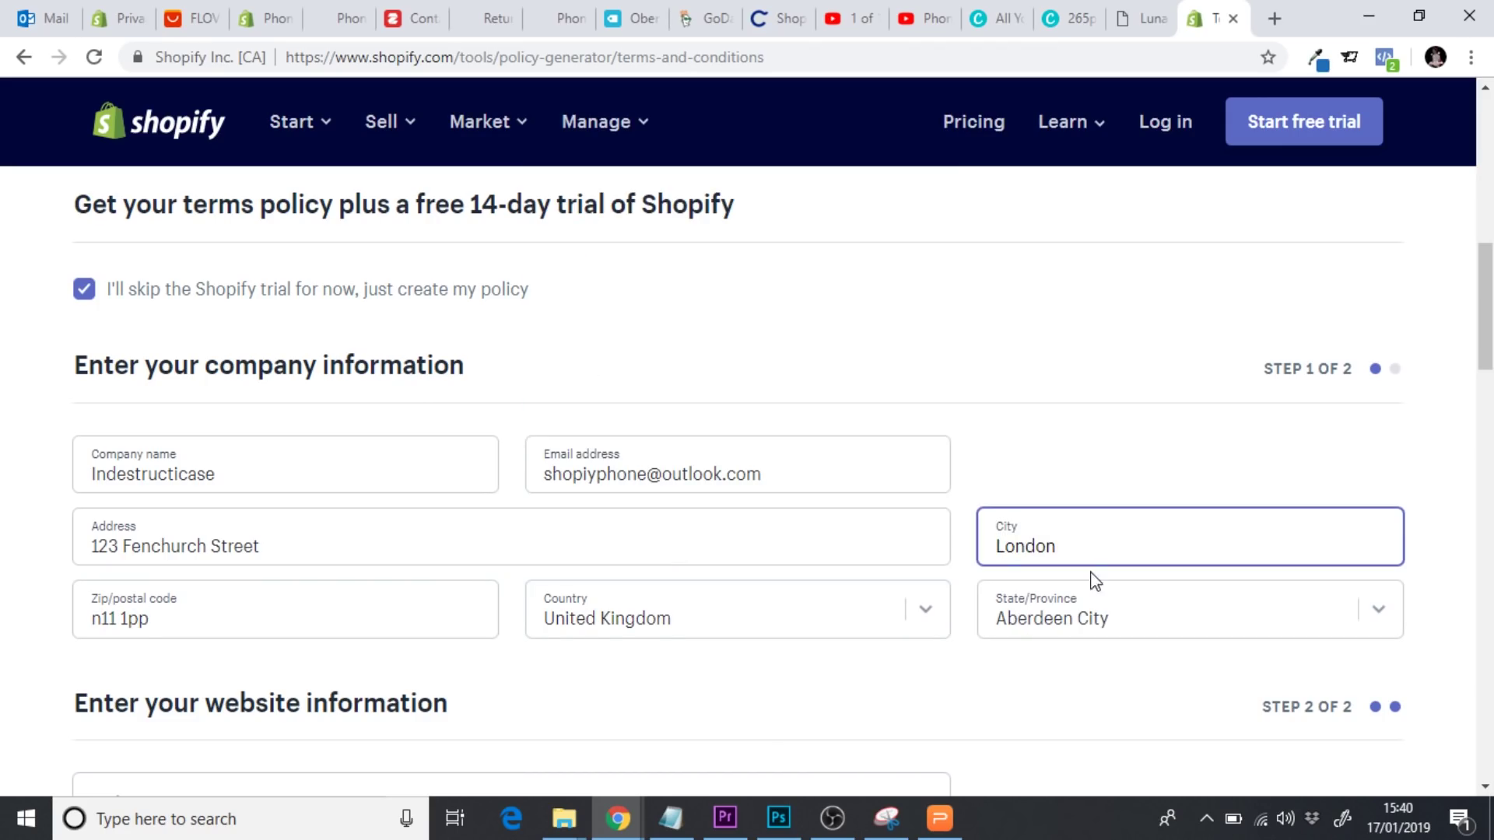
pyautogui.click(1095, 620)
pyautogui.write('lon')
pyautogui.press('Return')
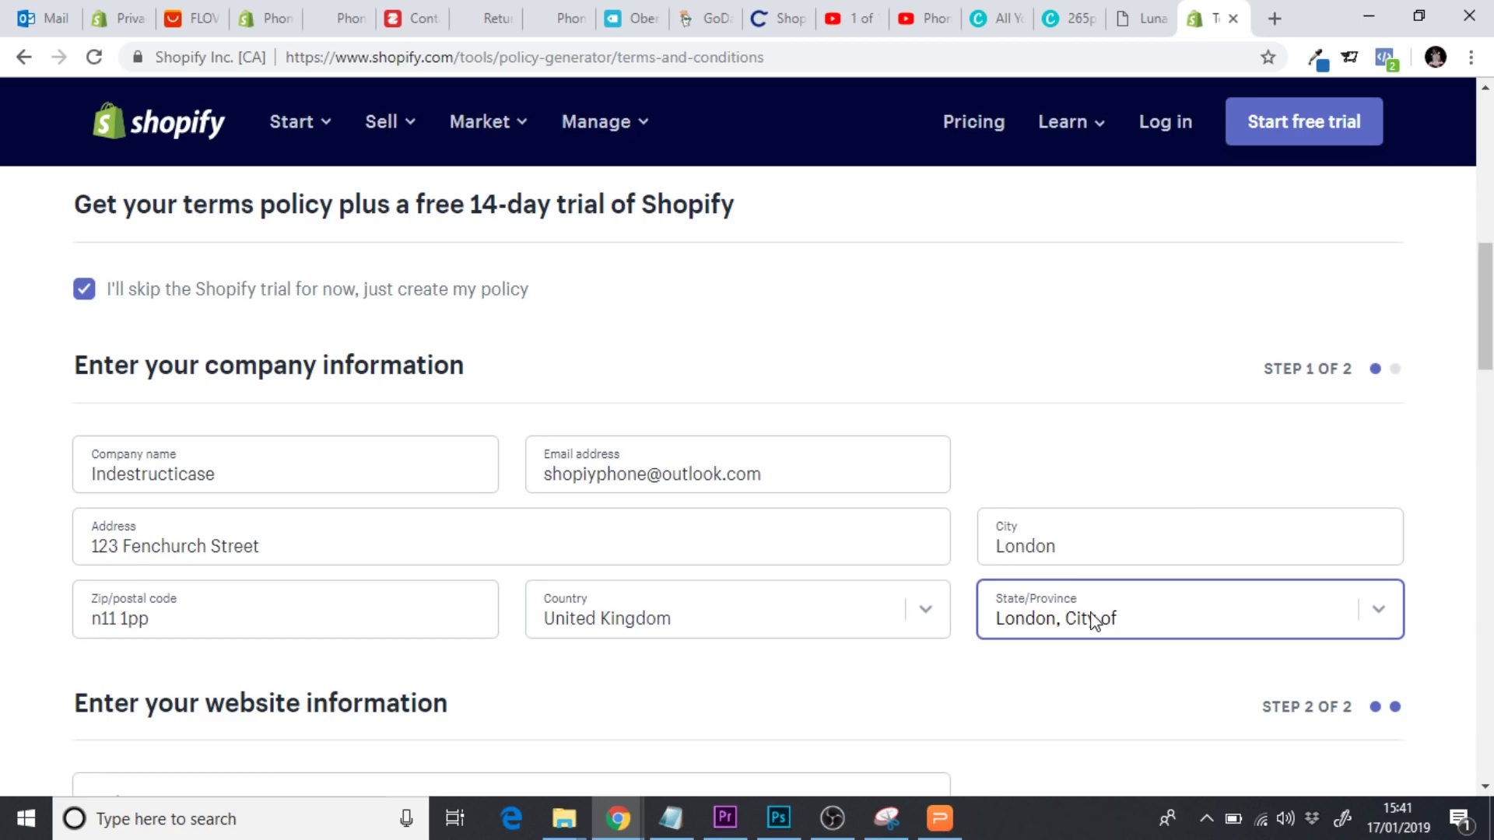
# Enter website indestruicase.com and submit the form to get the terms emailed
pyautogui.scroll(-4, 779, 467)
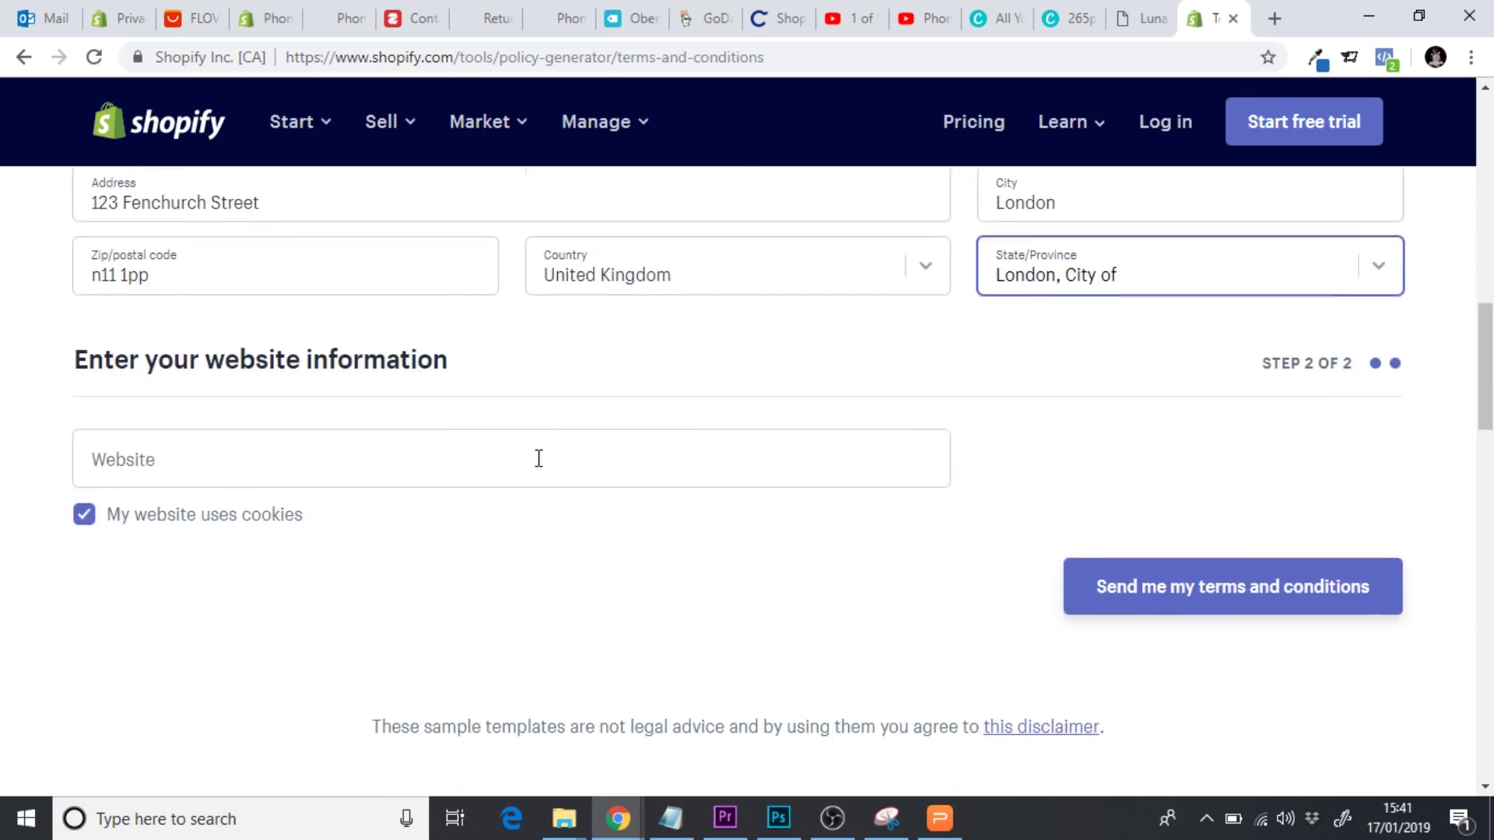
pyautogui.click(239, 468)
pyautogui.write('ind')
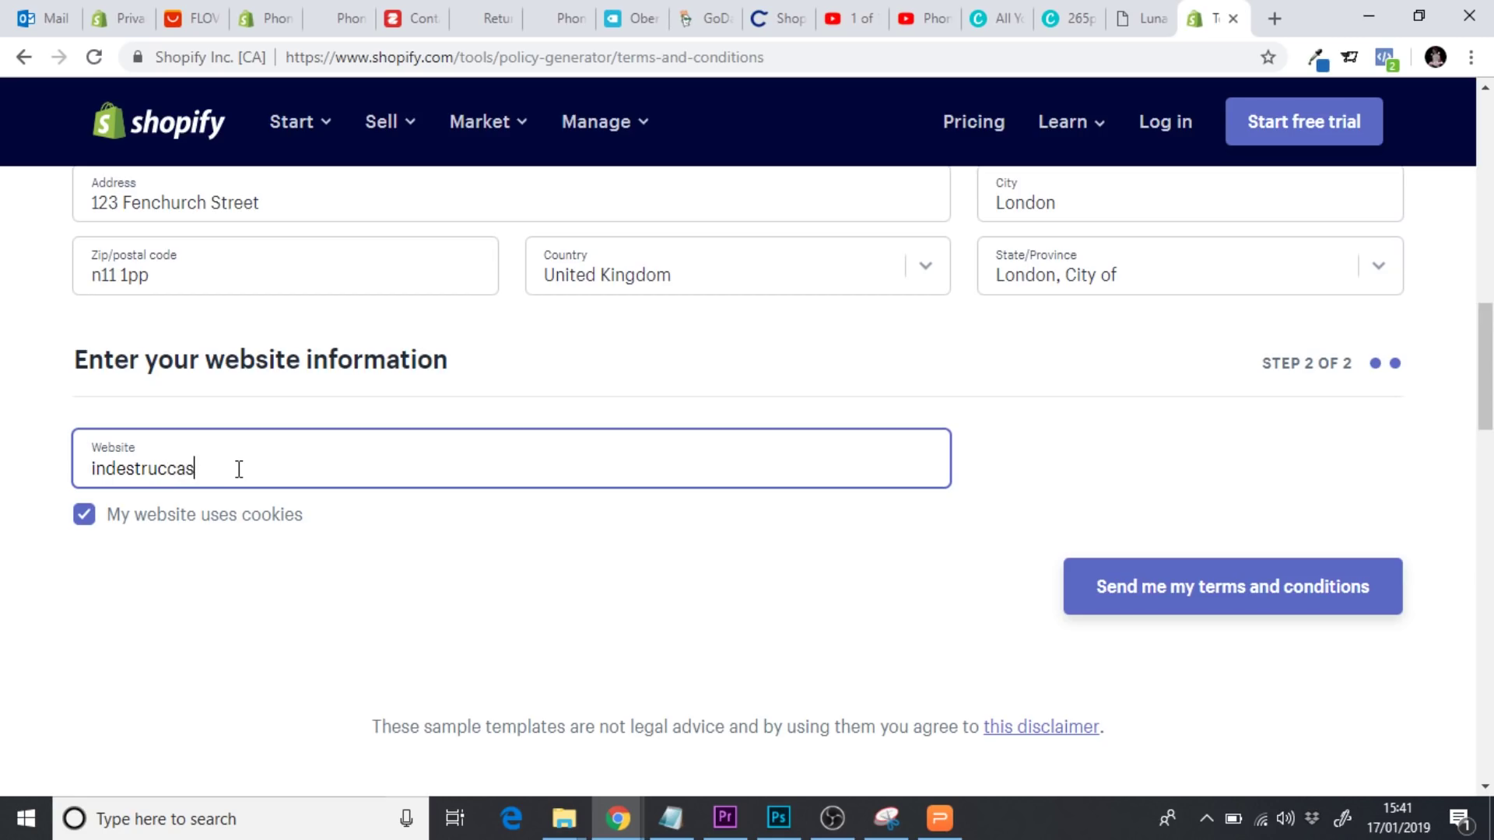
pyautogui.write('estruicase.com')
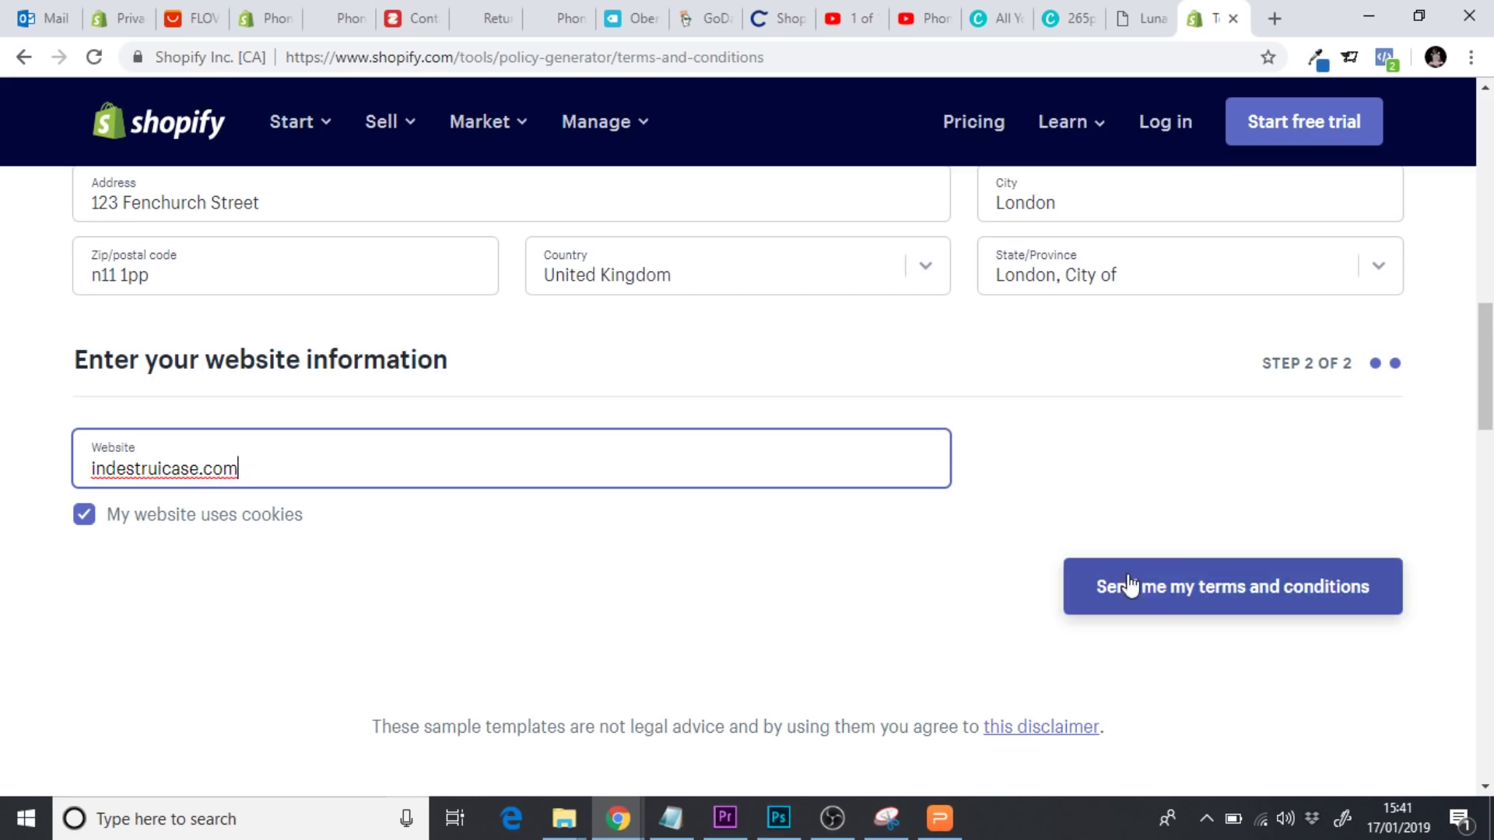
pyautogui.click(1128, 586)
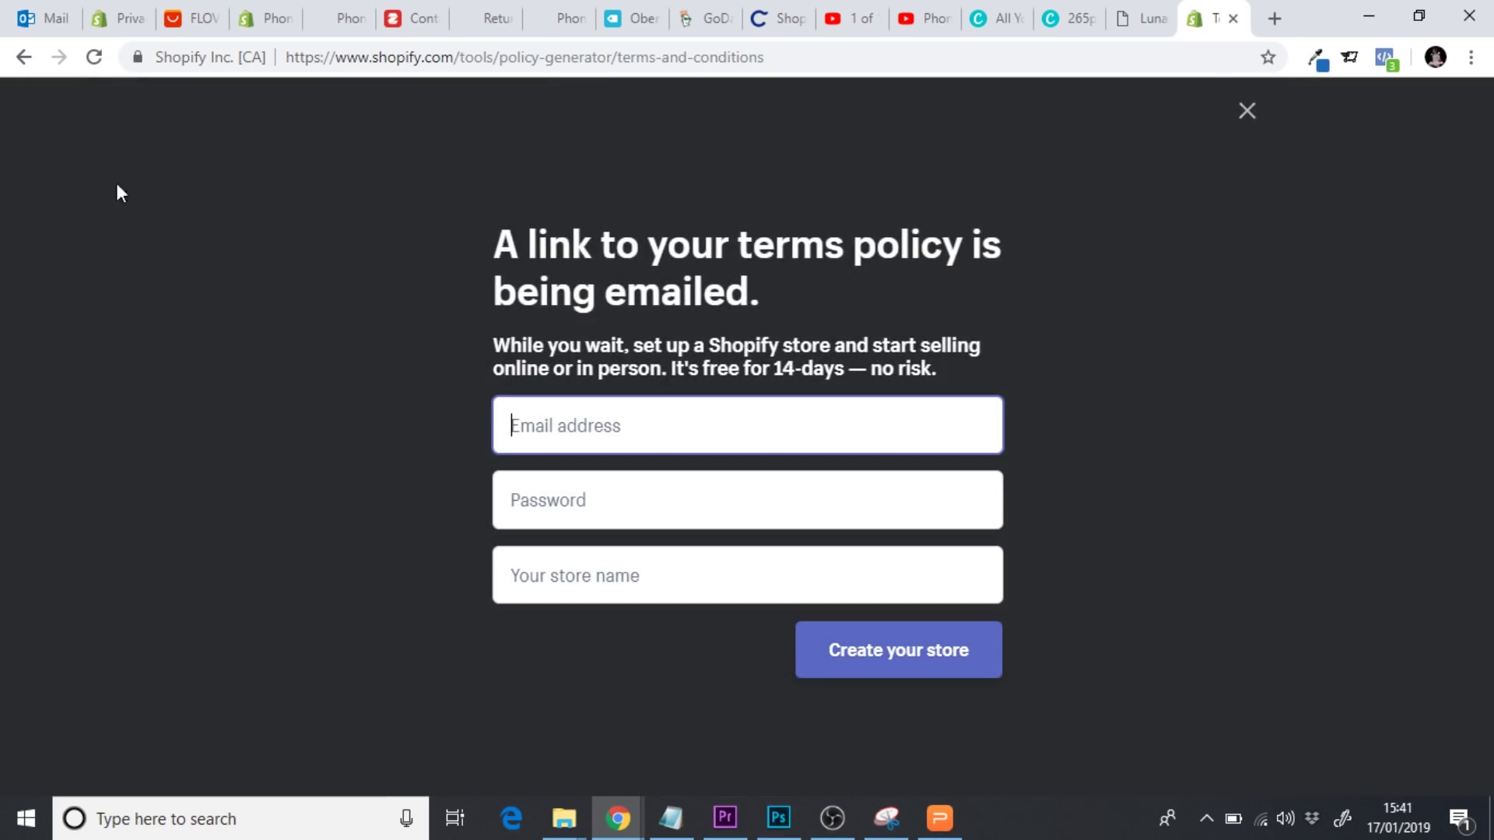
# Go to the Outlook inbox, close the privacy policy email, and refresh for new mail
pyautogui.click(45, 24)
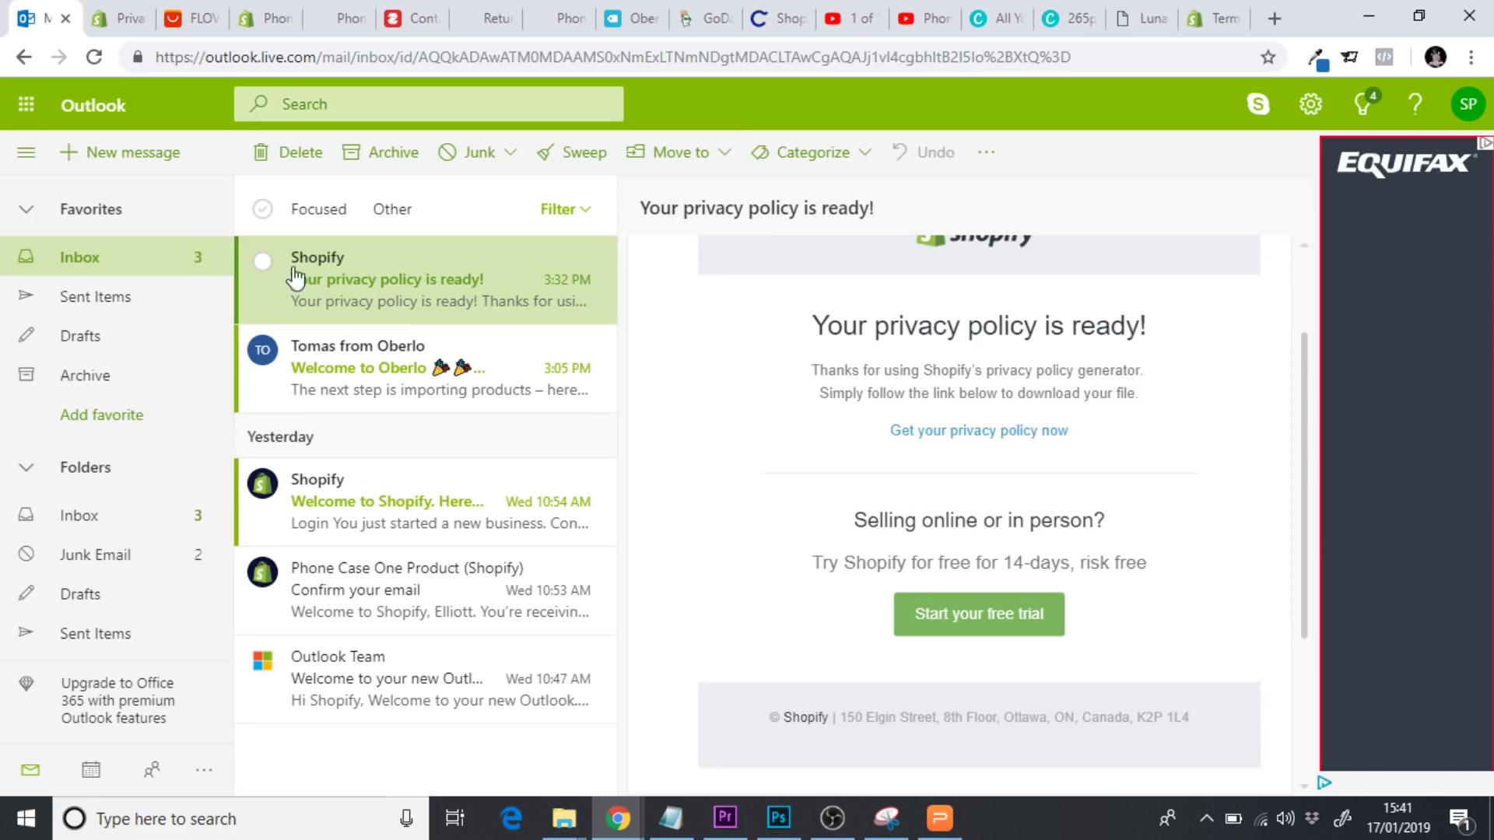
pyautogui.click(122, 268)
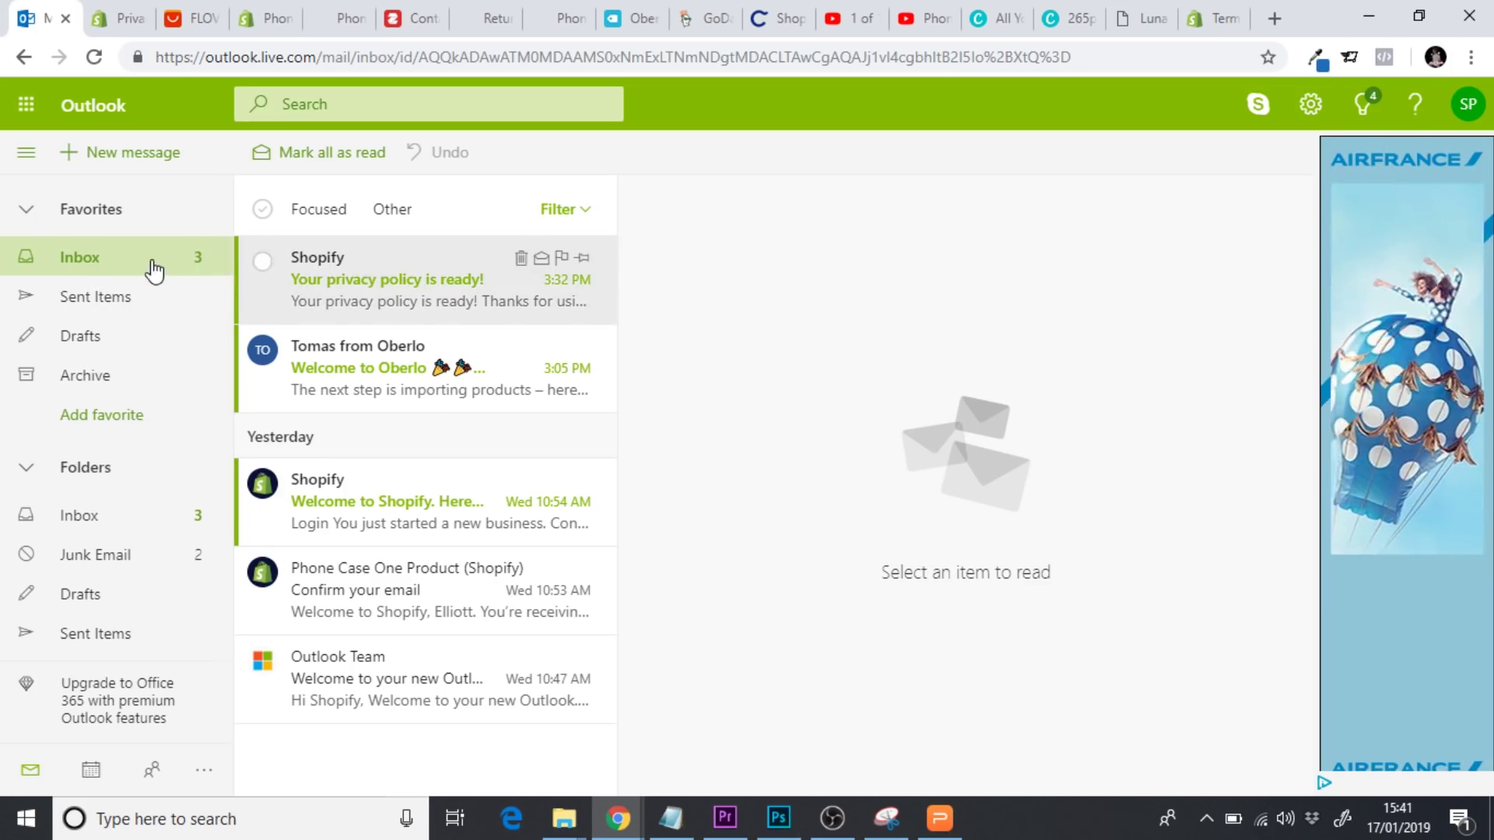
pyautogui.click(92, 59)
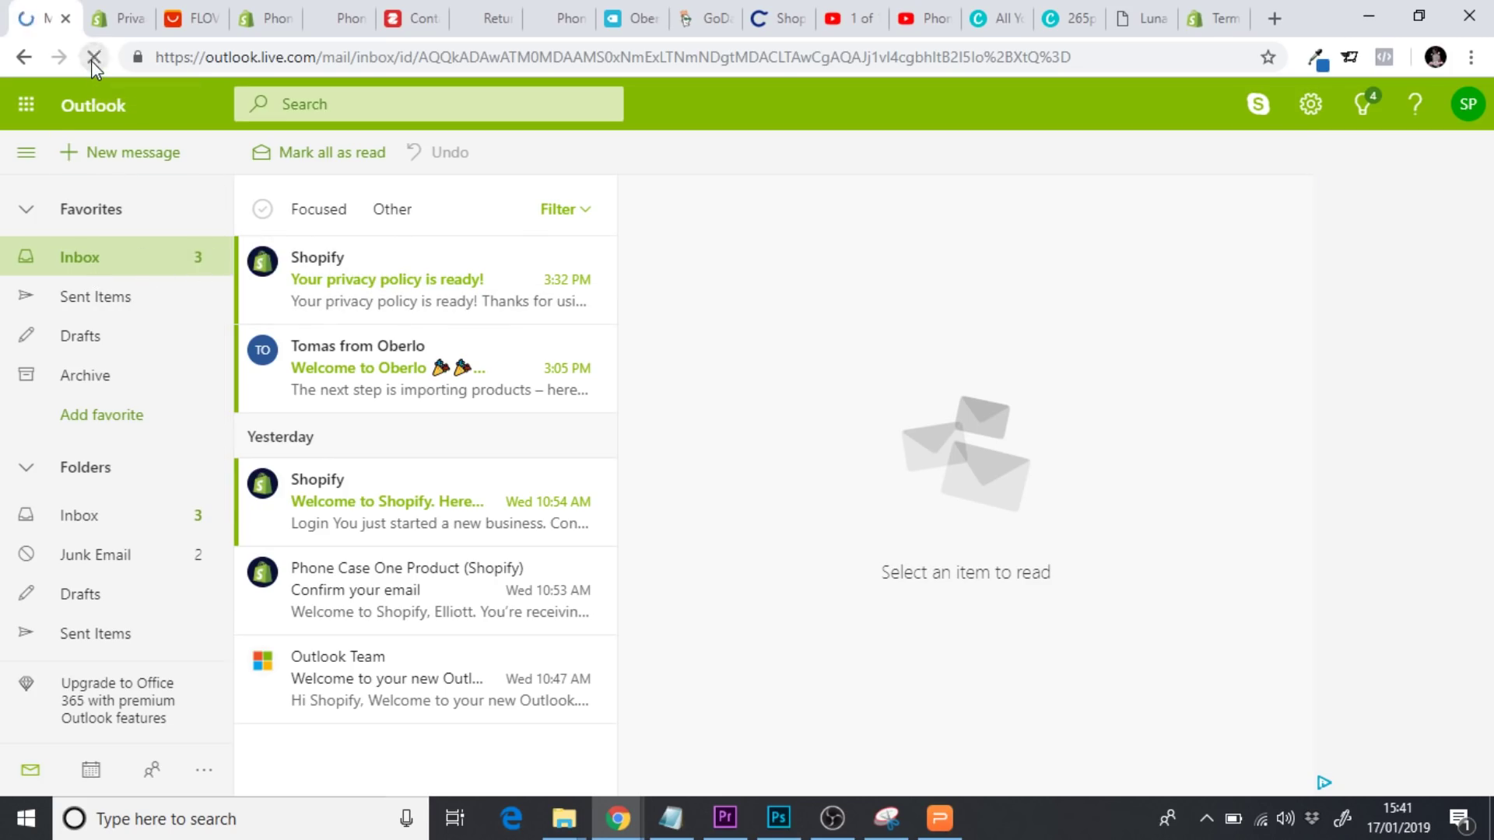
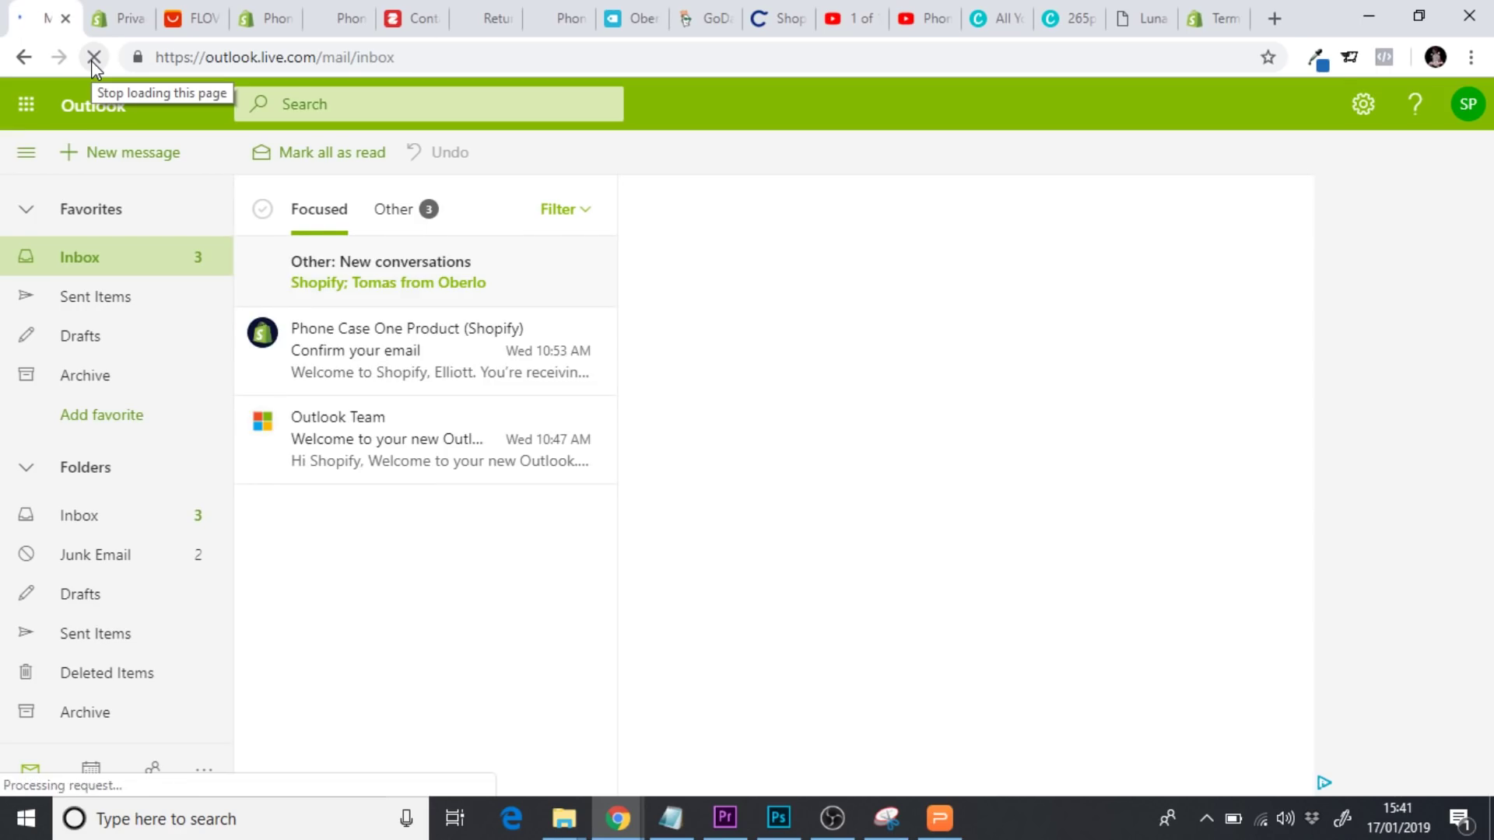
# Open Shopify's 'Your privacy policy is ready!' email from the Other inbox tab
pyautogui.click(412, 226)
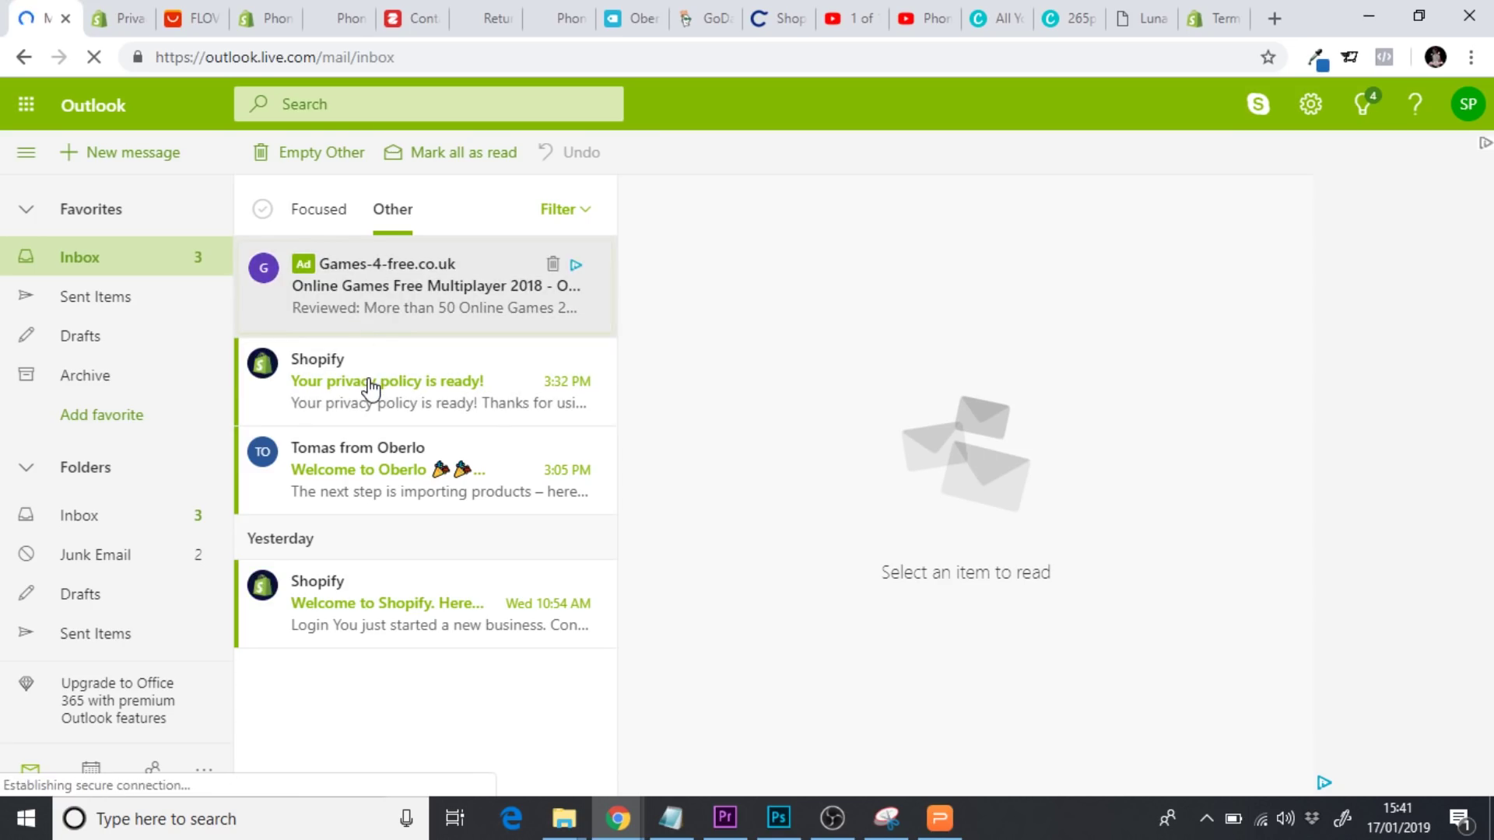
pyautogui.click(391, 376)
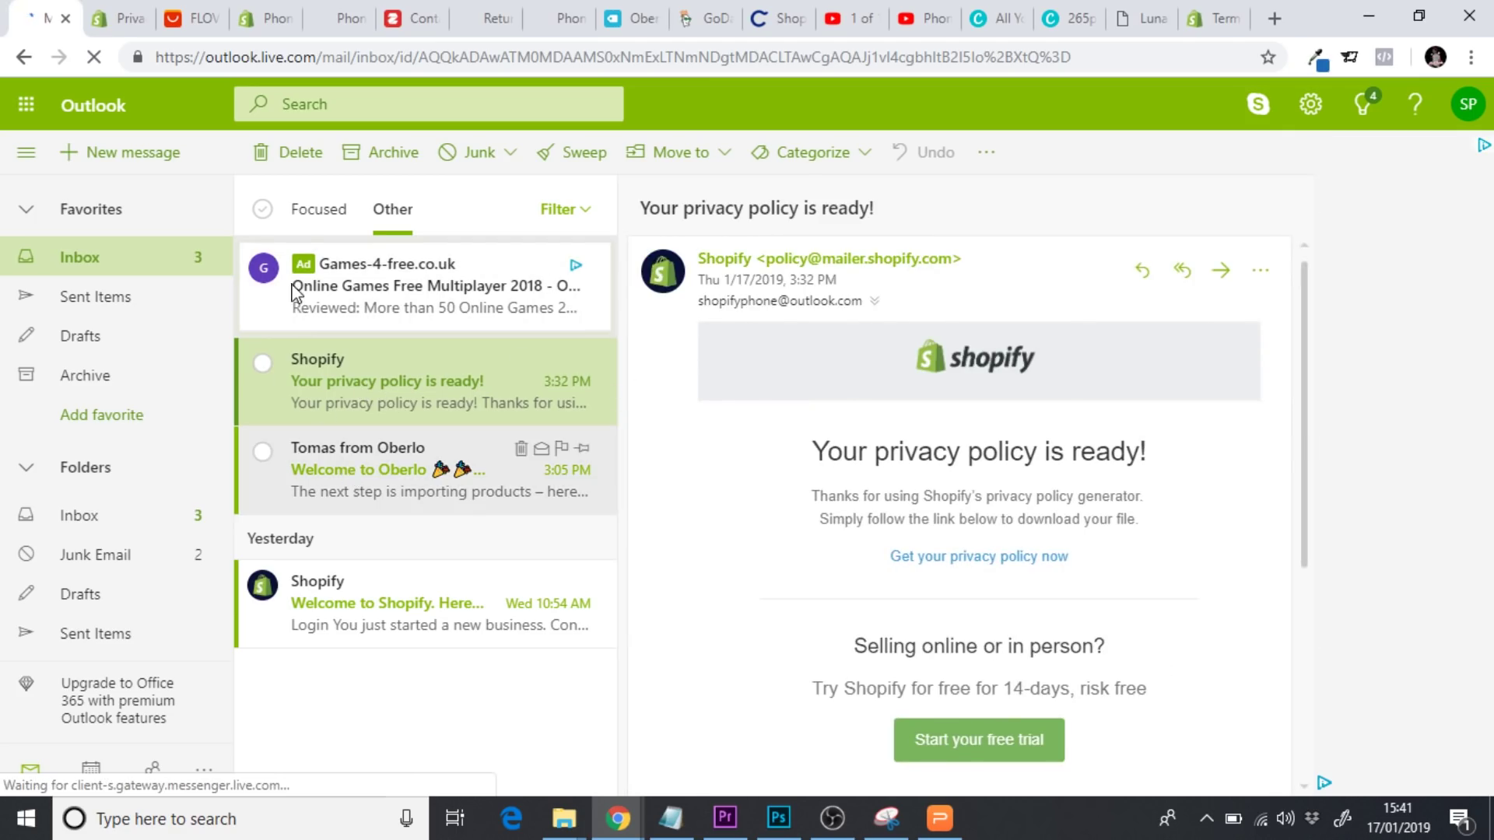
# Fix the misspelled email on the terms generator form and resend the terms and conditions
pyautogui.click(1205, 20)
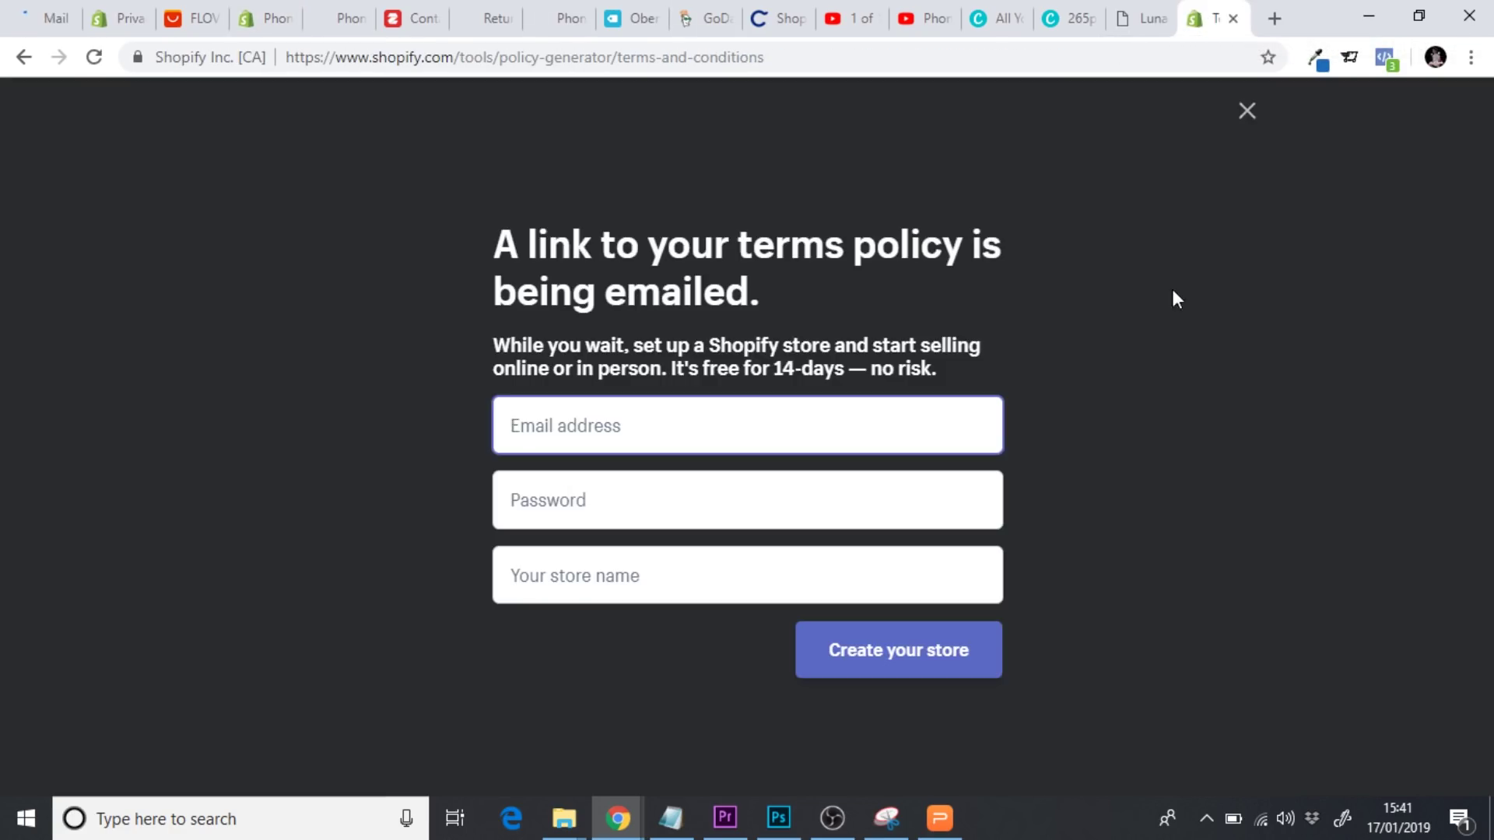
pyautogui.click(1247, 113)
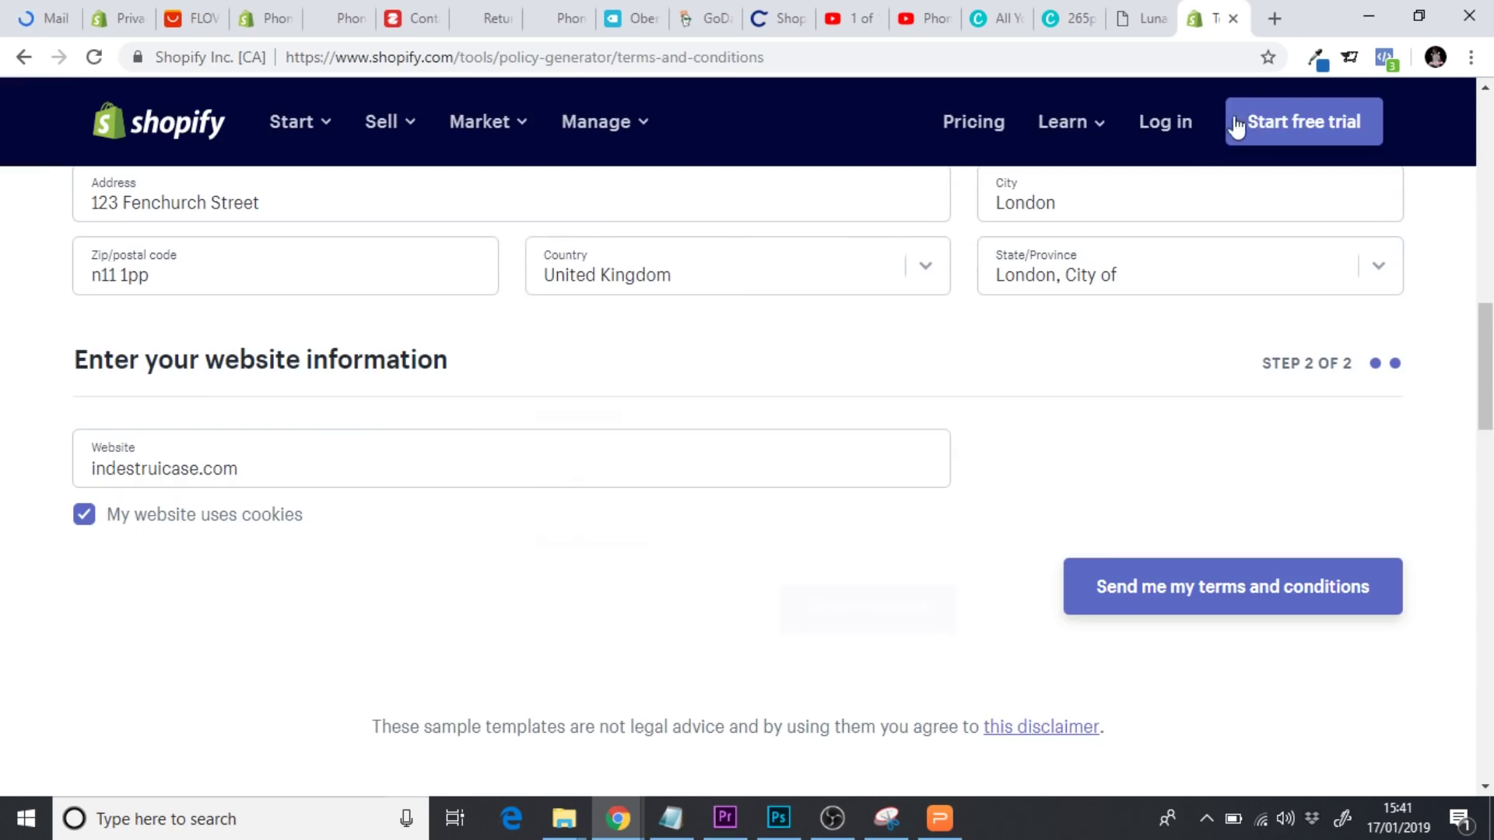
pyautogui.scroll(3, 1323, 399)
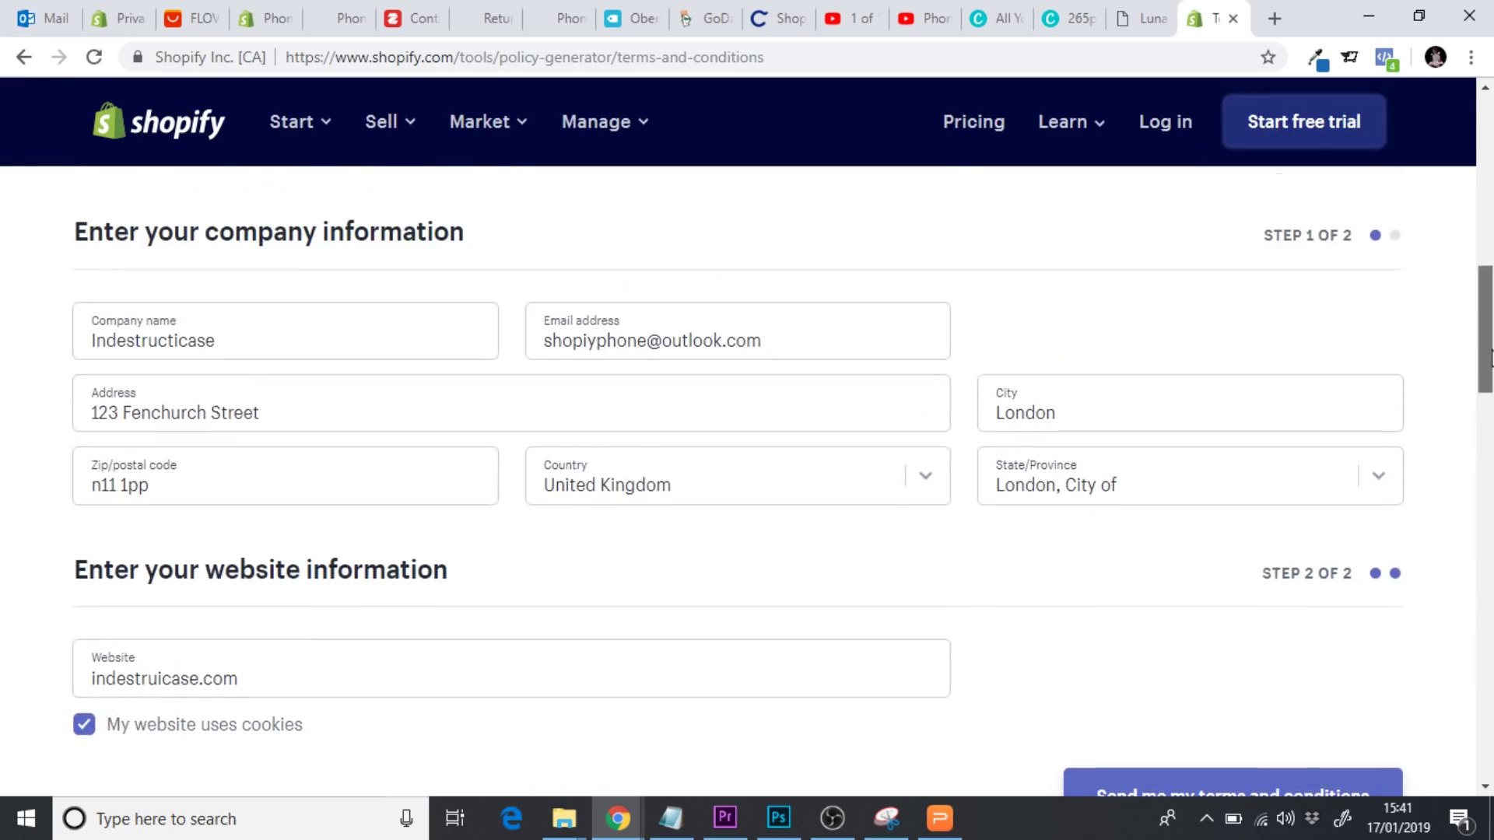
pyautogui.click(591, 364)
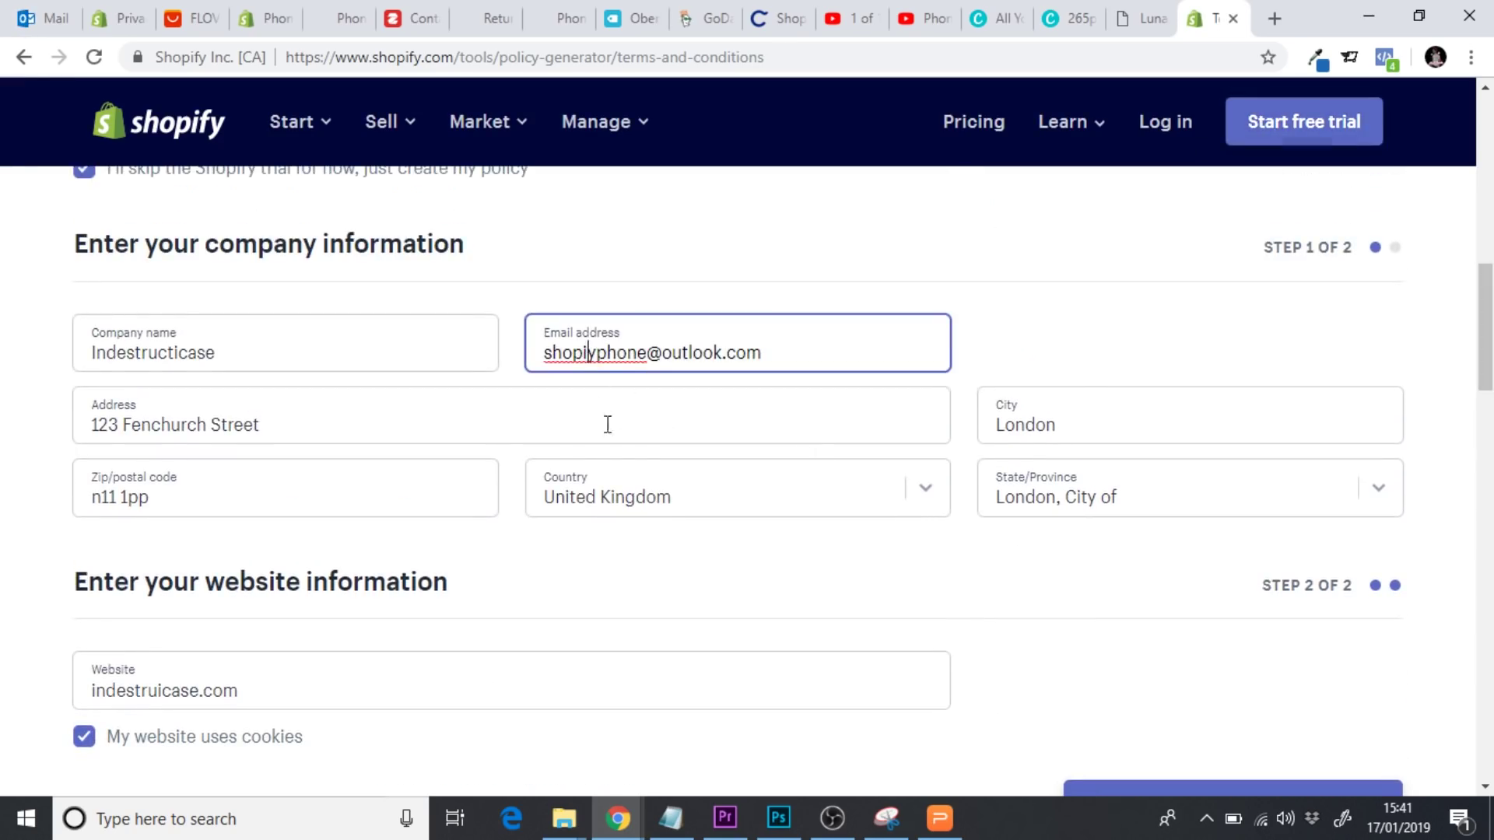
pyautogui.write('f')
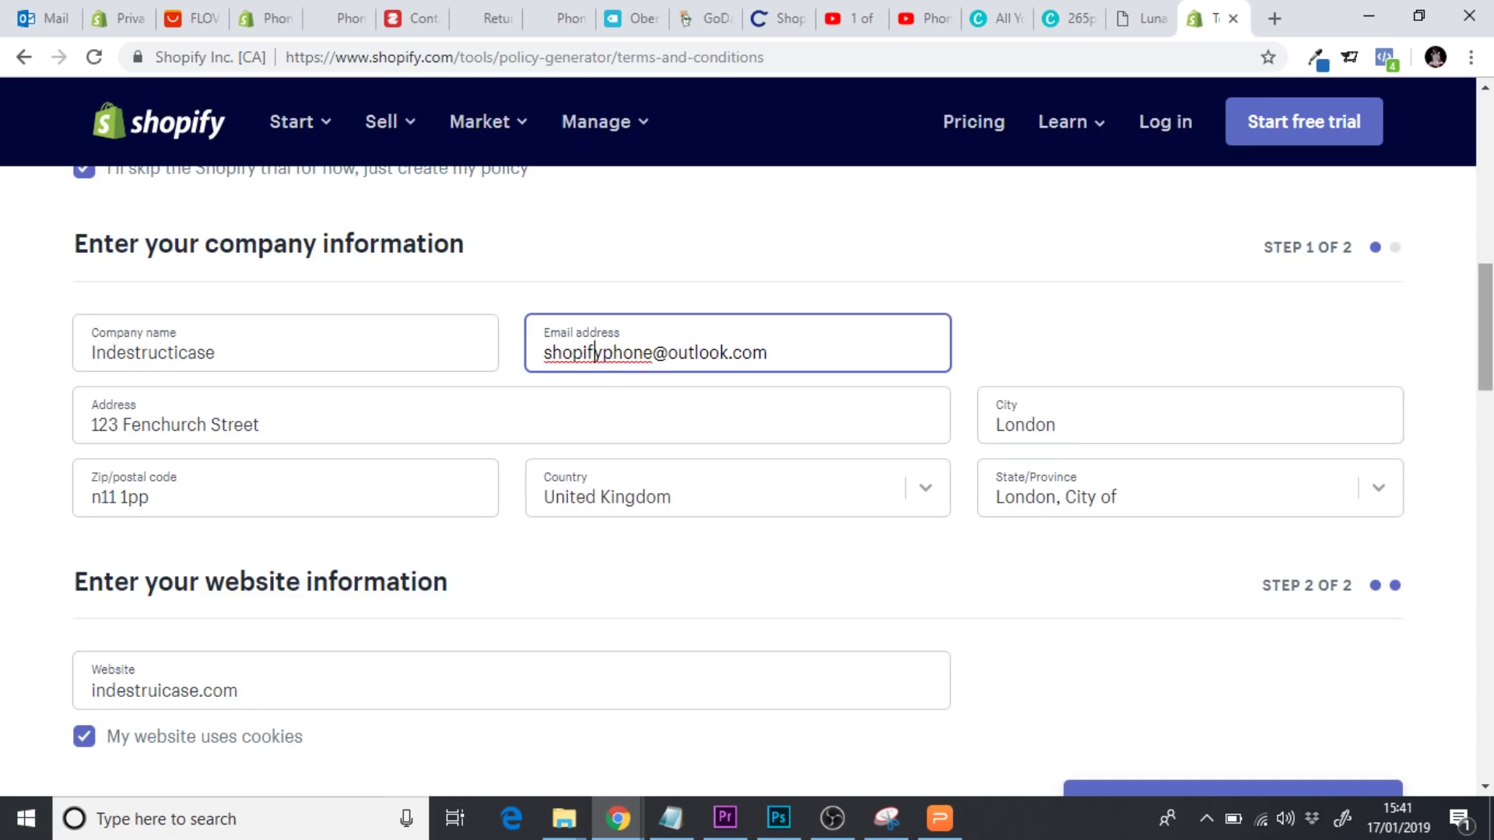
pyautogui.scroll(-5, 1180, 478)
pyautogui.click(1167, 464)
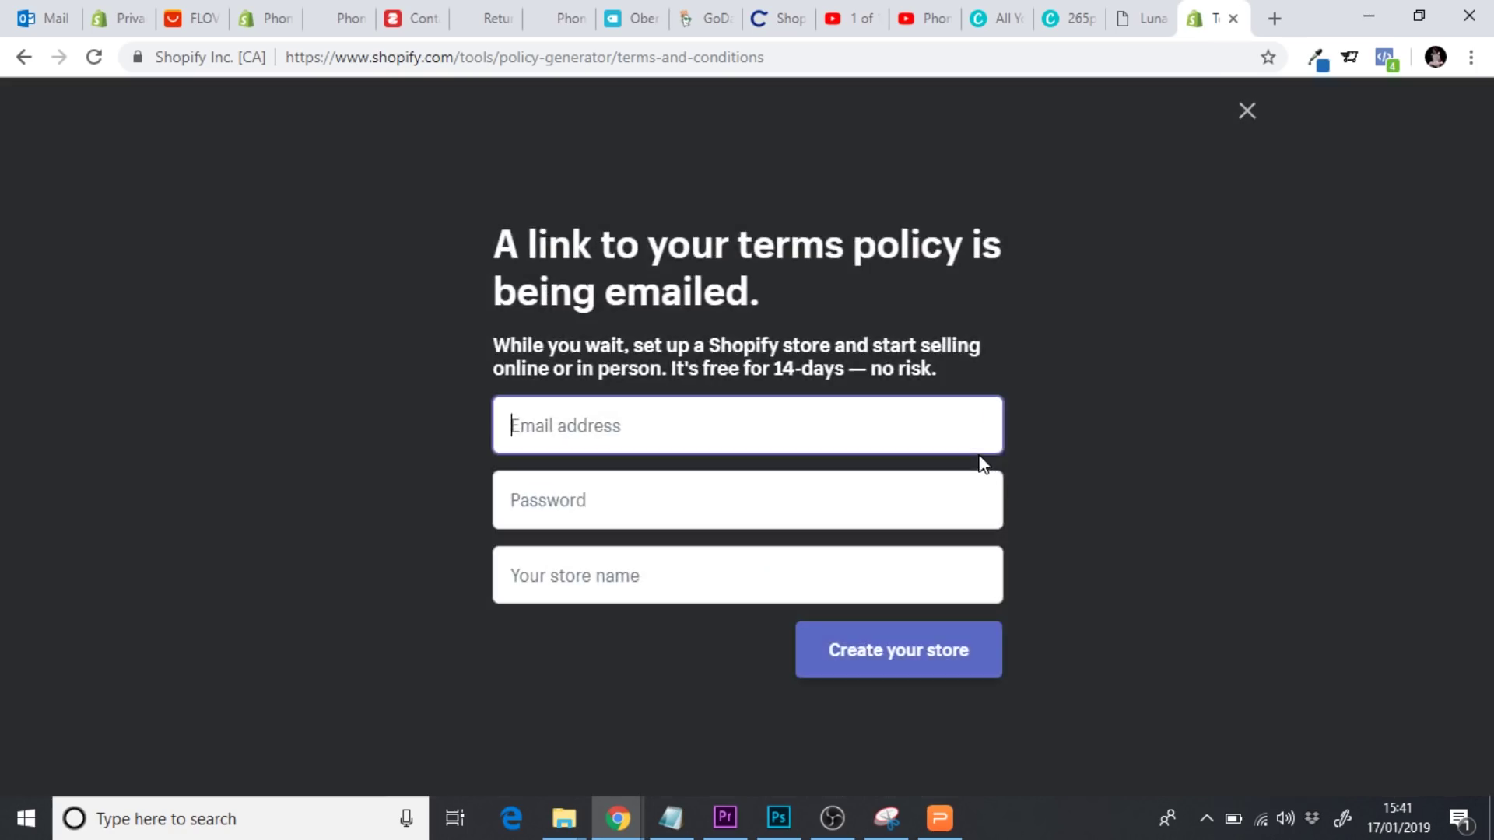
pyautogui.click(47, 18)
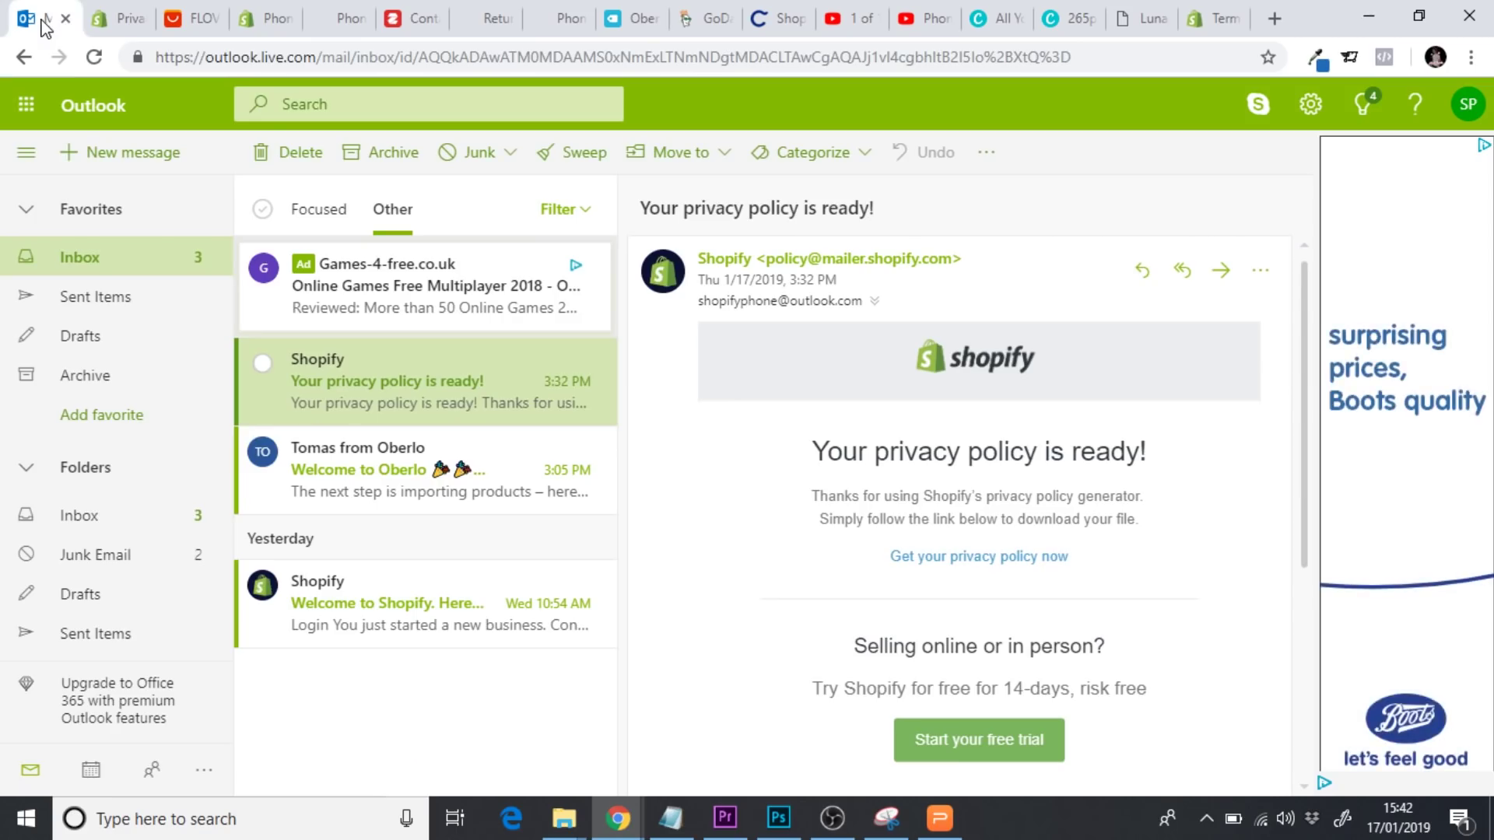
# Refresh Outlook, open the 'Your terms and conditions' email under Other and follow its policy link
pyautogui.click(94, 57)
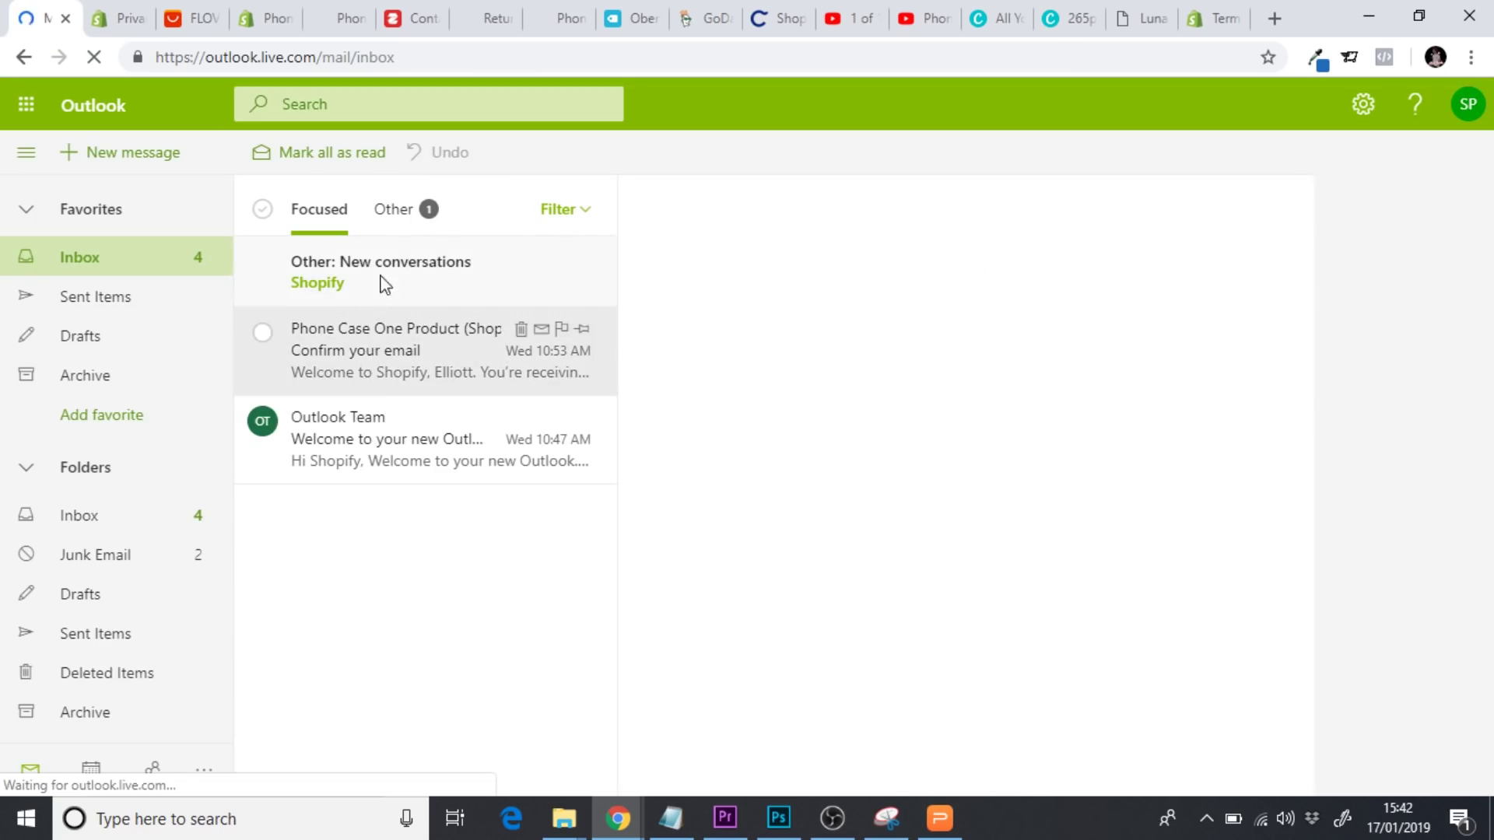
pyautogui.click(393, 221)
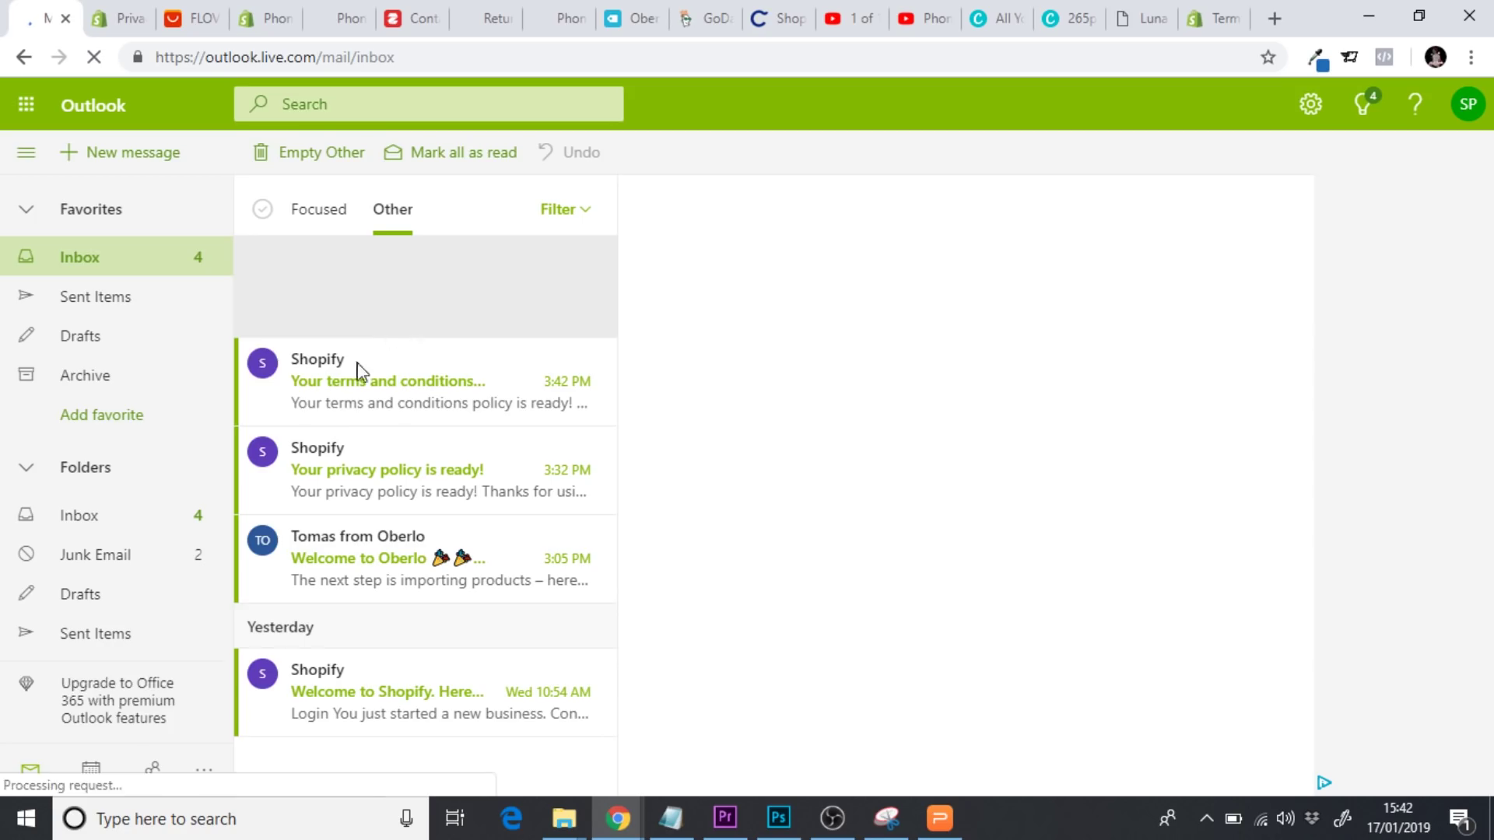
pyautogui.click(338, 396)
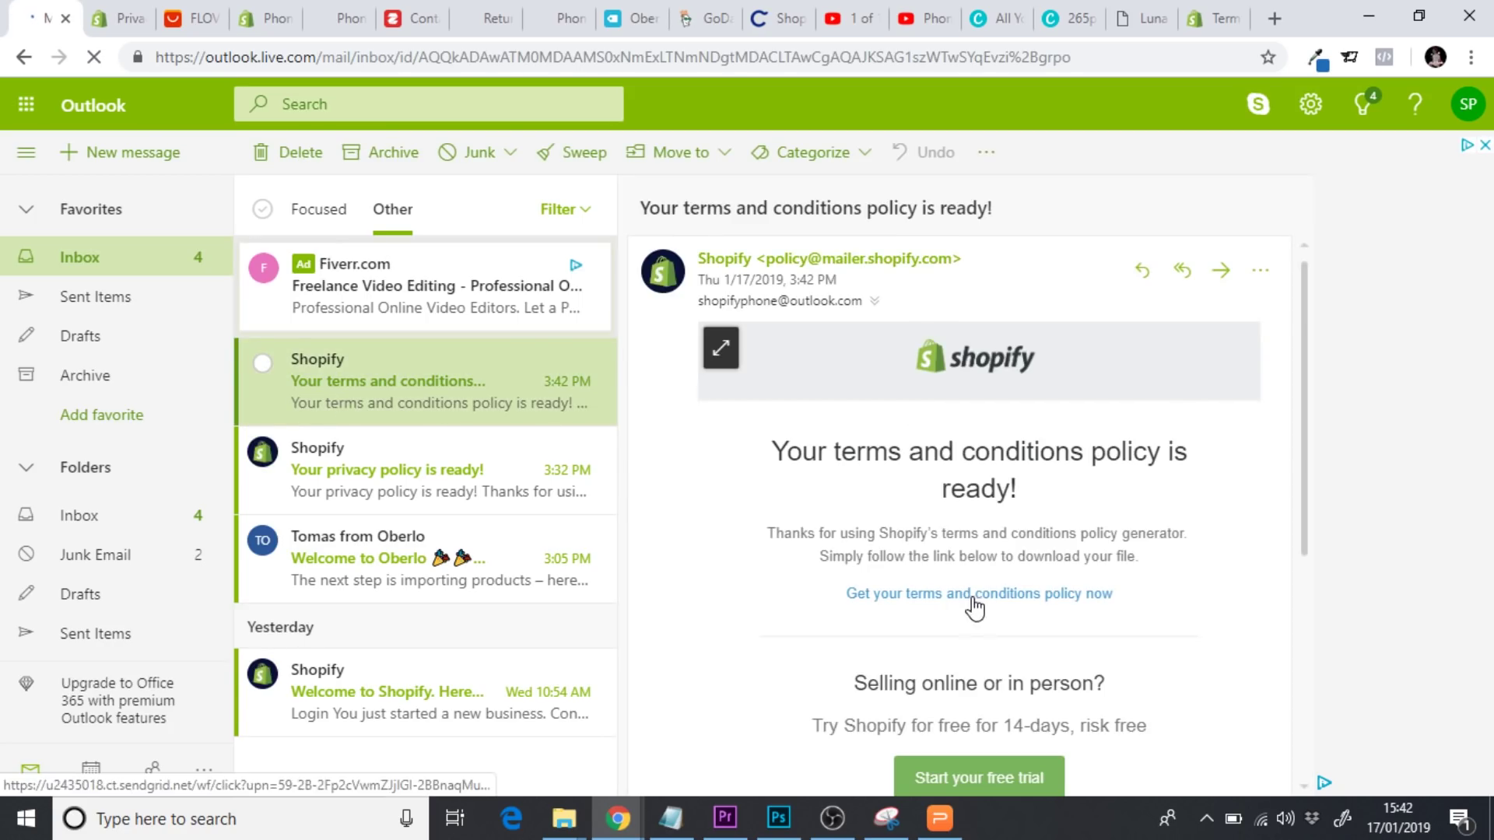
pyautogui.click(974, 595)
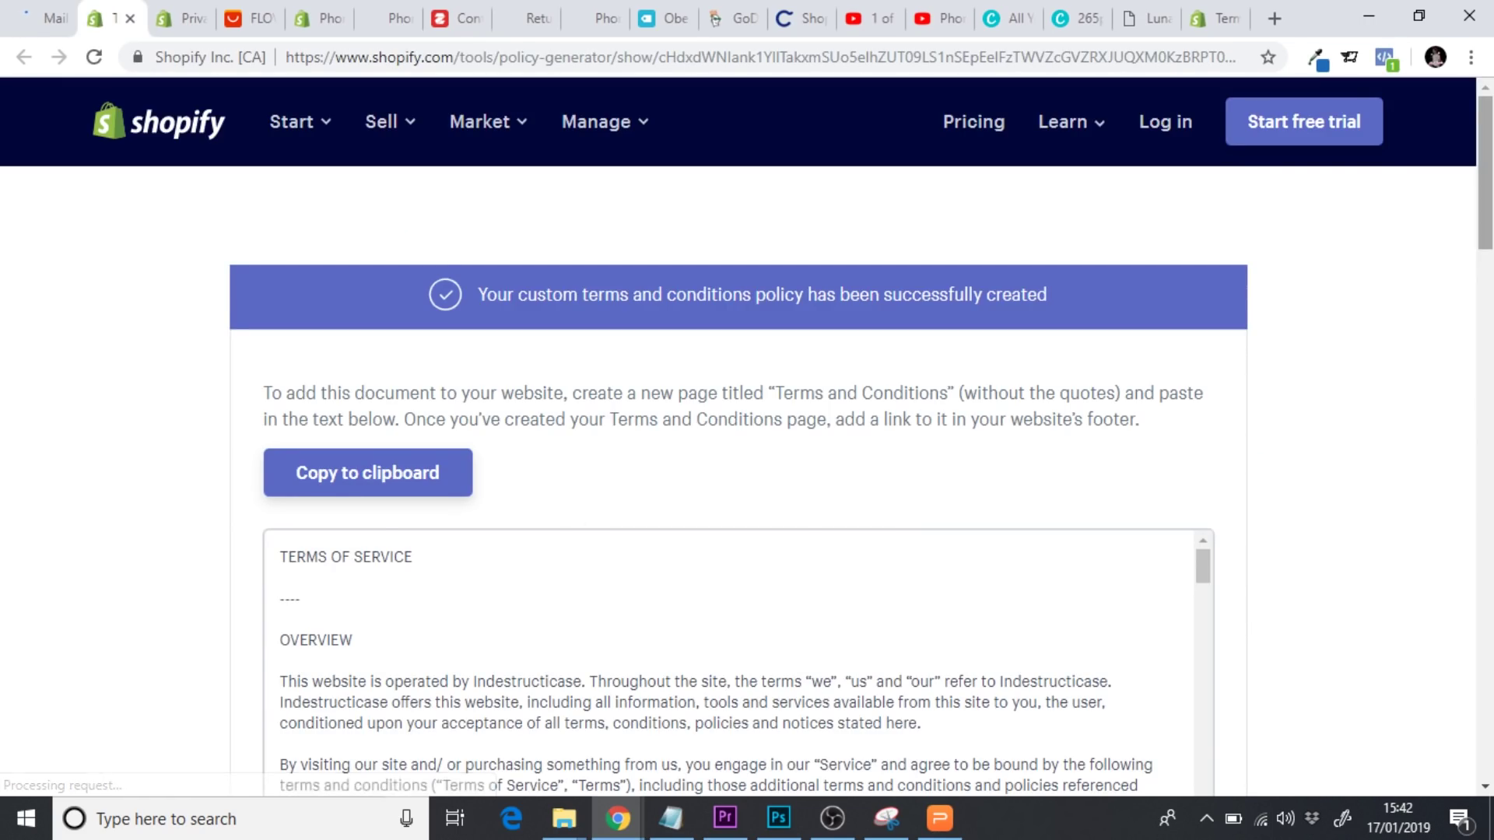
# Copy the whole generated Terms of Service text to the clipboard
pyautogui.scroll(-5, 980, 469)
pyautogui.scroll(1, 1312, 271)
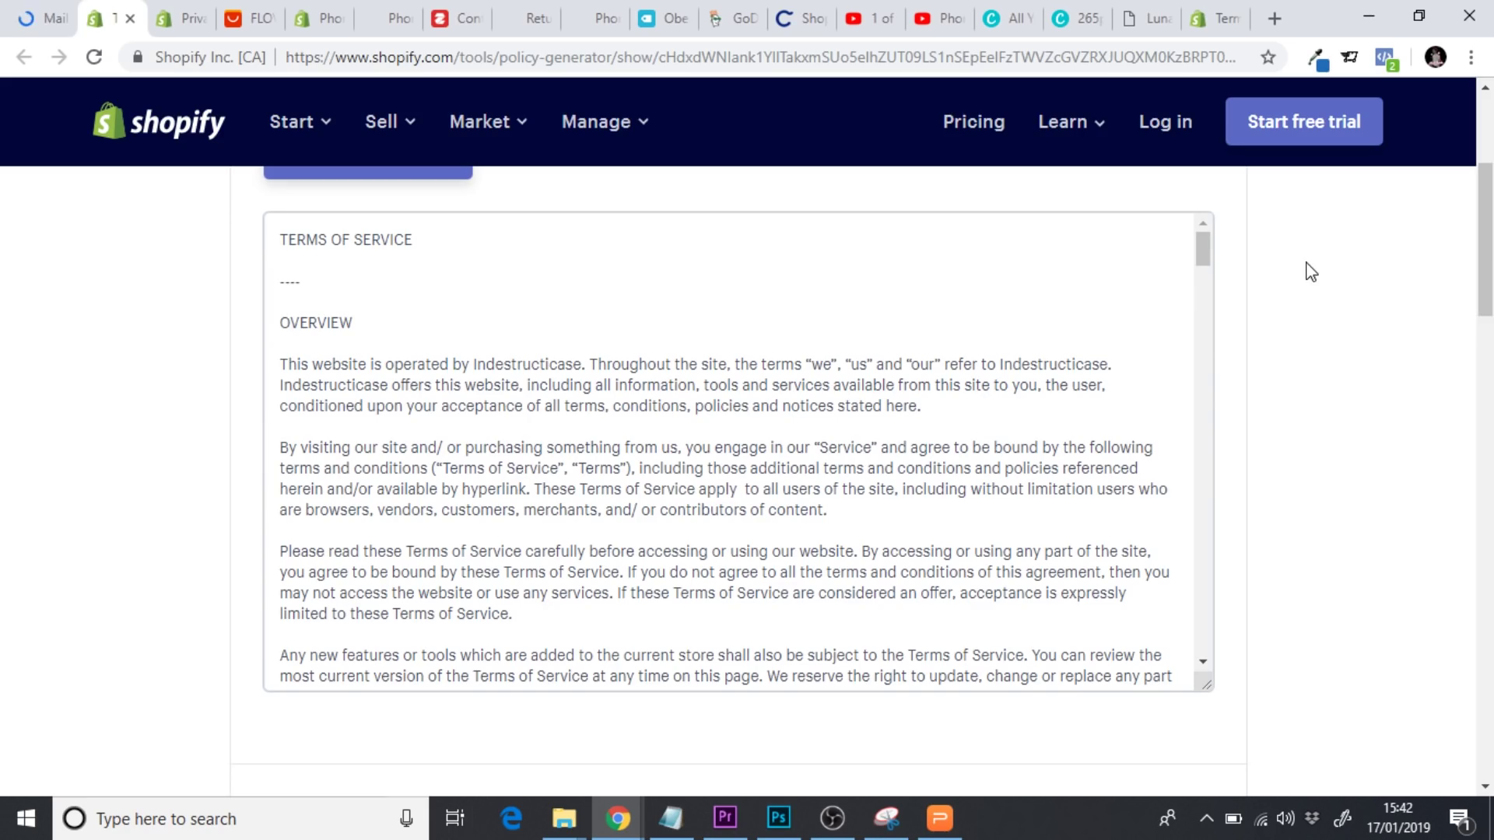
pyautogui.moveTo(1203, 261); pyautogui.dragTo(1228, 327)
pyautogui.scroll(2, 1228, 328)
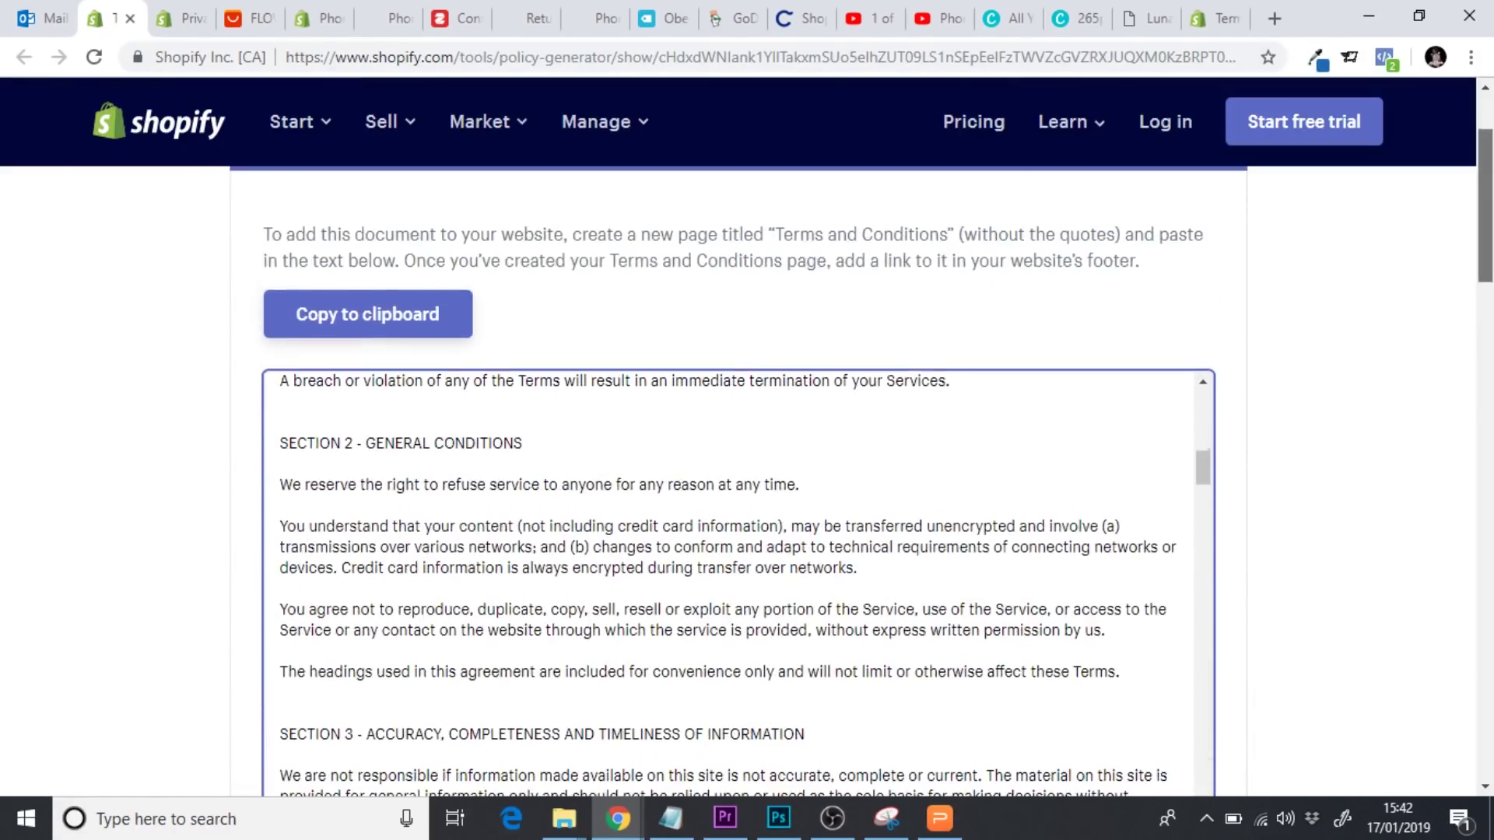
pyautogui.click(406, 319)
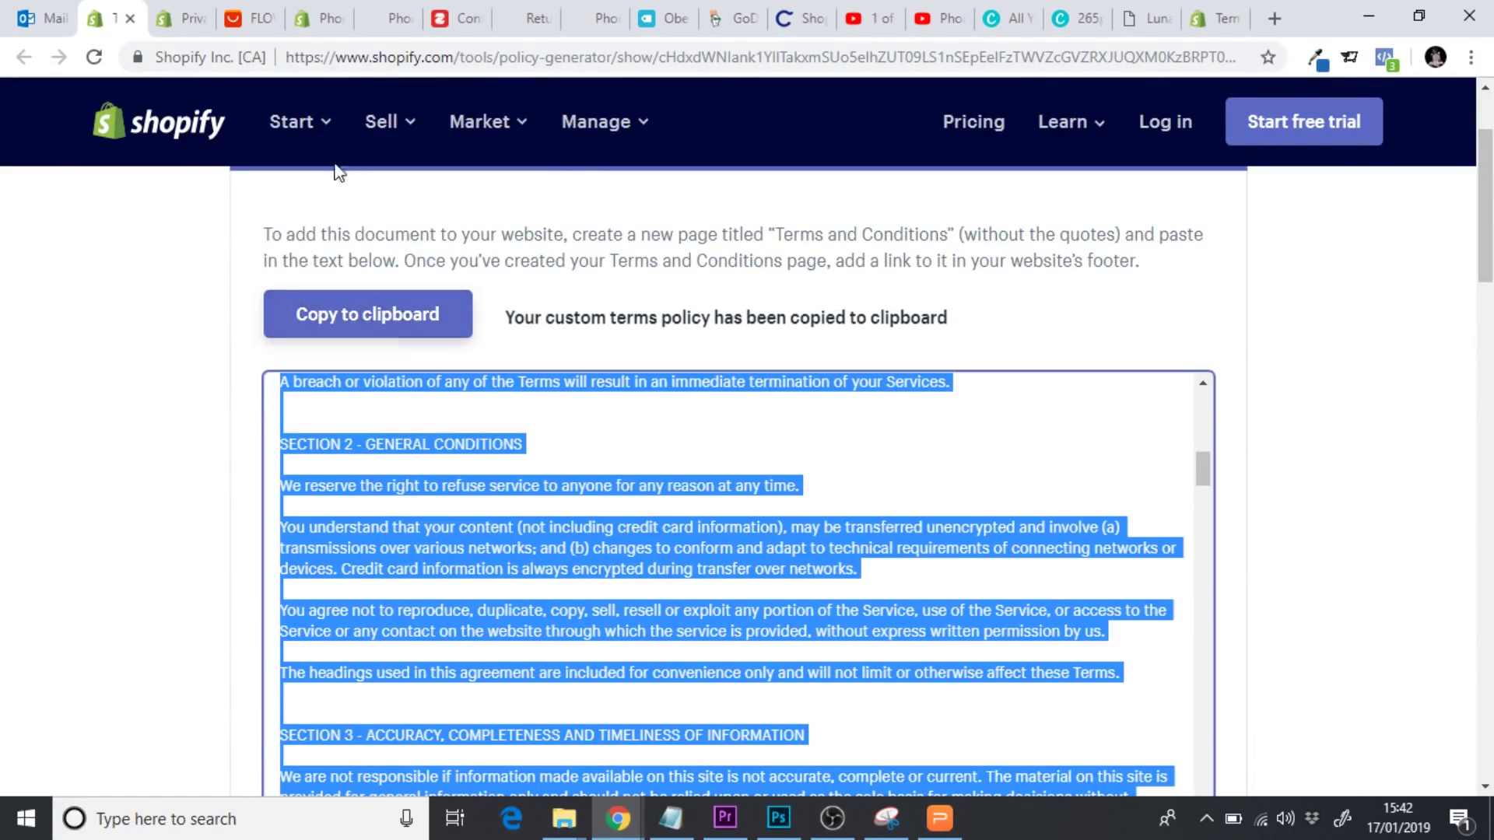
# Paste the Terms of Service text into the new page's content
pyautogui.click(316, 23)
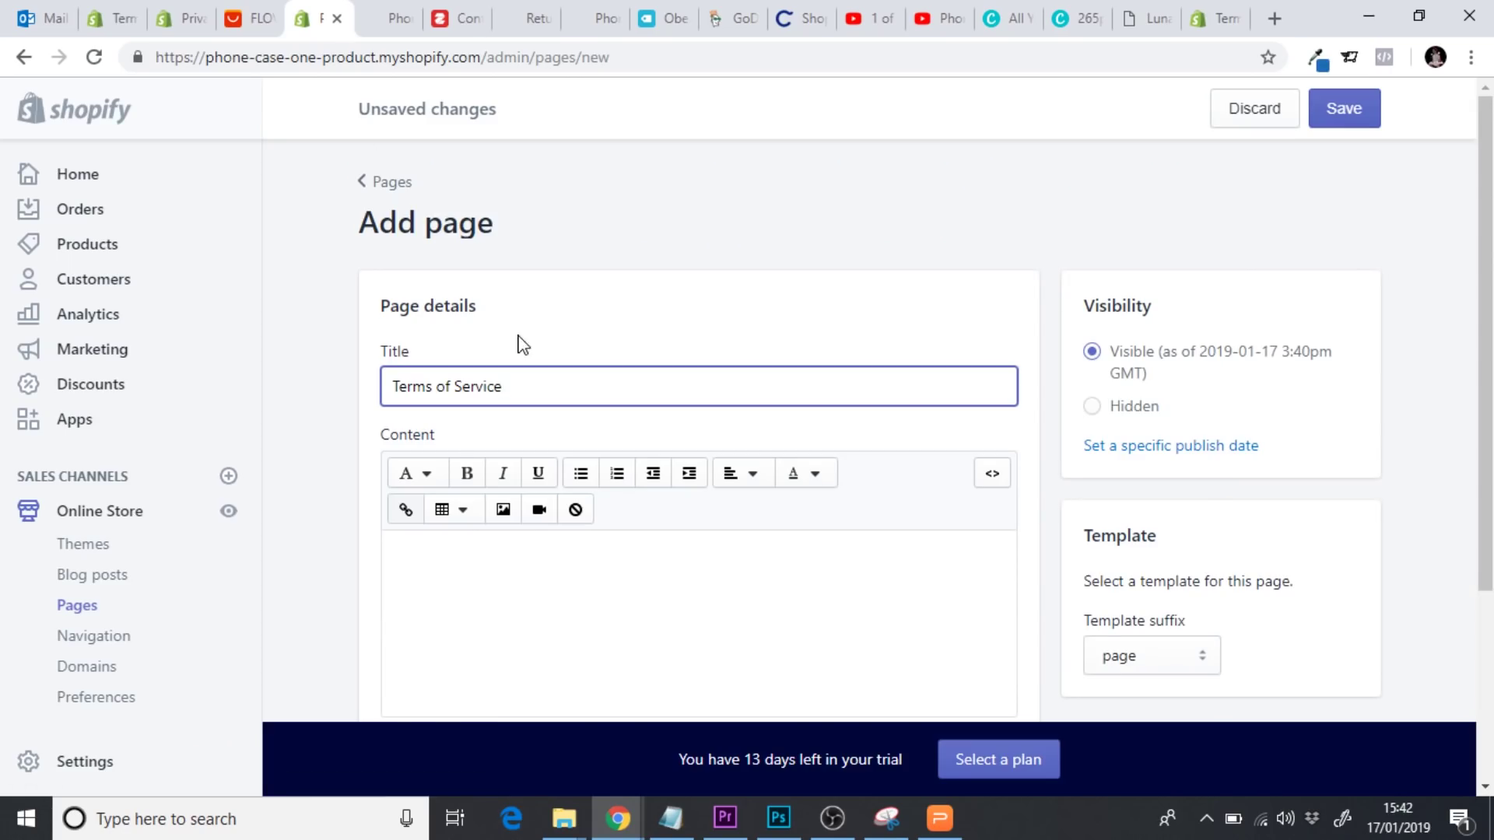
pyautogui.scroll(-2, 1317, 343)
pyautogui.click(542, 445)
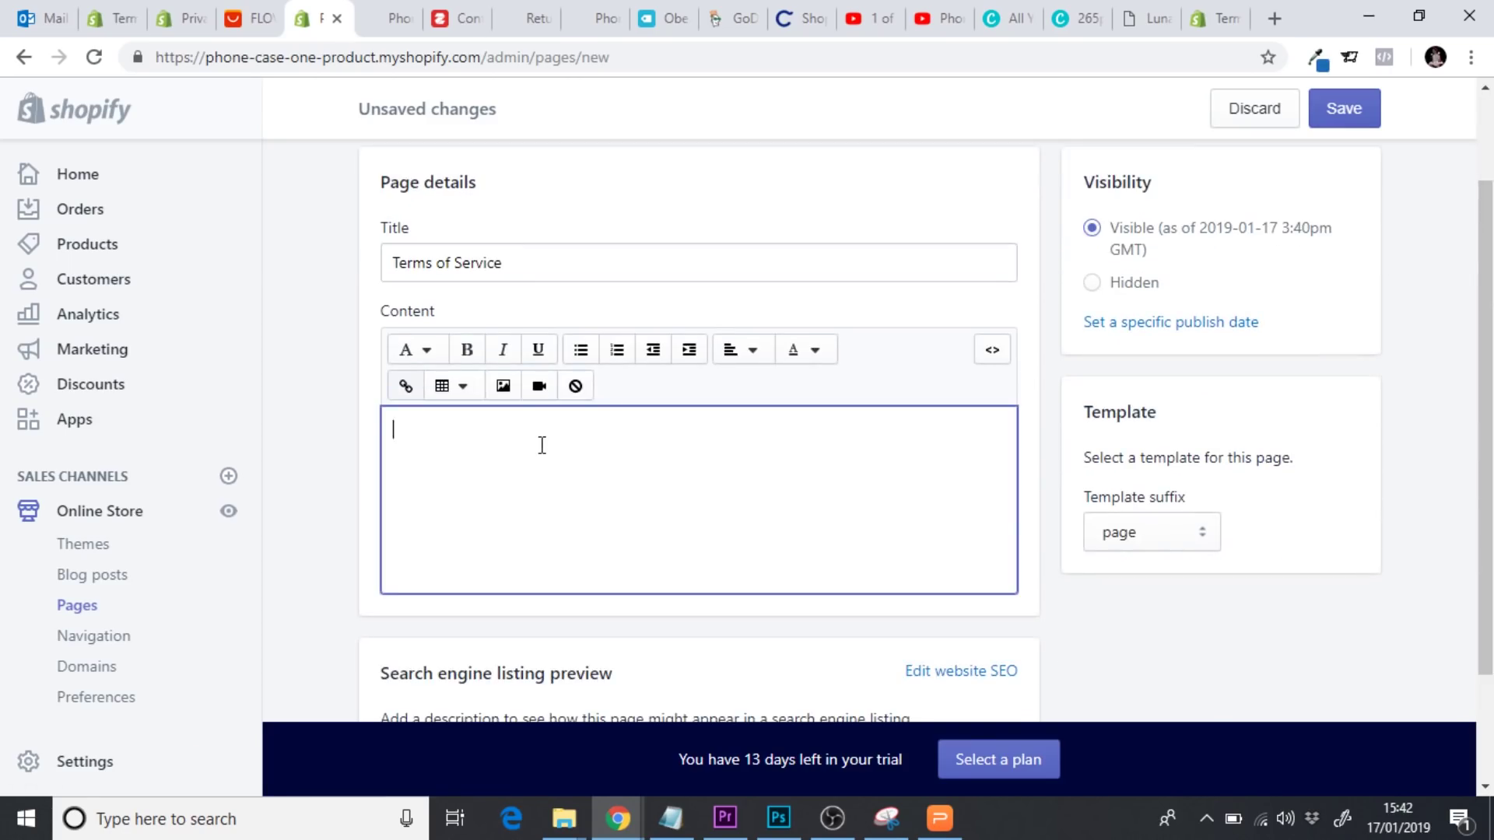
pyautogui.hotkey('ctrl', 'v')
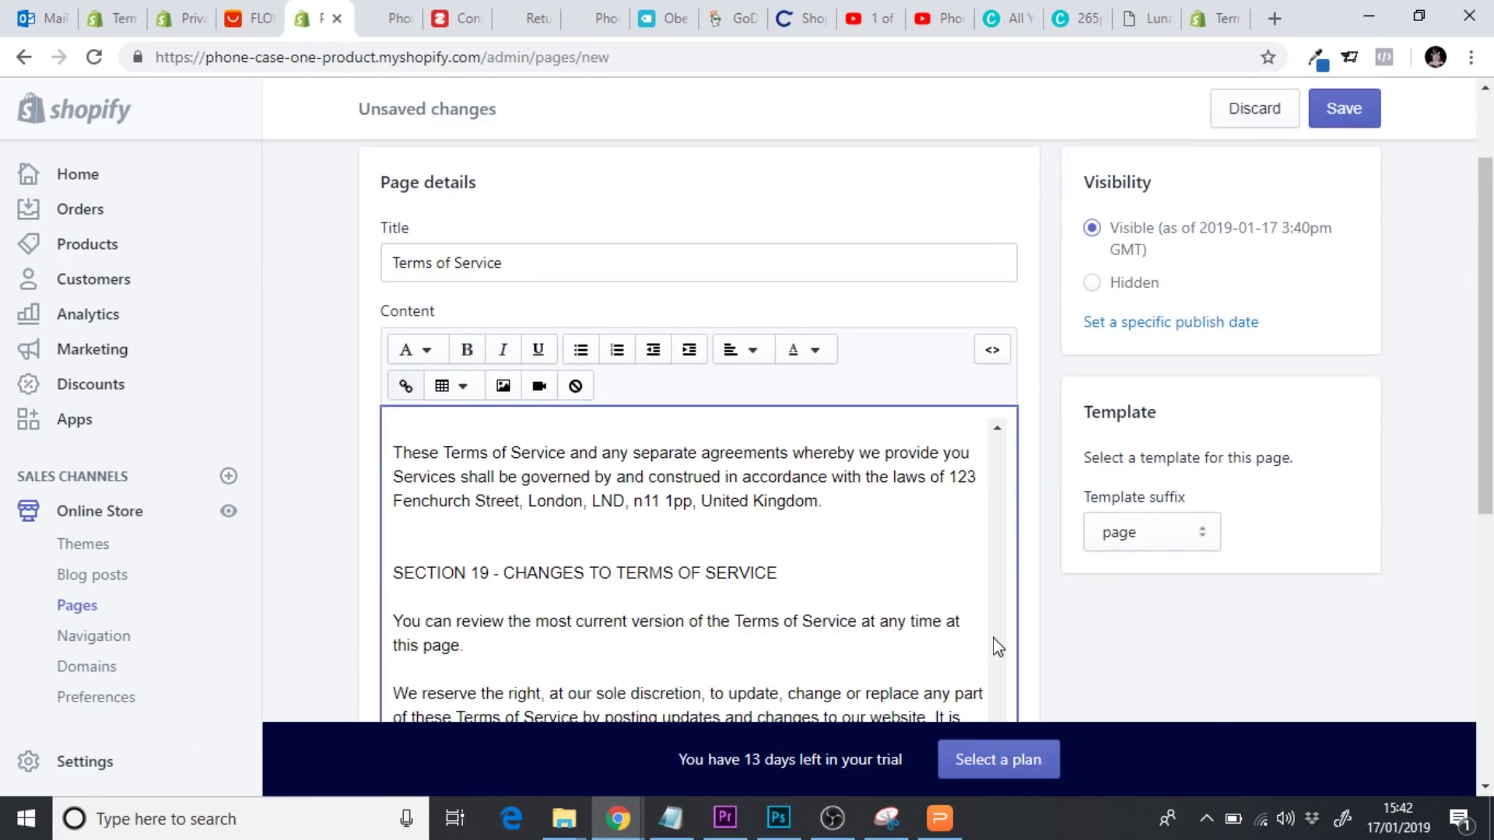
# Select the Terms of Service text and centre-align it
pyautogui.scroll(-3, 1407, 483)
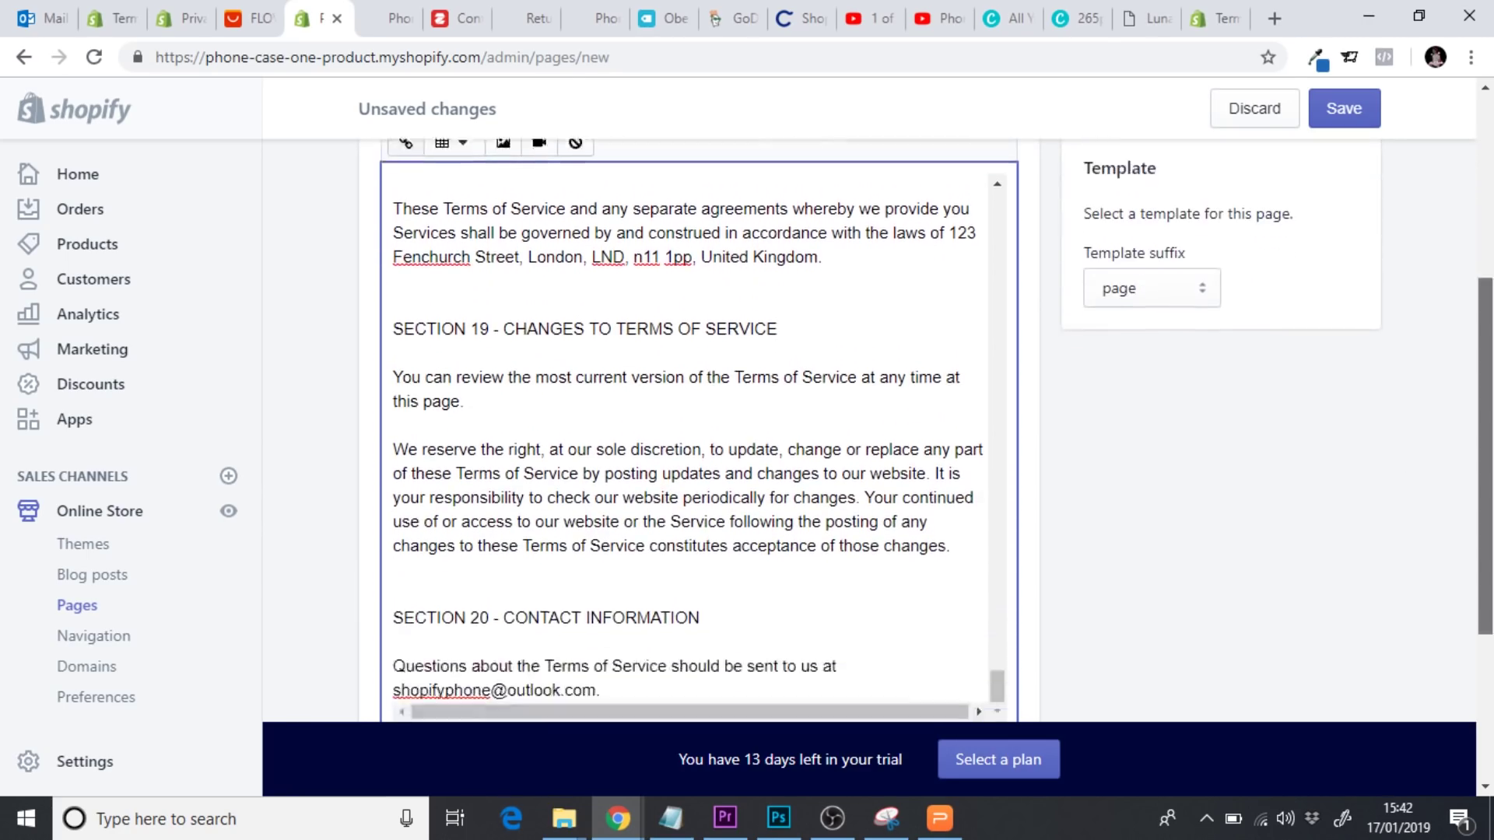
pyautogui.scroll(-1, 1064, 492)
pyautogui.moveTo(997, 622)
pyautogui.mouseDown()
pyautogui.moveTo(977, 193)
pyautogui.moveTo(978, 642)
pyautogui.mouseUp()
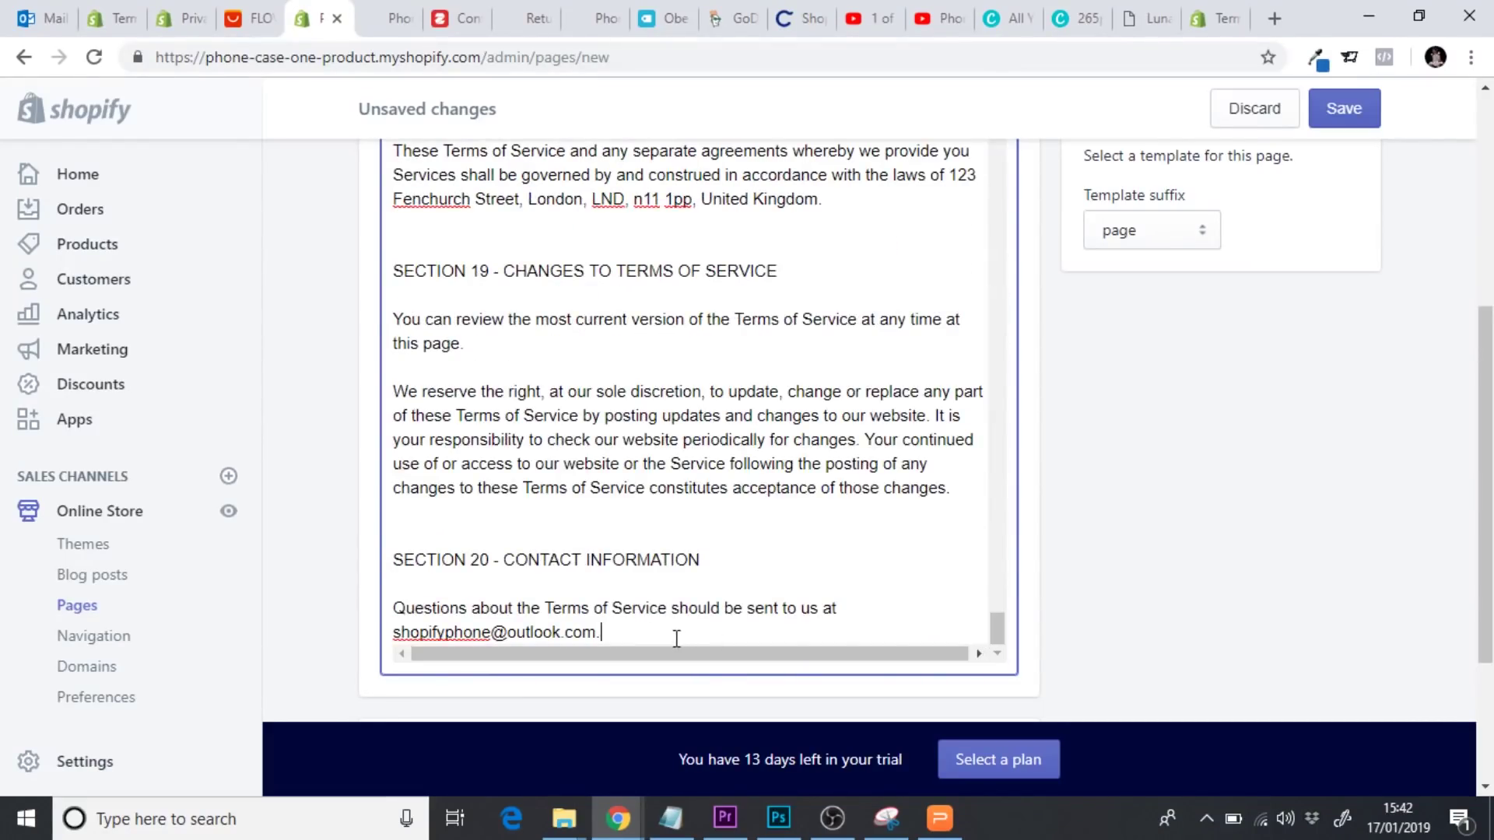
pyautogui.moveTo(676, 634); pyautogui.dragTo(3, 6)
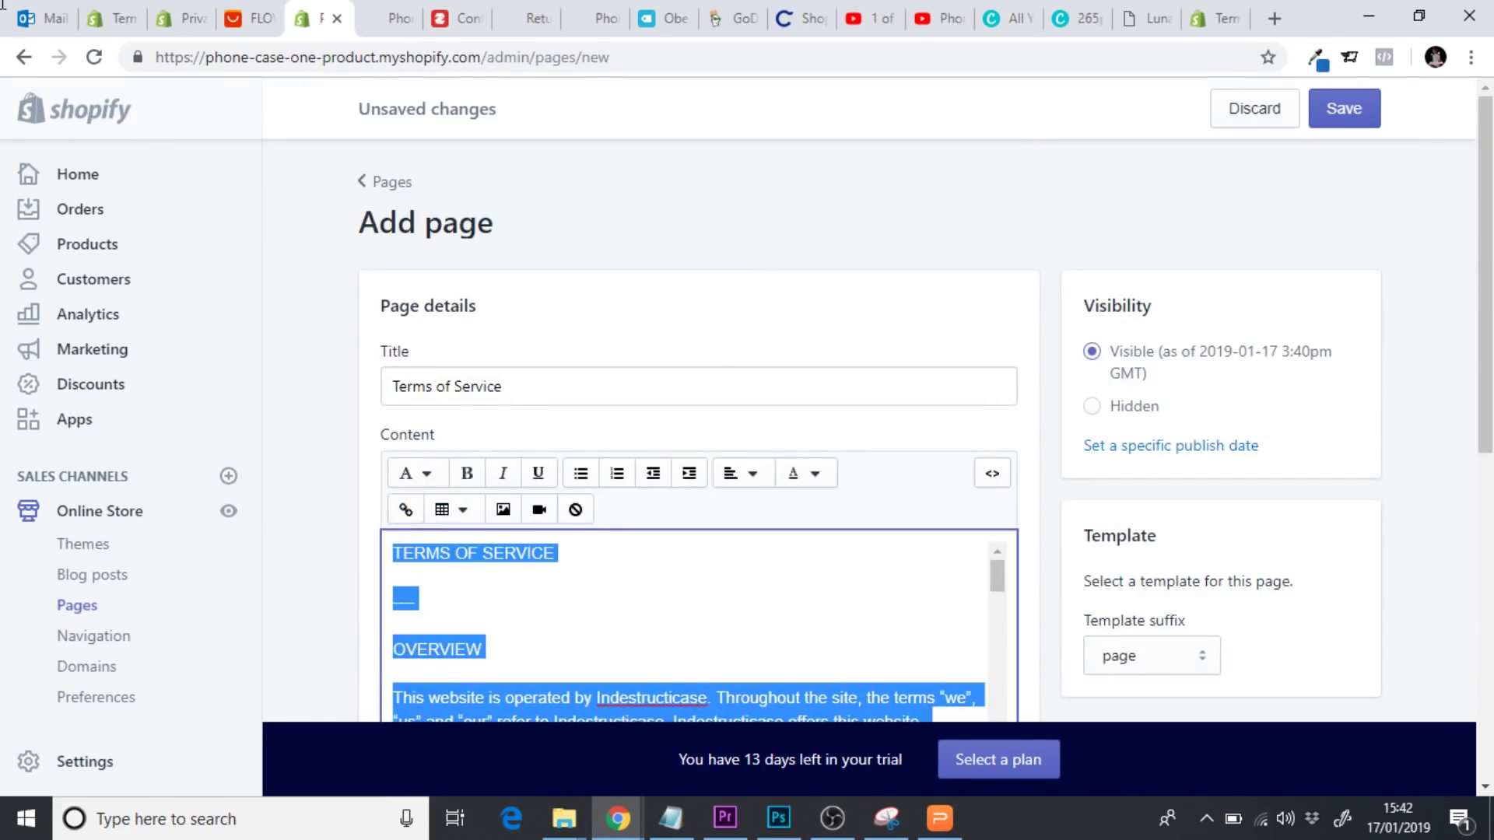
pyautogui.click(739, 475)
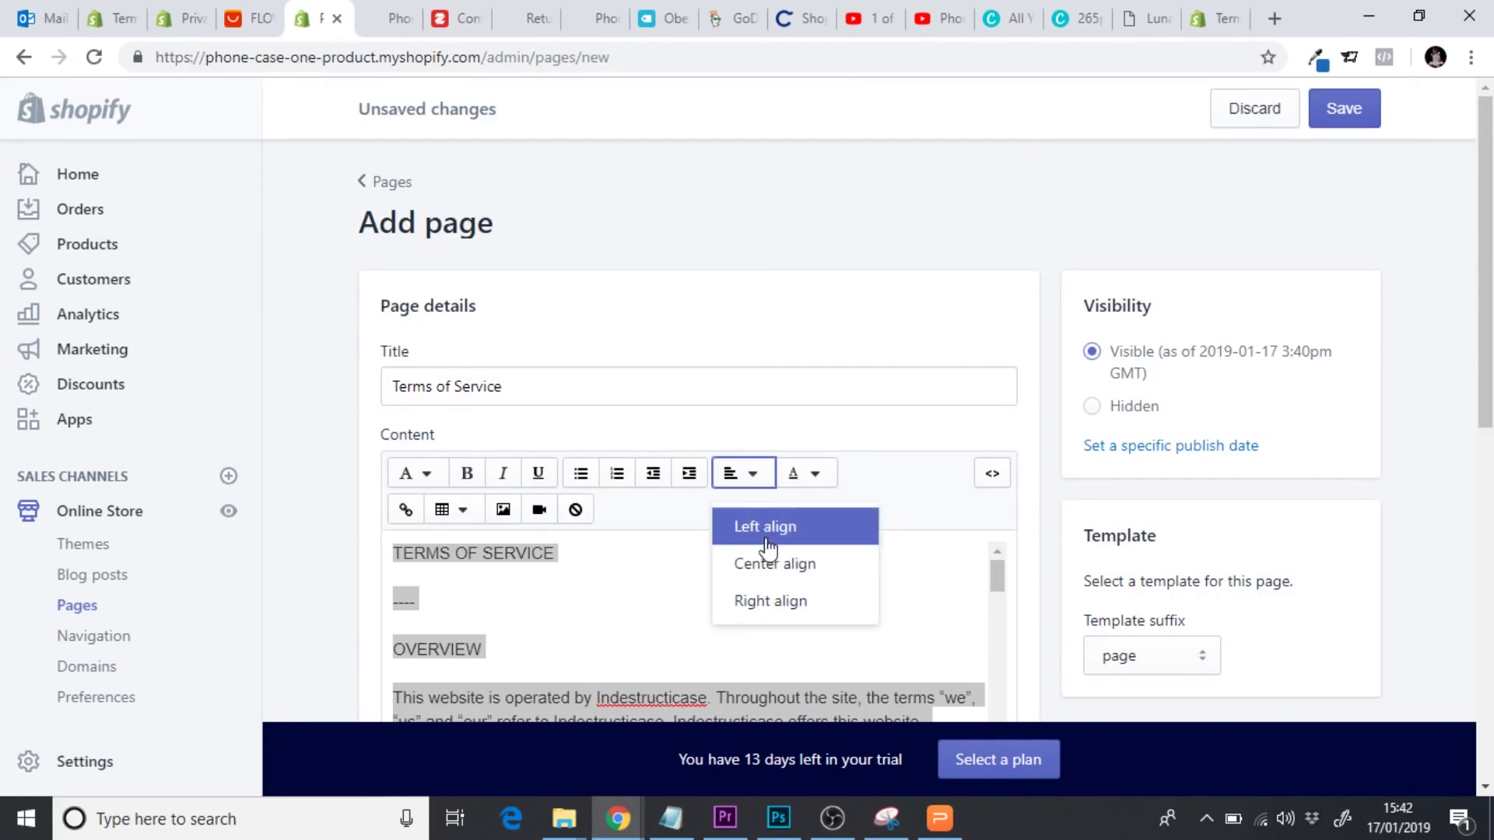
pyautogui.click(775, 563)
pyautogui.scroll(-4, 1042, 435)
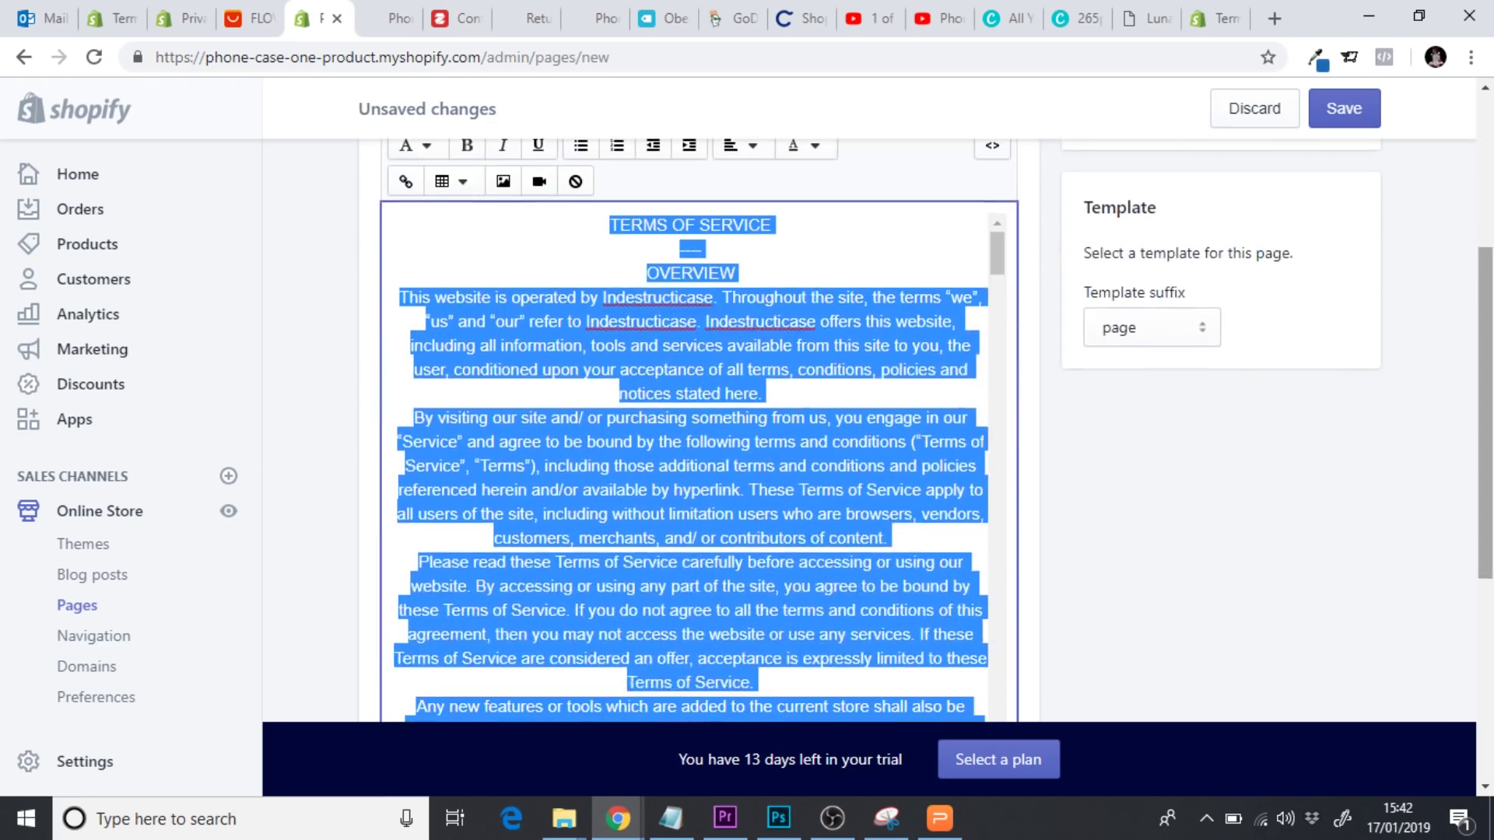
pyautogui.moveTo(997, 261); pyautogui.dragTo(983, 720)
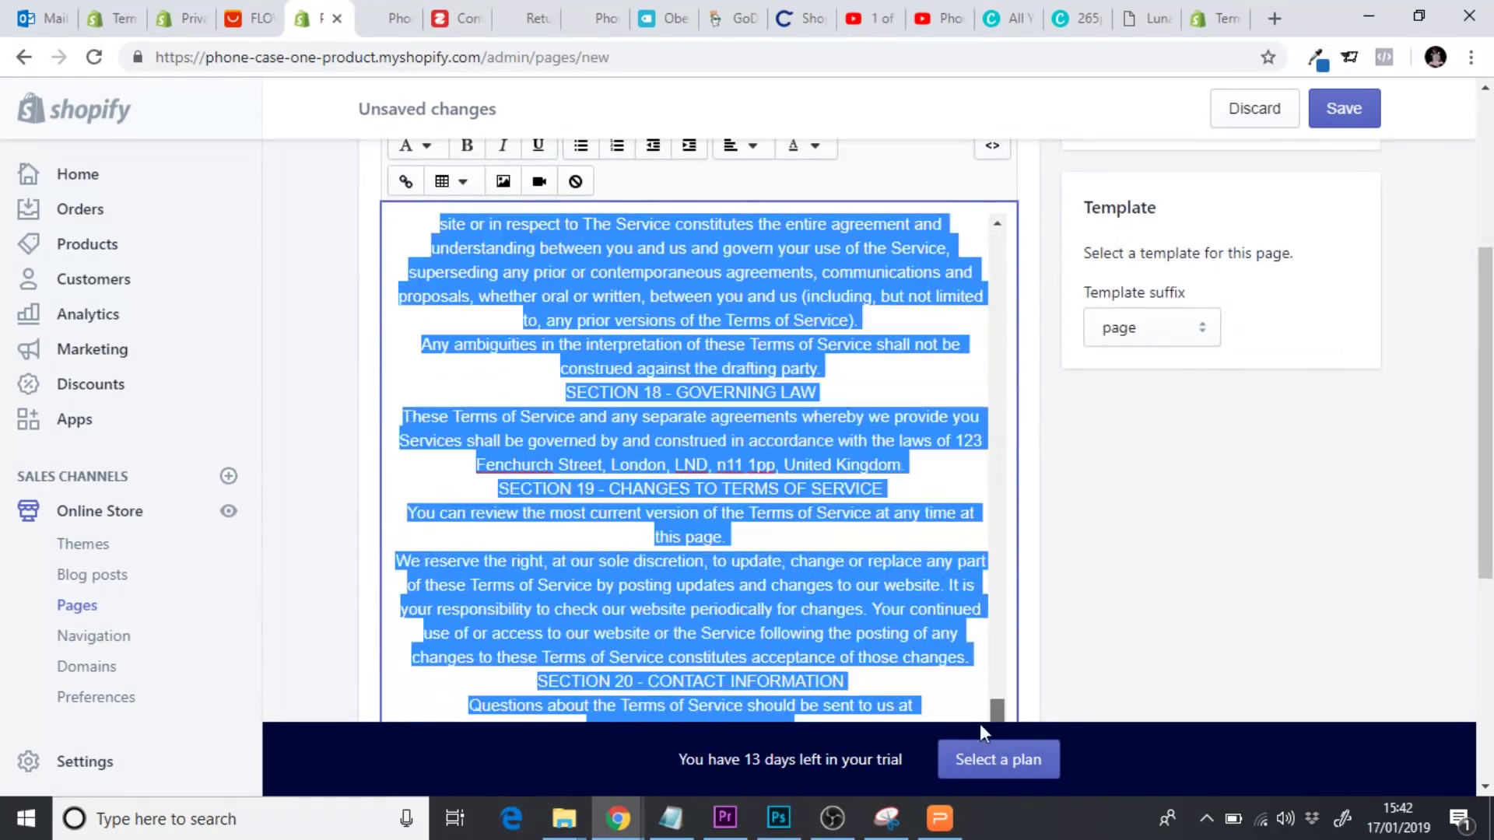
pyautogui.scroll(-3, 984, 720)
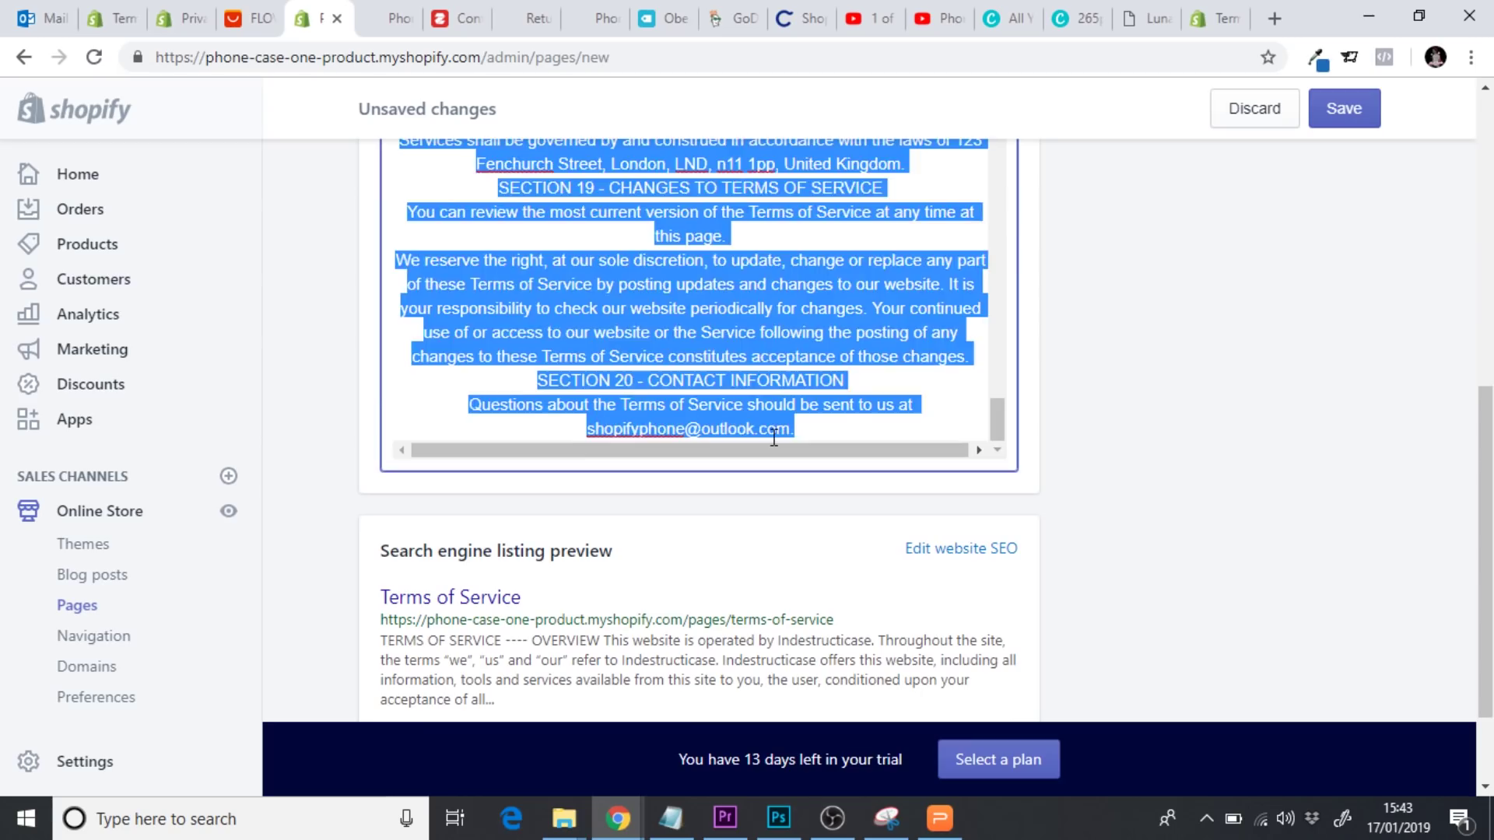
pyautogui.moveTo(830, 434); pyautogui.dragTo(590, 438)
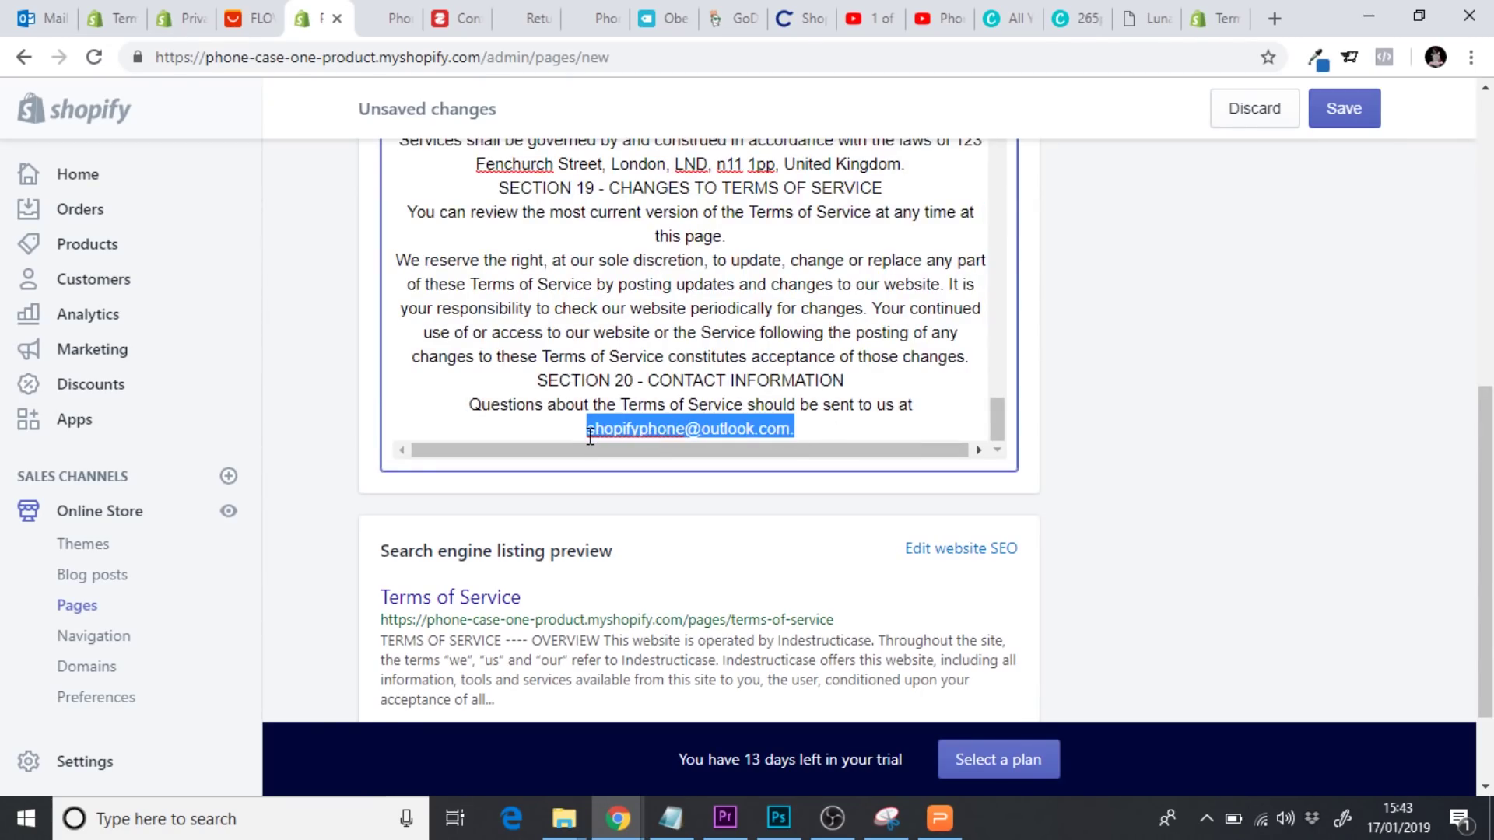
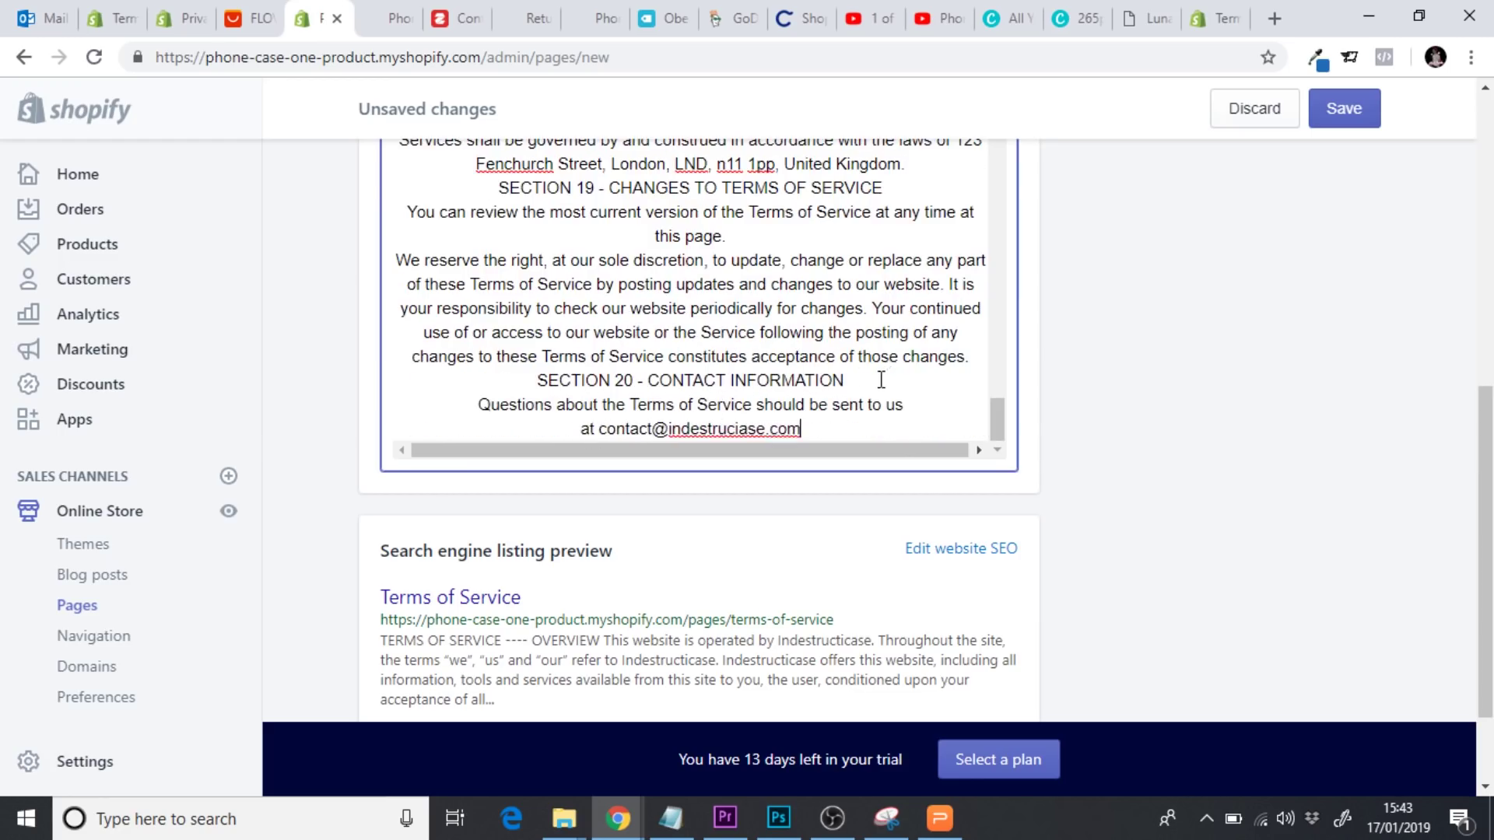
# Add a blank line before SECTION 7 and review the rest of the terms
pyautogui.moveTo(859, 380); pyautogui.dragTo(553, 380)
pyautogui.moveTo(991, 427); pyautogui.dragTo(999, 134)
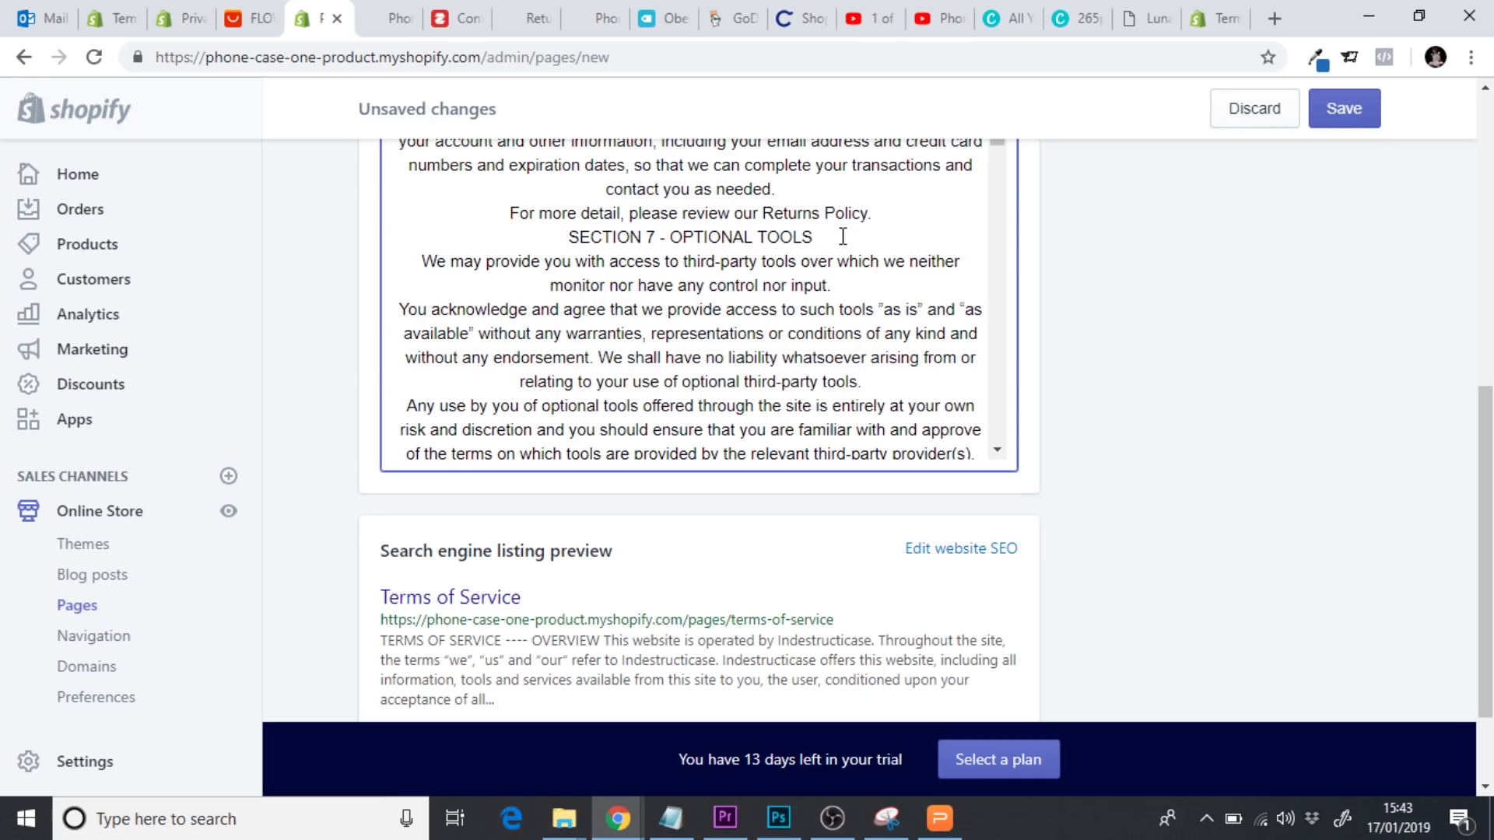
pyautogui.press('Return')
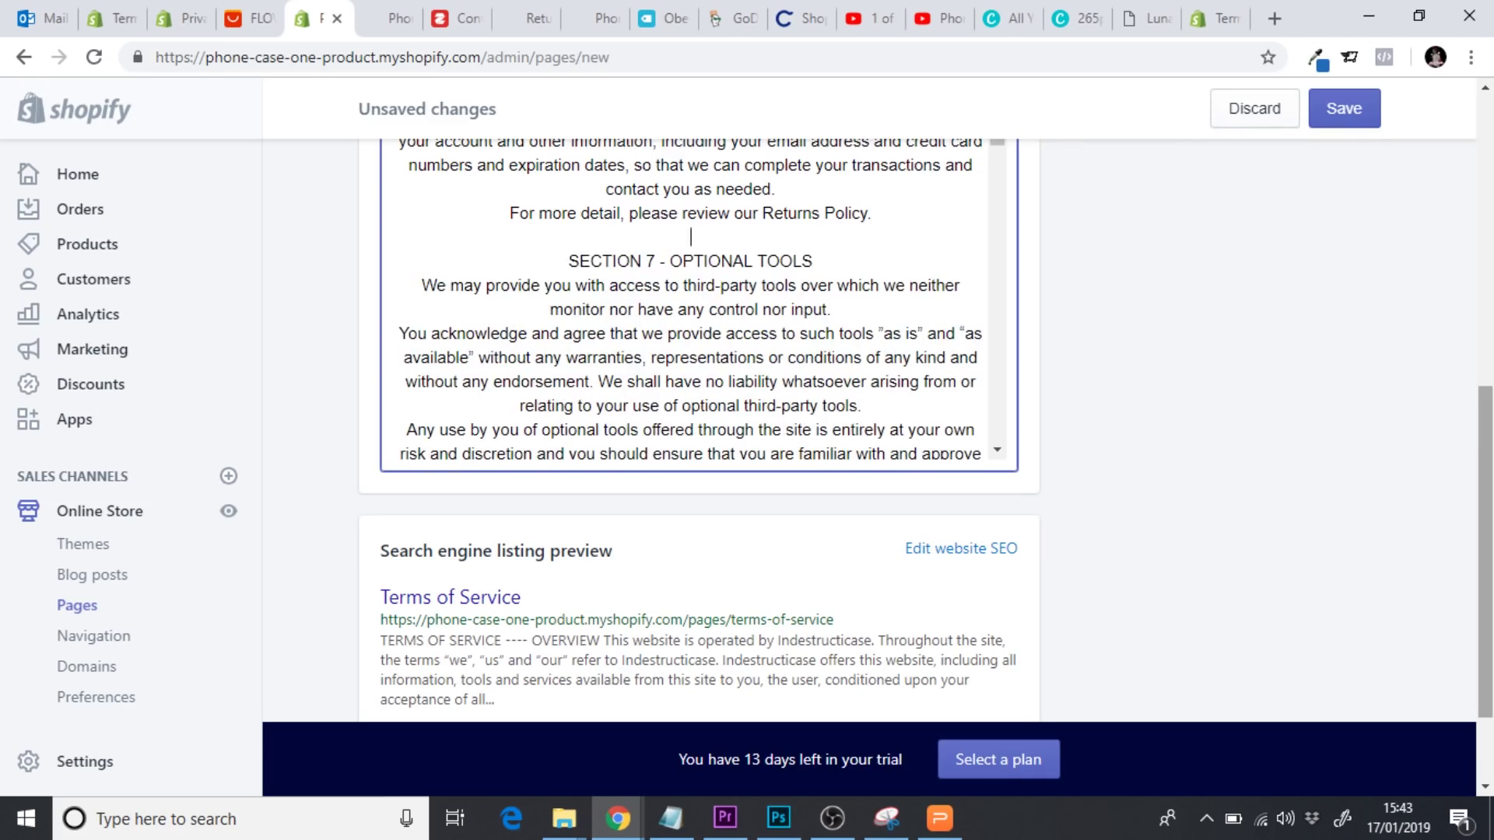
pyautogui.scroll(-2, 1072, 505)
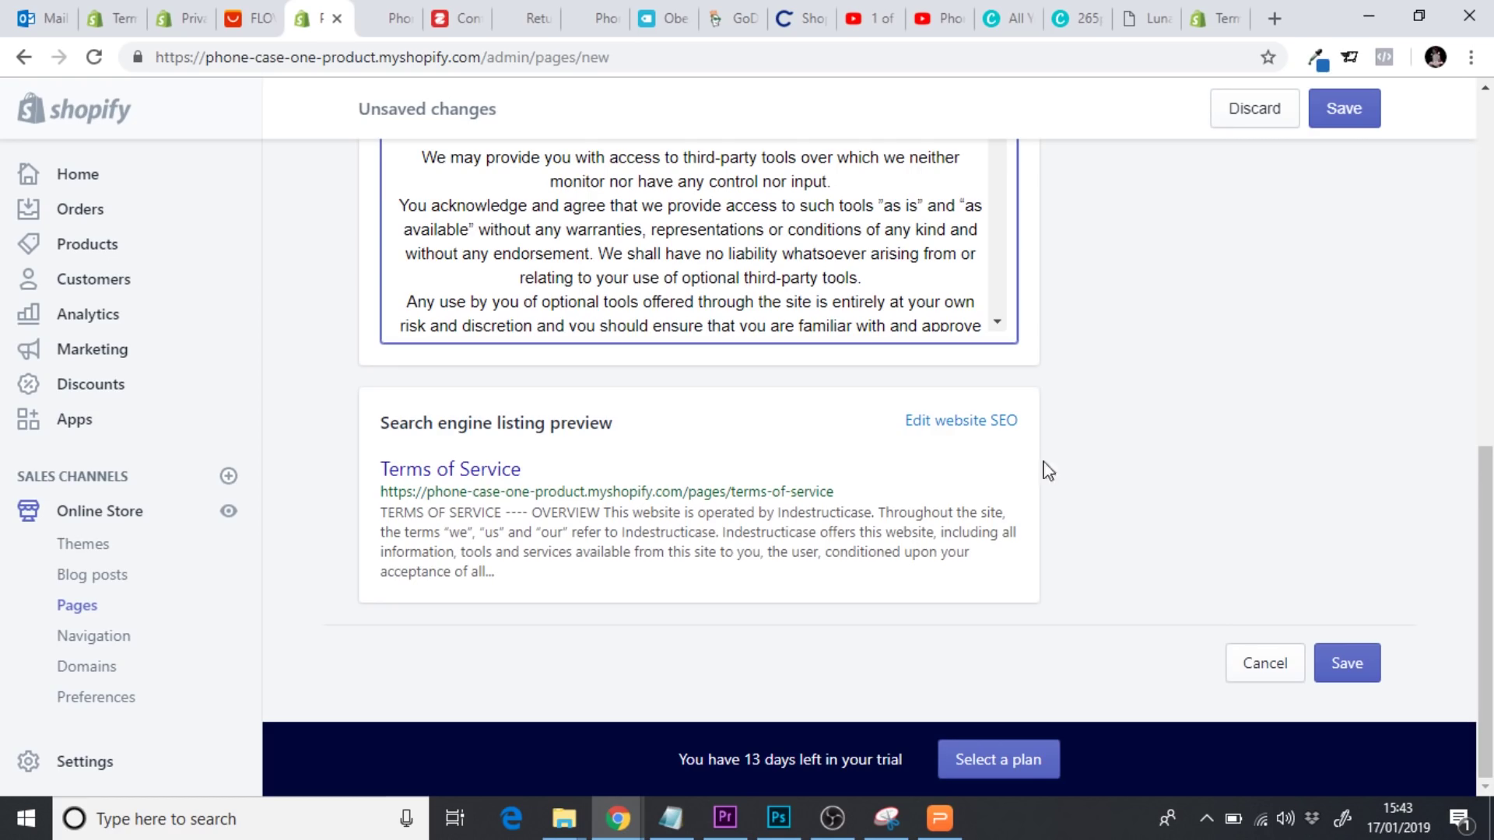
pyautogui.moveTo(1487, 588); pyautogui.dragTo(1488, 441)
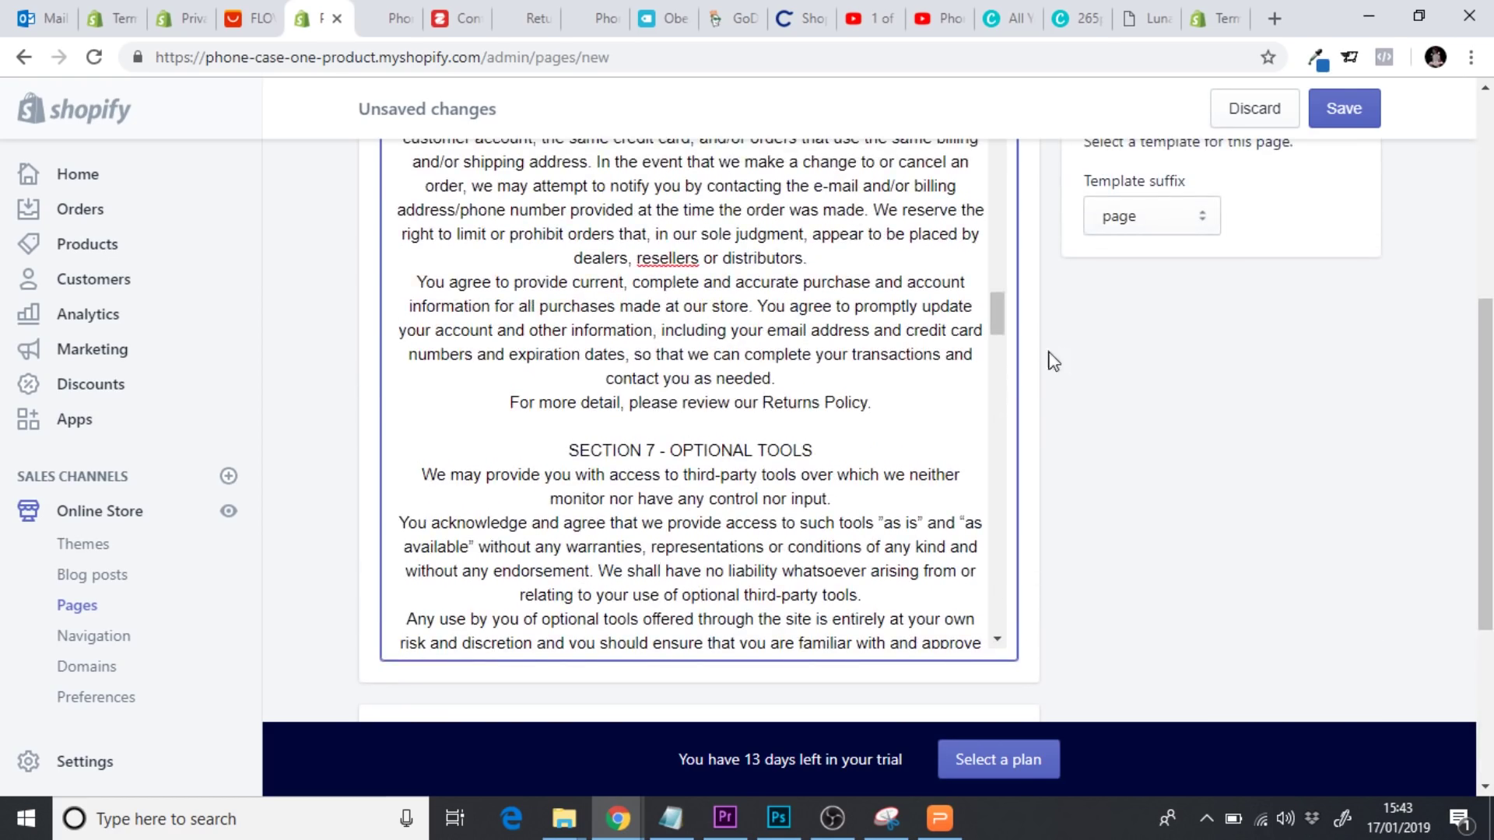
pyautogui.moveTo(996, 315); pyautogui.dragTo(980, 181)
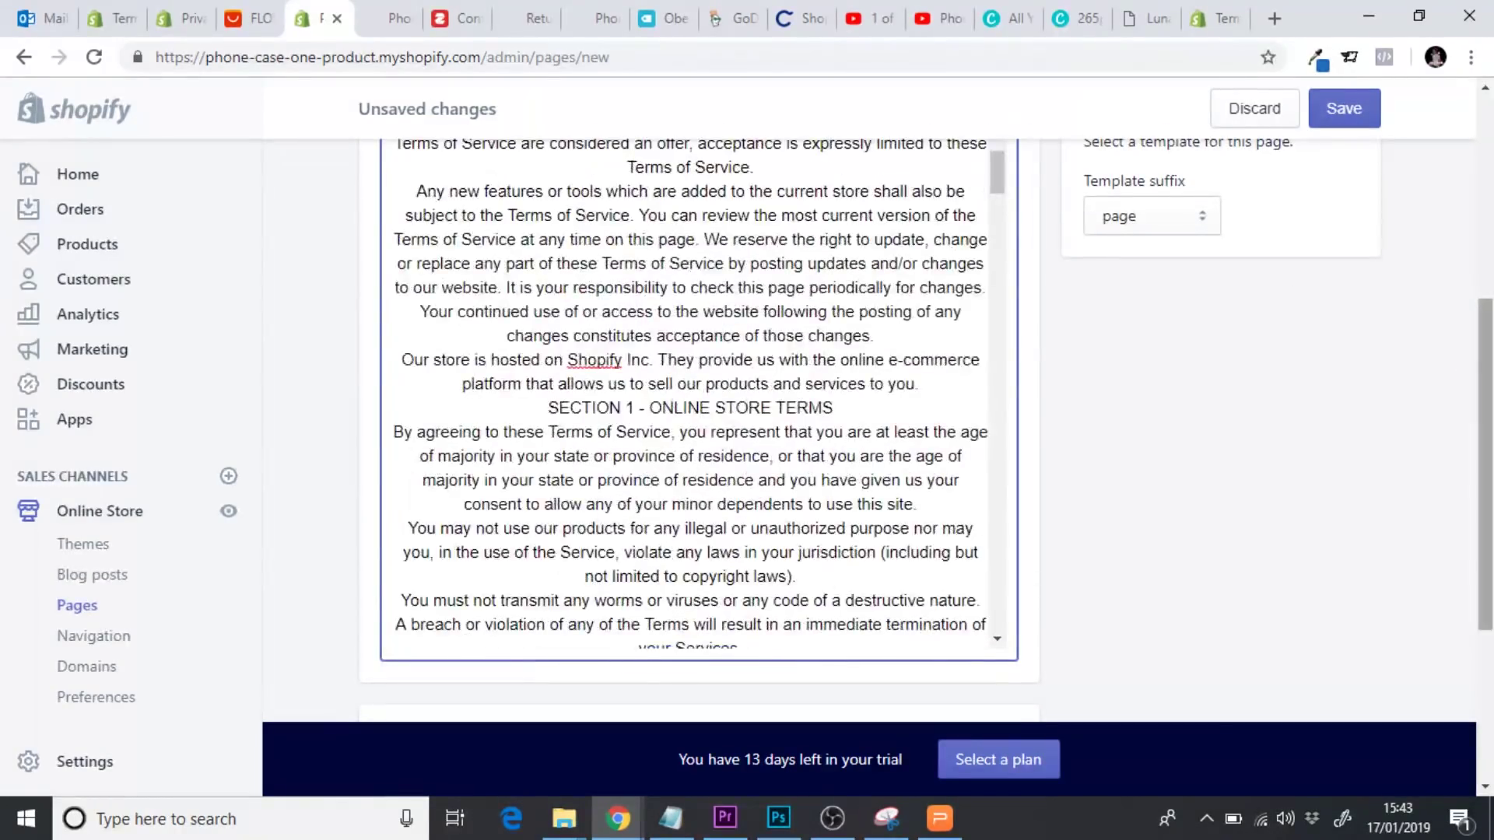
pyautogui.scroll(-4, 1486, 467)
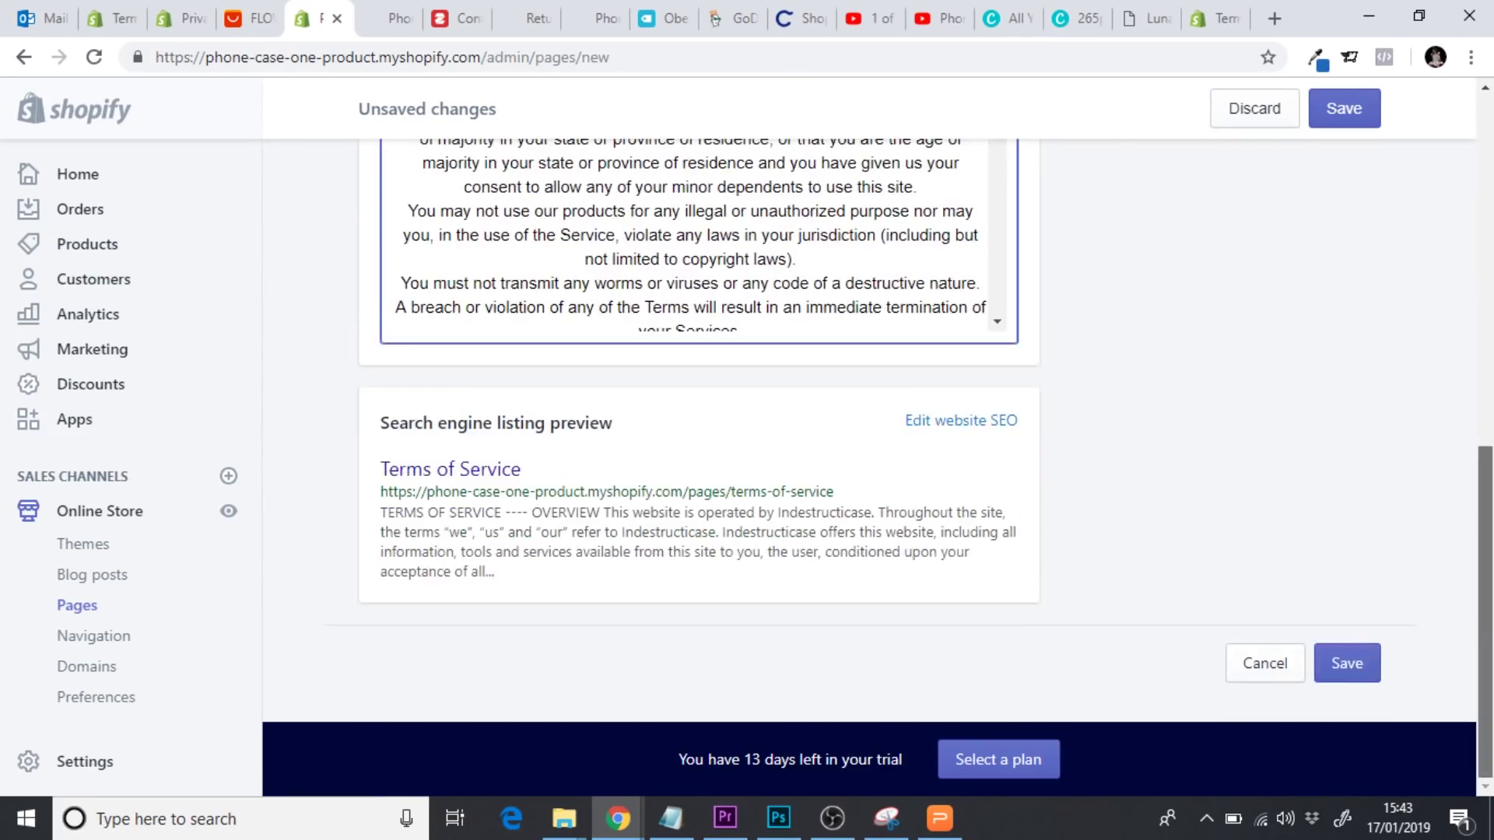
# Set the SEO meta description to 'Please read our terms of service for more information'
pyautogui.click(976, 421)
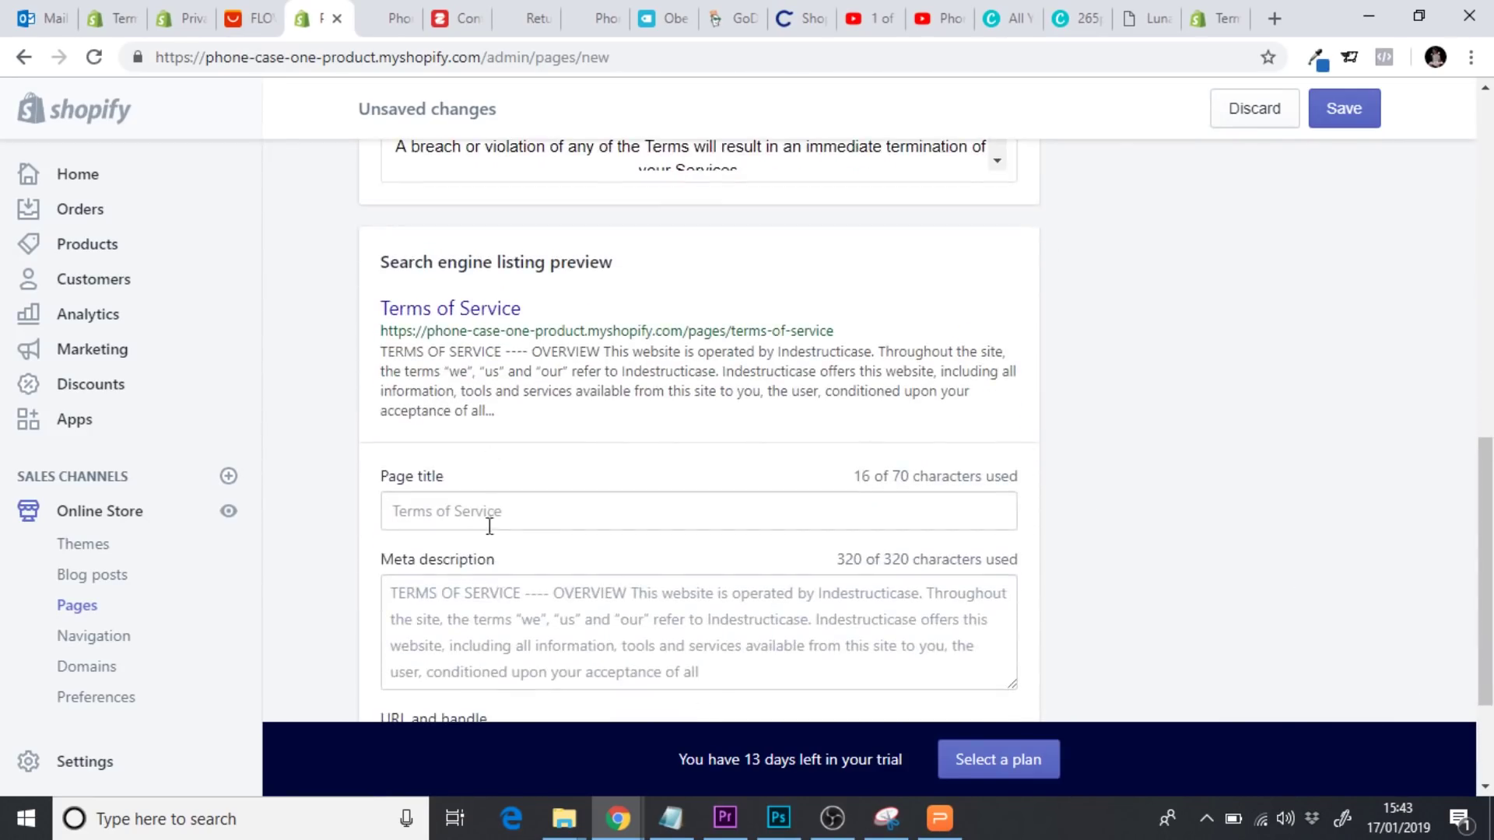
pyautogui.scroll(-5, 1486, 482)
pyautogui.click(598, 441)
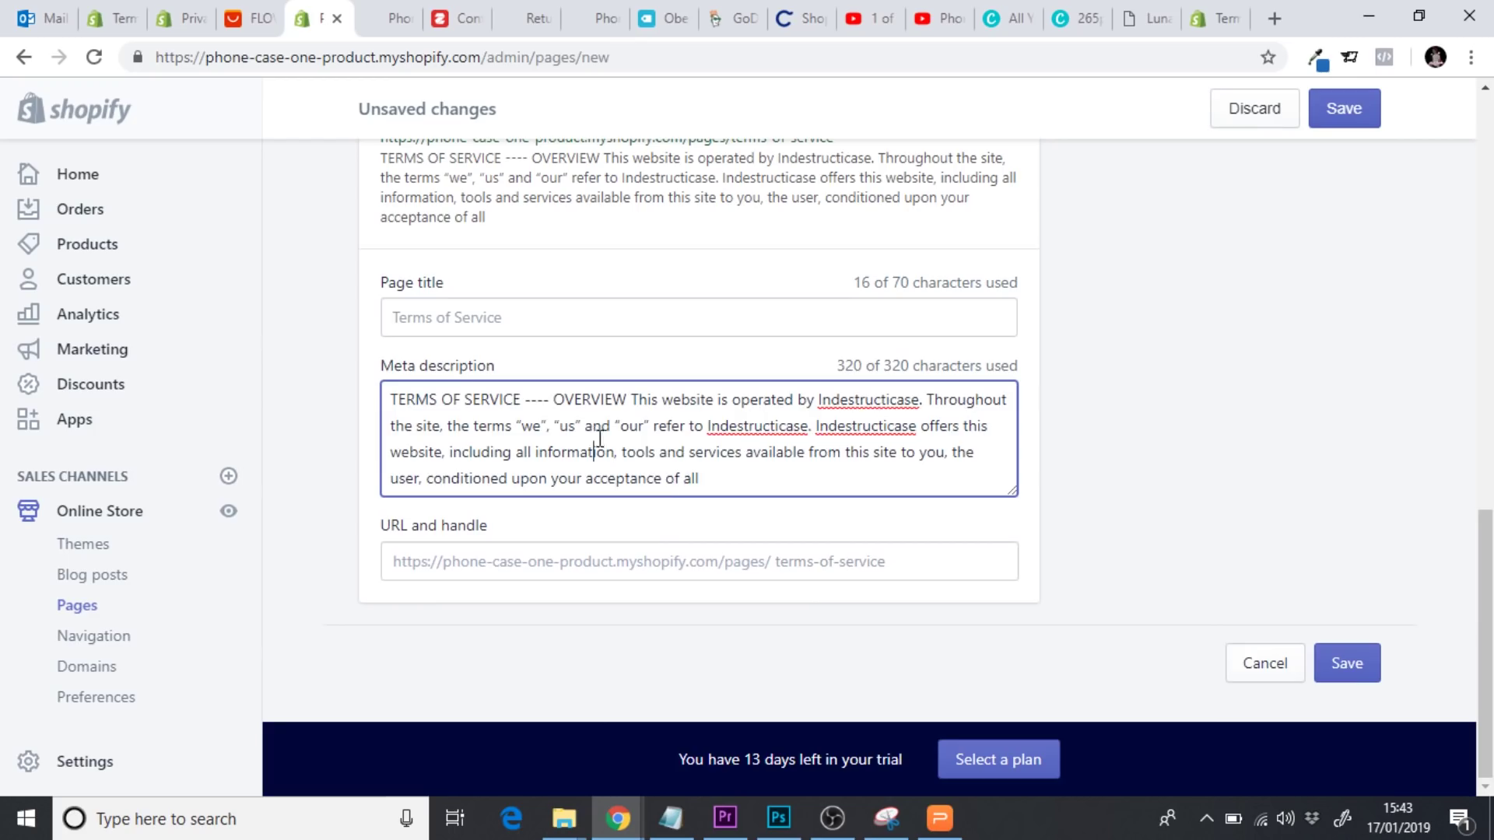
pyautogui.hotkey('ctrl', 'a')
pyautogui.write('Please read')
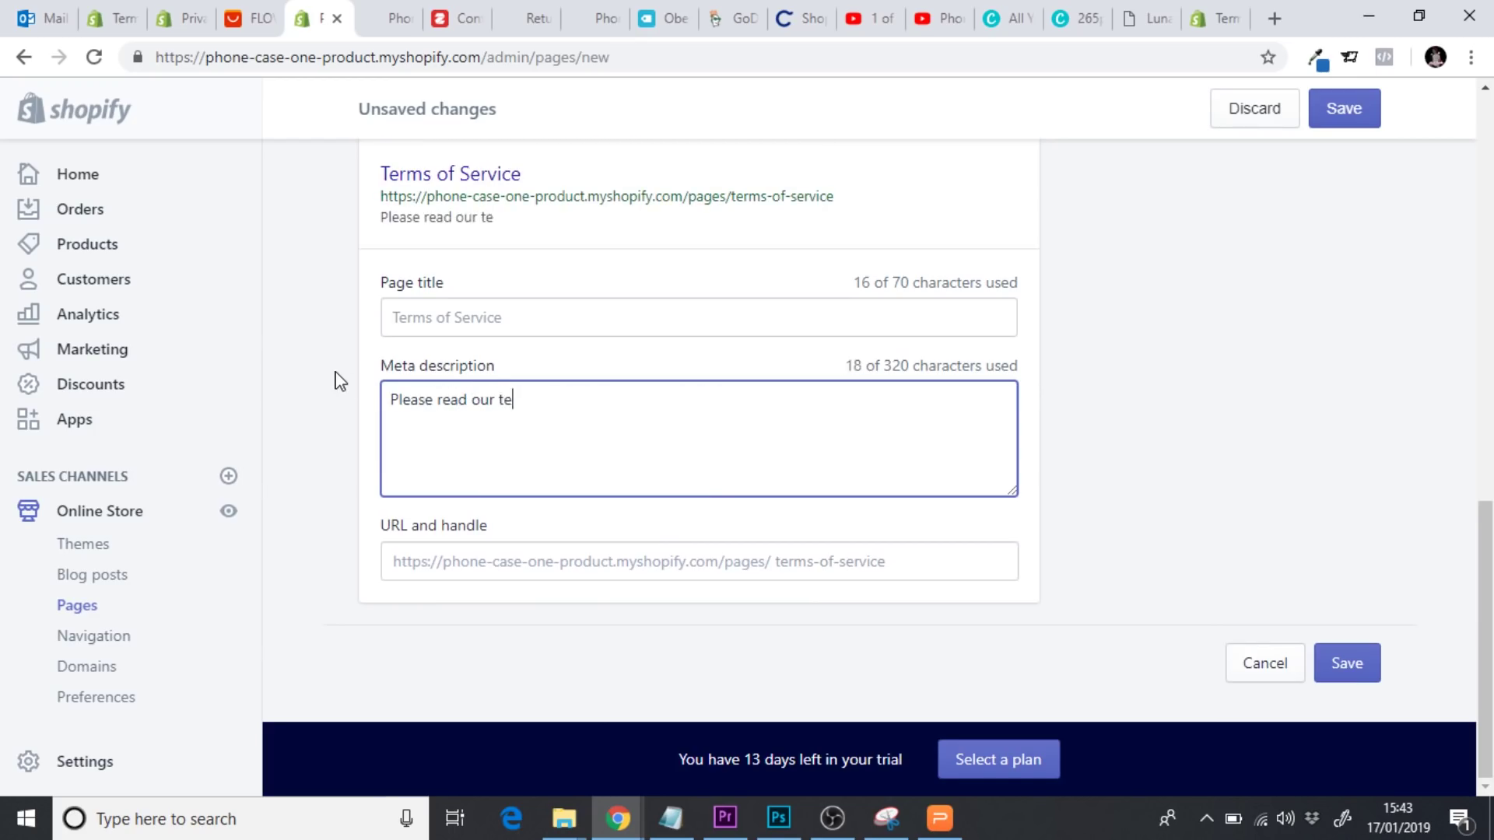
pyautogui.write(' our terms of service')
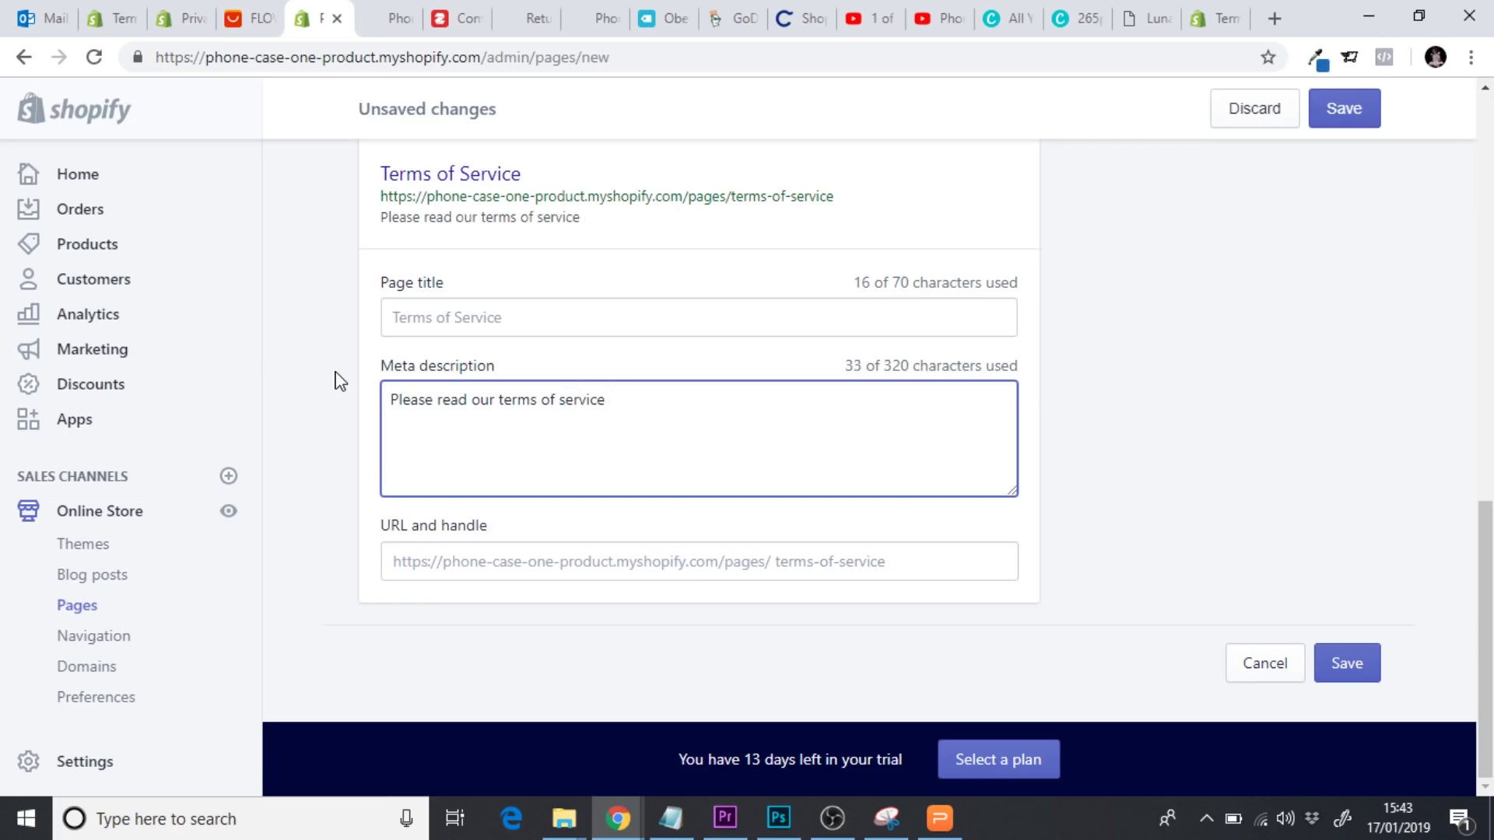
pyautogui.write(' for more information')
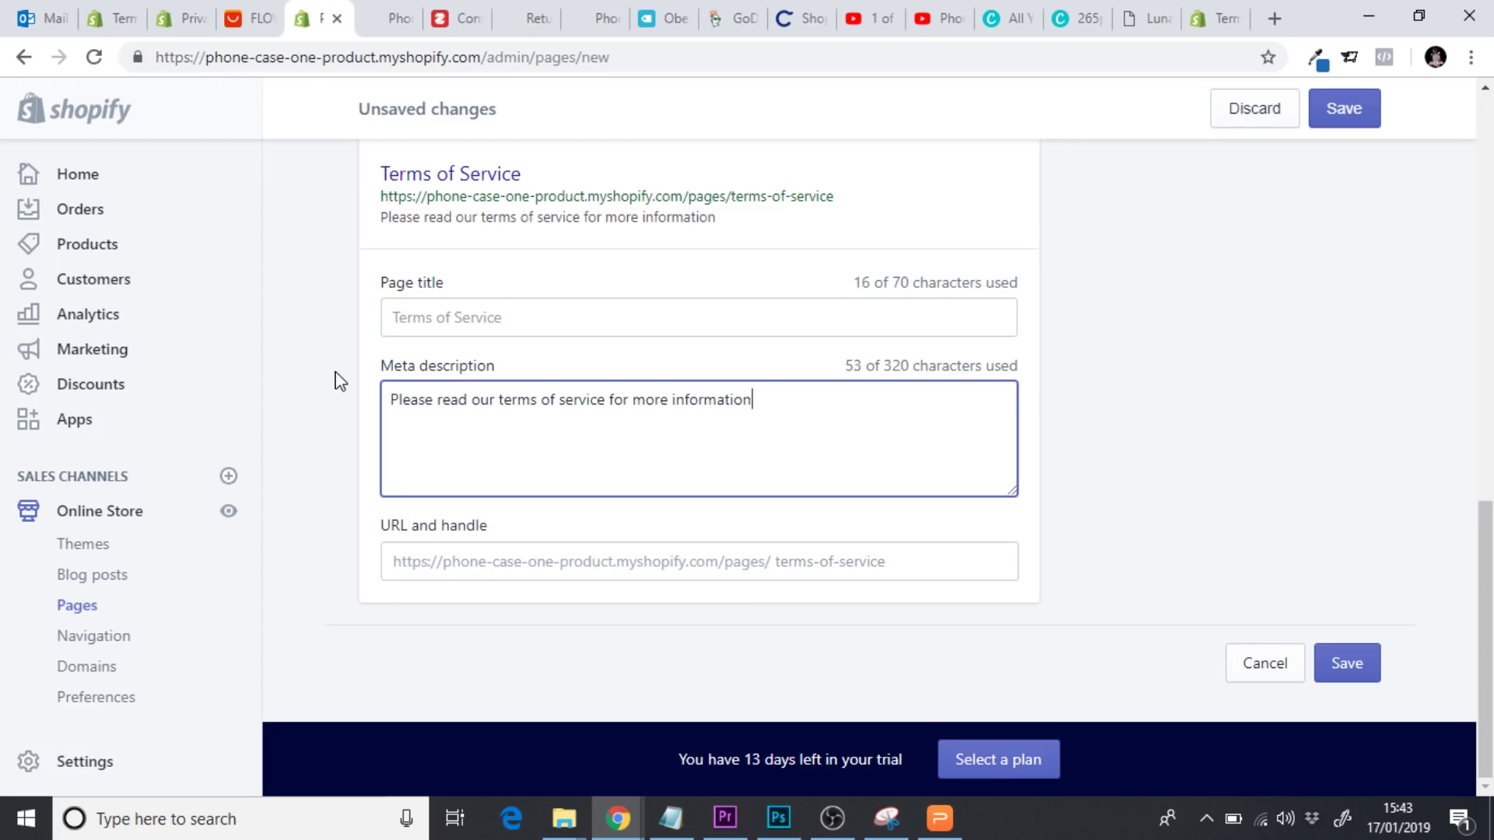
# Save the Terms of Service page and return to the Pages list
pyautogui.click(1349, 660)
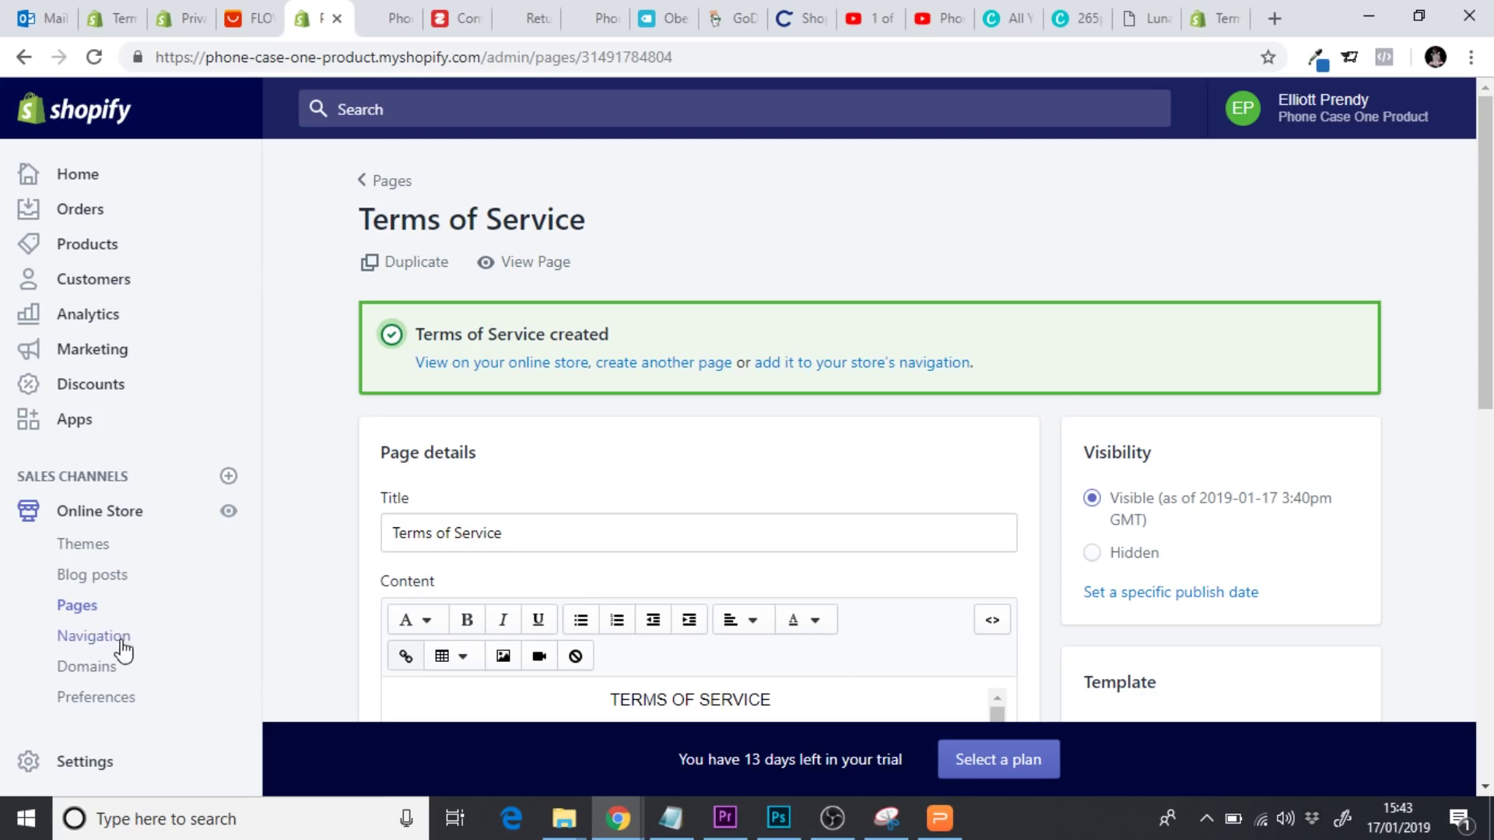
pyautogui.click(85, 613)
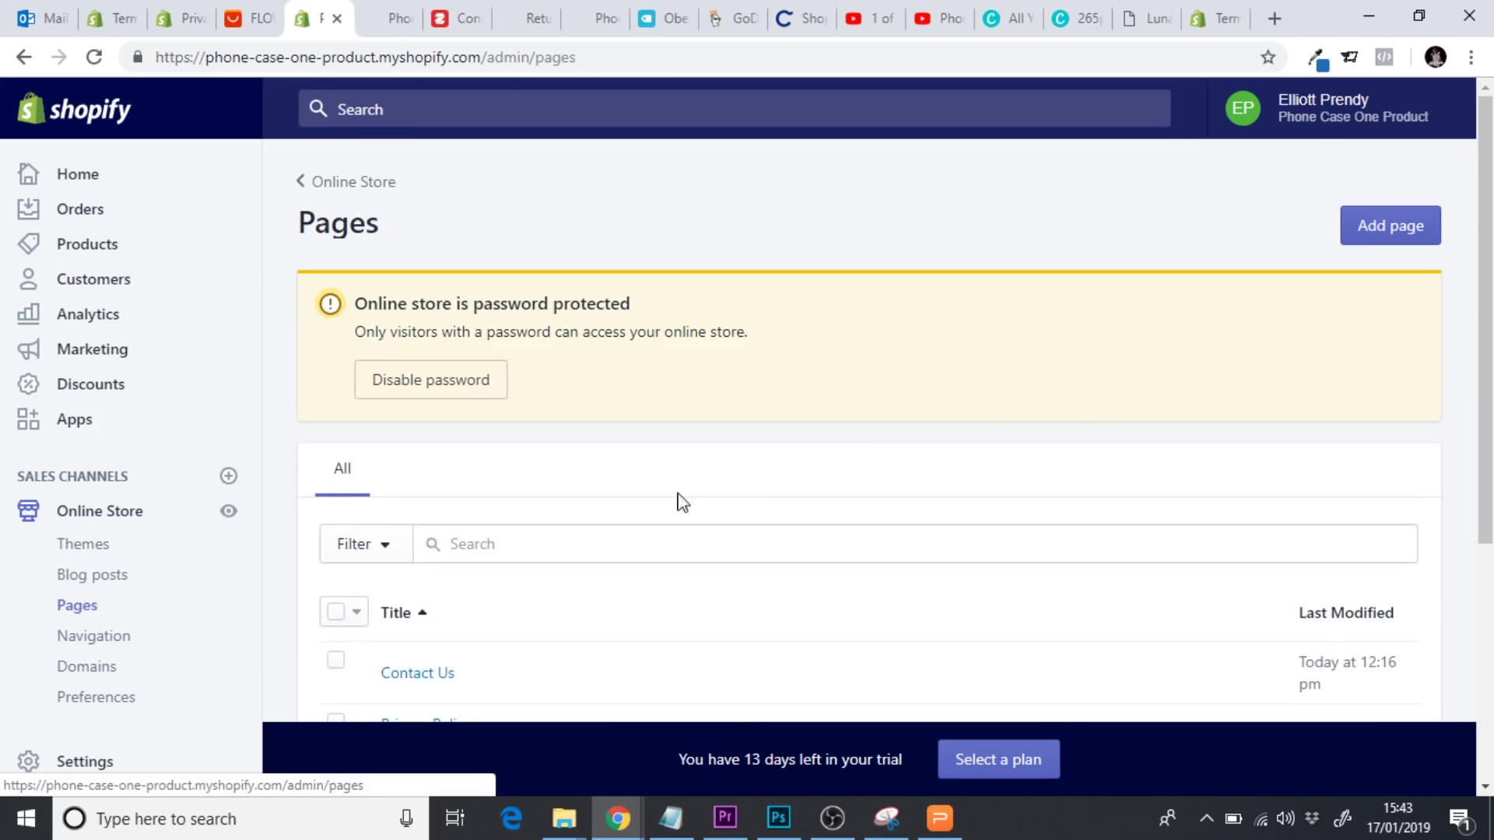
pyautogui.moveTo(1480, 404); pyautogui.dragTo(1478, 572)
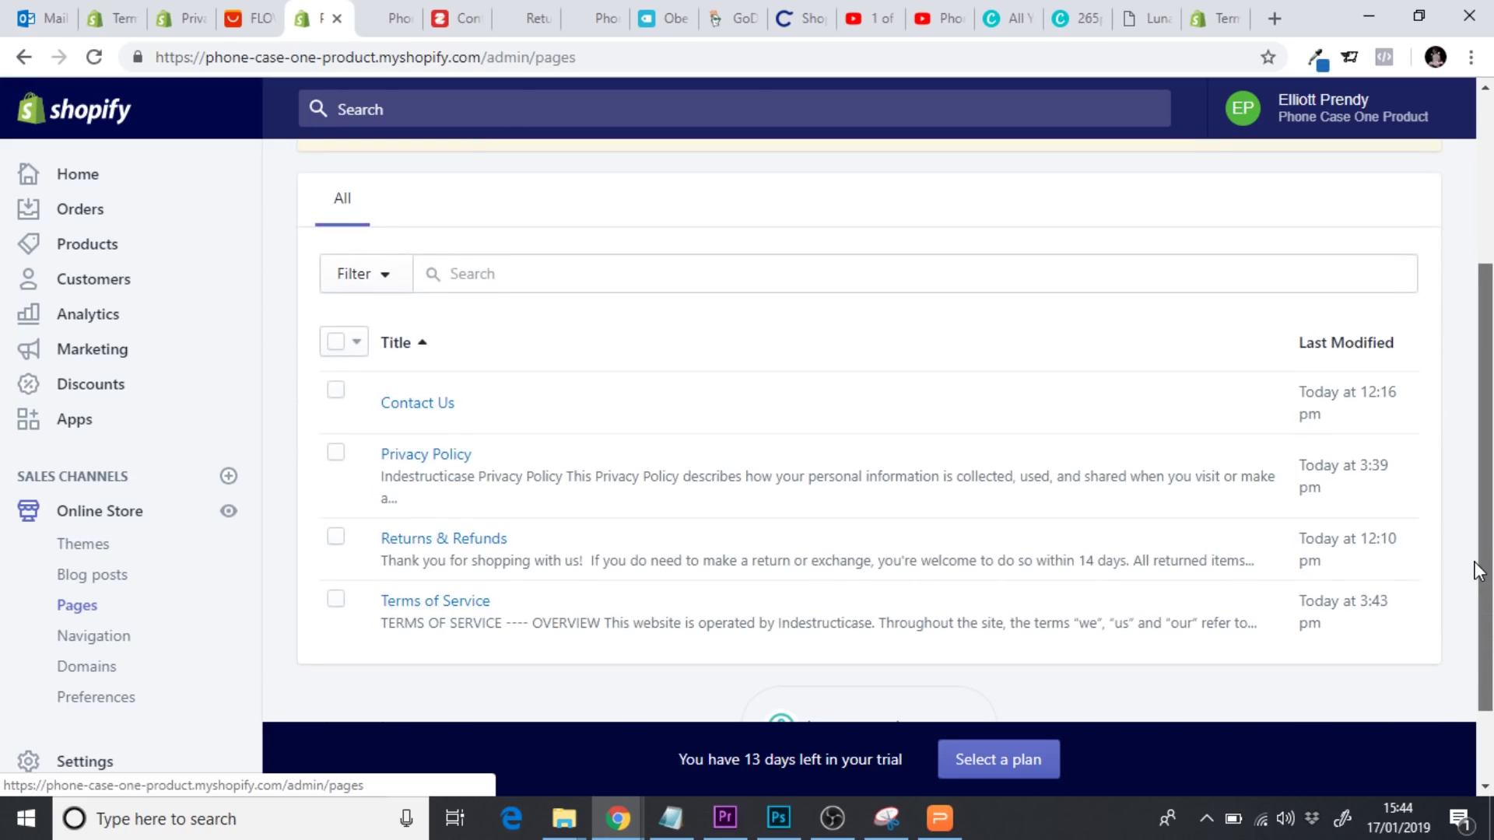
# Add a new page titled 'Shipping & Delivery' and save it
pyautogui.scroll(5, 1479, 572)
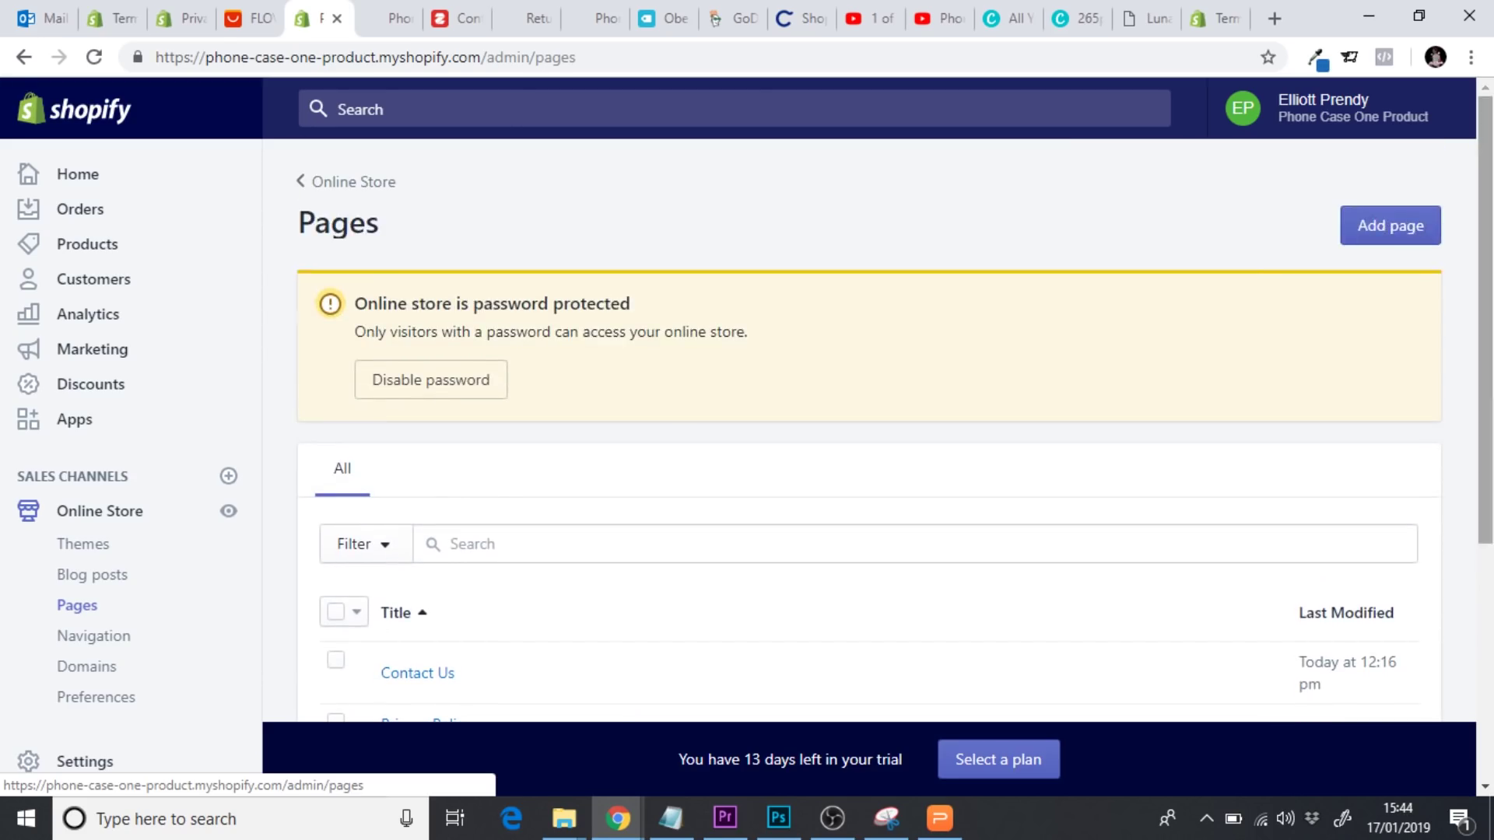
pyautogui.click(1386, 233)
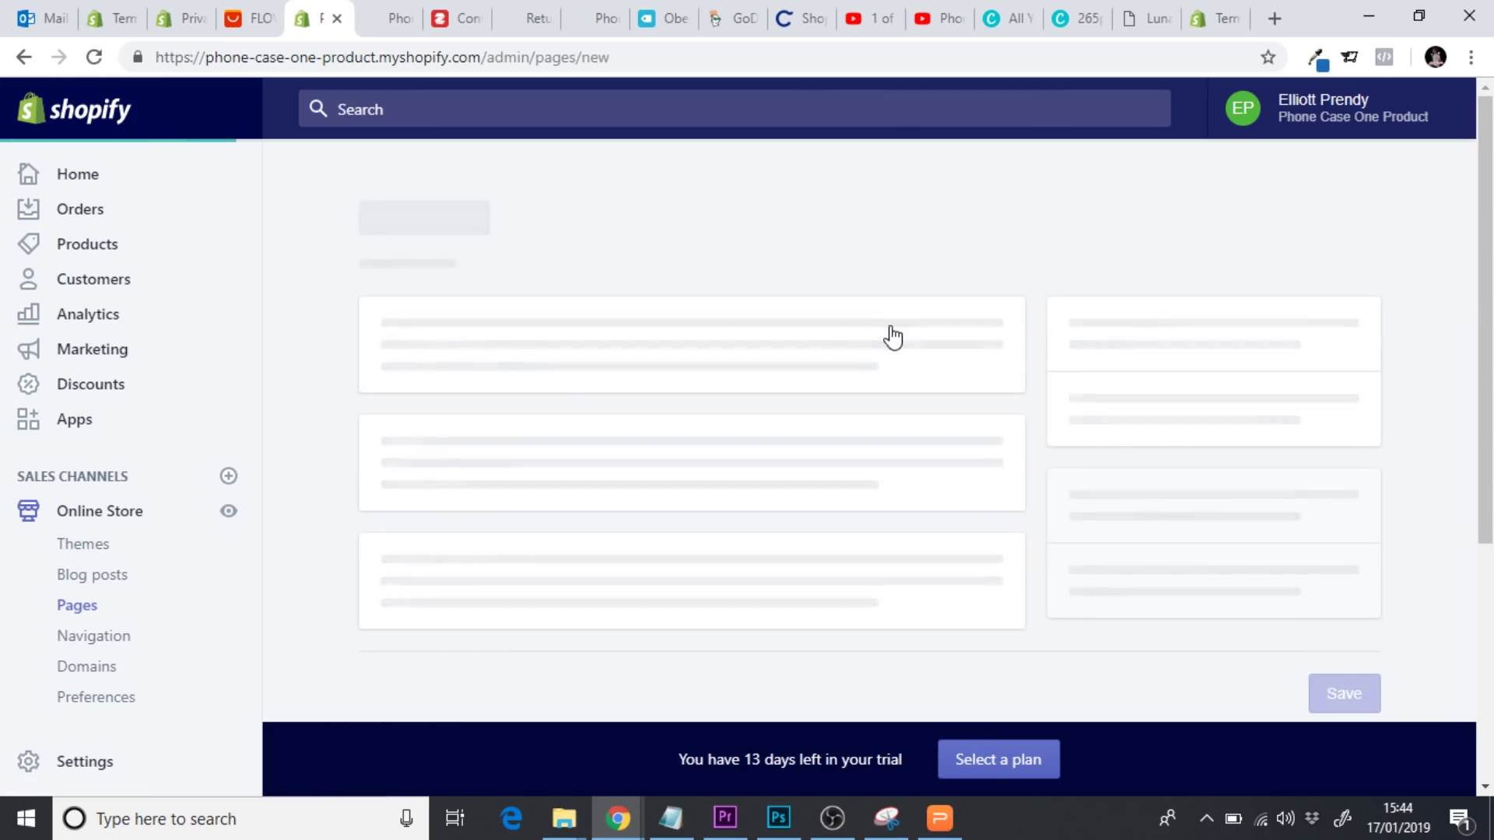
pyautogui.click(476, 394)
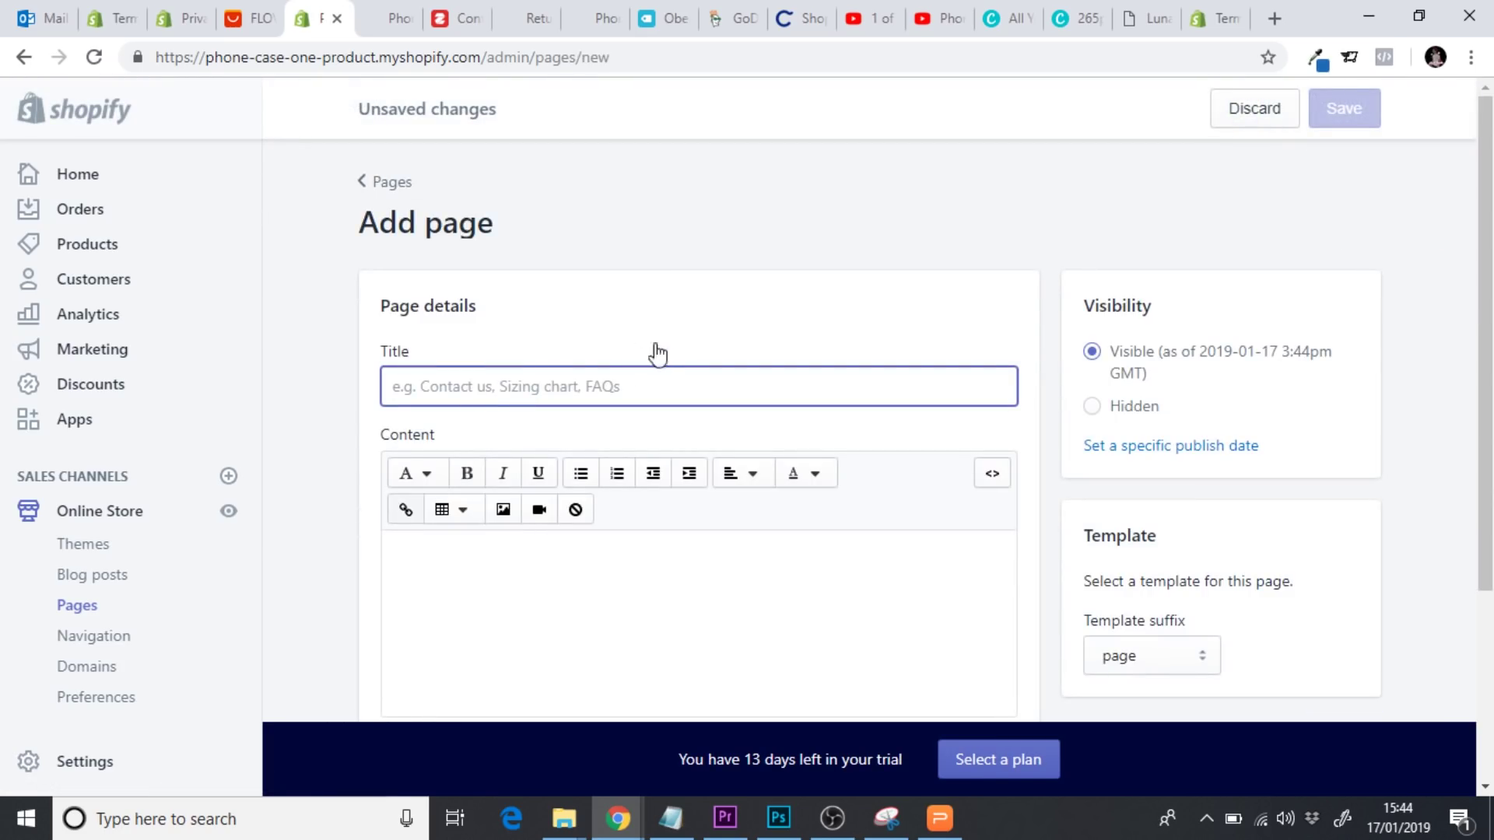
pyautogui.write('Shop')
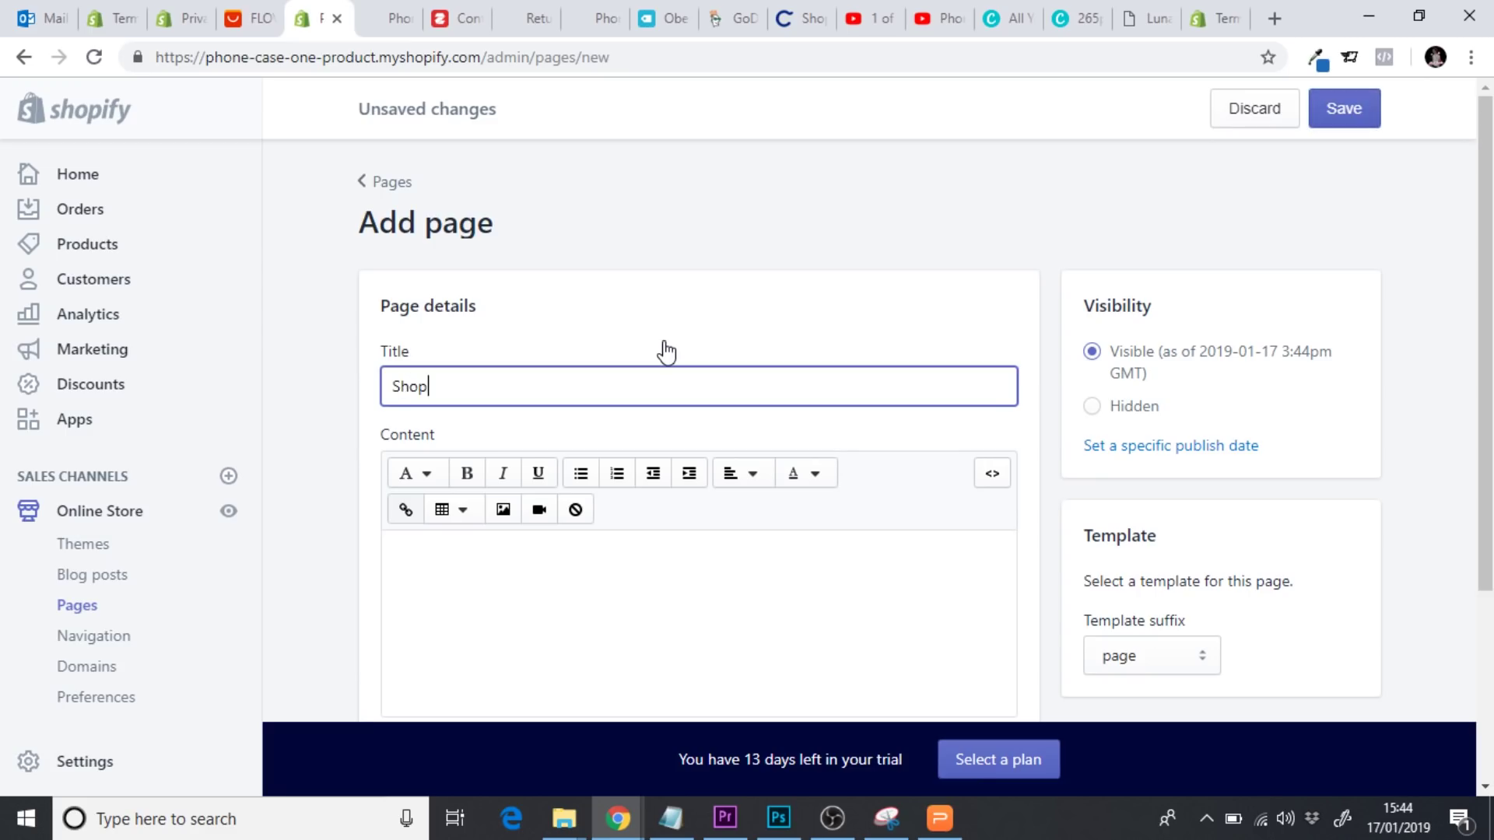
pyautogui.write('ipping & Delivery')
pyautogui.click(1342, 109)
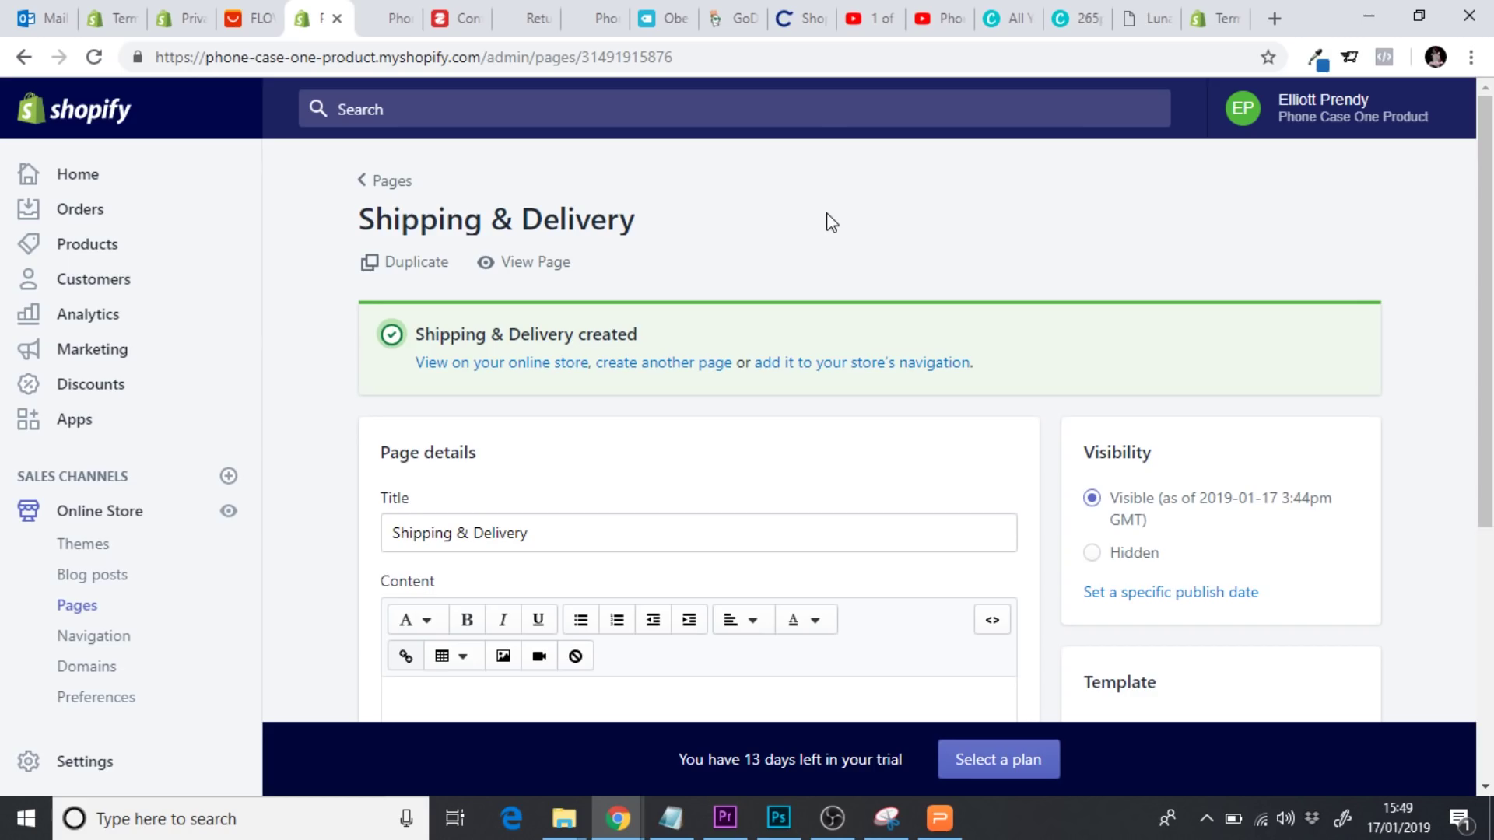
# Paste the shipping text into the page content, prefixing 'ships' with 'Indestructicase'
pyautogui.scroll(-3, 778, 467)
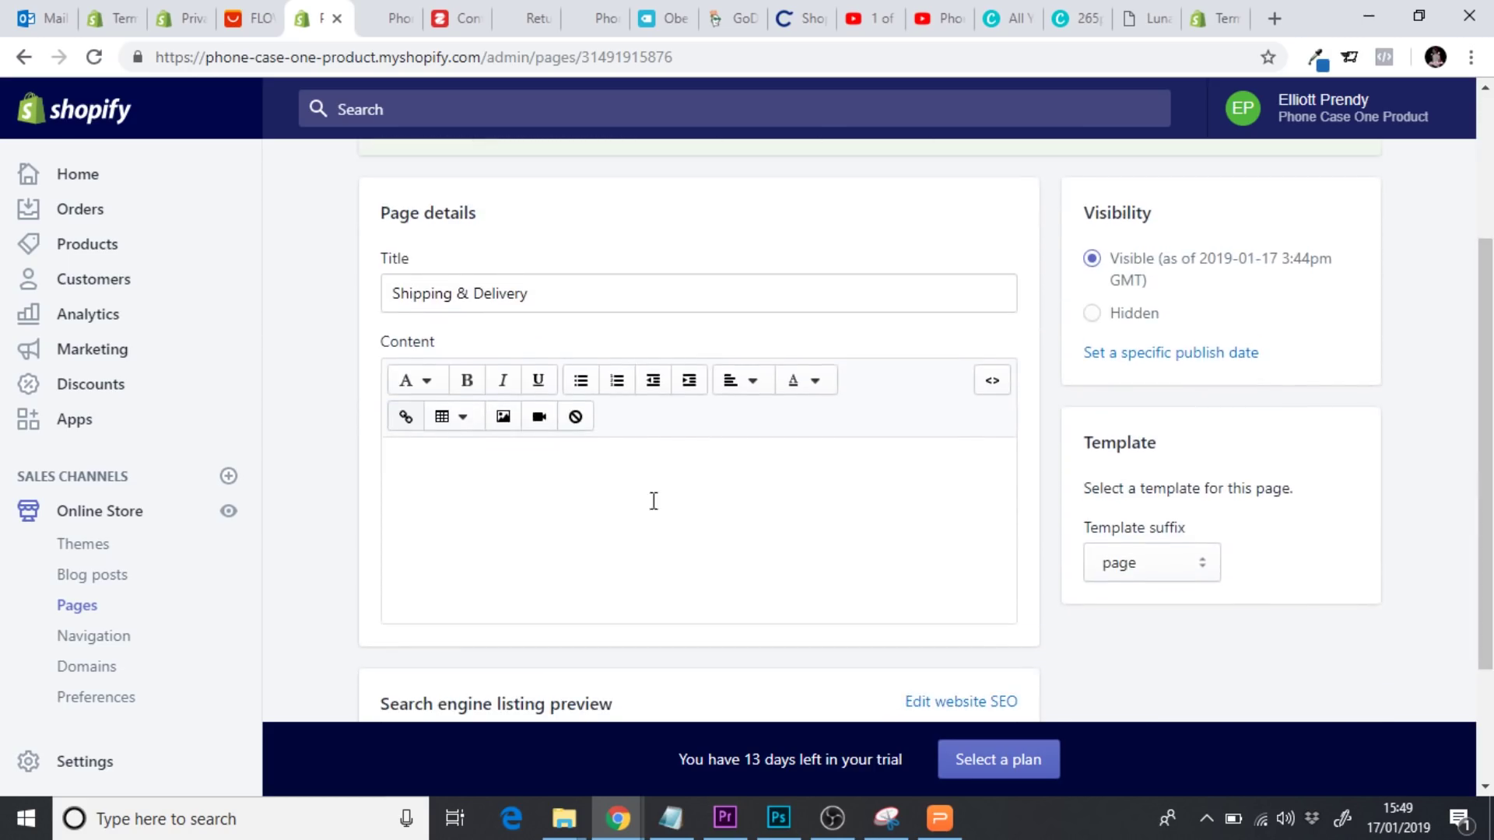
pyautogui.click(625, 489)
pyautogui.write('Ships to all major North American & European countries as well Australia & New Zealand. We do not ship to the following countries: North Korea, Sudan, Syria, Cuba, Iran You can find our estimate shipping times for each country below:')
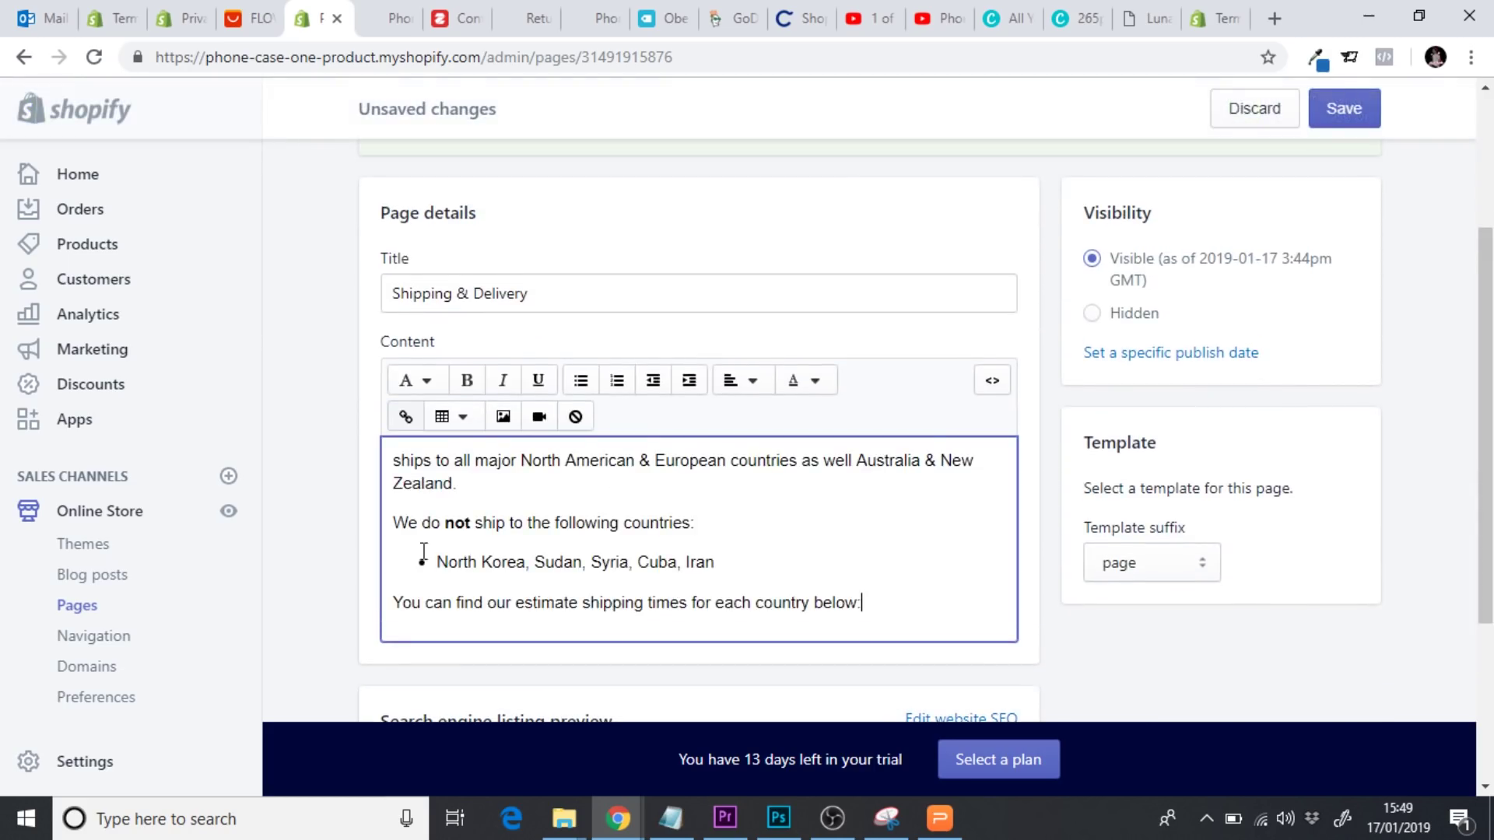
pyautogui.click(398, 462)
pyautogui.write('Indes')
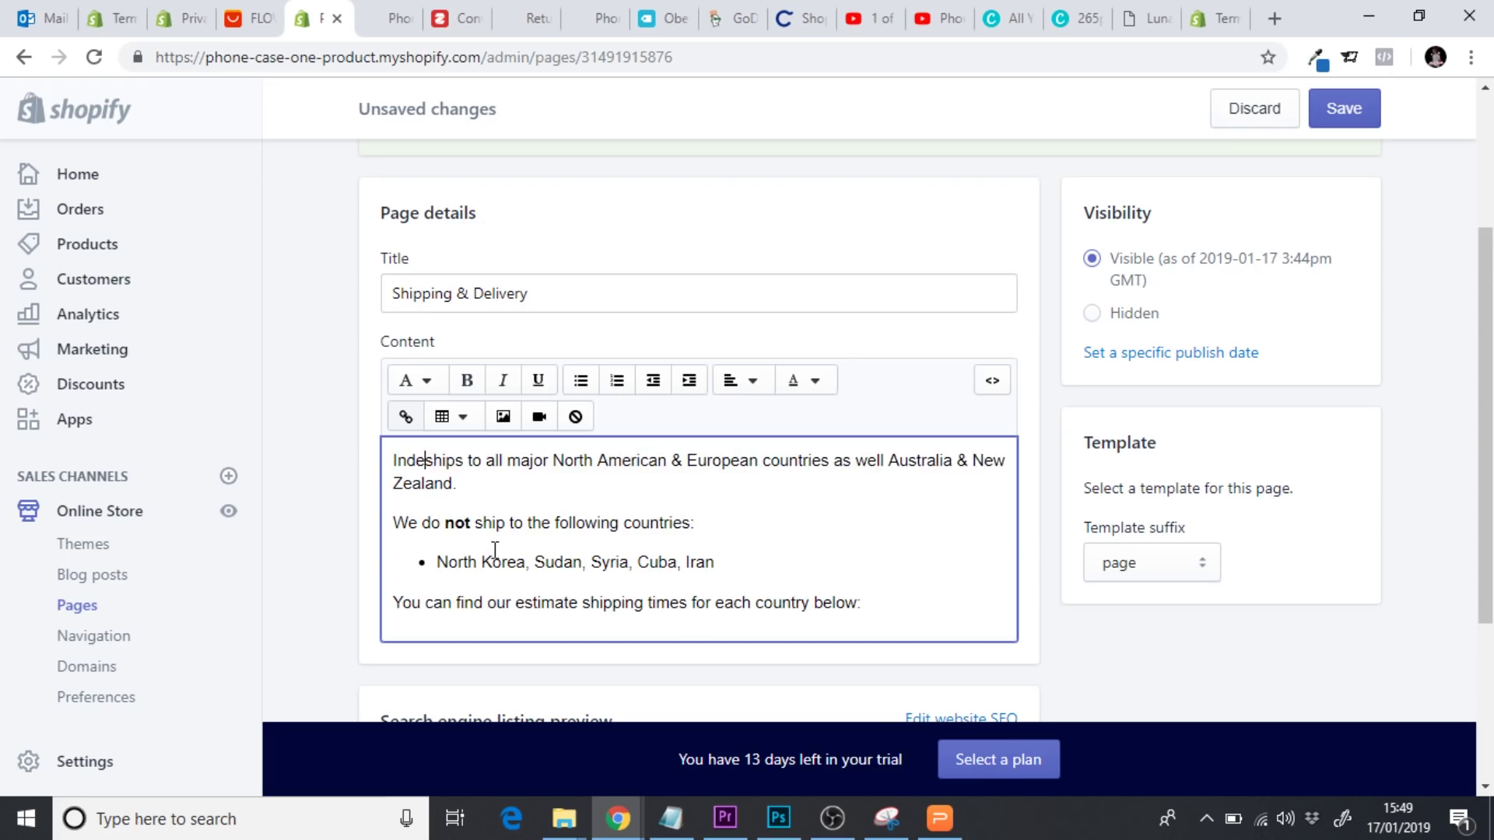
pyautogui.write('tructicase')
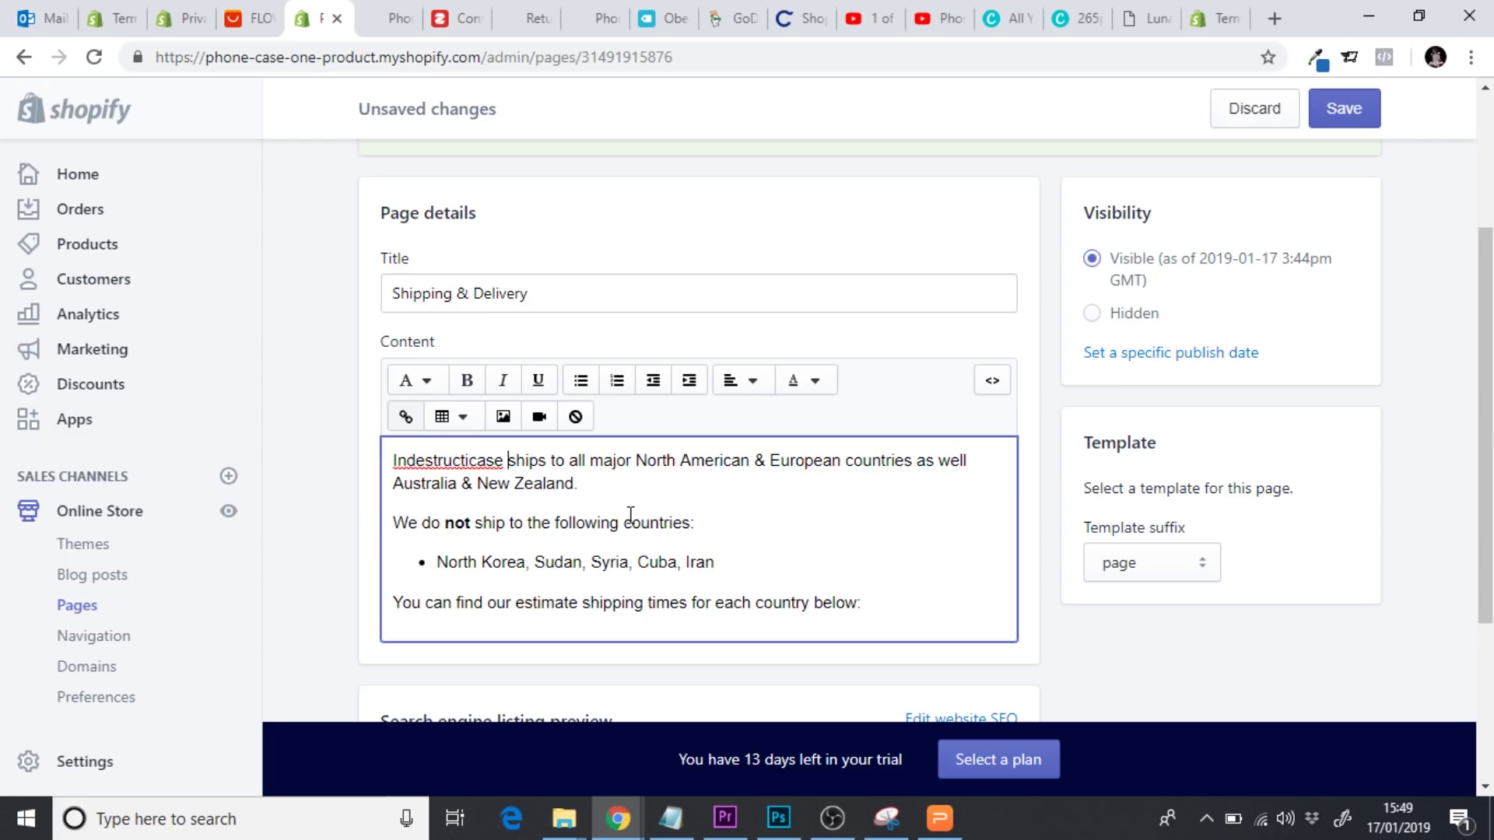
pyautogui.click(248, 18)
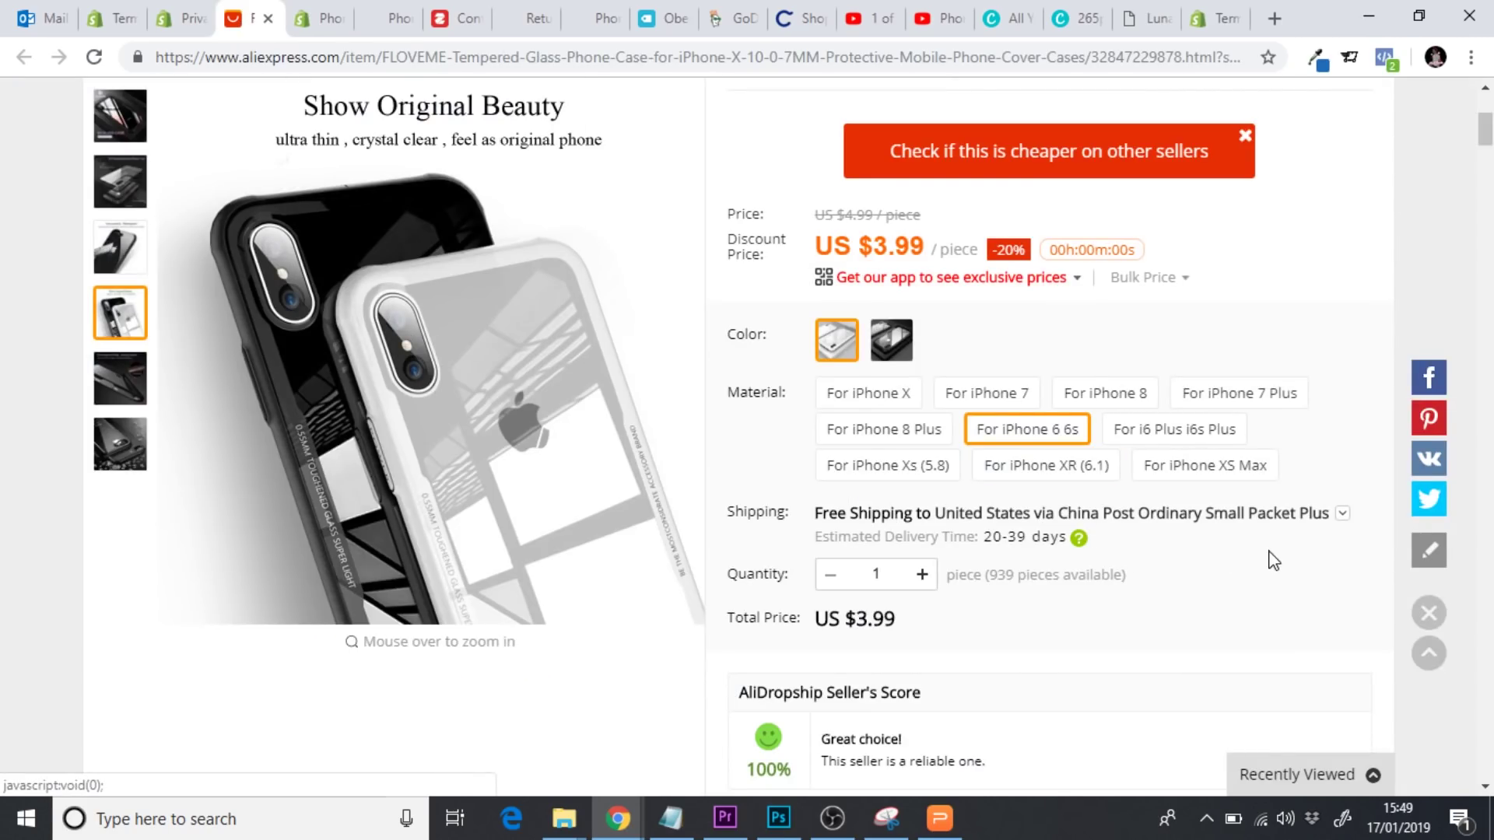
# Check the case's AliExpress shipping times to Australia and the United Kingdom (China Post 30-50 days)
pyautogui.click(1335, 520)
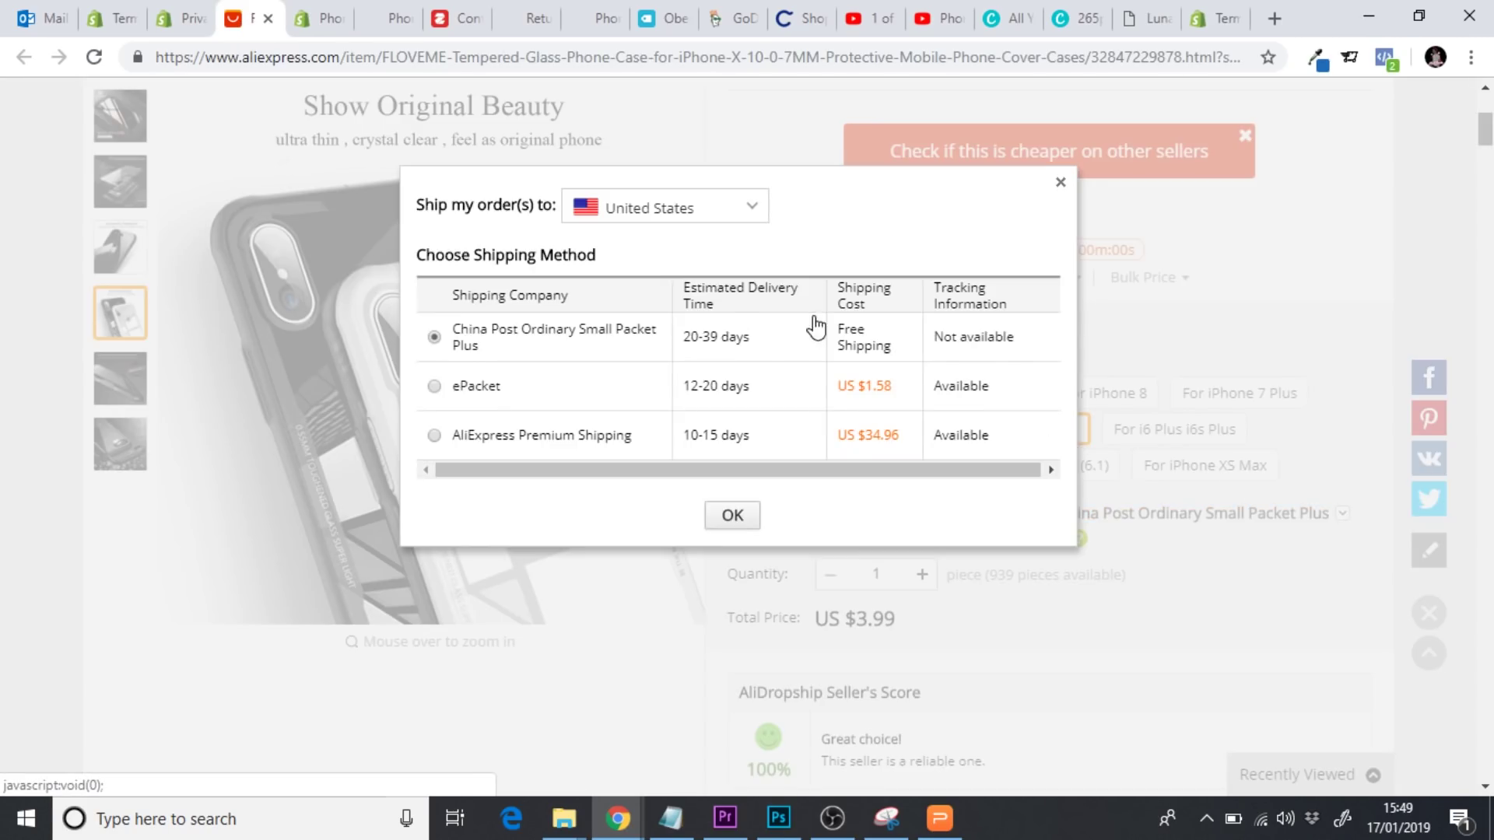
pyautogui.click(751, 228)
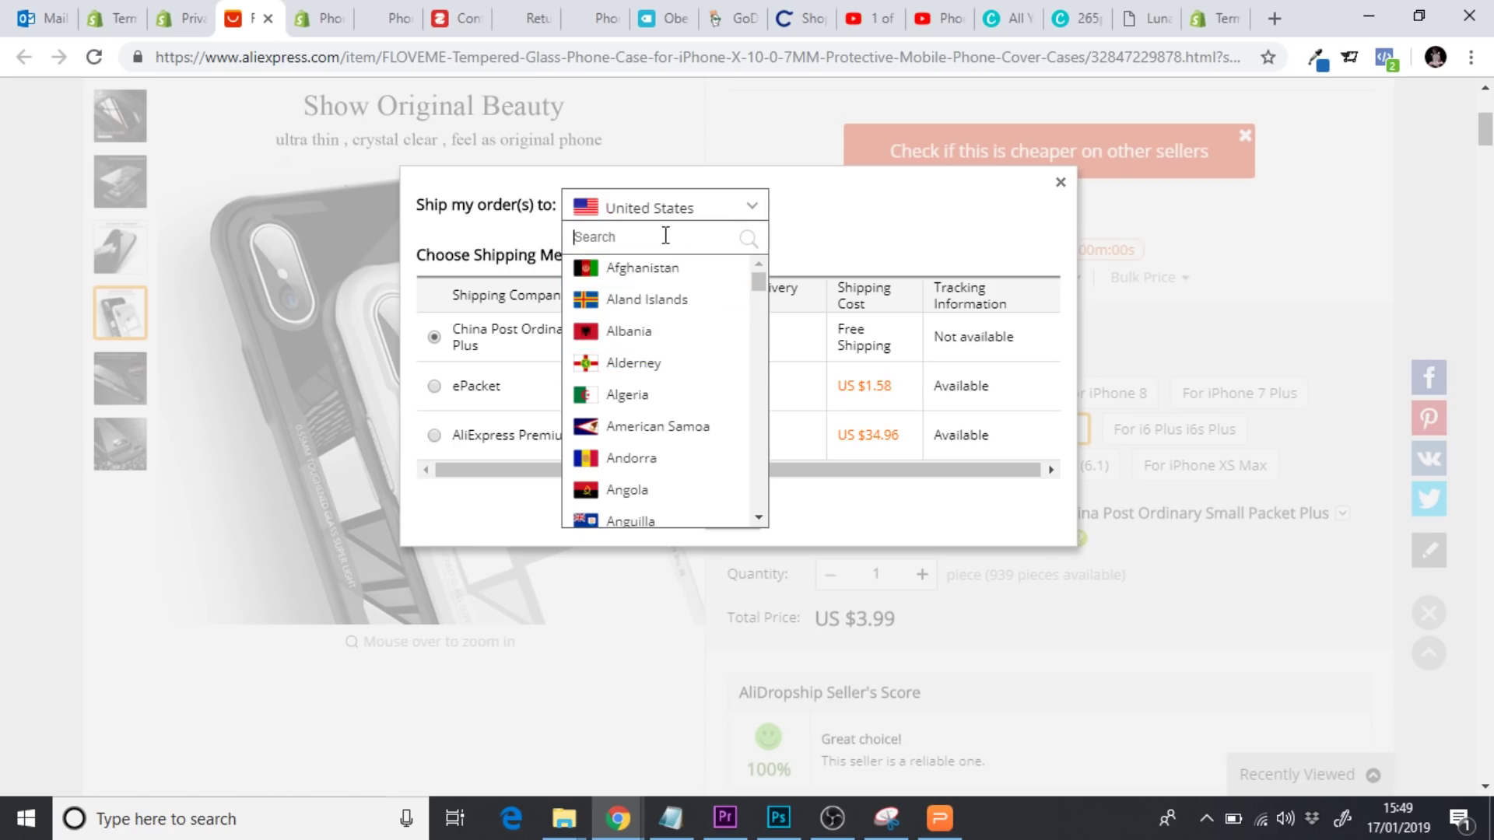
pyautogui.write('aus')
pyautogui.click(643, 269)
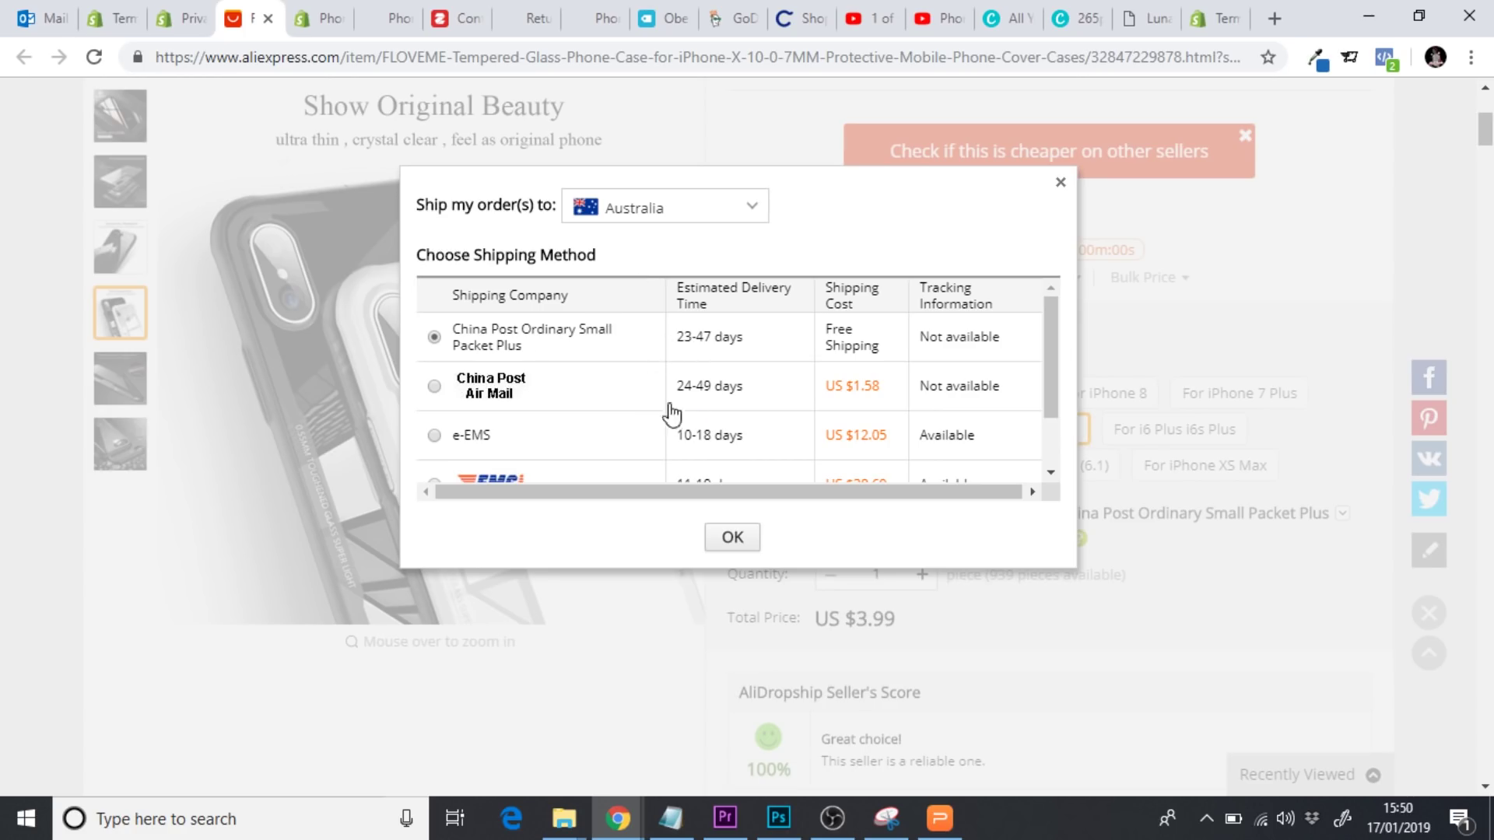
pyautogui.click(683, 220)
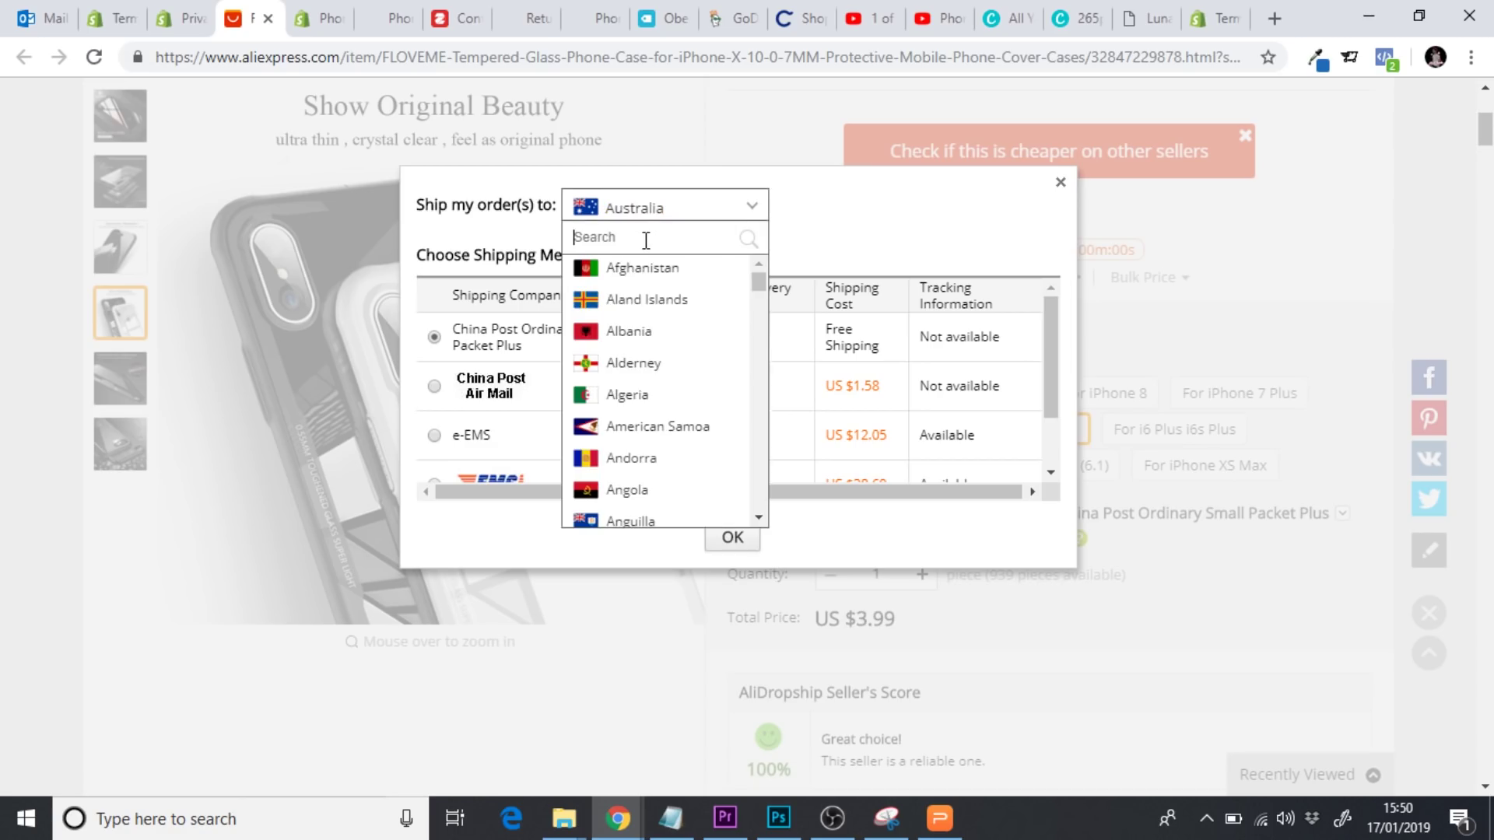
pyautogui.write('unit')
pyautogui.click(657, 301)
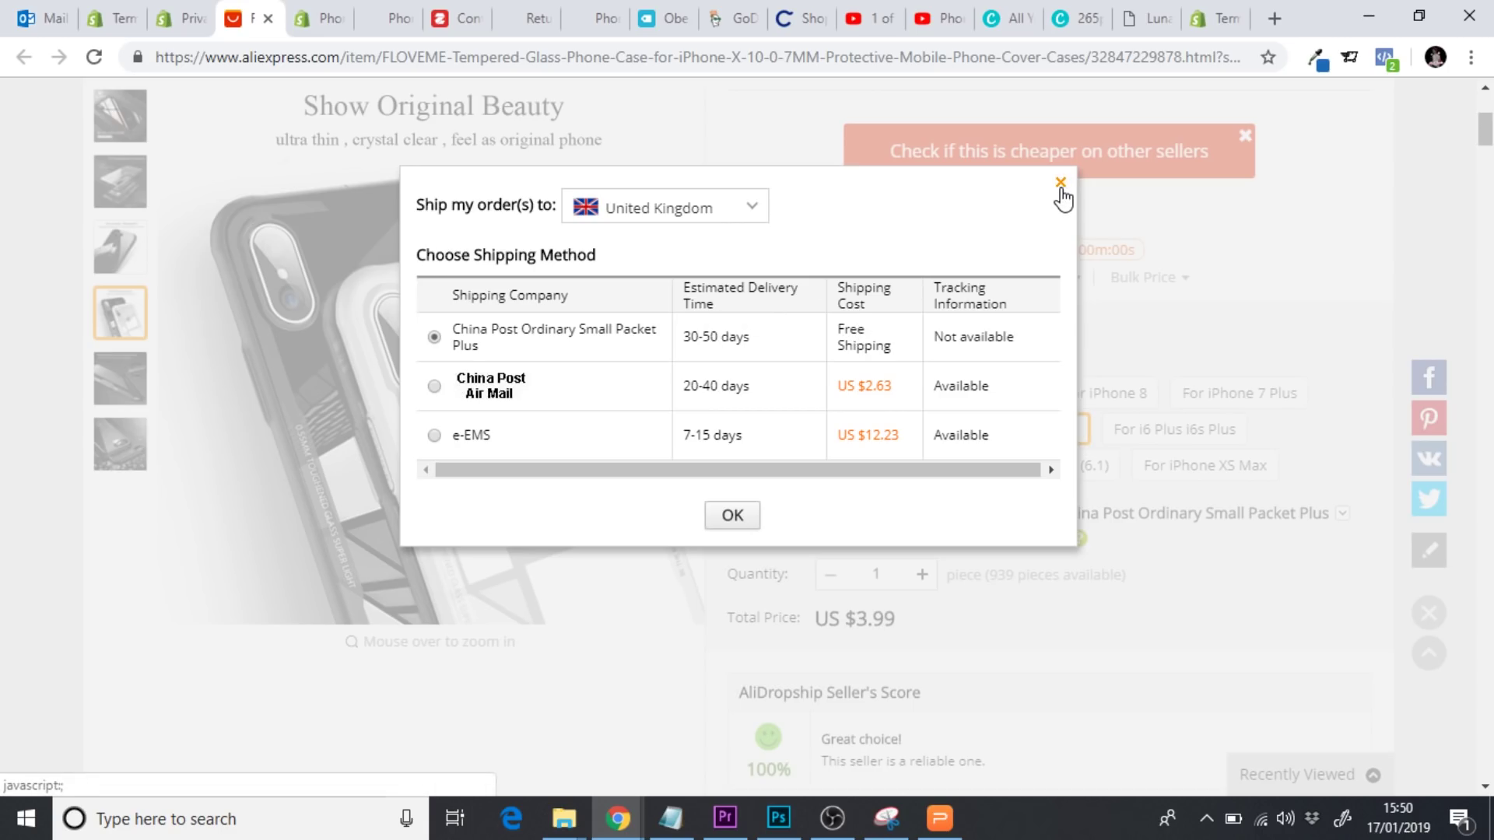
pyautogui.click(1060, 187)
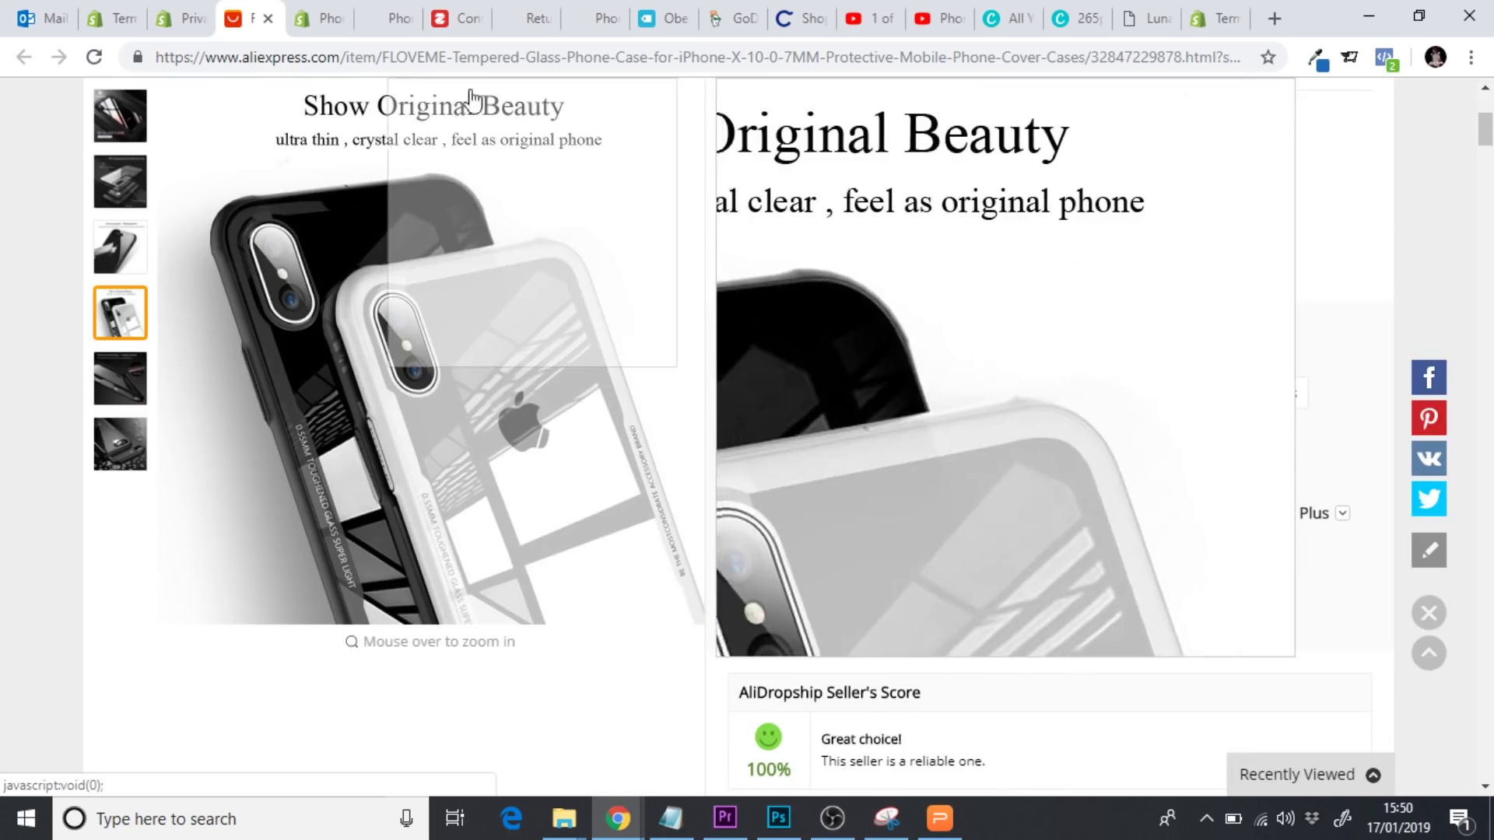
pyautogui.click(323, 18)
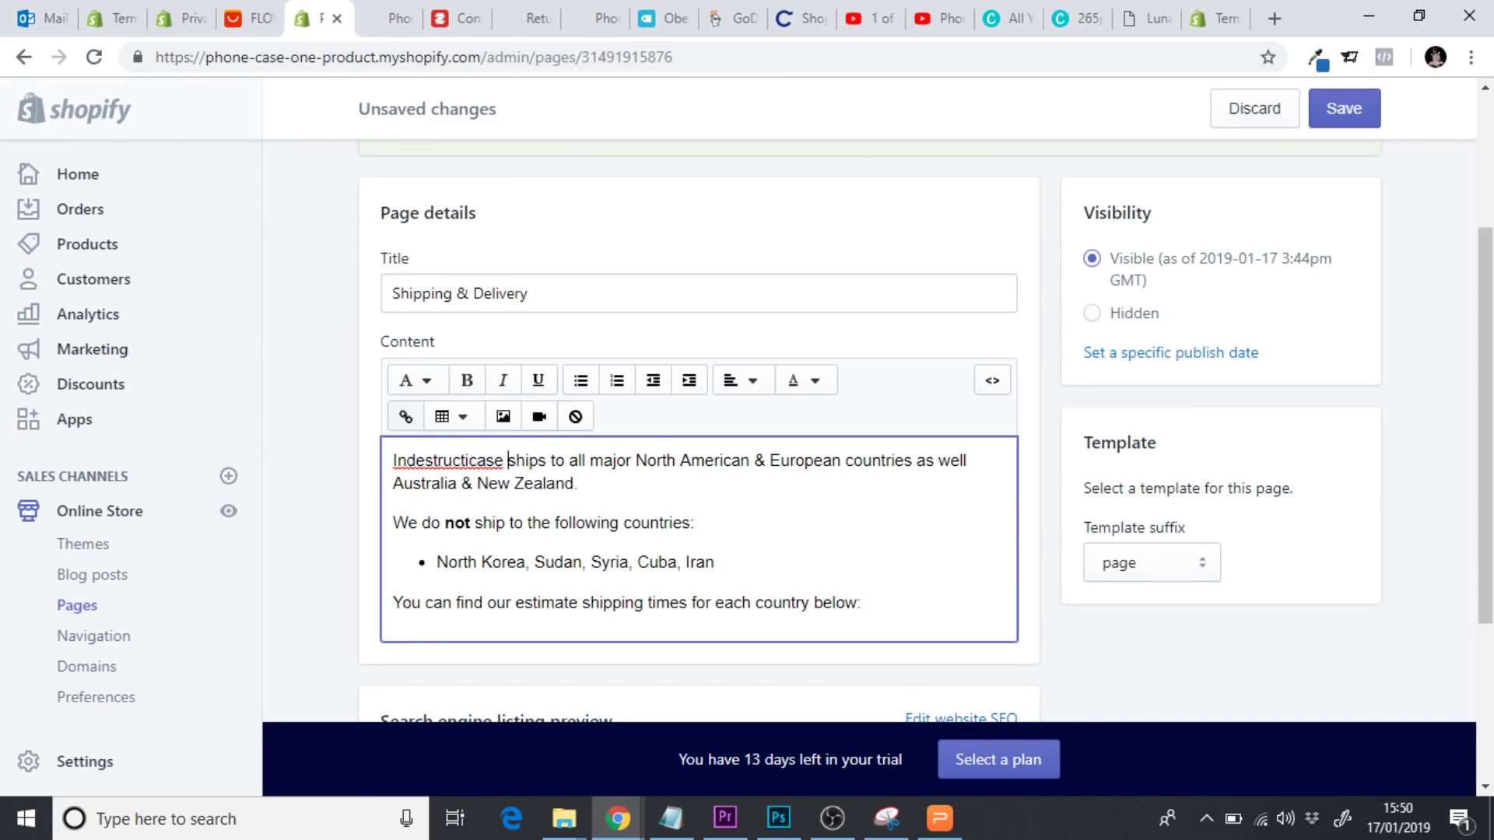
# Add an empty line after the final paragraph and blank lines above the opening 'Indestructicase' paragraph
pyautogui.scroll(-1, 508, 460)
pyautogui.moveTo(715, 526); pyautogui.dragTo(442, 524)
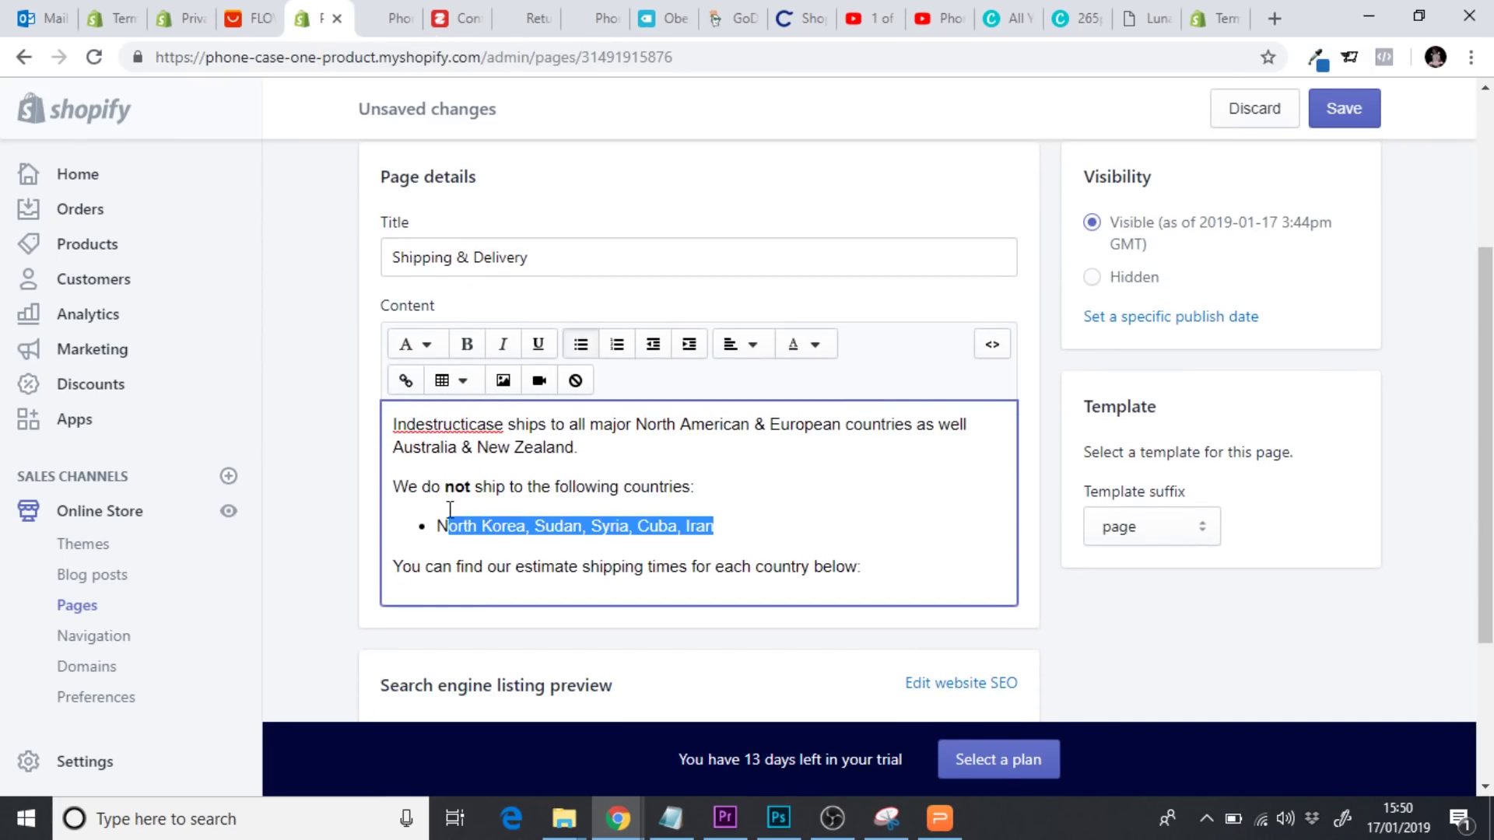
pyautogui.click(739, 526)
pyautogui.click(878, 565)
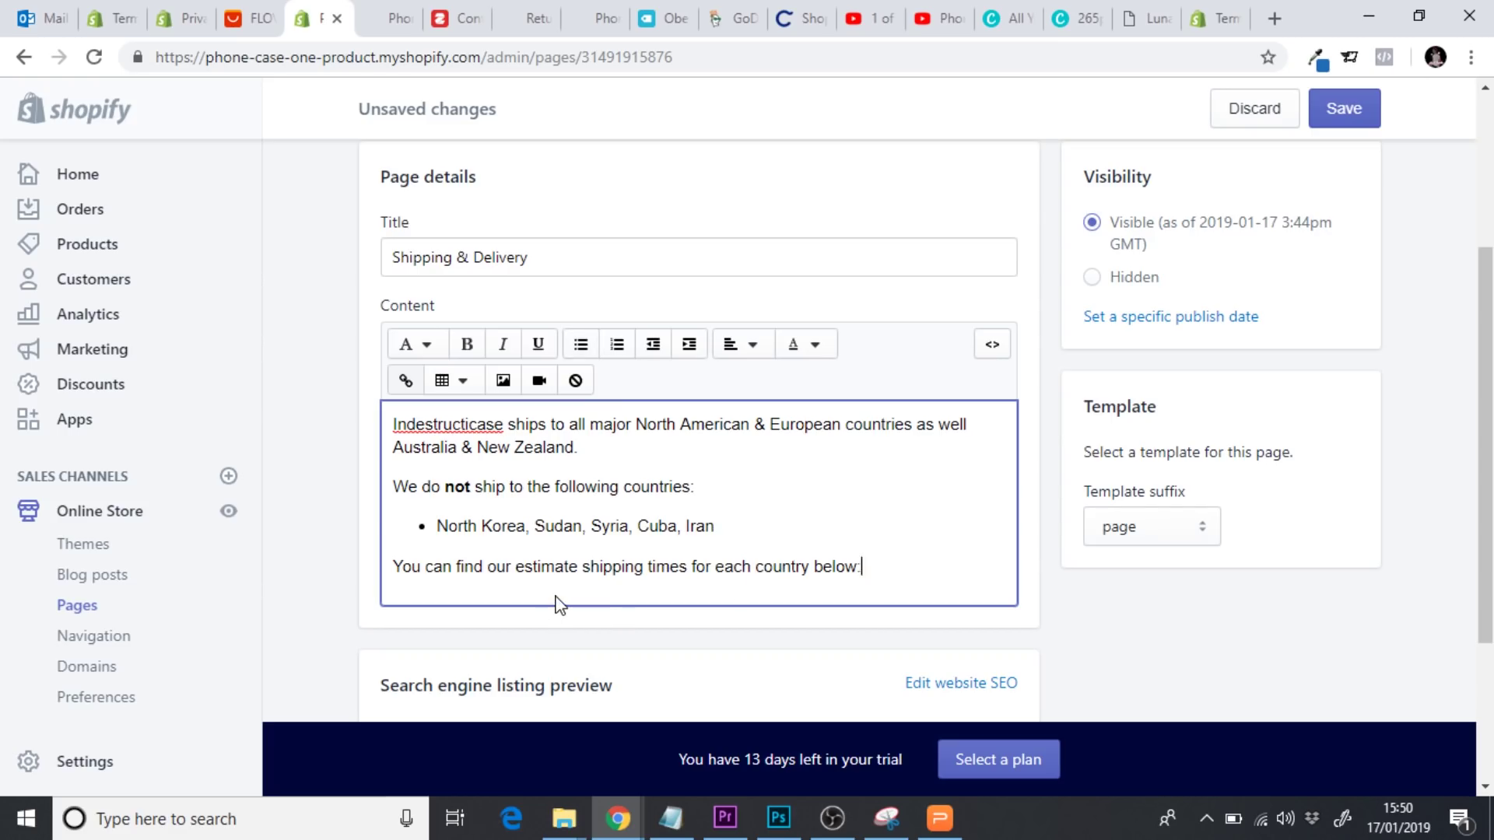
pyautogui.press('Return')
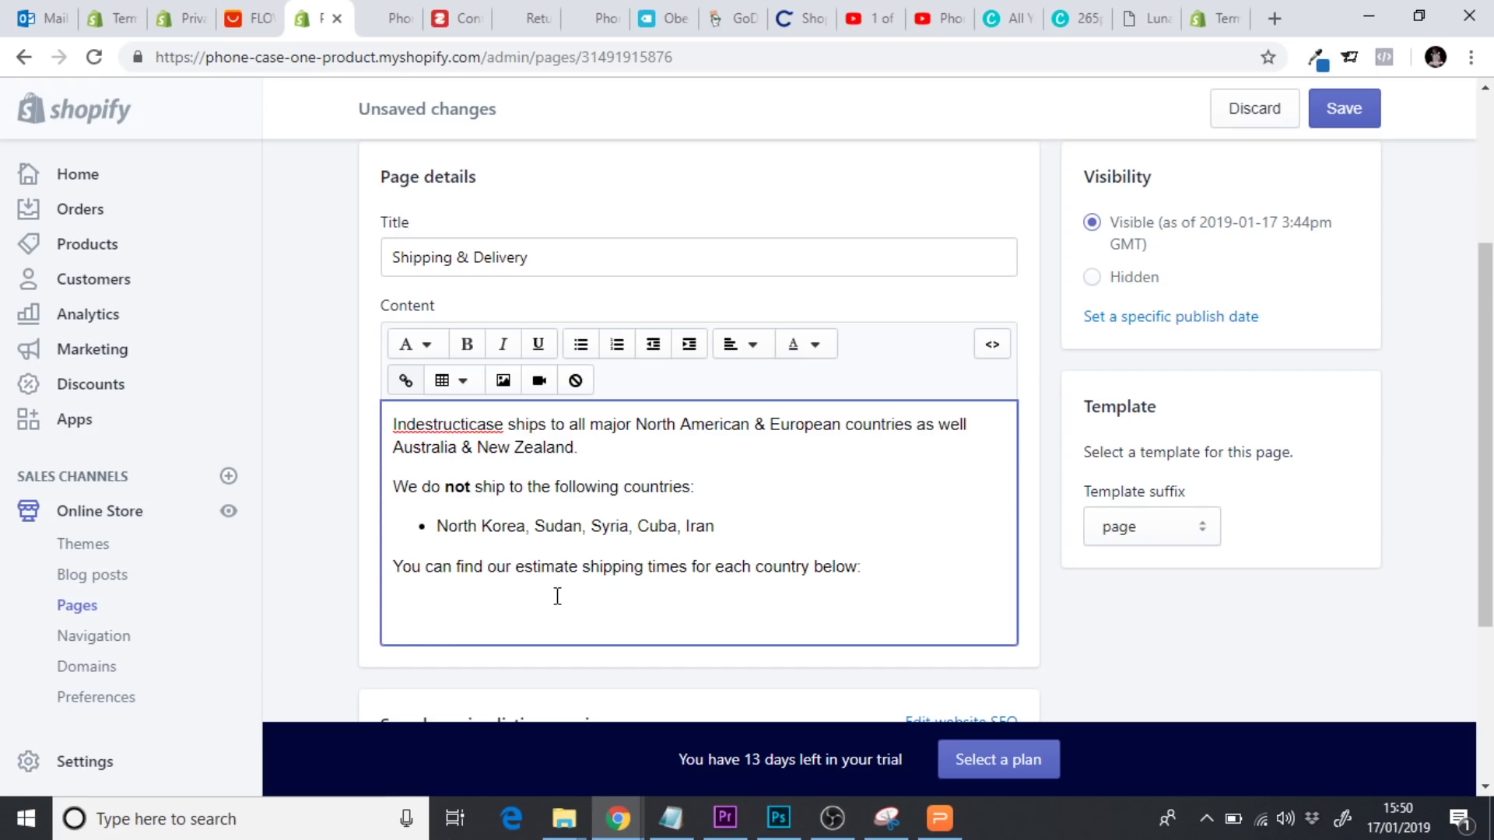
pyautogui.click(392, 436)
pyautogui.press('Return')
pyautogui.press('Return')
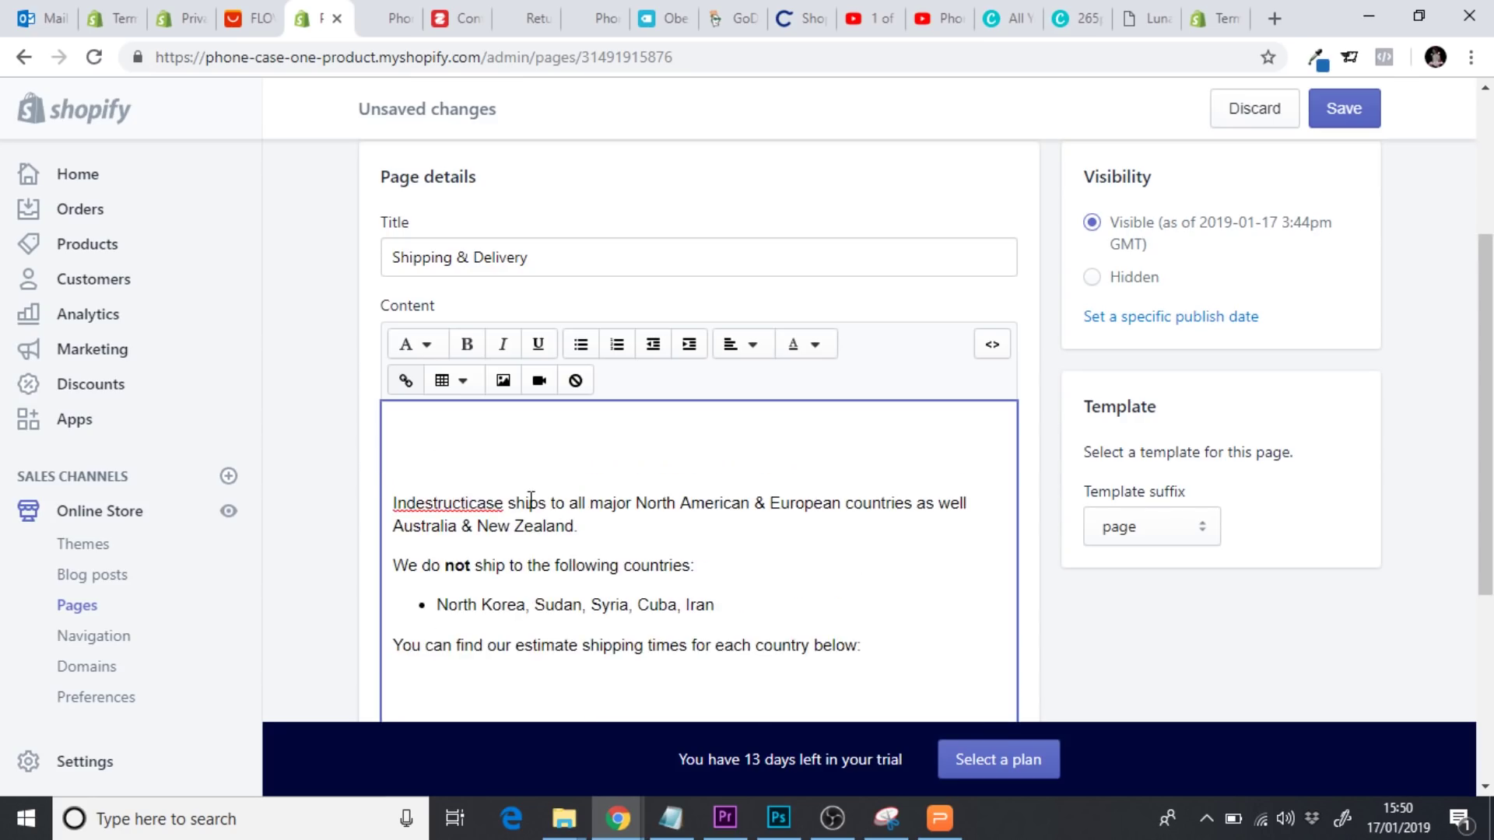
# Type the opening paragraph about warehouses in many countries and shipping from the nearest, removing the gap below it
pyautogui.write('Indestructicase')
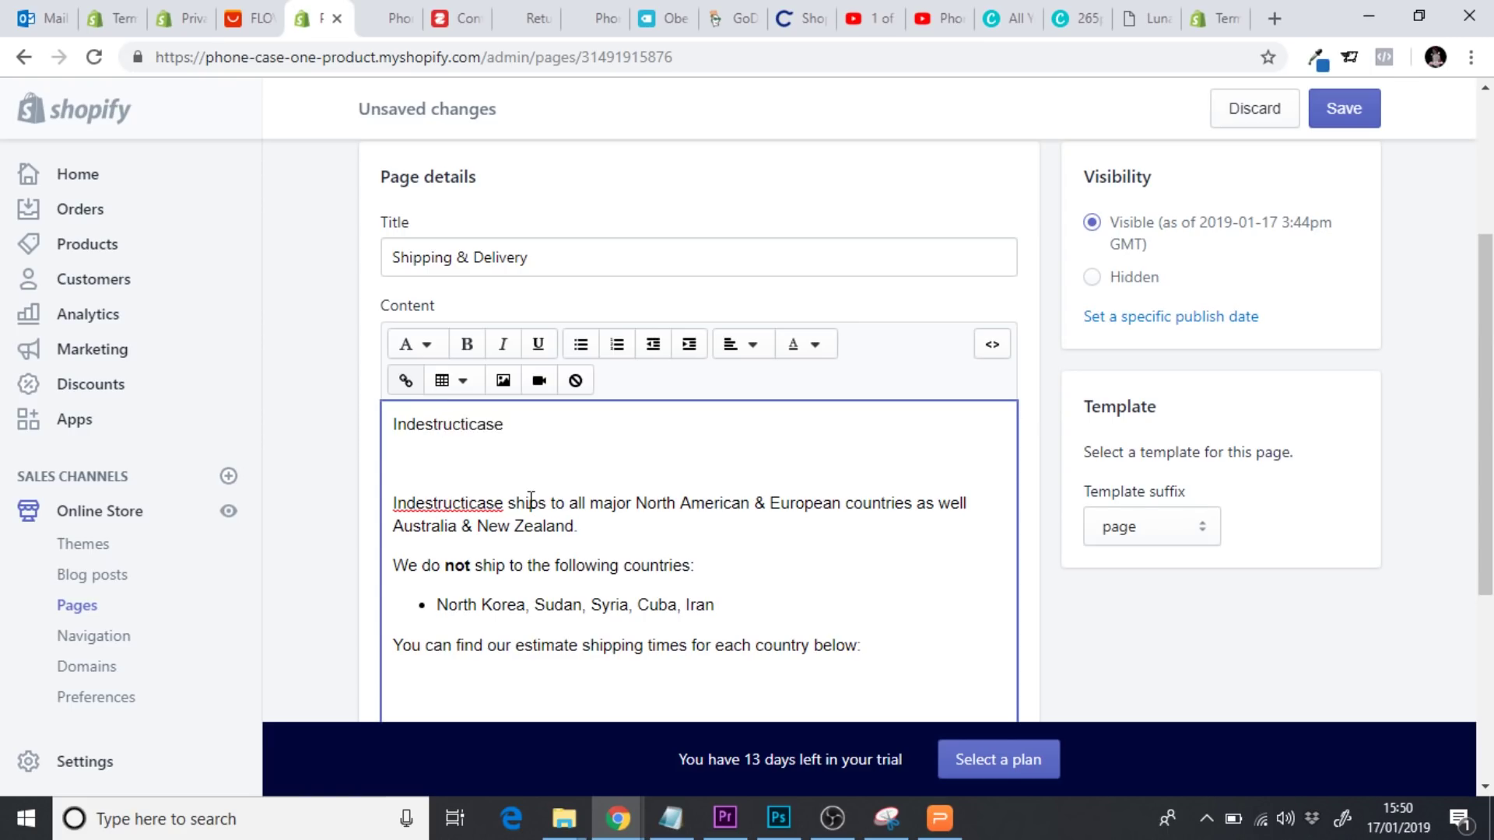
pyautogui.write(' has many warehou')
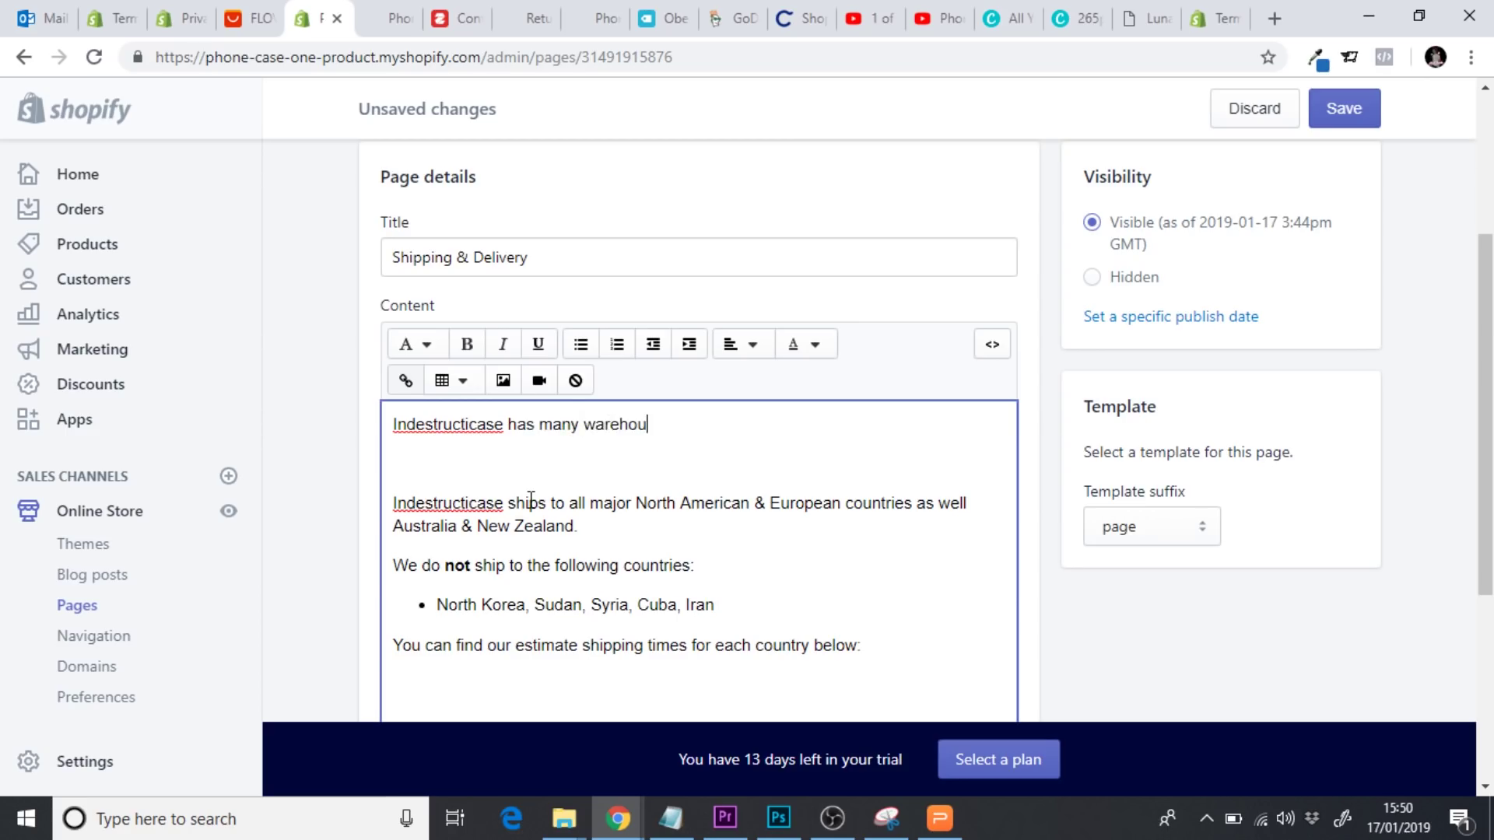
pyautogui.write('ses in various differen')
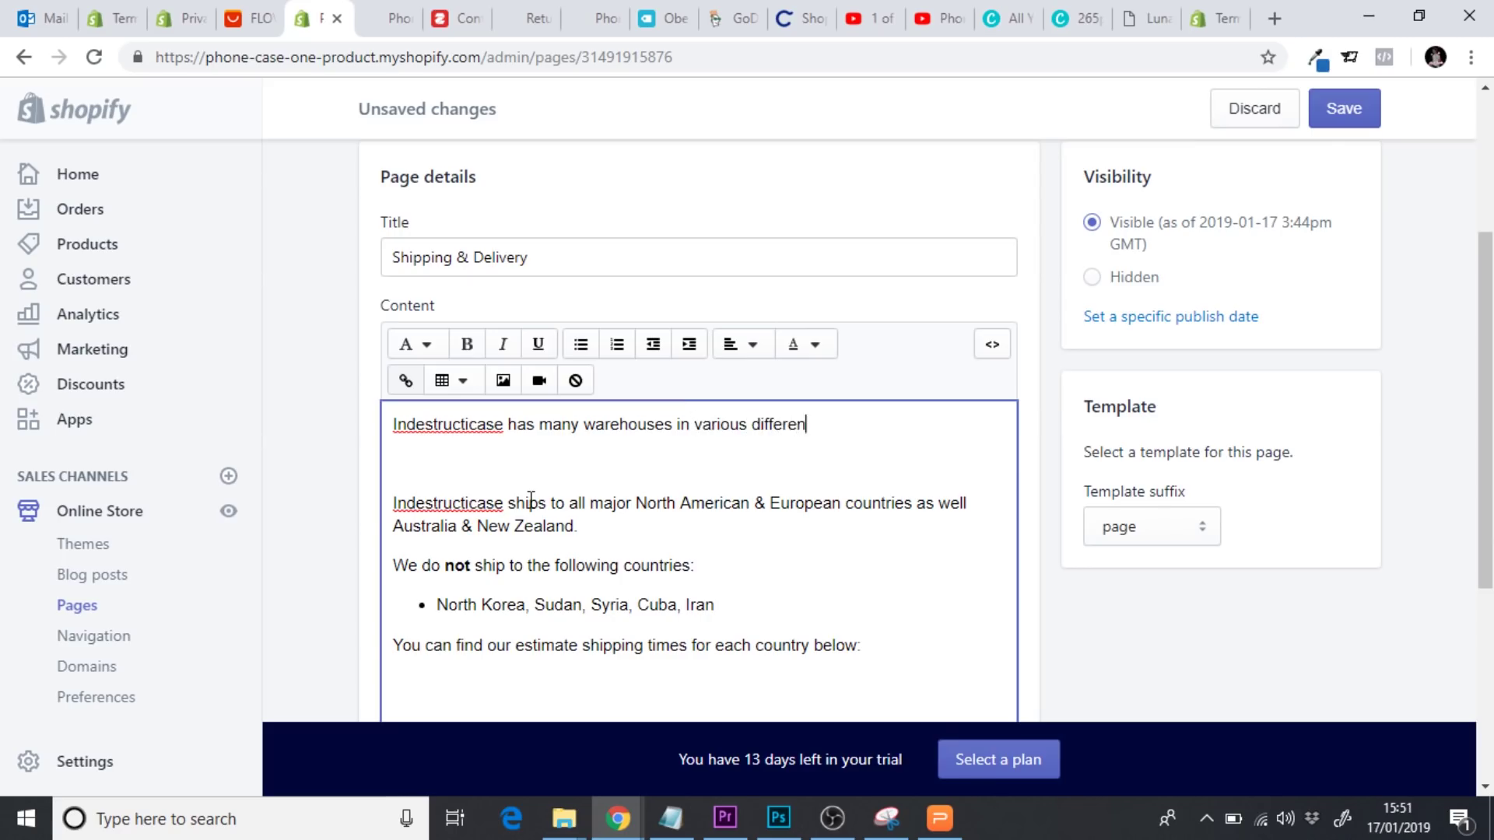
pyautogui.write('t countries. We aim')
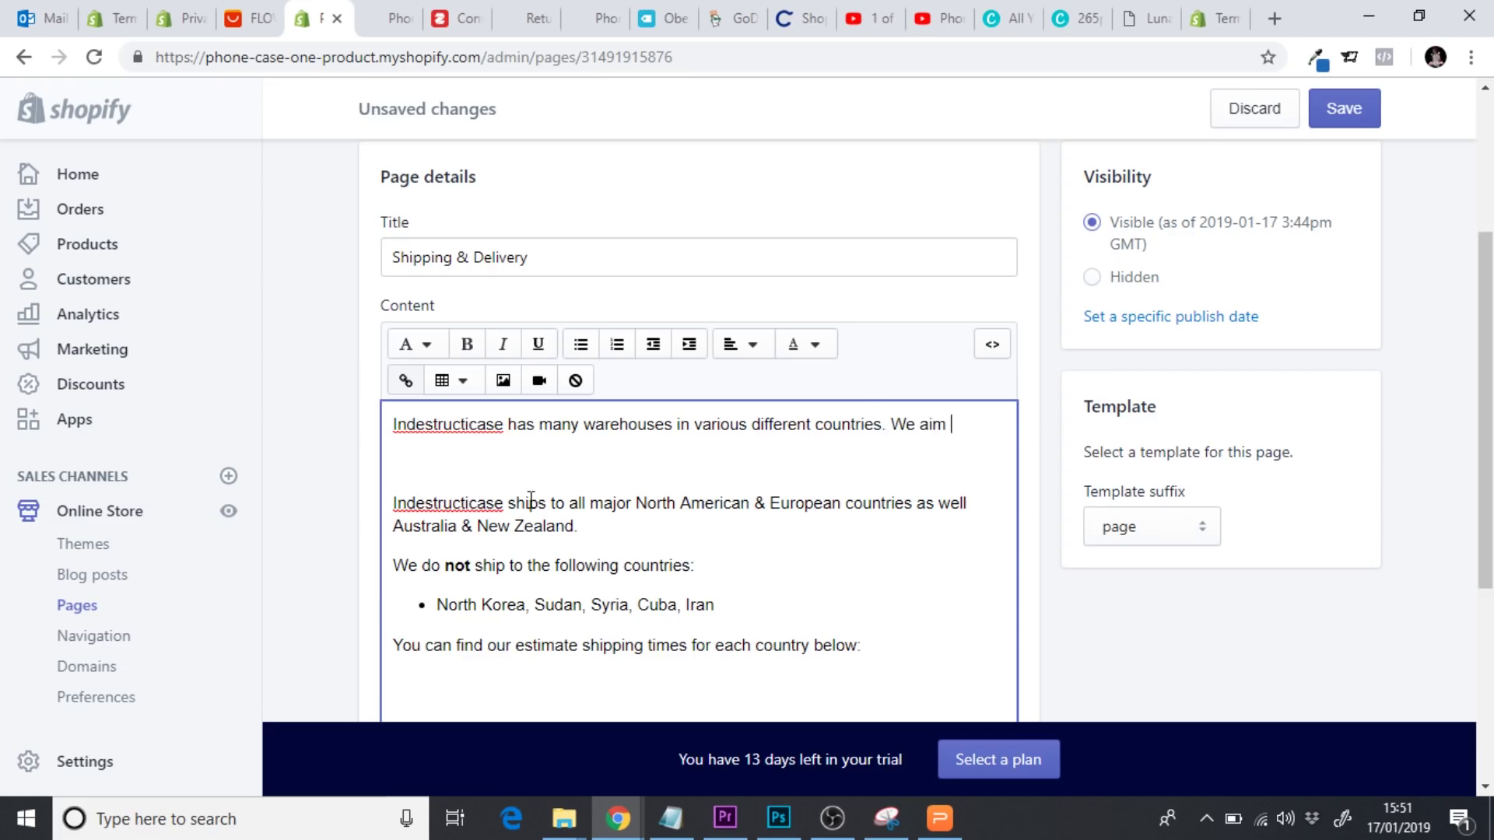
pyautogui.write(' to ship from ')
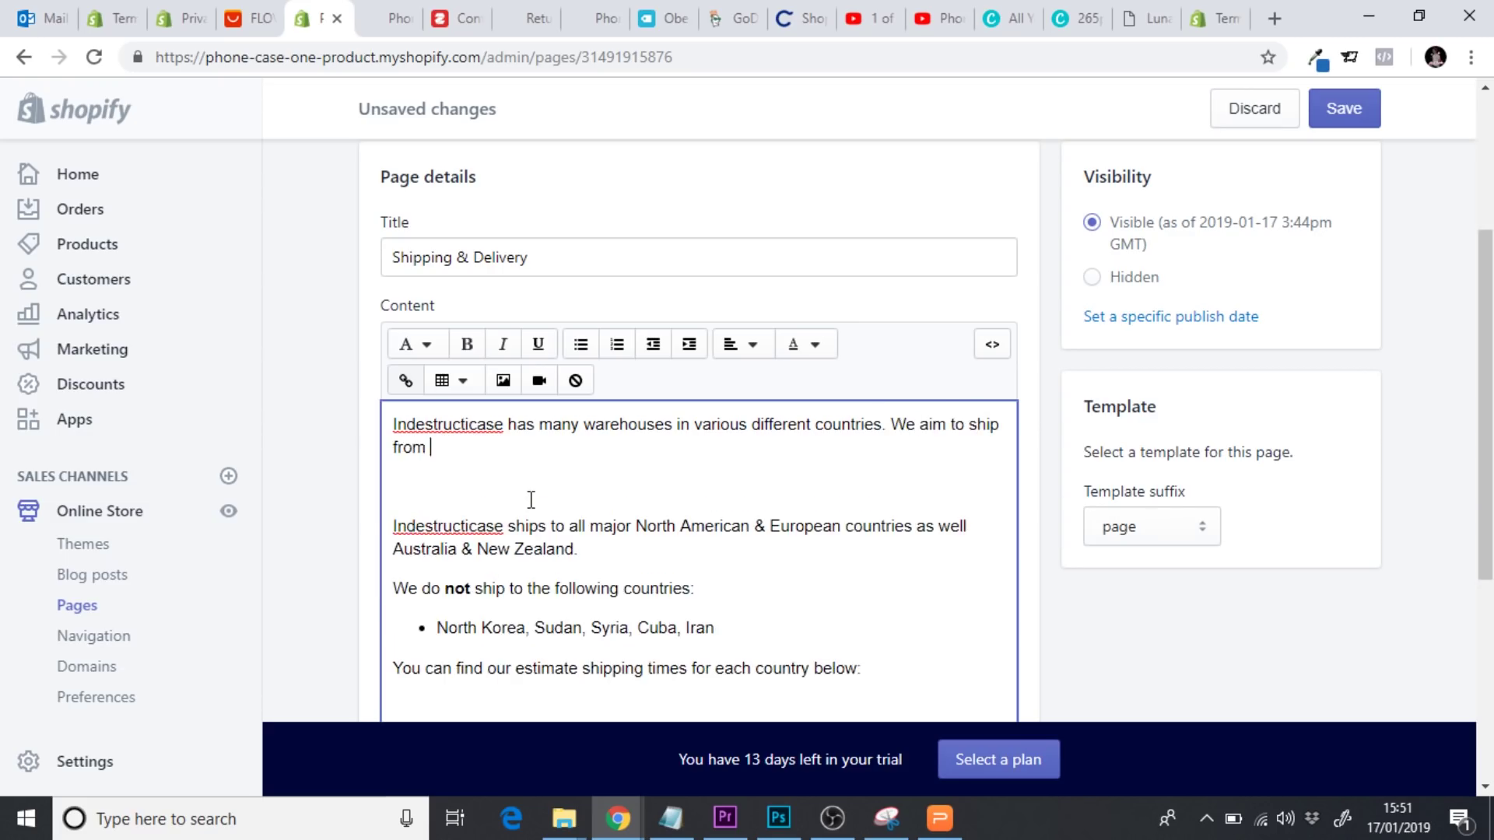
pyautogui.write('the warehouse')
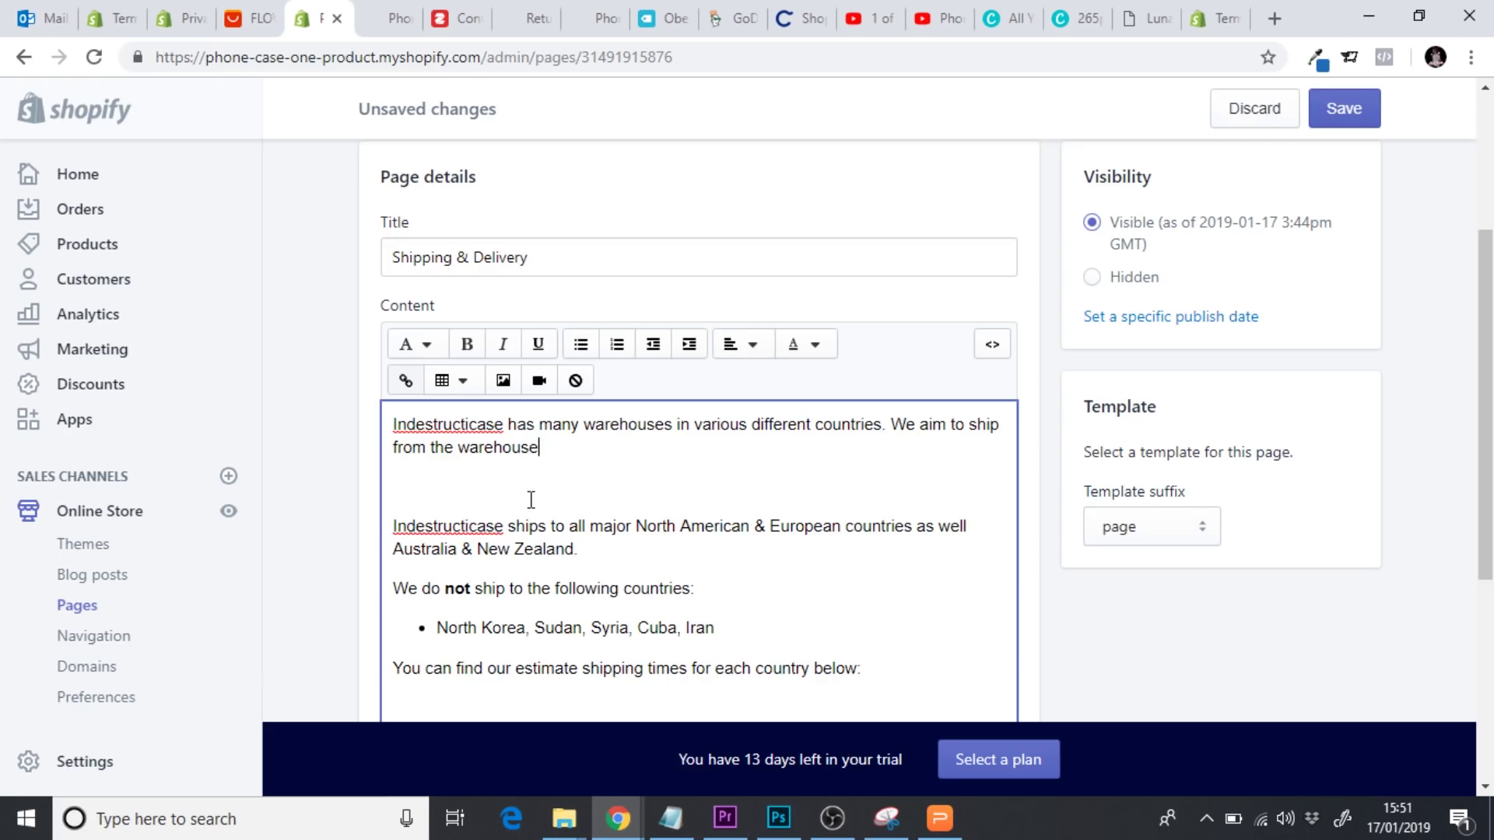
pyautogui.write(' closest to the country')
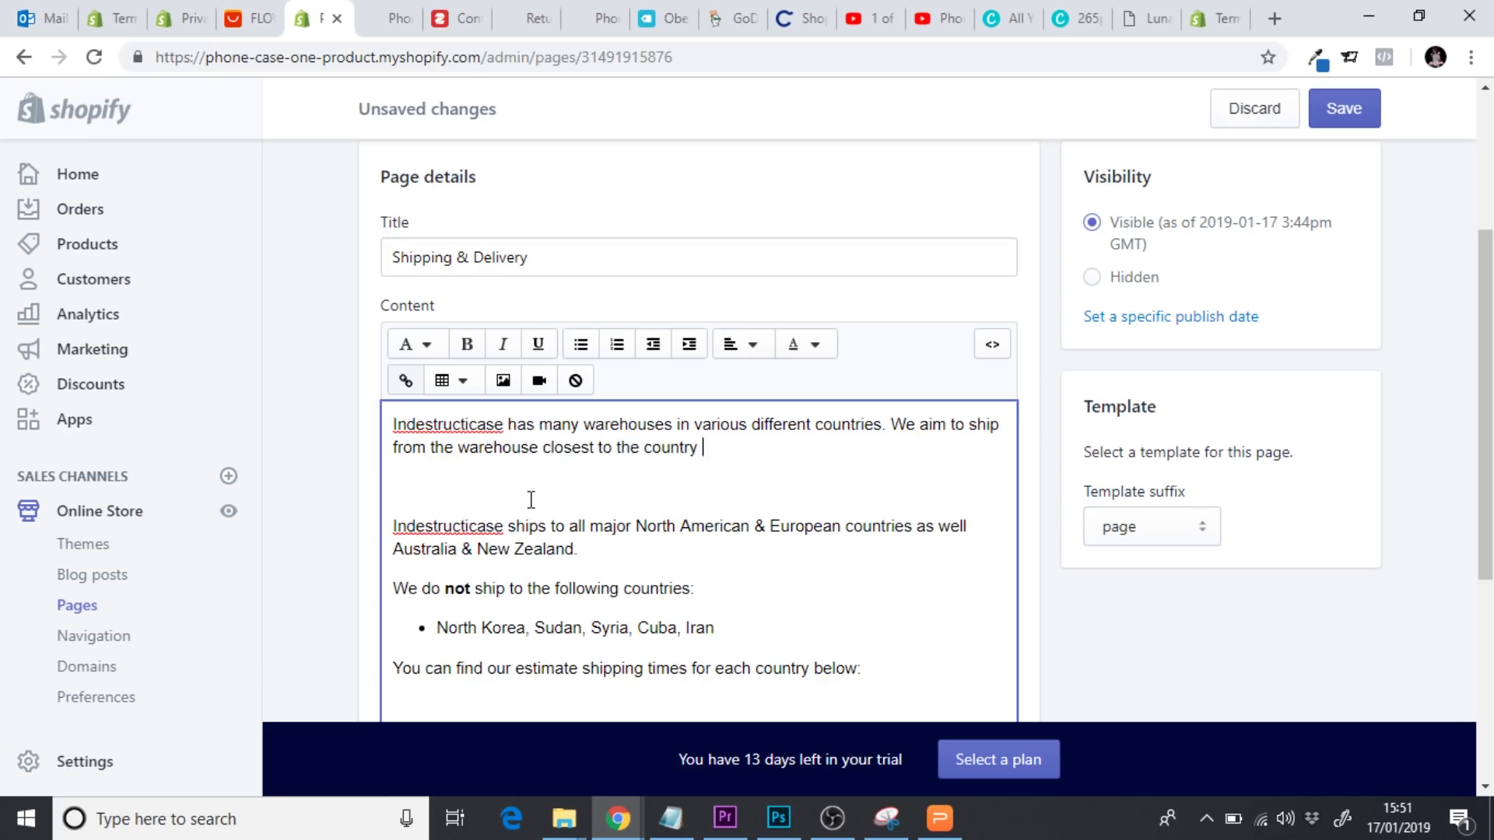
pyautogui.write(' of you order.')
pyautogui.click(519, 500)
pyautogui.press('BackSpace')
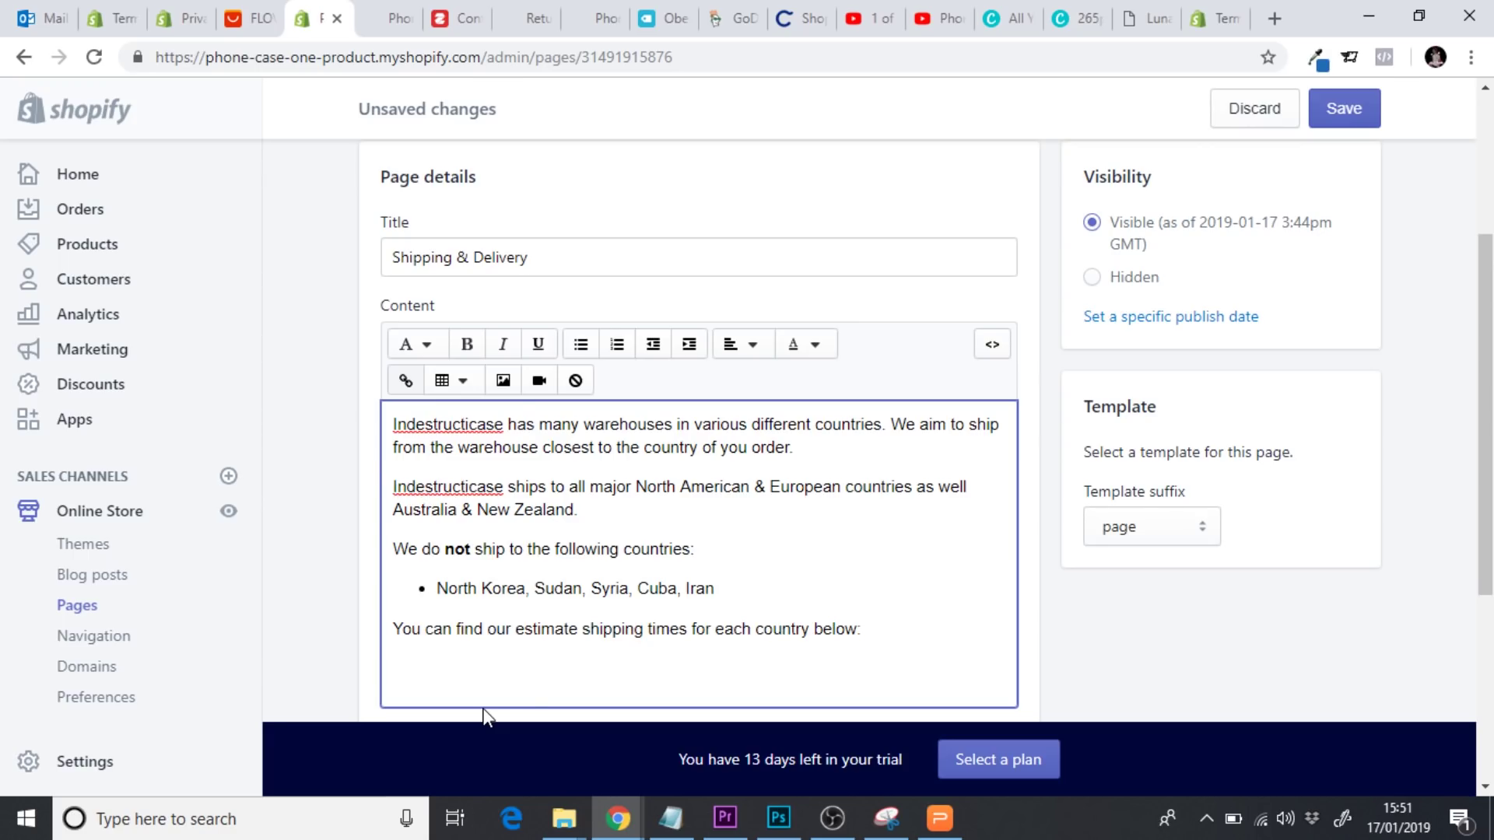
pyautogui.moveTo(863, 629); pyautogui.dragTo(387, 644)
# Replace the shipping-times line with 'Processing time for each order' and bring up the AliExpress listing
pyautogui.press('BackSpace')
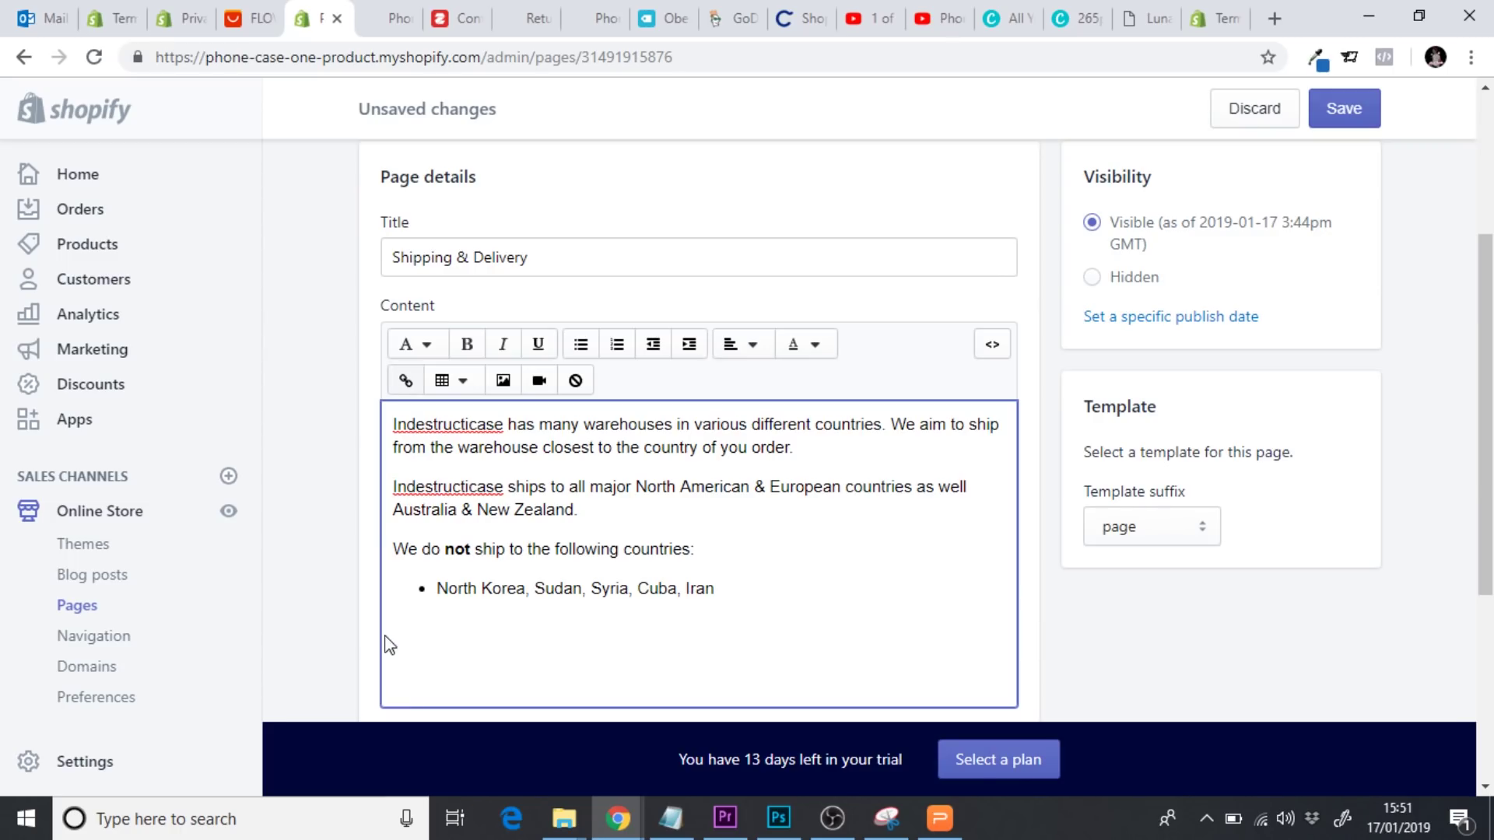
pyautogui.write('Processing time for each order')
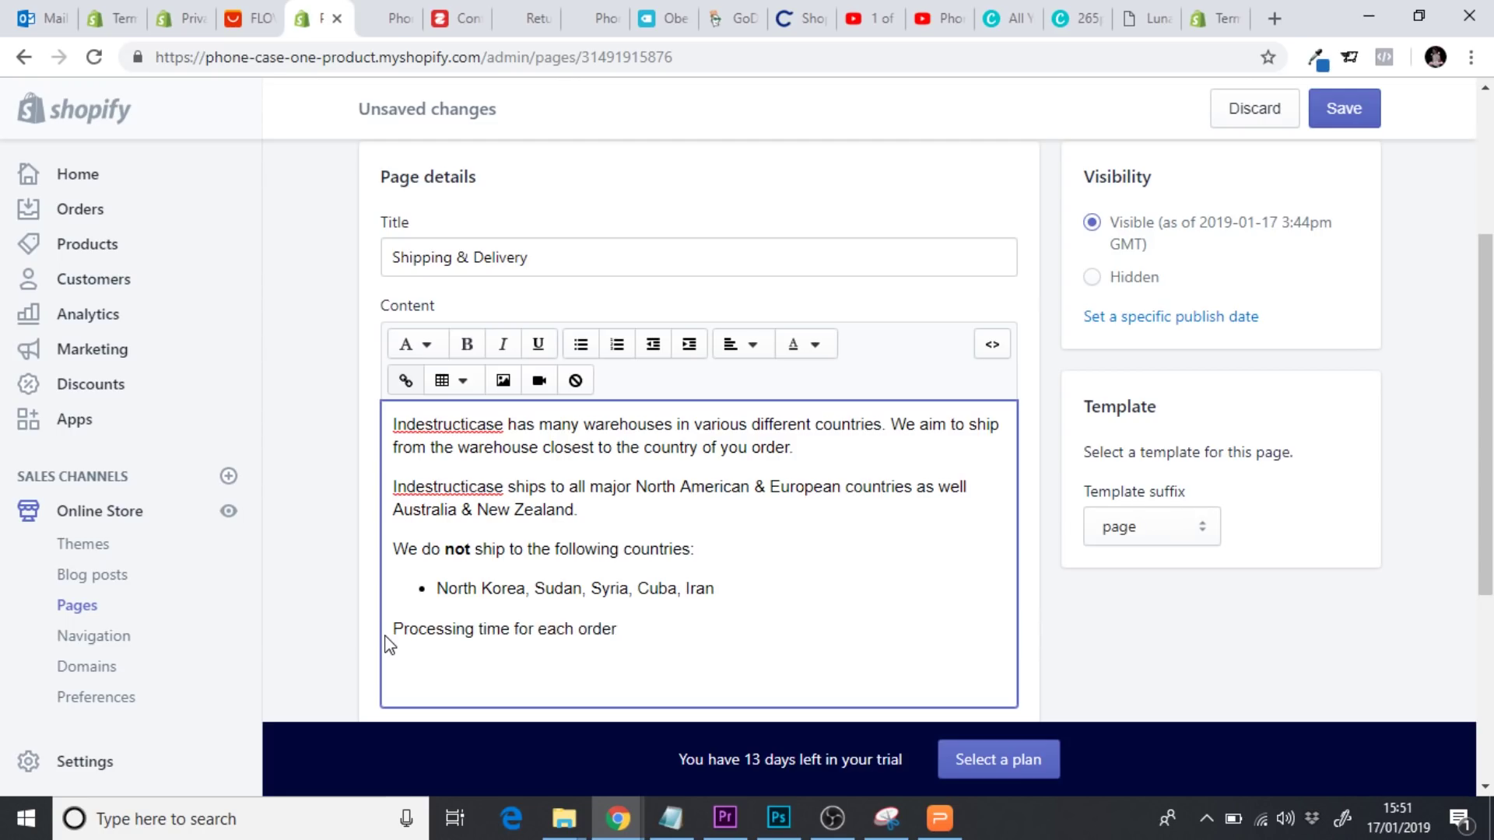
pyautogui.click(253, 17)
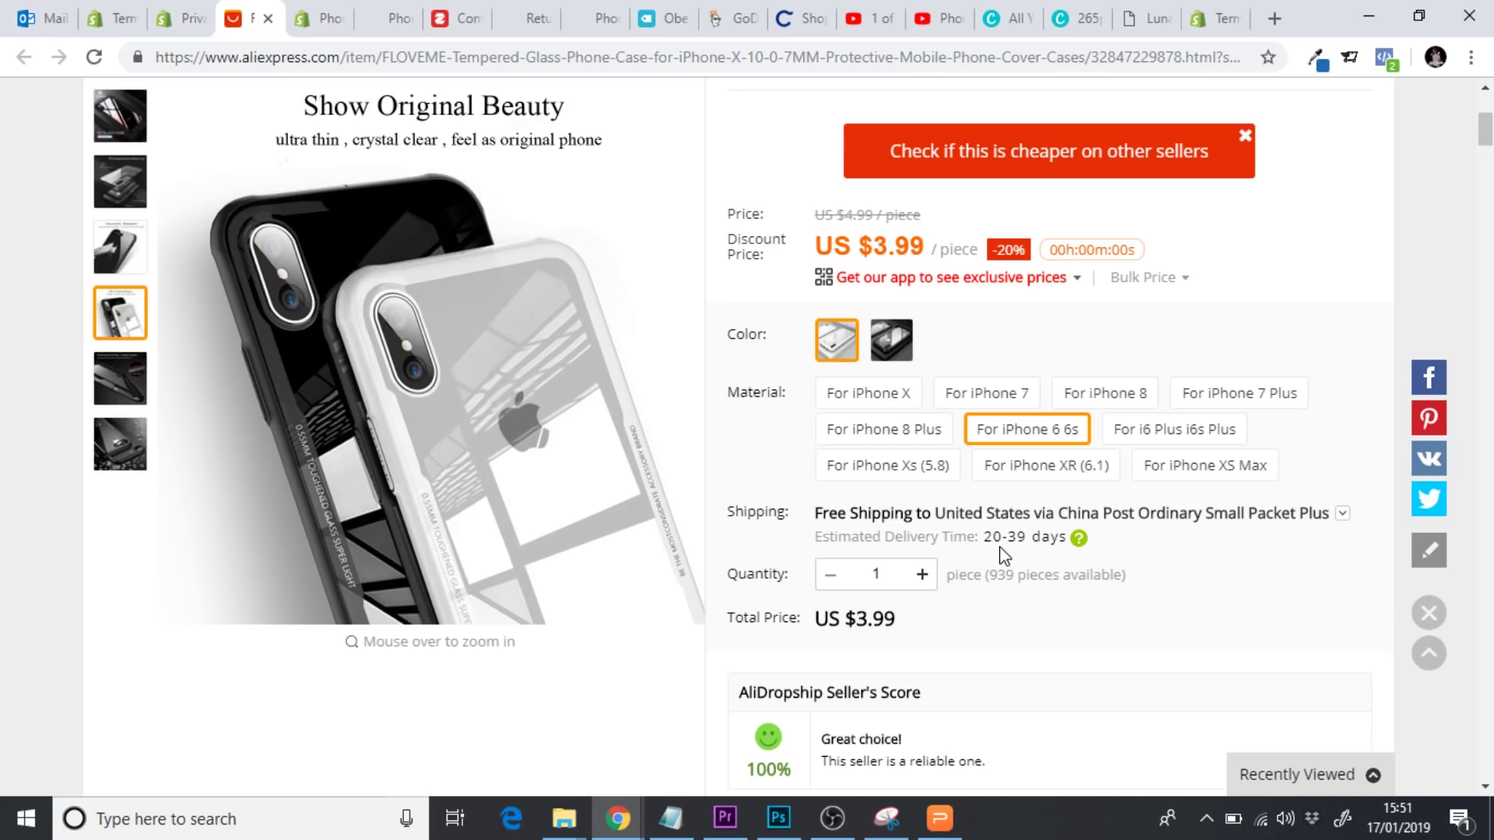
pyautogui.moveTo(993, 537); pyautogui.dragTo(1020, 543)
pyautogui.click(1037, 543)
# Continue the sentence with 4 business days processing and arrival within 16 - 20 business days
pyautogui.click(311, 31)
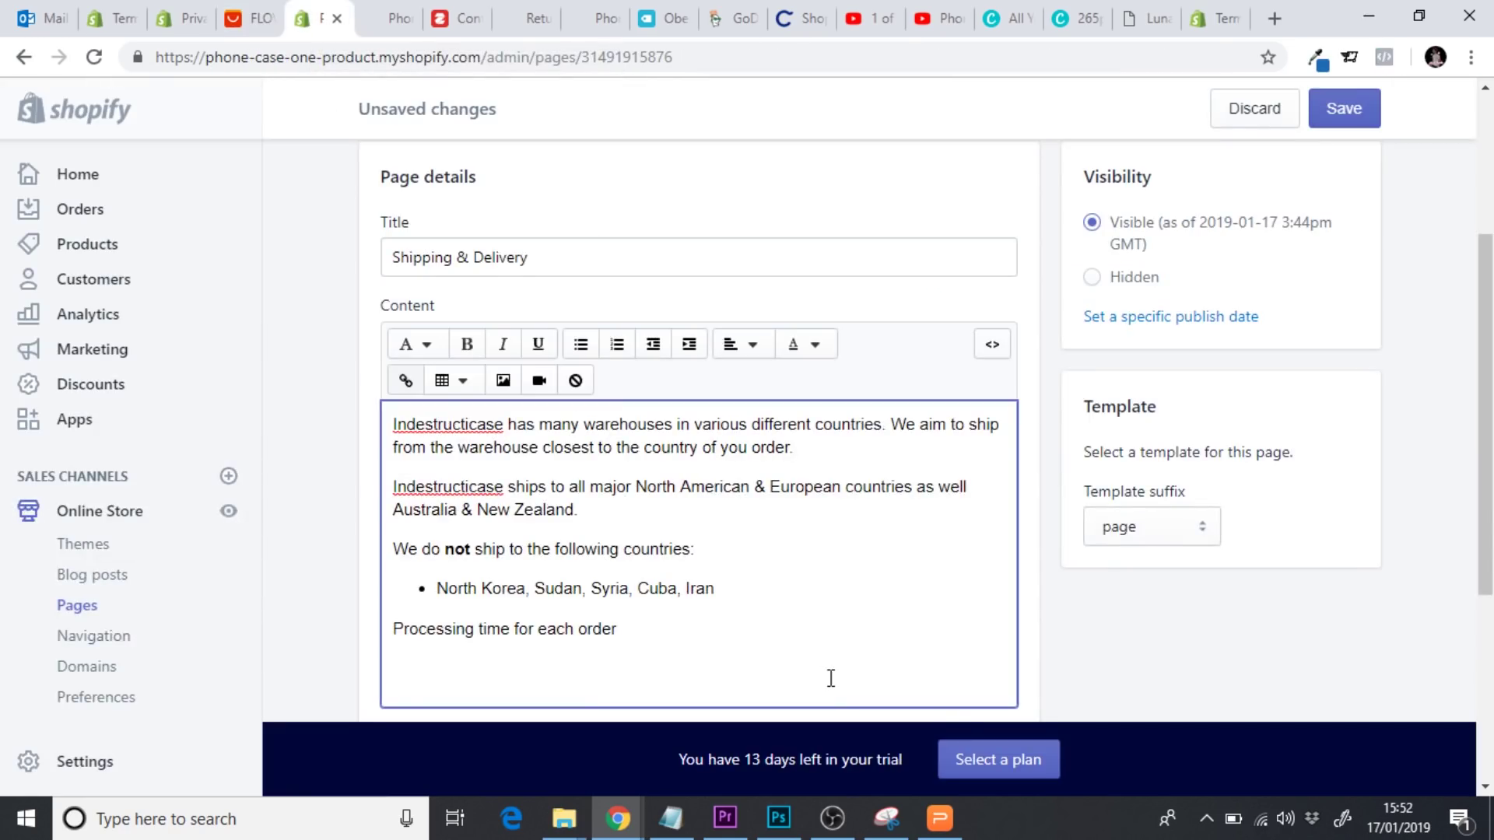
pyautogui.write('is 4')
pyautogui.write(' working')
pyautogui.write('business days')
pyautogui.write(' and ')
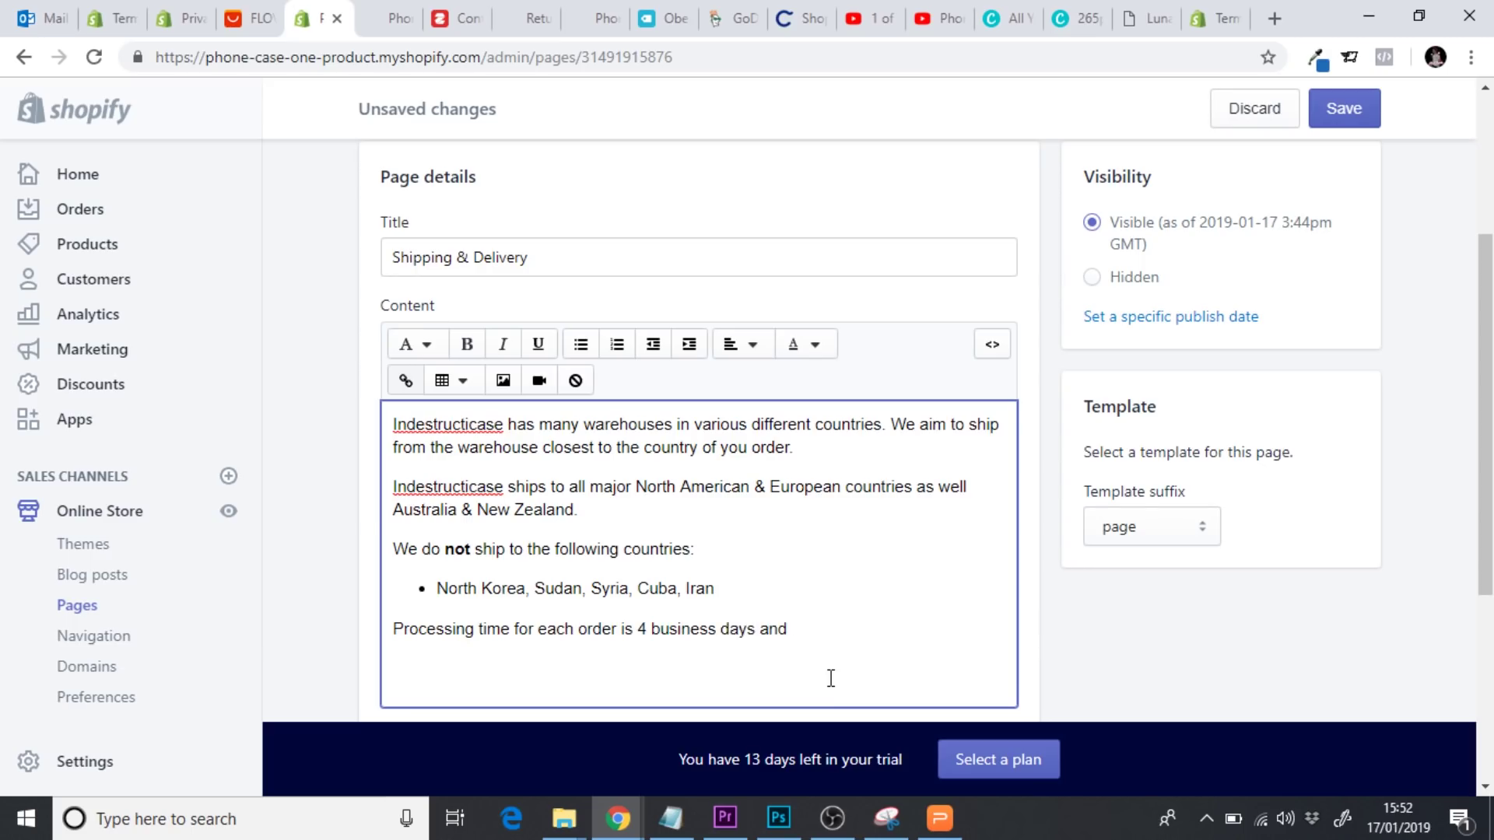
pyautogui.write('items are us')
pyautogui.press('BackSpace')
pyautogui.press('BackSpace')
pyautogui.press('BackSpace')
pyautogui.press('BackSpace')
pyautogui.press('BackSpace')
pyautogui.write('generally arrive within')
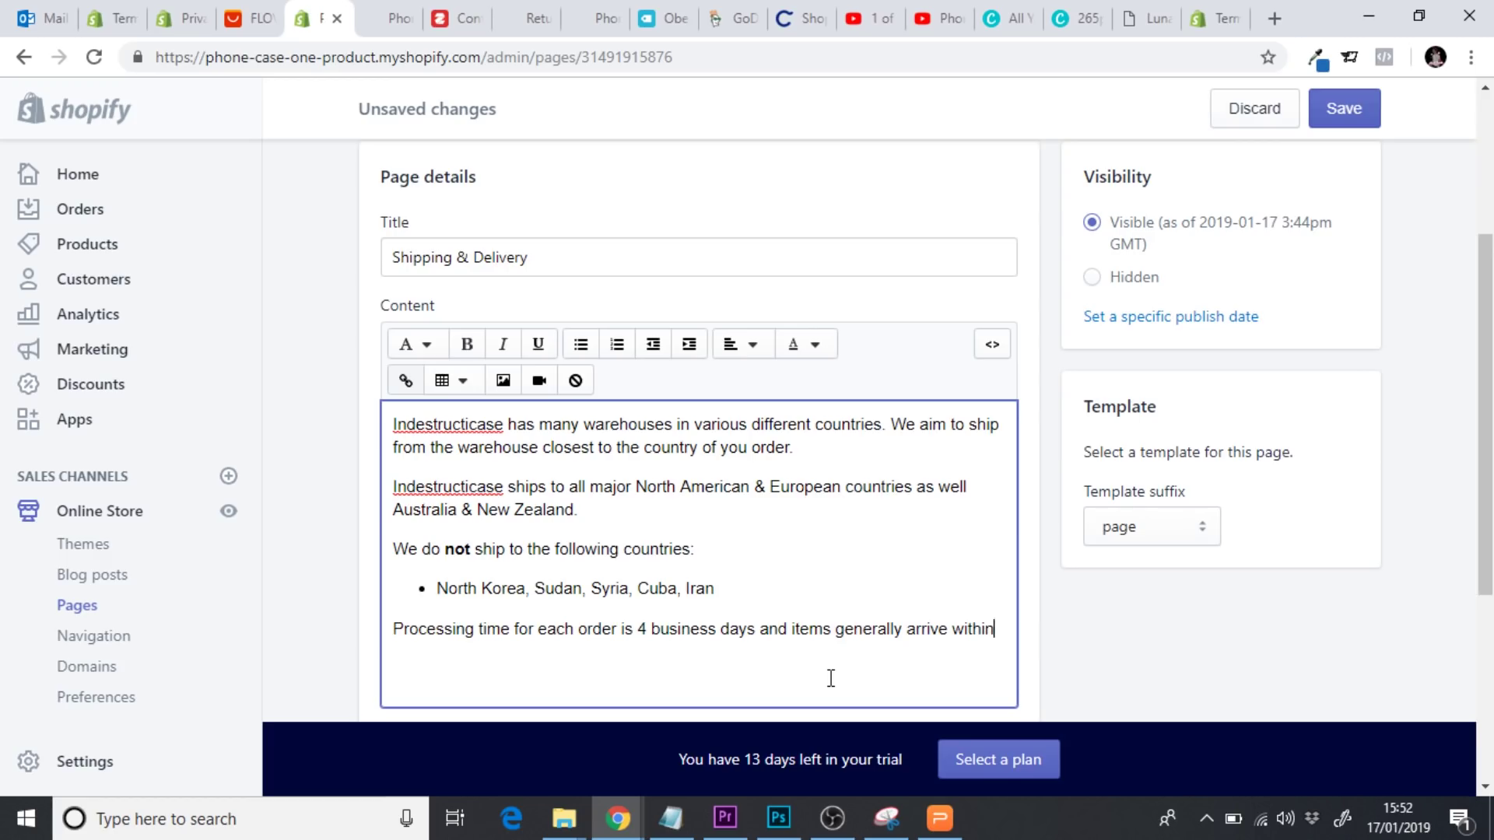
pyautogui.write(' 16 - ')
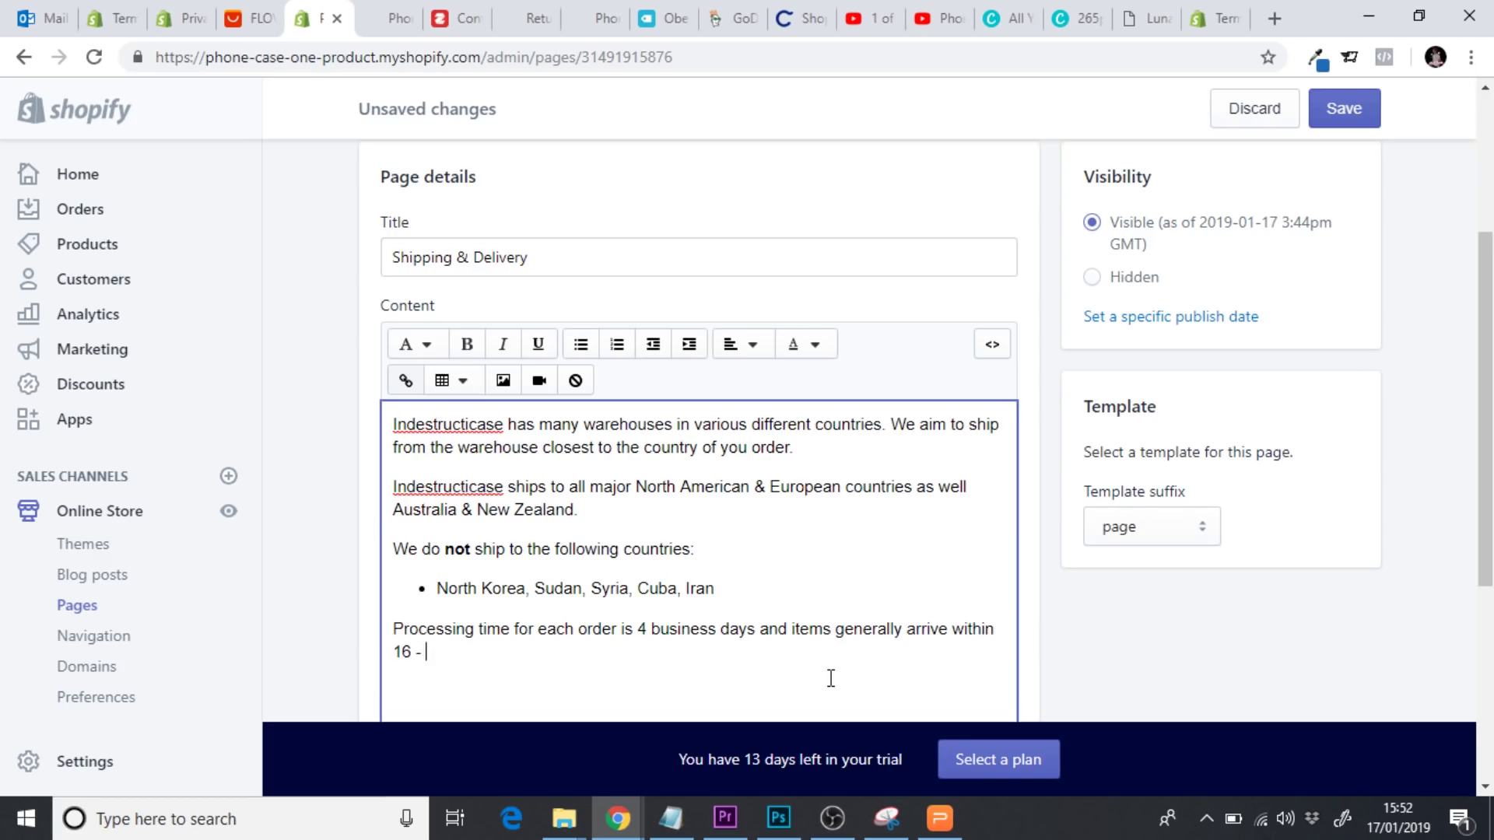
pyautogui.write('20 business days.')
pyautogui.press('Return')
pyautogui.press('Return')
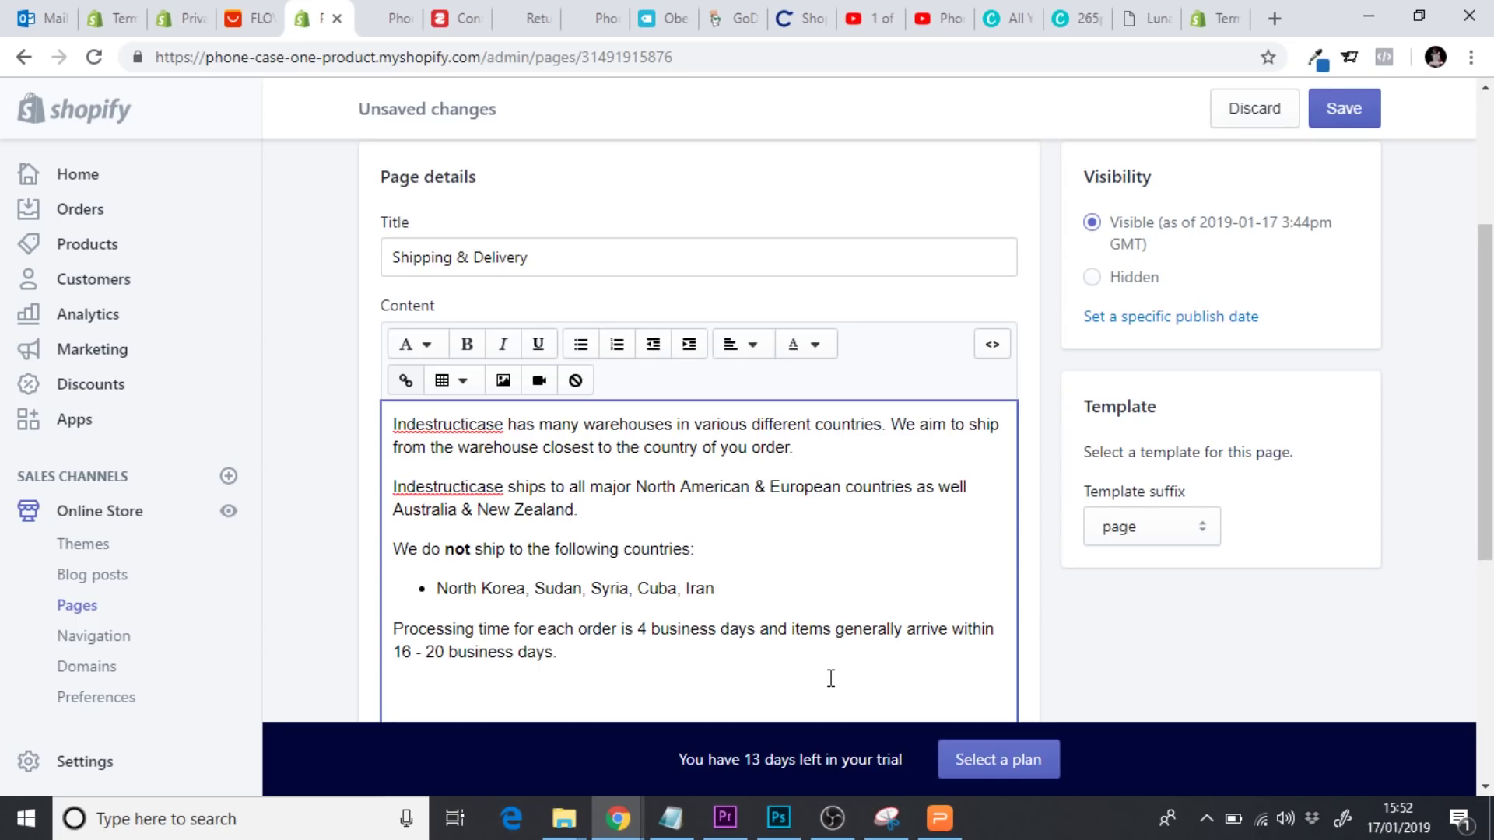
# Add a paragraph: rare cases take up to 35 days; email us after 25 business days
pyautogui.write('In rare cases, ')
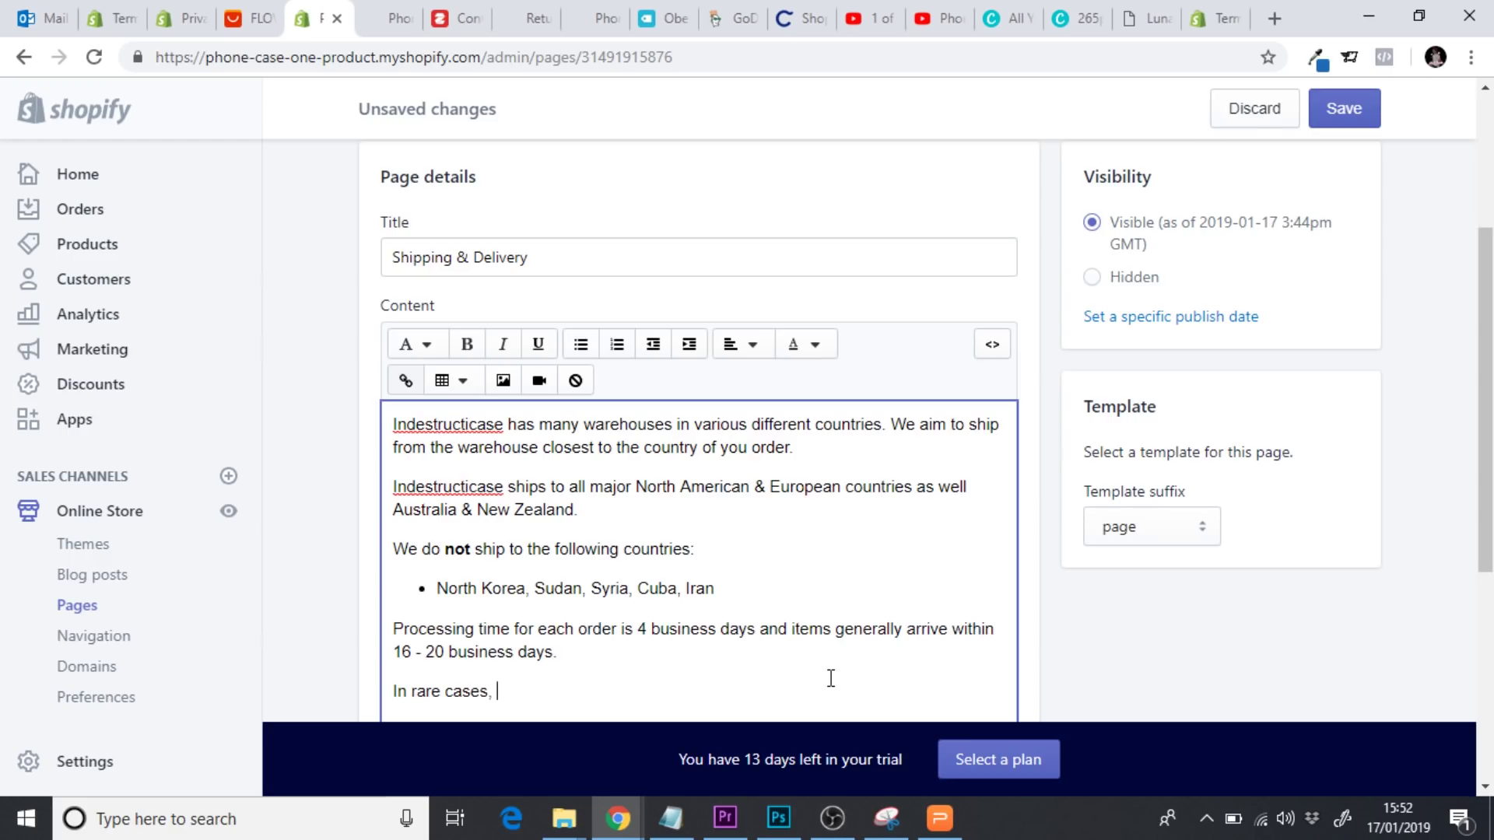
pyautogui.write('it can take up')
pyautogui.write('to 35')
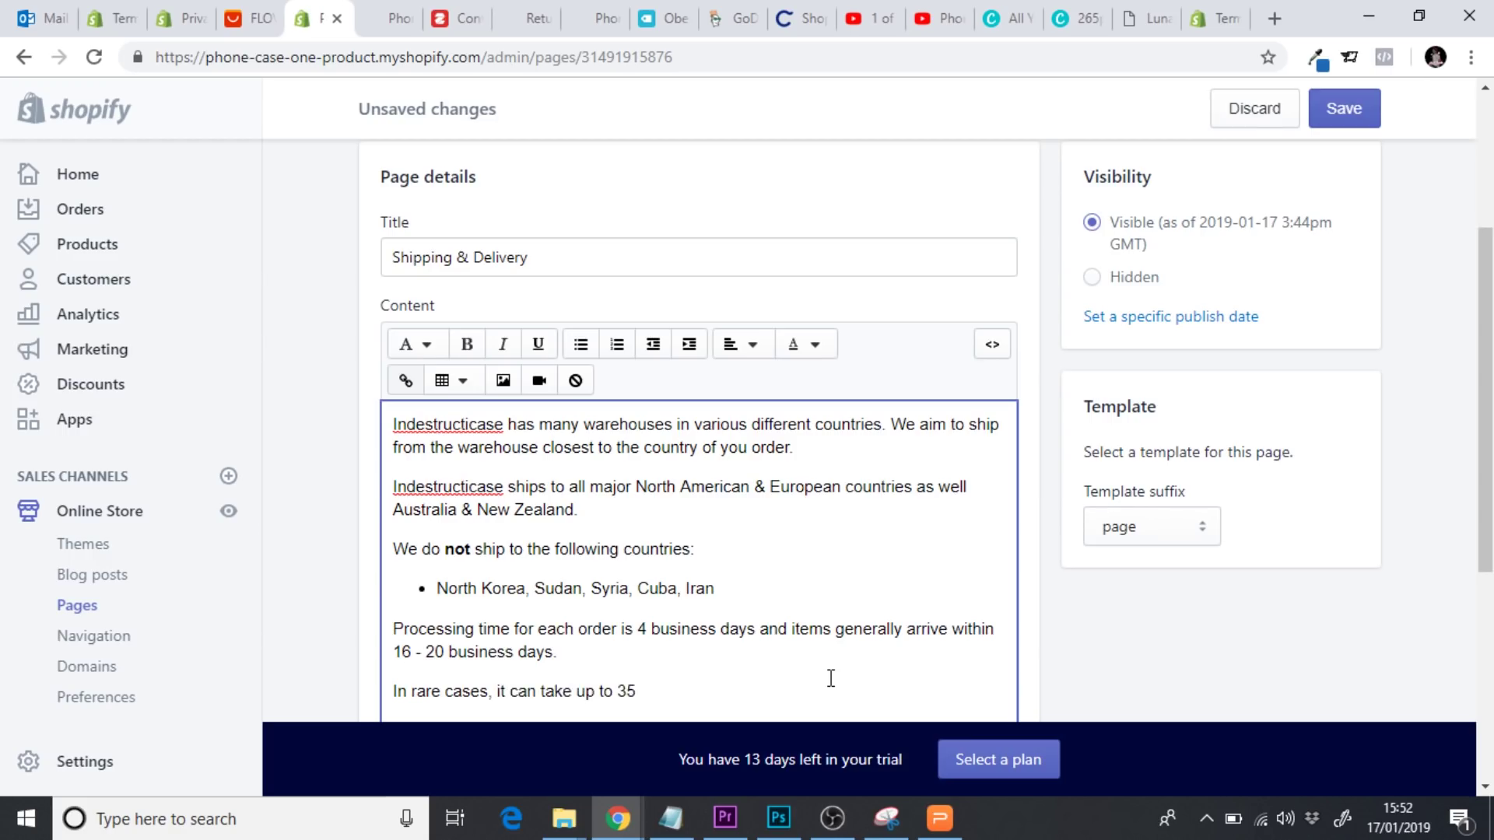
pyautogui.write(' days for items to arrive')
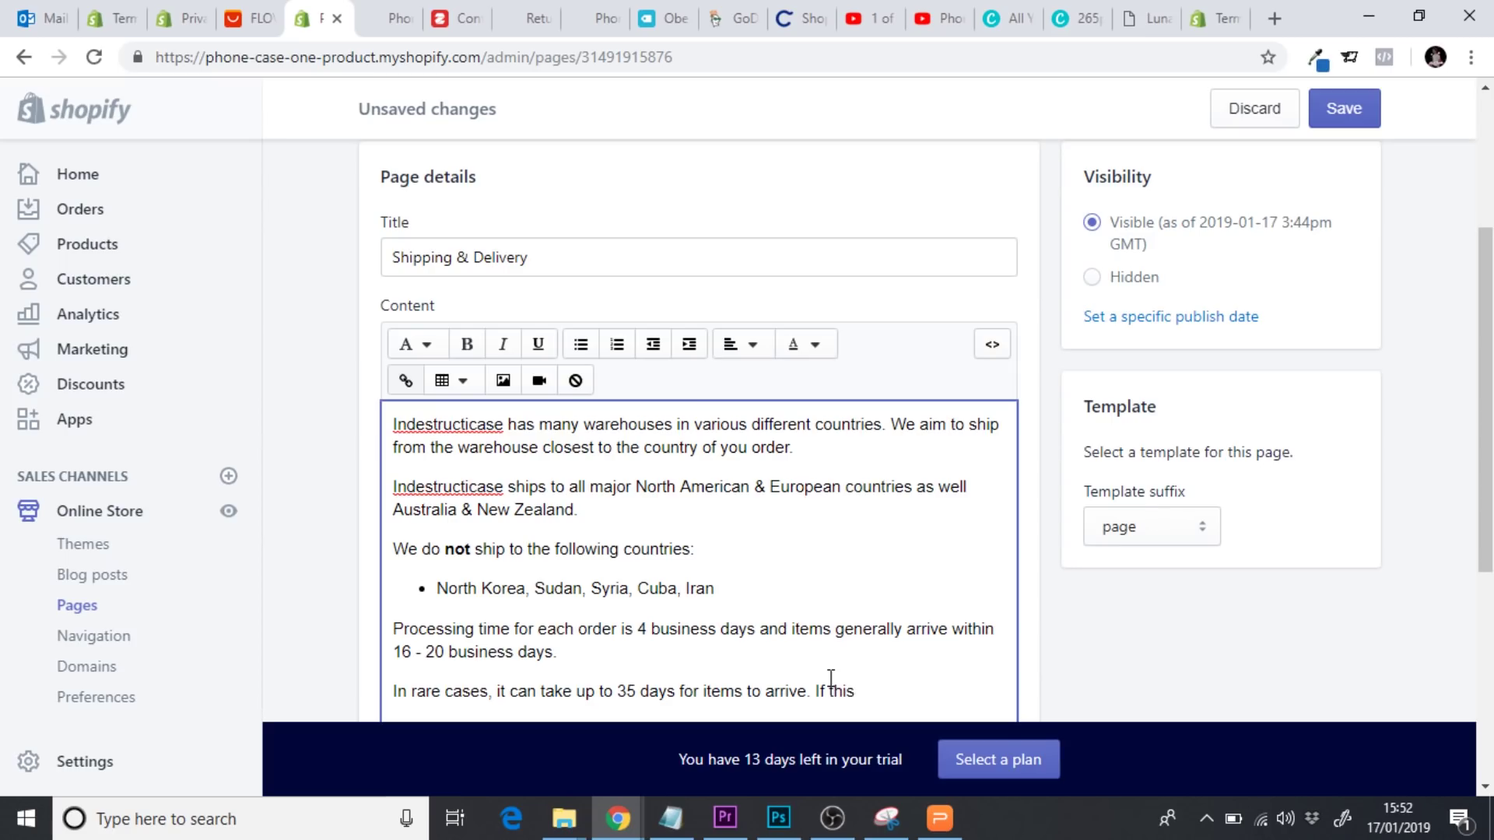
pyautogui.write('. If you wait longer than 25 busi')
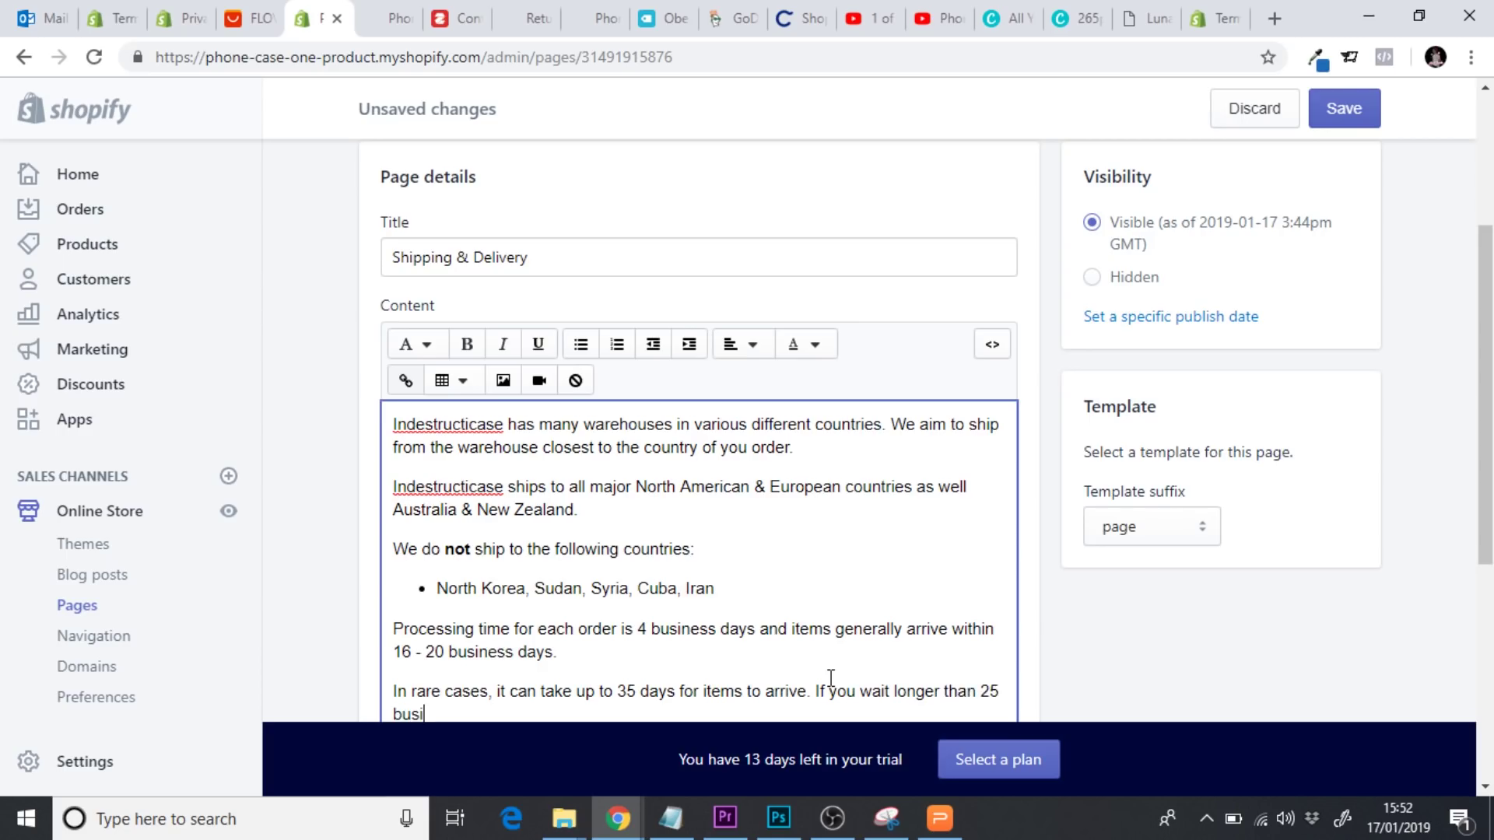
pyautogui.write('ness days, pe')
pyautogui.press('BackSpace')
pyautogui.write('lease send us a')
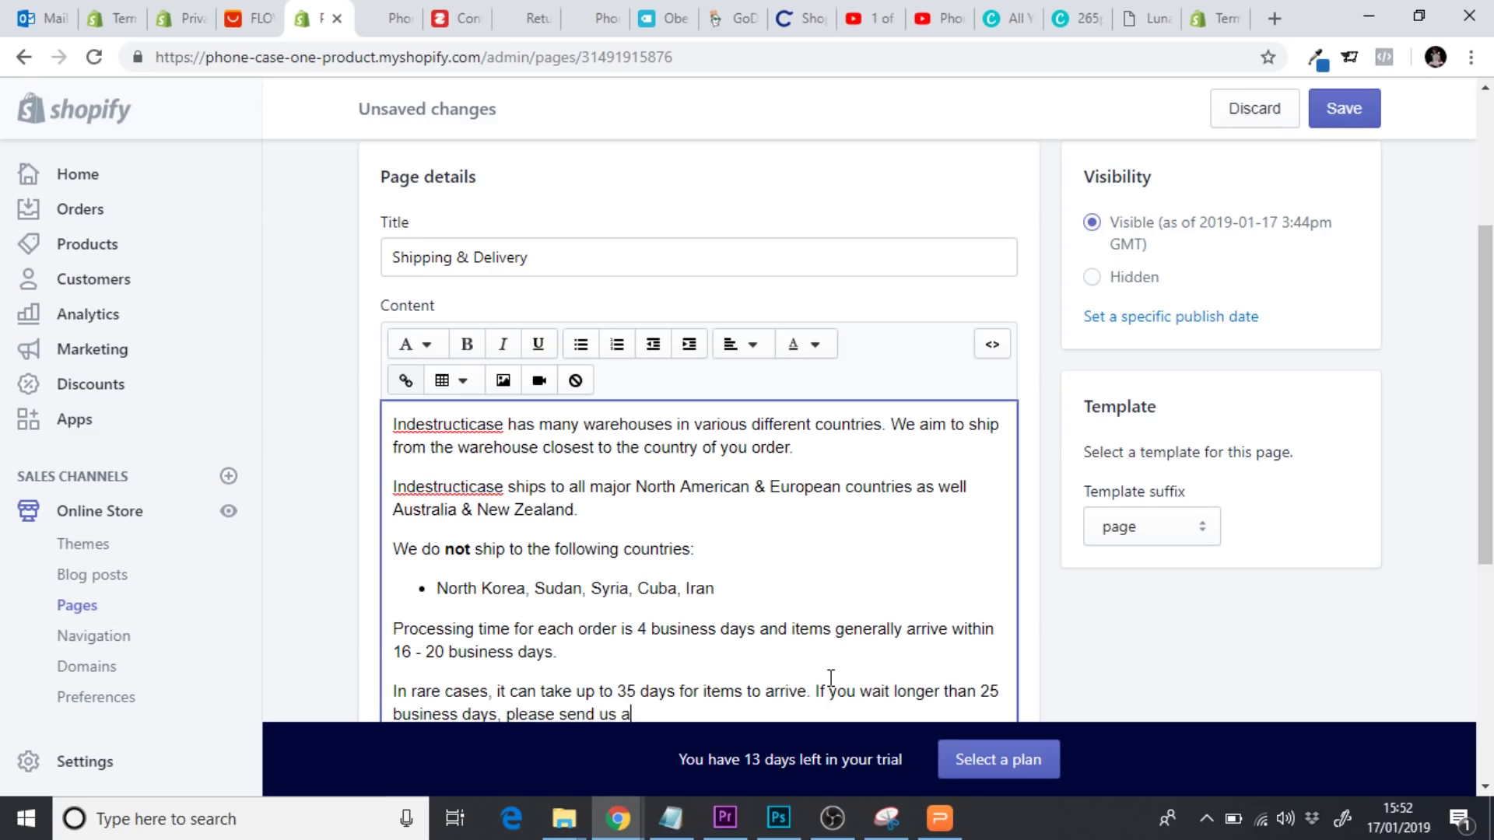
pyautogui.write('n email and we shall ')
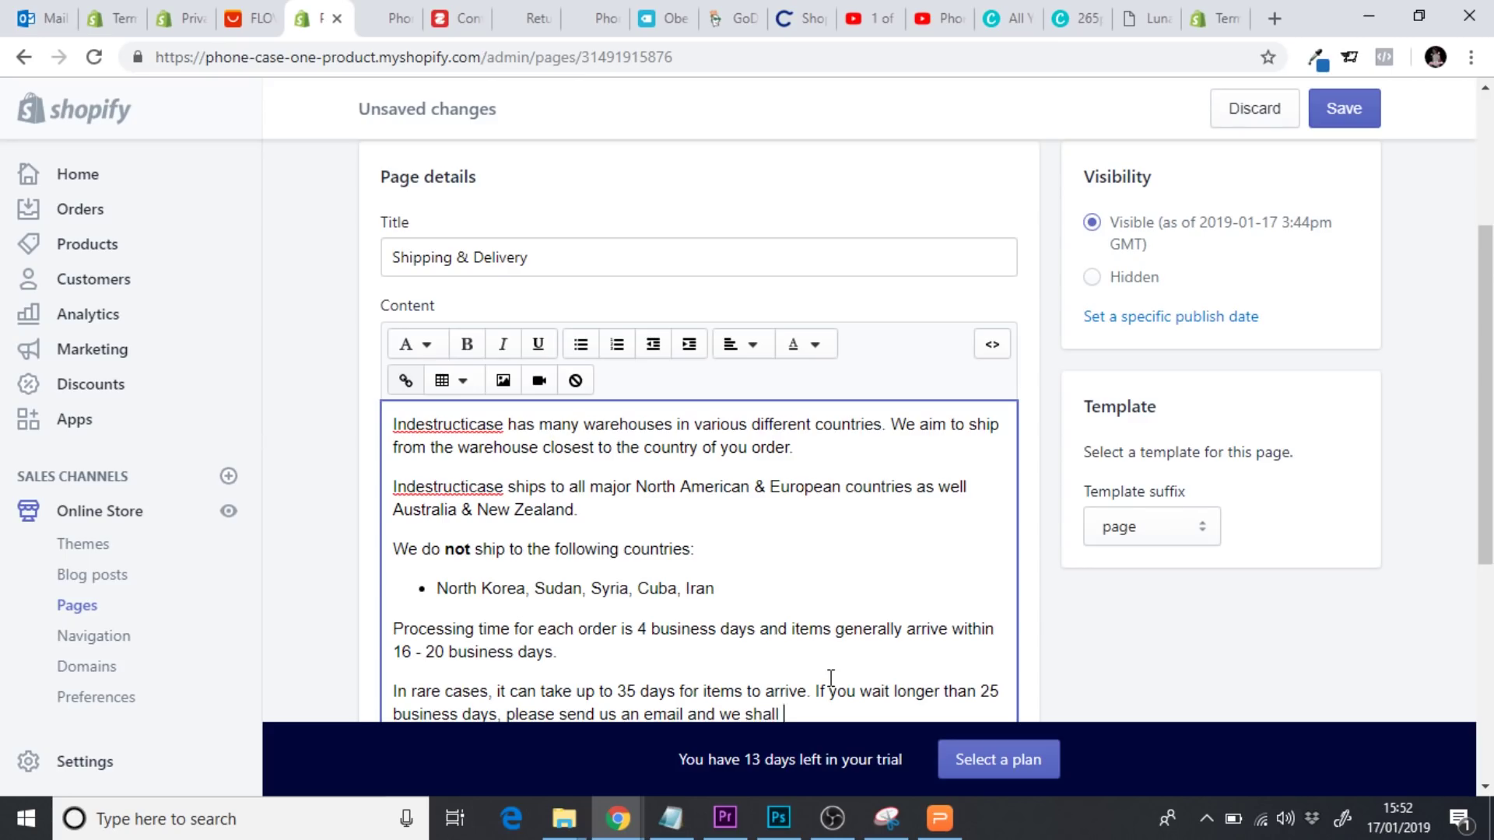
pyautogui.write('find the')
pyautogui.write('out the ')
pyautogui.write('wherea')
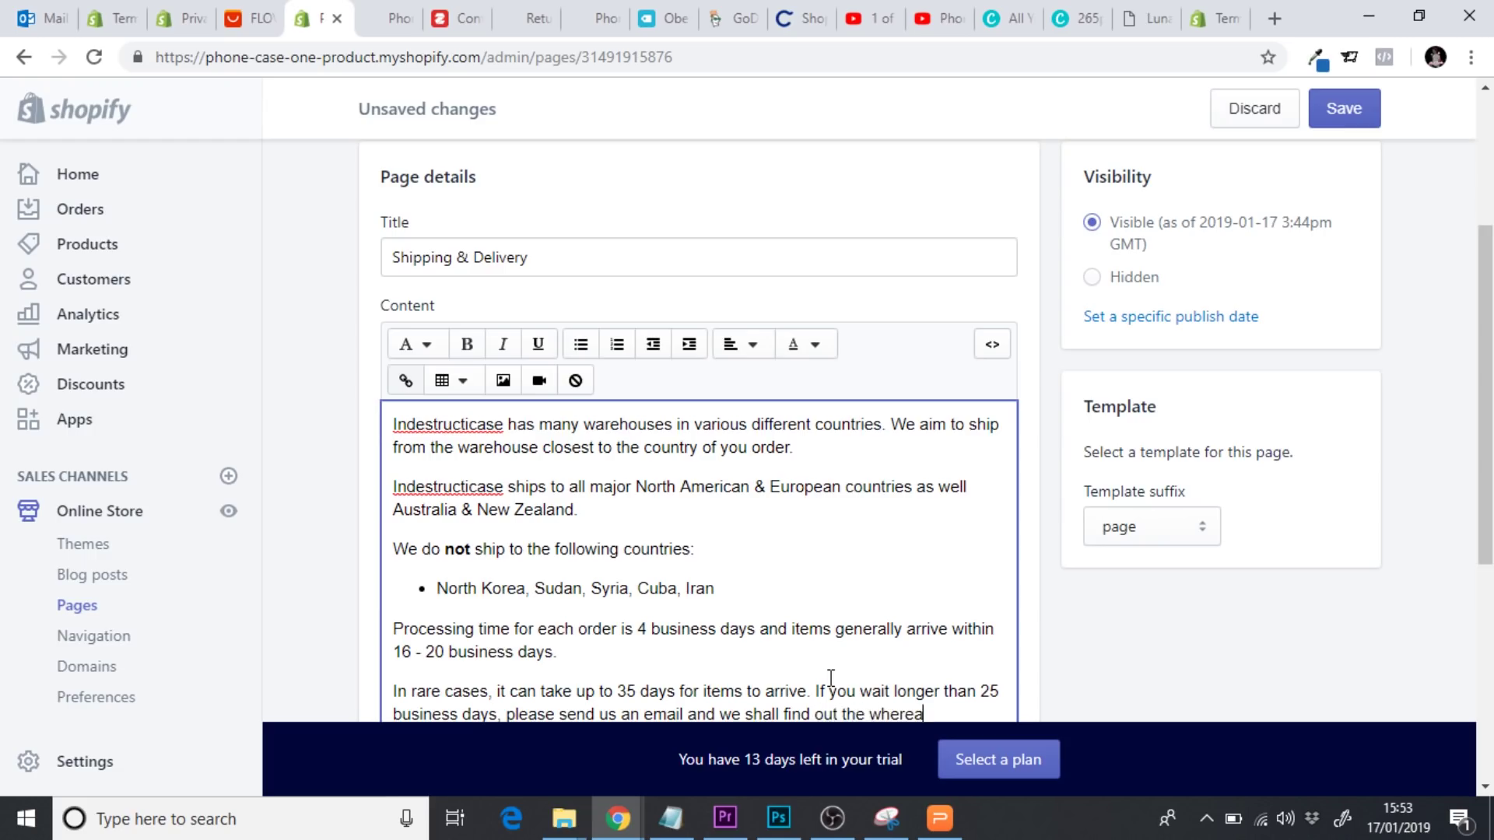
pyautogui.write('ouvo')
pyautogui.press('BackSpace')
pyautogui.write('bouts ofr')
pyautogui.scroll(-2, 661, 390)
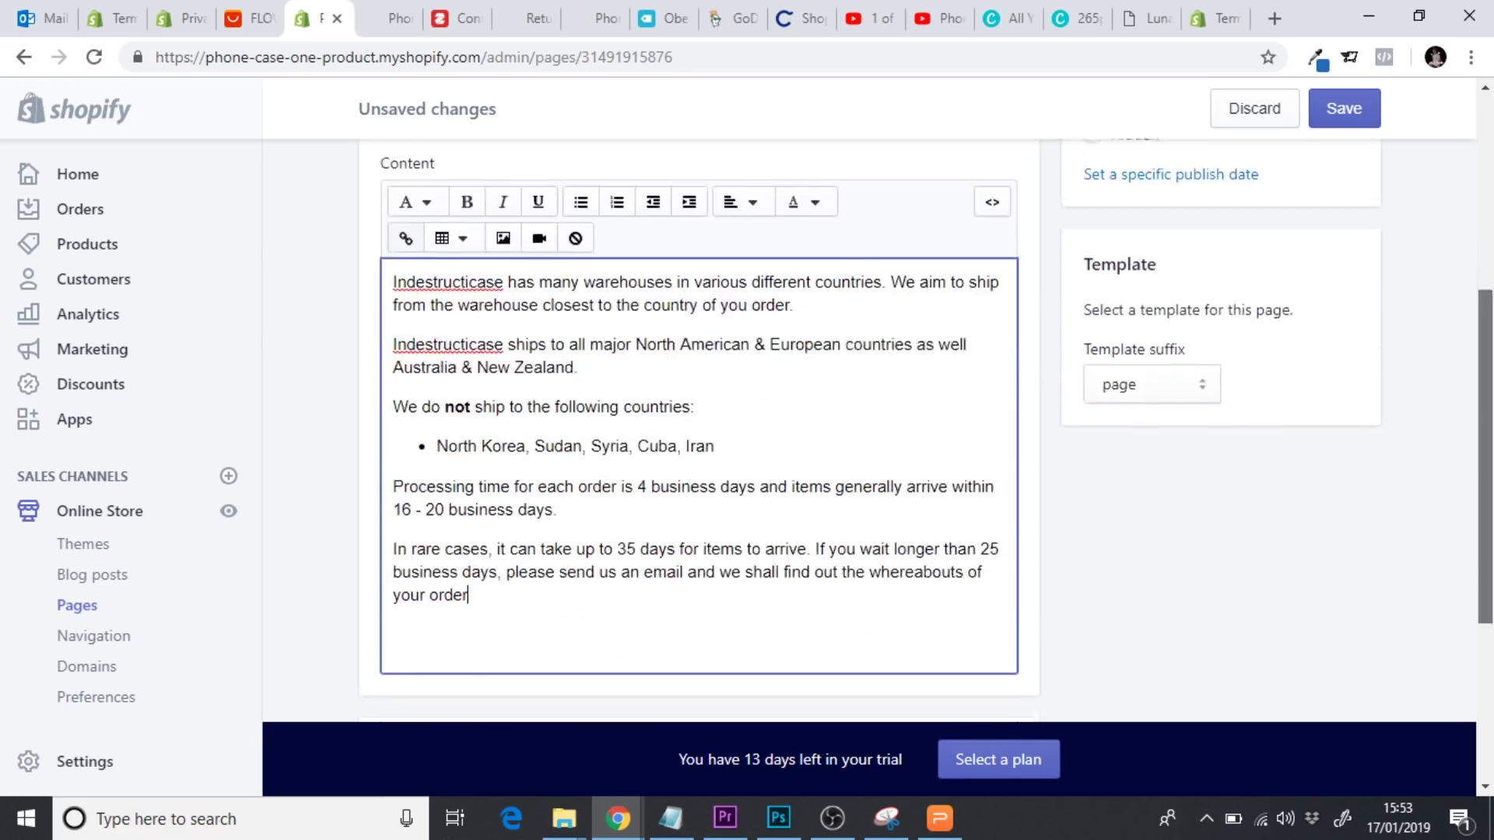
pyautogui.click(248, 17)
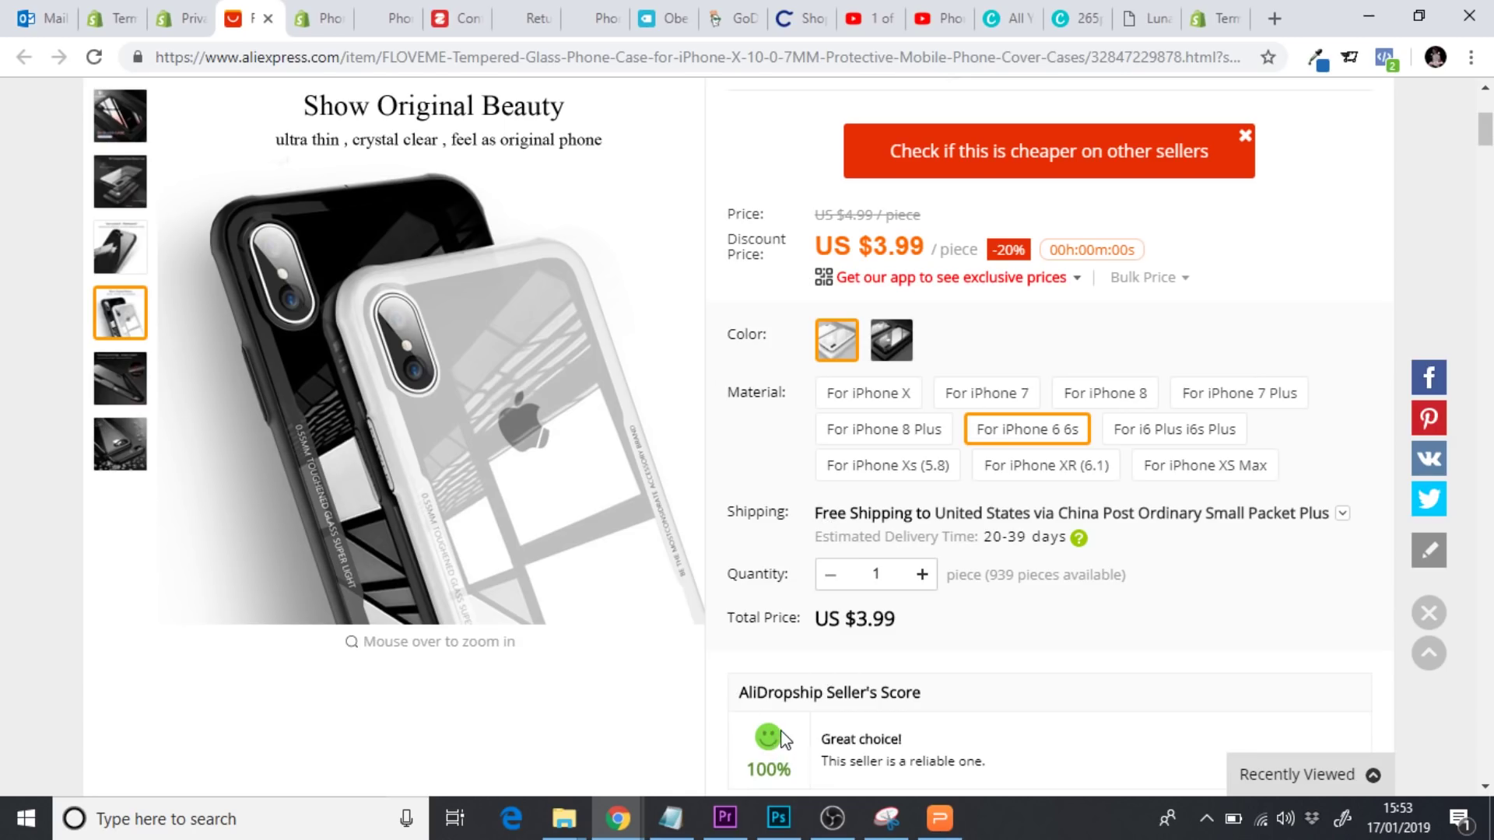
# Check the AliExpress delivery estimate, highlighting its 39-day upper bound, then go back to the Shopify editor
pyautogui.moveTo(1485, 128); pyautogui.dragTo(1487, 162)
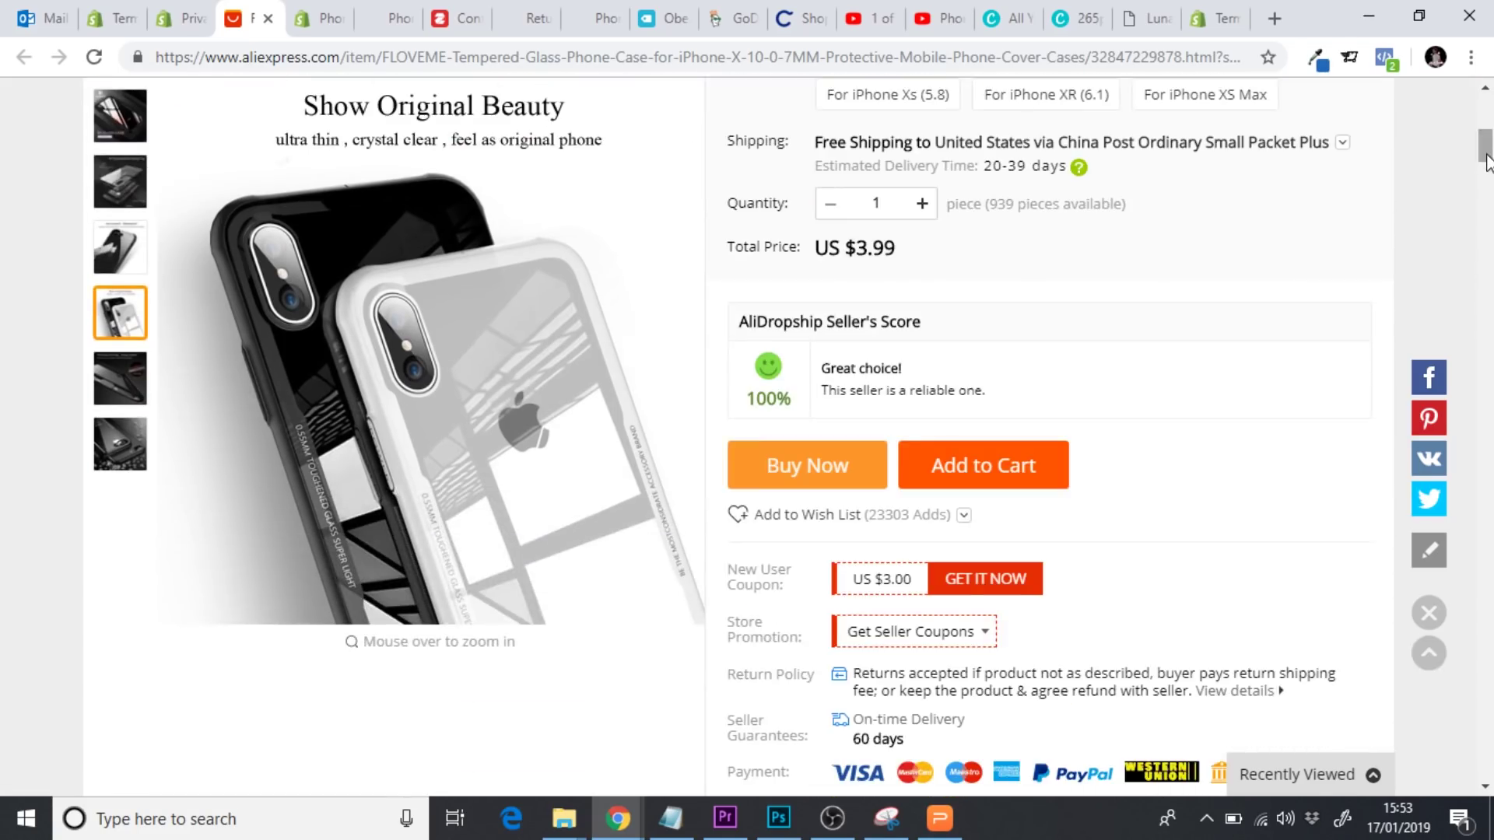
pyautogui.moveTo(1488, 161); pyautogui.dragTo(1488, 151)
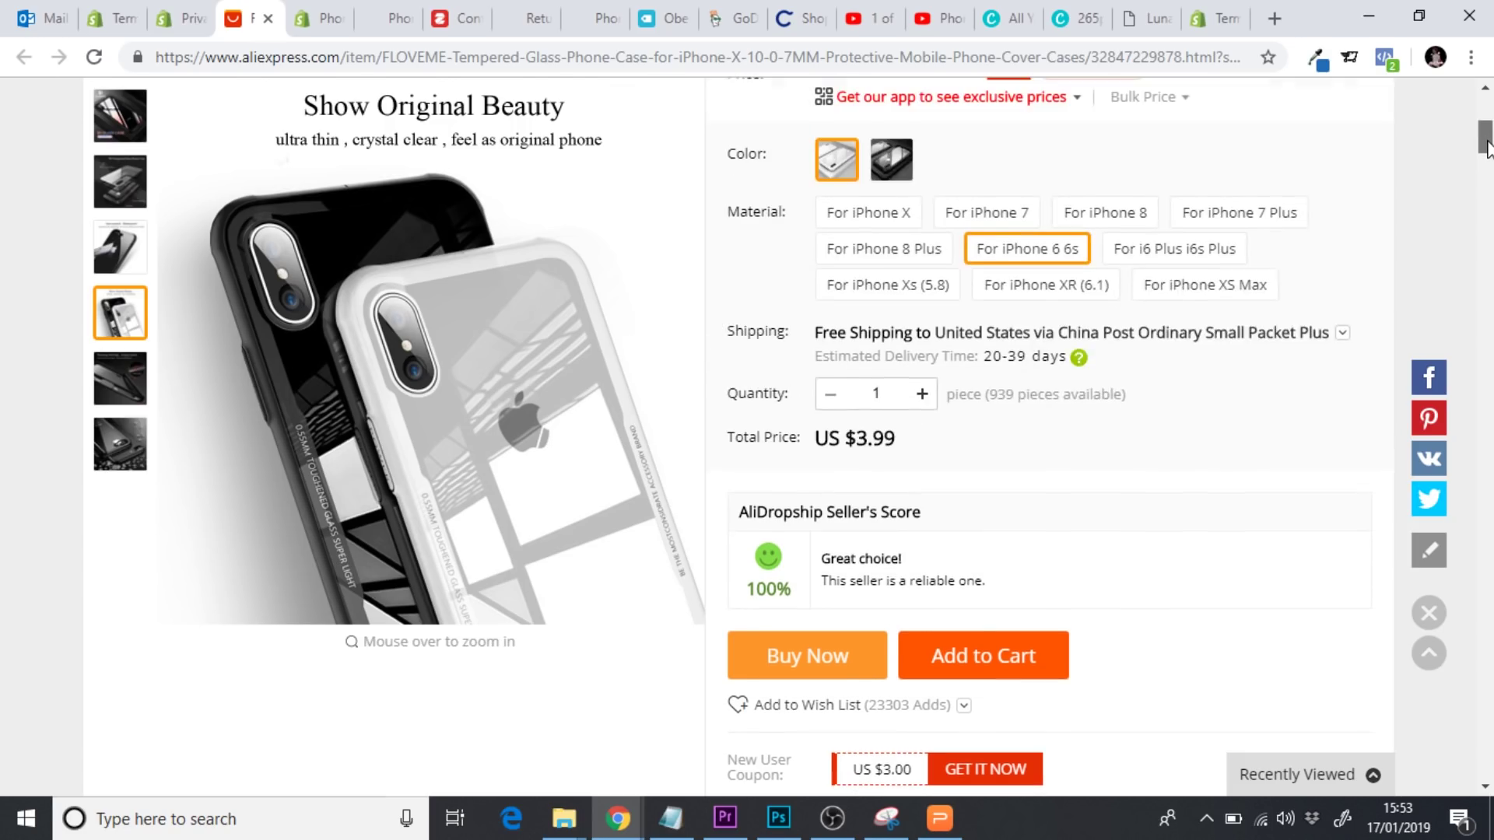
pyautogui.moveTo(1011, 357); pyautogui.dragTo(1042, 357)
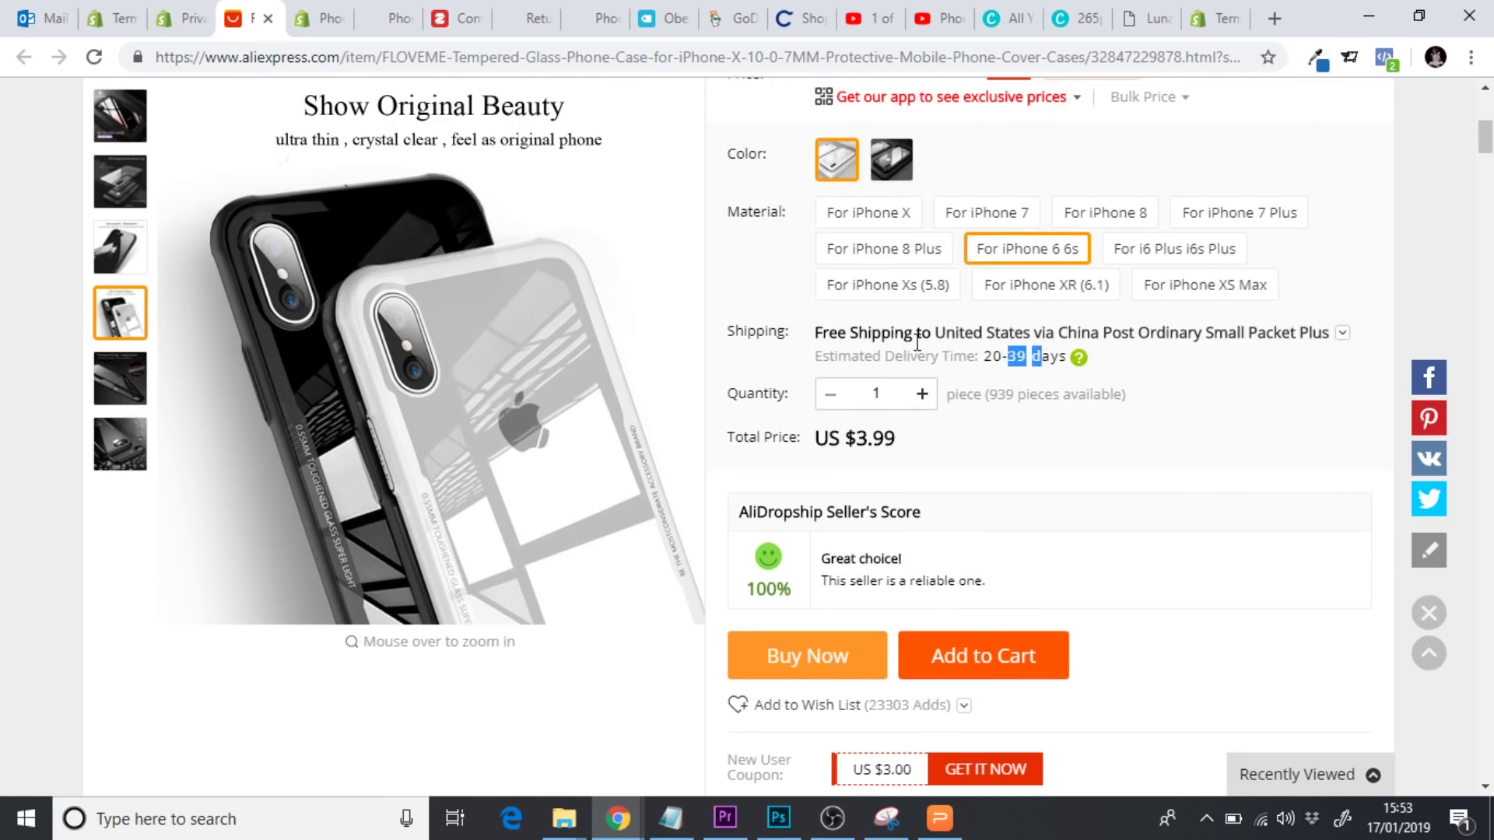
pyautogui.click(325, 23)
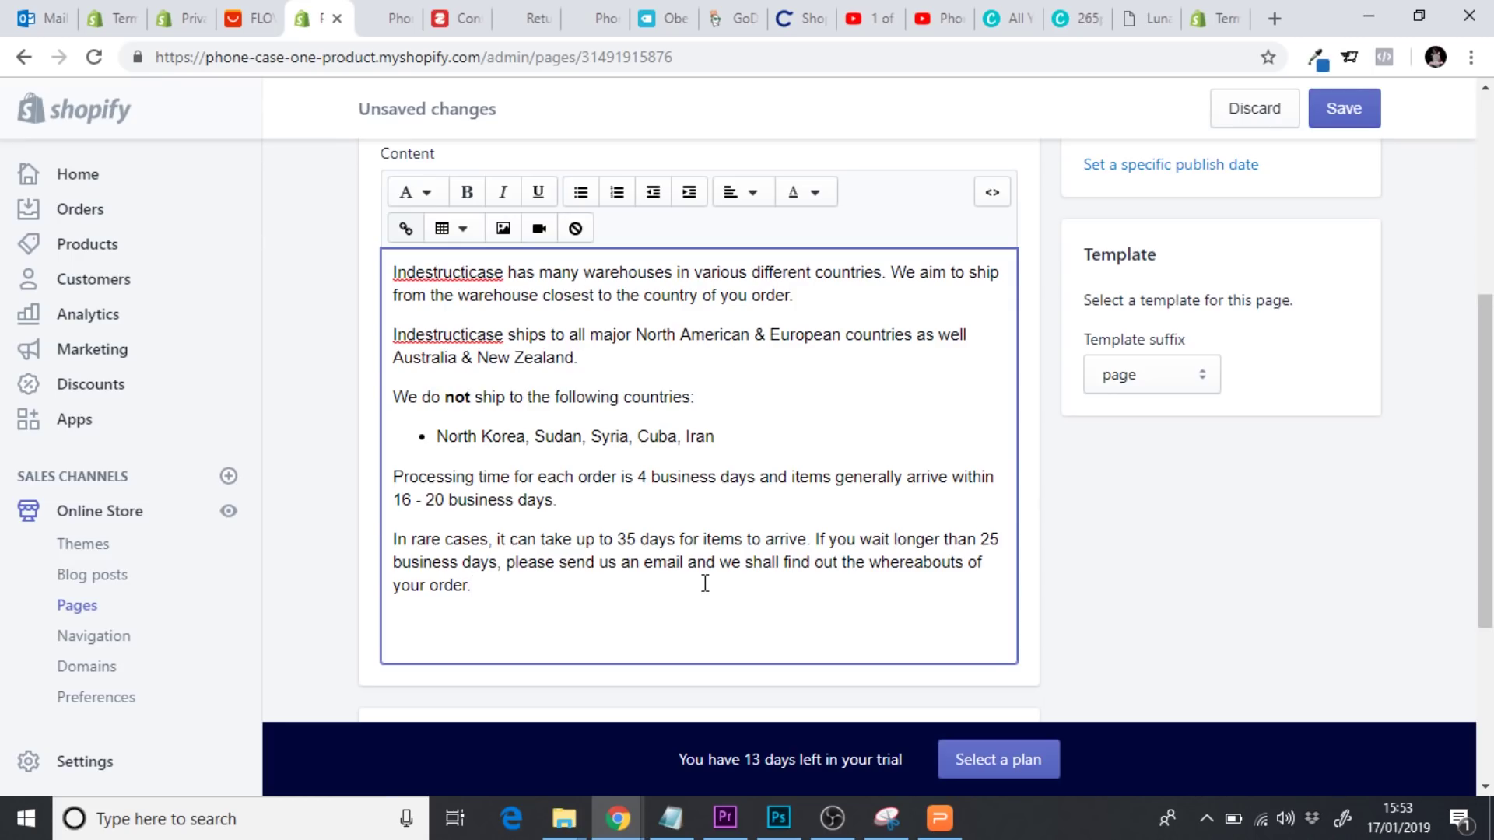
# Insert 'at' plus the store's contact e-mail address after 'email' in the closing paragraph
pyautogui.moveTo(557, 500); pyautogui.dragTo(531, 502)
pyautogui.click(635, 479)
pyautogui.tripleClick(574, 498)
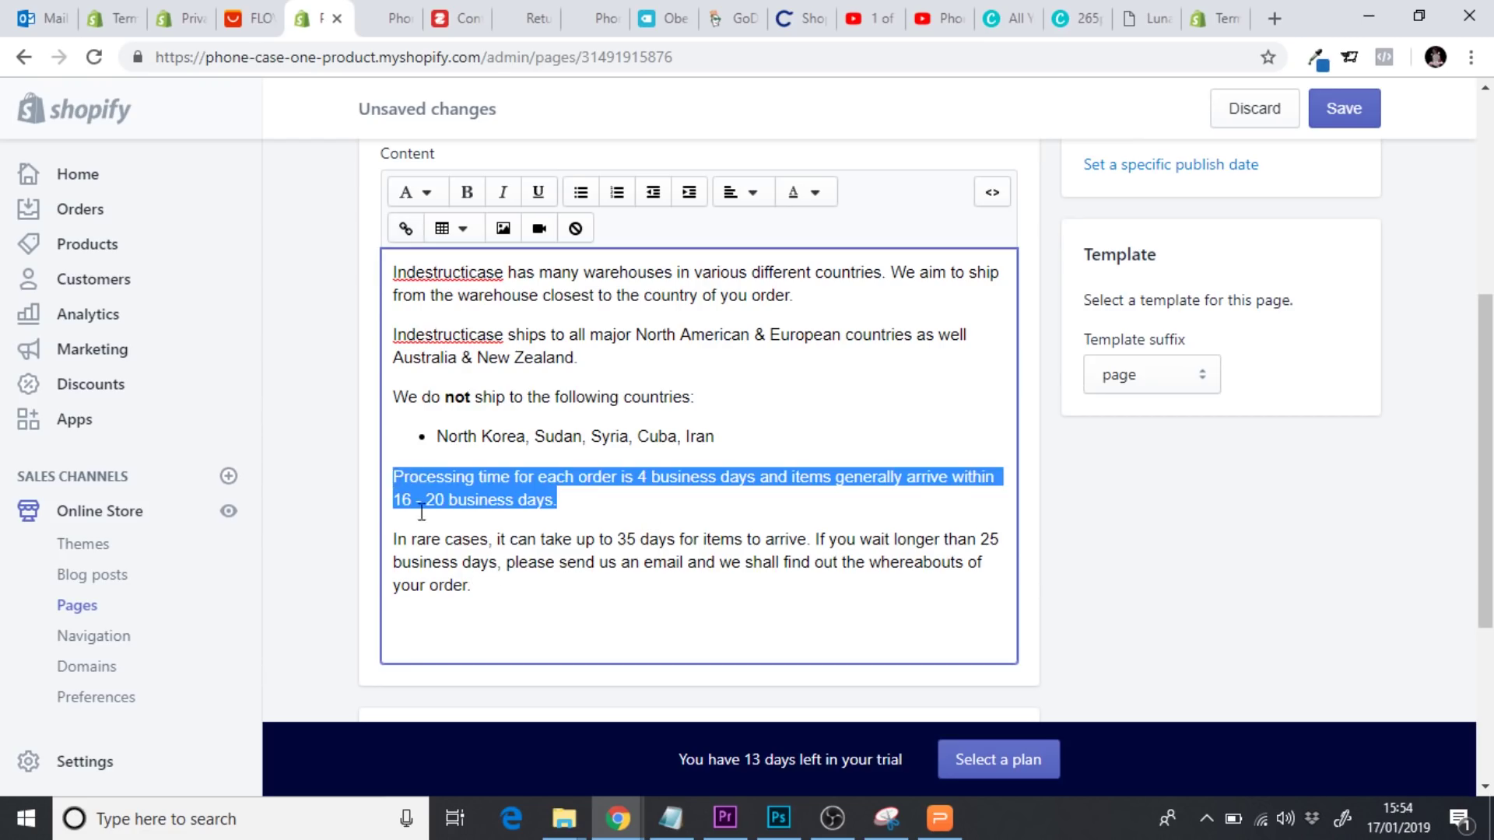
pyautogui.click(511, 600)
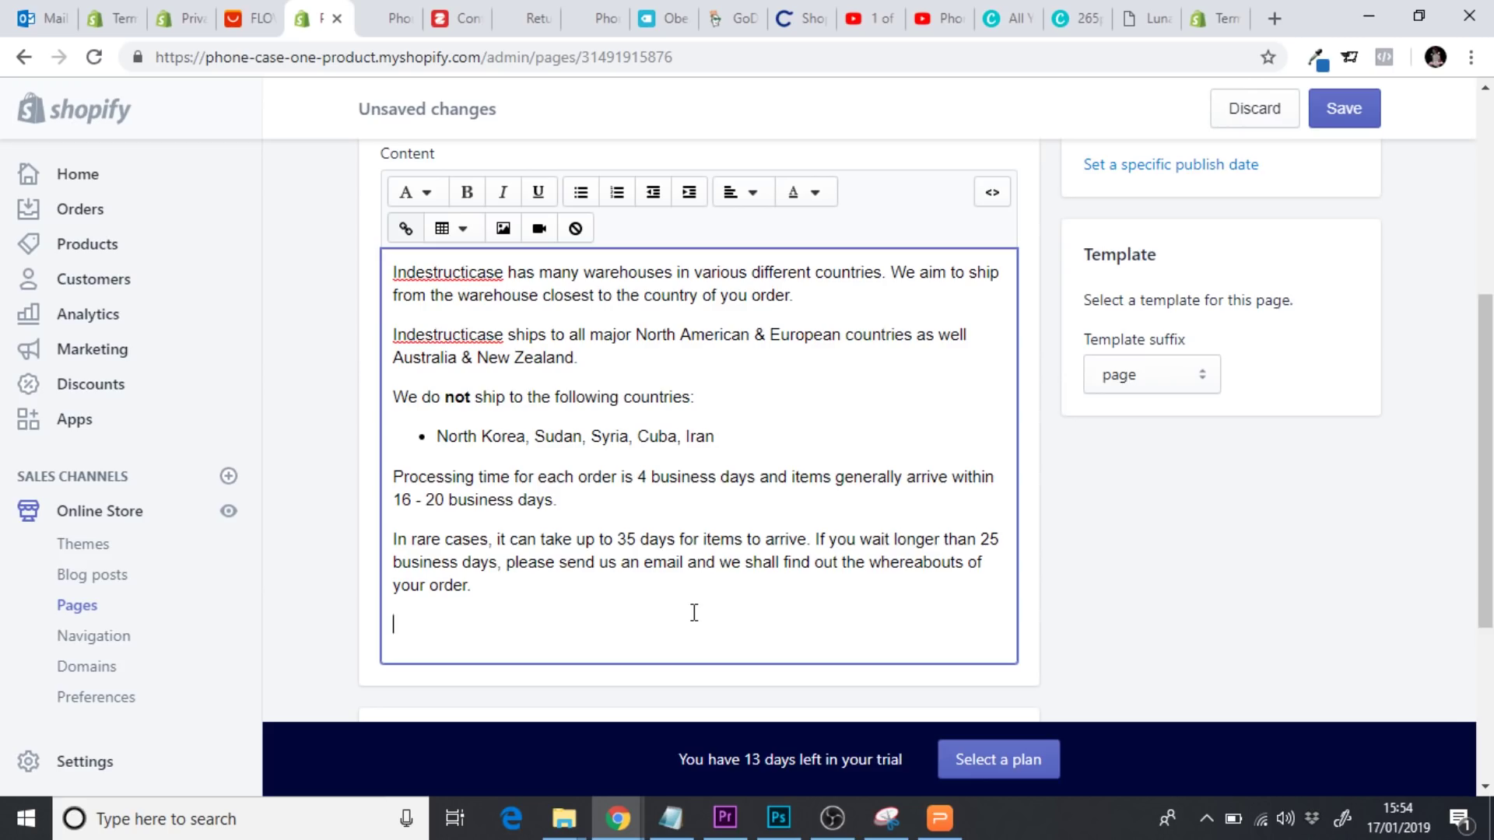
pyautogui.click(684, 561)
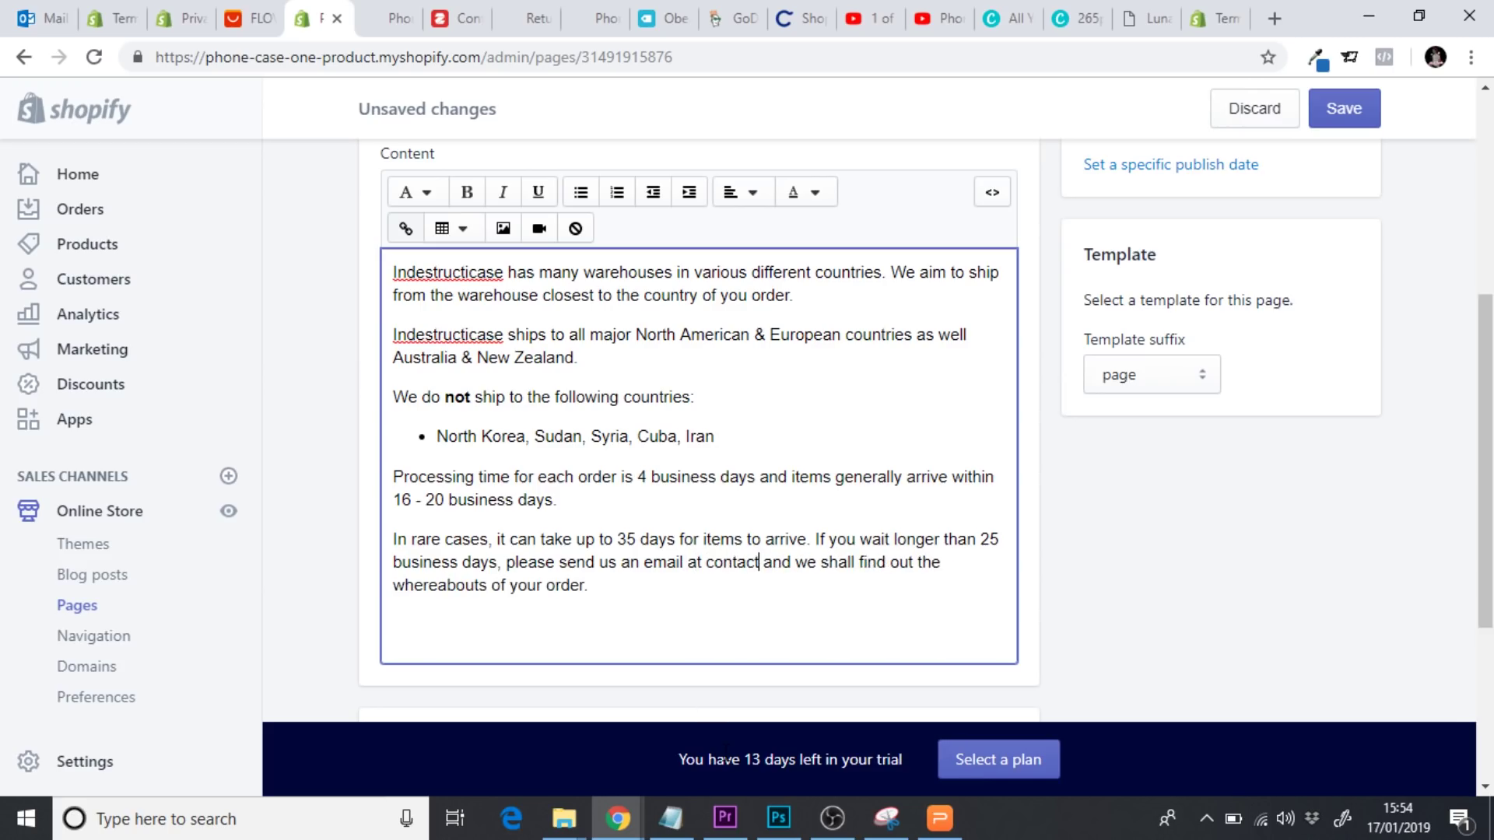
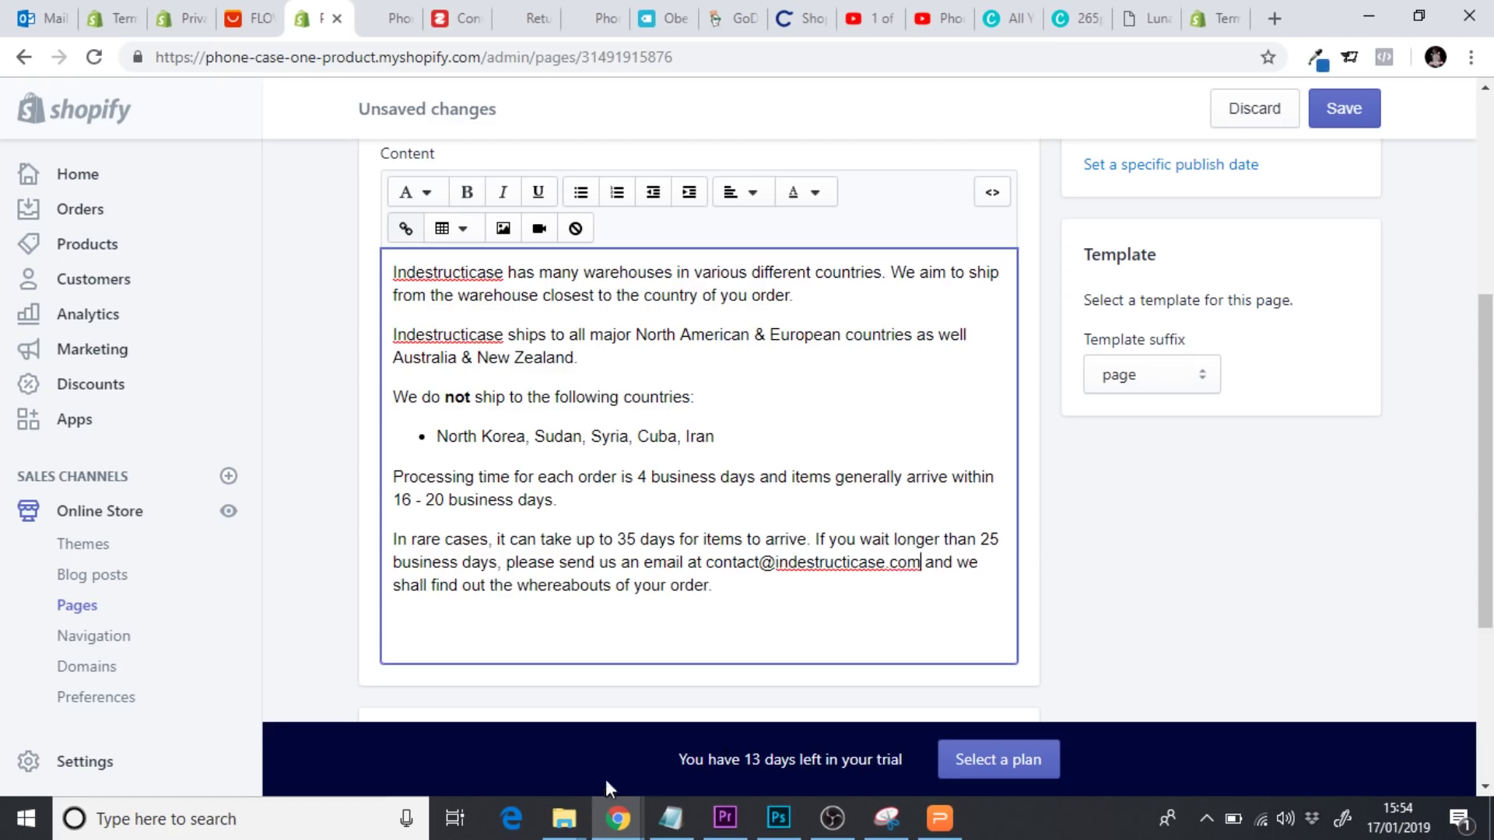
pyautogui.click(751, 589)
pyautogui.moveTo(707, 544); pyautogui.dragTo(362, 255)
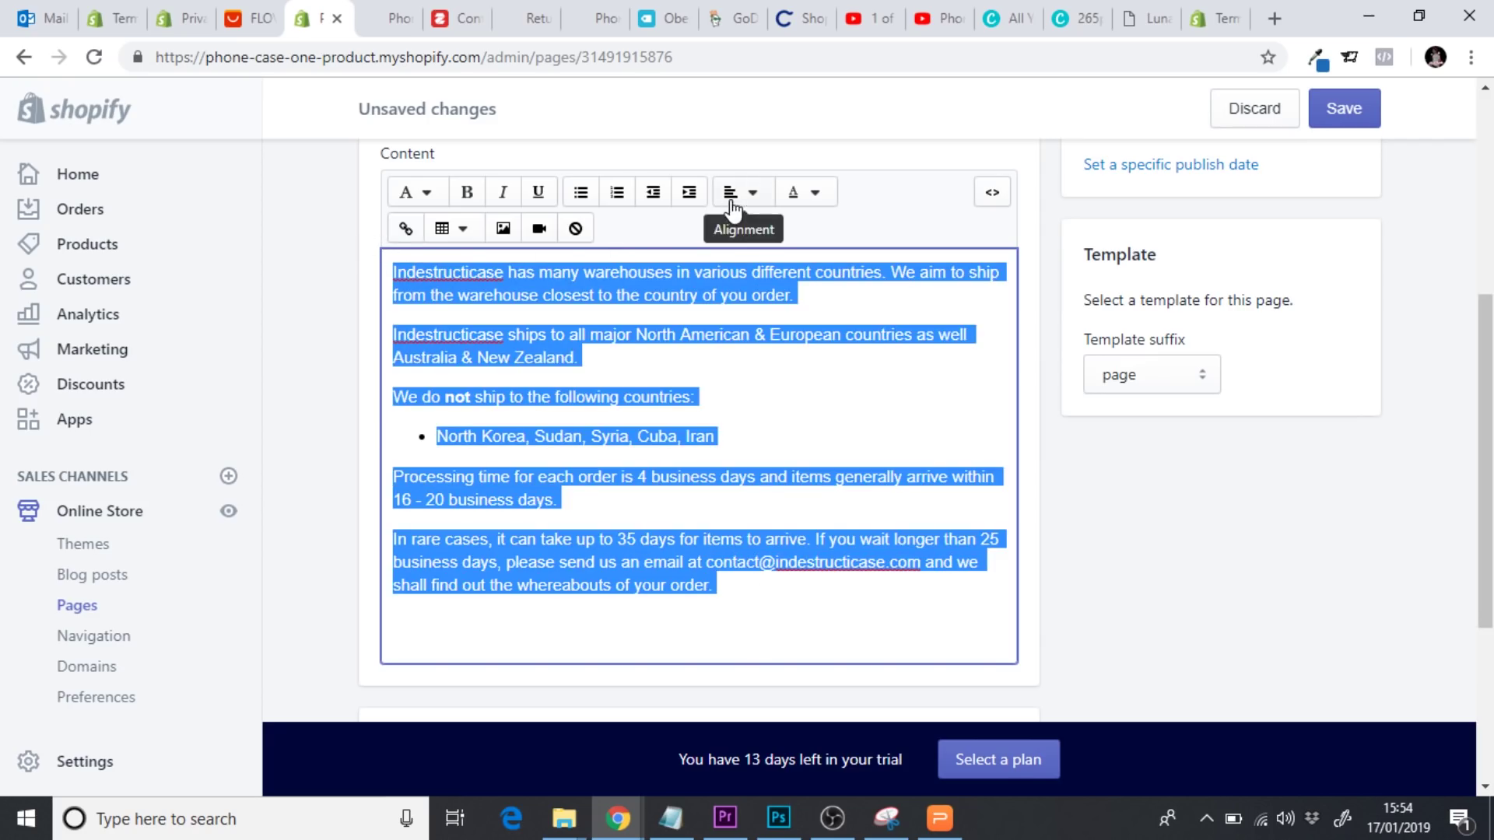
# Centre-align all of the shipping page content
pyautogui.click(739, 192)
pyautogui.click(775, 283)
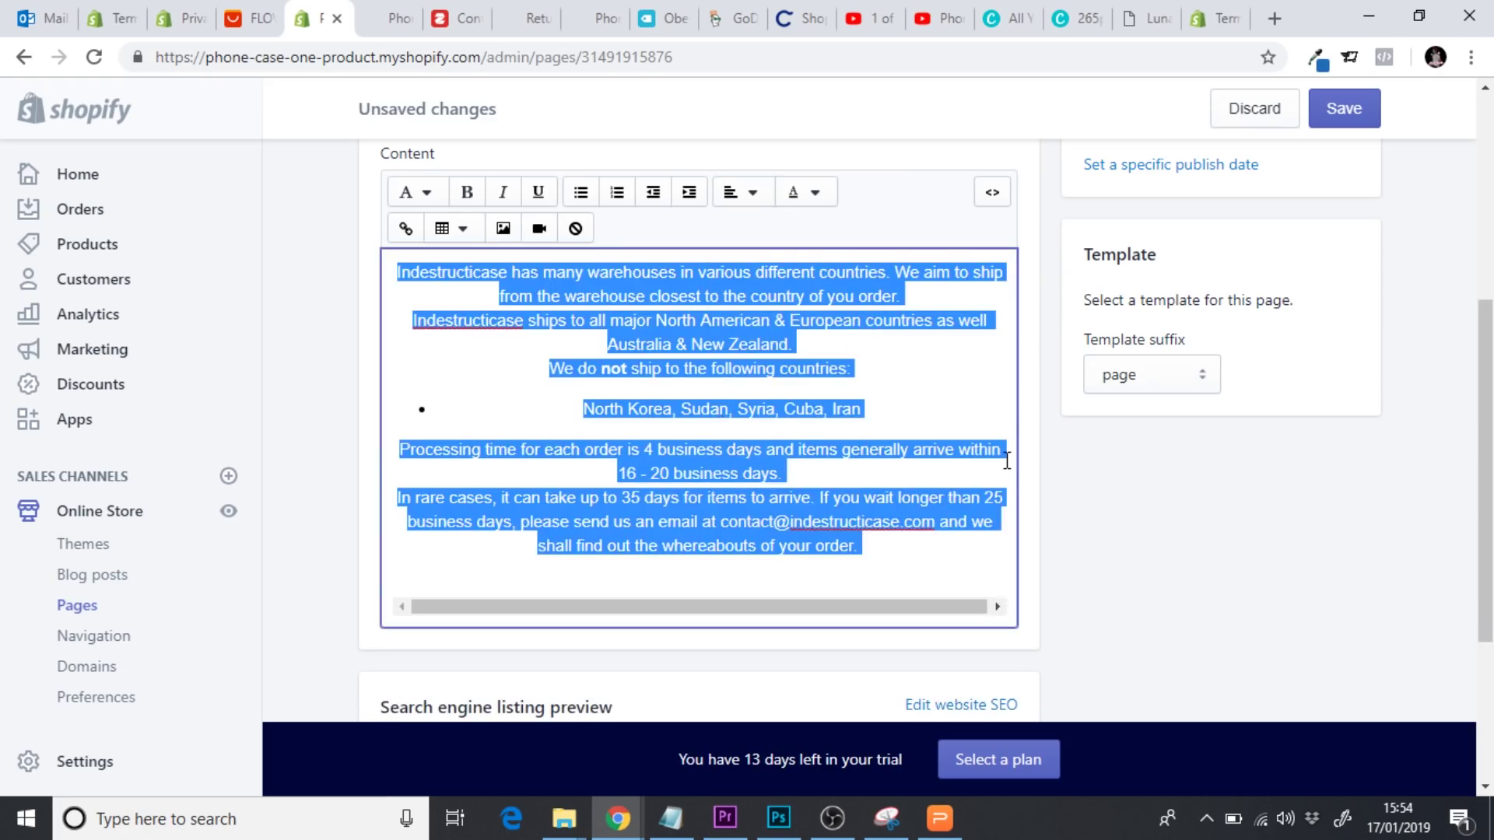
pyautogui.click(782, 473)
# Add a 'Shipping & Delivery' Heading 2 title at the top and save the page
pyautogui.click(396, 272)
pyautogui.press('Return')
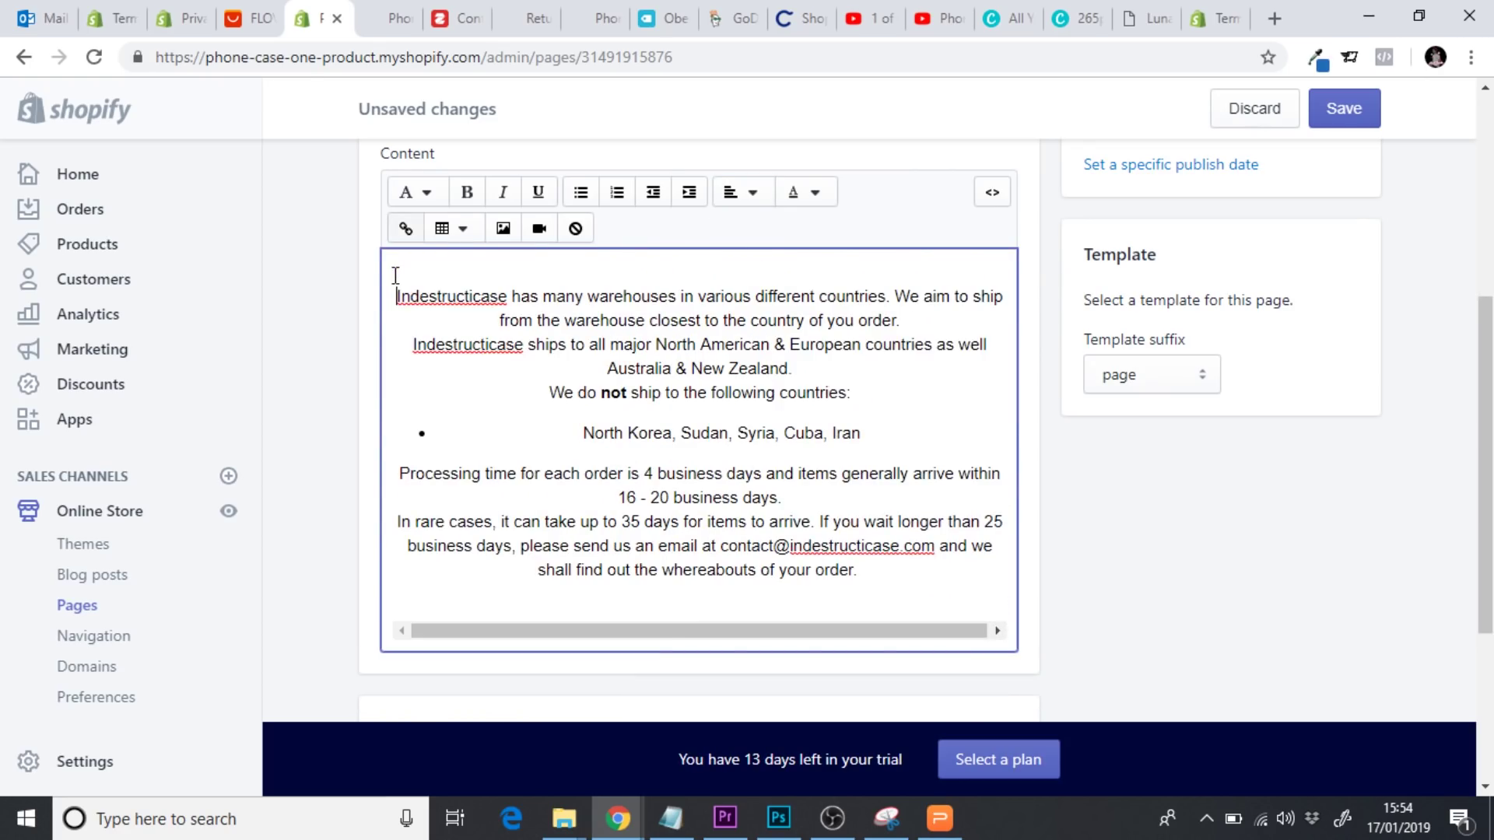
pyautogui.click(534, 275)
pyautogui.write('Shipping & Delivery')
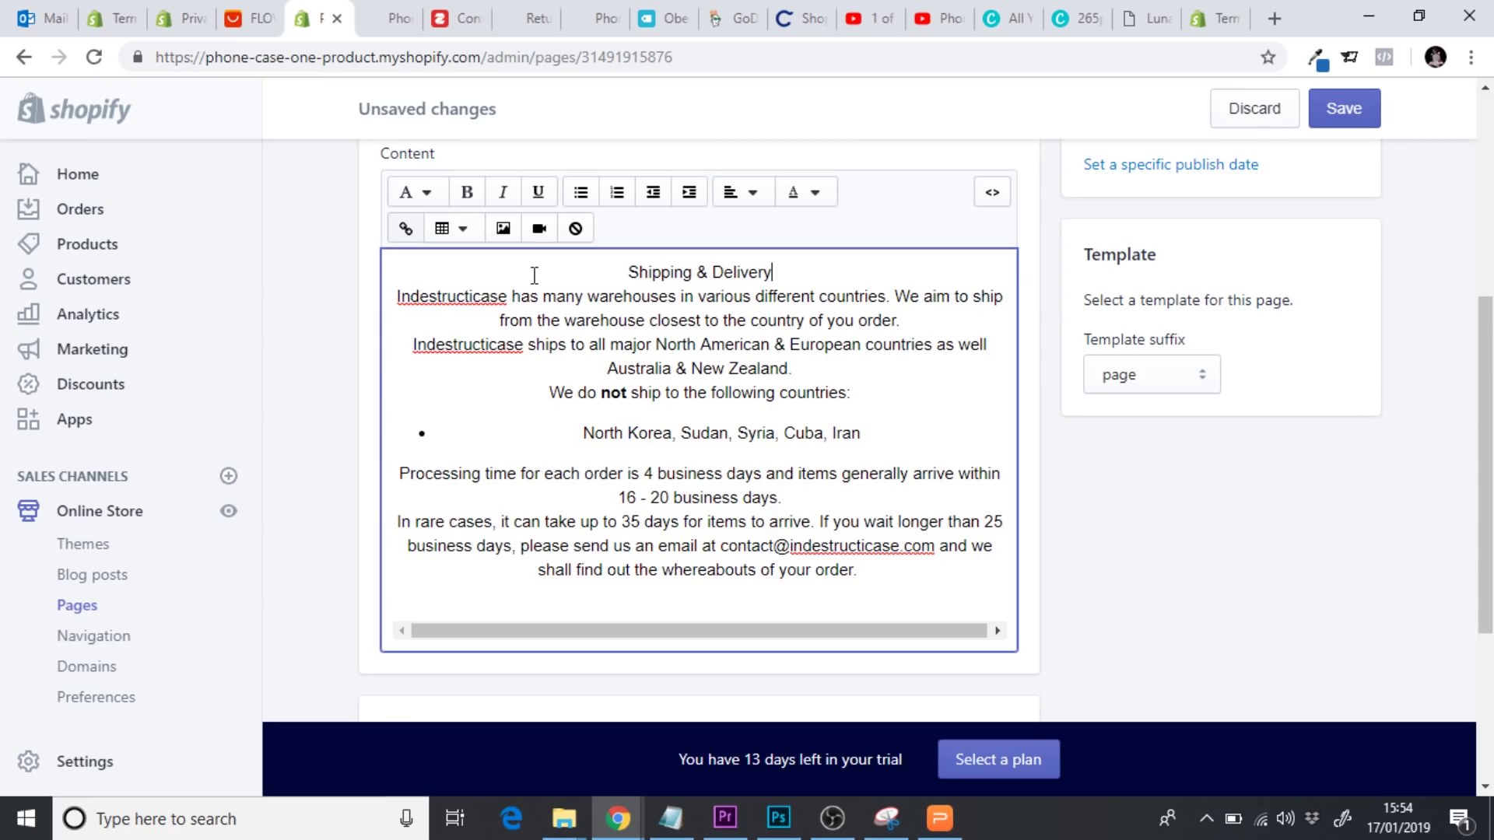
pyautogui.moveTo(773, 272); pyautogui.dragTo(628, 272)
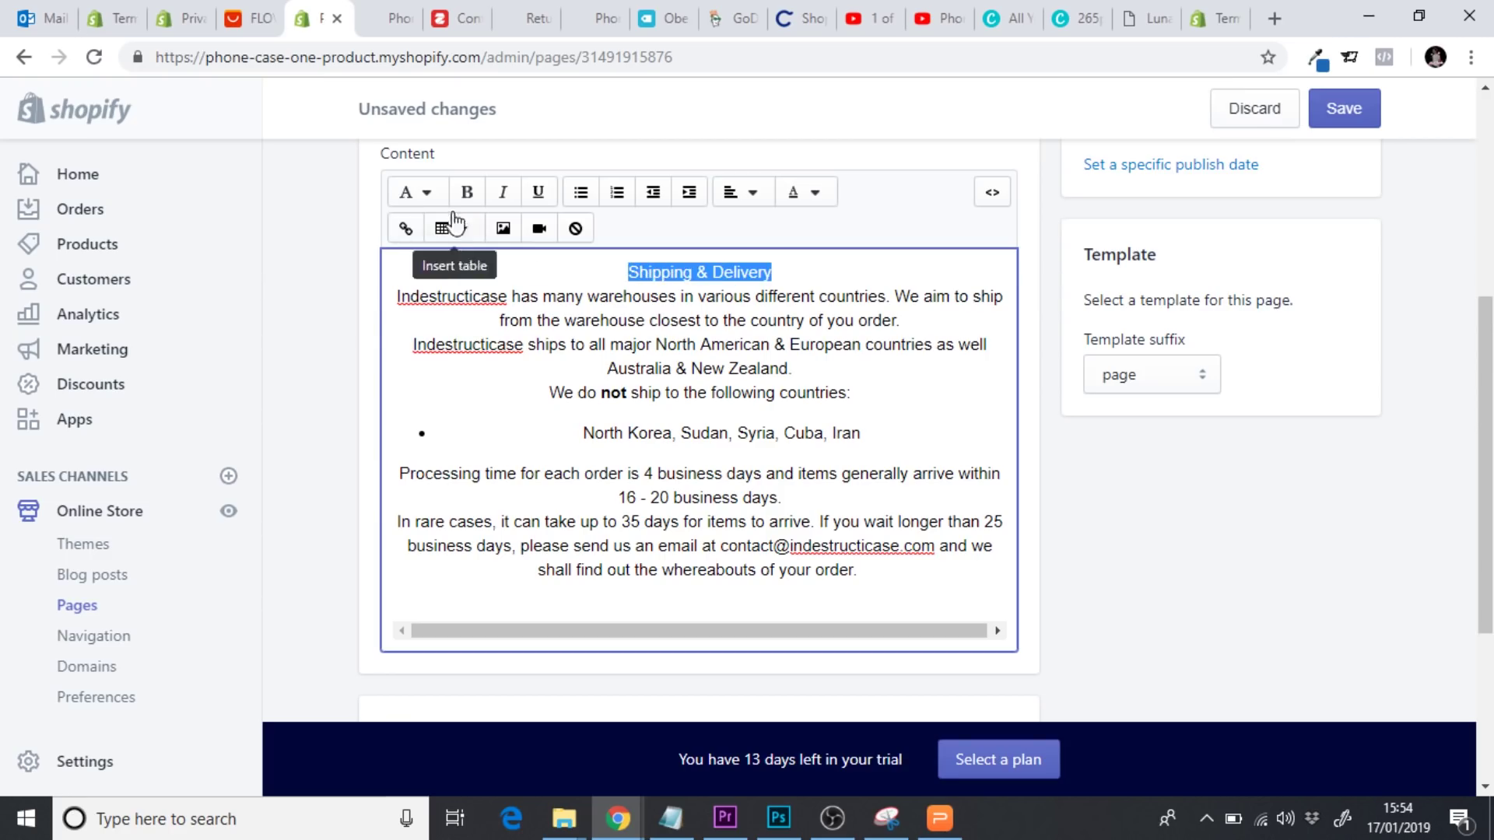
pyautogui.click(428, 201)
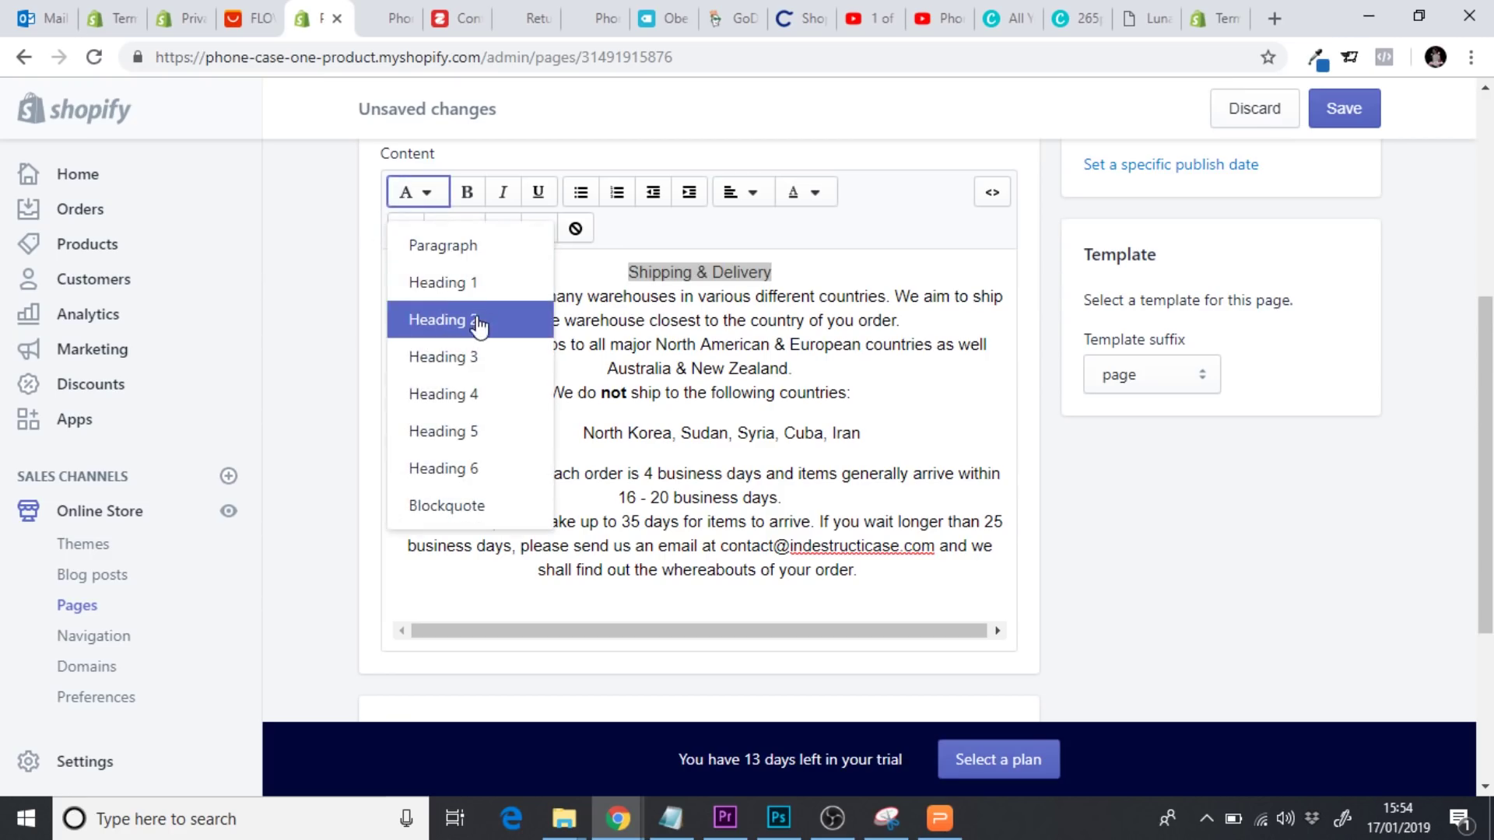
pyautogui.click(537, 336)
pyautogui.click(724, 333)
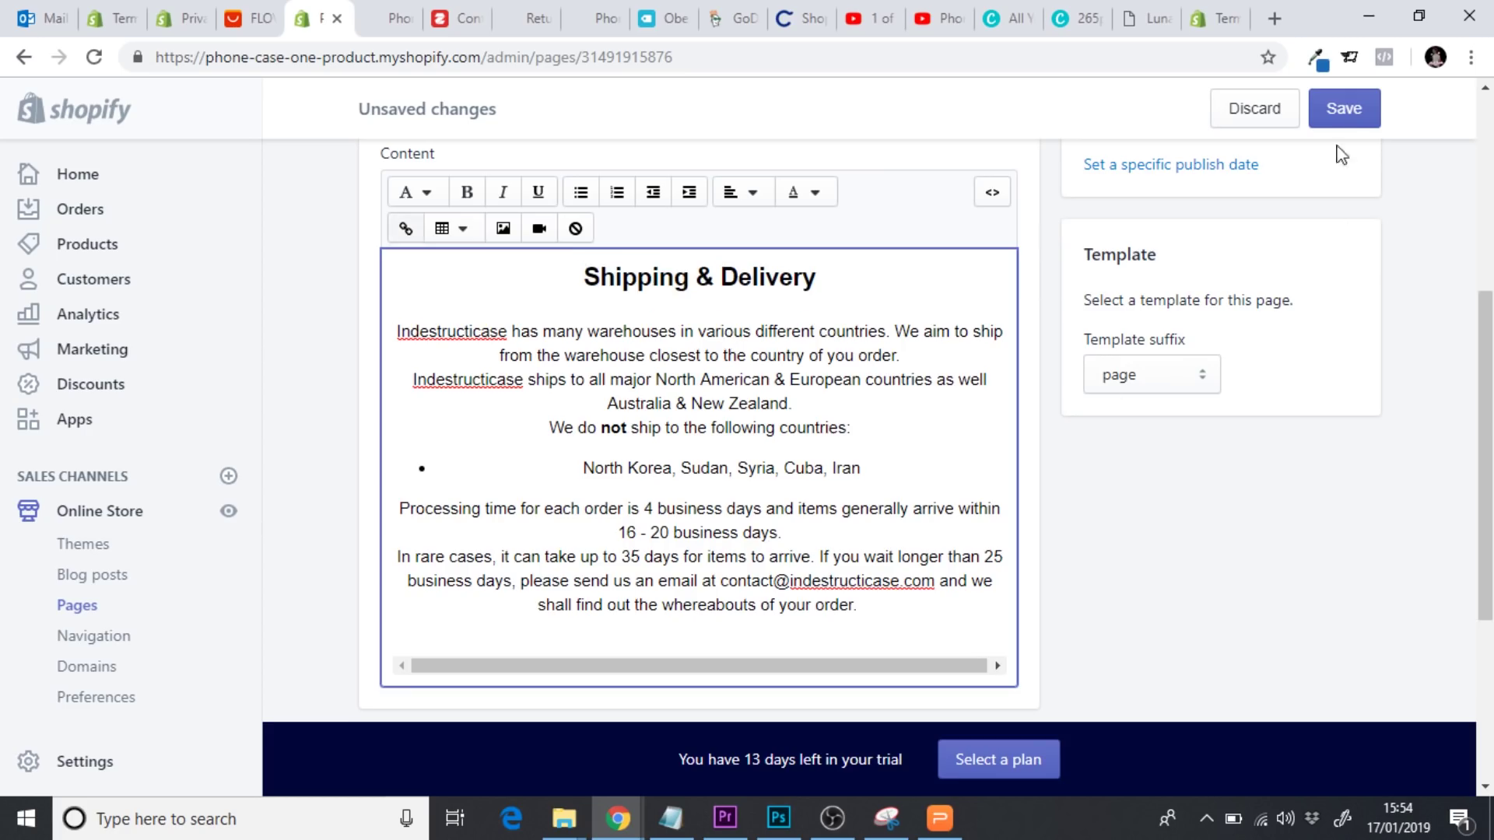
pyautogui.click(1337, 113)
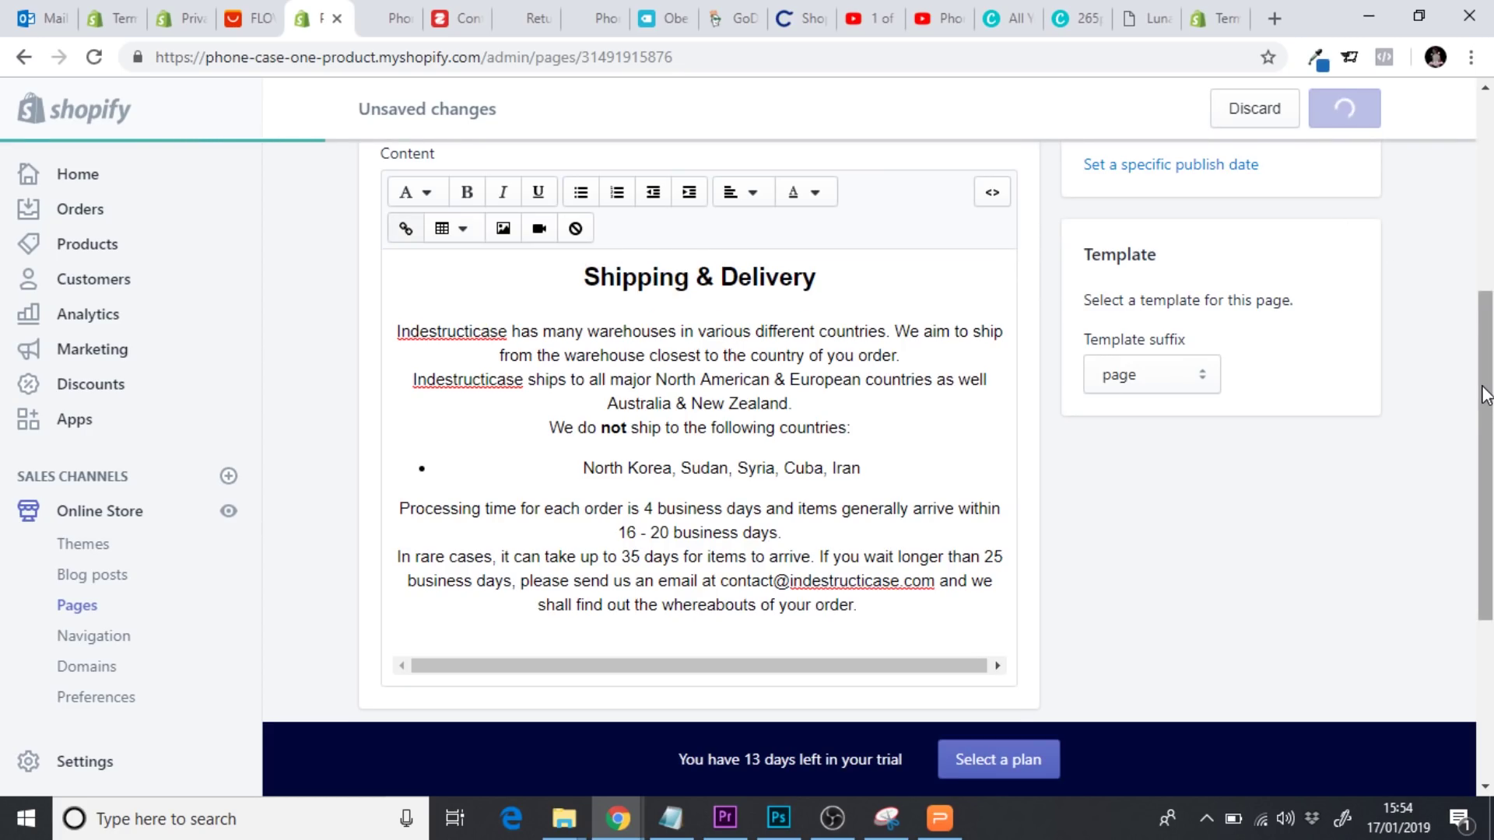
# Set the meta description to 'Find out more about Indestructicases shipping & delivery times on our shipping page.' and save
pyautogui.scroll(-4, 1485, 396)
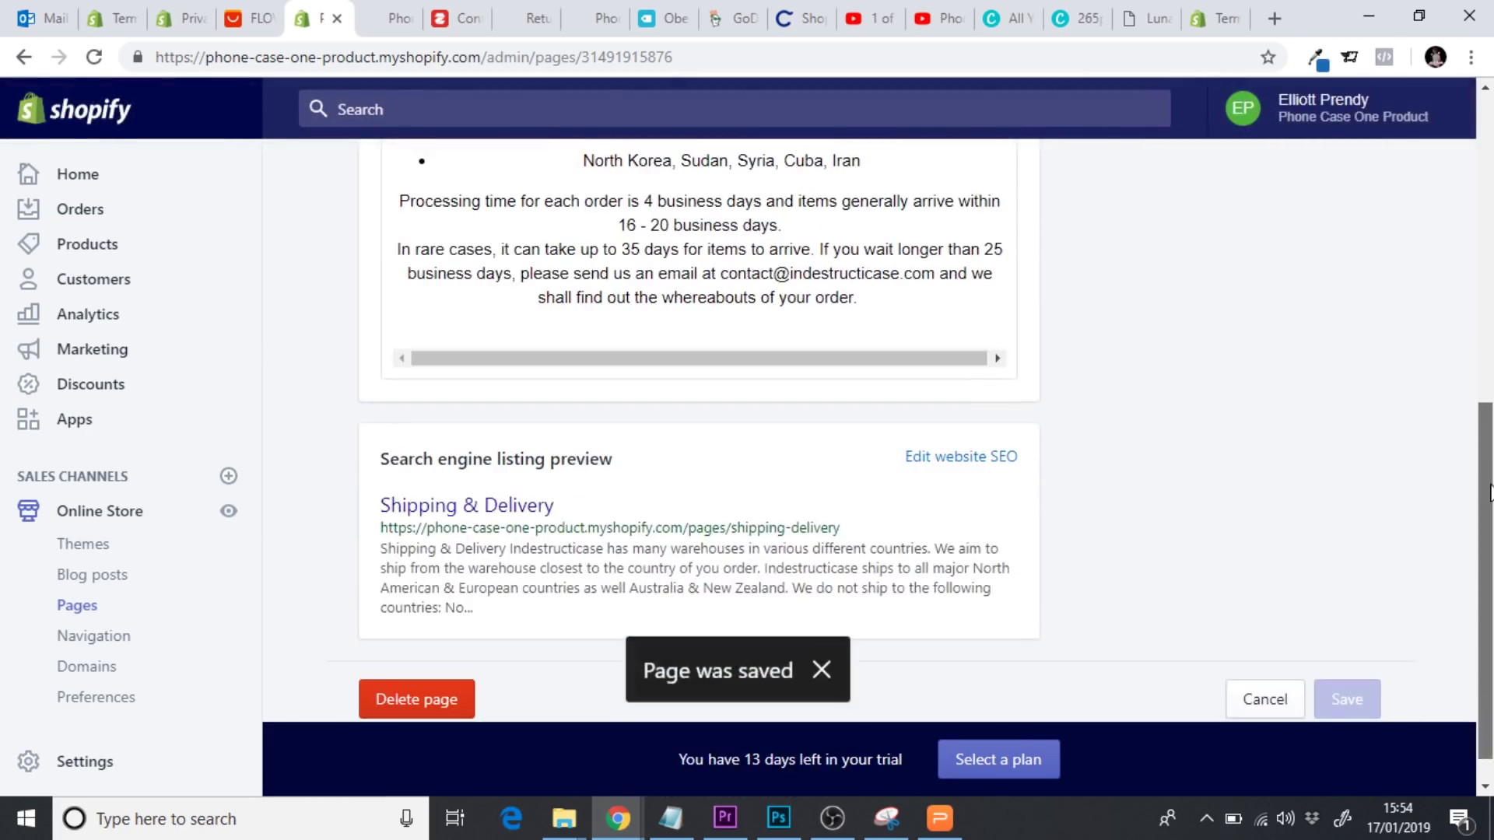
pyautogui.click(985, 459)
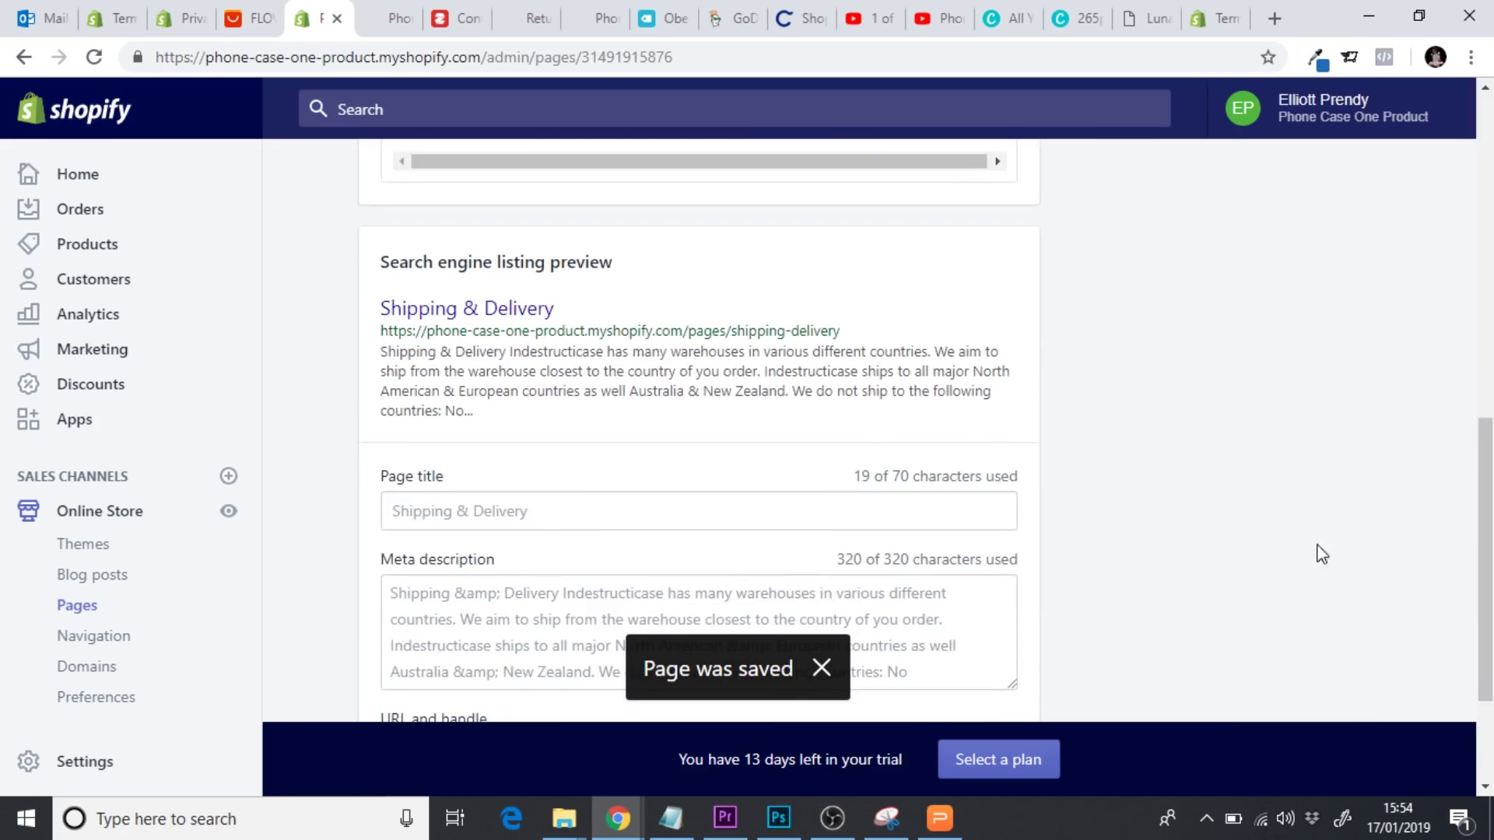
pyautogui.scroll(-2, 1318, 554)
pyautogui.moveTo(937, 580); pyautogui.dragTo(667, 499)
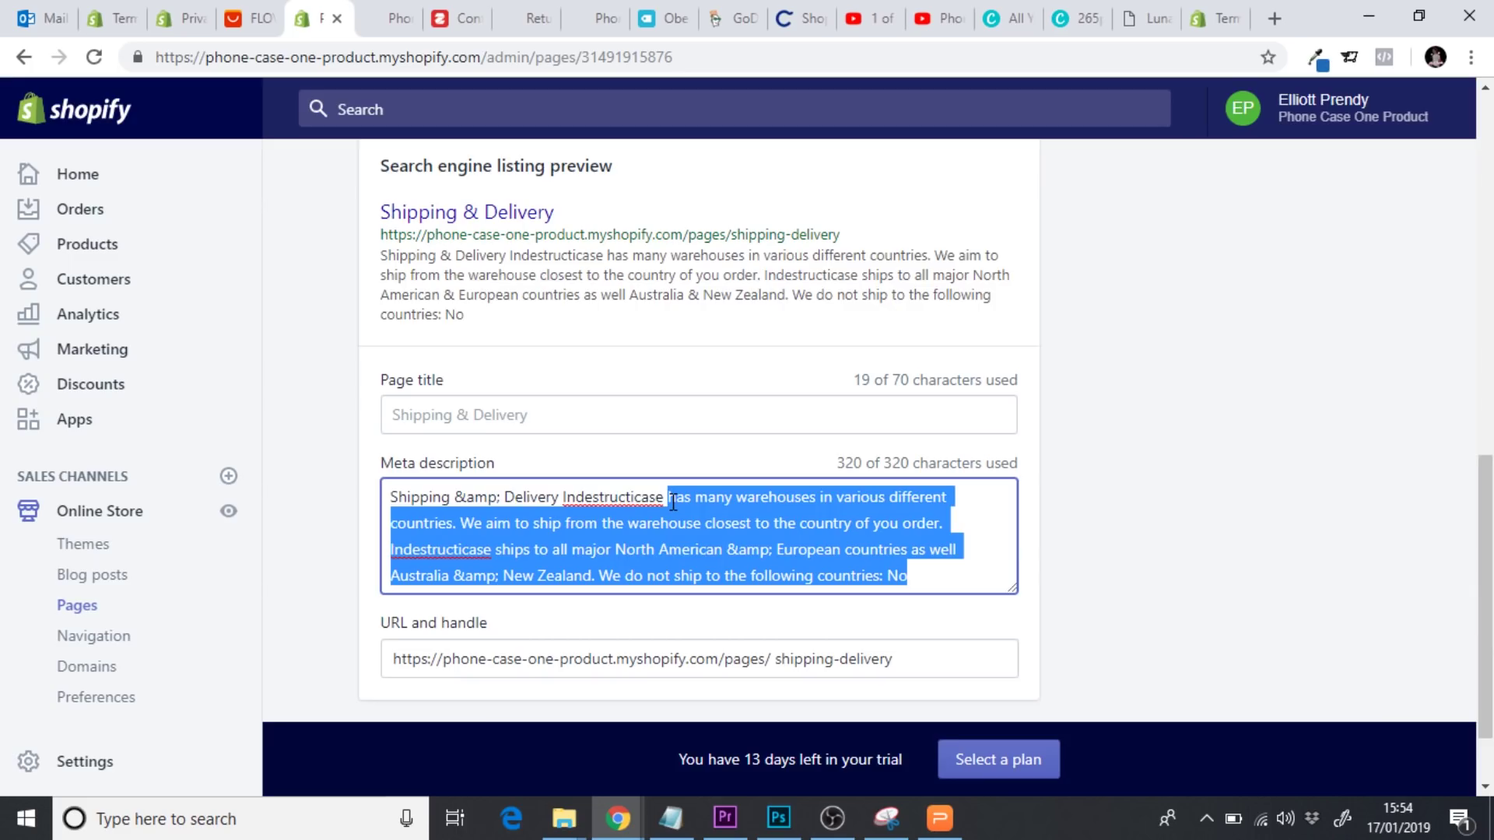
pyautogui.press('BackSpace')
pyautogui.press('BackSpace')
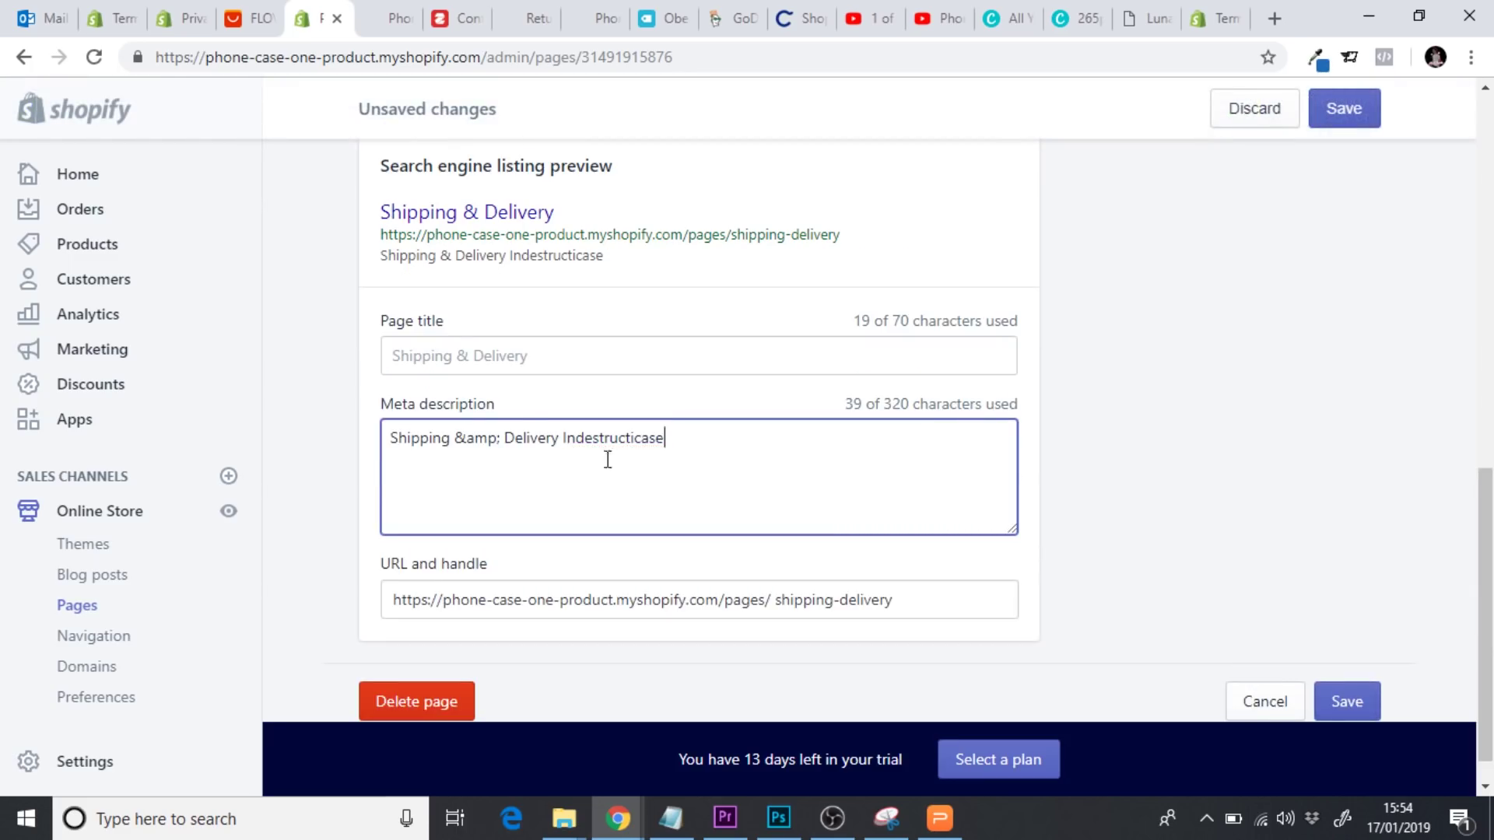
pyautogui.click(559, 438)
pyautogui.moveTo(563, 438); pyautogui.dragTo(351, 440)
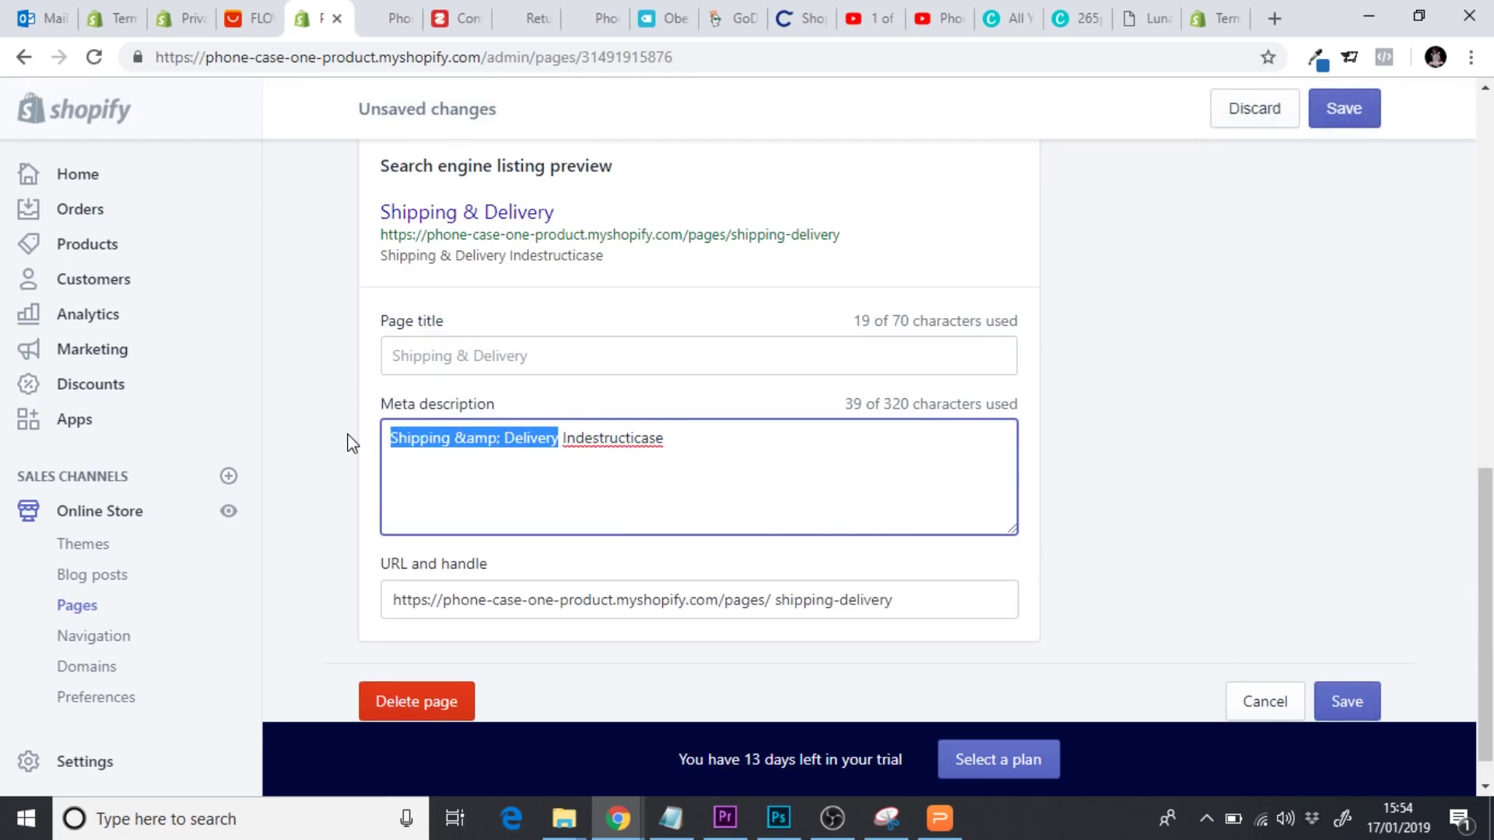
pyautogui.press('BackSpace')
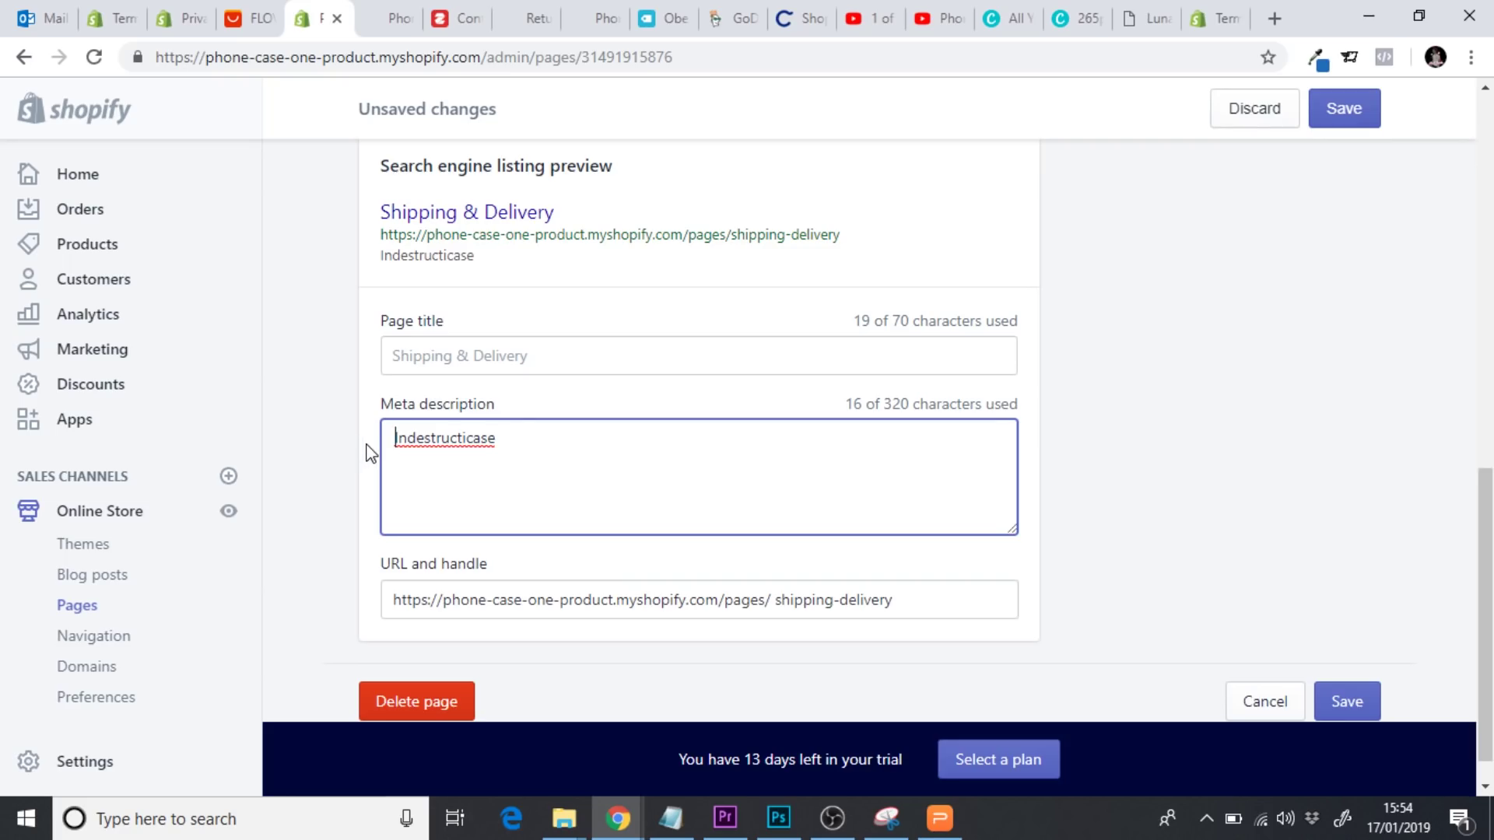
pyautogui.press('BackSpace')
pyautogui.write('Find')
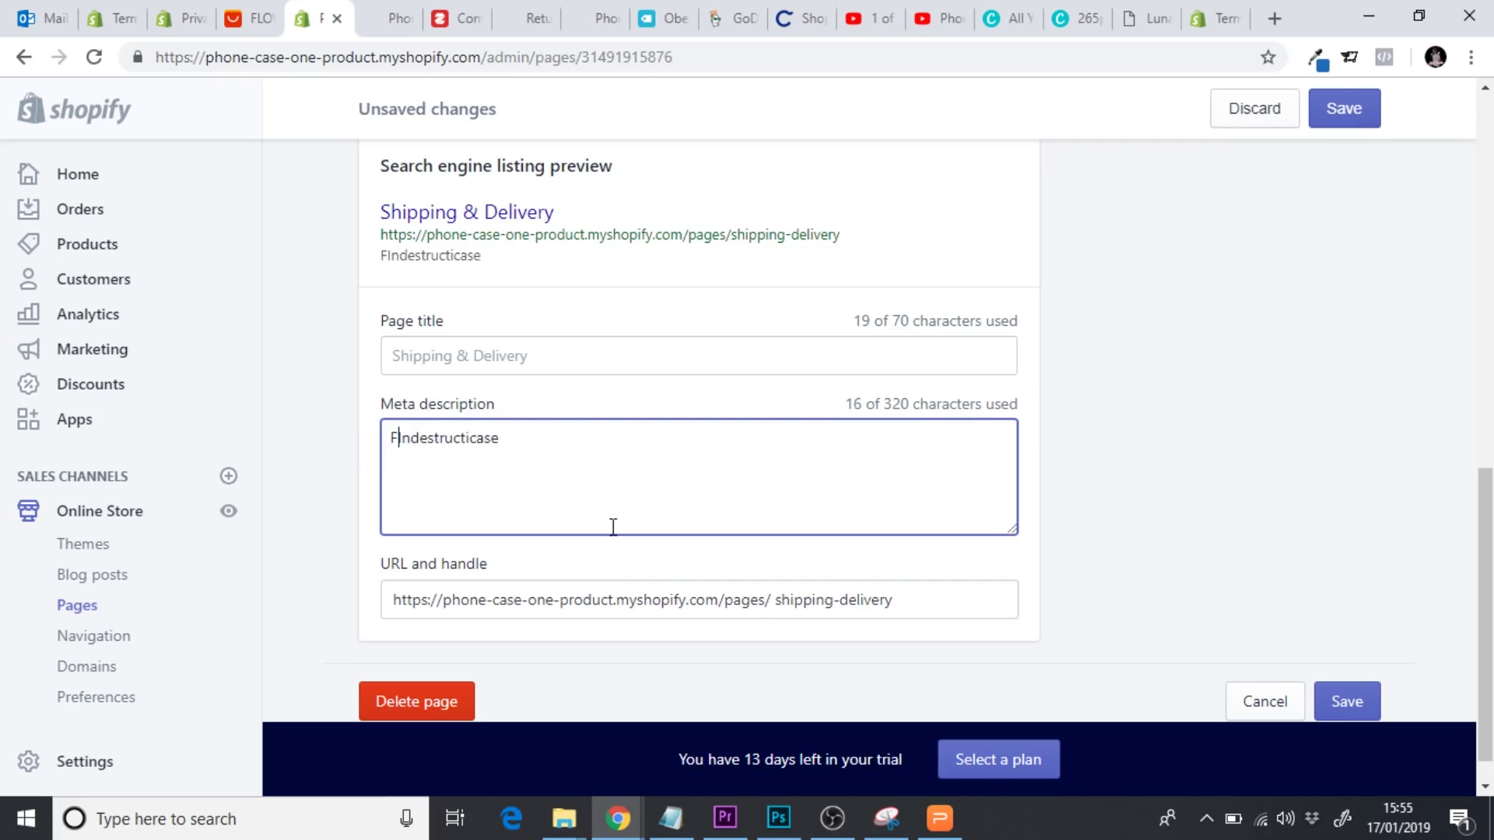
pyautogui.write(' out more abo')
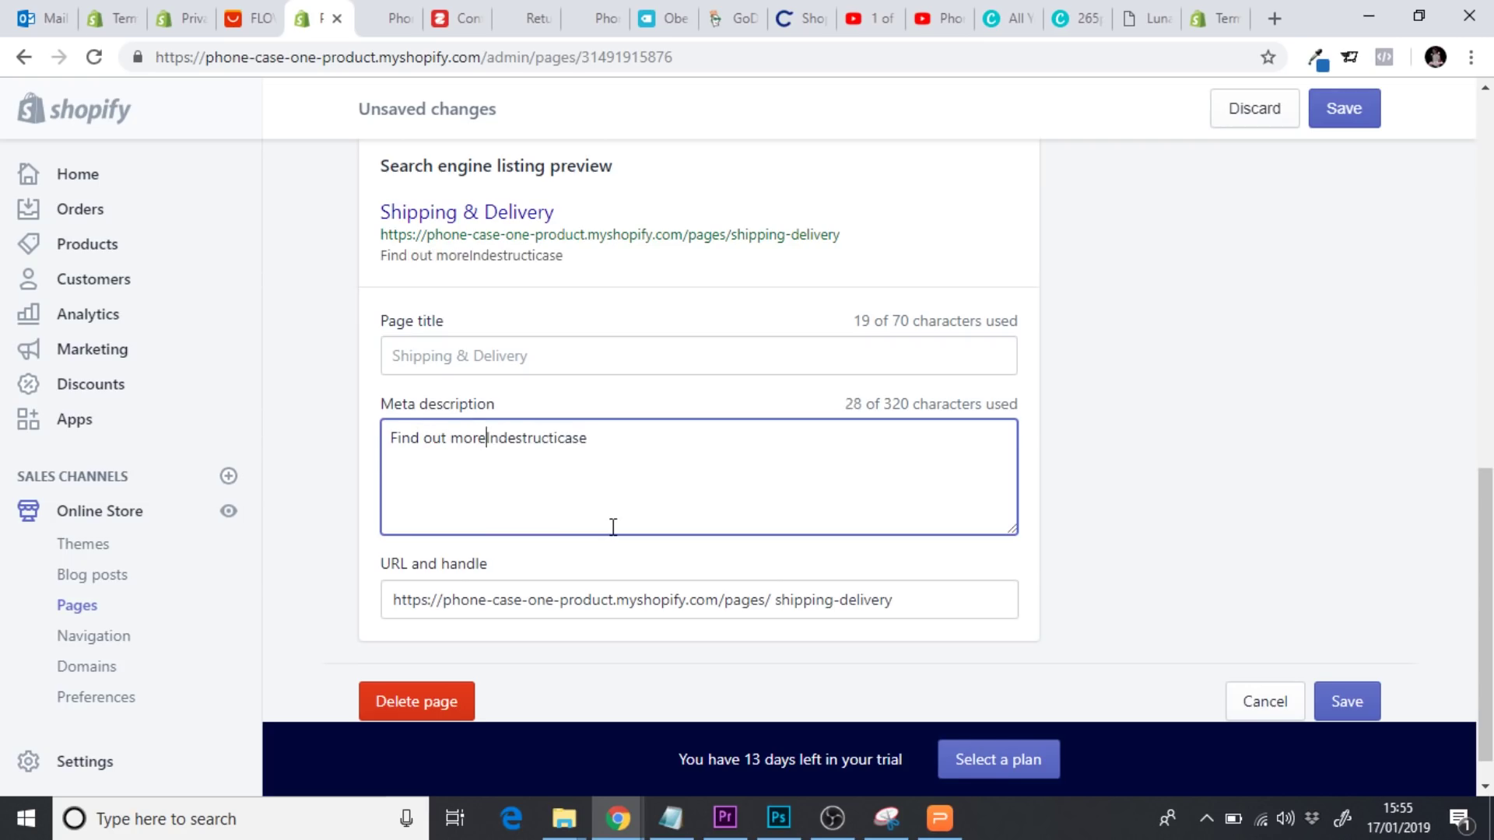
pyautogui.write('ut Inde')
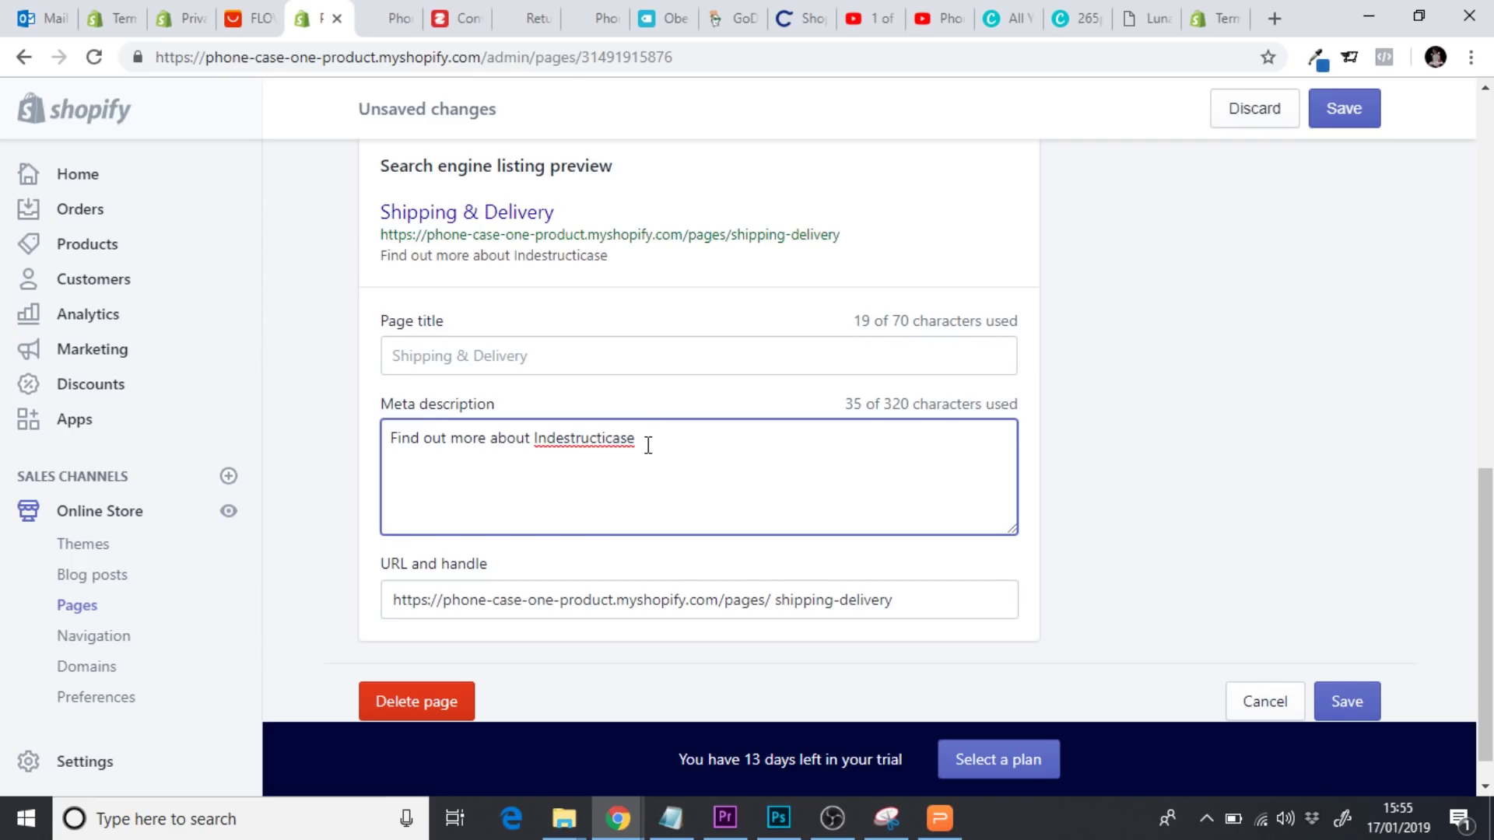
pyautogui.write('structicases shipping & delivery ')
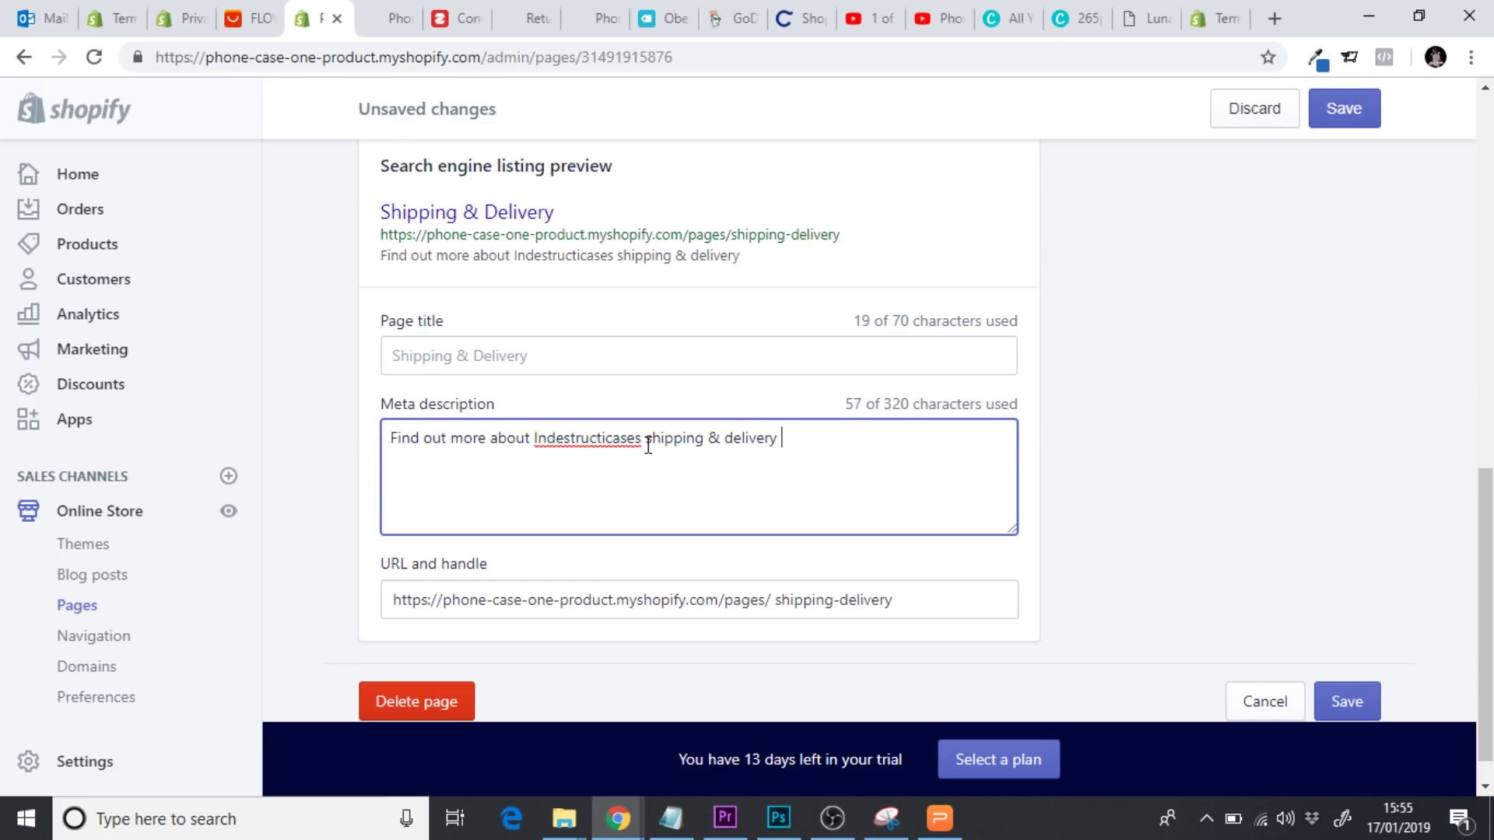
pyautogui.write('times on our sh')
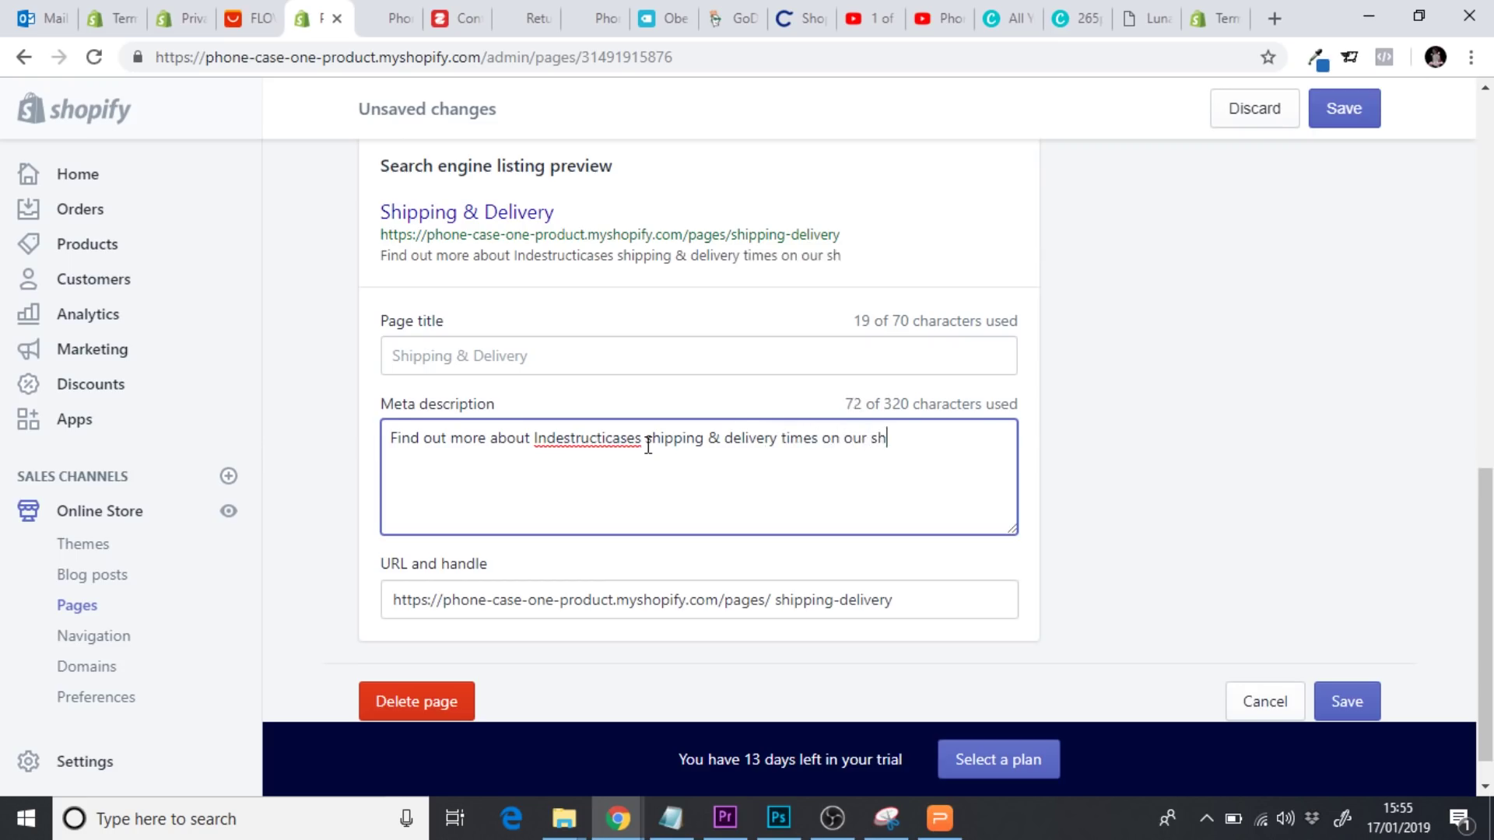
pyautogui.write('ipping page')
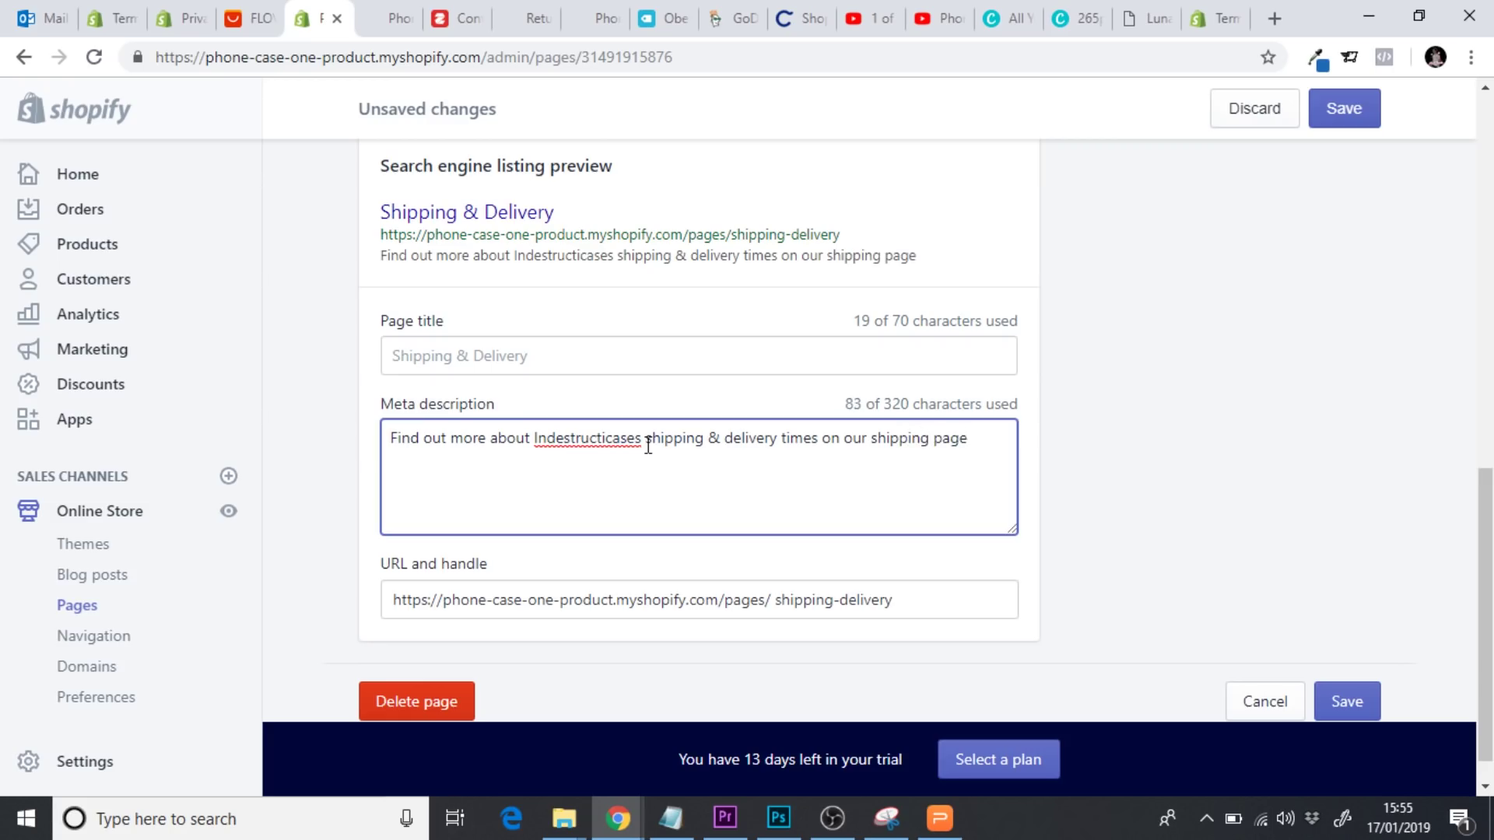
pyautogui.write('.')
pyautogui.click(1364, 703)
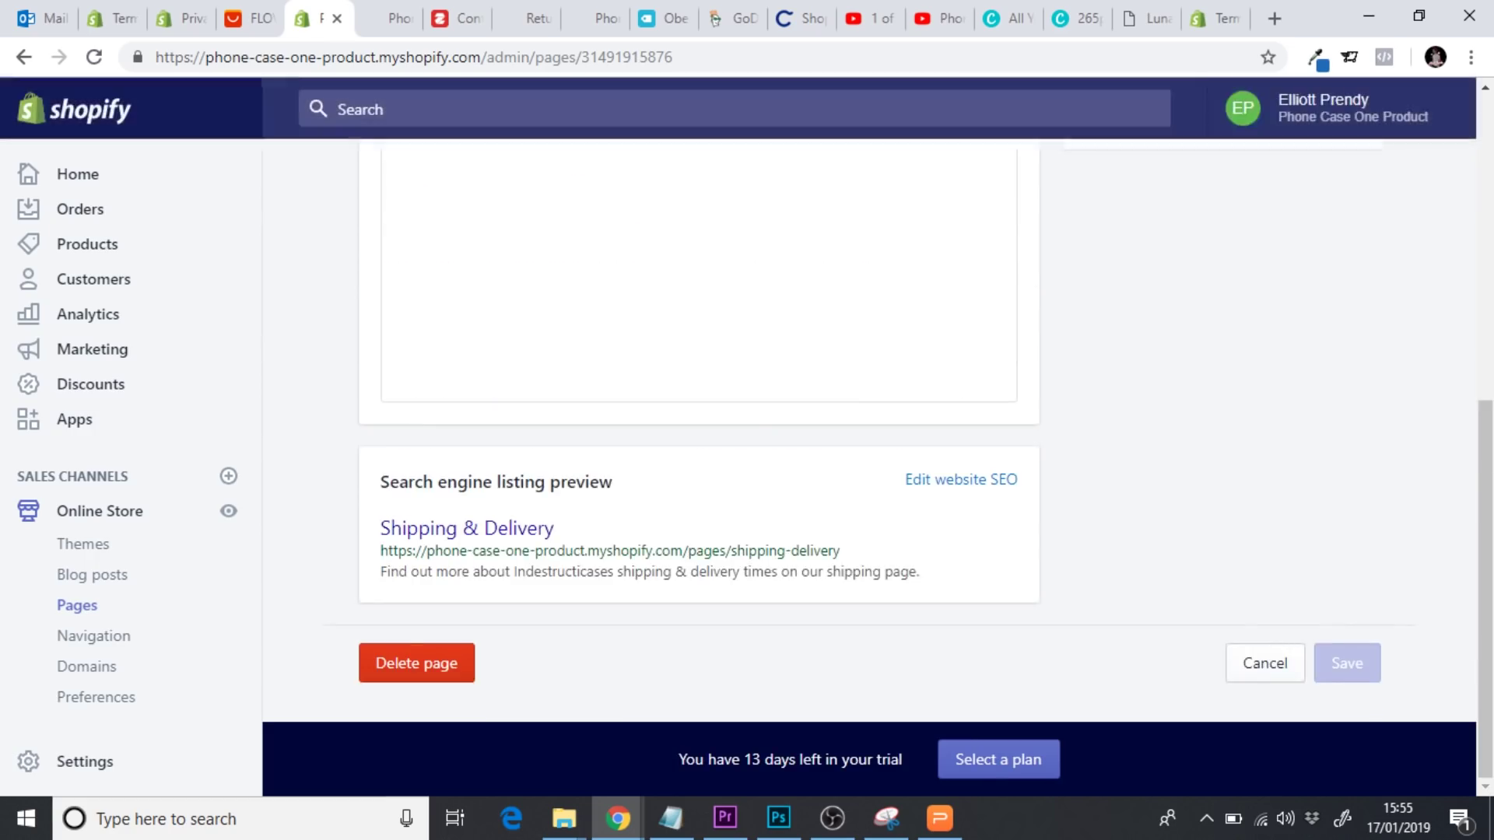
pyautogui.scroll(15, 592, 346)
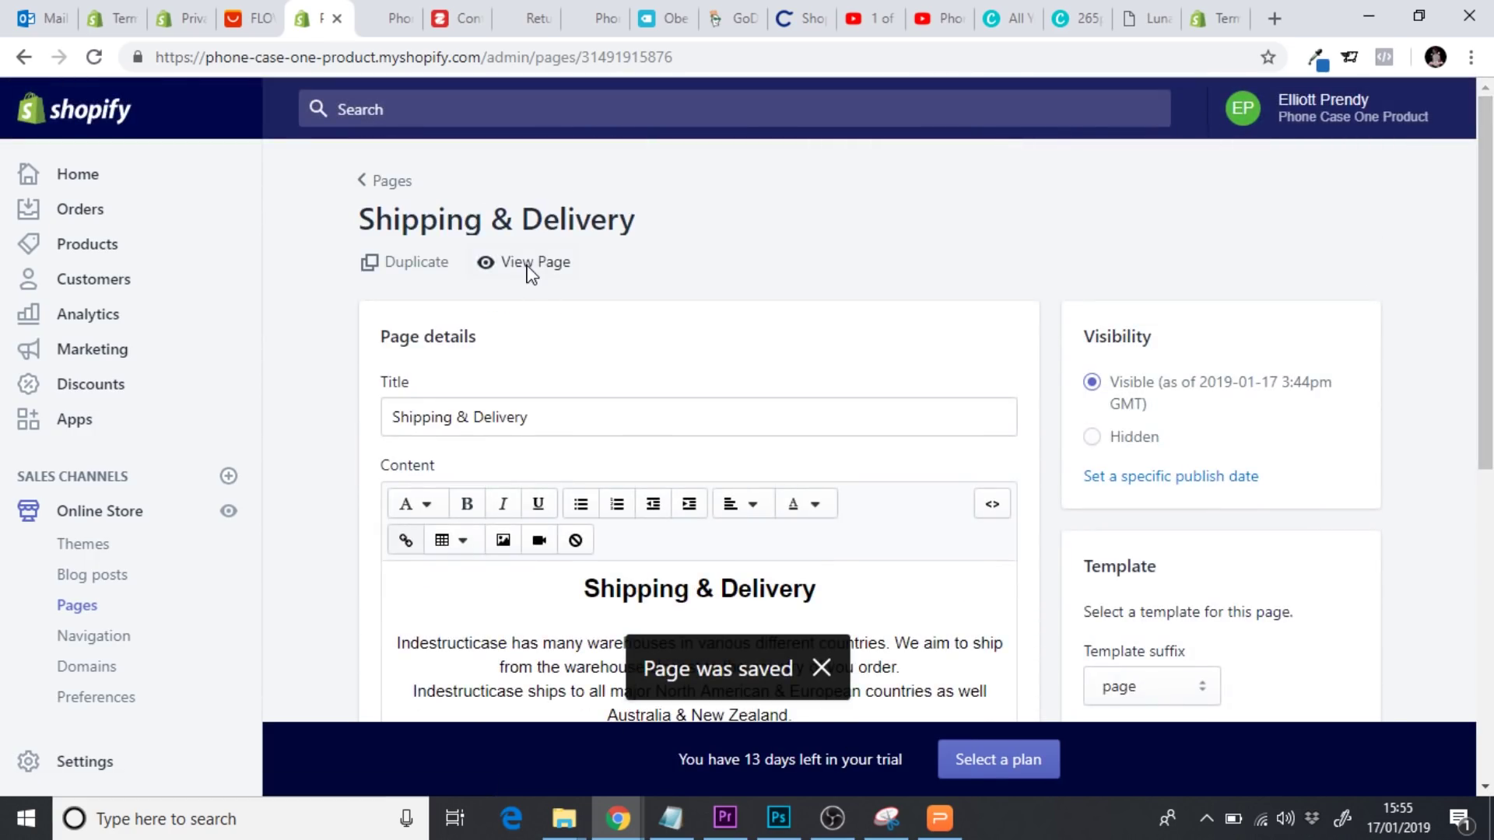
pyautogui.click(517, 260)
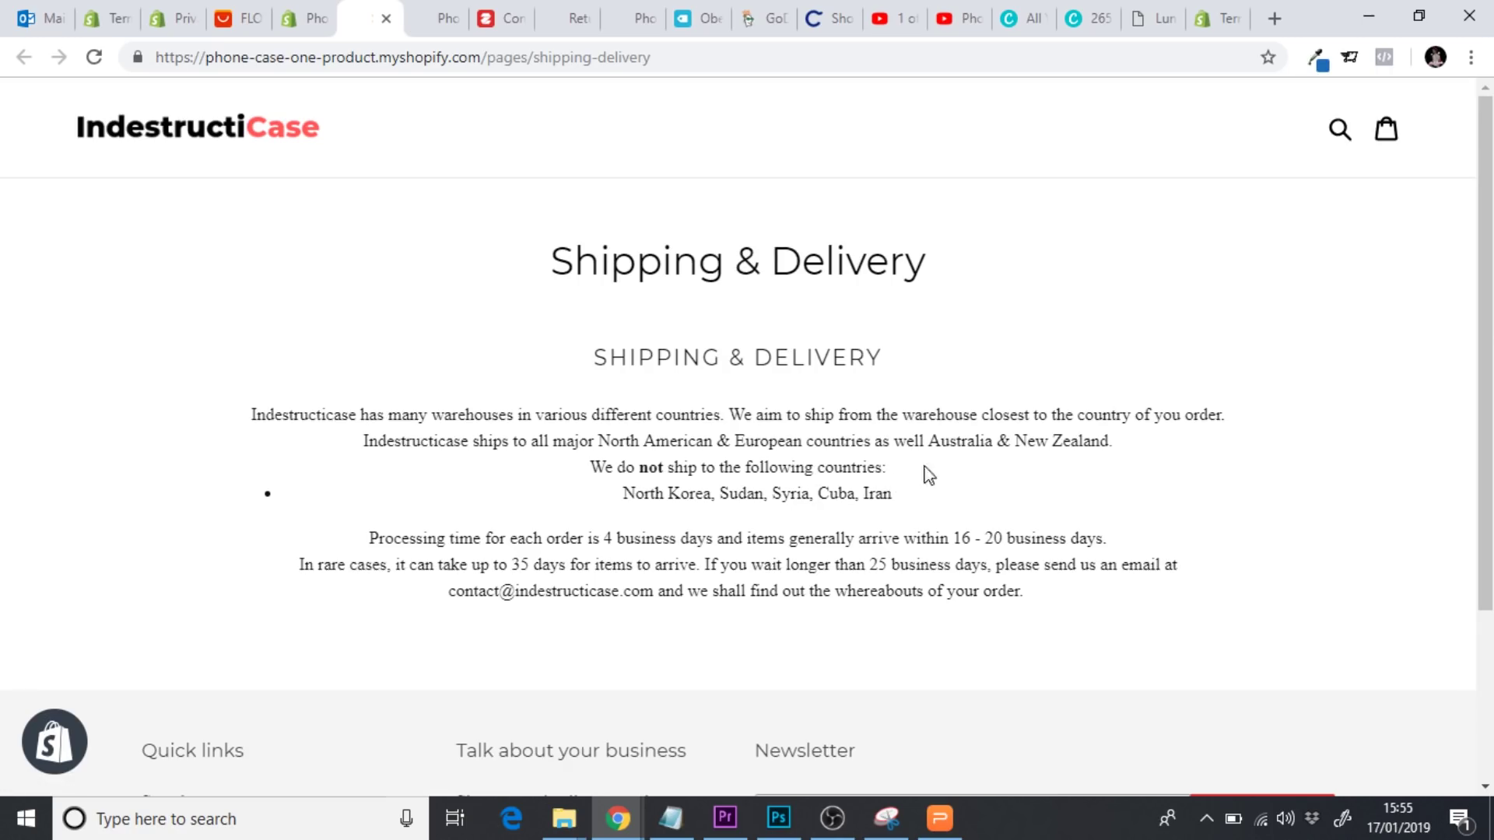
pyautogui.click(387, 20)
pyautogui.scroll(-2, 1432, 467)
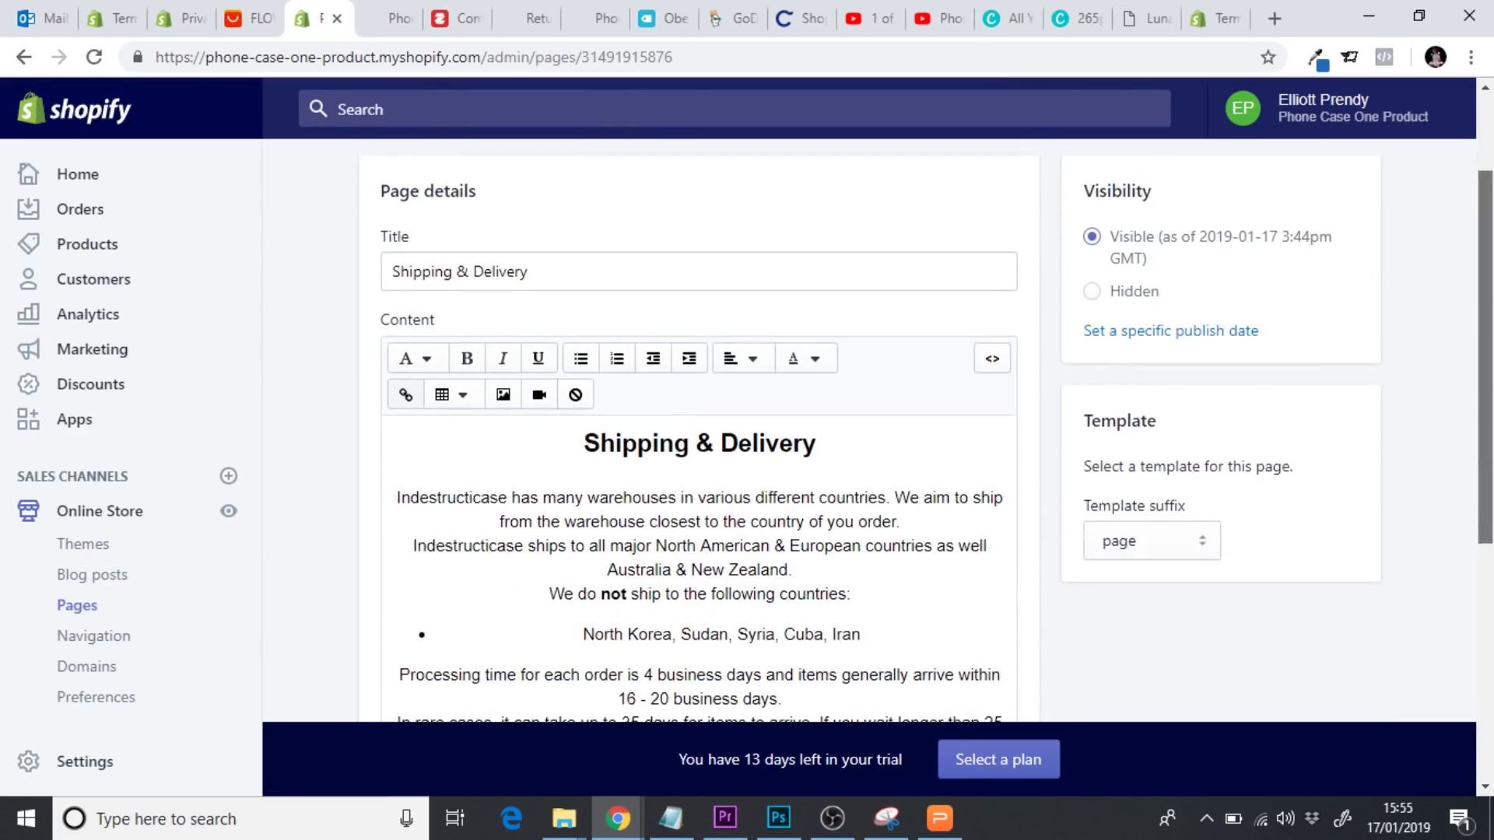
# Pull the excluded-country line under 'countries:' as a bullet item with a blank line above, and save
pyautogui.click(892, 571)
pyautogui.press('Return')
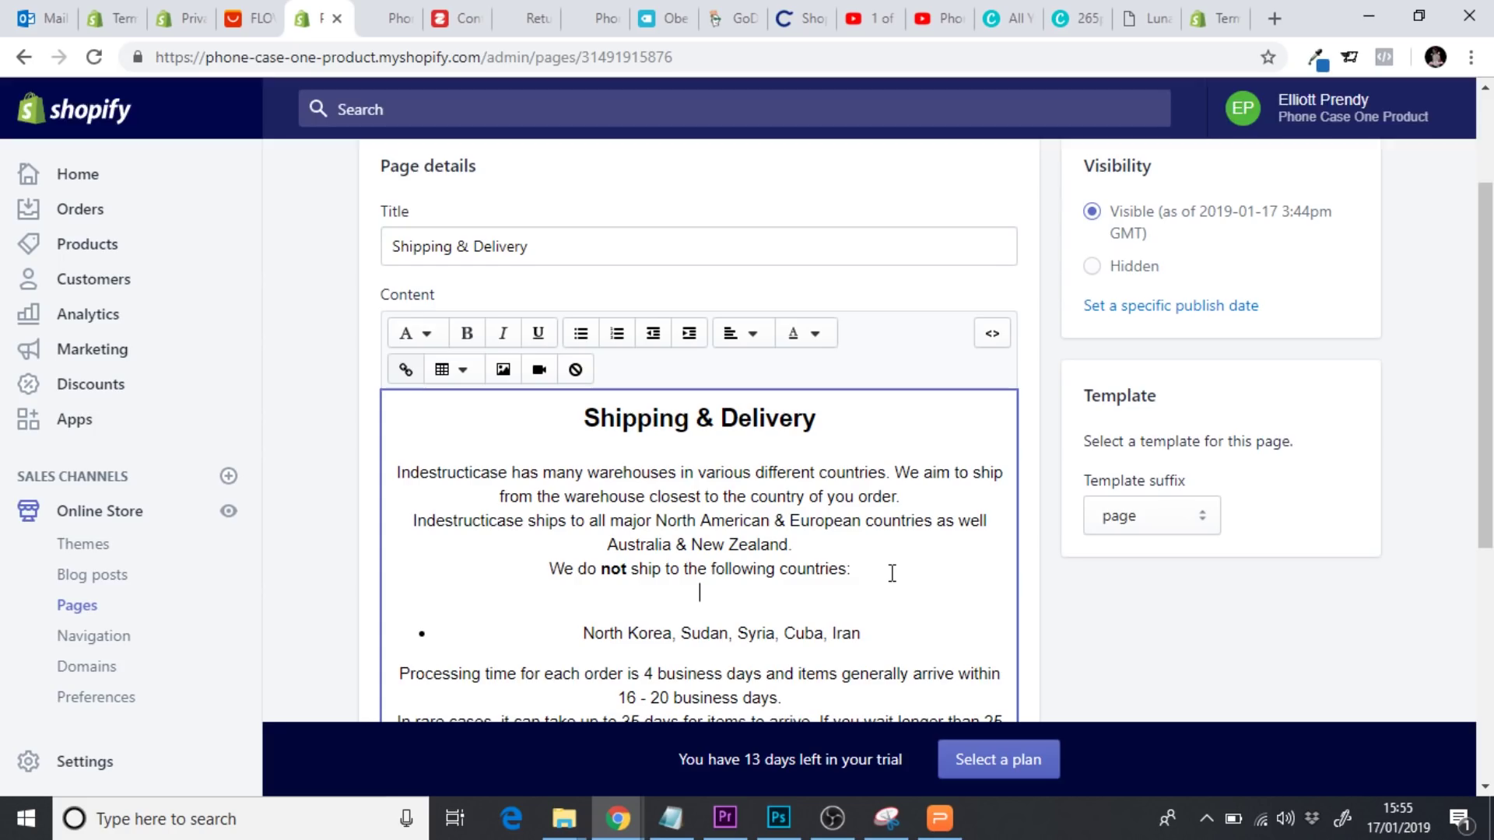
pyautogui.click(581, 634)
pyautogui.press('BackSpace')
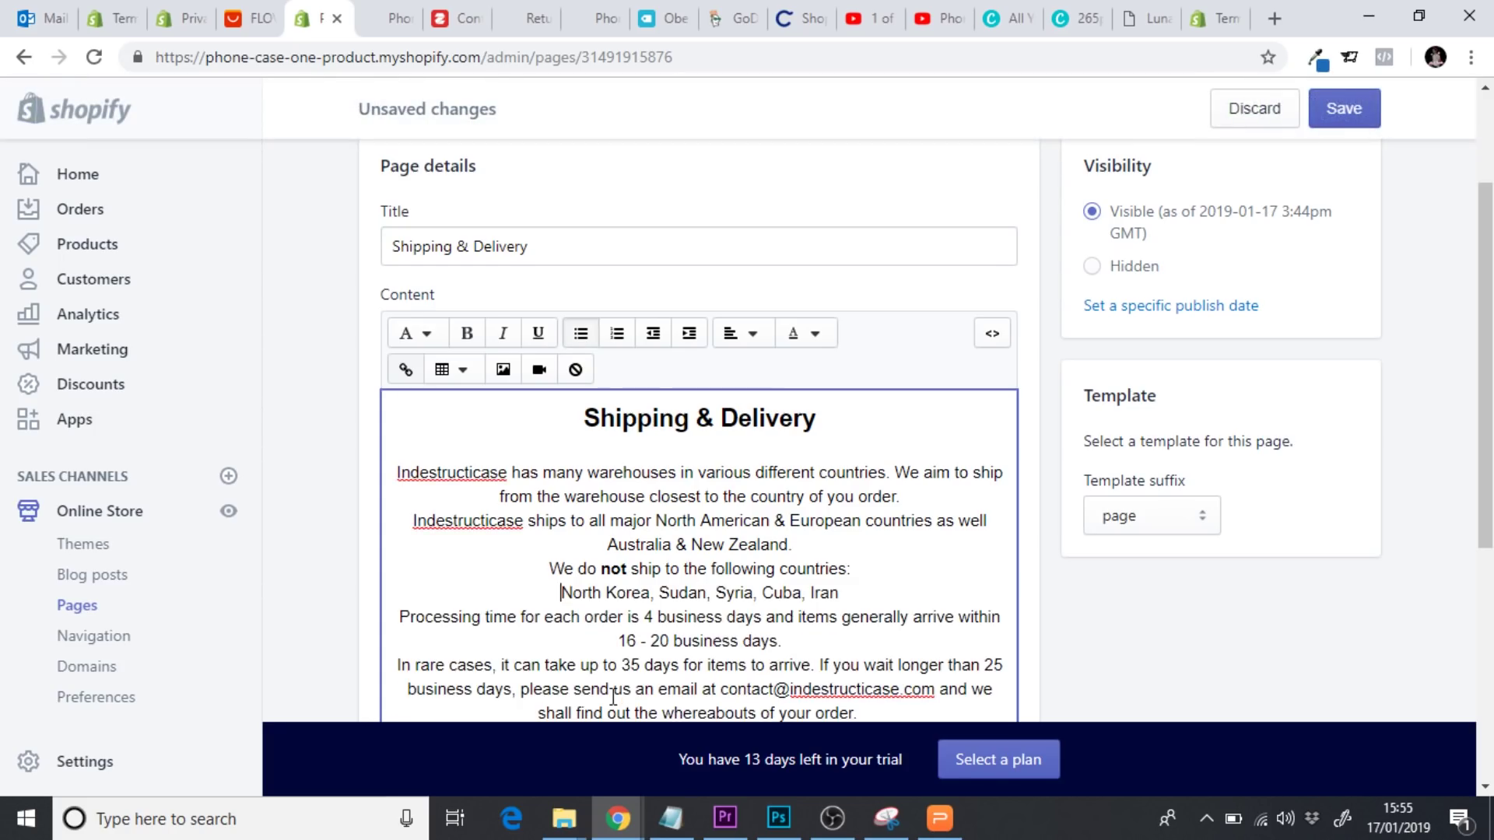
pyautogui.click(582, 333)
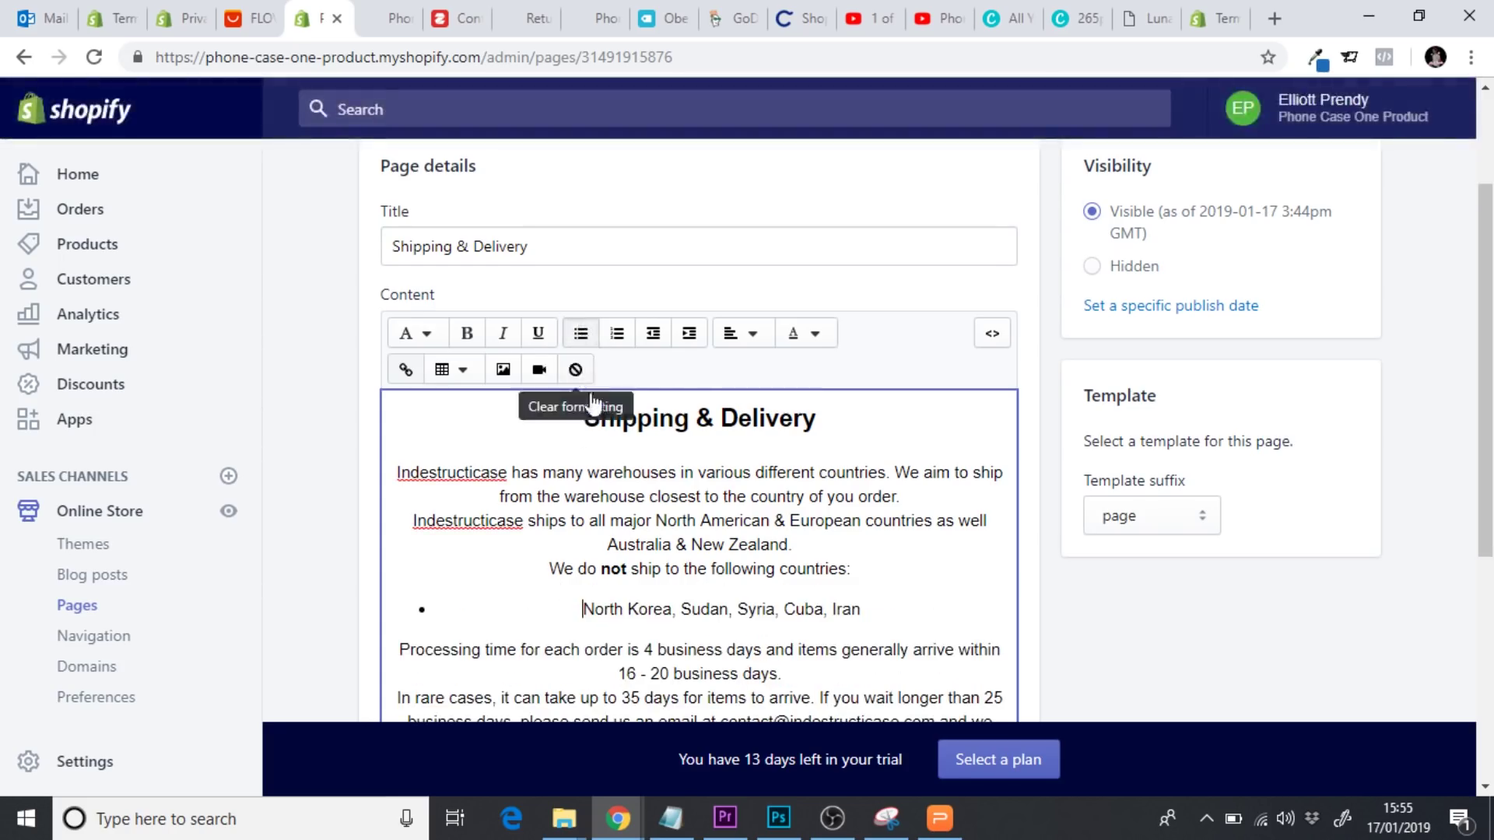
pyautogui.click(895, 571)
pyautogui.press('Return')
pyautogui.click(879, 630)
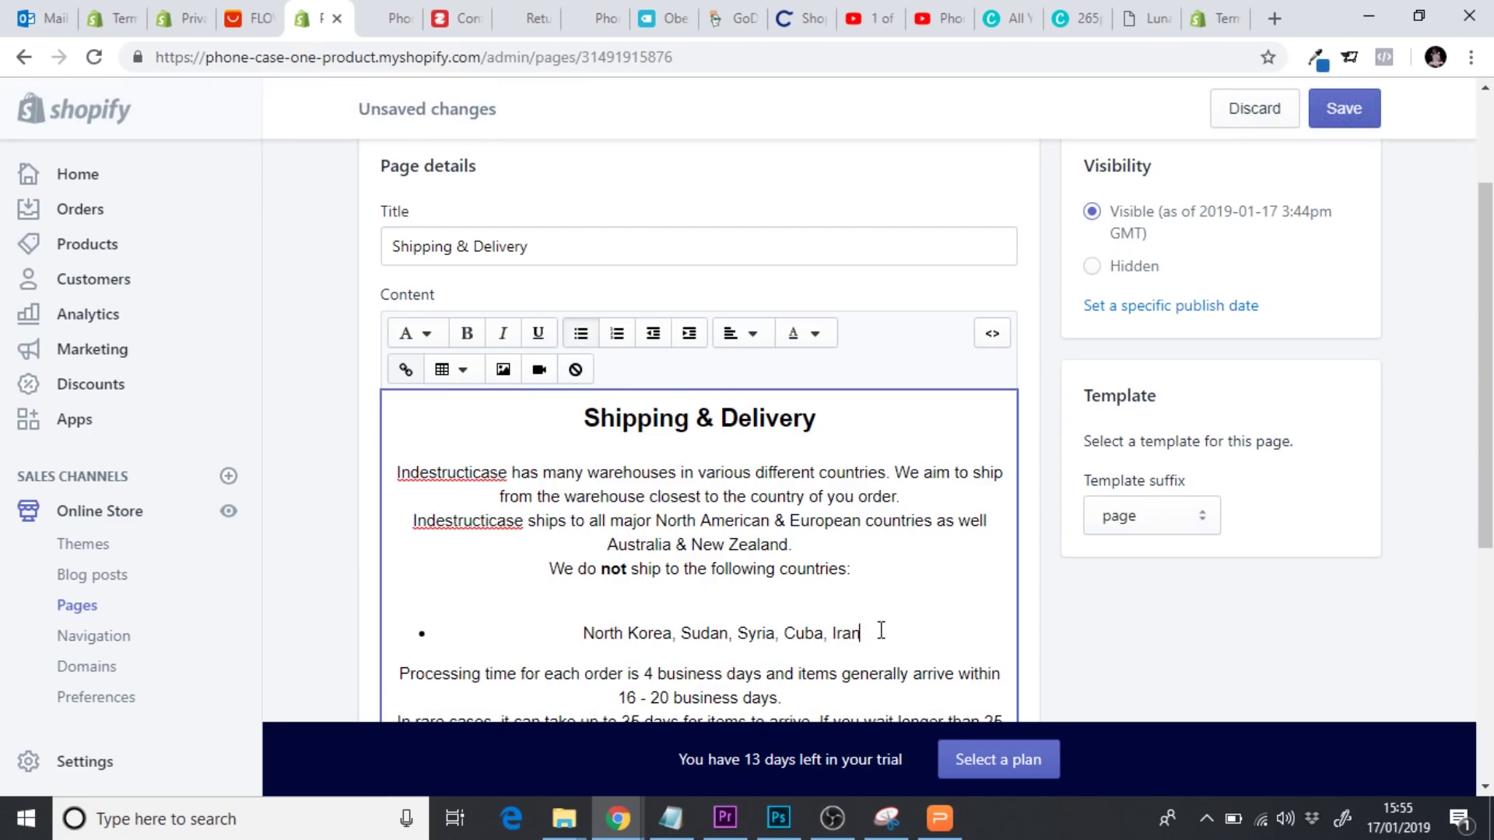
pyautogui.scroll(-2, 892, 630)
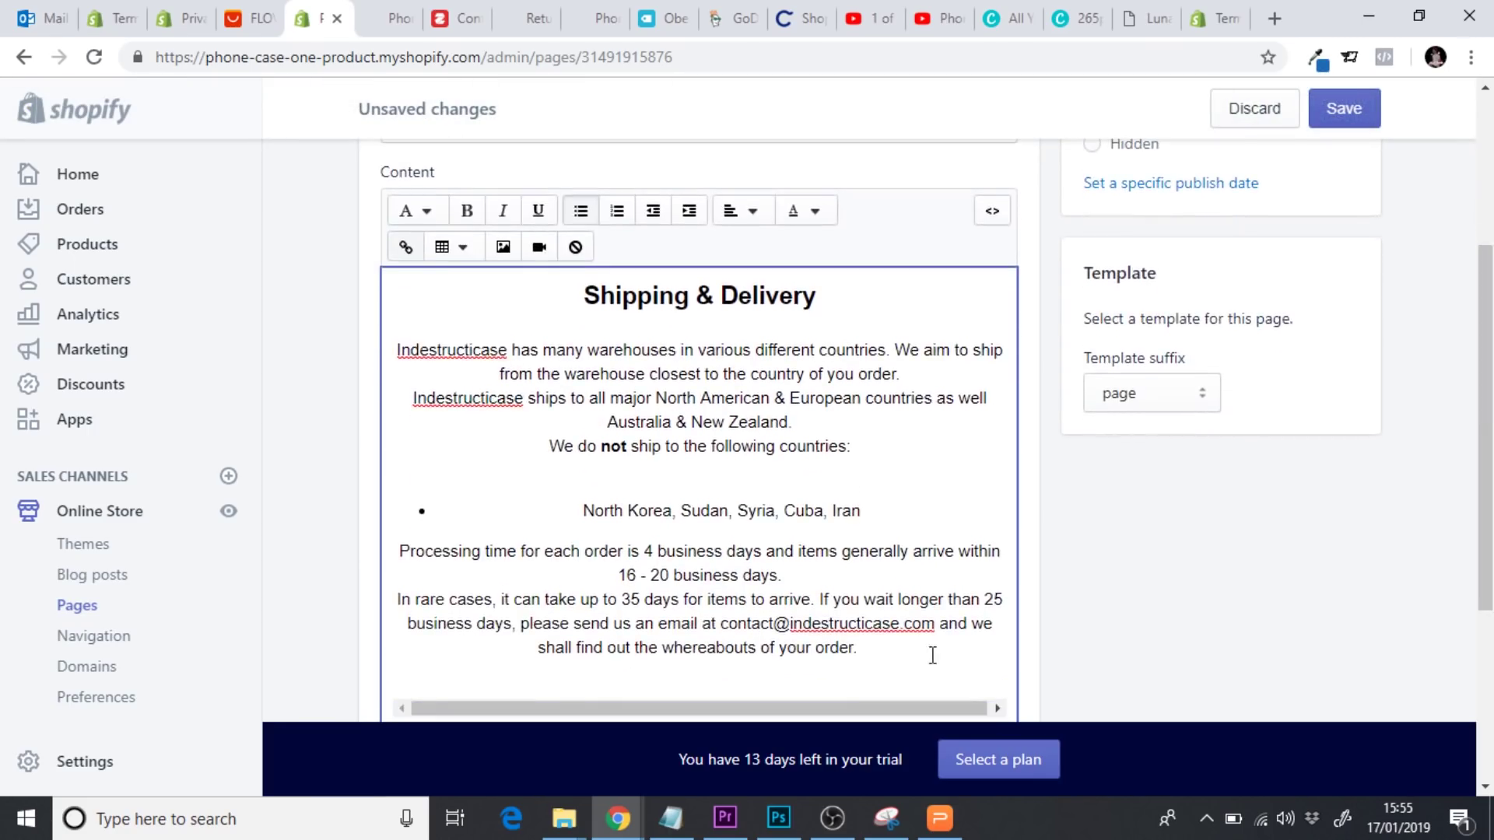
pyautogui.click(826, 579)
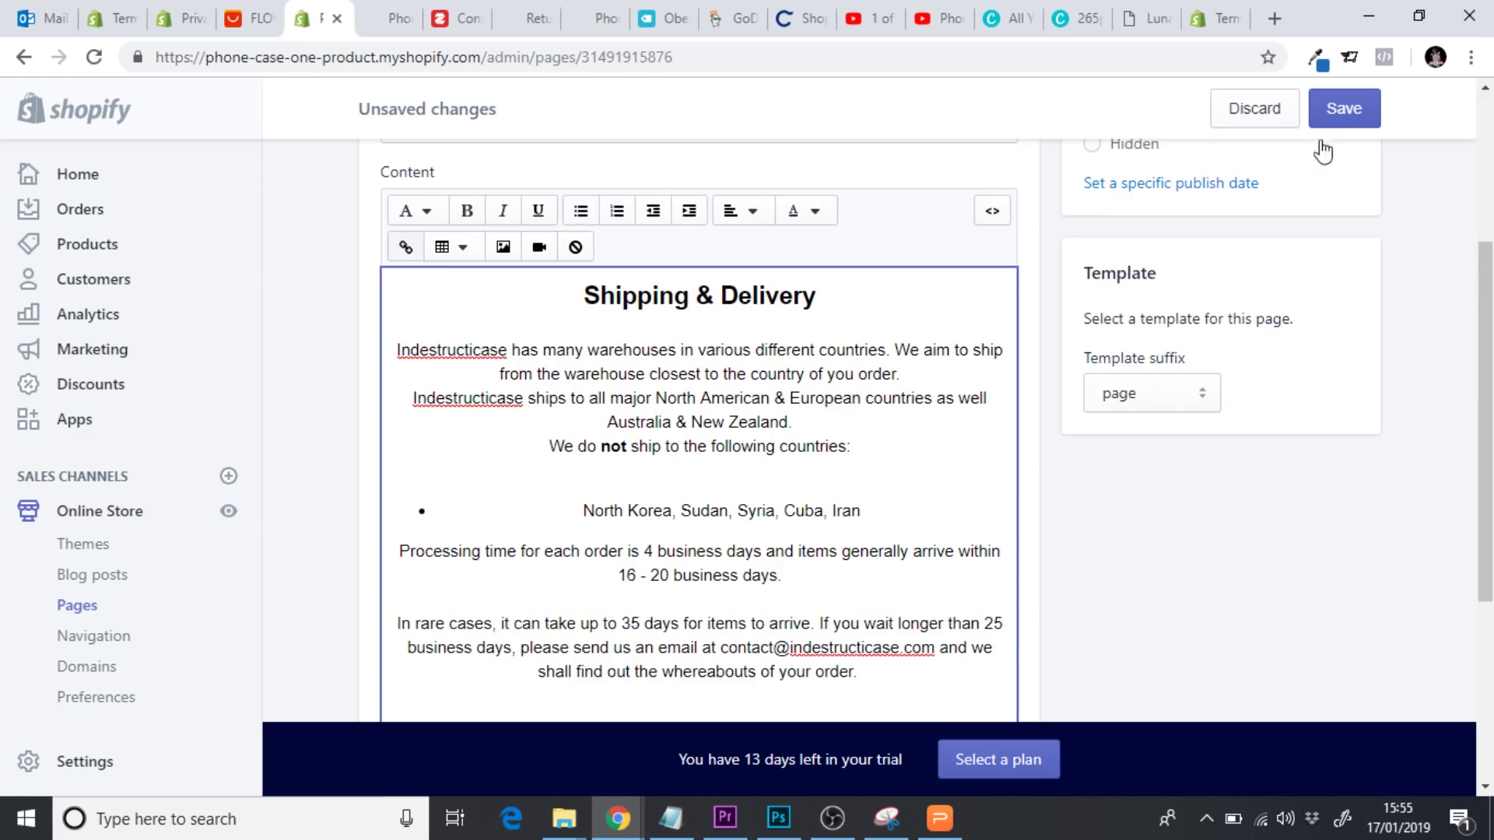
pyautogui.click(1343, 113)
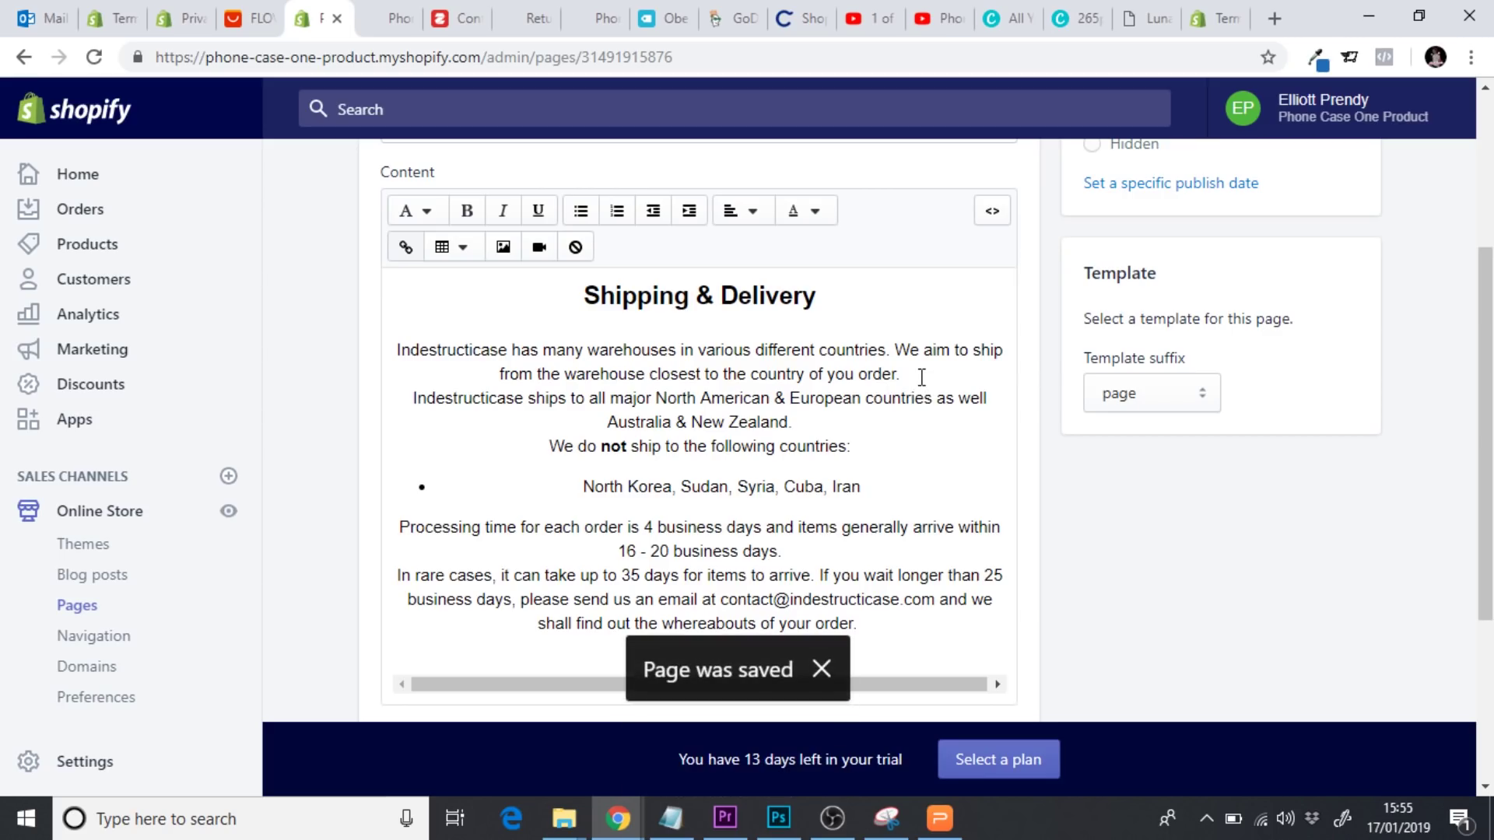
# Add blank lines after the final sentence and the New Zealand line, saving after each
pyautogui.click(922, 376)
pyautogui.press('Return')
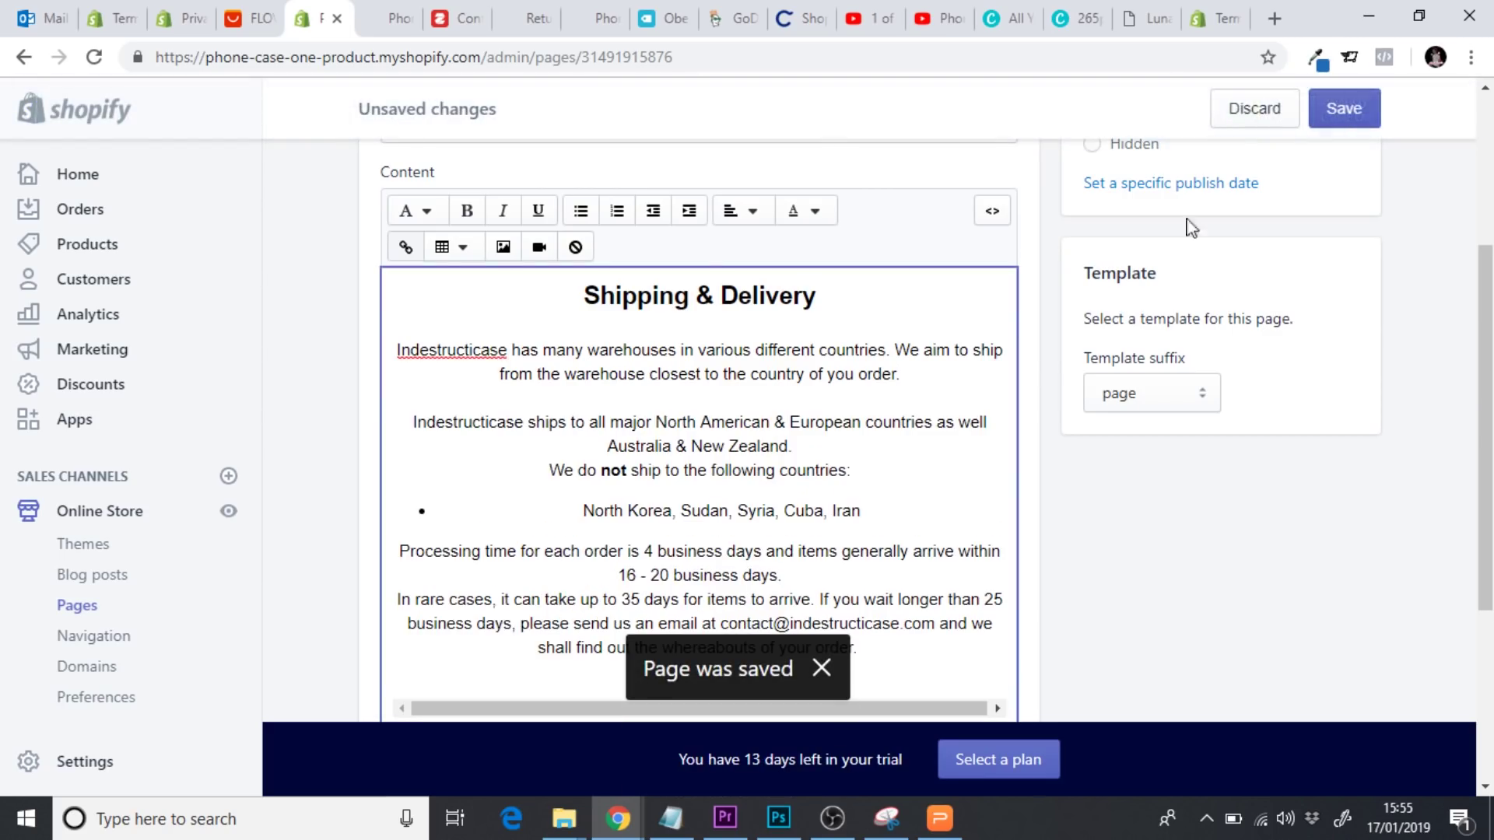
pyautogui.click(1369, 109)
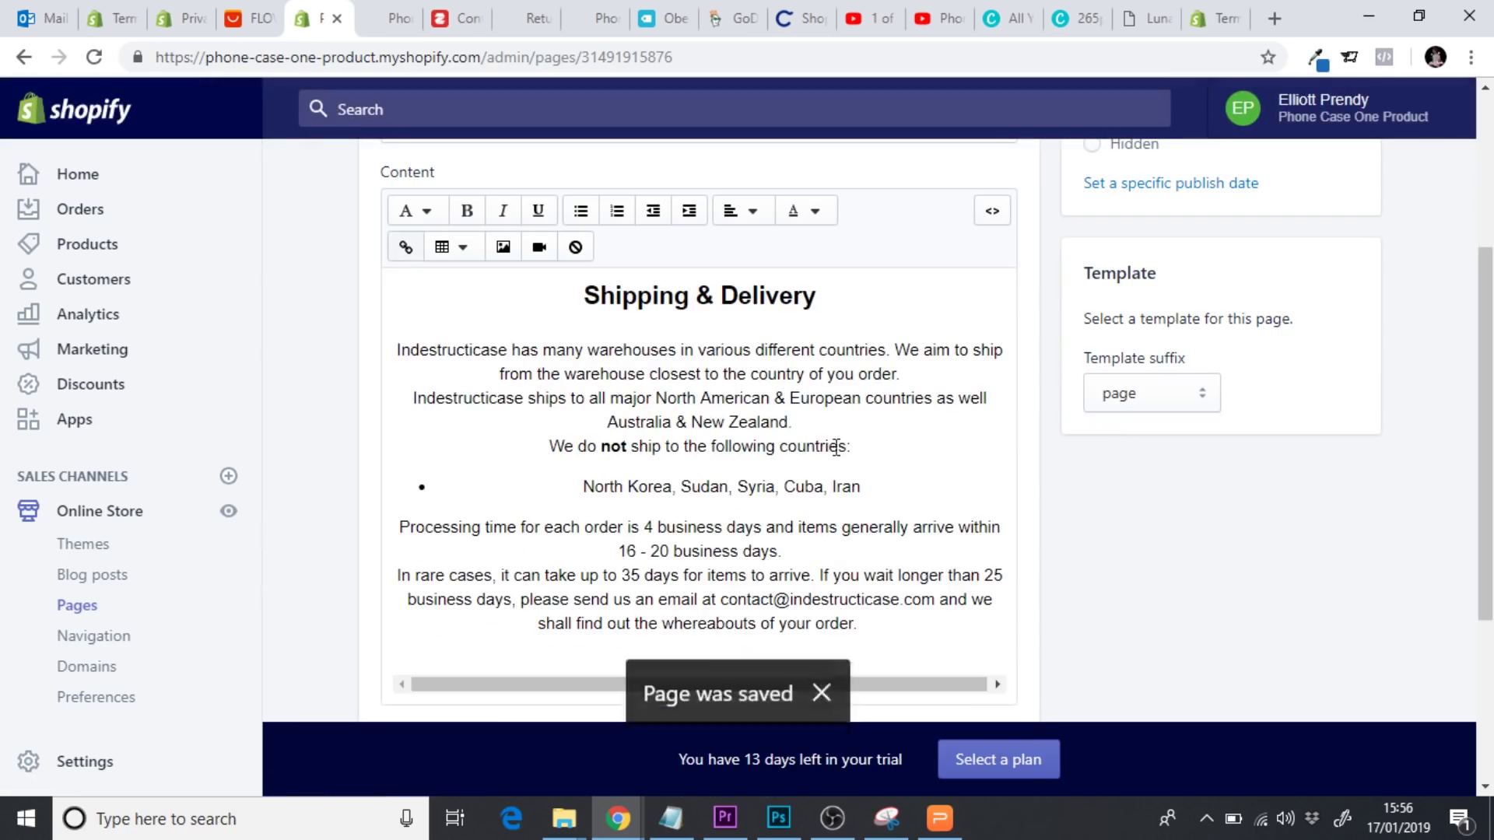
pyautogui.click(830, 427)
pyautogui.press('Return')
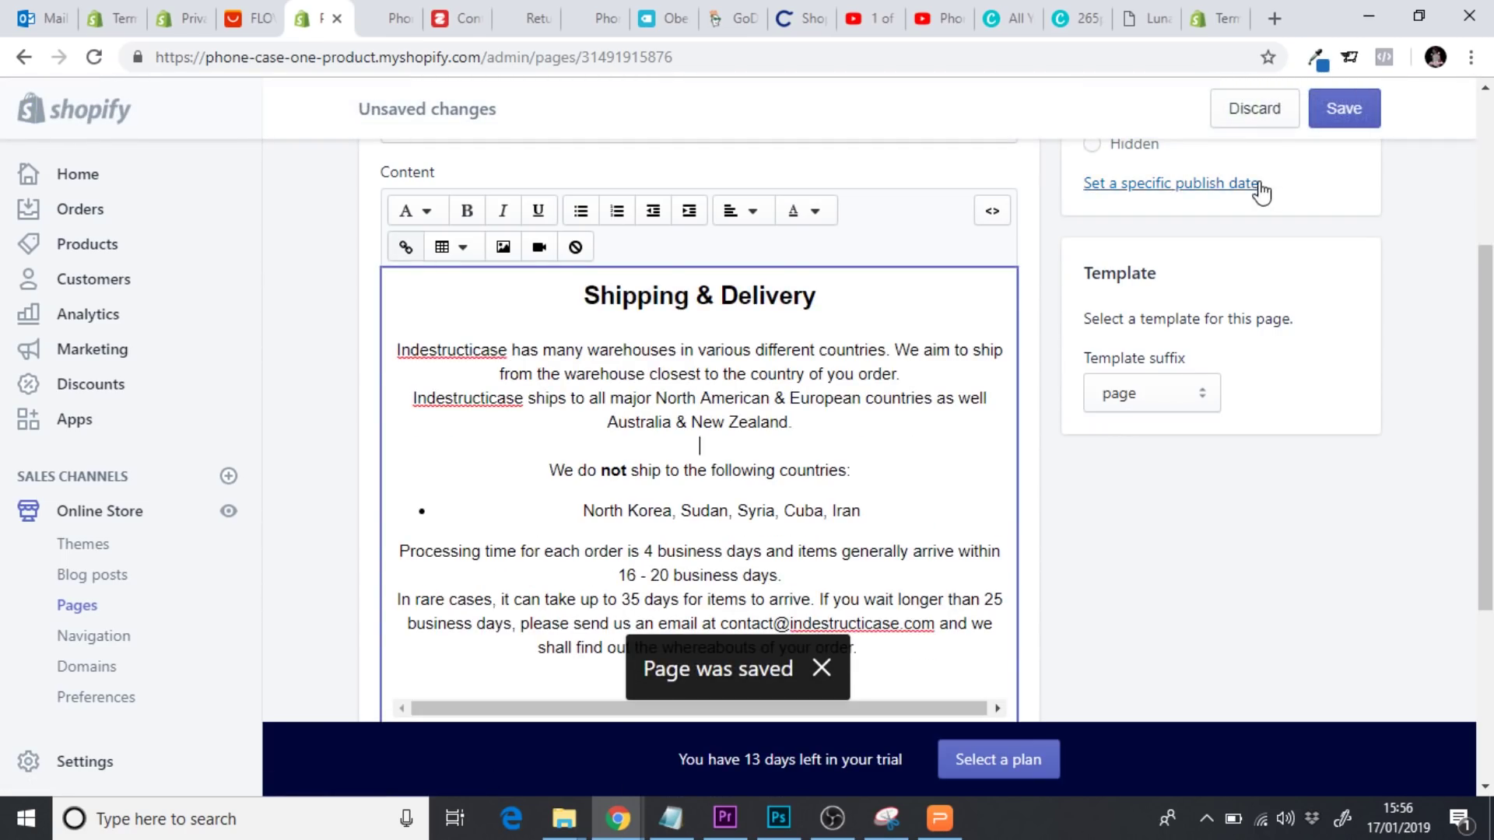
pyautogui.click(1343, 109)
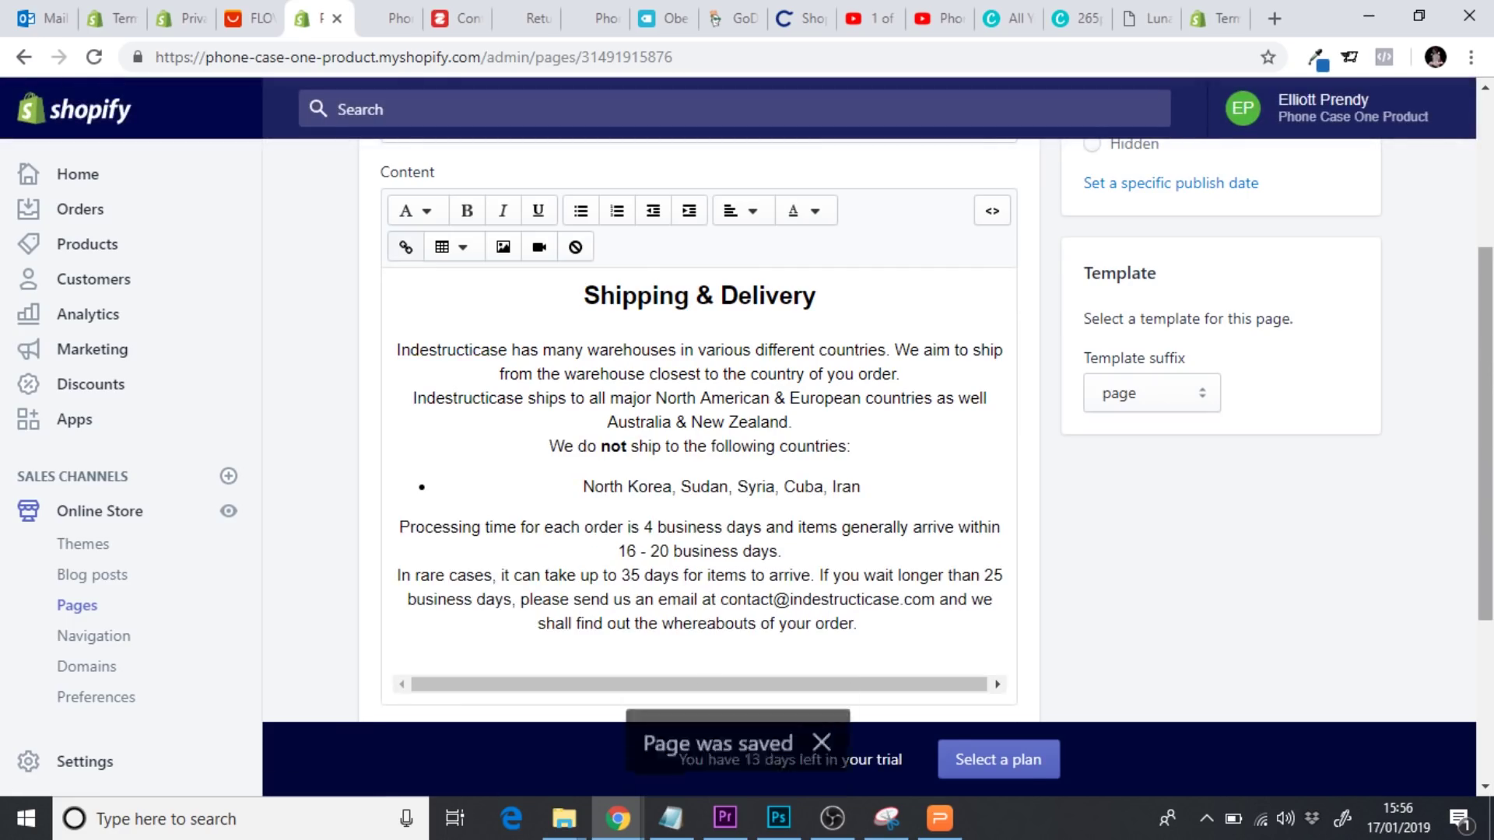
pyautogui.rightClick(1492, 245)
pyautogui.click(1492, 218)
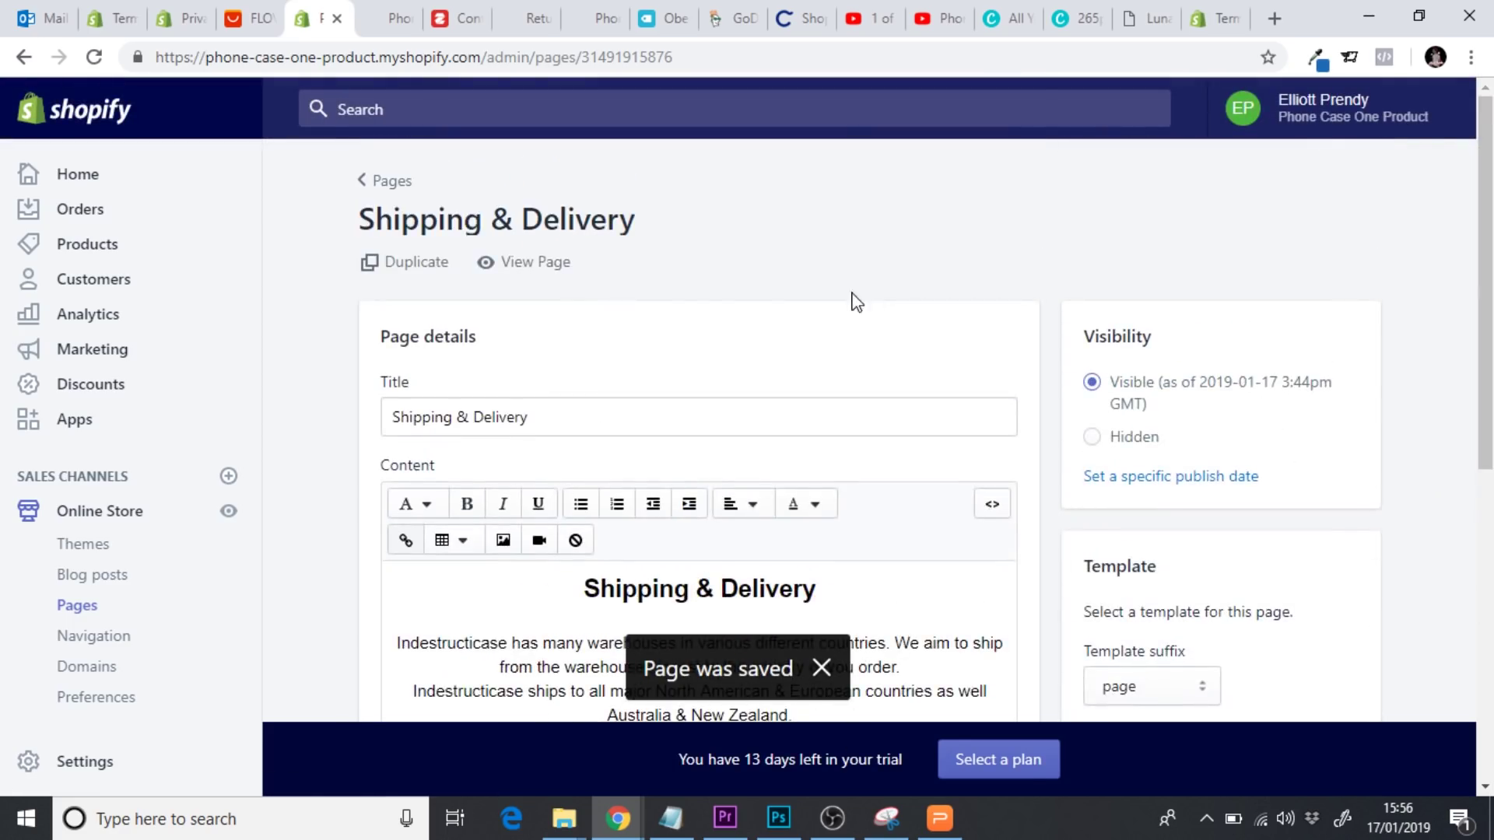
pyautogui.click(557, 264)
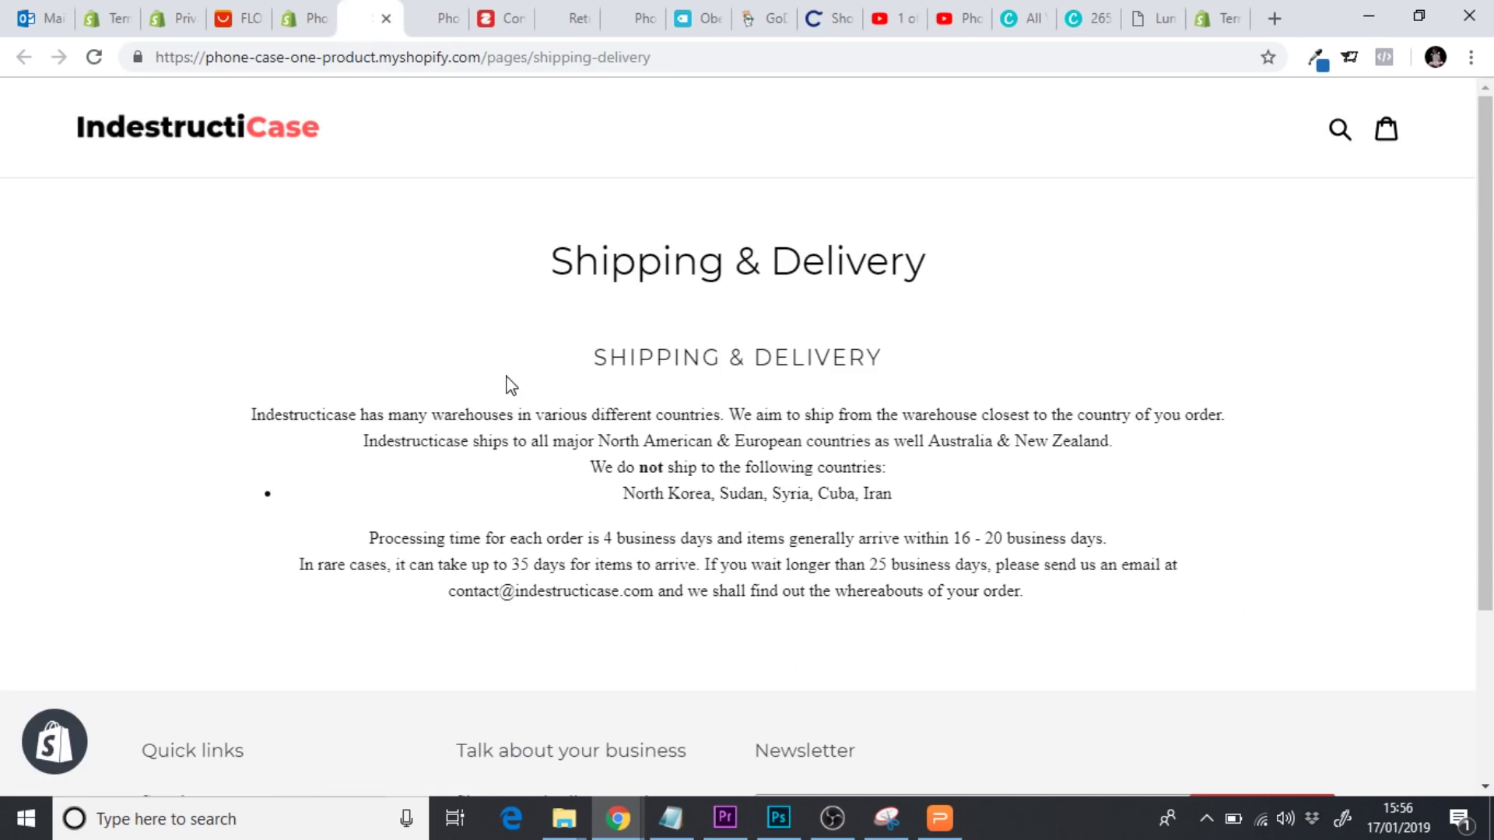
pyautogui.scroll(-2, 511, 385)
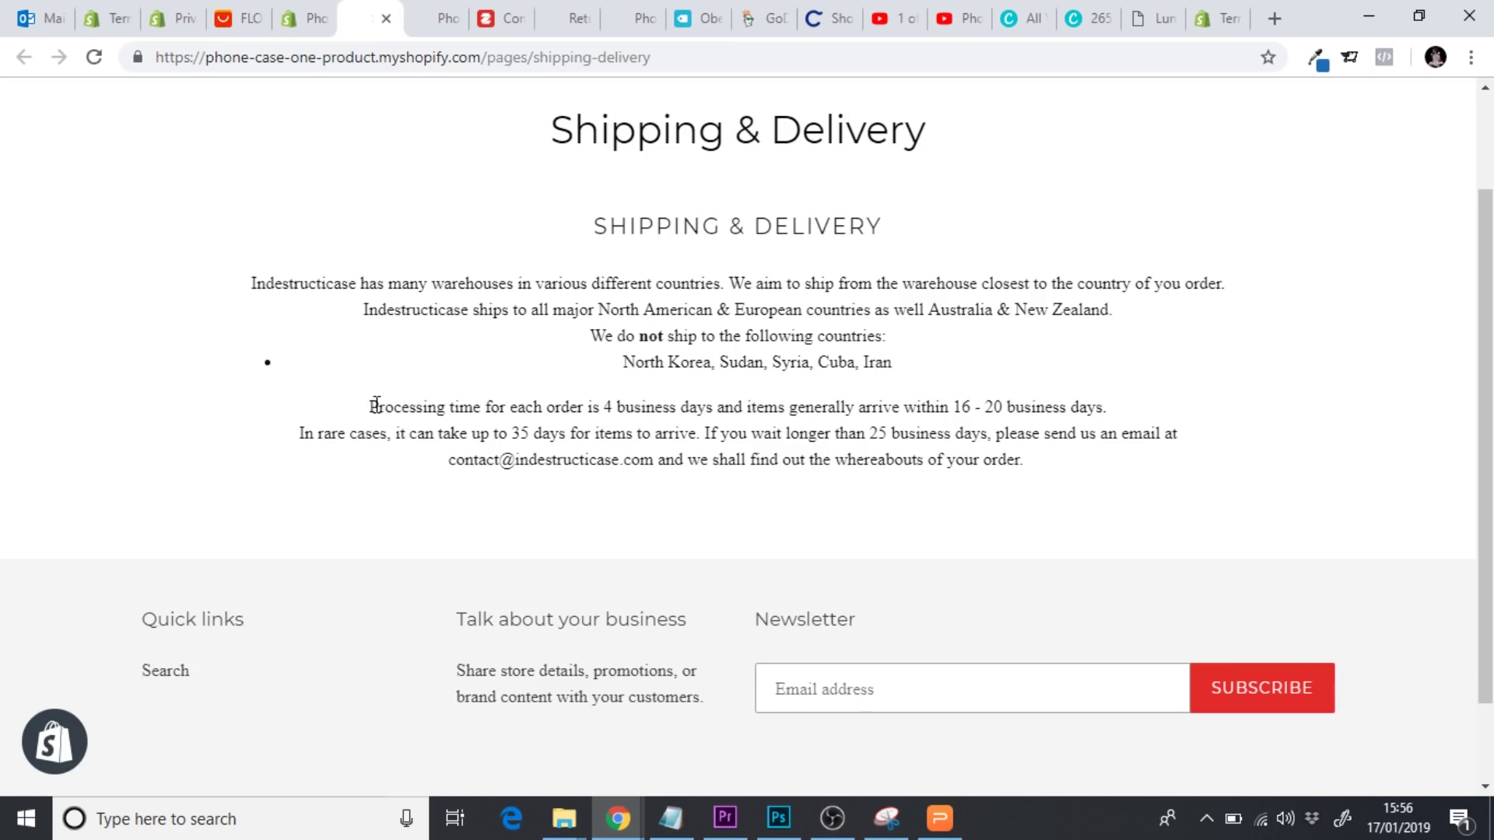
pyautogui.moveTo(376, 406); pyautogui.dragTo(1200, 428)
pyautogui.click(1202, 429)
pyautogui.moveTo(835, 410); pyautogui.dragTo(1117, 418)
pyautogui.hotkey('ctrl', 'c')
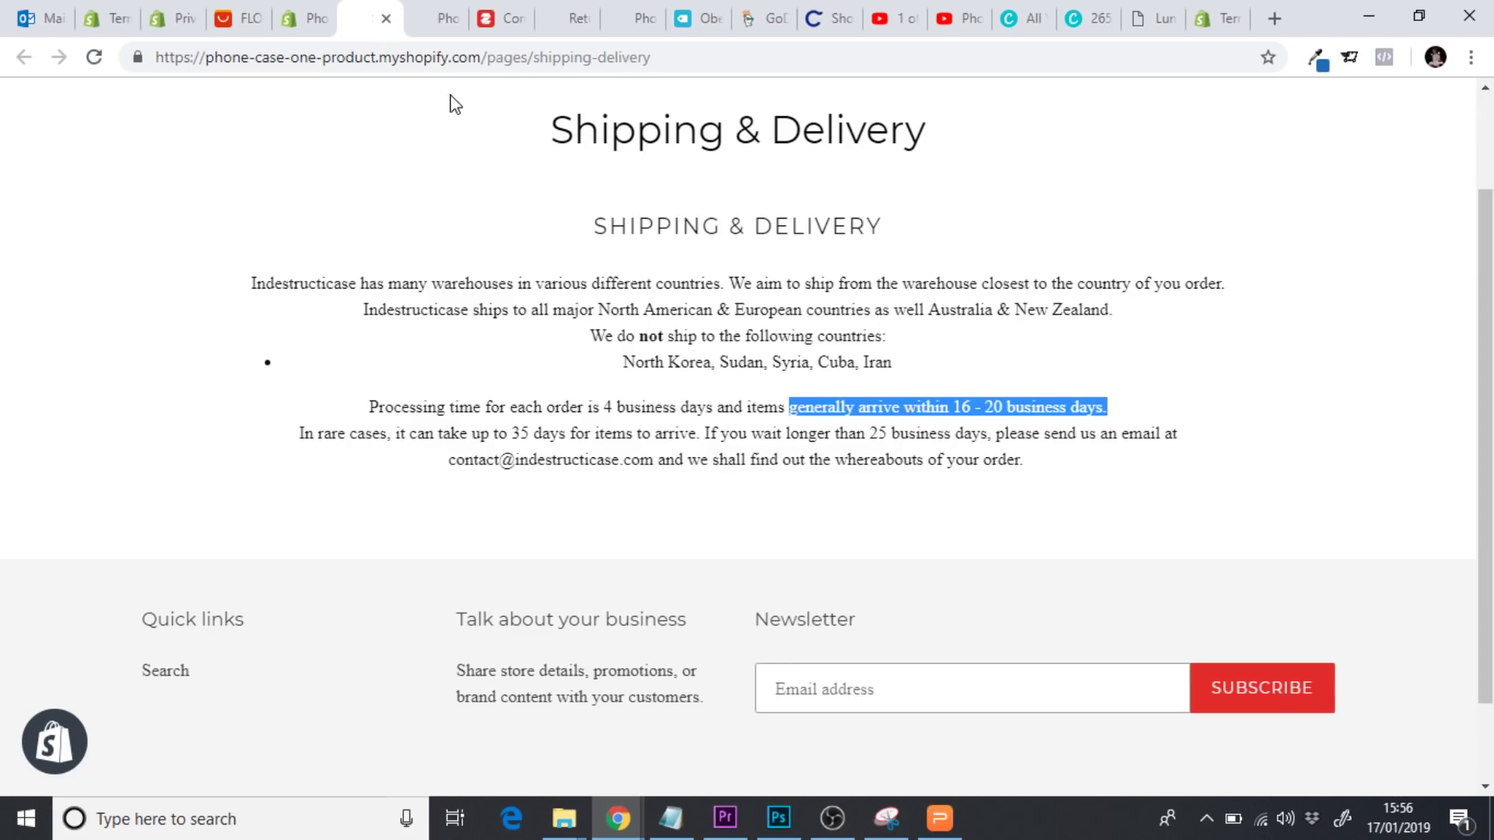
pyautogui.click(387, 21)
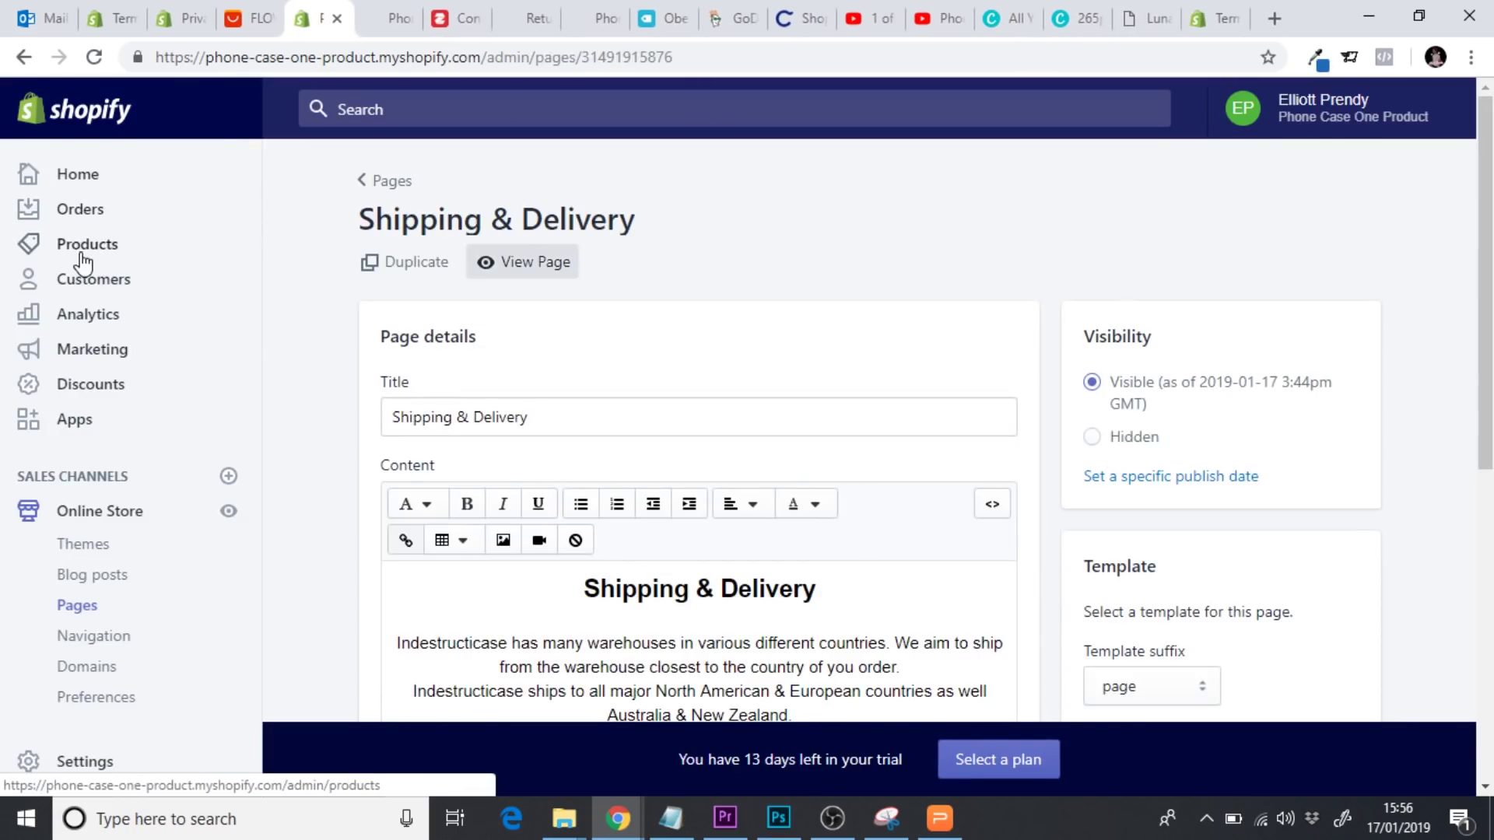
# Open the phone case product and split the shatterproof and 9H tempered glass sentences into separate paragraphs
pyautogui.click(122, 263)
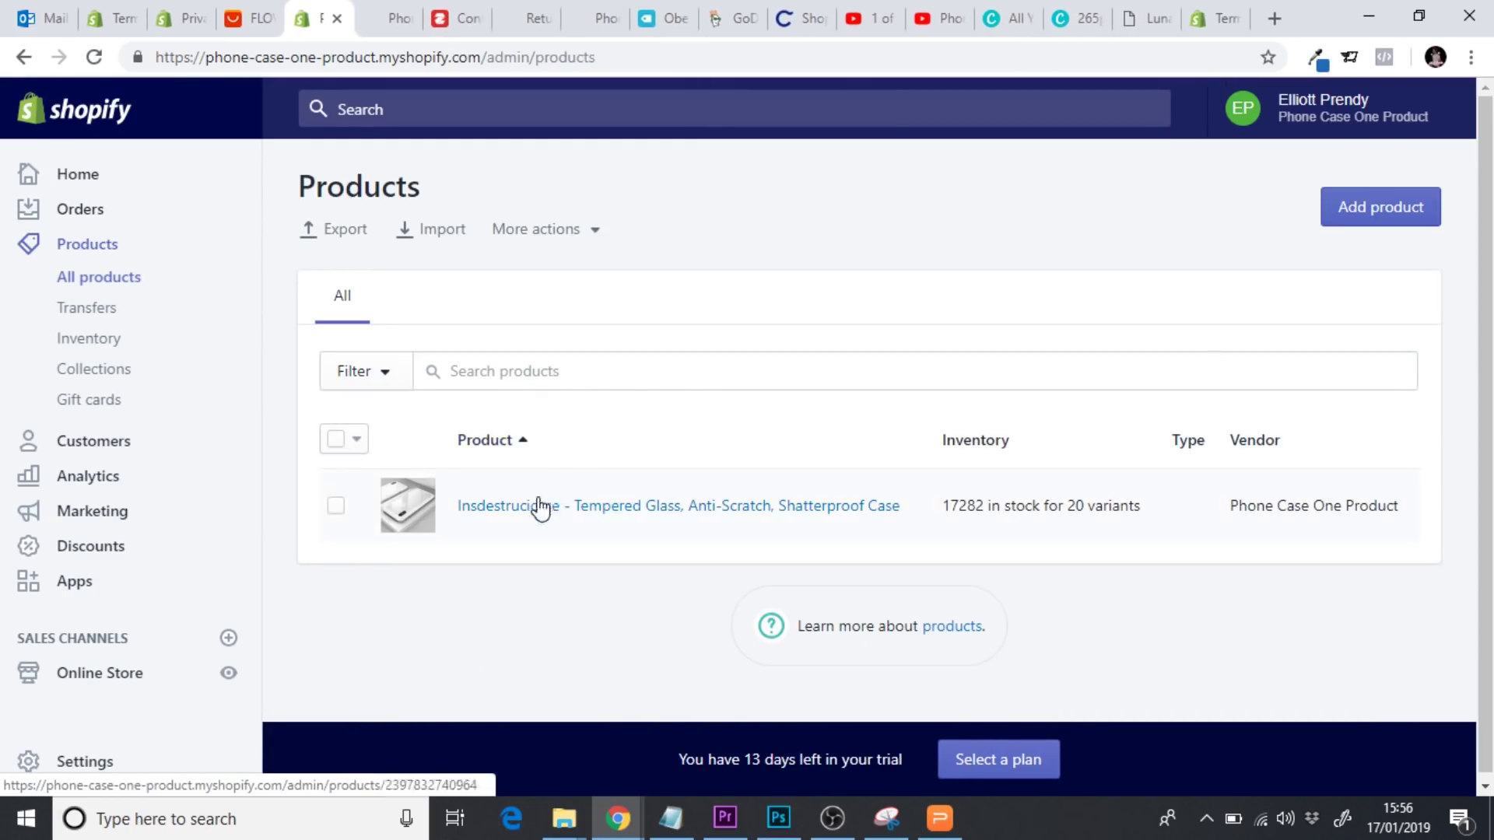
pyautogui.click(537, 507)
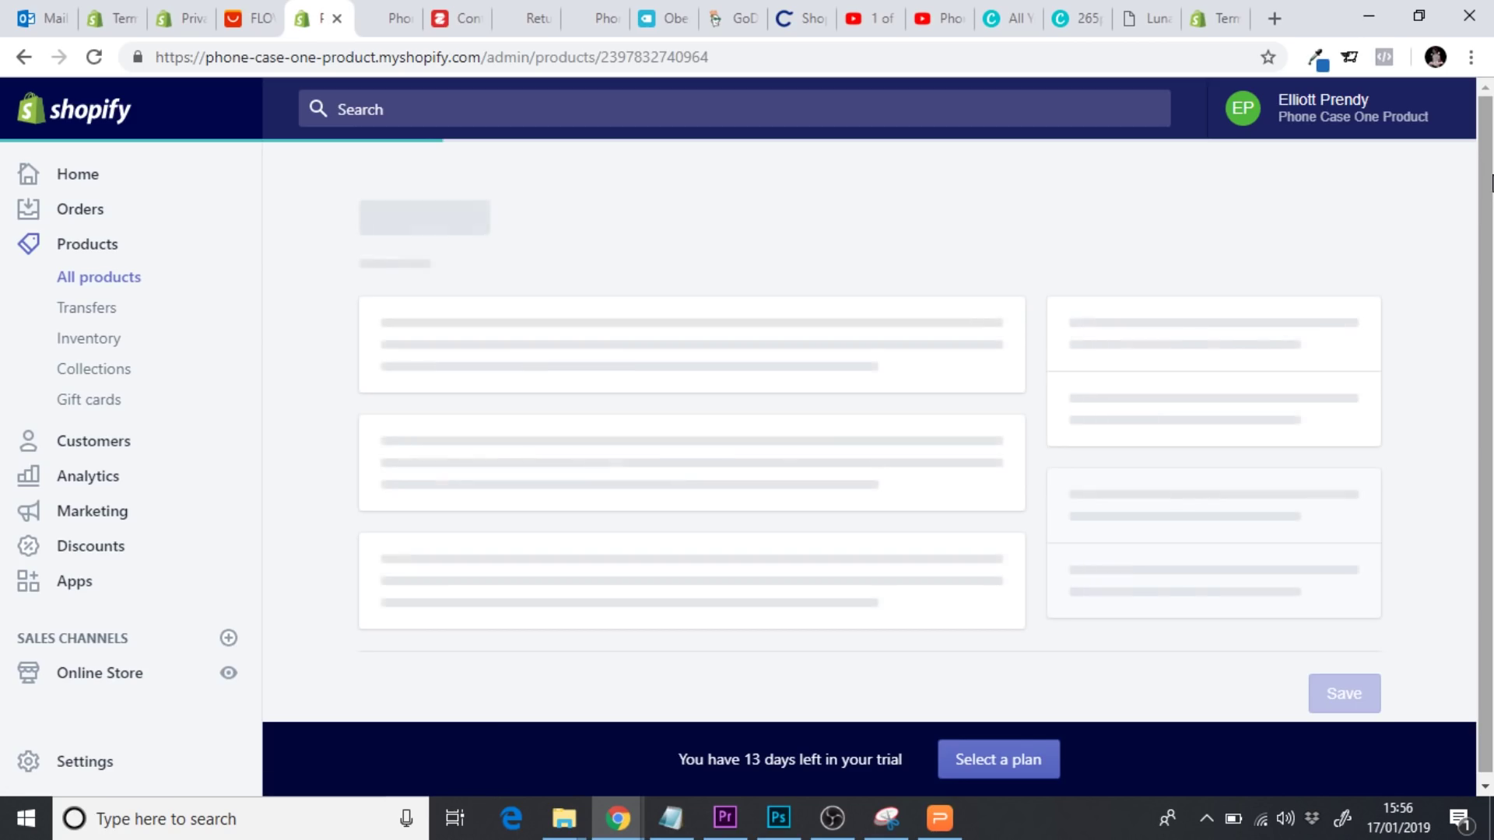
pyautogui.scroll(-5, 1486, 181)
pyautogui.scroll(-1, 927, 429)
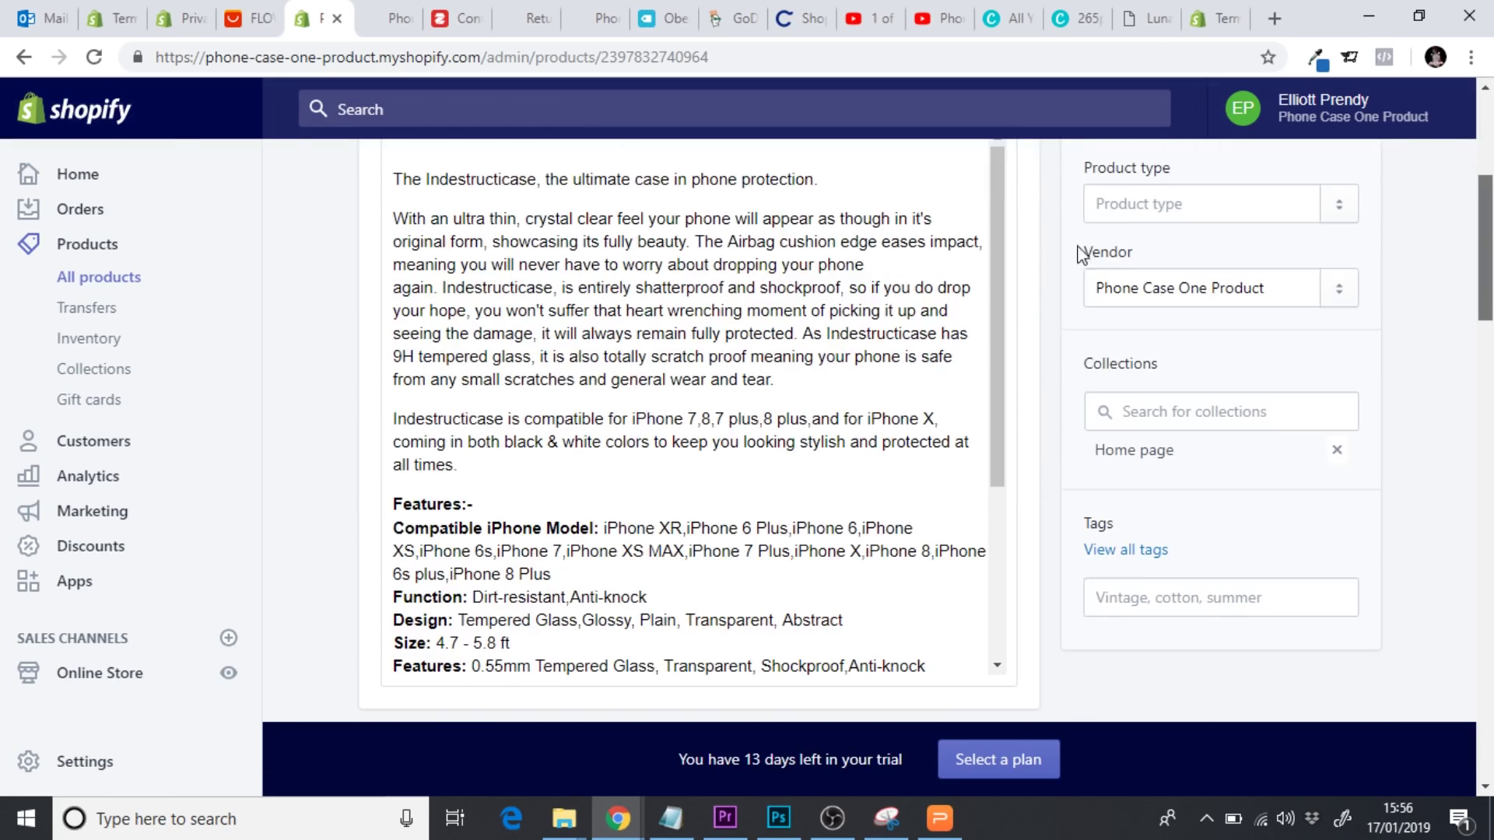
pyautogui.click(893, 266)
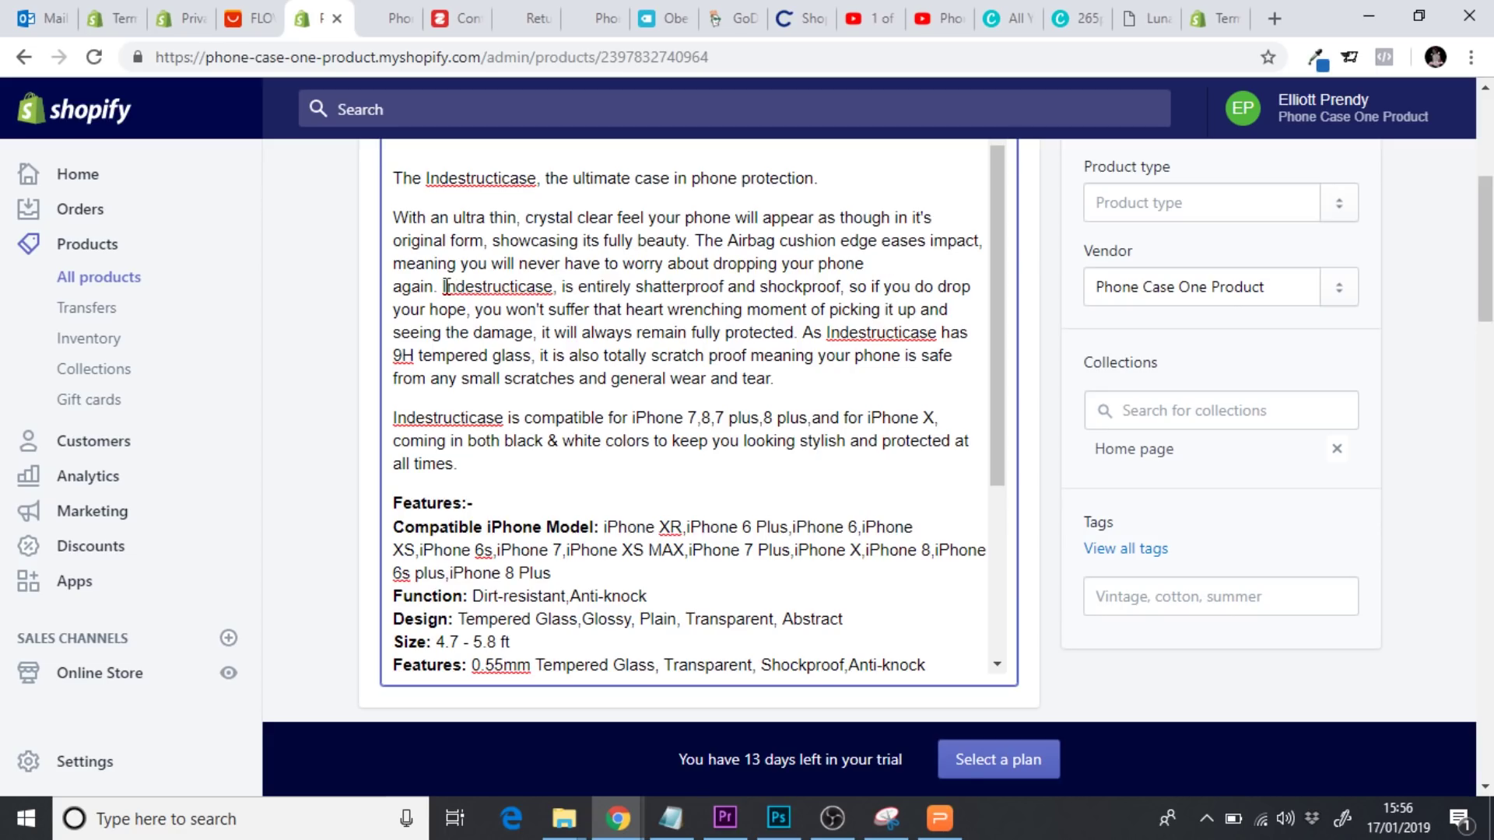
pyautogui.press('Return')
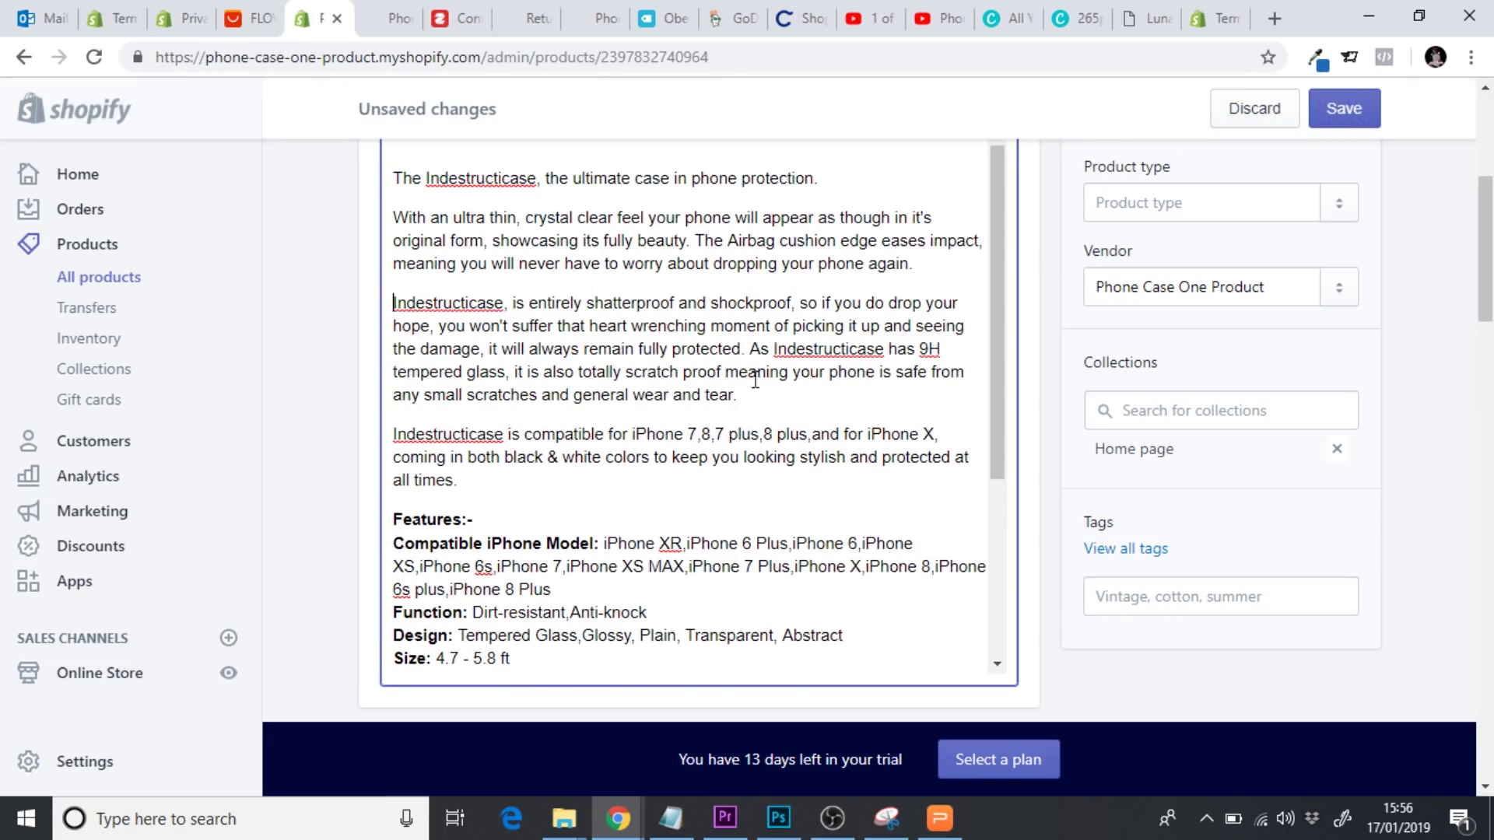
pyautogui.press('Return')
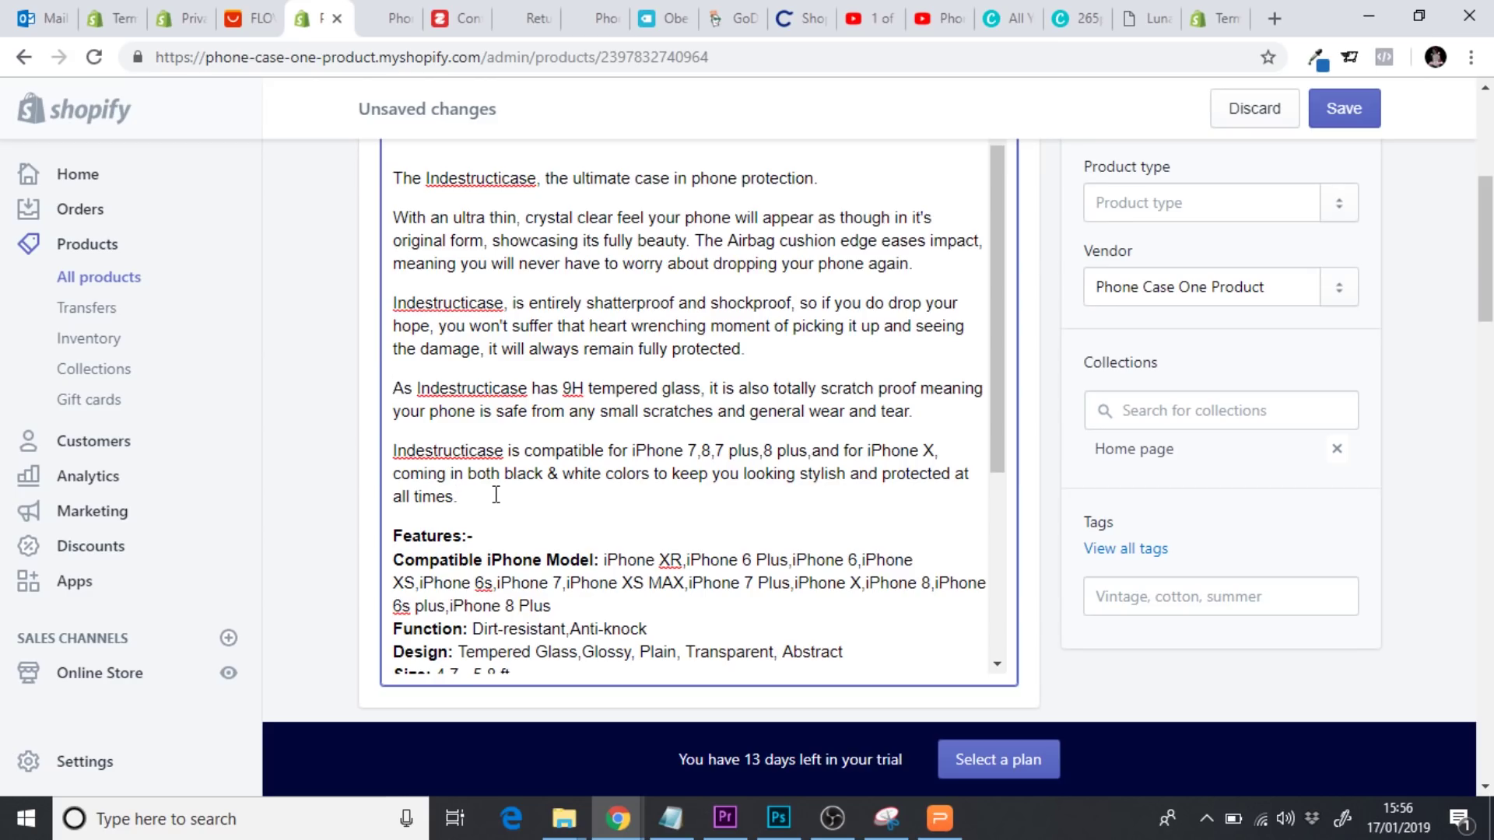
# Add a paragraph starting 'Our cases generally…' that includes allowing 4 business days for processing
pyautogui.press('Return')
pyautogui.hotkey('ctrl', 'v')
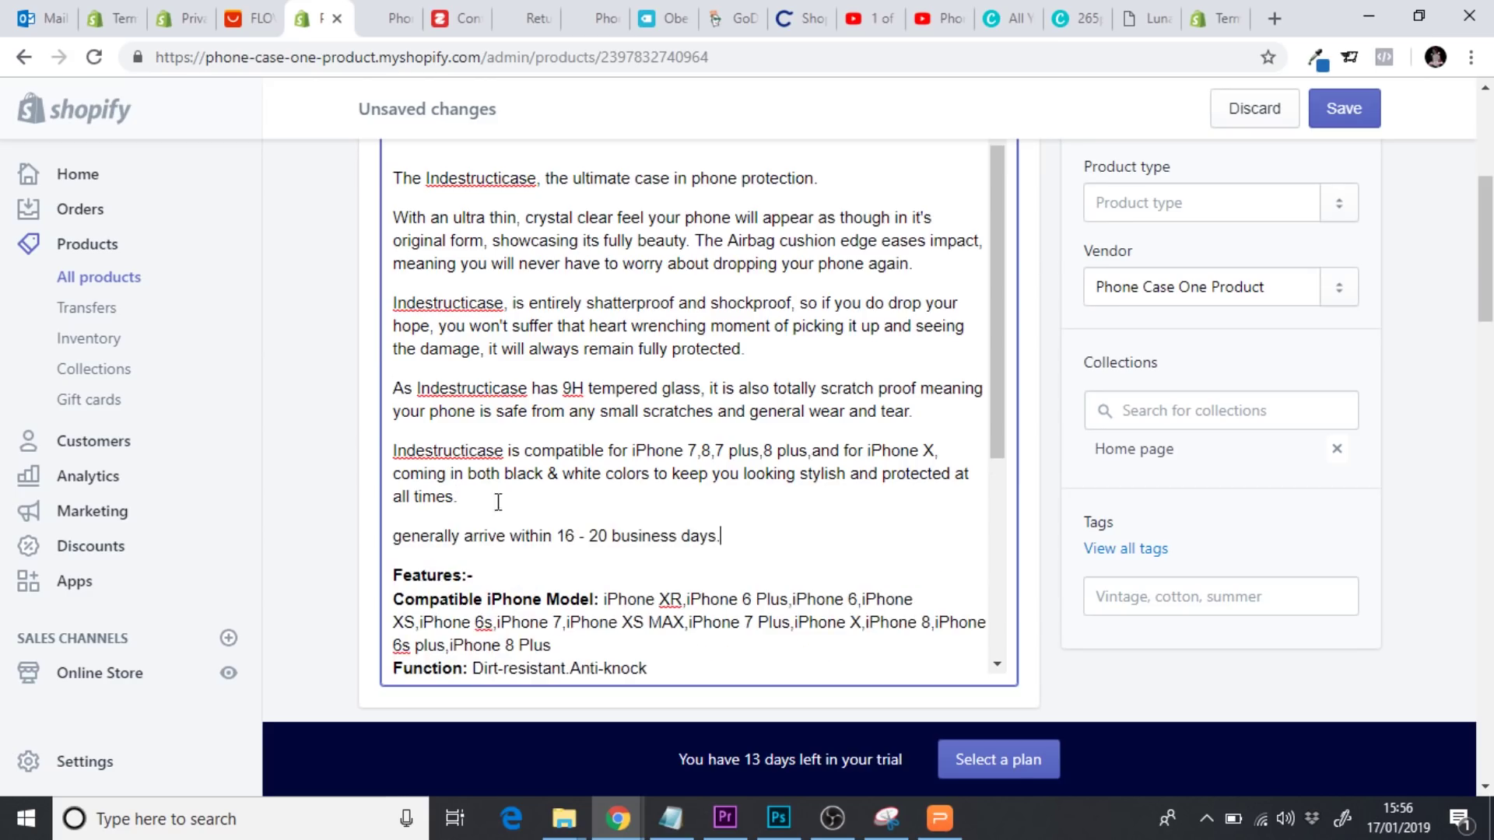
pyautogui.press('BackSpace')
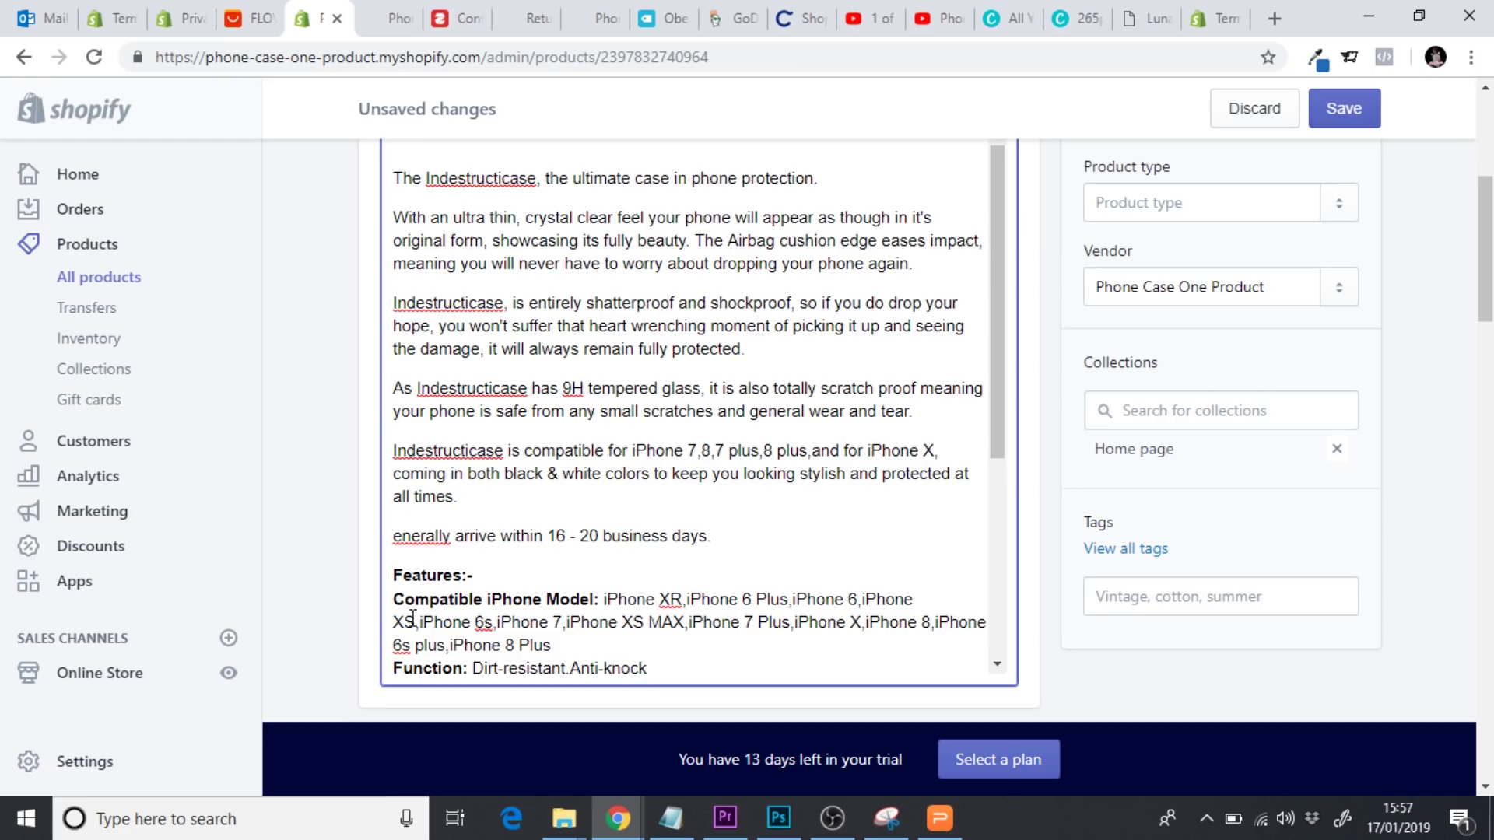
pyautogui.write('Our case')
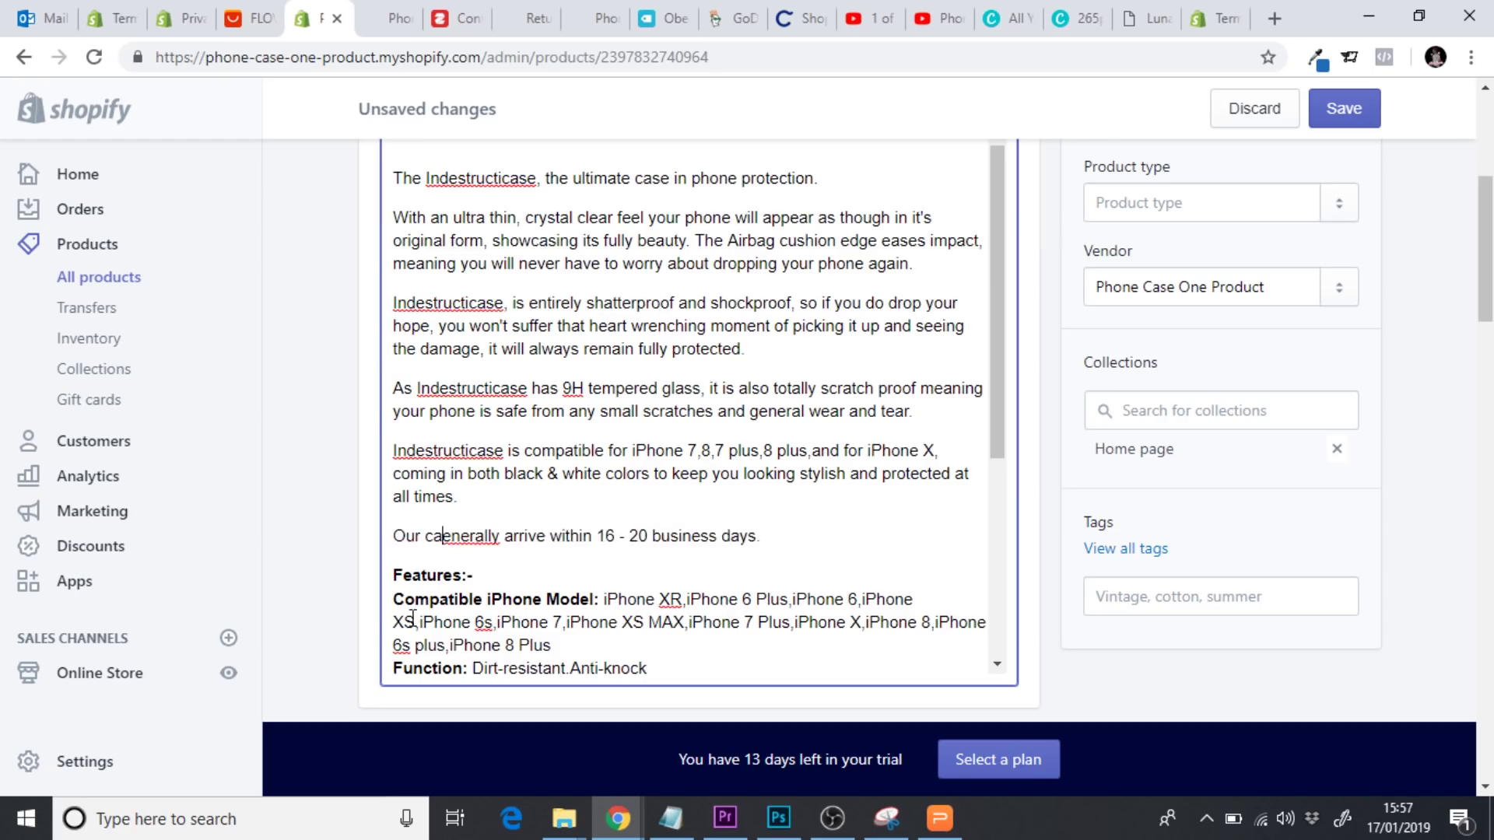
pyautogui.write('s ')
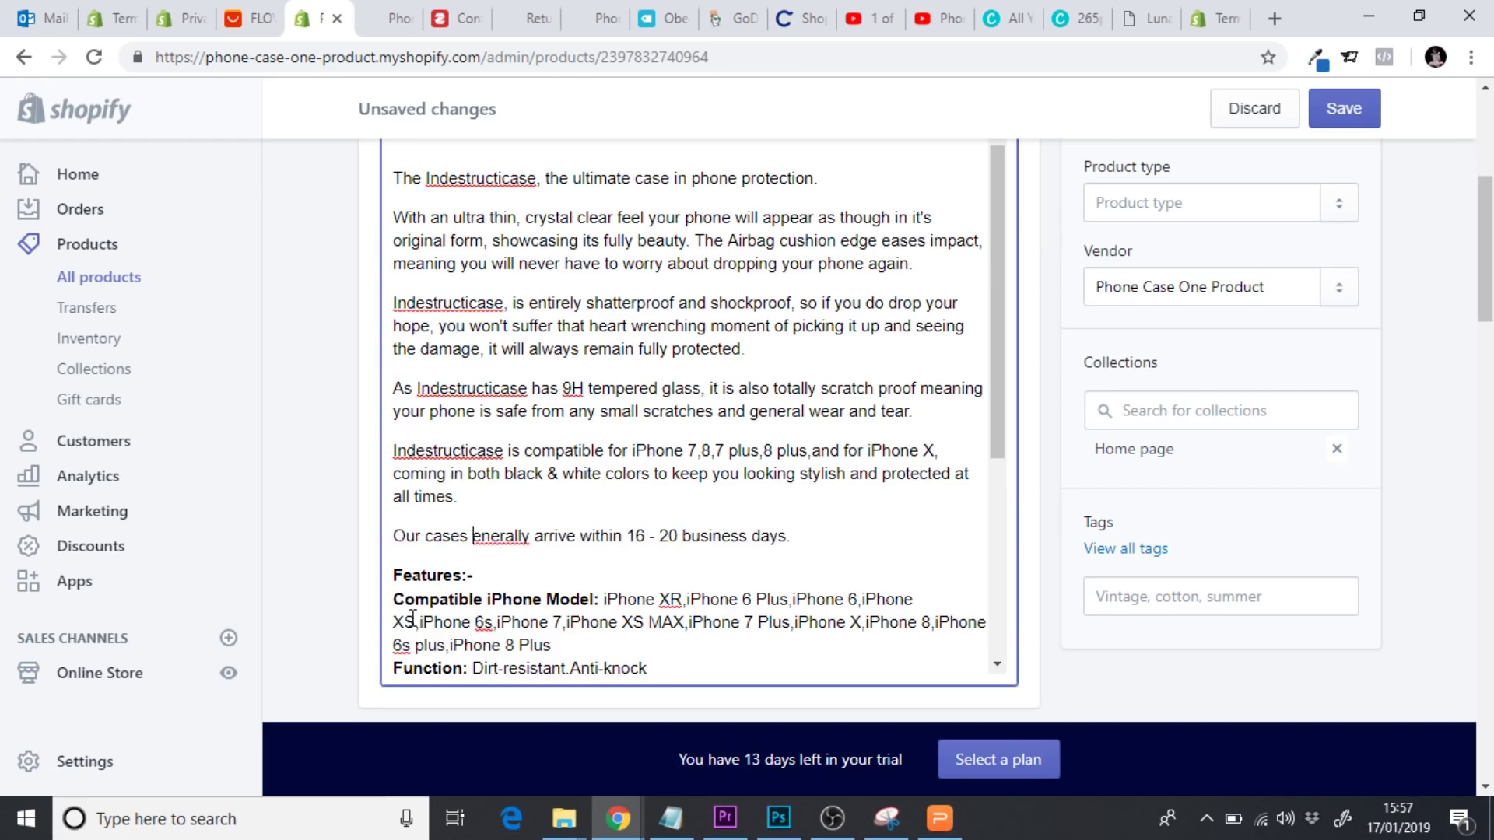
pyautogui.write('g')
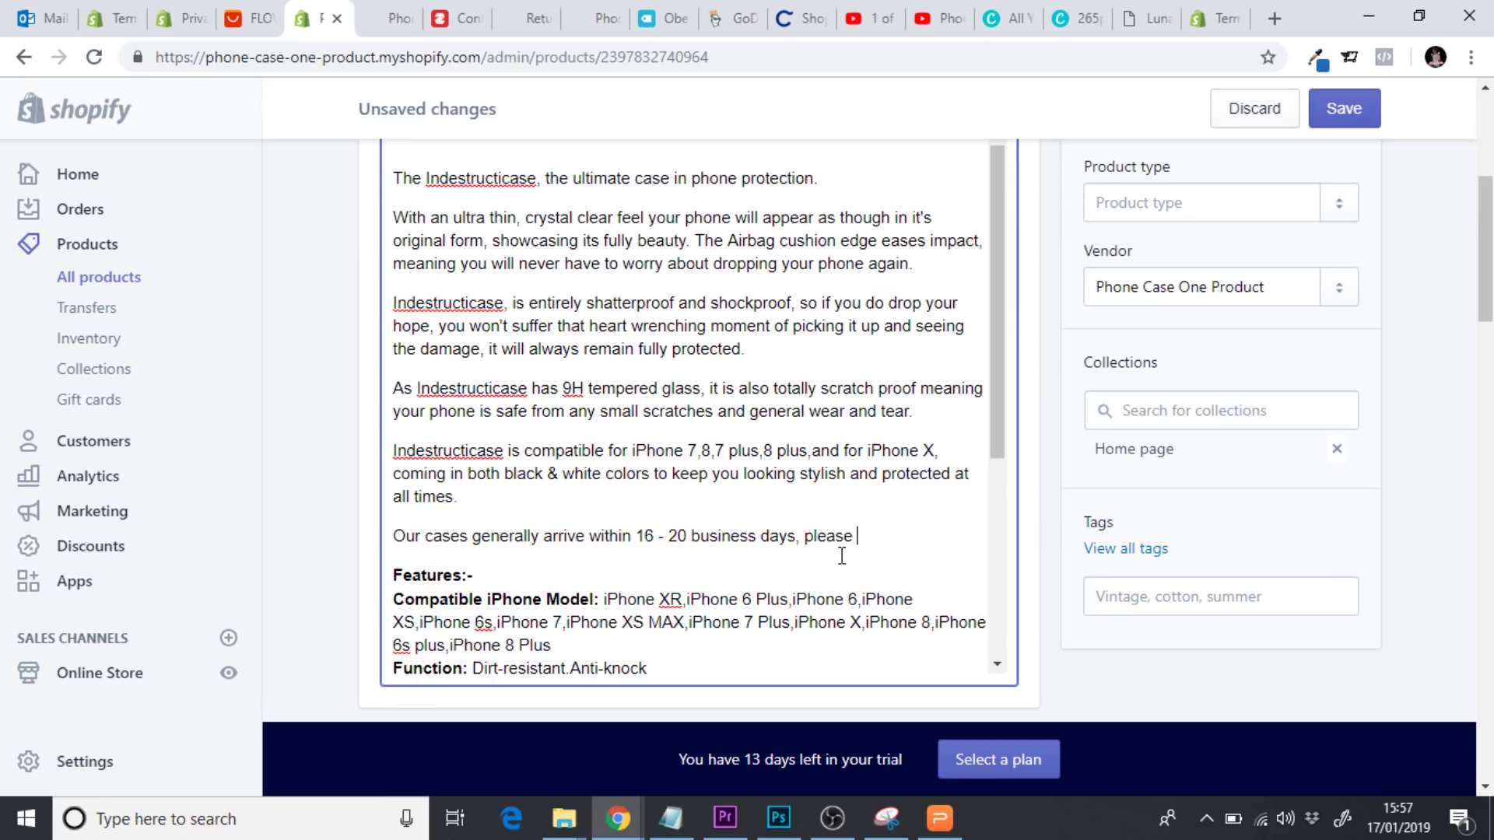
pyautogui.write('allow 4 business days fo')
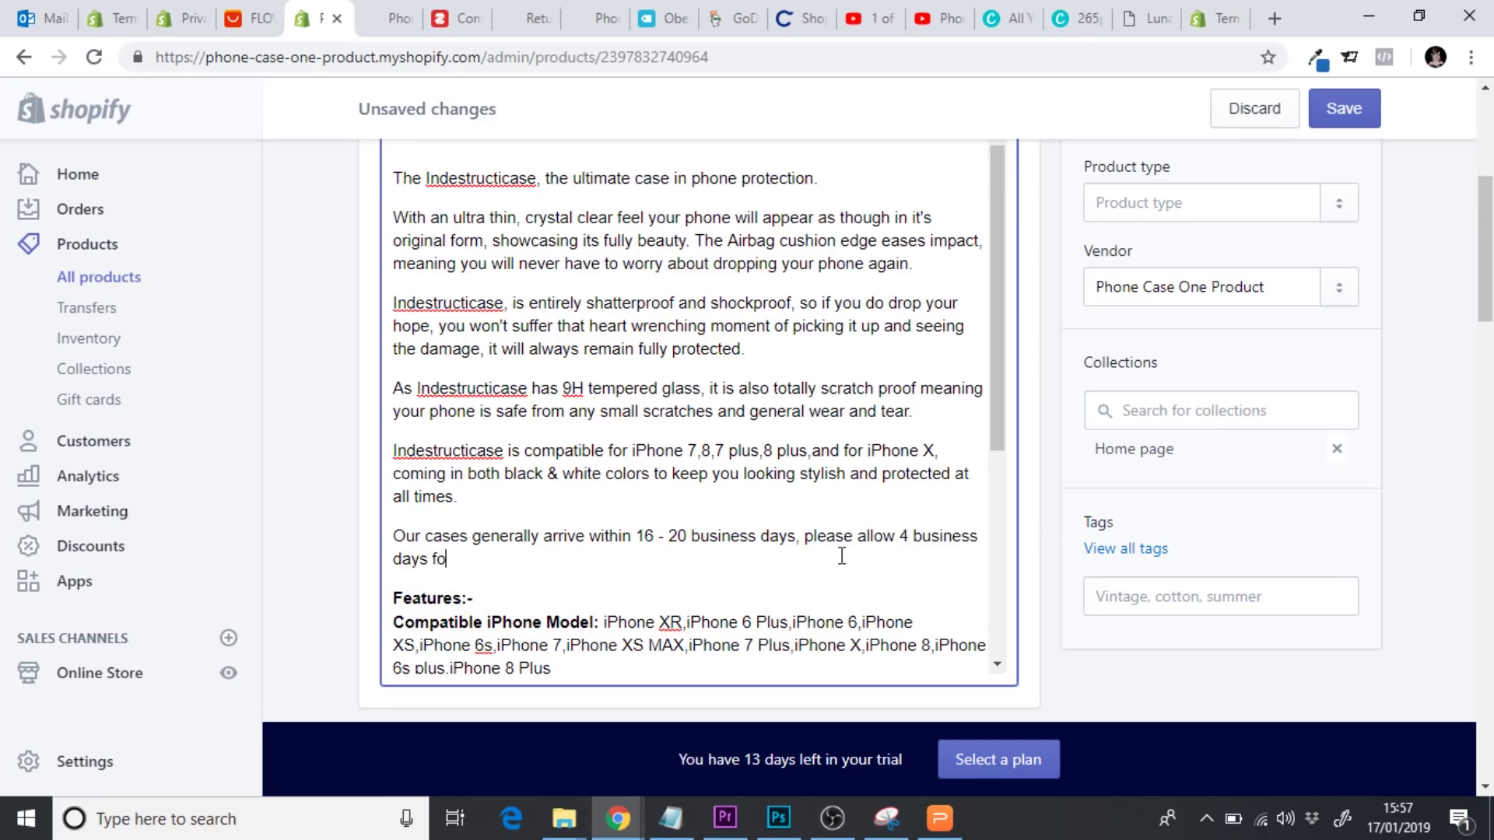
pyautogui.write('r processing.')
# Bold the shipping paragraph, delete the empty first line of the description, and save the product
pyautogui.moveTo(549, 555); pyautogui.dragTo(397, 539)
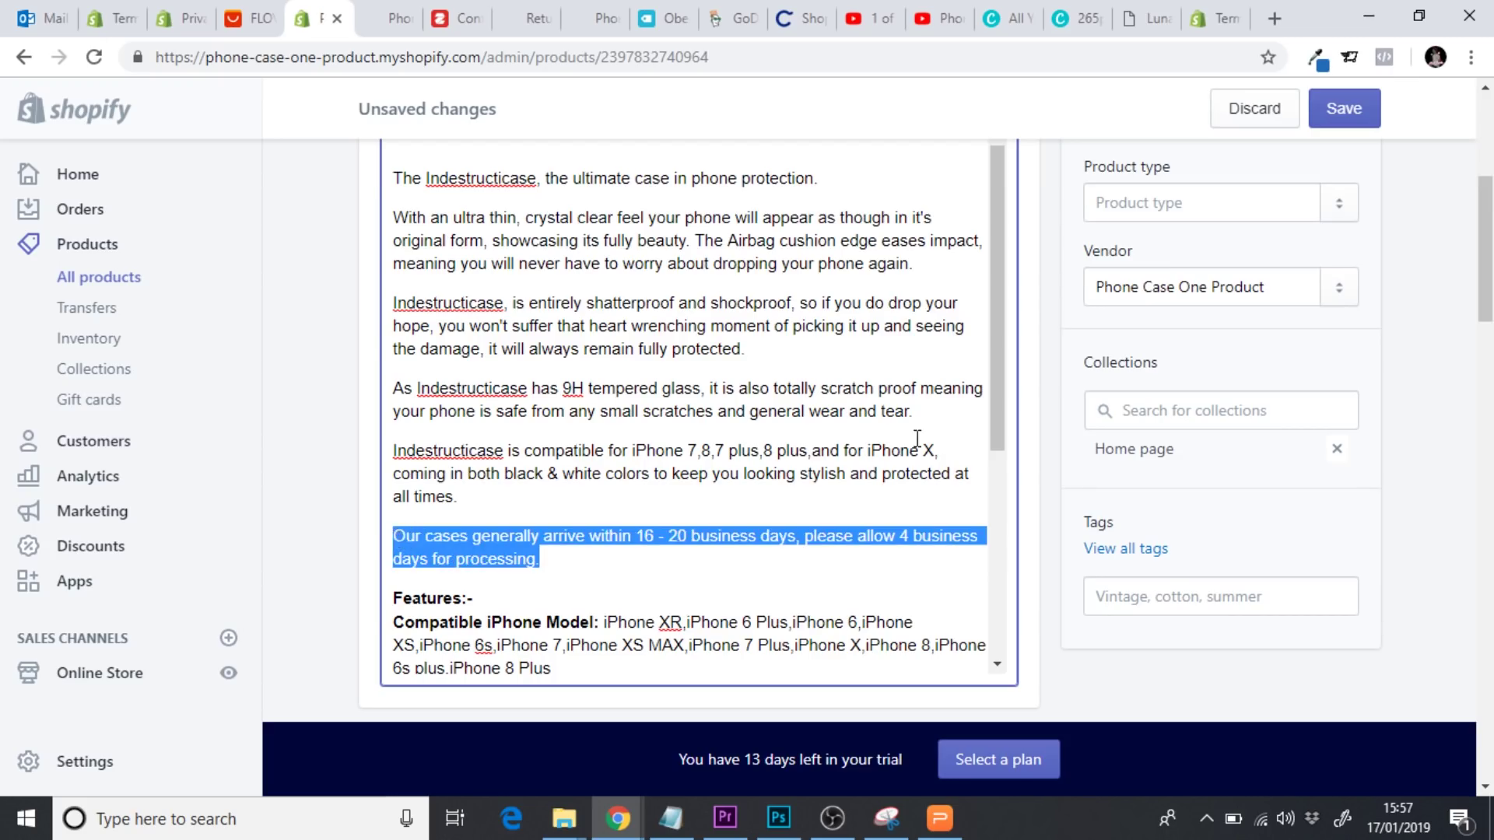
pyautogui.moveTo(1488, 304); pyautogui.dragTo(1488, 253)
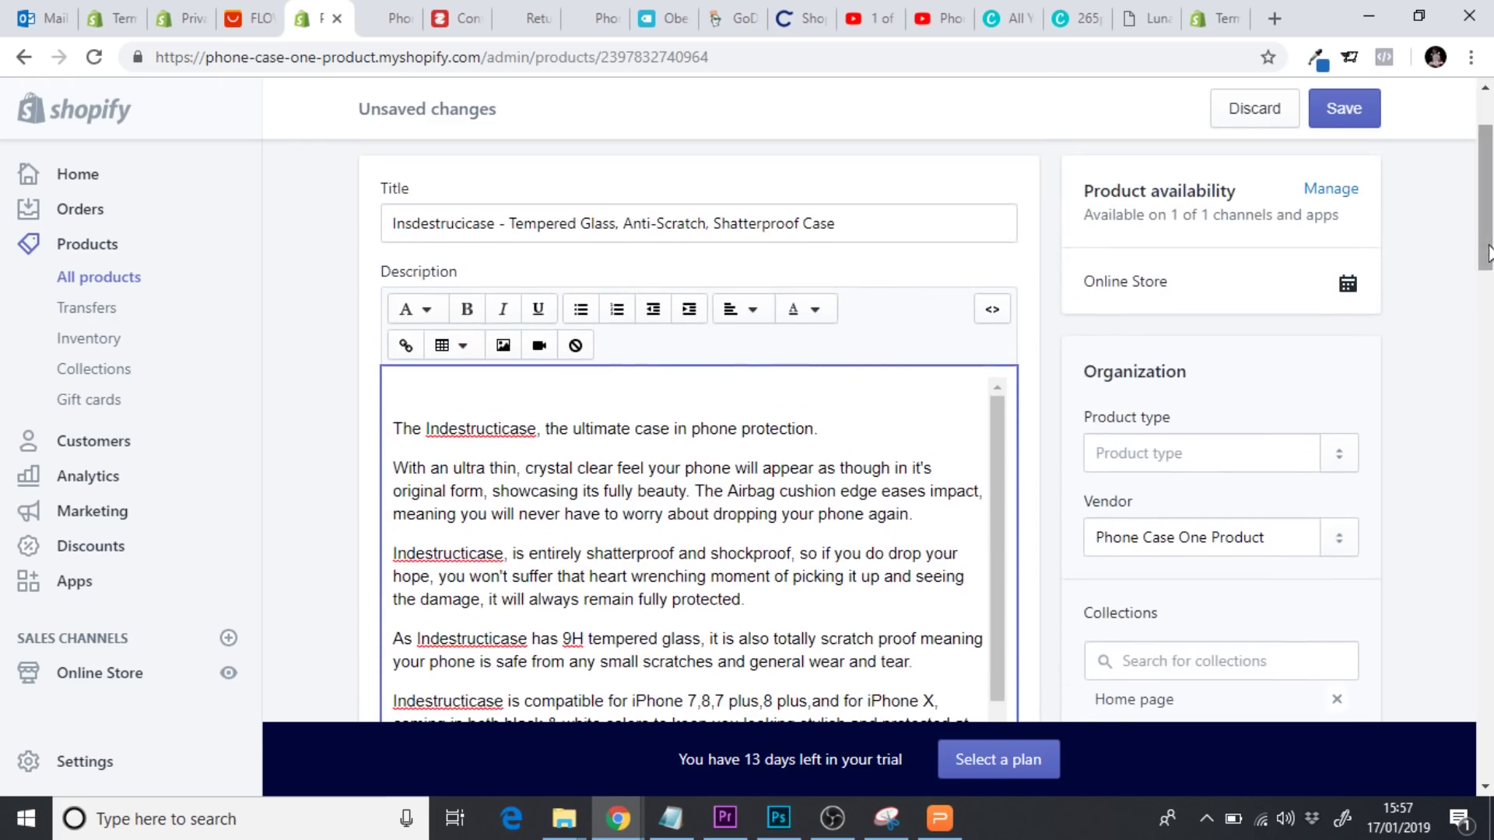
pyautogui.click(469, 313)
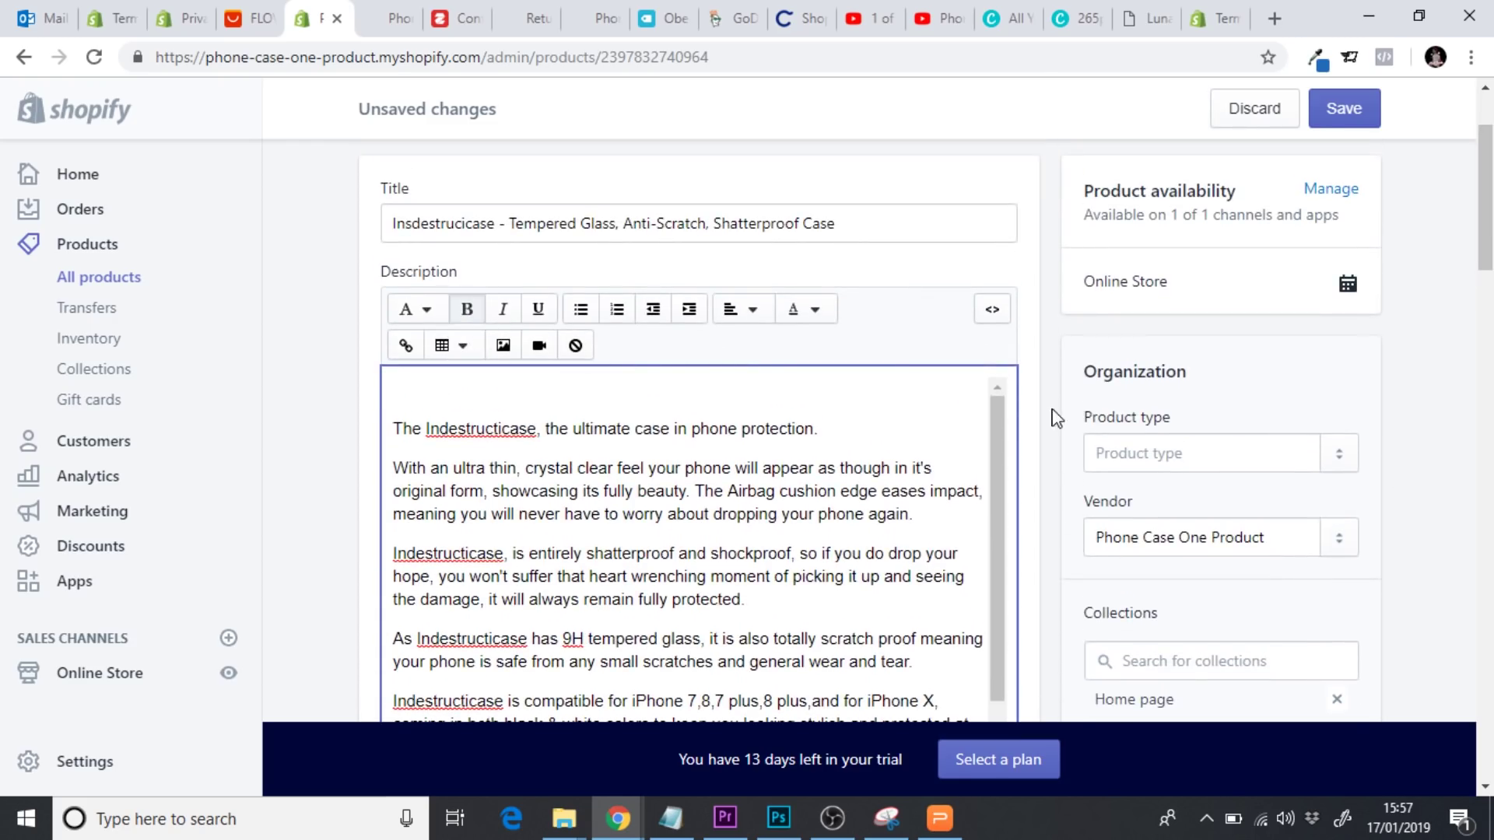
pyautogui.click(475, 396)
pyautogui.press('Delete')
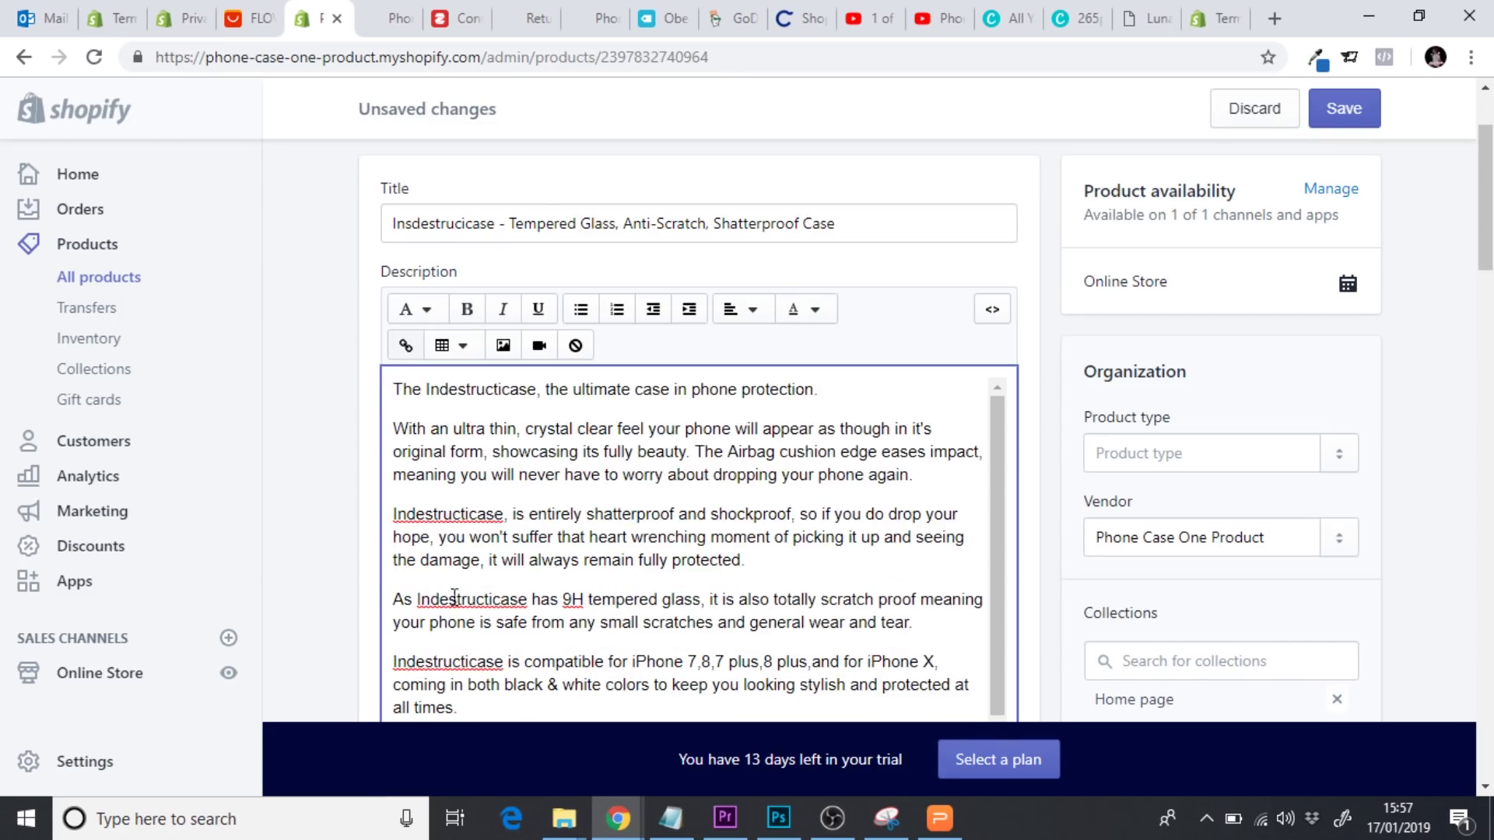
pyautogui.click(1354, 120)
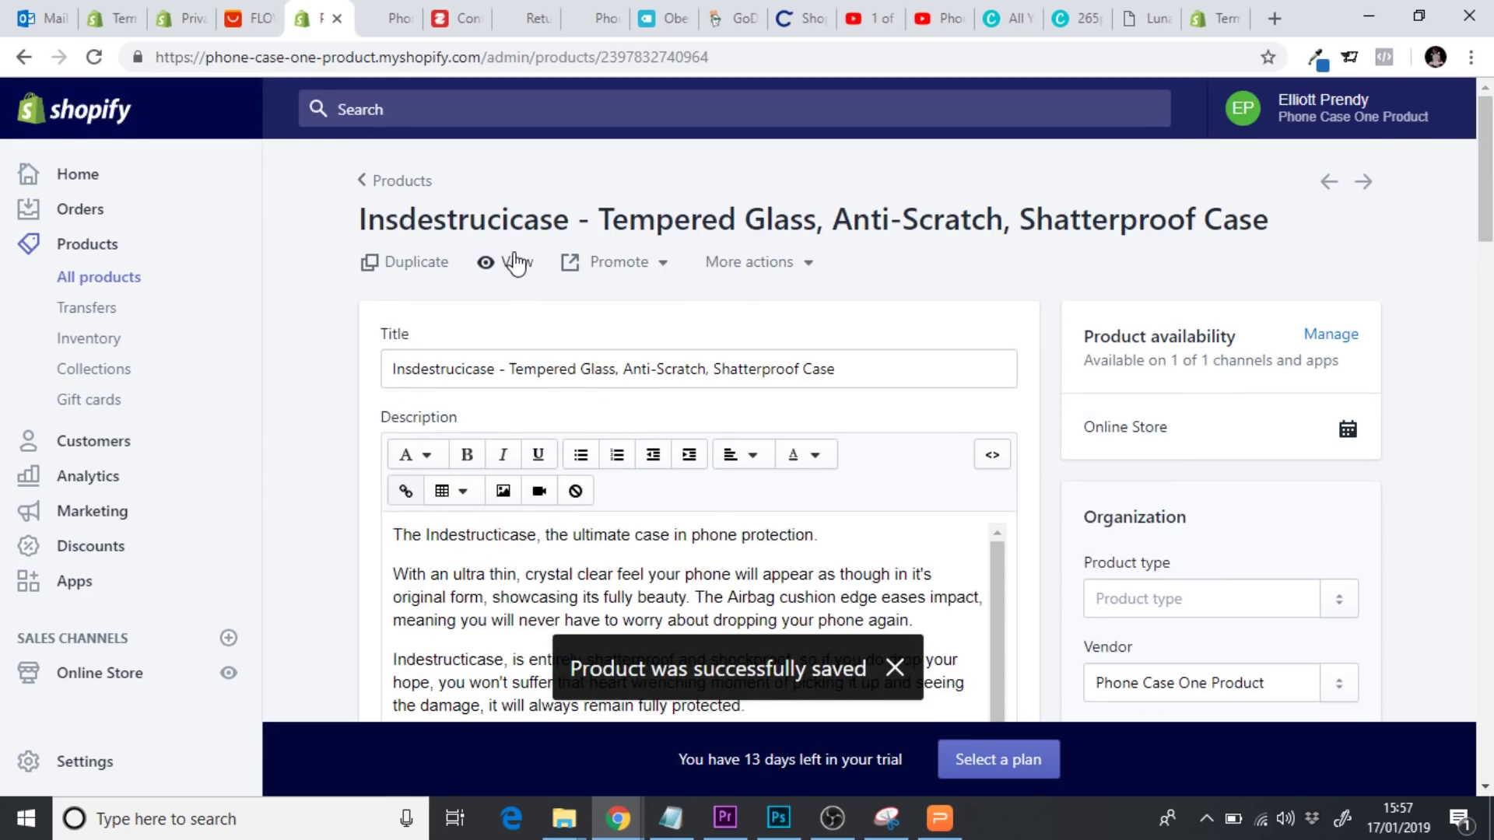
# Check the live Indestructicase product page's bold 16 - 20 business days delivery line, then return to the admin editor
pyautogui.click(515, 262)
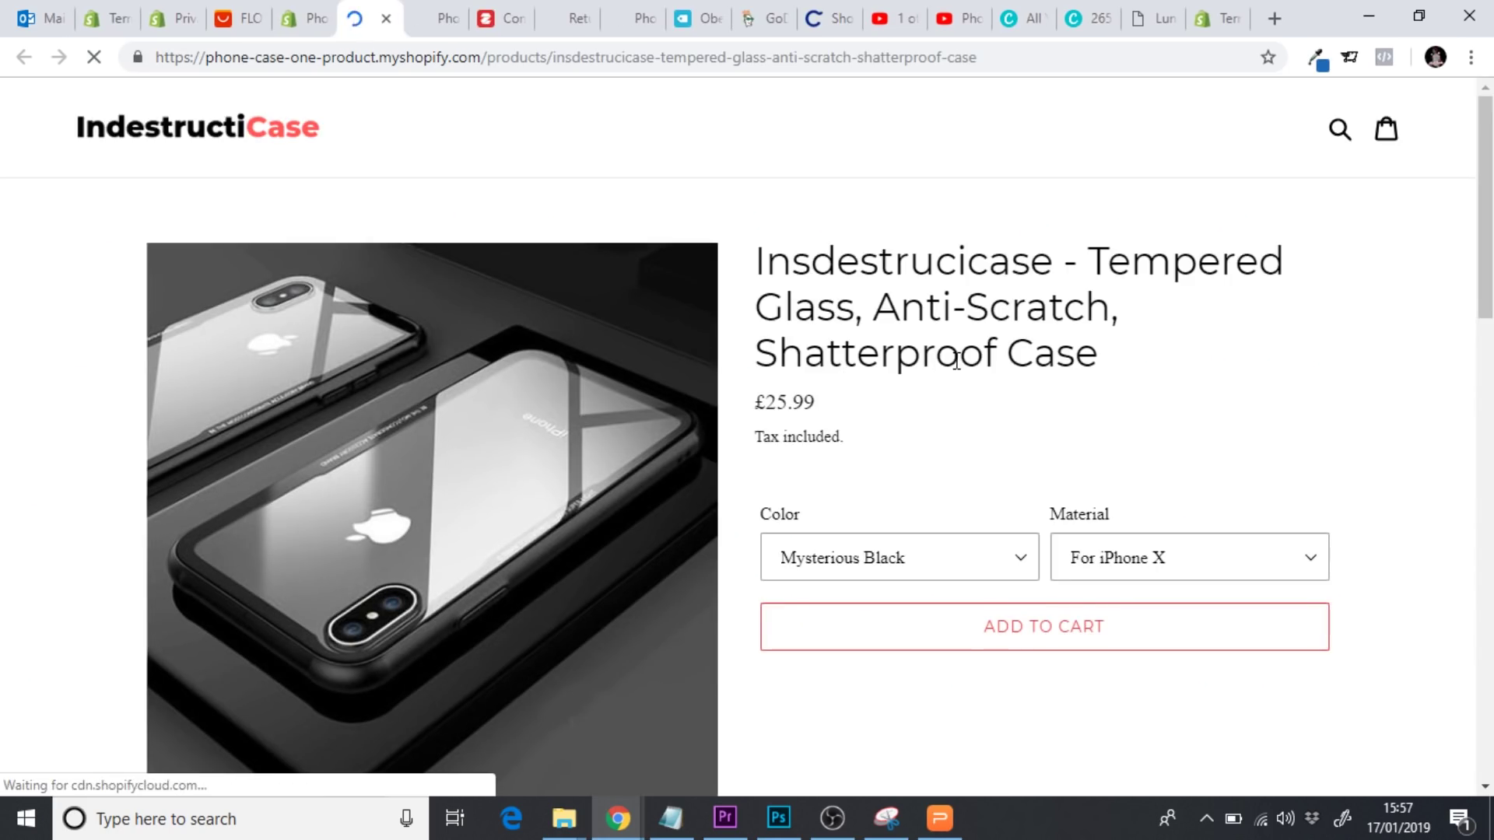
pyautogui.scroll(-5, 957, 365)
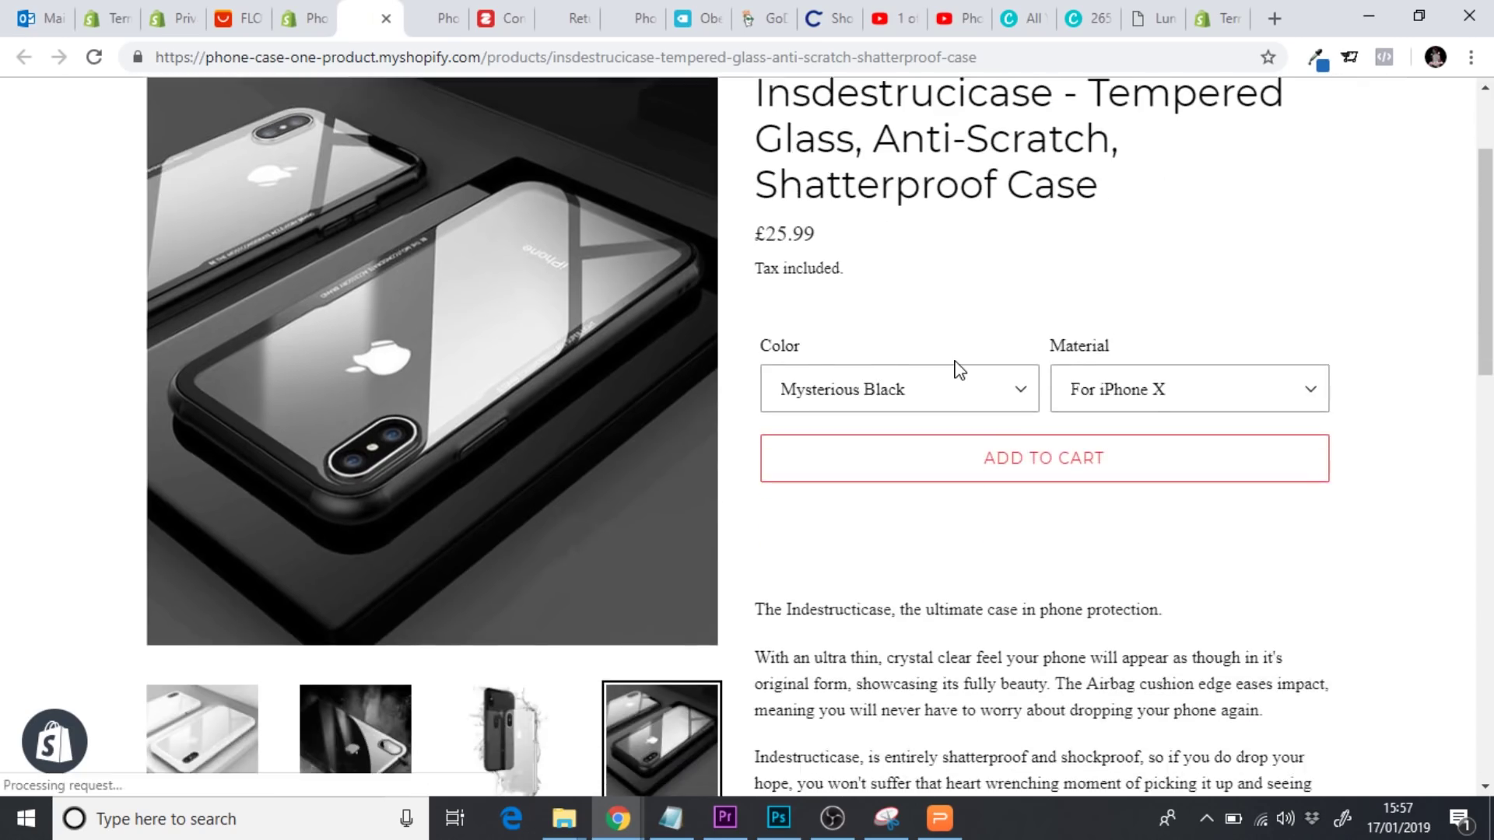
pyautogui.scroll(-3, 958, 369)
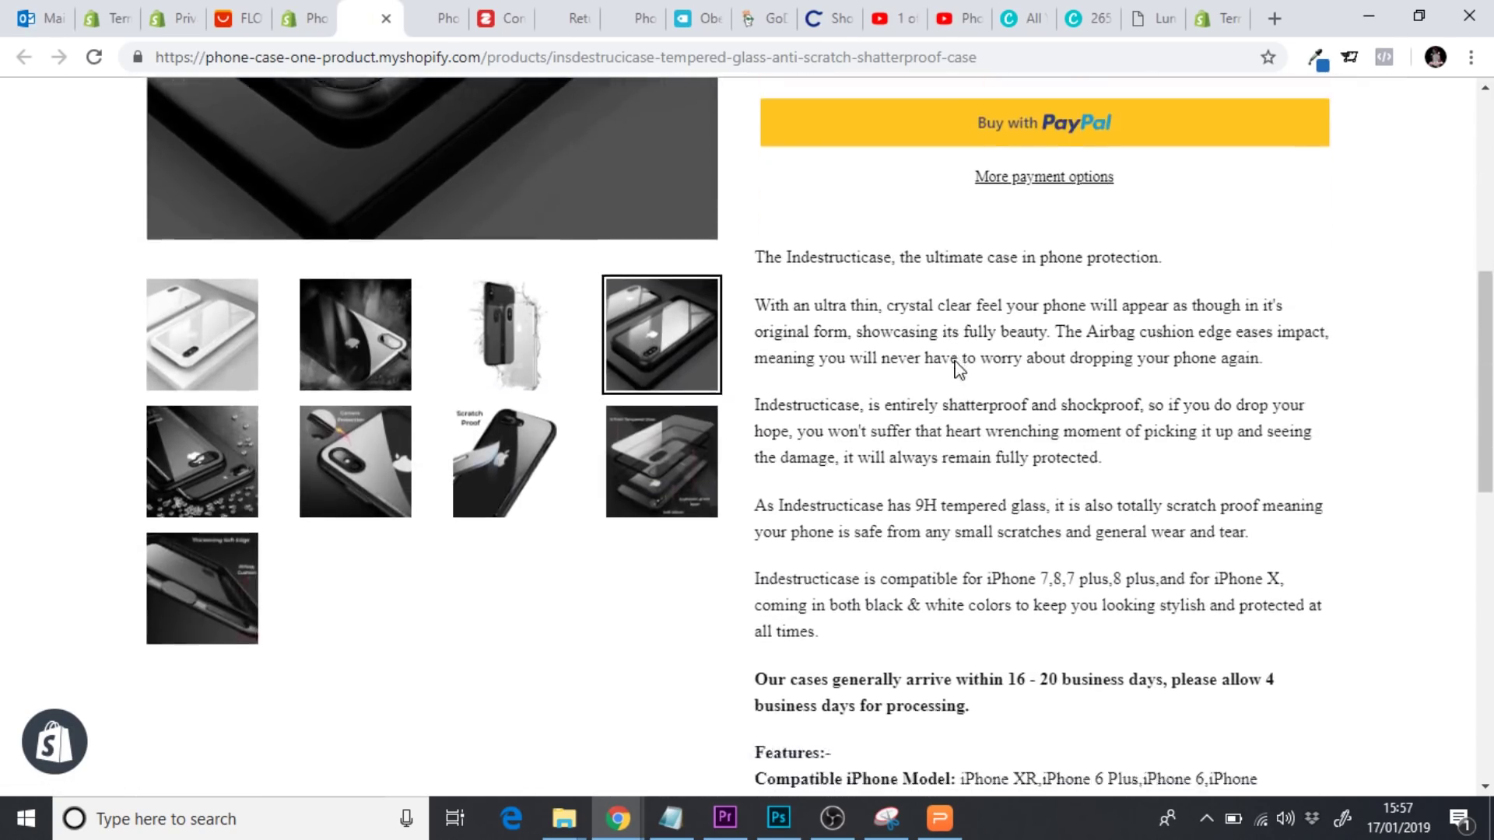
pyautogui.moveTo(978, 677); pyautogui.dragTo(753, 649)
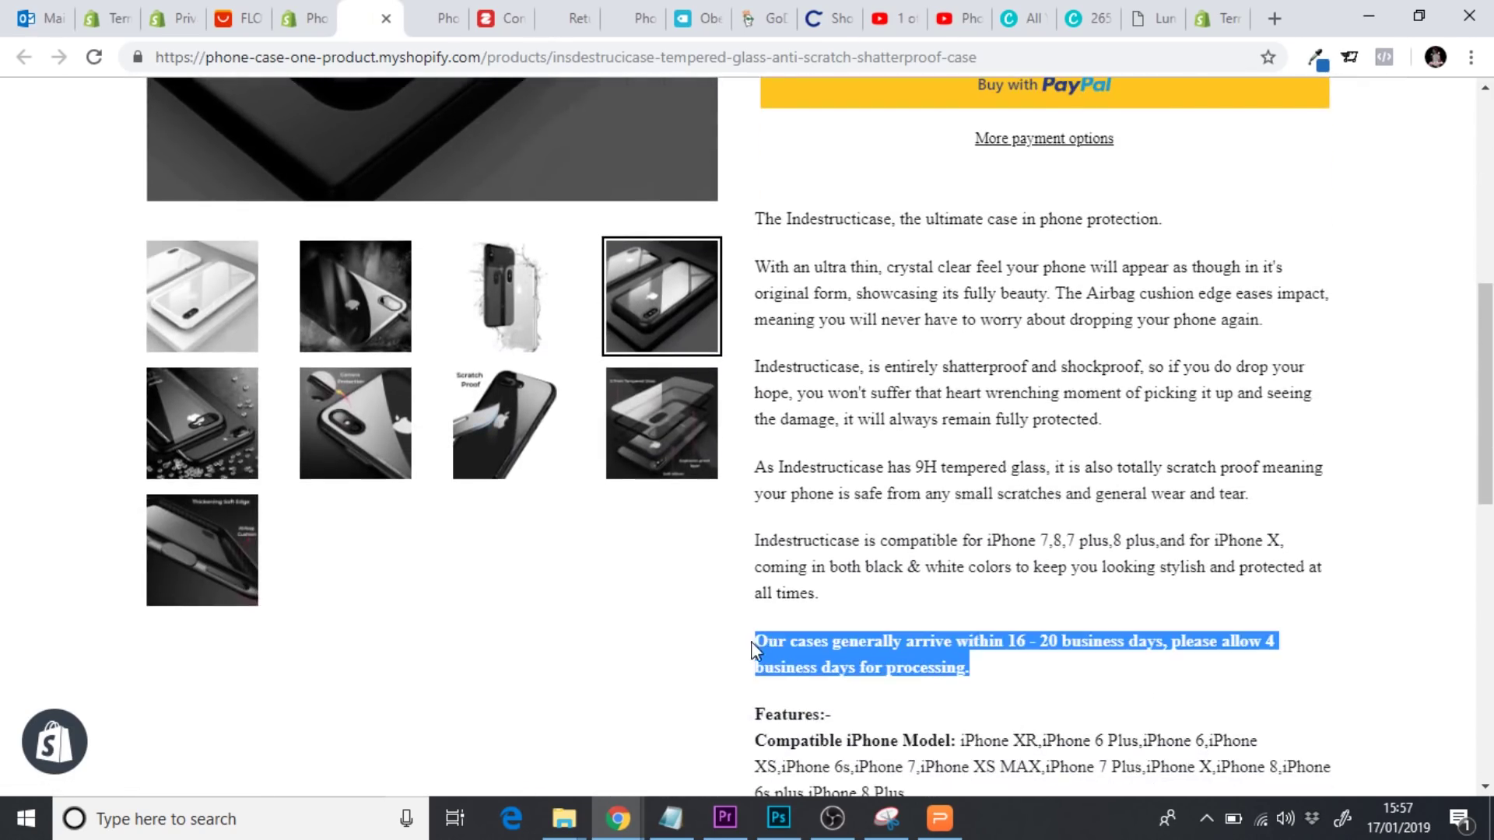
pyautogui.click(856, 645)
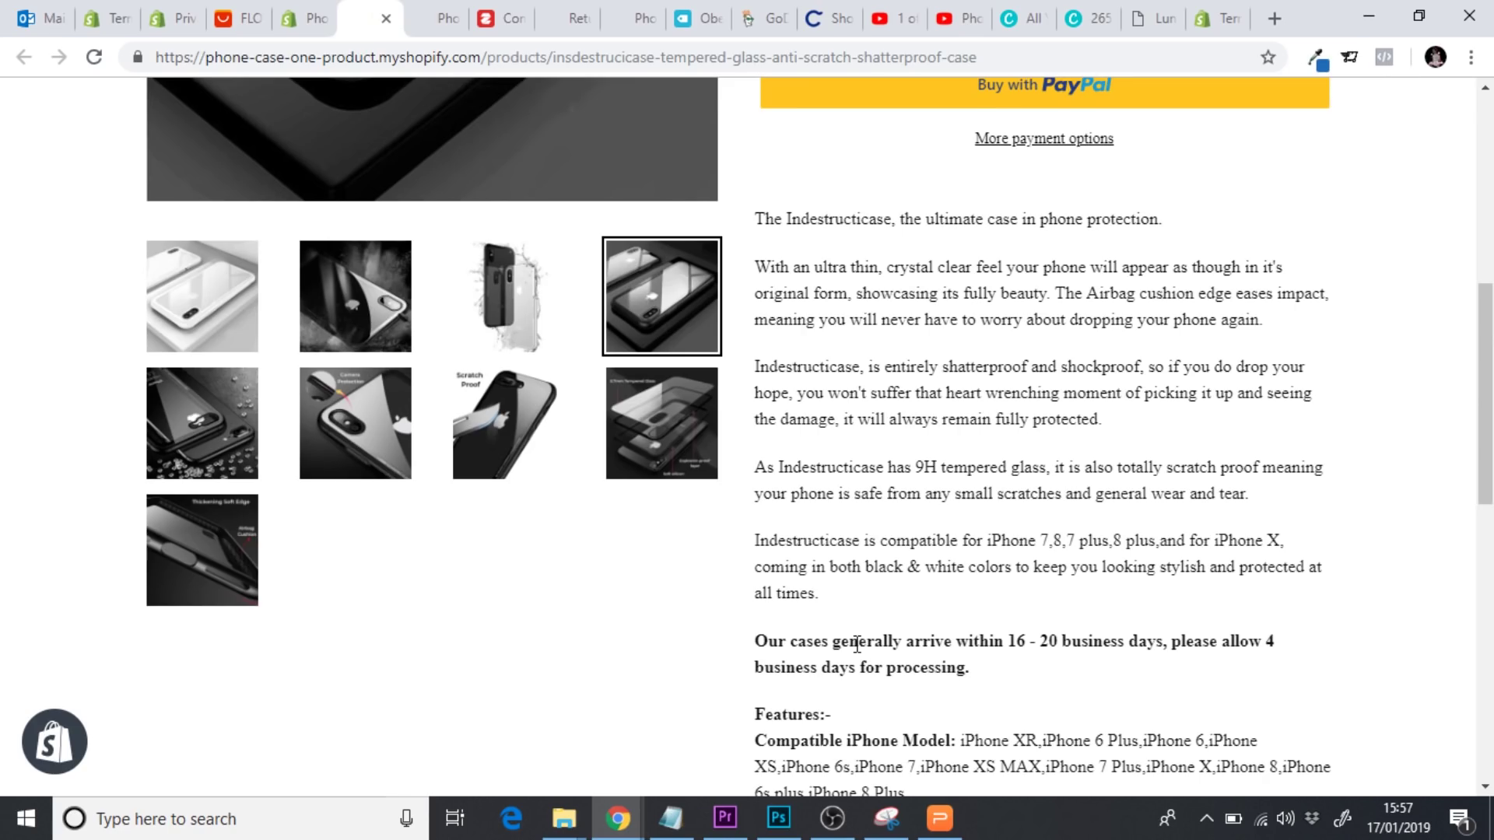
pyautogui.scroll(-3, 1002, 622)
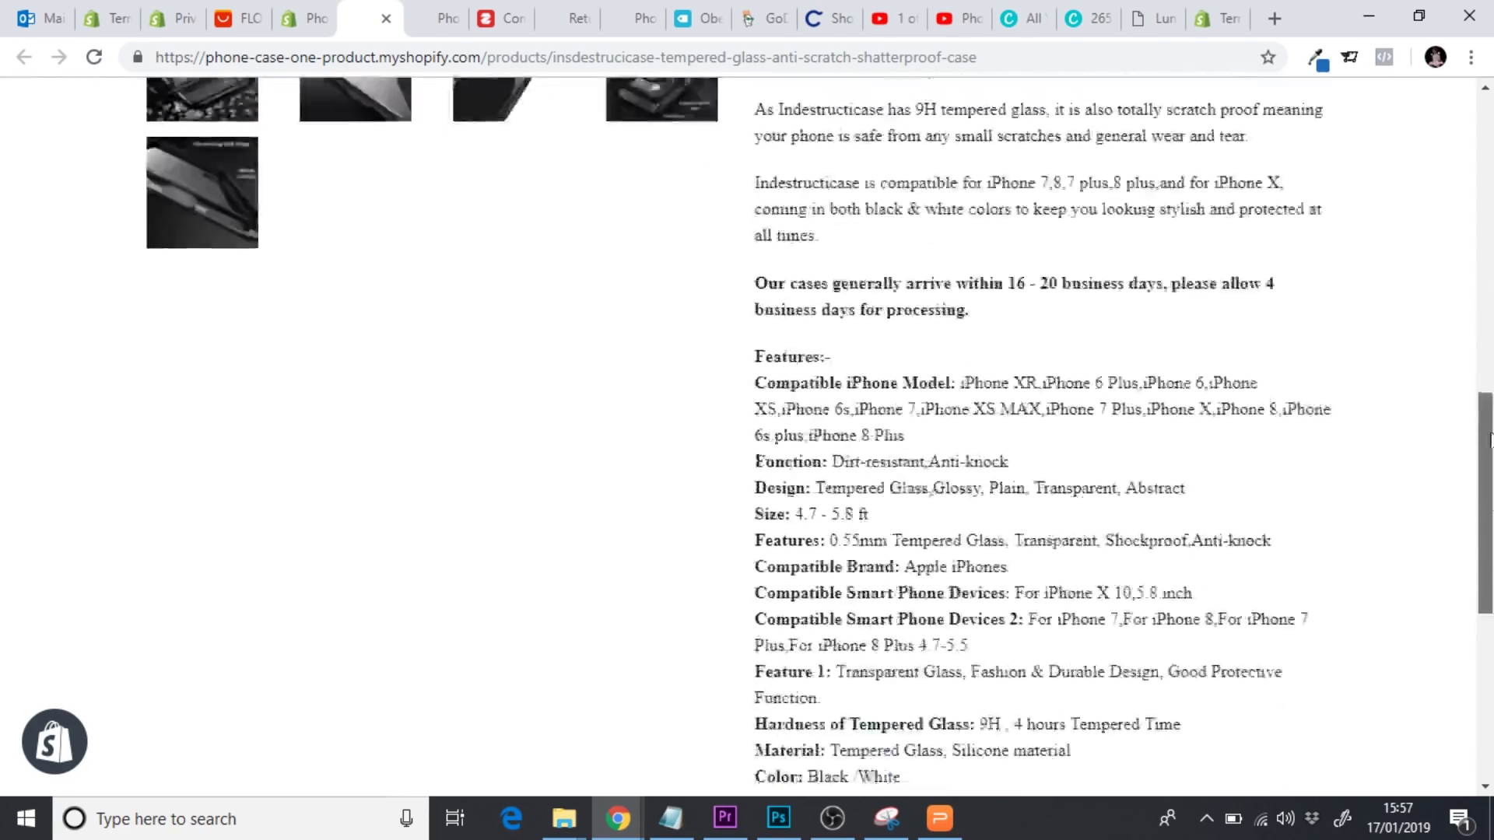
pyautogui.scroll(10, 1001, 622)
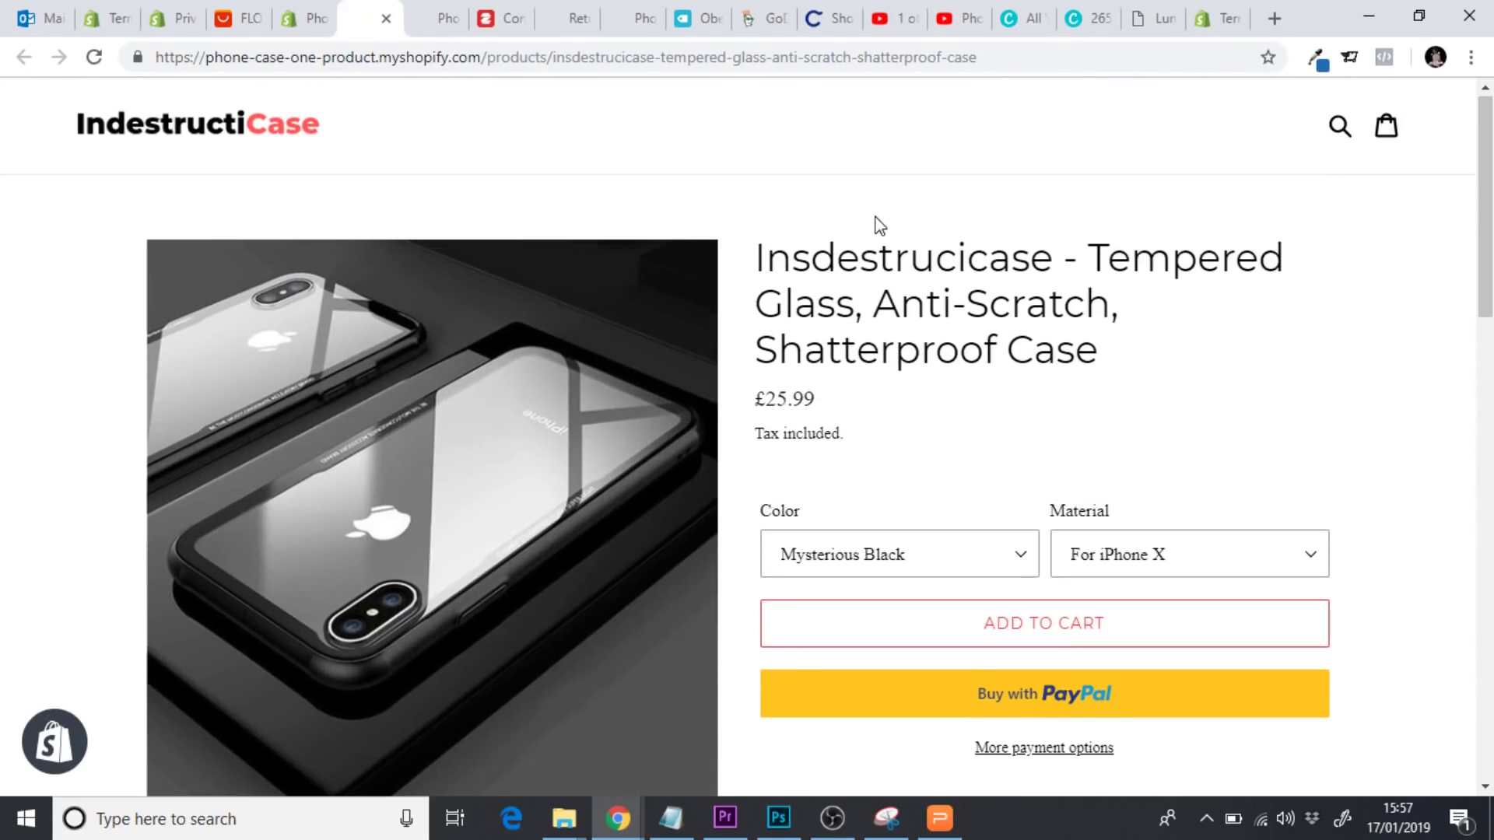
pyautogui.click(303, 19)
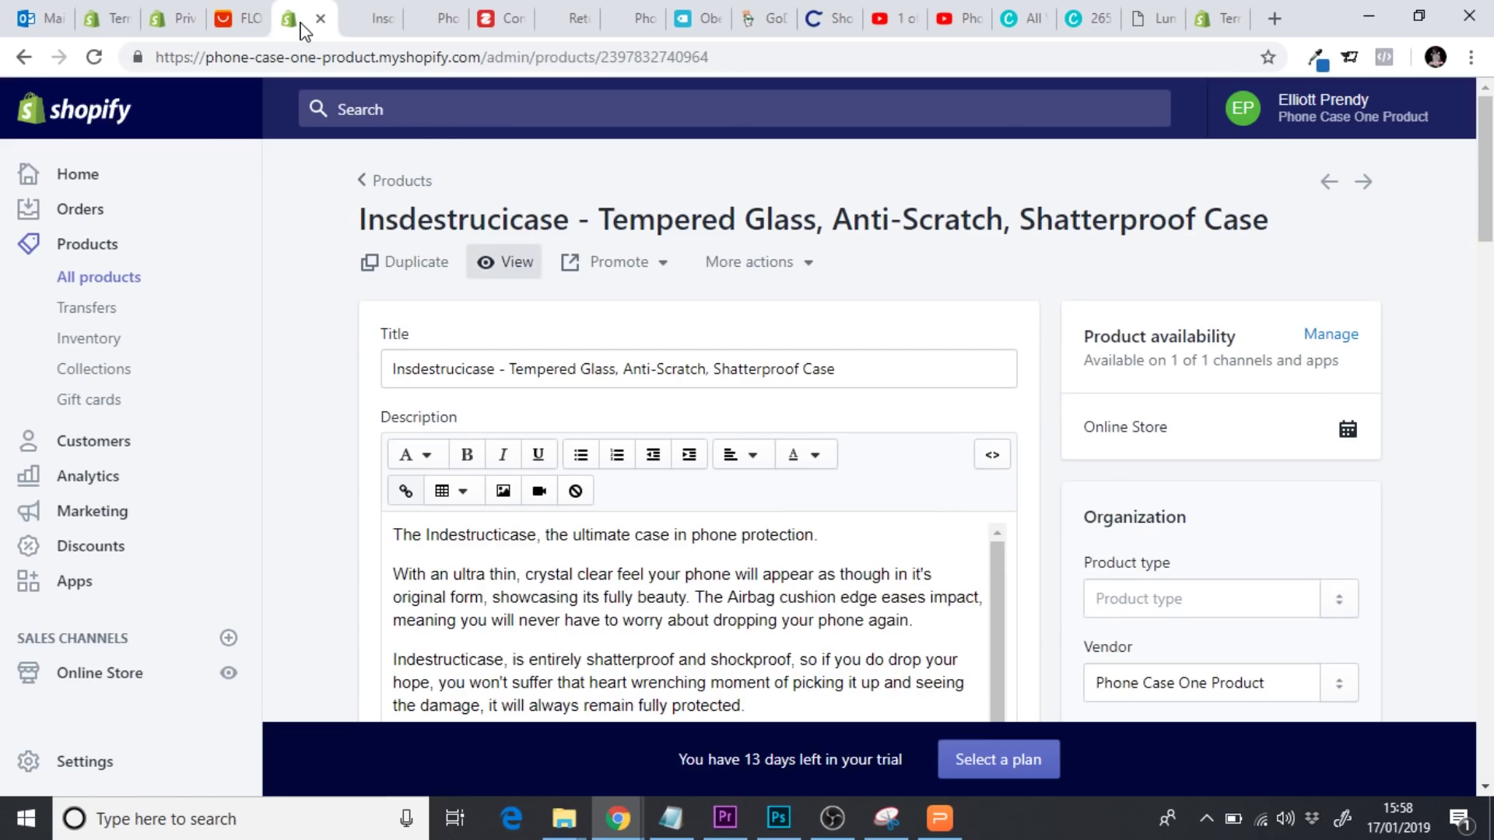
# Open the Footer menu under Online Store > Navigation for editing
pyautogui.scroll(-2, 1245, 245)
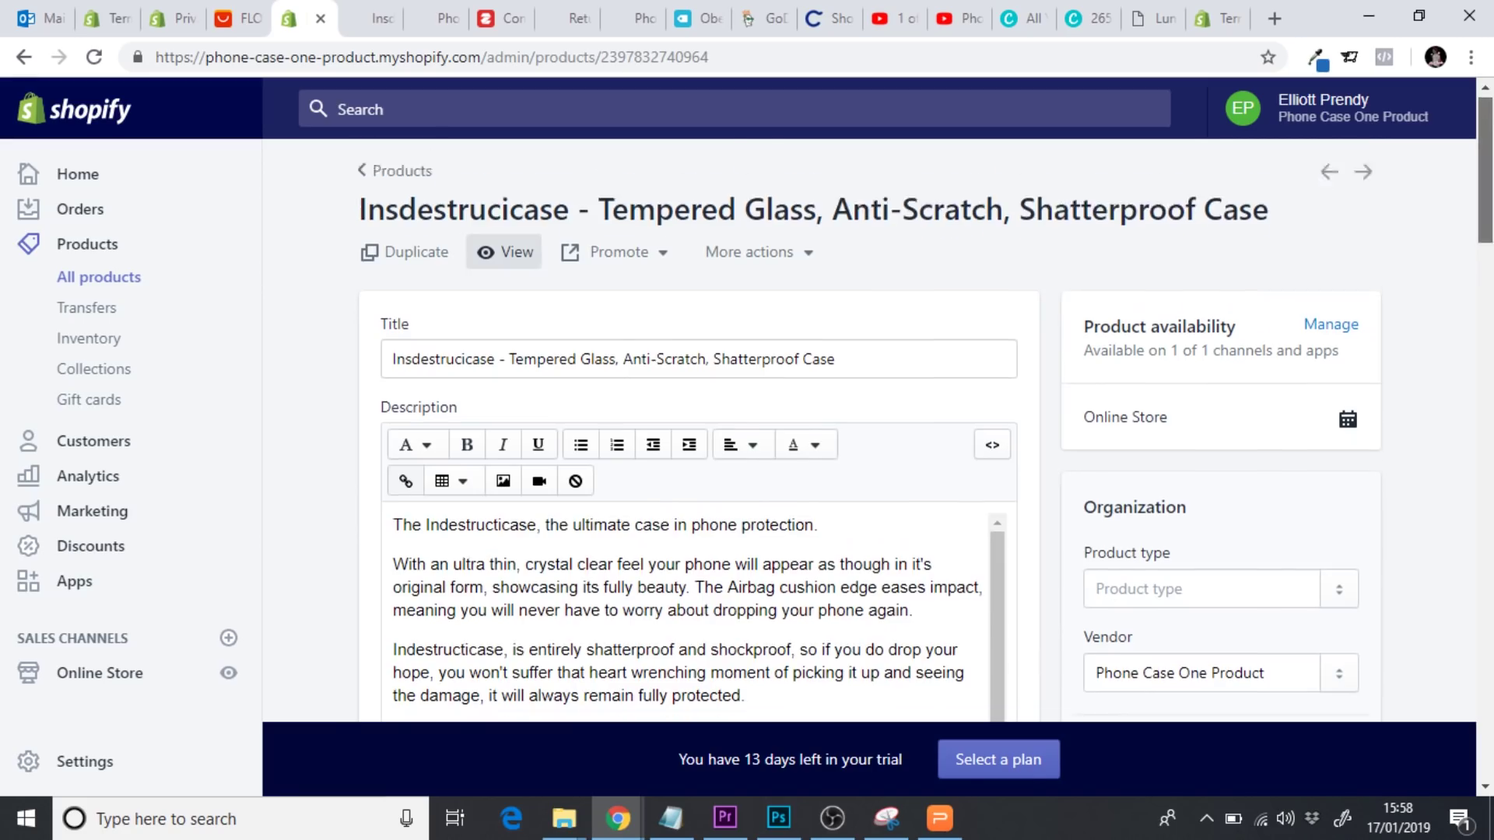
pyautogui.click(109, 674)
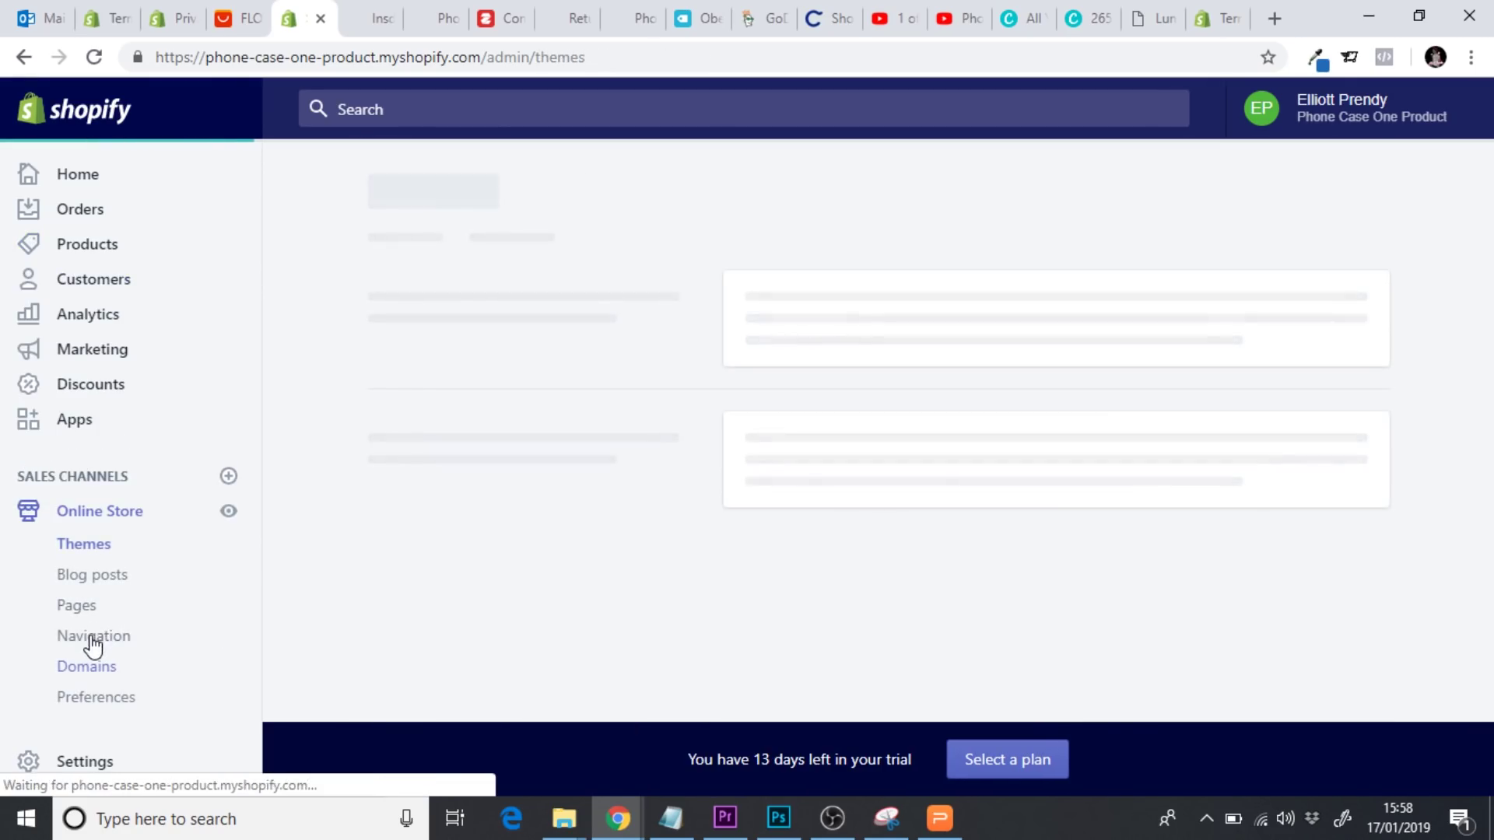
pyautogui.click(93, 637)
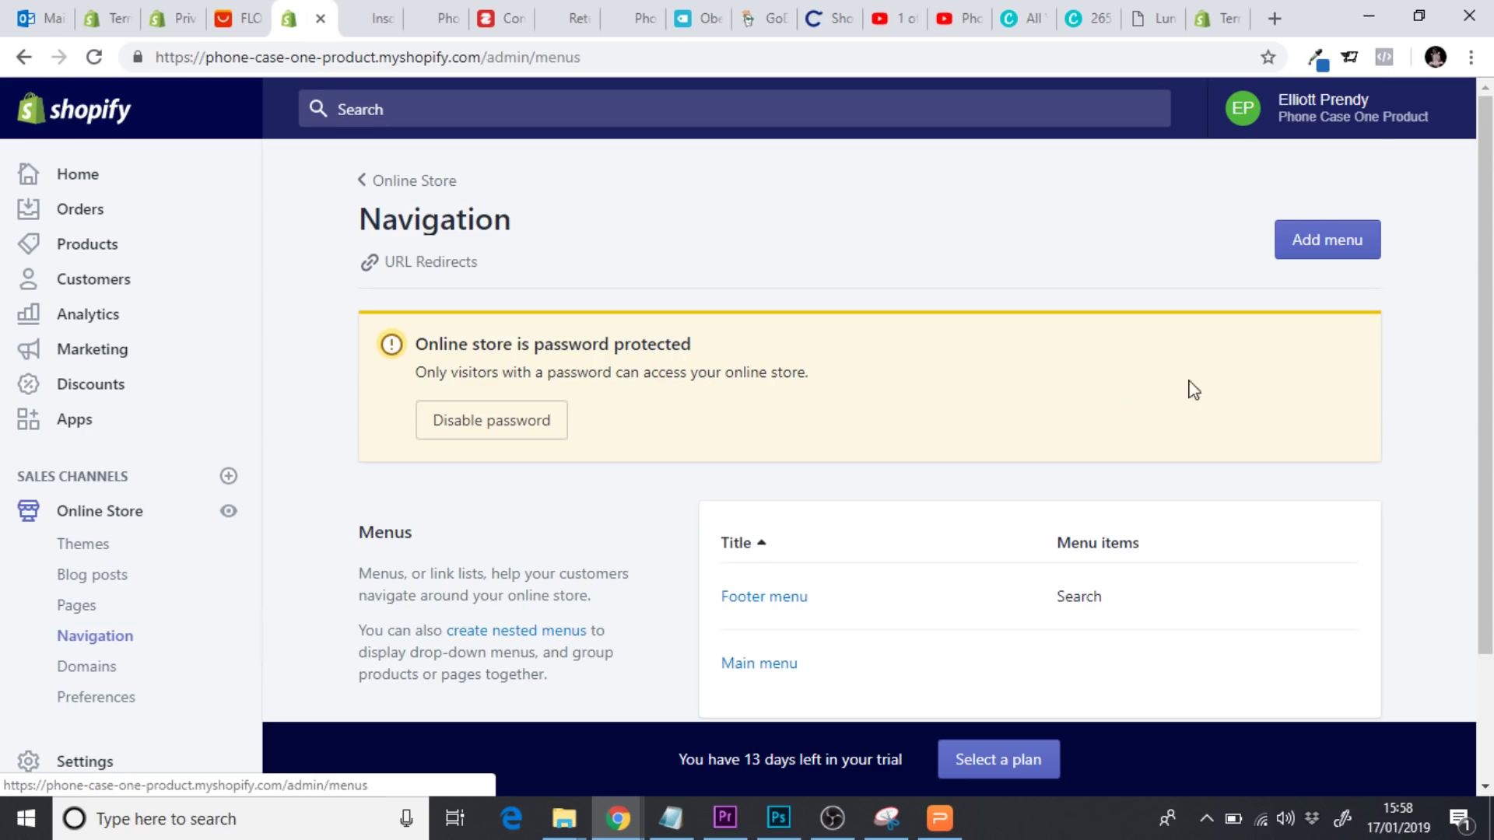
pyautogui.scroll(-2, 797, 467)
pyautogui.click(797, 477)
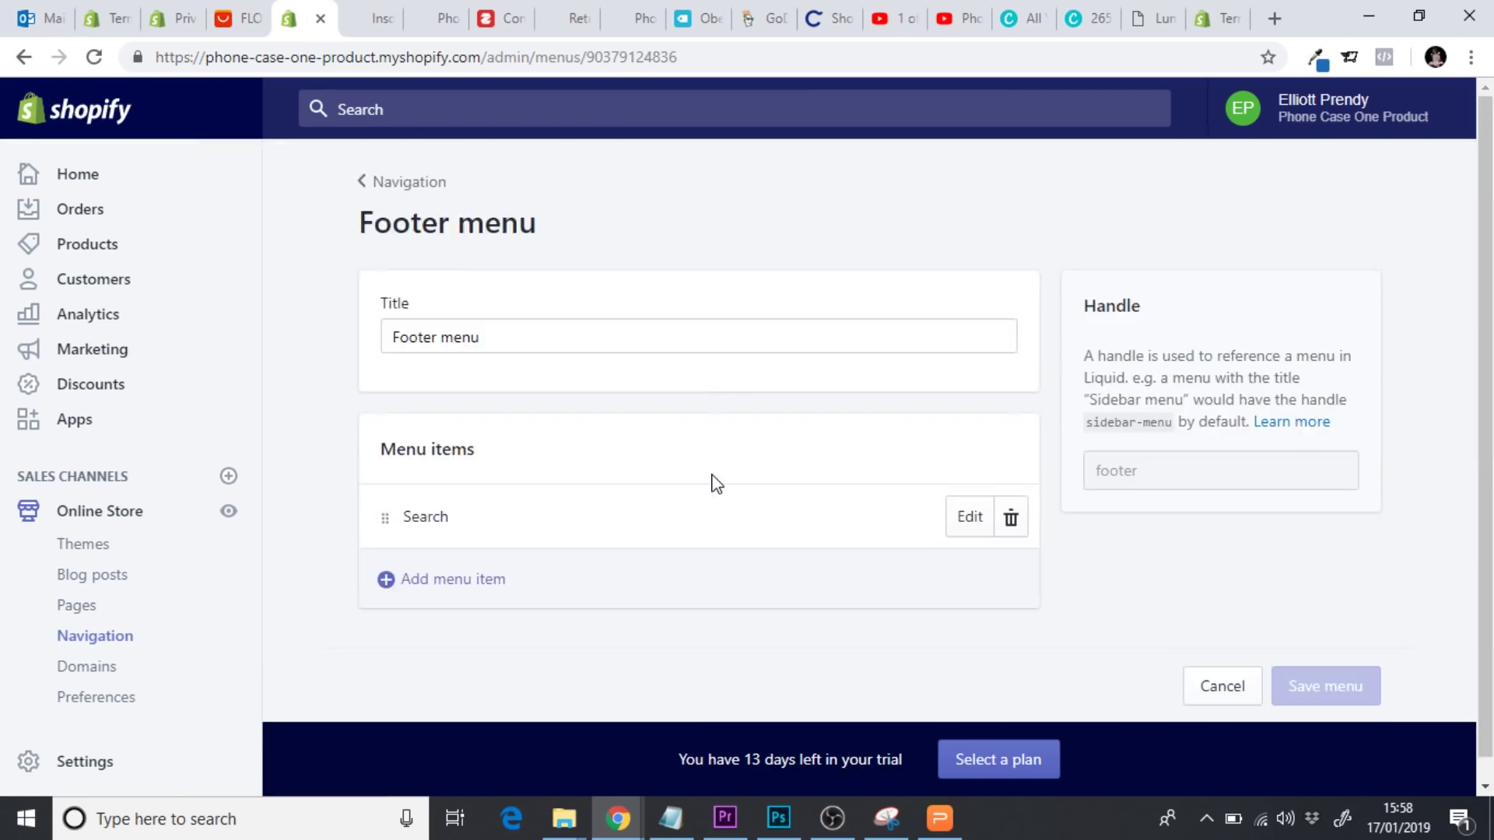
pyautogui.scroll(-1, 699, 467)
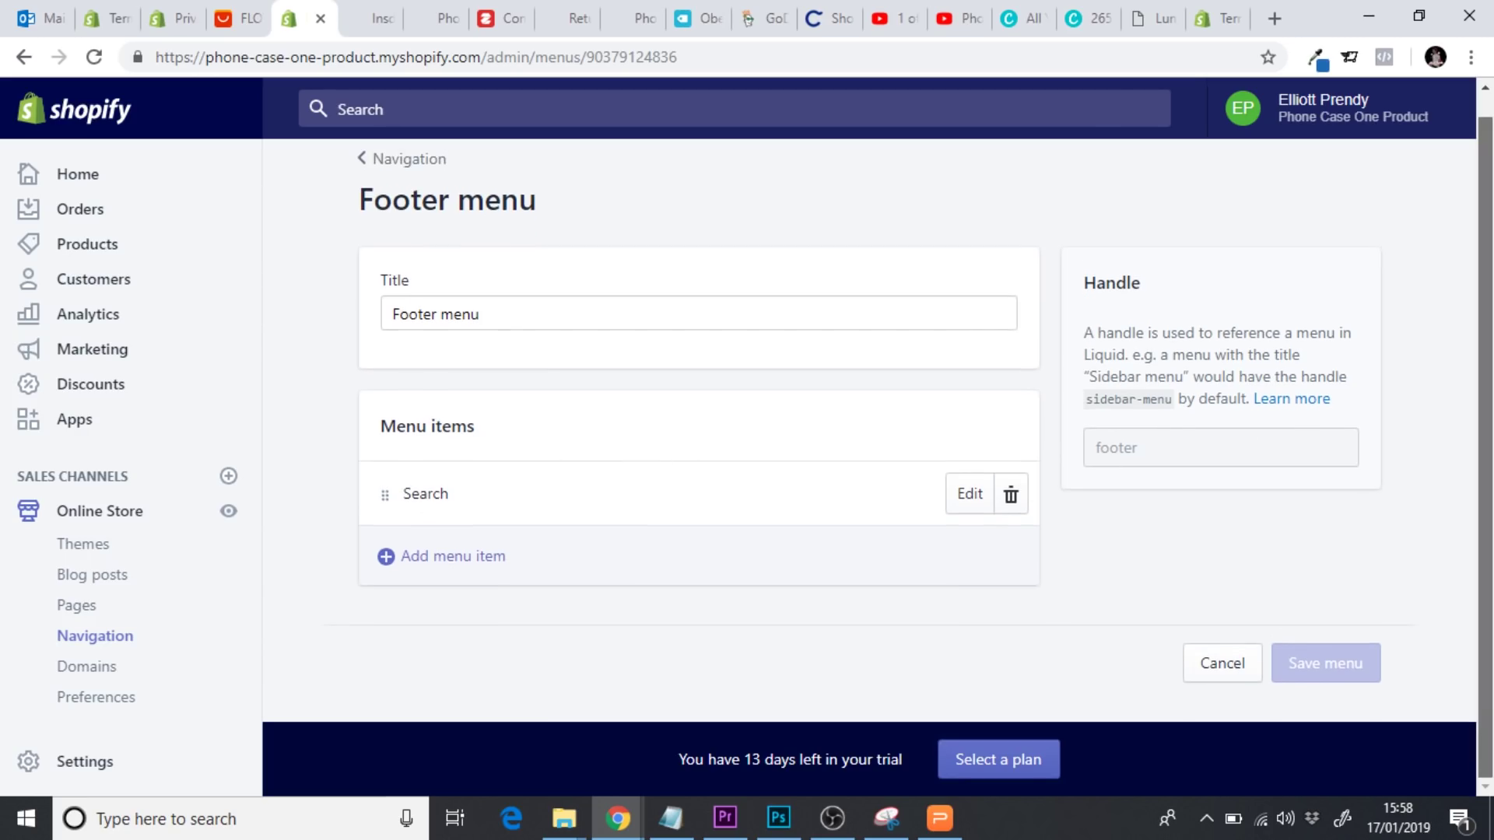
# Add a footer item linked to the Shipping & Delivery page
pyautogui.click(436, 559)
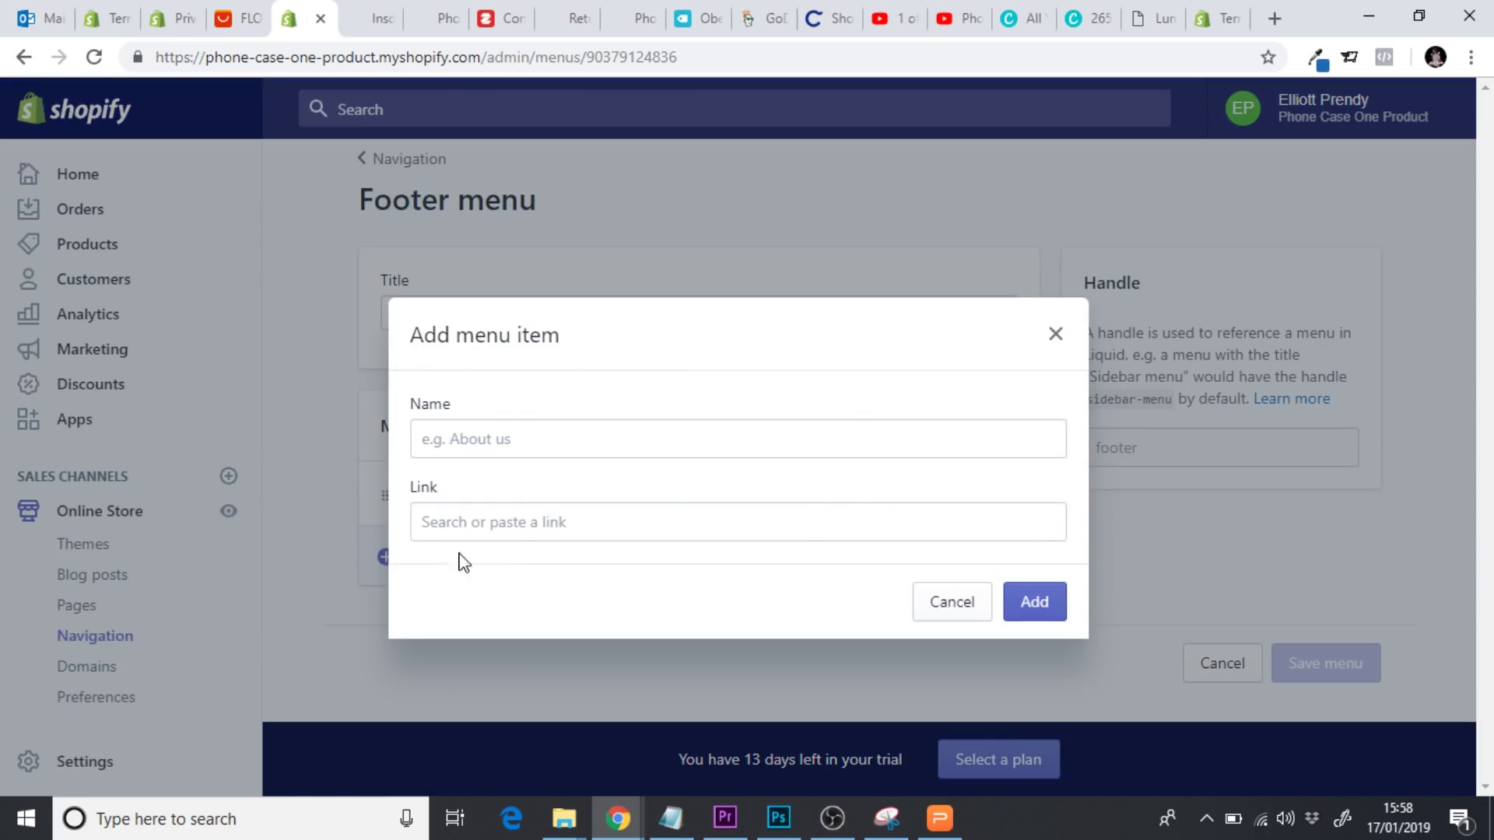
pyautogui.click(464, 447)
pyautogui.write('Shipping & Delivery')
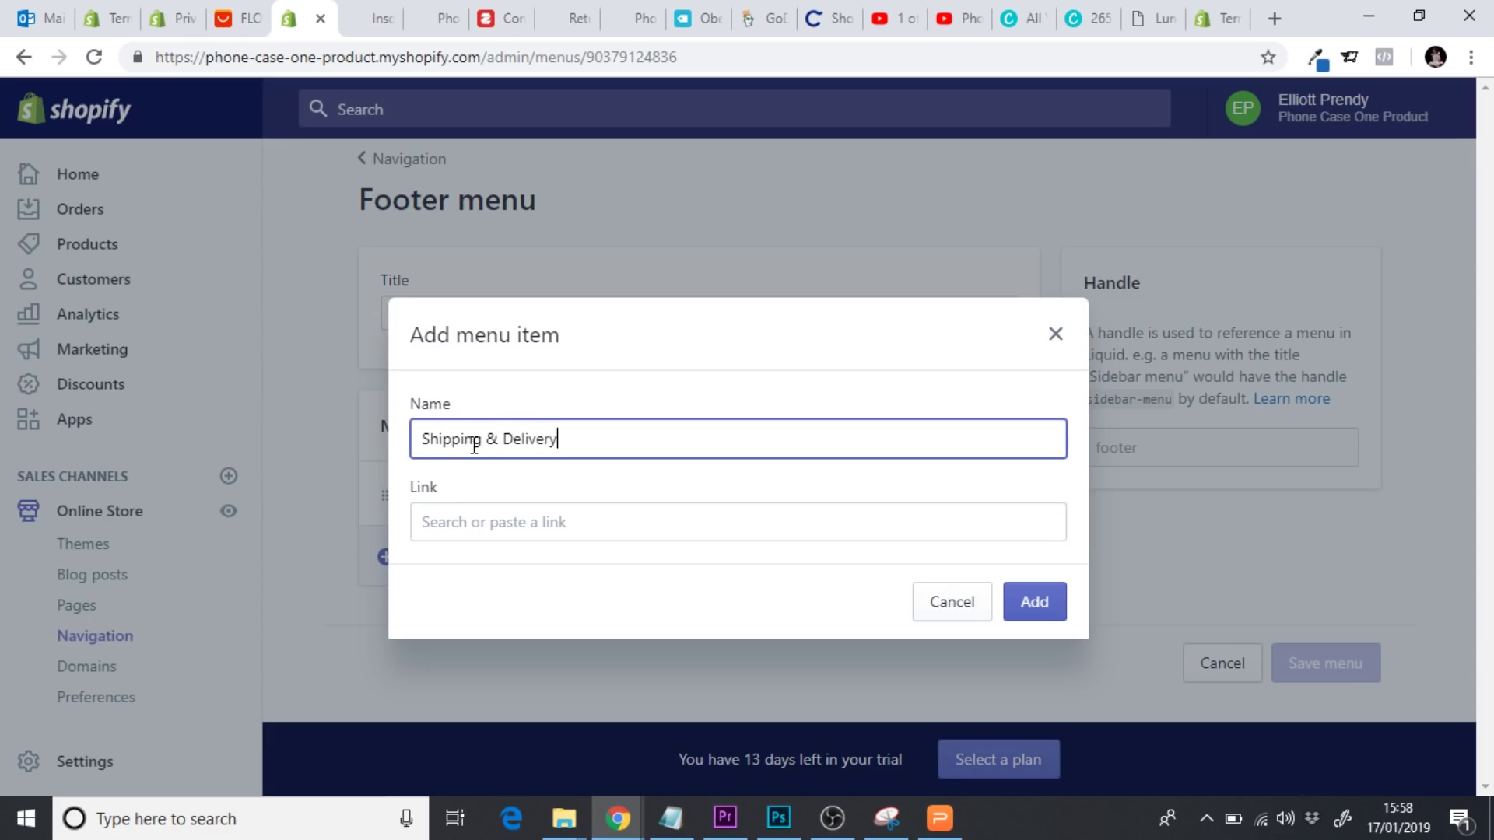
pyautogui.click(474, 514)
pyautogui.click(533, 375)
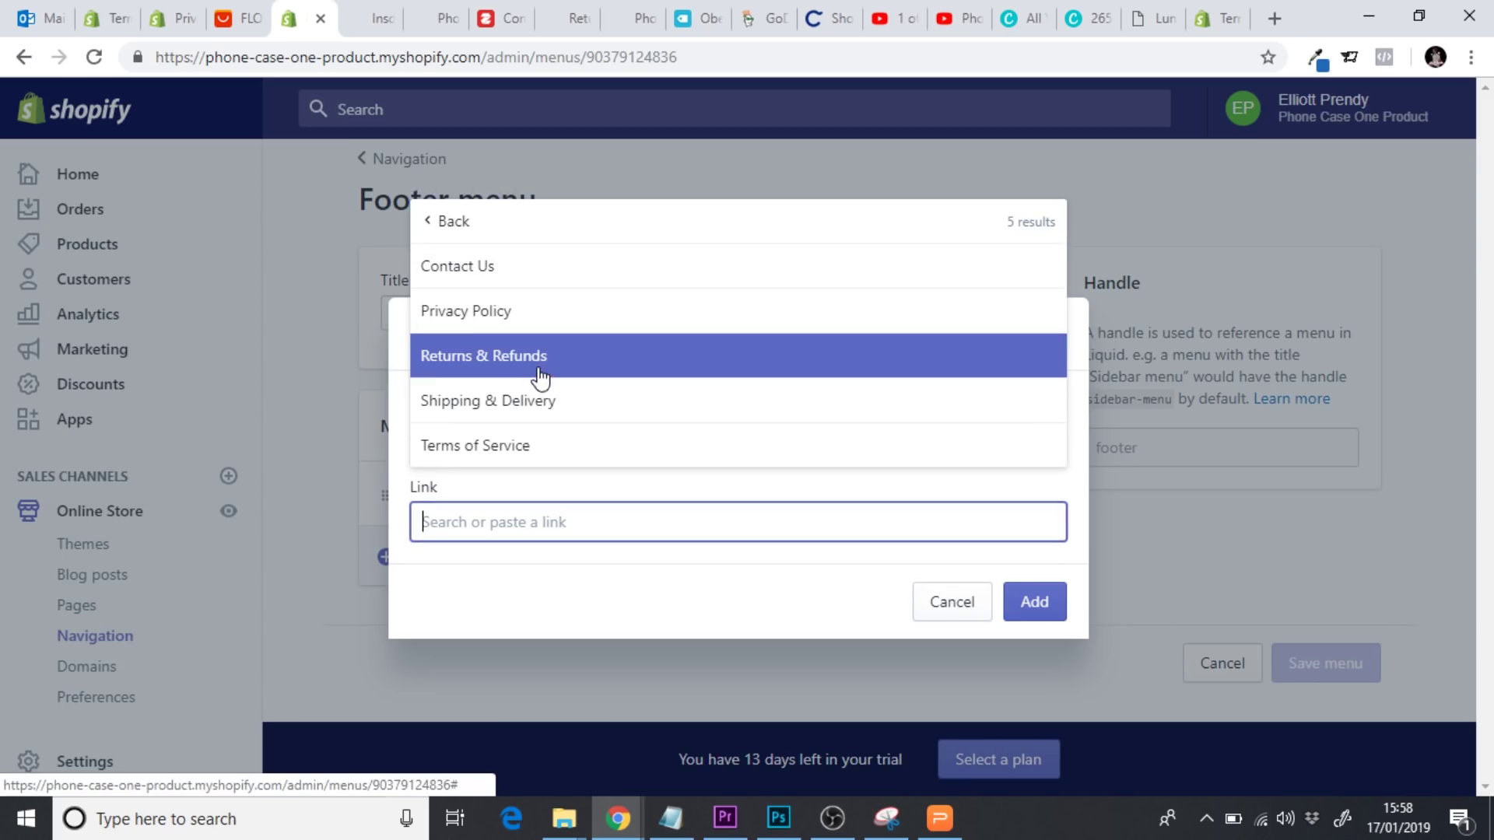
pyautogui.click(534, 417)
pyautogui.click(1029, 609)
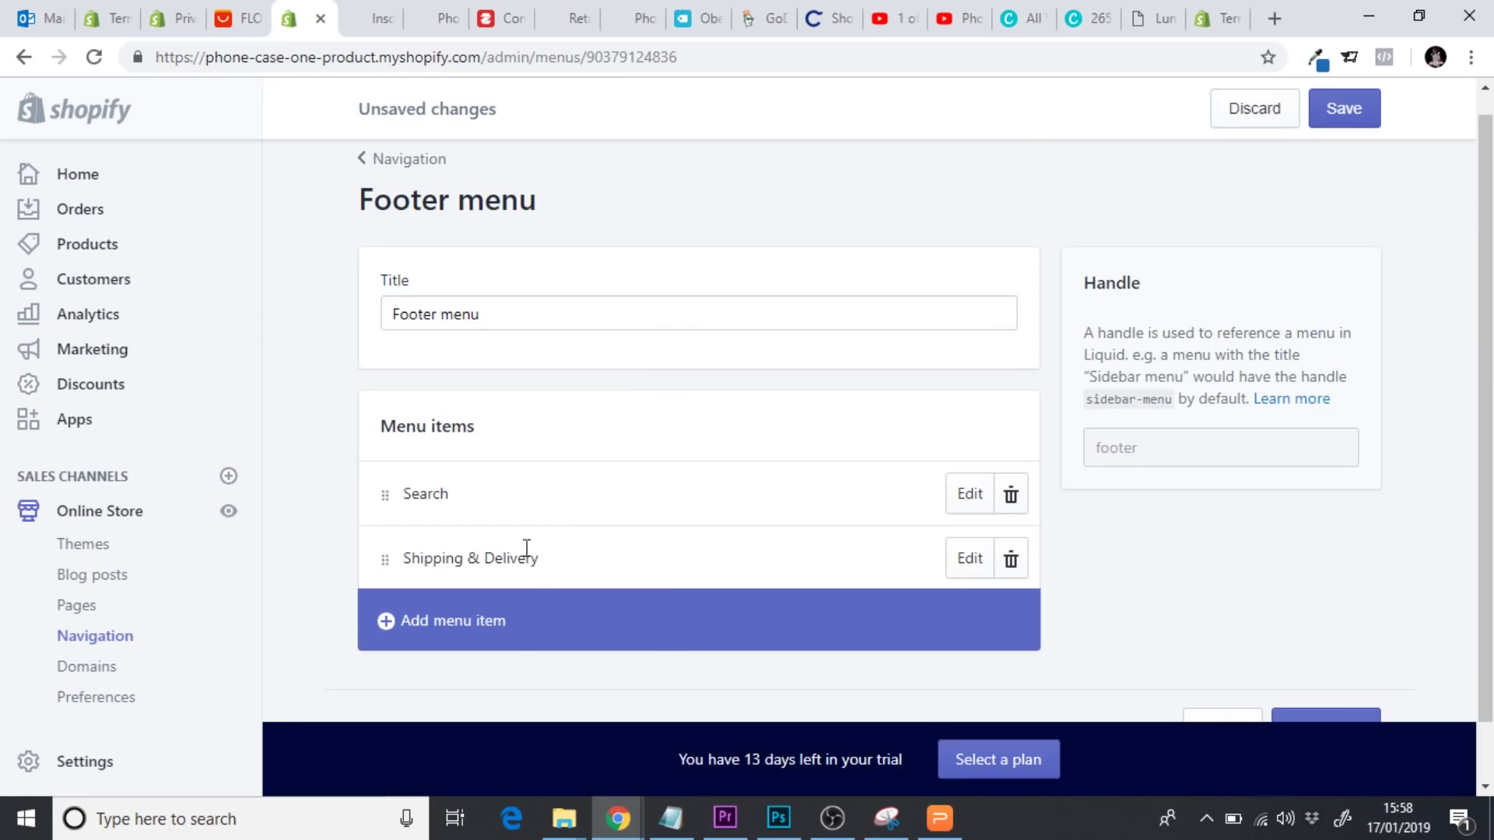
# Add a 'Returns & Refunds' footer item linked to the Returns & Refunds page
pyautogui.click(507, 630)
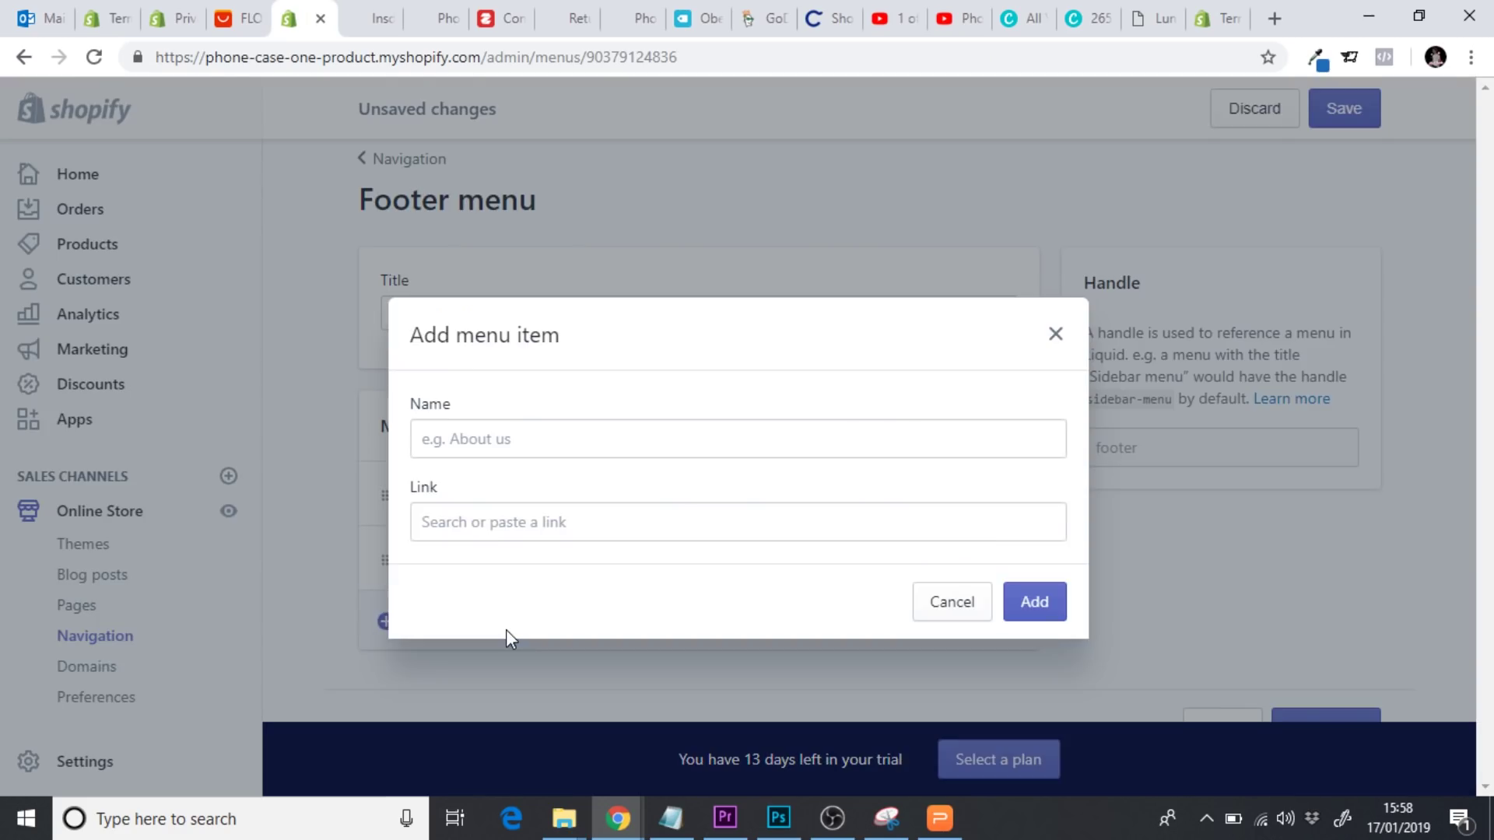
pyautogui.click(482, 443)
pyautogui.write('Ret')
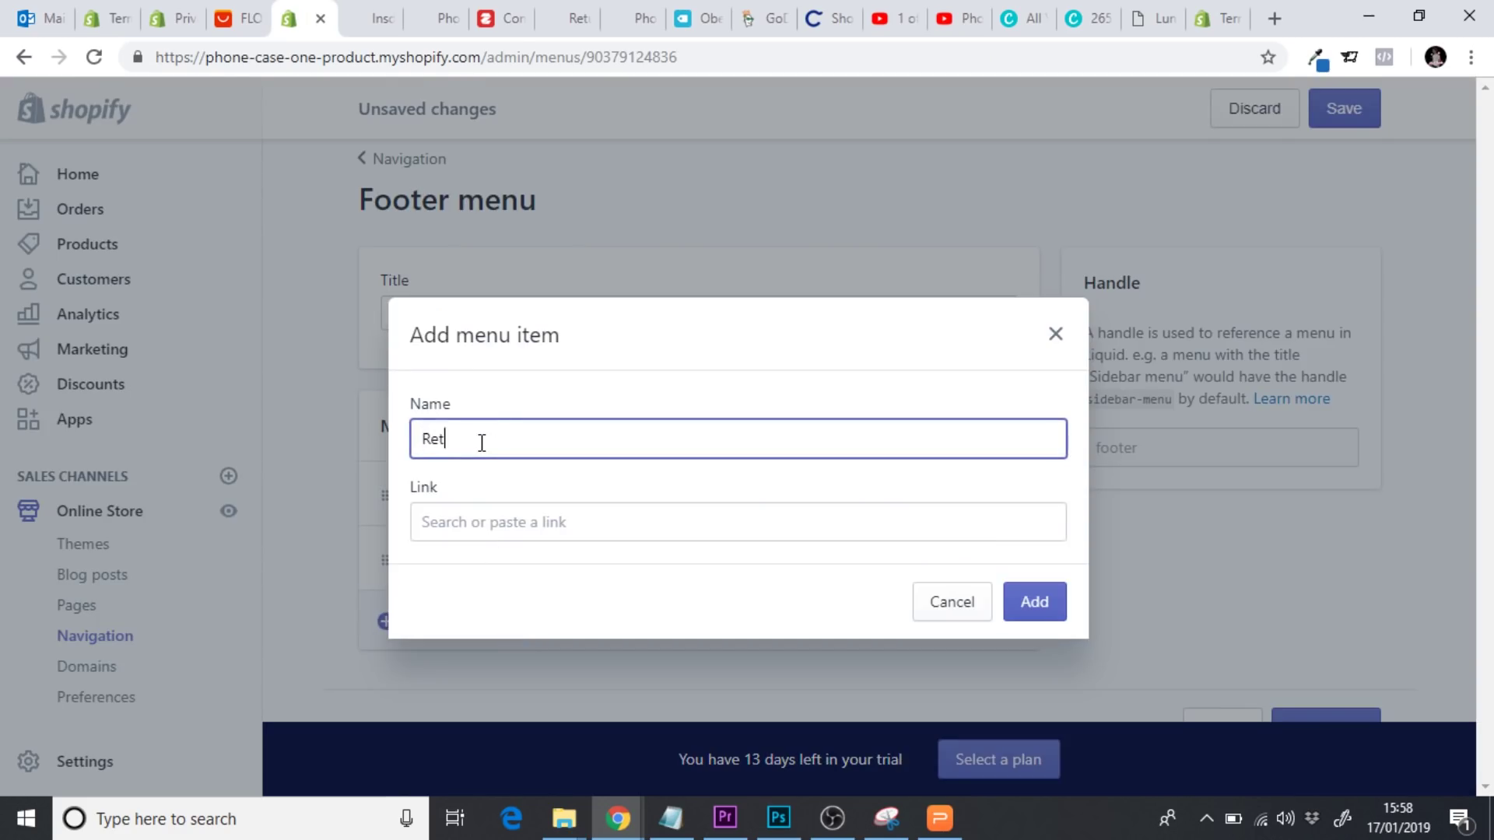
pyautogui.write('urns & Refunds')
pyautogui.click(470, 521)
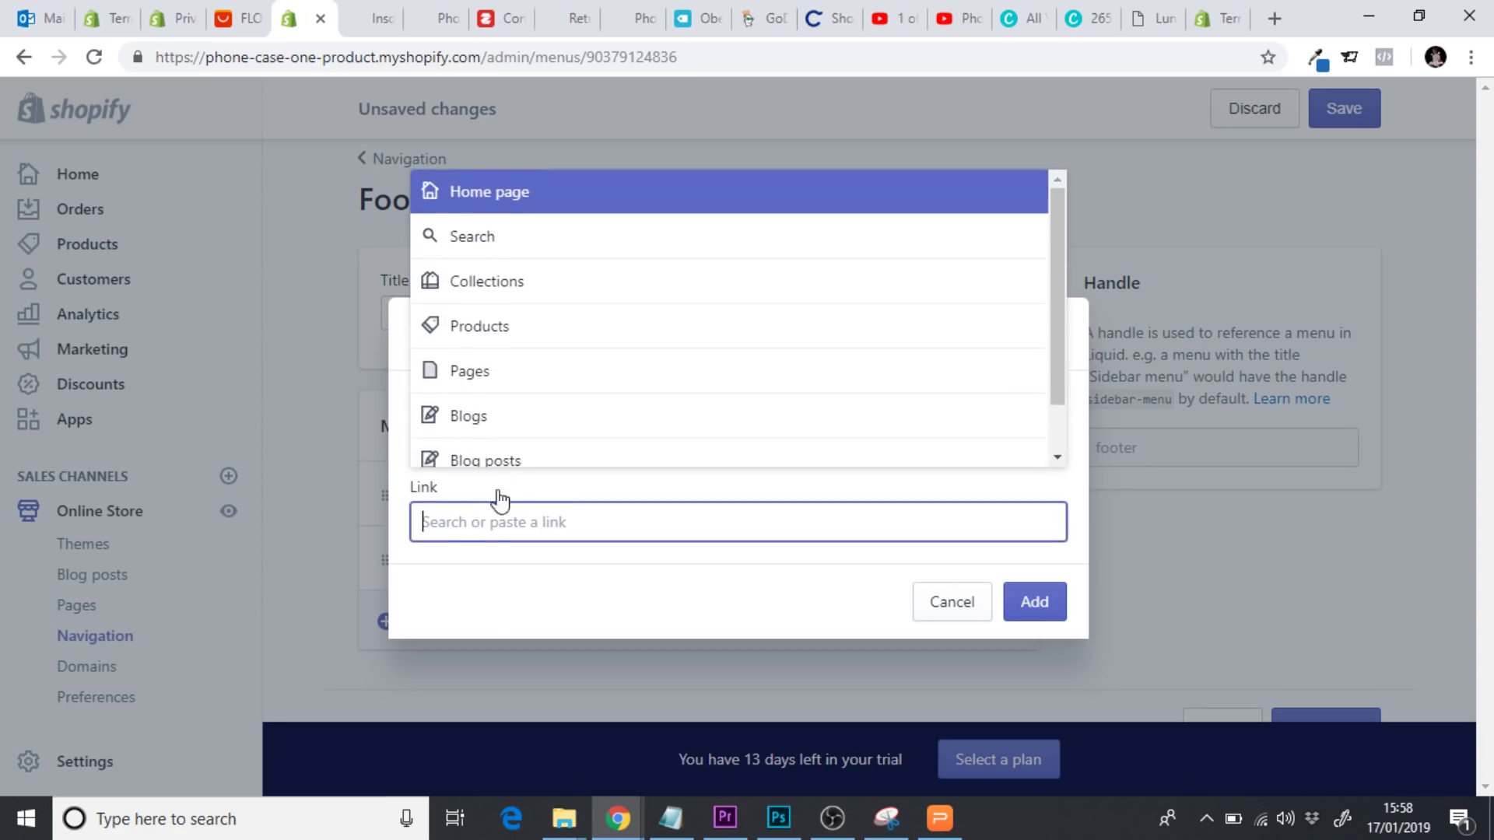
pyautogui.click(514, 370)
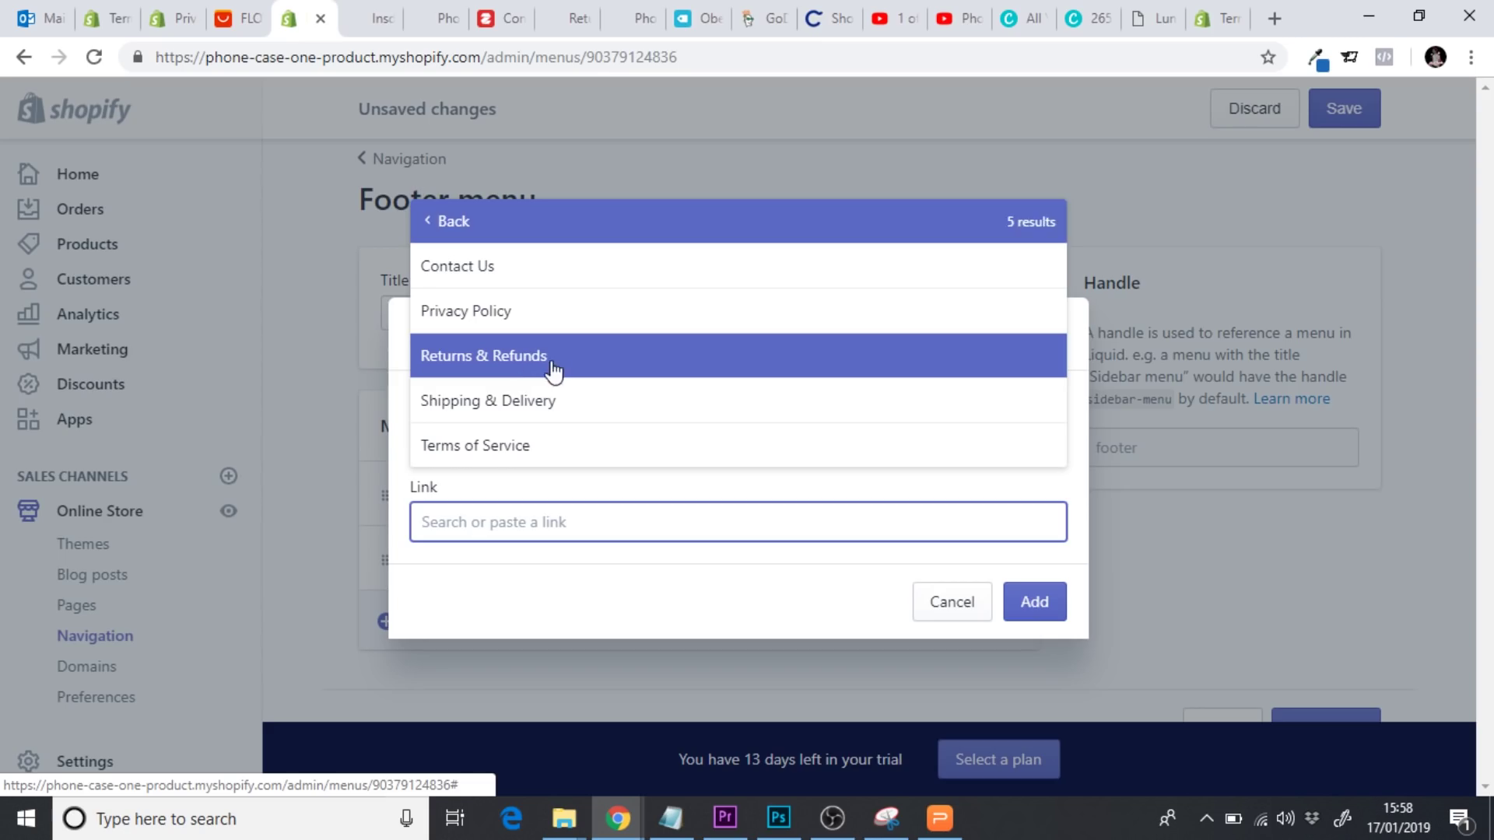
pyautogui.click(546, 366)
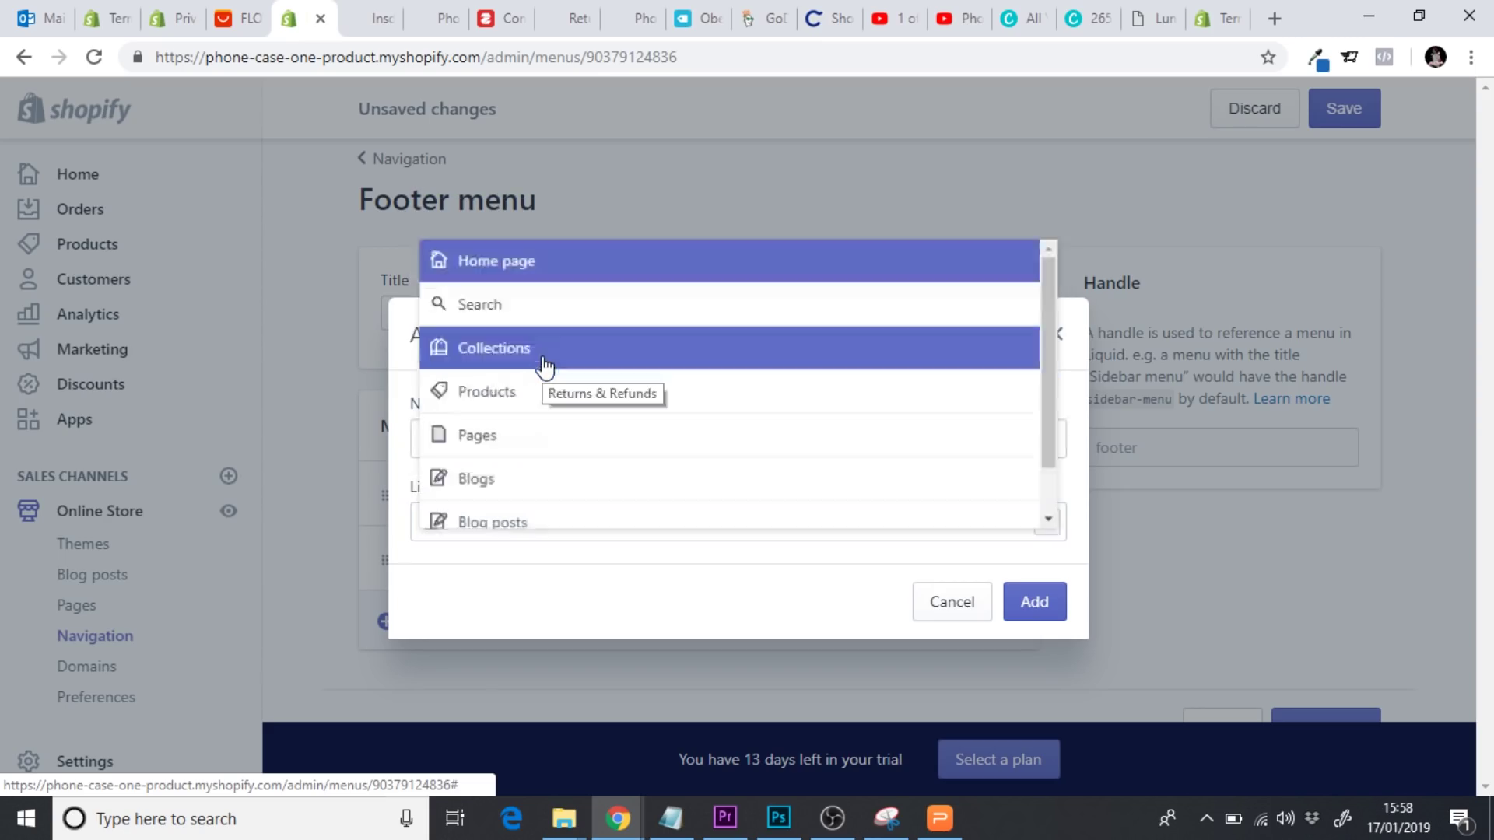
pyautogui.click(1025, 605)
# Add a 'Privacy Policy' footer item linked to the Privacy Policy page
pyautogui.scroll(-2, 695, 646)
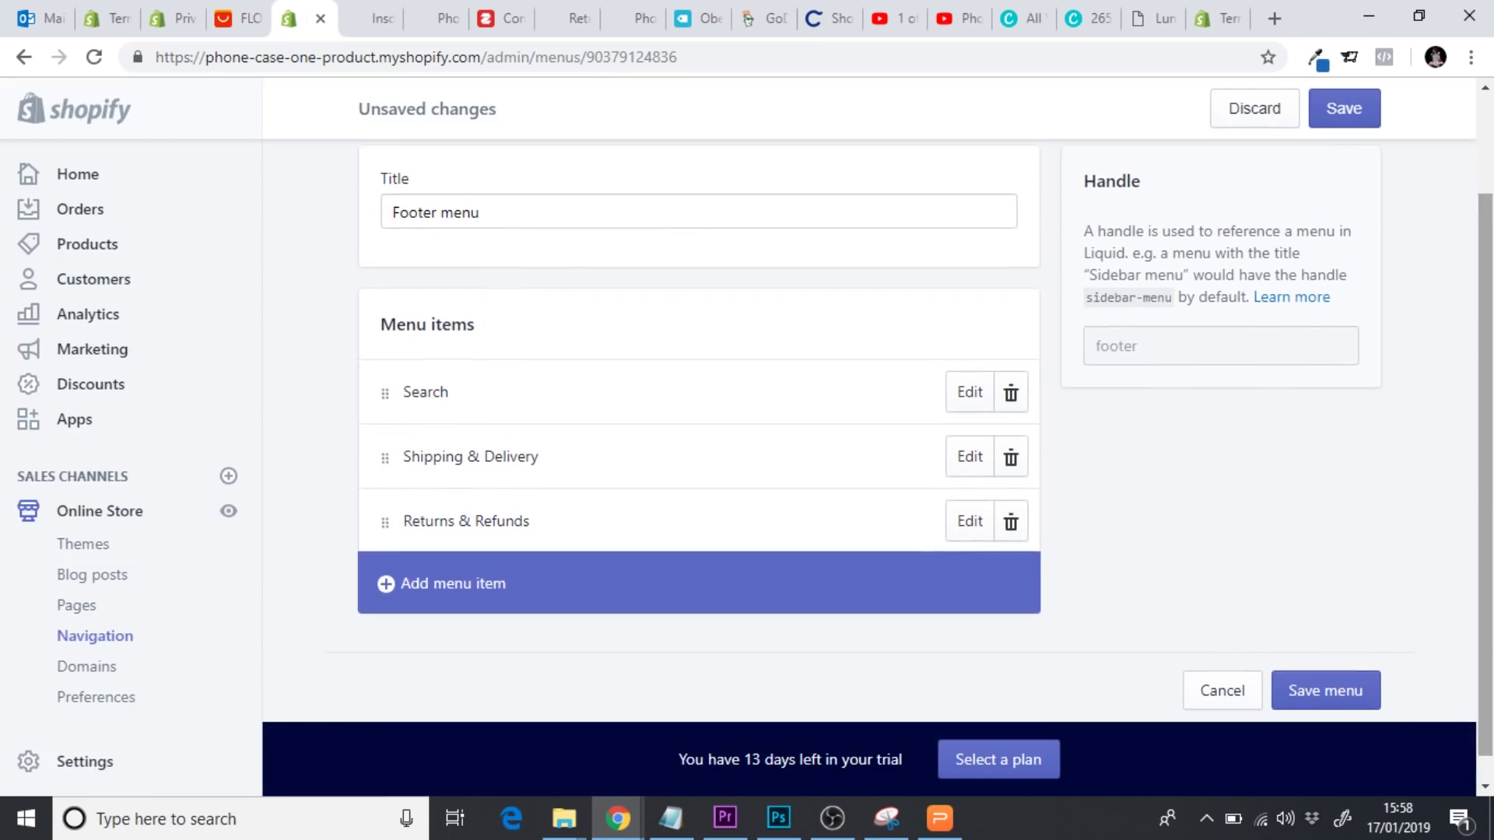
pyautogui.click(542, 572)
pyautogui.click(504, 450)
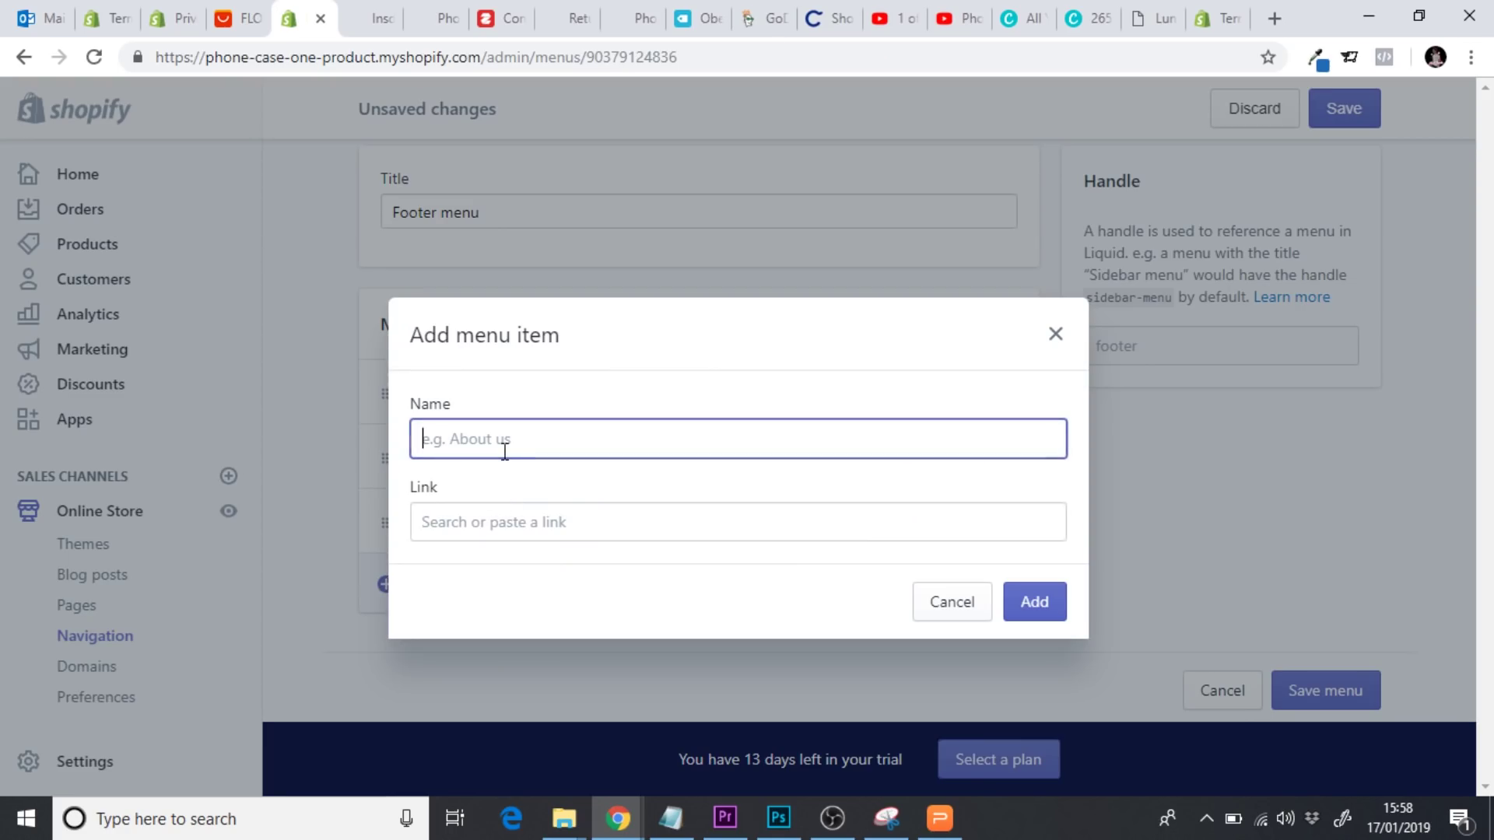
pyautogui.write('Privacy')
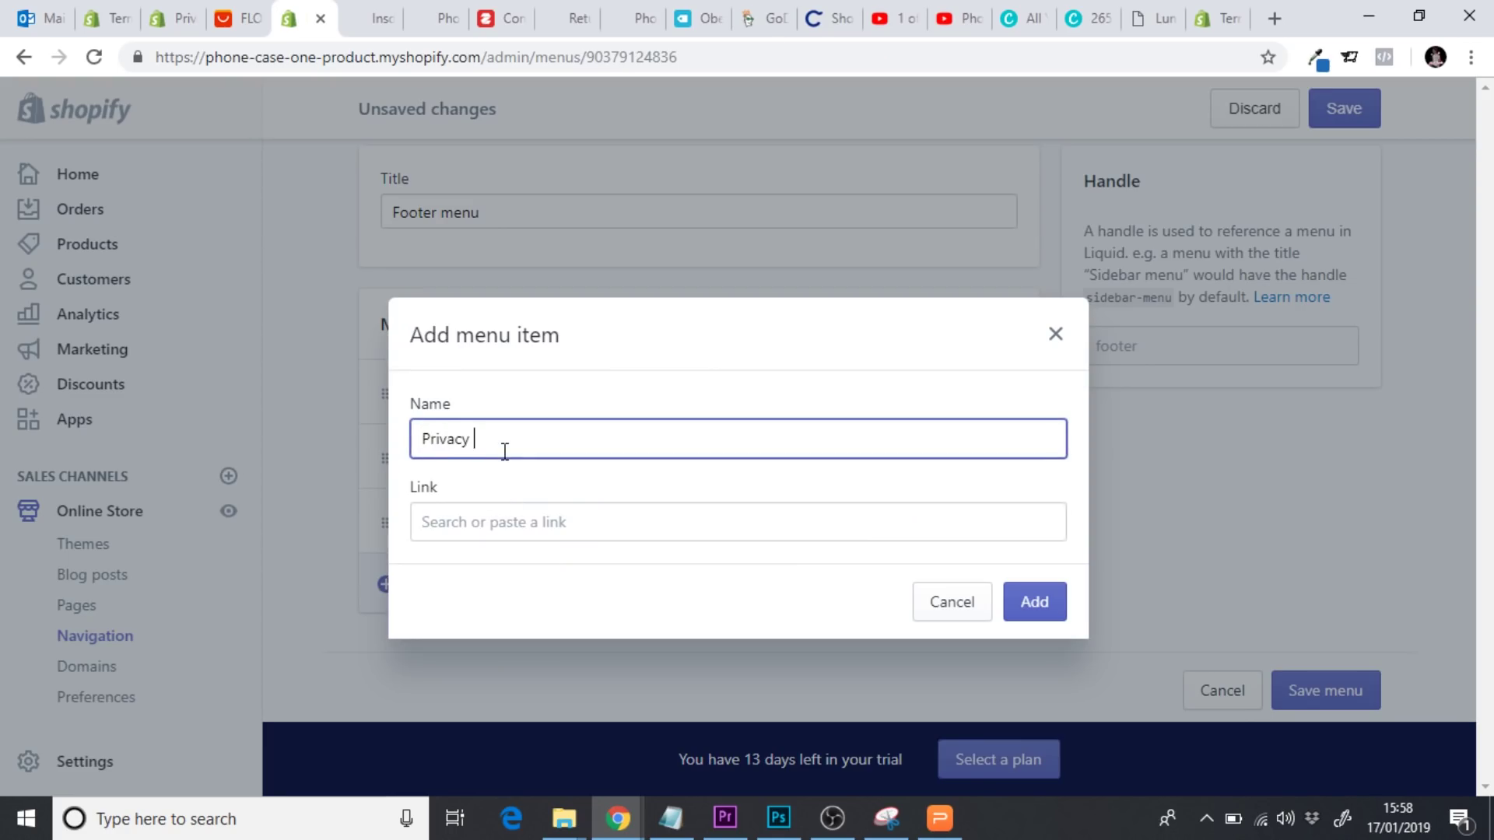
pyautogui.write(' Policy')
pyautogui.click(480, 515)
pyautogui.click(471, 385)
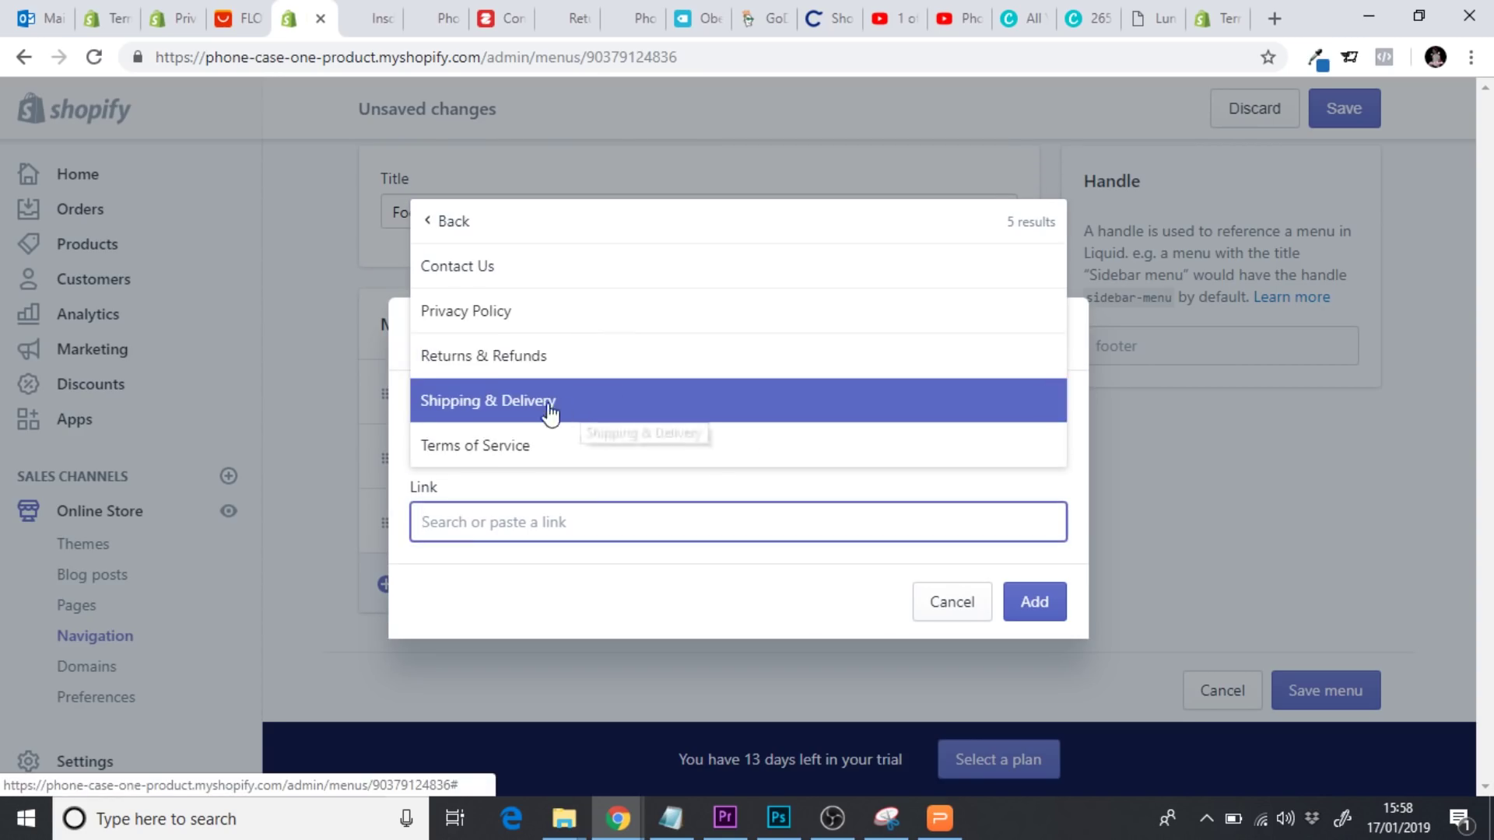
pyautogui.click(508, 324)
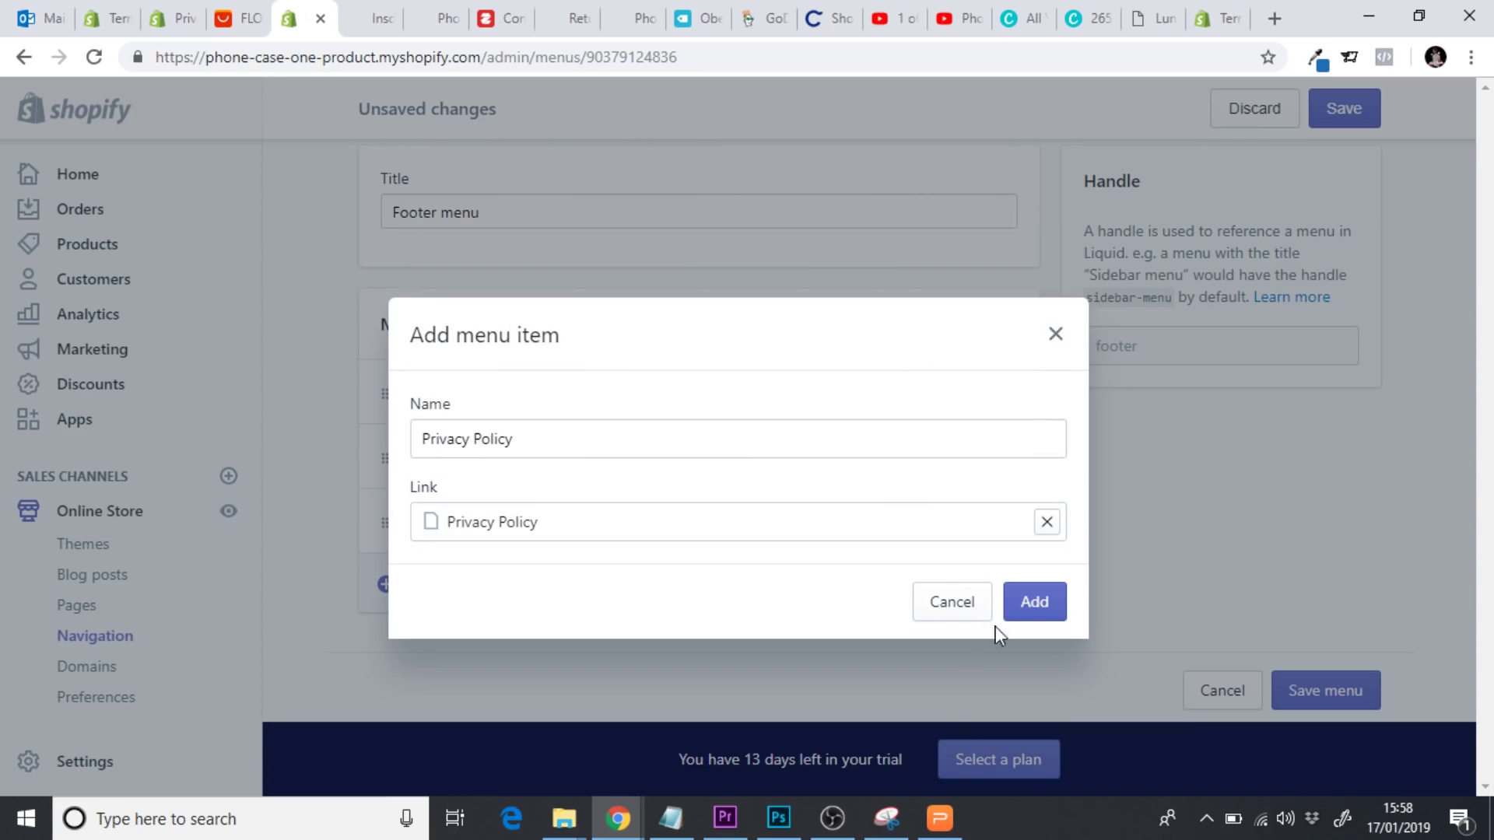
pyautogui.click(1032, 605)
# Add a Contact Us footer item linked to the Contact Us page
pyautogui.click(454, 656)
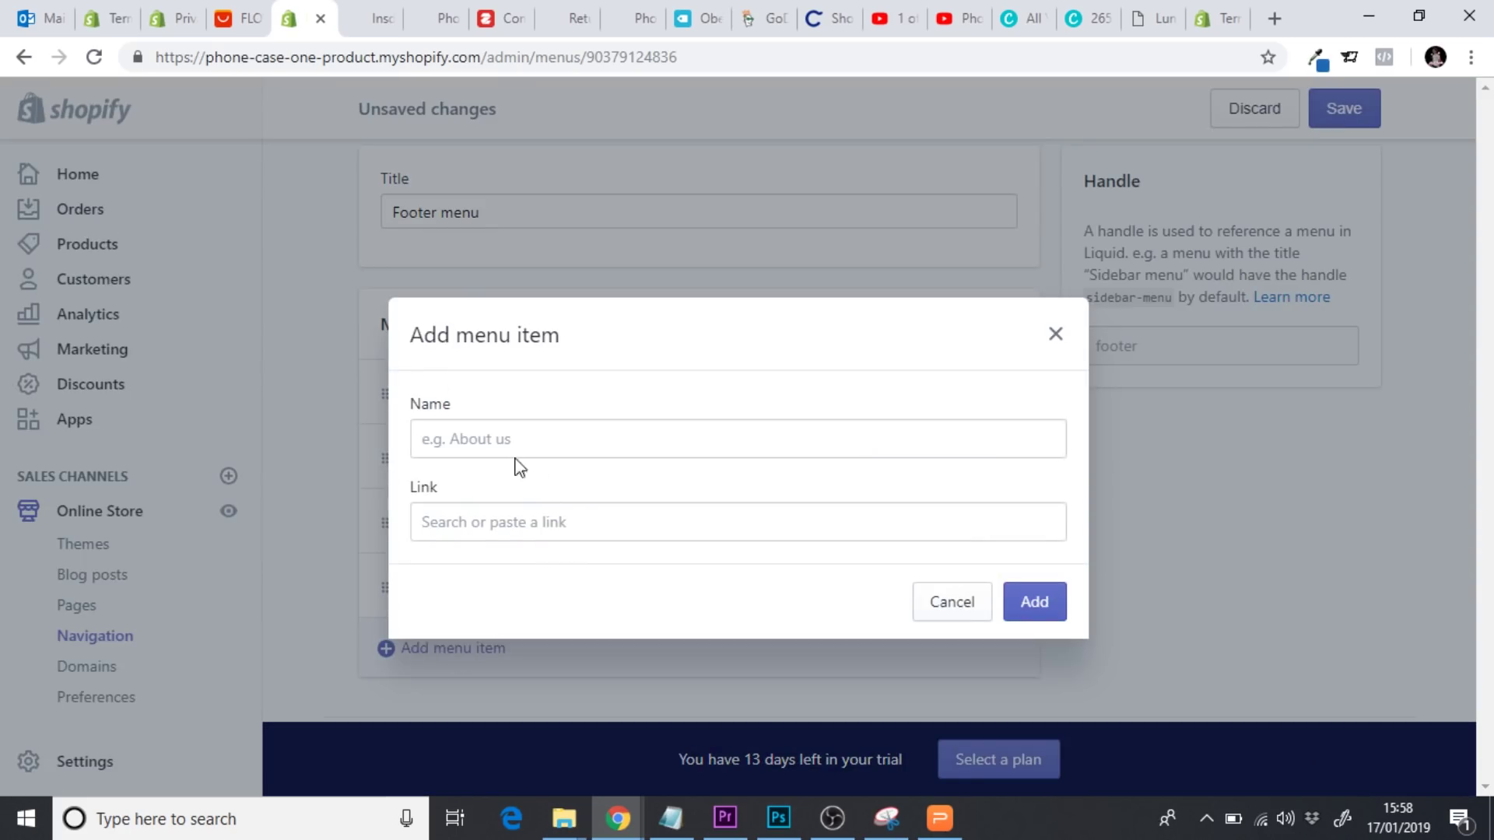
pyautogui.click(512, 449)
pyautogui.write('Contact Us')
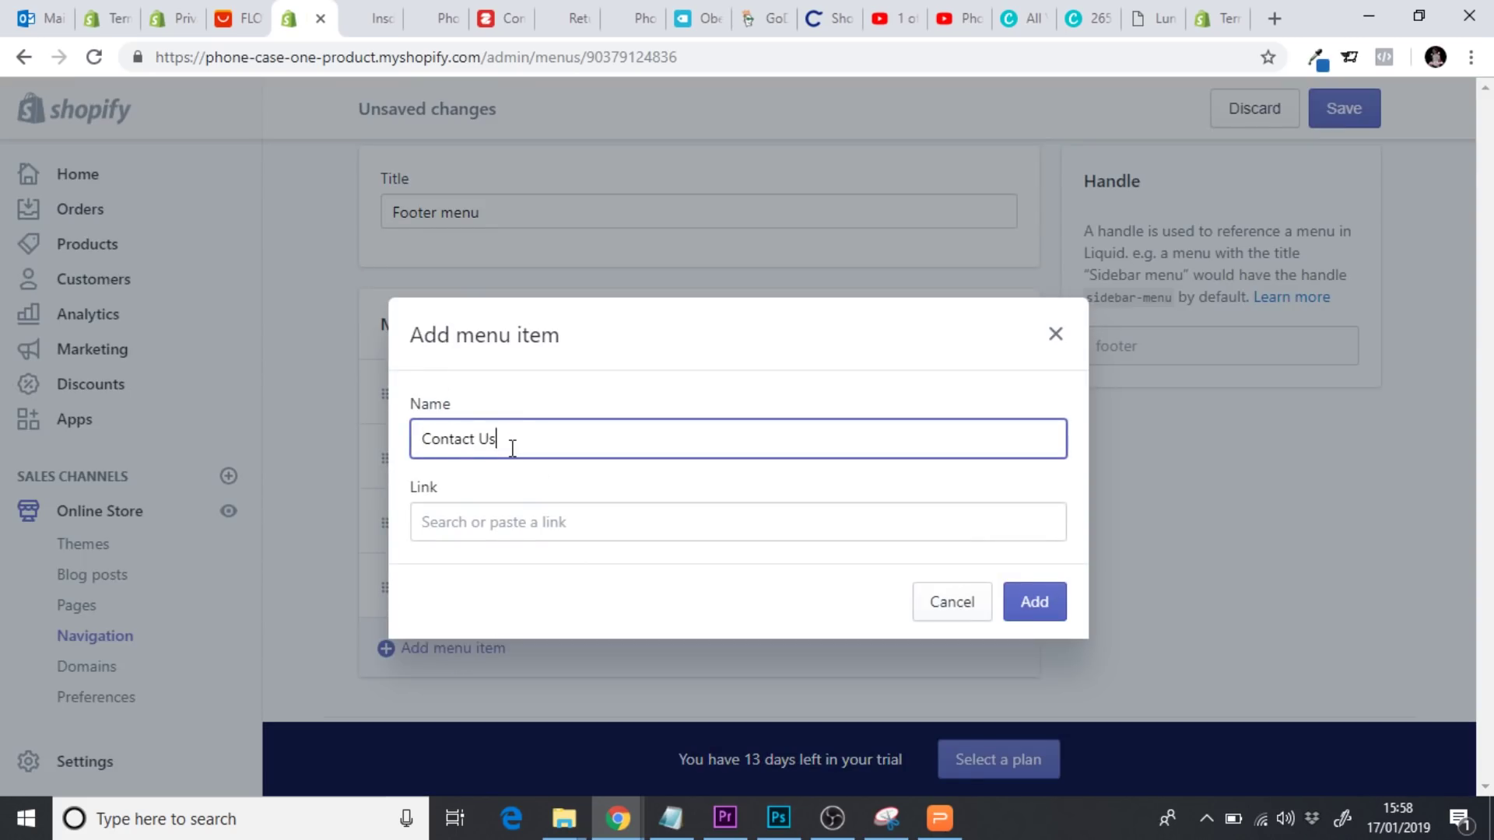
pyautogui.click(483, 517)
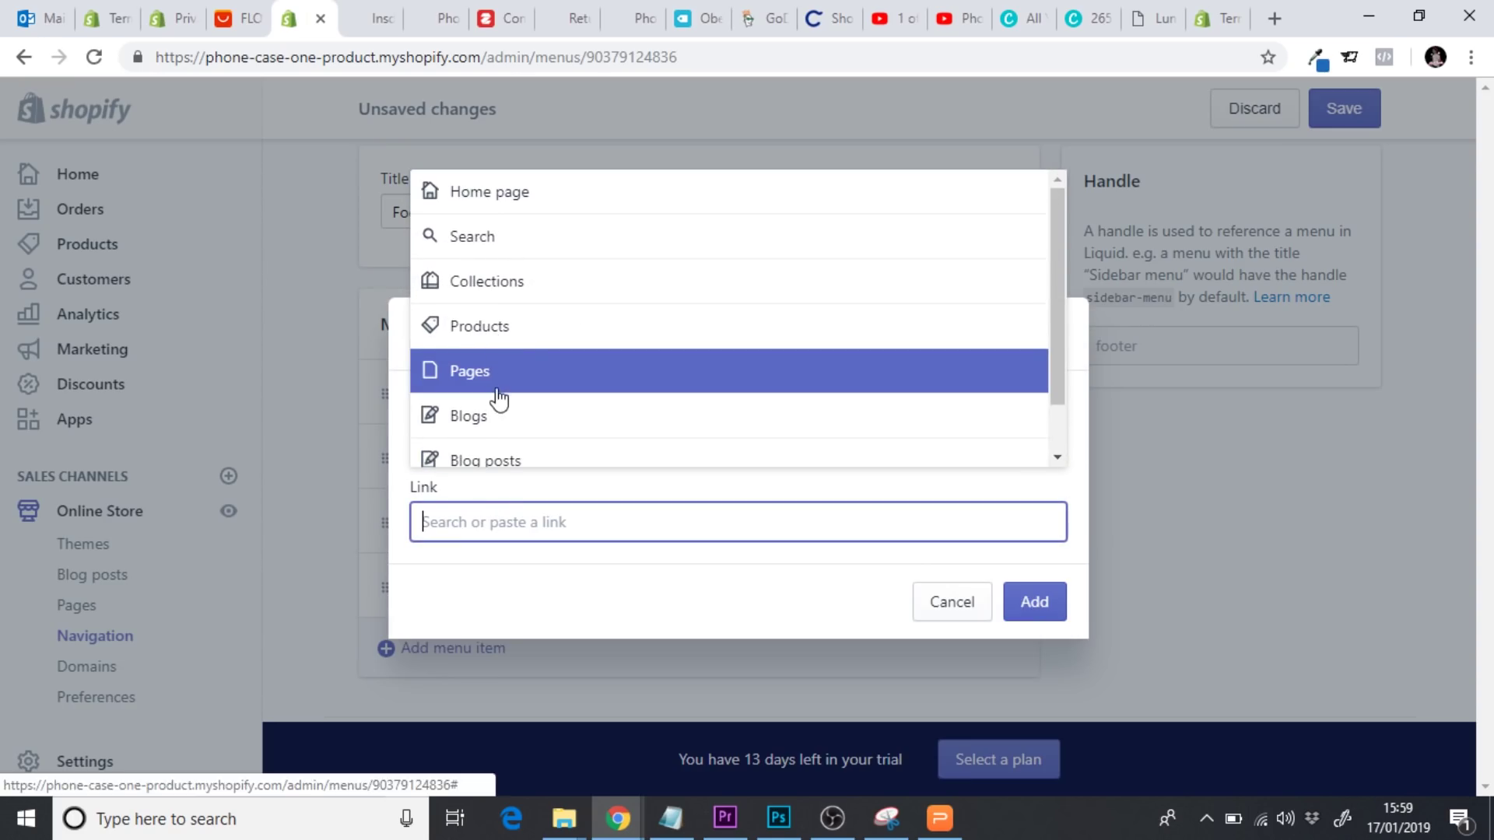
pyautogui.click(520, 386)
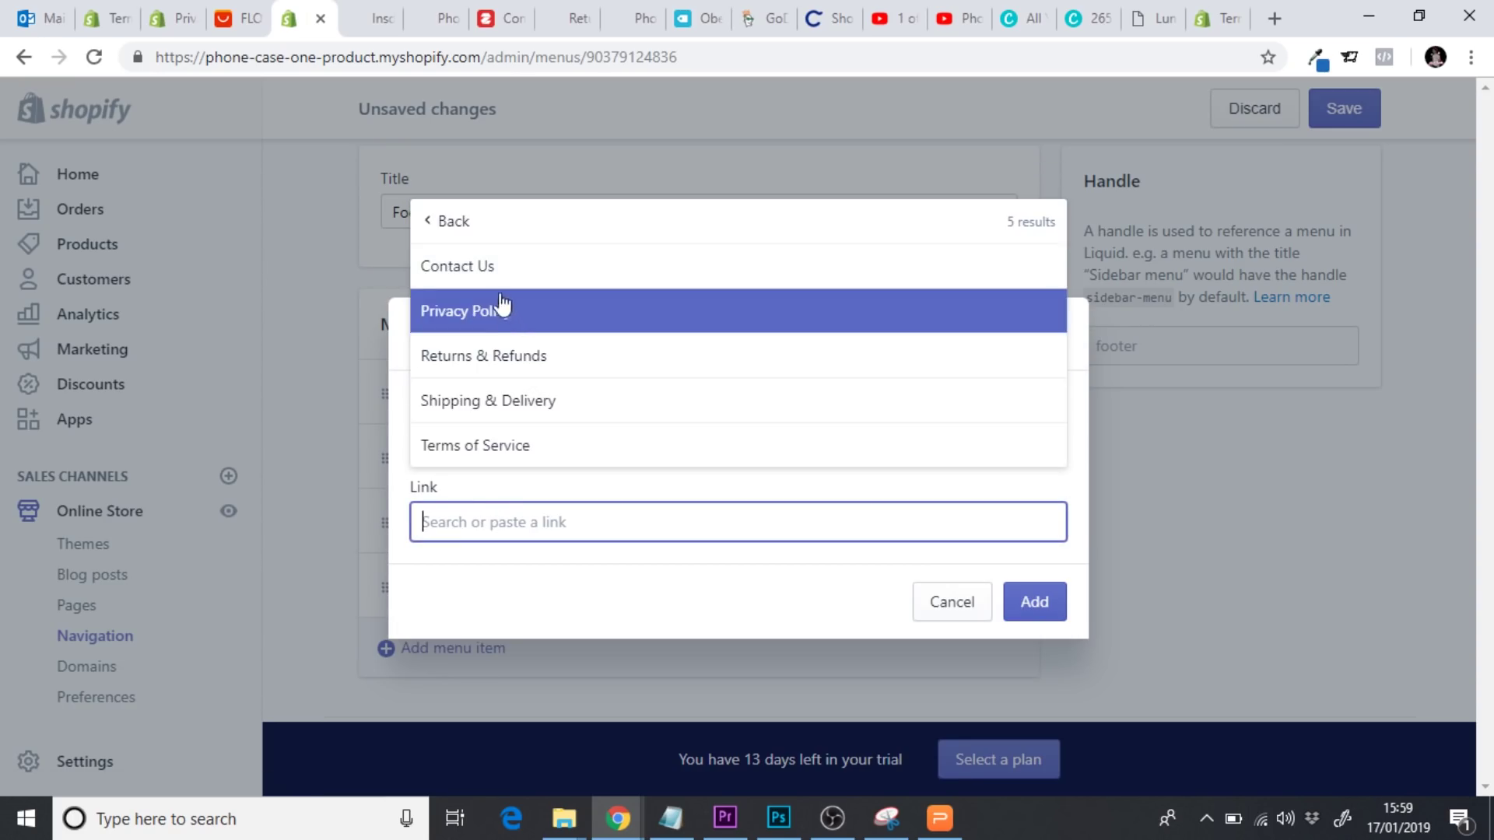
pyautogui.click(498, 288)
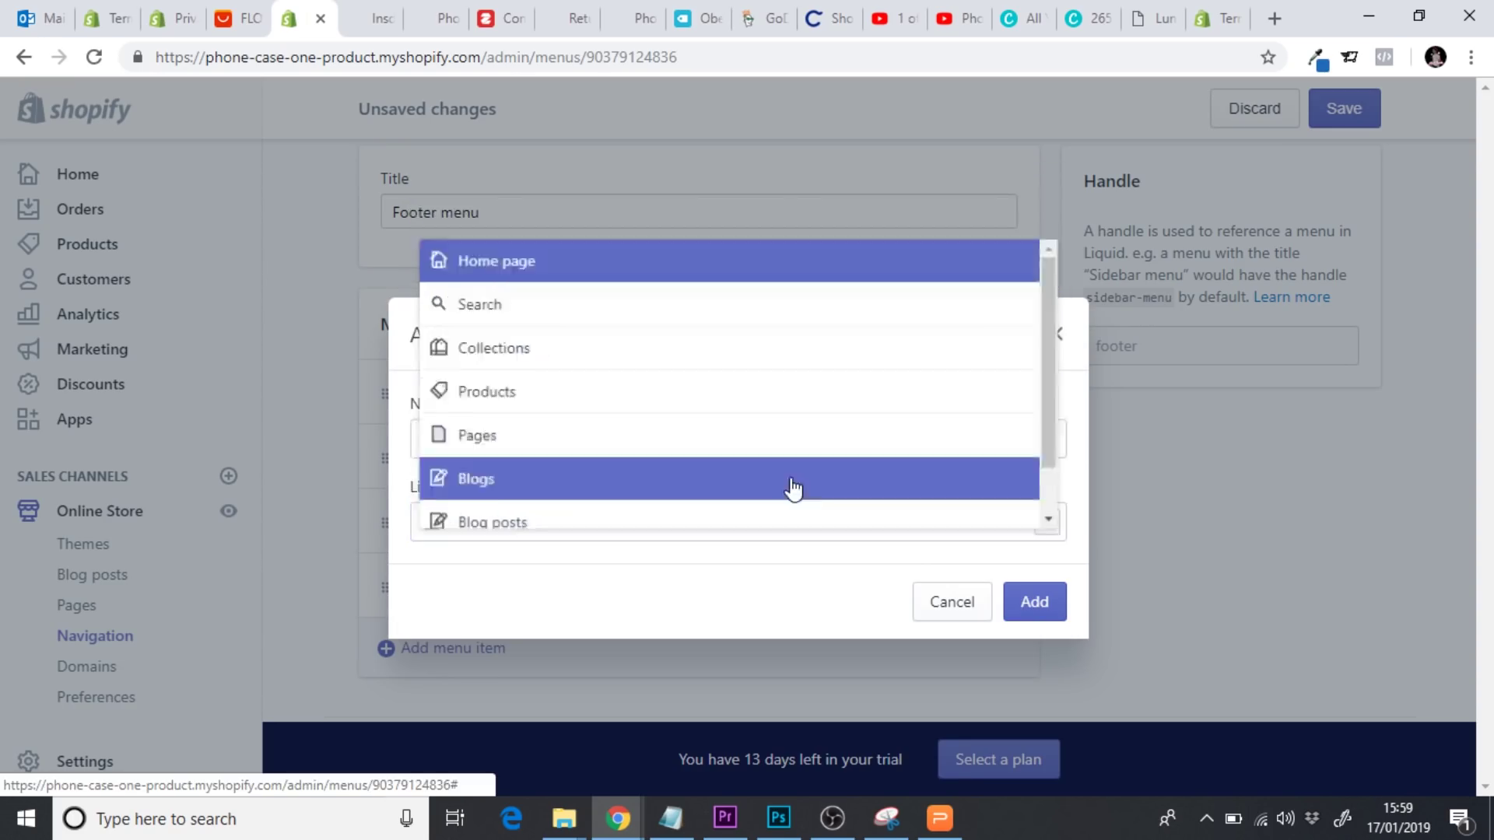
pyautogui.click(1033, 600)
# Add a Terms of Service footer item linked to the Terms of Service page
pyautogui.scroll(-2, 600, 643)
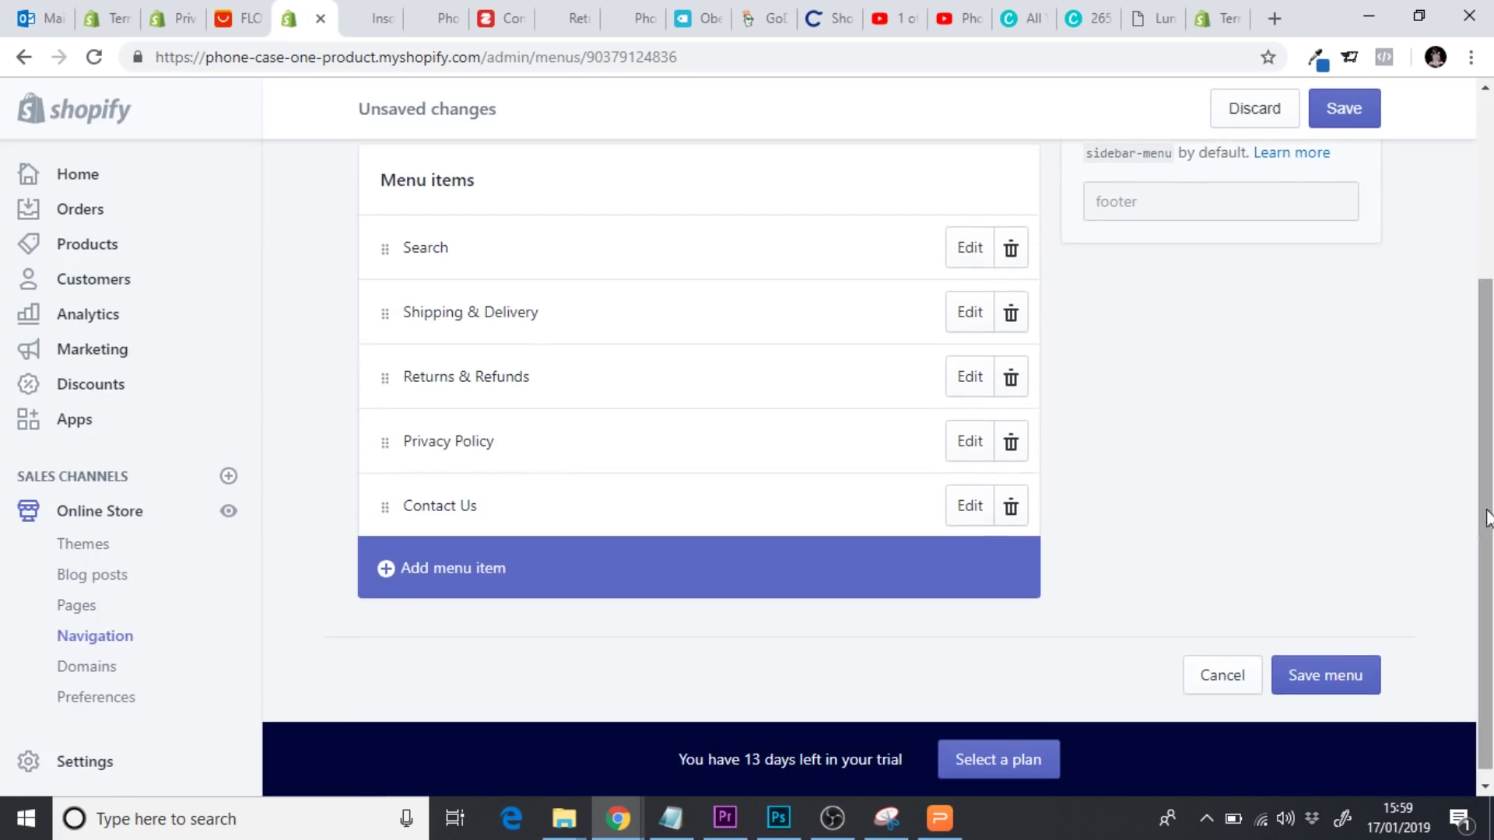
pyautogui.click(493, 569)
pyautogui.click(487, 438)
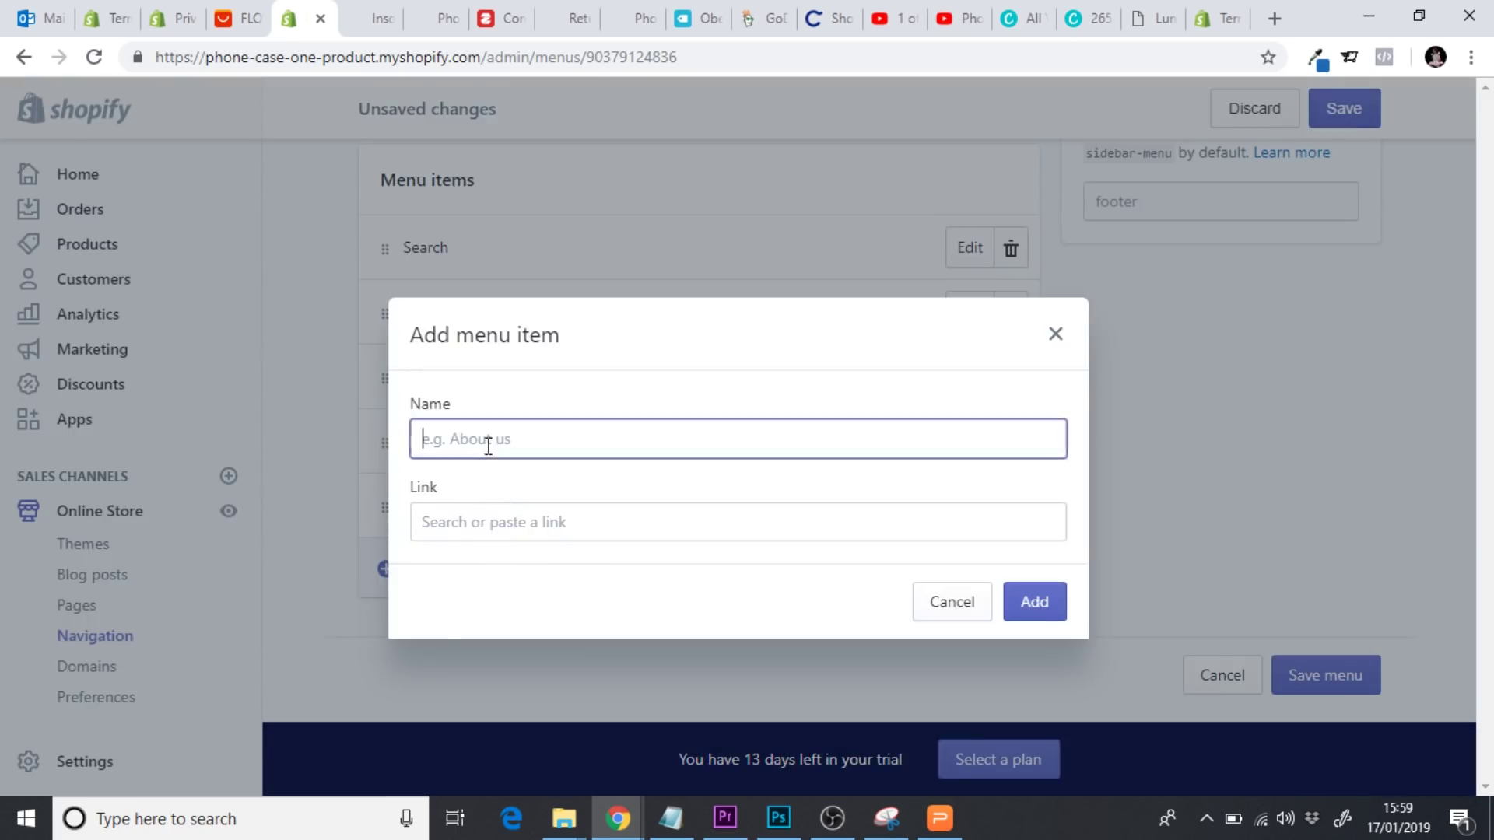
pyautogui.write('Terms of Service')
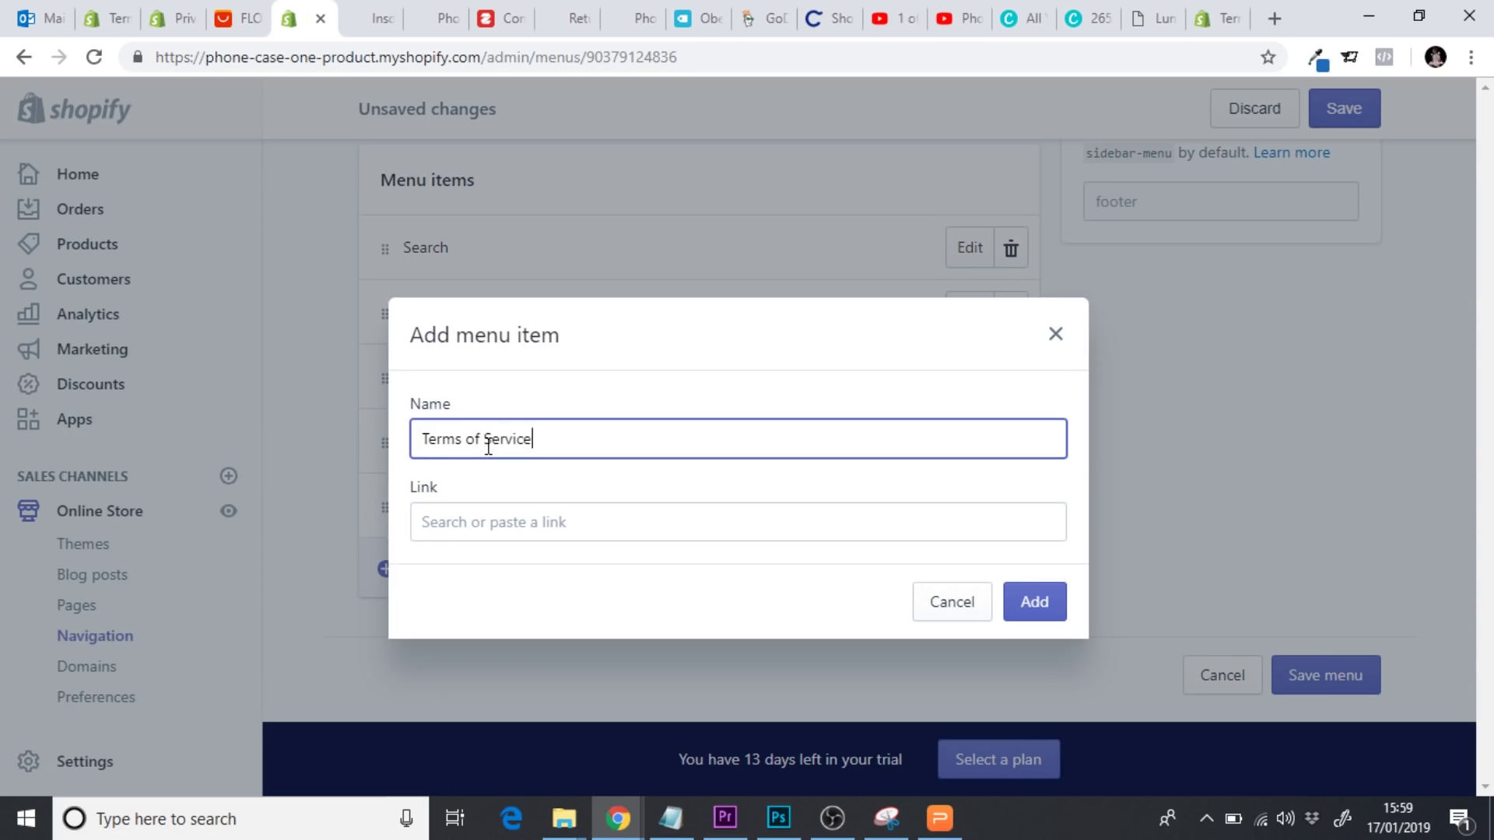
pyautogui.click(483, 522)
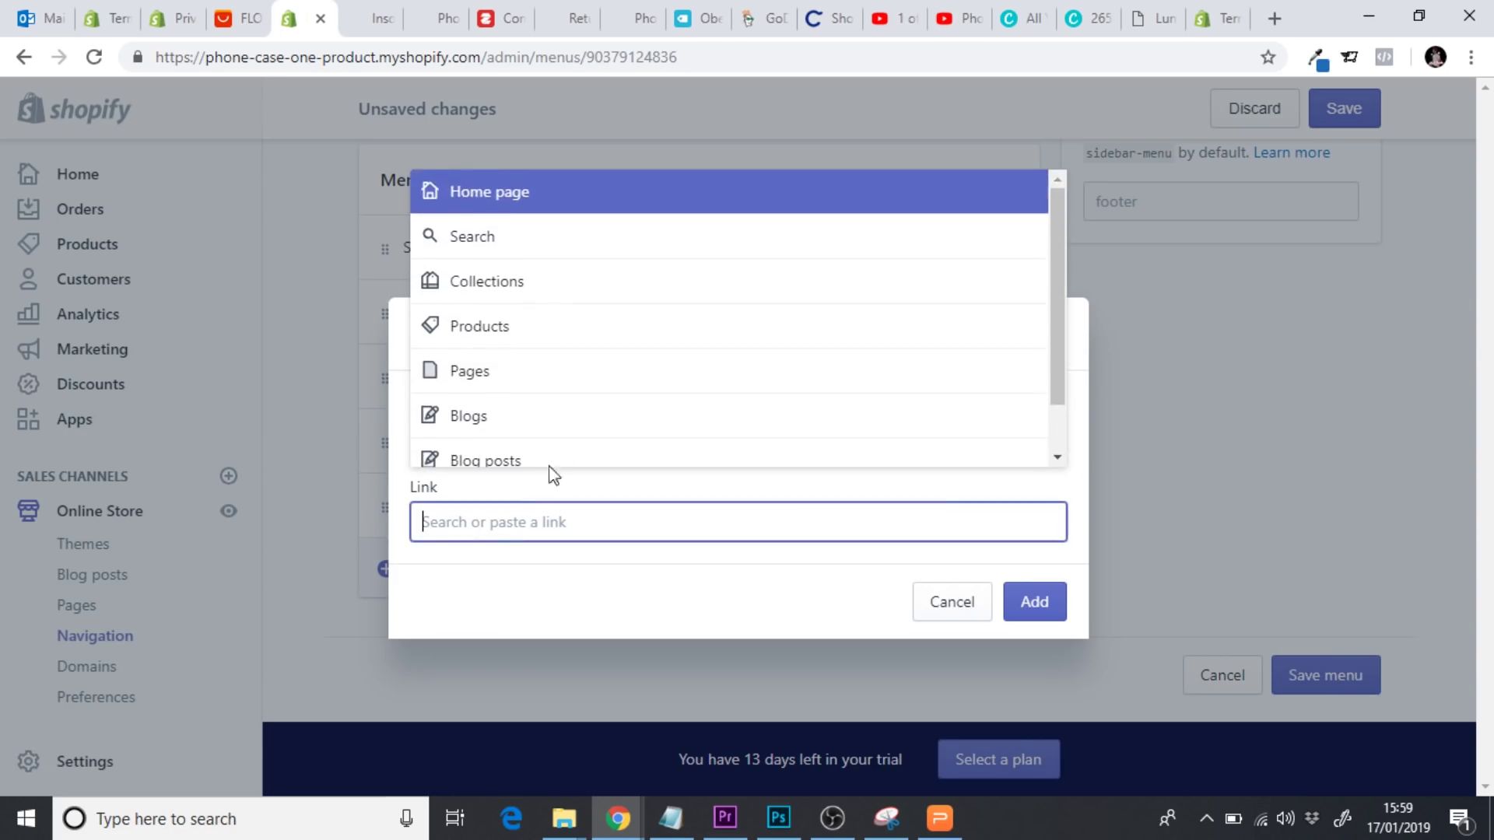
pyautogui.click(524, 377)
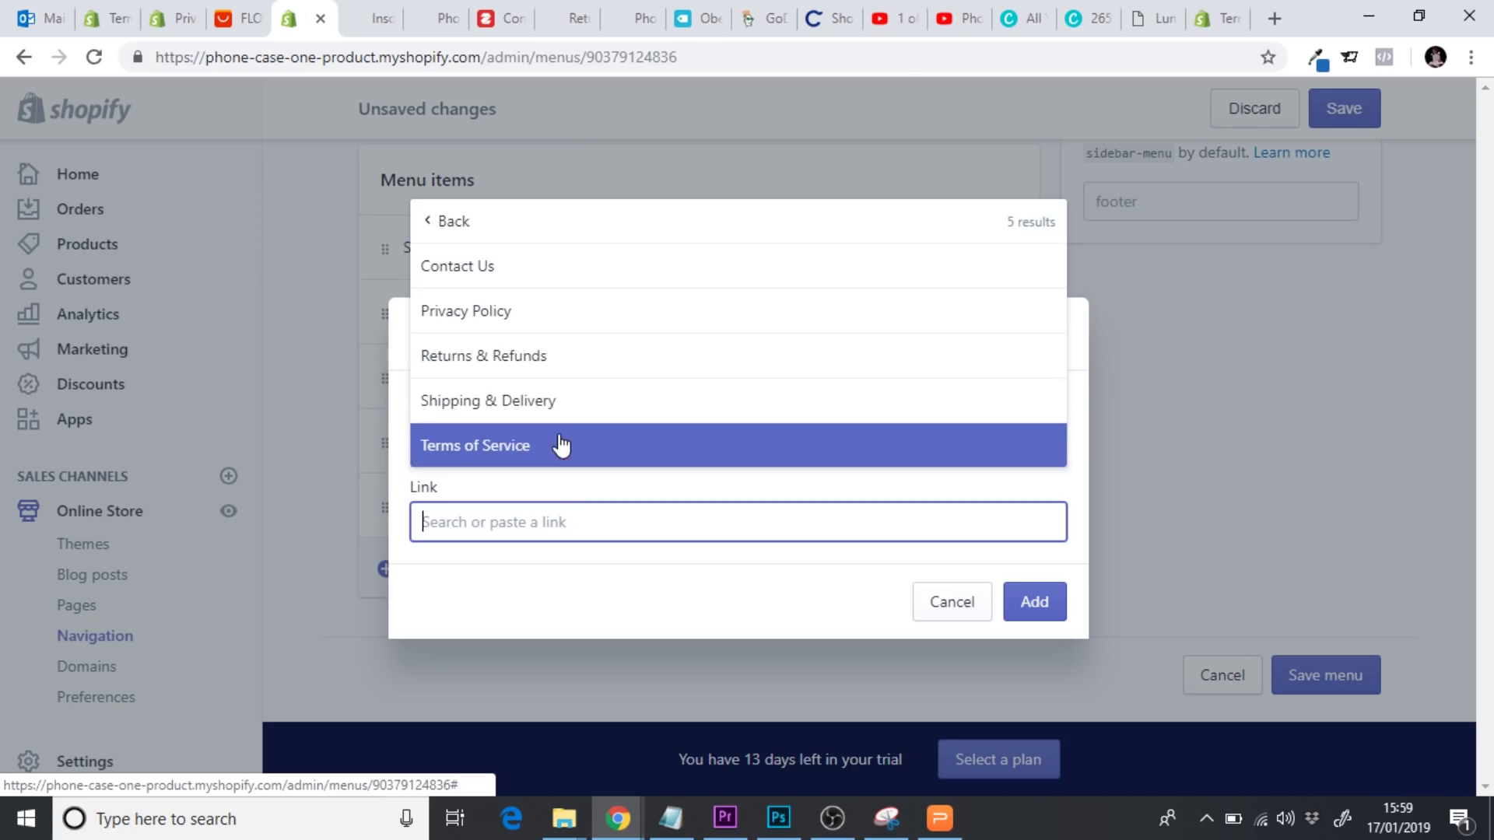
pyautogui.click(560, 443)
pyautogui.click(1031, 603)
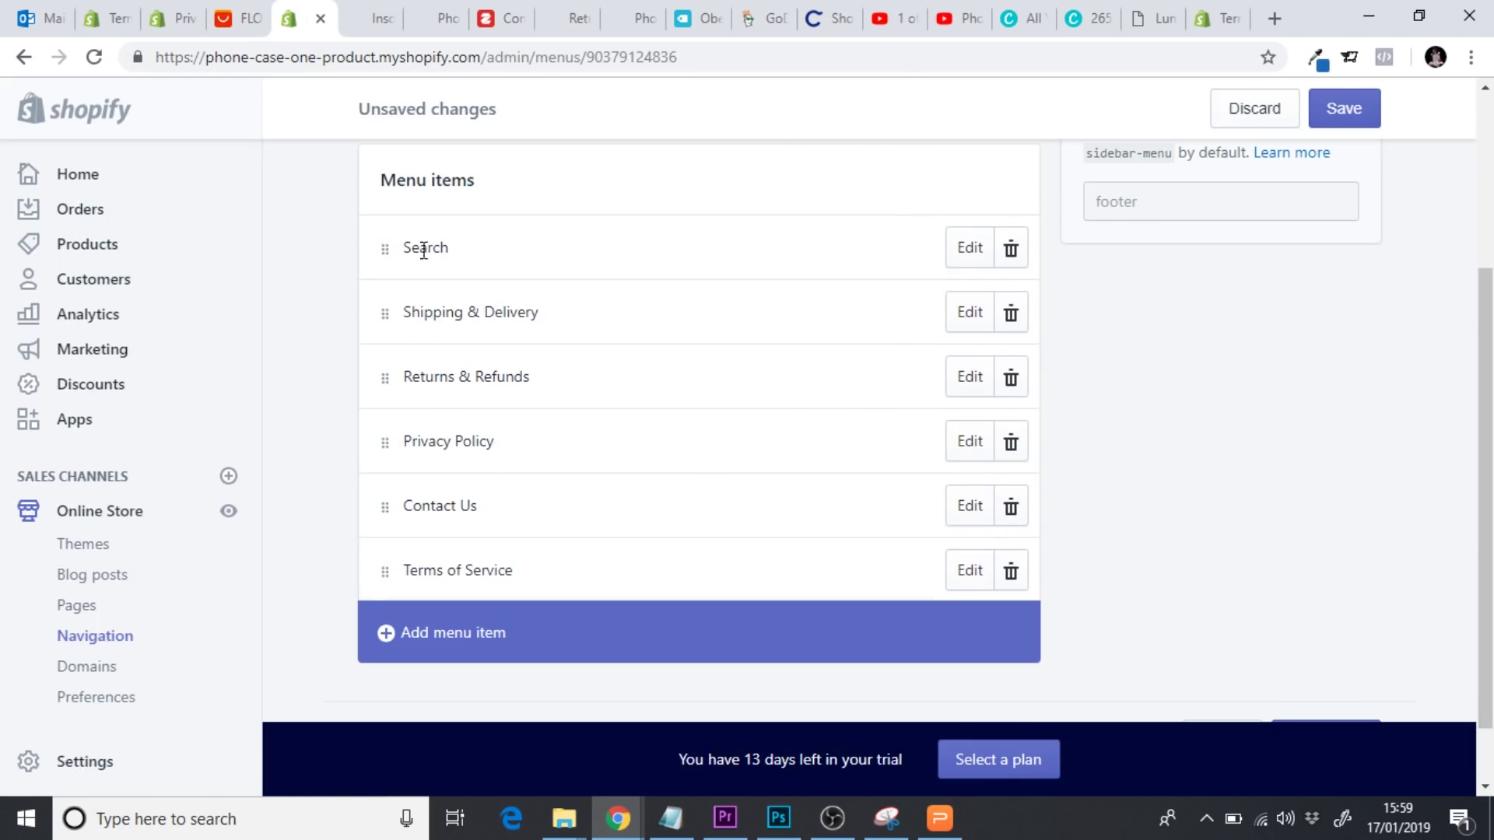
# Remove Search from the footer menu, move Contact Us above Privacy Policy, and save the menu
pyautogui.click(1004, 250)
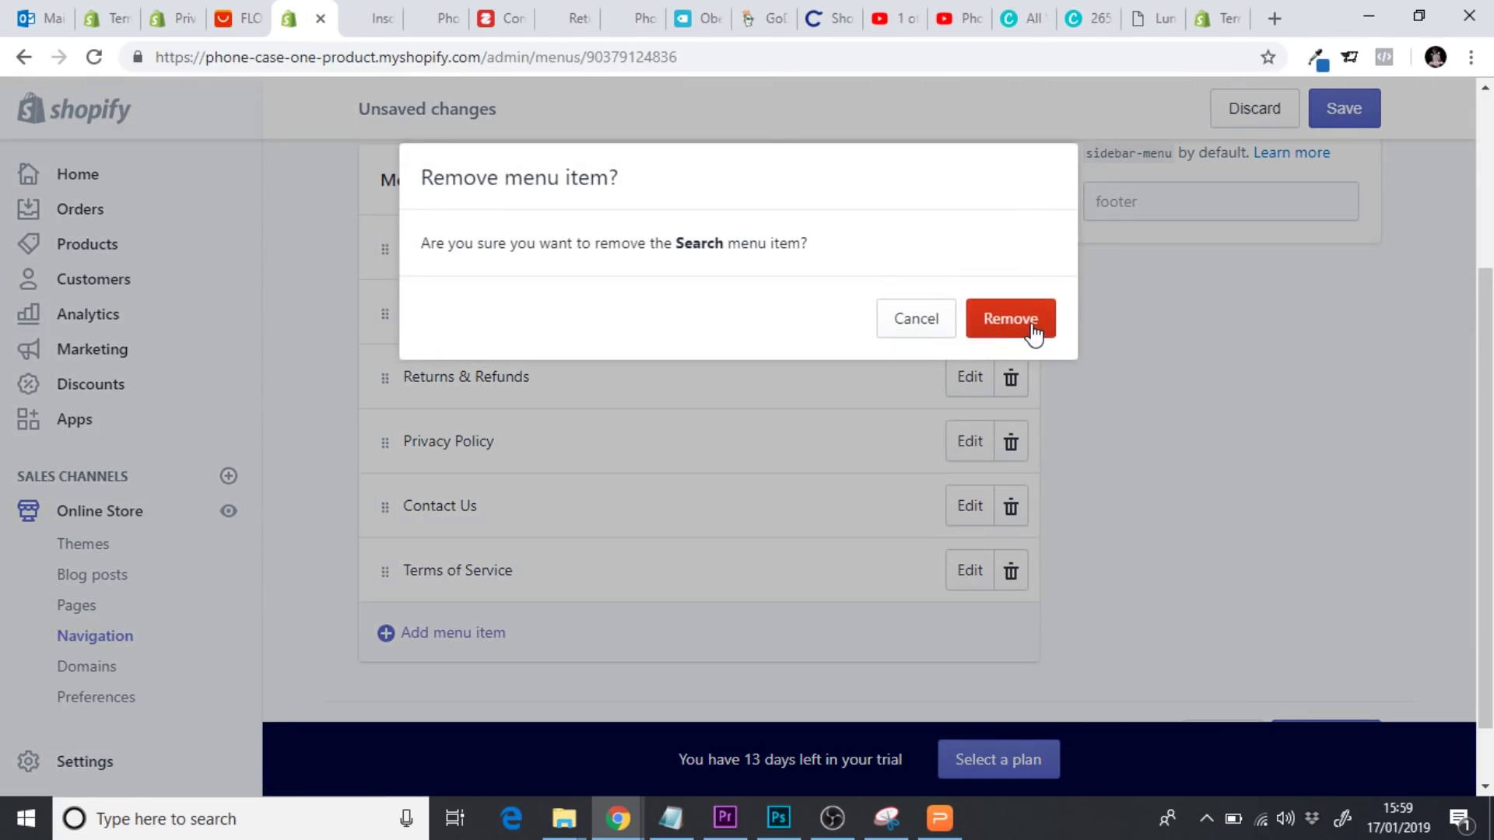
pyautogui.click(1010, 319)
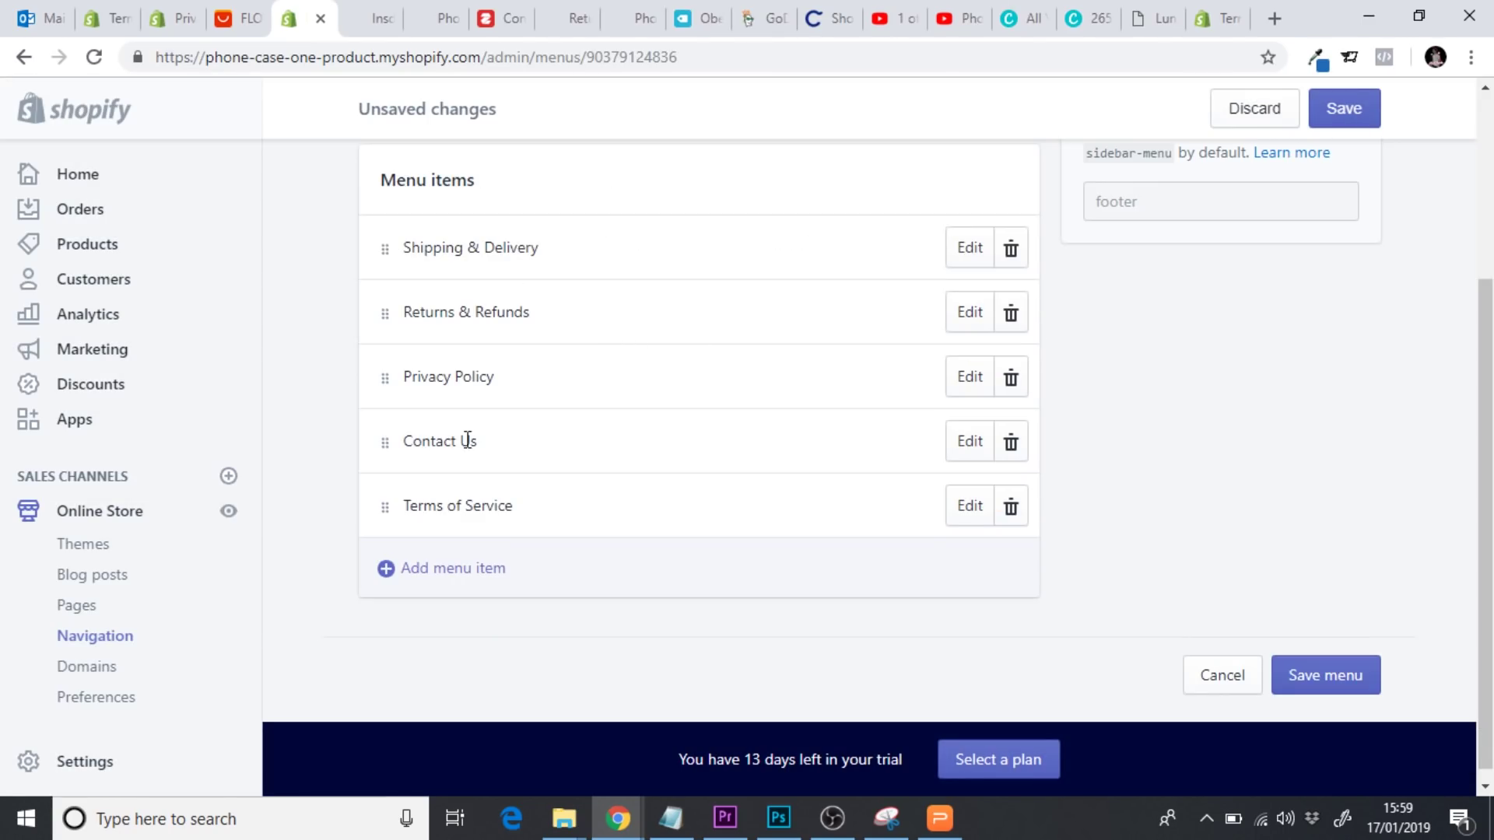
pyautogui.tripleClick(623, 454)
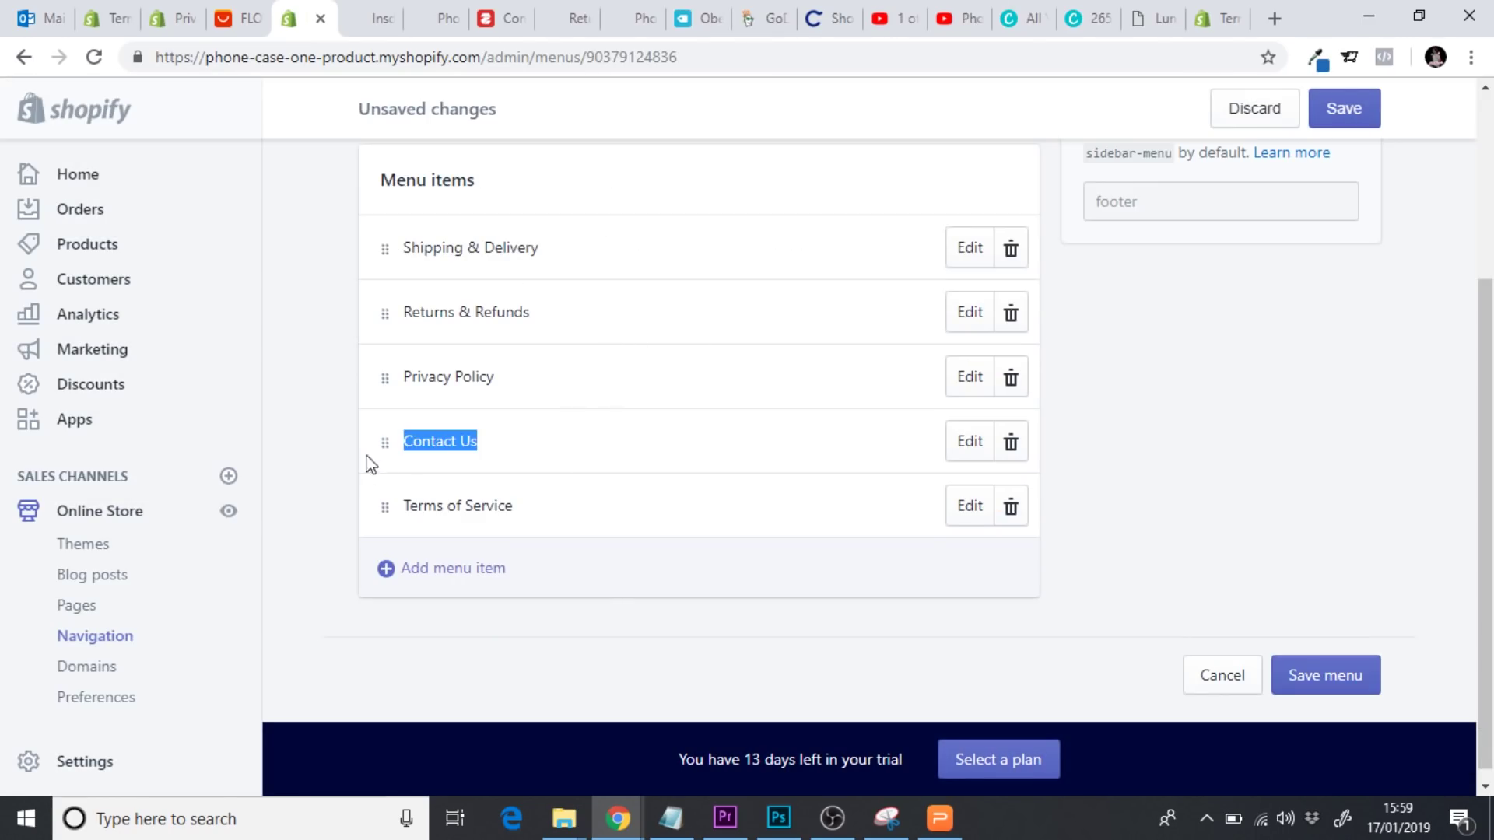
pyautogui.moveTo(385, 442); pyautogui.dragTo(333, 376)
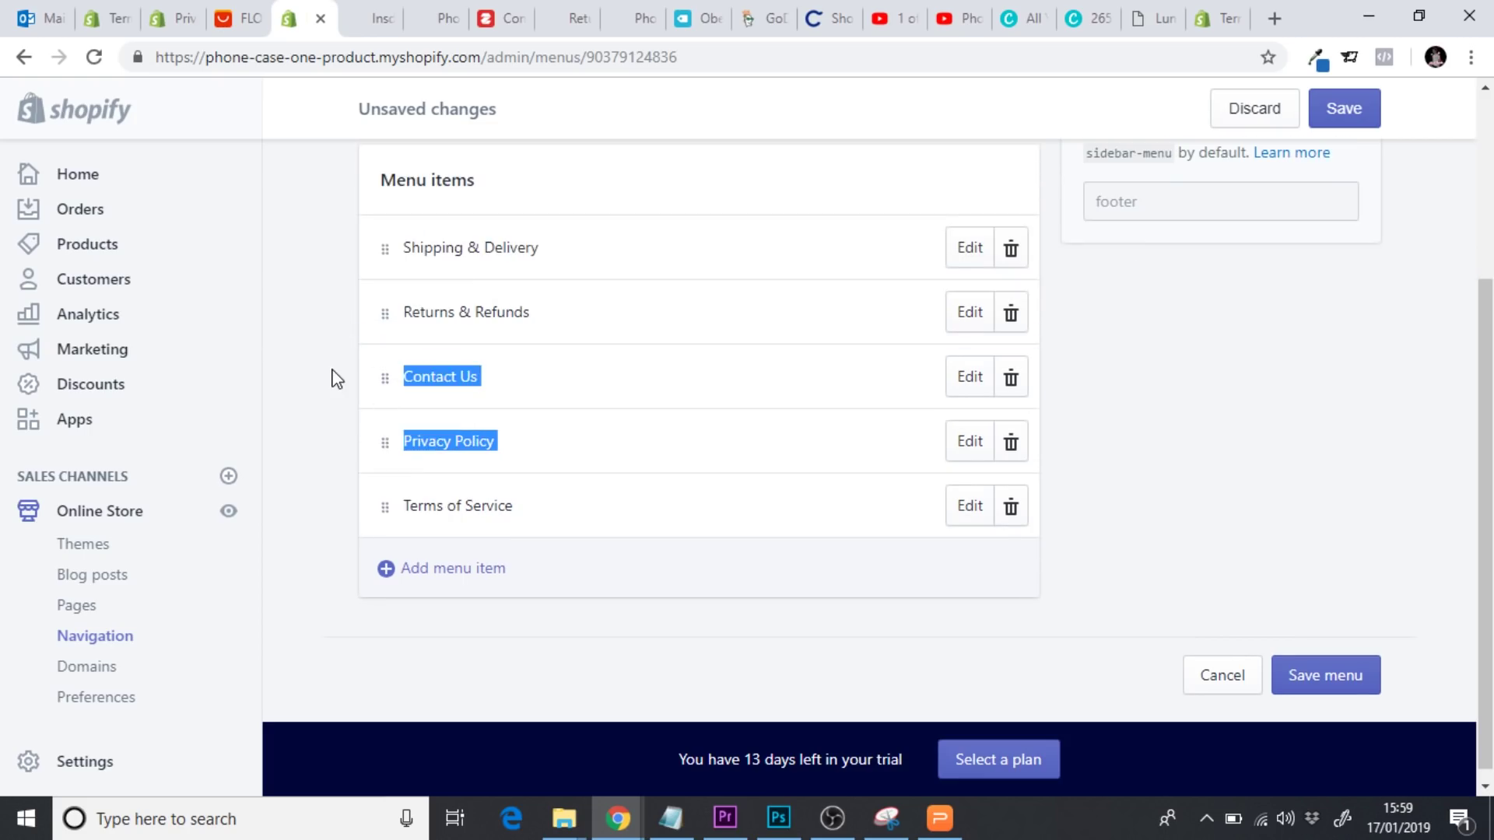
pyautogui.click(1367, 675)
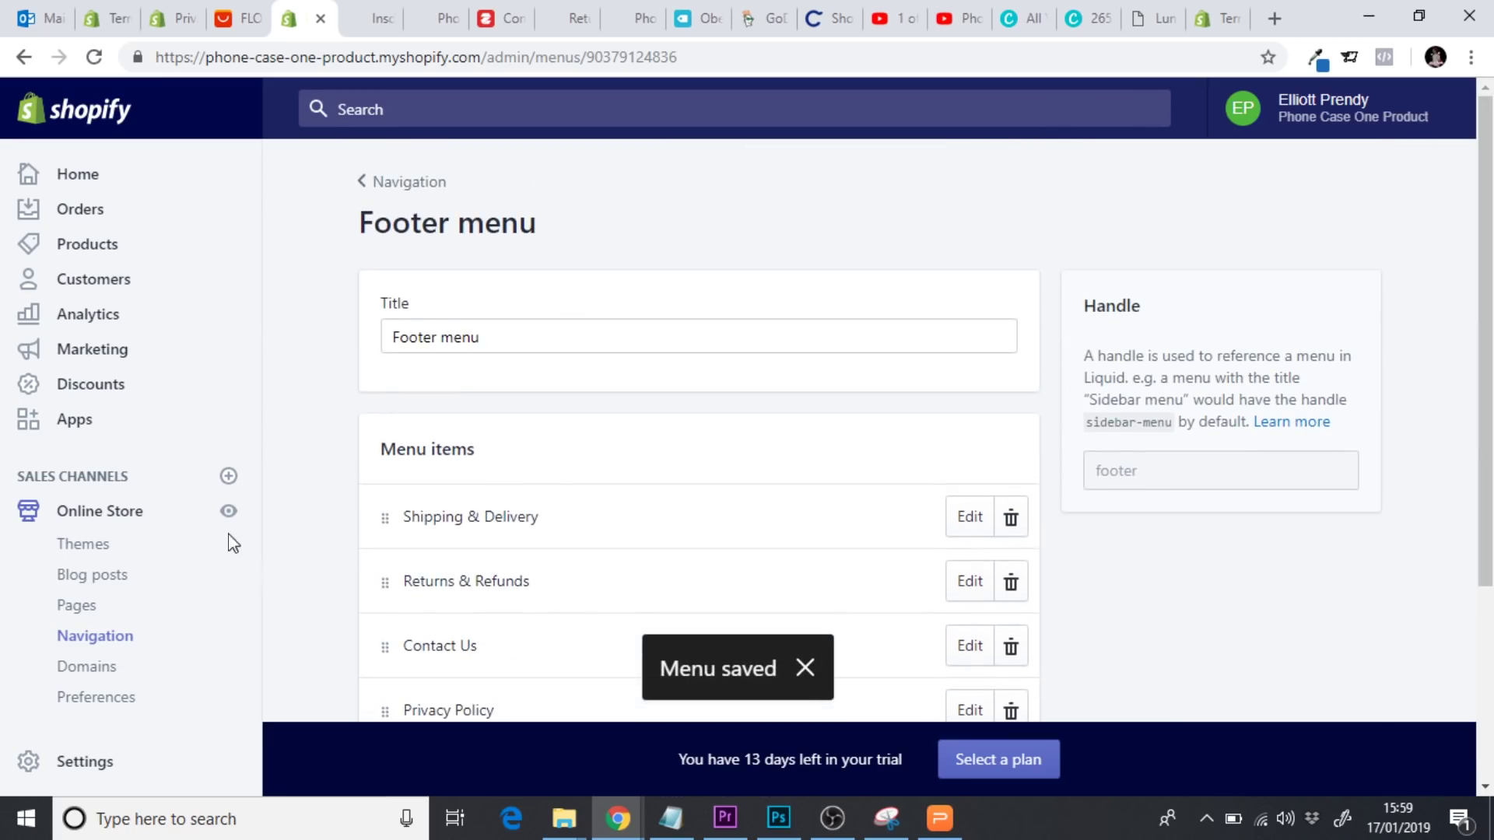
pyautogui.click(228, 512)
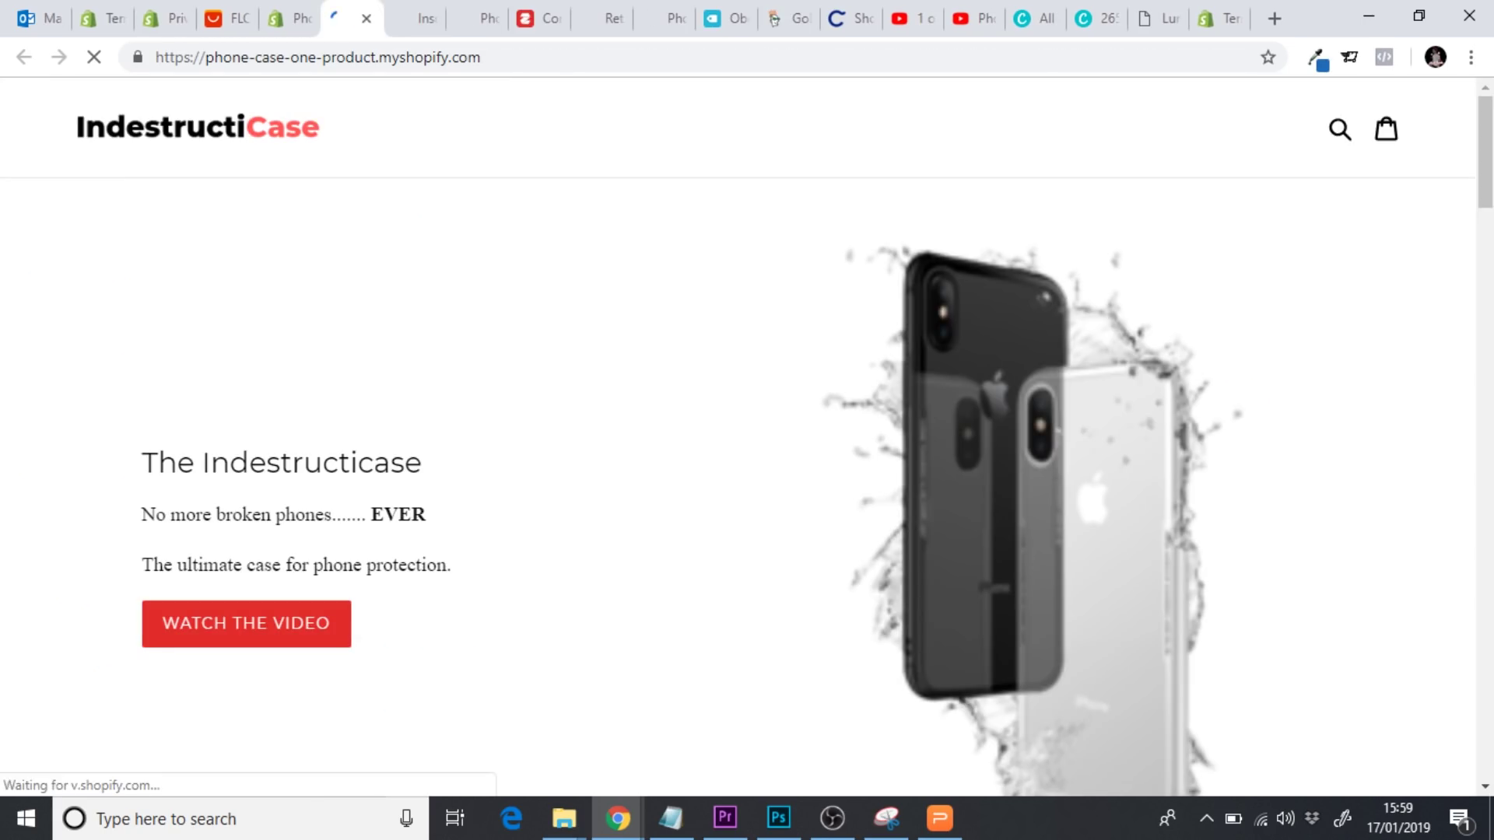
# Review the live footer's Quick links and placeholder business text, then return to the admin Themes page
pyautogui.scroll(-6, 1492, 480)
pyautogui.scroll(-20, 1492, 480)
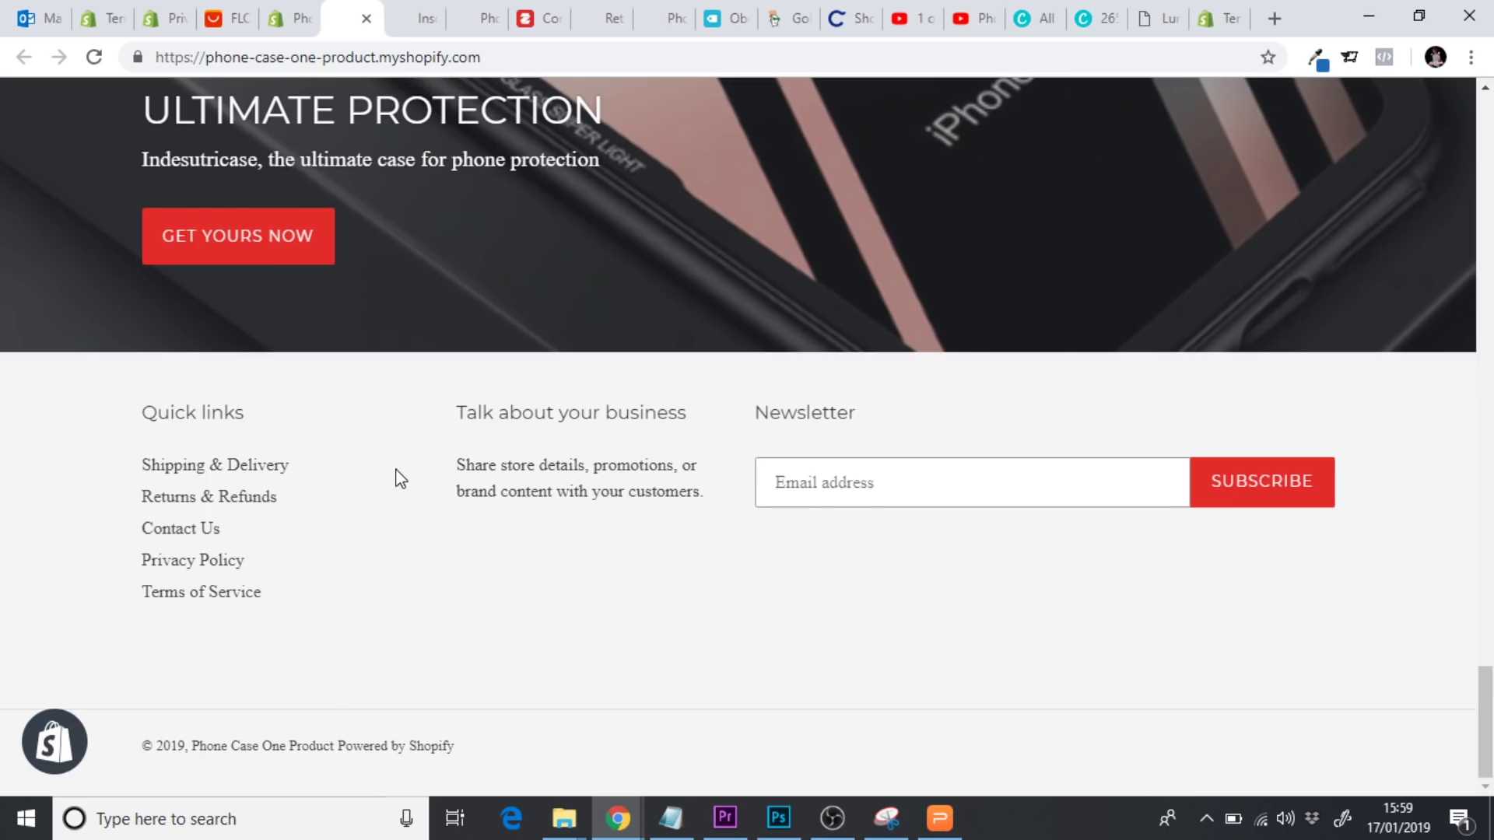
pyautogui.moveTo(492, 466); pyautogui.dragTo(664, 488)
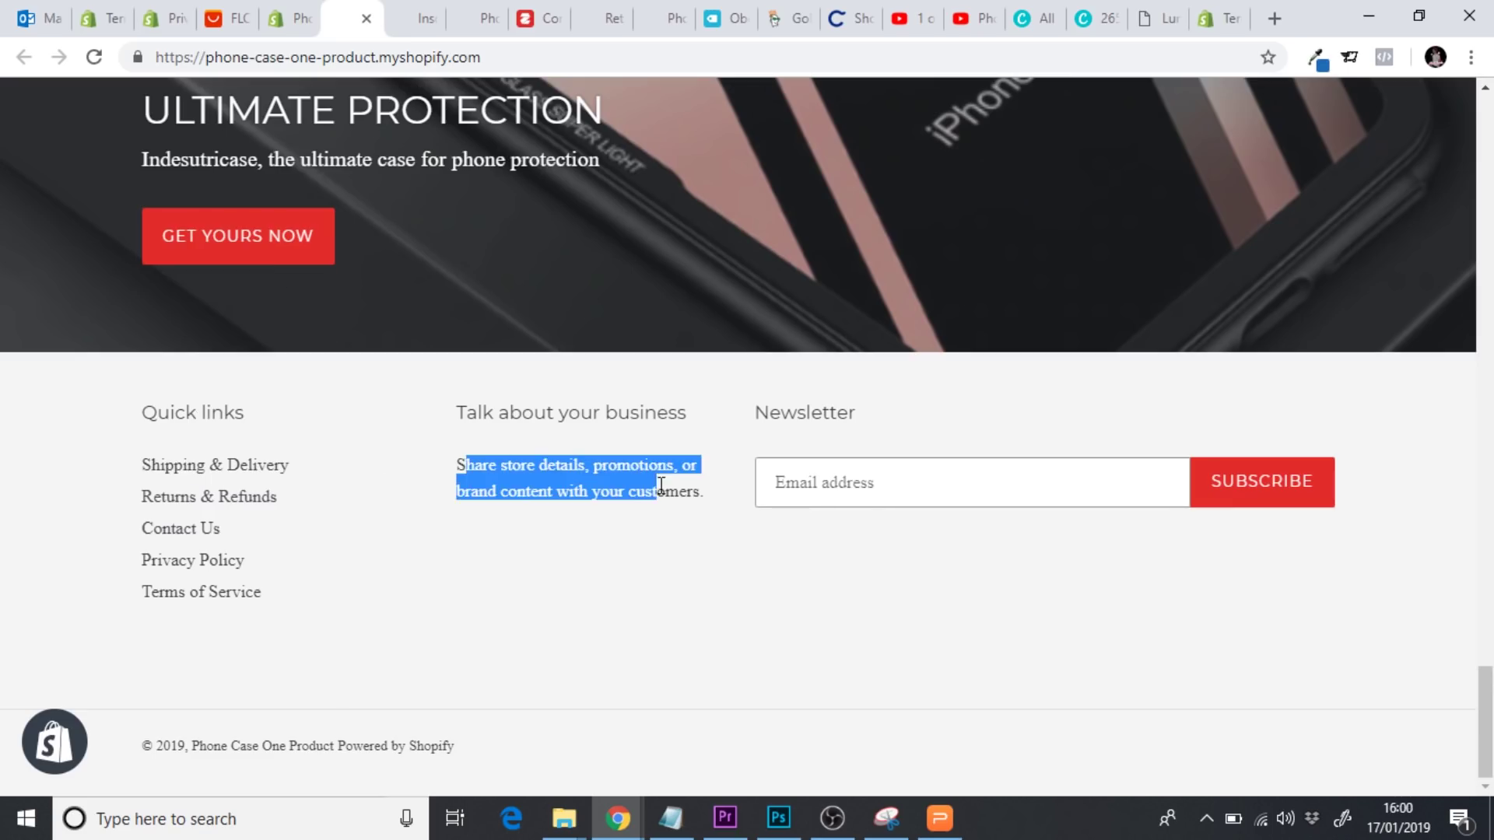
pyautogui.click(683, 493)
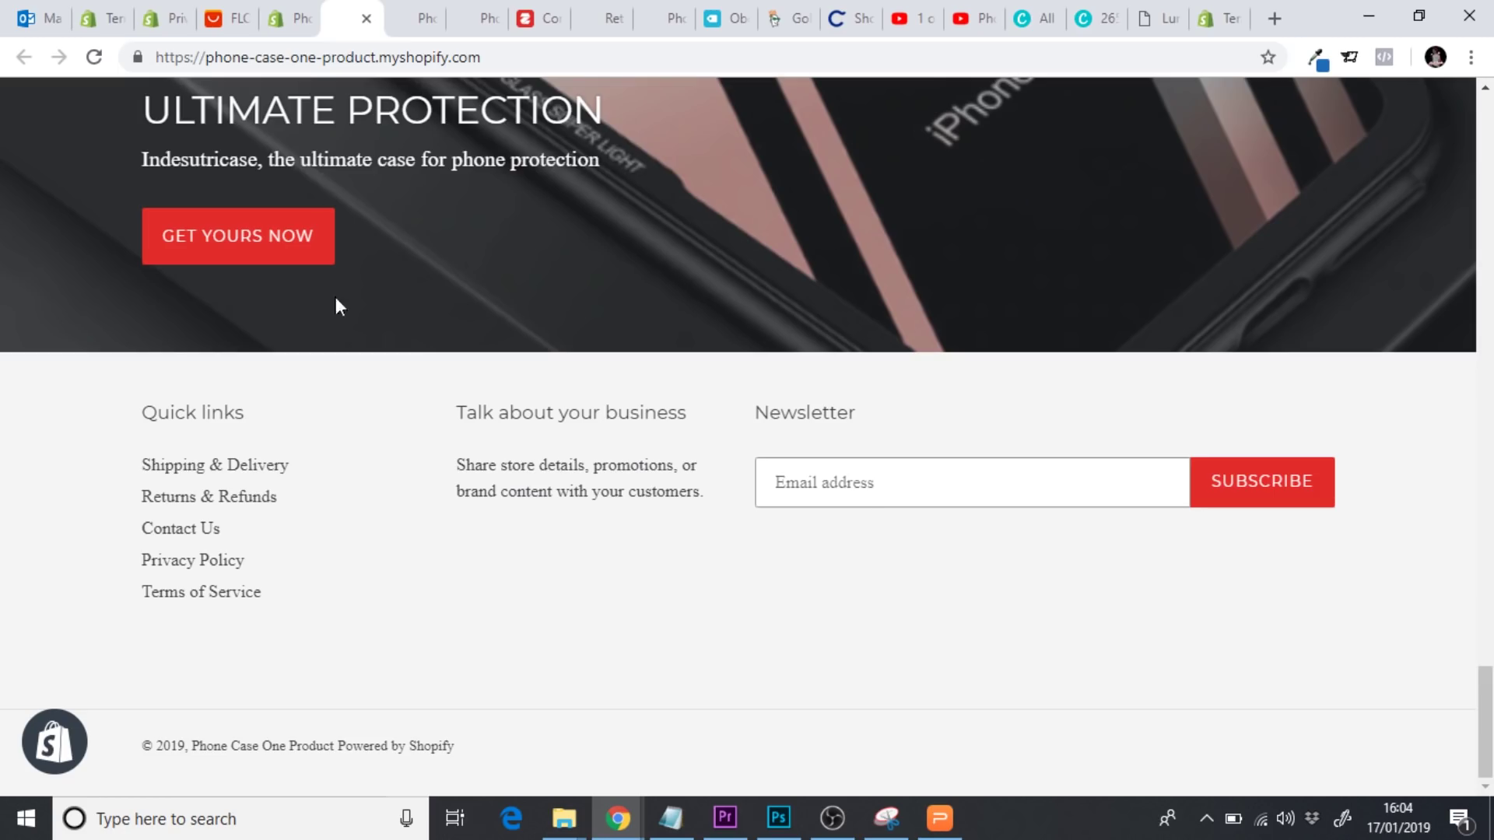
pyautogui.click(286, 26)
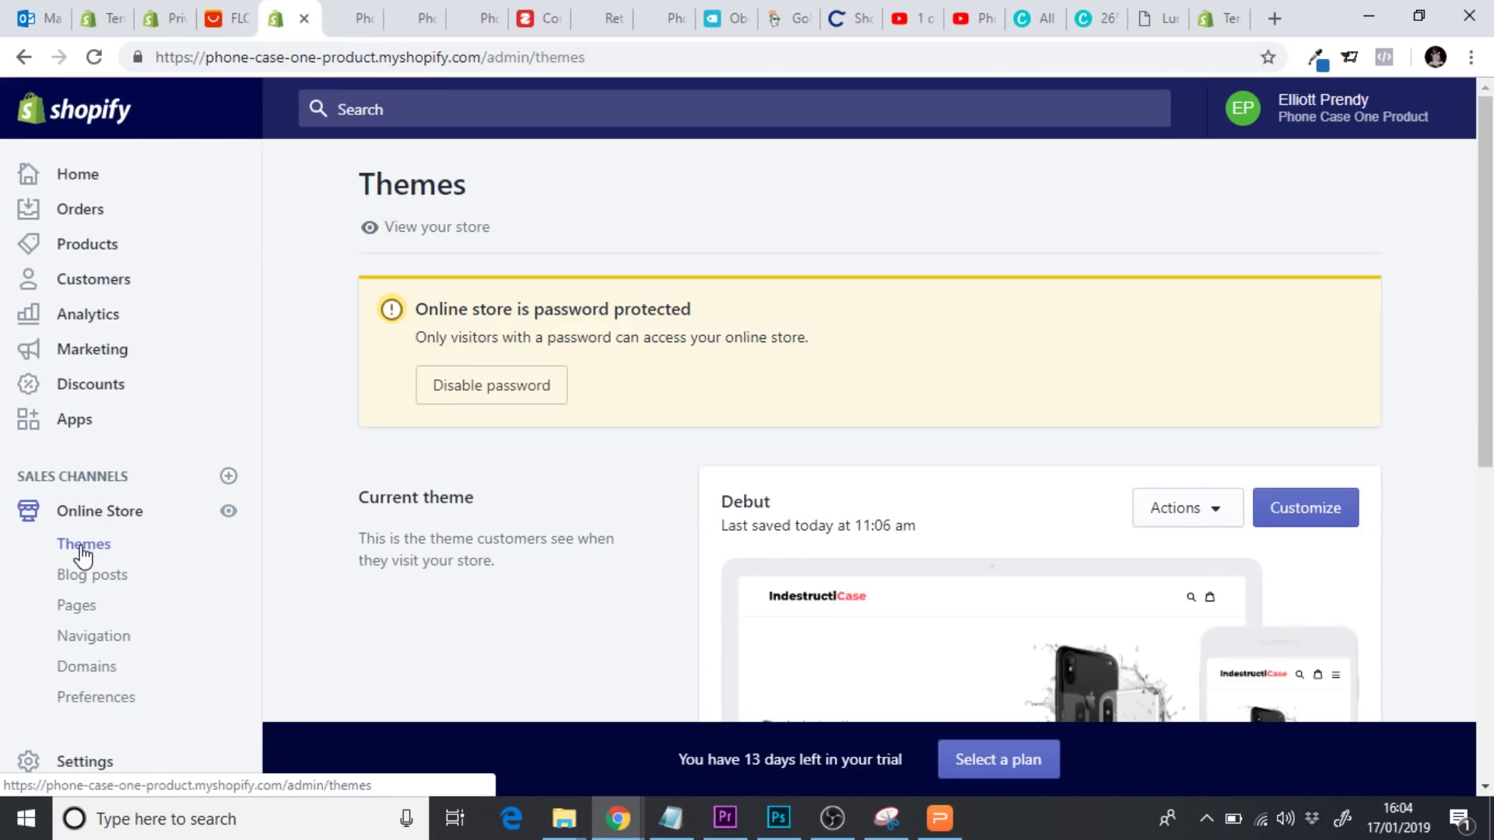
# Customize the Debut theme and rename the footer's Quick links heading to HELP
pyautogui.click(1309, 521)
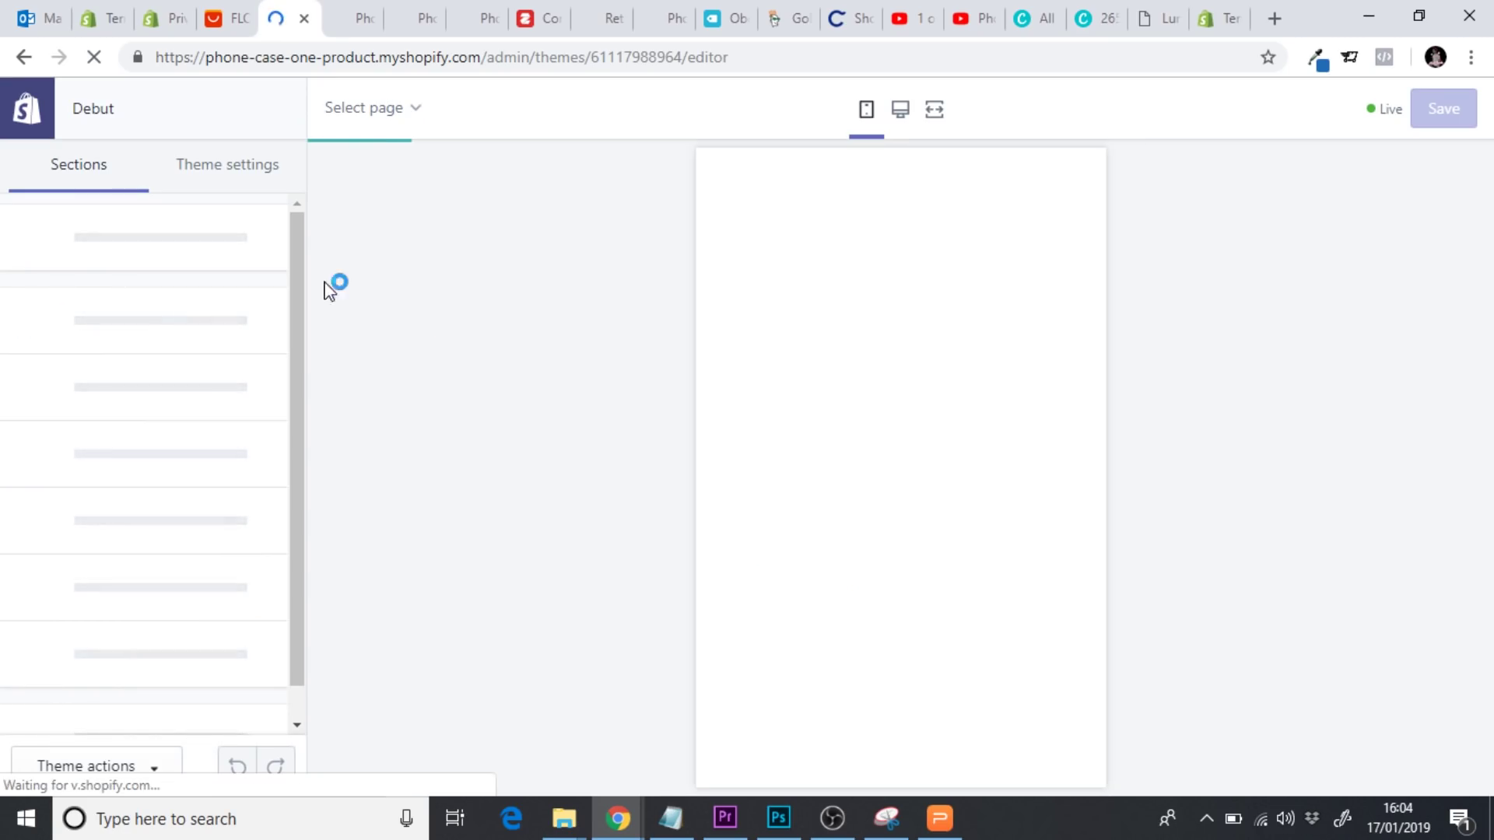
pyautogui.scroll(-2, 300, 265)
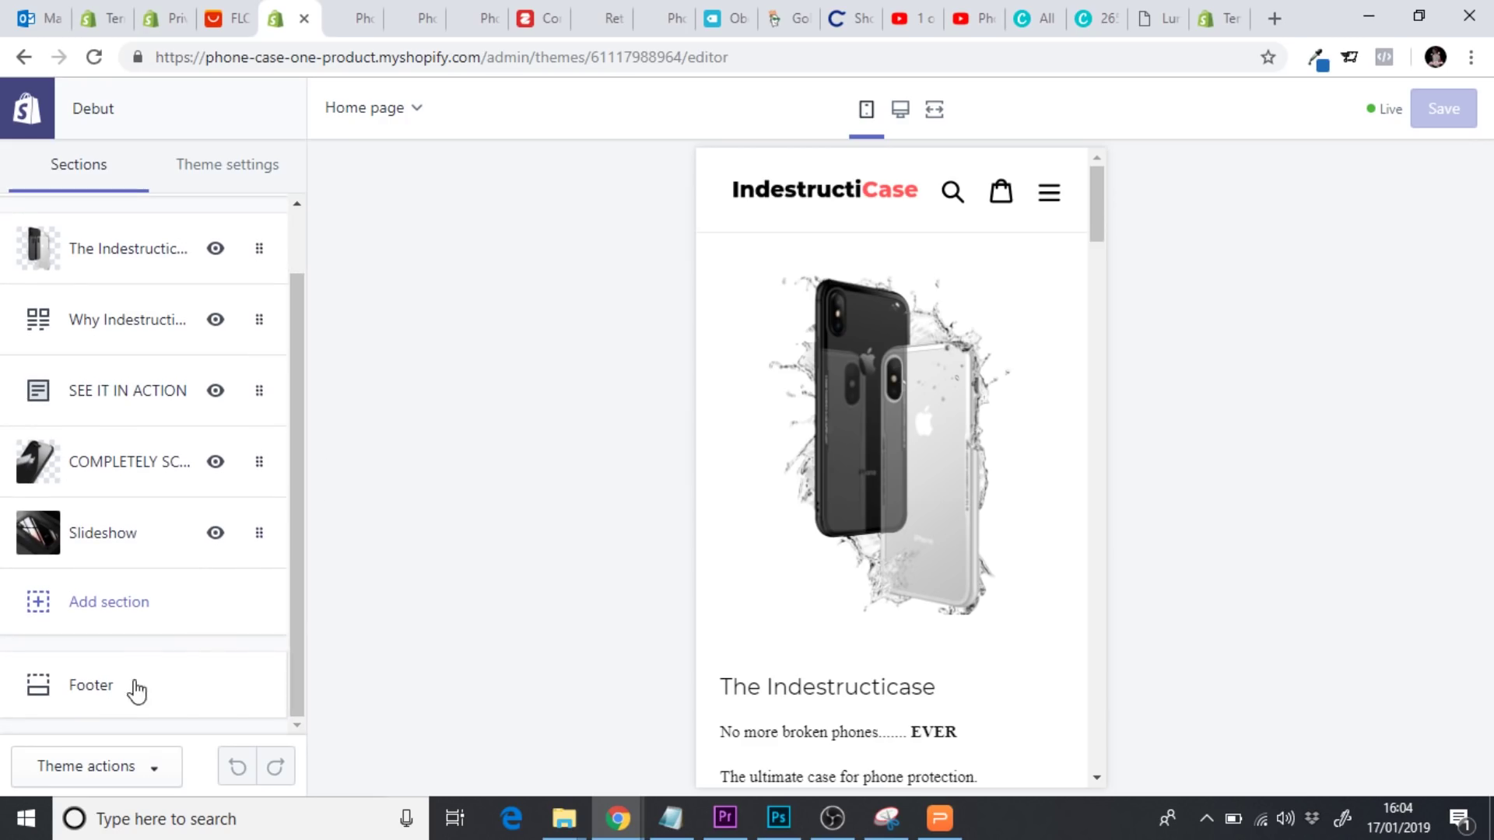
pyautogui.click(122, 700)
pyautogui.moveTo(296, 329); pyautogui.dragTo(4, 440)
pyautogui.click(191, 456)
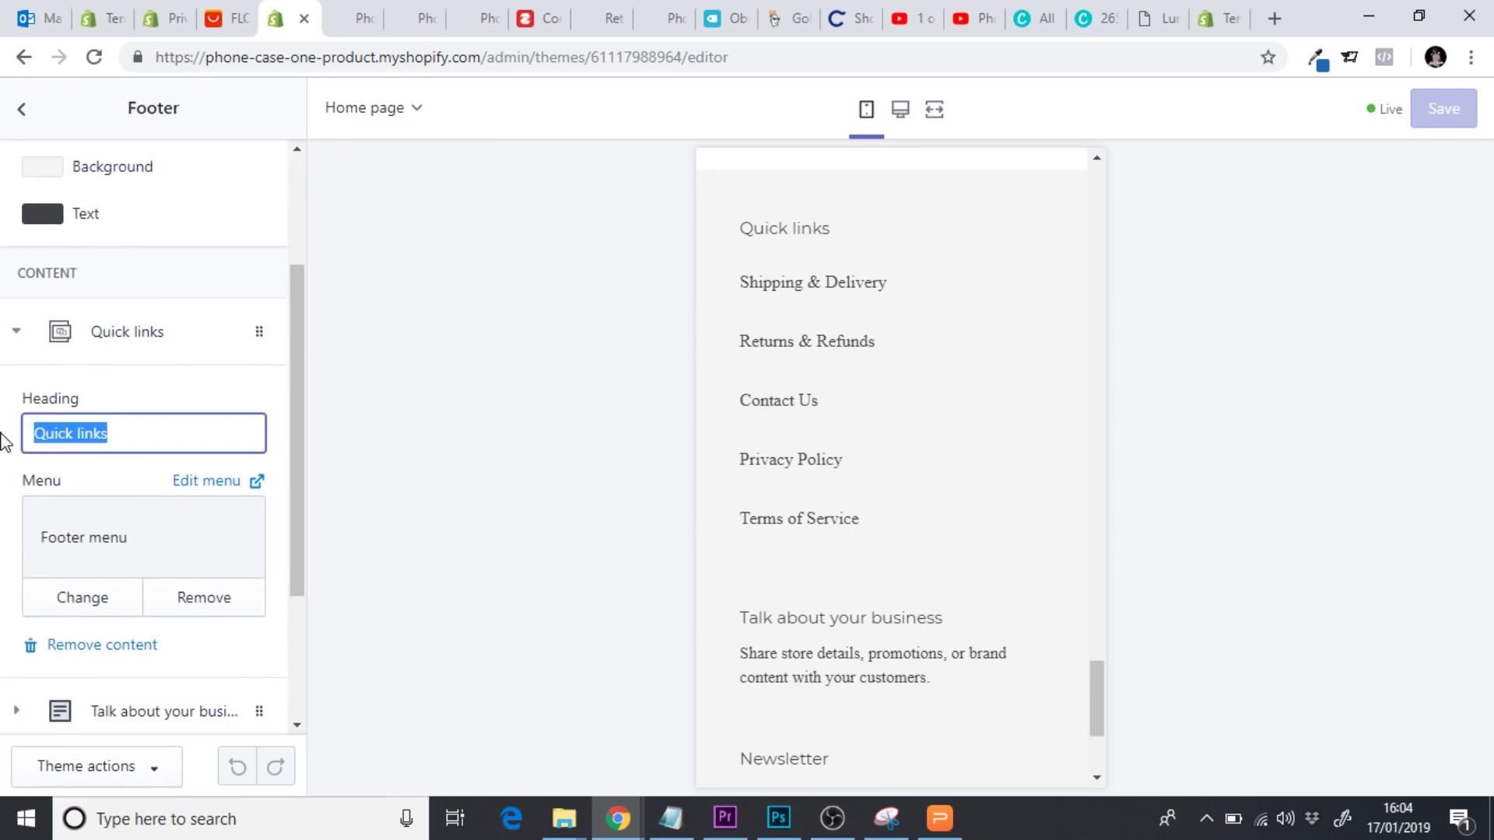
pyautogui.write('HELP')
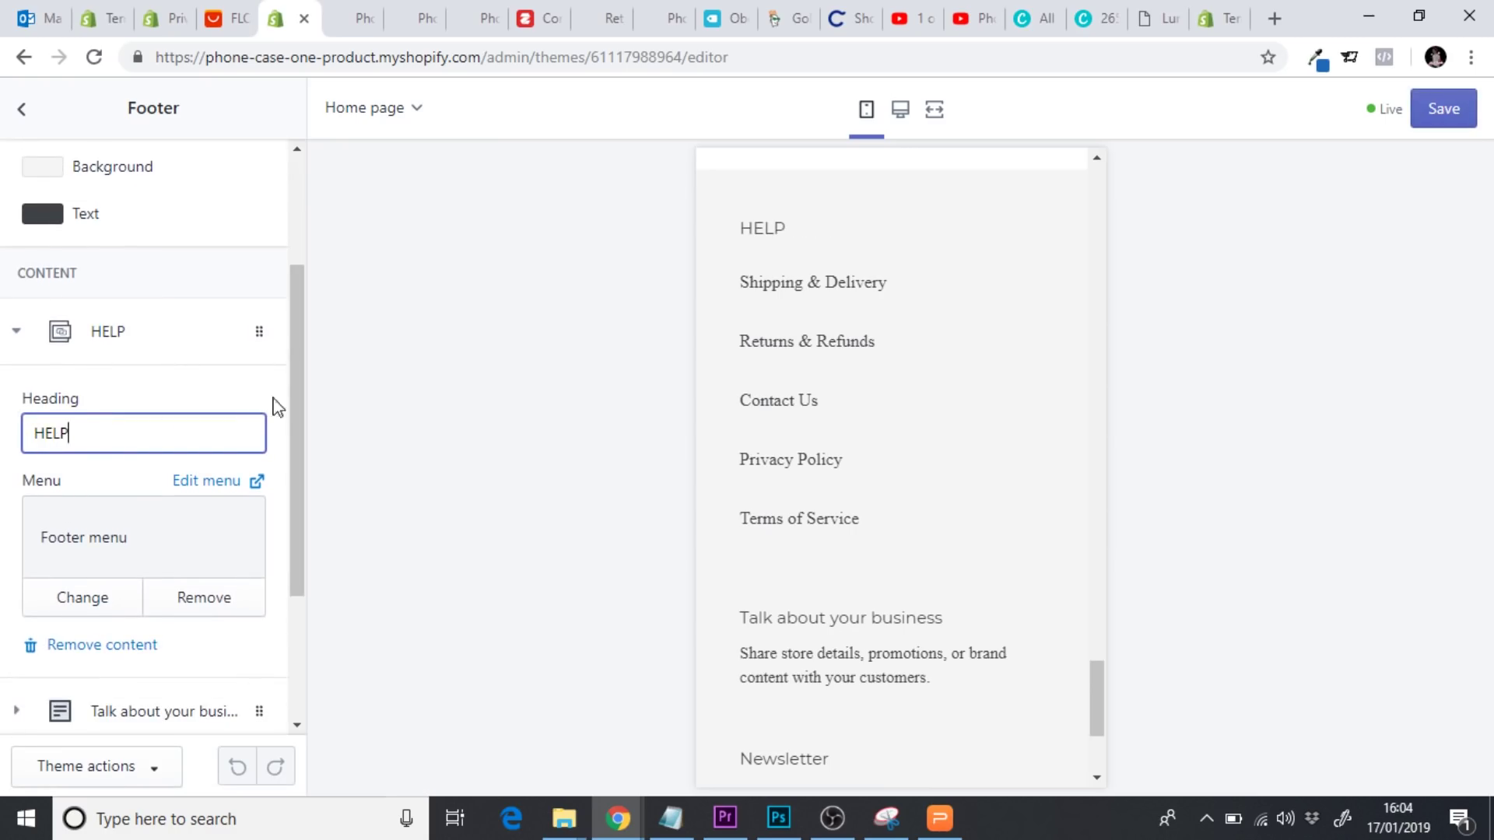
# Remove the Talk about your business block from the footer
pyautogui.moveTo(296, 393); pyautogui.dragTo(214, 537)
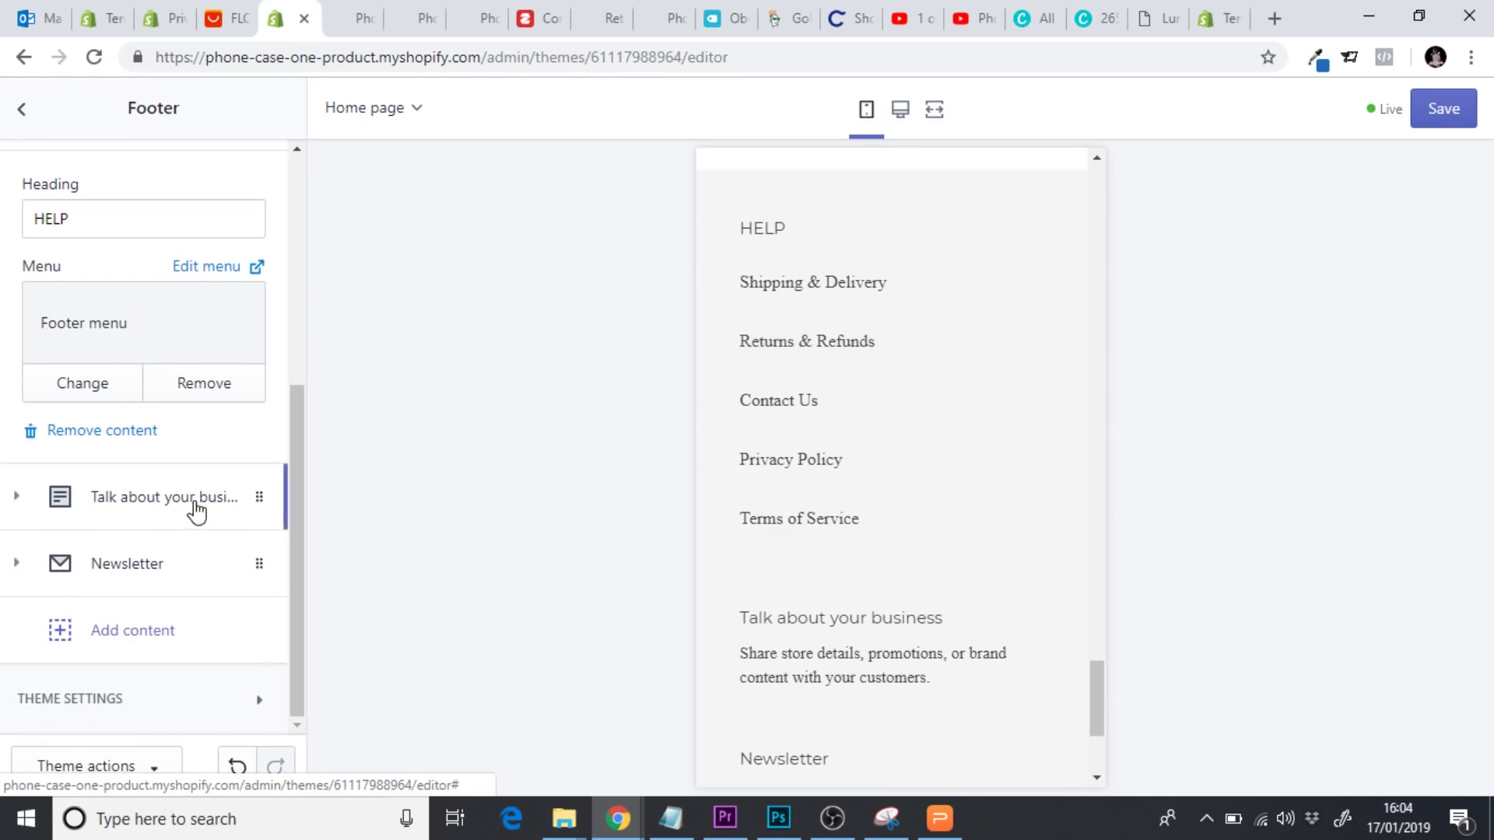
pyautogui.click(197, 512)
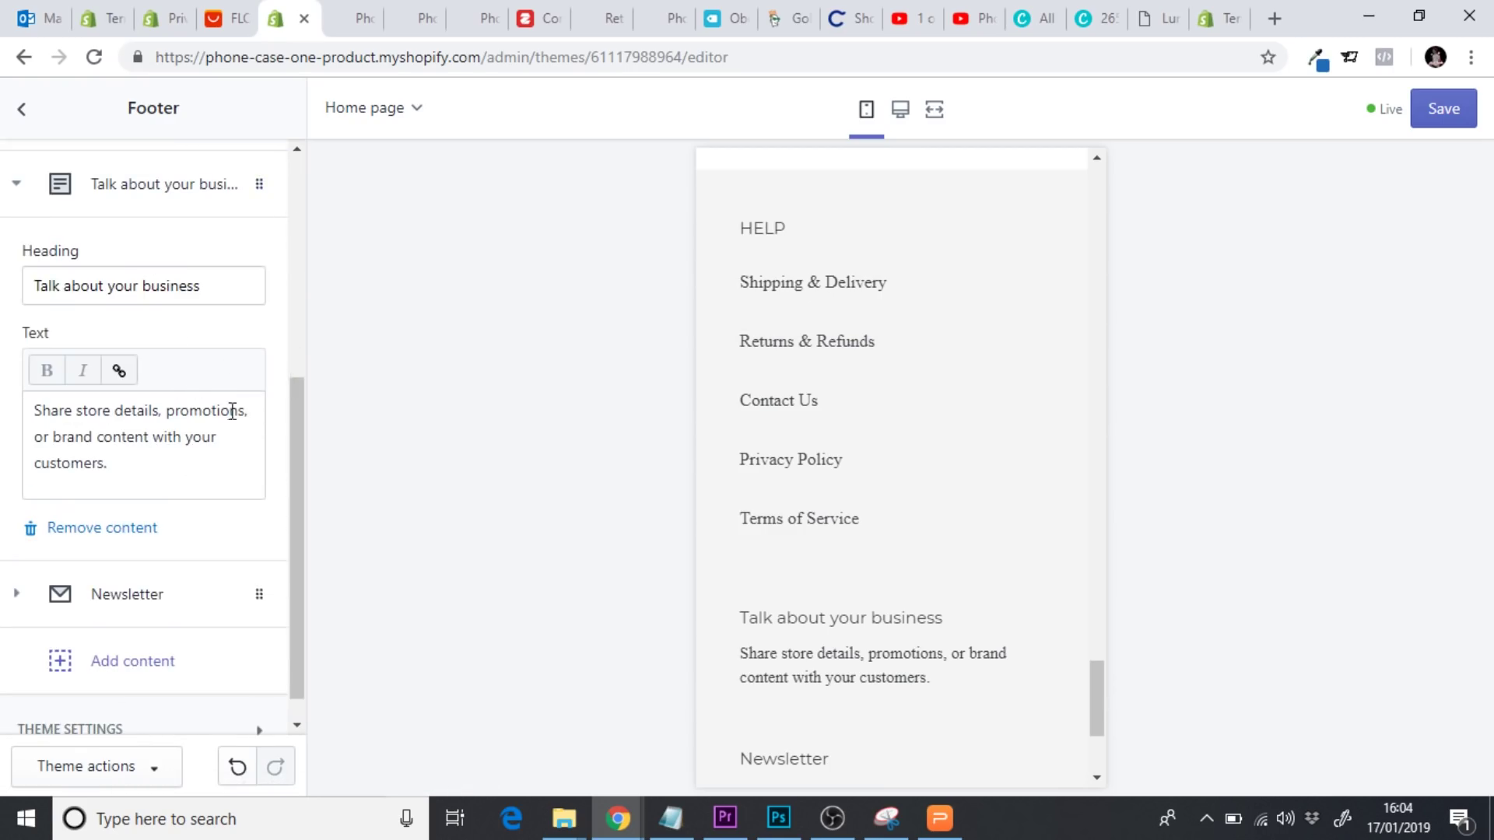
pyautogui.click(84, 528)
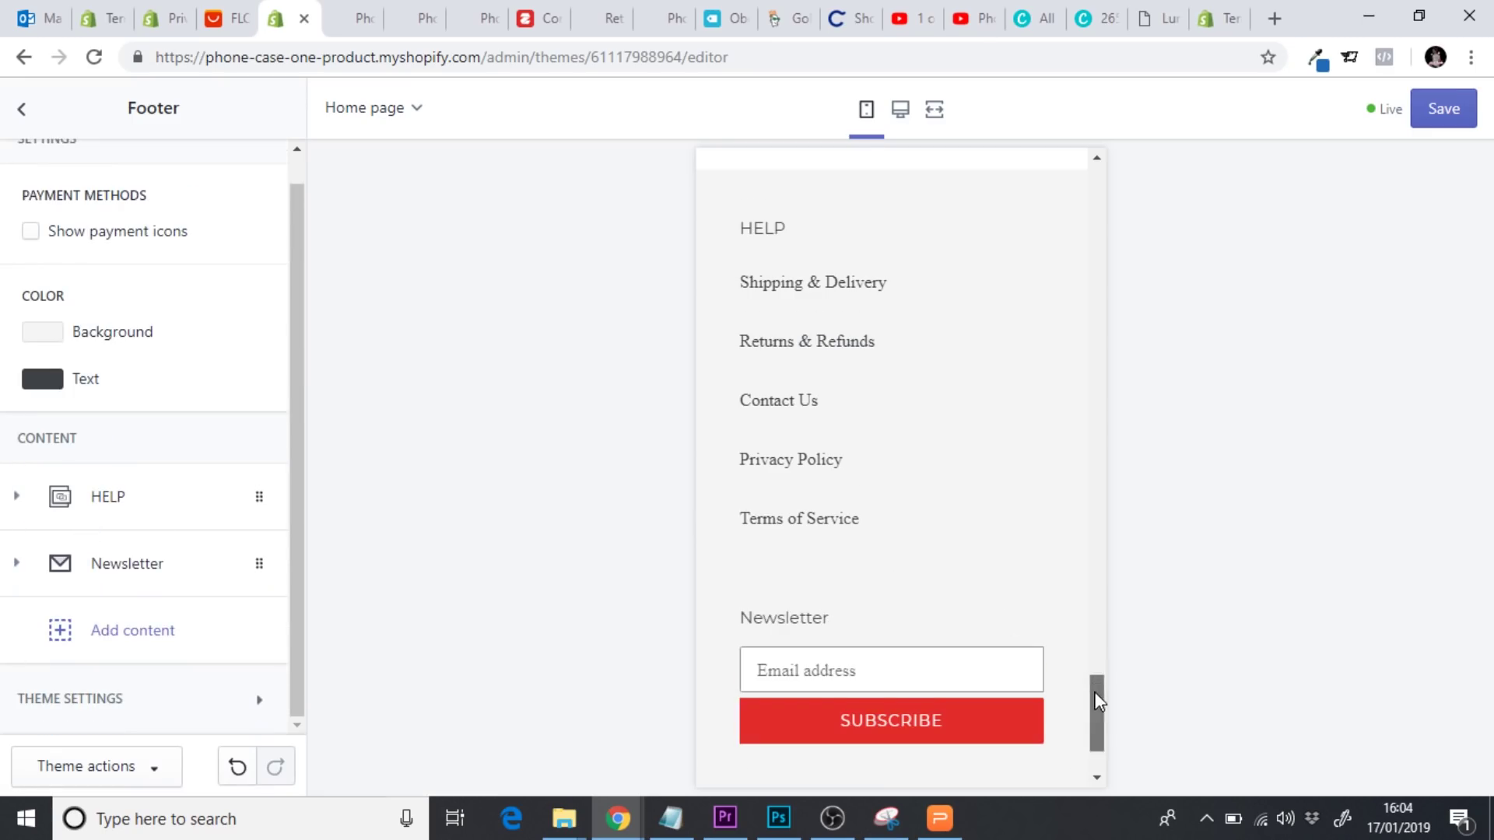
# Move the Newsletter block above HELP in the footer and save the theme
pyautogui.moveTo(1097, 700); pyautogui.dragTo(1099, 728)
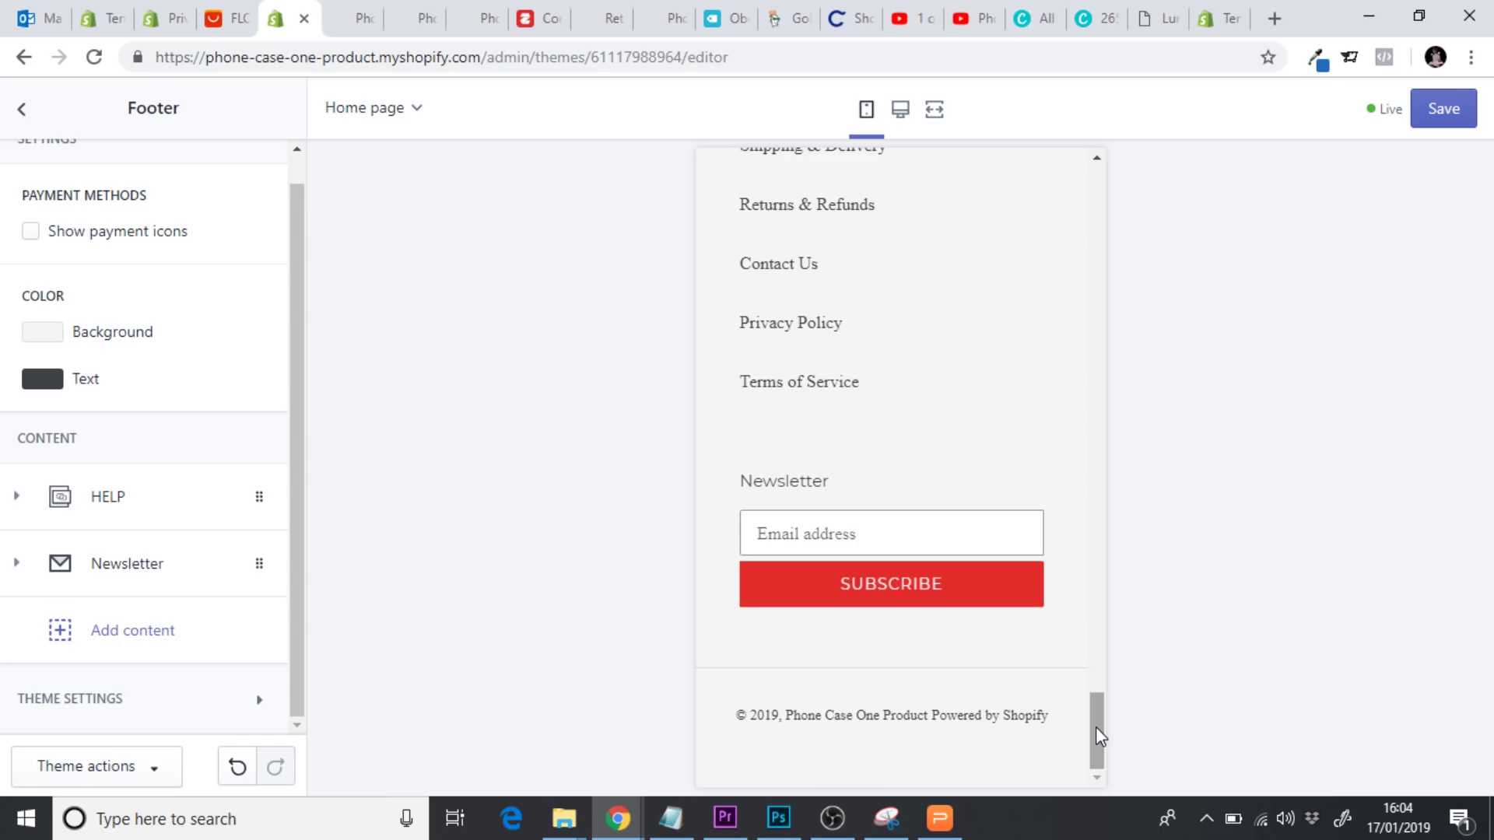
pyautogui.moveTo(206, 577); pyautogui.dragTo(144, 526)
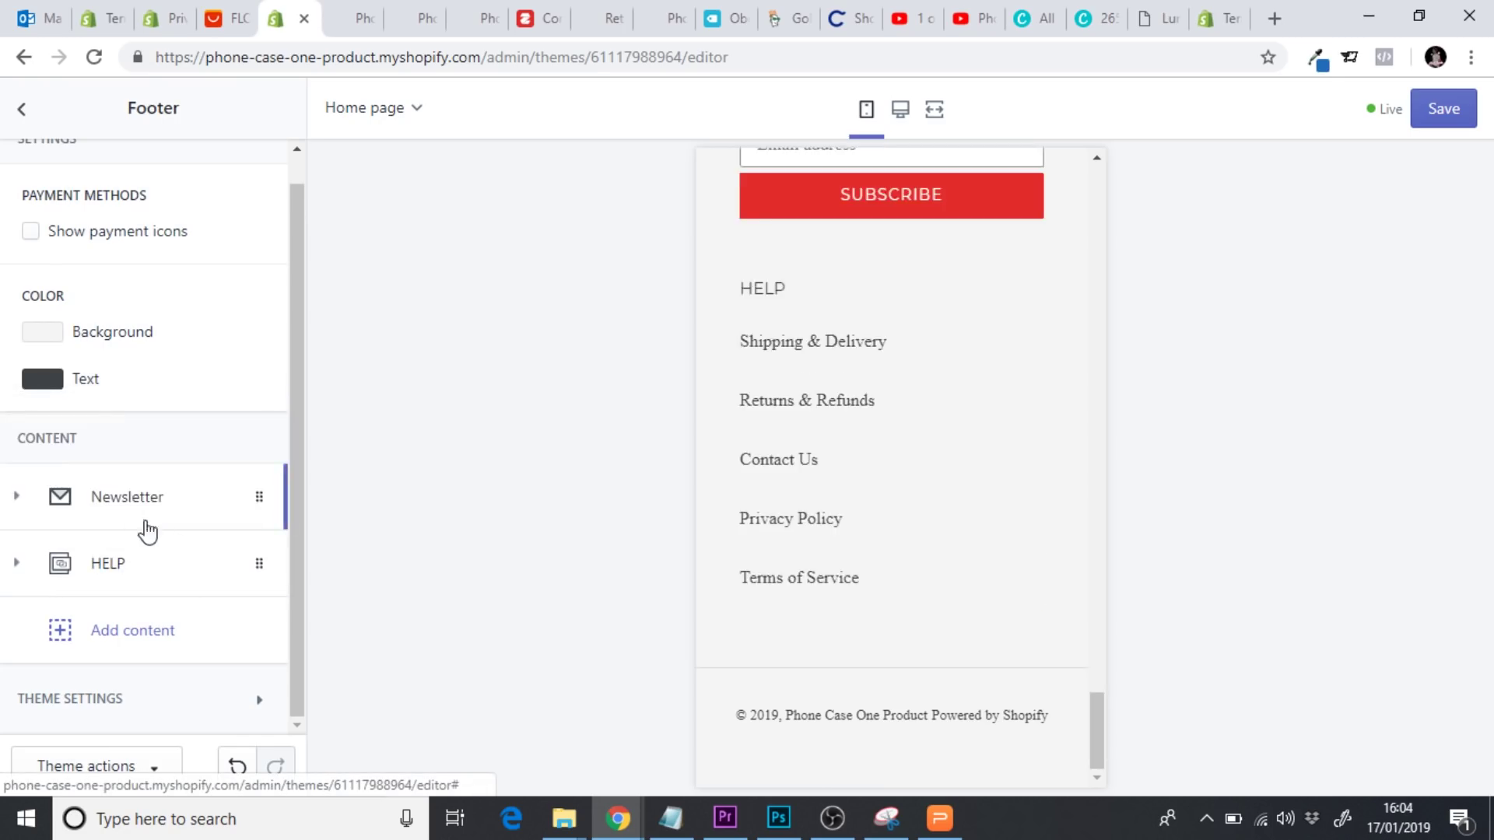
pyautogui.moveTo(1093, 721); pyautogui.dragTo(1094, 757)
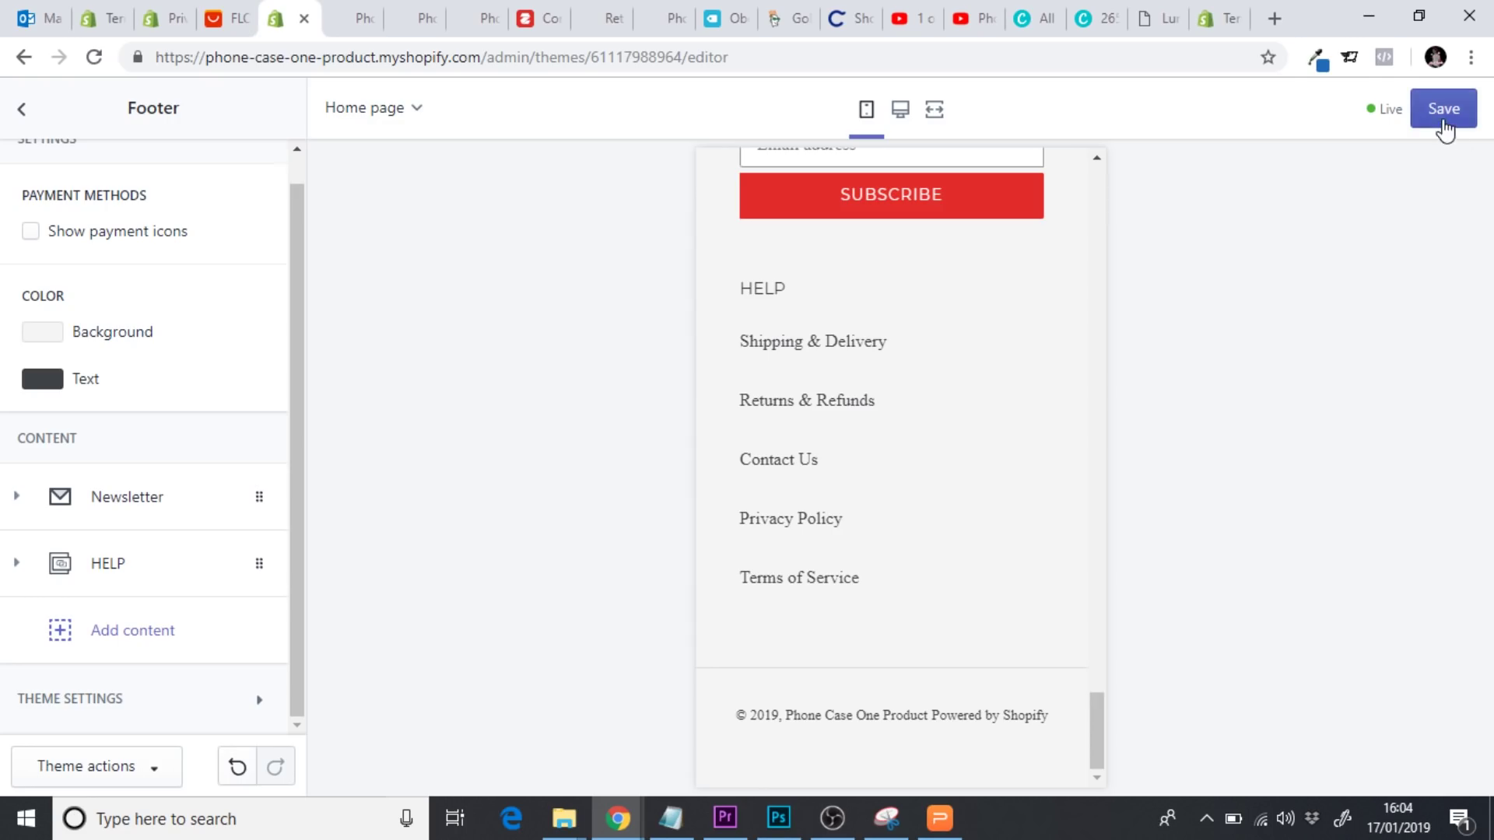
pyautogui.click(1443, 109)
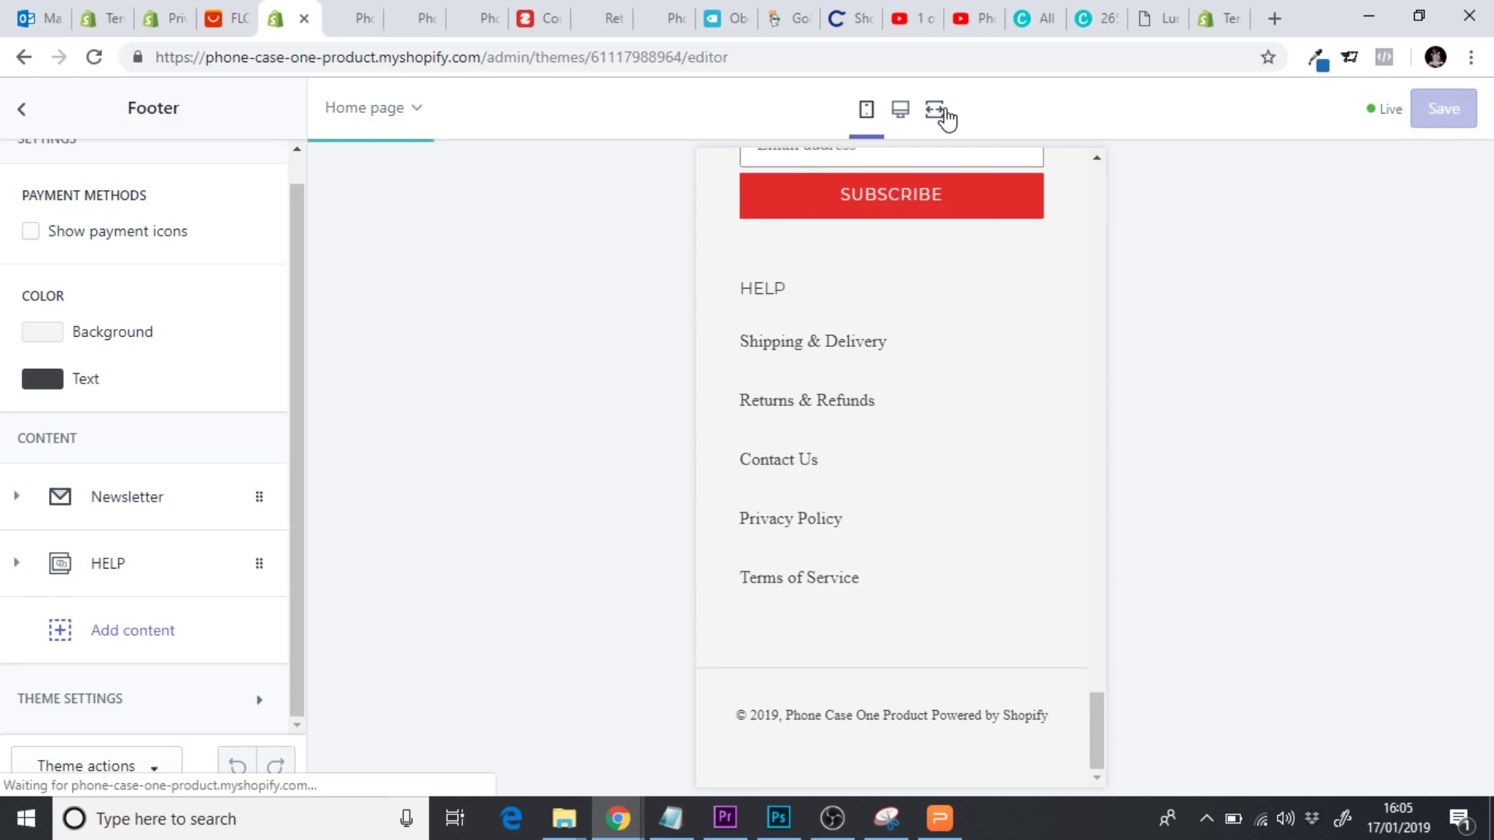
# Check the two-column Newsletter and HELP footer in full-width and desktop previews
pyautogui.click(945, 114)
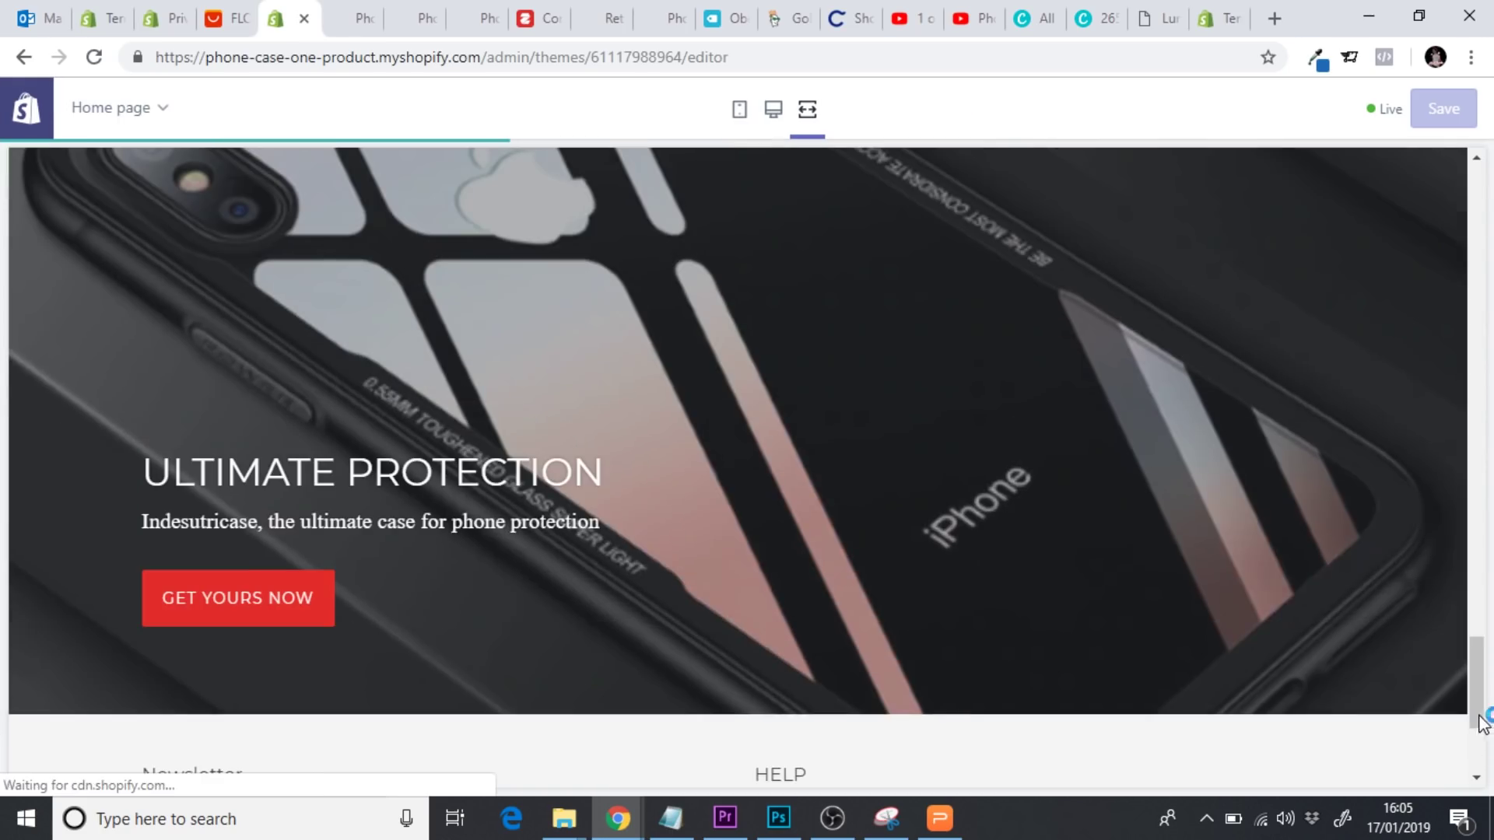
pyautogui.moveTo(1482, 722); pyautogui.dragTo(1482, 761)
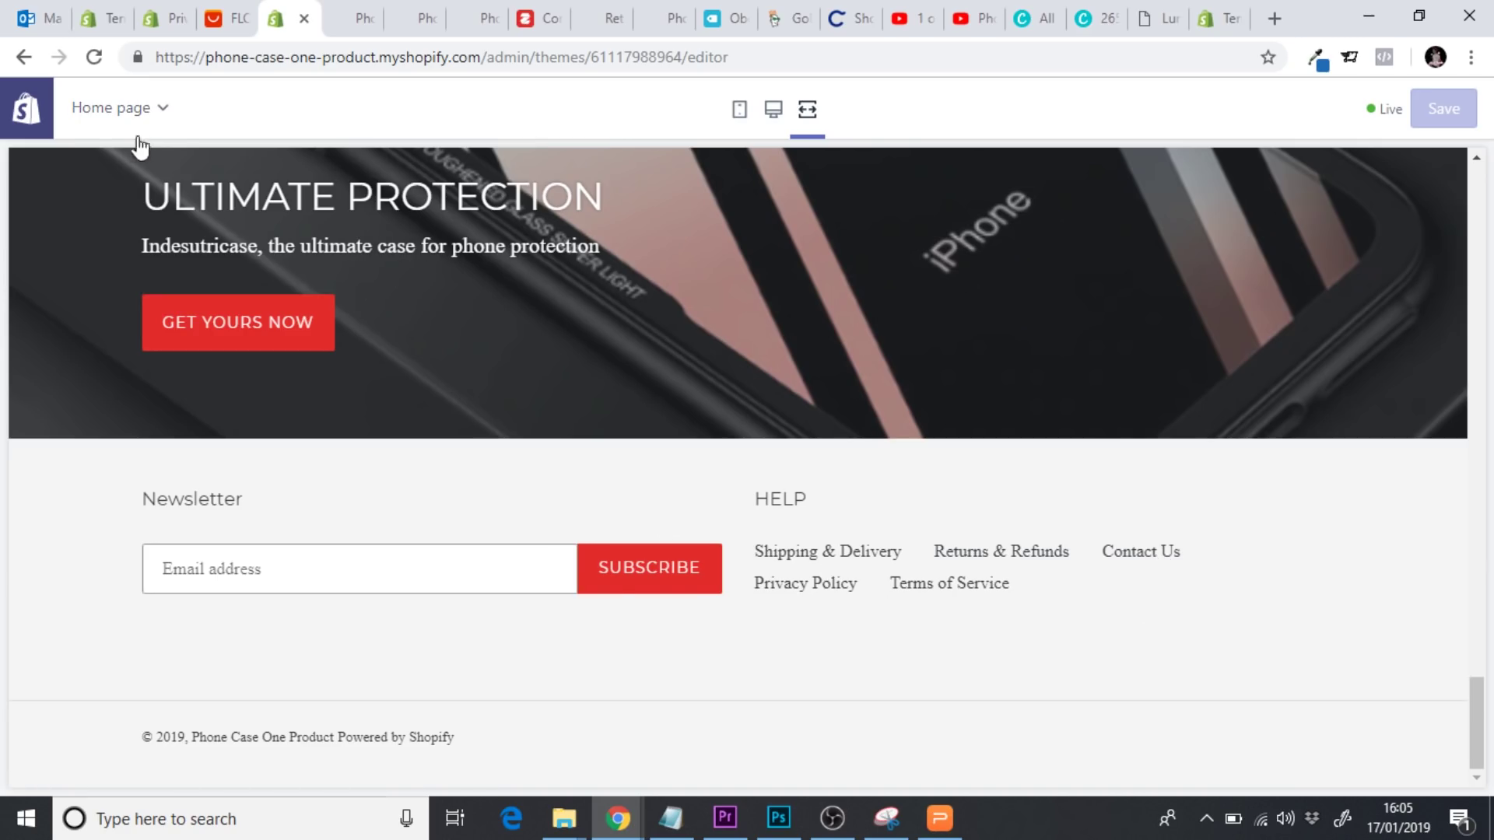
pyautogui.click(773, 110)
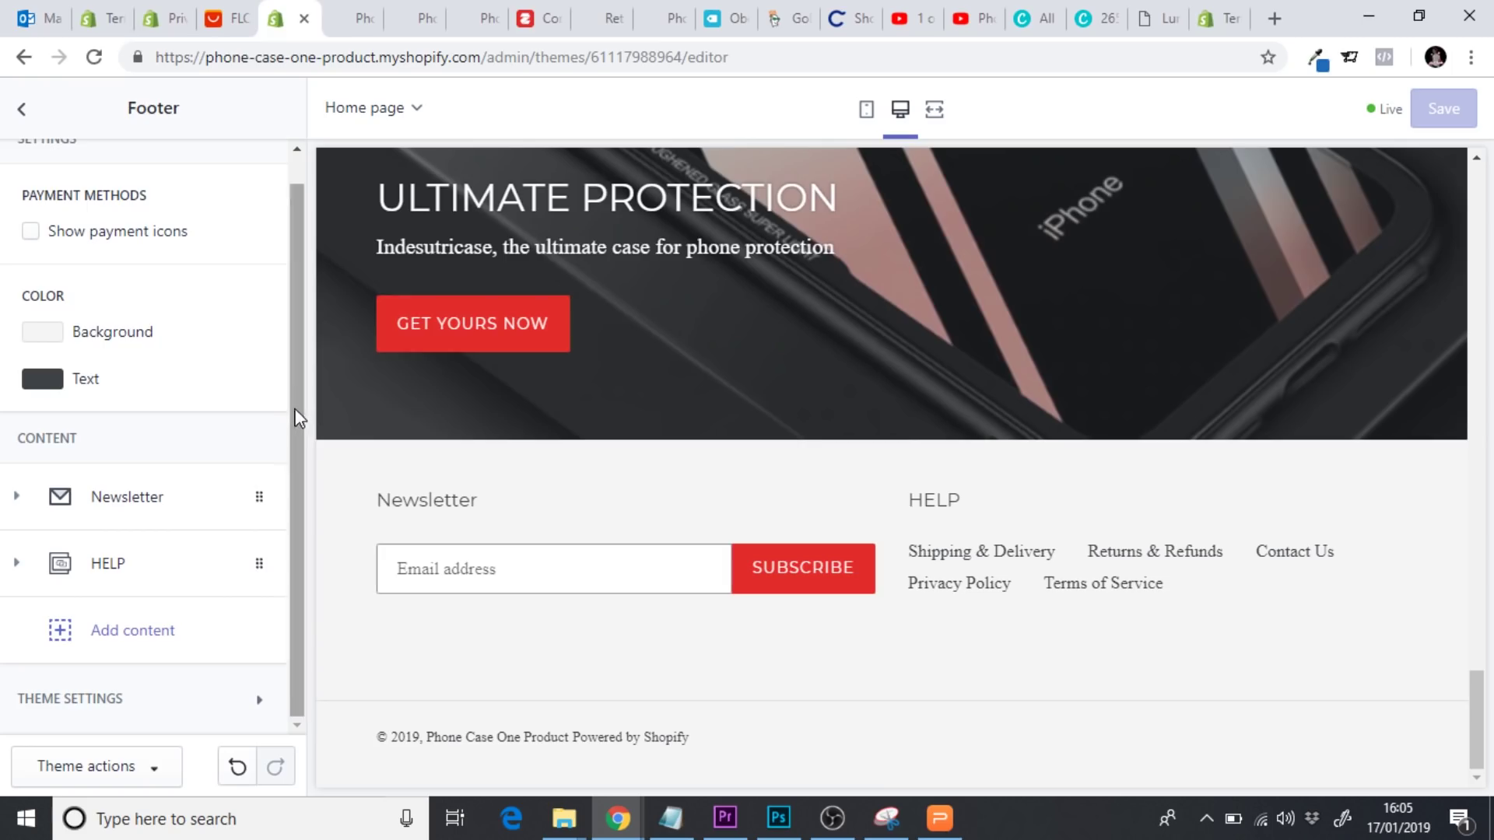
pyautogui.click(173, 634)
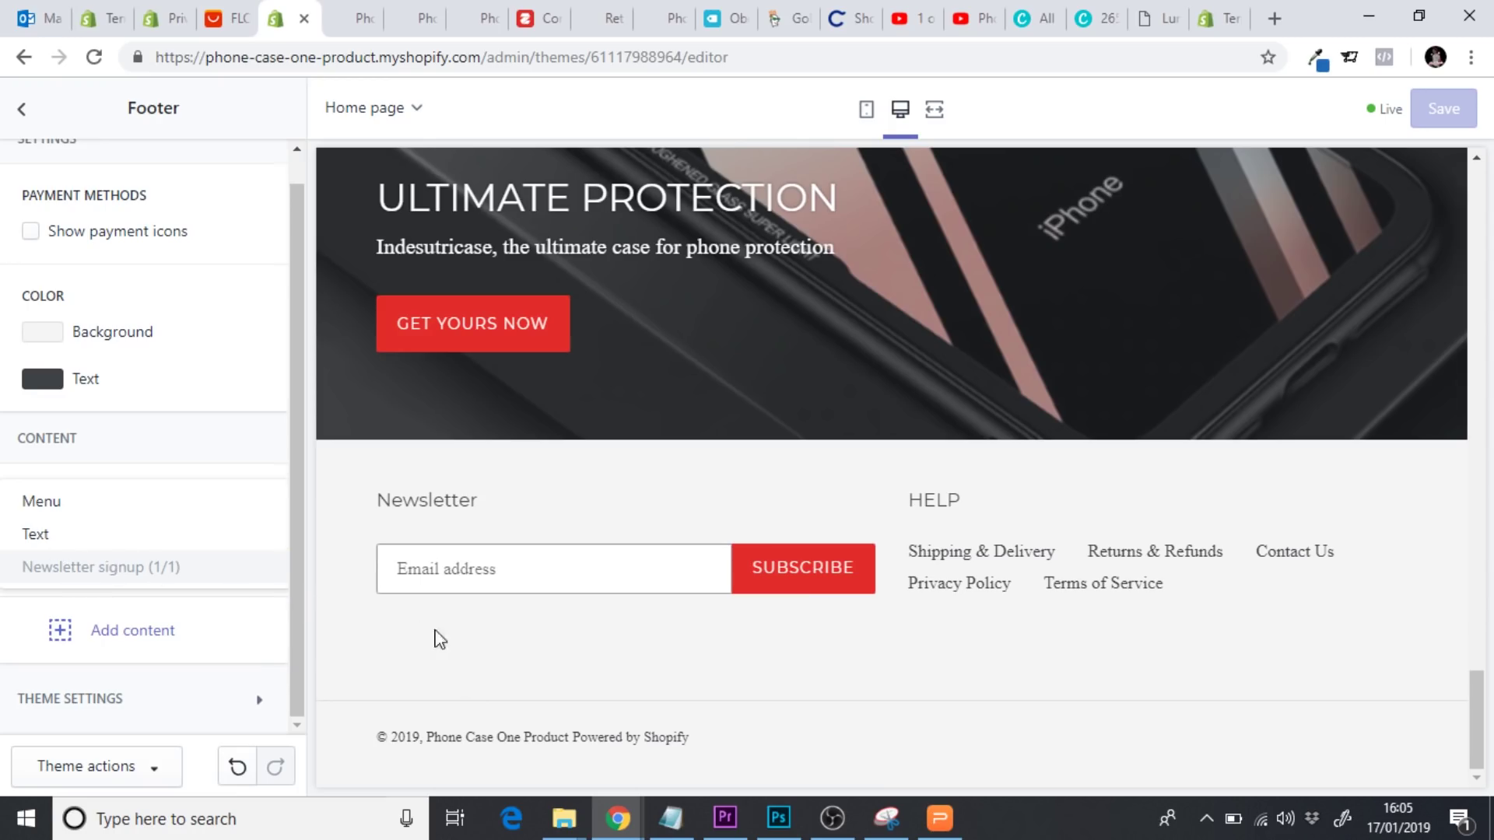
# Leave the theme editor and create a new navigation menu titled 'Footer Menu Two'
pyautogui.click(22, 110)
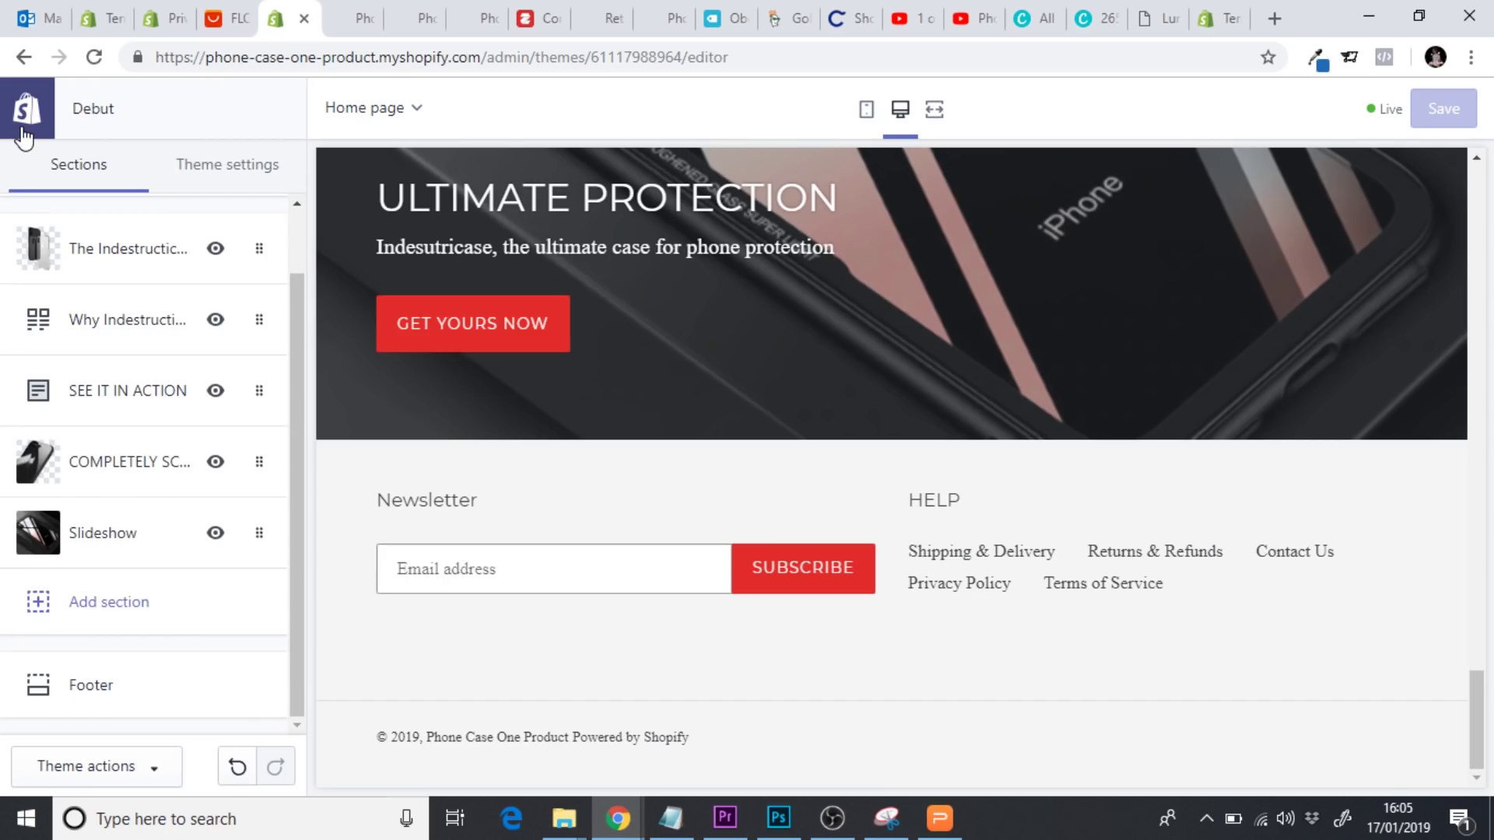
pyautogui.click(38, 114)
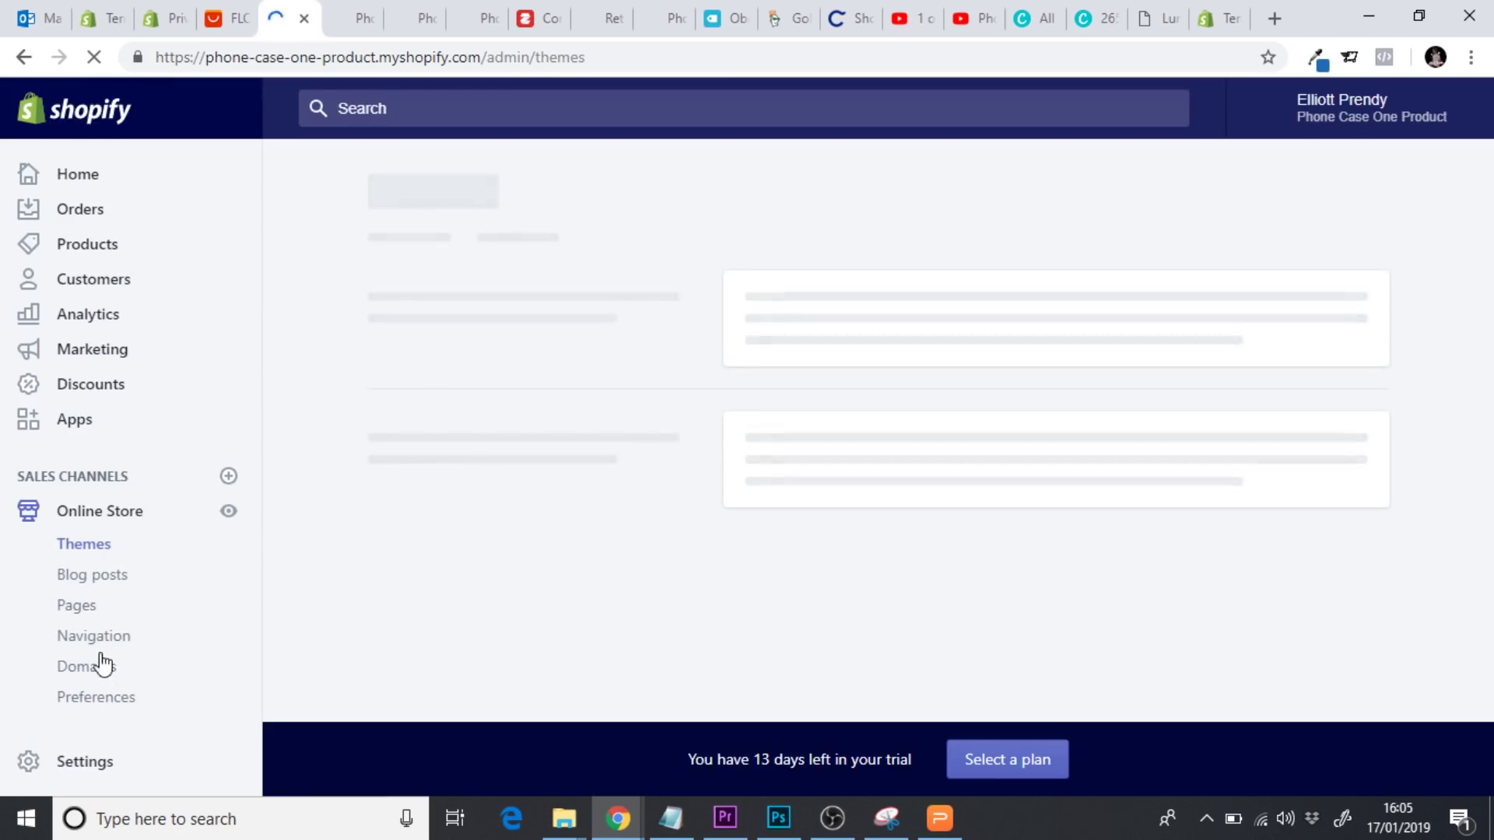
pyautogui.click(94, 639)
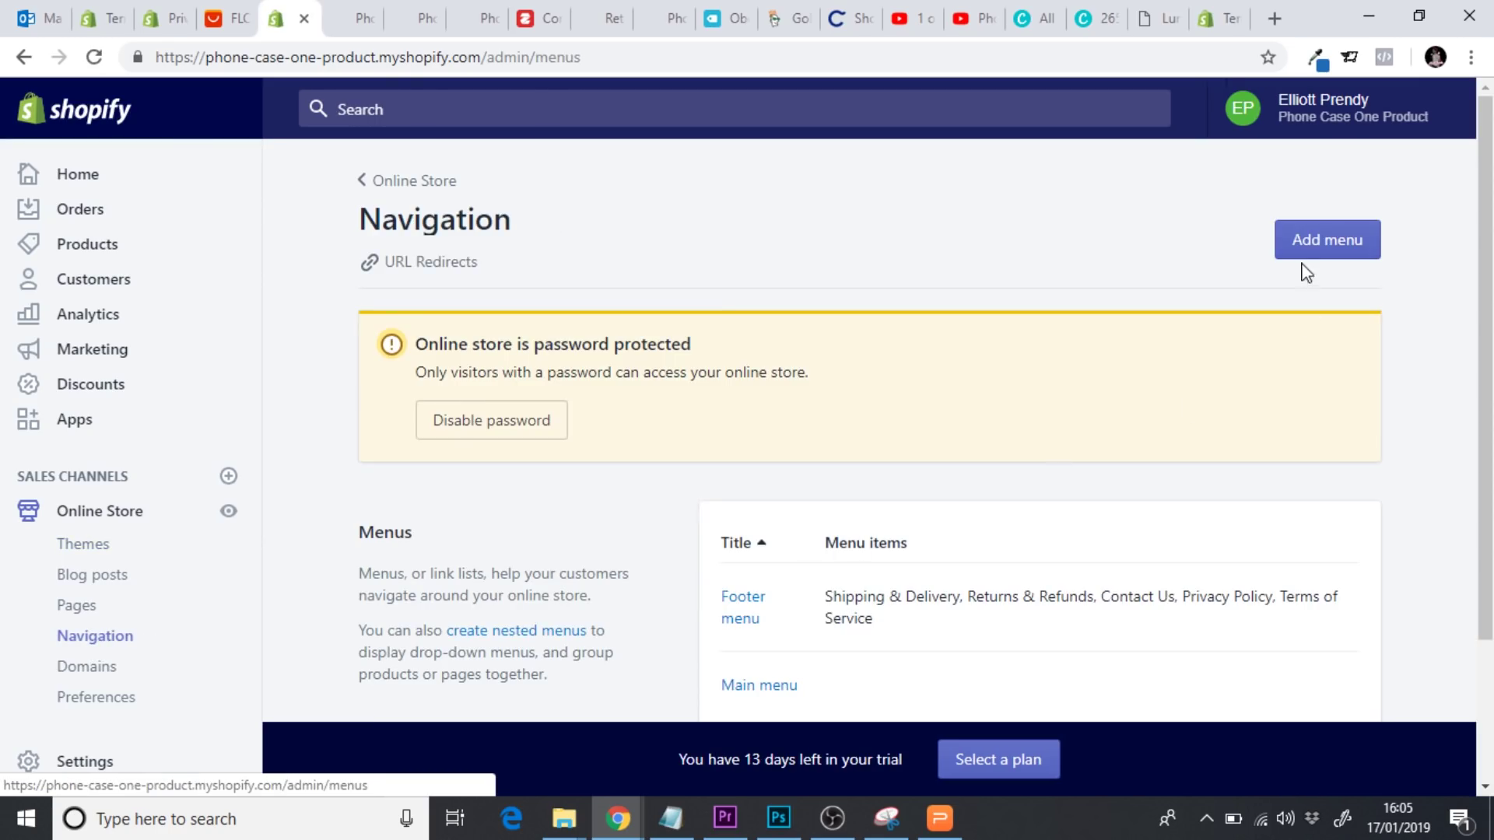
pyautogui.click(1316, 248)
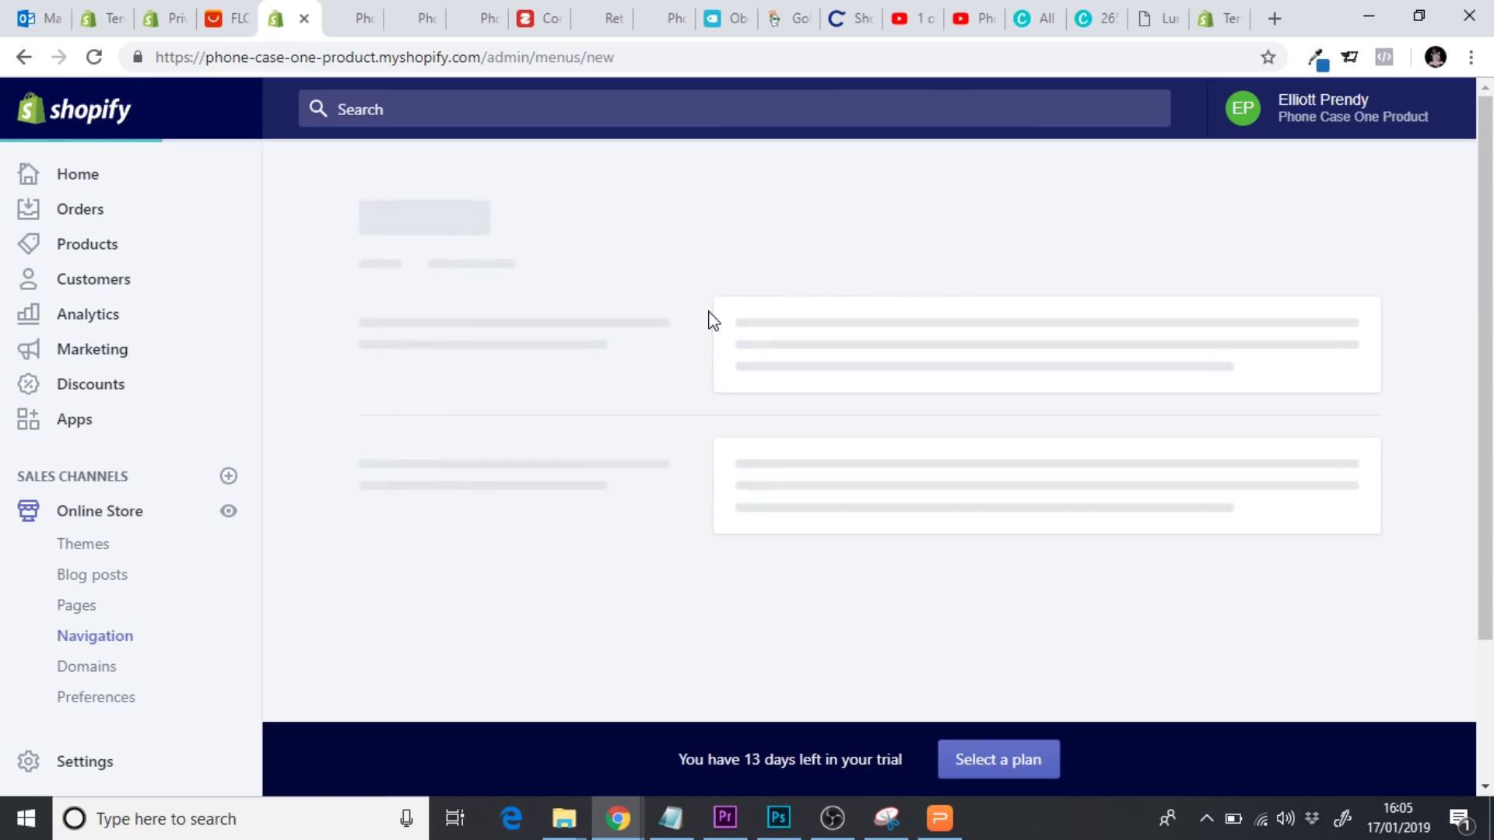
pyautogui.click(517, 337)
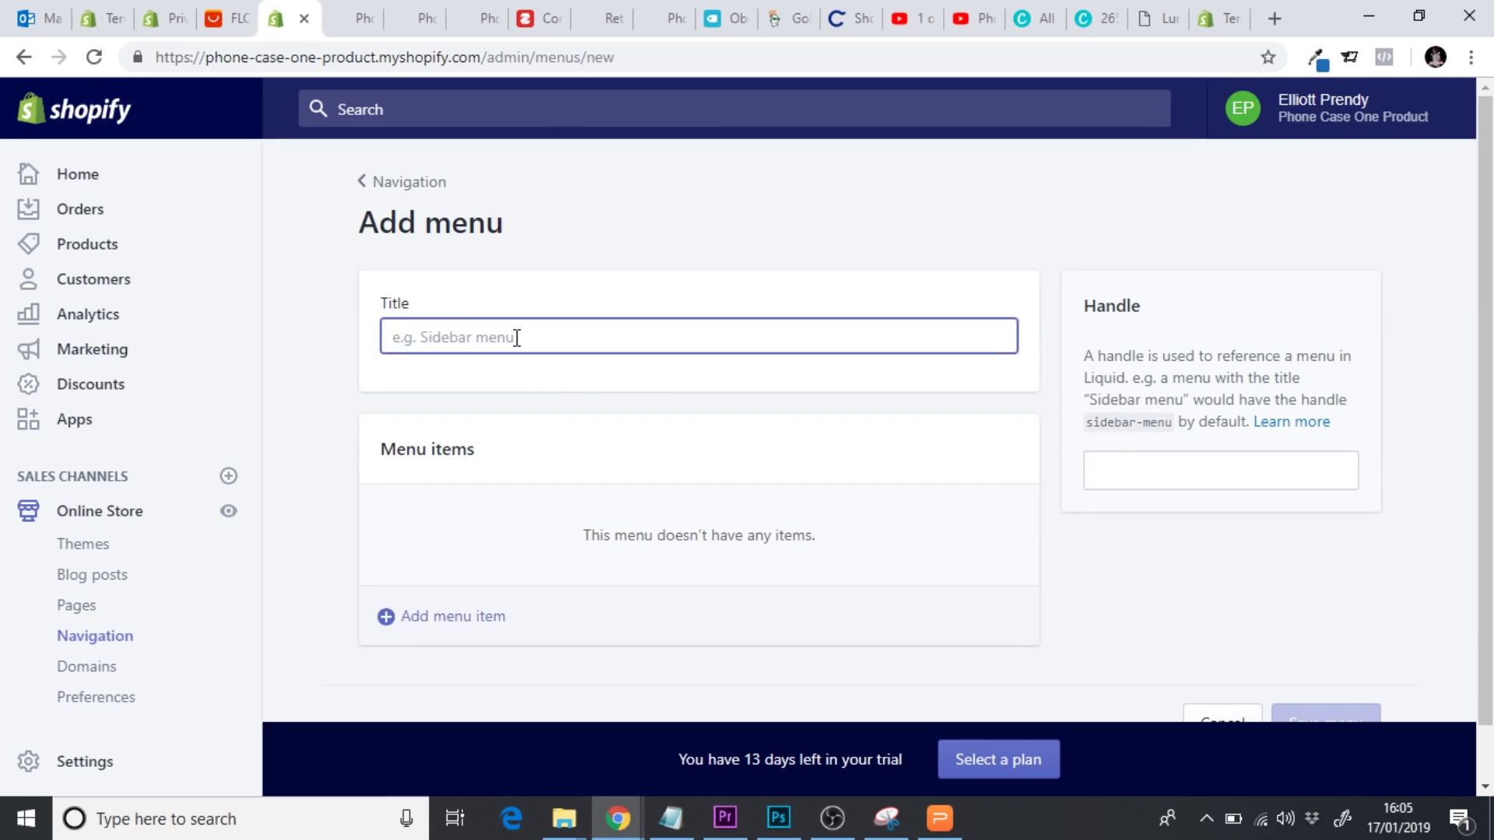
pyautogui.write('Footer Menu Two')
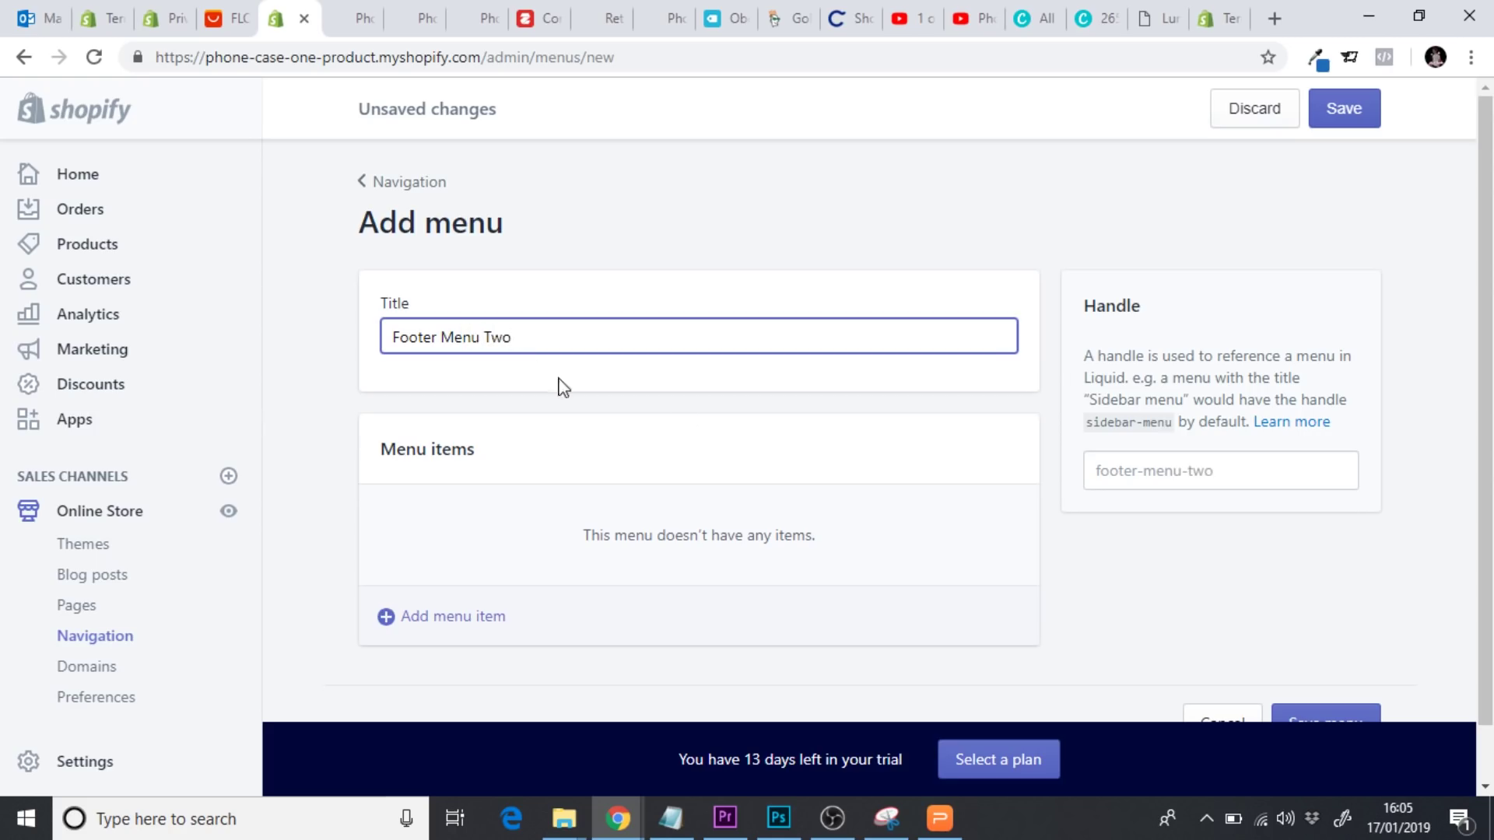
pyautogui.click(1334, 107)
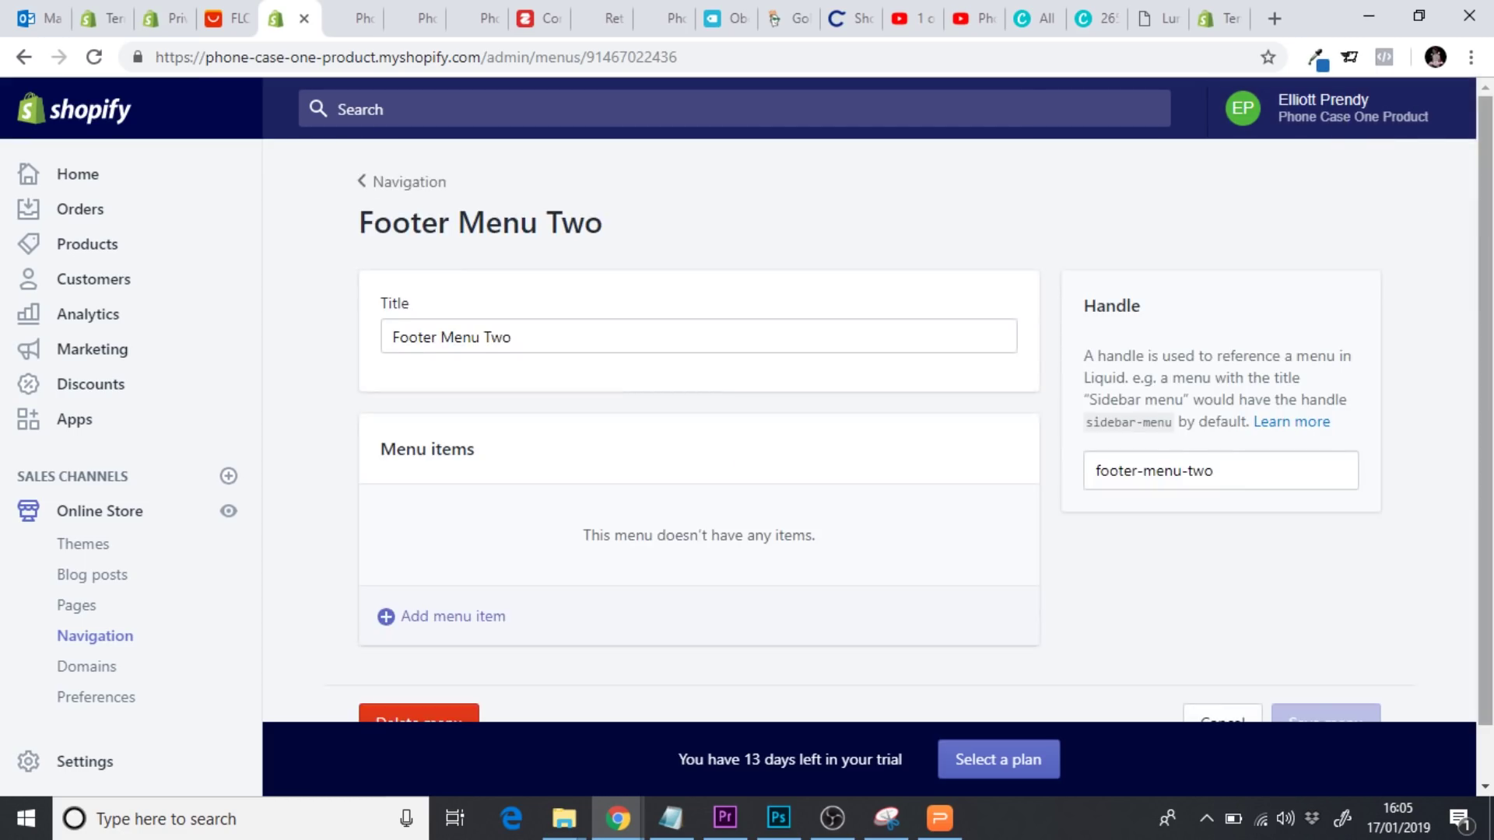
# Add a 'Privacy Policy' menu item linked to the Privacy Policy page
pyautogui.scroll(-1, 852, 384)
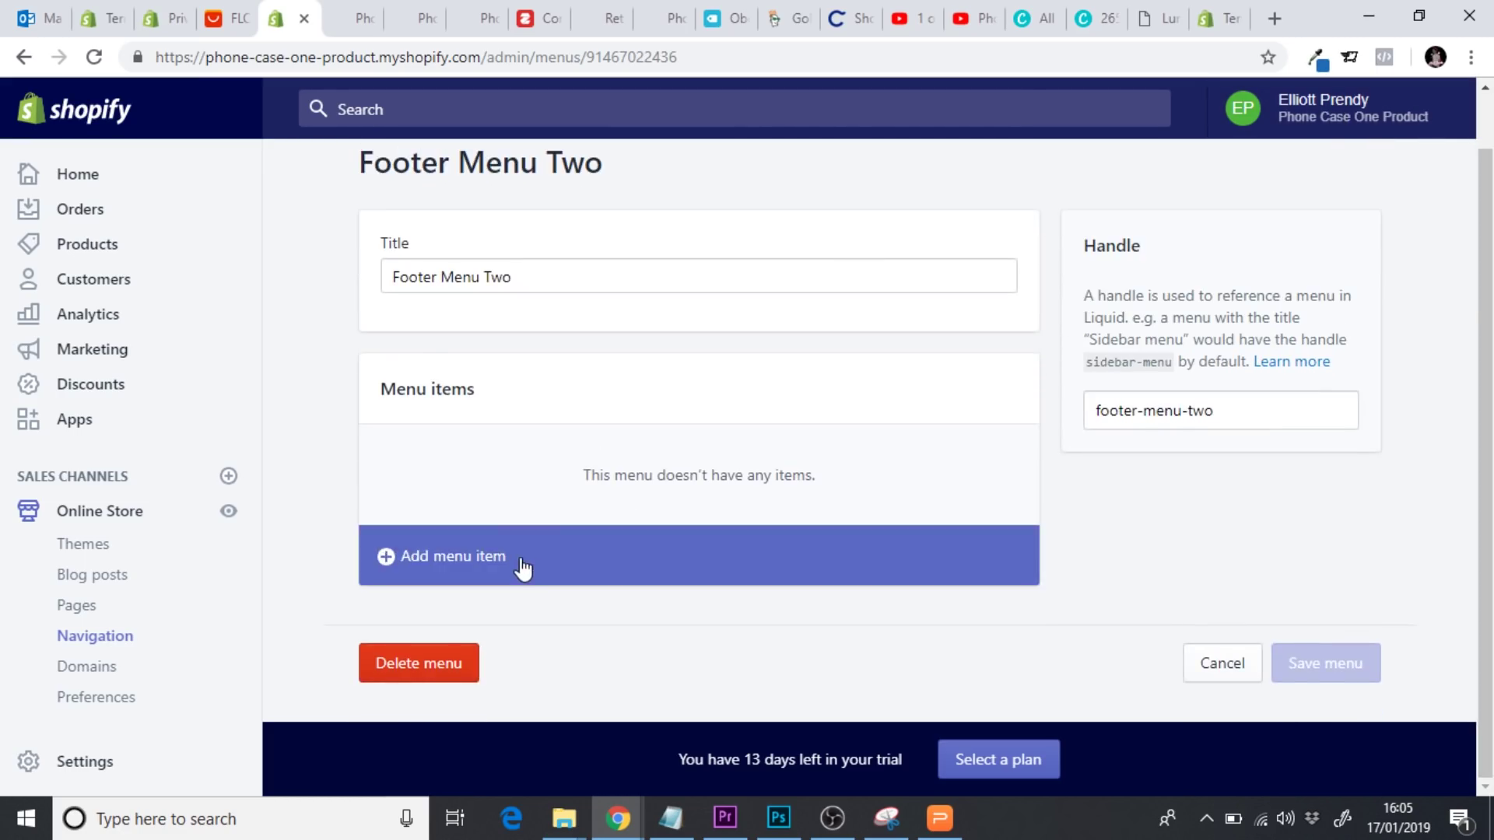
pyautogui.click(520, 565)
pyautogui.click(495, 441)
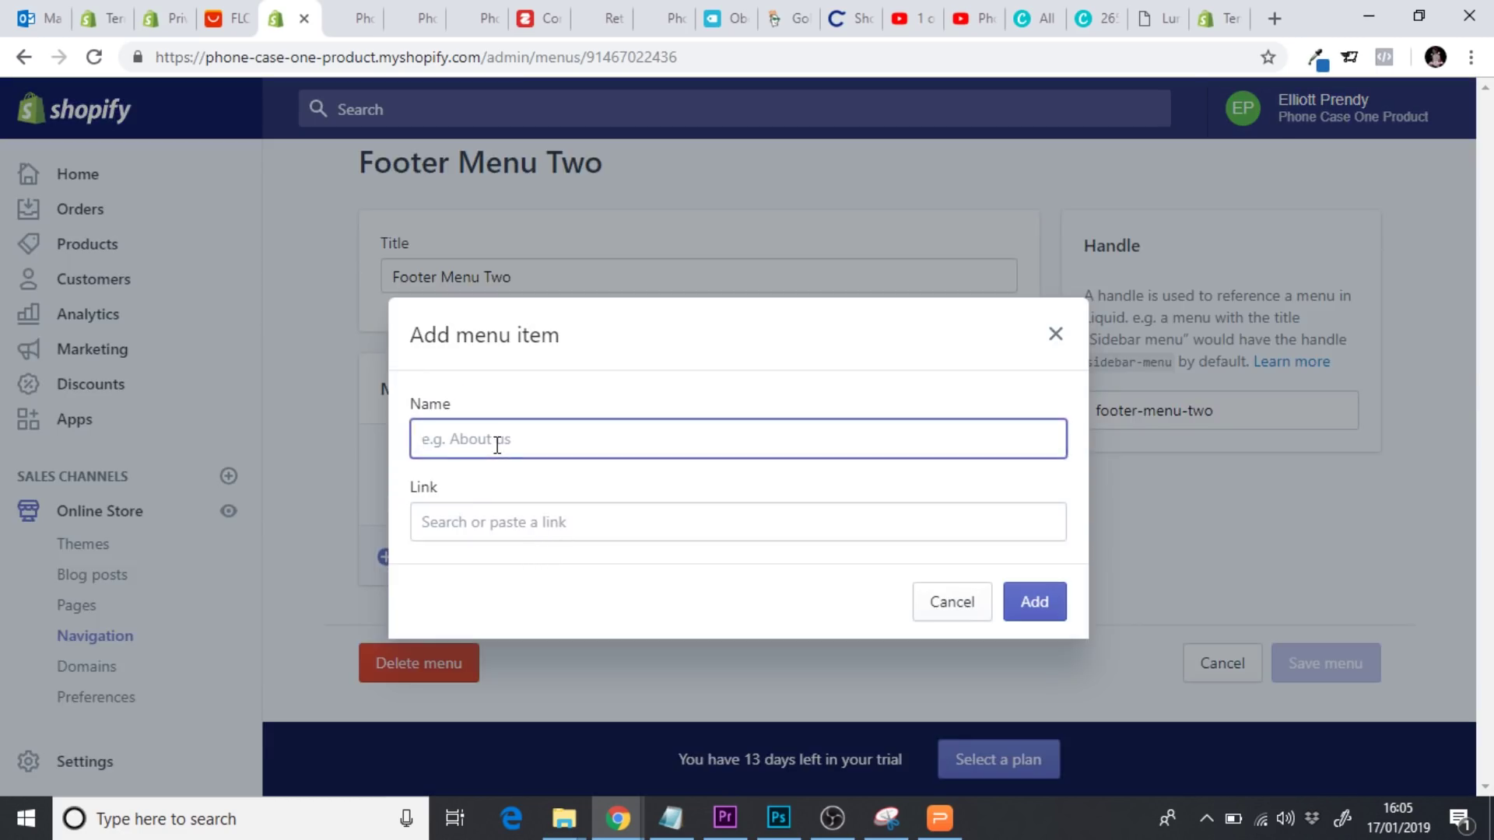
pyautogui.write('Privacy Policy')
pyautogui.click(495, 521)
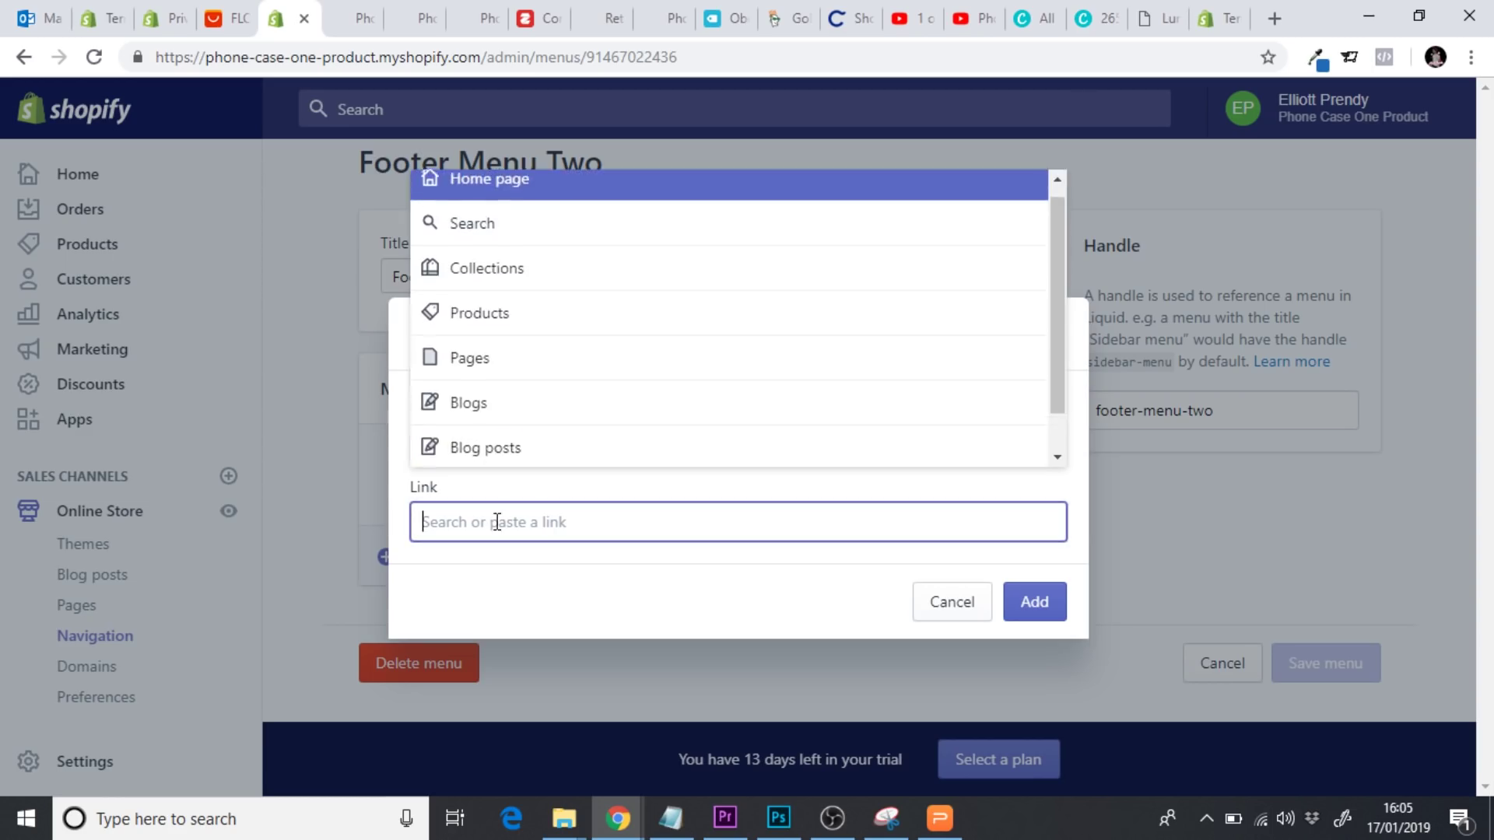
pyautogui.click(517, 386)
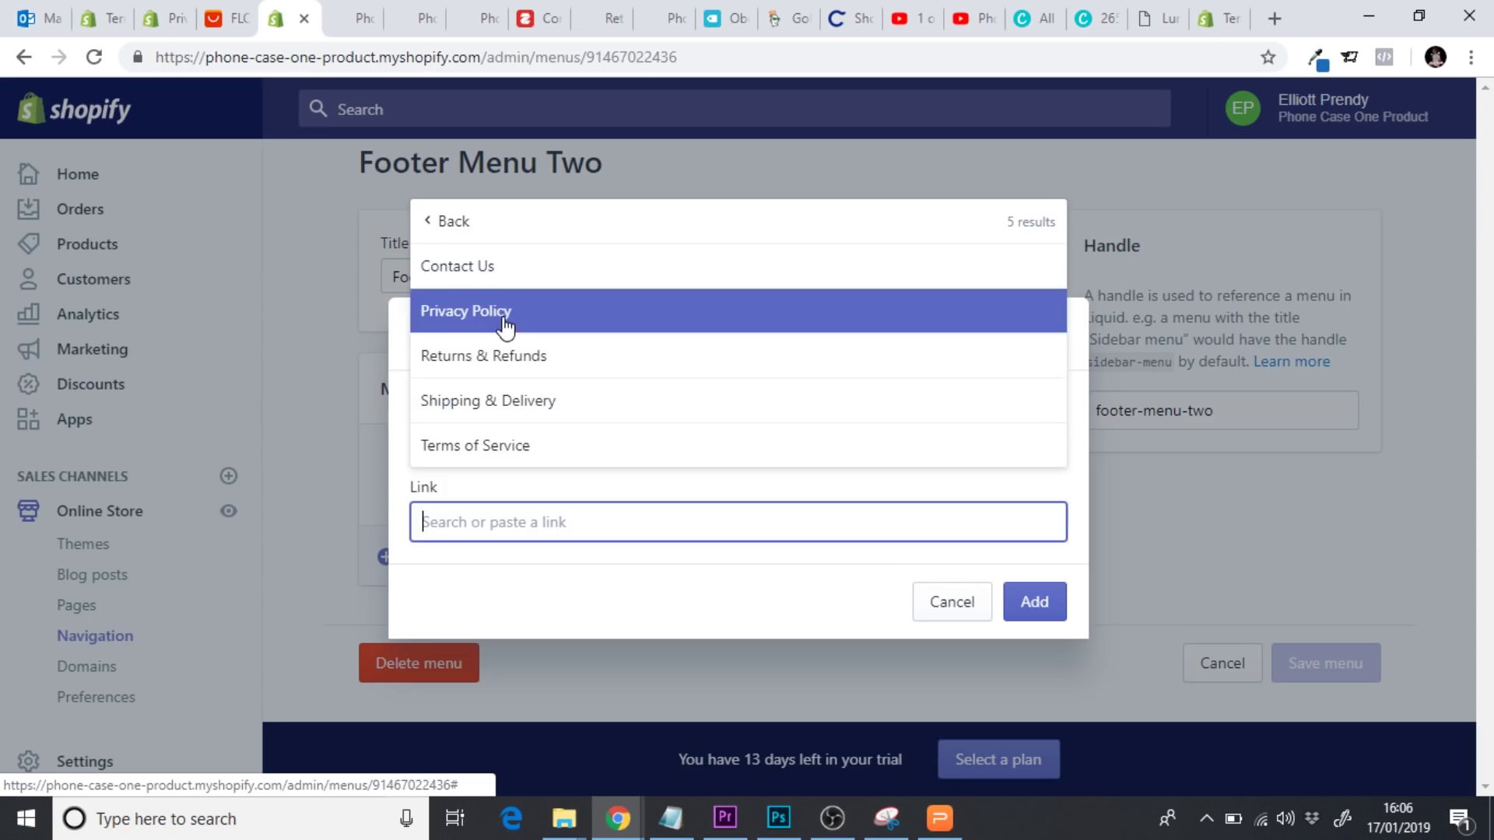
pyautogui.click(502, 312)
pyautogui.click(1033, 618)
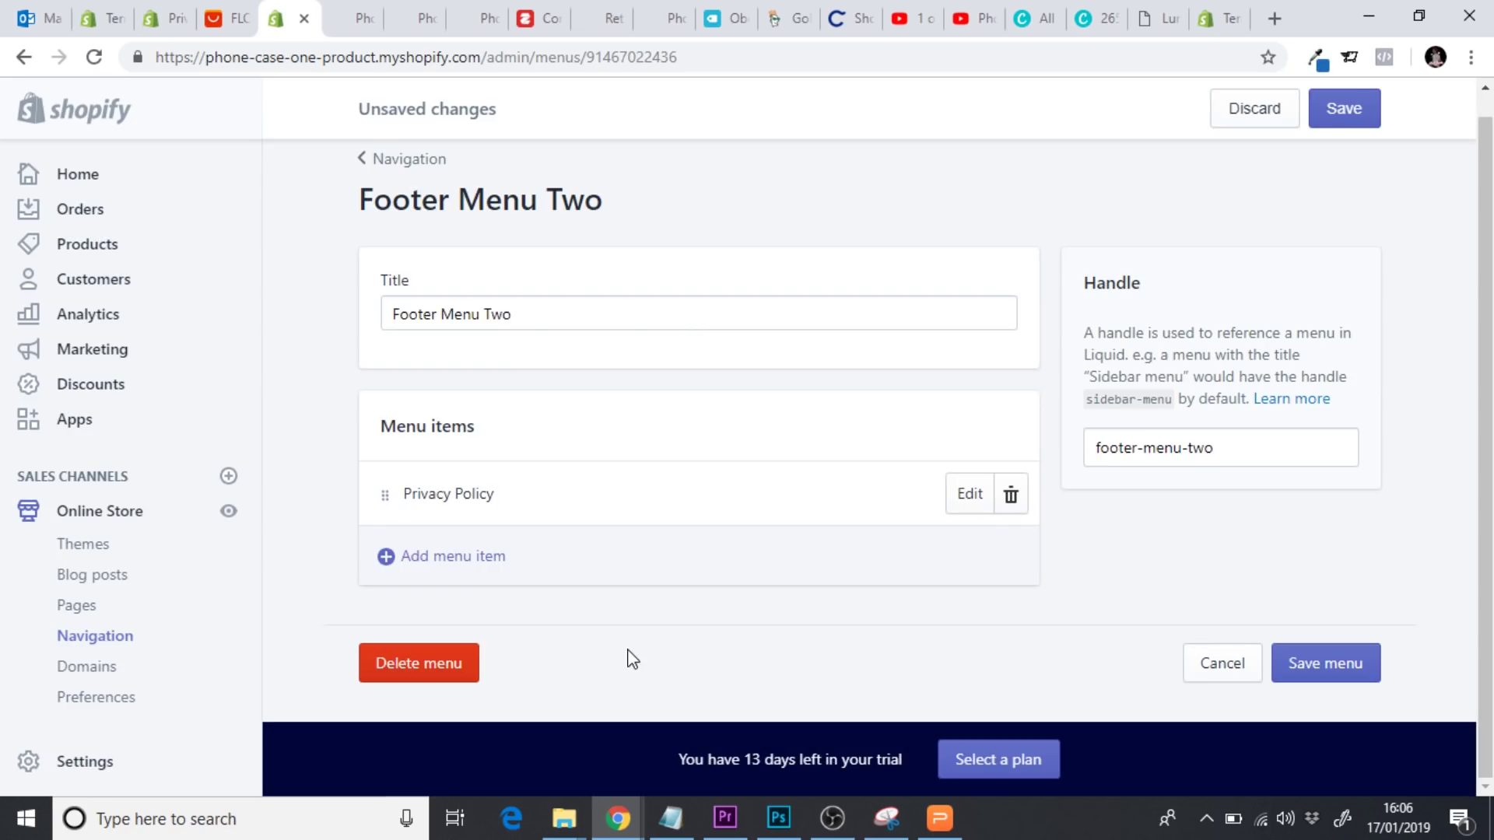
# Add a 'Terms of Service' item linked to its page and save the menu
pyautogui.click(478, 571)
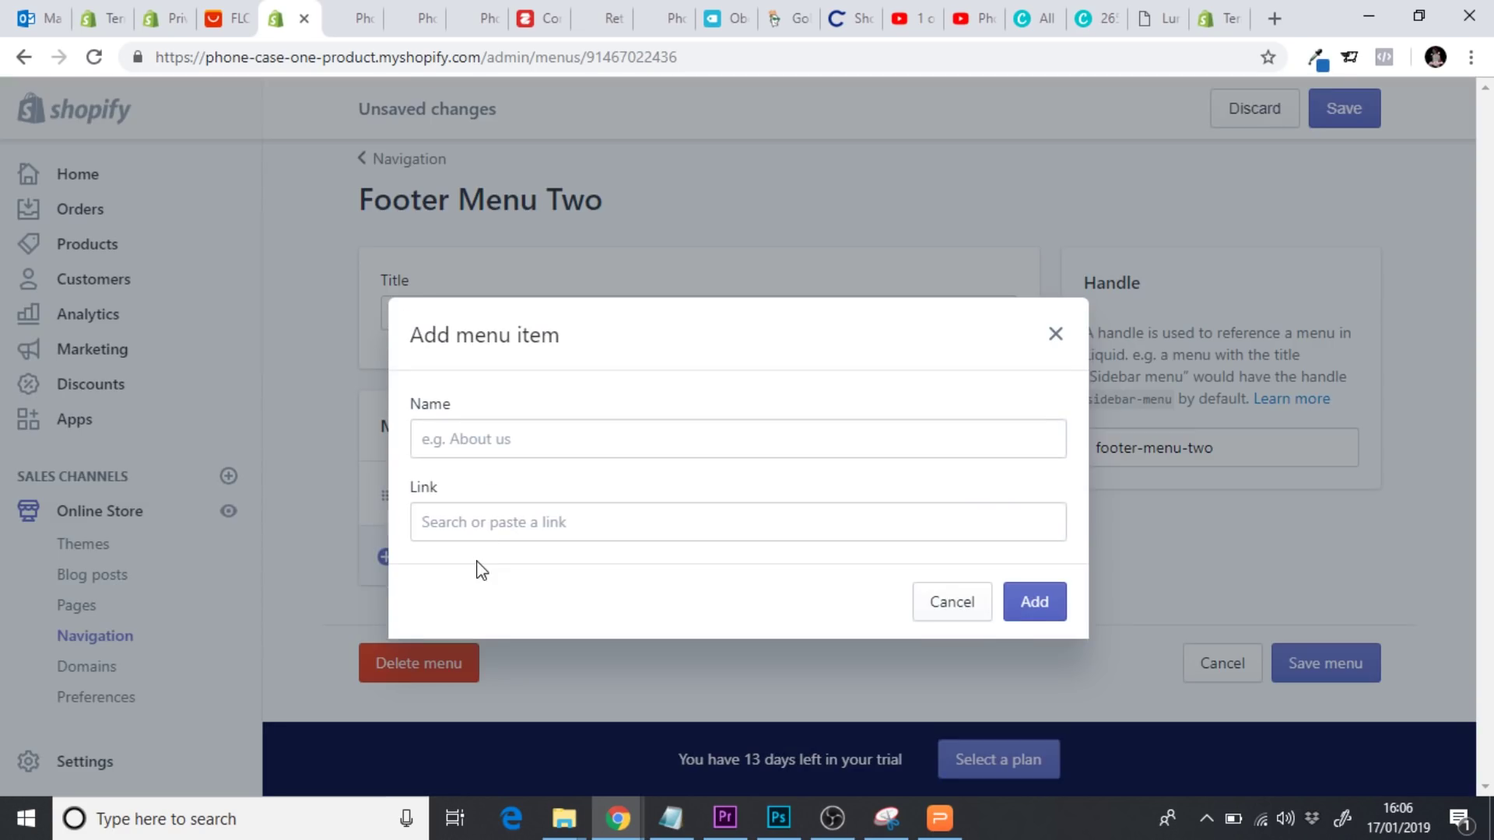
pyautogui.click(480, 437)
pyautogui.write('Terms of Service')
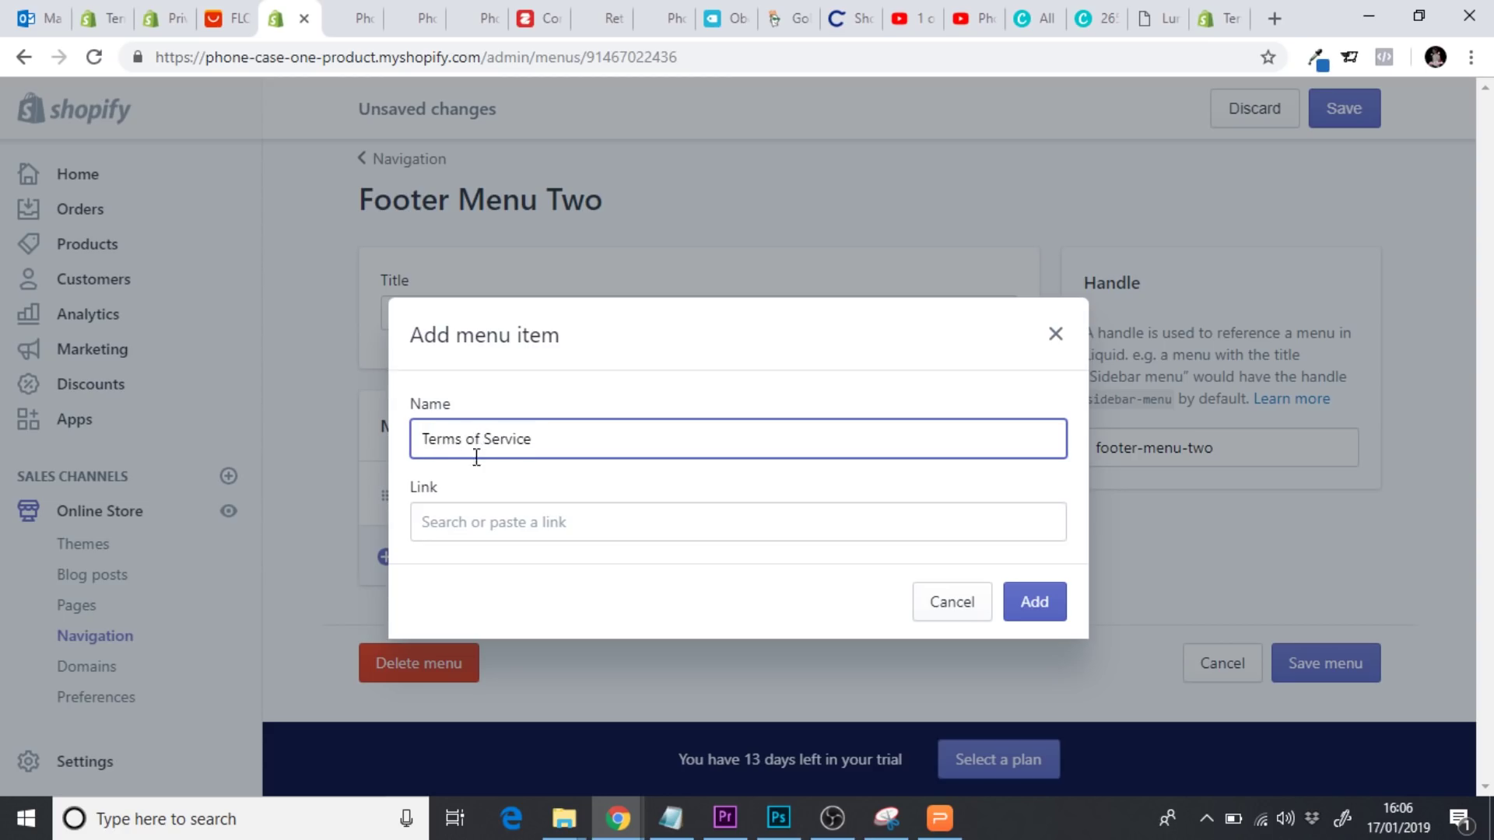
pyautogui.click(470, 520)
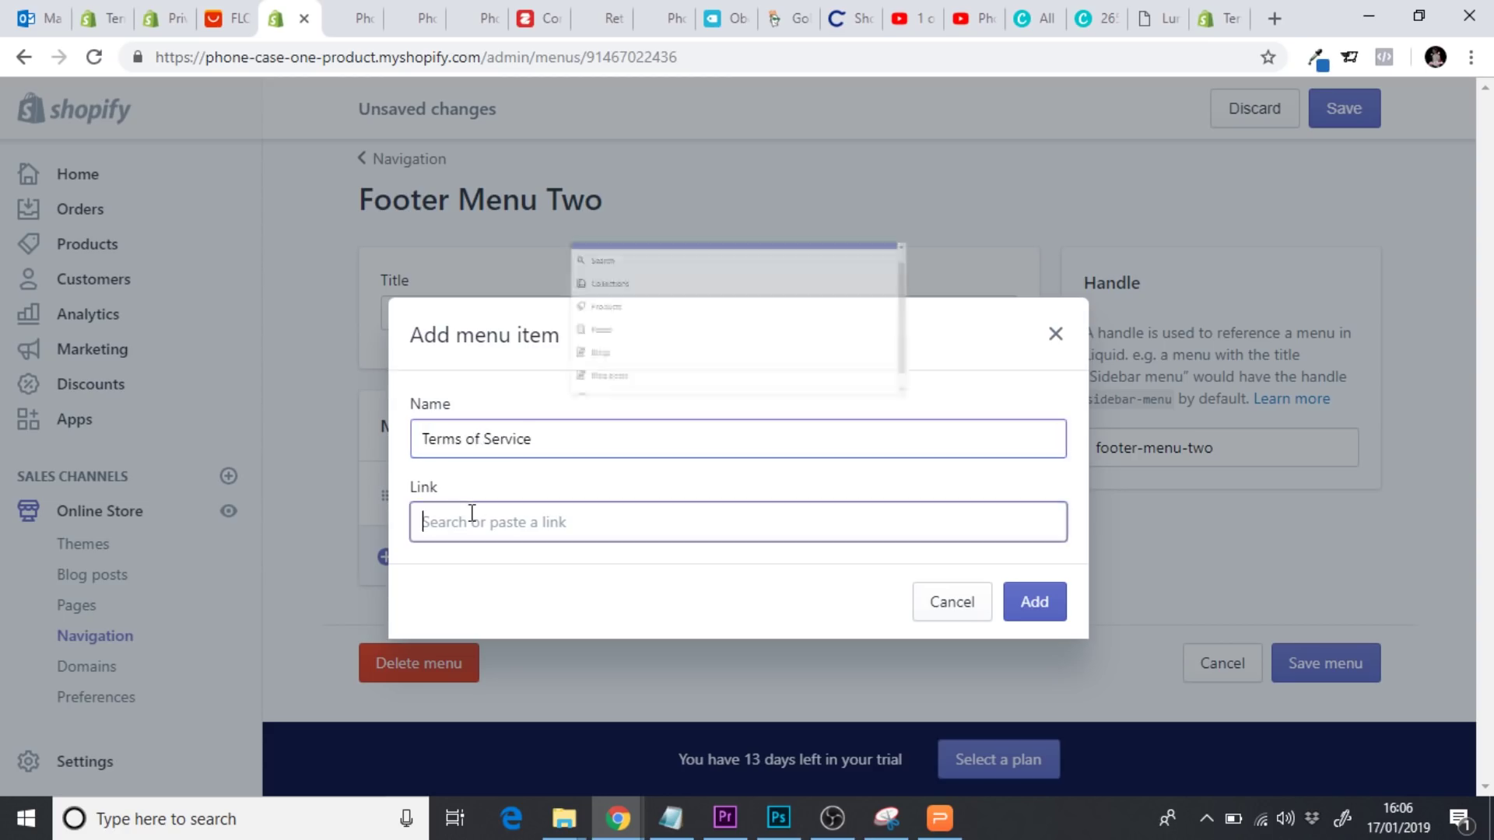
pyautogui.click(490, 390)
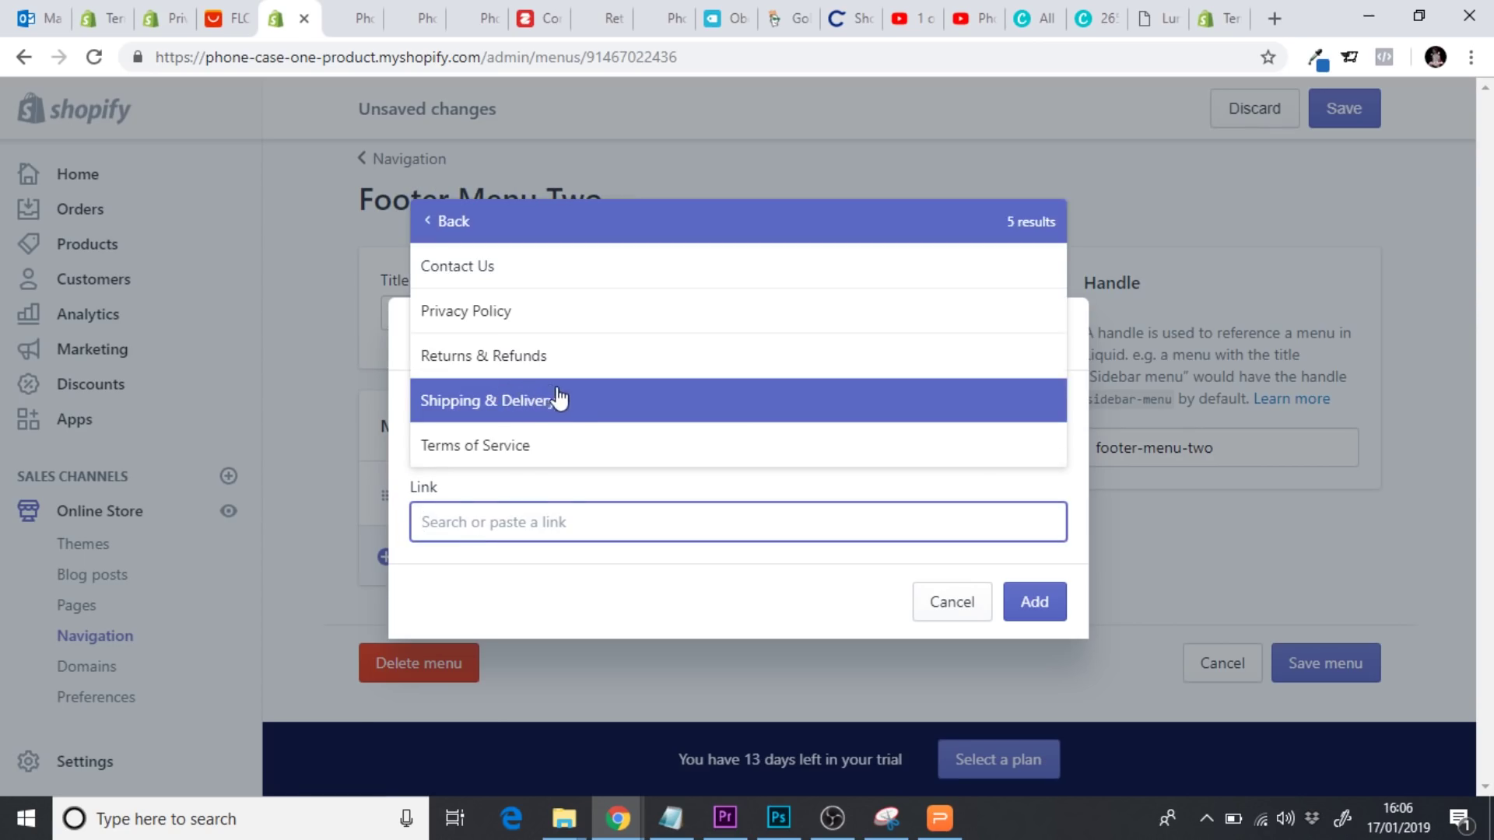
pyautogui.click(523, 436)
pyautogui.click(1035, 602)
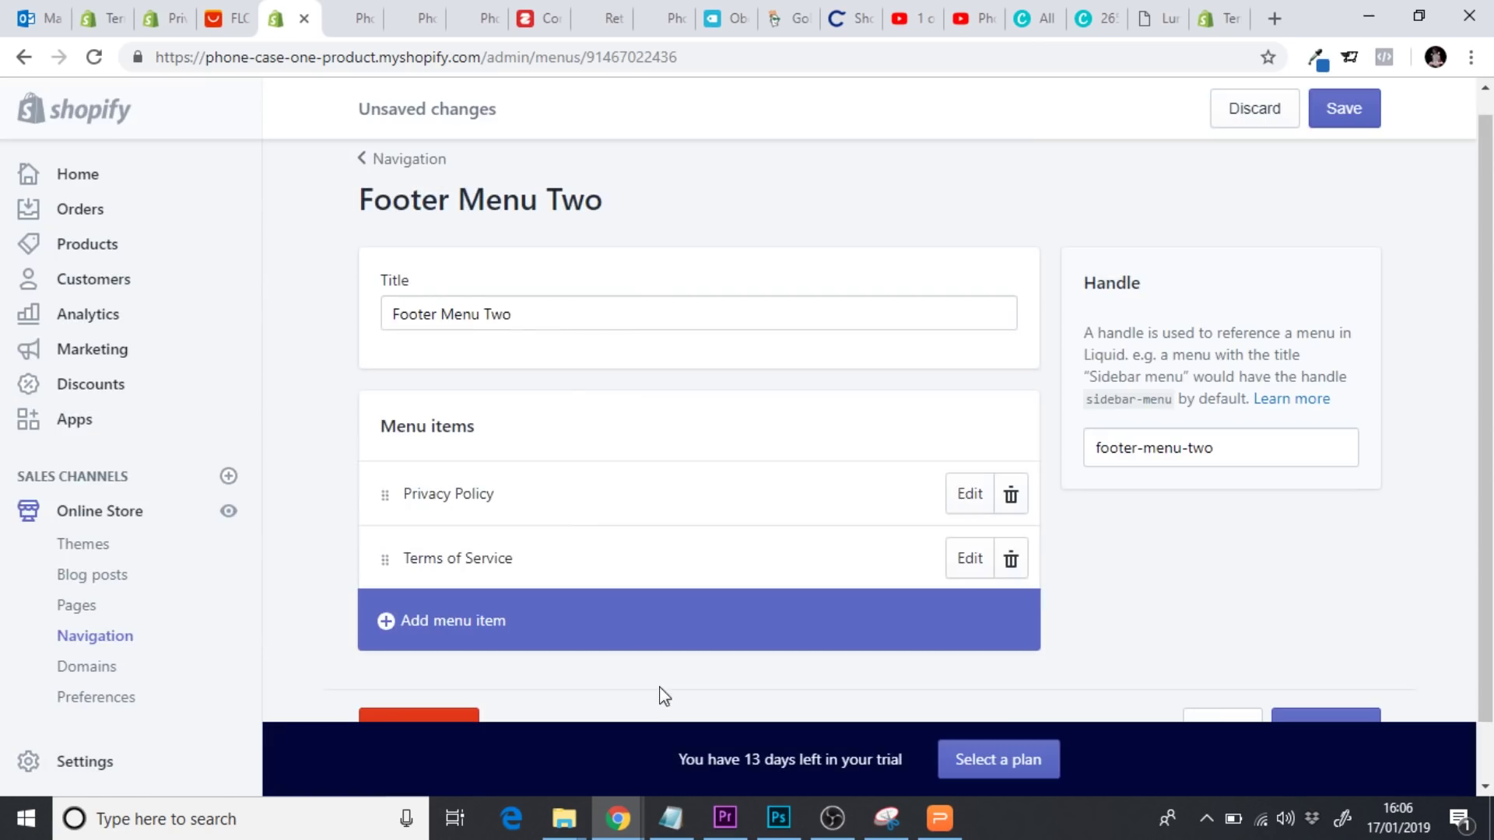
pyautogui.scroll(-1, 1305, 492)
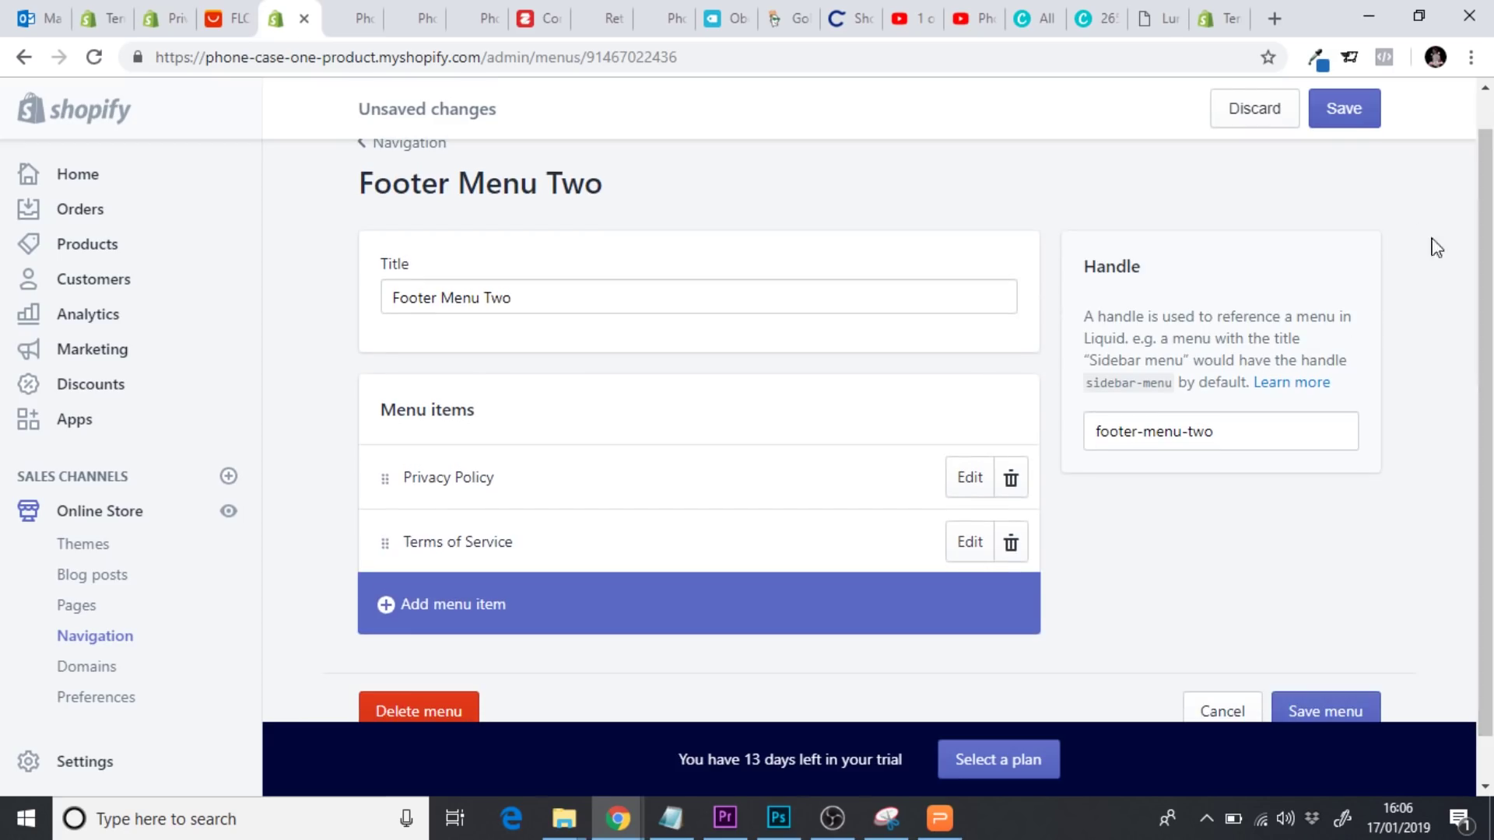
pyautogui.click(1344, 108)
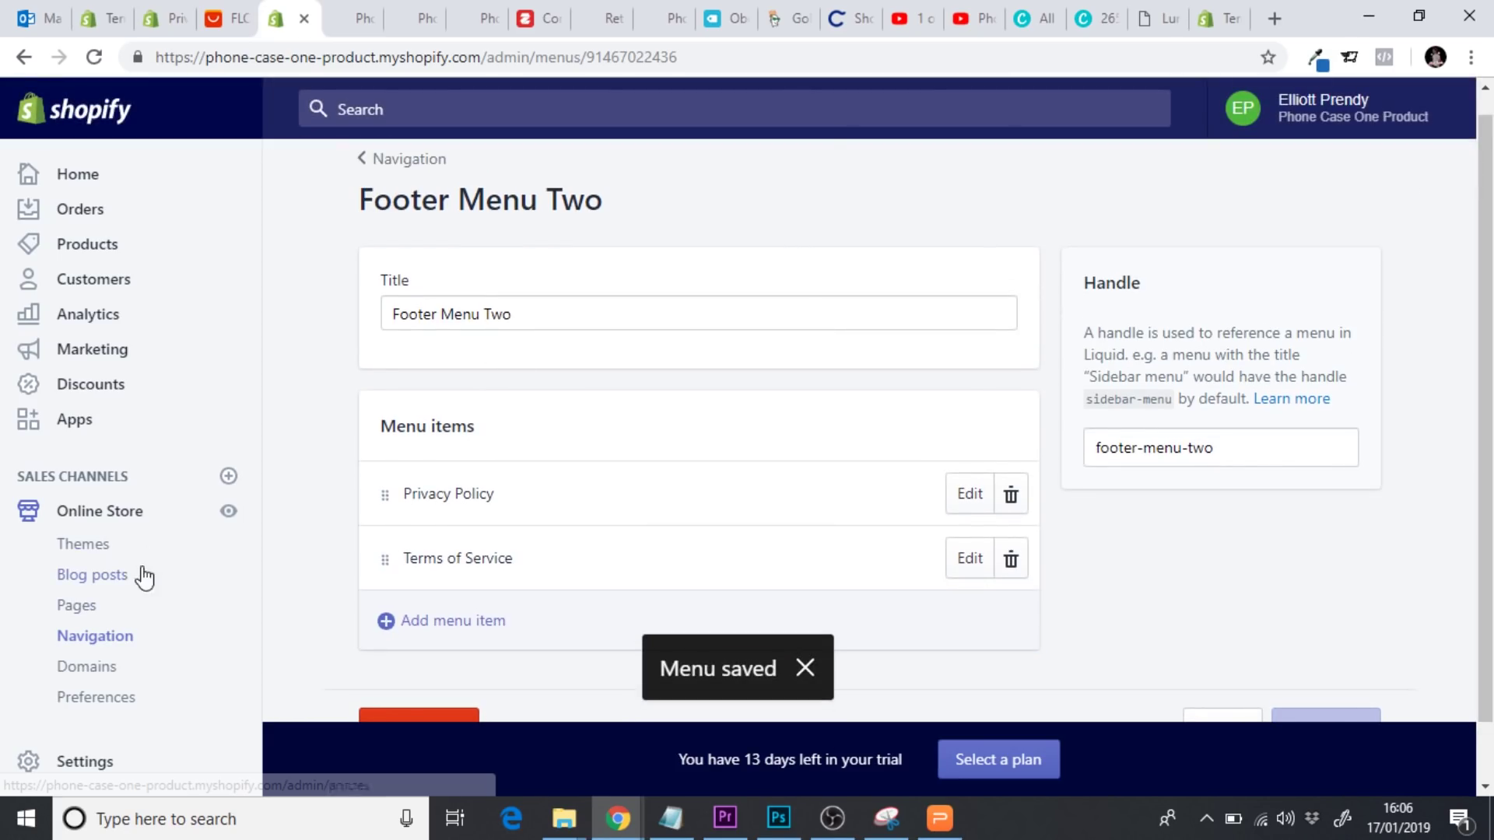
pyautogui.click(93, 646)
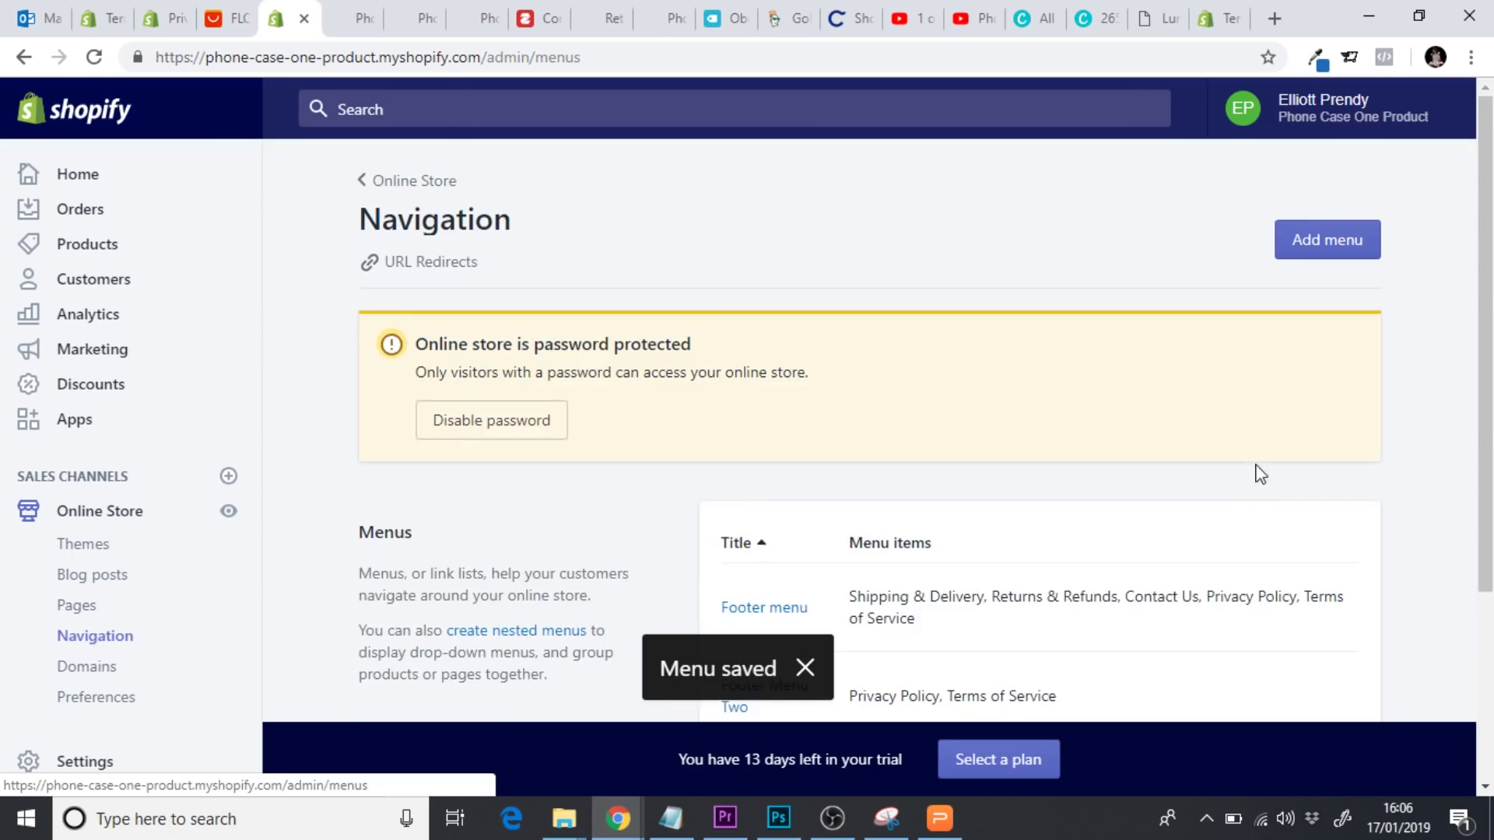
# Delete Privacy Policy and Terms of Service from the original Footer menu and save it
pyautogui.scroll(-2, 1253, 470)
pyautogui.click(777, 455)
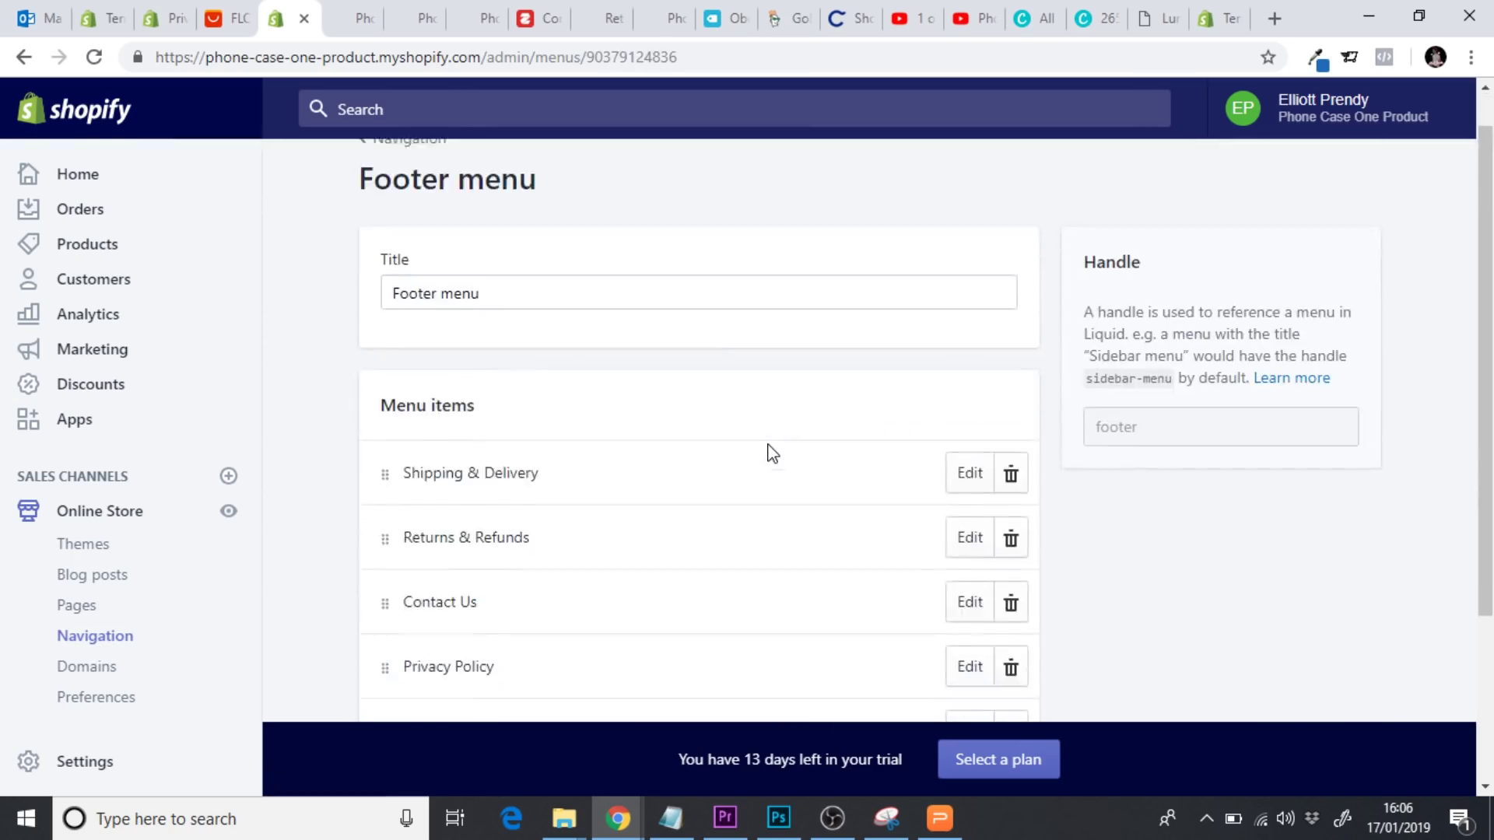
pyautogui.scroll(-2, 767, 450)
pyautogui.click(1011, 580)
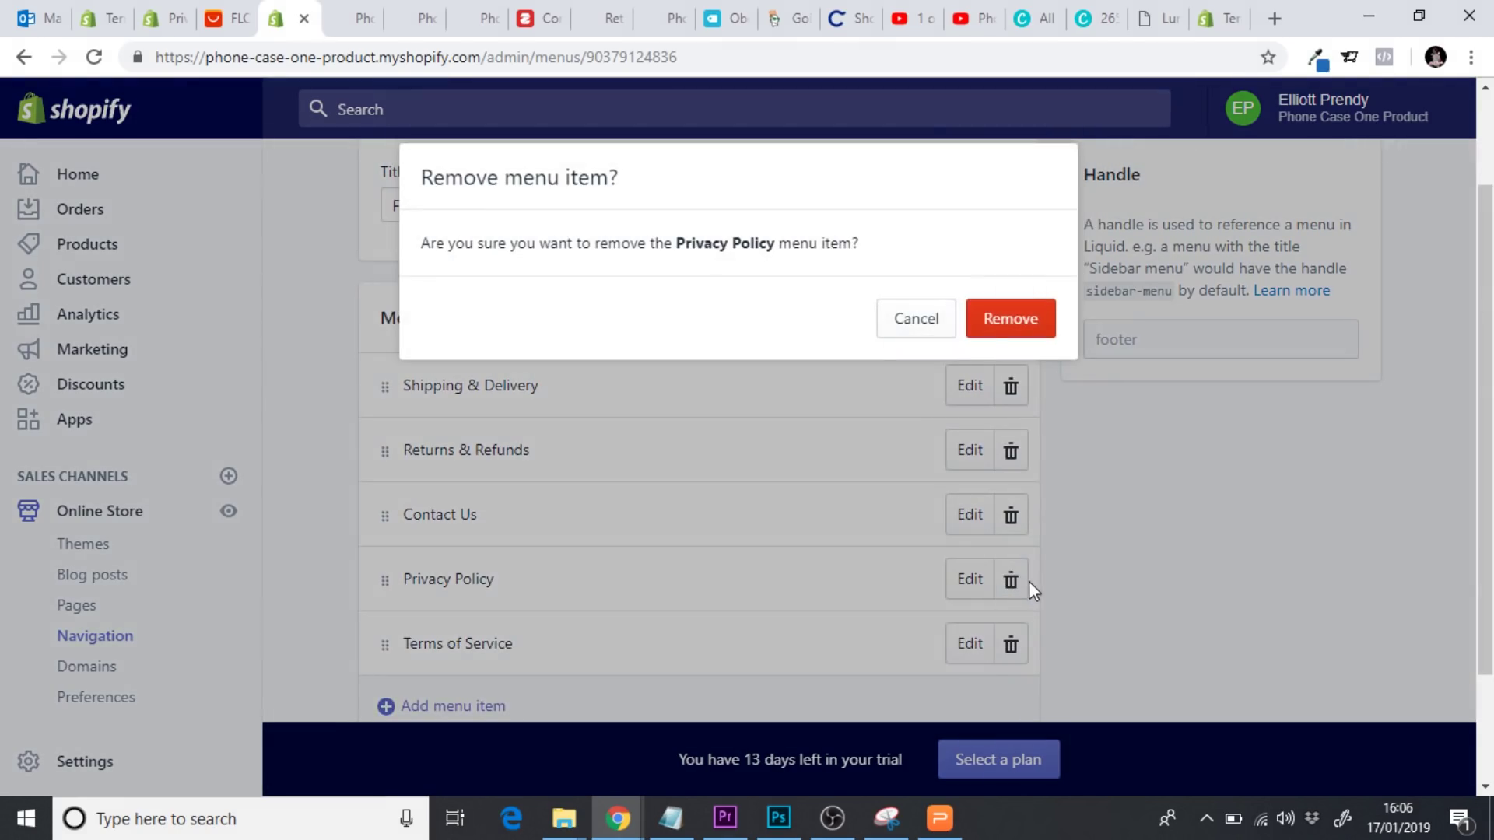
pyautogui.click(1014, 333)
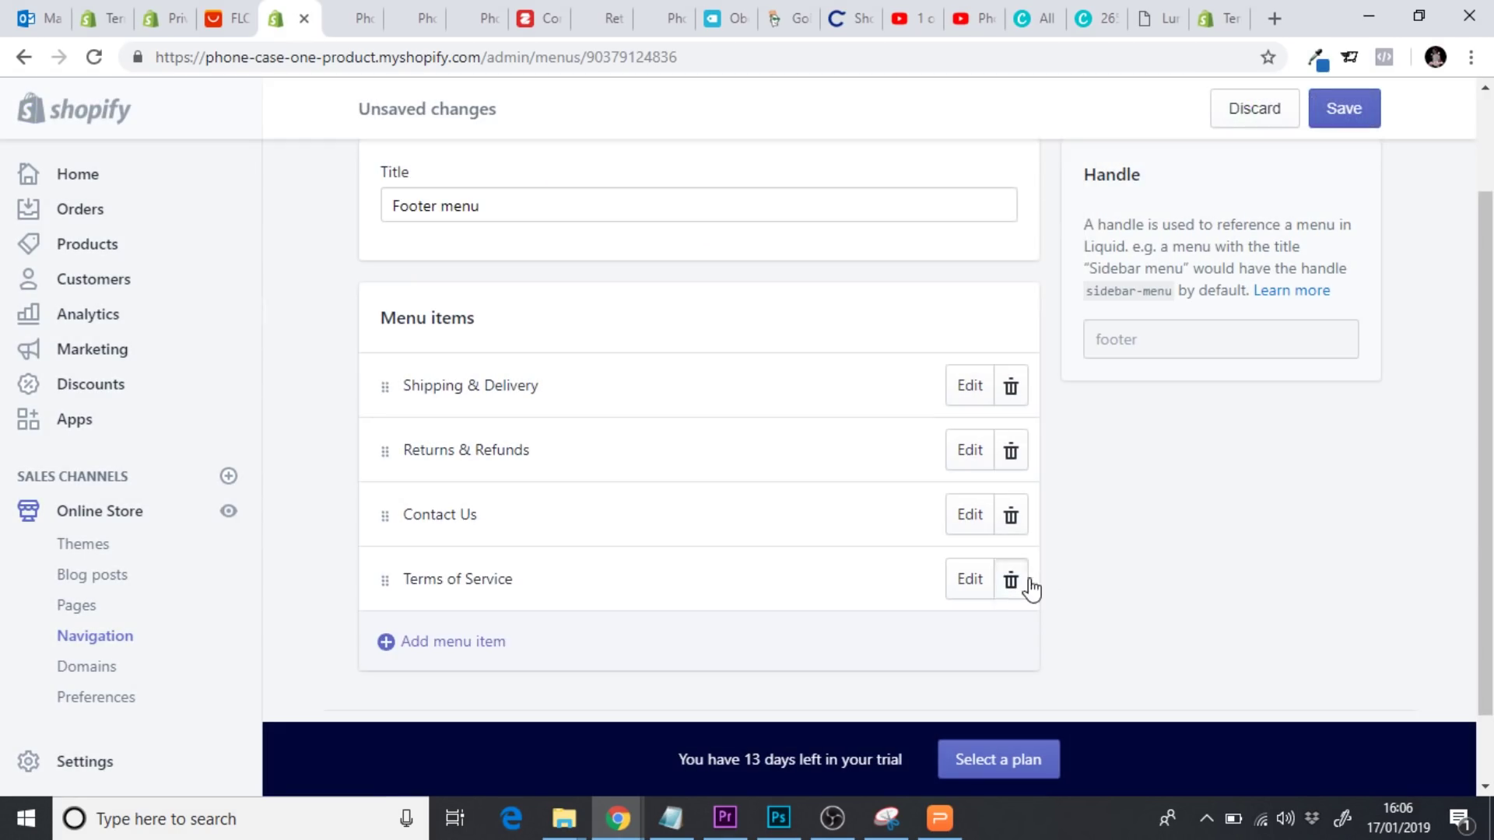
pyautogui.click(1011, 580)
pyautogui.click(1038, 335)
pyautogui.click(1341, 117)
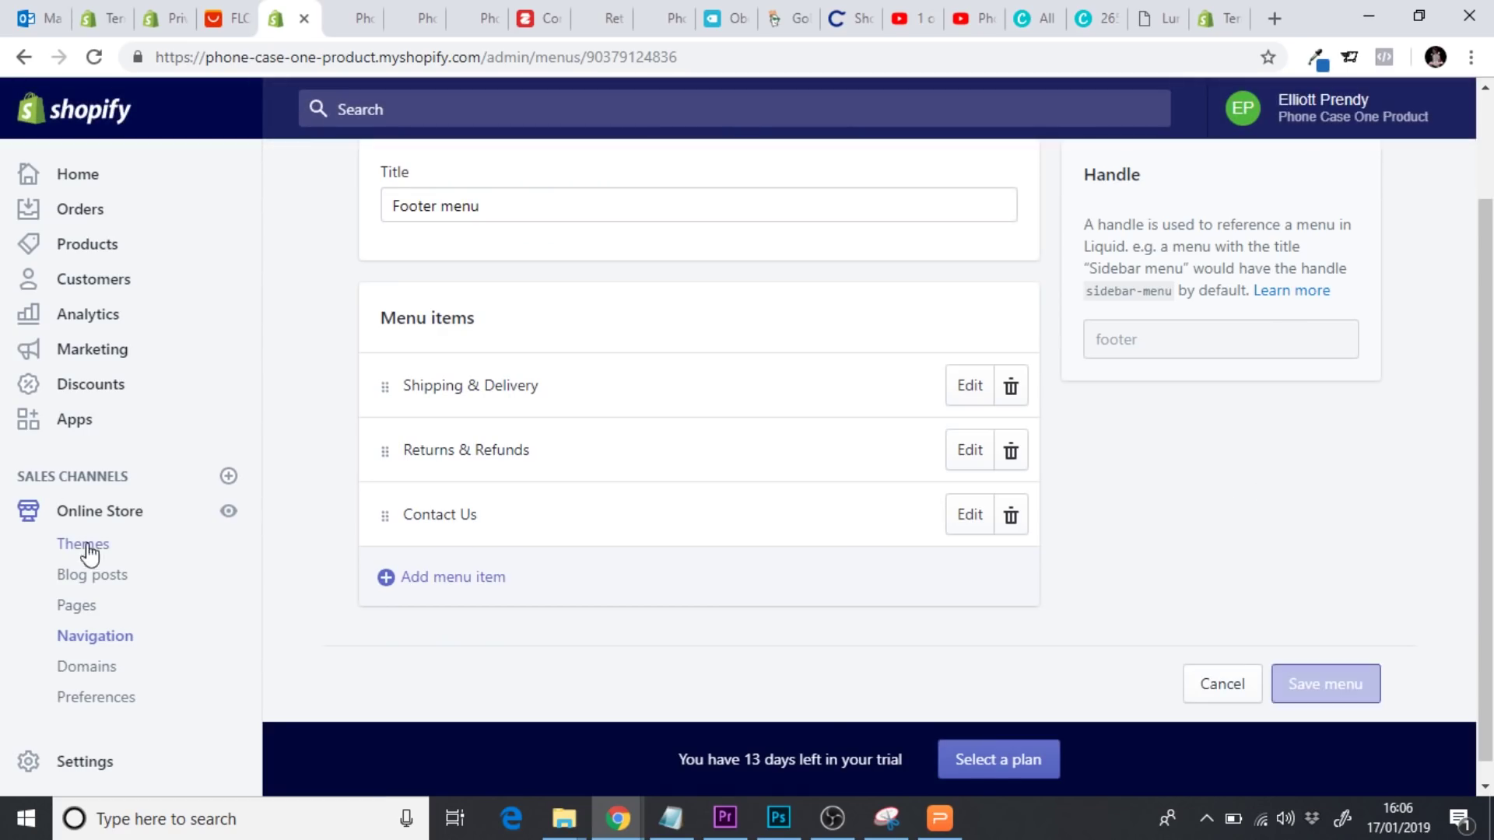
pyautogui.click(117, 548)
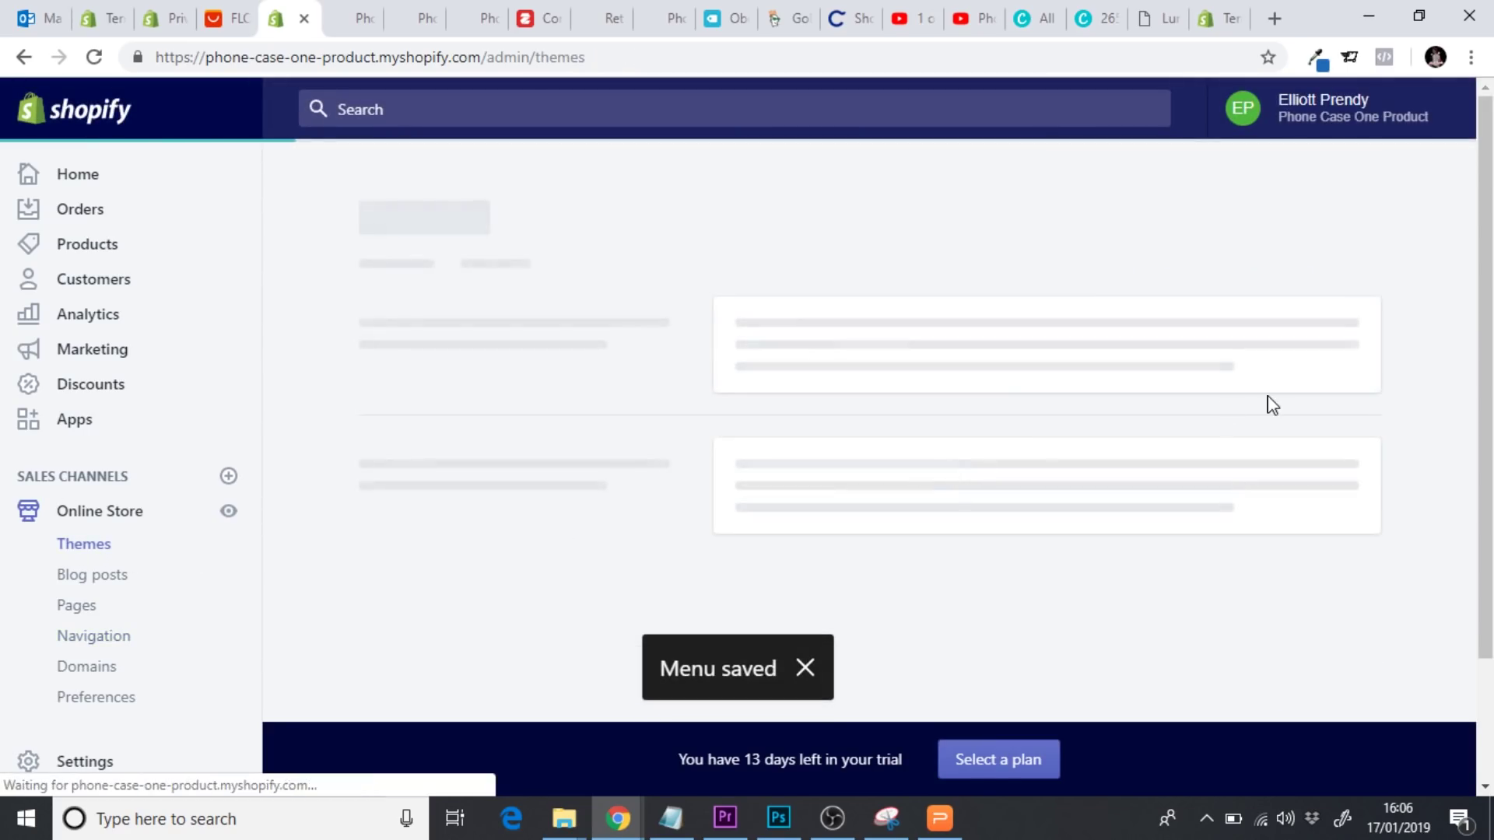
# Open the live theme's footer settings and add a menu block to the footer
pyautogui.click(1306, 510)
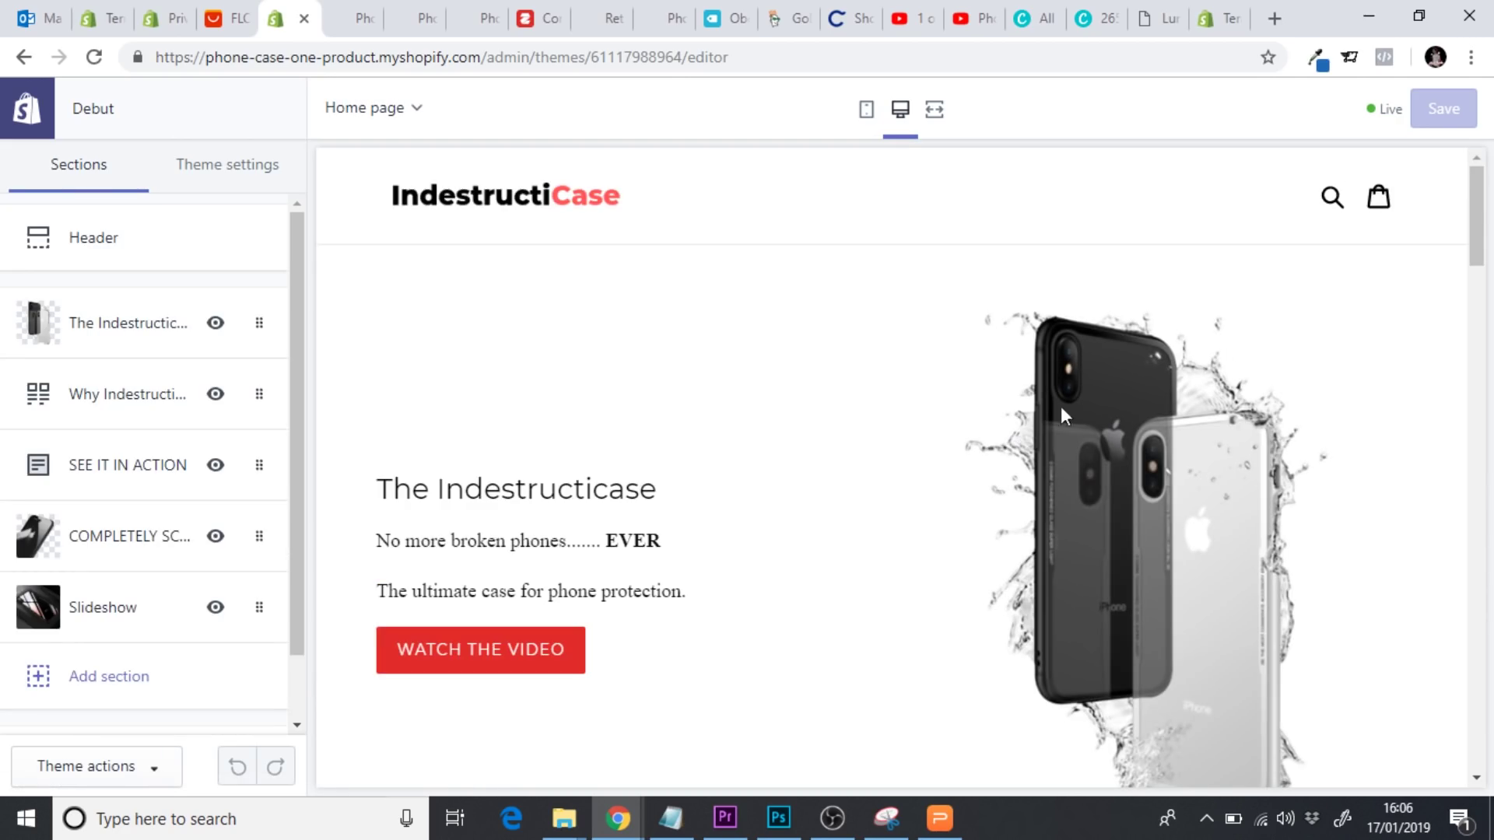
pyautogui.scroll(-15, 1486, 342)
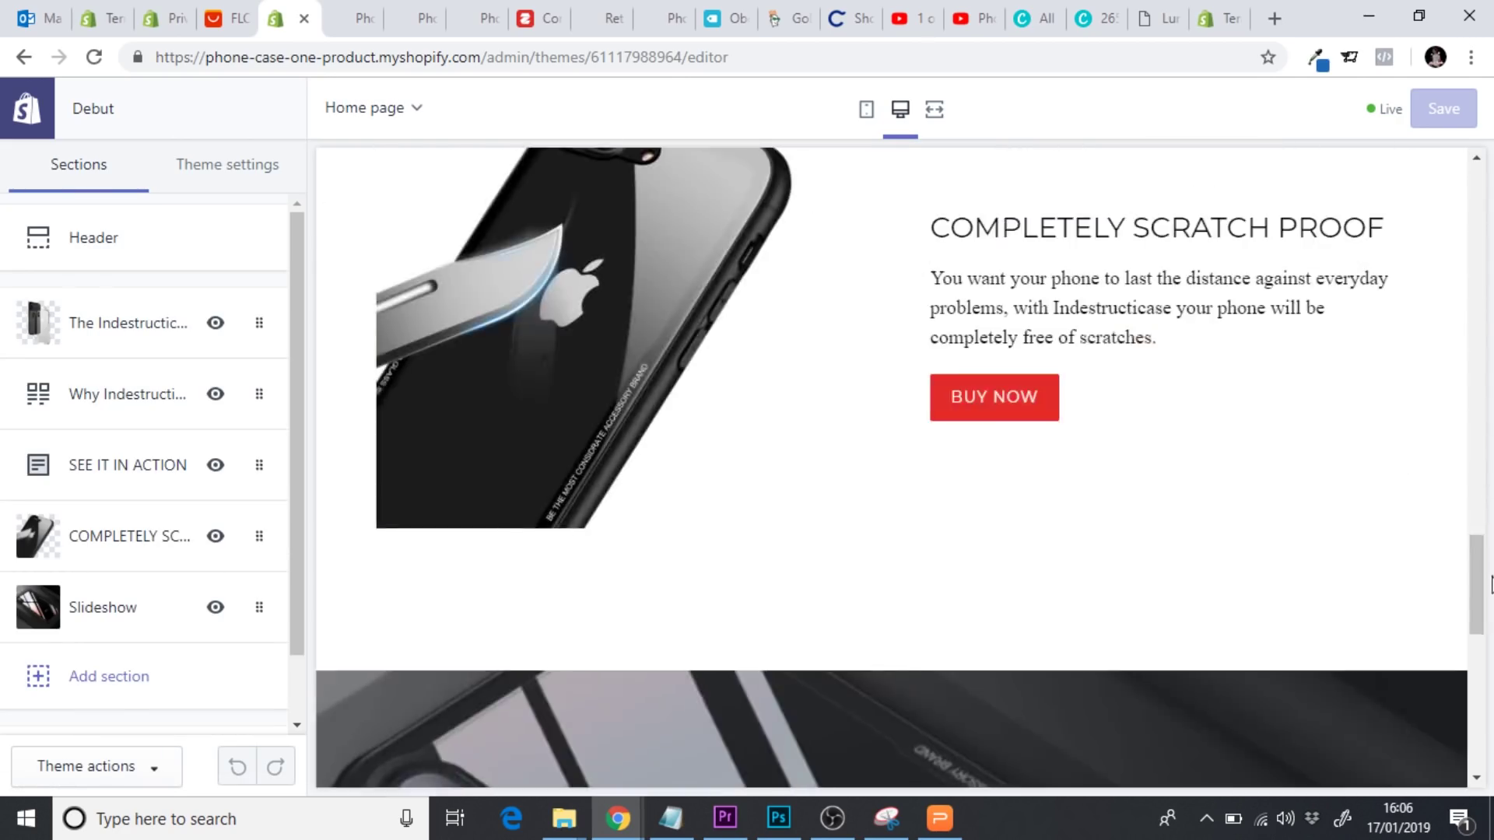
pyautogui.moveTo(1479, 609); pyautogui.dragTo(1477, 781)
pyautogui.moveTo(291, 562); pyautogui.dragTo(297, 616)
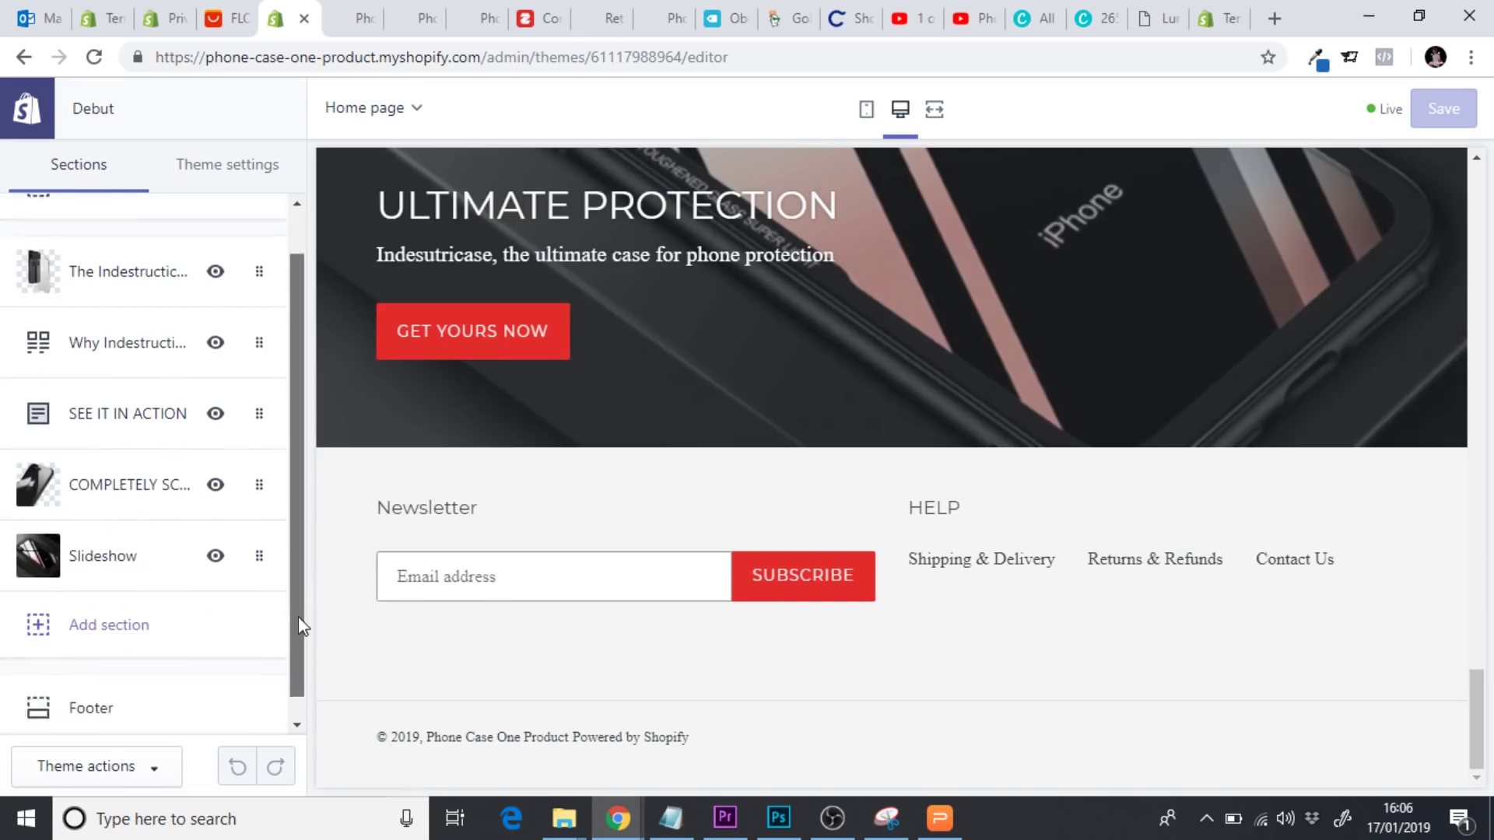
pyautogui.click(130, 686)
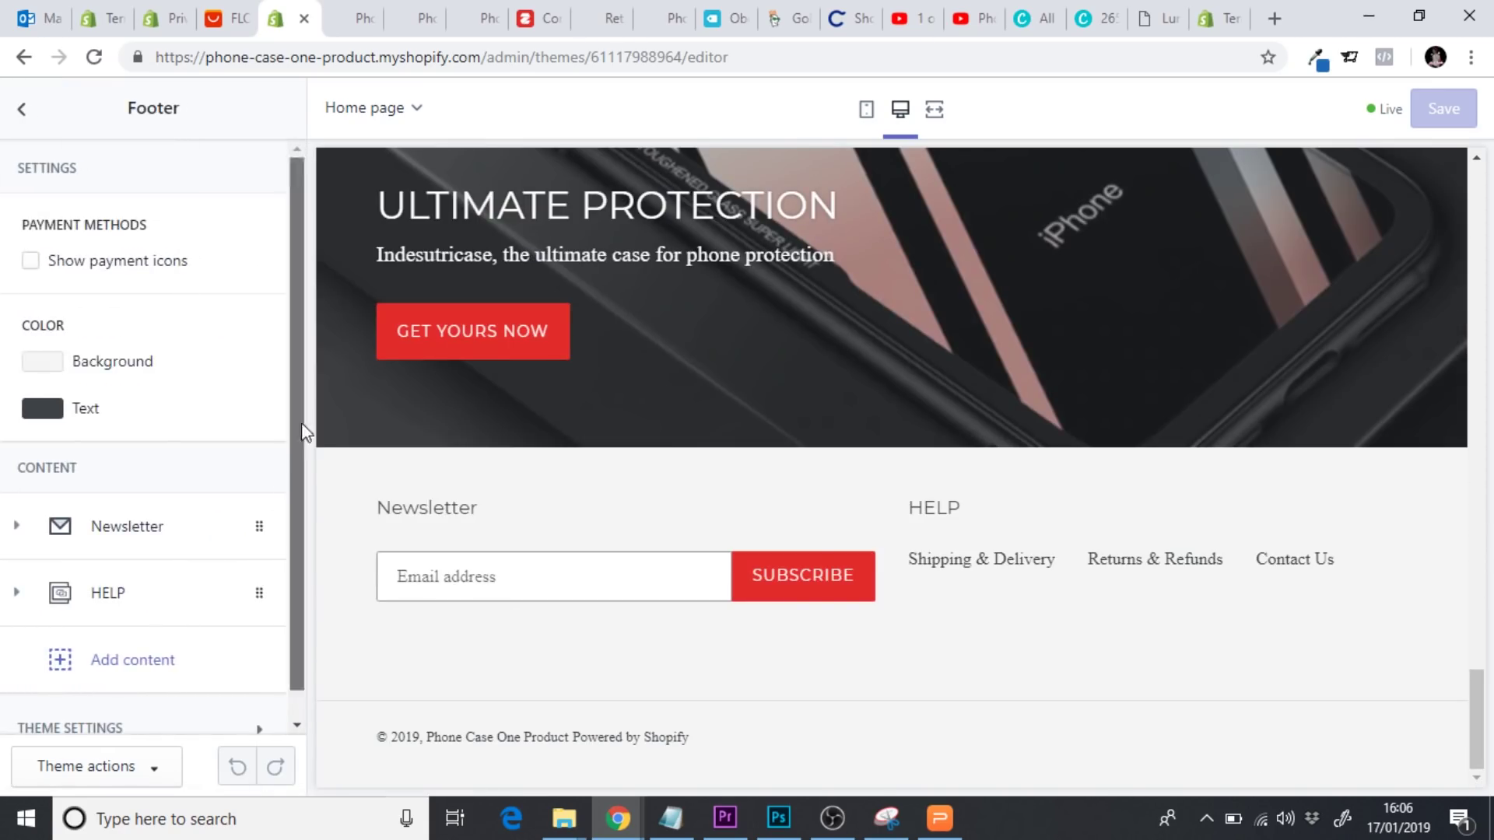
pyautogui.scroll(-1, 301, 423)
pyautogui.click(153, 637)
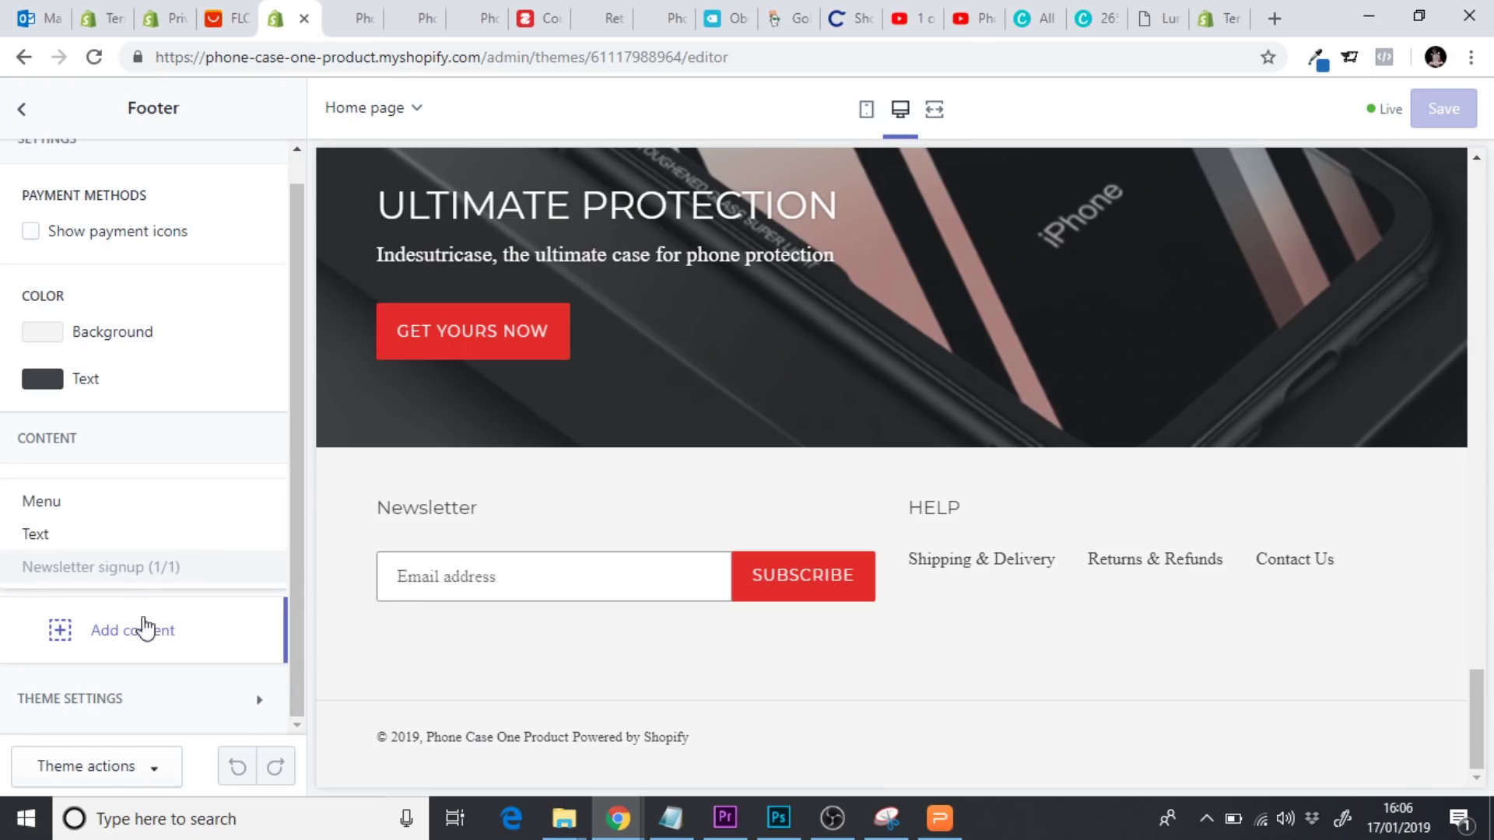
pyautogui.click(63, 506)
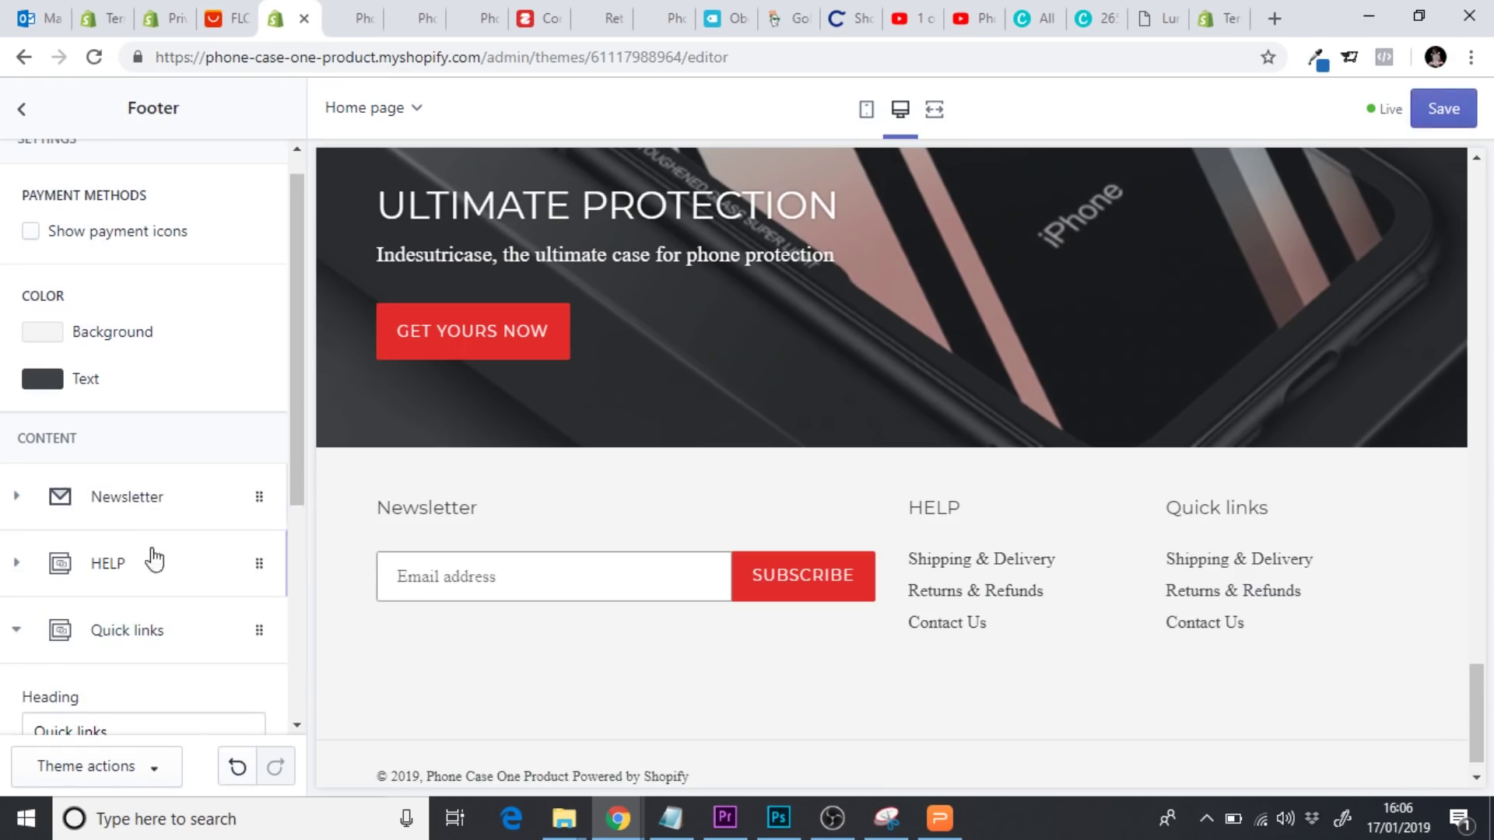
# Set the column's menu to Footer Menu Two, rename its heading 'Information', and save
pyautogui.scroll(-1, 300, 446)
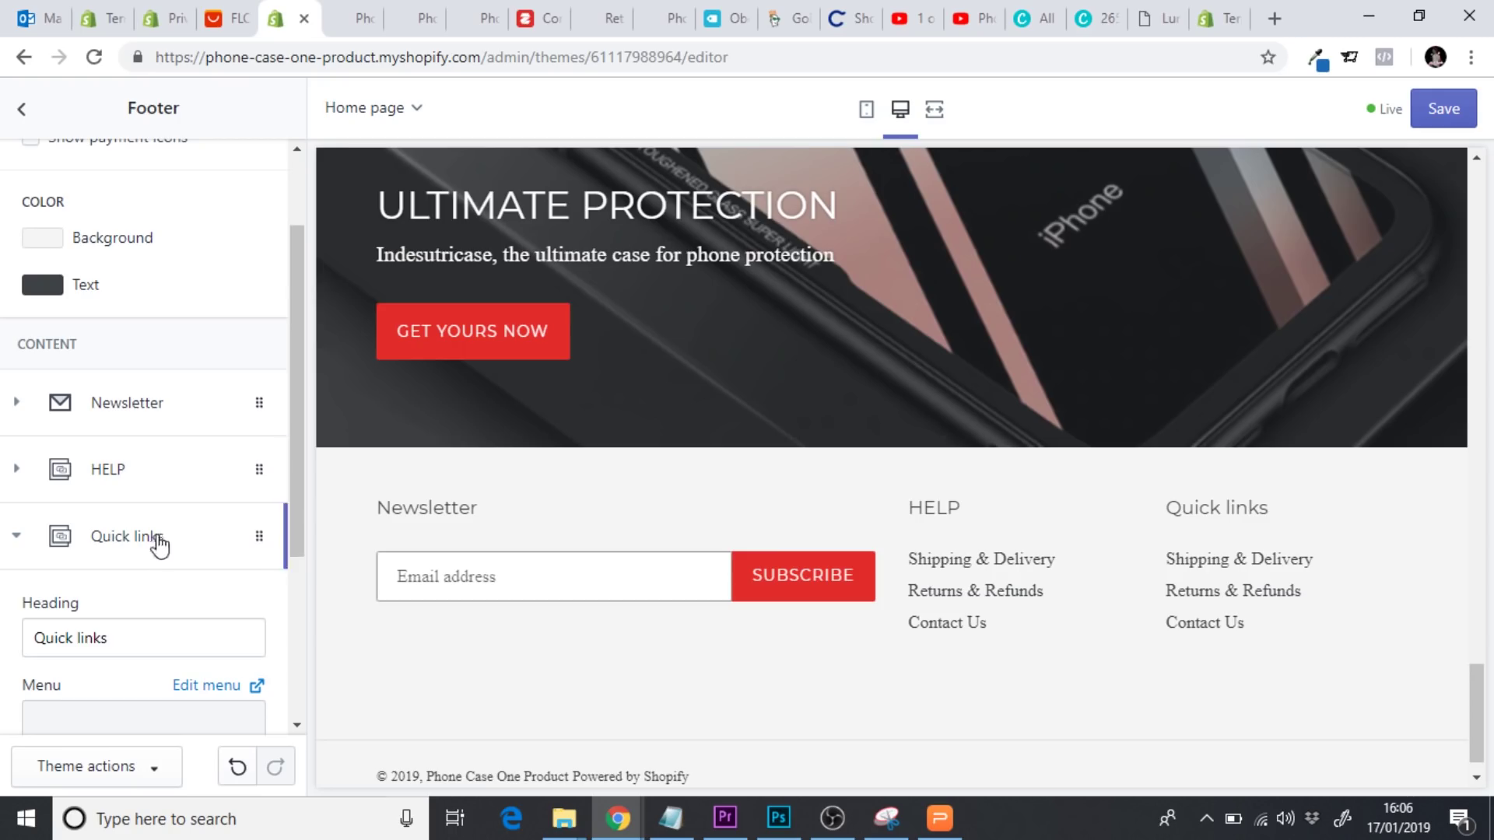
pyautogui.moveTo(297, 487); pyautogui.dragTo(295, 554)
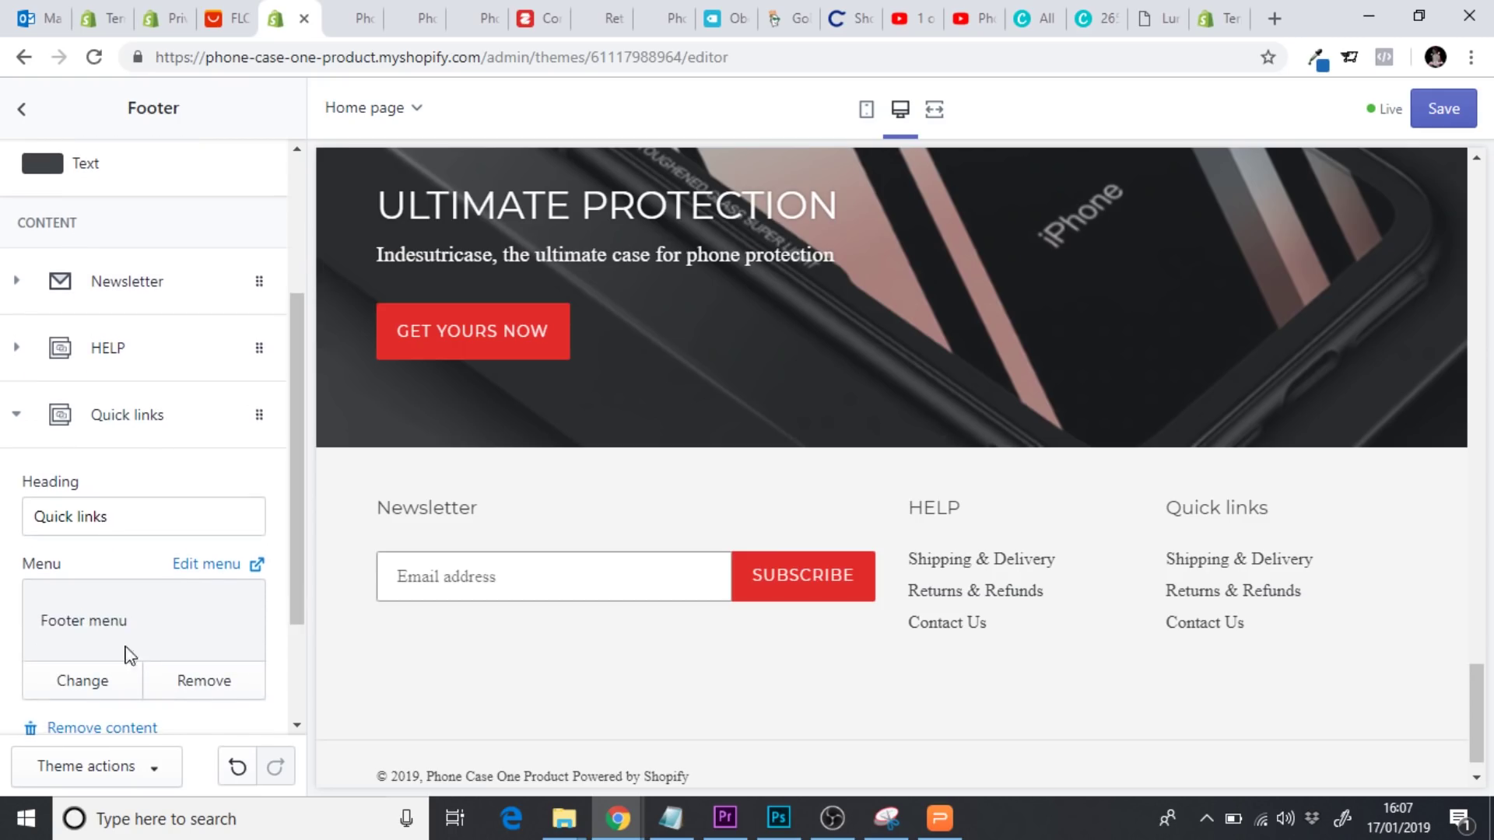
pyautogui.click(100, 682)
pyautogui.click(100, 333)
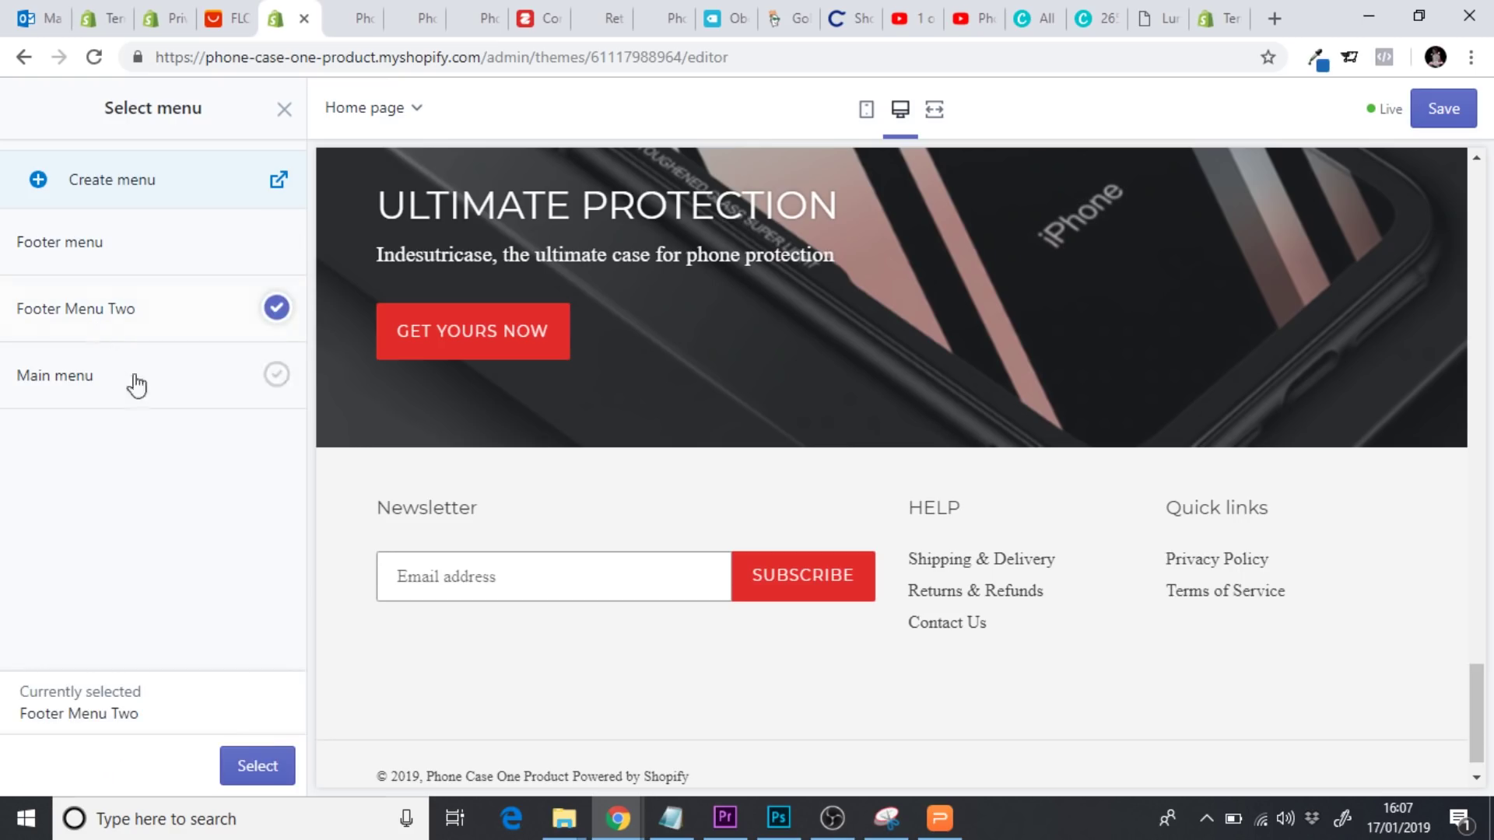
pyautogui.click(261, 760)
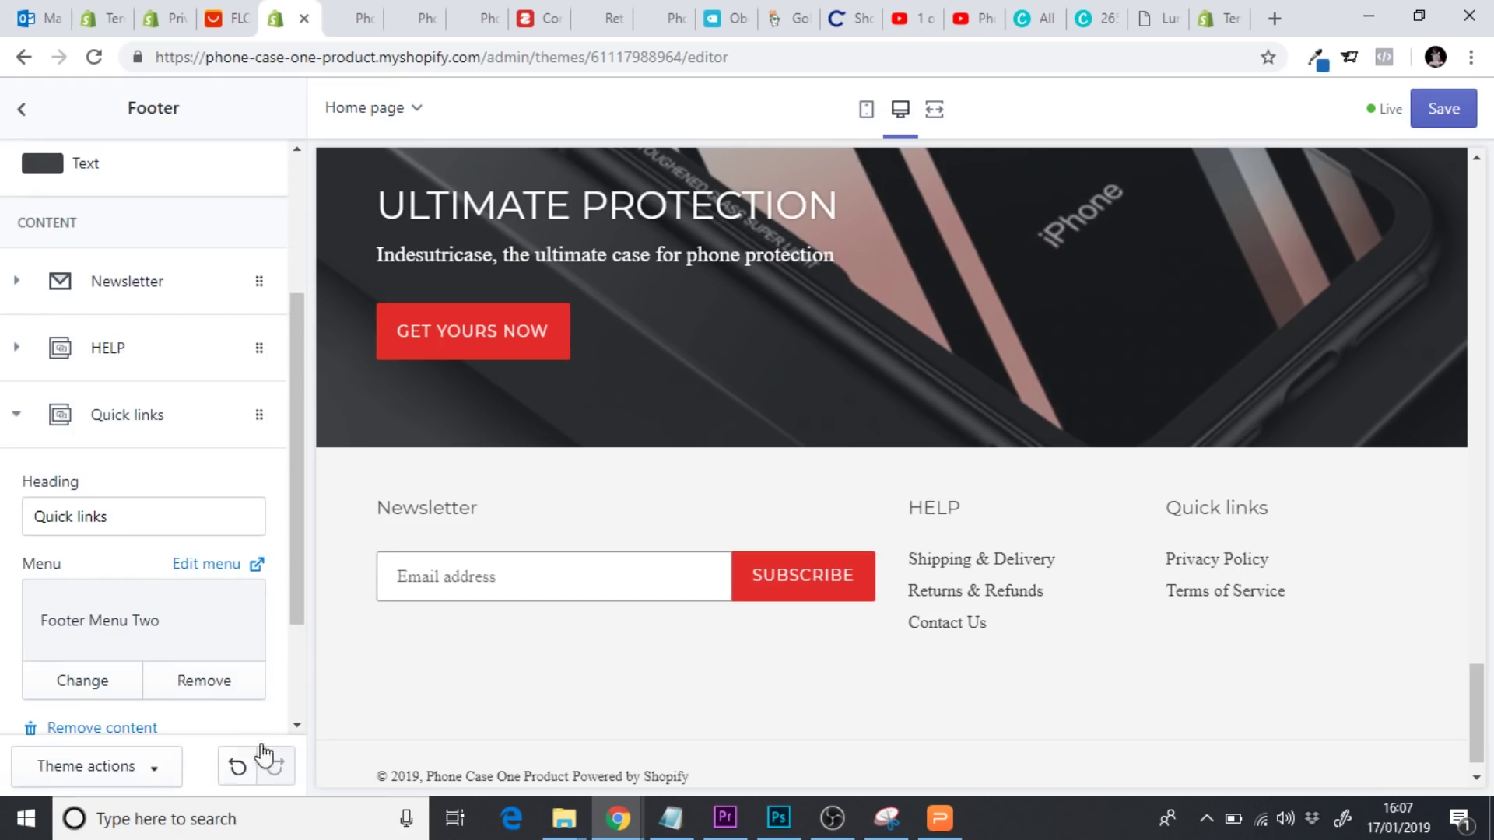
pyautogui.moveTo(139, 512); pyautogui.dragTo(17, 512)
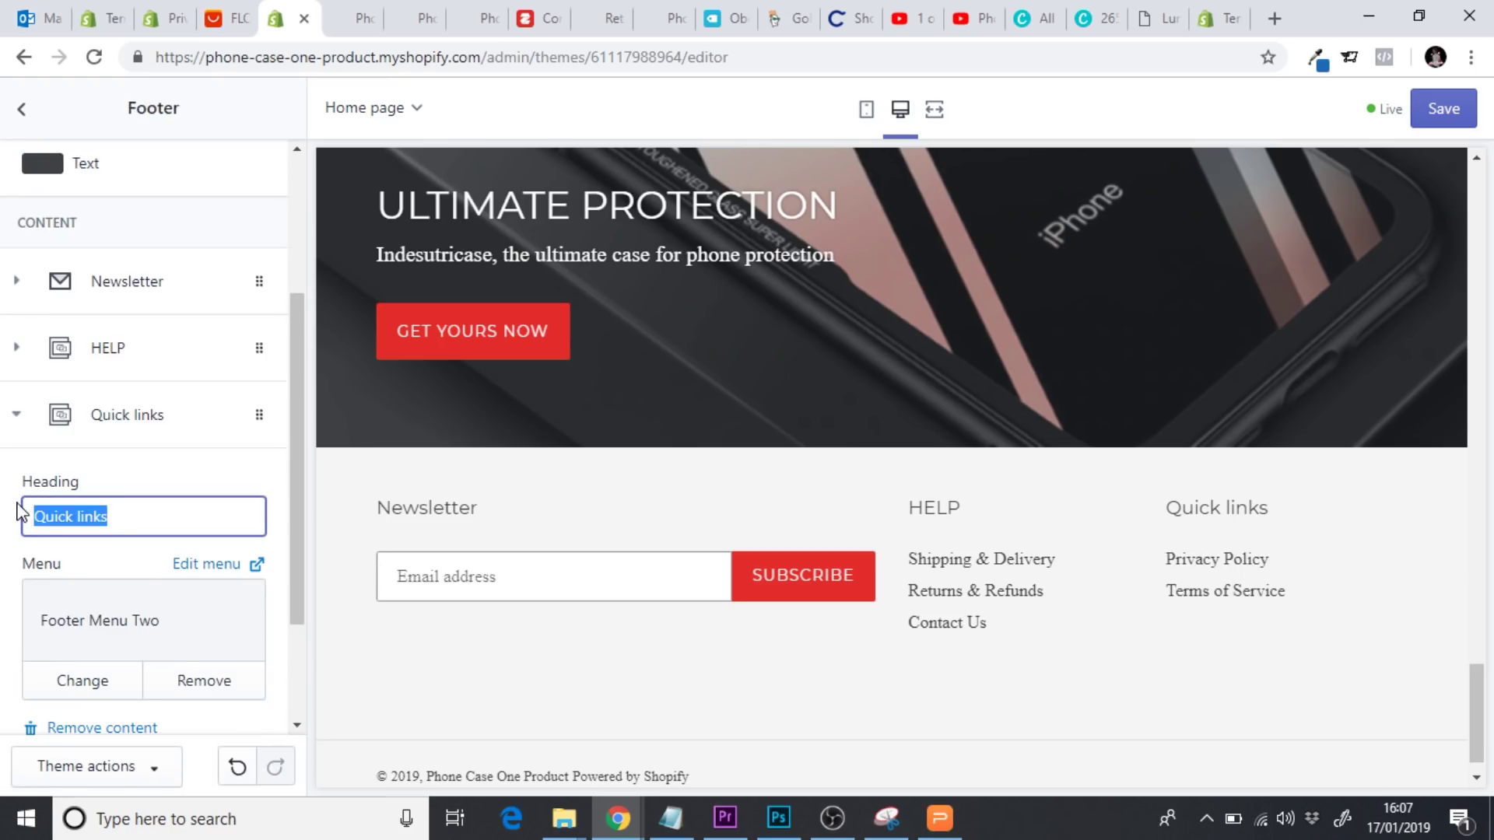
pyautogui.write('Information')
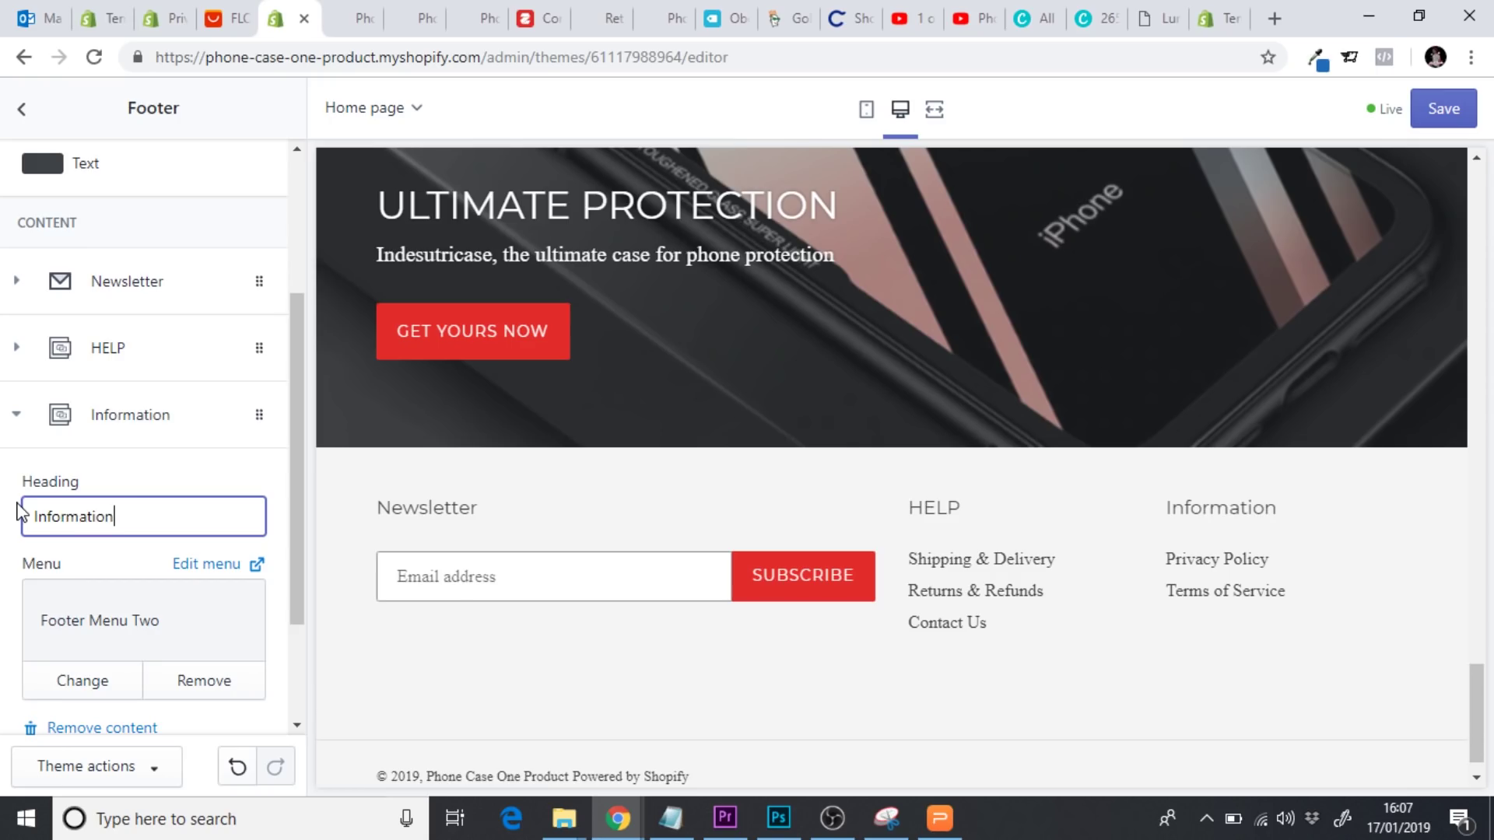
pyautogui.click(1439, 109)
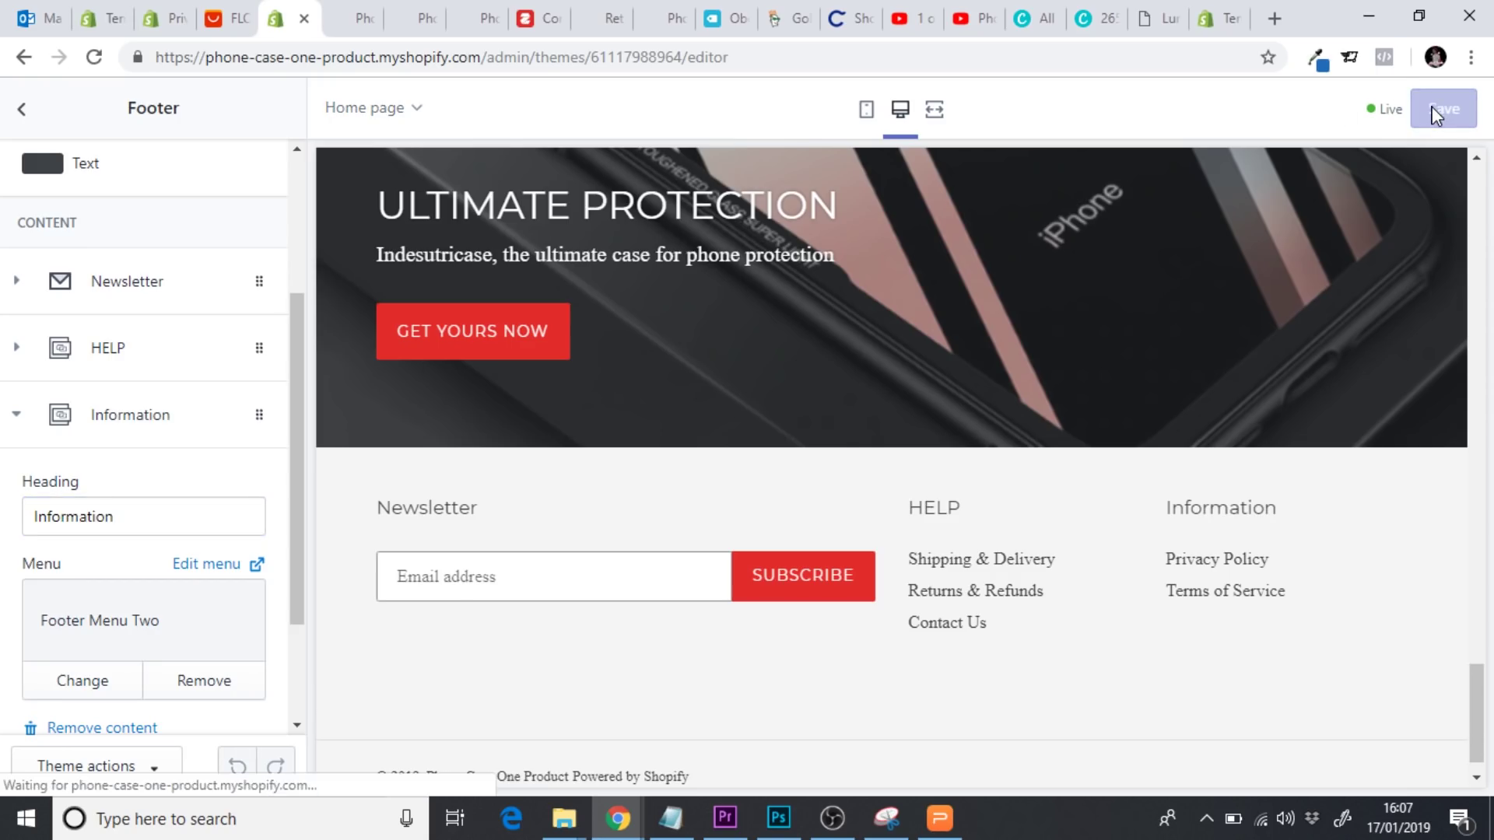
# Review the new footer in mobile, desktop and full-screen previews, then exit to Themes
pyautogui.click(868, 109)
pyautogui.moveTo(1101, 510); pyautogui.dragTo(1105, 764)
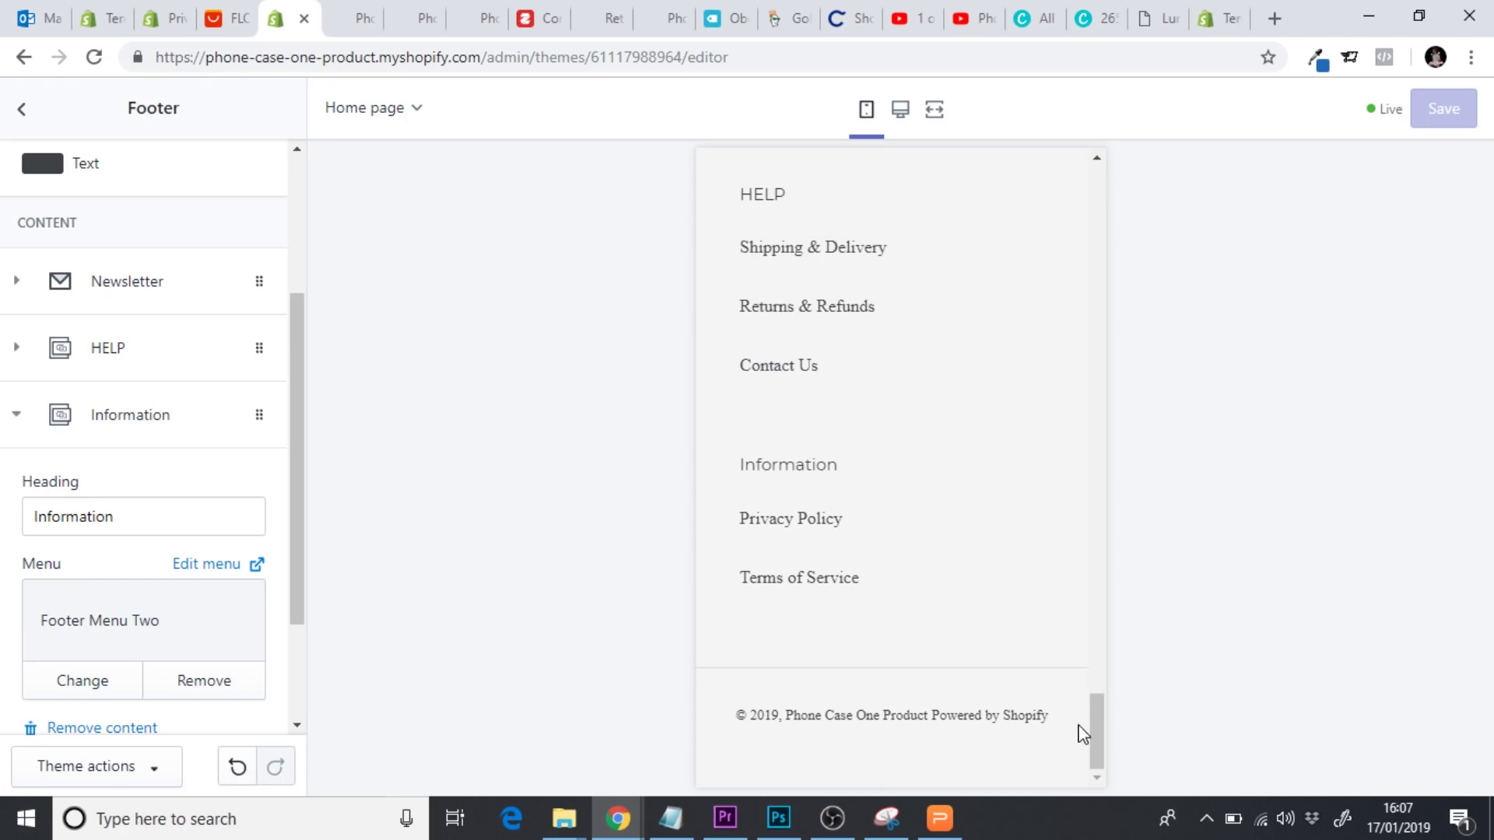
pyautogui.moveTo(1095, 734); pyautogui.dragTo(1097, 194)
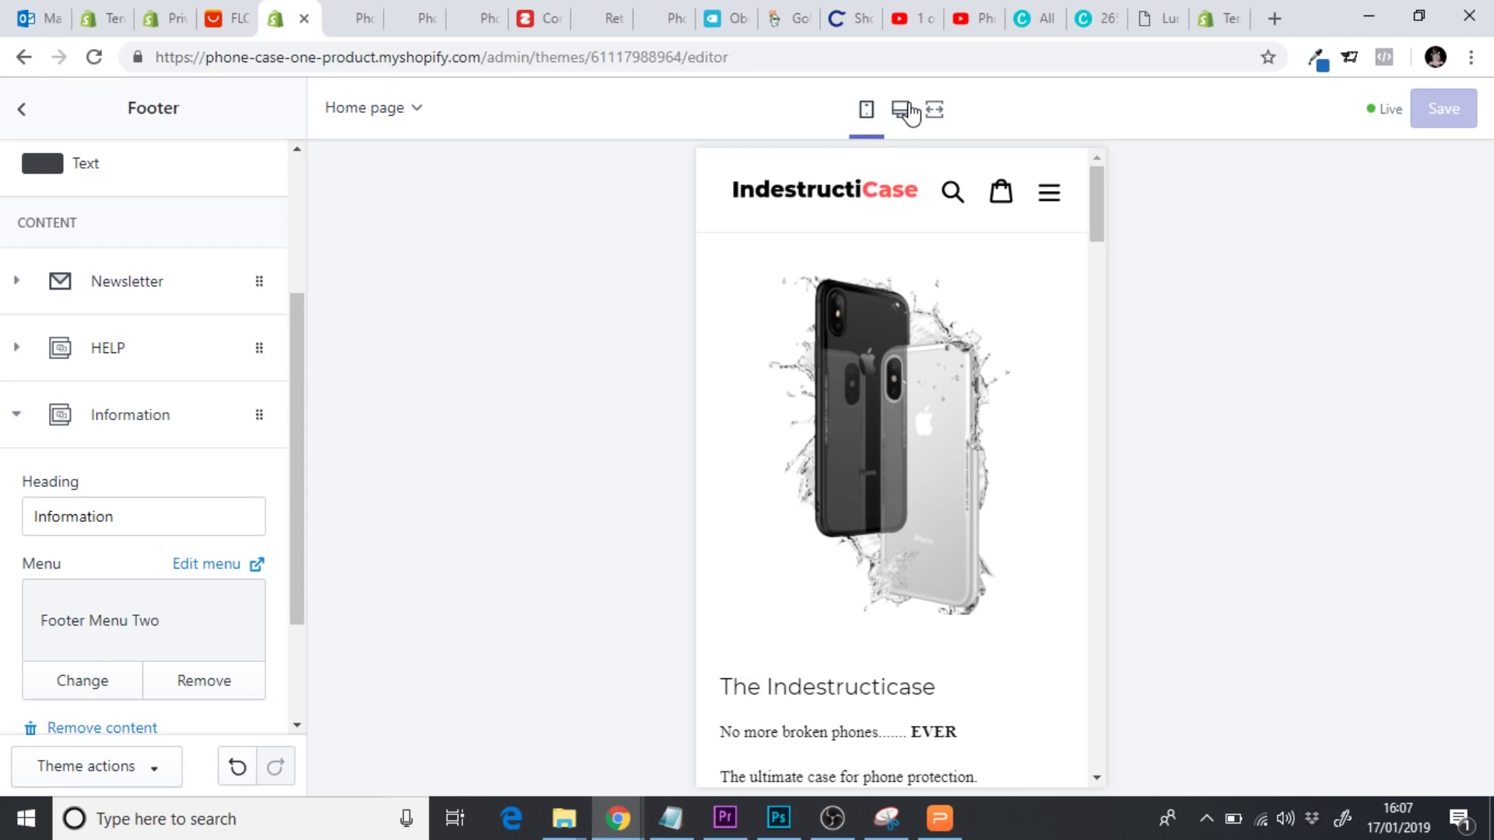
pyautogui.click(907, 113)
pyautogui.click(937, 113)
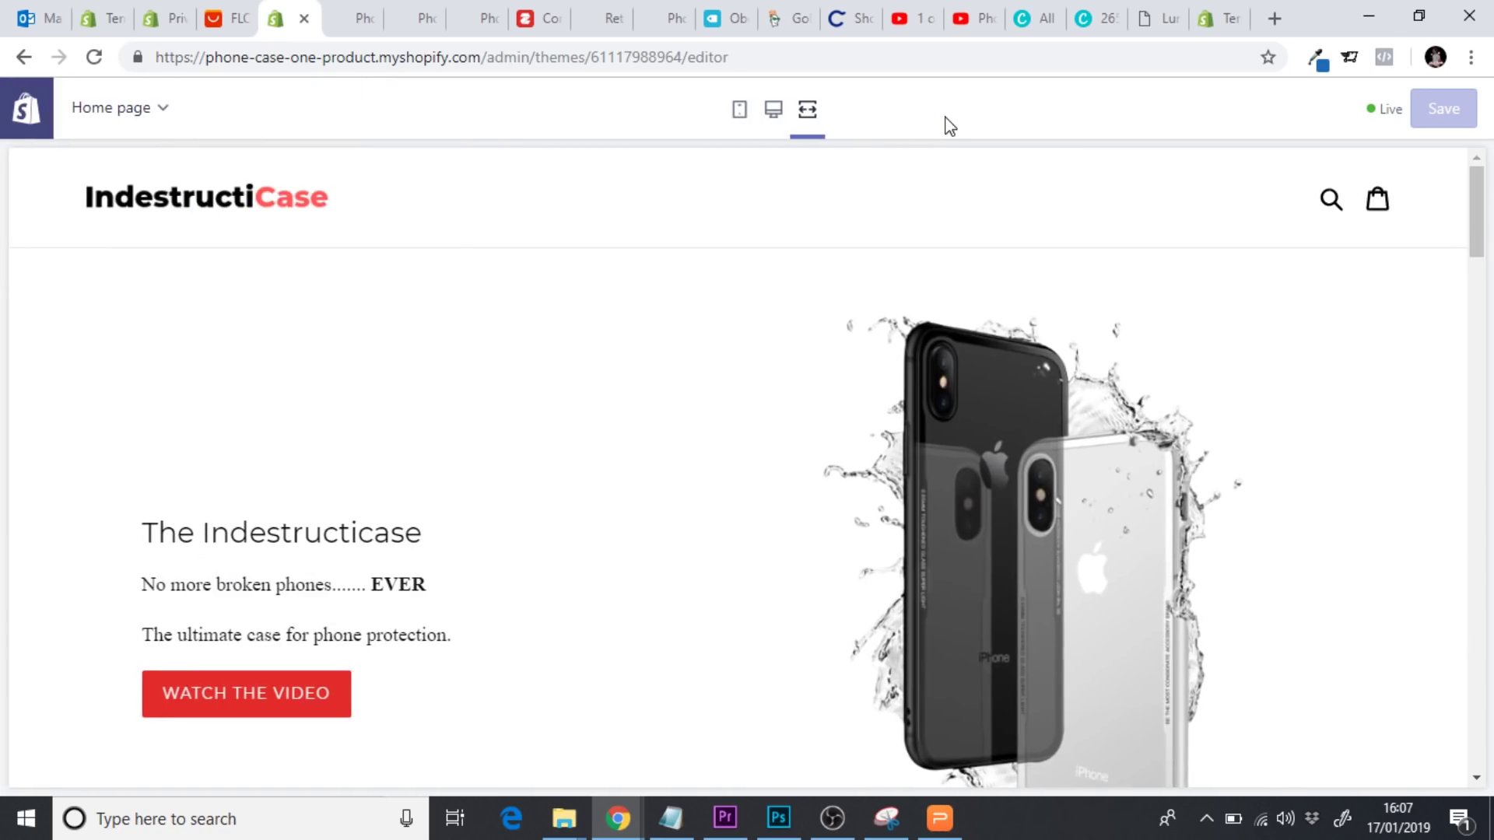
pyautogui.moveTo(1475, 241); pyautogui.dragTo(1488, 183)
pyautogui.click(737, 113)
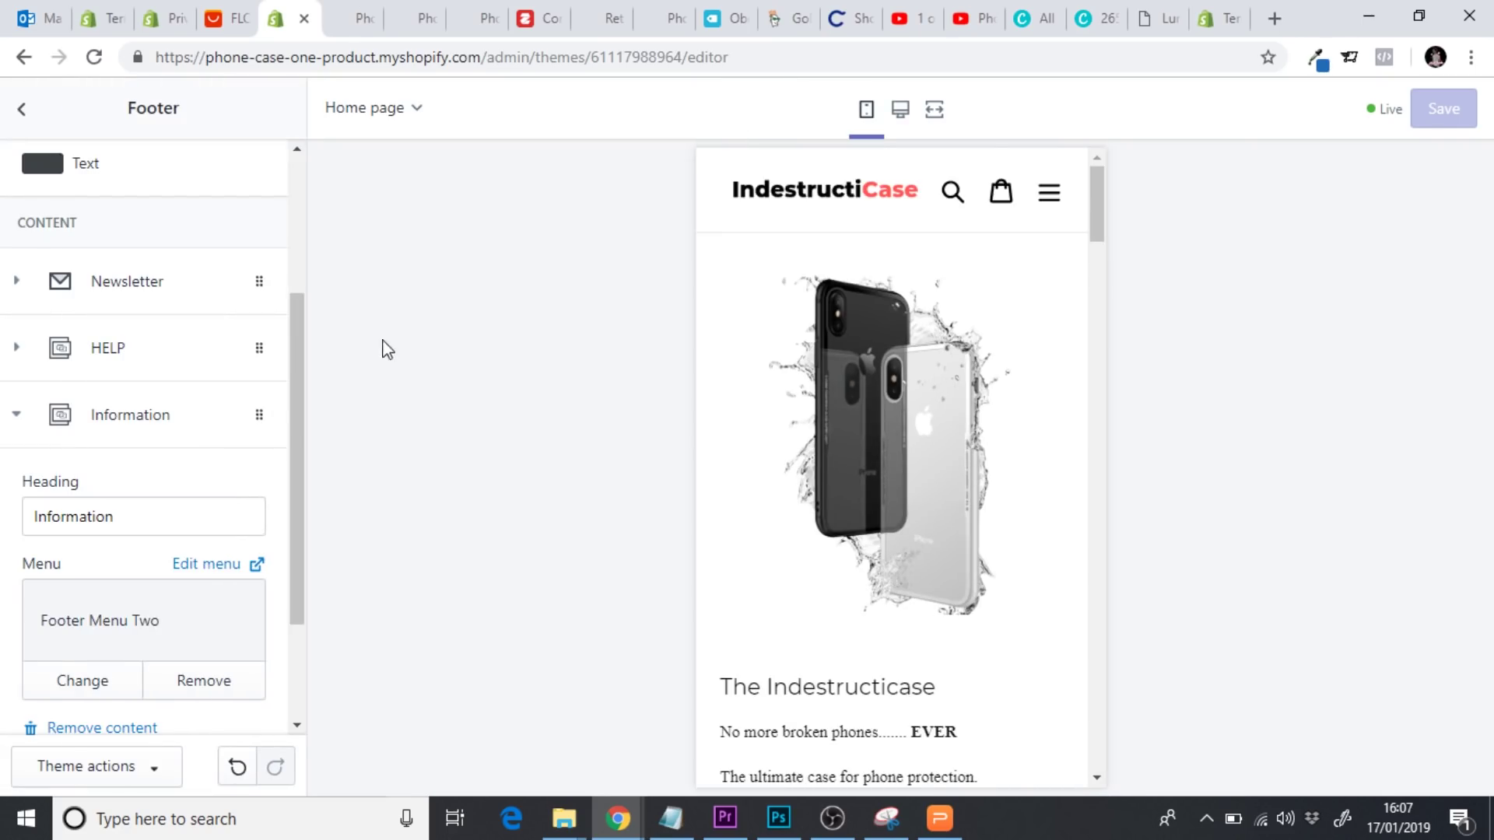
pyautogui.moveTo(298, 347); pyautogui.dragTo(317, 201)
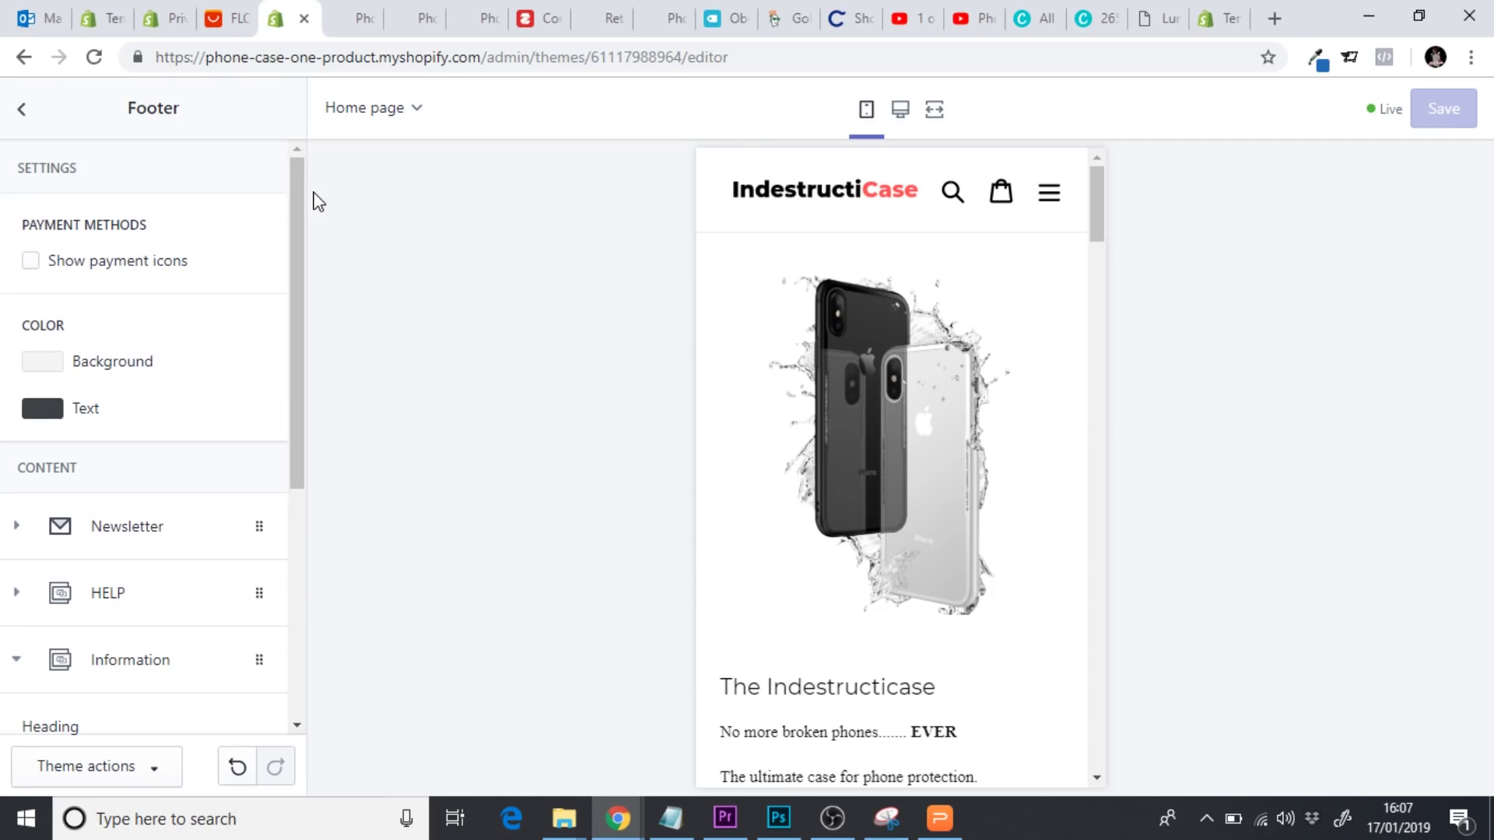
pyautogui.click(22, 110)
pyautogui.click(35, 127)
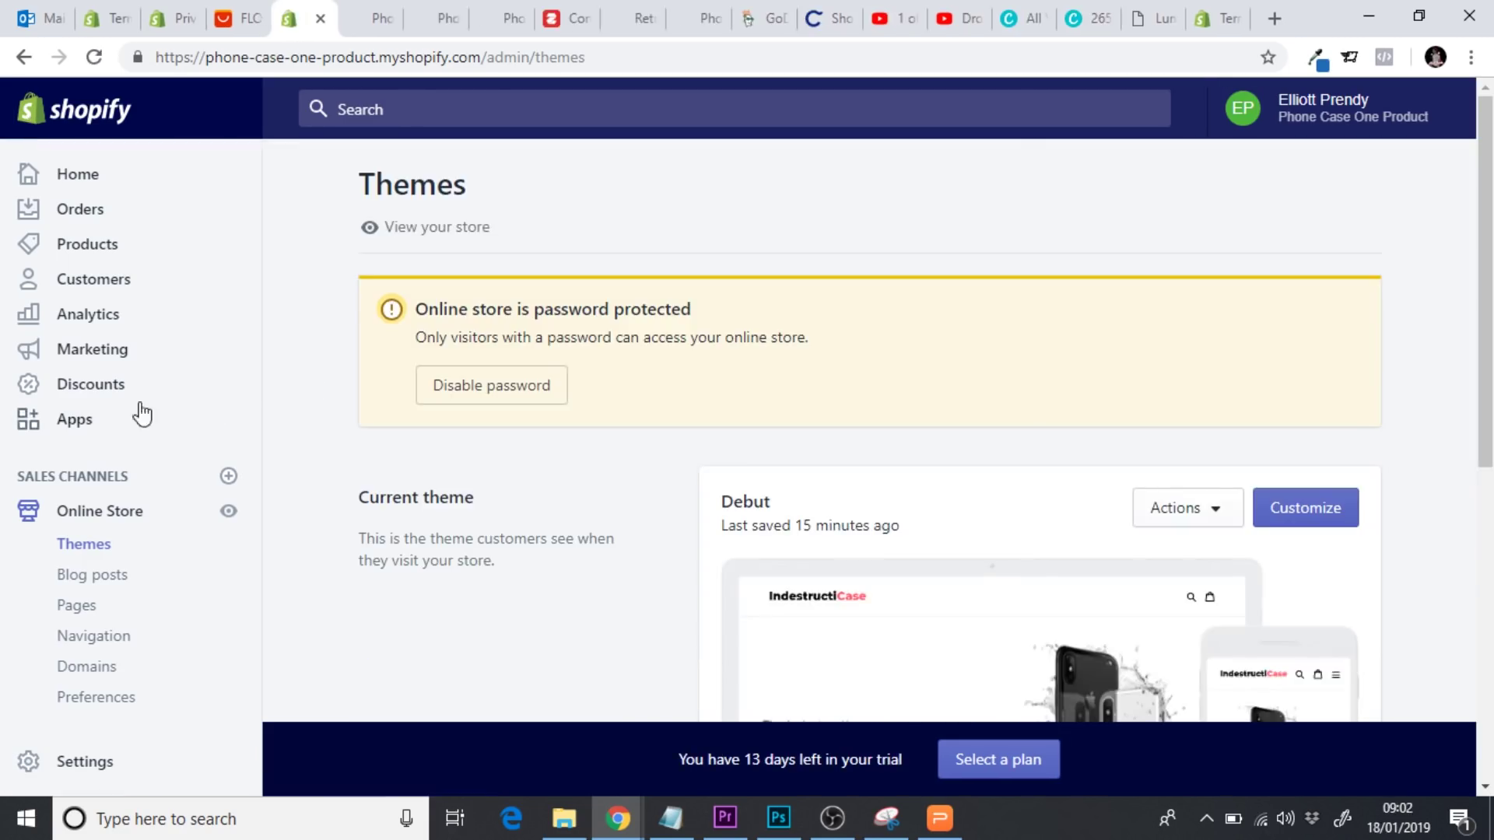
# Go from the installed Apps page to the Shopify App Store and begin searching for currency apps
pyautogui.click(78, 423)
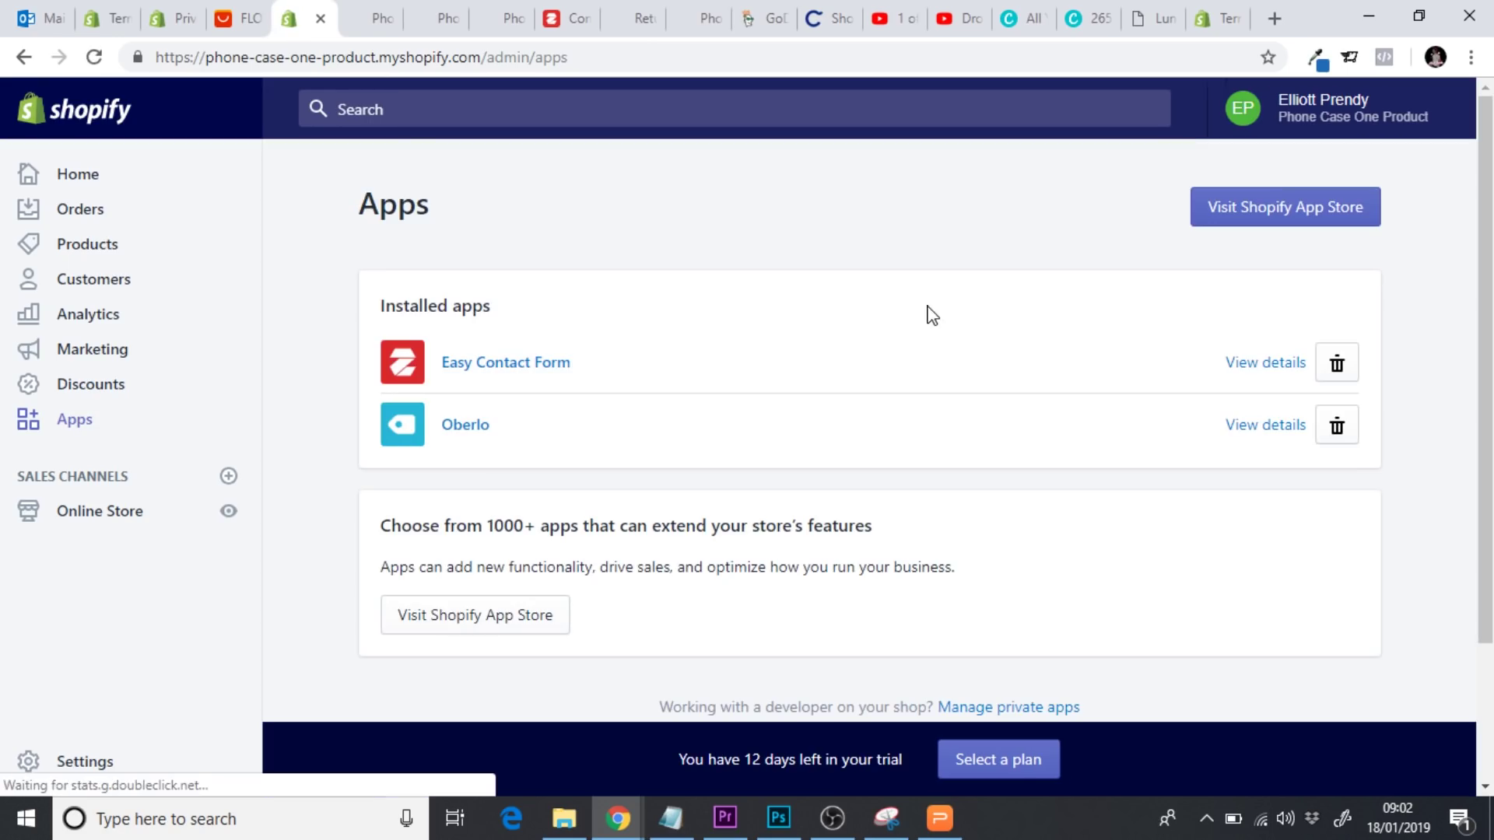
pyautogui.click(1271, 207)
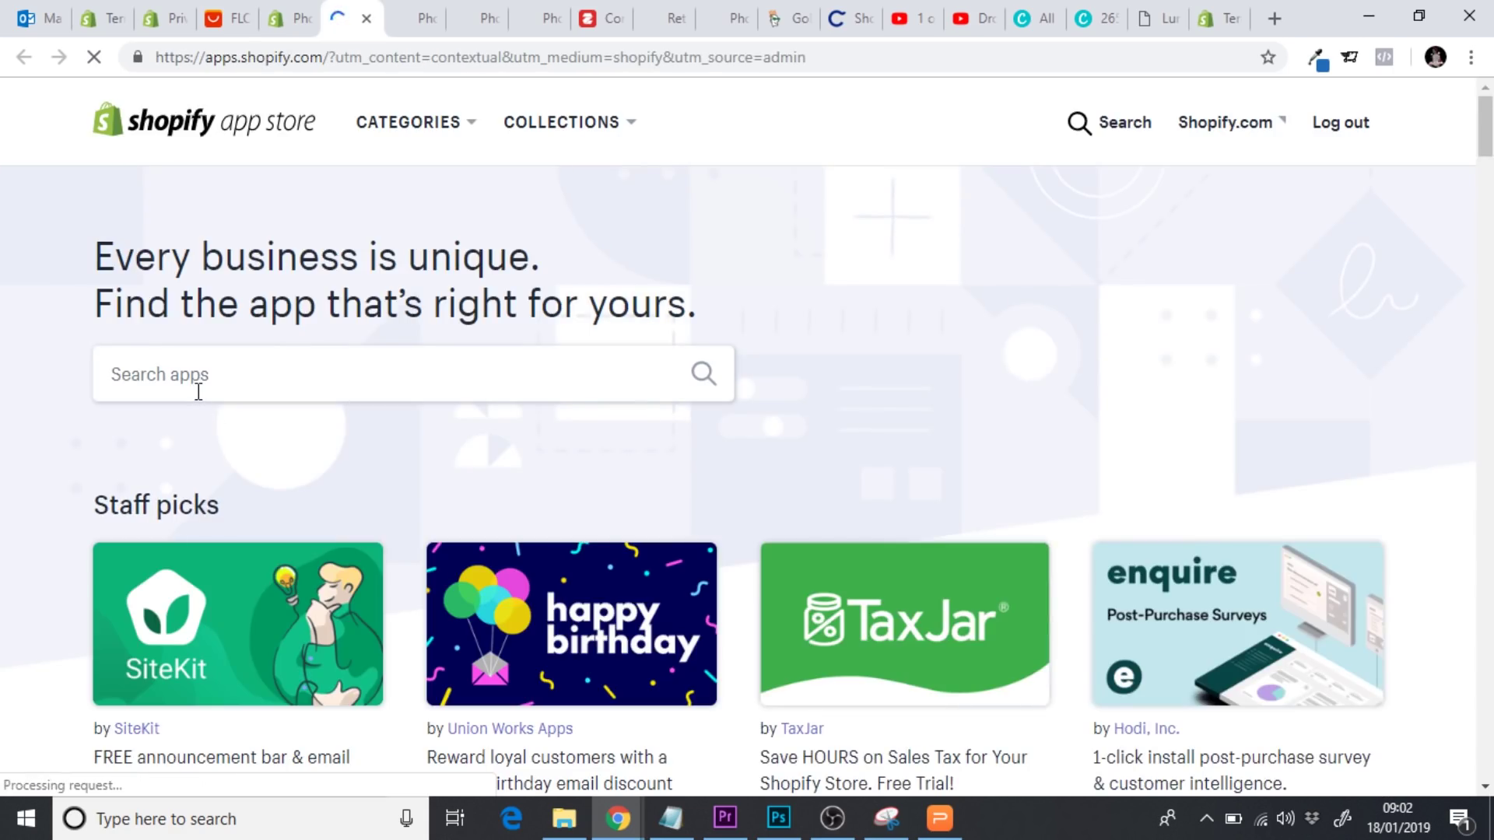
pyautogui.click(199, 390)
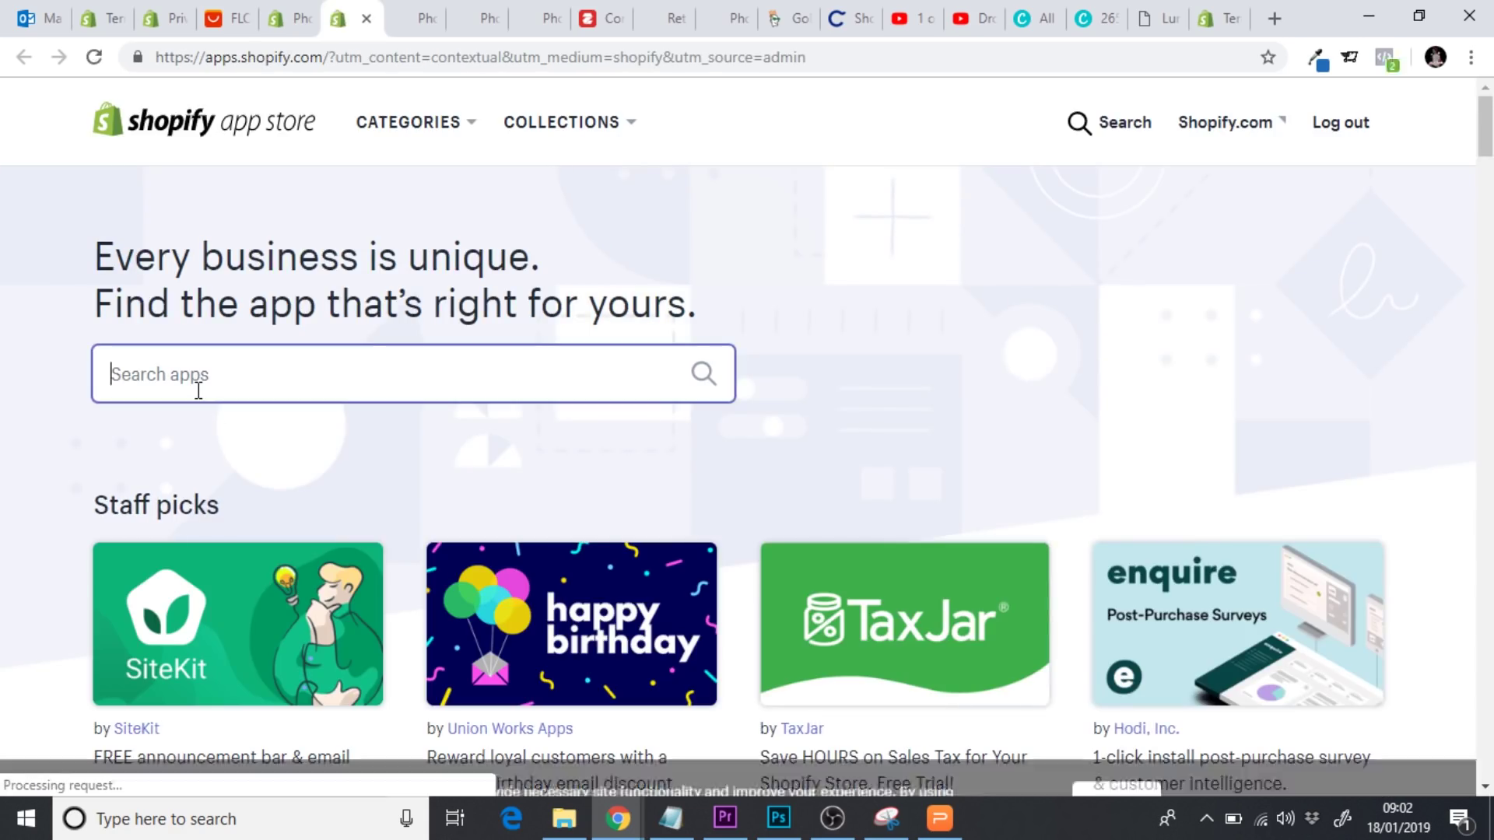
pyautogui.write('currecn')
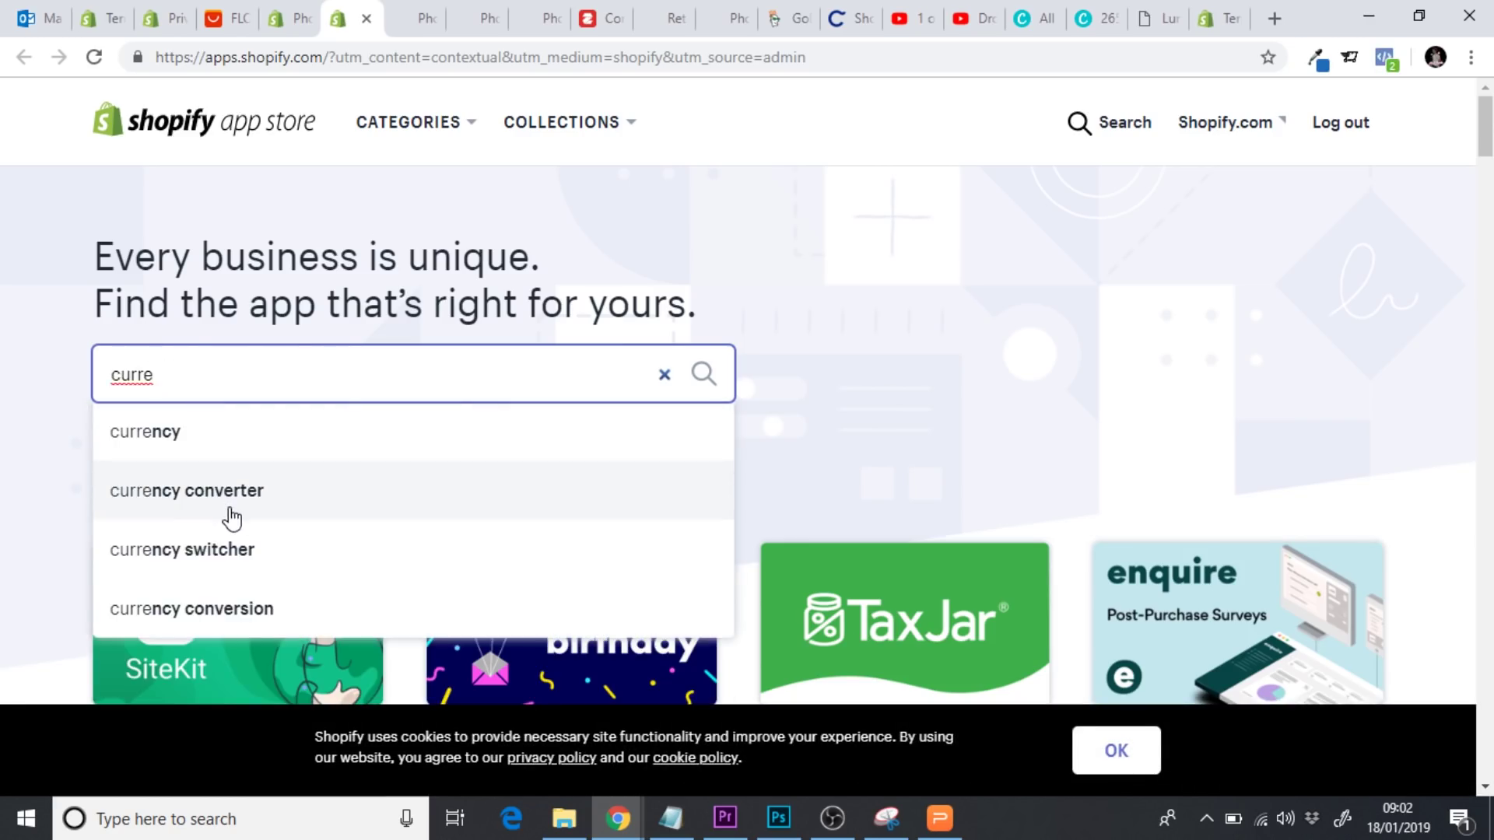
# Search 'currency converter' and open MLveda's Auto Currency Switcher listing from the results
pyautogui.click(228, 507)
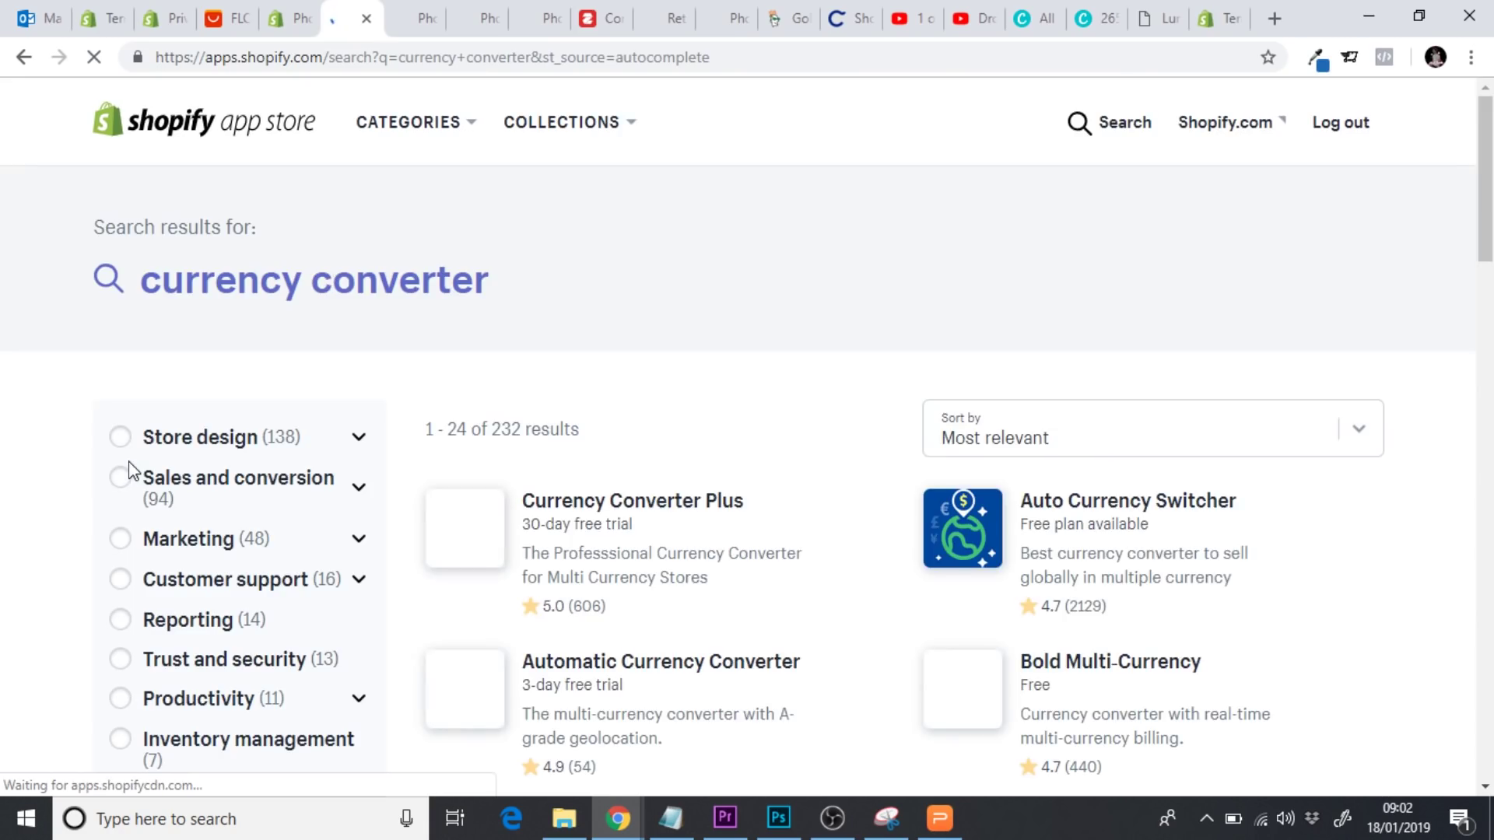
pyautogui.scroll(-1, 1004, 427)
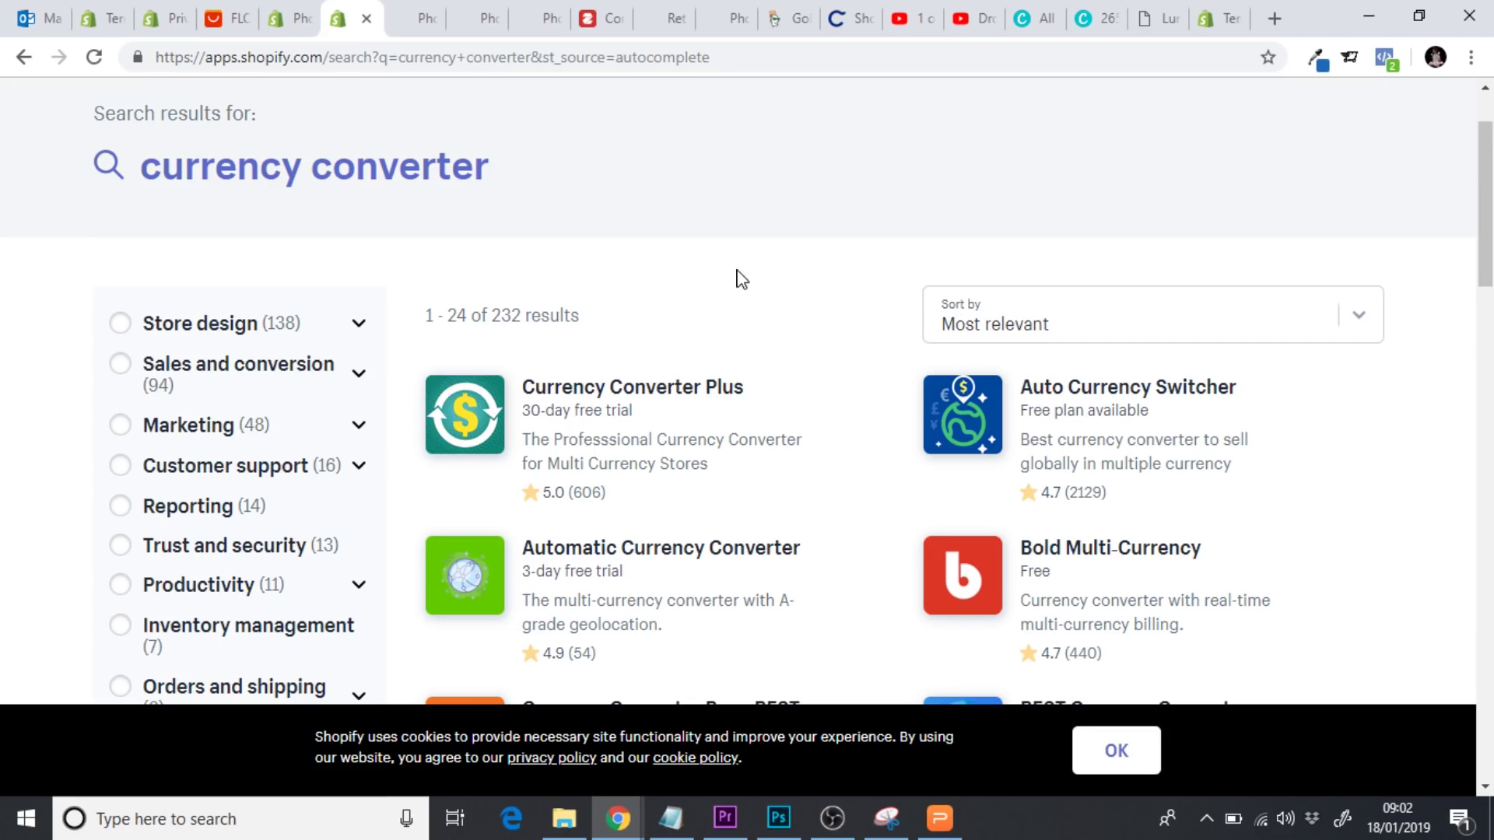
pyautogui.scroll(-1, 742, 278)
pyautogui.scroll(-1, 742, 279)
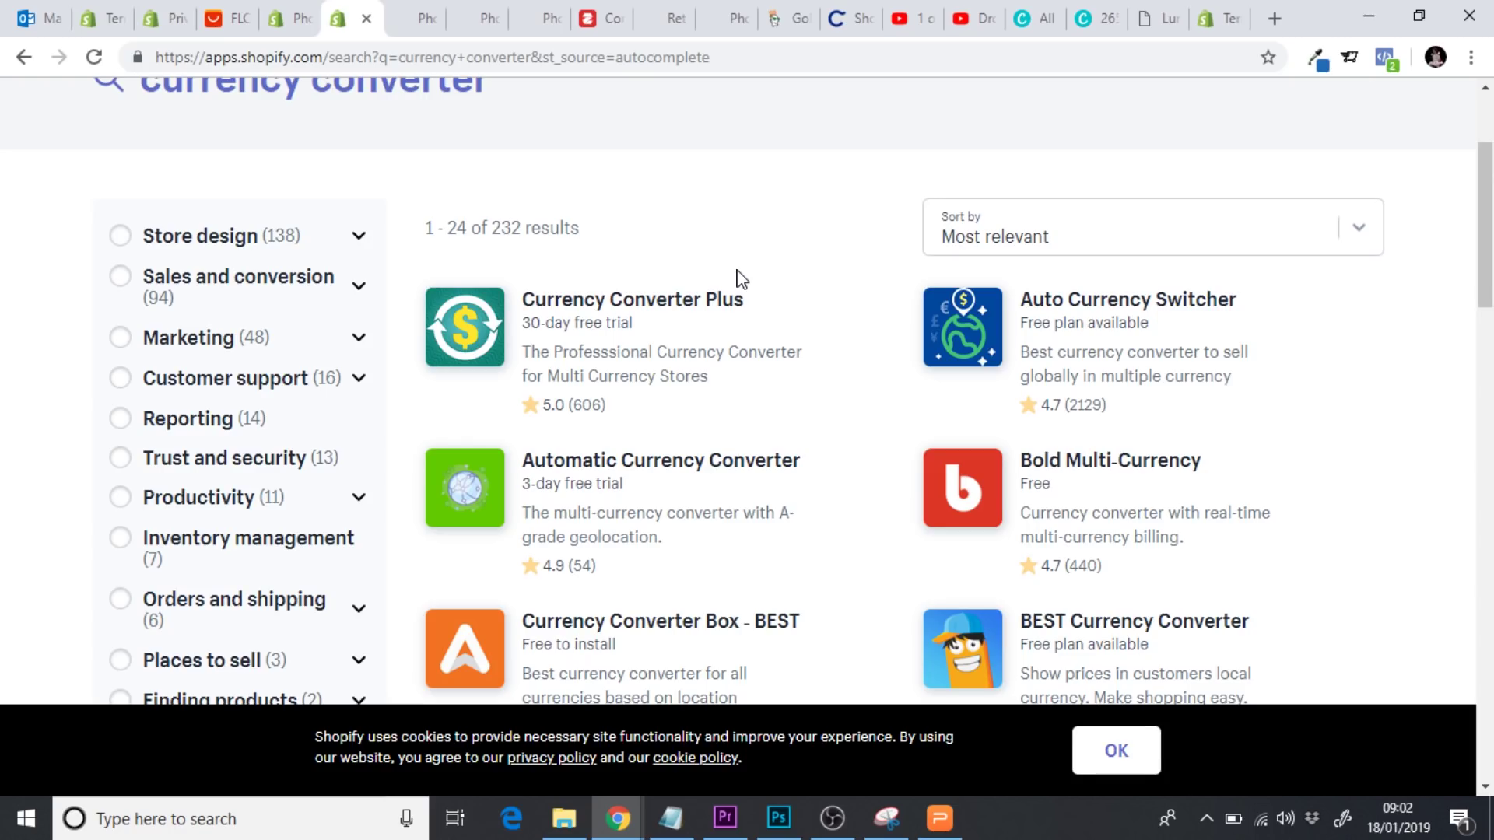
pyautogui.click(1121, 315)
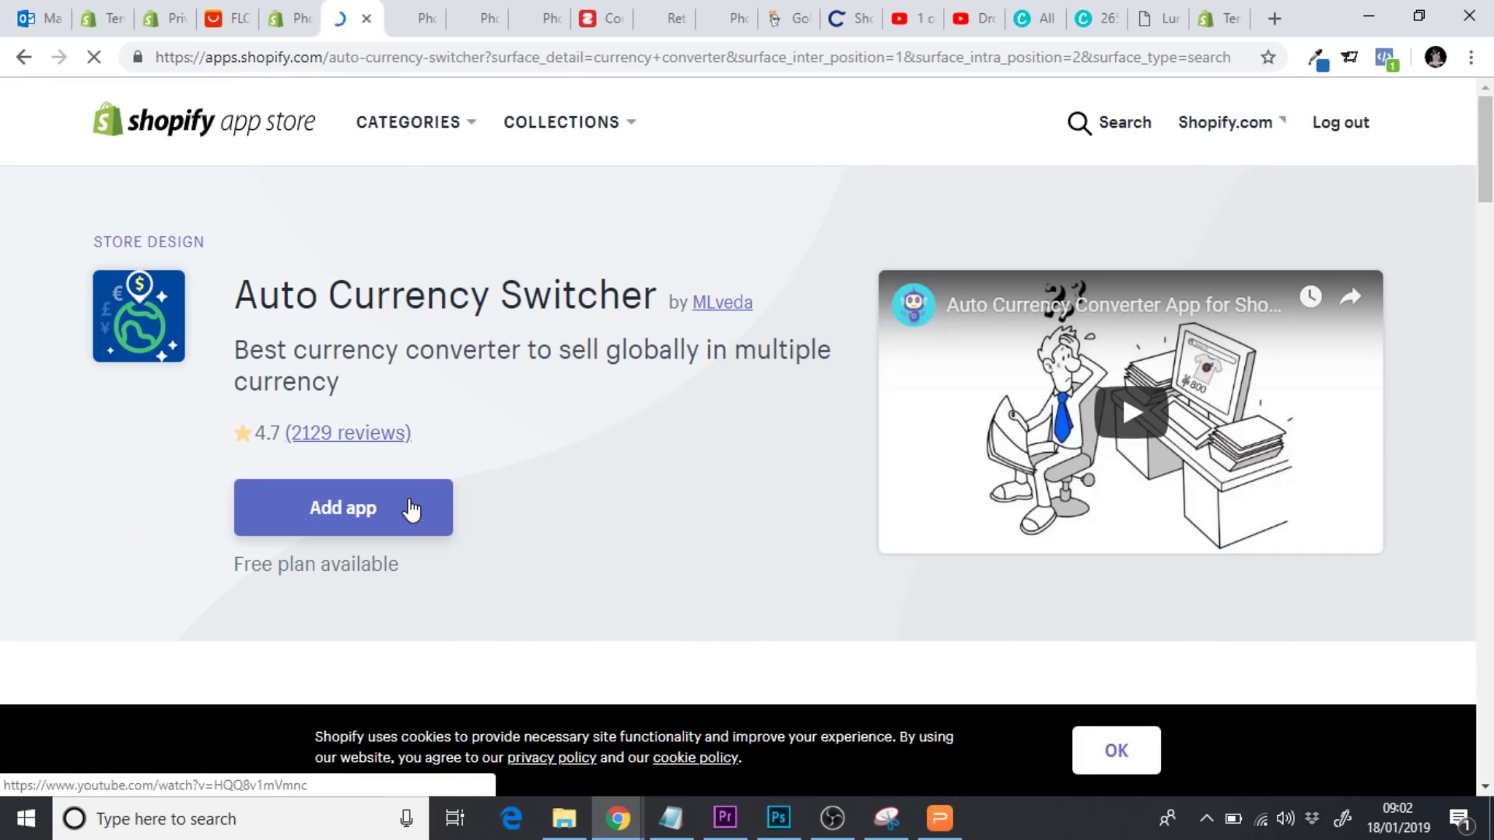
# Add Auto Currency Switcher, approve the installation, and pick the Free plan
pyautogui.click(411, 510)
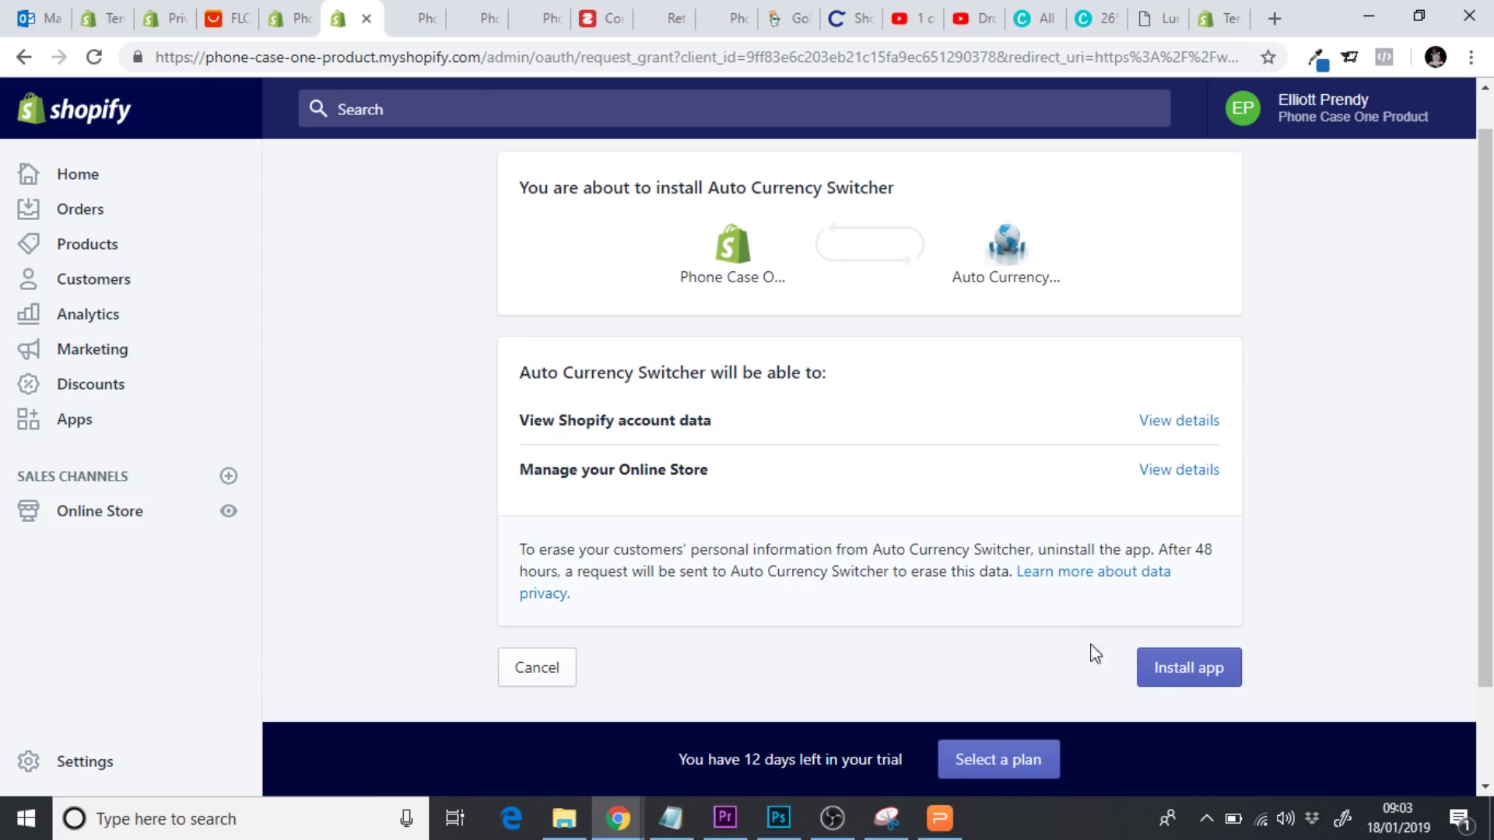
pyautogui.click(1175, 681)
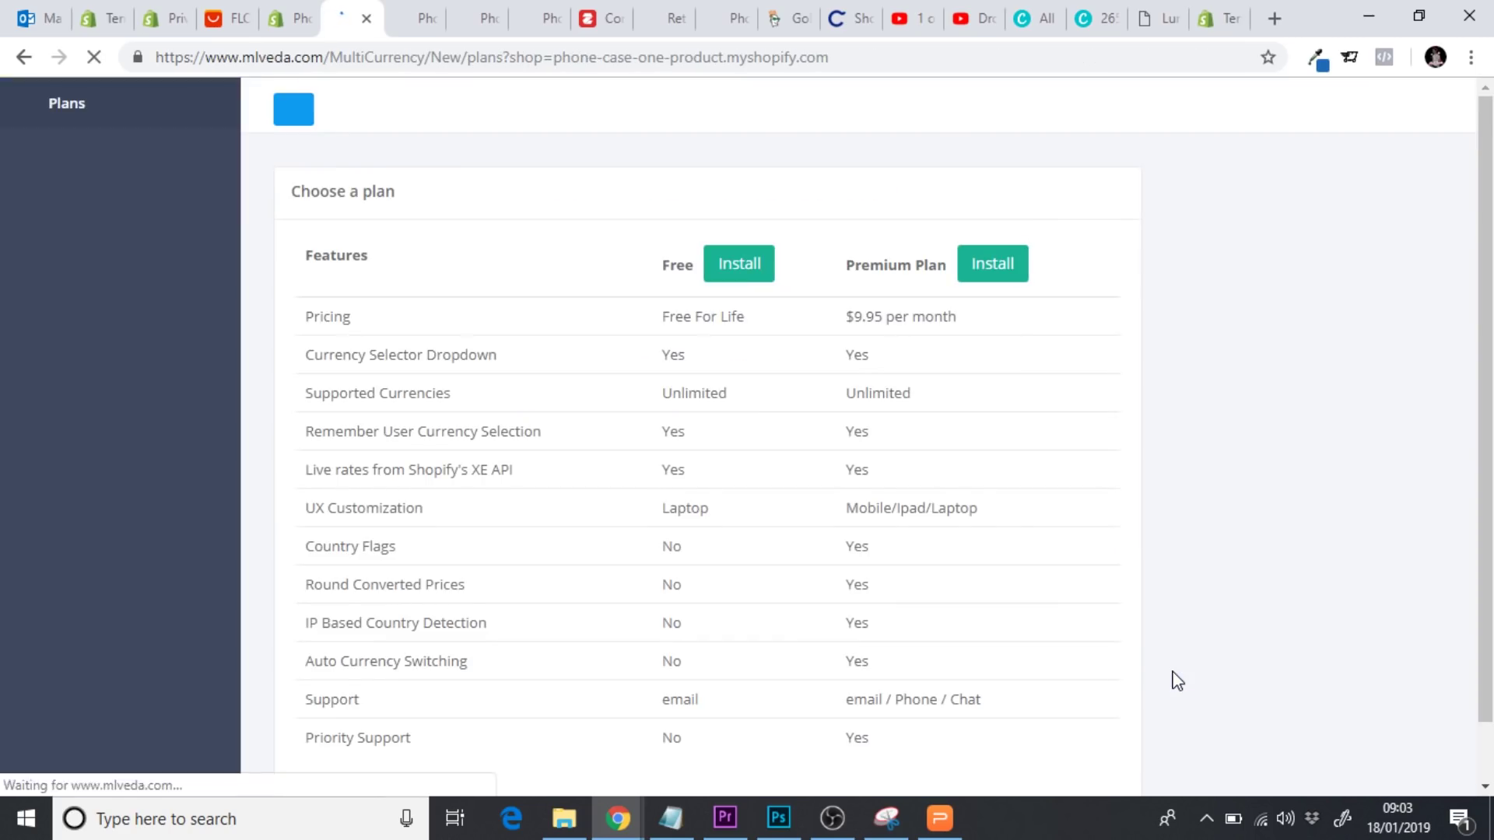
pyautogui.click(732, 277)
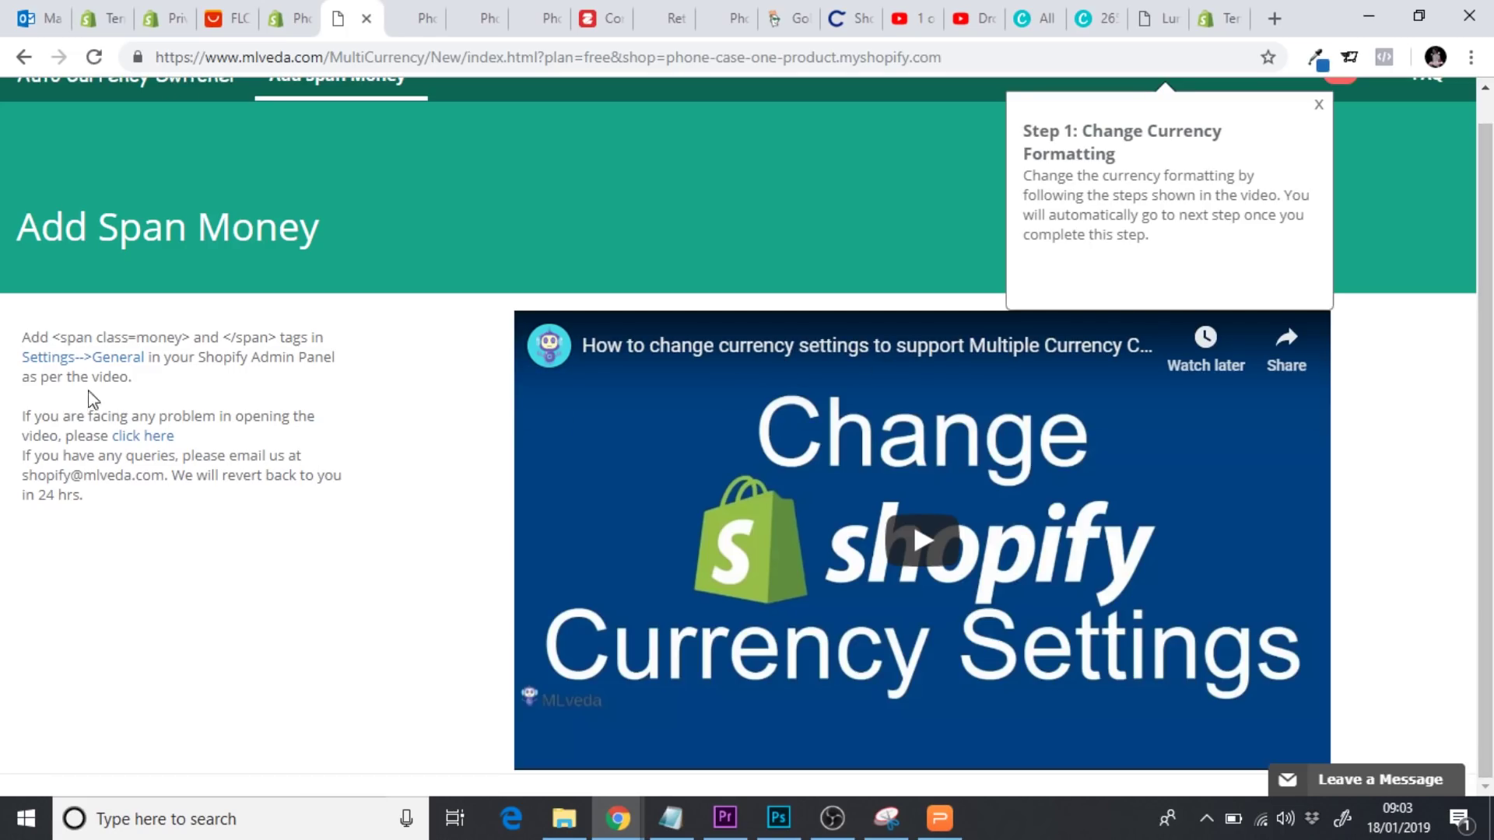
# Select the '<span class=money>' tag in the Add Span Money instructions and return to the admin
pyautogui.moveTo(54, 340); pyautogui.dragTo(247, 340)
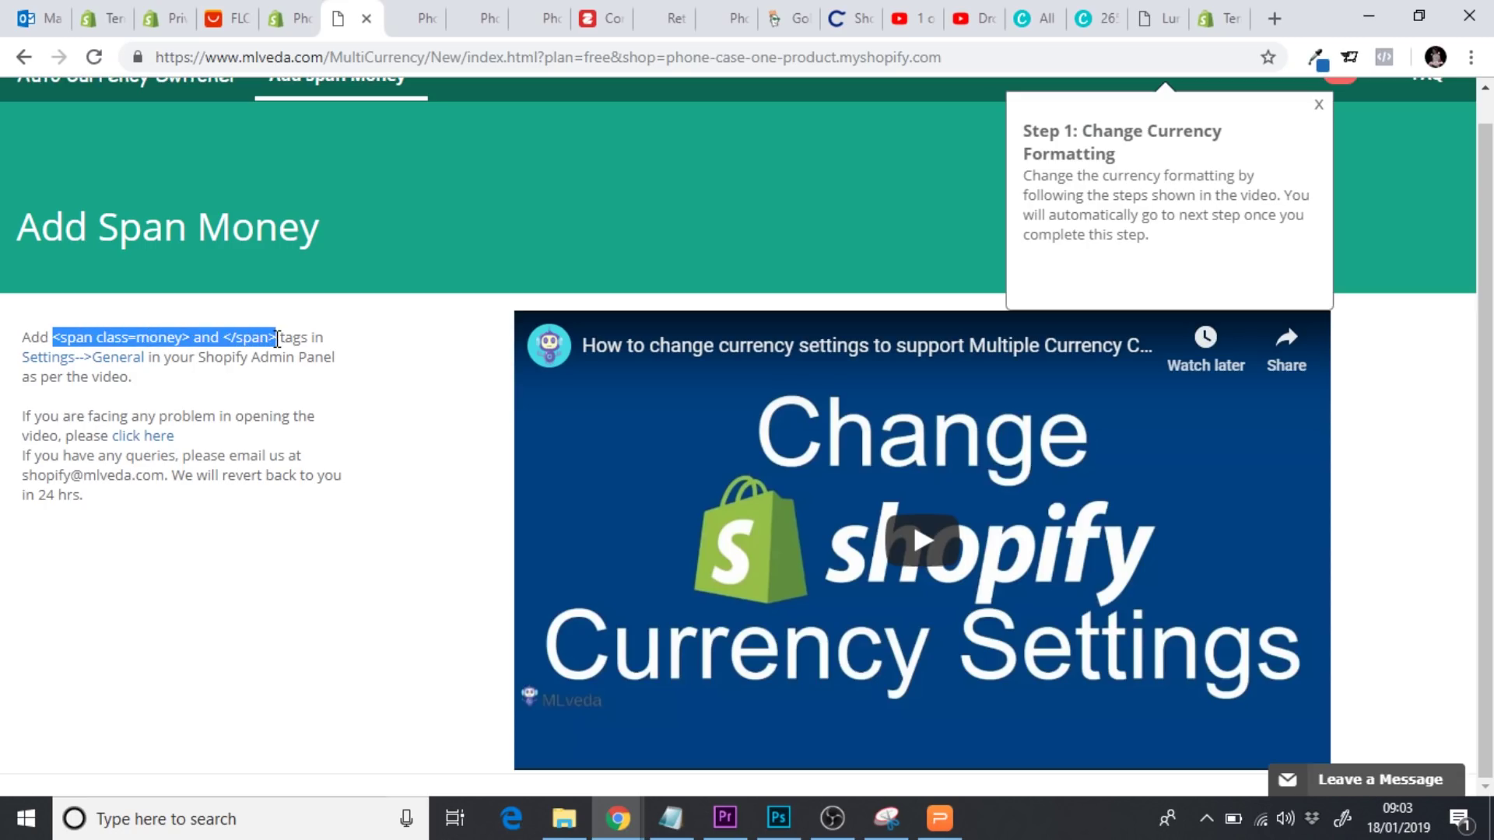
pyautogui.click(171, 340)
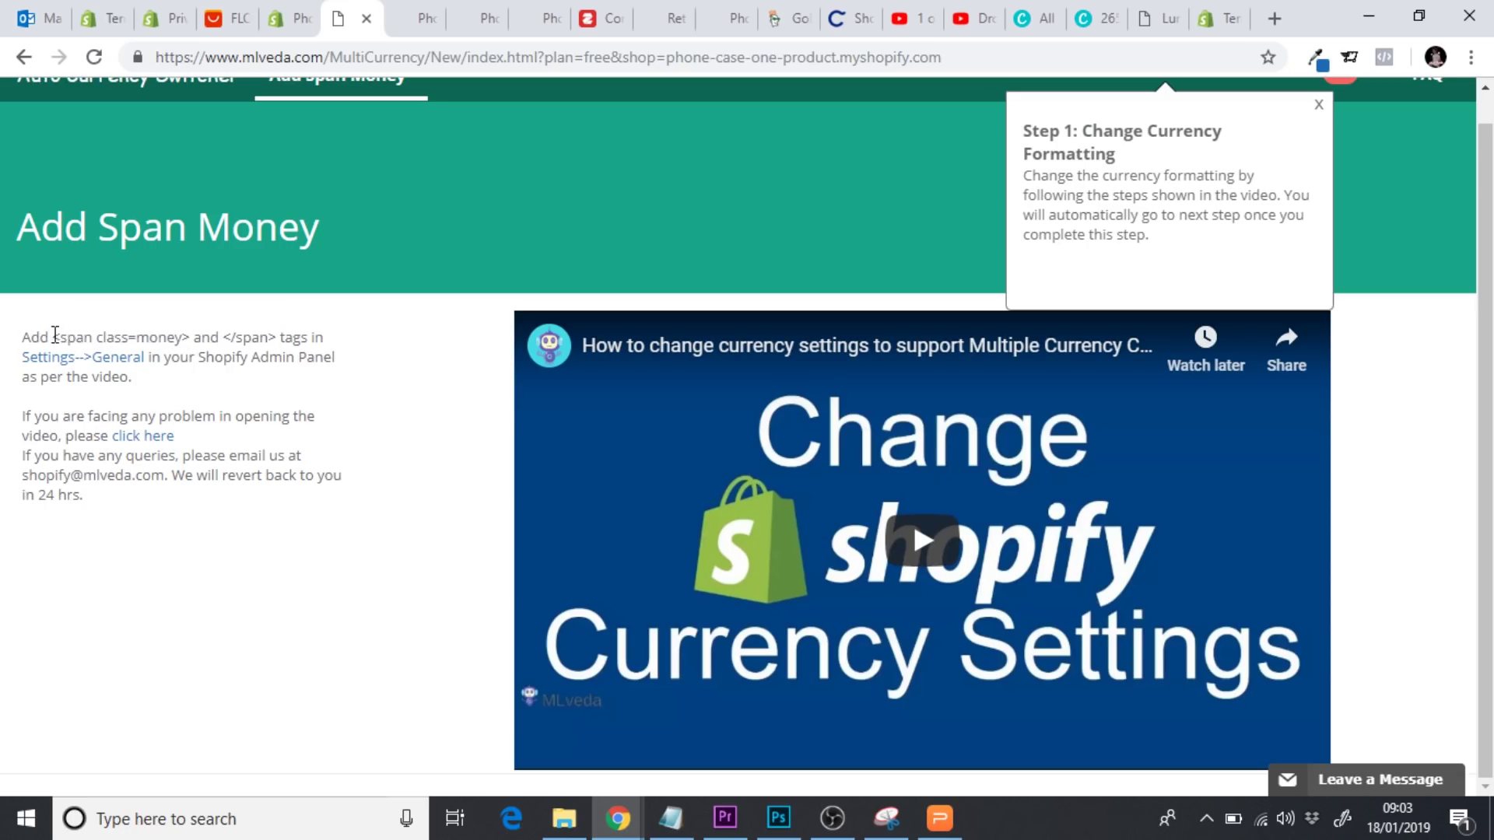
pyautogui.moveTo(54, 337); pyautogui.dragTo(183, 330)
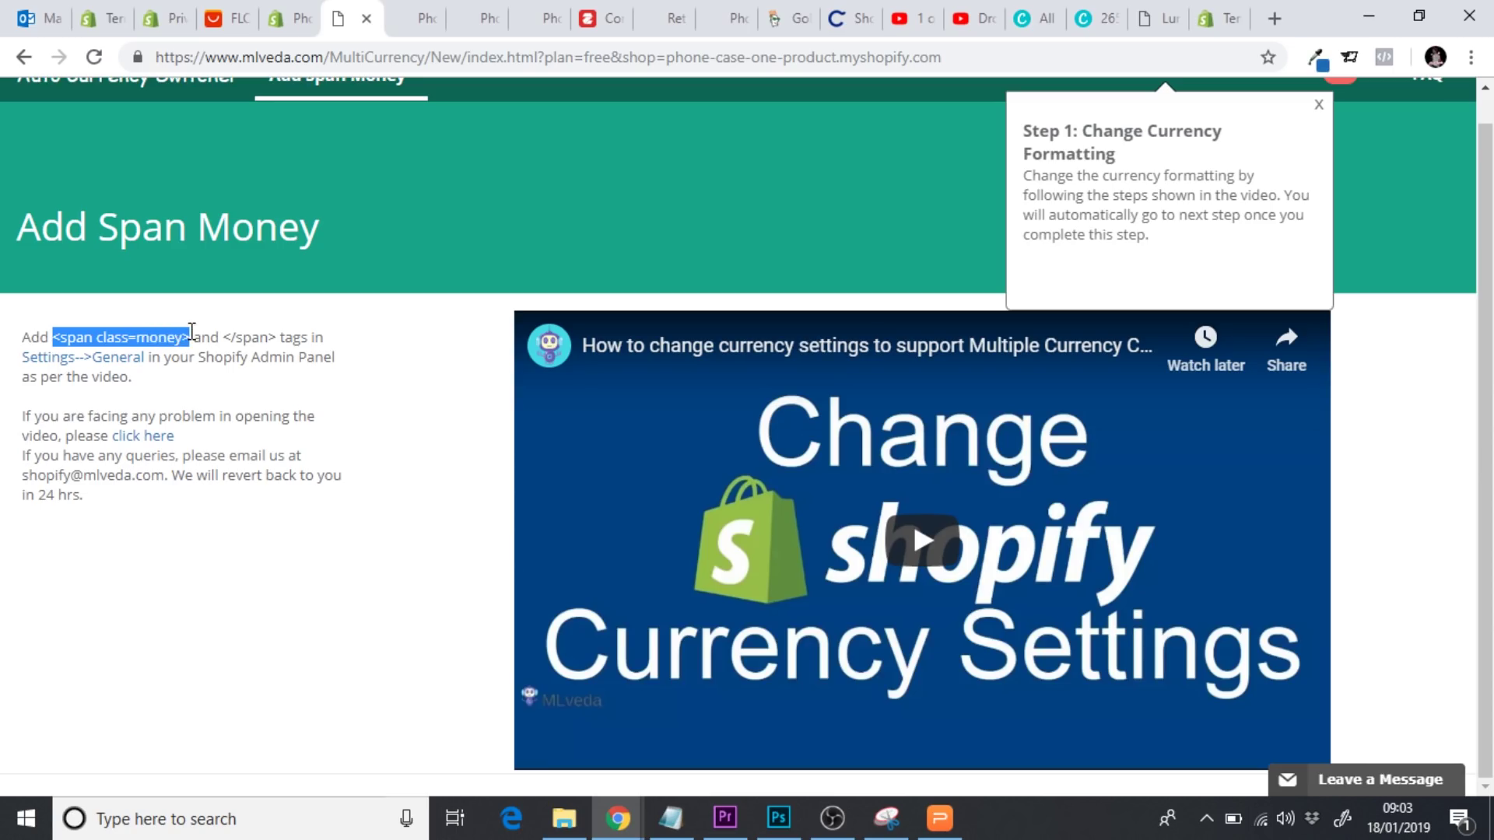
pyautogui.click(290, 18)
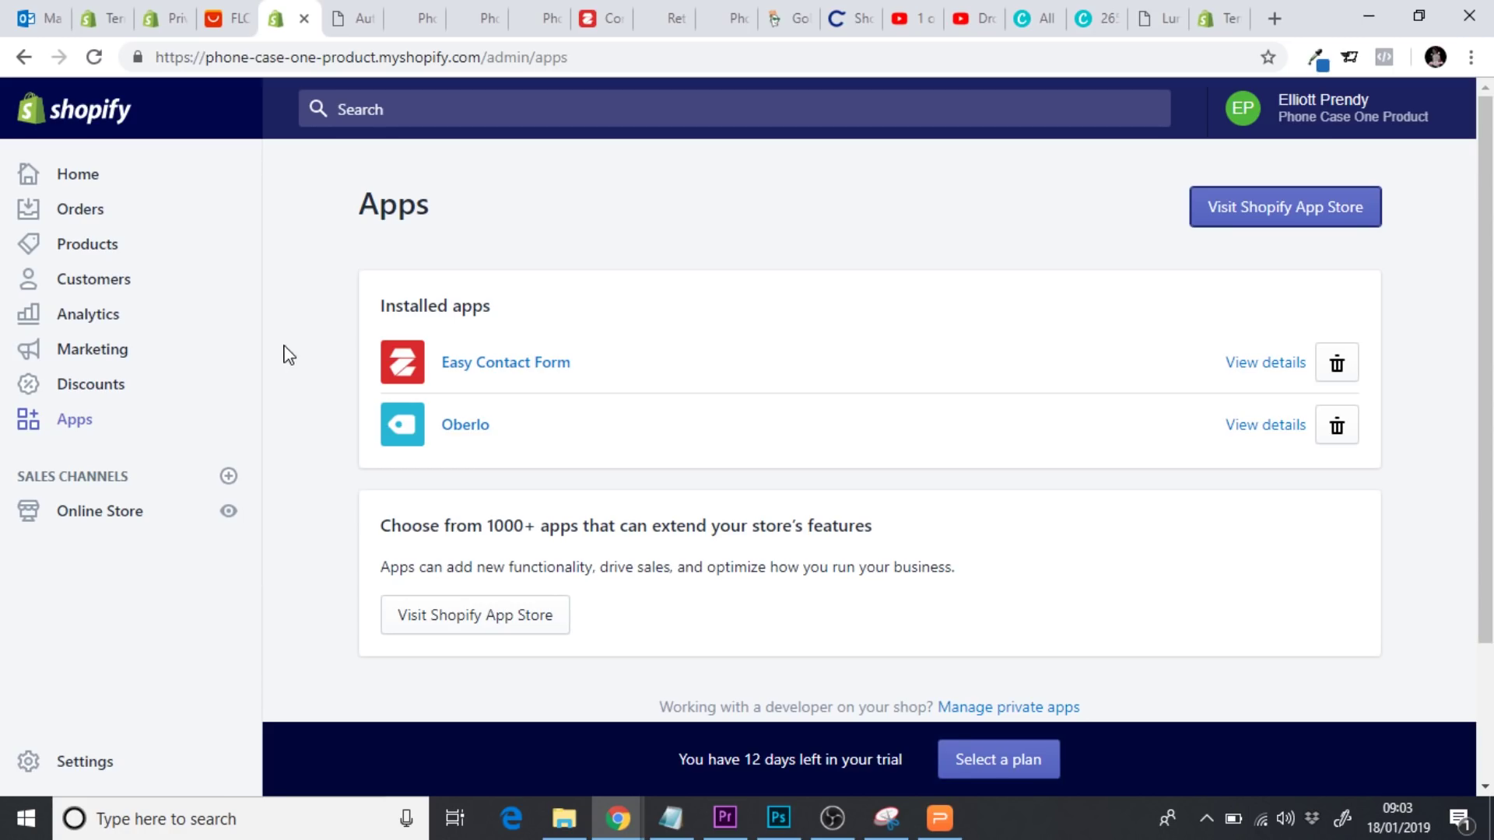
# In General settings, paste '<span class=money>' before the HTML with currency price format
pyautogui.click(61, 766)
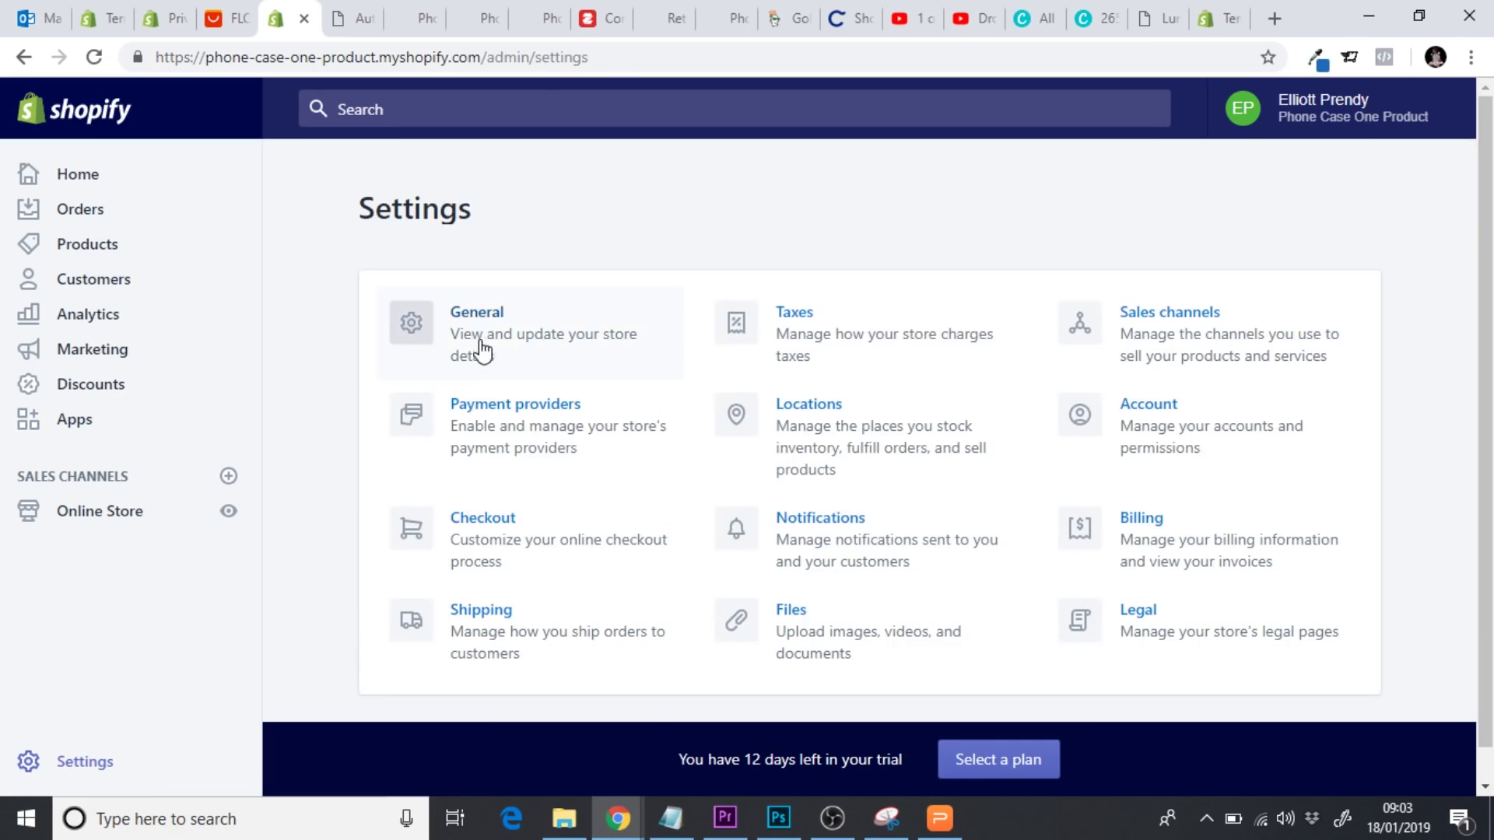
pyautogui.click(484, 335)
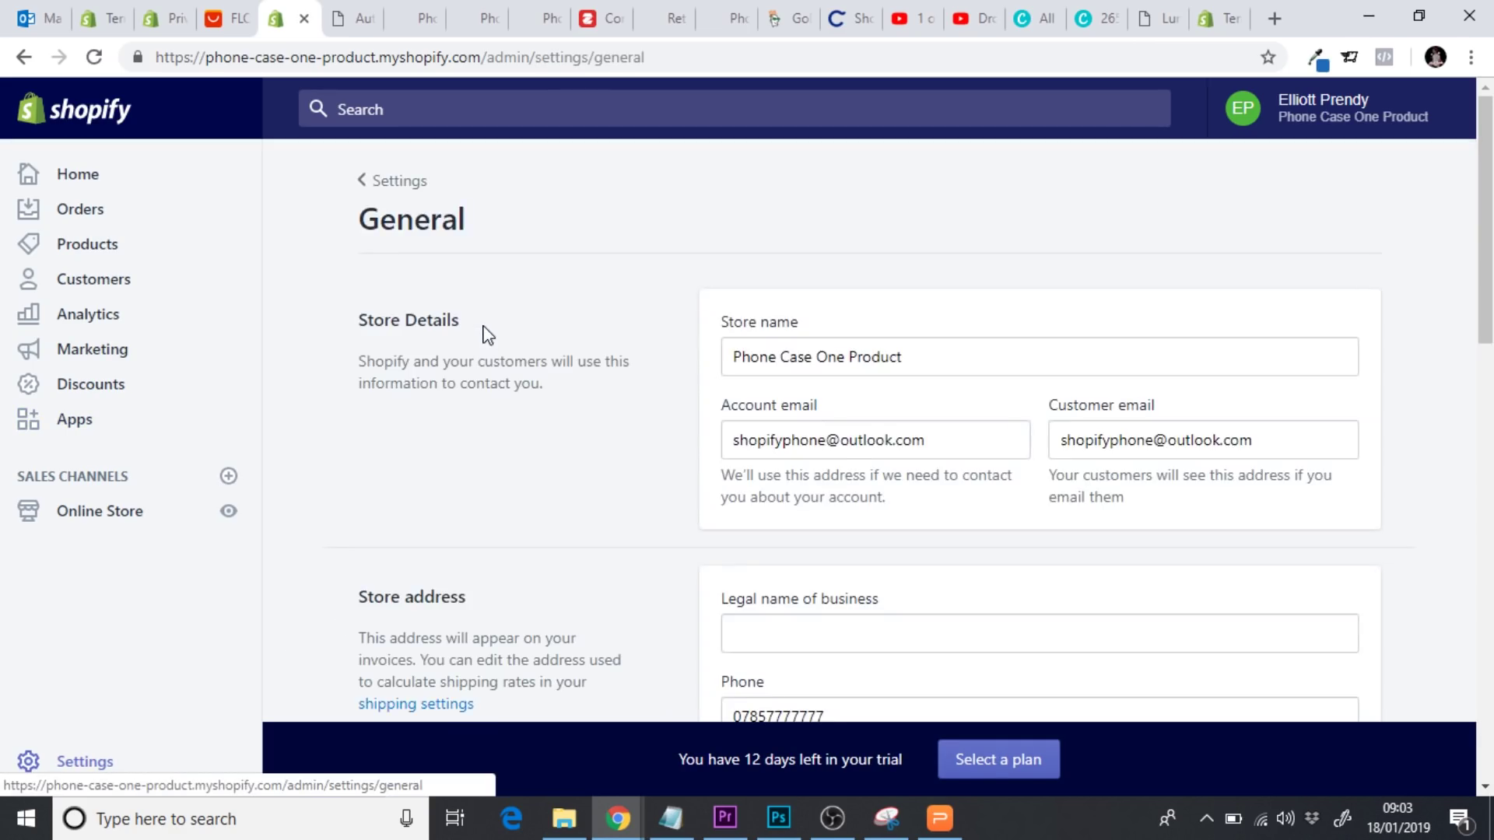
pyautogui.moveTo(1485, 234); pyautogui.dragTo(1485, 659)
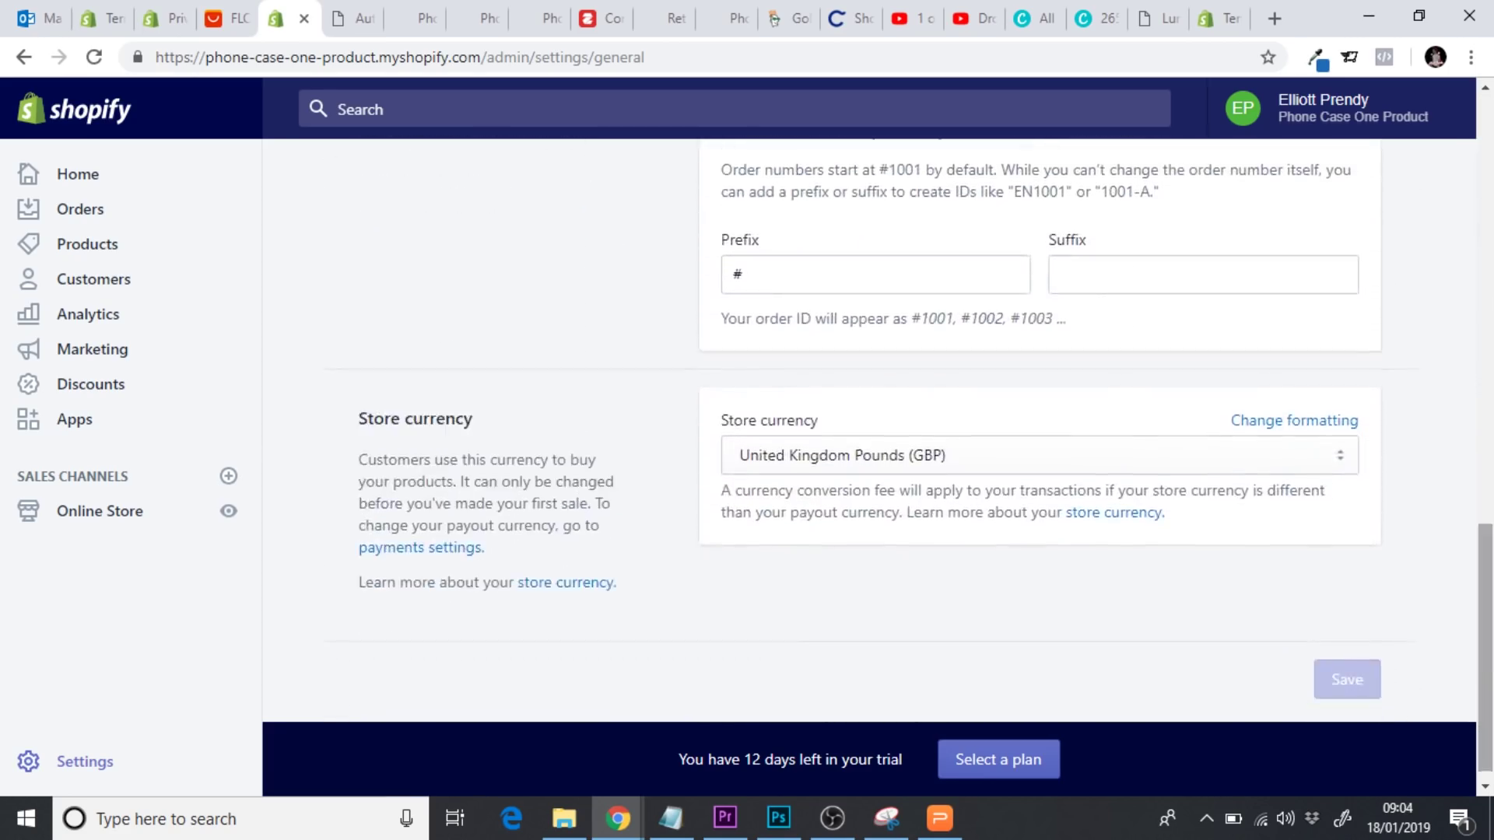
pyautogui.click(1269, 428)
pyautogui.scroll(-4, 729, 482)
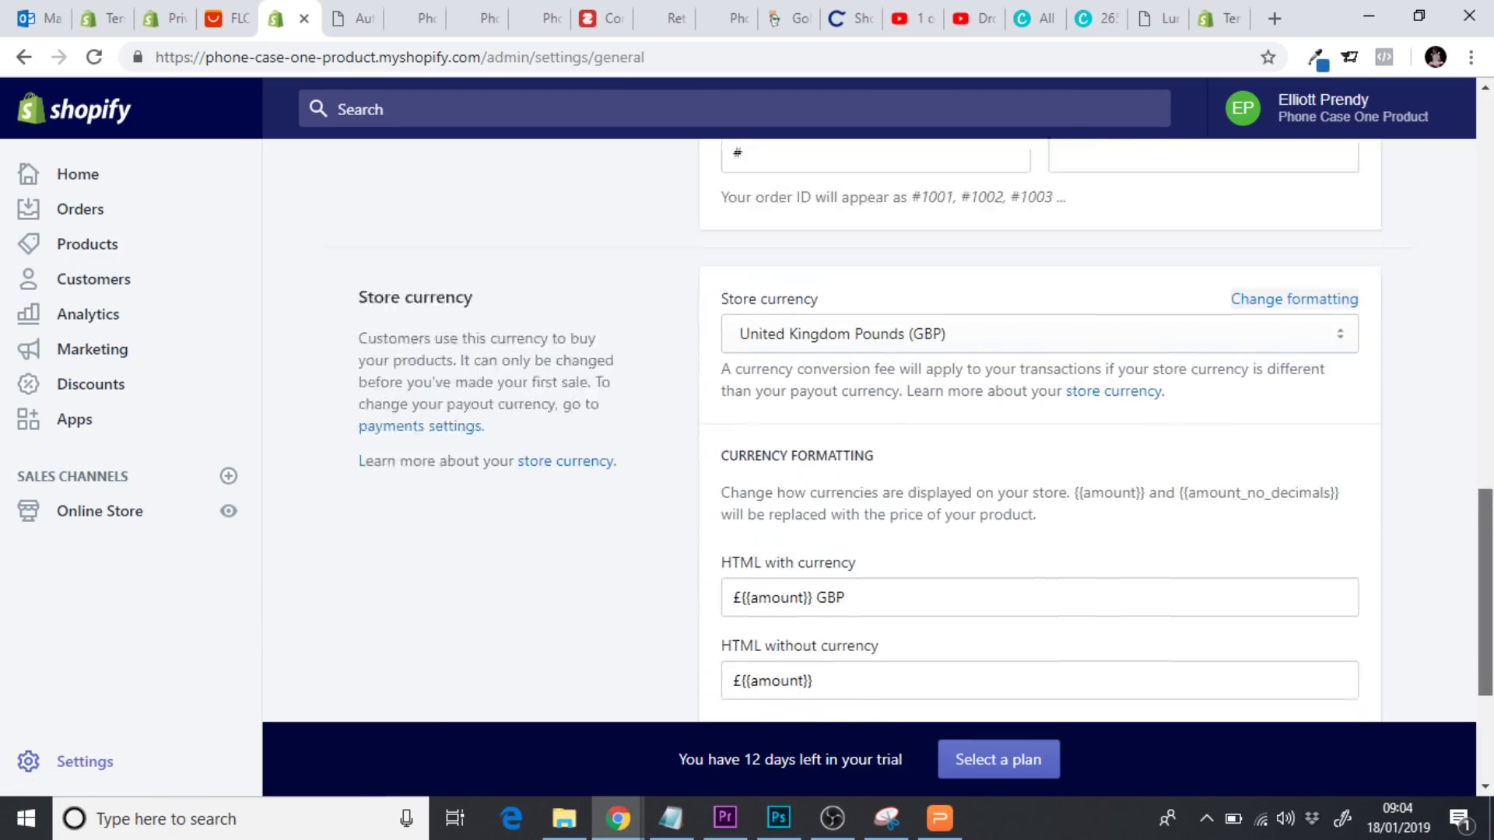
pyautogui.click(736, 427)
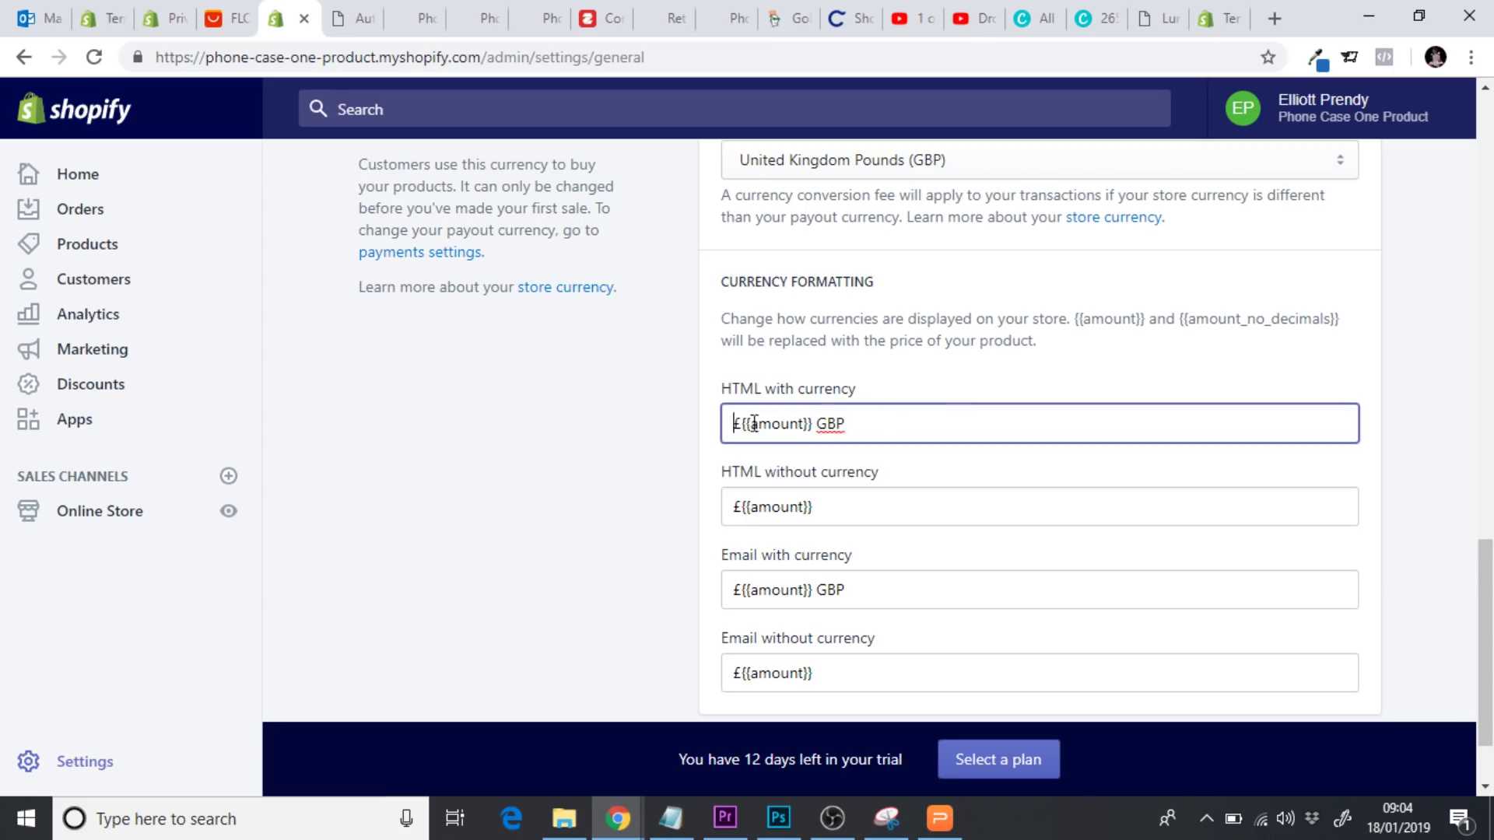
pyautogui.write('<span class=money>')
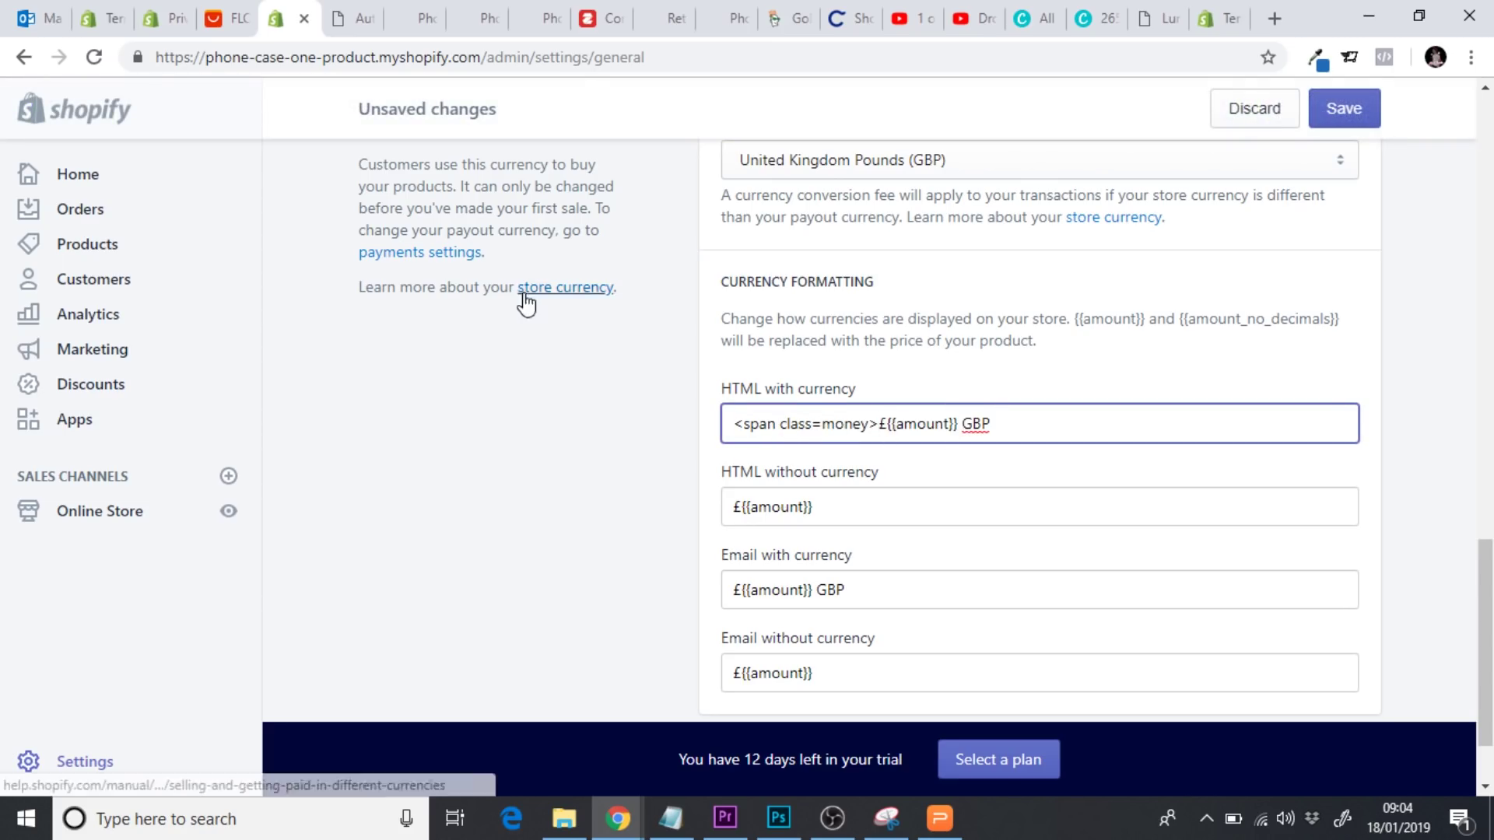
# Wrap the HTML without currency format in the span tags, add closing </span>, and save
pyautogui.click(344, 23)
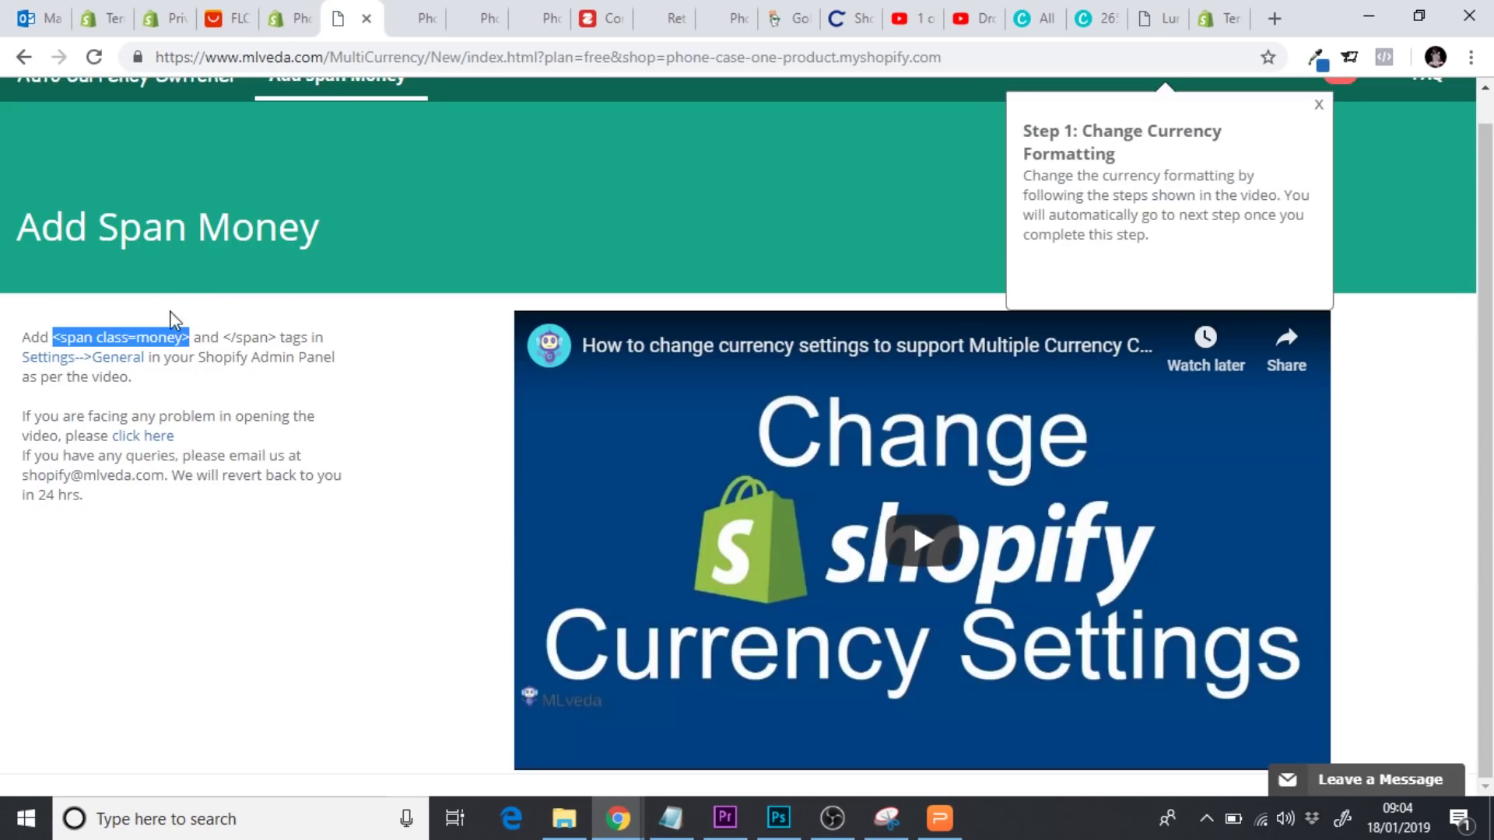
pyautogui.click(226, 340)
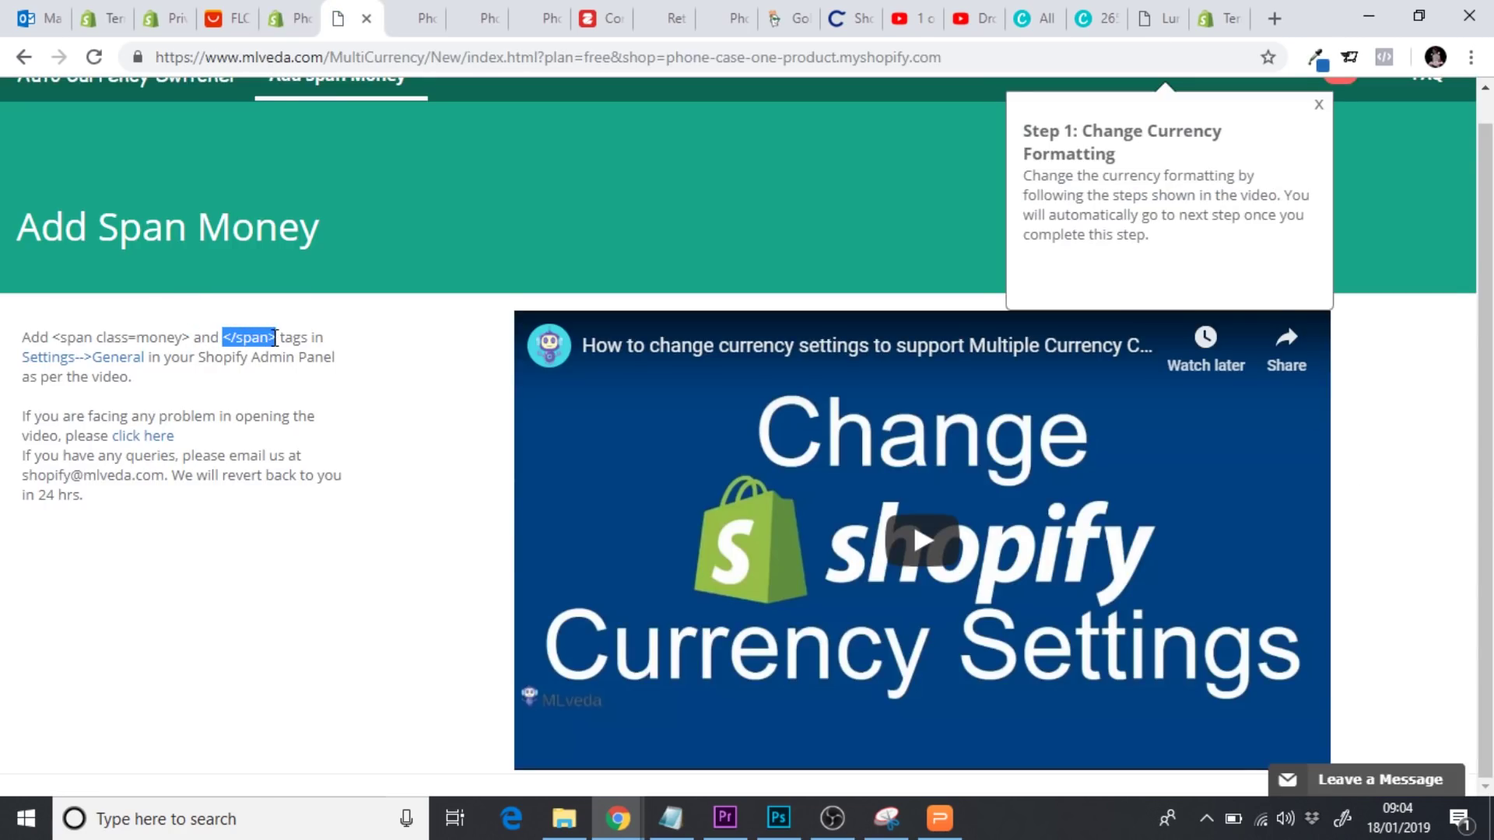
pyautogui.click(281, 26)
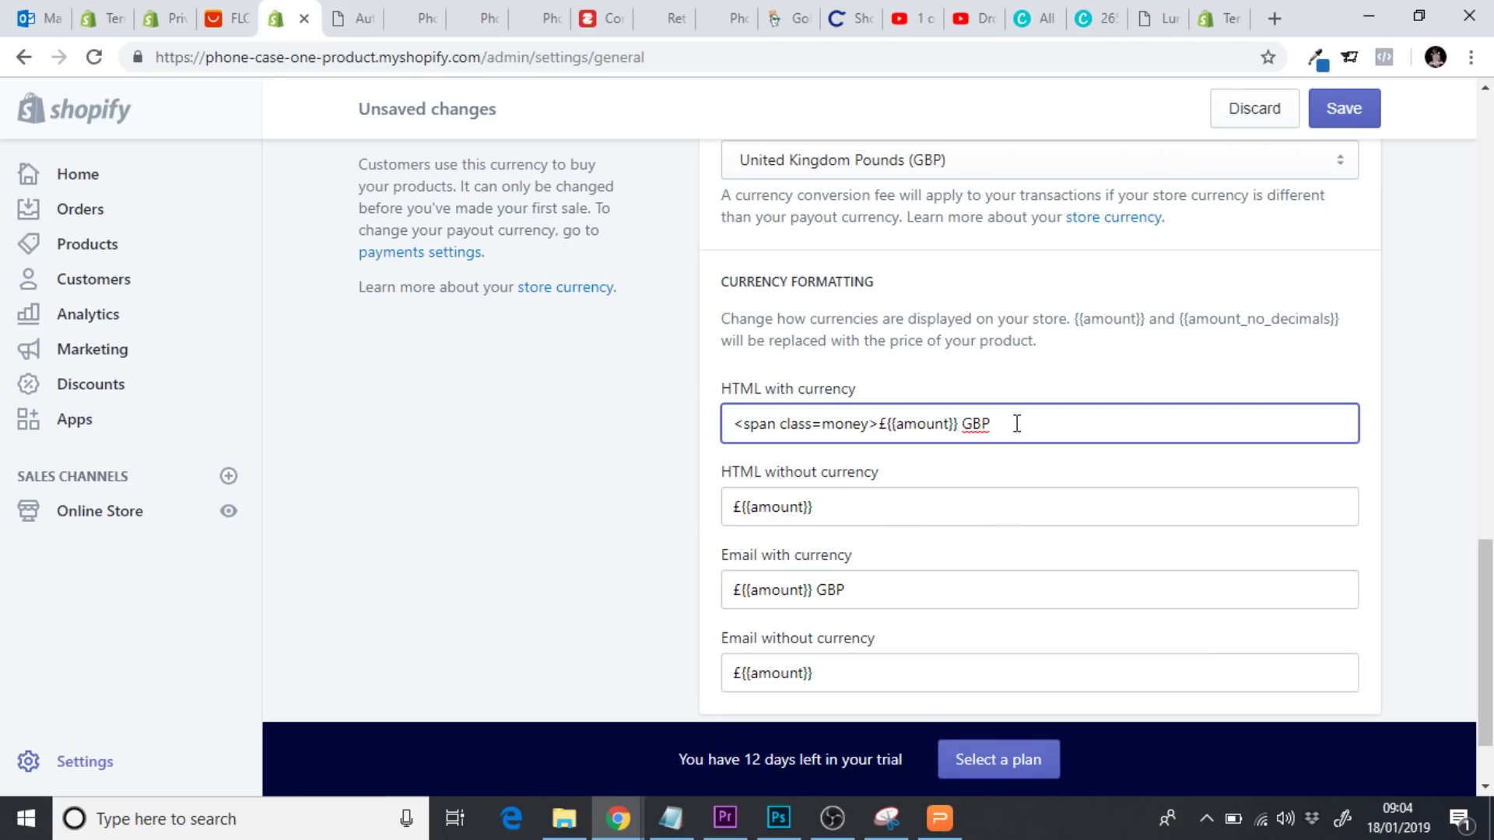
pyautogui.moveTo(734, 428); pyautogui.dragTo(868, 428)
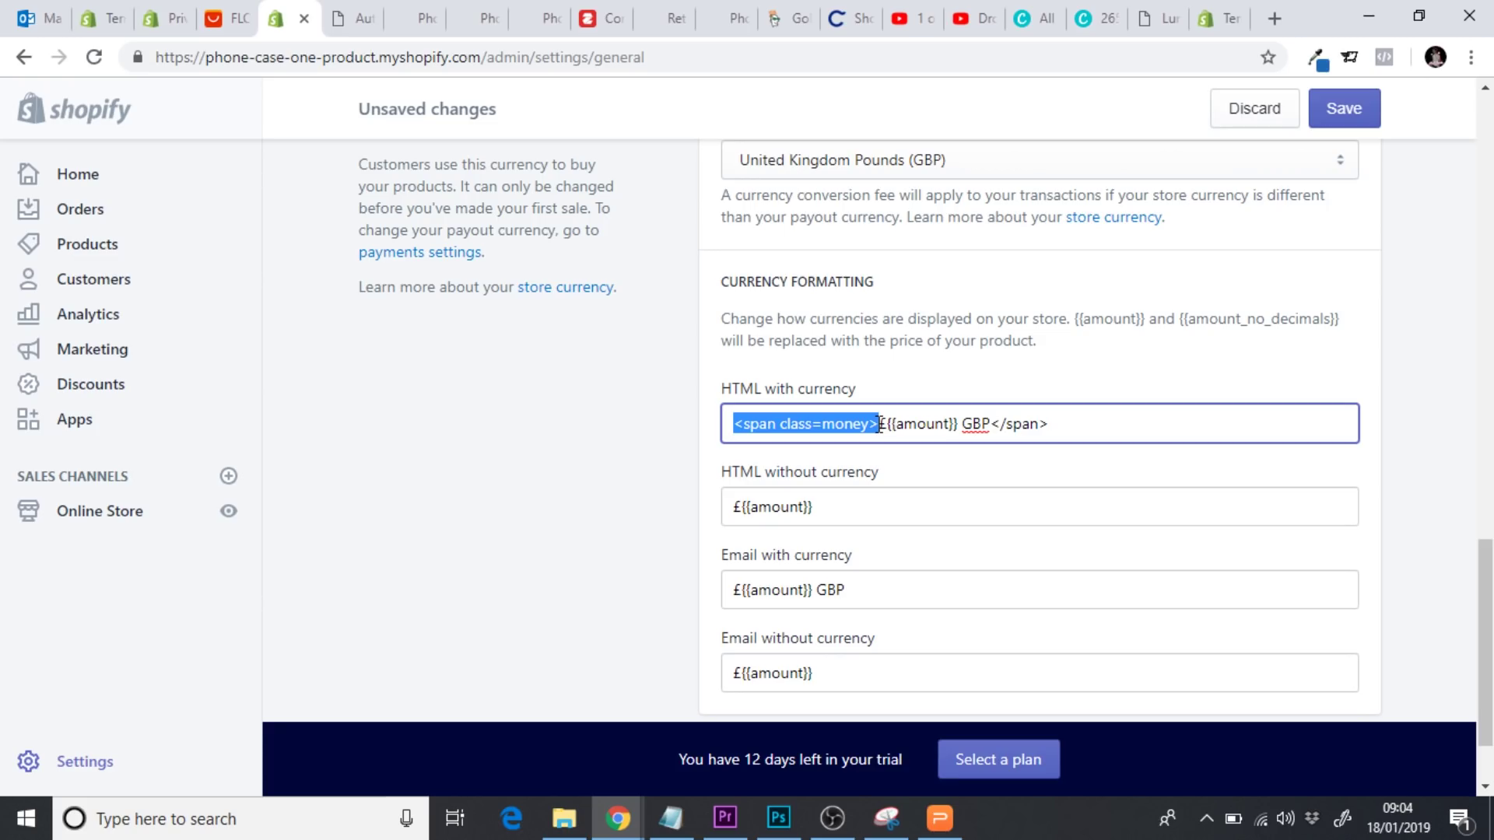
pyautogui.click(736, 506)
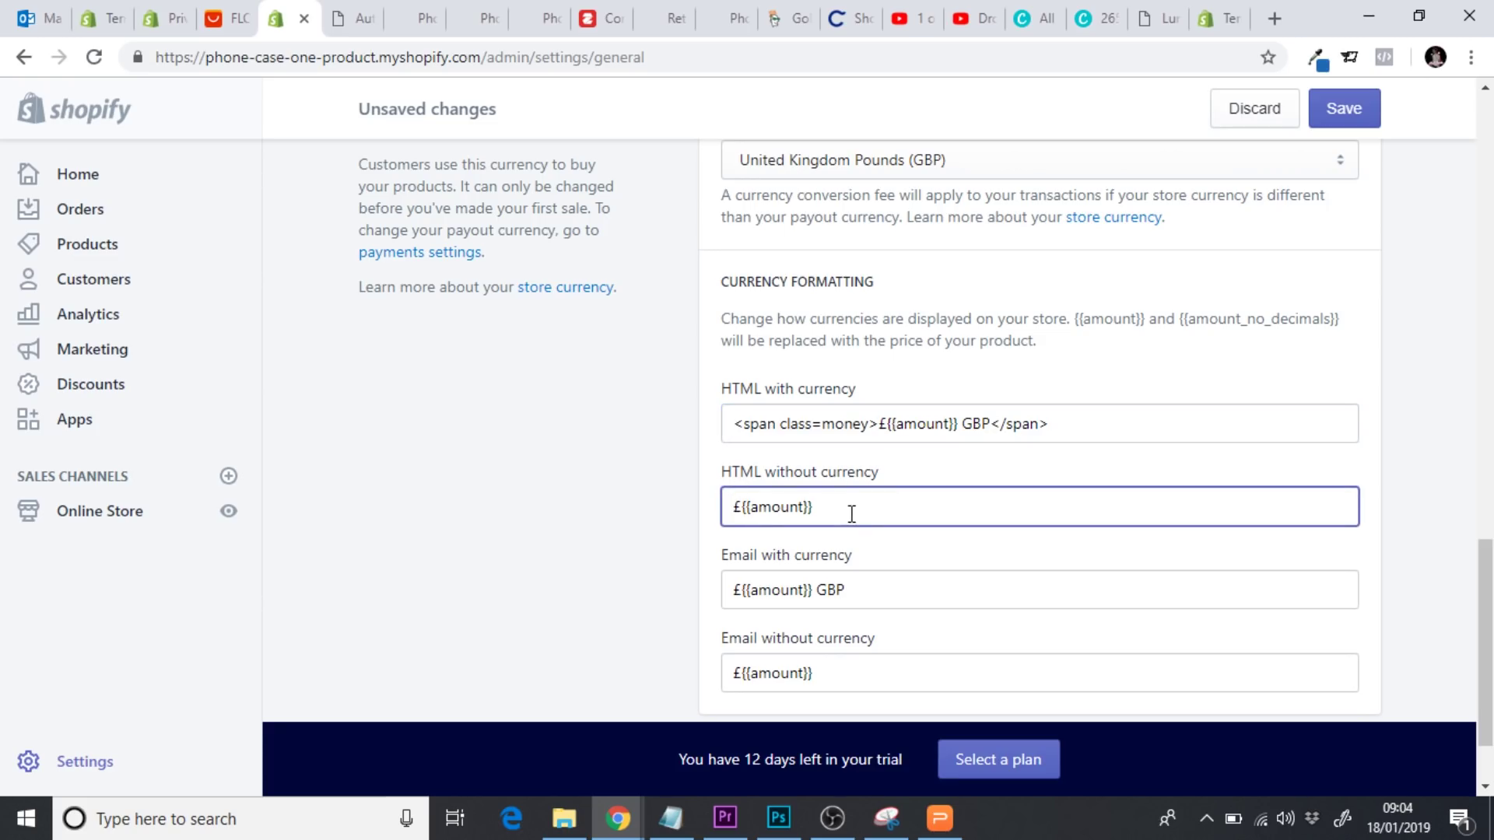
pyautogui.write('<span class=money>')
pyautogui.moveTo(1049, 424); pyautogui.dragTo(994, 433)
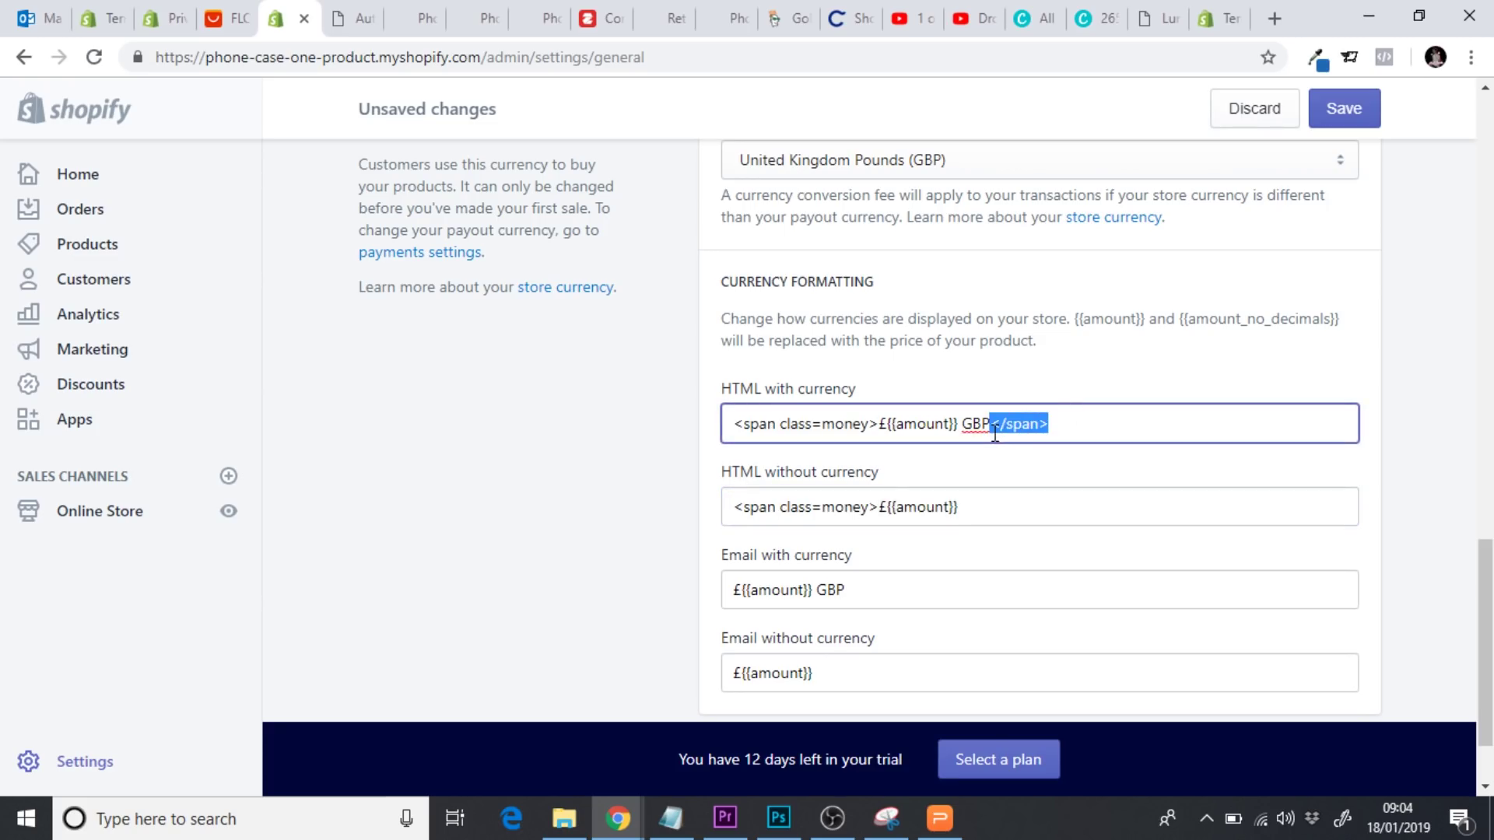
pyautogui.click(980, 504)
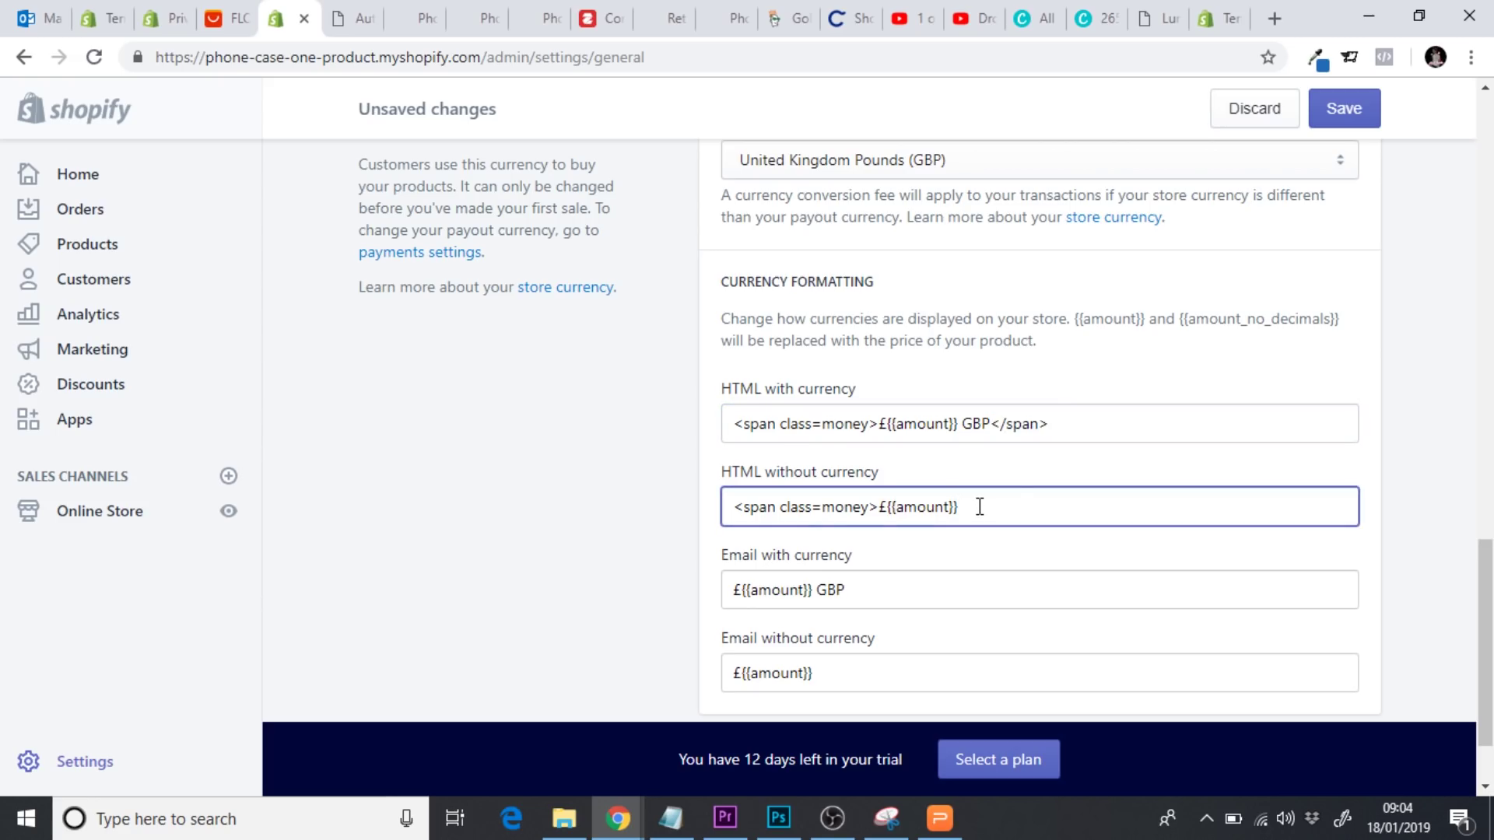
pyautogui.write('</span>')
pyautogui.click(1344, 115)
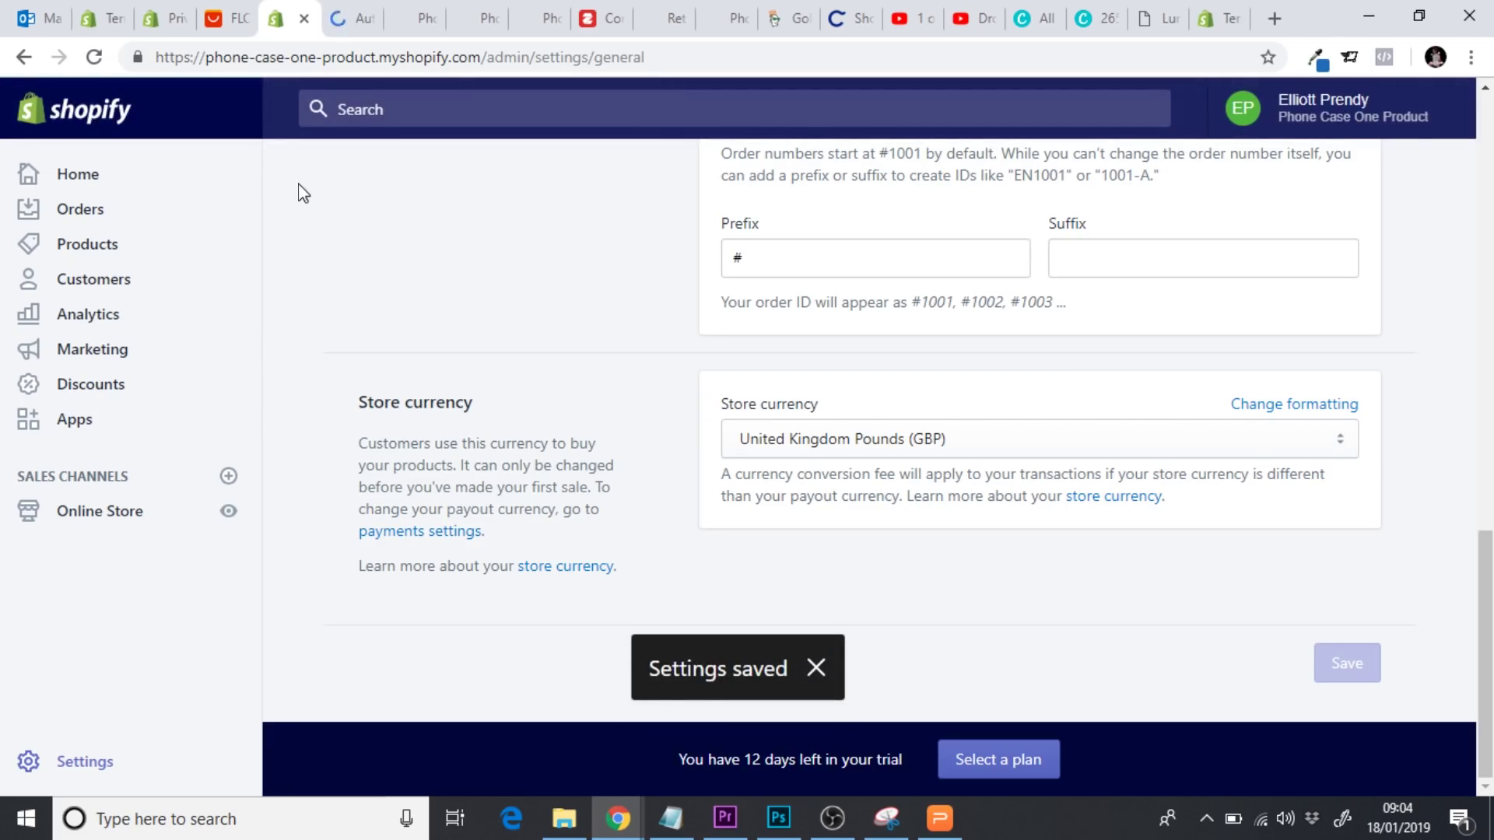
# Set the currency switcher position to Right Top Corner and open the live storefront
pyautogui.click(339, 30)
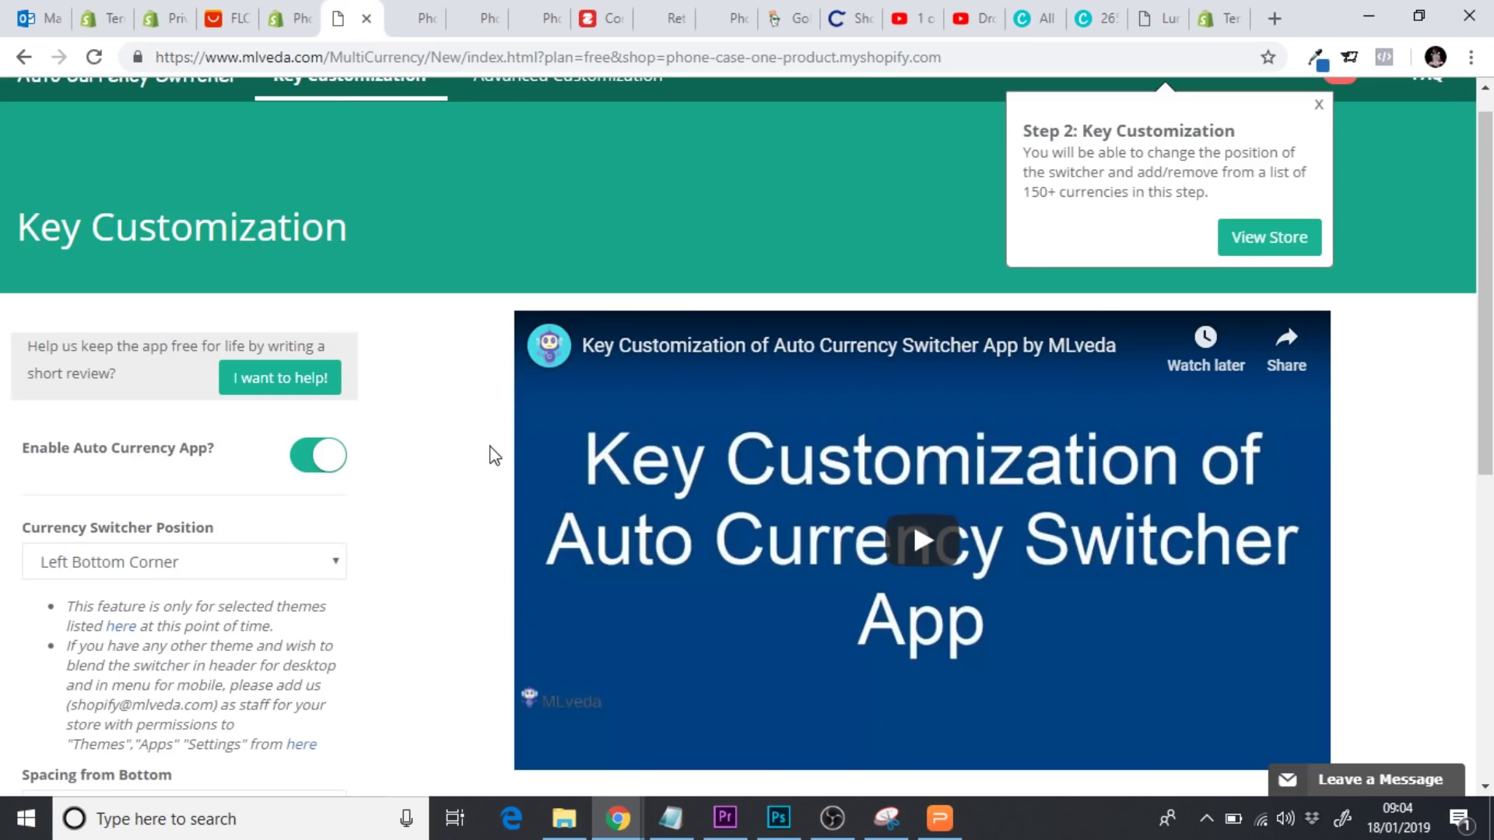
pyautogui.scroll(-3, 494, 455)
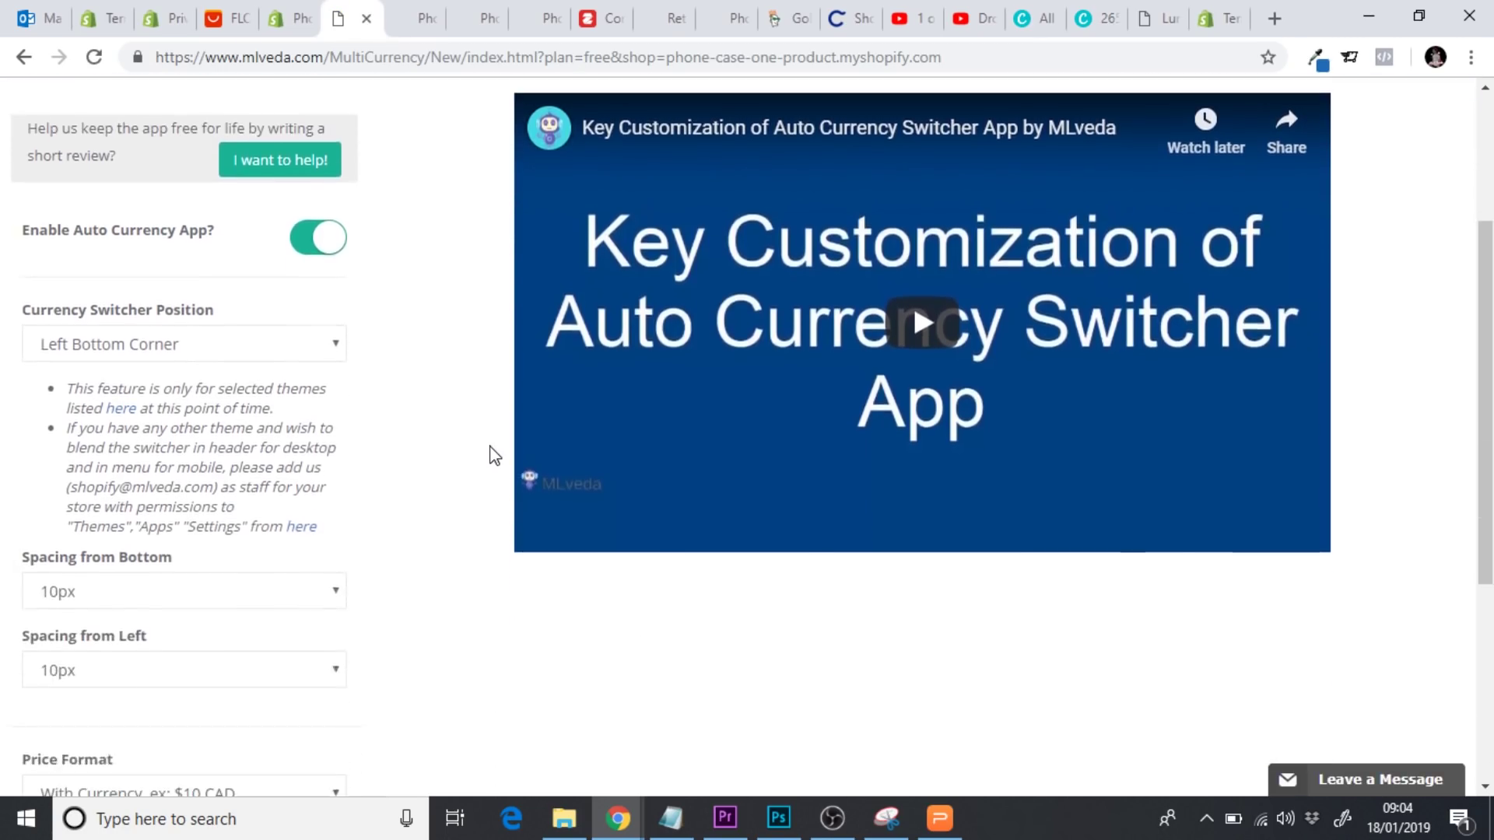
pyautogui.scroll(-2, 493, 455)
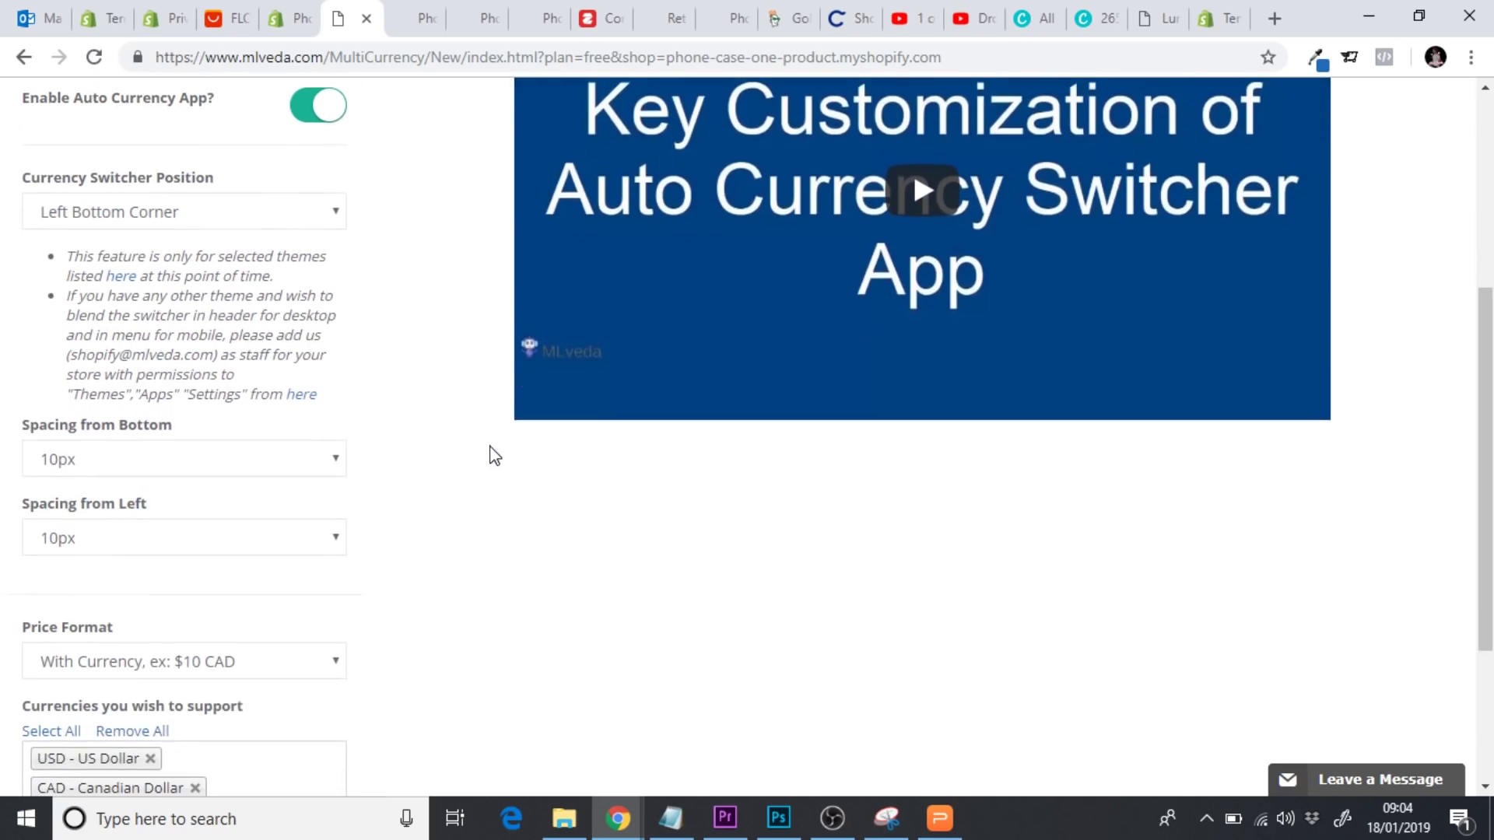
pyautogui.scroll(1, 493, 455)
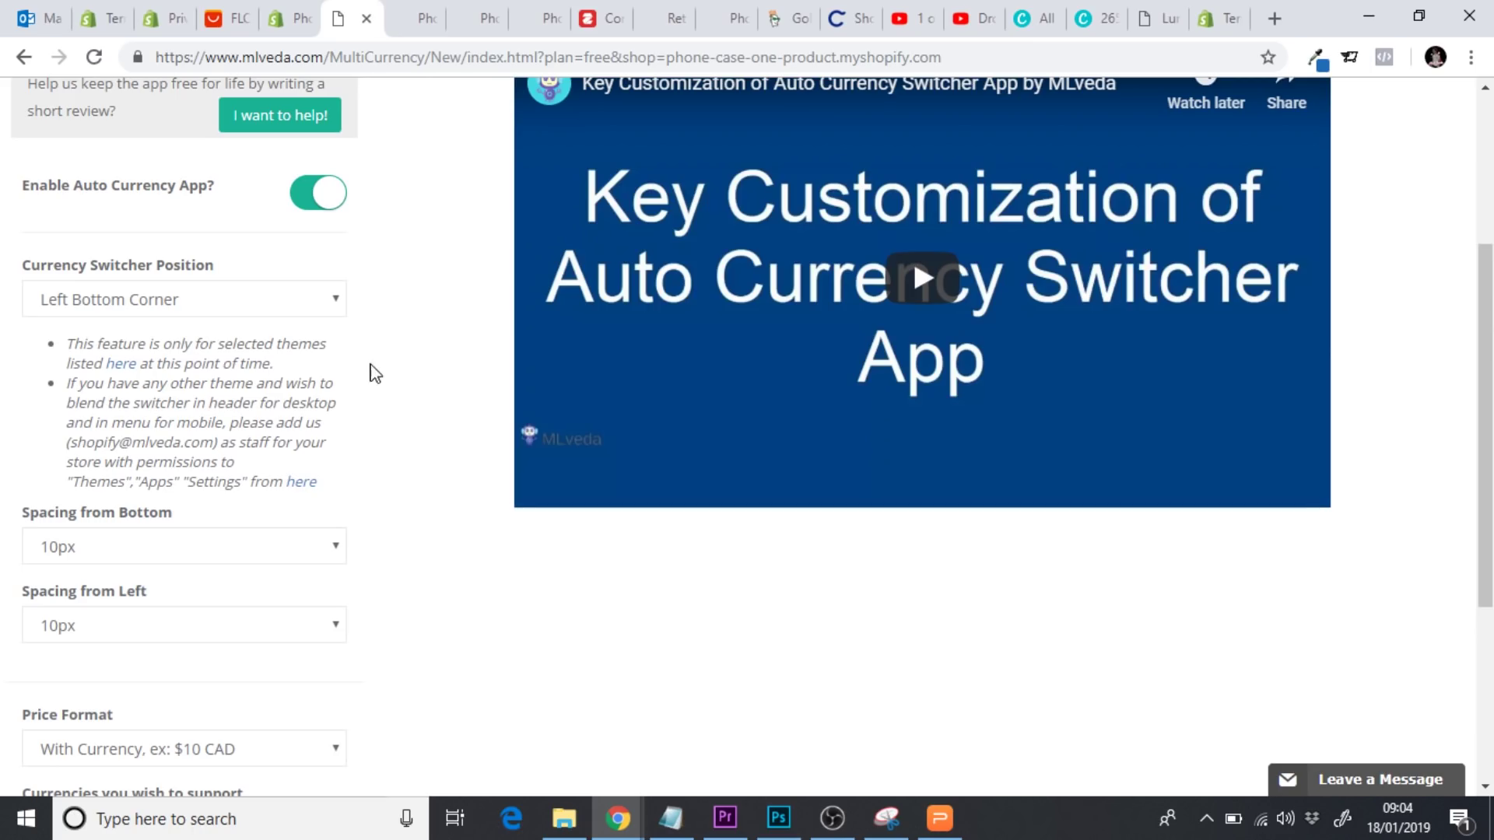
pyautogui.click(125, 303)
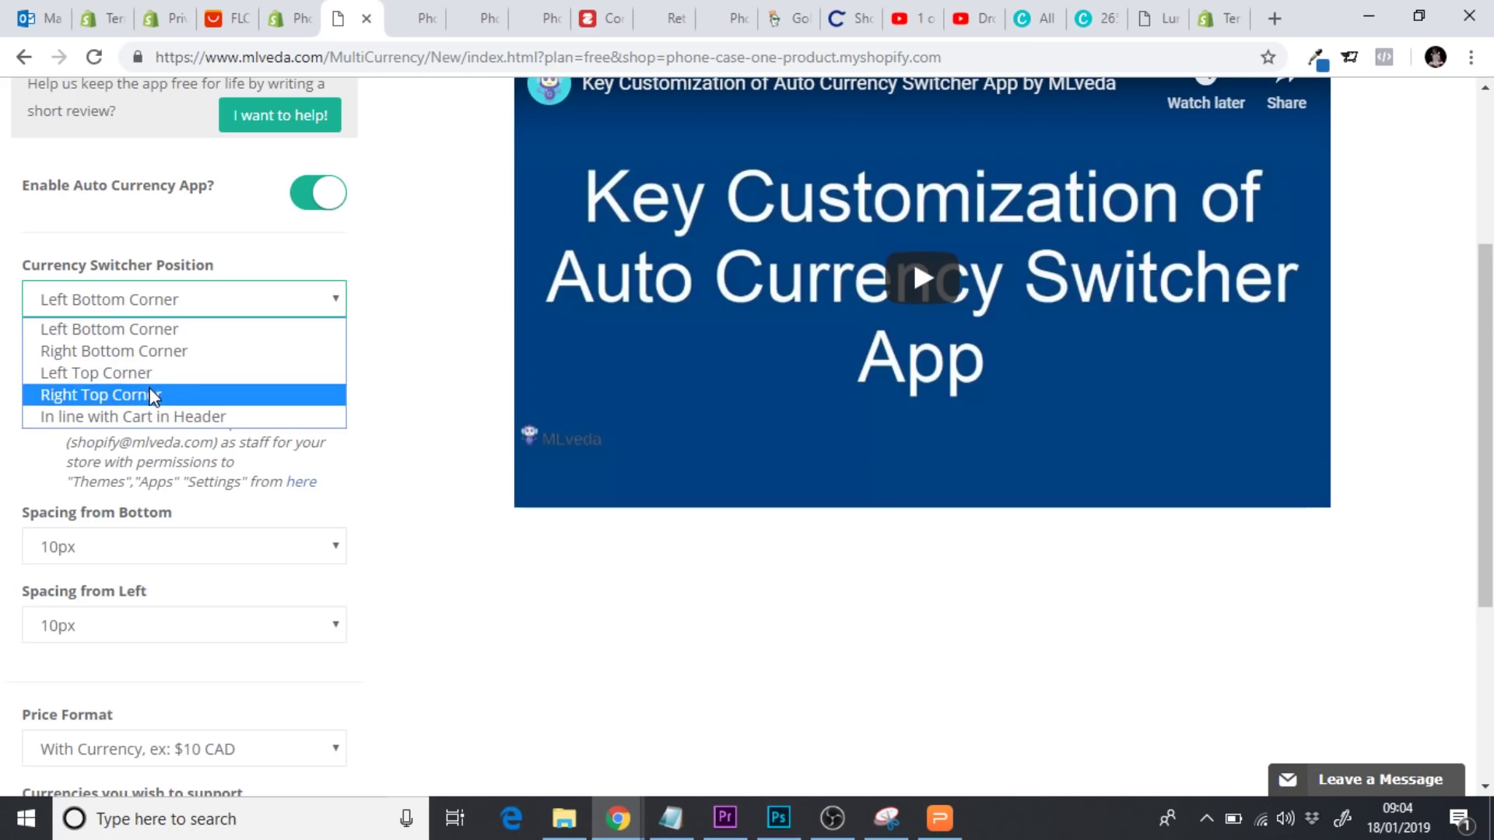
pyautogui.click(155, 397)
pyautogui.click(425, 435)
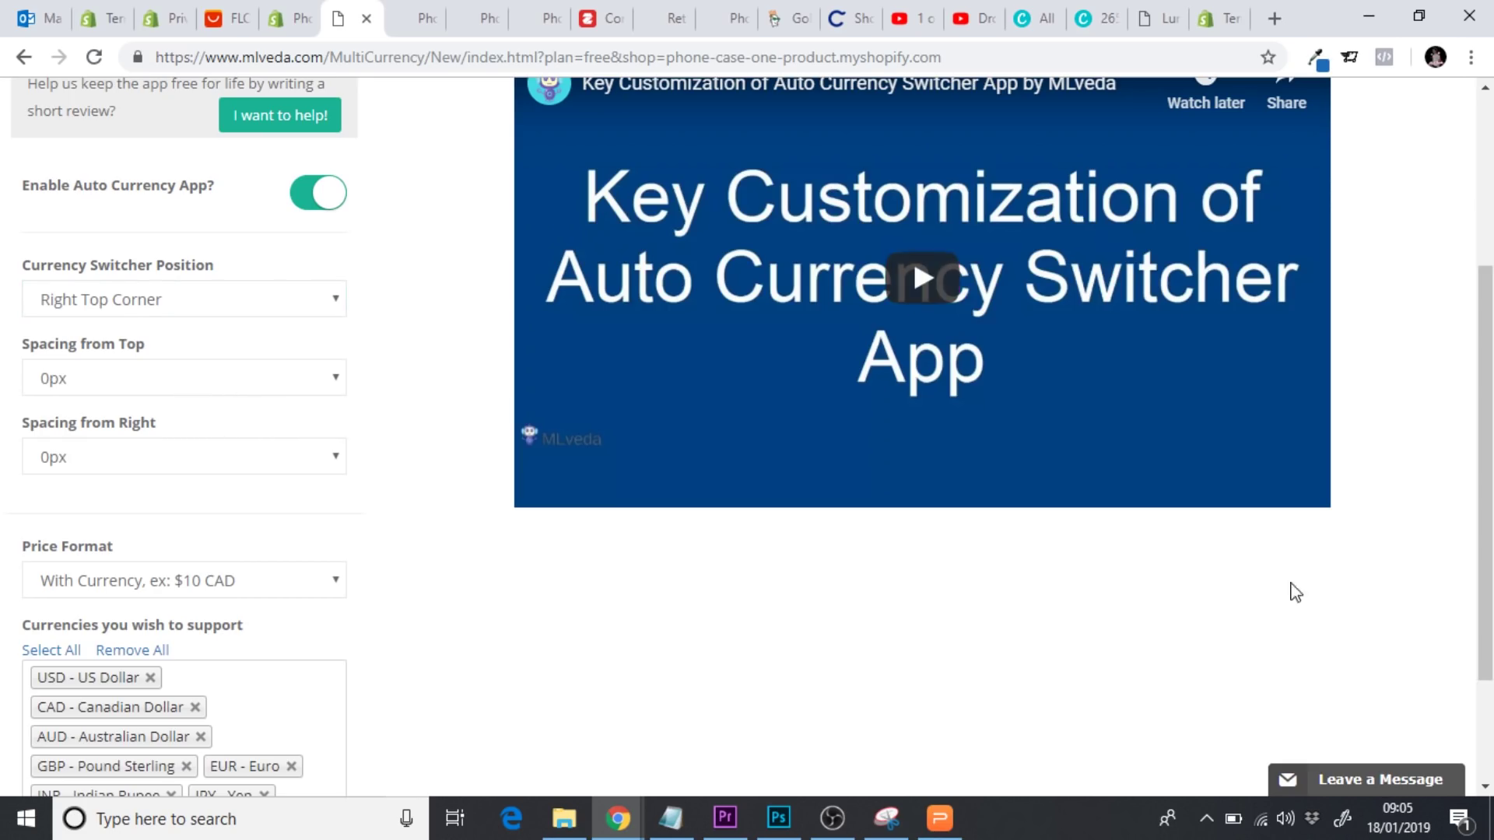
pyautogui.scroll(3, 1488, 413)
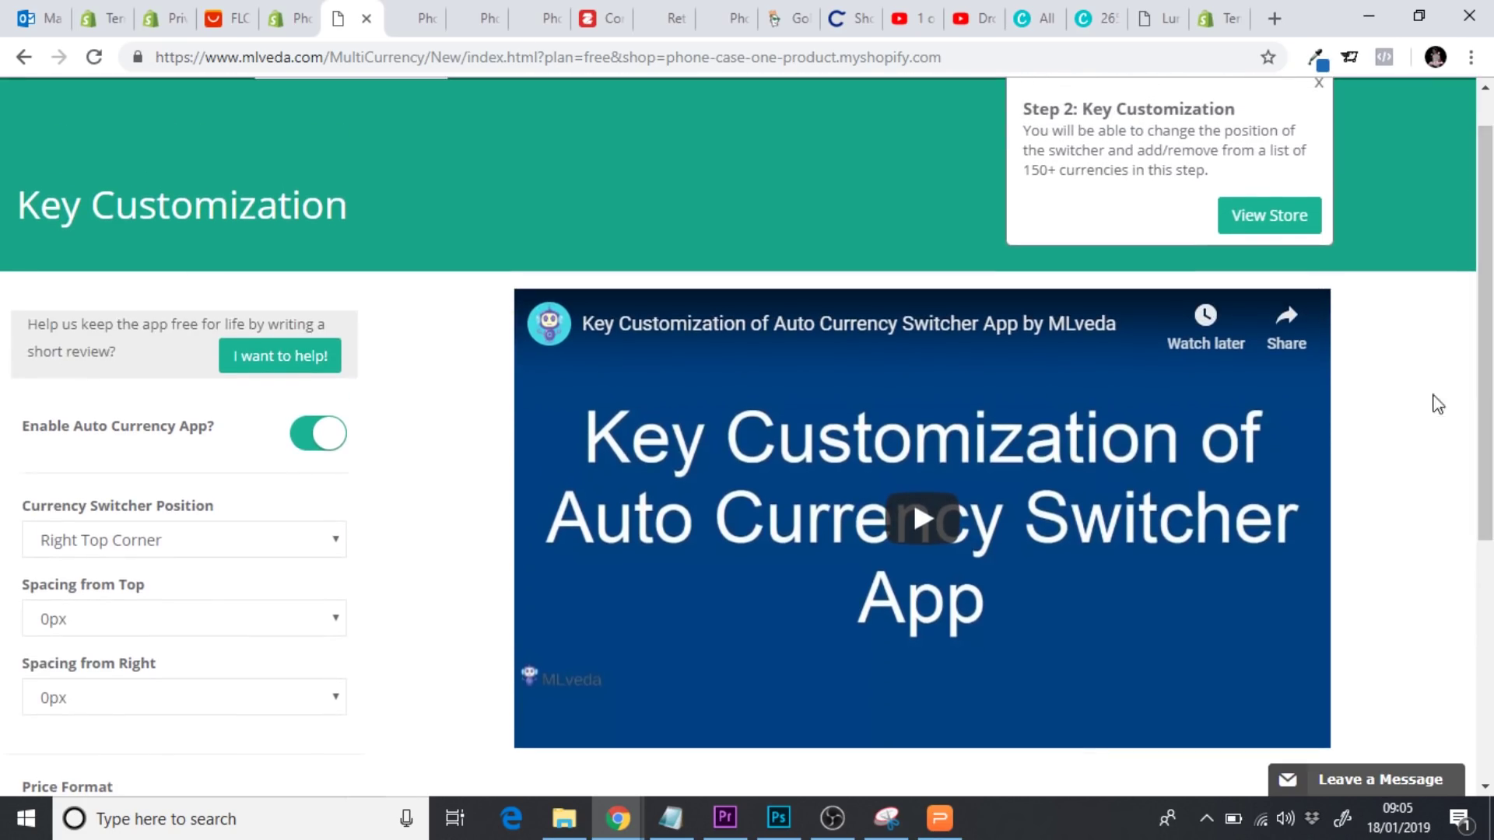
pyautogui.click(1277, 222)
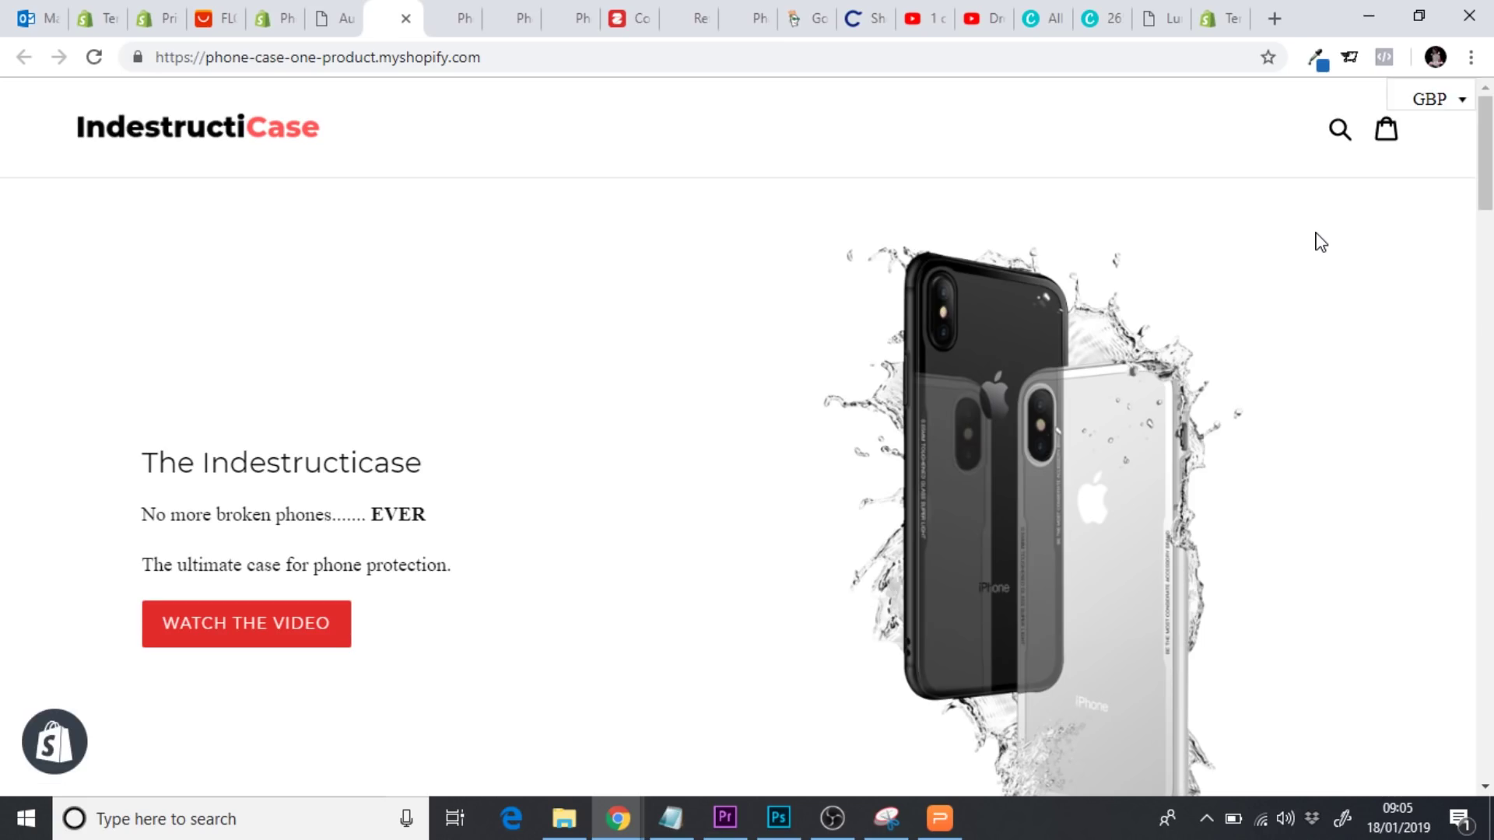
# Open the Indestructicase product page on the storefront, leaving the currency on GBP
pyautogui.click(1436, 99)
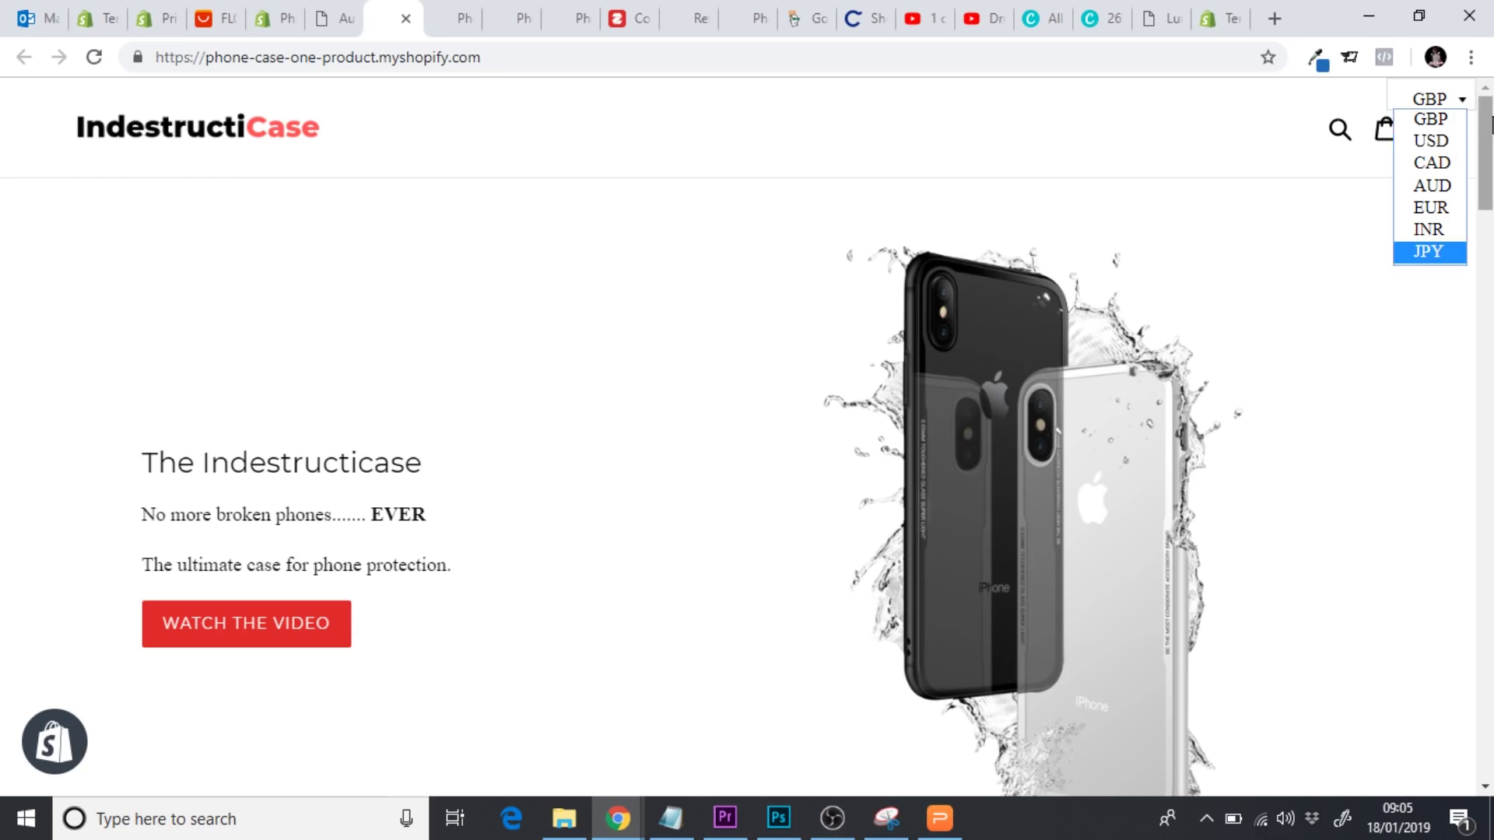
pyautogui.moveTo(1486, 132); pyautogui.dragTo(1490, 548)
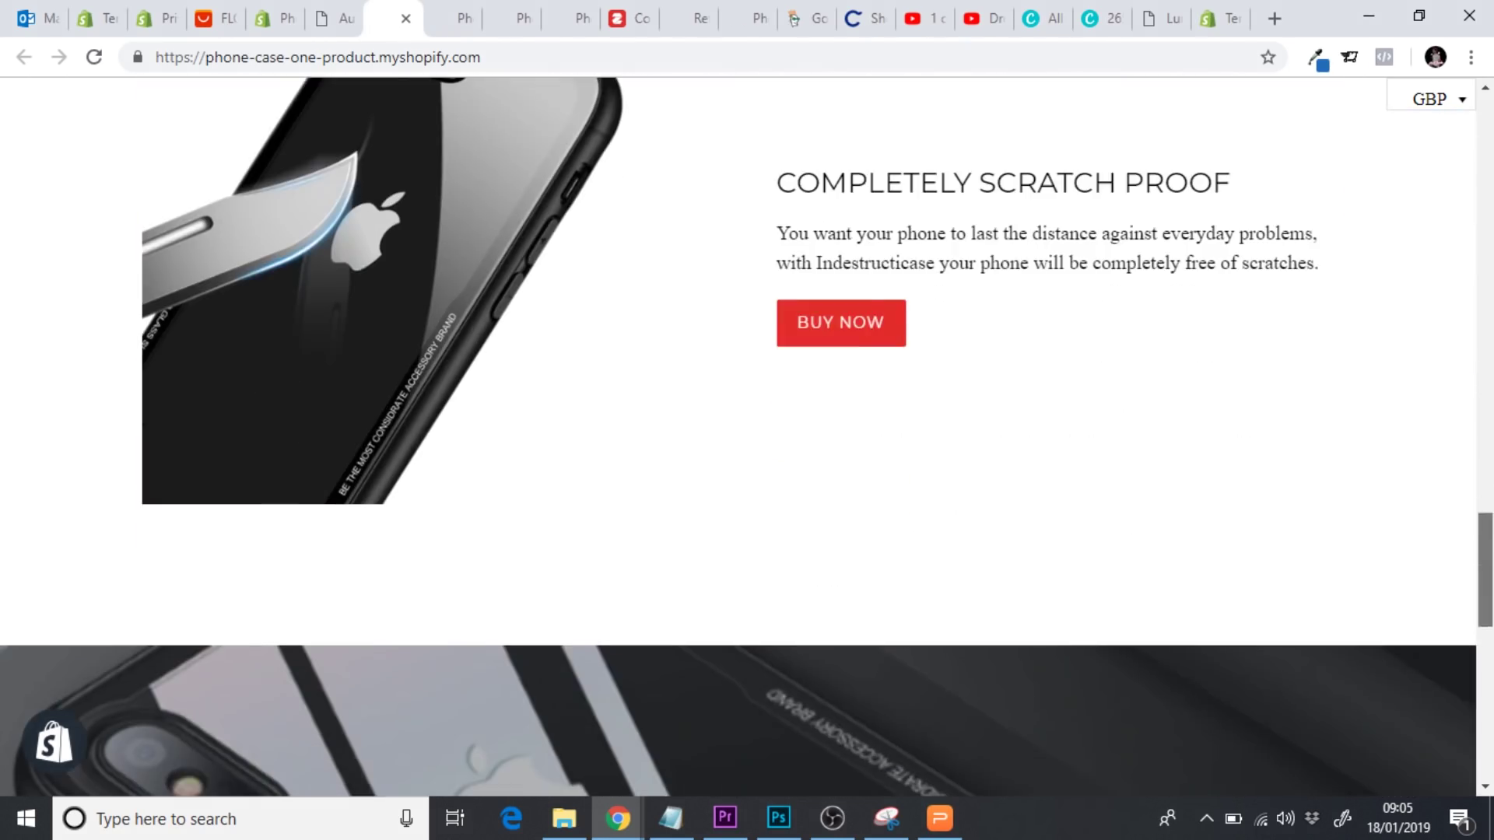
pyautogui.click(833, 321)
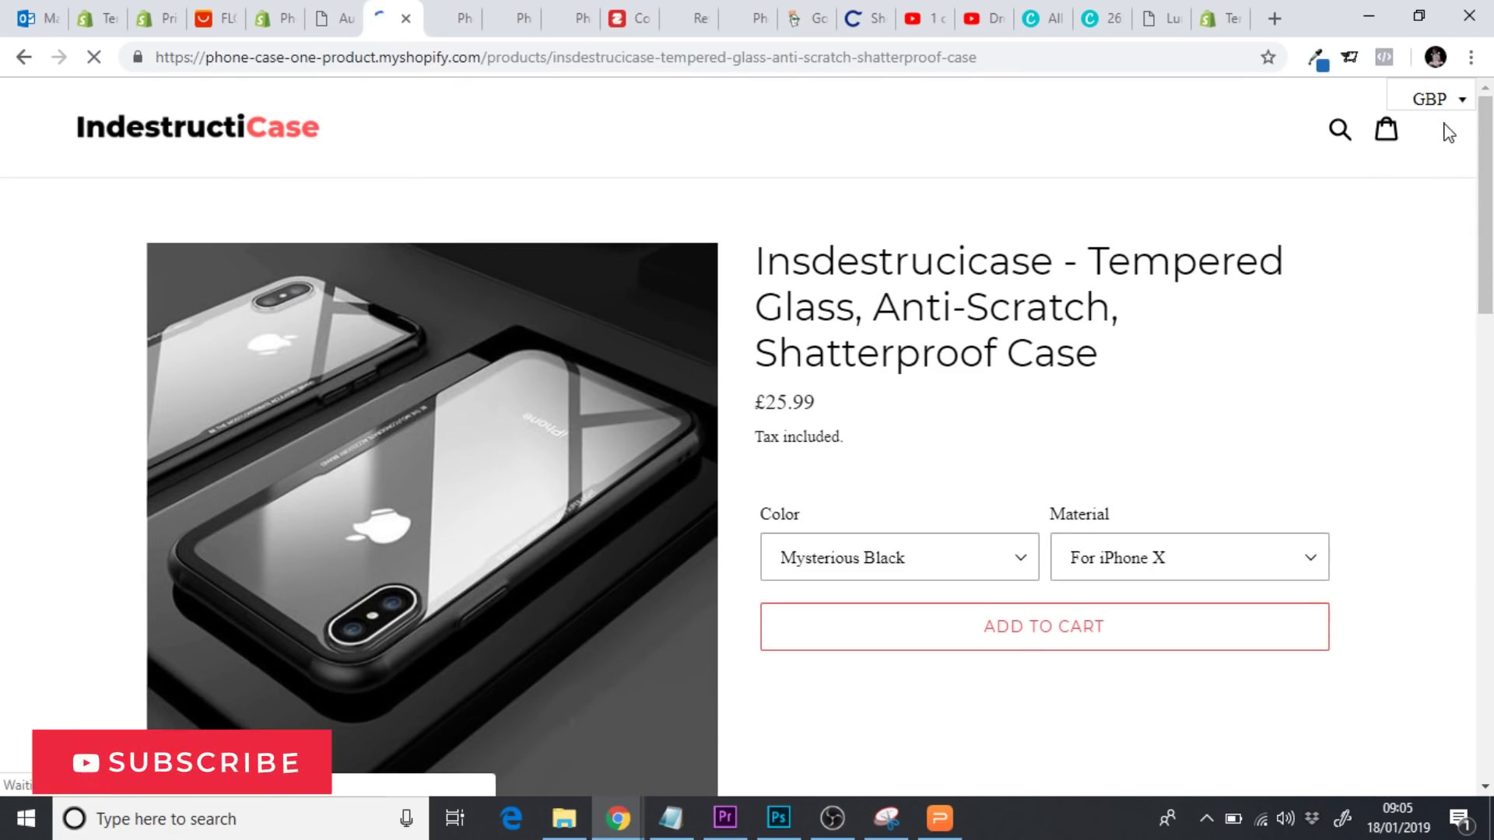
# Switch the product price to USD, then CAD, then AUD
pyautogui.click(1440, 99)
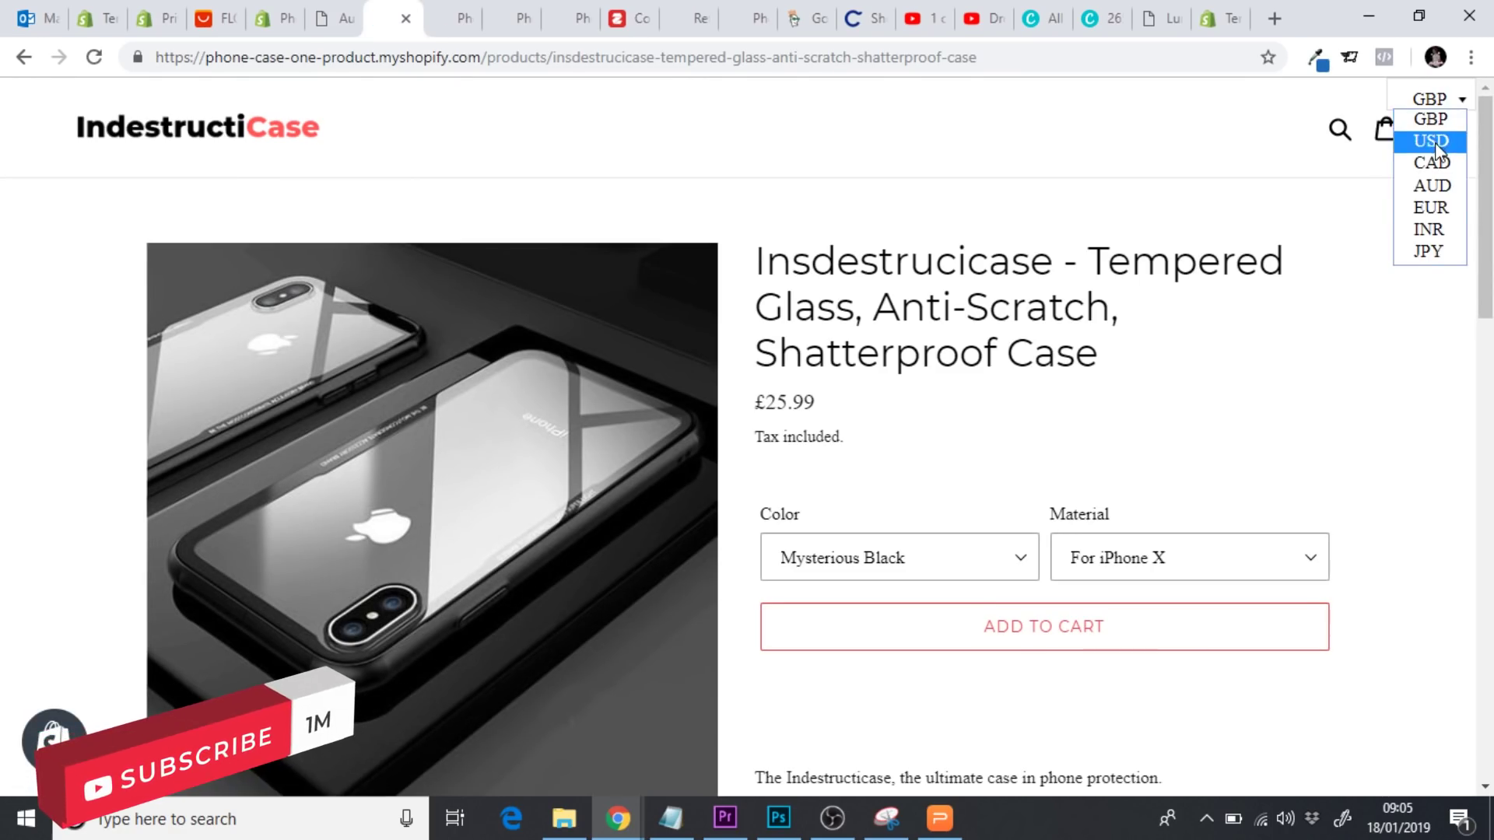
pyautogui.click(1427, 138)
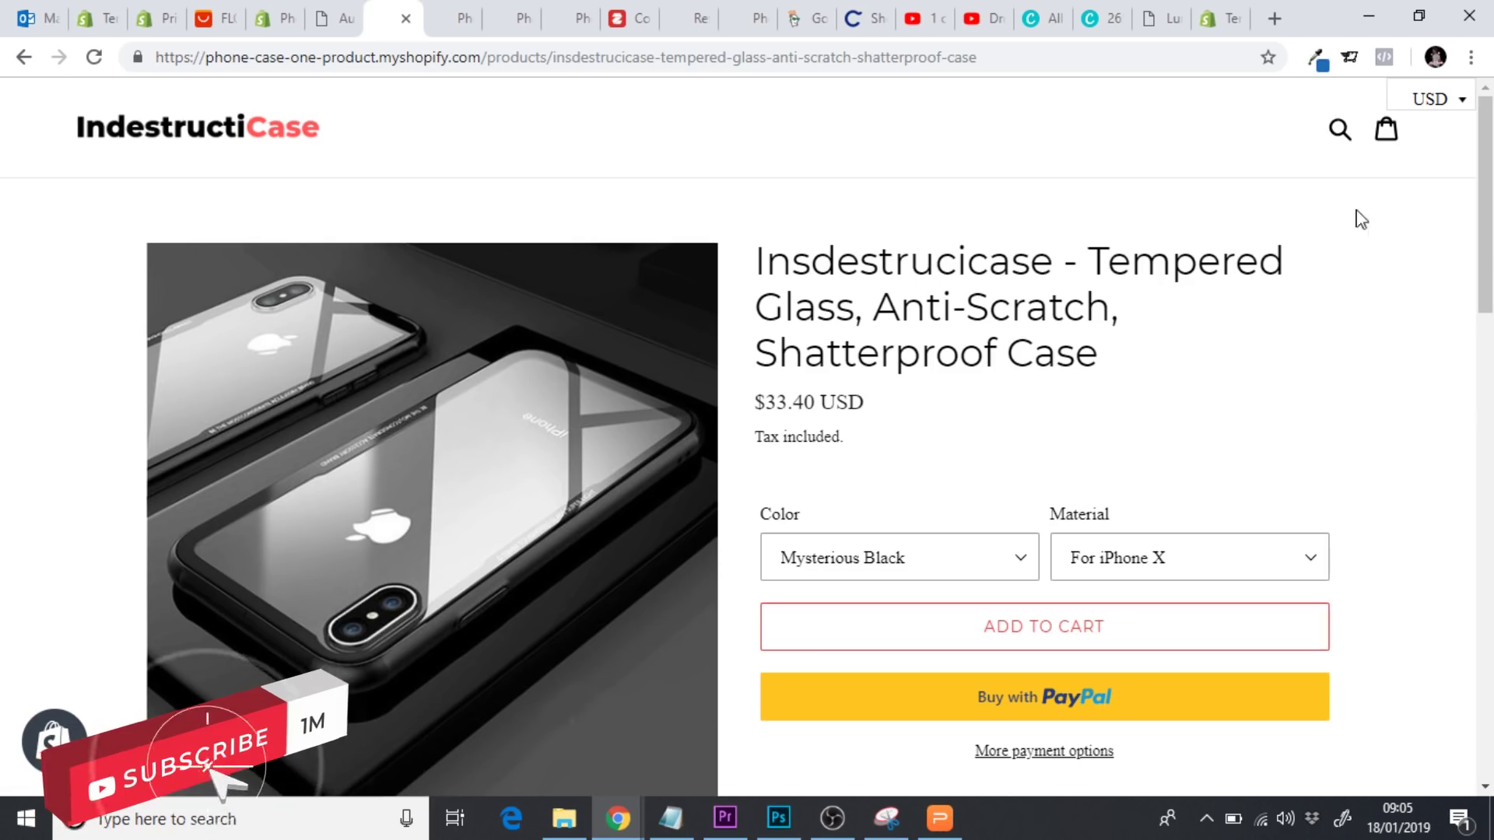
pyautogui.click(1435, 109)
pyautogui.click(1443, 161)
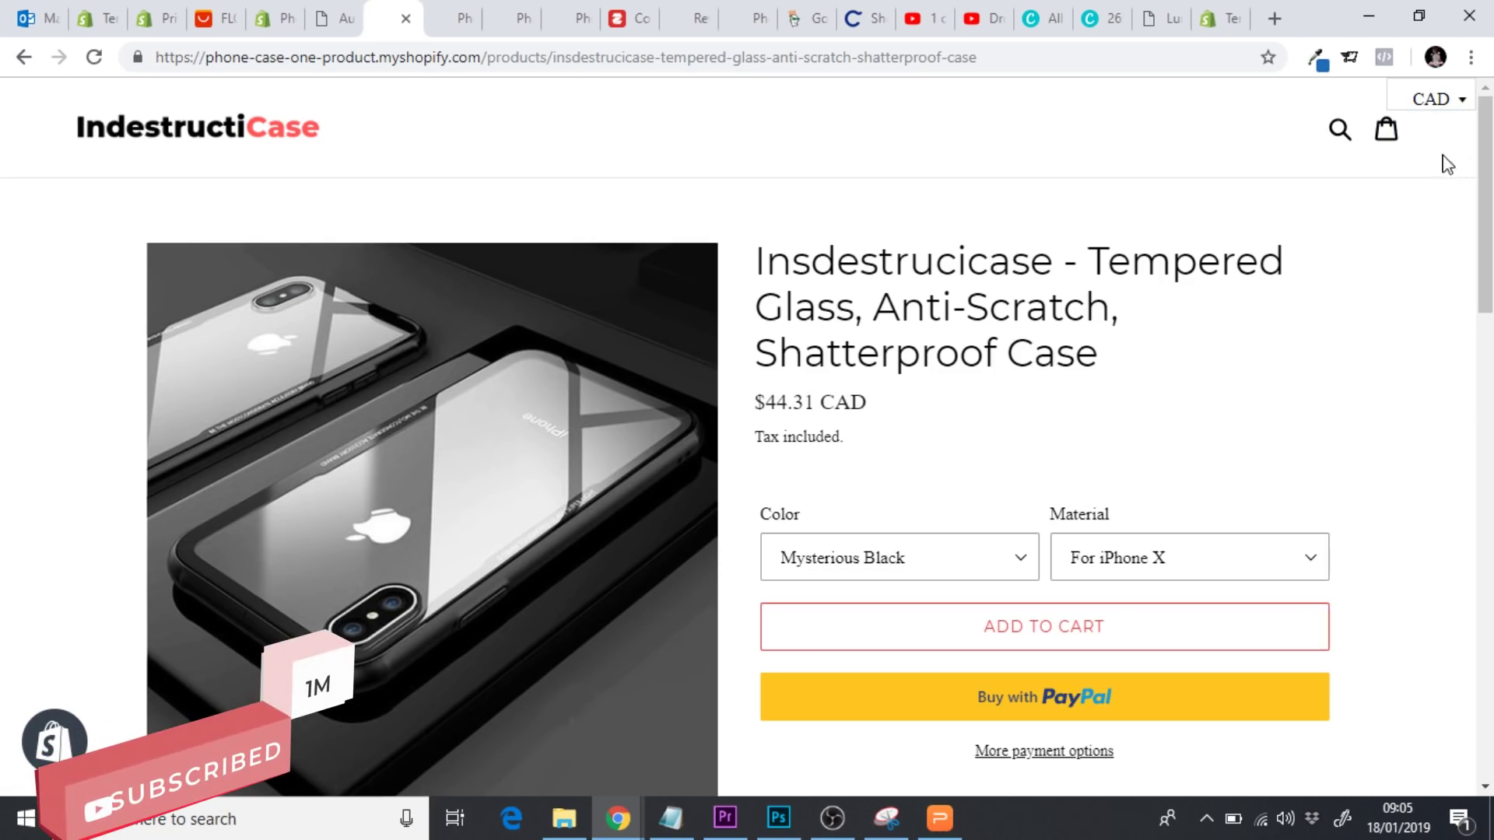
pyautogui.click(1444, 102)
pyautogui.click(1443, 103)
pyautogui.click(1443, 105)
pyautogui.click(1442, 187)
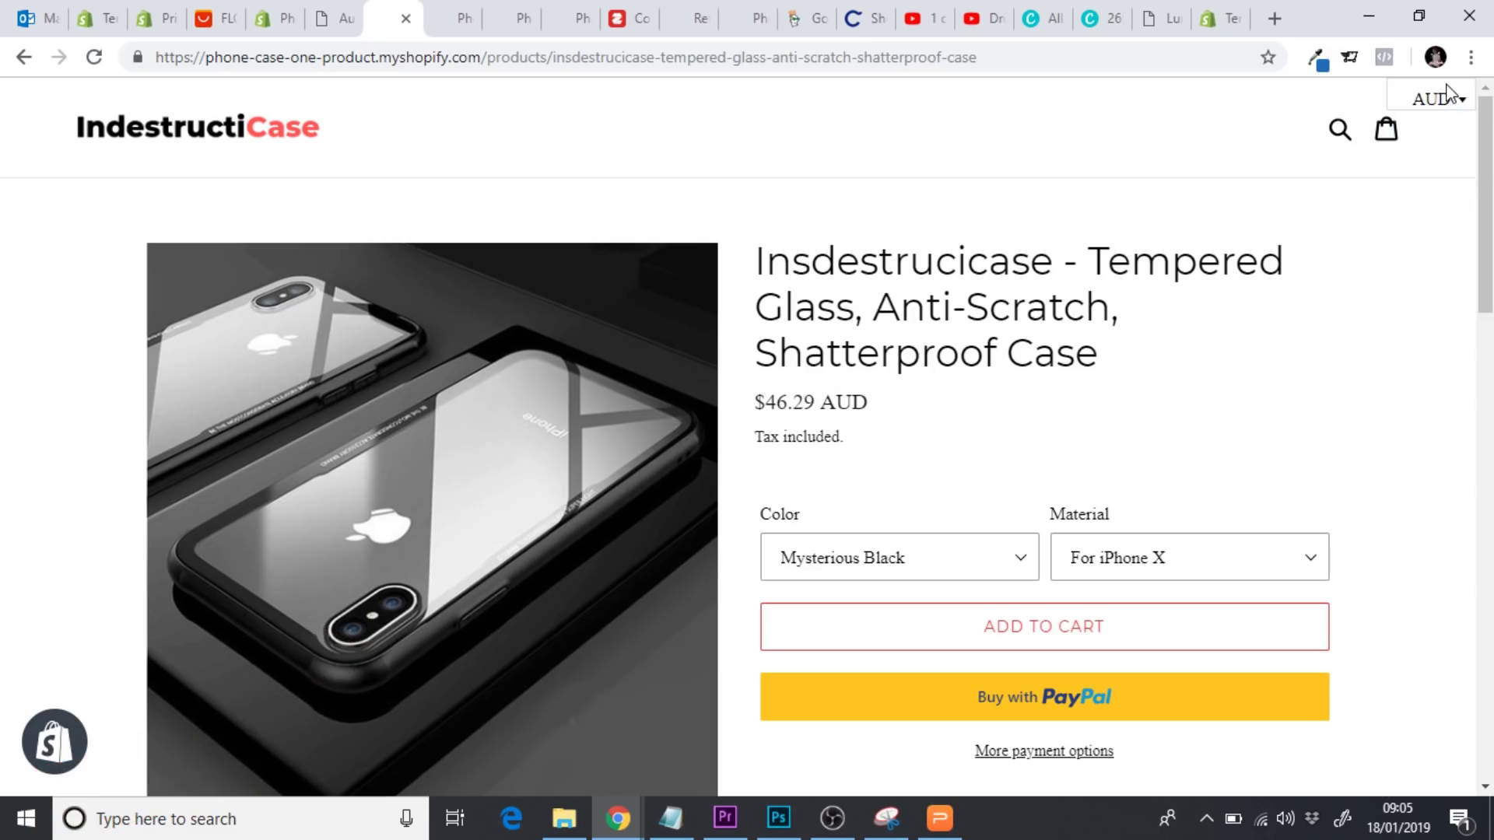
# Switch the price to EUR, back to GBP, then USD ($33.40), and close the storefront
pyautogui.click(1443, 102)
pyautogui.click(1430, 201)
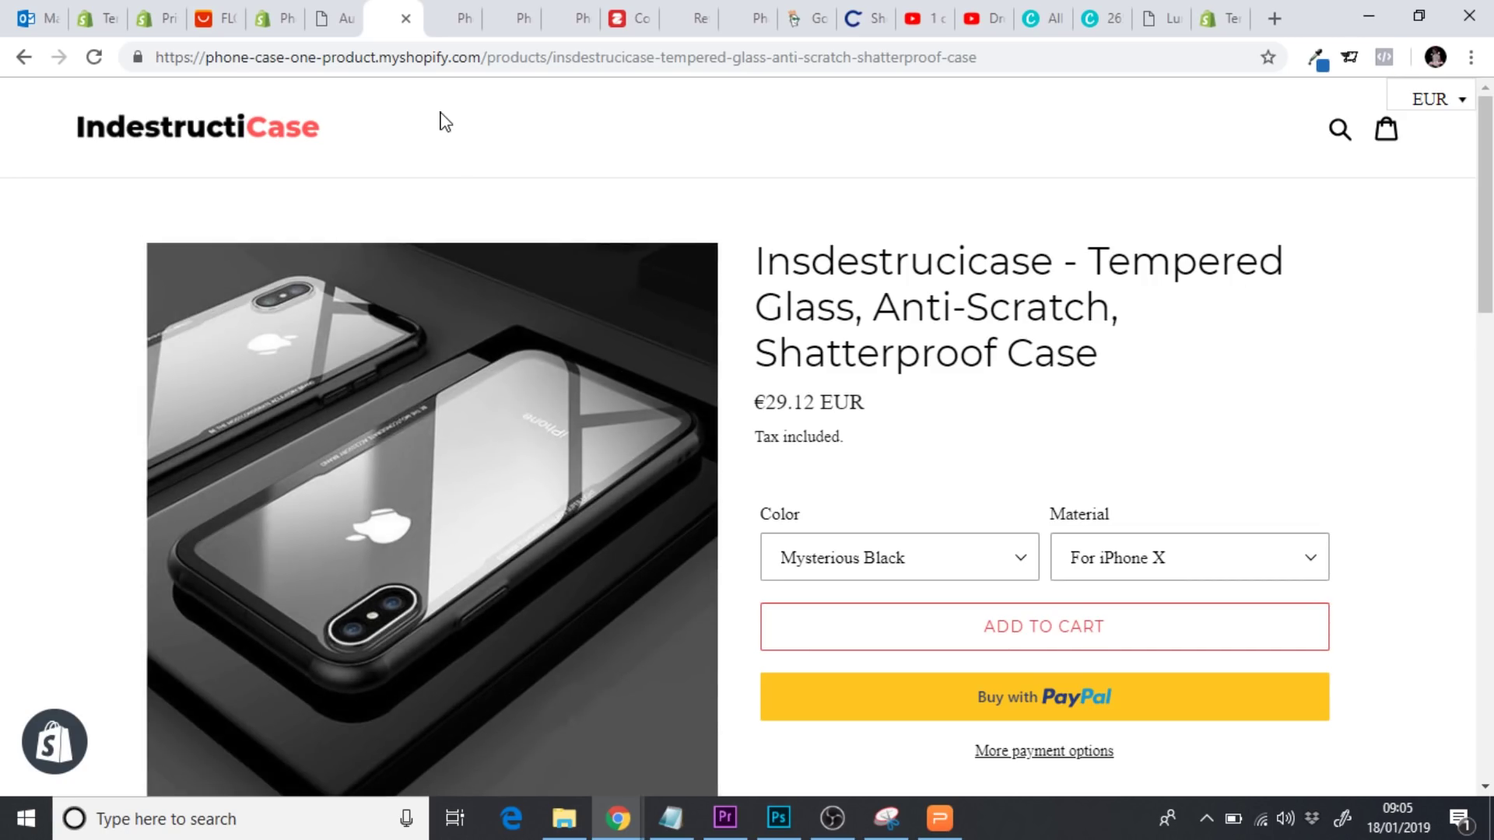
pyautogui.click(1444, 103)
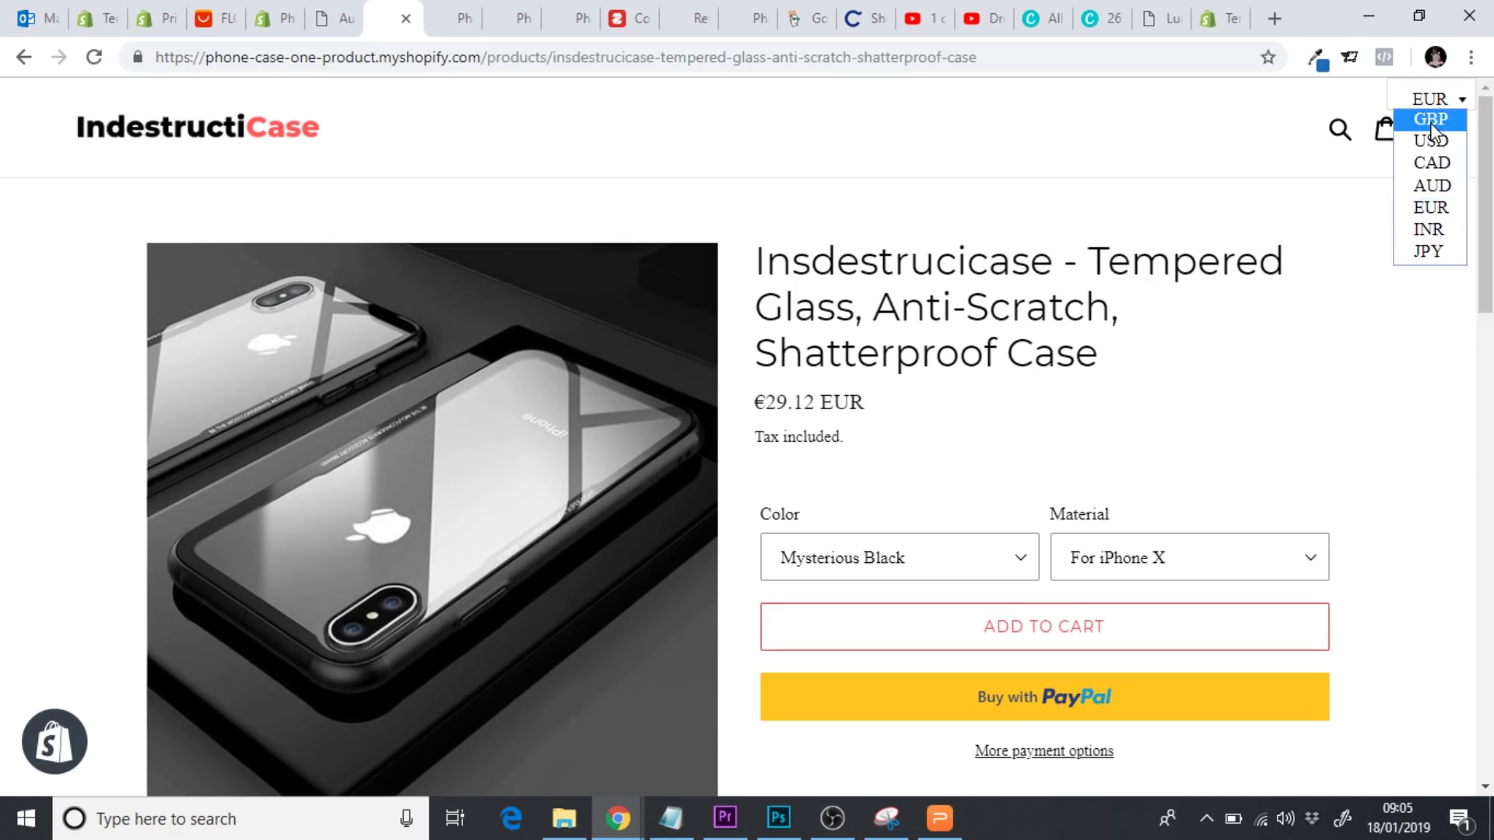
pyautogui.click(1432, 121)
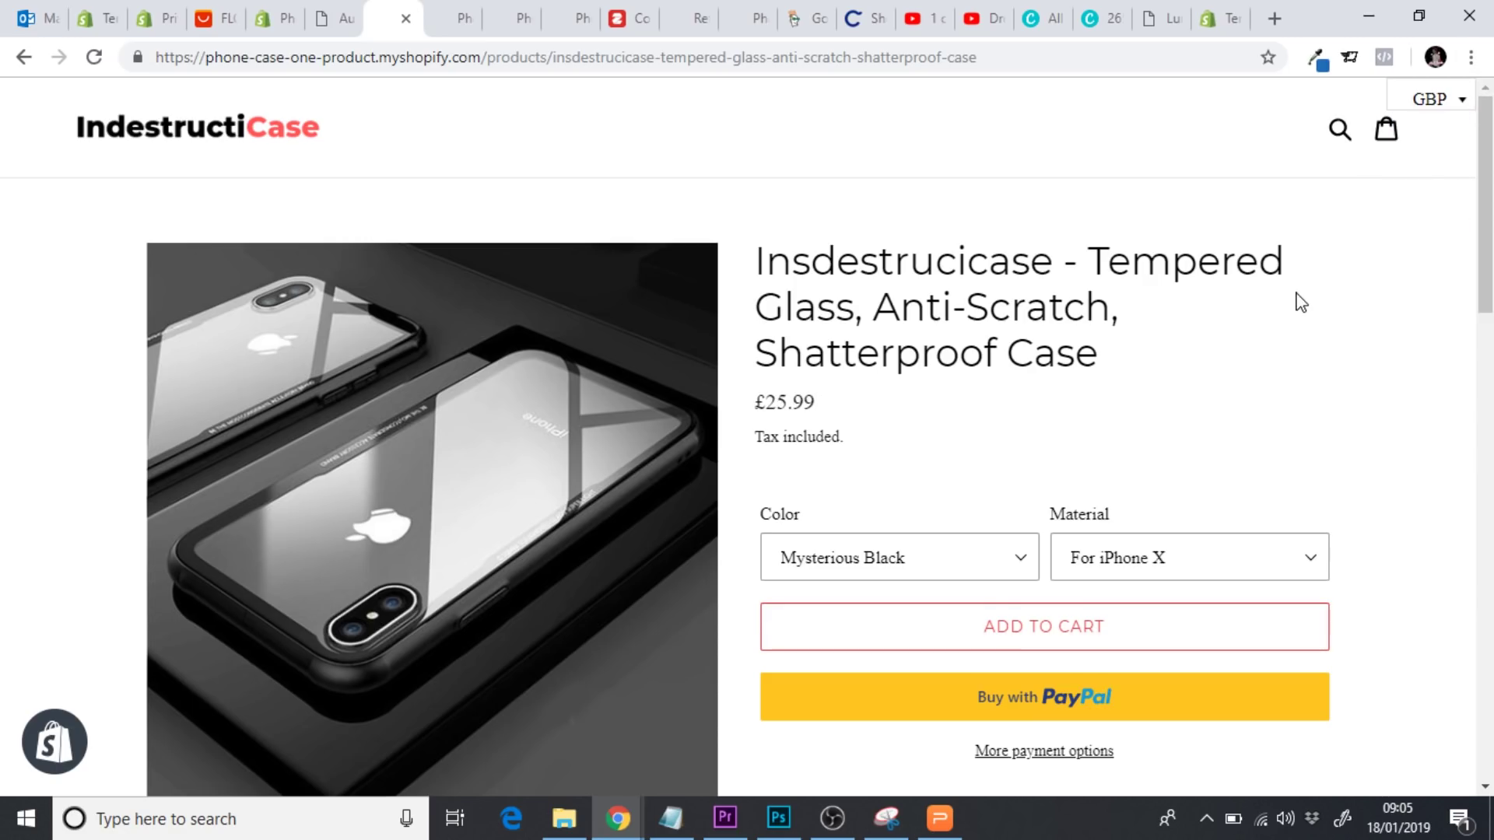
pyautogui.click(1431, 103)
pyautogui.click(1441, 138)
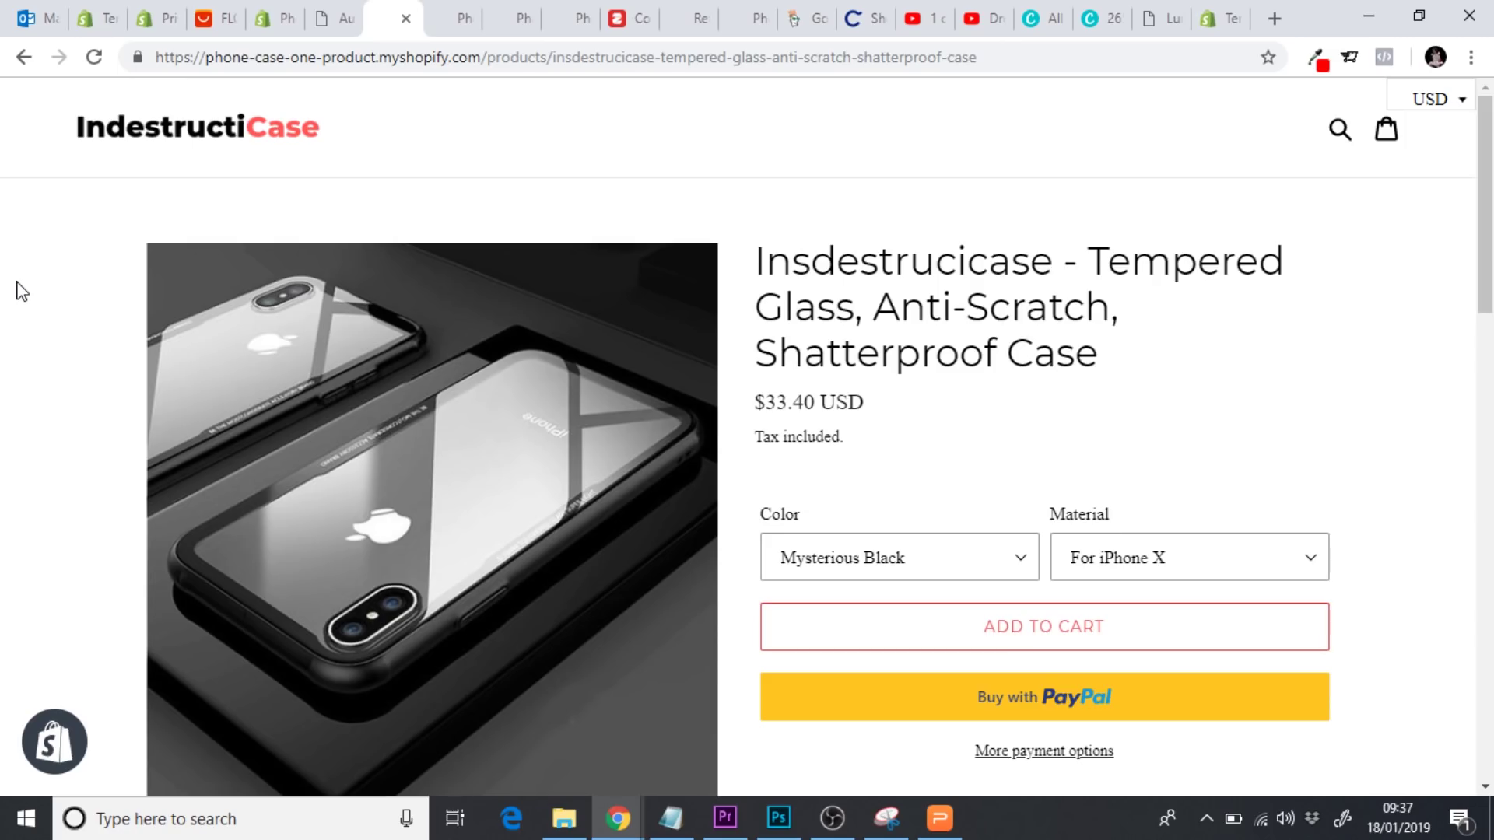
pyautogui.click(406, 18)
# Search the App Store for 'ultimate sale' and add the Ultimate Sales Boost app by Hextom
pyautogui.click(269, 27)
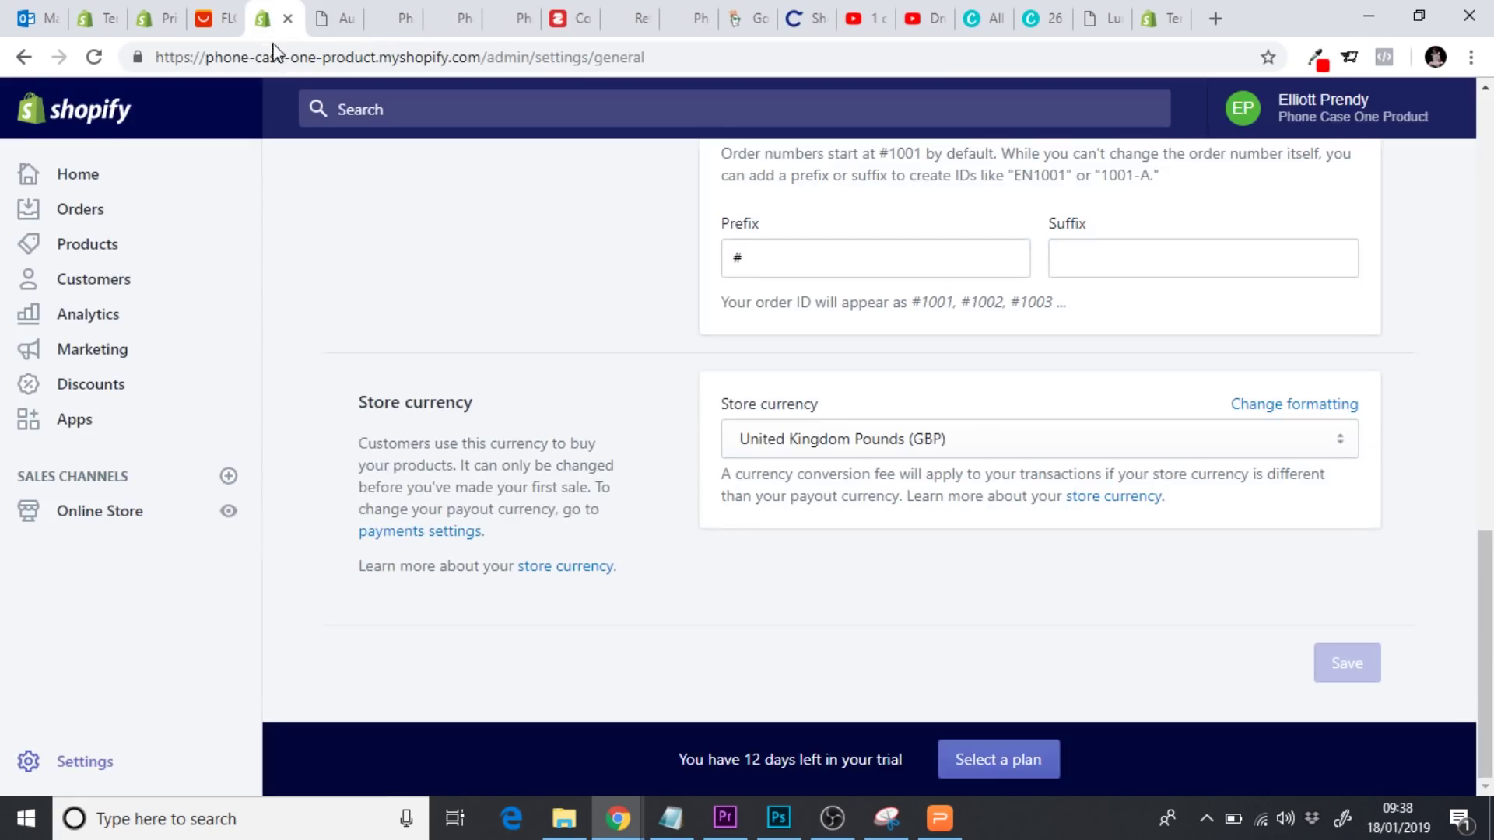
pyautogui.click(74, 419)
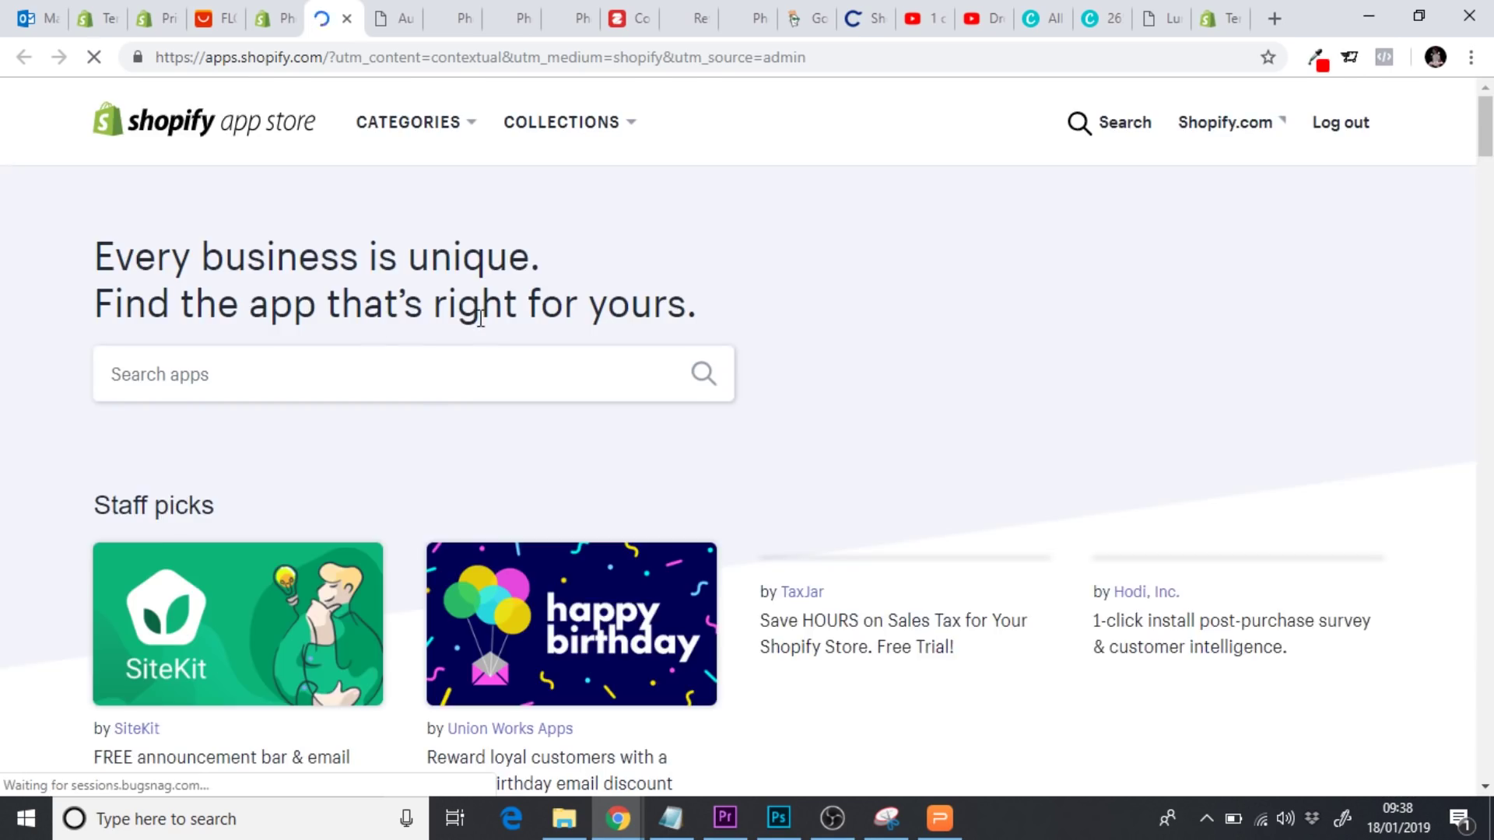
pyautogui.click(269, 385)
pyautogui.write('u')
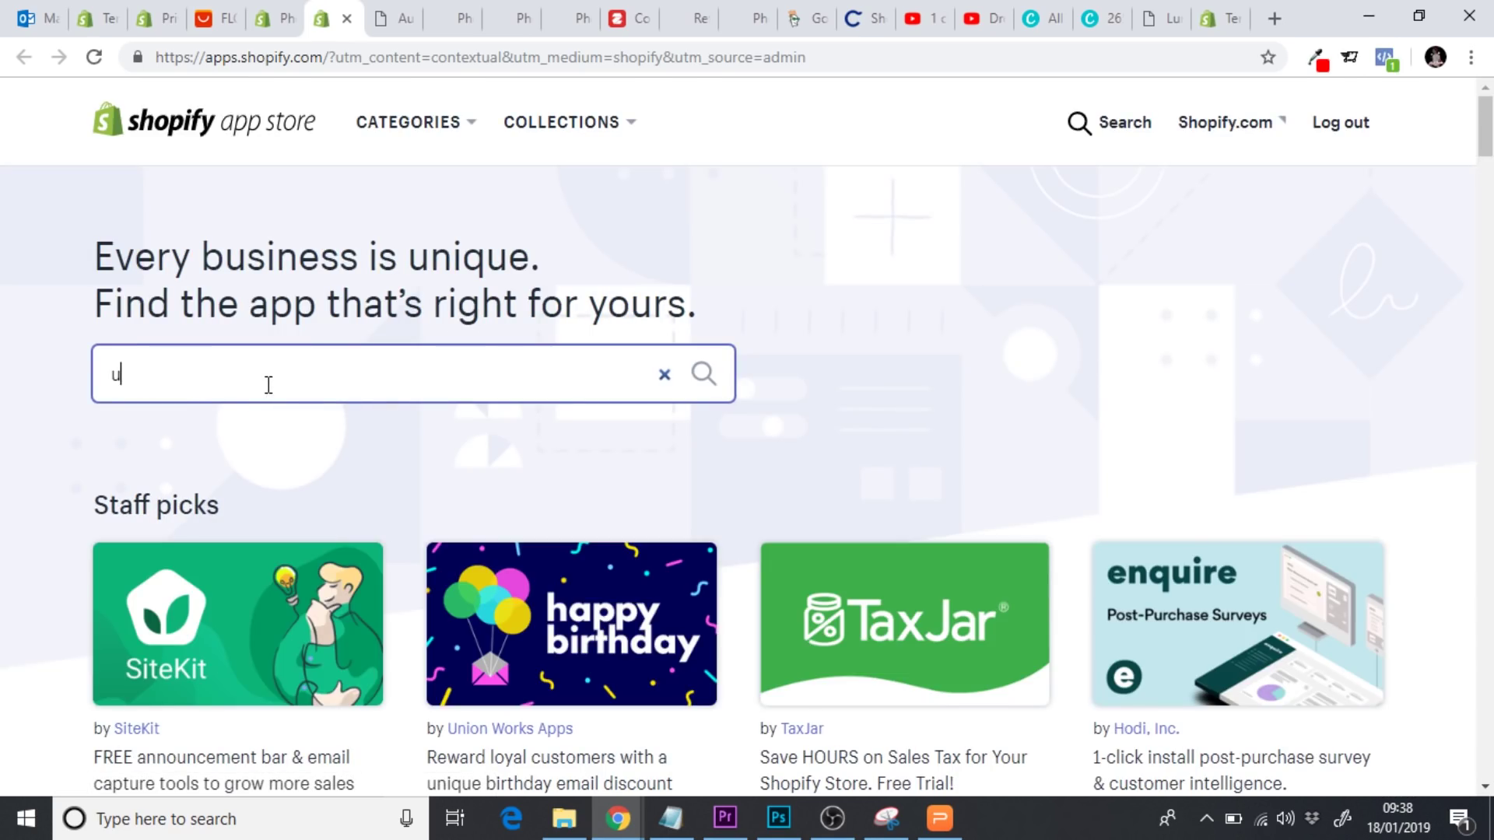
pyautogui.write('ltimate')
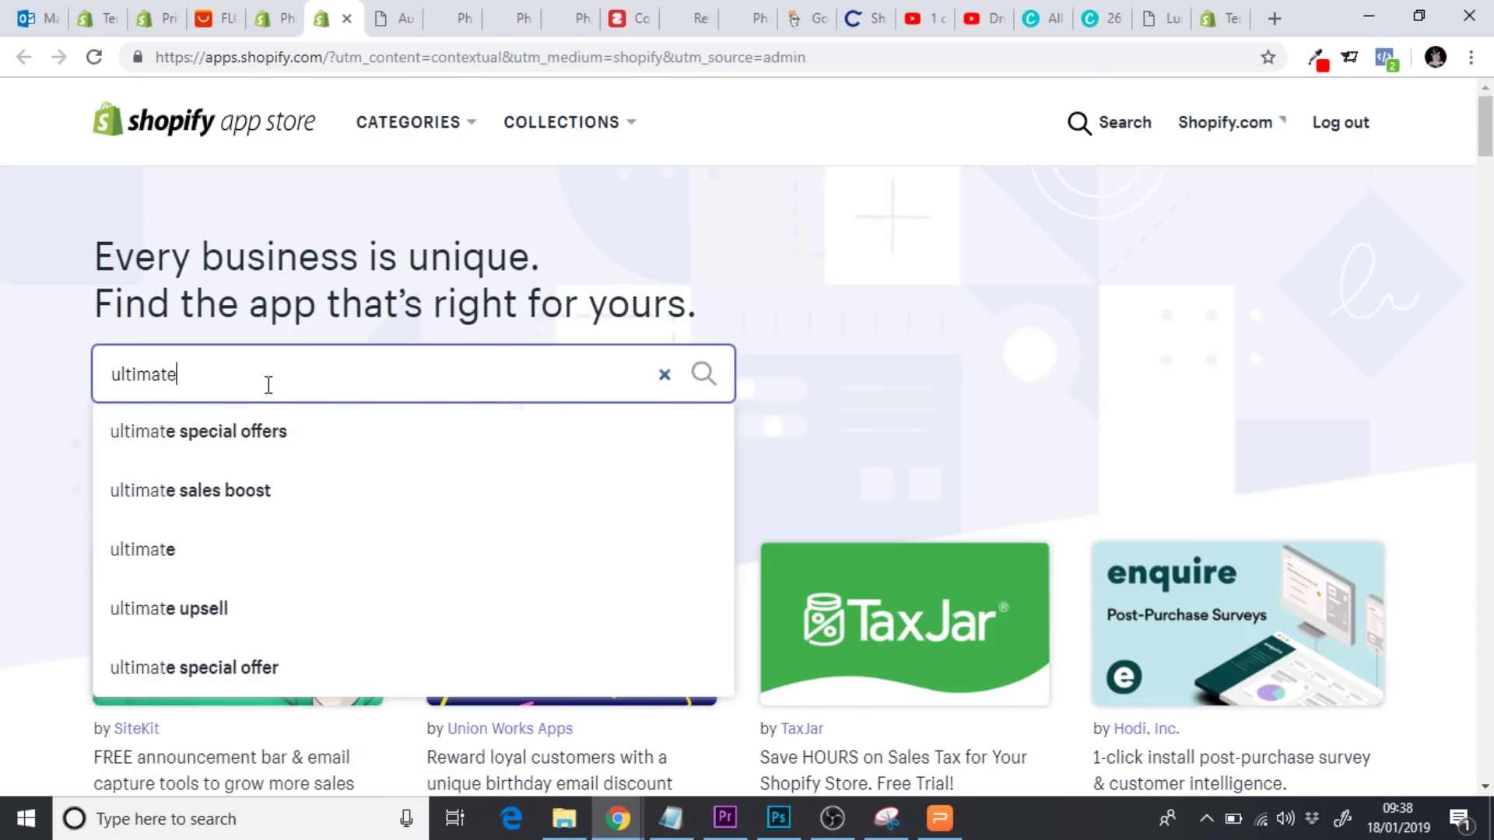
pyautogui.write(' sale')
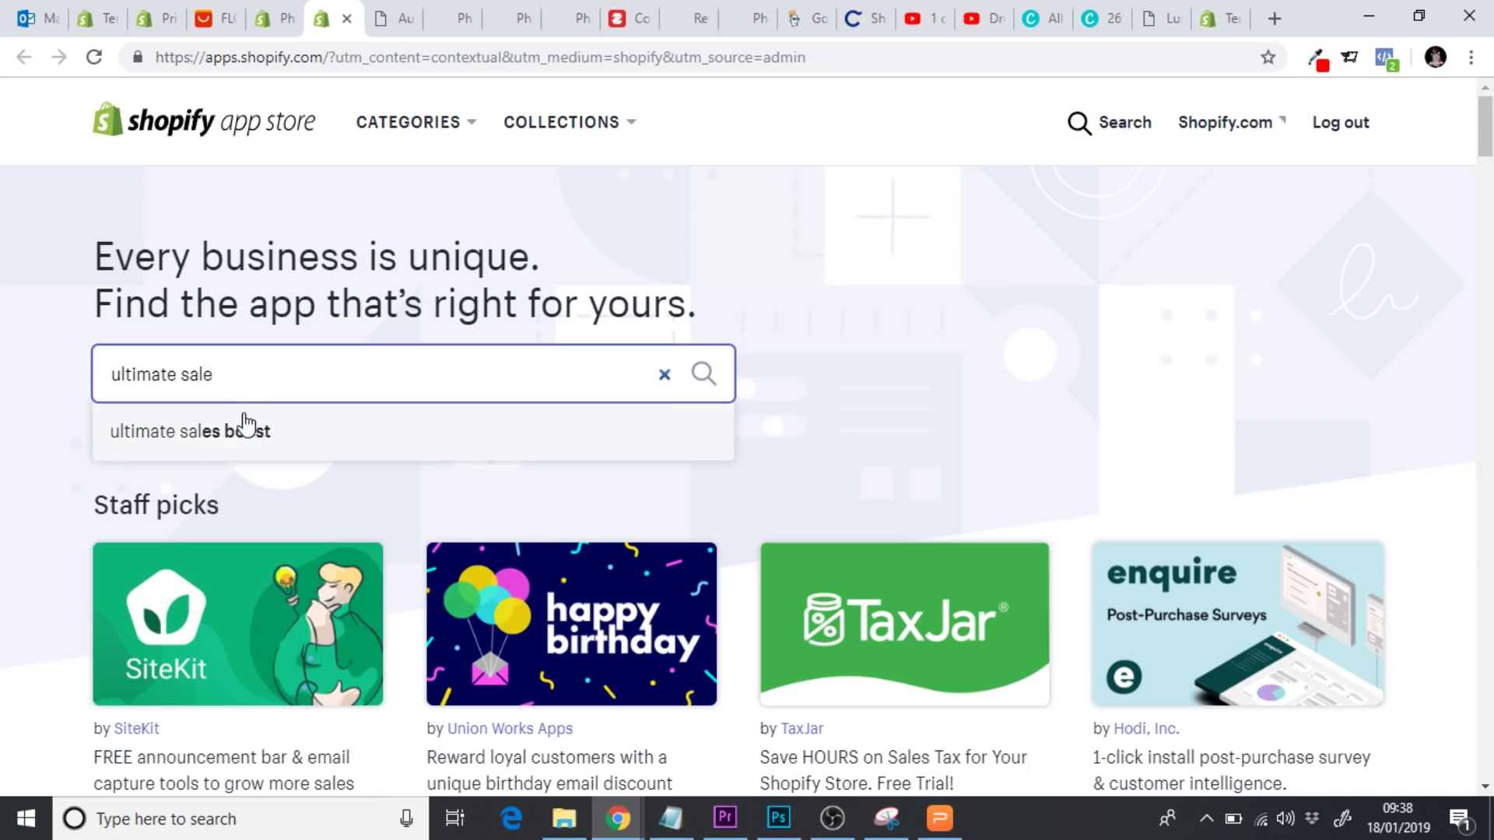
pyautogui.click(239, 426)
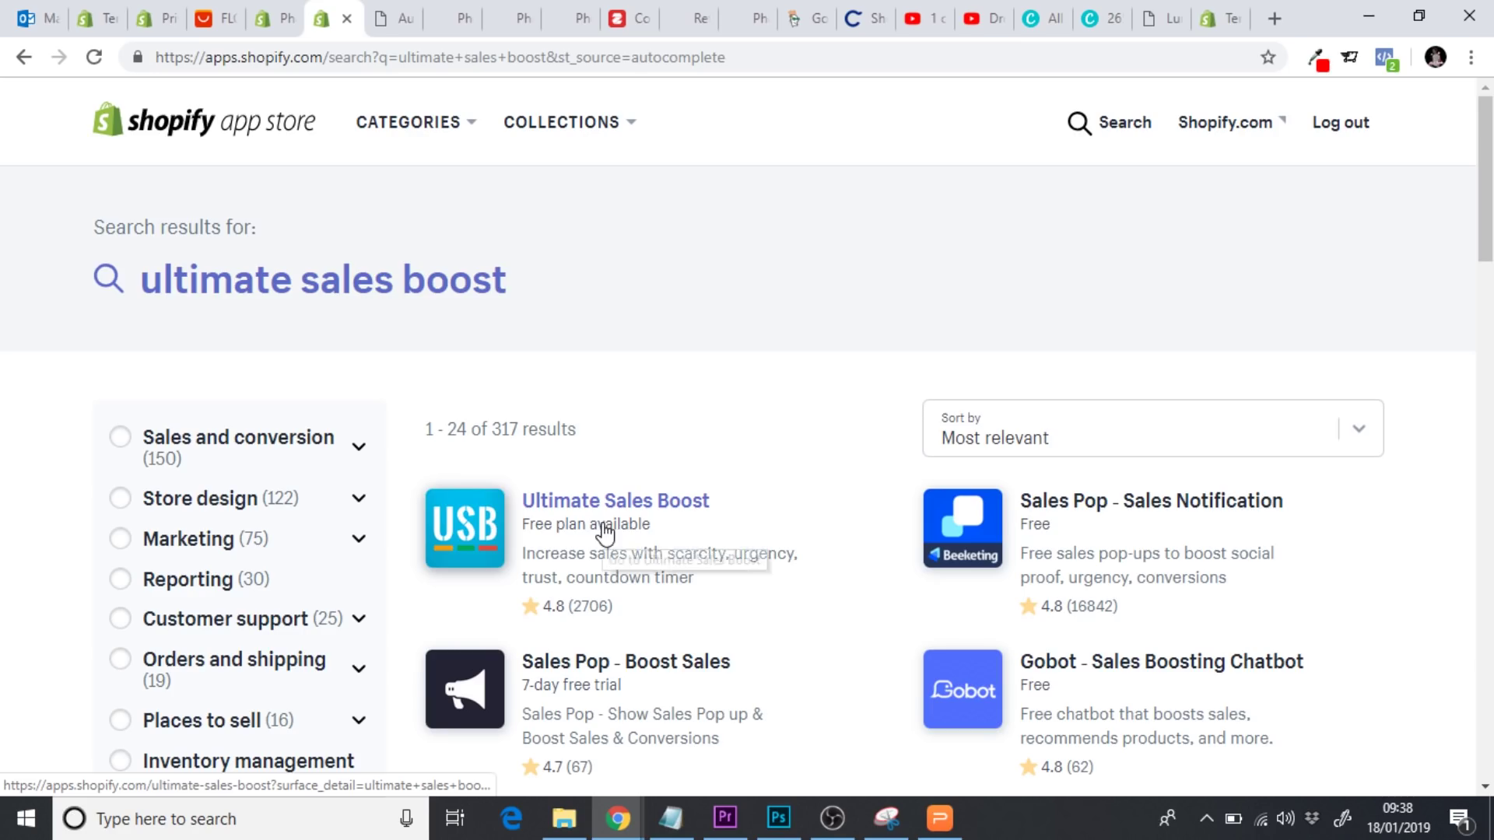
pyautogui.click(607, 511)
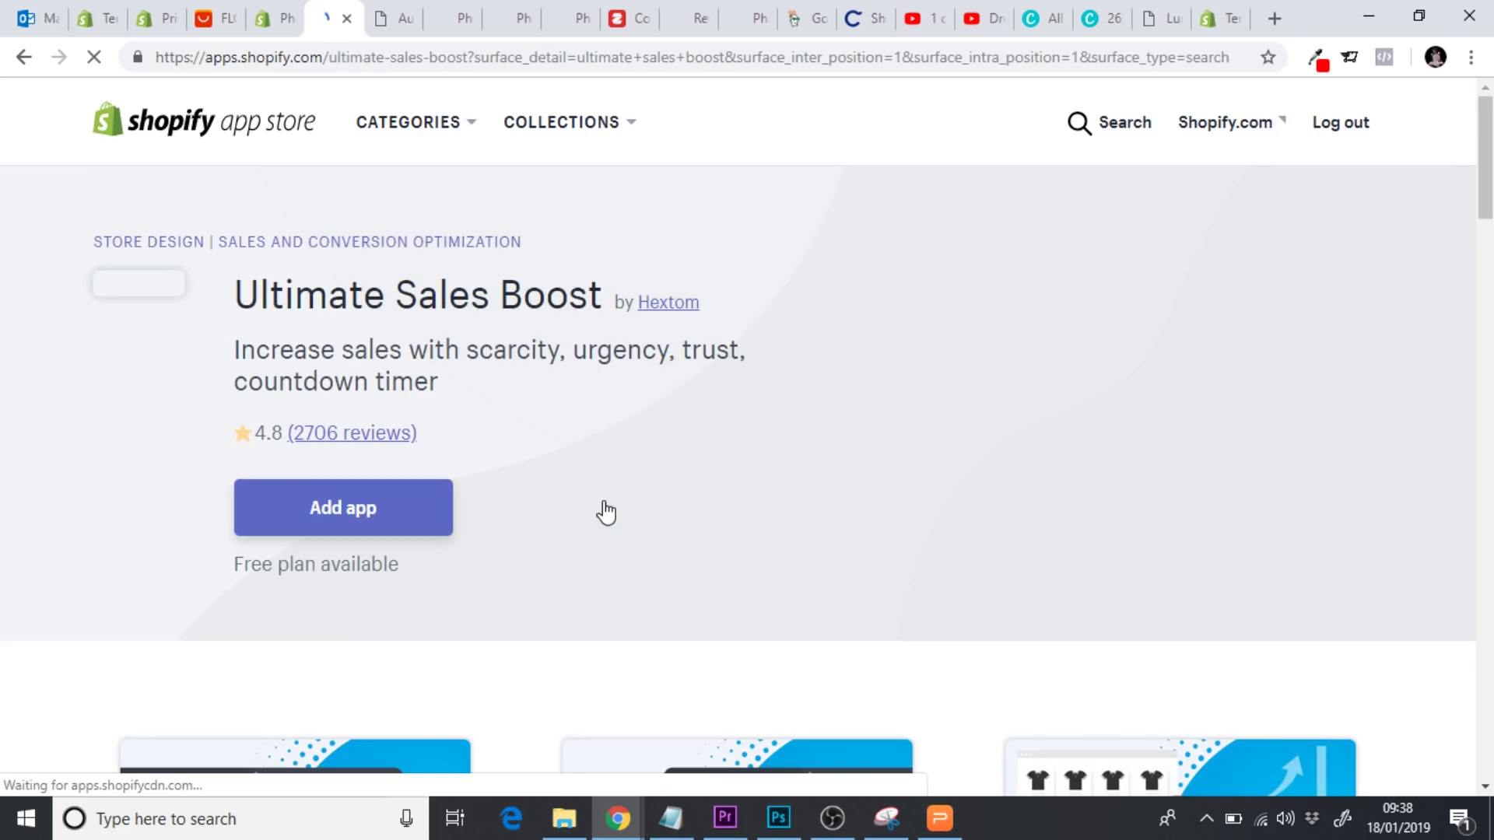
pyautogui.click(327, 516)
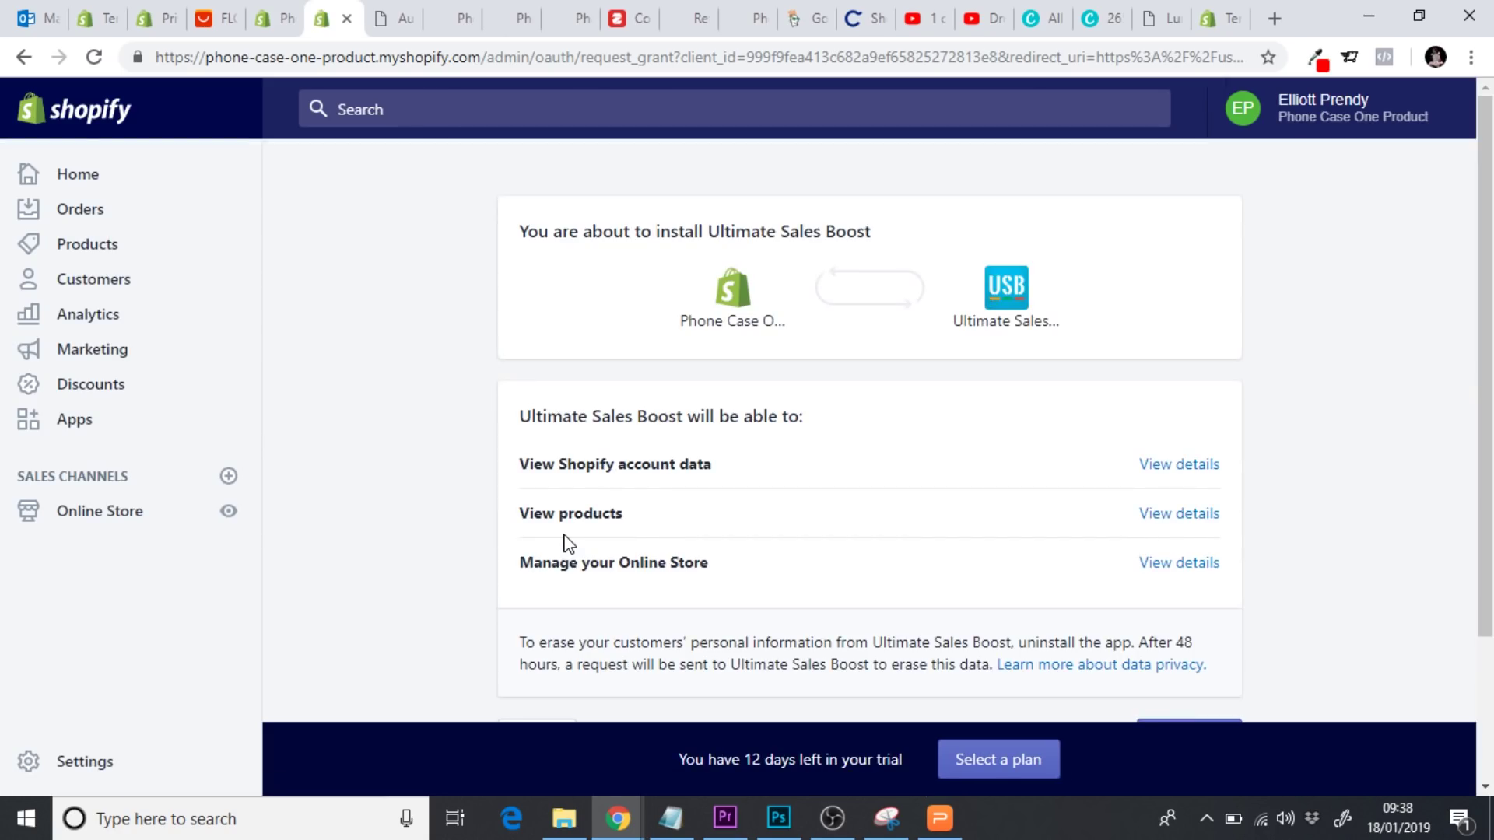
# Accept the listed permissions and install Ultimate Sales Boost
pyautogui.scroll(-2, 1307, 563)
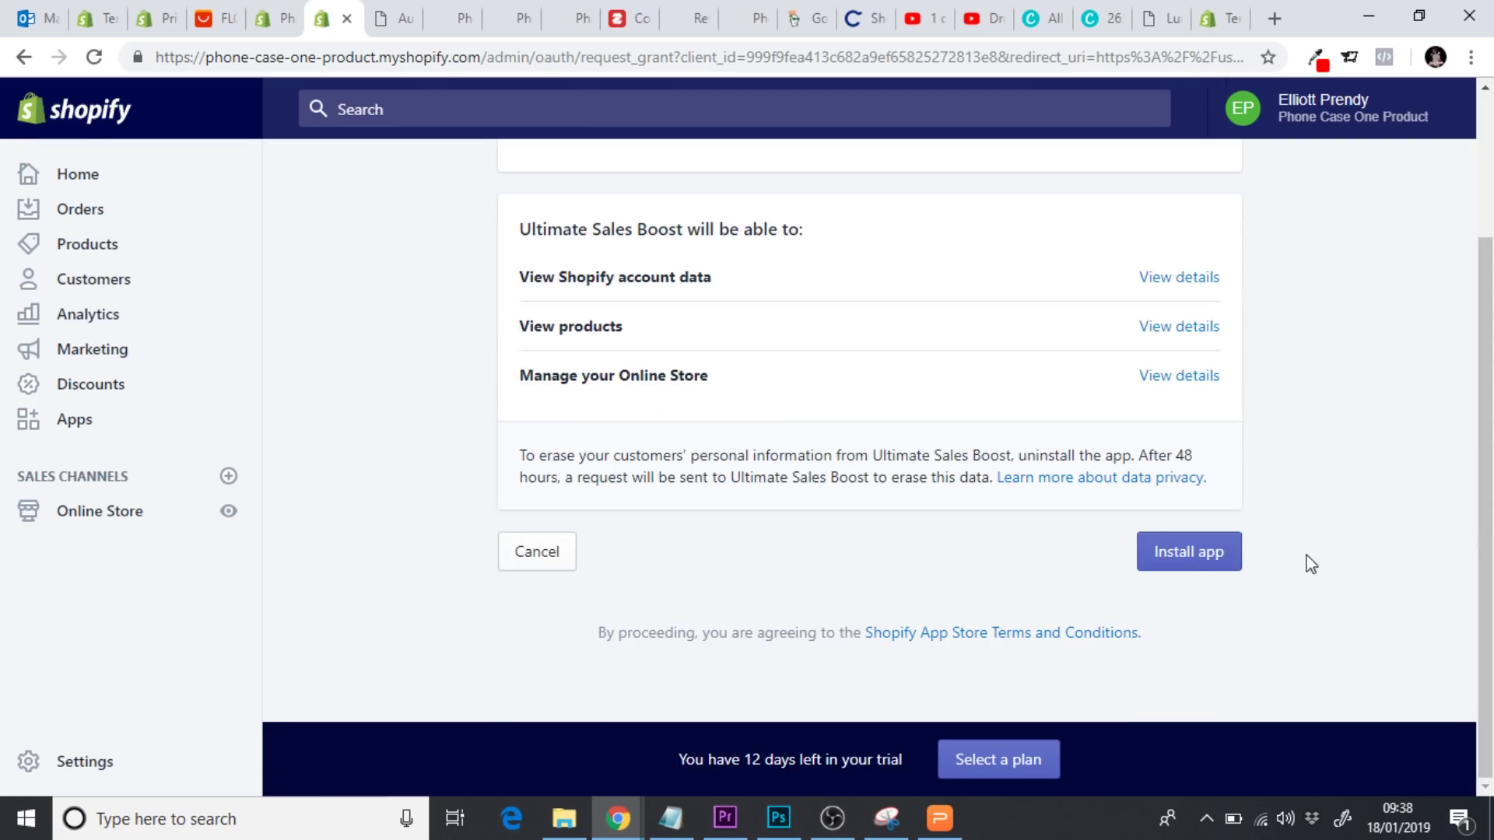
pyautogui.click(1194, 565)
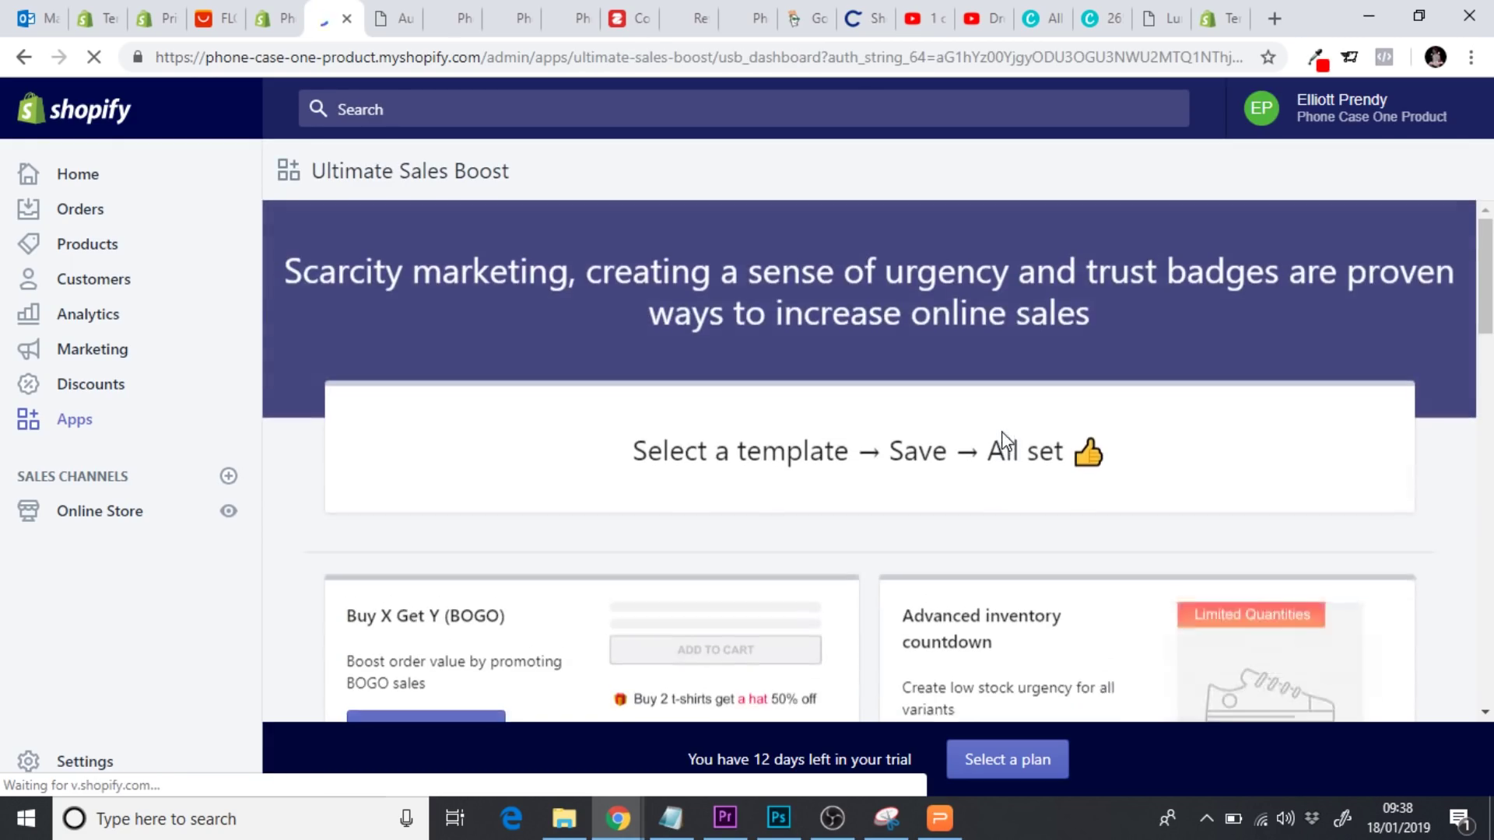
# Pick the Flash Sale template to create the 'My flash sale boost' campaign
pyautogui.scroll(-3, 1223, 399)
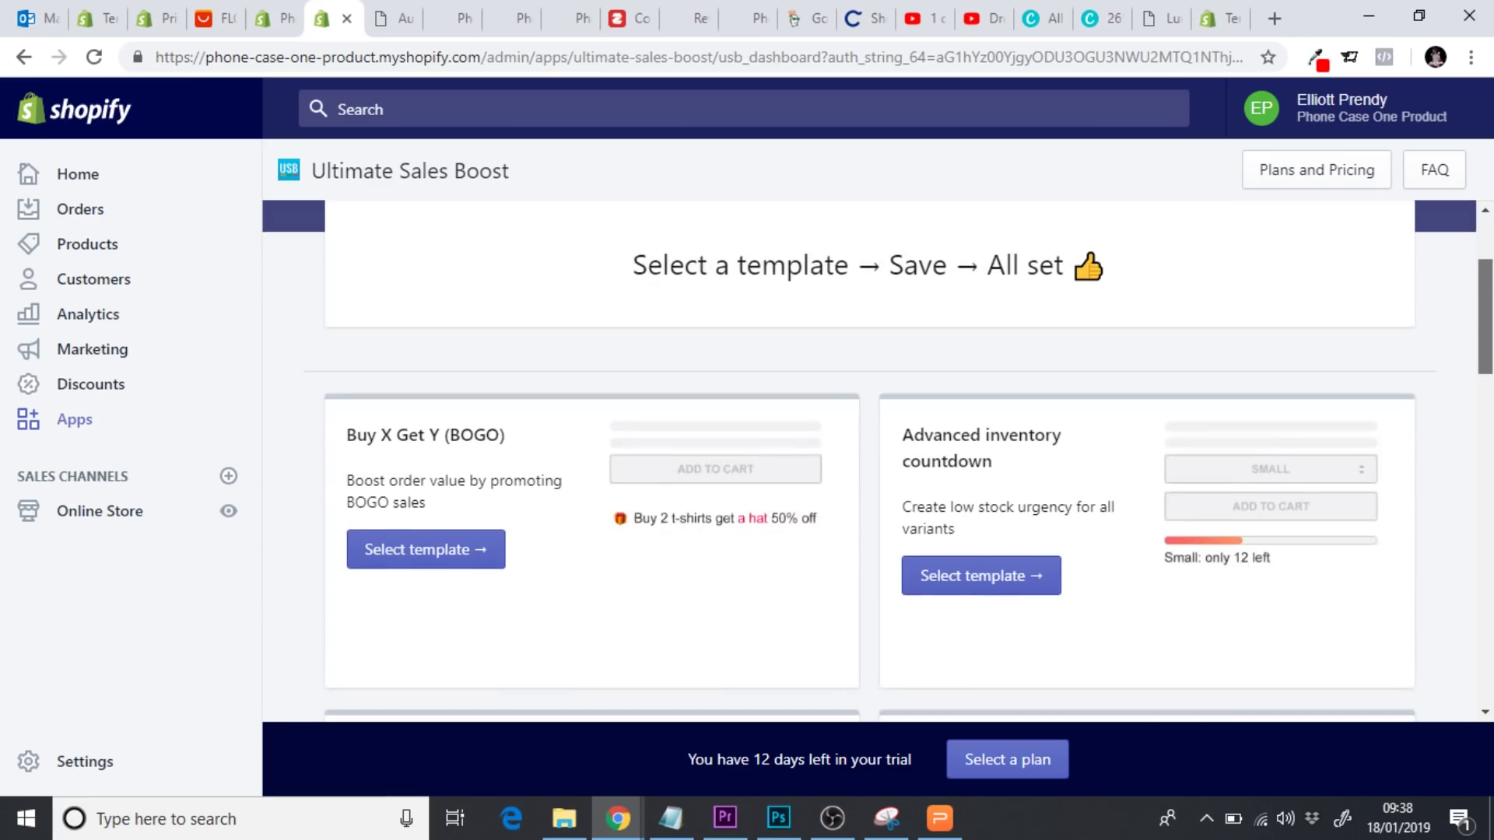
pyautogui.scroll(-1, 900, 461)
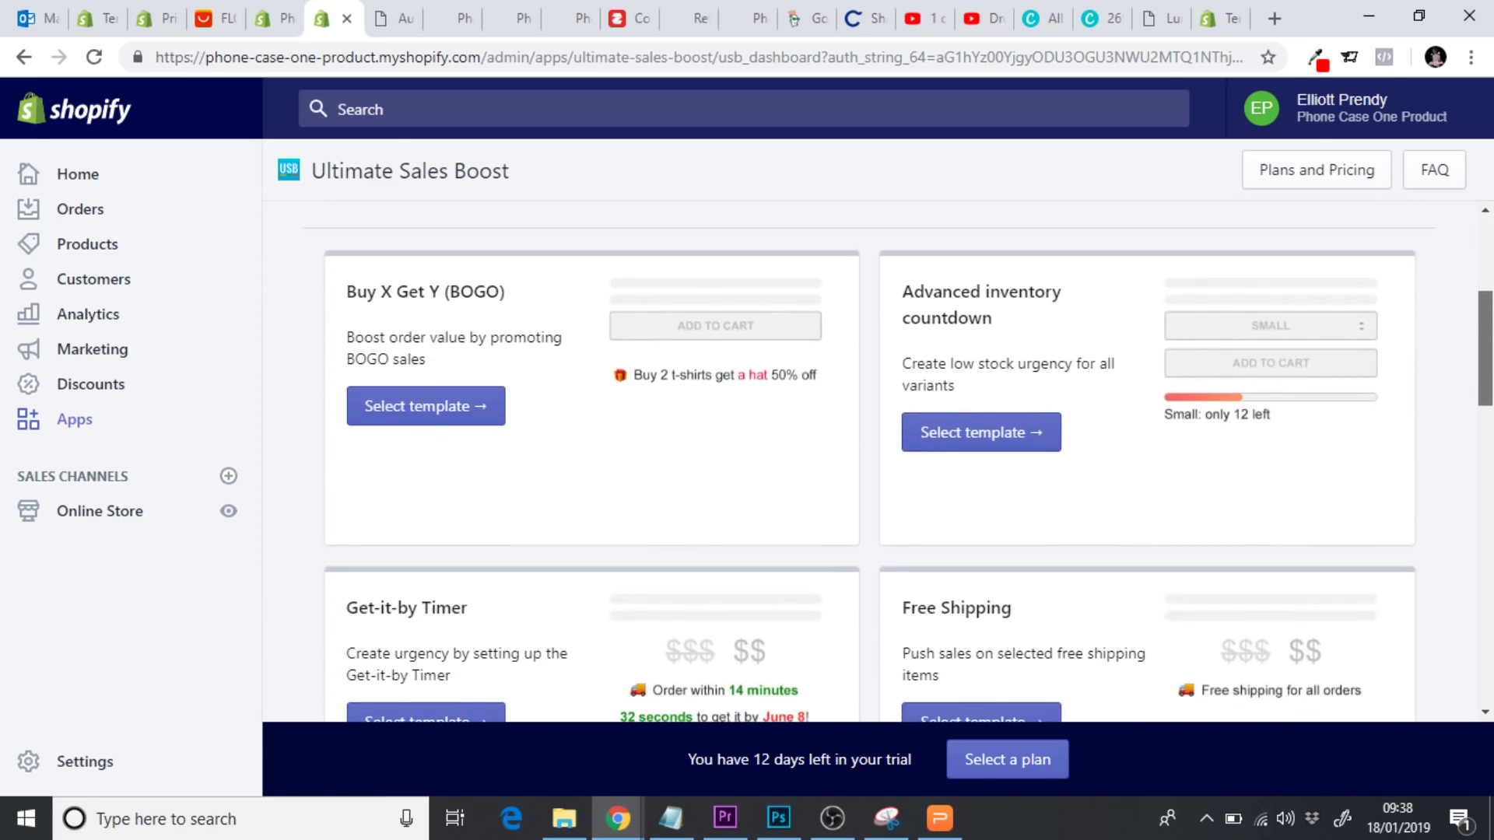
pyautogui.scroll(-1, 1047, 319)
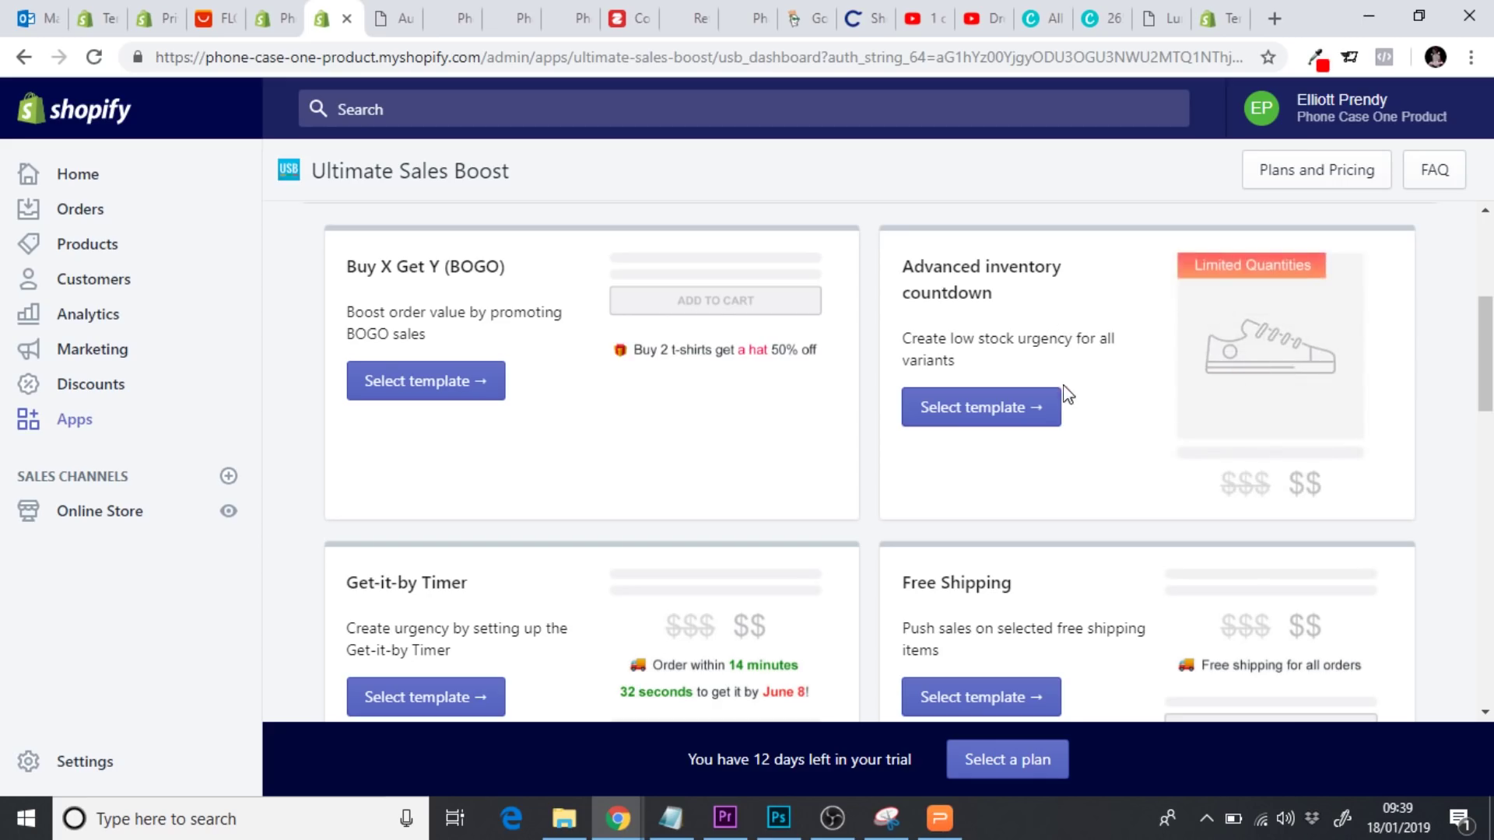
pyautogui.scroll(-3, 1067, 394)
pyautogui.scroll(-4, 909, 455)
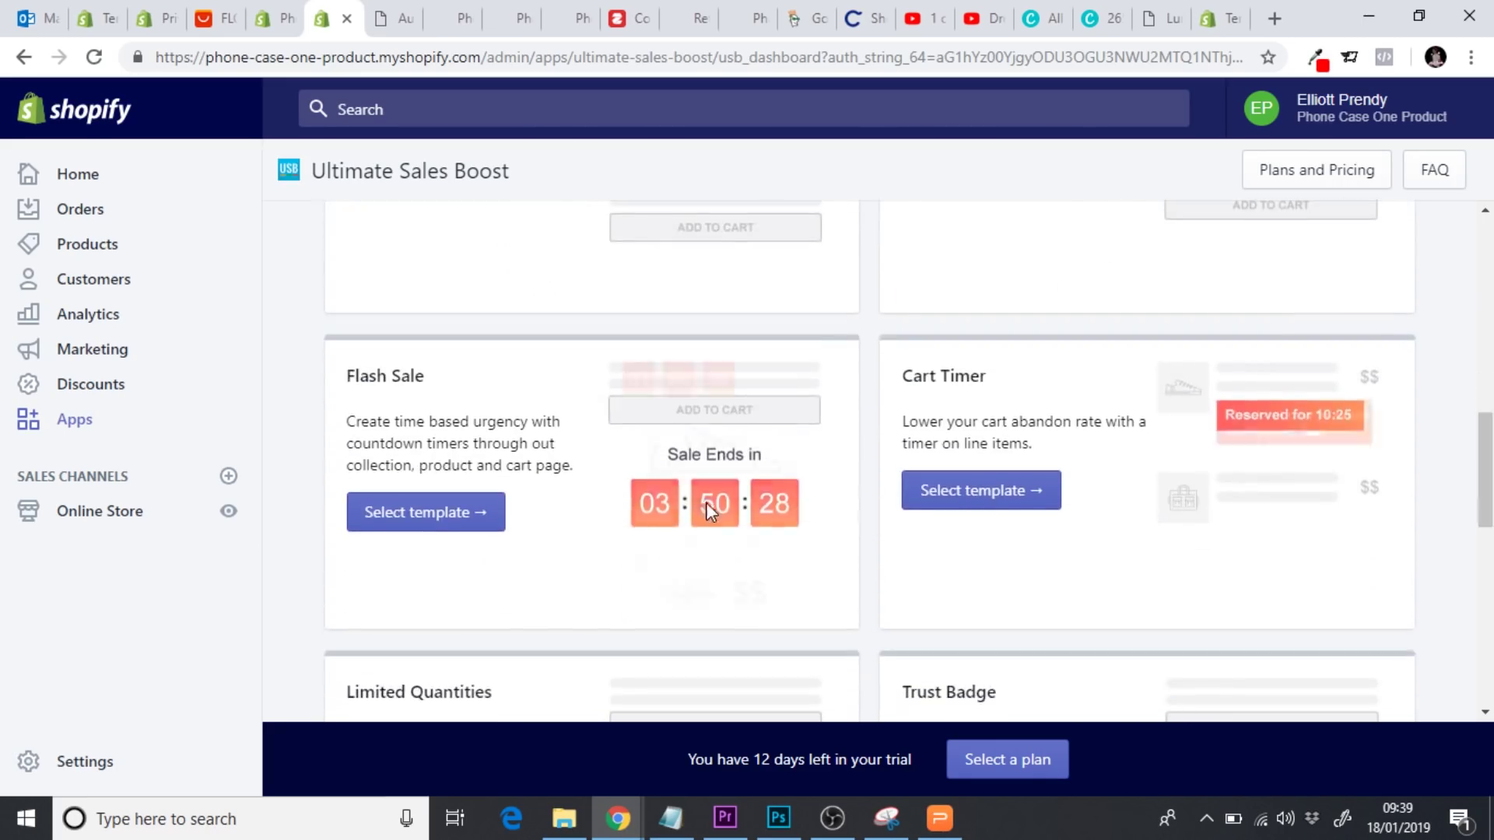
pyautogui.click(400, 515)
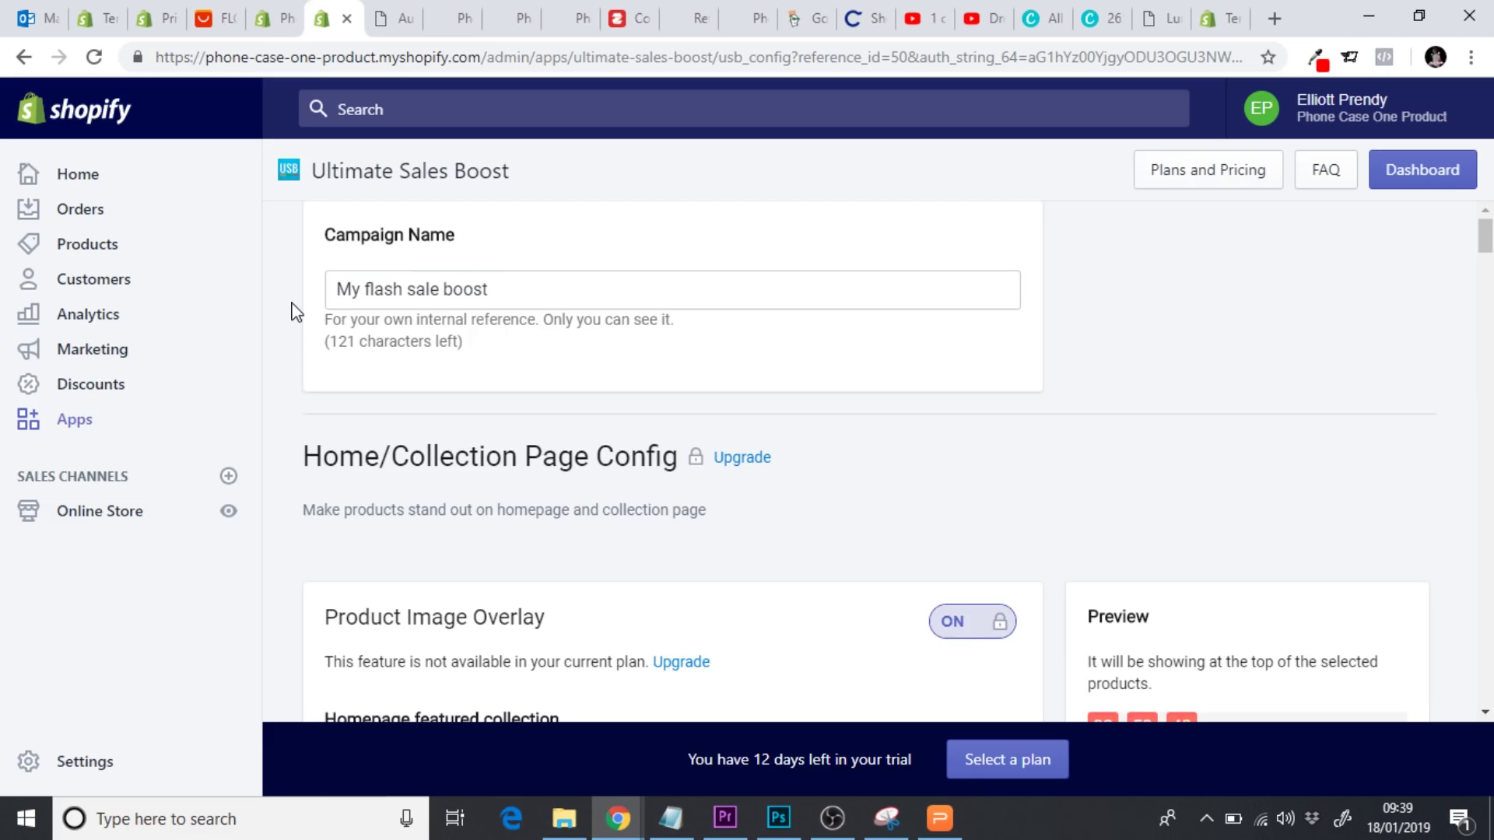
# Keep the campaign name and leave the overlay enabled on homepage featured product images
pyautogui.scroll(-2, 296, 311)
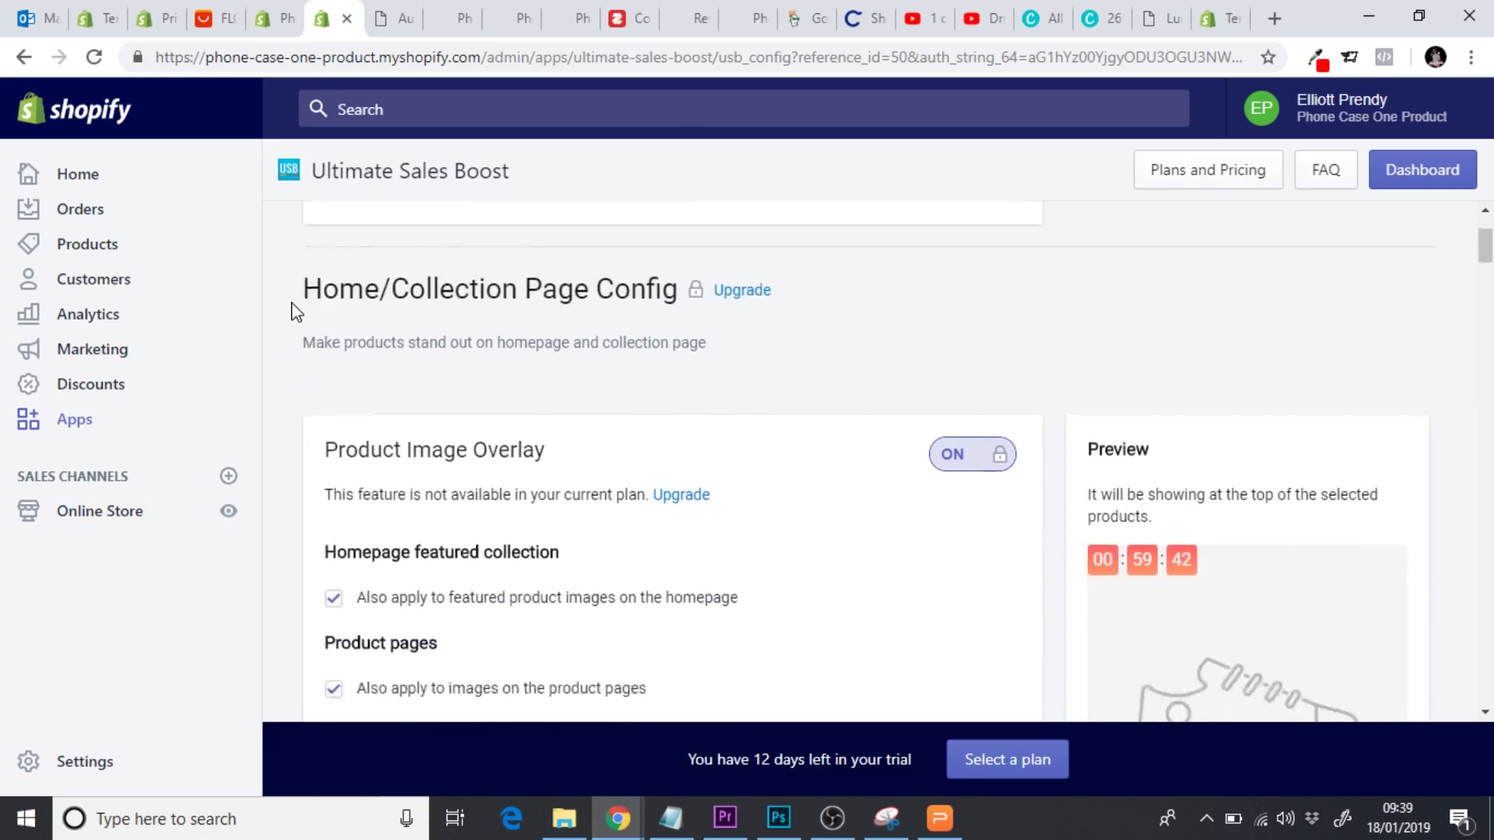
pyautogui.scroll(2, 297, 311)
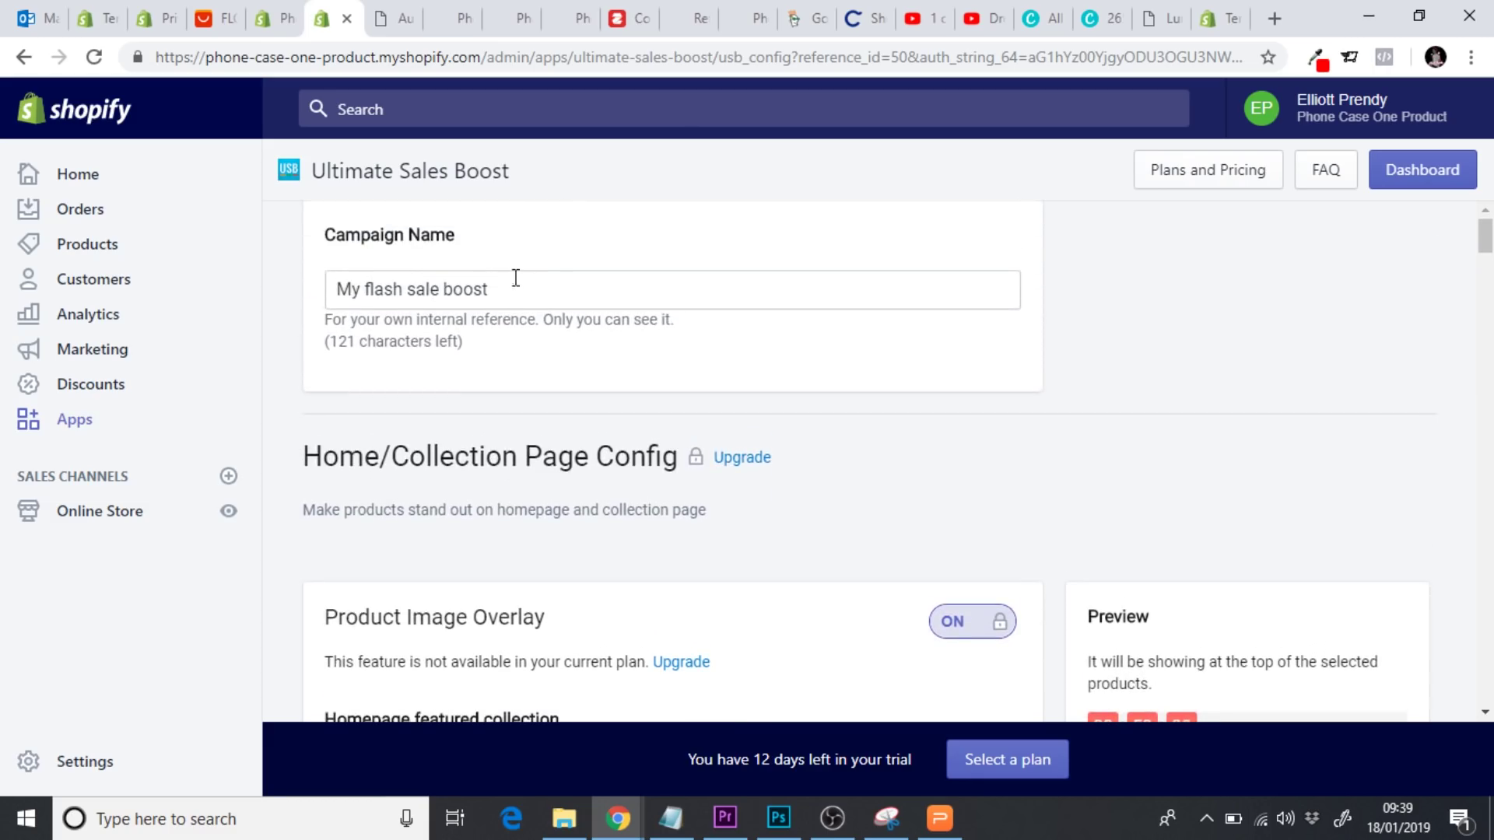
pyautogui.moveTo(533, 282); pyautogui.dragTo(353, 270)
pyautogui.click(268, 314)
pyautogui.scroll(-4, 269, 315)
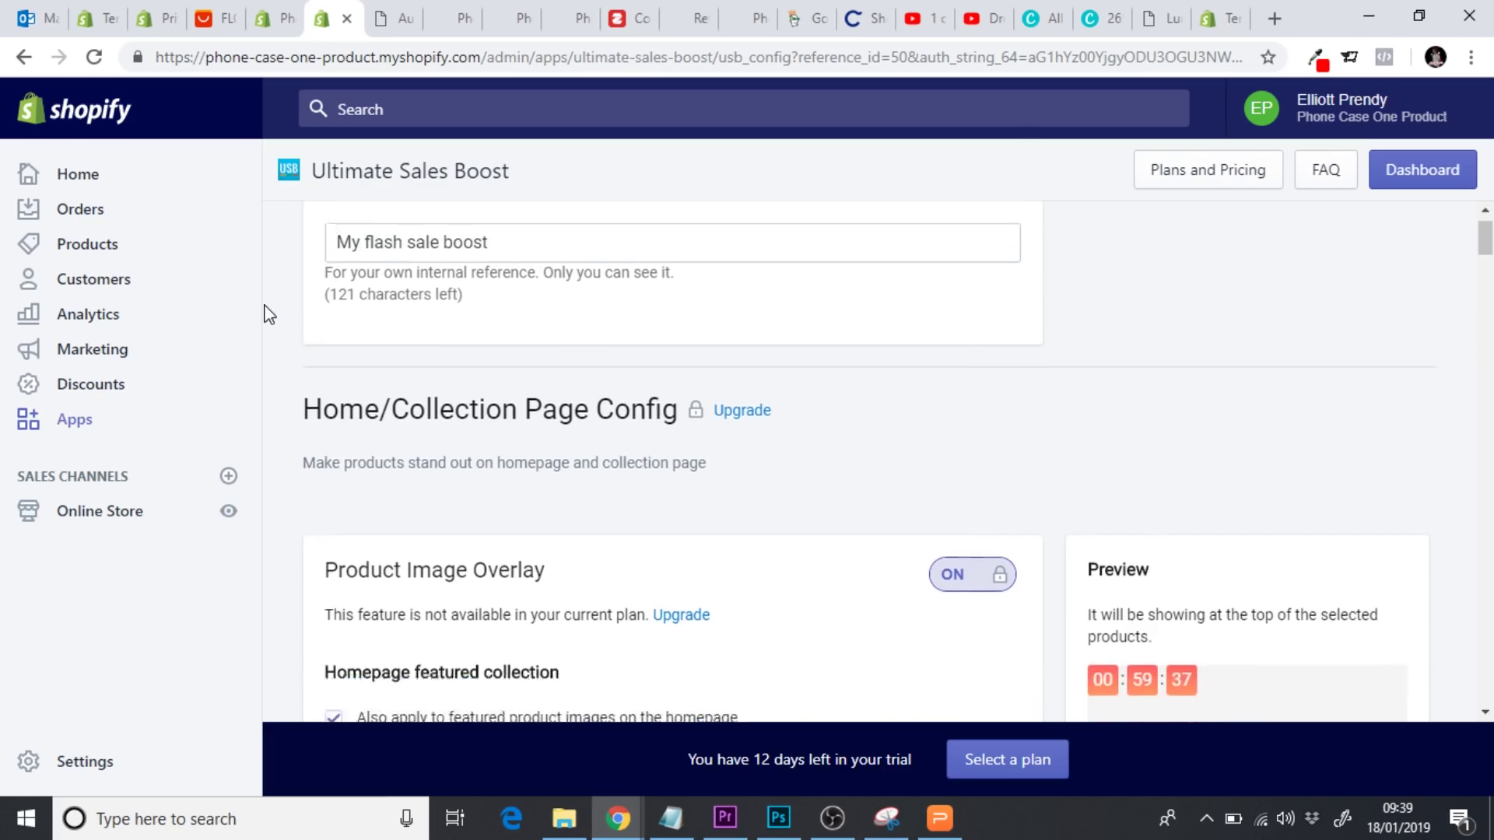
pyautogui.scroll(-1, 269, 313)
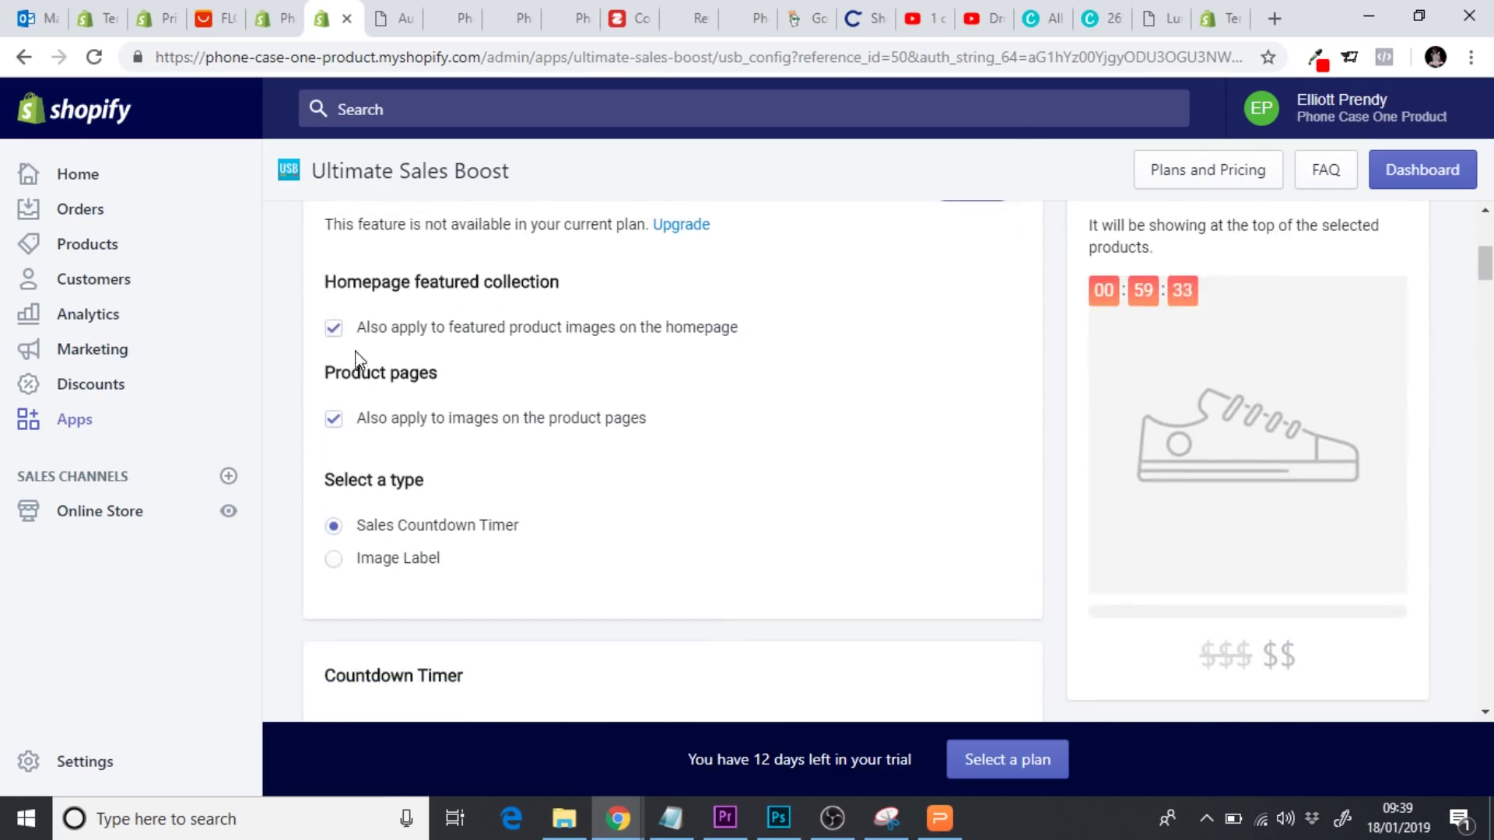
pyautogui.moveTo(446, 336); pyautogui.dragTo(620, 340)
pyautogui.click(708, 336)
pyautogui.click(334, 329)
# Switch the overlay type to Image Label, showing 'New Arrival'
pyautogui.scroll(-1, 289, 365)
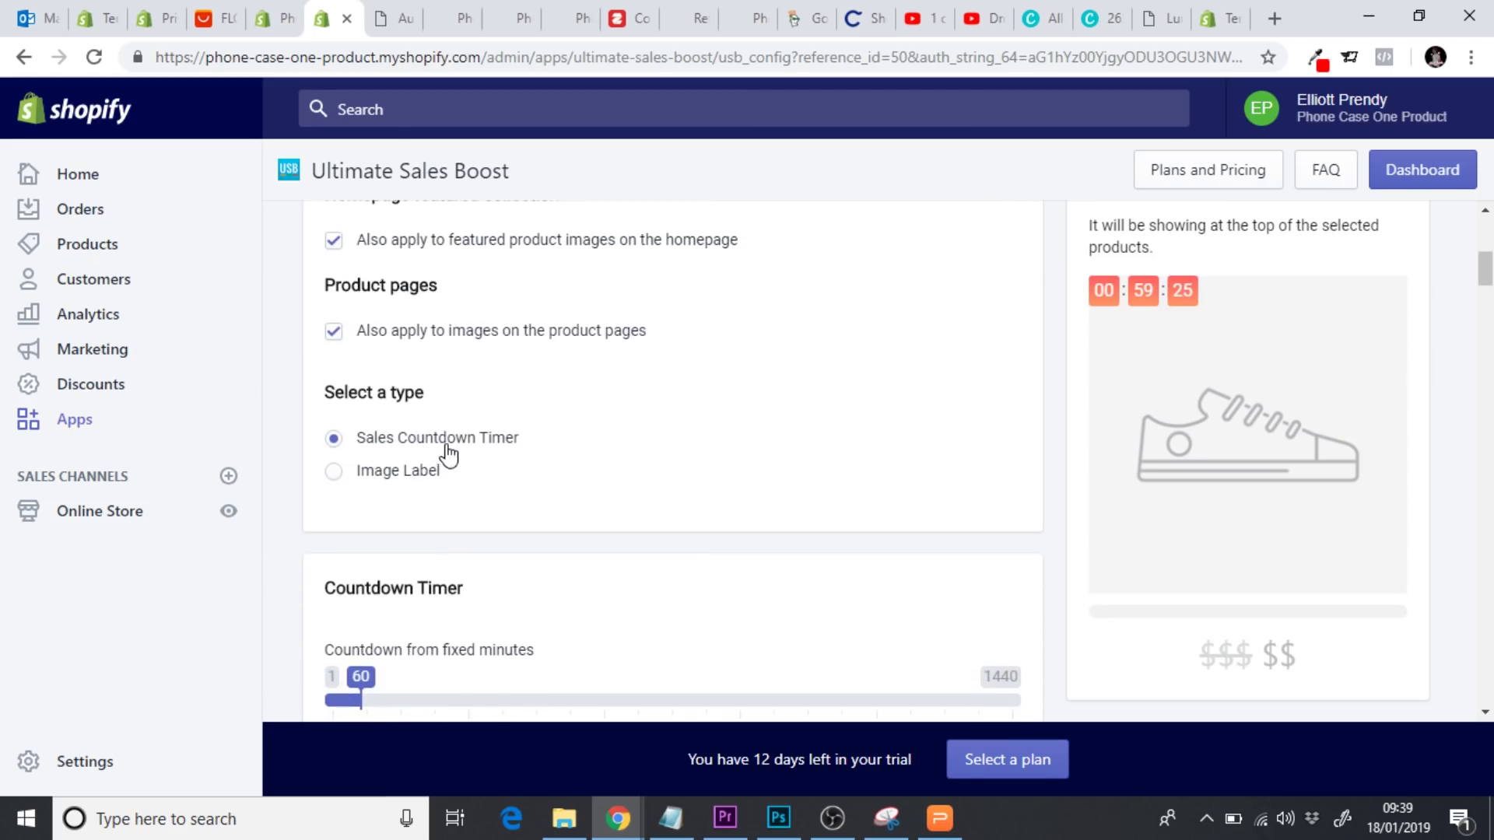
pyautogui.click(333, 472)
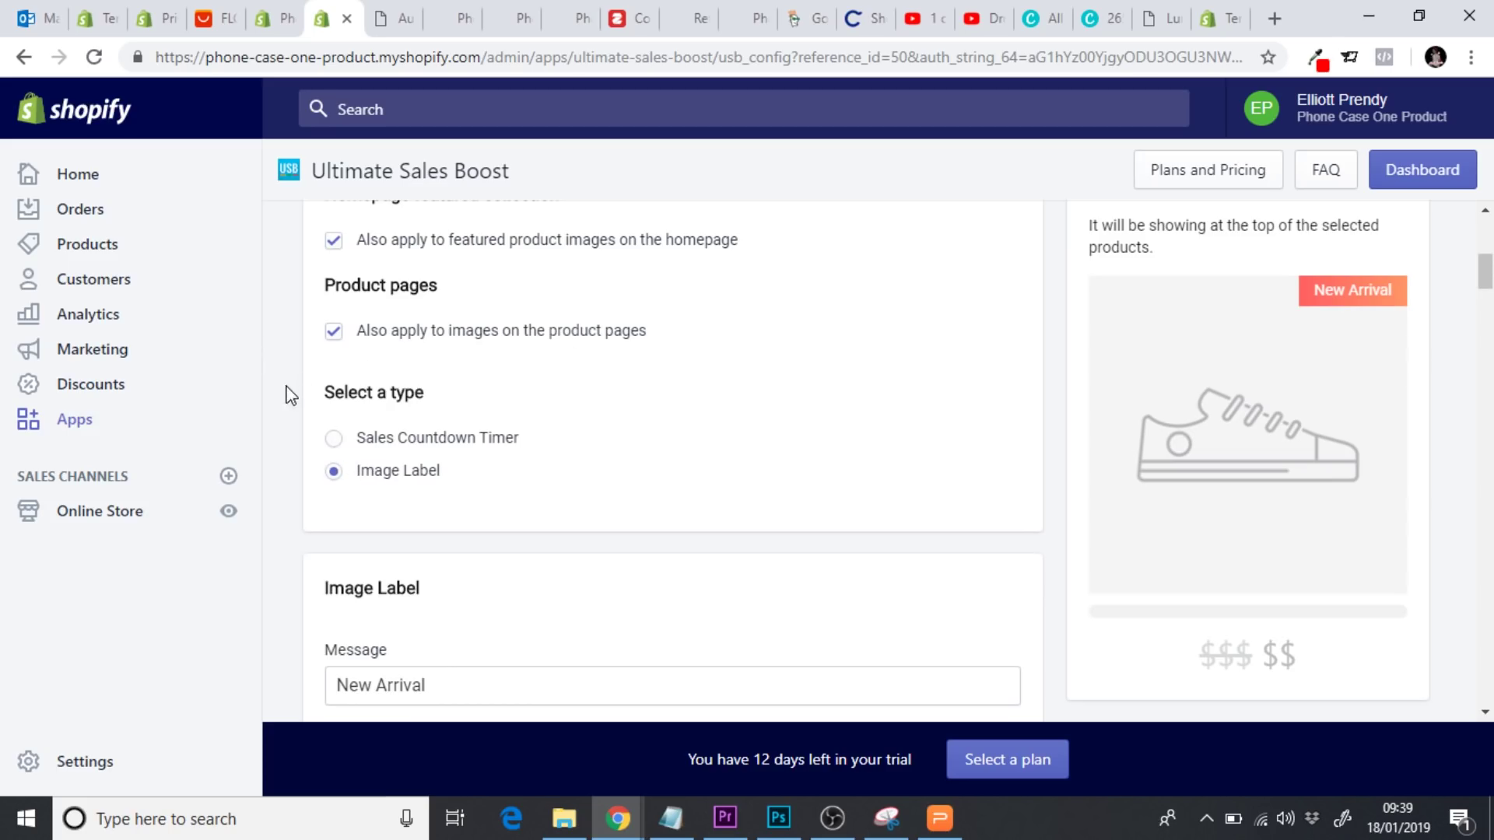
pyautogui.scroll(-4, 287, 397)
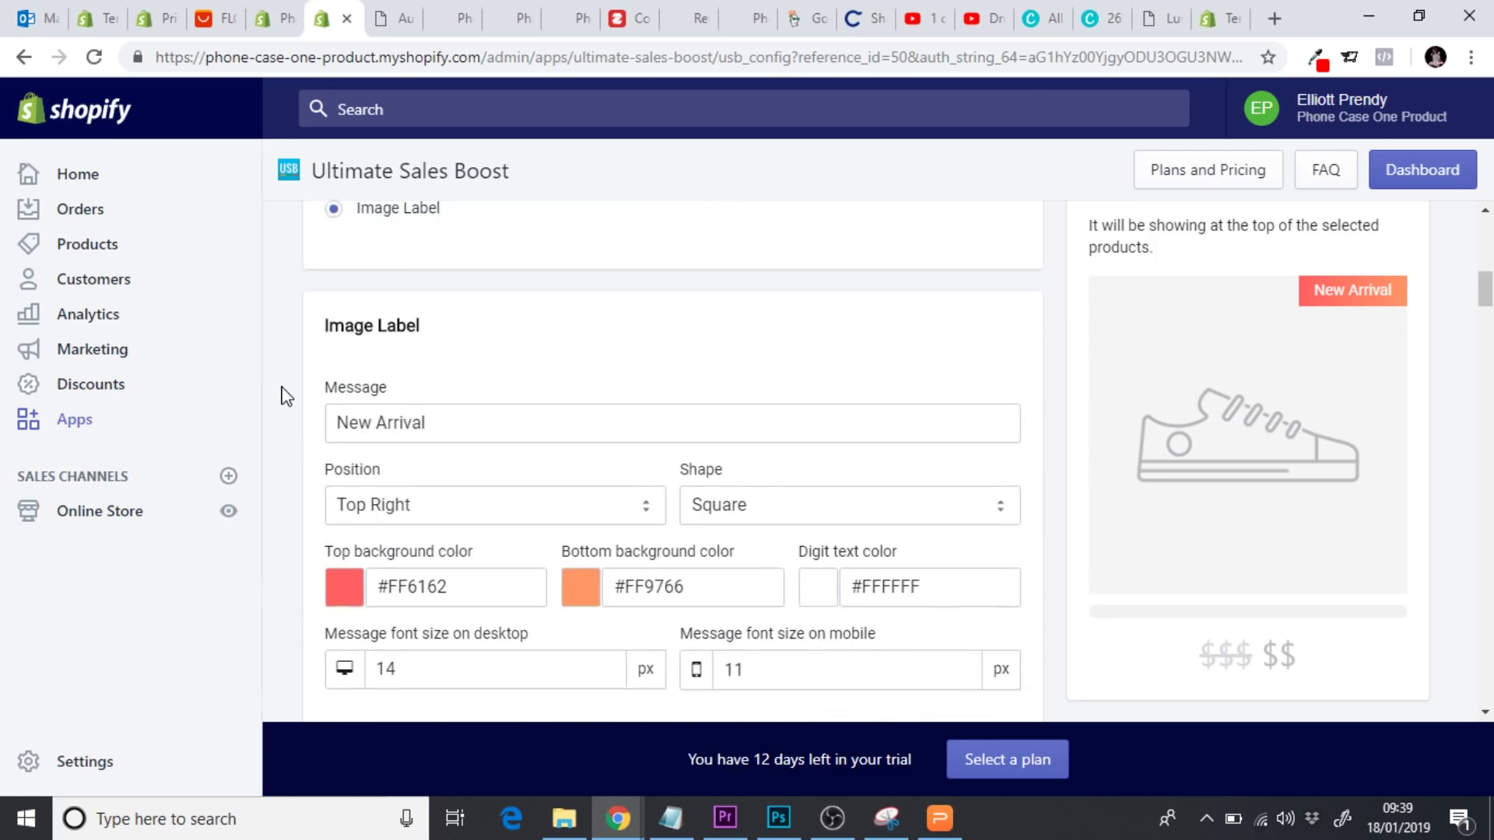
# Change the image label message to 'Ends Soon'
pyautogui.moveTo(490, 376); pyautogui.dragTo(271, 384)
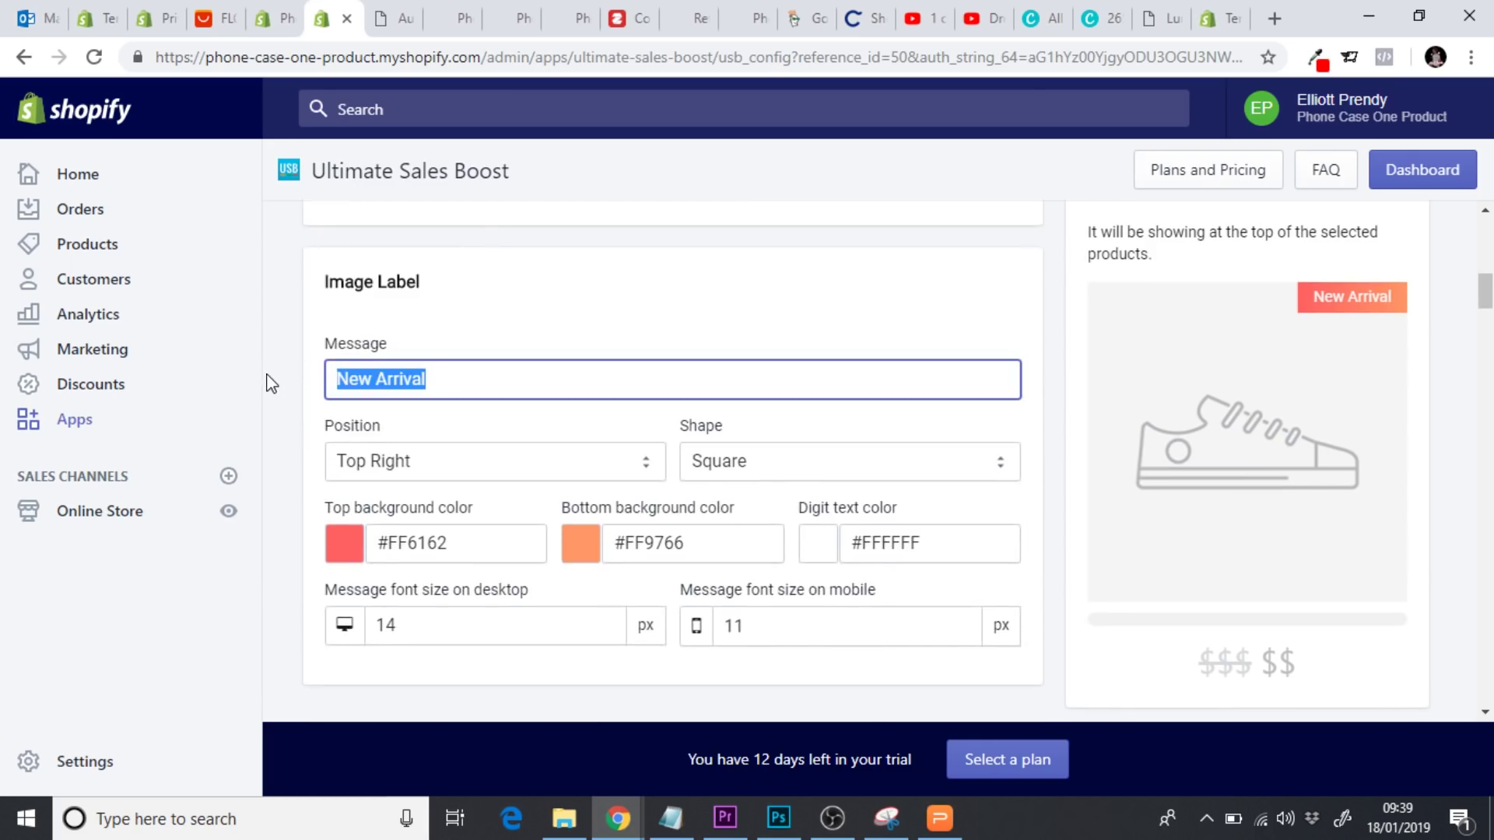
pyautogui.write('Ends Soo')
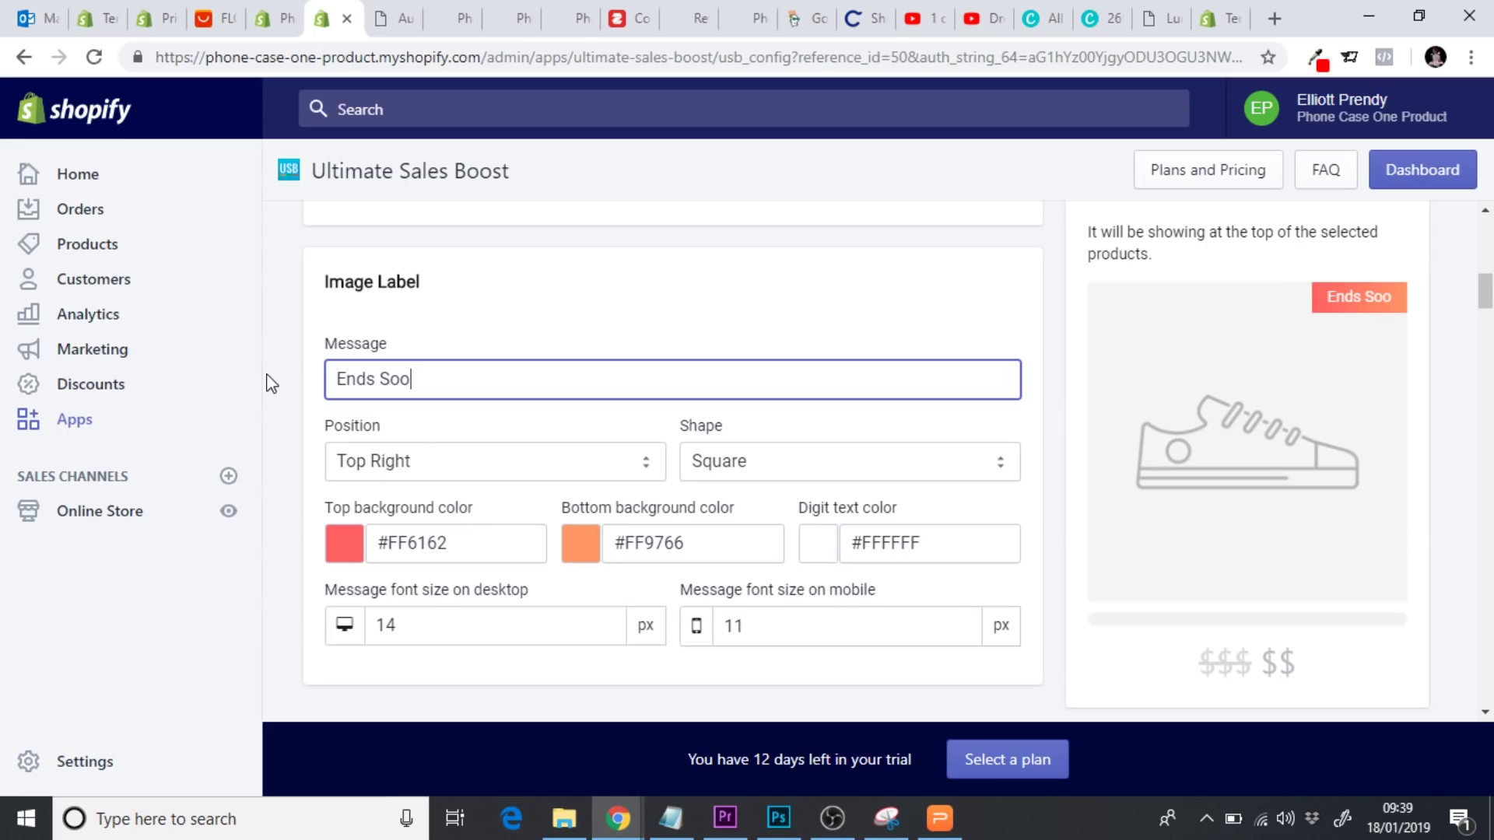
pyautogui.write('n')
pyautogui.click(283, 401)
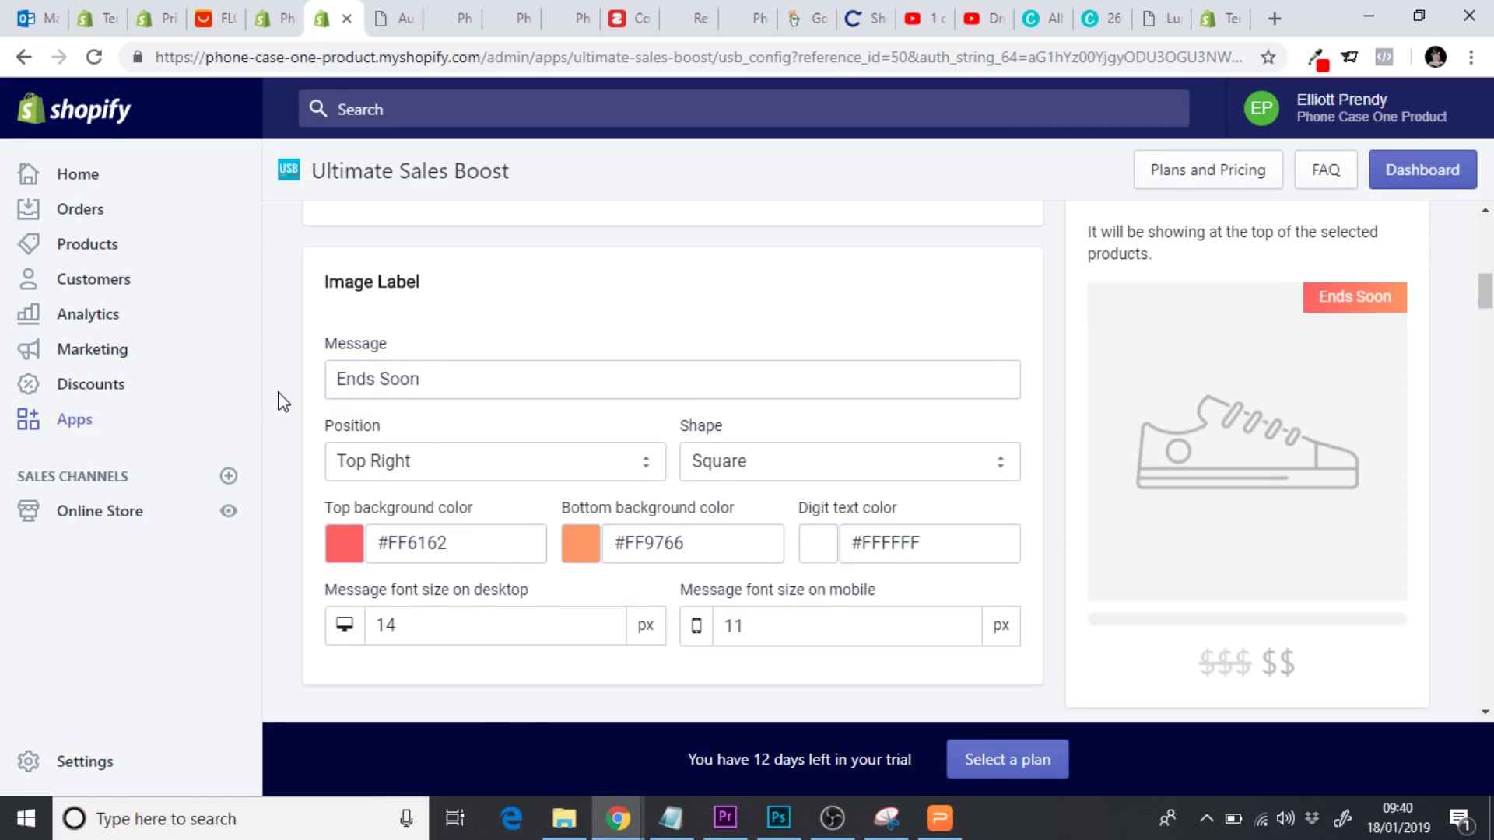
pyautogui.scroll(-1, 283, 401)
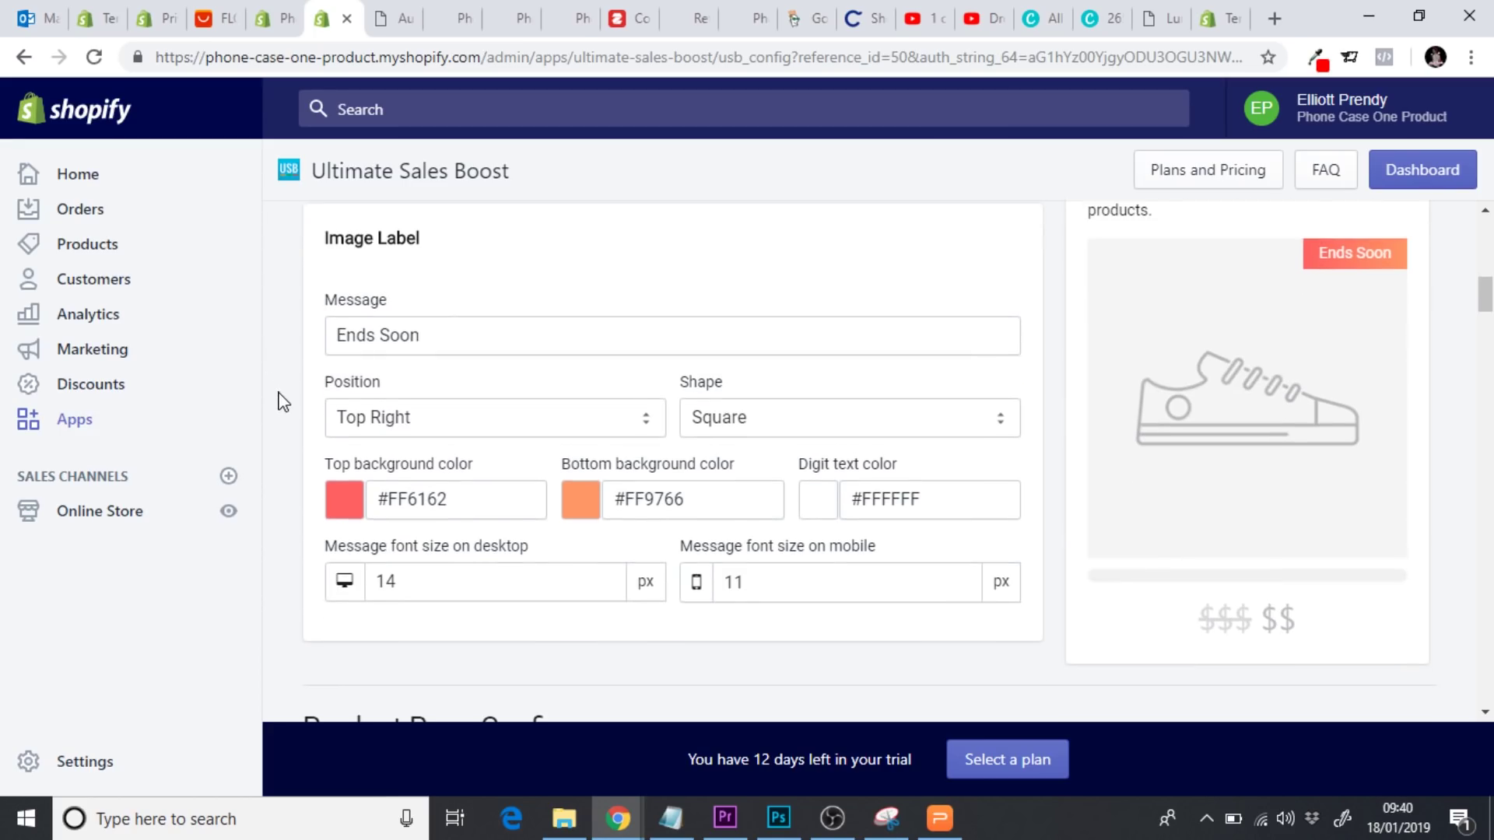
# Set the label position to Top Right after trying Top Left and the top banner
pyautogui.click(559, 431)
pyautogui.click(475, 451)
pyautogui.click(433, 427)
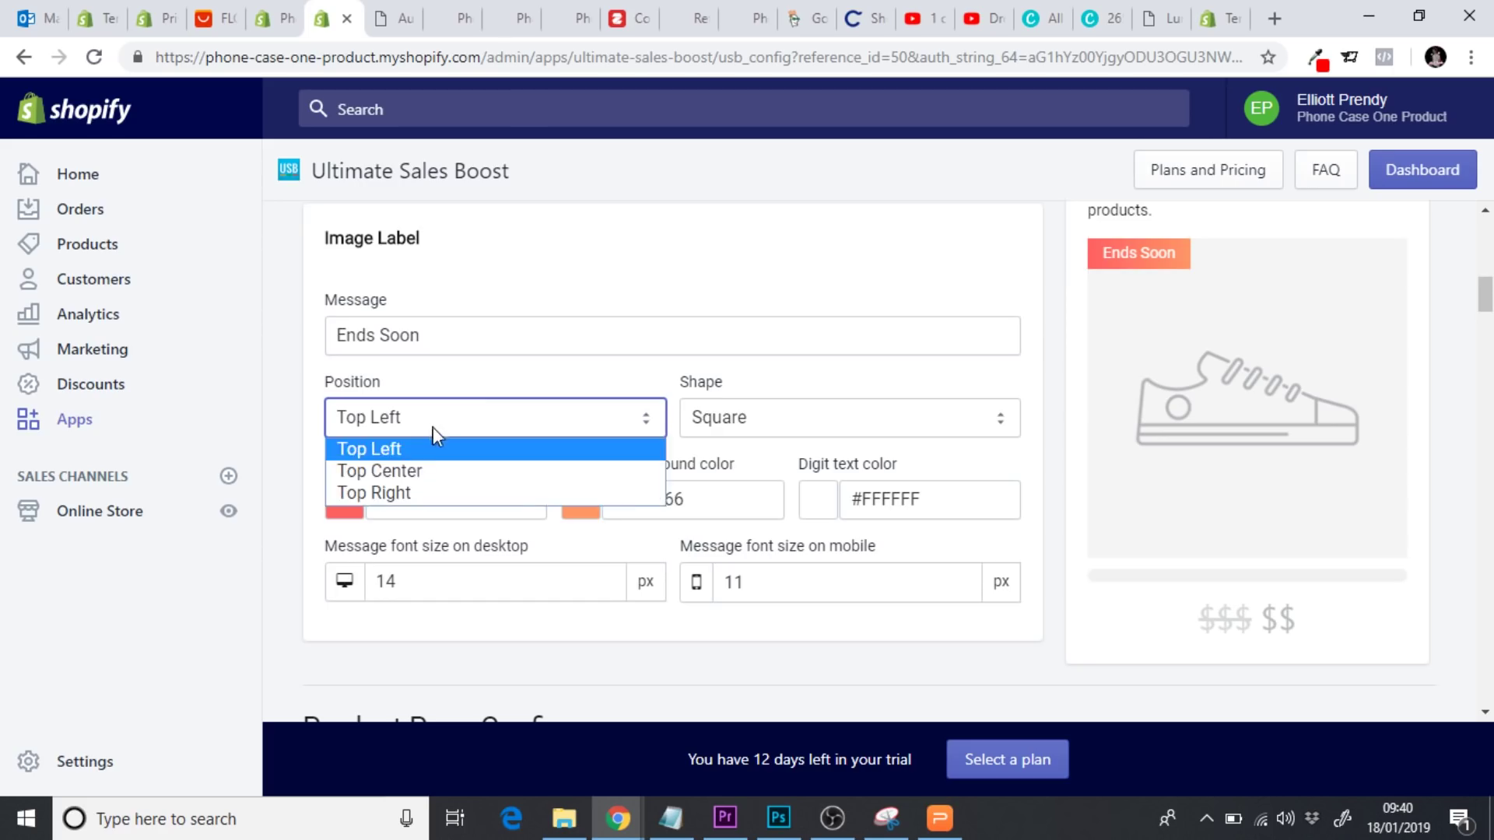
pyautogui.click(439, 471)
pyautogui.click(432, 427)
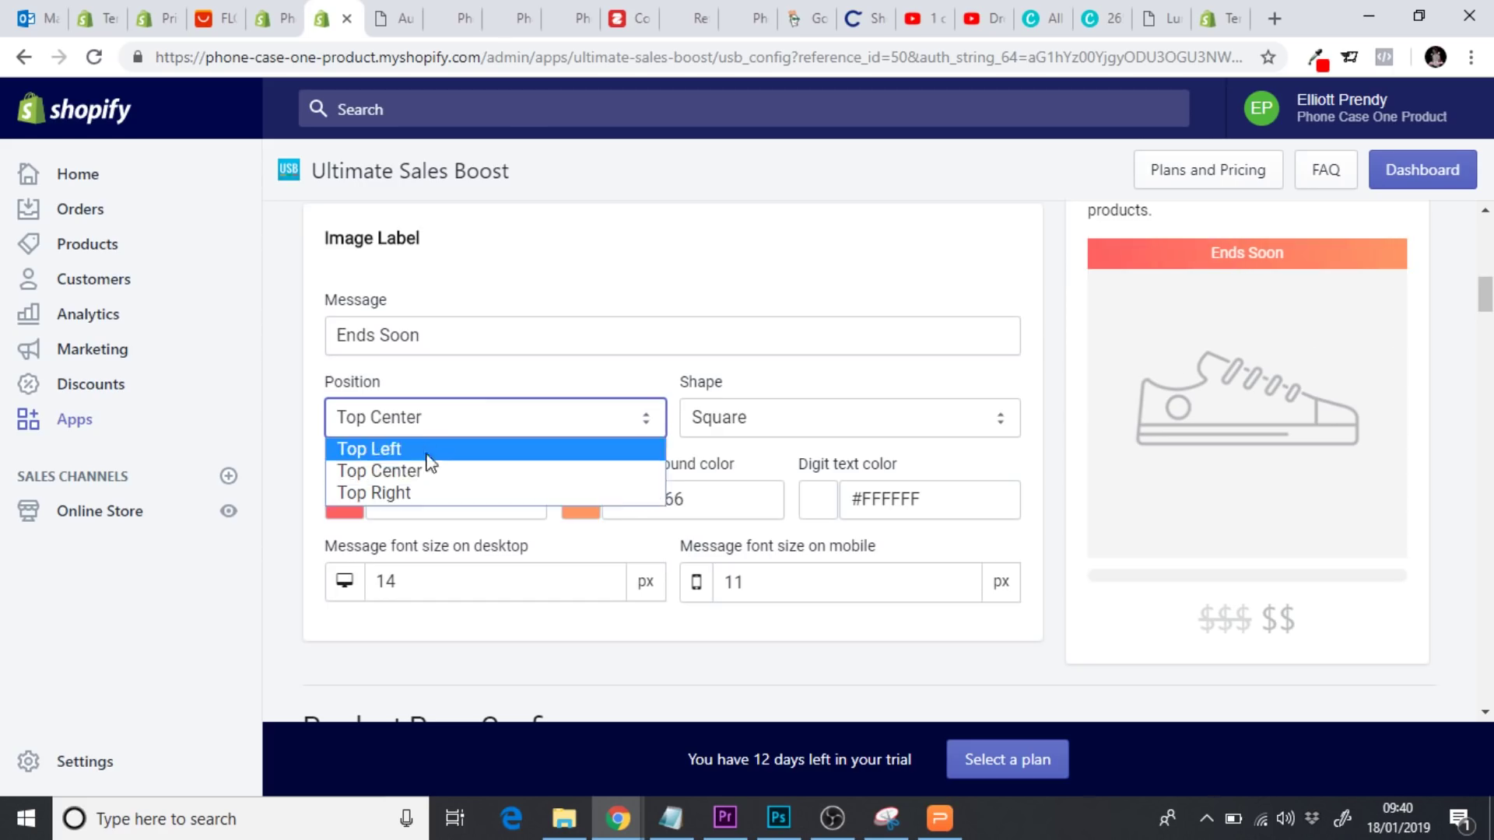
pyautogui.click(421, 492)
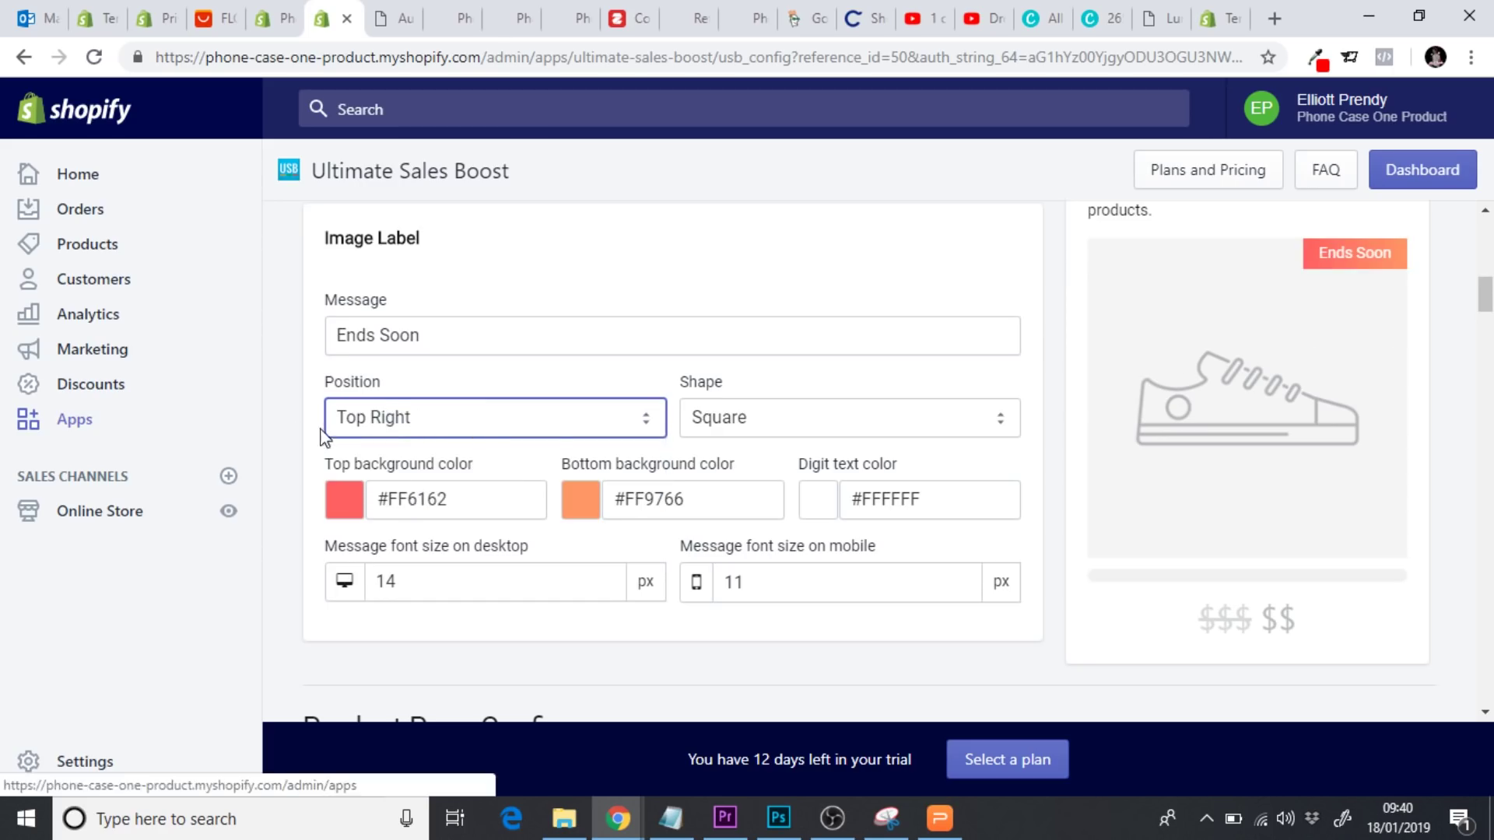
# Set the label shape to Square, then return to the Apps page
pyautogui.click(728, 432)
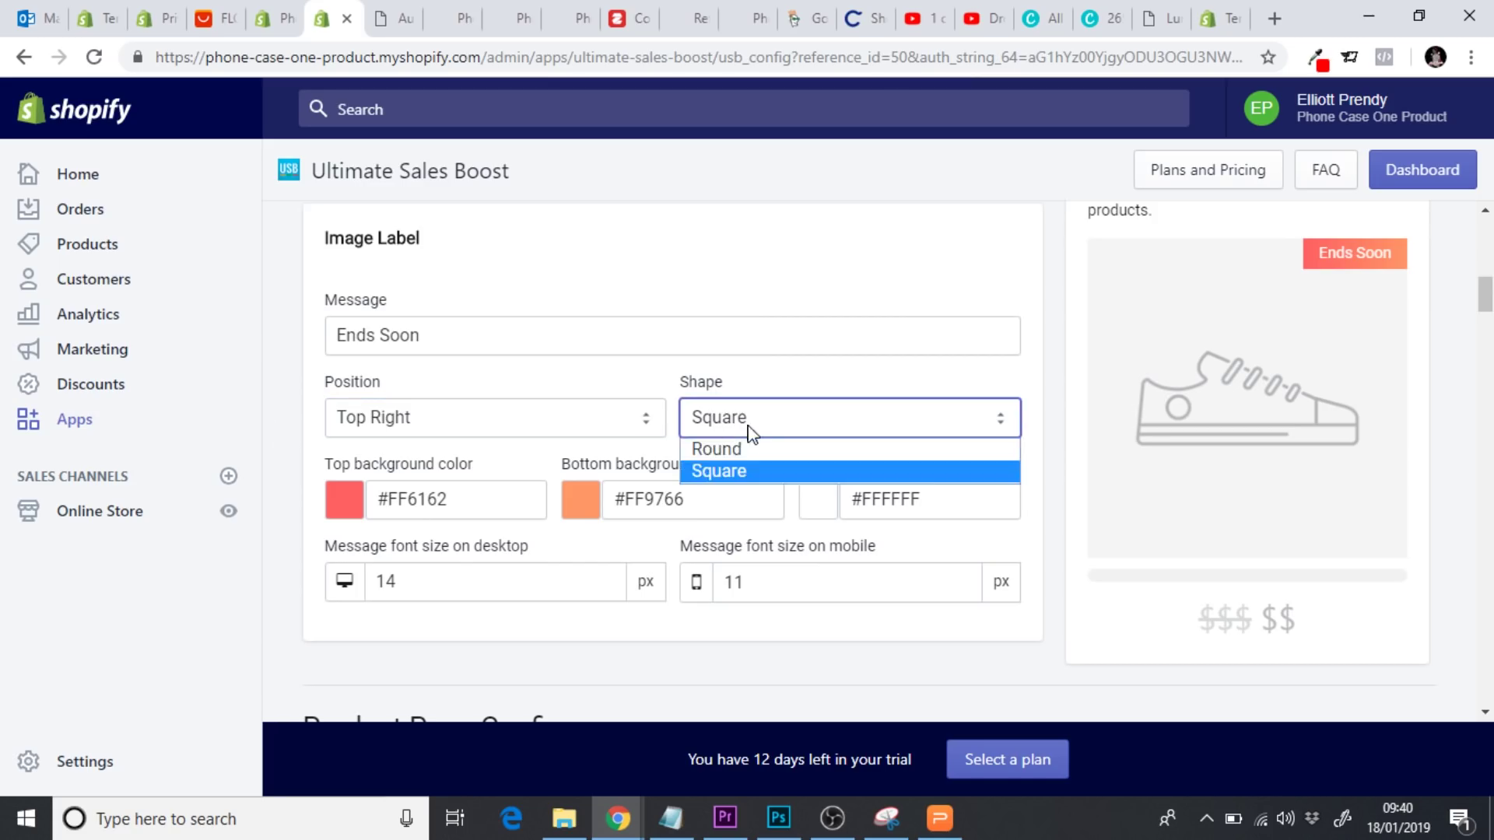
pyautogui.click(763, 448)
pyautogui.click(759, 434)
pyautogui.click(737, 470)
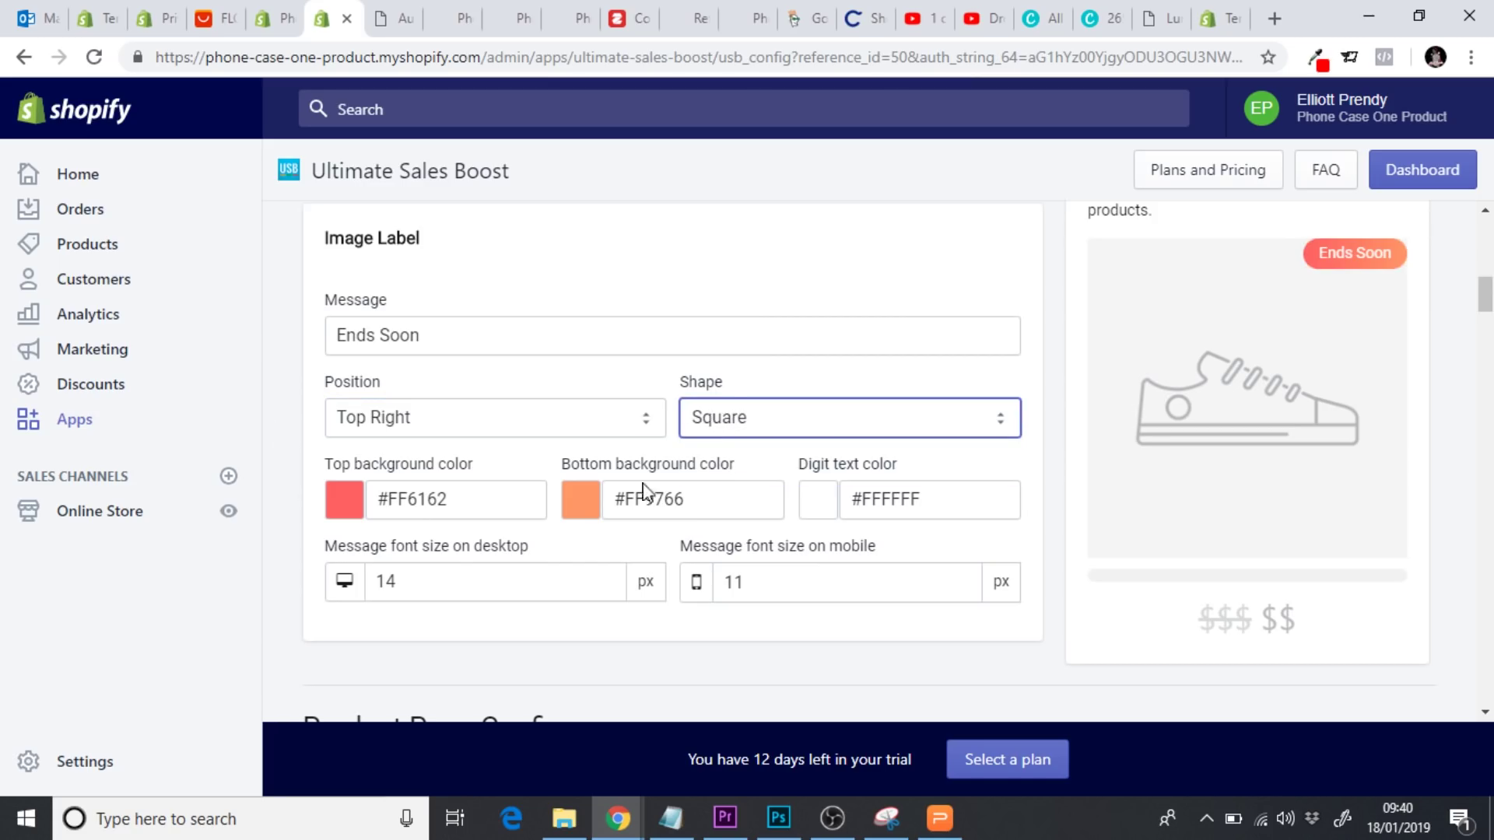
pyautogui.scroll(-2, 279, 475)
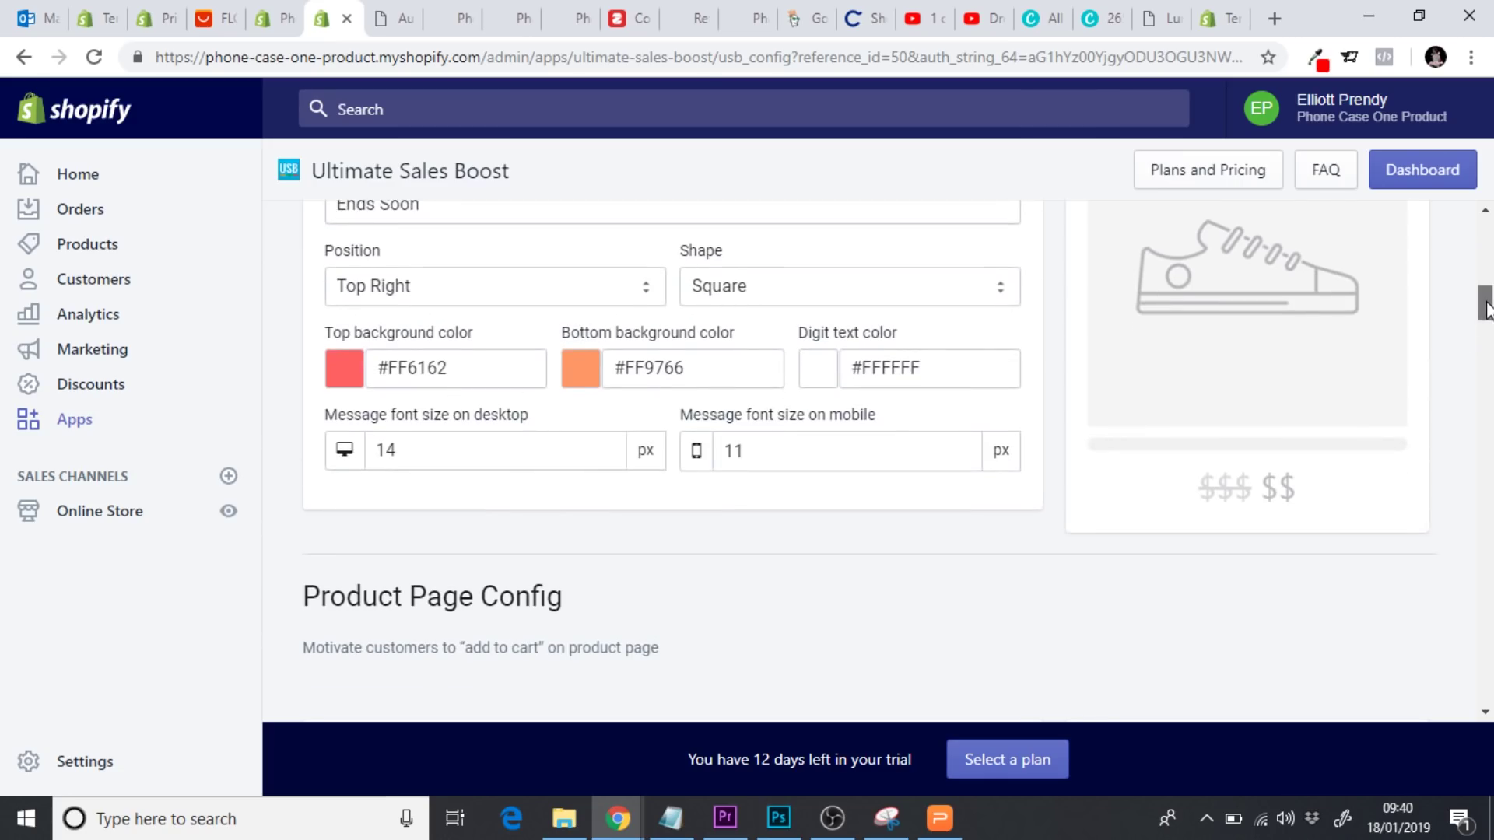
pyautogui.scroll(2, 1483, 307)
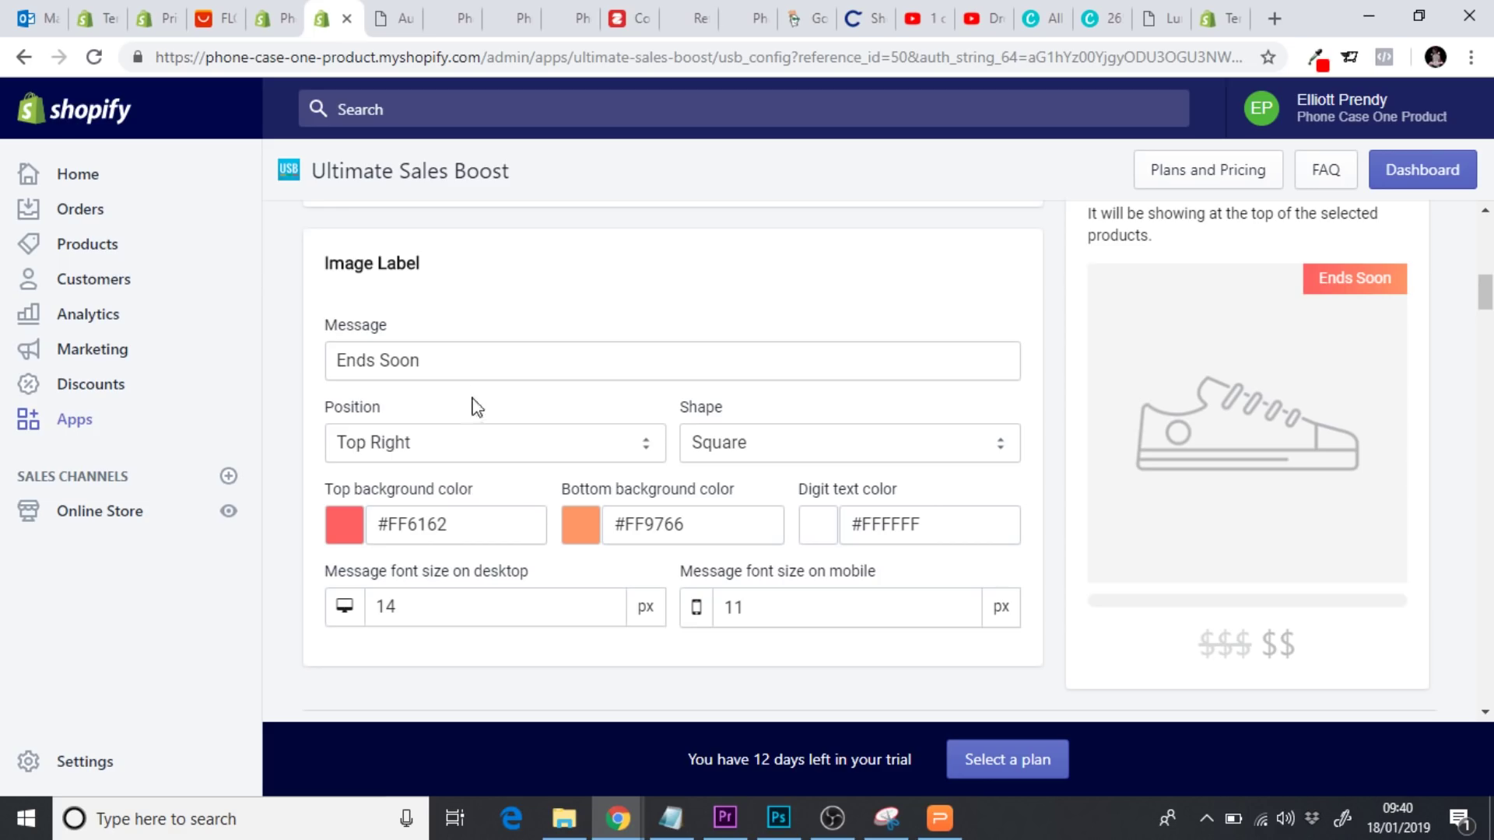
pyautogui.click(273, 25)
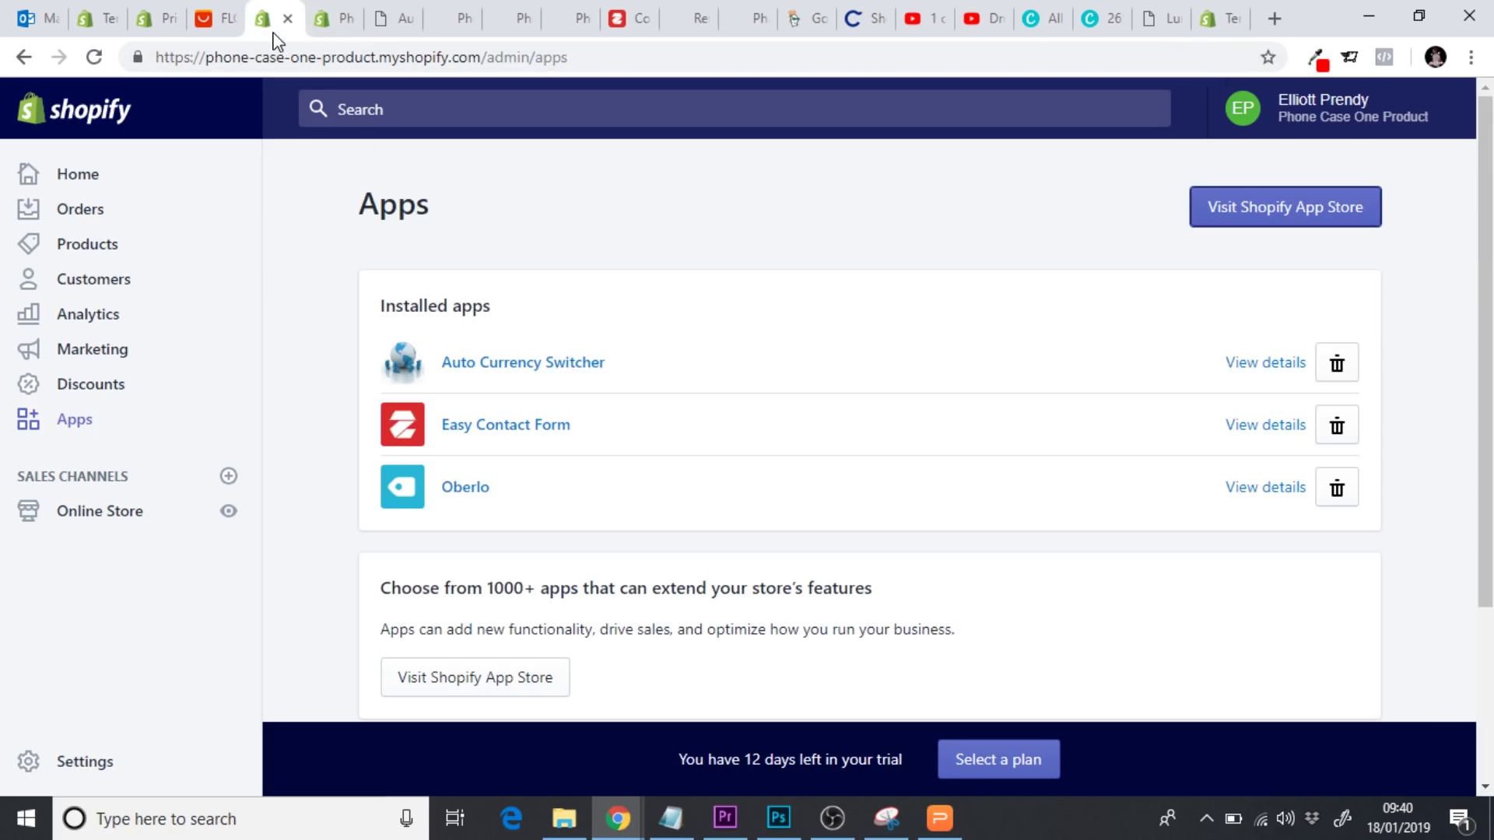
# Open the Debut theme editor's Colors settings to view the sale price colour
pyautogui.click(118, 515)
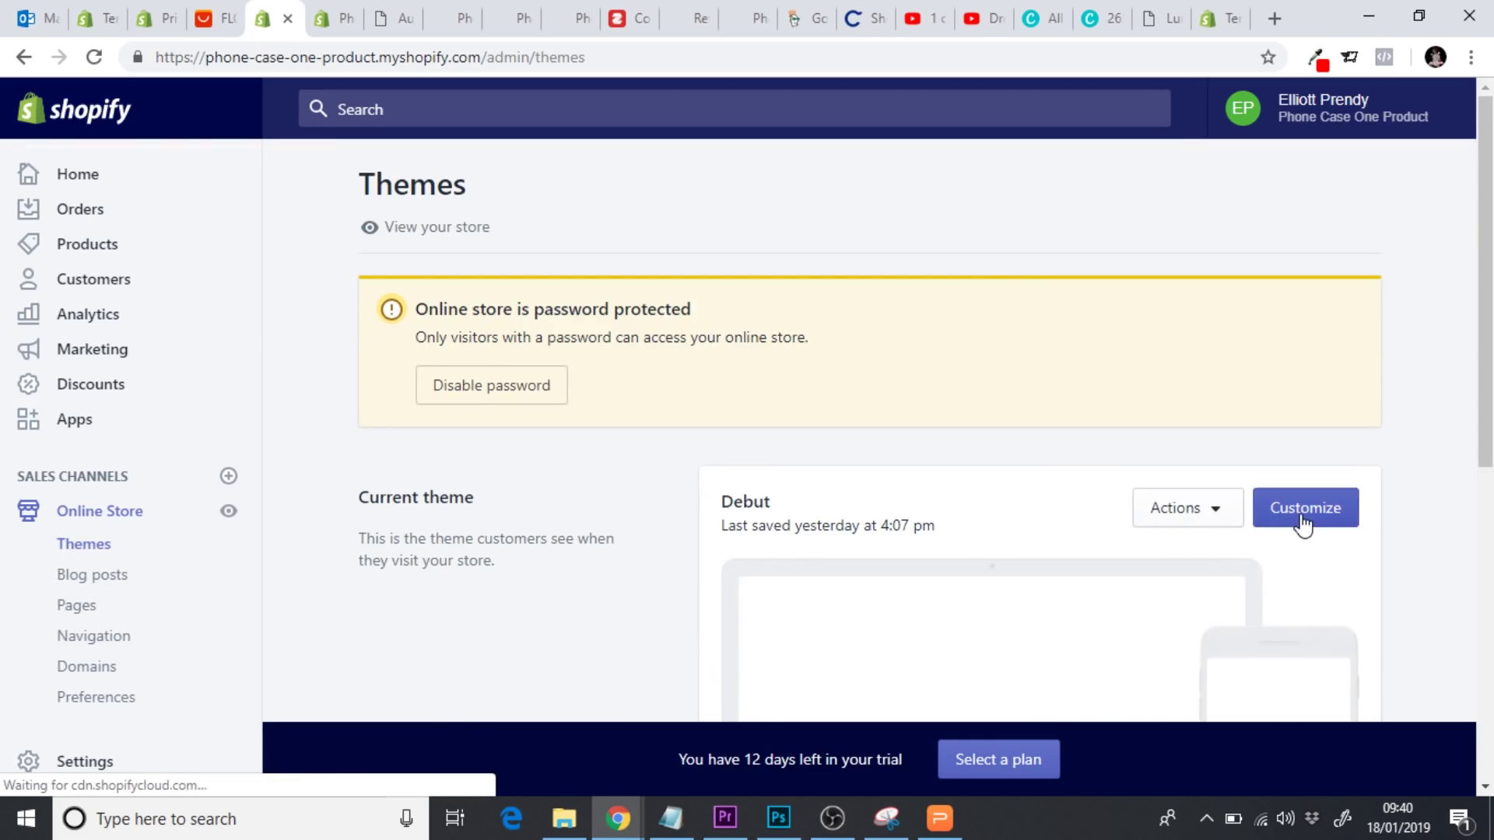
pyautogui.click(1304, 527)
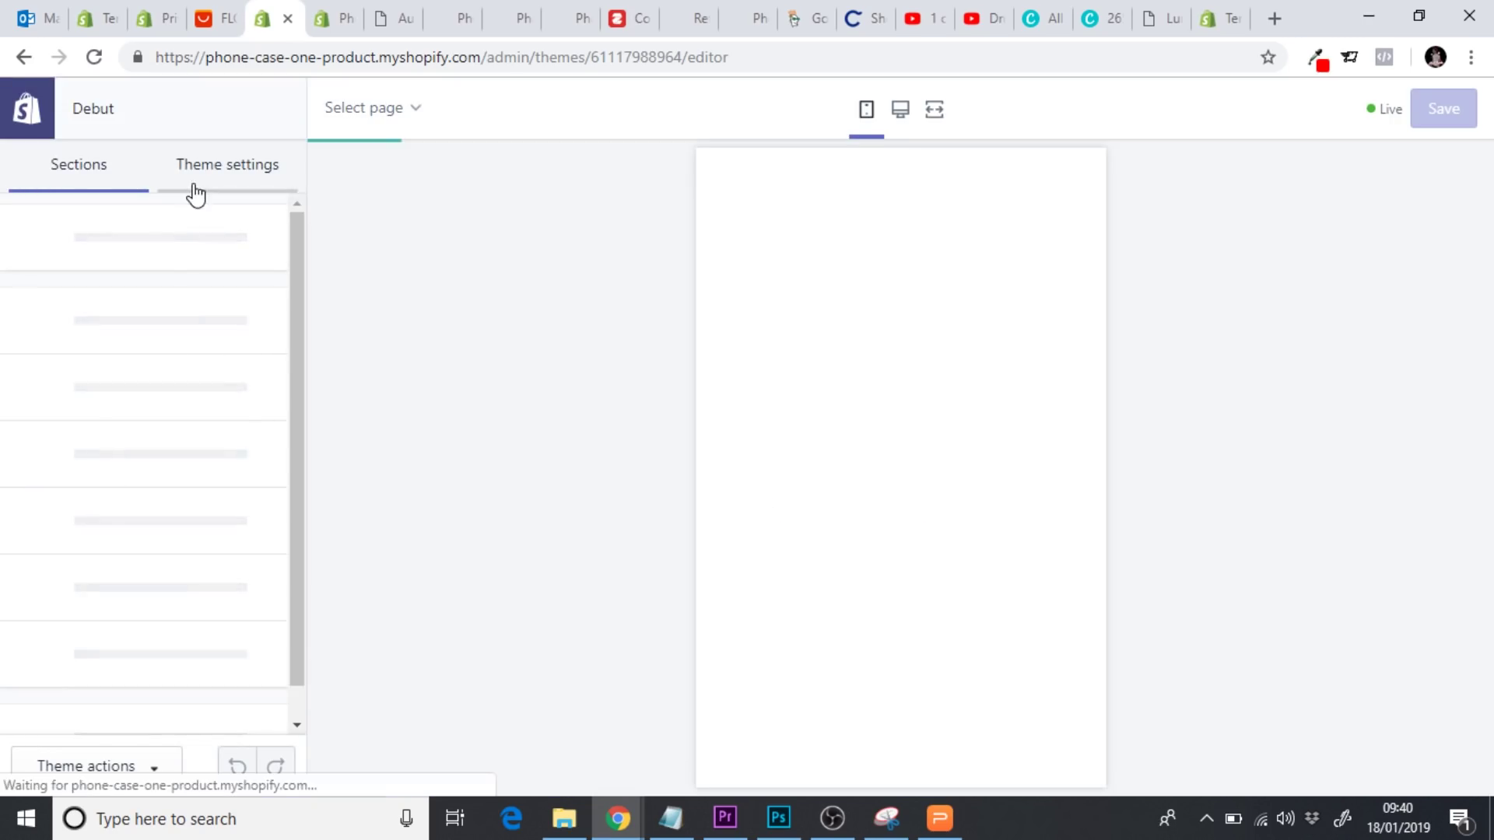
pyautogui.click(196, 193)
pyautogui.click(140, 236)
pyautogui.click(101, 311)
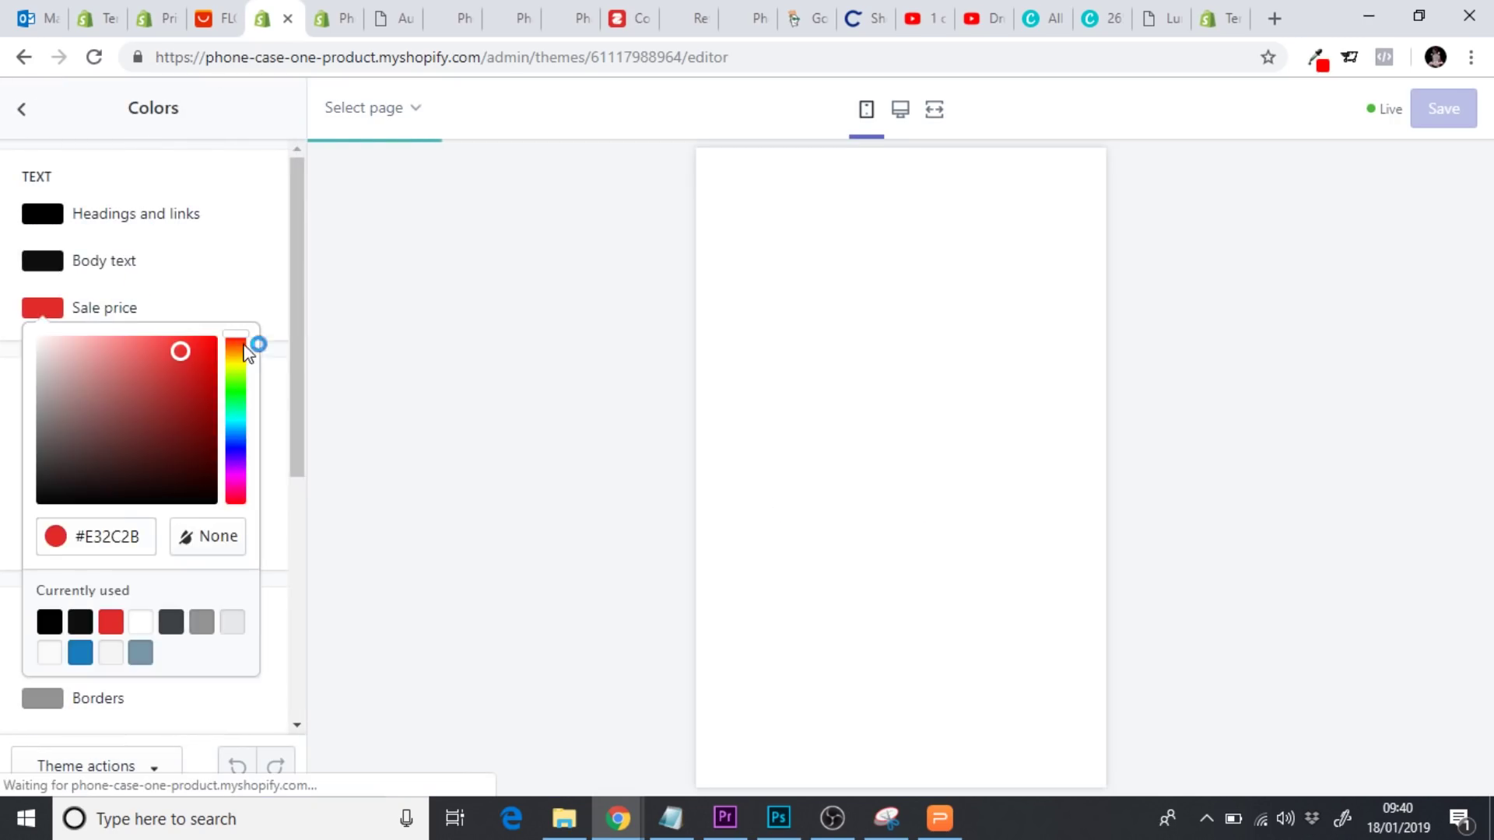
# Copy the sale price hex #E32C2B and go back to the image label colour settings
pyautogui.click(173, 247)
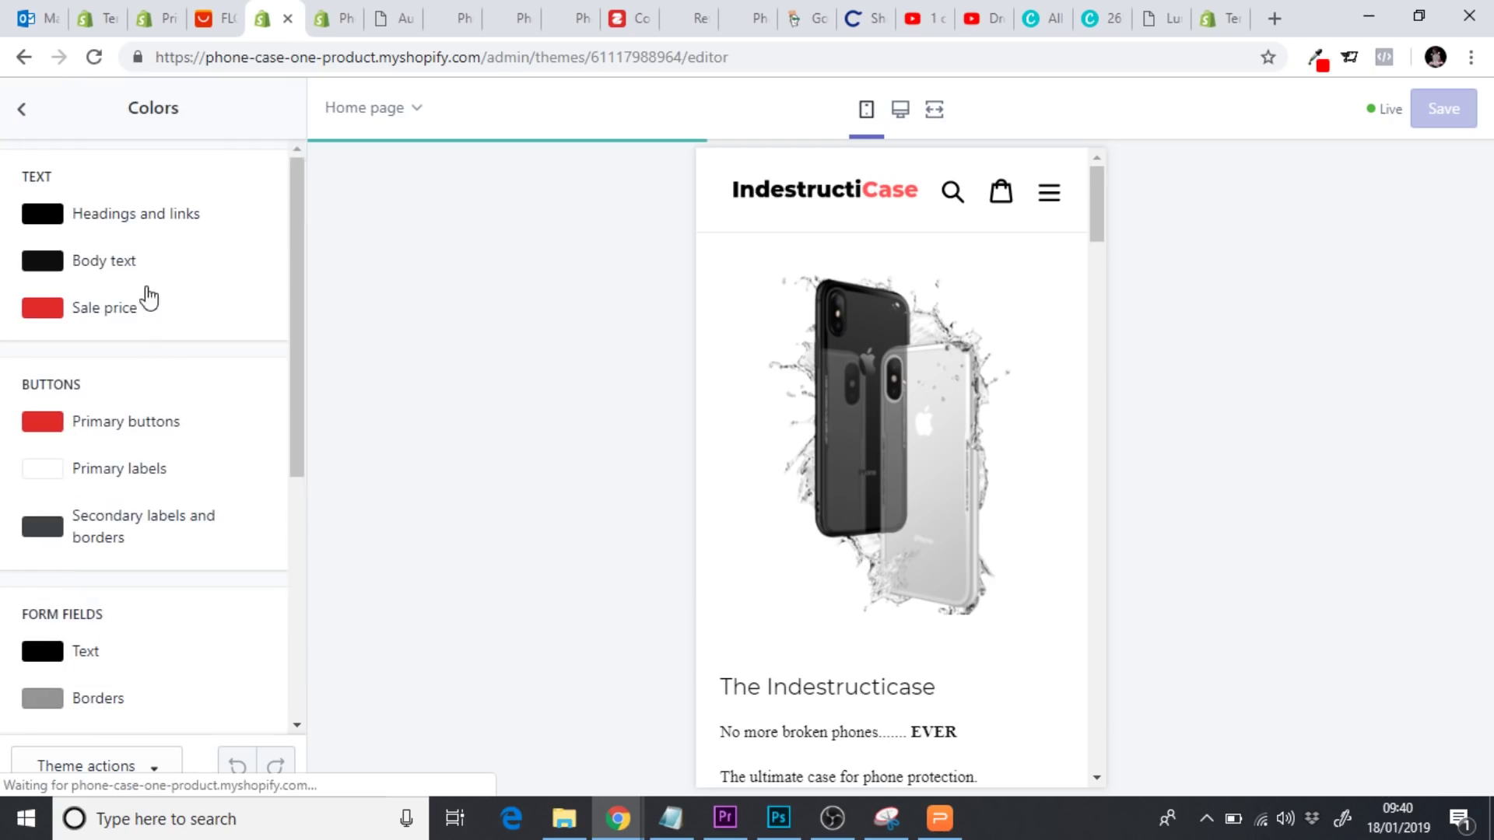
pyautogui.click(109, 315)
pyautogui.doubleClick(106, 544)
pyautogui.hotkey('ctrl', 'c')
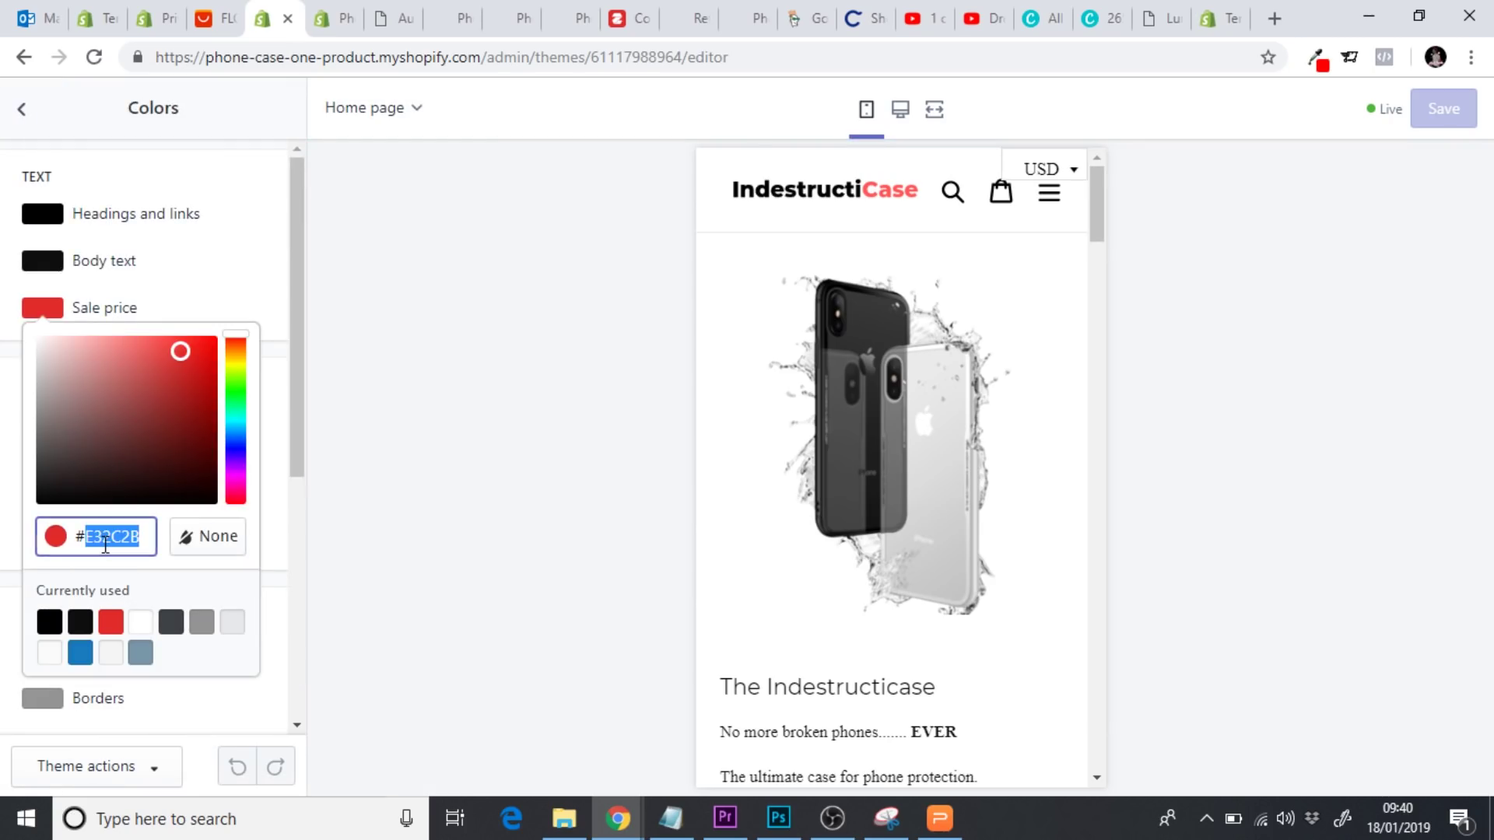
pyautogui.click(339, 25)
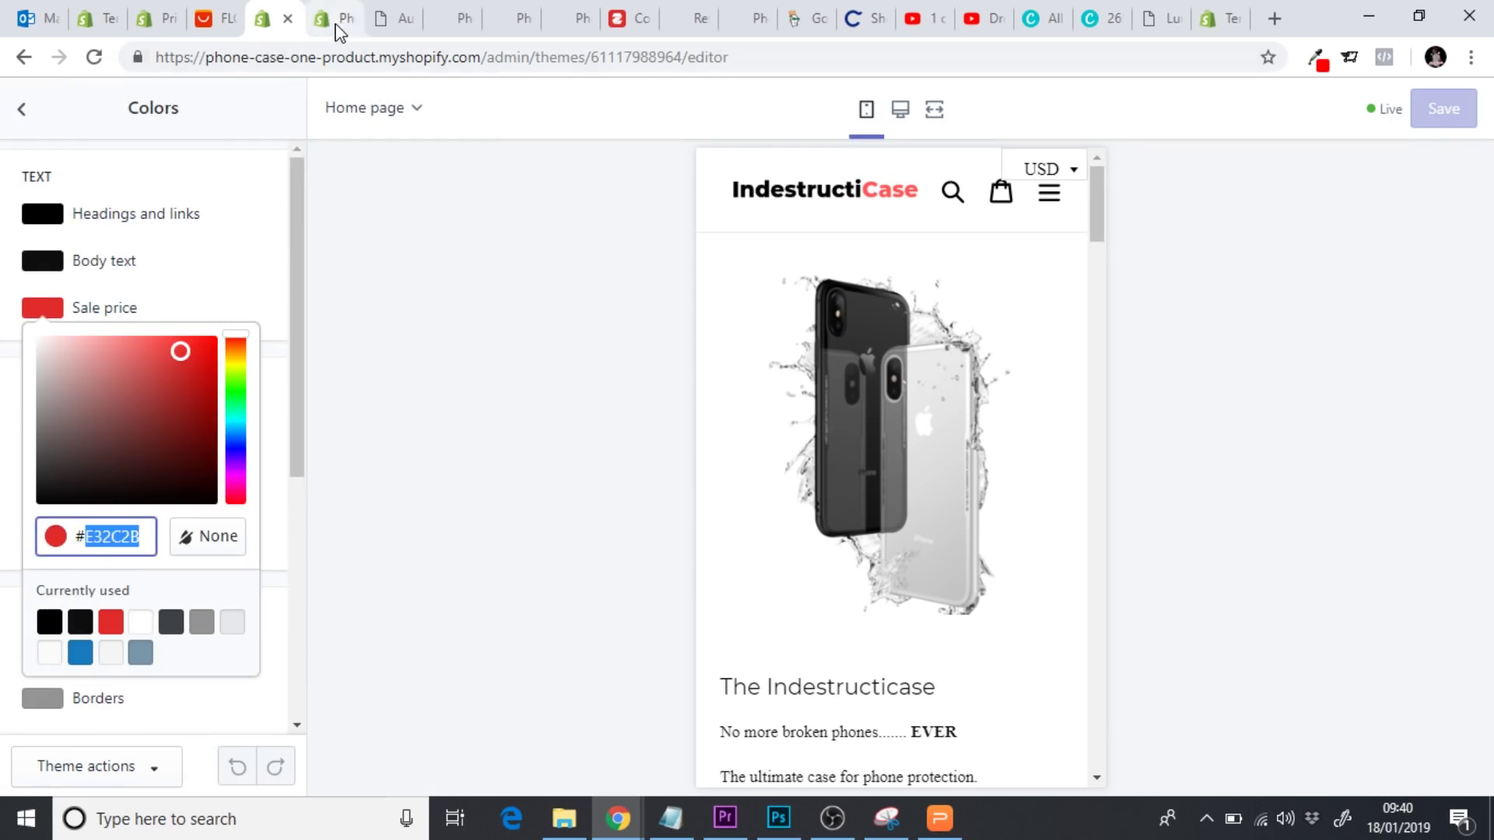
pyautogui.doubleClick(426, 533)
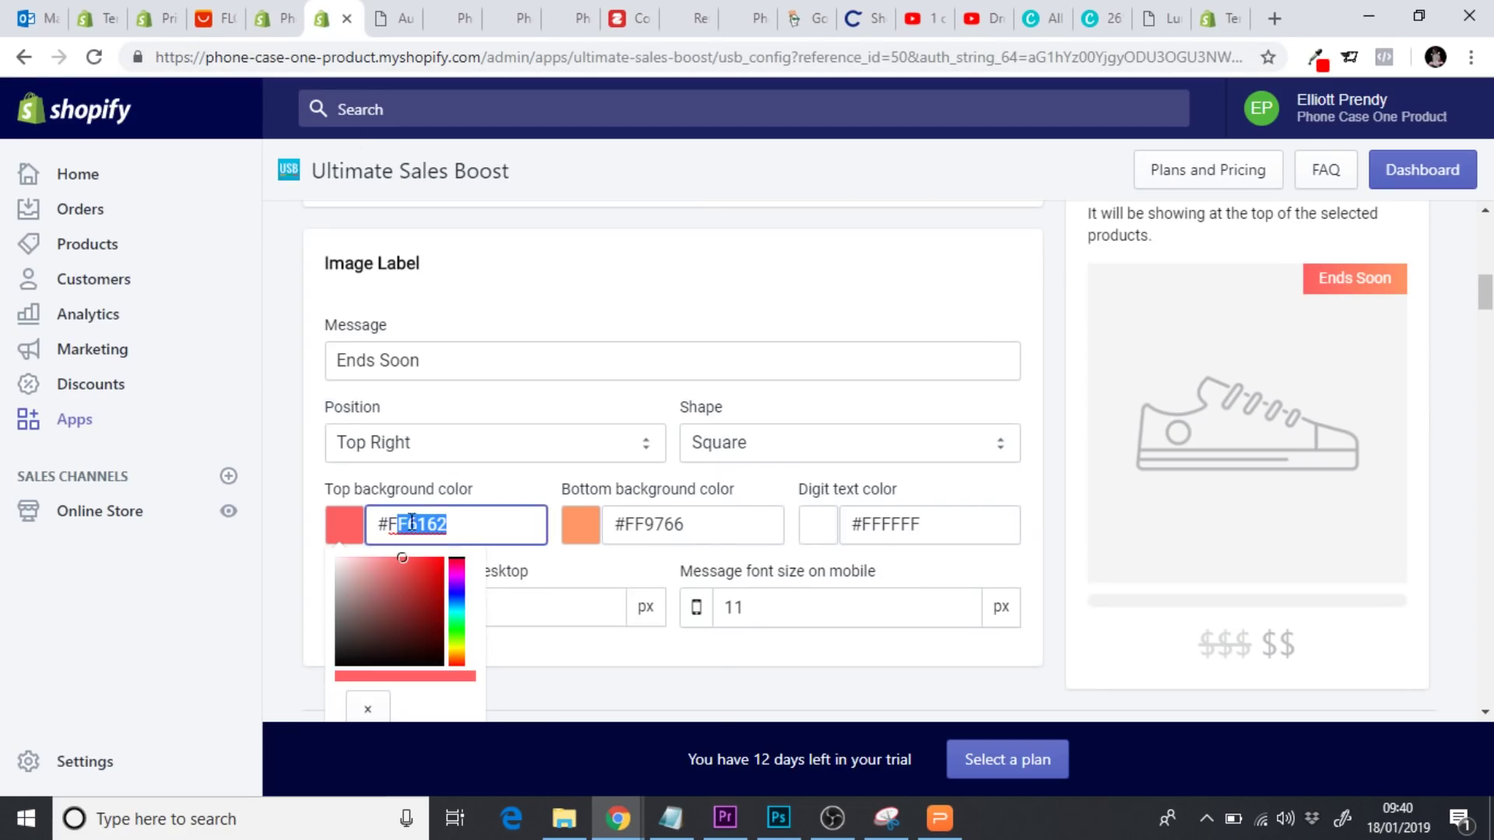
# Paste #E32C2B as the image label's bottom background colour
pyautogui.click(716, 535)
pyautogui.moveTo(692, 532); pyautogui.dragTo(629, 531)
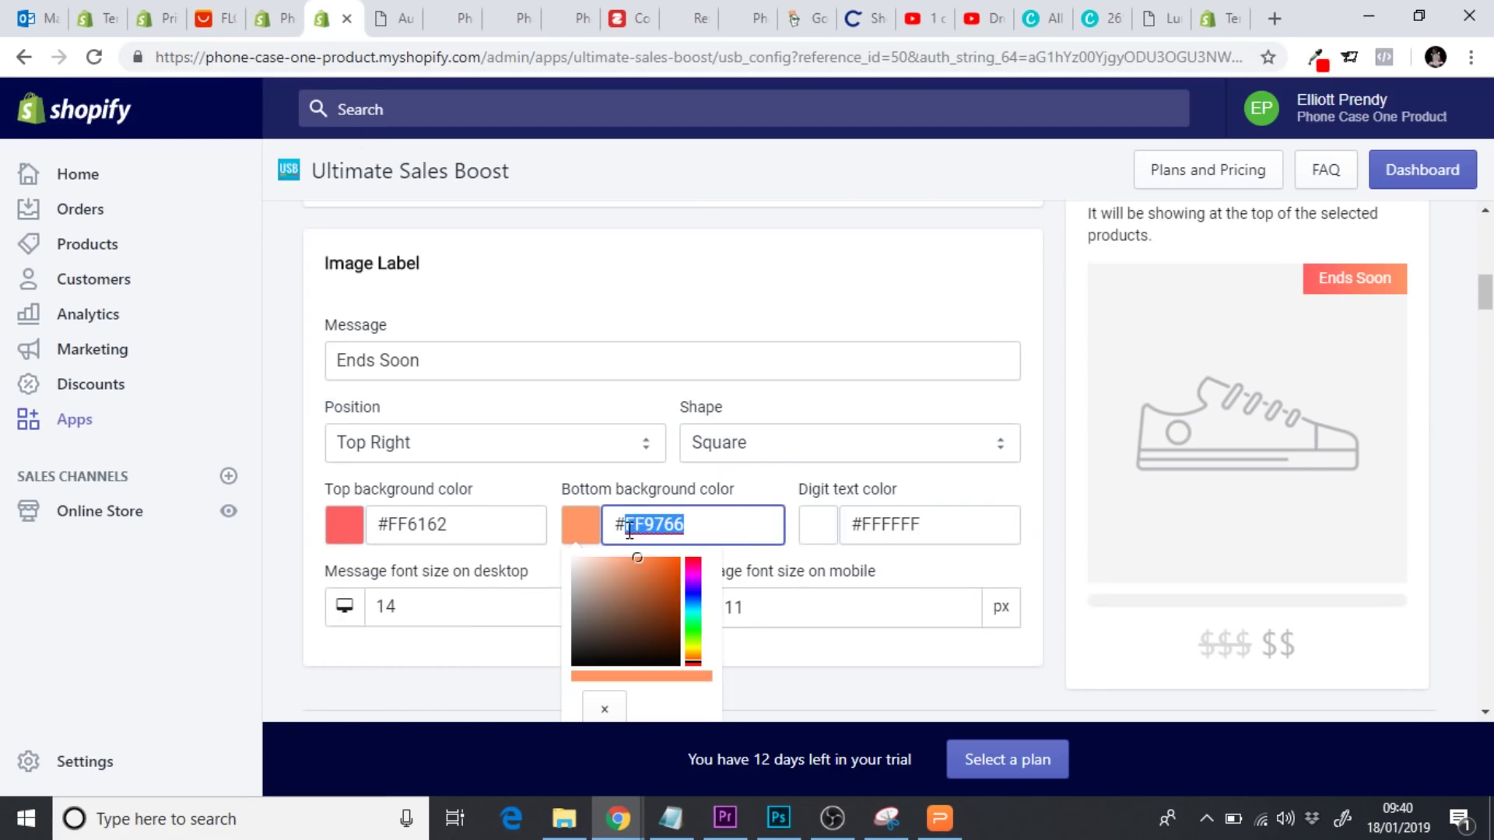
pyautogui.hotkey('ctrl', 'v')
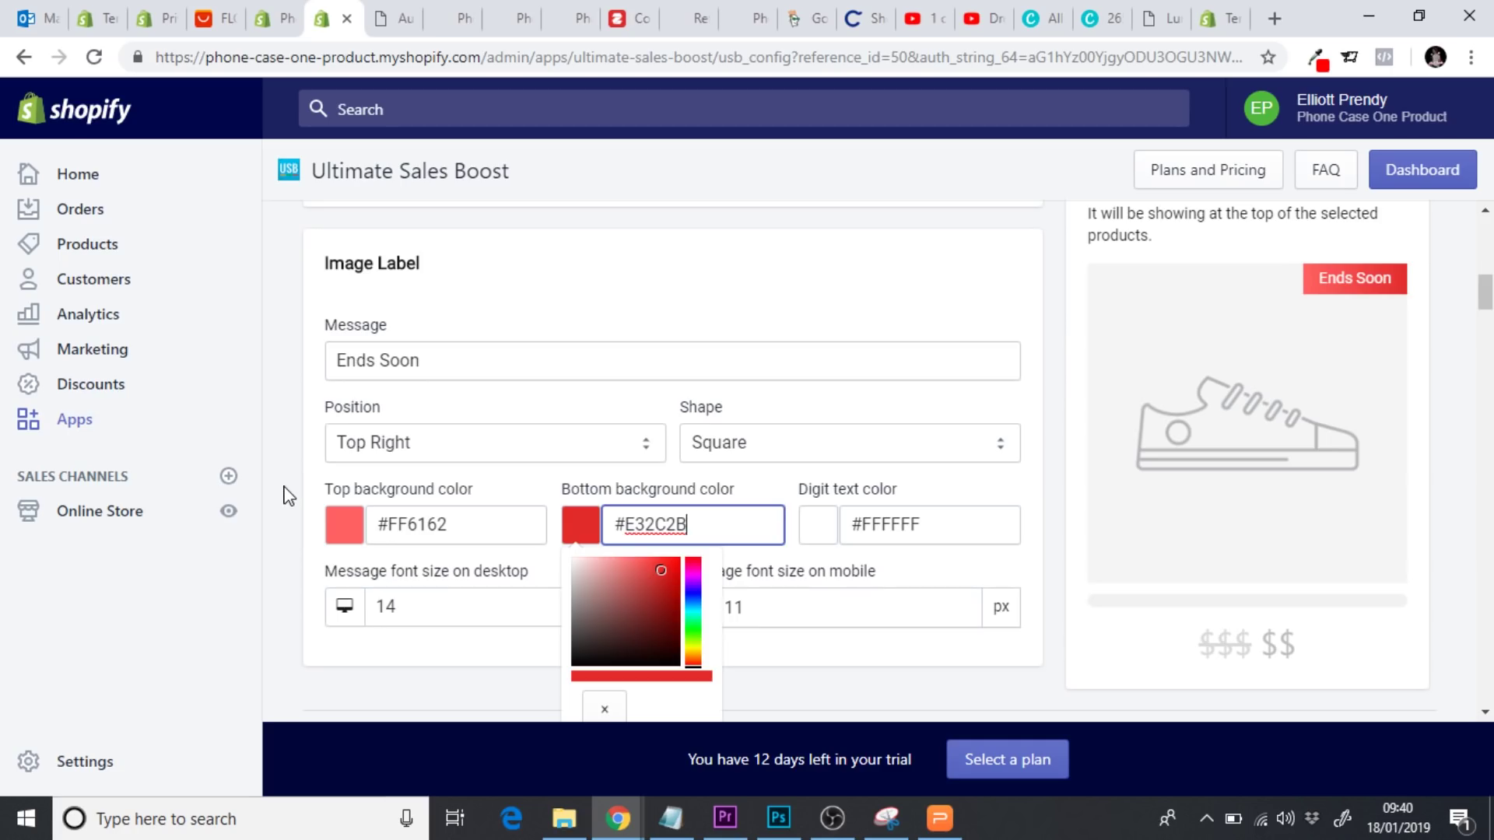
pyautogui.click(288, 495)
pyautogui.scroll(-1, 285, 495)
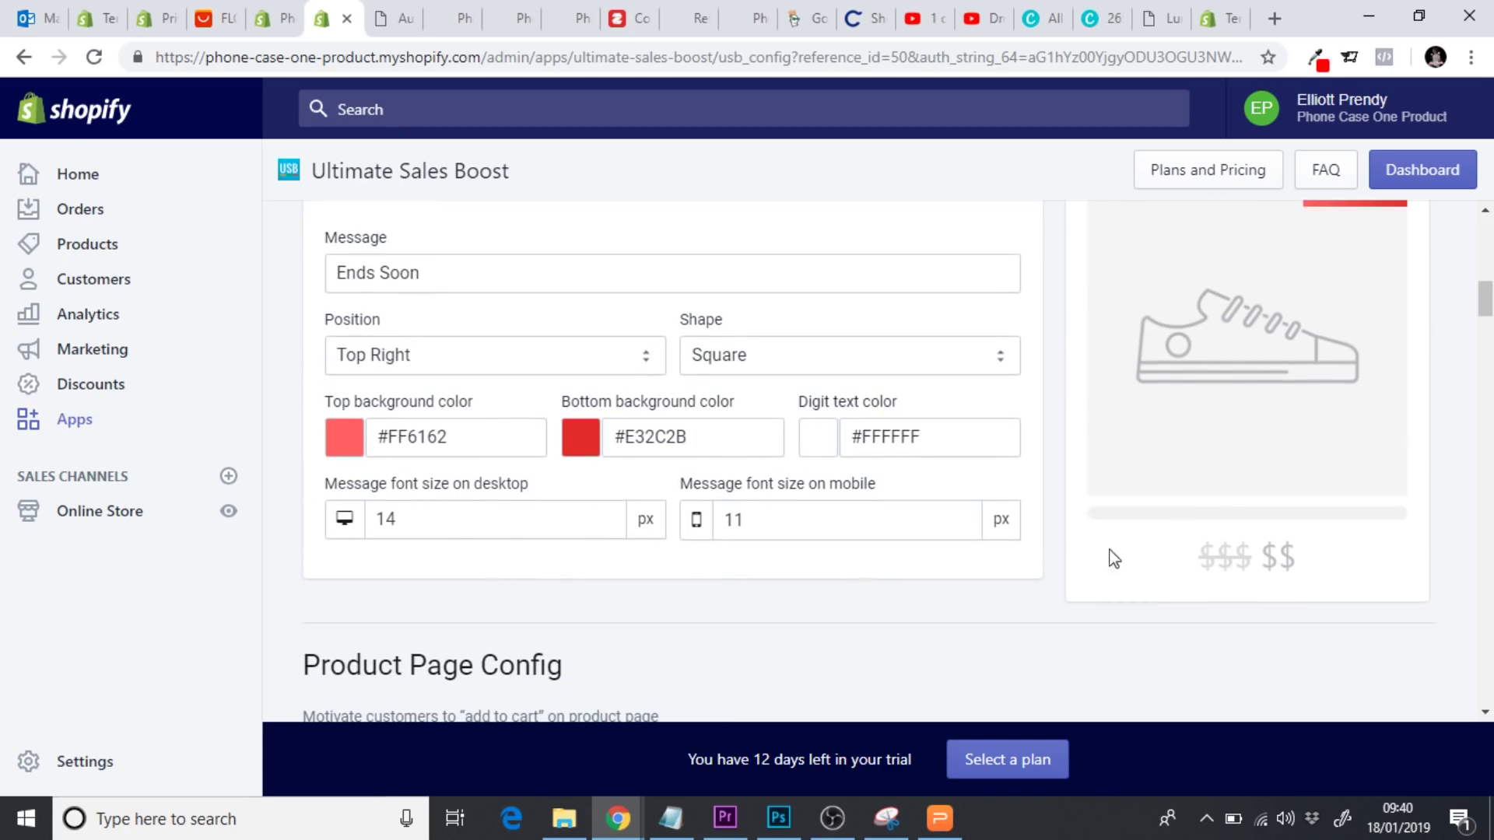
# Scroll past Product Page Config, Add-to-Cart Animation and Buy X Get Y to the Countdown Timer card
pyautogui.scroll(1, 962, 619)
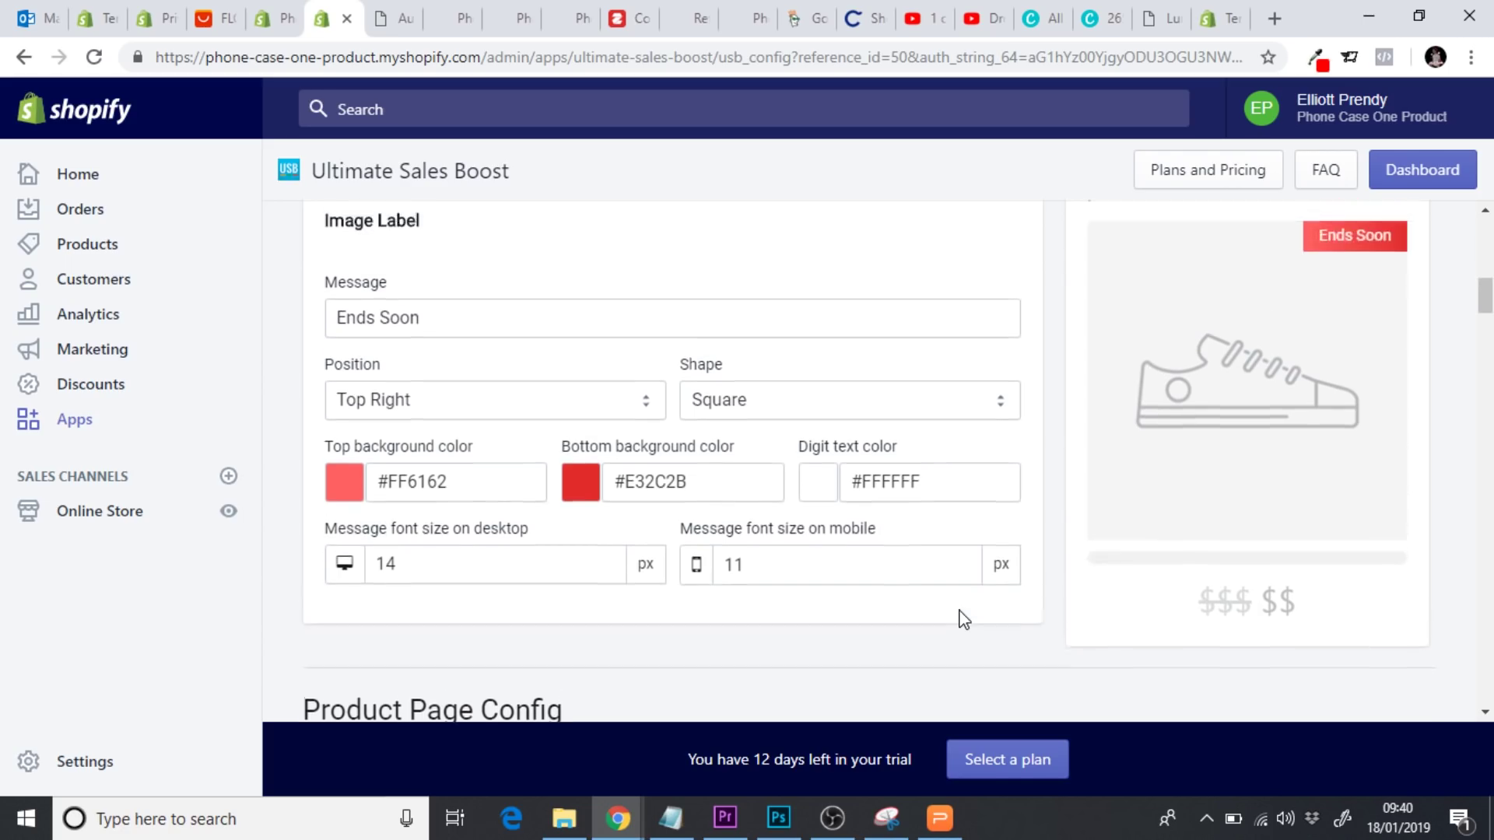
pyautogui.scroll(-4, 963, 619)
pyautogui.scroll(-4, 962, 618)
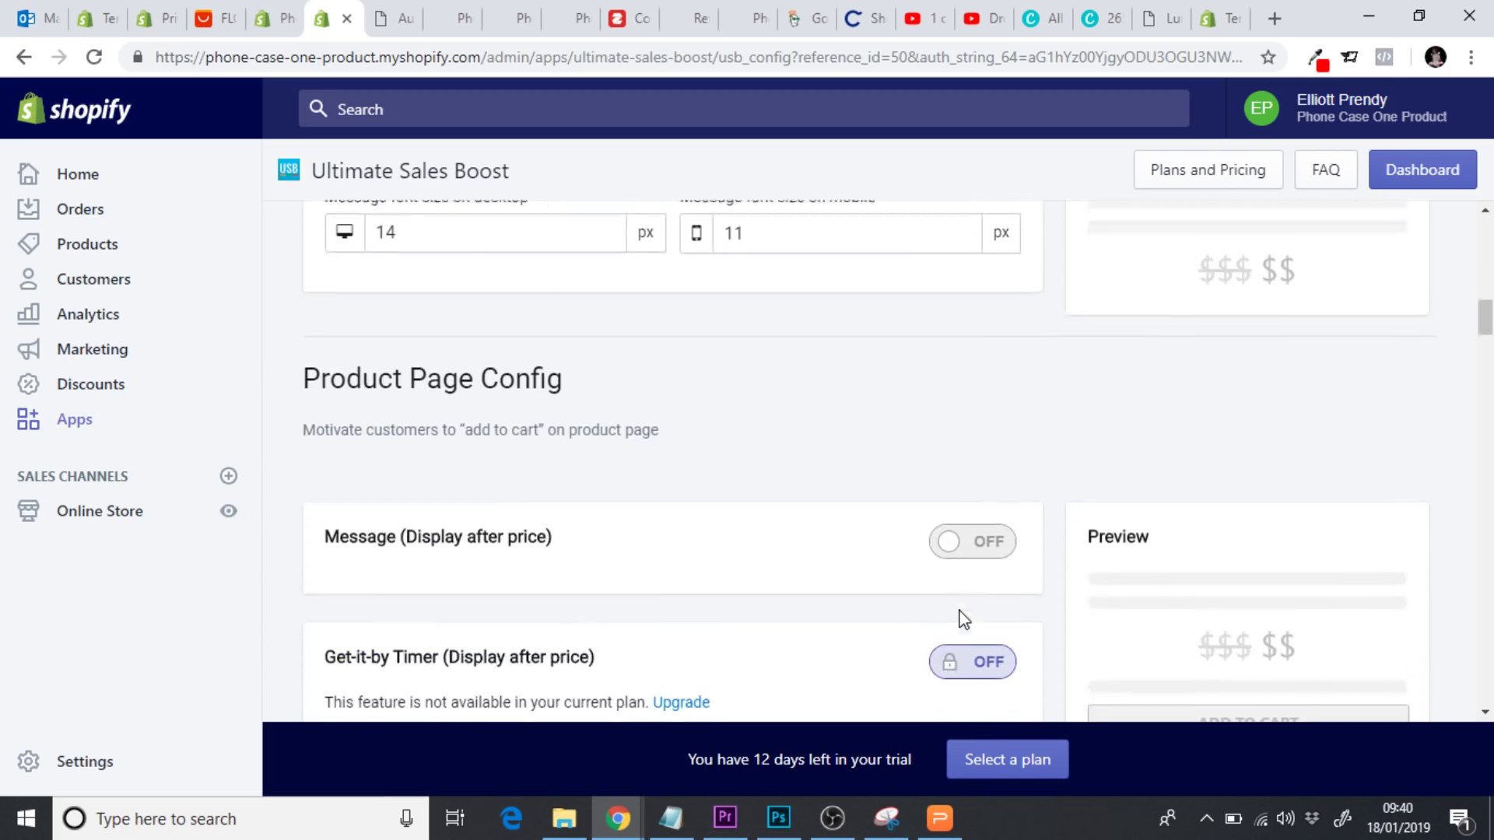
pyautogui.scroll(-1, 962, 619)
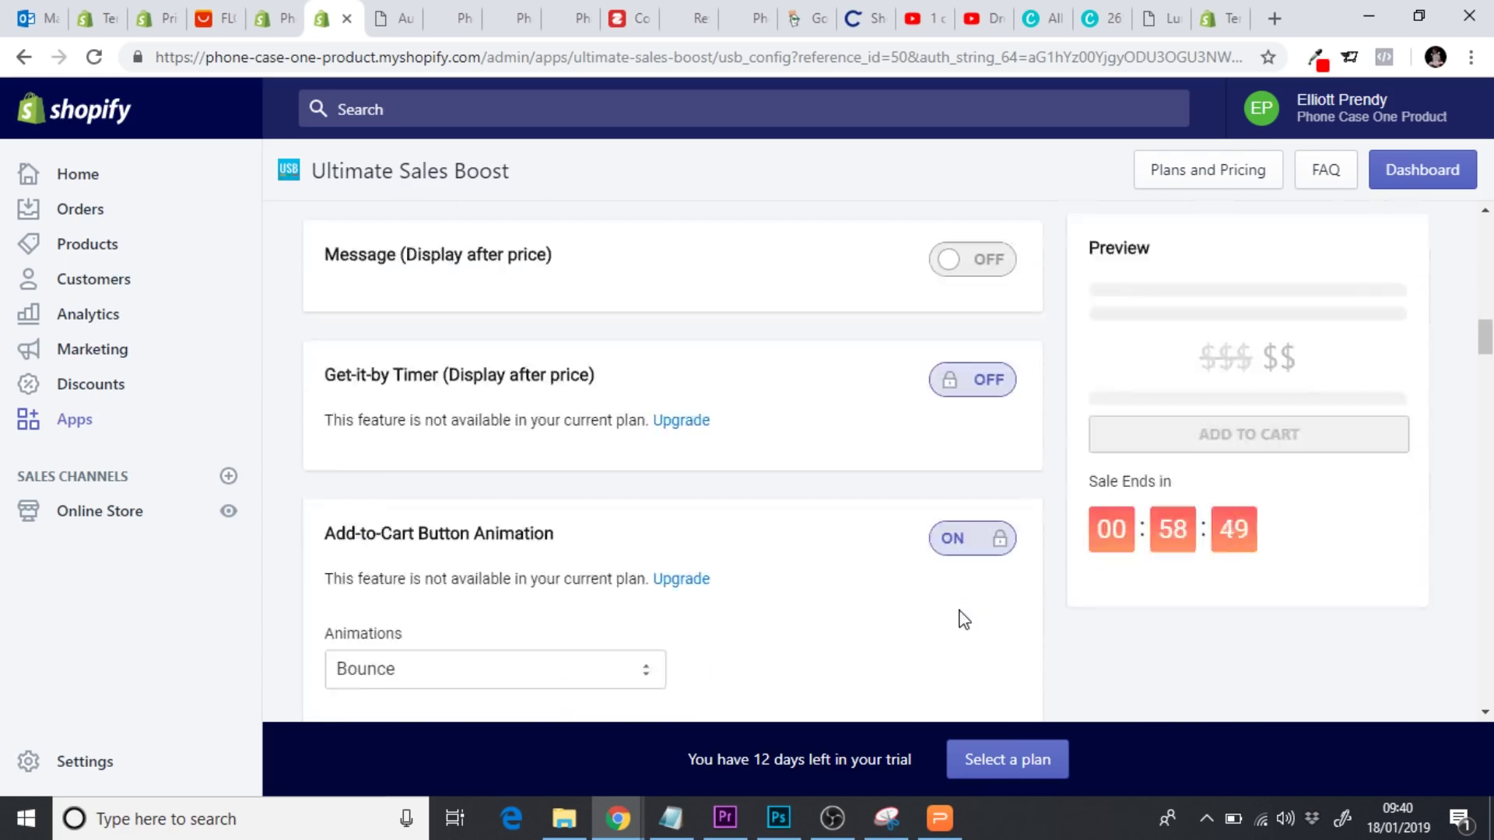
pyautogui.scroll(1, 872, 578)
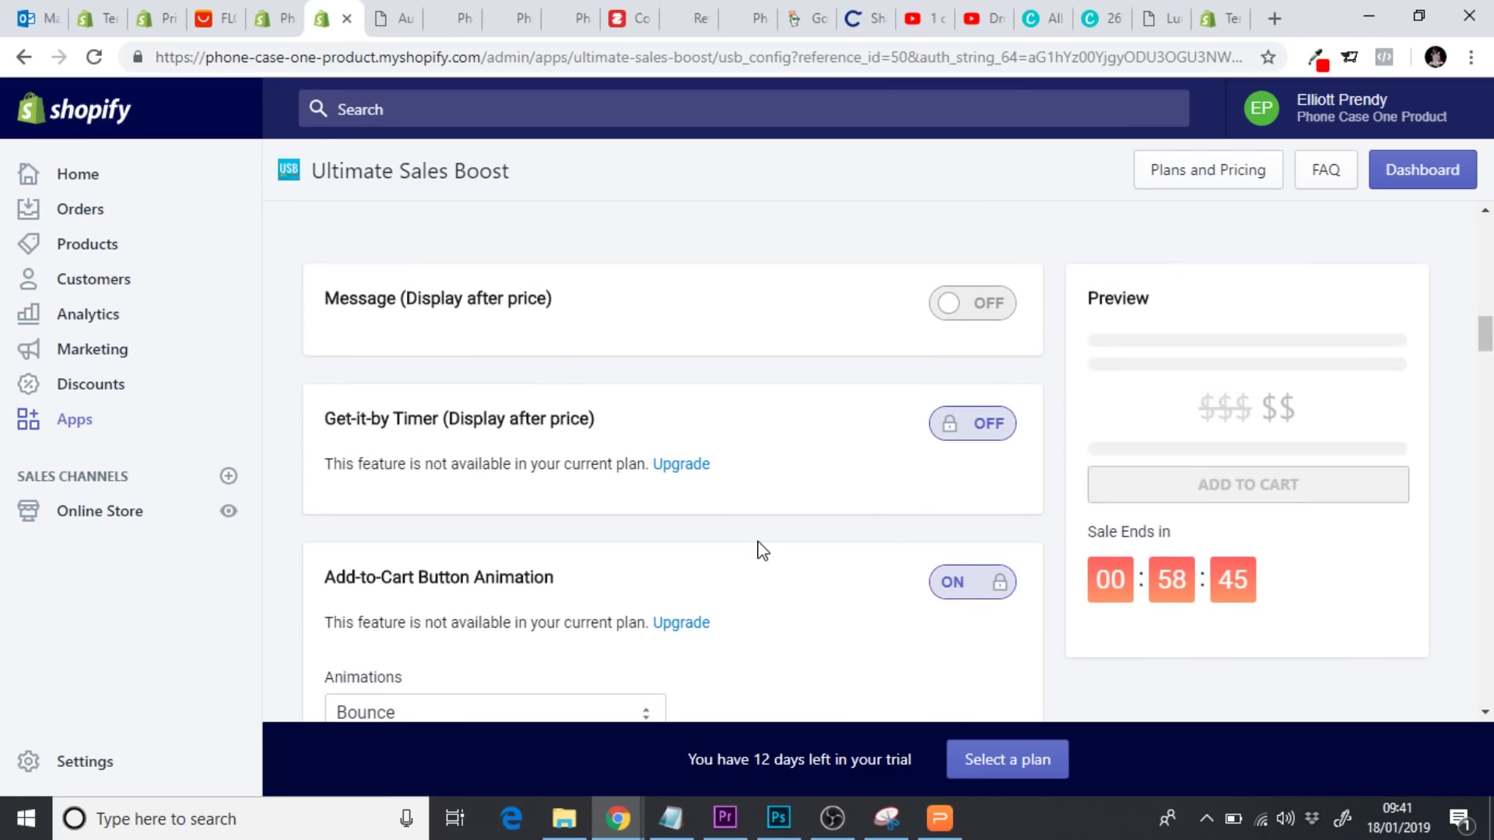
pyautogui.scroll(-2, 763, 551)
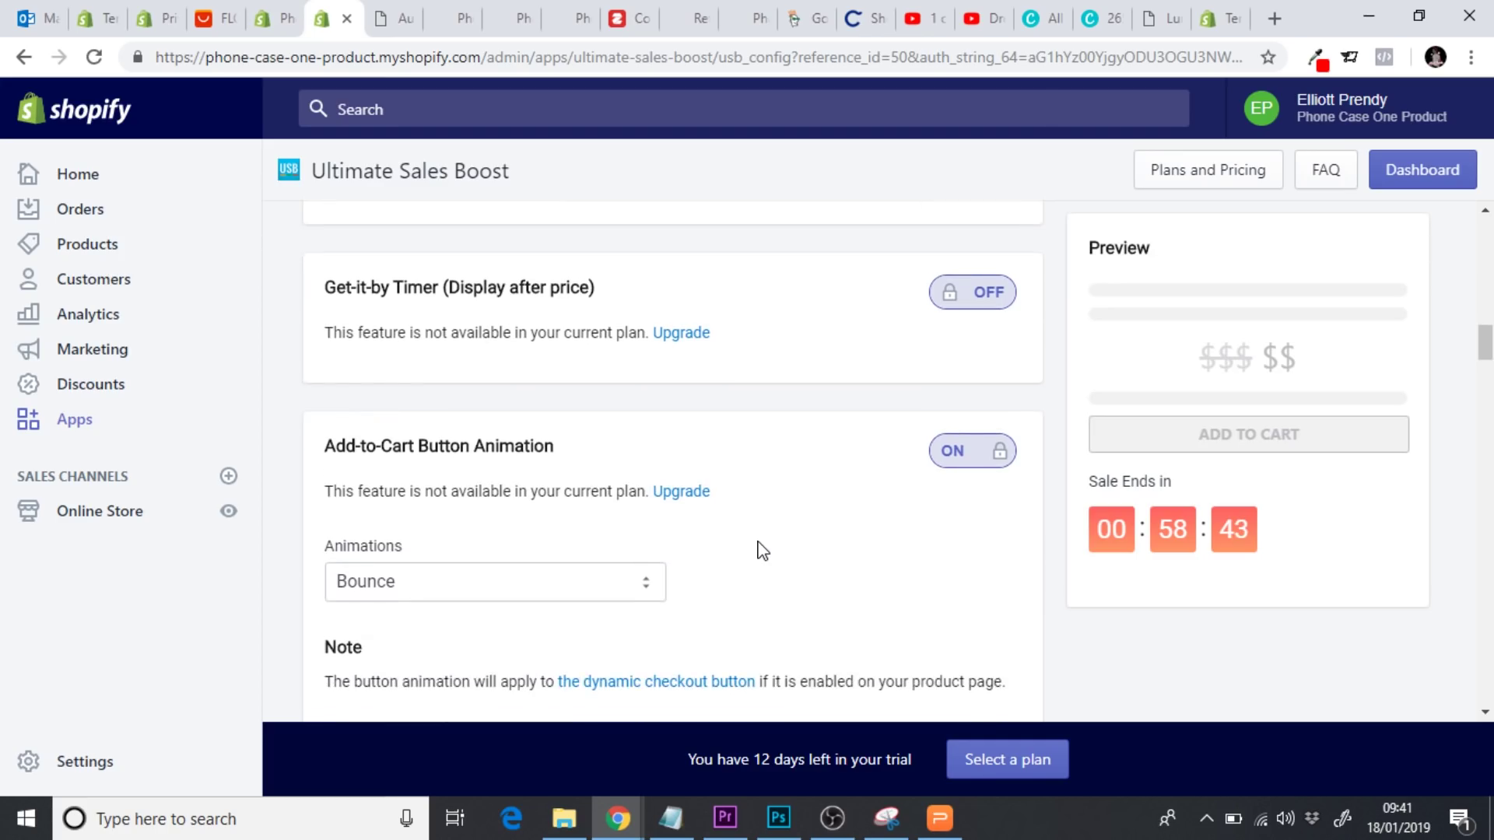
pyautogui.scroll(-1, 762, 550)
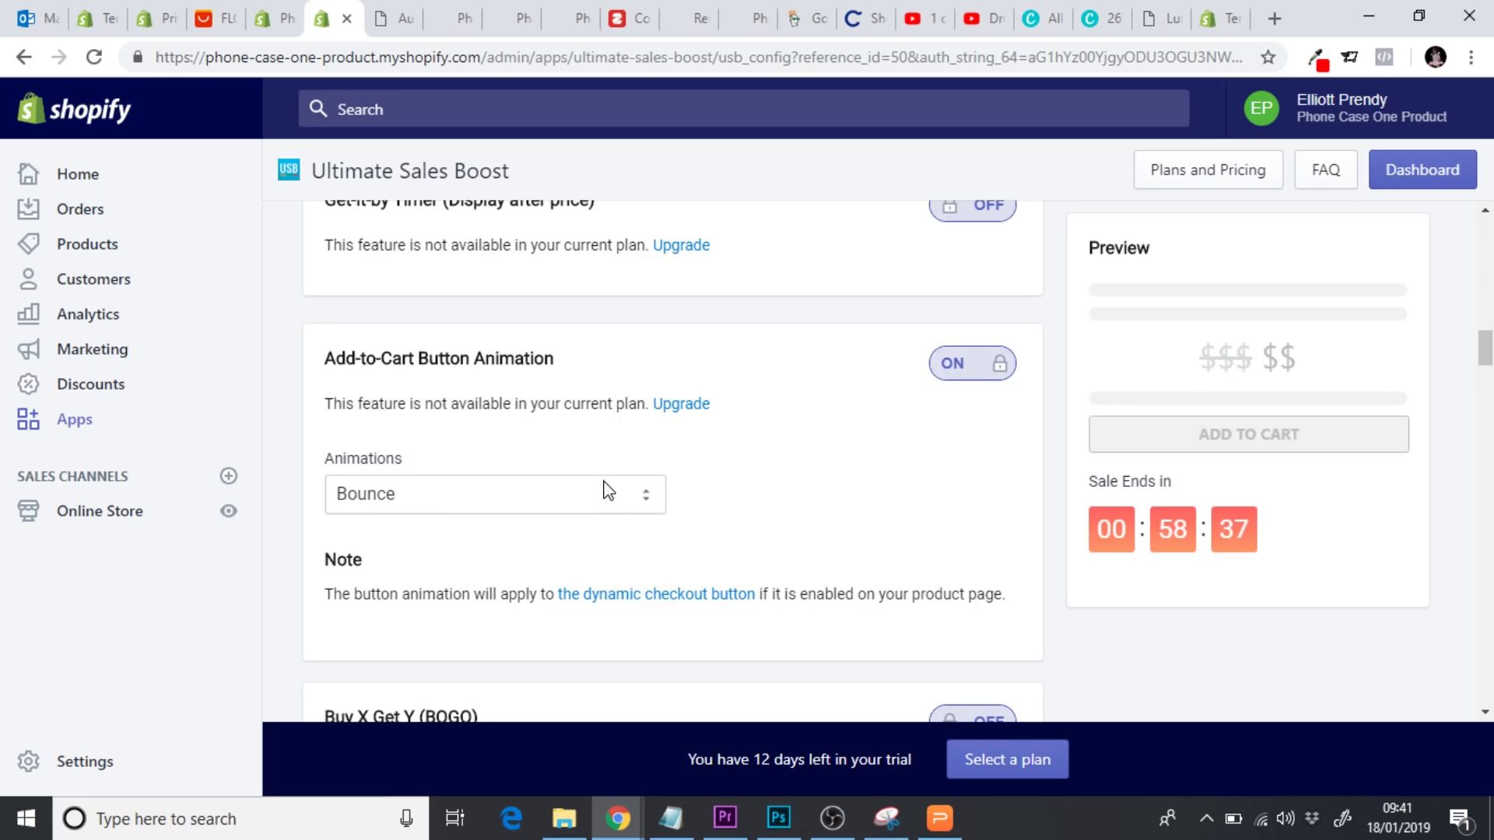
pyautogui.scroll(-4, 288, 439)
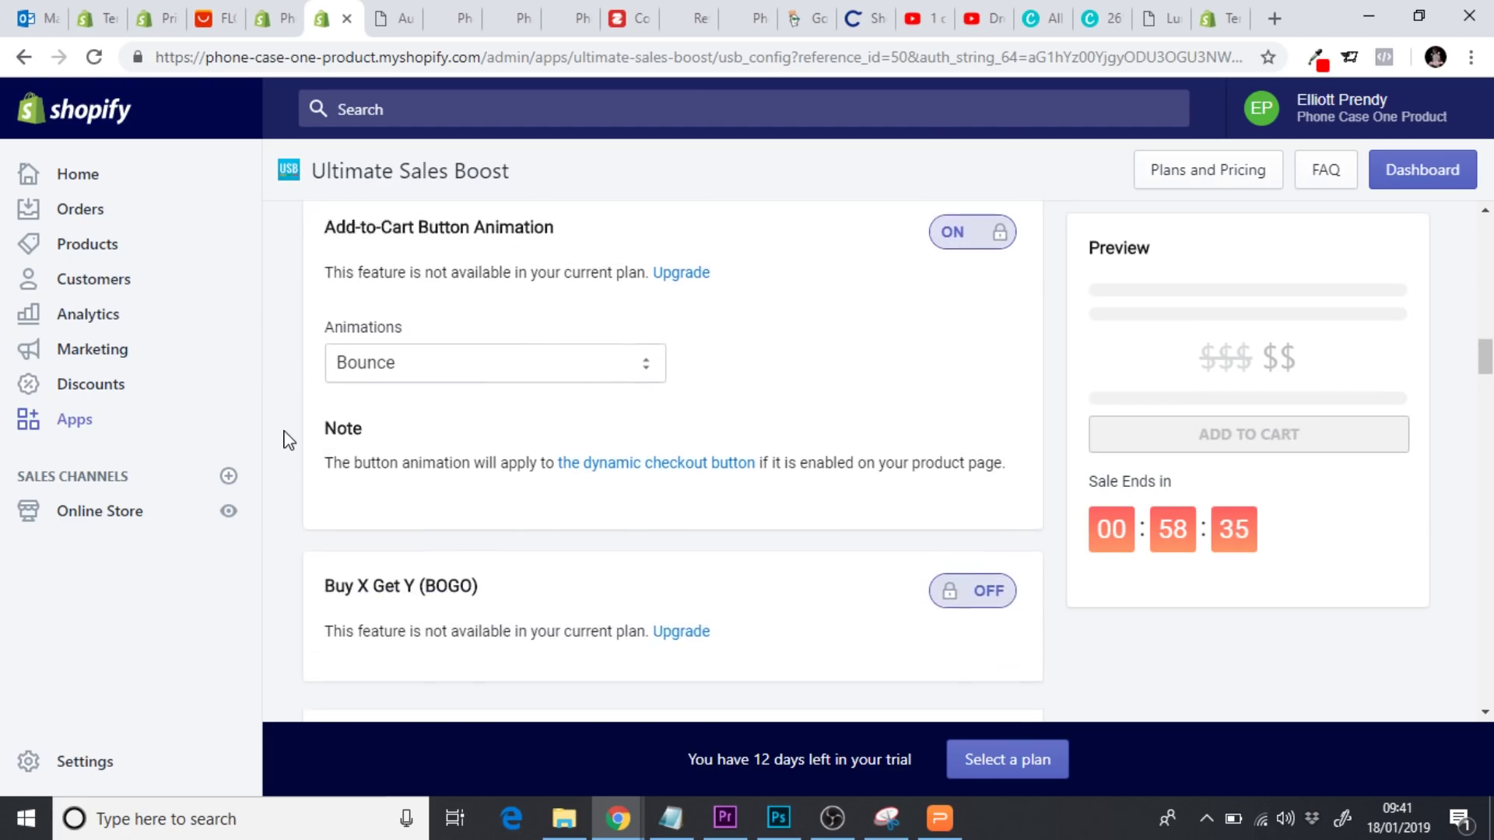
pyautogui.scroll(-4, 288, 439)
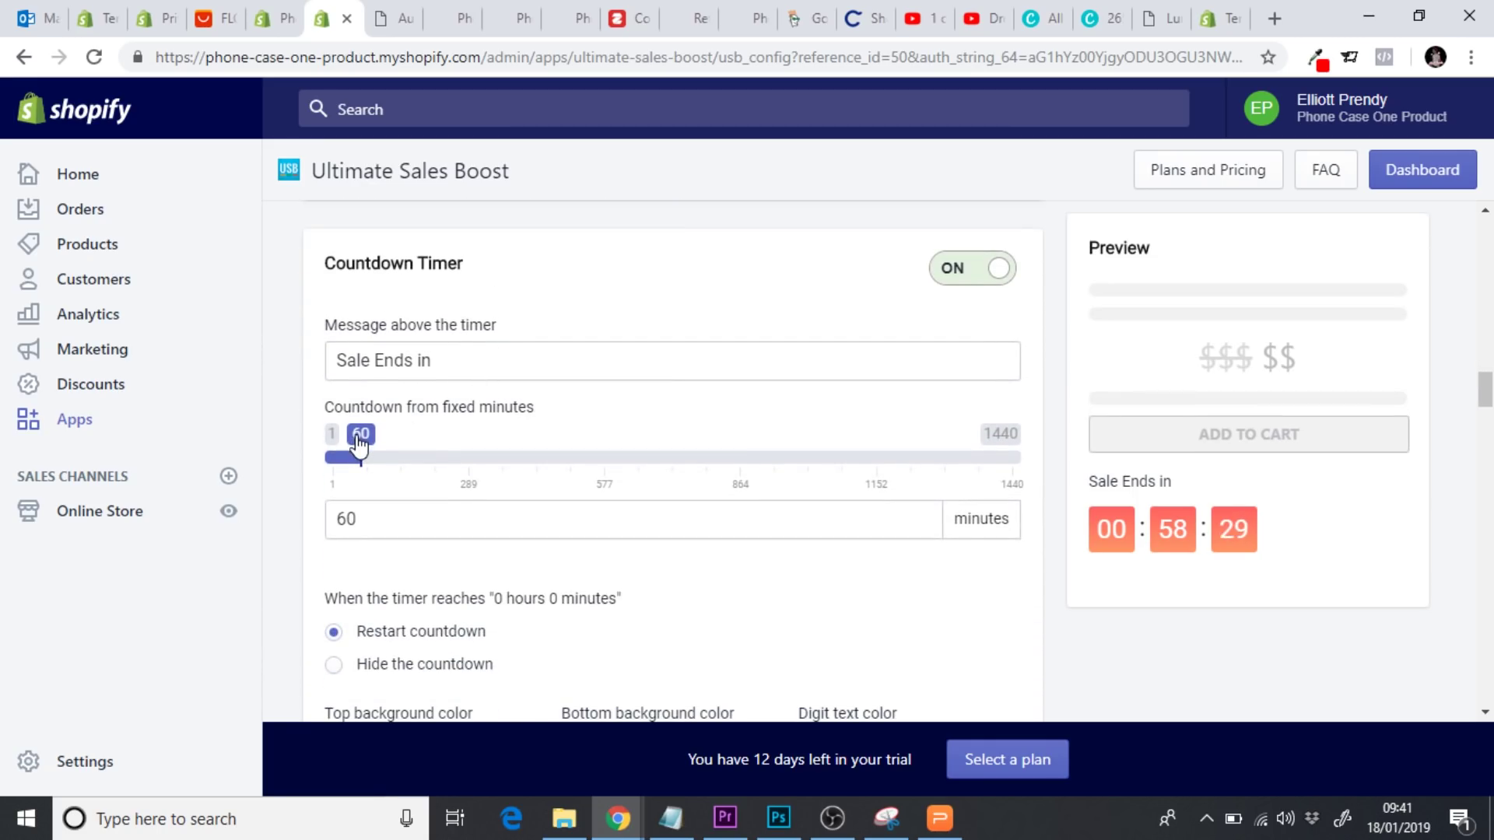
# Set the countdown duration slider to 93 minutes
pyautogui.moveTo(360, 440); pyautogui.dragTo(396, 443)
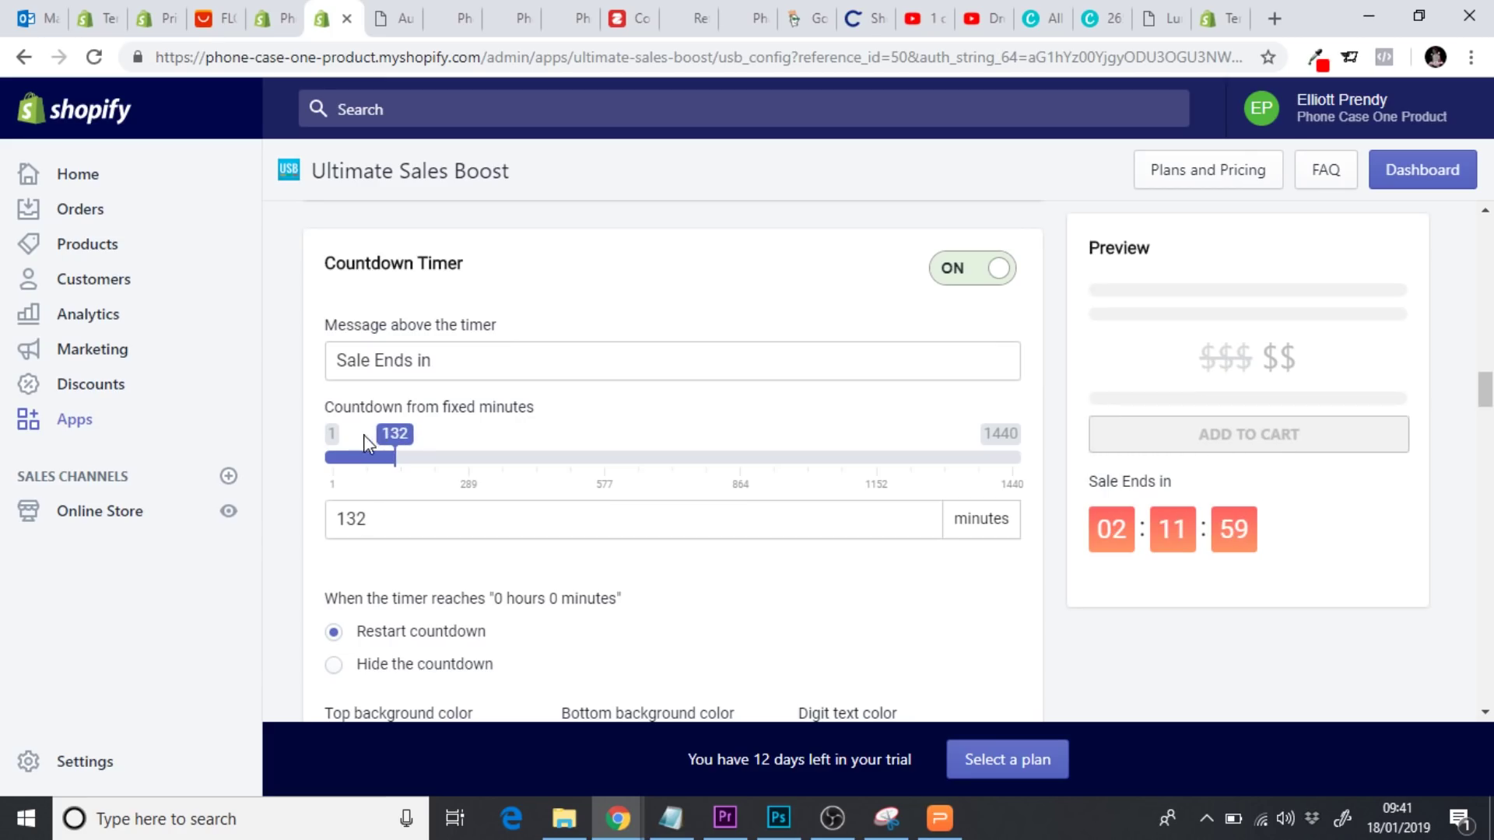
pyautogui.scroll(-1, 281, 454)
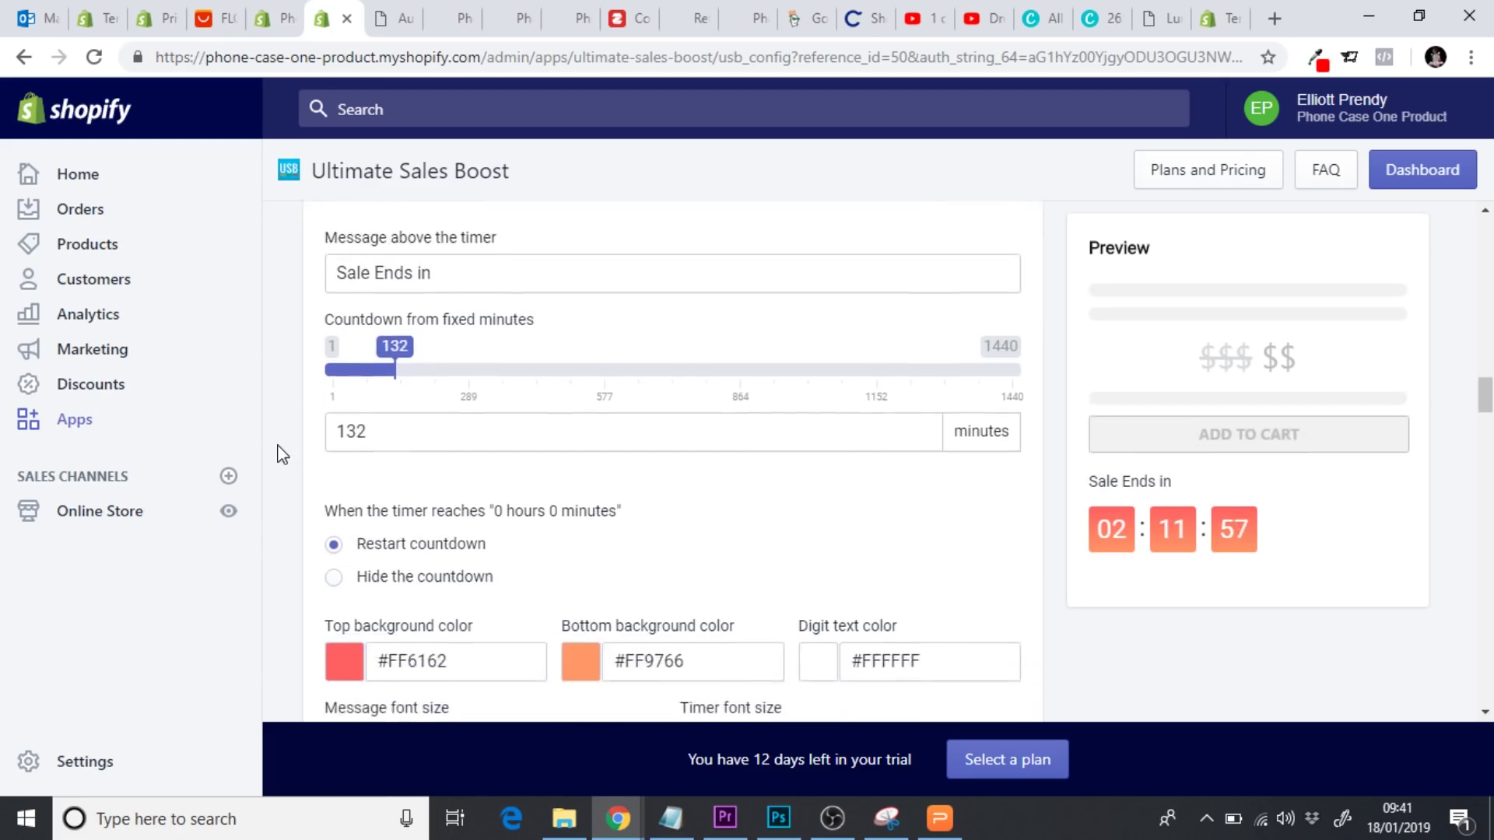
pyautogui.moveTo(391, 365); pyautogui.dragTo(356, 358)
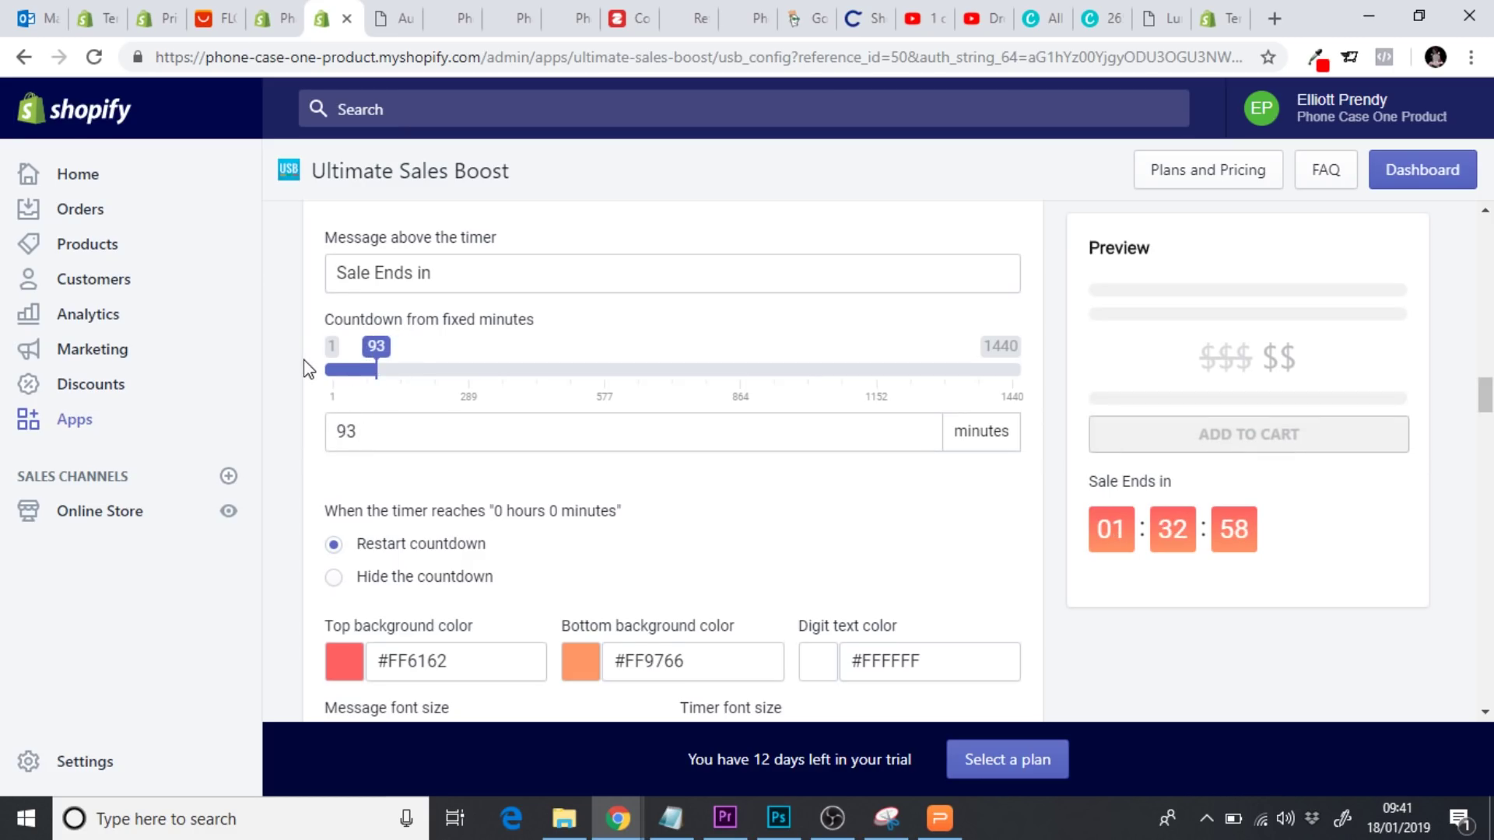
# Paste #E32C2B as the timer's bottom background colour
pyautogui.scroll(-1, 306, 368)
pyautogui.scroll(-1, 306, 368)
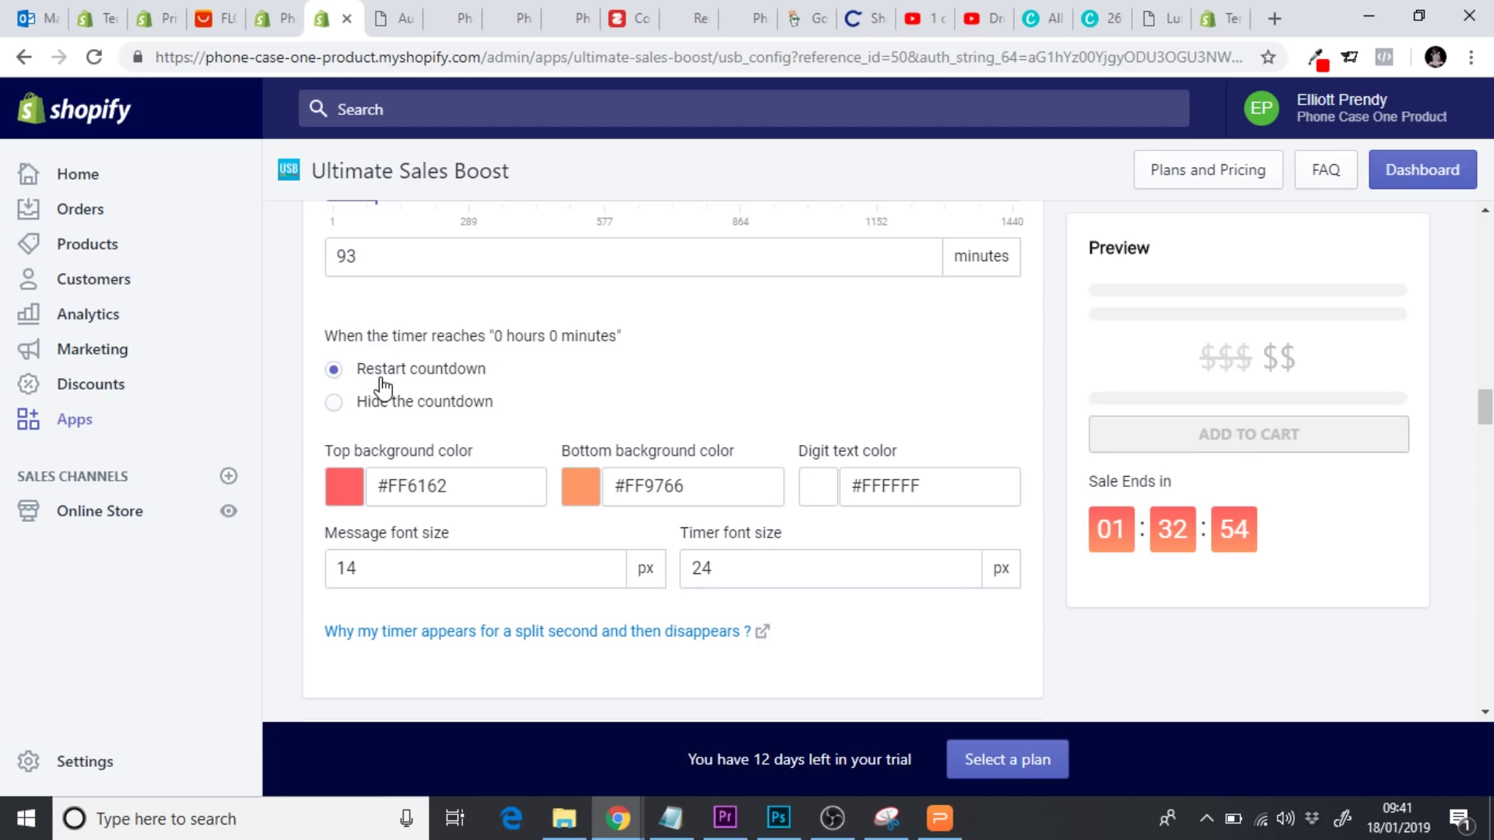
pyautogui.moveTo(693, 493); pyautogui.dragTo(630, 495)
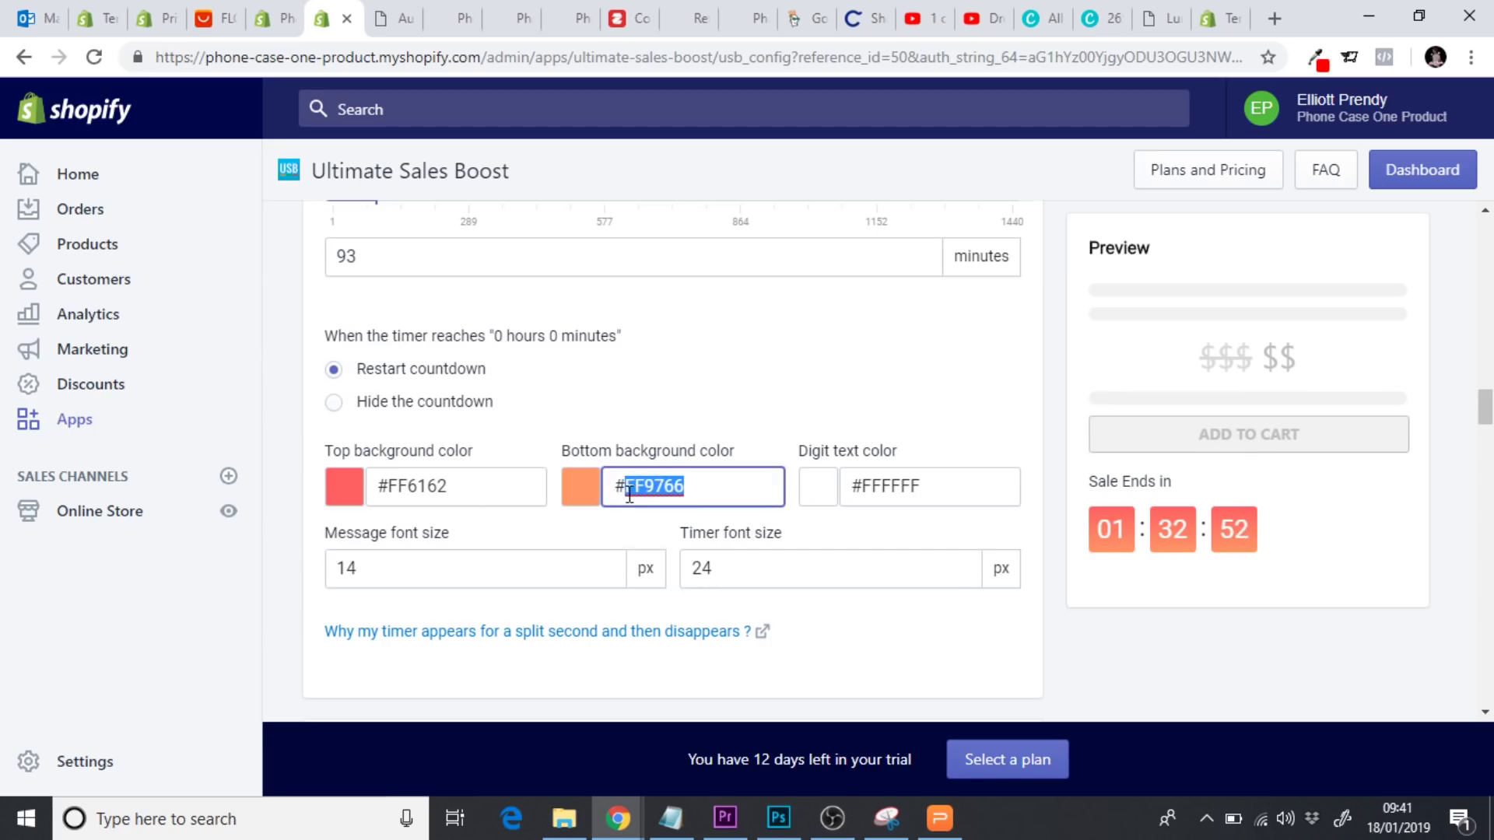
pyautogui.write('#E32C2B')
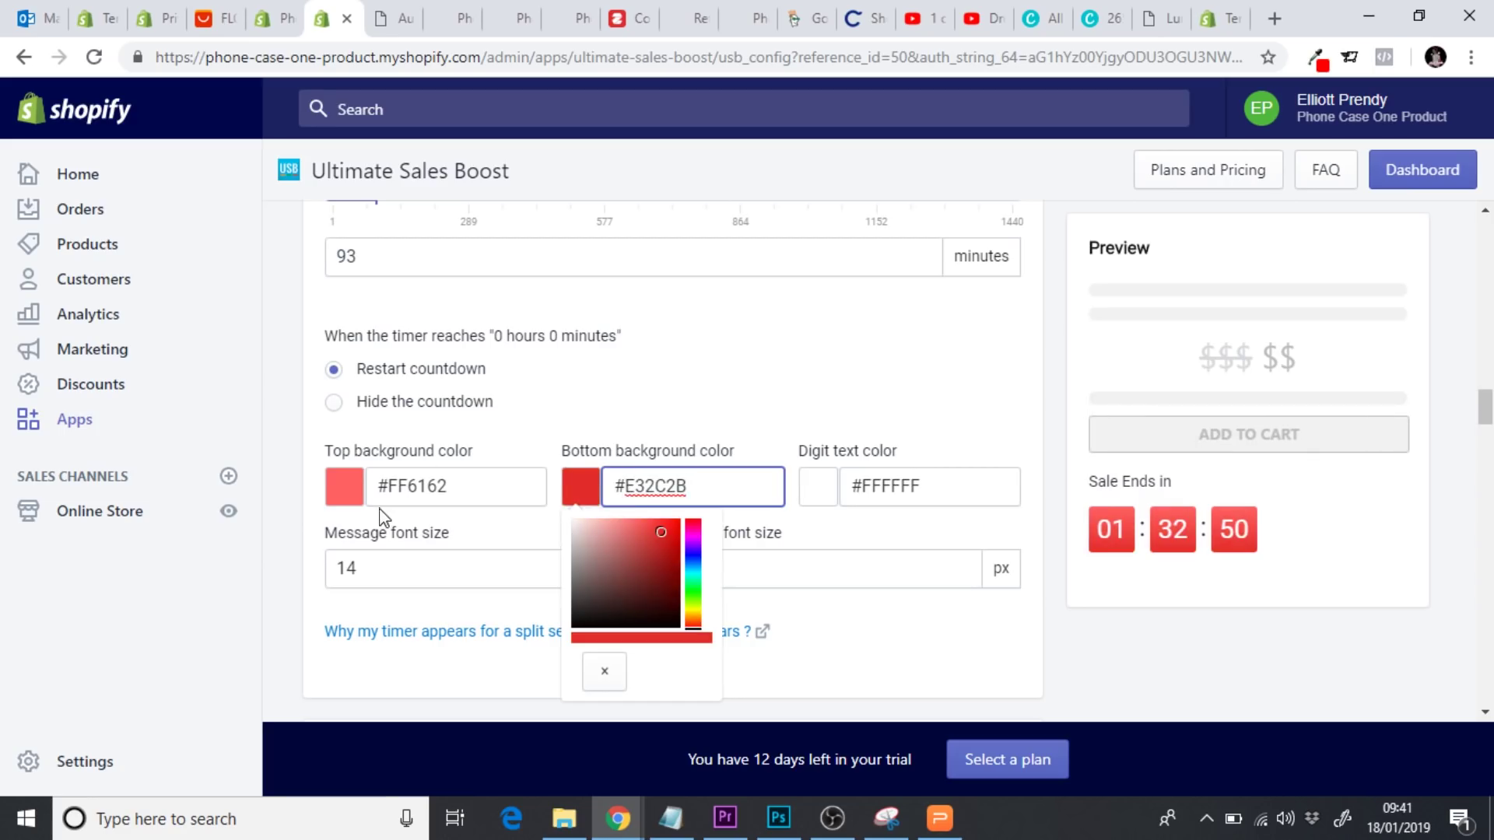
pyautogui.click(292, 494)
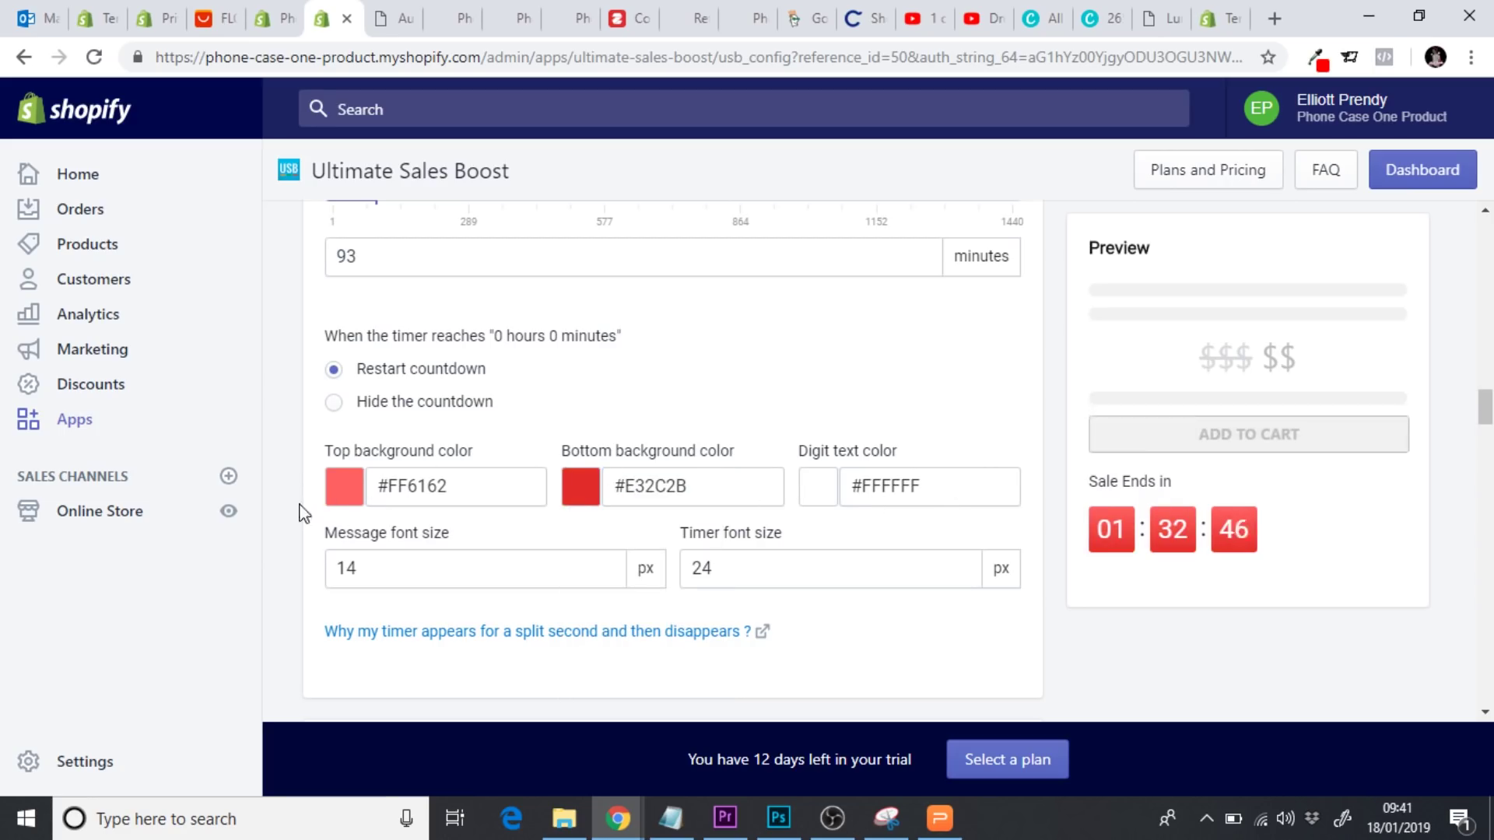
# Lower the timer font size to 20 px
pyautogui.scroll(-1, 289, 513)
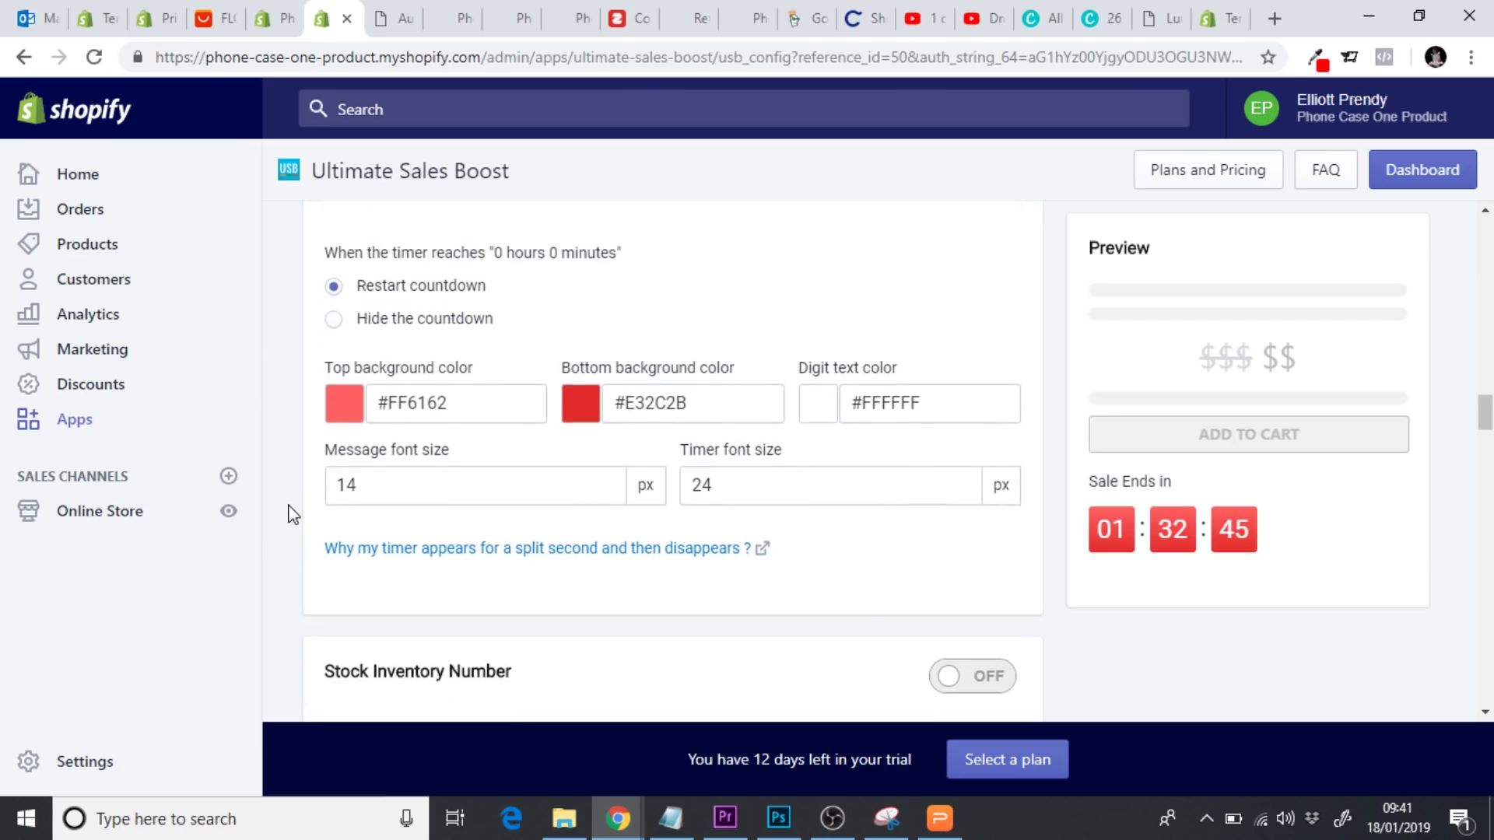
pyautogui.click(963, 487)
pyautogui.click(963, 487)
pyautogui.click(963, 488)
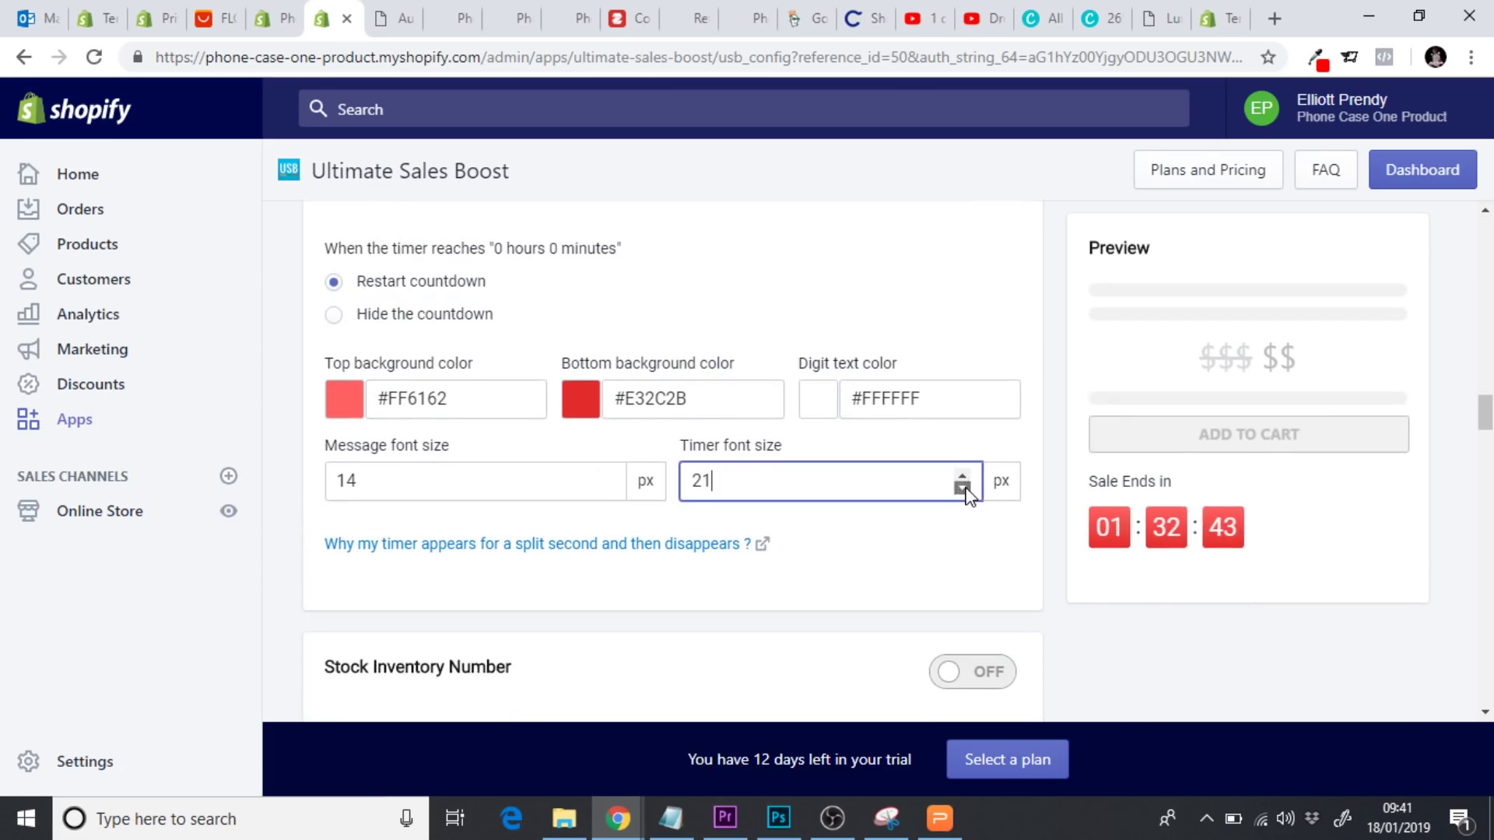
pyautogui.click(963, 488)
pyautogui.click(1029, 564)
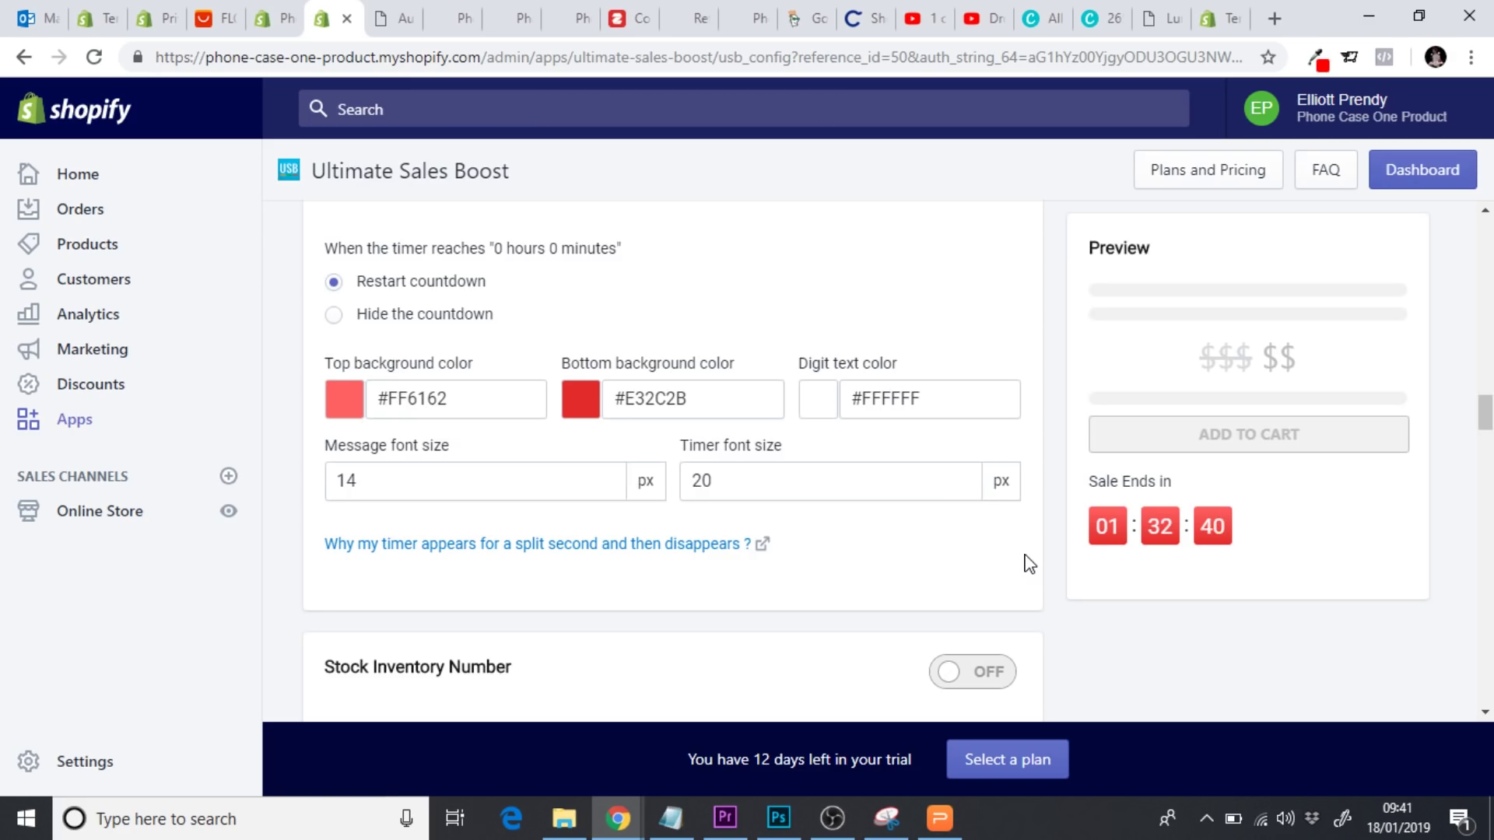
pyautogui.scroll(-5, 1028, 563)
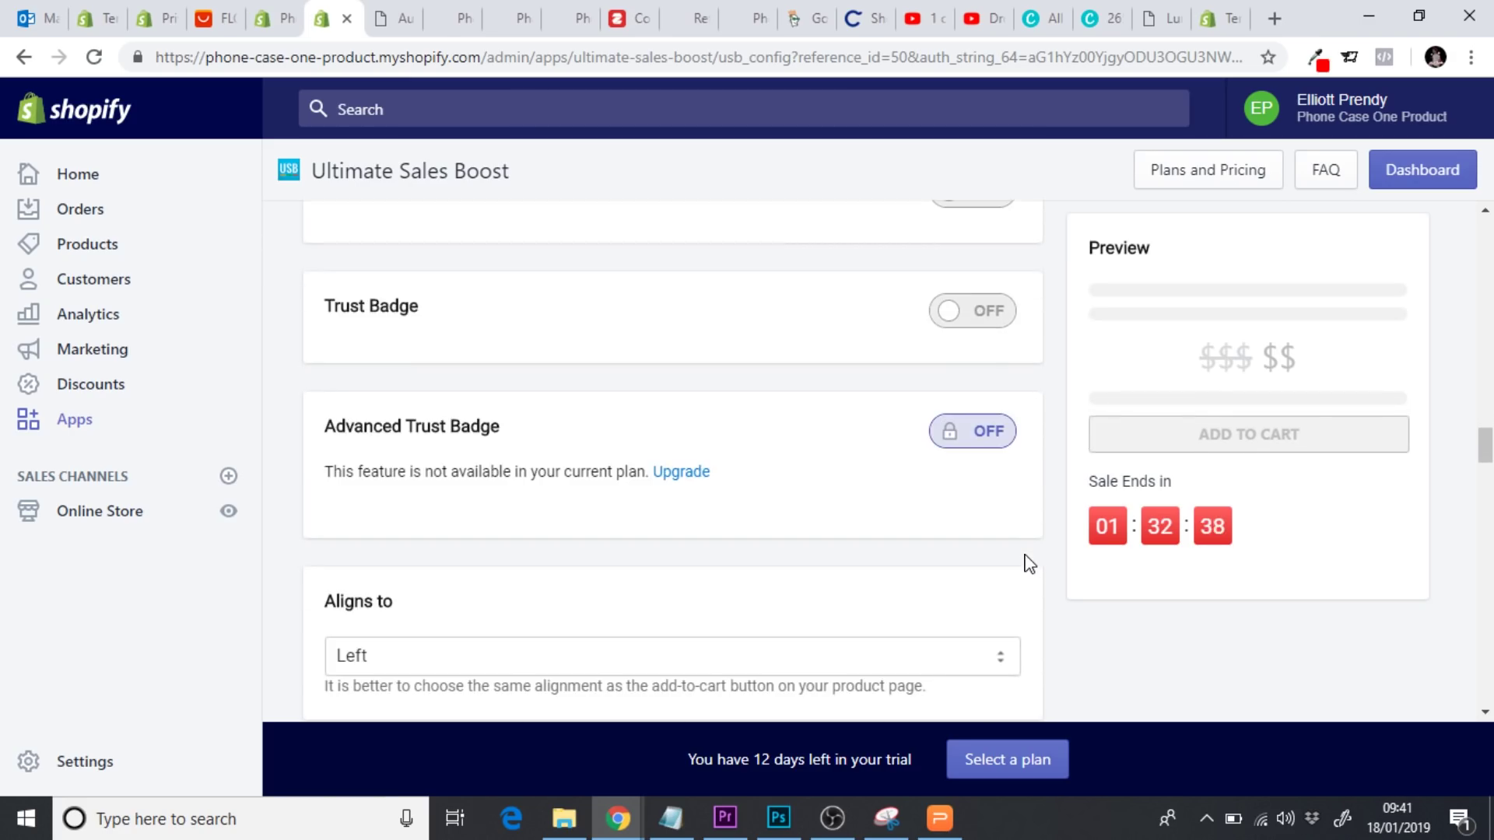
# Turn on the trust badge and swap the VISA badge for VISA Debit and VISA Electron
pyautogui.click(959, 322)
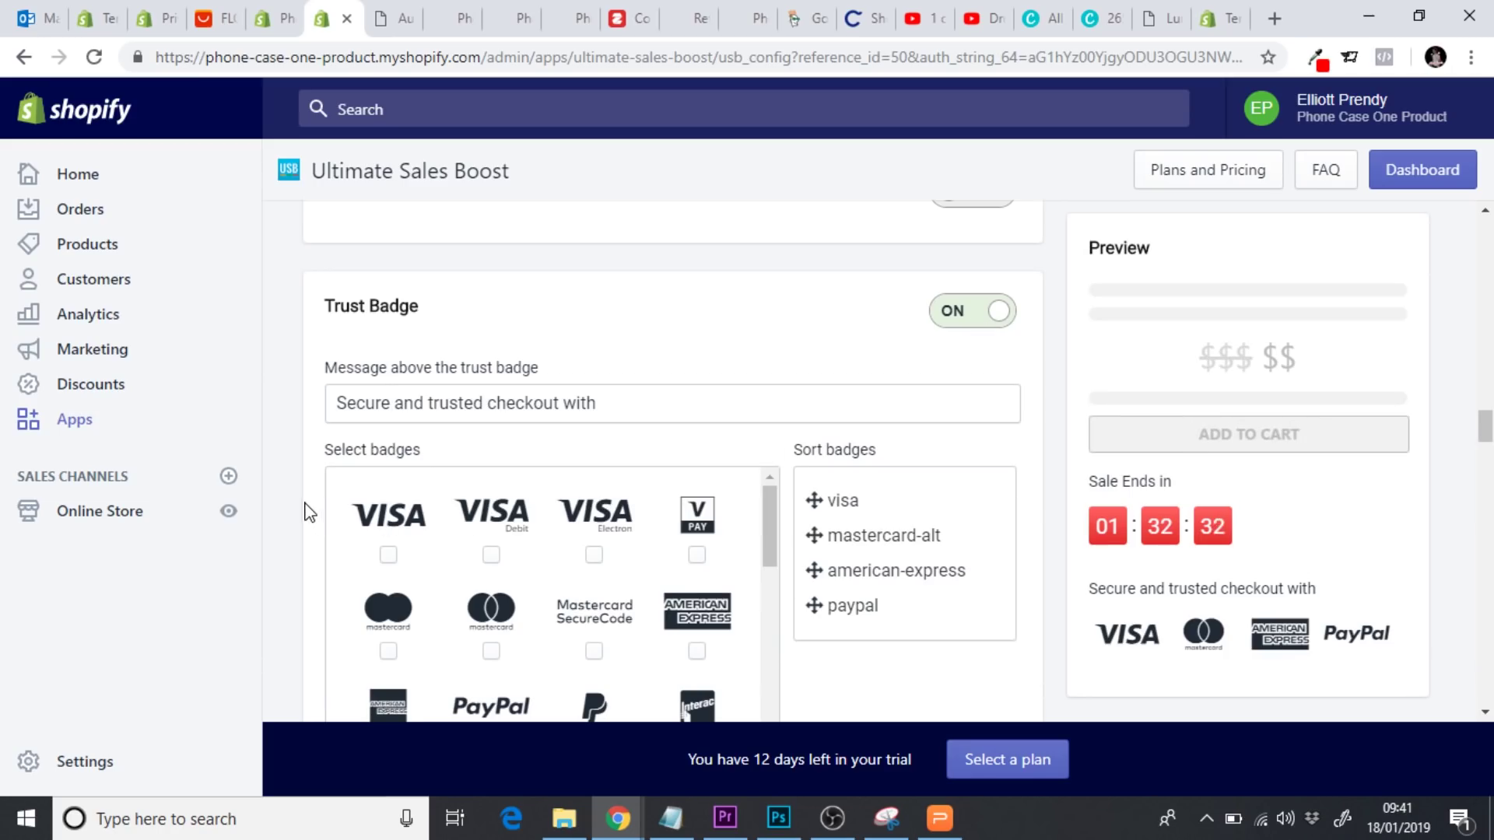
pyautogui.scroll(-2, 285, 514)
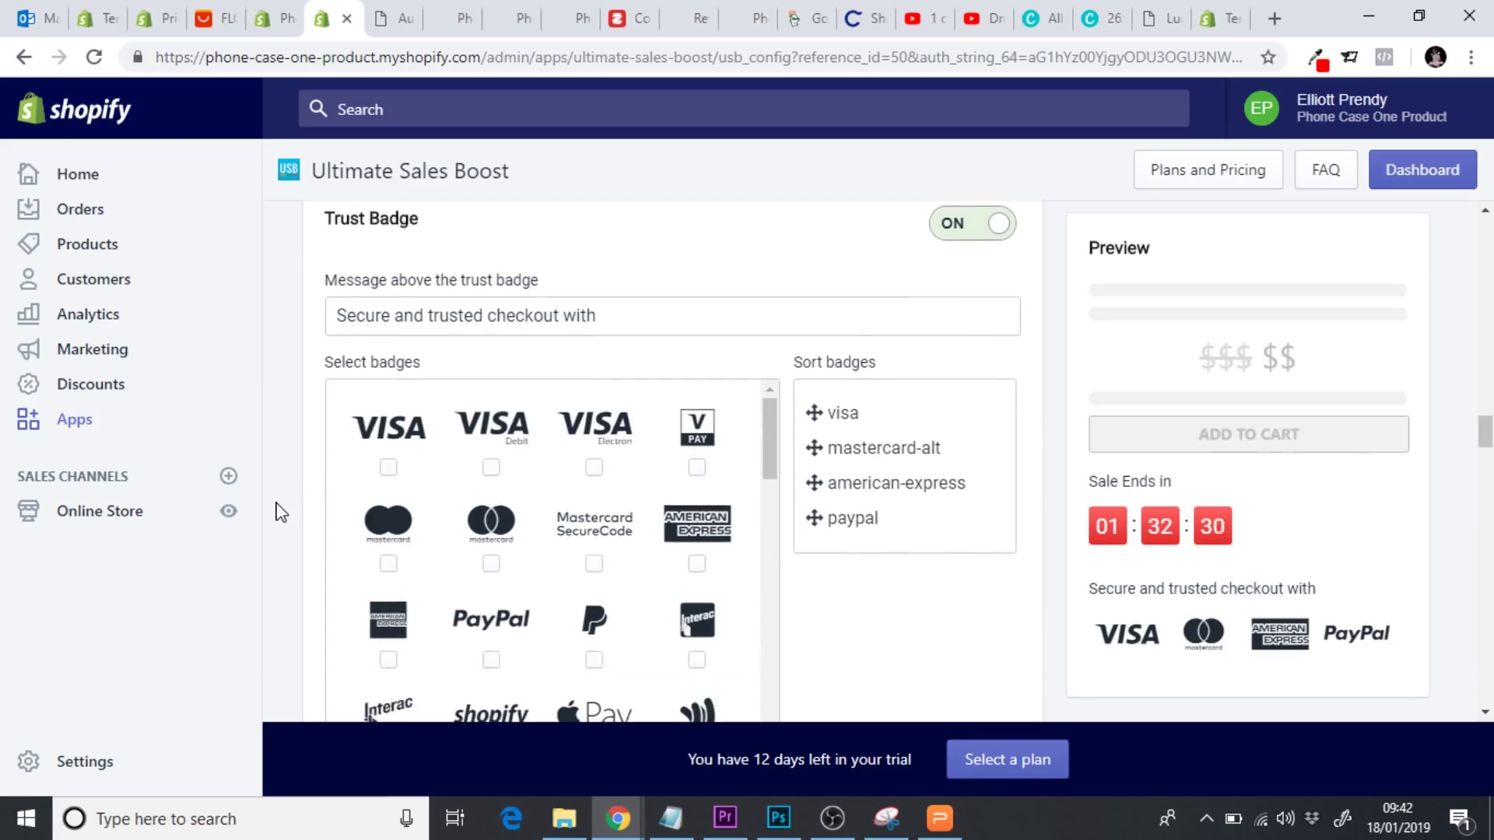
pyautogui.scroll(-1, 282, 514)
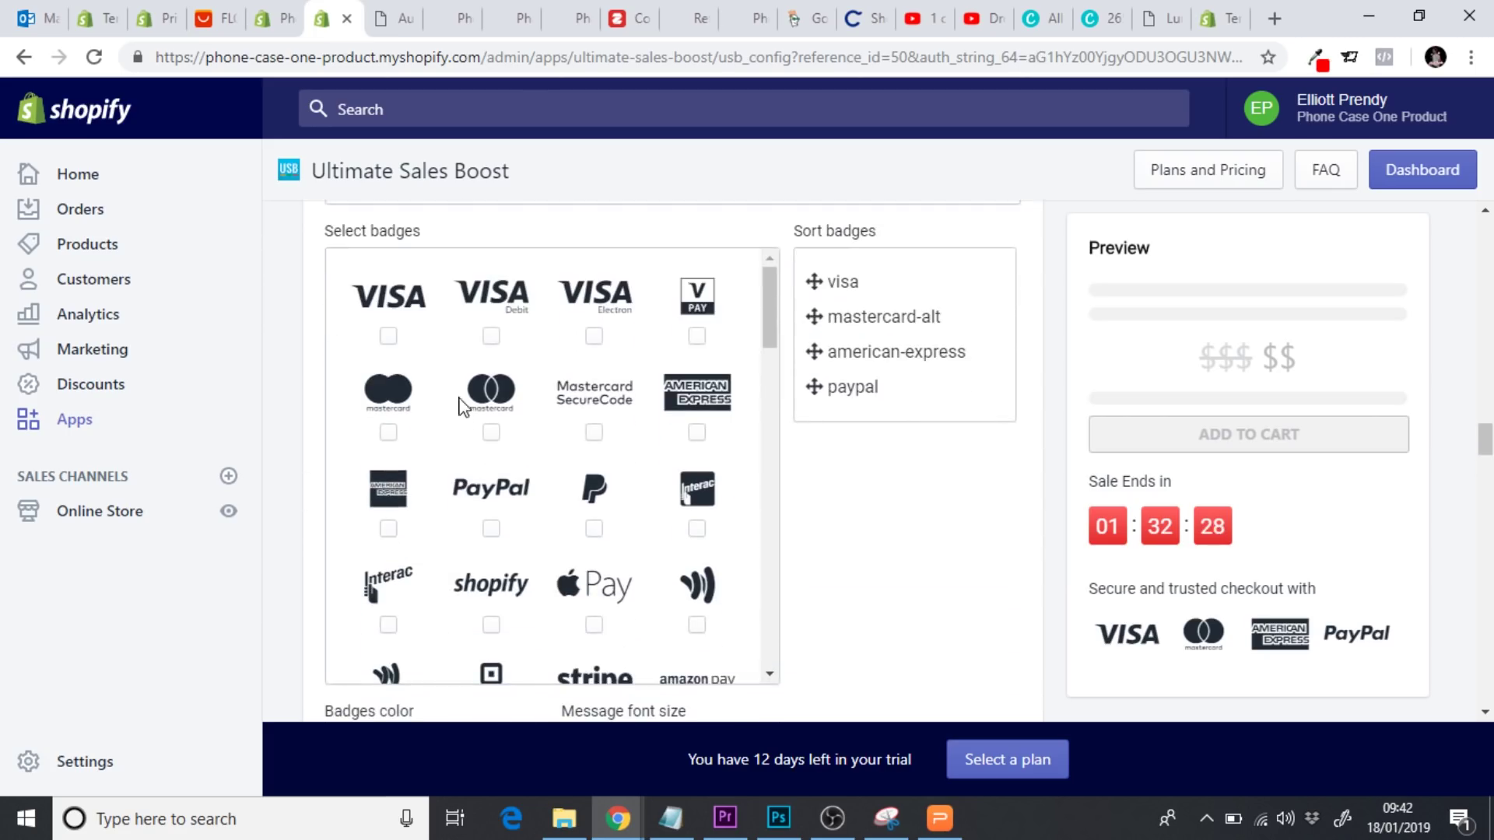
pyautogui.click(388, 336)
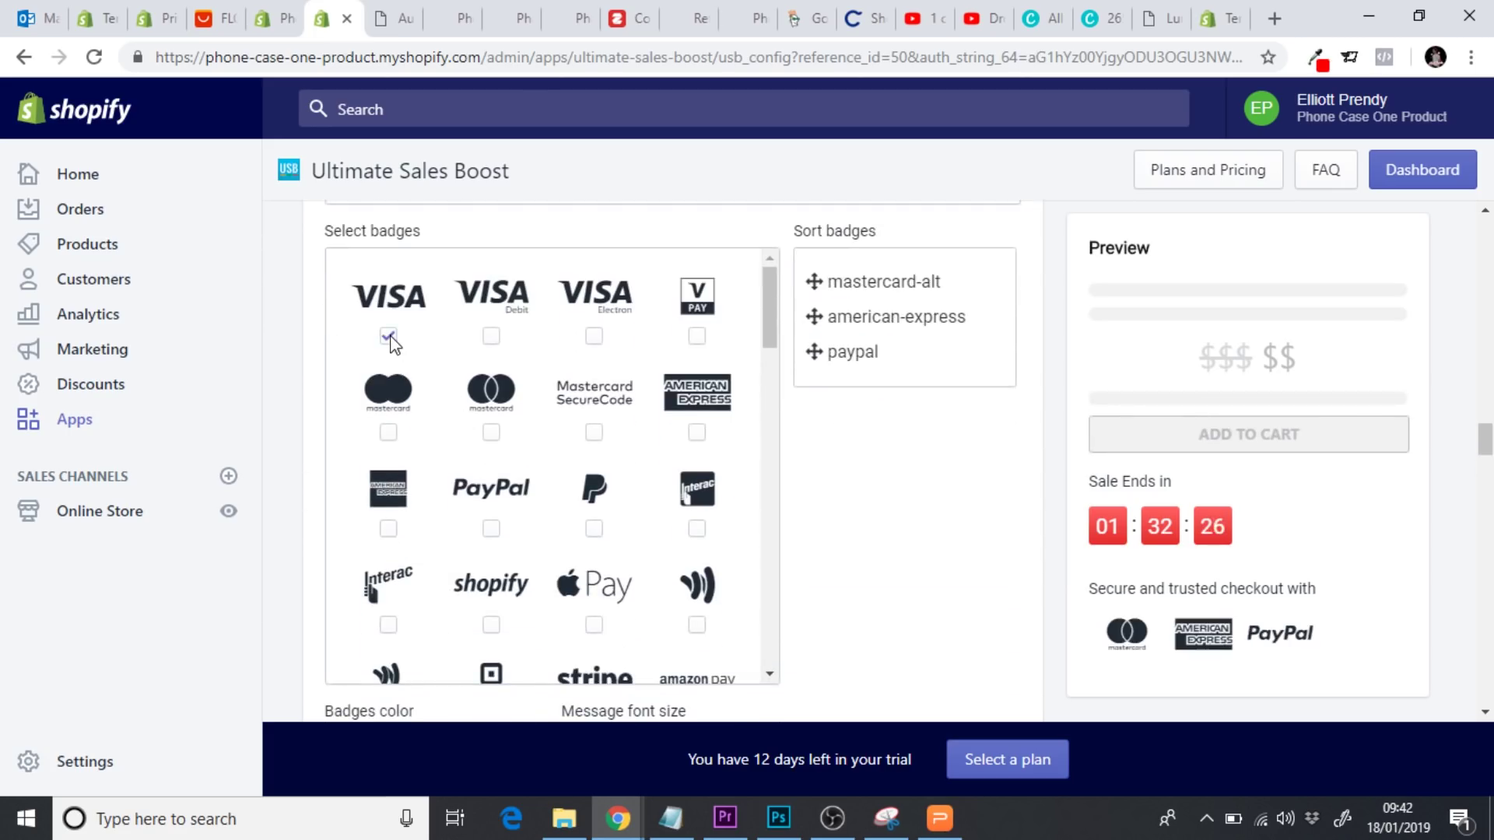
pyautogui.click(491, 336)
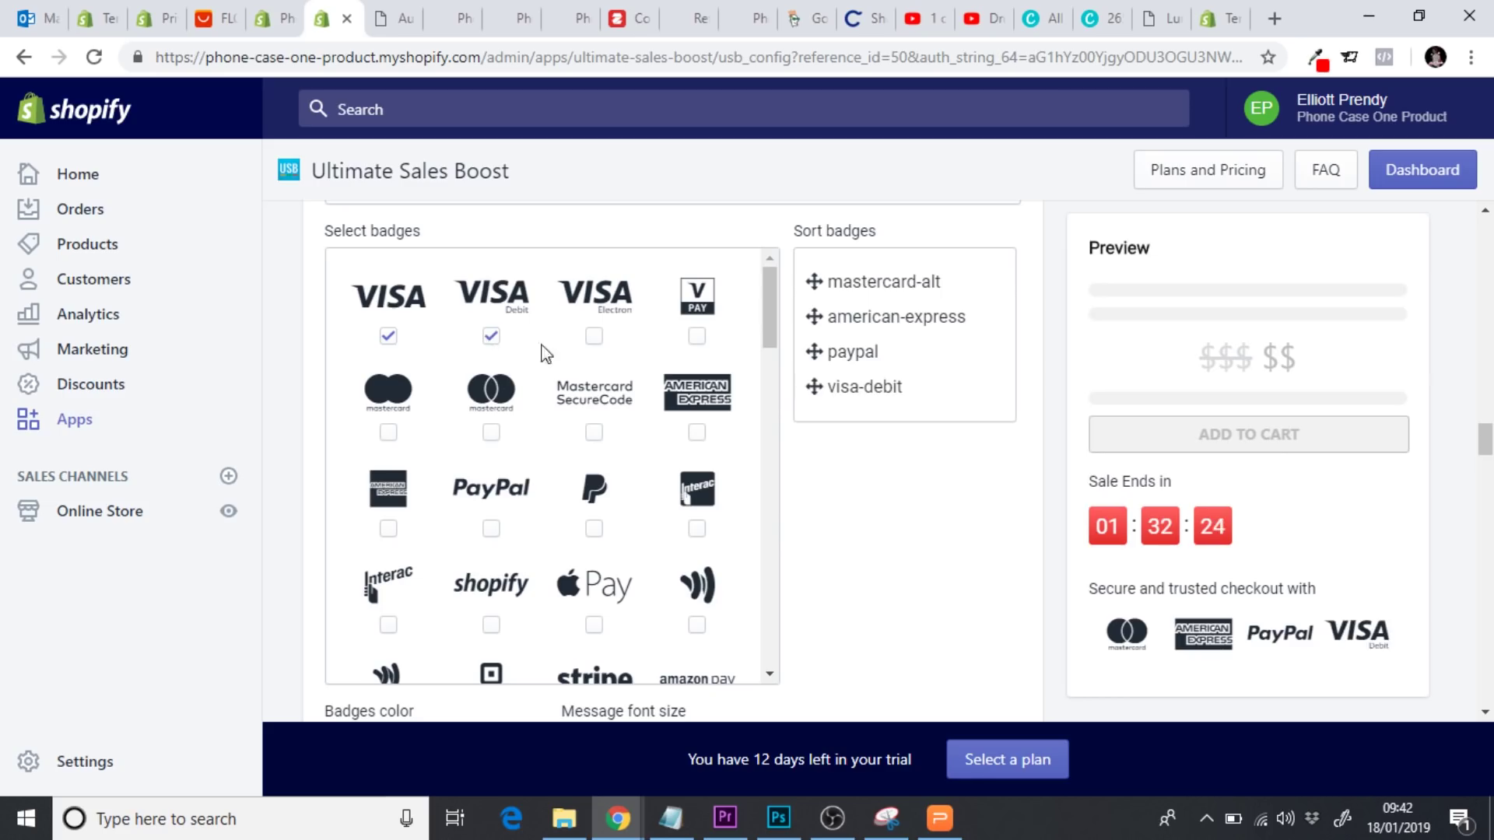
pyautogui.click(595, 338)
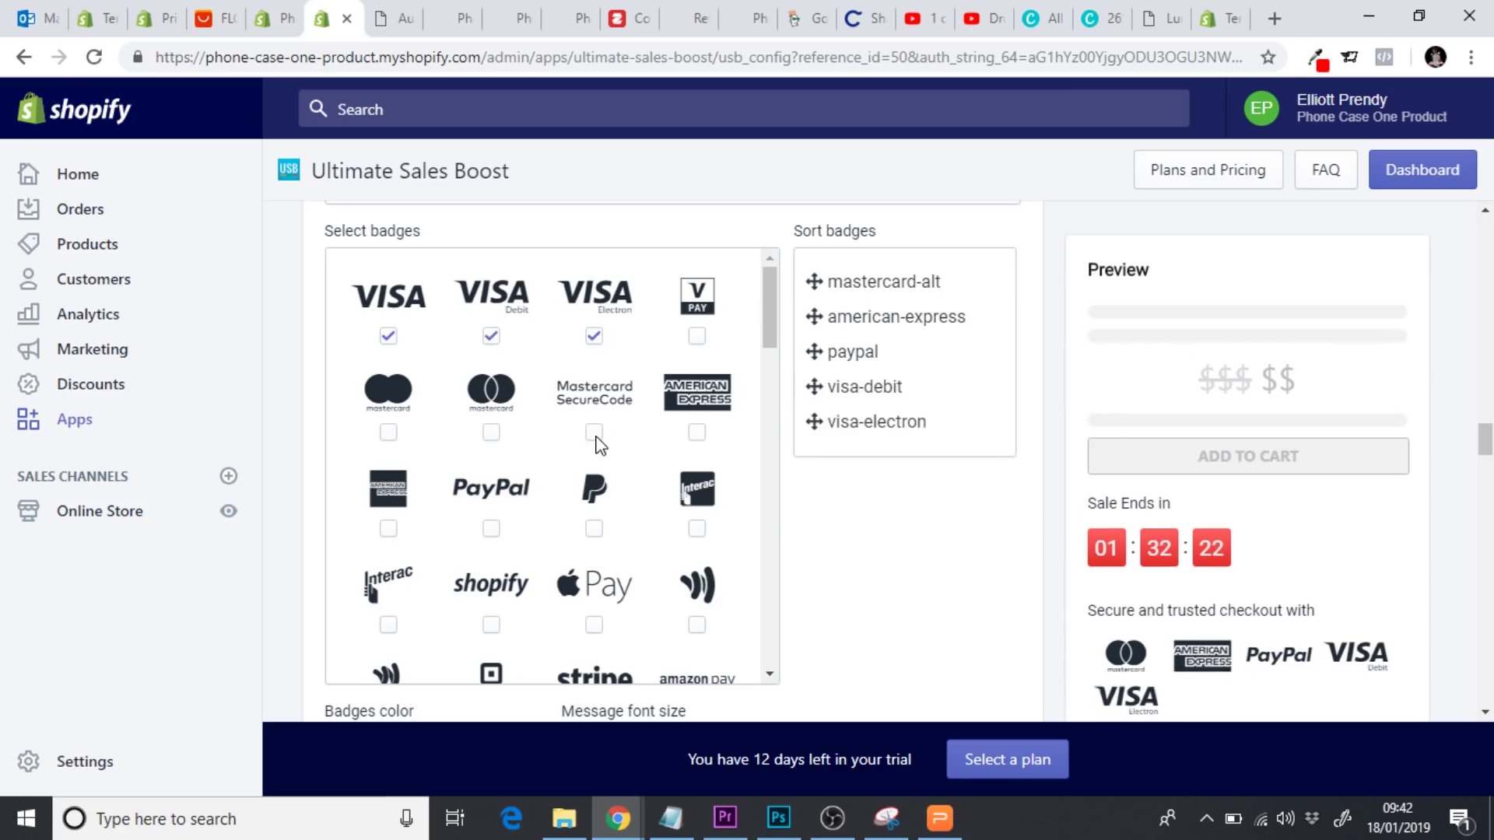
# Toggle the mastercard, PayPal and shopify badges, then switch the Trust Badge off
pyautogui.click(491, 434)
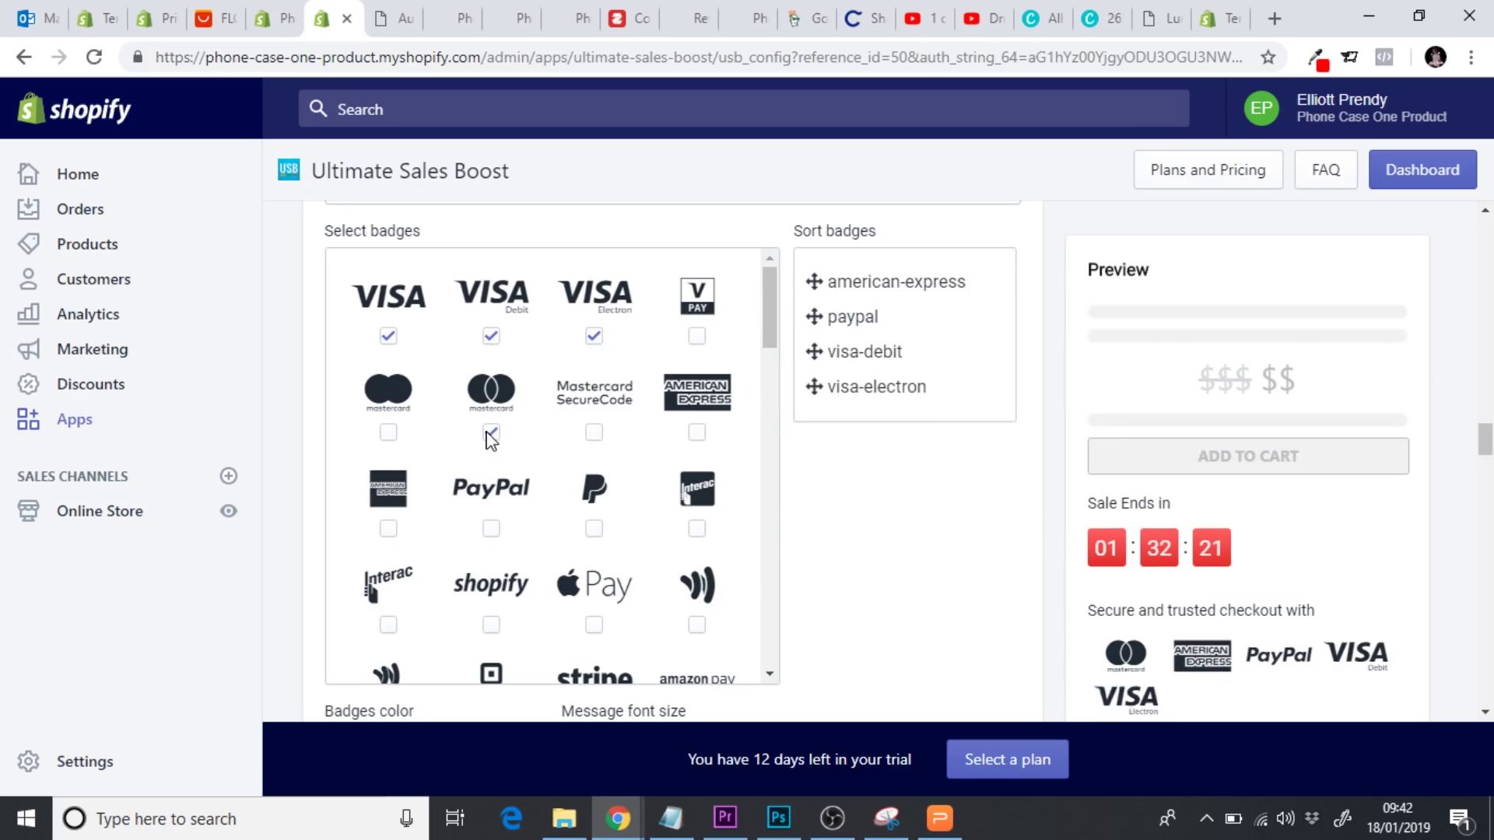
pyautogui.click(491, 529)
pyautogui.scroll(-1, 769, 334)
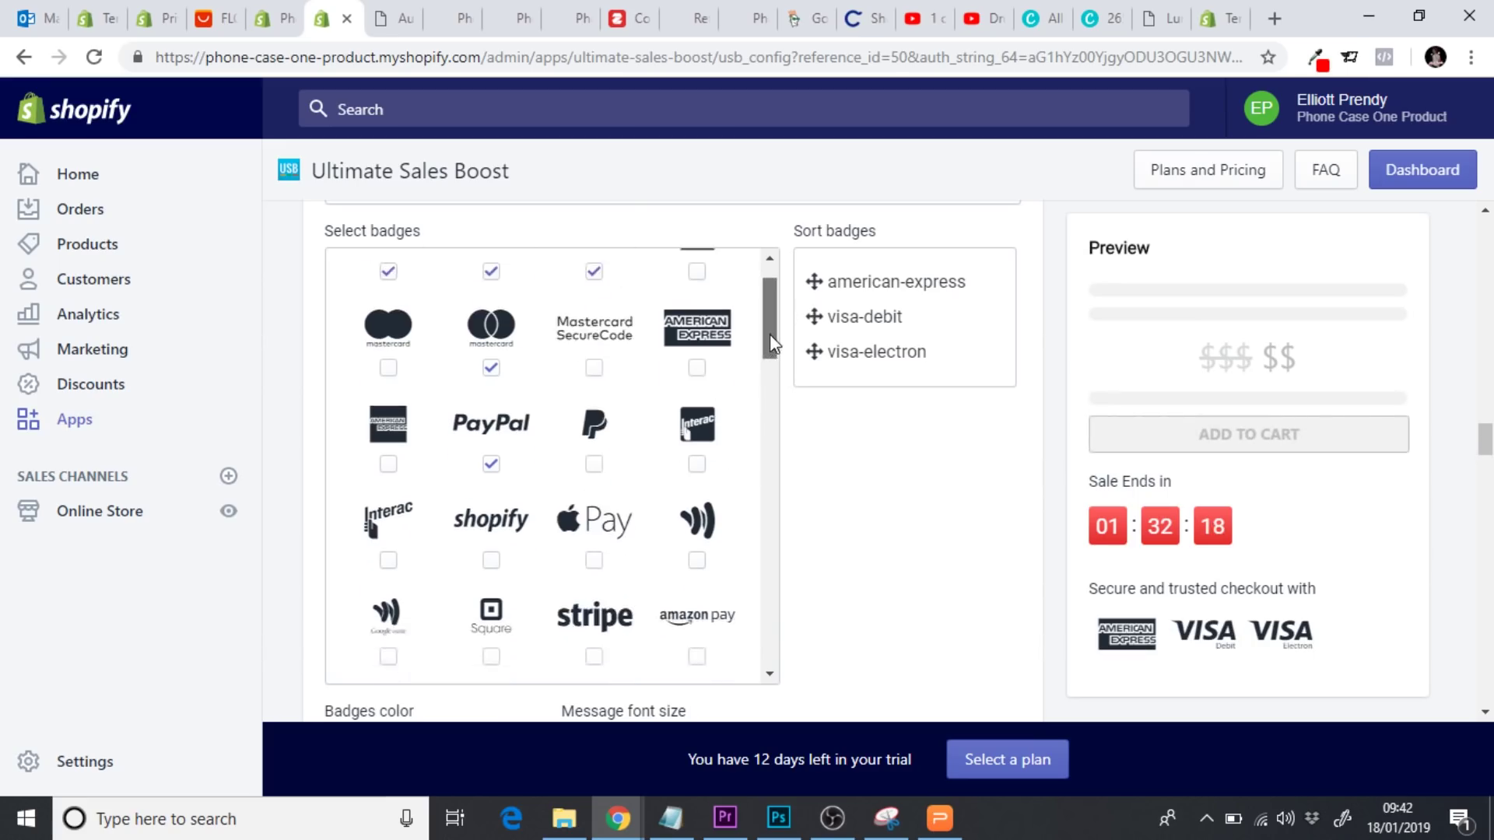
pyautogui.click(491, 549)
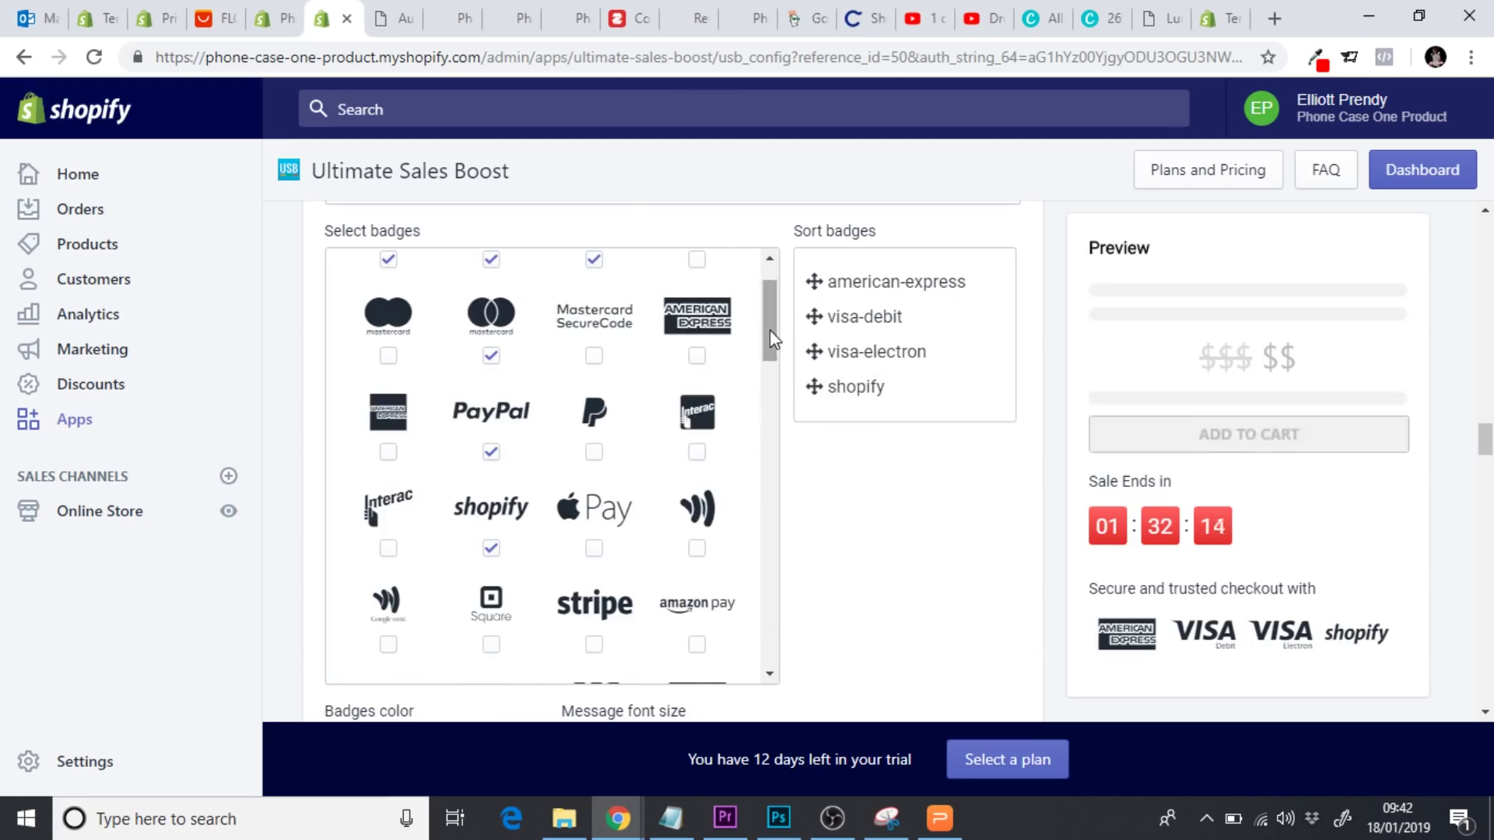
pyautogui.moveTo(1486, 445)
pyautogui.mouseDown()
pyautogui.moveTo(1487, 459)
pyautogui.moveTo(1487, 438)
pyautogui.mouseUp()
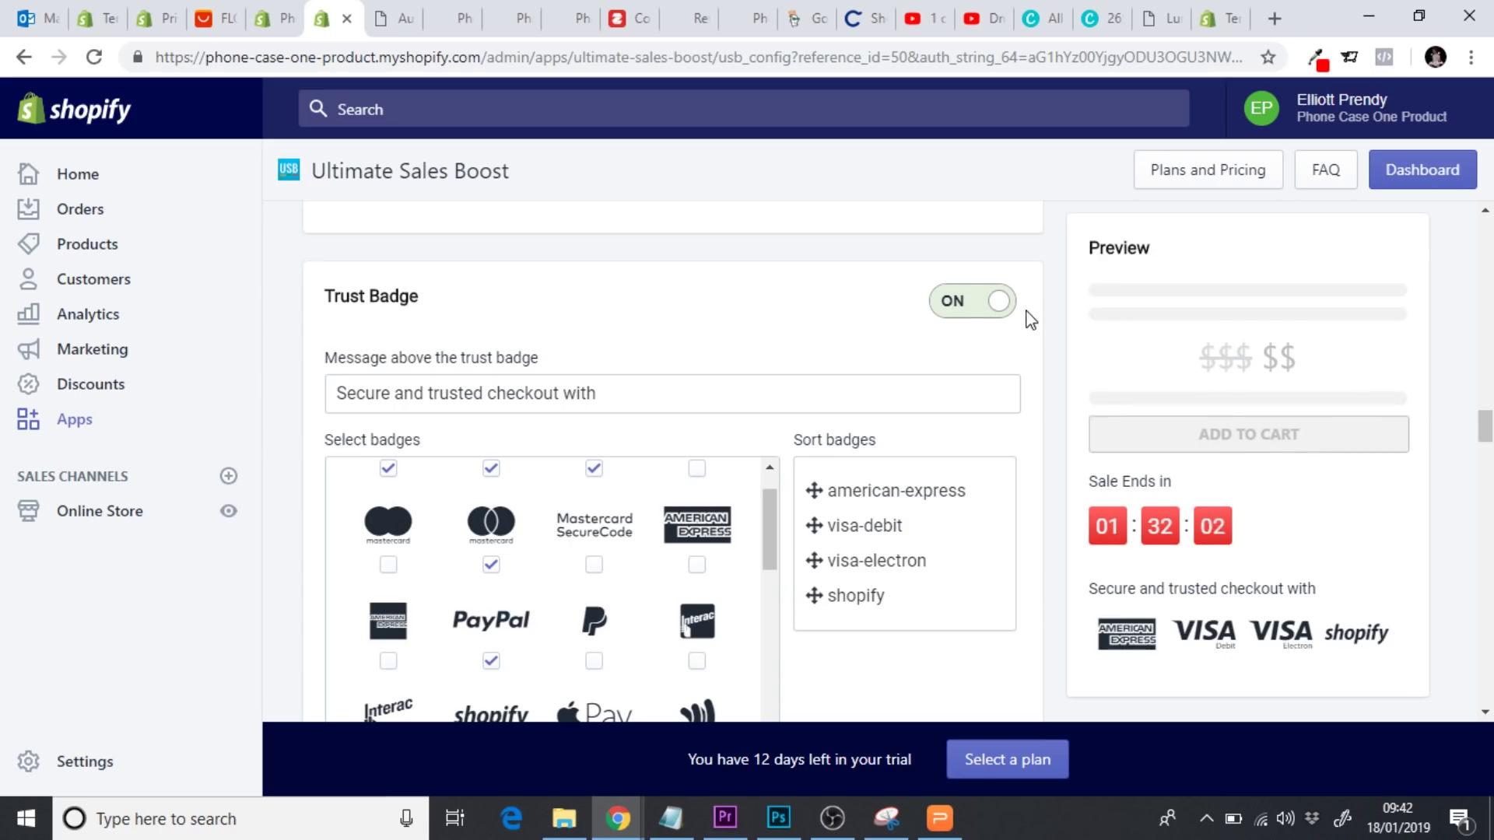
pyautogui.click(987, 314)
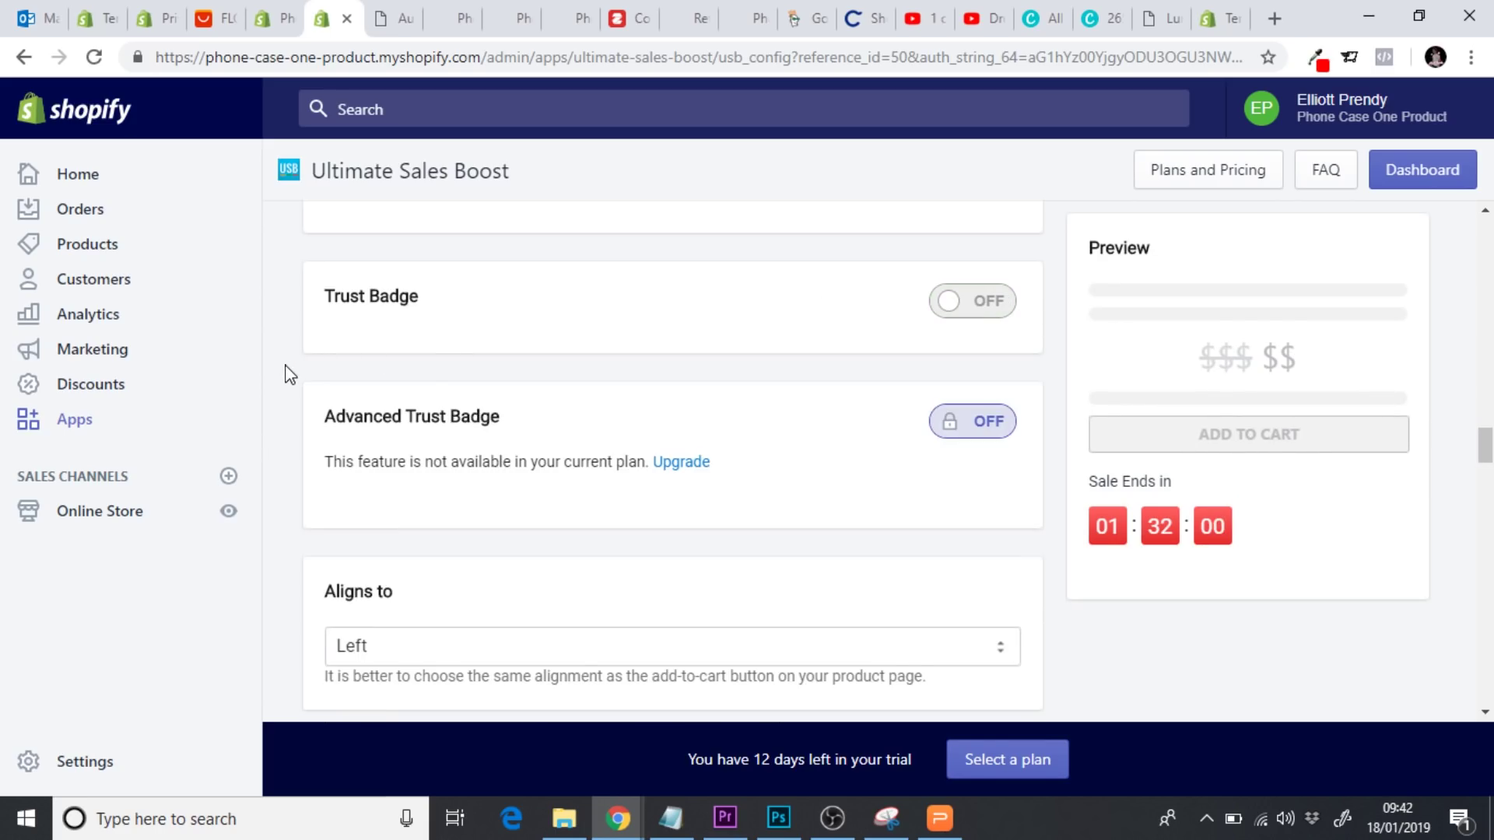
pyautogui.scroll(-3, 286, 374)
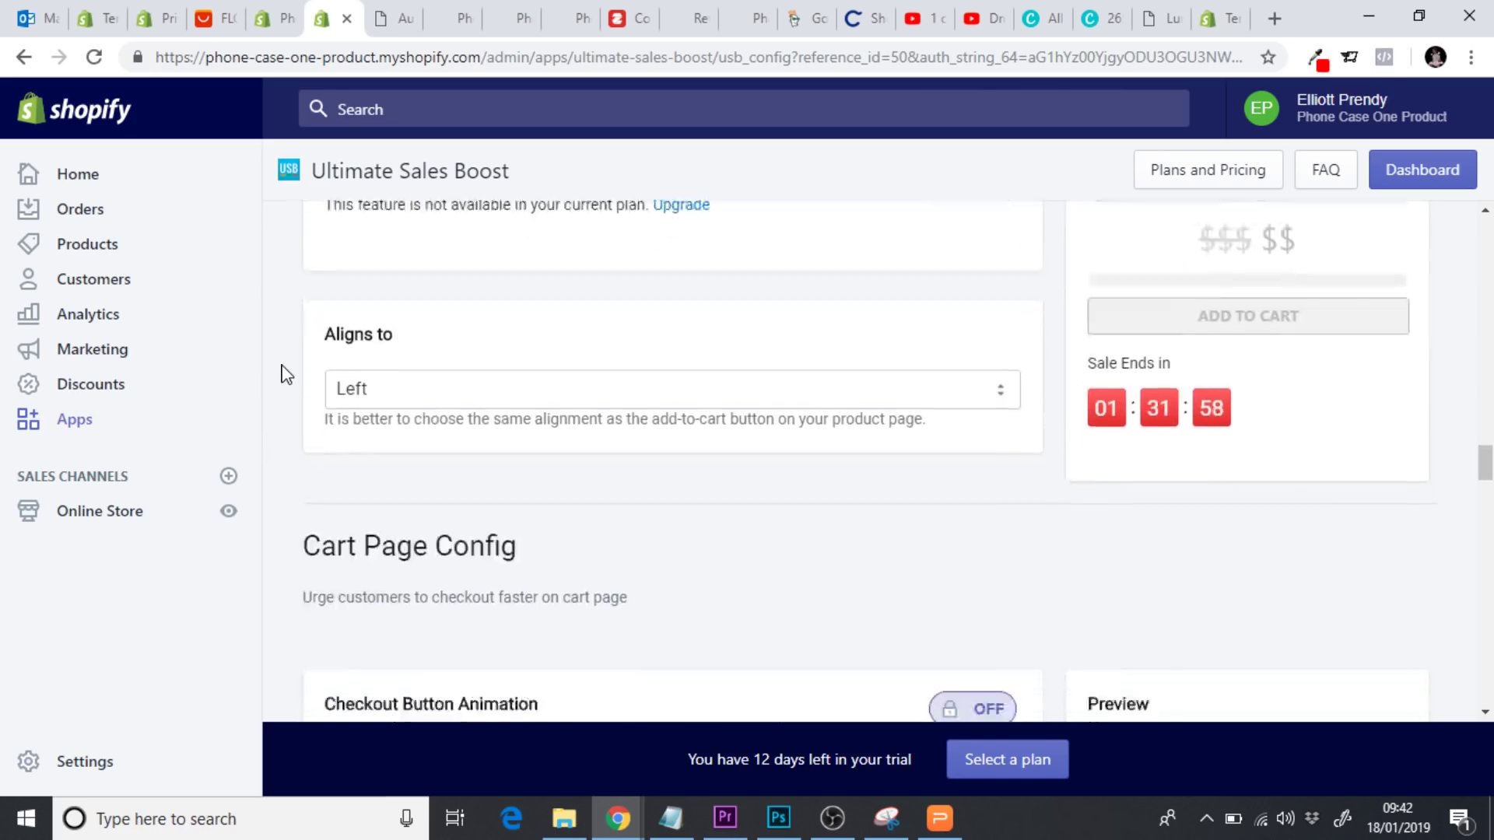
pyautogui.click(428, 389)
pyautogui.click(403, 421)
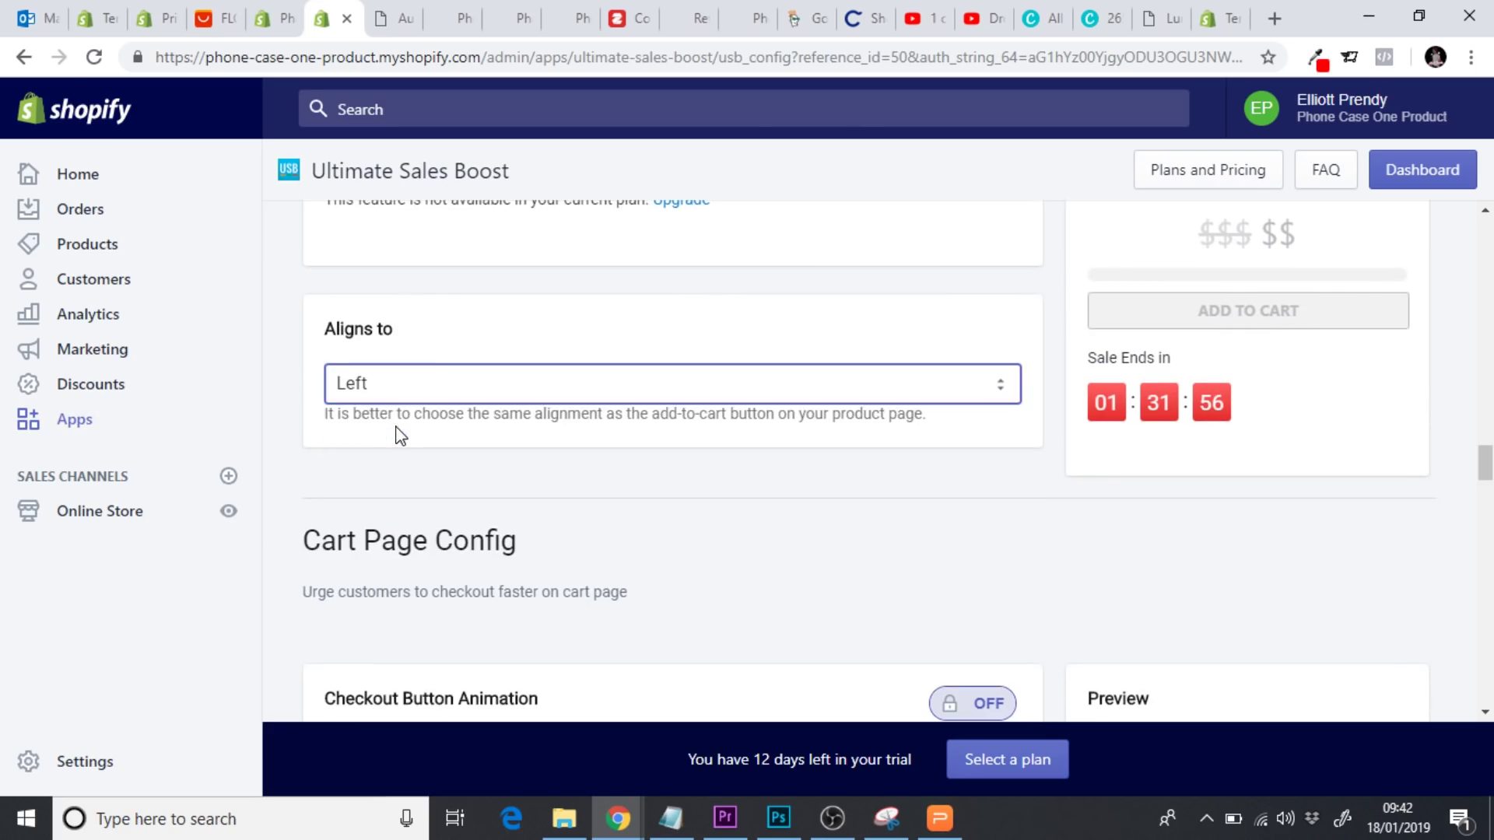
pyautogui.click(378, 399)
pyautogui.click(387, 437)
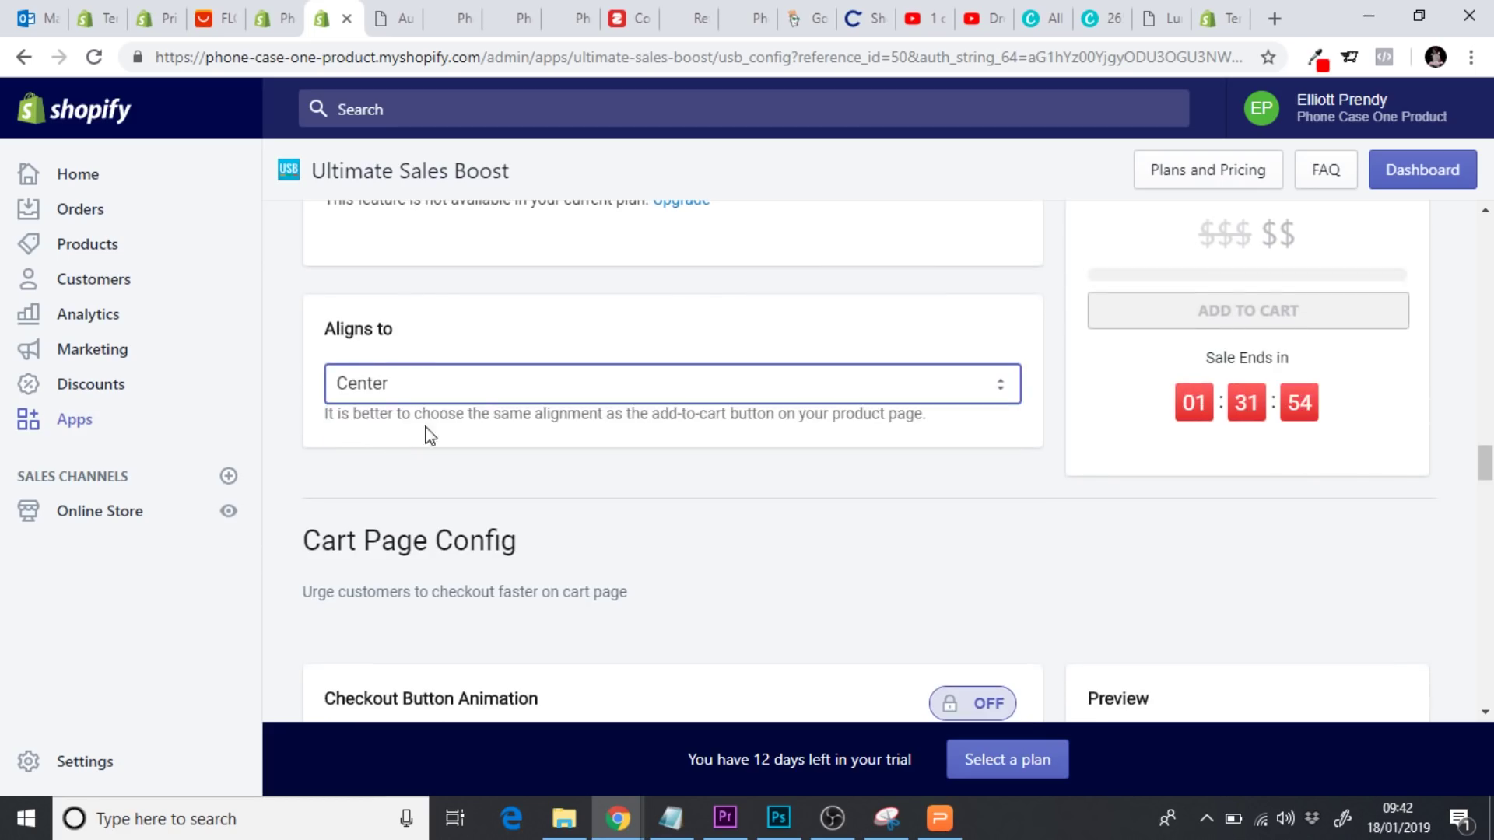
pyautogui.click(455, 389)
pyautogui.click(409, 411)
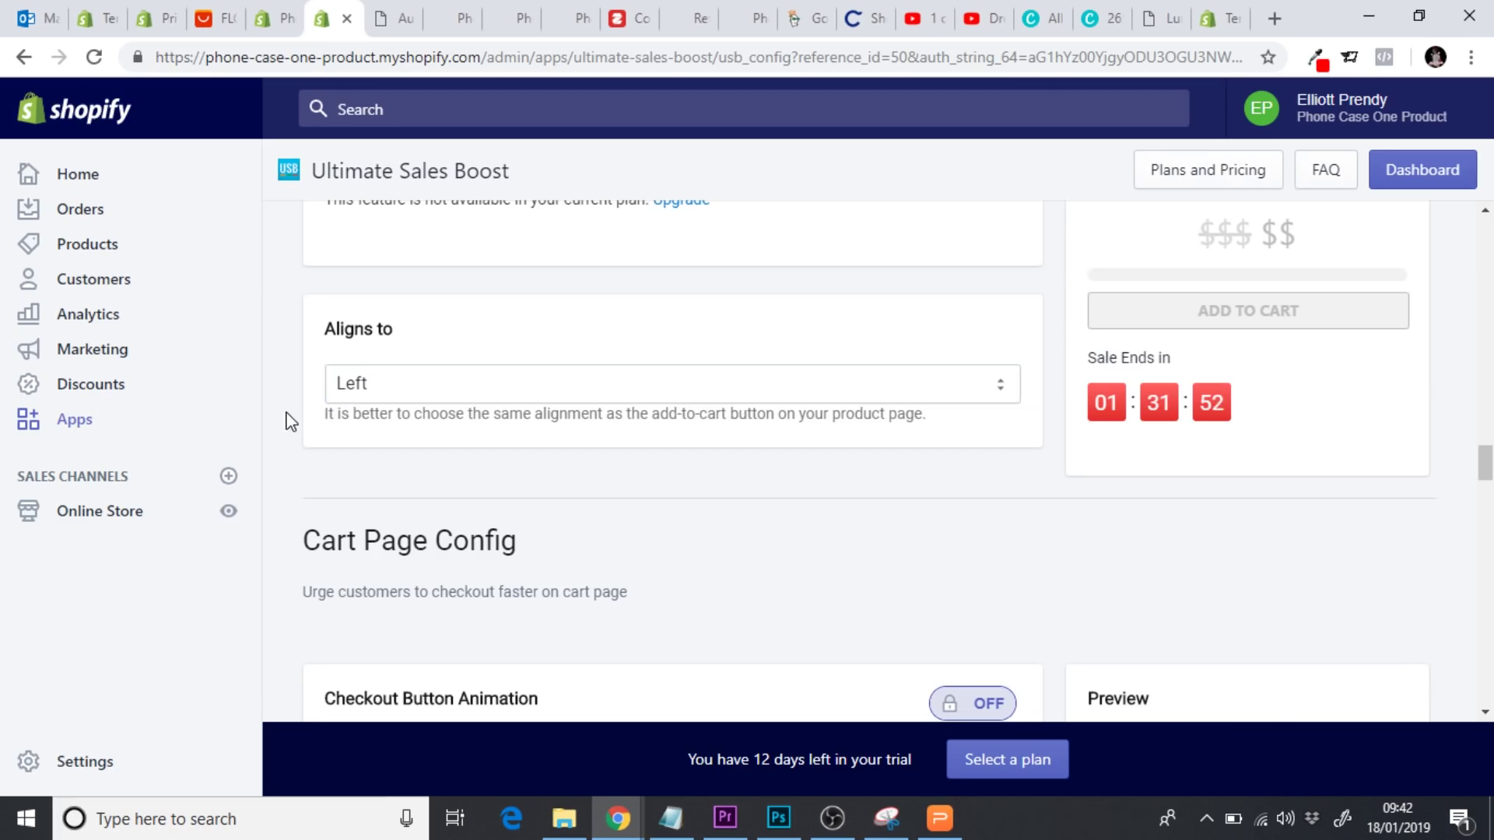
pyautogui.scroll(-1, 291, 421)
pyautogui.scroll(-1, 291, 421)
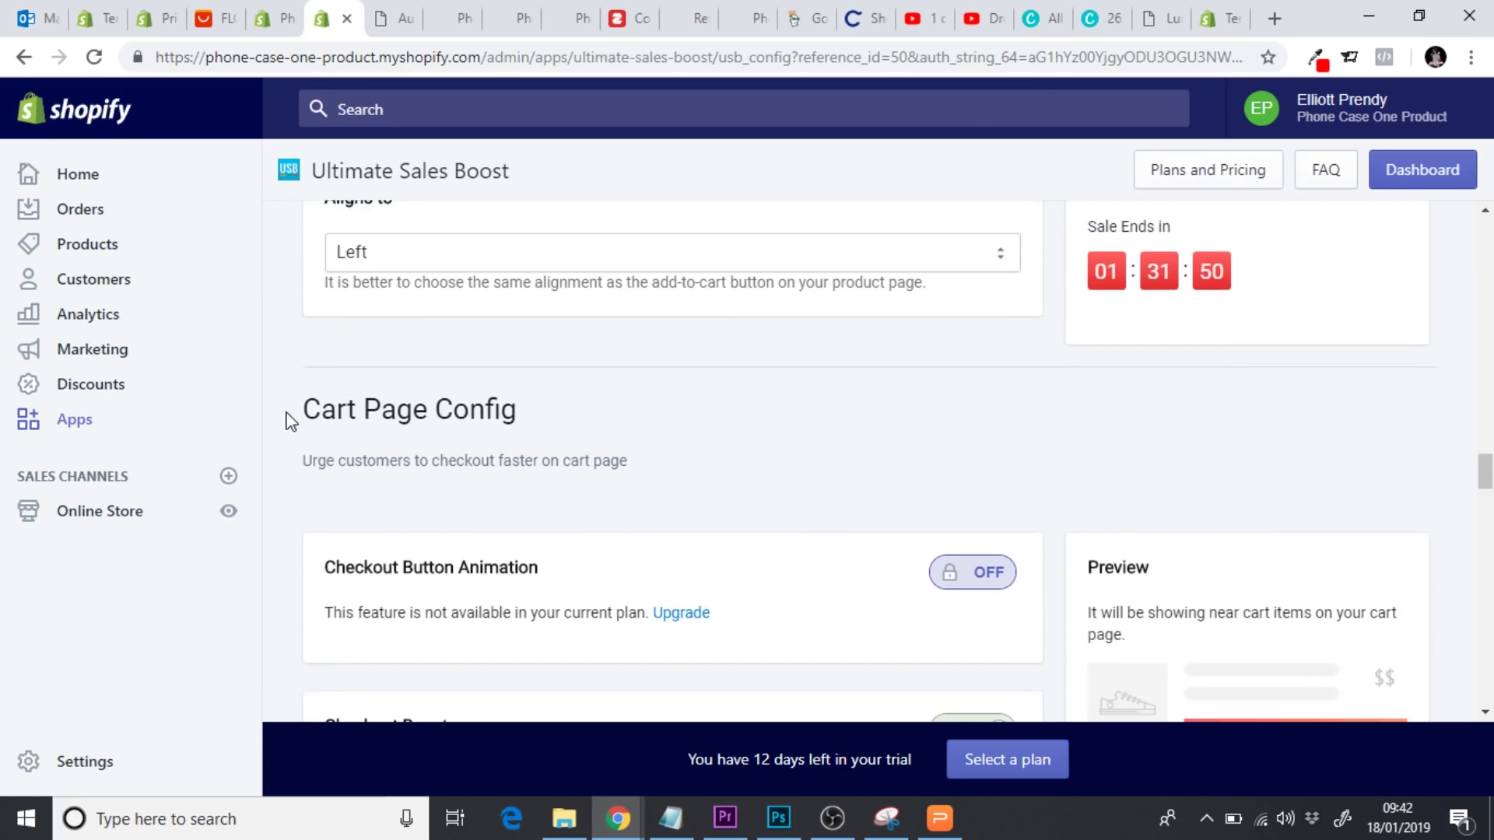
pyautogui.scroll(-5, 290, 421)
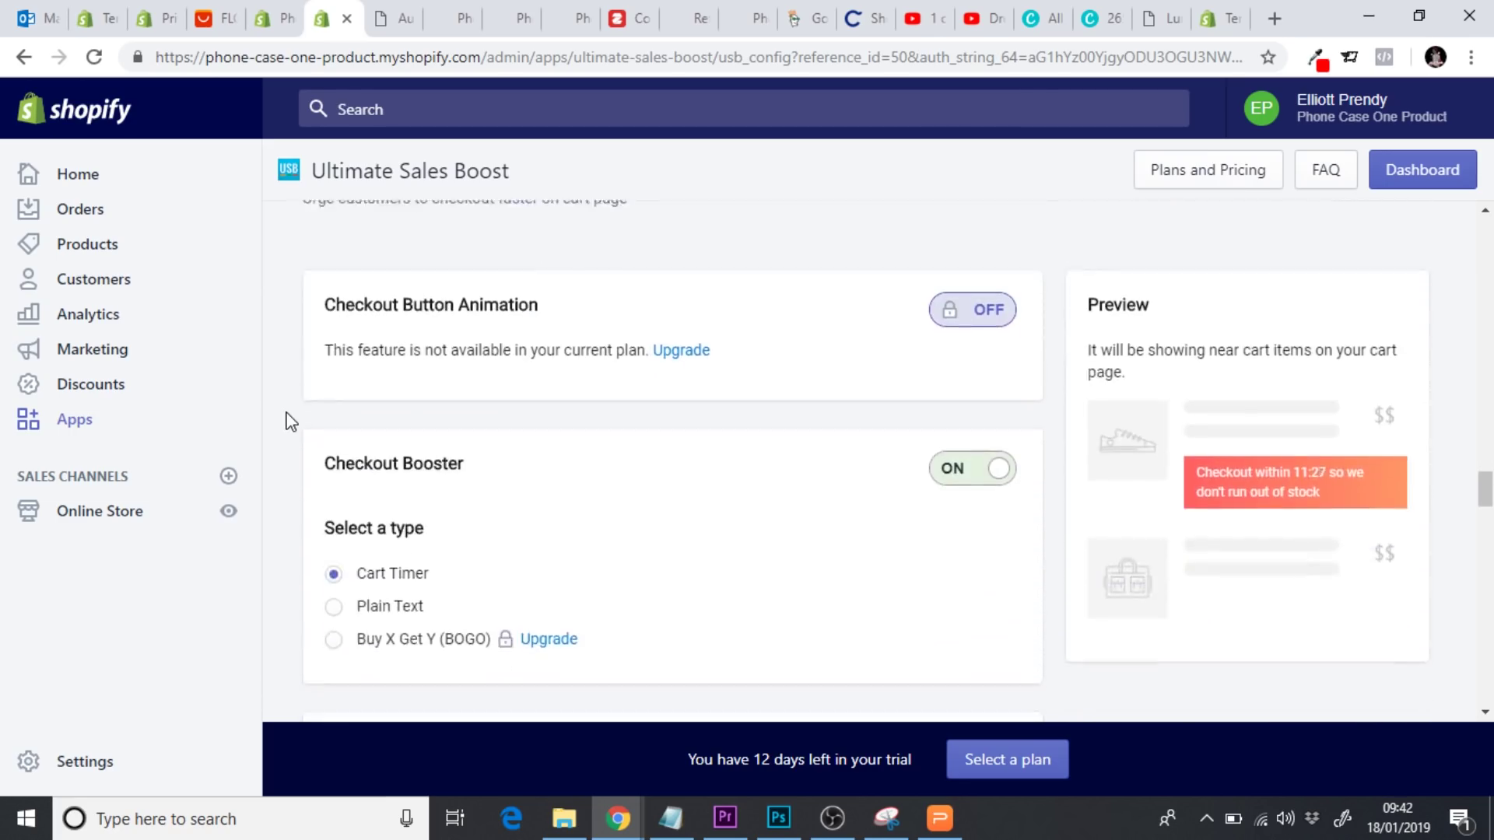
pyautogui.scroll(-1, 290, 421)
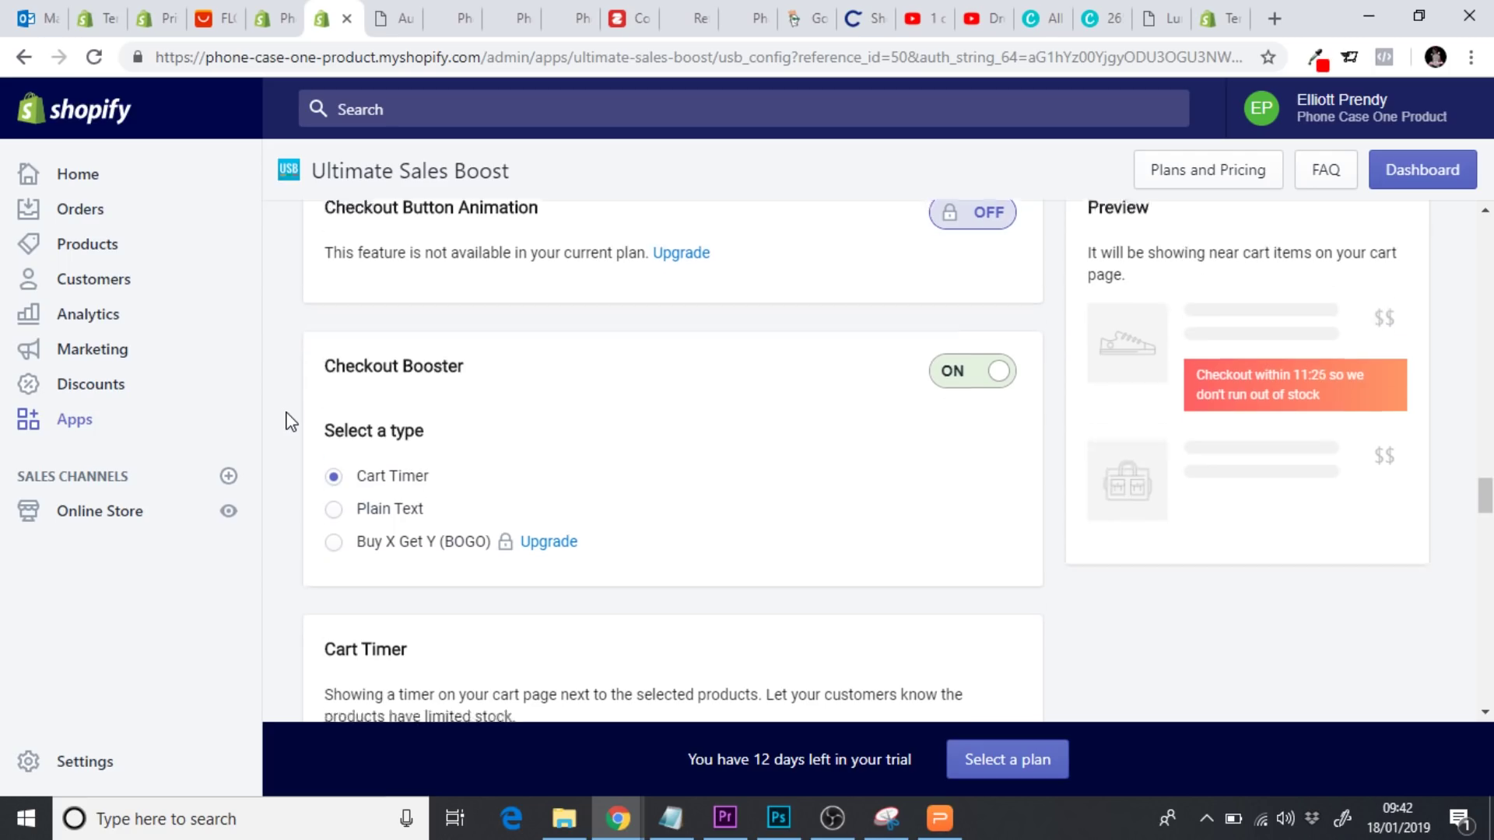
pyautogui.scroll(1, 290, 421)
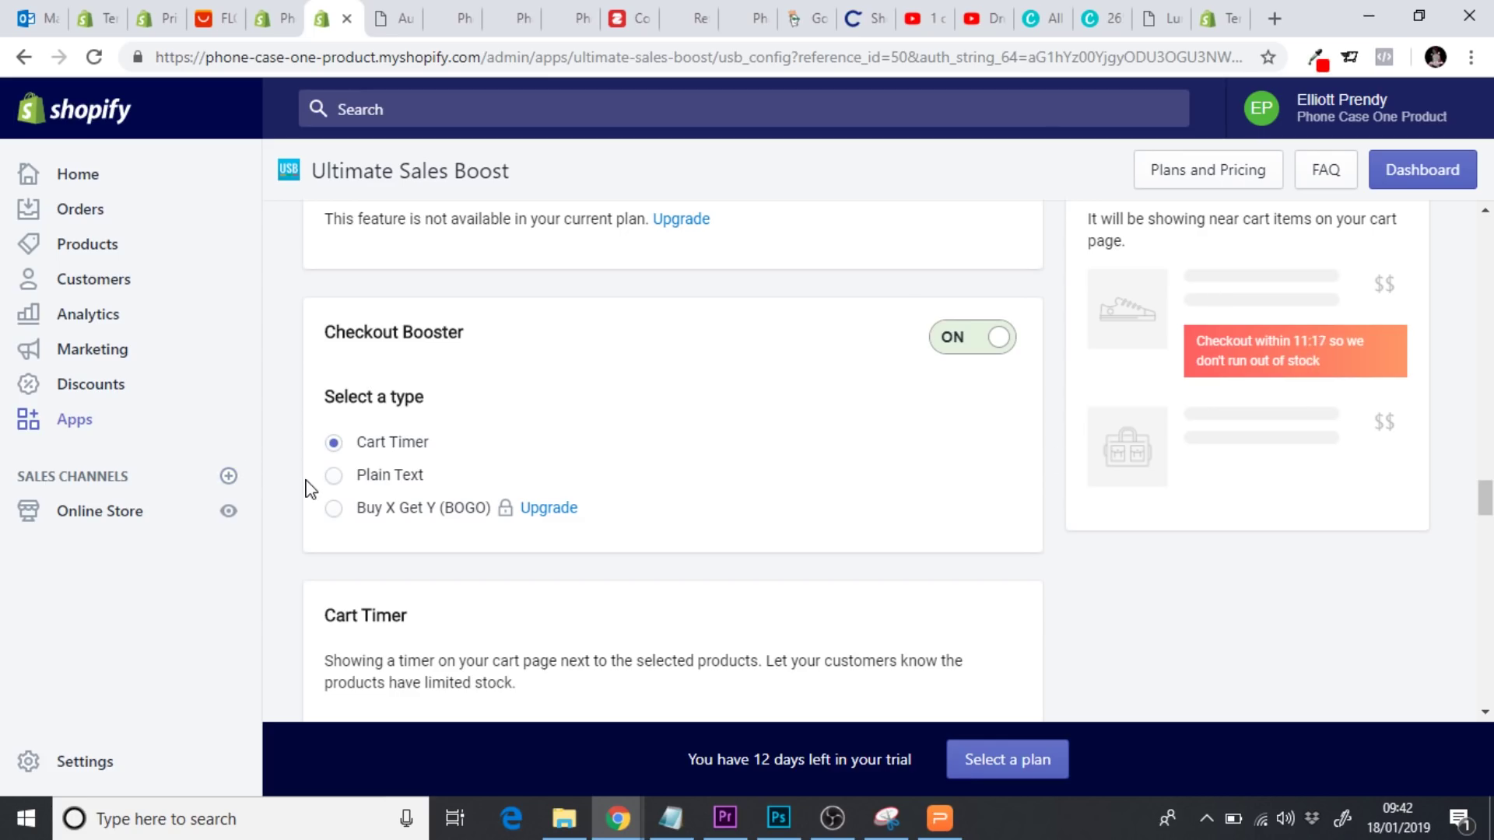
pyautogui.scroll(-5, 311, 489)
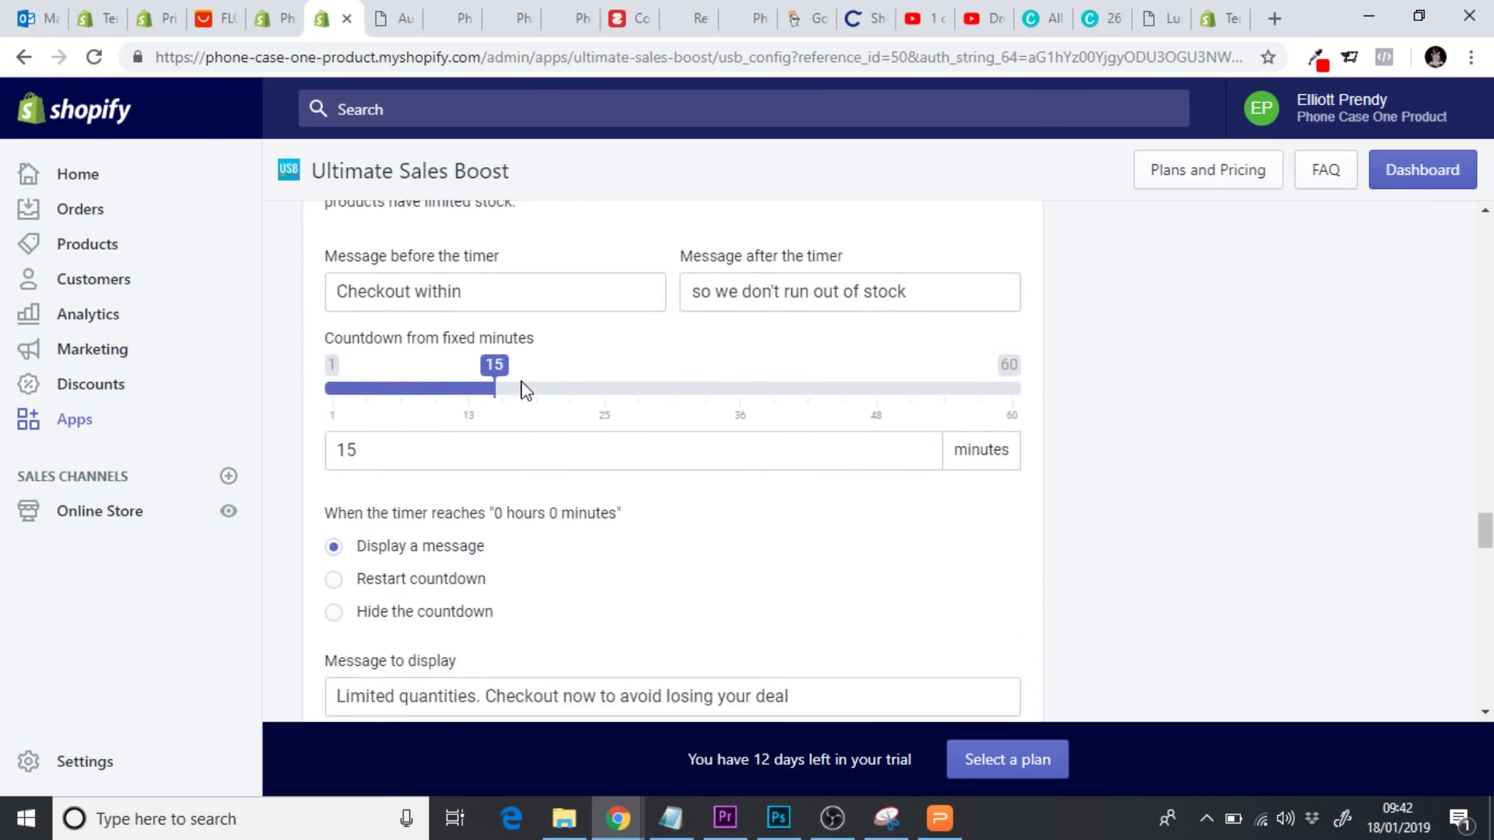
# Try Restart countdown, then go back to displaying a message when the cart timer ends
pyautogui.scroll(-4, 302, 478)
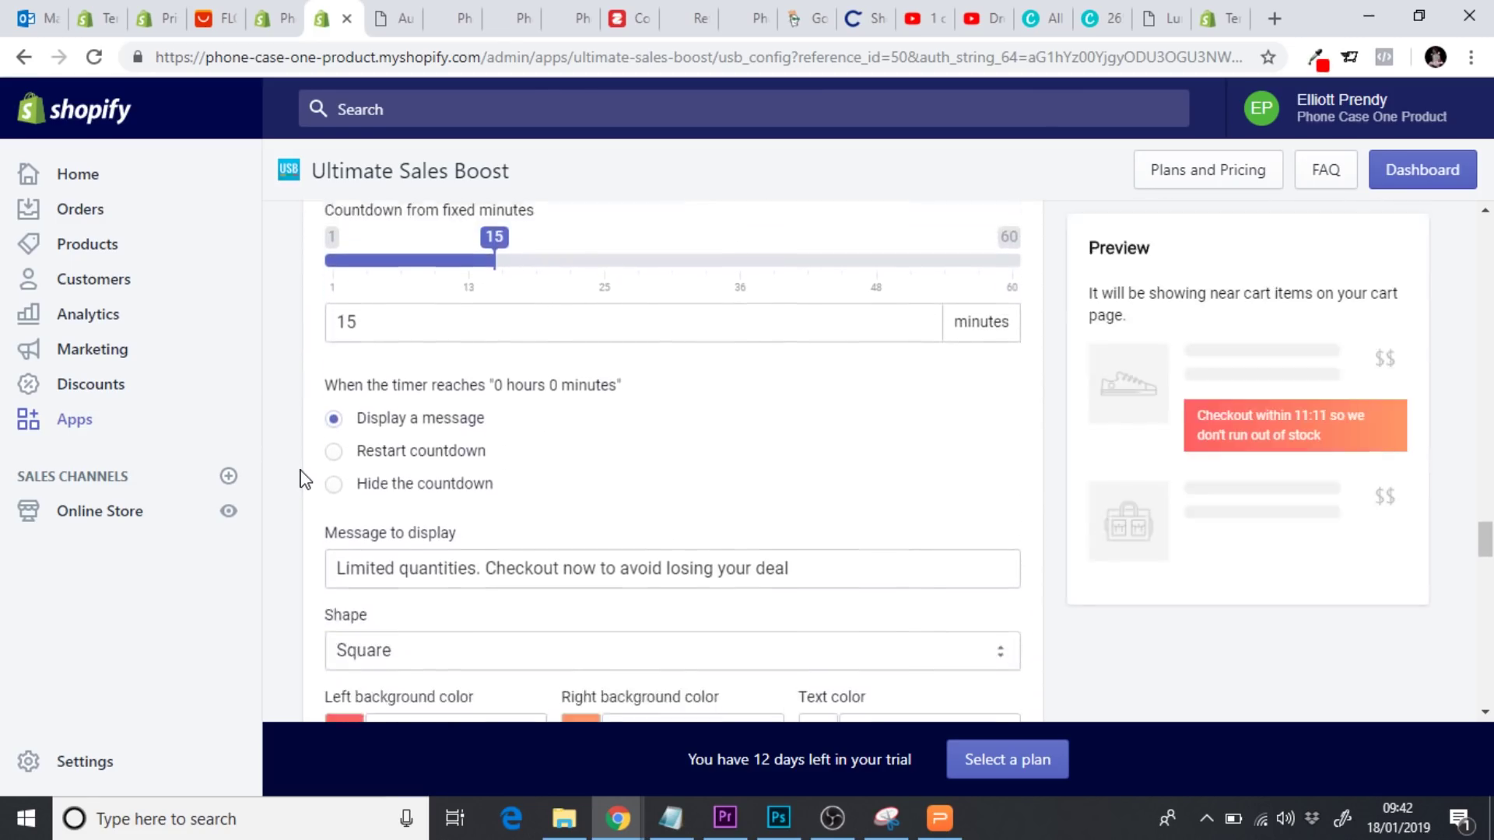
pyautogui.scroll(-1, 303, 478)
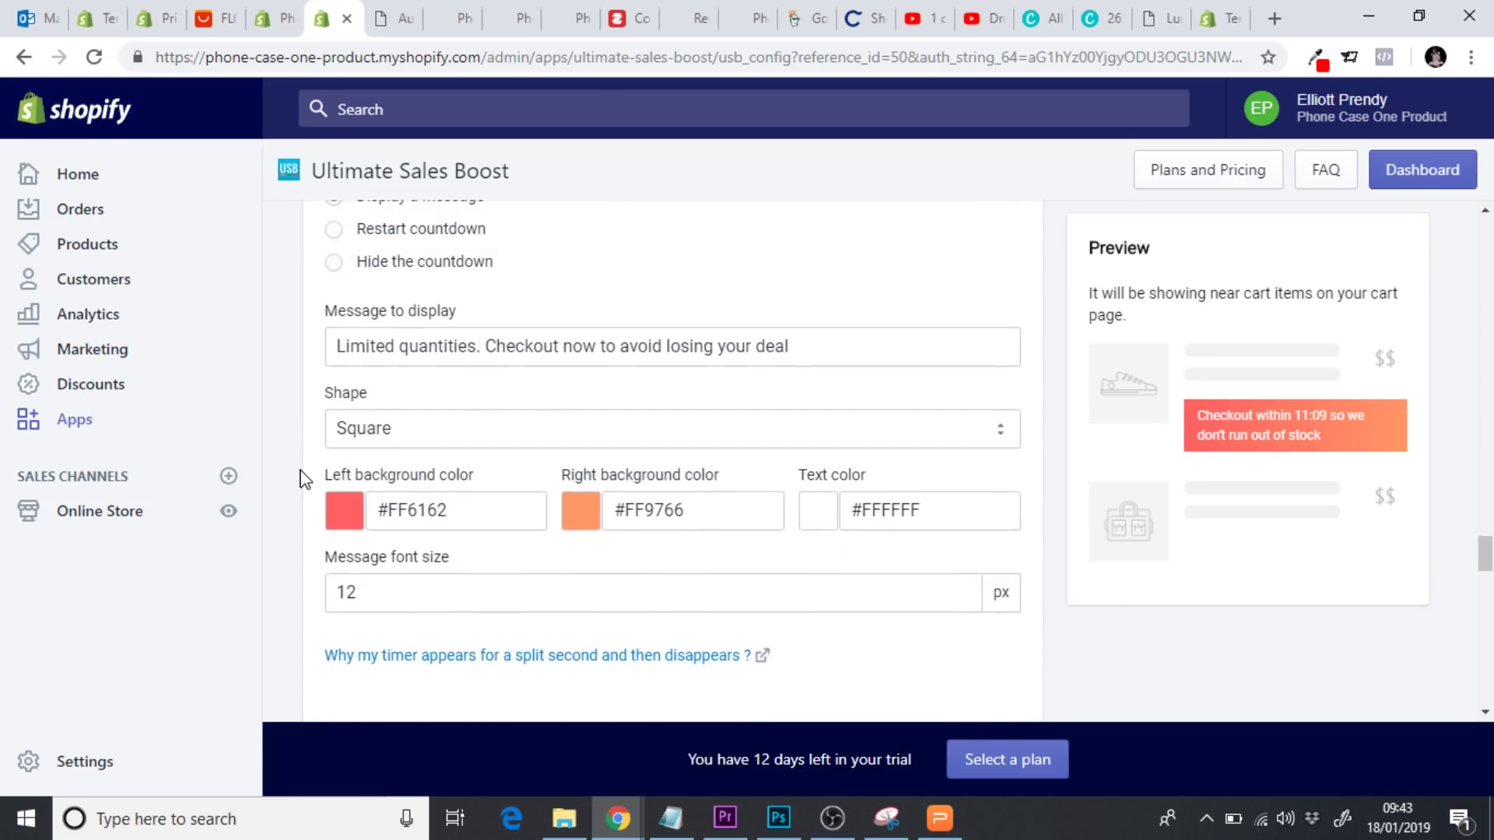
pyautogui.scroll(2, 424, 294)
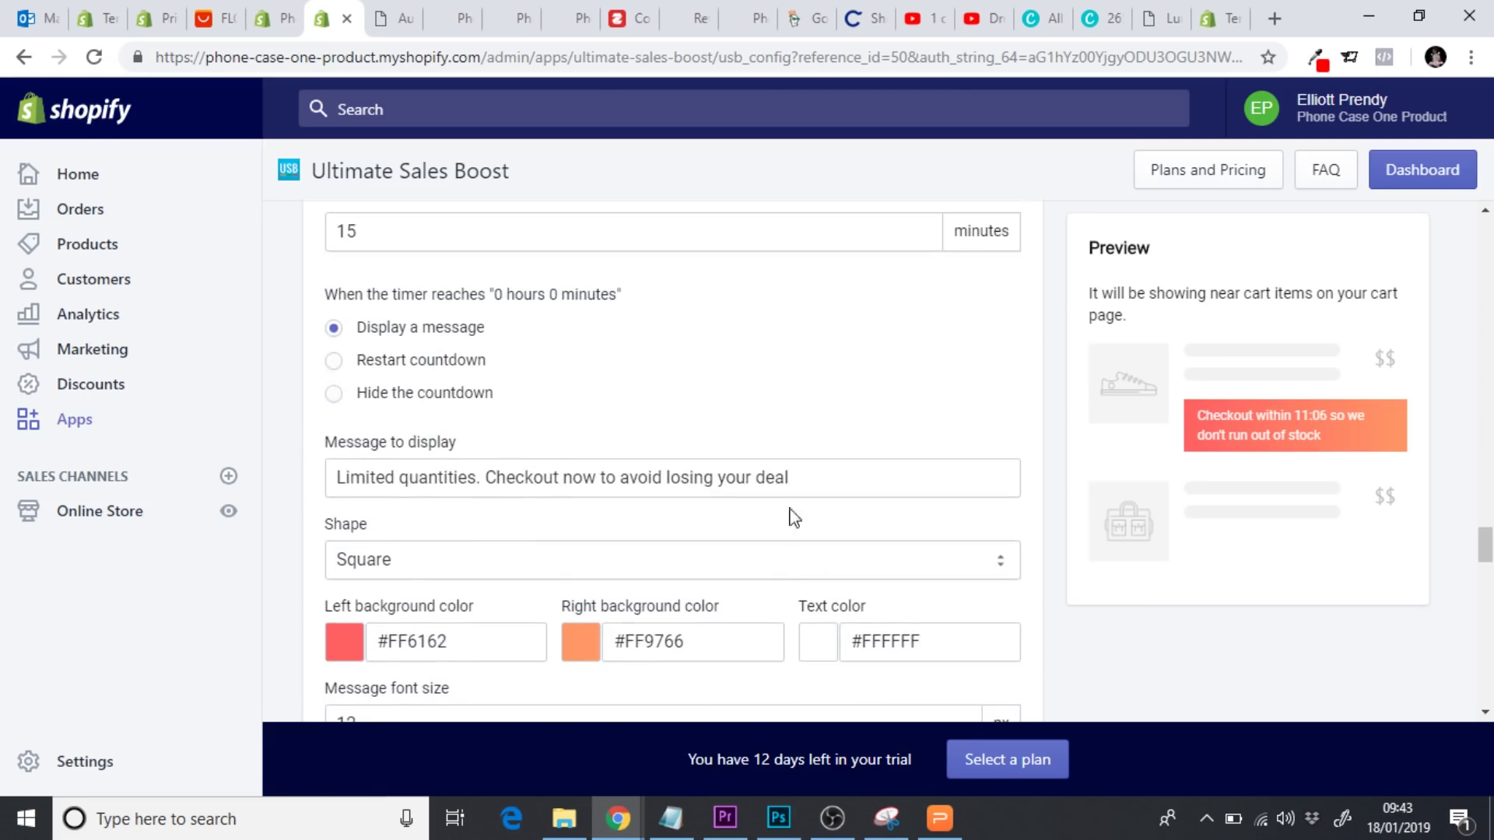
pyautogui.click(334, 360)
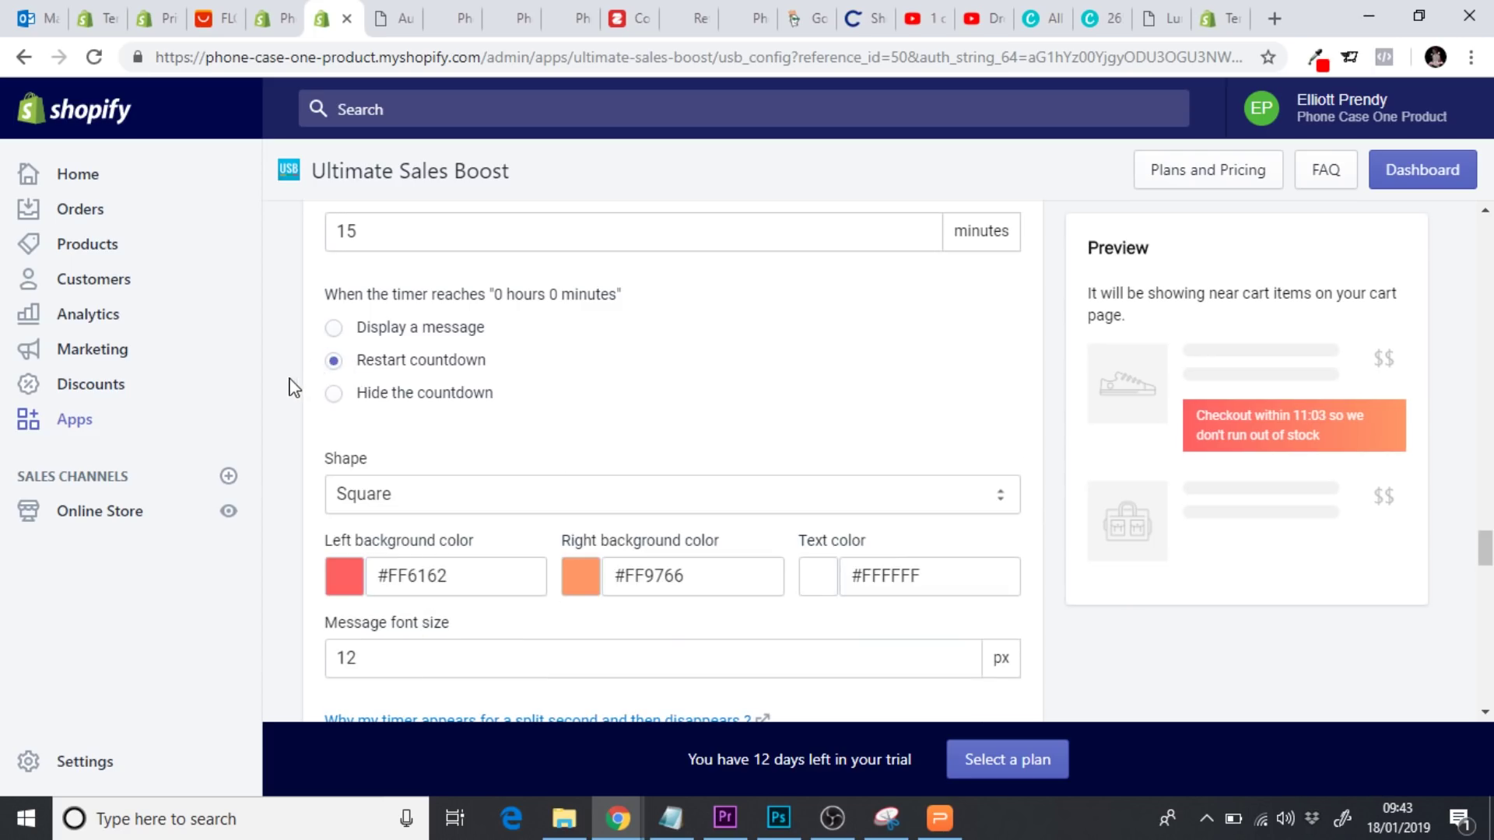
pyautogui.click(333, 328)
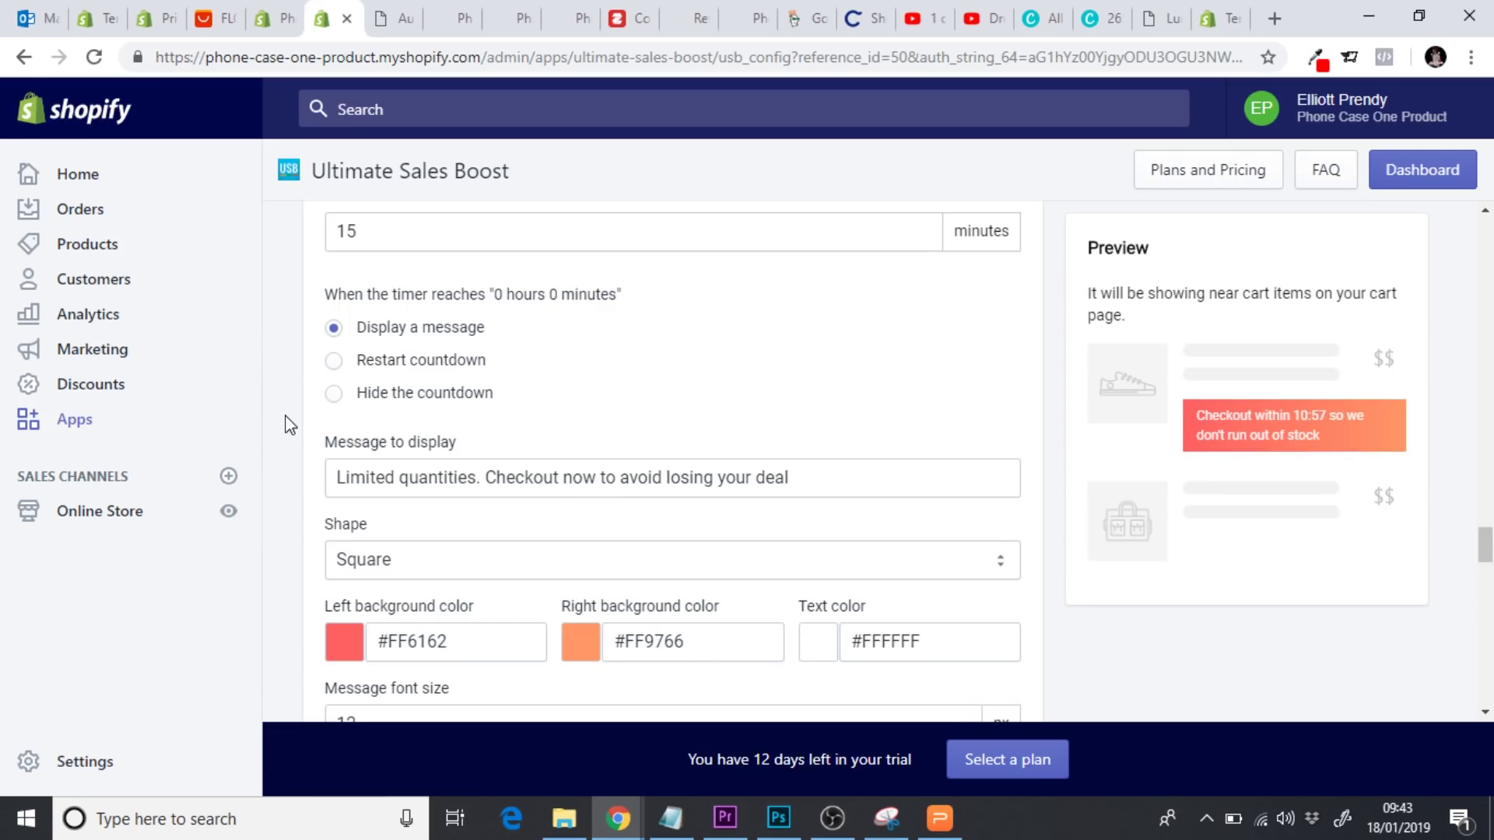
# Set the cart timer's right background colour to #E32C2B
pyautogui.scroll(-2, 289, 425)
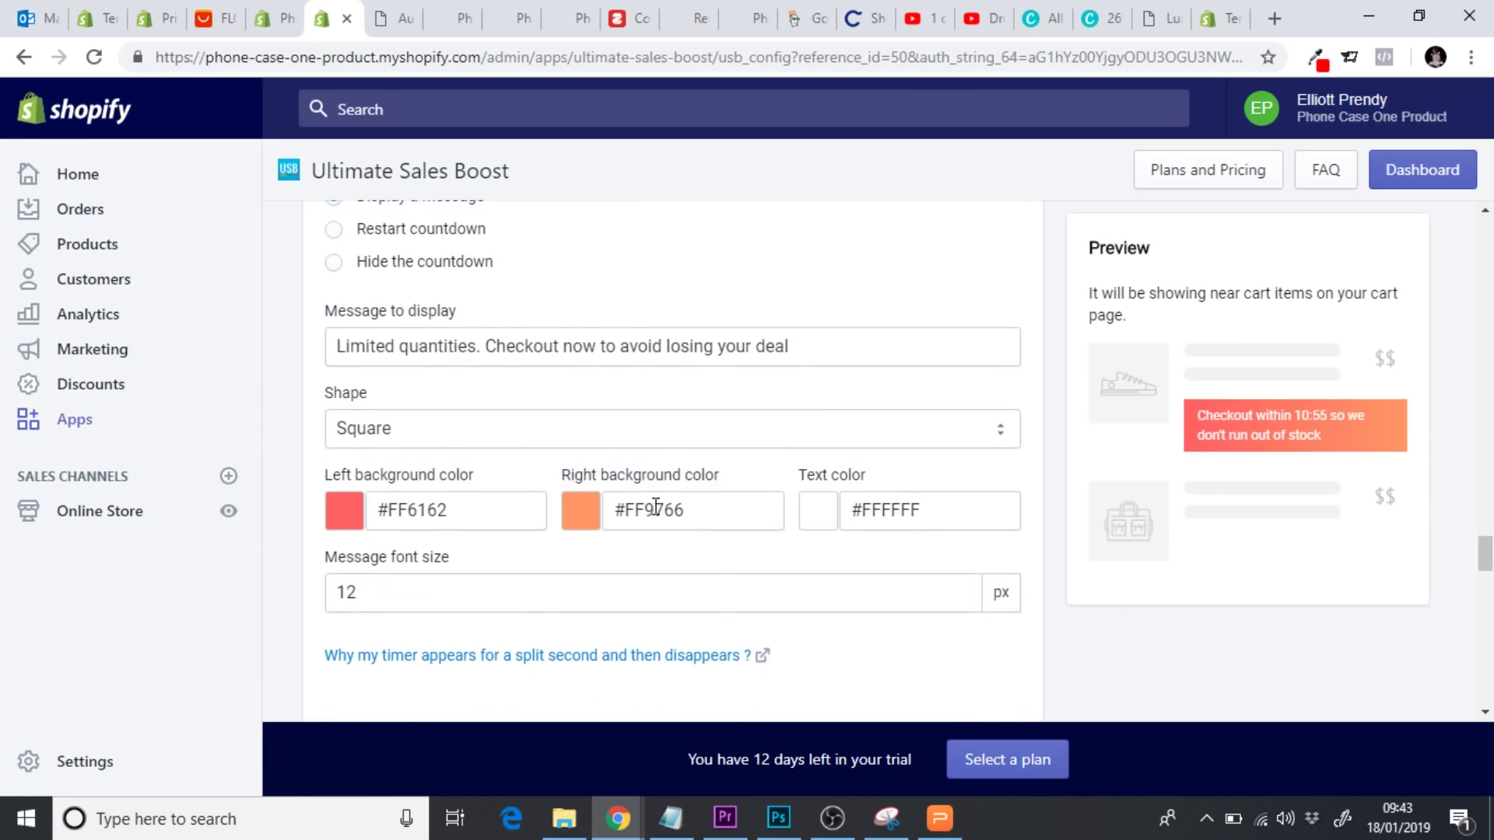
pyautogui.doubleClick(656, 507)
pyautogui.write('E32C2B')
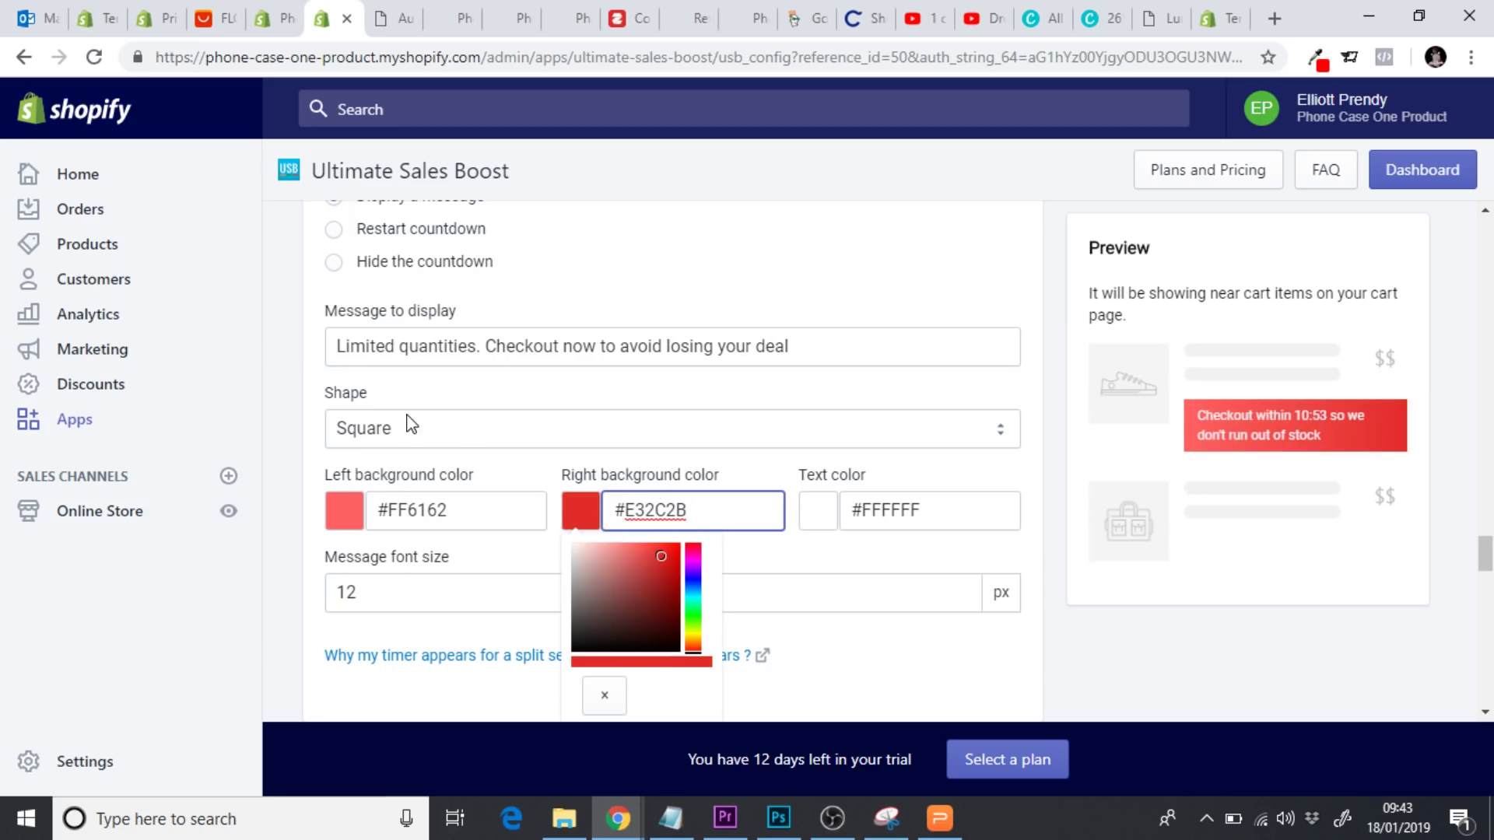
pyautogui.click(290, 478)
# Change the right background colour to #FF6162 so it matches the left background colour
pyautogui.scroll(-1, 289, 479)
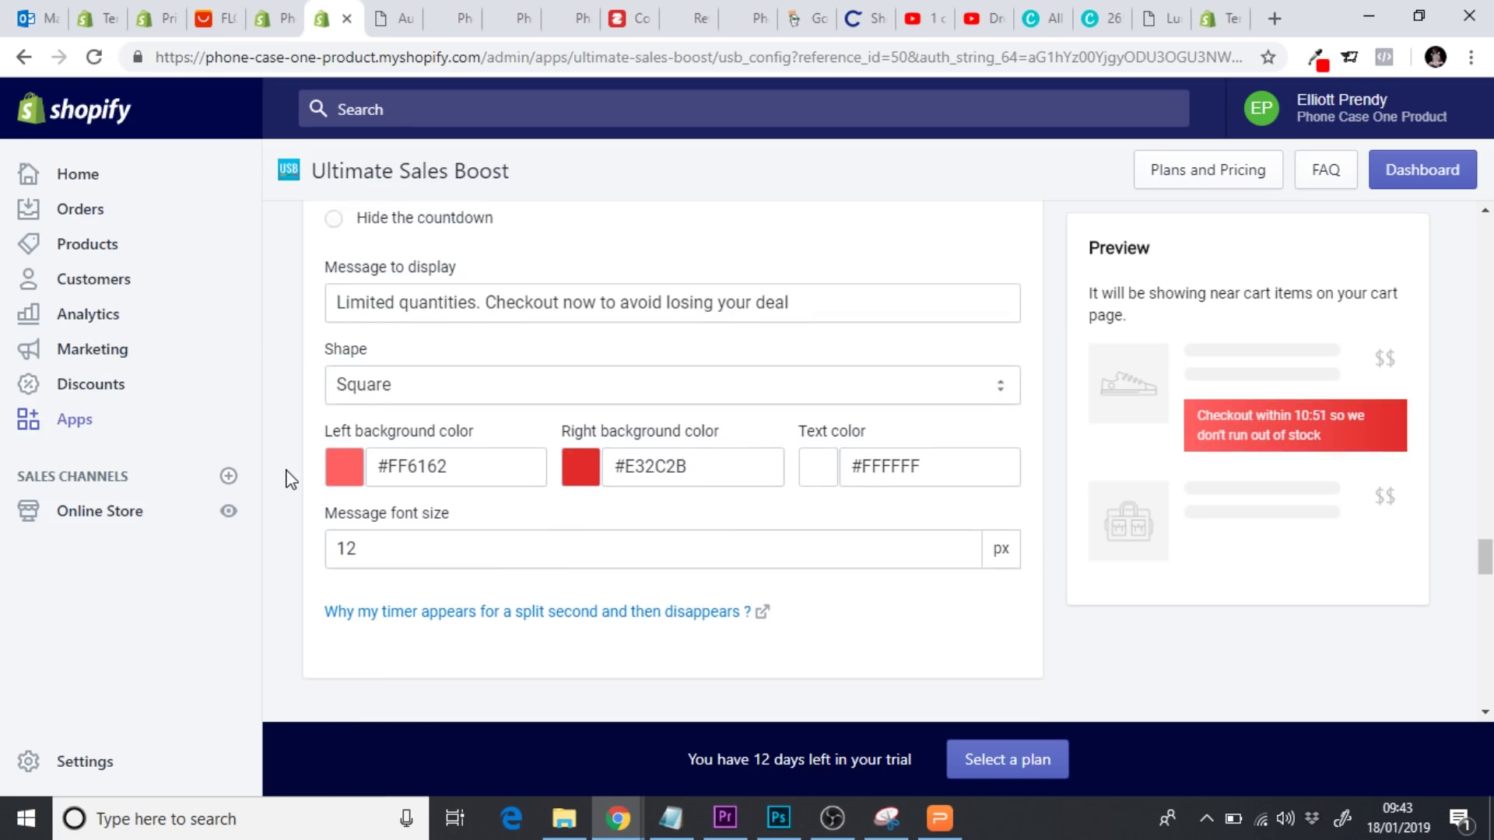
pyautogui.doubleClick(426, 424)
pyautogui.hotkey('ctrl', 'c')
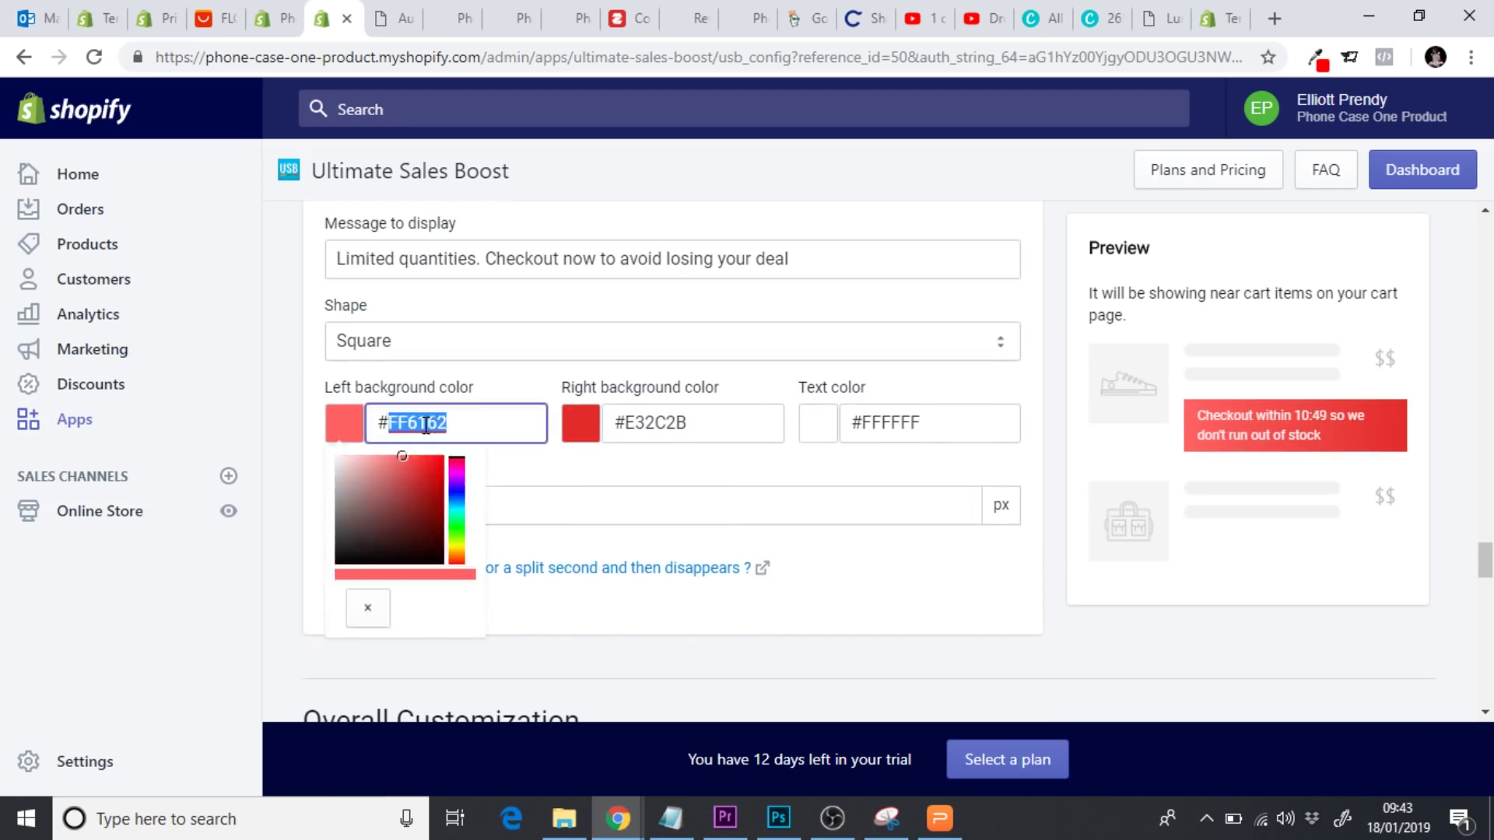
pyautogui.doubleClick(674, 424)
pyautogui.hotkey('ctrl', 'v')
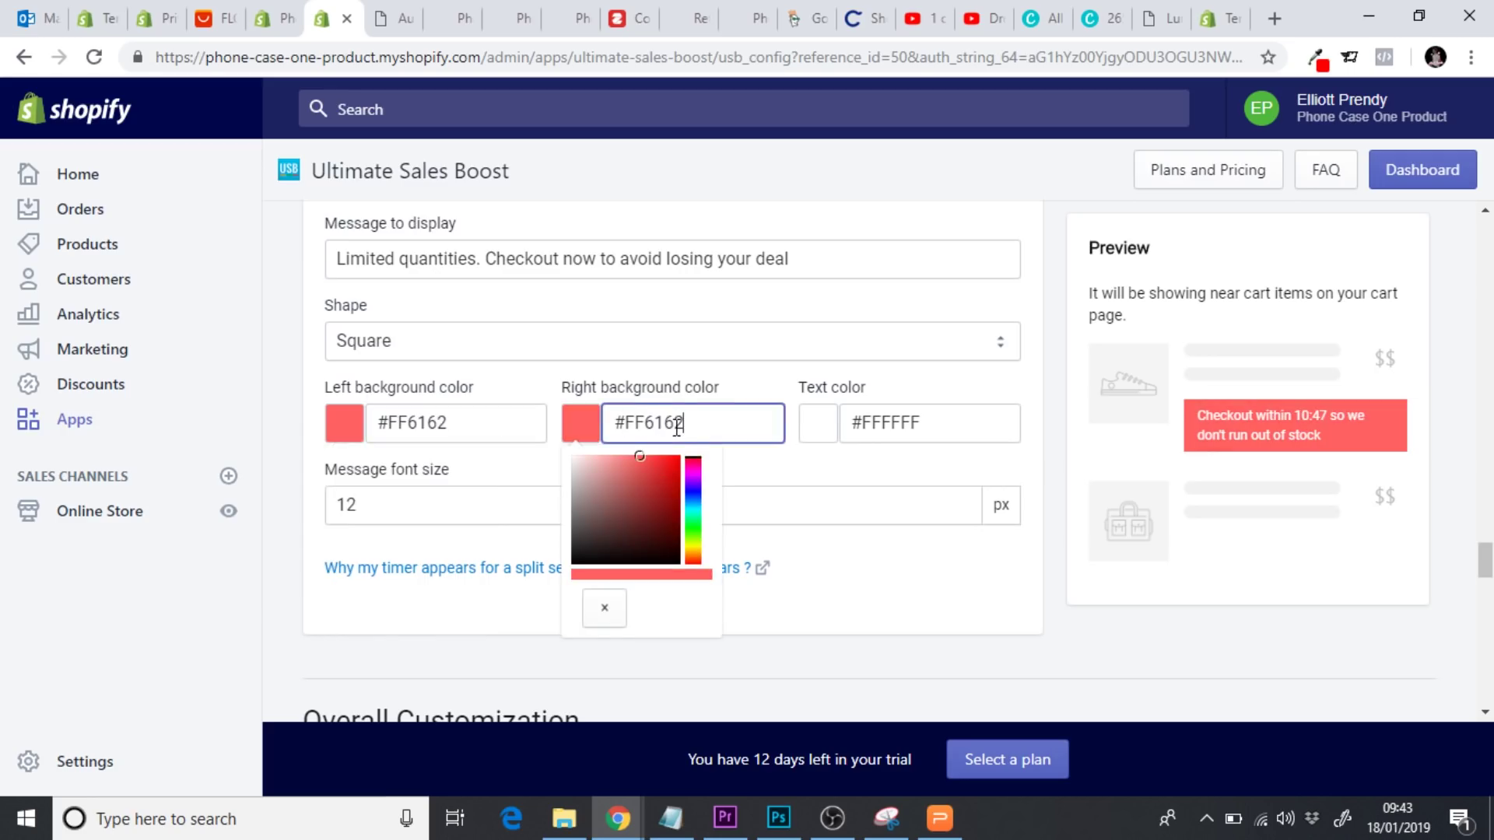
pyautogui.click(302, 446)
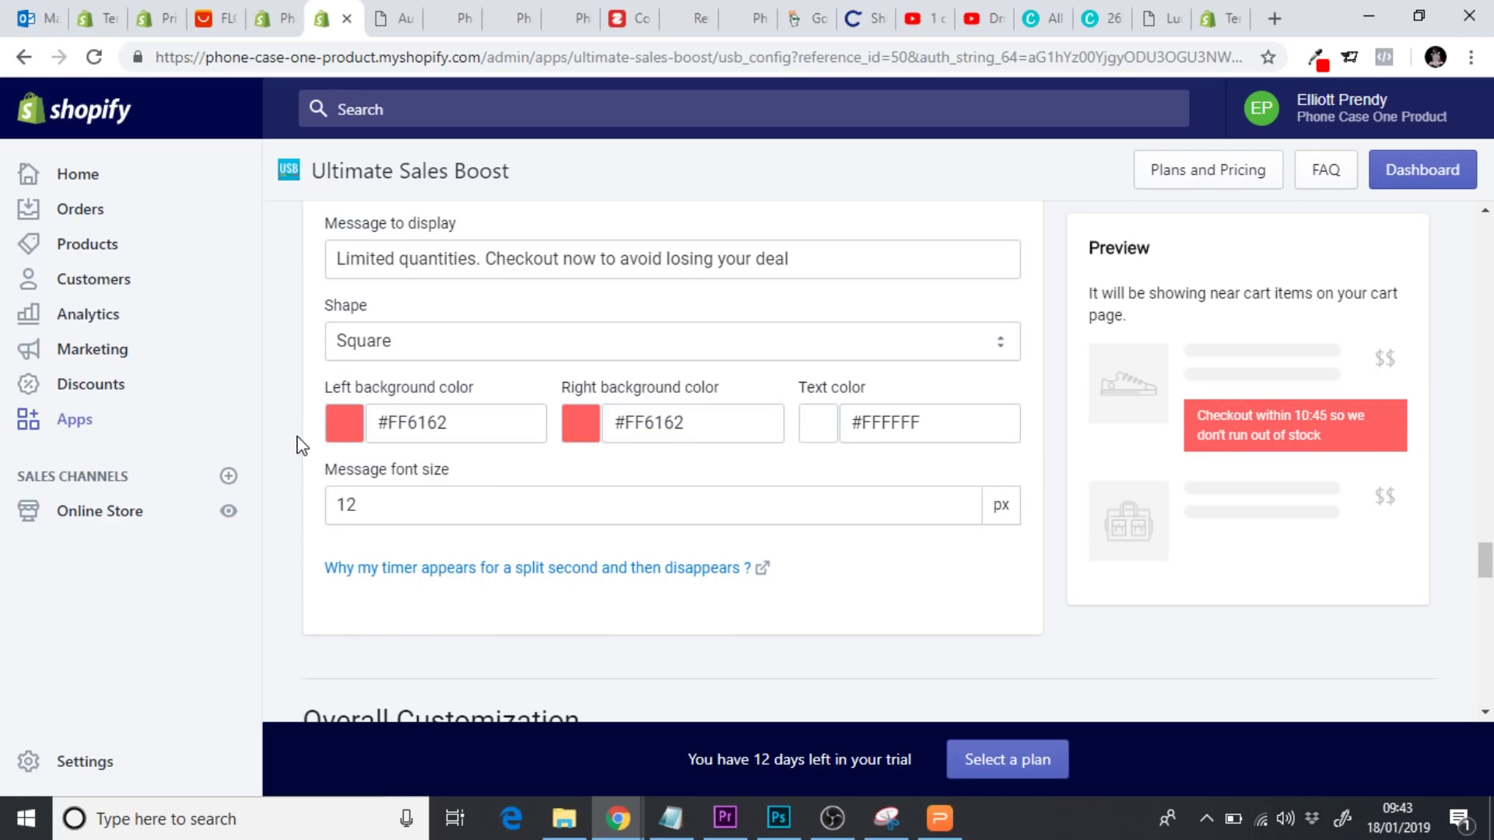
pyautogui.click(477, 421)
pyautogui.doubleClick(436, 421)
pyautogui.hotkey('ctrl', 'c')
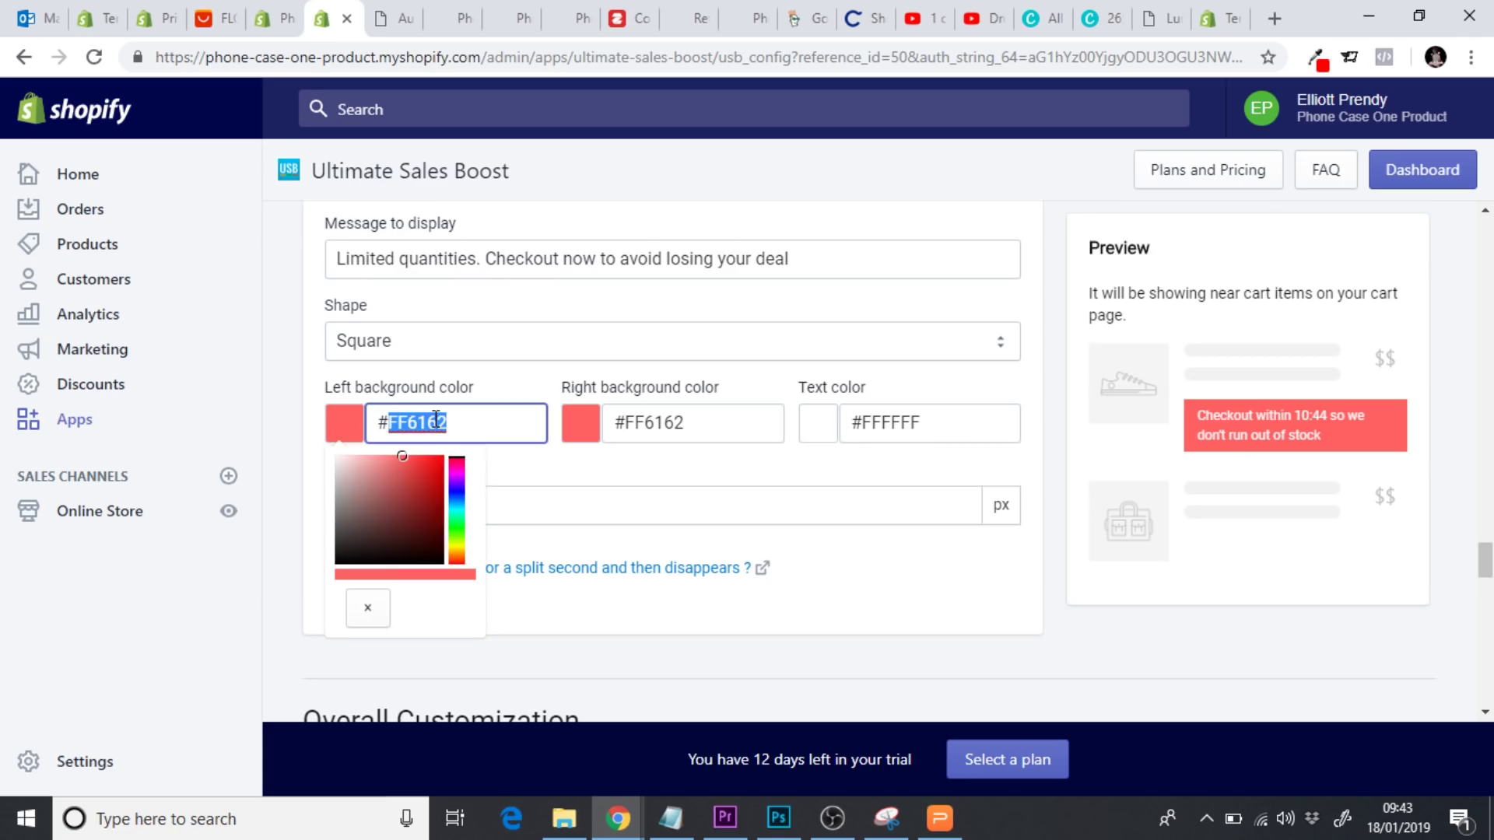
pyautogui.click(287, 456)
pyautogui.scroll(10, 286, 457)
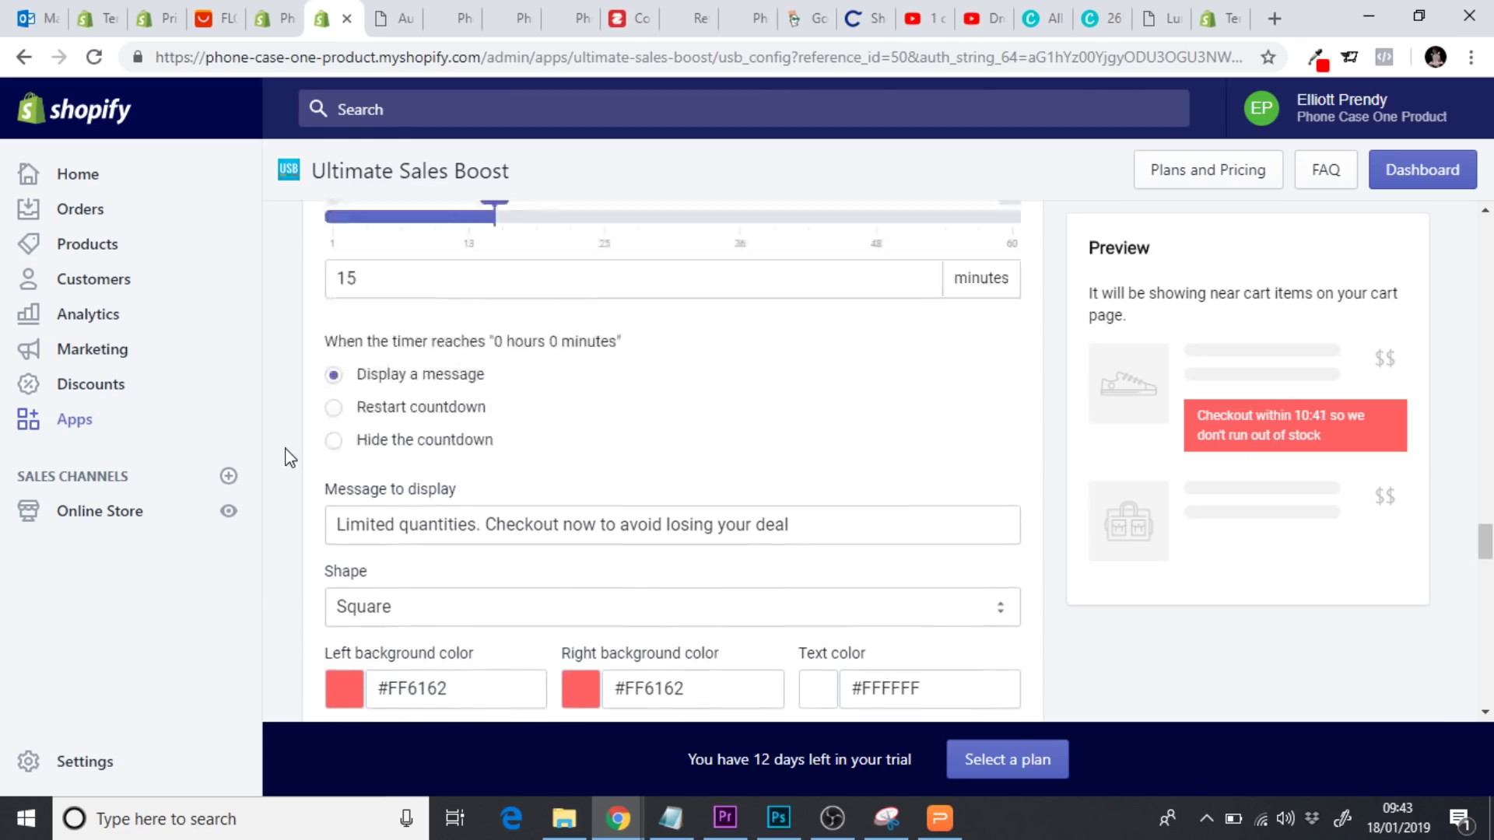
# Set the countdown's bottom background colour to #FF6162
pyautogui.scroll(10, 288, 458)
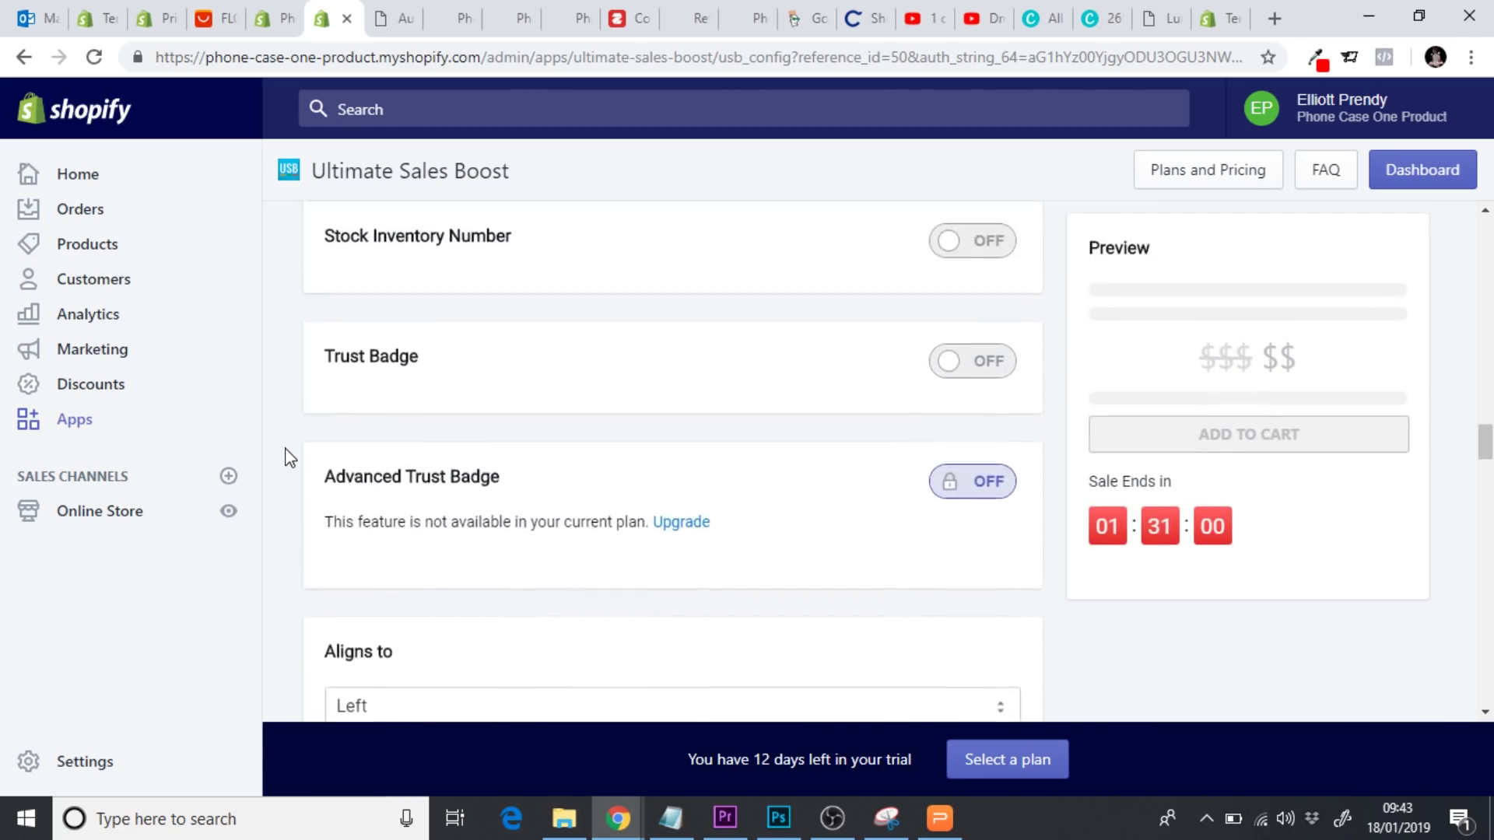
pyautogui.scroll(10, 287, 457)
pyautogui.scroll(-1, 287, 459)
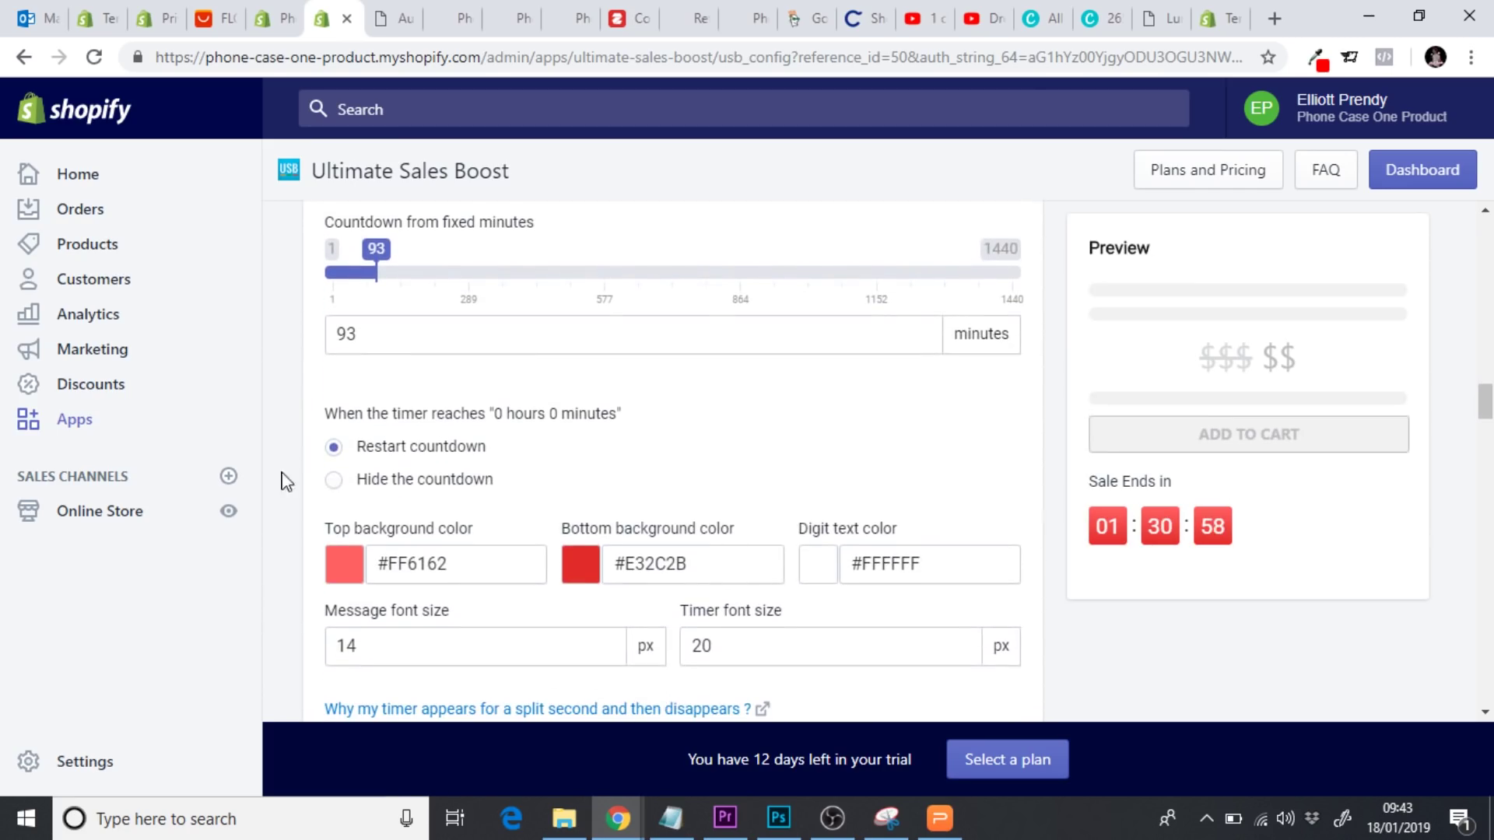
pyautogui.doubleClick(676, 556)
pyautogui.hotkey('ctrl', 'v')
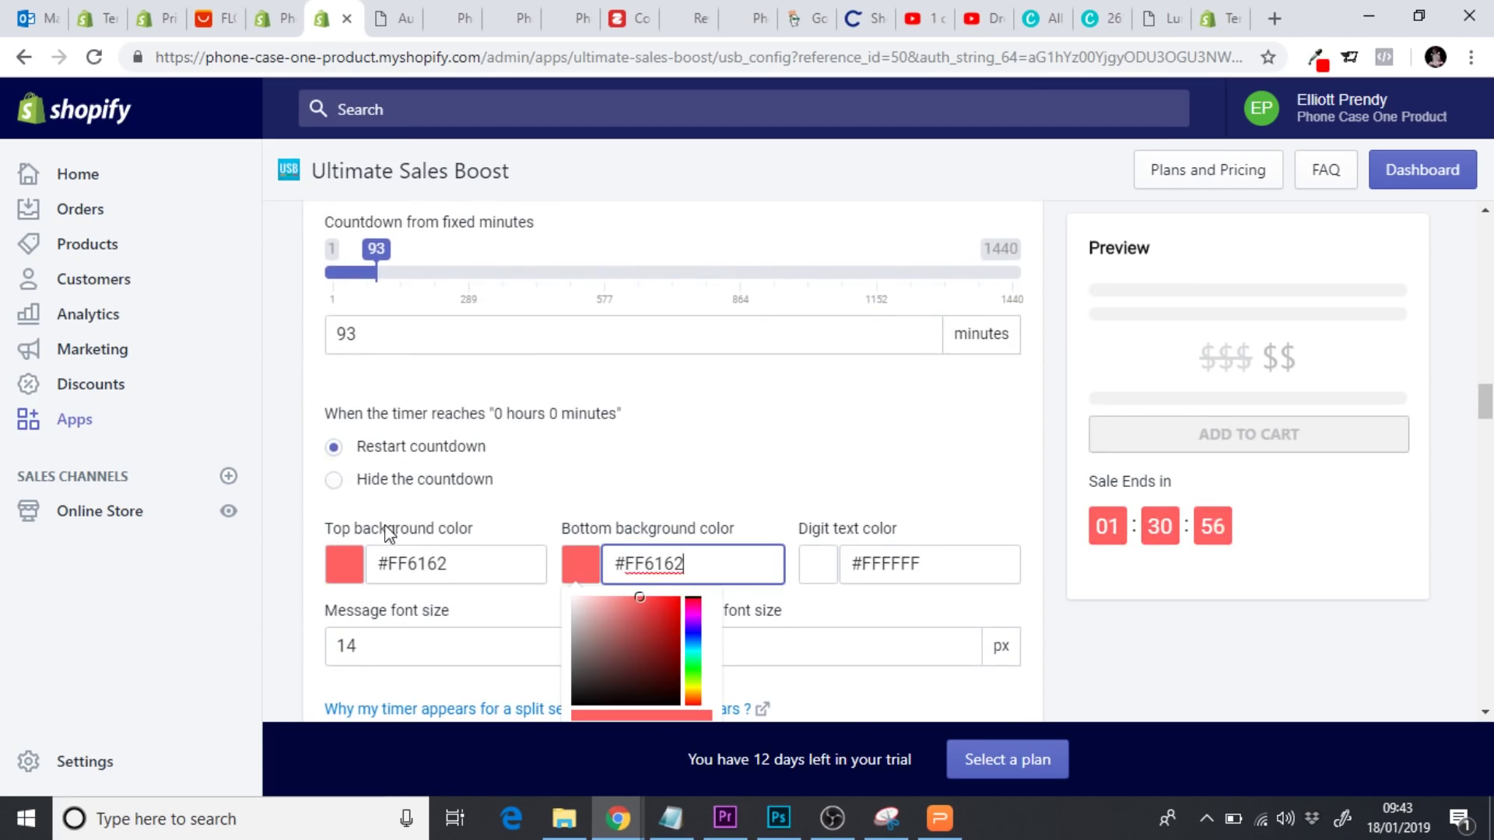
pyautogui.click(274, 526)
# Replace the image label's bottom background colour #E32C2B with #FF6162
pyautogui.scroll(10, 275, 527)
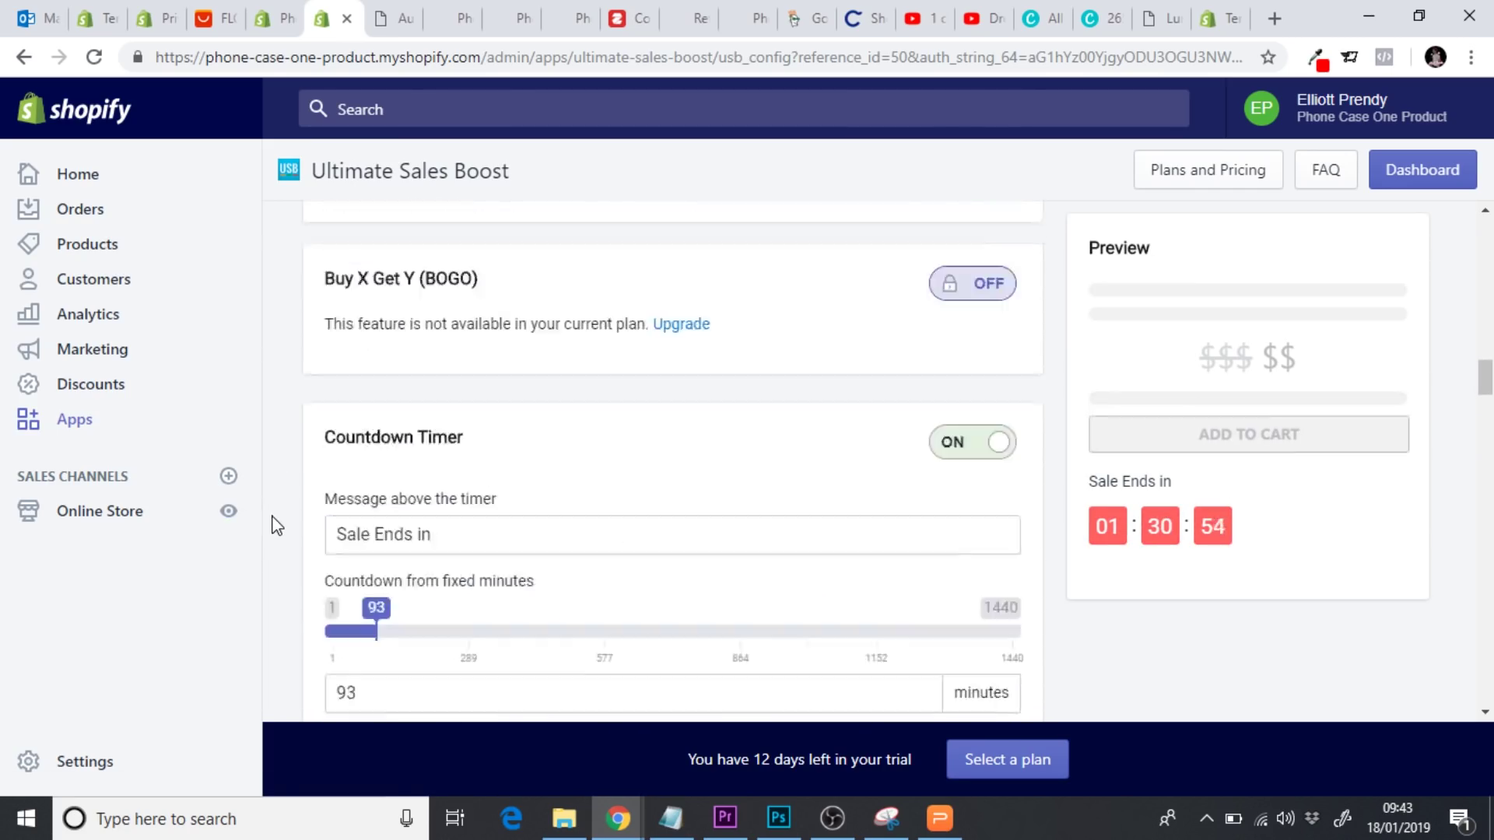
pyautogui.scroll(6, 274, 526)
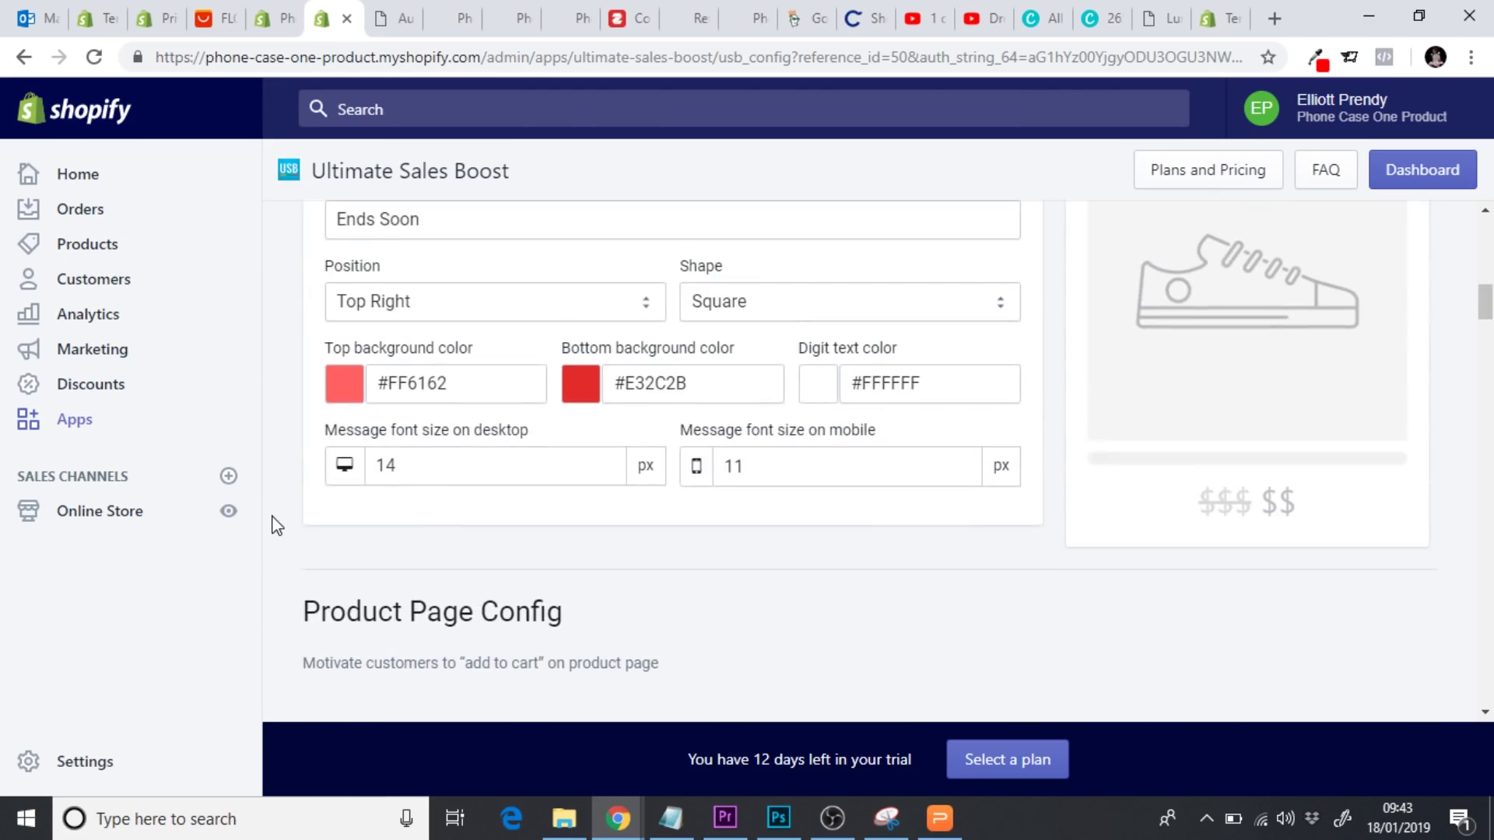
pyautogui.click(666, 382)
pyautogui.doubleClick(666, 382)
pyautogui.hotkey('ctrl', 'v')
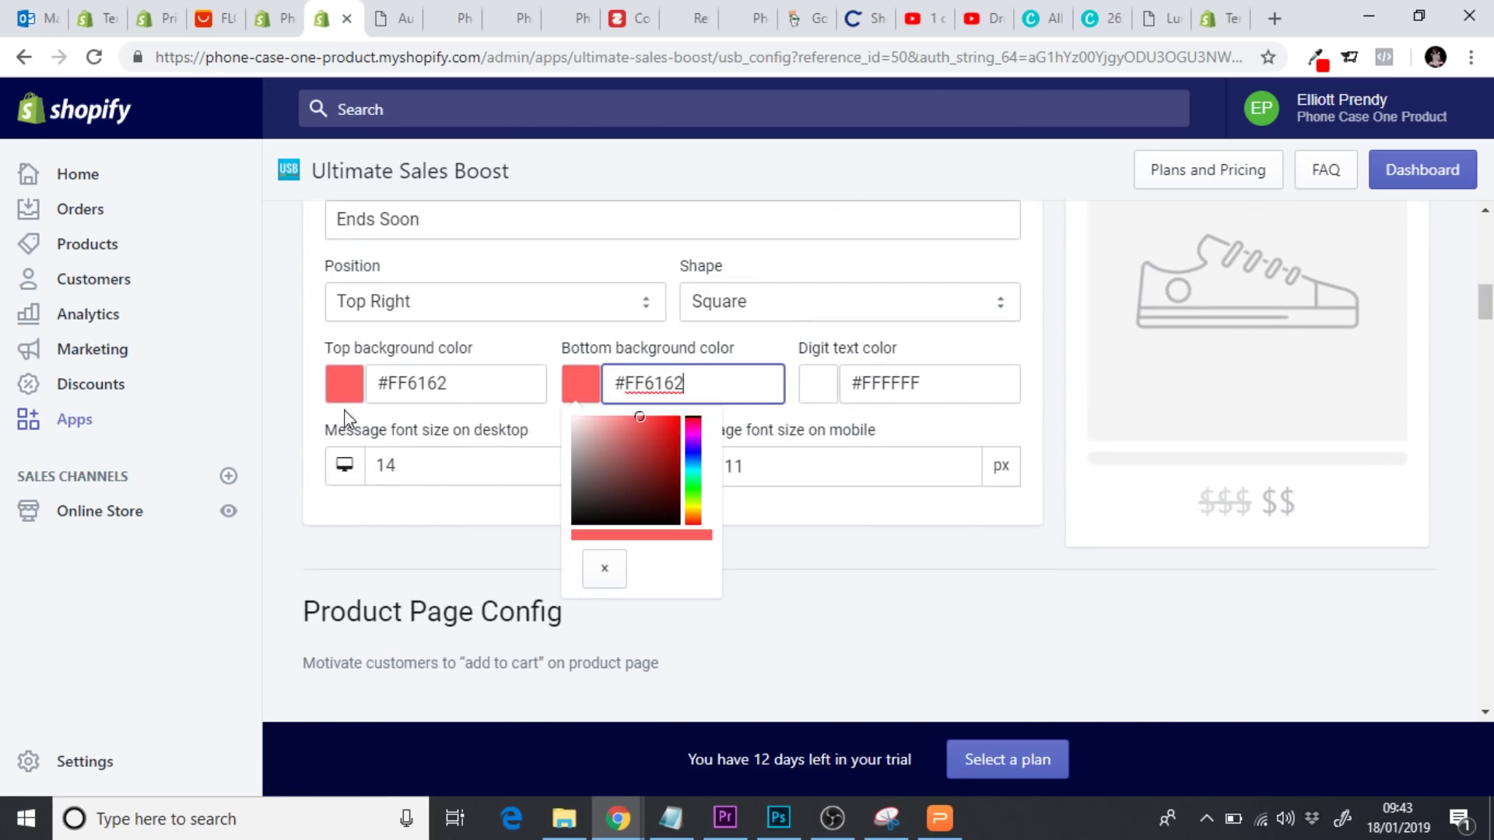
pyautogui.click(286, 430)
# Choose Montserrat as the font under Overall Customization
pyautogui.scroll(3, 286, 434)
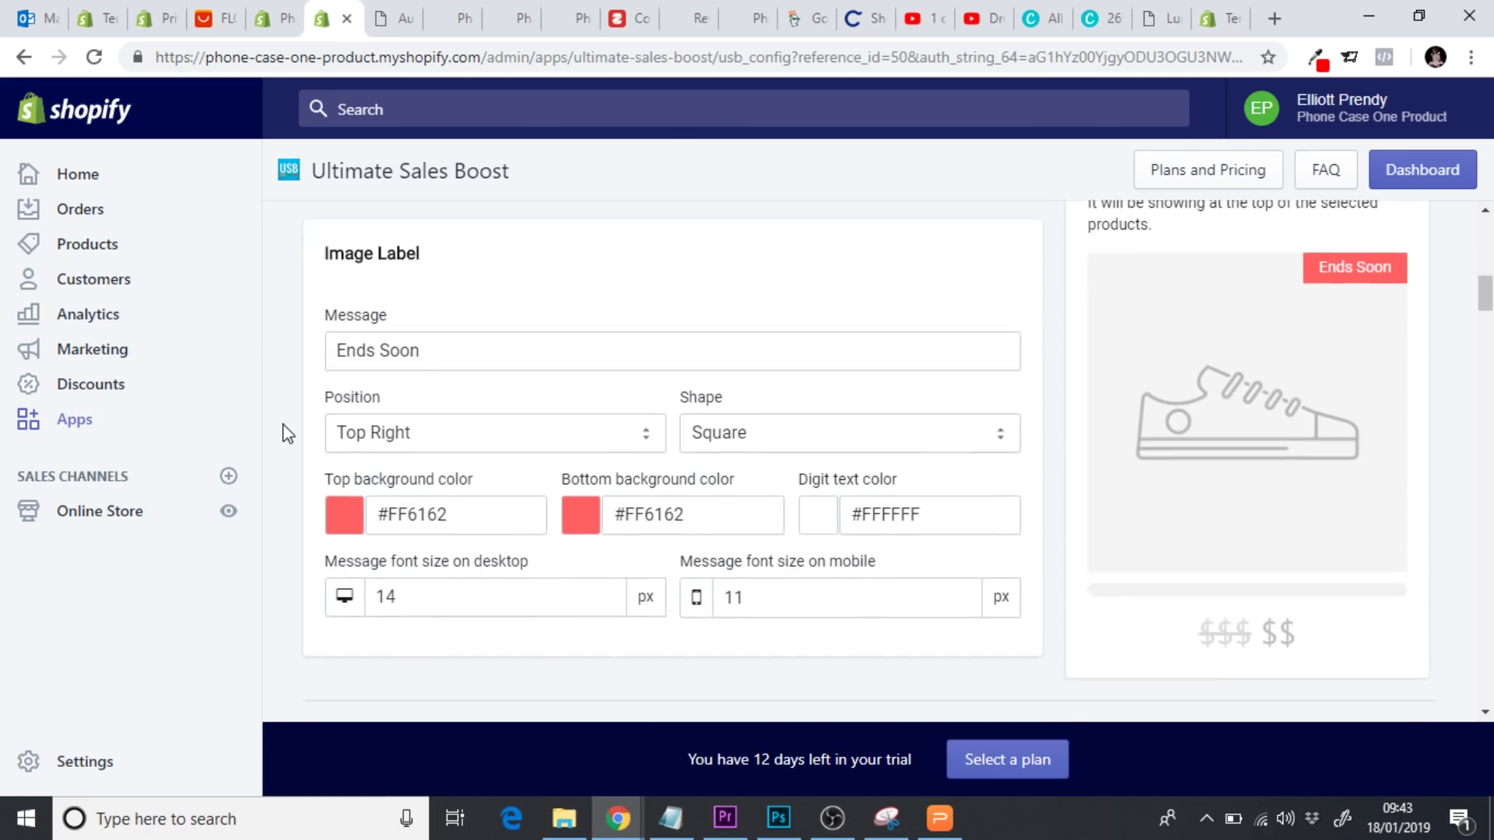
pyautogui.scroll(-4, 287, 433)
pyautogui.scroll(-15, 286, 434)
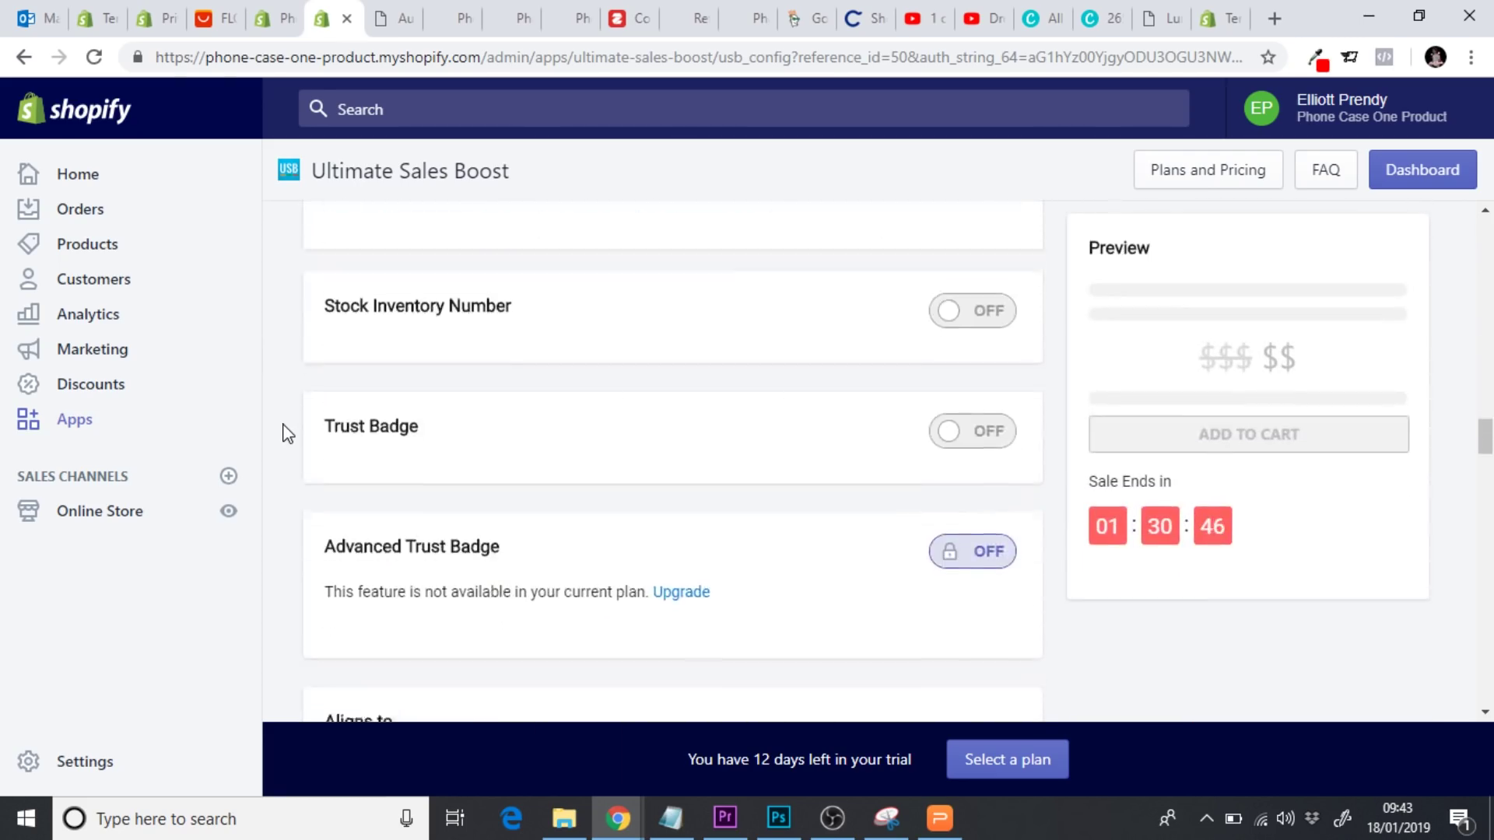
pyautogui.scroll(-14, 286, 433)
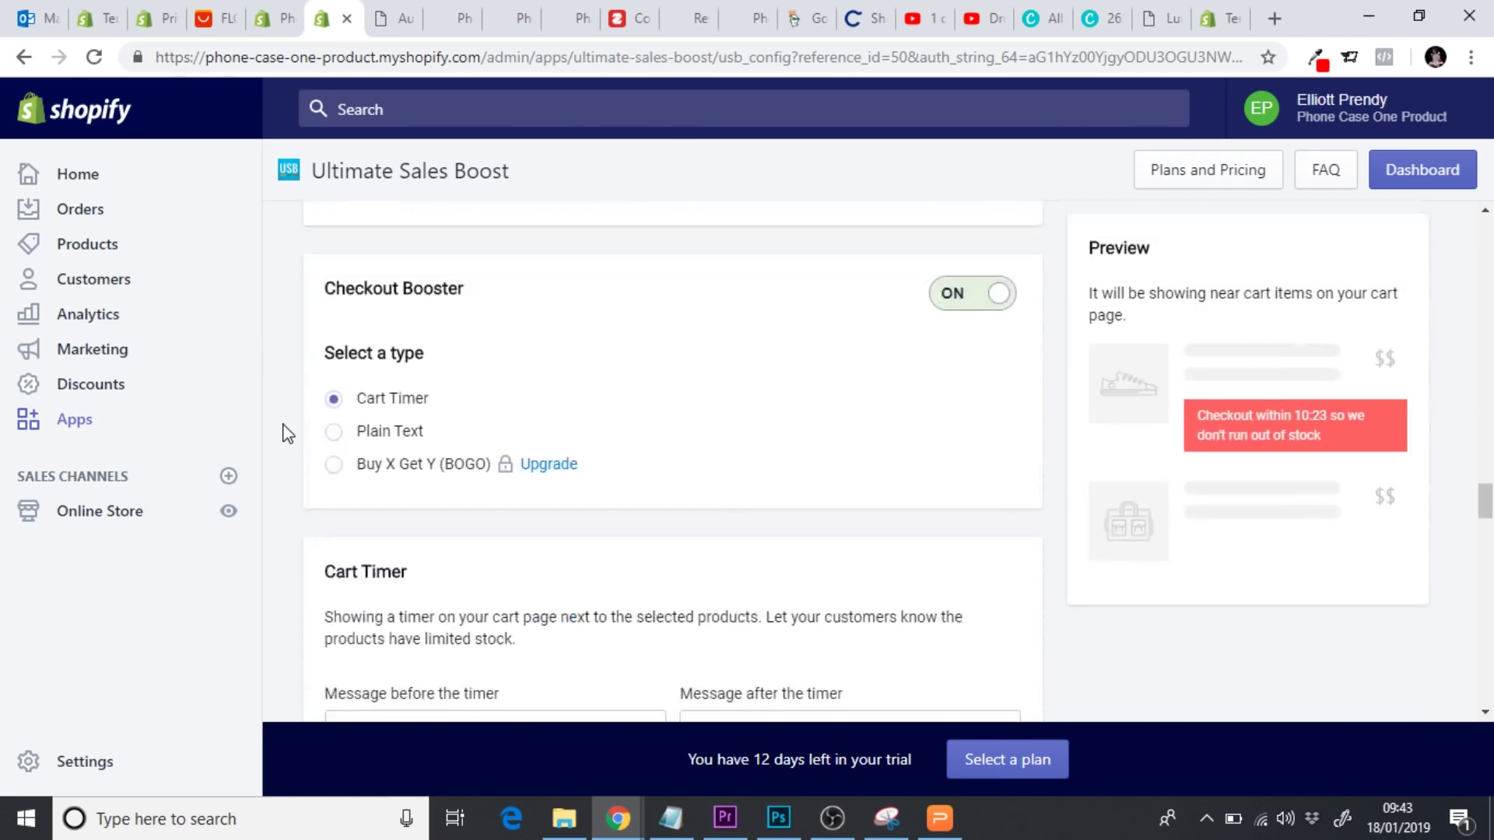
pyautogui.scroll(-7, 286, 433)
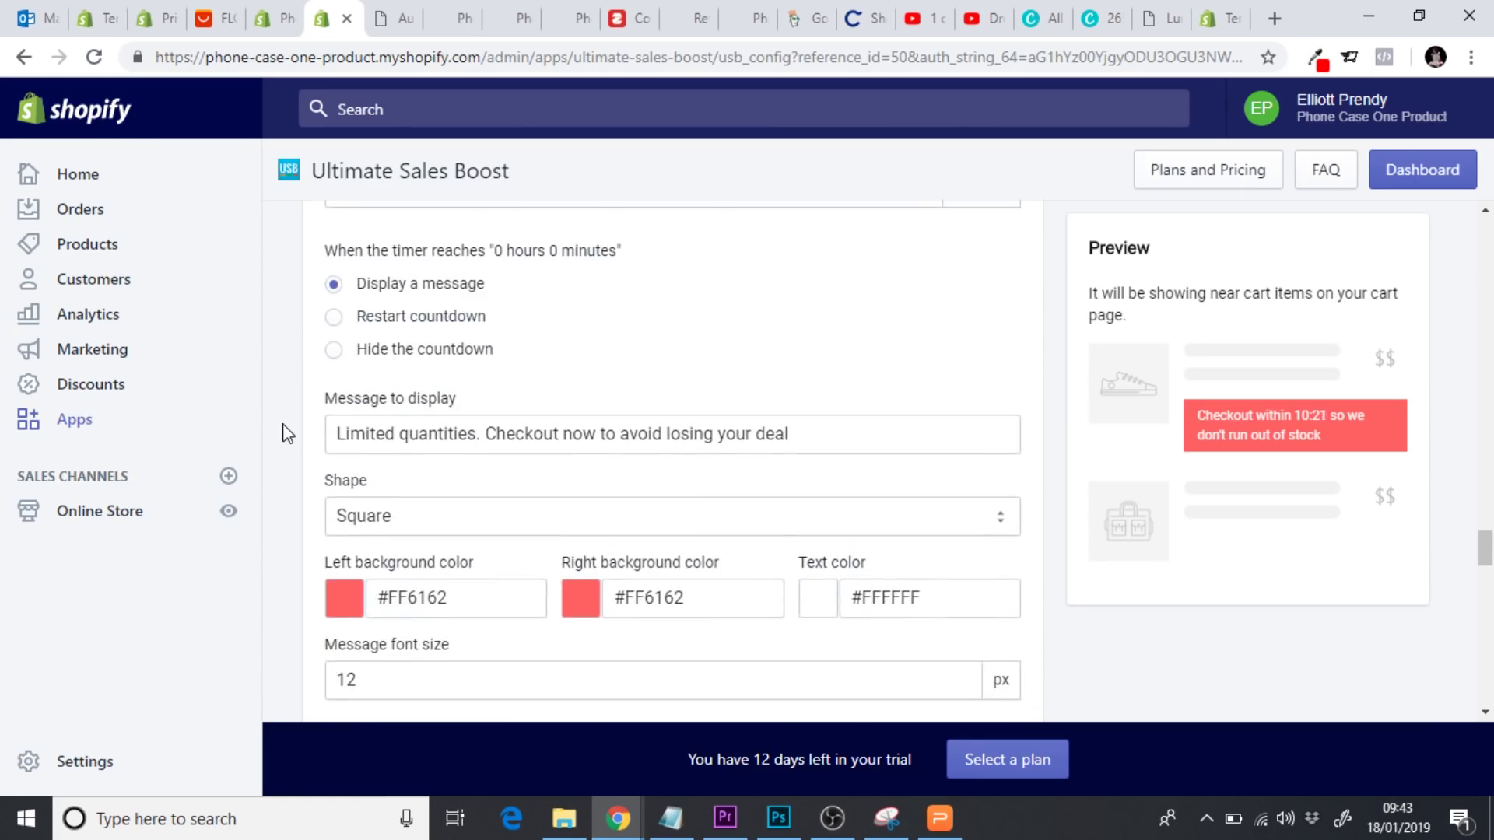
pyautogui.click(833, 817)
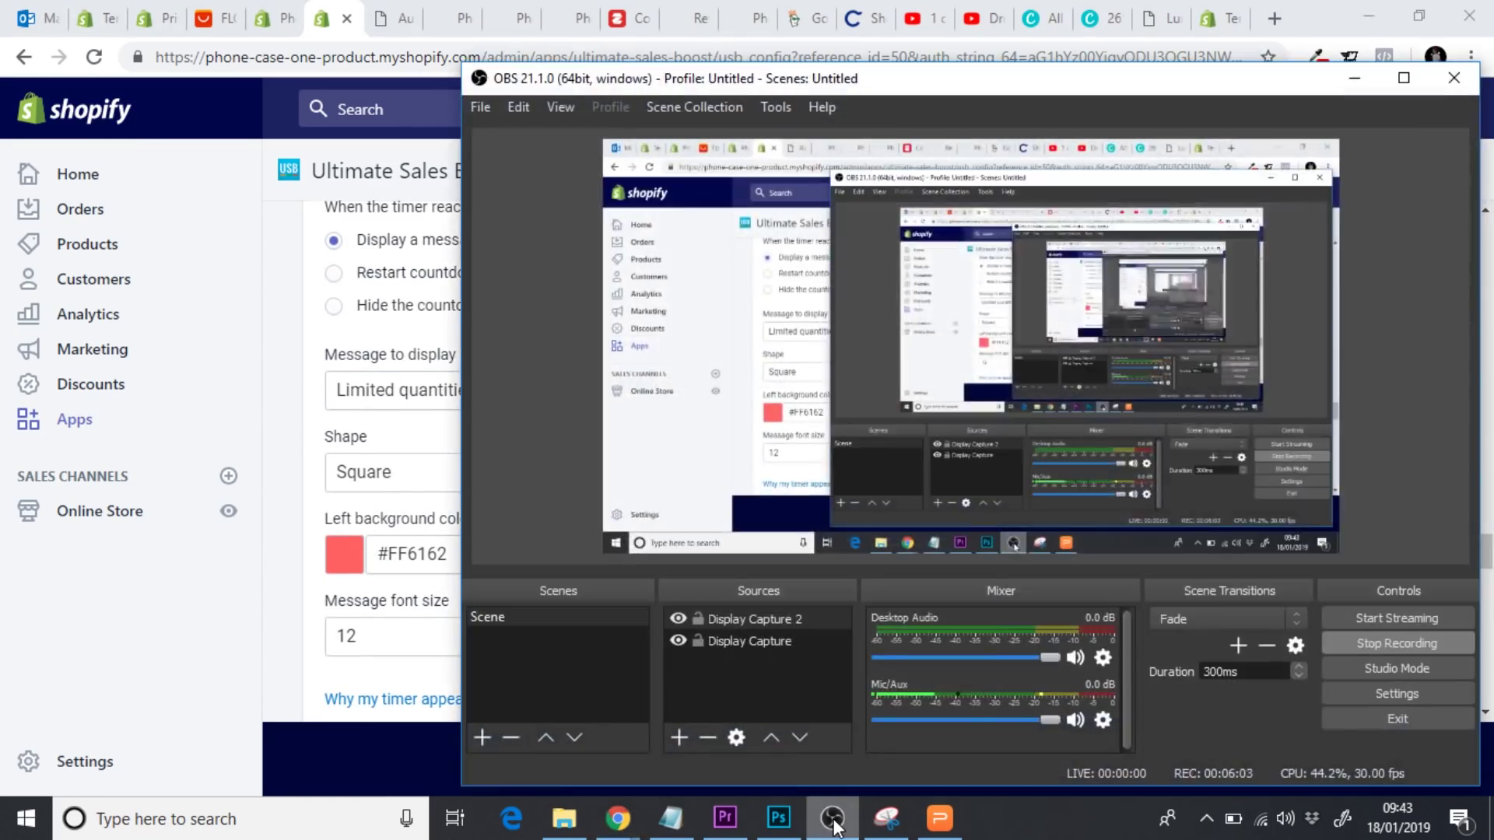
pyautogui.click(833, 817)
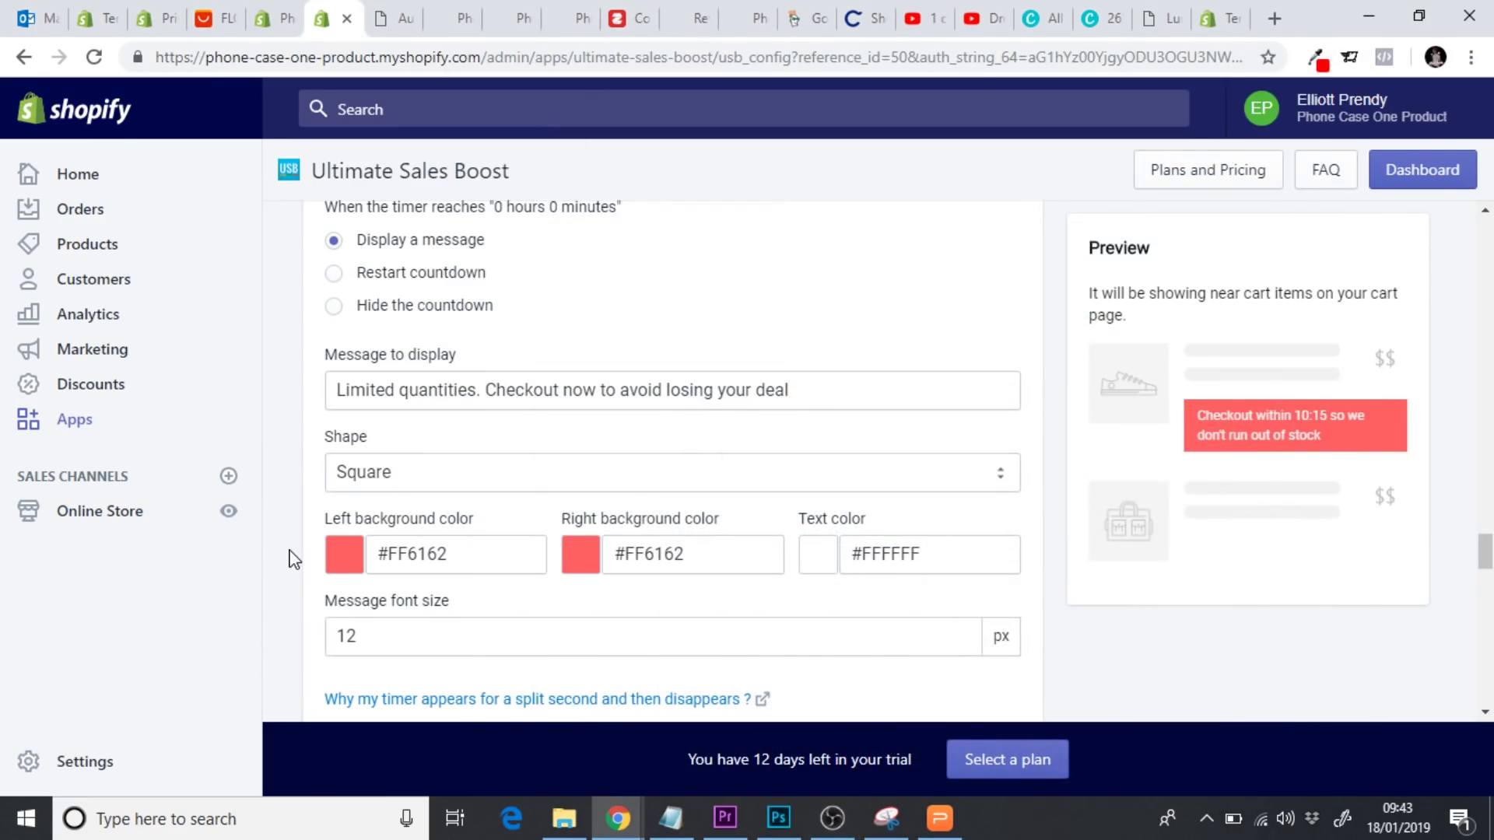
pyautogui.scroll(-6, 293, 558)
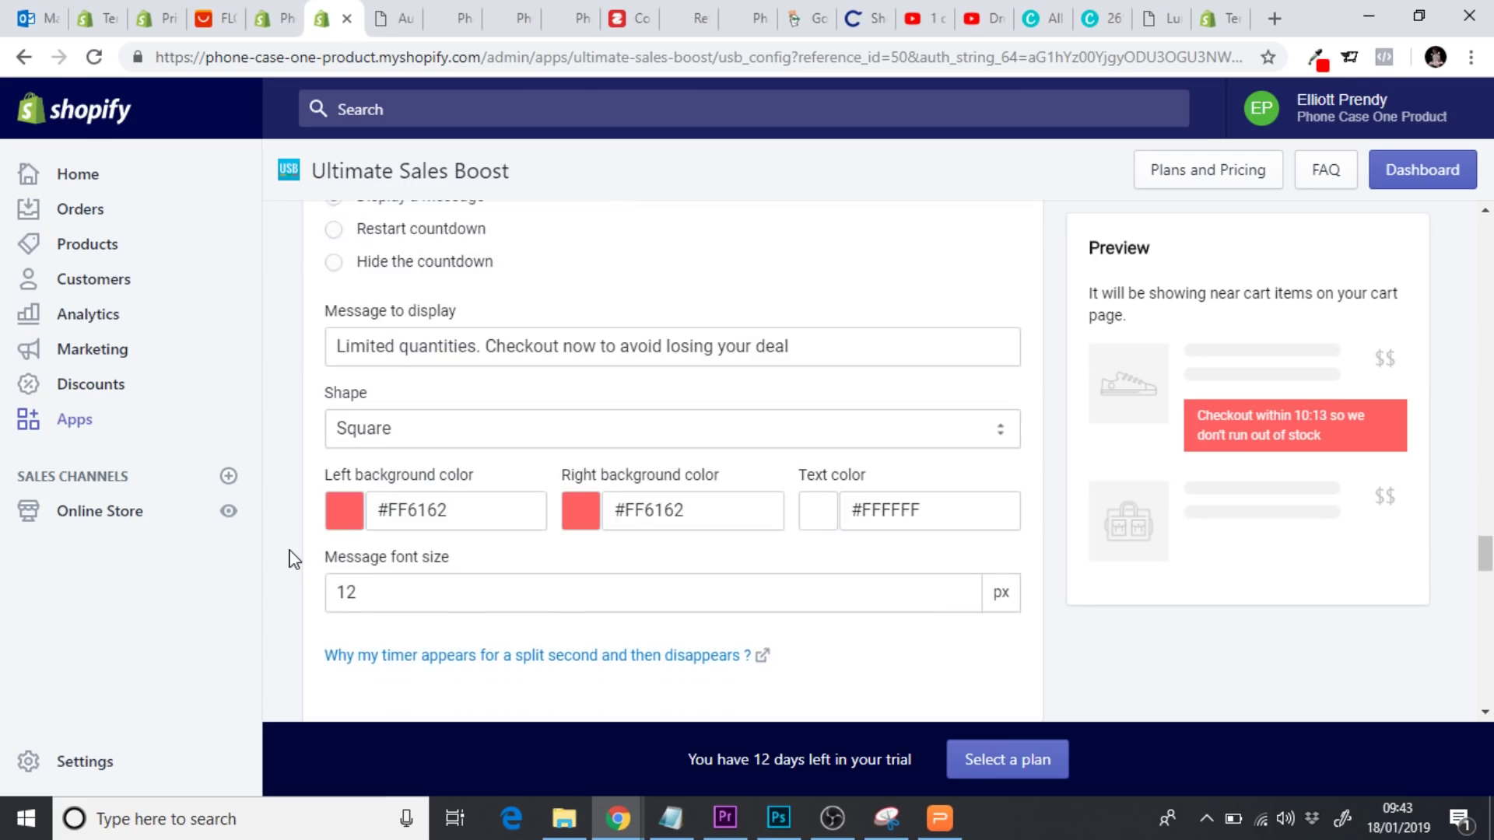
pyautogui.scroll(-2, 292, 559)
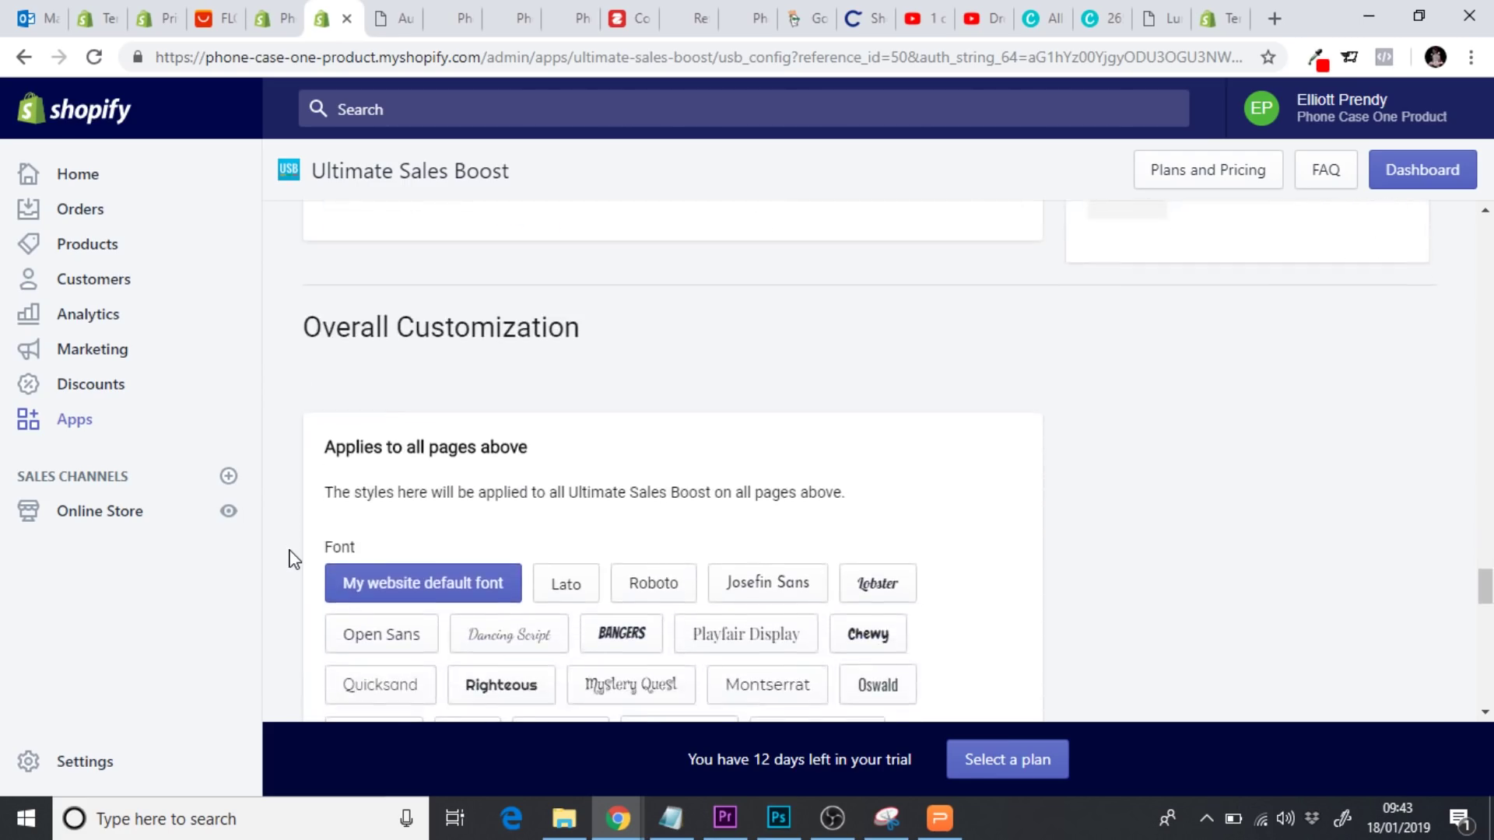
pyautogui.scroll(8, 292, 559)
pyautogui.scroll(9, 293, 559)
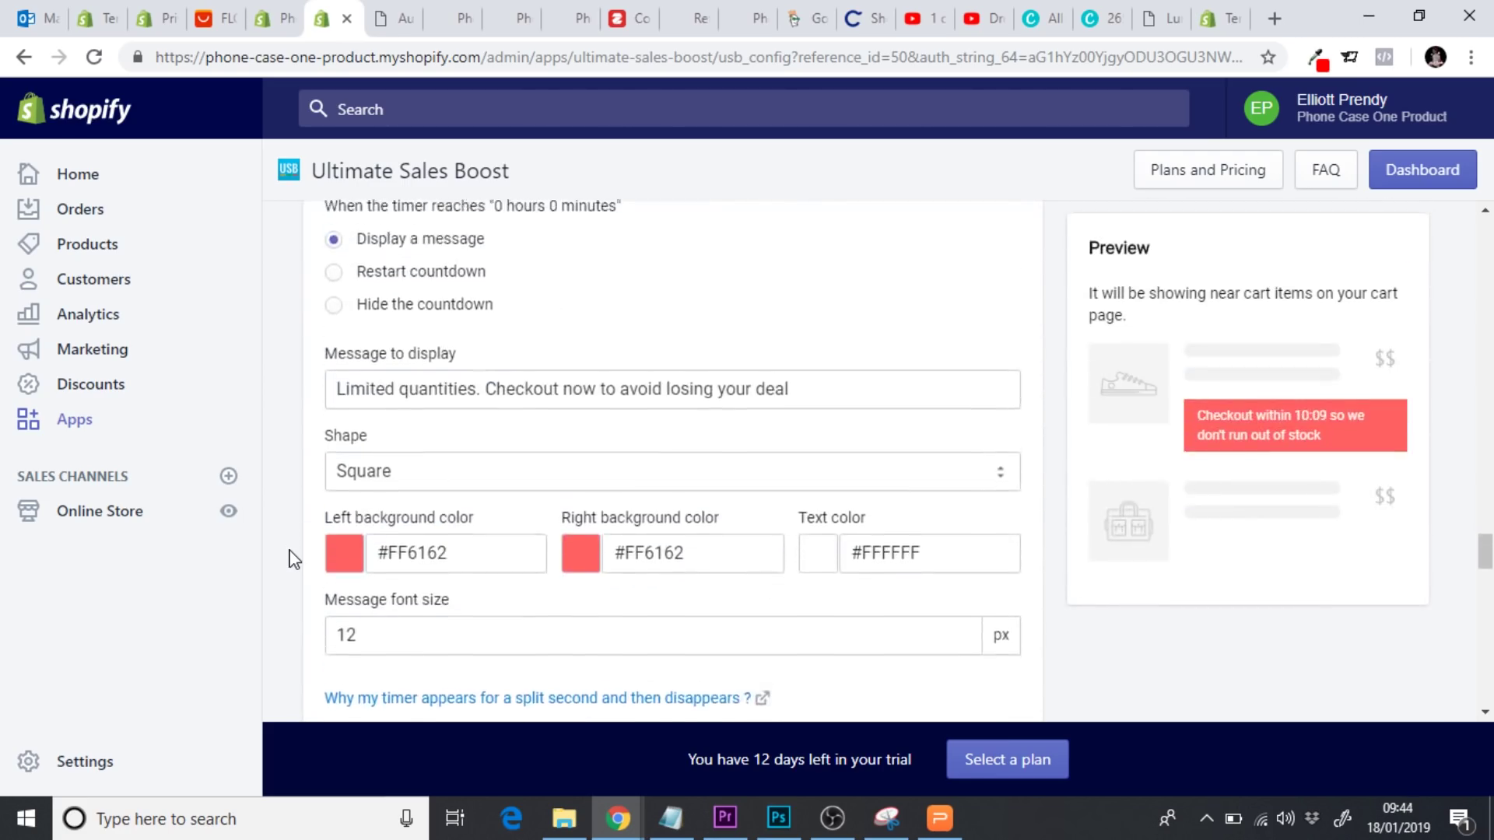
pyautogui.scroll(-12, 293, 559)
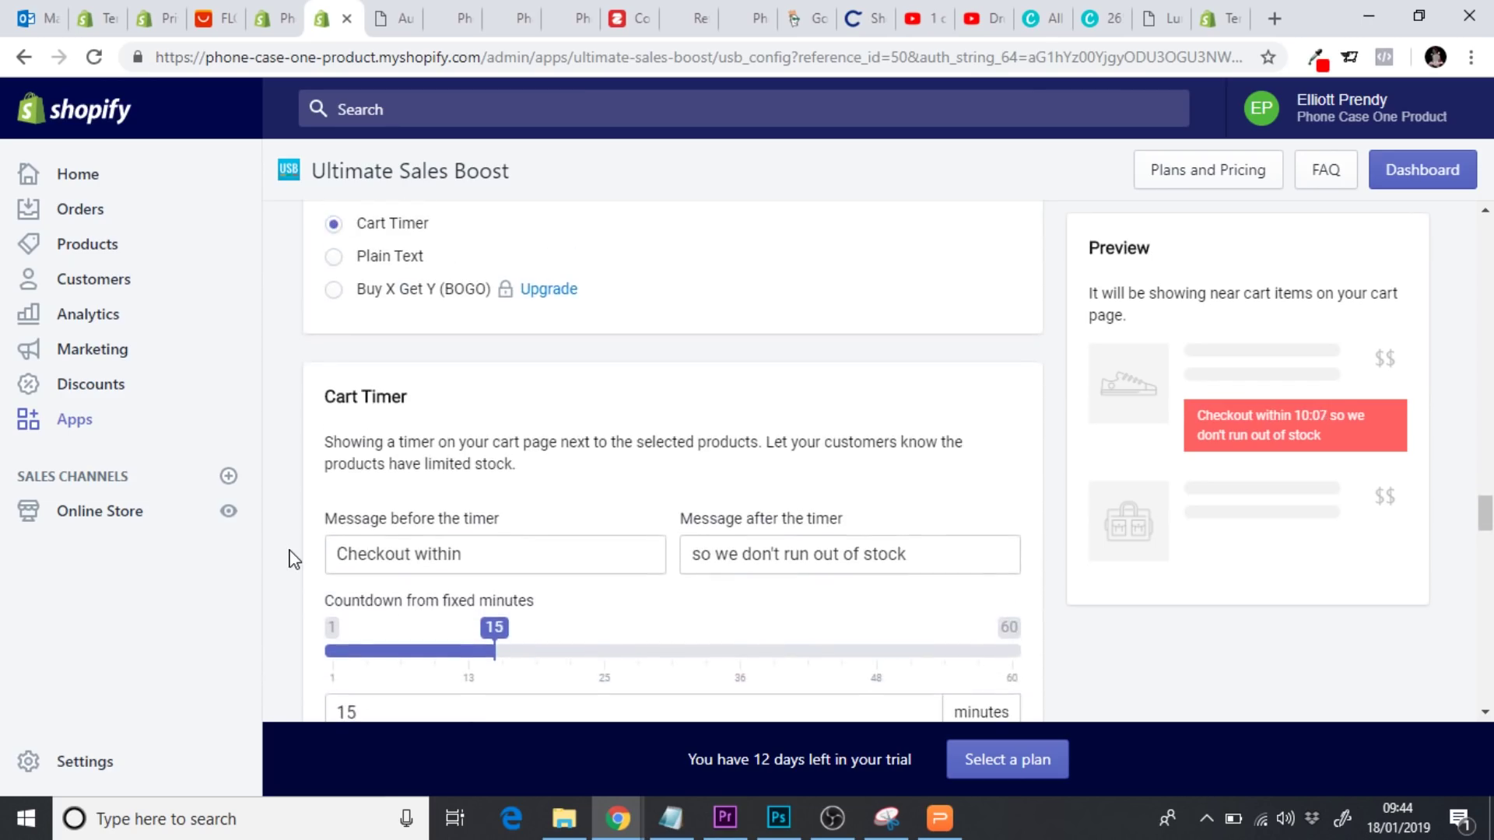
pyautogui.scroll(-4, 293, 558)
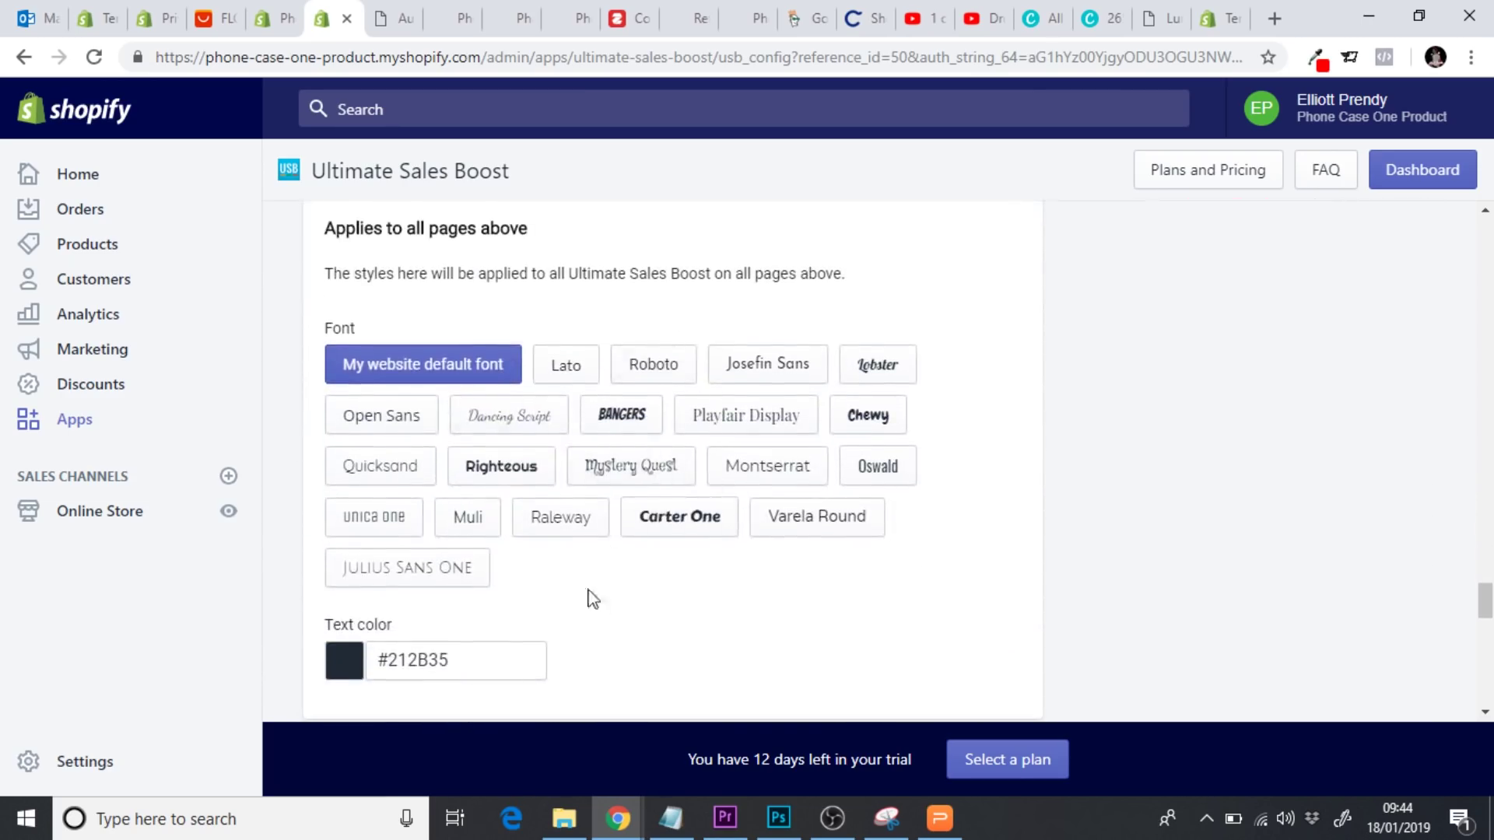
pyautogui.click(774, 468)
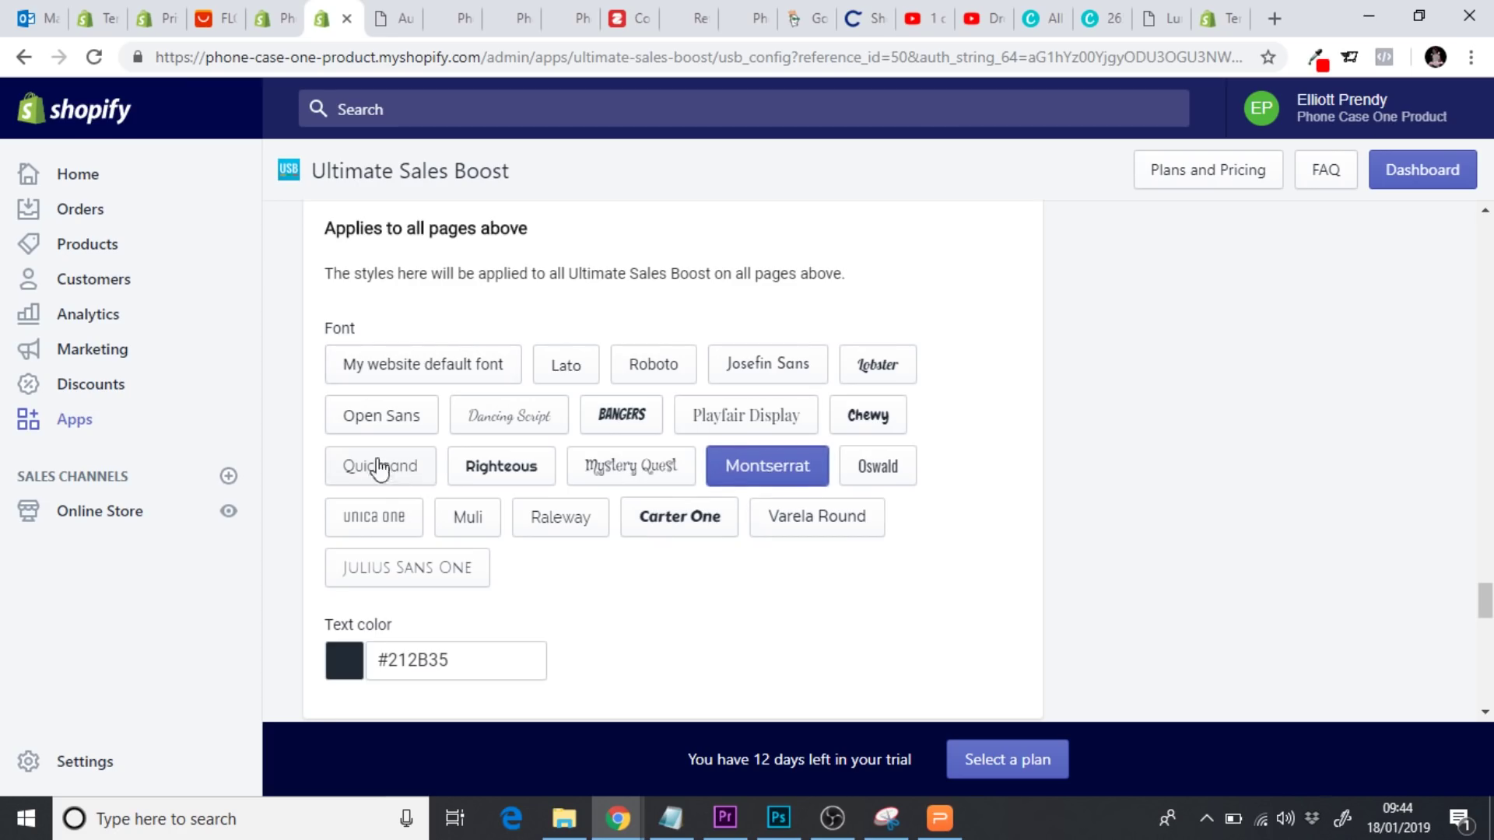
pyautogui.scroll(-7, 285, 468)
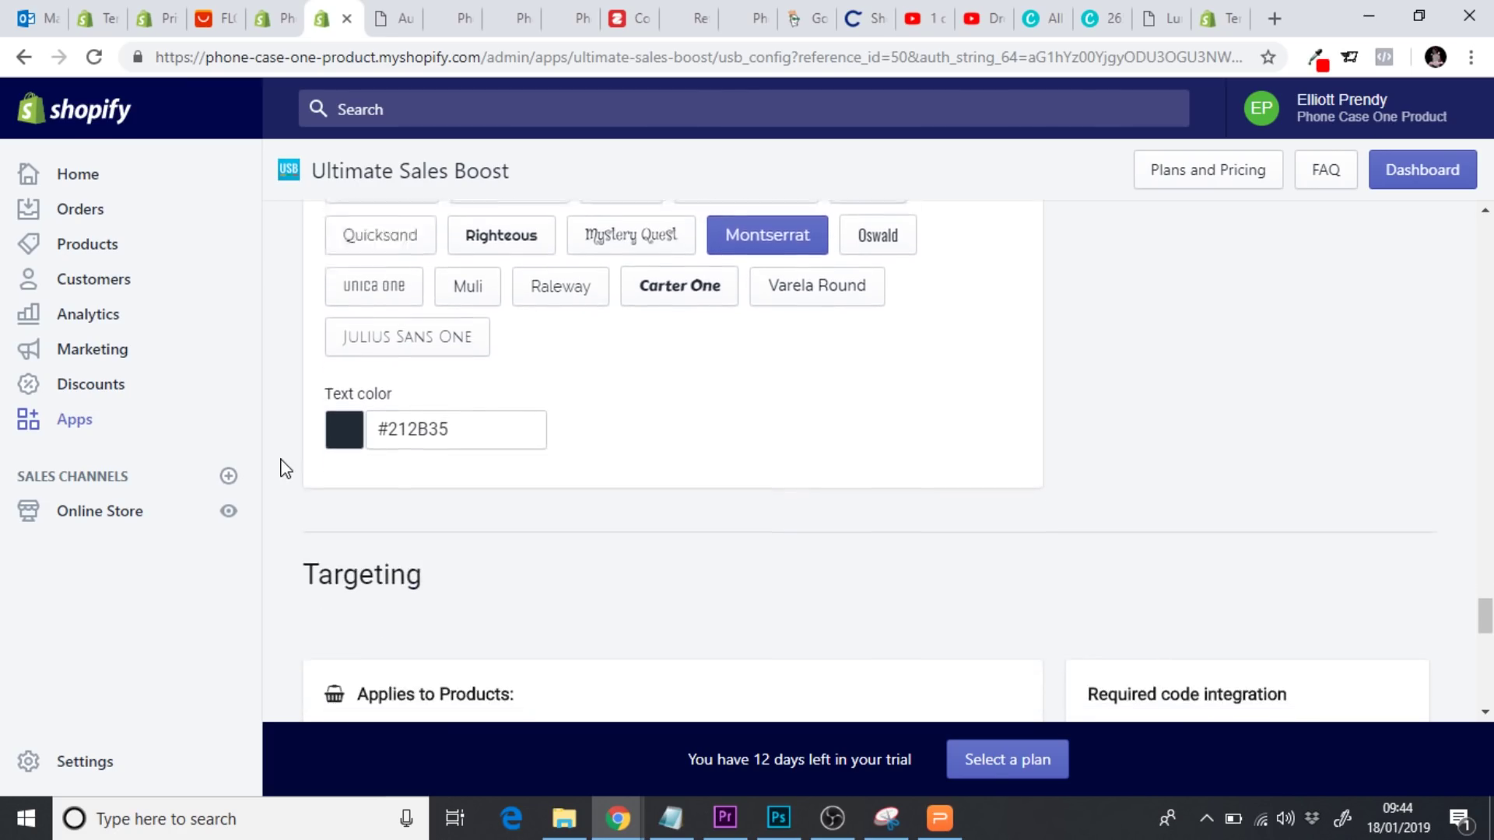
pyautogui.scroll(-2, 285, 468)
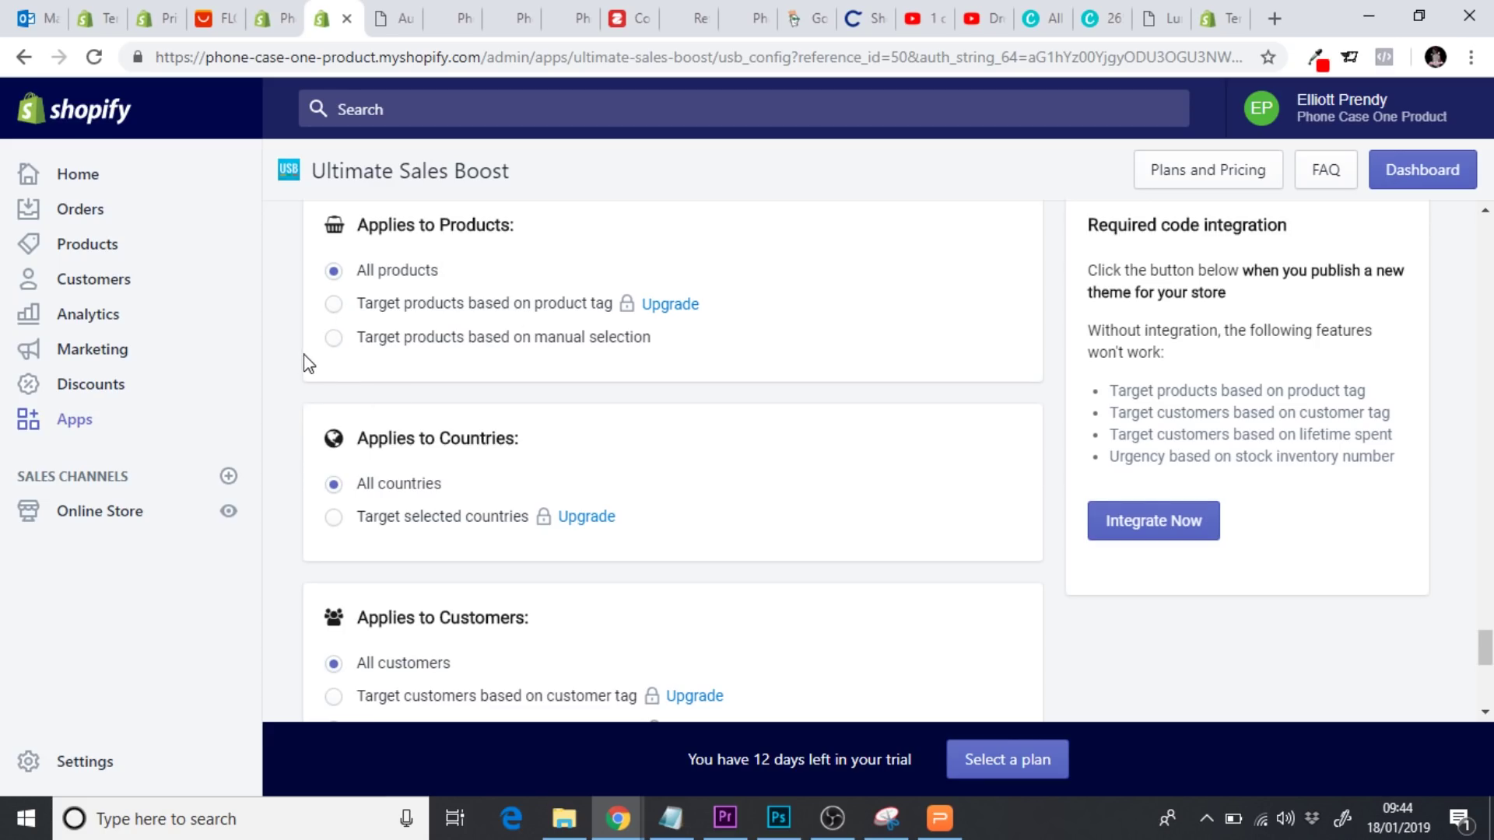
pyautogui.scroll(-5, 309, 363)
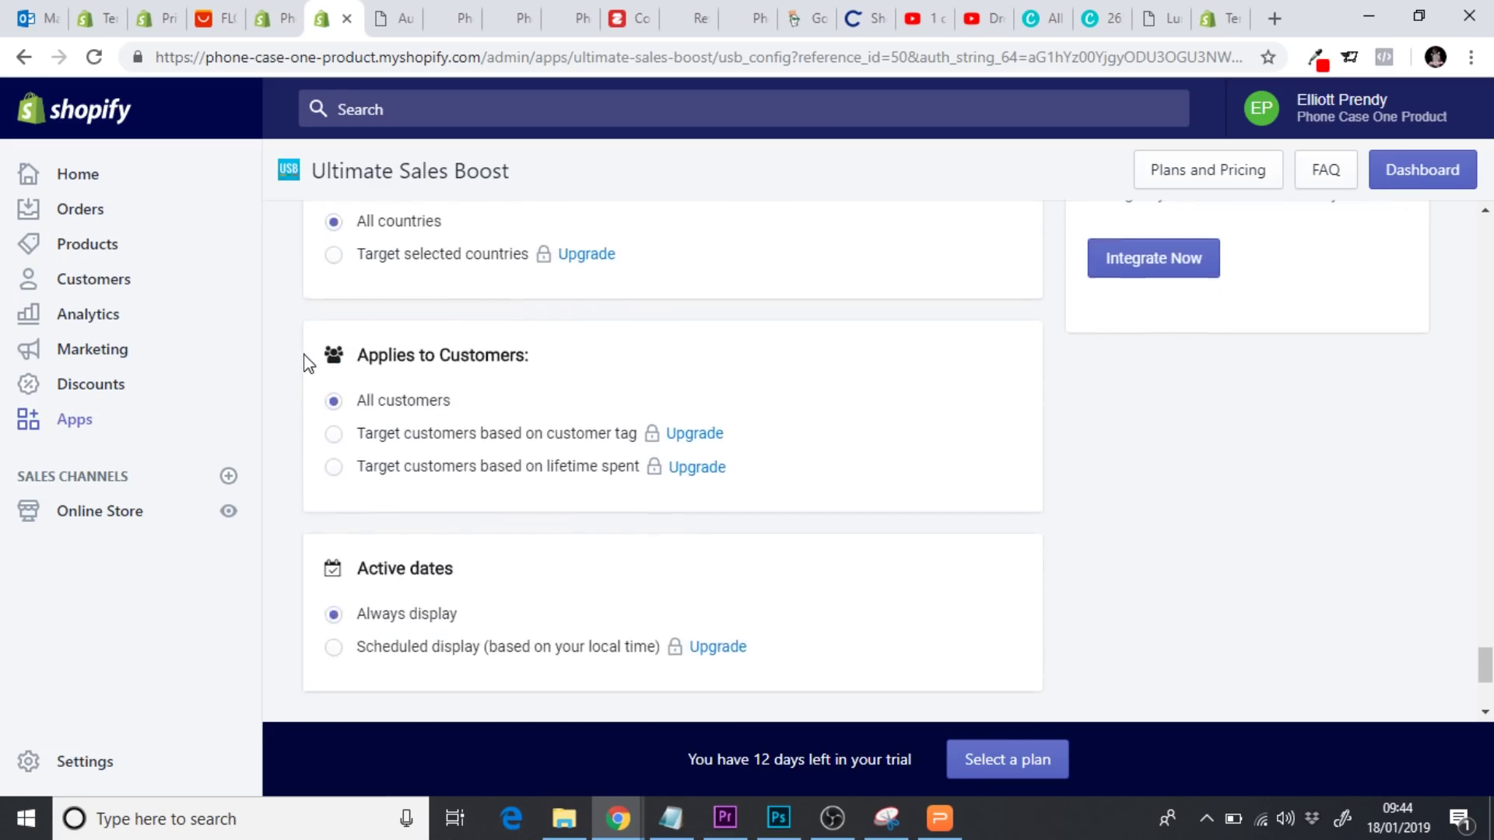
pyautogui.scroll(-2, 309, 363)
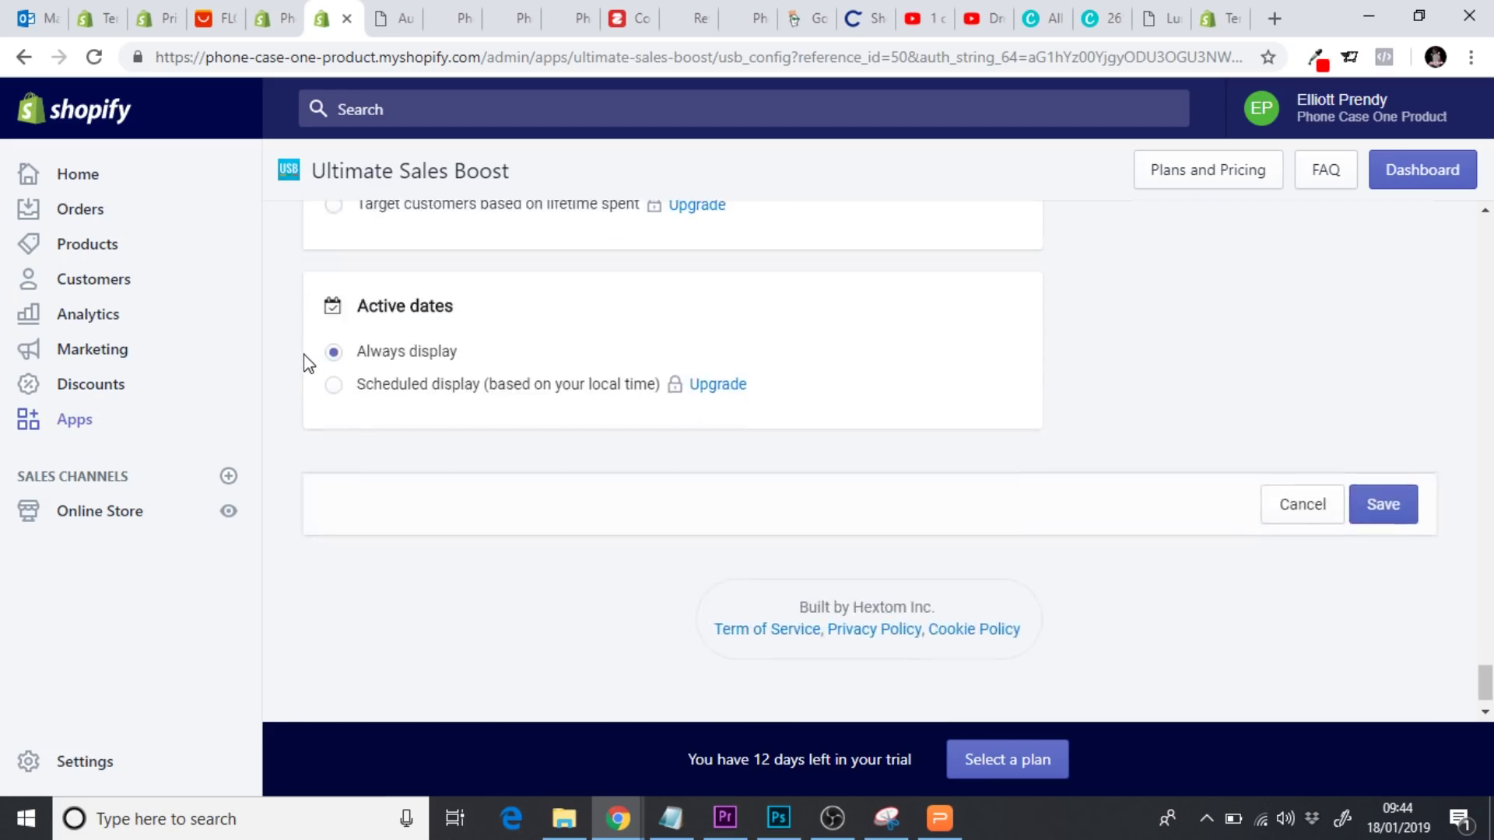
# Save My flash sale boost, acknowledge the success dialog, and preview the Online Store
pyautogui.click(1383, 504)
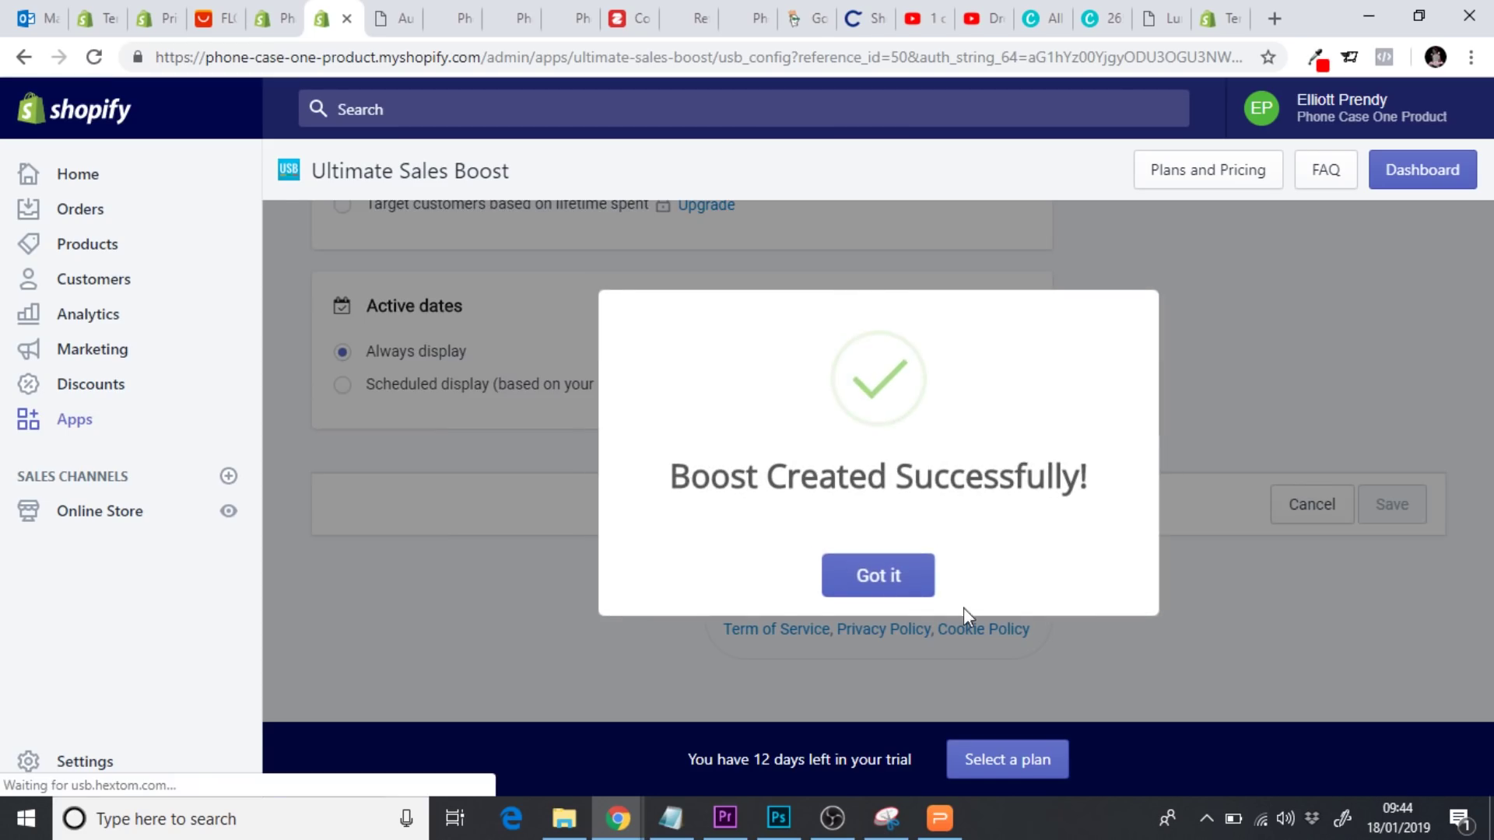
pyautogui.click(871, 576)
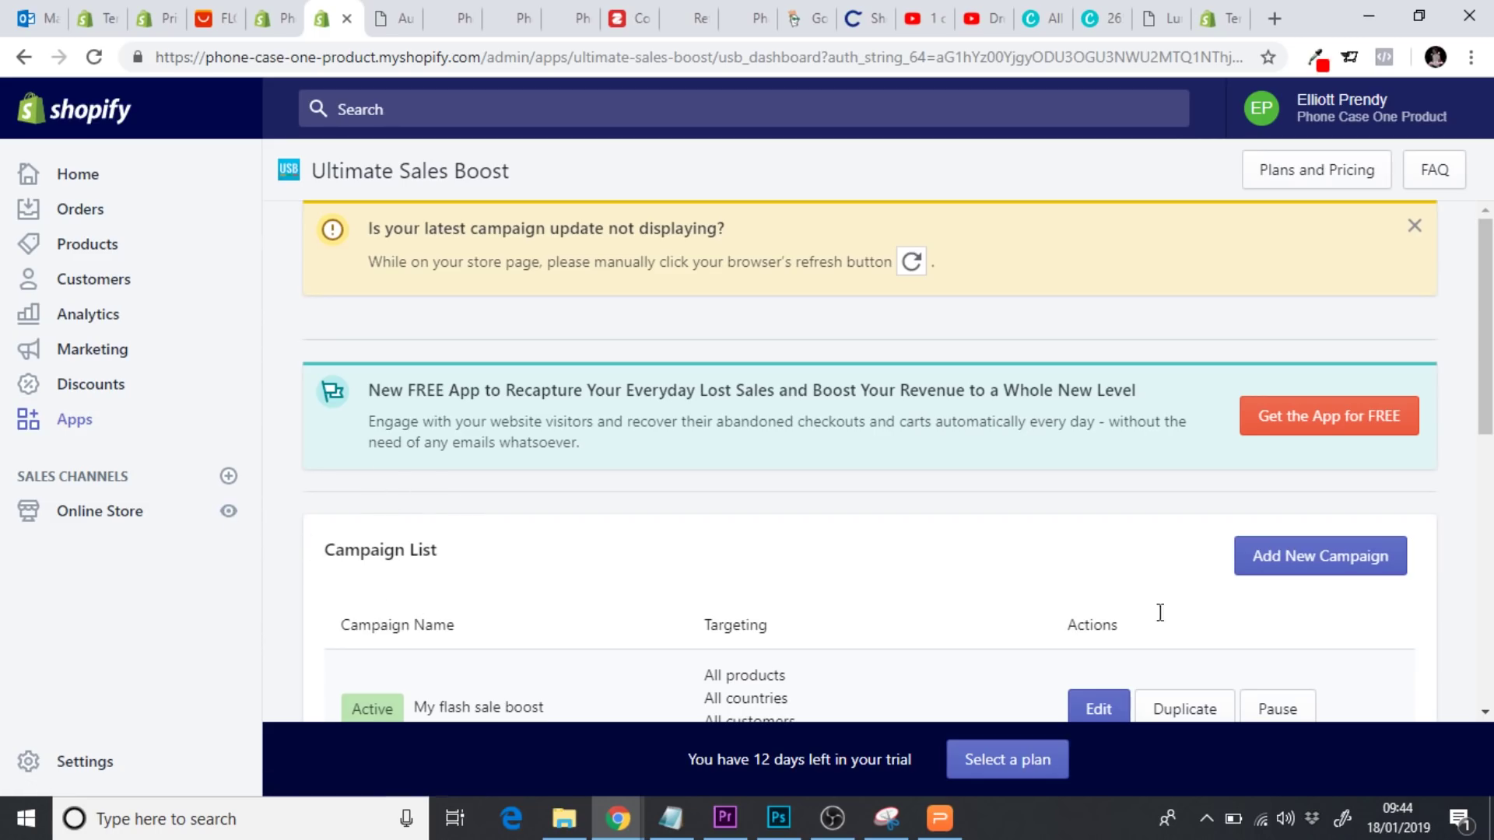
pyautogui.scroll(-2, 282, 594)
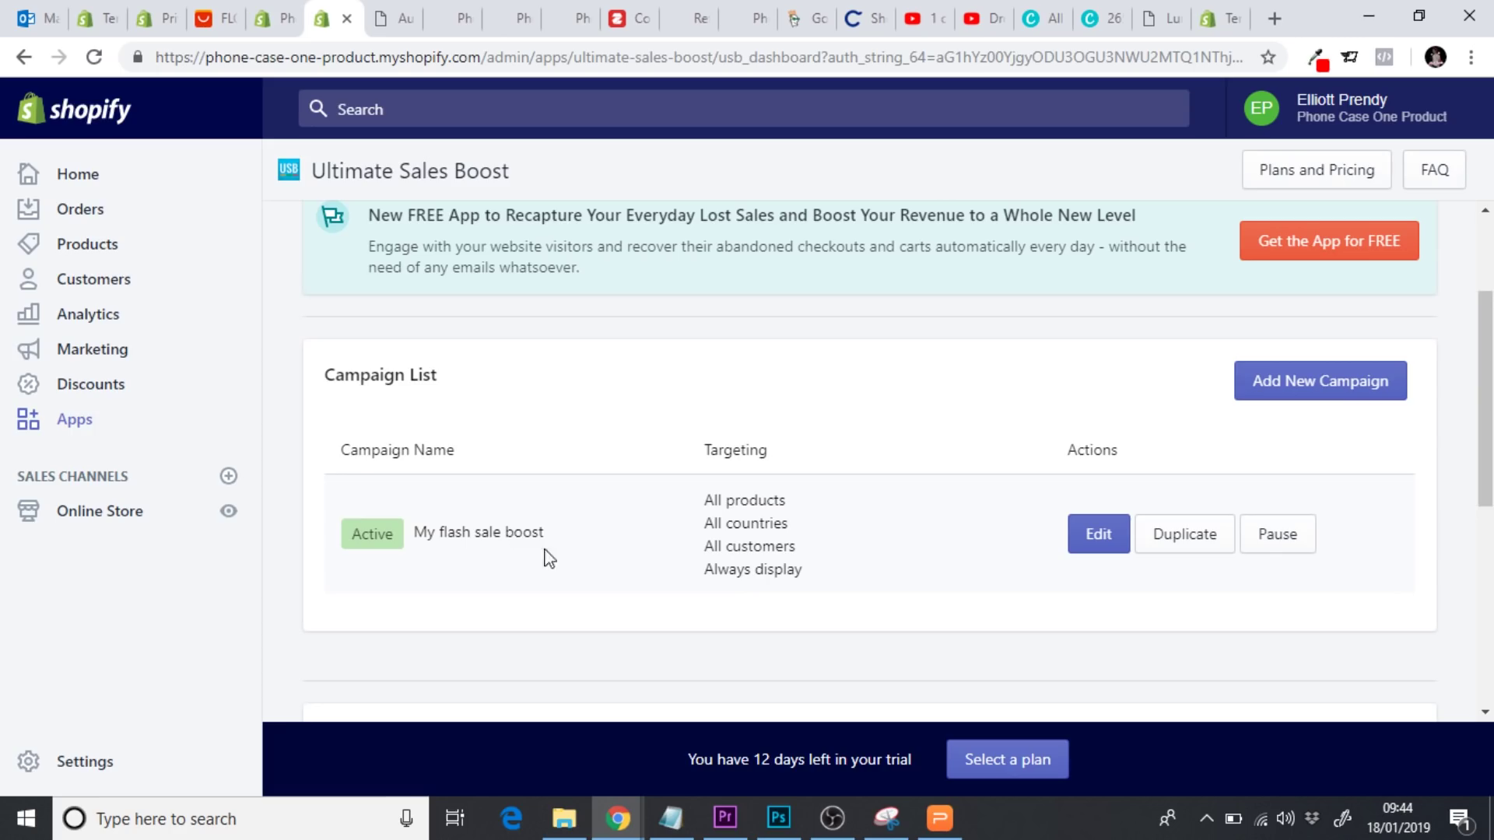
pyautogui.click(231, 510)
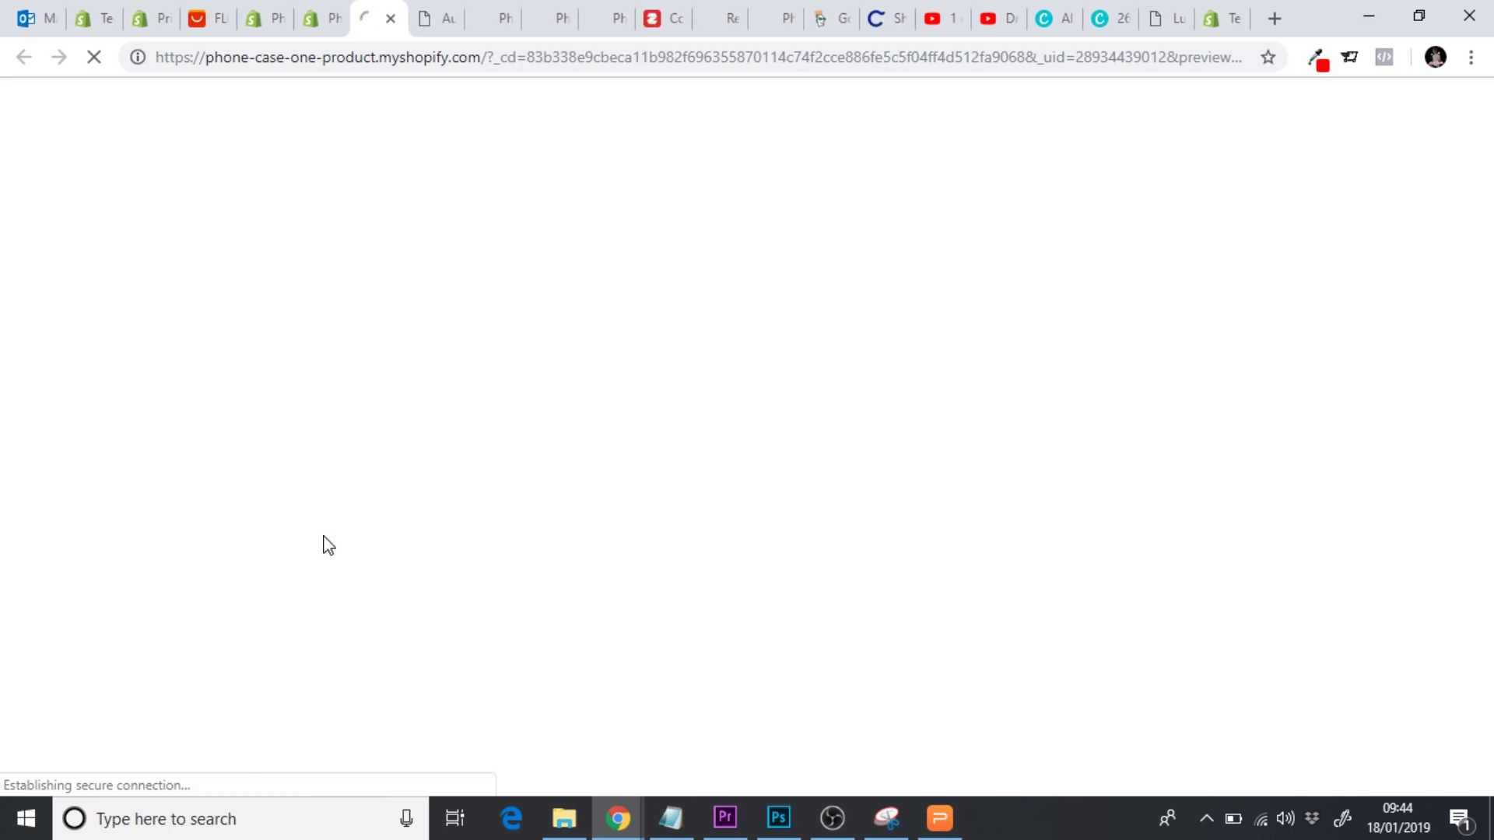
# Open the phone case product page, check its Sale Ends in countdown, then return to admin
pyautogui.scroll(-1, 328, 544)
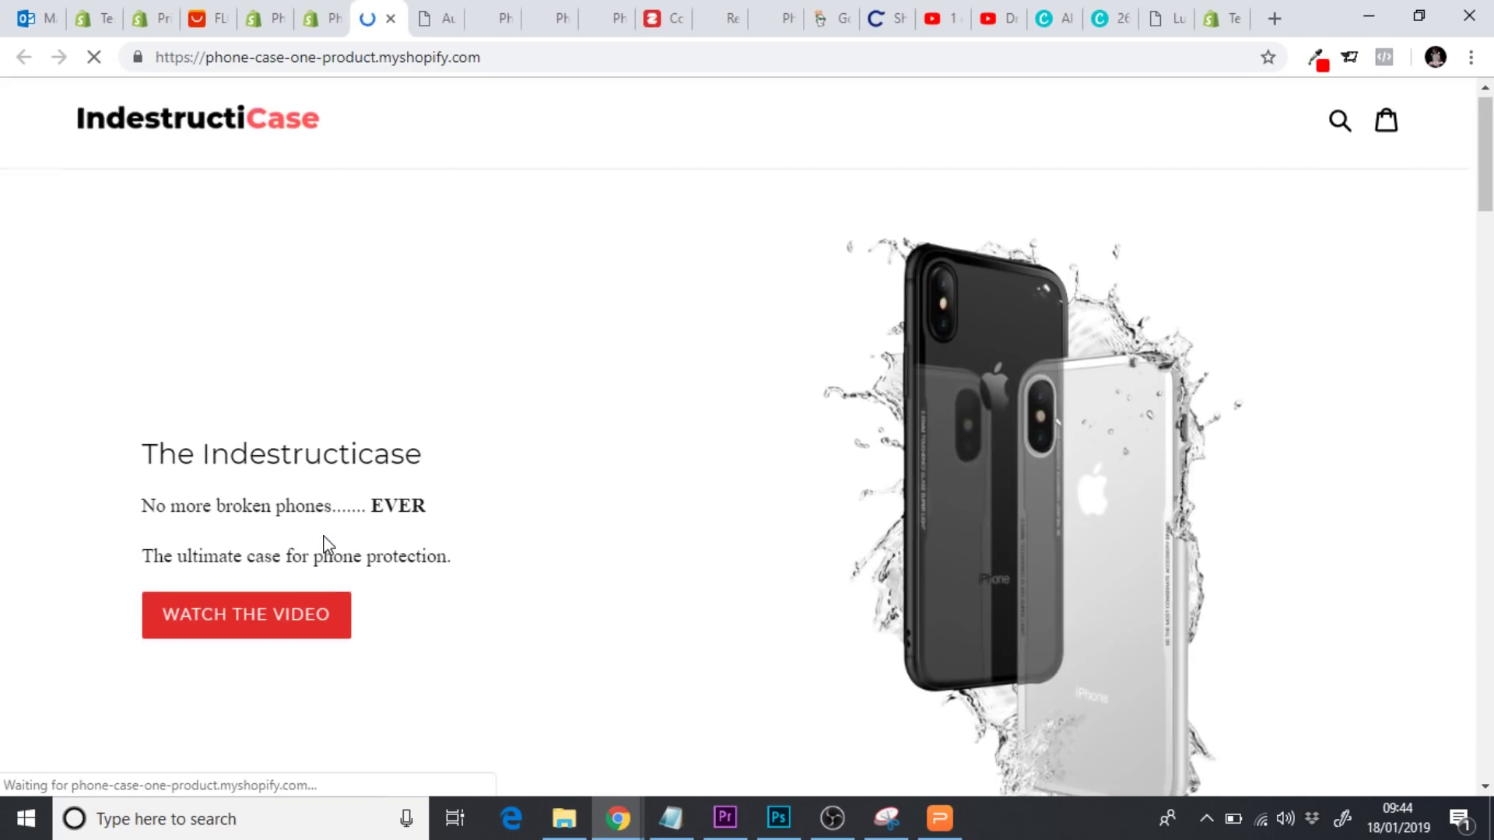
pyautogui.scroll(-10, 327, 543)
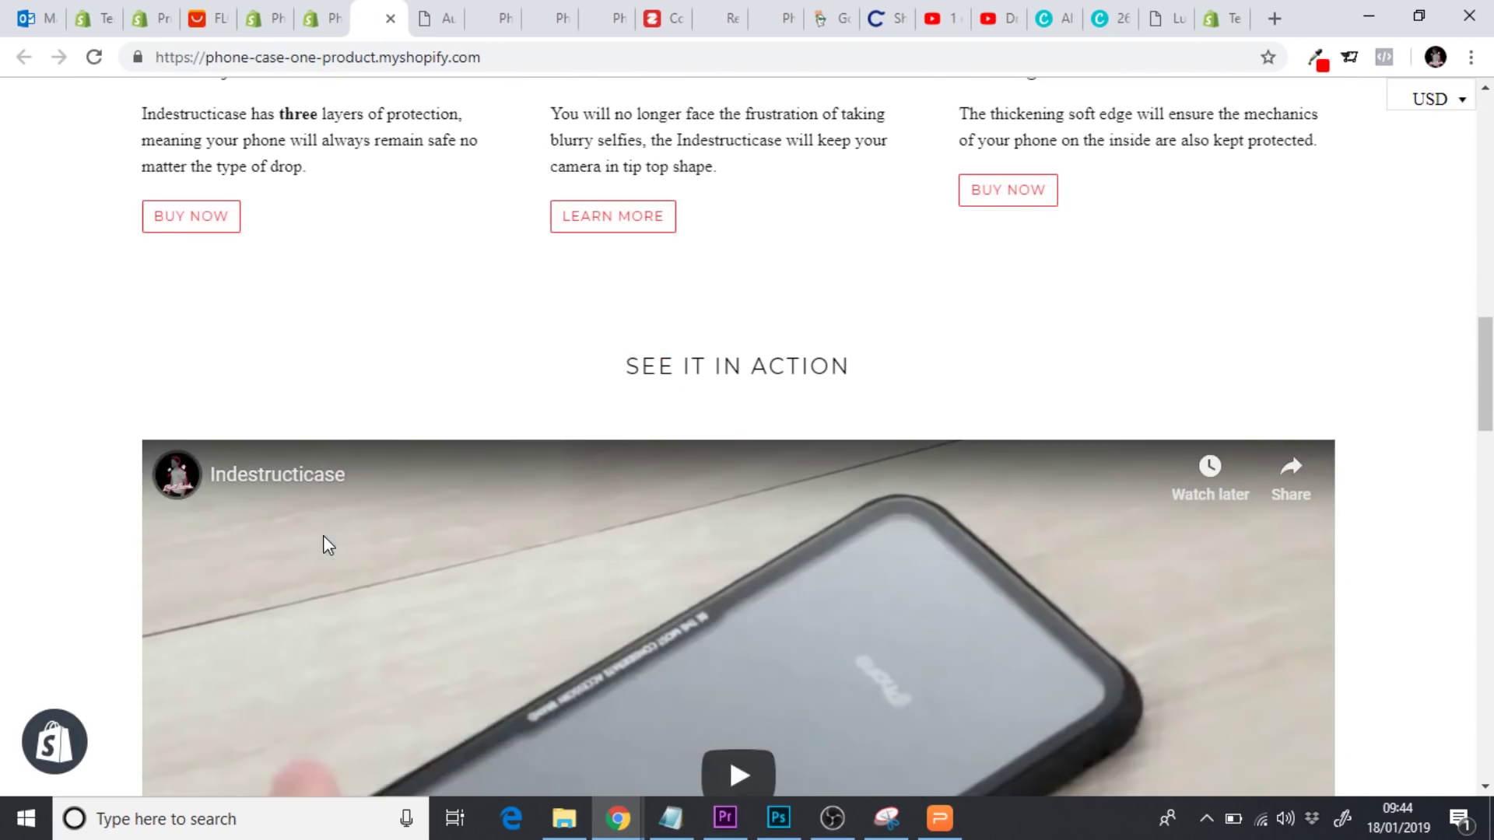
pyautogui.click(214, 226)
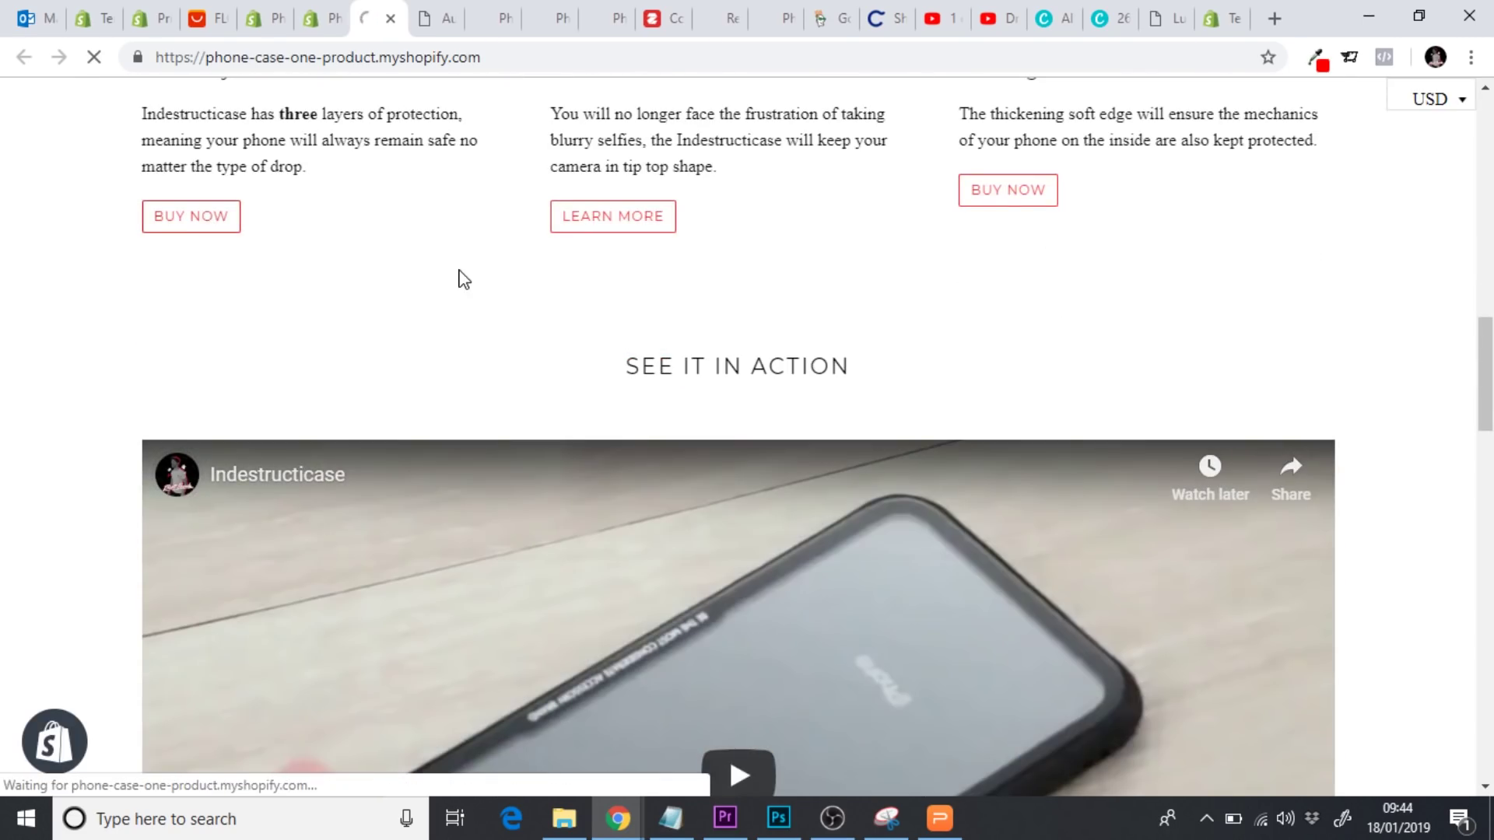
pyautogui.scroll(-3, 459, 271)
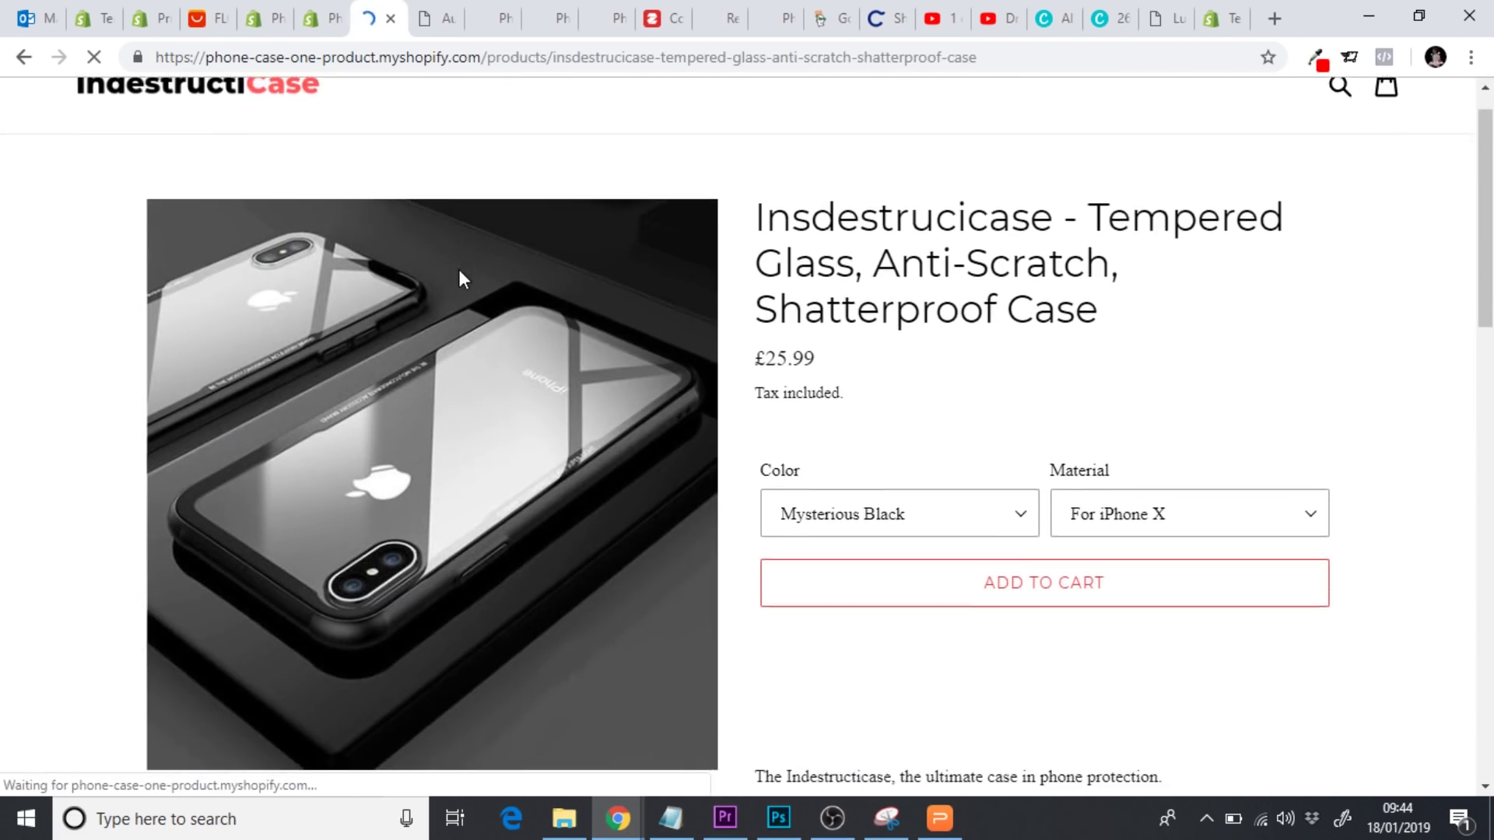
pyautogui.scroll(-3, 459, 271)
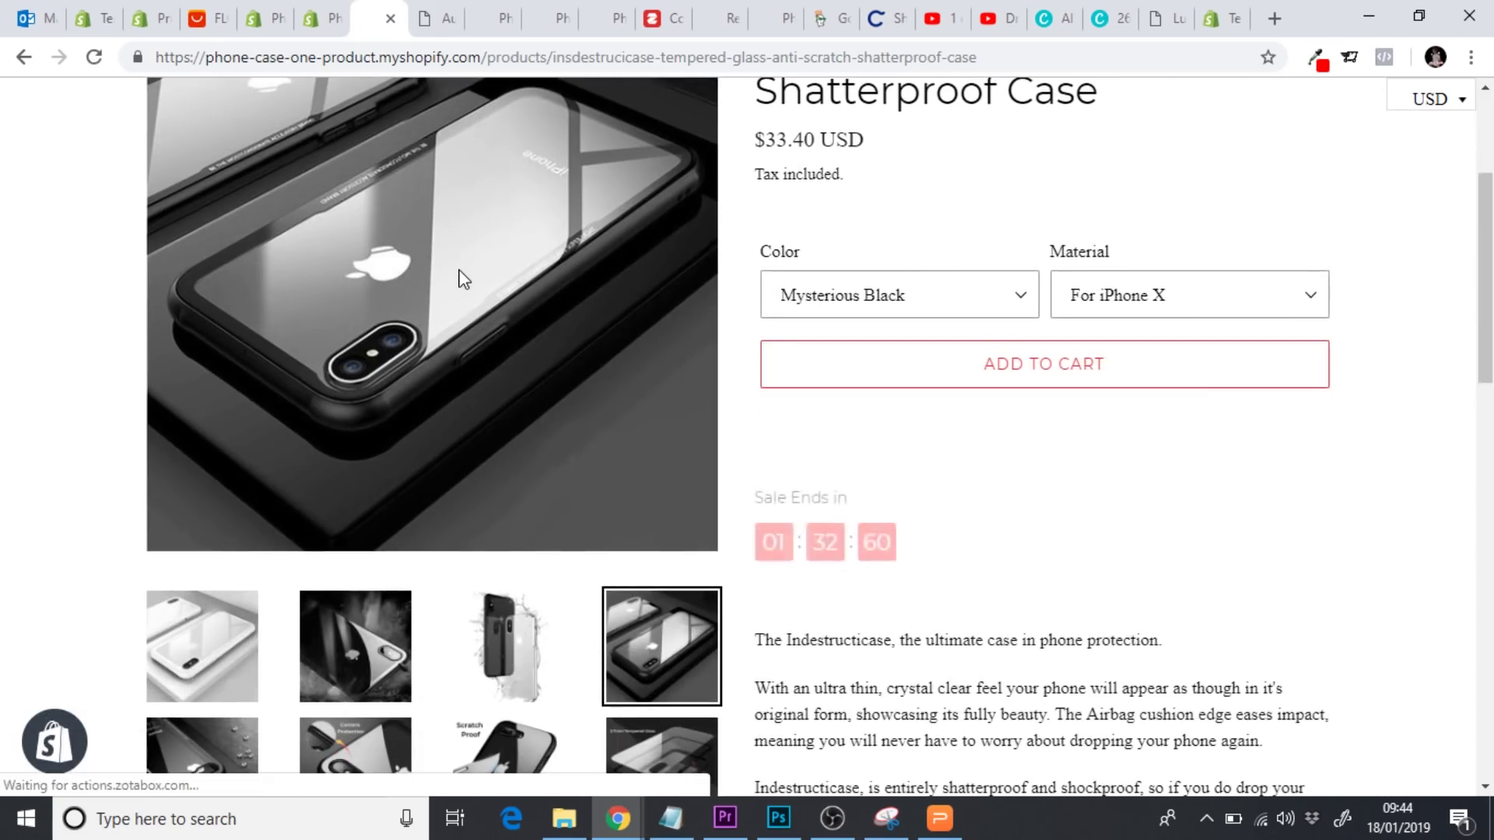
pyautogui.scroll(-1, 461, 280)
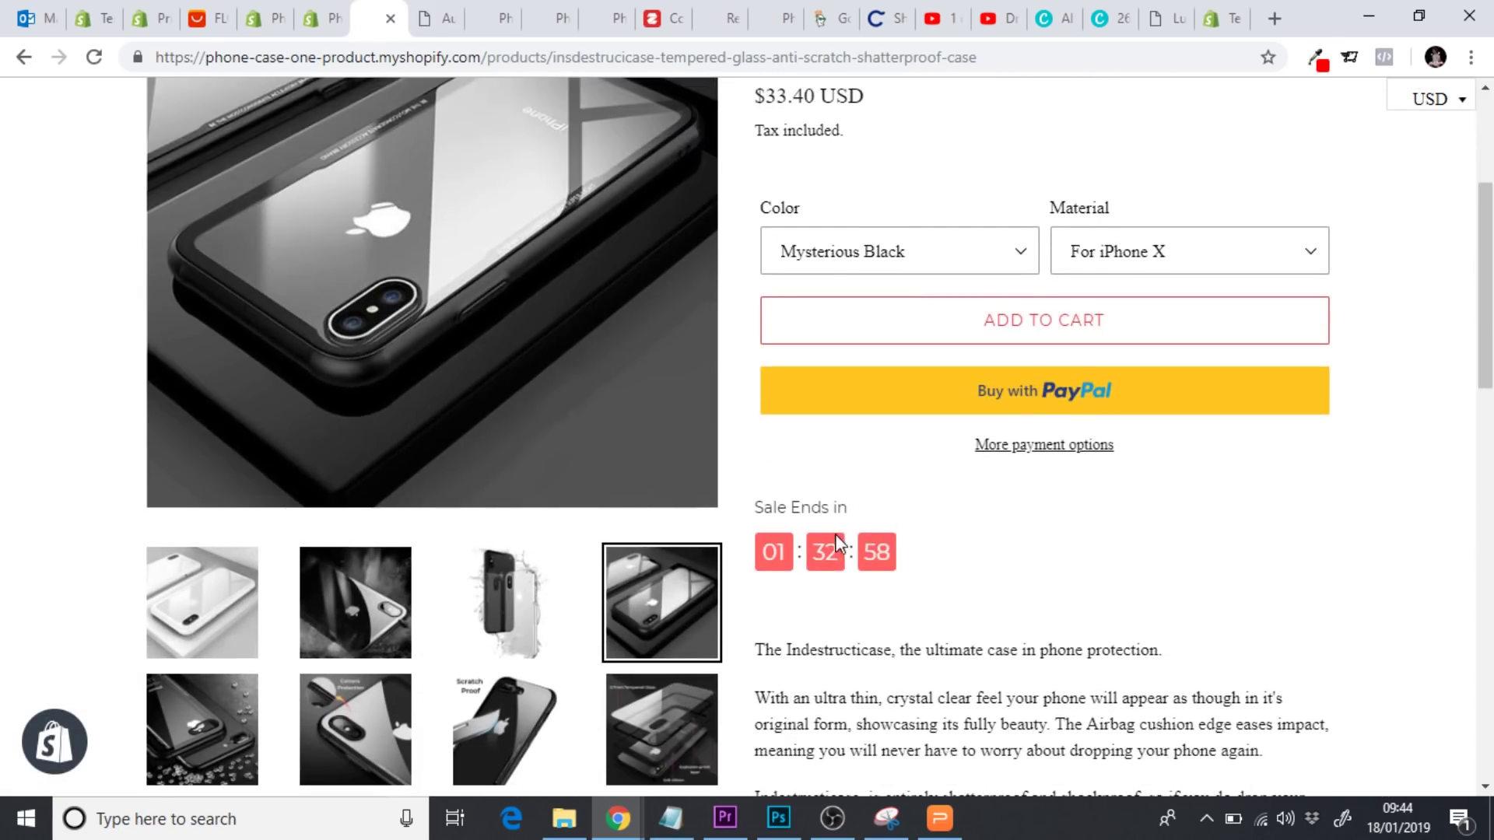
pyautogui.scroll(7, 1016, 572)
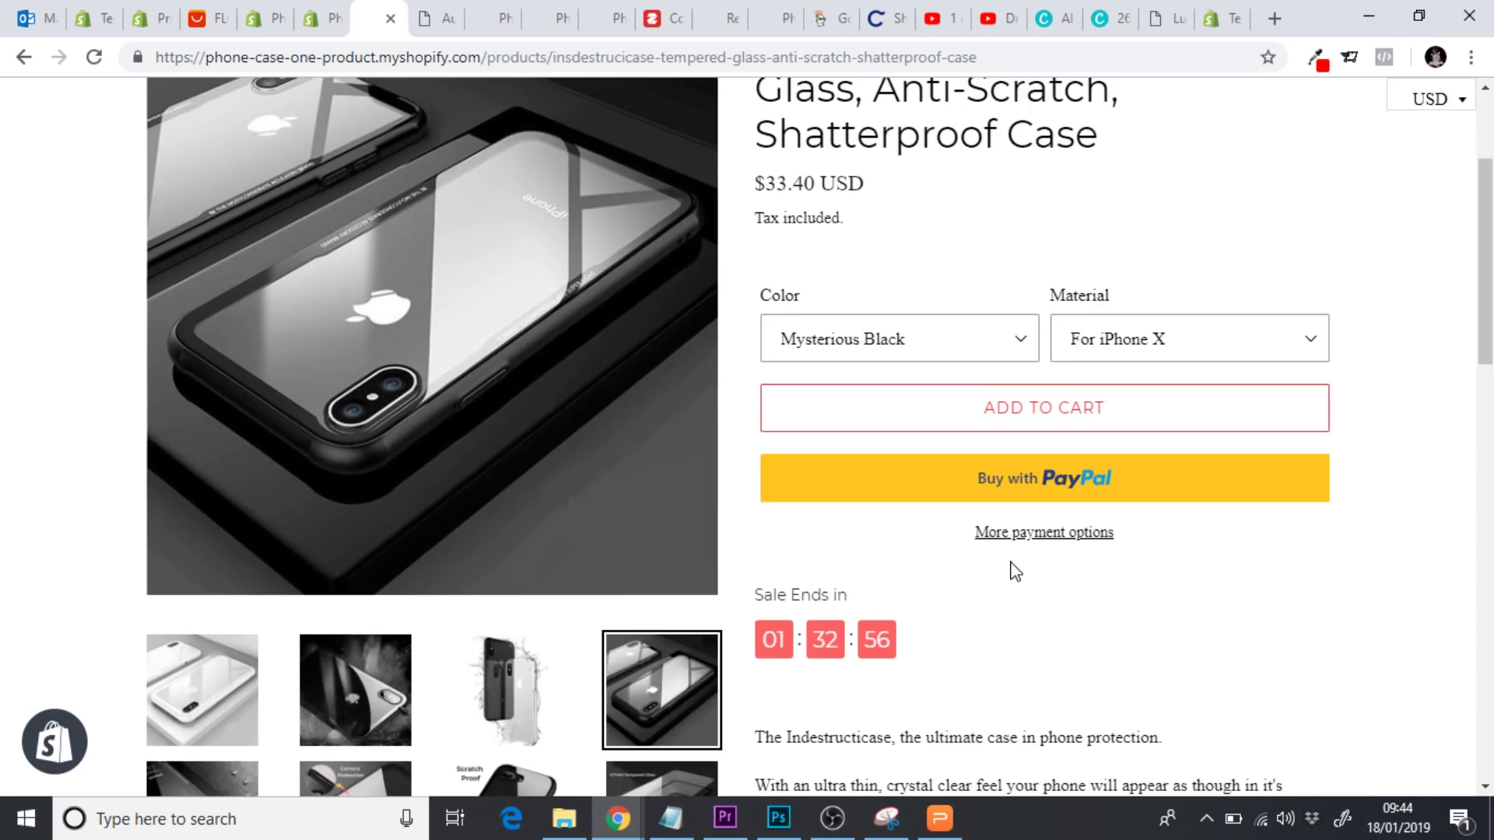
pyautogui.scroll(-3, 1013, 572)
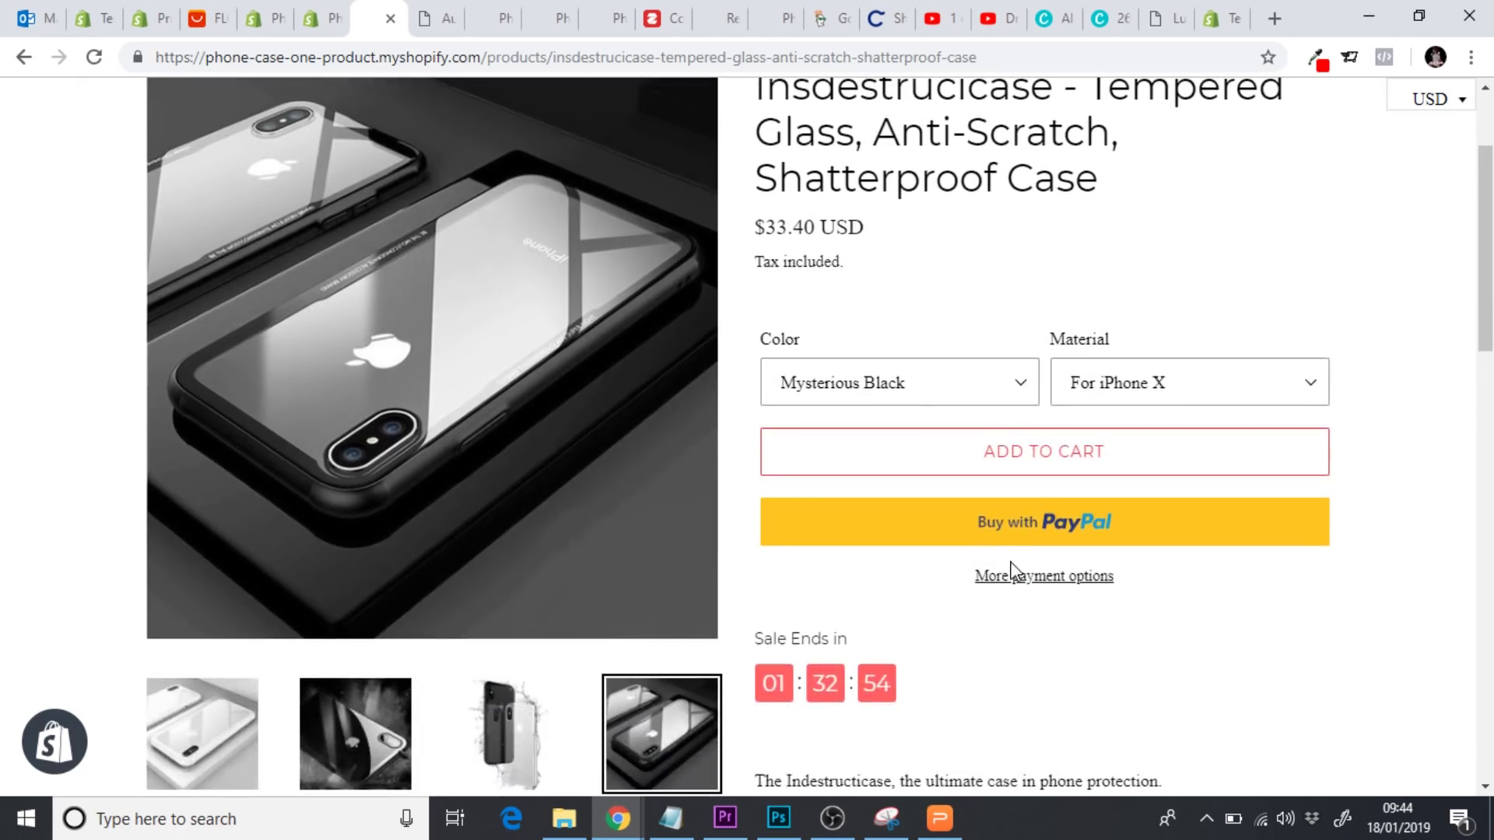
pyautogui.scroll(2, 1013, 572)
pyautogui.scroll(-1, 1011, 572)
pyautogui.scroll(1, 1010, 573)
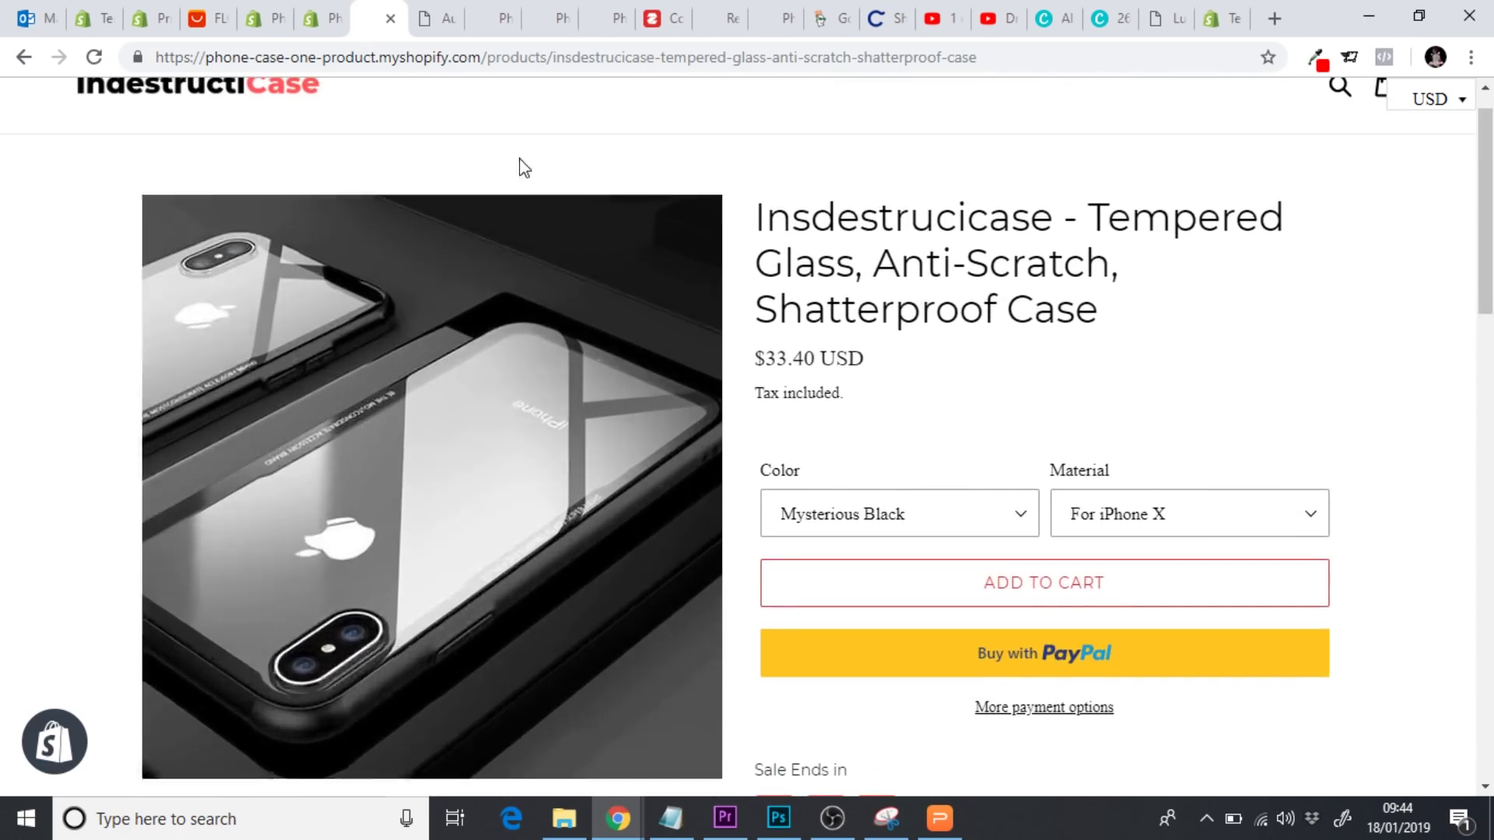
pyautogui.click(312, 24)
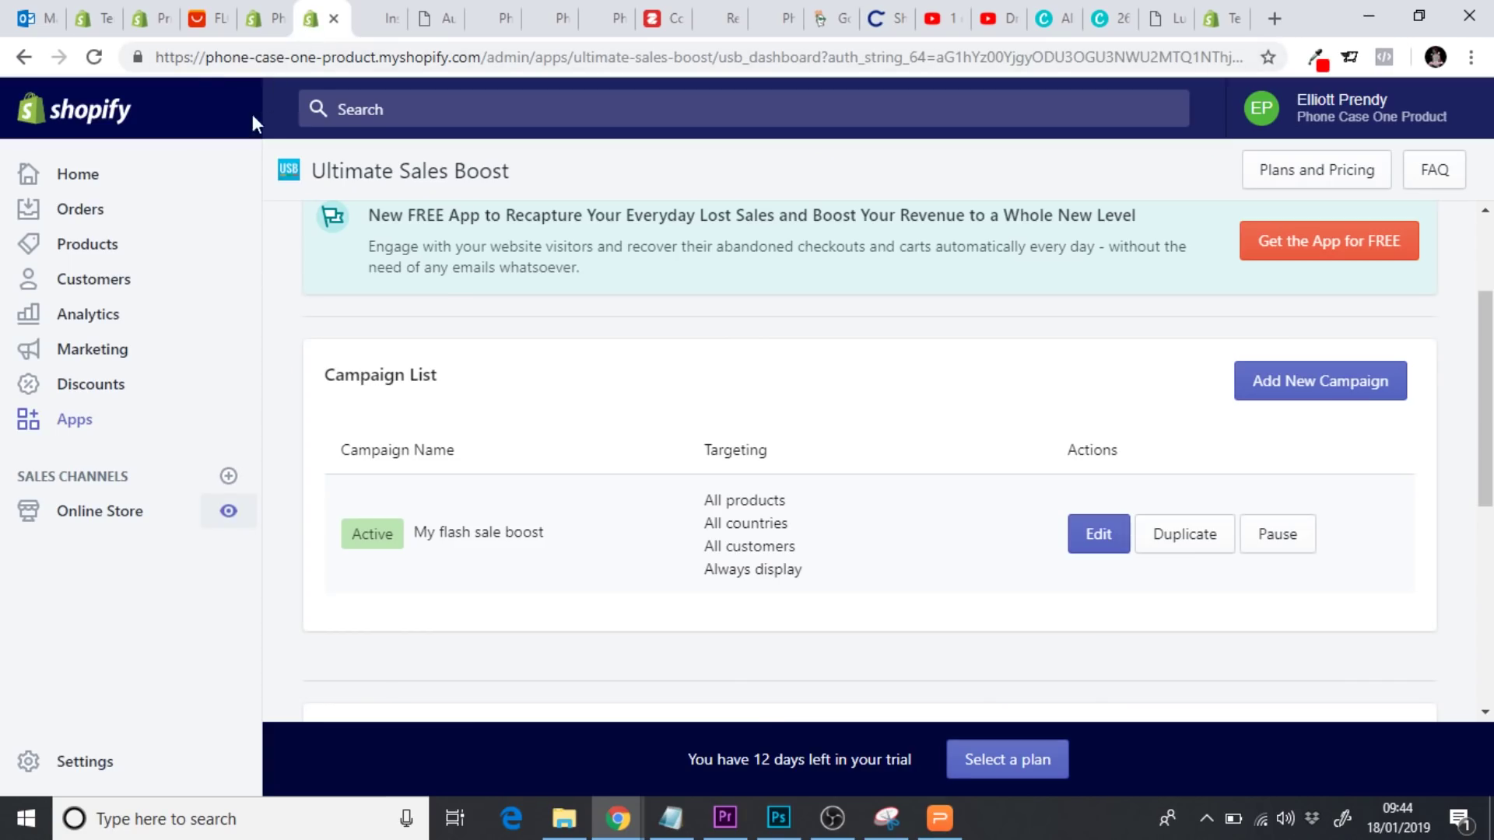
# Open the phone case product's Mysterious Black • For iPhone X variant
pyautogui.click(83, 248)
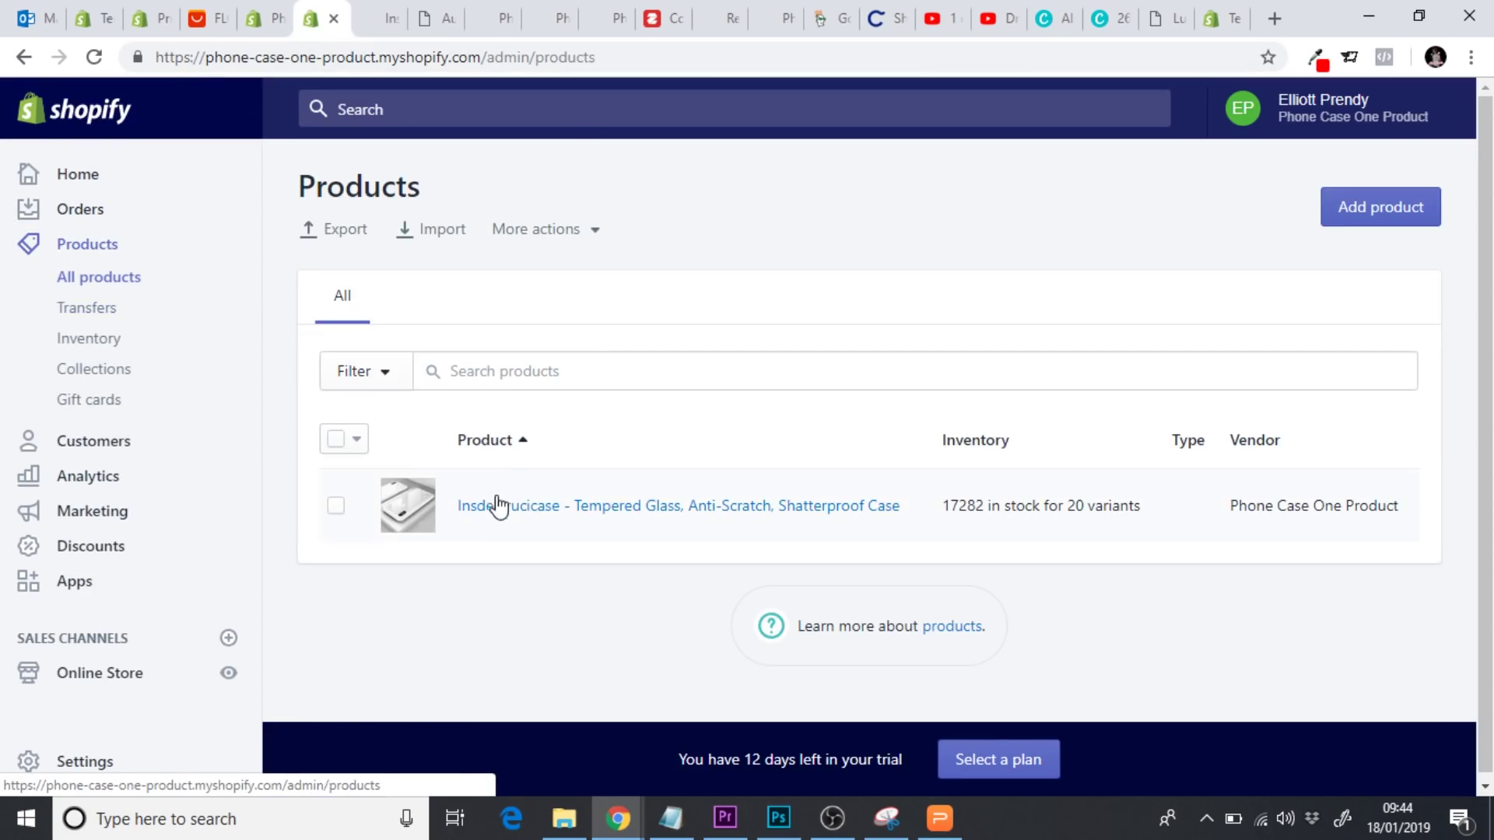
pyautogui.click(501, 511)
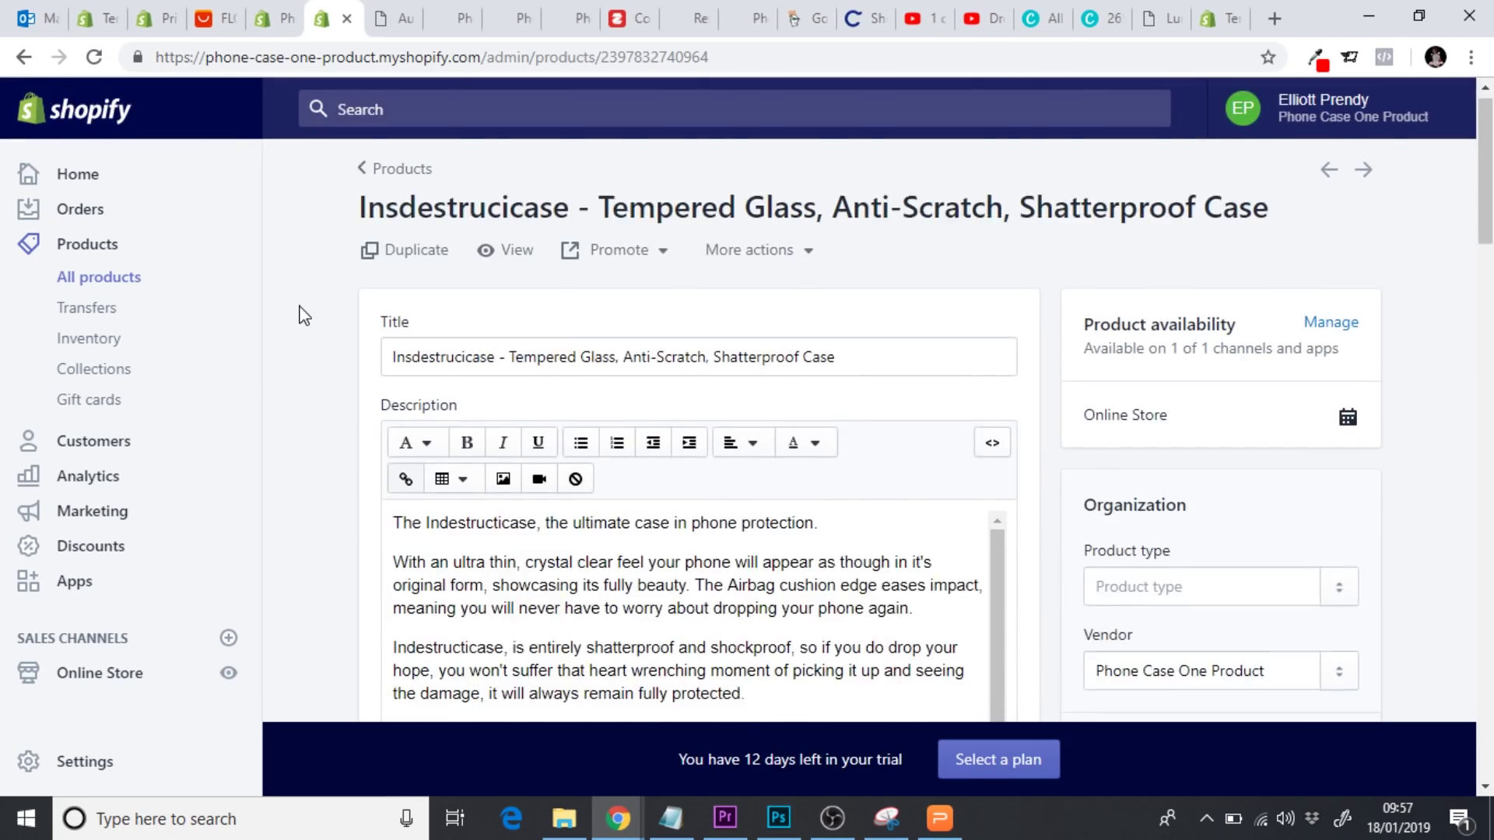
pyautogui.scroll(-9, 303, 316)
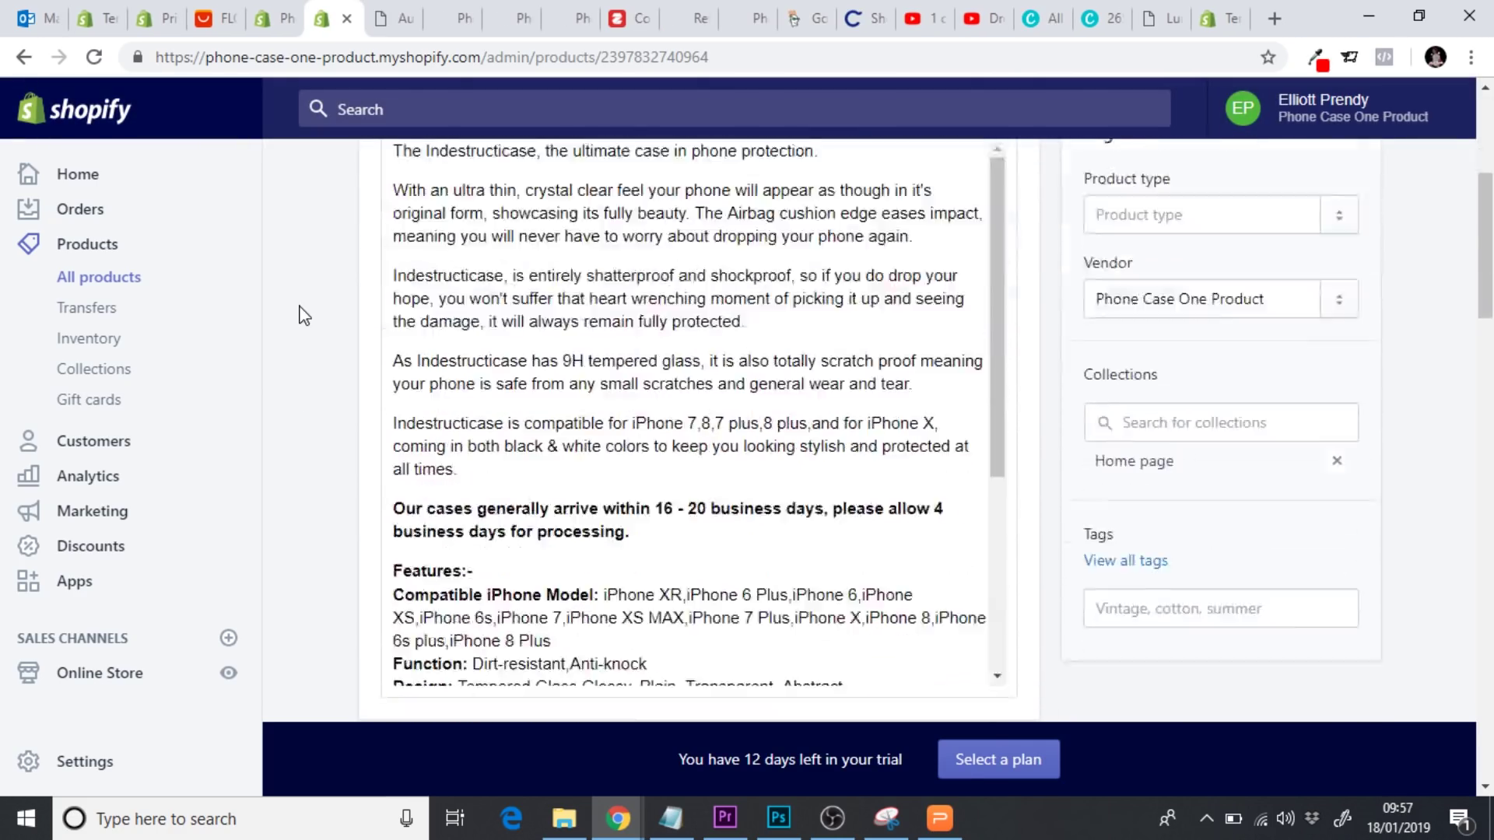
pyautogui.scroll(-5, 303, 316)
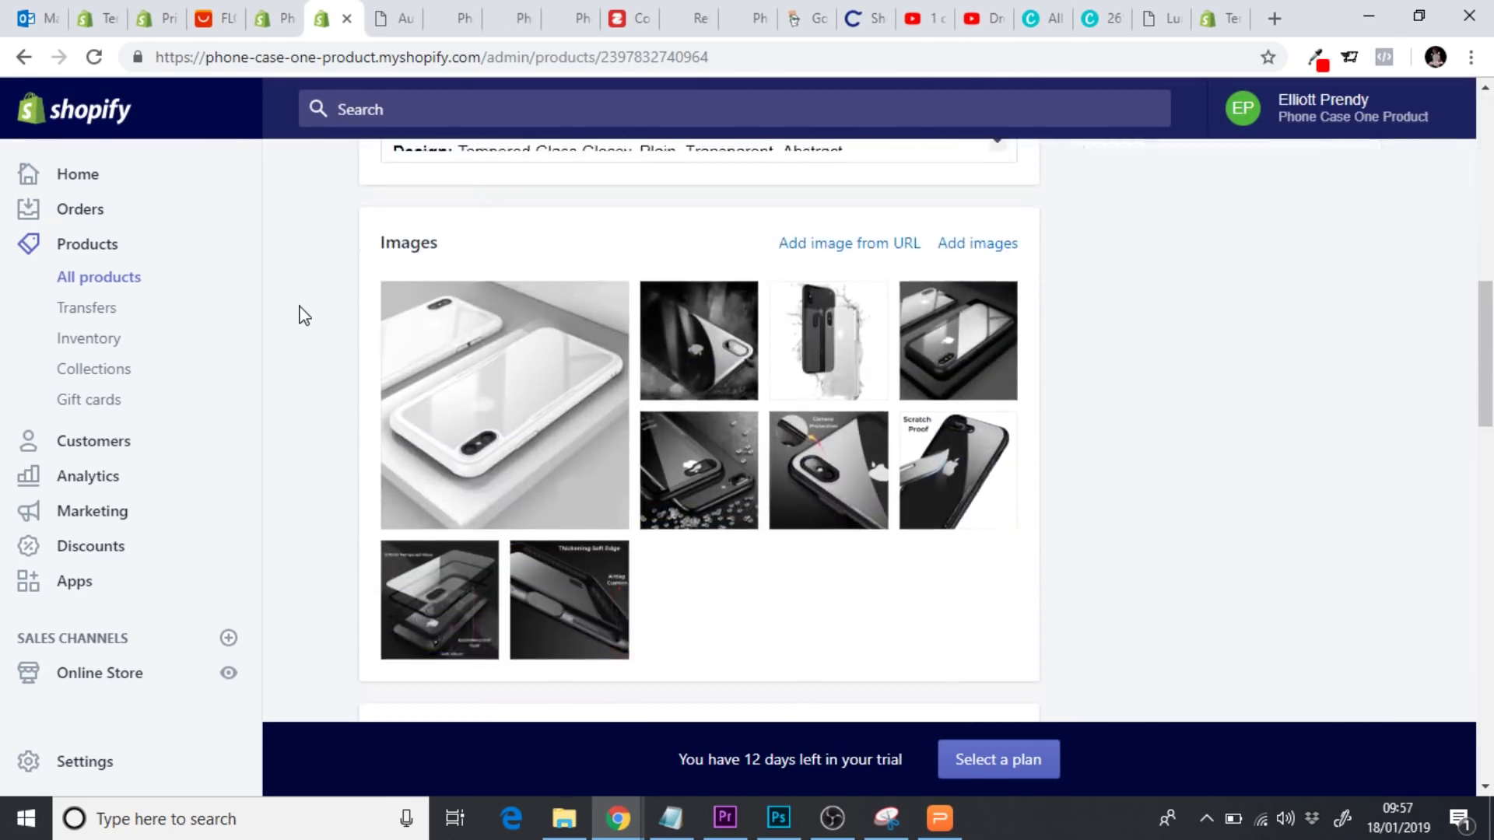
pyautogui.scroll(-5, 303, 316)
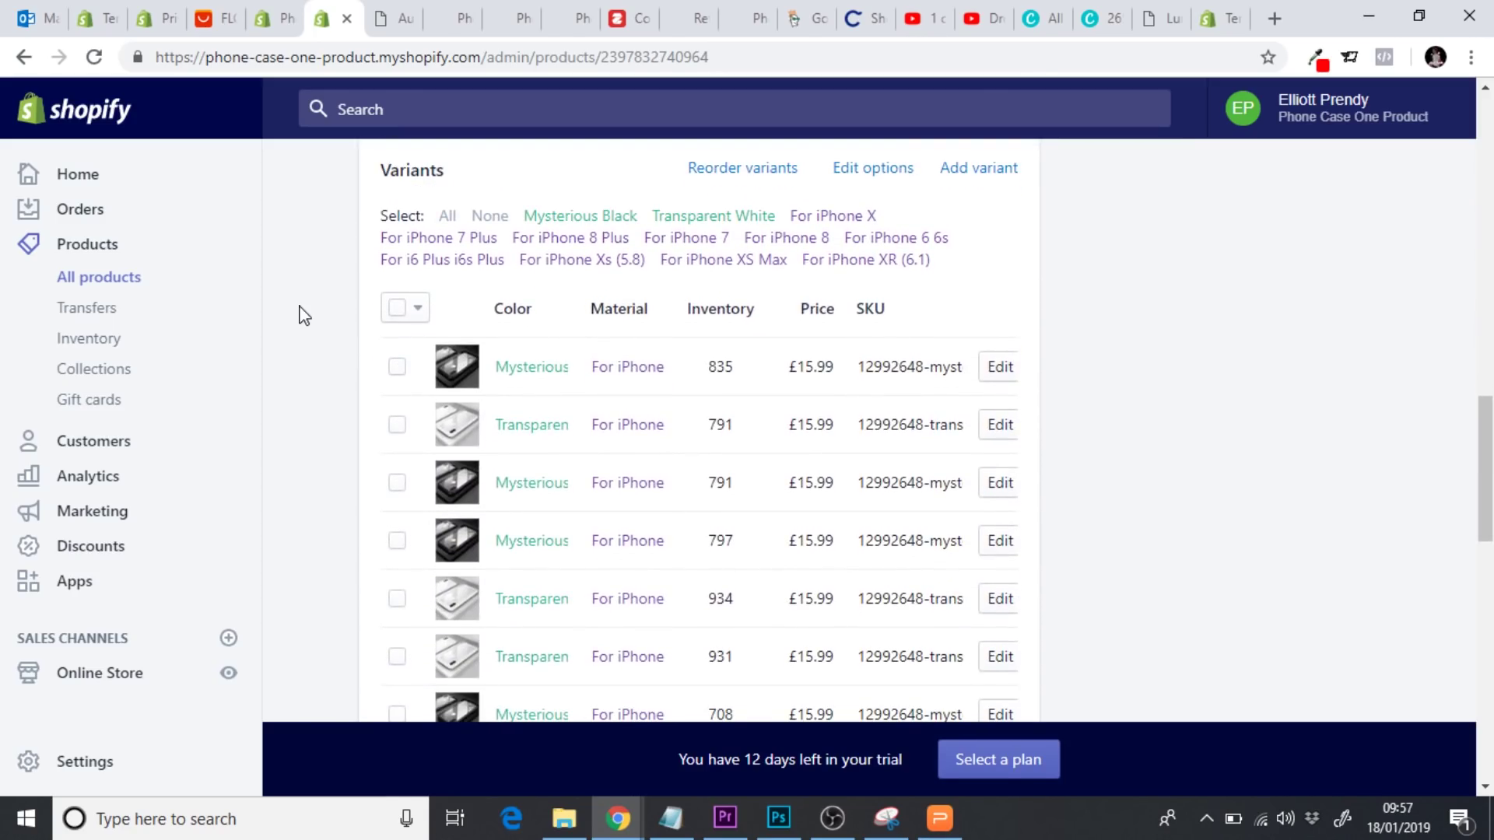
pyautogui.click(1002, 367)
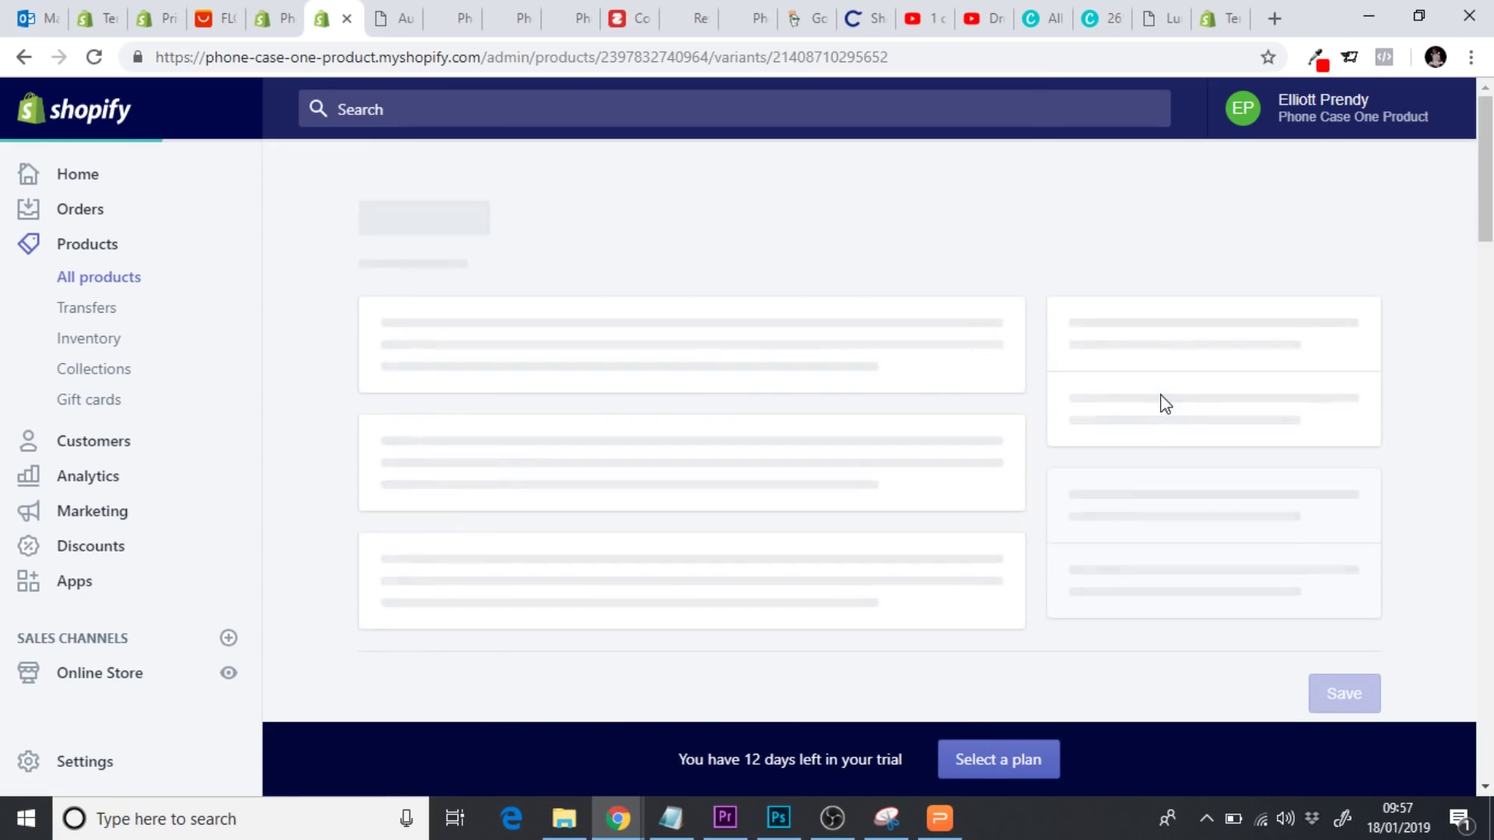
# Review the variant's £15.99 price against its £25.99 compare-at price
pyautogui.scroll(-2, 316, 462)
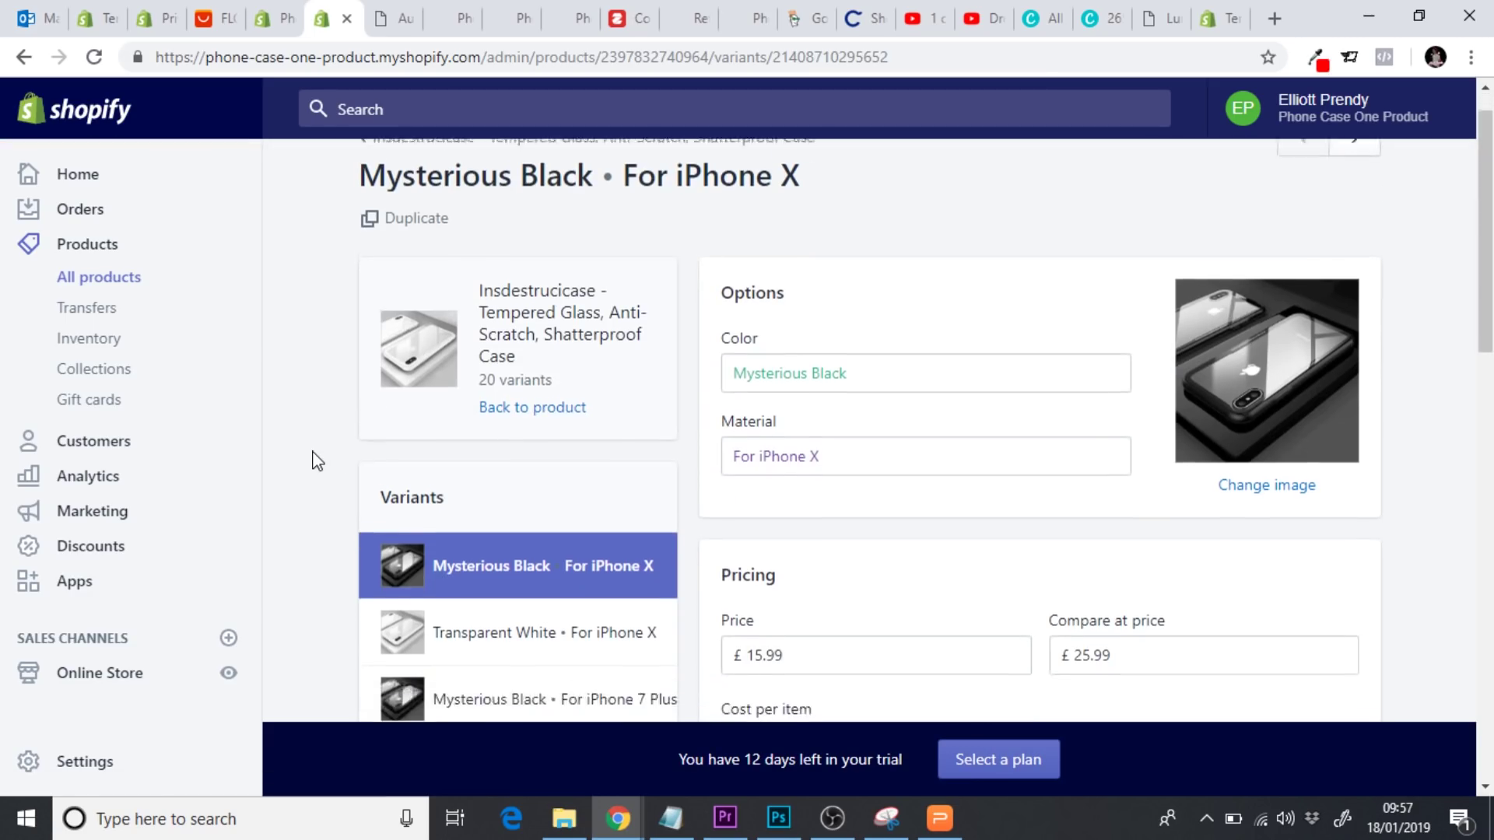
pyautogui.scroll(-3, 317, 461)
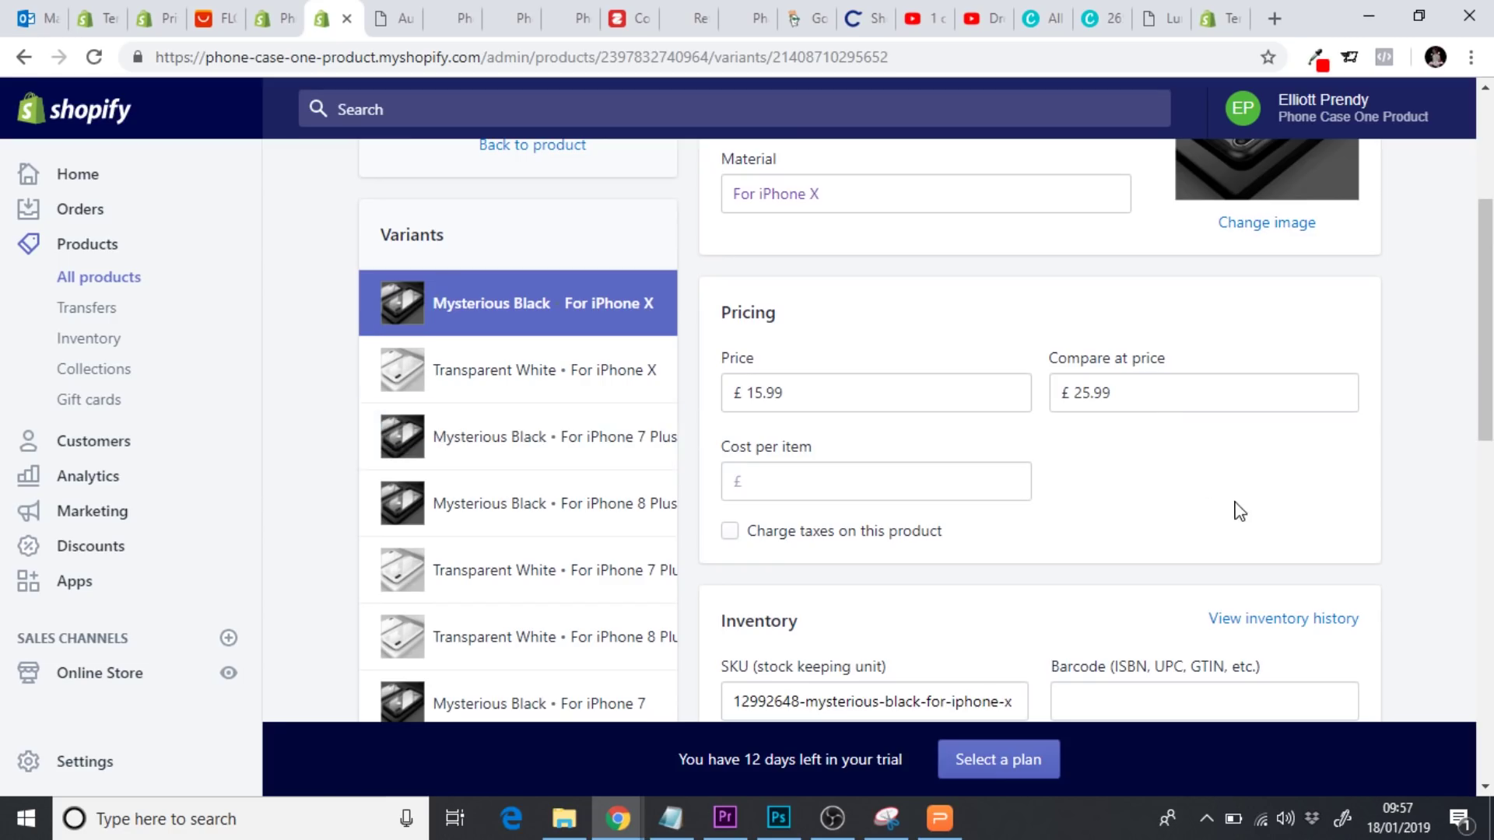
pyautogui.moveTo(1165, 393); pyautogui.dragTo(1041, 391)
pyautogui.click(1116, 448)
pyautogui.moveTo(833, 393); pyautogui.dragTo(735, 394)
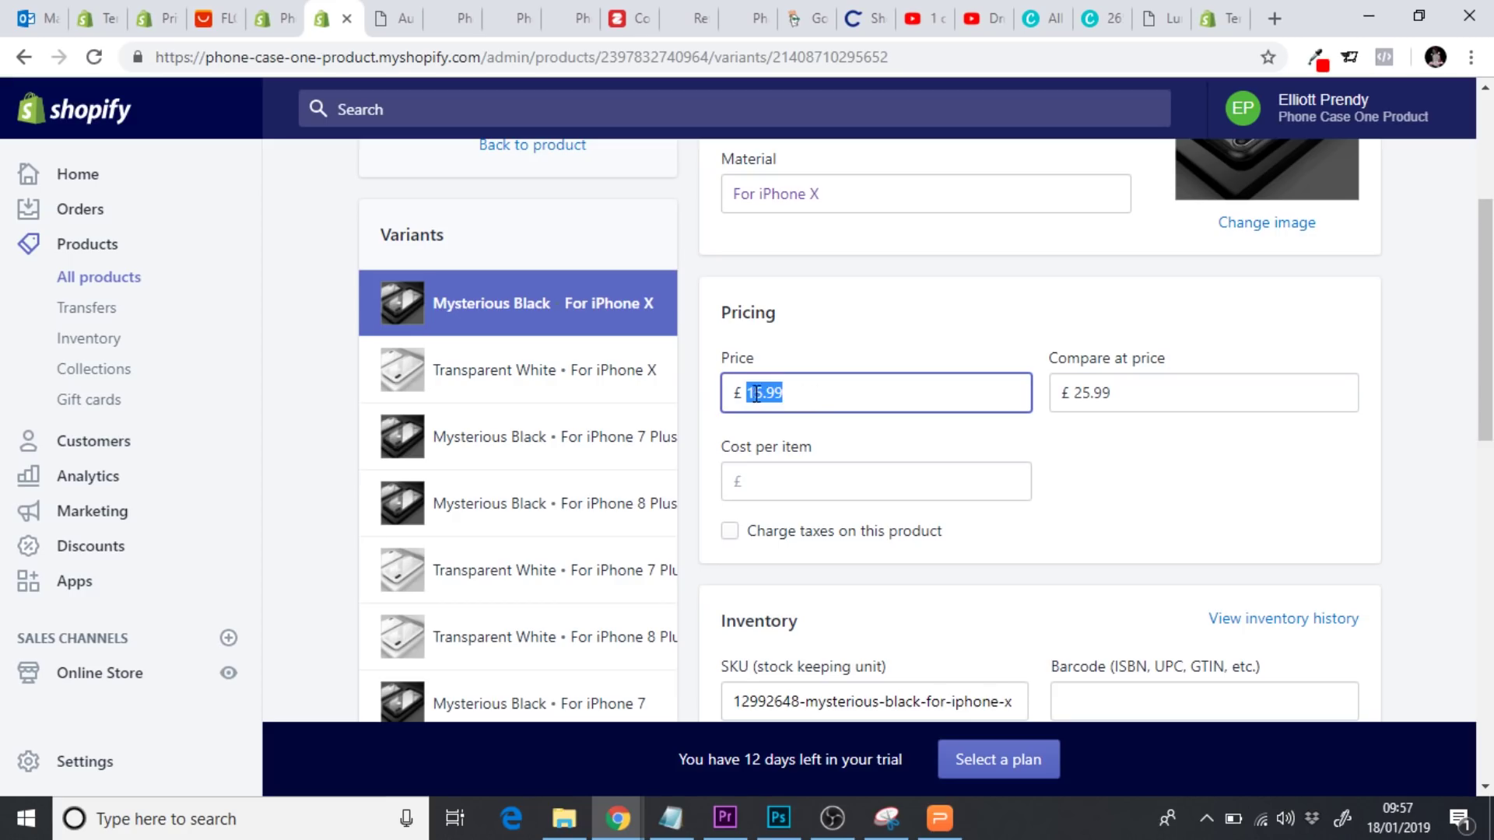
pyautogui.click(1081, 397)
pyautogui.click(1123, 528)
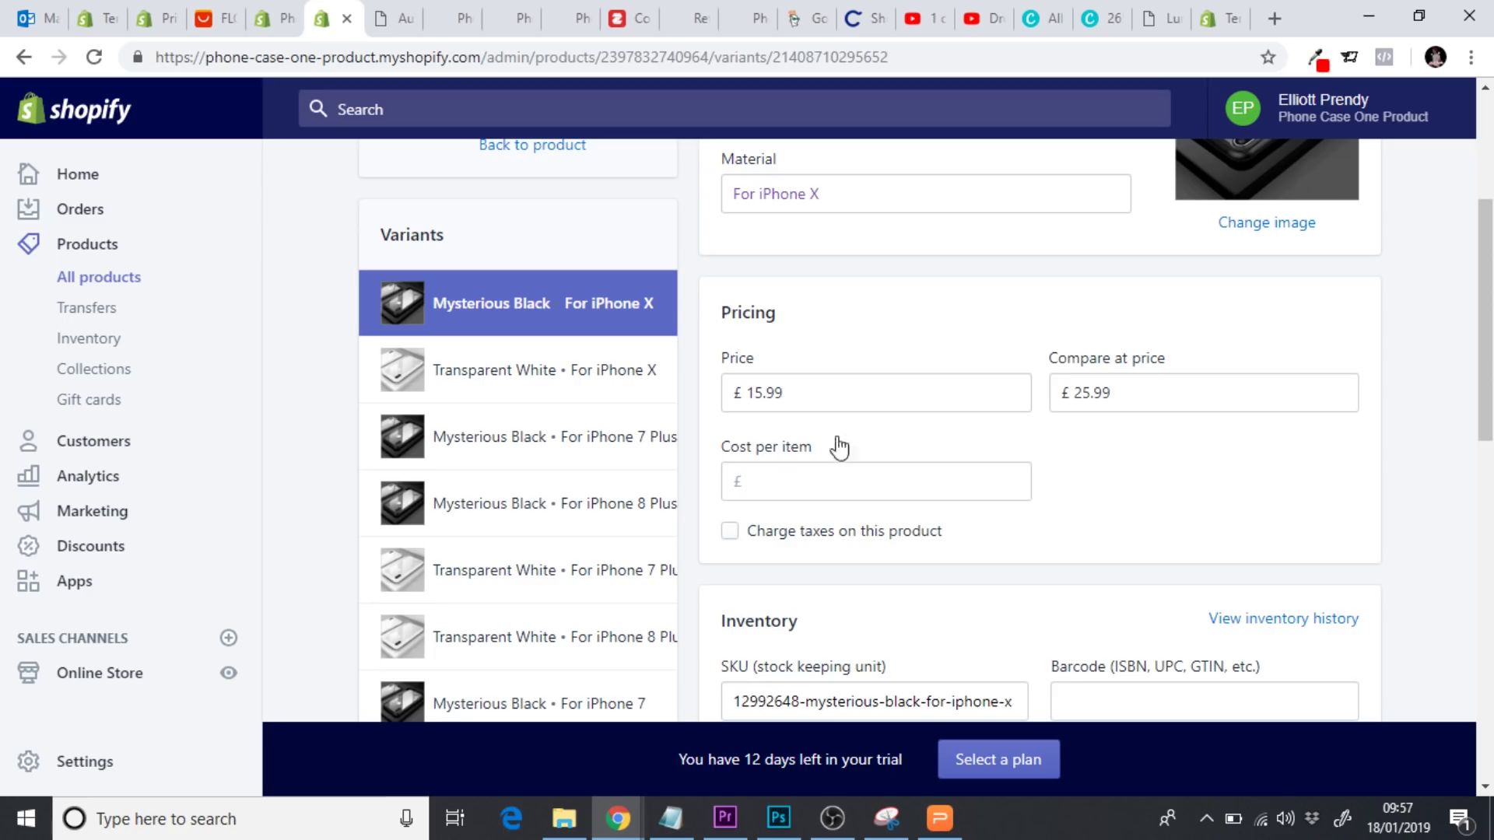
pyautogui.click(780, 390)
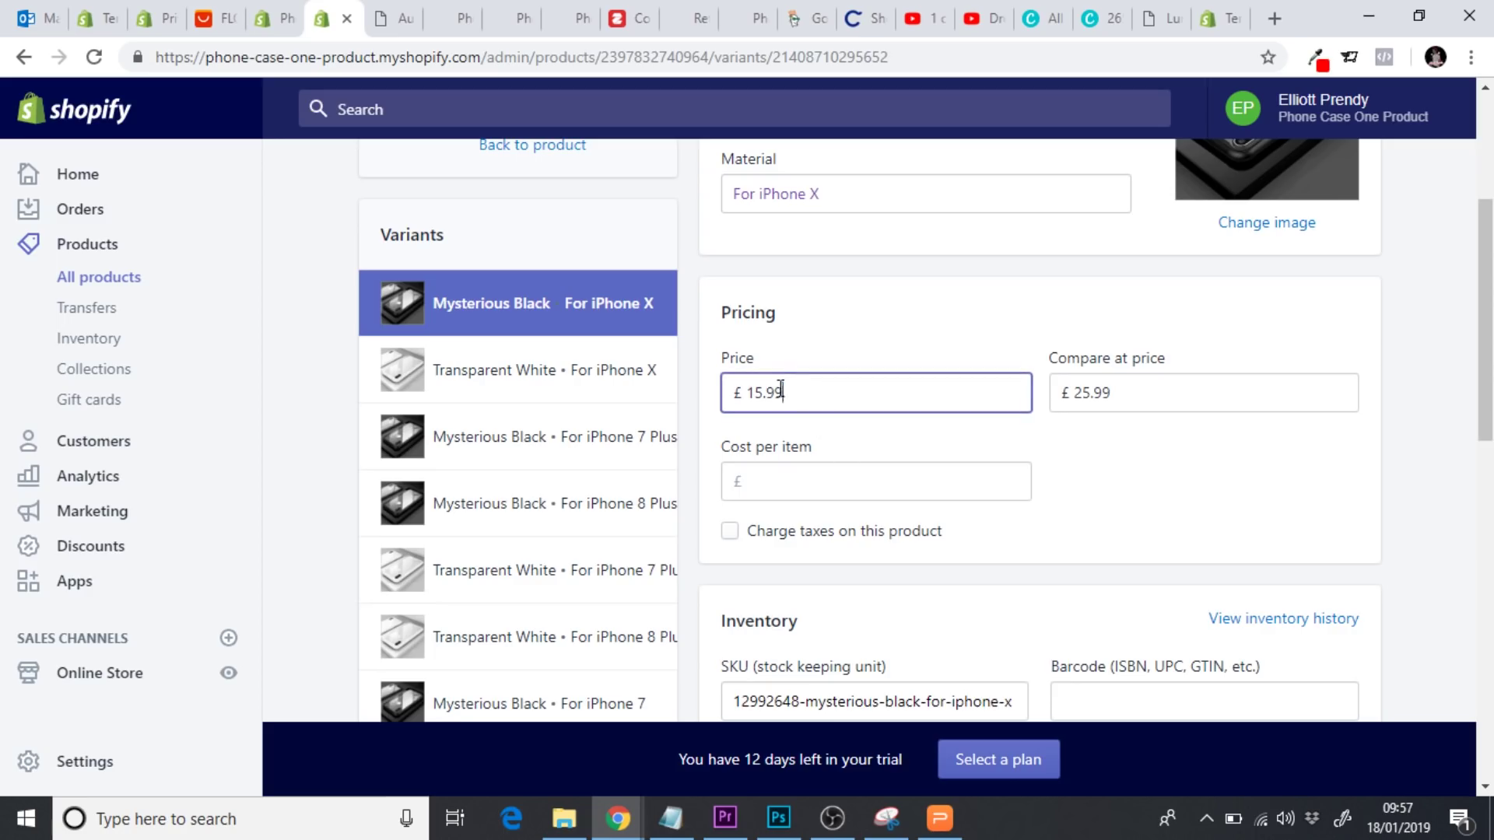
pyautogui.click(833, 347)
pyautogui.moveTo(782, 393); pyautogui.dragTo(740, 393)
pyautogui.click(874, 344)
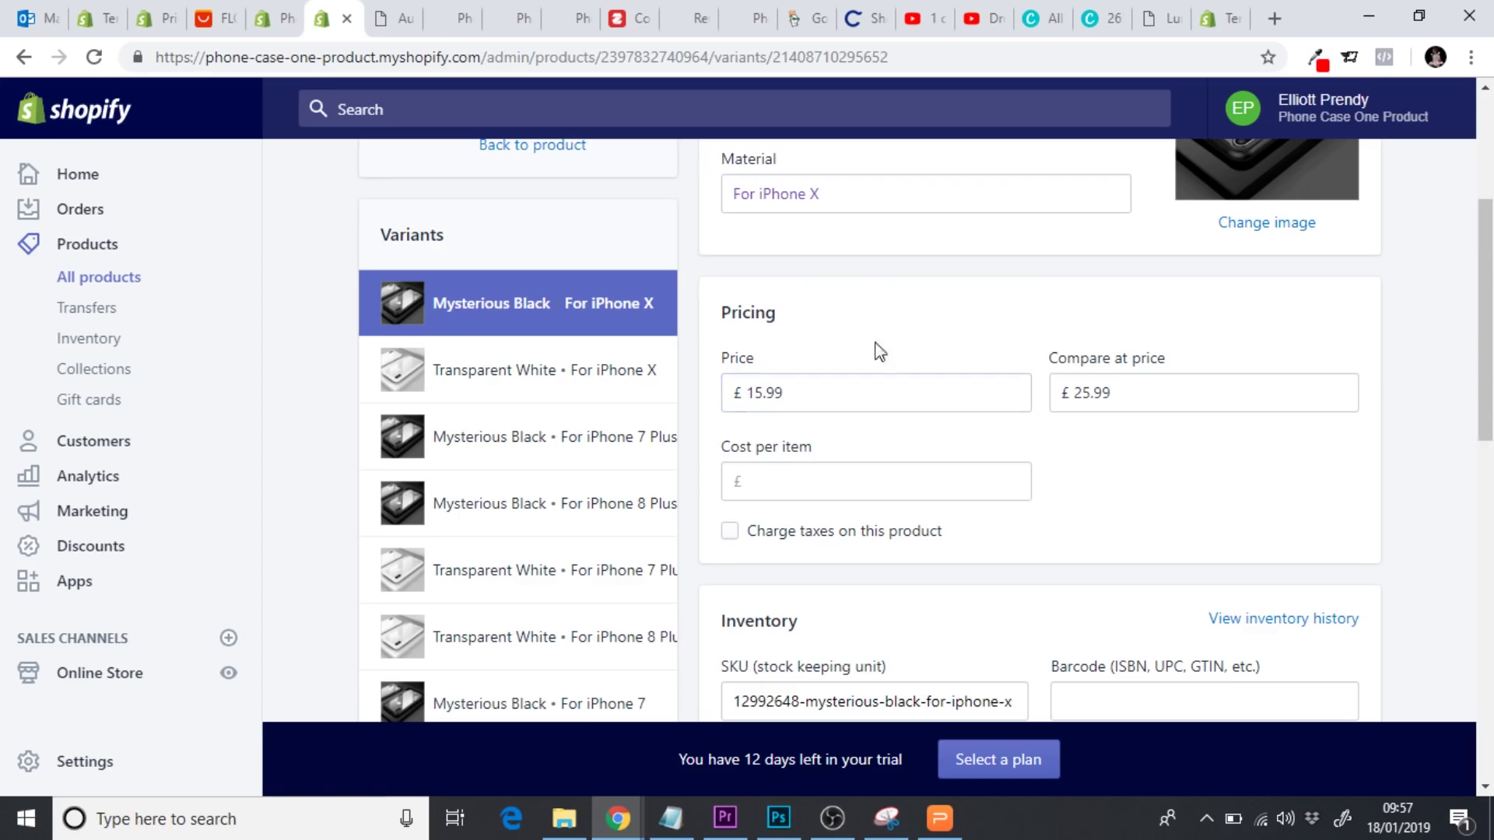
pyautogui.moveTo(1147, 387); pyautogui.dragTo(1051, 390)
pyautogui.click(987, 343)
pyautogui.scroll(-1, 987, 343)
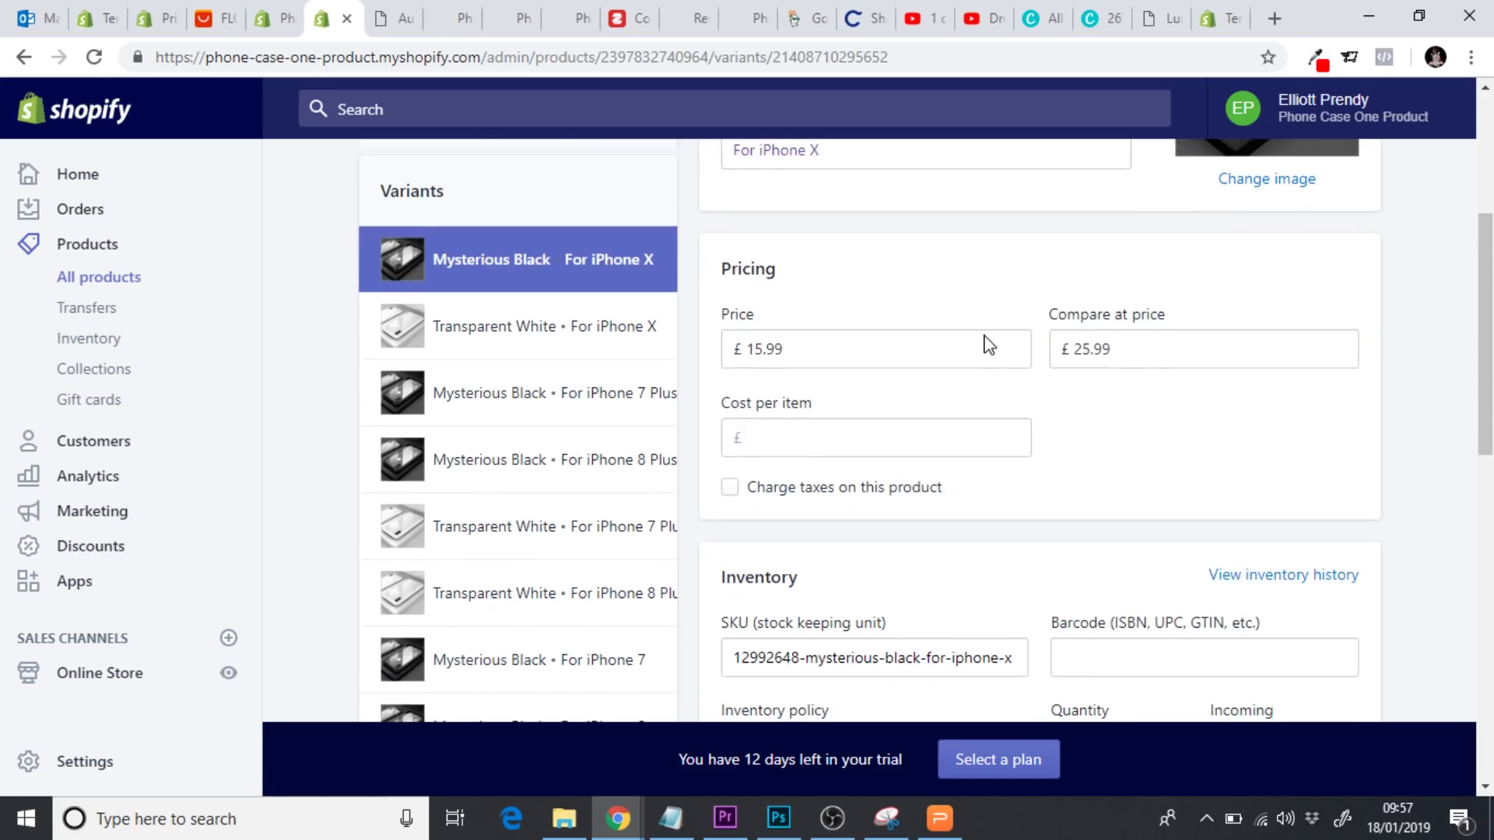
pyautogui.click(833, 349)
pyautogui.moveTo(833, 349); pyautogui.dragTo(737, 348)
pyautogui.click(827, 321)
pyautogui.click(1067, 483)
# Open the live Online Store home page
pyautogui.click(228, 674)
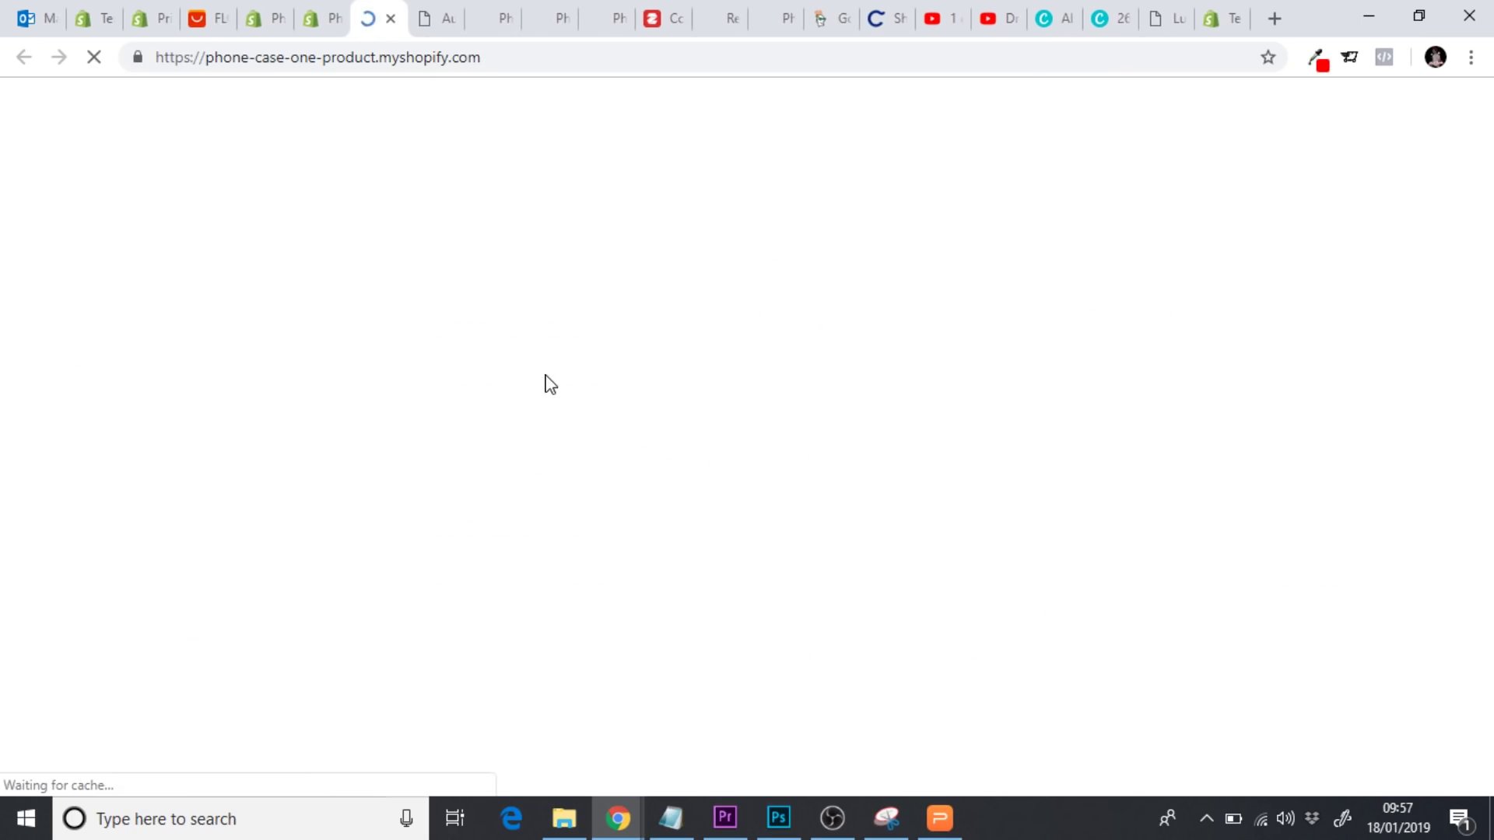
pyautogui.scroll(-10, 1485, 480)
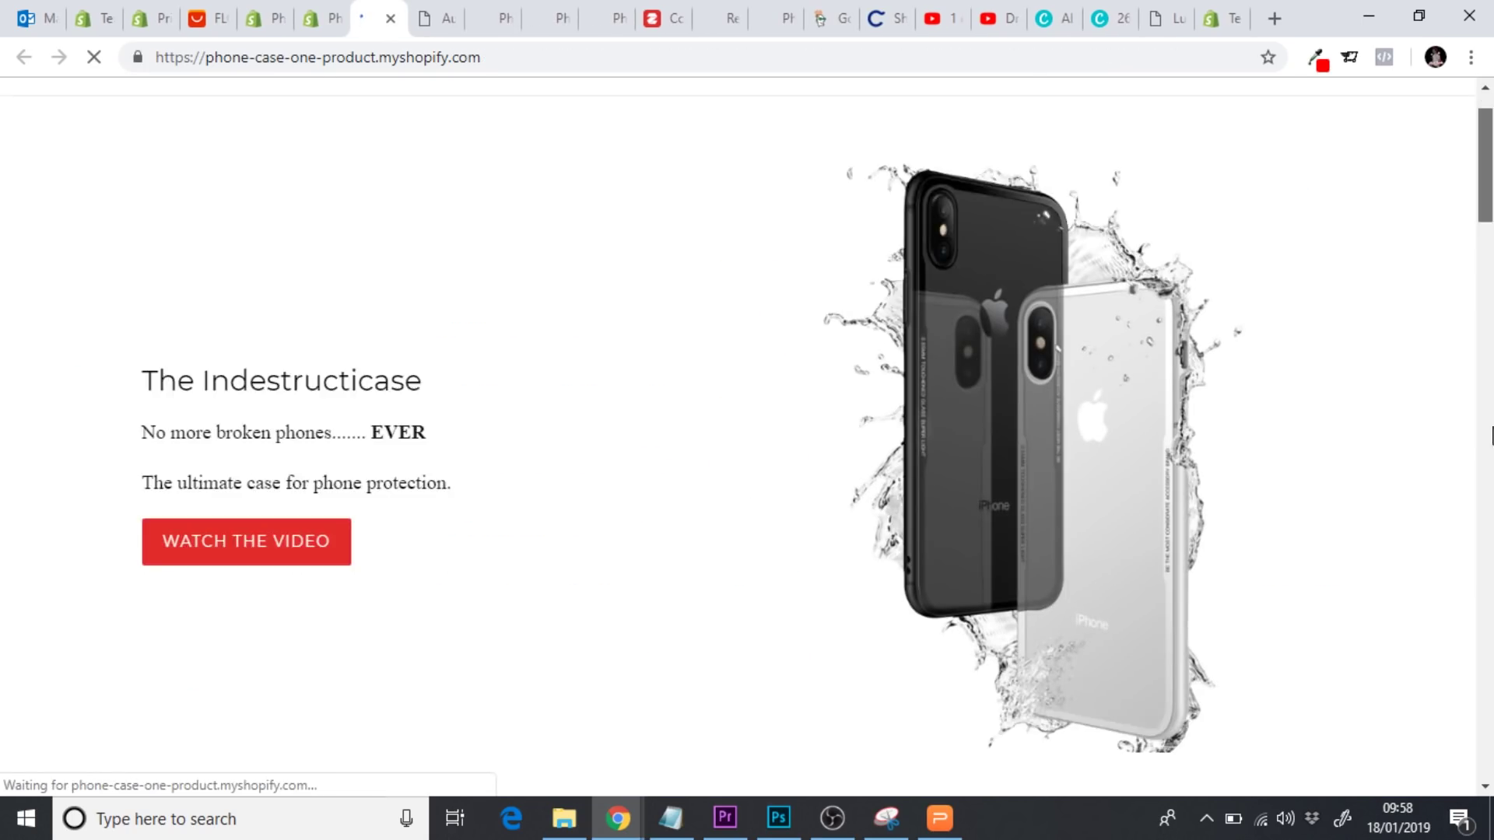
pyautogui.scroll(-14, 1485, 480)
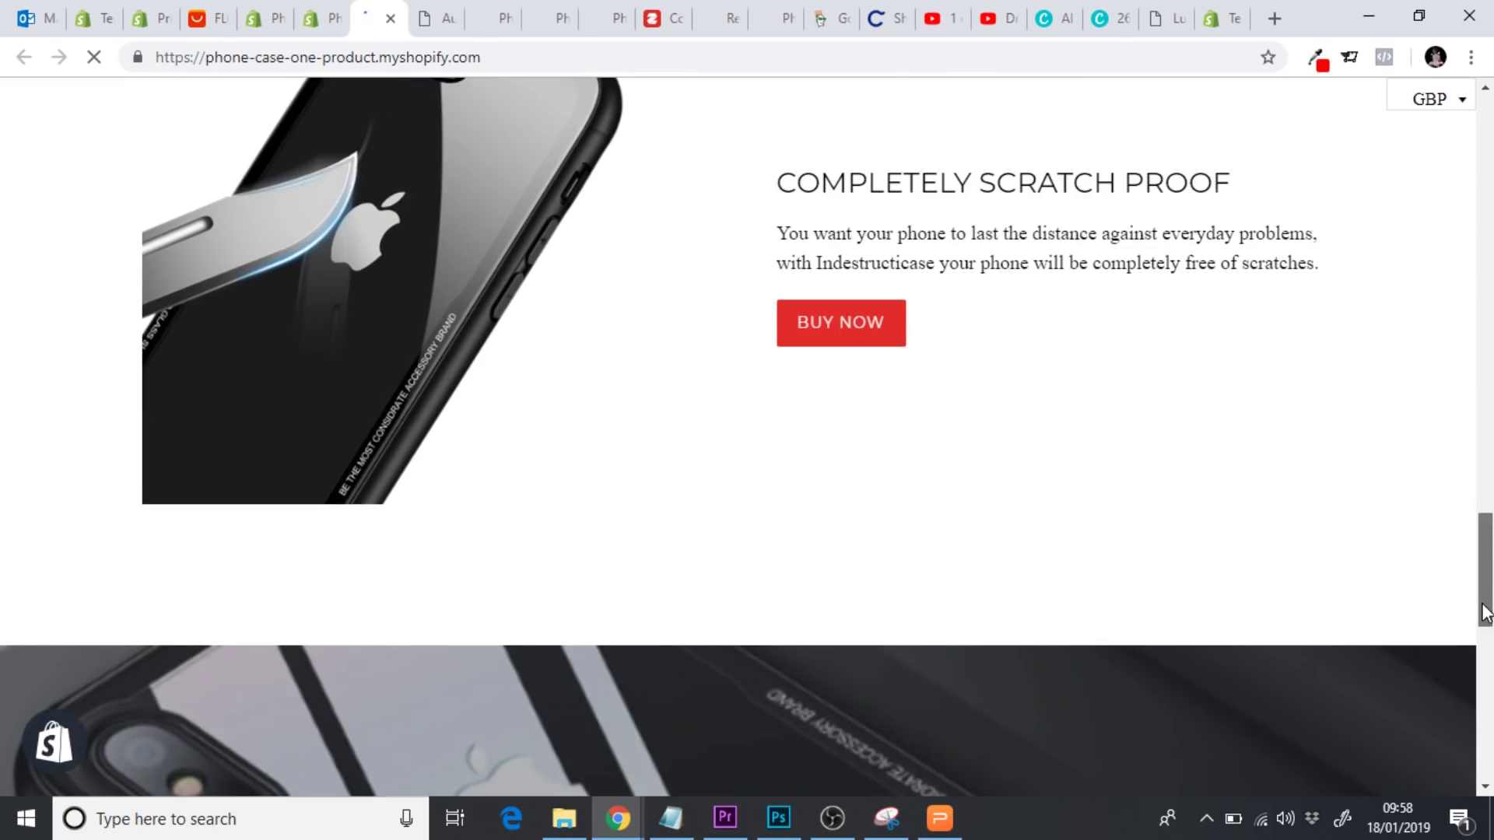
# Check the product page's £15.99 sale price and Sale Ends in message, then close the store tab
pyautogui.click(884, 364)
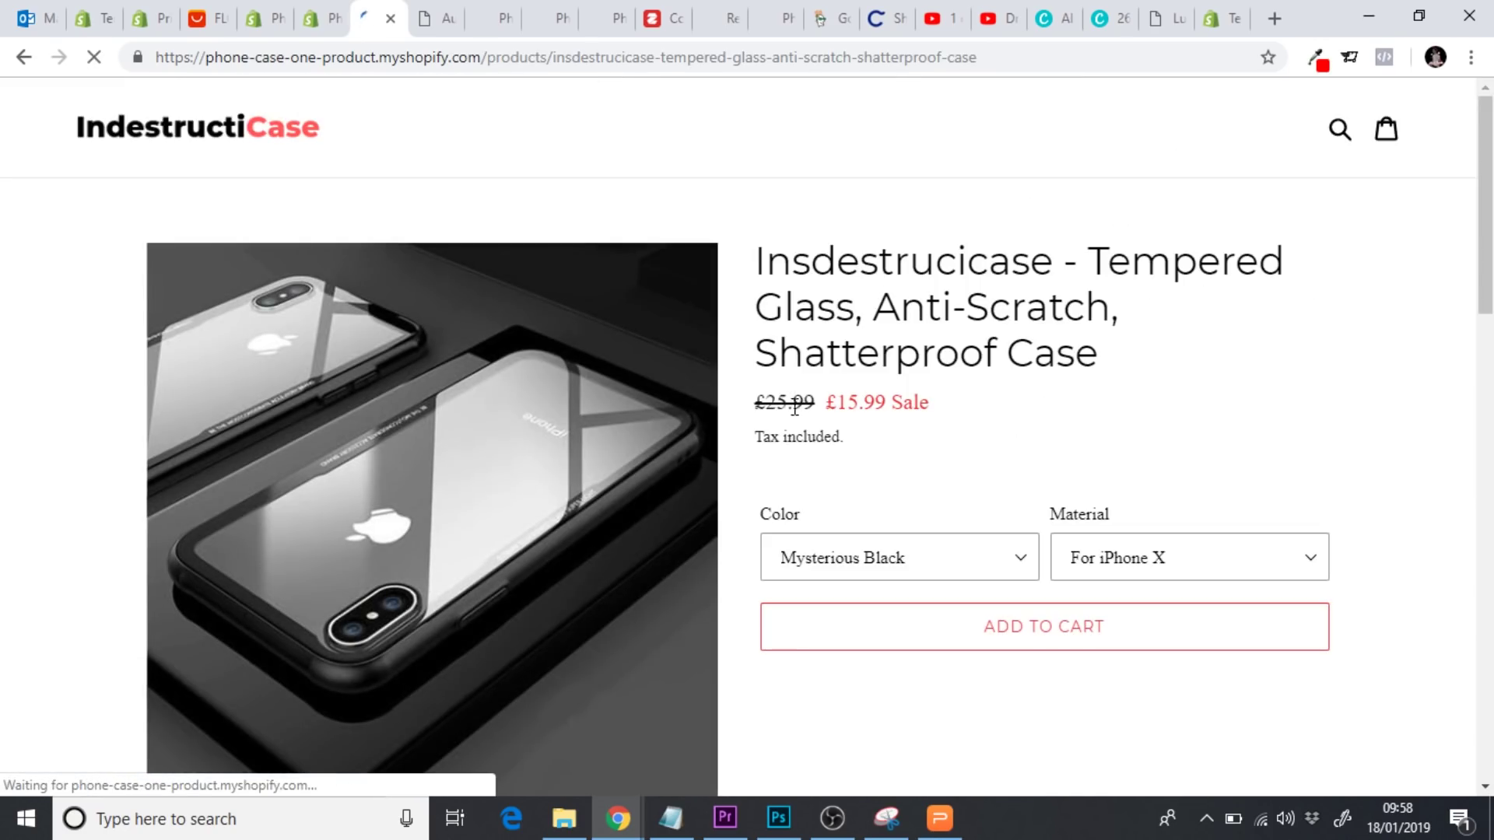
pyautogui.moveTo(824, 402); pyautogui.dragTo(951, 413)
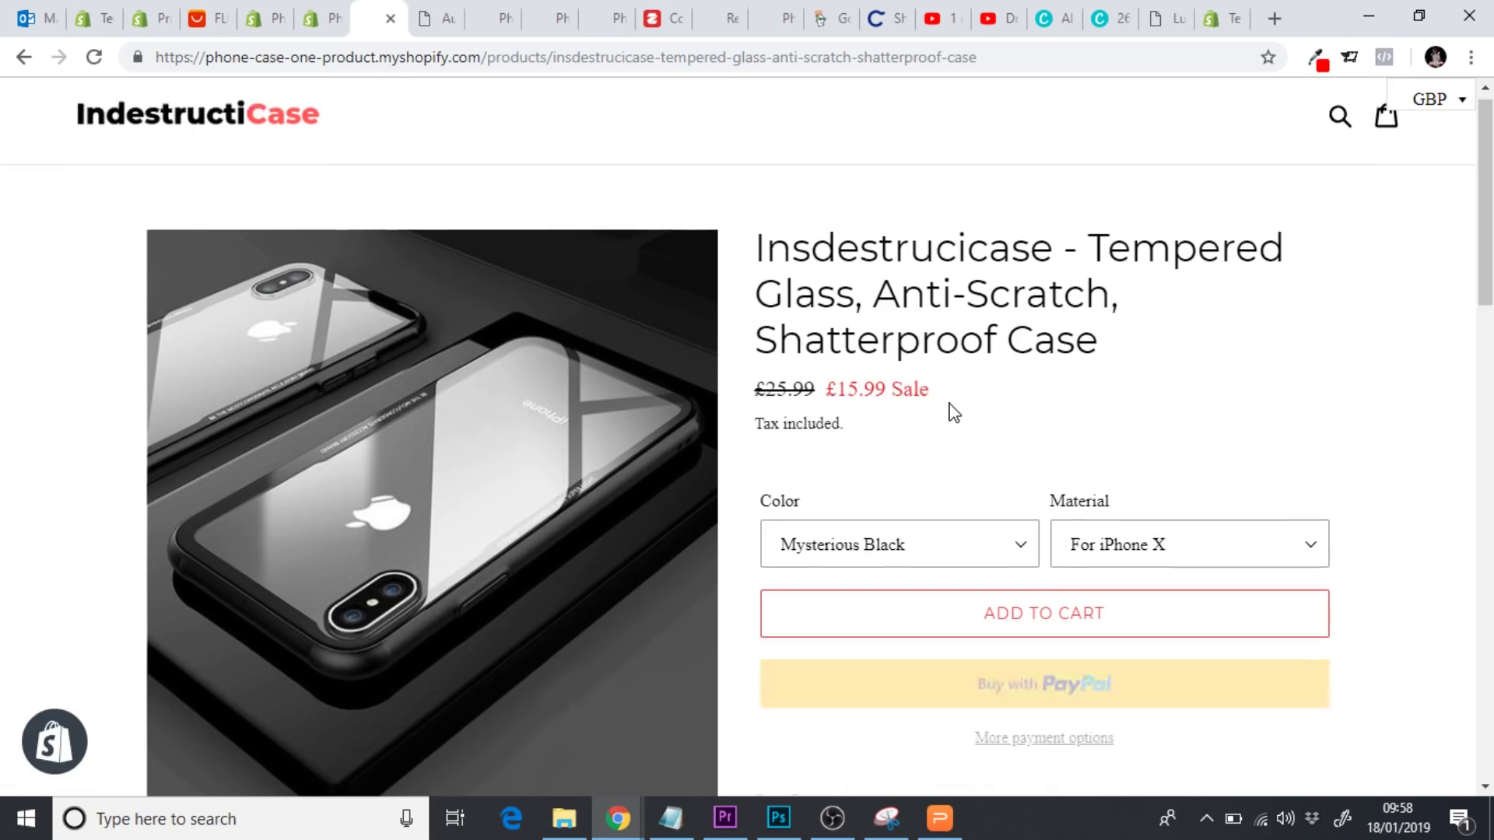
pyautogui.scroll(-4, 952, 412)
pyautogui.moveTo(768, 469); pyautogui.dragTo(872, 478)
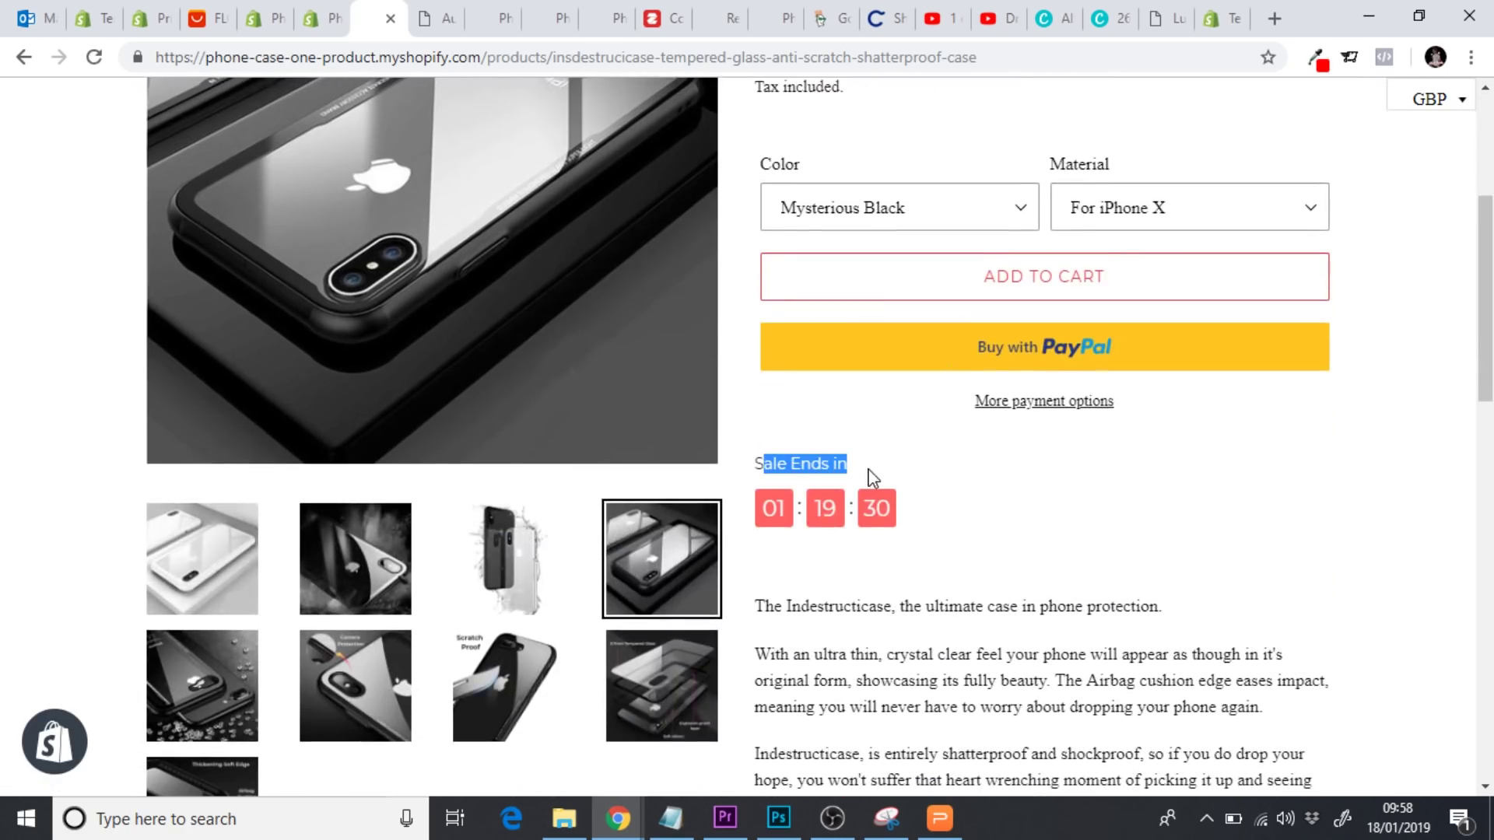
pyautogui.click(1035, 509)
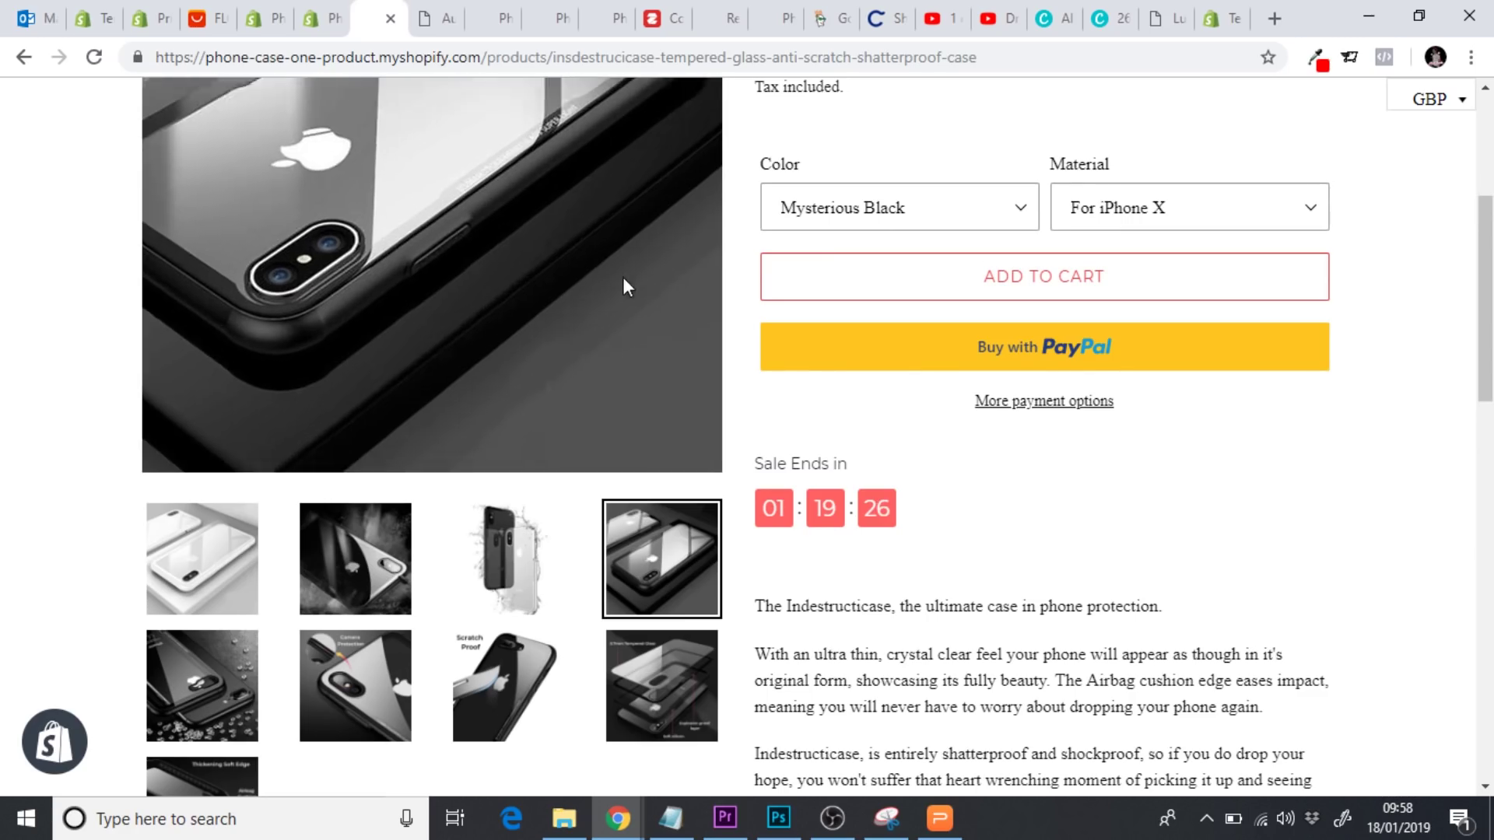
pyautogui.click(391, 19)
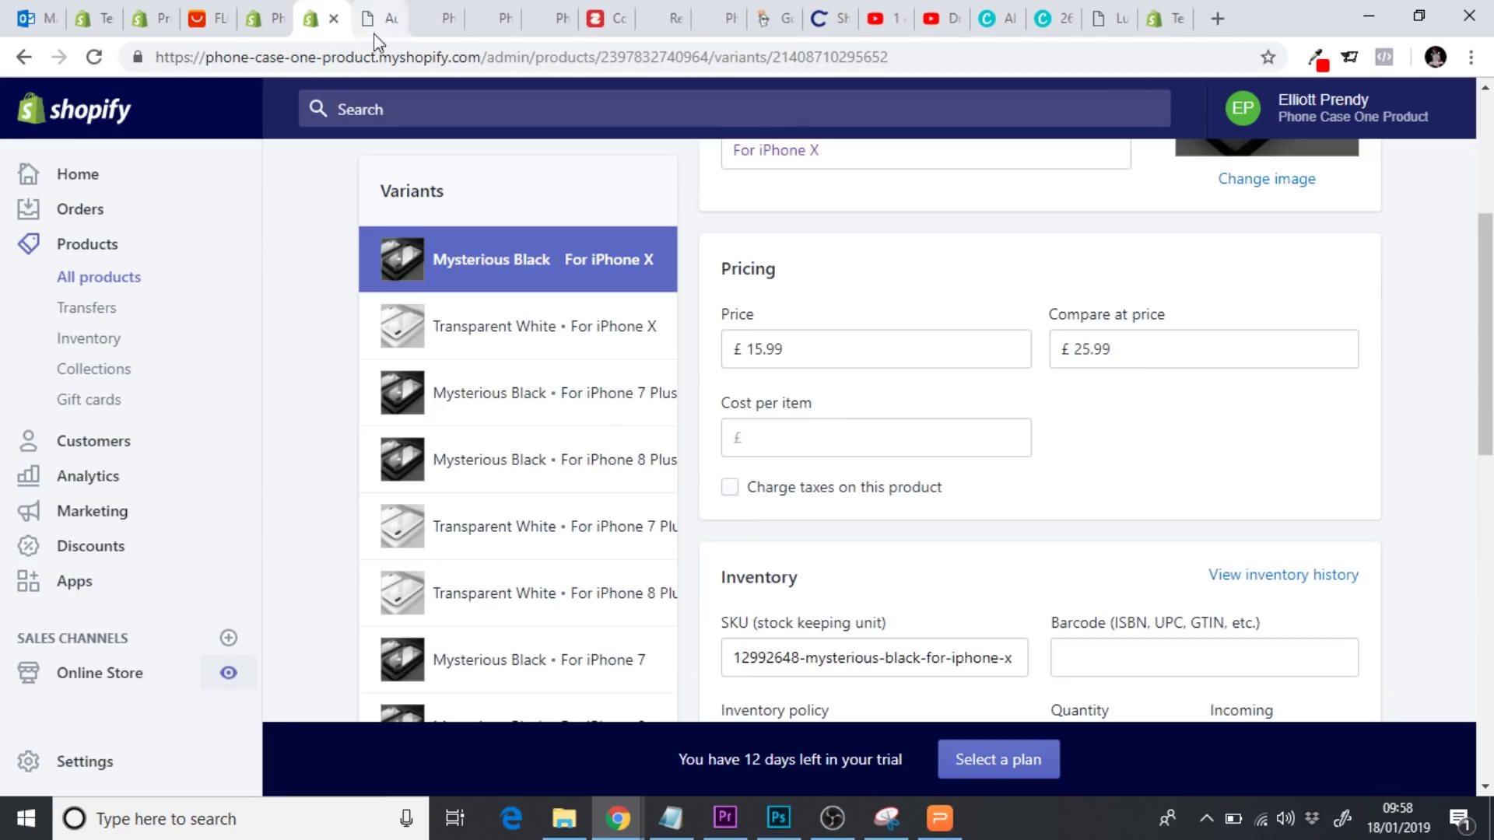
# Open the Ultimate Sales Boost app and edit the My flash sale boost campaign
pyautogui.click(103, 597)
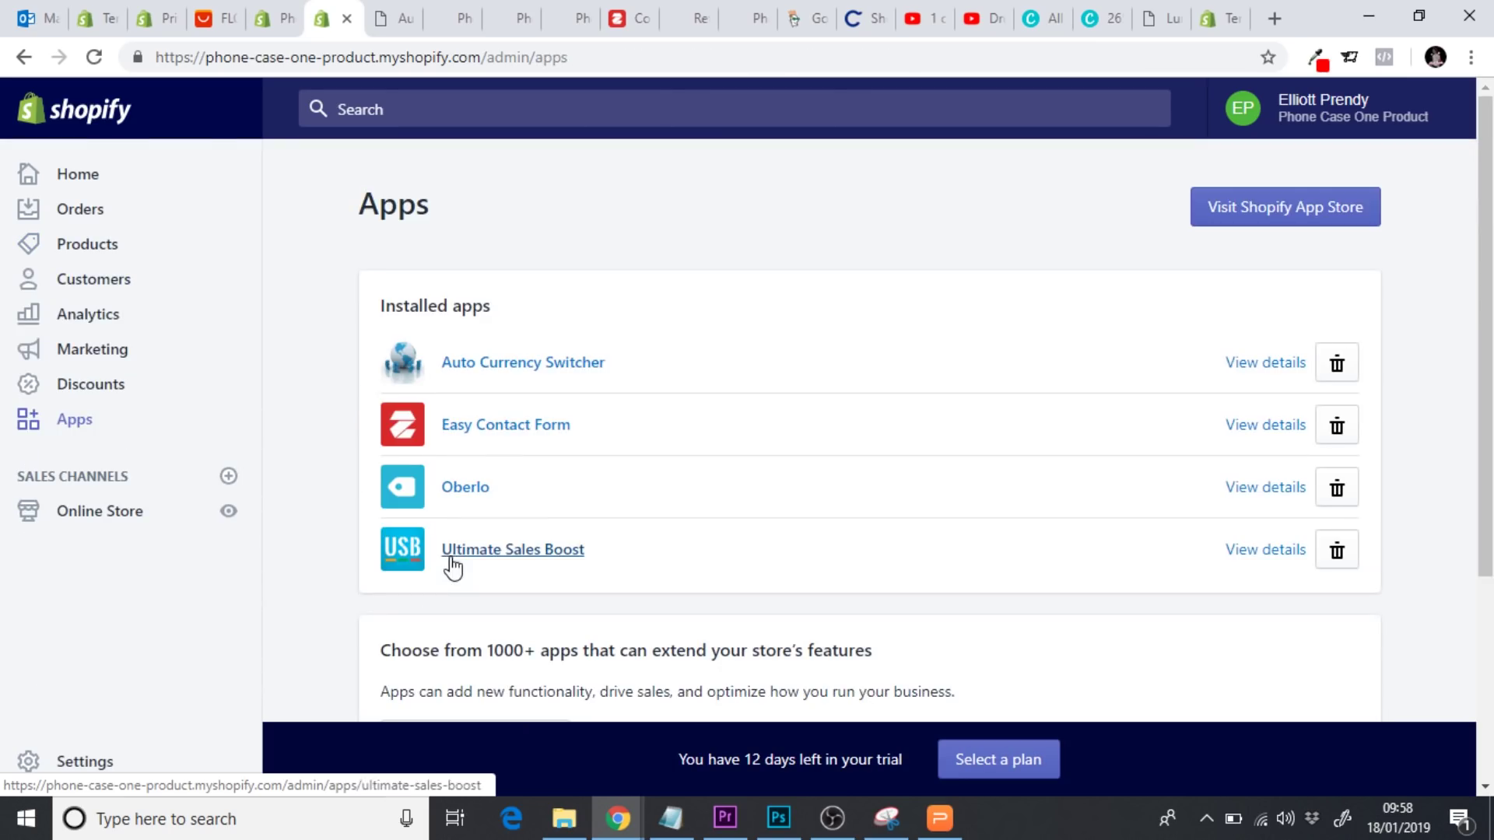
pyautogui.click(484, 543)
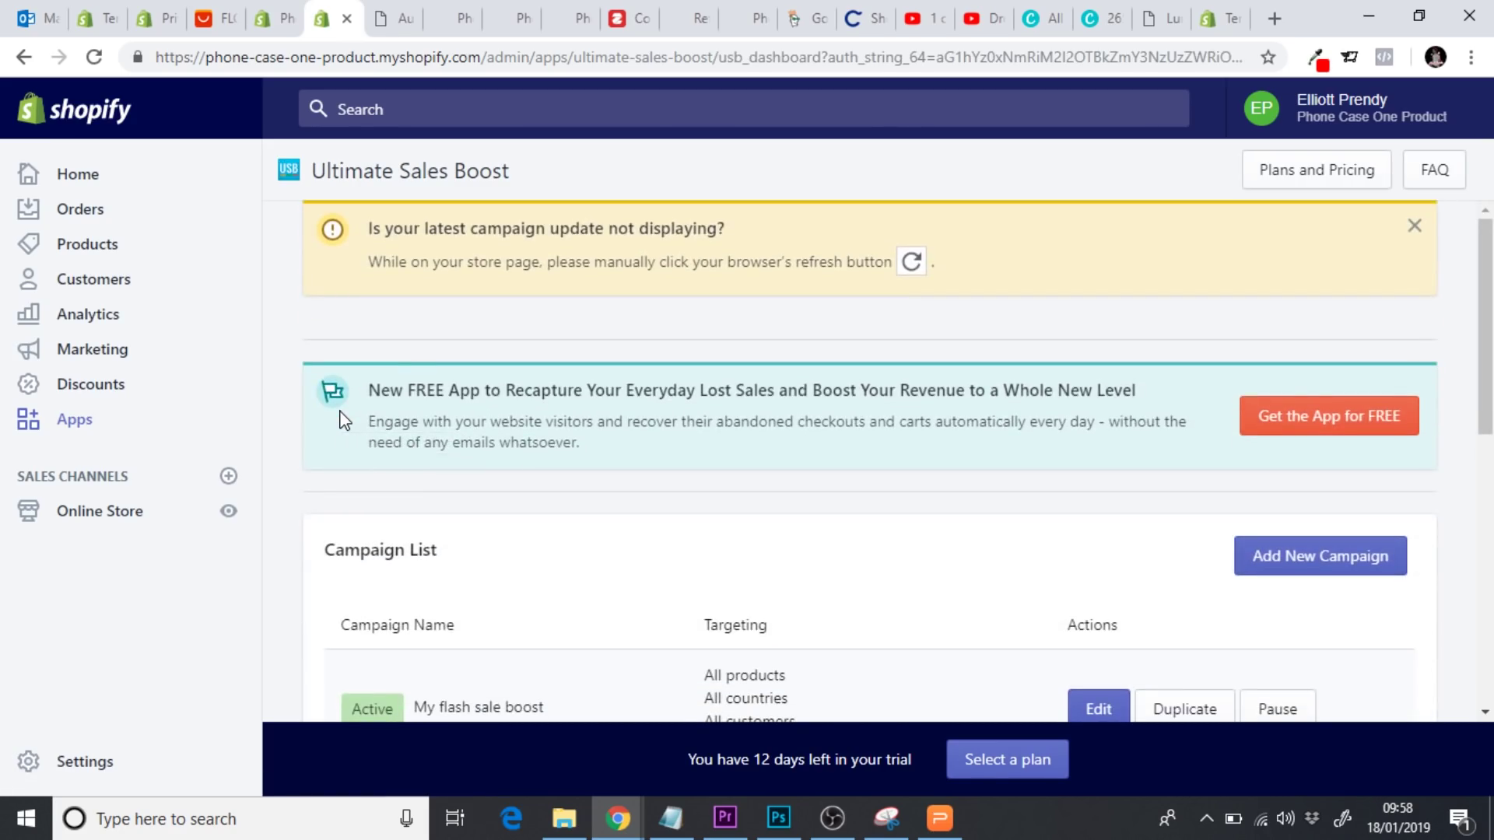
pyautogui.moveTo(1474, 318); pyautogui.dragTo(1473, 425)
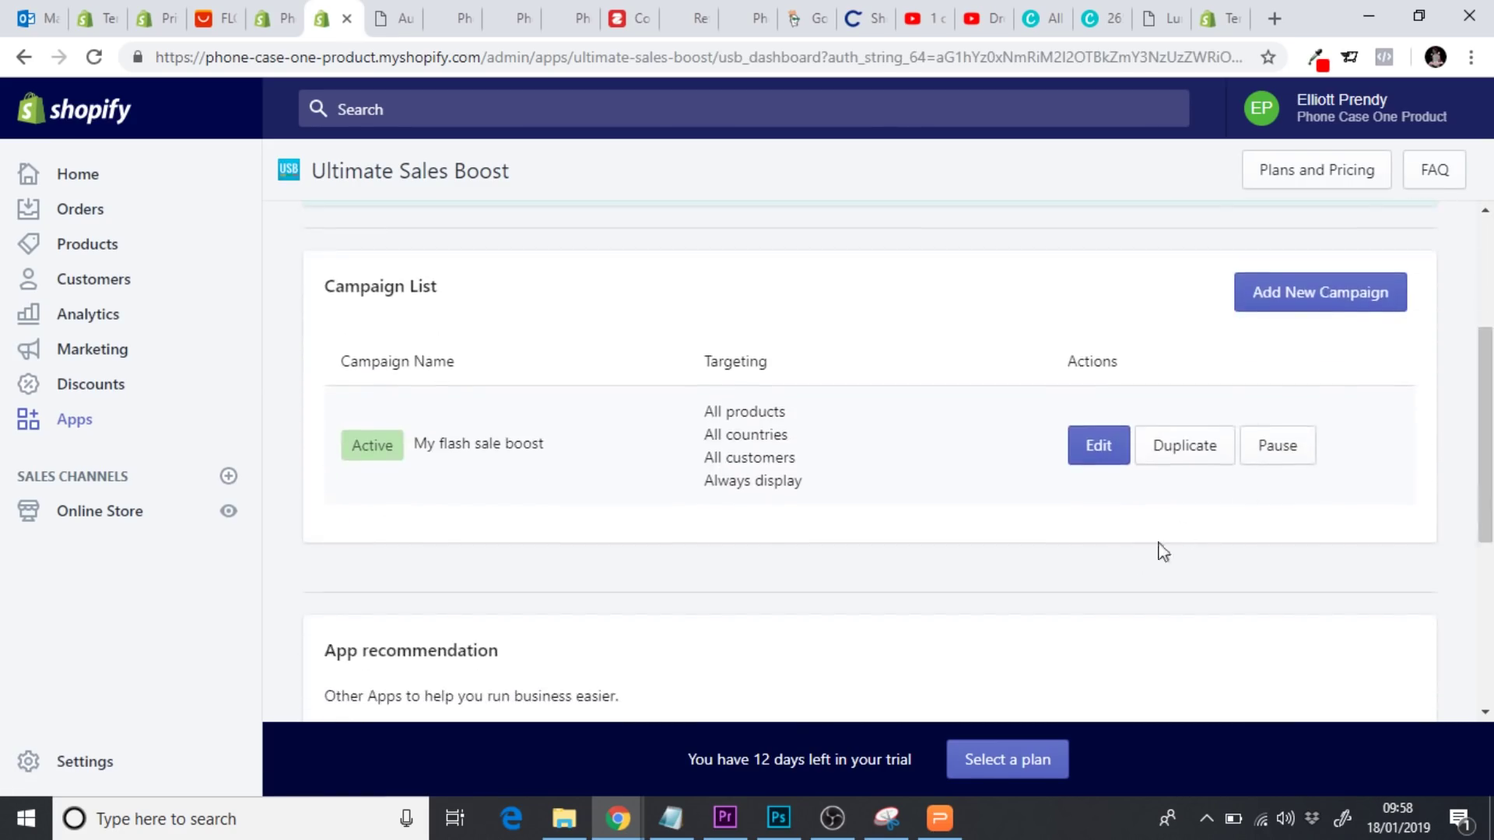
pyautogui.click(1096, 450)
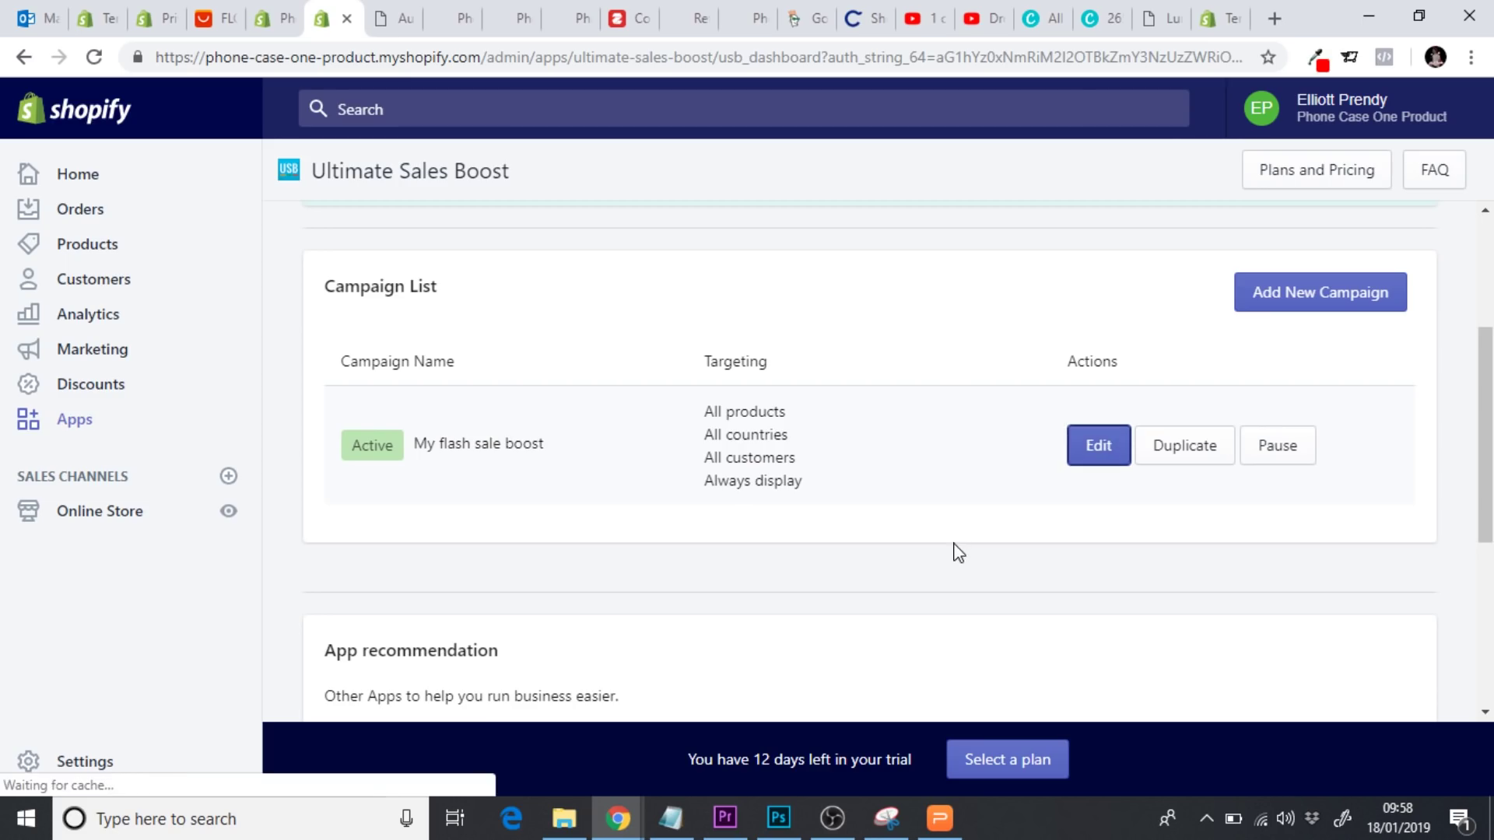
pyautogui.scroll(-1, 285, 397)
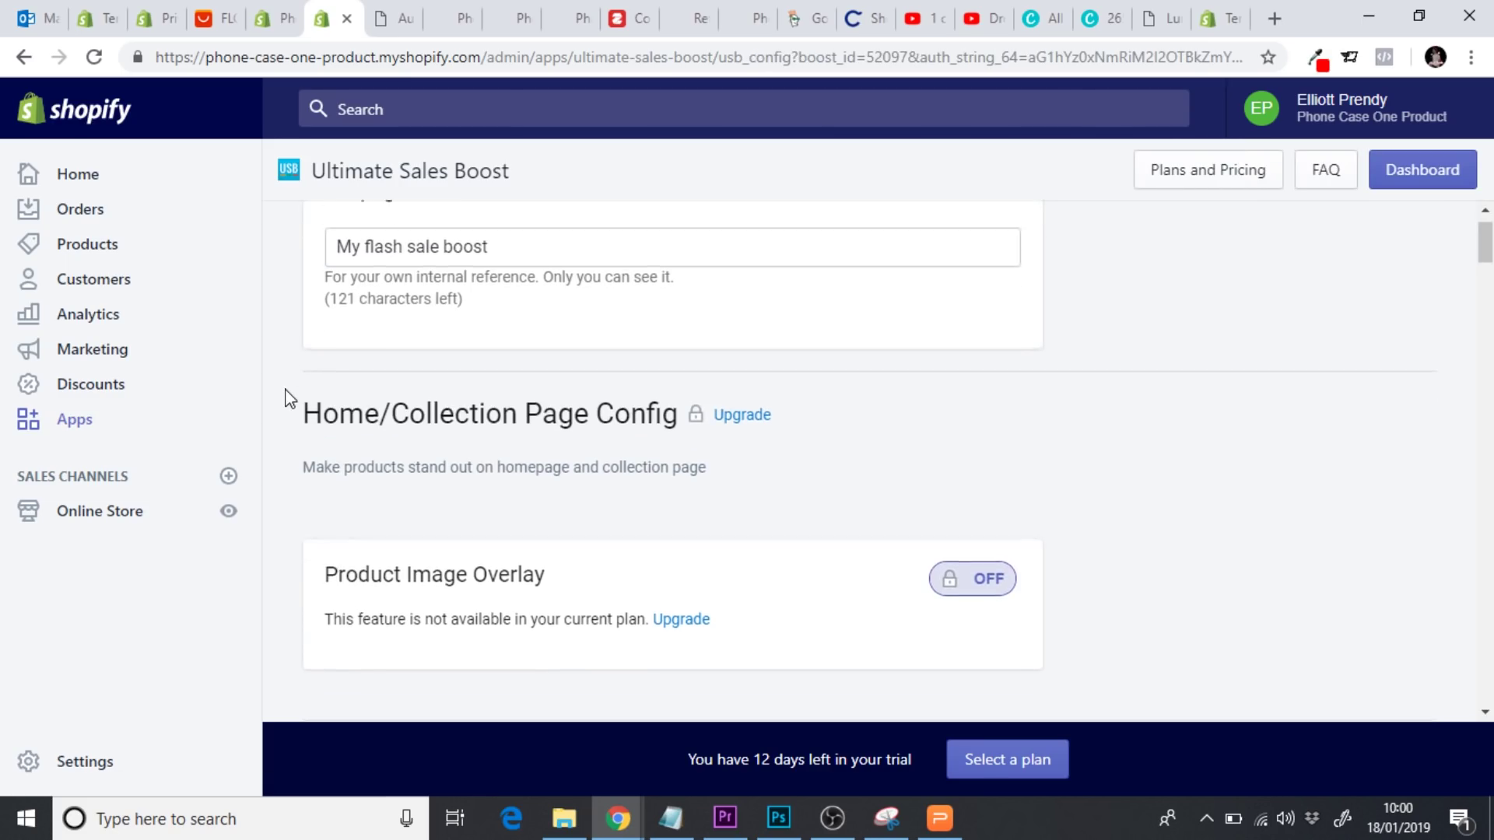
pyautogui.scroll(-10, 286, 397)
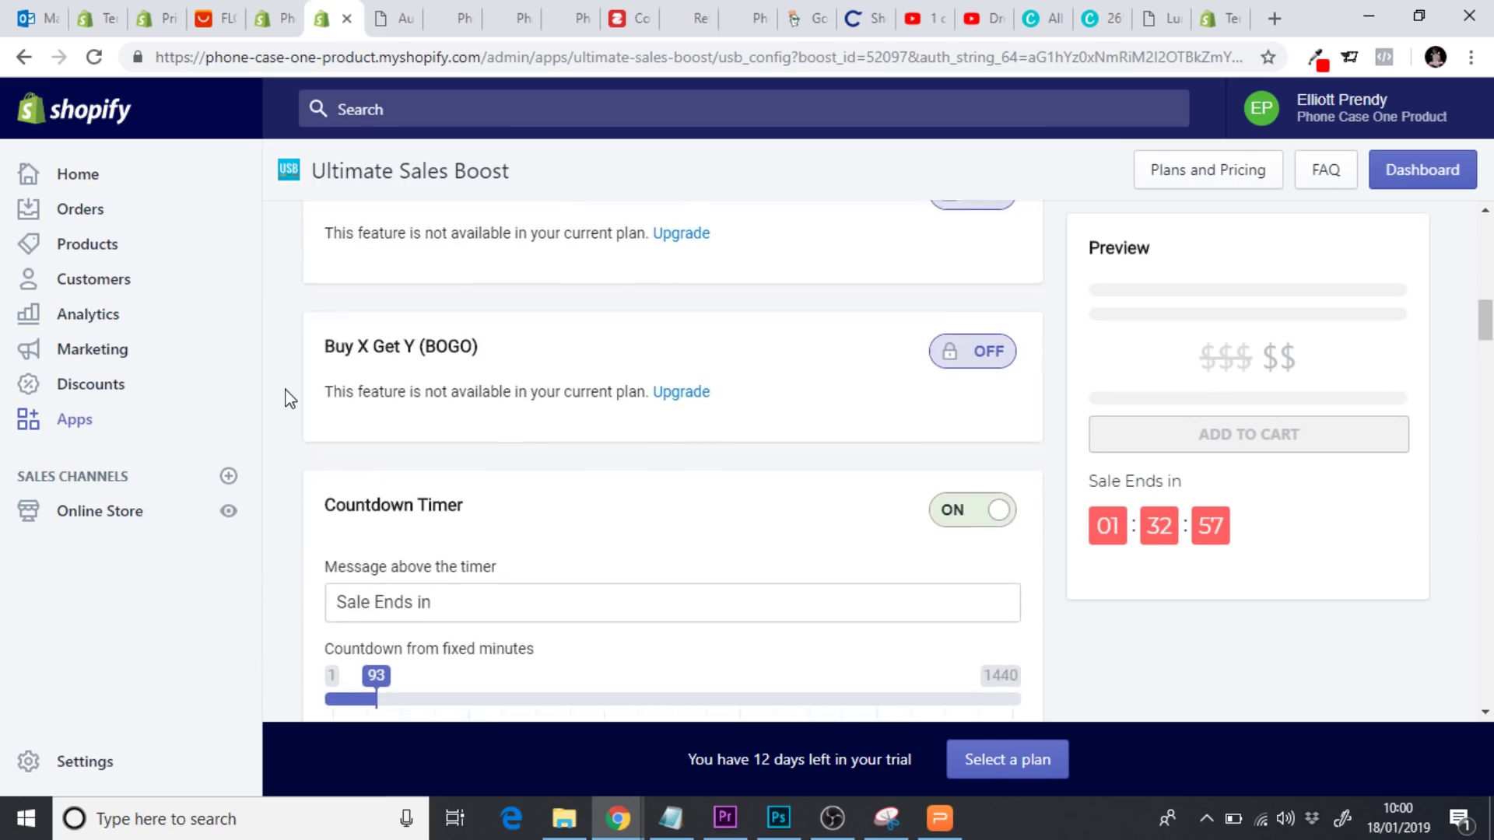
pyautogui.scroll(-10, 290, 398)
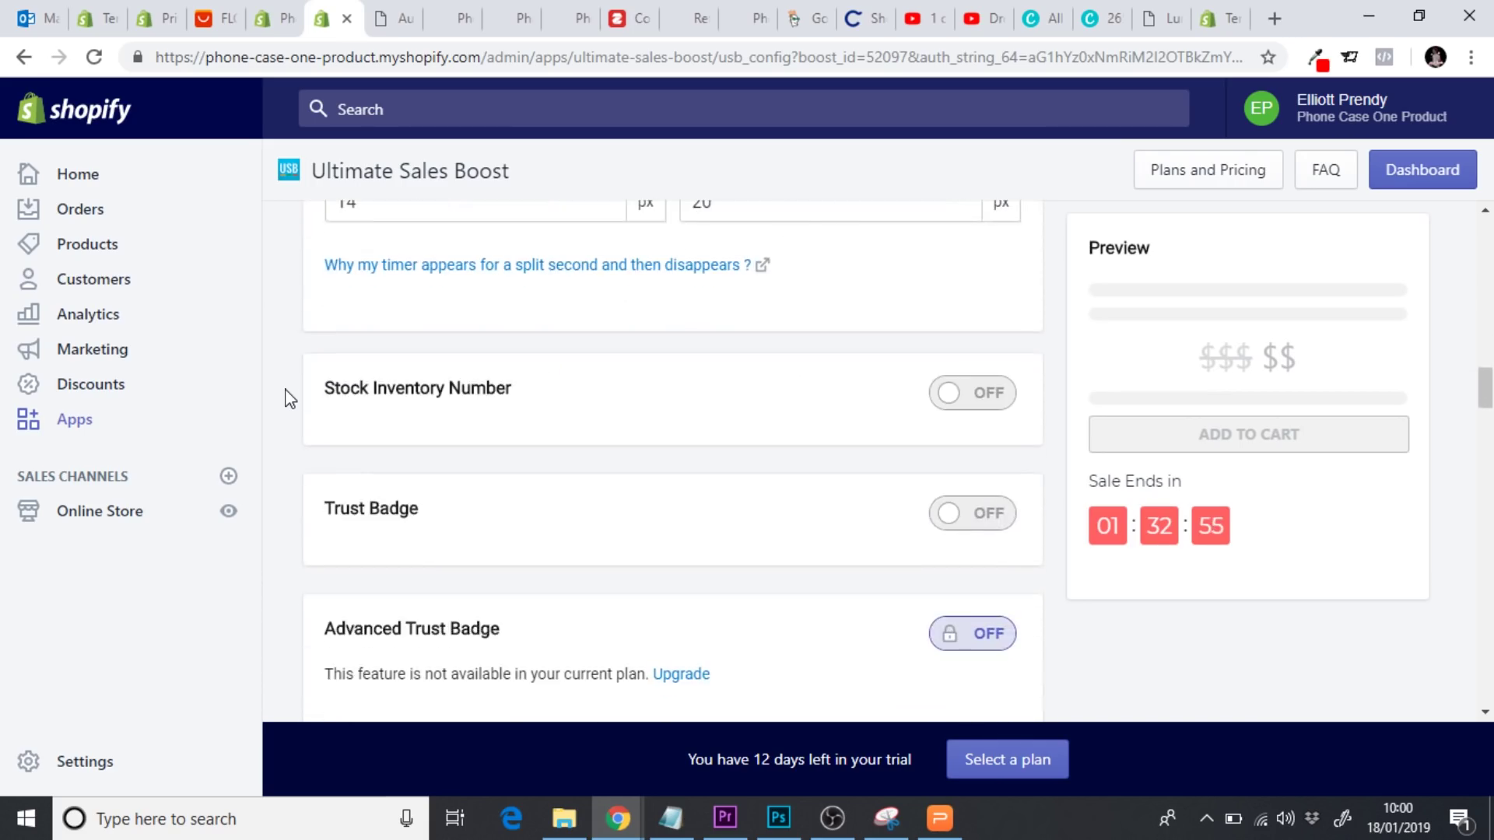
# Turn on the Stock Inventory Number message and set the stock bar's right colour to #FF6162
pyautogui.click(956, 400)
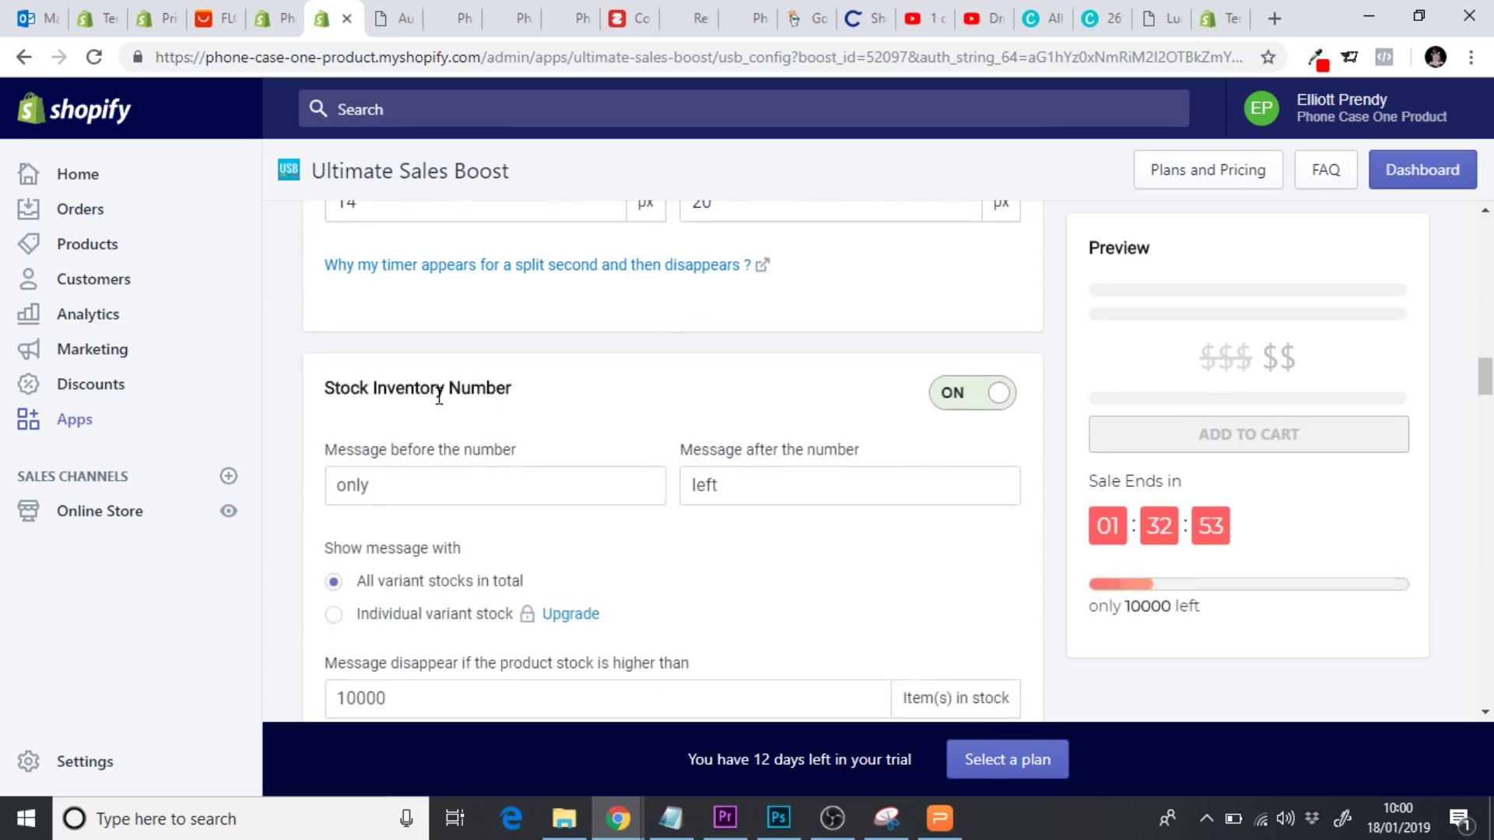
pyautogui.scroll(-2, 285, 412)
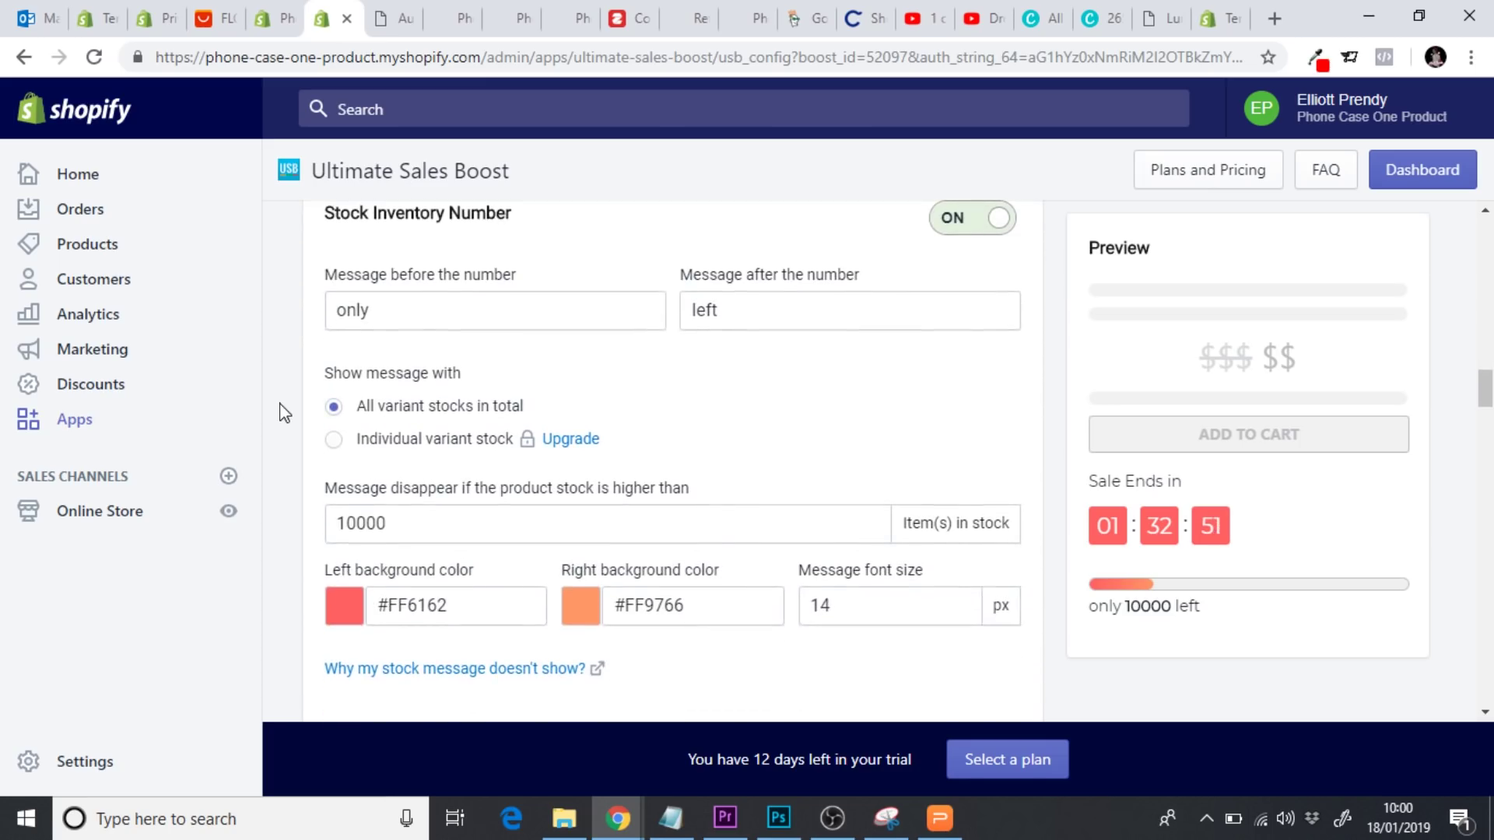
pyautogui.doubleClick(407, 609)
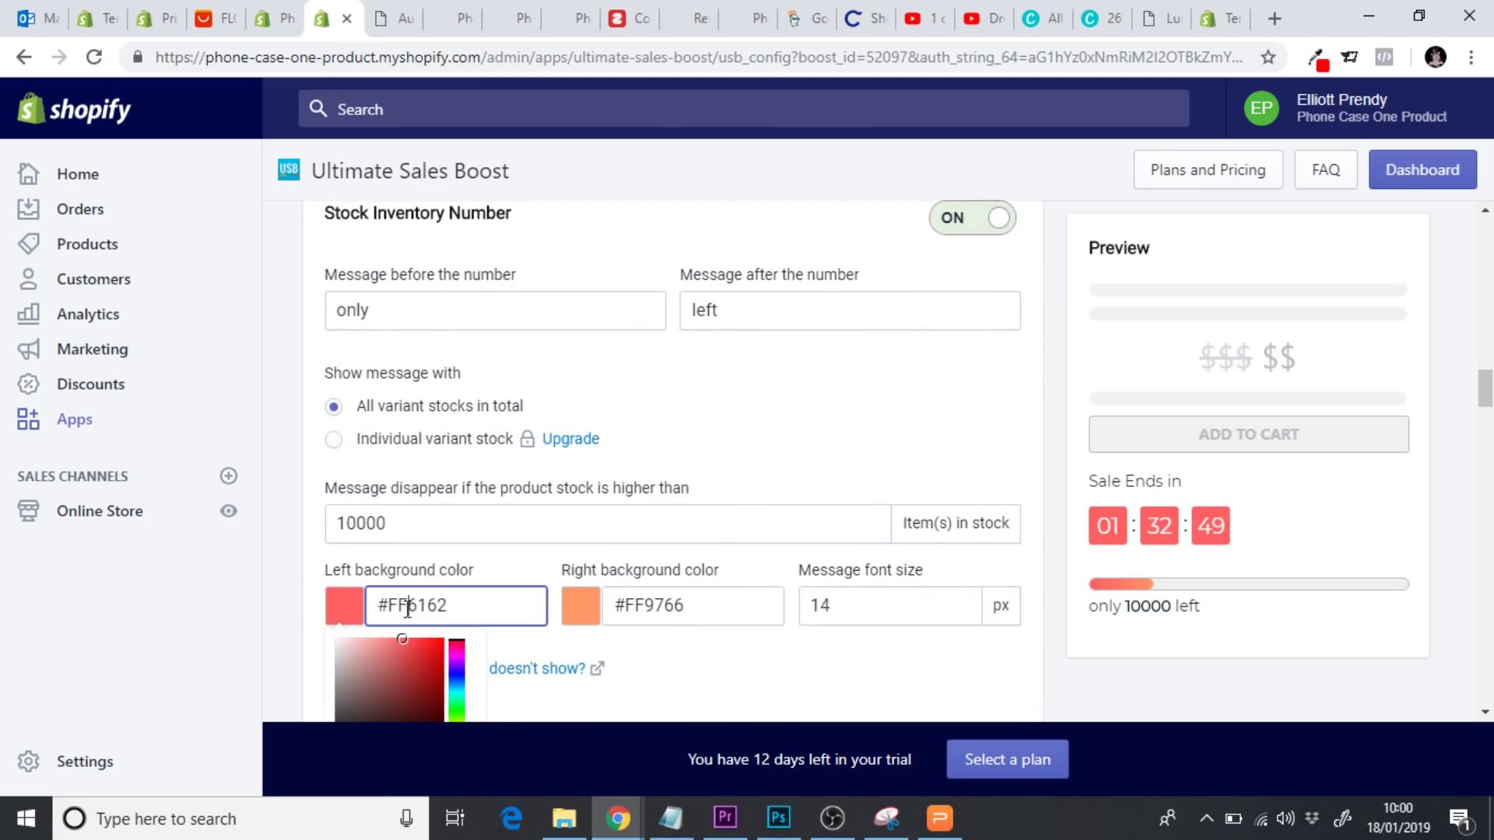
pyautogui.click(648, 617)
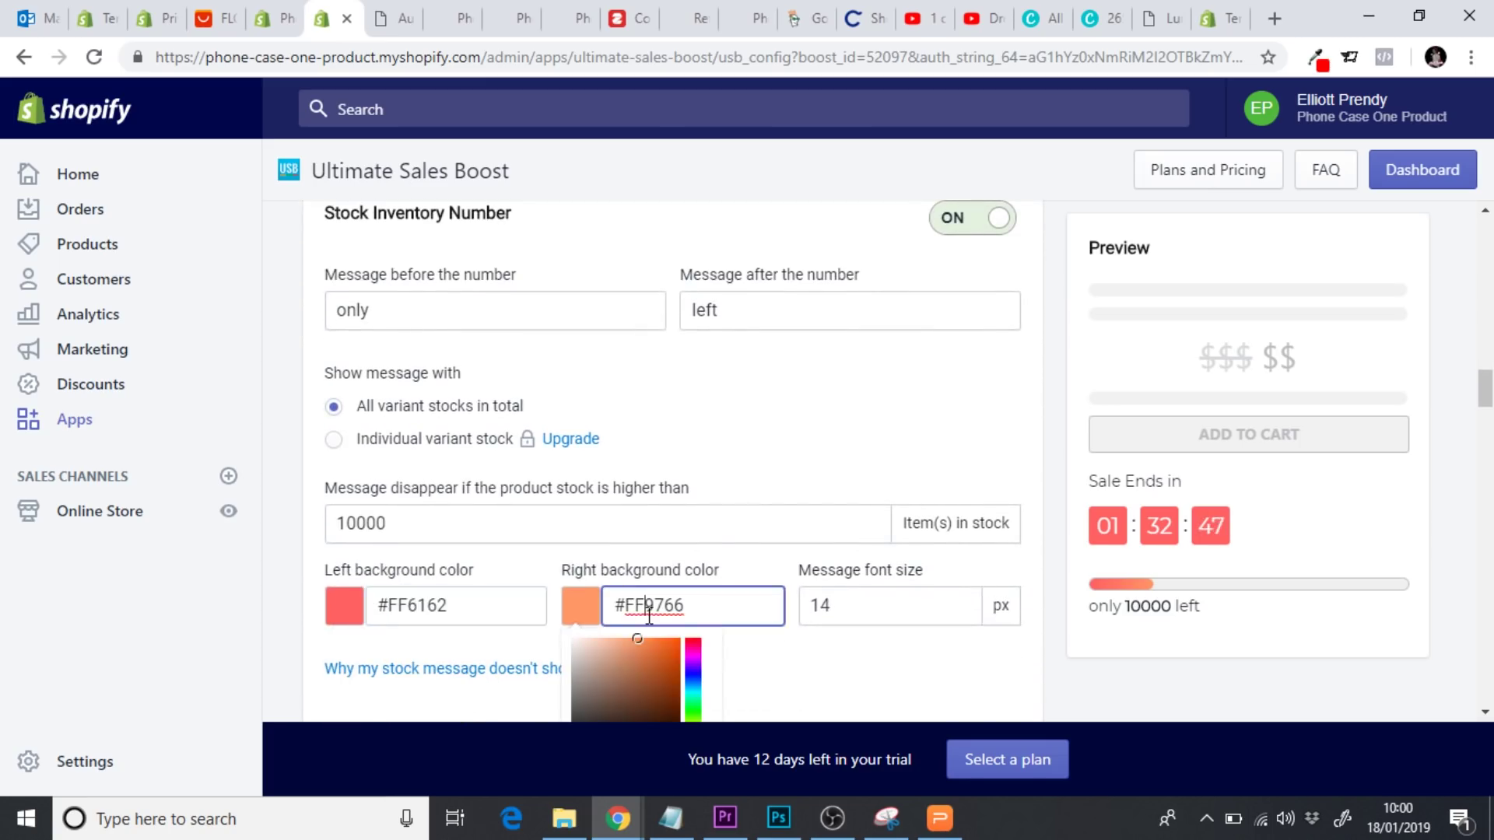
pyautogui.doubleClick(646, 608)
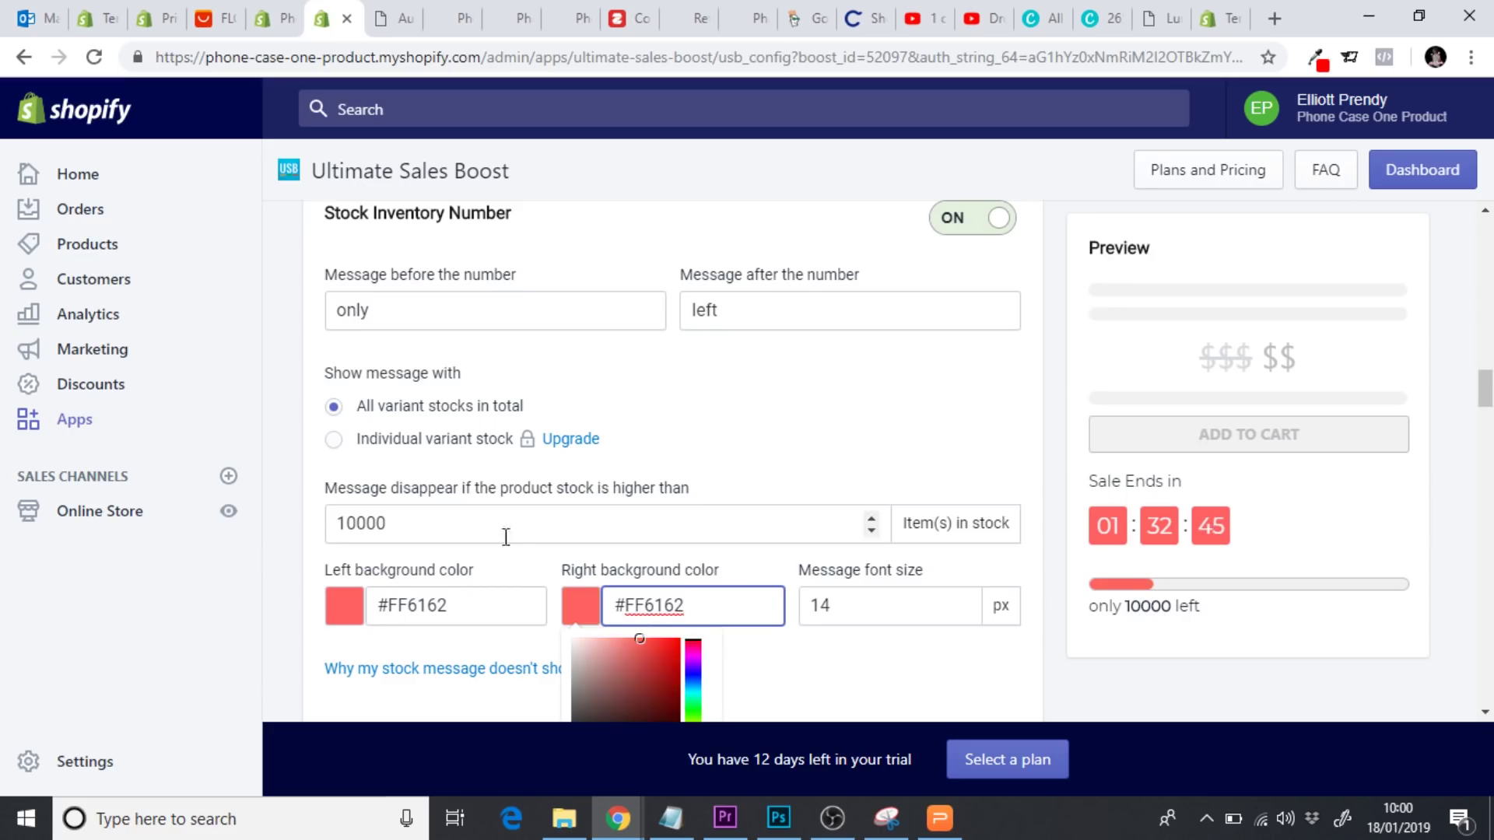
# Lower the stock threshold from 10000 to 47 and save the campaign
pyautogui.click(464, 530)
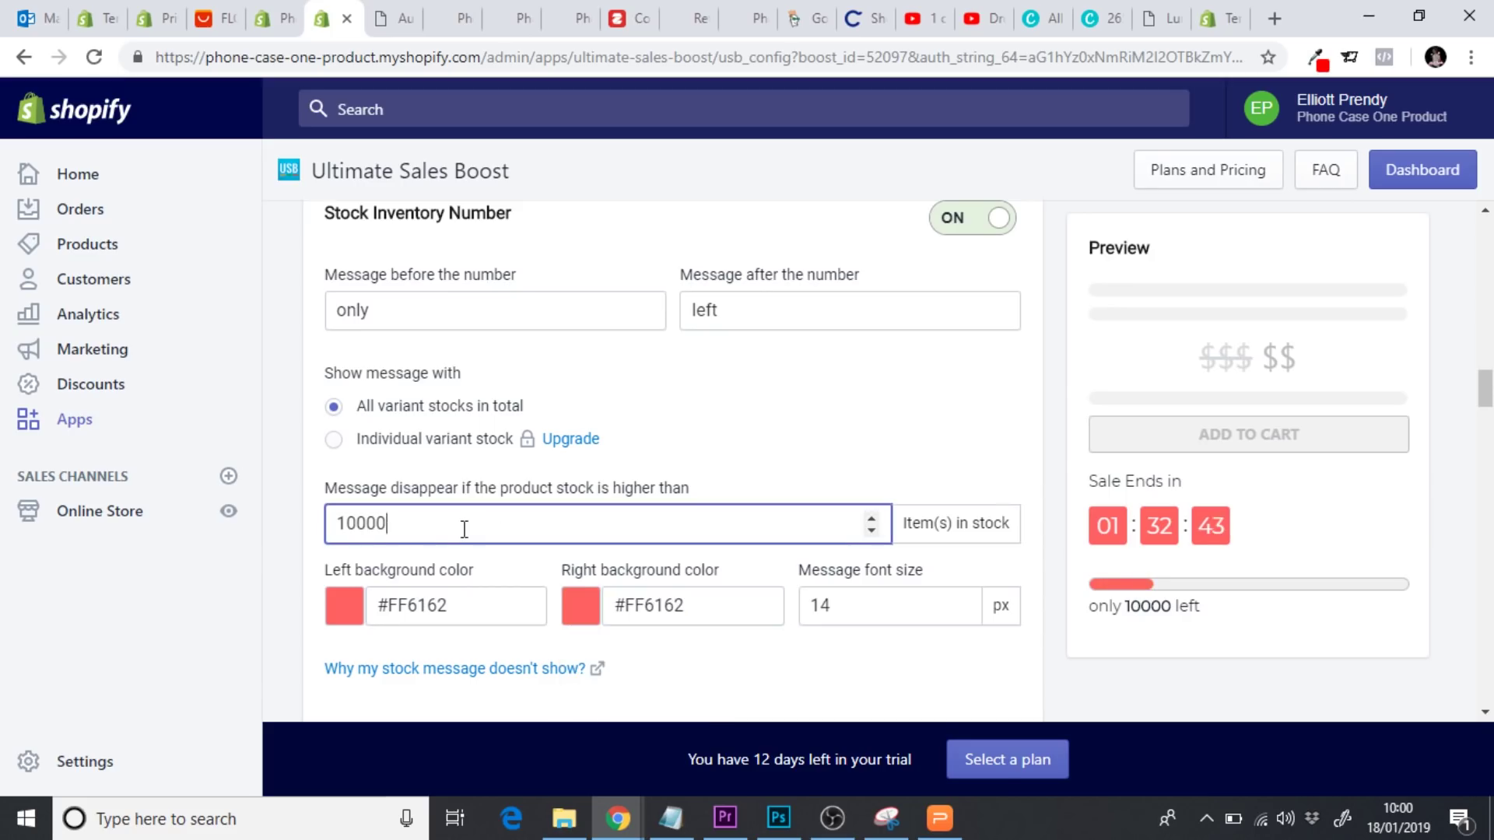
pyautogui.press('BackSpace')
pyautogui.press('BackSpace')
pyautogui.press('BackSpace')
pyautogui.press('BackSpace')
pyautogui.press('BackSpace')
pyautogui.write('47')
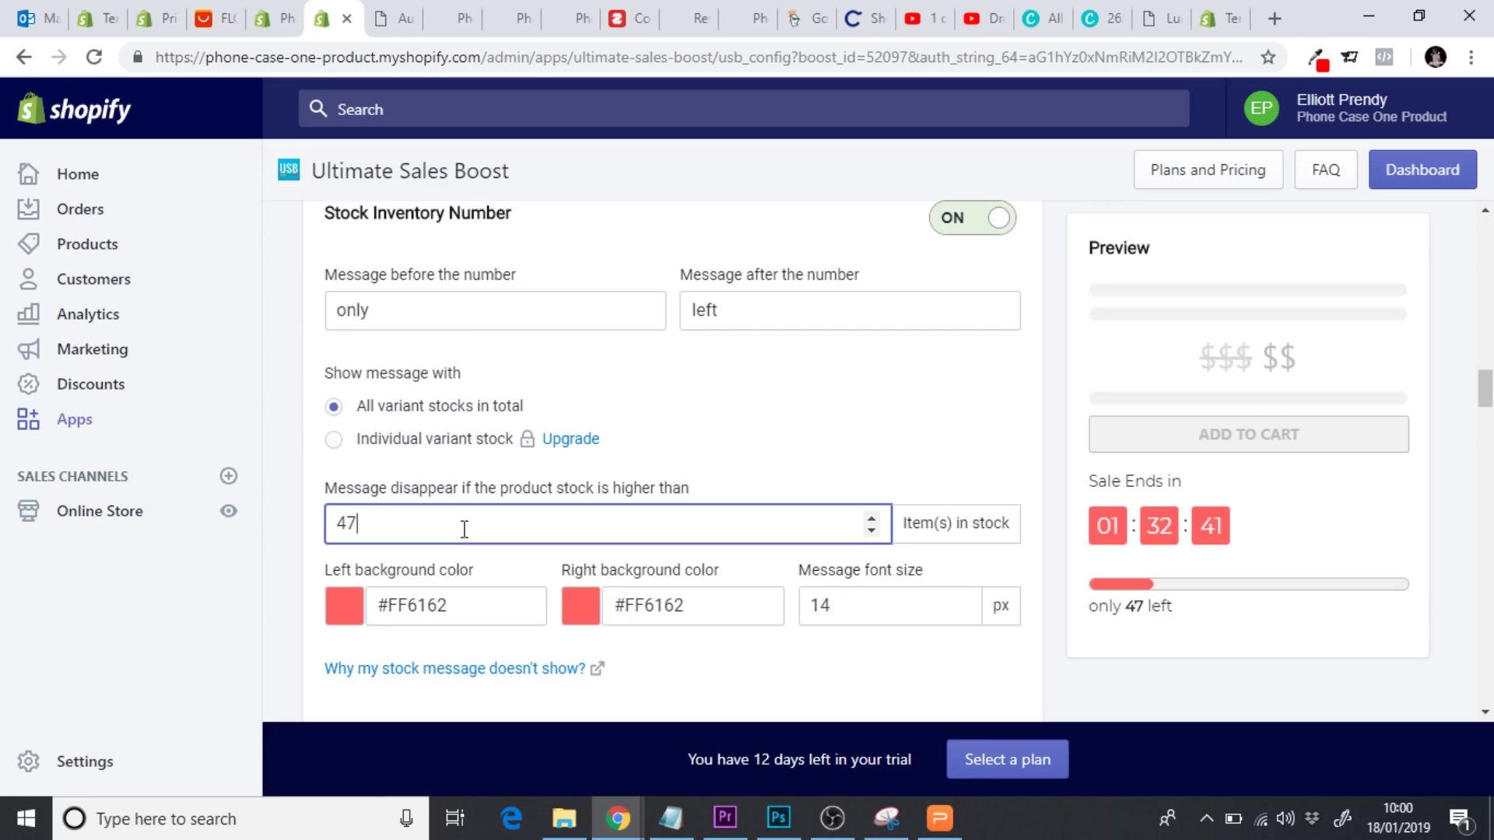
pyautogui.click(284, 555)
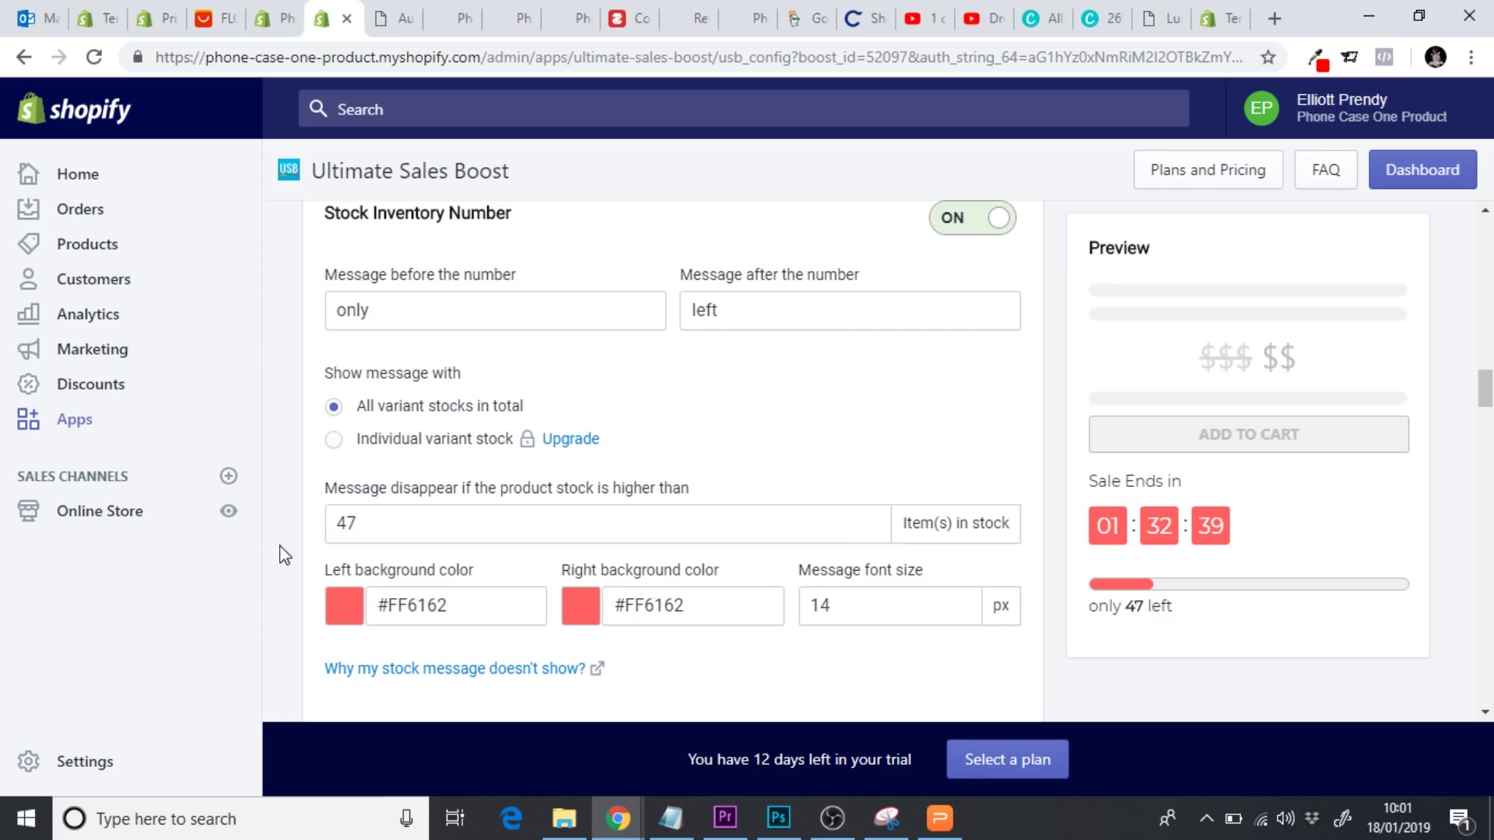
pyautogui.scroll(-1, 285, 555)
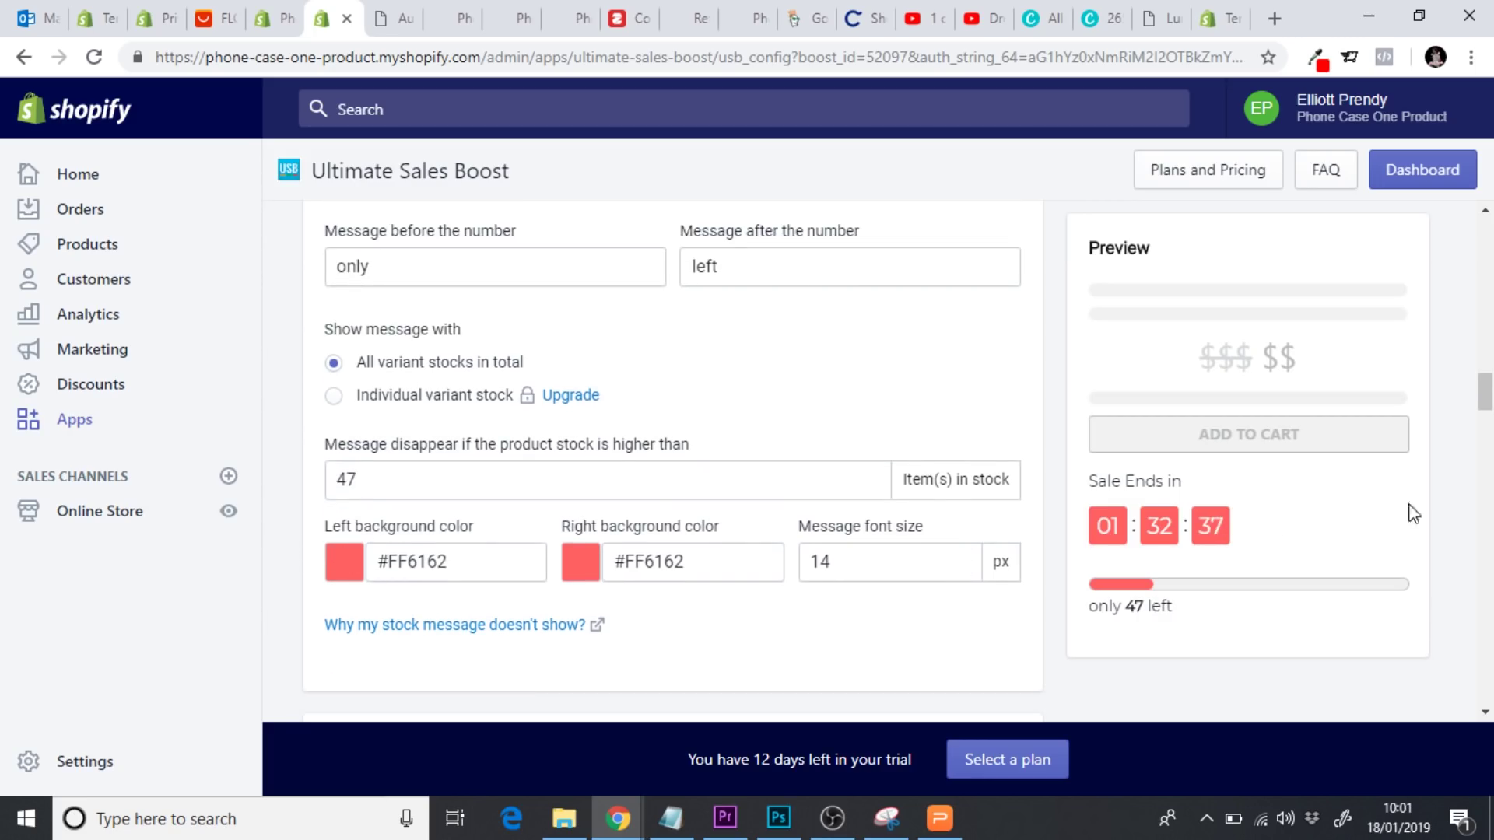
pyautogui.scroll(-15, 1414, 511)
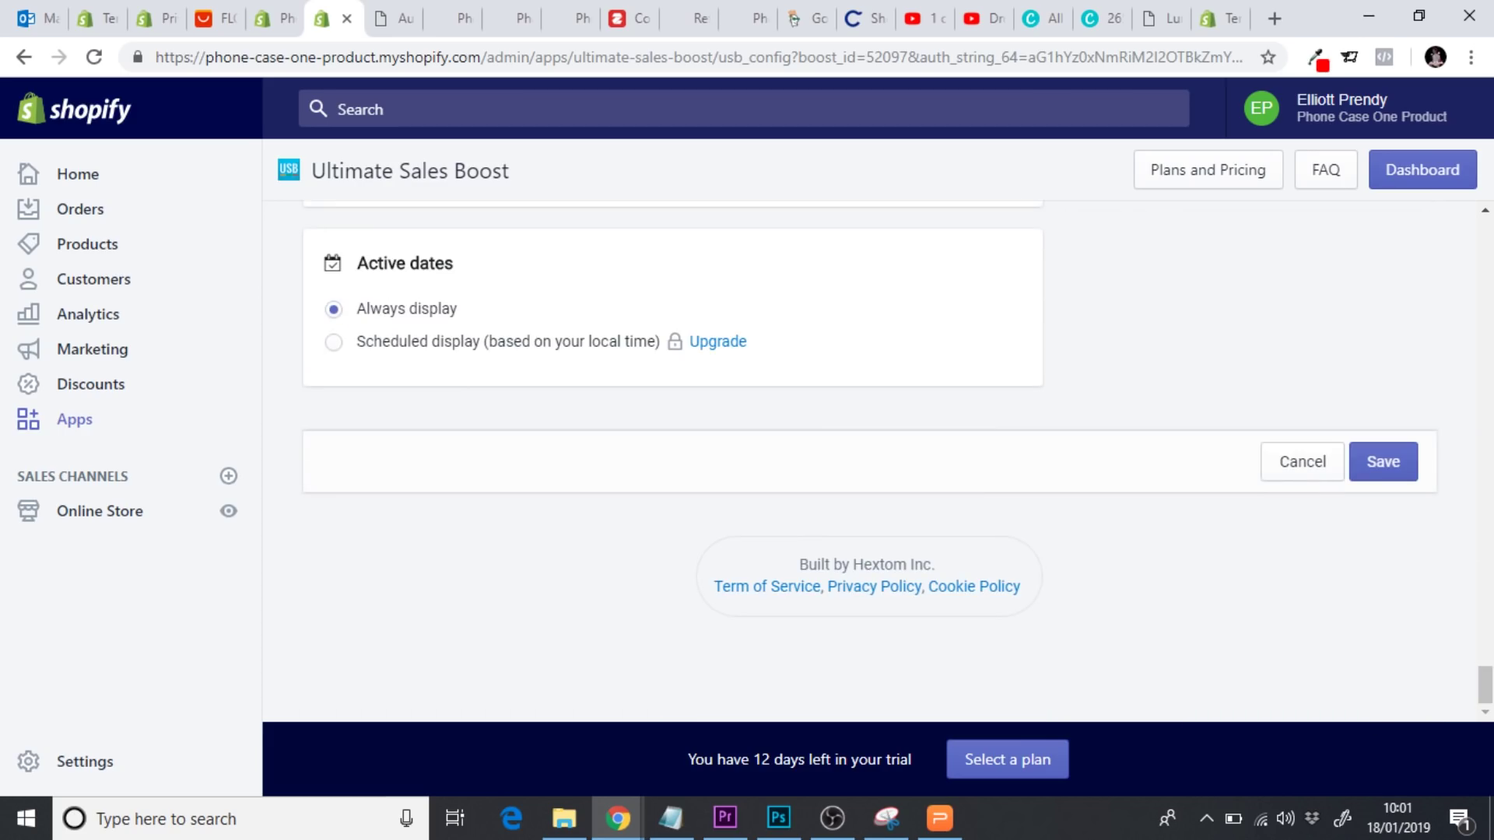
pyautogui.click(1389, 465)
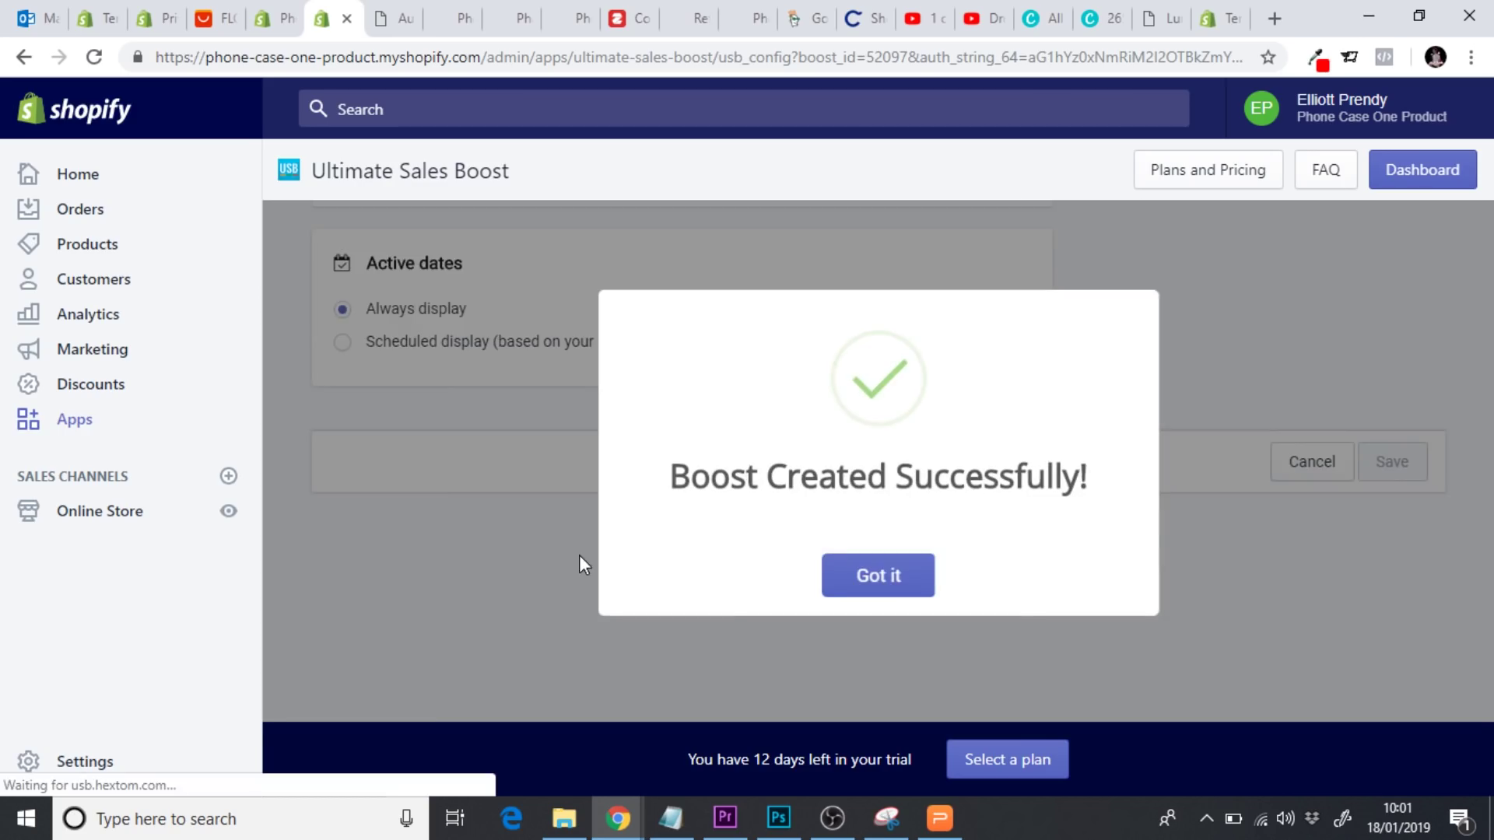
# Acknowledge the confirmation, view the Indestructicase page's countdown on the storefront, then return to admin
pyautogui.click(856, 583)
pyautogui.click(222, 515)
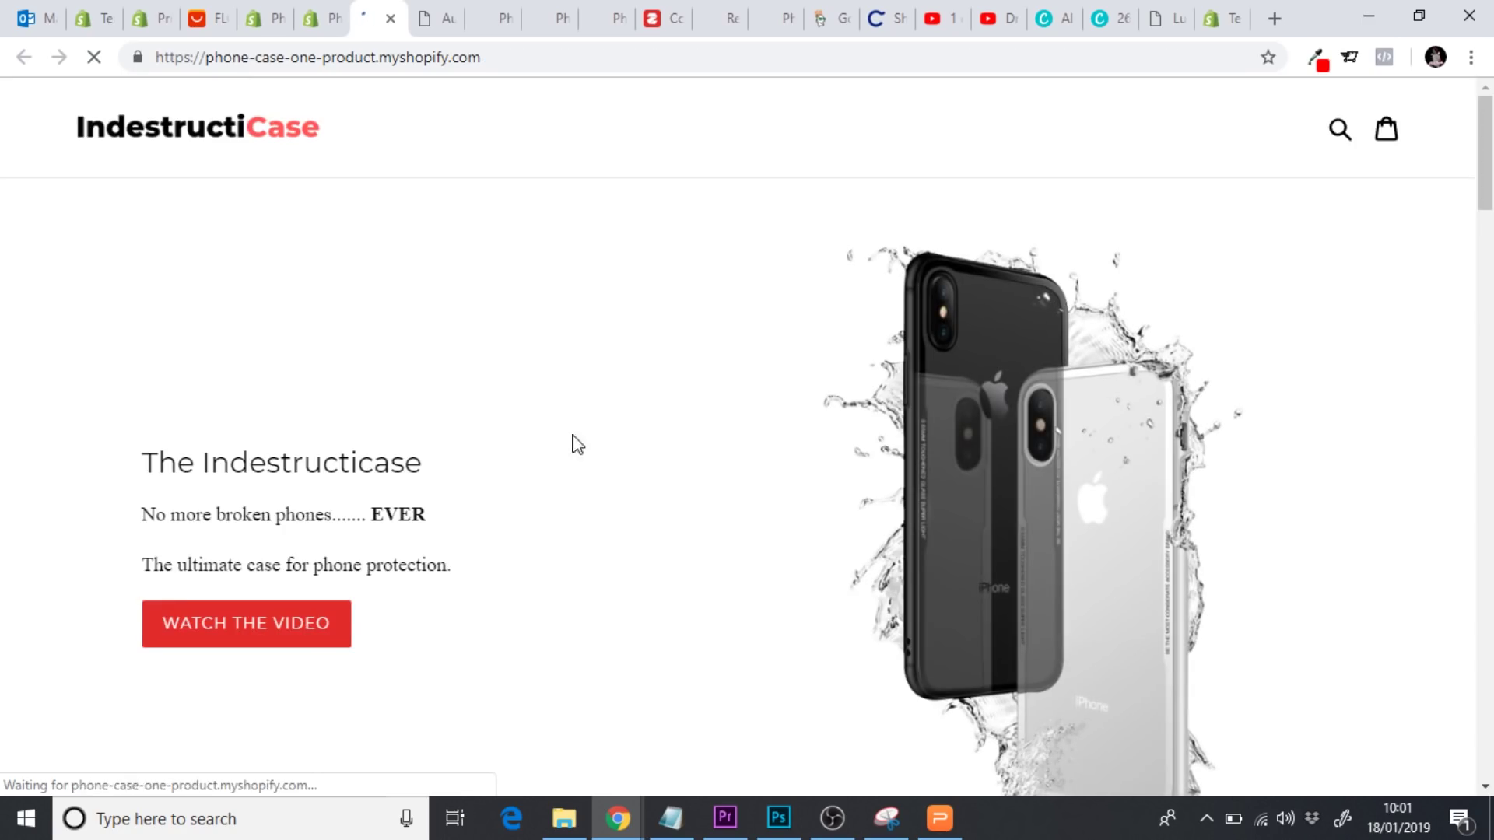
pyautogui.scroll(-4, 579, 447)
pyautogui.scroll(-9, 579, 440)
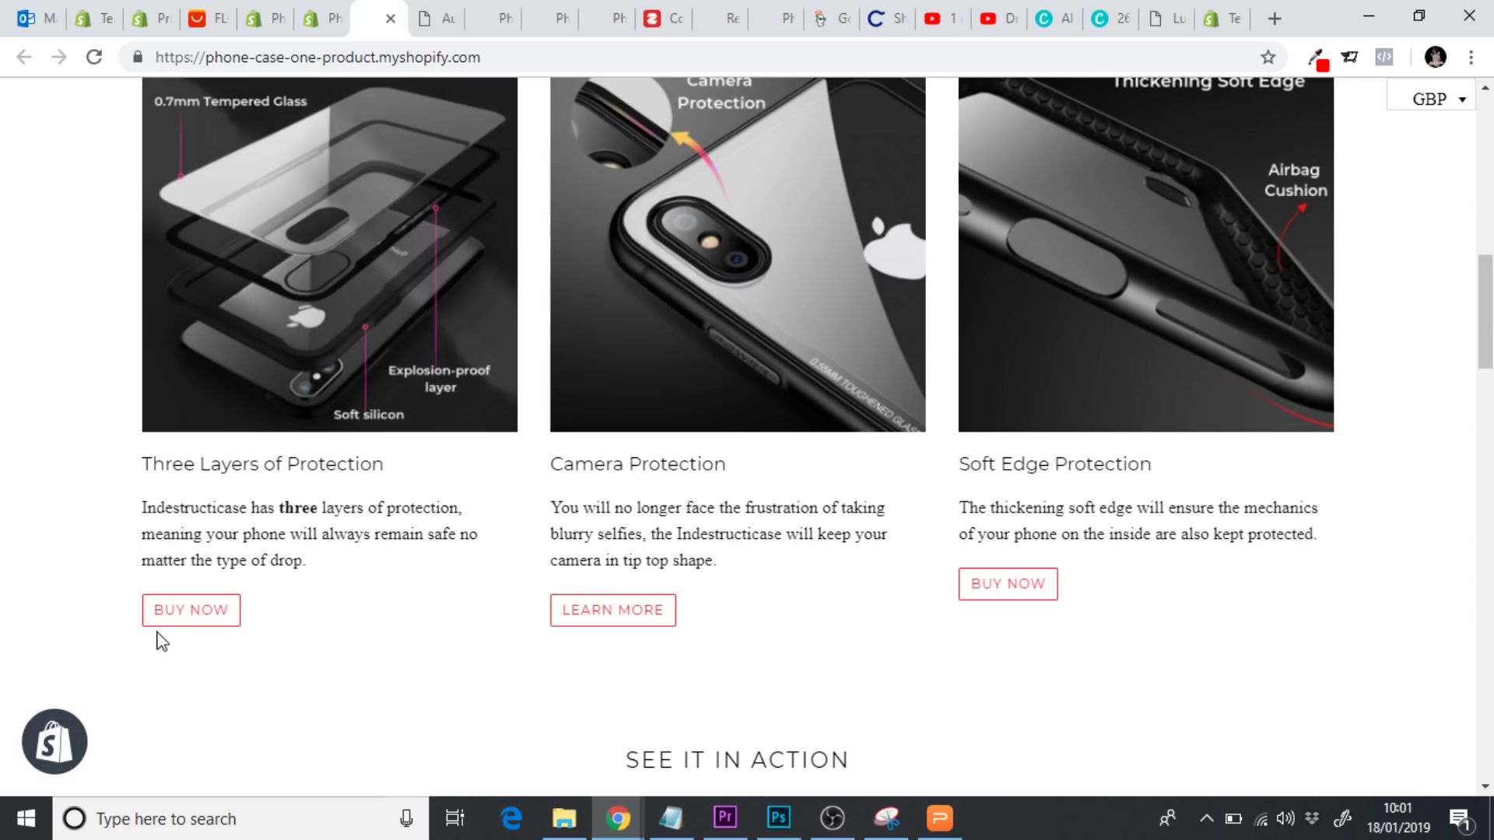
pyautogui.click(165, 615)
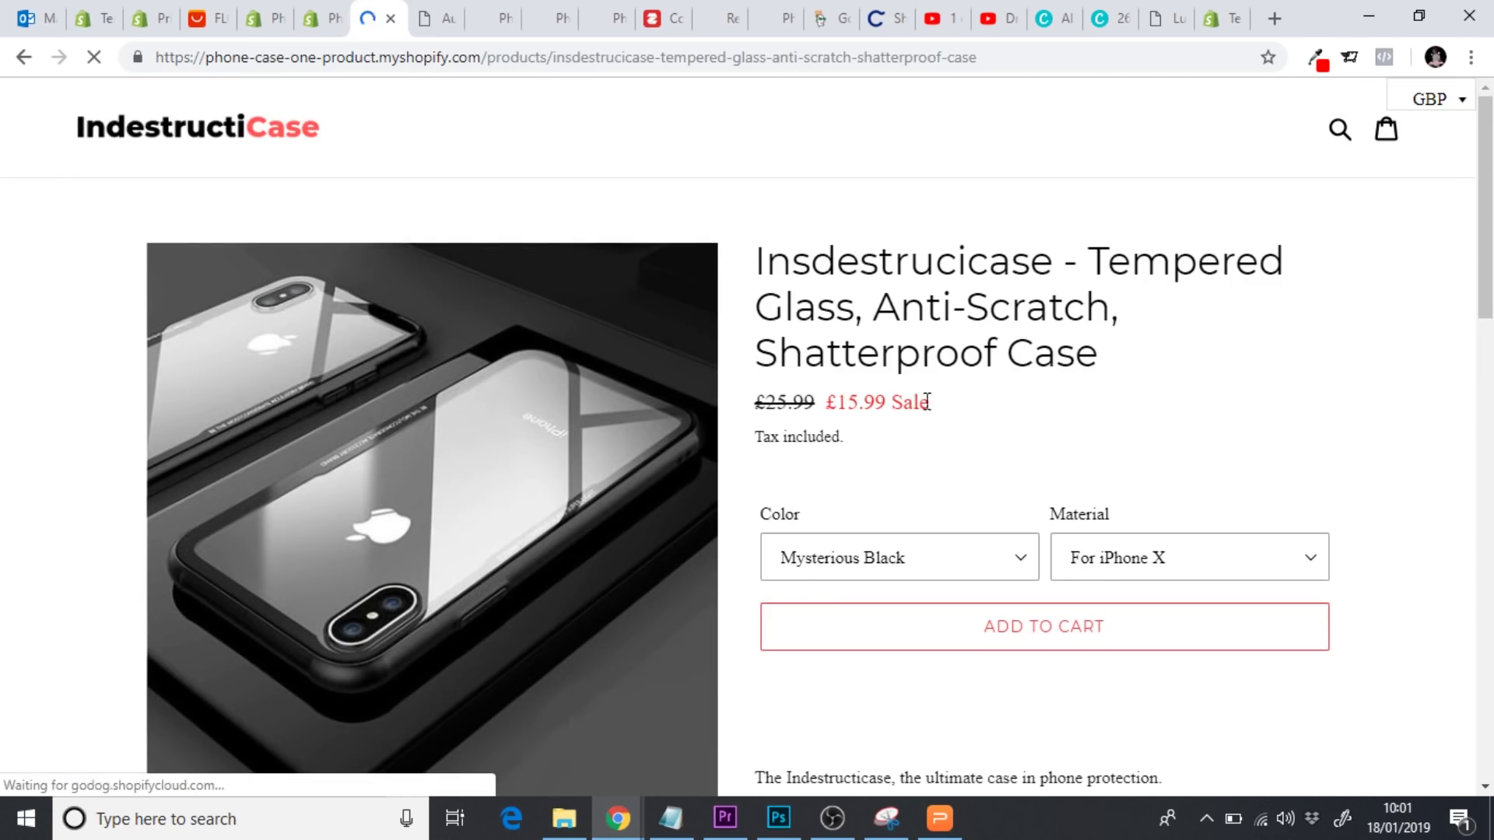
pyautogui.scroll(-2, 1019, 411)
pyautogui.scroll(-1, 1020, 411)
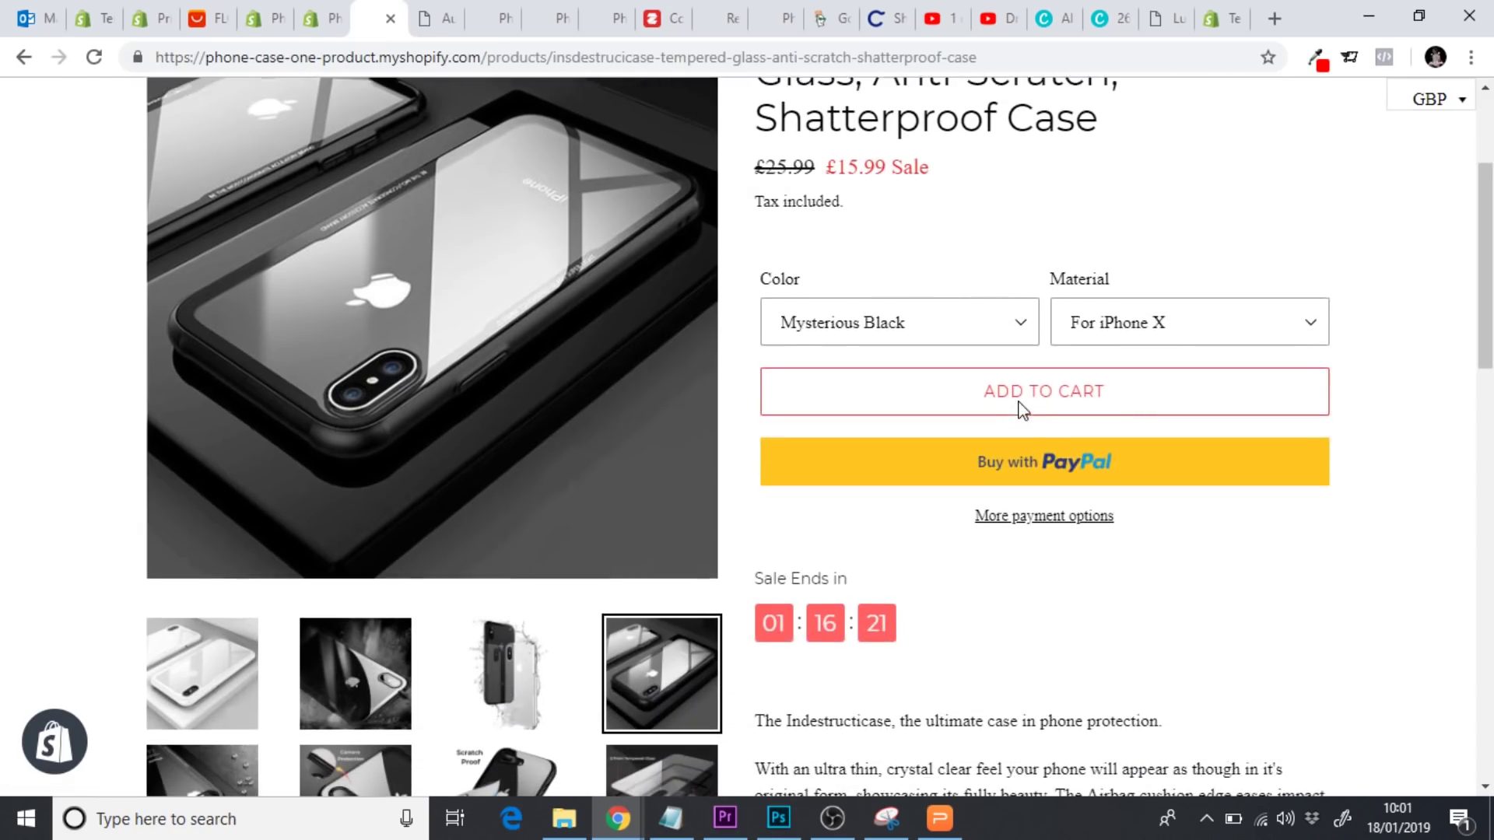
pyautogui.scroll(-2, 937, 605)
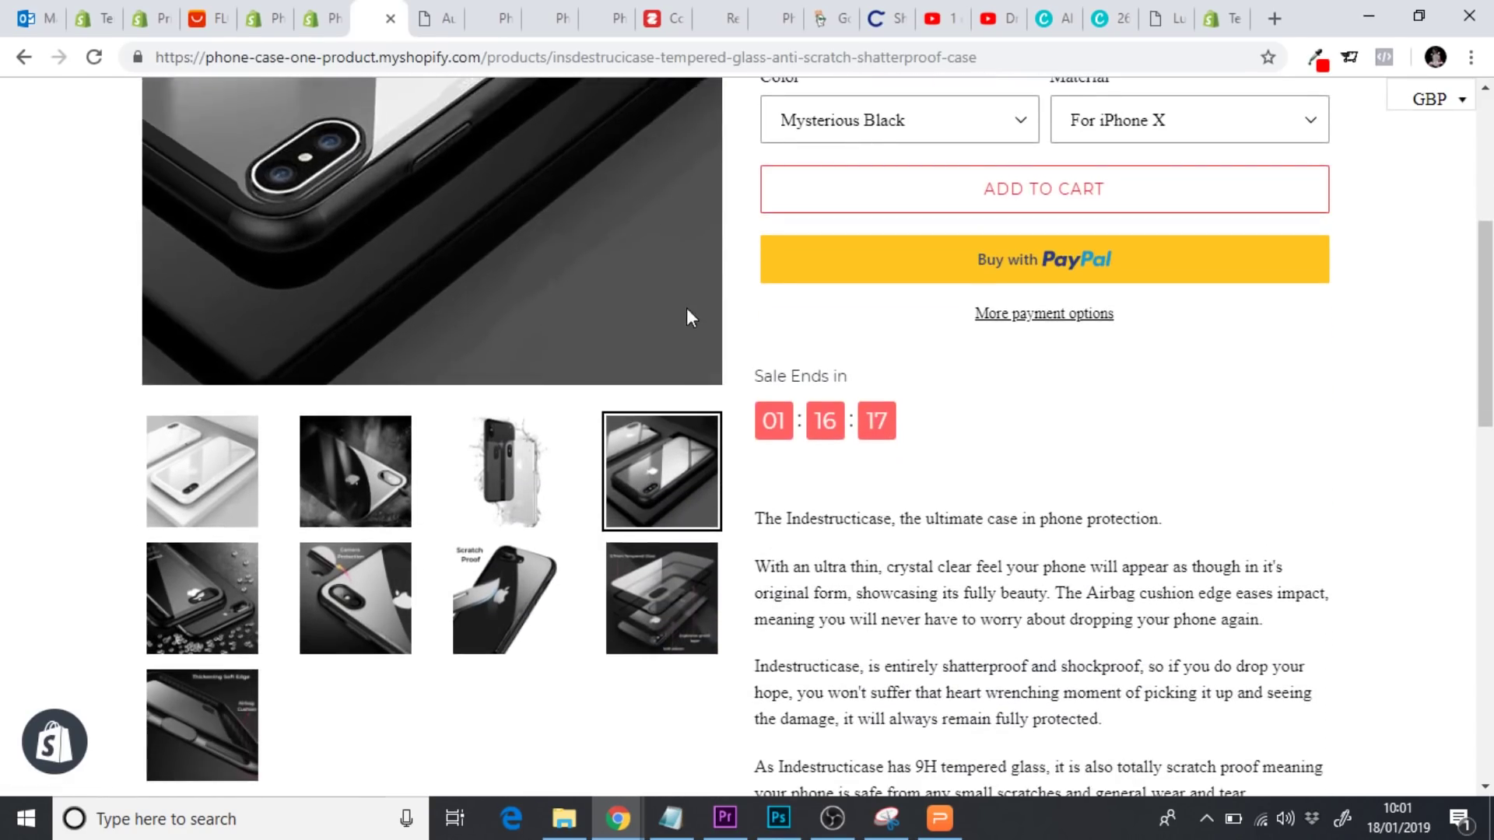
pyautogui.click(322, 23)
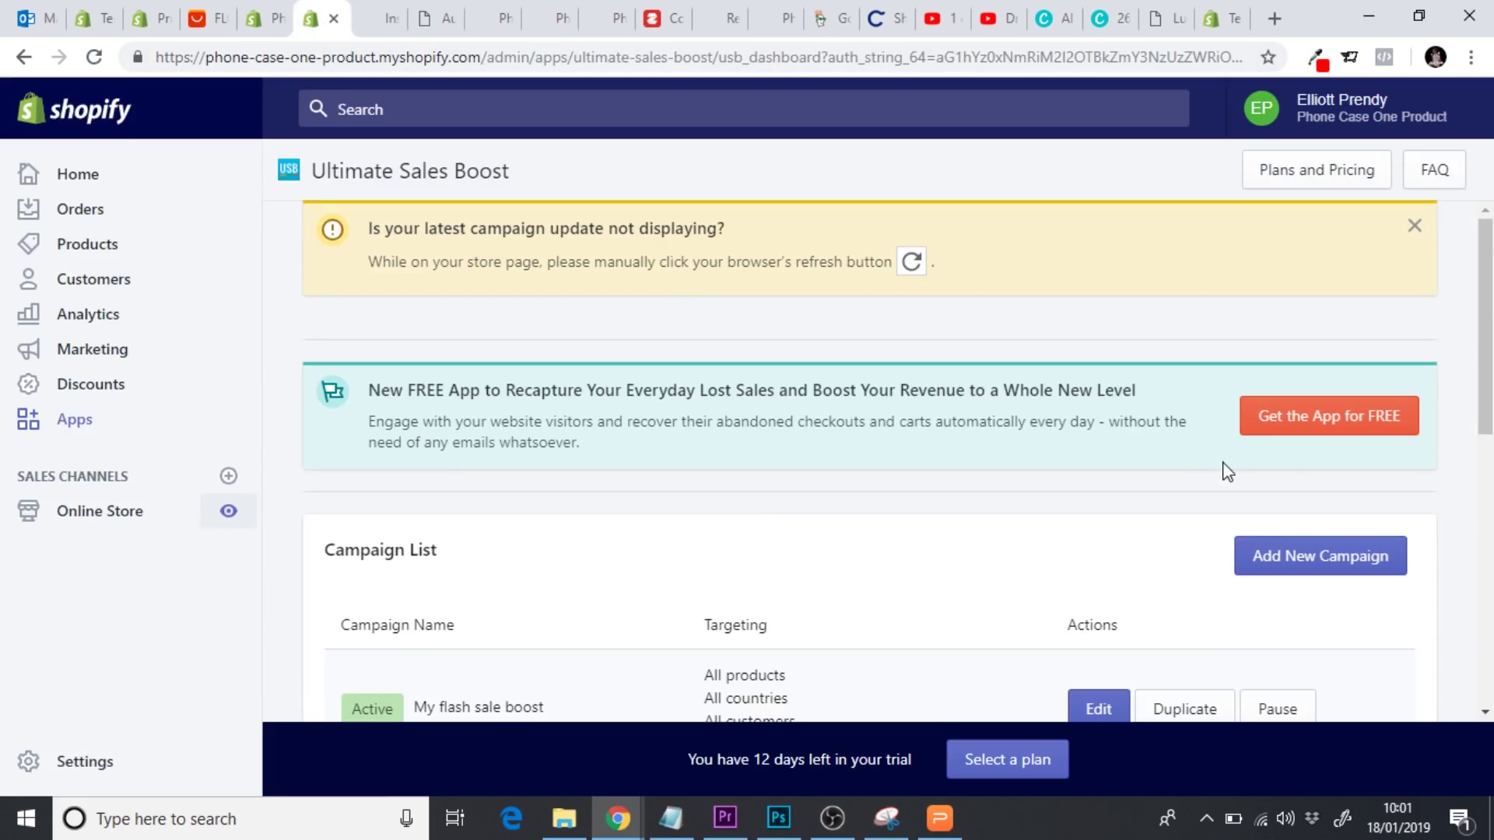
# Open the My flash sale boost campaign for editing and scroll to its bottom
pyautogui.scroll(-2, 1467, 433)
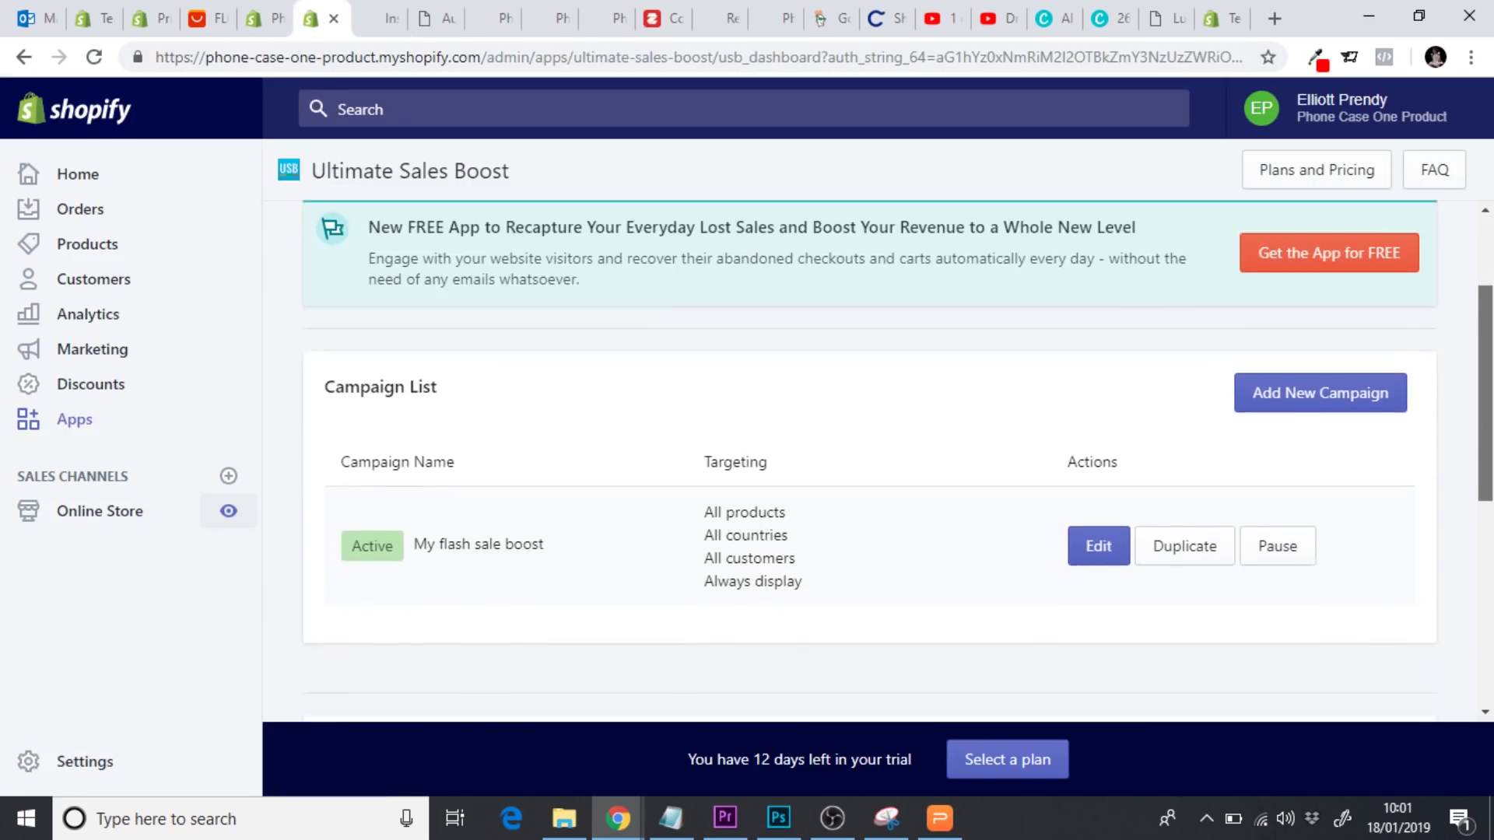
pyautogui.scroll(-1, 1409, 425)
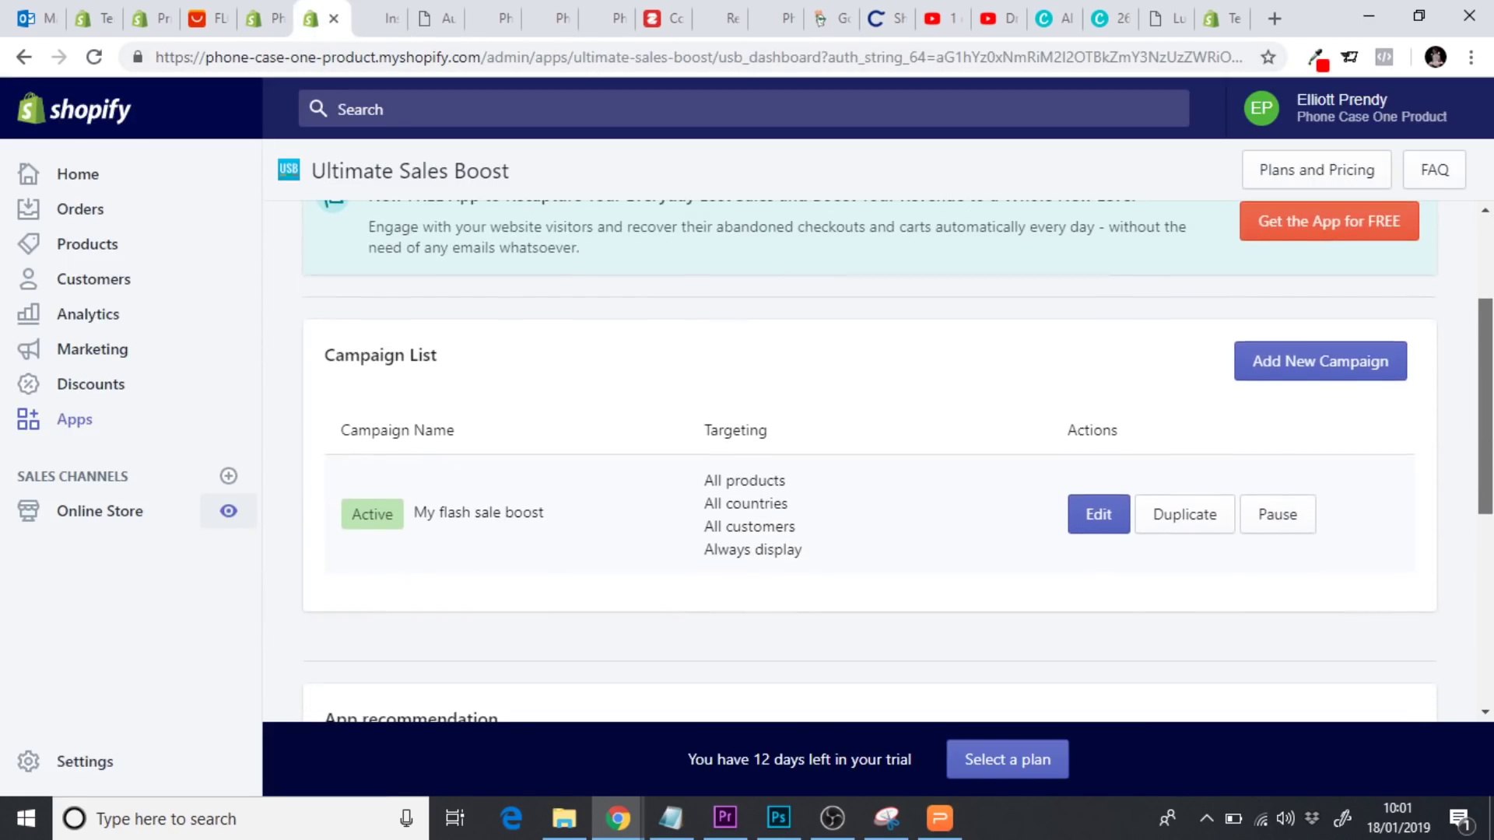
pyautogui.click(1099, 517)
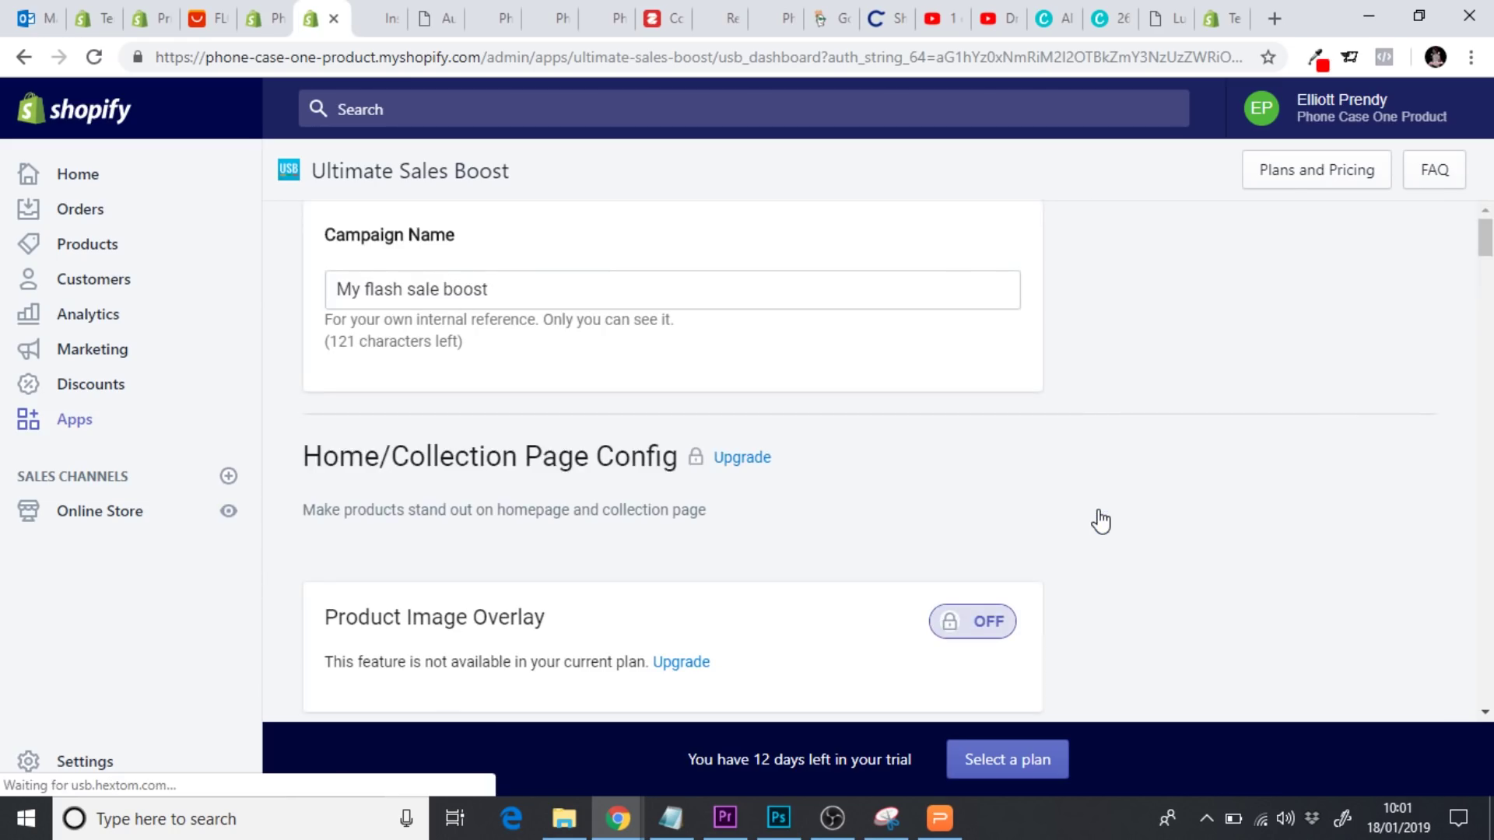
pyautogui.scroll(-7, 1331, 405)
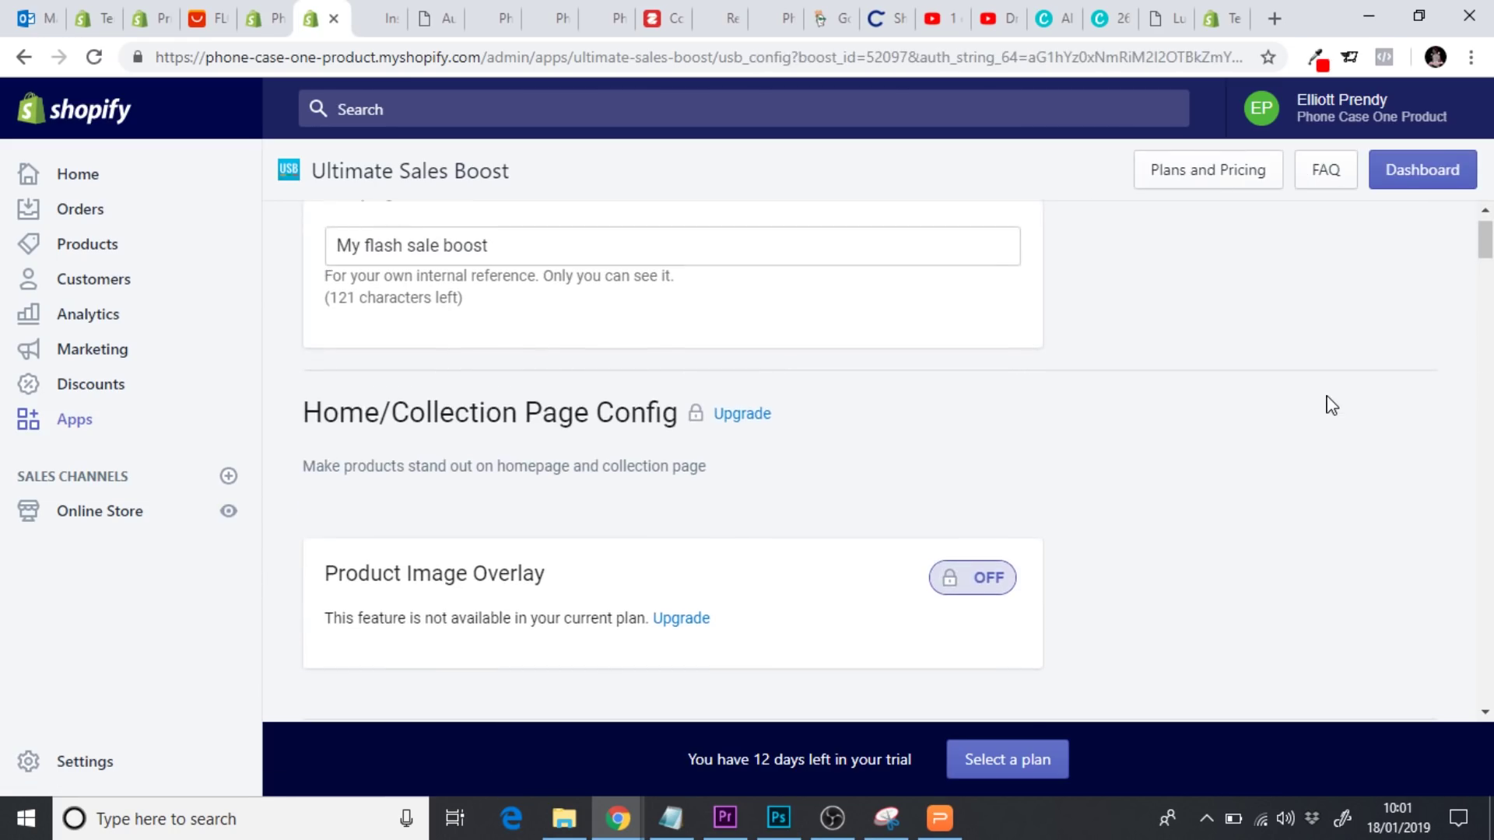
pyautogui.scroll(-5, 1330, 405)
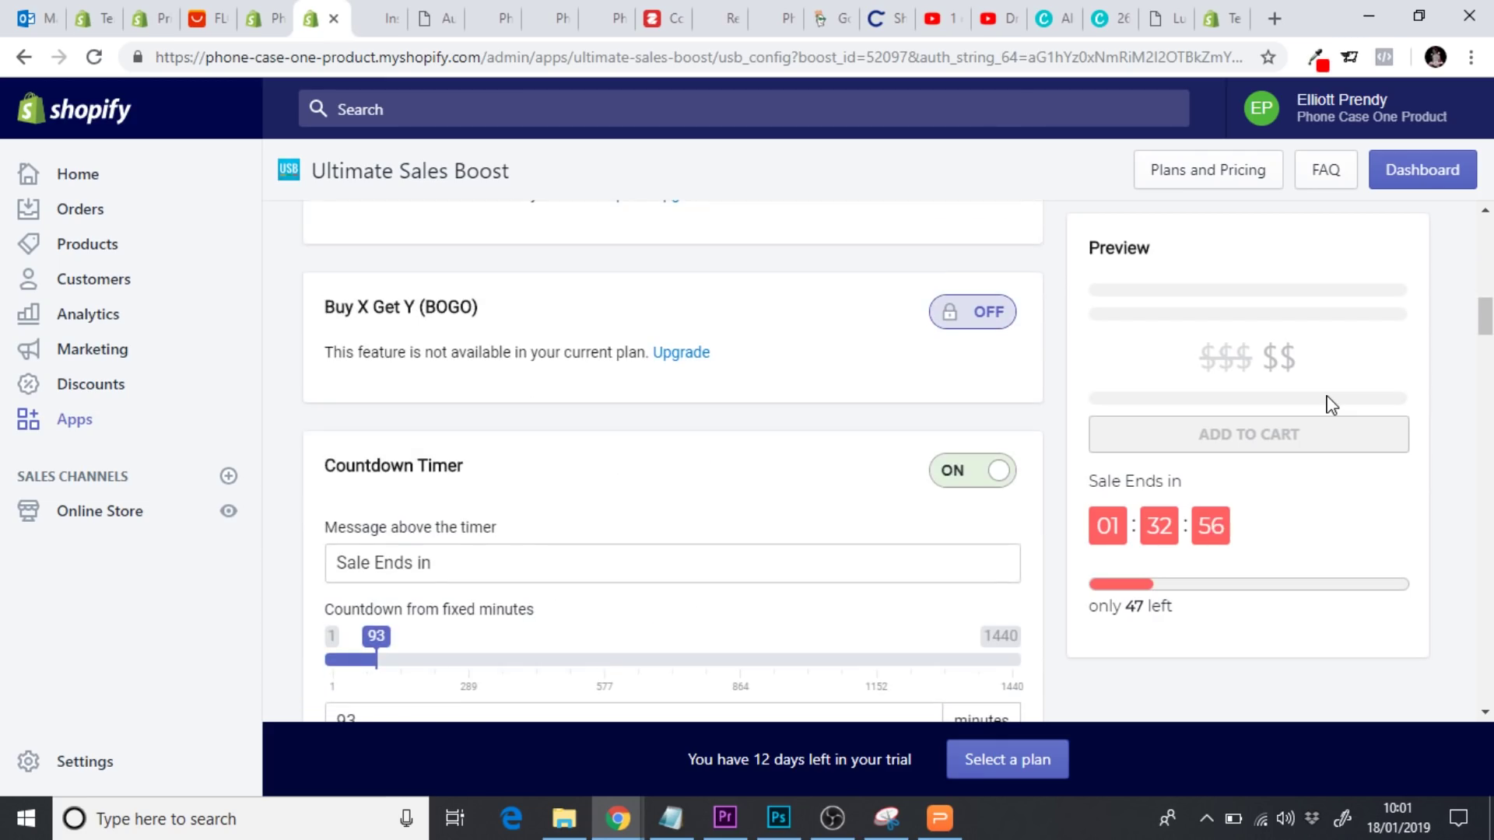
pyautogui.scroll(-7, 1331, 405)
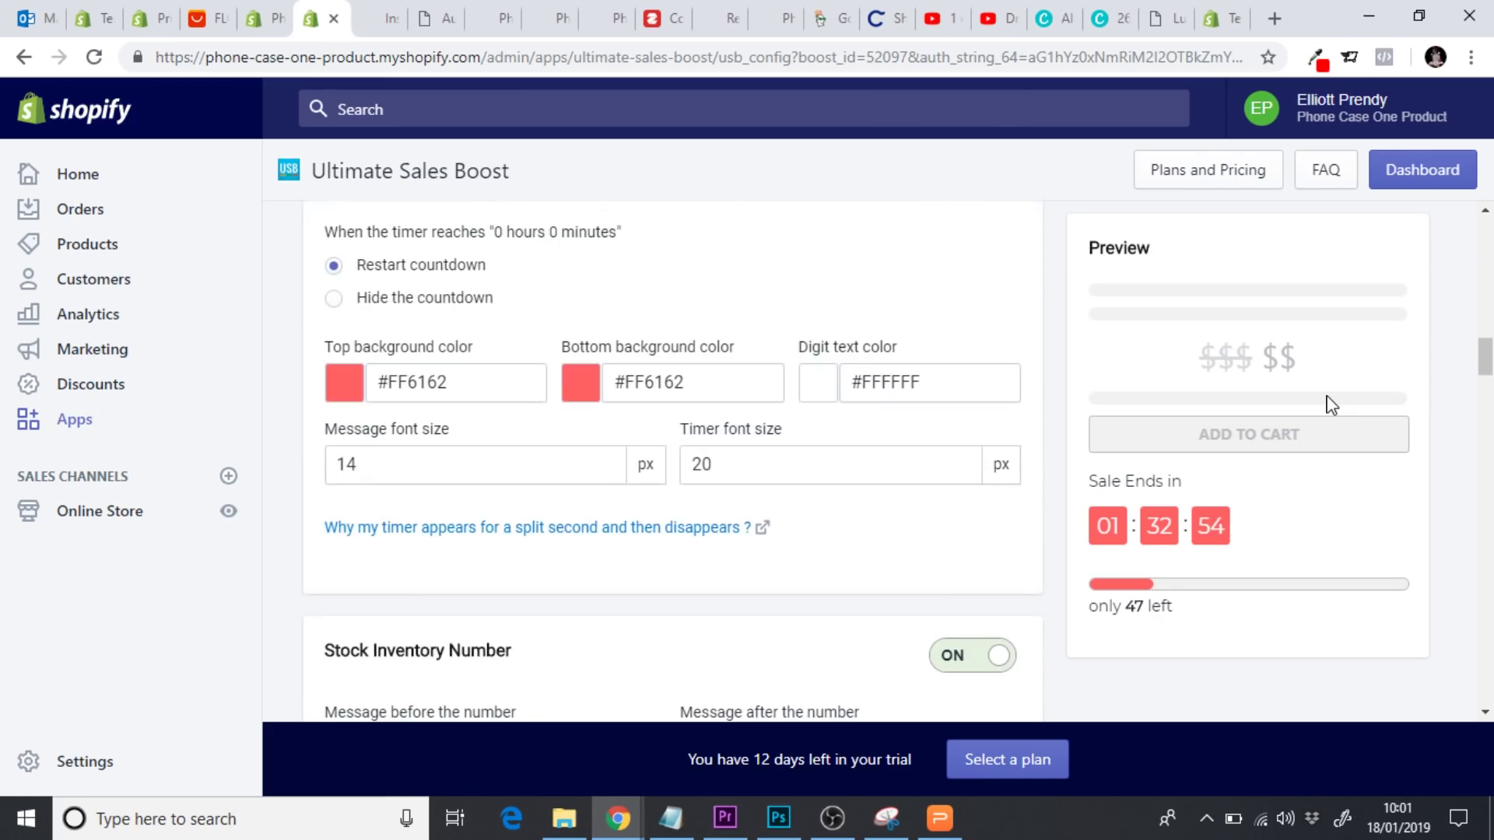
pyautogui.scroll(-5, 1331, 405)
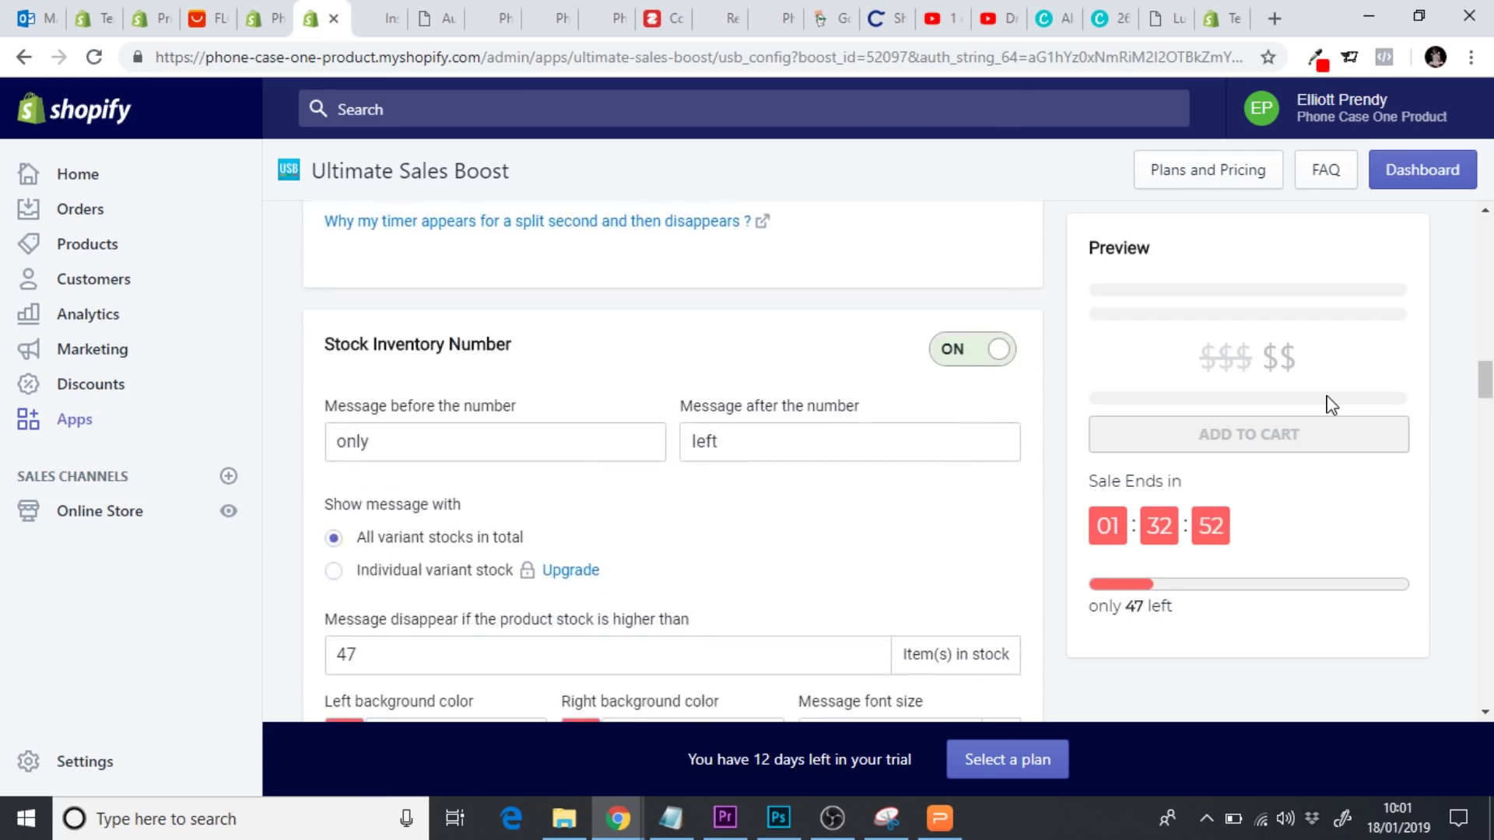
pyautogui.scroll(-1, 1331, 405)
pyautogui.scroll(-1, 1330, 405)
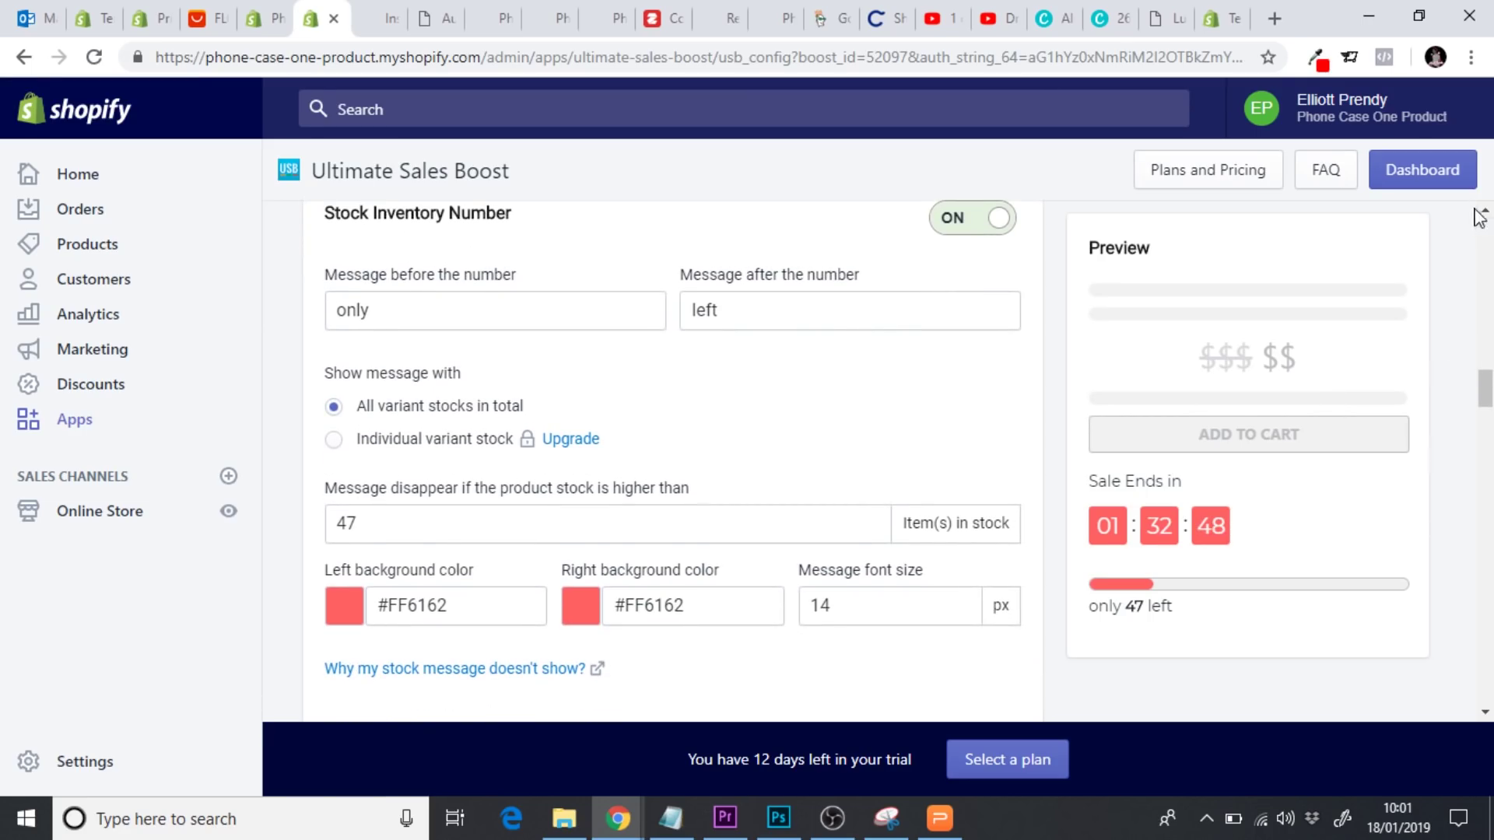
# Re-save the campaign, then reload the Indestructicase product page to refresh the countdown
pyautogui.moveTo(1485, 383); pyautogui.dragTo(1485, 685)
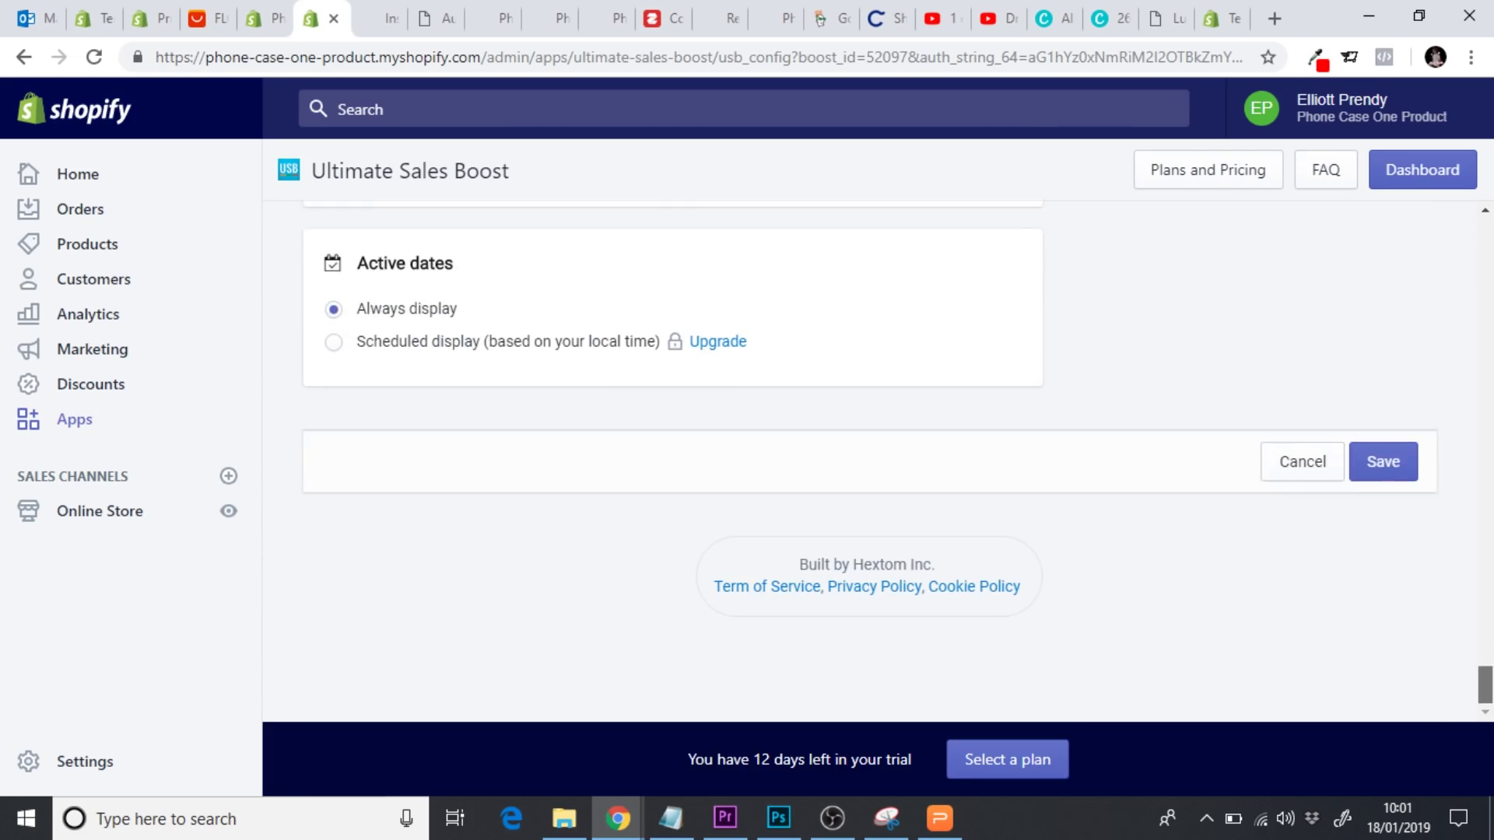
pyautogui.click(1393, 467)
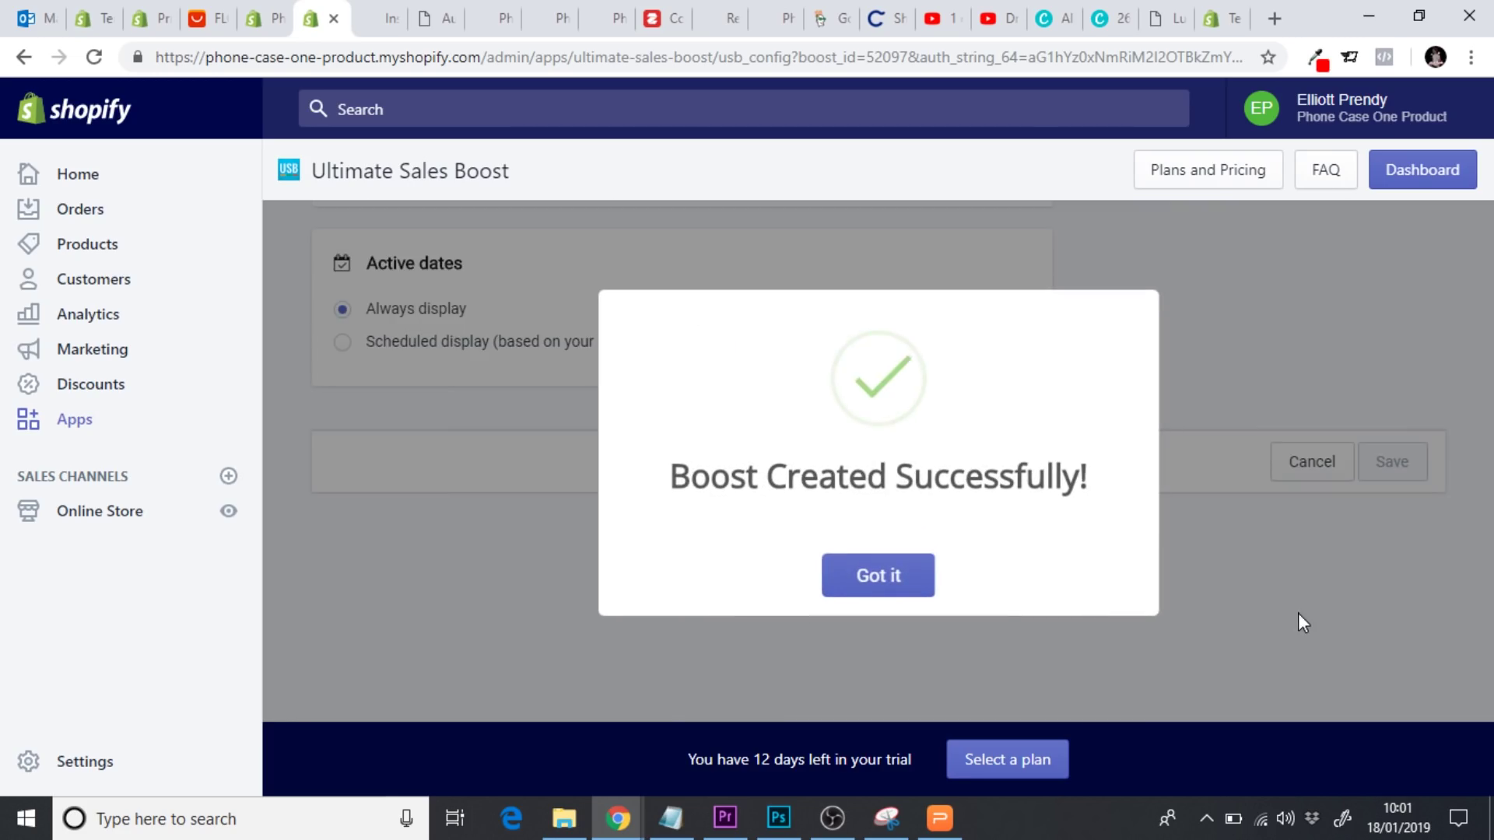
pyautogui.click(1081, 614)
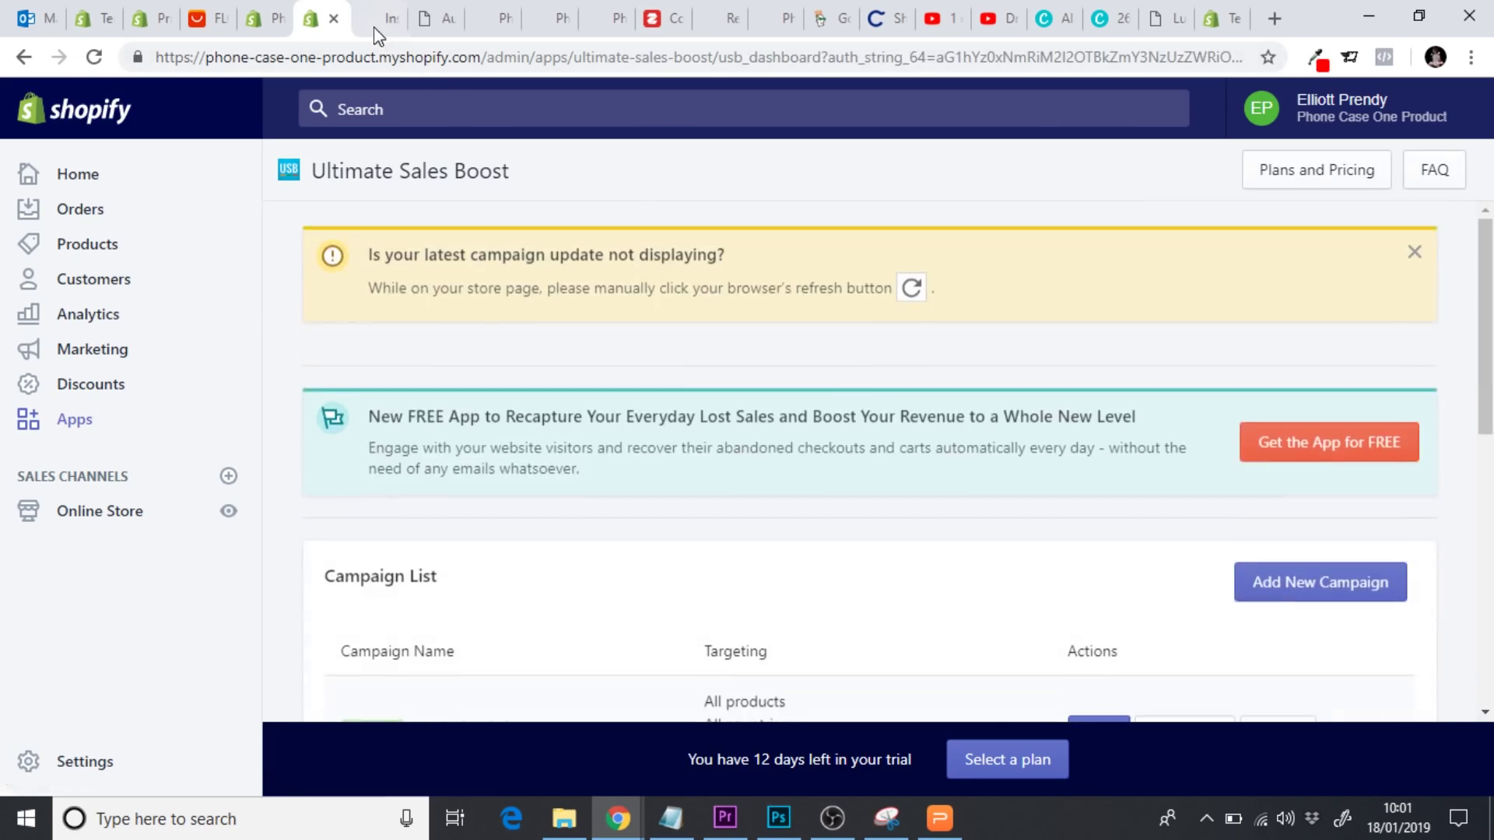
pyautogui.click(367, 31)
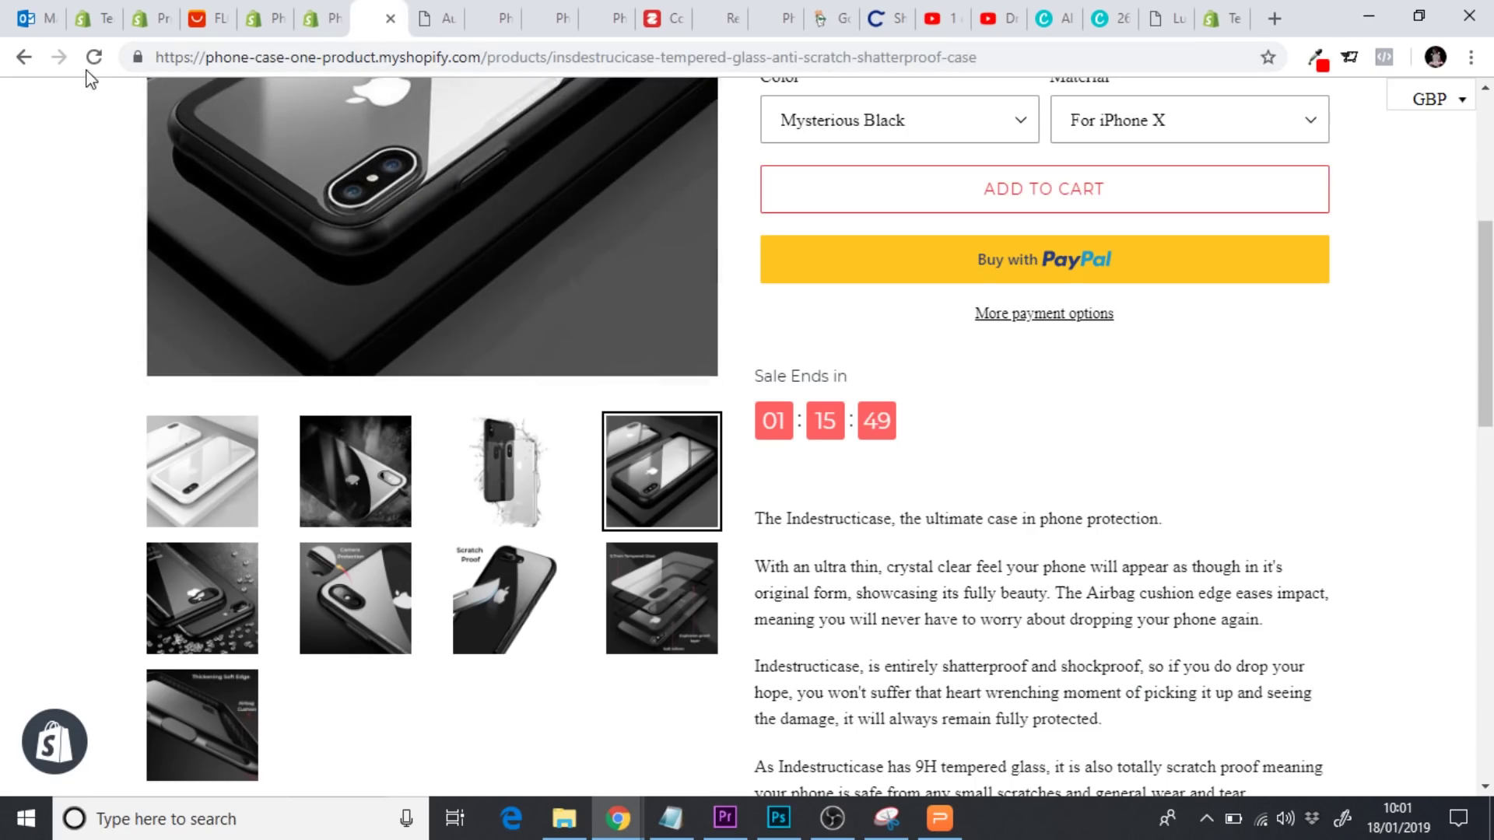
pyautogui.click(94, 57)
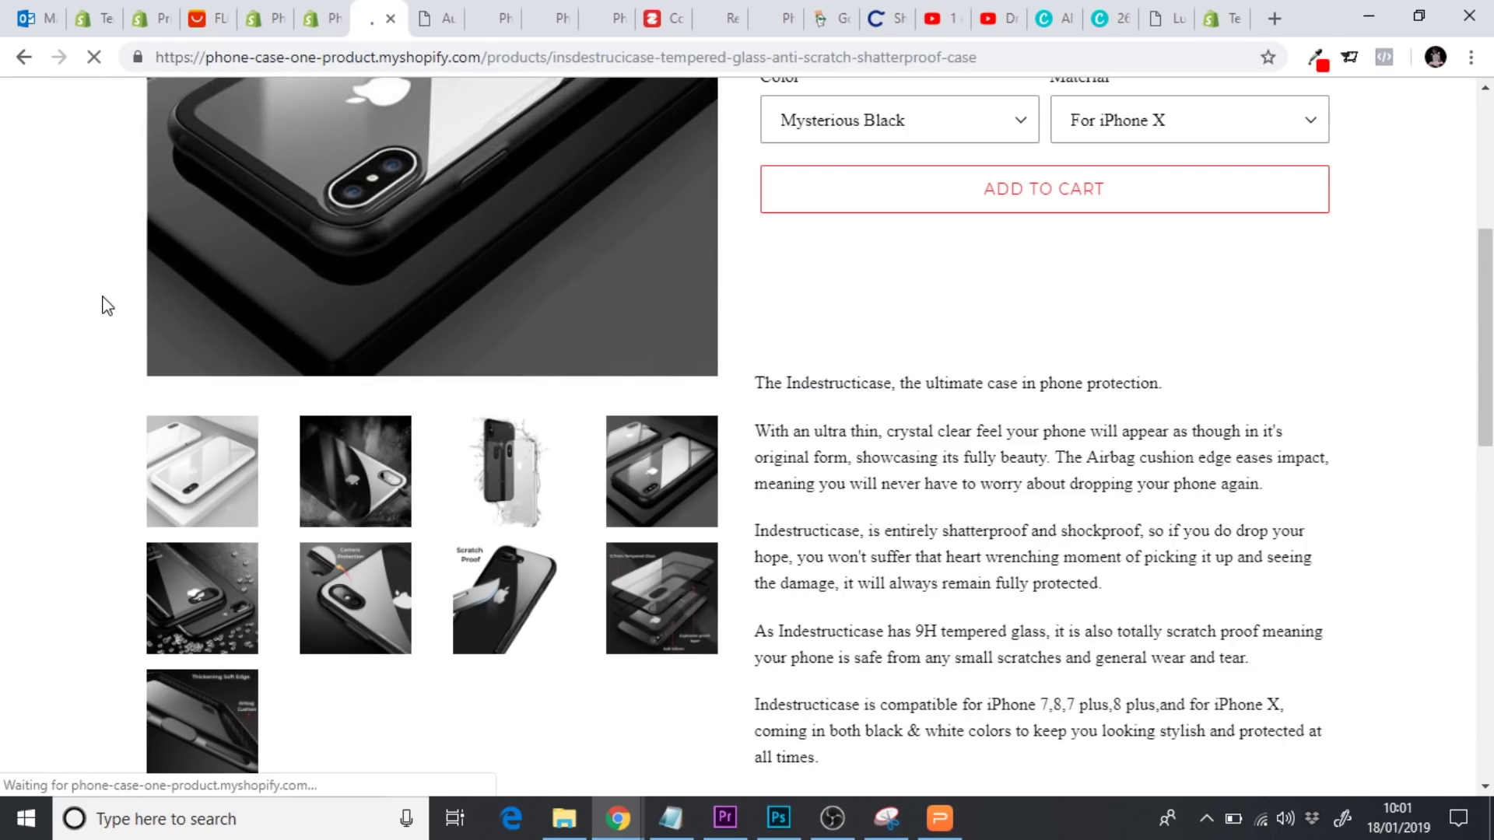
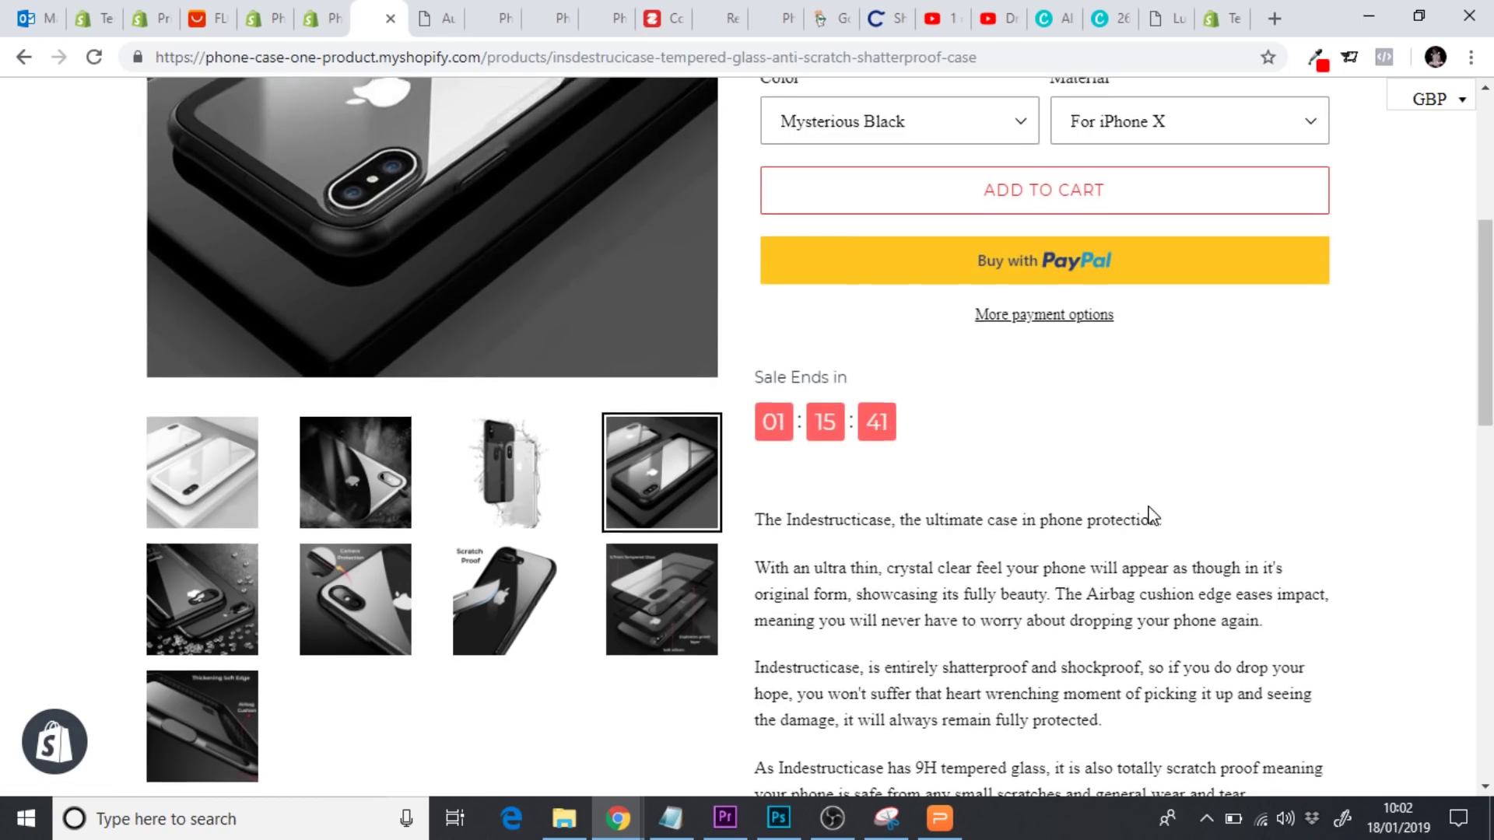
# Scroll through the Mysterious Black iPhone X case product page
pyautogui.scroll(5, 1152, 516)
pyautogui.scroll(-5, 1152, 516)
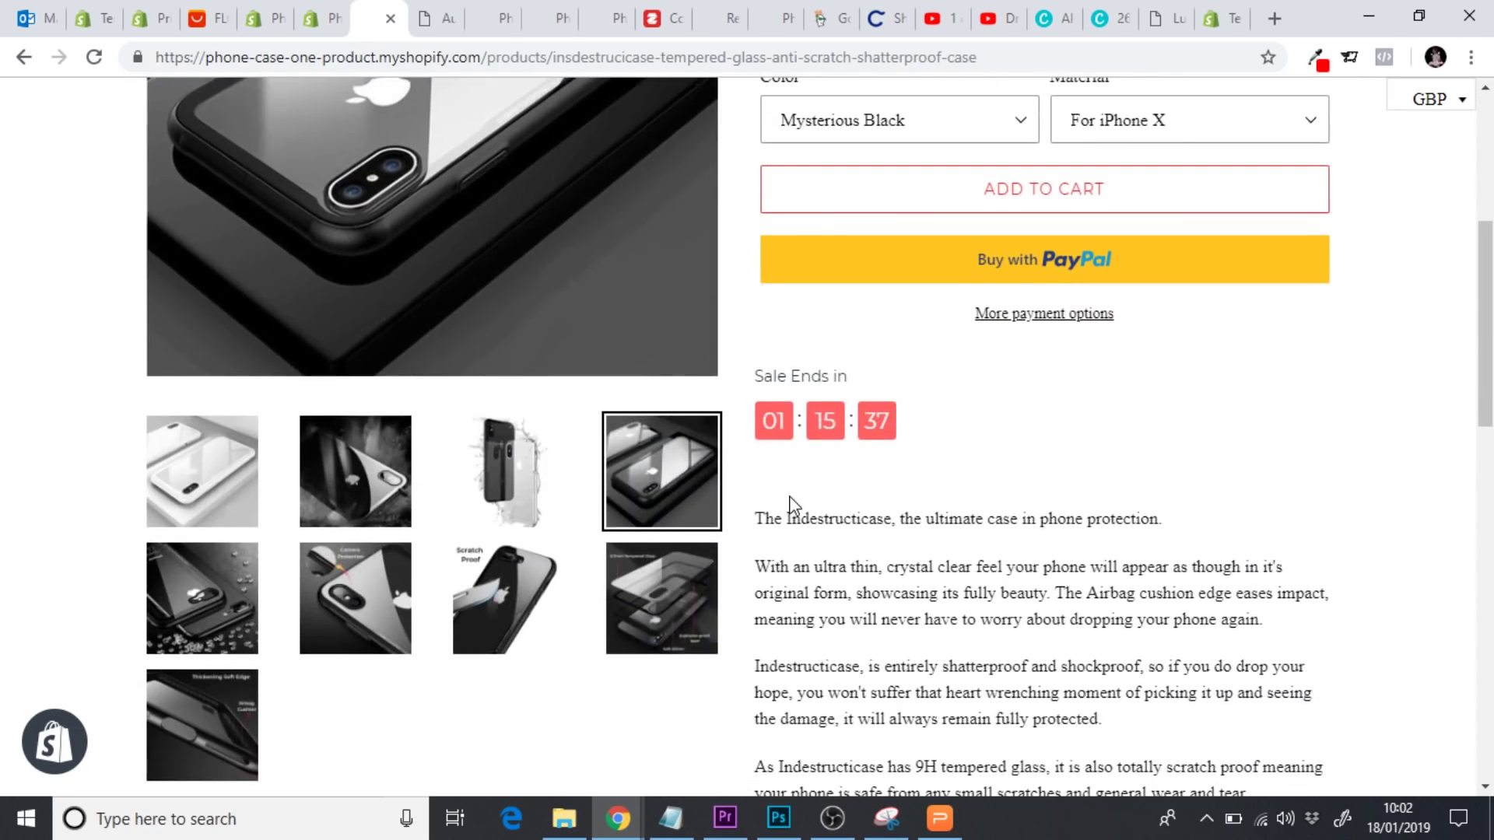
pyautogui.scroll(-12, 791, 504)
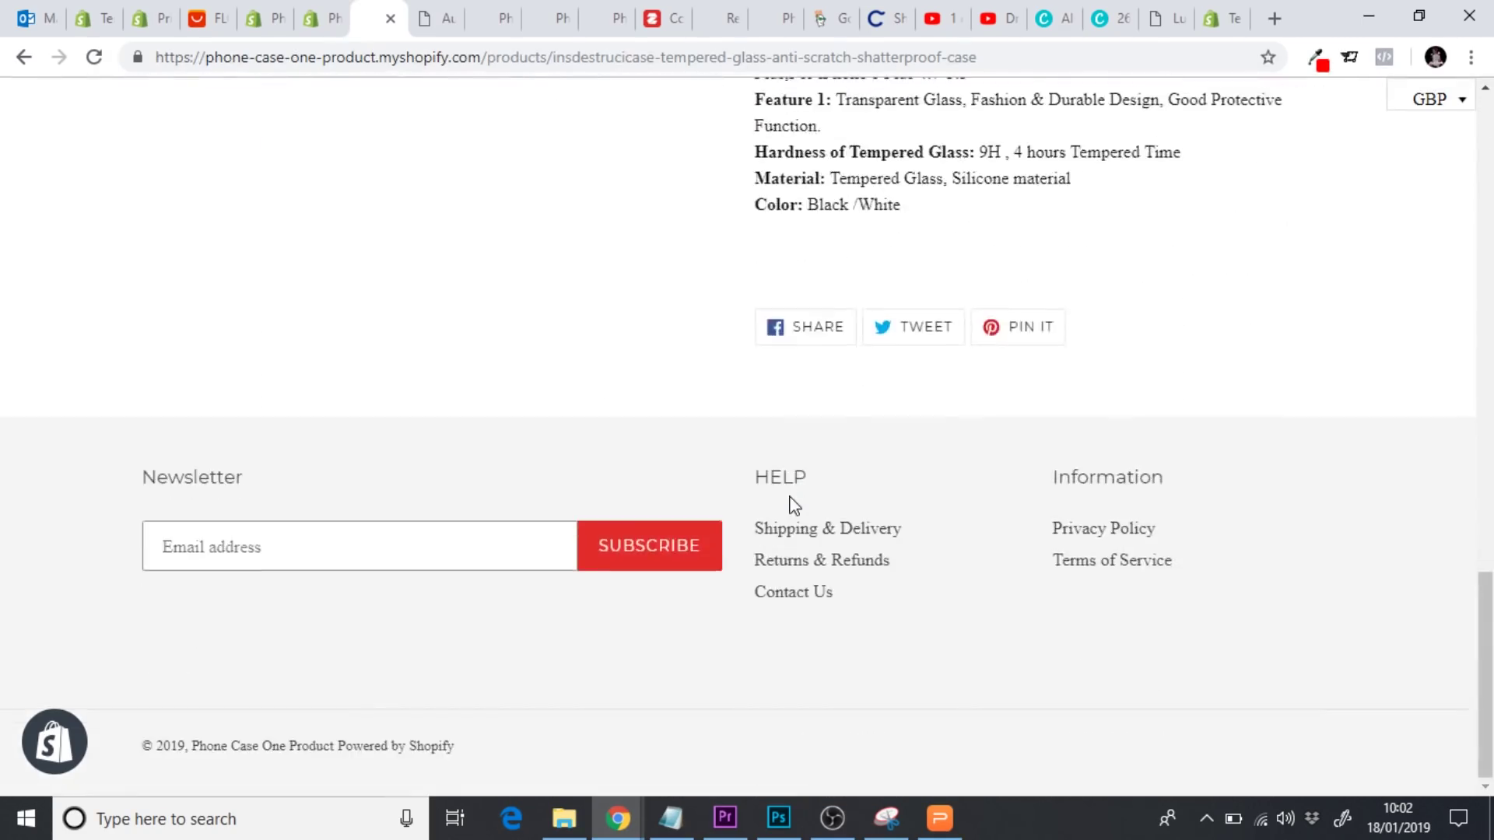
pyautogui.scroll(15, 792, 505)
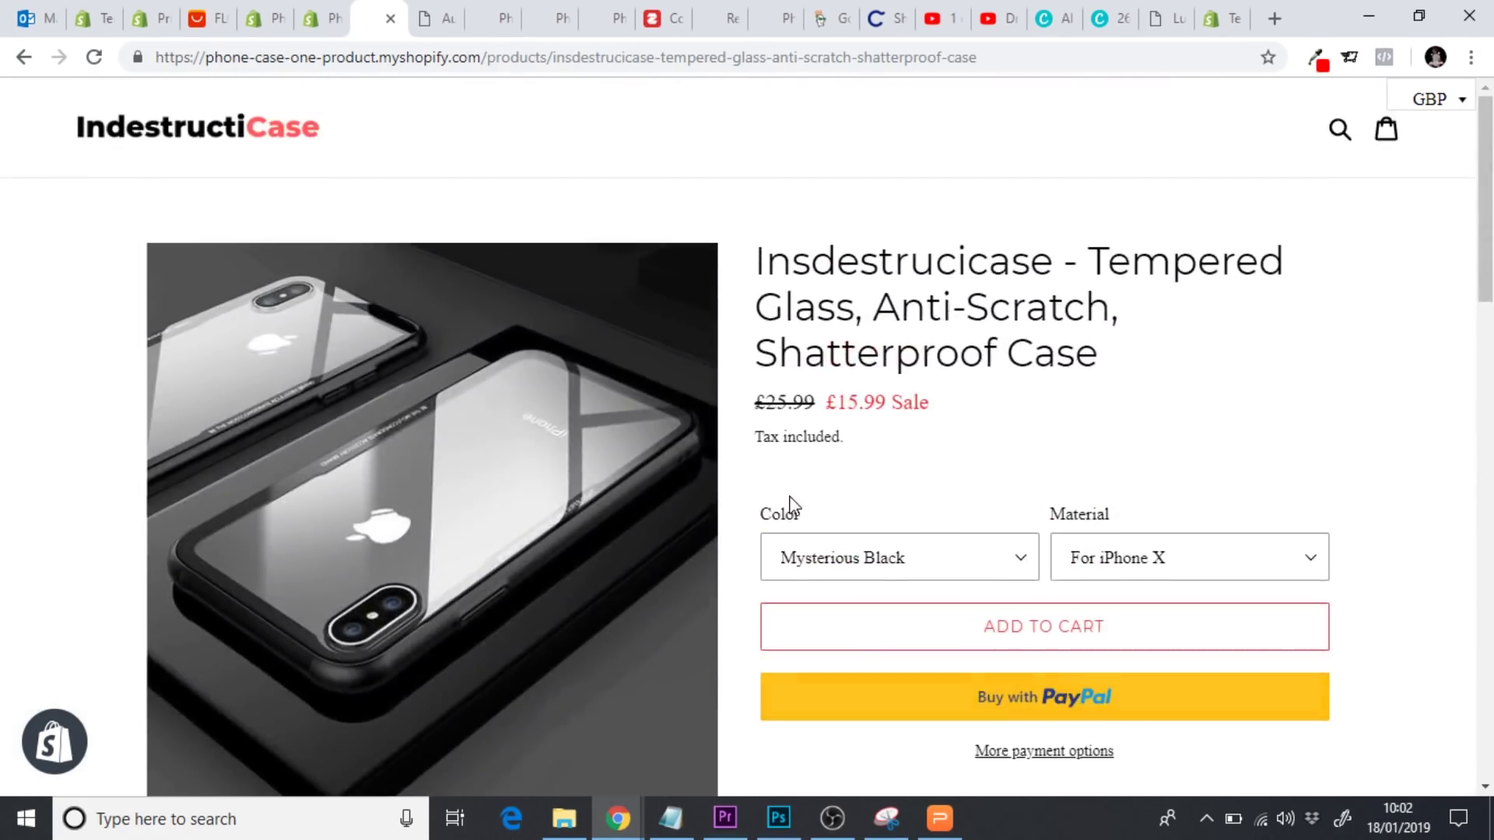
pyautogui.scroll(-4, 792, 504)
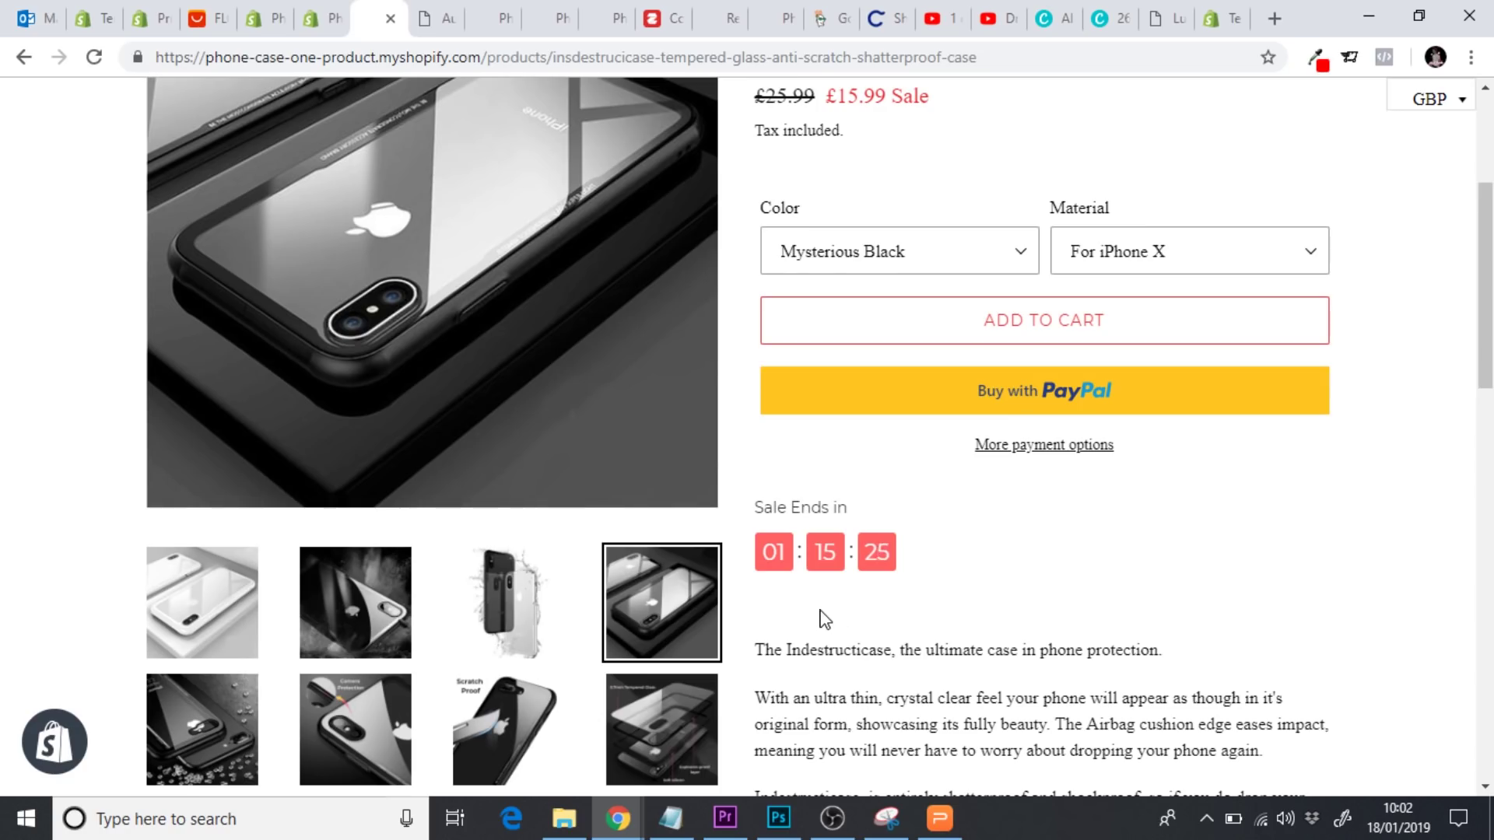
pyautogui.scroll(4, 824, 620)
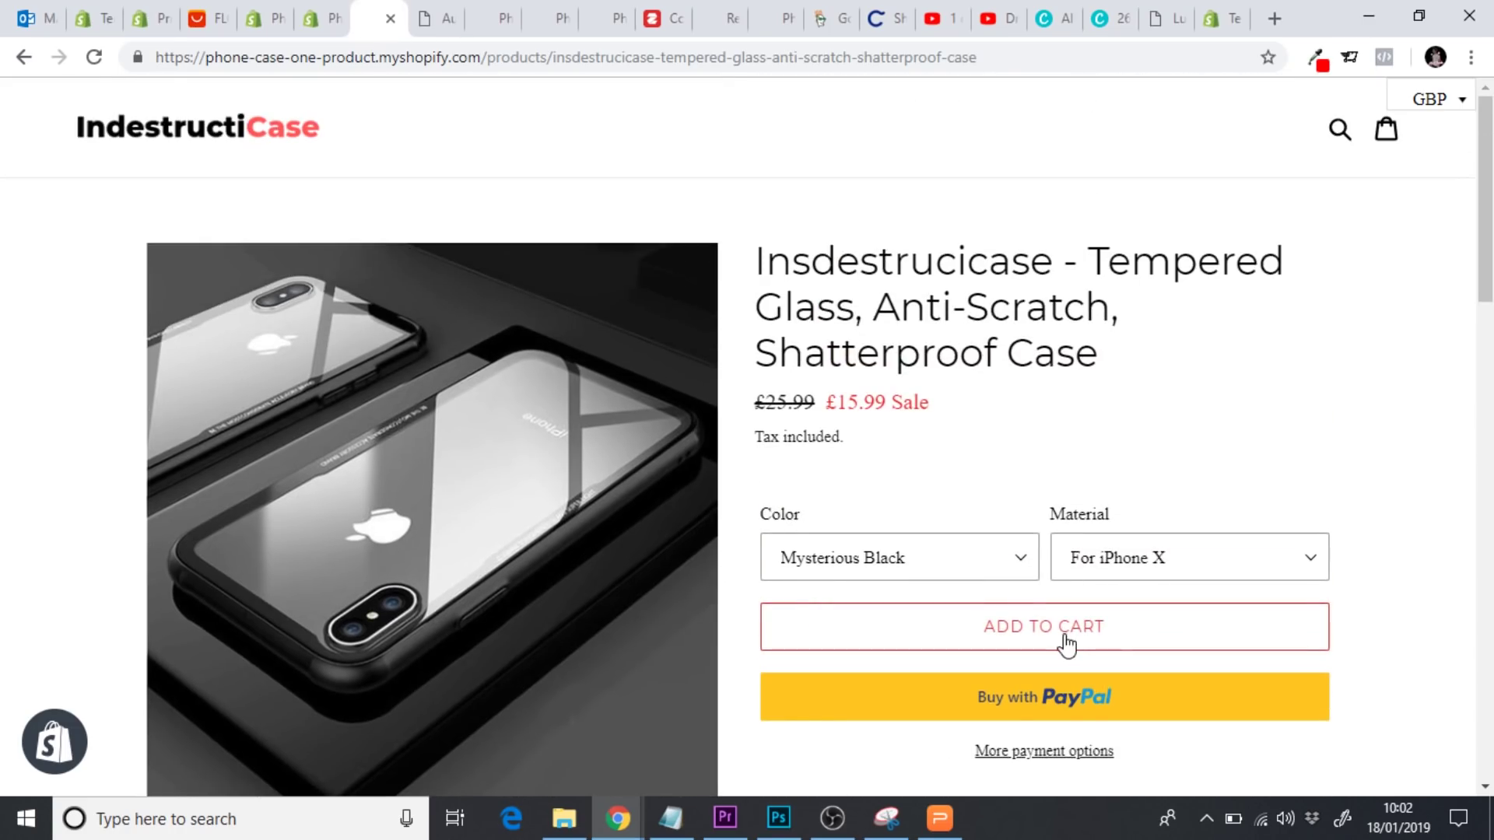
# Add the case to the cart and check the 14:47 checkout countdown under the £15.99 case
pyautogui.press('F5')
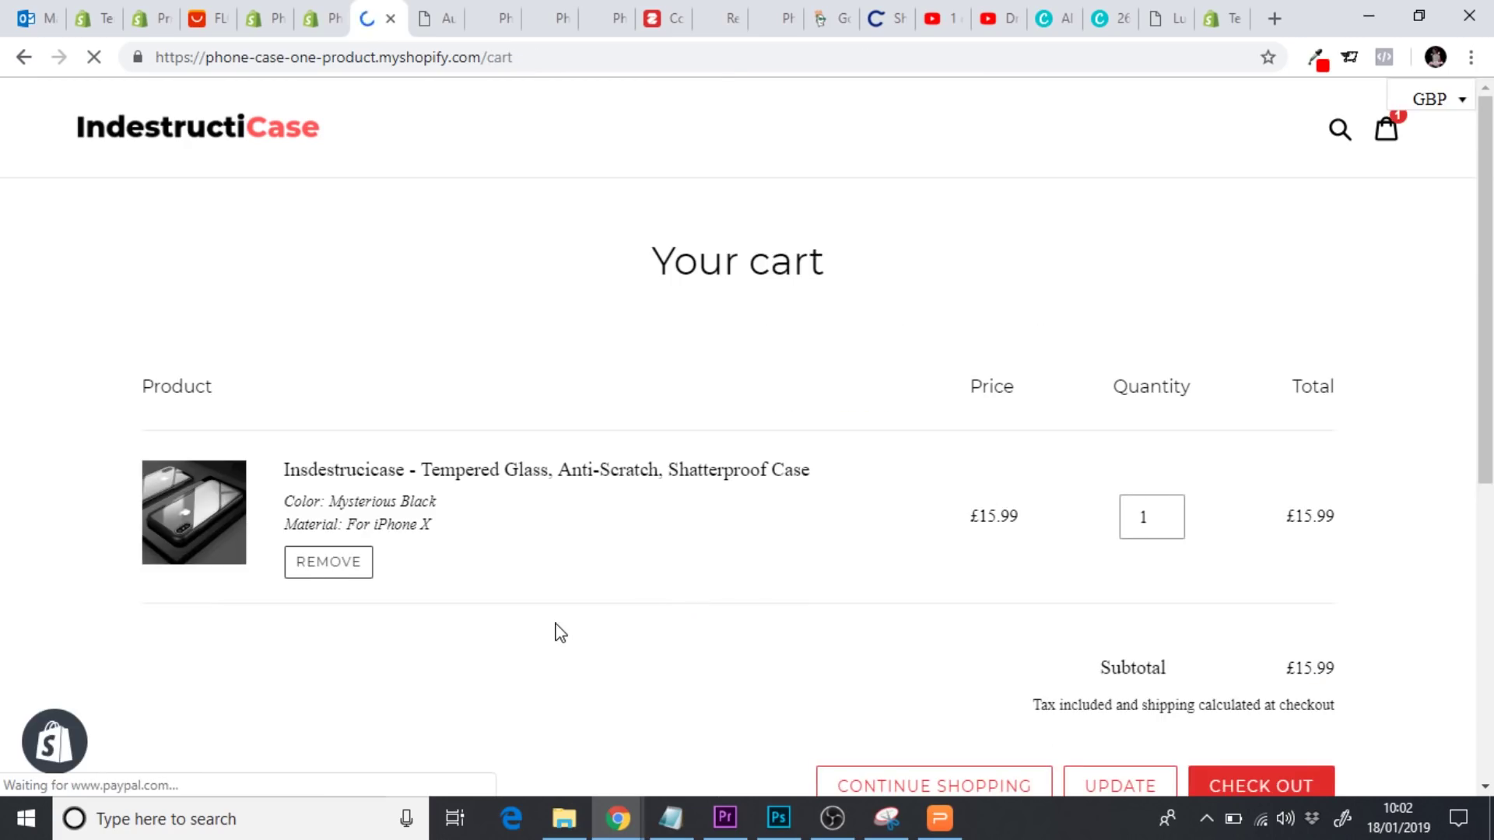
pyautogui.scroll(-2, 557, 630)
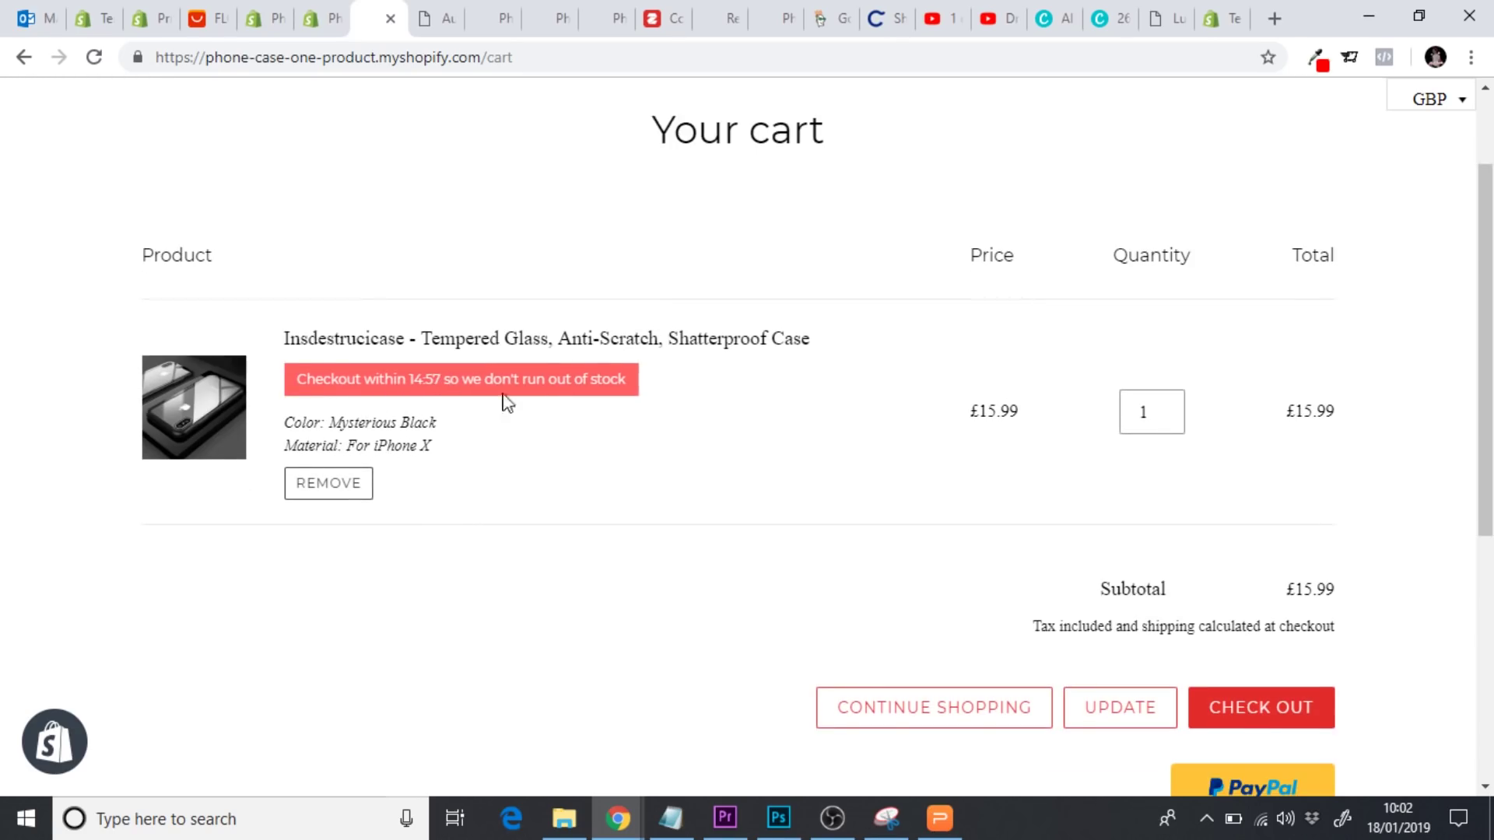
pyautogui.scroll(-1, 546, 591)
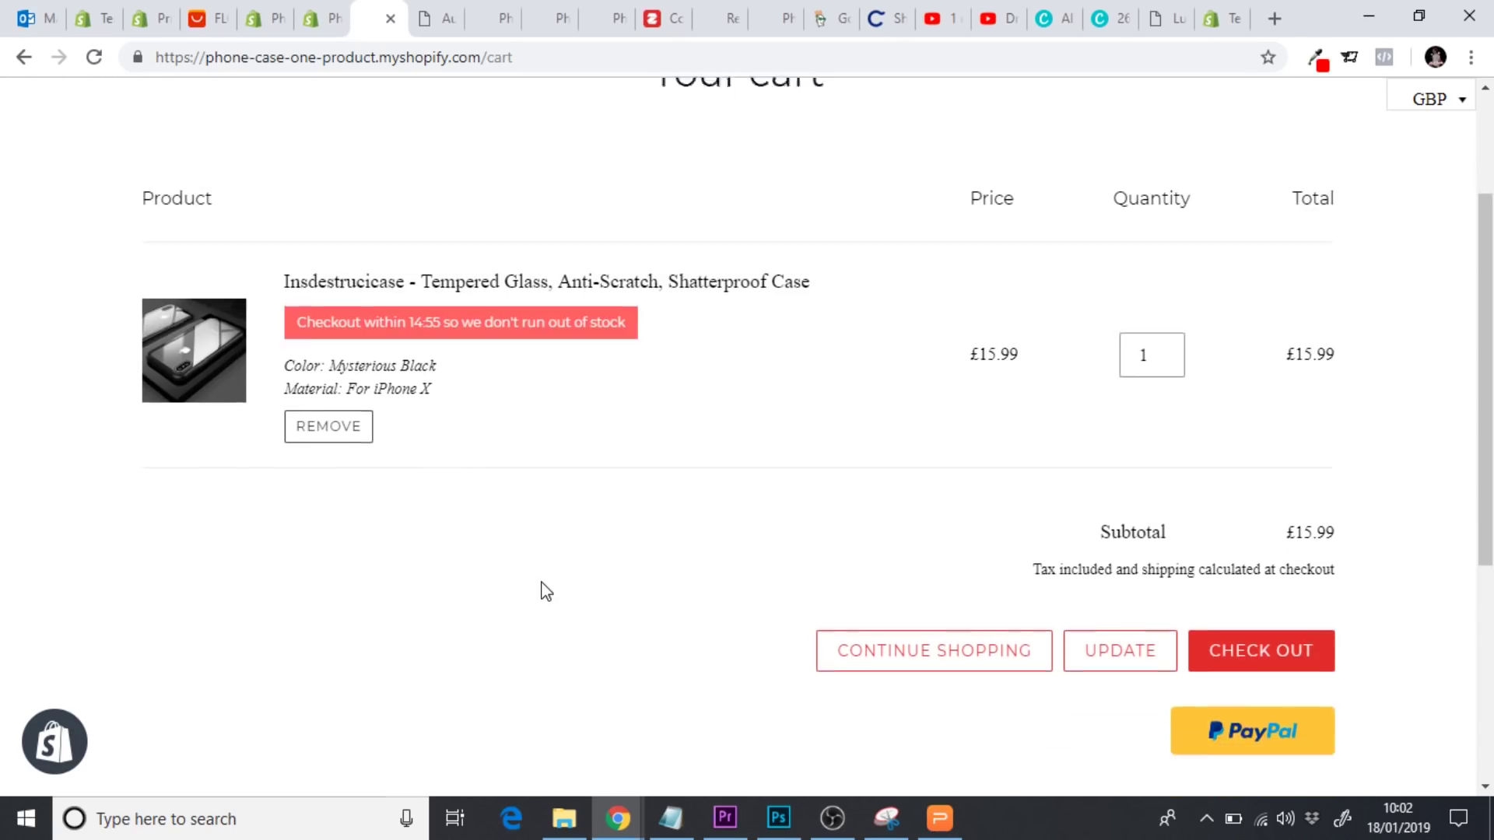
pyautogui.scroll(-4, 547, 591)
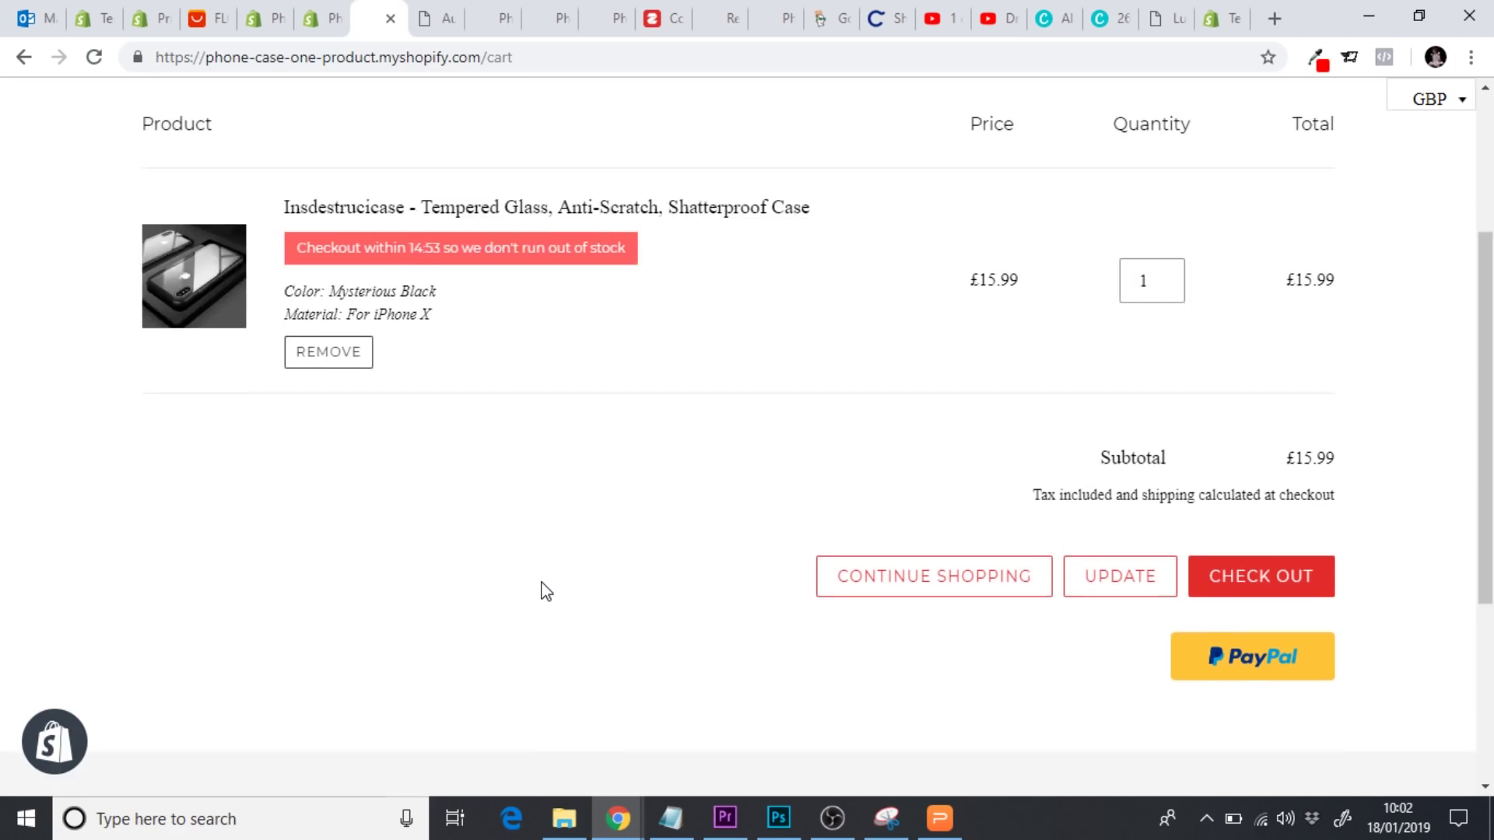
pyautogui.scroll(5, 544, 584)
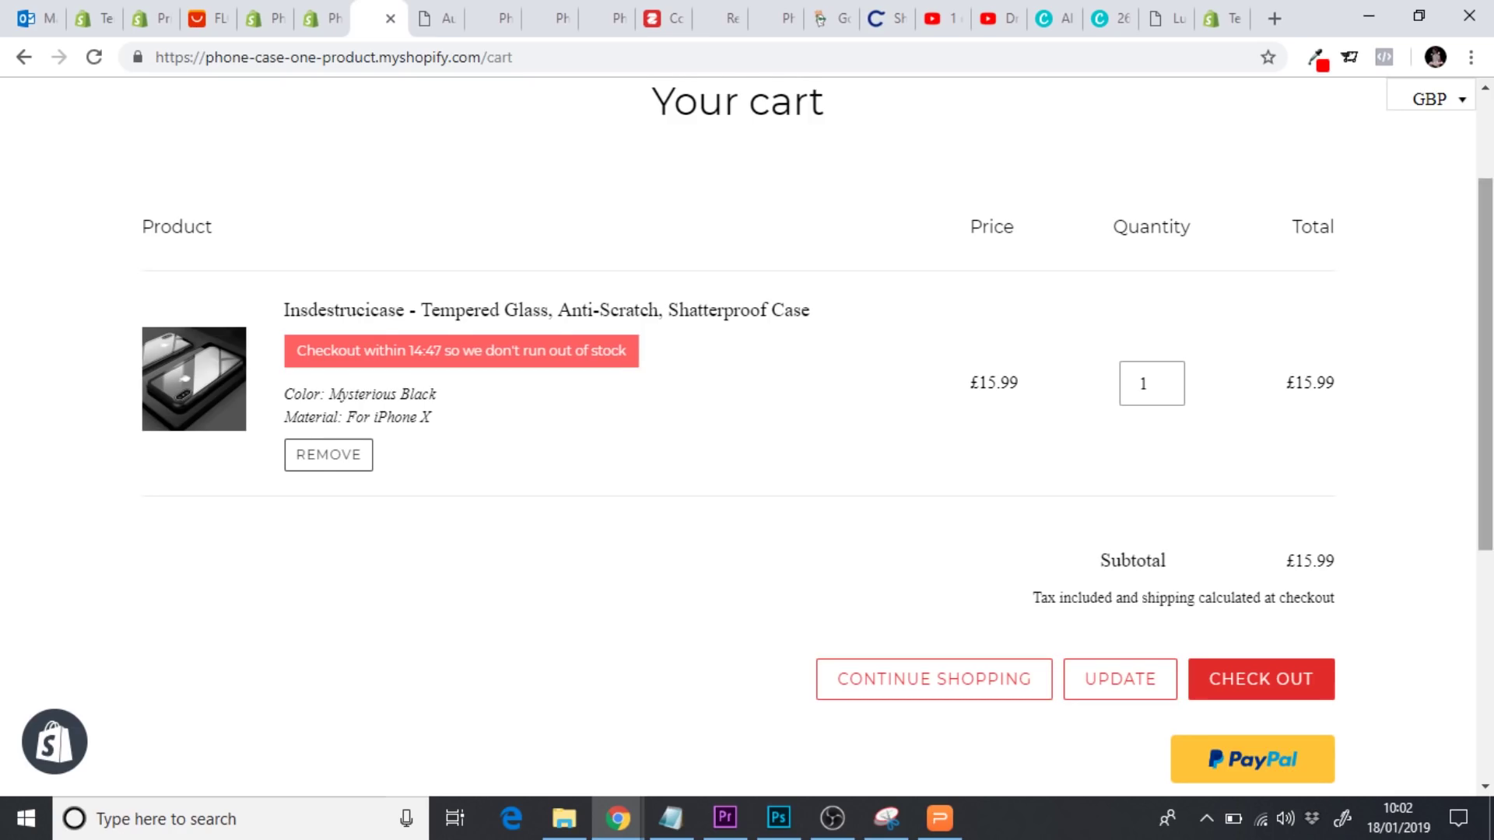
pyautogui.scroll(2, 1228, 498)
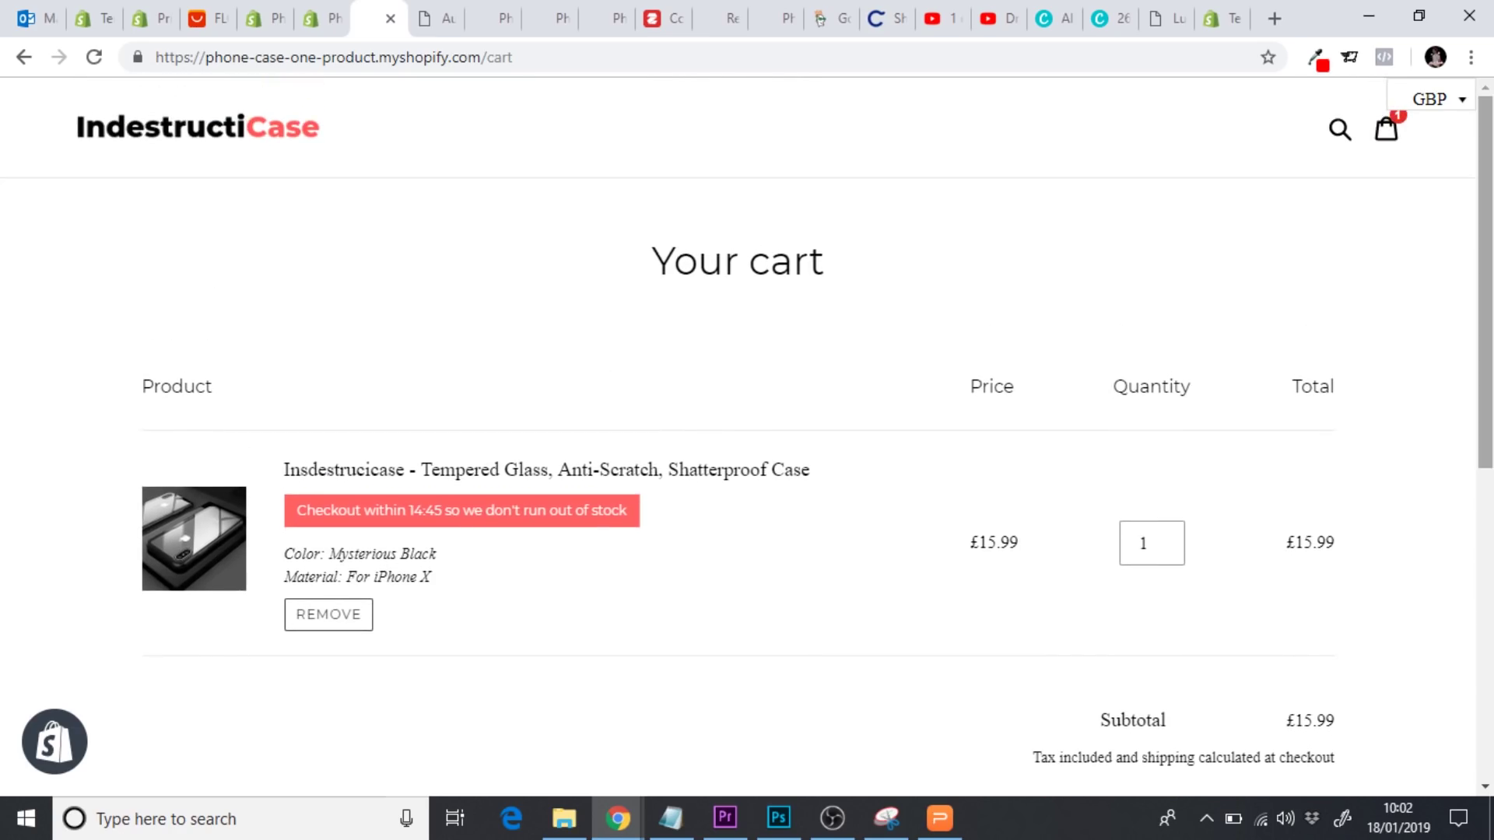
# Close the storefront cart tab and go through Apps to the admin's Discounts page
pyautogui.click(391, 18)
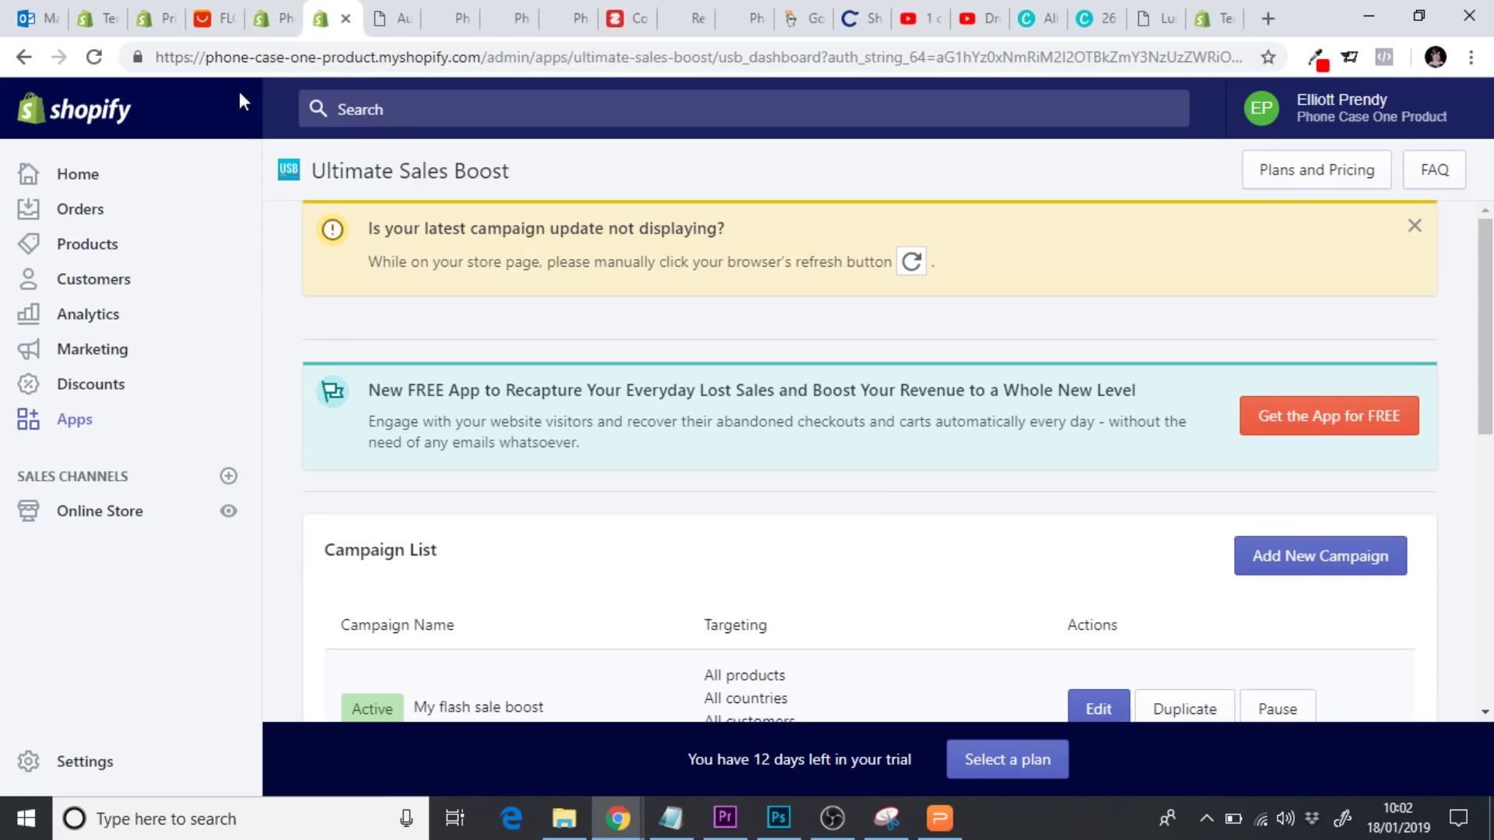
pyautogui.click(83, 430)
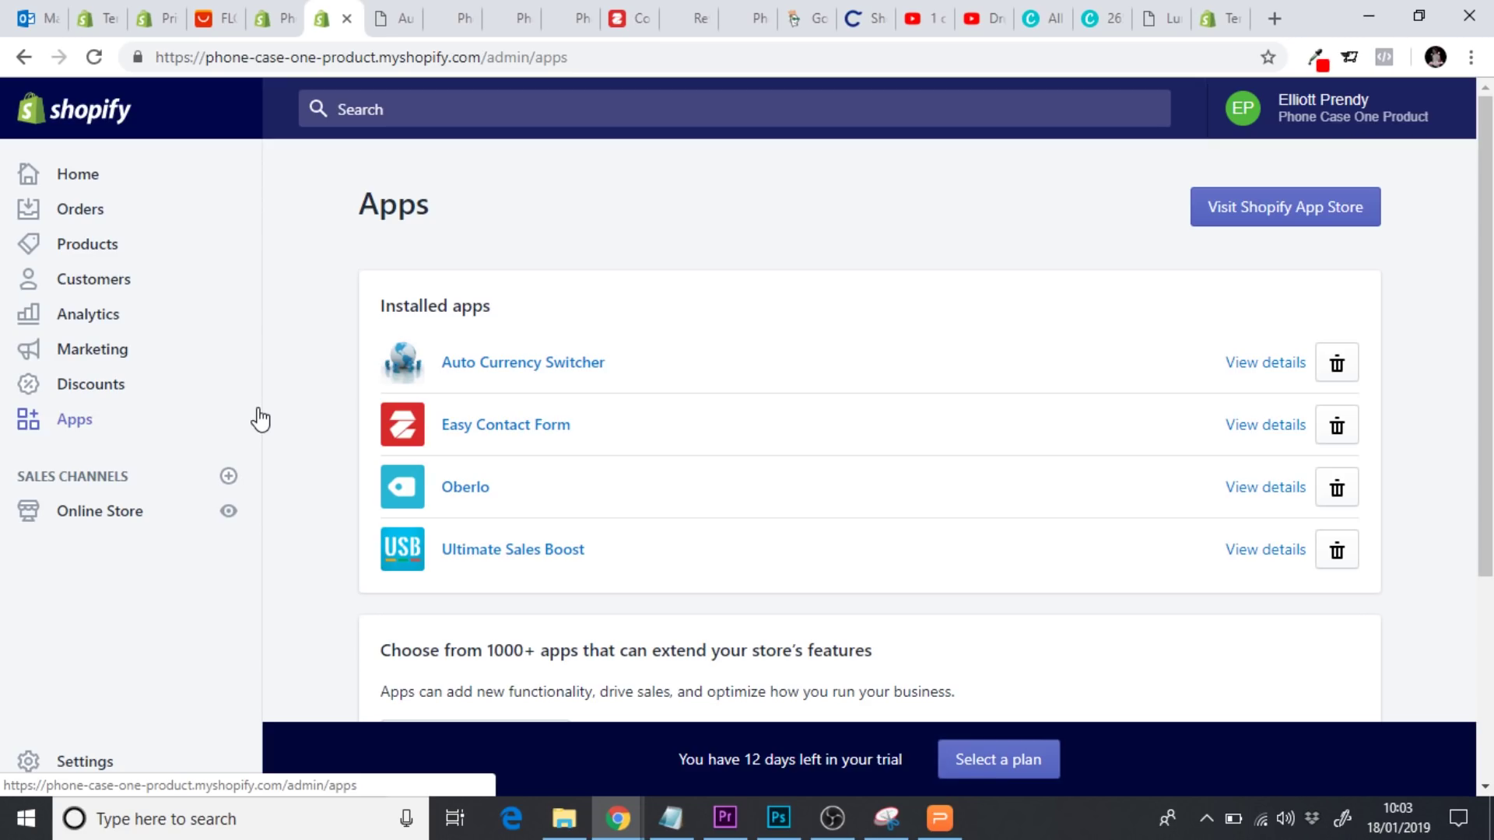
pyautogui.click(101, 389)
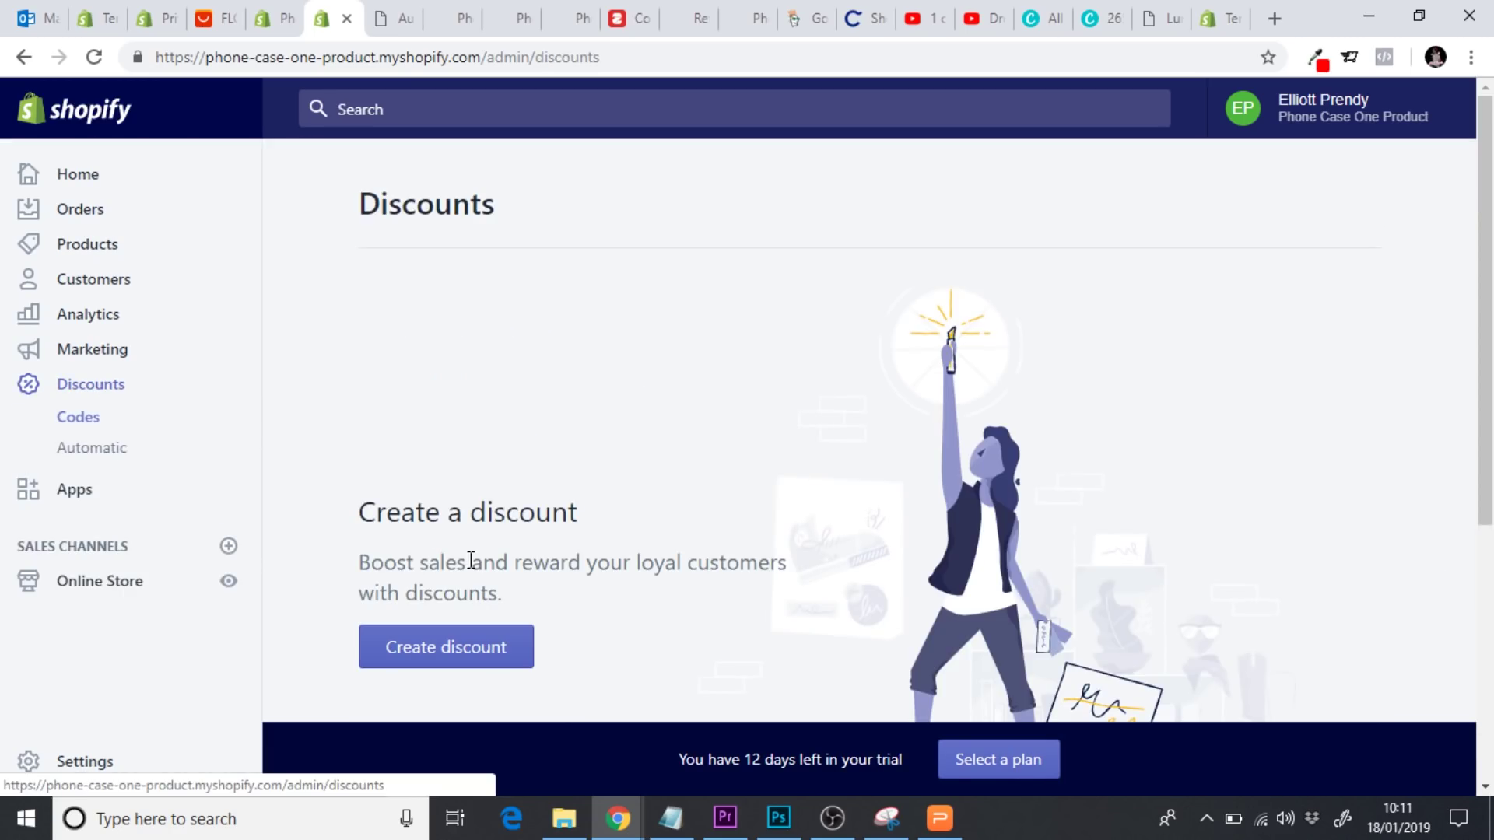
# Create a new discount code 150FF worth 15% off
pyautogui.click(487, 663)
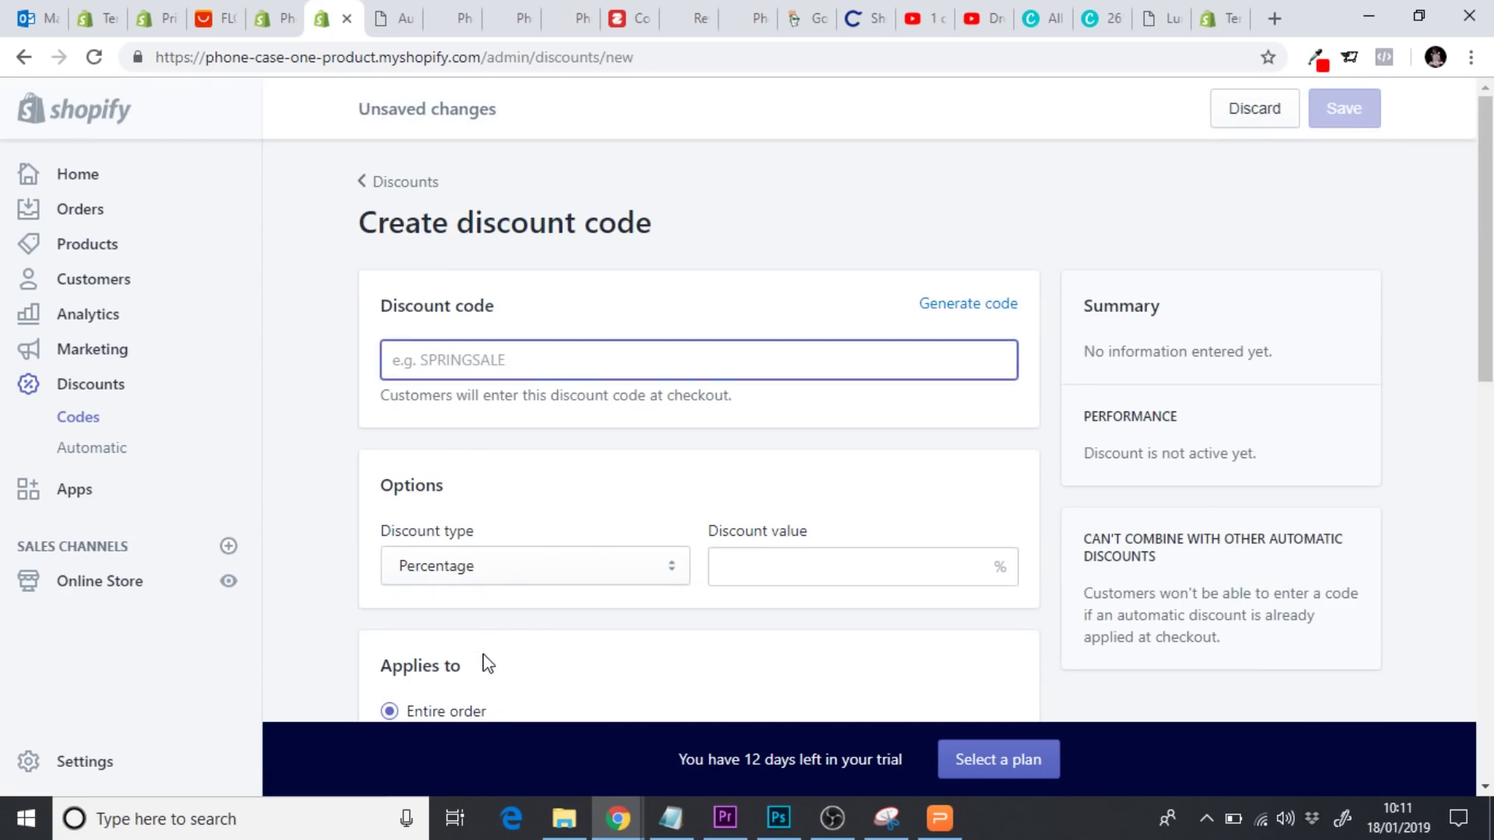
pyautogui.write('15')
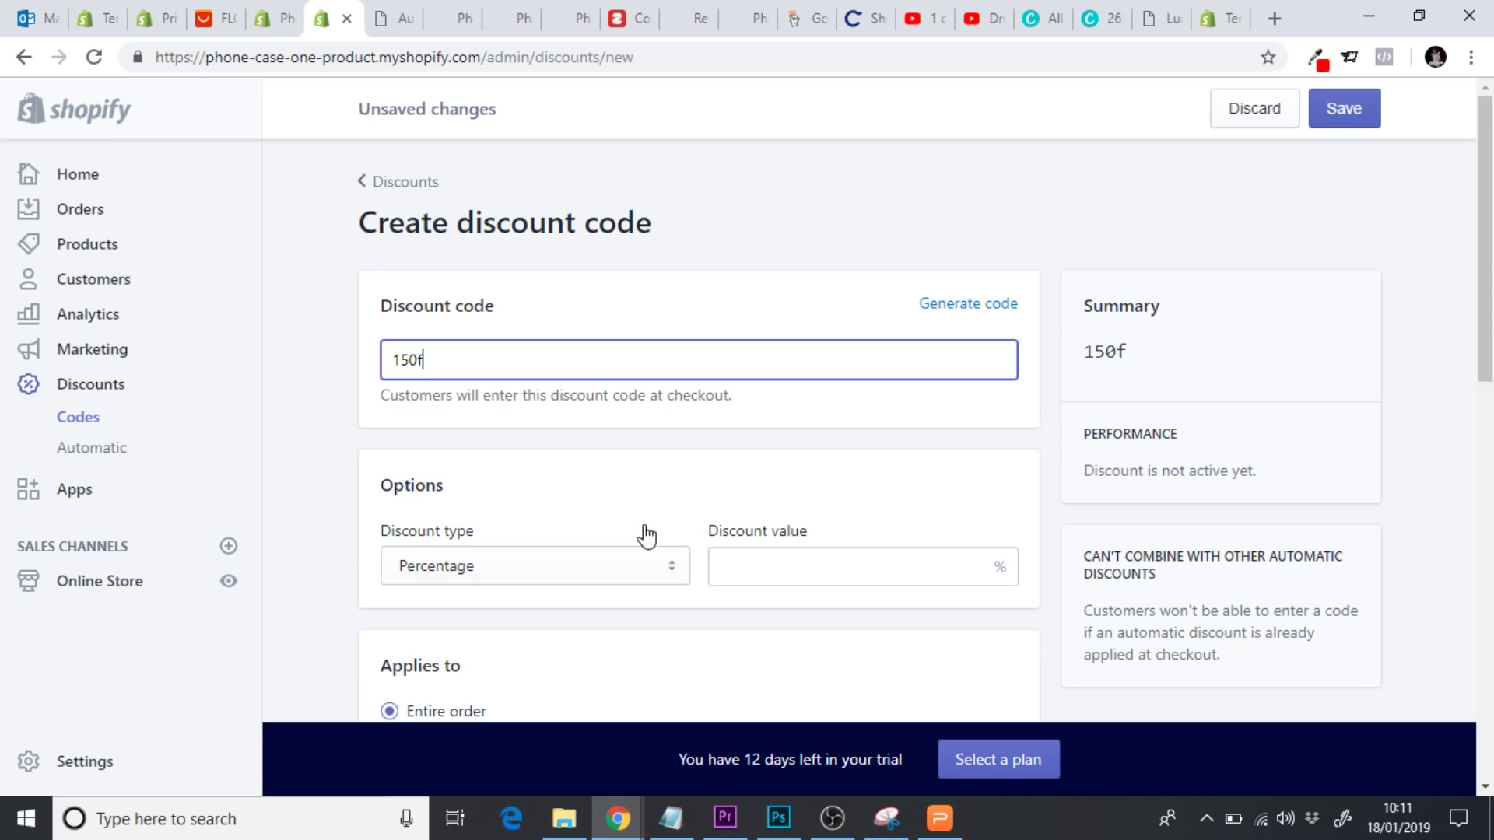
pyautogui.write('0FF')
pyautogui.click(327, 430)
pyautogui.scroll(-2, 327, 430)
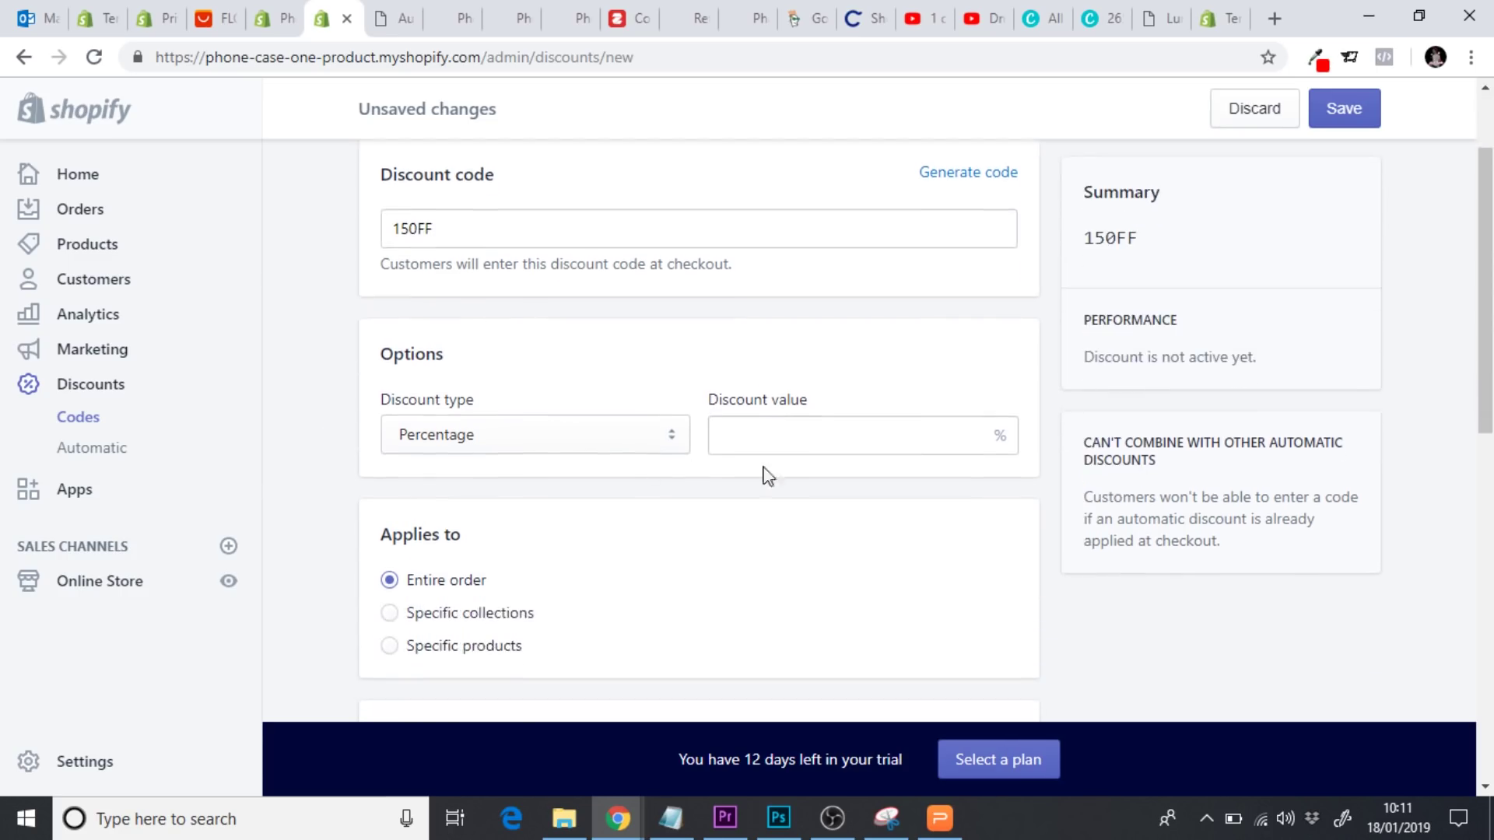
pyautogui.click(785, 441)
pyautogui.write('15')
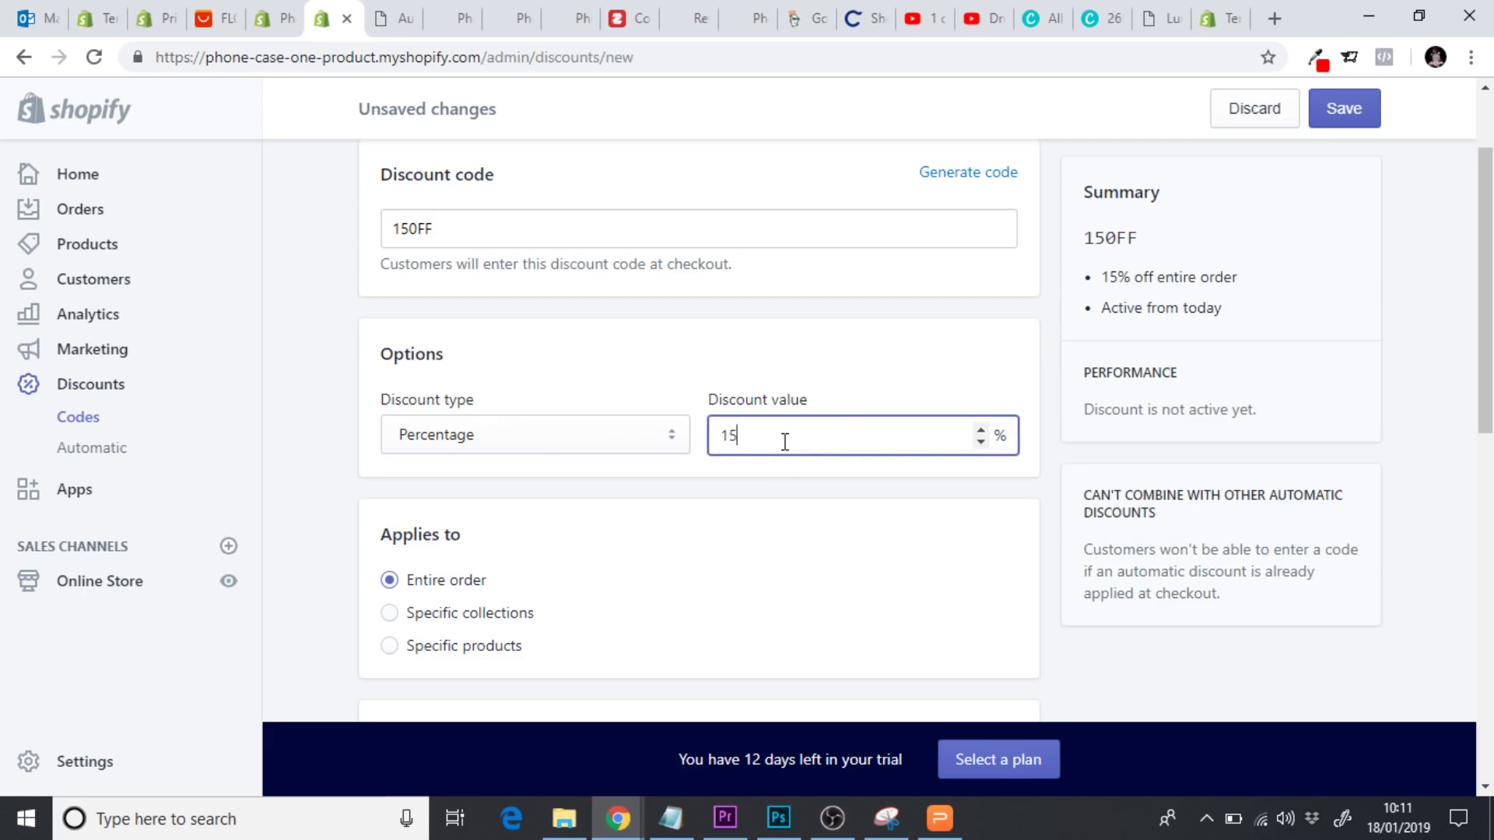
pyautogui.click(301, 520)
# Limit 150FF to one use per customer, start it at 2:00am, and save it
pyautogui.scroll(-2, 301, 520)
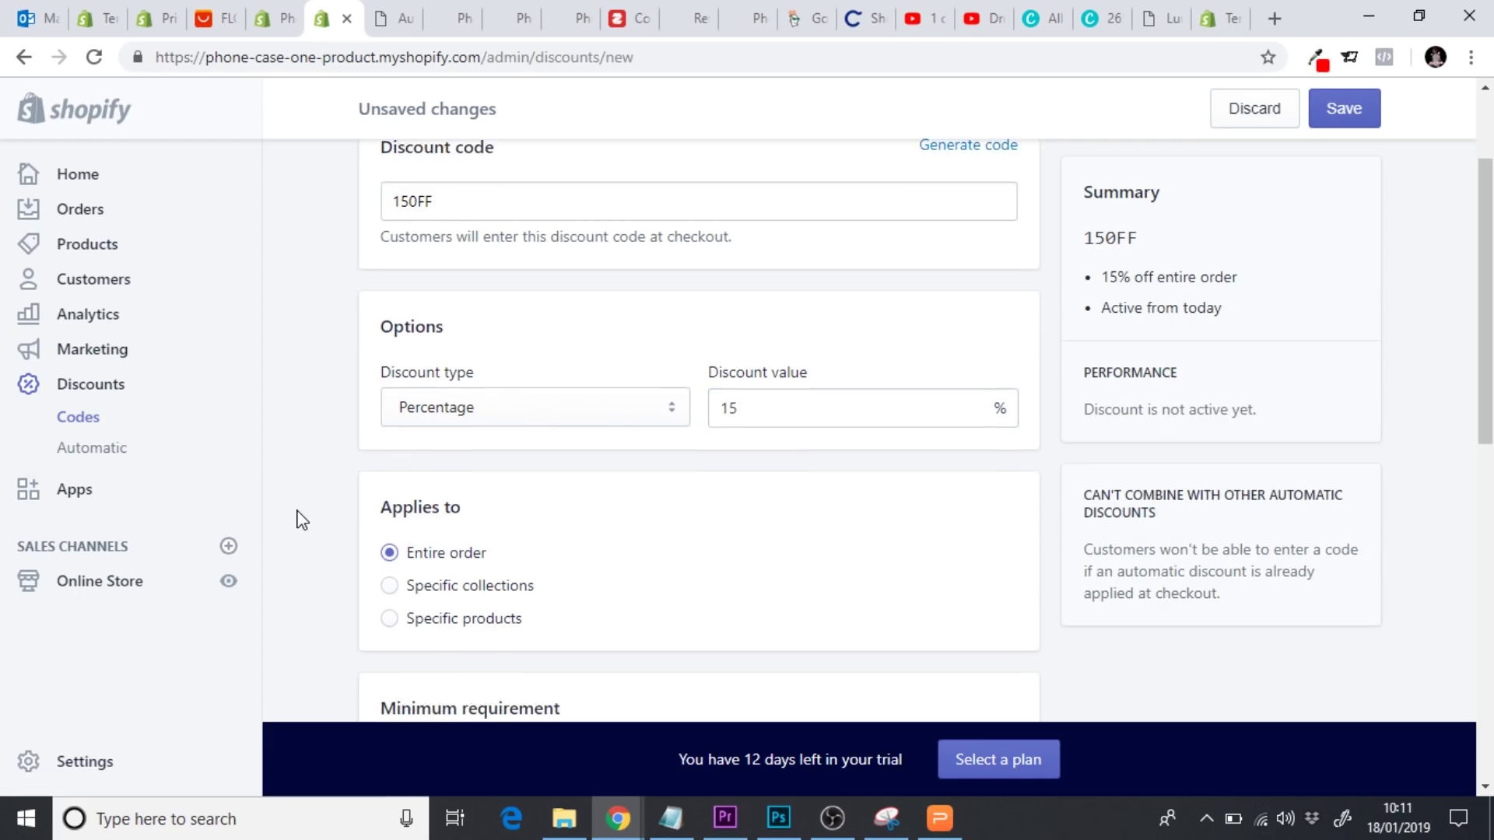
pyautogui.scroll(-3, 302, 520)
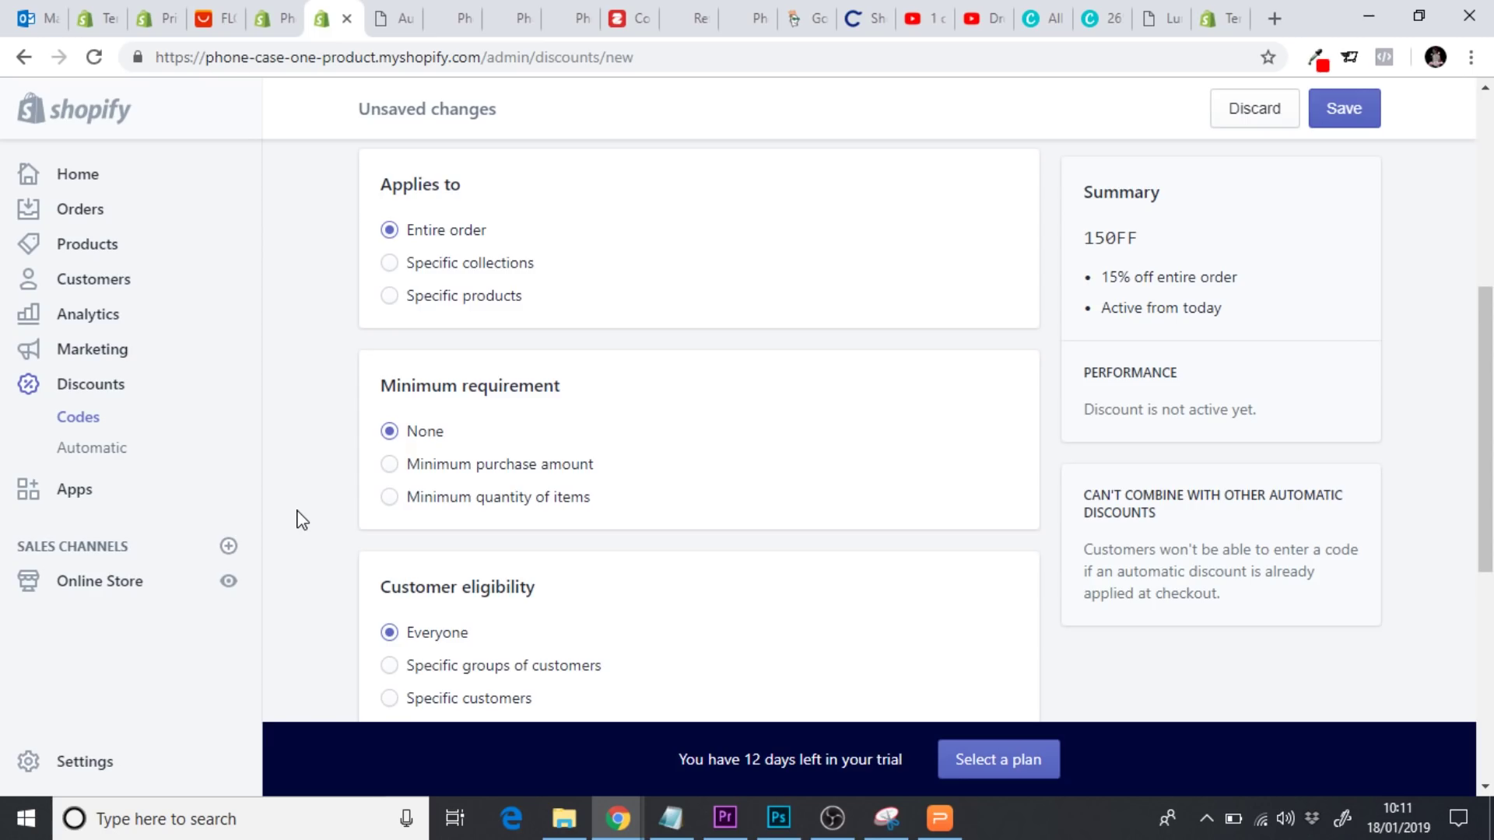
pyautogui.scroll(-1, 302, 521)
pyautogui.scroll(-2, 302, 521)
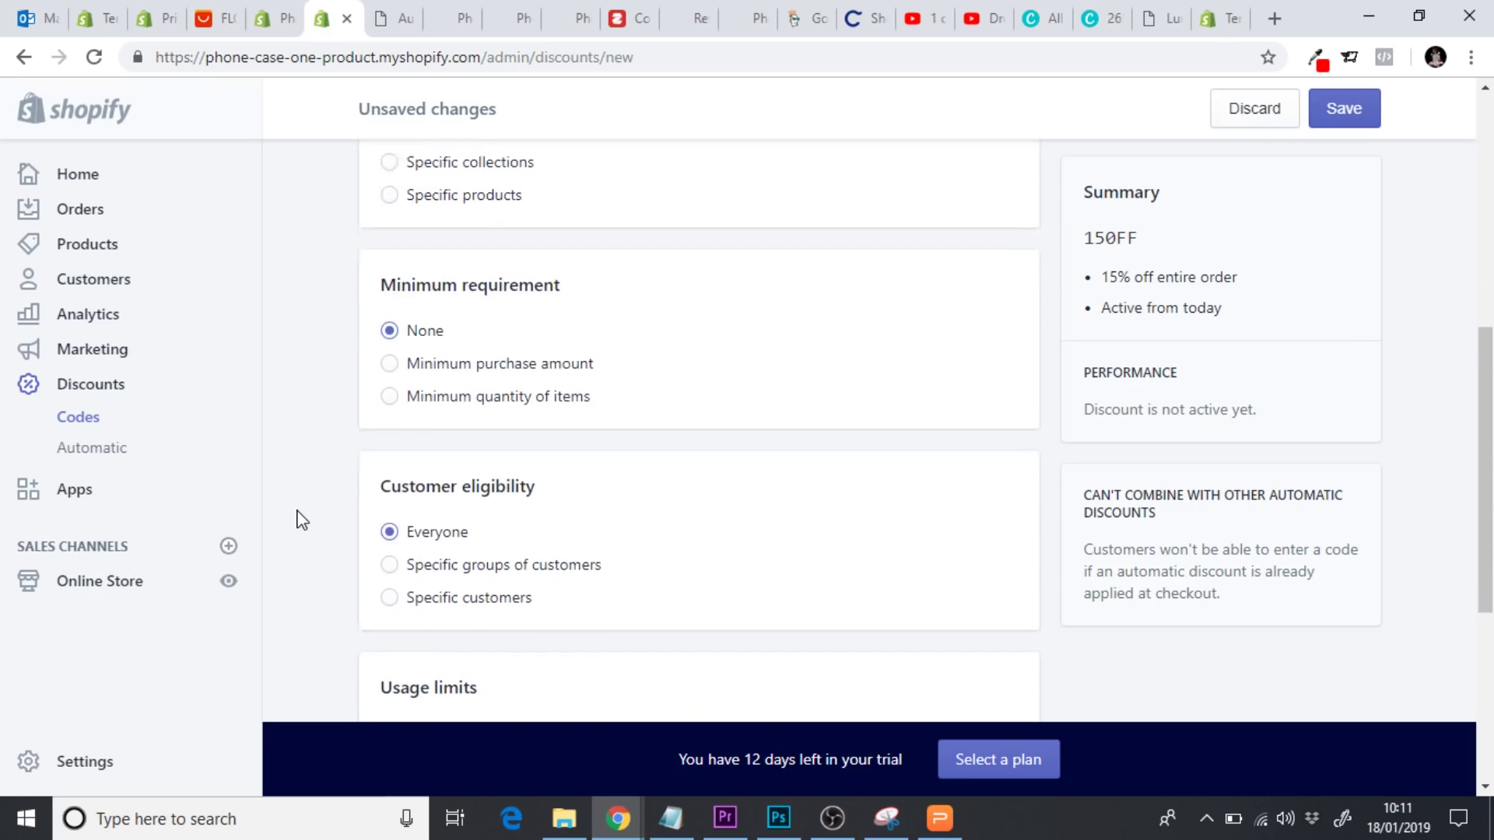
pyautogui.scroll(-1, 302, 521)
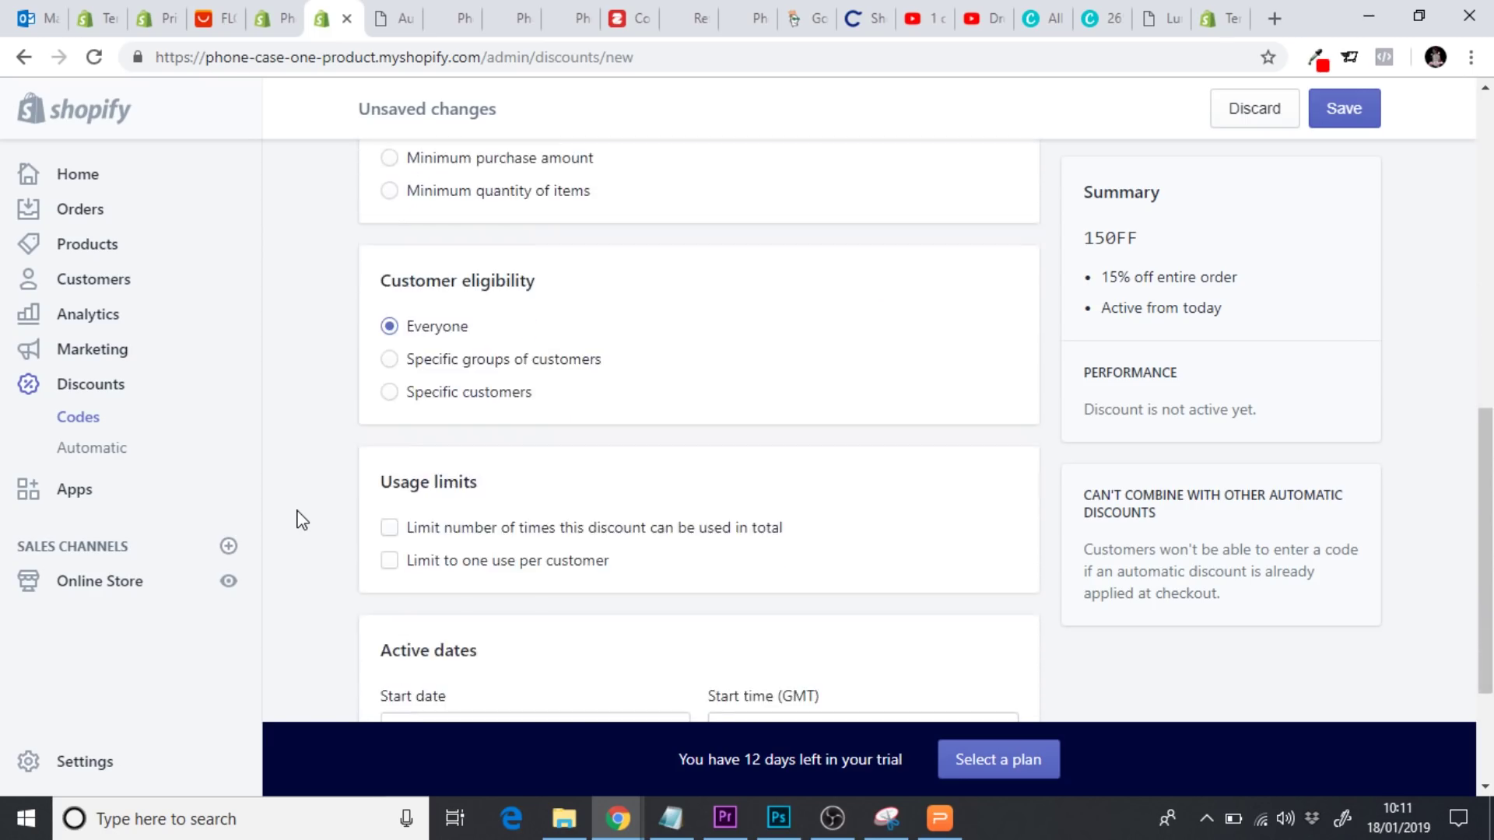
pyautogui.scroll(-1, 302, 521)
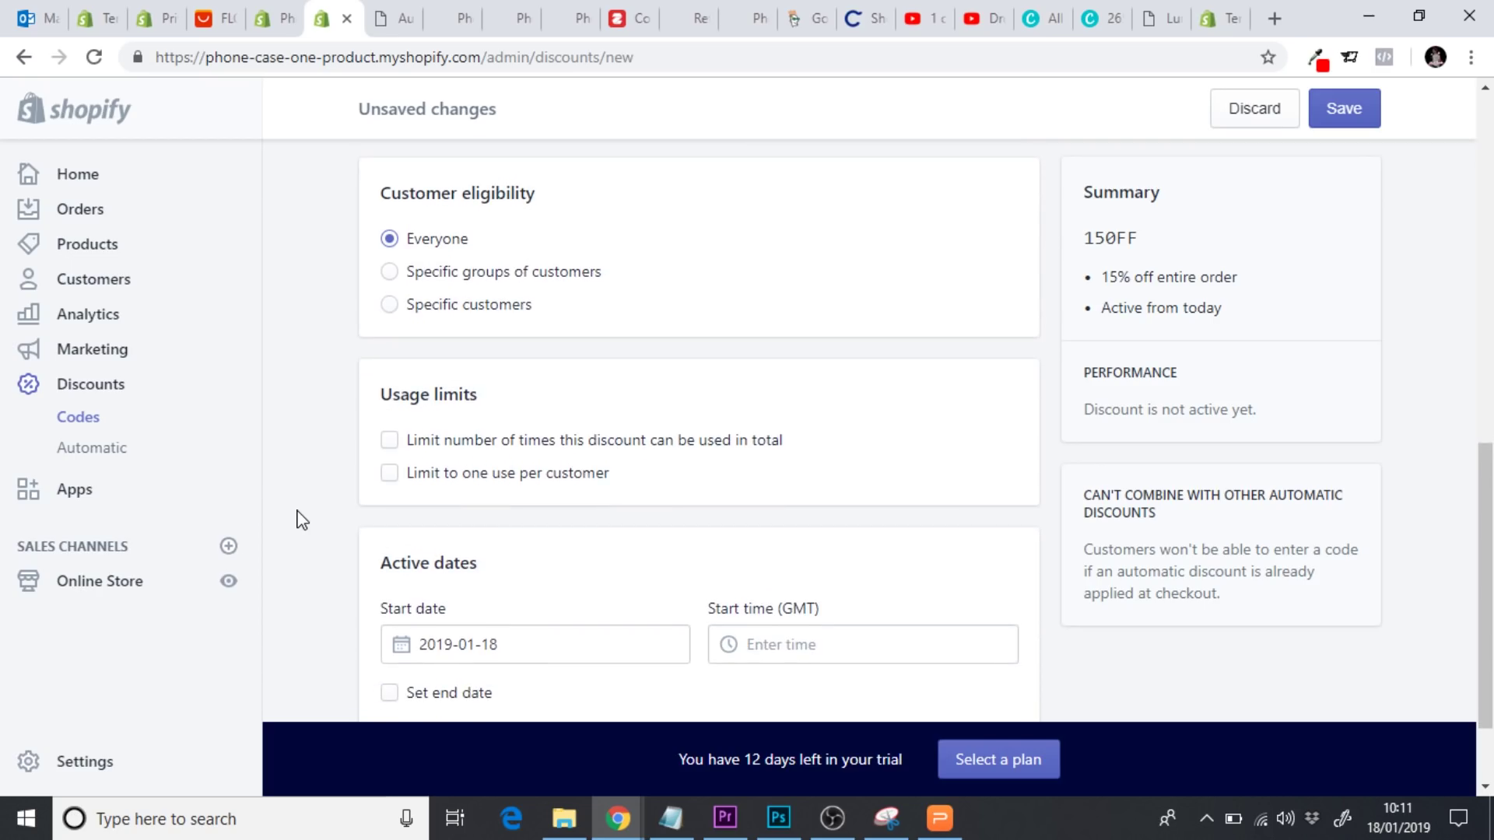
pyautogui.click(389, 473)
pyautogui.scroll(-3, 333, 475)
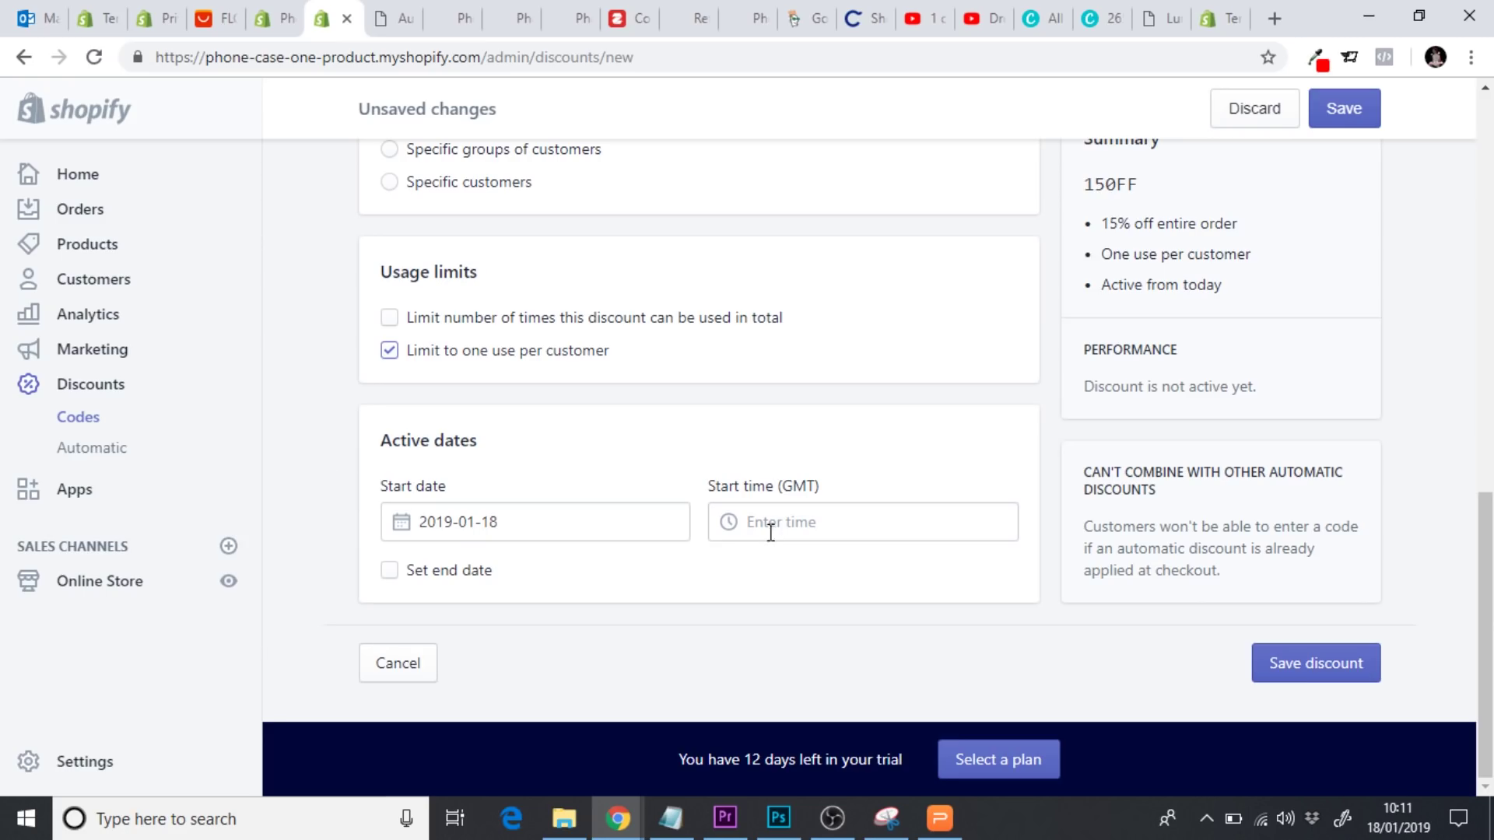
pyautogui.click(794, 527)
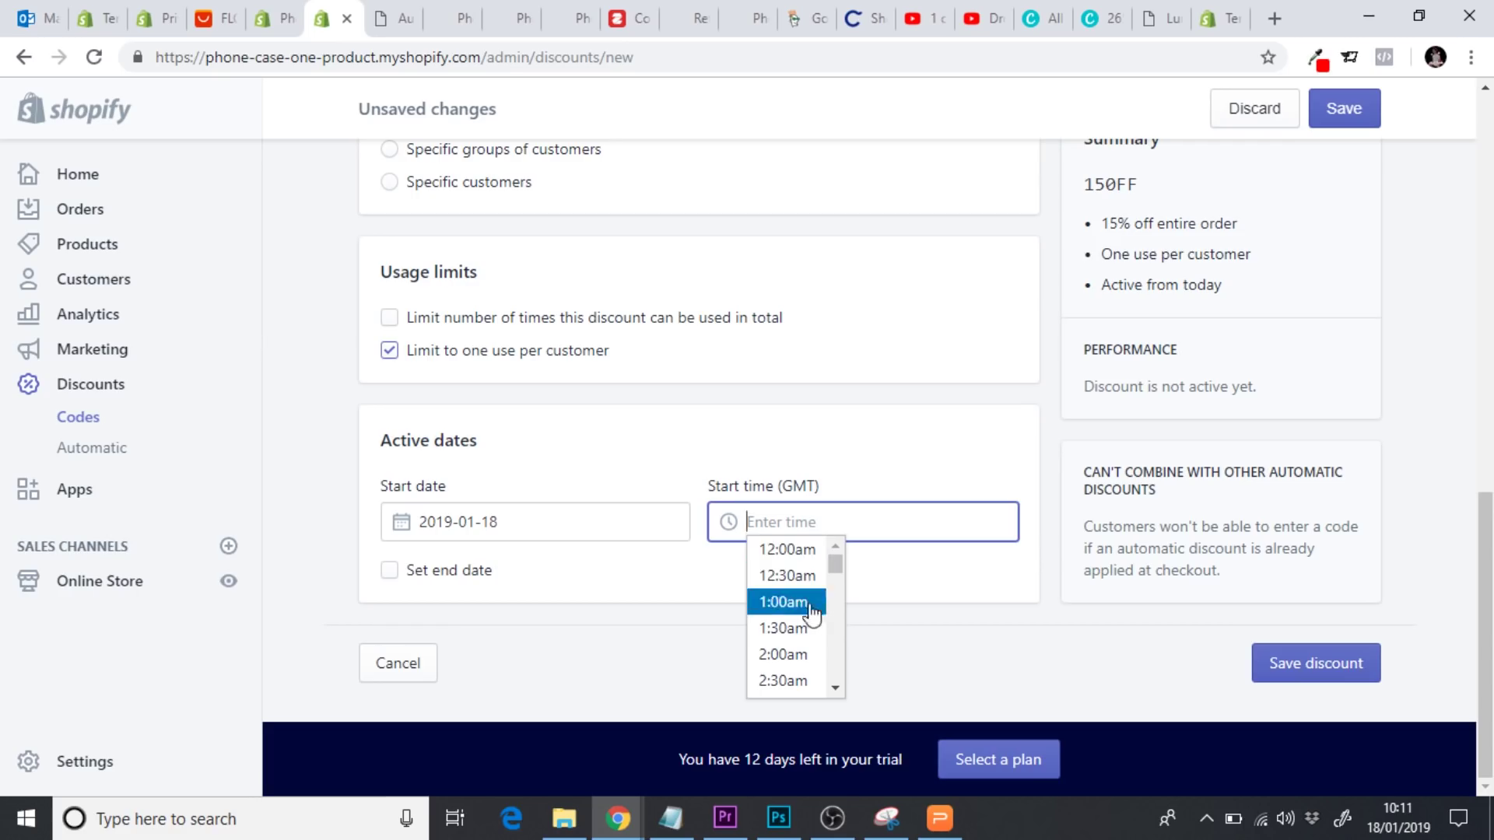
pyautogui.click(793, 657)
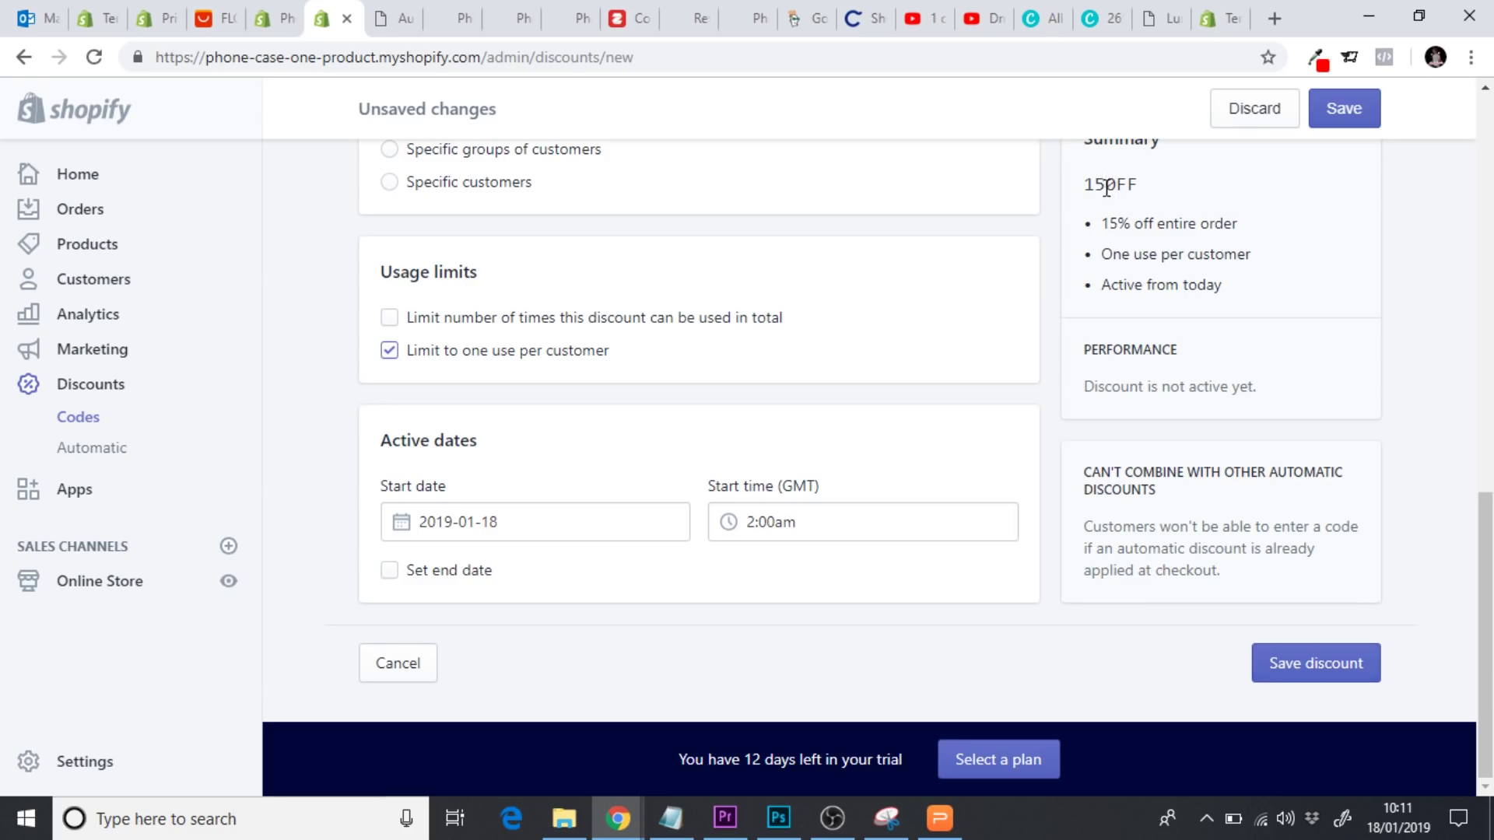
pyautogui.click(1281, 674)
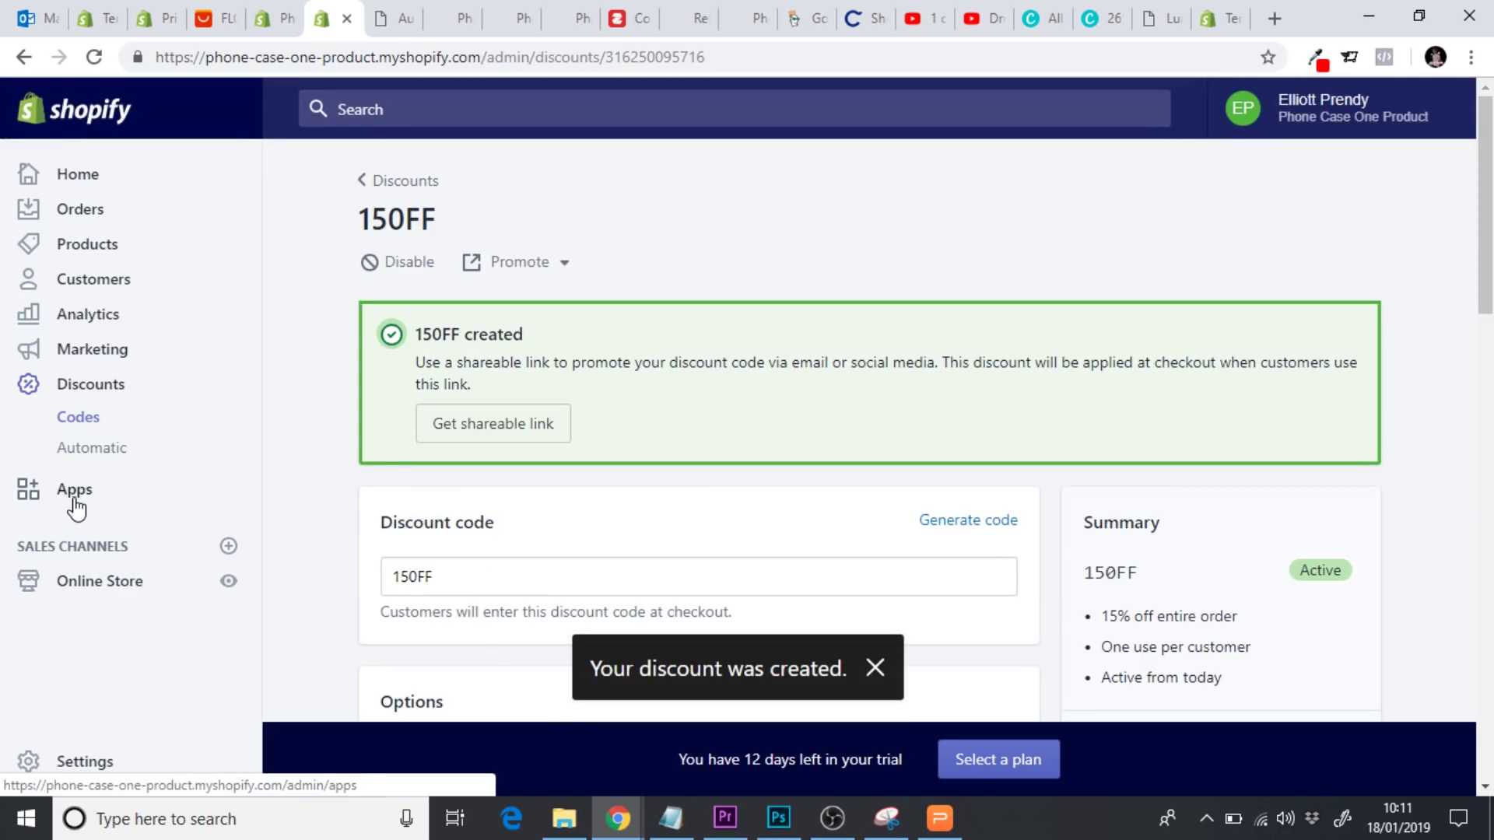
# Search the Shopify App Store for 'cart rec' apps
pyautogui.click(74, 492)
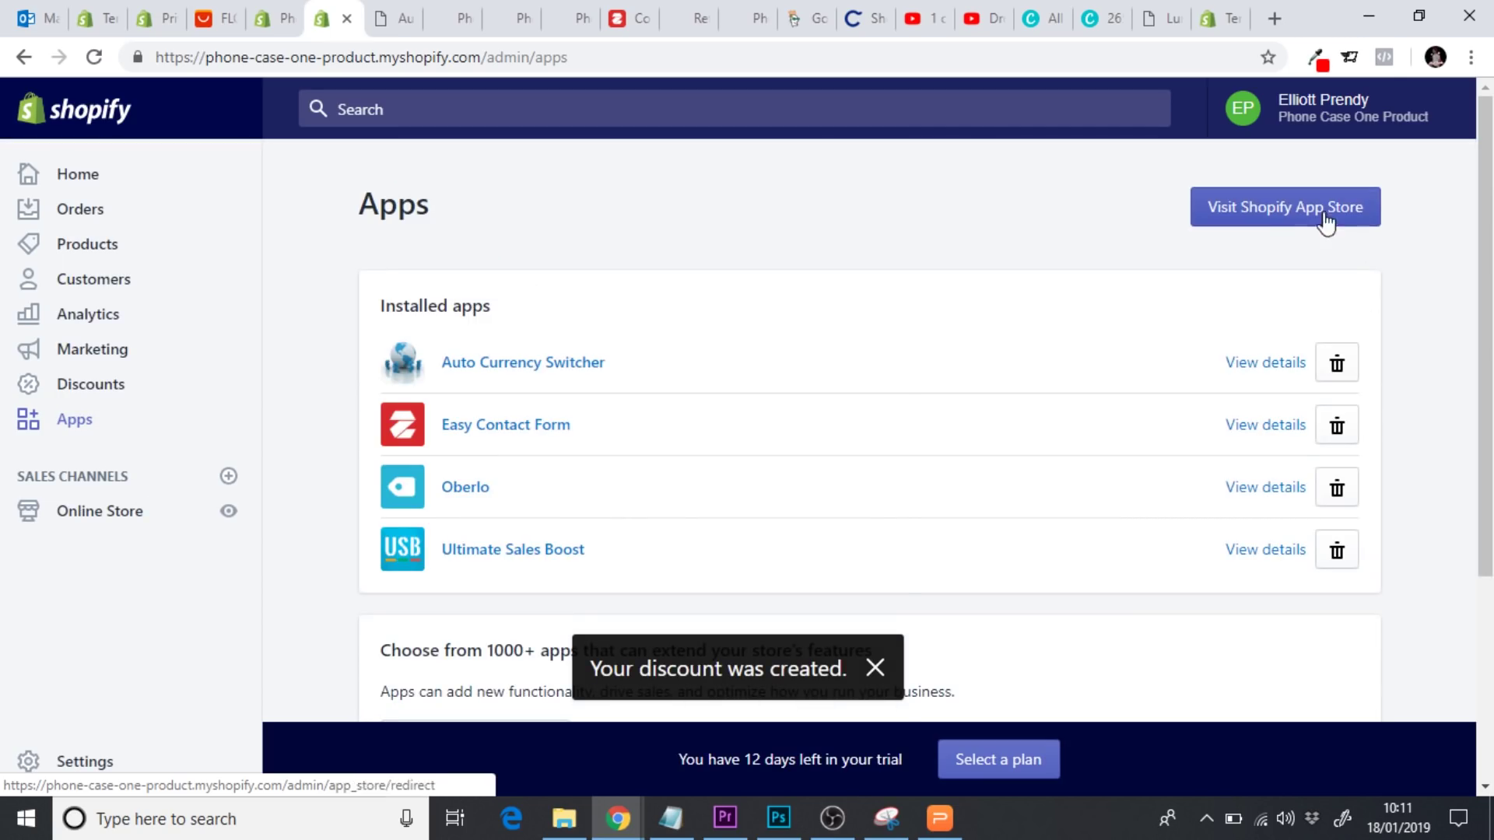
pyautogui.click(1289, 211)
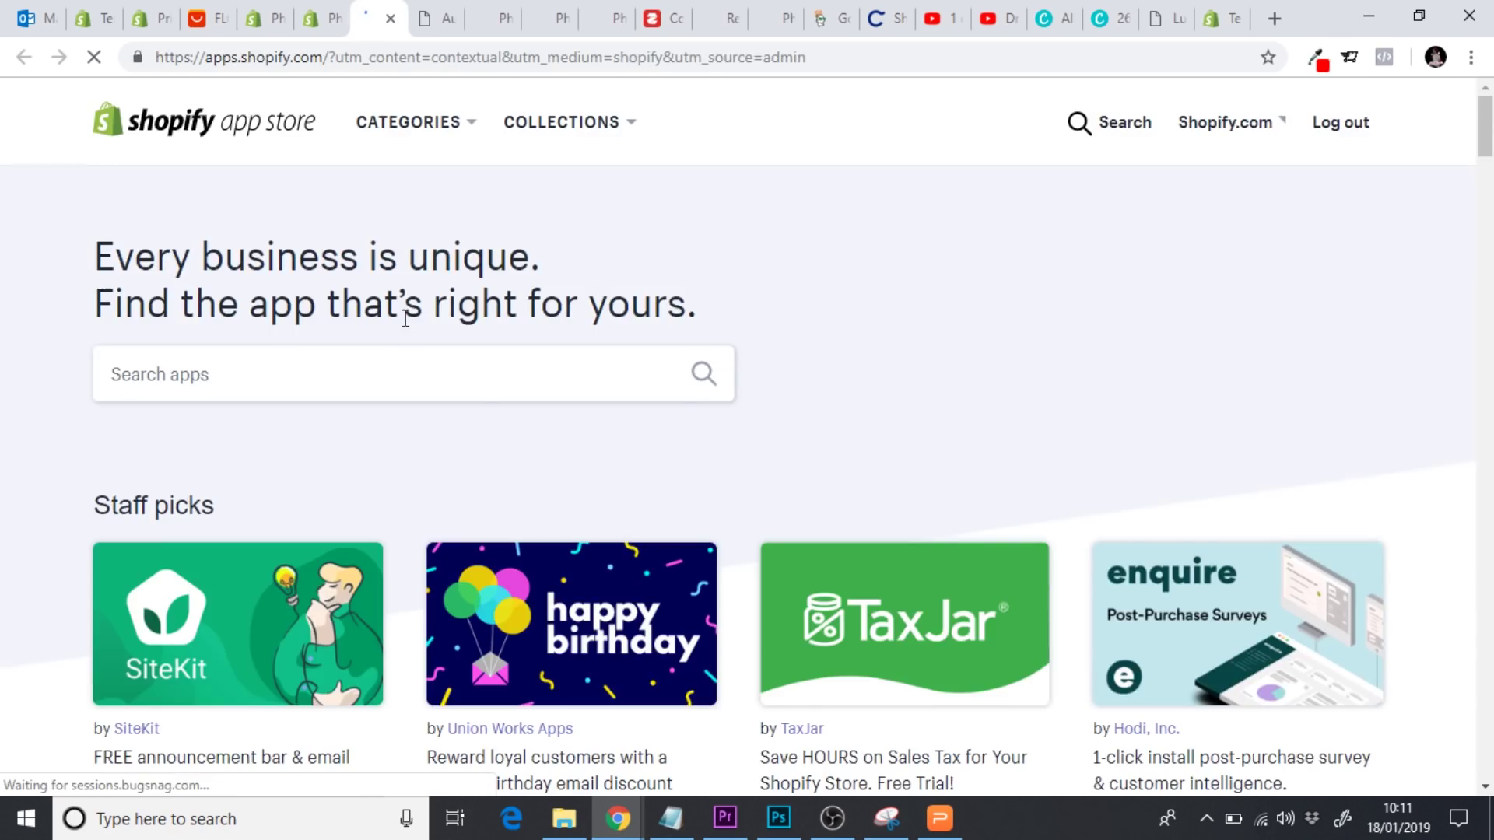
pyautogui.click(287, 368)
pyautogui.write('cart rec')
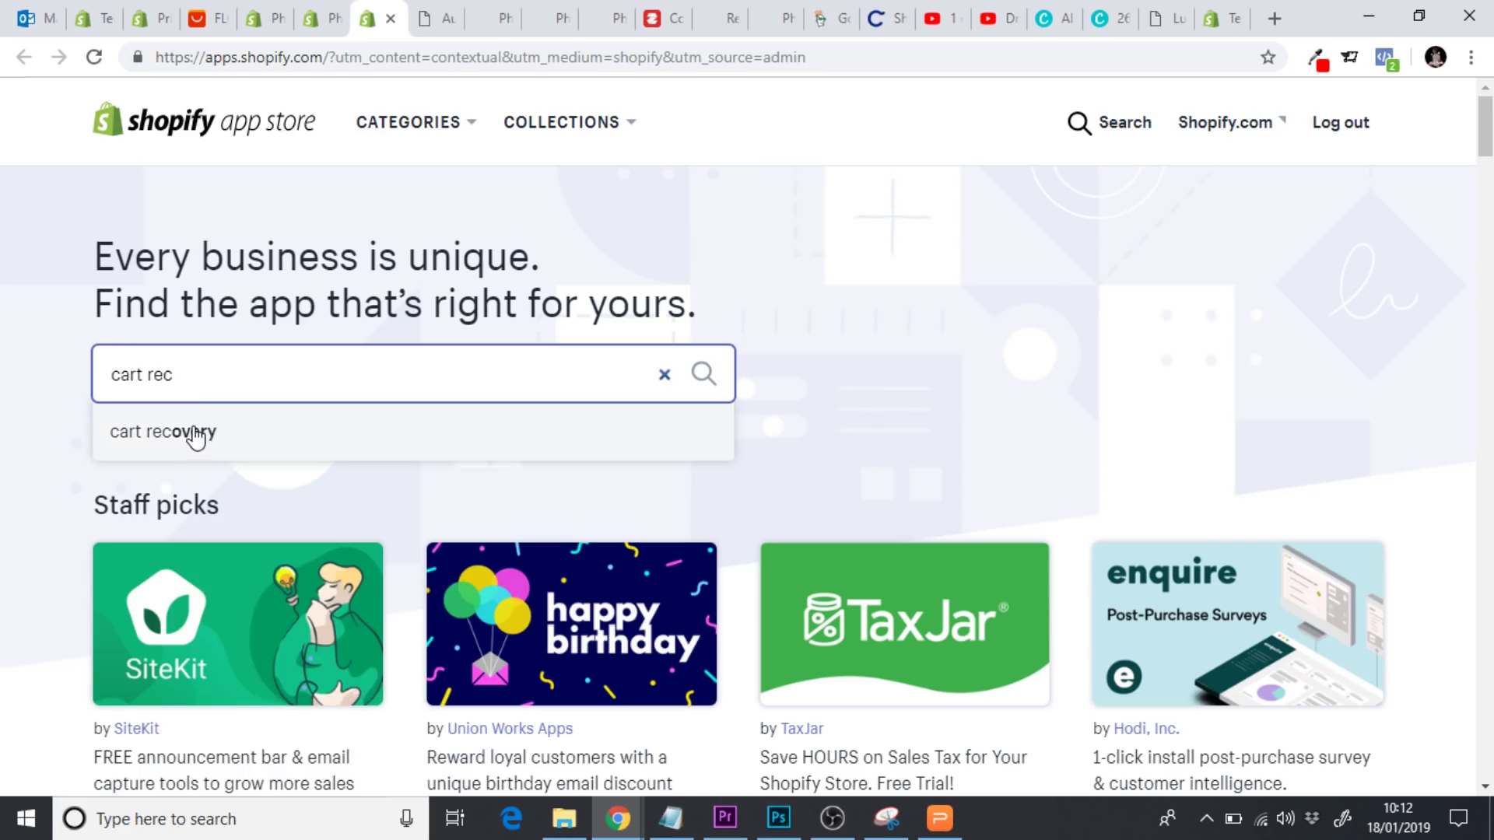
pyautogui.click(194, 433)
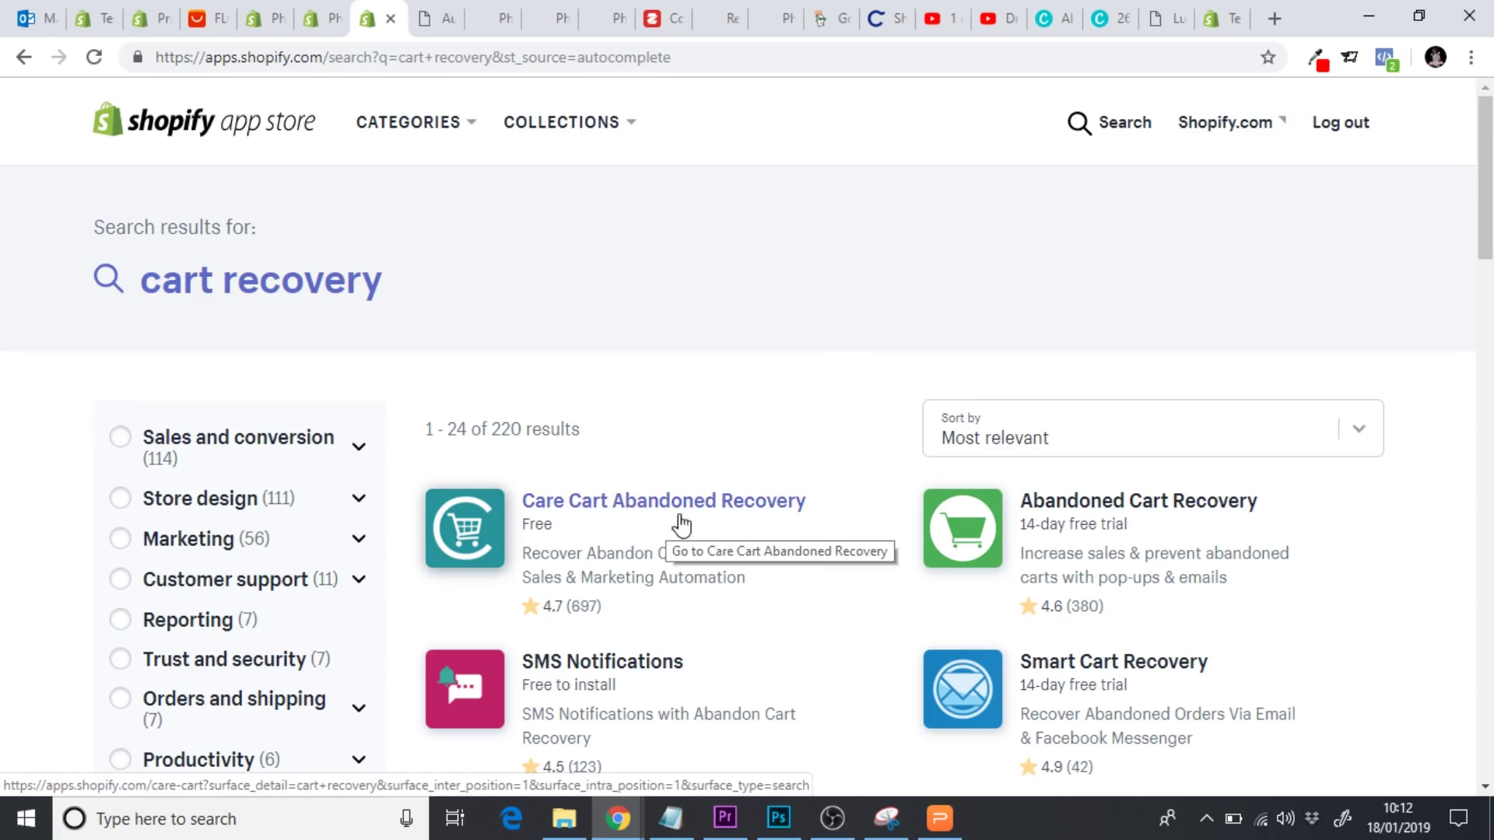
# Add and install Care Cart Abandoned Recovery on the store
pyautogui.click(662, 516)
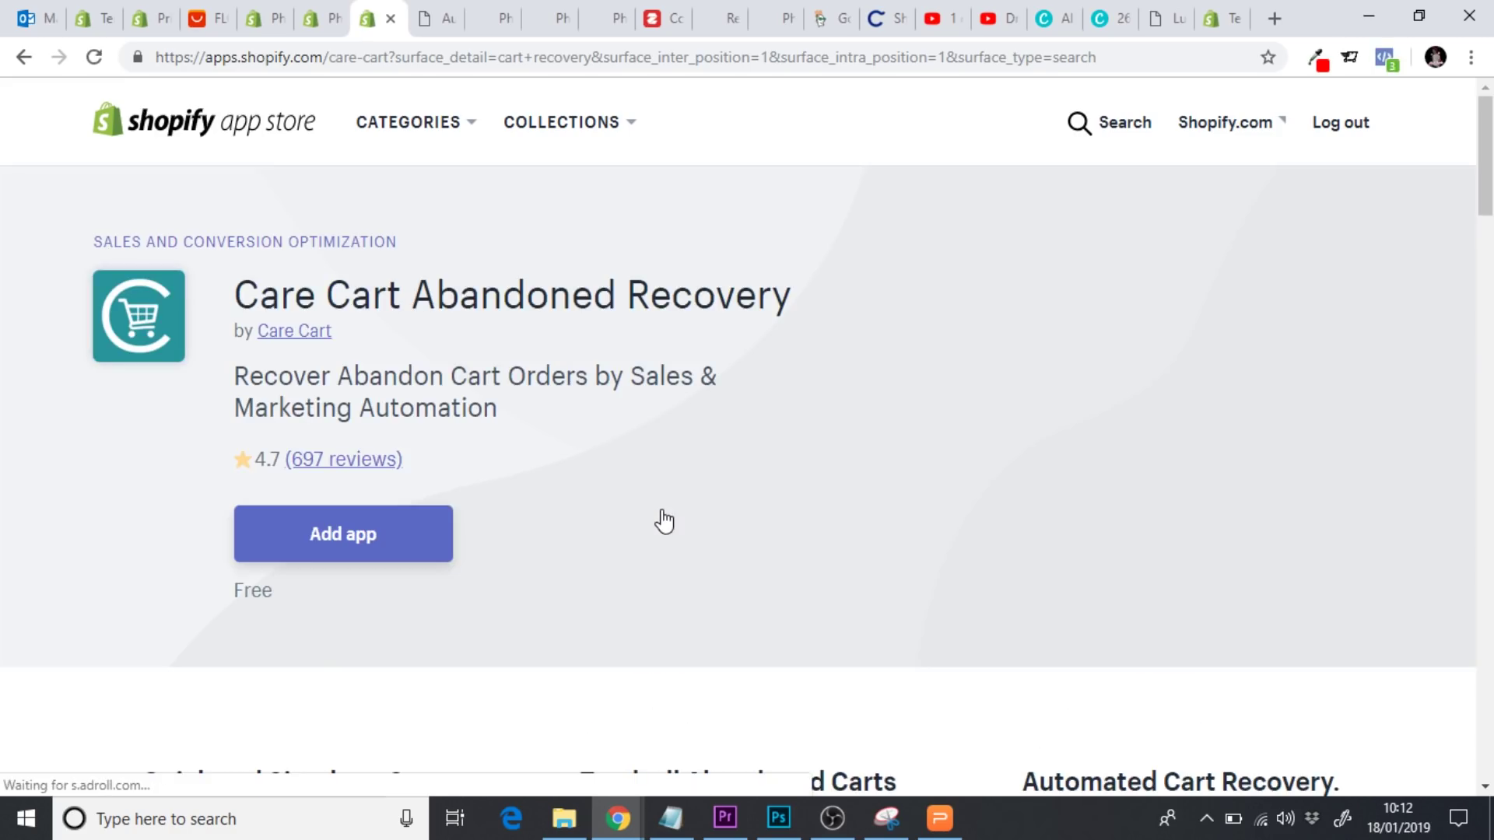
pyautogui.click(320, 535)
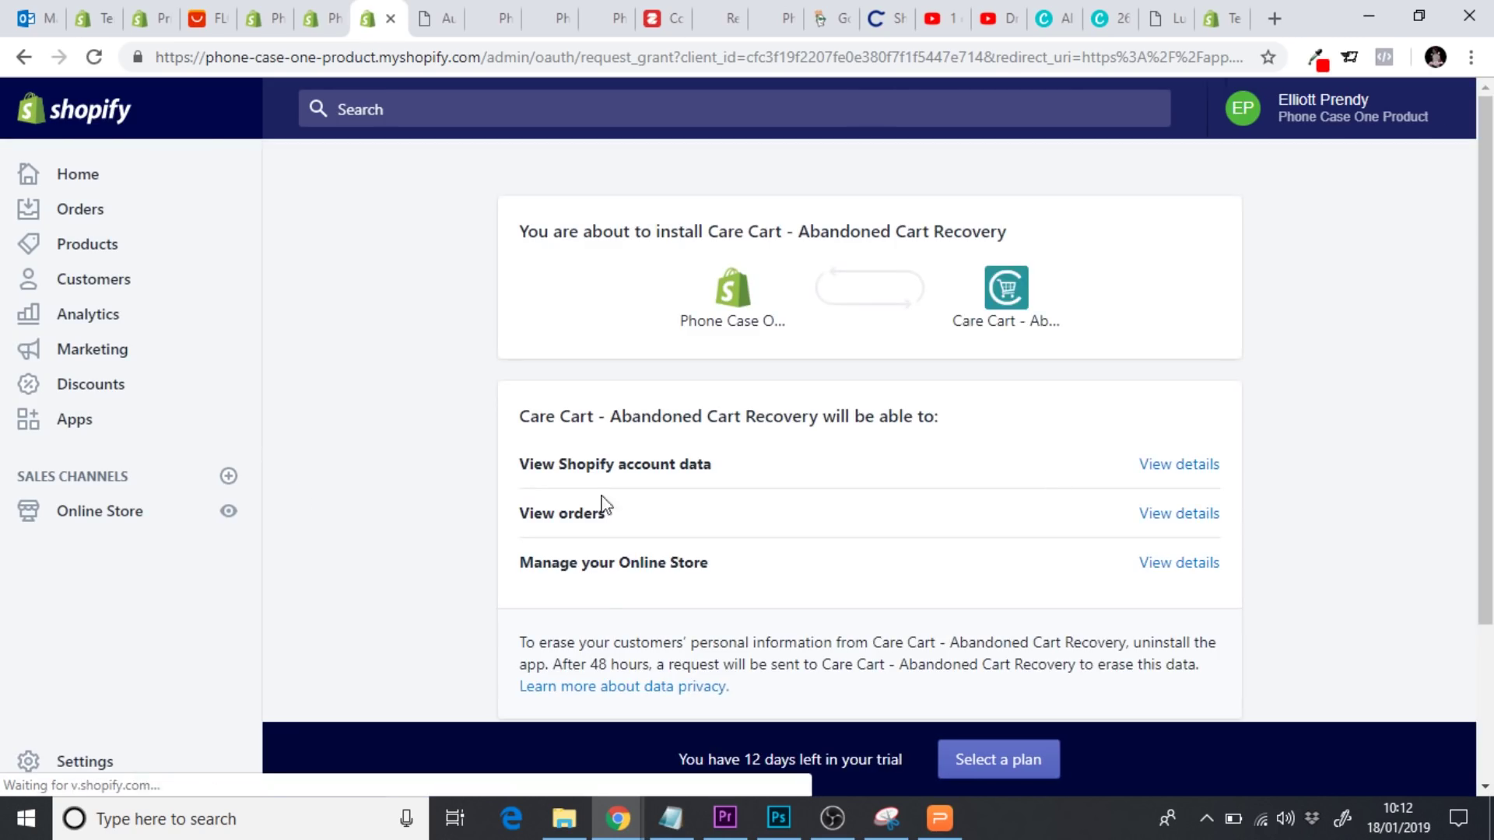
pyautogui.scroll(-3, 1240, 568)
pyautogui.click(1225, 554)
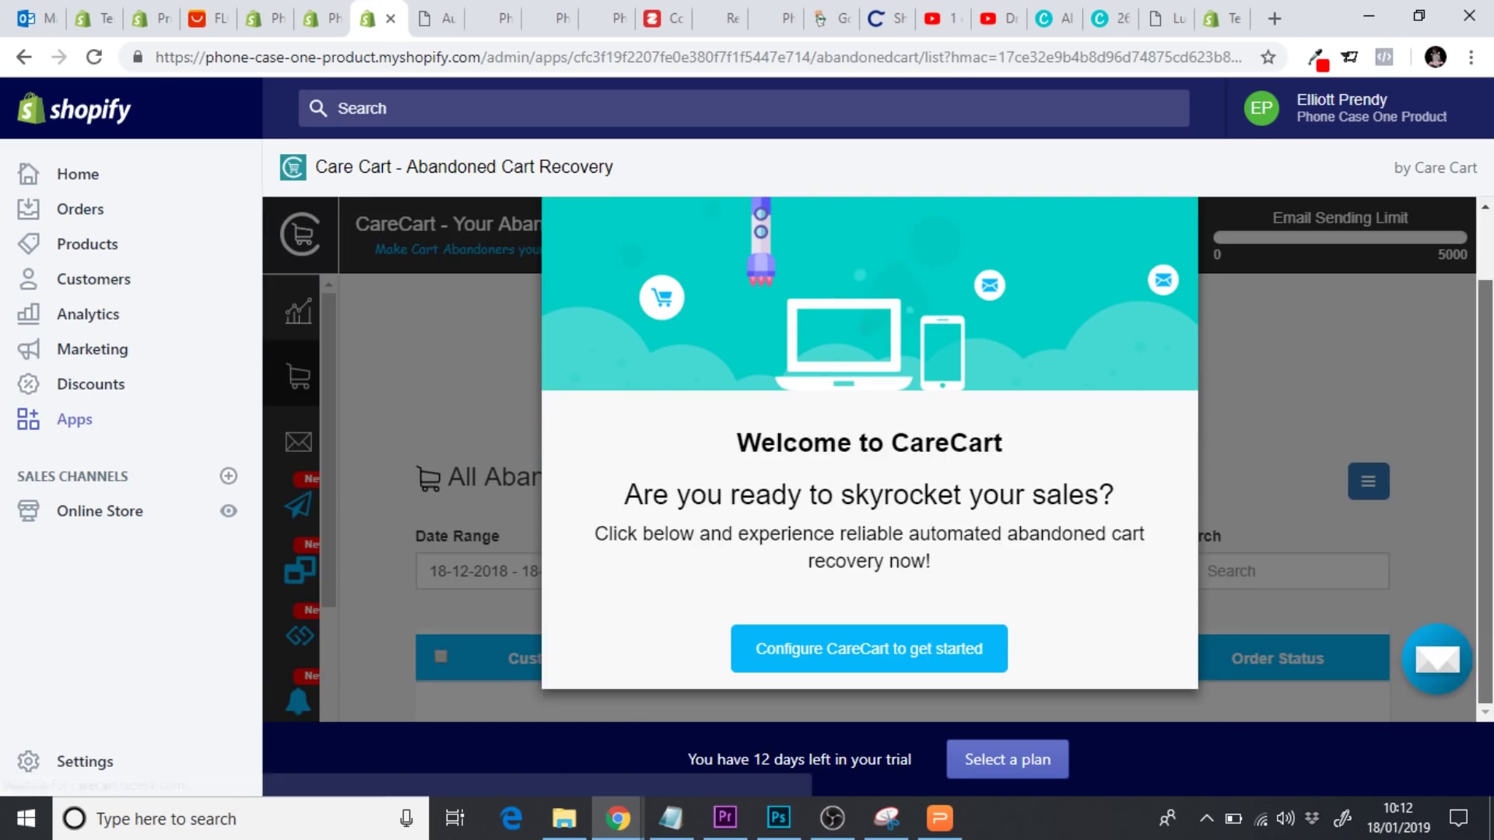
# Set the CareCart sender name to the store name and sender and footer emails to the contact address
pyautogui.click(841, 647)
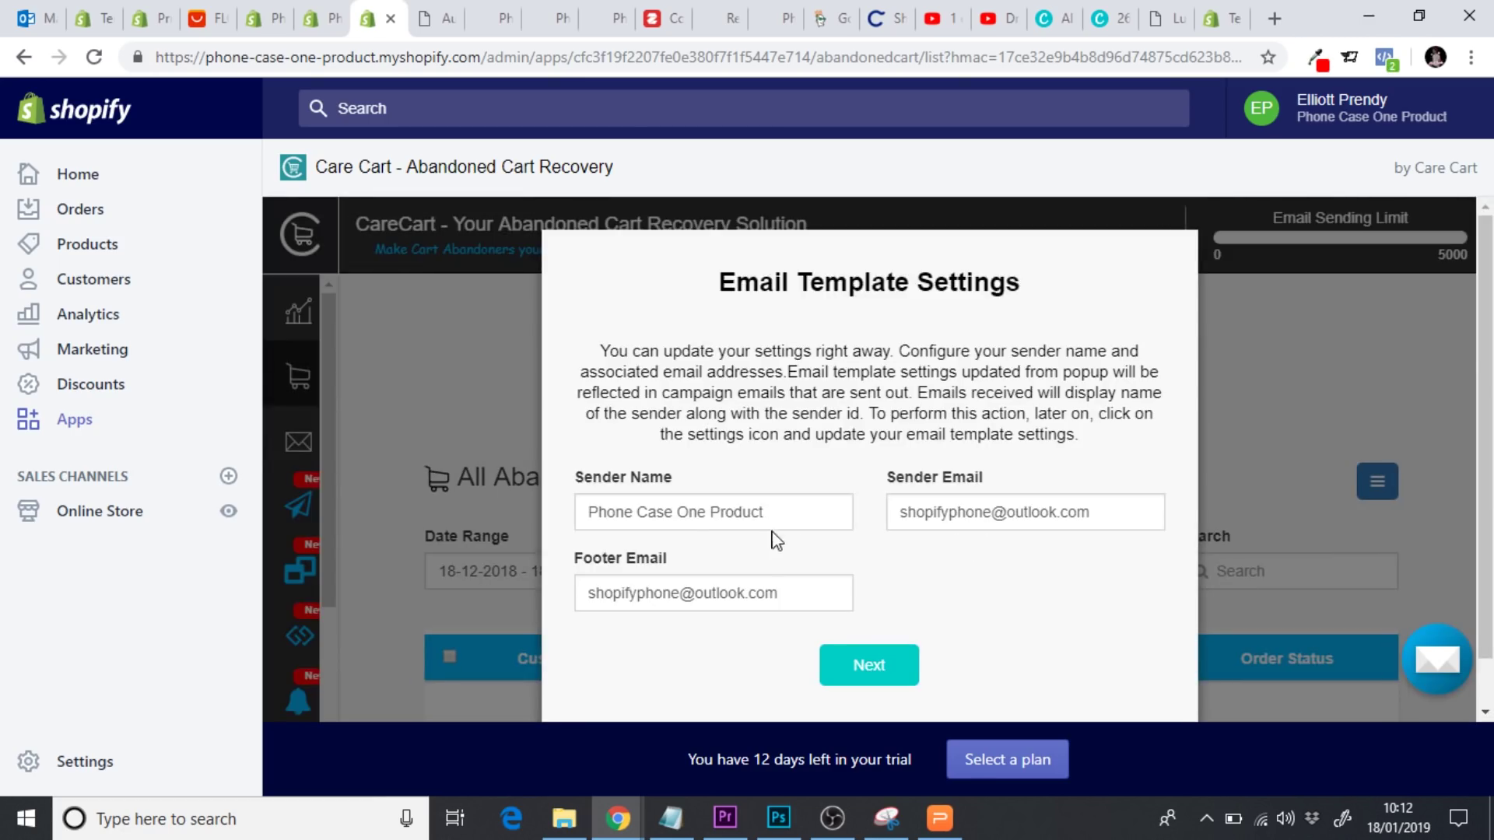
pyautogui.moveTo(789, 516); pyautogui.dragTo(548, 520)
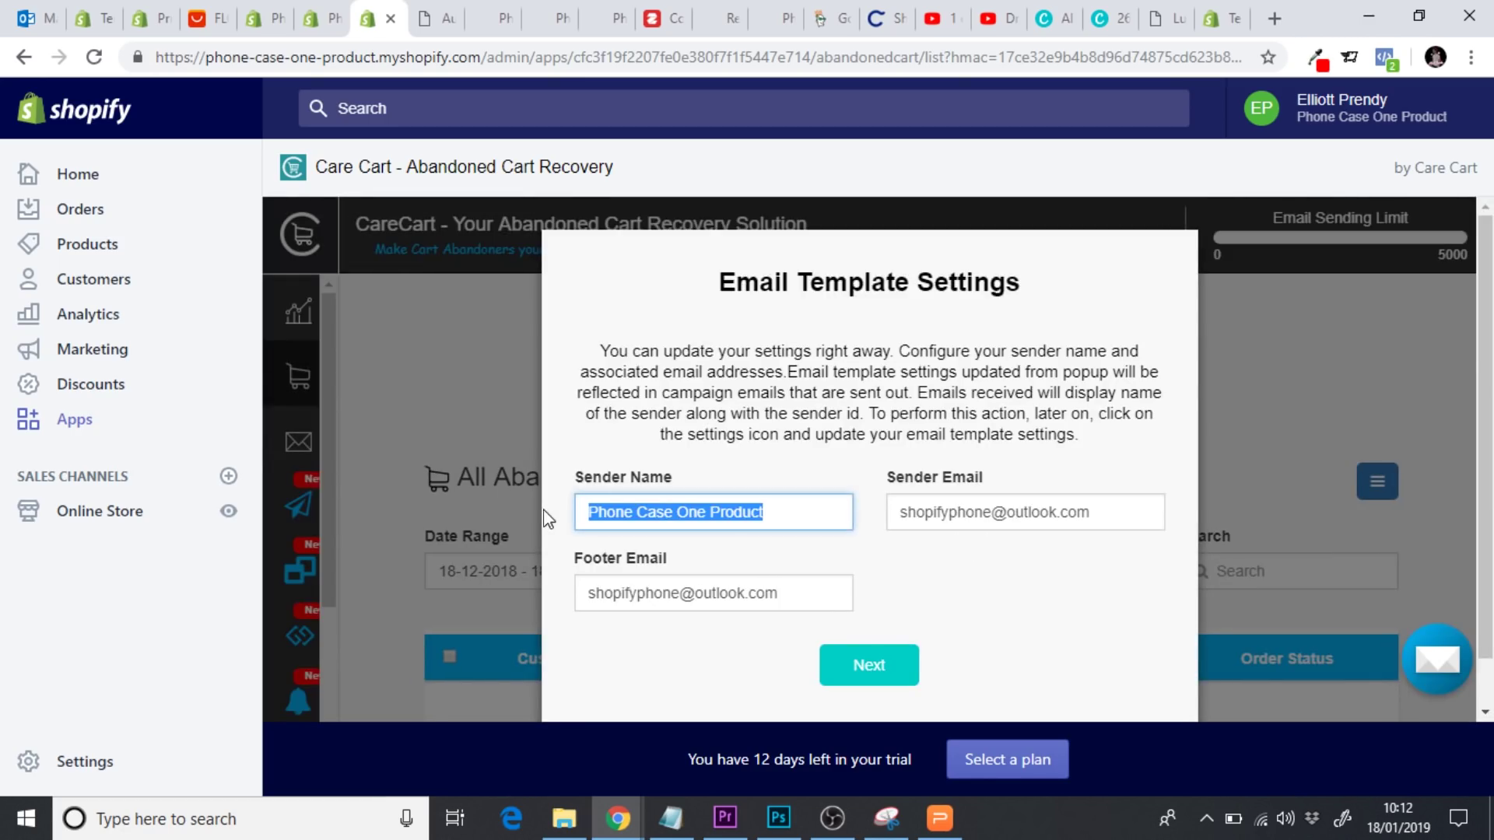
pyautogui.write('Indestrictucase')
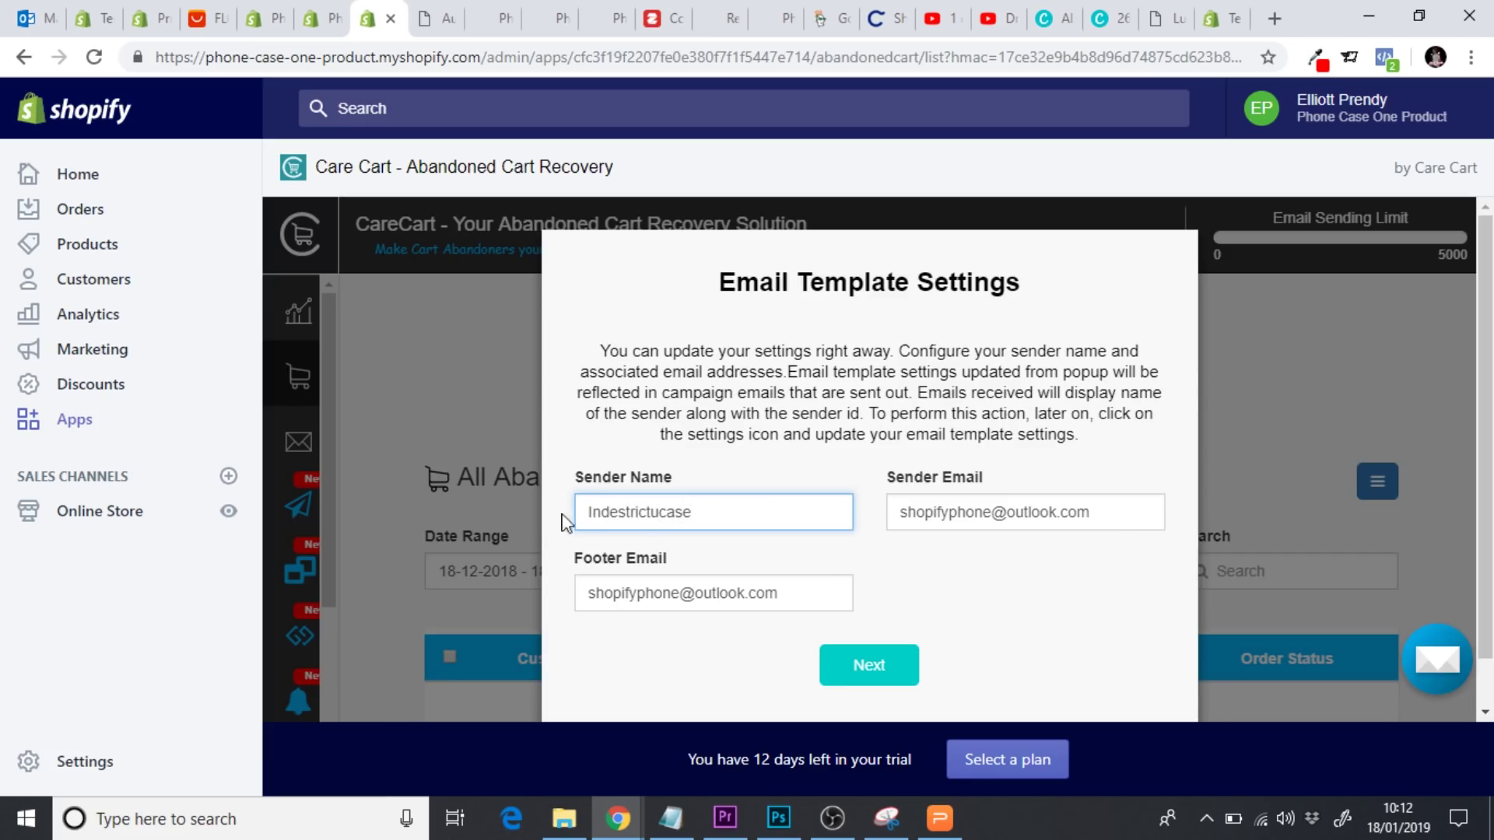
pyautogui.press('Tab')
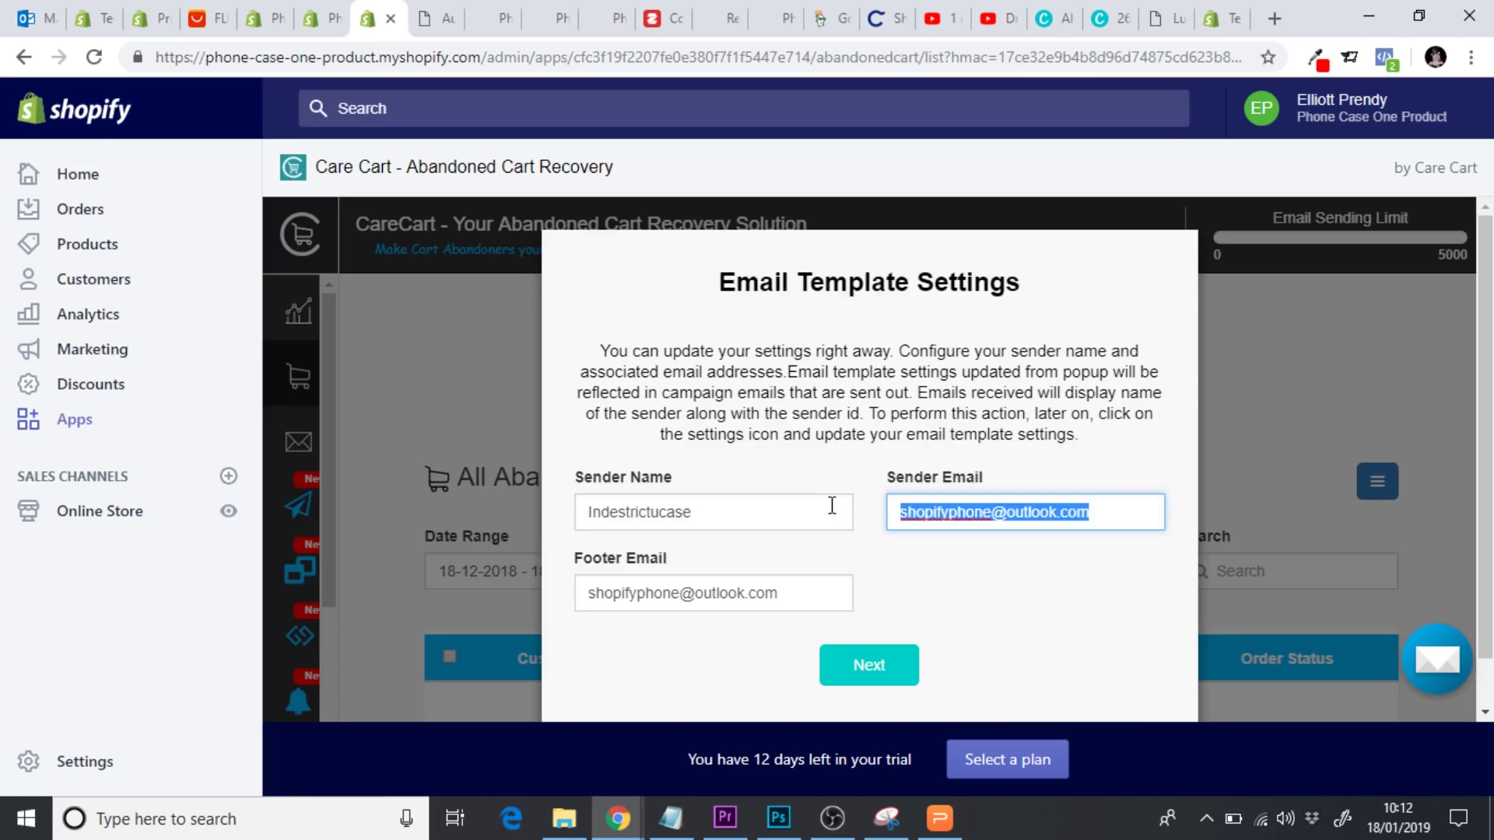
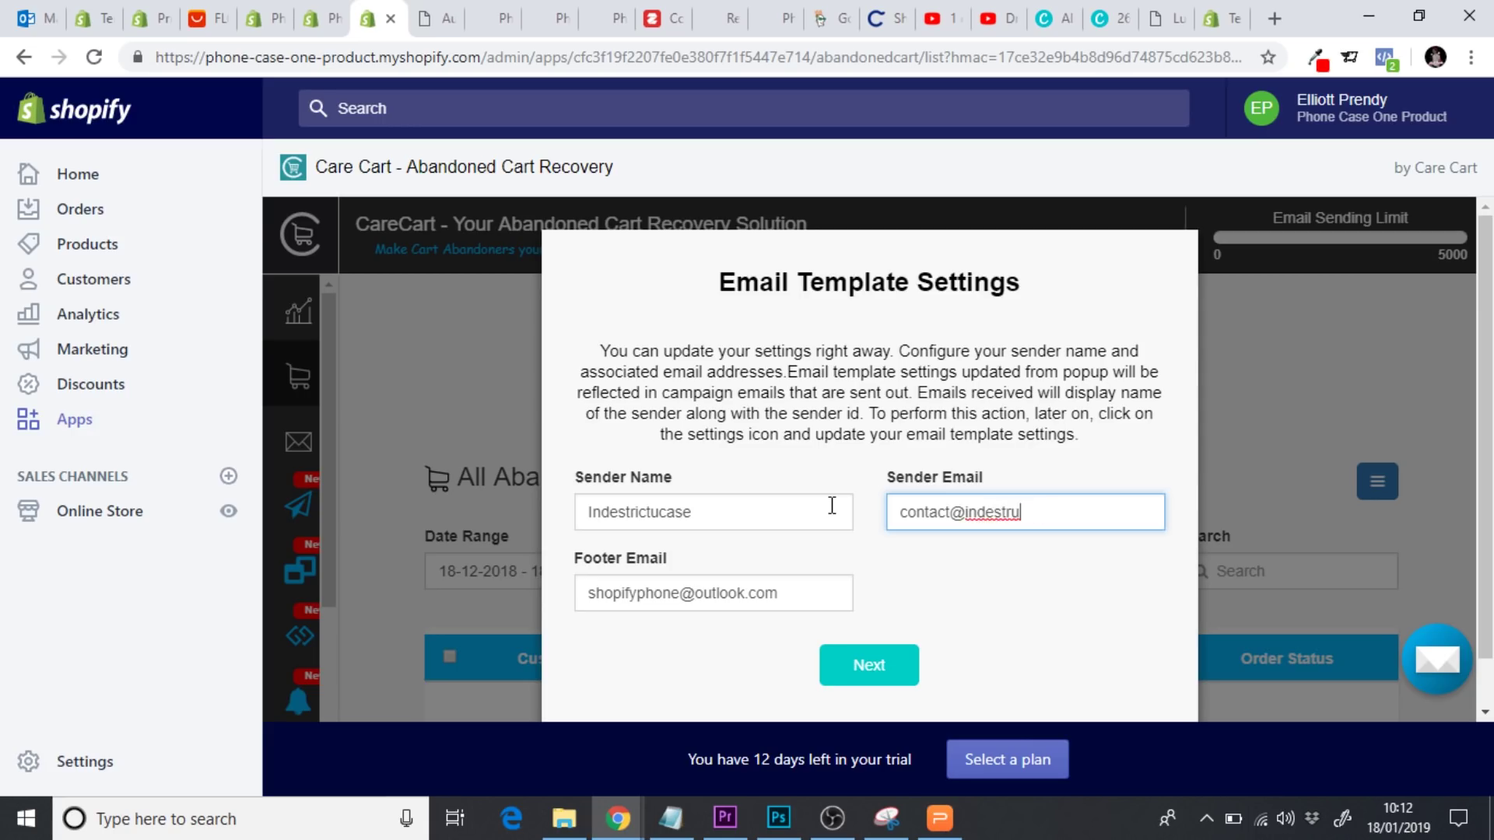
pyautogui.hotkey('ctrl', 'shift', 'Left')
pyautogui.hotkey('ctrl', 'shift', 'Left')
pyautogui.hotkey('ctrl', 'c')
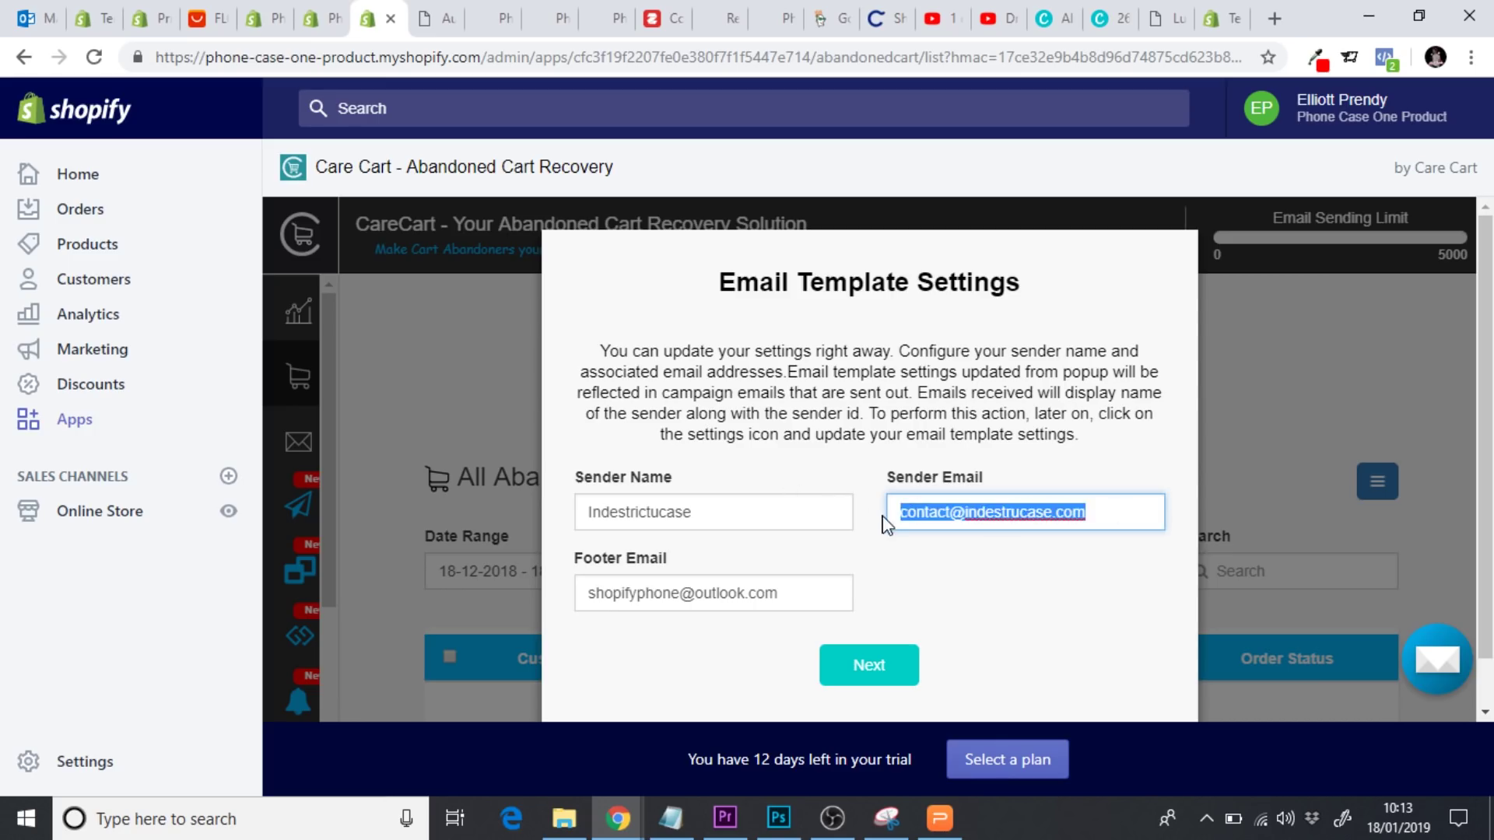
pyautogui.moveTo(819, 598); pyautogui.dragTo(519, 599)
pyautogui.hotkey('ctrl', 'v')
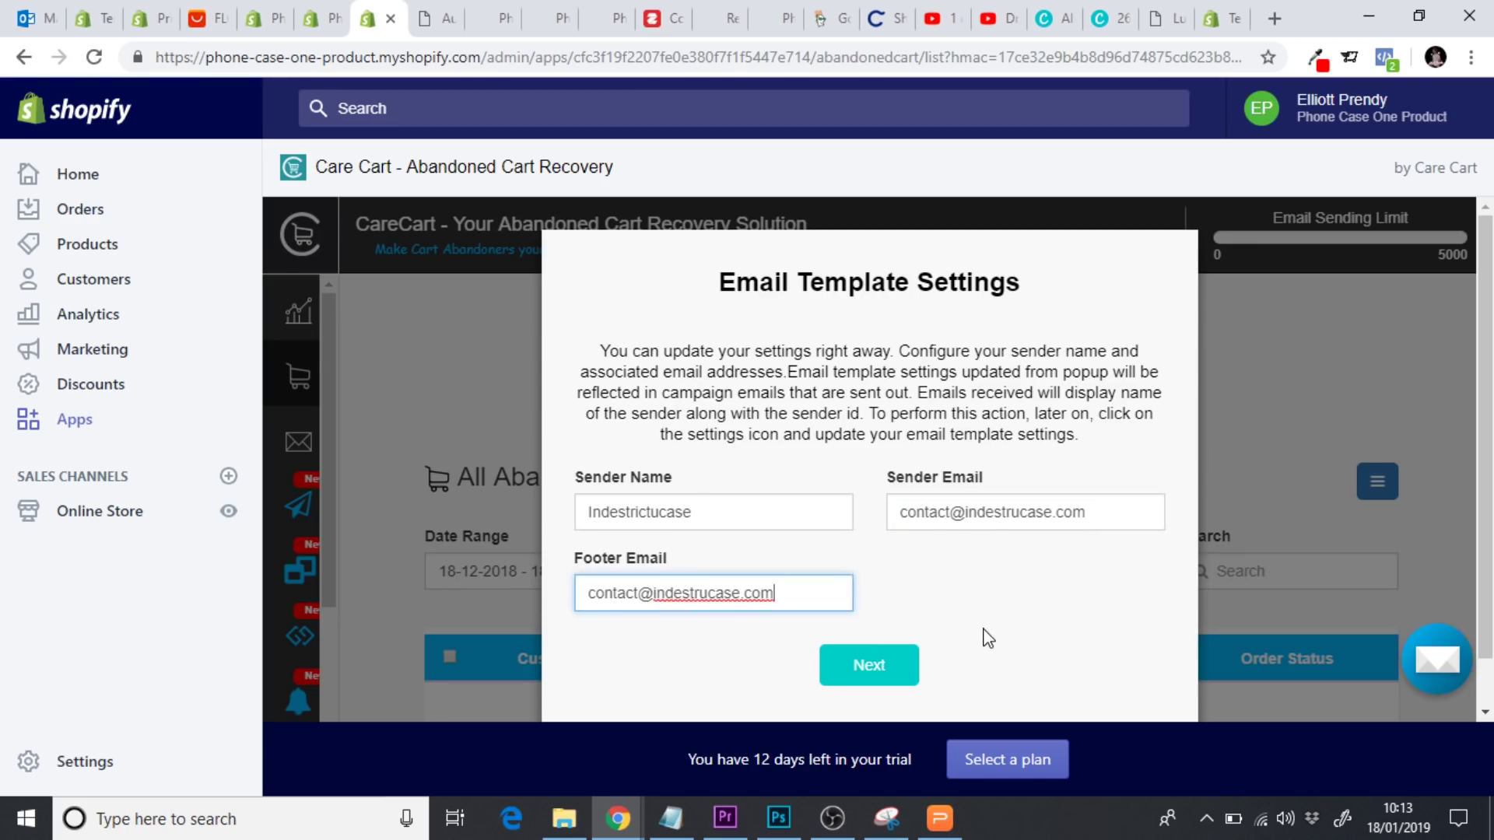
pyautogui.click(897, 667)
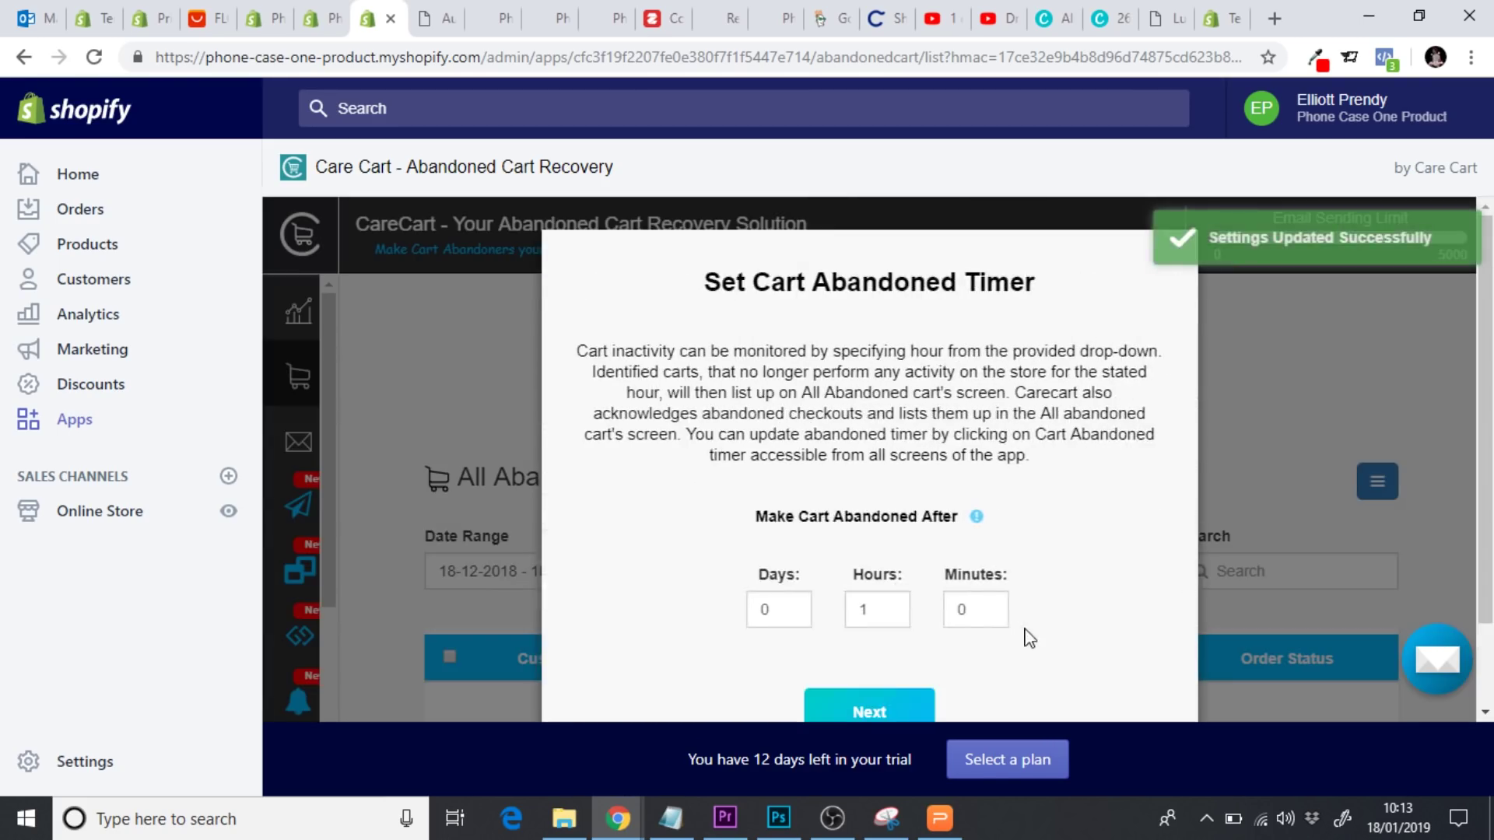
# Set the cart abandoned timer to 2 hours and go to the CareCart dashboard
pyautogui.scroll(-1, 1101, 471)
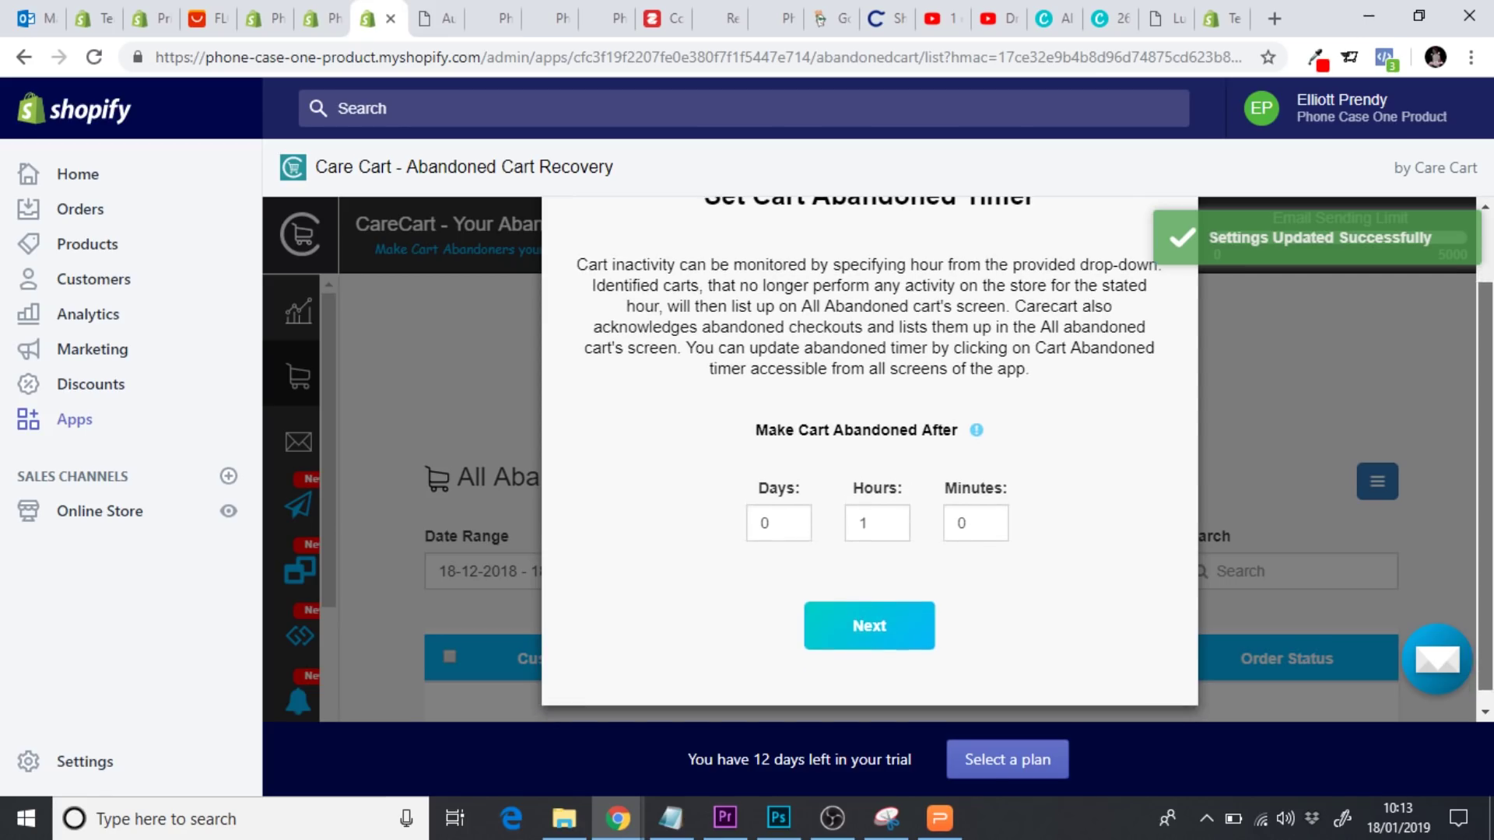
pyautogui.click(891, 517)
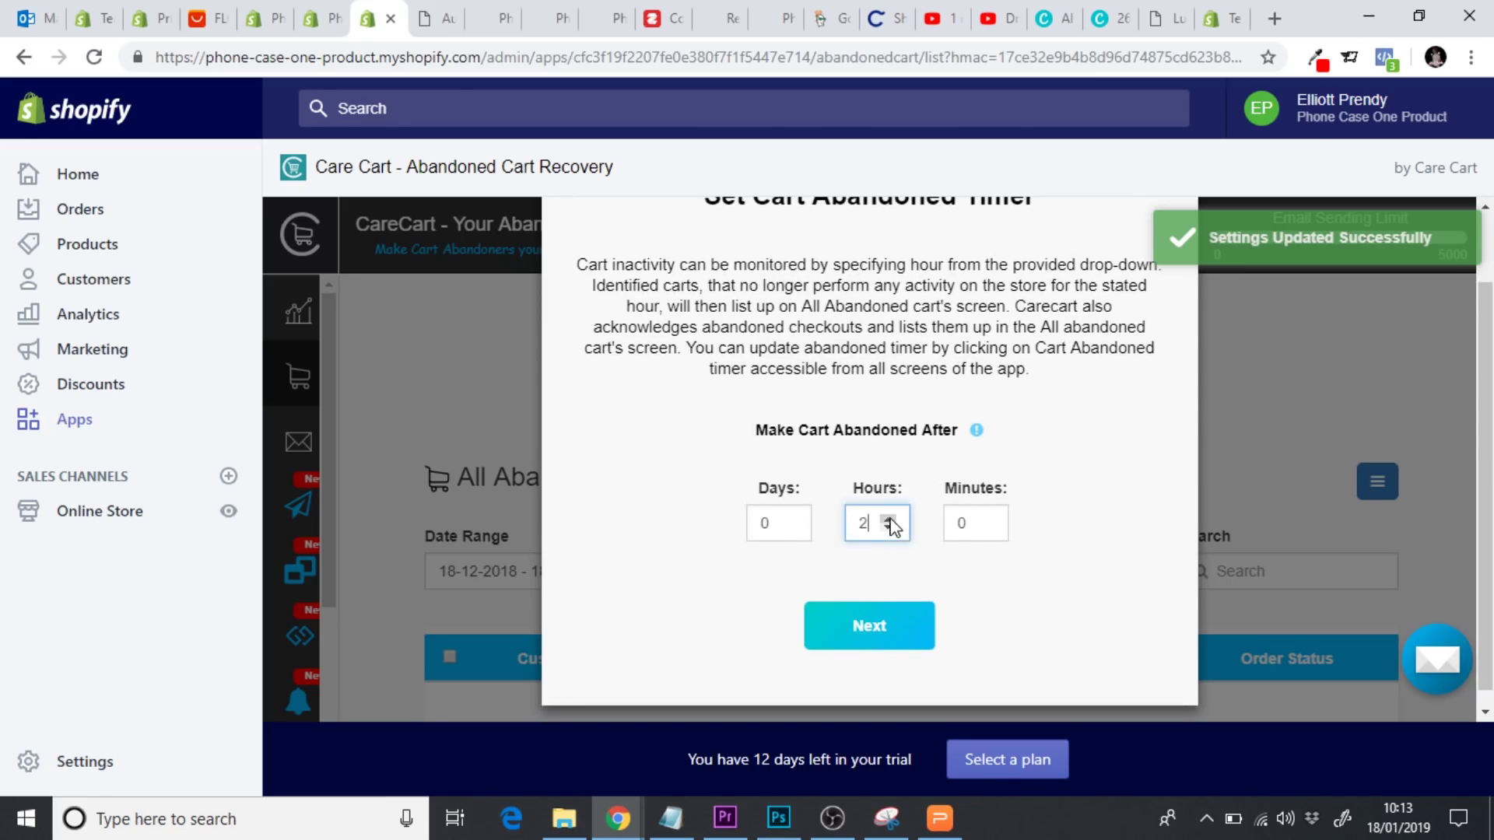
pyautogui.click(869, 627)
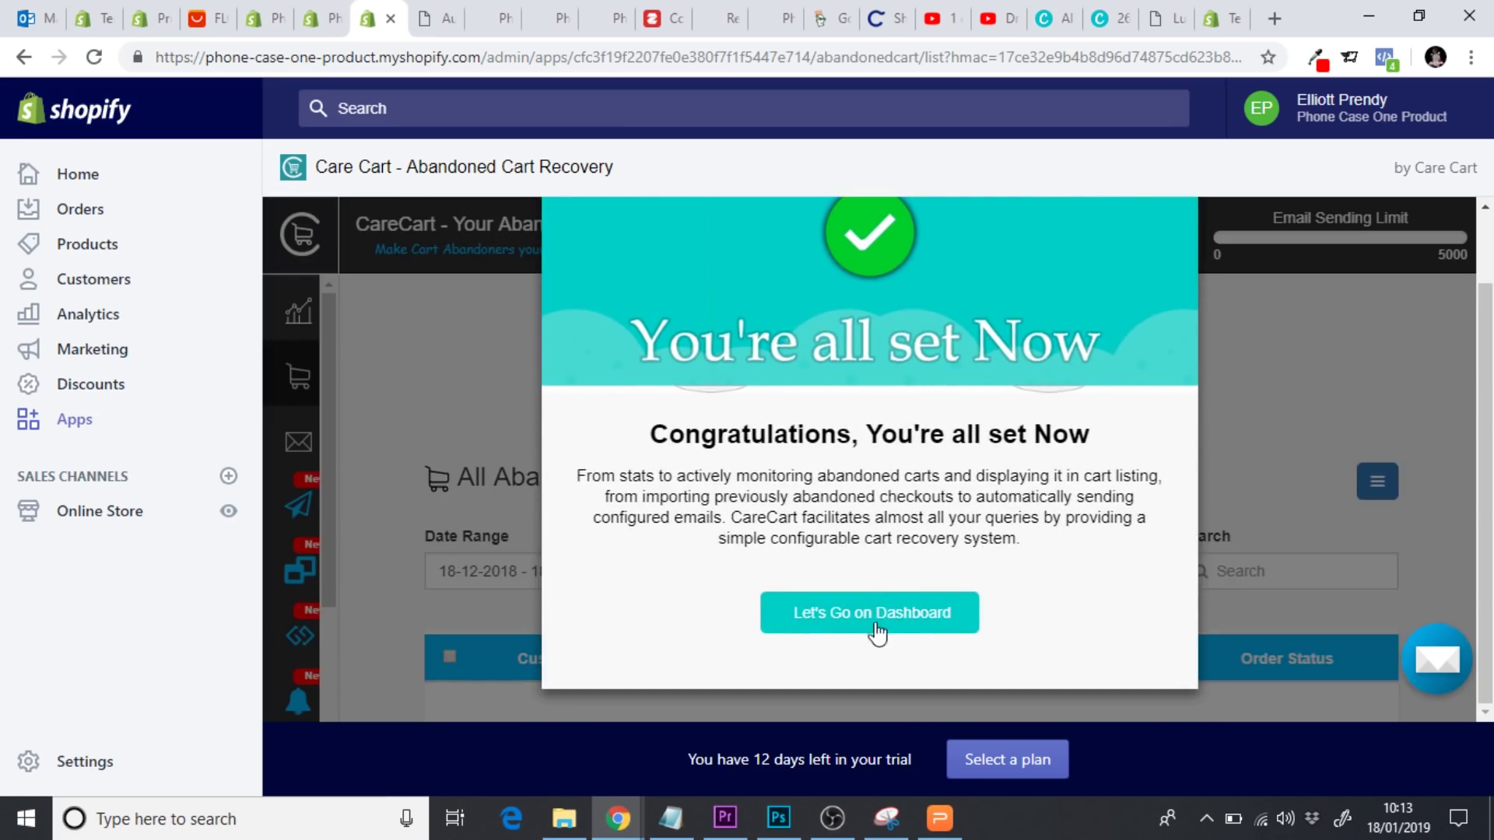
pyautogui.click(873, 626)
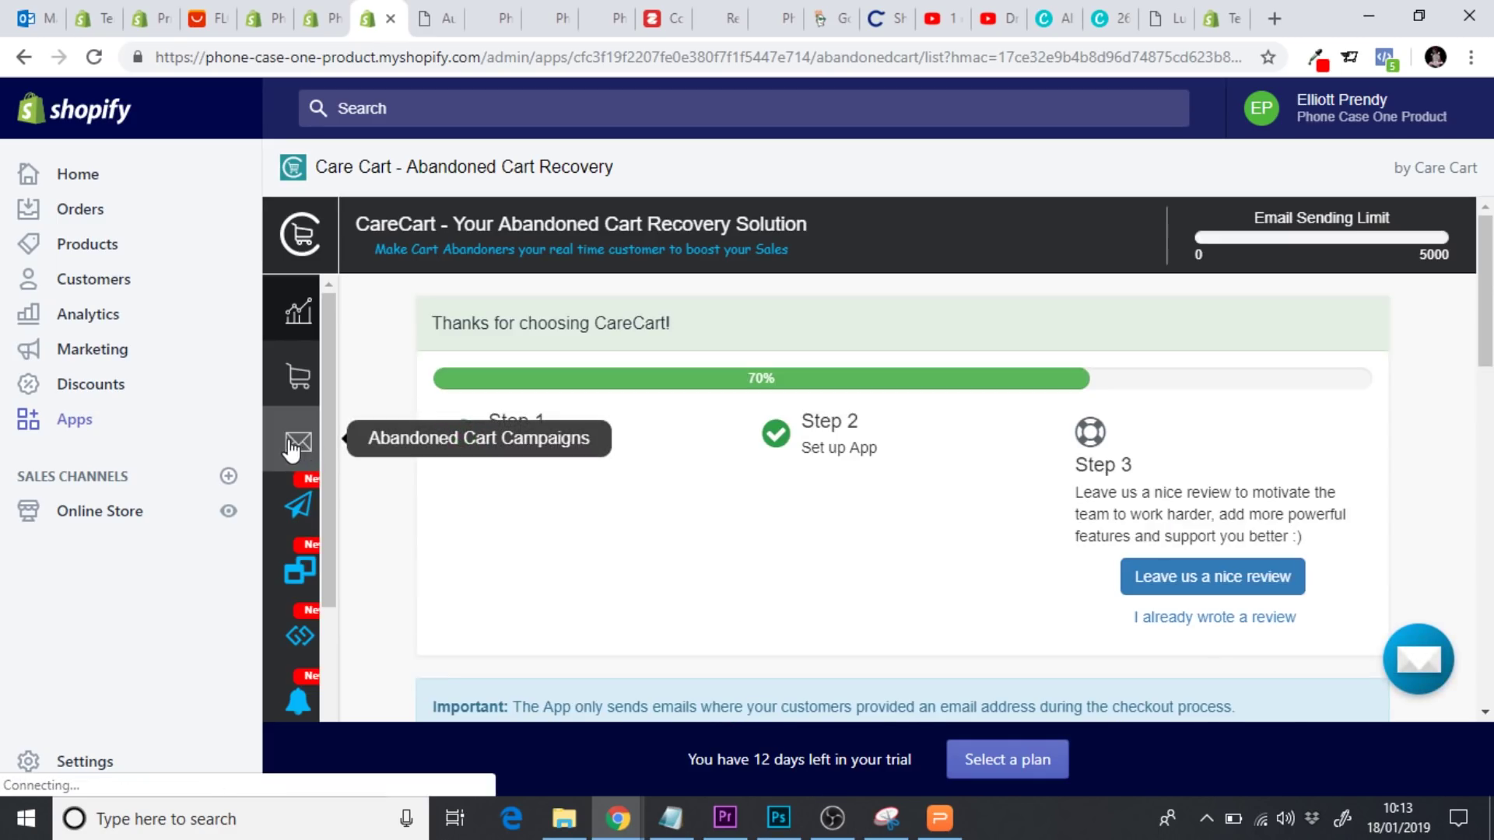
# In Campaigns, pause all scheduled emails and set the first email's delay to 2 hours
pyautogui.click(297, 445)
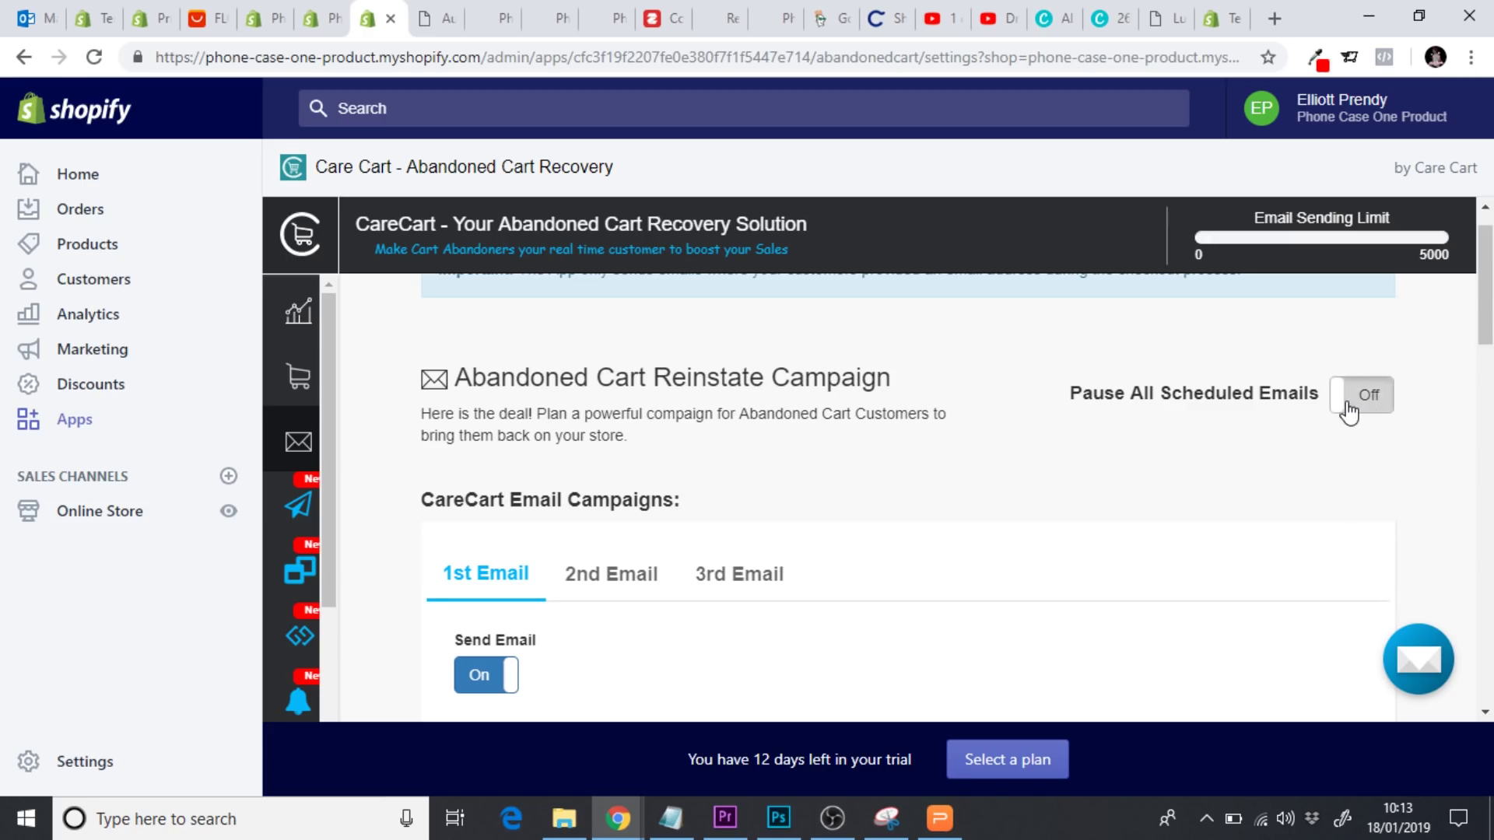
pyautogui.click(1349, 406)
pyautogui.scroll(1, 982, 489)
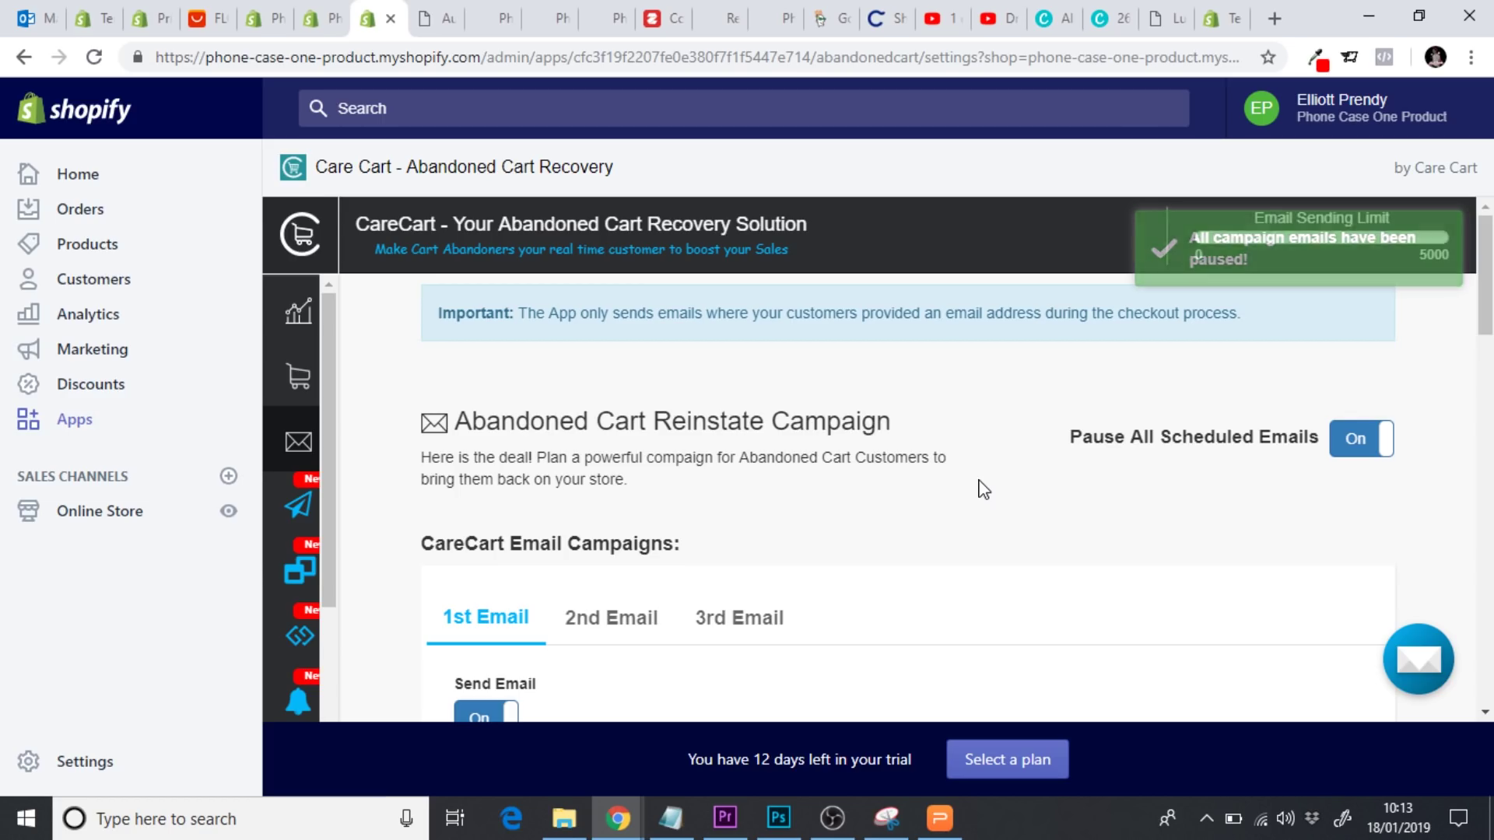
pyautogui.scroll(-5, 889, 489)
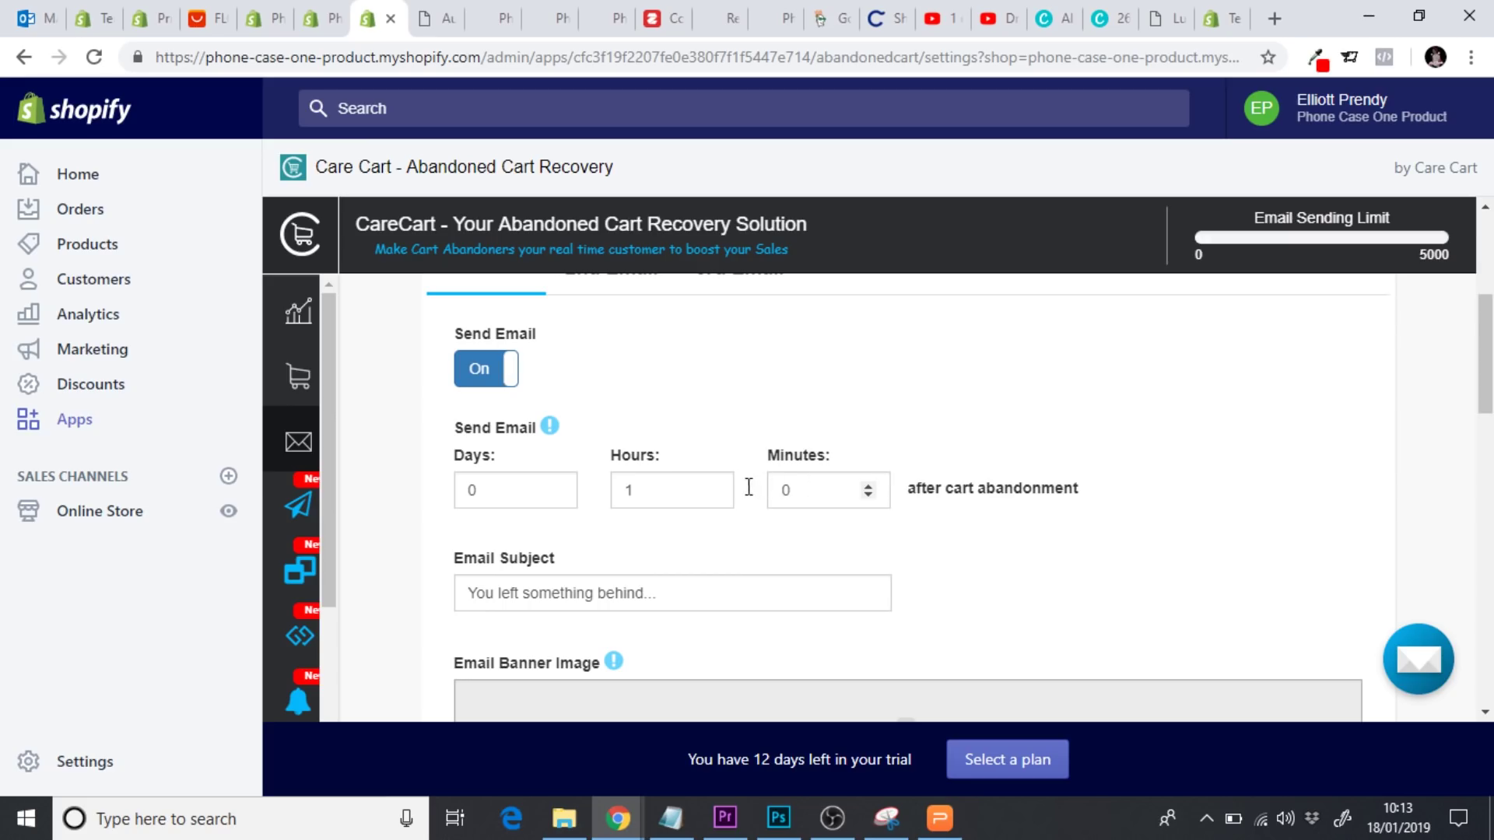
pyautogui.click(711, 486)
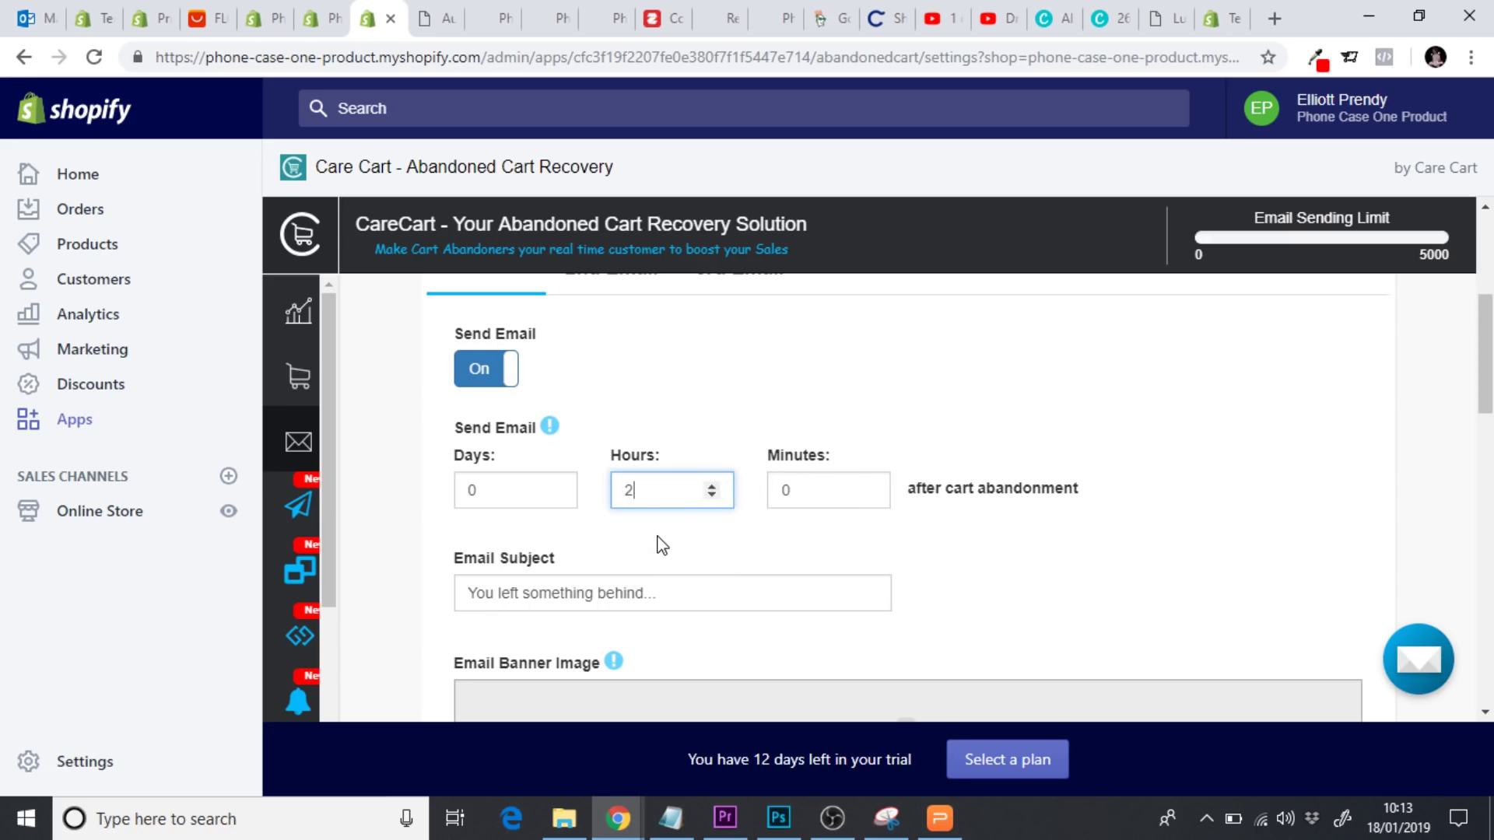
# Change the email subject to 'Get Your Indestructicase before its too late!'
pyautogui.scroll(-2, 657, 544)
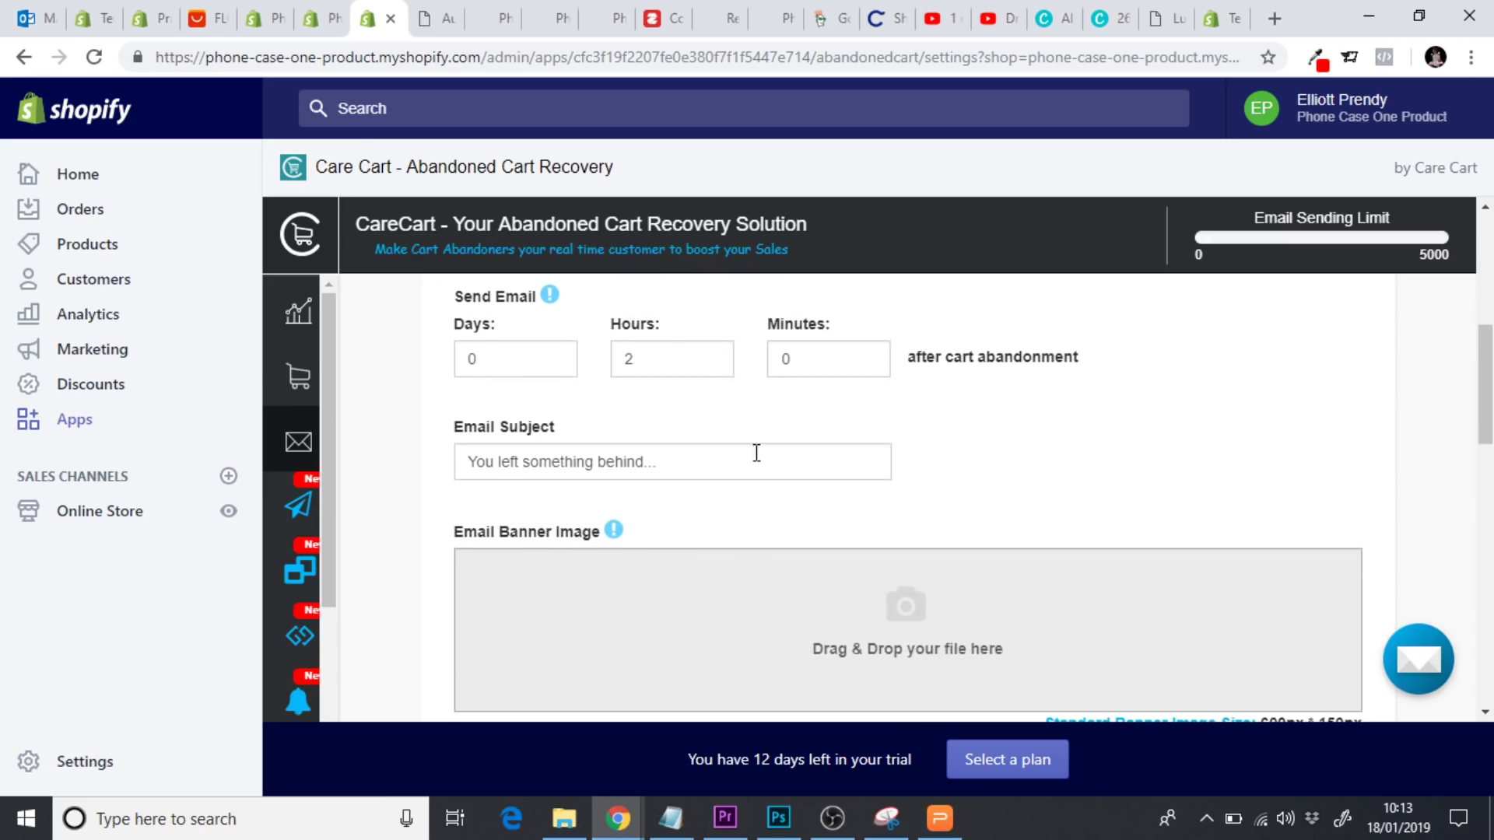
pyautogui.moveTo(757, 453); pyautogui.dragTo(360, 440)
pyautogui.write('Get Your Indestruct')
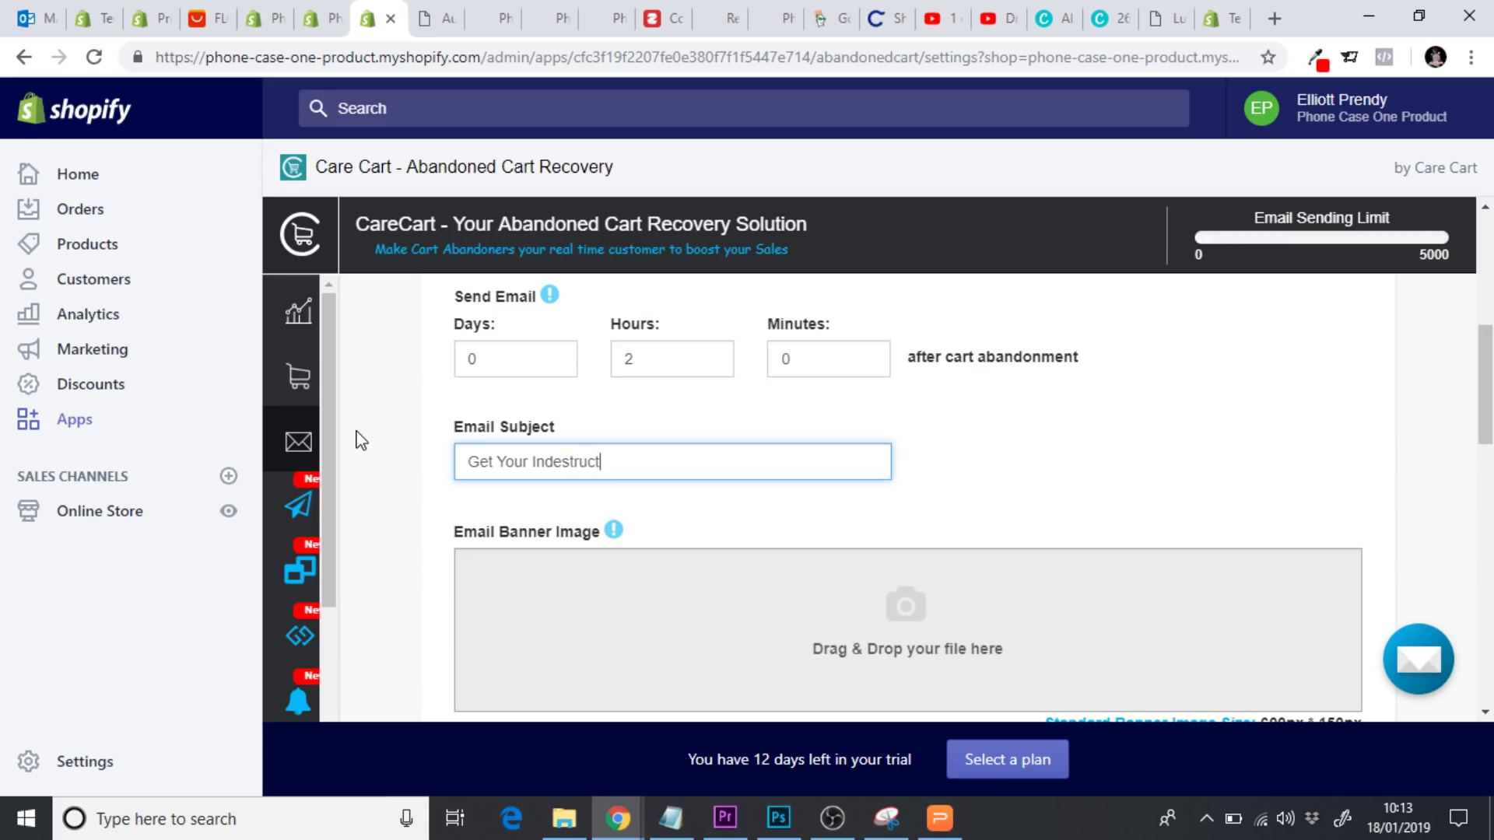
pyautogui.write('e before its too late!')
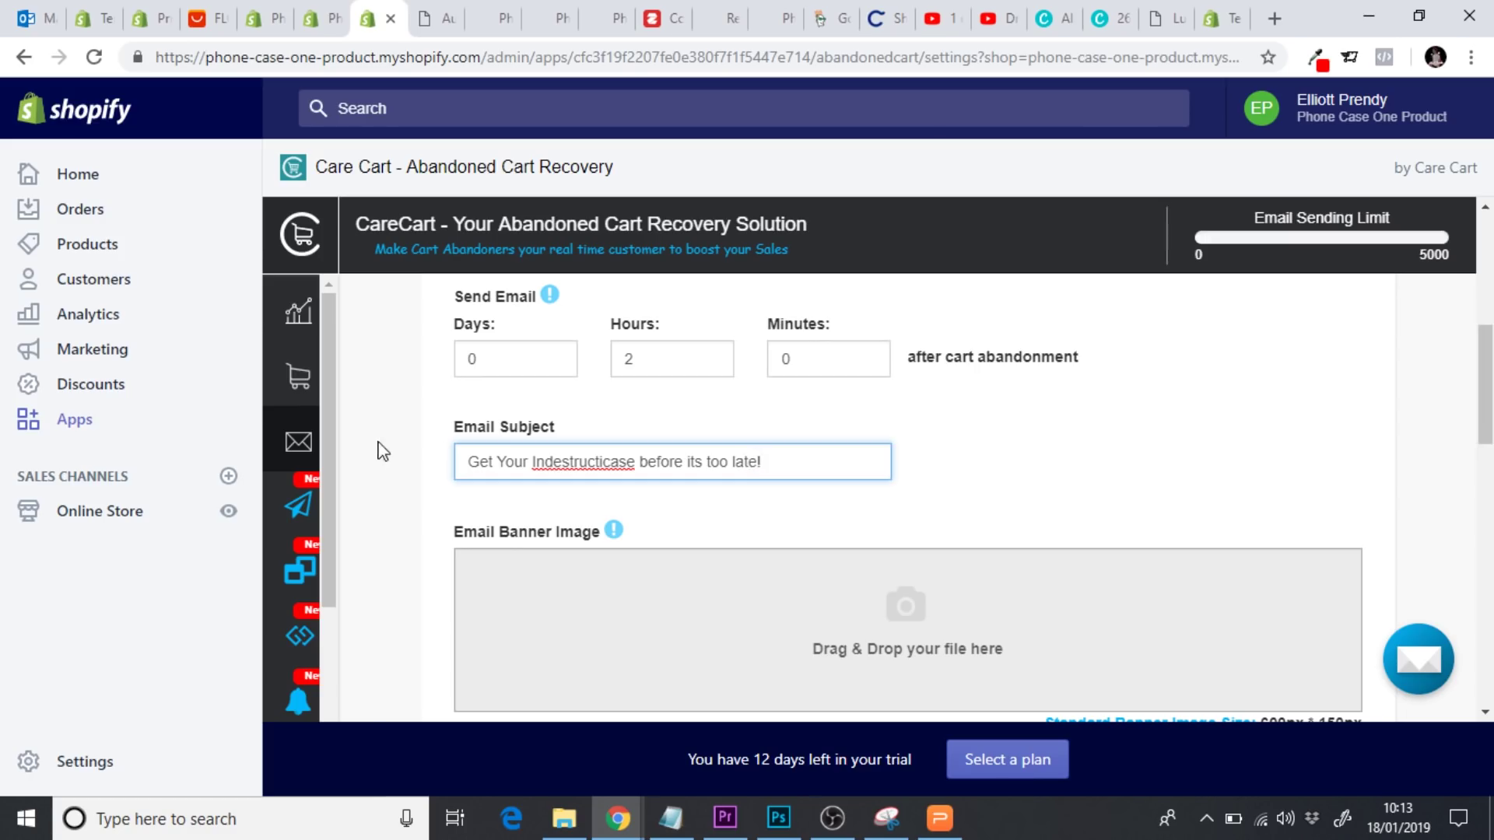
pyautogui.click(397, 493)
# Check the recommended banner image size and open the Call to Action Color picker
pyautogui.scroll(-2, 396, 493)
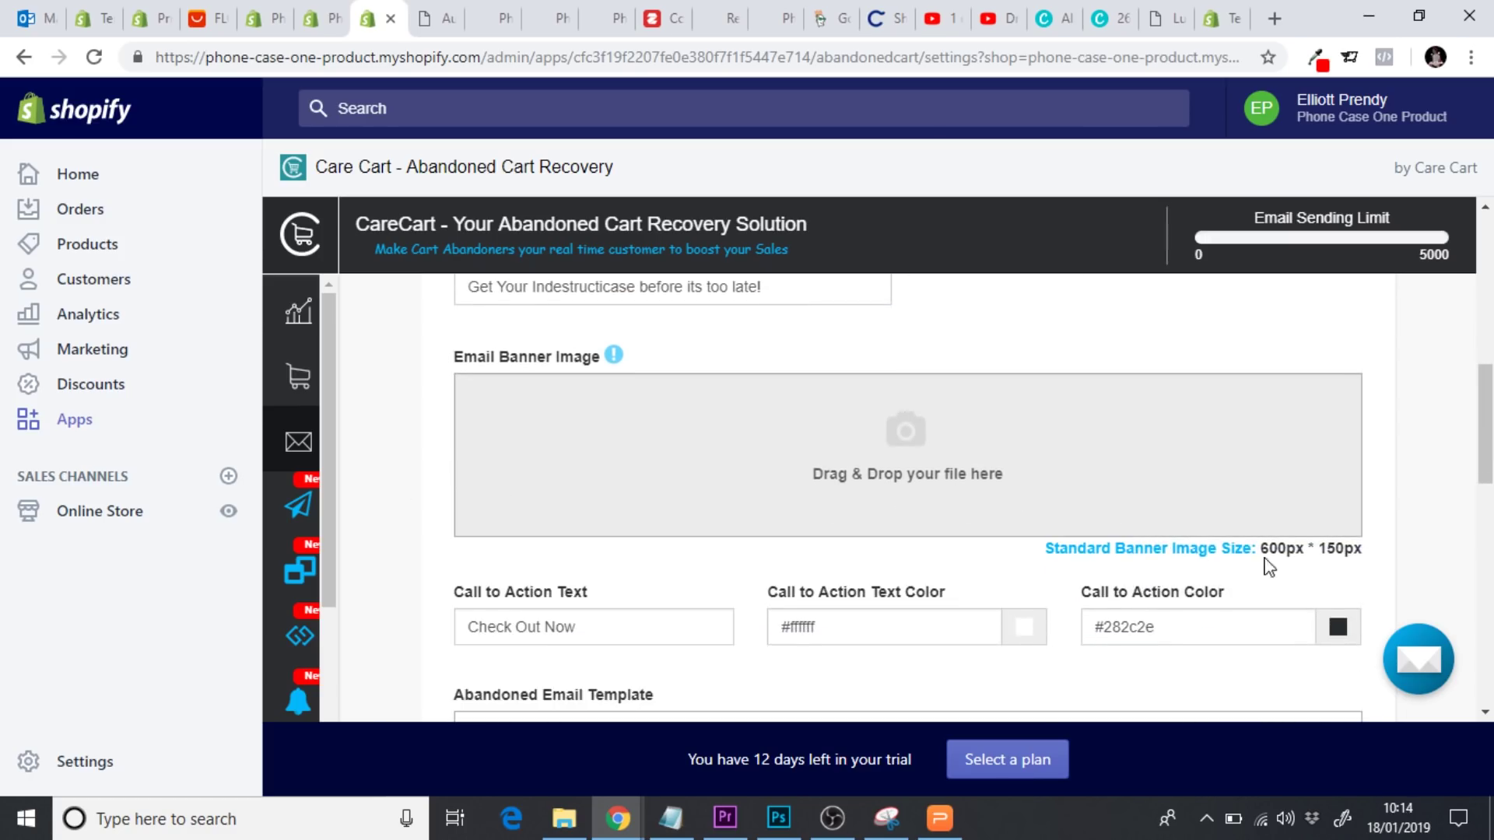
pyautogui.moveTo(1266, 554); pyautogui.dragTo(1349, 558)
pyautogui.click(1430, 545)
pyautogui.scroll(-1, 1471, 487)
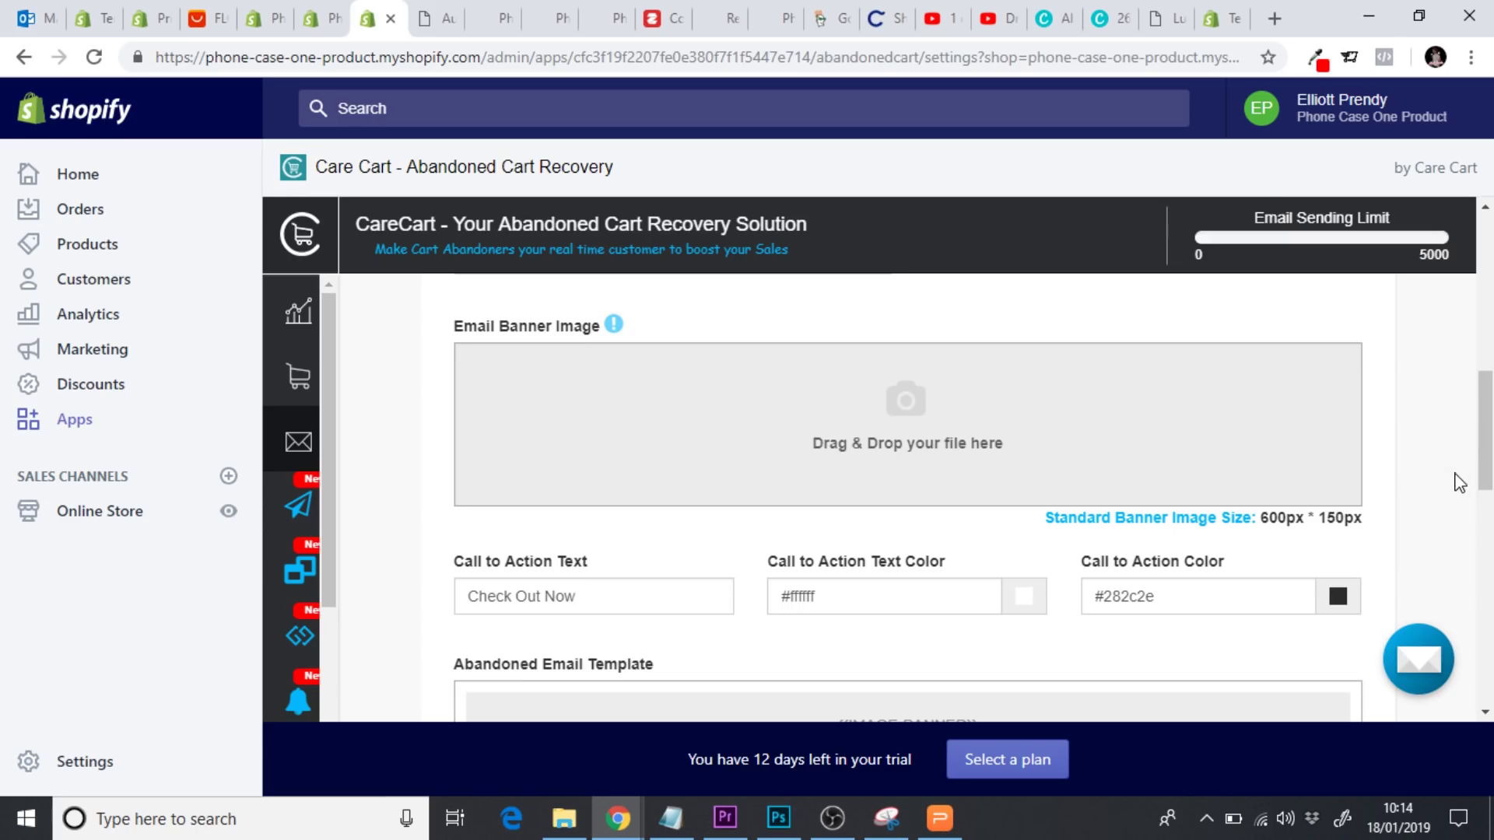
pyautogui.scroll(-3, 1460, 483)
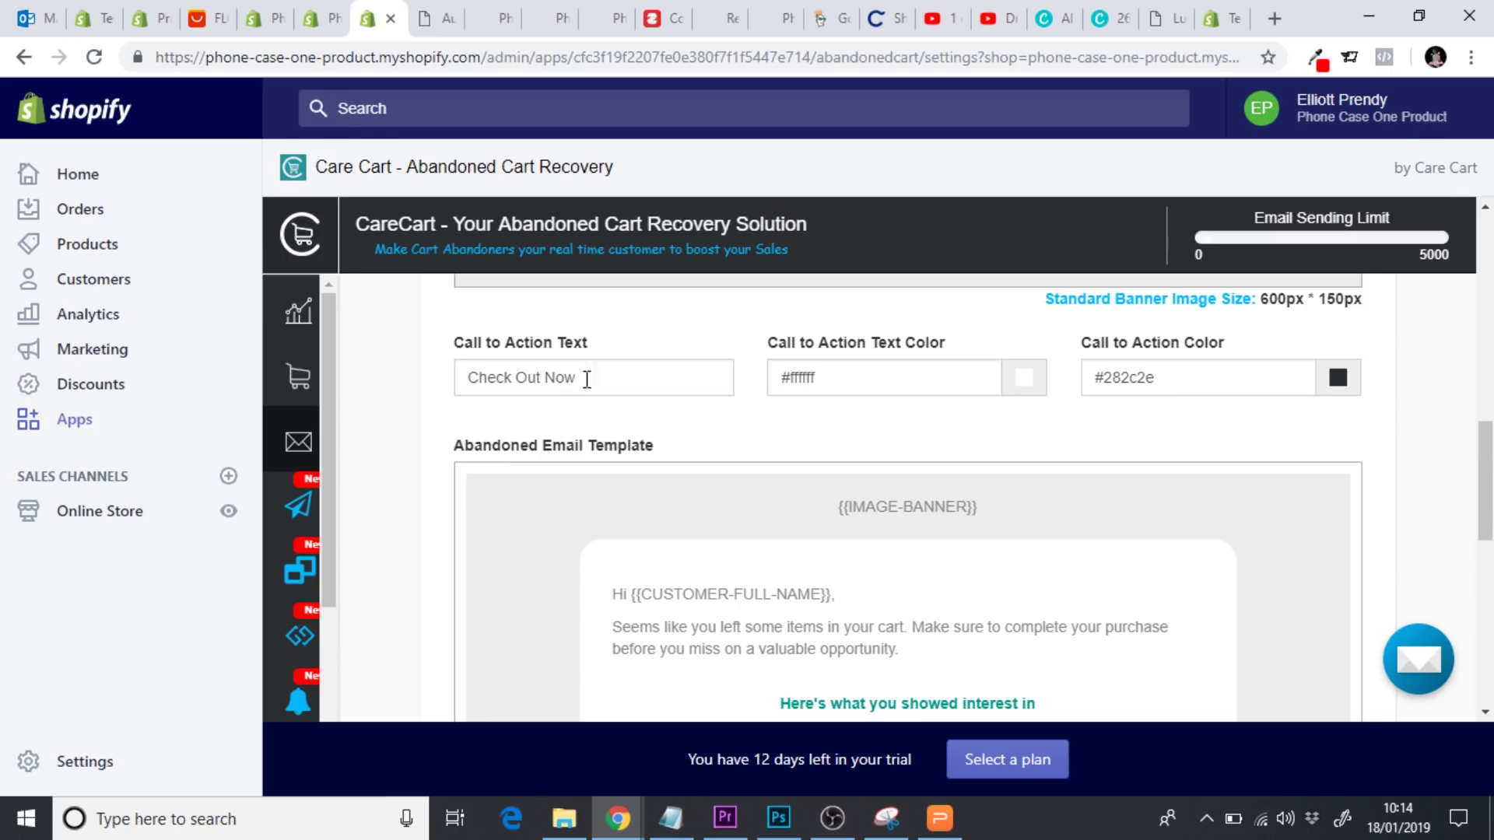
pyautogui.click(1340, 390)
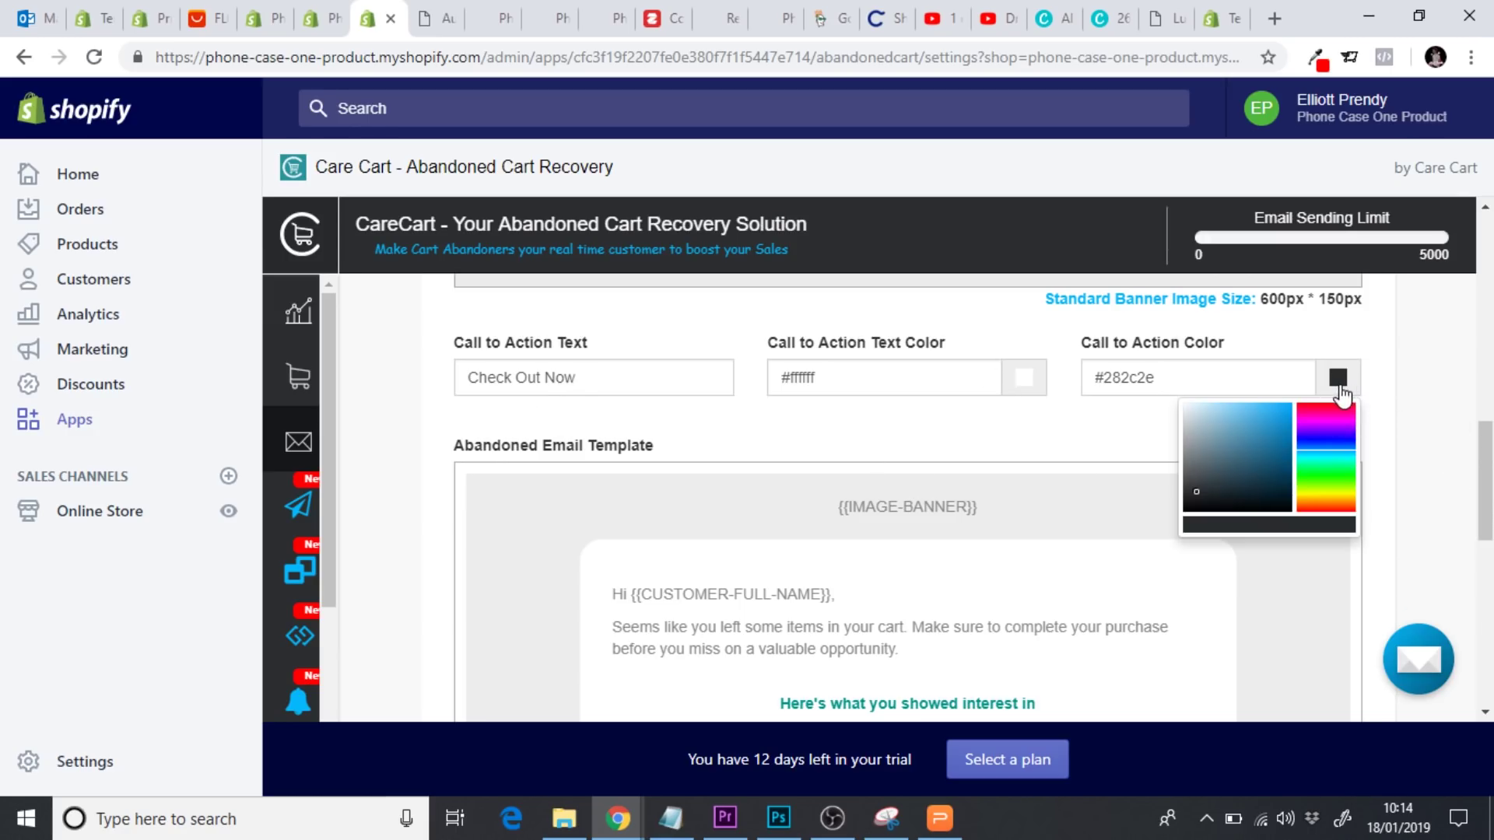
pyautogui.click(1339, 380)
pyautogui.click(1339, 380)
pyautogui.click(321, 18)
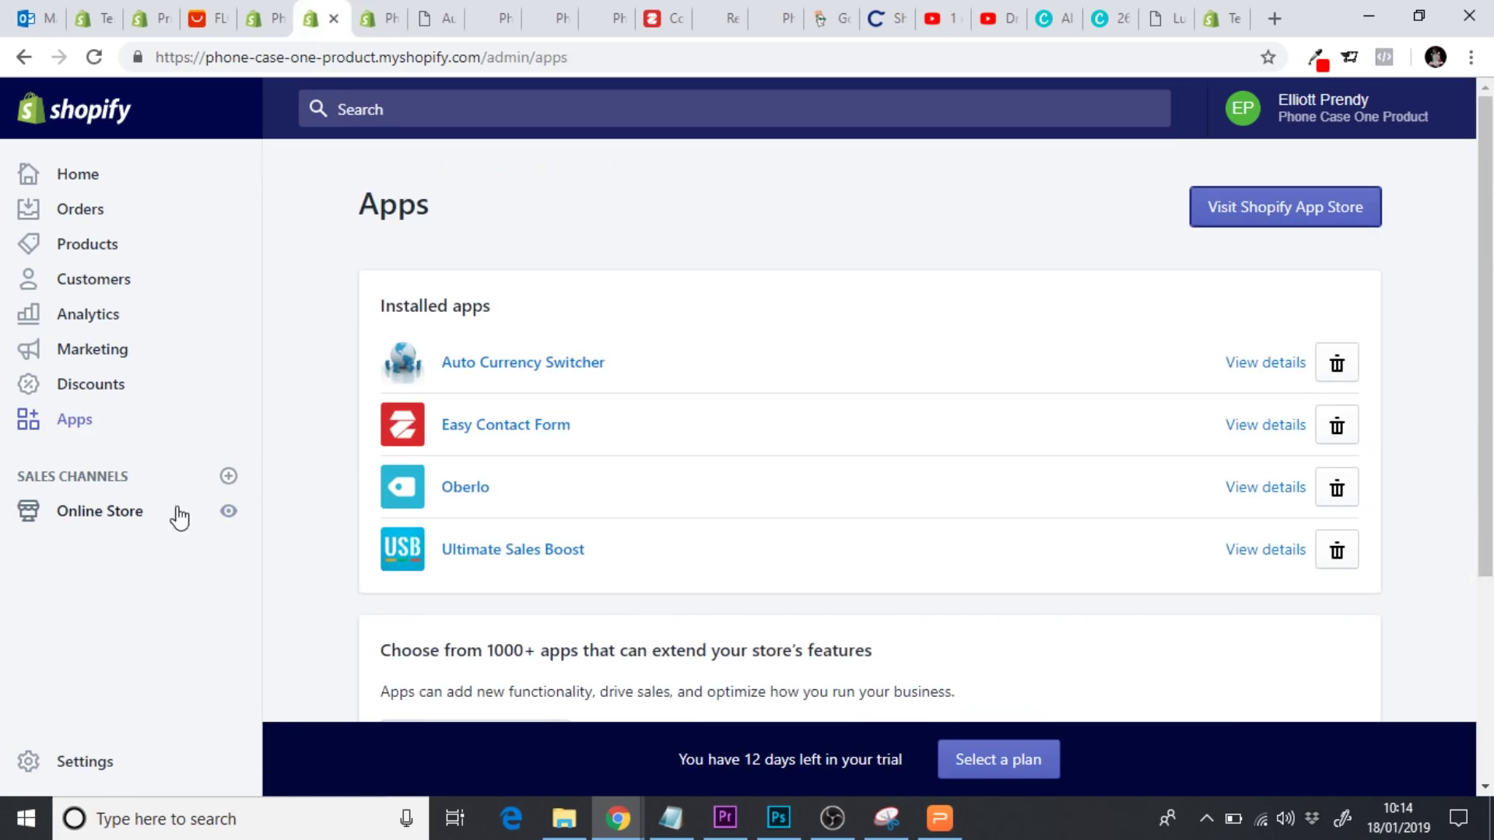
pyautogui.click(148, 515)
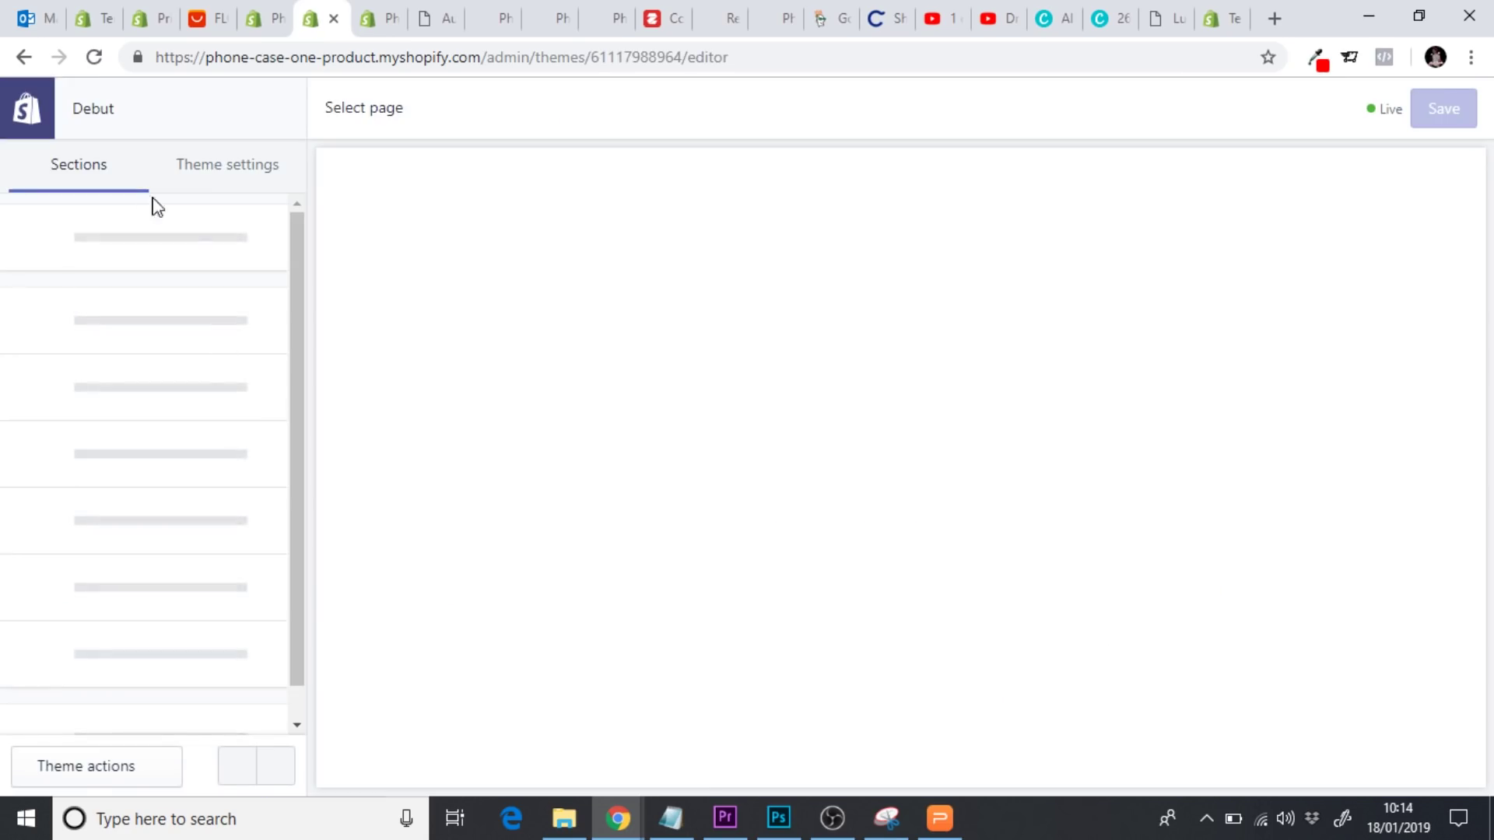
pyautogui.click(212, 168)
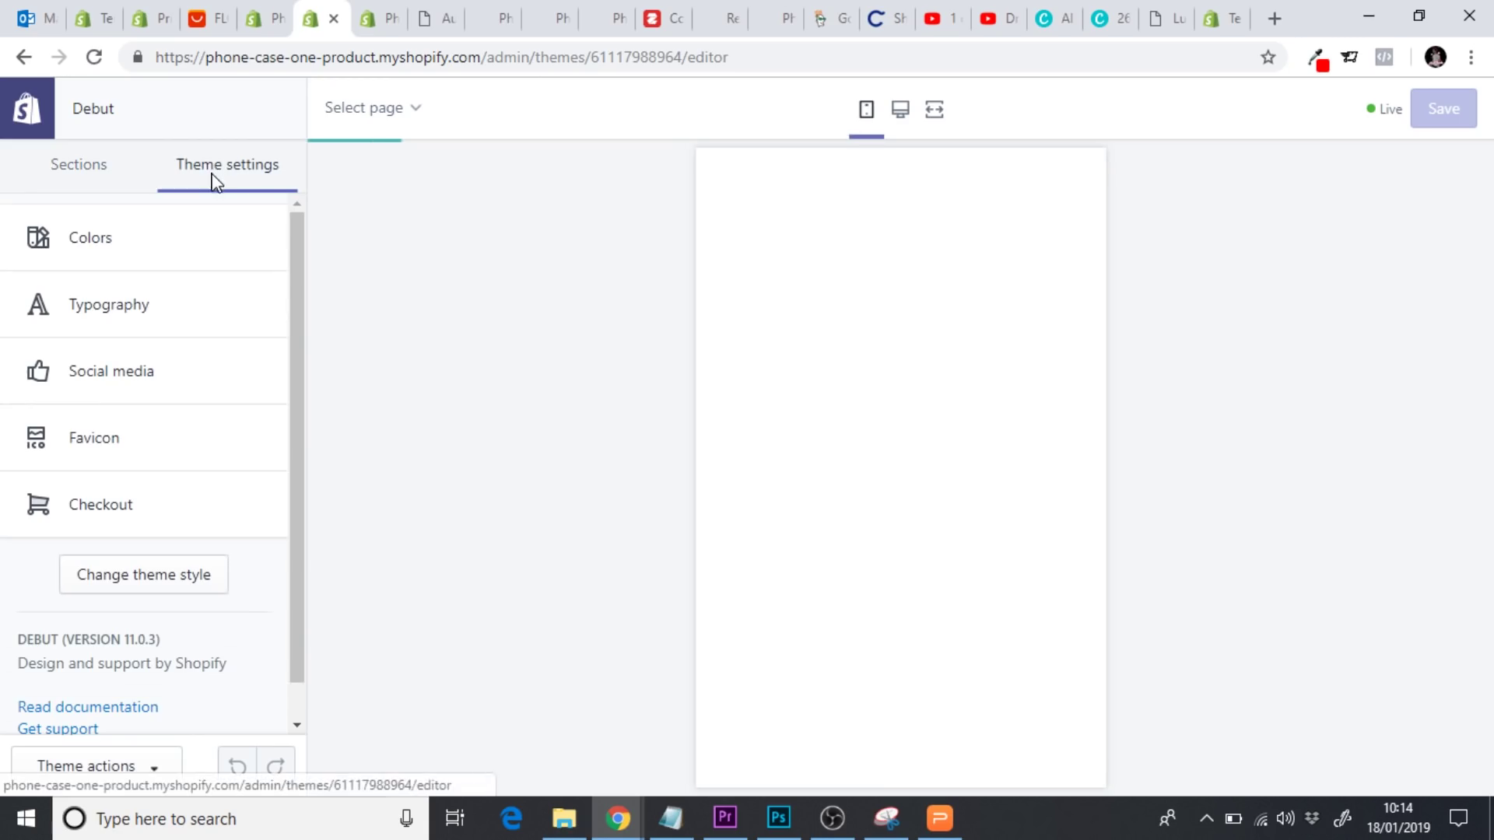
pyautogui.click(93, 241)
pyautogui.click(49, 311)
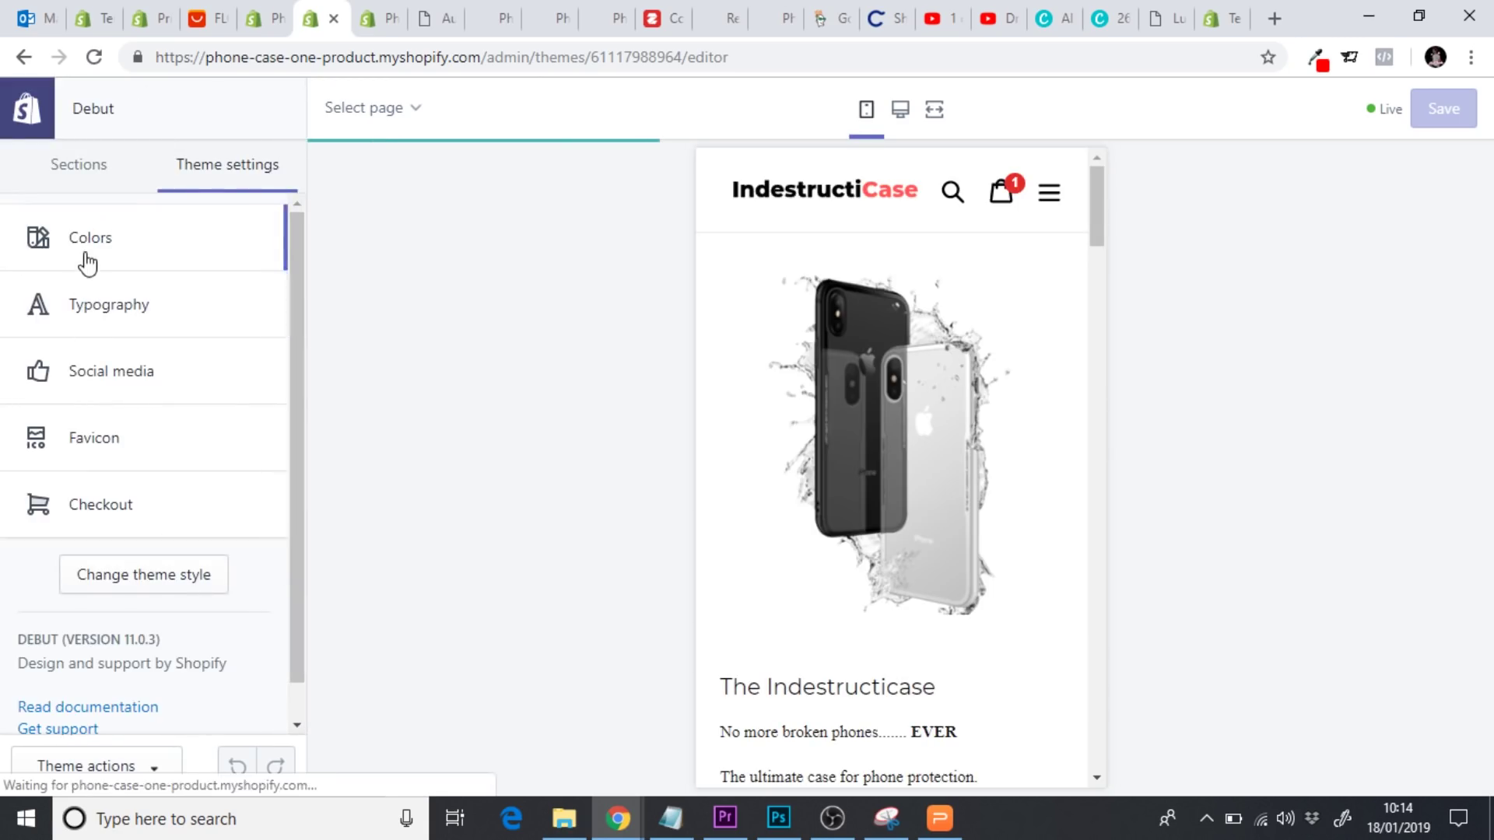
pyautogui.click(90, 253)
pyautogui.click(53, 309)
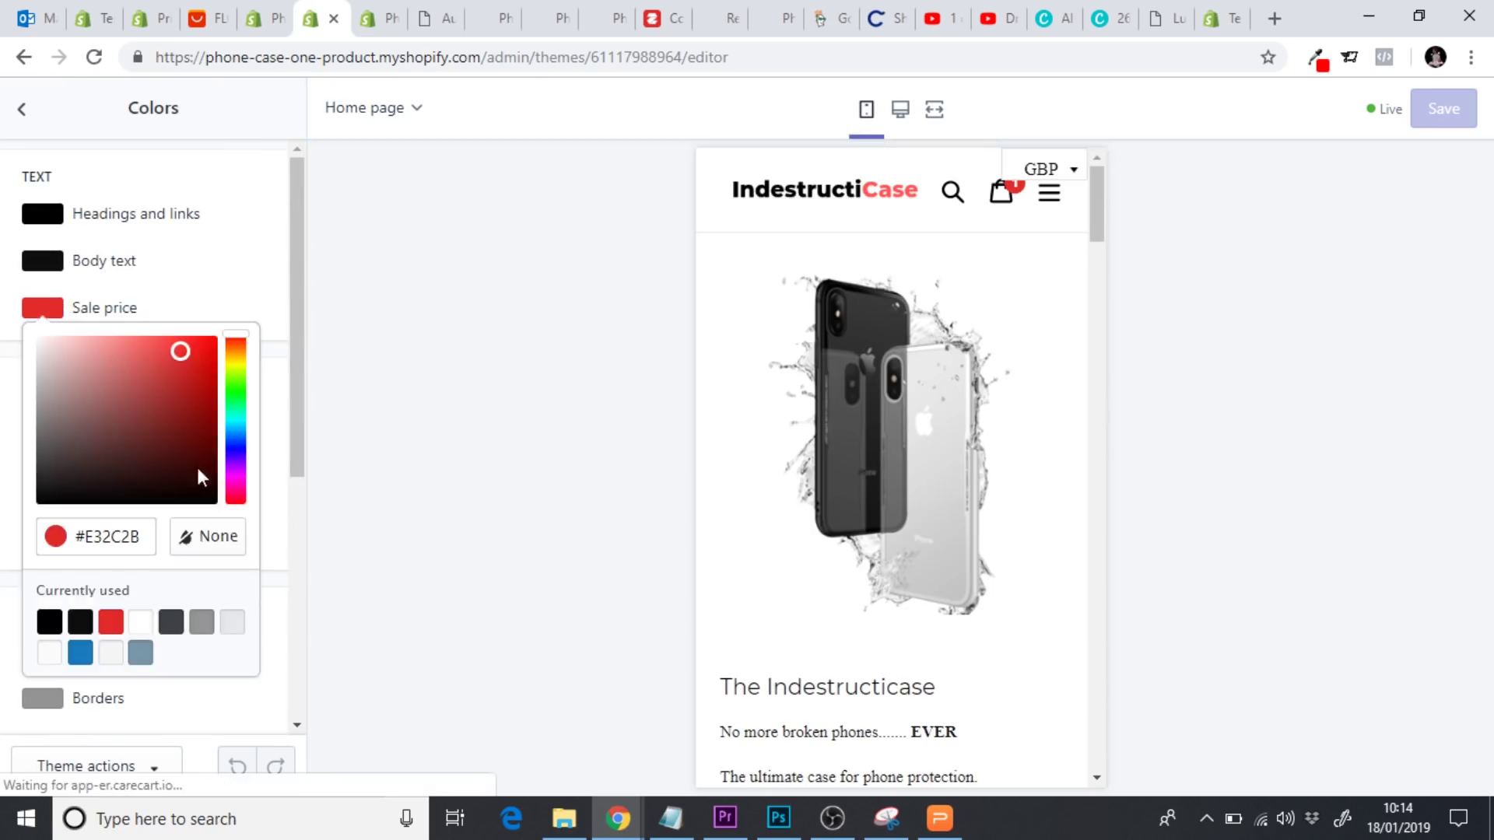
pyautogui.doubleClick(122, 537)
pyautogui.hotkey('ctrl', 'c')
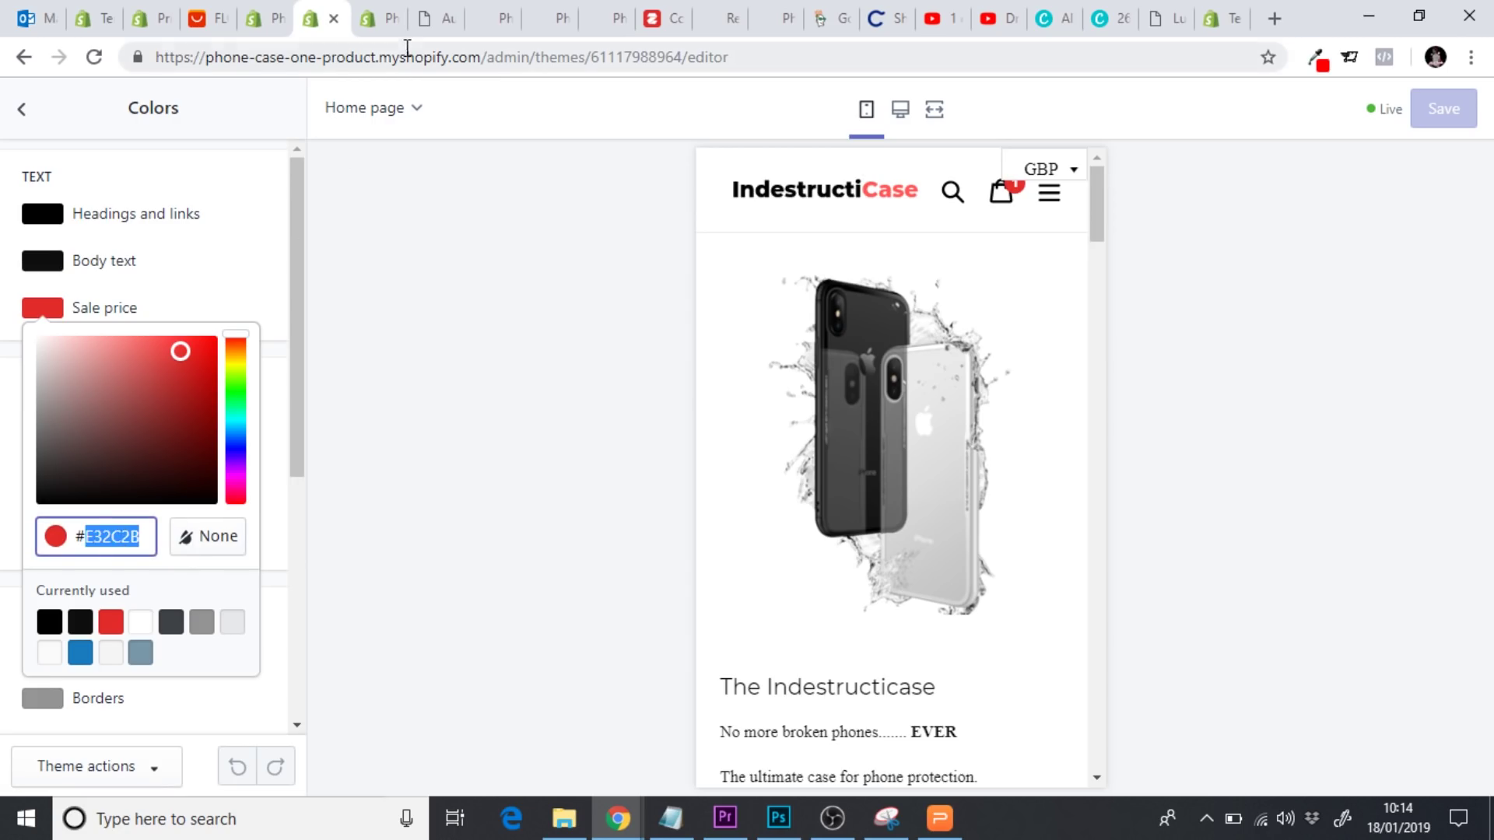
pyautogui.click(373, 22)
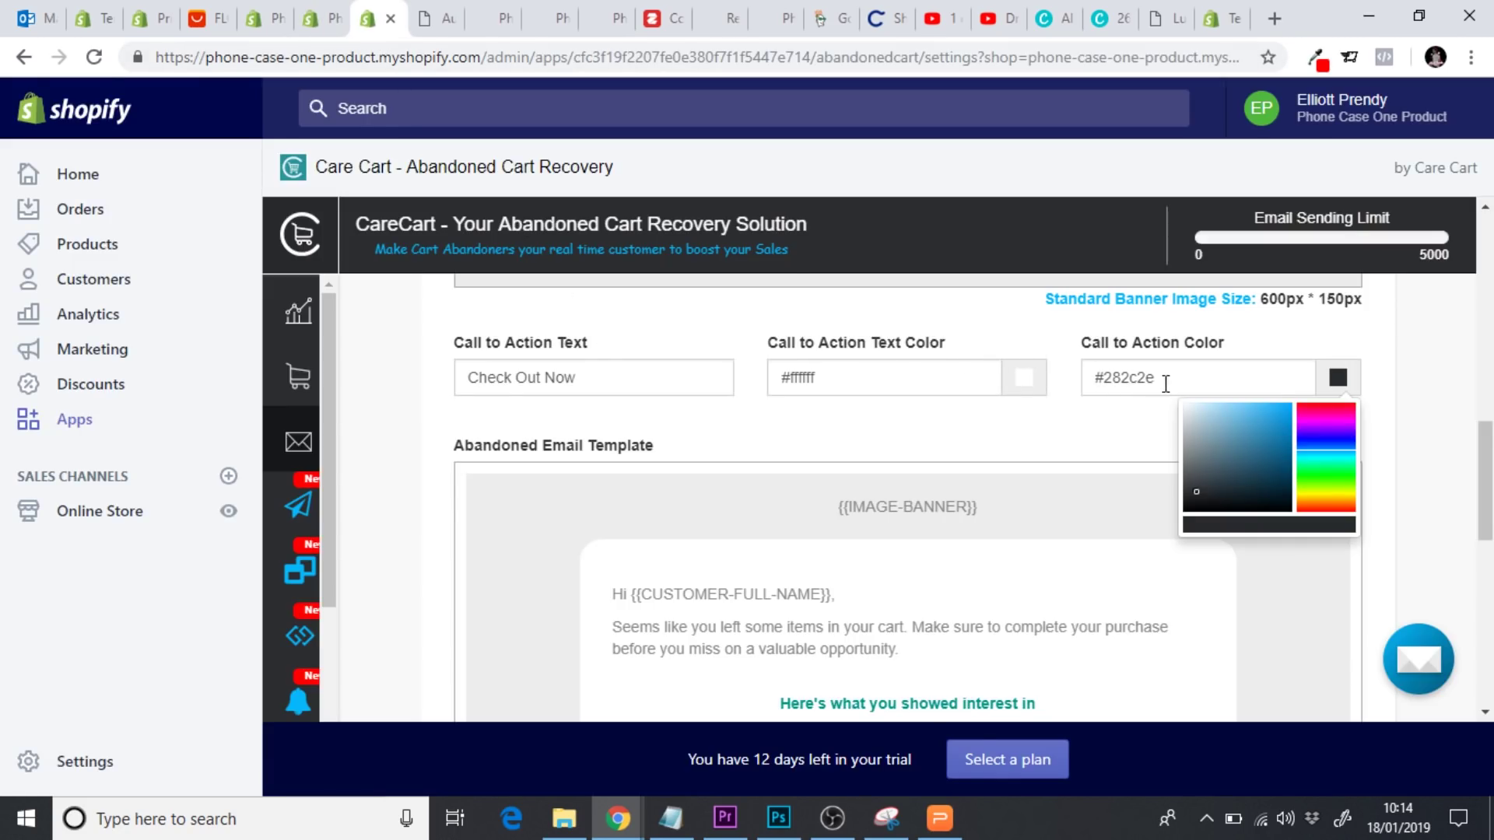
# Set the call-to-action colour to E32C2B
pyautogui.doubleClick(1106, 381)
pyautogui.hotkey('ctrl', 'v')
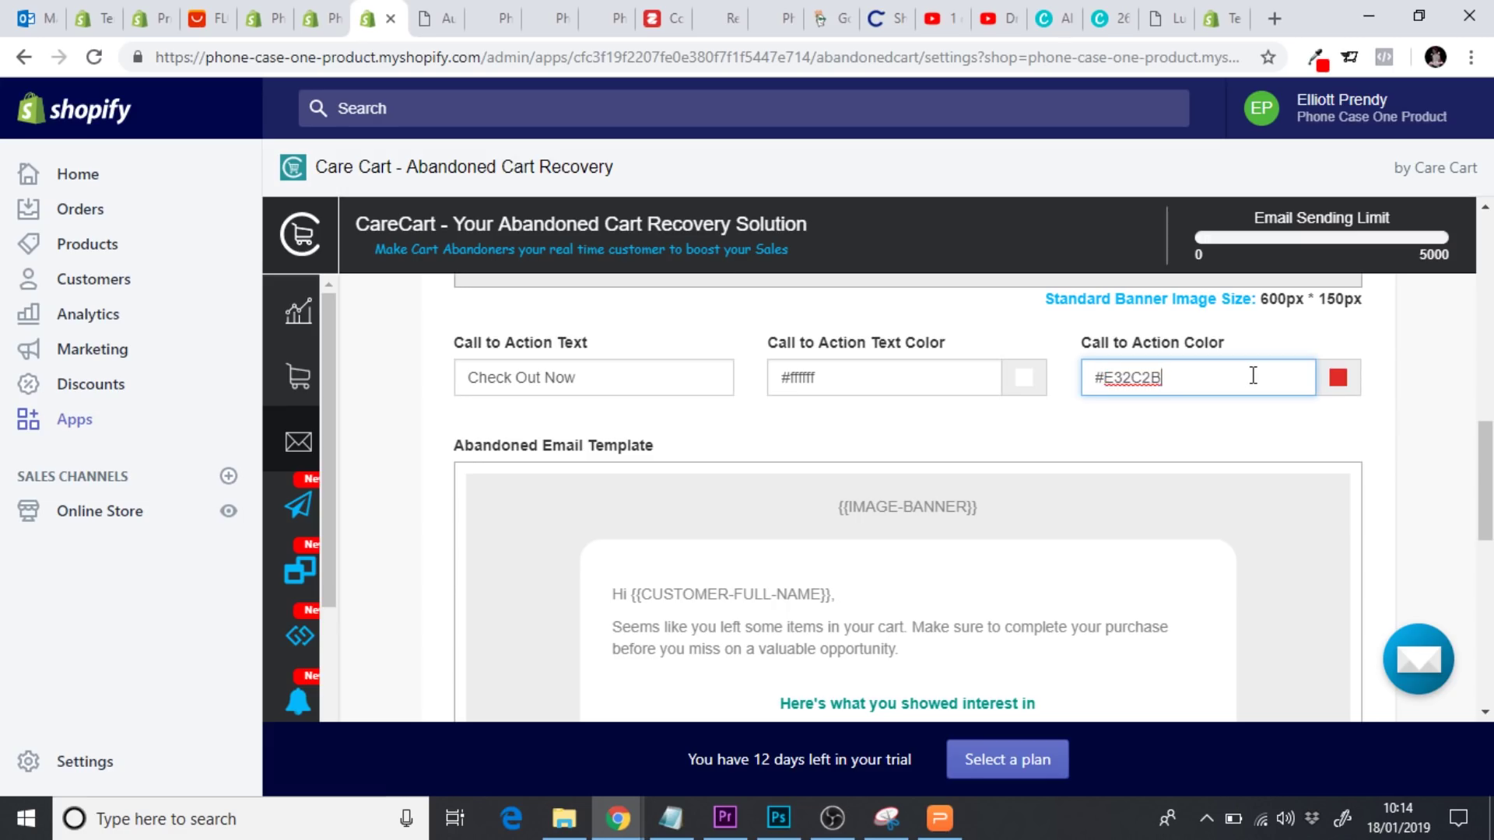
pyautogui.click(1442, 429)
pyautogui.scroll(-3, 1486, 498)
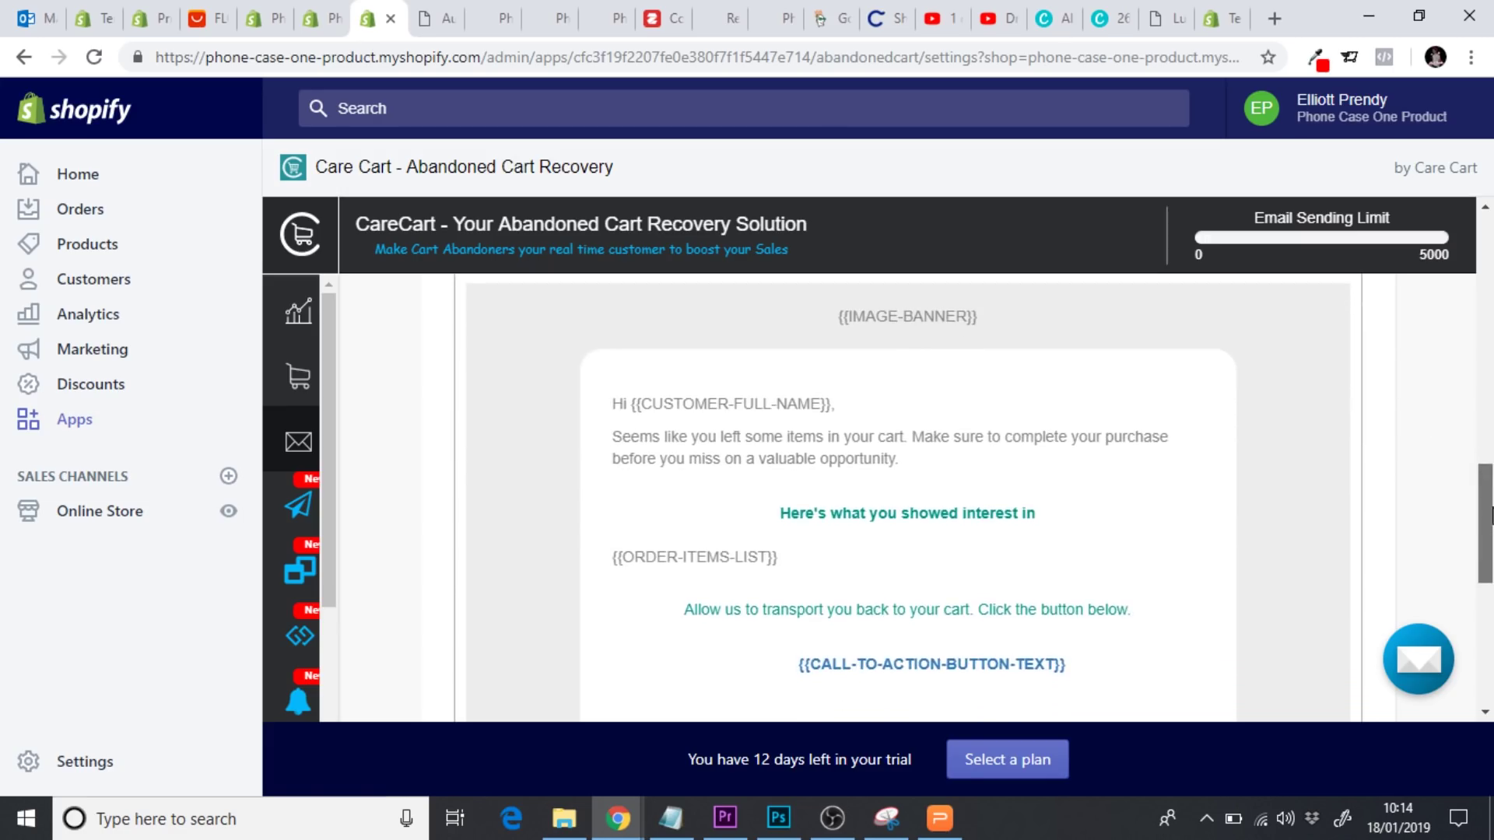
pyautogui.scroll(1, 1092, 528)
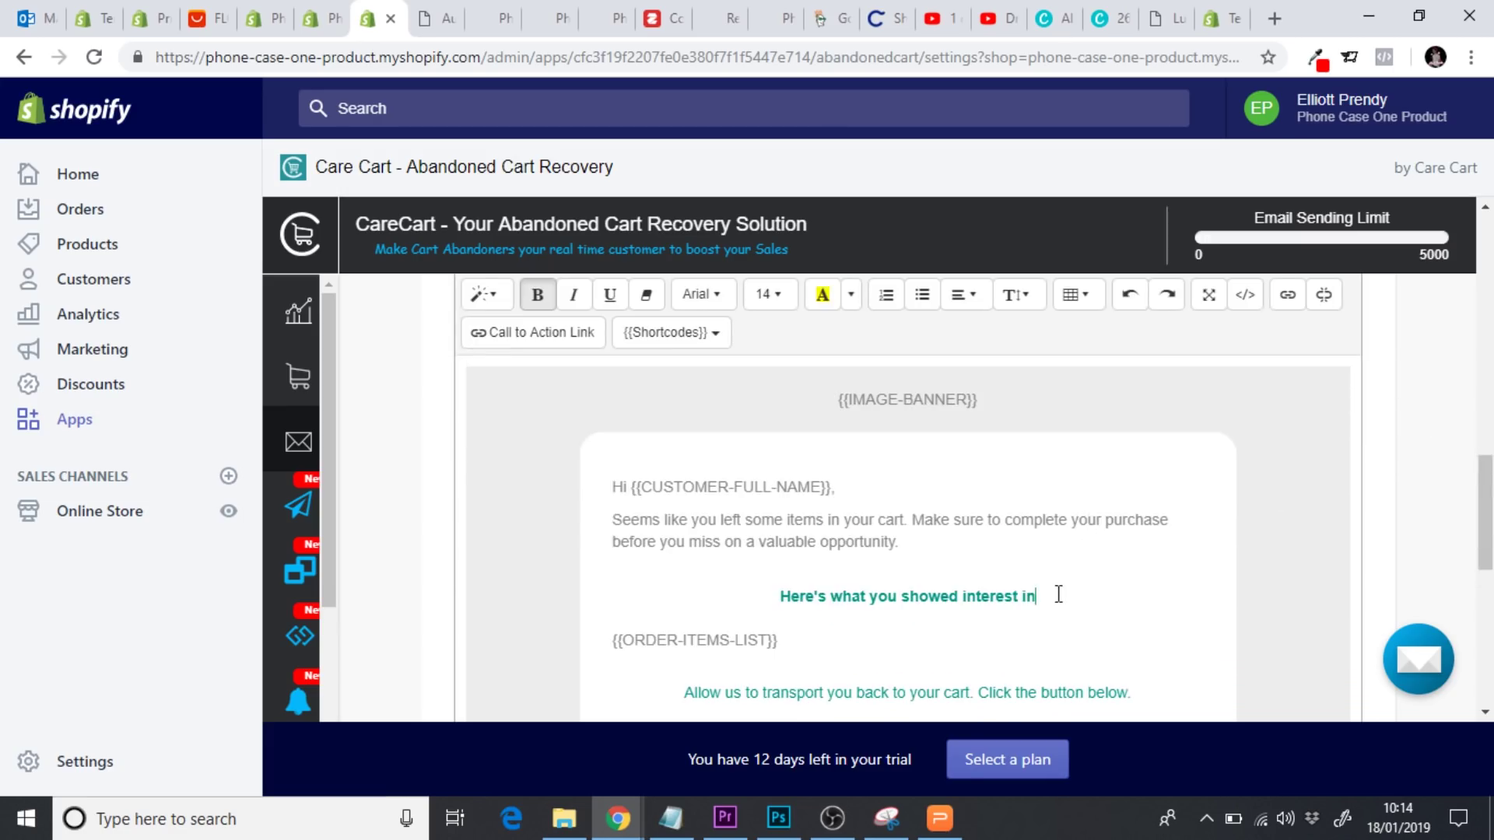
# Make the 'Here's what you showed interest in' and 'Allow us to transport' lines black
pyautogui.moveTo(1058, 595); pyautogui.dragTo(786, 596)
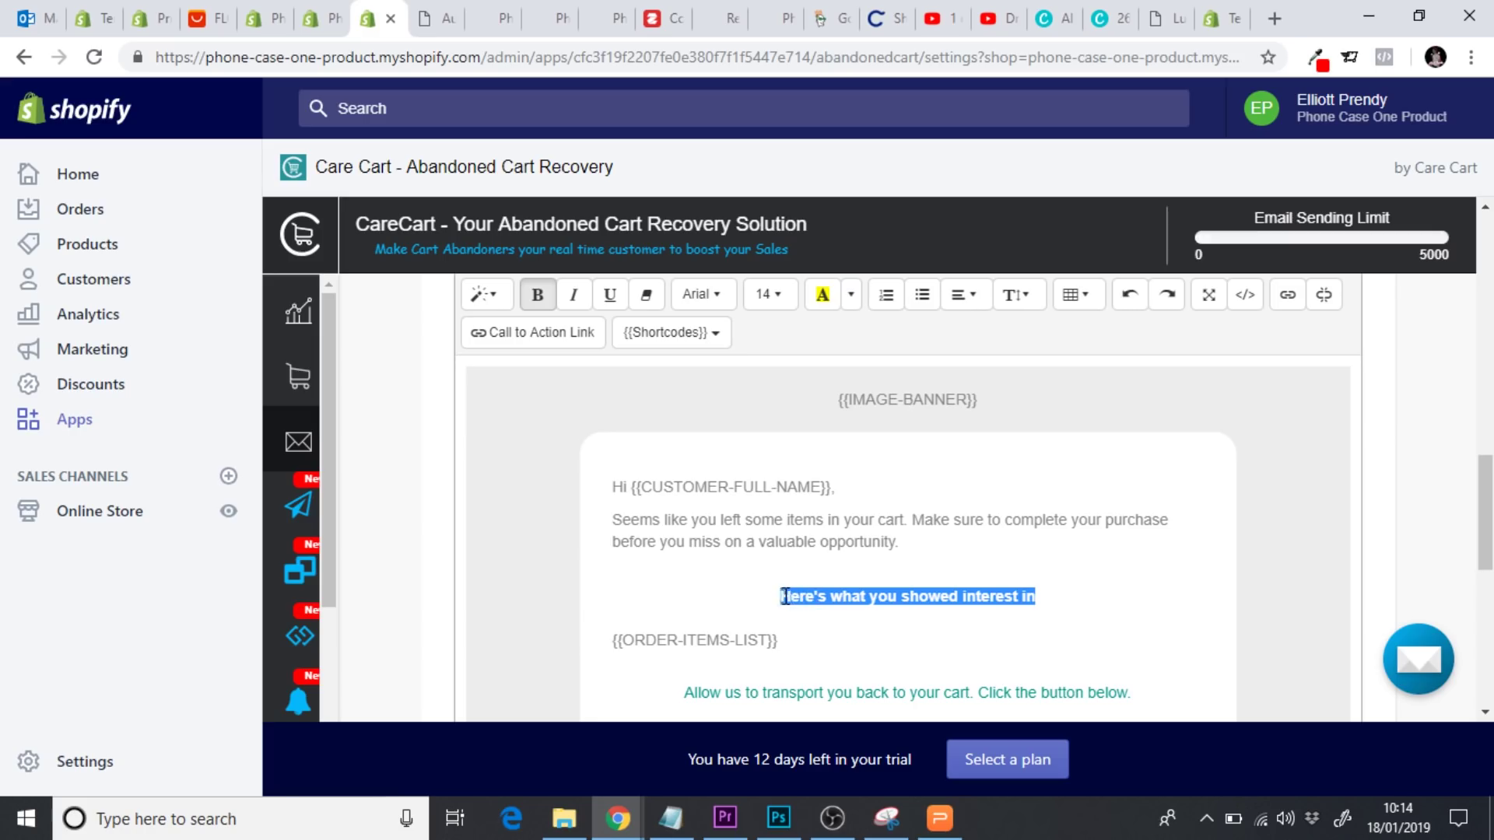
pyautogui.click(850, 294)
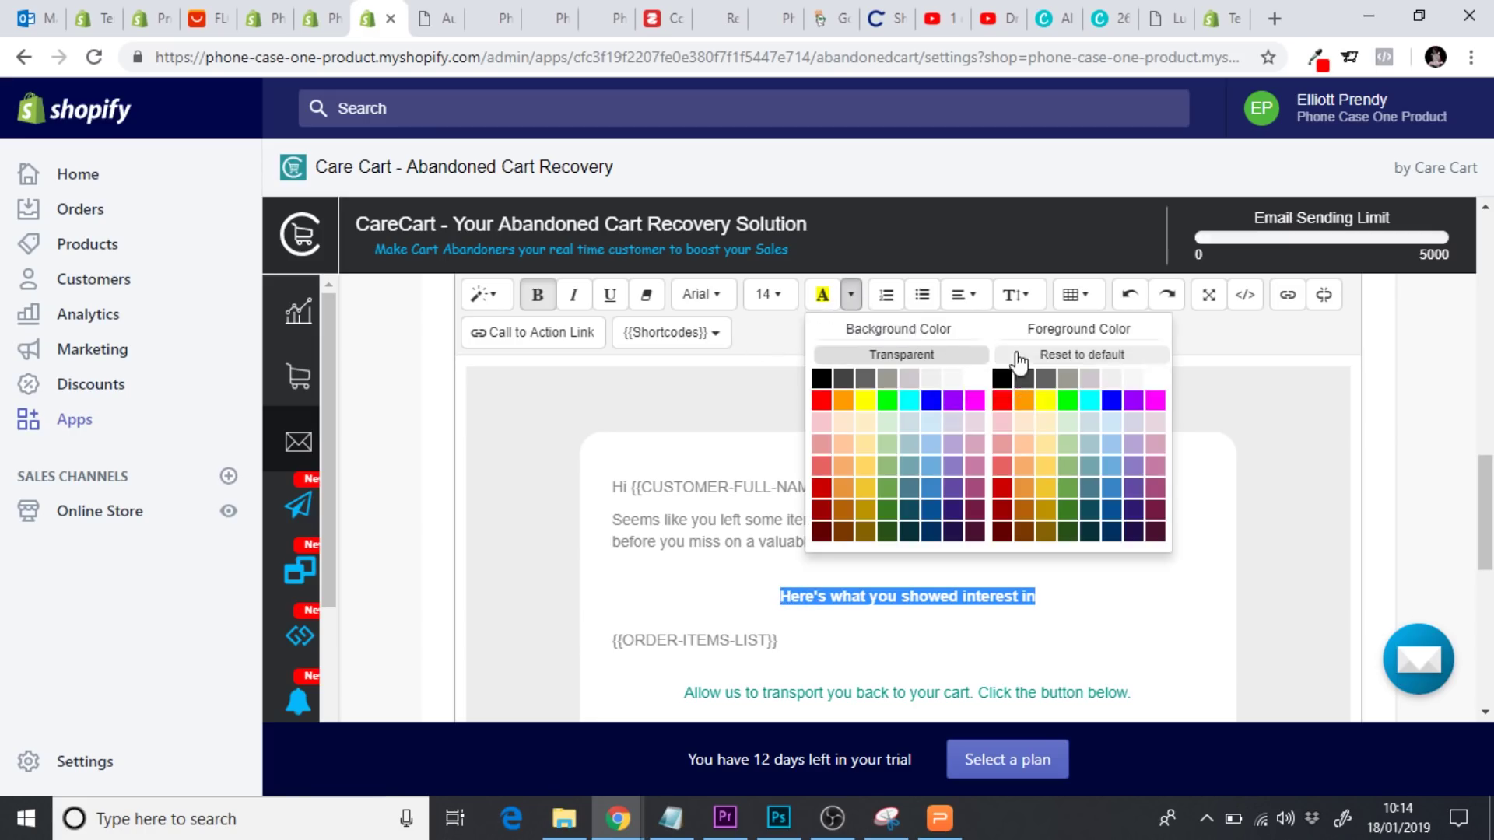
pyautogui.click(1003, 381)
pyautogui.click(1163, 524)
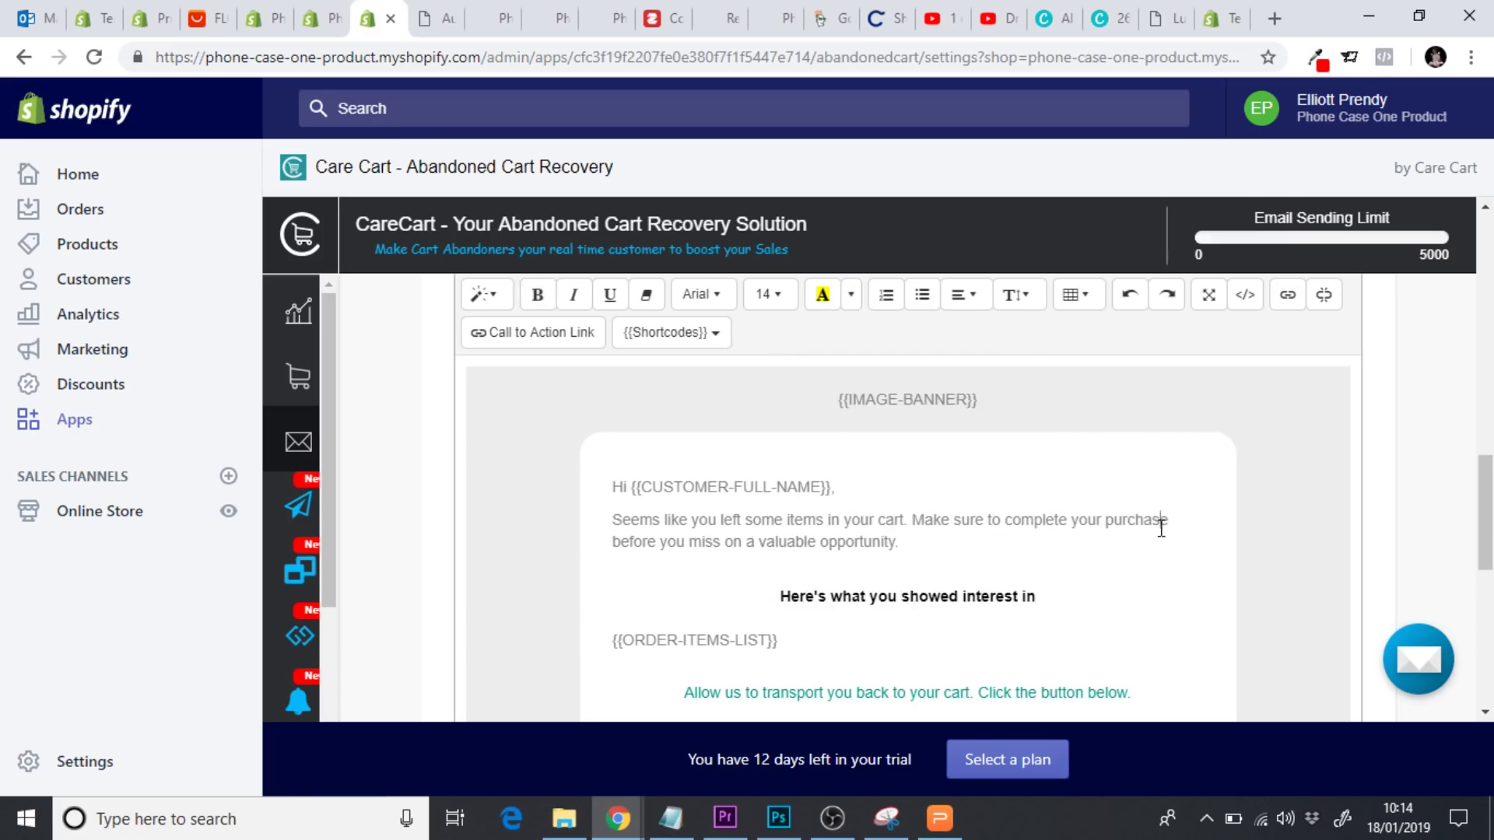
pyautogui.scroll(-2, 1244, 571)
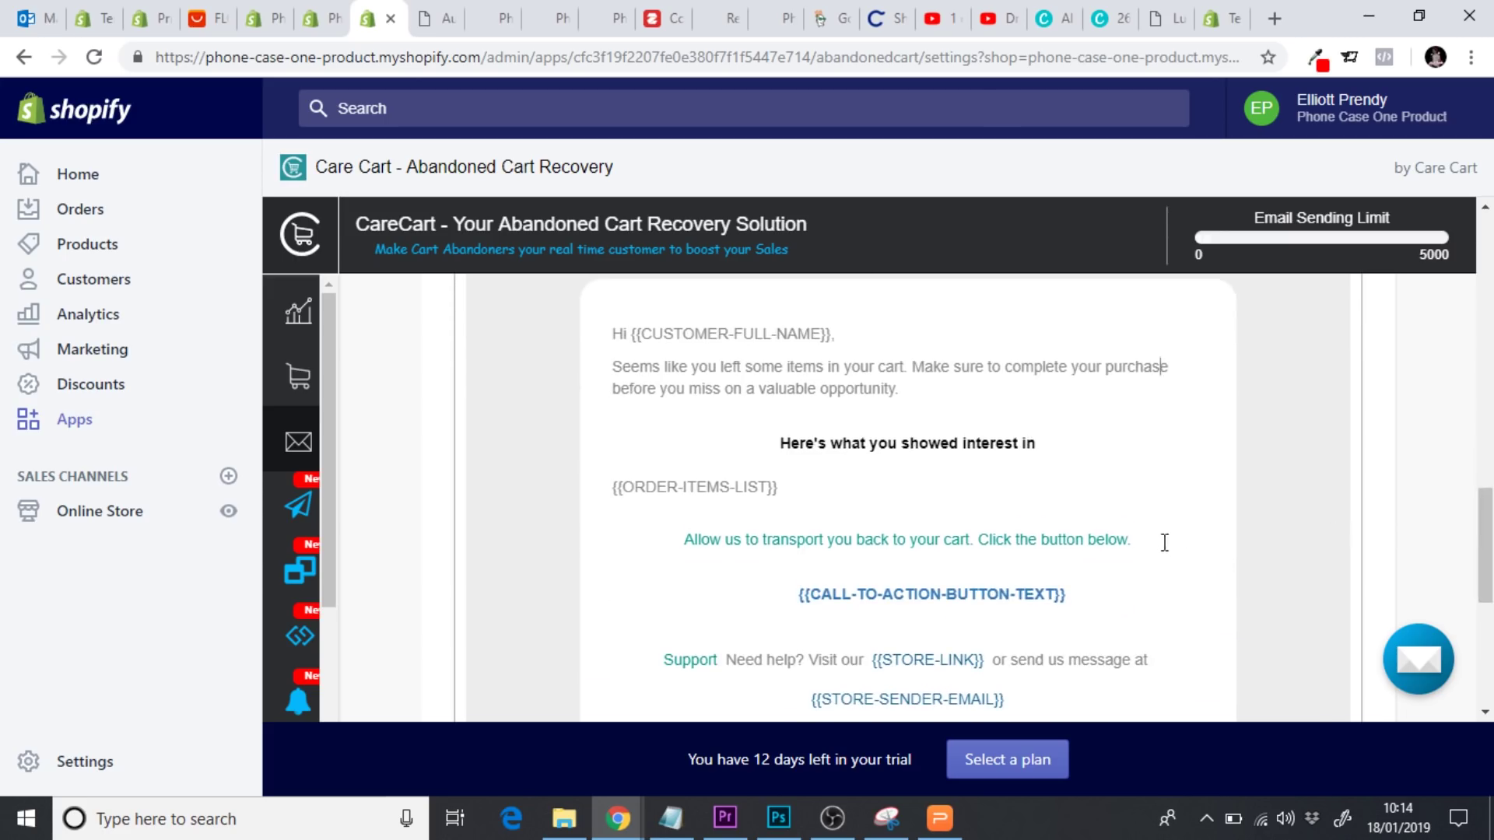
pyautogui.moveTo(1165, 542); pyautogui.dragTo(701, 549)
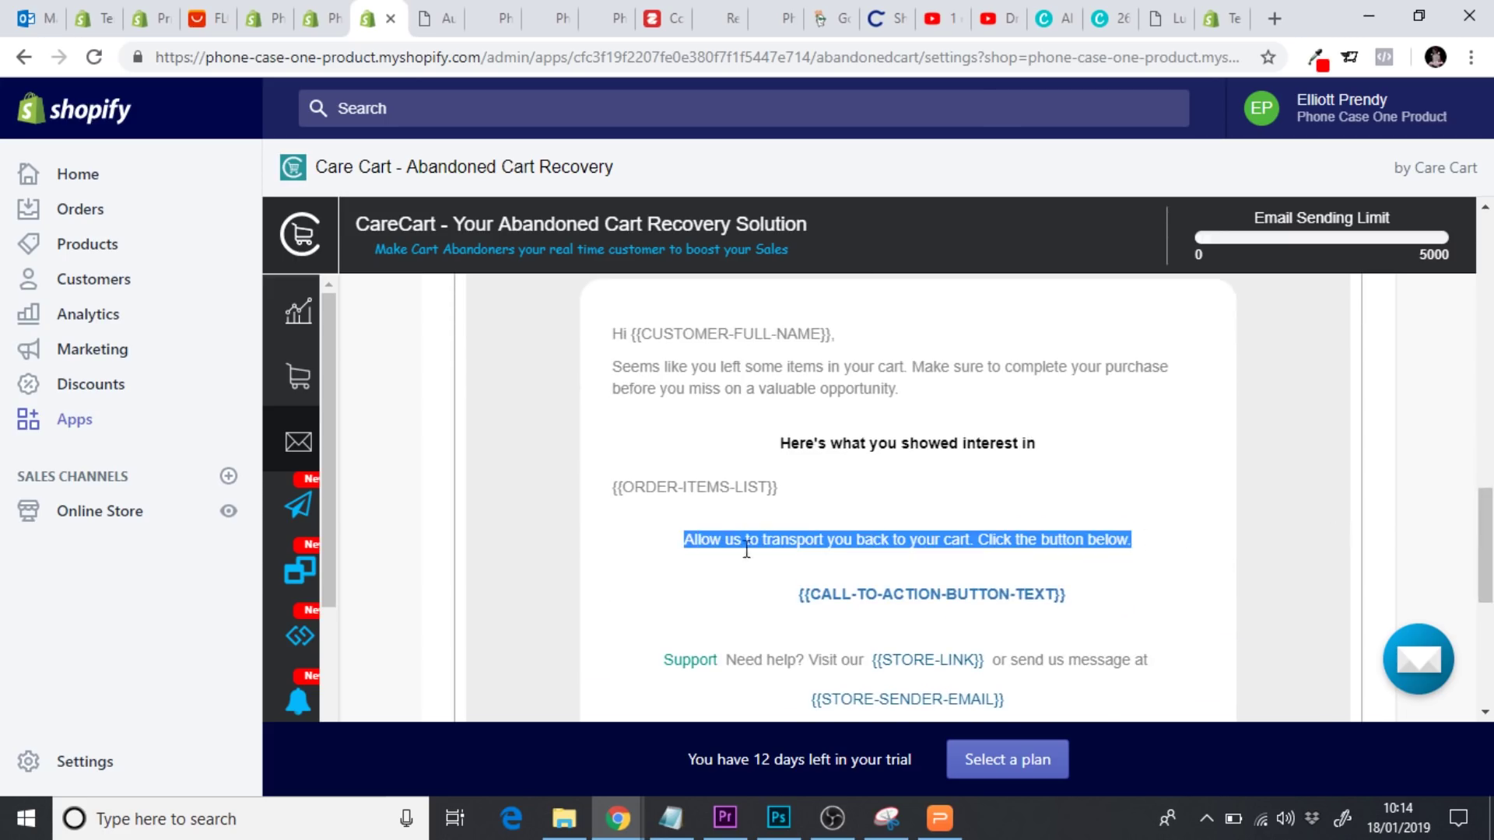
pyautogui.scroll(4, 934, 529)
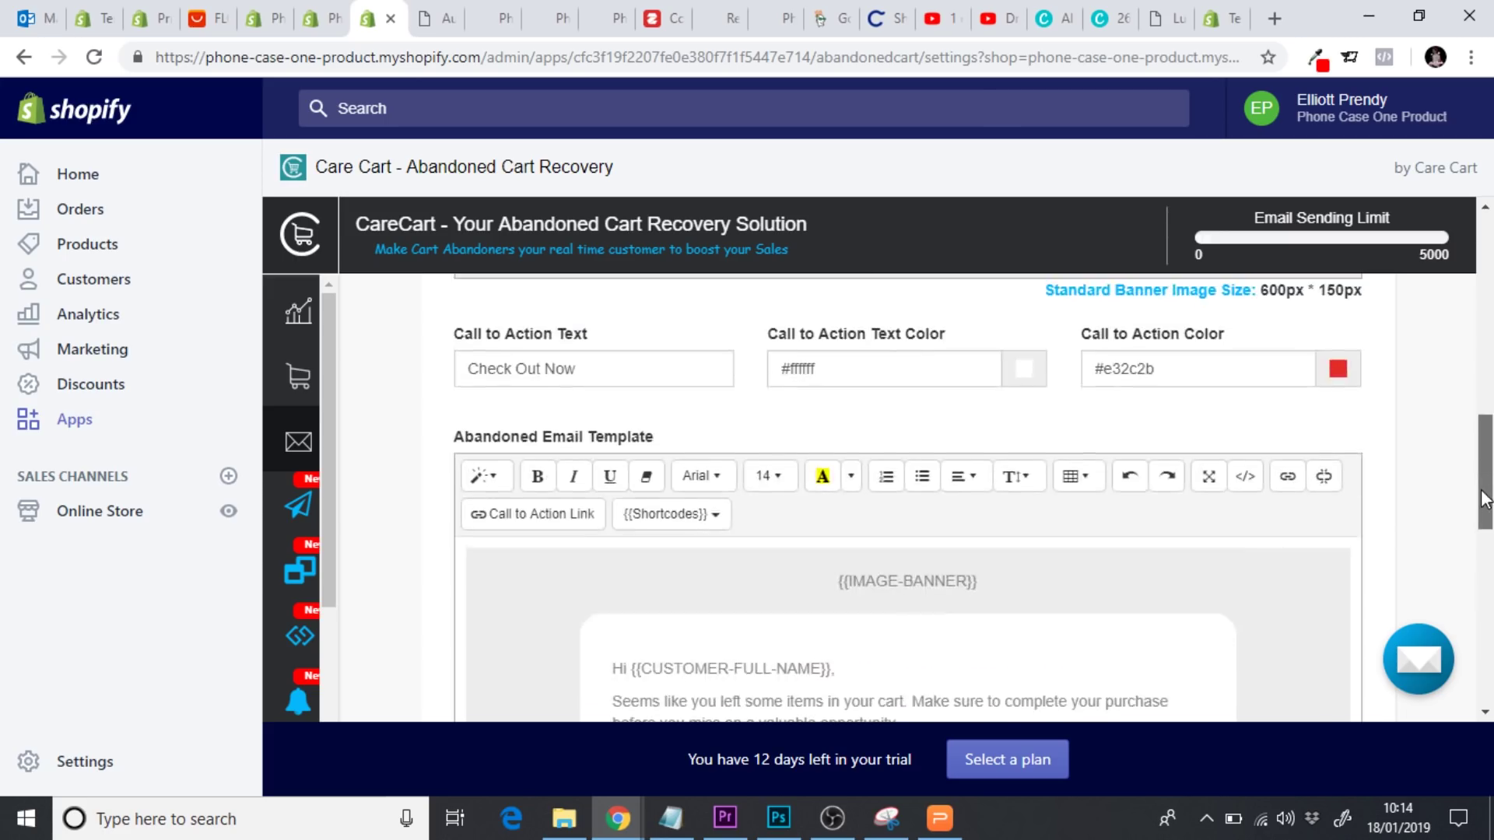
pyautogui.click(853, 490)
pyautogui.click(998, 561)
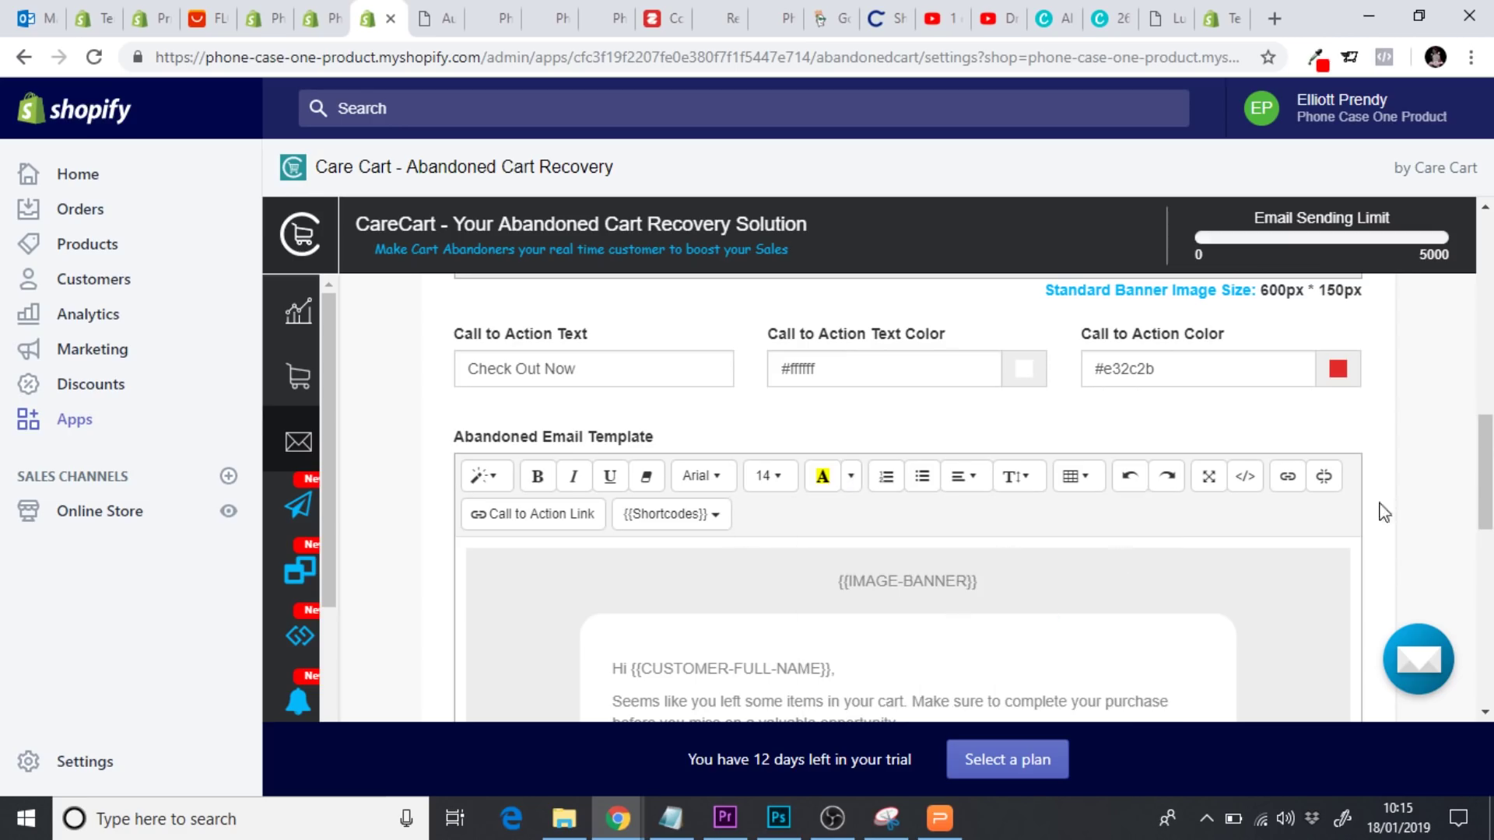
# Make the word Support black and preview the recovery email
pyautogui.scroll(-5, 1381, 512)
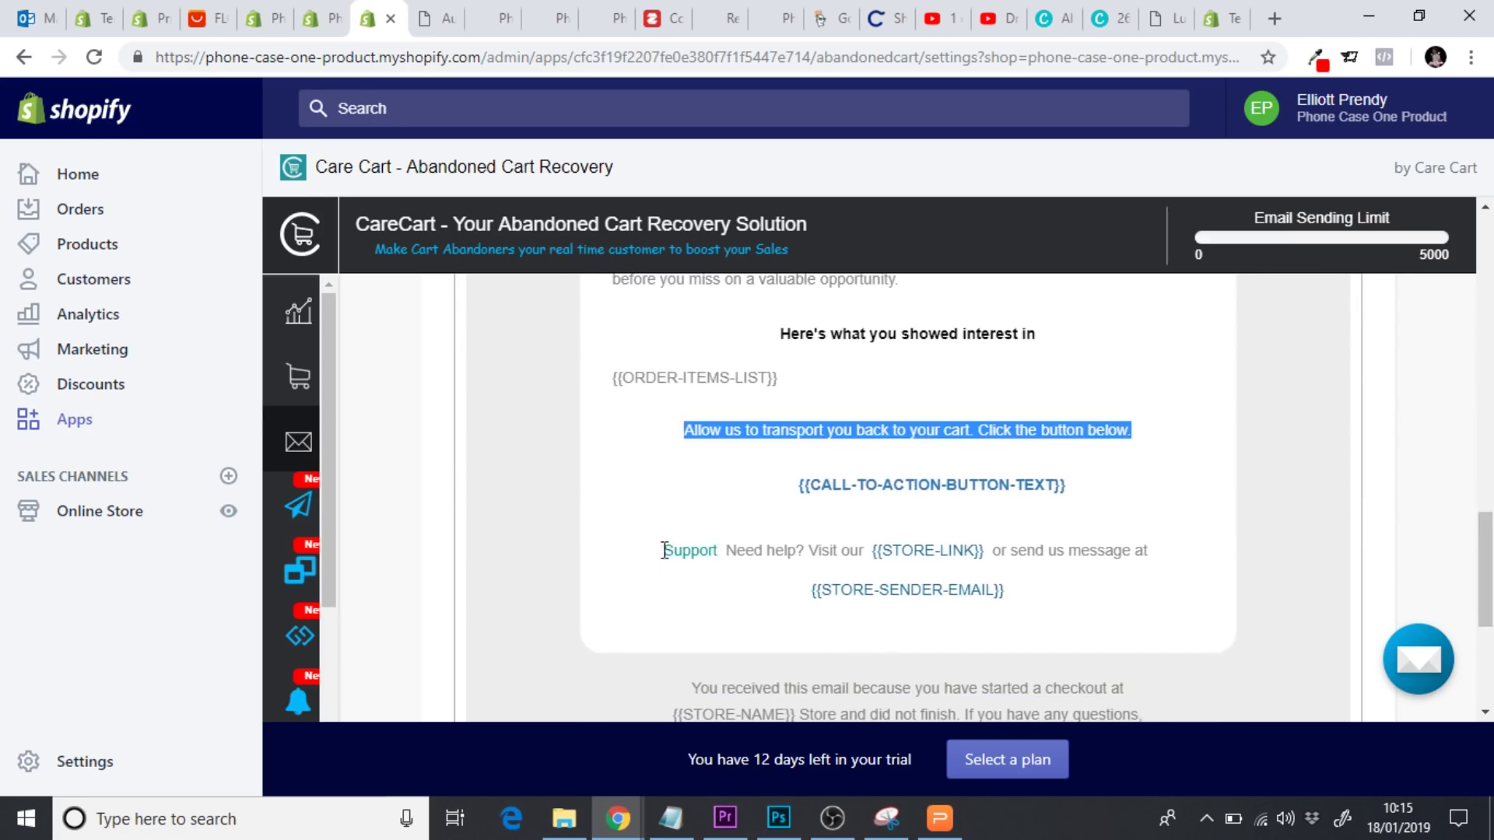
pyautogui.moveTo(665, 551); pyautogui.dragTo(718, 551)
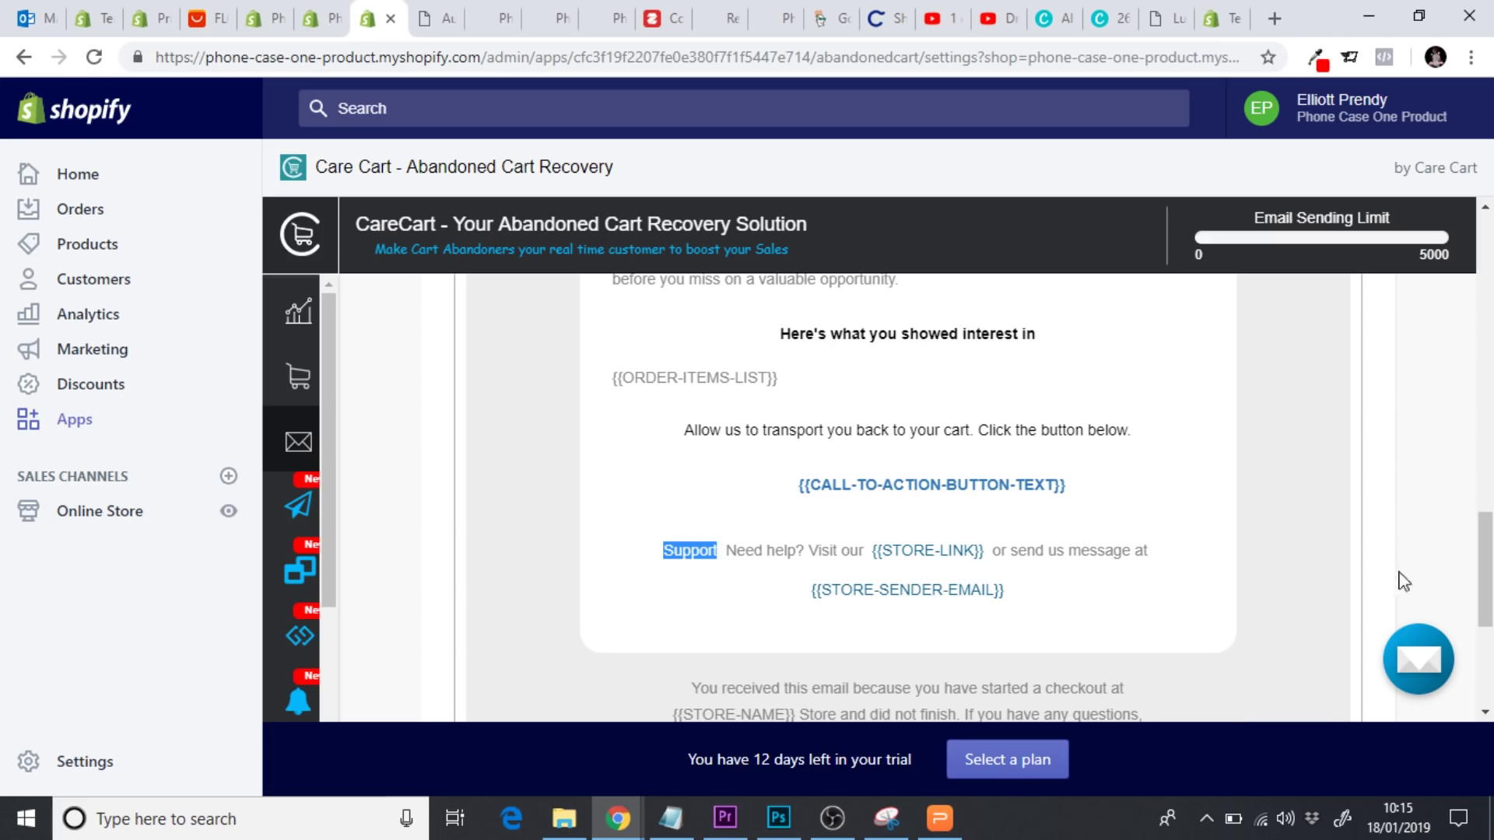
pyautogui.scroll(5, 1404, 582)
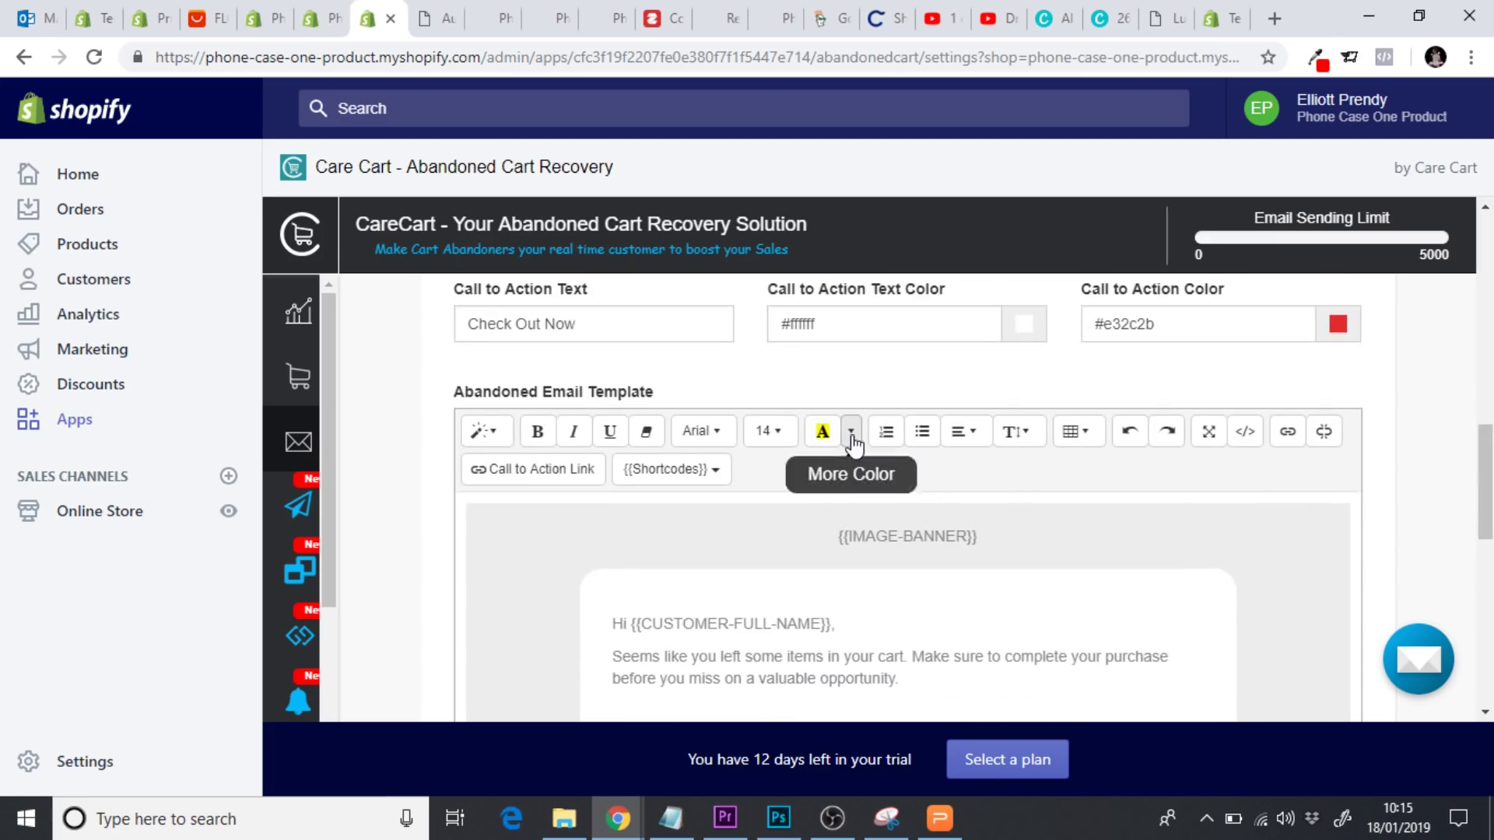
pyautogui.click(853, 433)
pyautogui.click(1003, 513)
pyautogui.scroll(-1, 1449, 526)
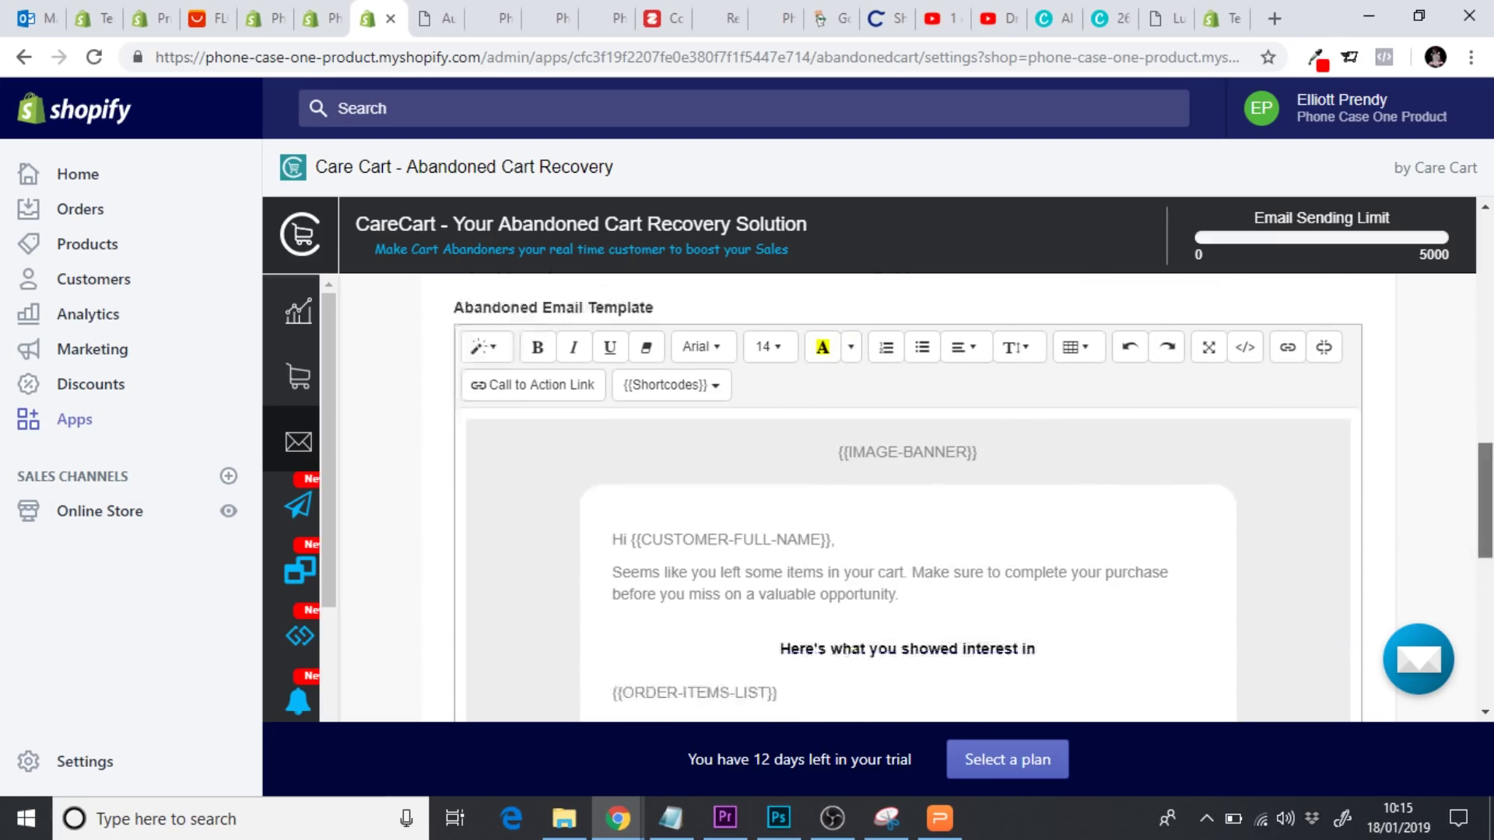
pyautogui.scroll(-8, 1449, 525)
pyautogui.click(1312, 591)
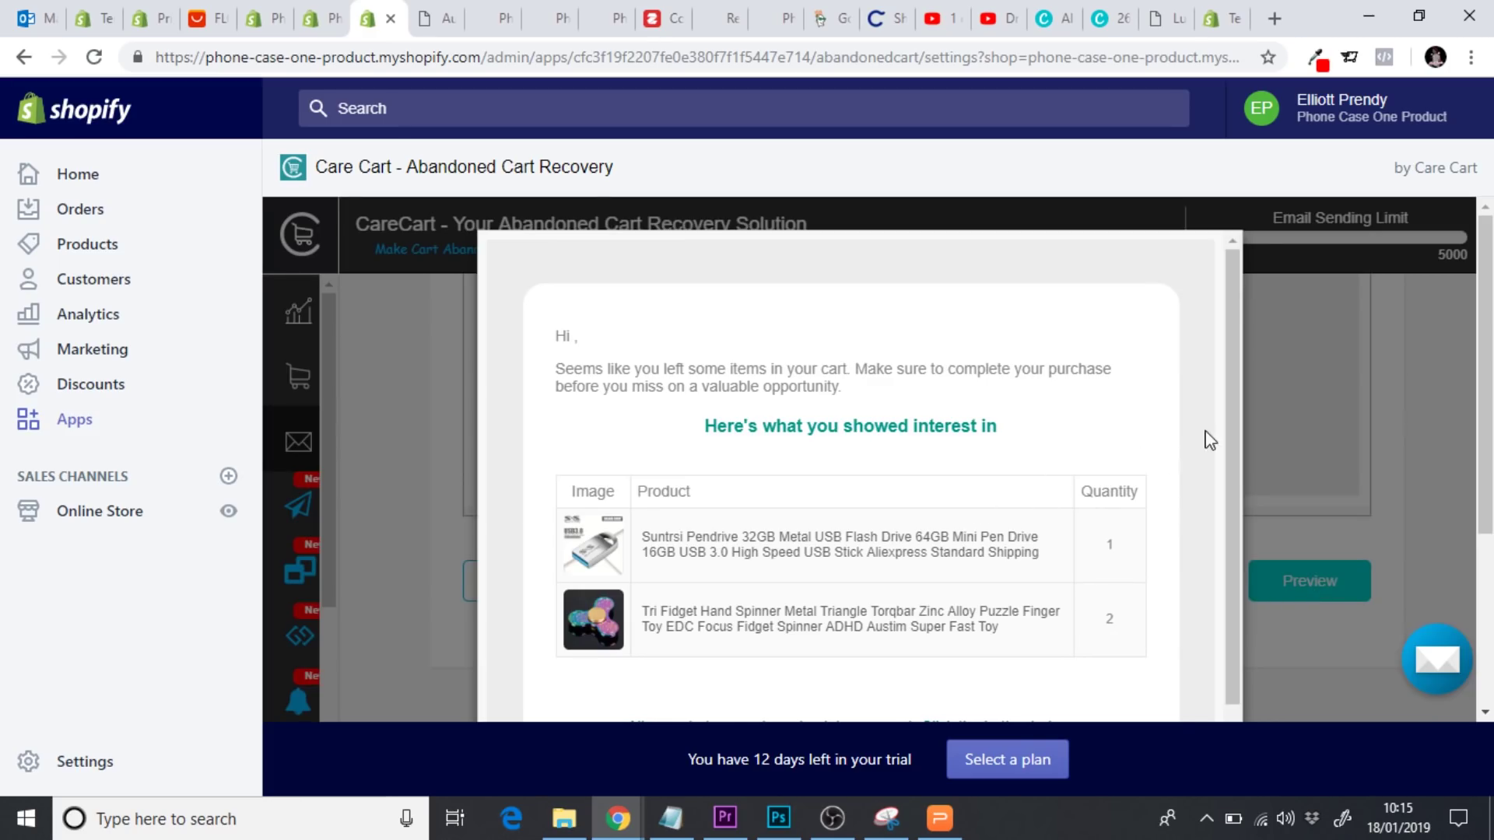
# Scroll the email preview, then preview again to confirm the red Check Out Now button
pyautogui.moveTo(1234, 393); pyautogui.dragTo(739, 513)
pyautogui.moveTo(1240, 356); pyautogui.dragTo(1010, 526)
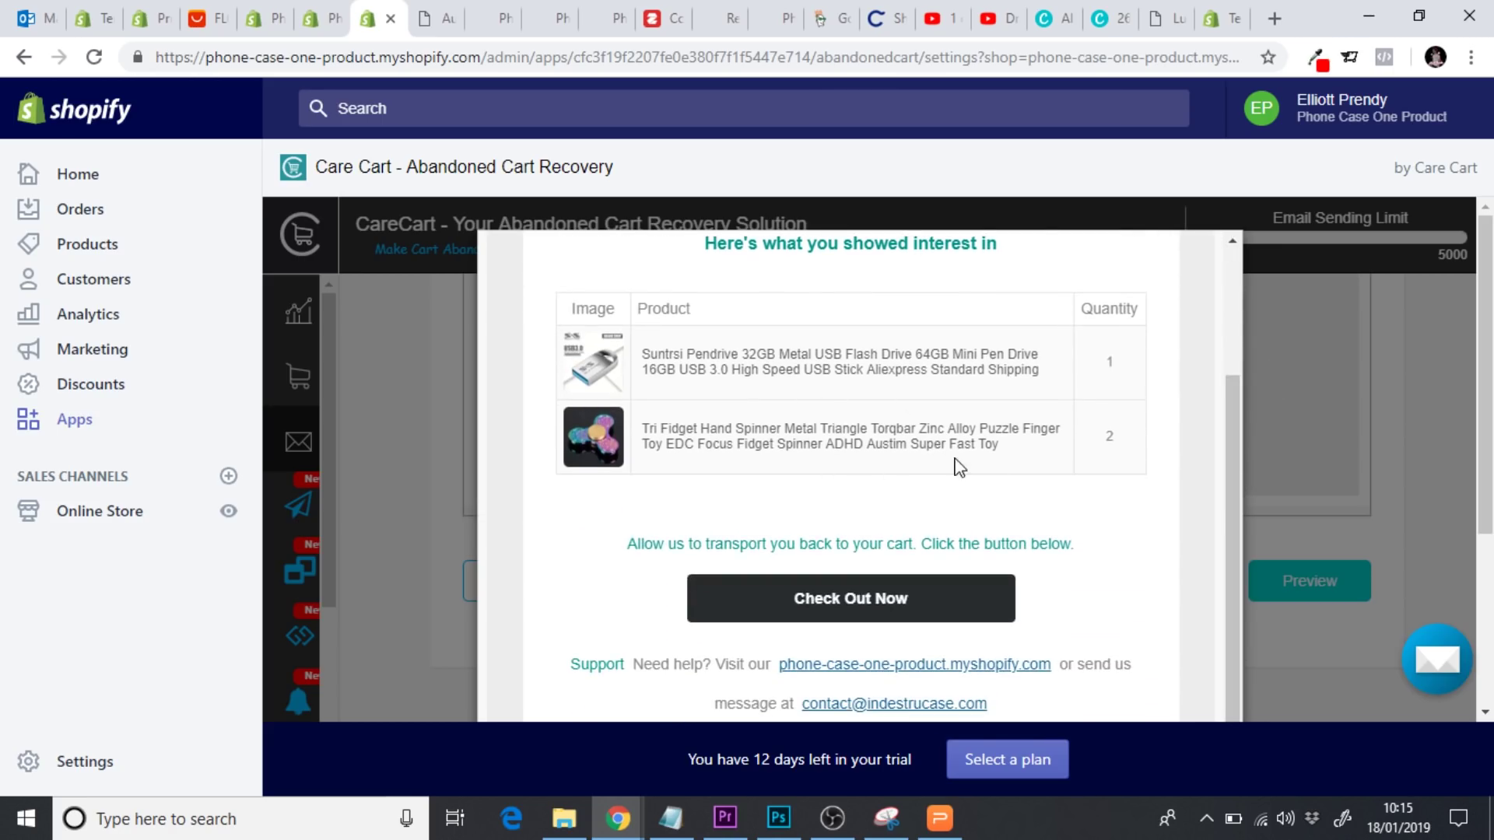
pyautogui.moveTo(1234, 455); pyautogui.dragTo(1236, 494)
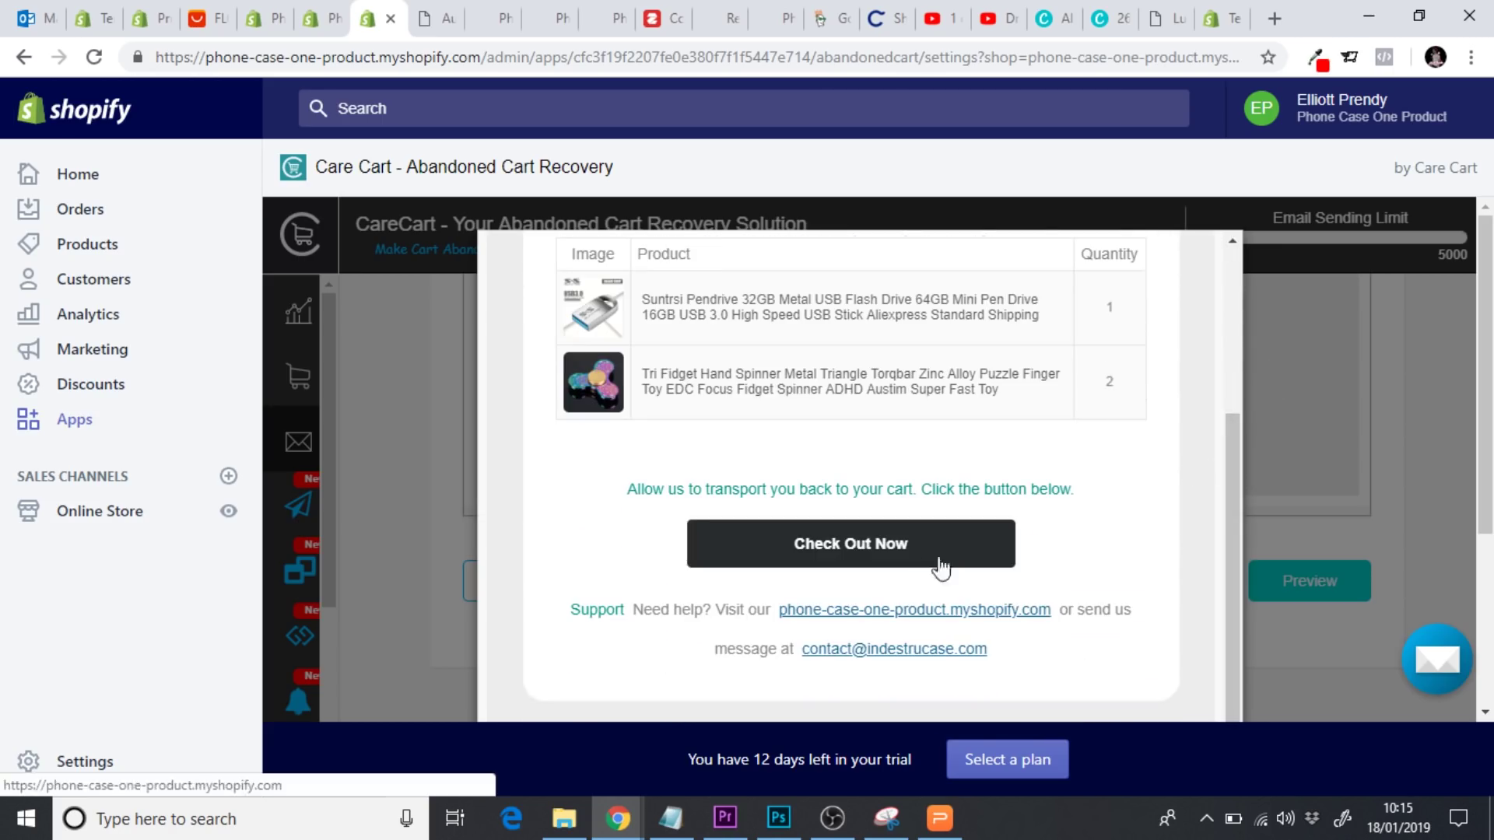
pyautogui.click(1479, 517)
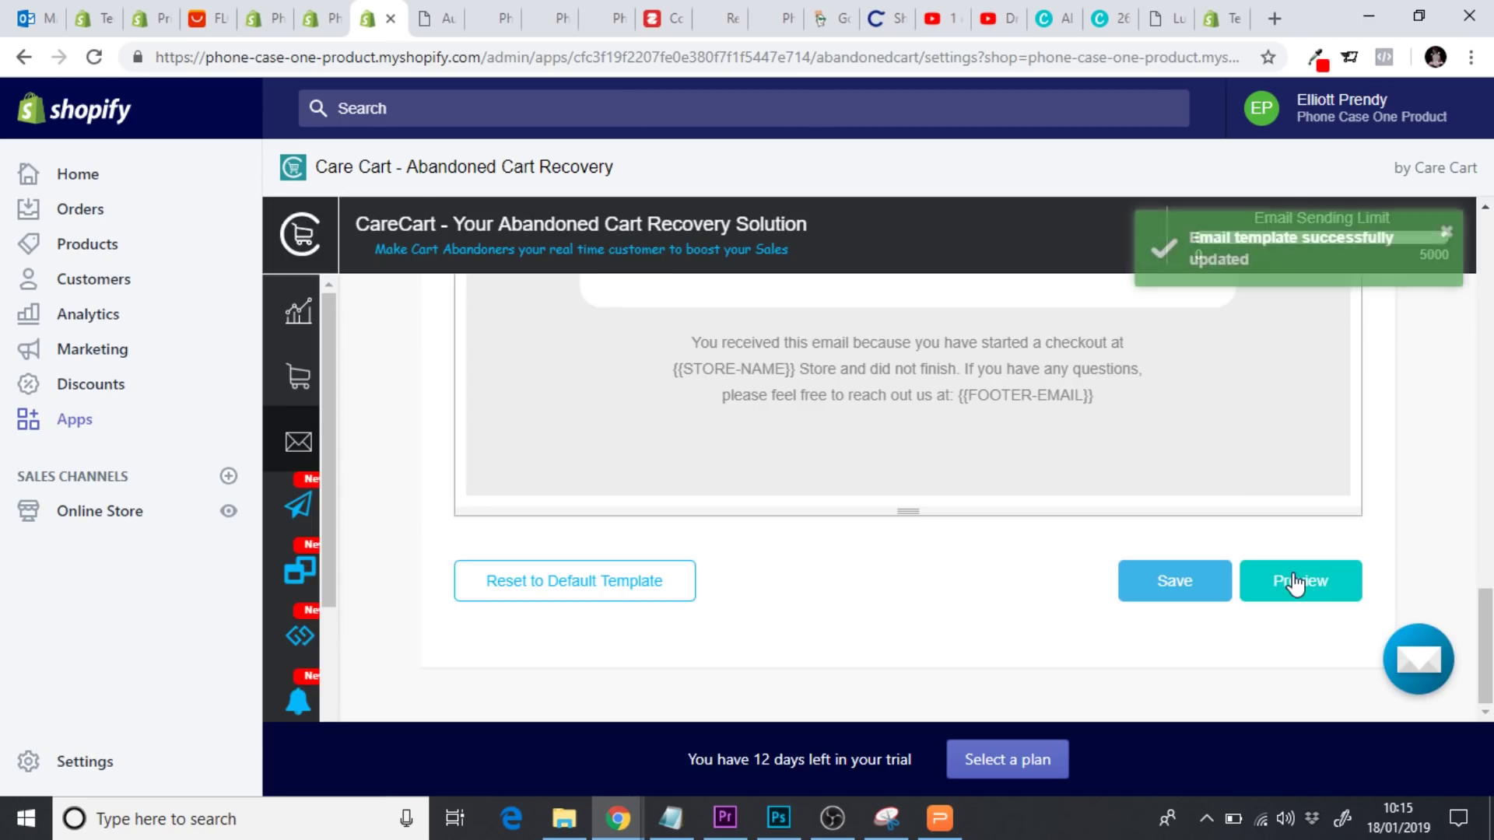
pyautogui.click(1315, 583)
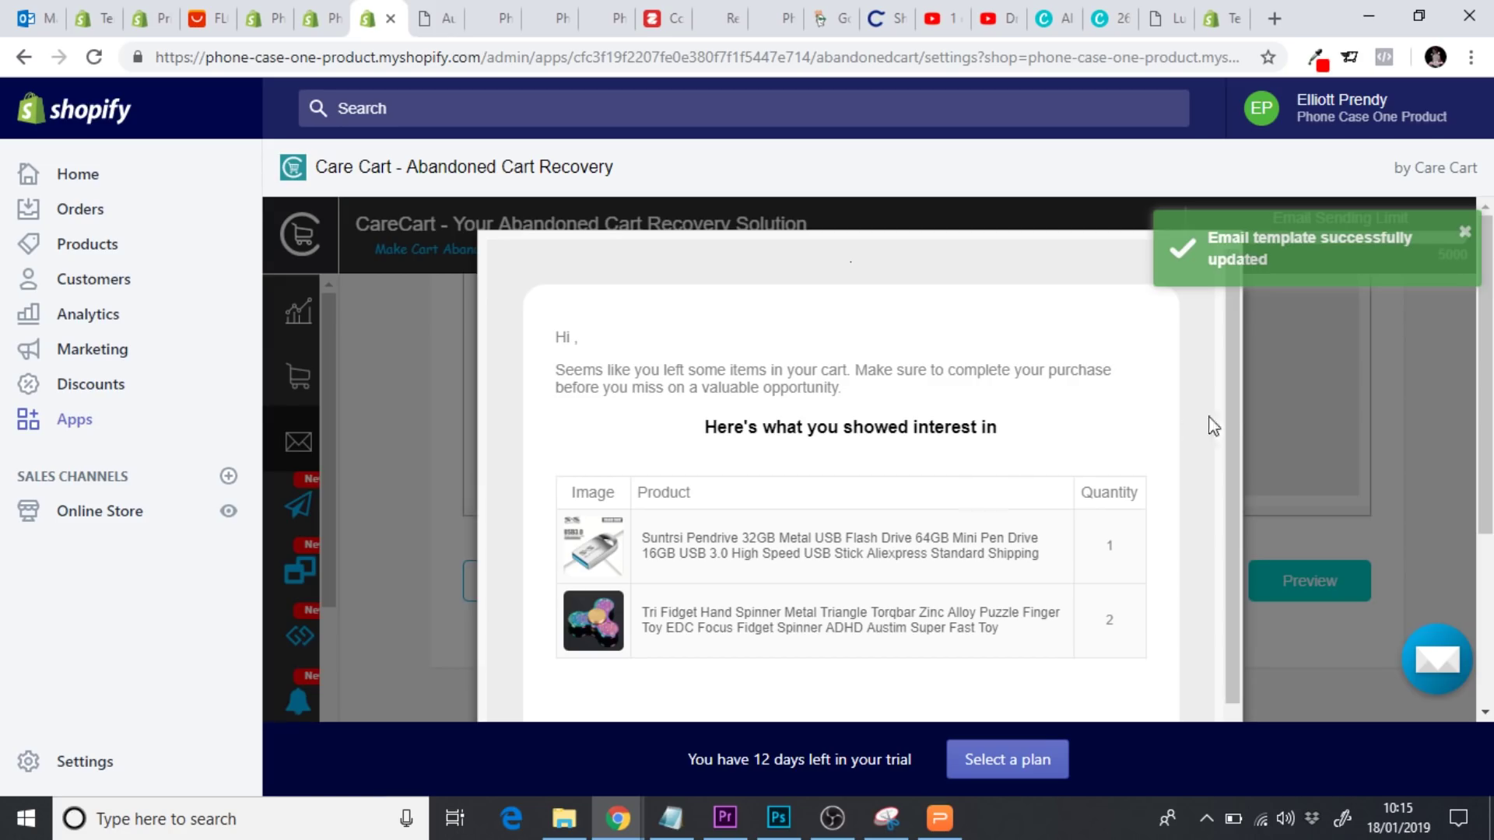
pyautogui.moveTo(1230, 391); pyautogui.dragTo(1233, 575)
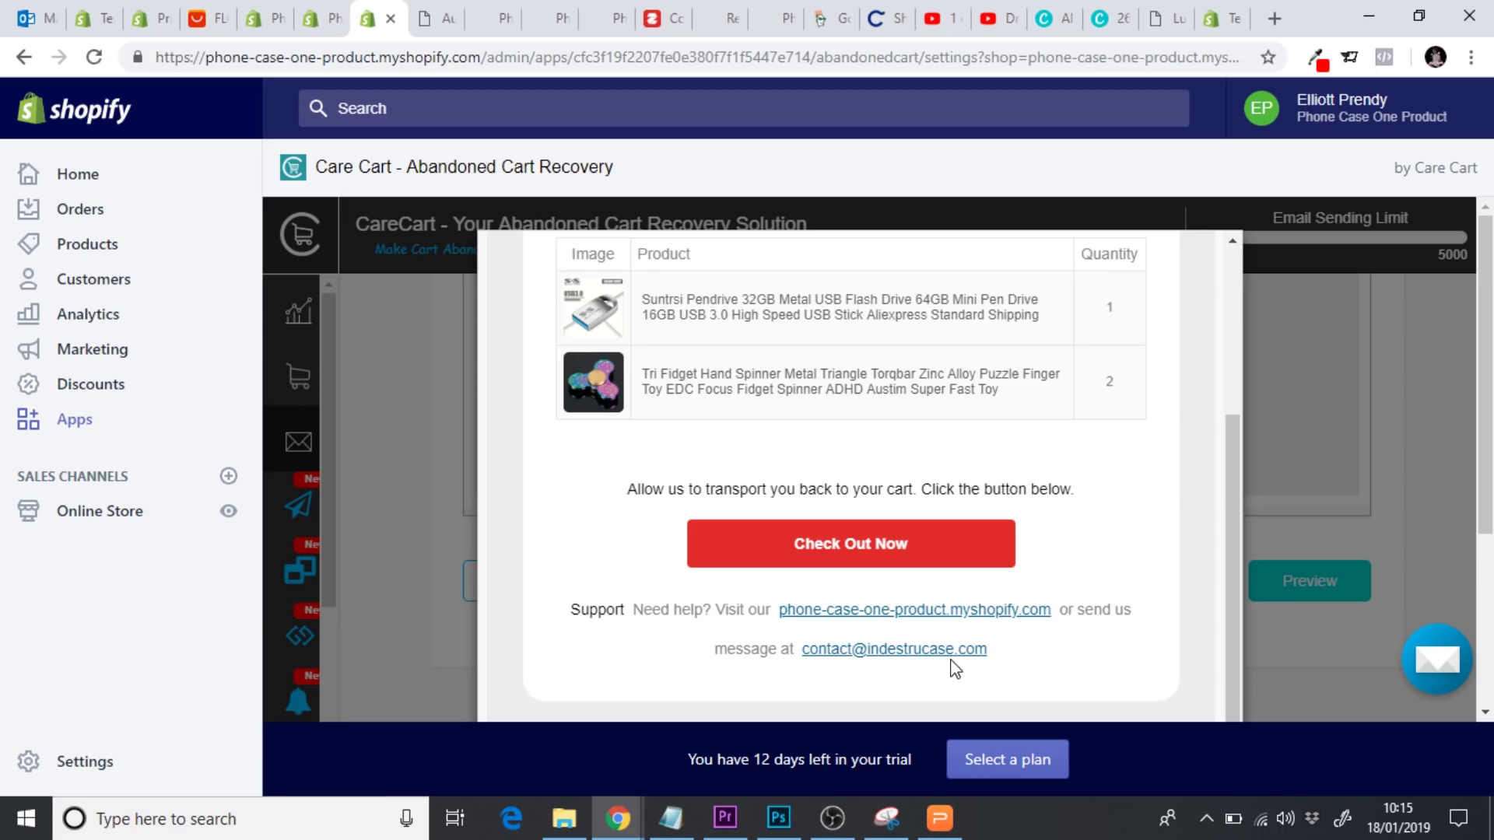
# Copy the 1st email's subject into the 2nd email's Email Subject field
pyautogui.click(1391, 554)
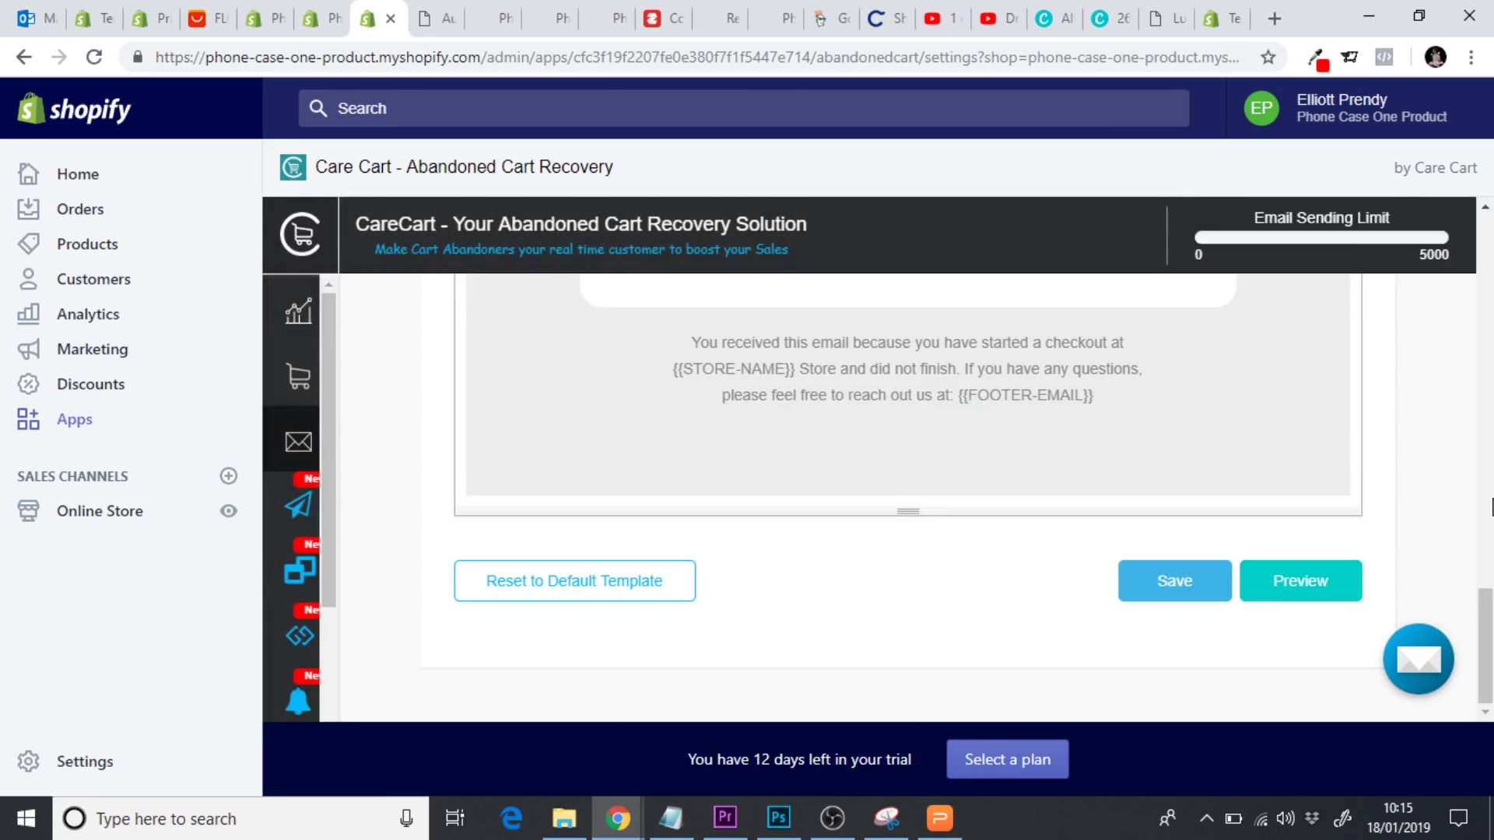
pyautogui.scroll(12, 1469, 554)
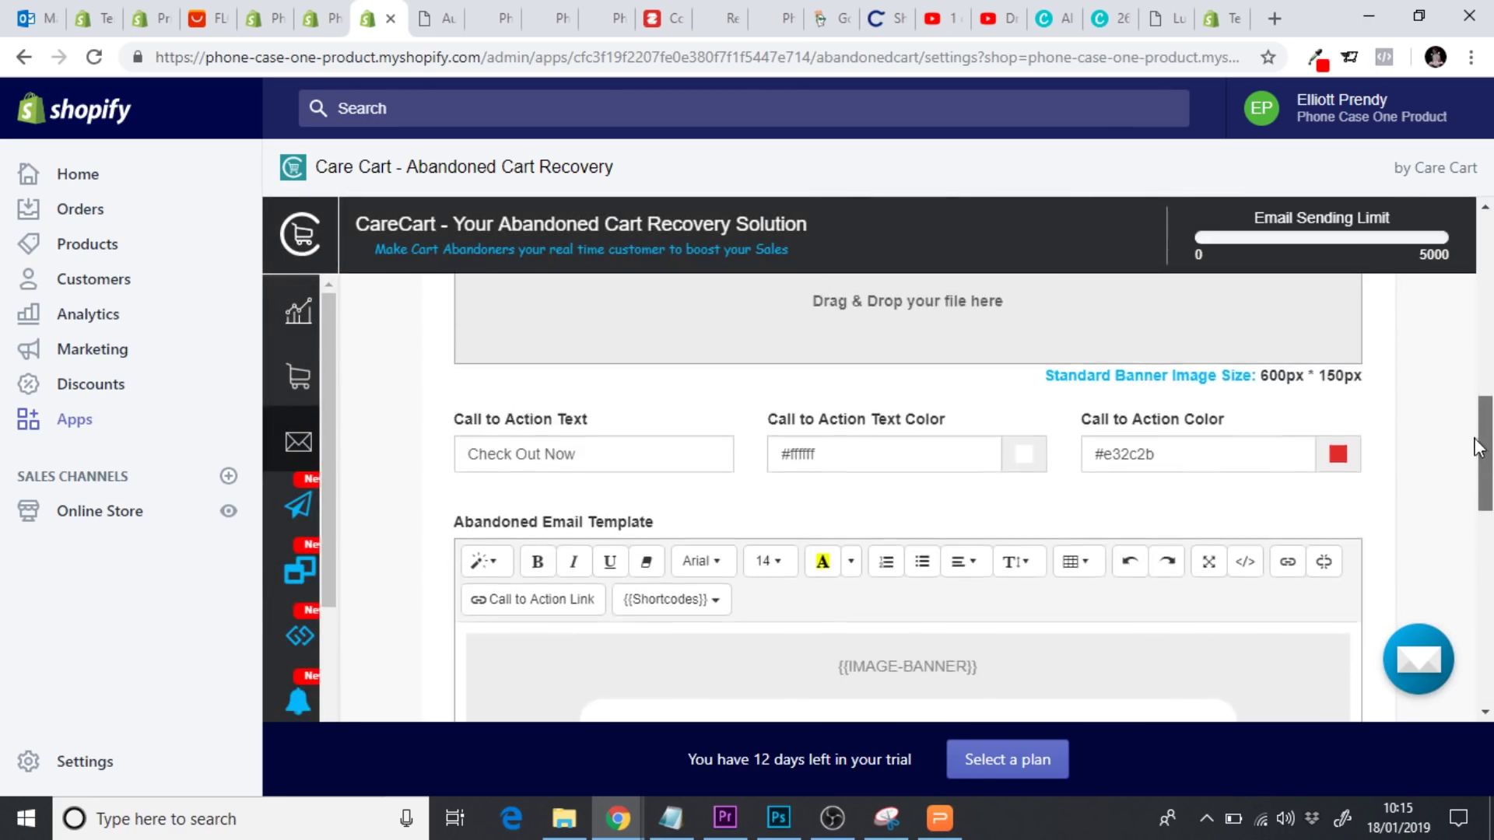
pyautogui.moveTo(1470, 401); pyautogui.dragTo(1471, 368)
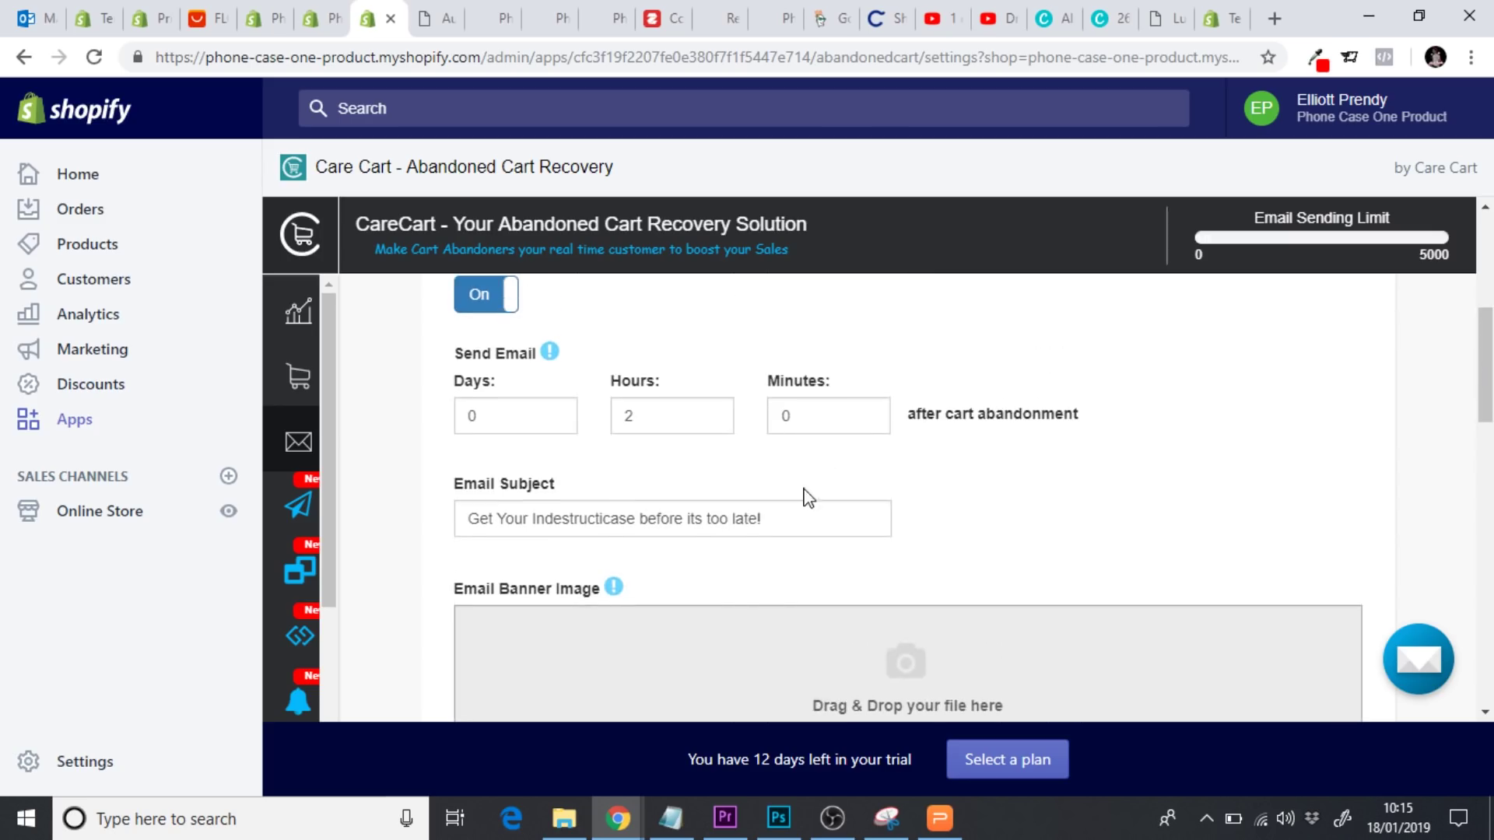
pyautogui.moveTo(812, 516); pyautogui.dragTo(449, 519)
pyautogui.hotkey('ctrl', 'c')
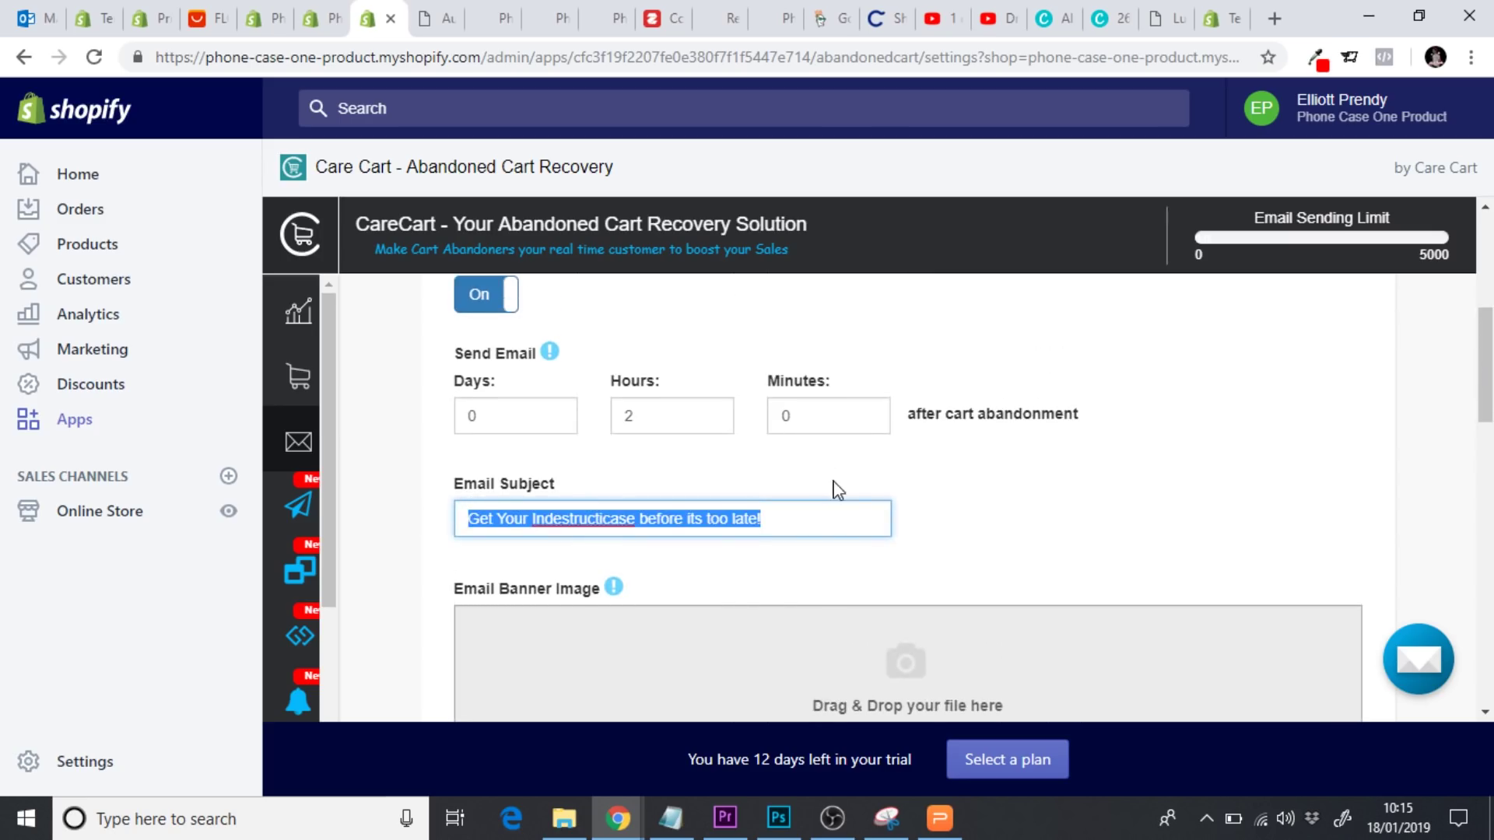
pyautogui.scroll(2, 1482, 366)
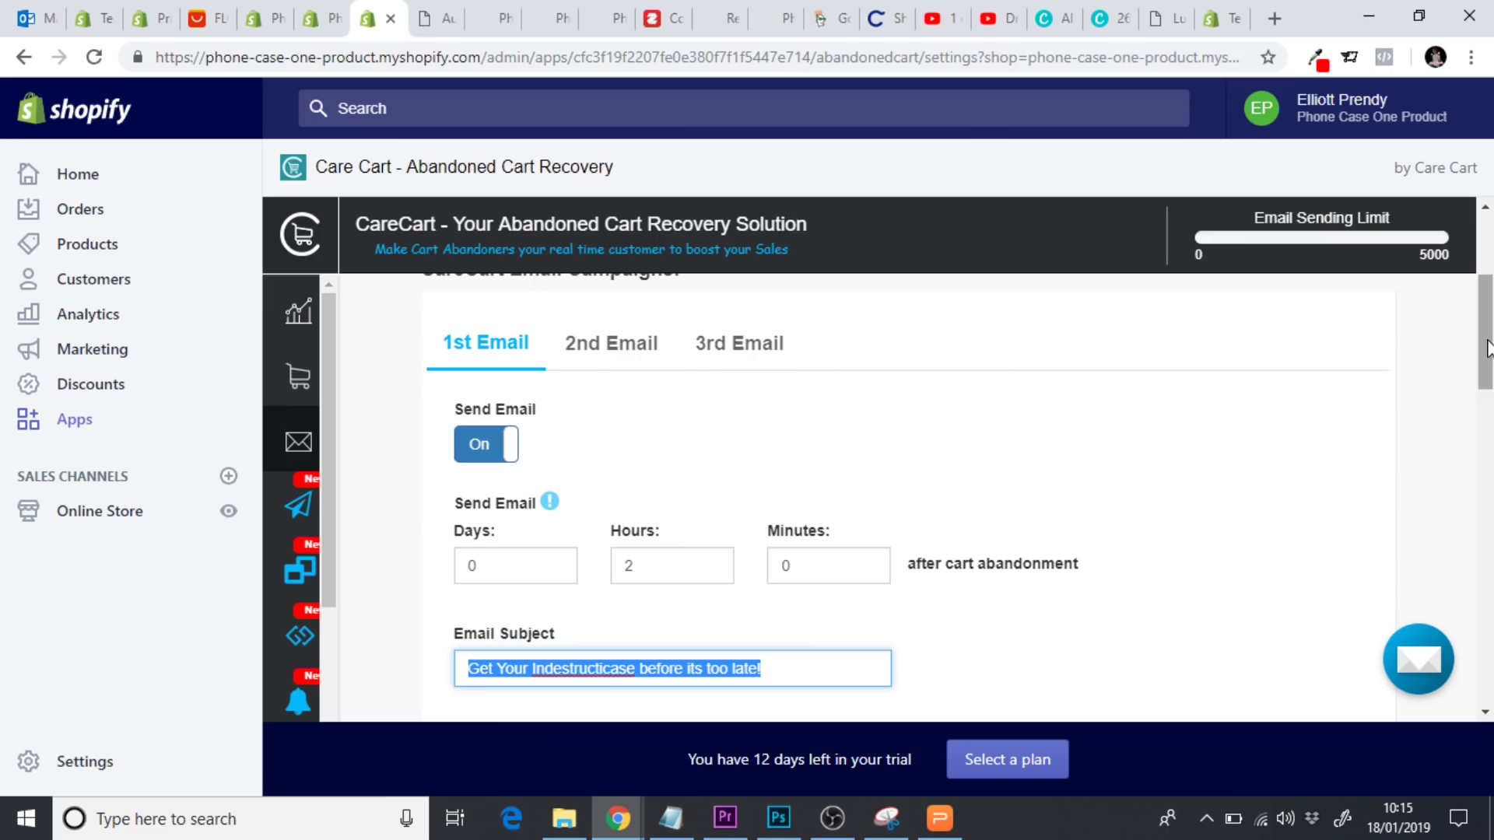
pyautogui.click(593, 371)
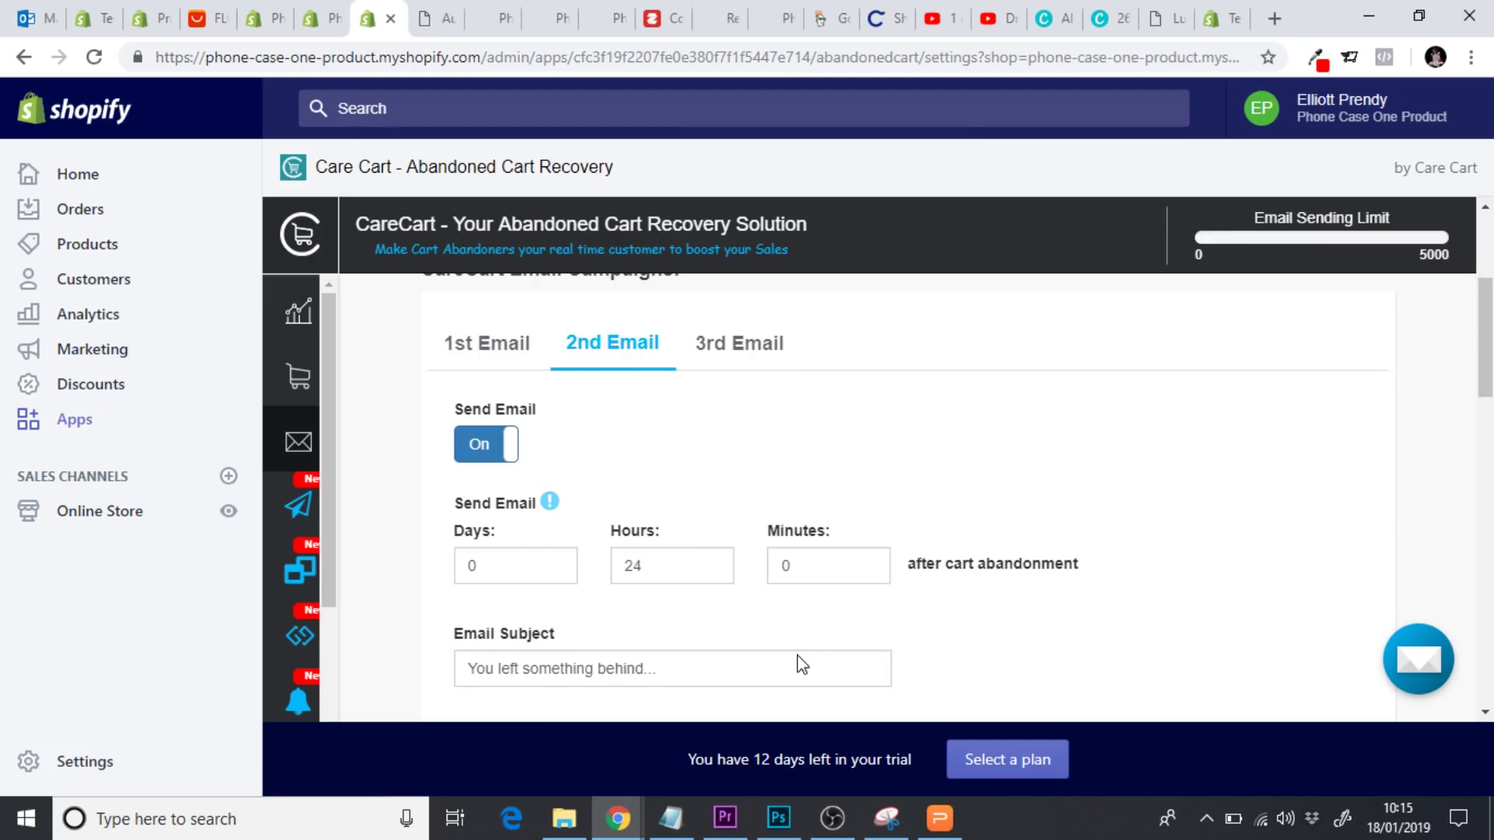
pyautogui.tripleClick(739, 669)
pyautogui.hotkey('ctrl', 'v')
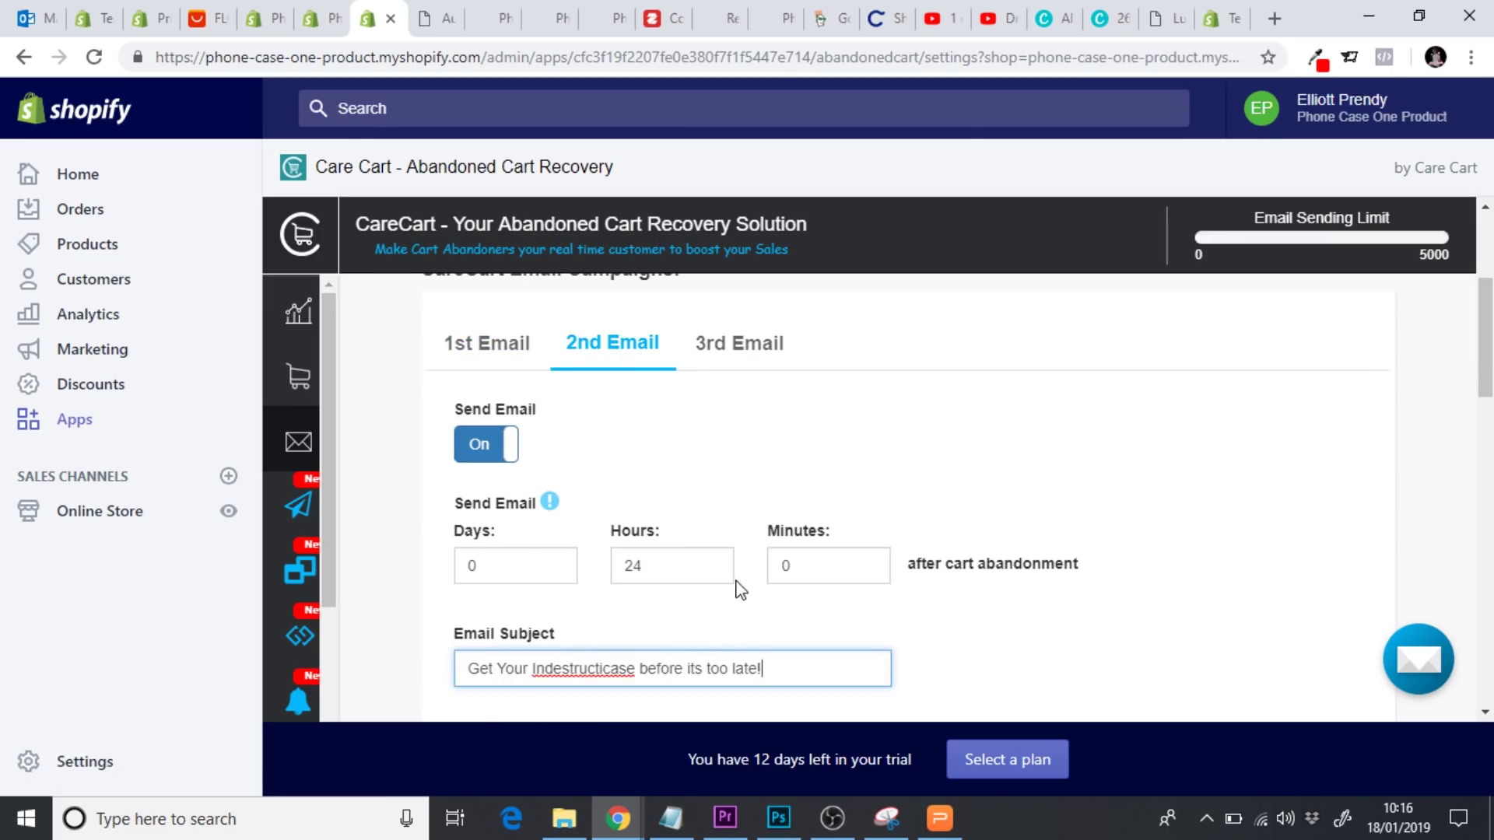
# Set the 2nd email's send delay to 14 hours
pyautogui.click(712, 571)
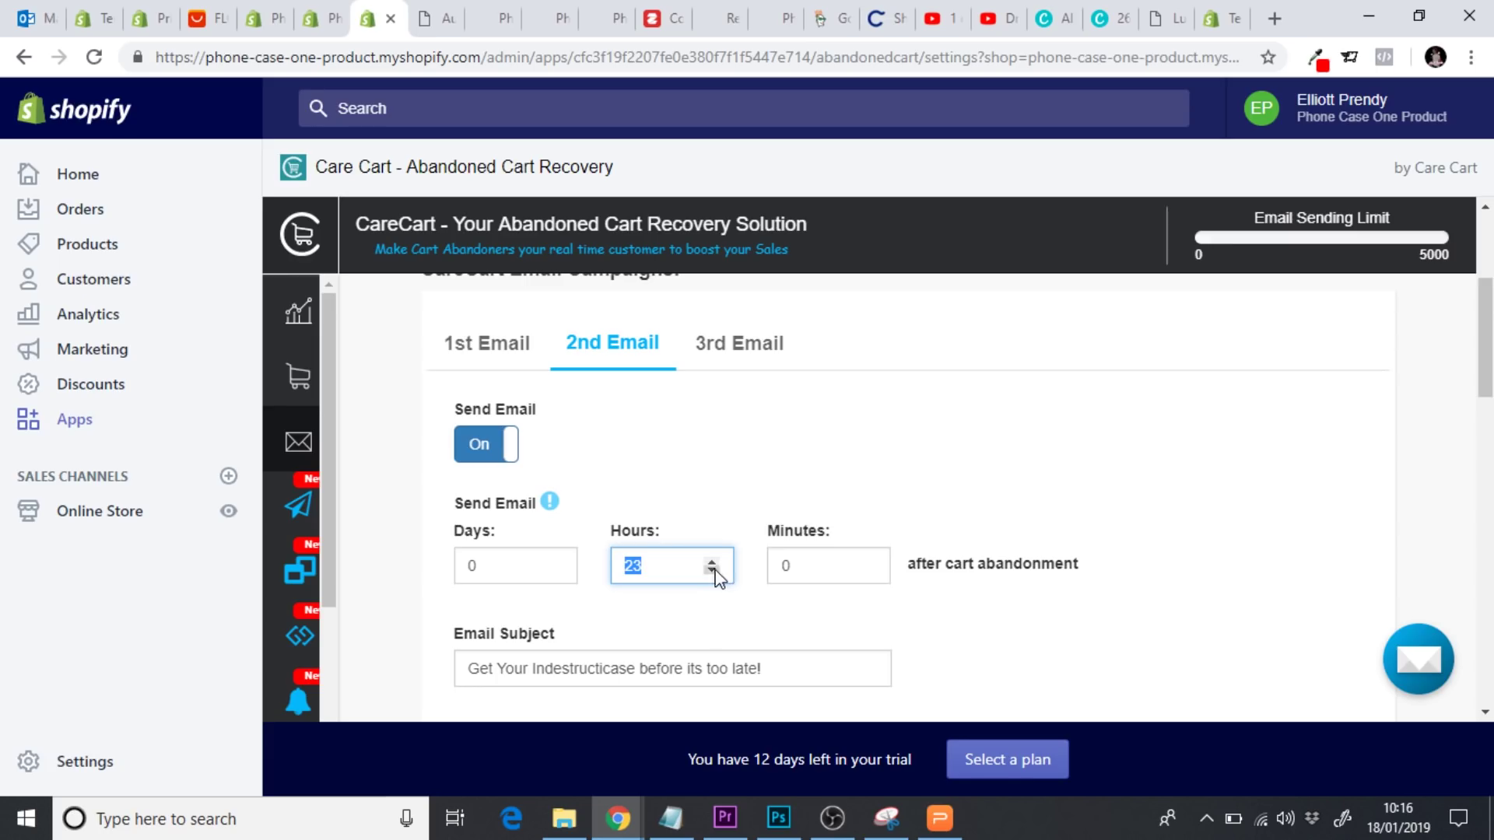
pyautogui.click(712, 572)
pyautogui.click(713, 571)
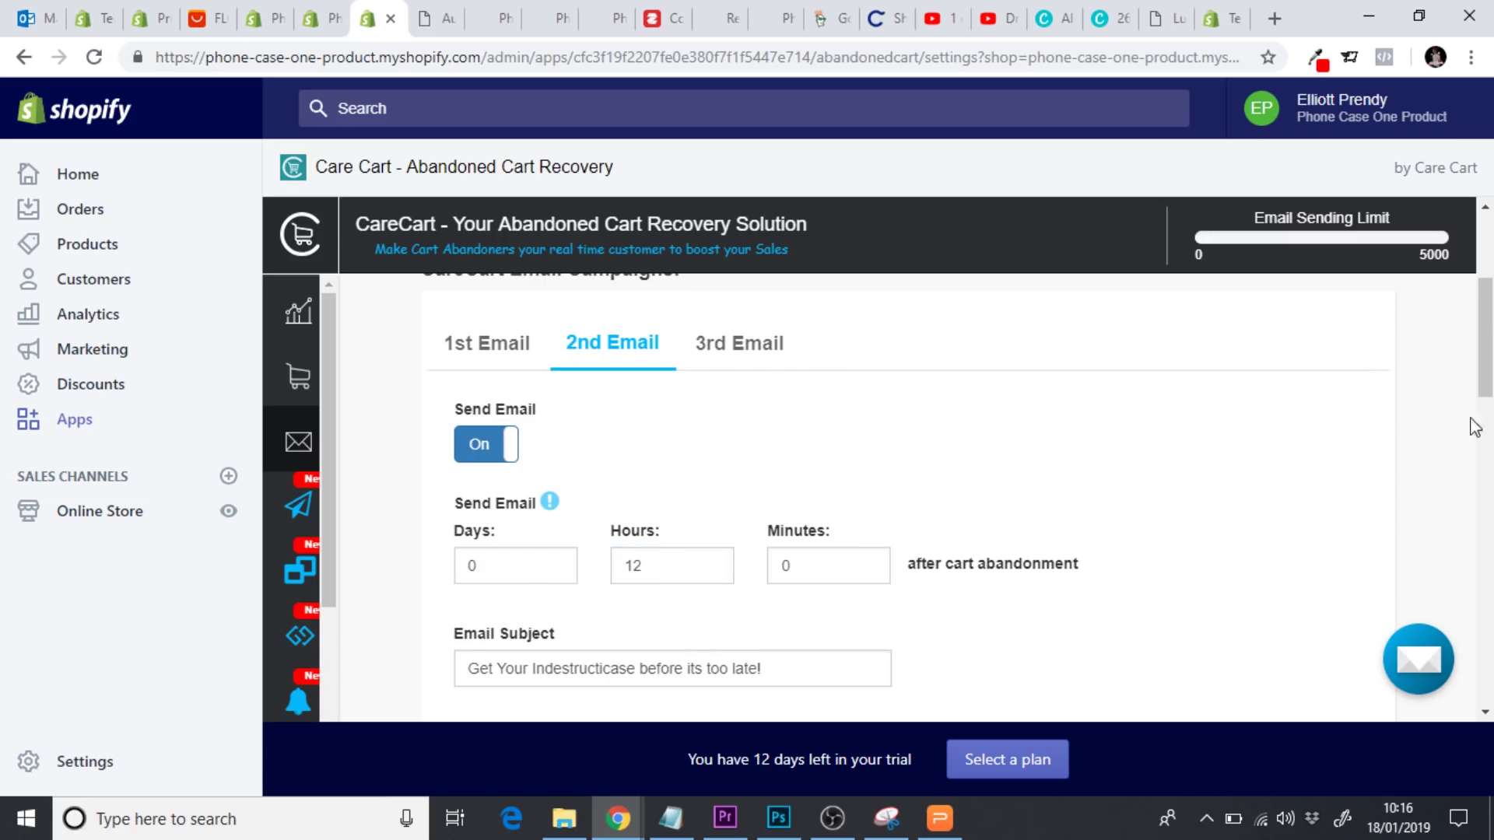
pyautogui.scroll(-1, 1477, 428)
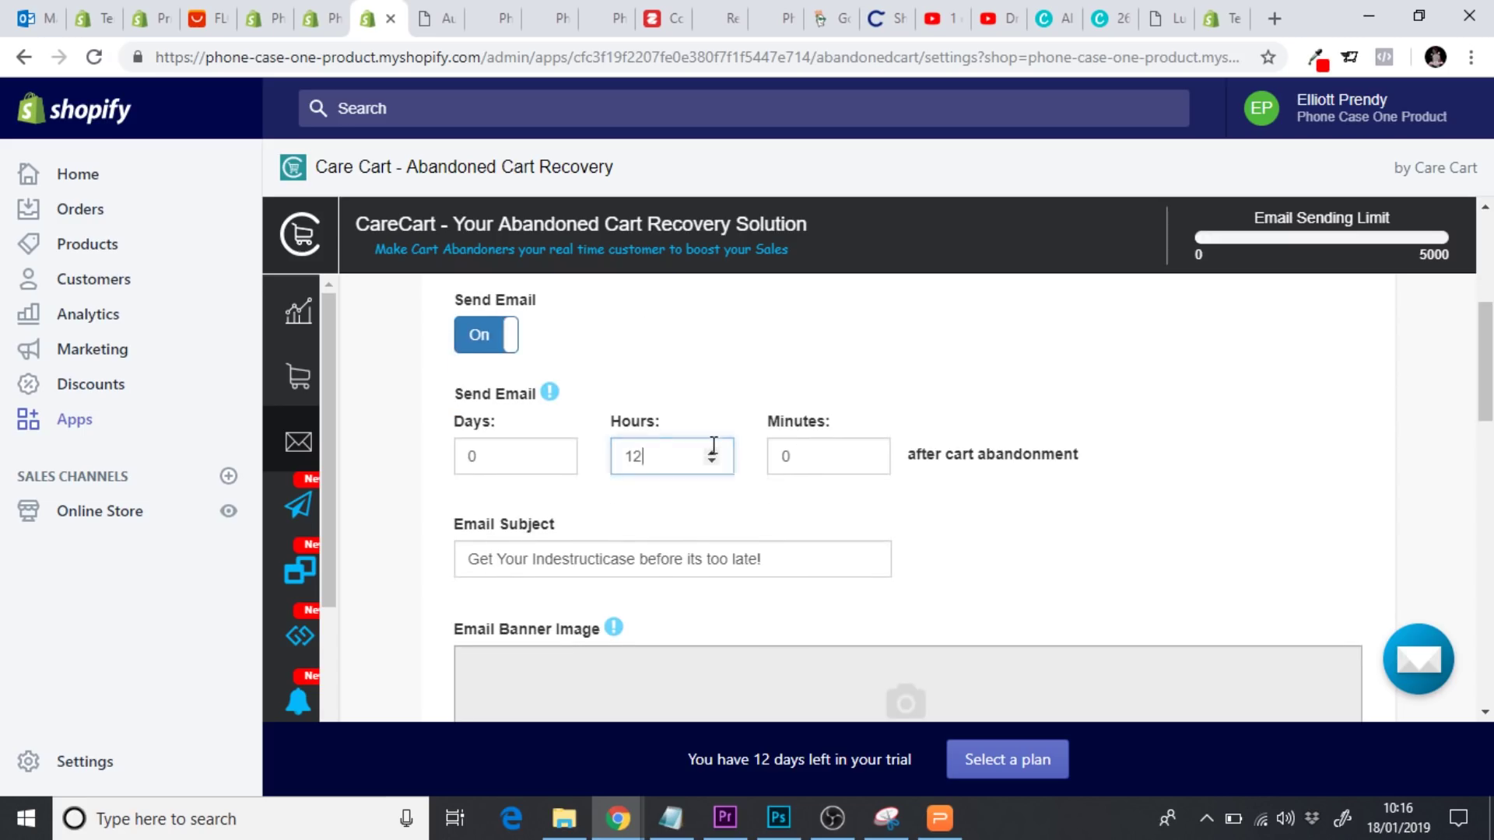
pyautogui.click(711, 452)
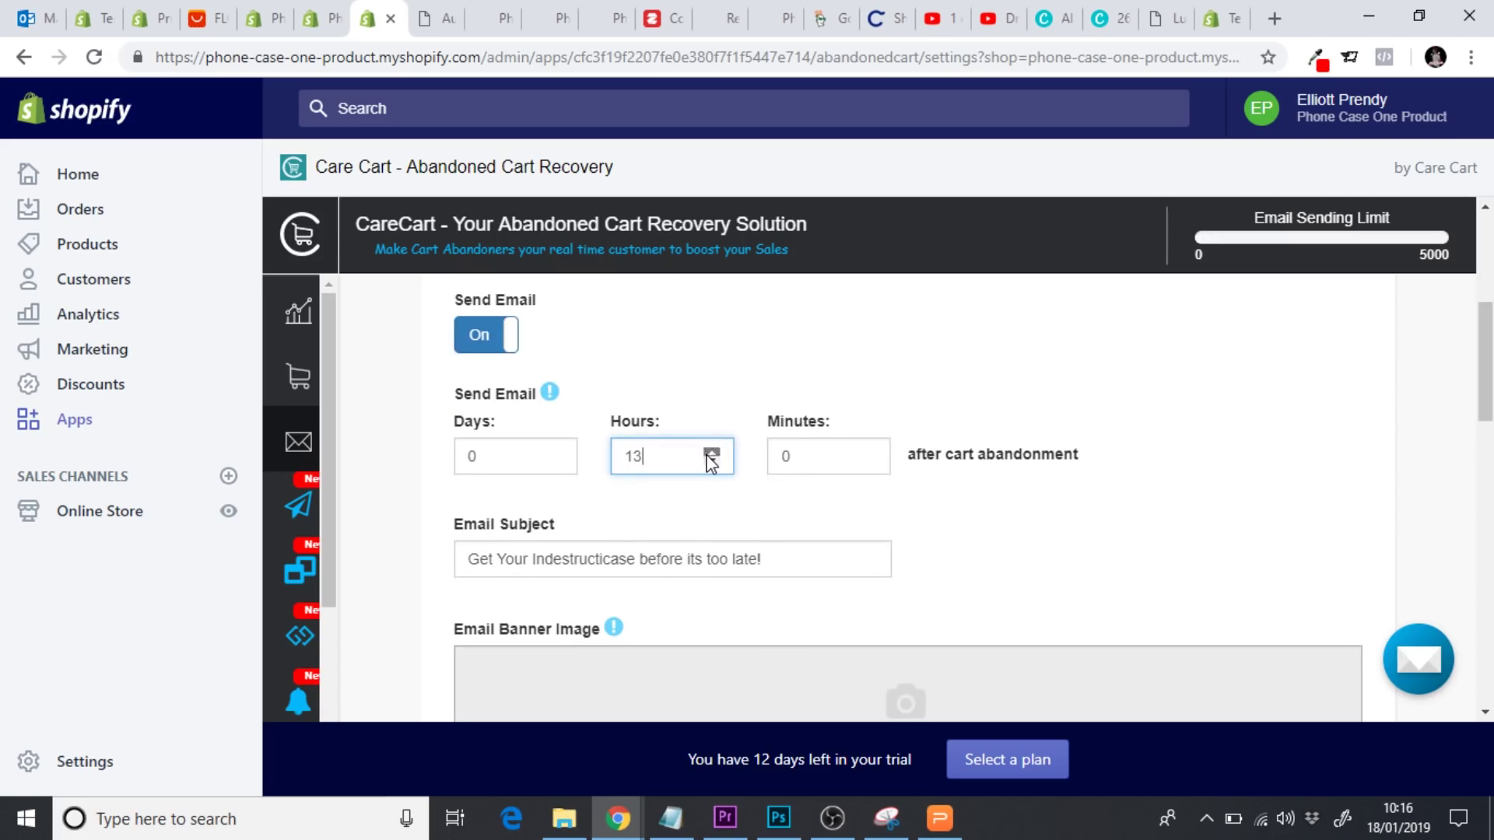
pyautogui.click(1002, 550)
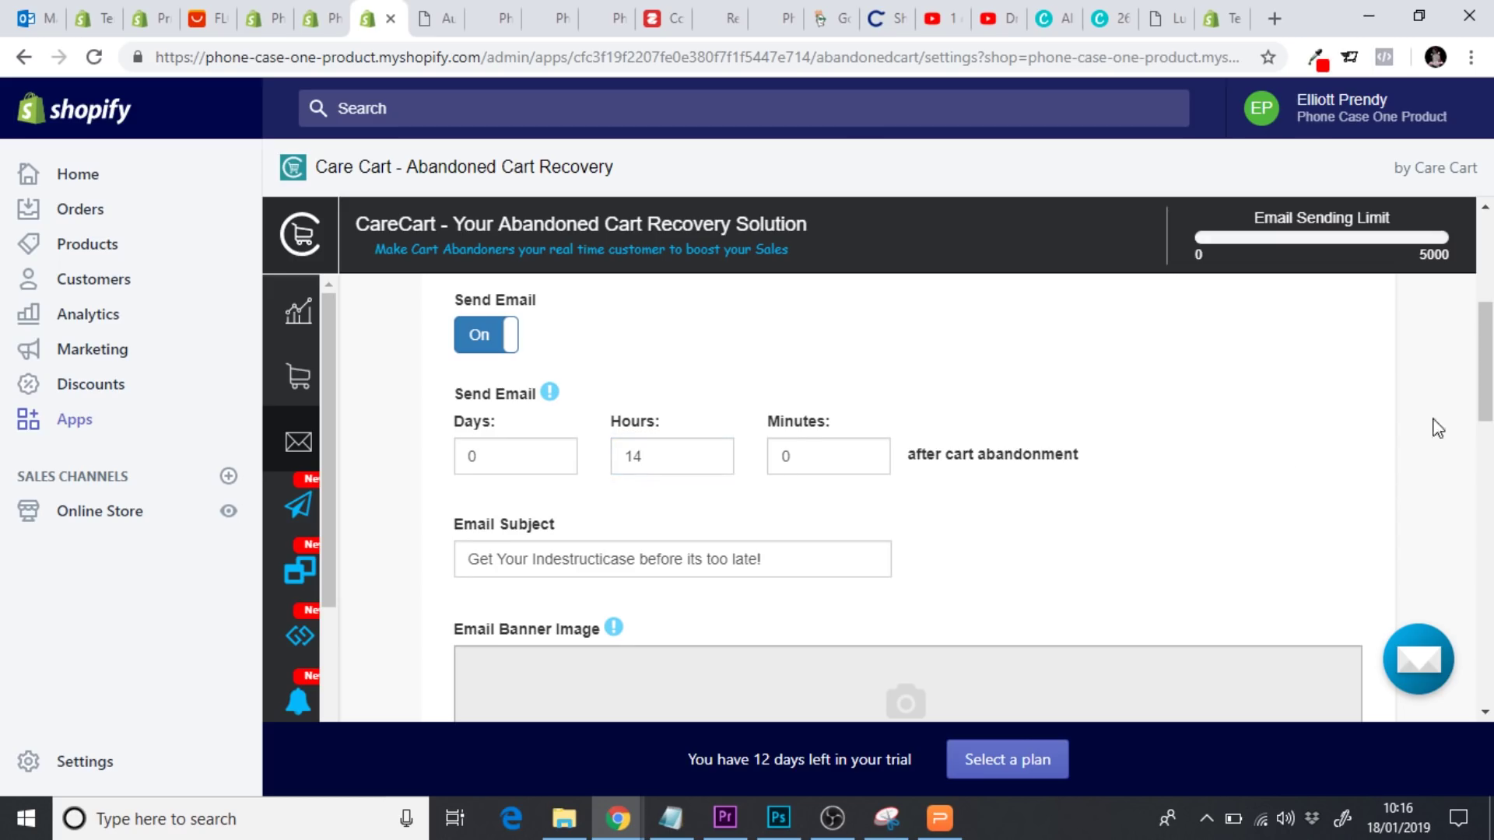
pyautogui.scroll(-7, 1485, 366)
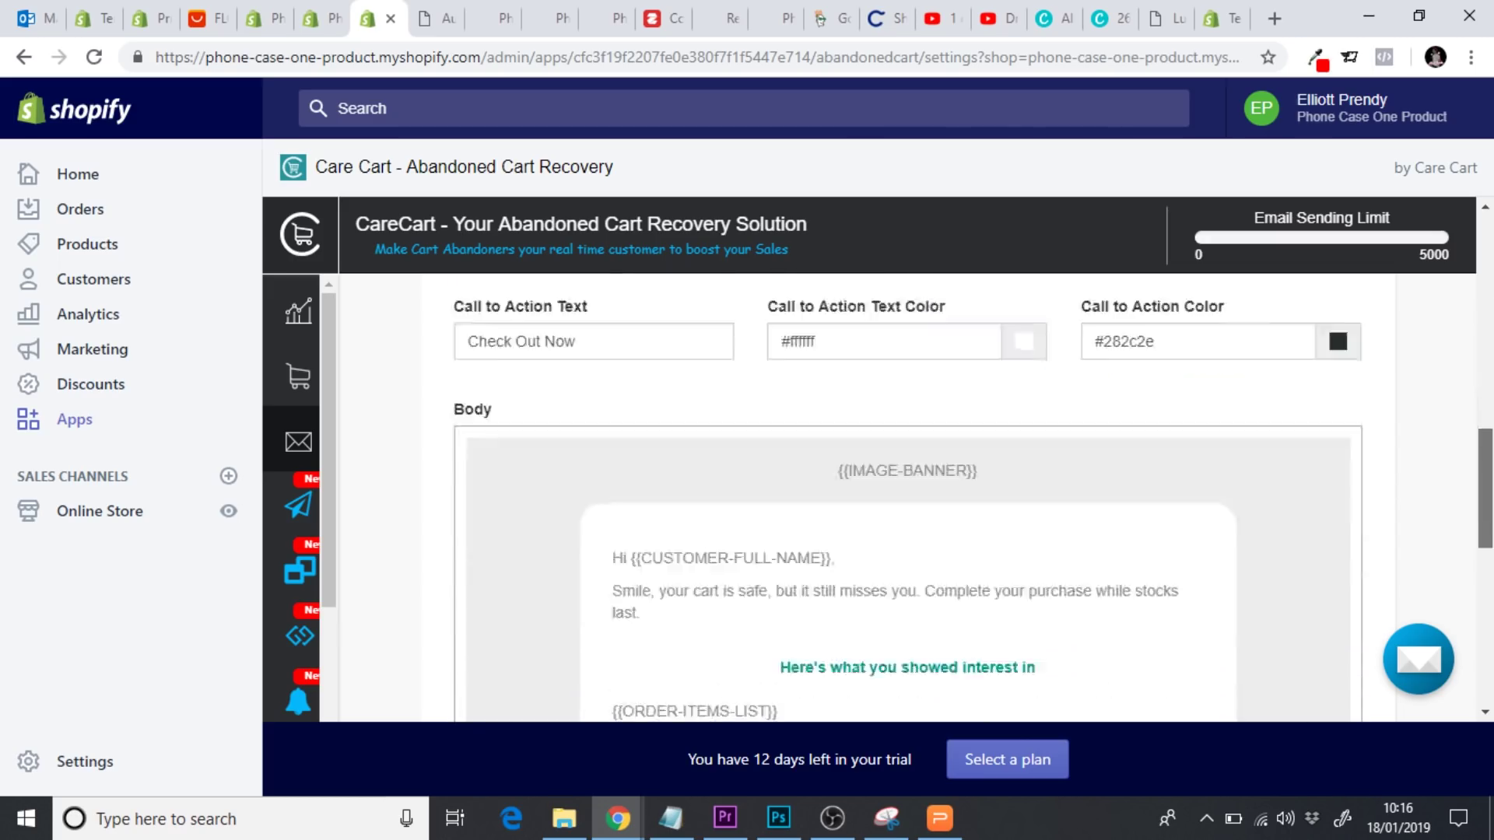
pyautogui.scroll(-3, 1072, 599)
pyautogui.scroll(3, 1073, 599)
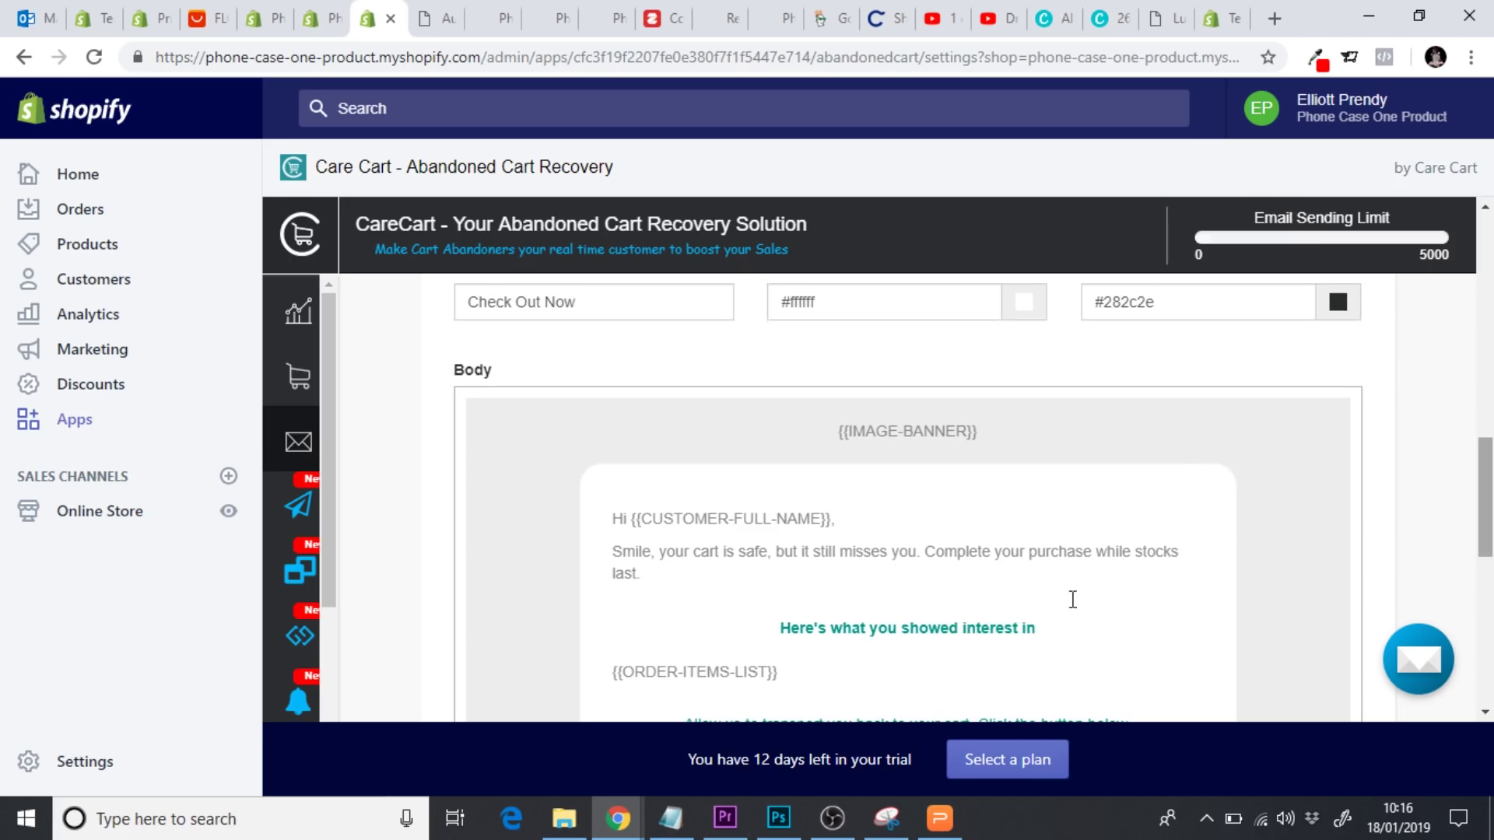
# Make the 'Here's what you showed interest in' and 'Allow us' lines black
pyautogui.moveTo(1059, 624); pyautogui.dragTo(753, 633)
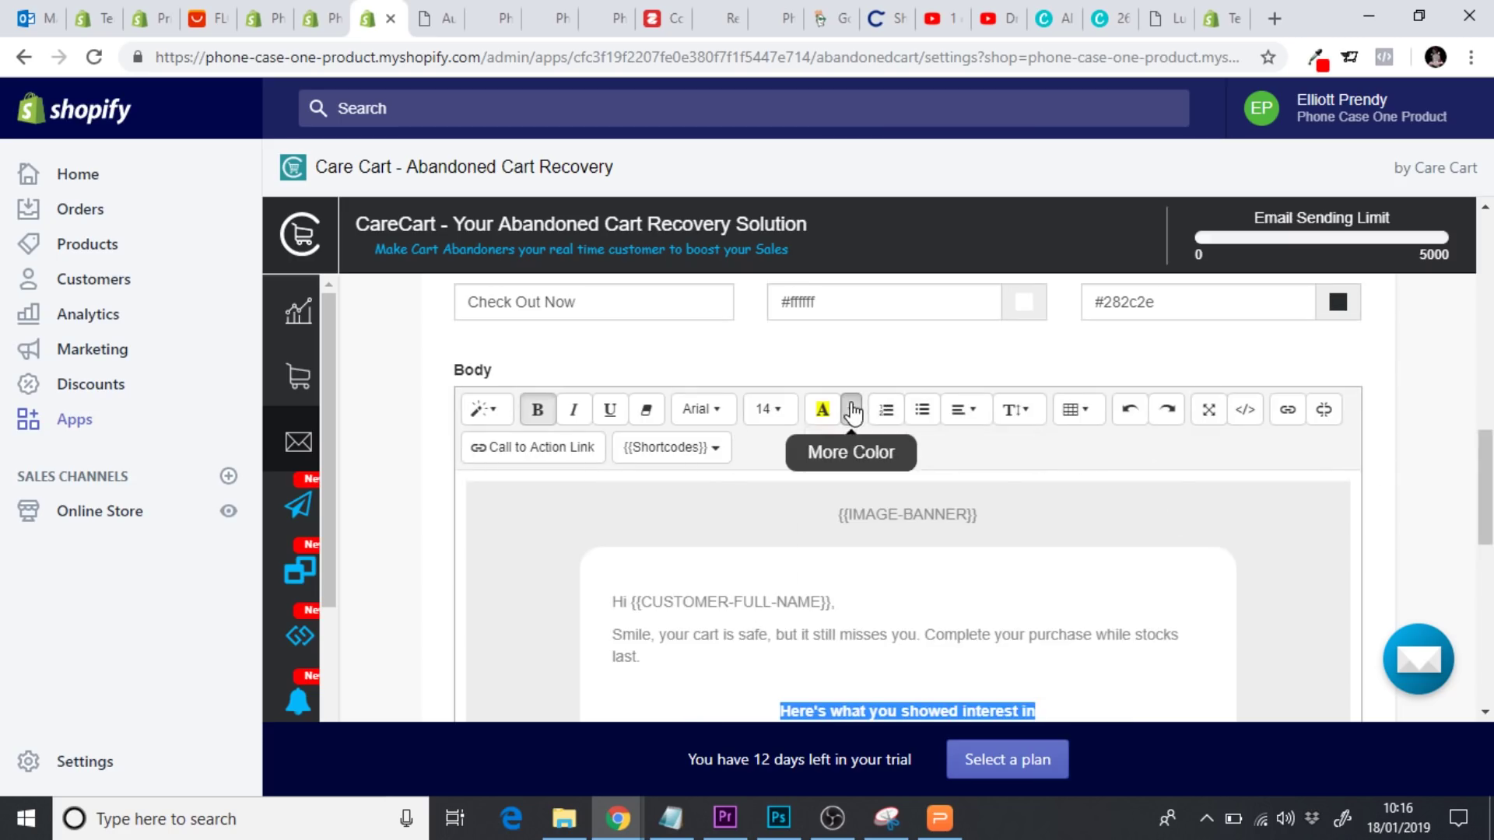
pyautogui.click(851, 409)
pyautogui.click(1002, 498)
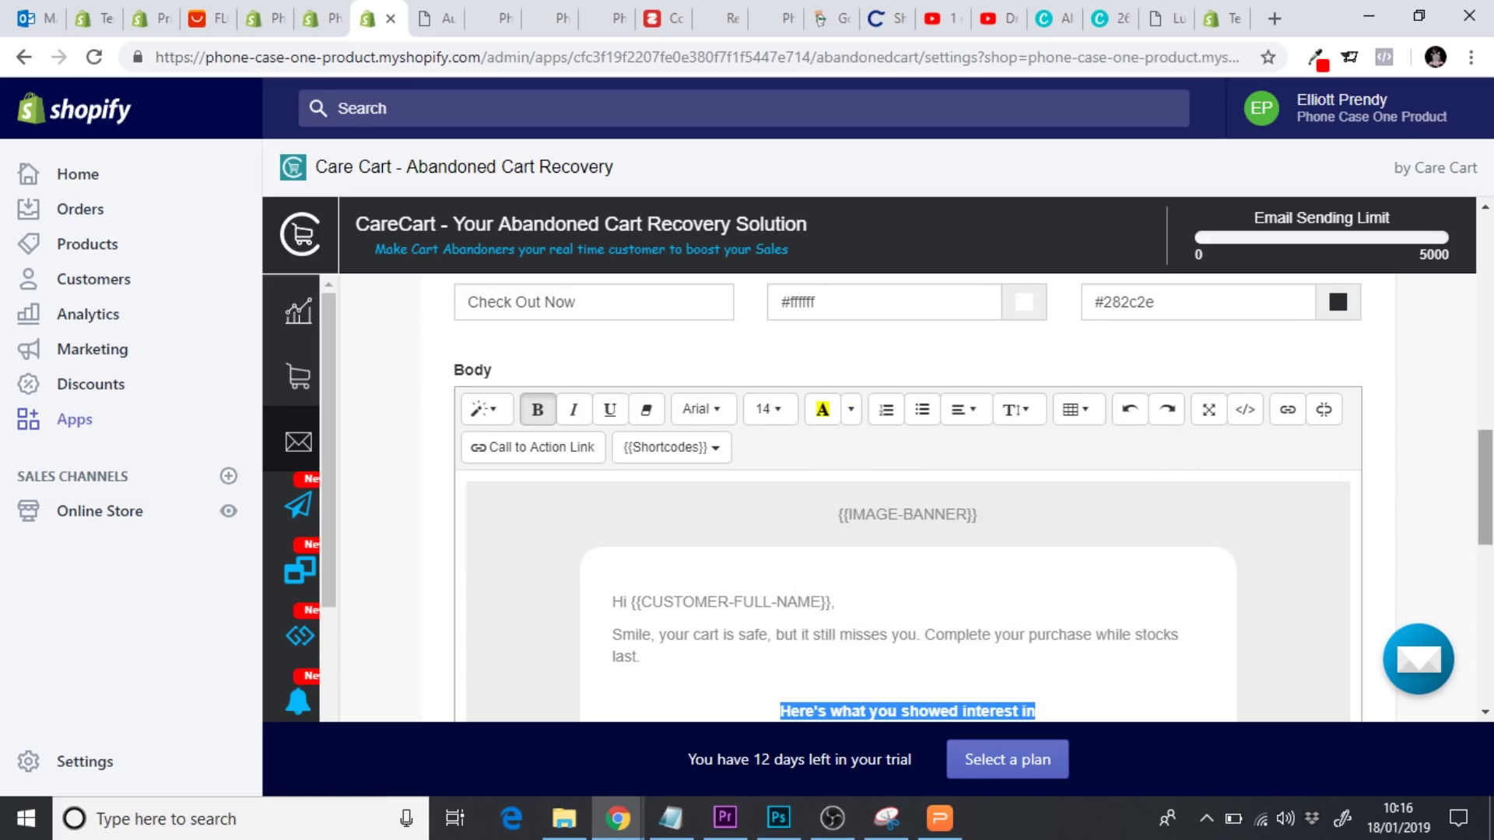
pyautogui.scroll(-4, 1486, 483)
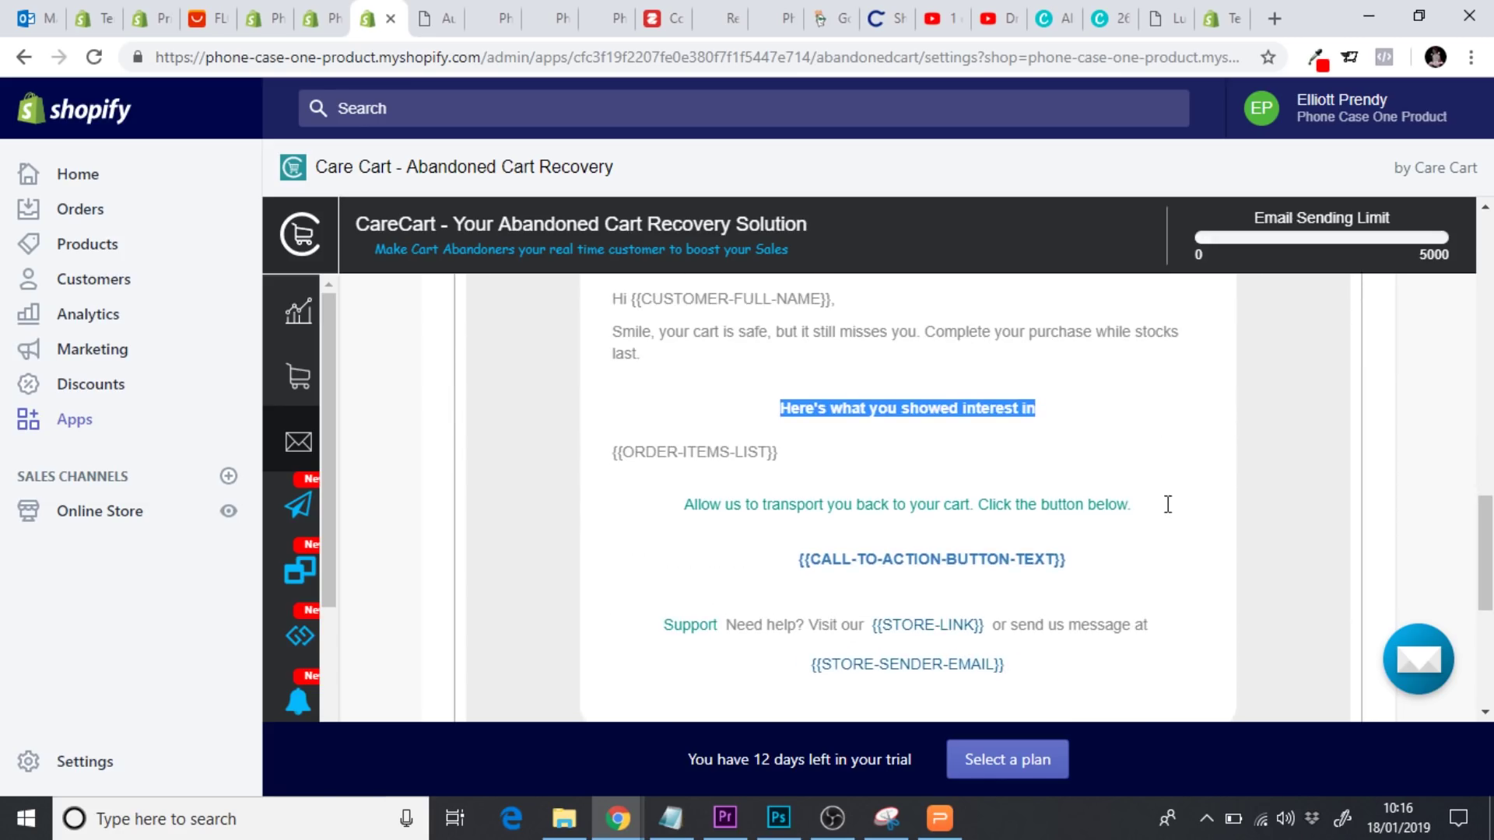
pyautogui.moveTo(1133, 504); pyautogui.dragTo(677, 503)
pyautogui.scroll(1, 1489, 544)
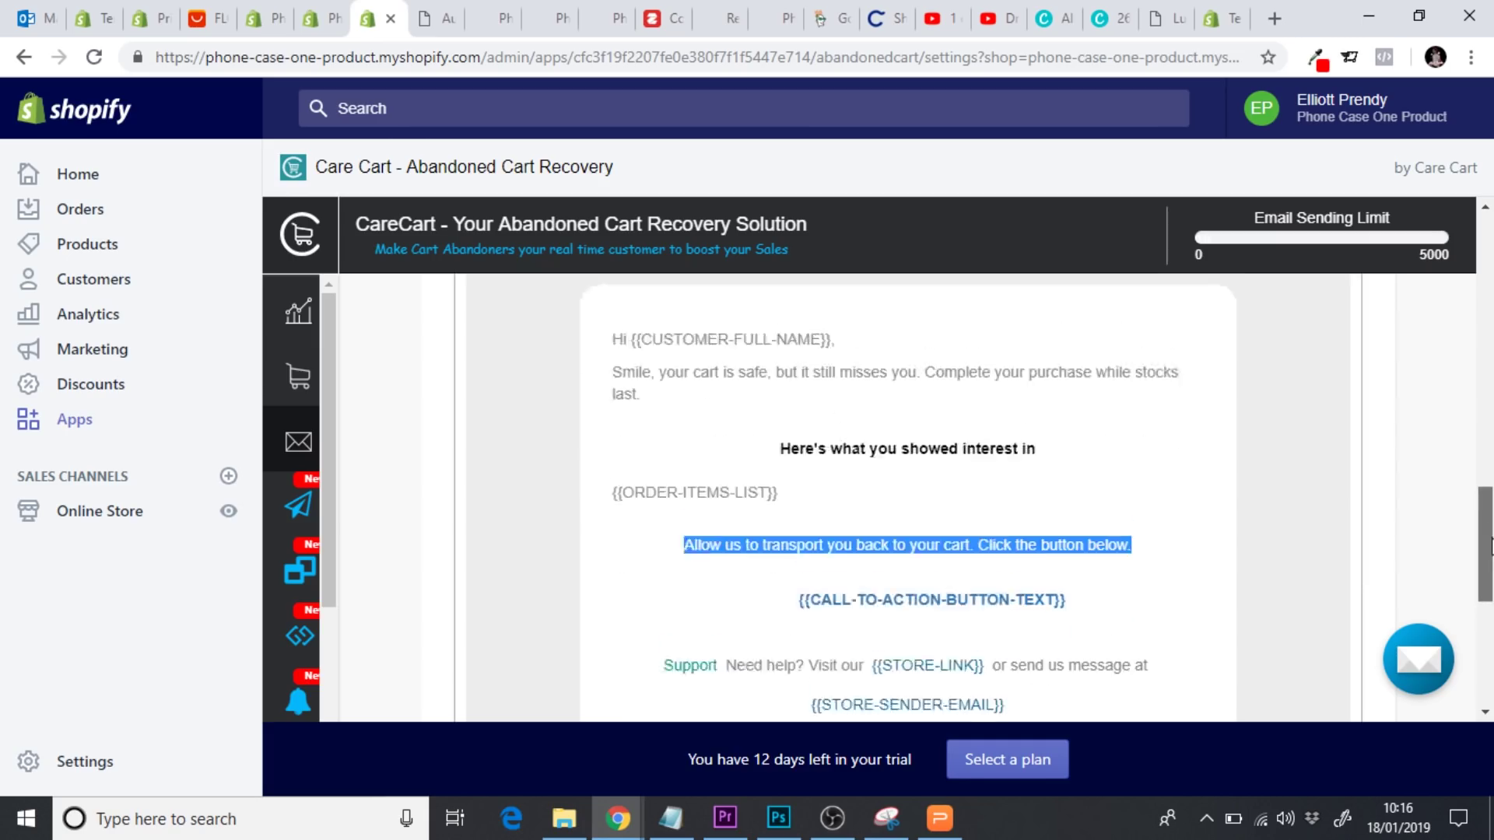
pyautogui.scroll(3, 1490, 545)
pyautogui.click(850, 367)
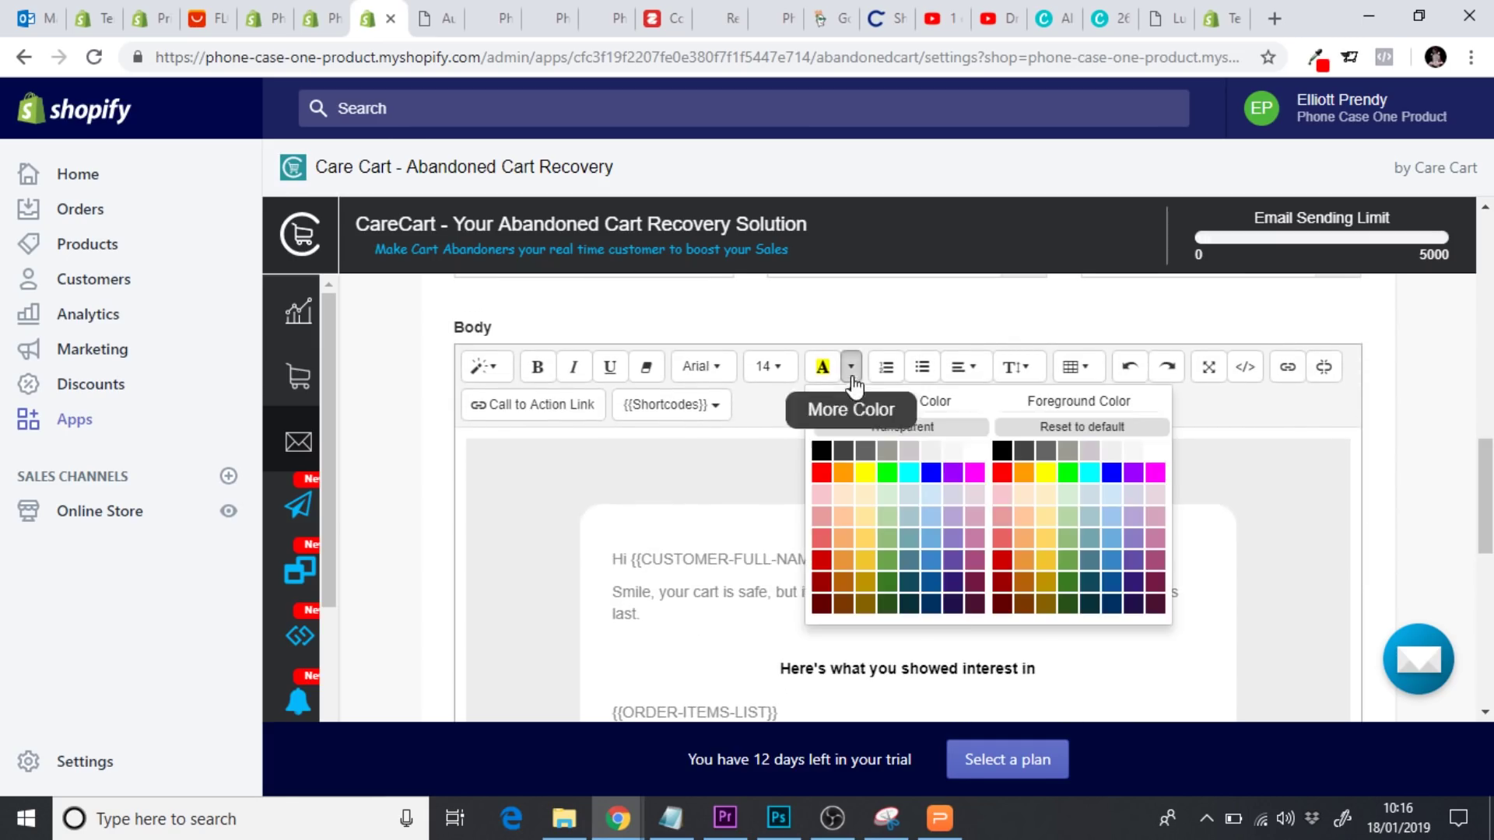
pyautogui.click(1001, 450)
# Make the word Support black and save the 2nd email template
pyautogui.scroll(-6, 740, 445)
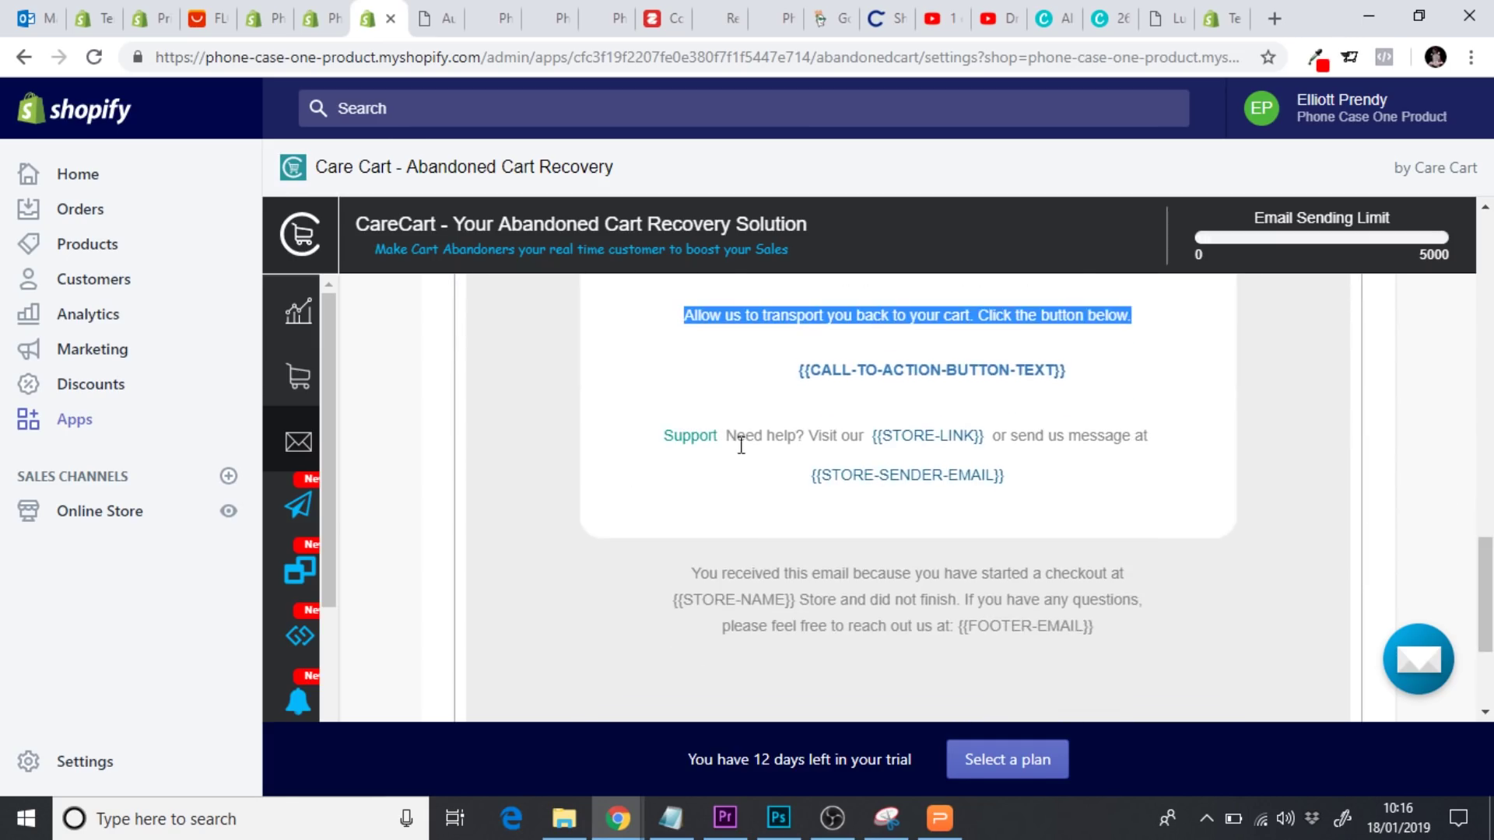
pyautogui.moveTo(657, 439); pyautogui.dragTo(722, 435)
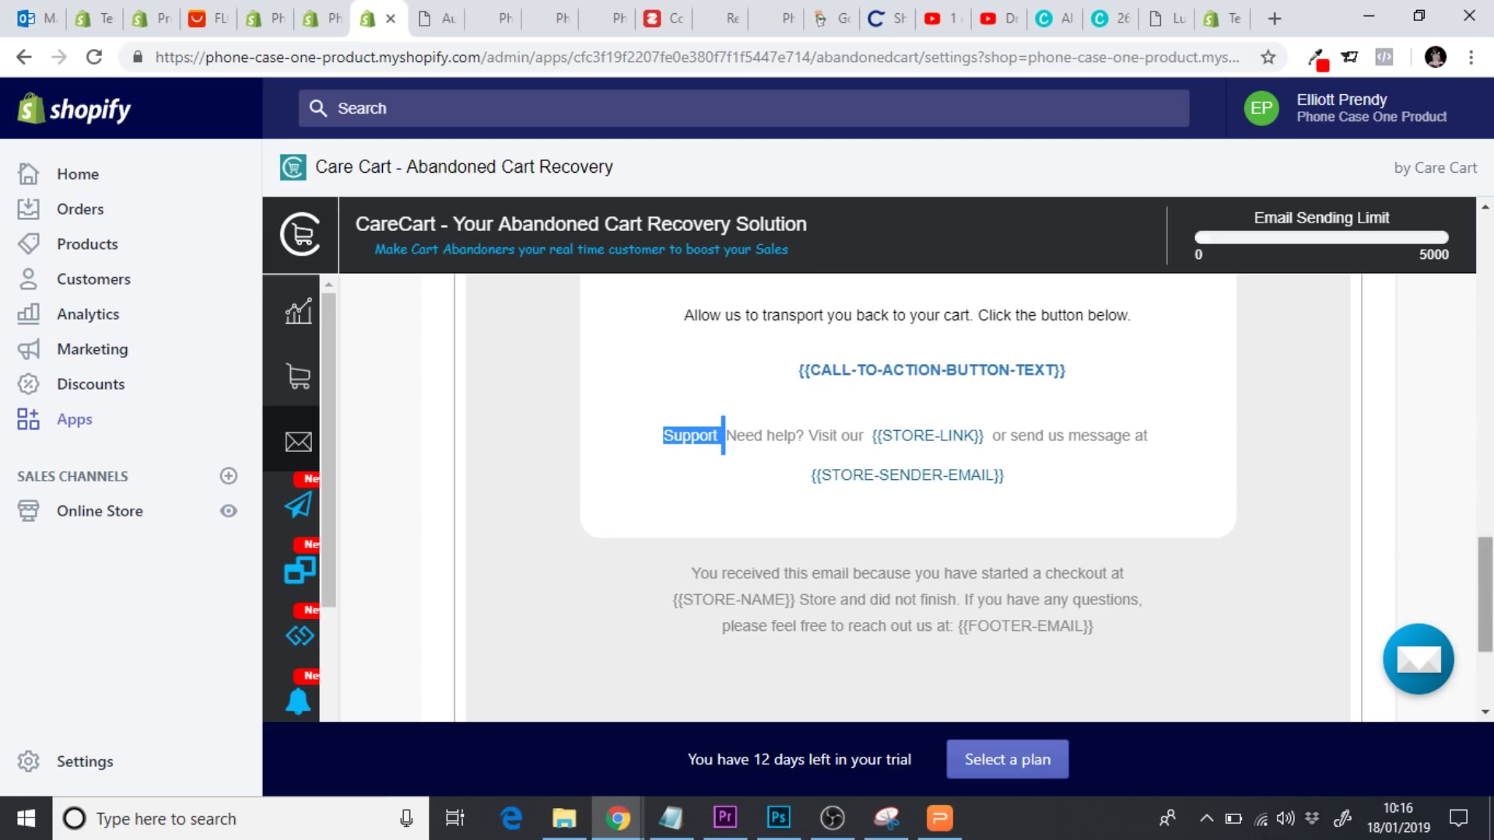
pyautogui.moveTo(1487, 595); pyautogui.dragTo(1487, 460)
pyautogui.click(852, 537)
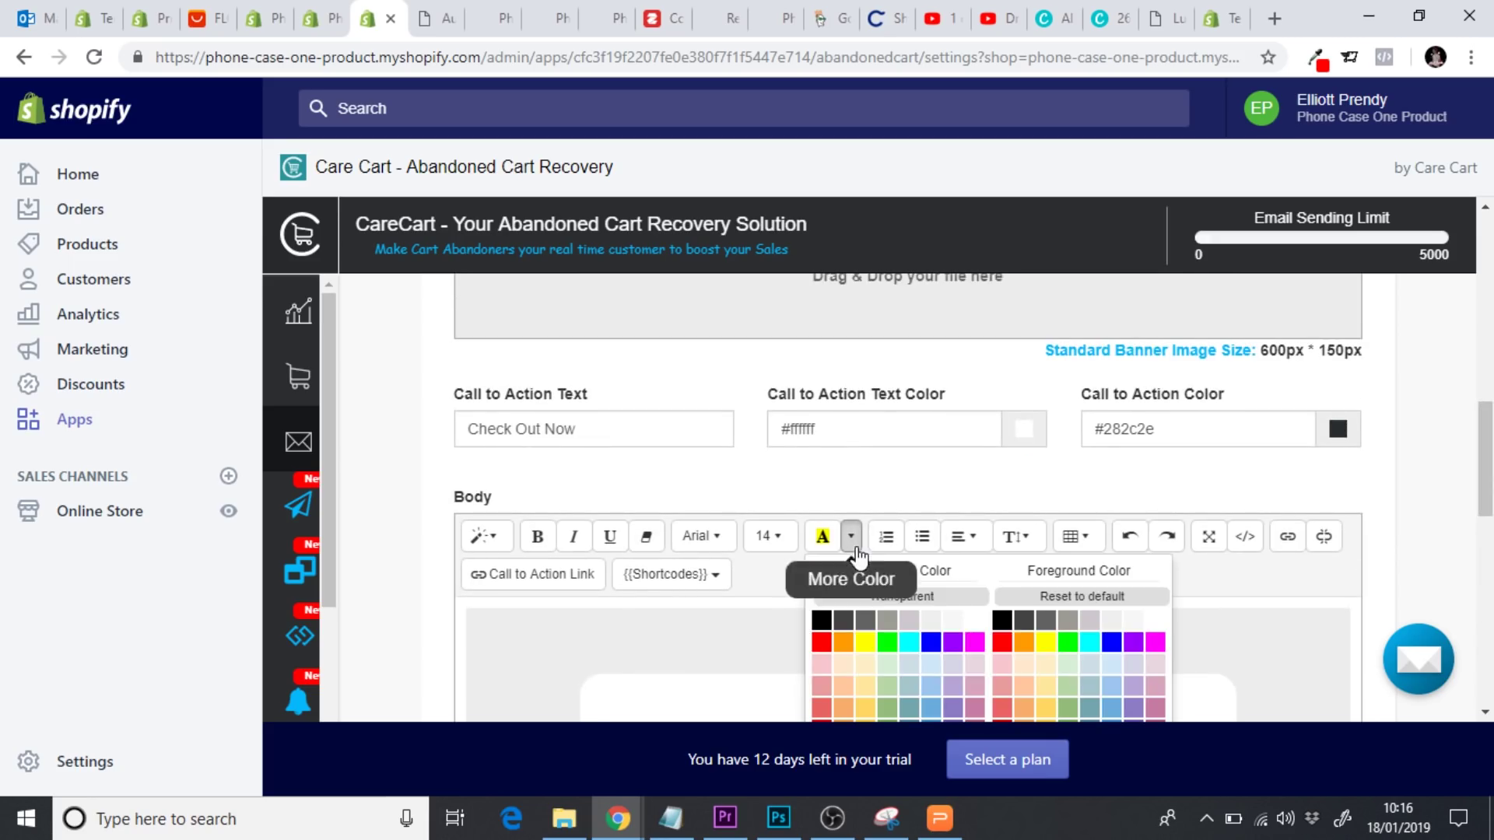
pyautogui.click(1001, 614)
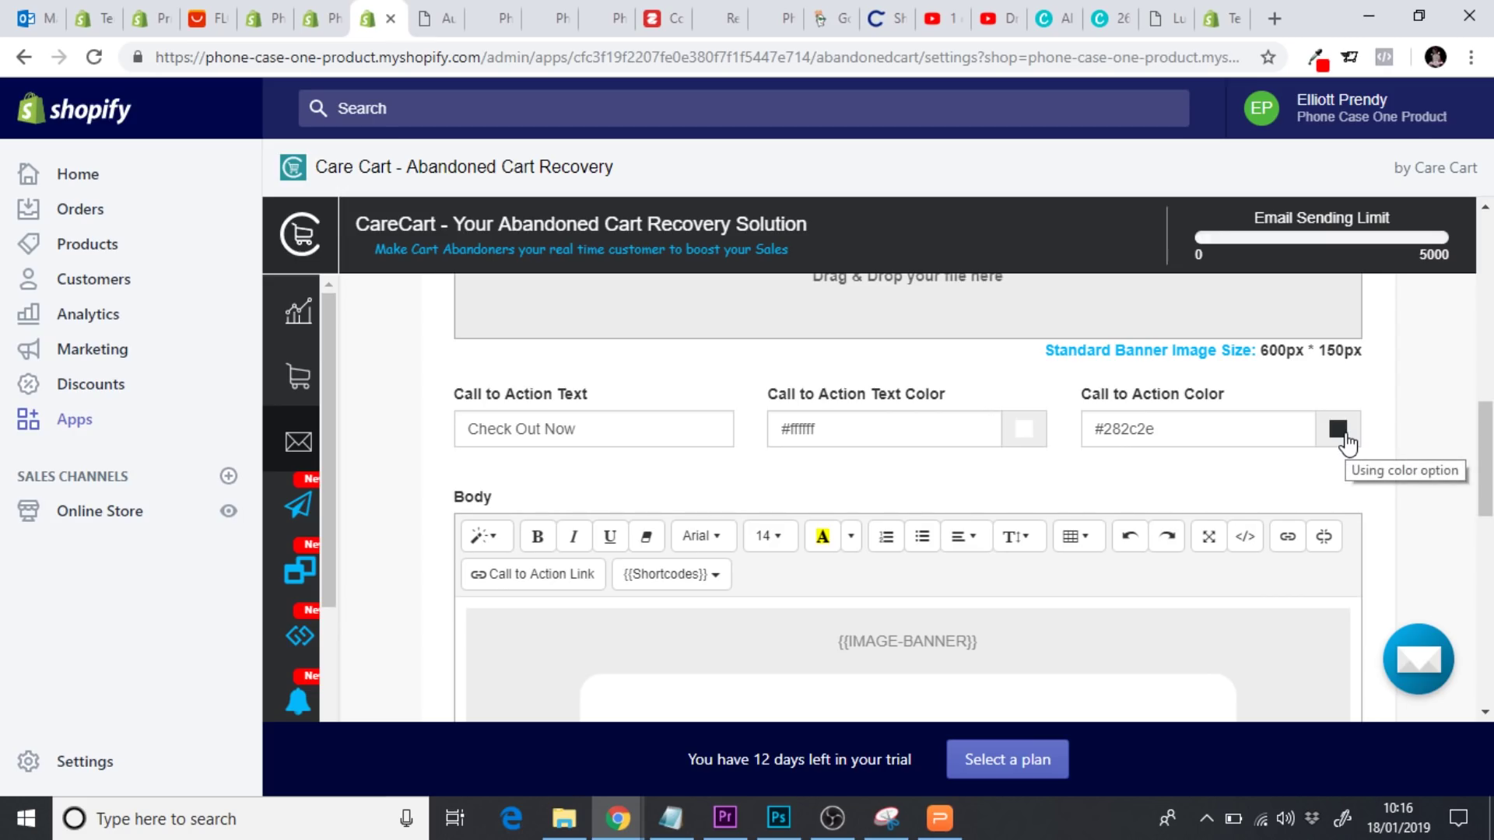
pyautogui.moveTo(1487, 464); pyautogui.dragTo(1486, 652)
pyautogui.click(1174, 580)
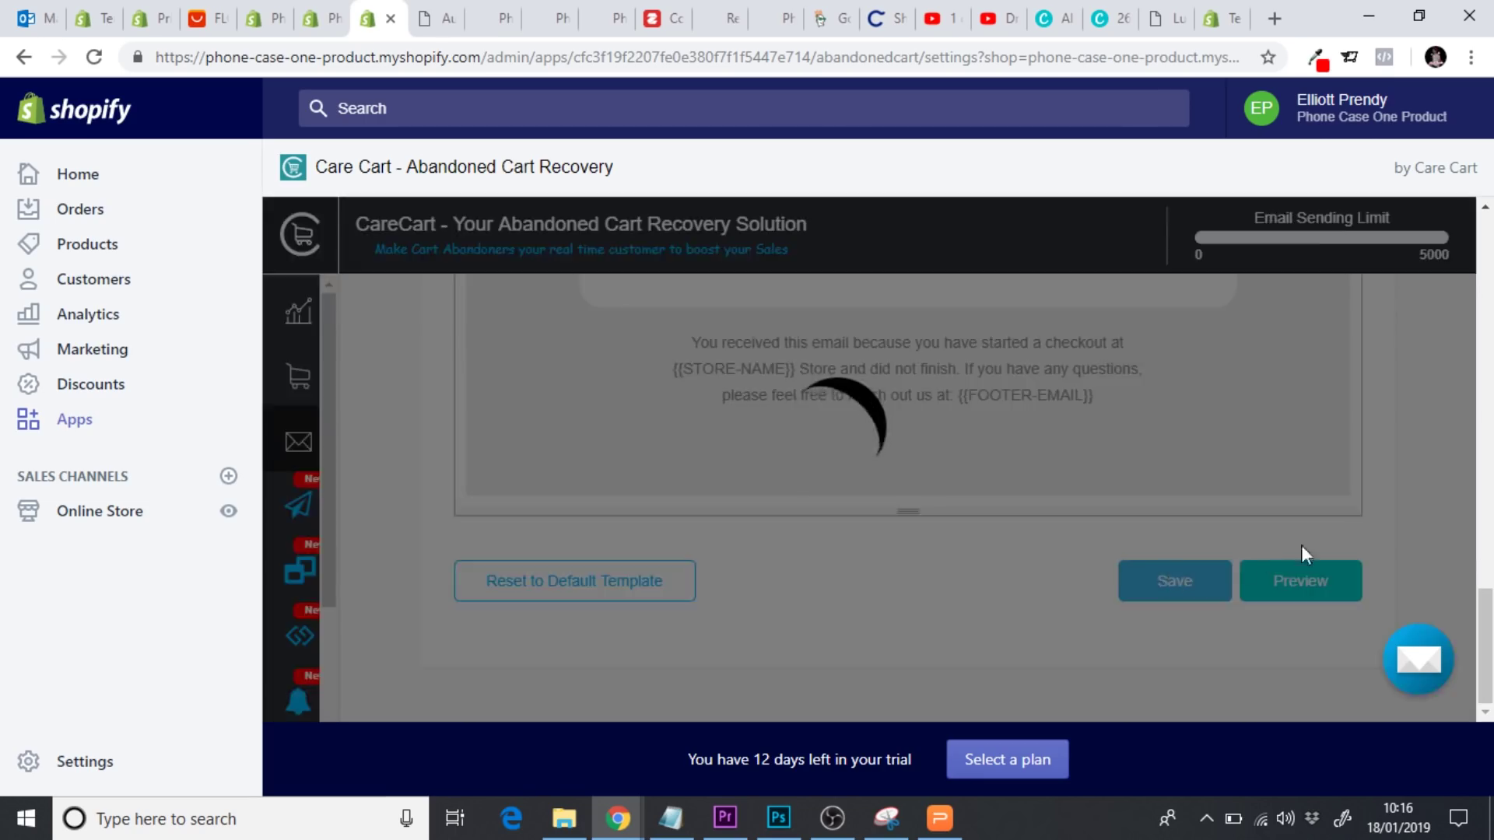
pyautogui.moveTo(1481, 652); pyautogui.dragTo(1486, 343)
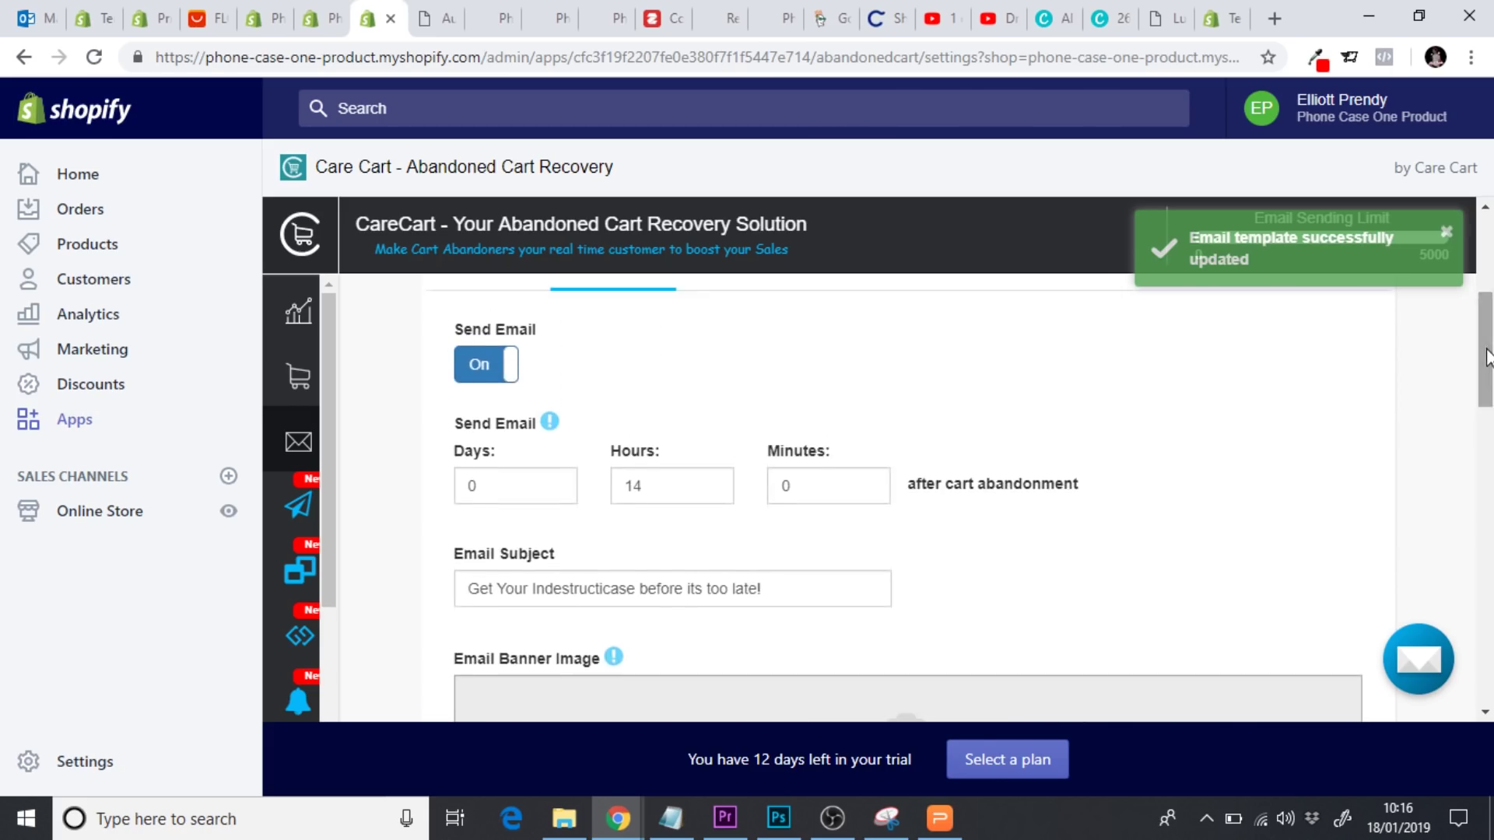
# Change the third recovery email's send delay from 72 to 36 hours
pyautogui.click(743, 324)
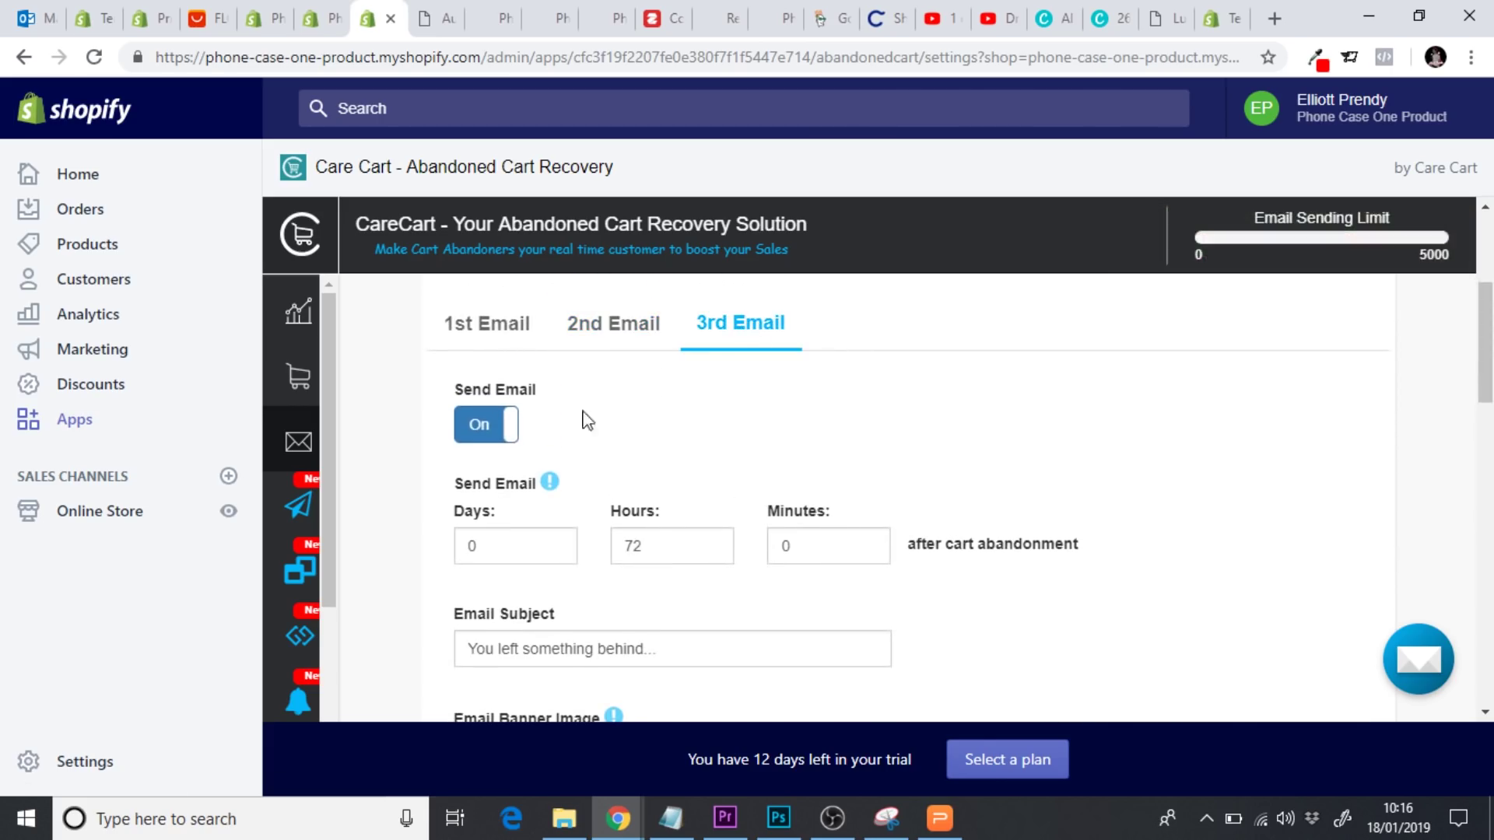
pyautogui.scroll(-2, 399, 458)
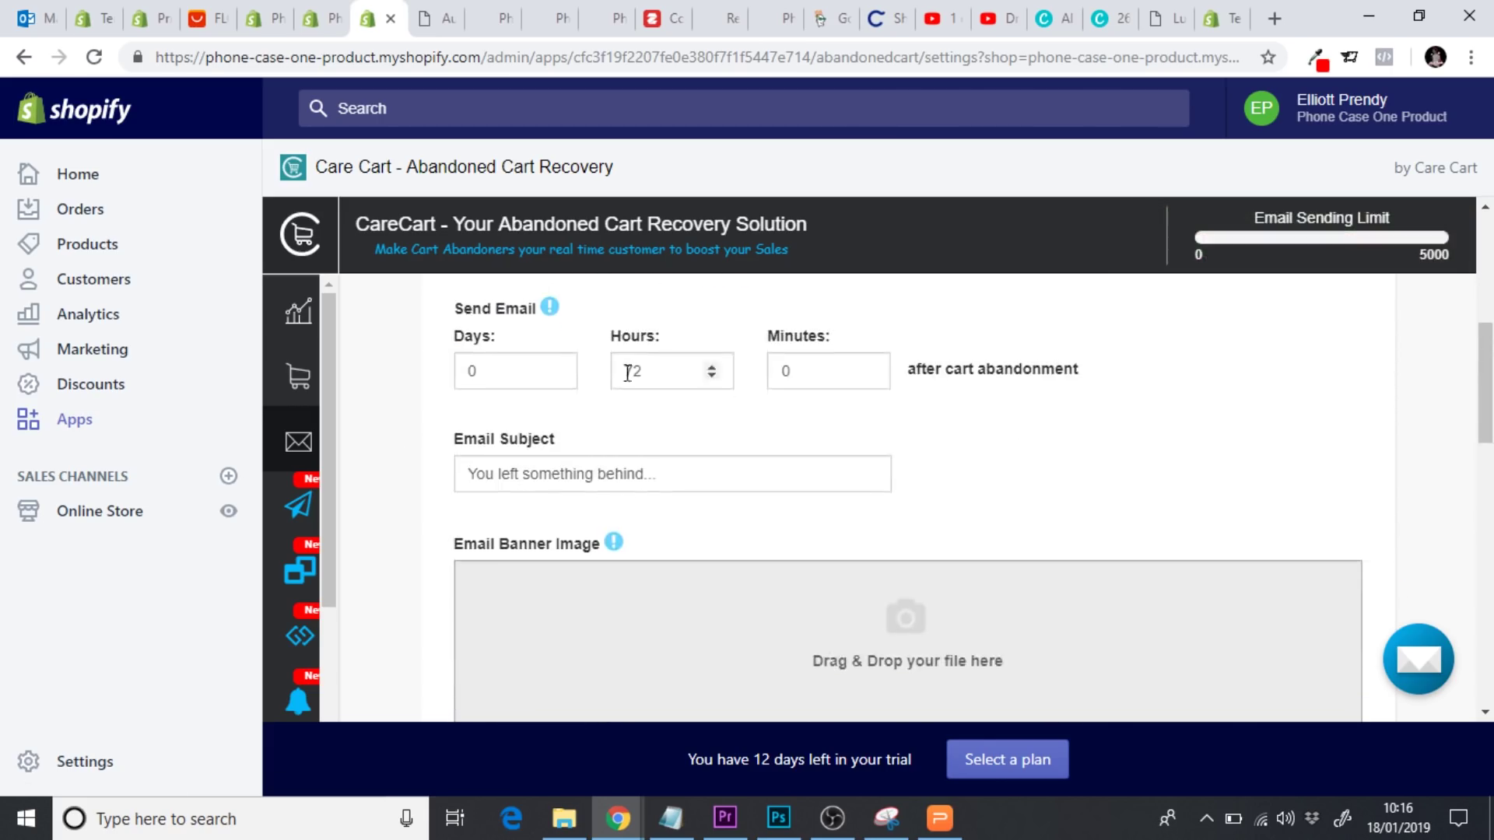
pyautogui.click(667, 364)
pyautogui.press('BackSpace')
pyautogui.press('BackSpace')
pyautogui.write('36')
# Set the third email's subject to 'LAST CHANCE TO GET YOUR INDESTRUCTICASE!'
pyautogui.click(678, 468)
pyautogui.hotkey('ctrl', 'a')
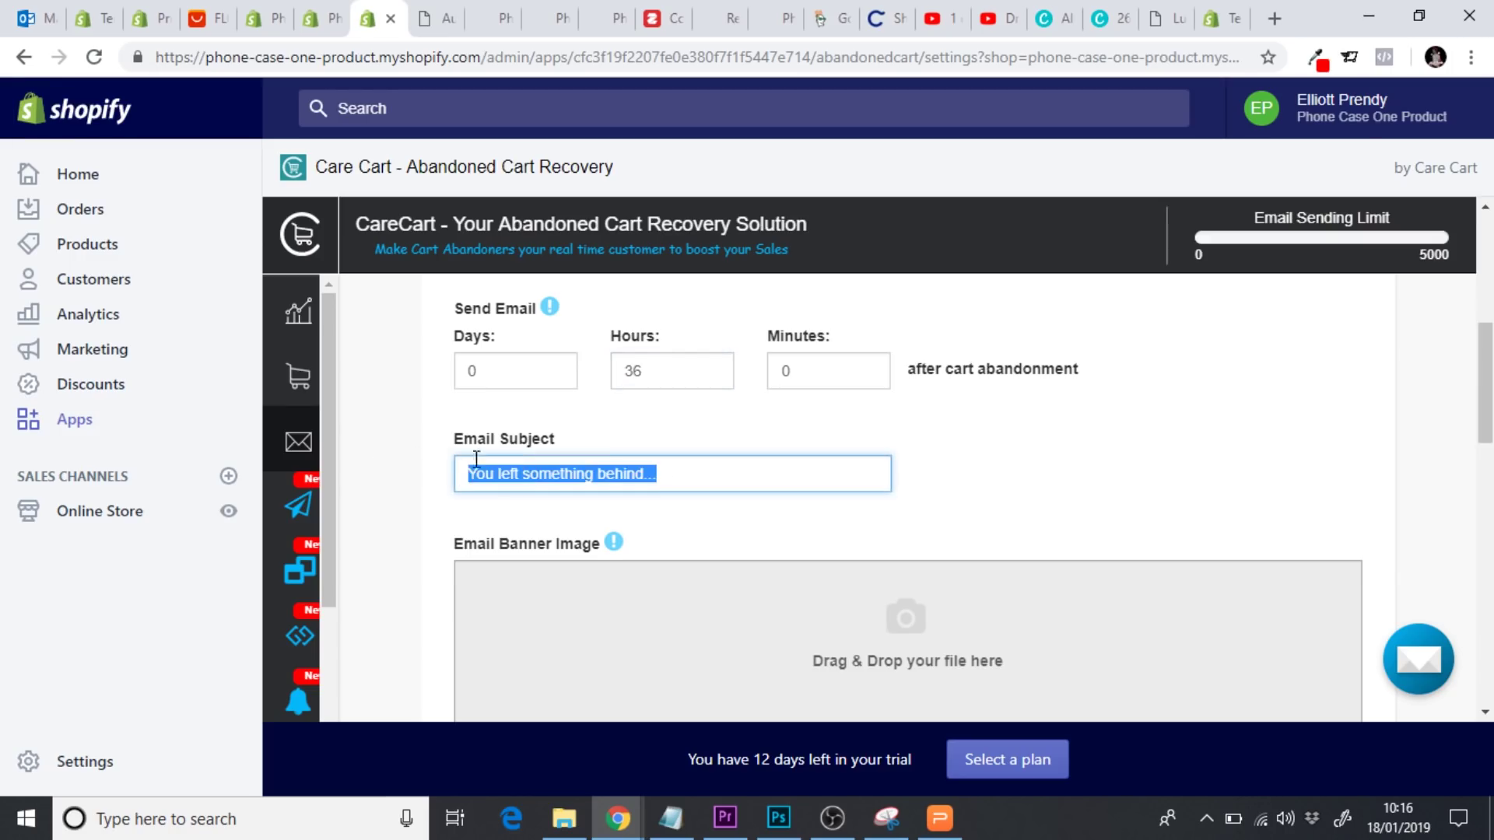
pyautogui.write('LA')
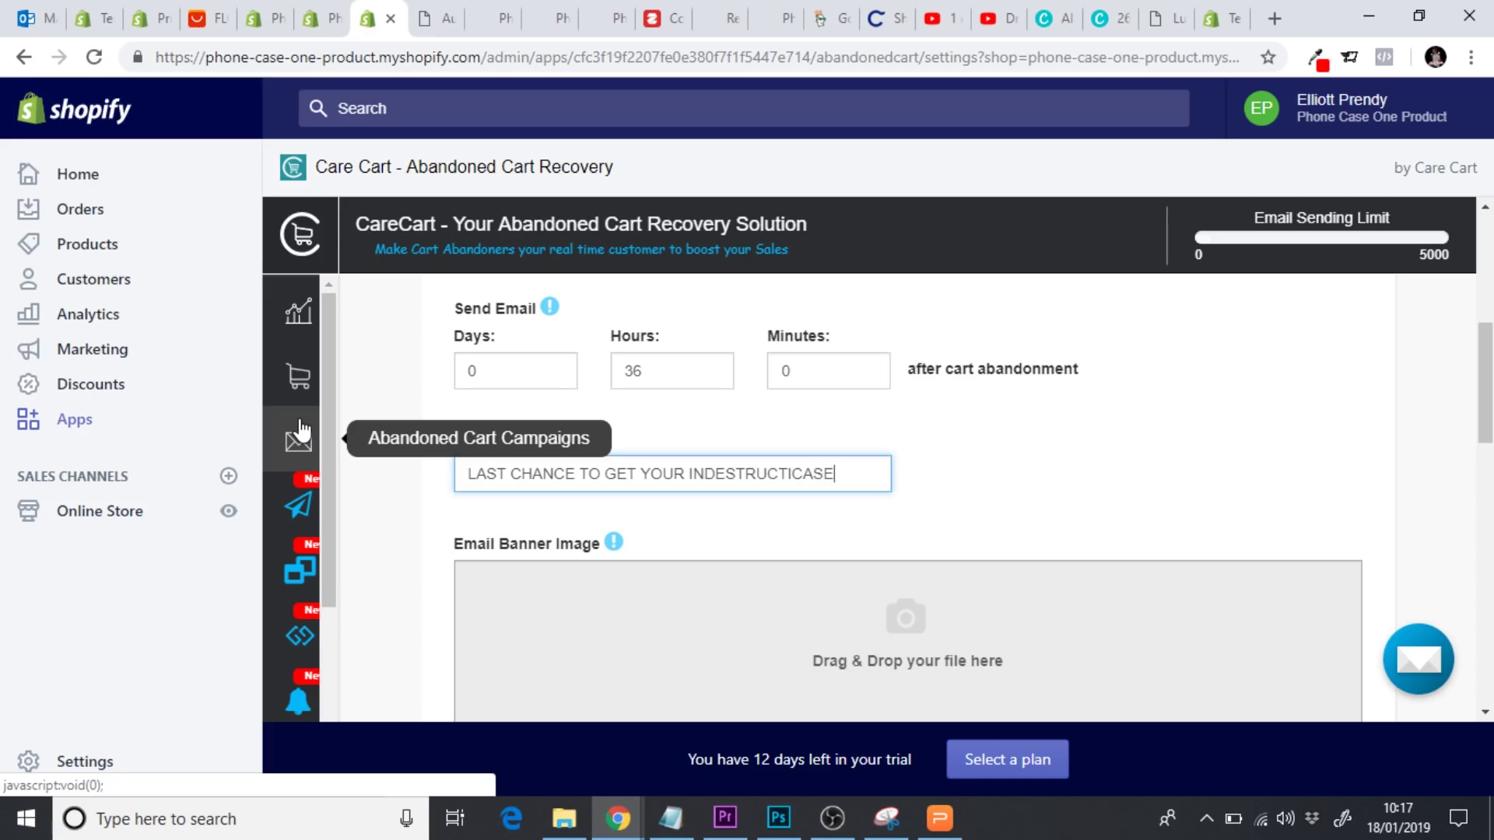
pyautogui.click(396, 523)
pyautogui.scroll(-1, 397, 524)
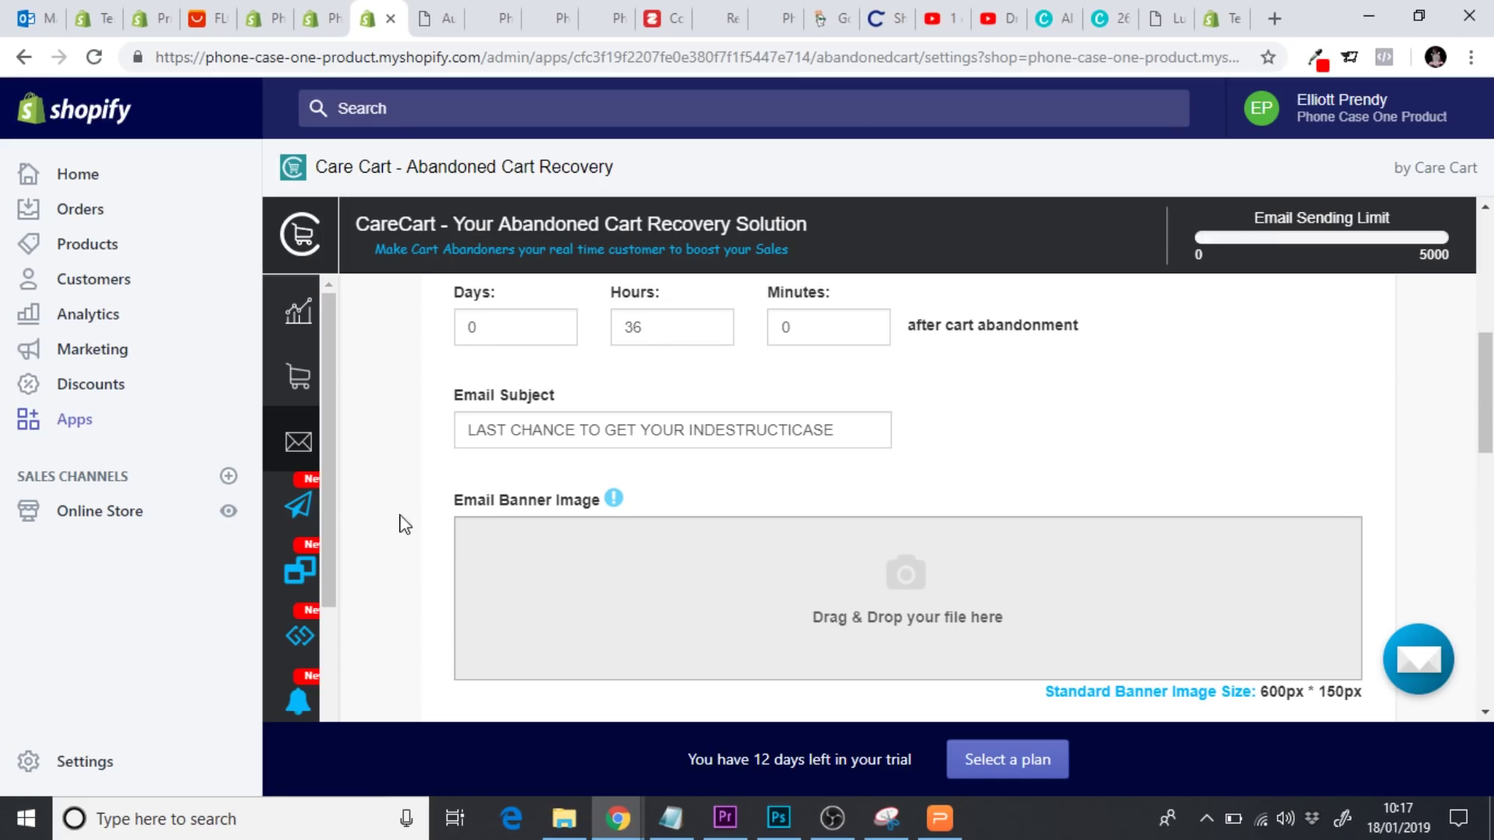
pyautogui.click(846, 437)
pyautogui.write('!')
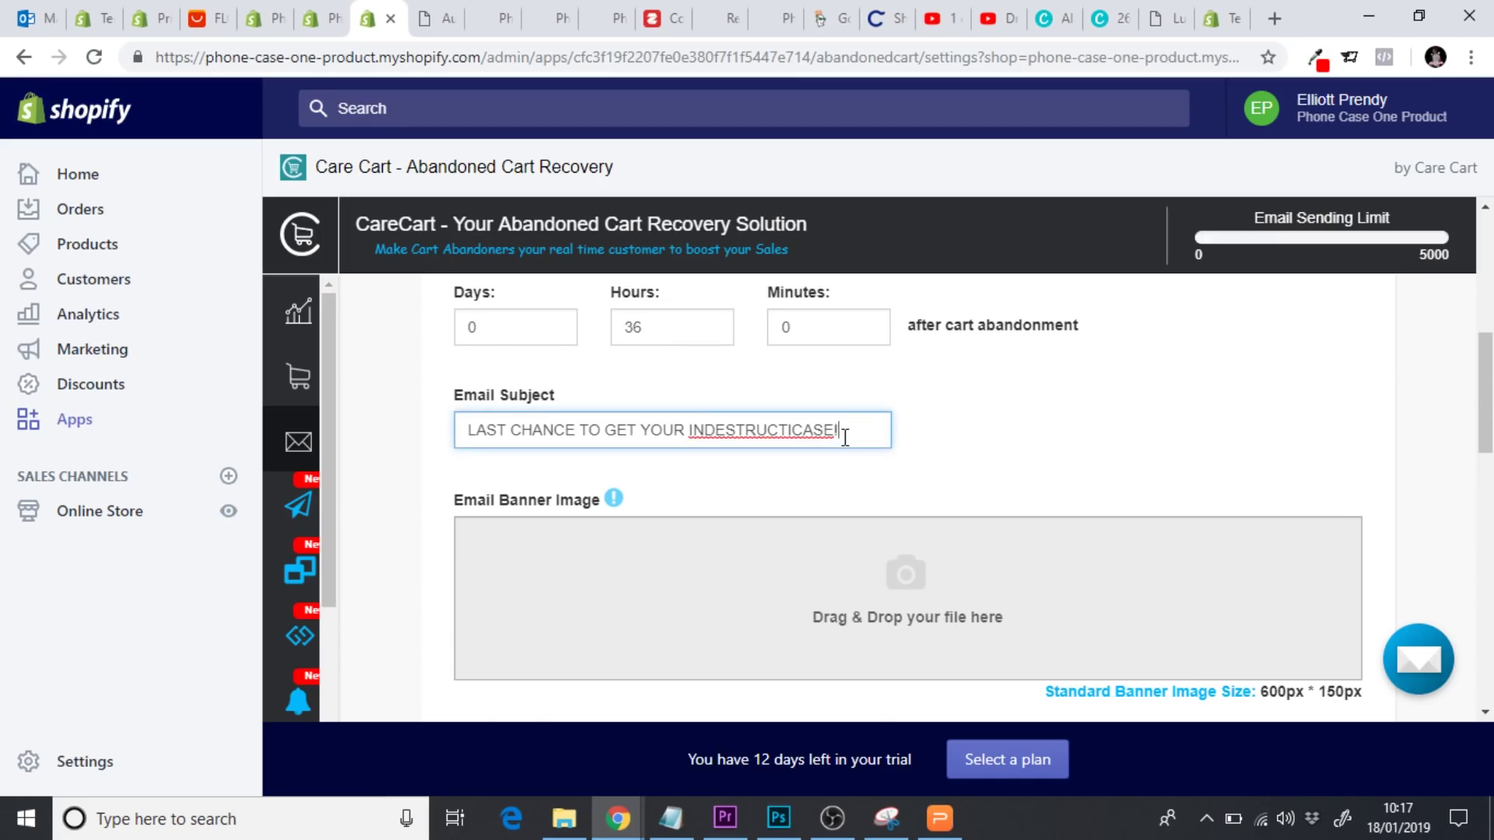
pyautogui.click(1007, 464)
# Scroll down to the email template's Body editor
pyautogui.scroll(-5, 1008, 465)
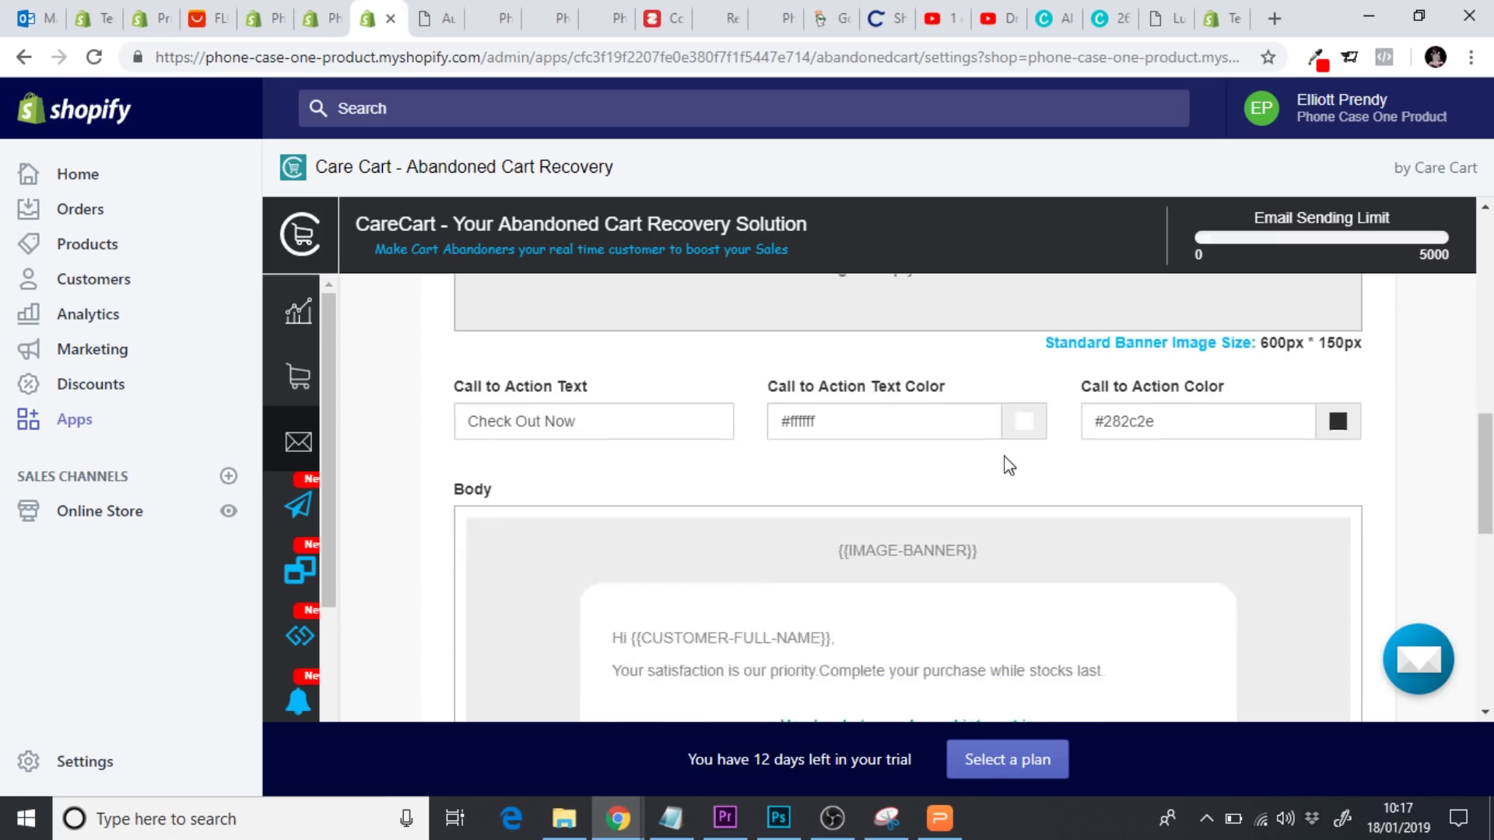
pyautogui.scroll(1, 1009, 466)
pyautogui.scroll(-3, 1005, 462)
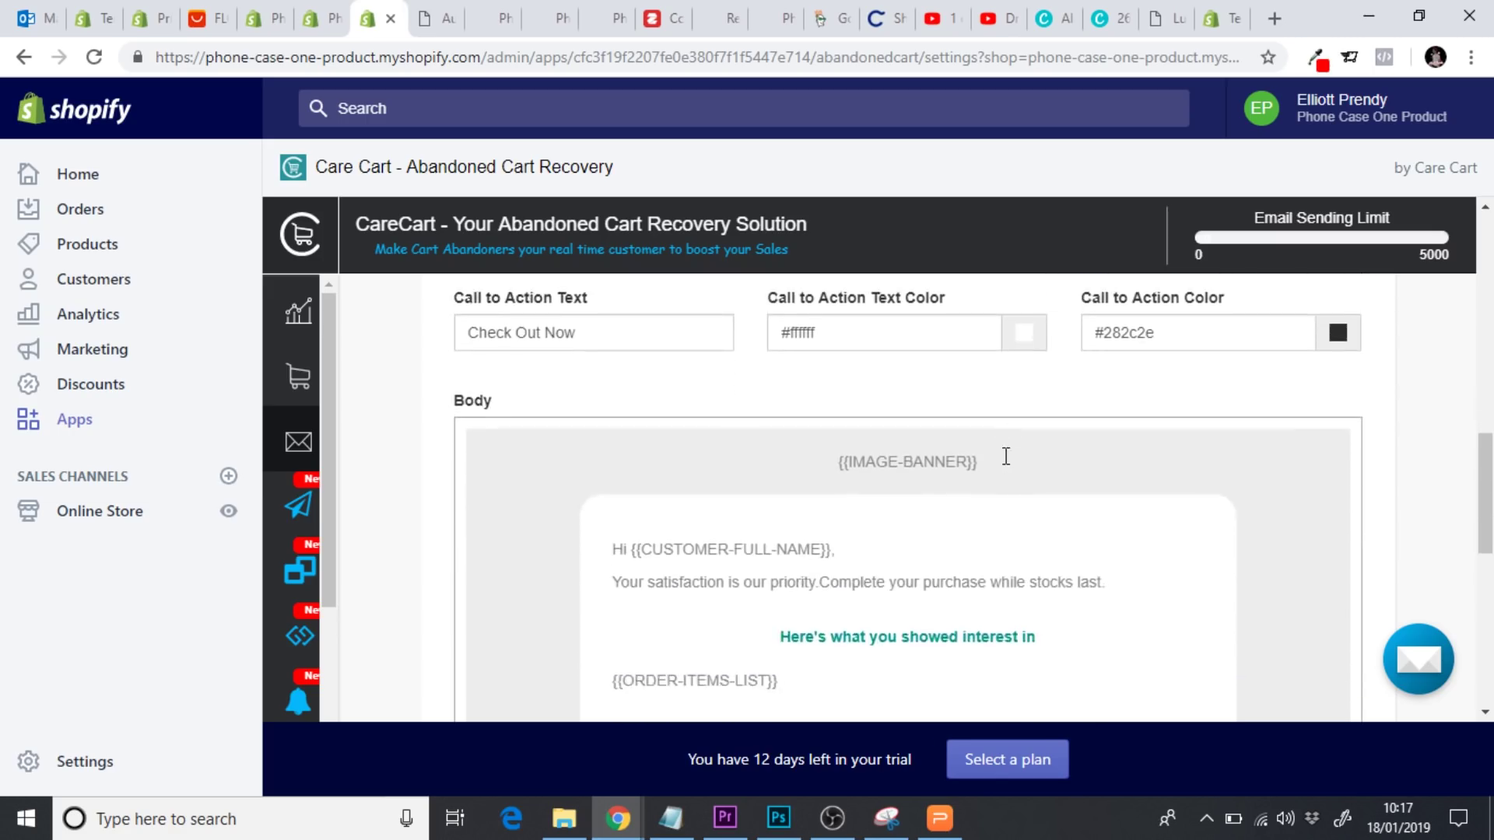
pyautogui.scroll(-2, 1007, 457)
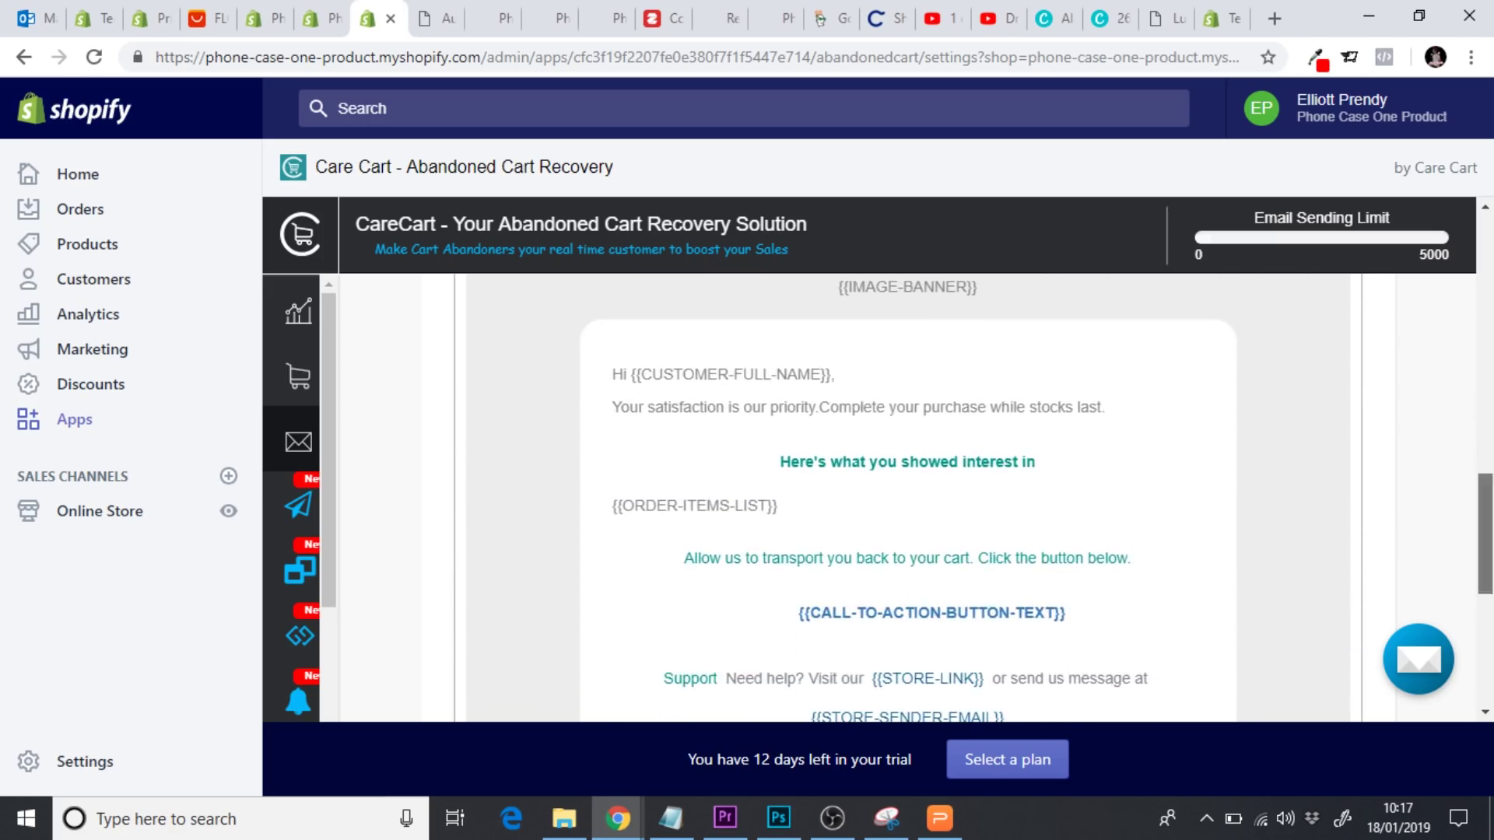
pyautogui.scroll(-2, 1485, 544)
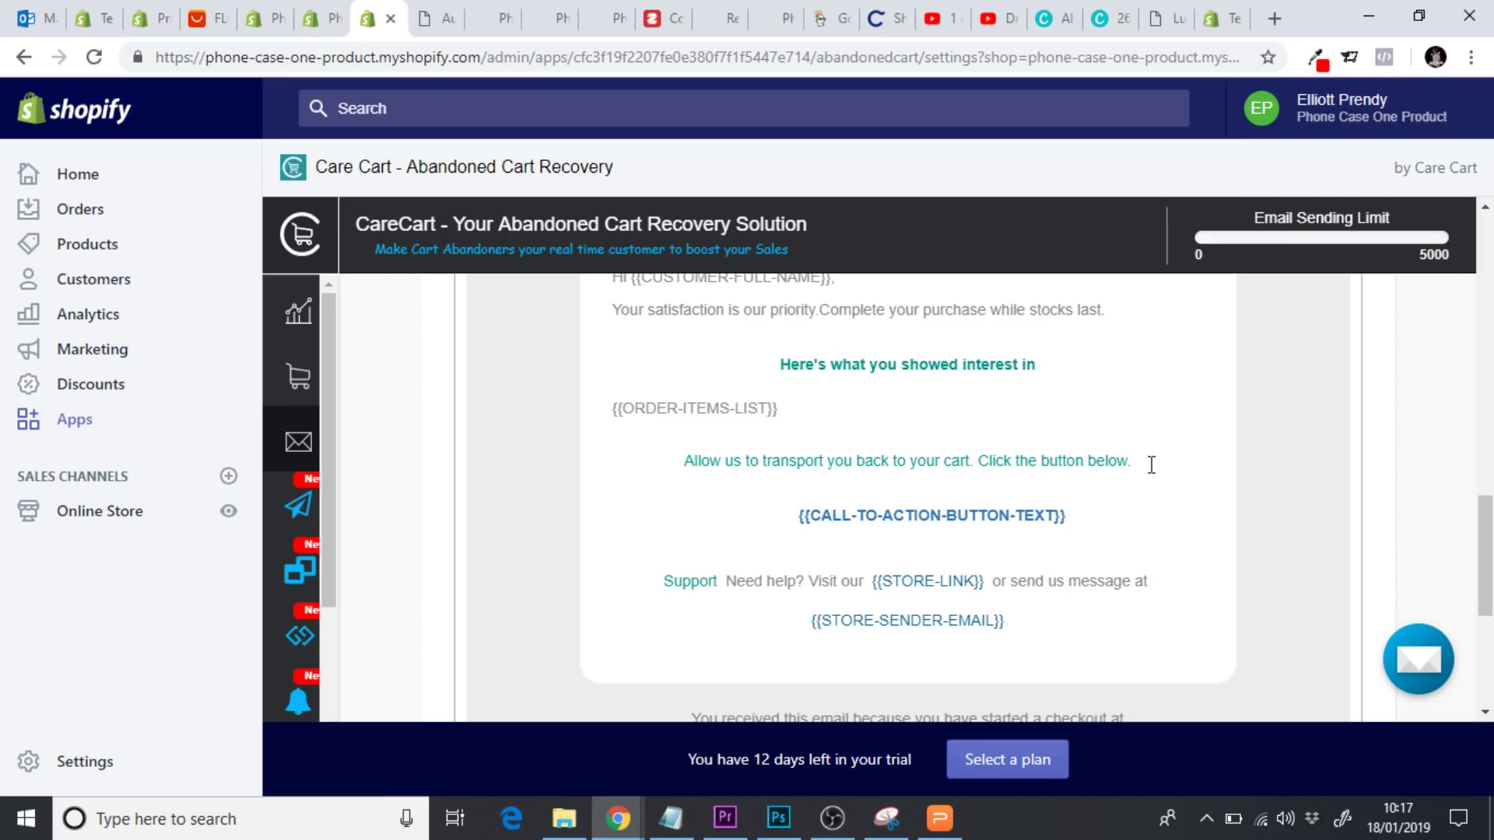
# Add the line 'Use code 15OFF for 15 % off your entire order.' below the cart reminder
pyautogui.press('Return')
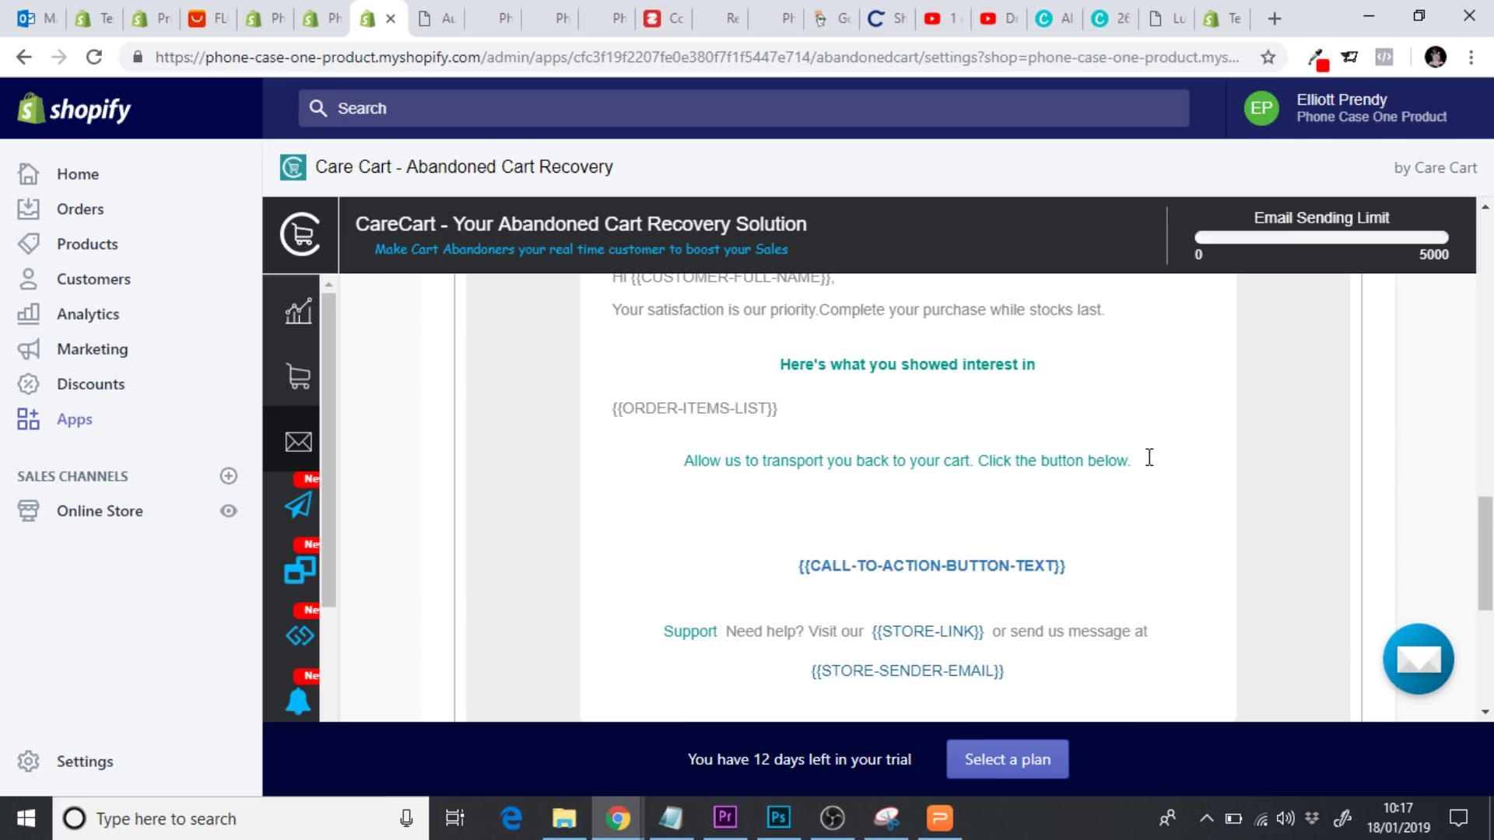
pyautogui.write('Use code')
pyautogui.write(' 15)F')
pyautogui.press('BackSpace')
pyautogui.press('BackSpace')
pyautogui.write('OFF for 15')
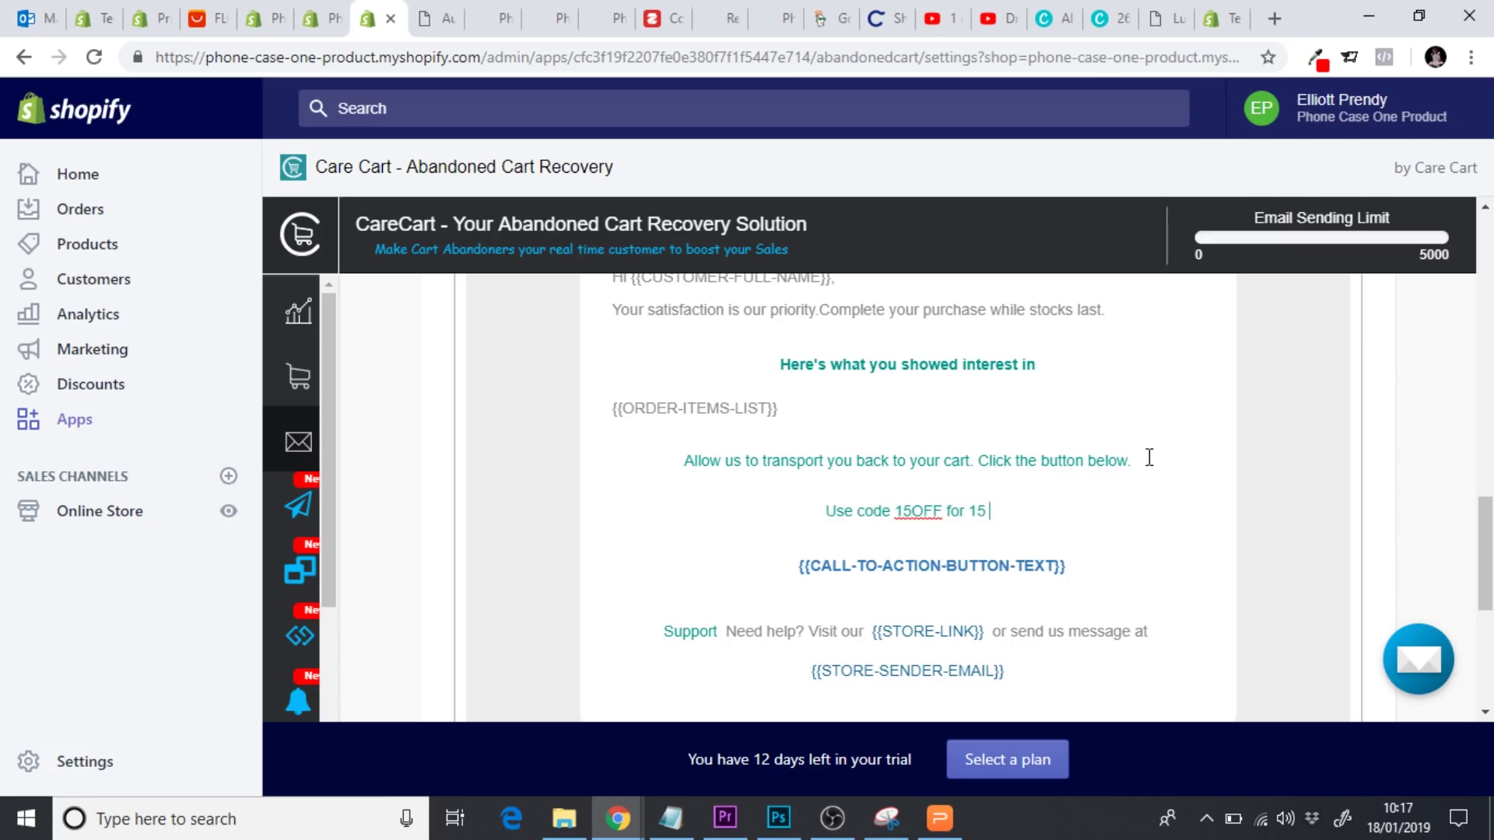
pyautogui.write(' % off you')
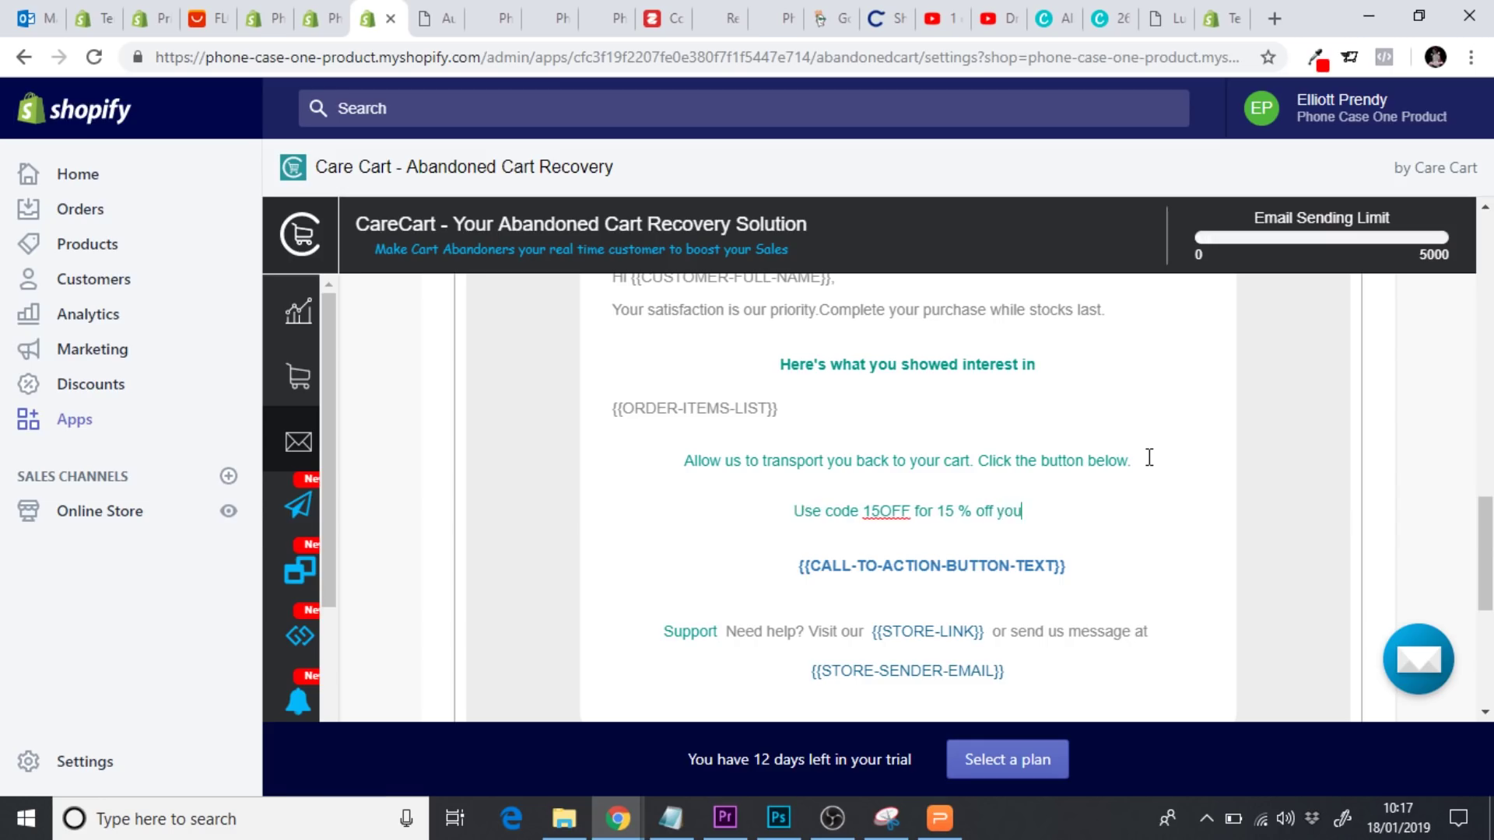
pyautogui.write('r entire order.')
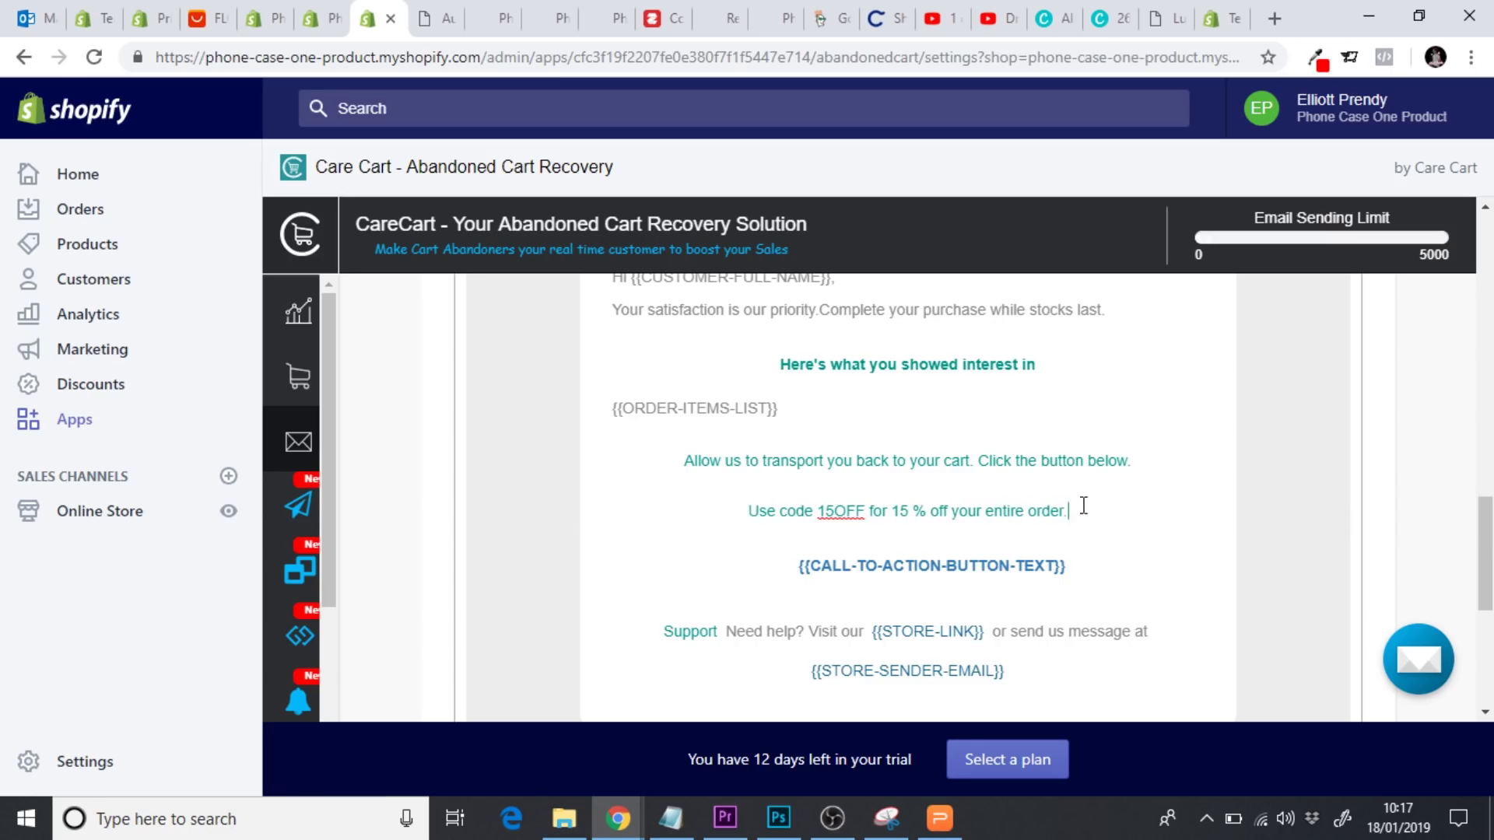
# Recolour the reminder, discount-code lines and interest-in heading from teal to black
pyautogui.moveTo(1083, 506); pyautogui.dragTo(697, 462)
pyautogui.scroll(4, 1471, 545)
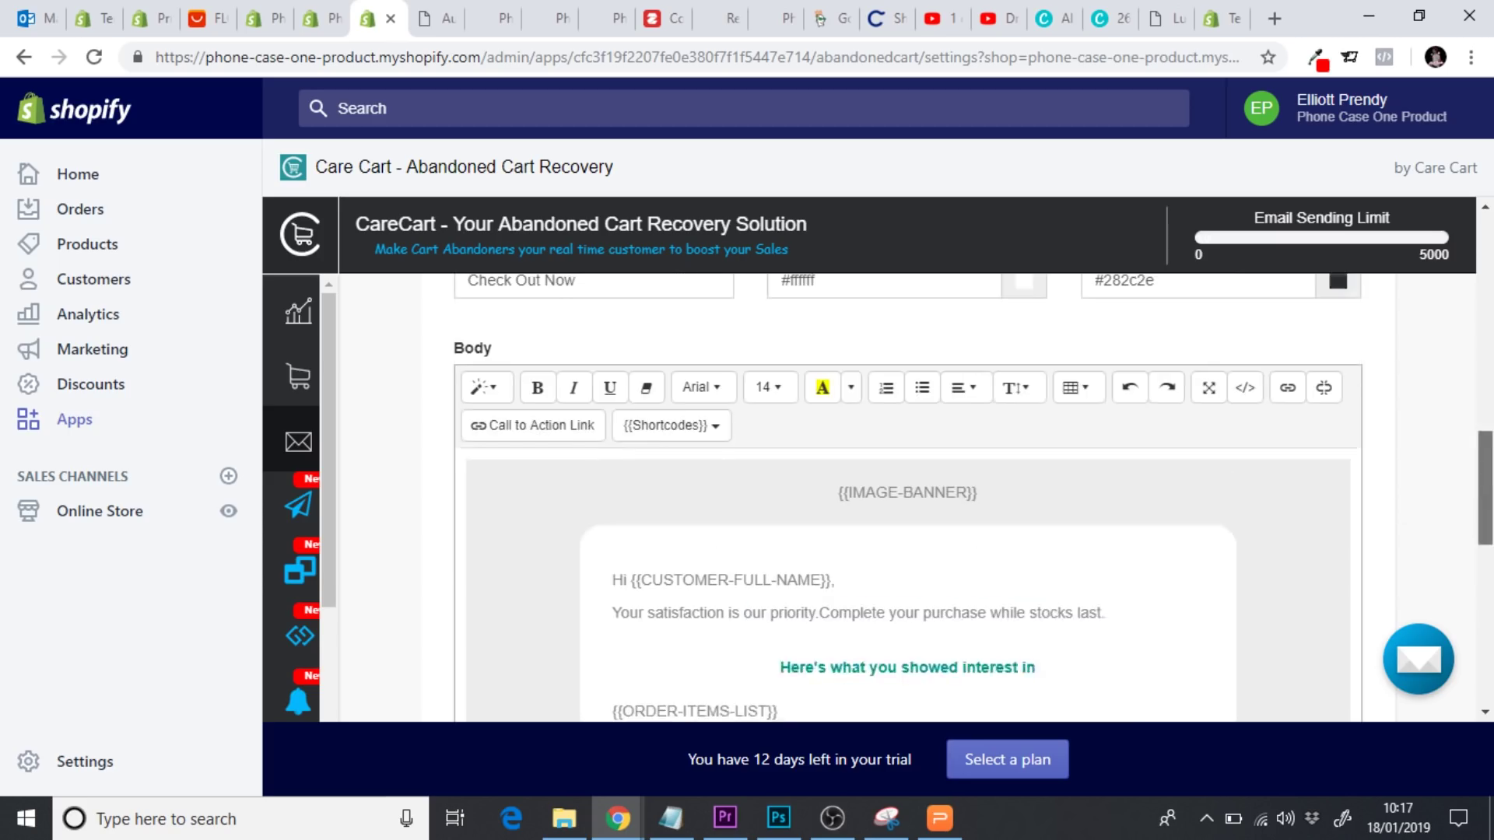
pyautogui.click(850, 405)
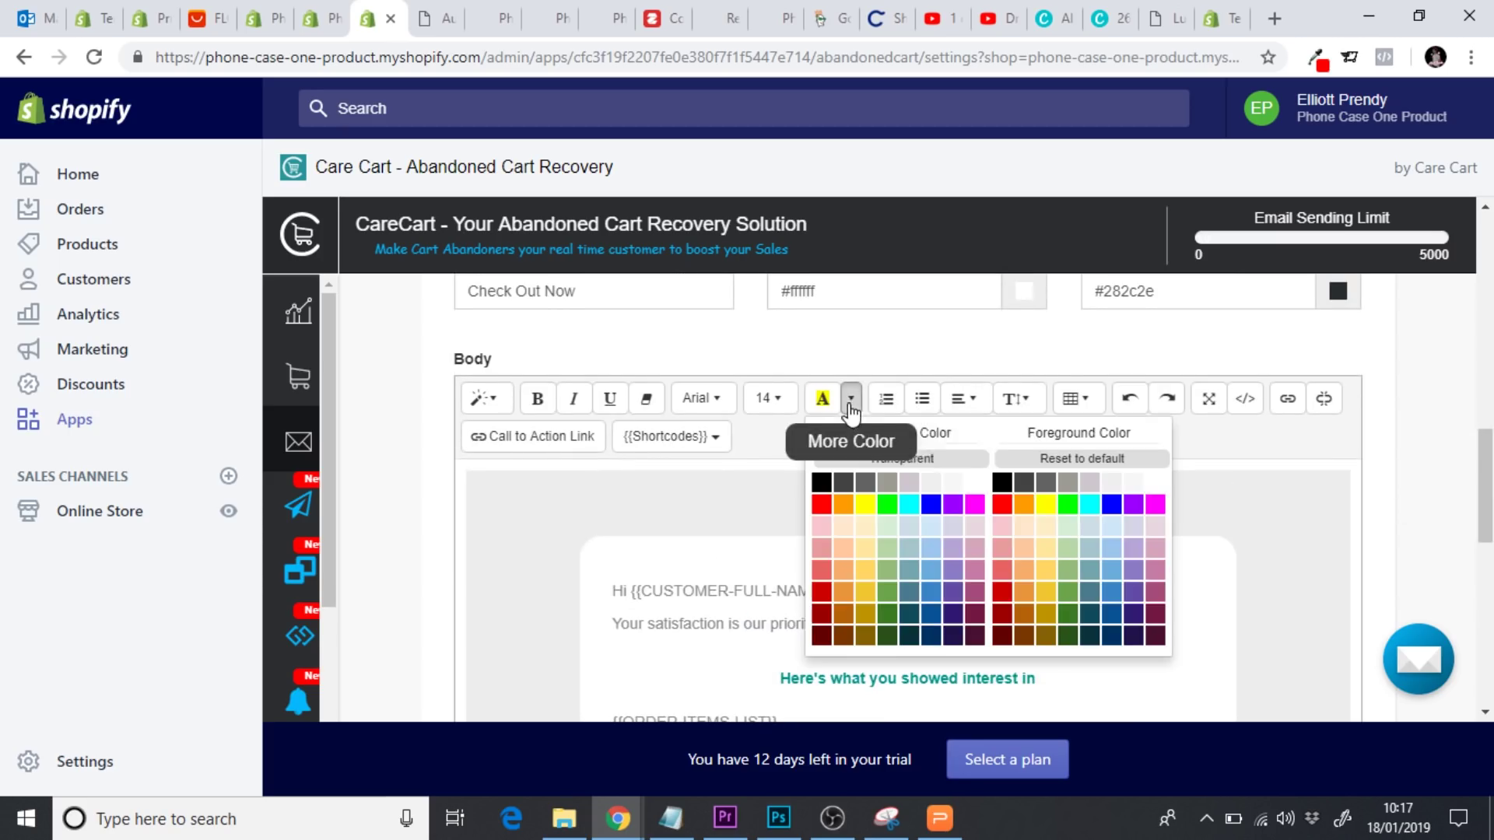
pyautogui.click(1001, 489)
pyautogui.scroll(-3, 1435, 504)
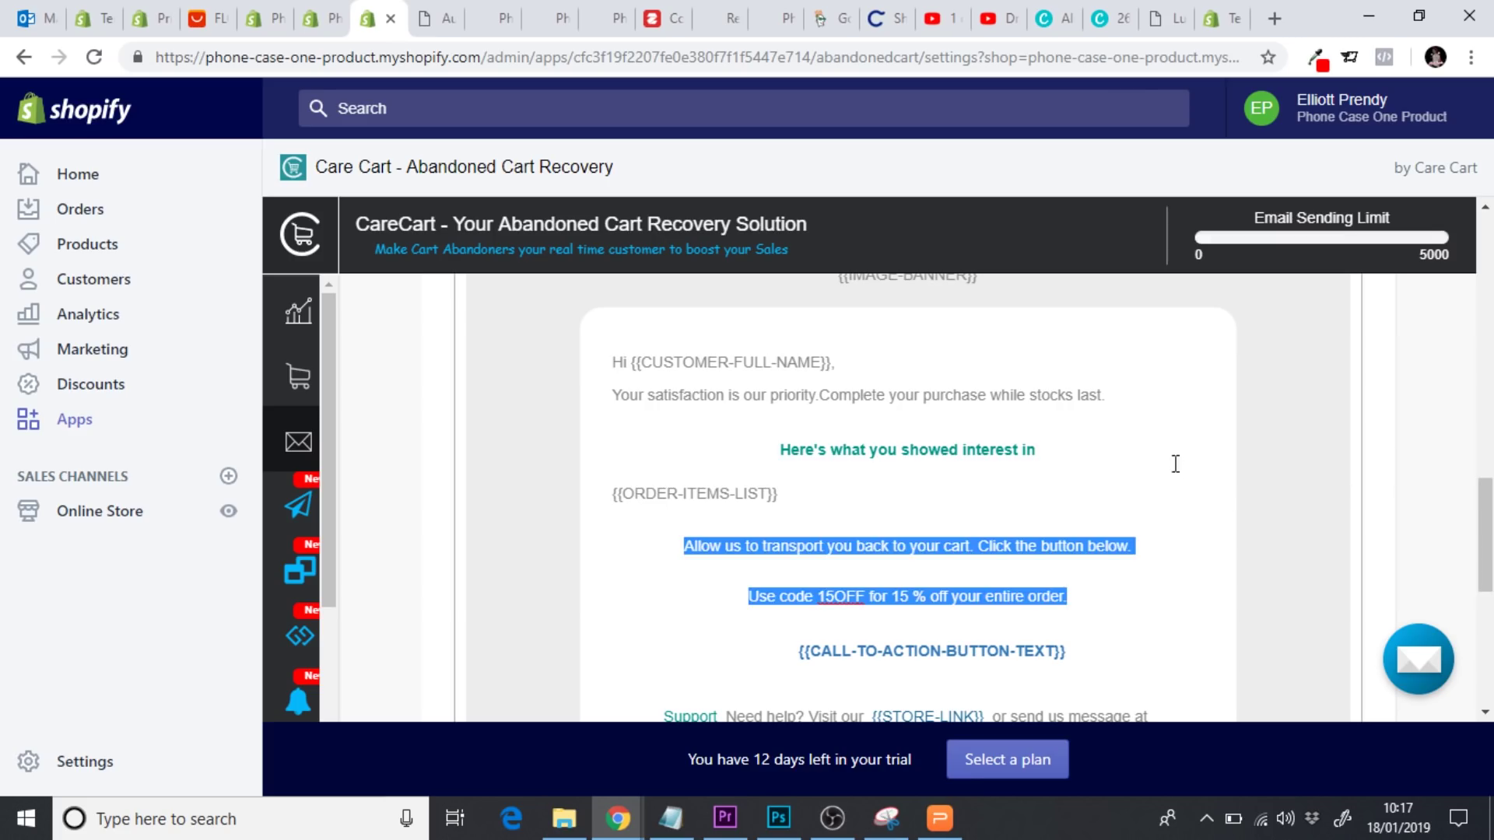
pyautogui.moveTo(1099, 445); pyautogui.dragTo(768, 440)
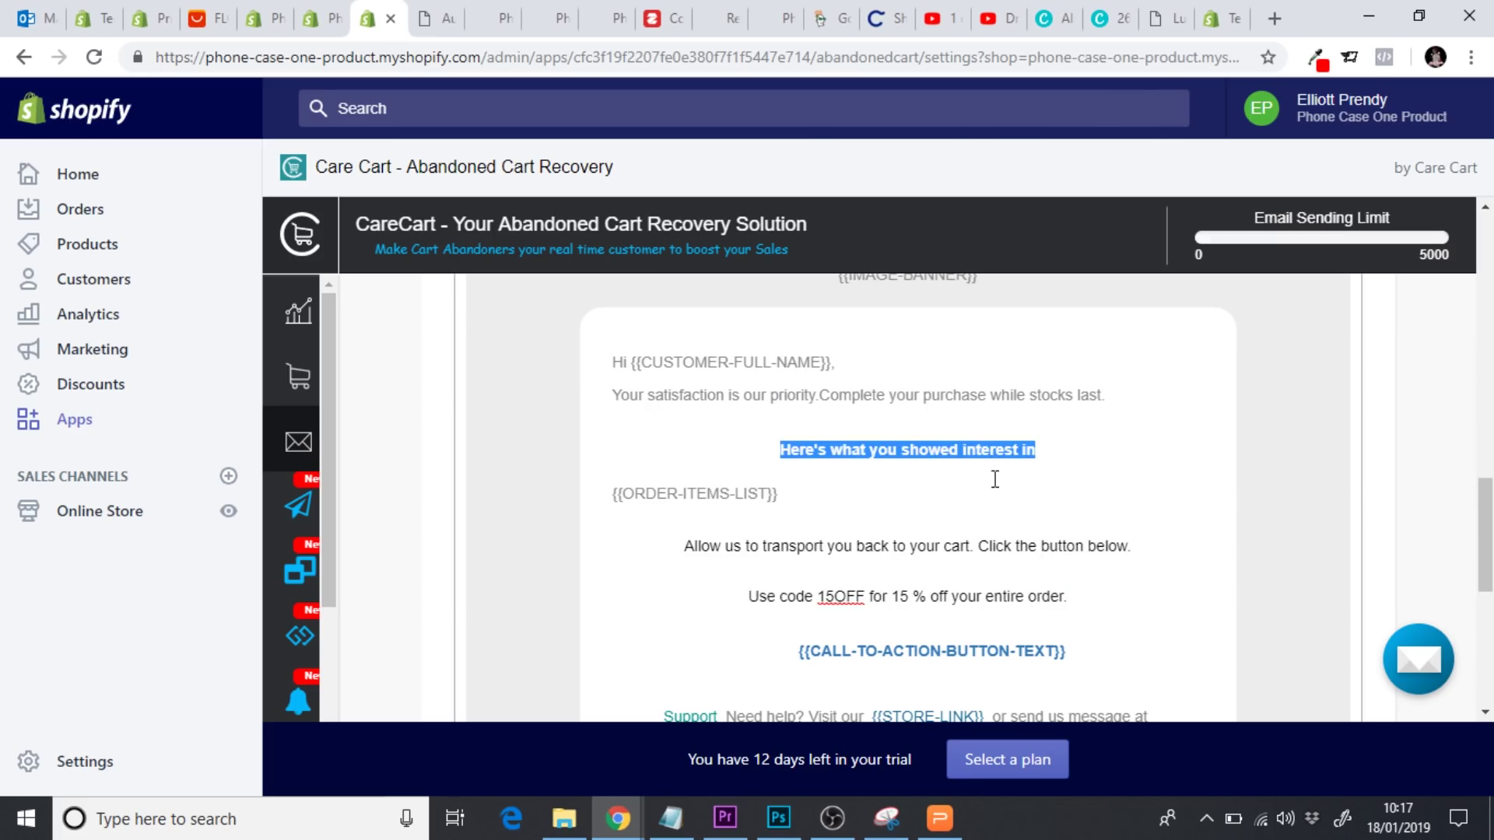
pyautogui.scroll(4, 996, 479)
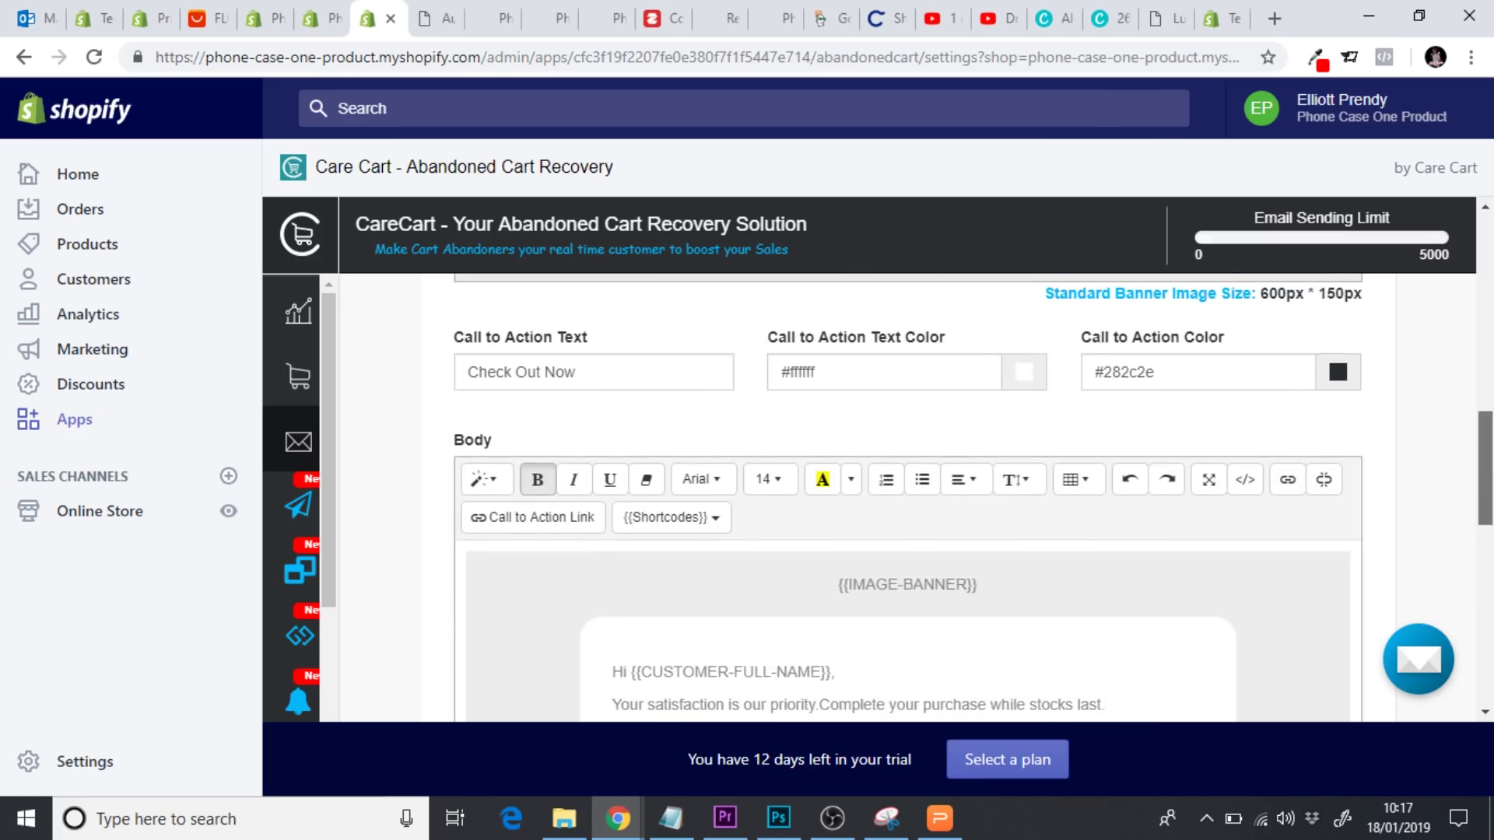
pyautogui.click(853, 480)
pyautogui.click(995, 562)
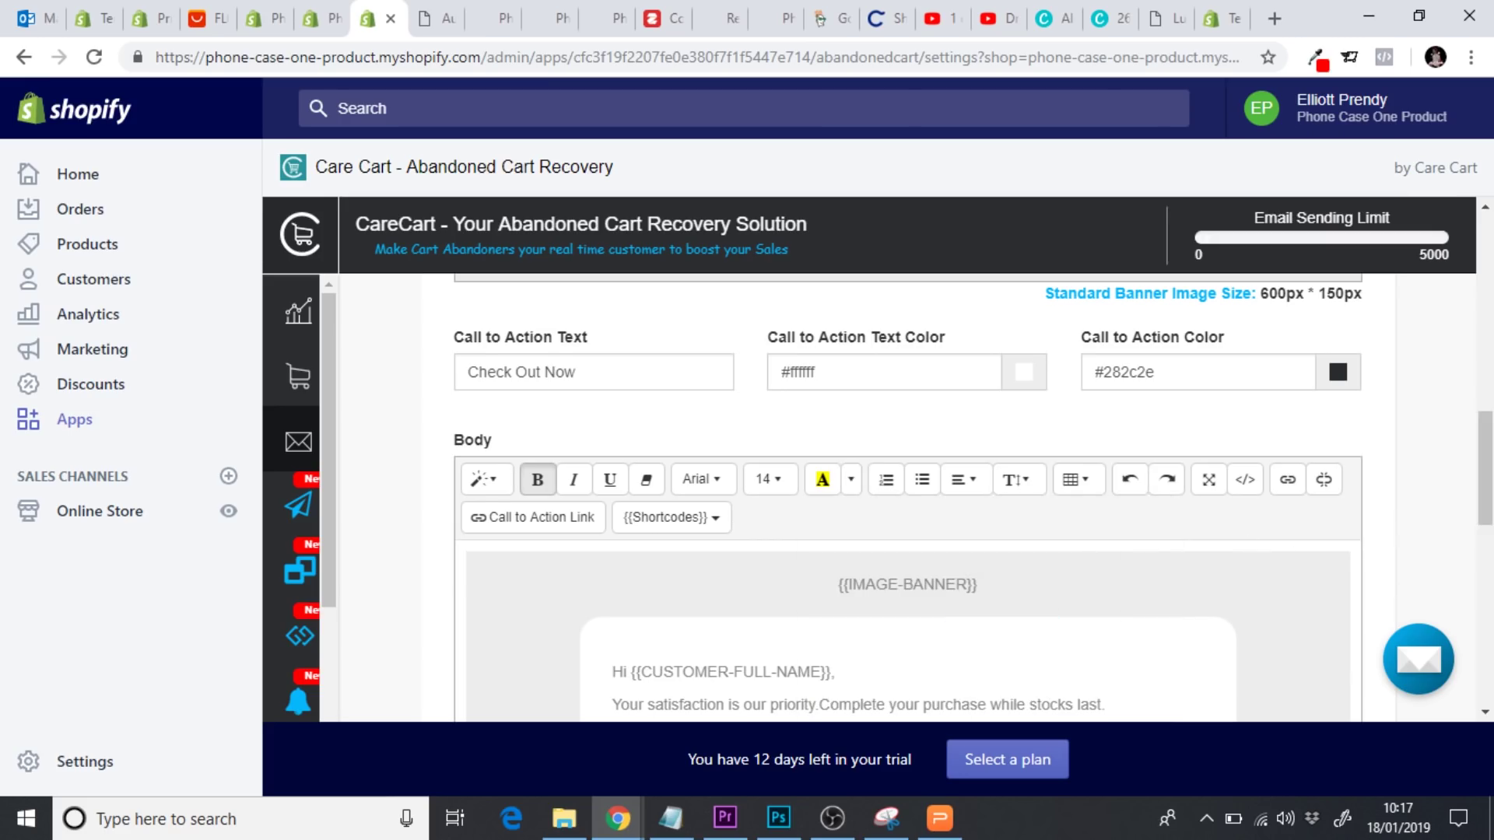
# Make the footer's Support label black
pyautogui.scroll(-8, 1331, 565)
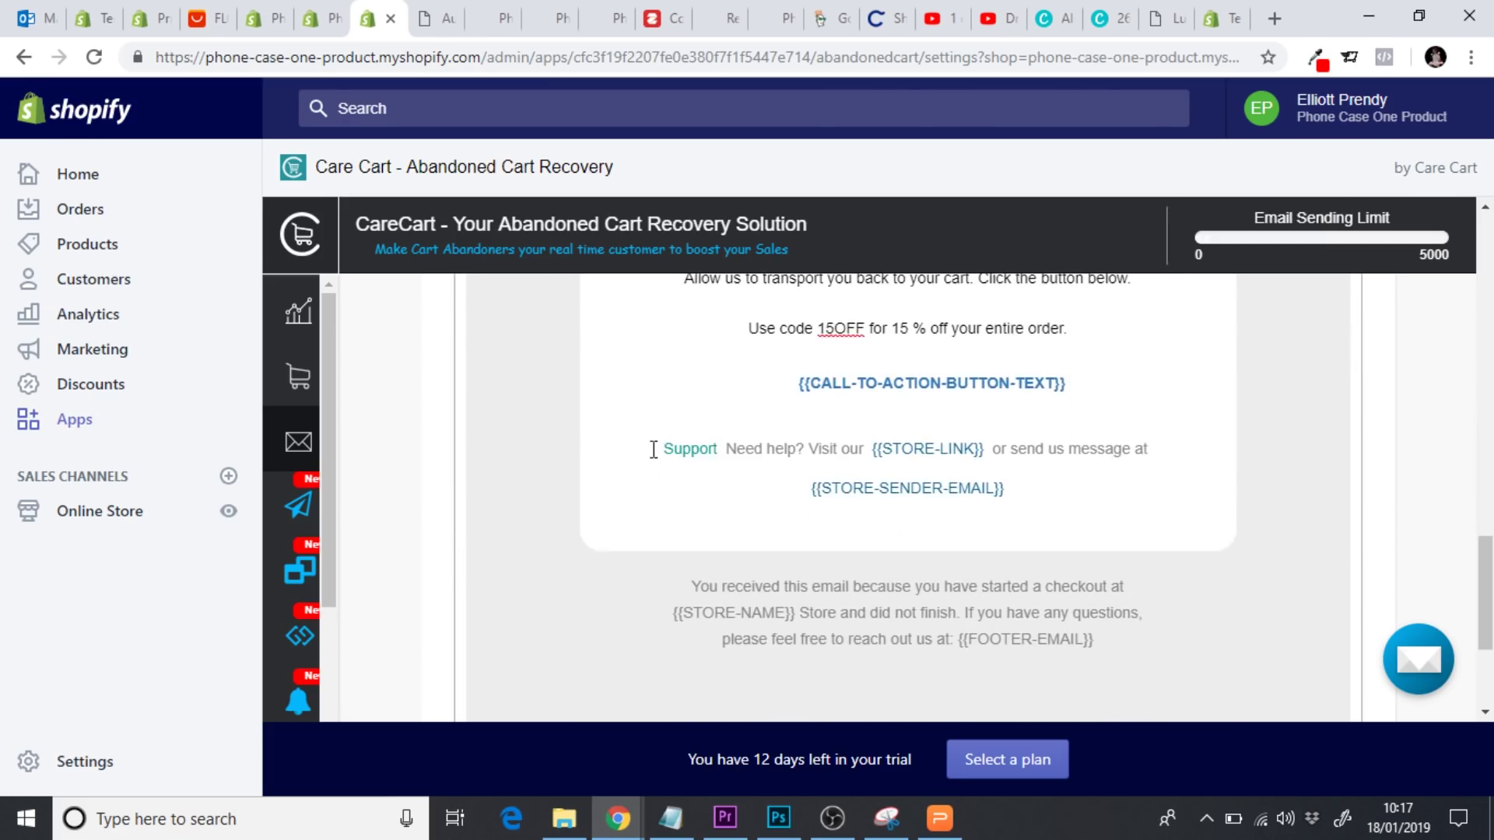
pyautogui.moveTo(652, 450); pyautogui.dragTo(717, 450)
pyautogui.moveTo(1486, 571); pyautogui.dragTo(1487, 475)
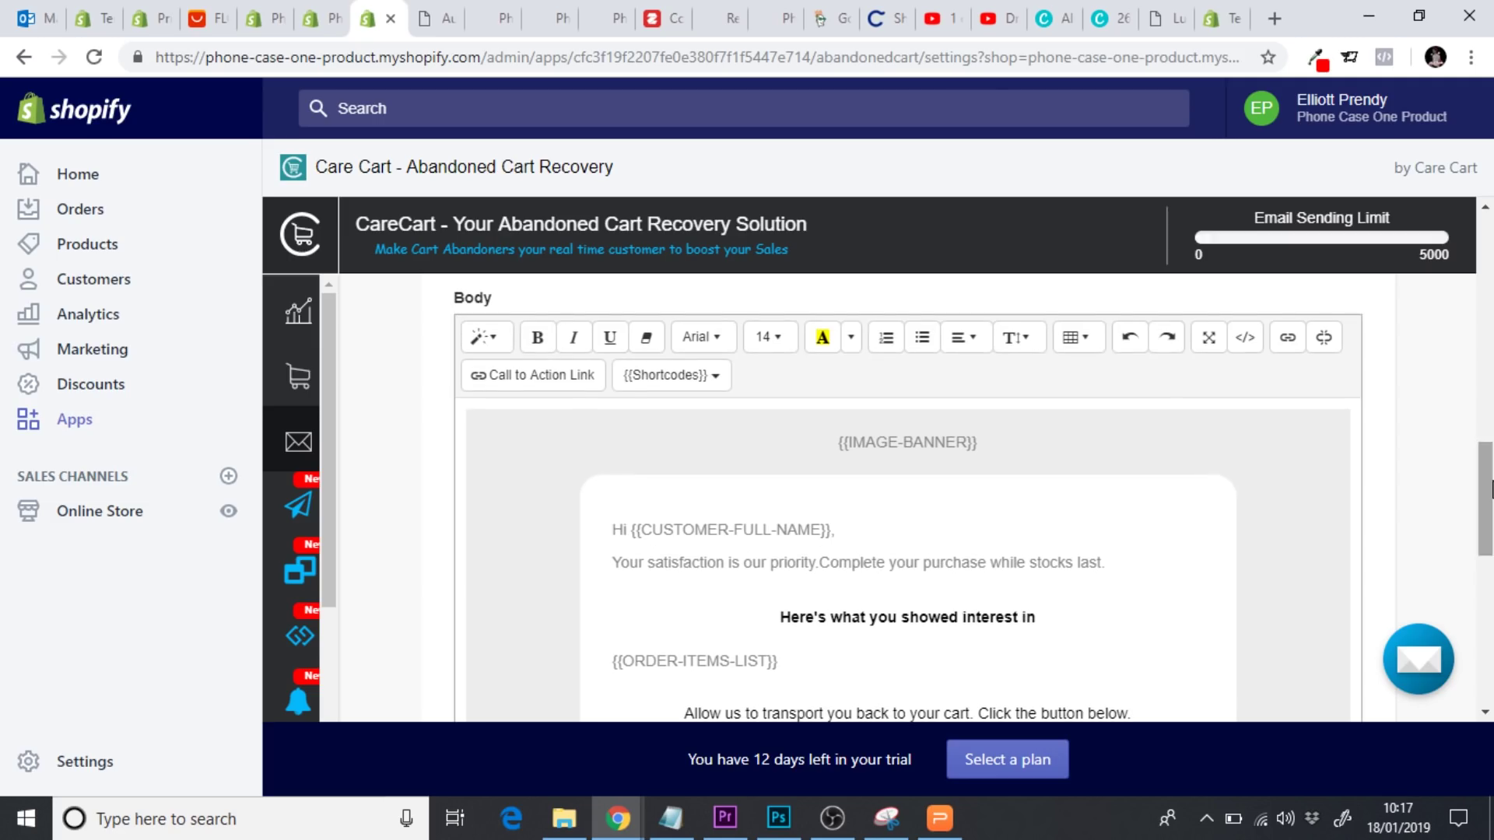
pyautogui.click(851, 337)
pyautogui.click(999, 423)
# Save the edited cart-recovery email template
pyautogui.scroll(-3, 1441, 496)
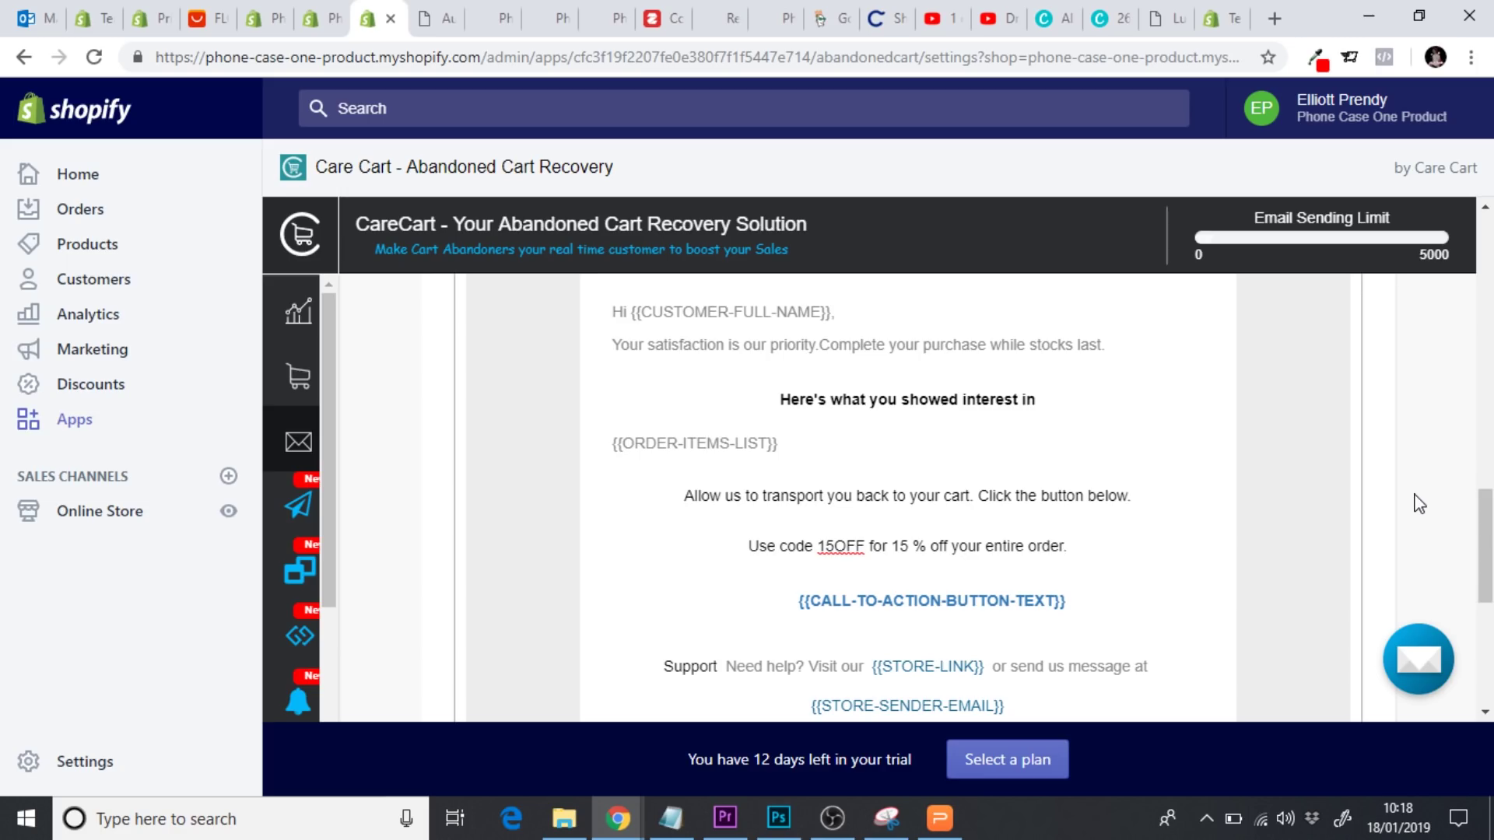
pyautogui.moveTo(1486, 533); pyautogui.dragTo(1488, 328)
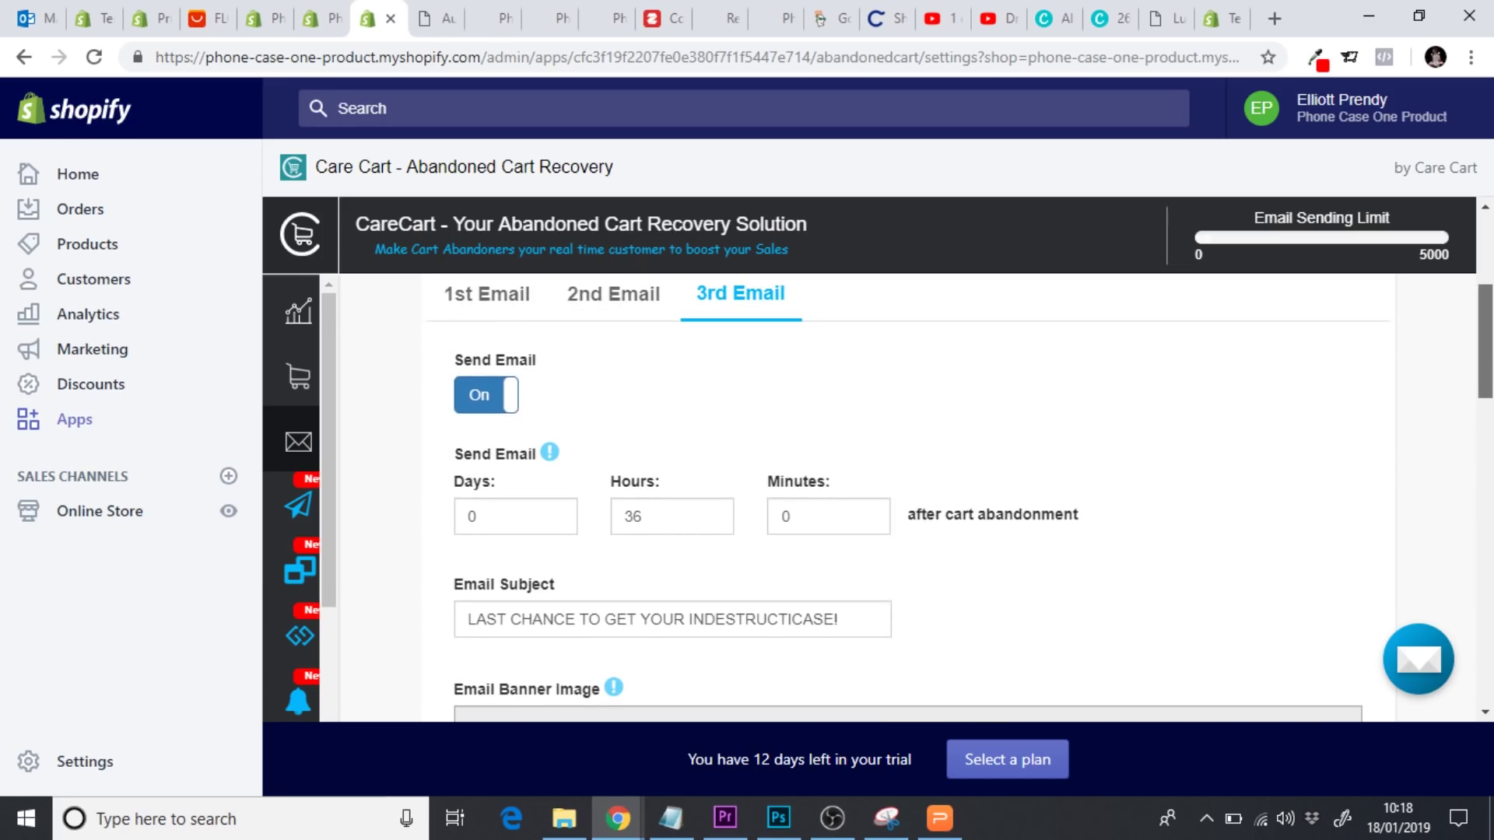
pyautogui.moveTo(1488, 328); pyautogui.dragTo(1488, 634)
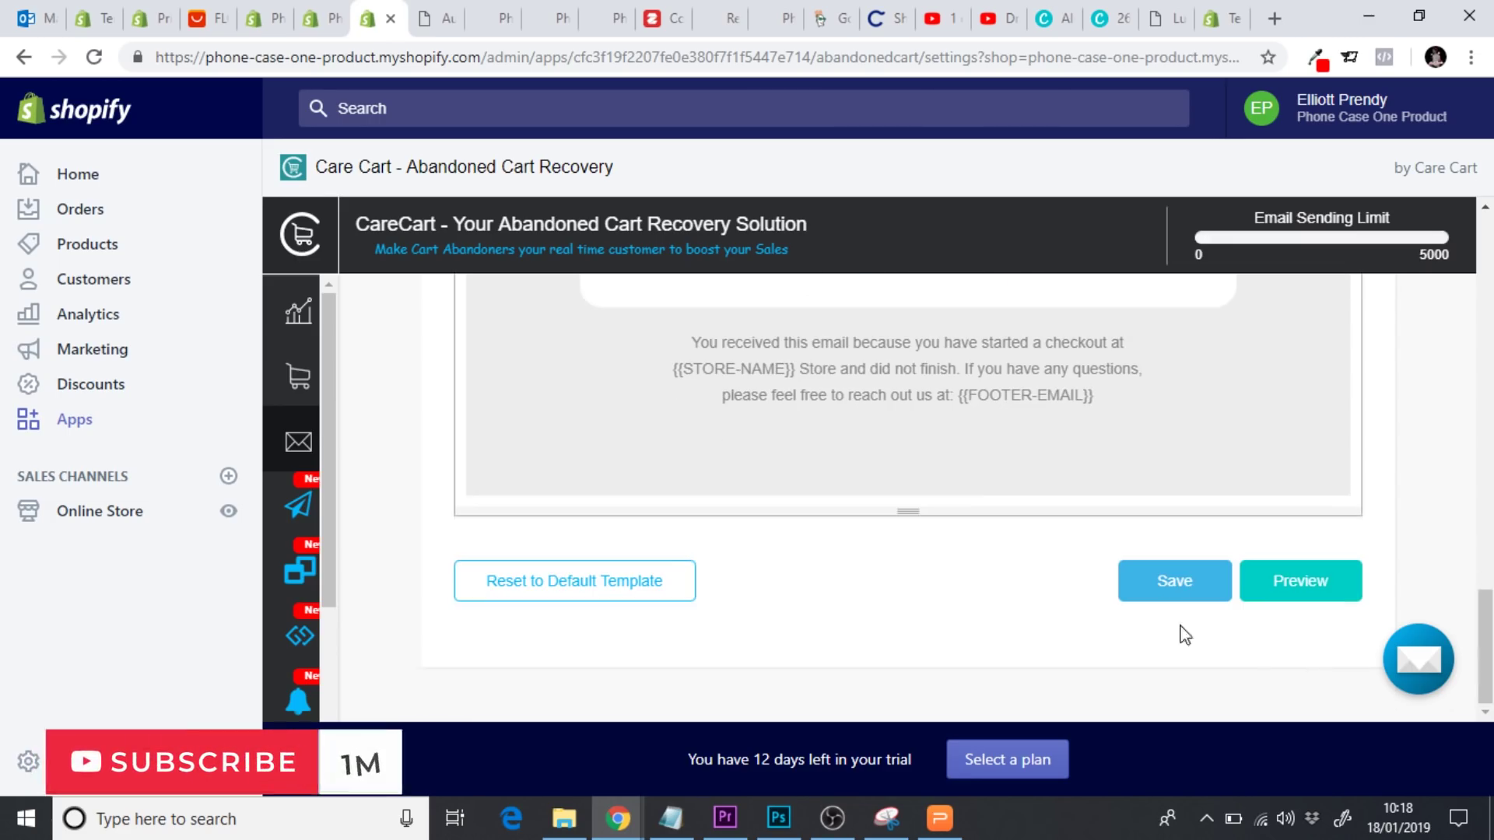
pyautogui.click(1154, 597)
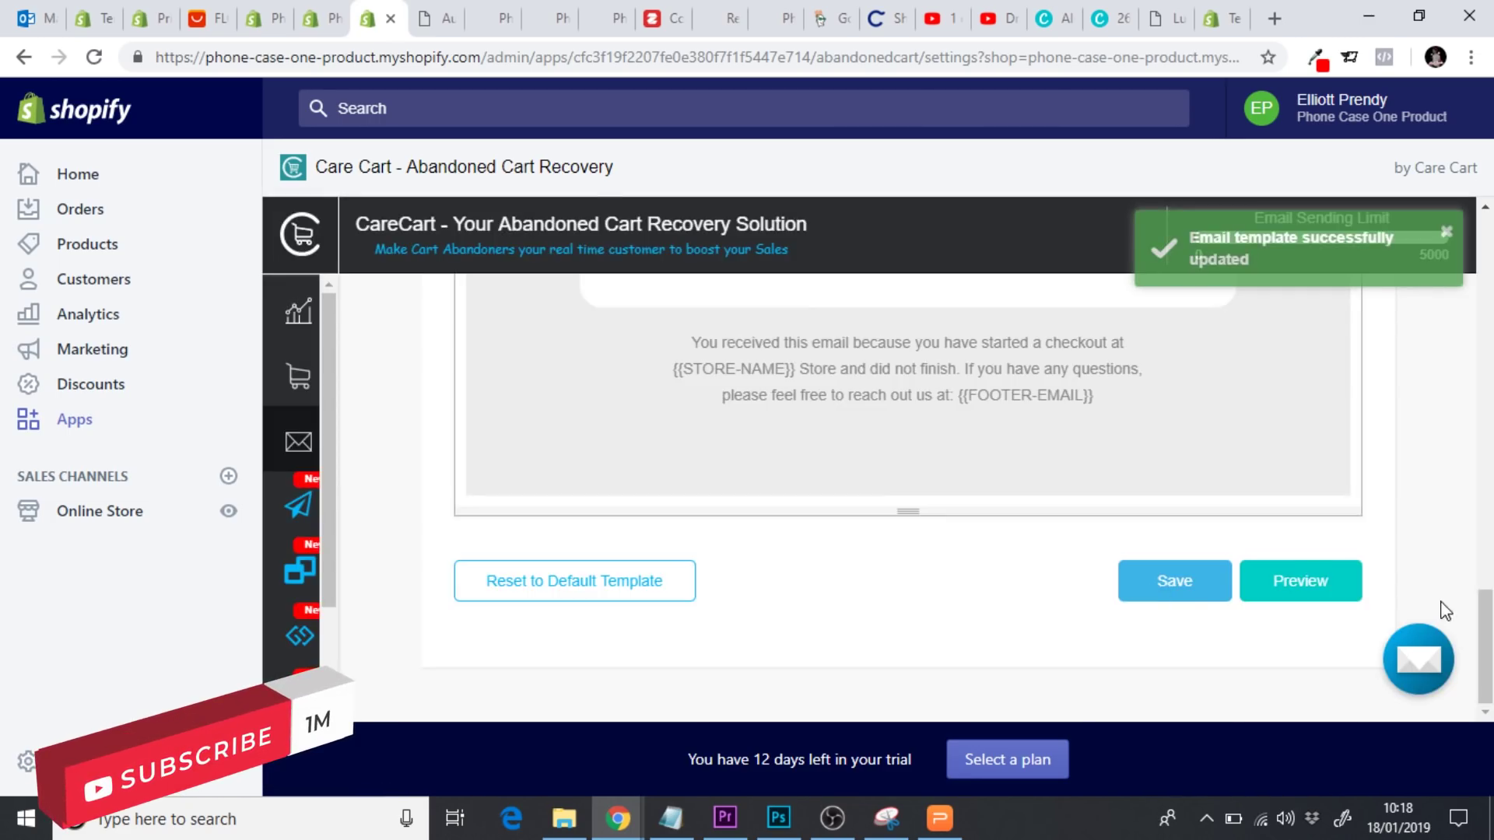
pyautogui.moveTo(1485, 607); pyautogui.dragTo(1468, 290)
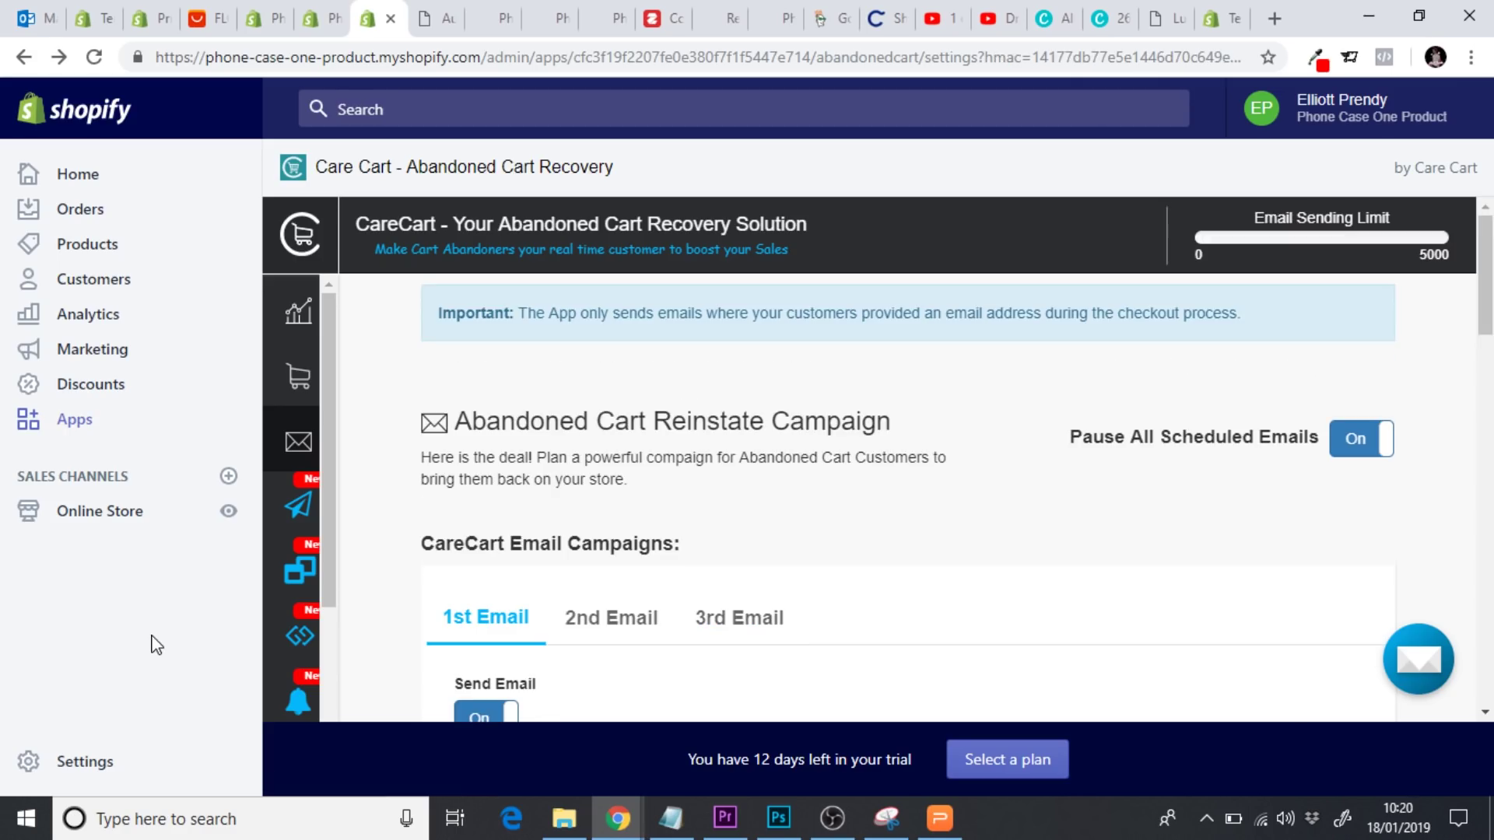
pyautogui.click(91, 522)
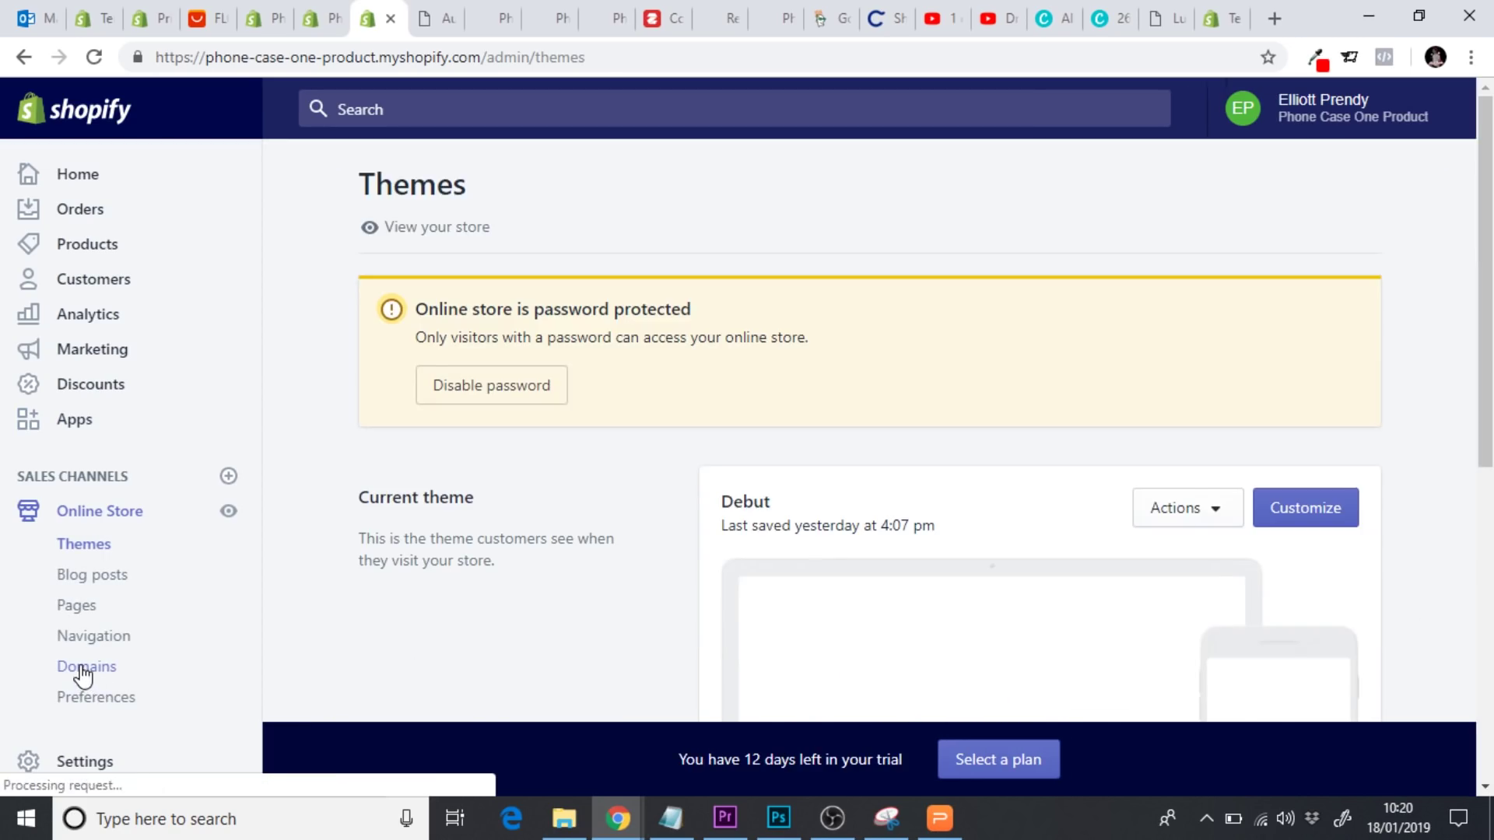
# Under Domains, connect the existing domain inpatchuation.com and continue to the next step
pyautogui.click(83, 671)
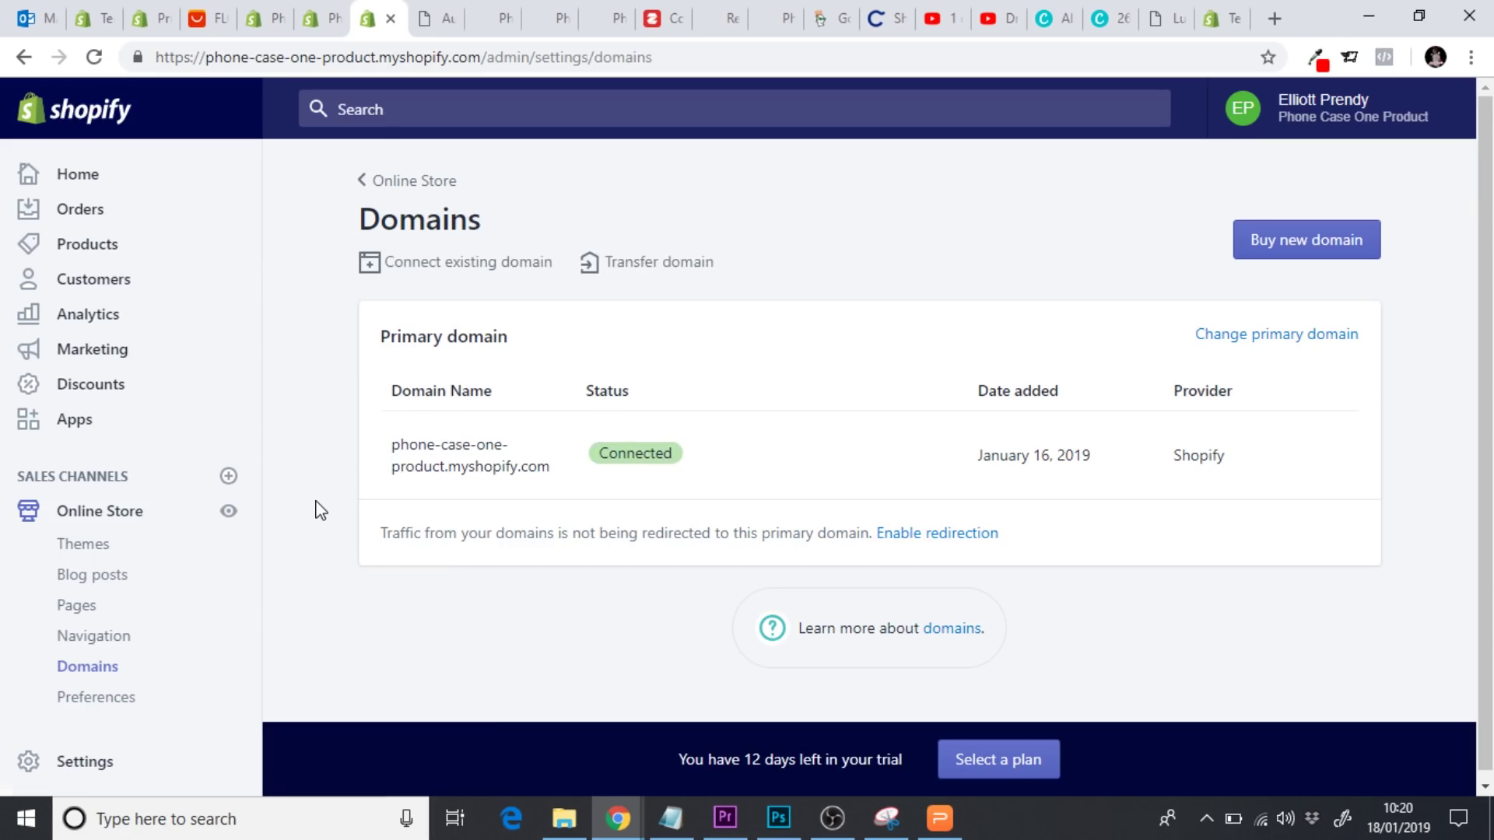
pyautogui.click(477, 264)
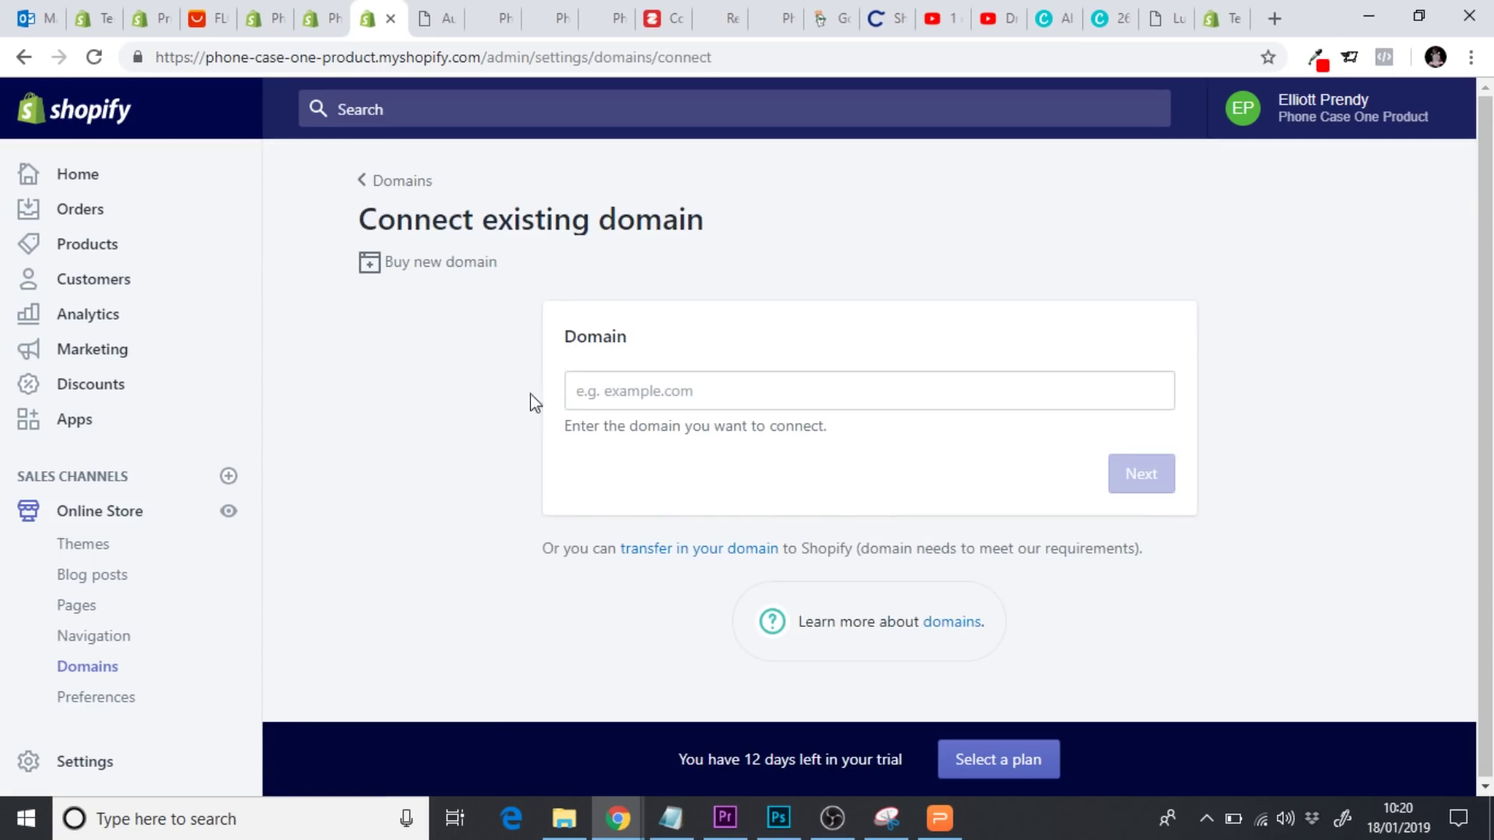
pyautogui.click(593, 400)
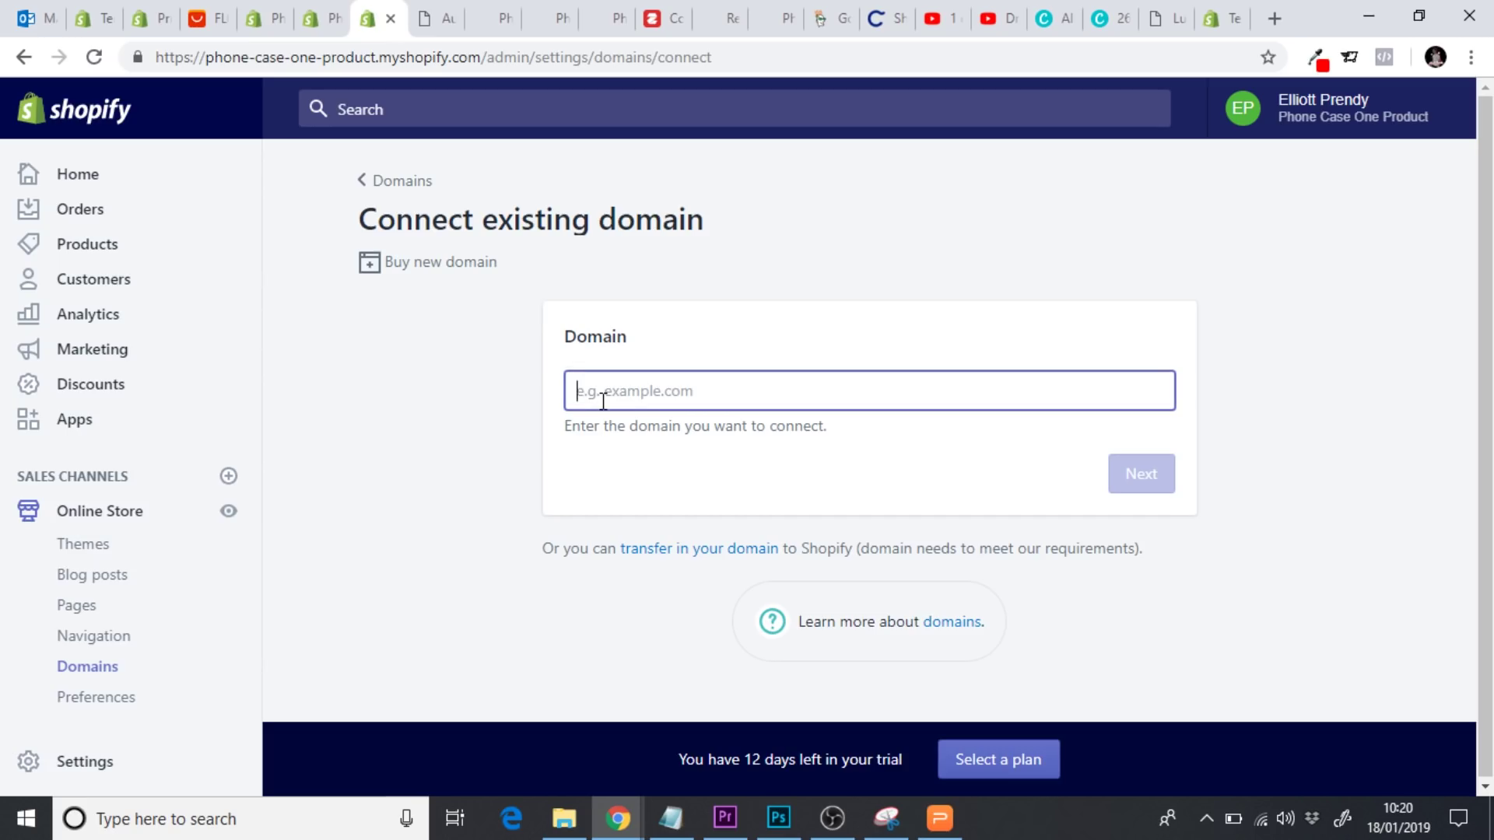
pyautogui.write('inpa')
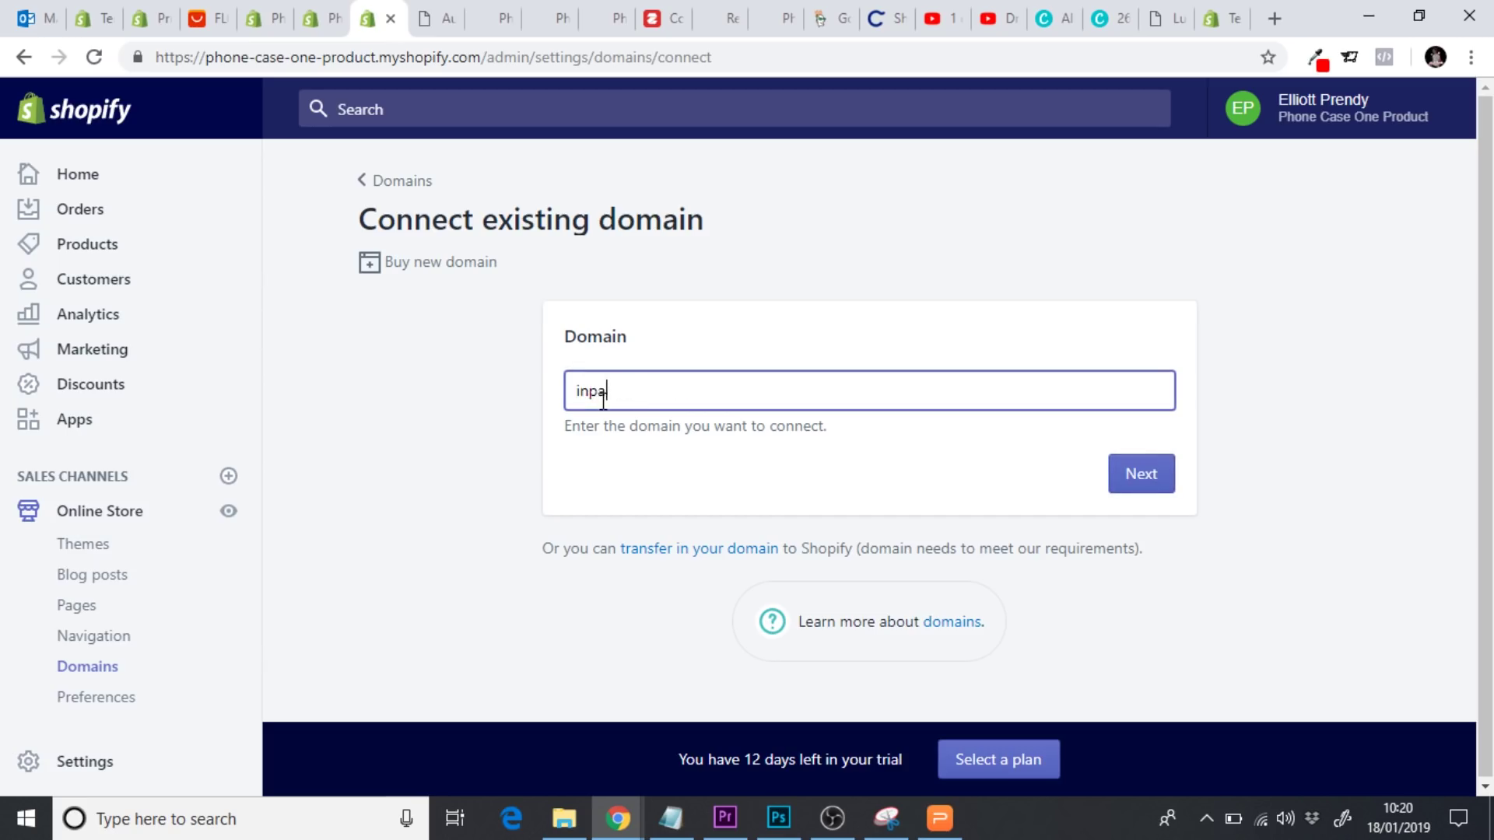
pyautogui.write('tchuation.com')
pyautogui.click(1141, 474)
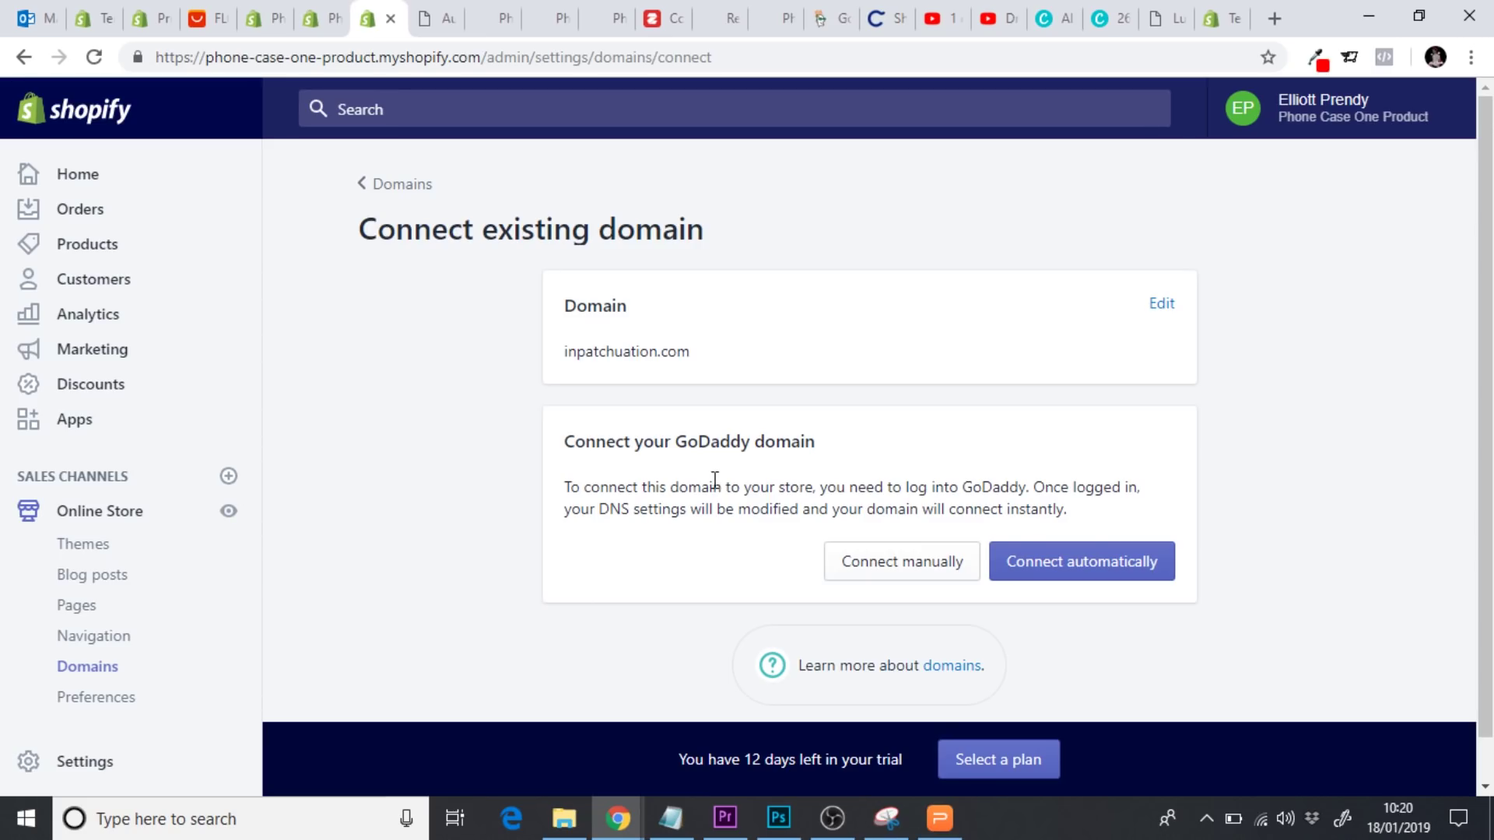
# Review the GoDaddy connection page, then return to the Online Store themes page
pyautogui.moveTo(676, 442); pyautogui.dragTo(749, 446)
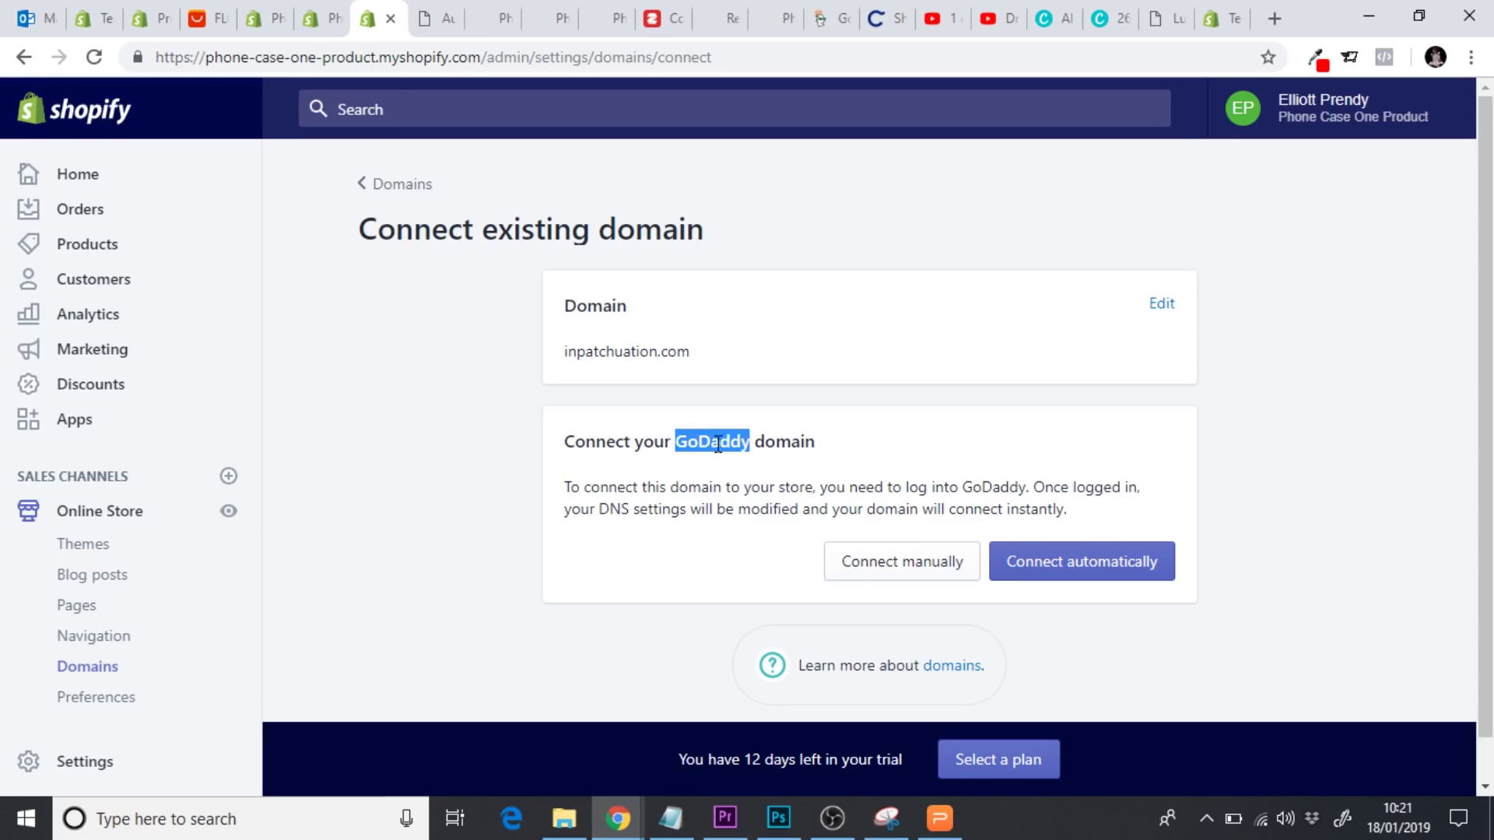
pyautogui.click(681, 445)
pyautogui.doubleClick(702, 445)
pyautogui.click(472, 462)
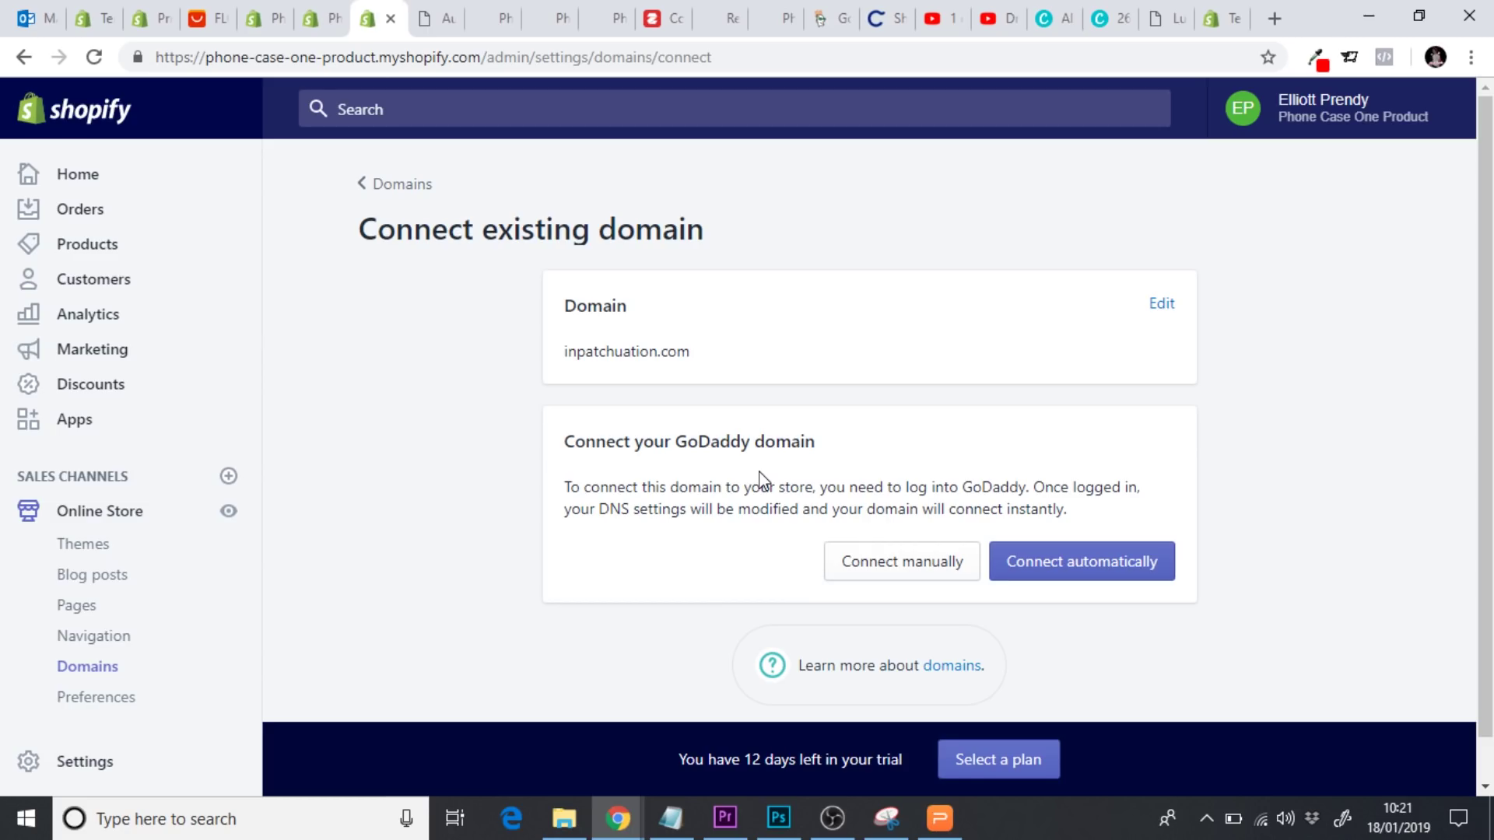
pyautogui.click(140, 512)
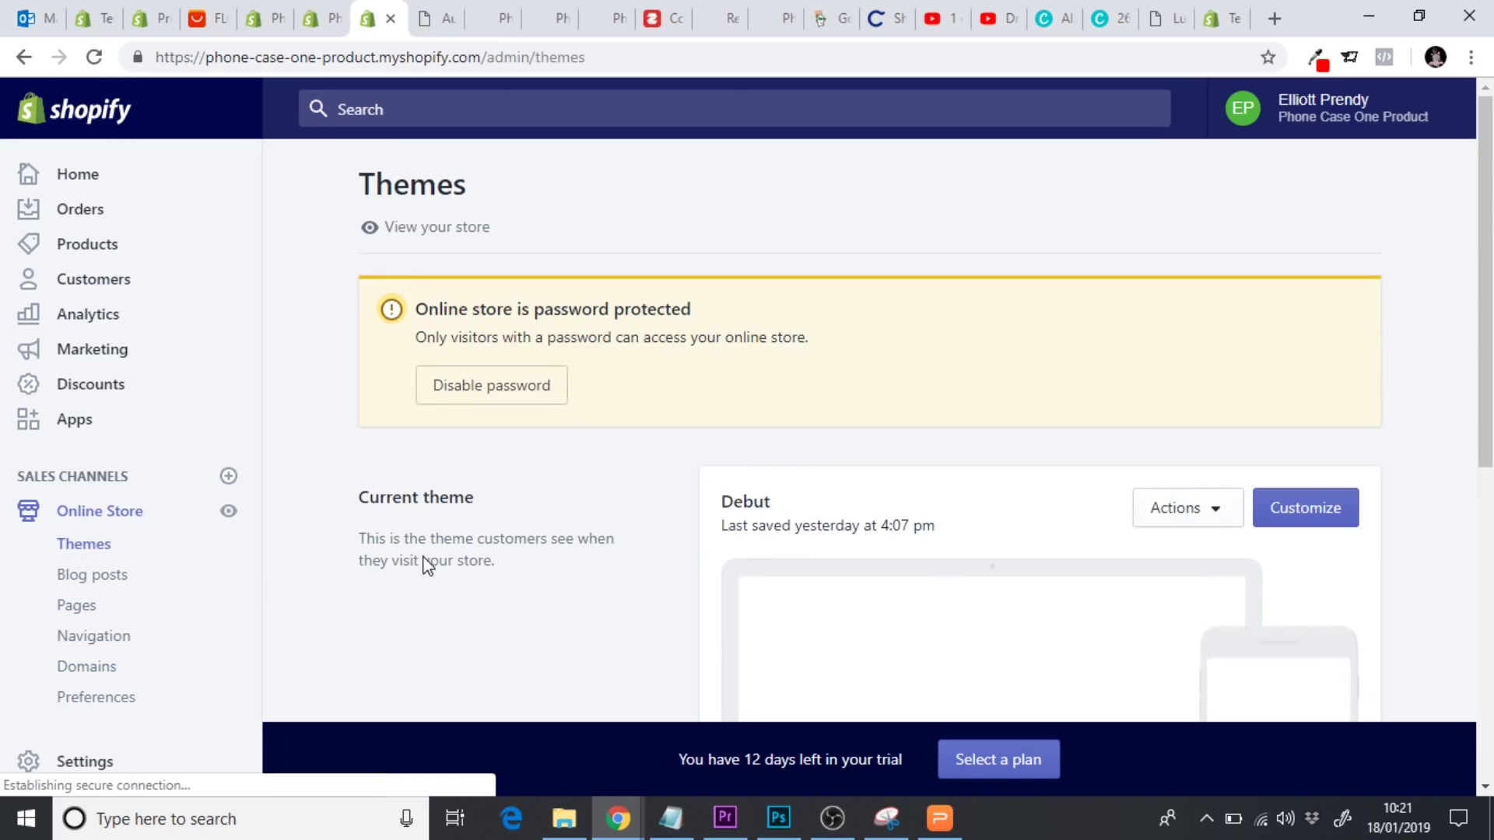
# In the Debut theme editor's desktop preview, enable the Header announcement bar and make it red
pyautogui.click(1312, 526)
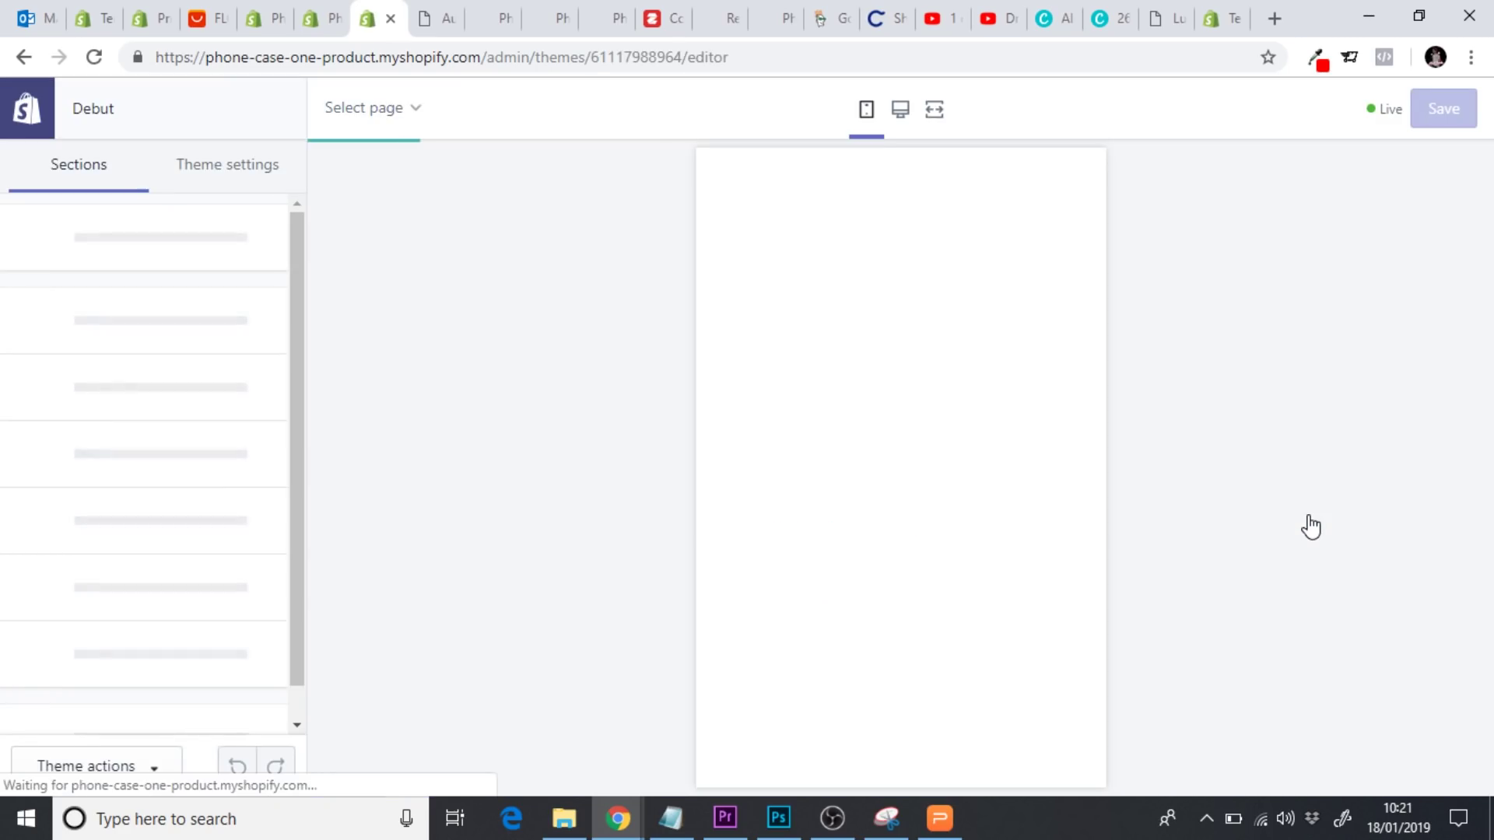
pyautogui.click(901, 110)
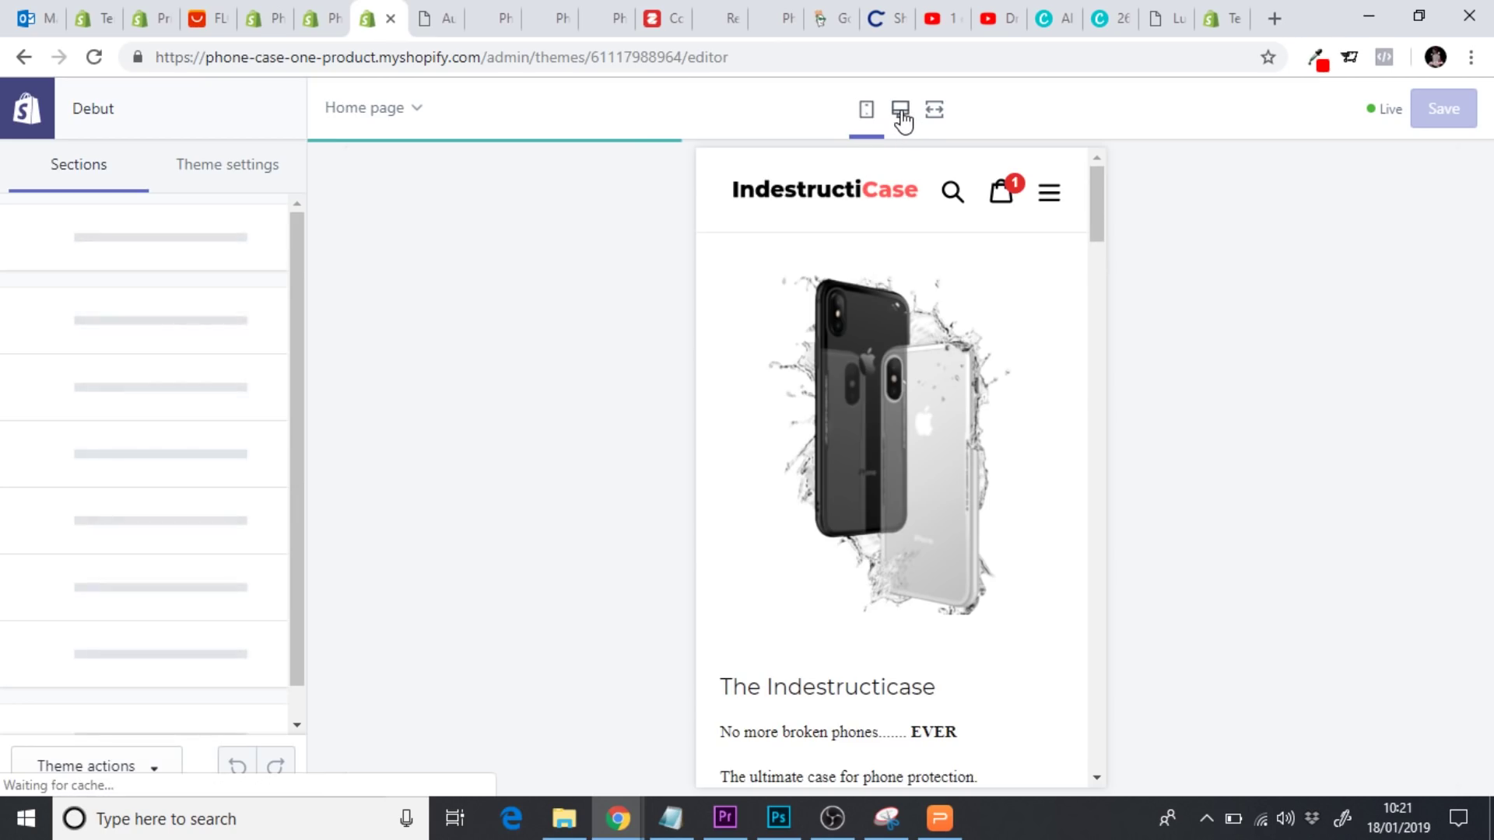
pyautogui.click(139, 246)
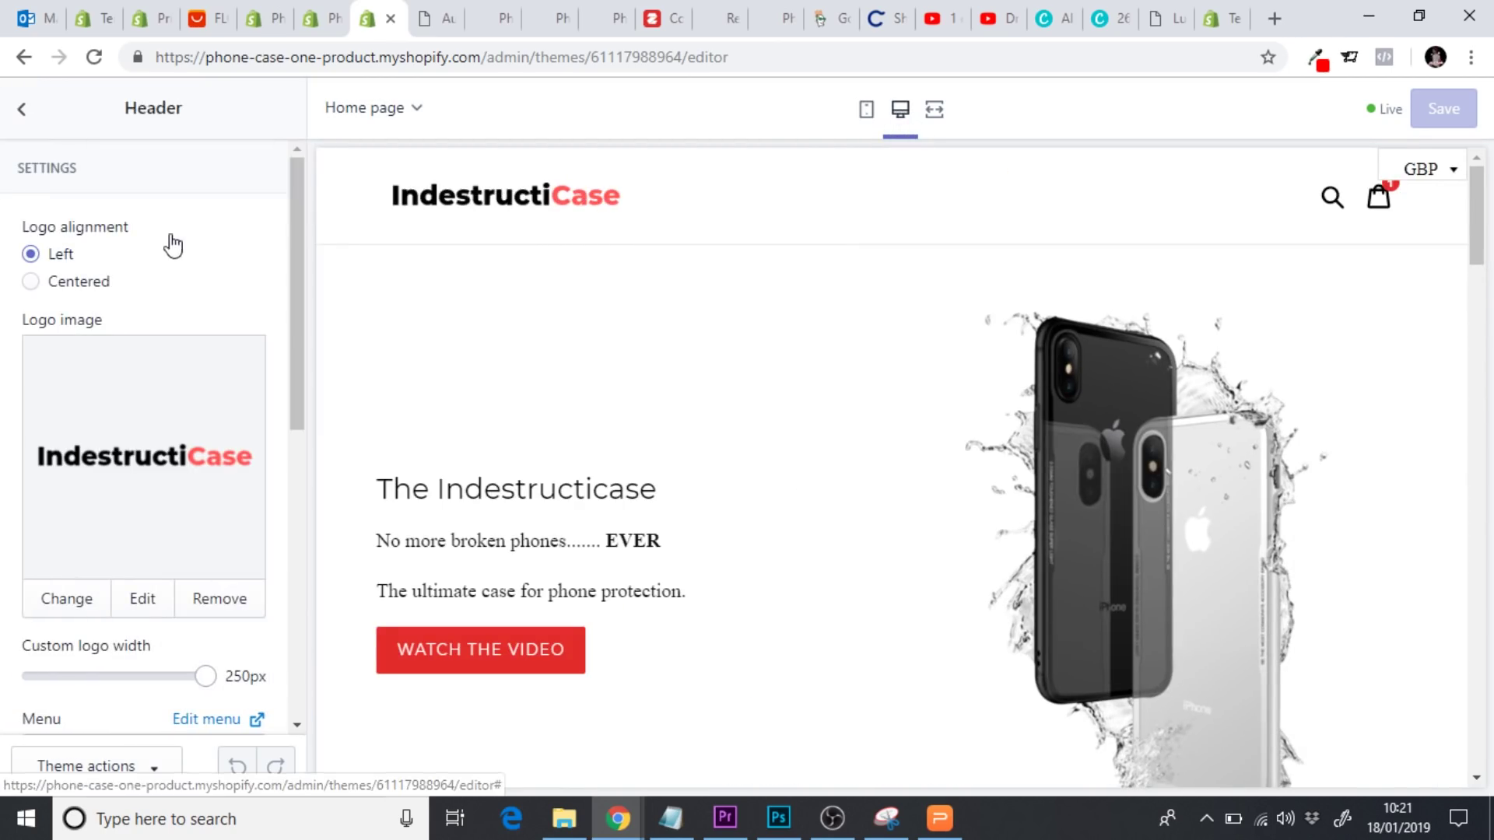
pyautogui.moveTo(300, 231); pyautogui.dragTo(320, 510)
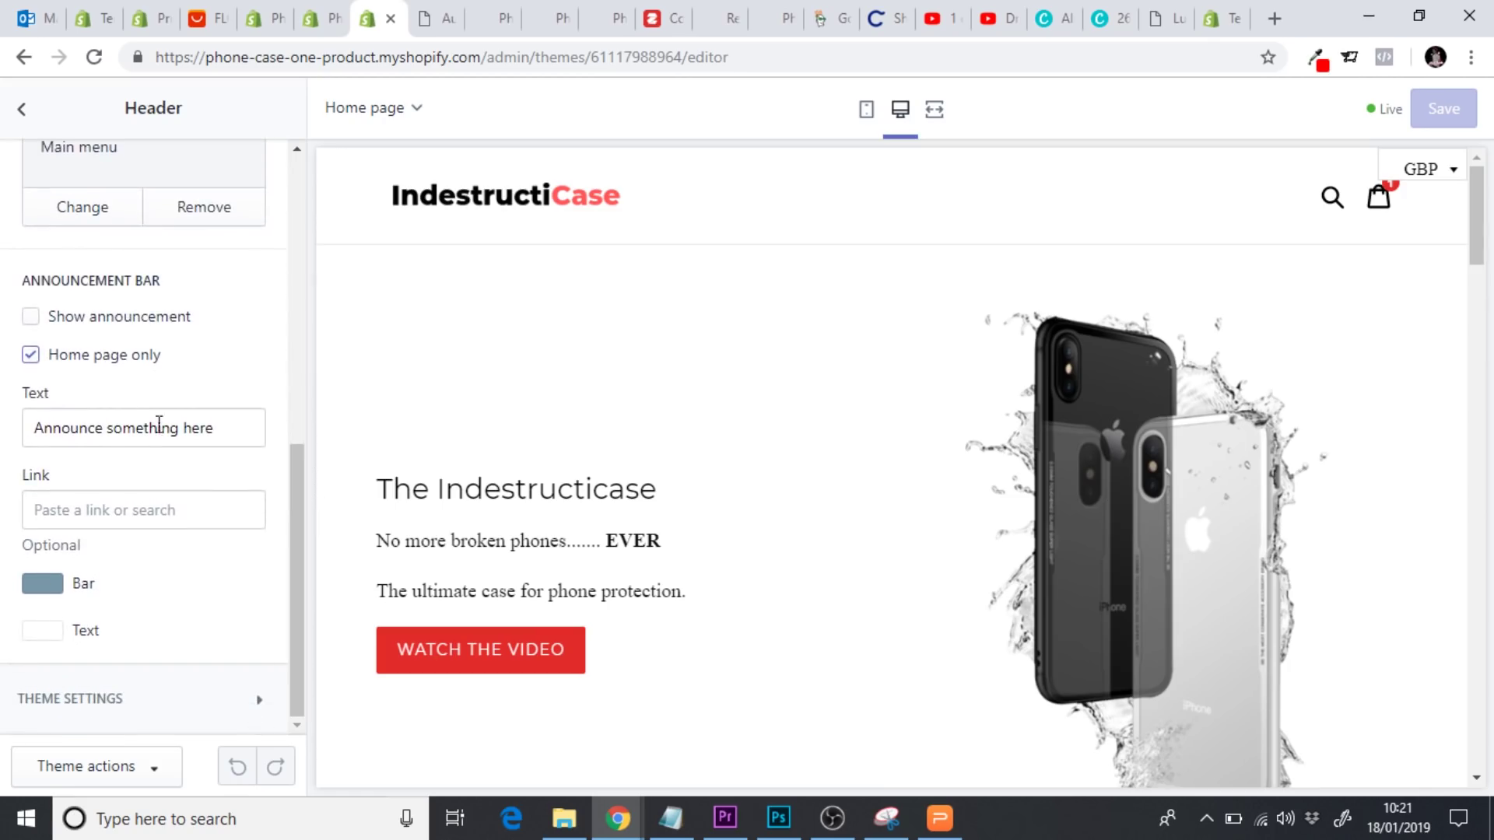
pyautogui.click(30, 318)
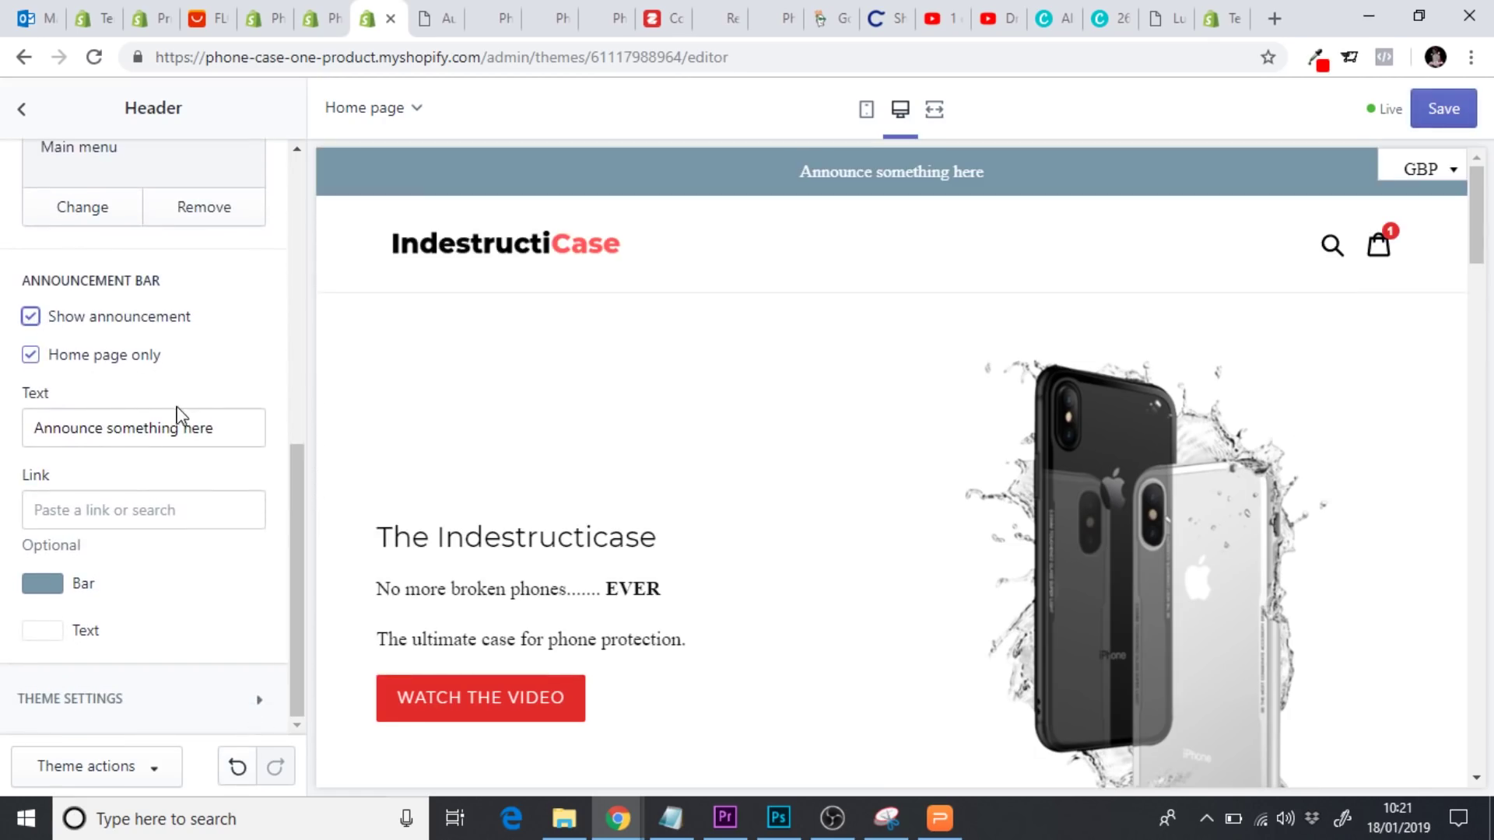
pyautogui.click(47, 592)
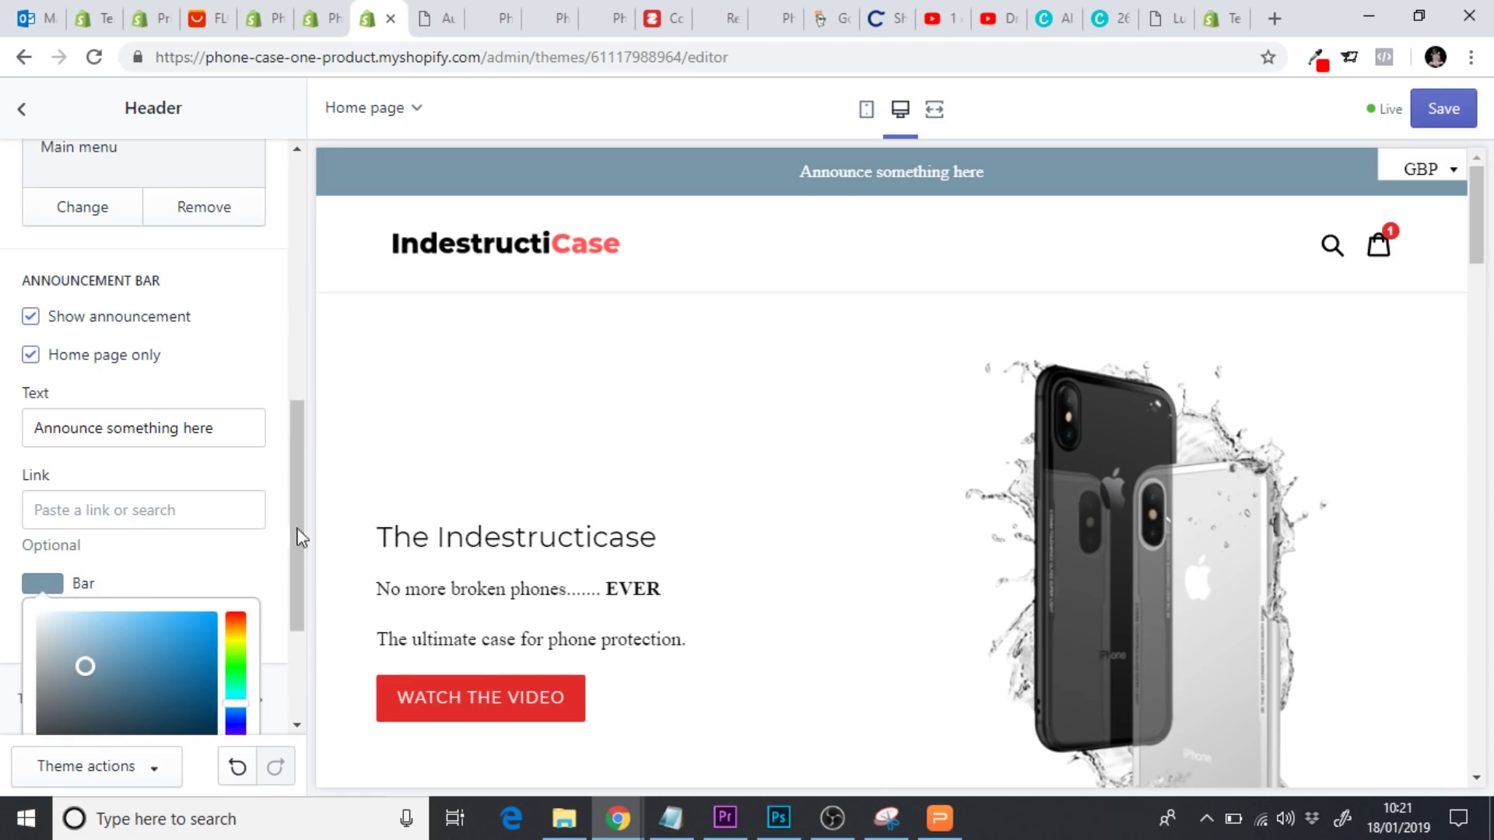
pyautogui.scroll(-3, 310, 498)
pyautogui.click(117, 679)
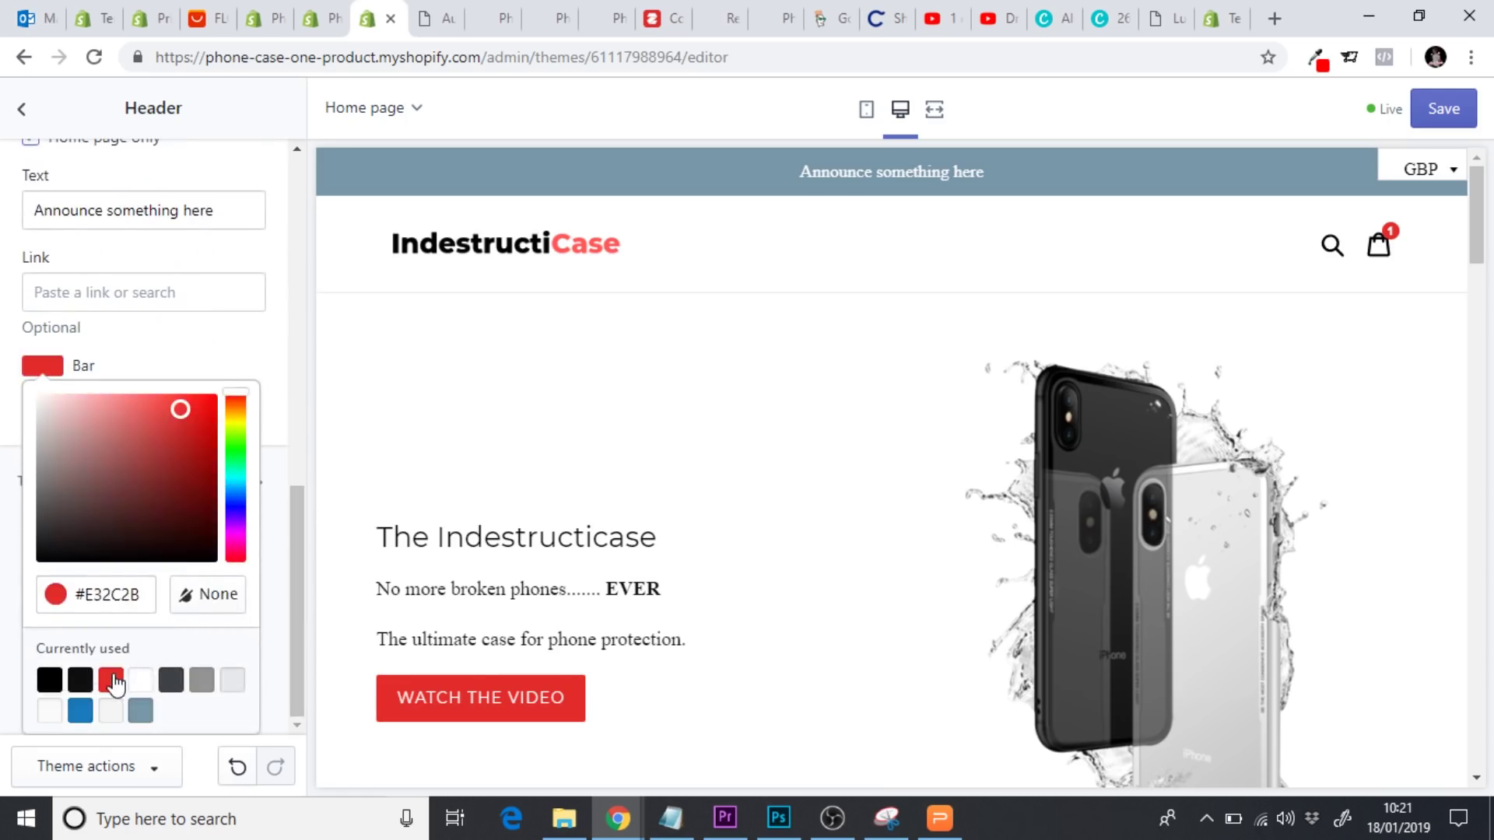
pyautogui.click(282, 519)
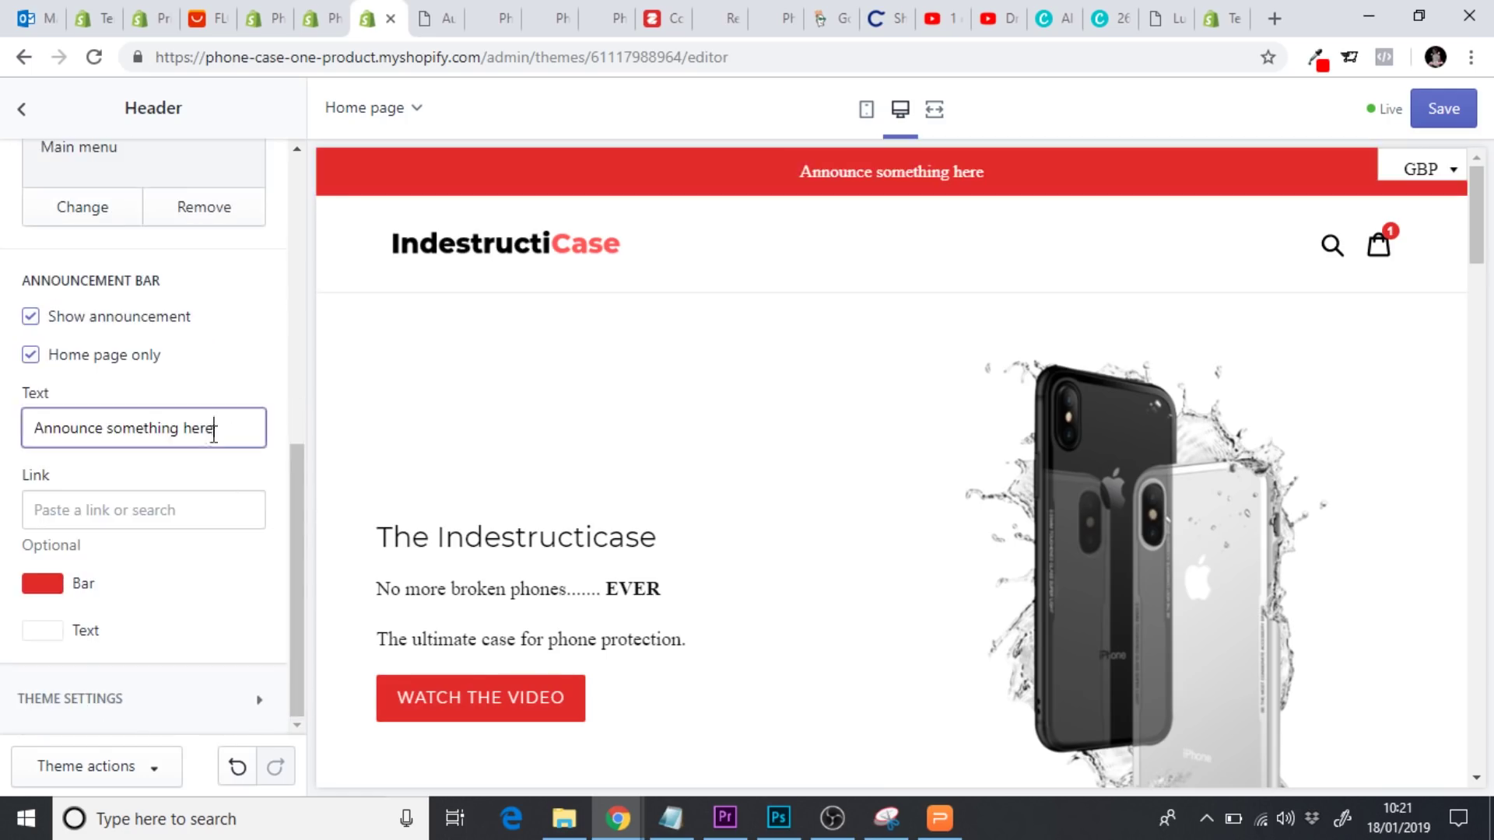
# Replace the announcement text with 'FREE SHIPPING ON ALL ORDERS'
pyautogui.moveTo(220, 427); pyautogui.dragTo(4, 422)
pyautogui.write('FREE')
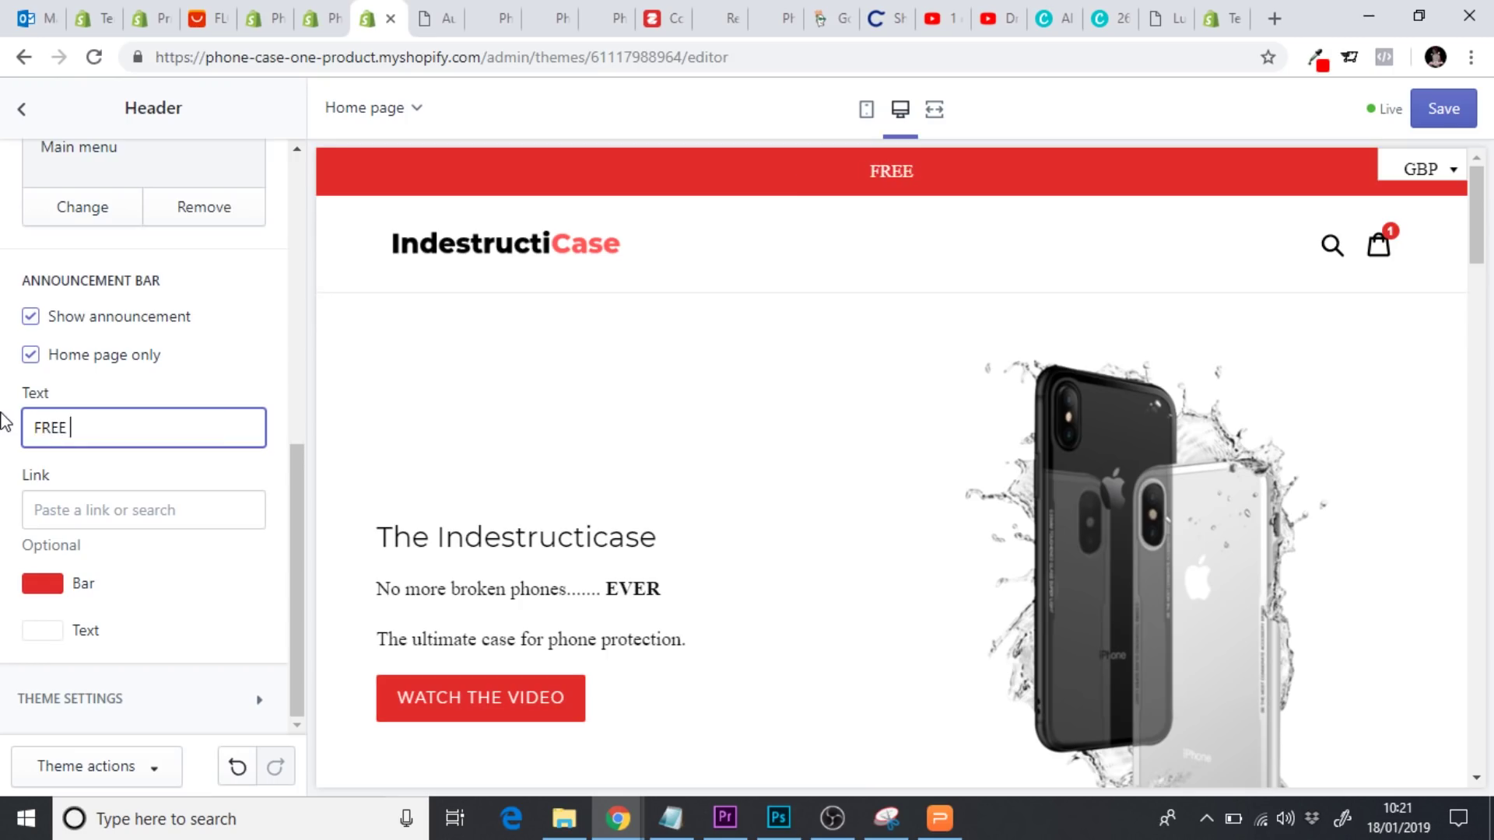
pyautogui.write(' S')
pyautogui.press('BackSpace')
pyautogui.write('SHIPP')
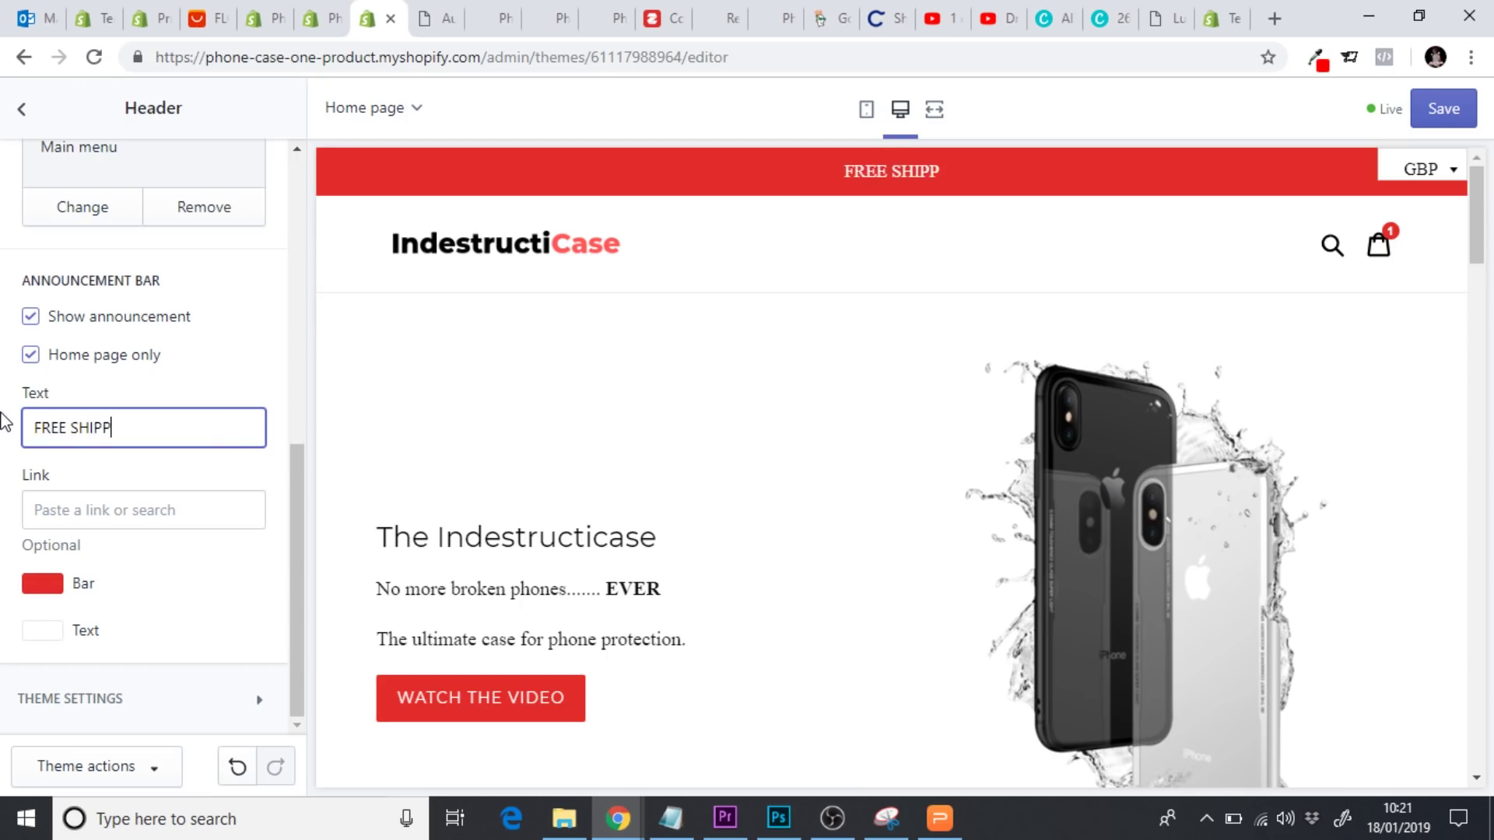
pyautogui.write('ING ON ALL OE')
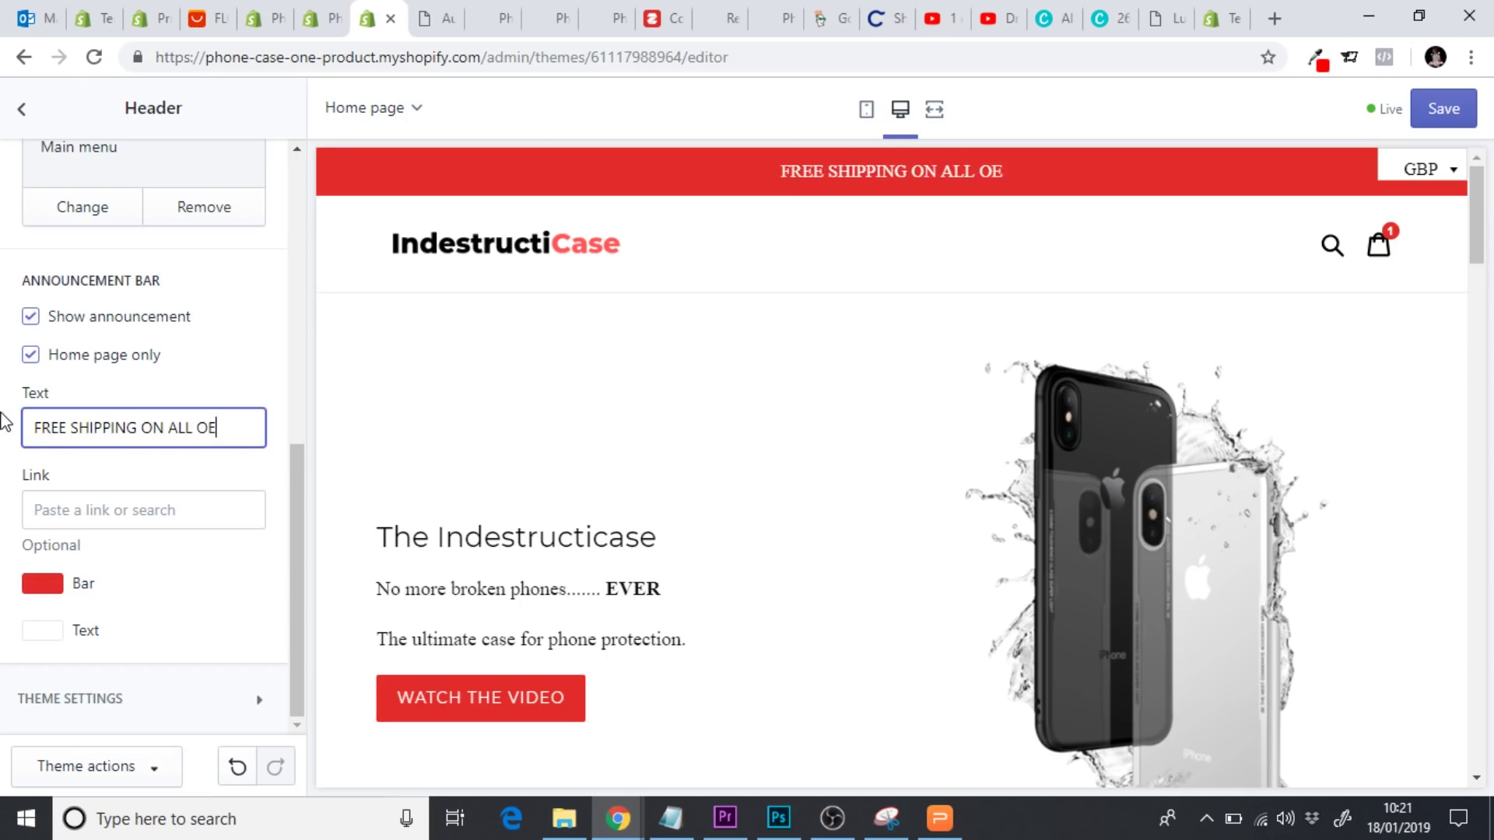
pyautogui.press('BackSpace')
pyautogui.write('RDERS')
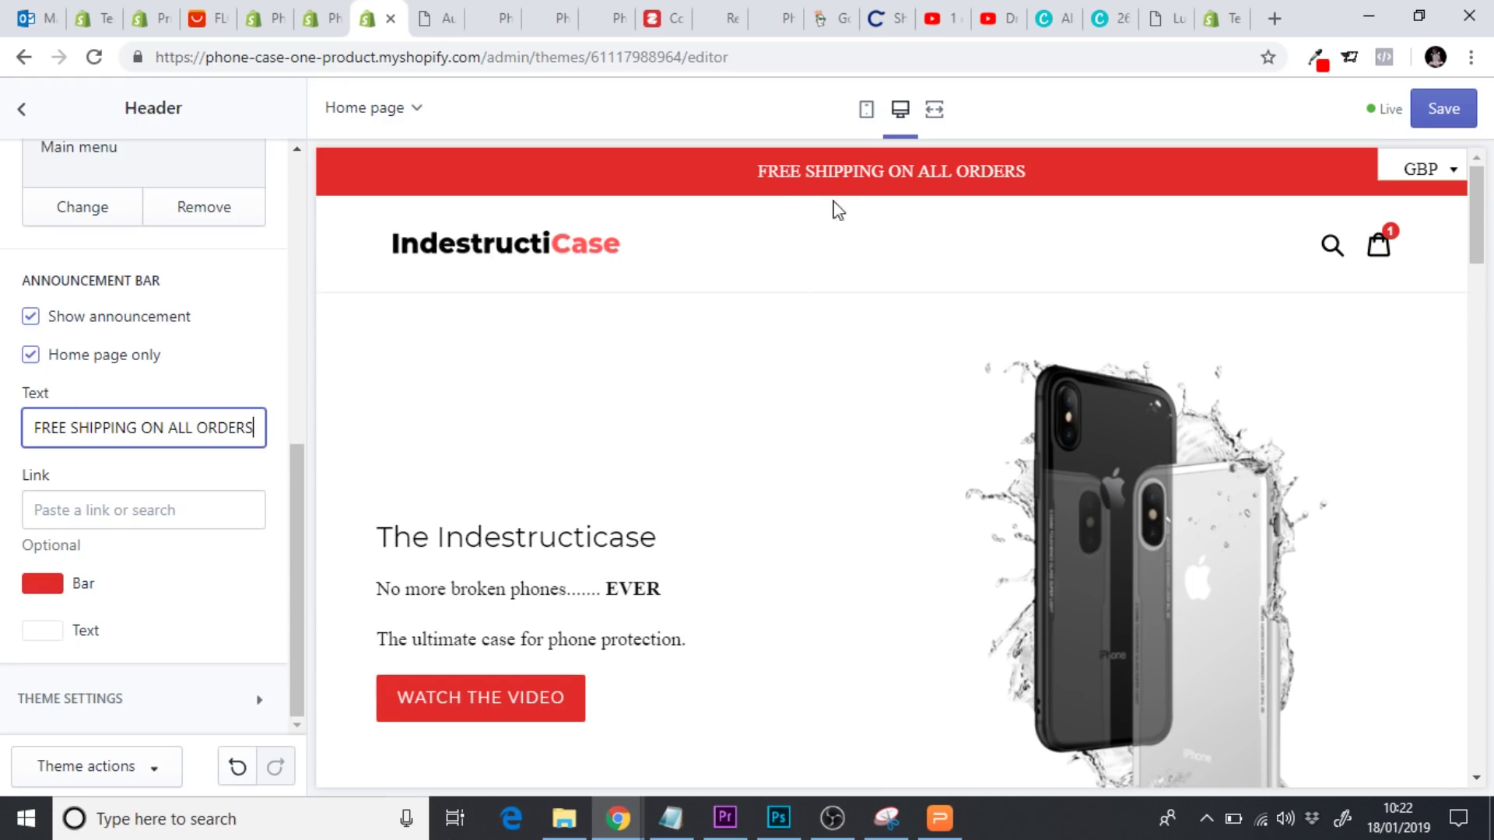
# Save the theme changes and go back to the sections list
pyautogui.moveTo(749, 181); pyautogui.dragTo(1043, 178)
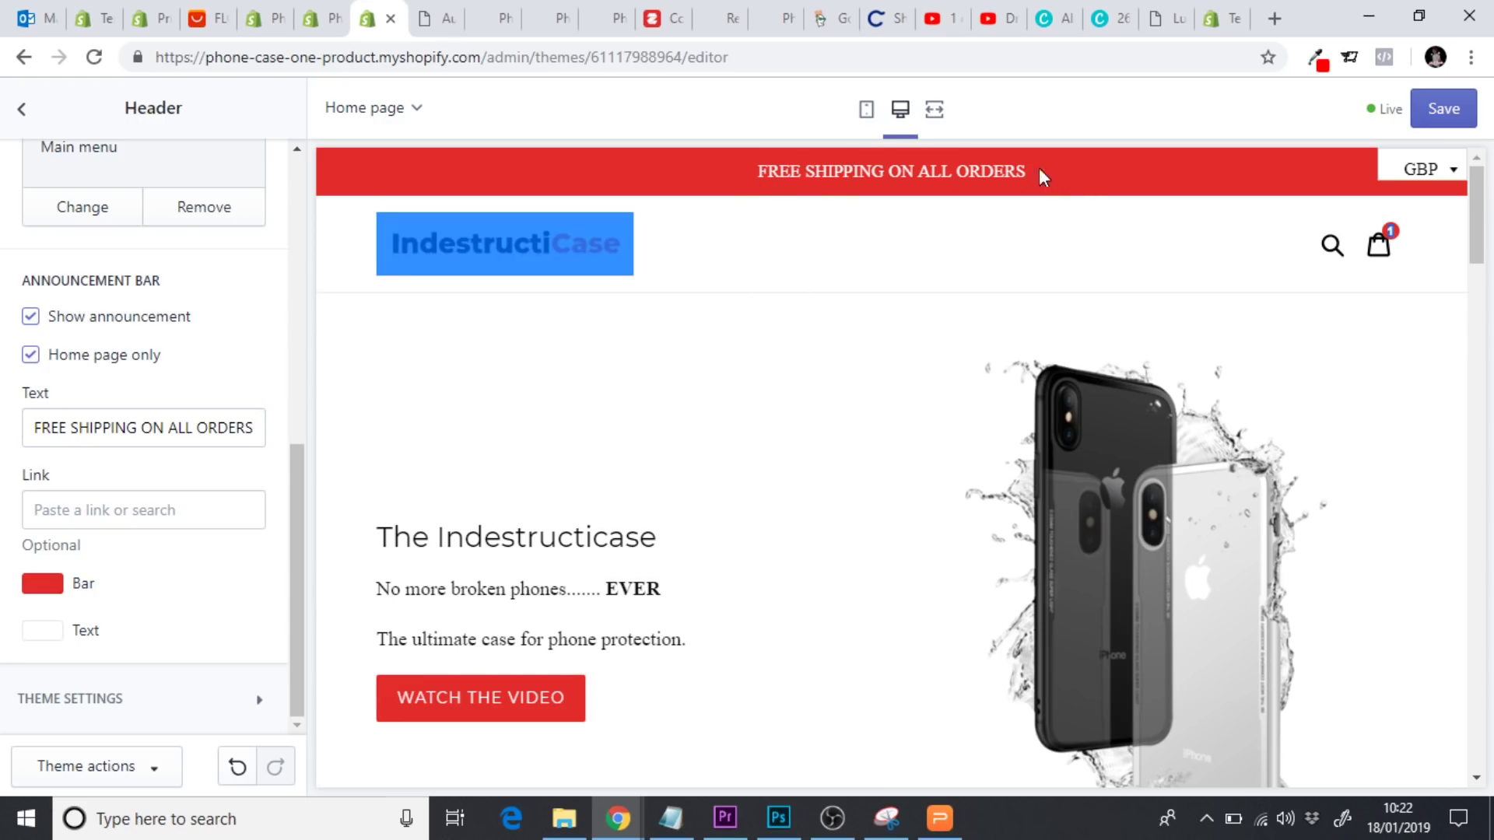
pyautogui.click(984, 172)
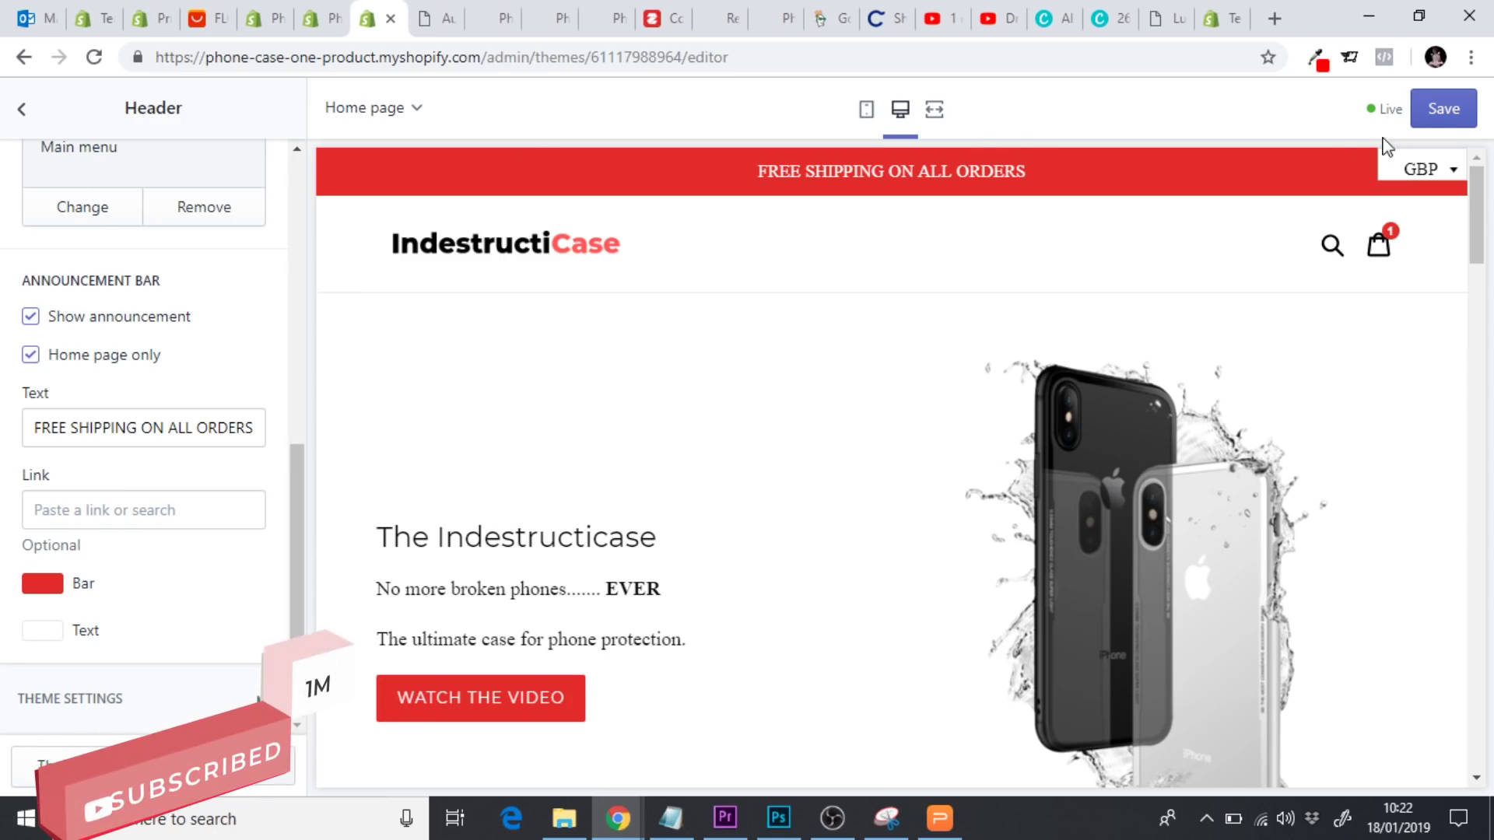
pyautogui.click(1432, 115)
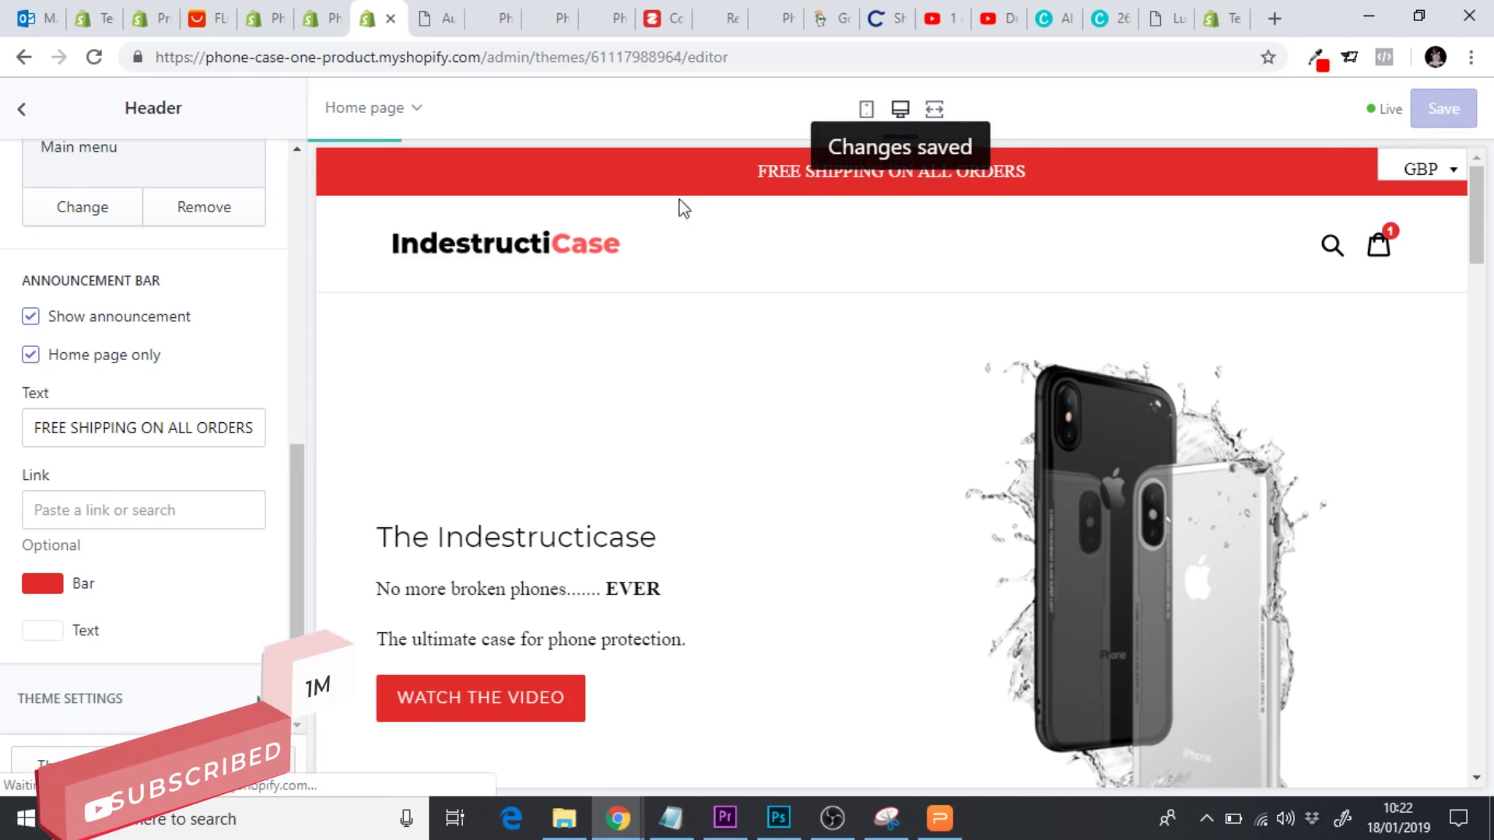
pyautogui.click(25, 113)
# Exit the Debut theme editor back to the Shopify store admin
pyautogui.click(32, 128)
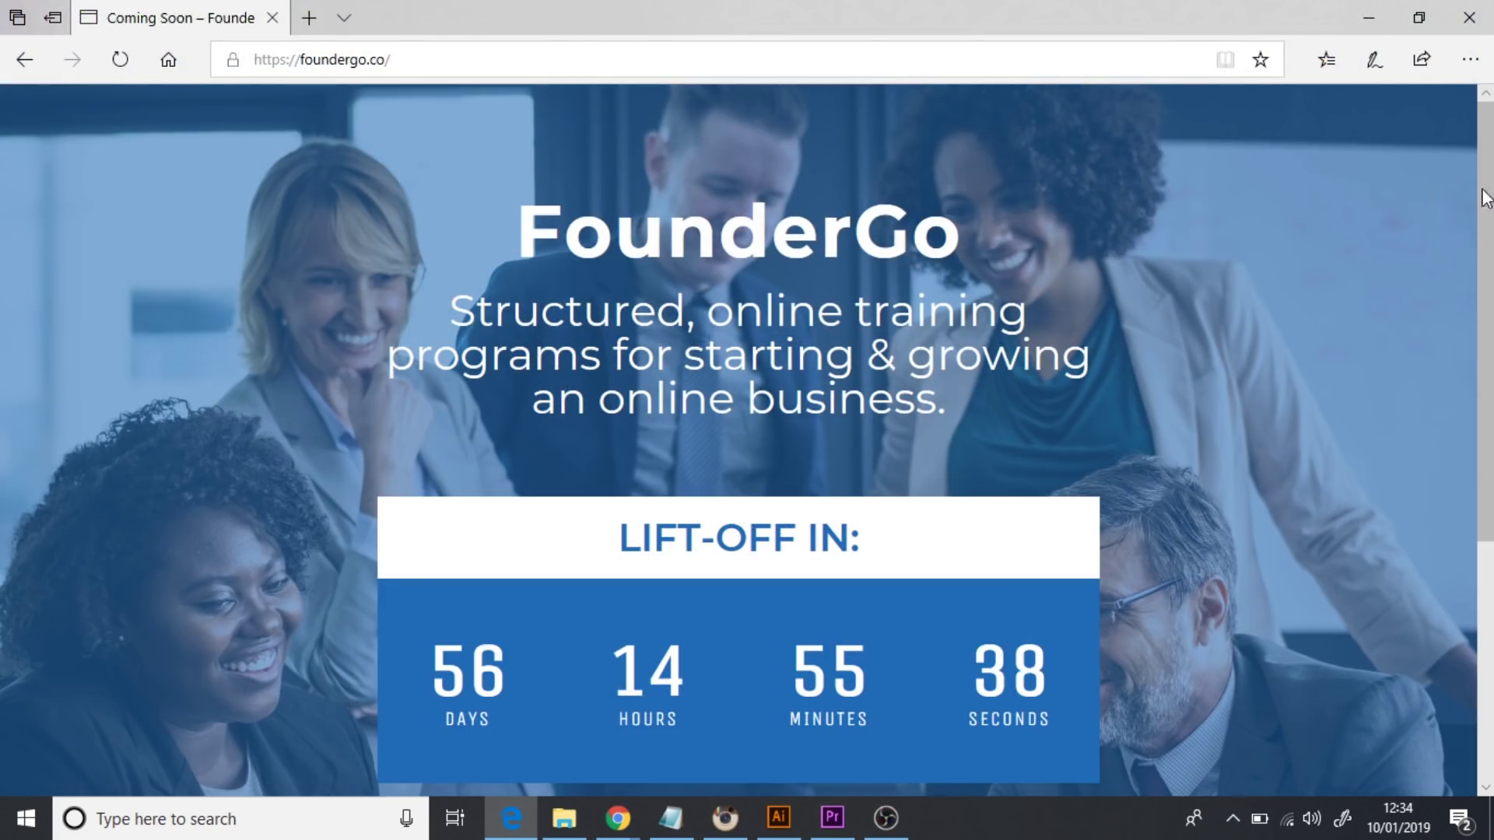
# Enter an e-mail address in the FounderGo giveaway sign-up field and submit it
pyautogui.scroll(-3, 740, 441)
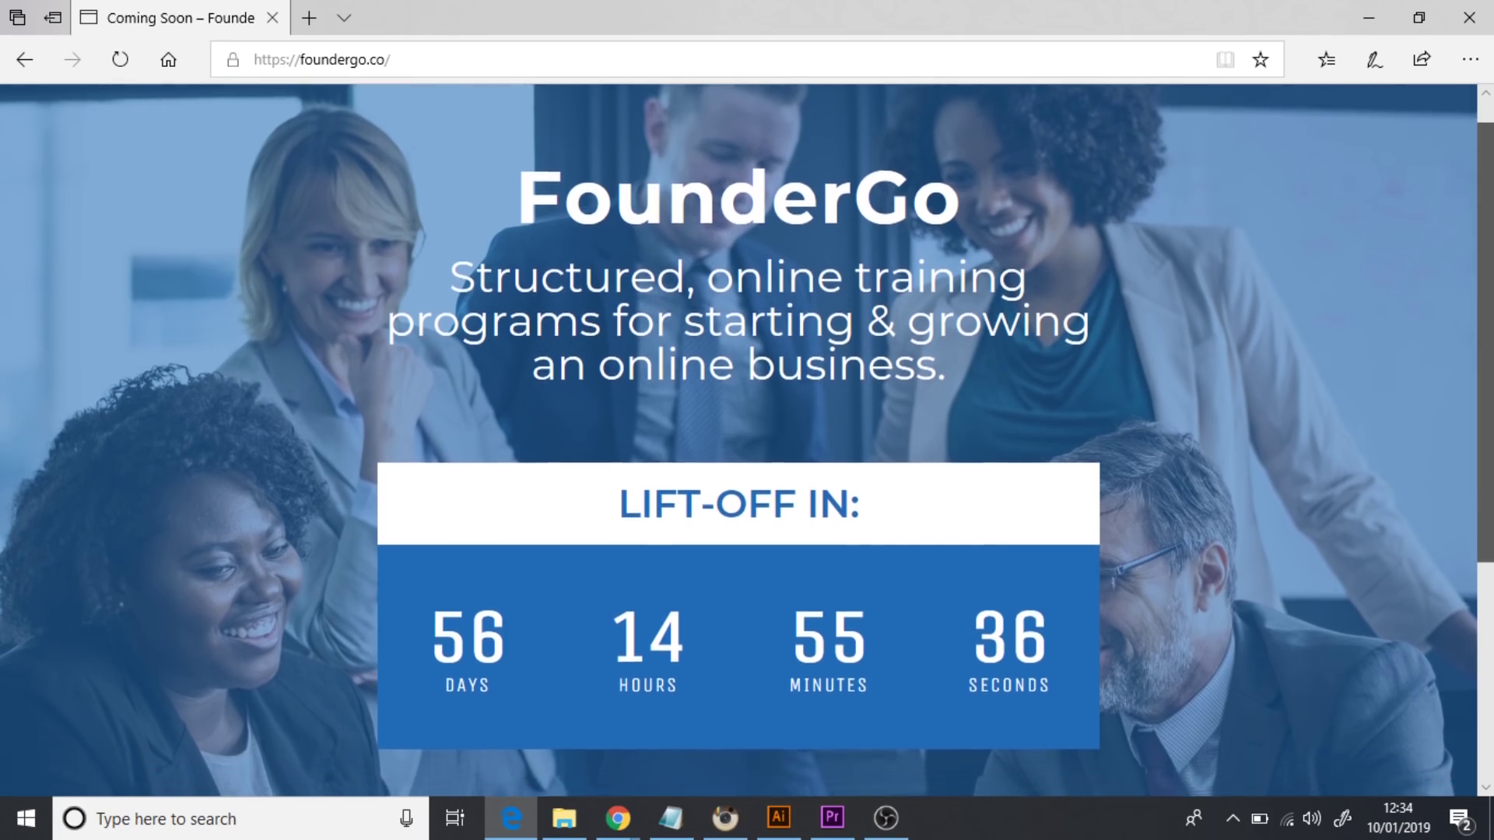
pyautogui.scroll(-1, 739, 442)
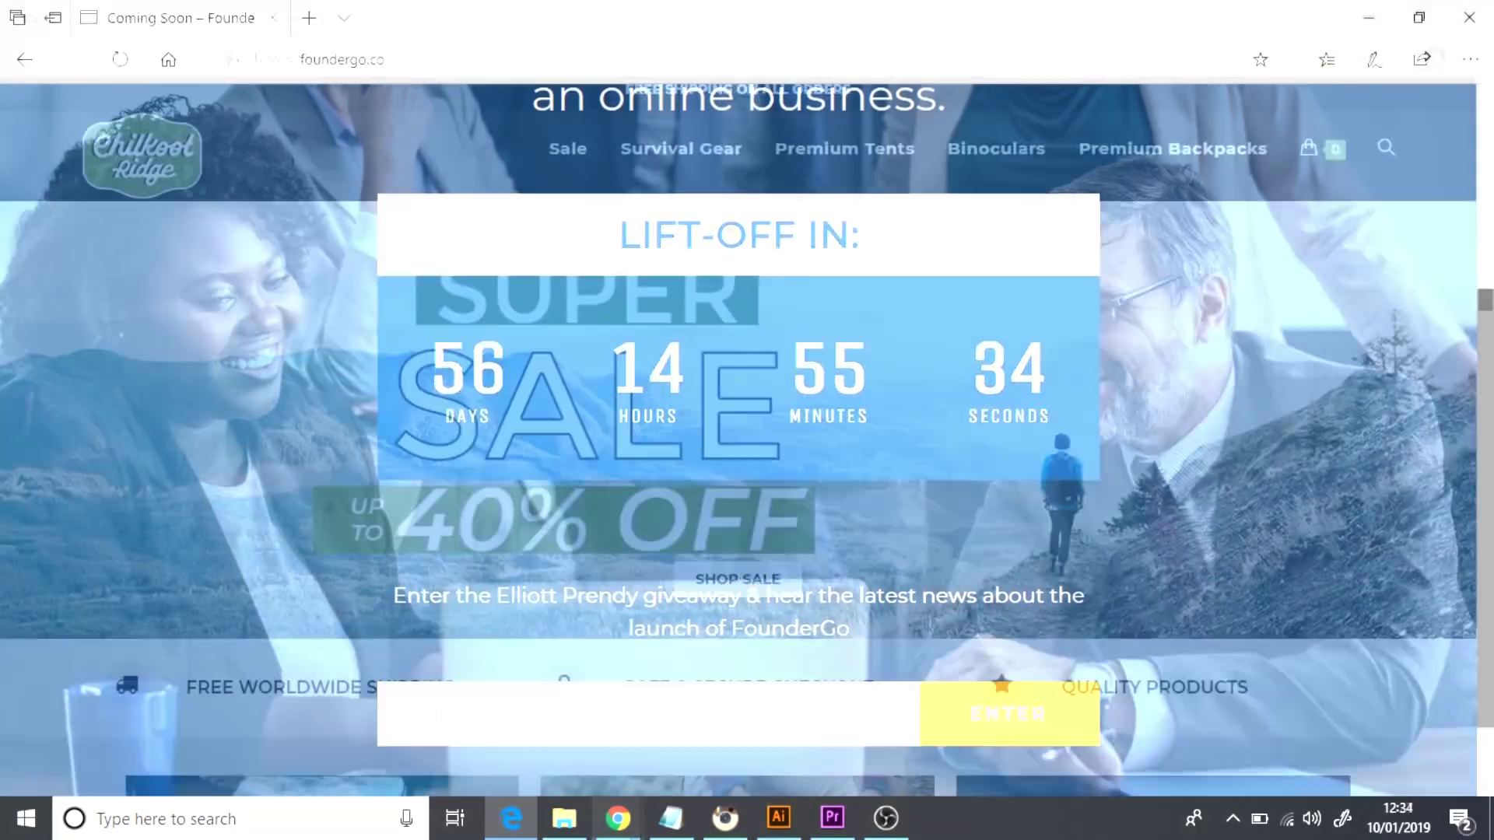
pyautogui.scroll(-4, 739, 441)
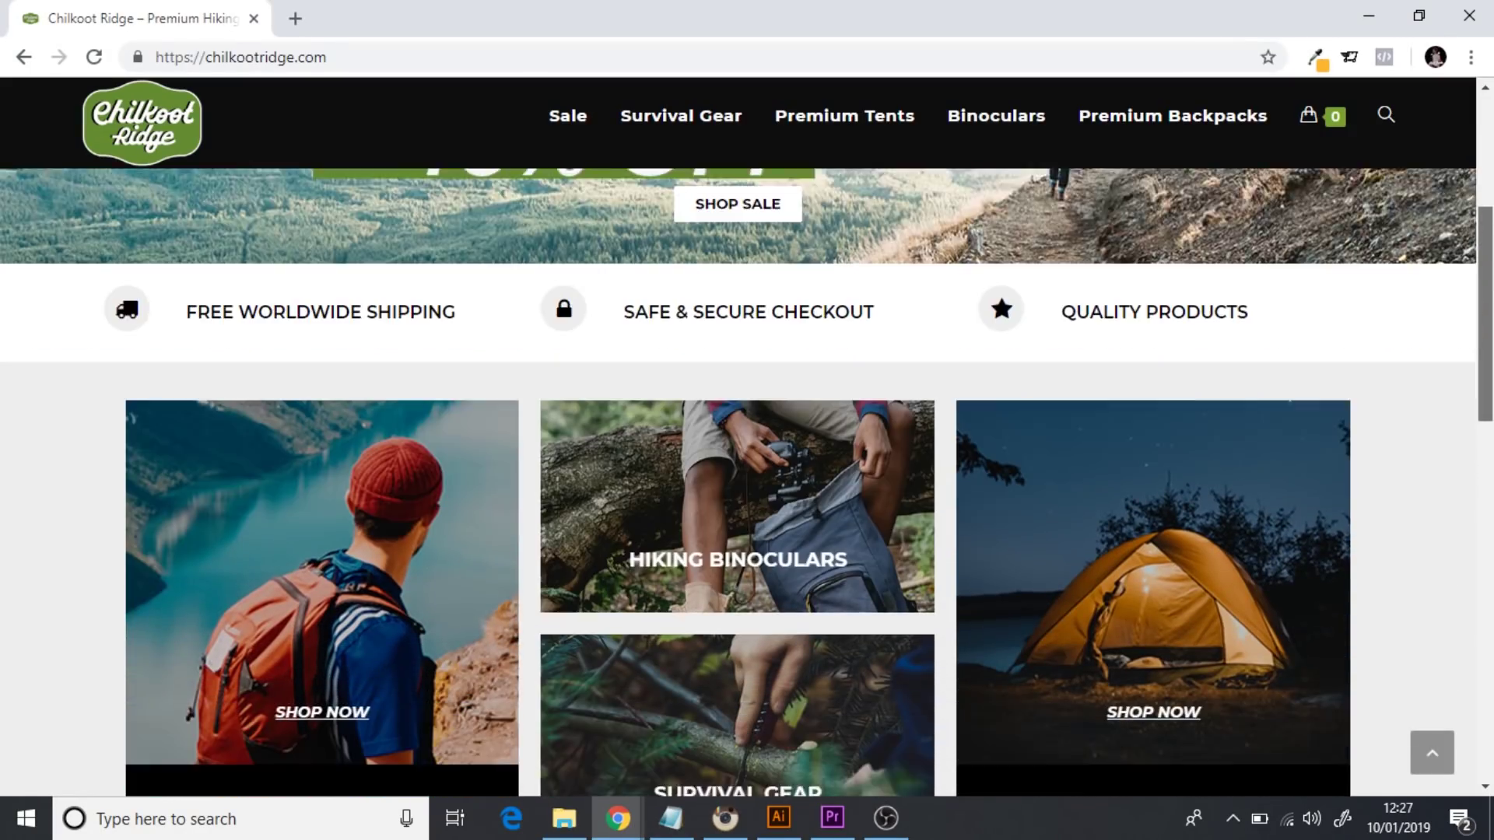
pyautogui.scroll(-3, 740, 442)
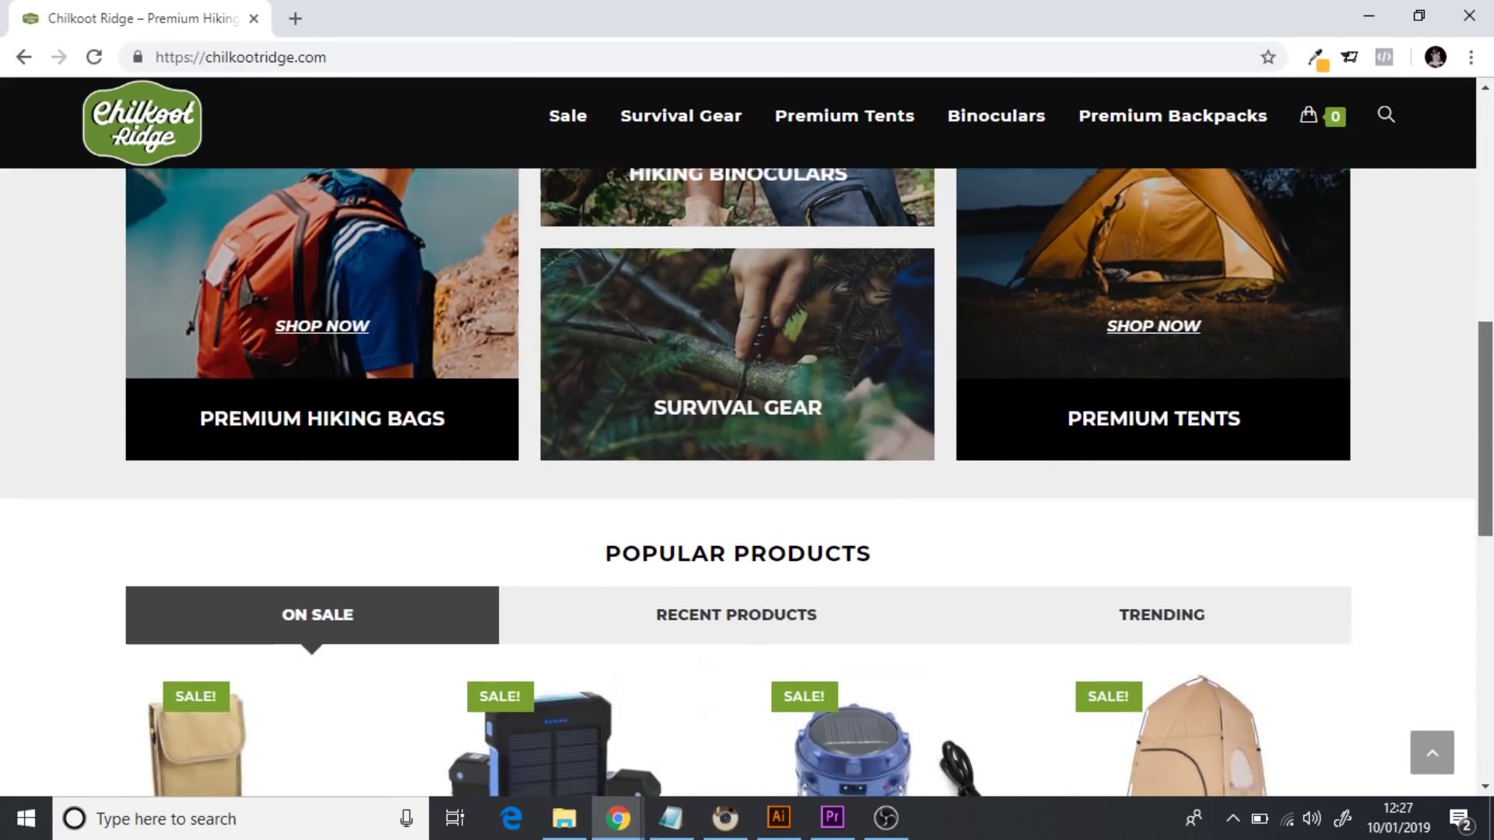
pyautogui.scroll(-3, 739, 441)
pyautogui.scroll(-5, 739, 441)
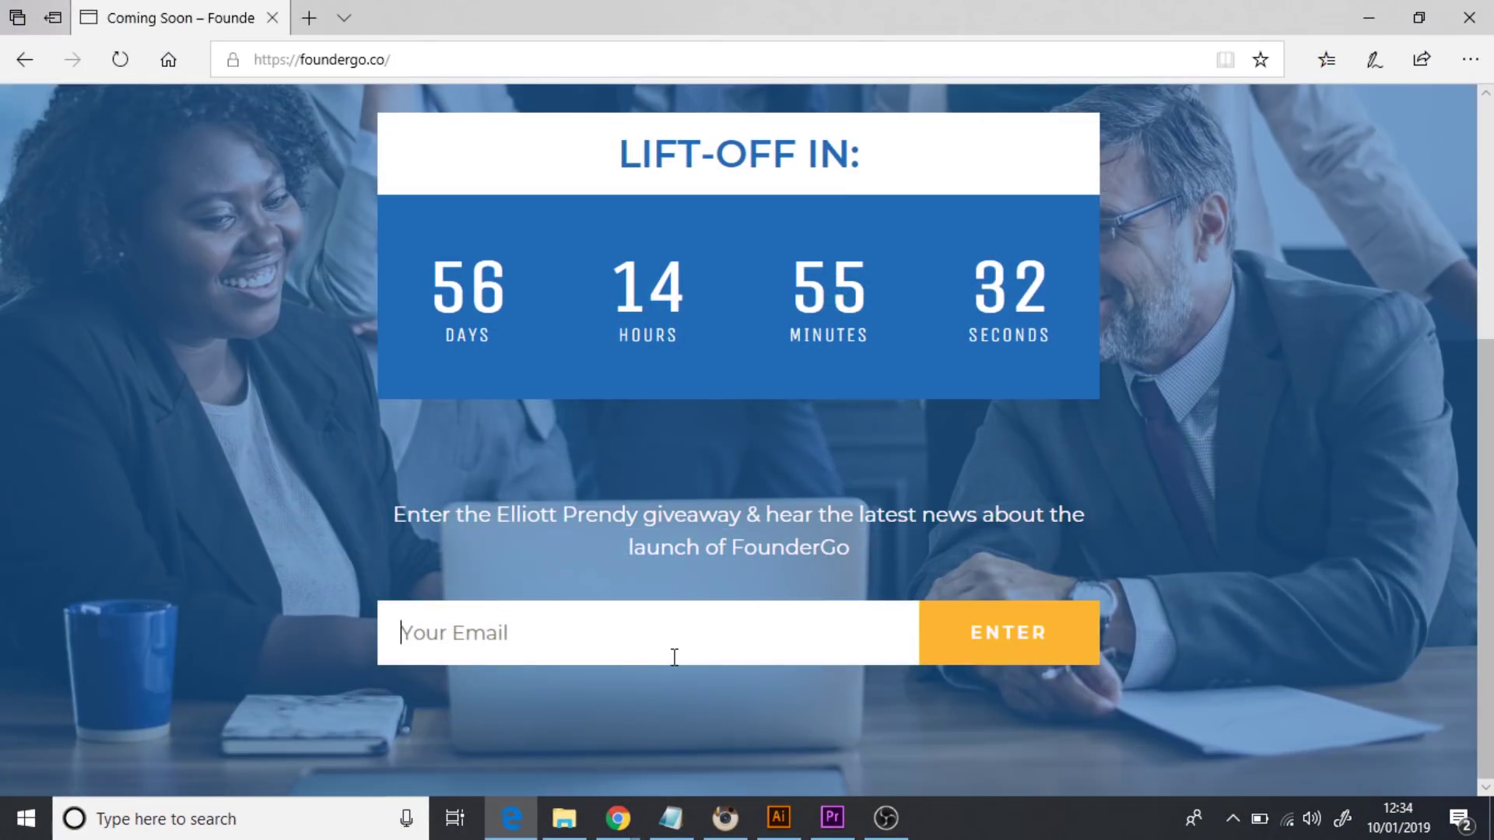
pyautogui.click(675, 658)
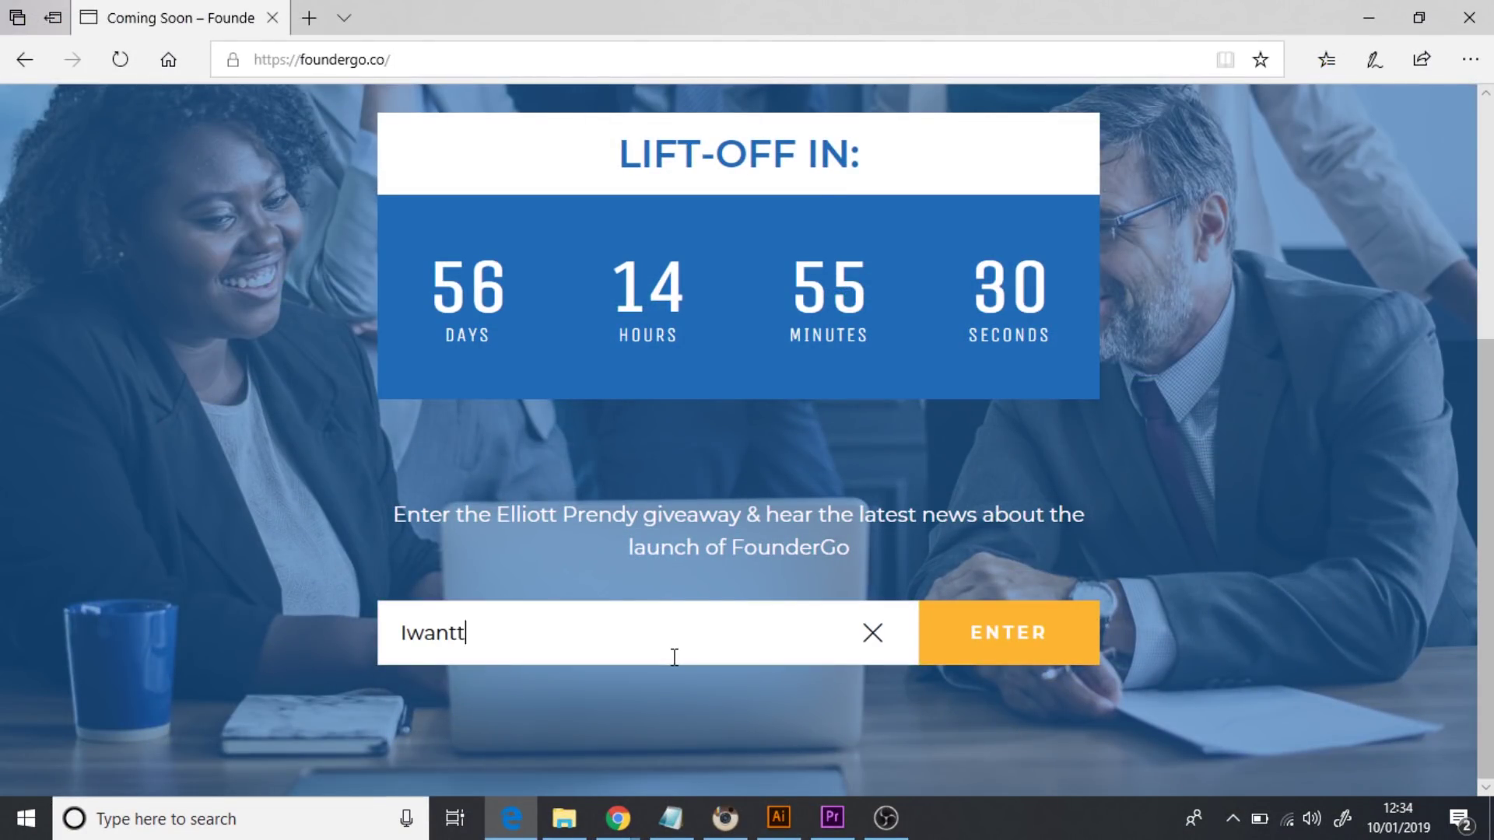
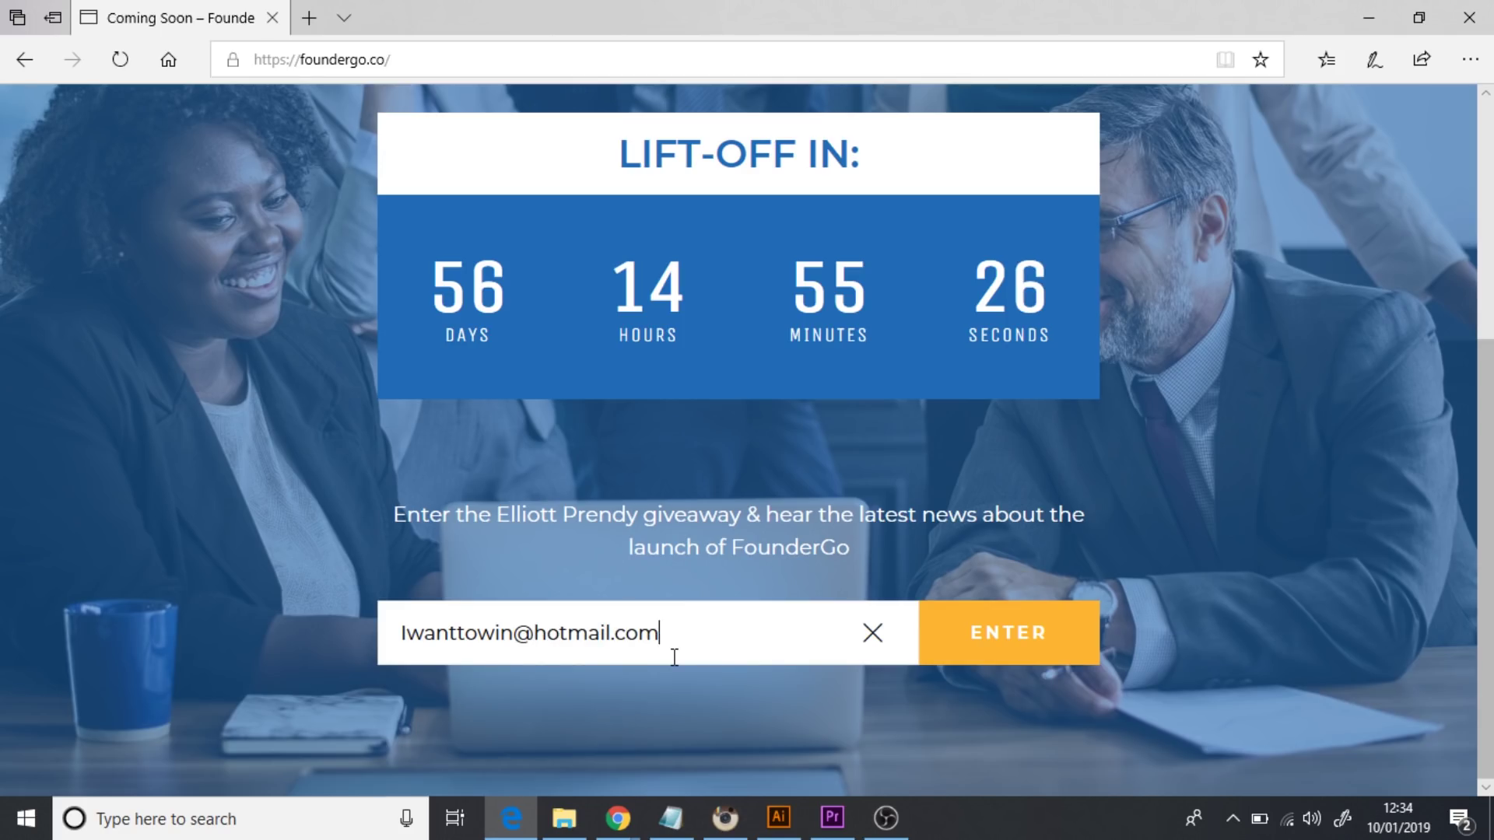
pyautogui.click(1020, 644)
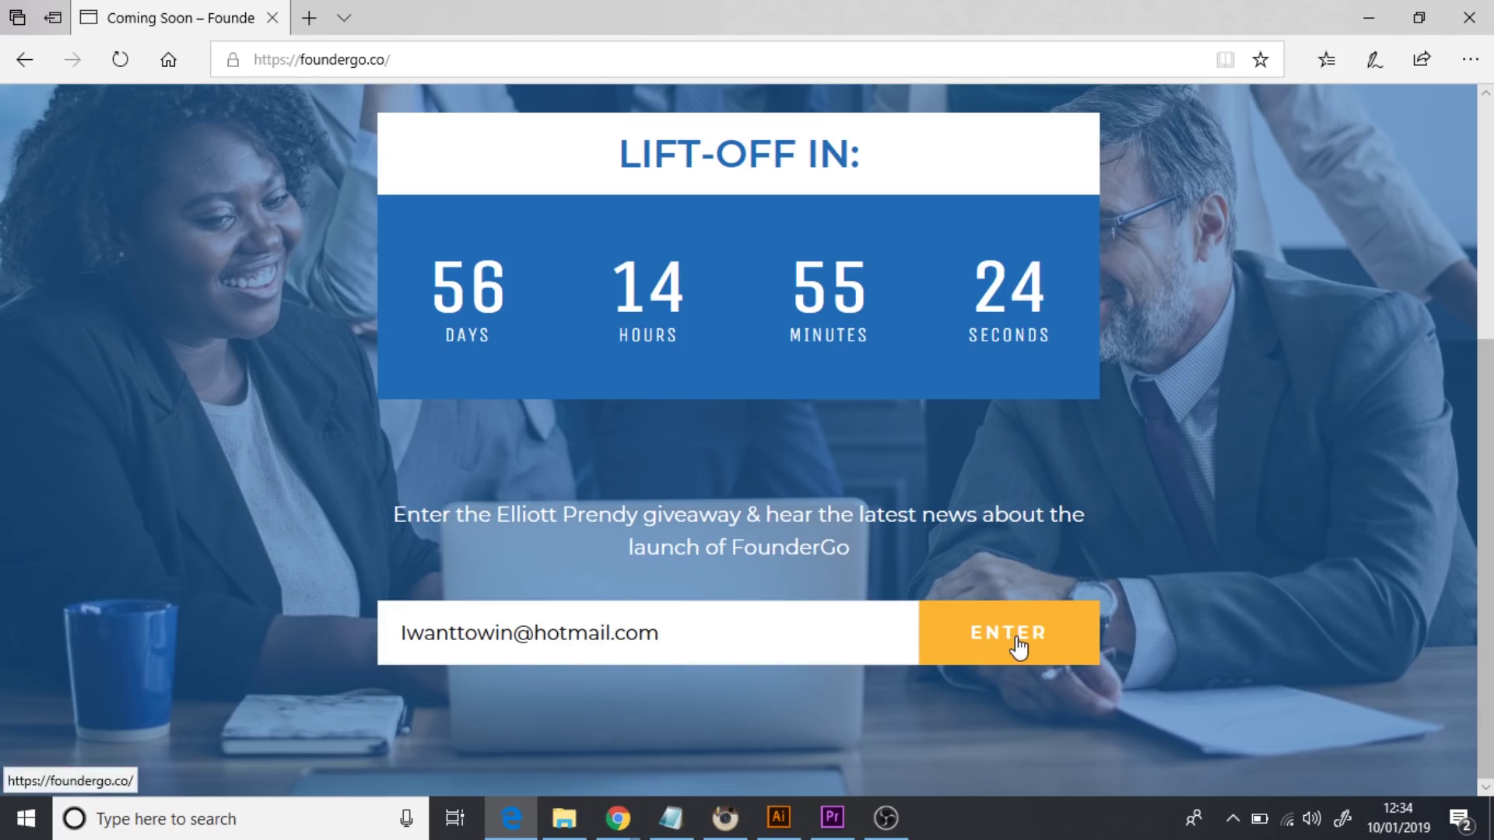